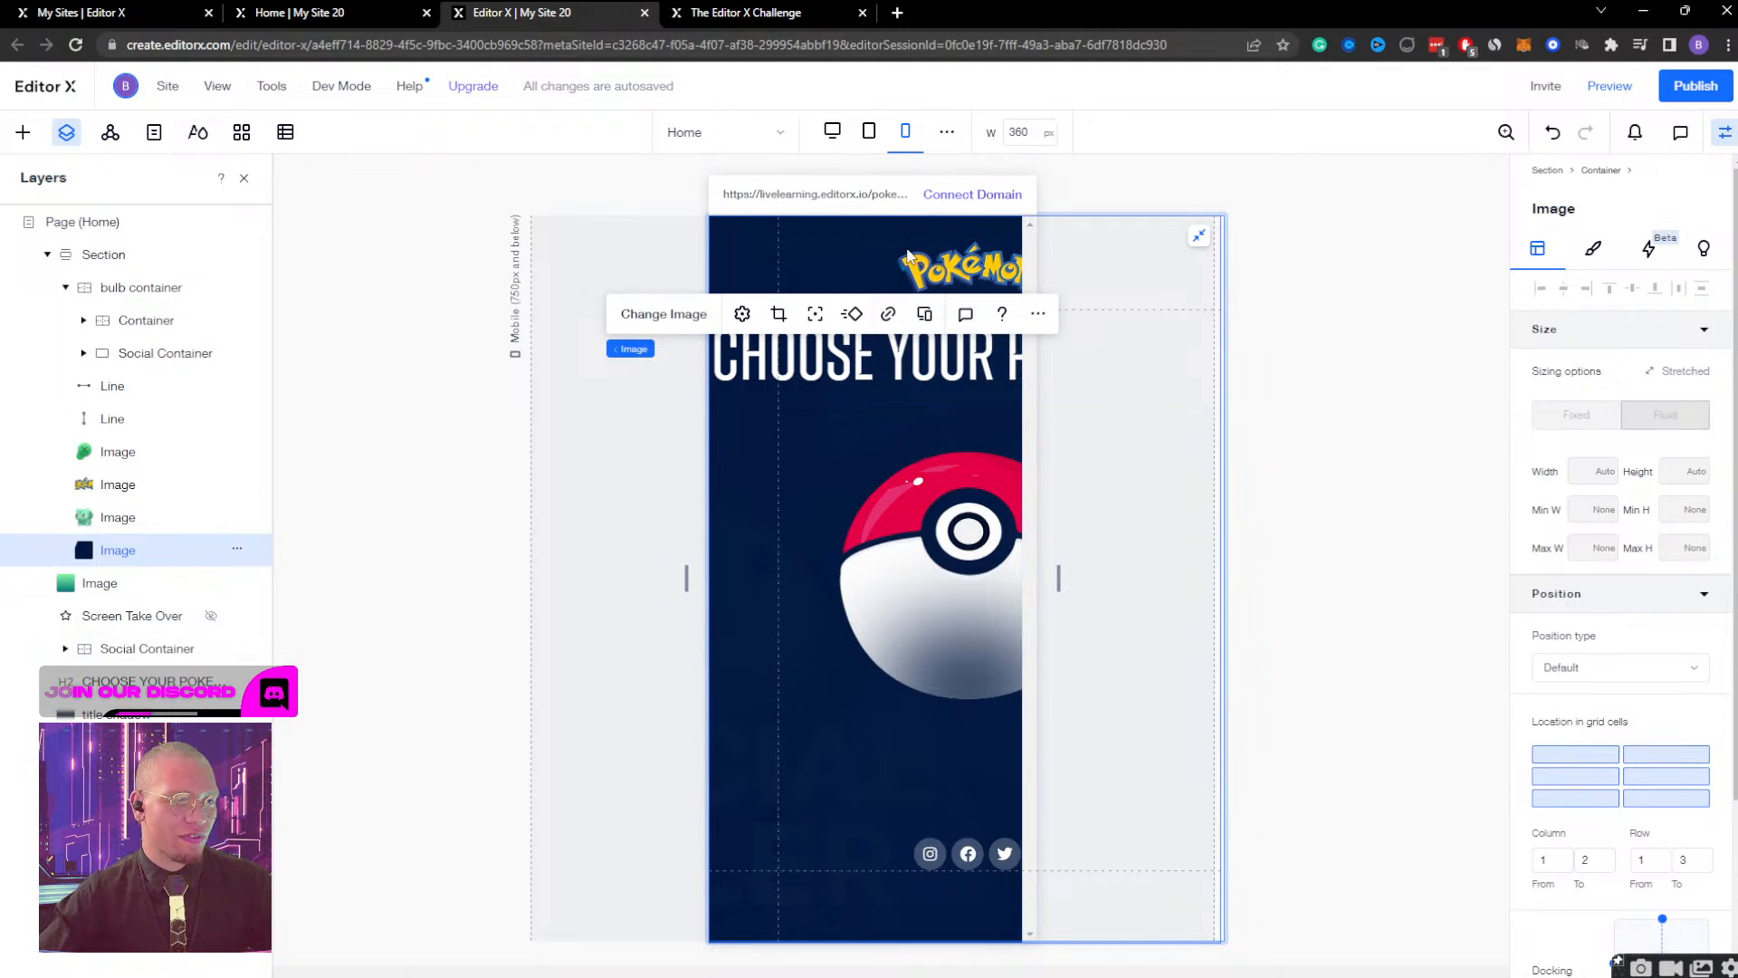
pyautogui.click(93, 589)
pyautogui.click(97, 619)
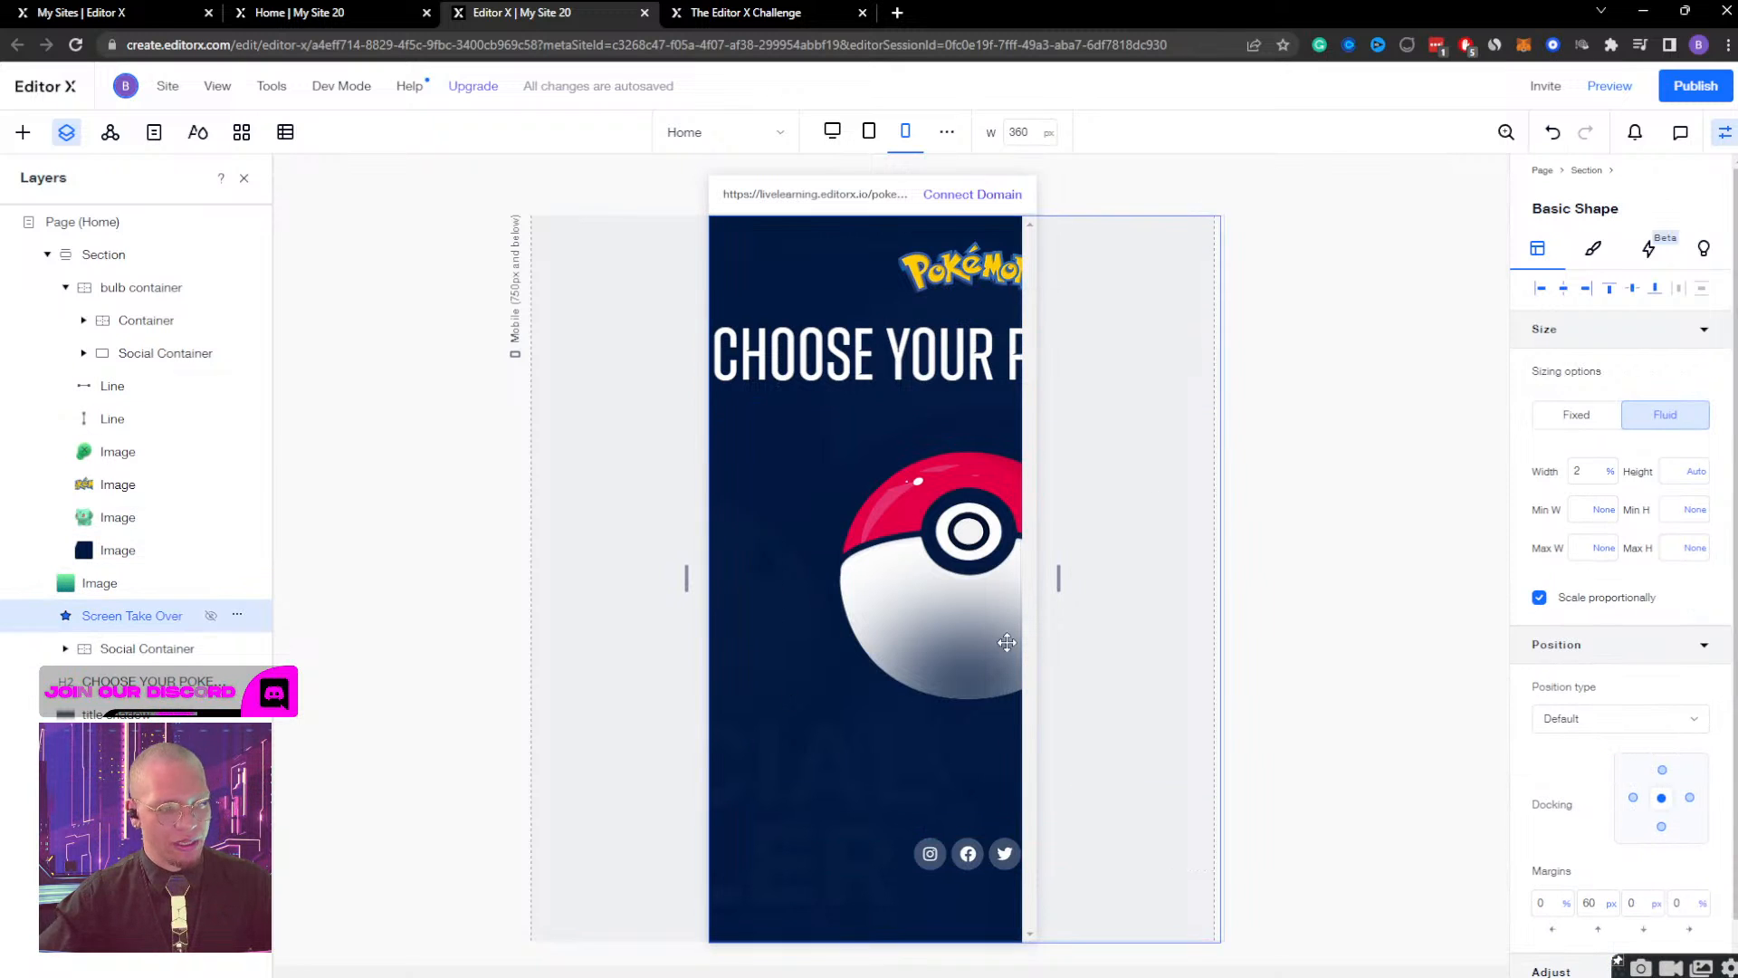
pyautogui.click(848, 674)
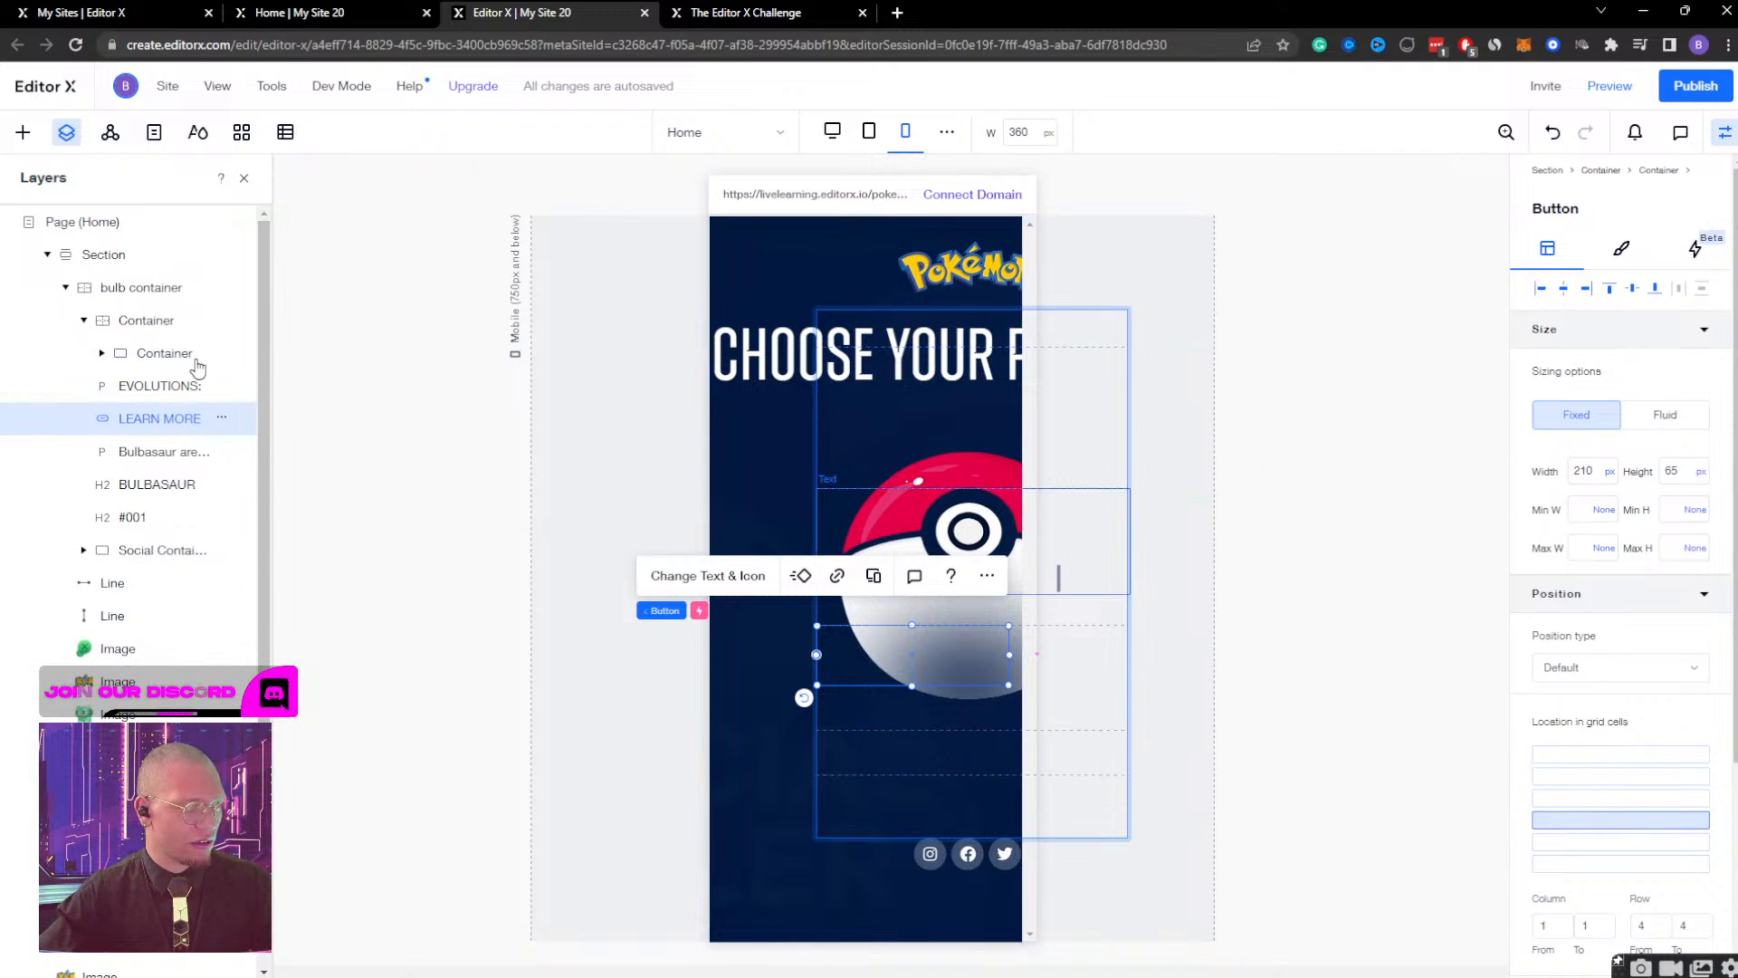
# Try a 300 px width and horizontal centring on the Pokeball Container, and undo both changes.
pyautogui.click(83, 320)
pyautogui.click(65, 287)
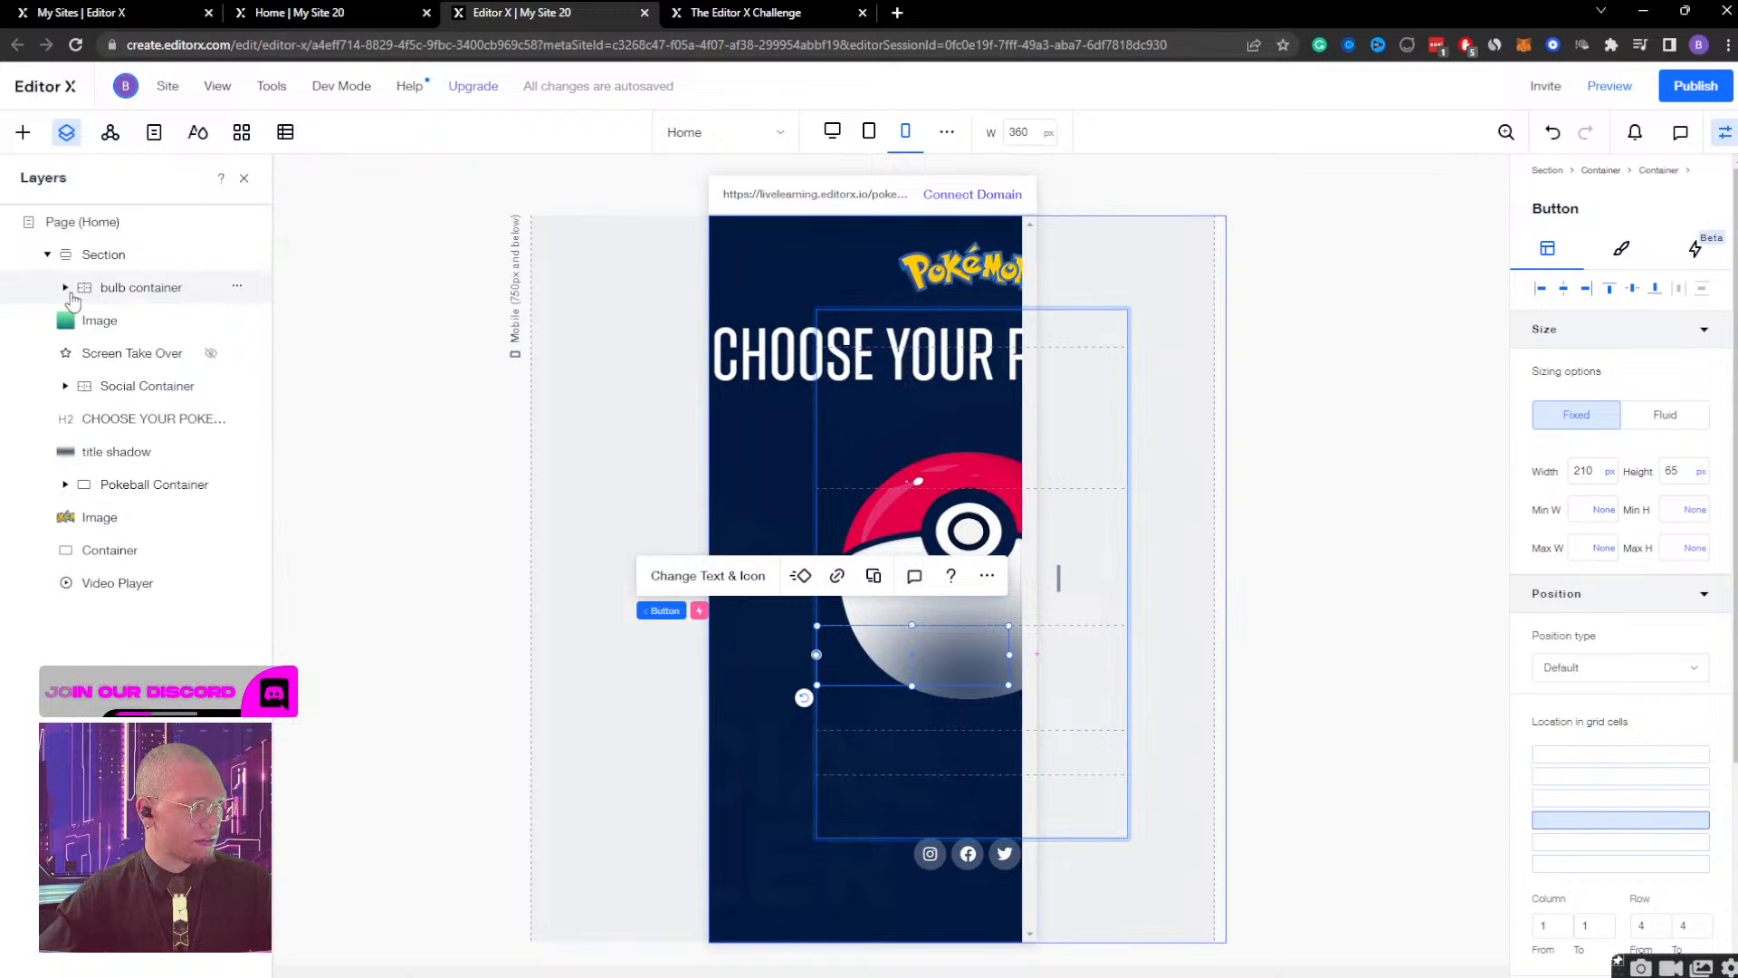
pyautogui.click(115, 390)
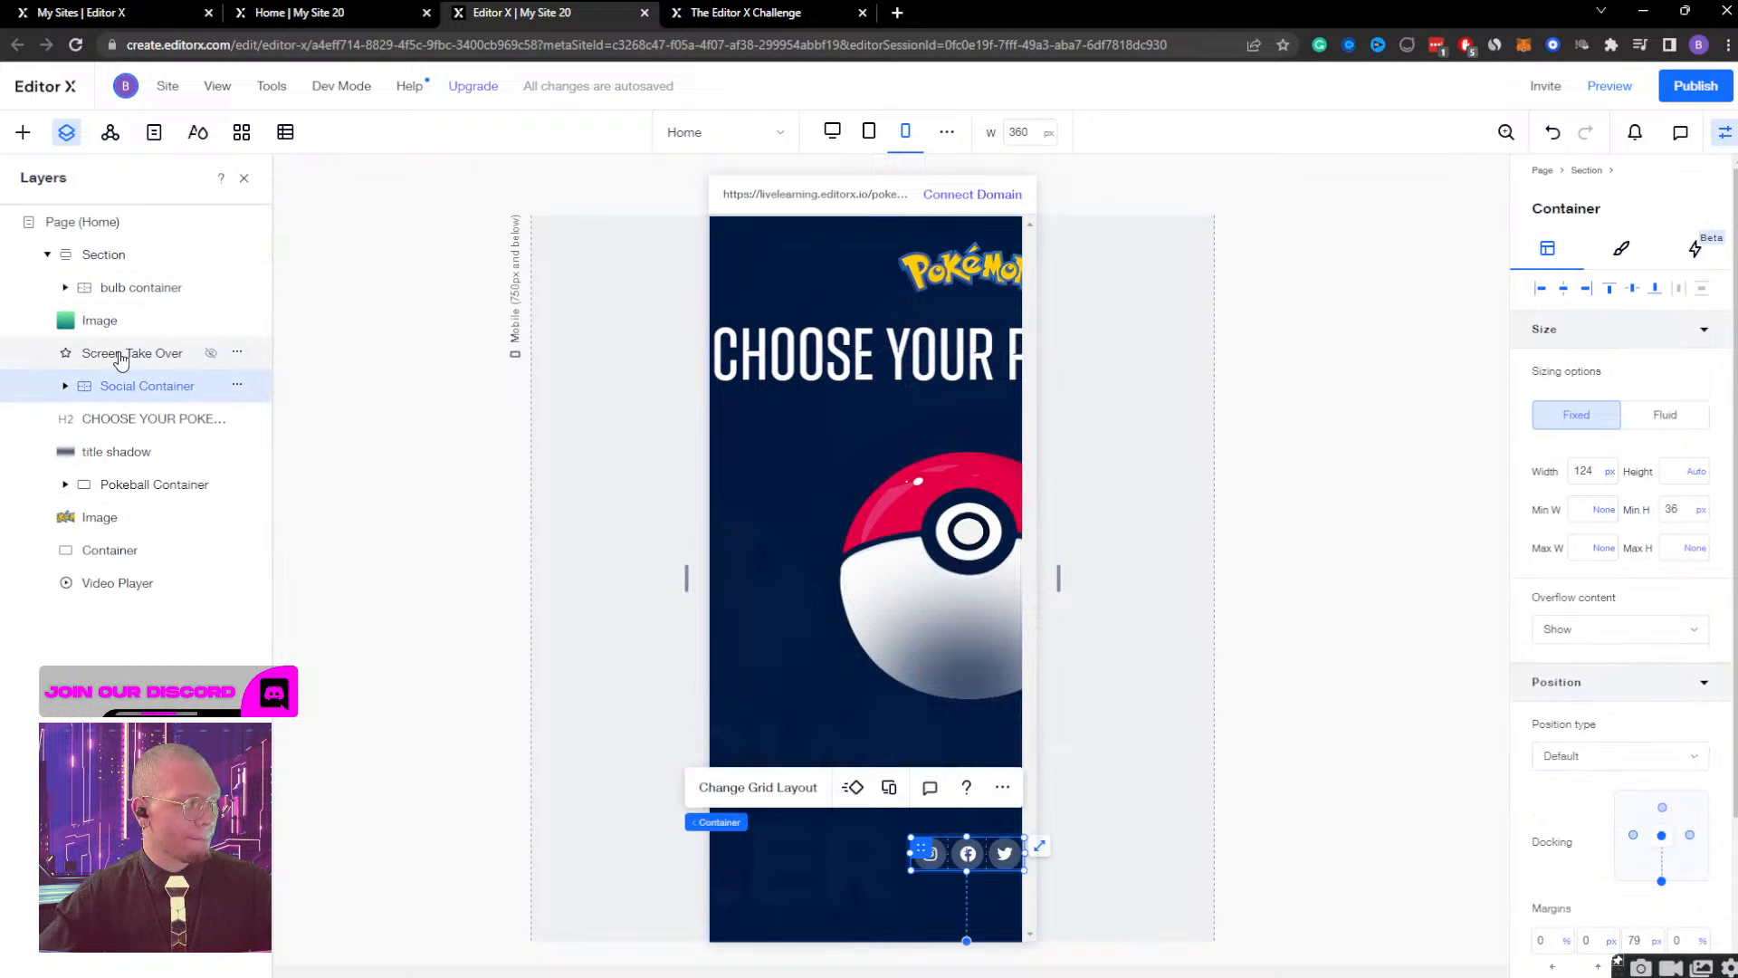
pyautogui.click(109, 487)
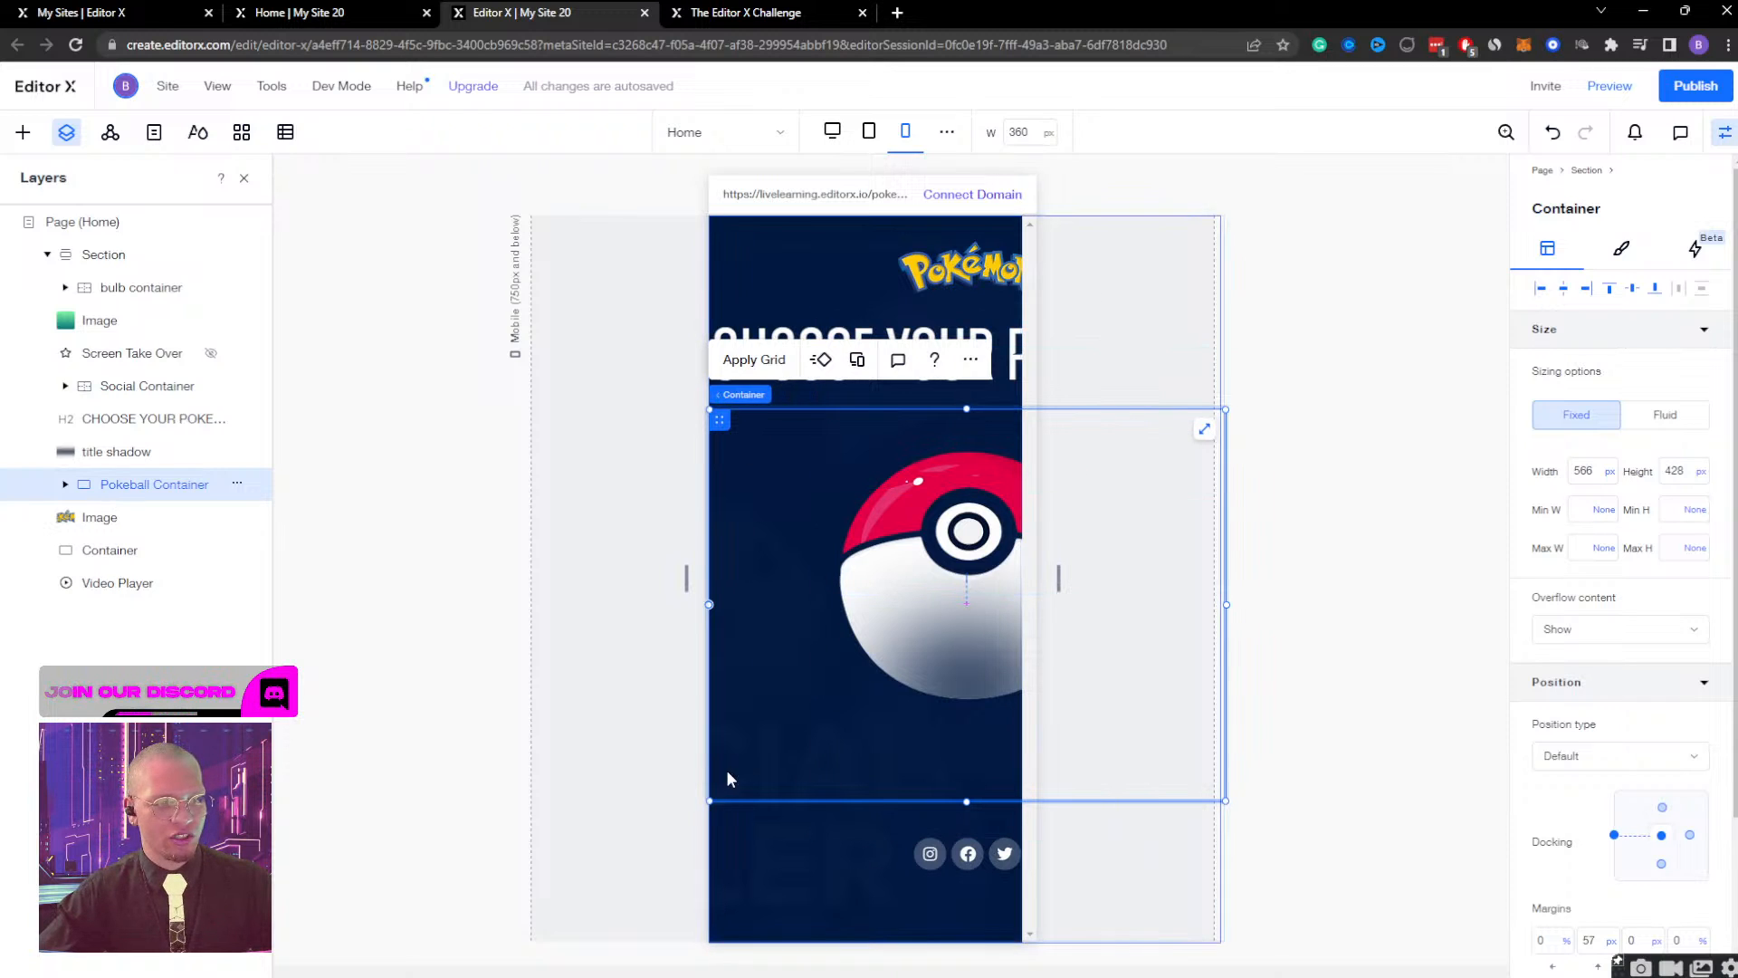
pyautogui.click(1592, 473)
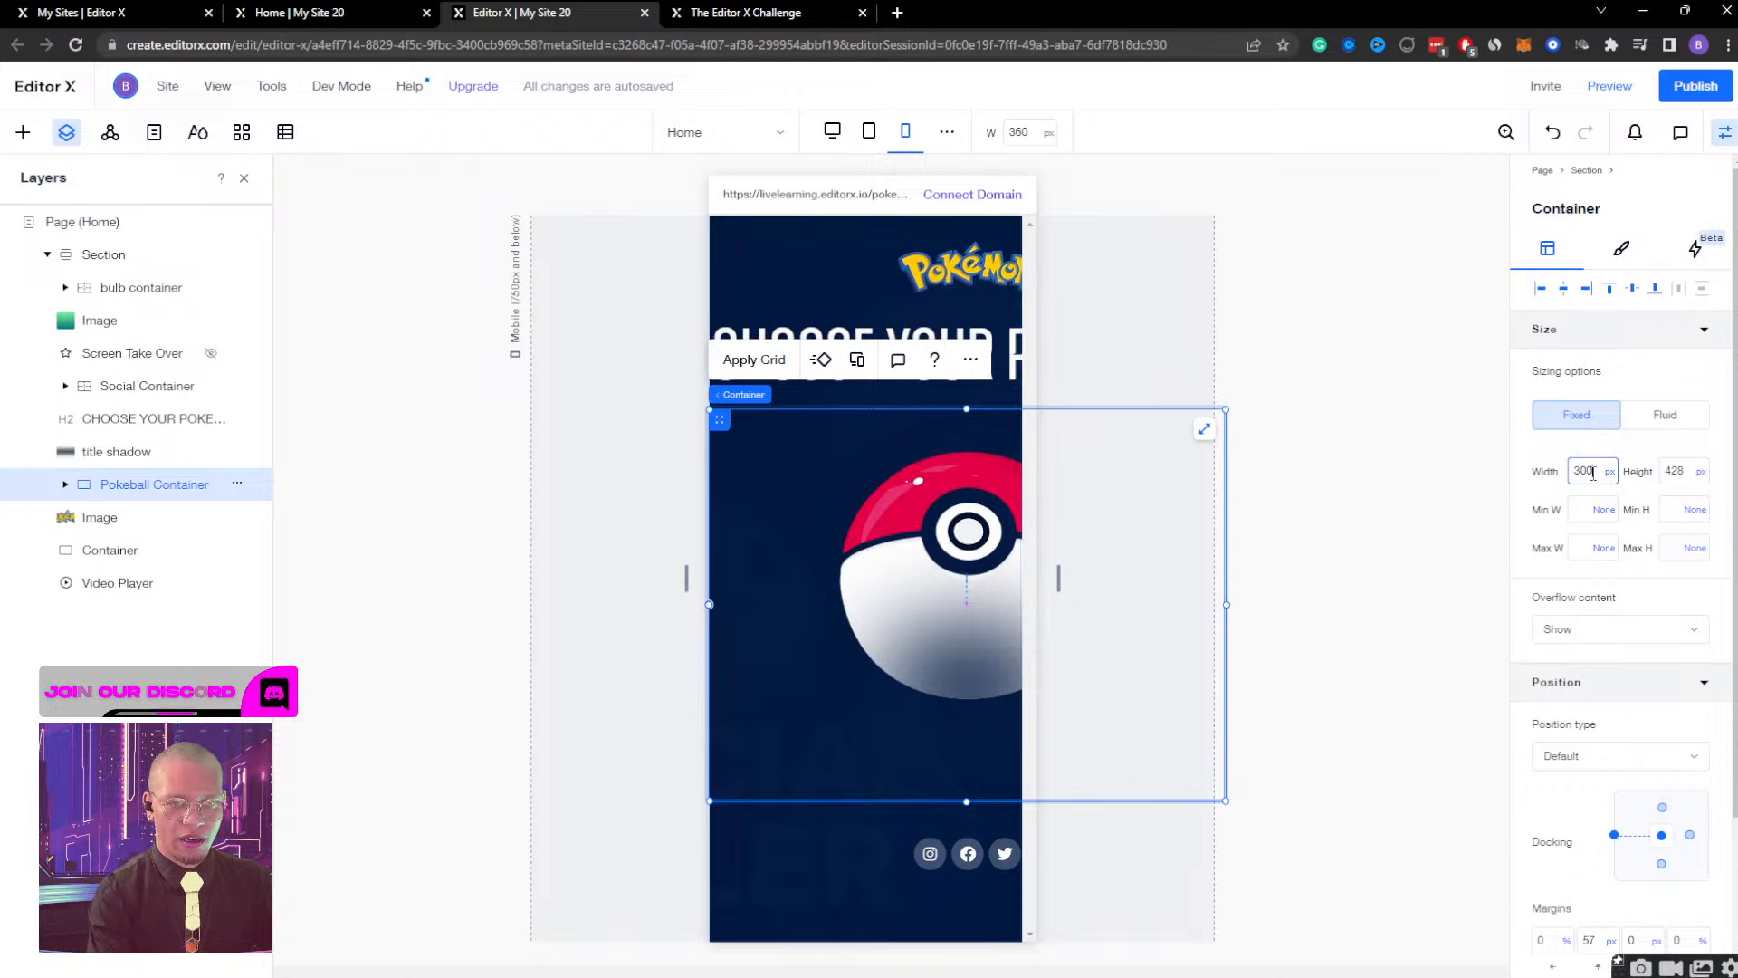
pyautogui.press('Return')
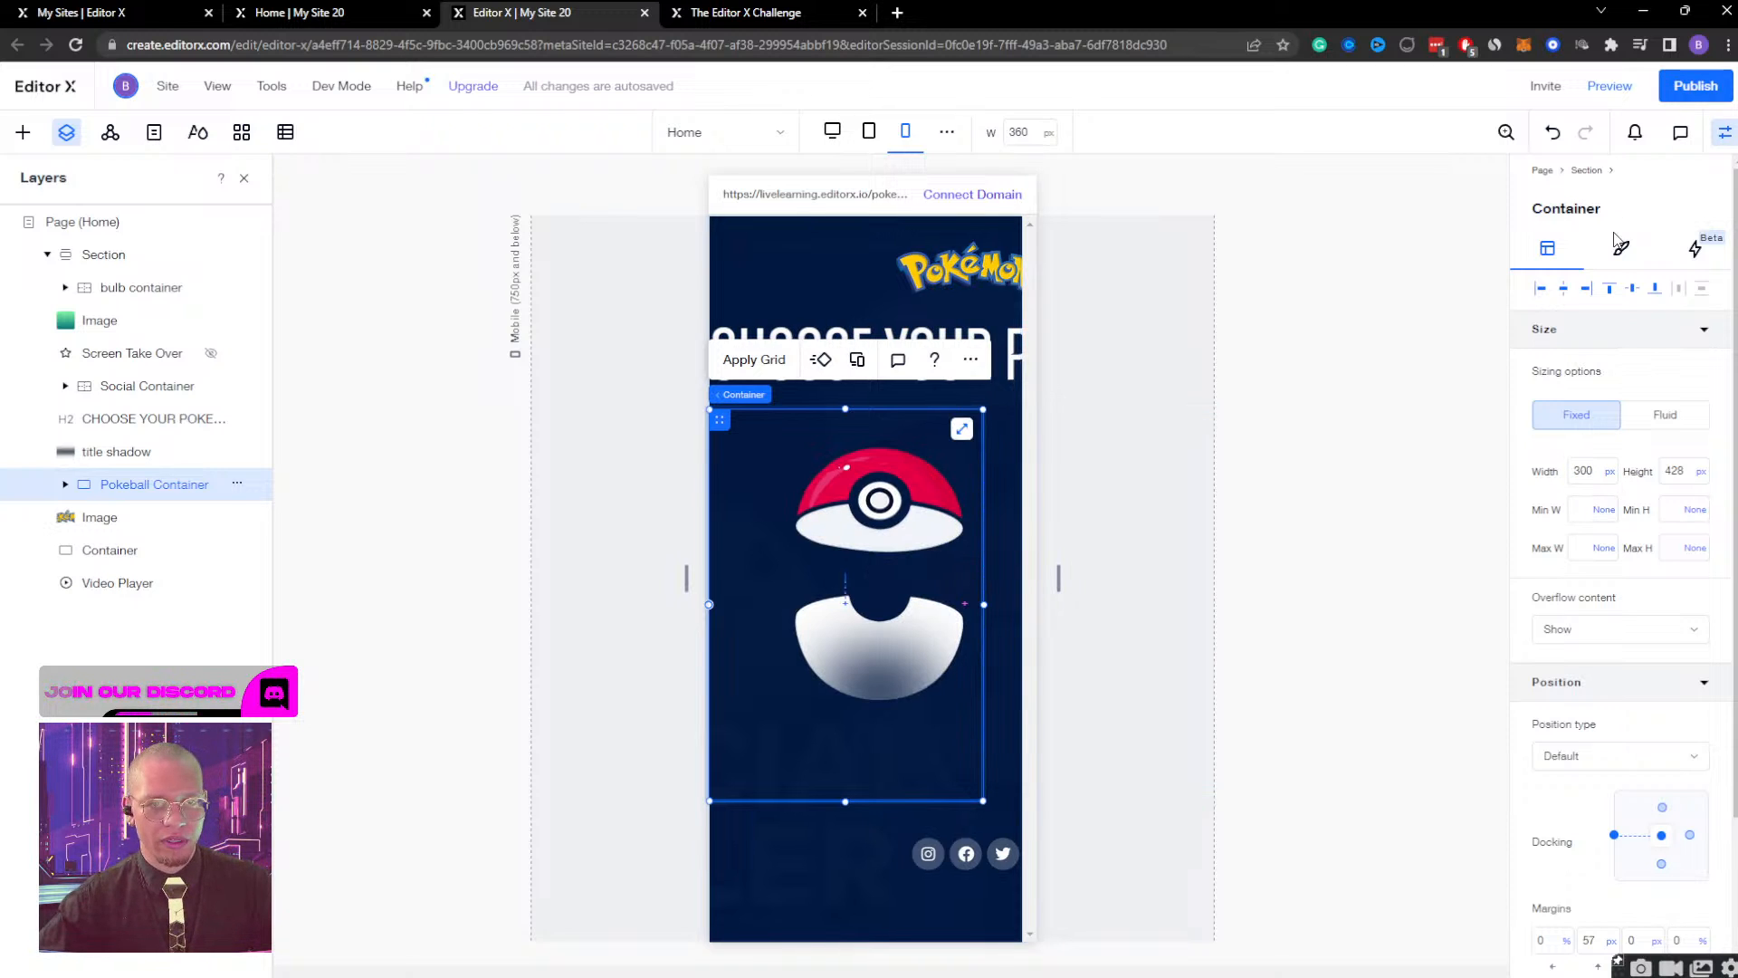
pyautogui.click(1564, 290)
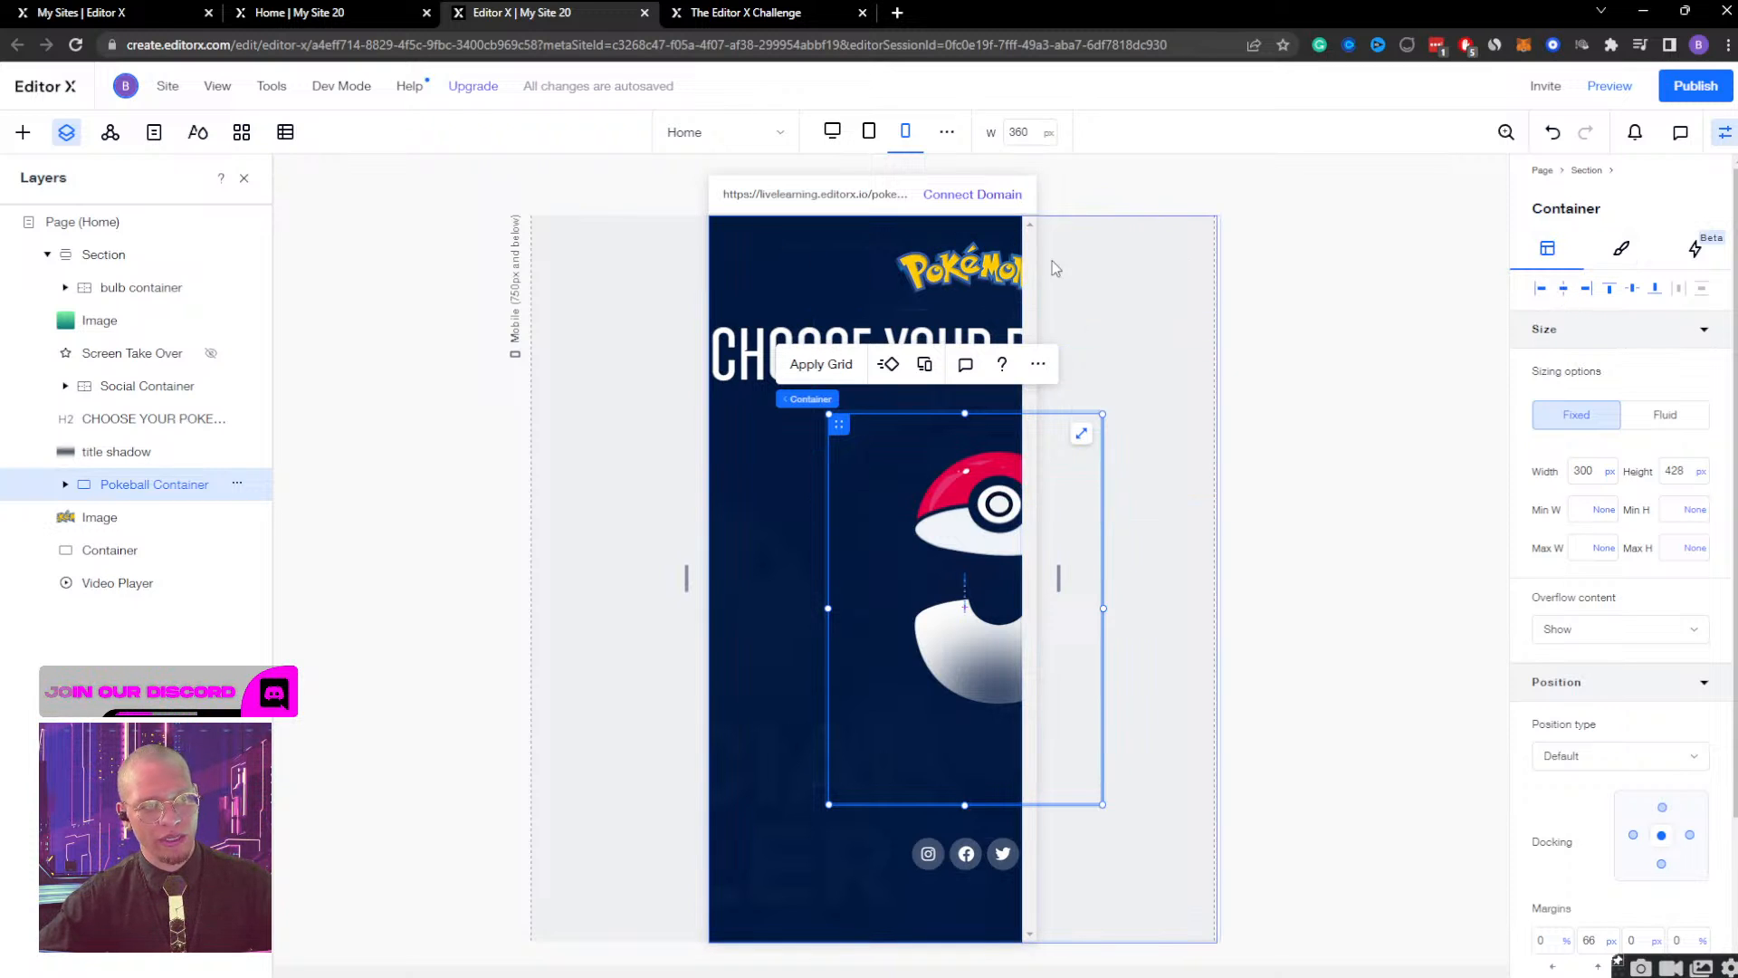
pyautogui.click(951, 326)
pyautogui.hotkey('ctrl', 'z')
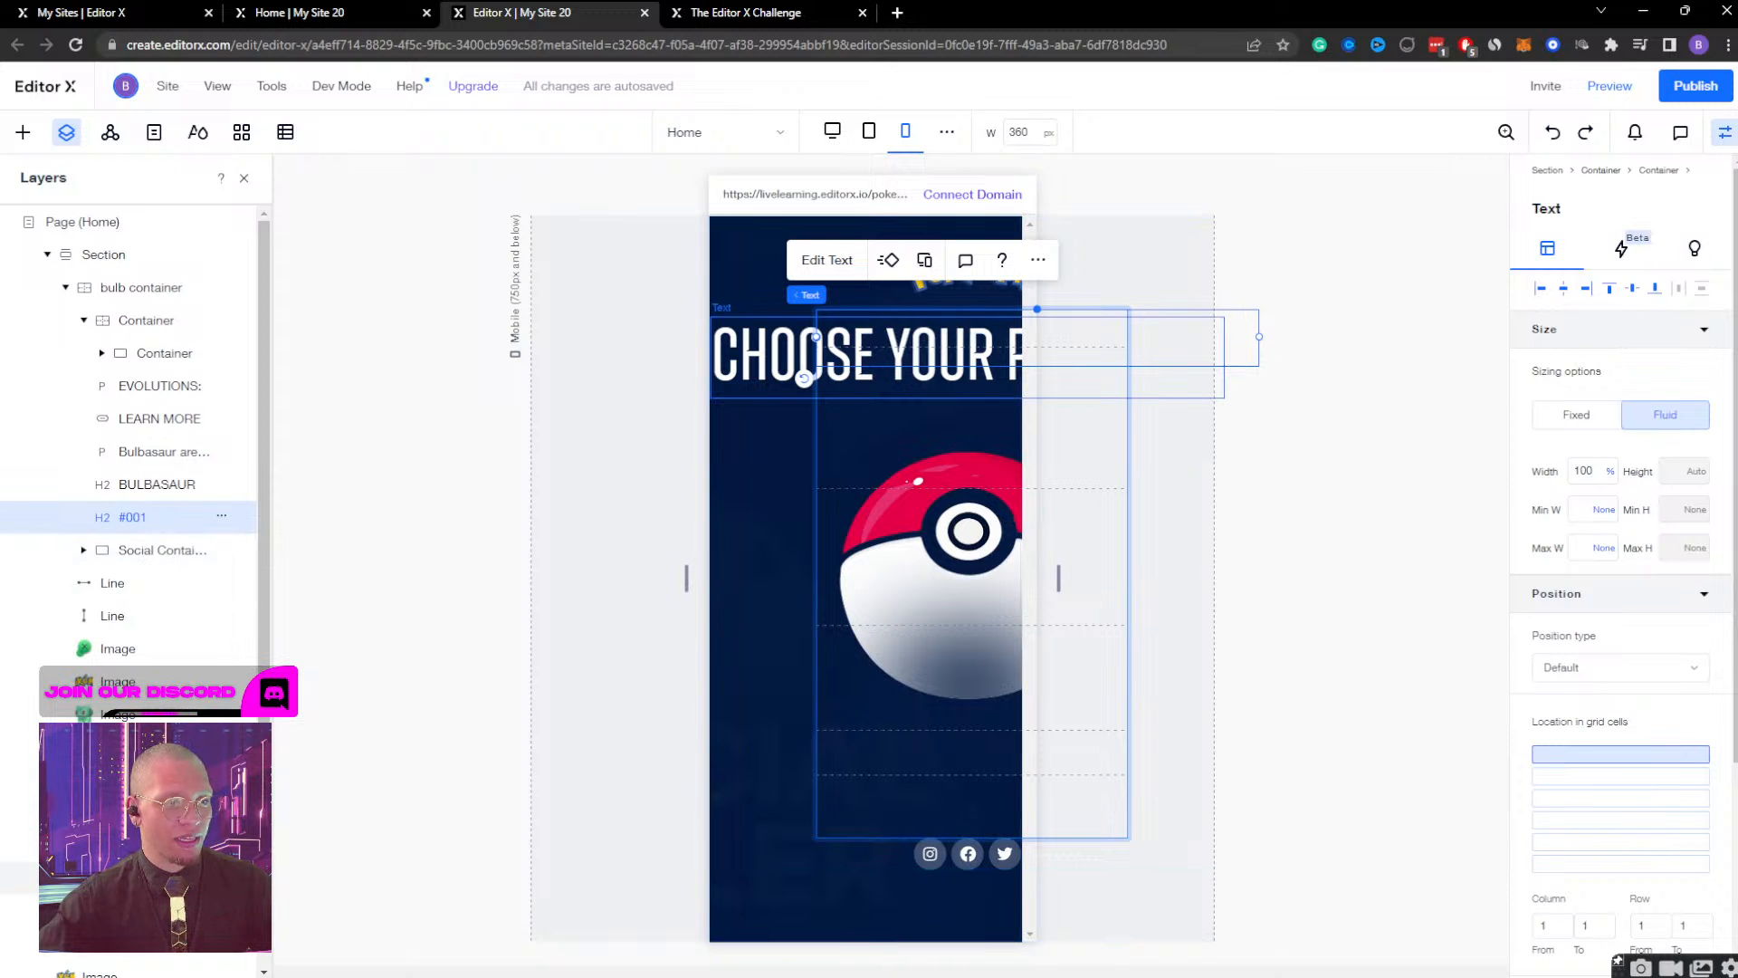
# Turn on text scaling for the "CHOOSE YOUR POKEMON!" heading with a minimum size of 60 and a maximum of 70.
pyautogui.click(145, 879)
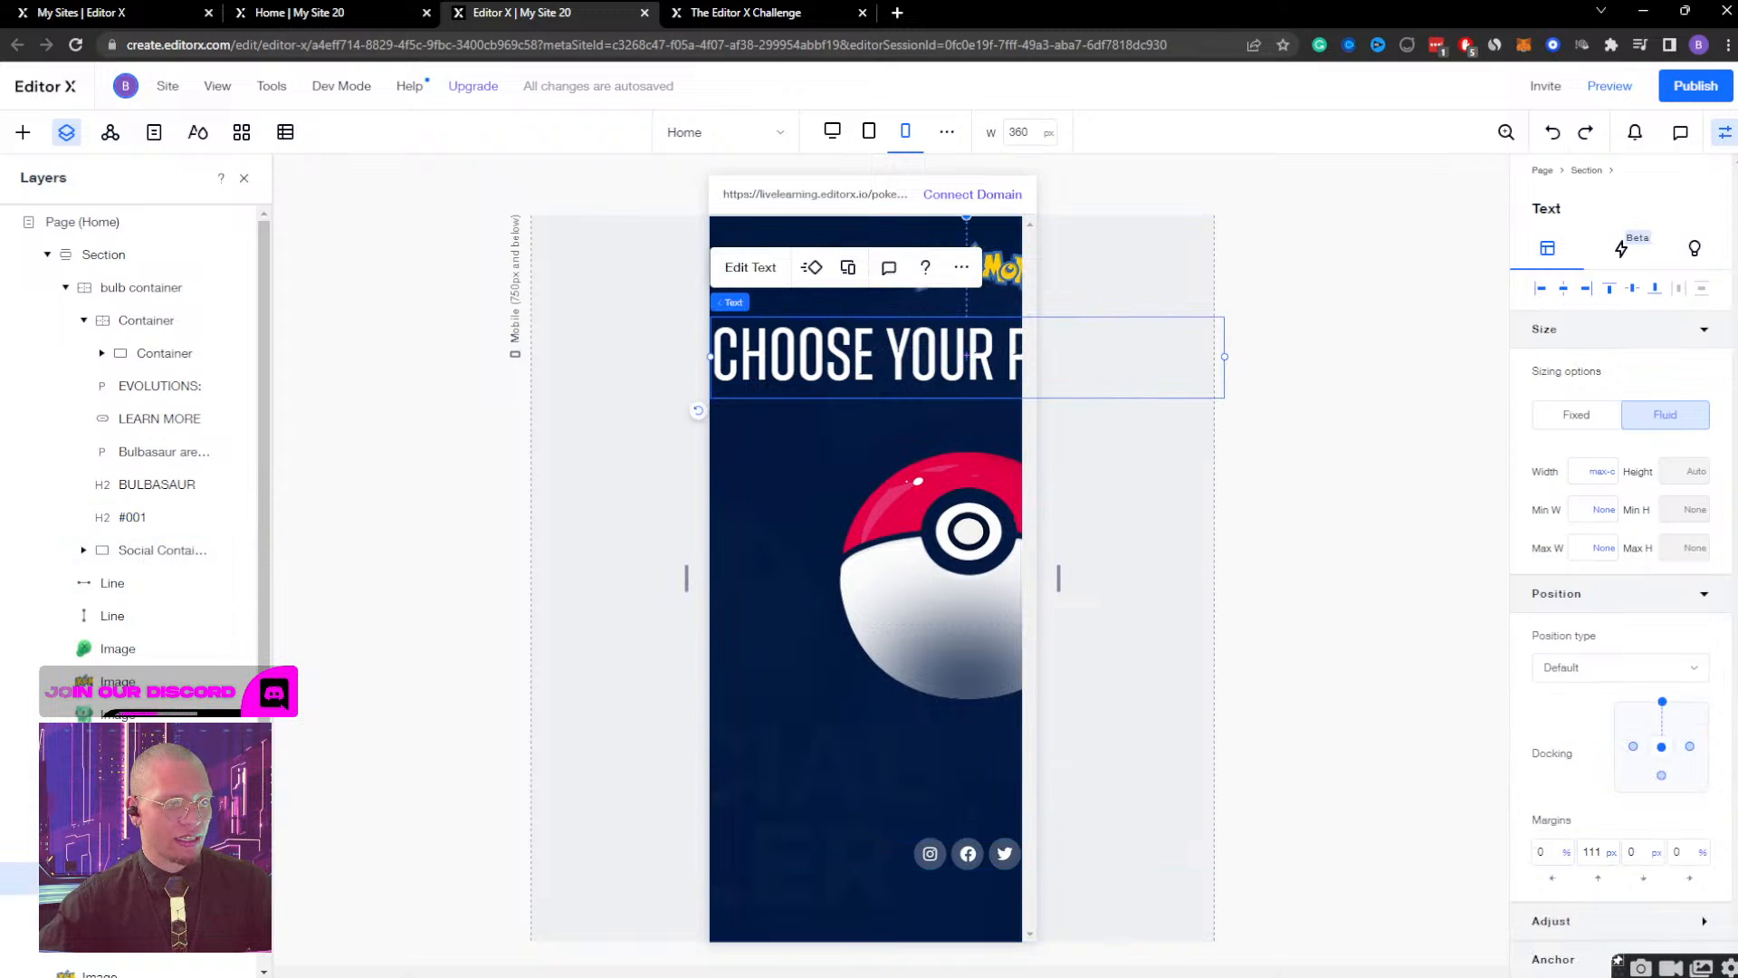
pyautogui.click(733, 268)
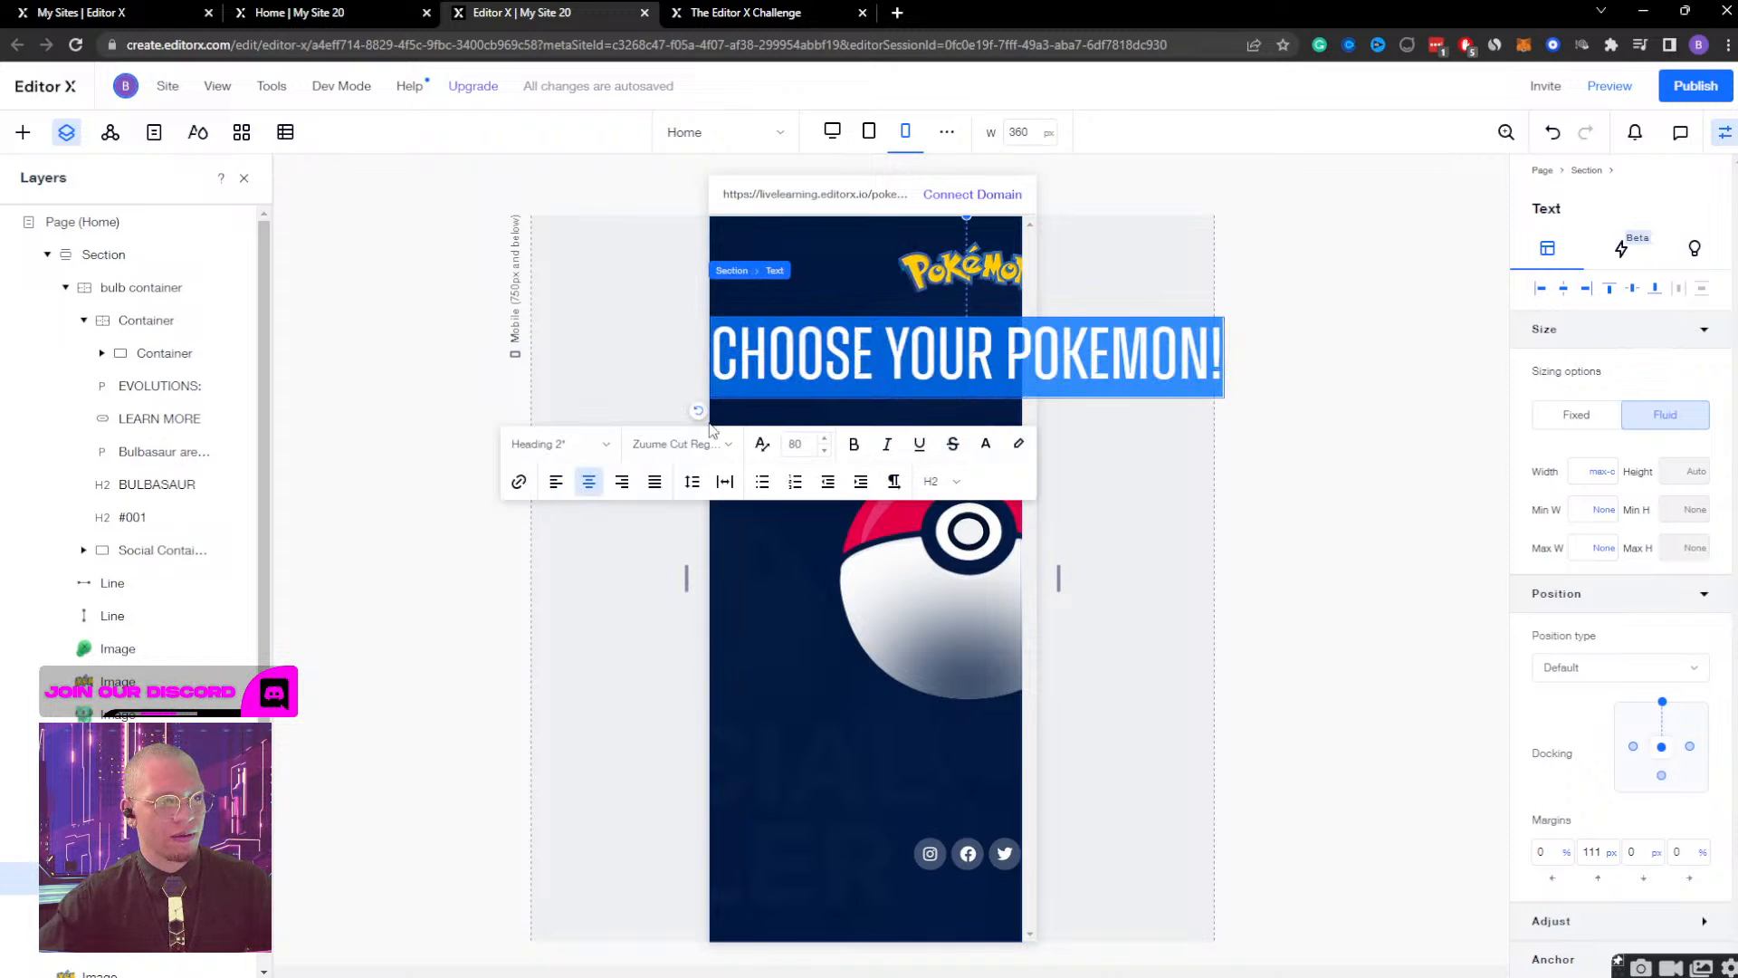
pyautogui.click(761, 446)
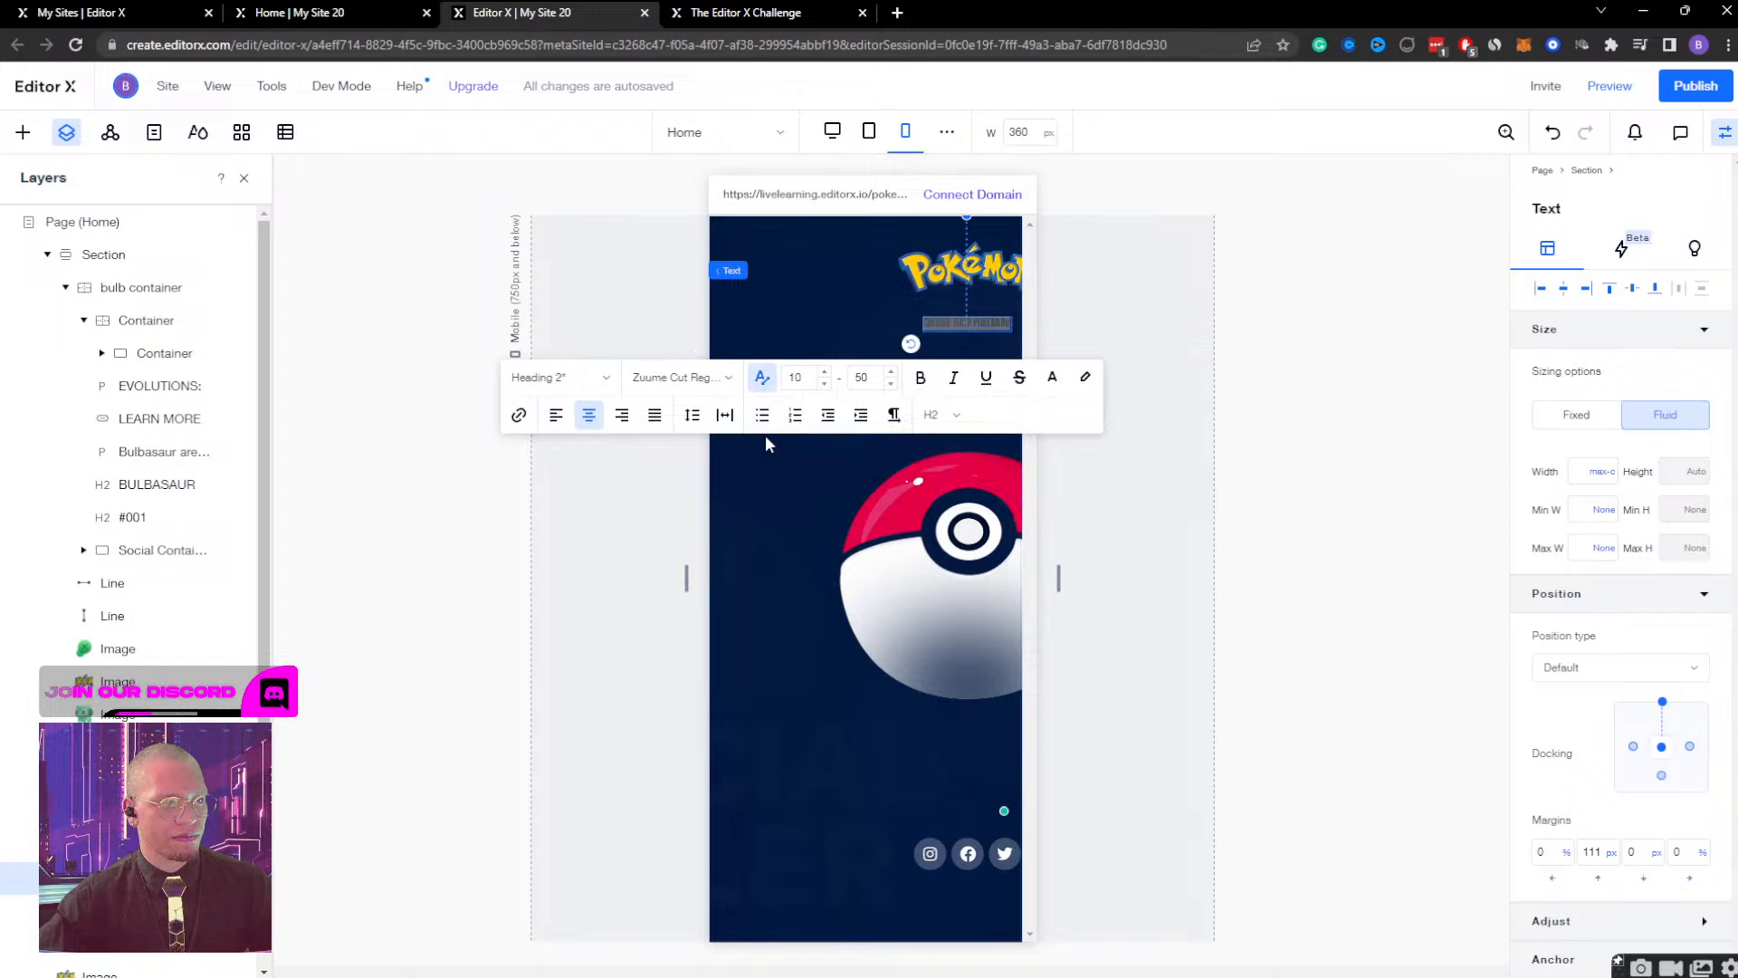
pyautogui.click(877, 381)
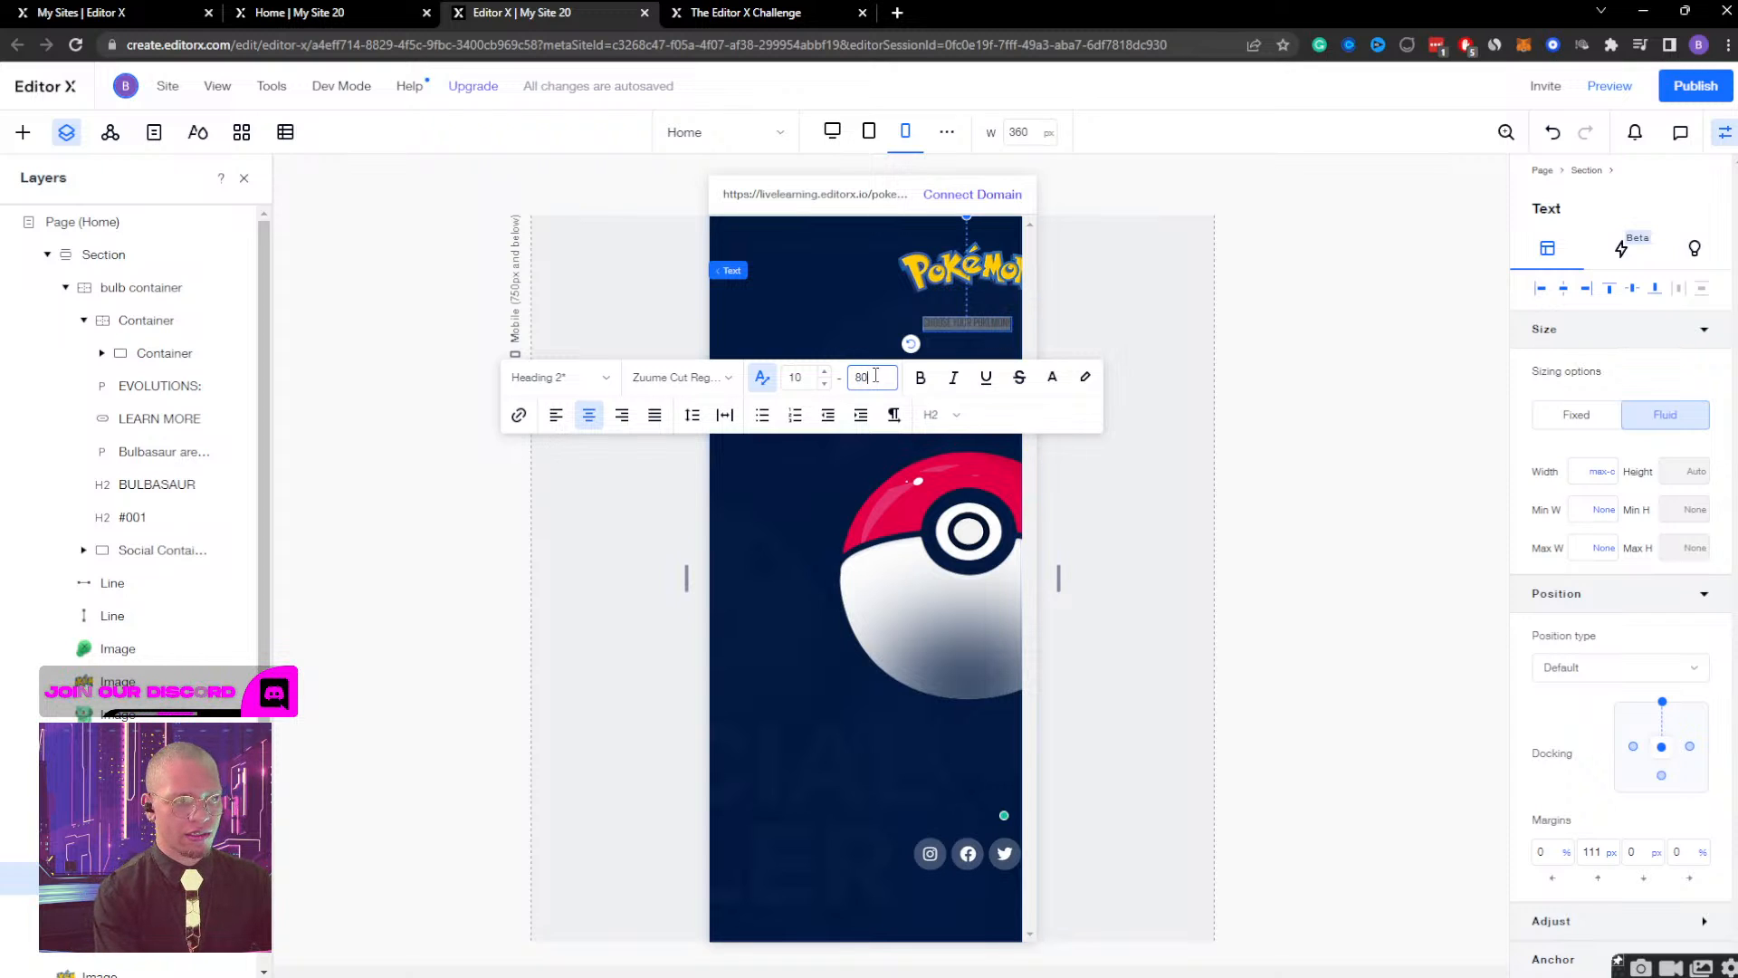
pyautogui.press('BackSpace')
pyautogui.press('BackSpace')
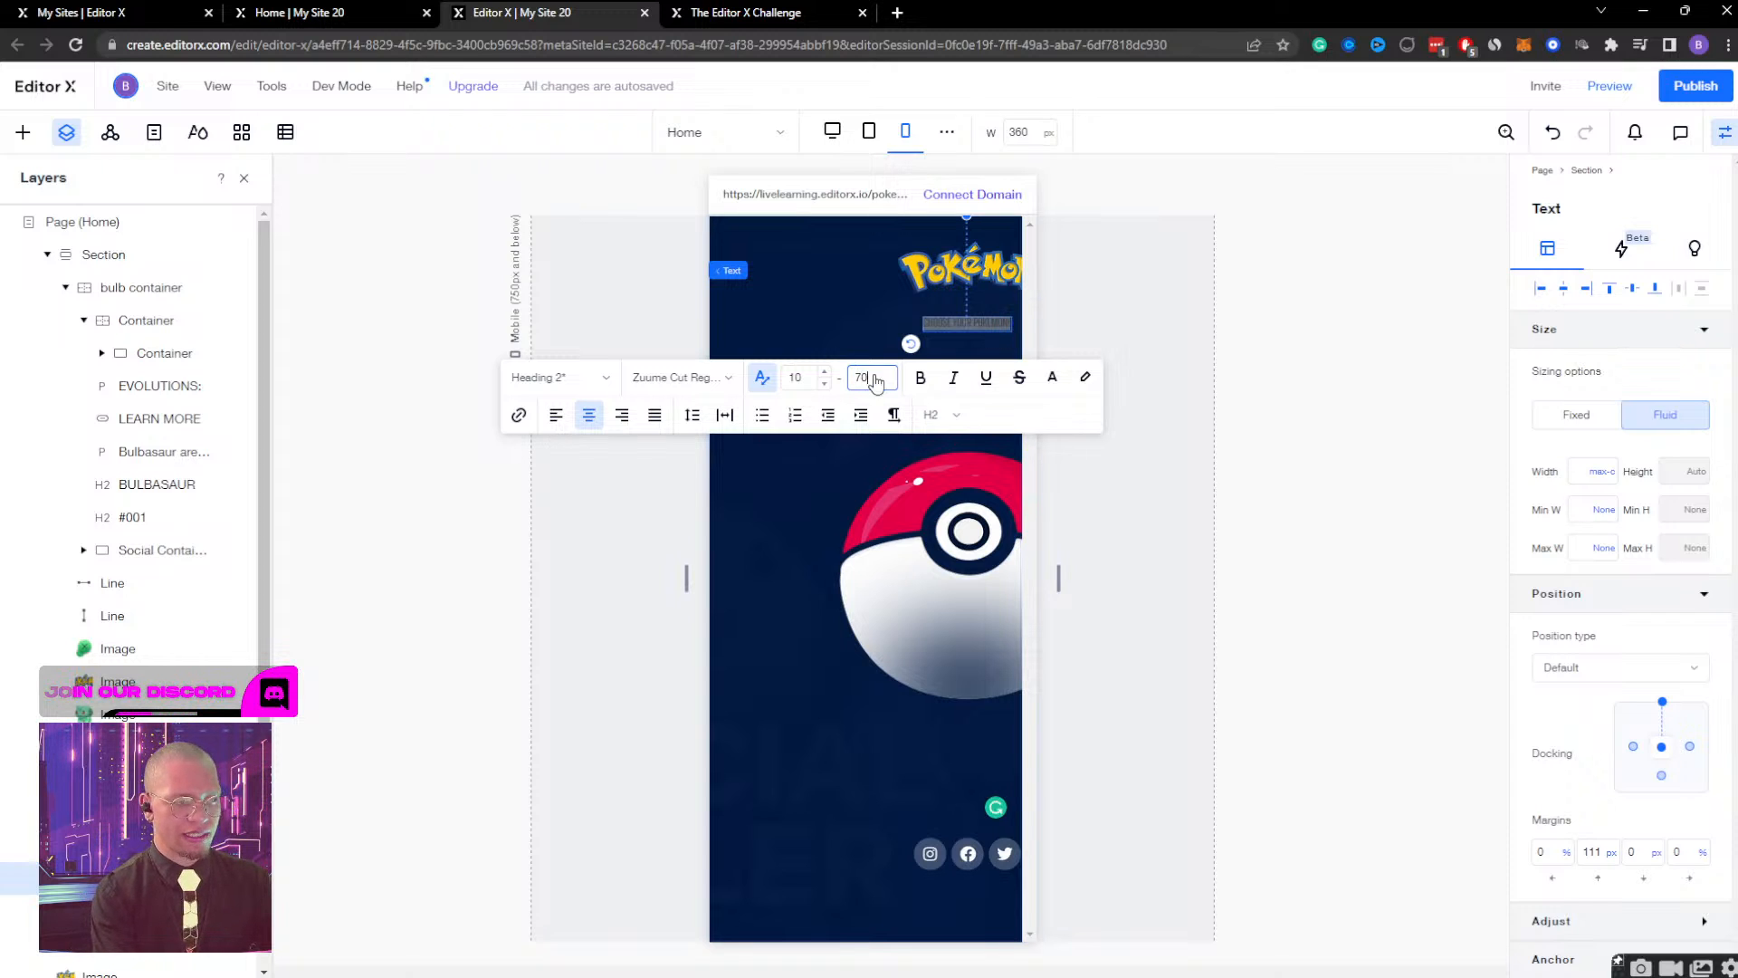
pyautogui.click(803, 378)
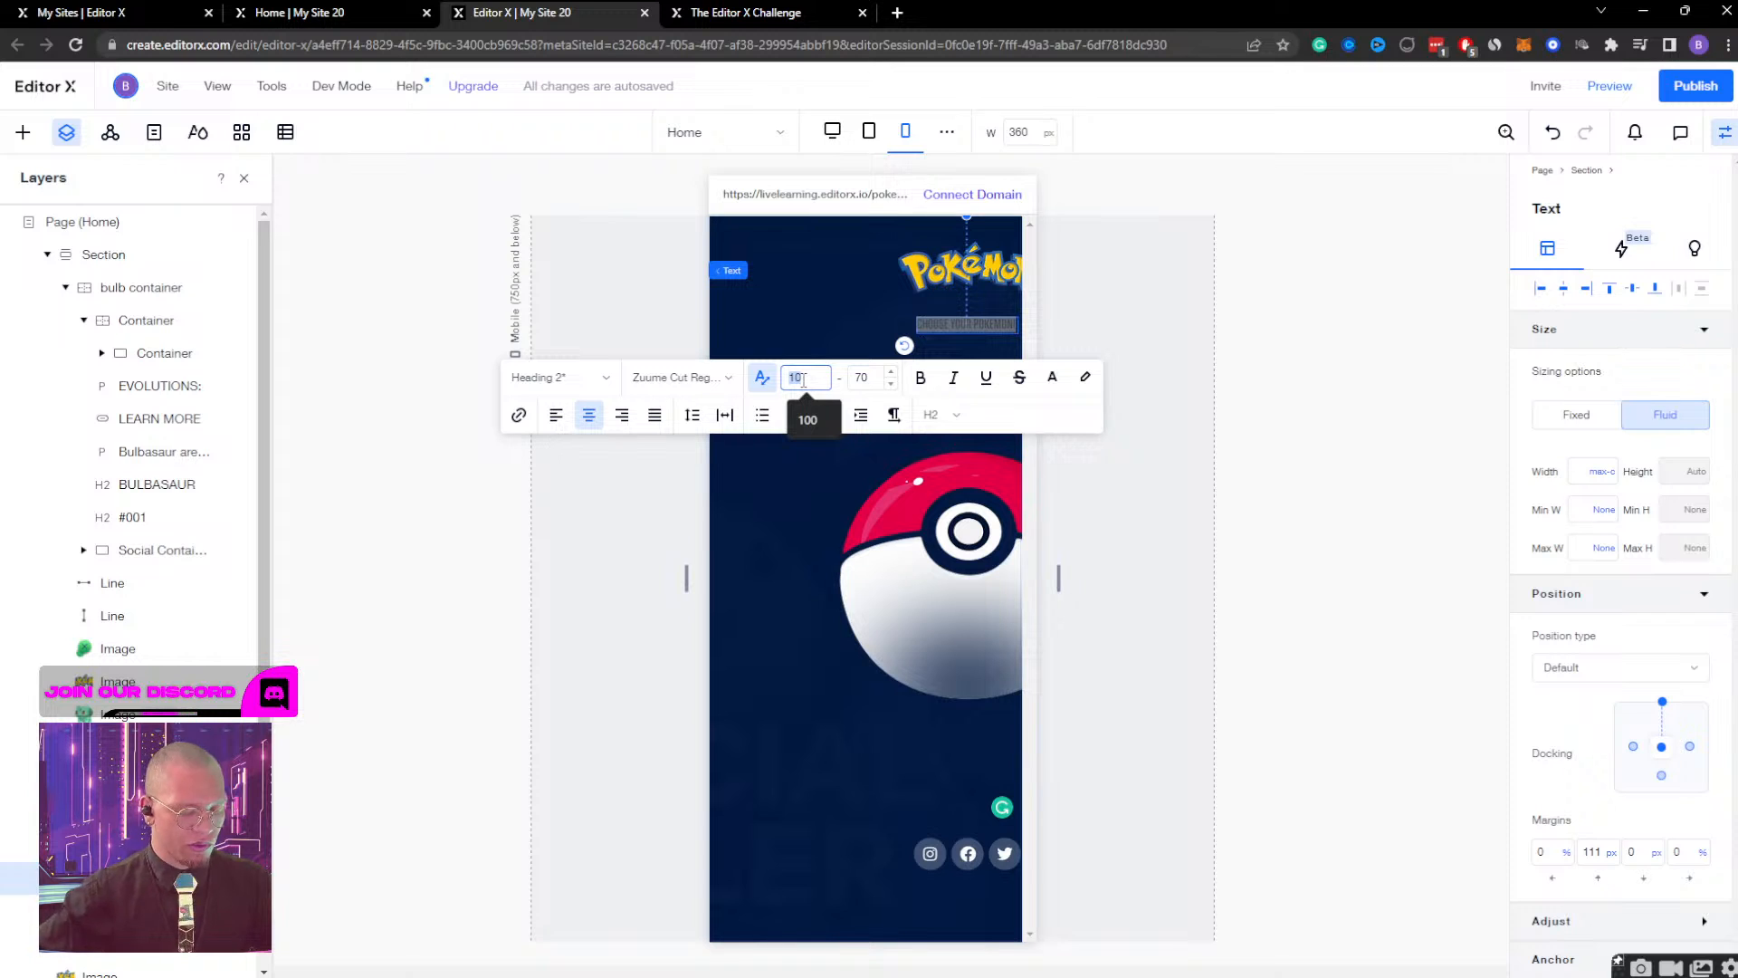
pyautogui.write('40')
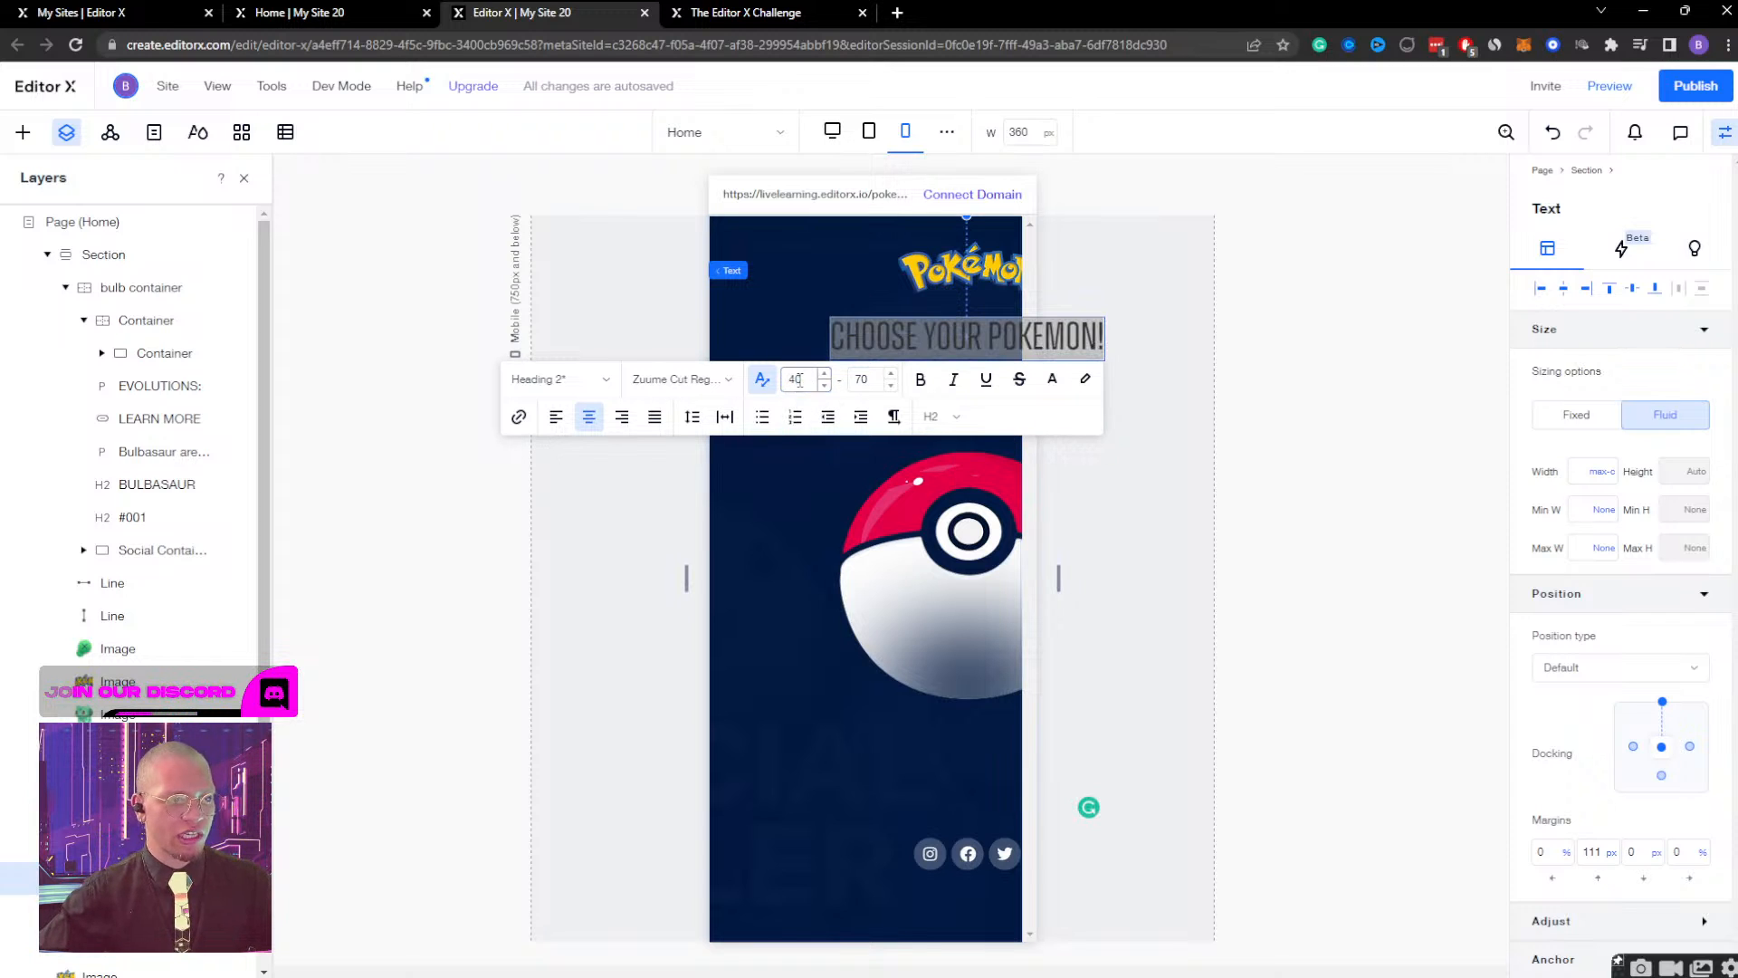
pyautogui.doubleClick(797, 380)
pyautogui.write('60')
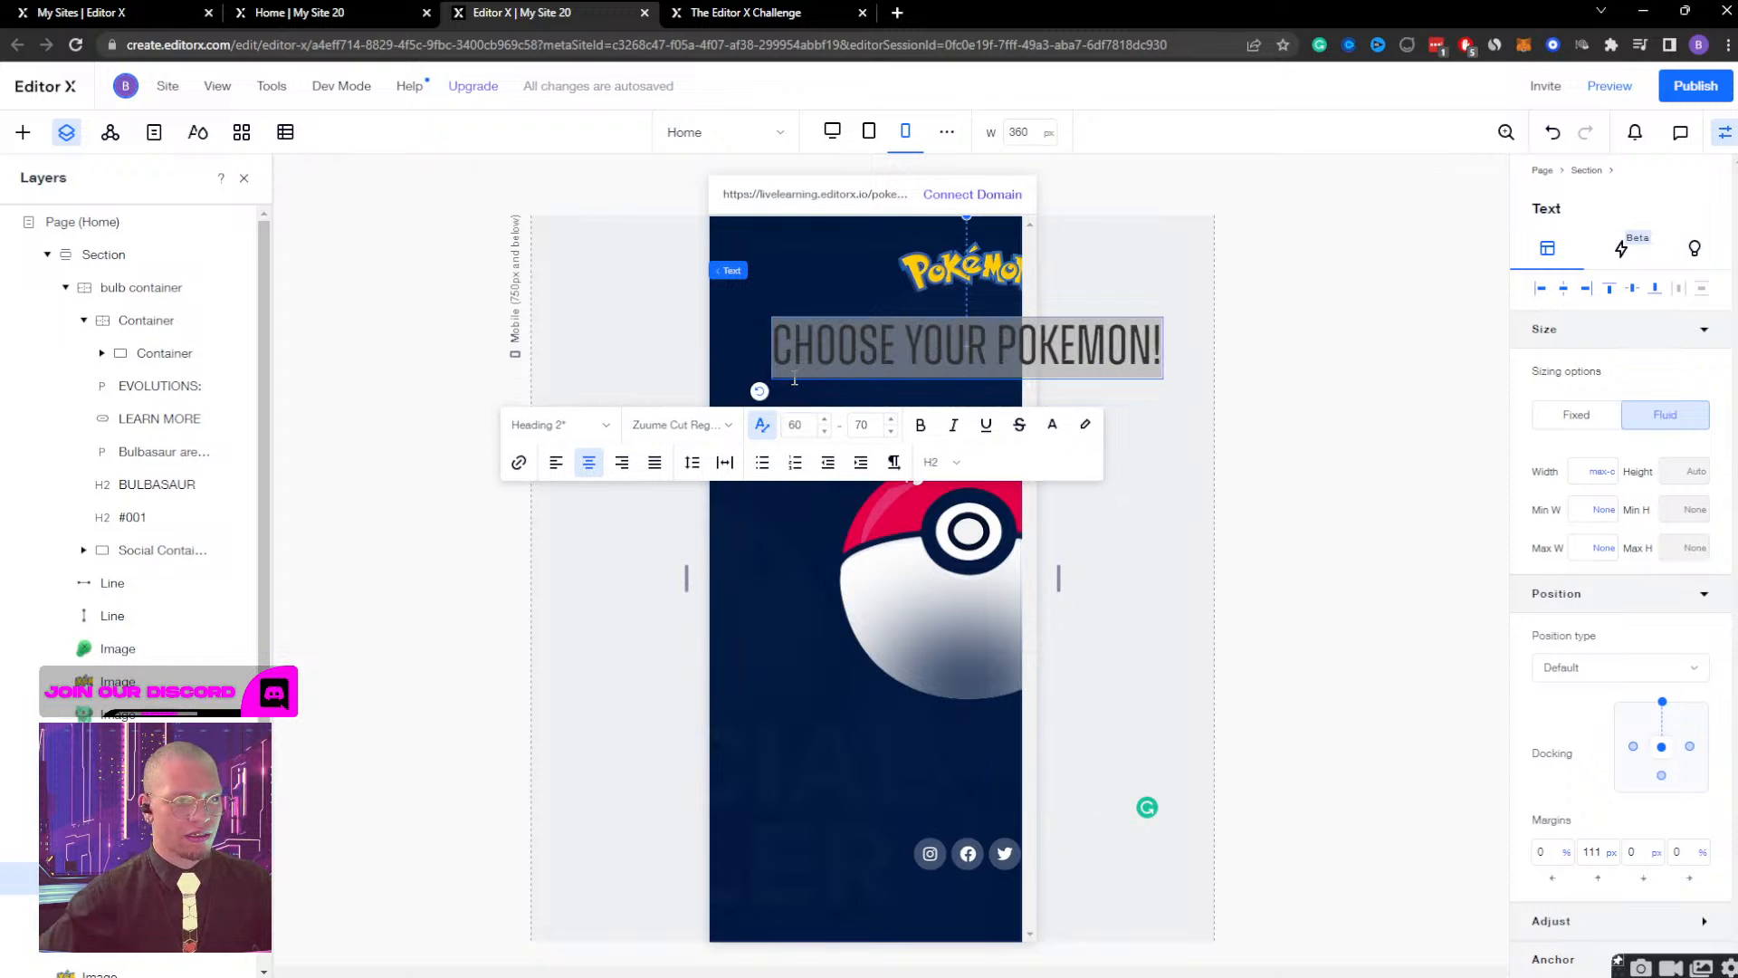
pyautogui.click(1352, 276)
# Set the minimum scaled text size of the "CHOOSE YOUR POKEMON!" heading to 50.
pyautogui.click(837, 326)
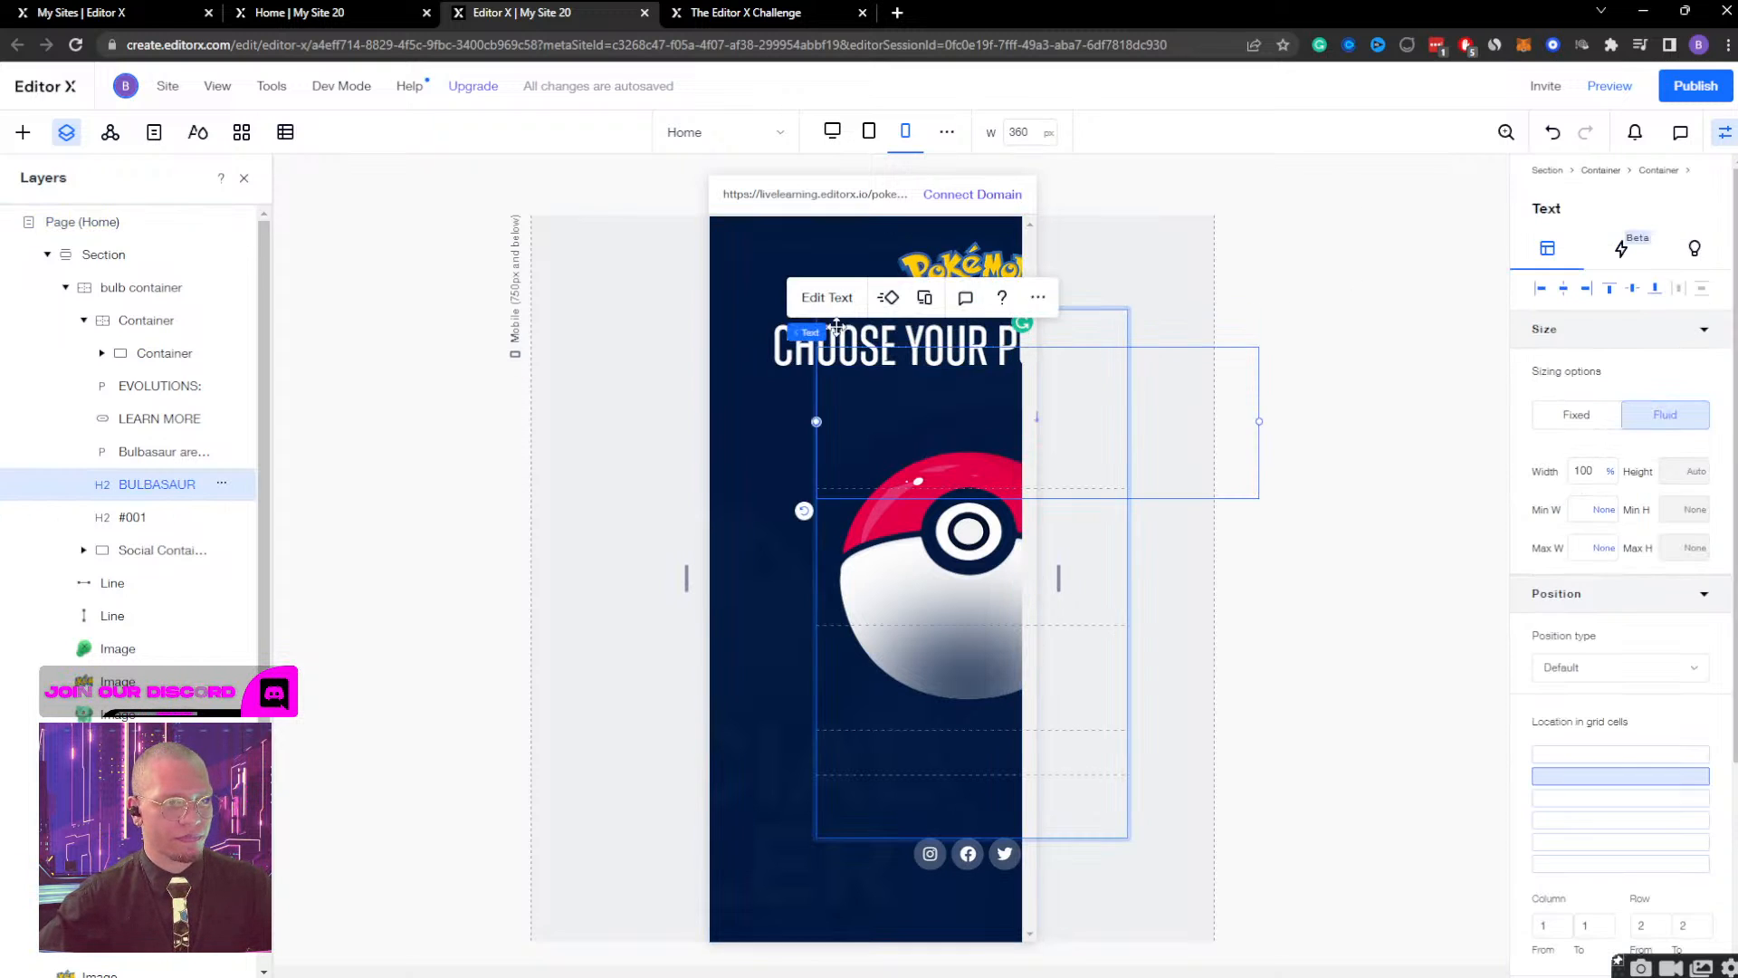
pyautogui.click(786, 359)
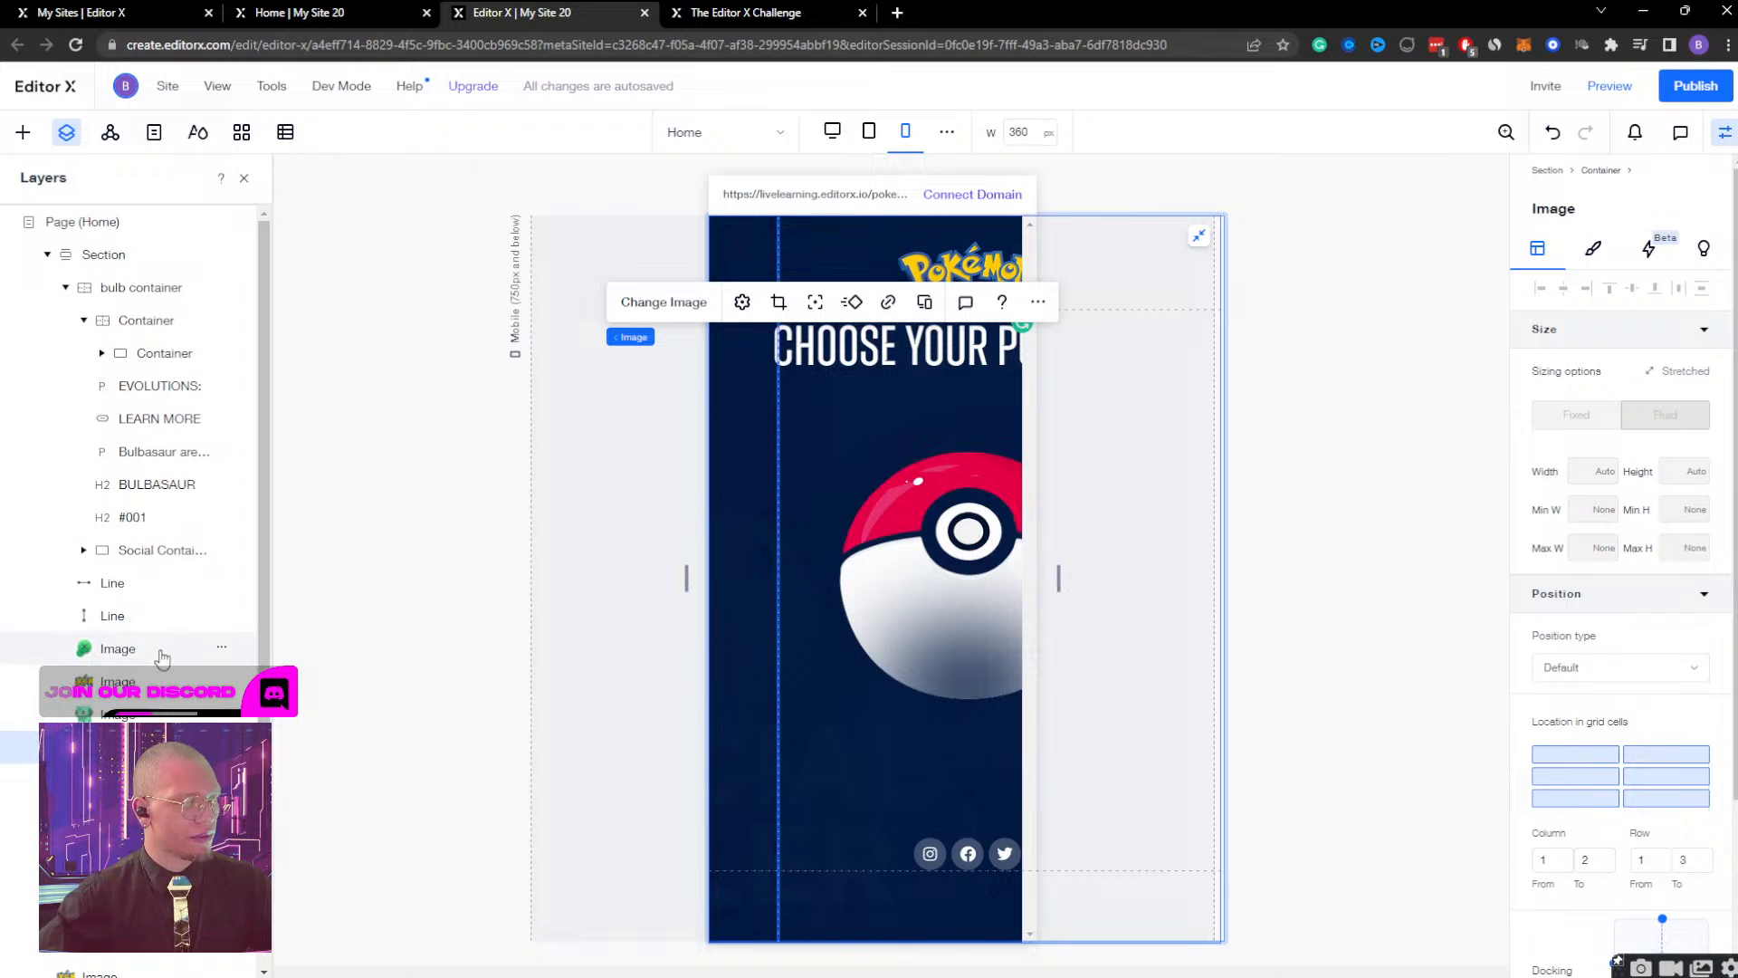
pyautogui.click(150, 845)
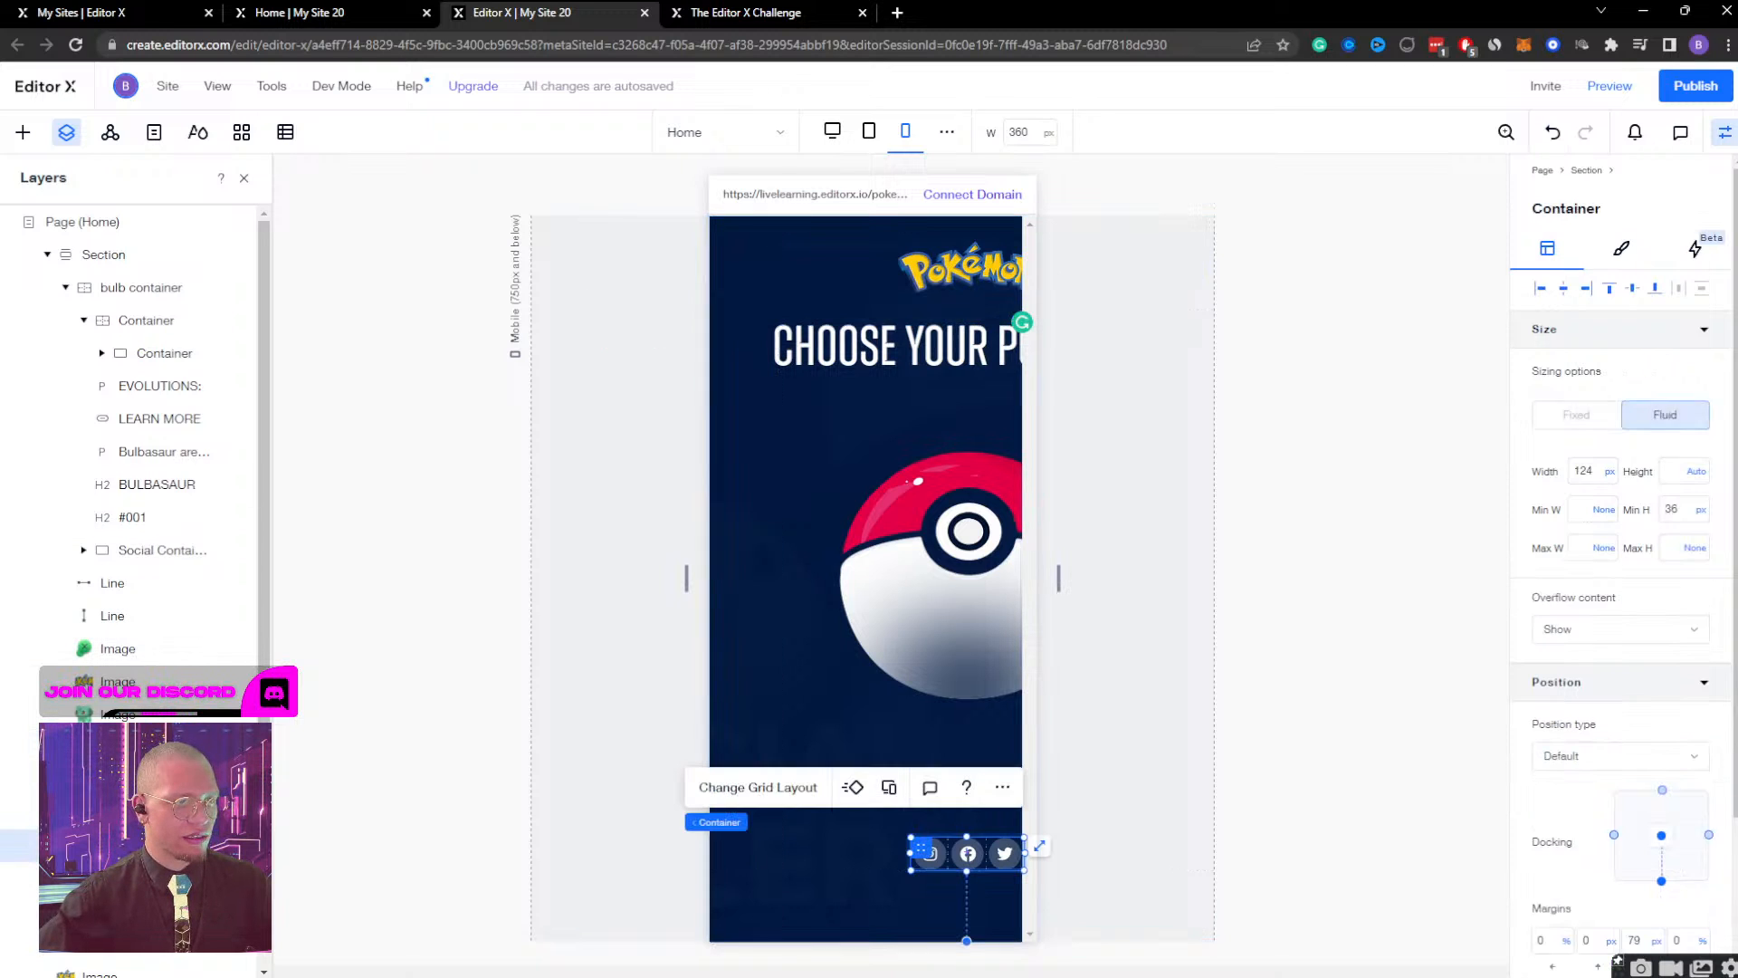
pyautogui.click(149, 911)
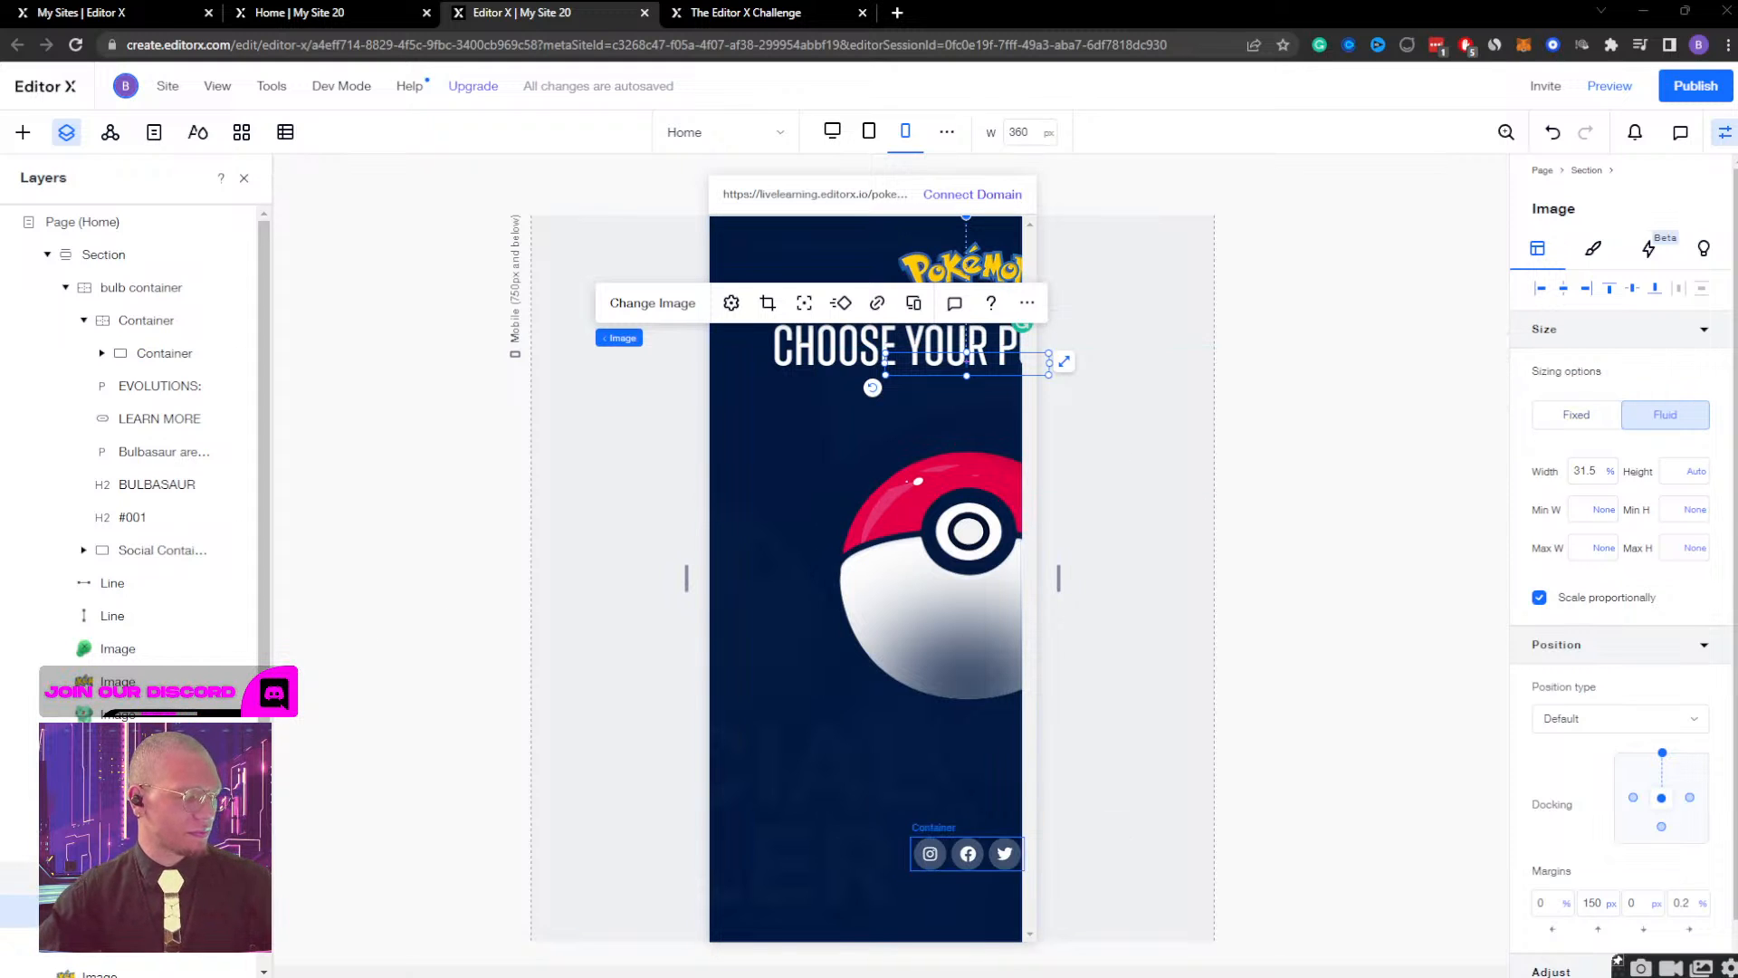
pyautogui.click(1063, 361)
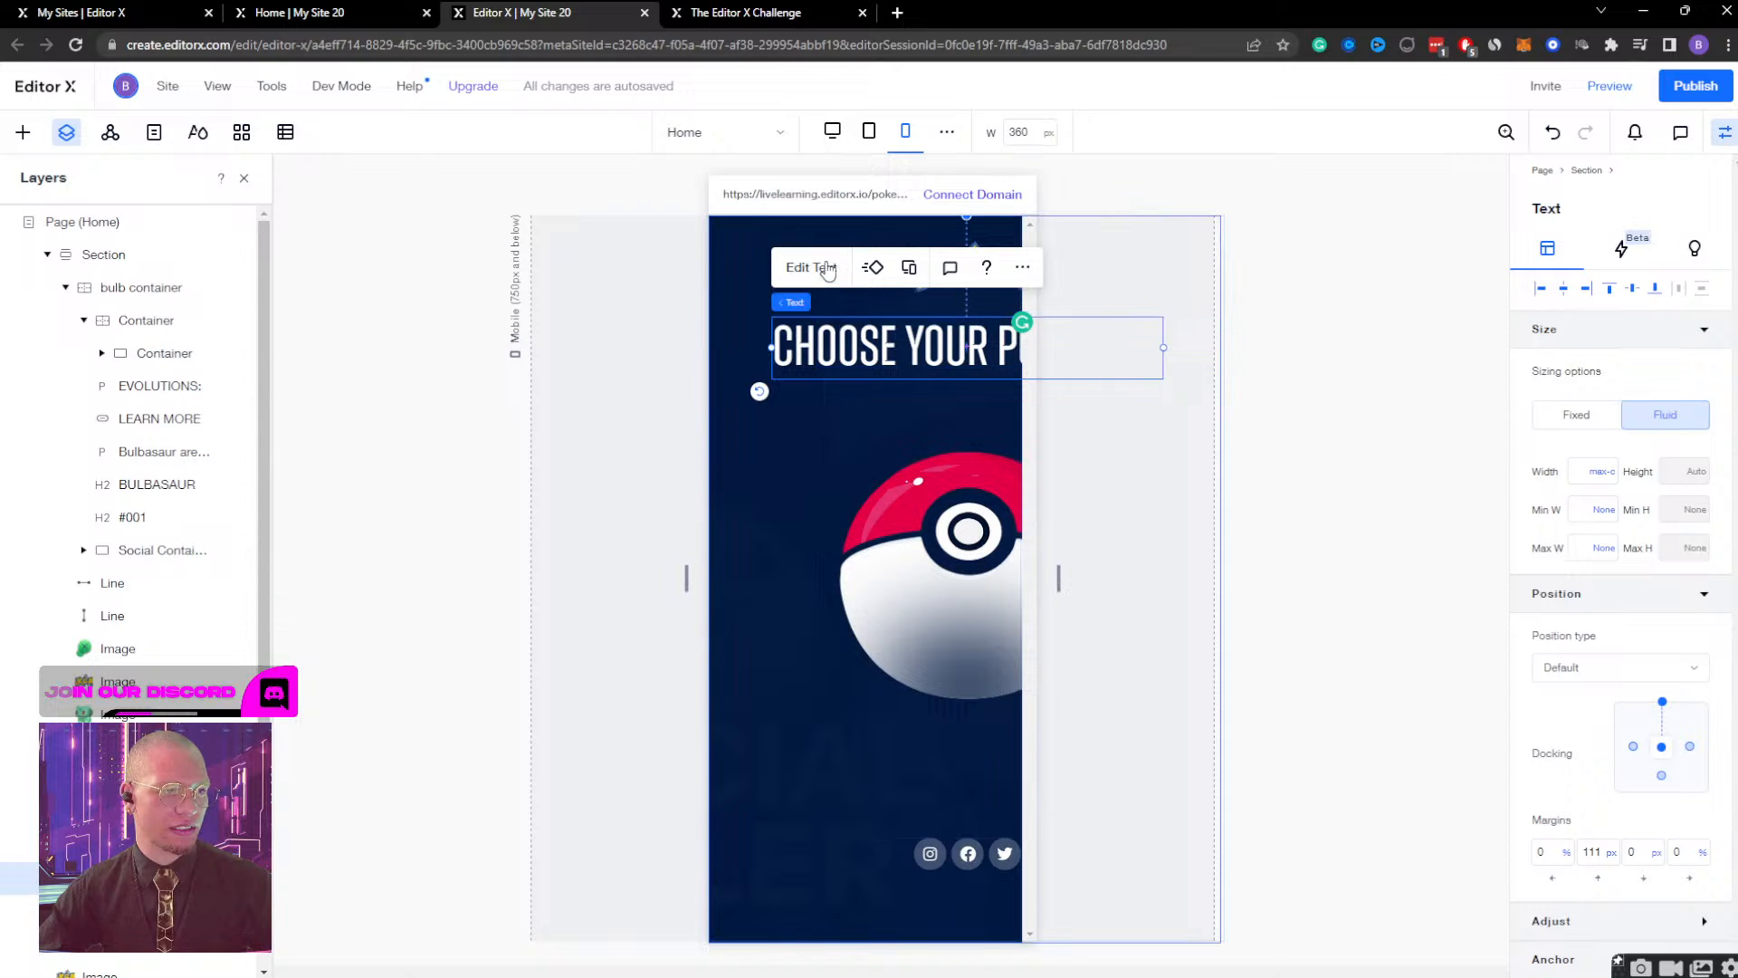
pyautogui.click(812, 267)
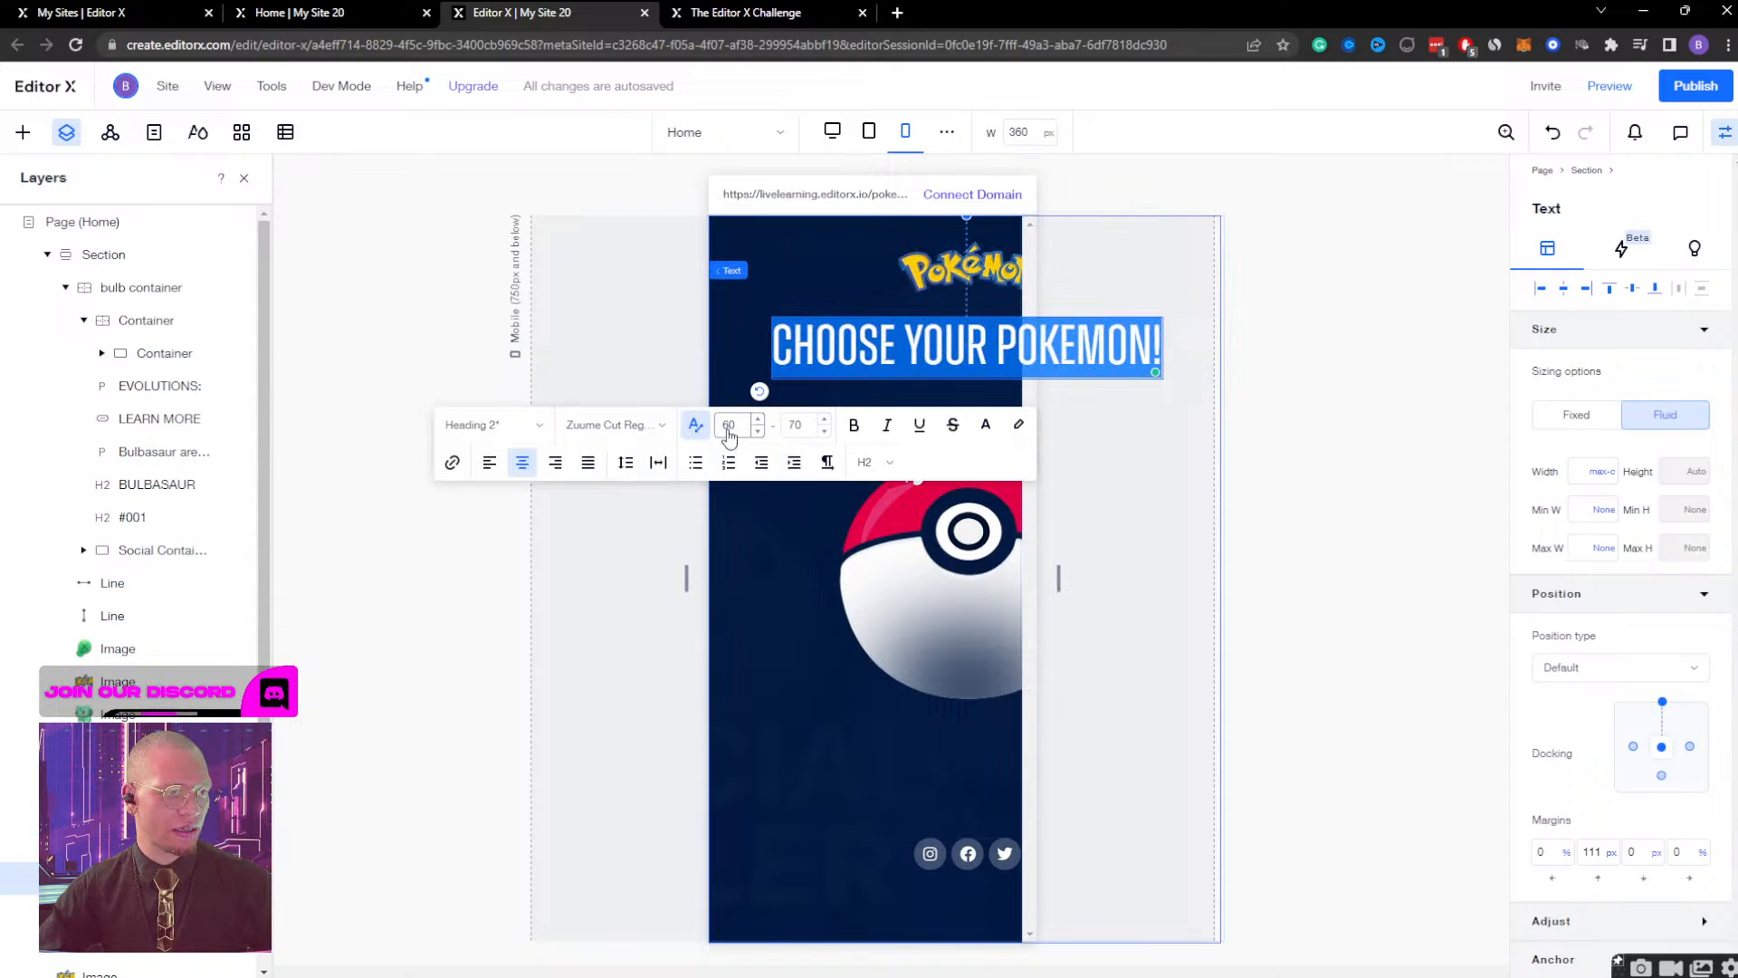
pyautogui.click(728, 426)
pyautogui.write('50')
pyautogui.press('Return')
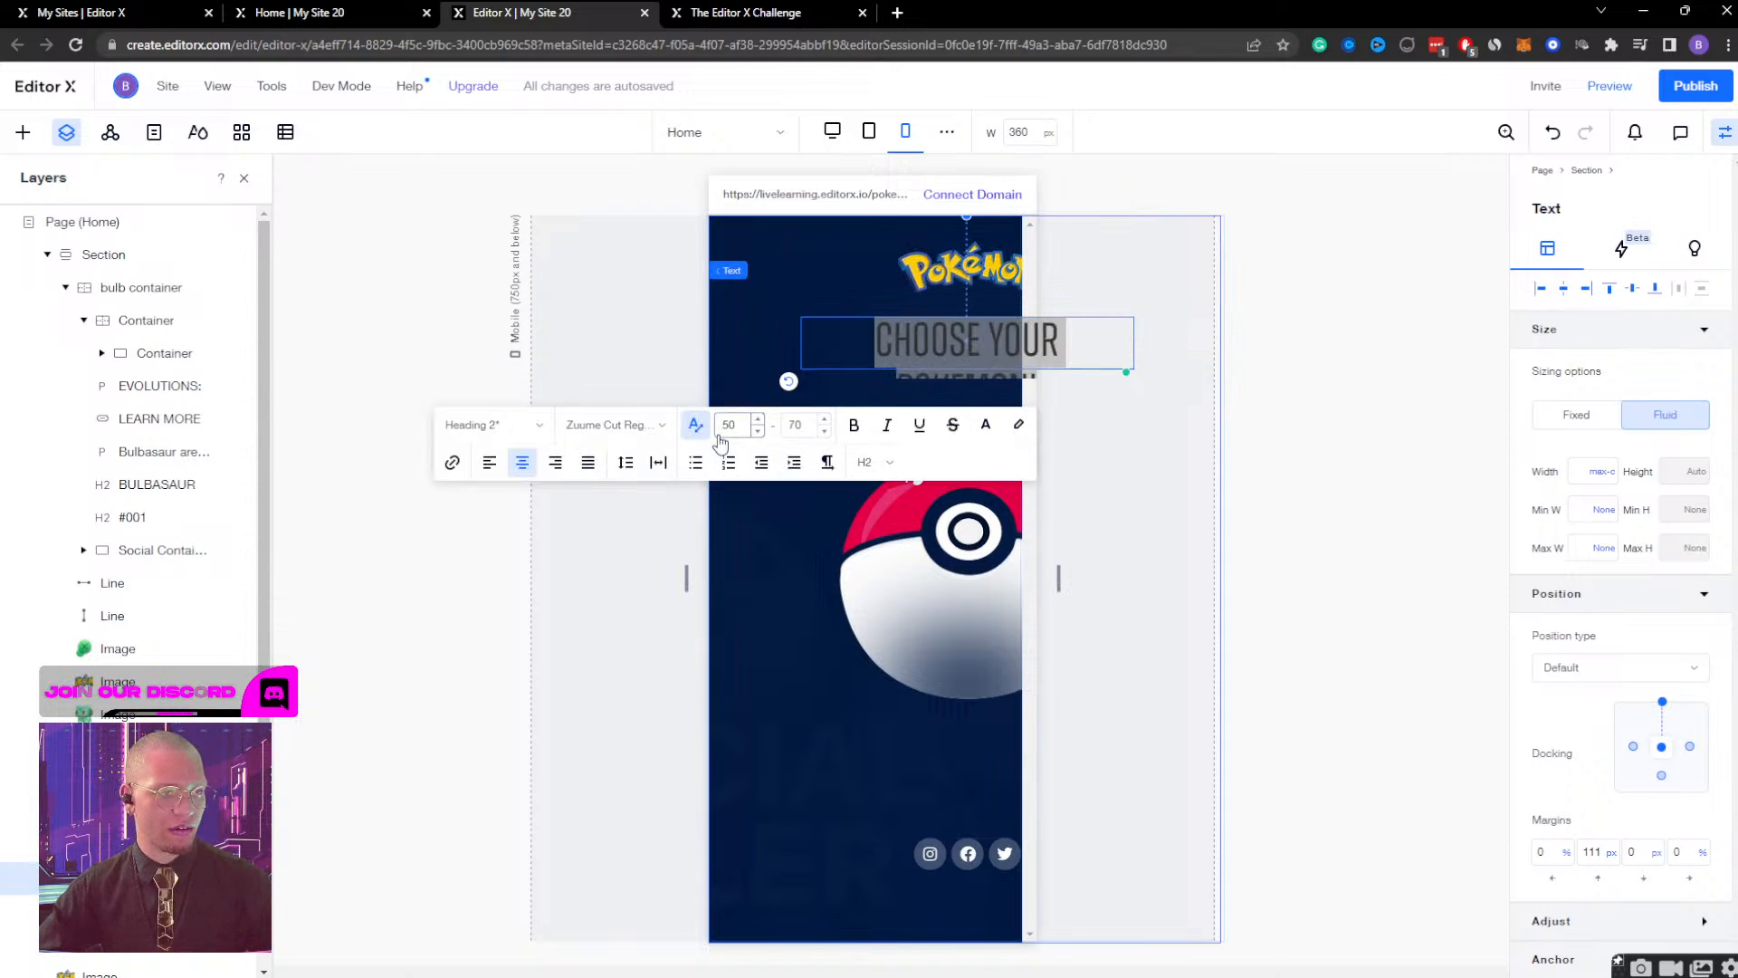
pyautogui.click(670, 356)
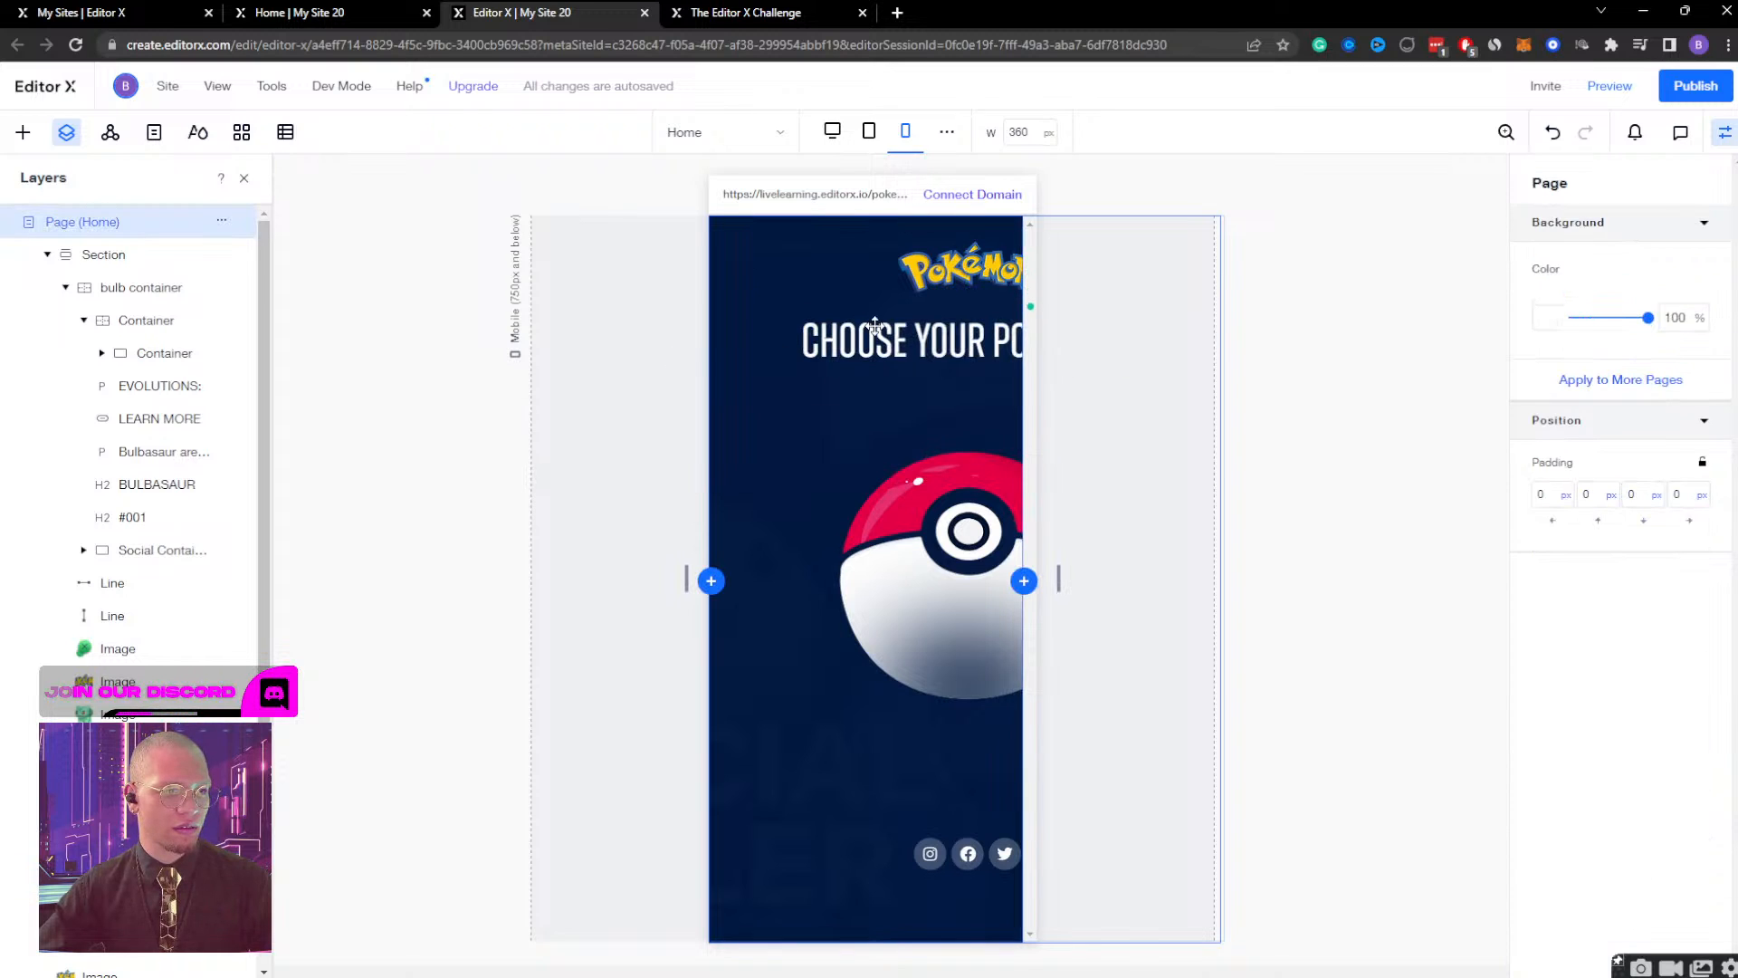
# Align the #001 text to the horizontal centre of its container.
pyautogui.click(821, 342)
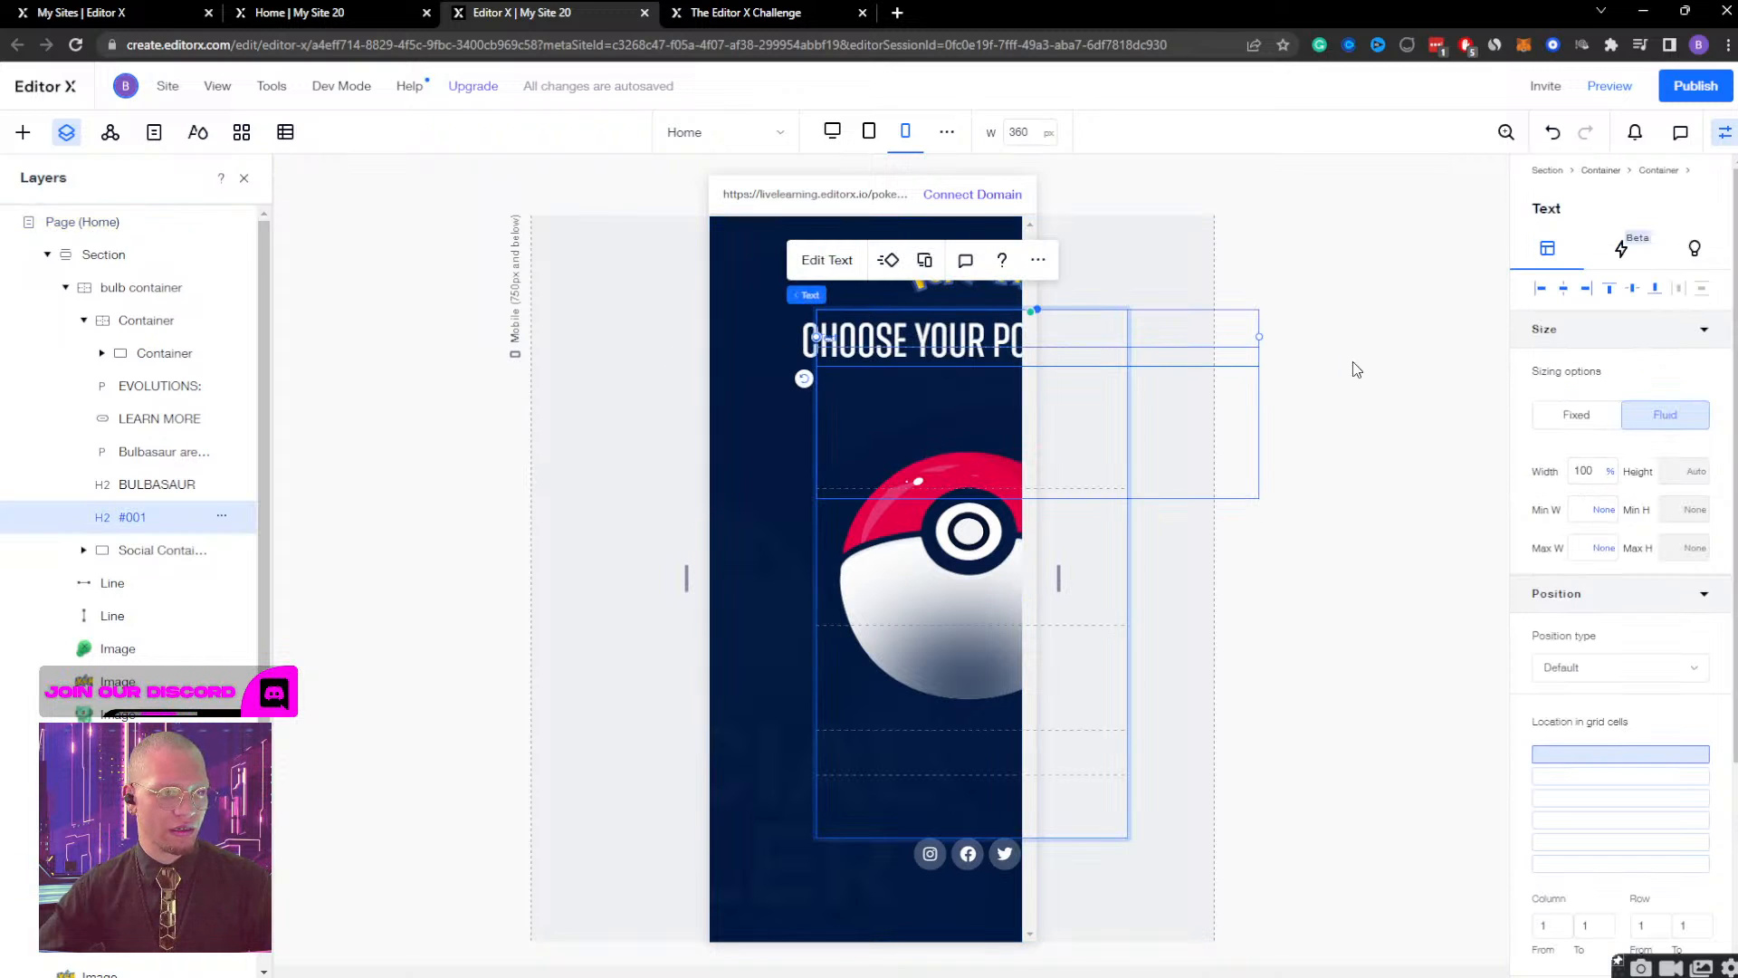
pyautogui.click(1567, 291)
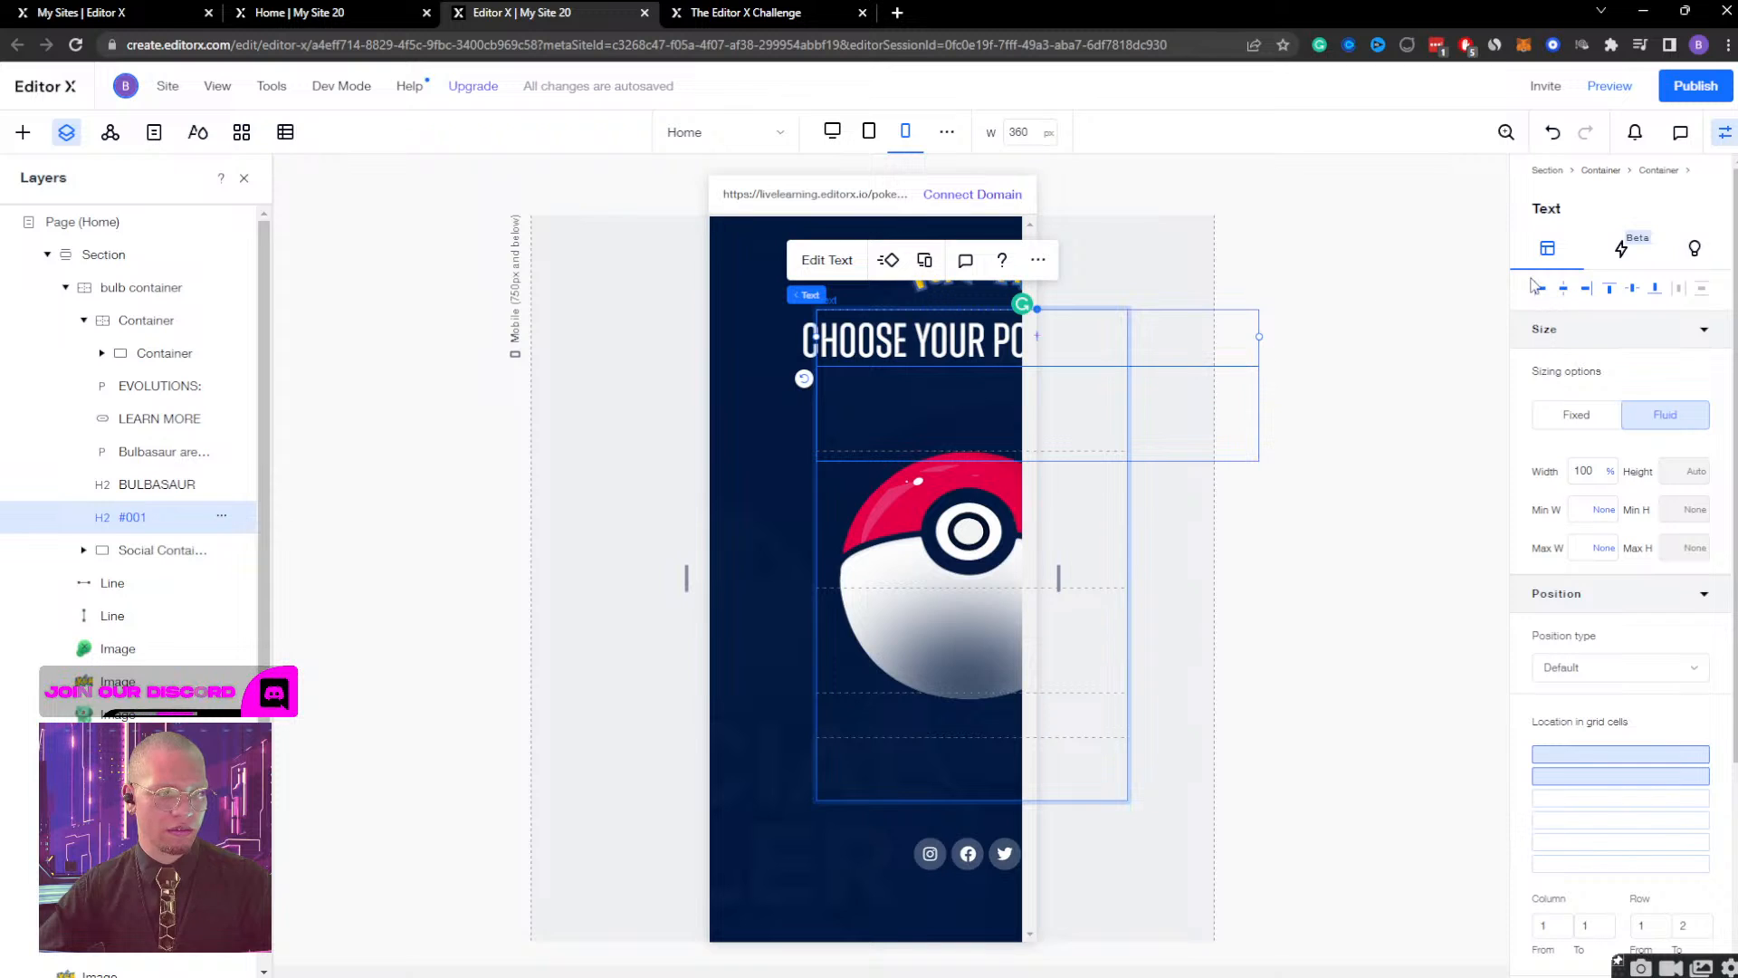
pyautogui.click(1561, 291)
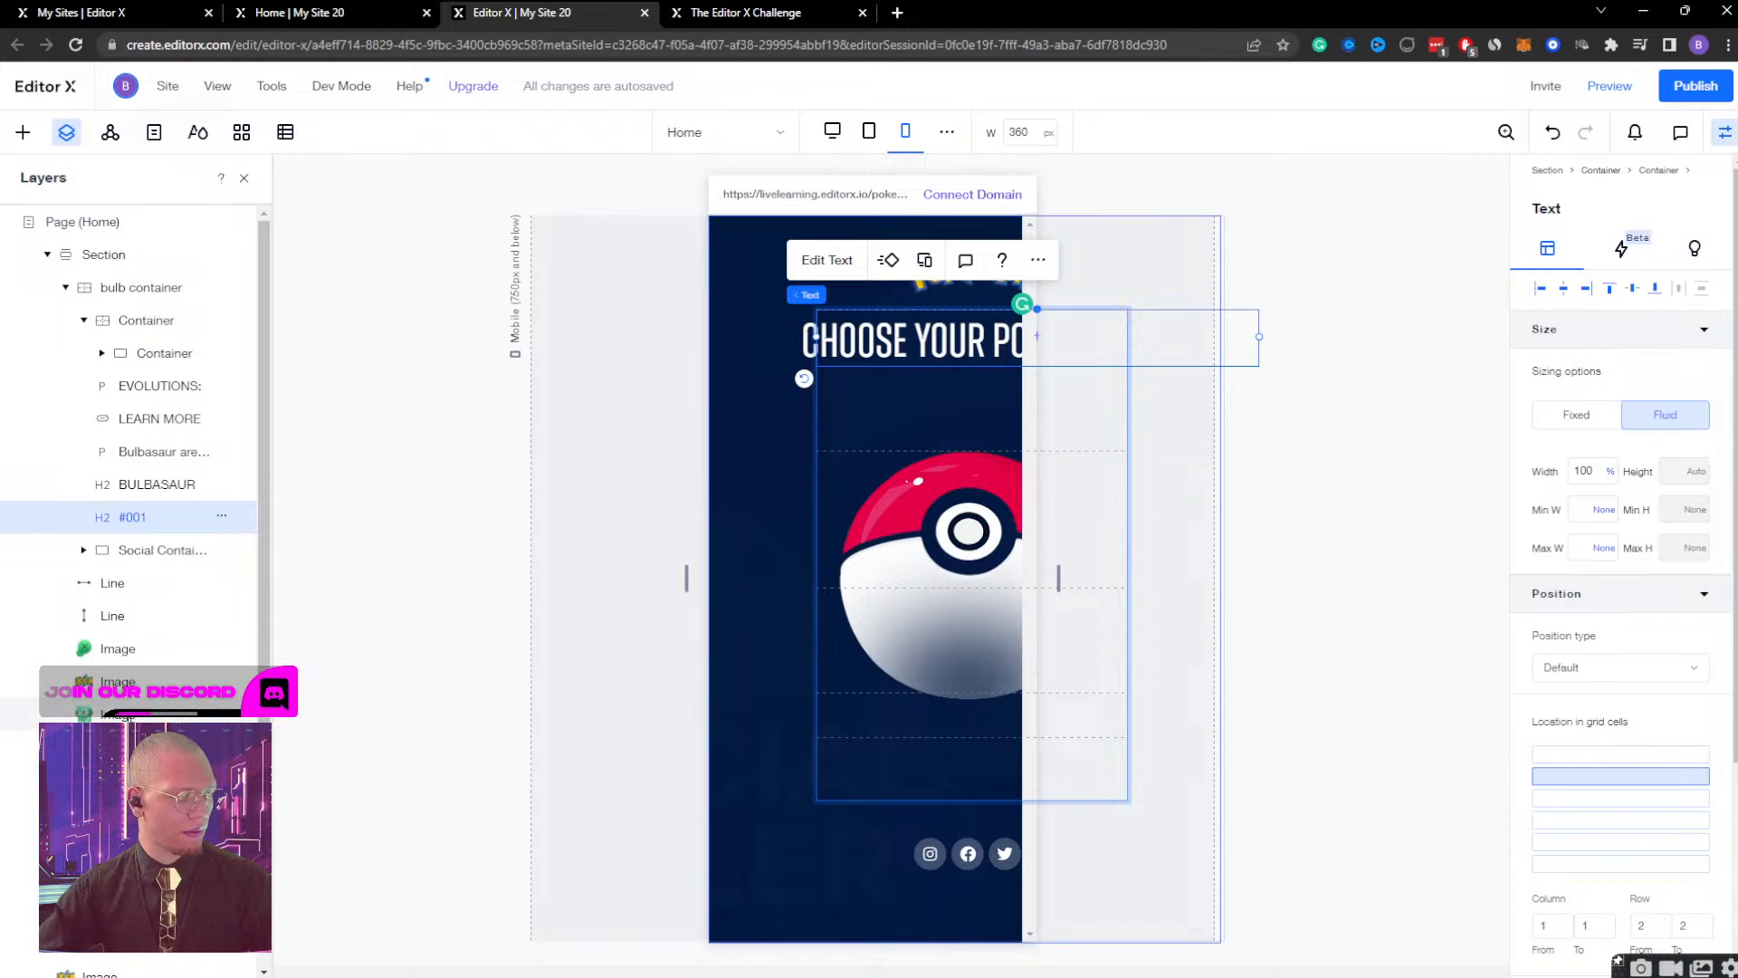
# Nudge the Pokémon logo image at the top of the mobile page left, to a left margin of about 18.9%.
pyautogui.scroll(-1, 135, 543)
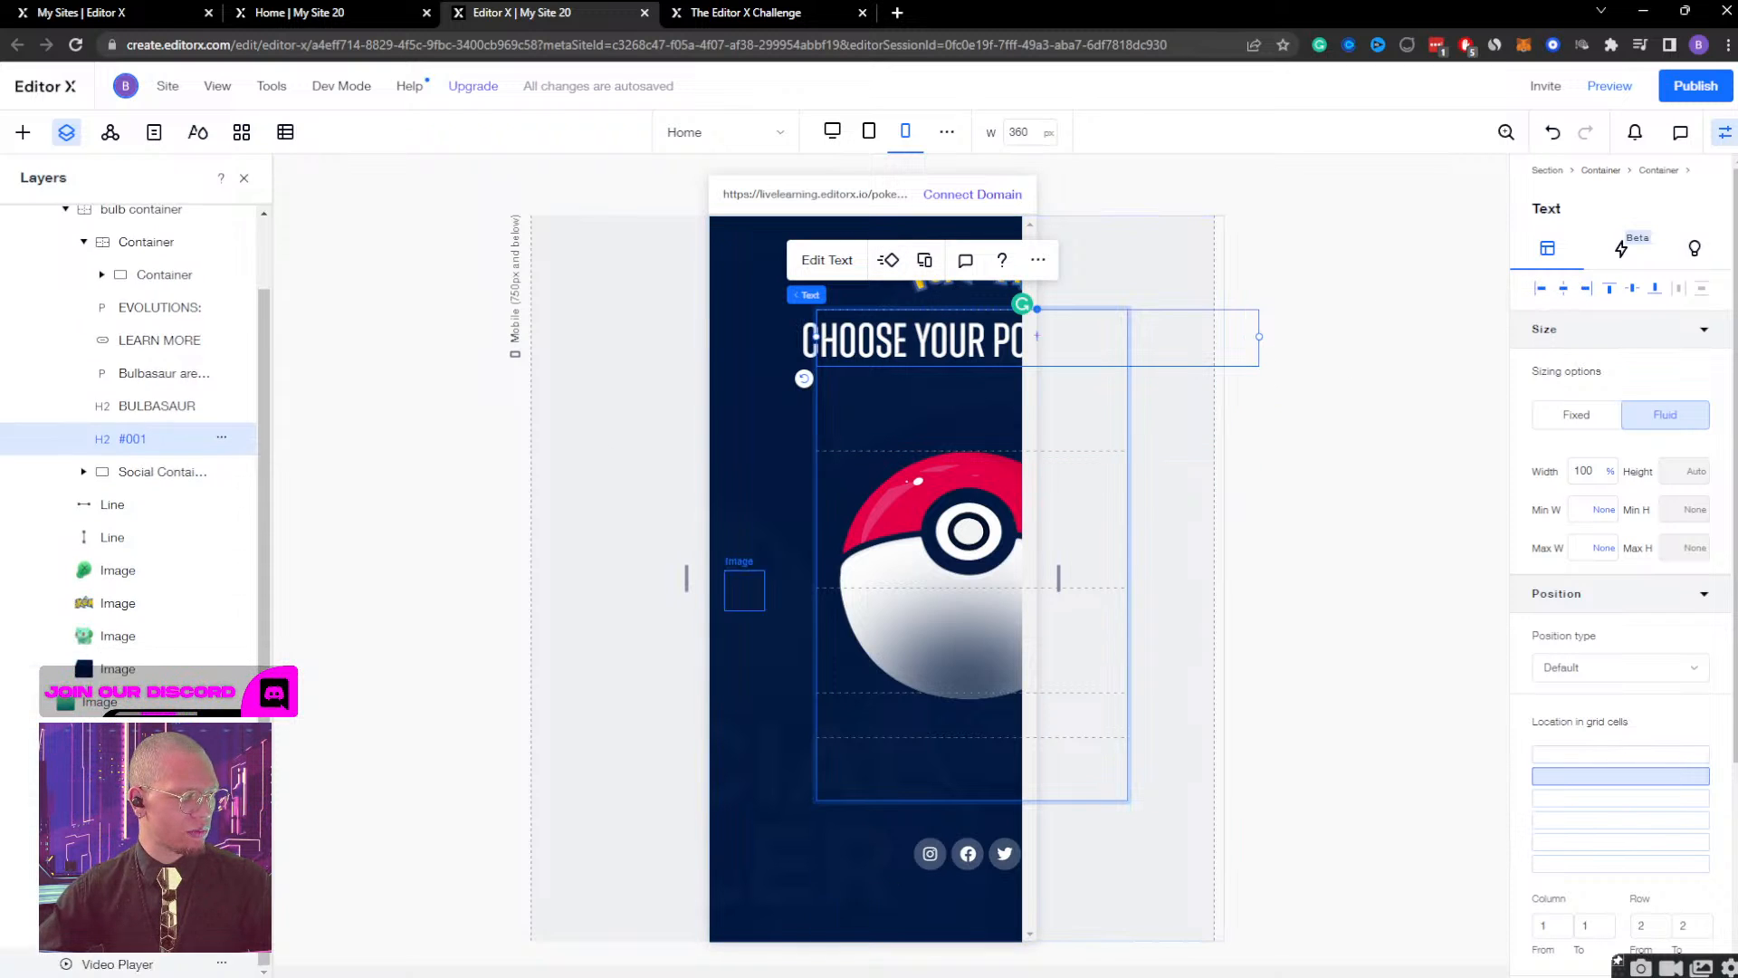
pyautogui.click(948, 255)
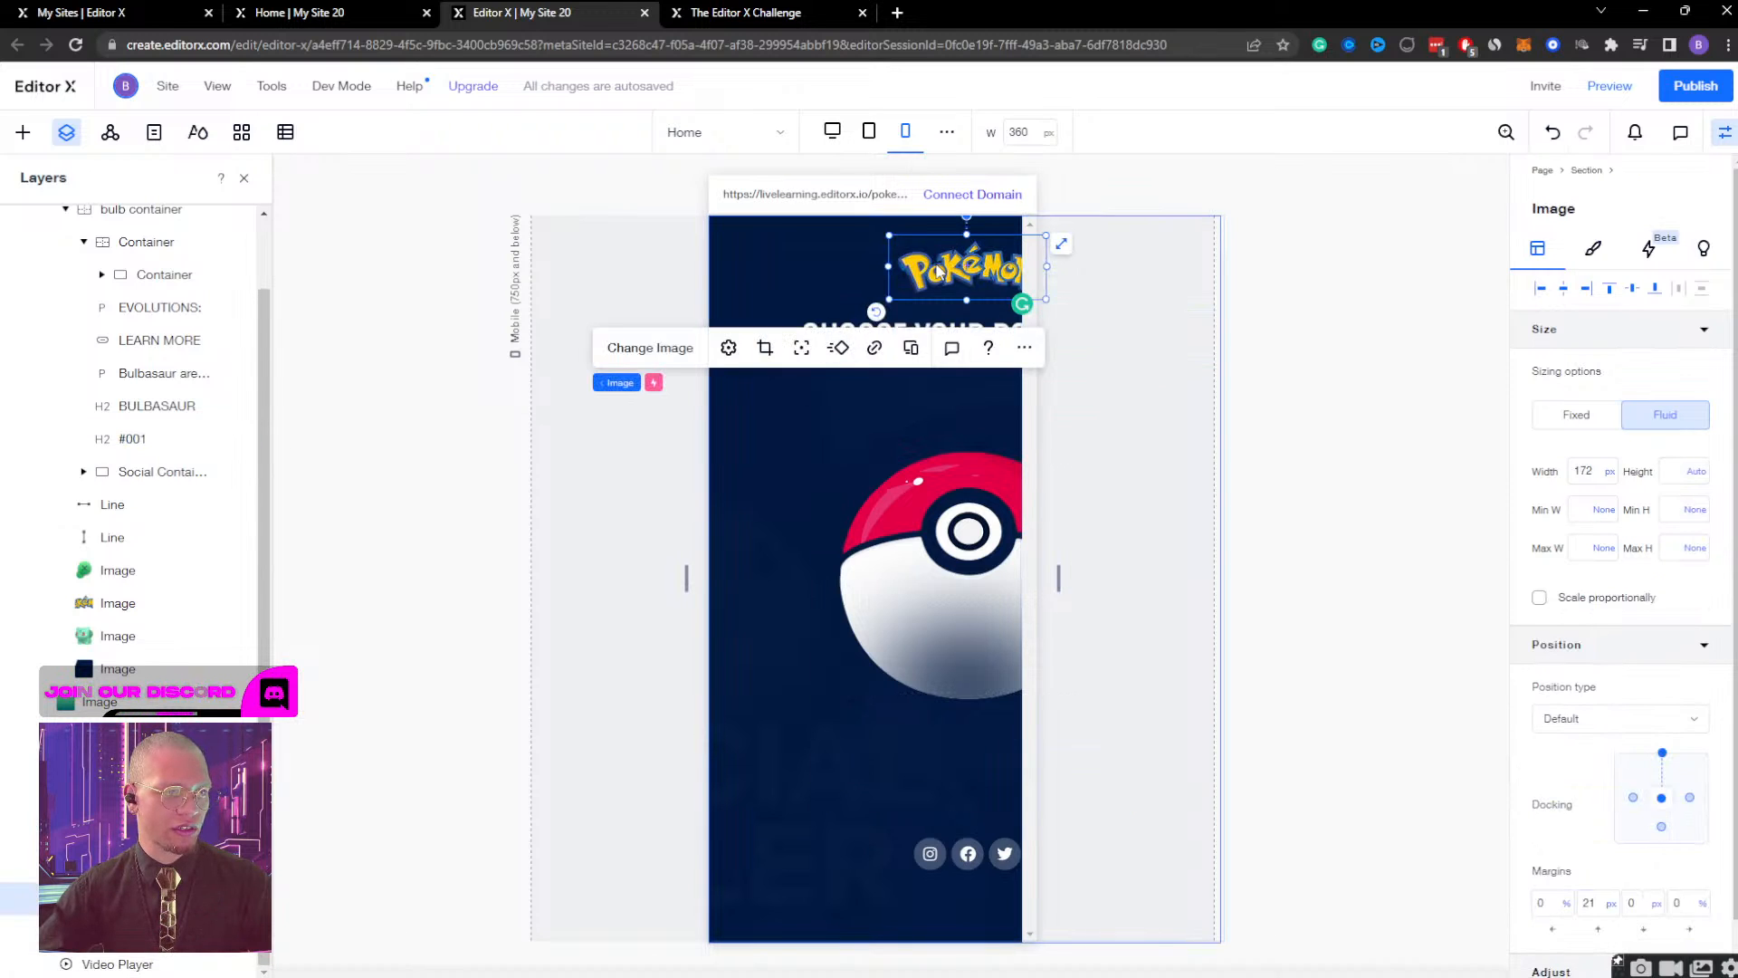
pyautogui.click(871, 257)
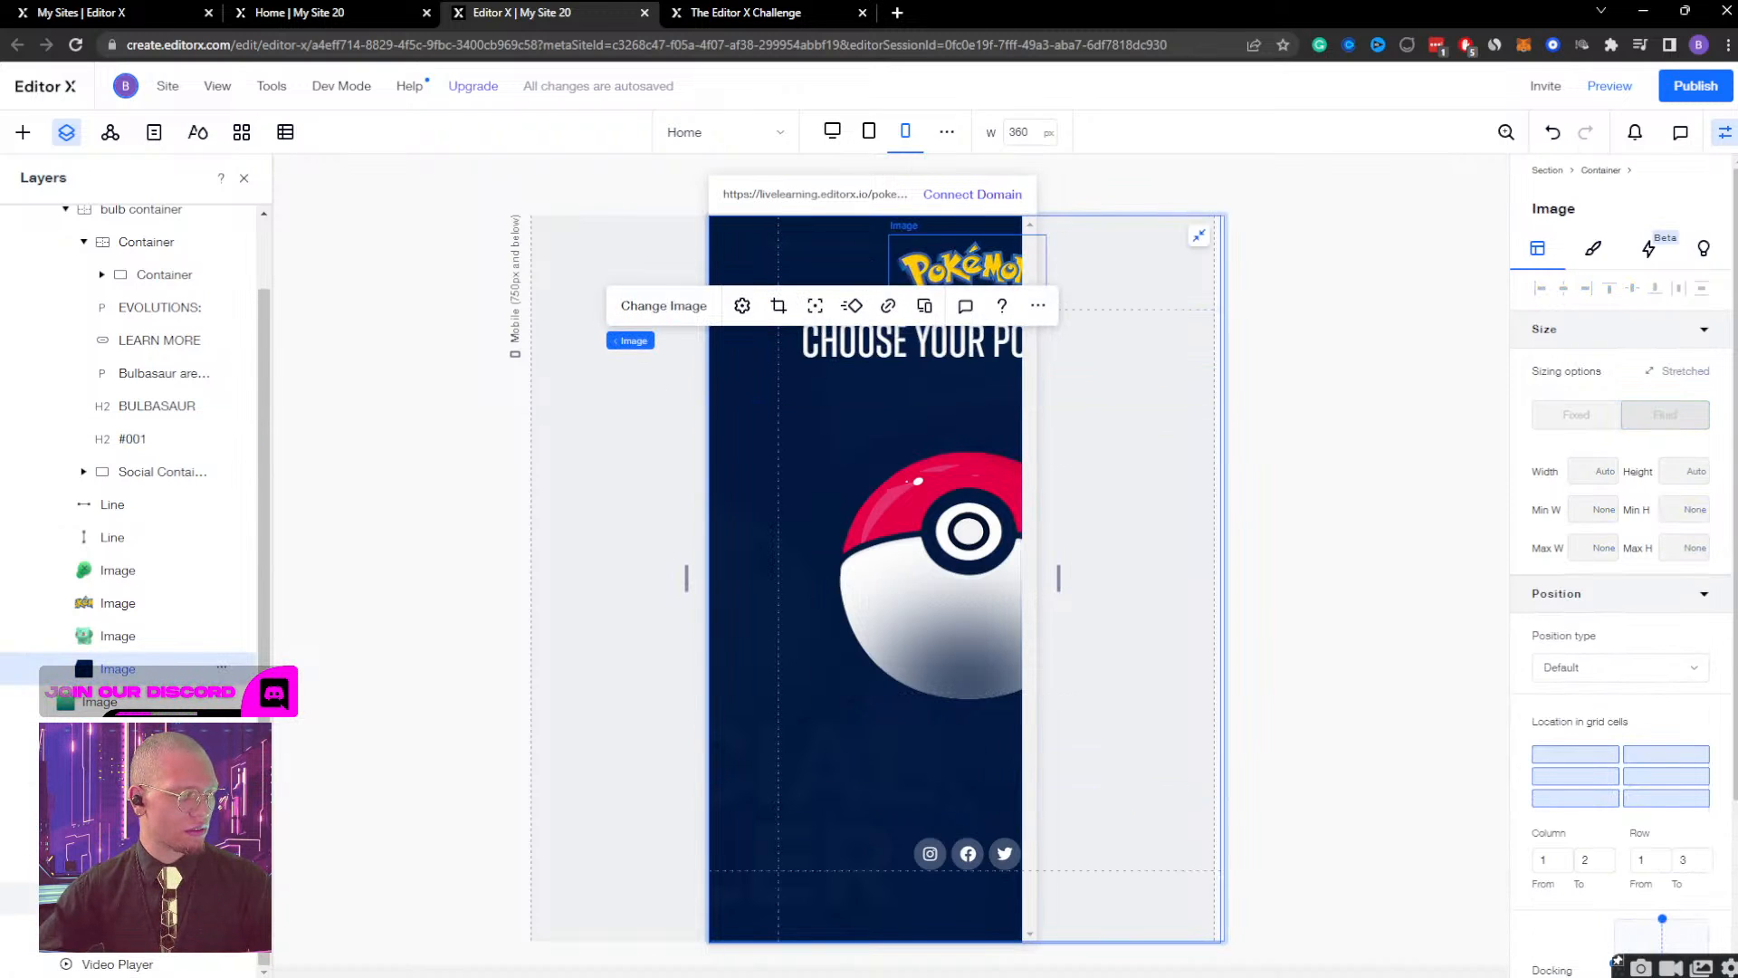
pyautogui.click(122, 898)
pyautogui.hotkey('shift', 'Left')
pyautogui.hotkey('shift', 'Left')
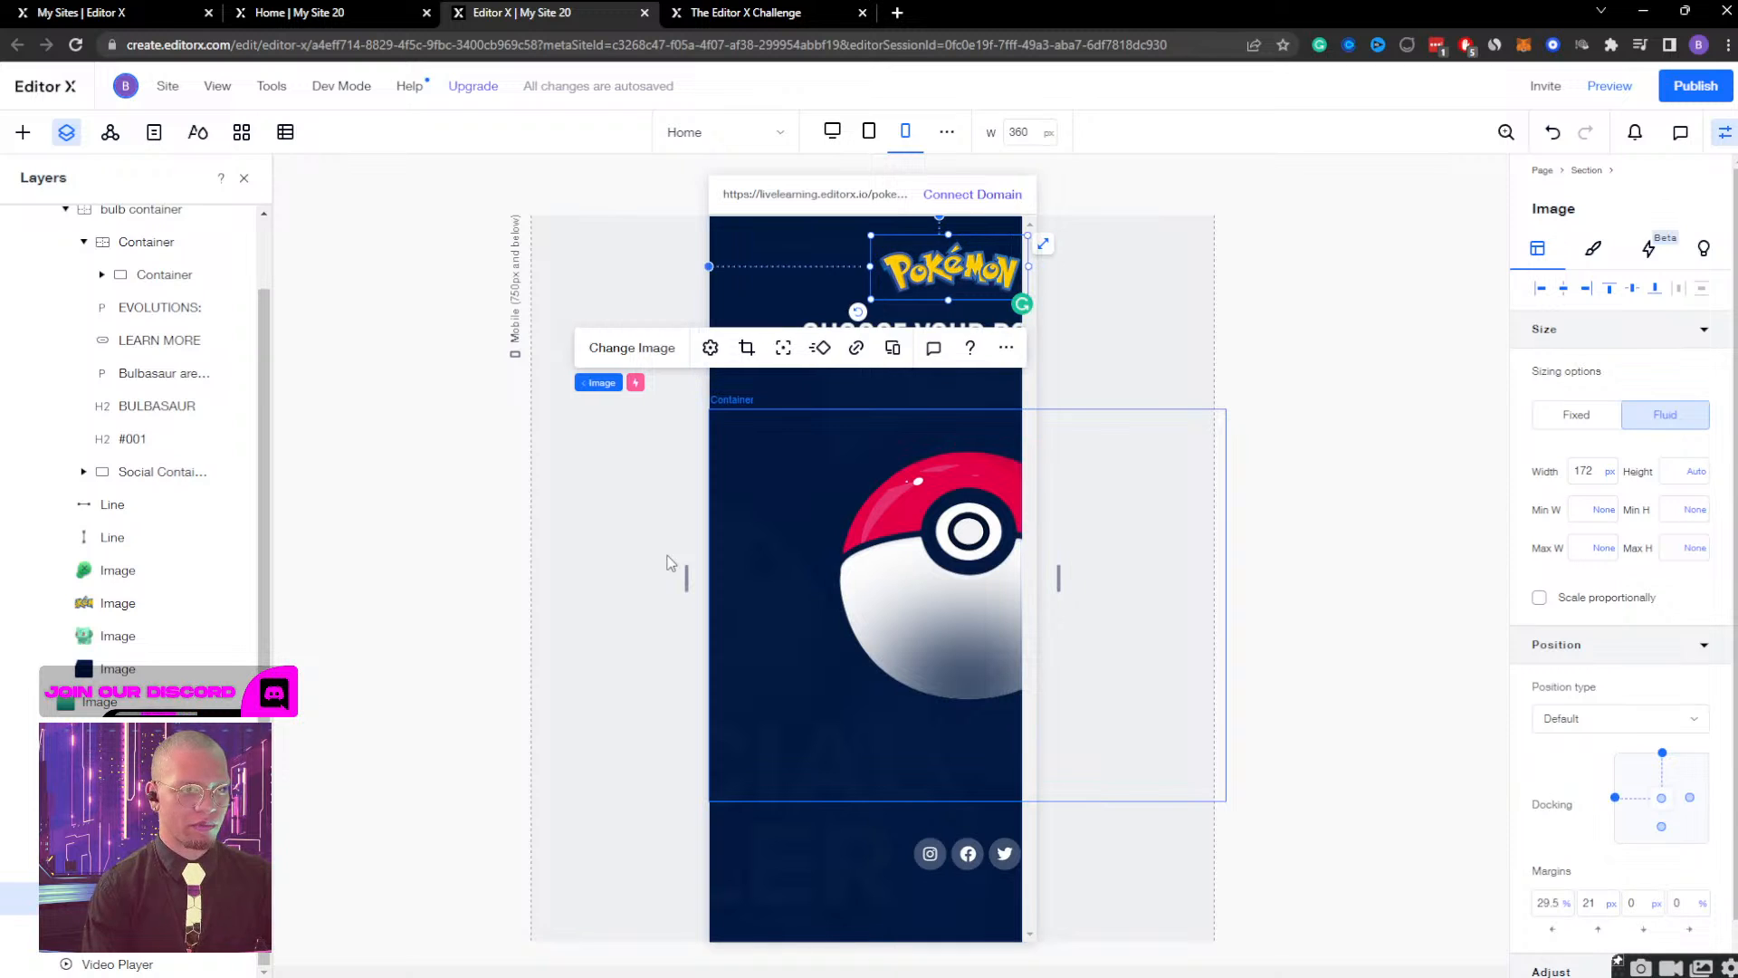
pyautogui.hotkey('shift', 'Left')
pyautogui.hotkey('shift', 'Left')
pyautogui.hotkey('shift', 'Left')
pyautogui.hotkey('shift', 'Left')
pyautogui.hotkey('shift', 'Left')
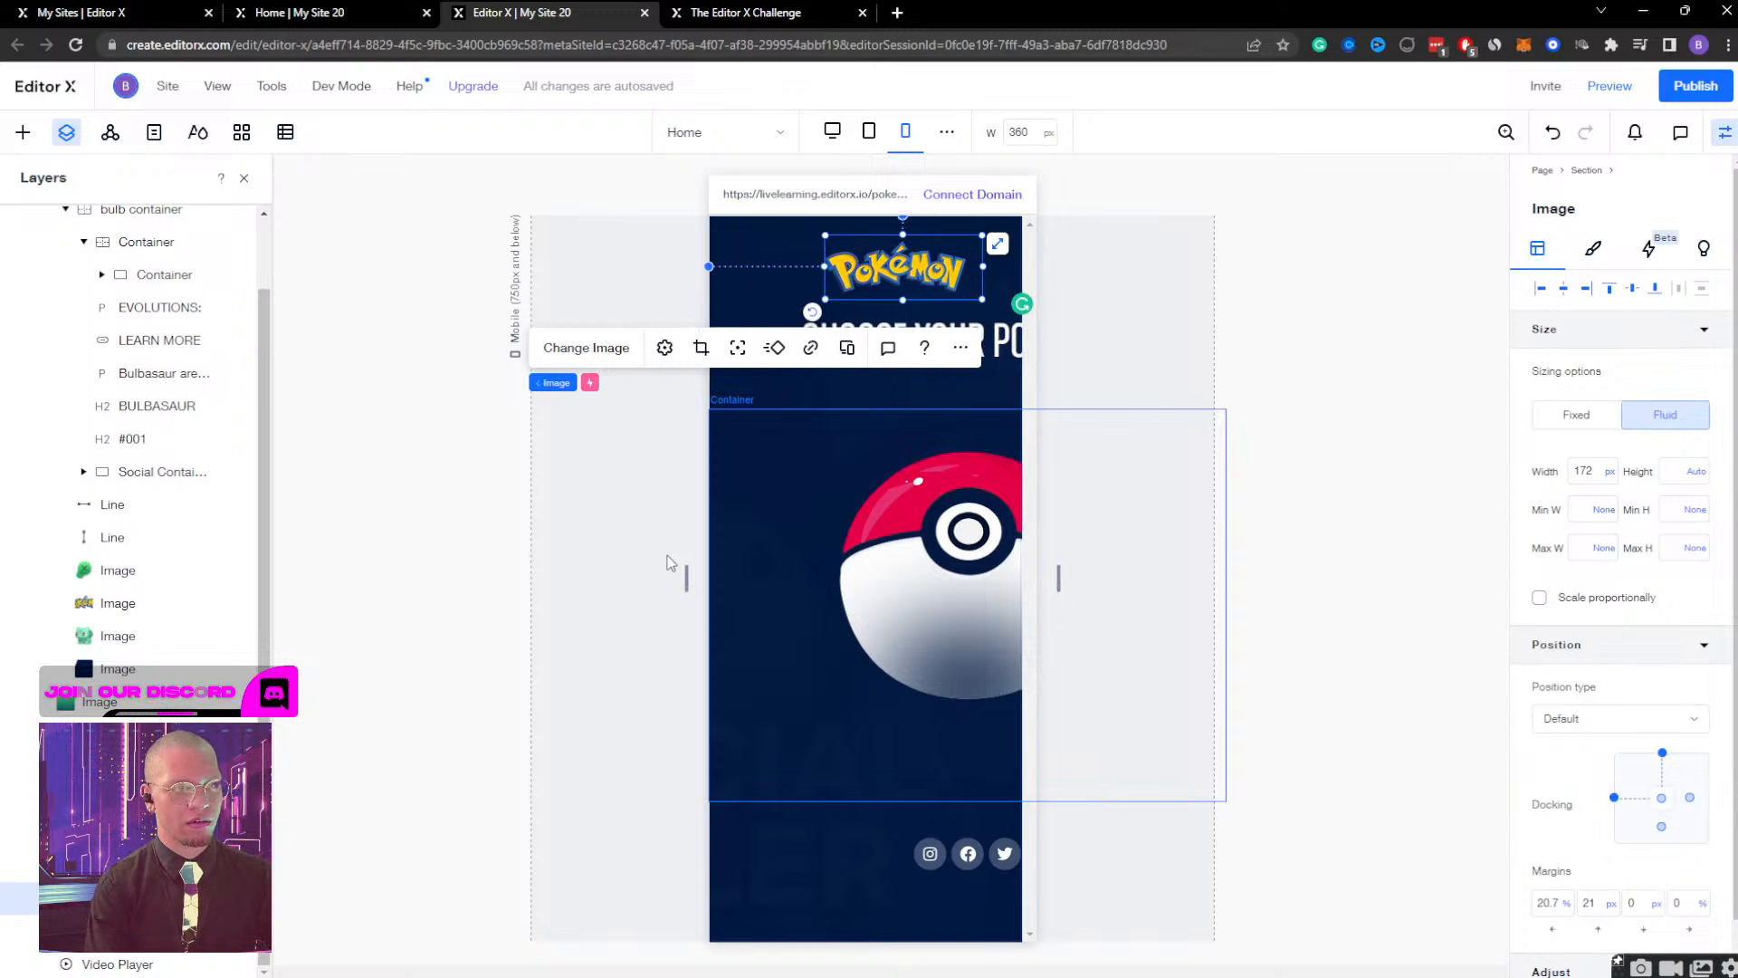
pyautogui.hotkey('shift', 'Left')
pyautogui.hotkey('shift', 'Left')
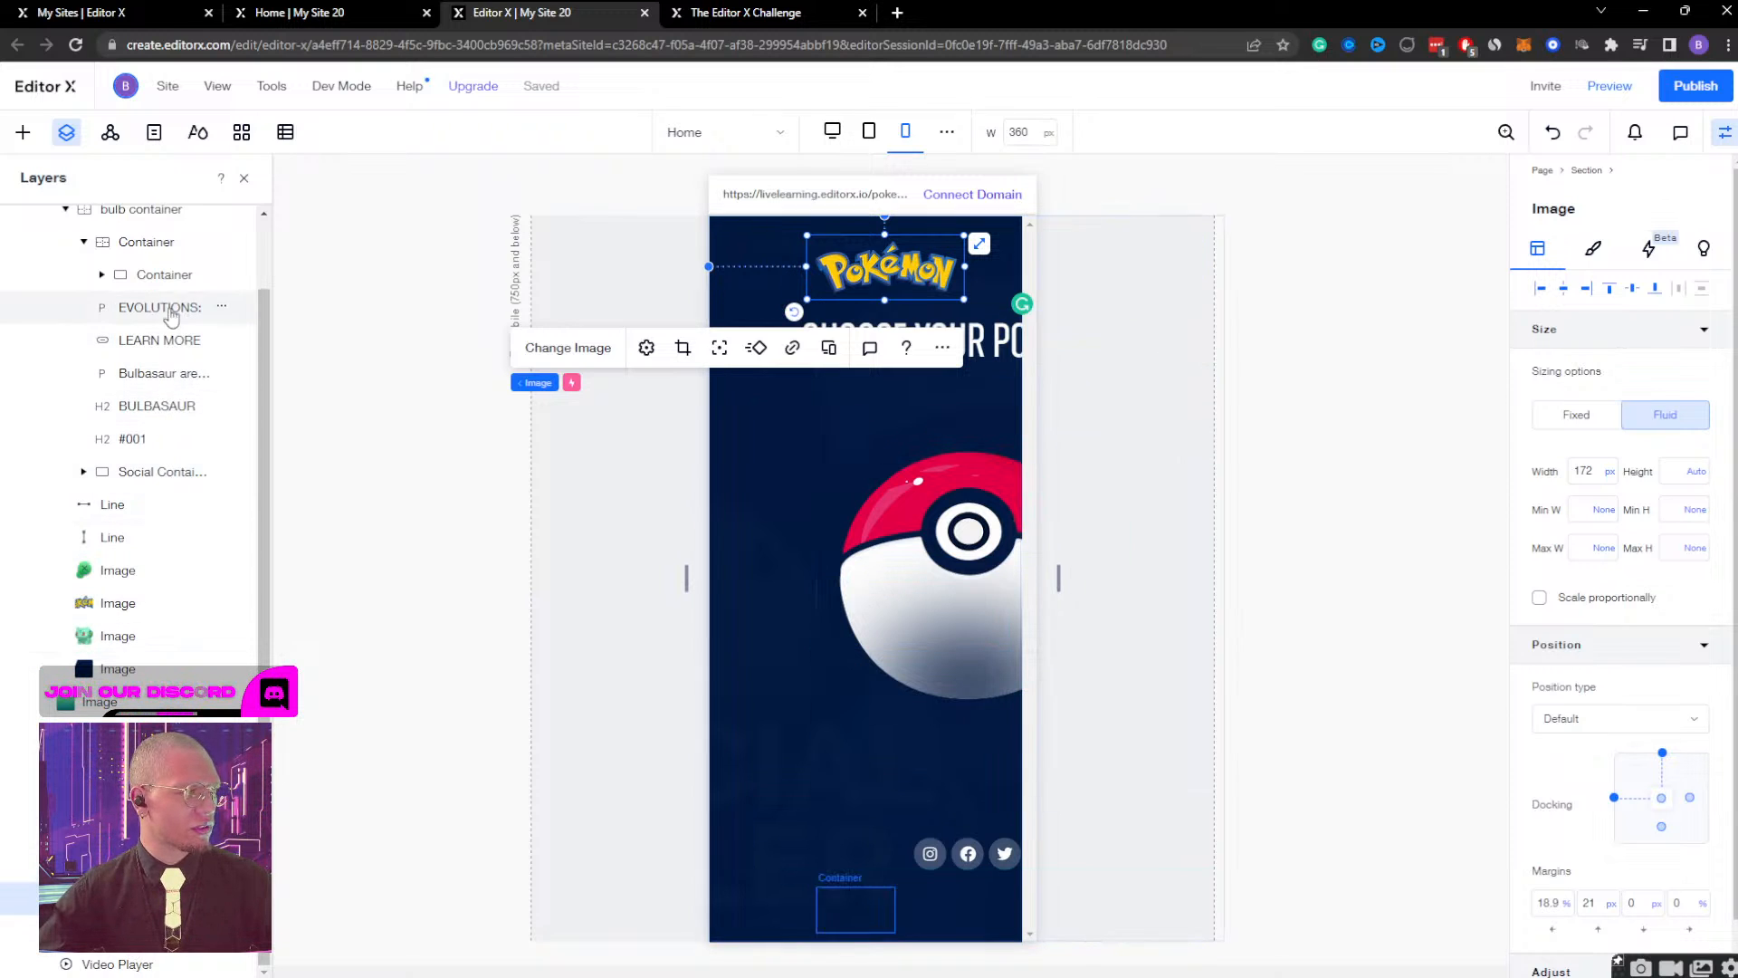
pyautogui.scroll(1, 170, 267)
pyautogui.scroll(1, 174, 252)
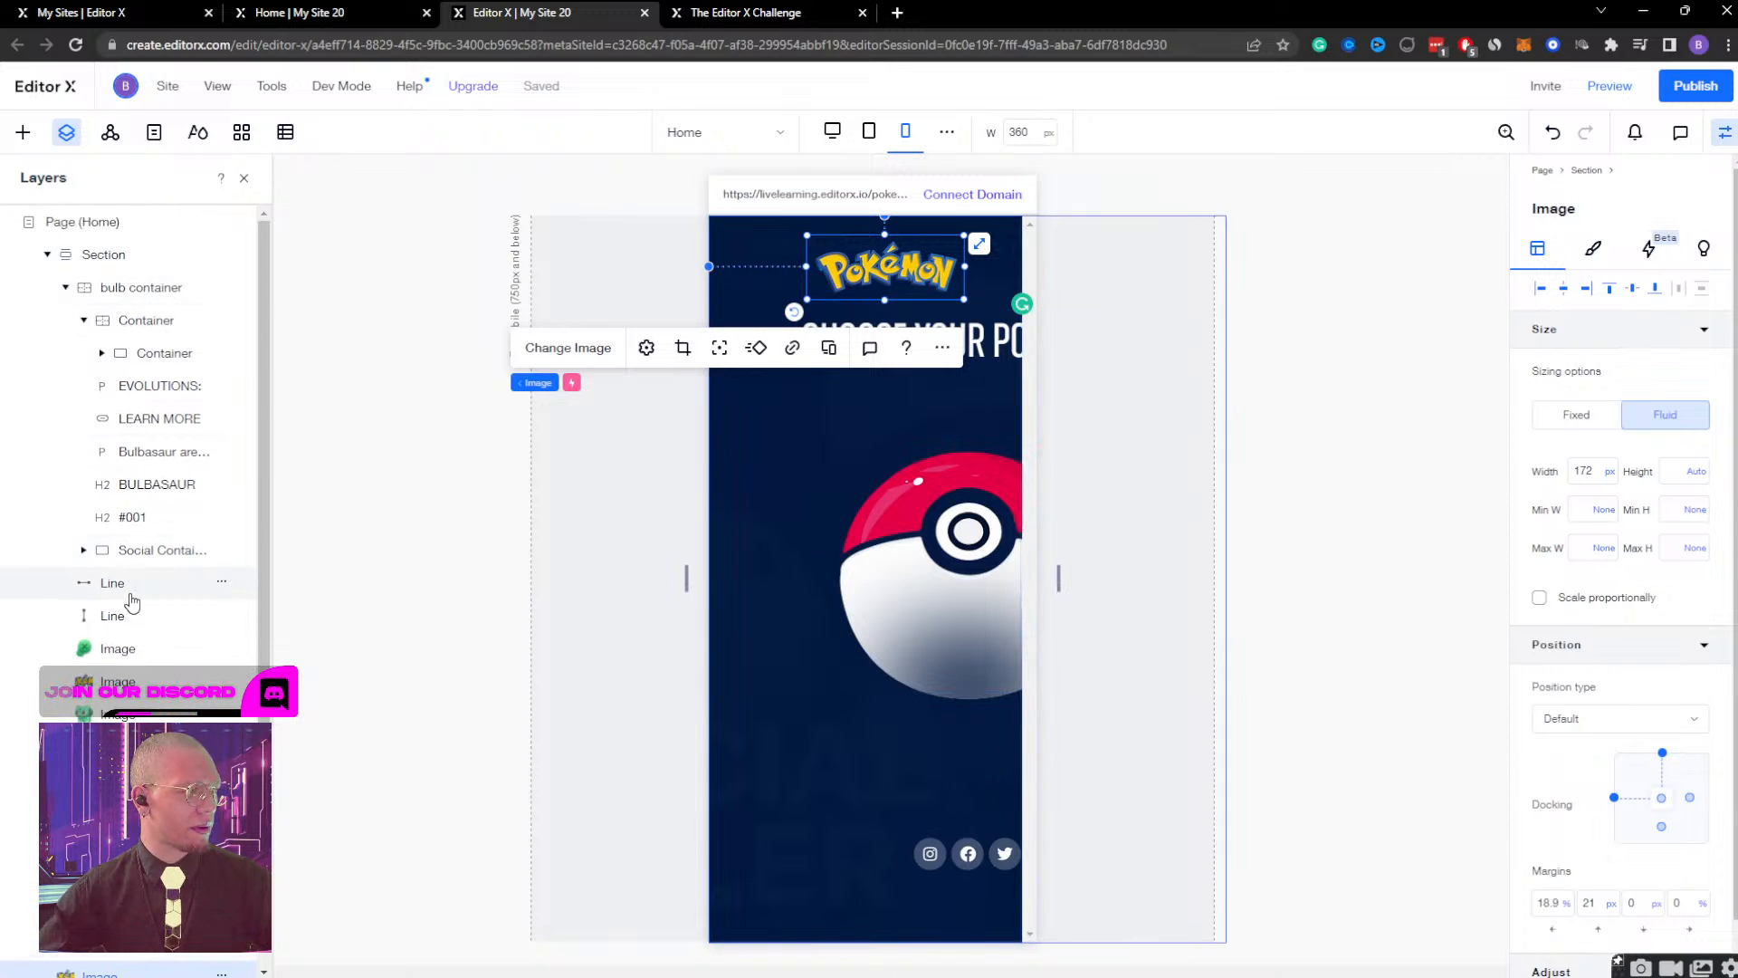
# Nudge the "CHOOSE YOUR POKEMON!" heading left on the mobile page until it meets the page's left edge.
pyautogui.click(163, 879)
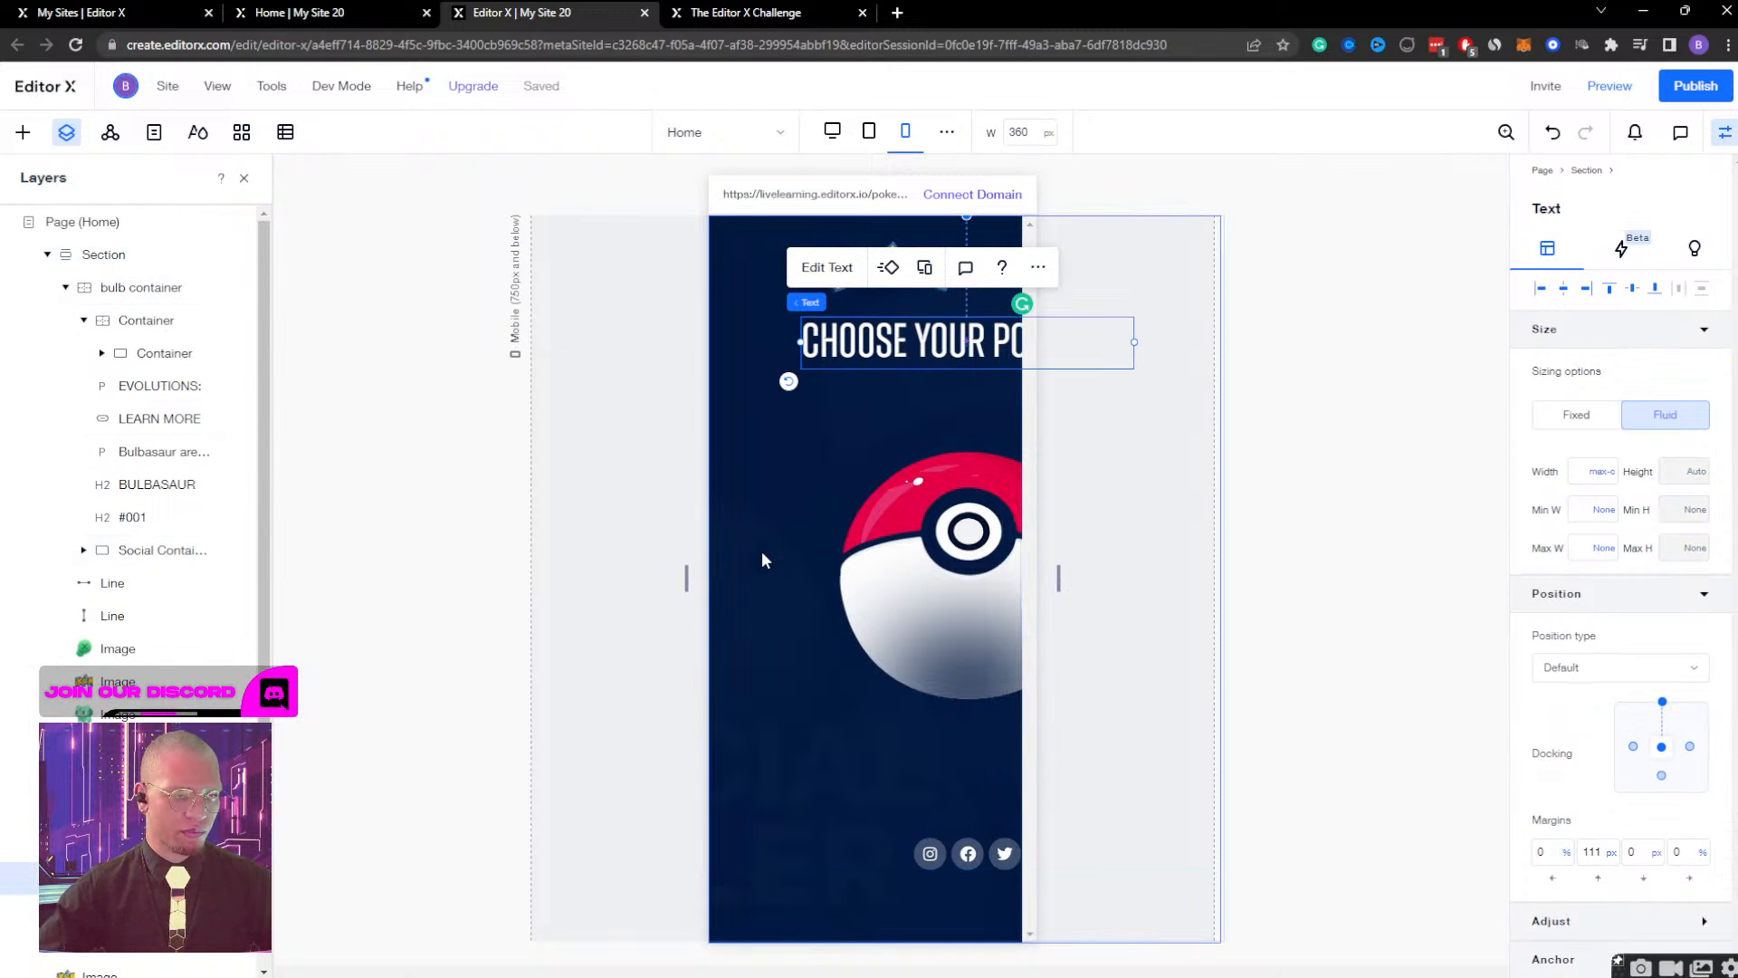
pyautogui.hotkey('shift', 'Left')
pyautogui.hotkey('shift', 'Left')
pyautogui.hotkey('shift', 'Left')
pyautogui.hotkey('shift', 'Left')
pyautogui.hotkey('shift', 'Left')
pyautogui.hotkey('shift', 'Left')
pyautogui.hotkey('shift', 'Left')
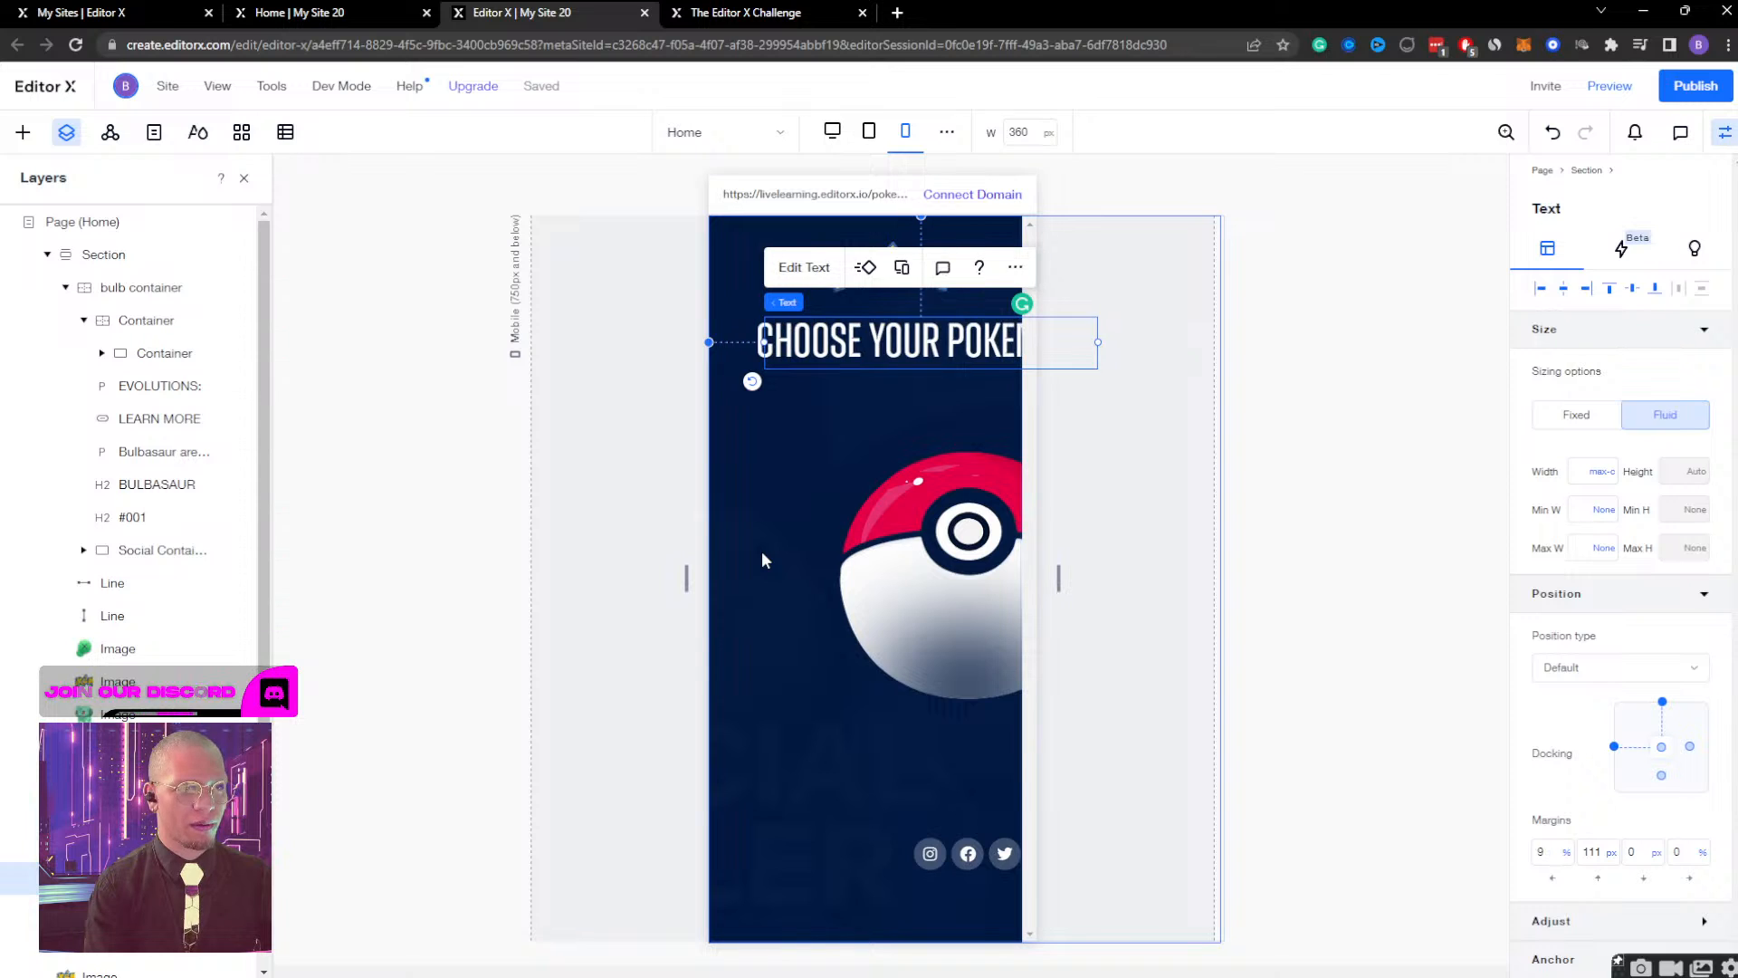
pyautogui.hotkey('shift', 'Left')
pyautogui.hotkey('shift', 'Left')
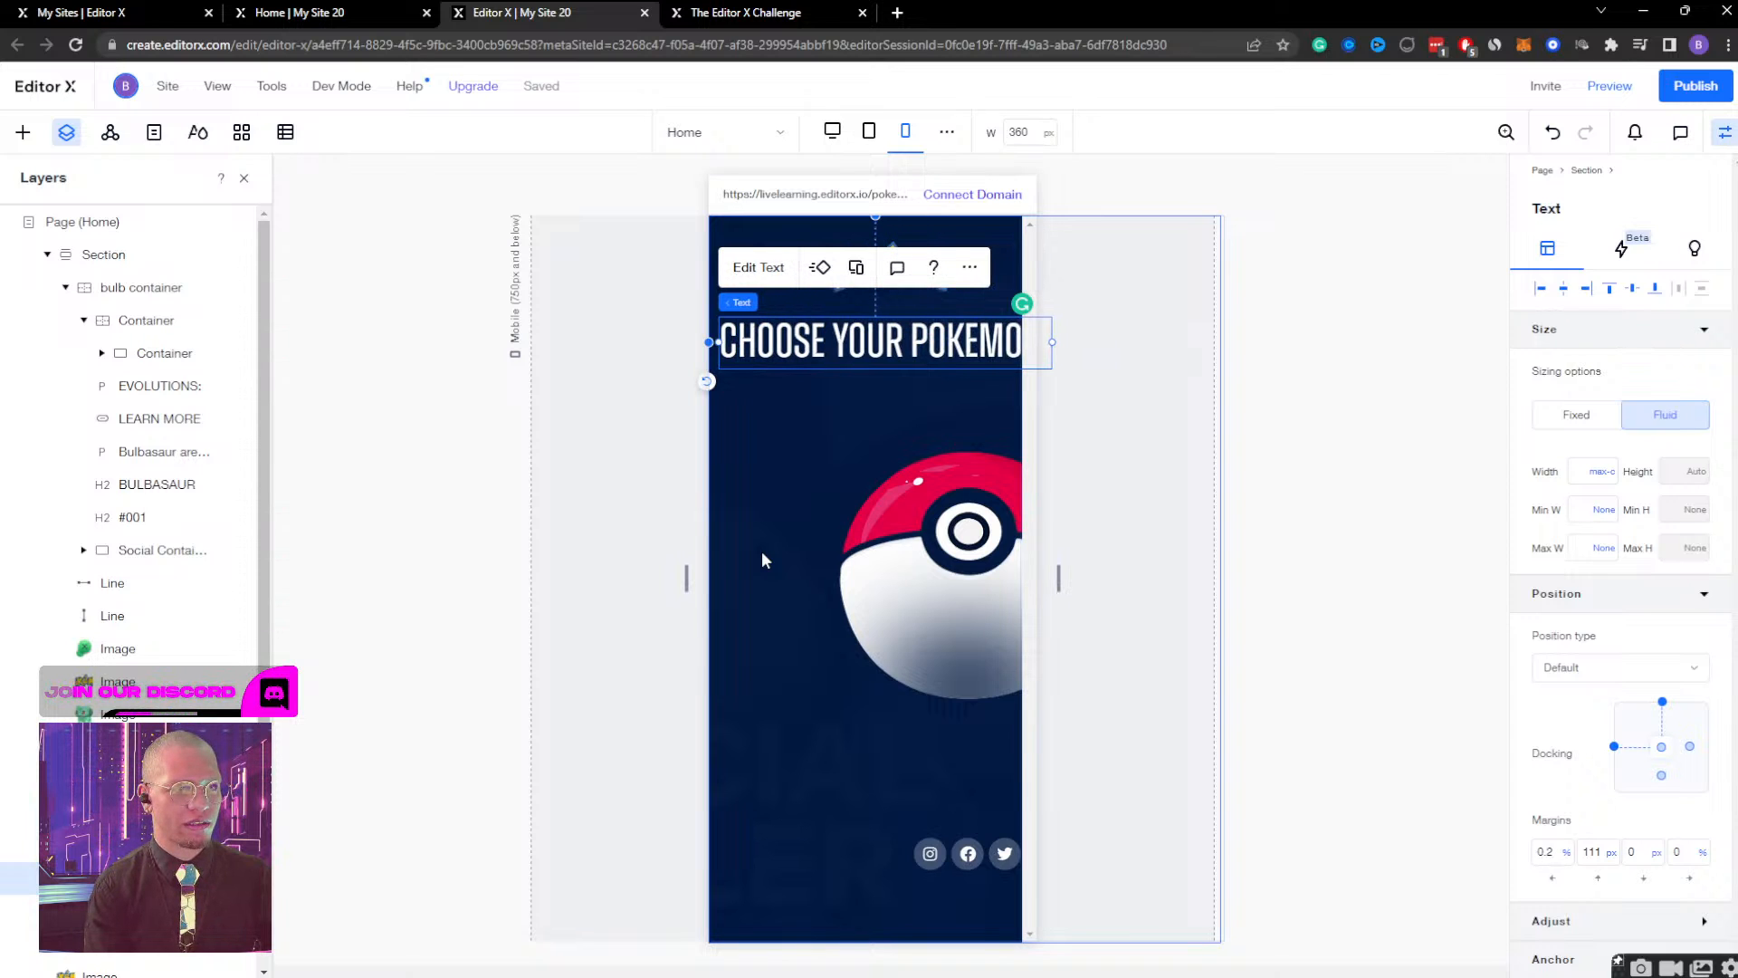
pyautogui.hotkey('shift', 'Left')
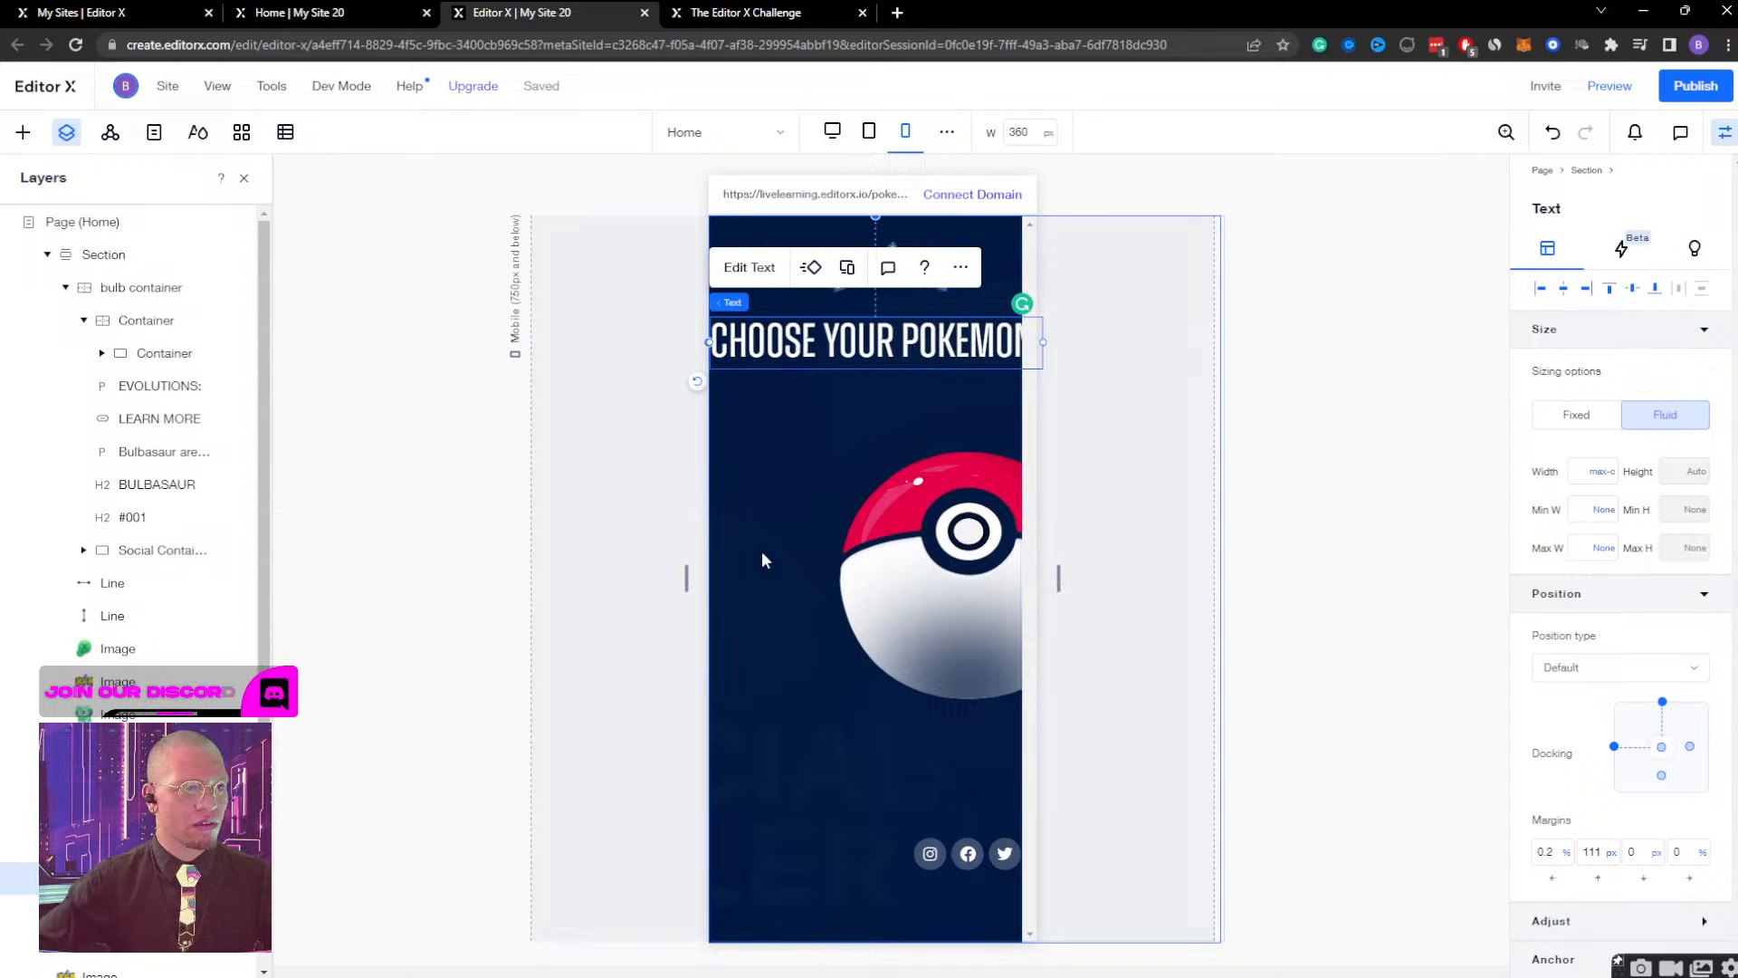
# Set the minimum scaled text size of the "CHOOSE YOUR POKEMON!" heading to 40.
pyautogui.click(752, 268)
pyautogui.click(727, 415)
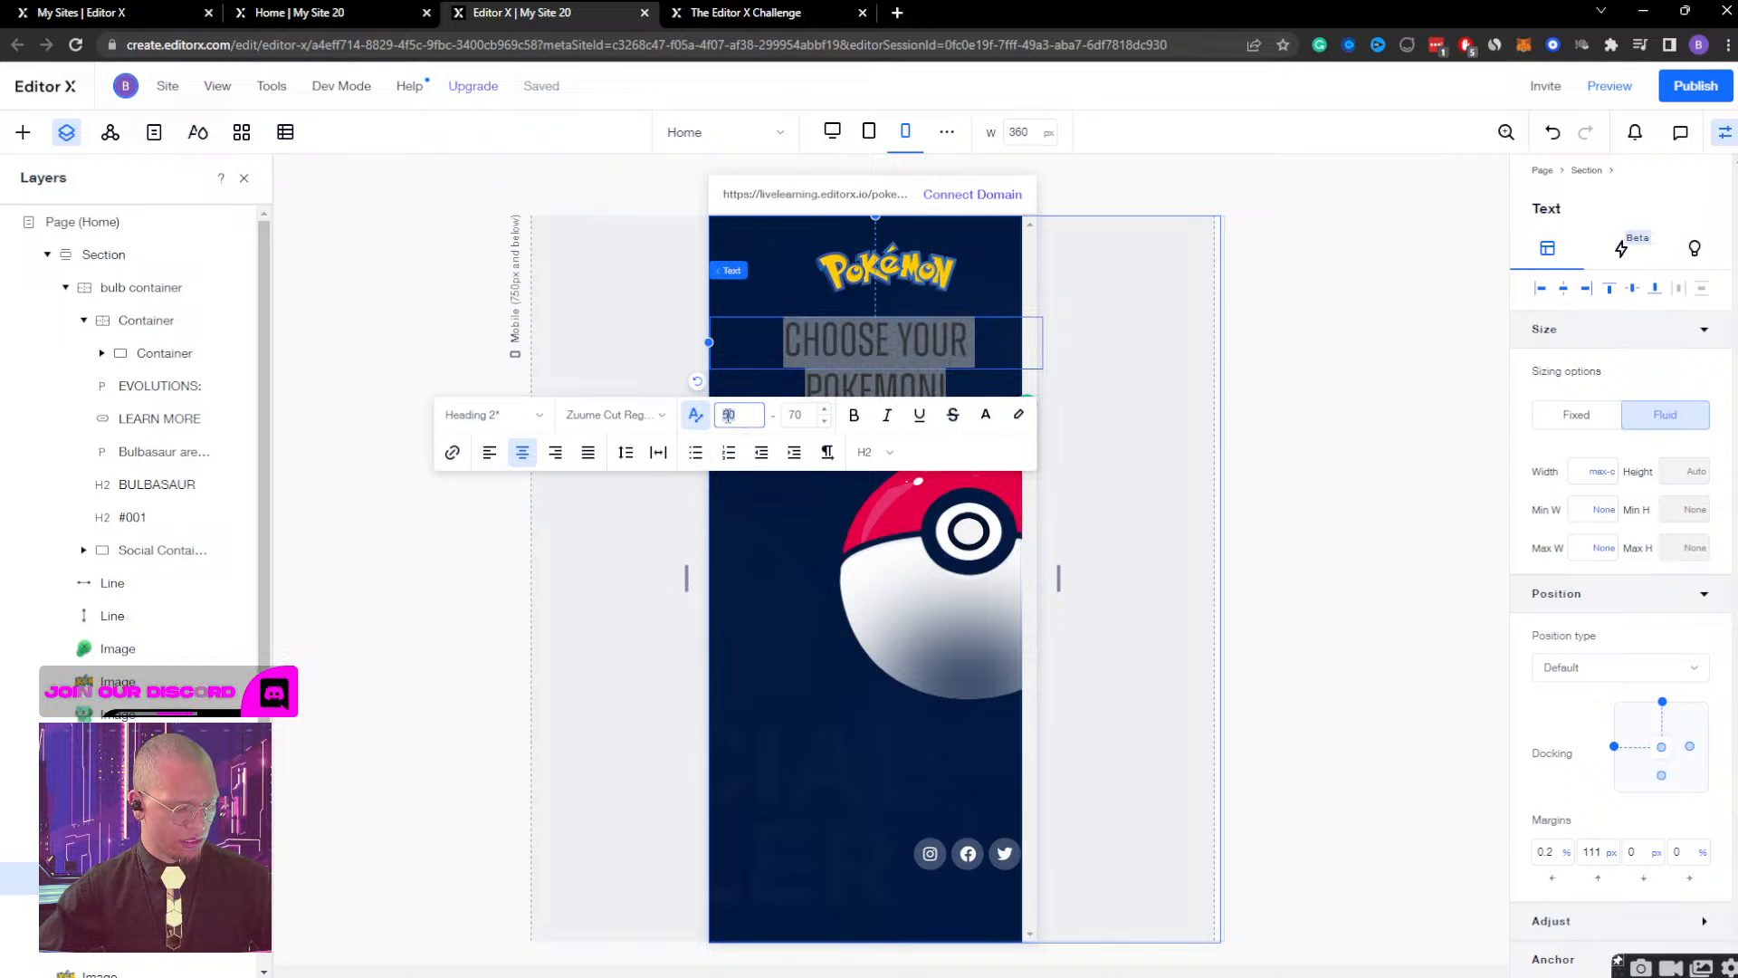
pyautogui.write('40')
pyautogui.press('Return')
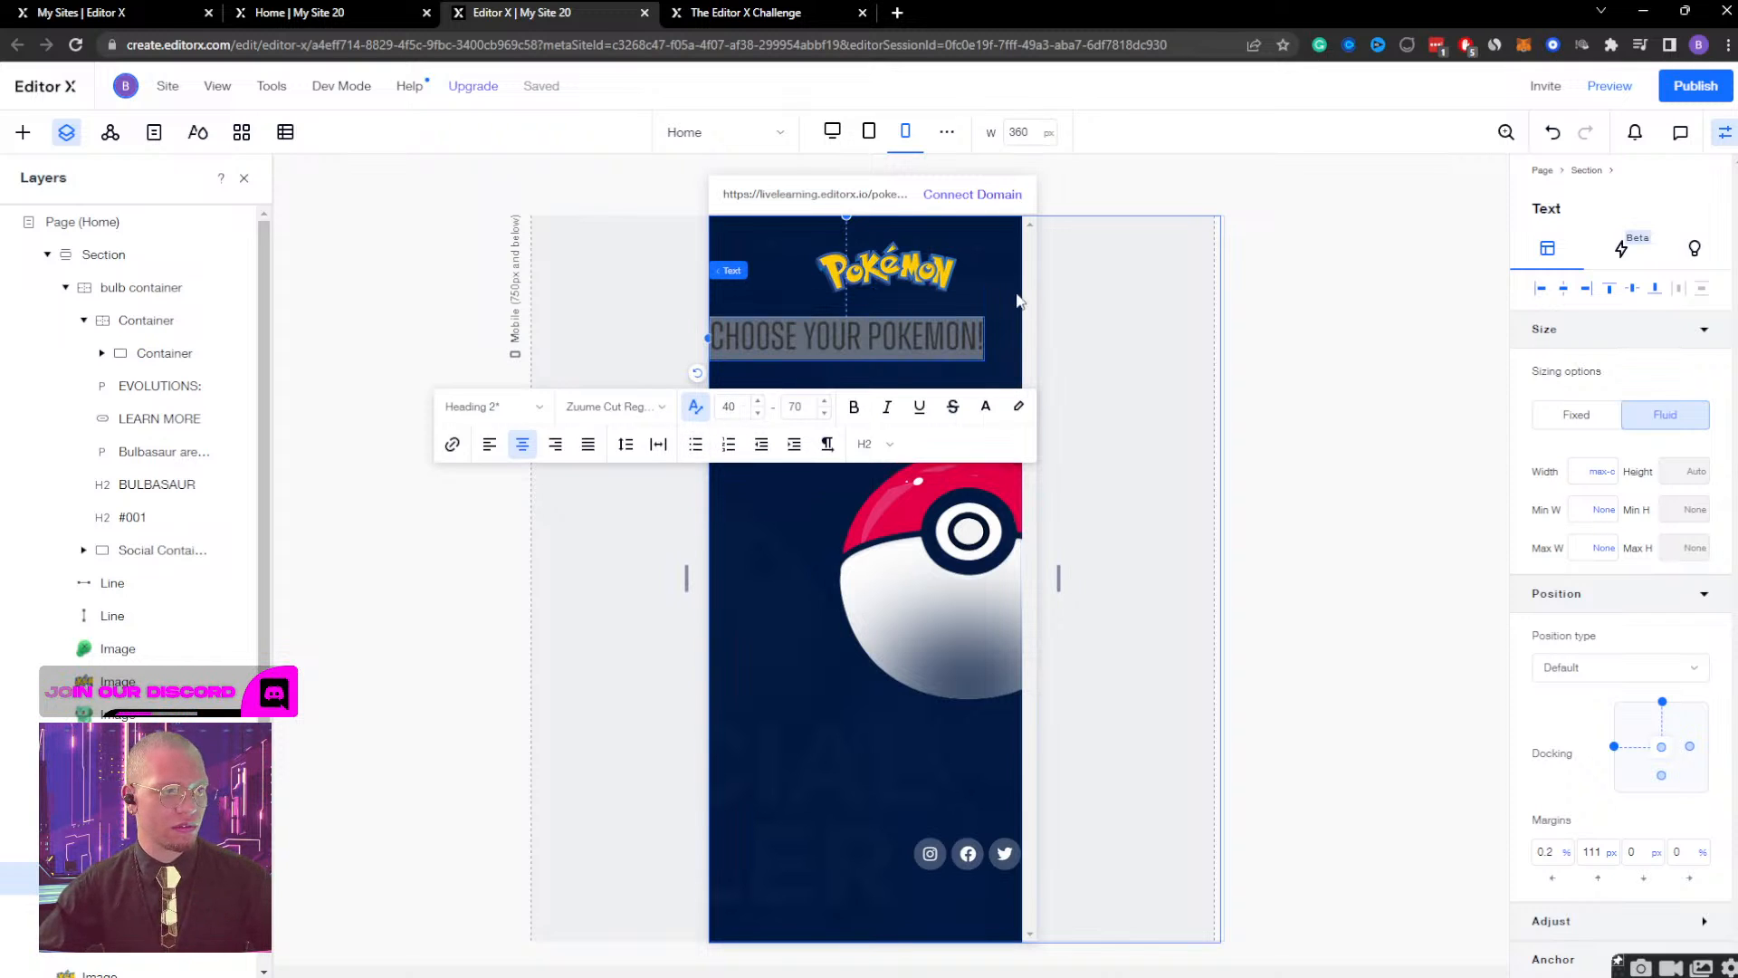
pyautogui.click(575, 584)
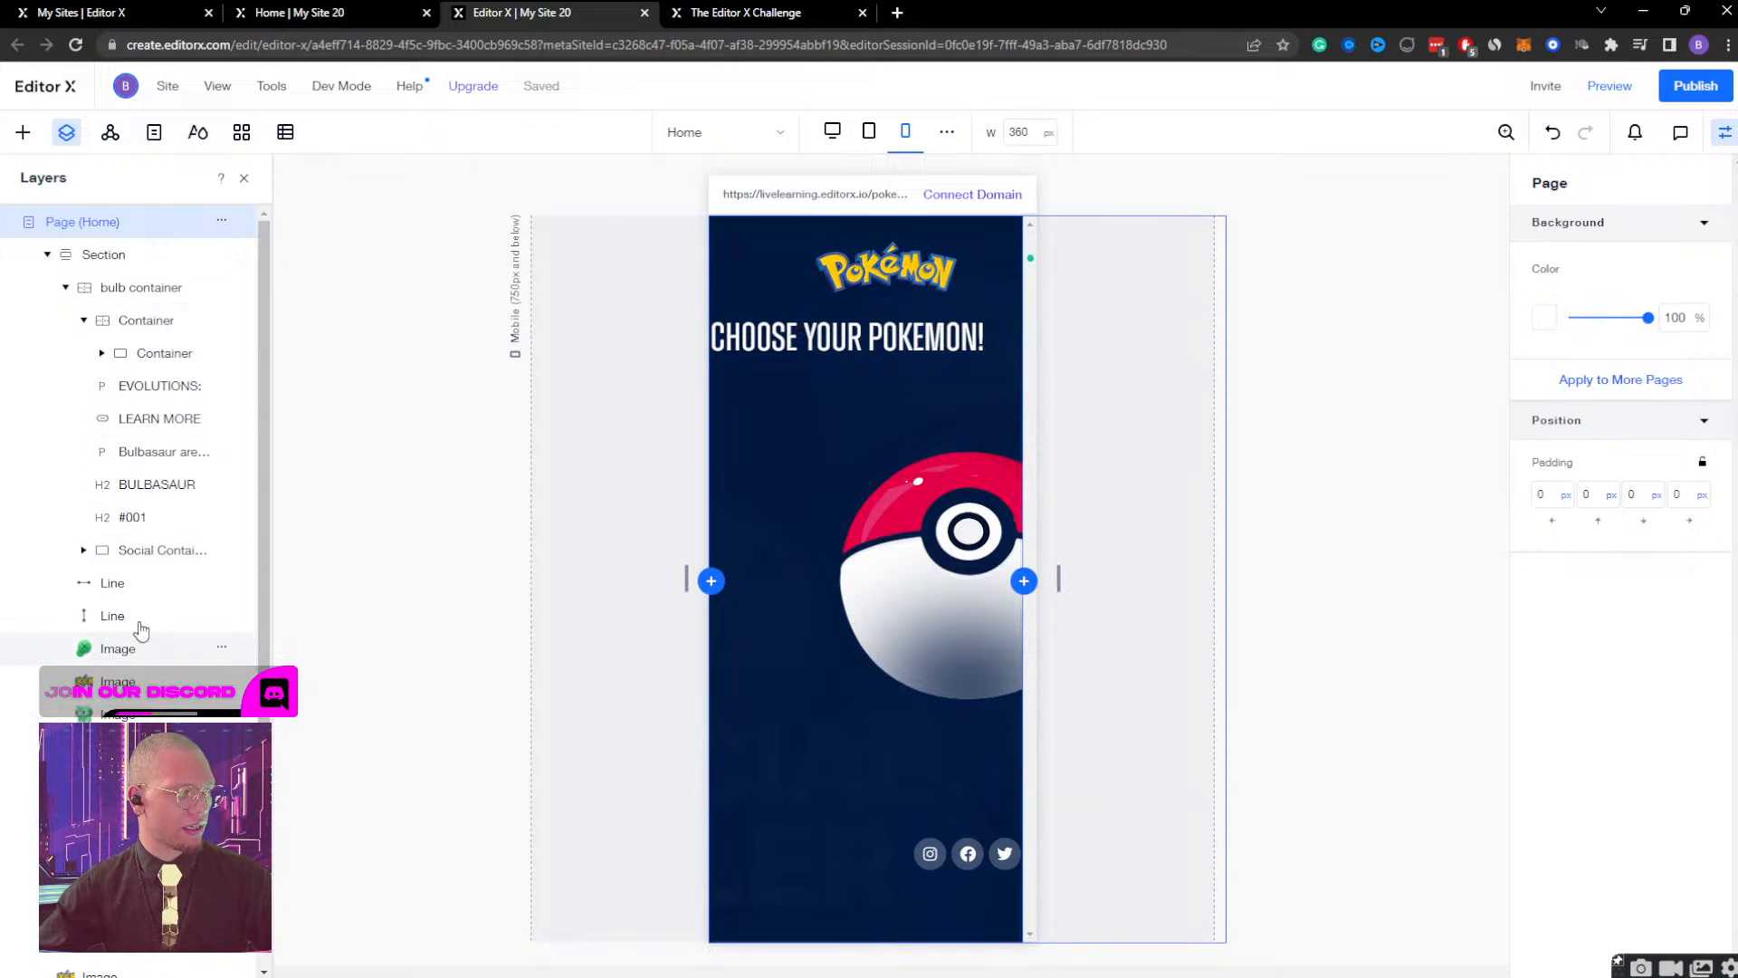
# Nudge the "CHOOSE YOUR POKEMON!" heading right on the mobile page, to a left margin of about 5.5%.
pyautogui.scroll(-1, 145, 806)
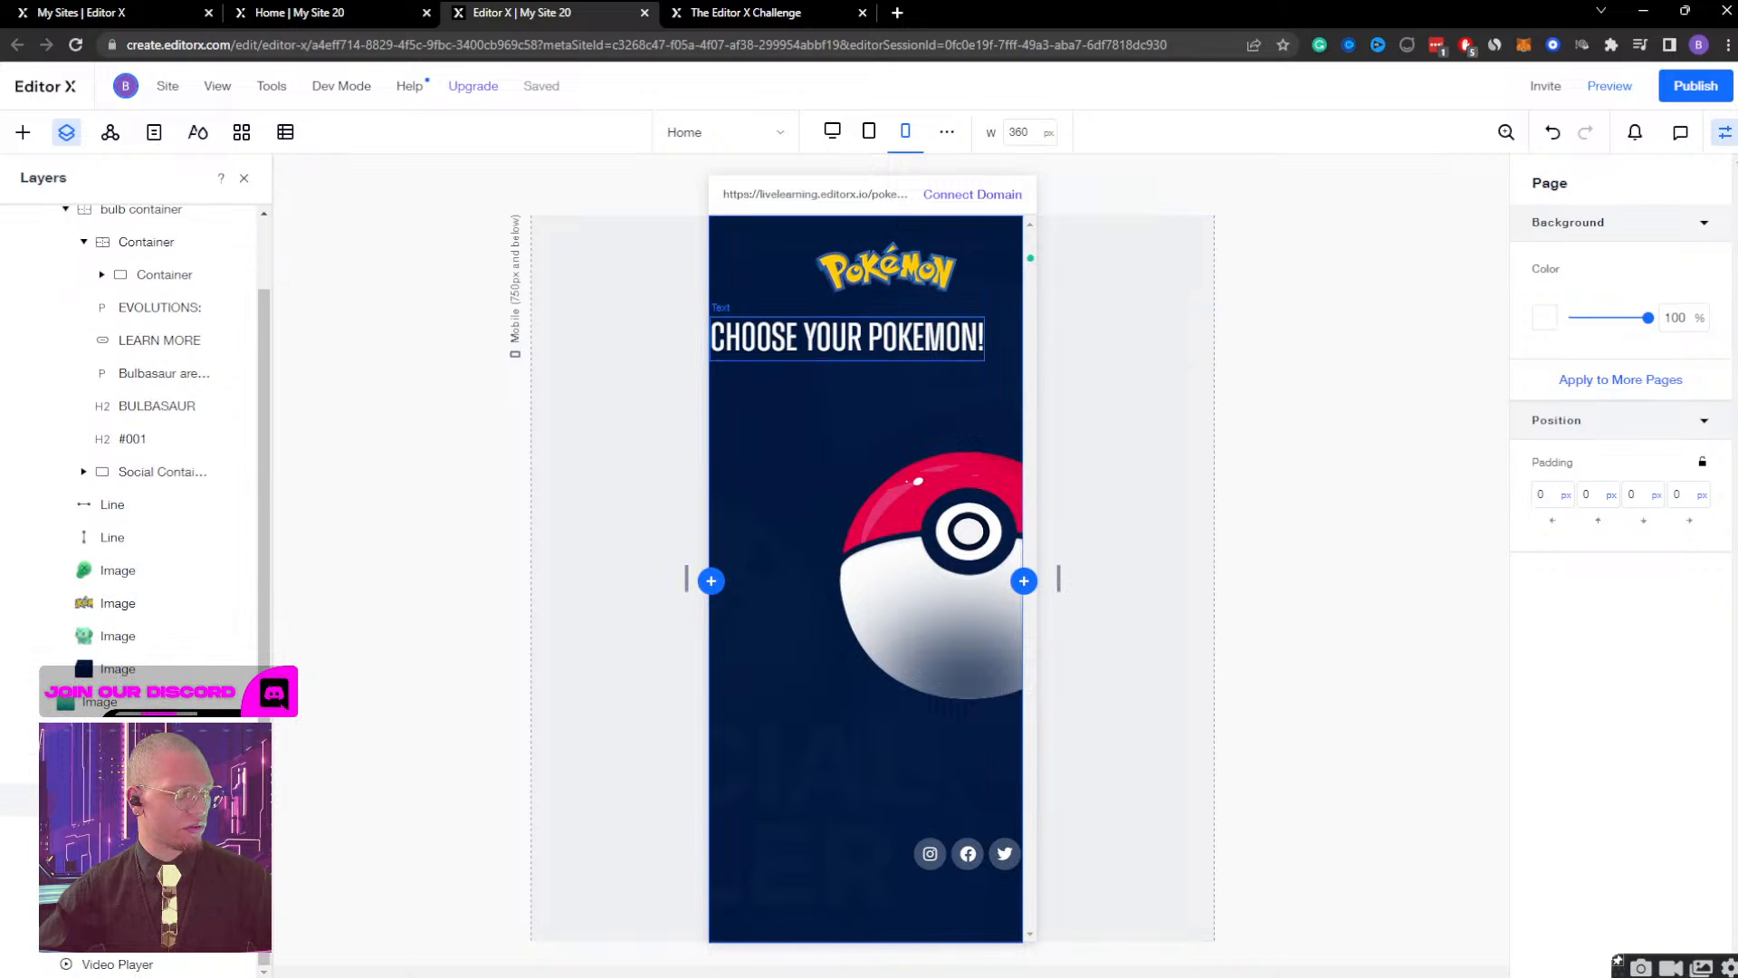
pyautogui.click(144, 800)
pyautogui.hotkey('shift', 'Right')
pyautogui.hotkey('shift', 'Right')
pyautogui.hotkey('shift', 'Right')
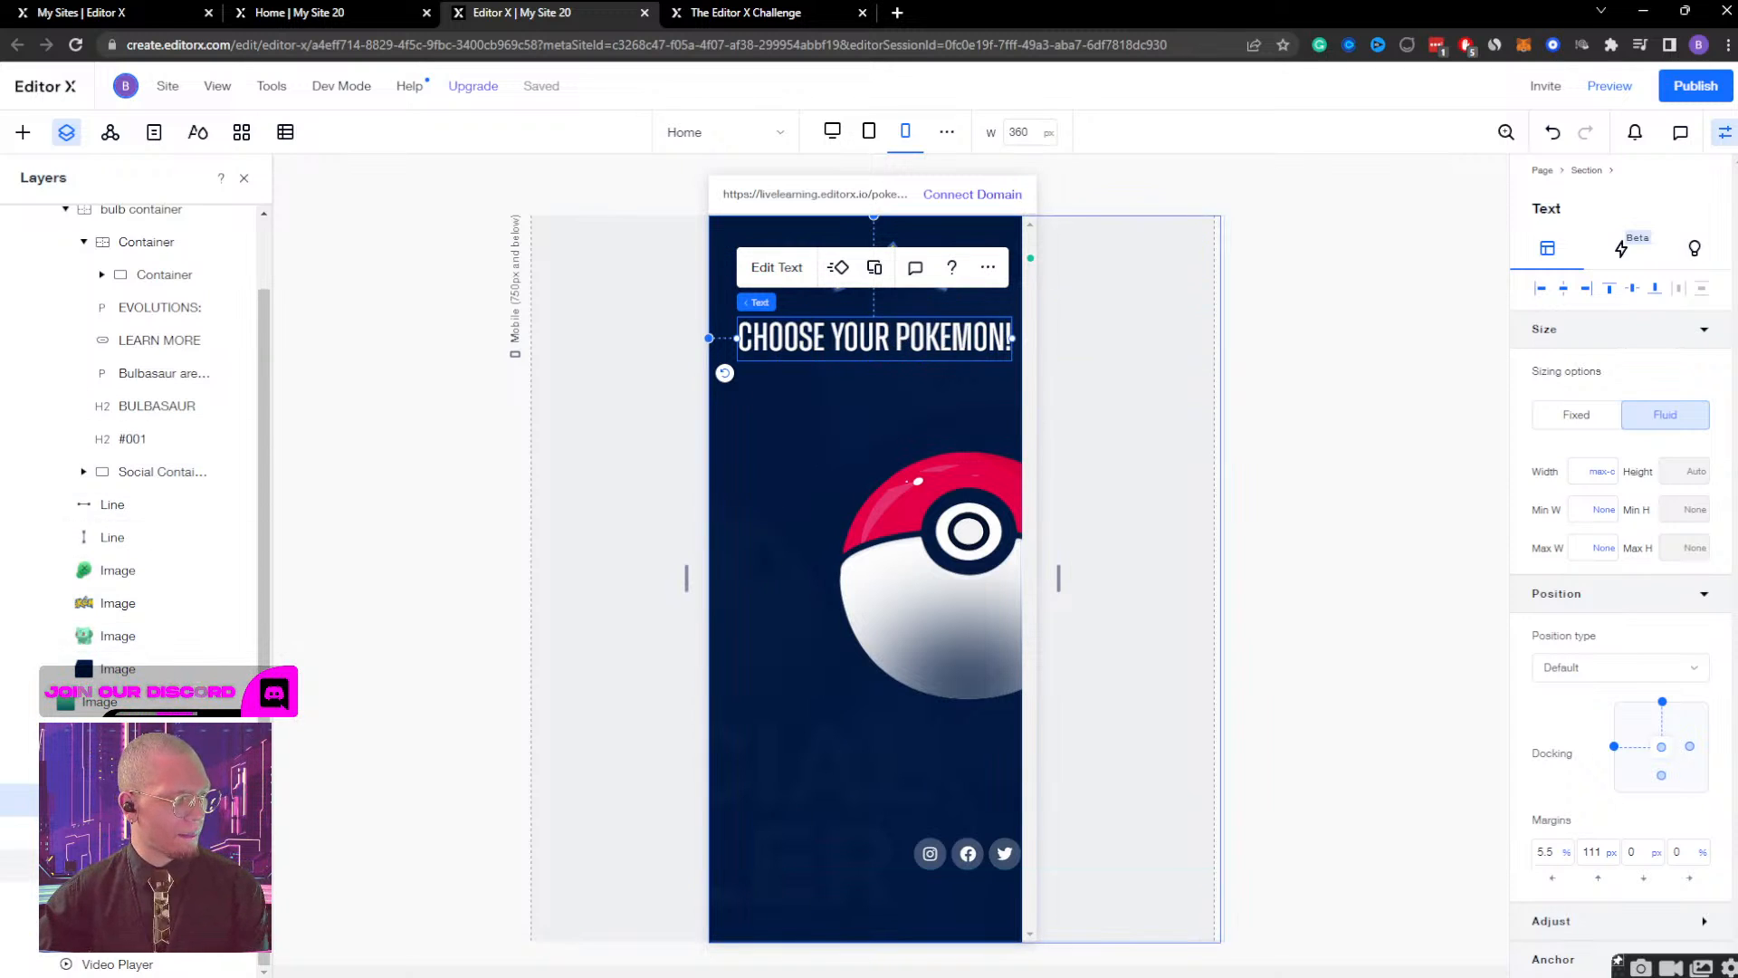
# Set the fixed width of the container around the Pokéball to 300 px on the mobile page.
pyautogui.click(805, 677)
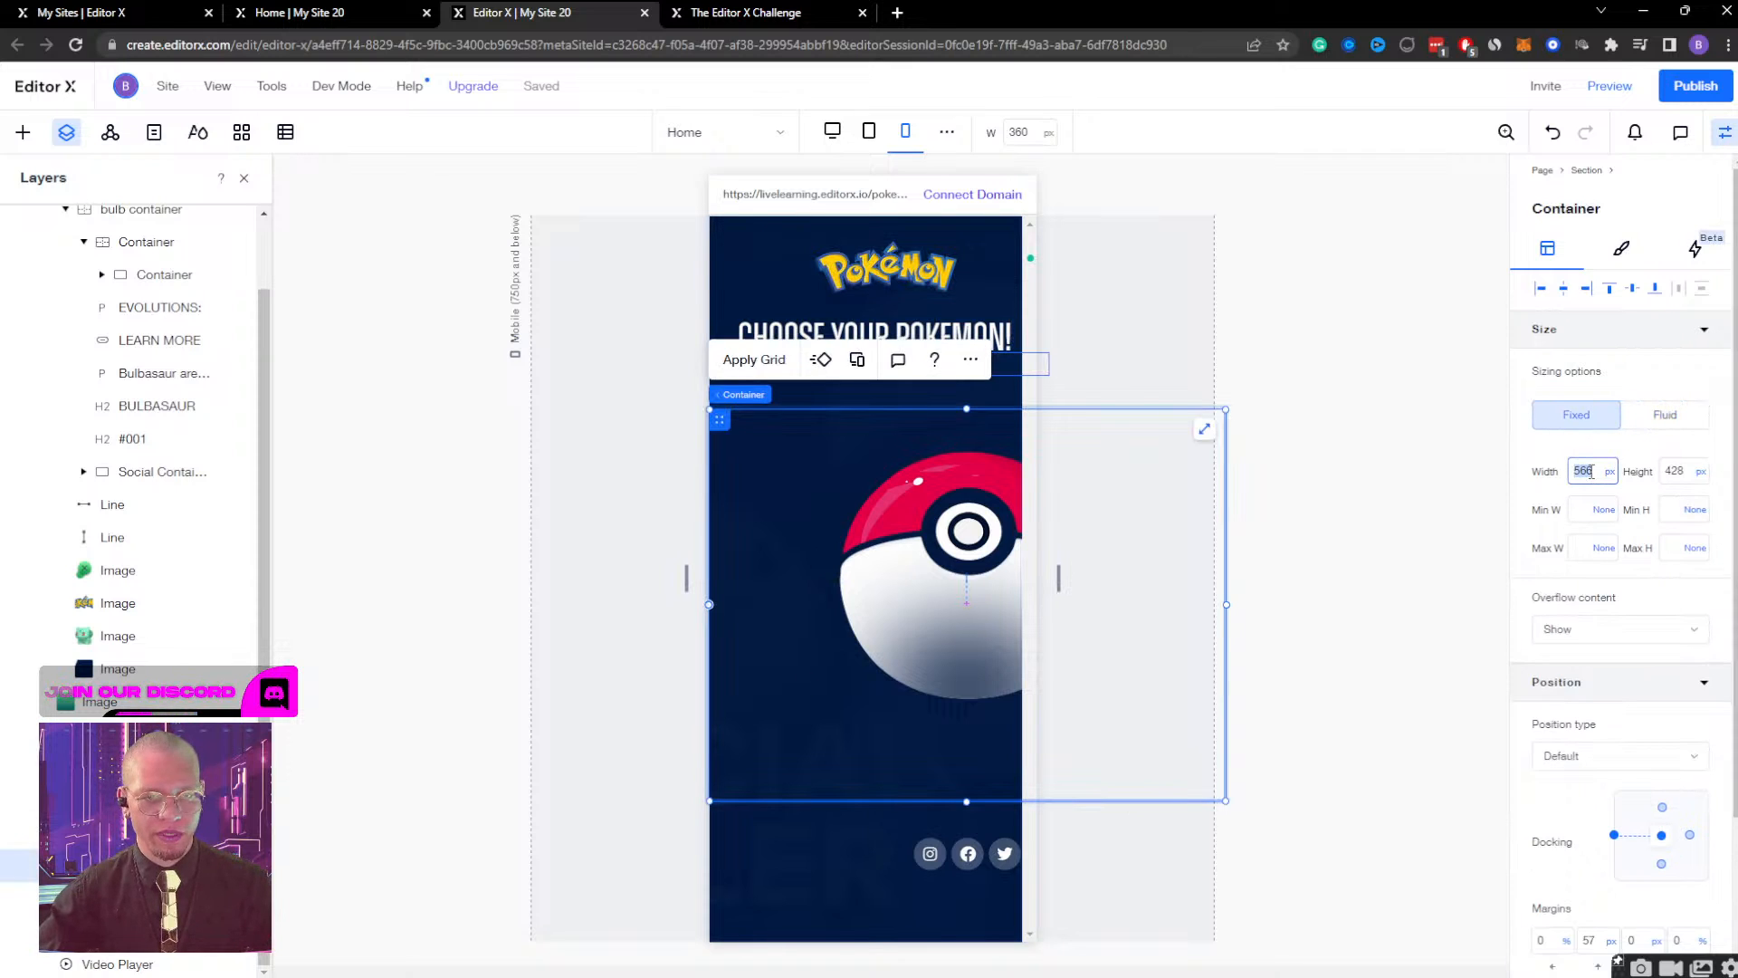
pyautogui.press('Return')
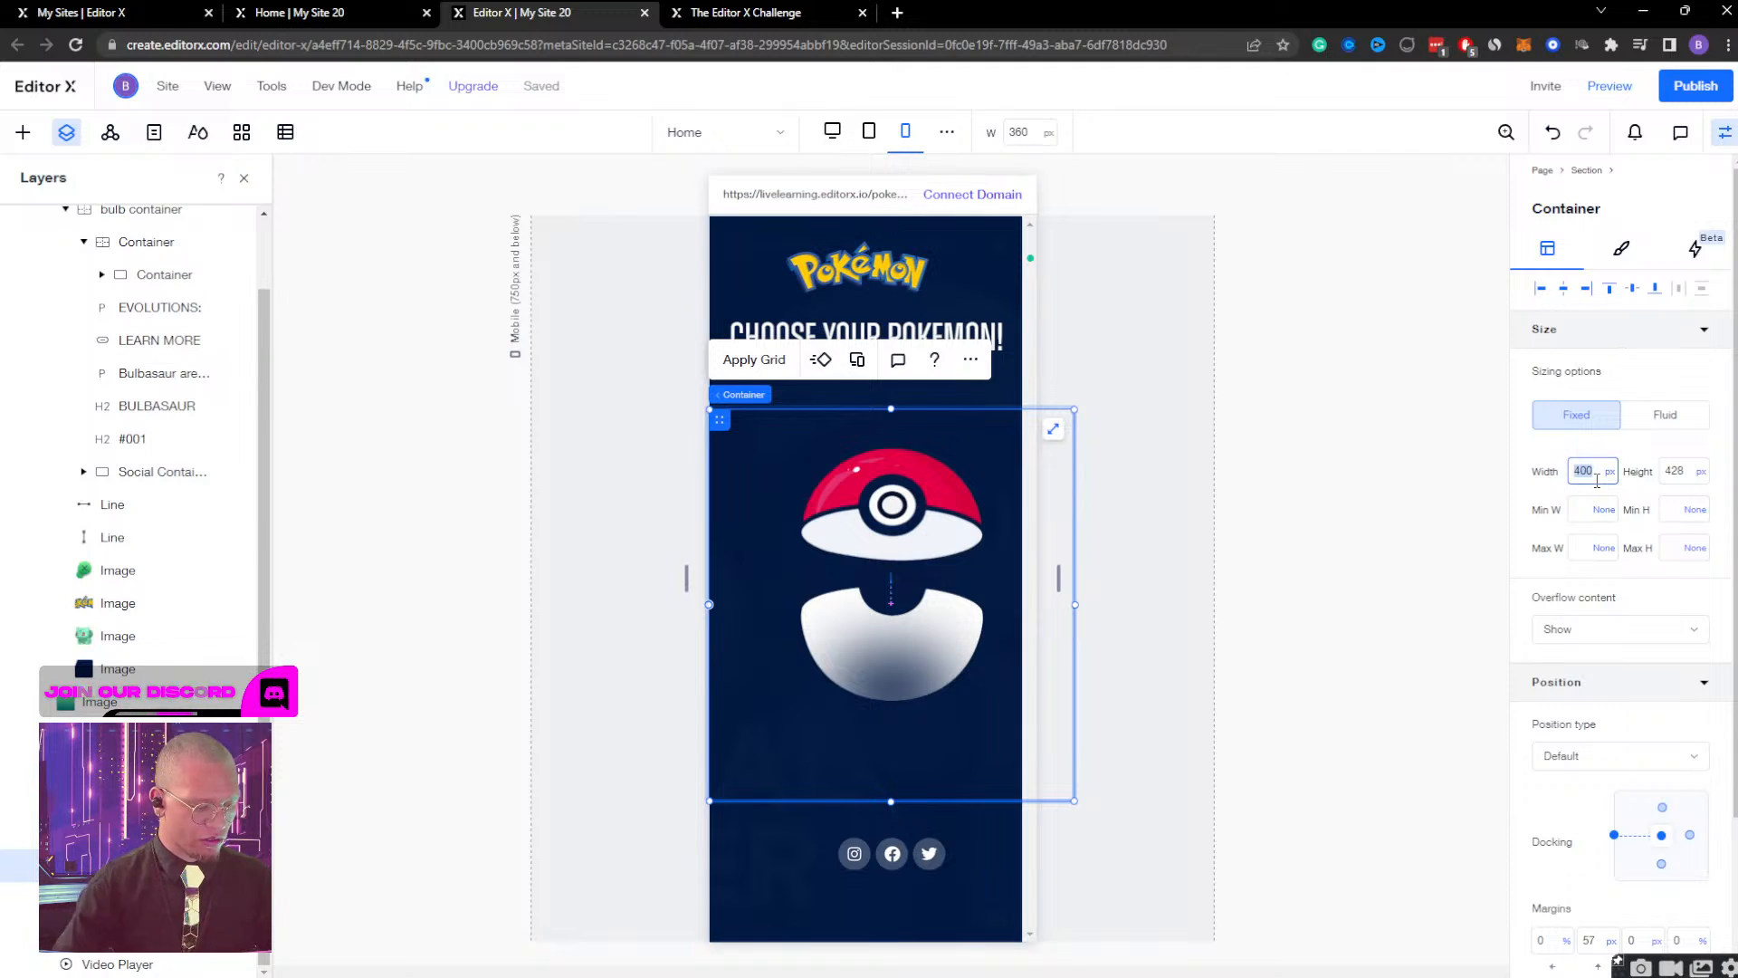
pyautogui.press('Return')
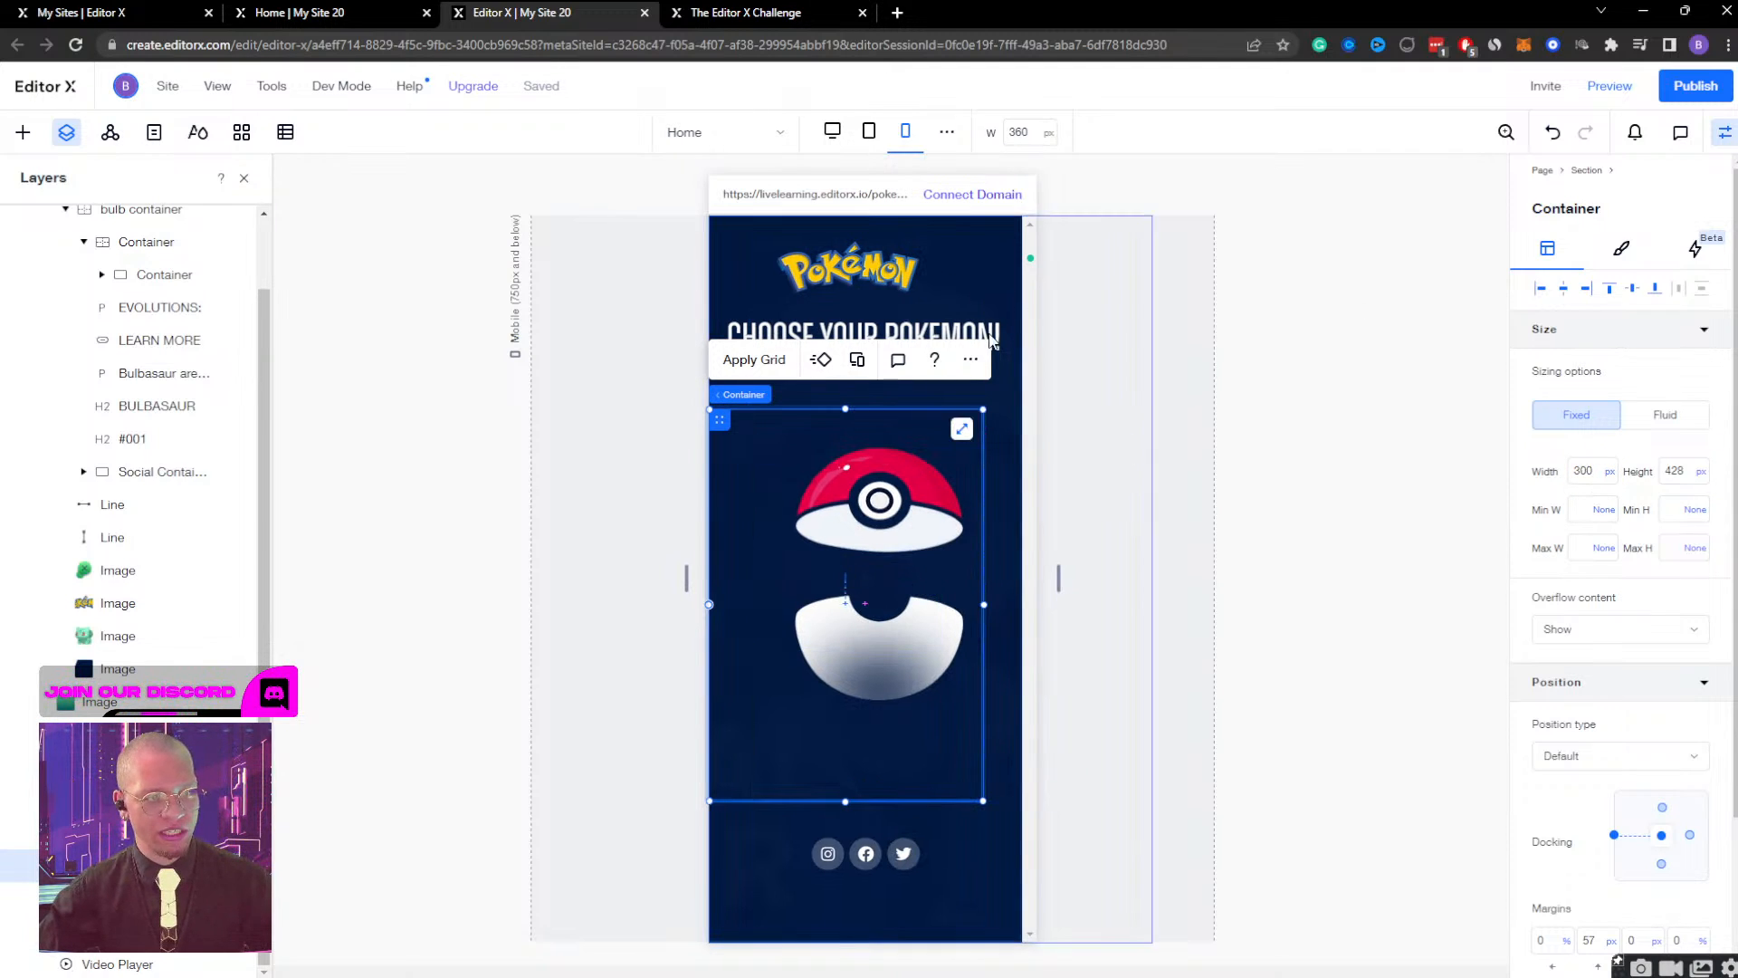
# Switch from the mobile to the desktop breakpoint and preview the site.
pyautogui.click(1008, 386)
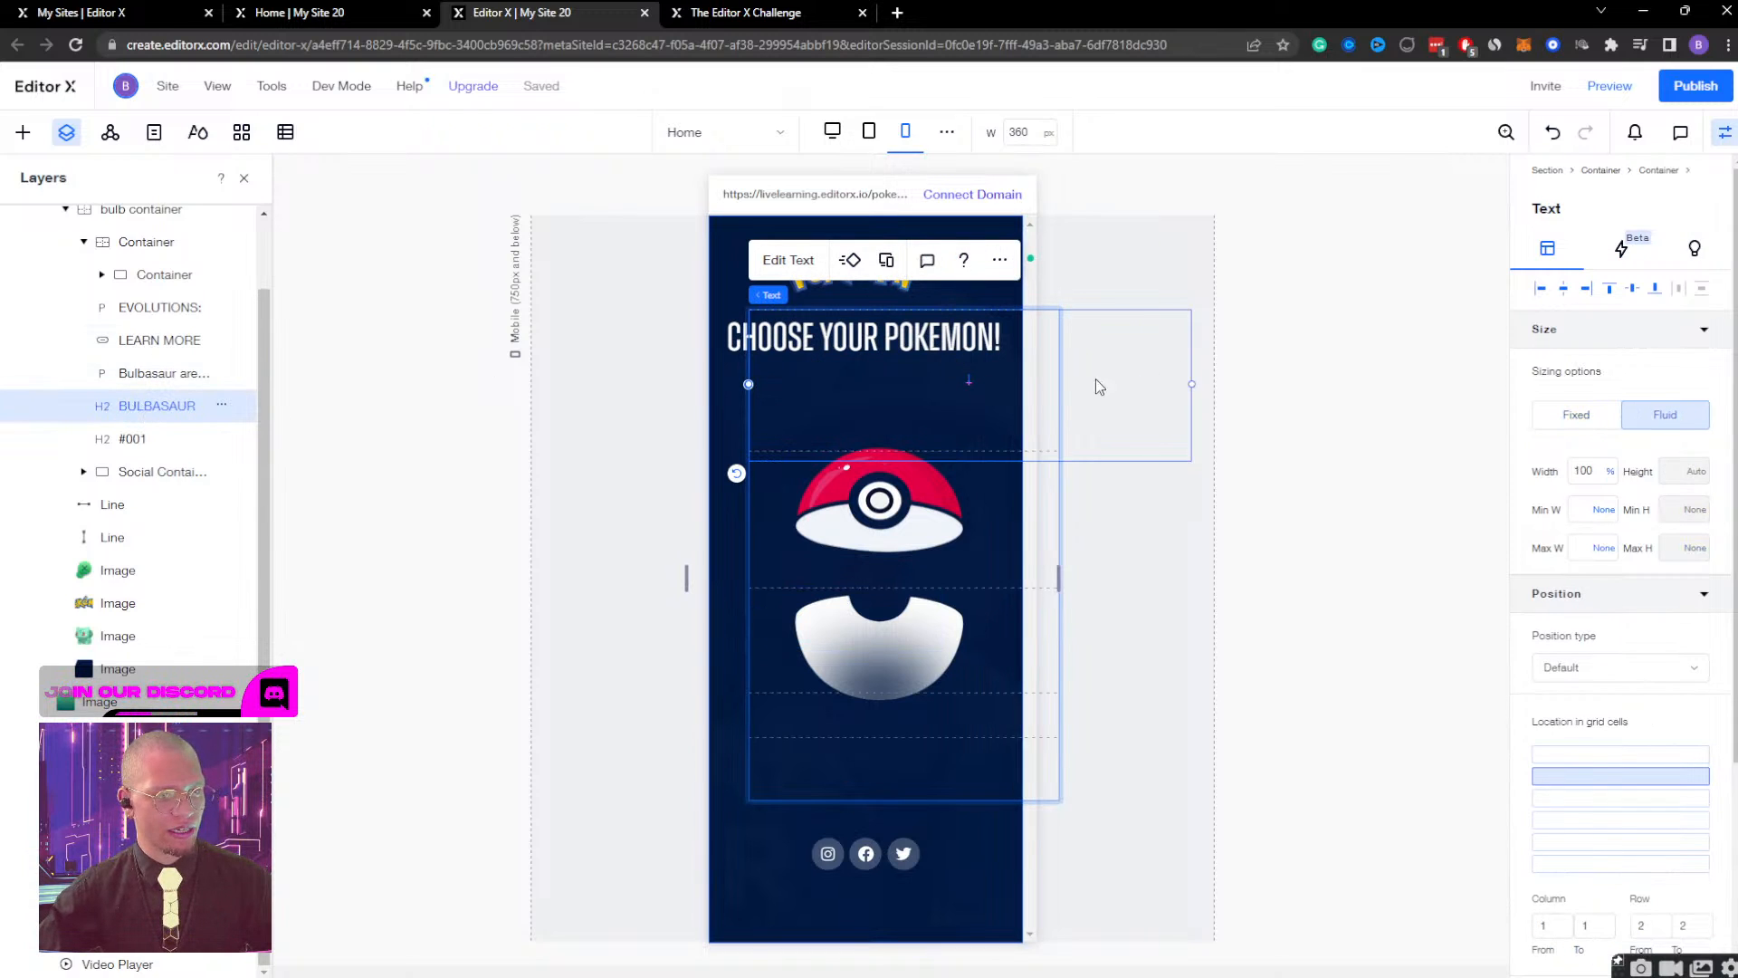
pyautogui.scroll(1, 93, 357)
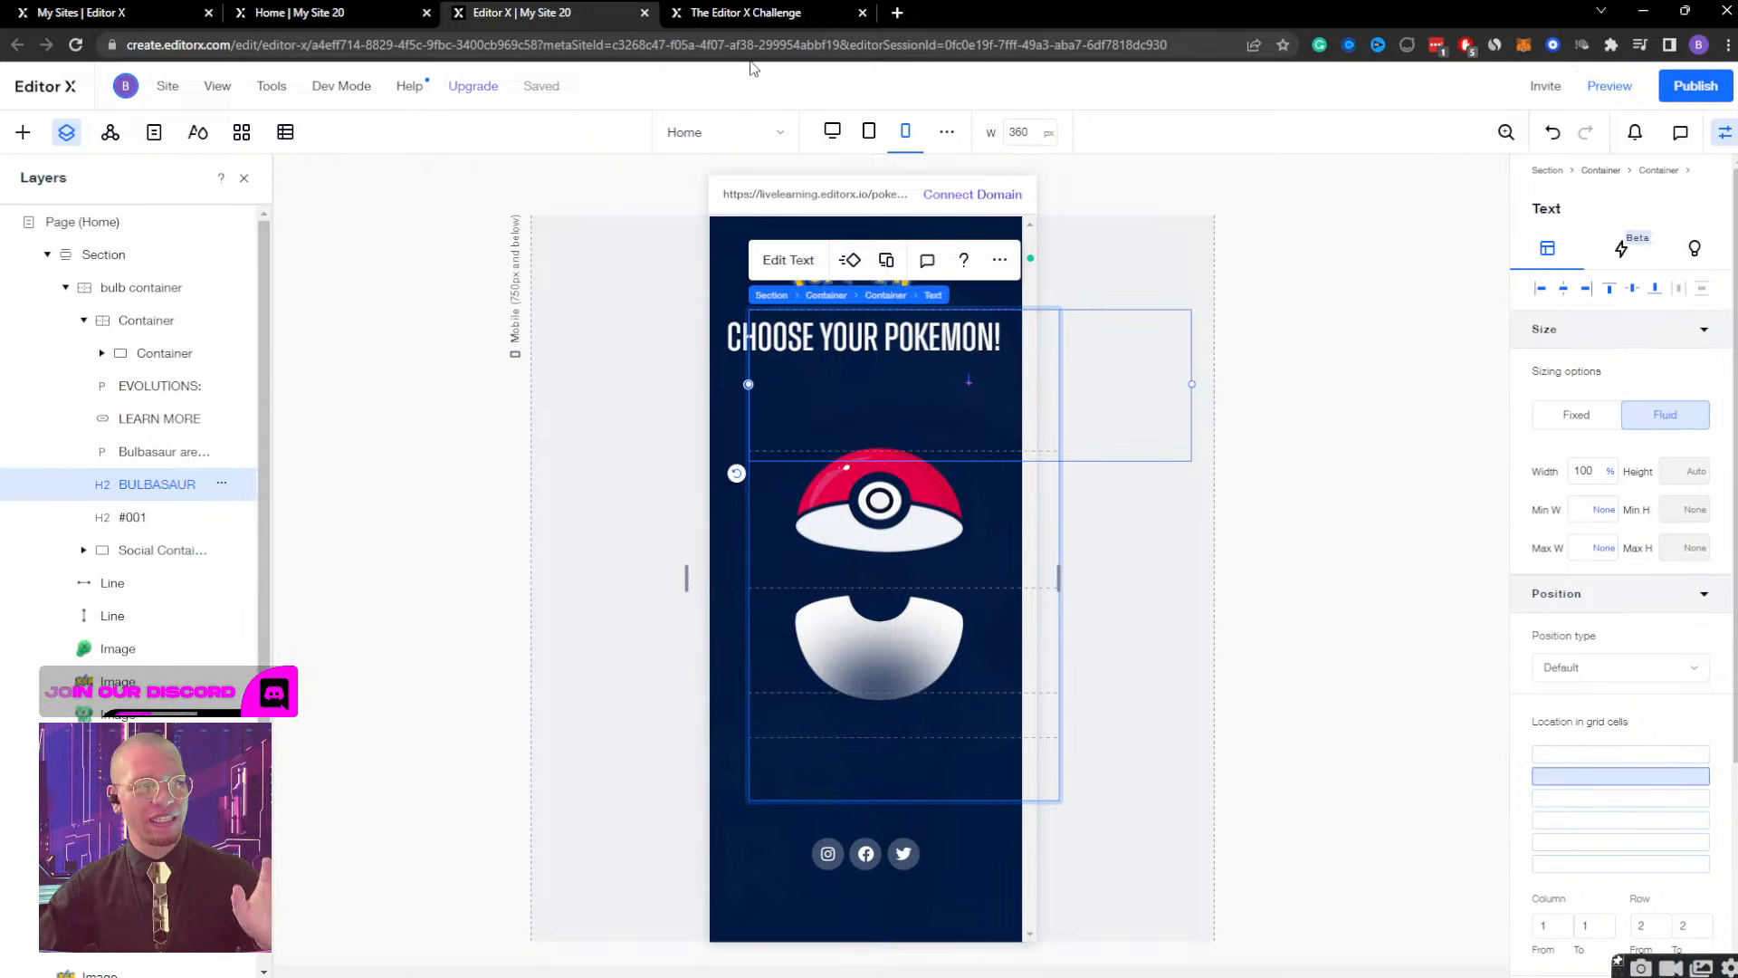
pyautogui.click(832, 131)
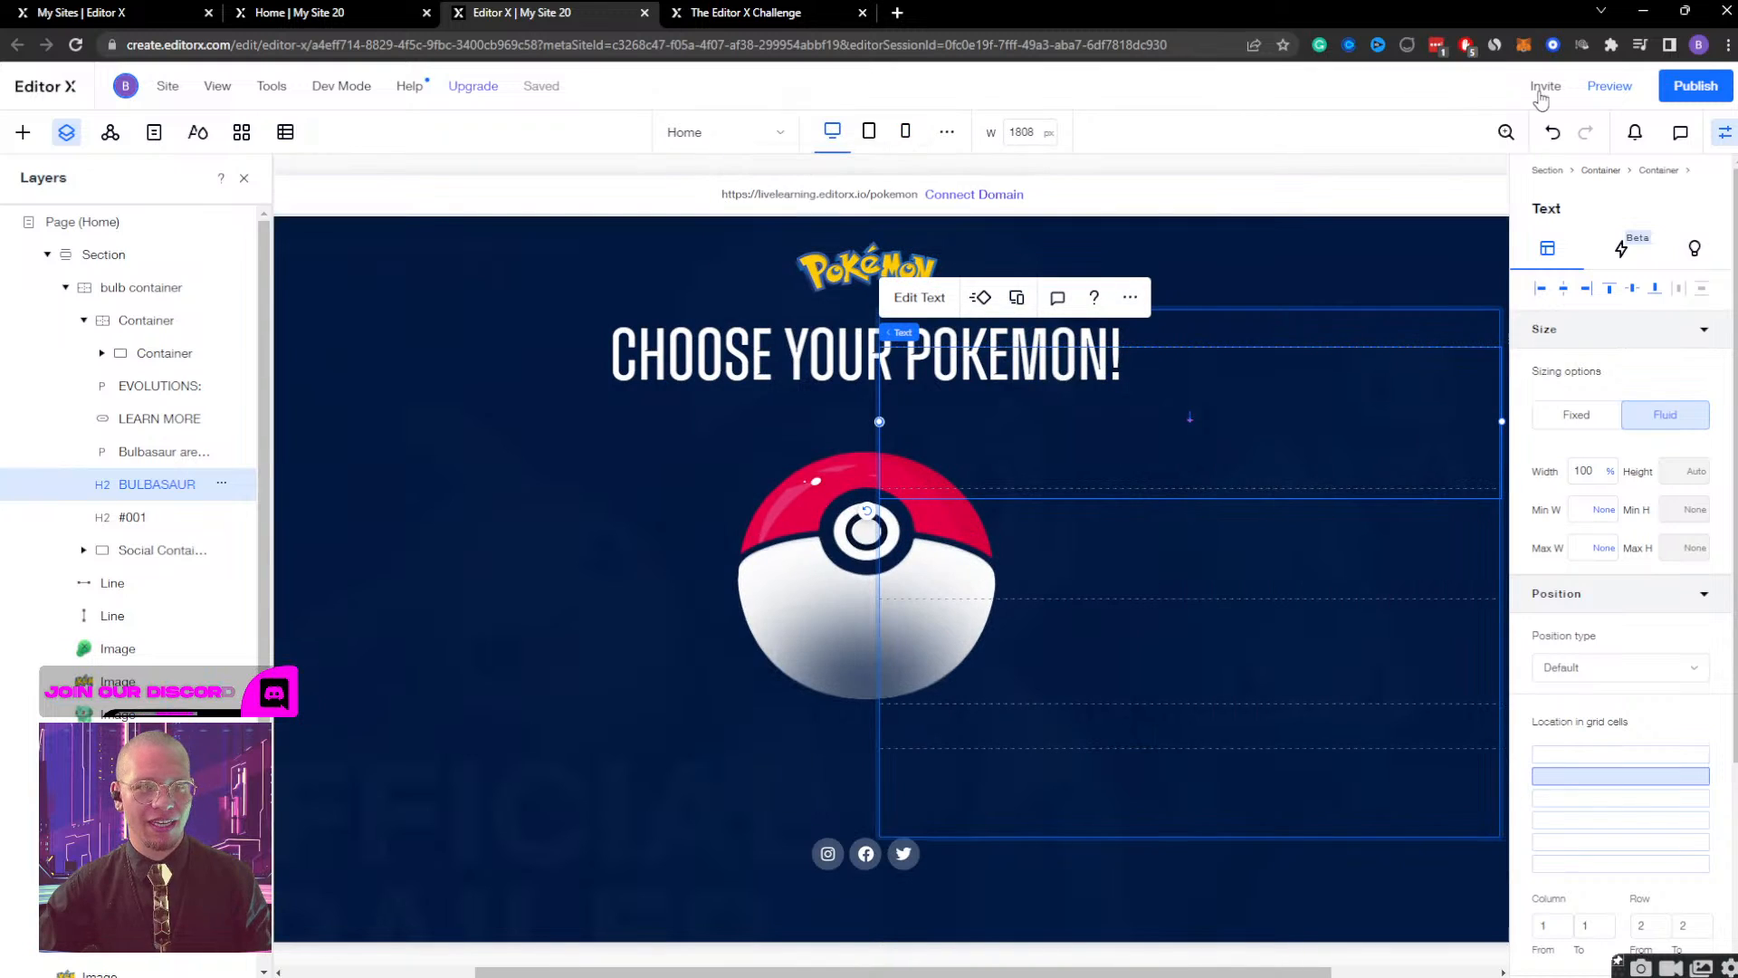
pyautogui.click(1609, 86)
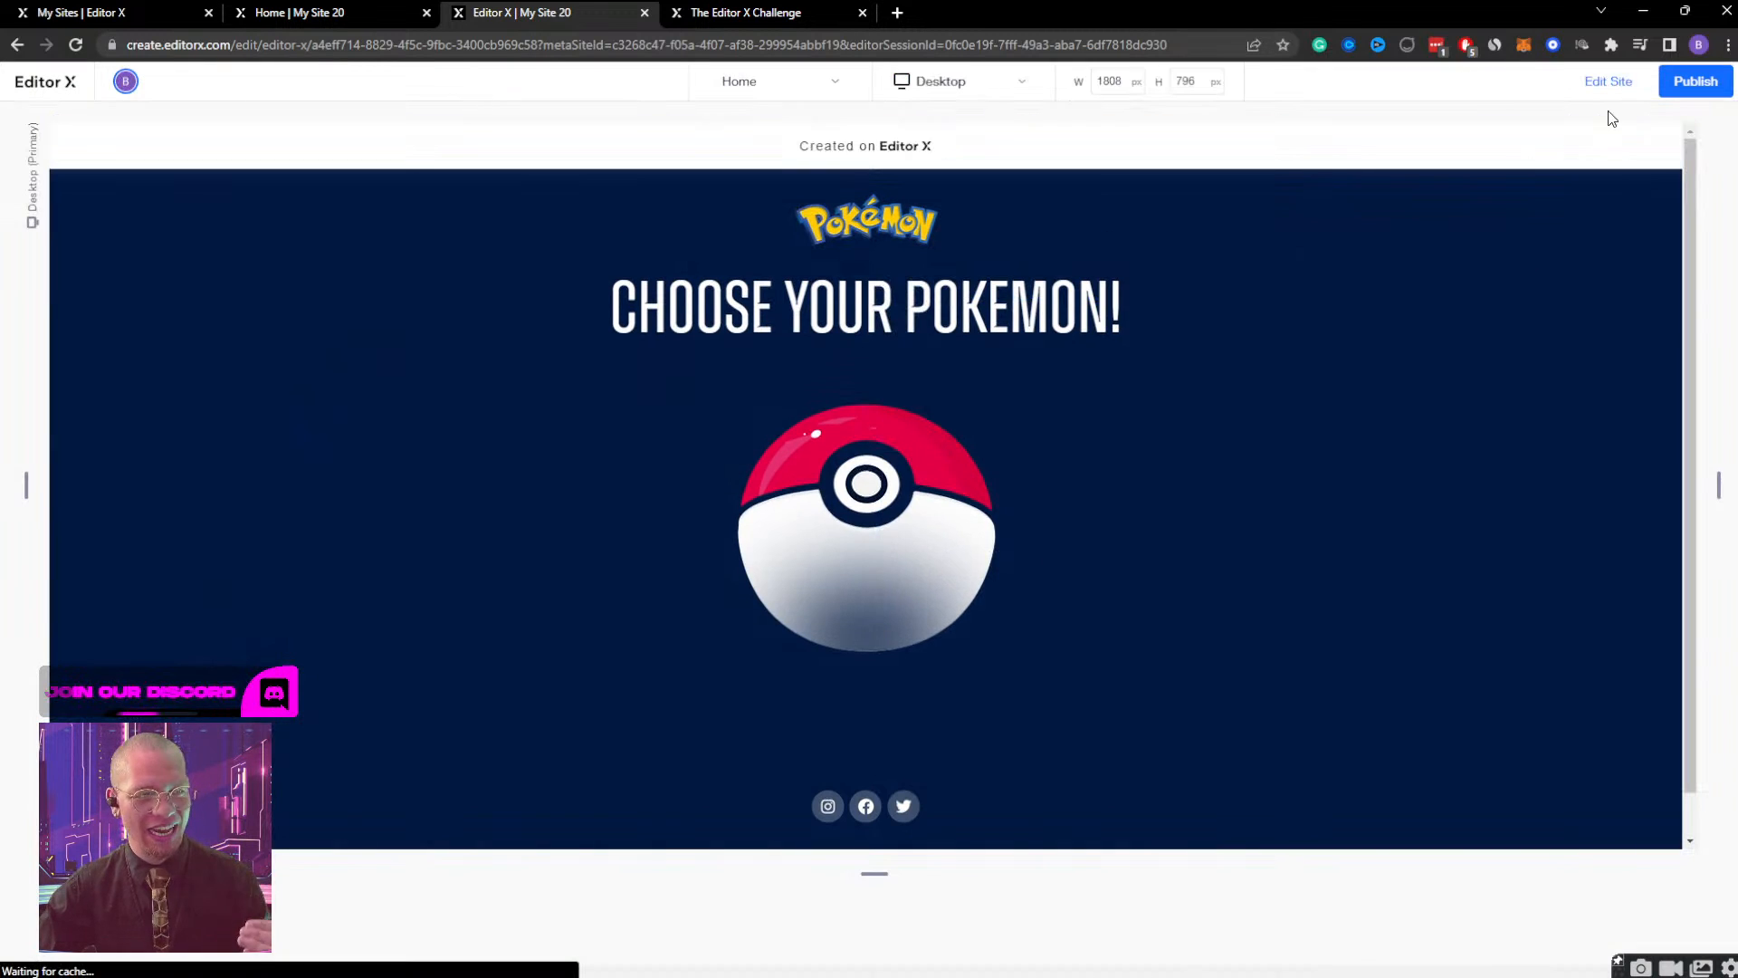
# Open and close the Bulbasaur detail screen through the Pokéball twice in the preview, and return to editing the site.
pyautogui.click(815, 595)
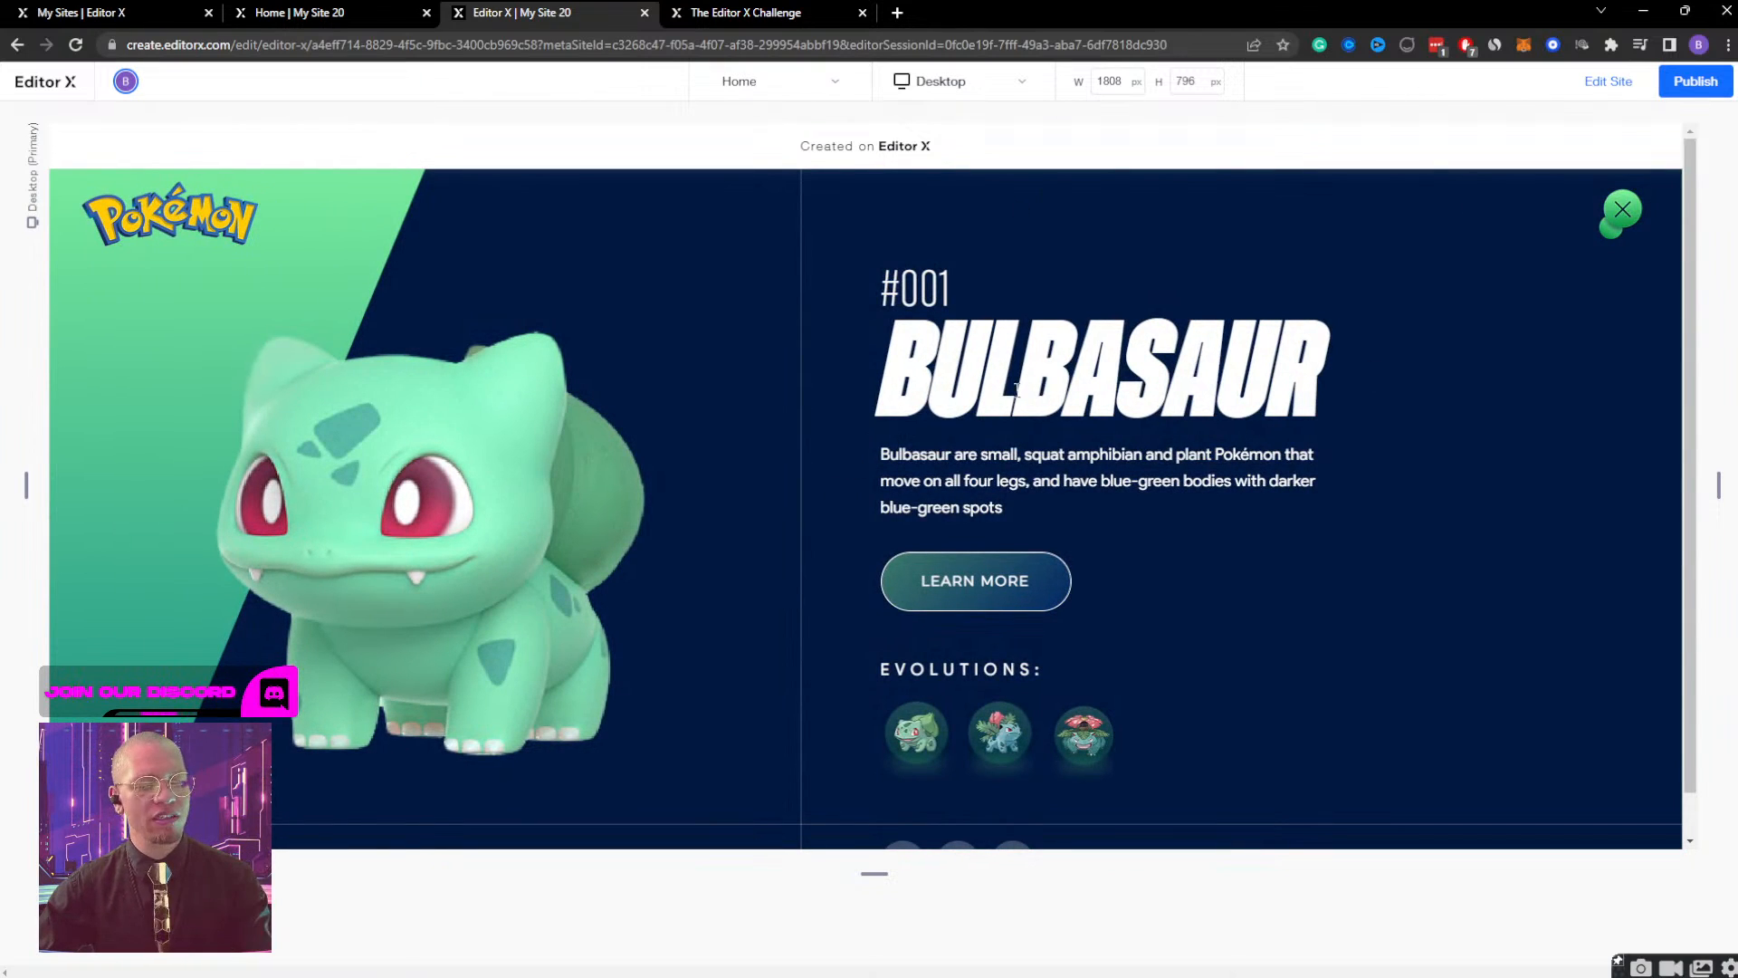
pyautogui.moveTo(905, 349); pyautogui.dragTo(1330, 358)
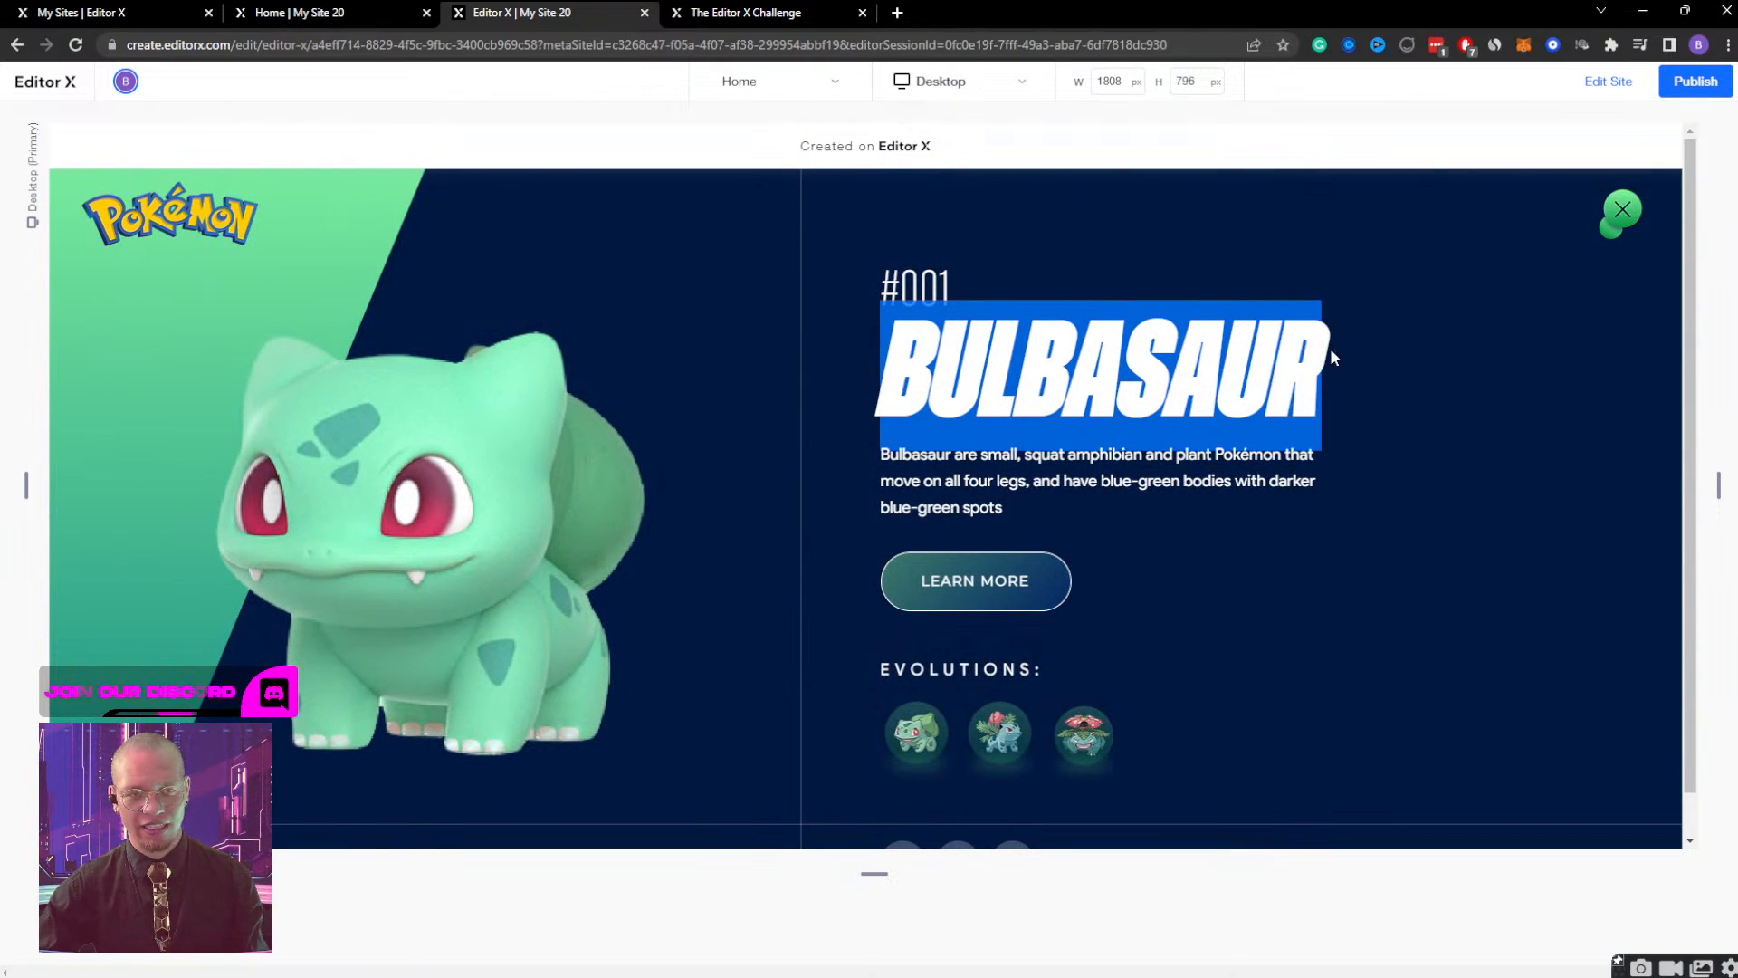
pyautogui.click(1610, 223)
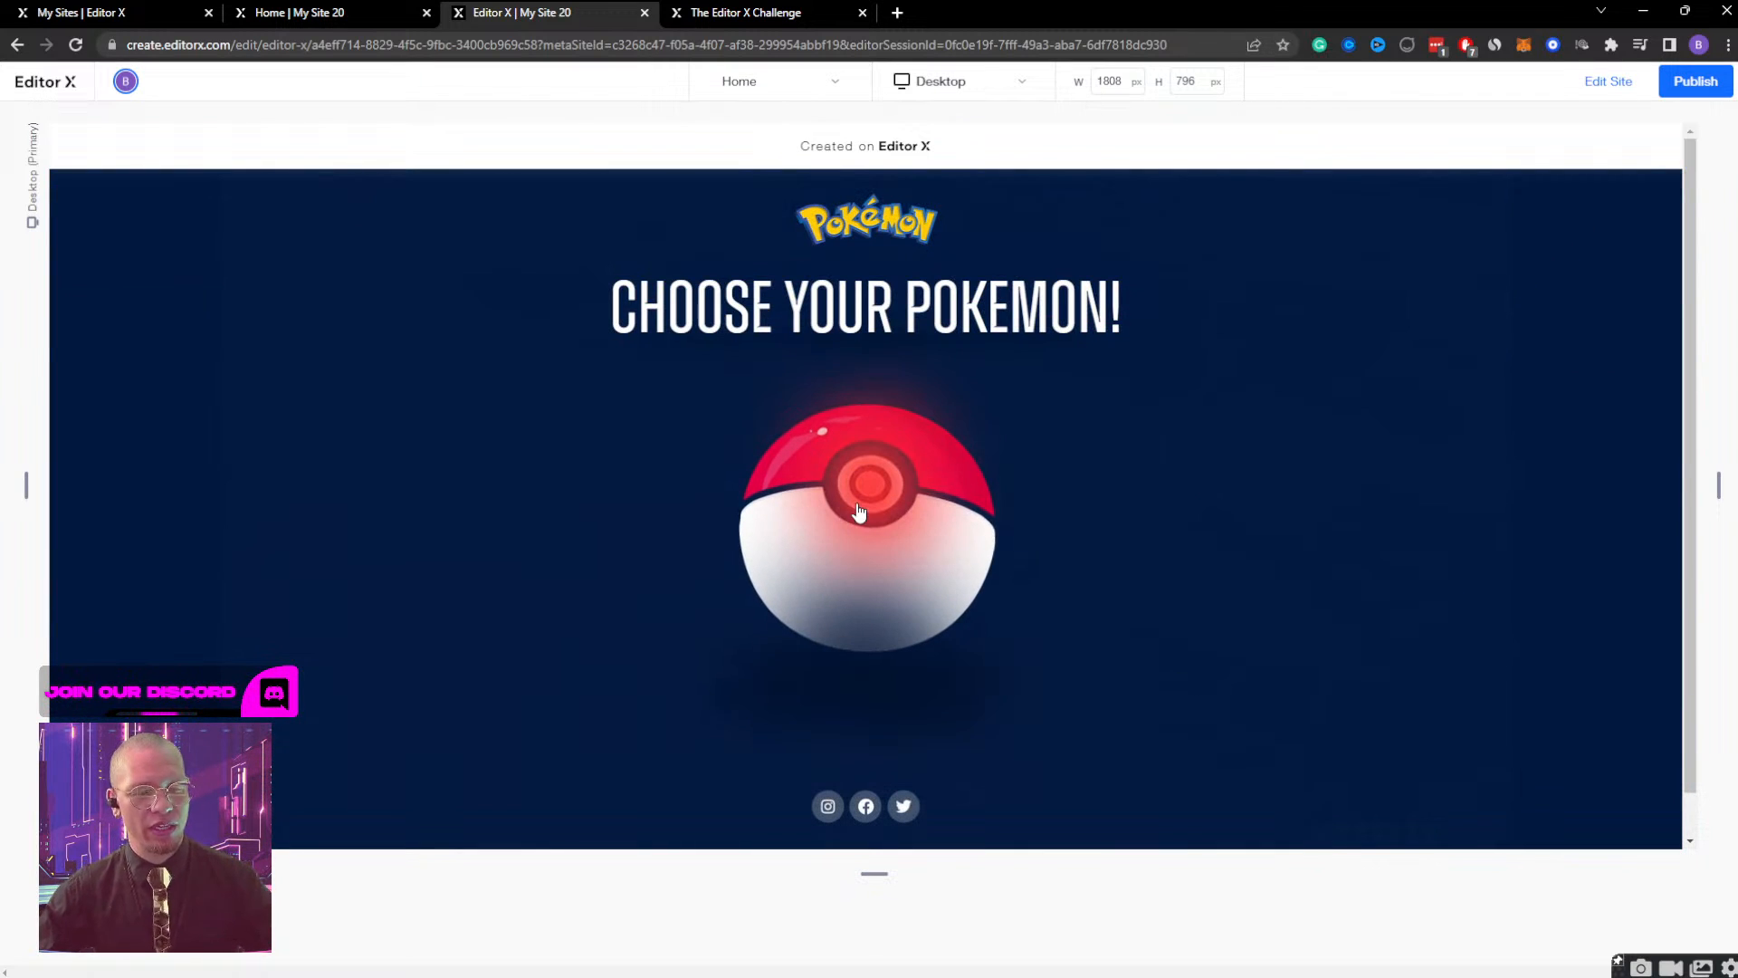
pyautogui.click(859, 511)
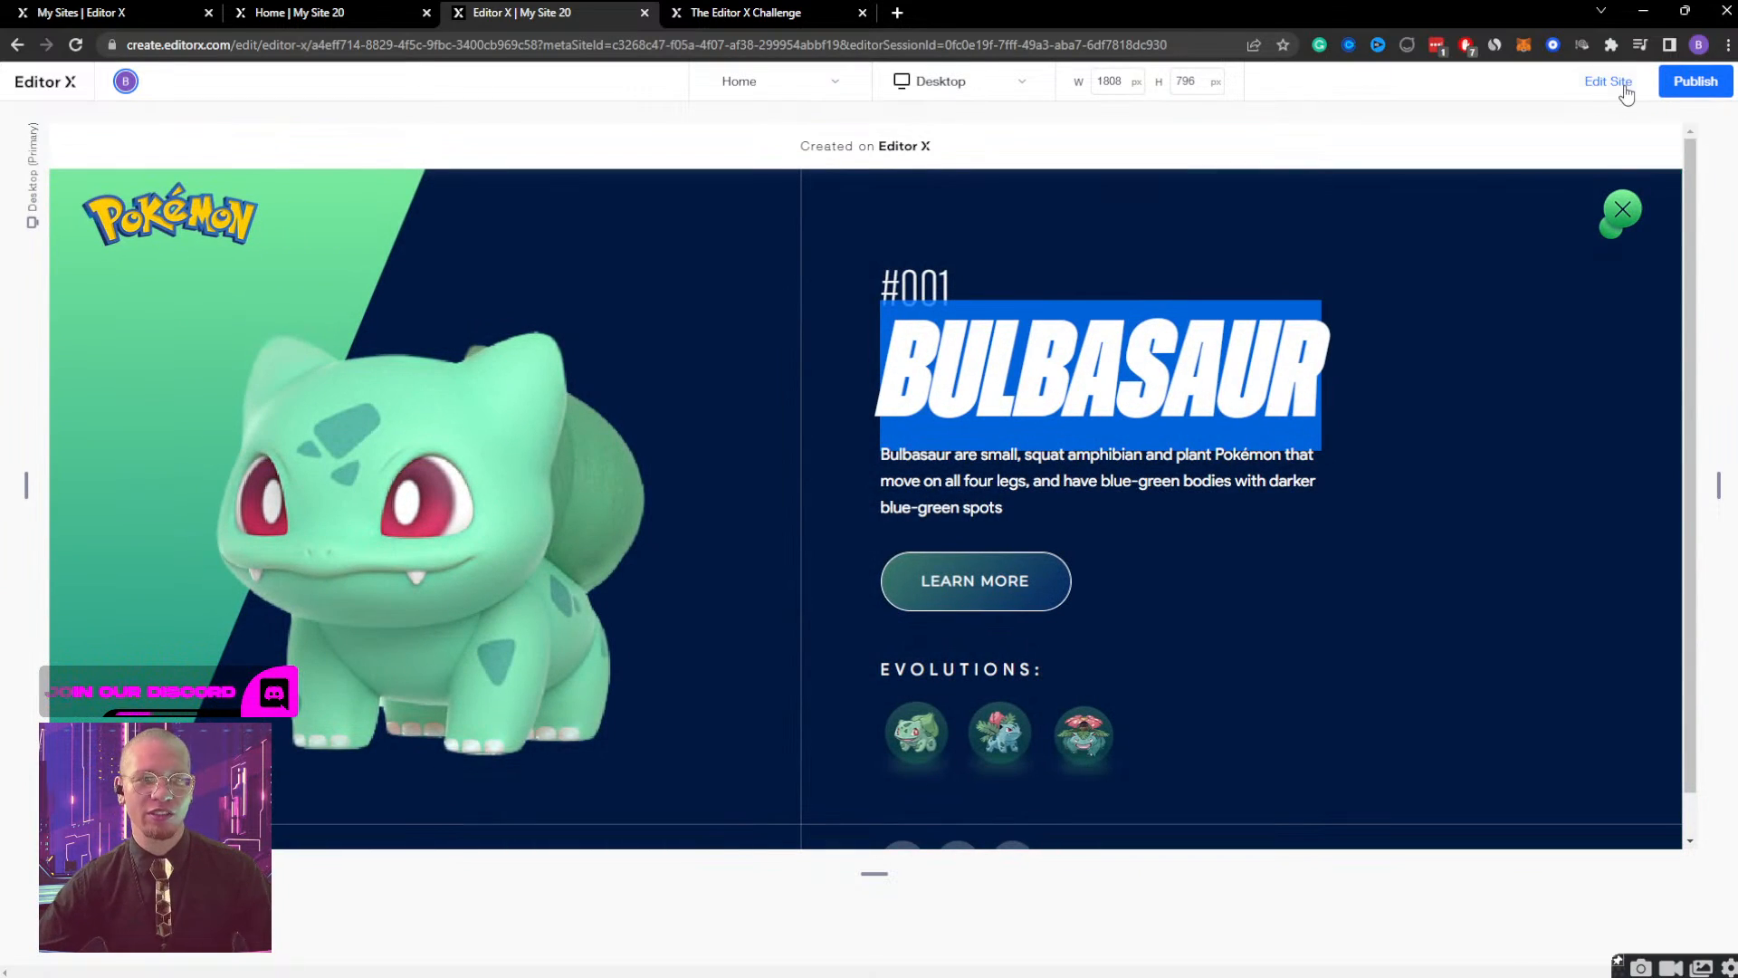
pyautogui.click(1624, 209)
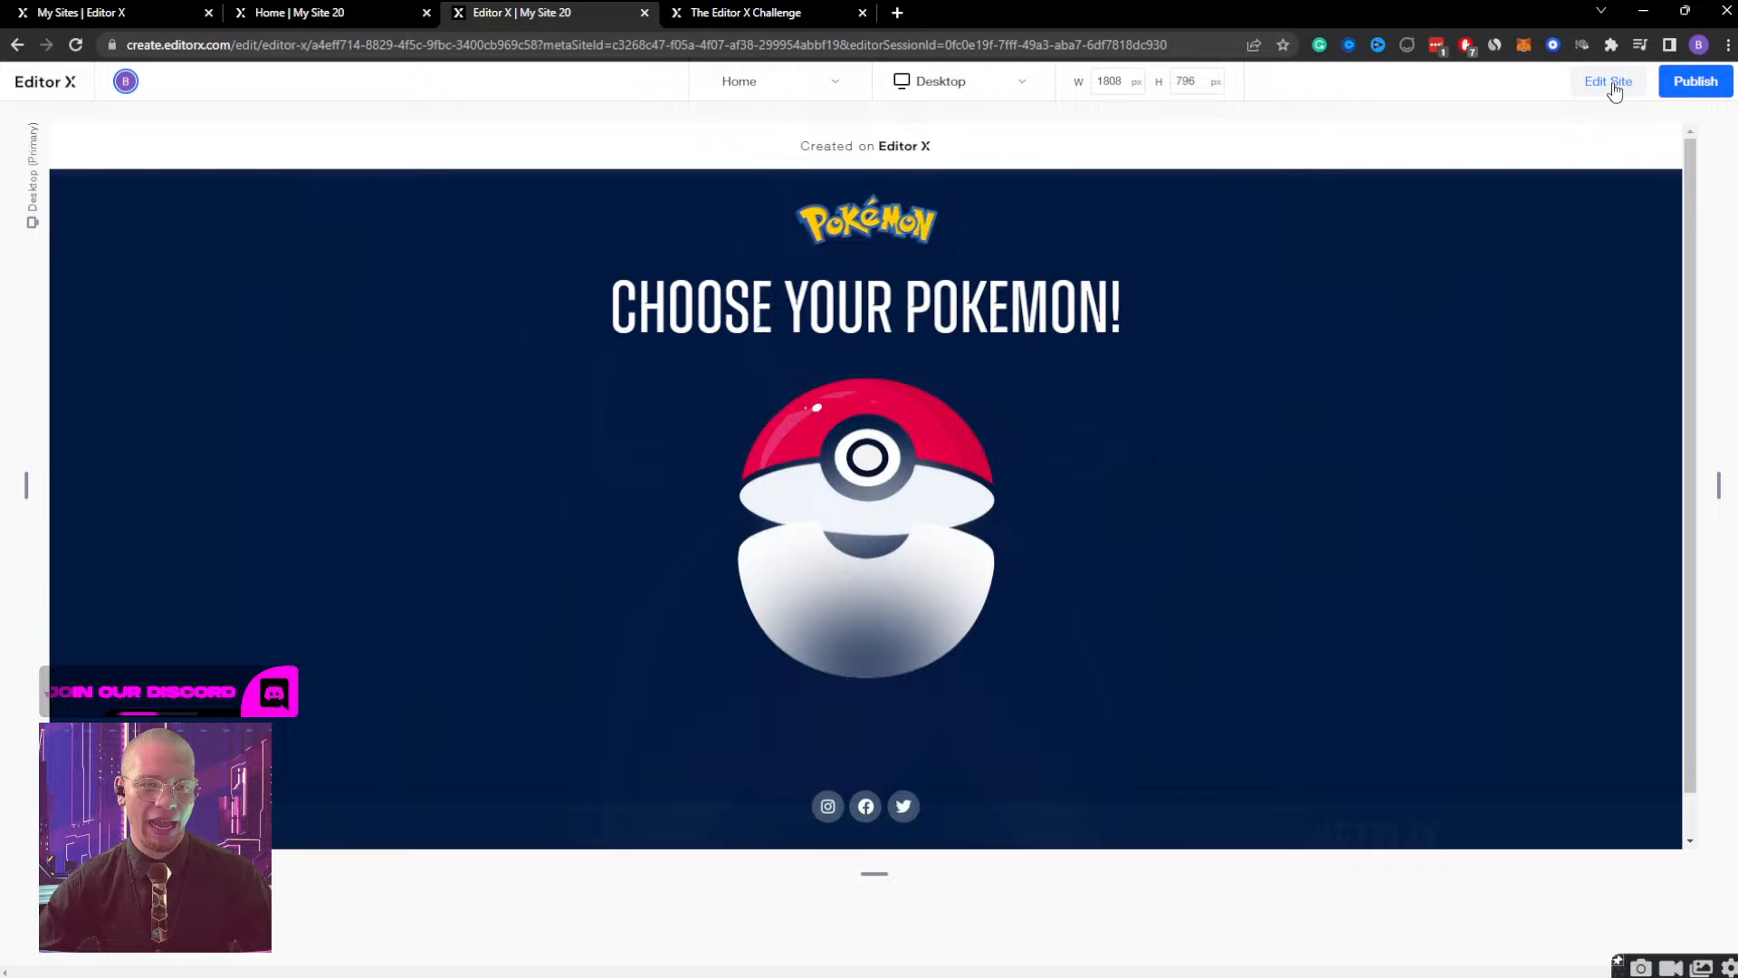
pyautogui.click(1612, 83)
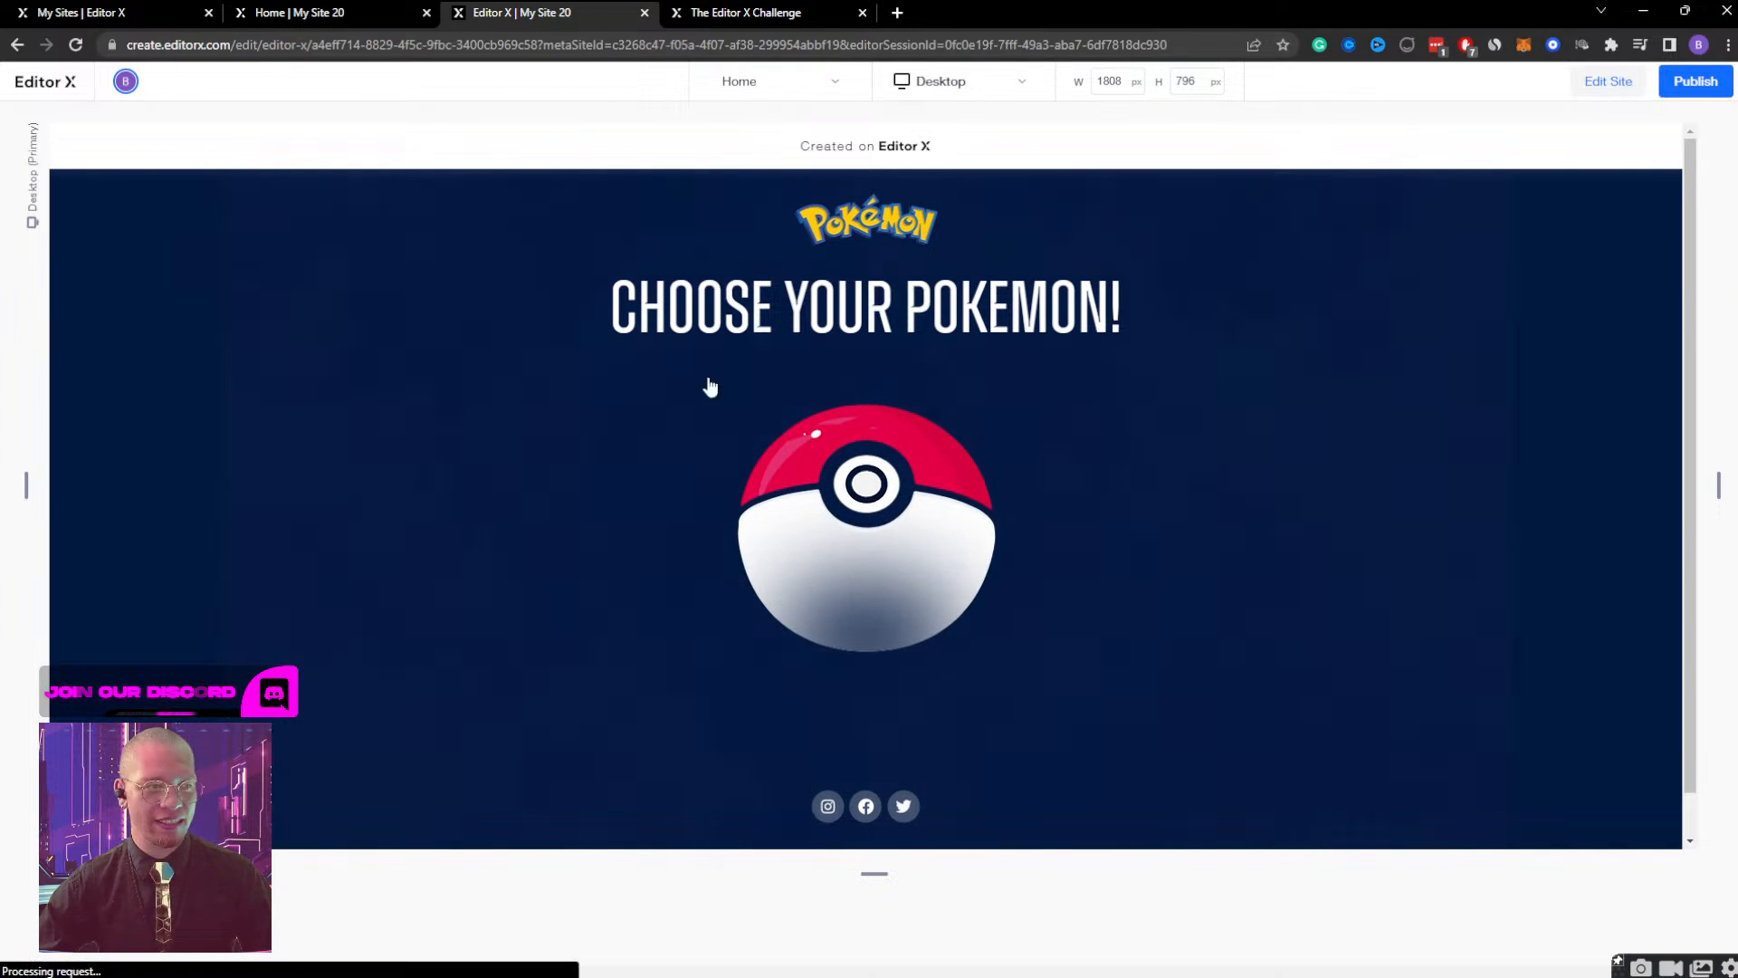
# Find and select the confetti Lottie animation inside the Pokeball Container.
pyautogui.scroll(-1, 127, 670)
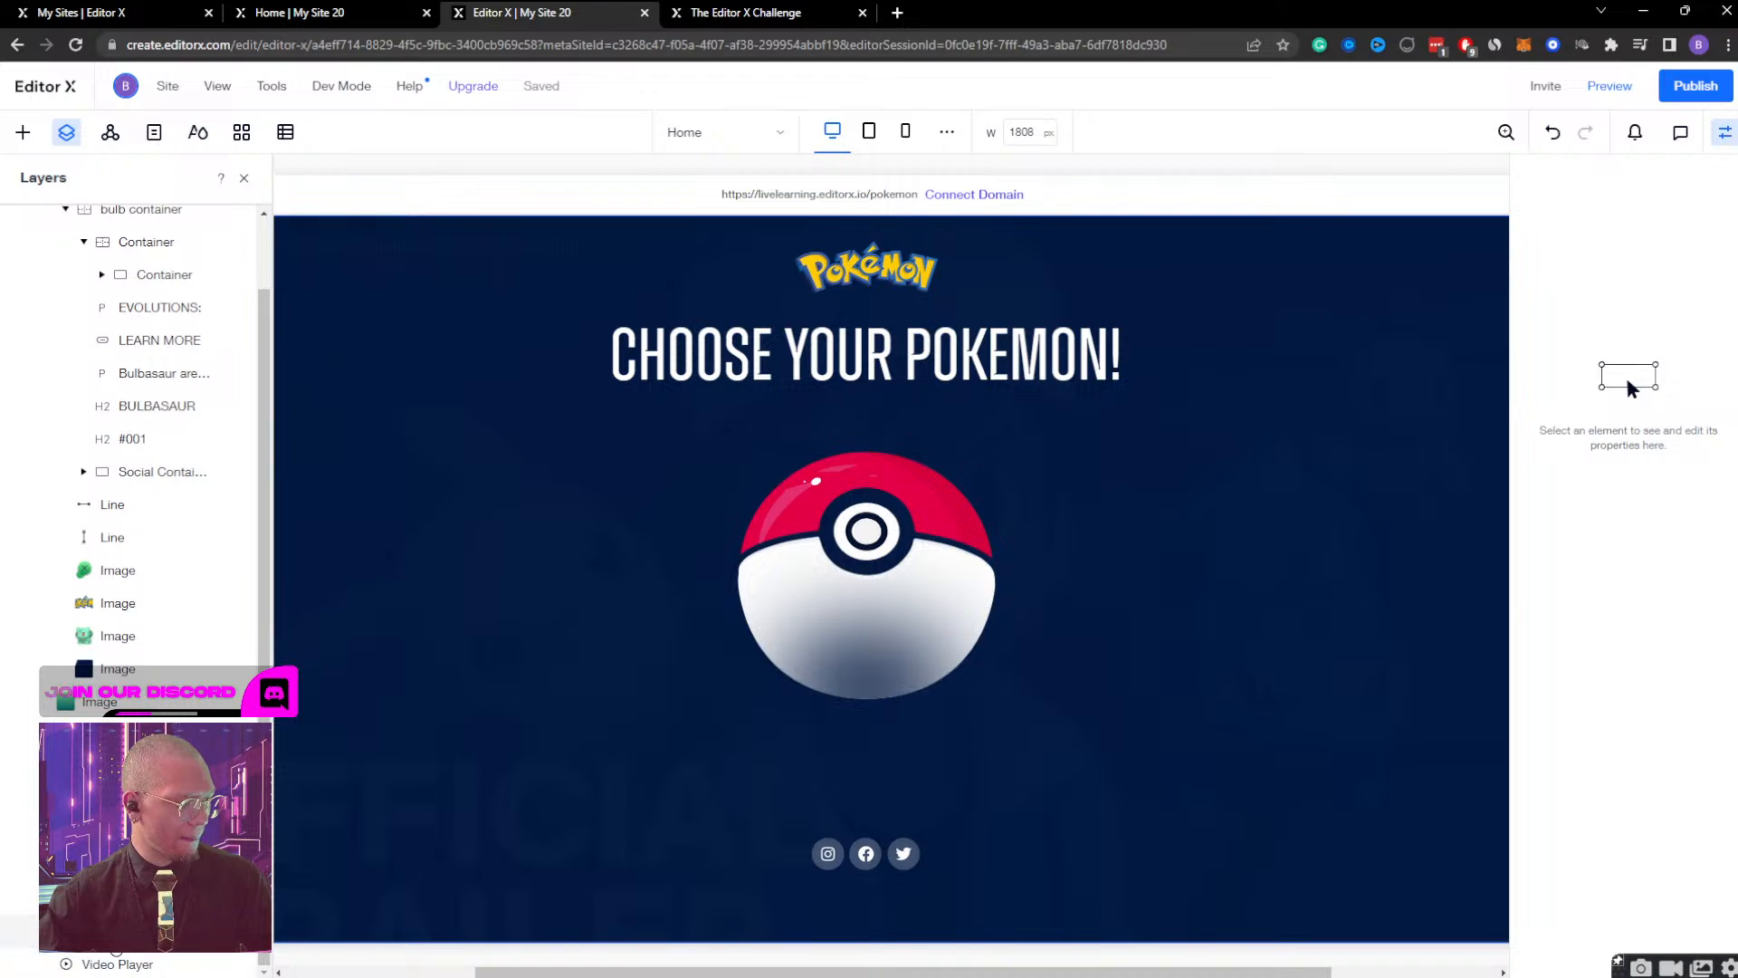
pyautogui.click(115, 965)
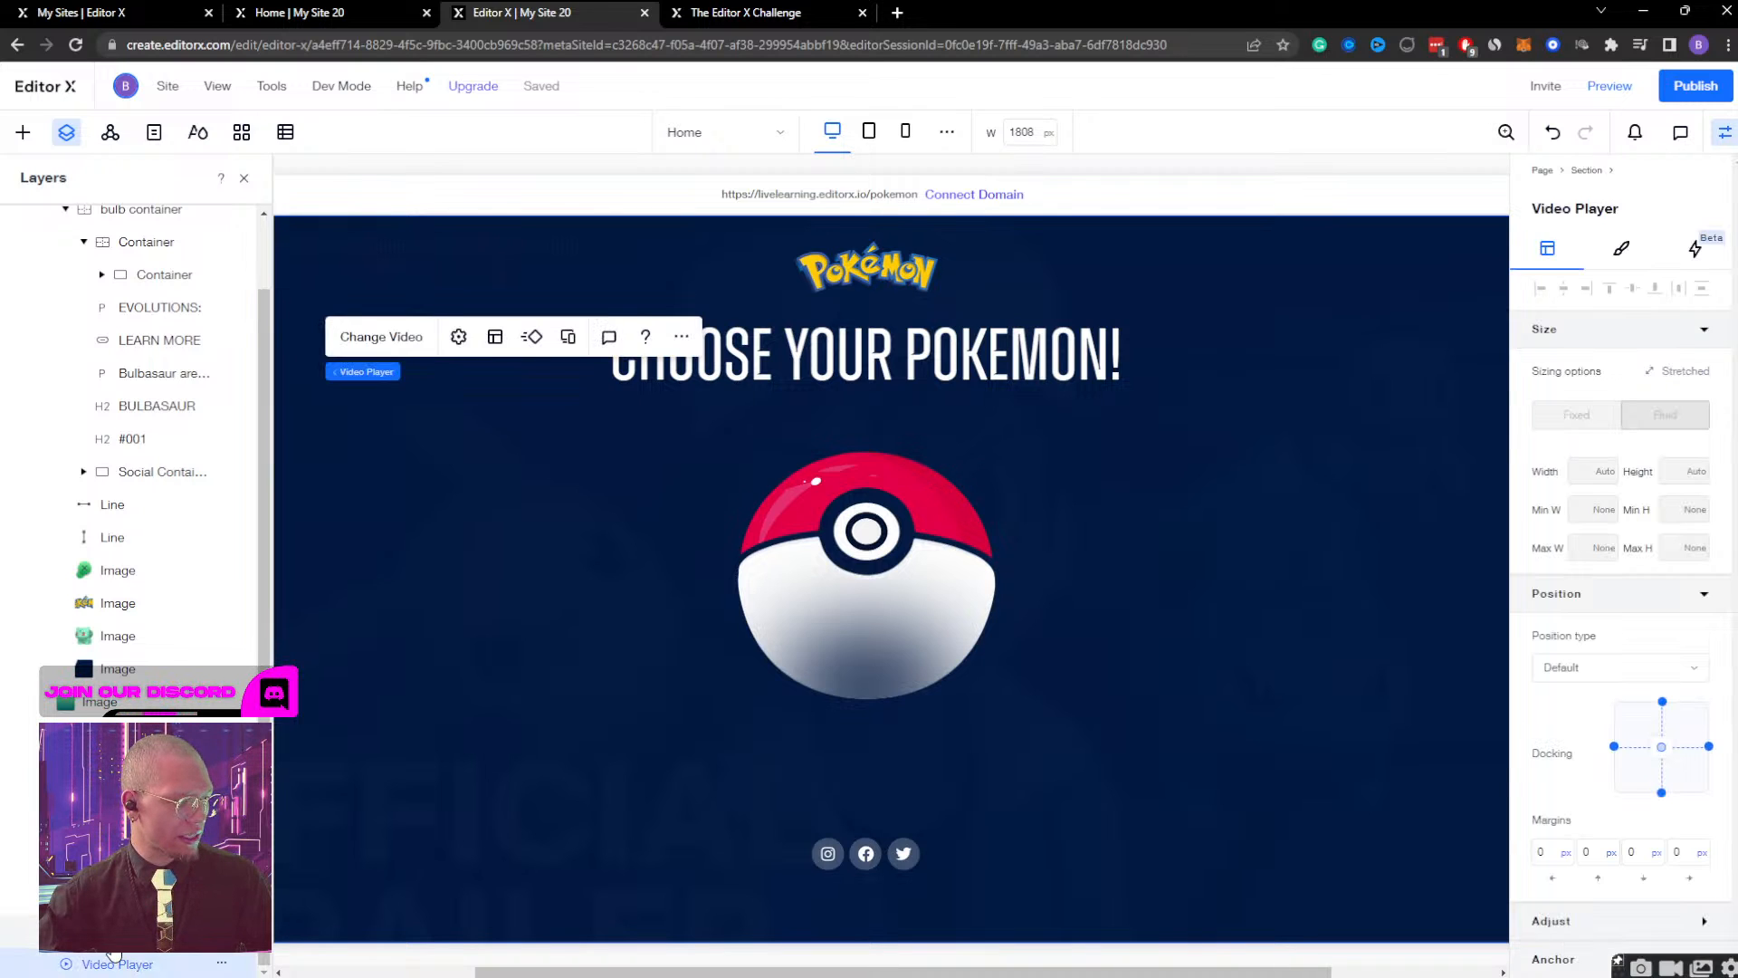
pyautogui.click(113, 948)
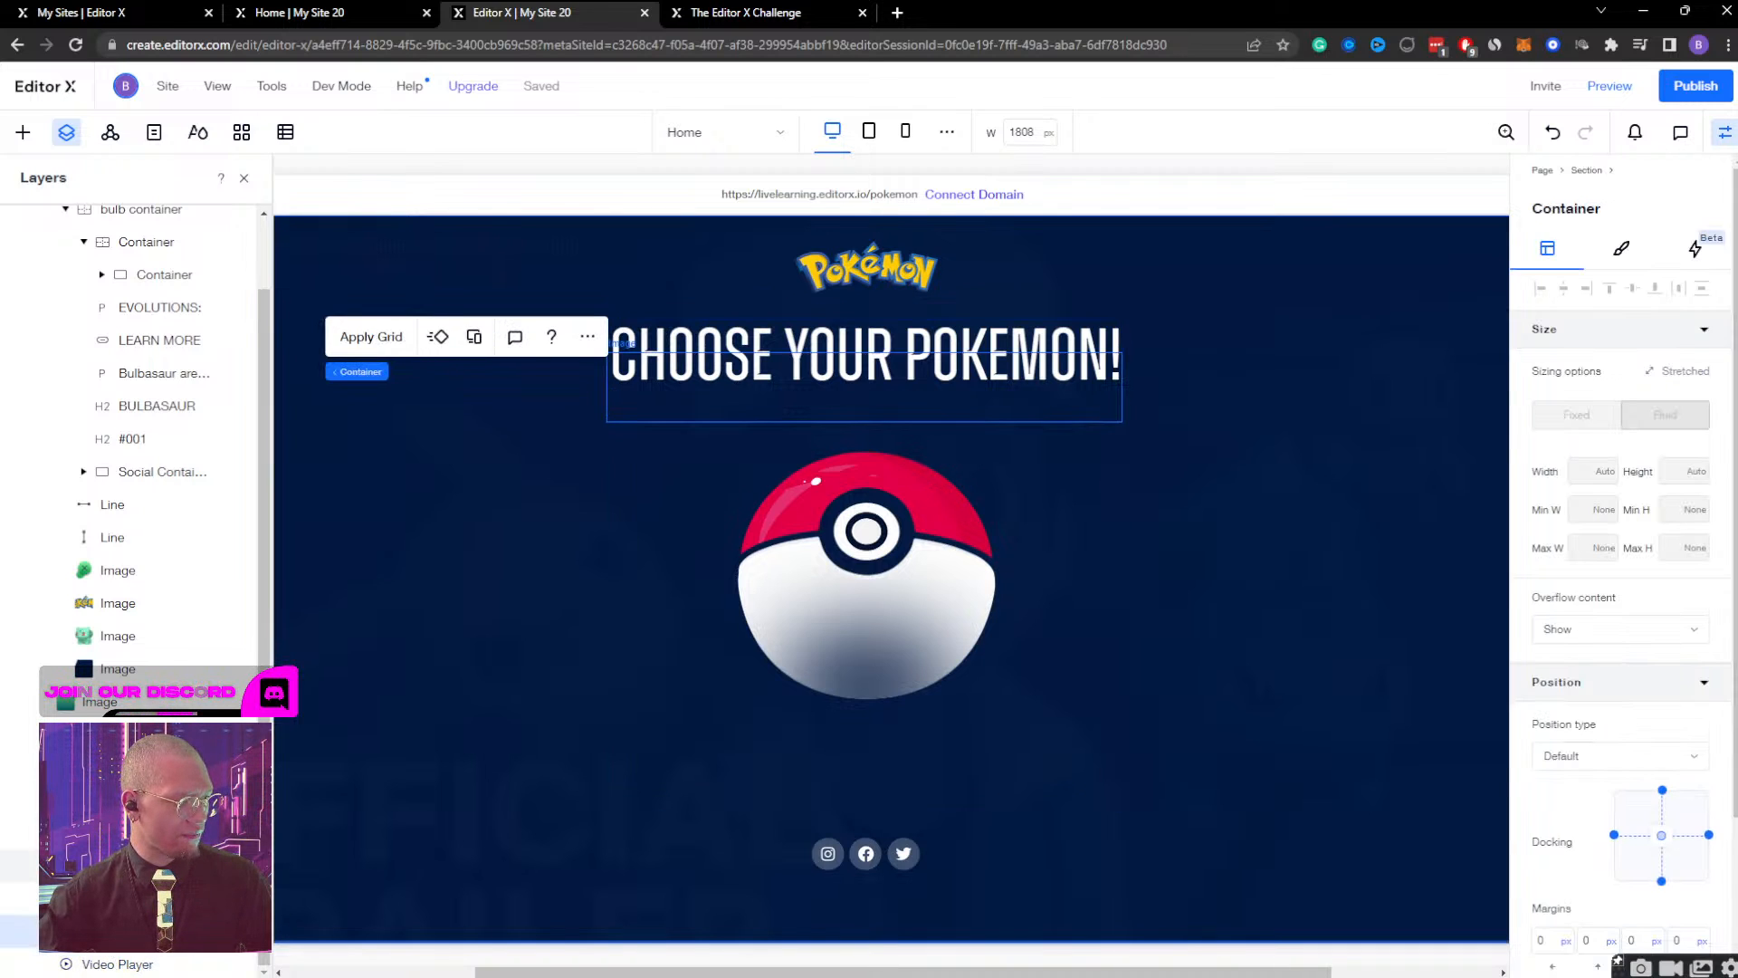
pyautogui.scroll(-2, 136, 589)
pyautogui.scroll(-2, 136, 589)
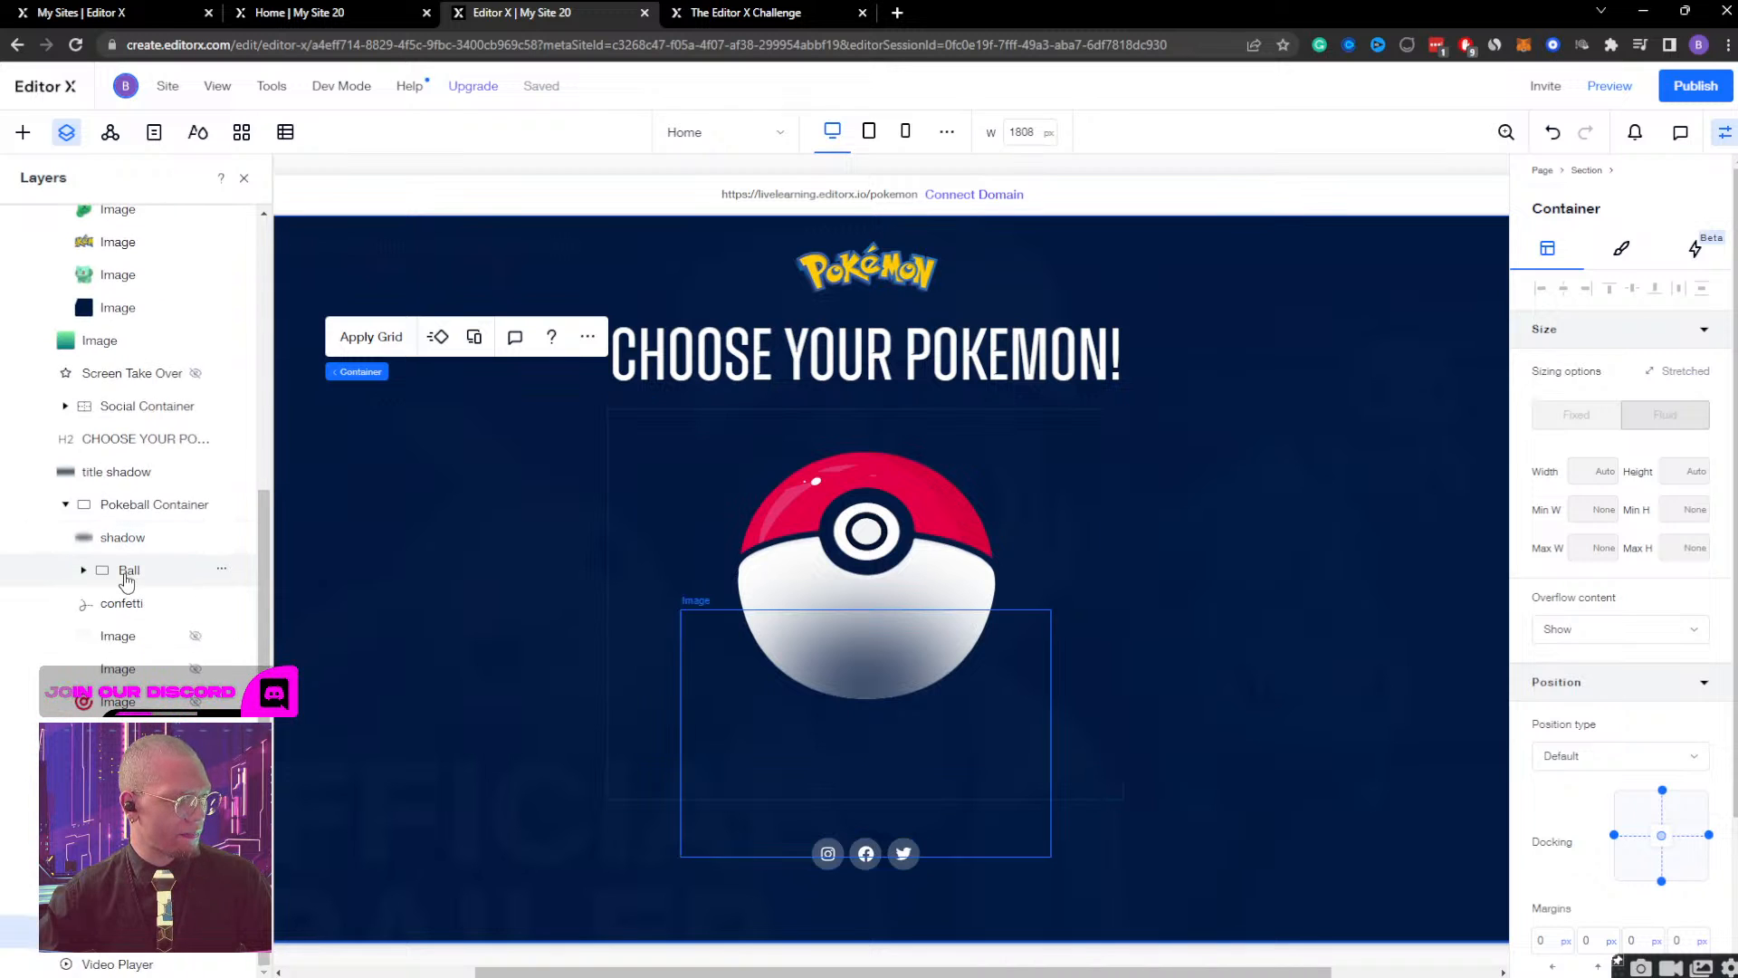
pyautogui.click(127, 577)
pyautogui.click(109, 610)
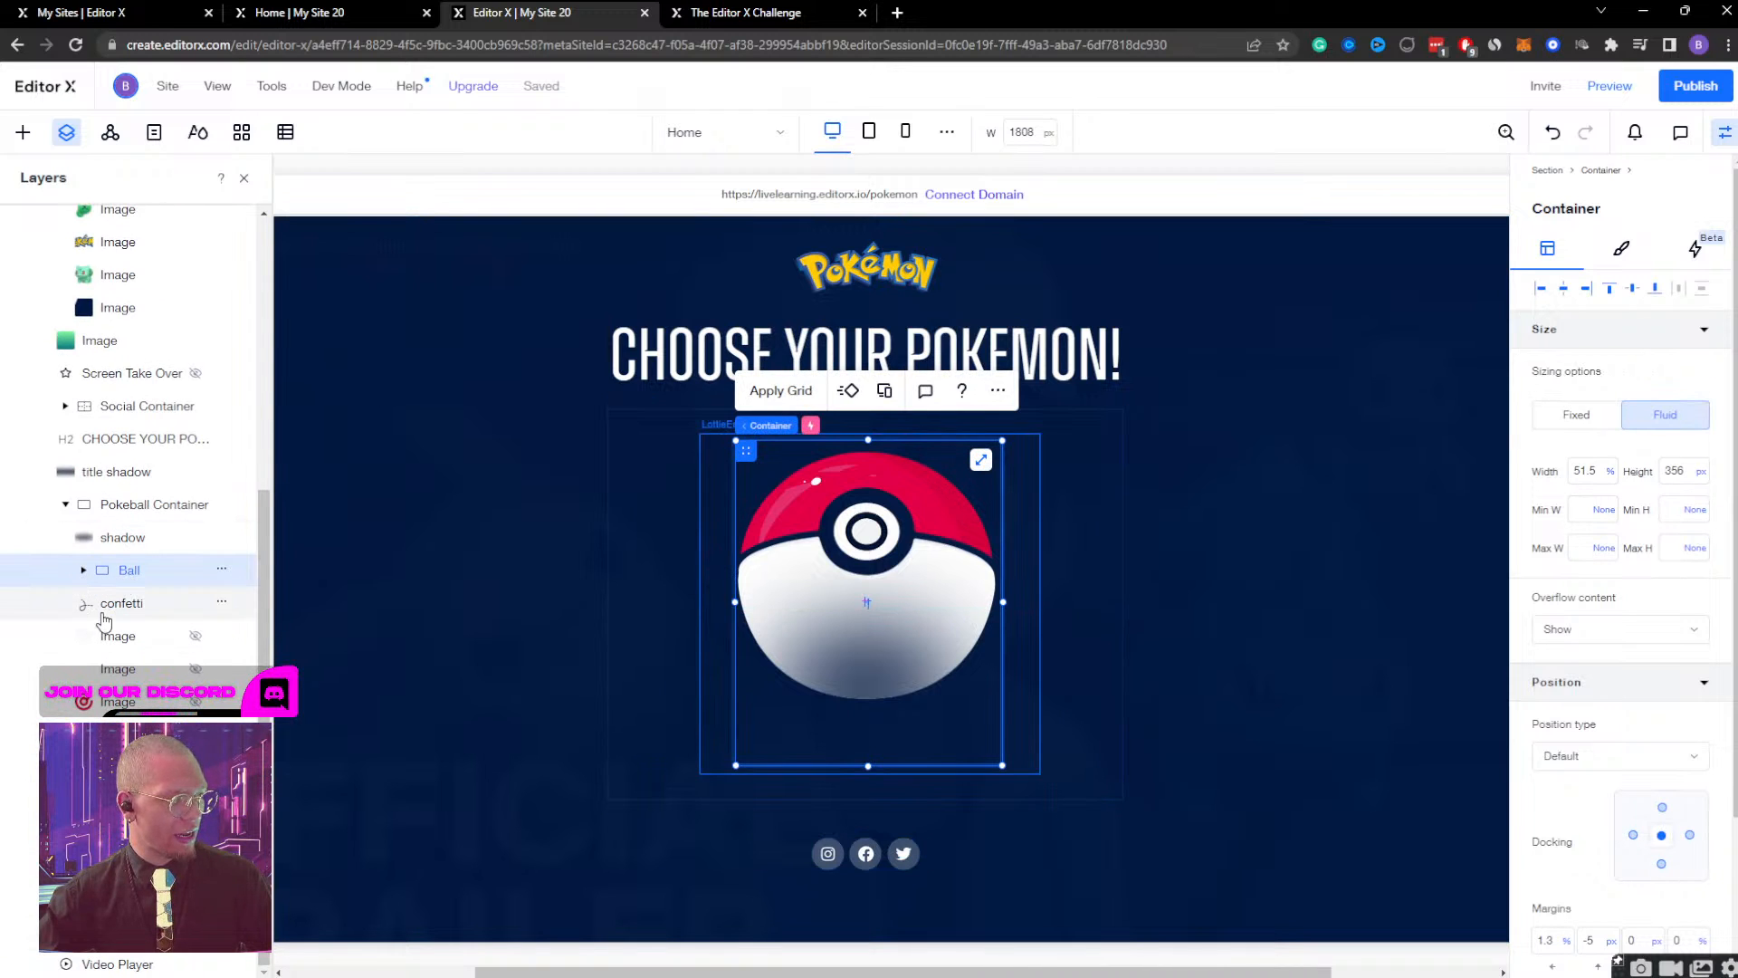
# Add a new Lottie animation element to the empty area left of the Pokéball on the desktop page.
pyautogui.click(23, 132)
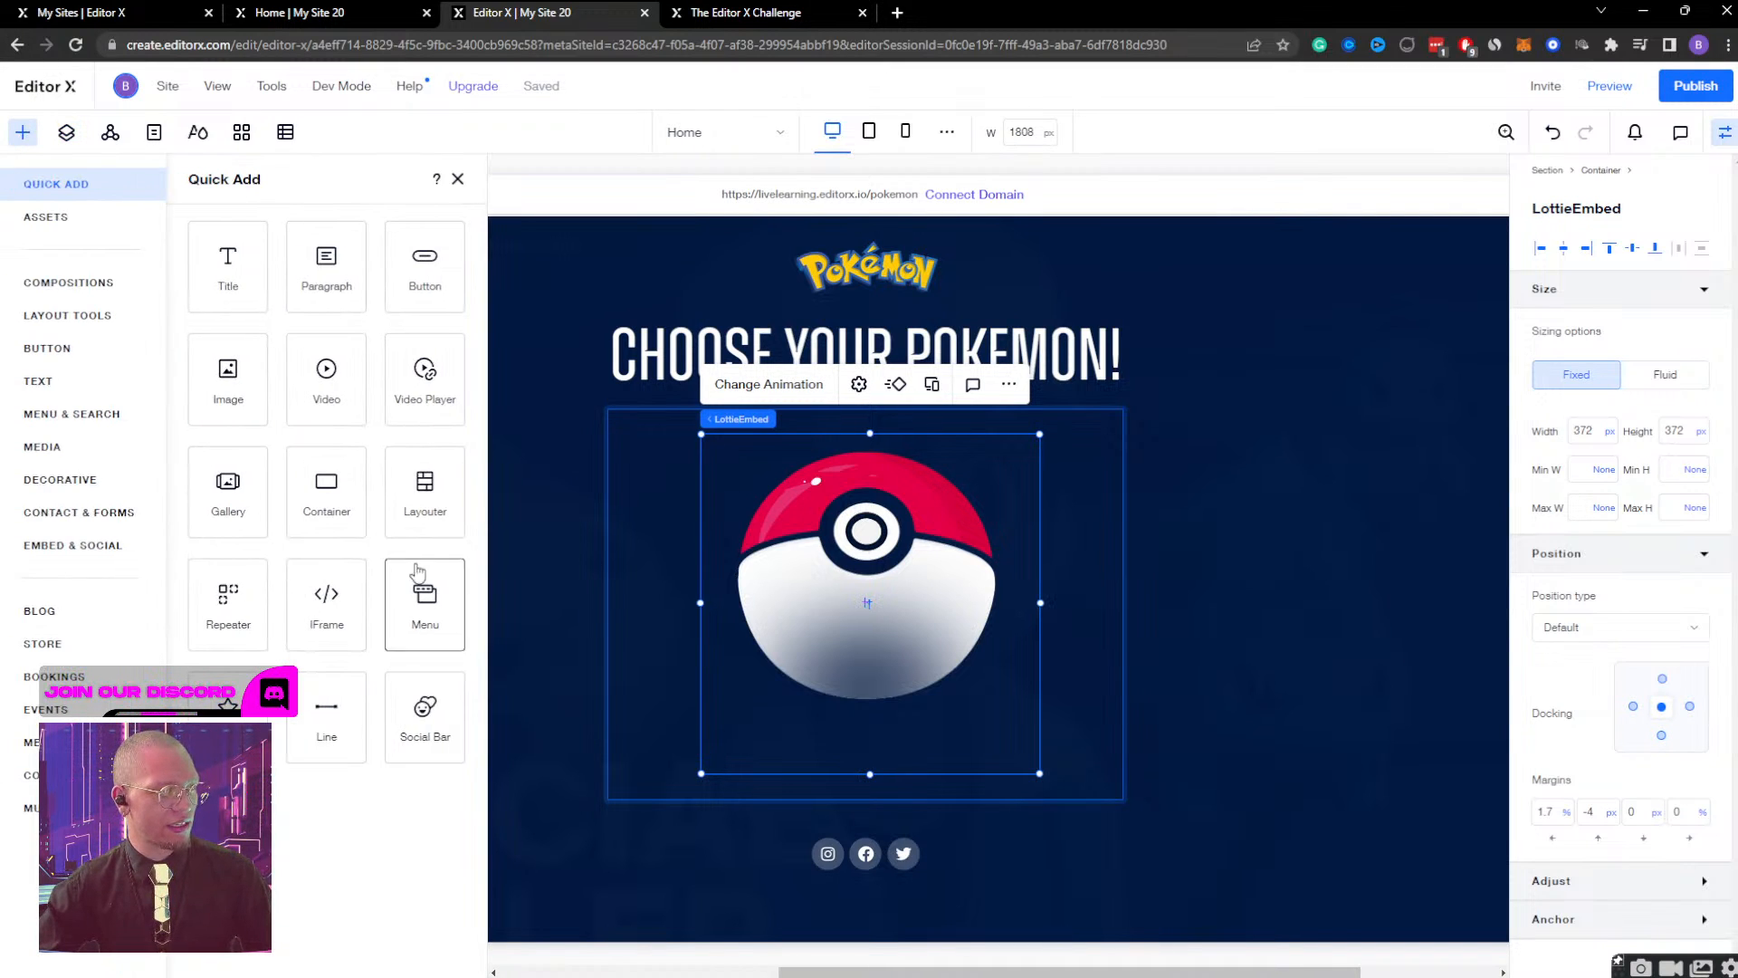
pyautogui.click(49, 554)
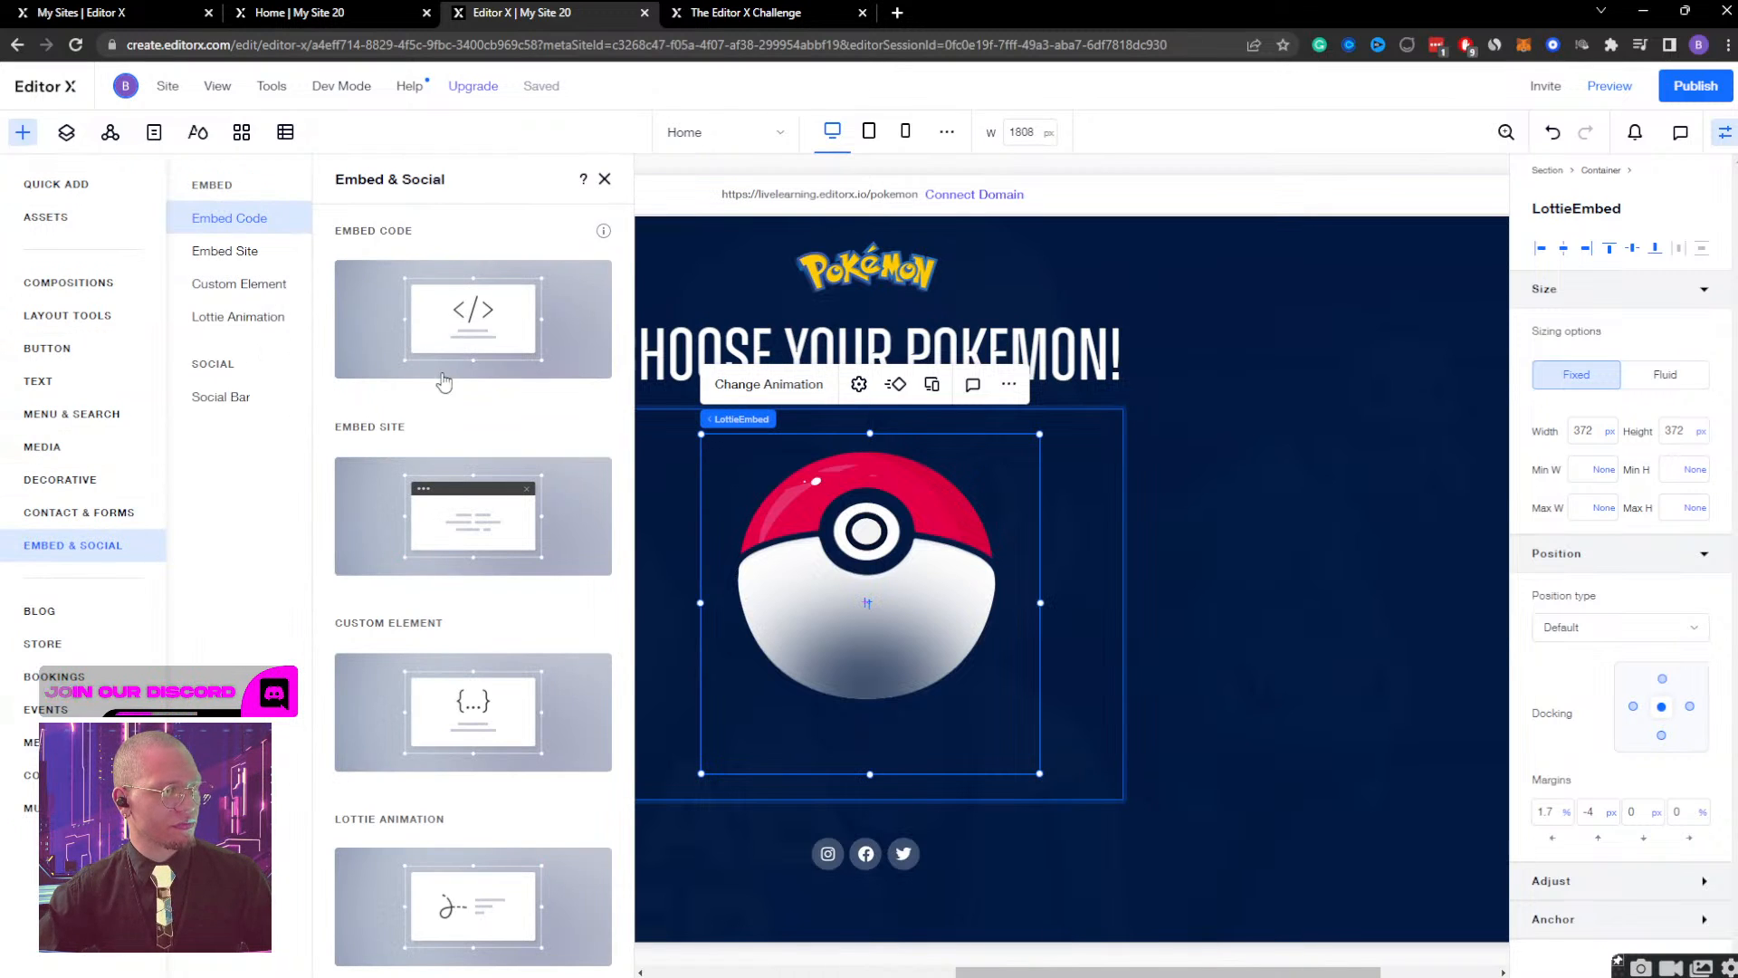
pyautogui.scroll(-2, 425, 697)
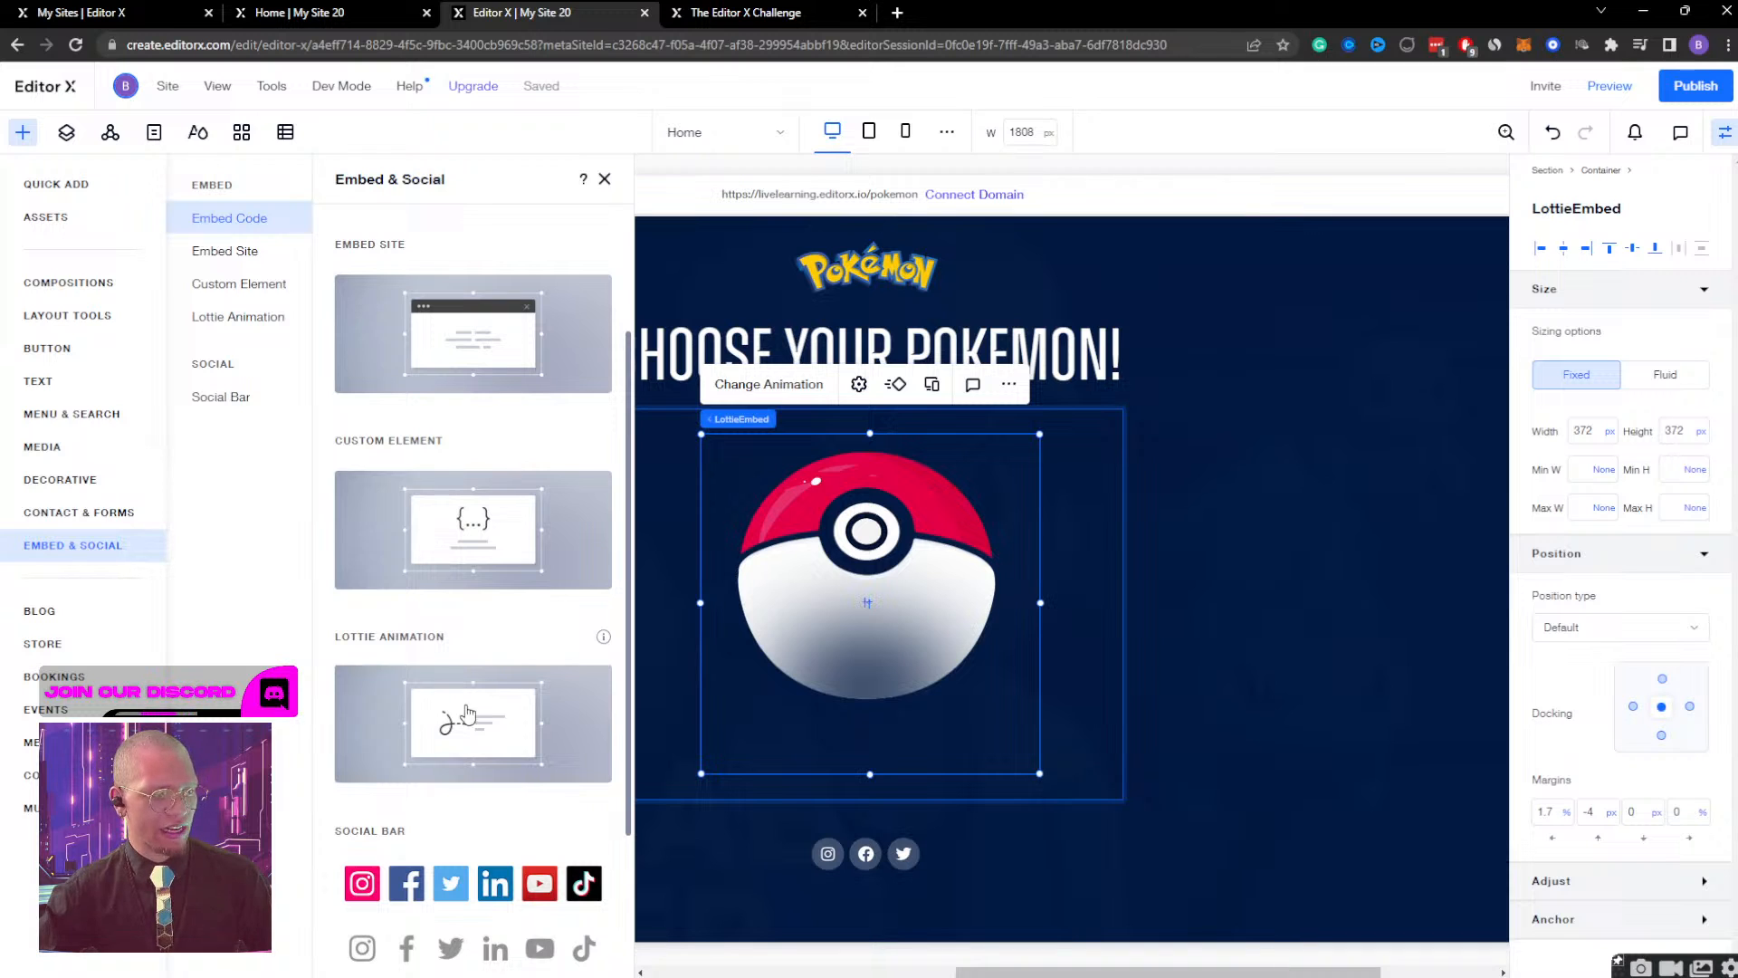
pyautogui.moveTo(425, 720); pyautogui.dragTo(286, 570)
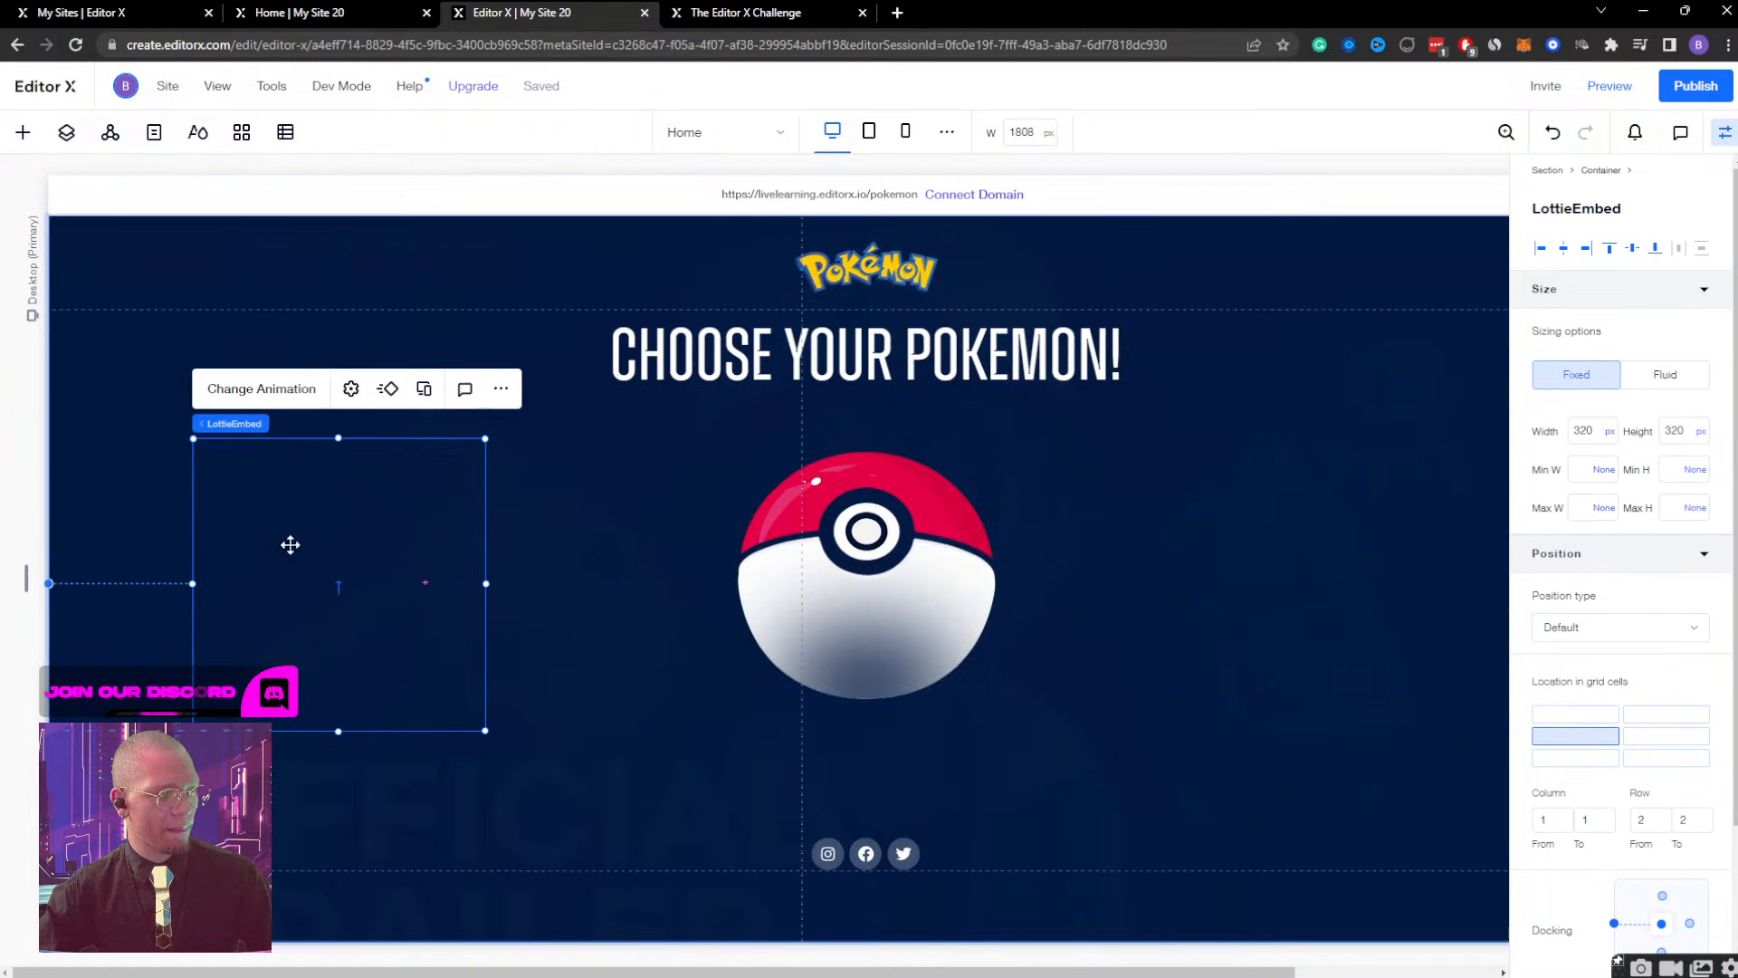
# Open the LottieFiles library from the new Lottie element's settings and search for "confetti".
pyautogui.click(260, 389)
pyautogui.click(642, 615)
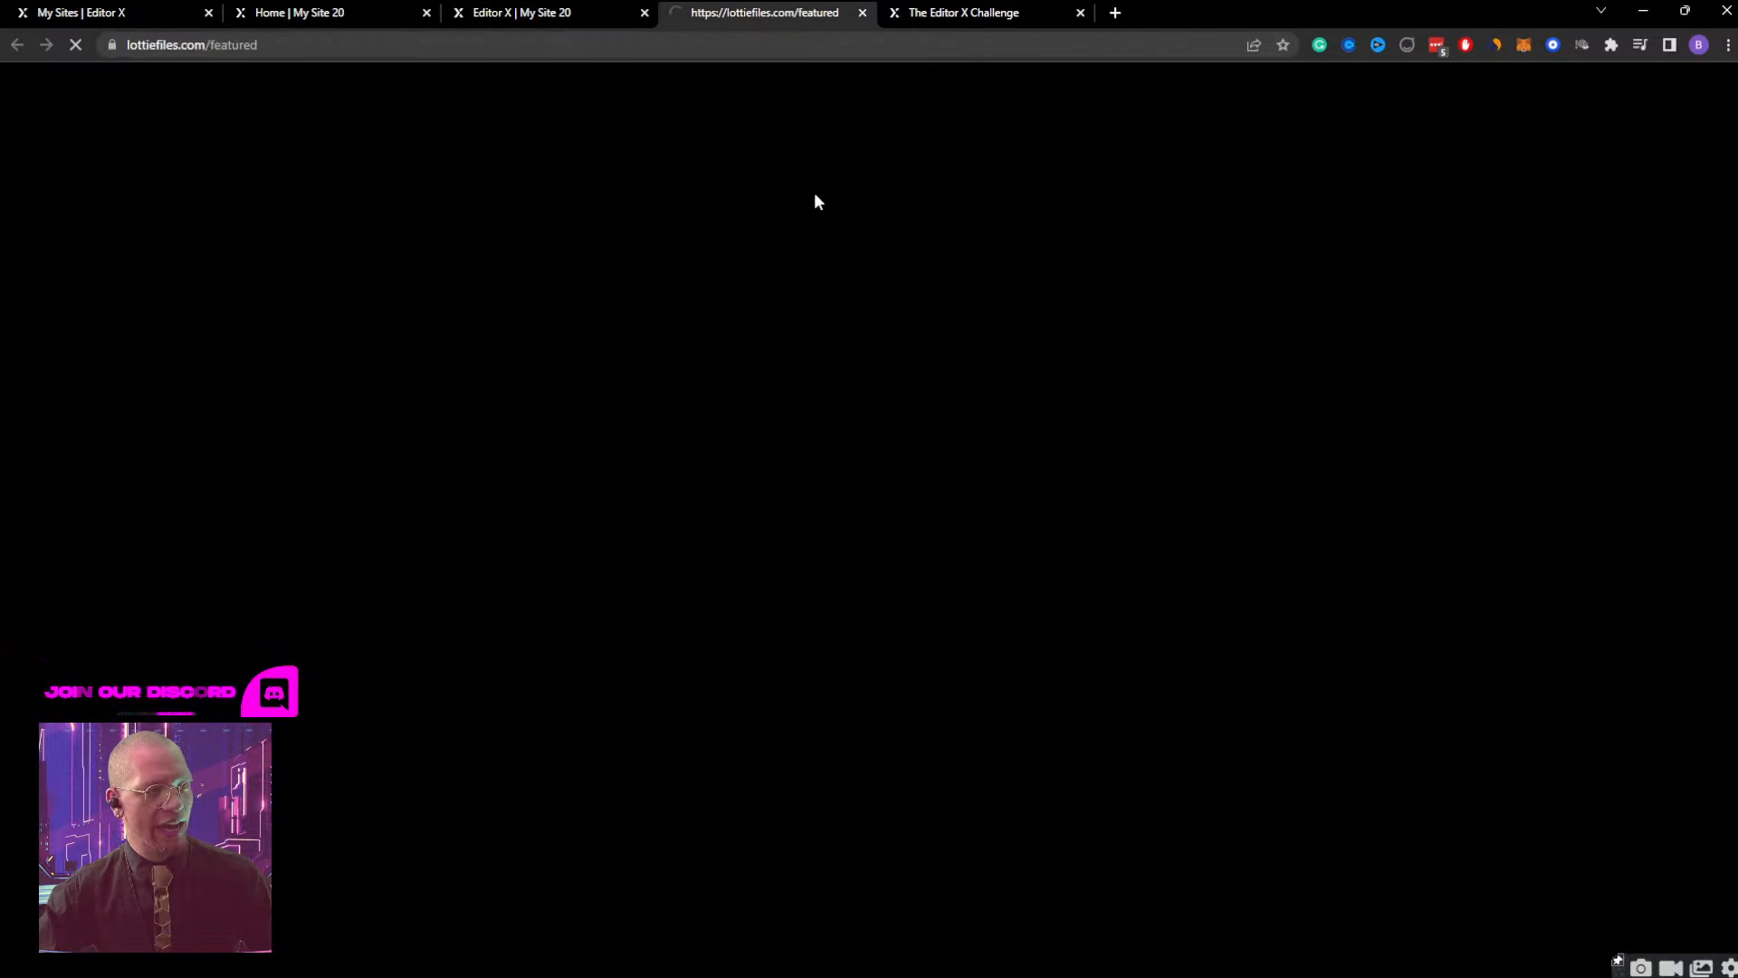
pyautogui.click(533, 11)
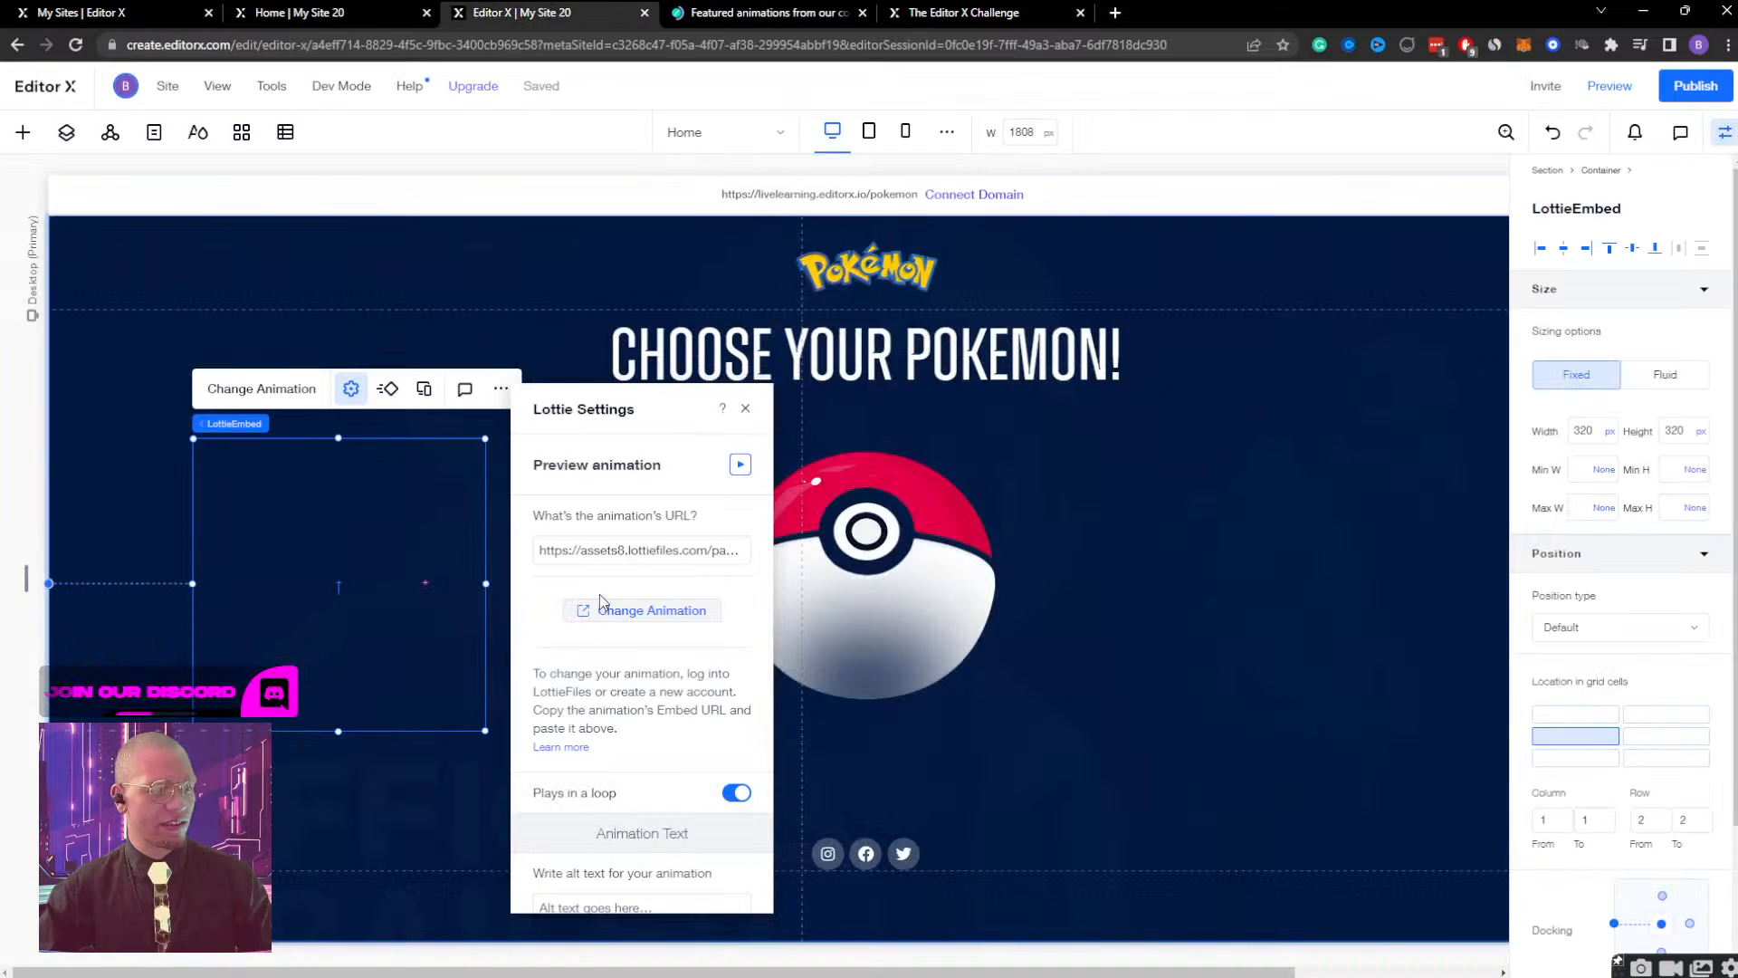
pyautogui.click(641, 608)
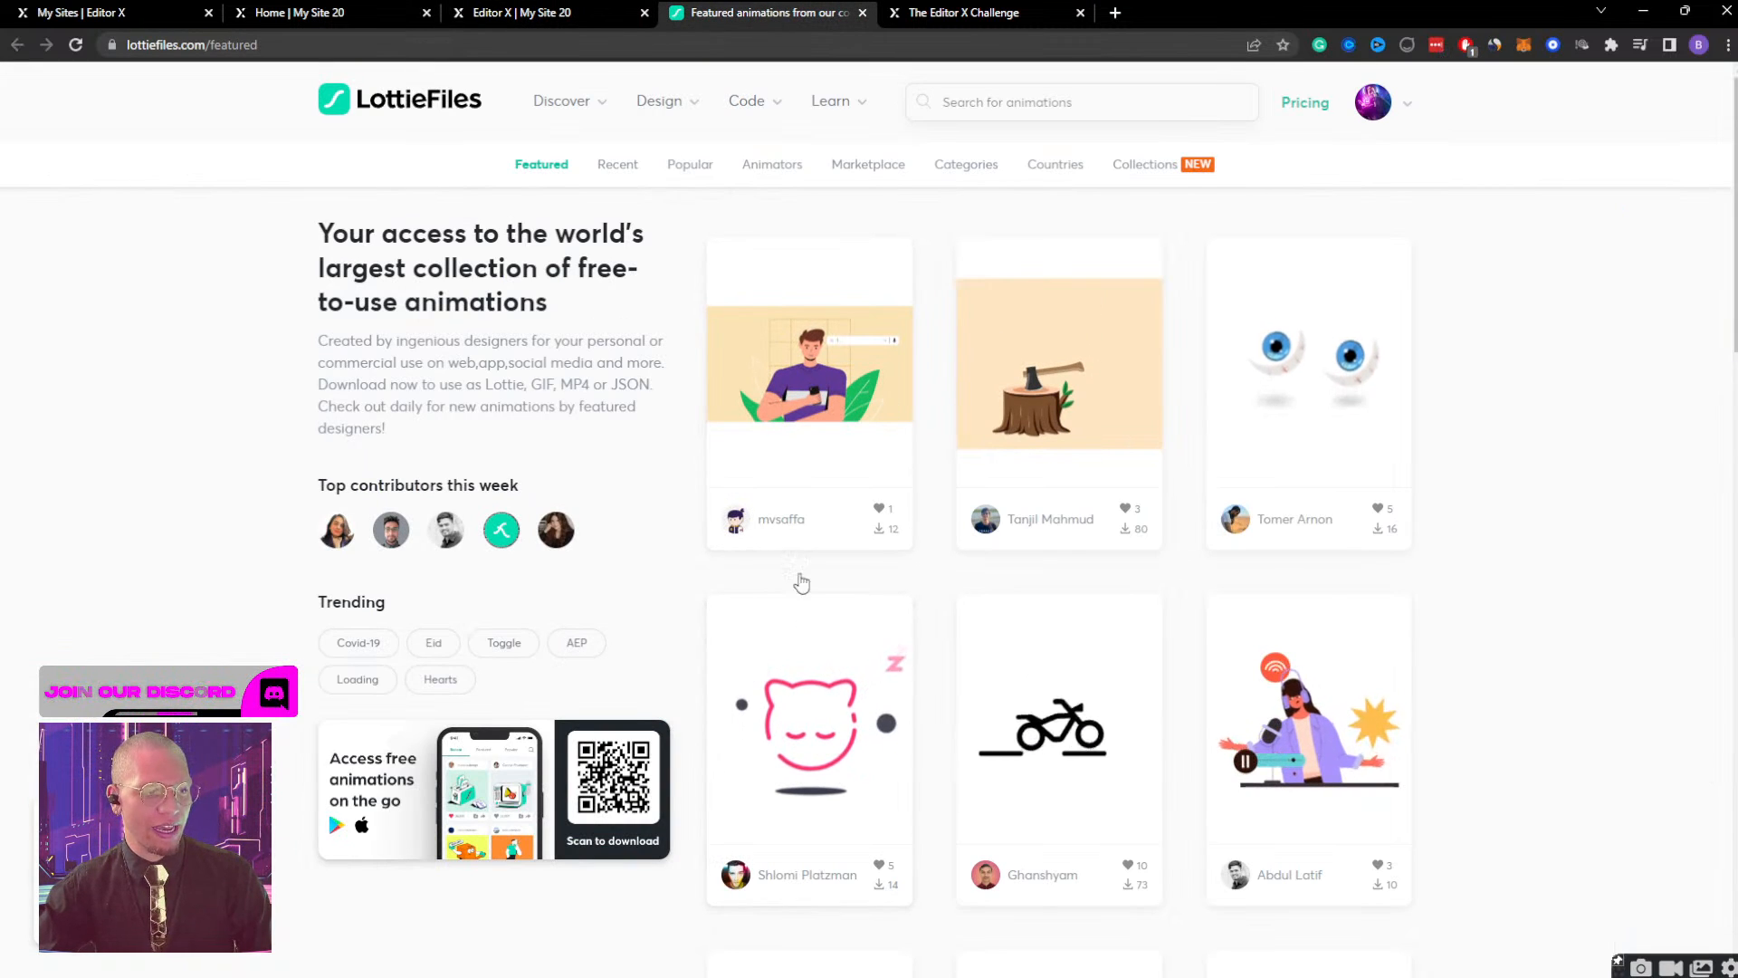
pyautogui.click(1071, 87)
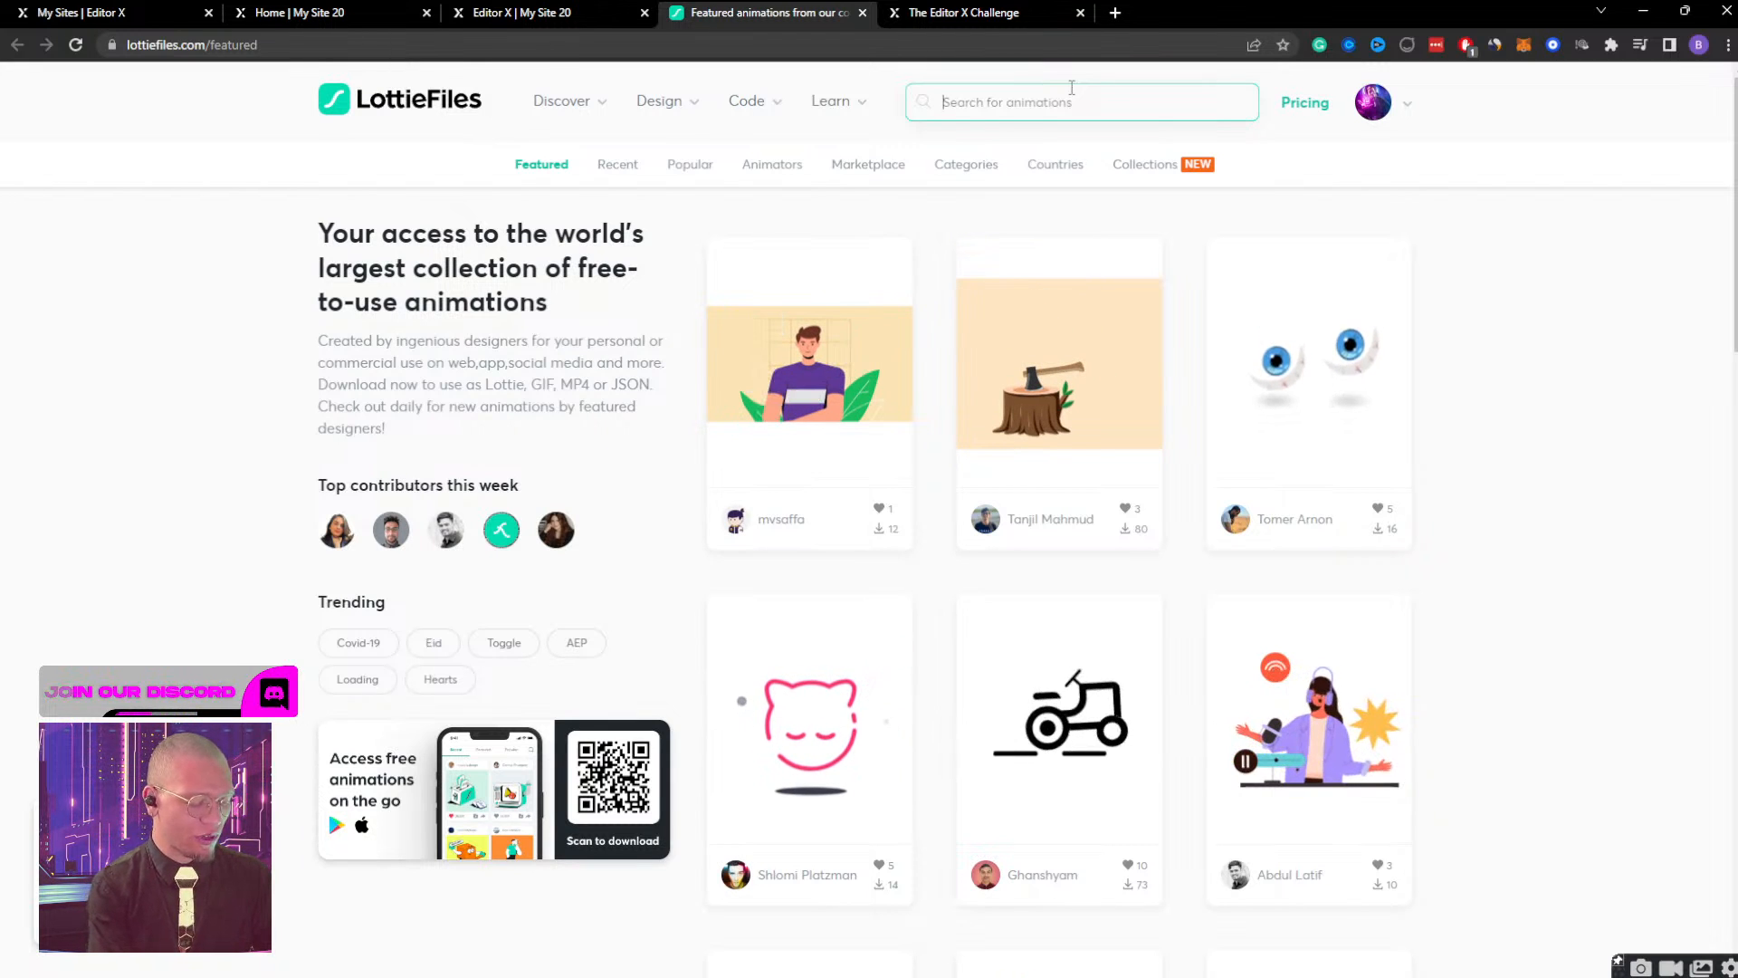
pyautogui.write('confetti')
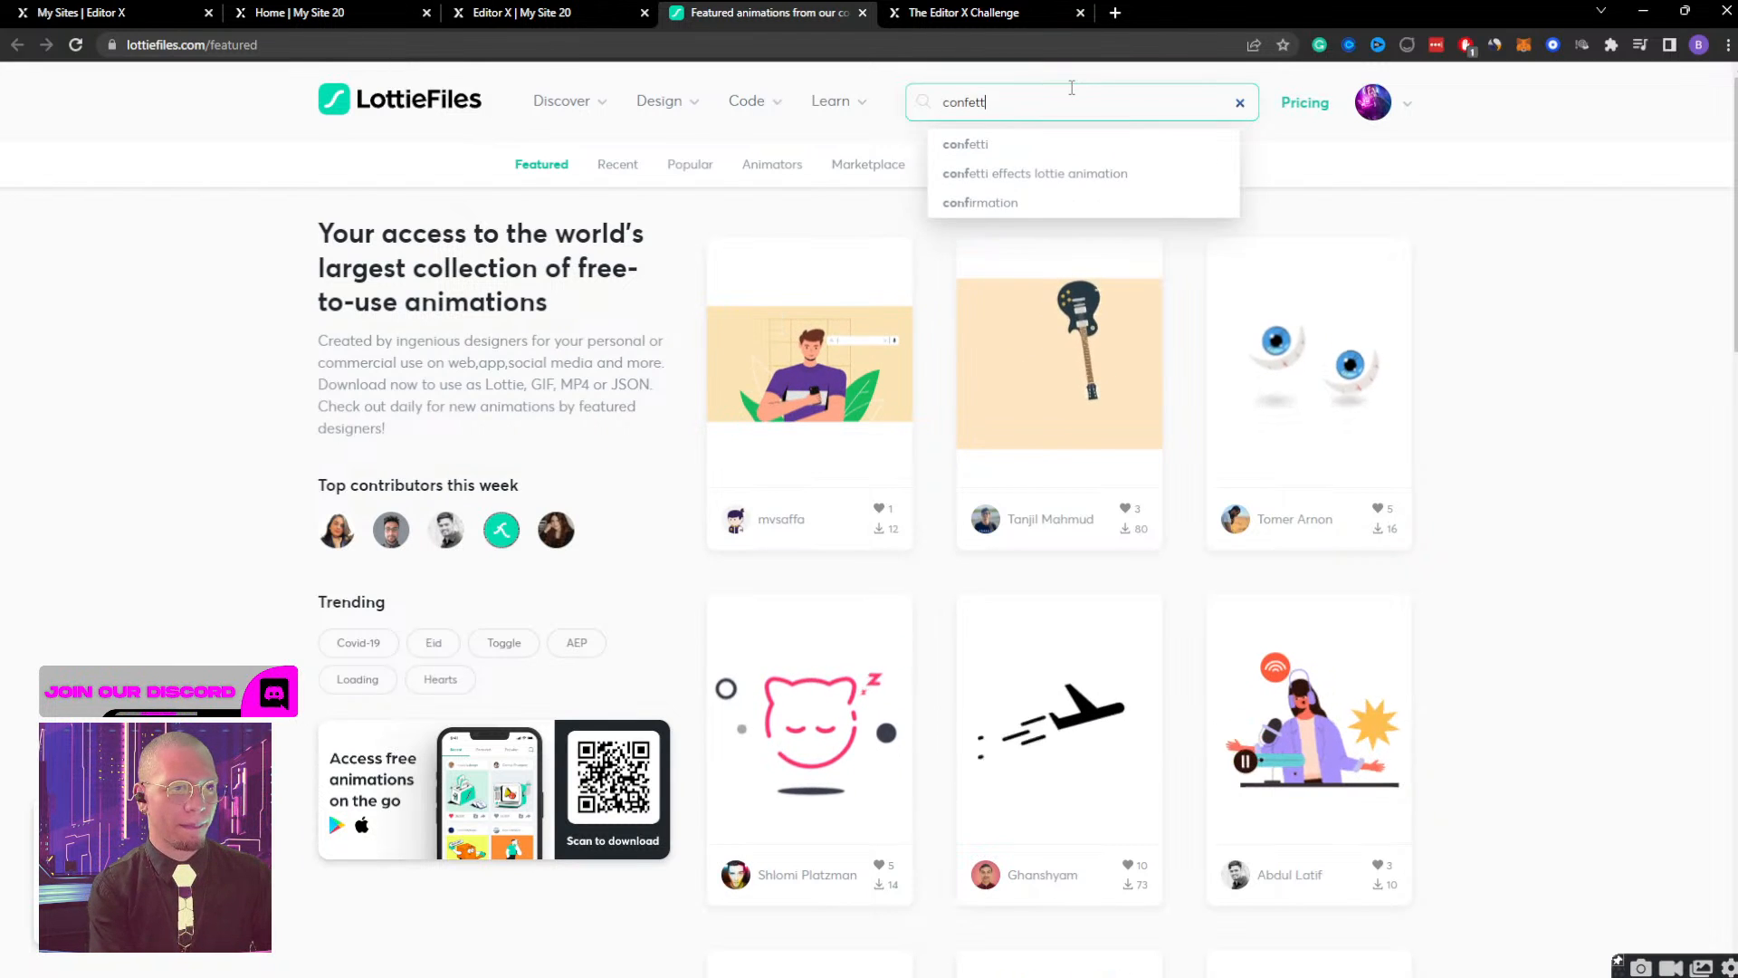
pyautogui.press('Return')
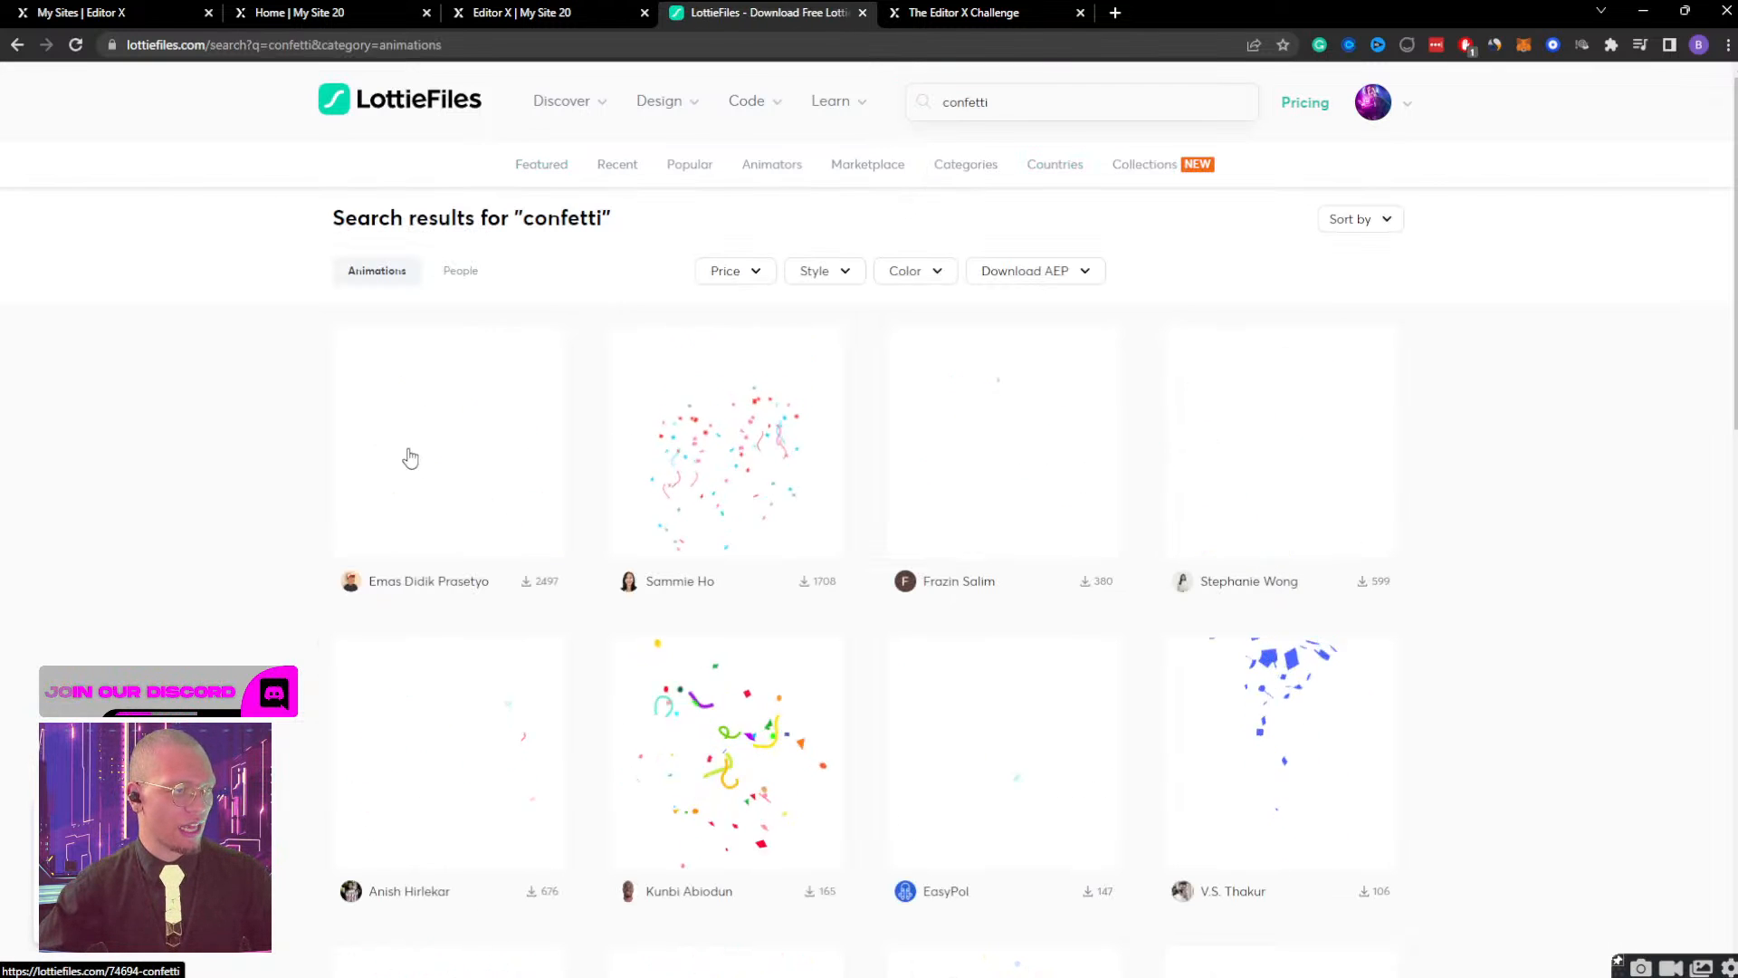
# Copy the Lottie Animation URL of the first confetti result and set it as the new element's animation URL in Editor X.
pyautogui.click(412, 455)
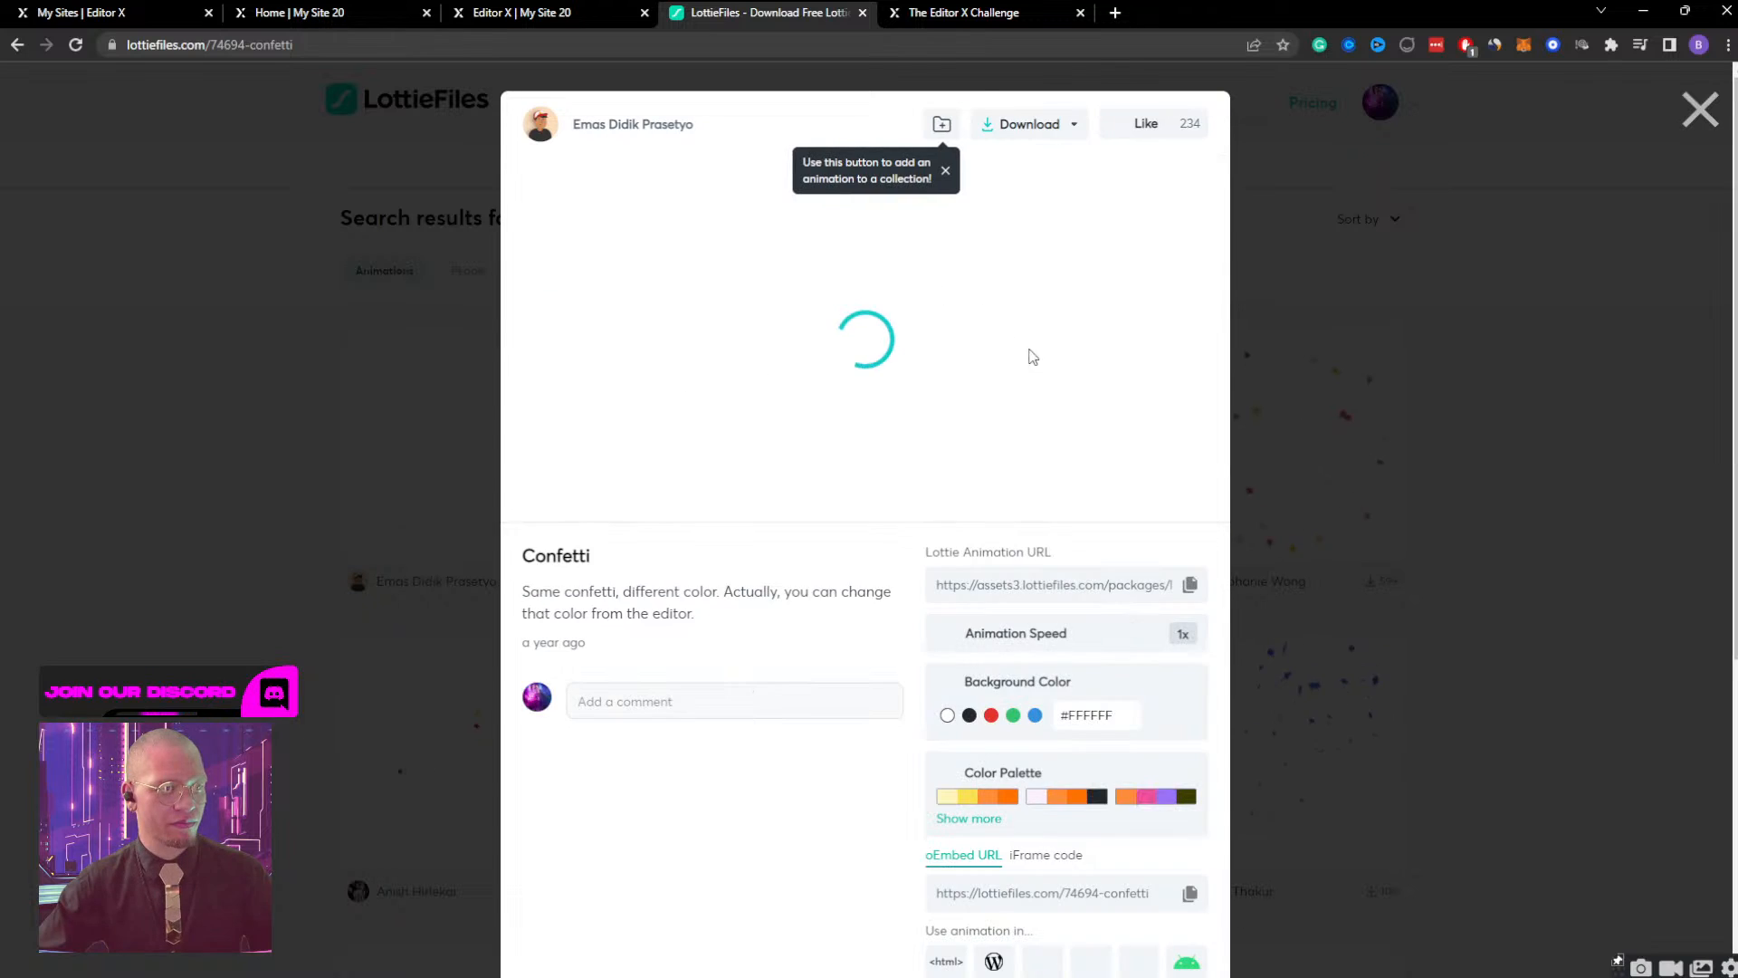
pyautogui.click(1189, 666)
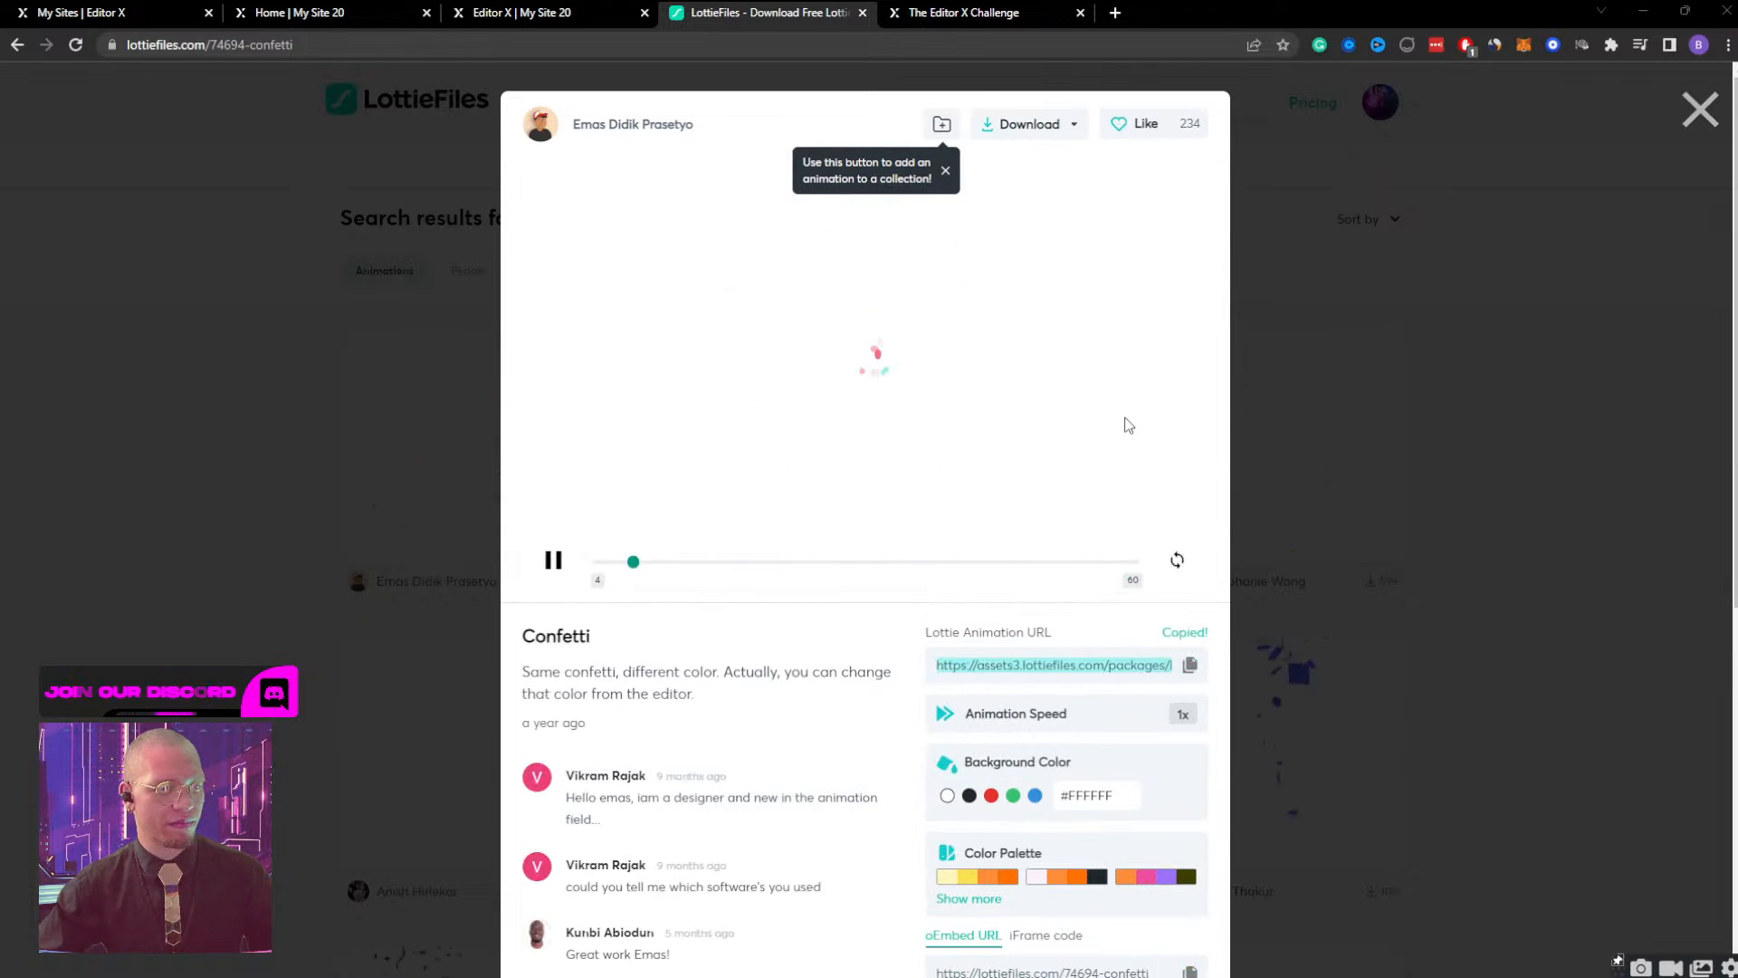
pyautogui.click(520, 13)
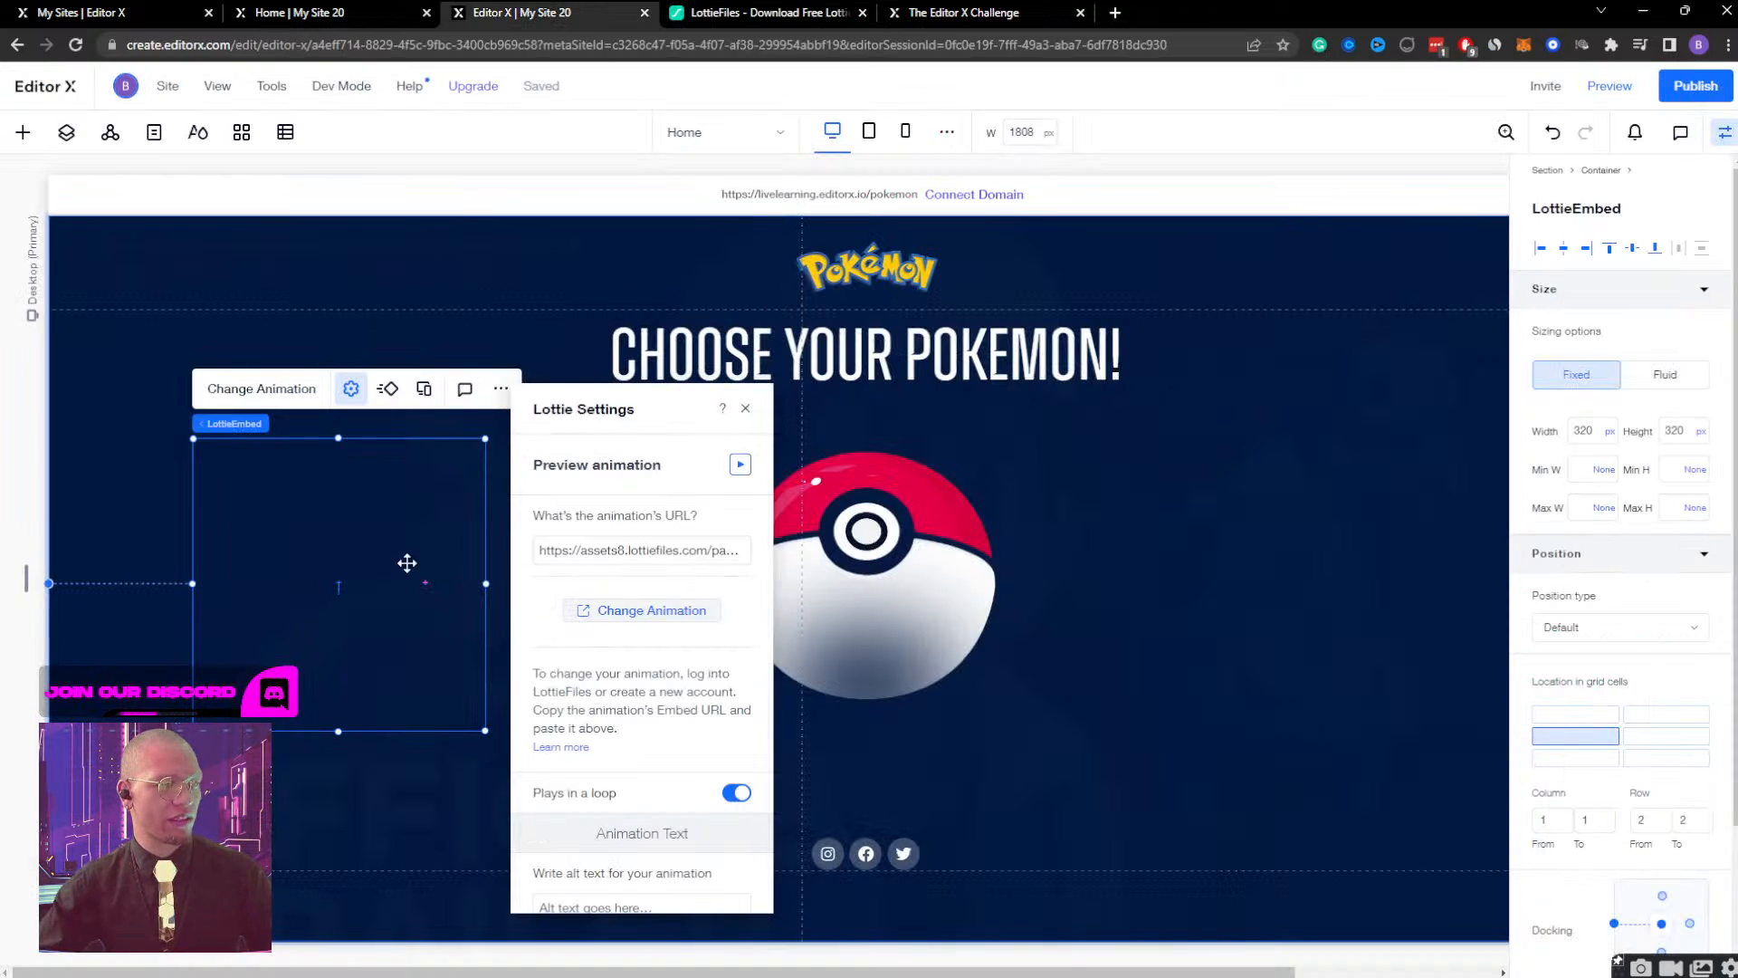
pyautogui.tripleClick(663, 550)
pyautogui.hotkey('ctrl', 'v')
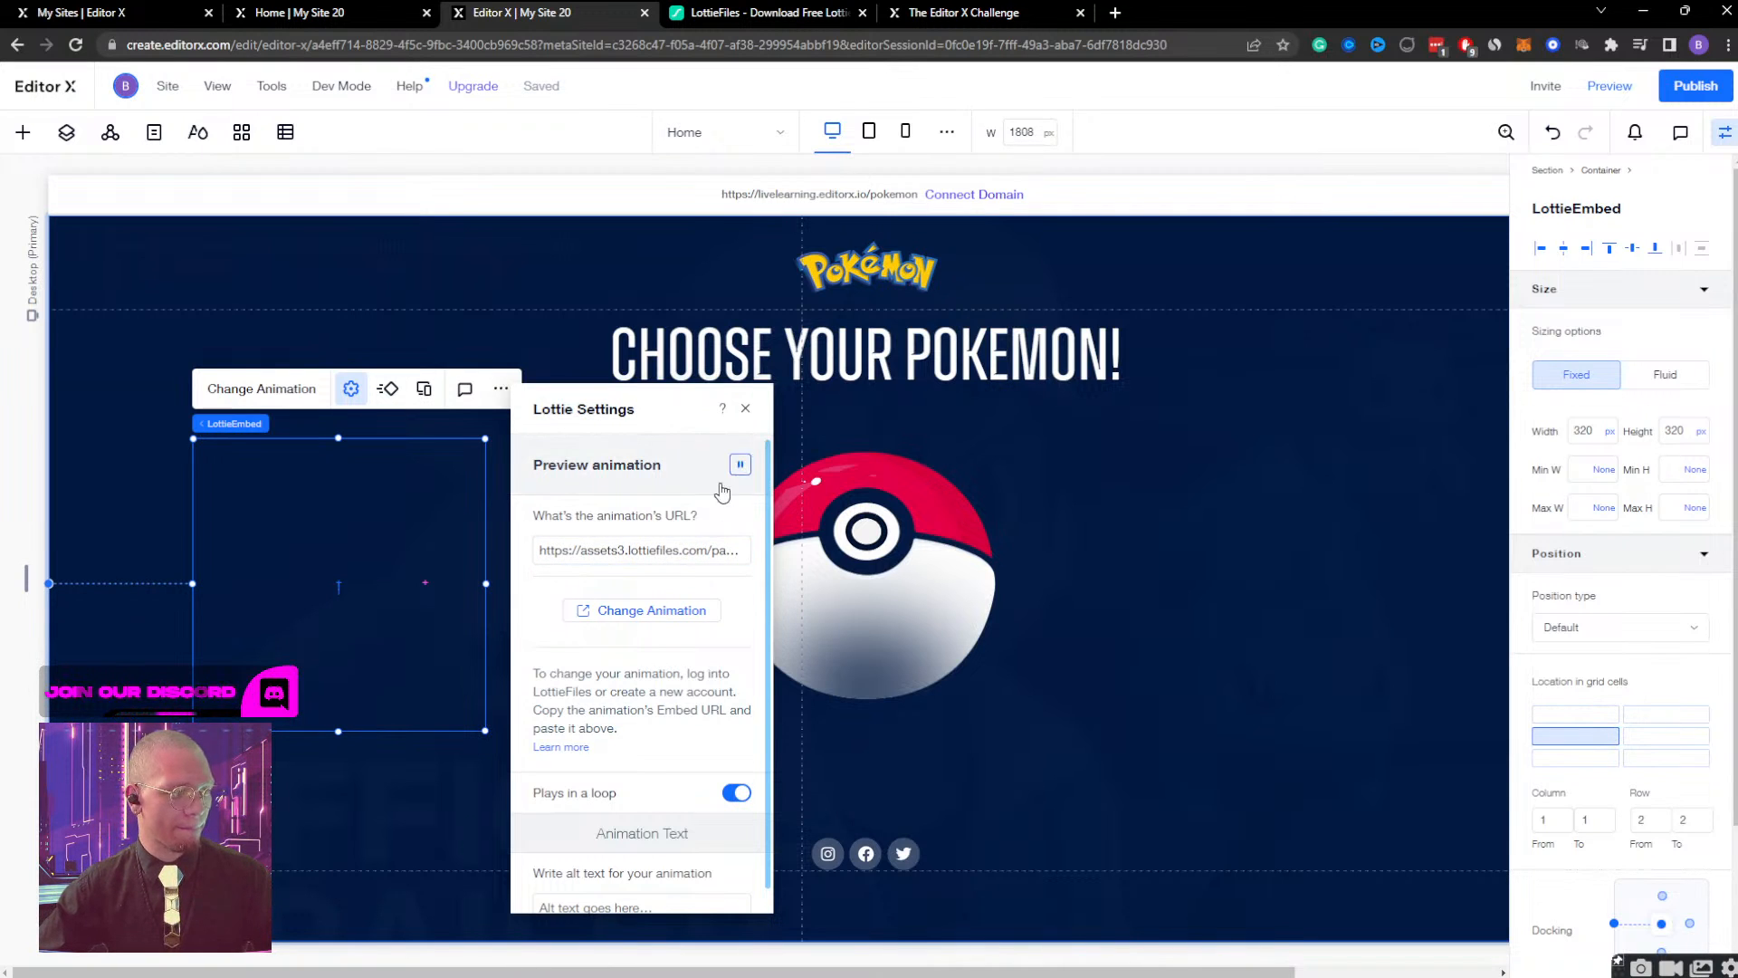
# Check the new Lottie animation in the site preview, and review its Lottie settings back in the editor.
pyautogui.click(1603, 96)
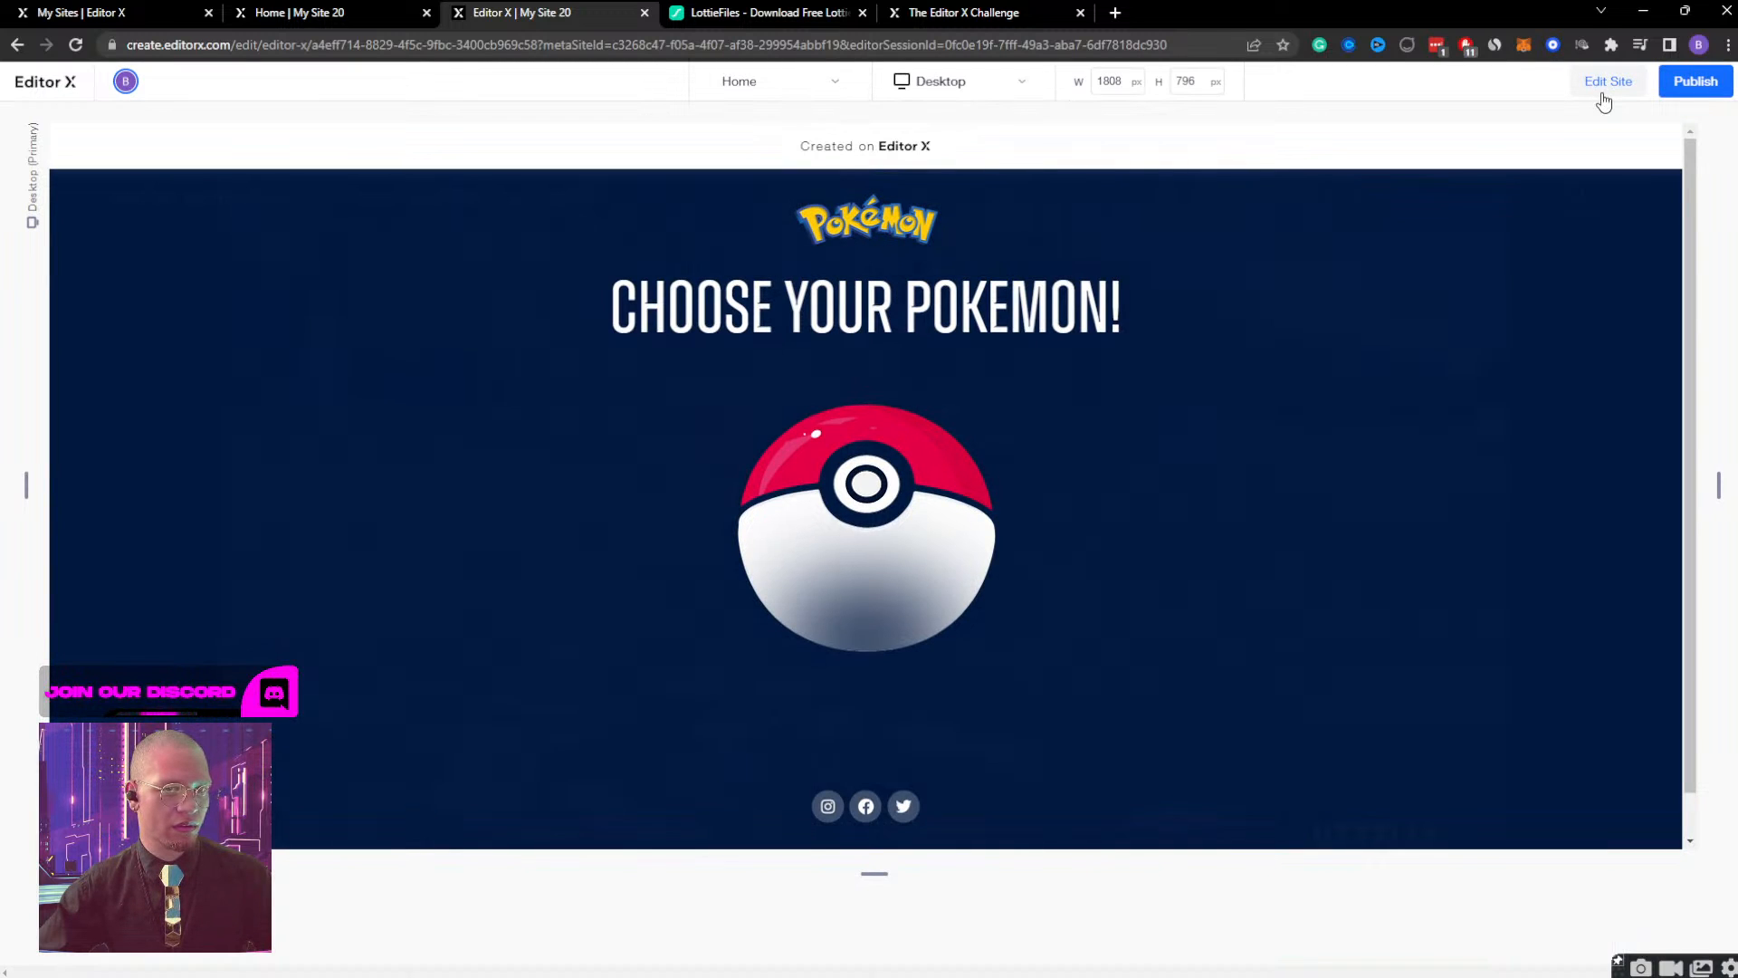
pyautogui.click(1605, 90)
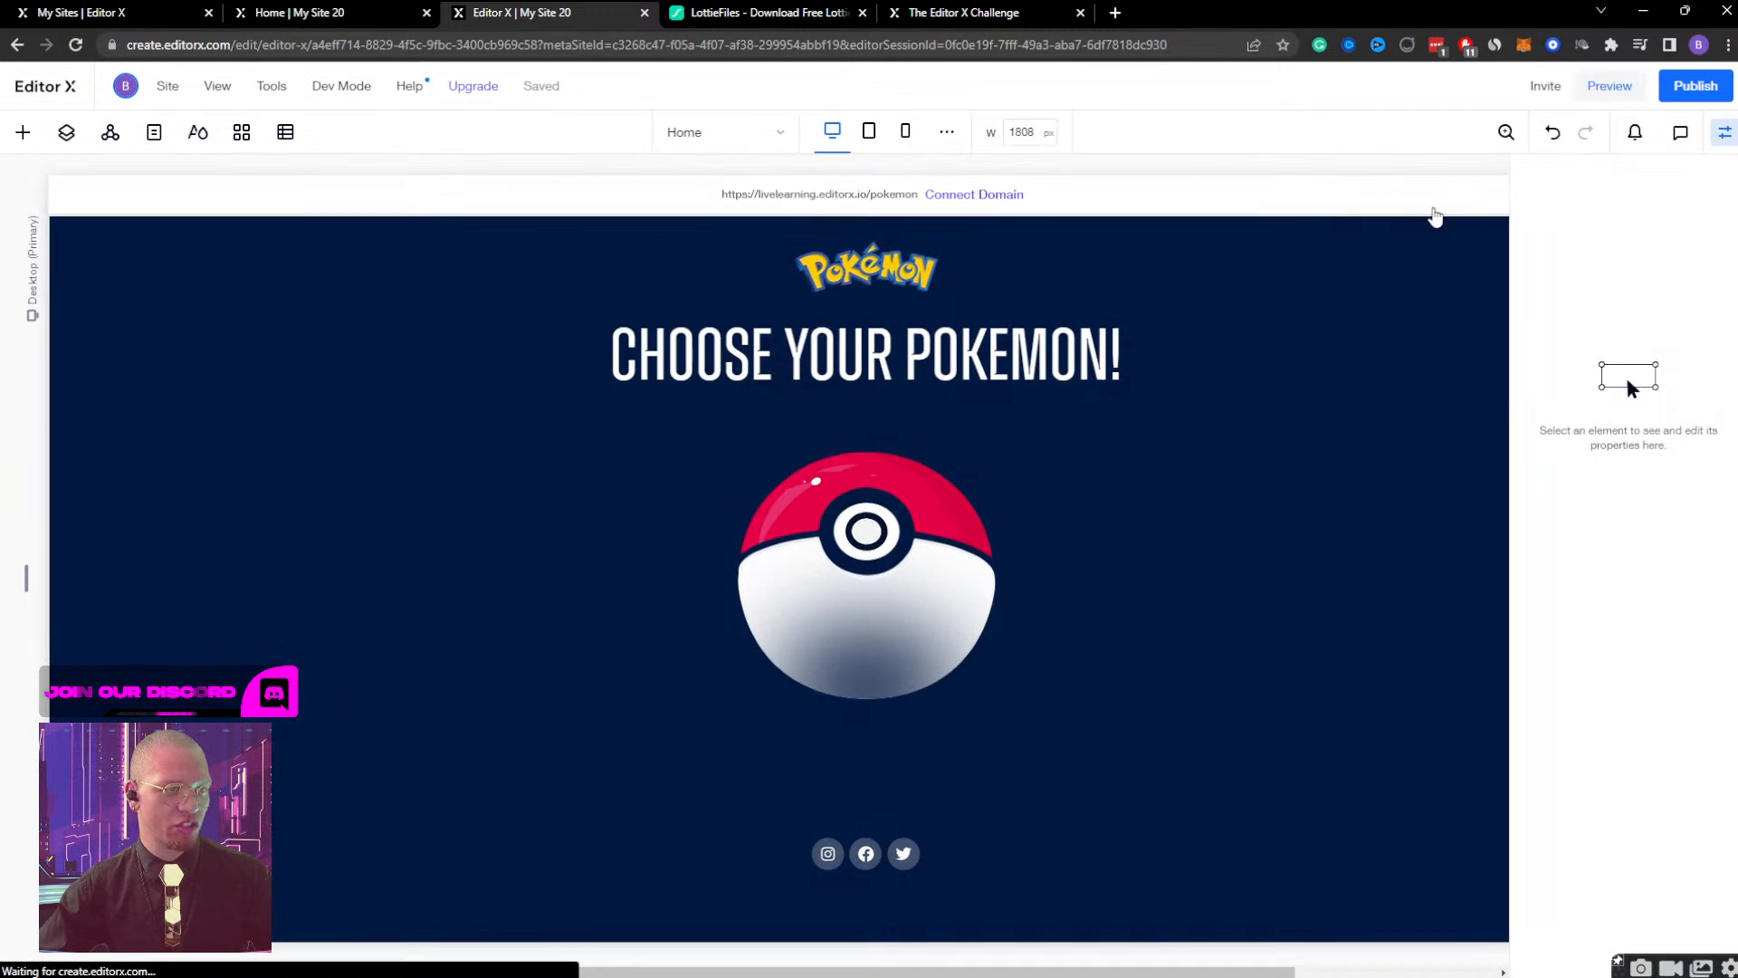
pyautogui.click(288, 608)
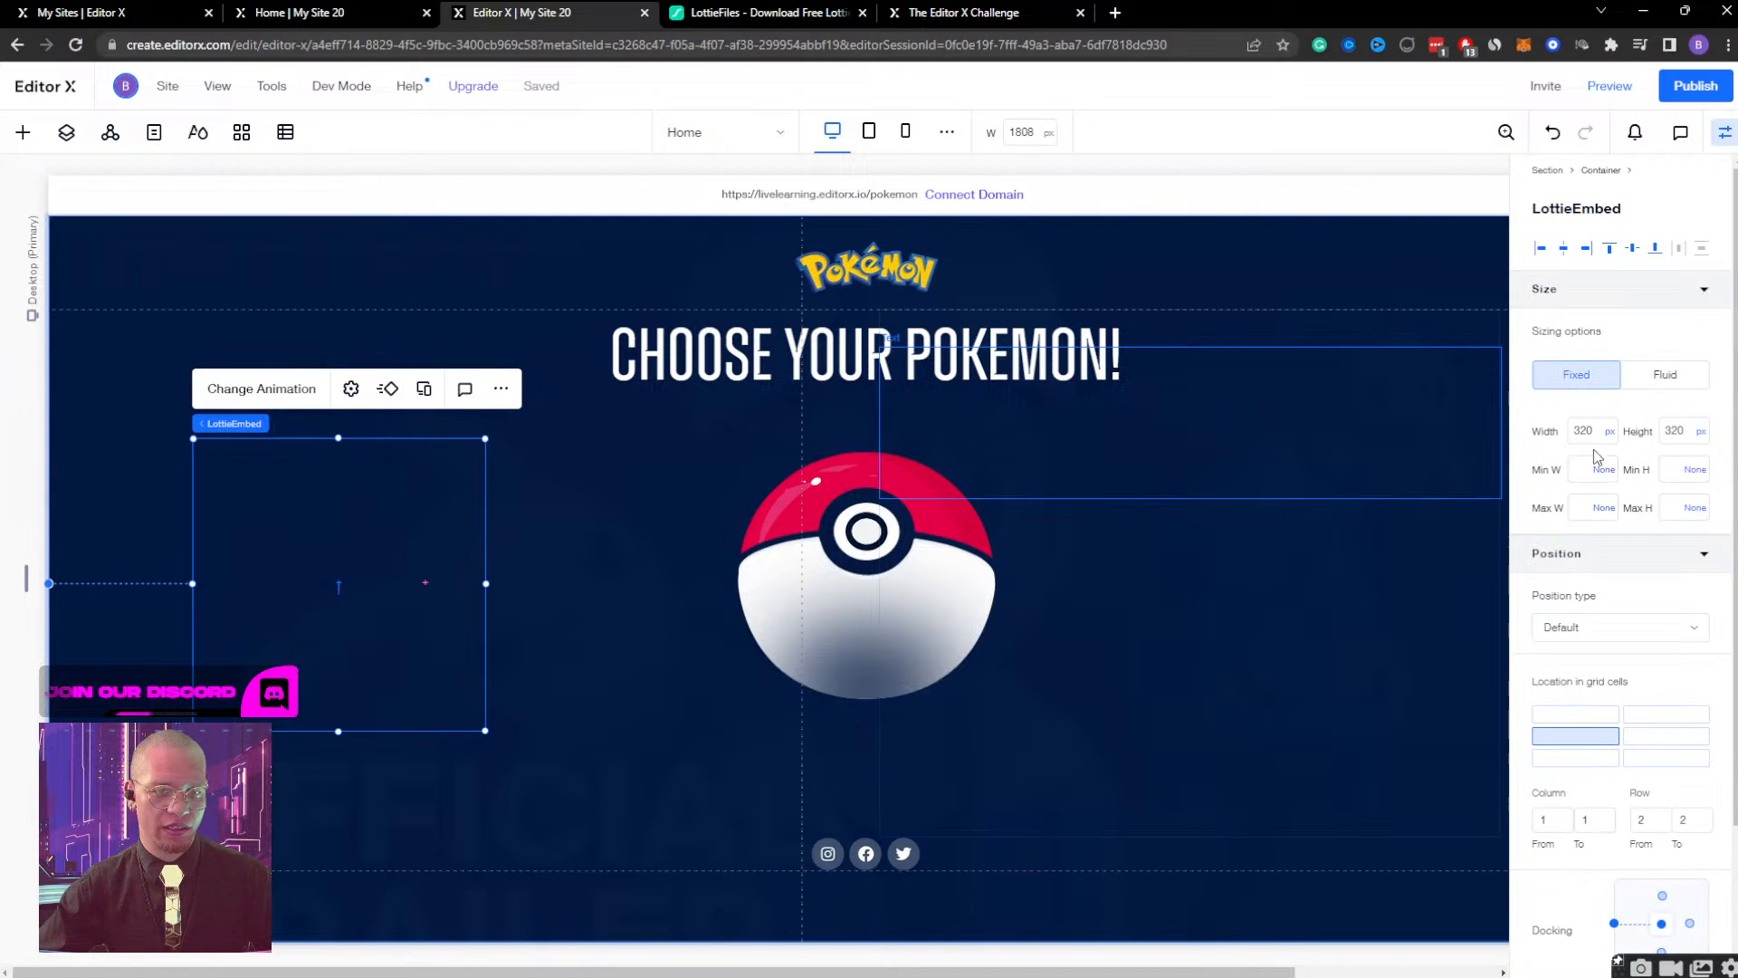
pyautogui.click(350, 388)
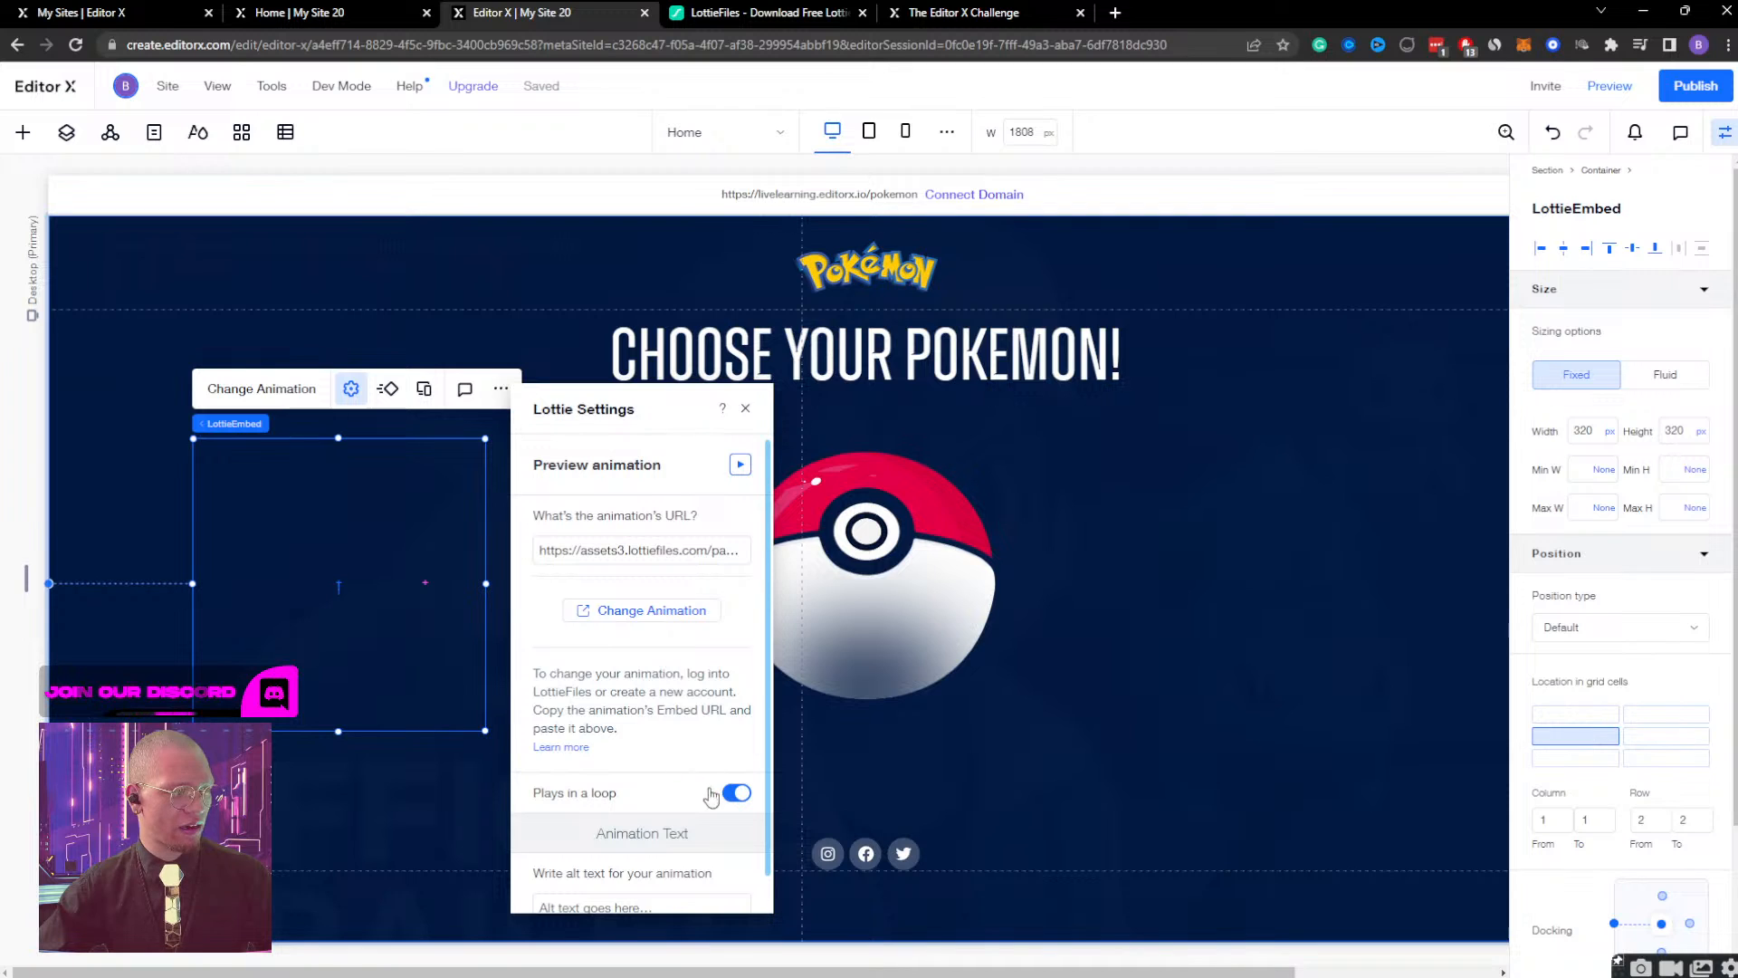
pyautogui.scroll(-1, 711, 797)
pyautogui.click(344, 396)
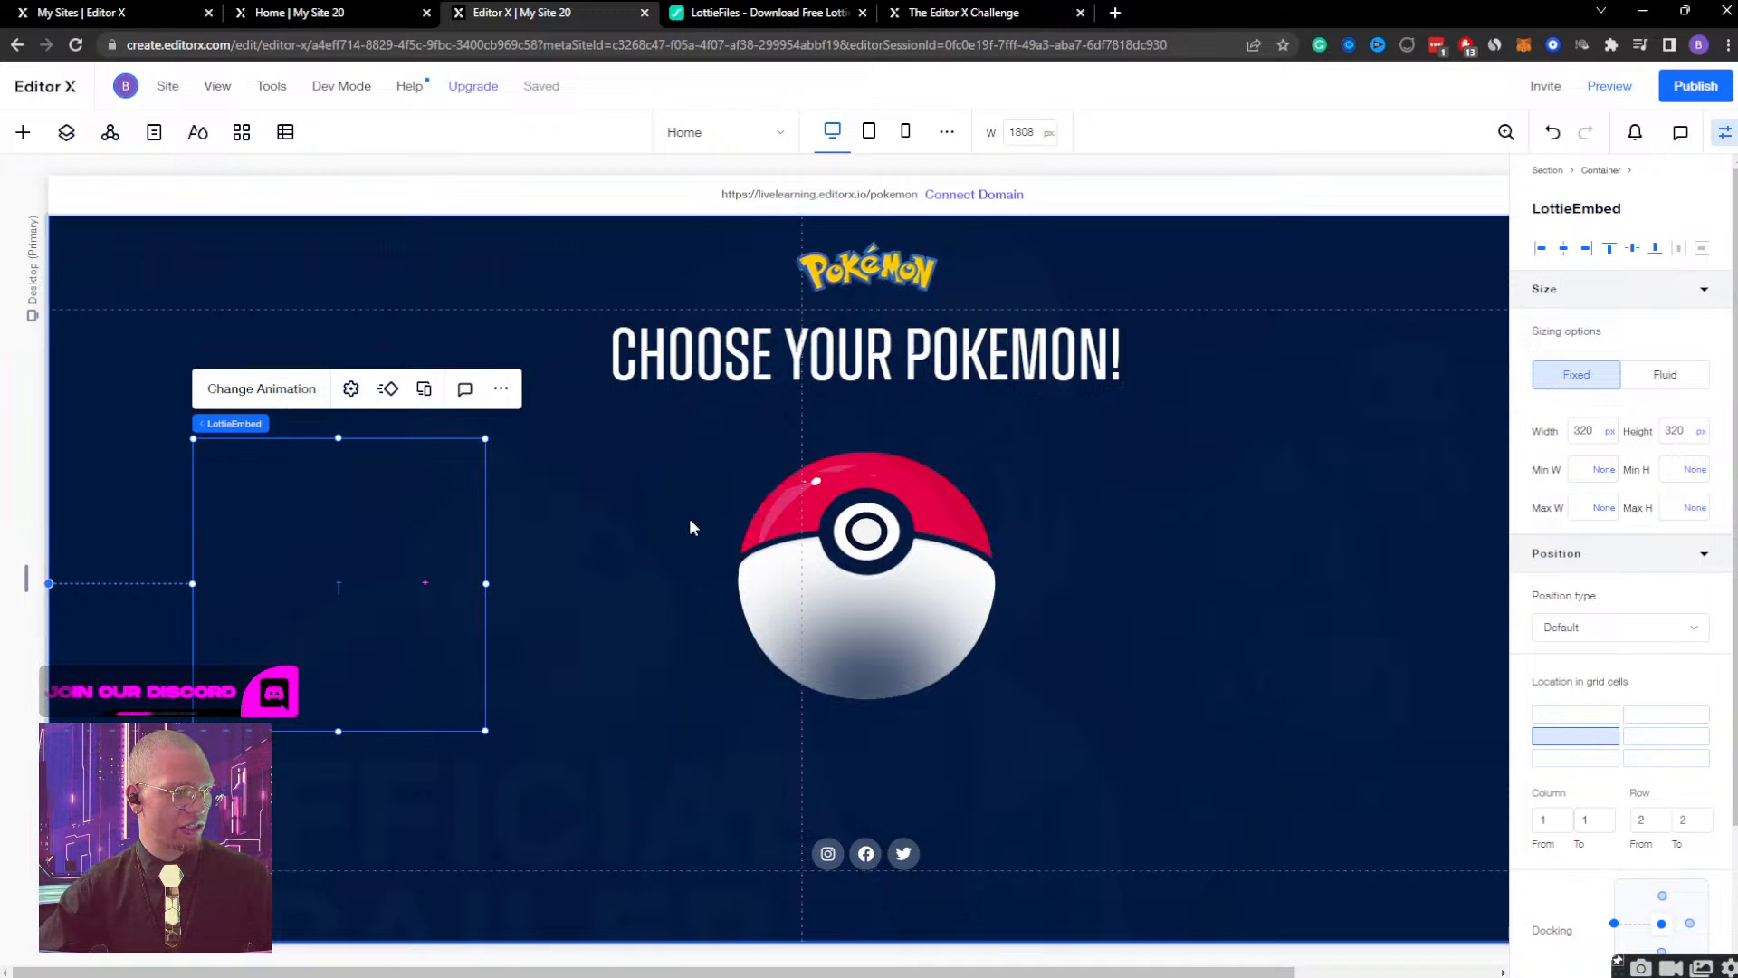
pyautogui.click(350, 388)
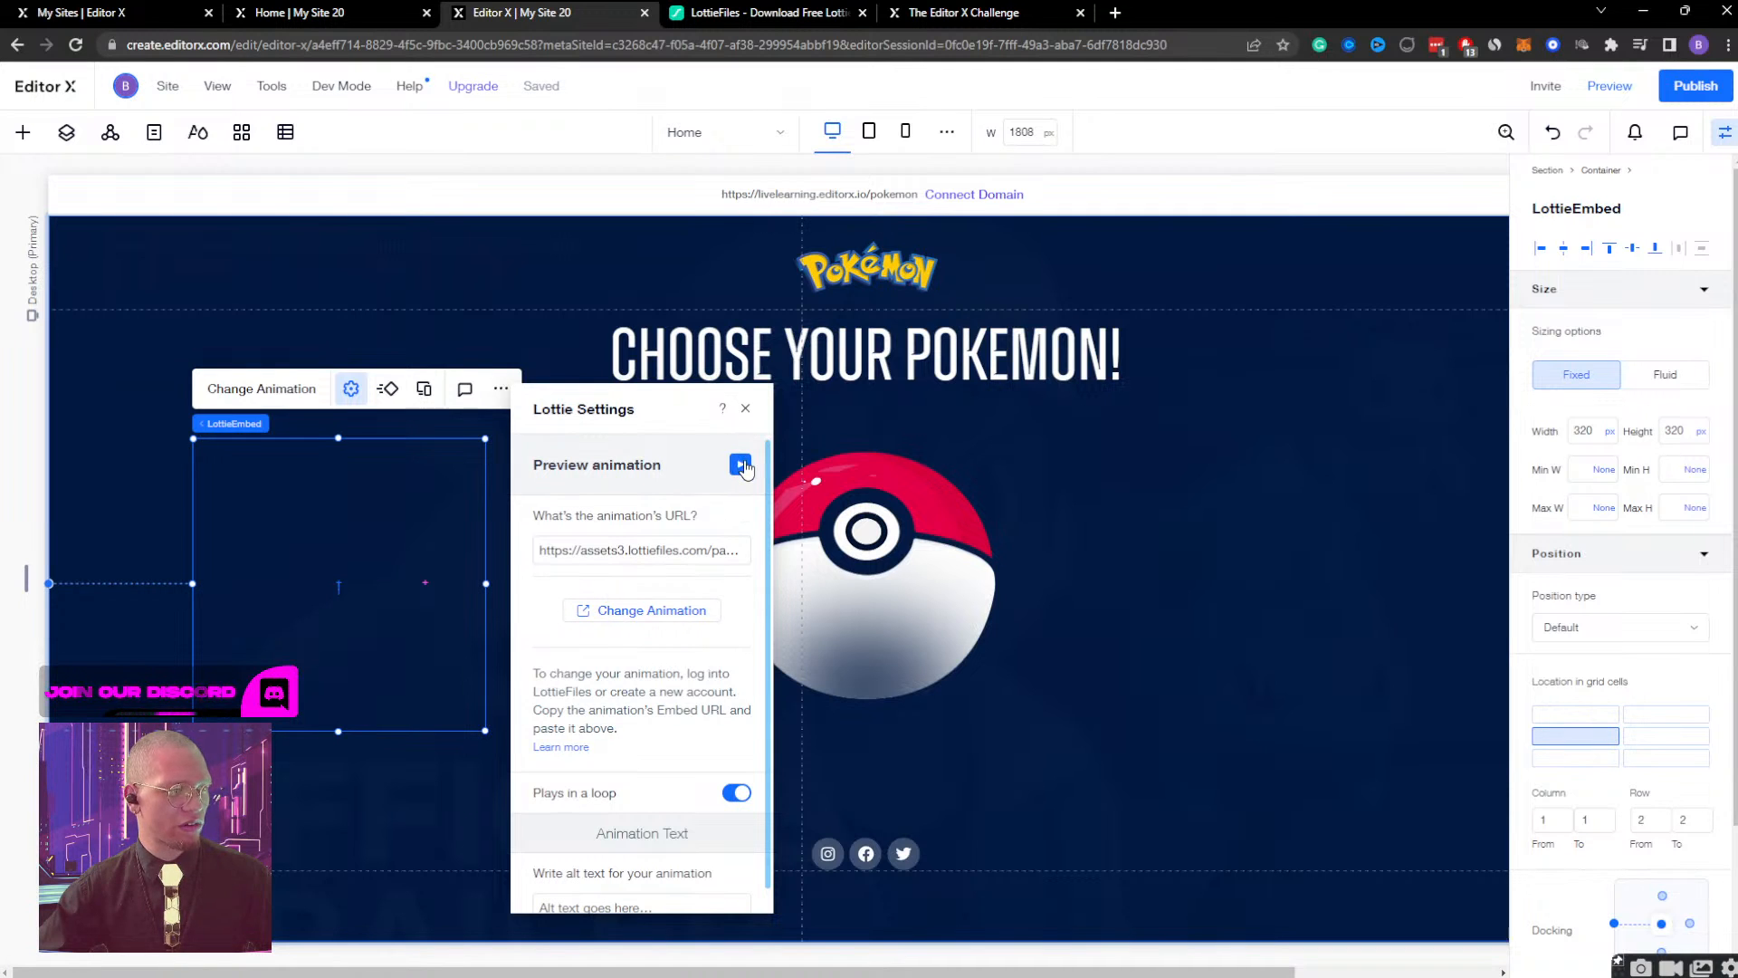
pyautogui.click(745, 408)
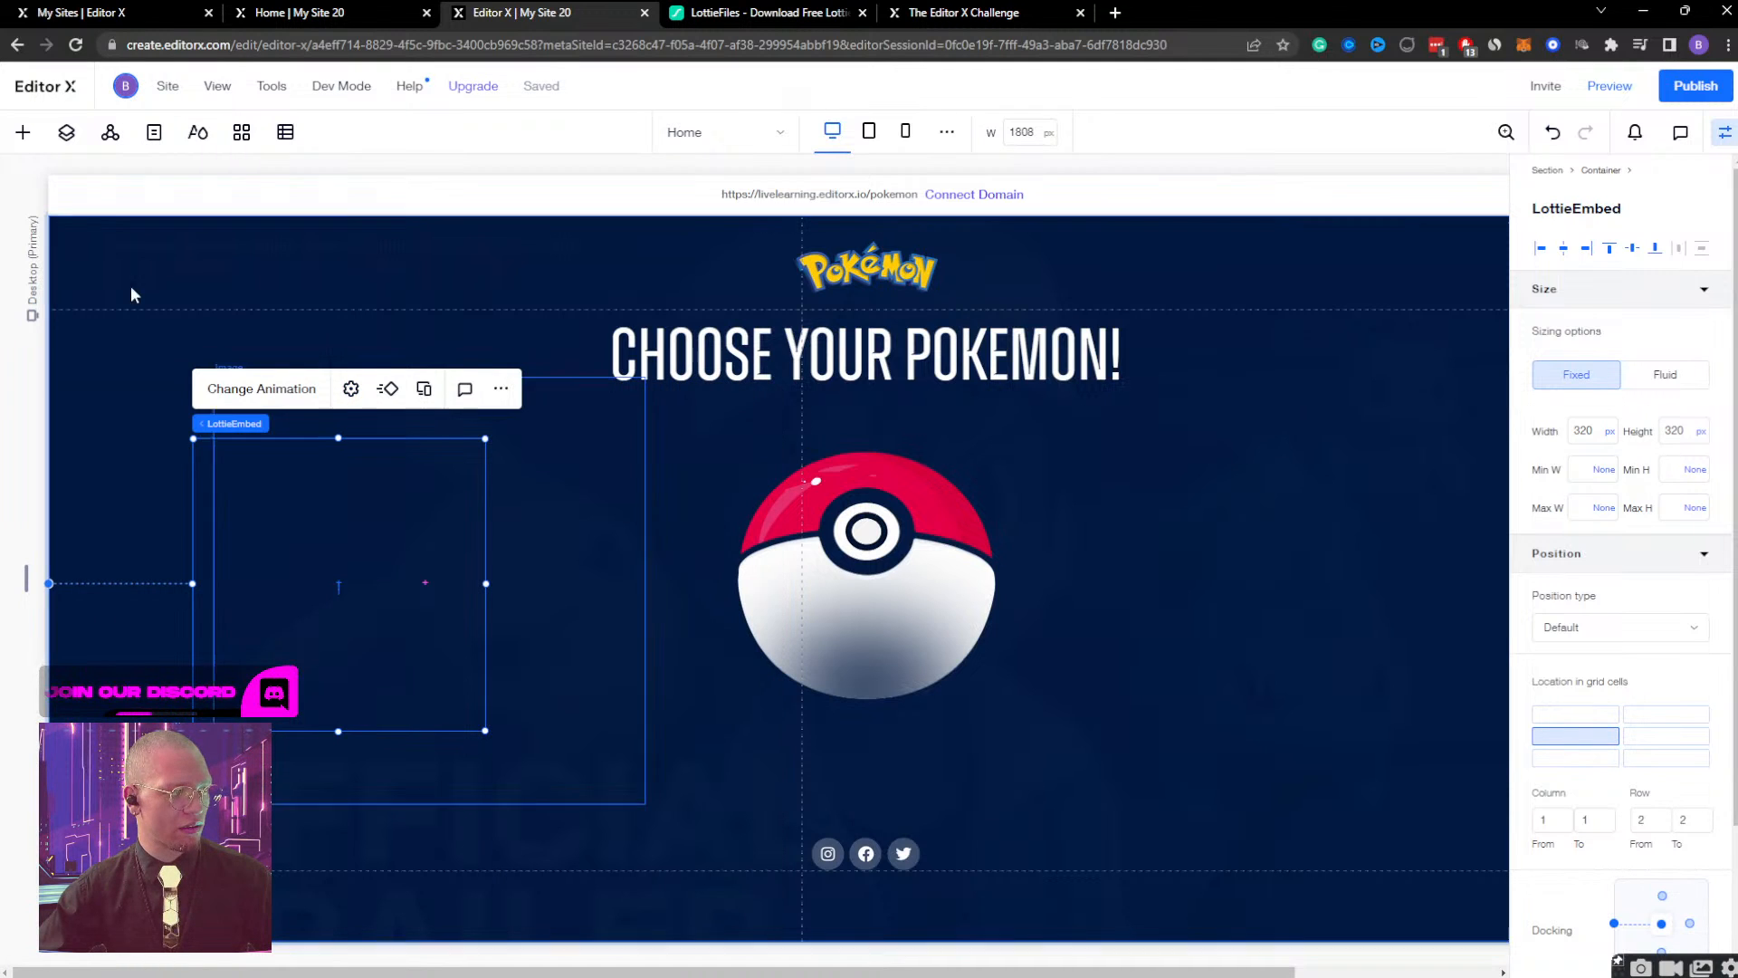
# Move the Lottie animation from the bulb container into the Section and reposition it in the empty area left of the Pokéball.
pyautogui.click(67, 134)
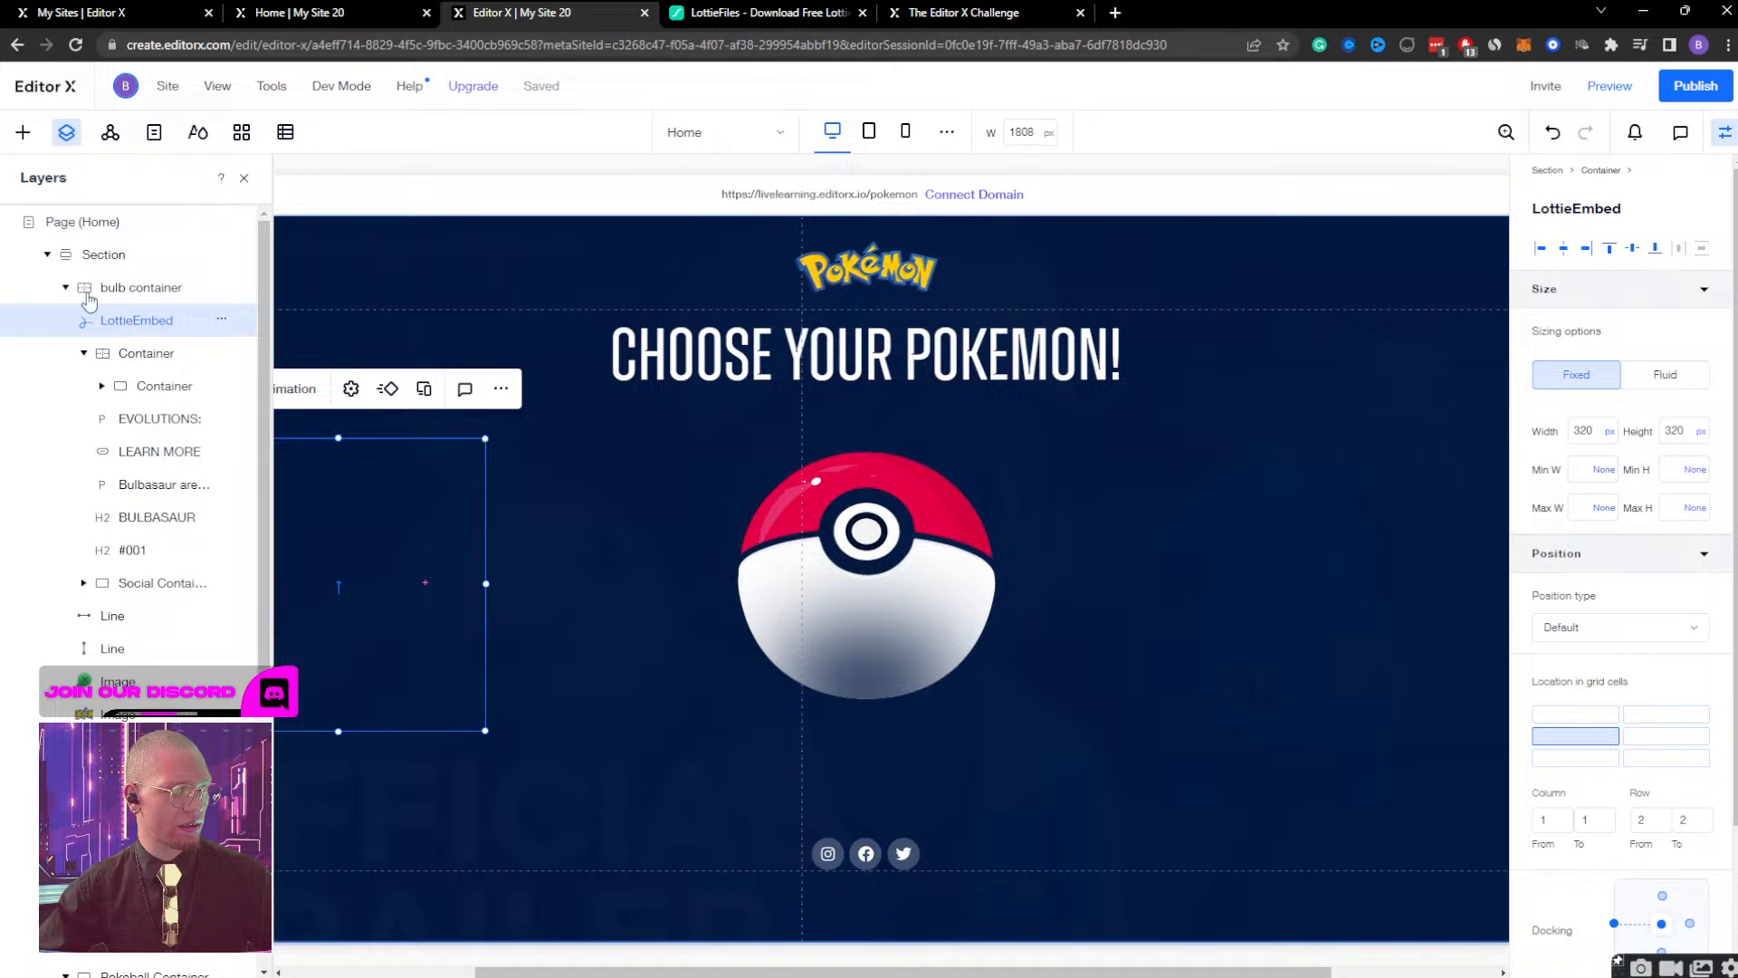
pyautogui.press('Delete')
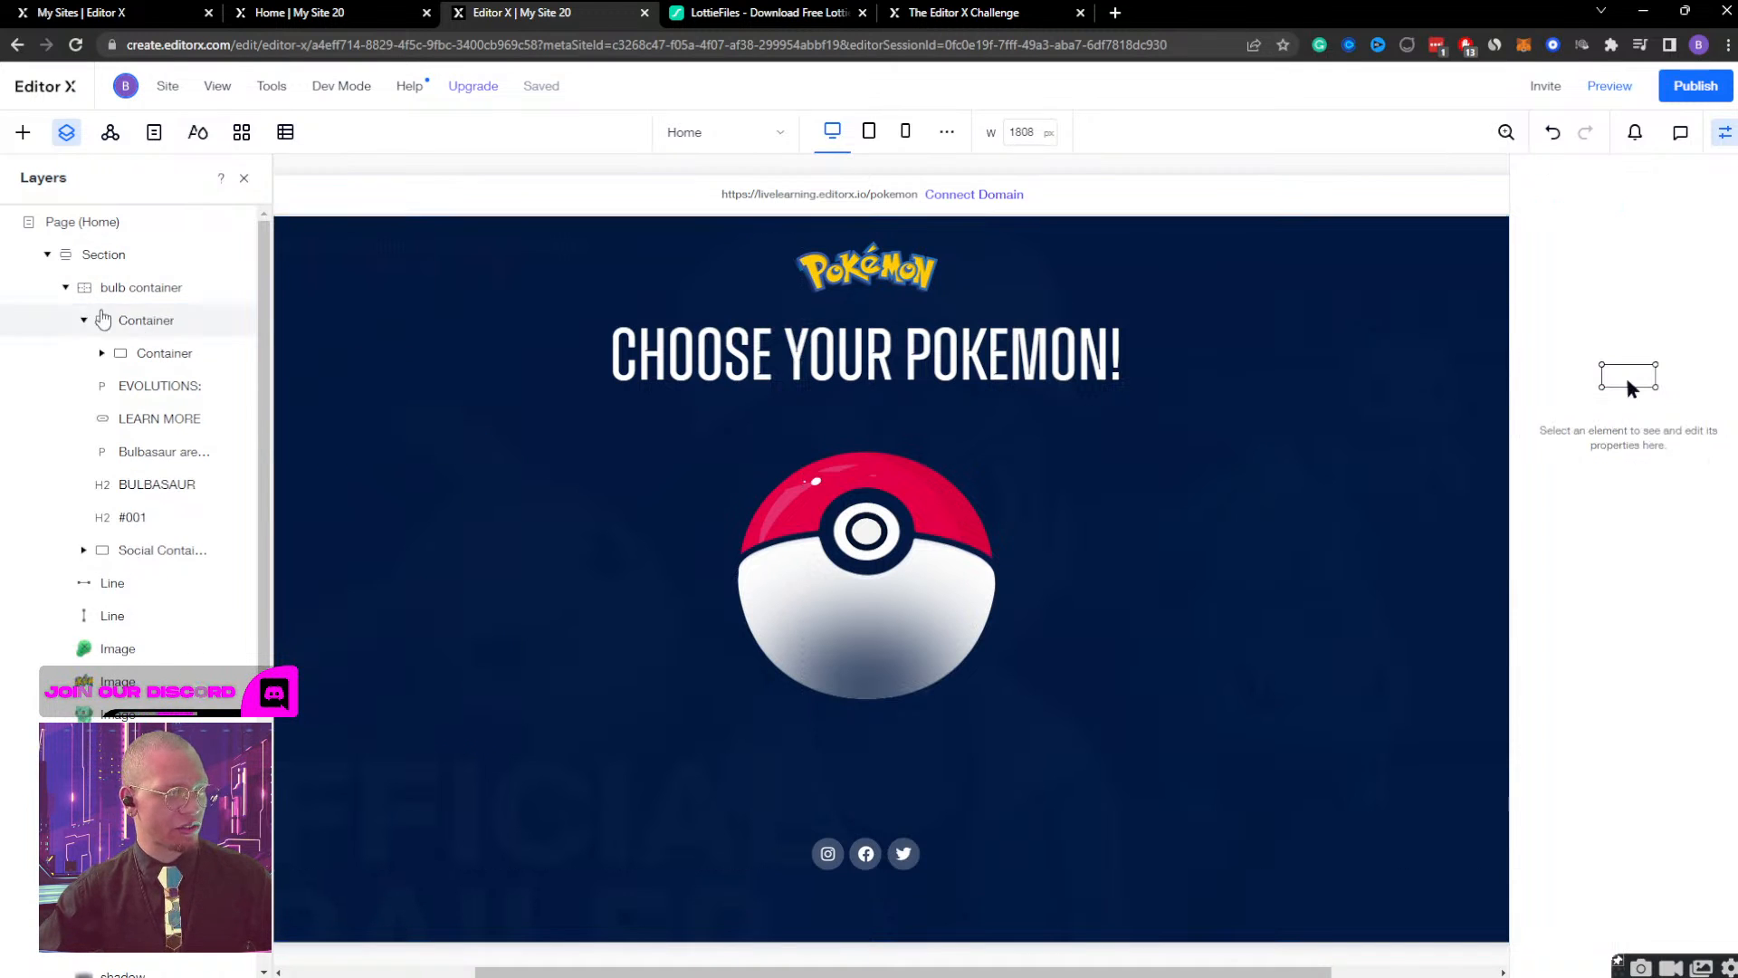
pyautogui.click(65, 287)
pyautogui.click(127, 257)
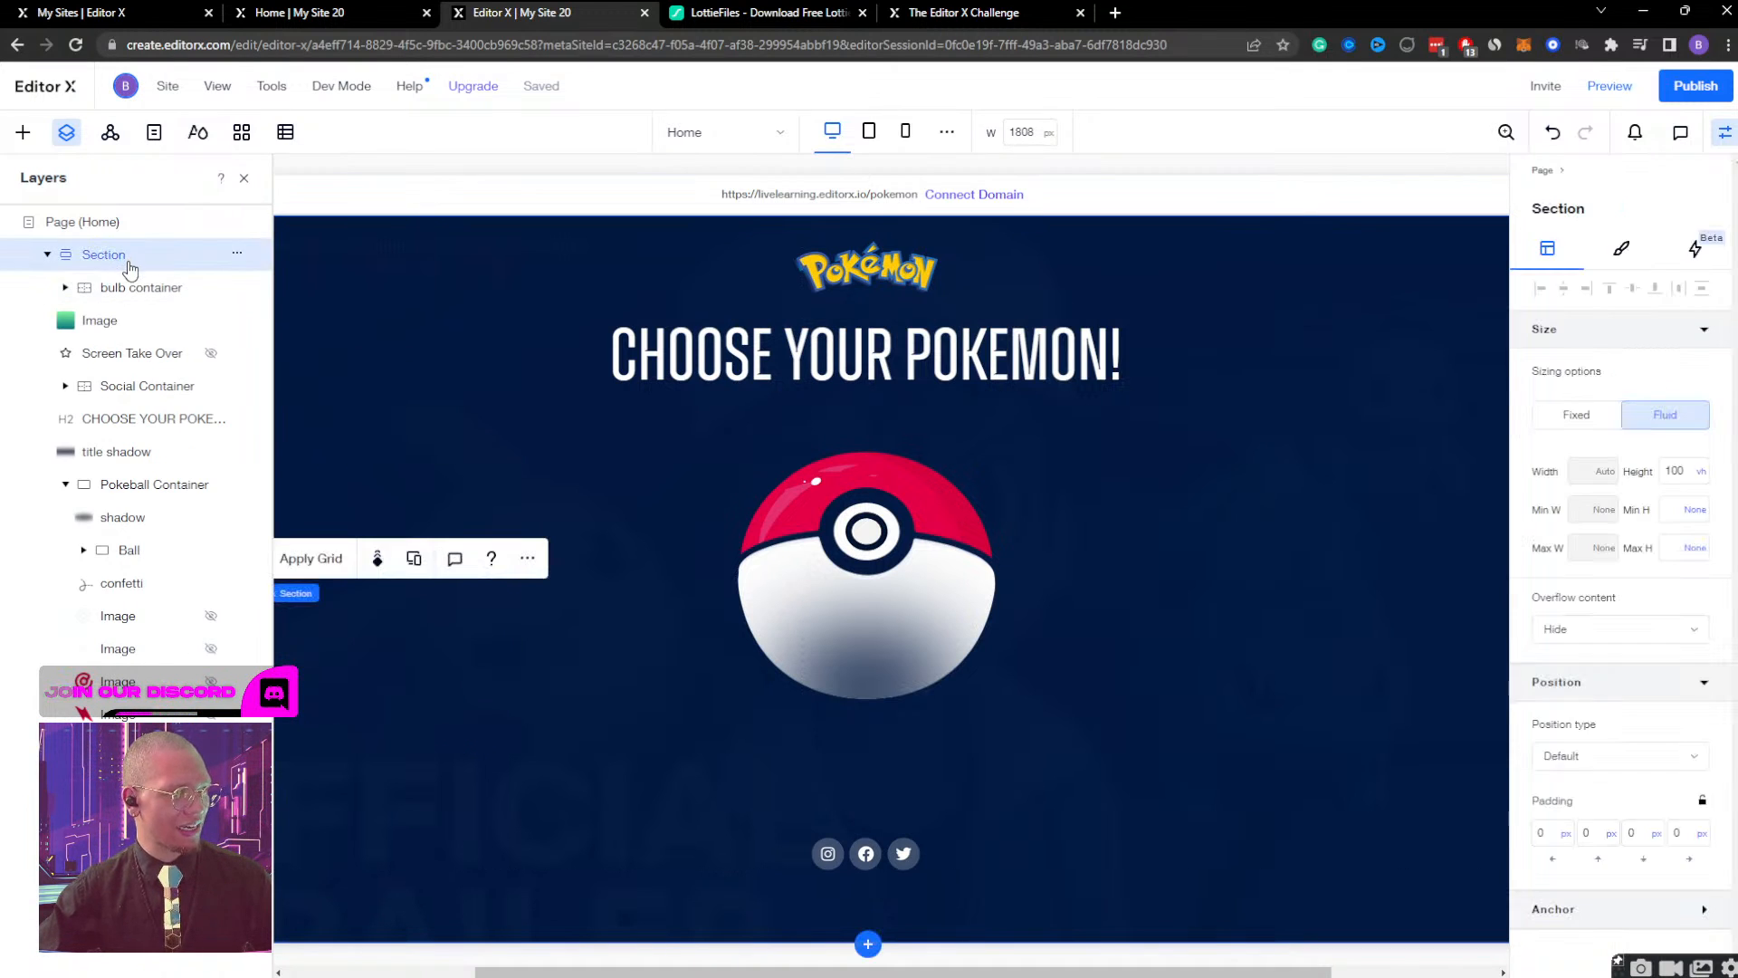
pyautogui.hotkey('ctrl', 'z')
pyautogui.click(149, 286)
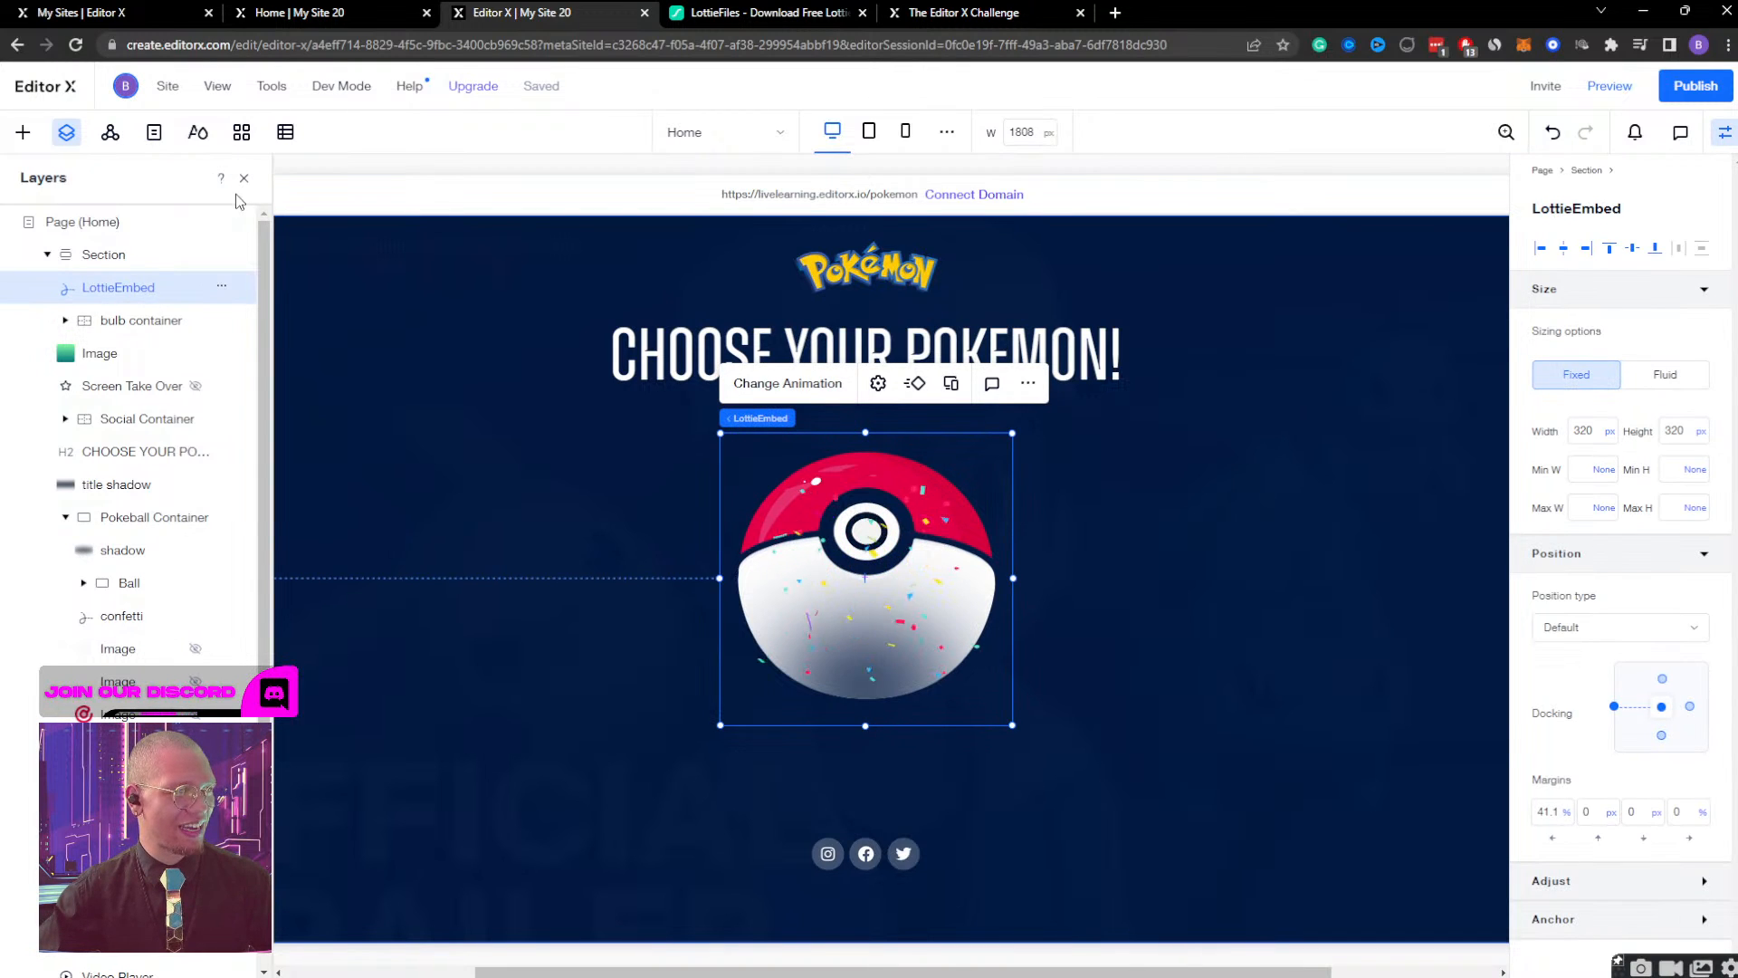
pyautogui.click(243, 178)
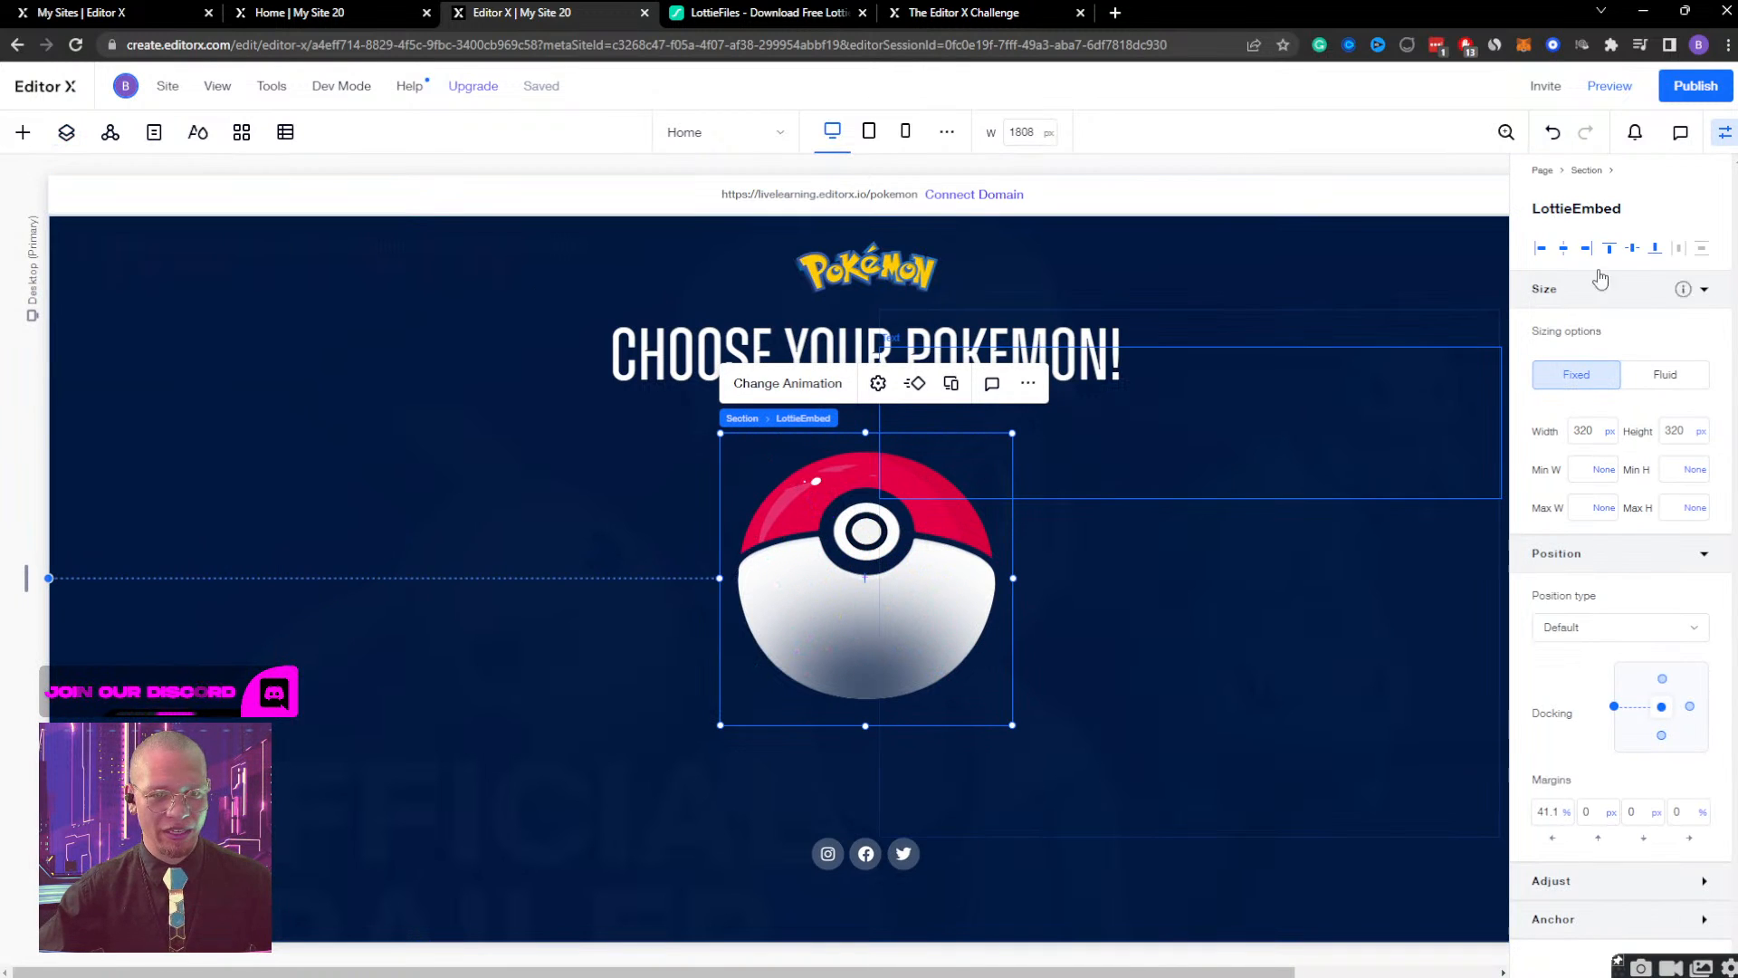
pyautogui.click(1538, 252)
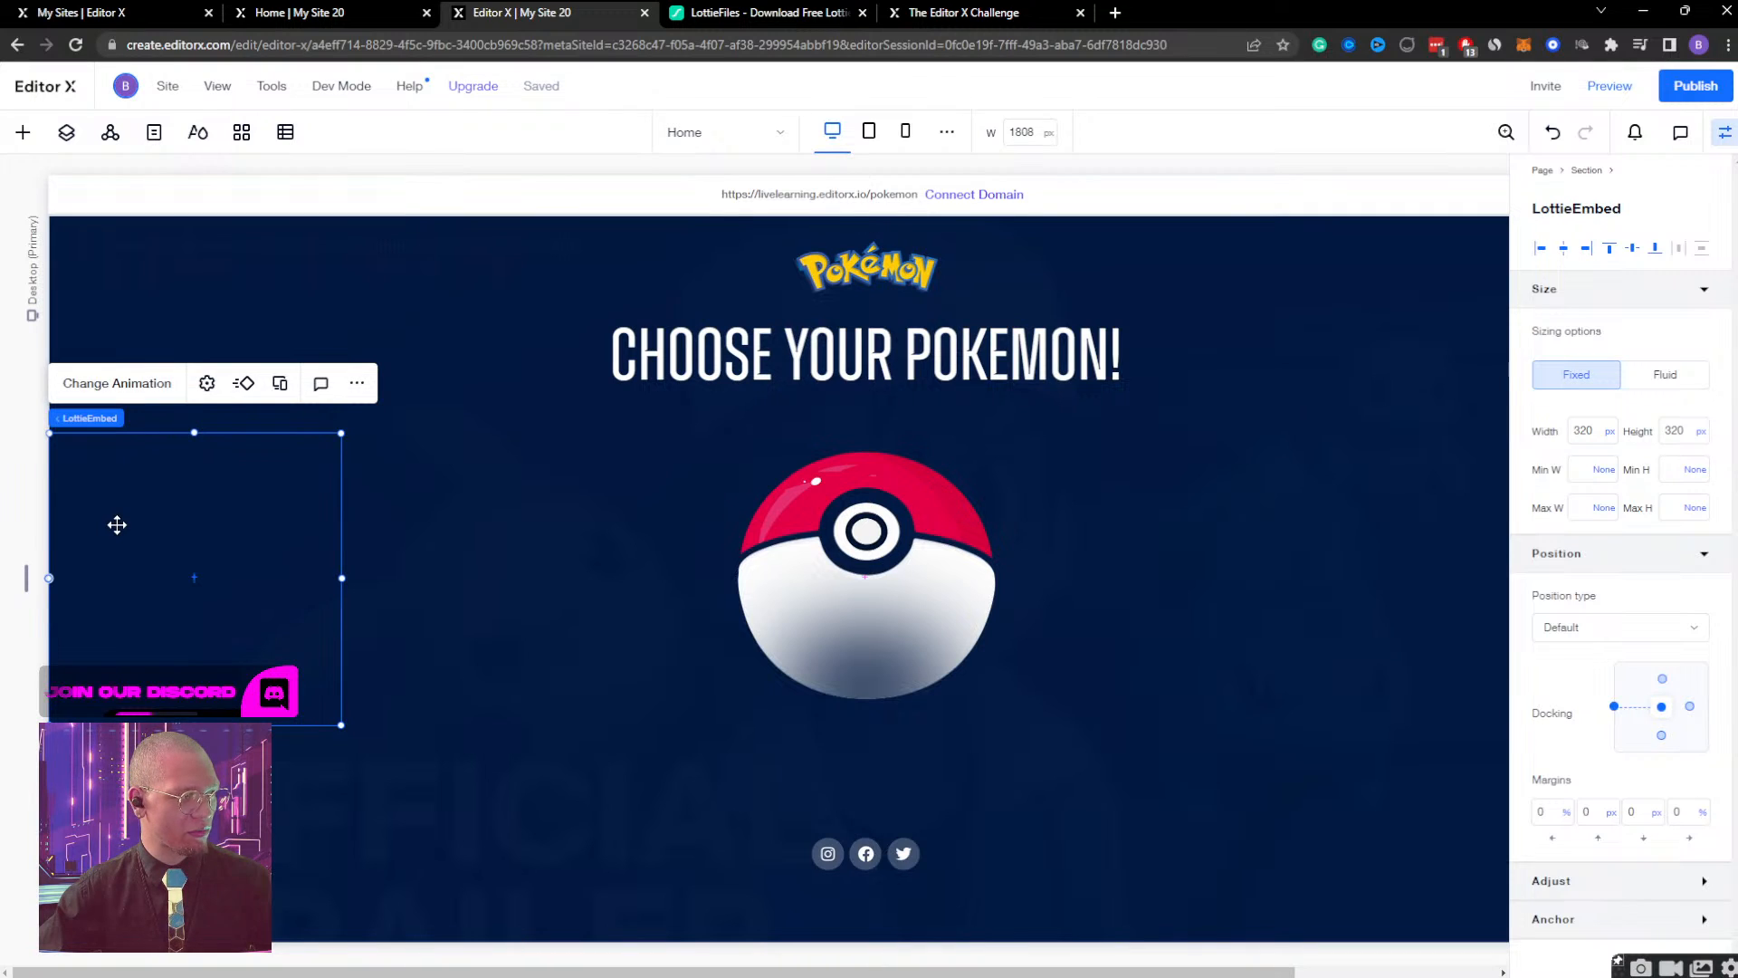
pyautogui.moveTo(116, 524); pyautogui.dragTo(281, 514)
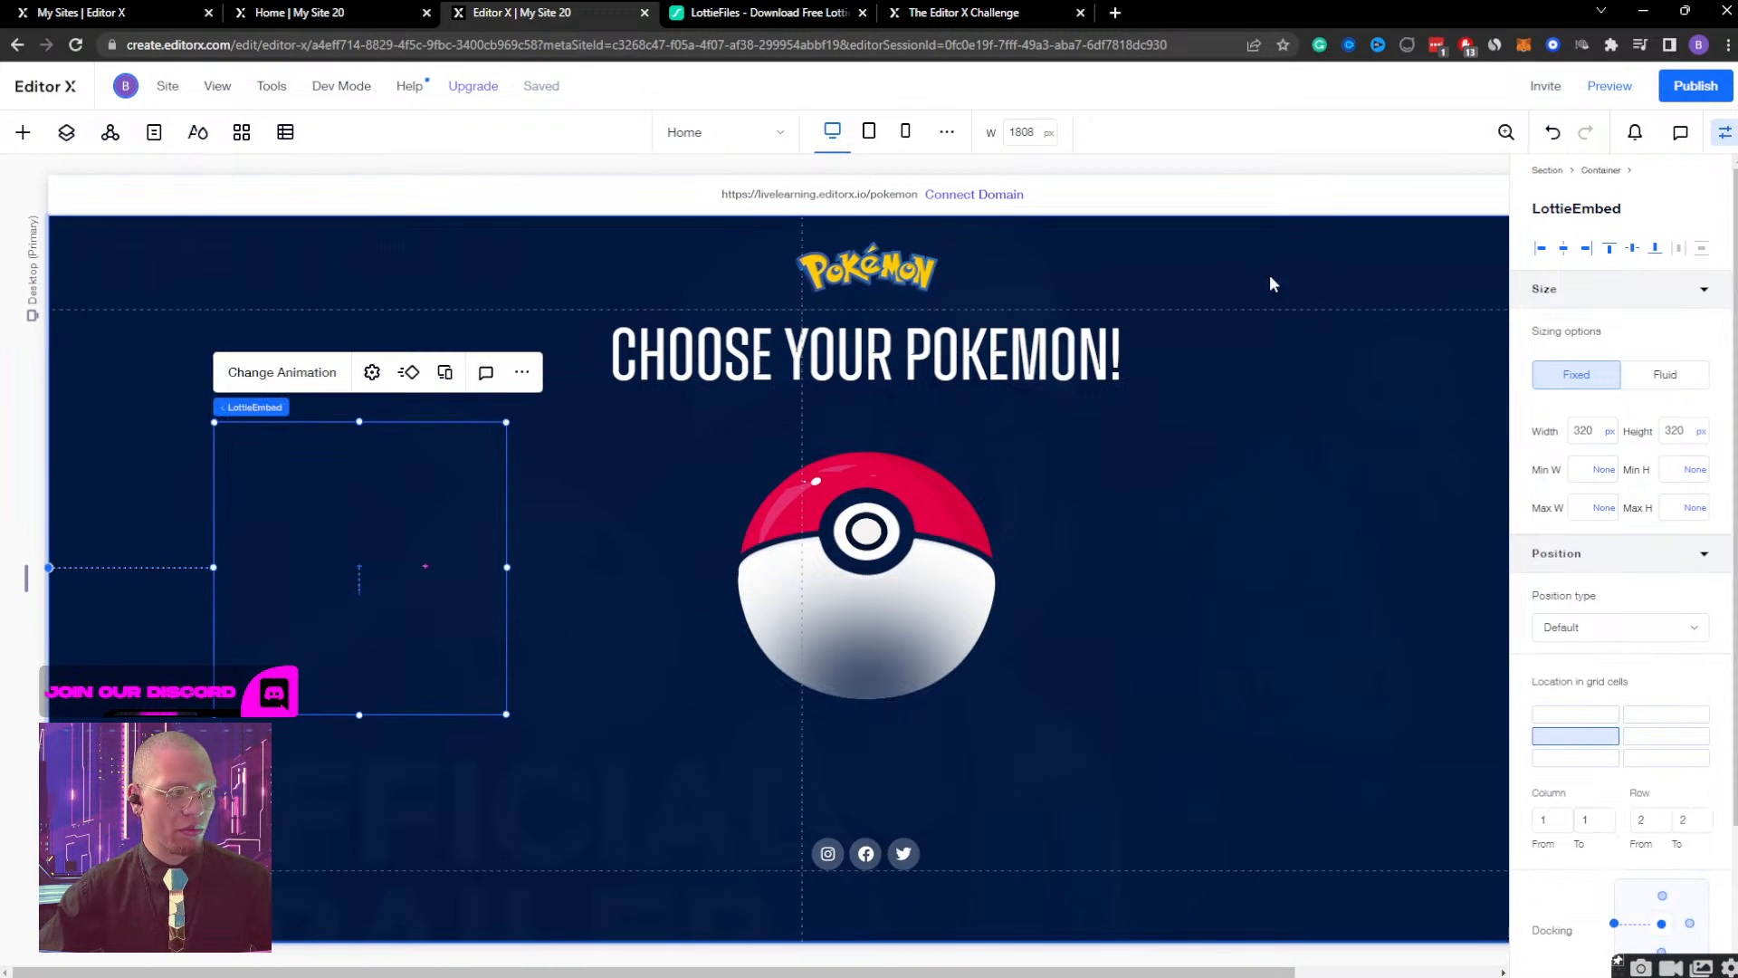
# Place the LottieEmbed directly under the Section above the bulb container, align it left and nudge it right to a 1.1% margin.
pyautogui.click(66, 132)
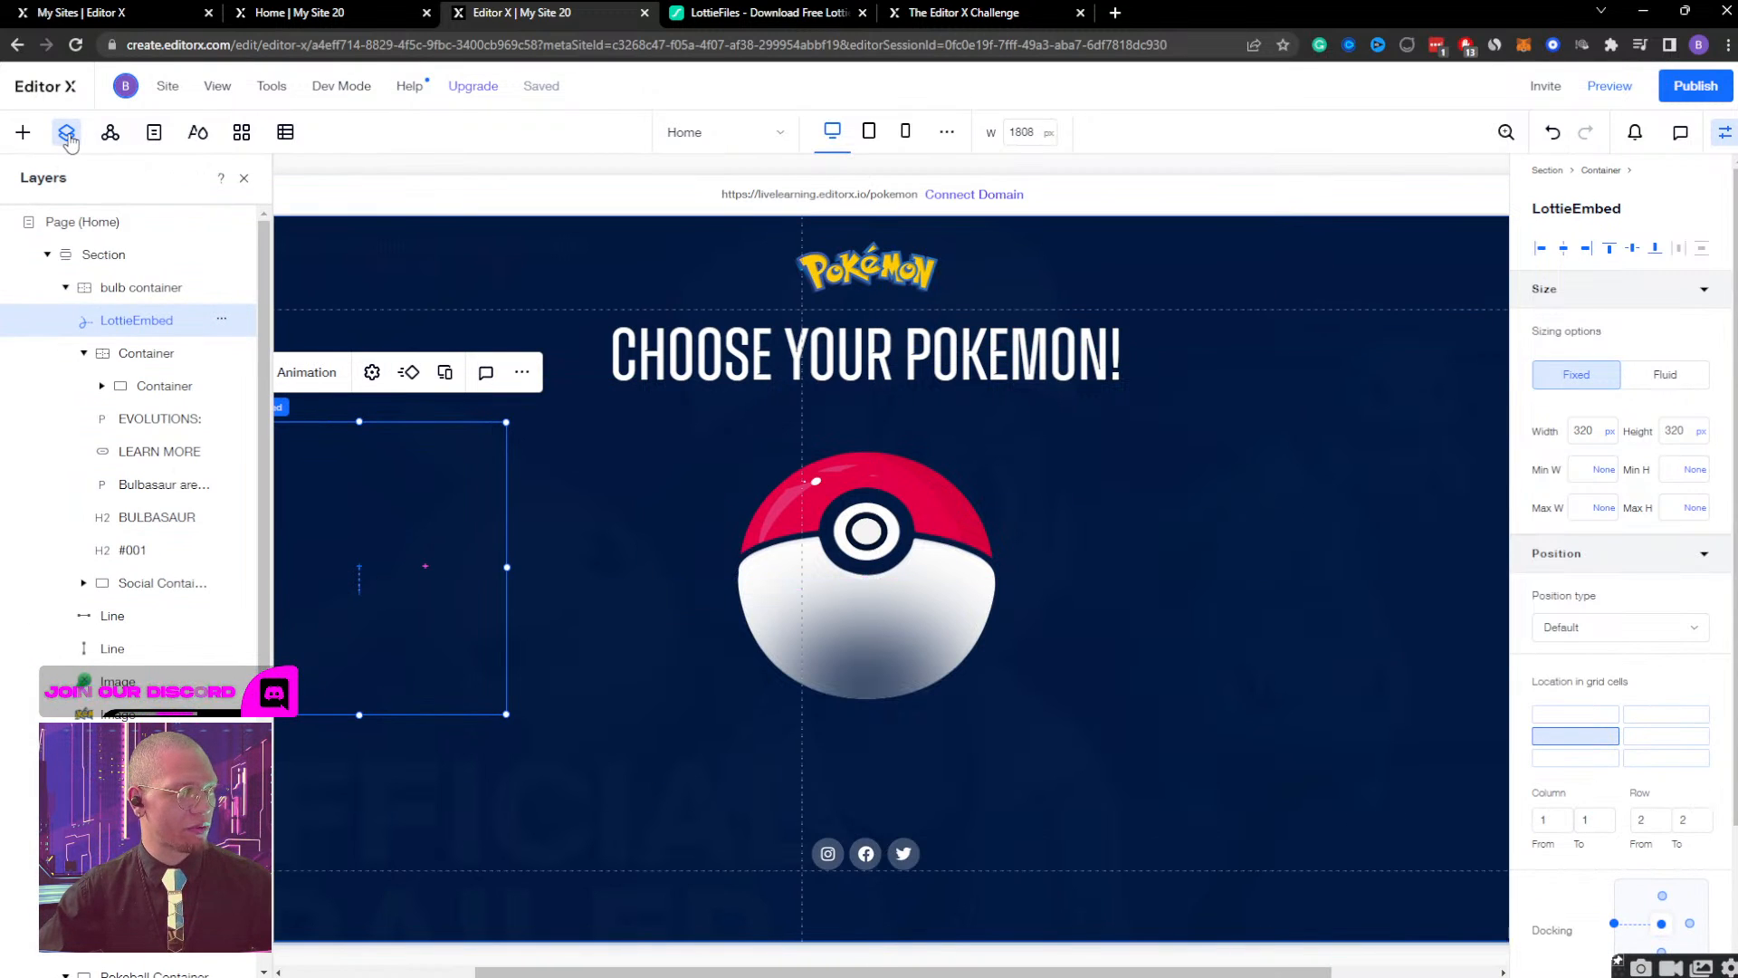
pyautogui.moveTo(113, 302); pyautogui.dragTo(80, 290)
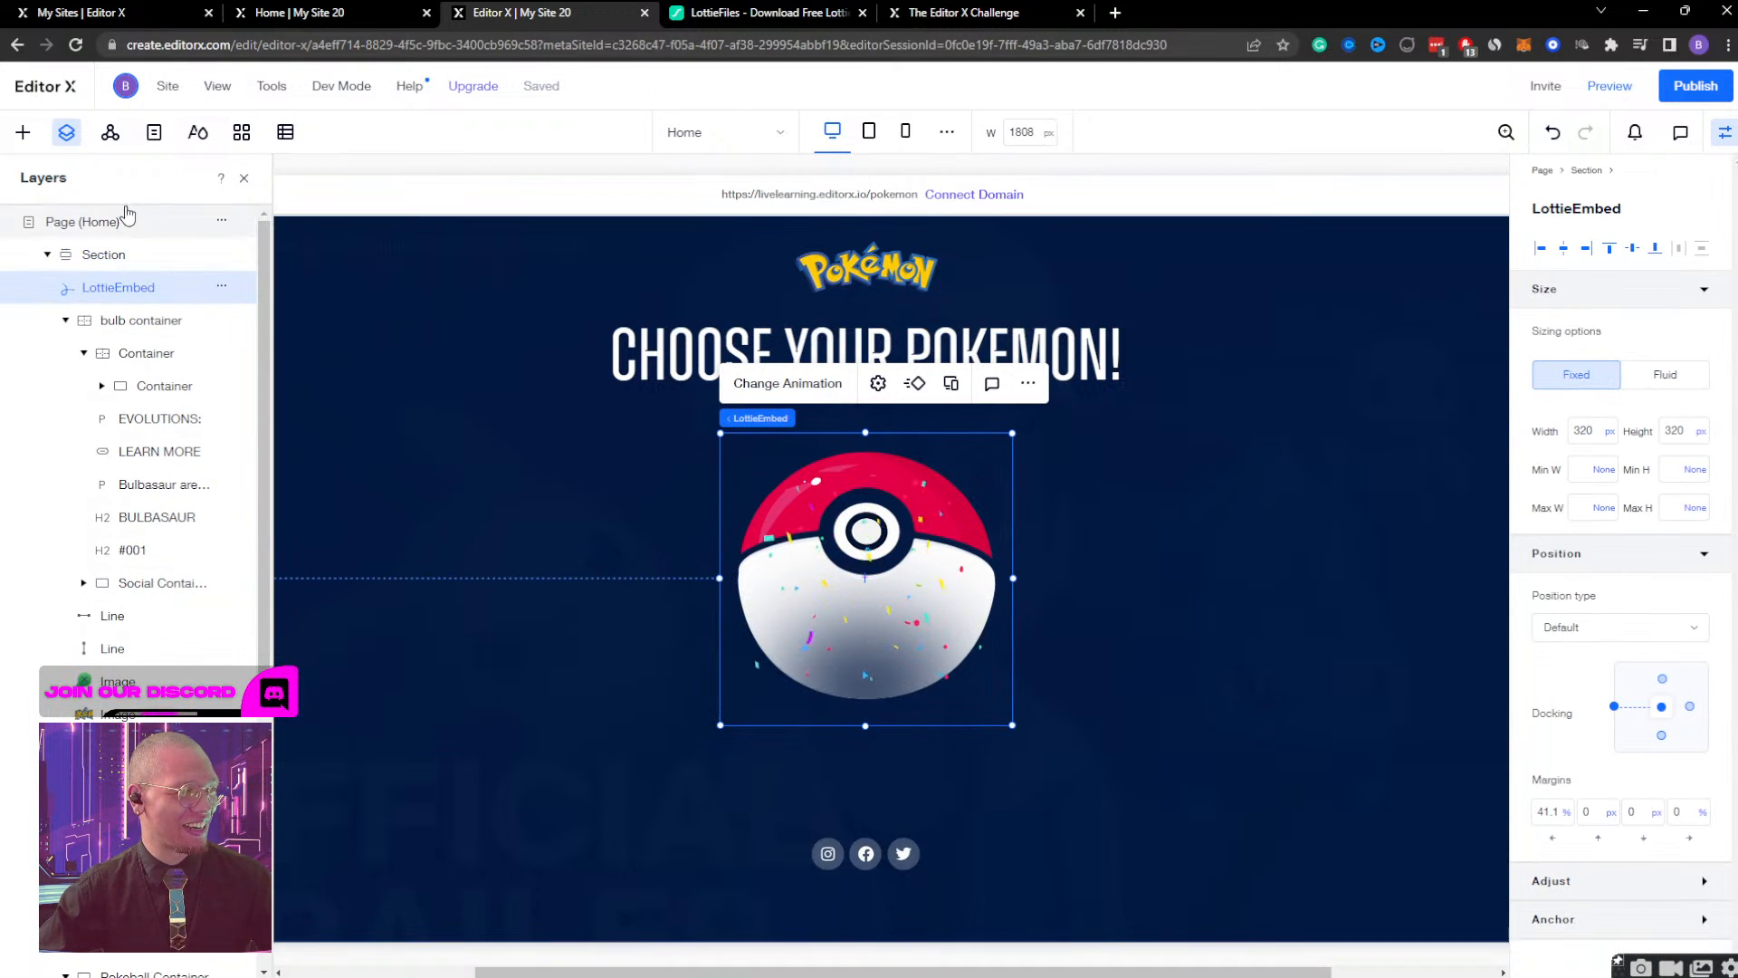
pyautogui.click(65, 321)
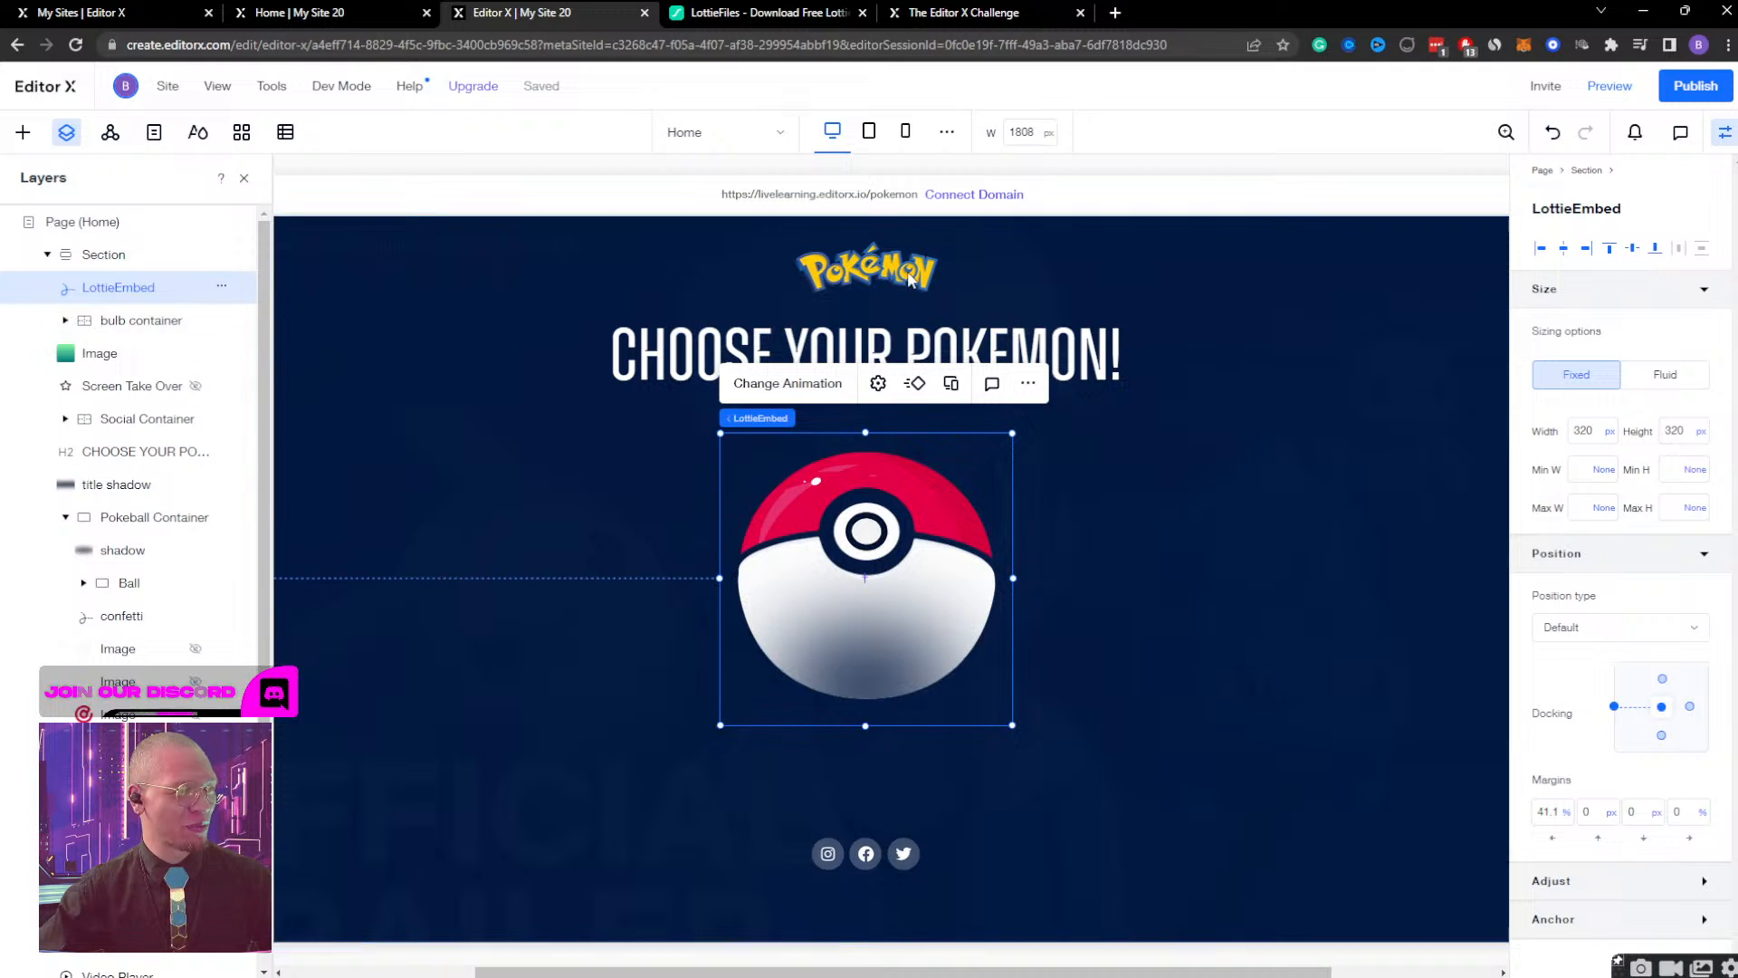
pyautogui.click(1542, 248)
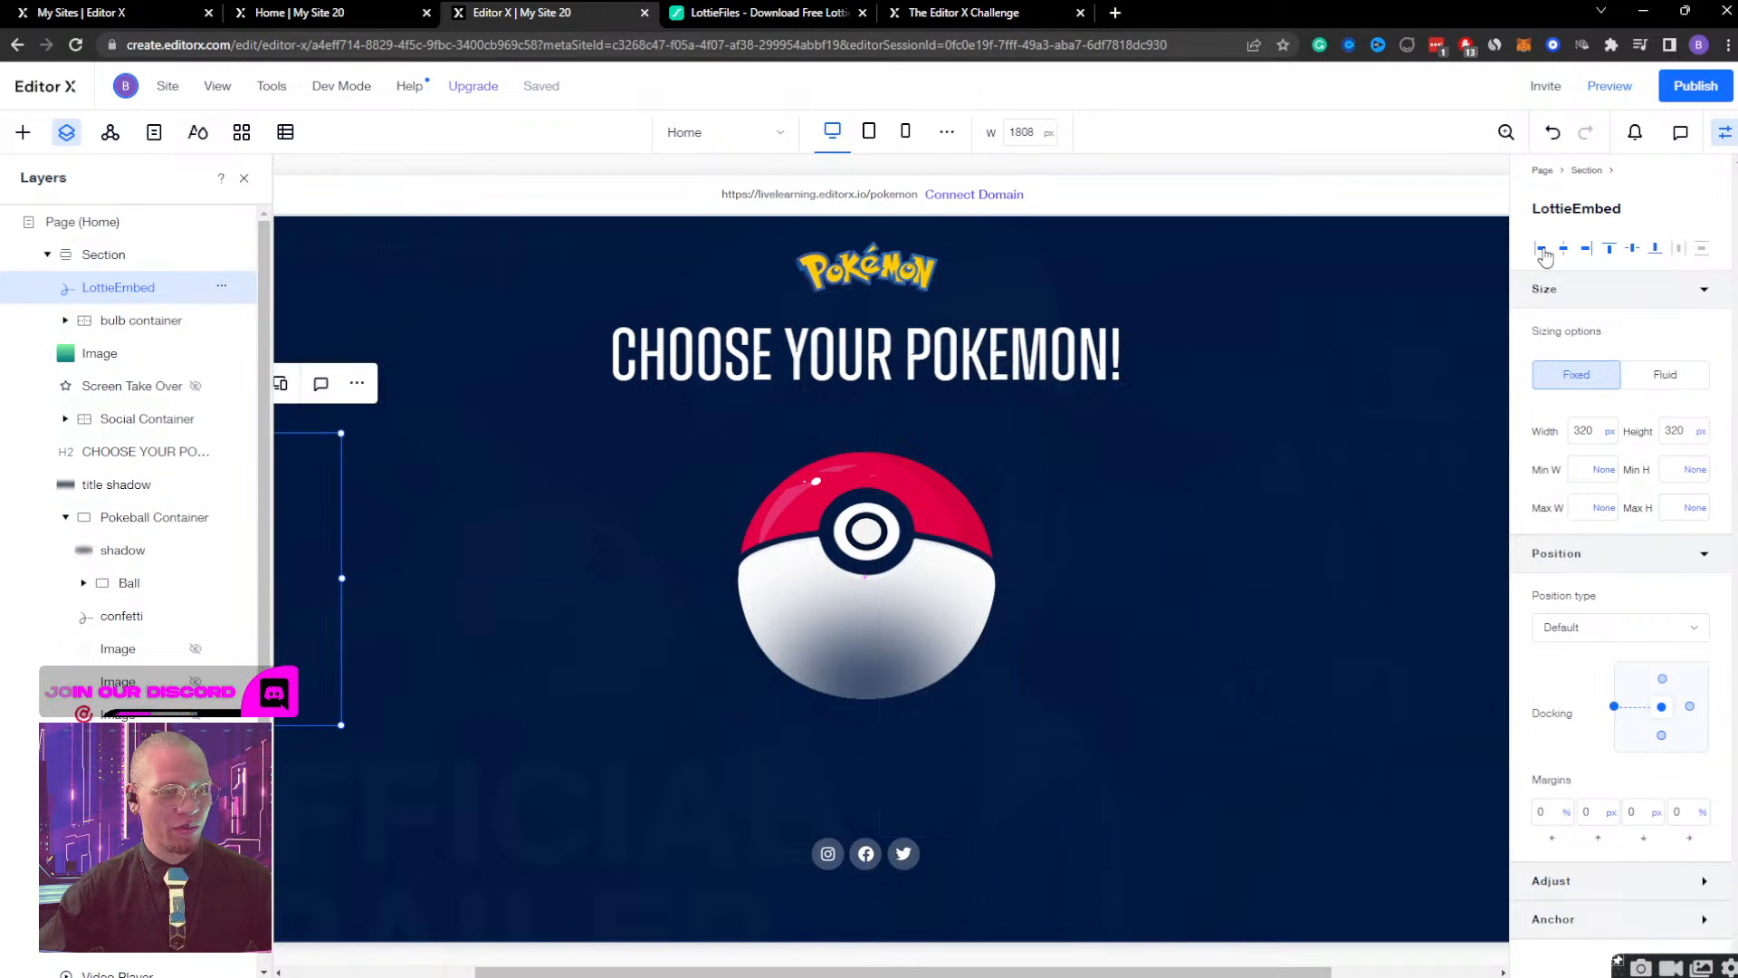
pyautogui.hotkey('shift', 'Right')
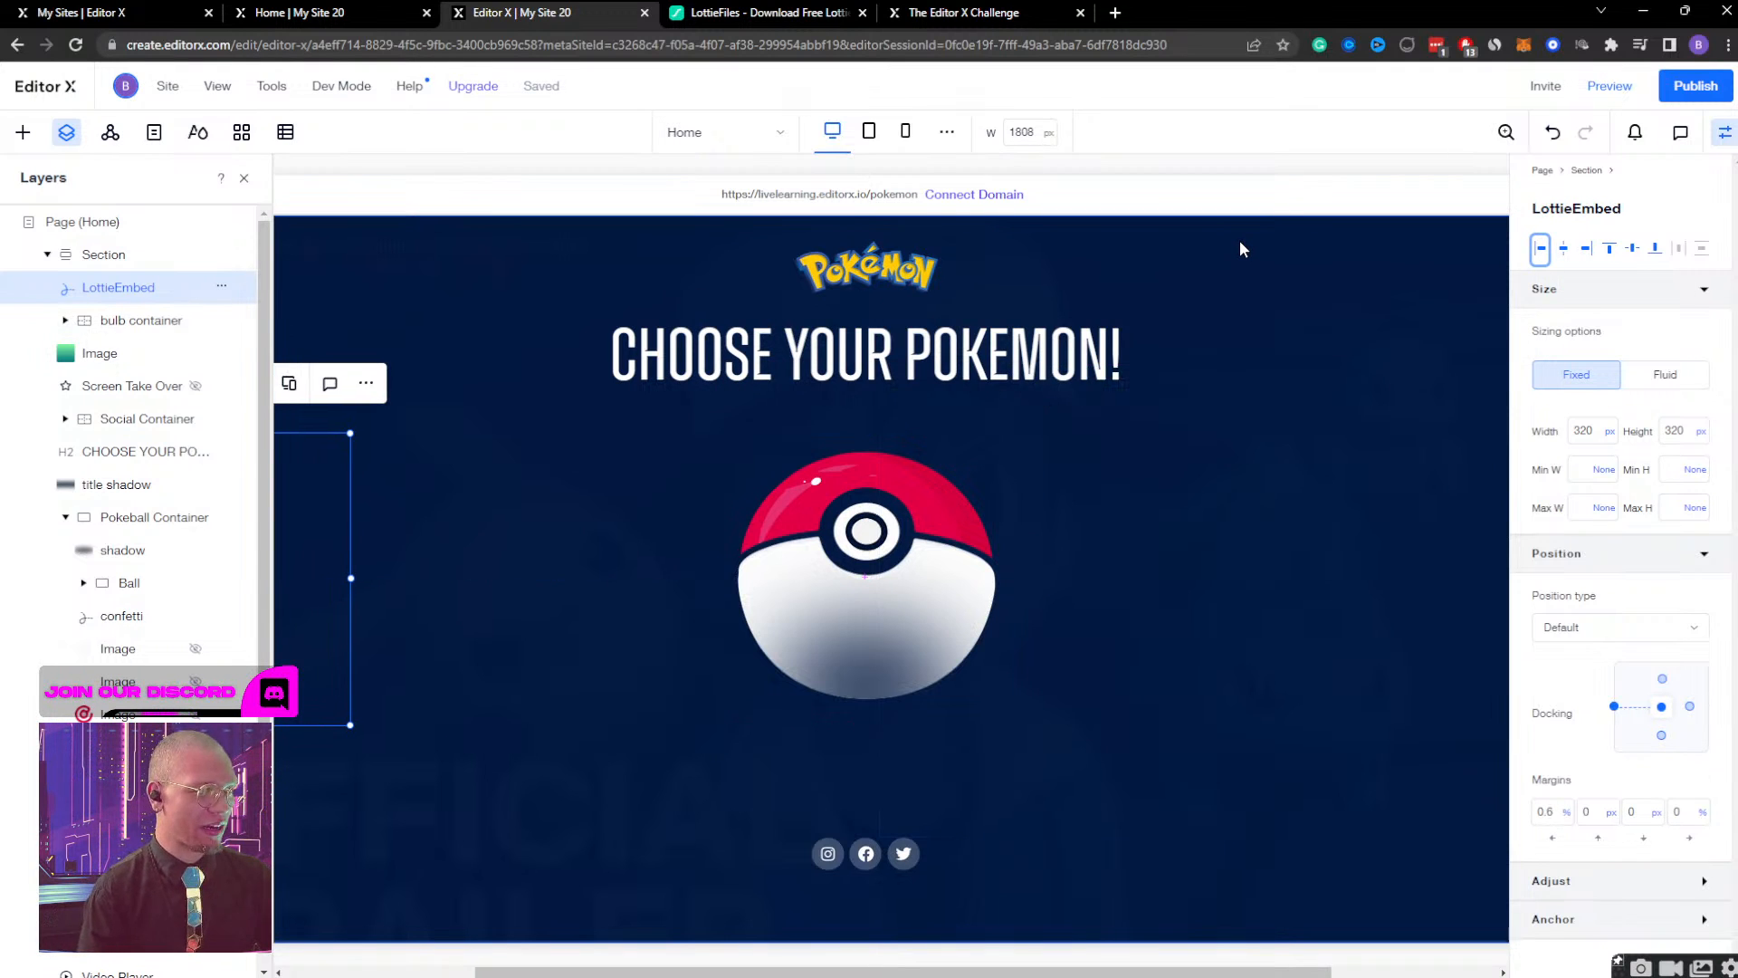
pyautogui.hotkey('shift', 'Right')
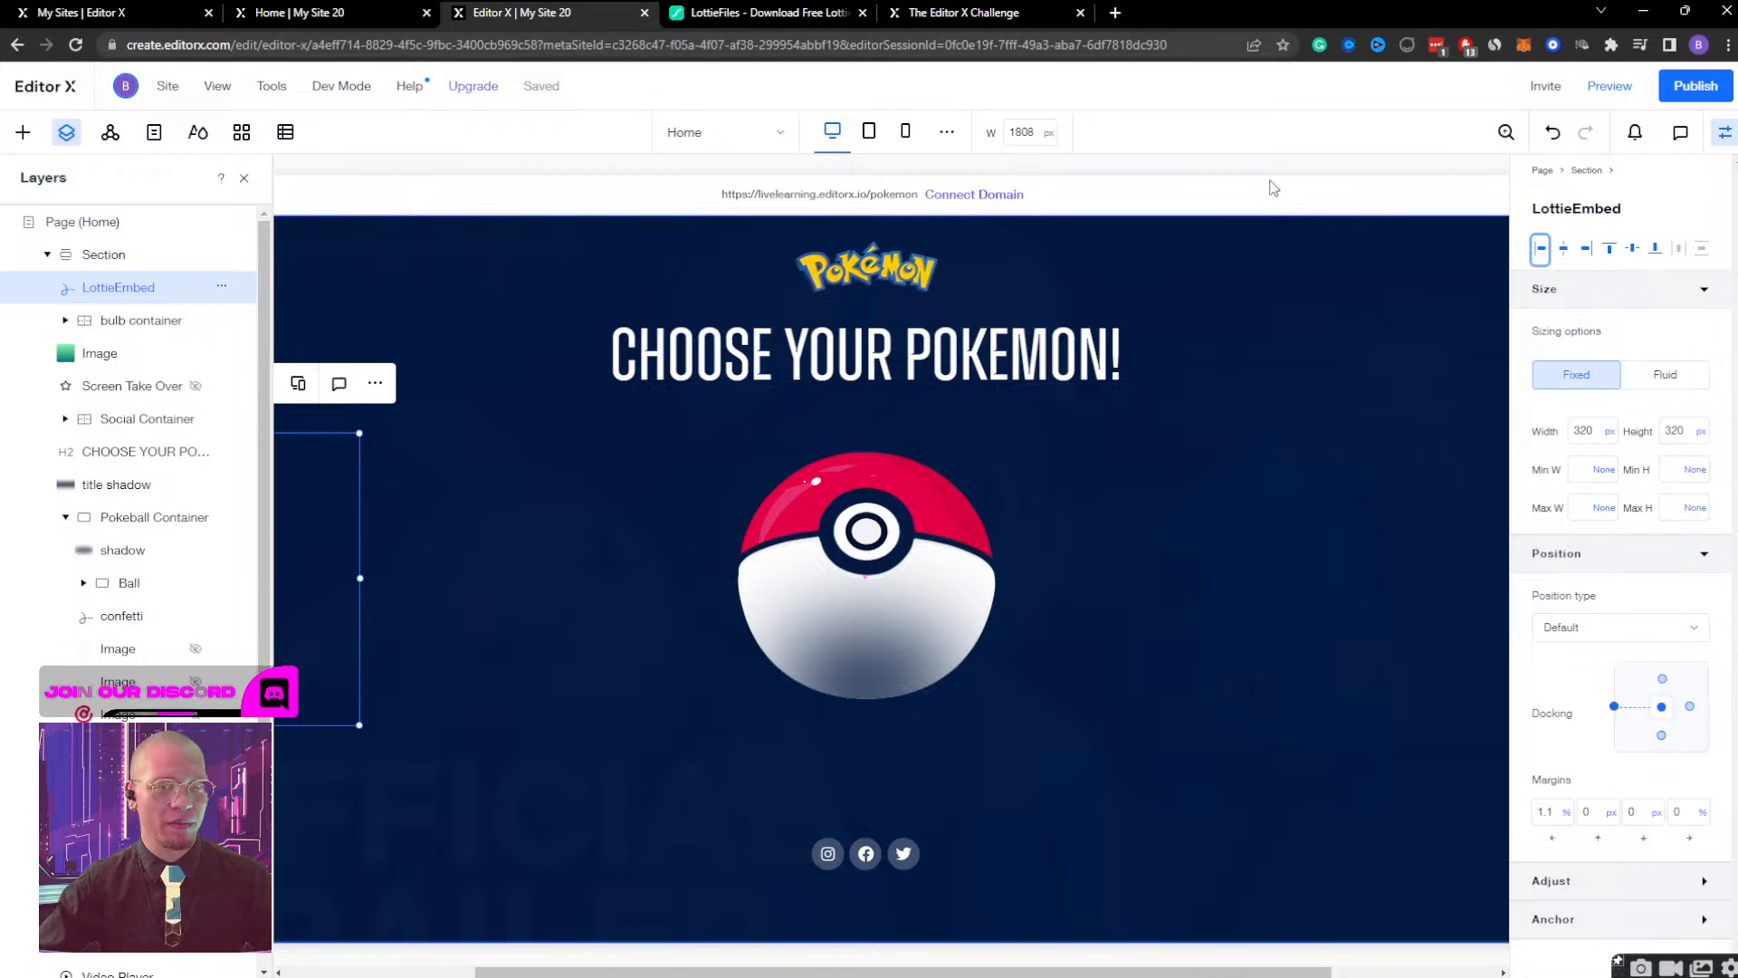
# Preview the site and check the new confetti animation while opening and closing the Bulbasaur detail screen.
pyautogui.click(1607, 86)
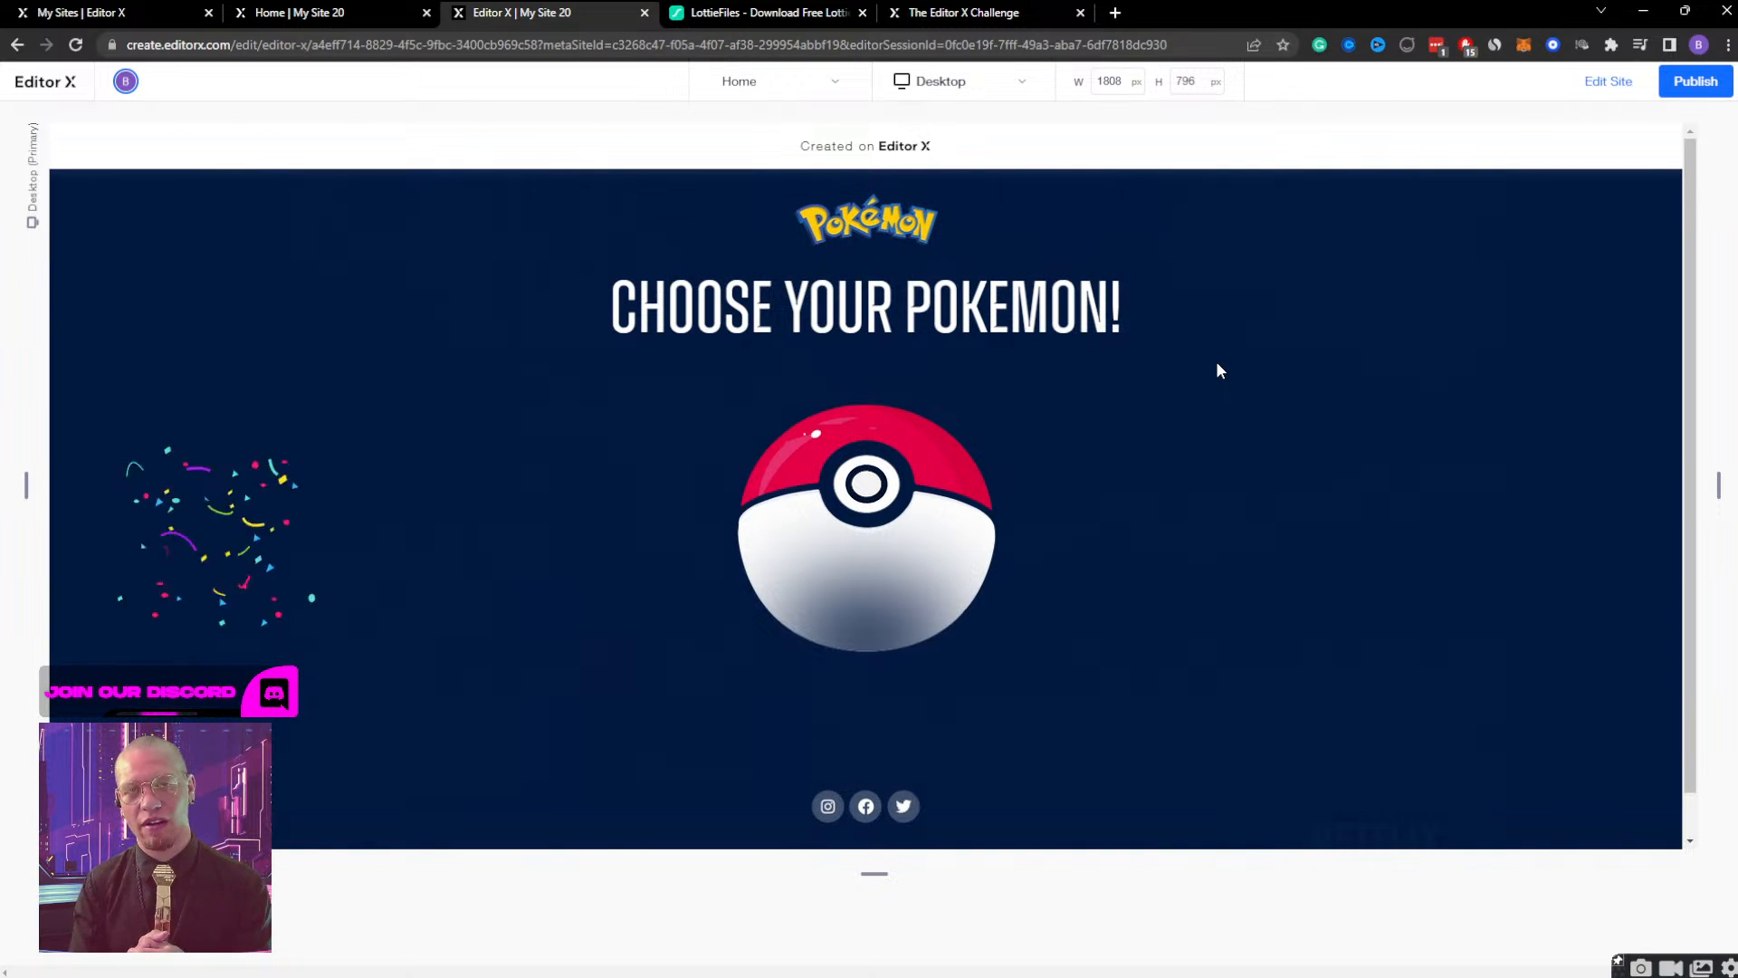
pyautogui.click(873, 493)
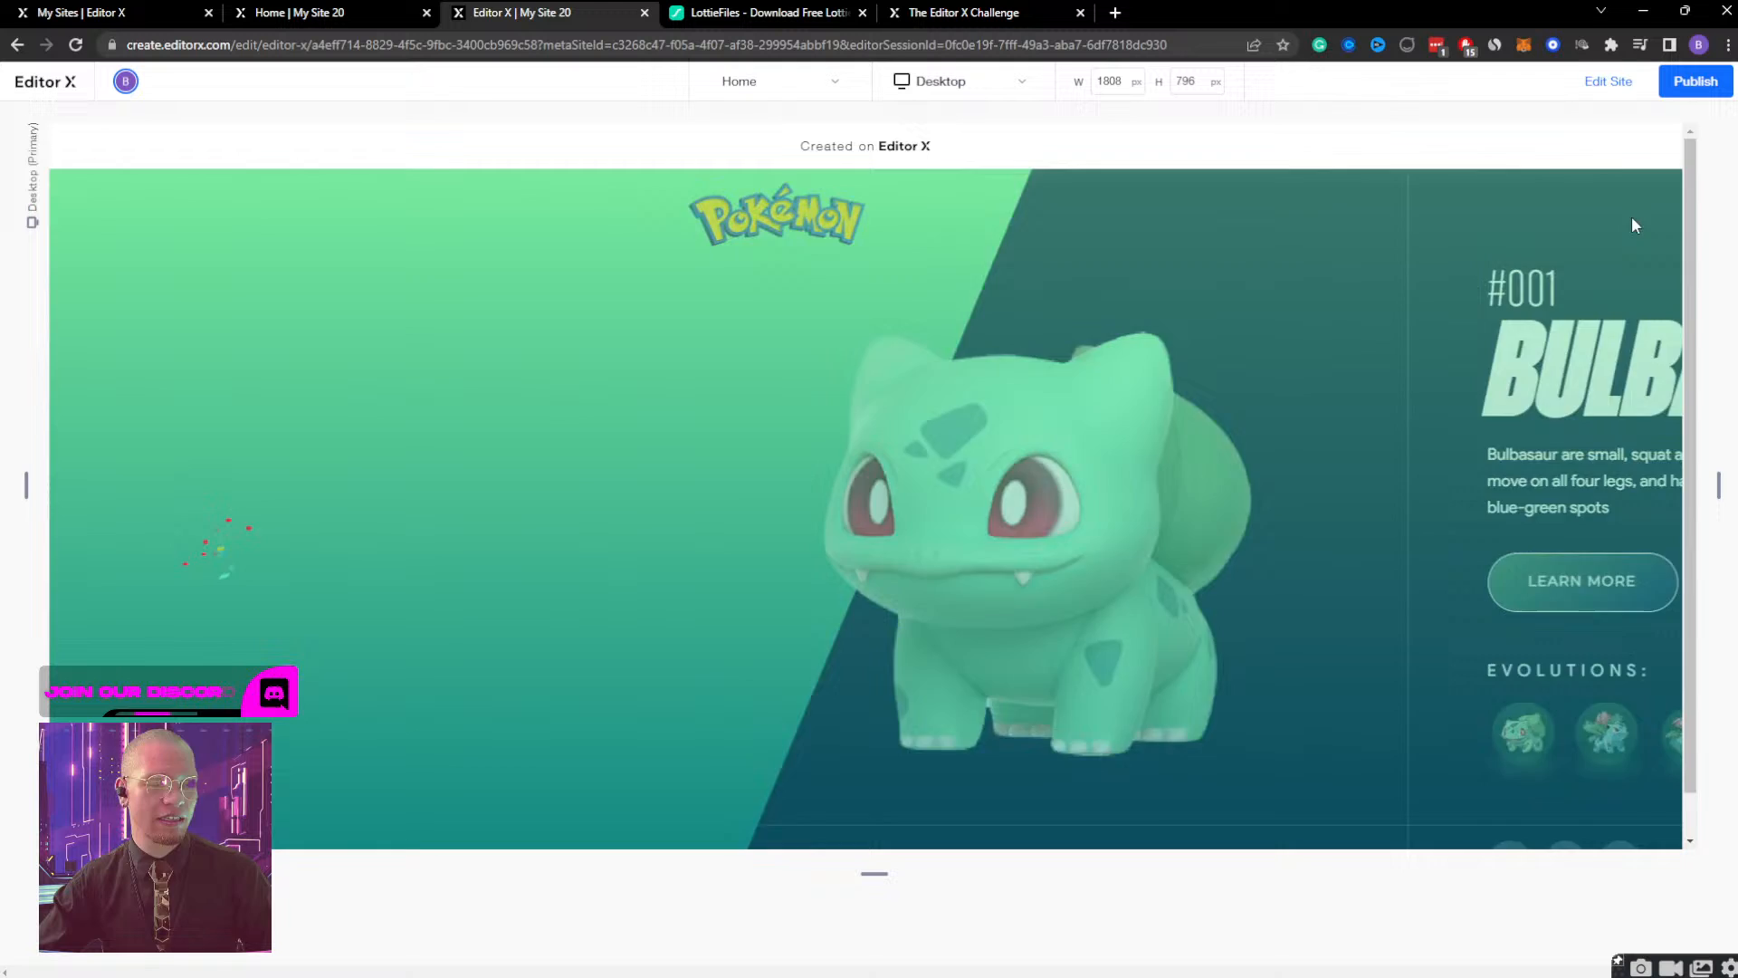
pyautogui.click(1631, 215)
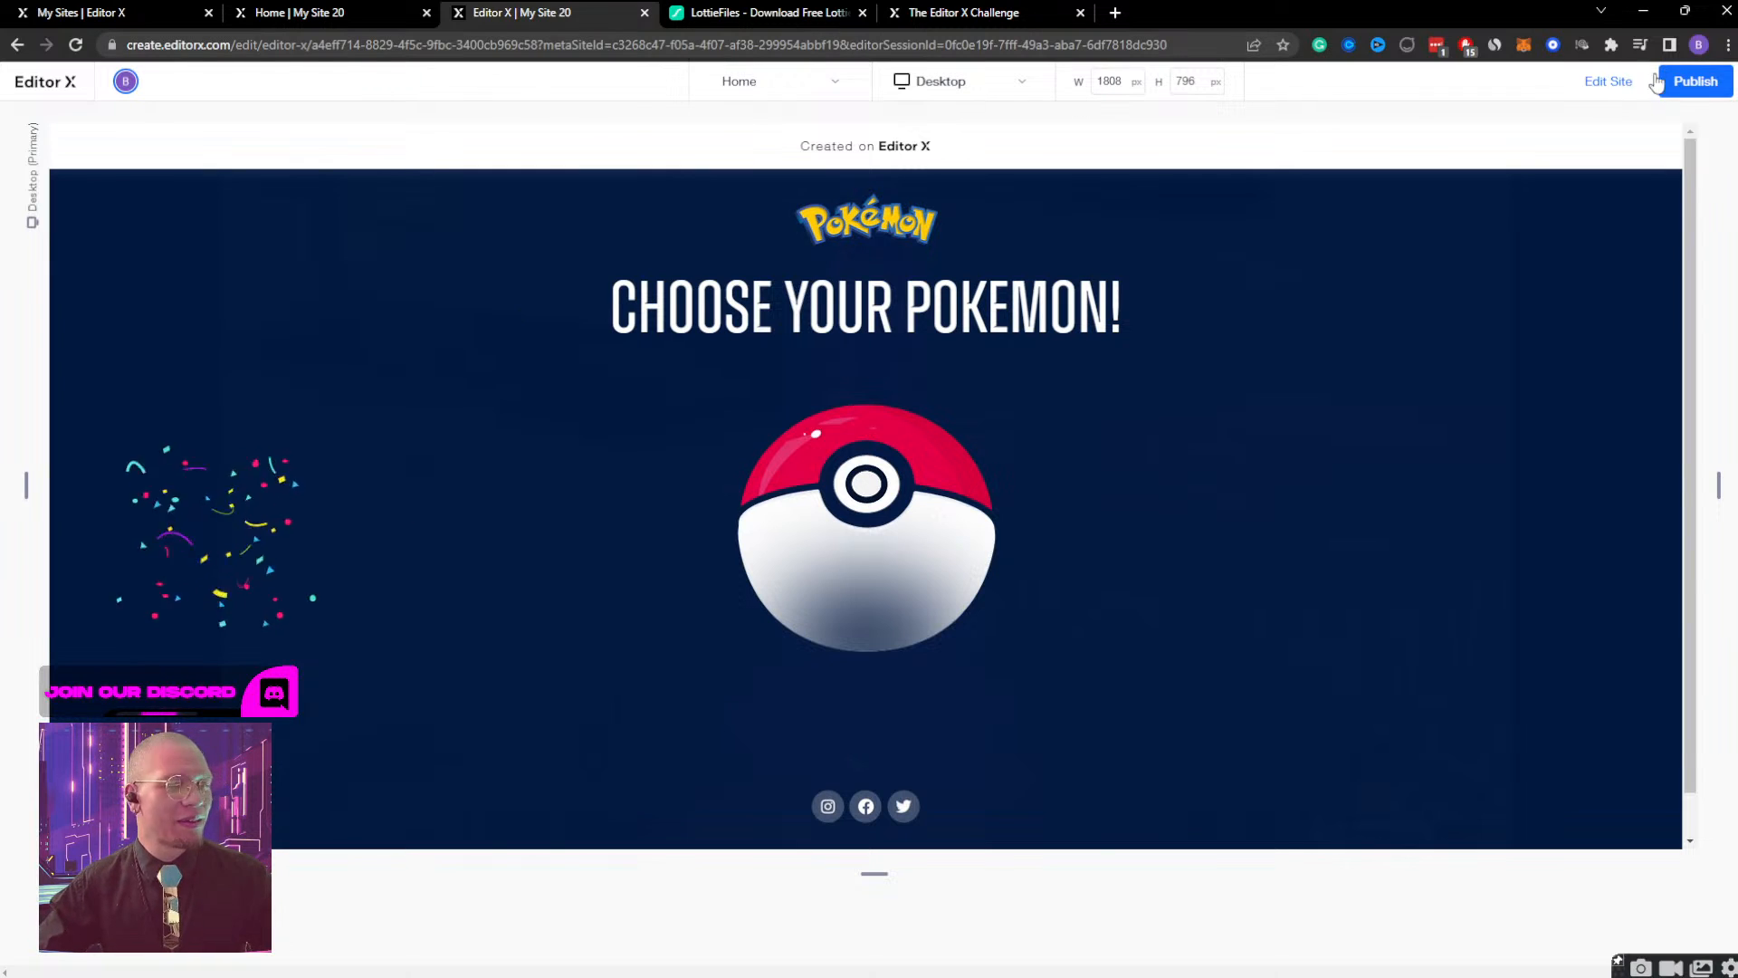
# Return to editing the site and delete the new LottieEmbed animation from the Section.
pyautogui.click(1616, 81)
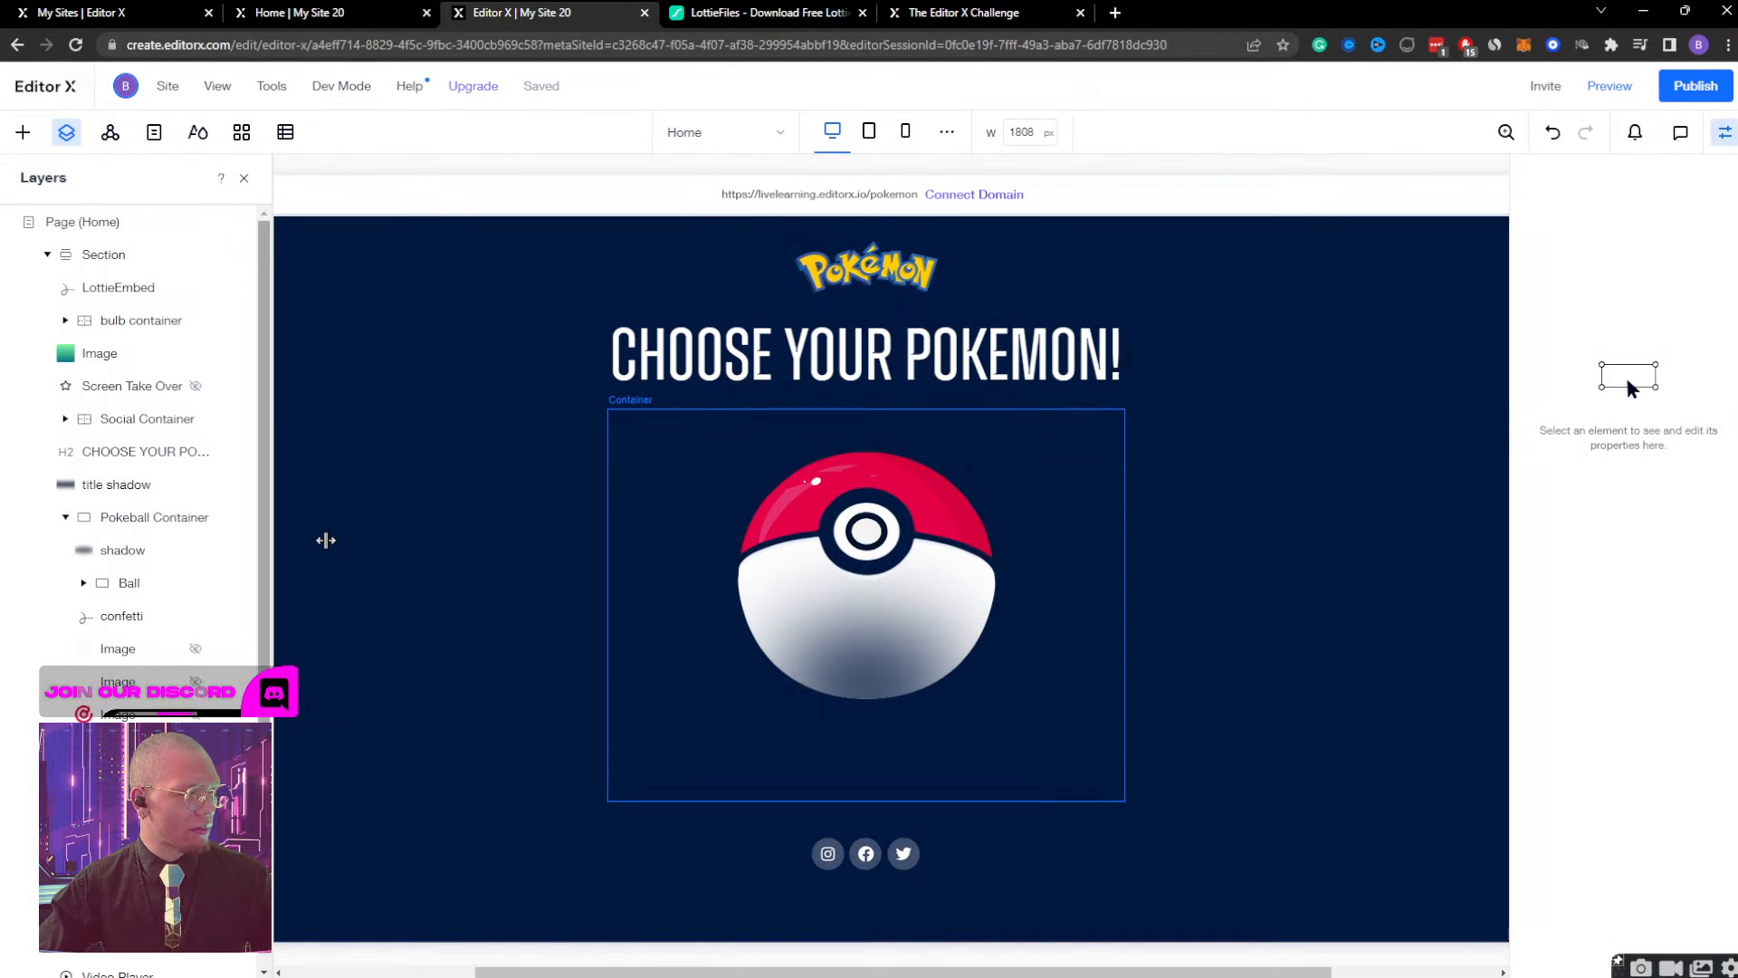
pyautogui.click(302, 541)
pyautogui.press('Delete')
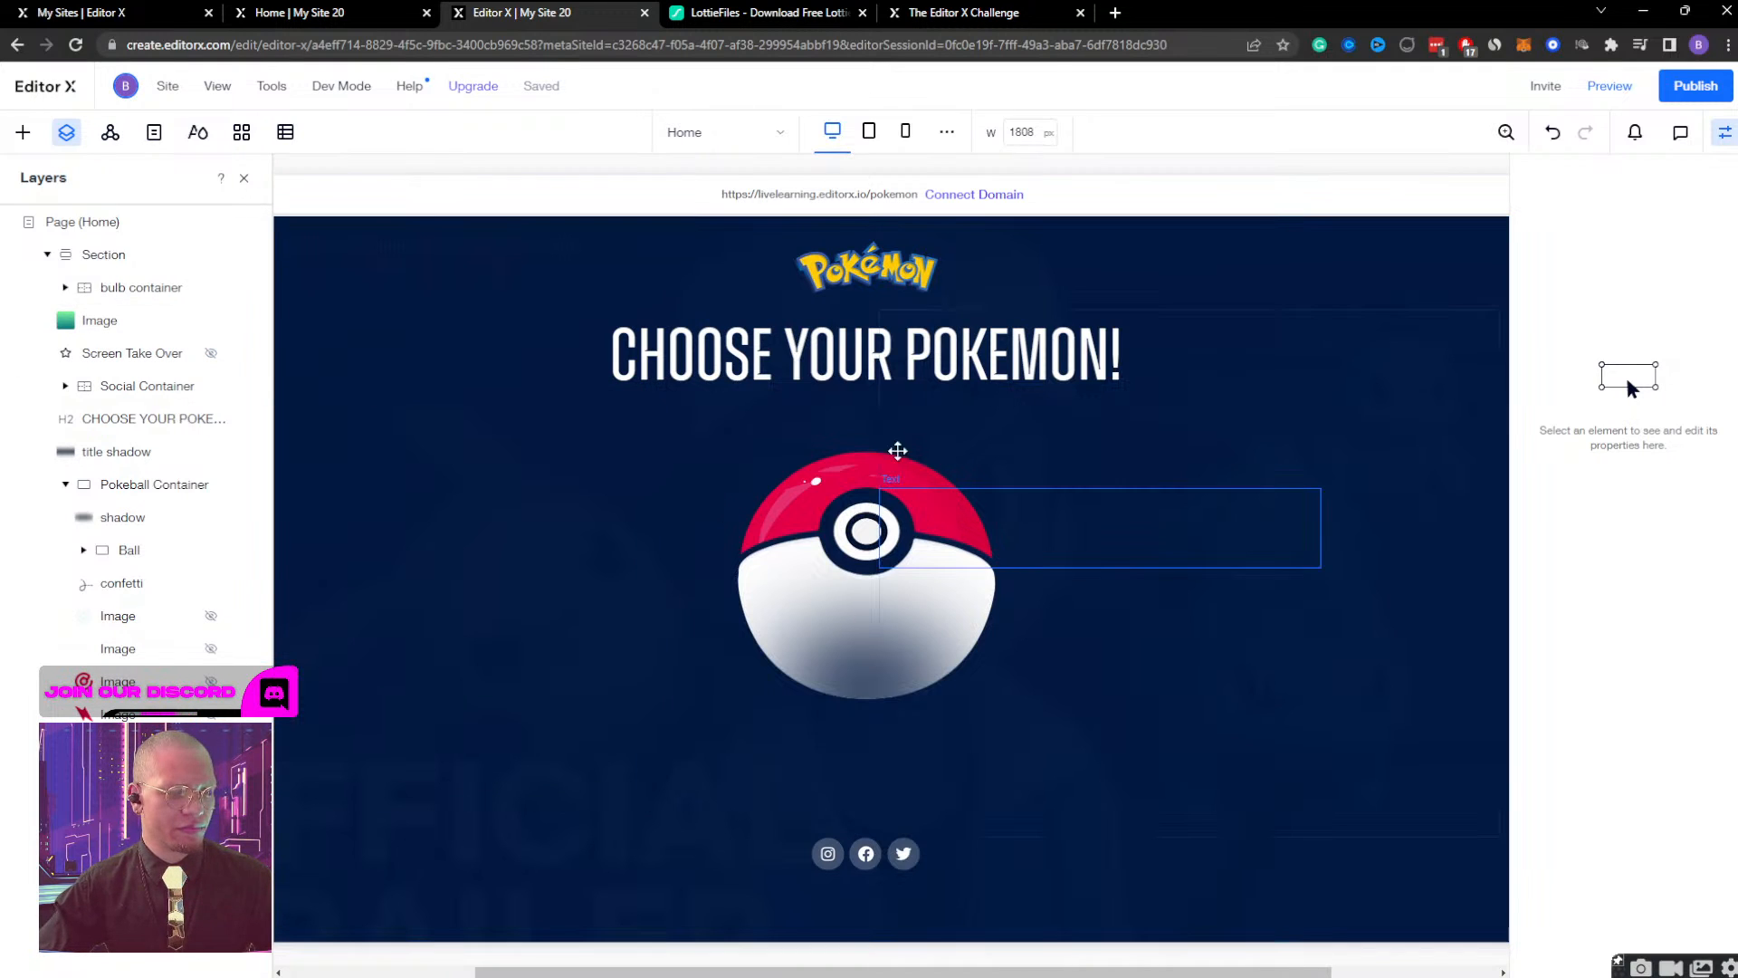
# Close the element properties and switch the canvas to the 360 px mobile breakpoint.
pyautogui.click(1725, 132)
pyautogui.click(869, 132)
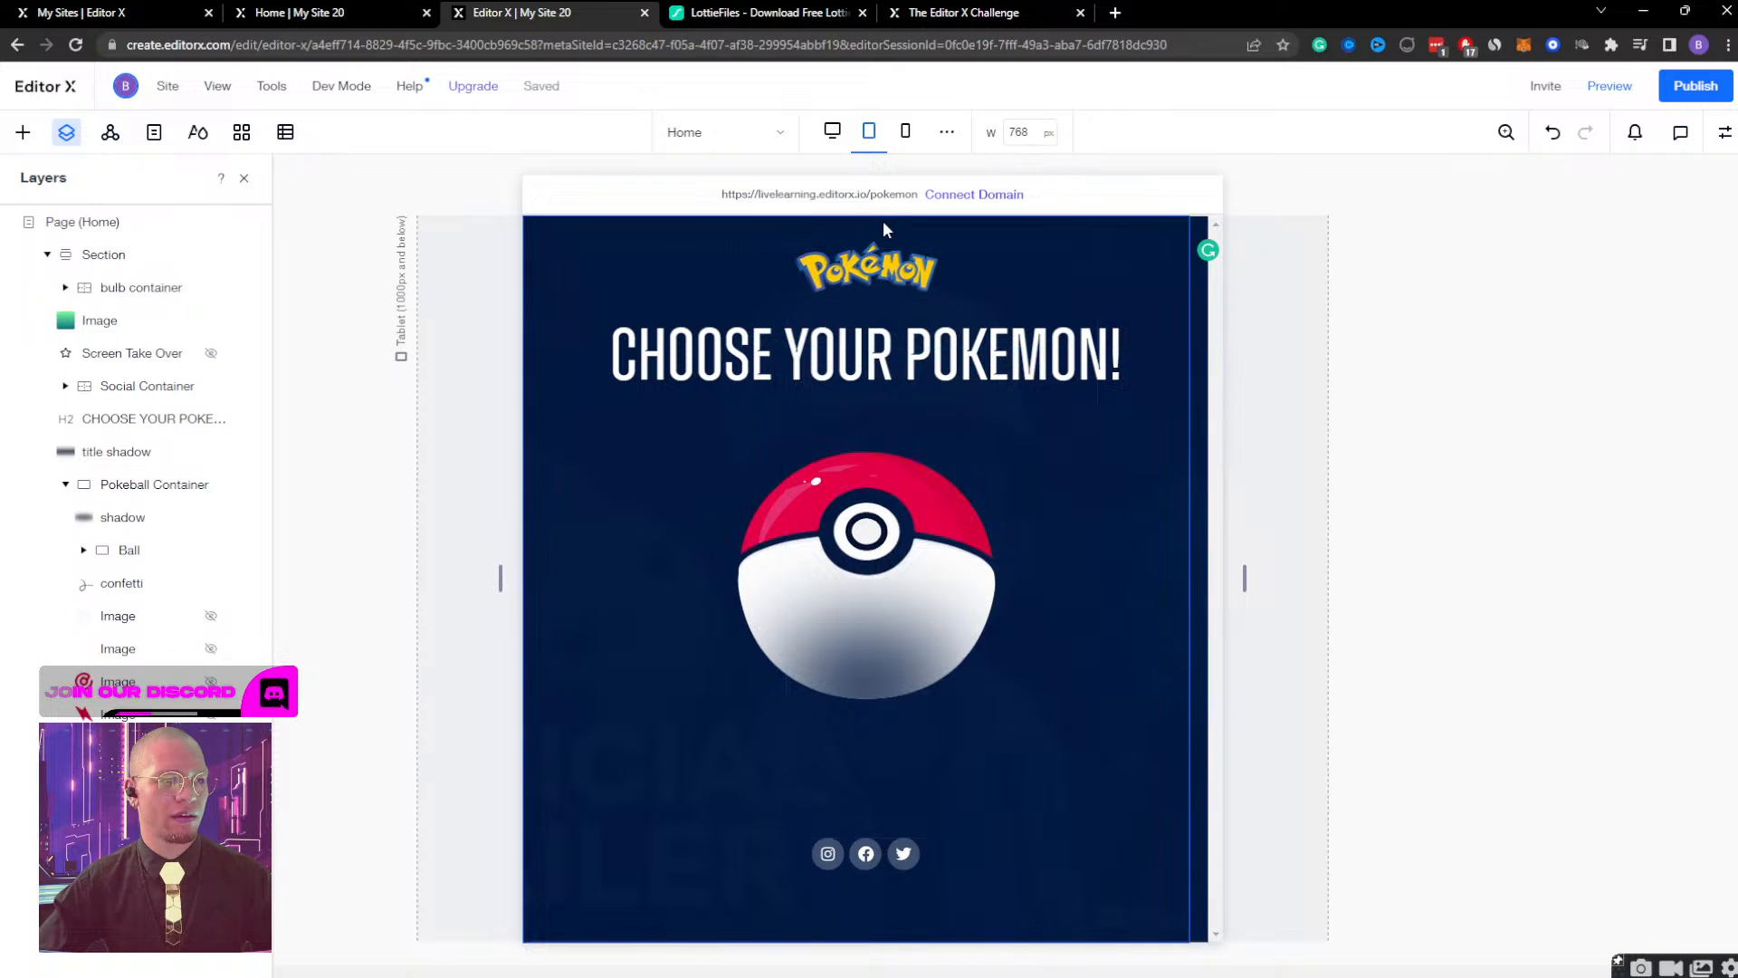
pyautogui.click(906, 132)
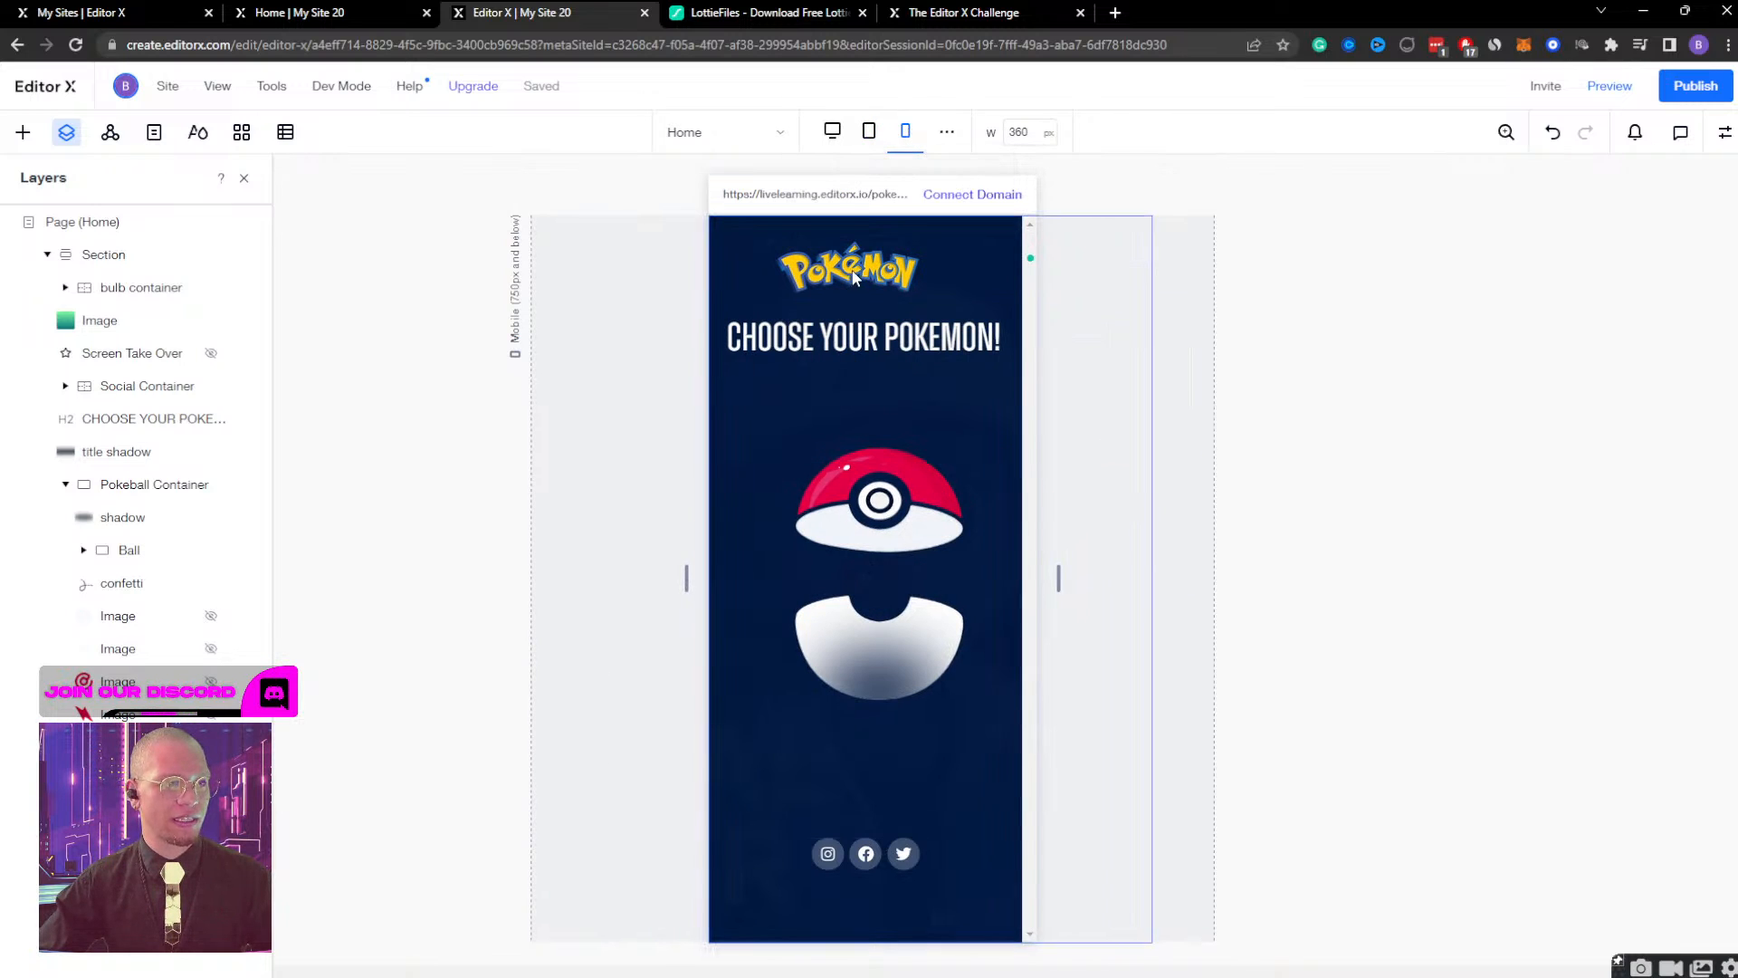
pyautogui.click(857, 341)
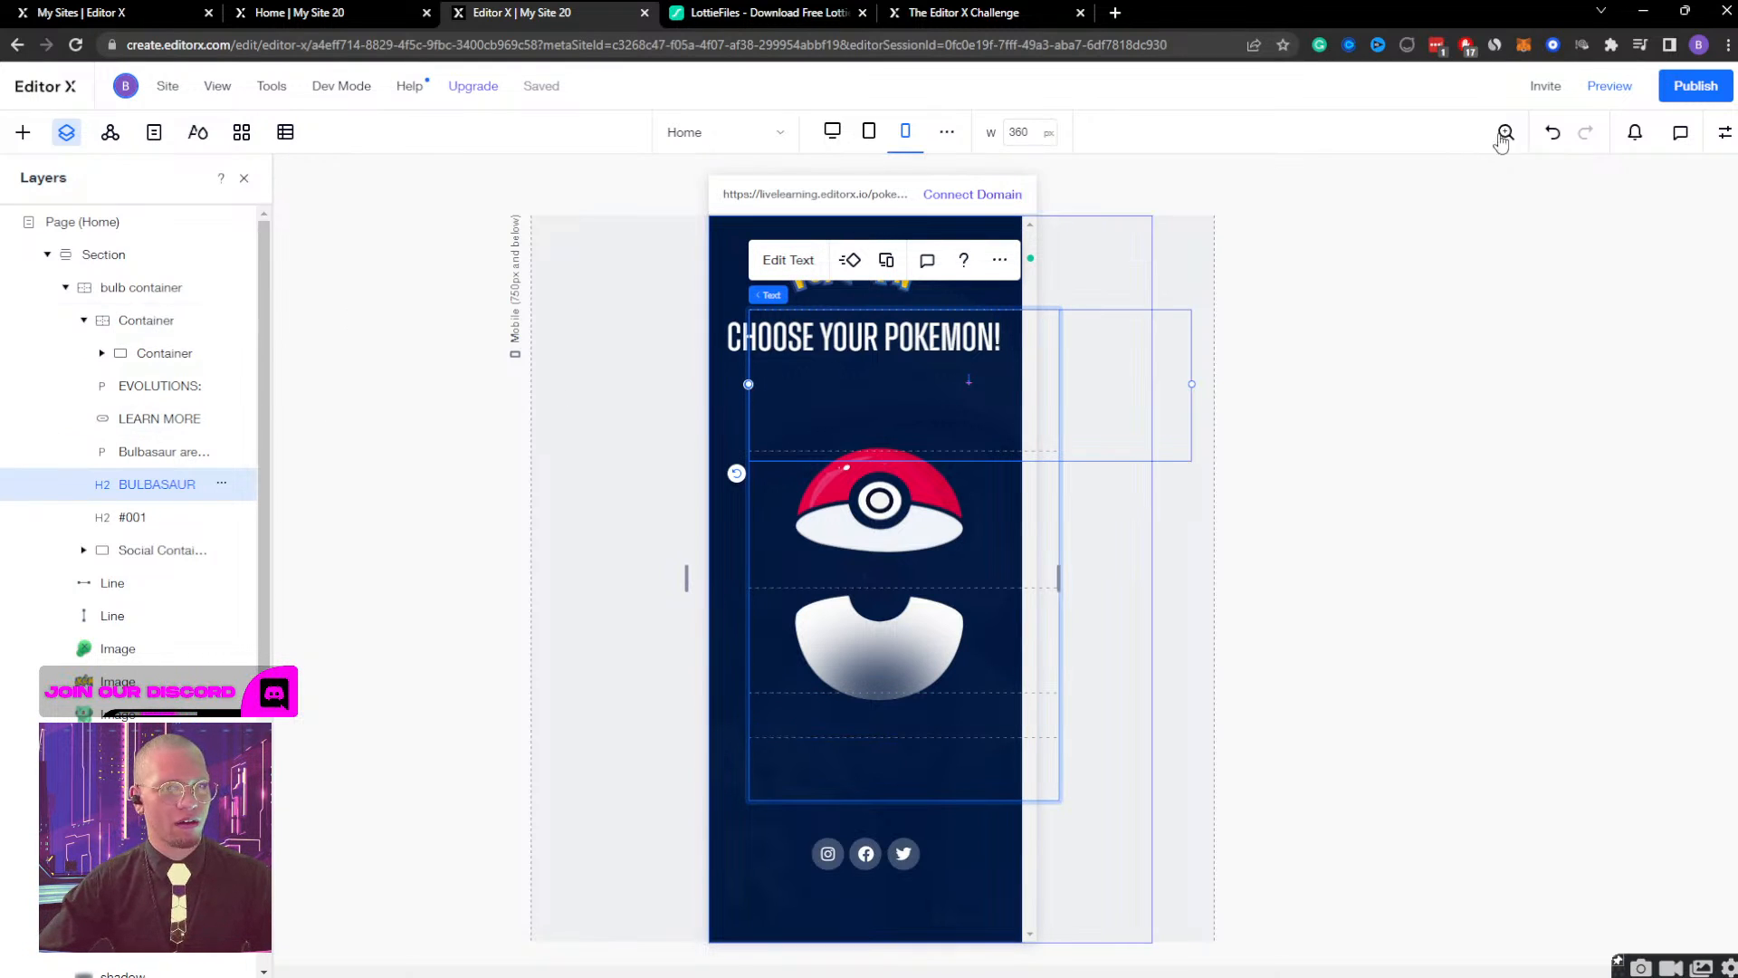
# Preview the mobile layout of the Pokémon page and return to editing the site.
pyautogui.click(1609, 86)
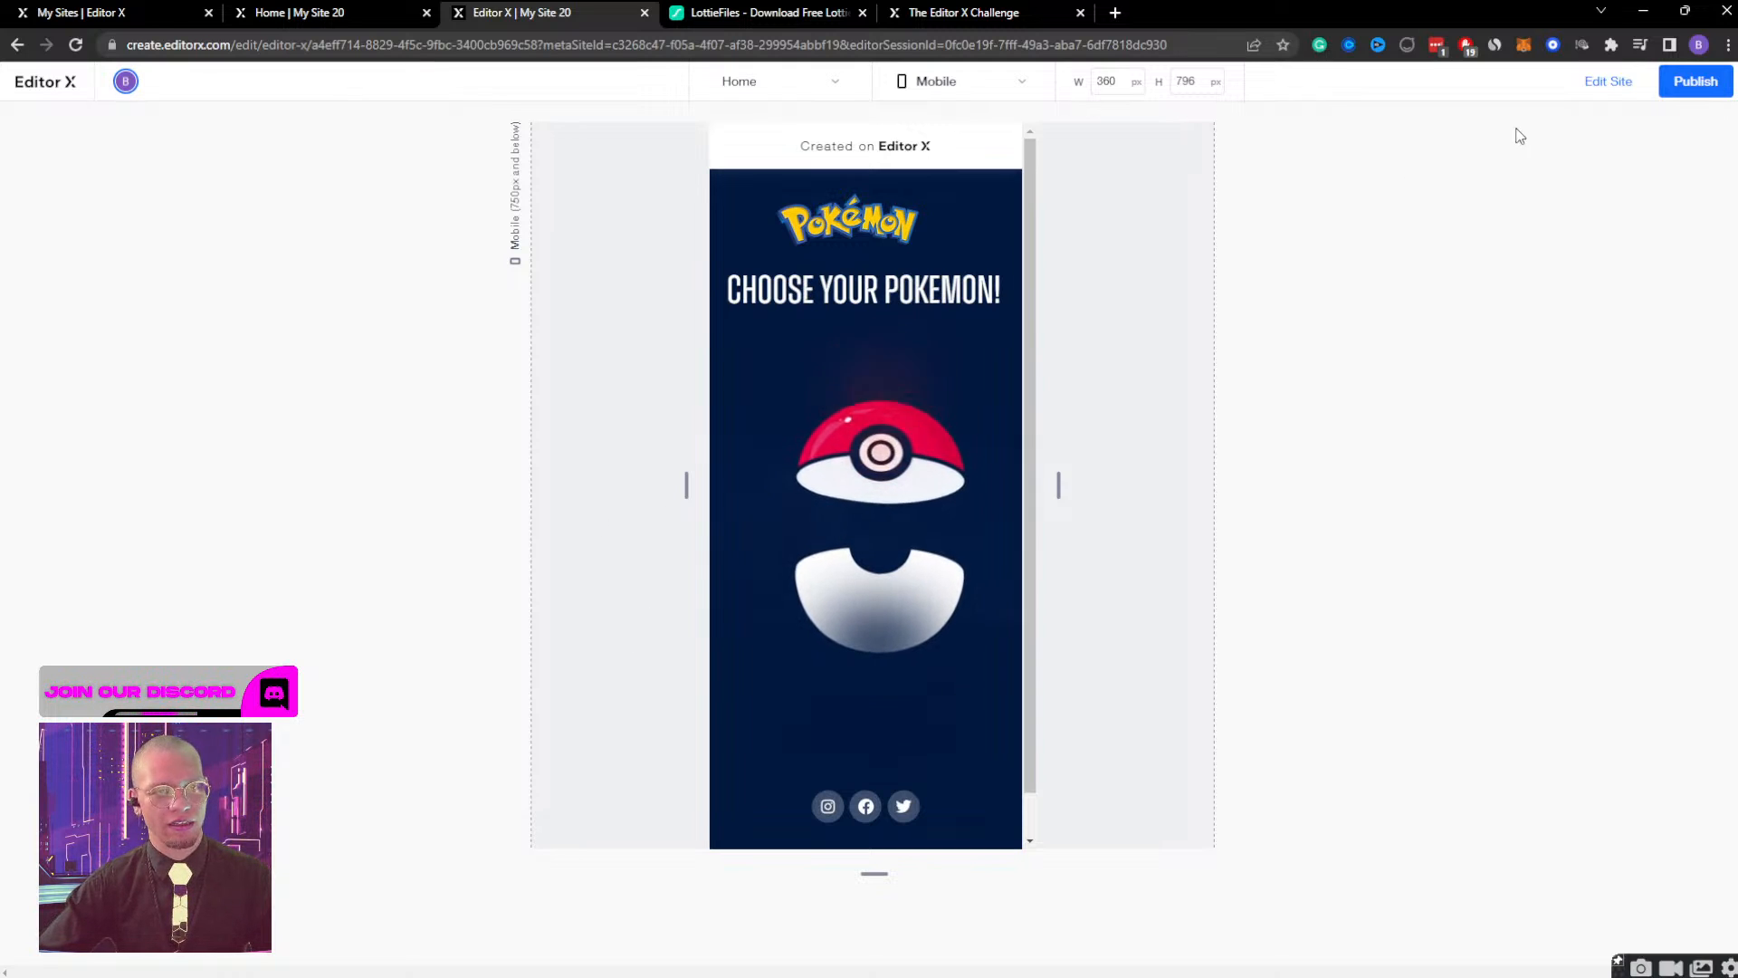
pyautogui.moveTo(825, 290); pyautogui.dragTo(987, 292)
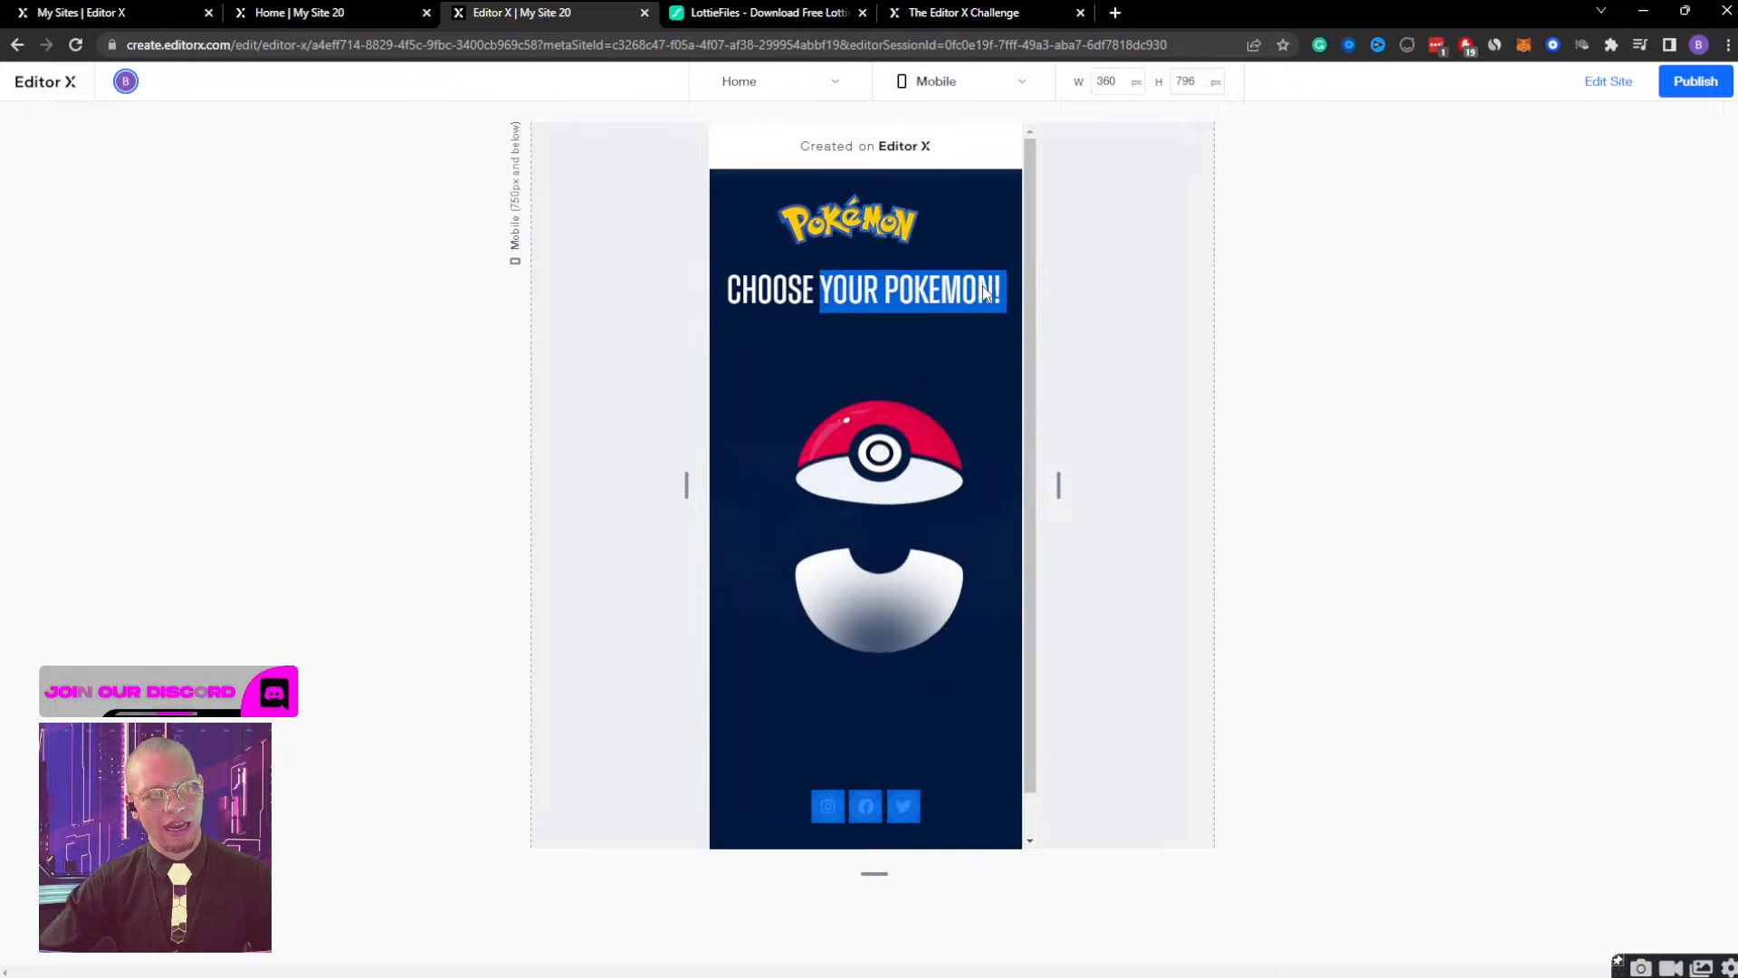
pyautogui.click(1594, 82)
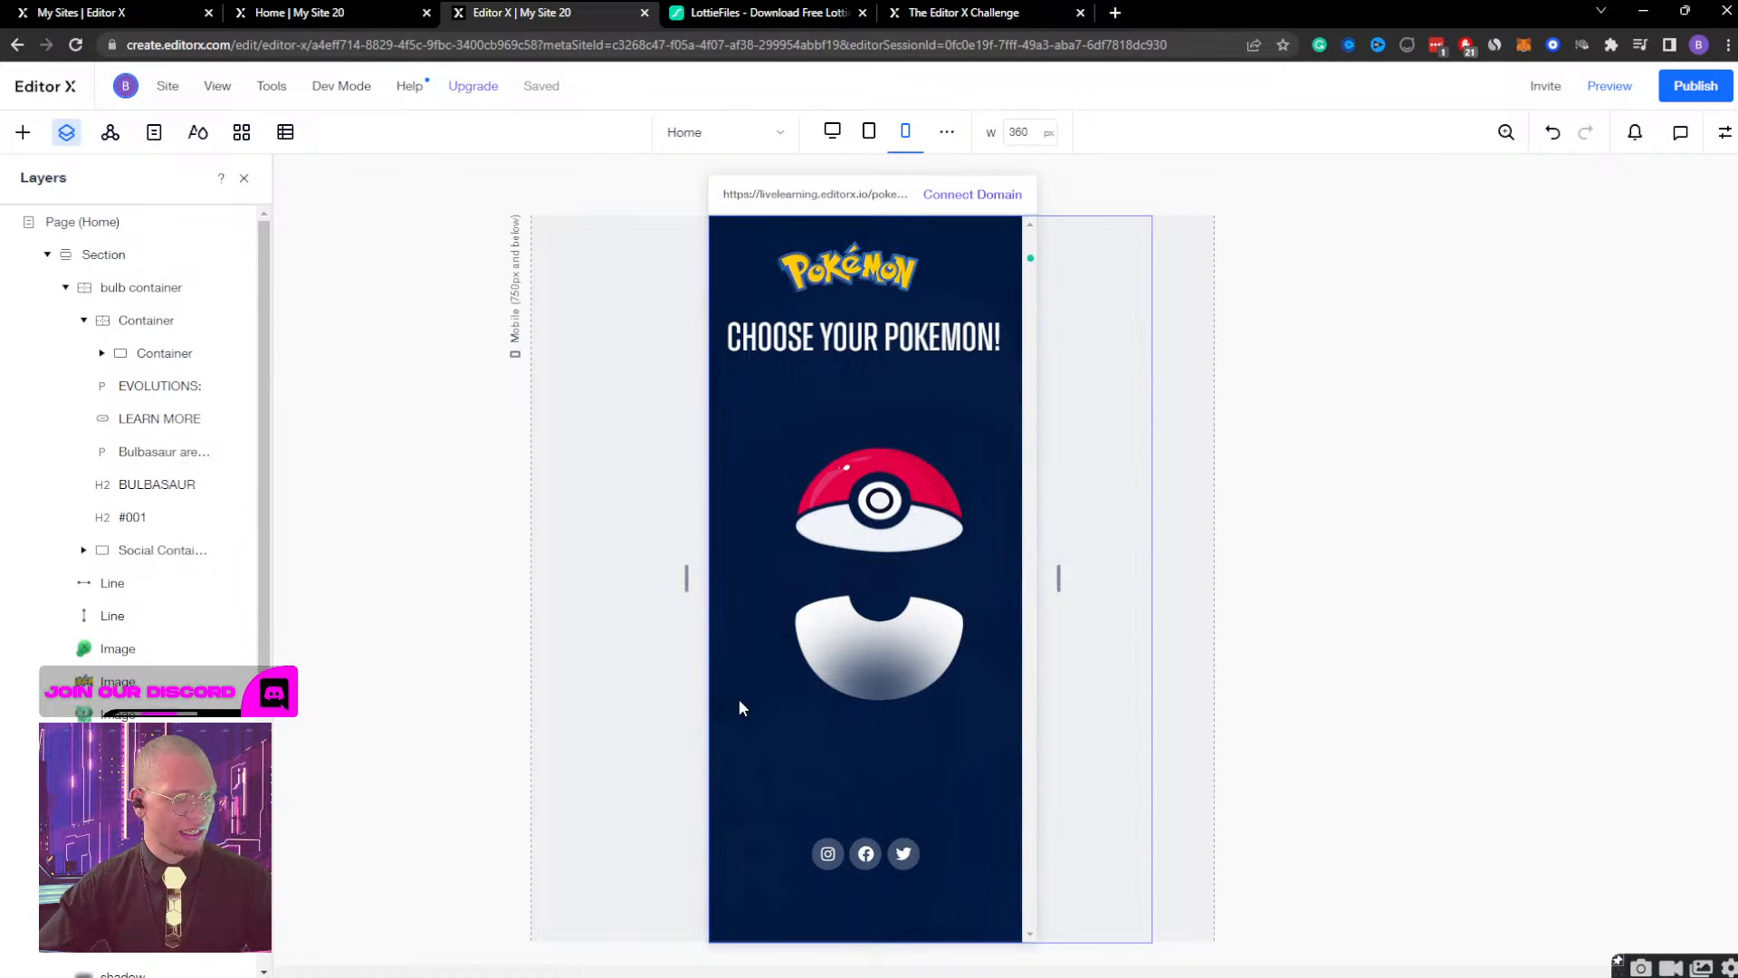
# Collapse the bulb container's layers and center the Pokeball Container horizontally within the Section.
pyautogui.click(784, 687)
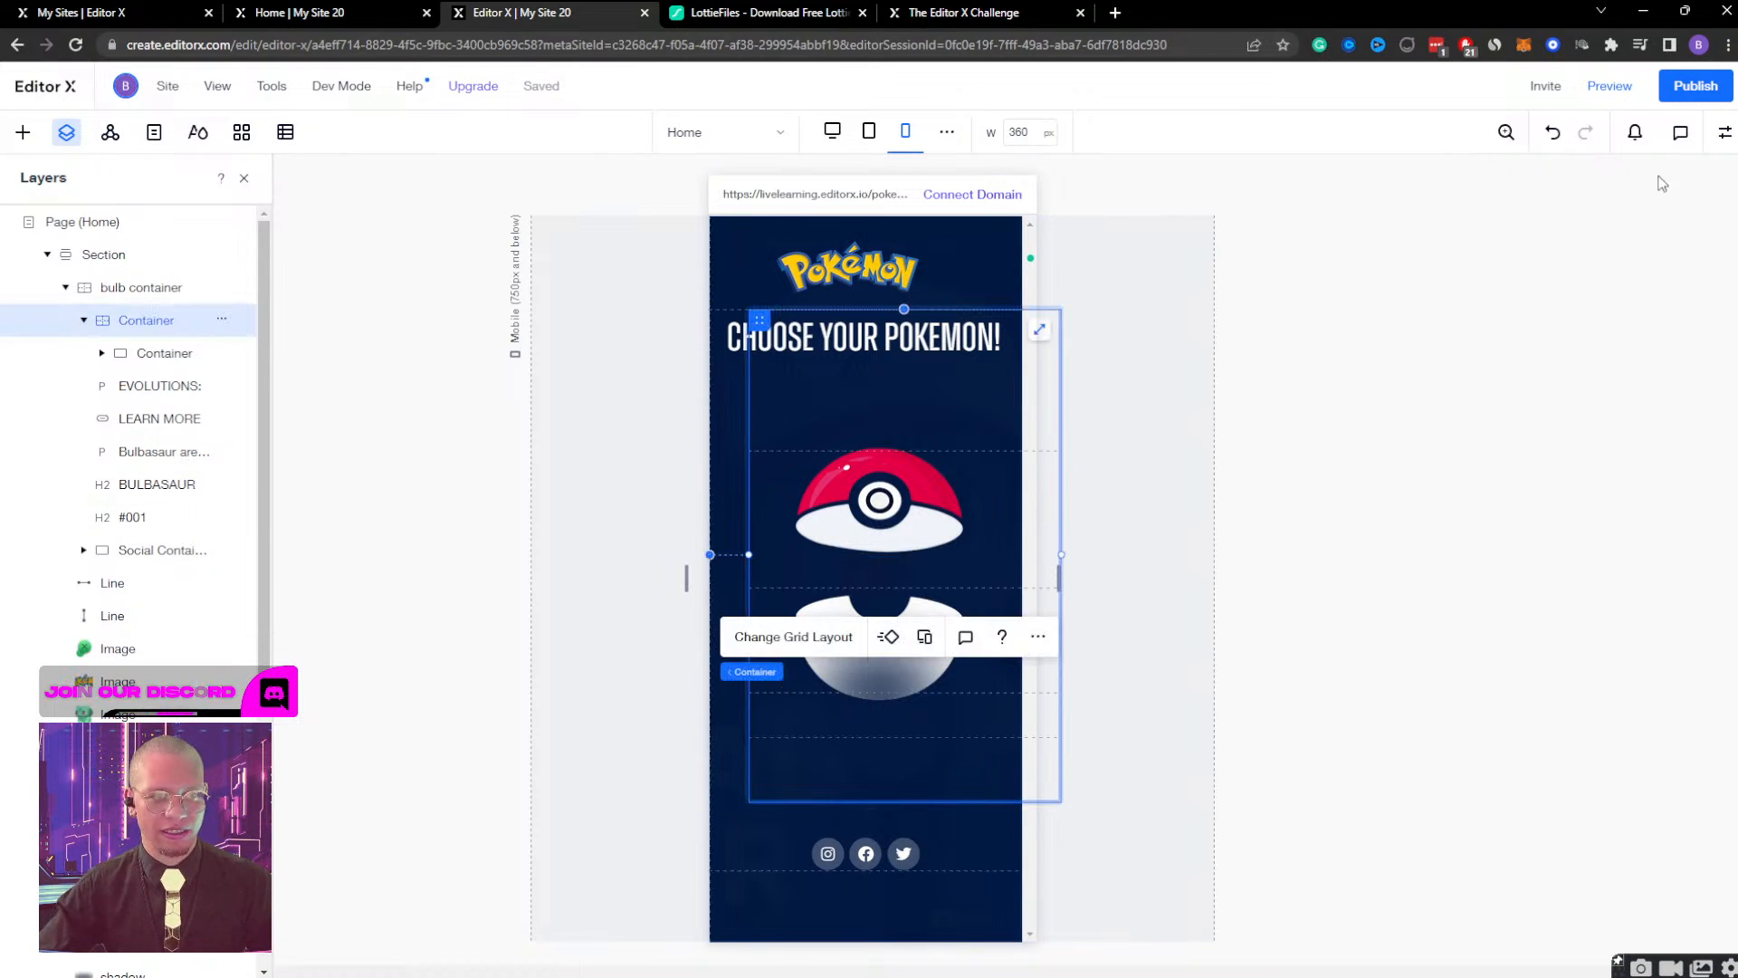
pyautogui.click(1724, 132)
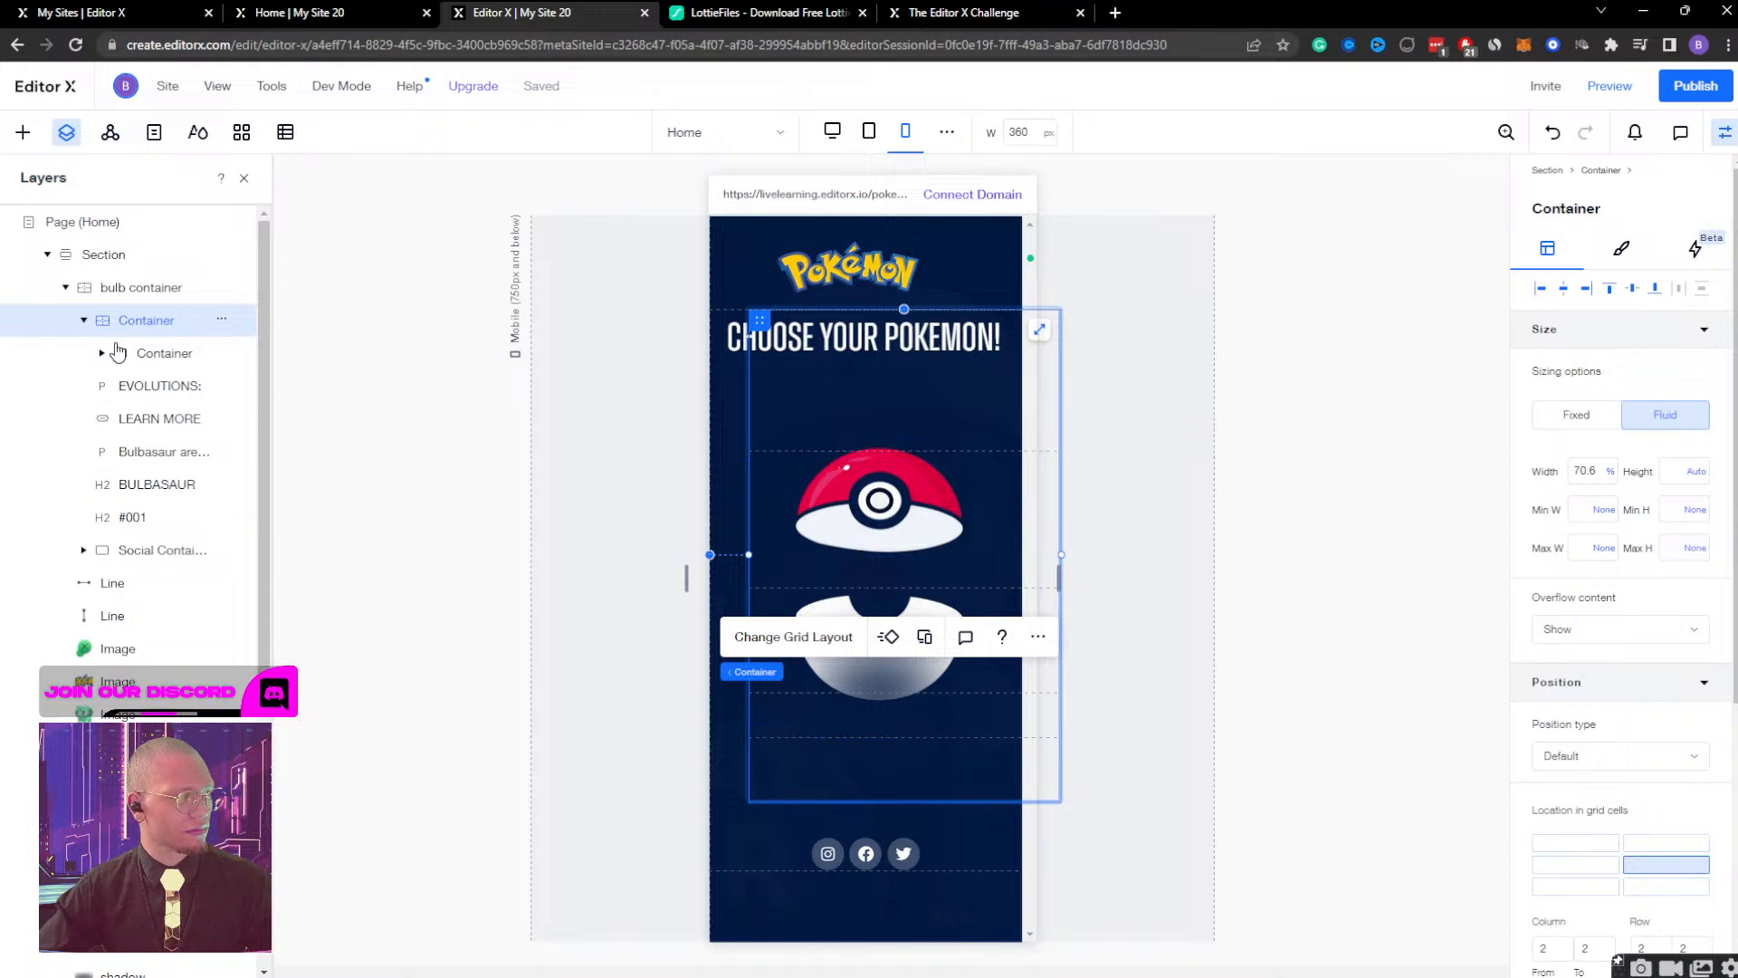
pyautogui.click(83, 320)
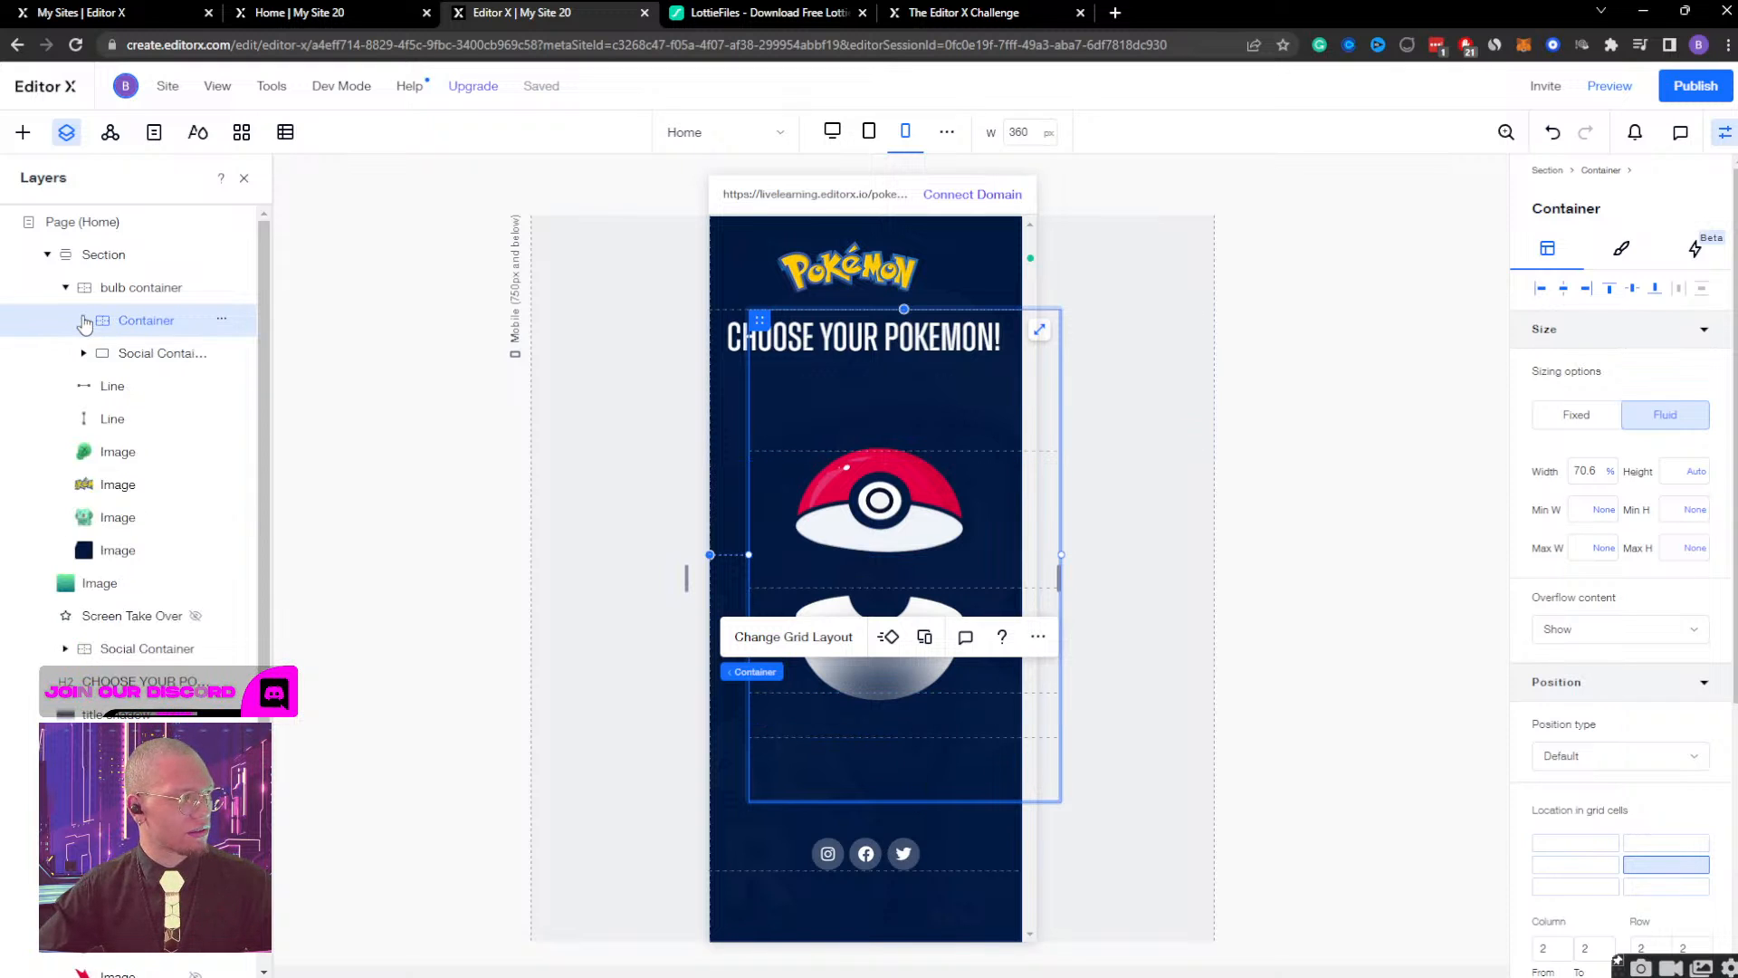
pyautogui.click(65, 287)
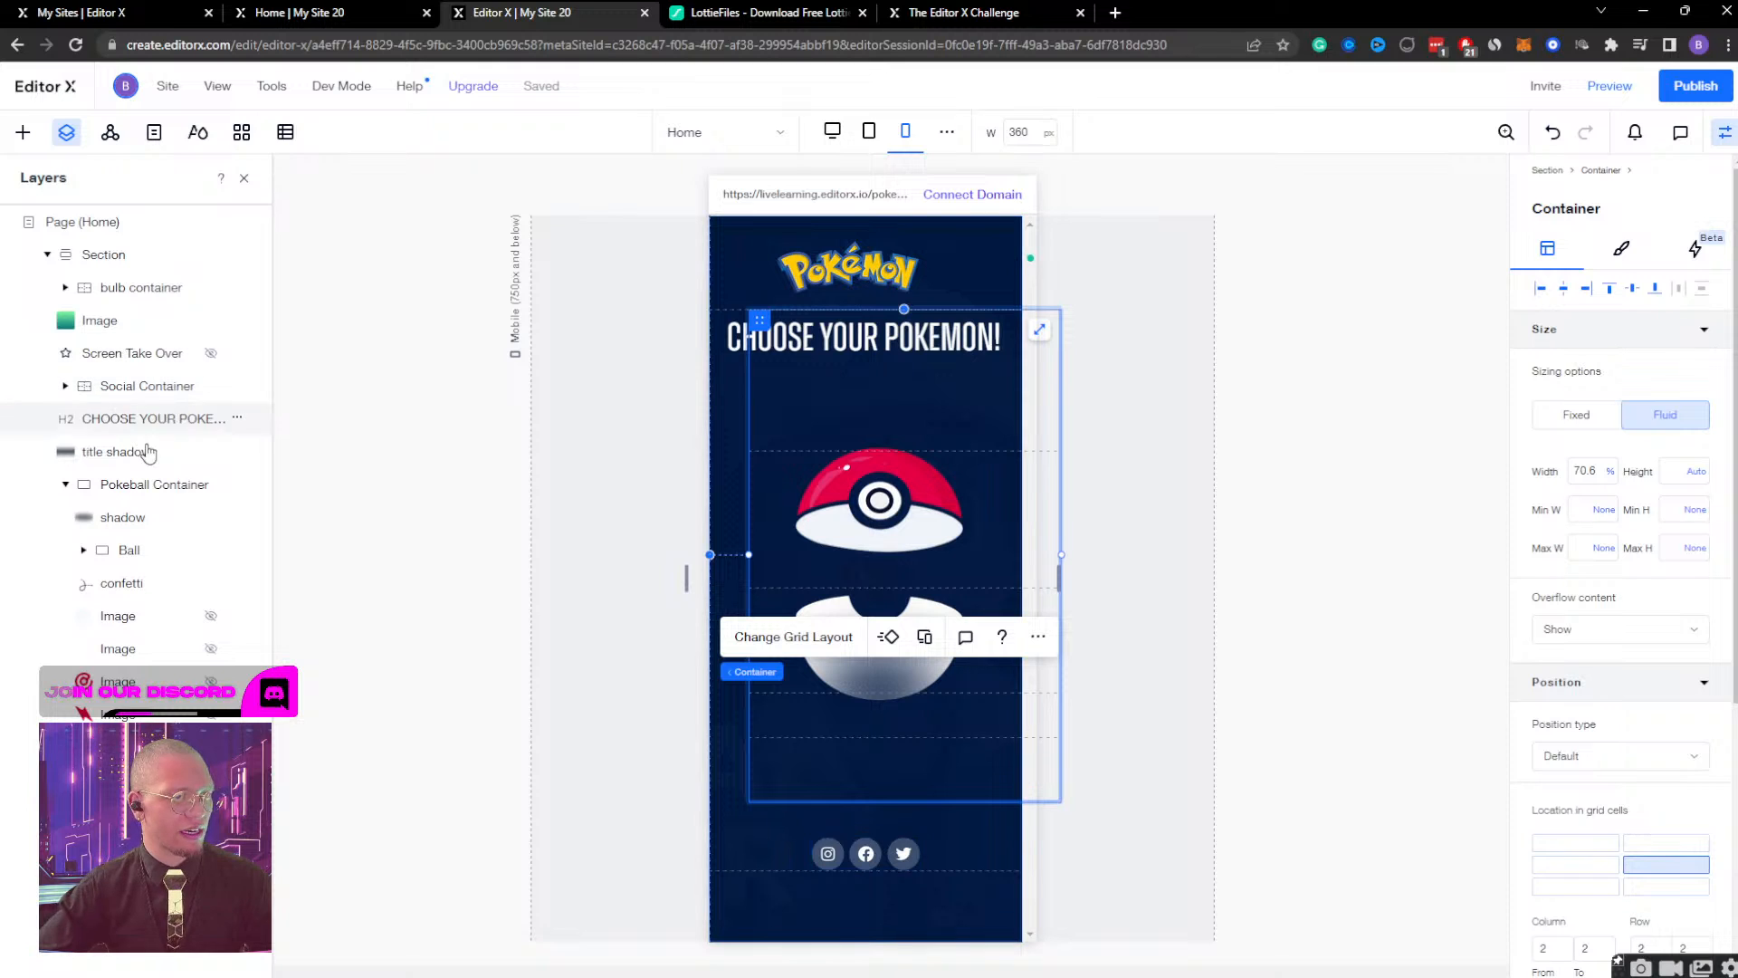
pyautogui.click(140, 491)
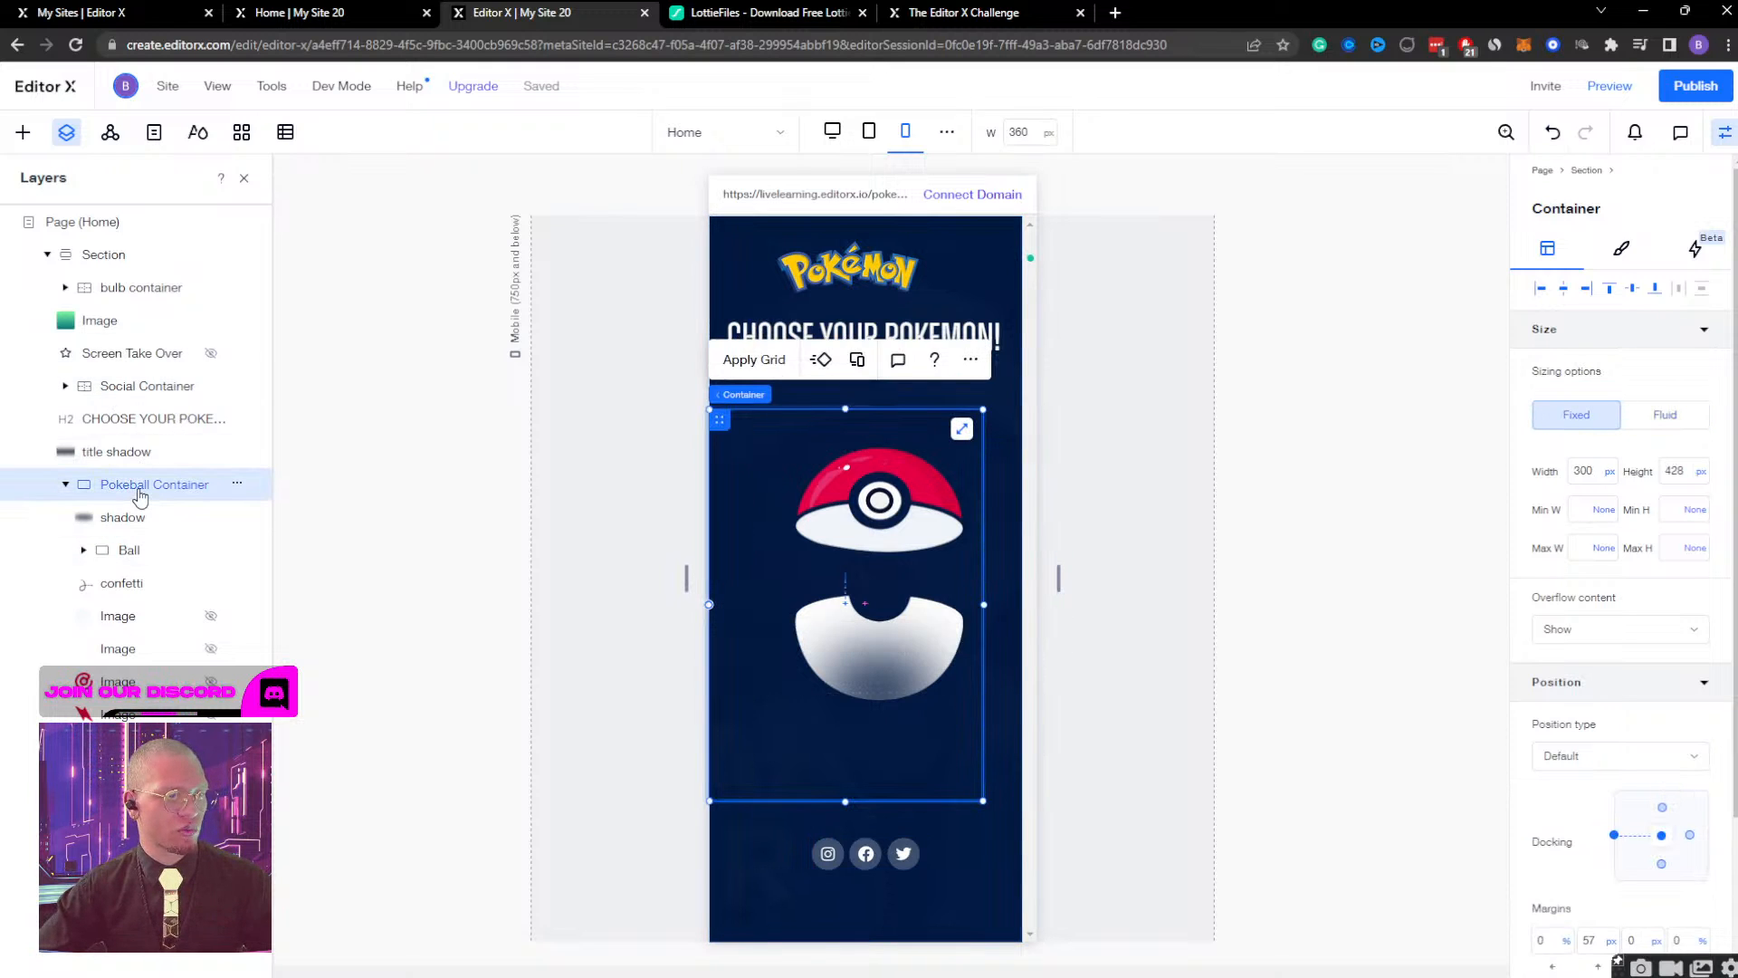
pyautogui.click(112, 521)
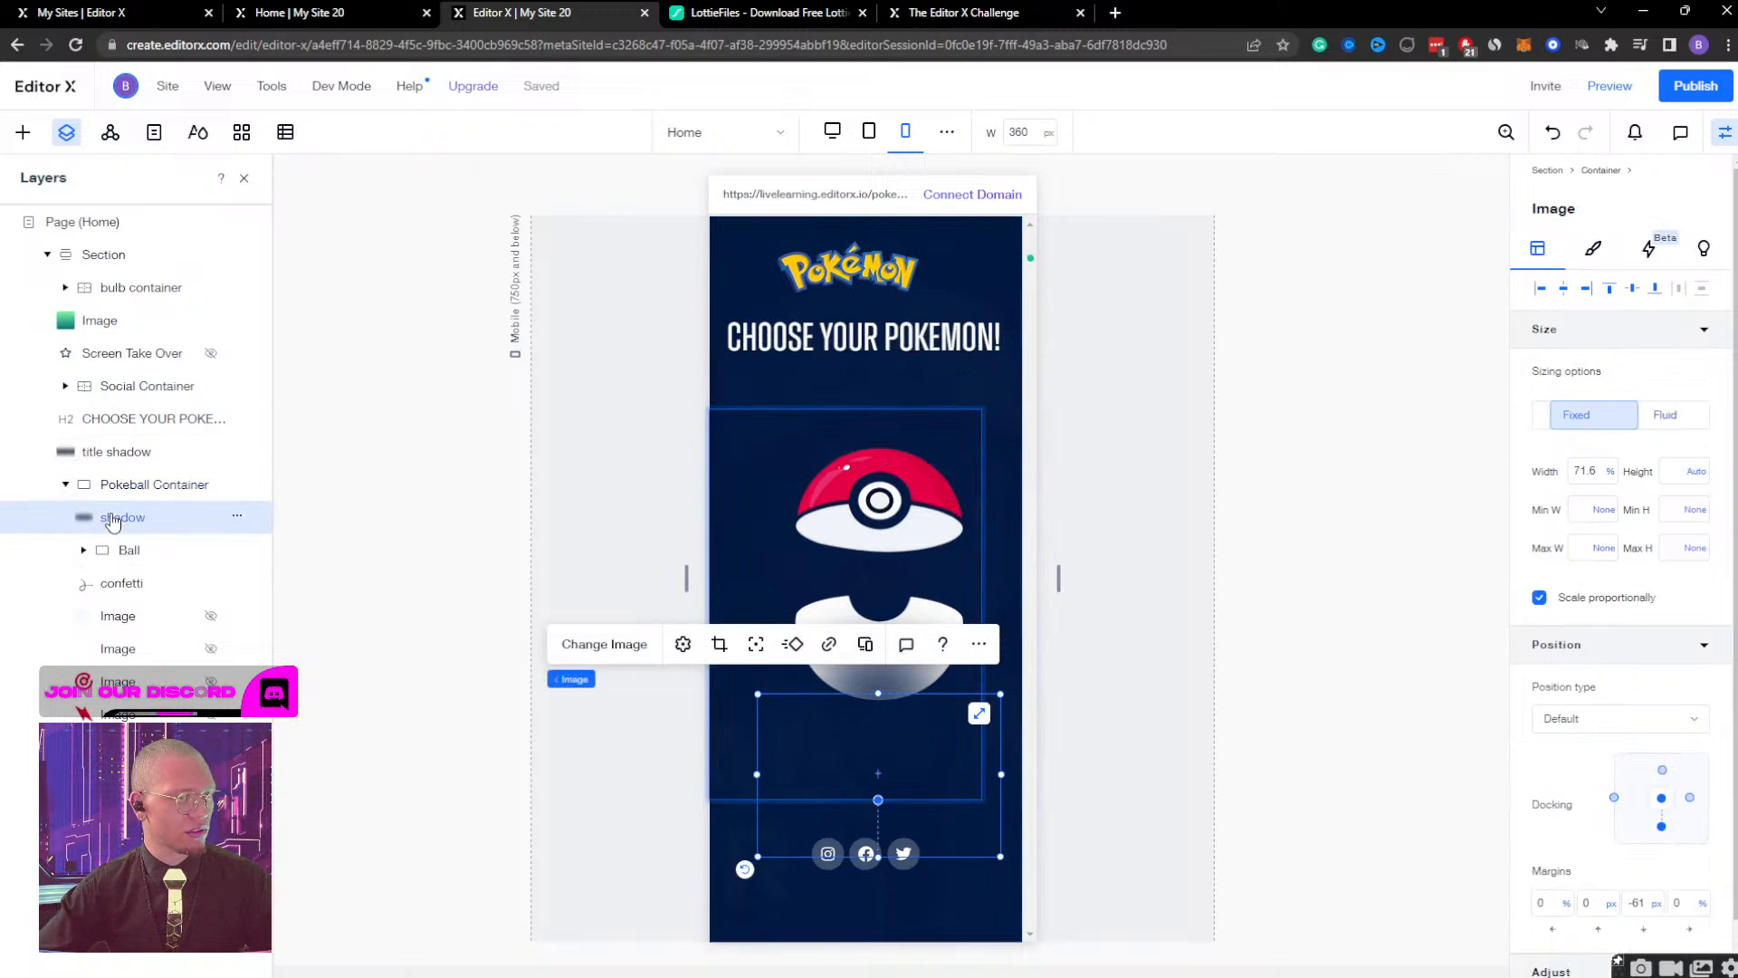
pyautogui.click(141, 488)
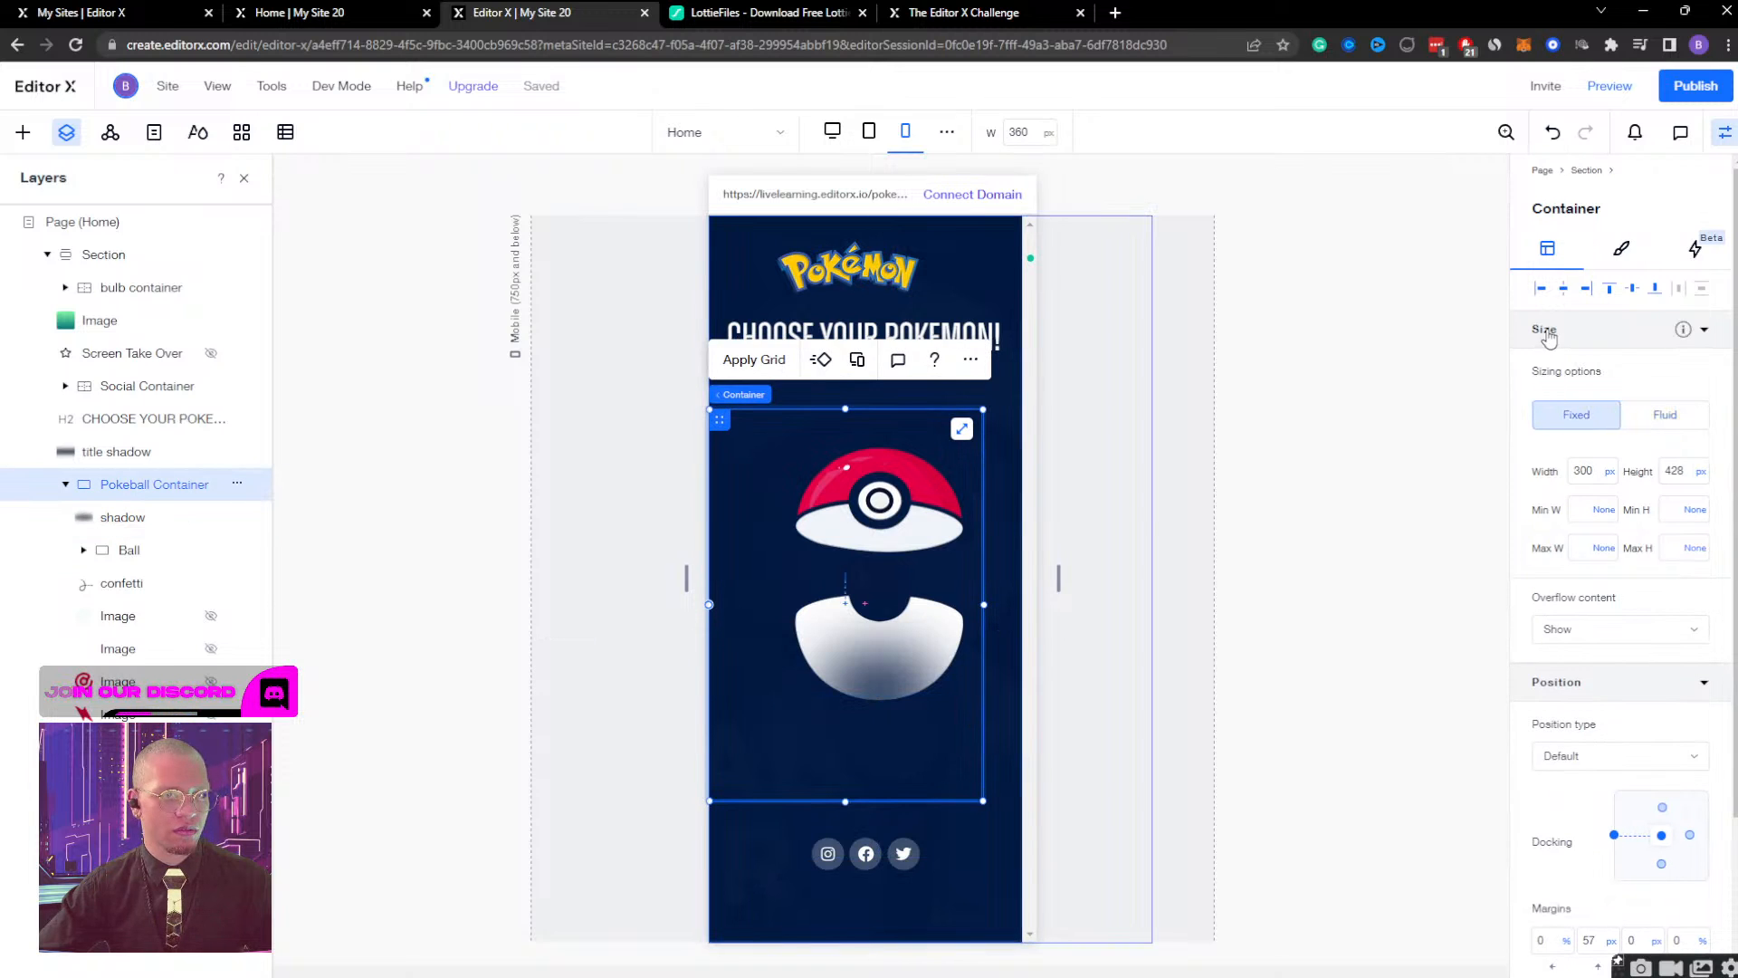
pyautogui.click(1564, 289)
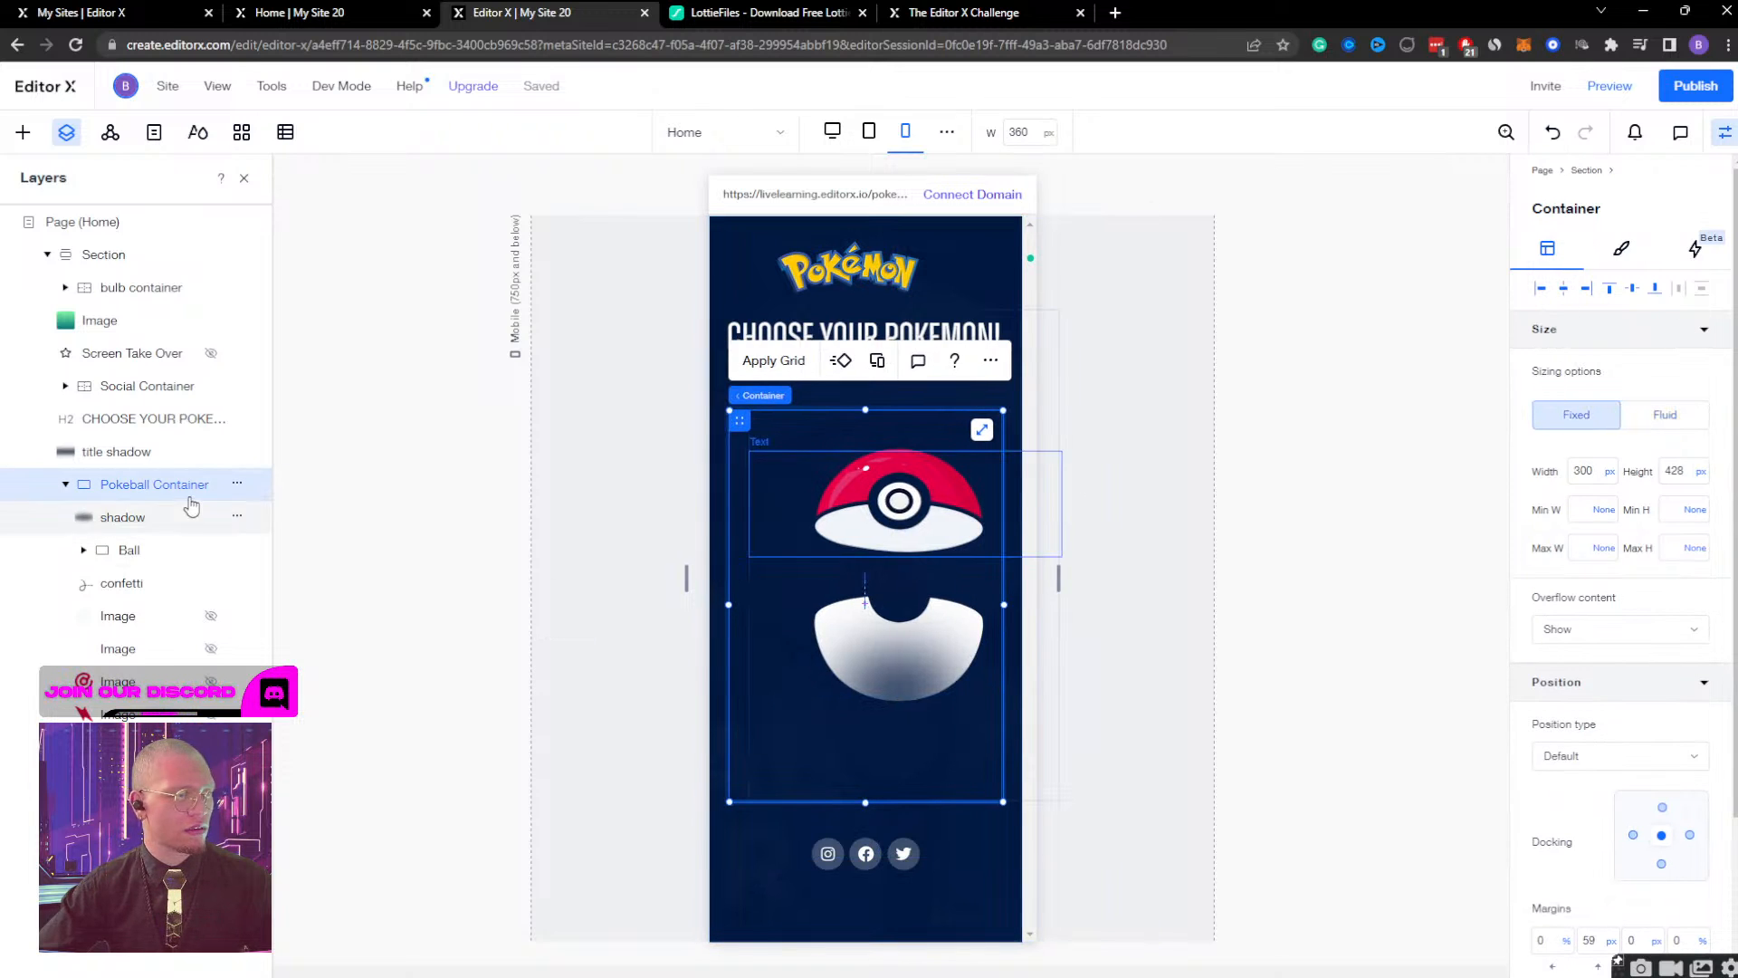
# Center the Ball container horizontally inside the Pokeball Container and set its width to 50%.
pyautogui.click(122, 517)
pyautogui.click(129, 554)
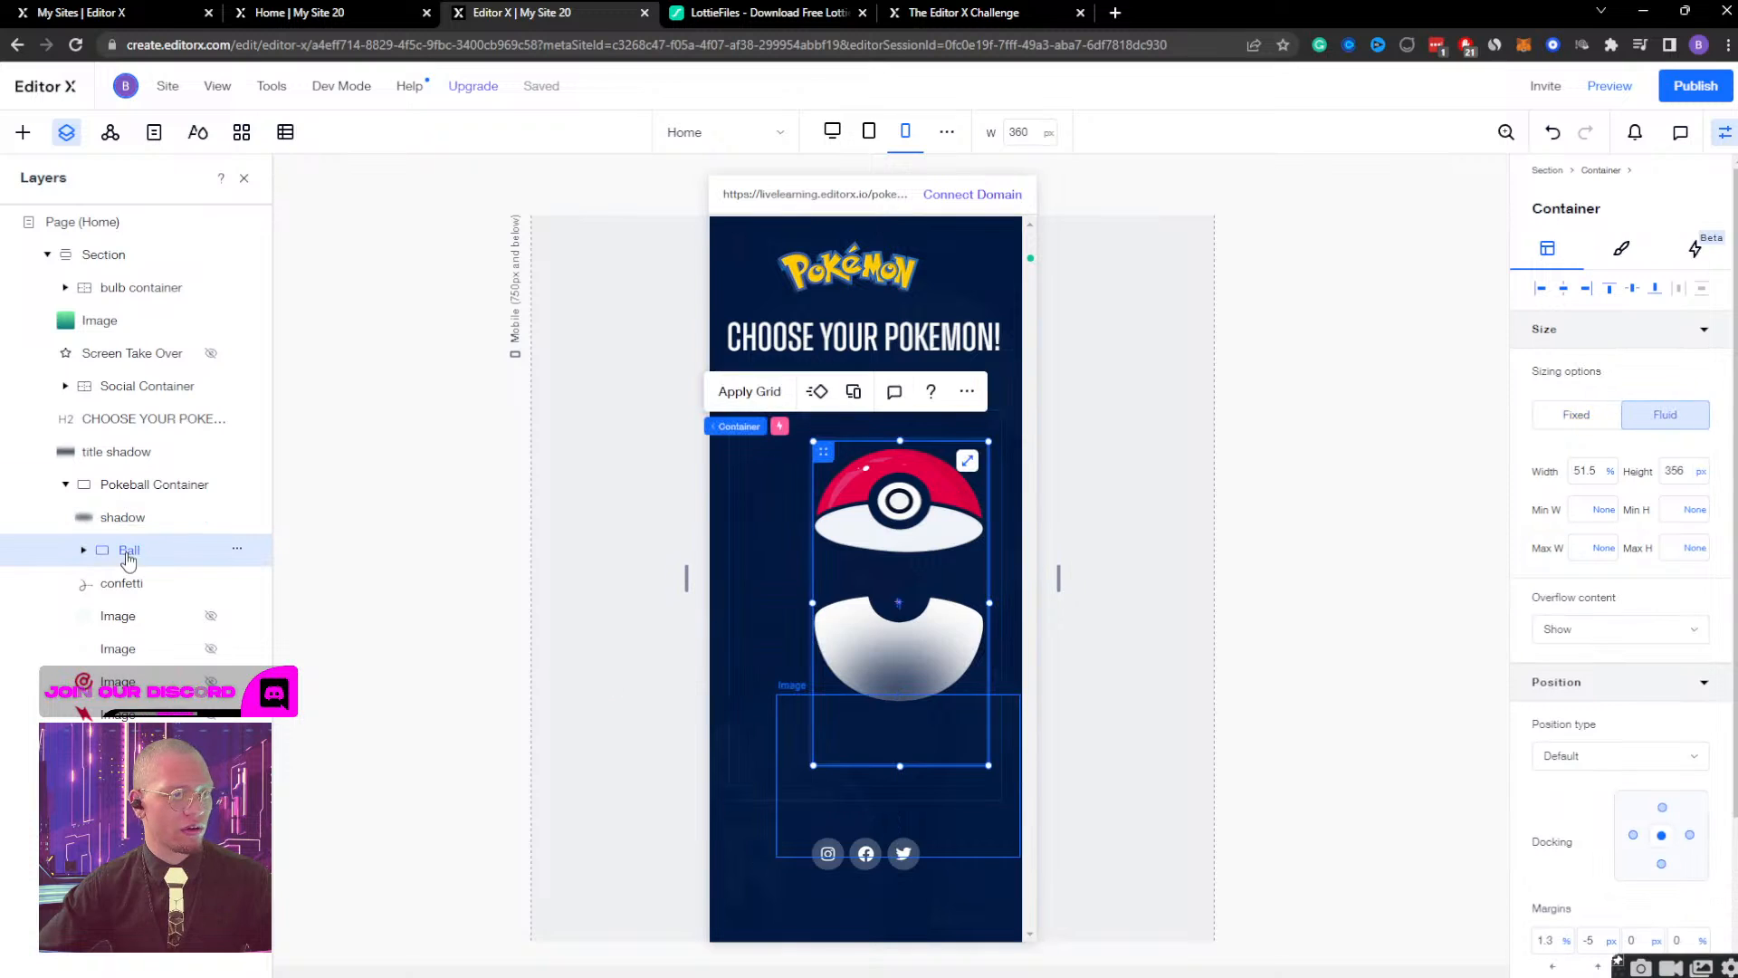
pyautogui.click(1571, 292)
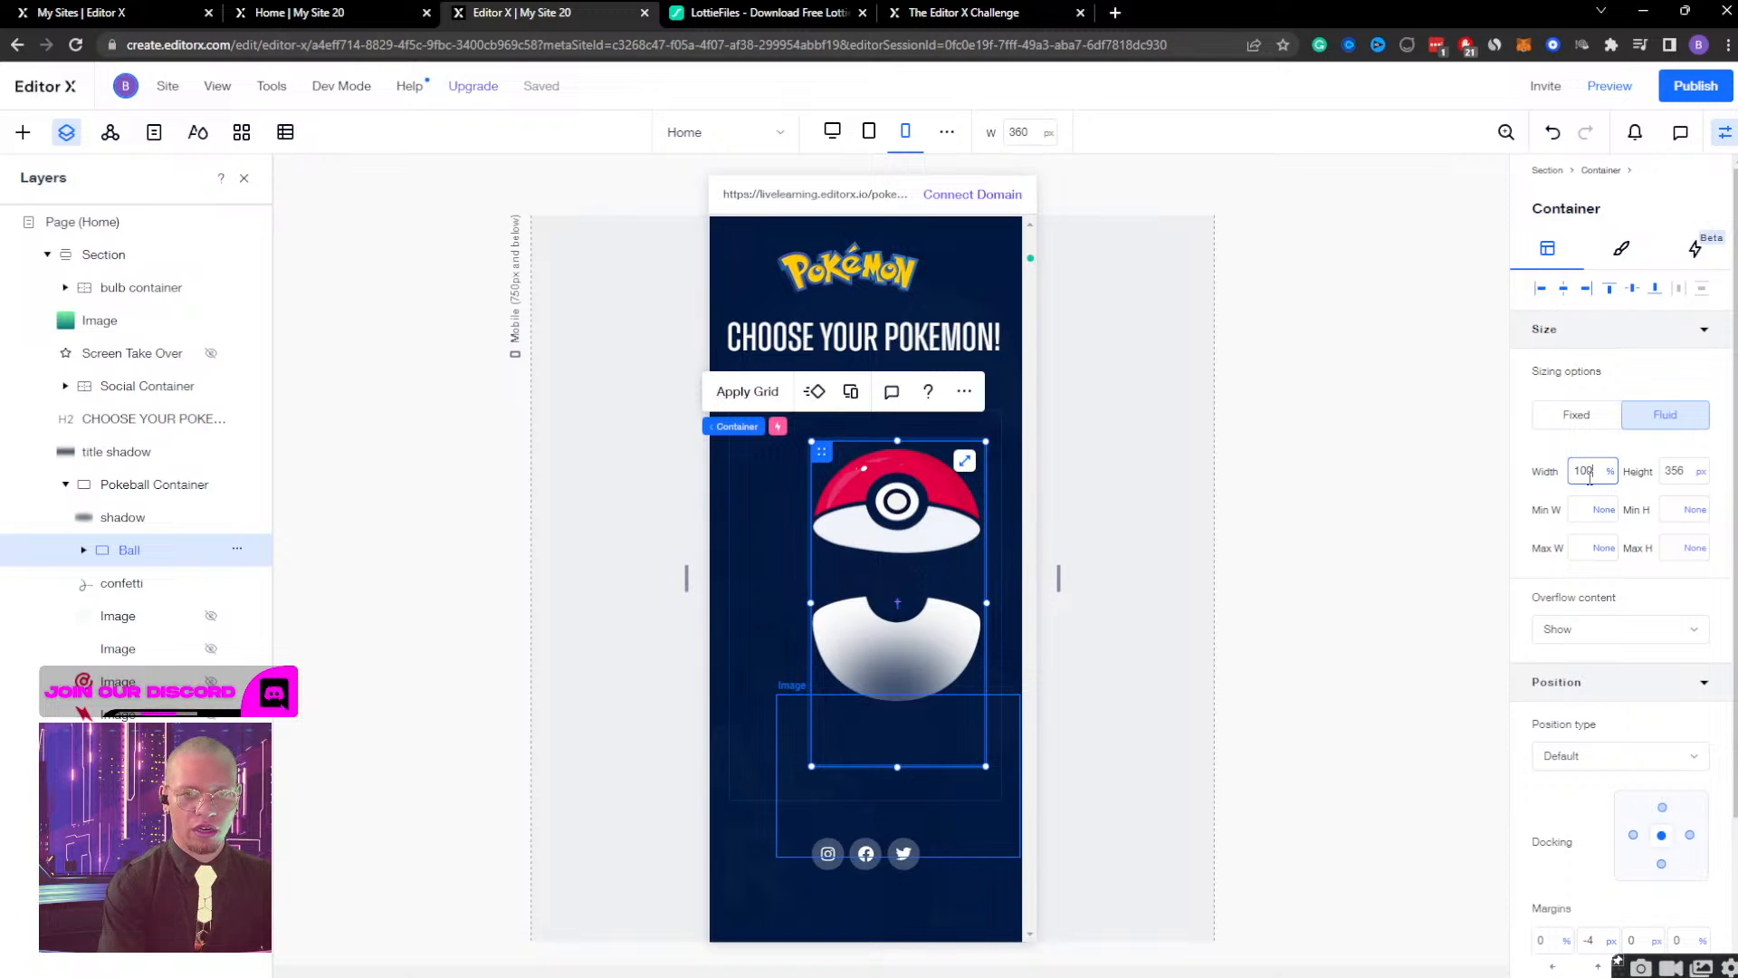
pyautogui.hotkey('ctrl', 'z')
pyautogui.hotkey('ctrl', 'z')
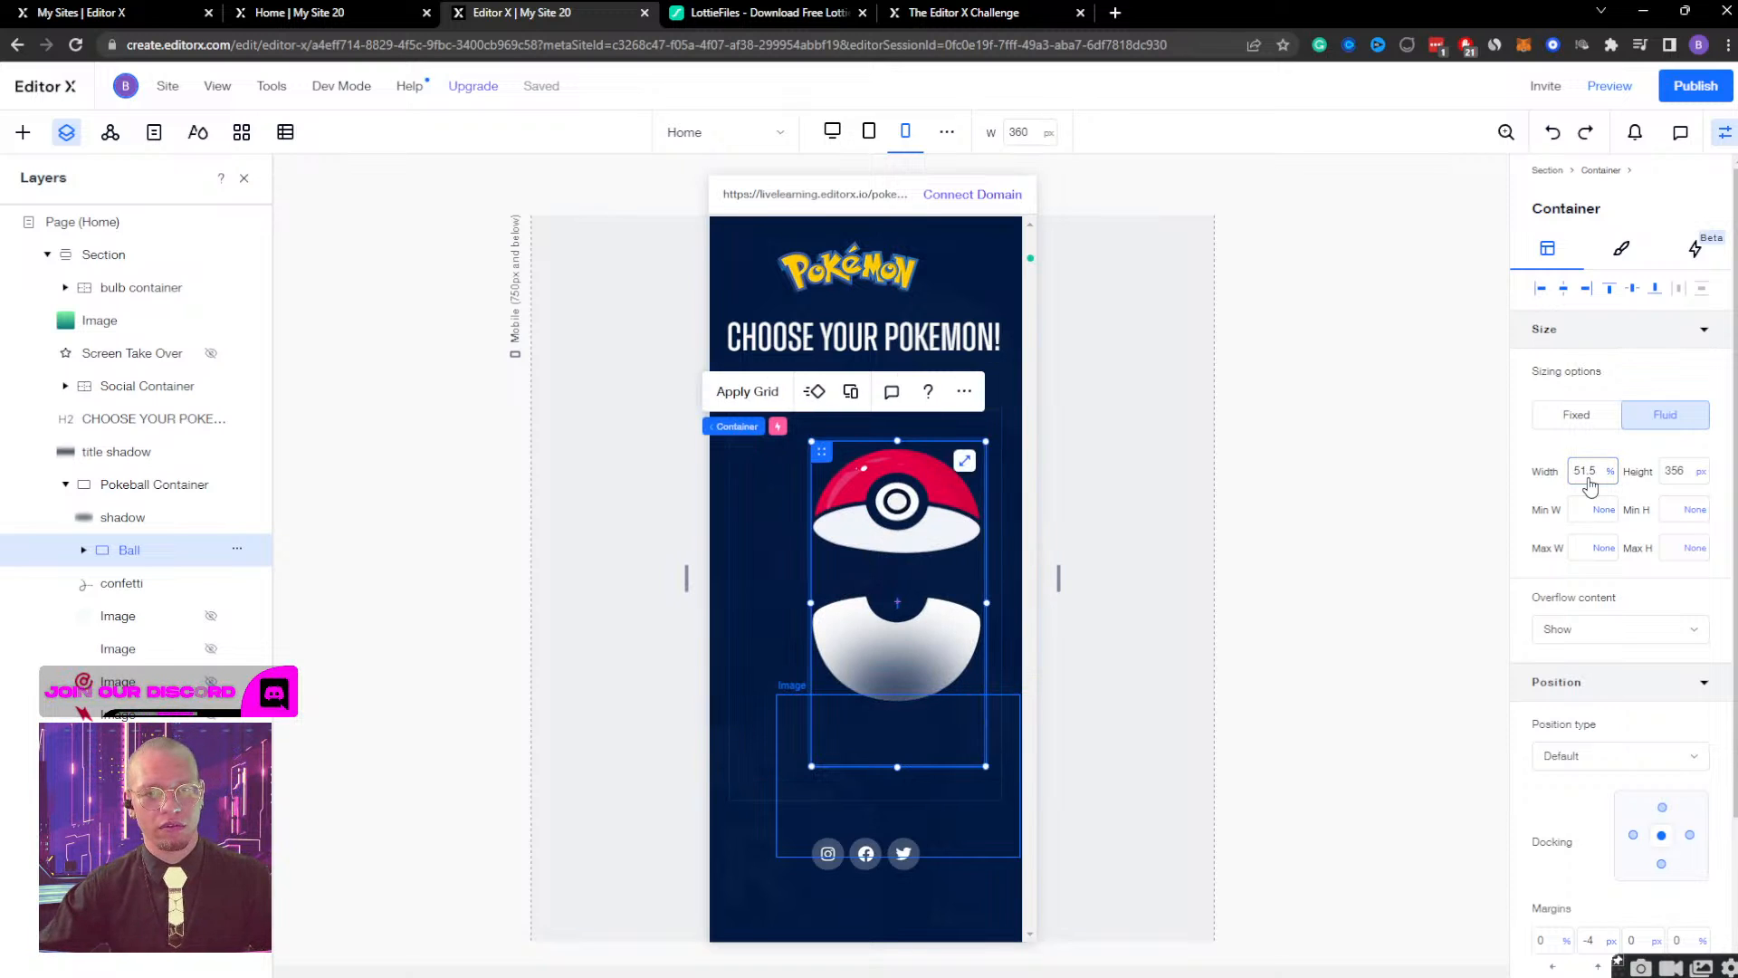
pyautogui.click(1589, 469)
pyautogui.write('50')
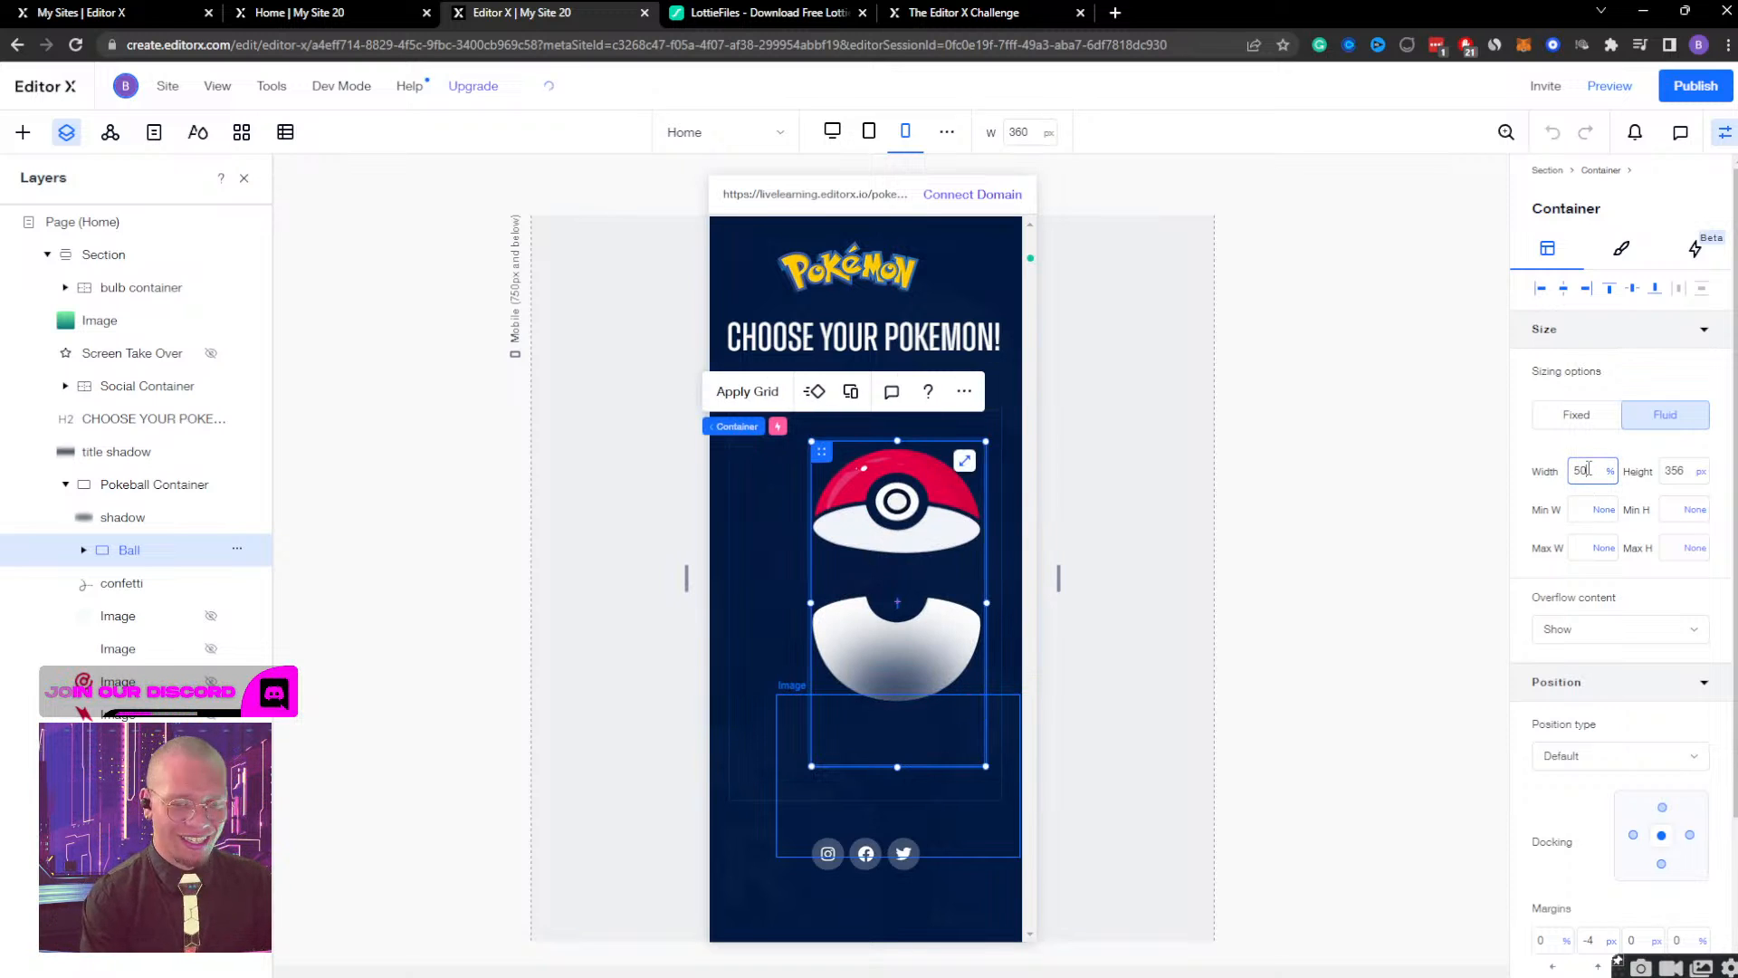
pyautogui.press('Return')
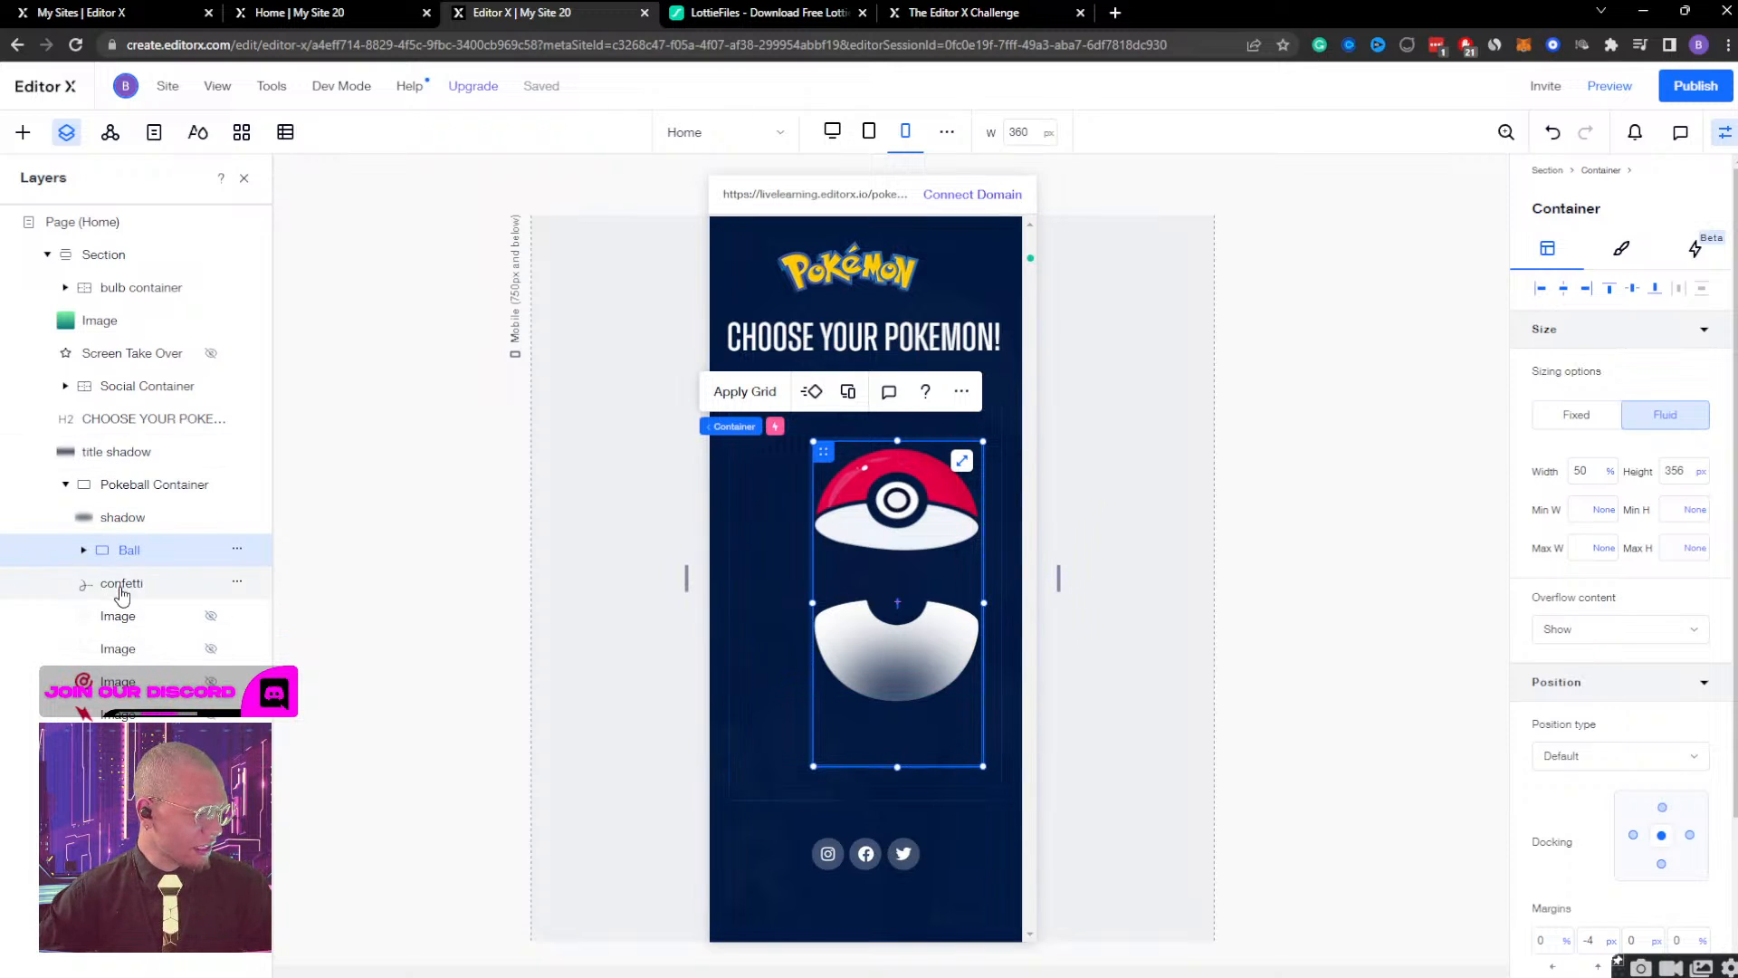
# Move the Ball's bottom image up to a 71 px top margin so that it meets the top half.
pyautogui.click(85, 551)
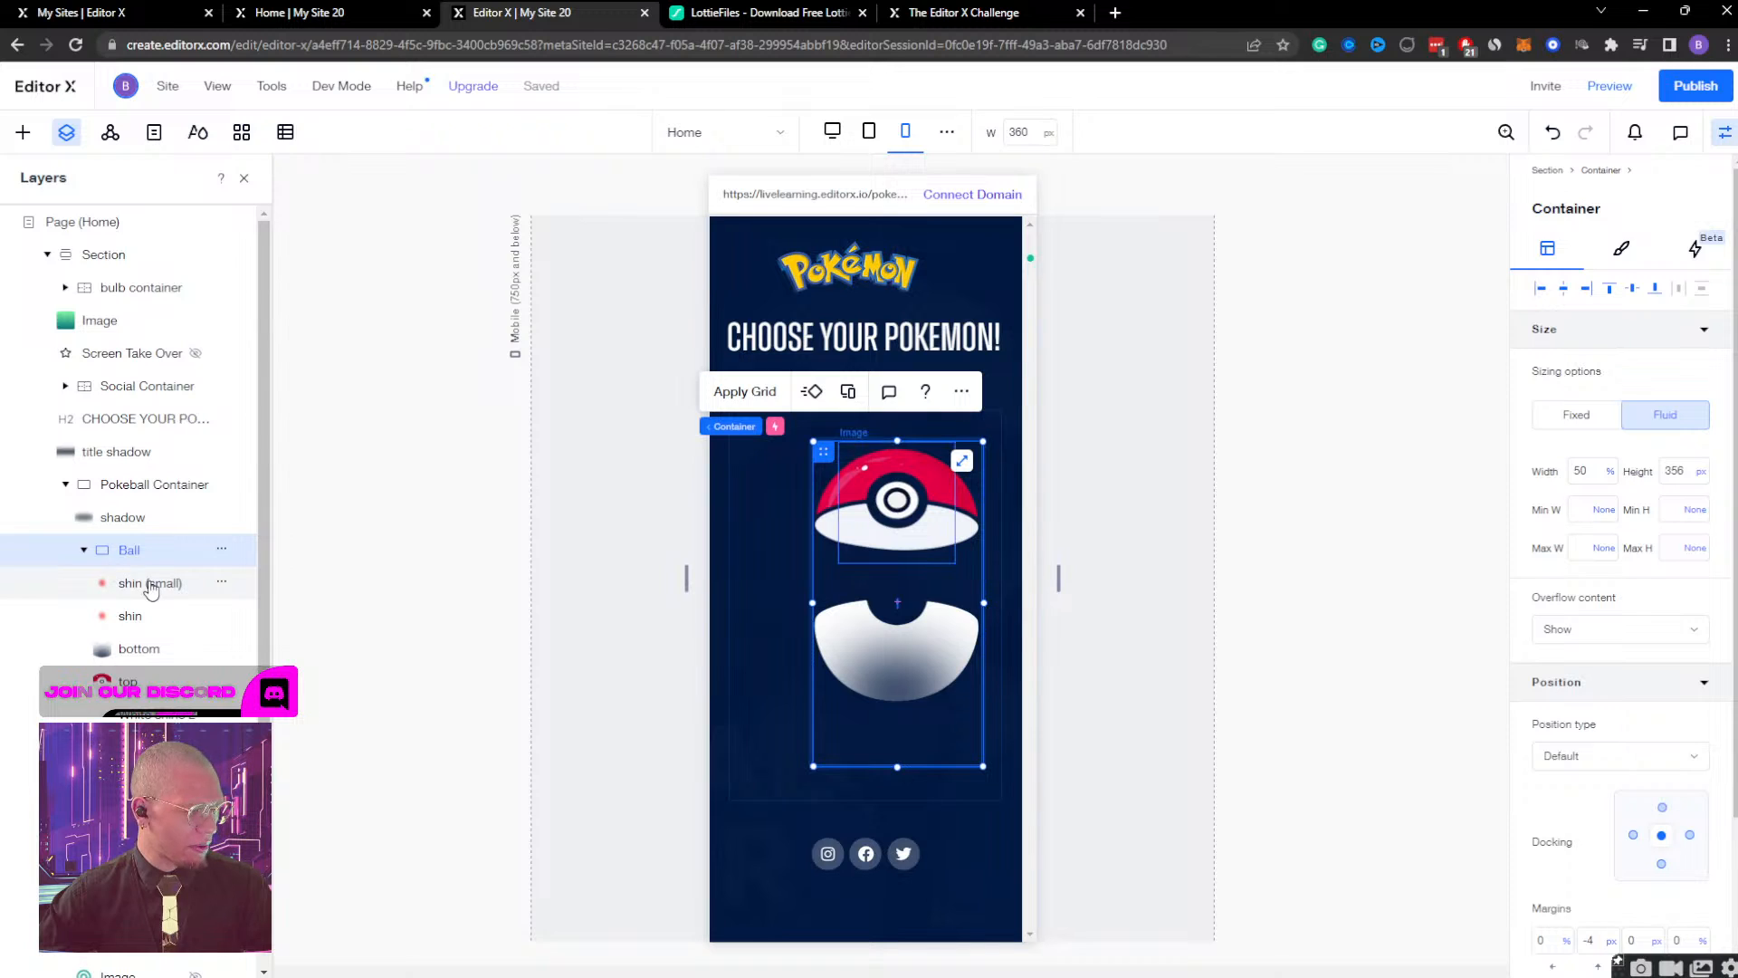
pyautogui.click(122, 583)
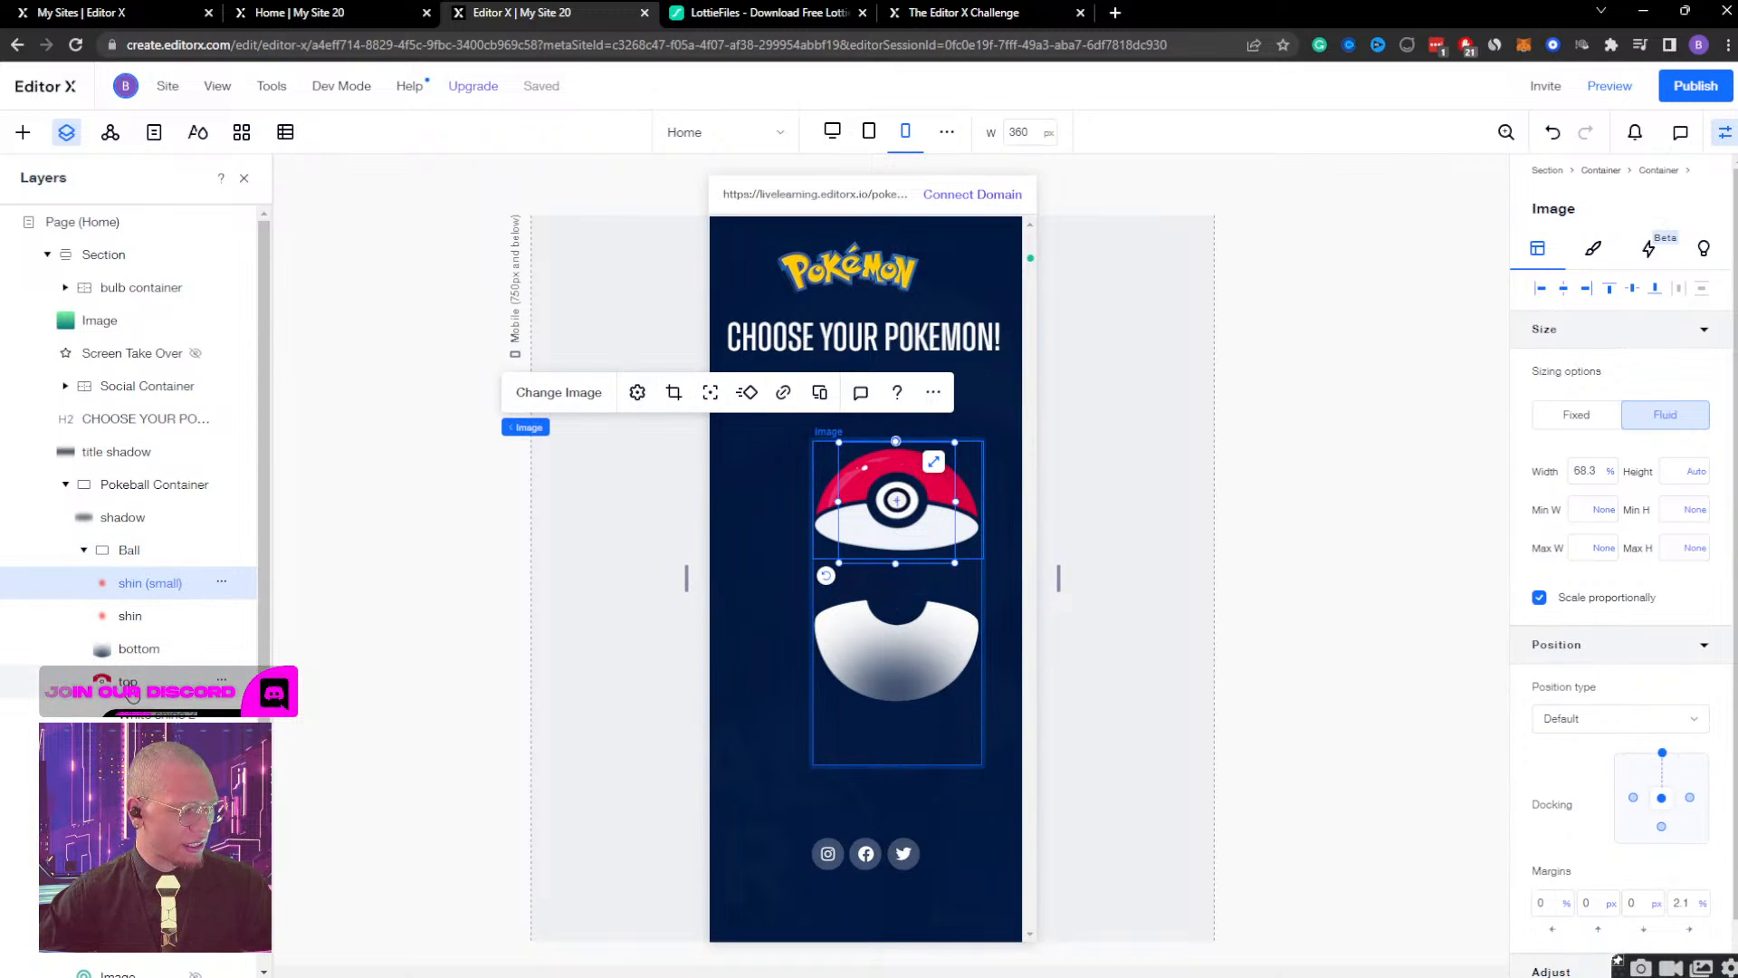
pyautogui.click(132, 694)
pyautogui.click(138, 650)
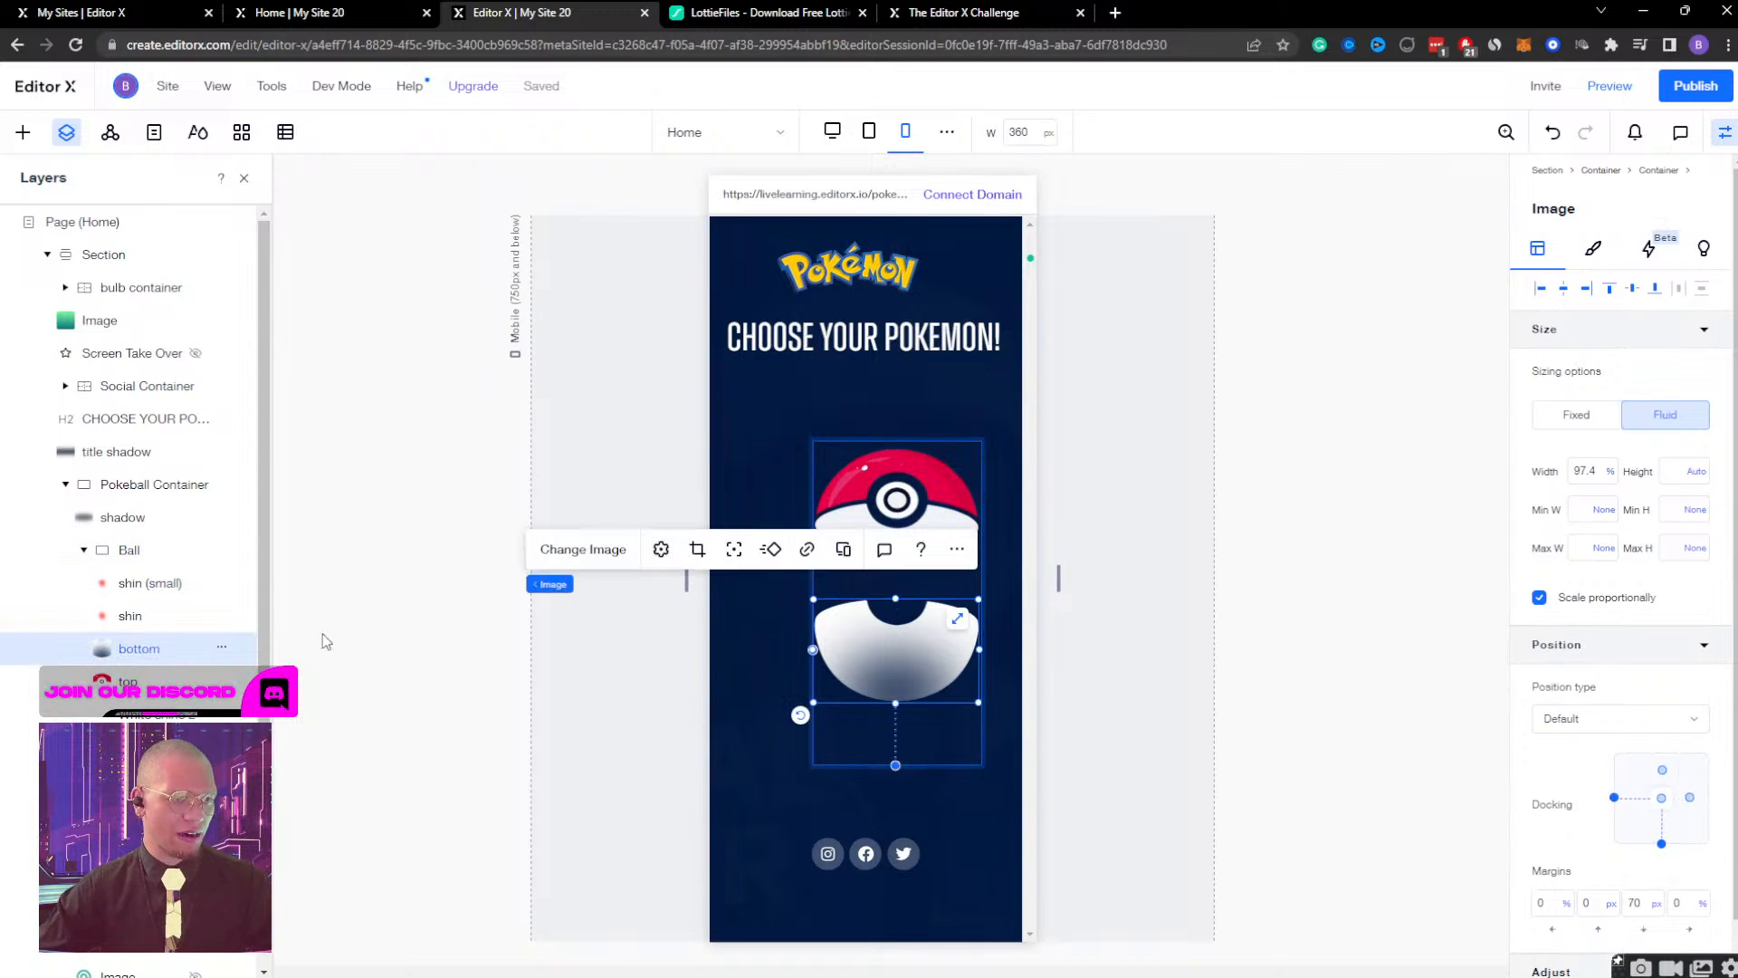
pyautogui.hotkey('shift', 'Up')
pyautogui.hotkey('shift', 'Up')
pyautogui.hotkey('shift', 'Up')
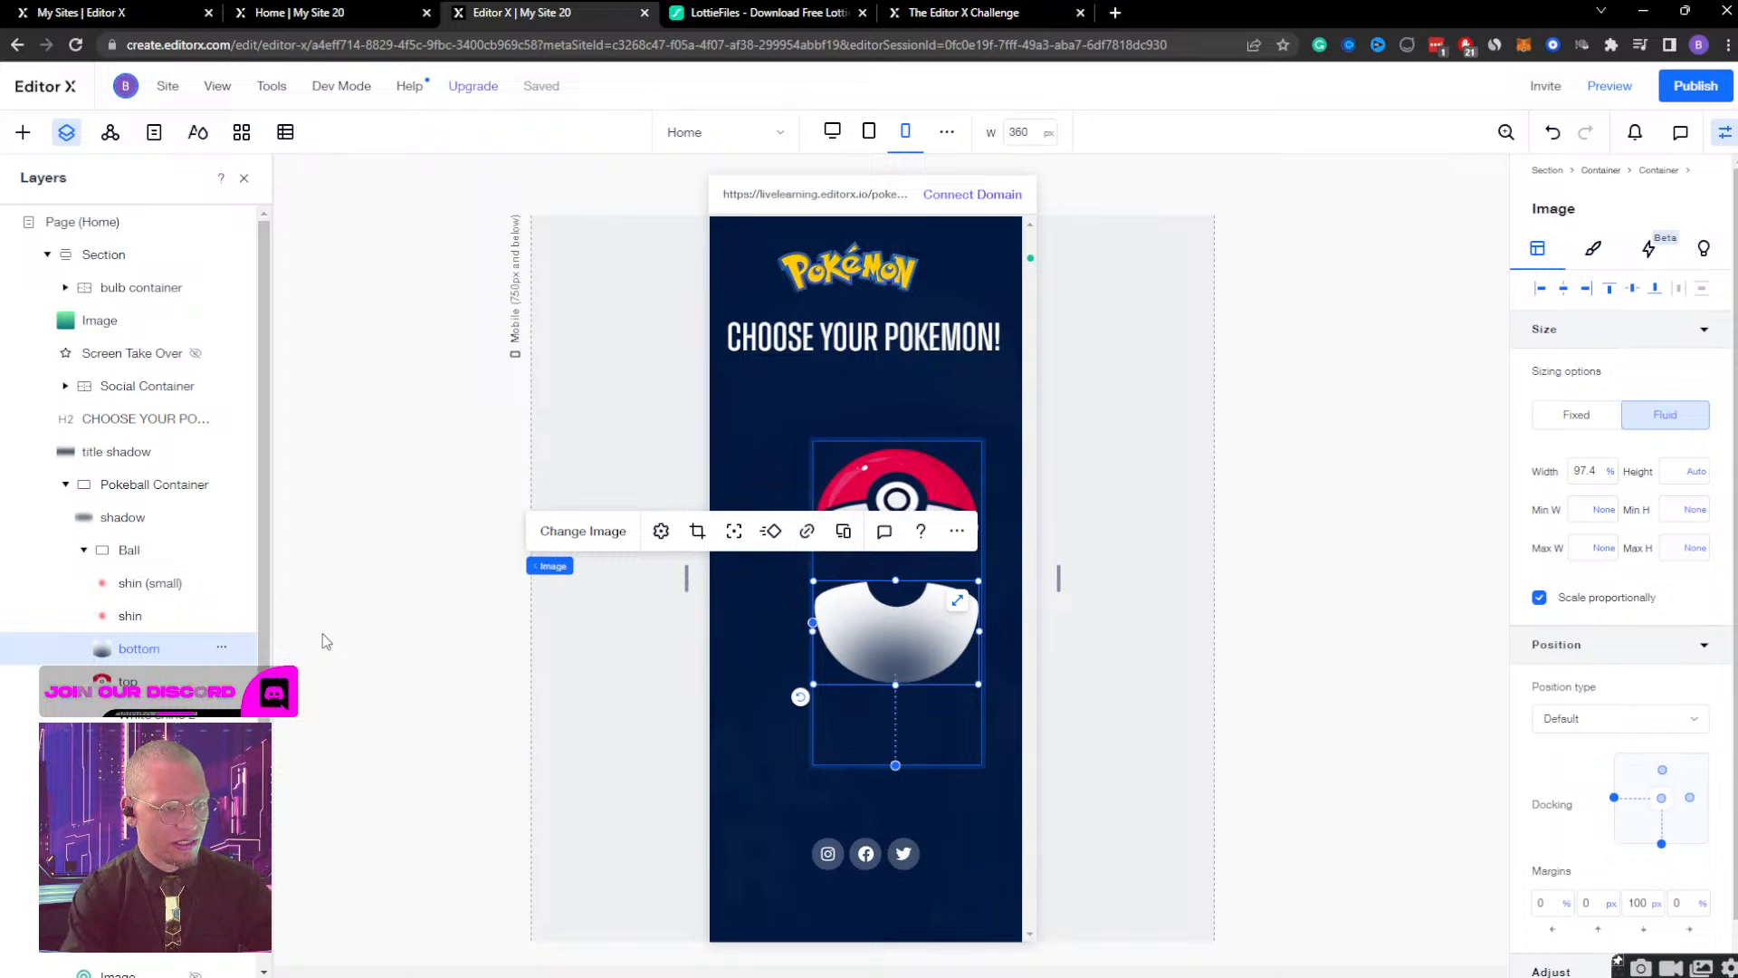
pyautogui.hotkey('shift', 'Up')
pyautogui.hotkey('shift', 'Up')
pyautogui.hotkey('shift', 'Up')
pyautogui.hotkey('shift', 'Up')
pyautogui.hotkey('shift', 'Up')
pyautogui.hotkey('shift', 'Up')
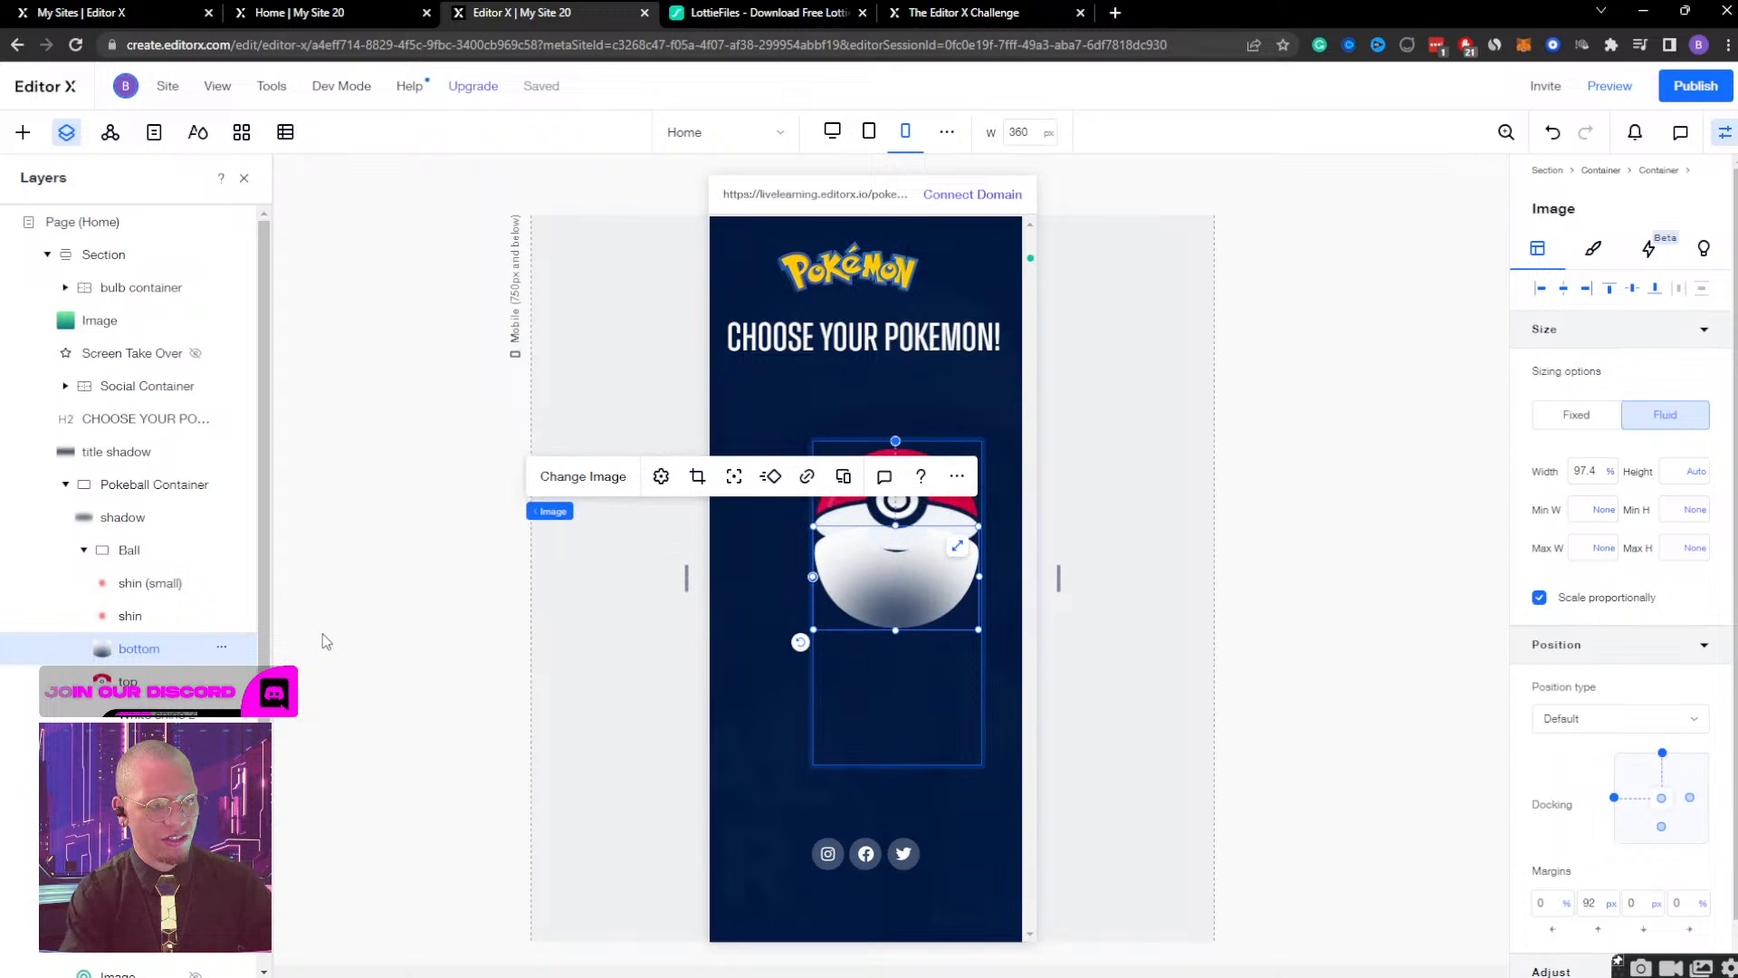
pyautogui.press('Up')
pyautogui.press('Up')
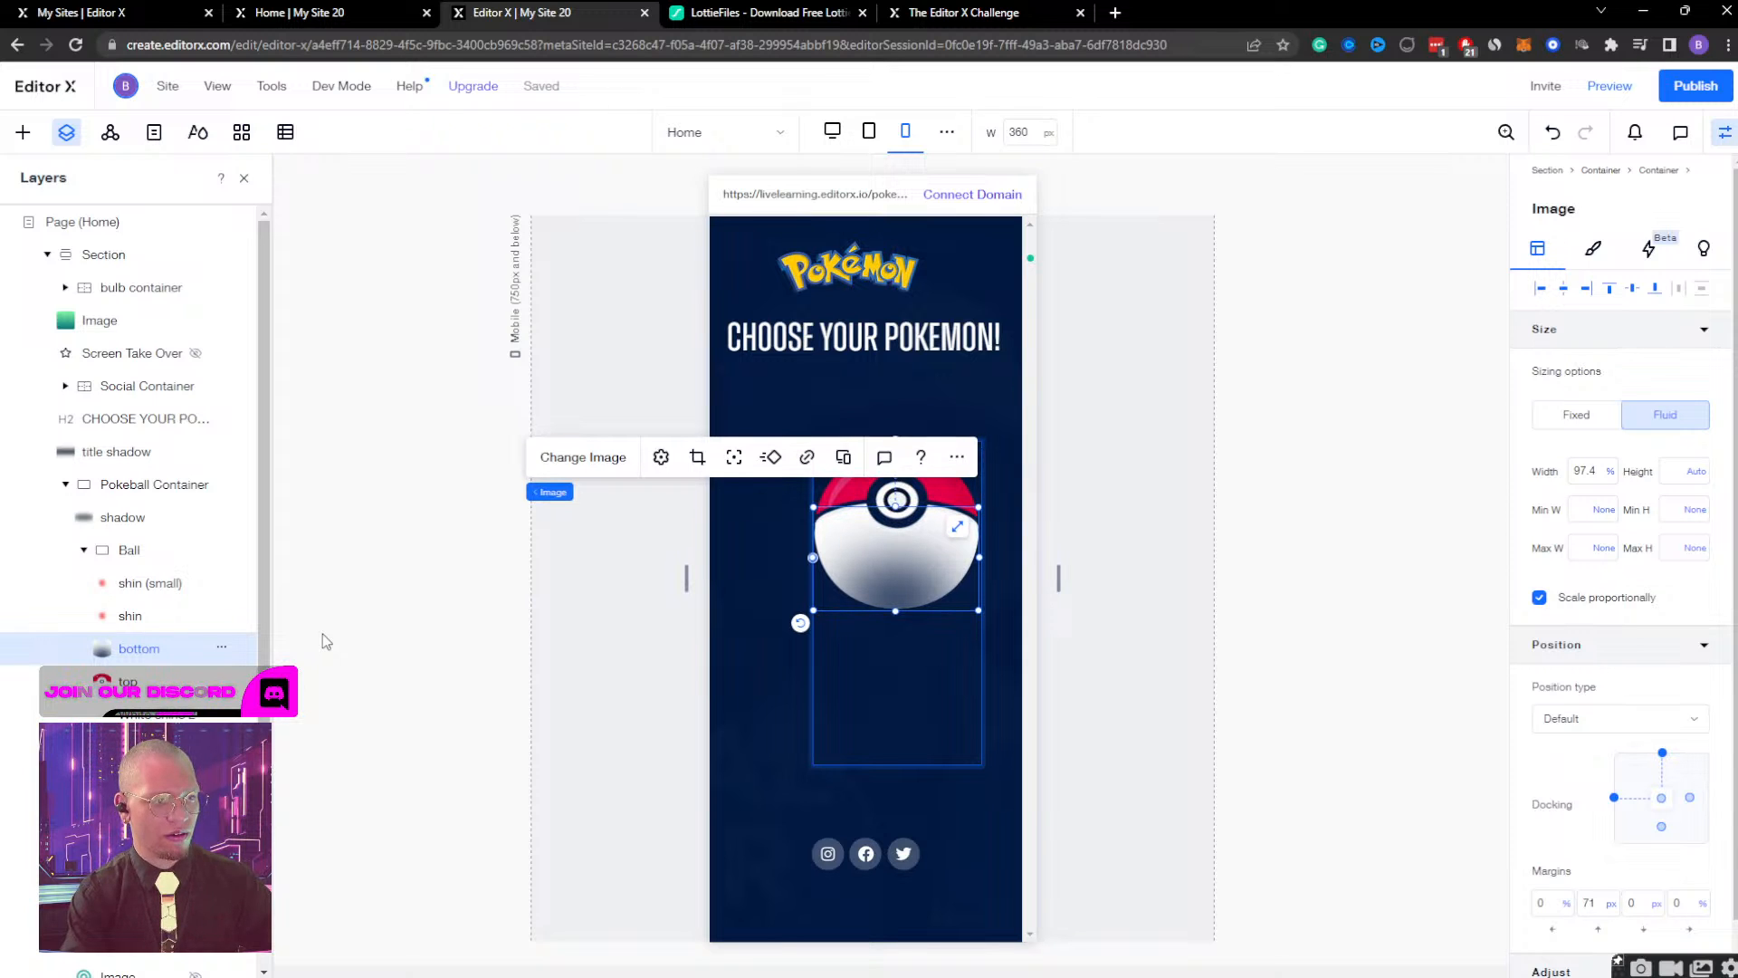
# Set the Ball container's height to Auto.
pyautogui.click(147, 549)
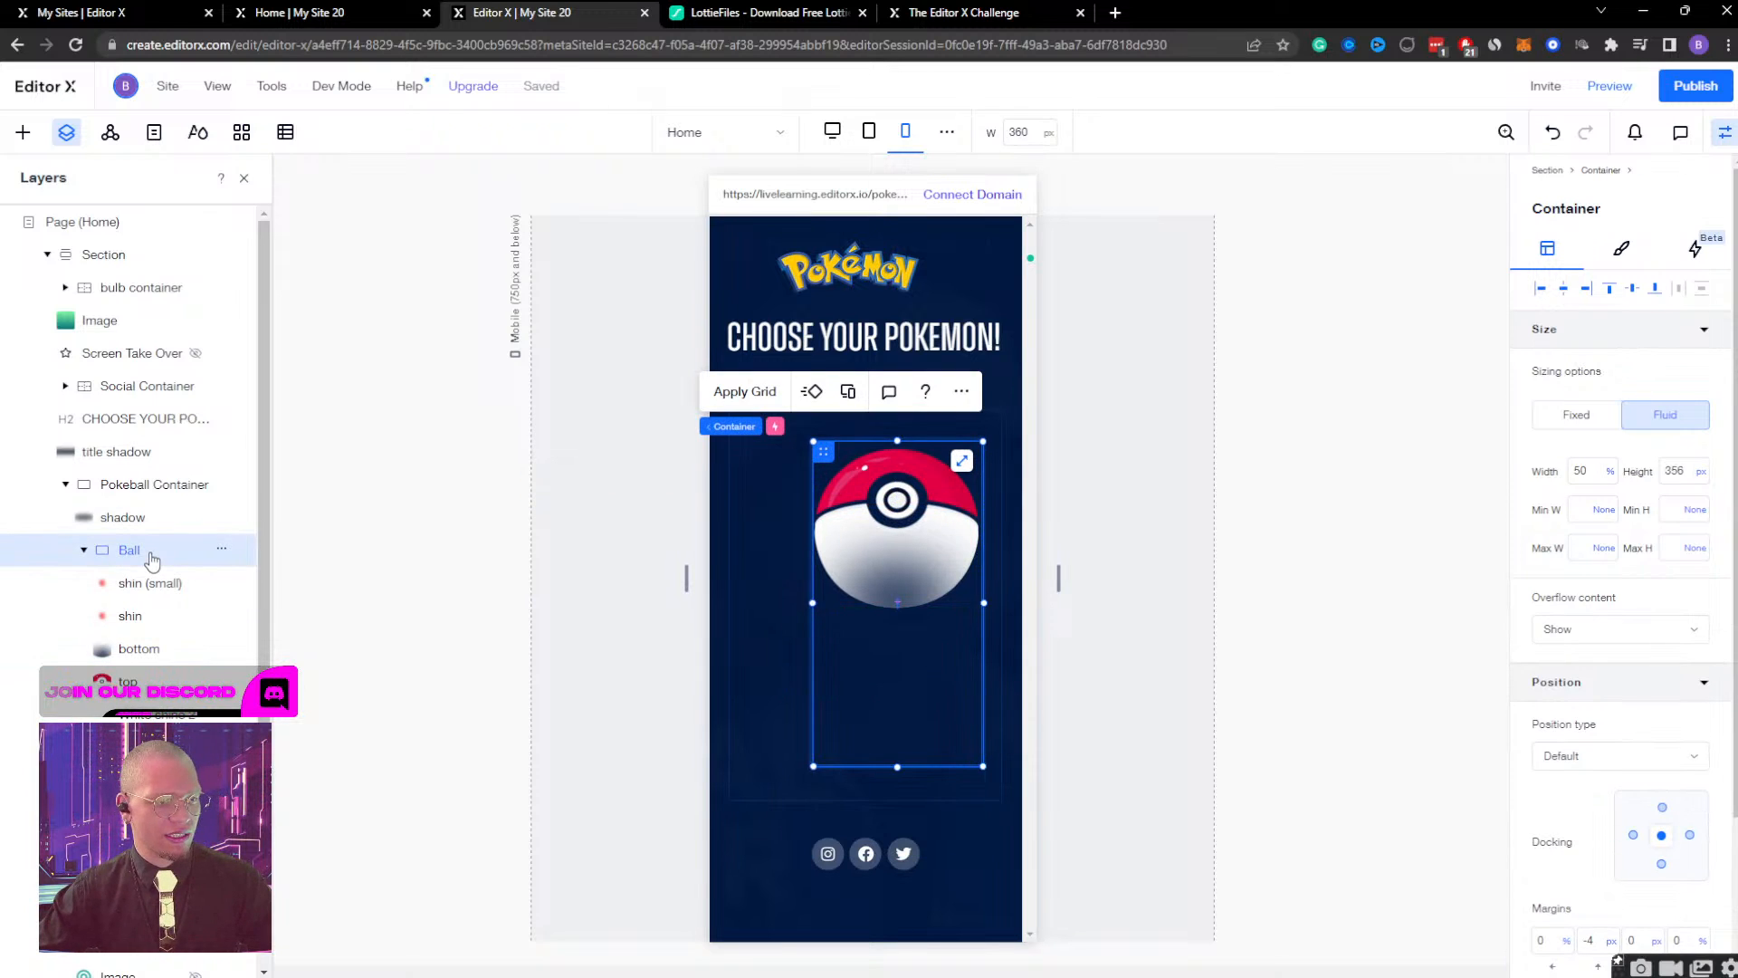
pyautogui.click(1707, 471)
pyautogui.click(1700, 471)
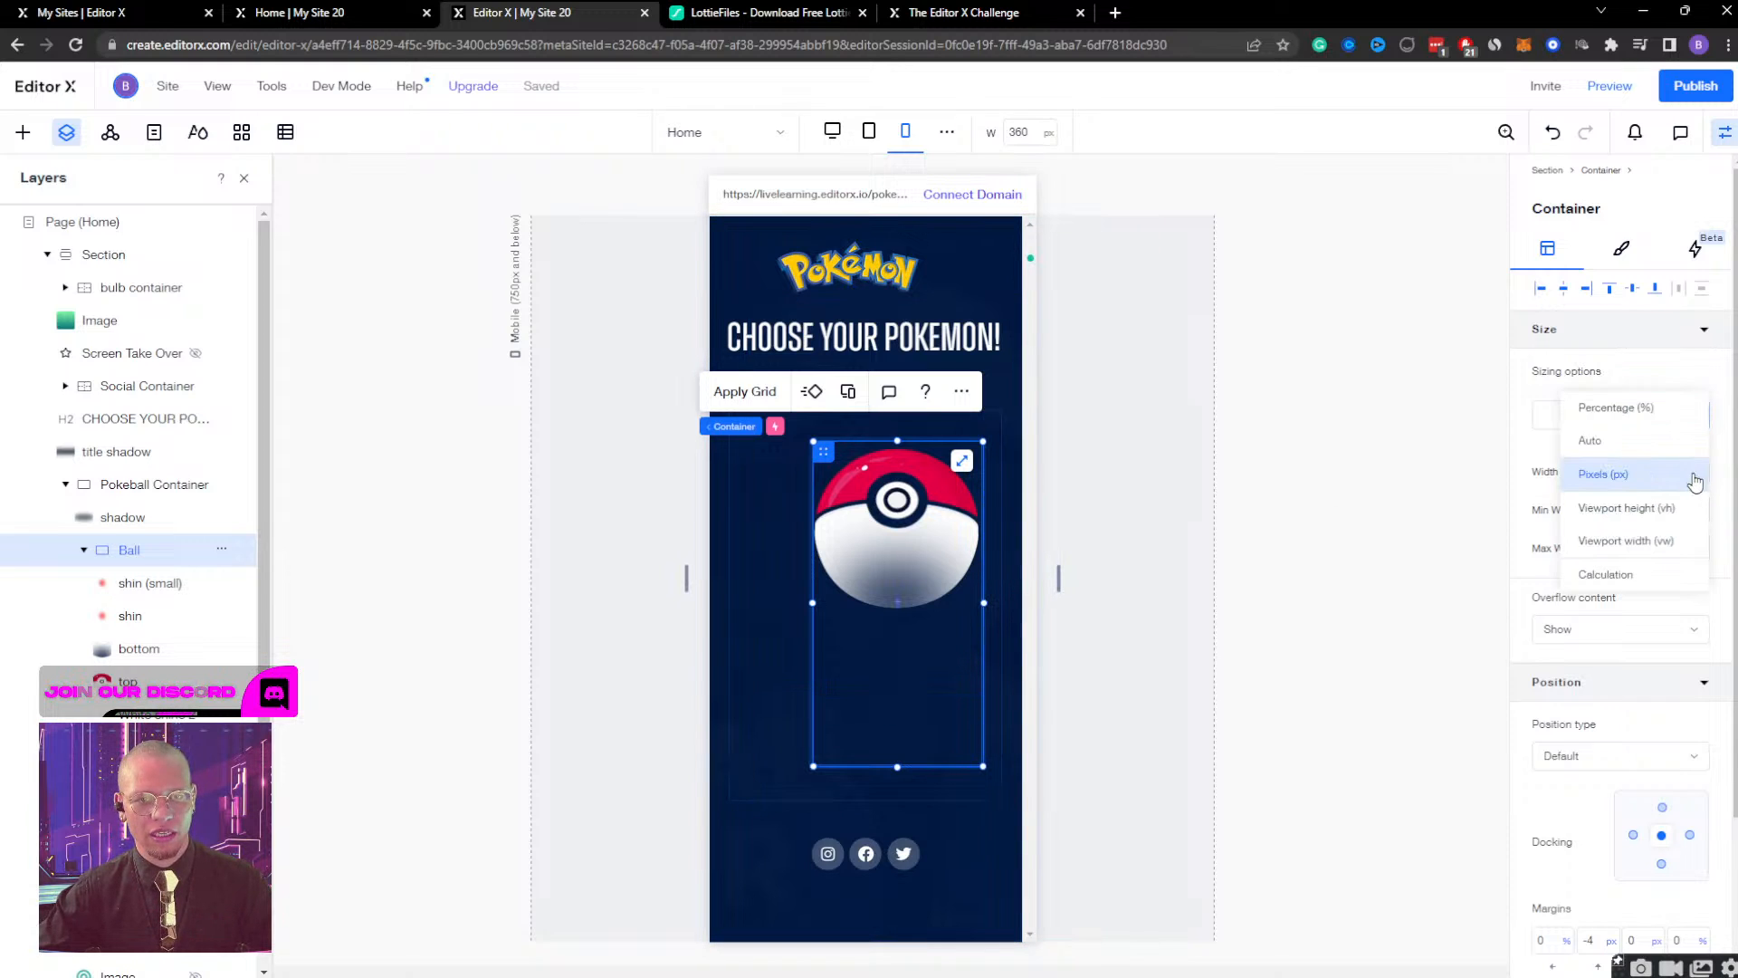
pyautogui.click(1637, 443)
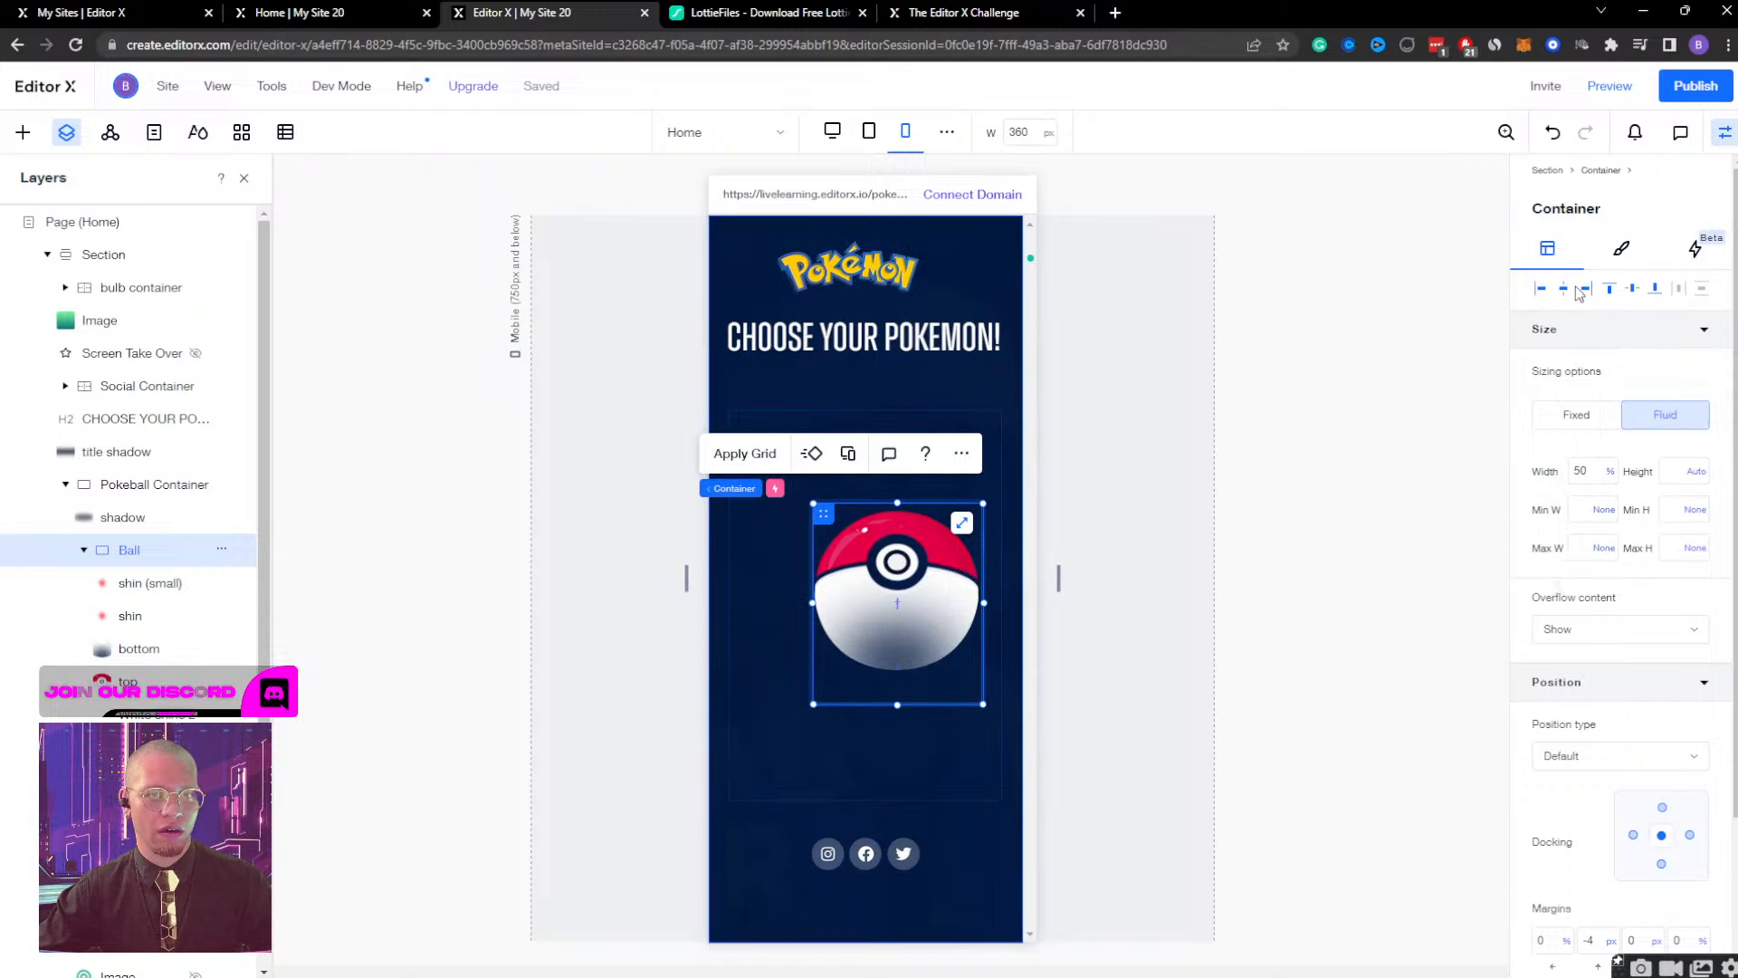
# Check the margins of the Pokeball Container and its shadow, and set the Ball container's top margin to 0 px.
pyautogui.scroll(-2, 1584, 543)
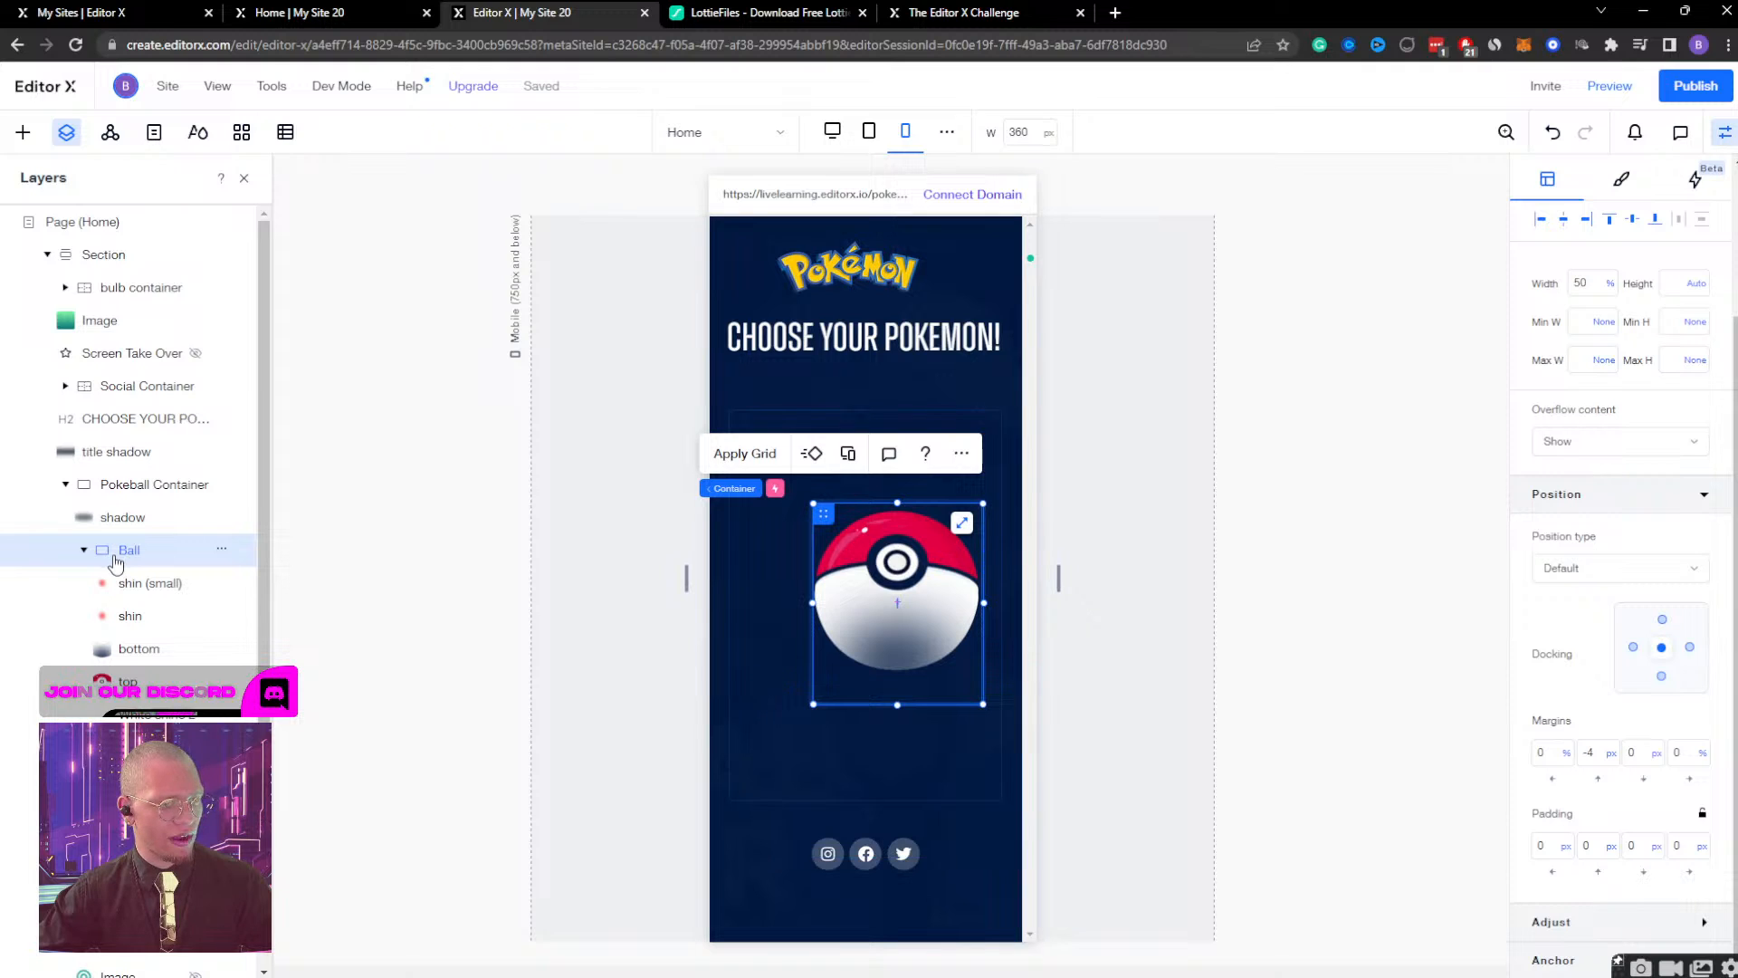
pyautogui.click(124, 488)
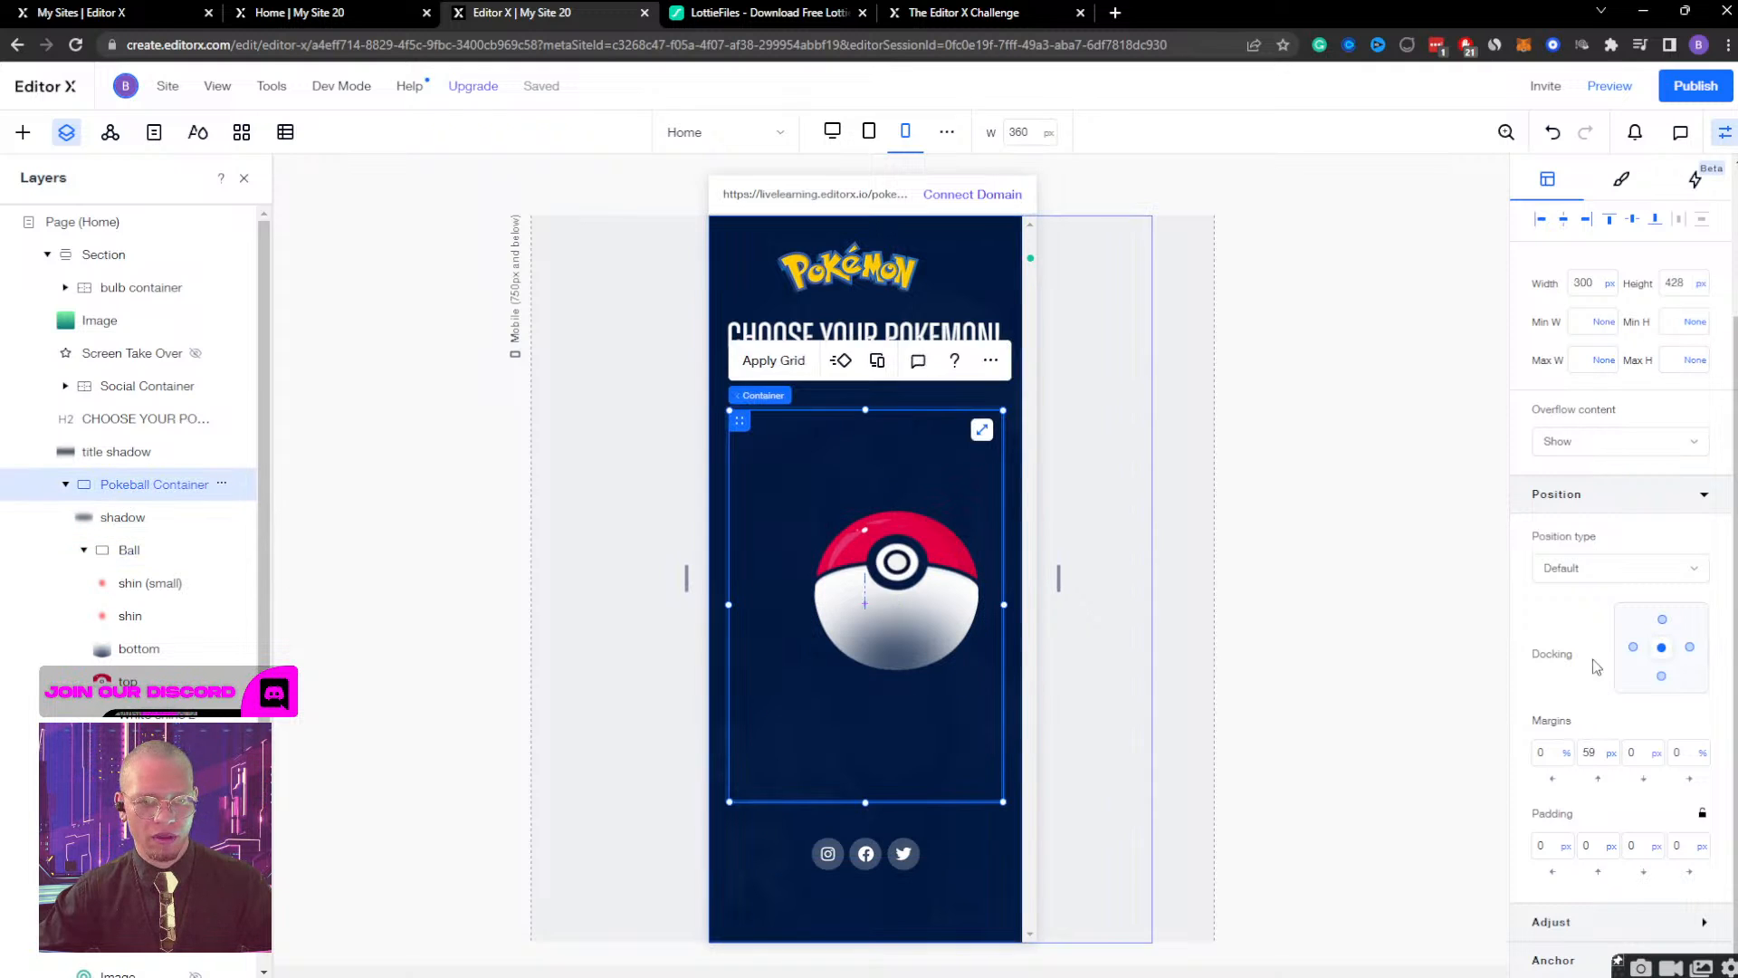
pyautogui.click(1594, 761)
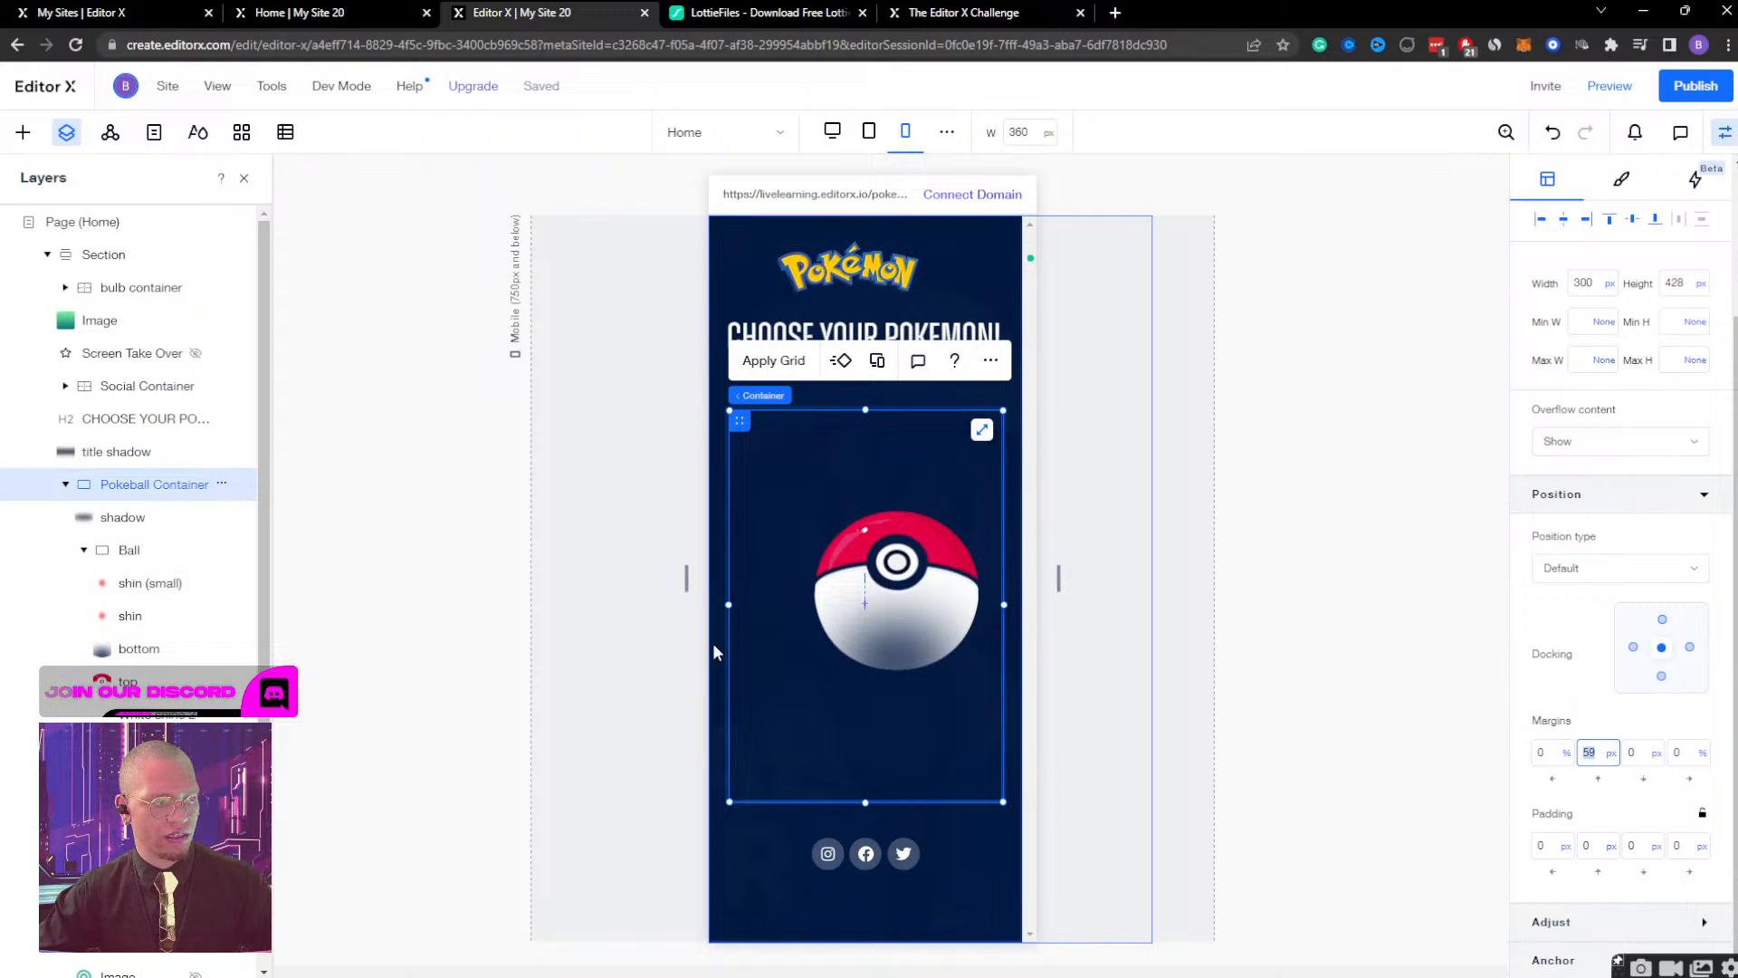
pyautogui.click(111, 523)
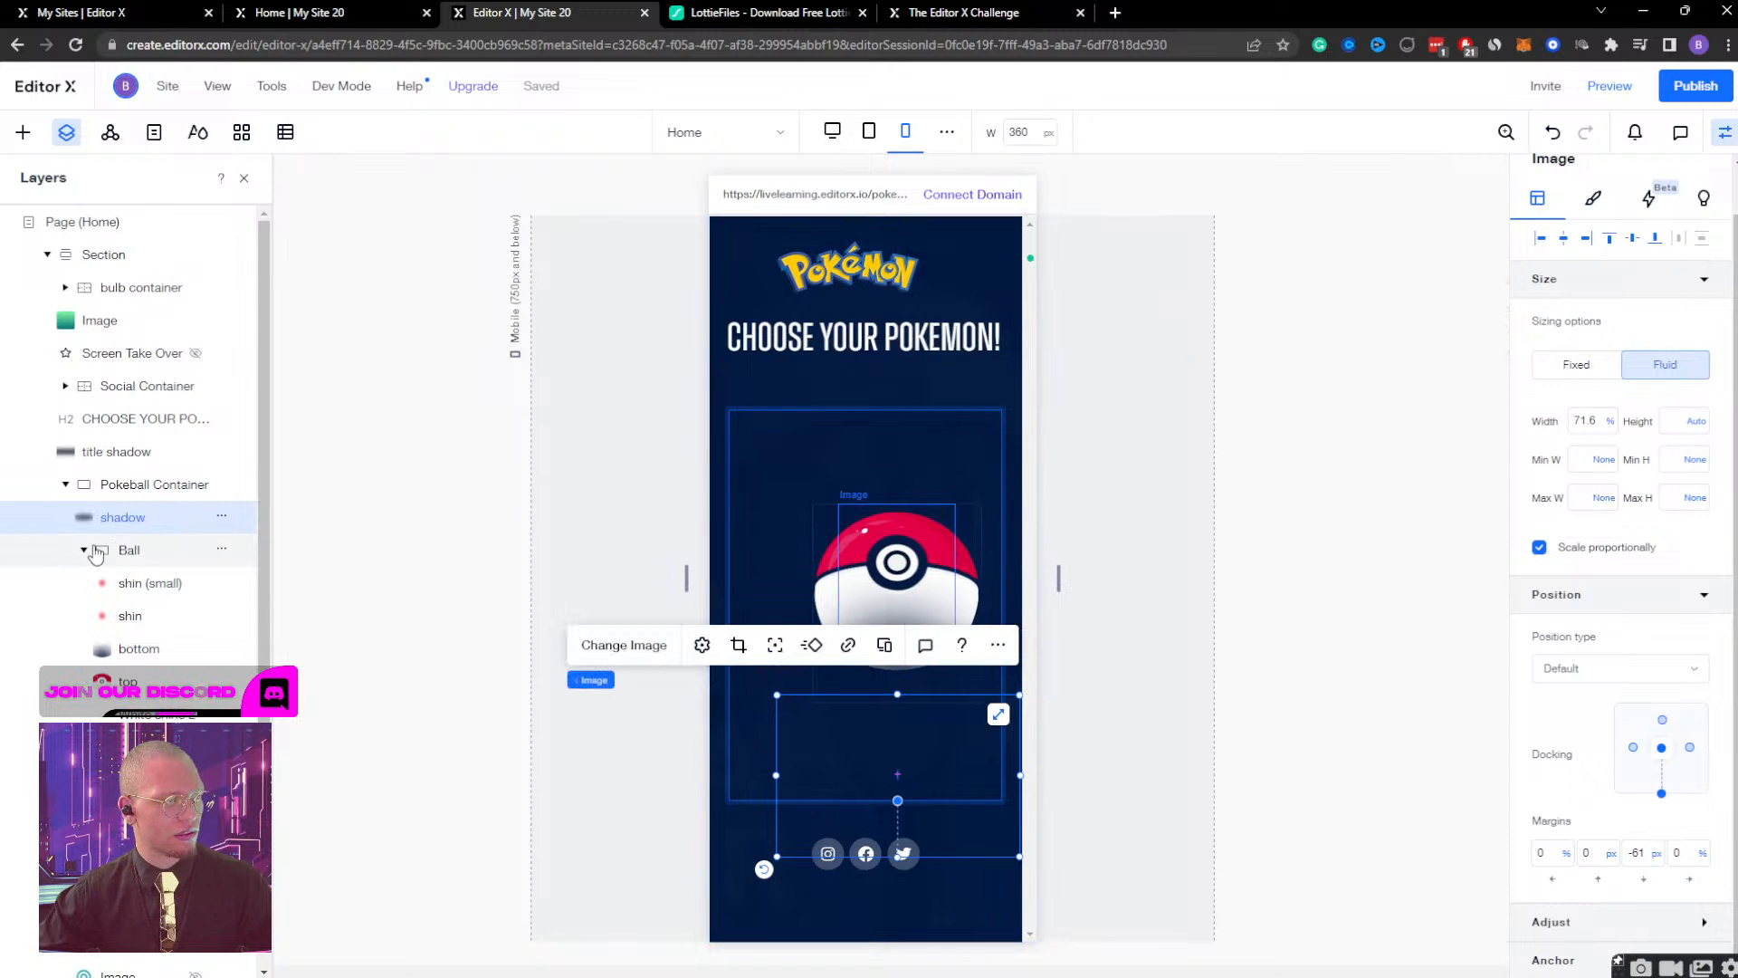
pyautogui.click(119, 550)
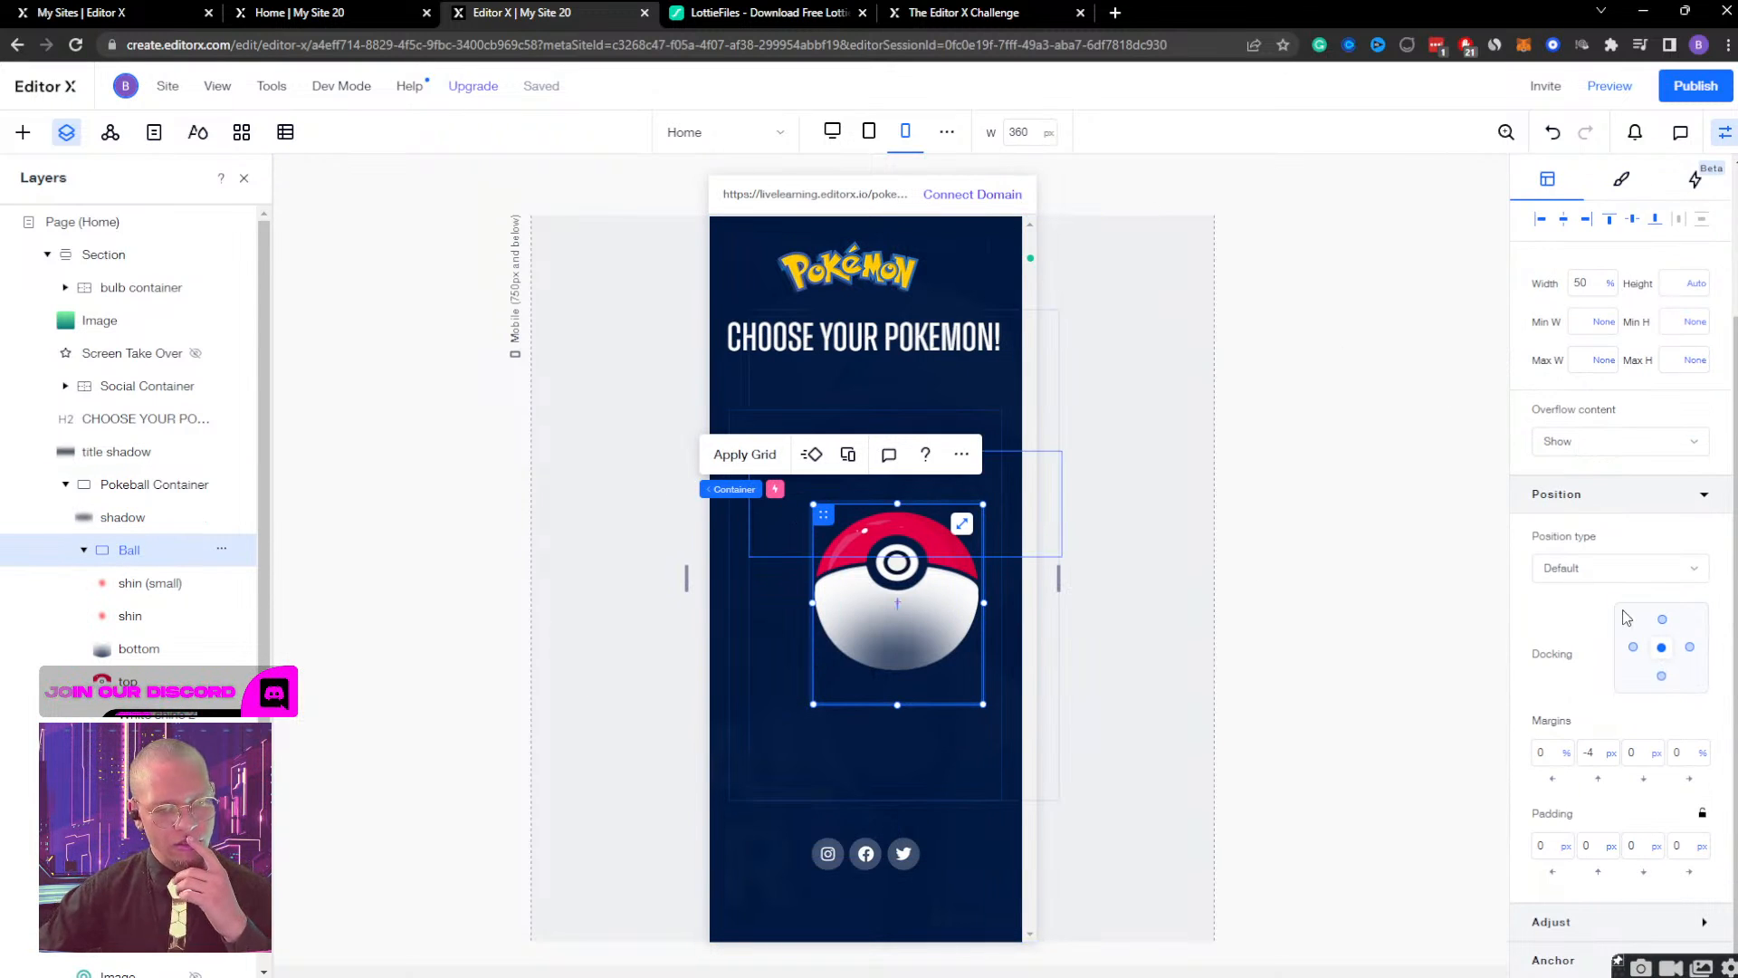
pyautogui.click(1601, 753)
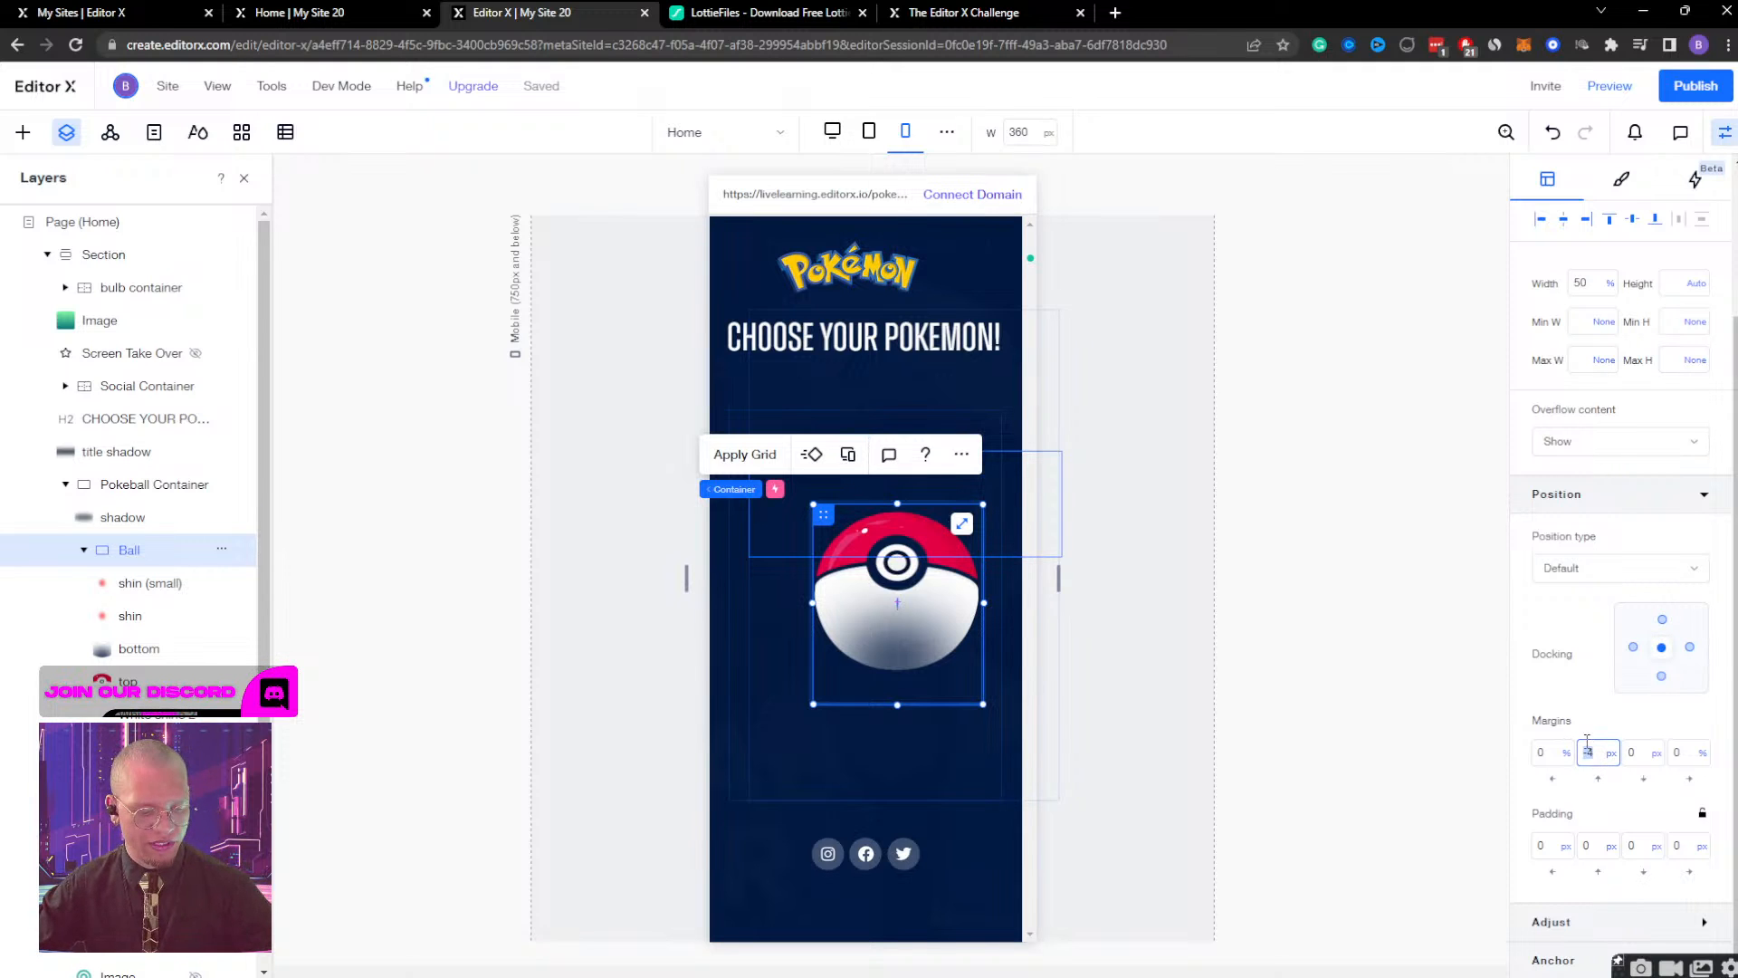
pyautogui.write('0')
pyautogui.press('Return')
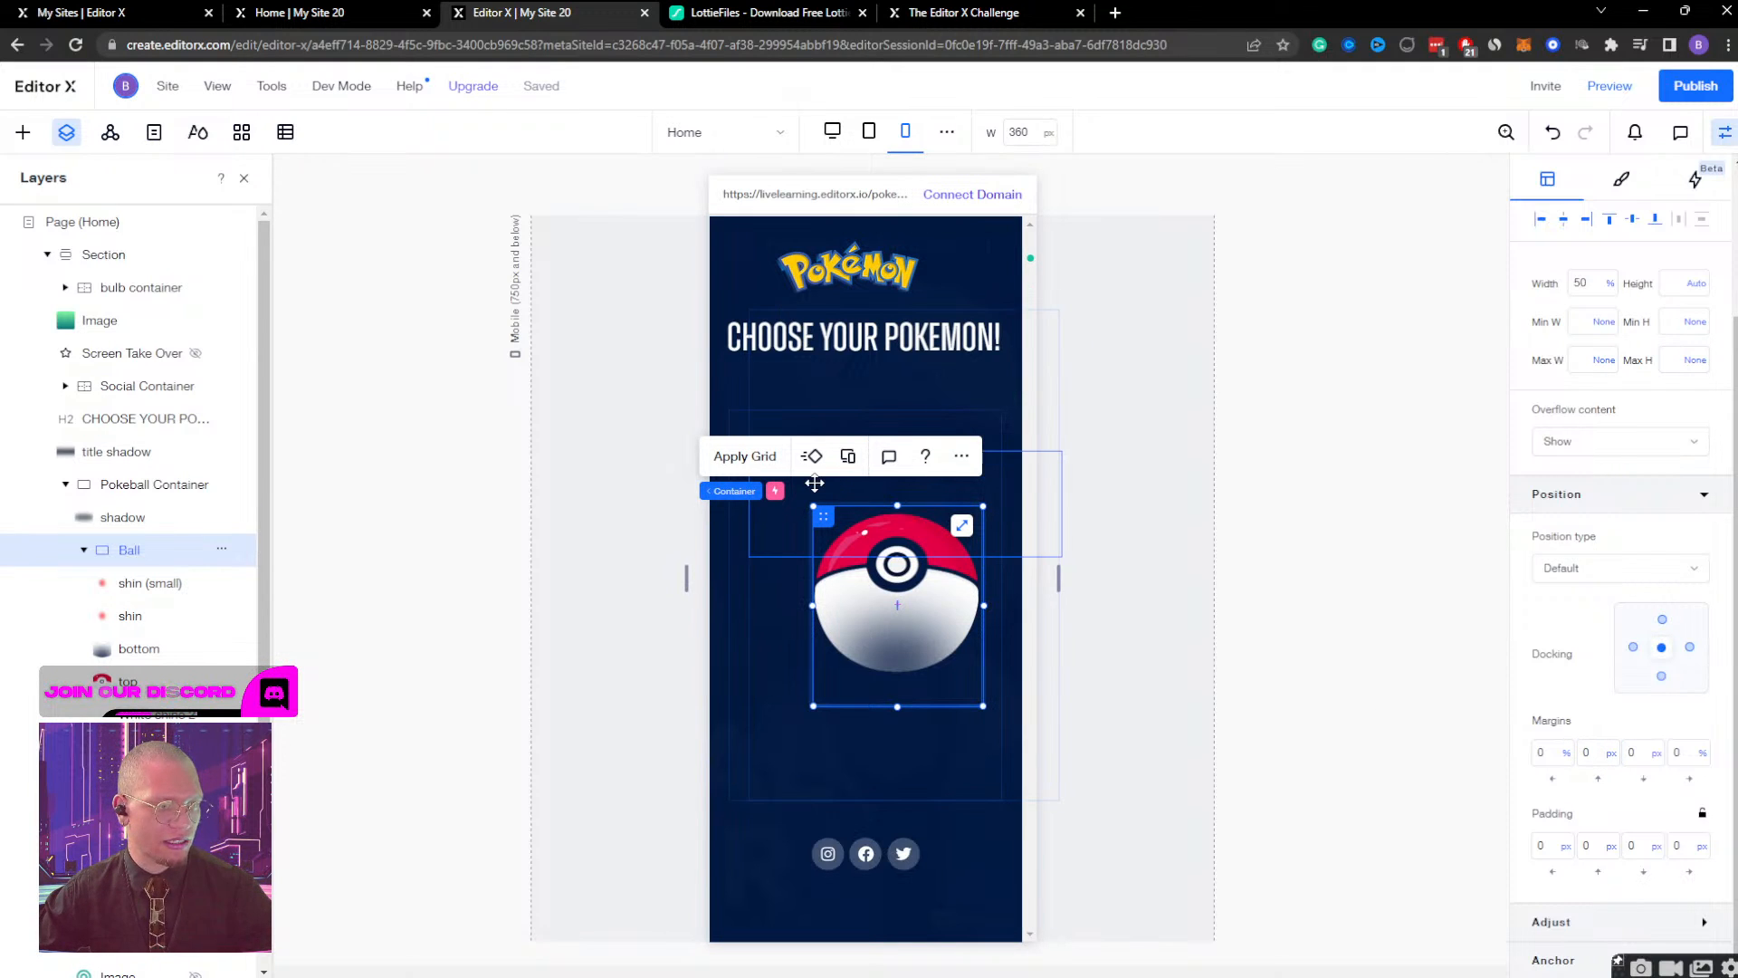
# Inspect the size and position settings of the Ball's shine, bottom and top images, the shadow and the Pokeball Container.
pyautogui.click(124, 591)
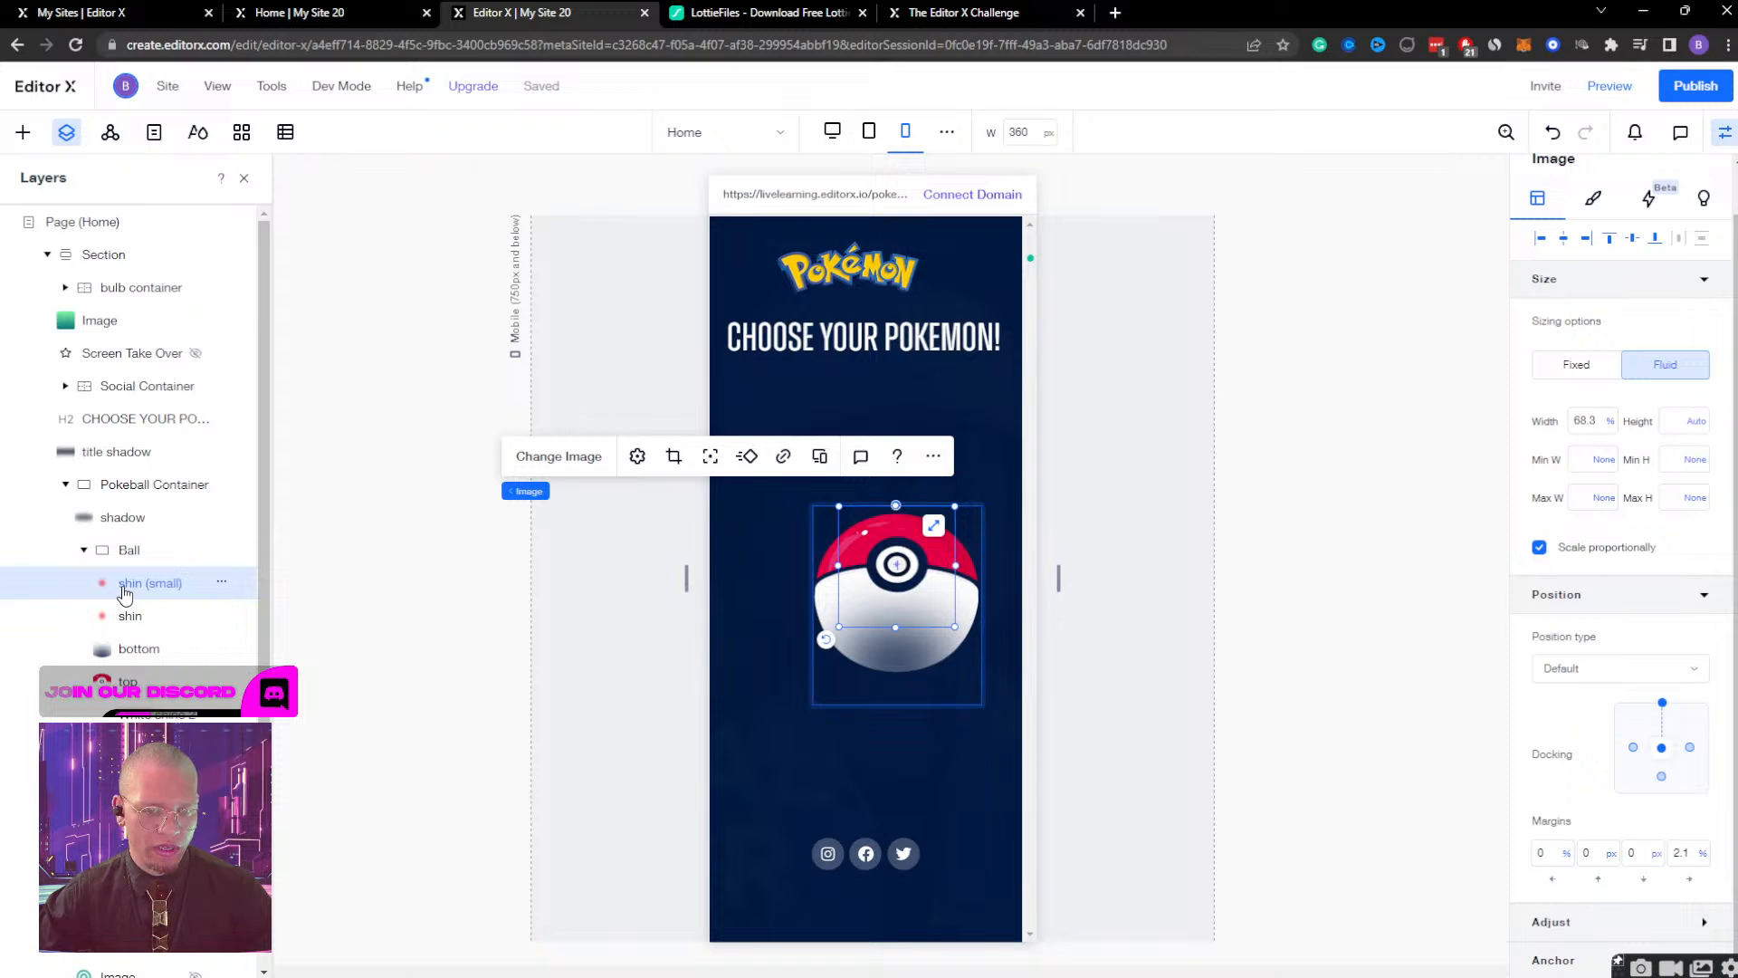
pyautogui.click(132, 619)
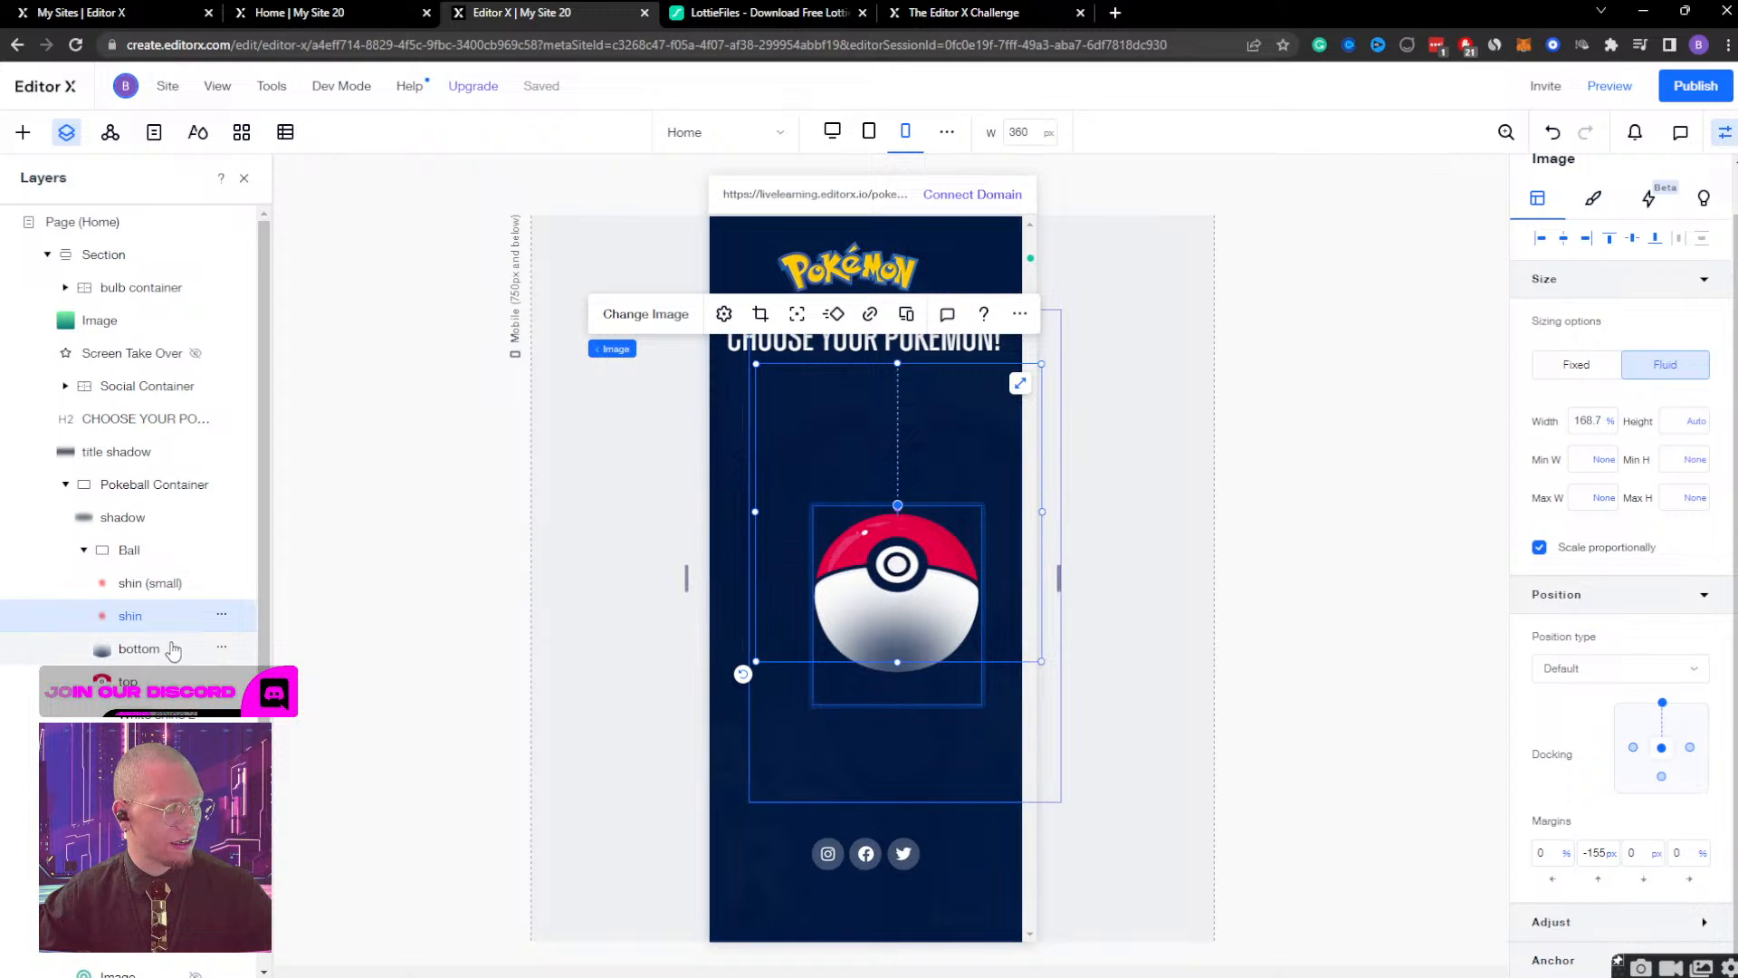
pyautogui.click(170, 652)
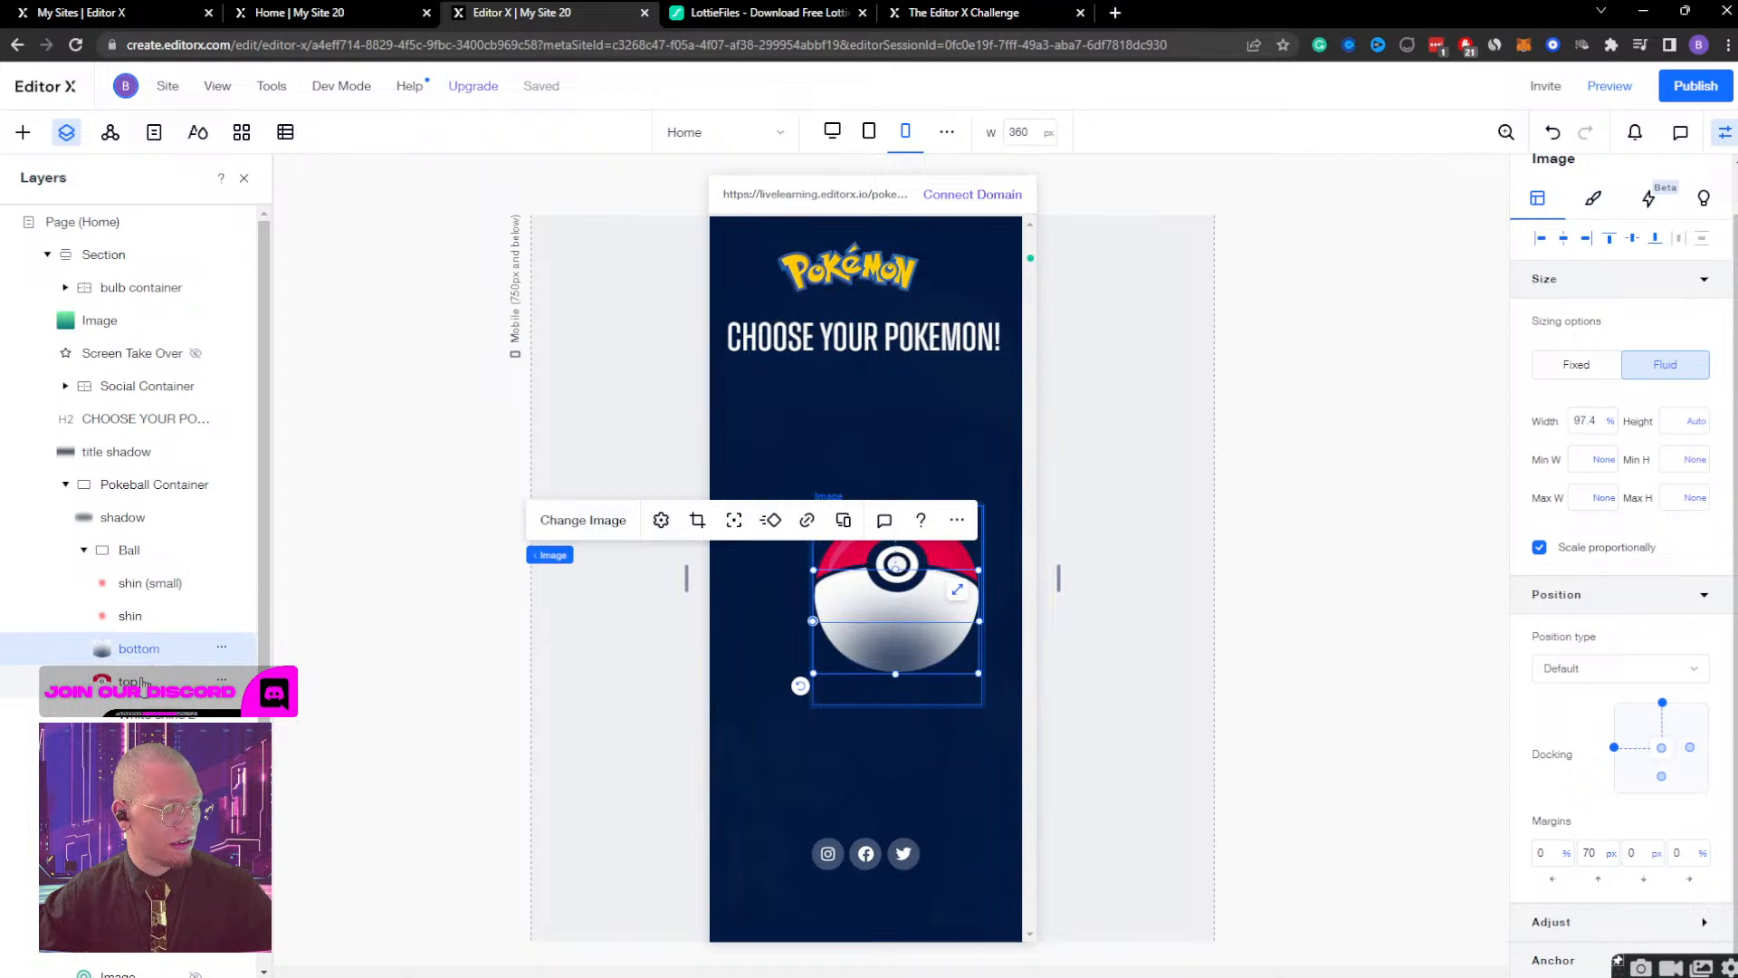
pyautogui.click(141, 681)
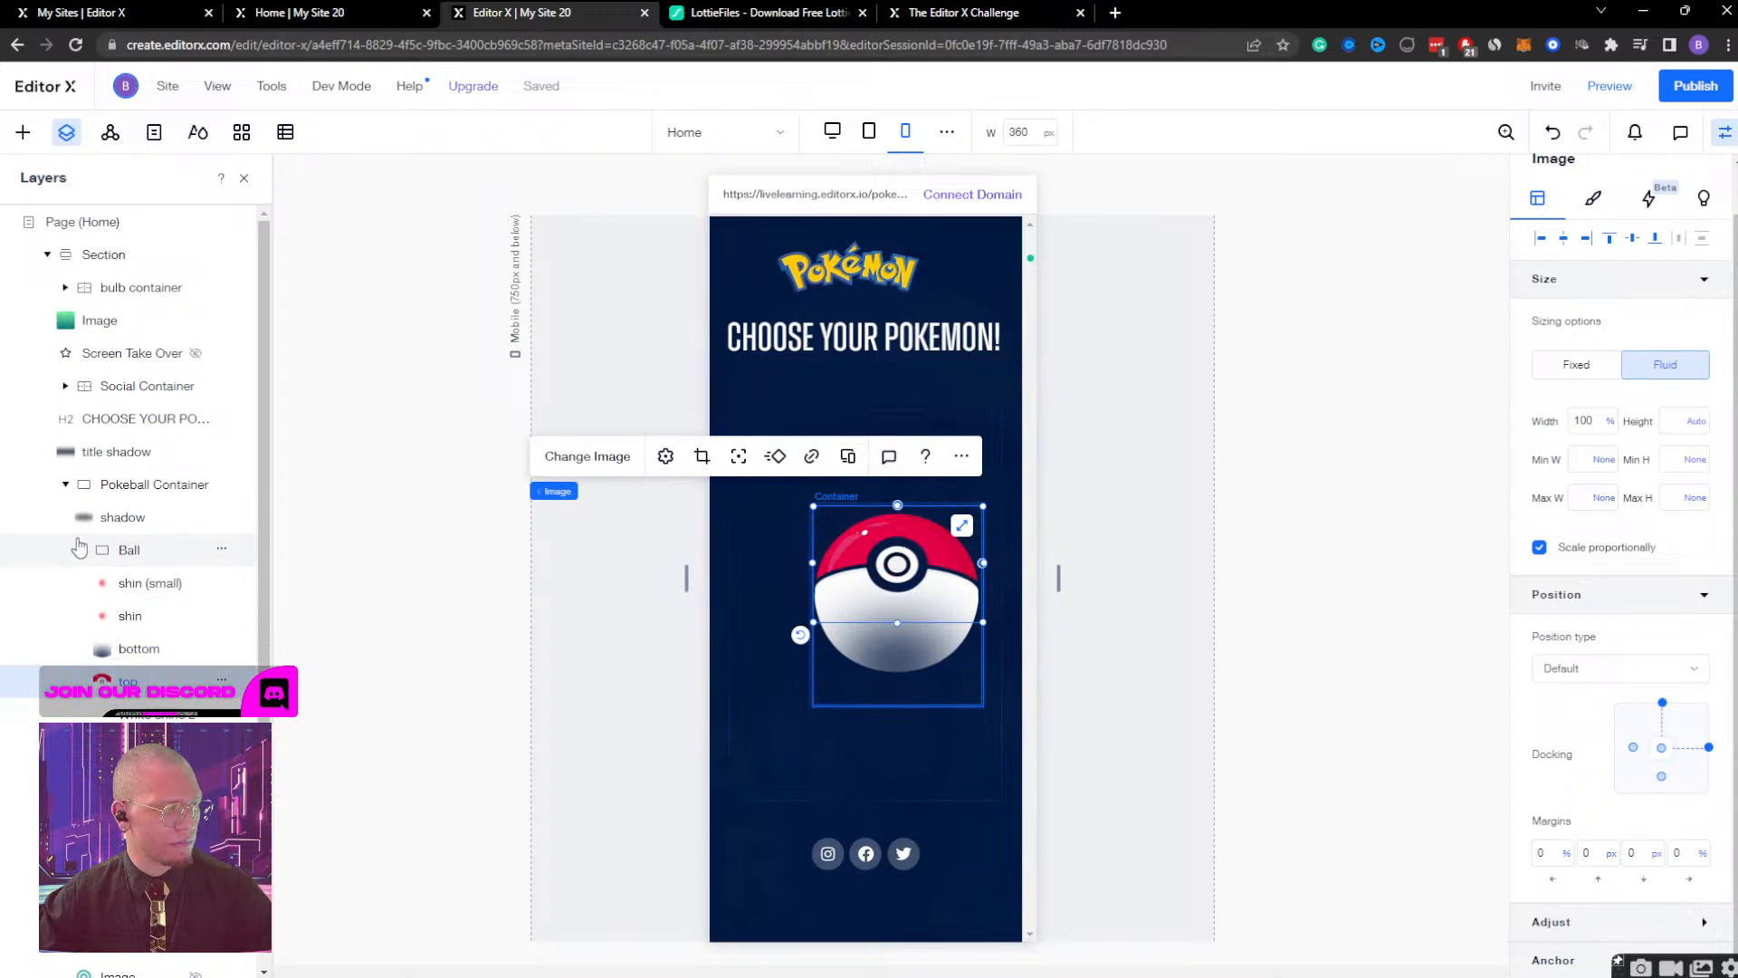
pyautogui.click(118, 525)
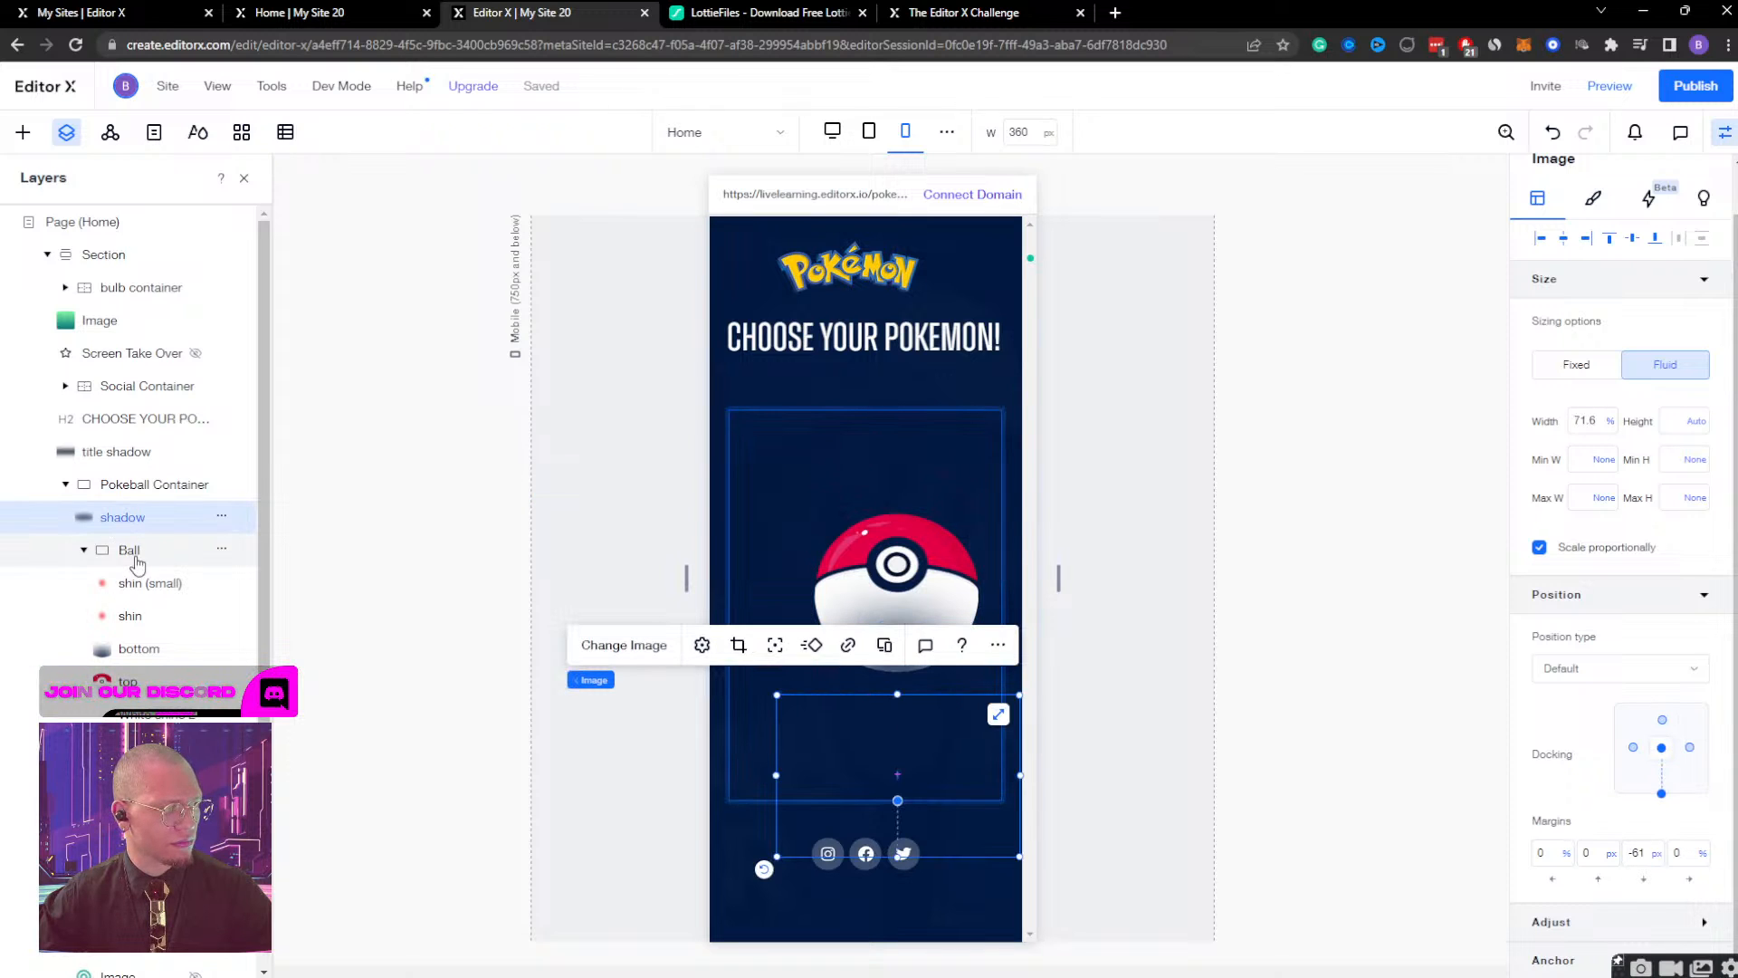
pyautogui.click(132, 486)
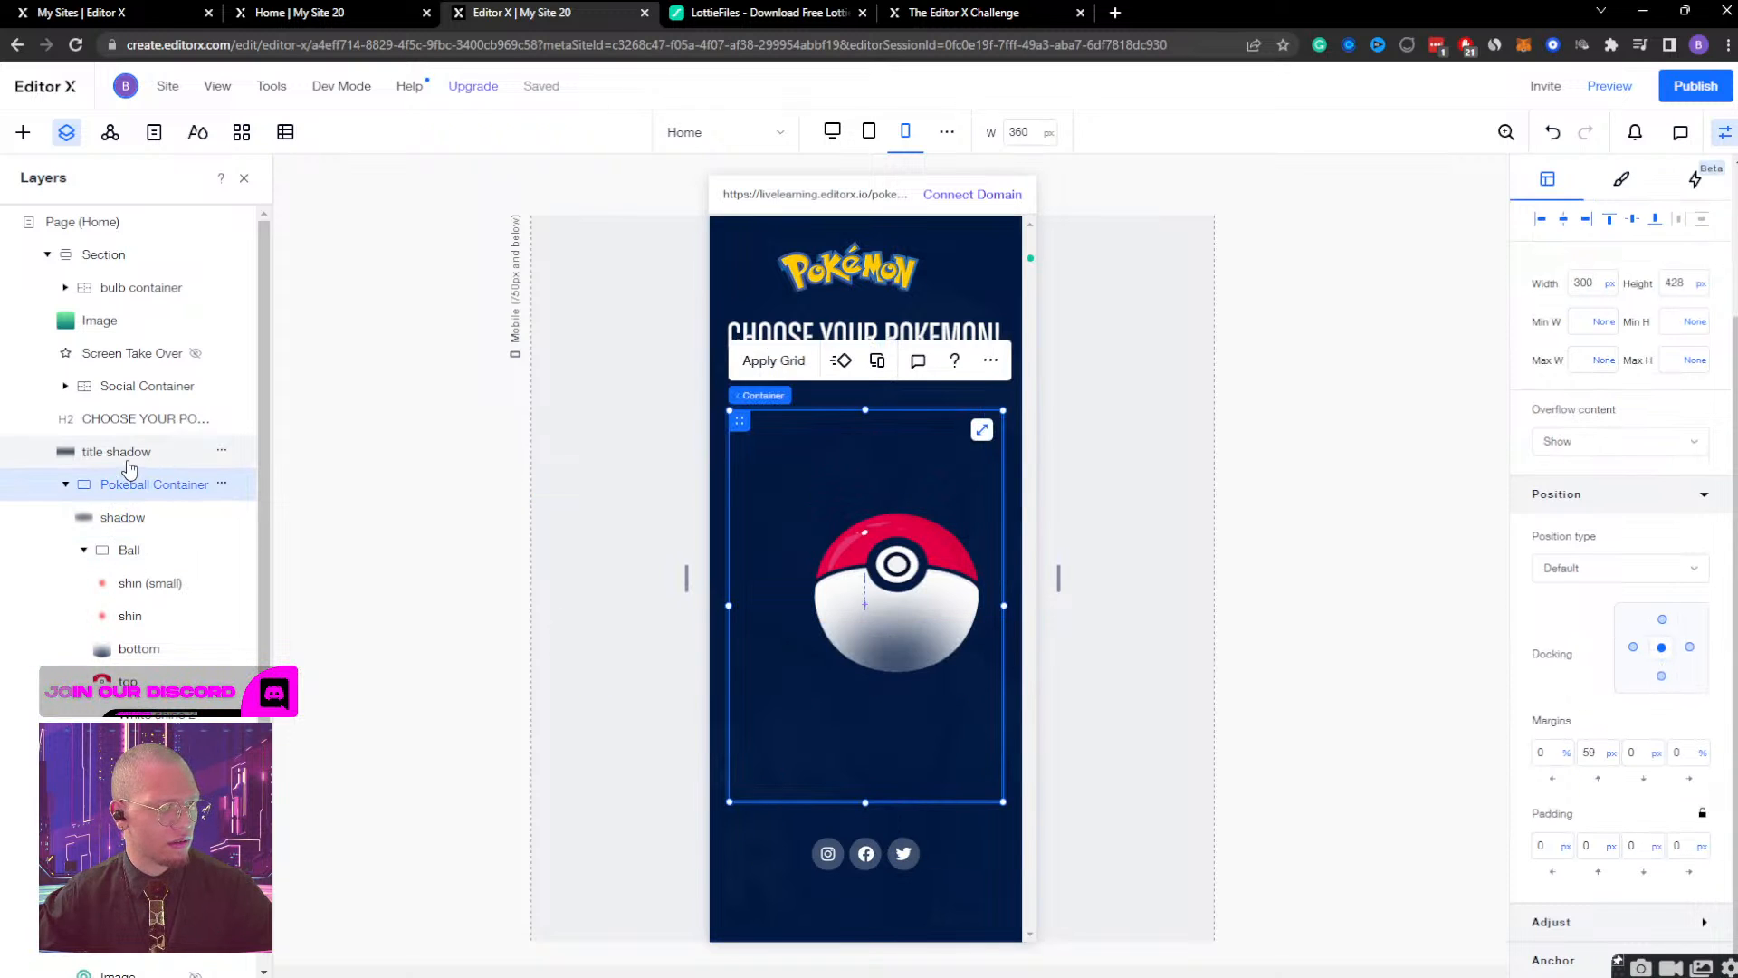
pyautogui.scroll(3, 1672, 544)
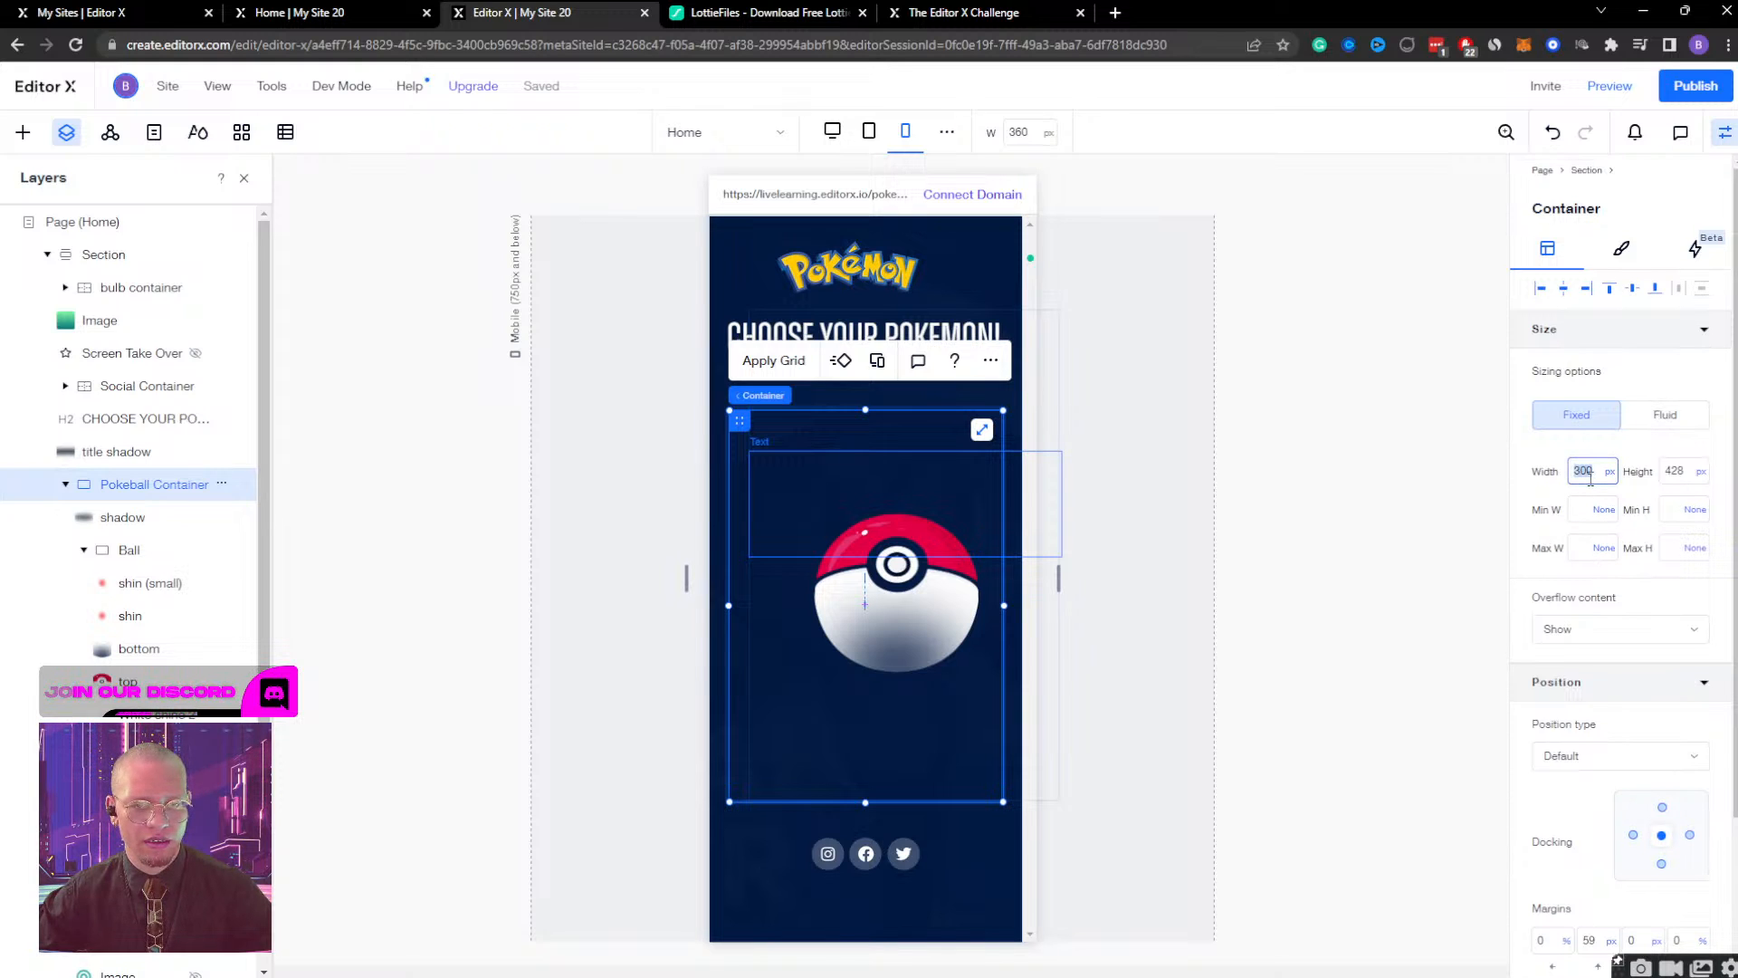
pyautogui.click(1673, 471)
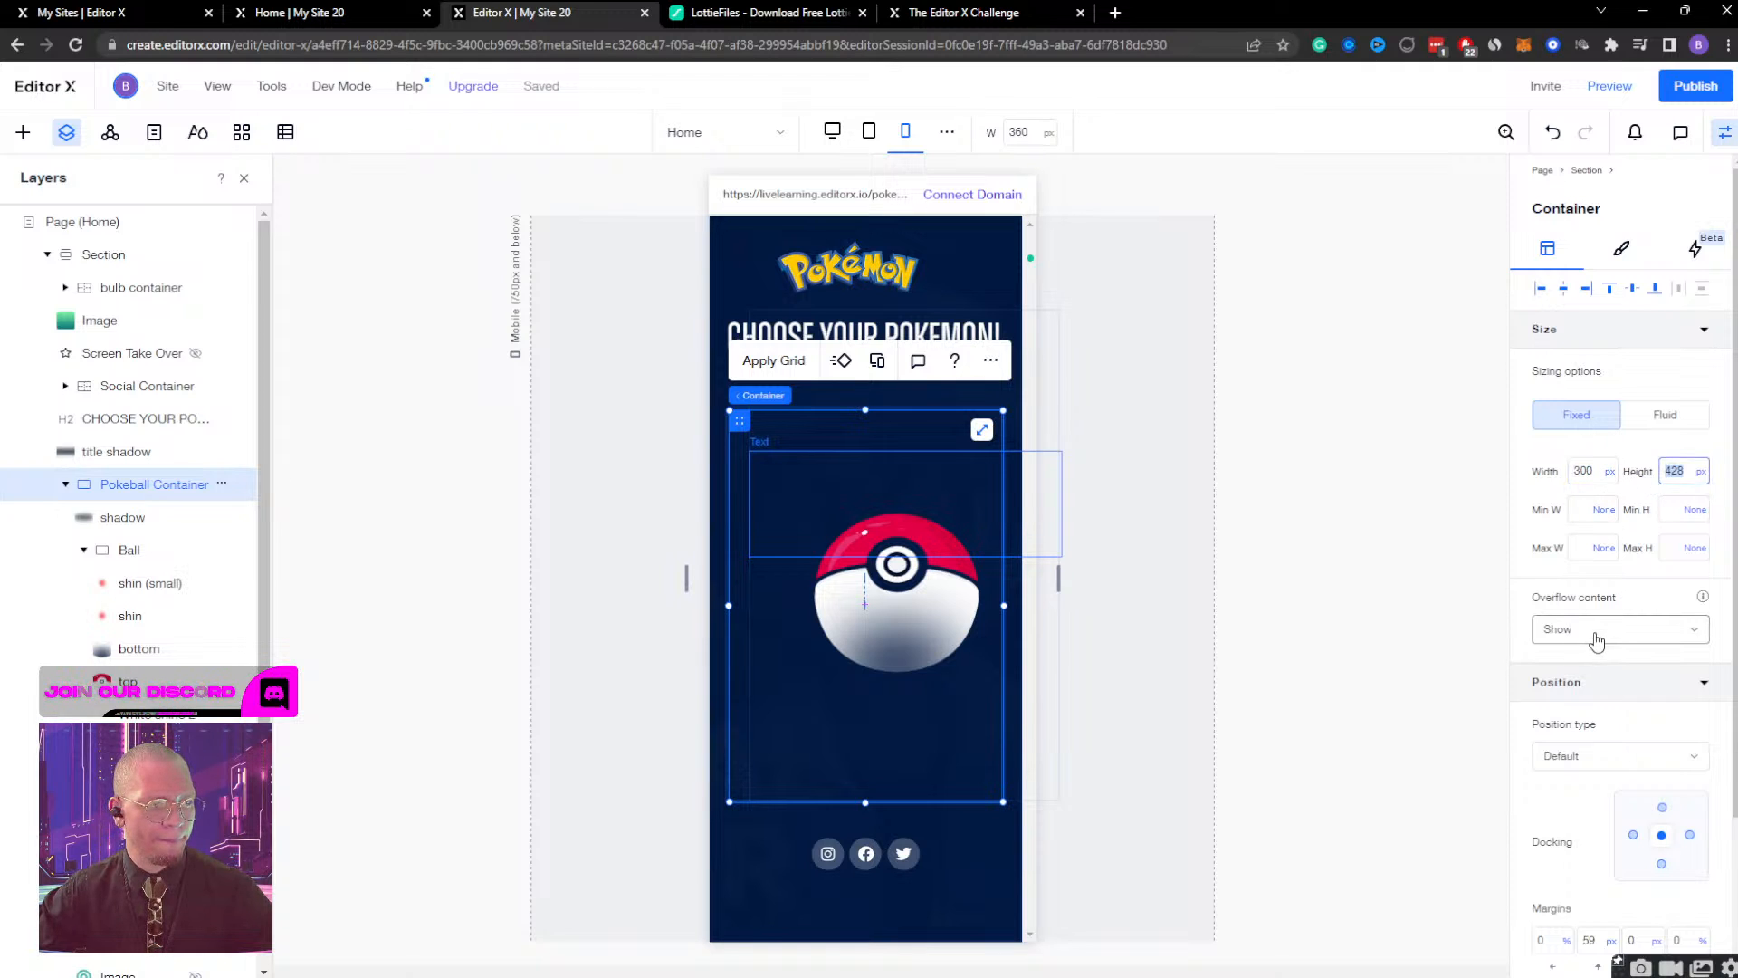
# Nudge the Pokéball's shadow image up to a bottom margin of -59 px.
pyautogui.click(132, 523)
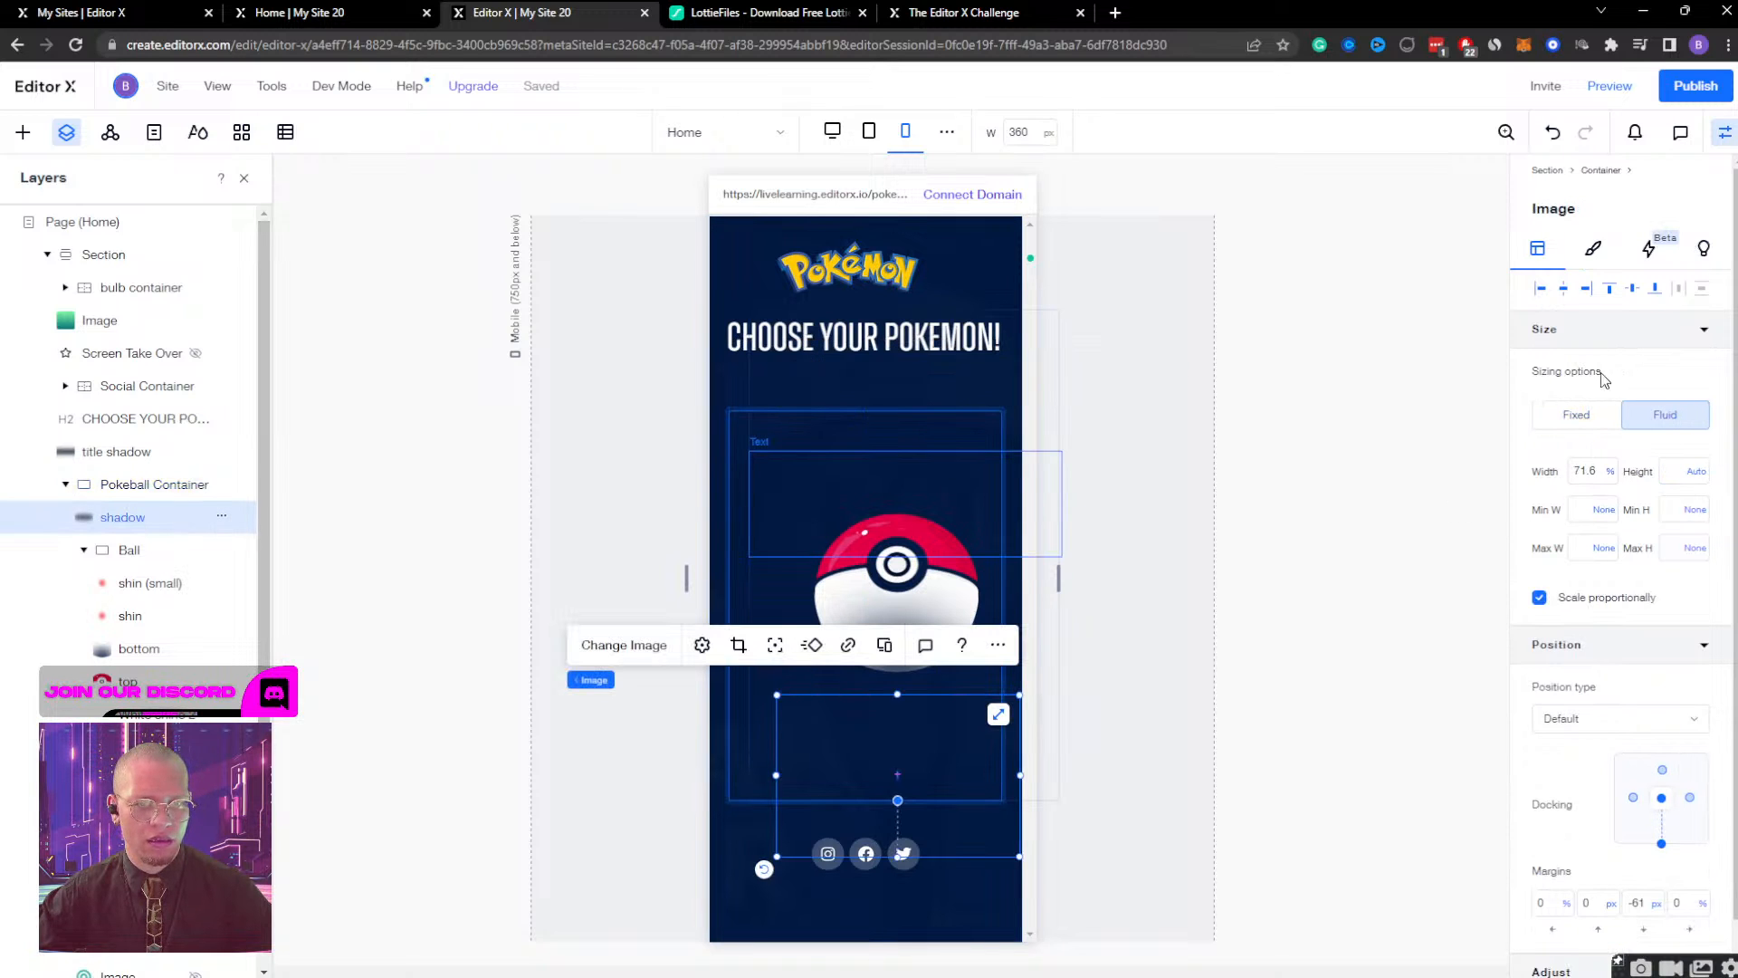
pyautogui.press('Up')
pyautogui.press('Up')
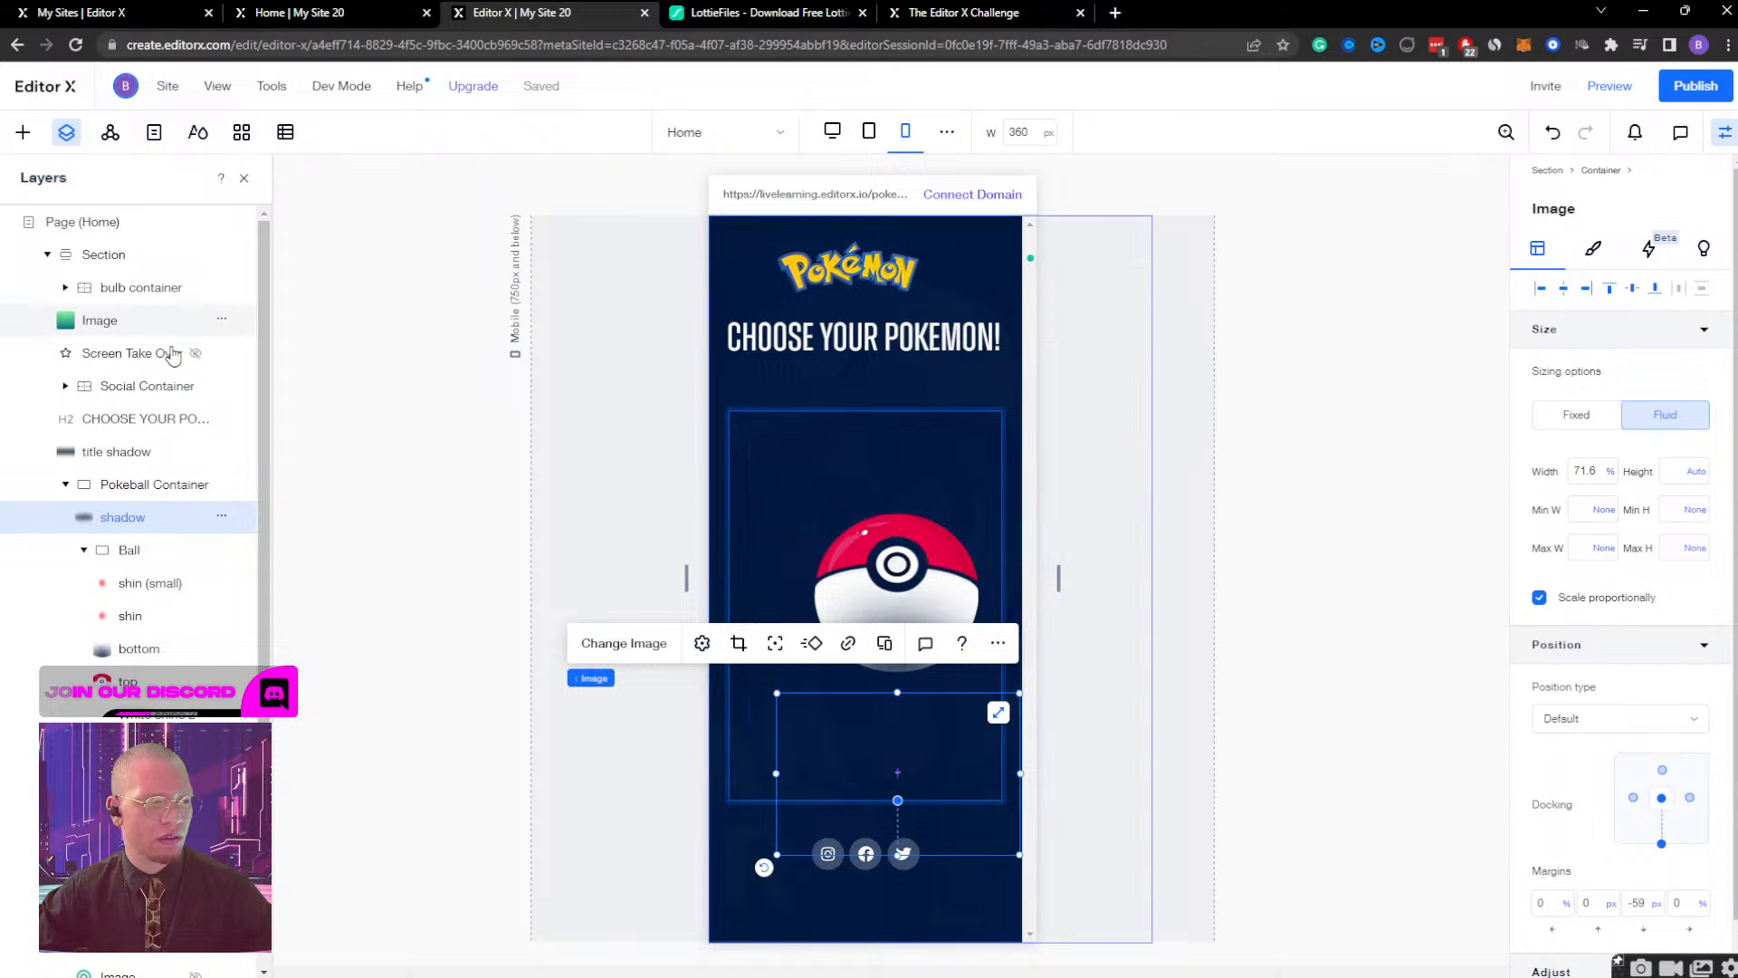
# Try a left margin of -40 px on the Pokeball Container, and undo it.
pyautogui.click(121, 487)
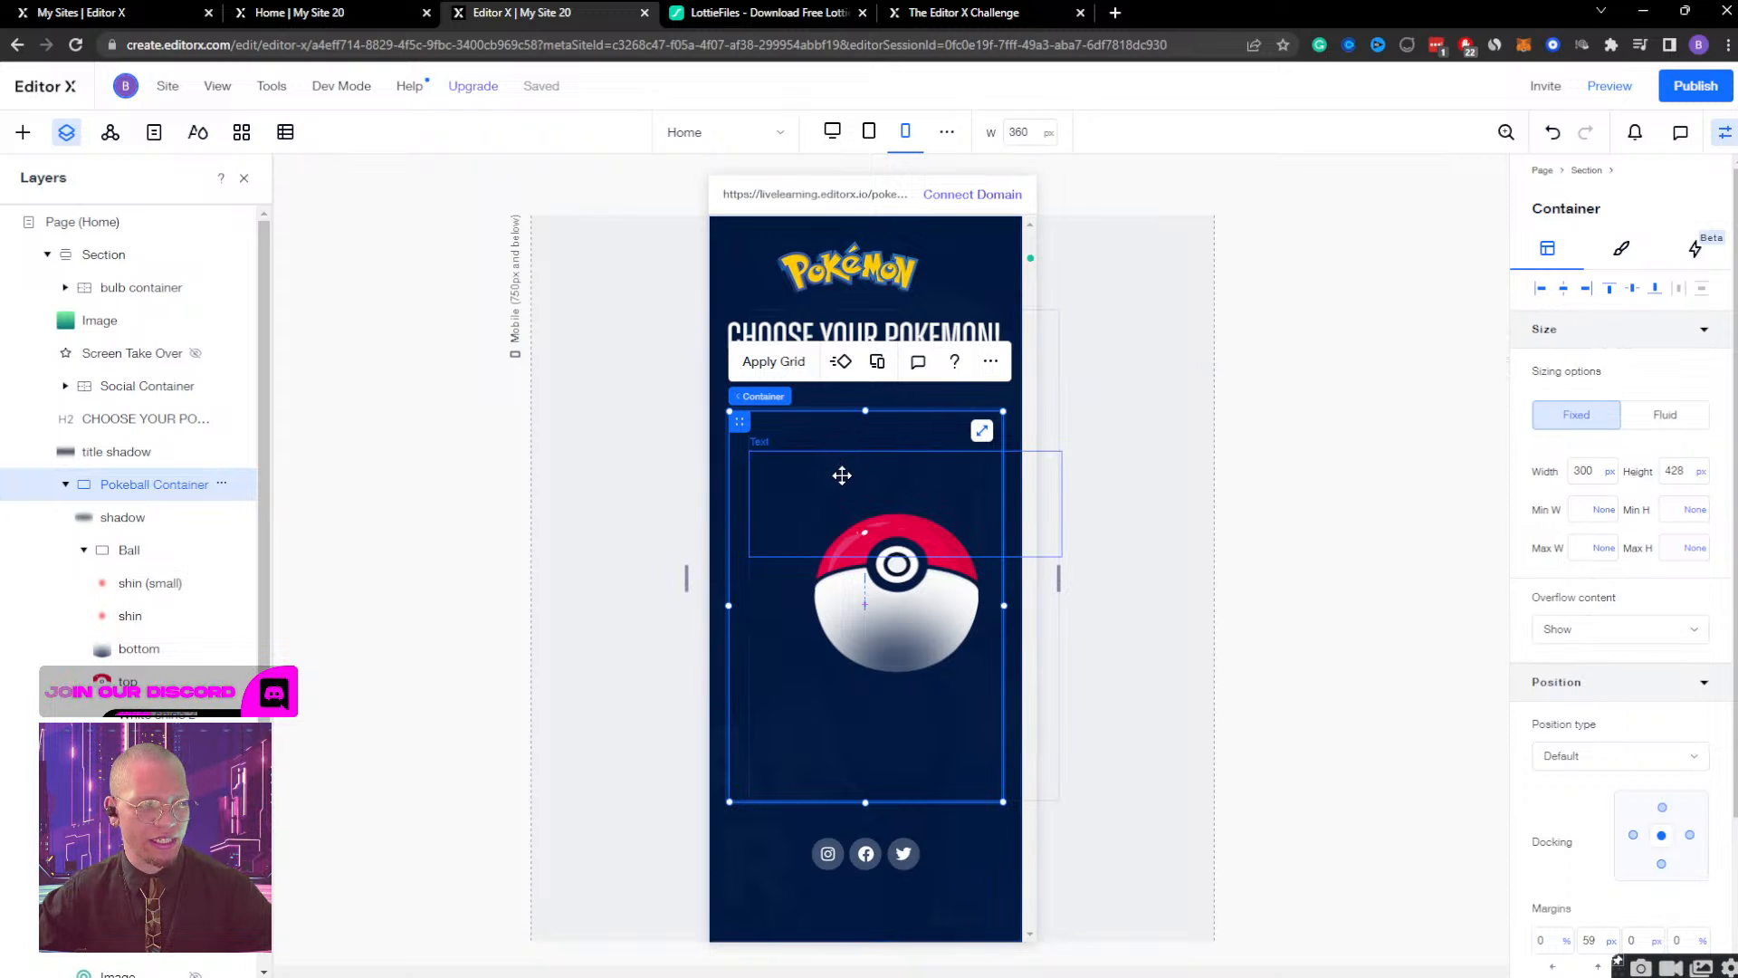
pyautogui.scroll(-2, 1584, 724)
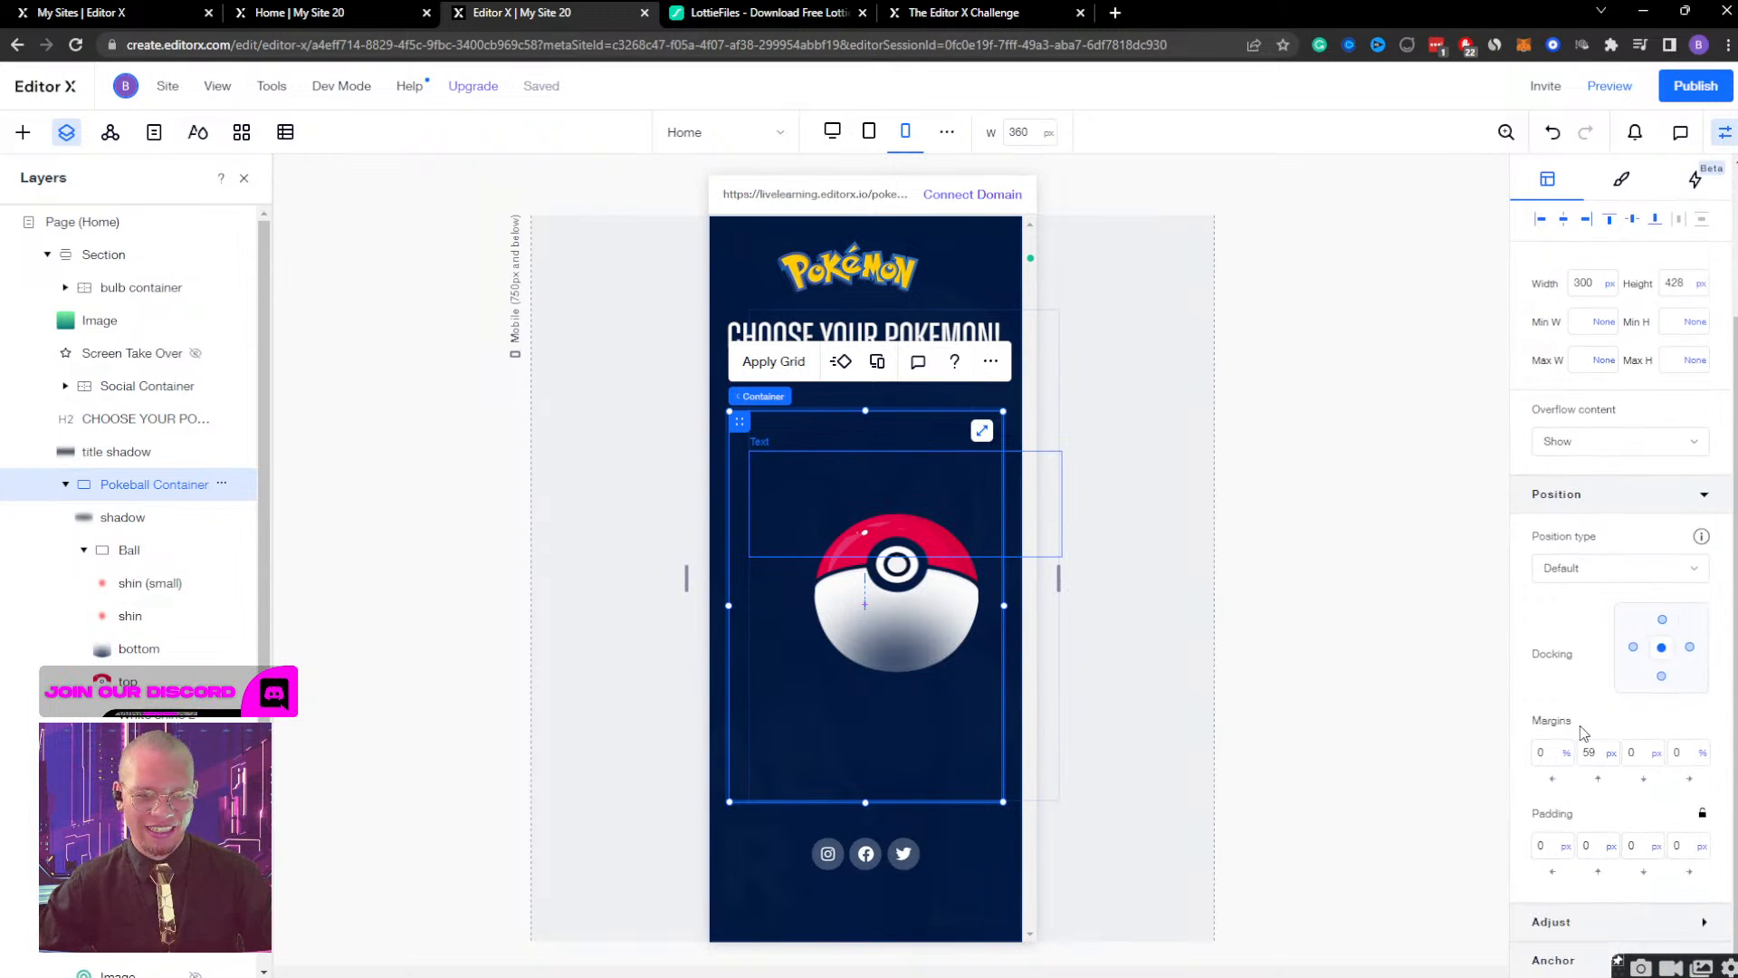
pyautogui.click(1558, 759)
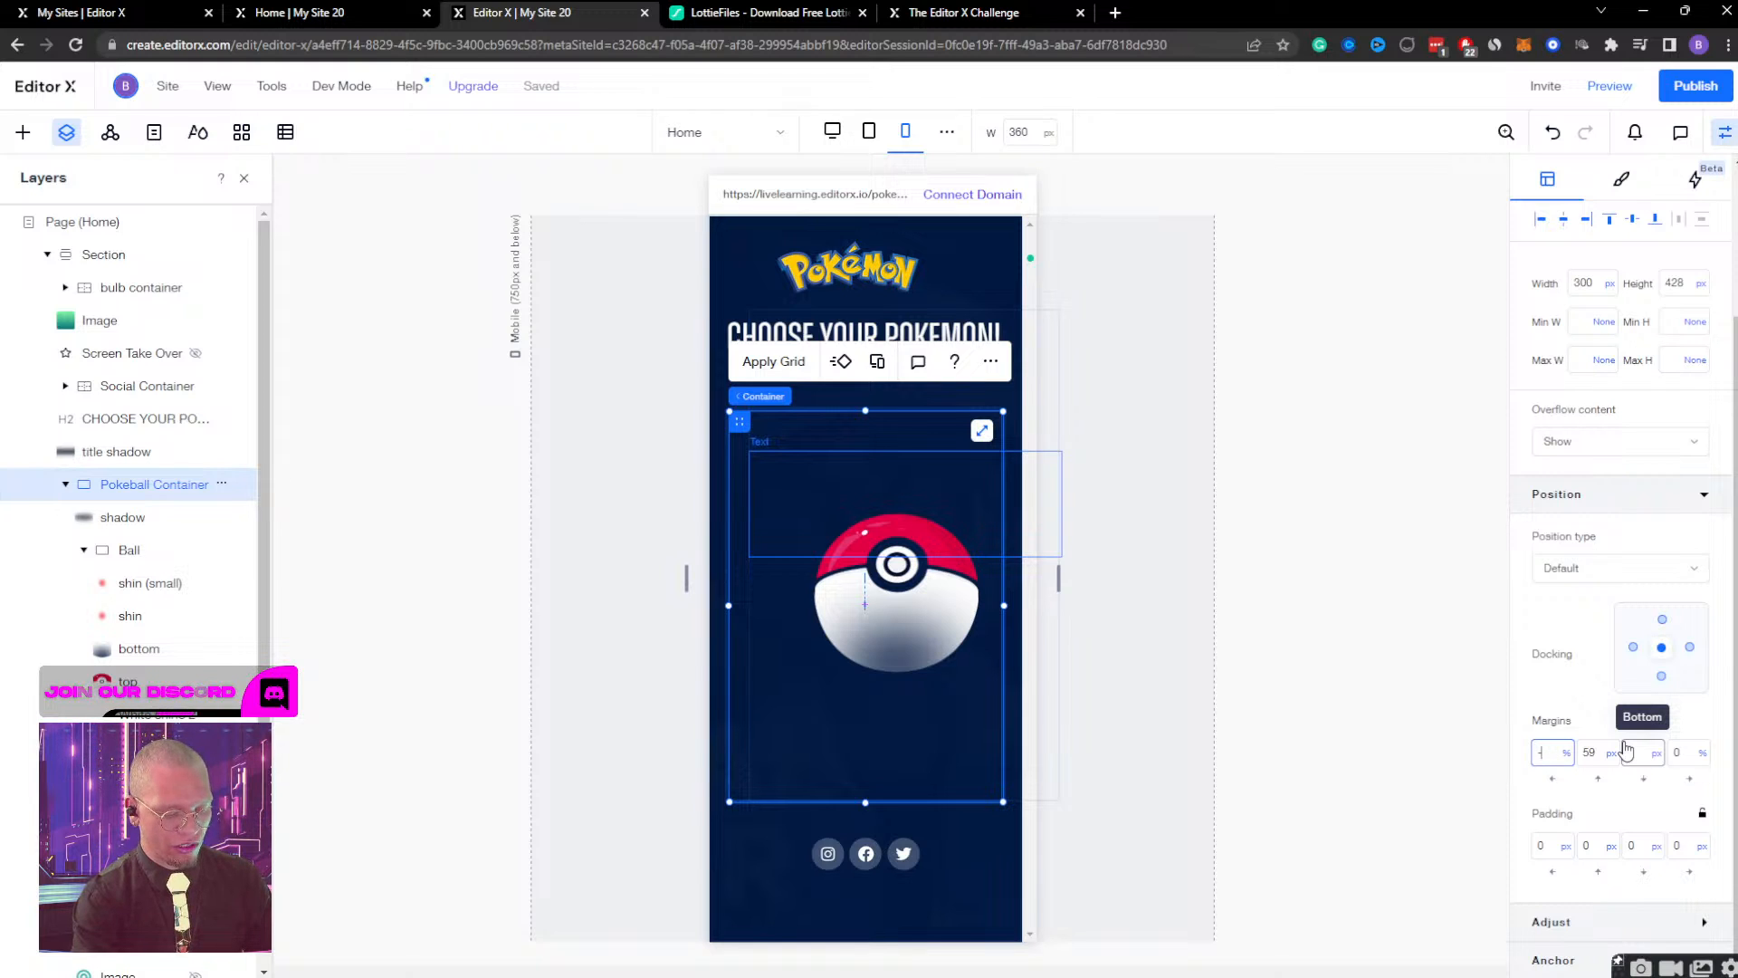
pyautogui.write('-40px')
pyautogui.press('Return')
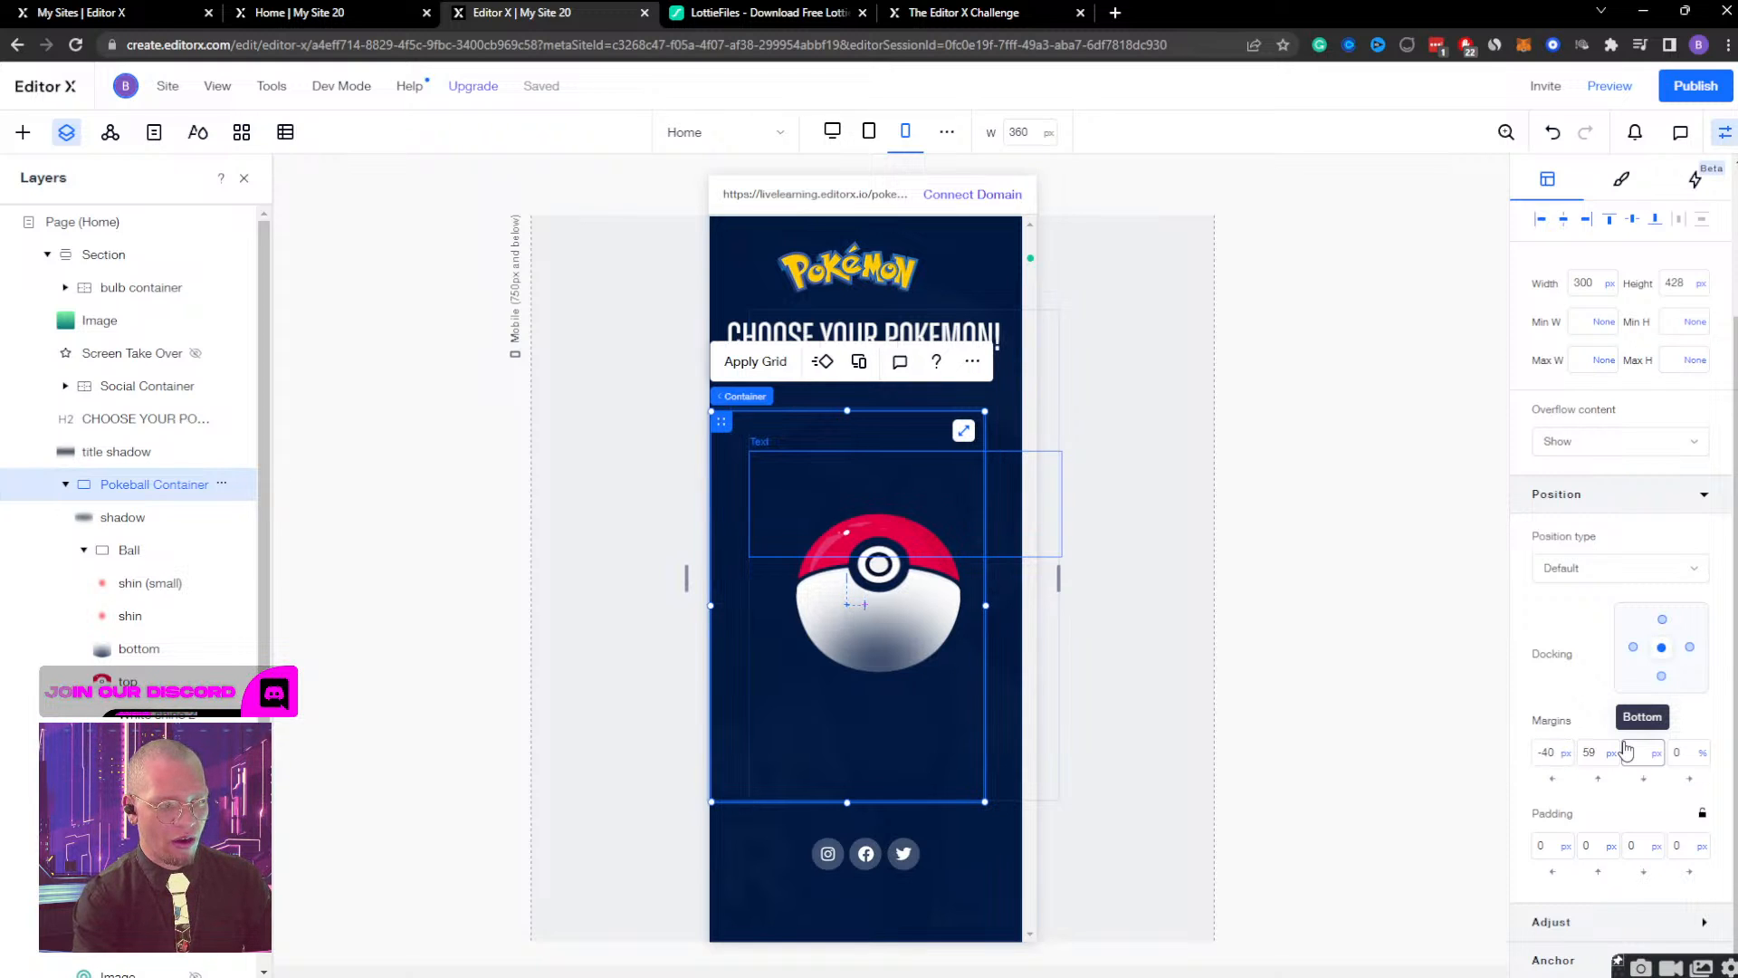
pyautogui.hotkey('ctrl', 'z')
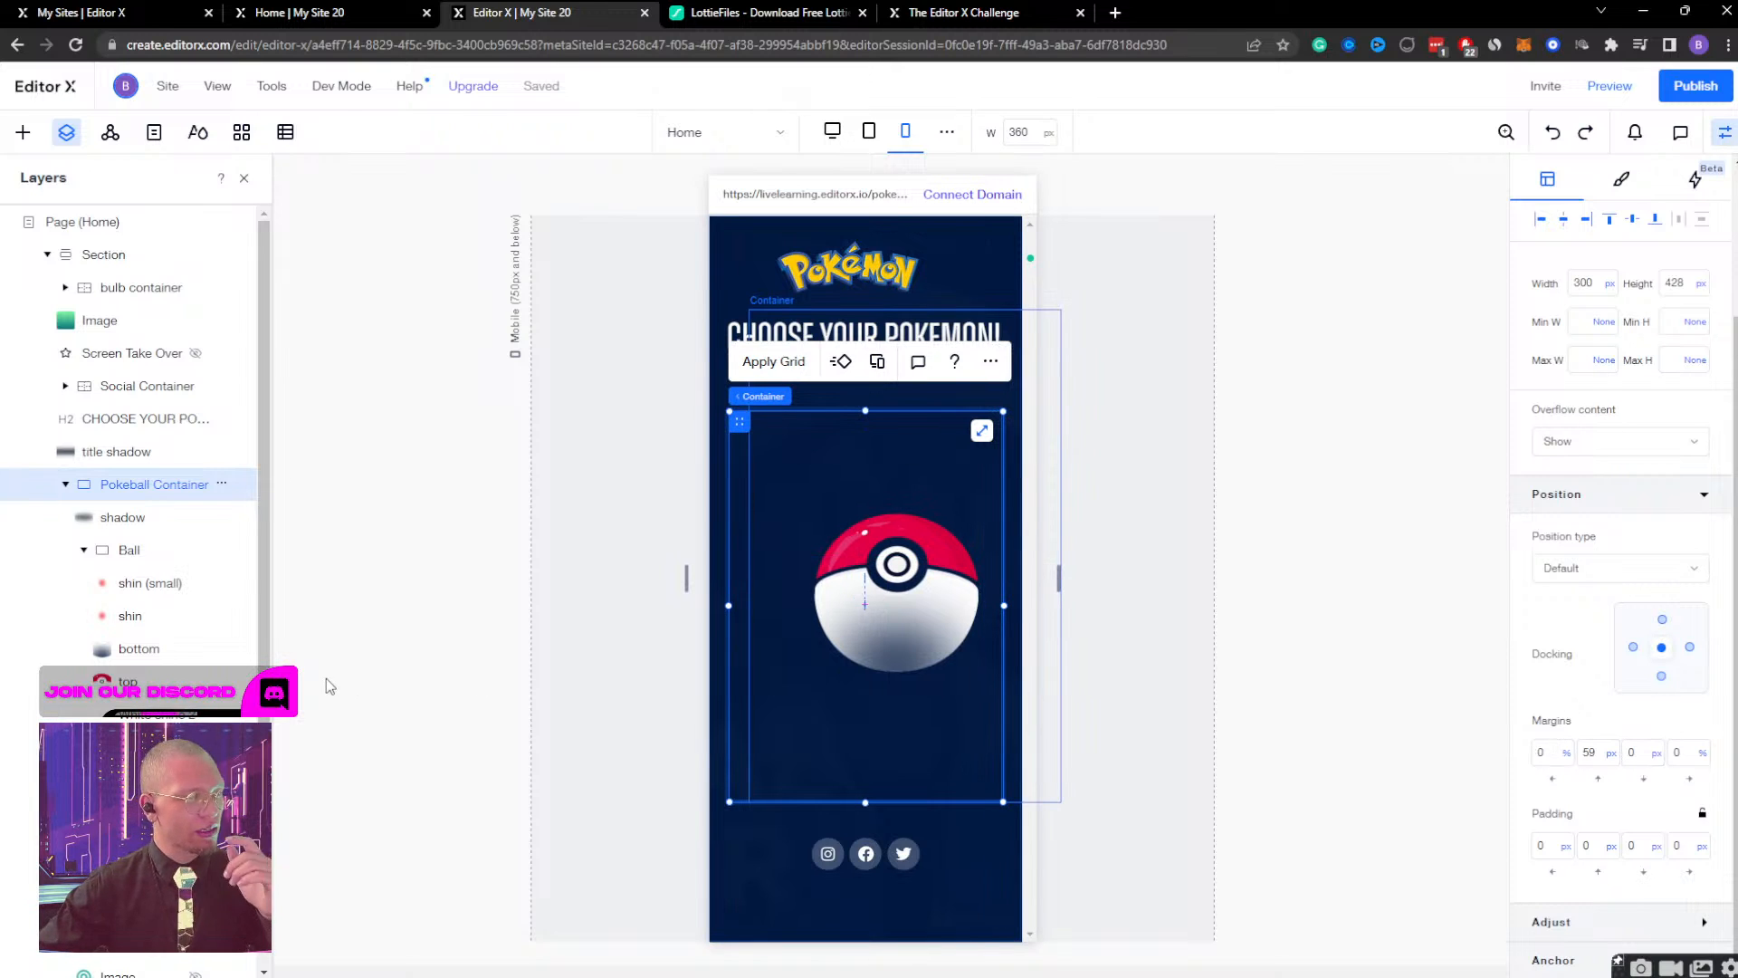
# Examine the layers and layout settings of the Pokeball Container, its shadow, Ball and small shine image, and the title shadow for the off-center cause.
pyautogui.scroll(-4, 159, 692)
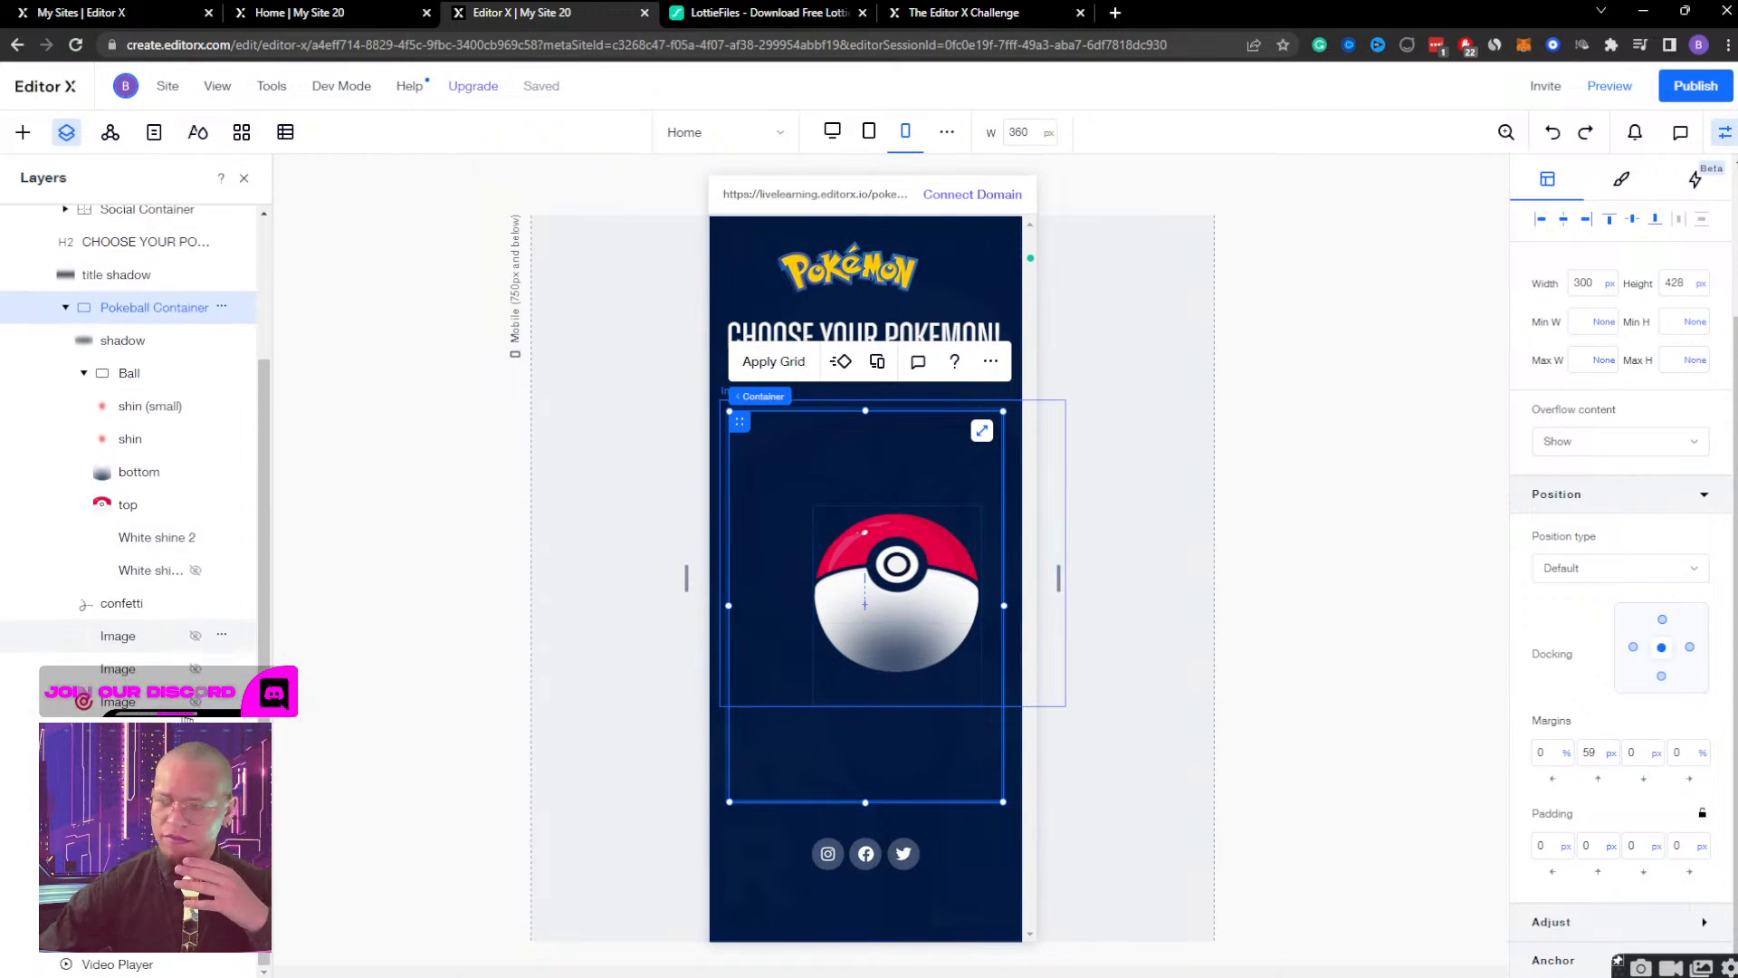
pyautogui.scroll(4, 124, 471)
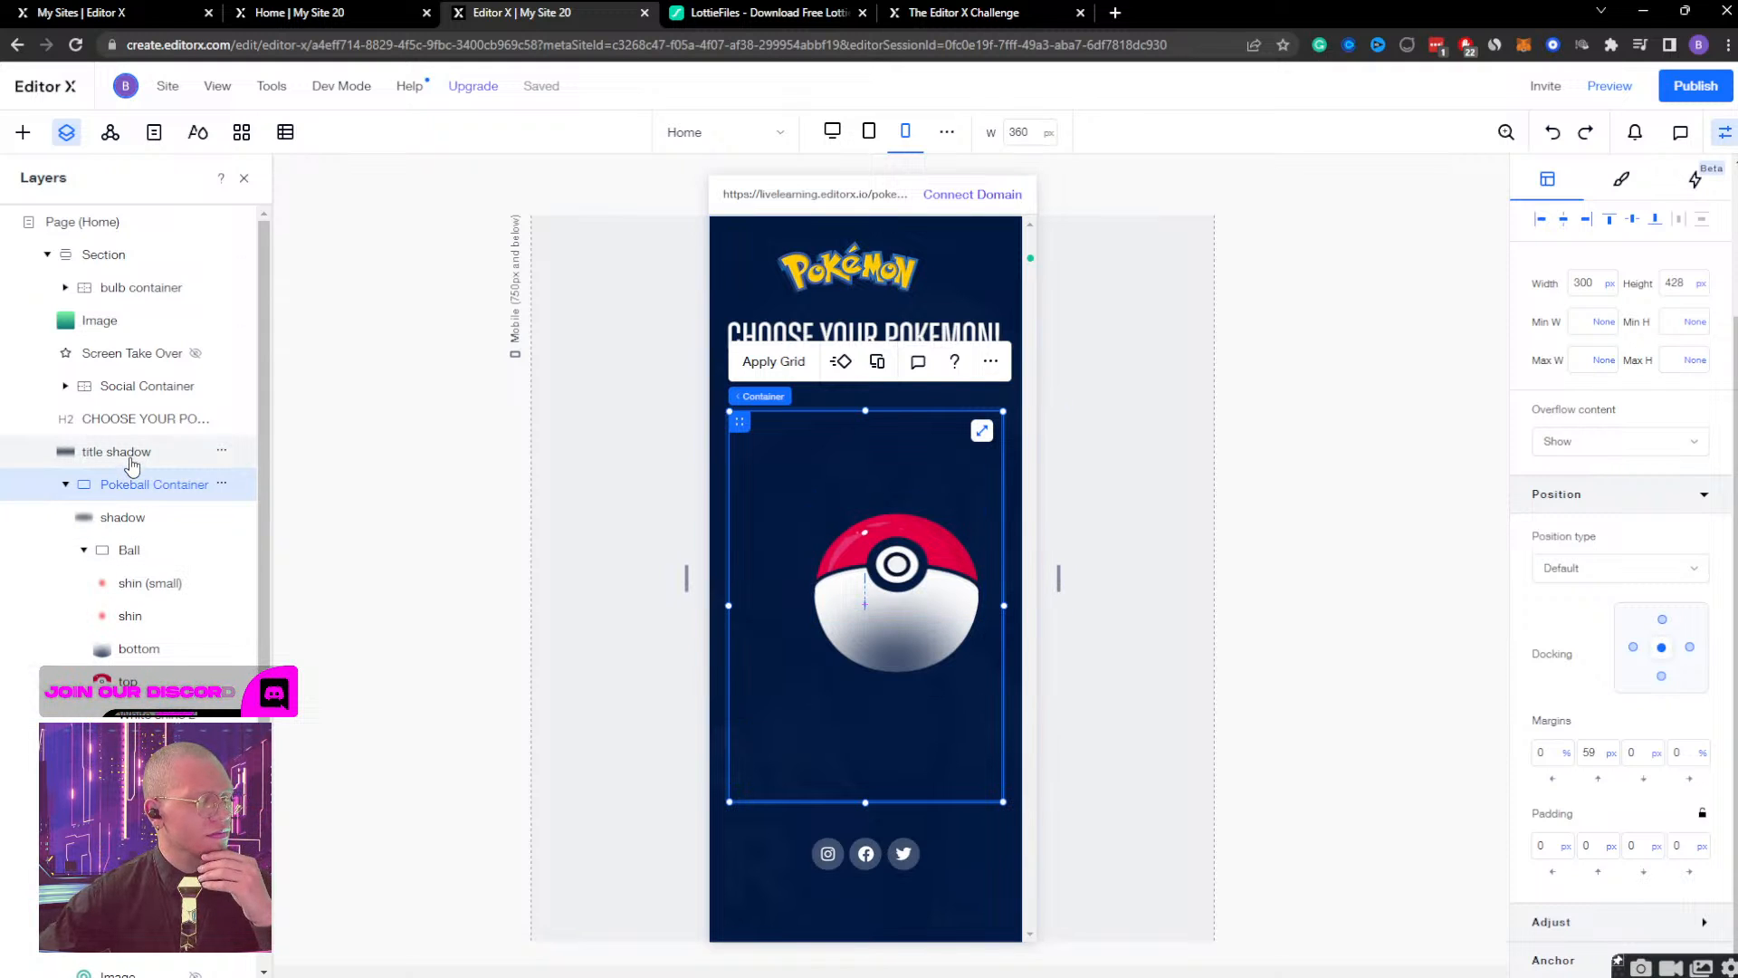
pyautogui.click(134, 517)
pyautogui.click(136, 551)
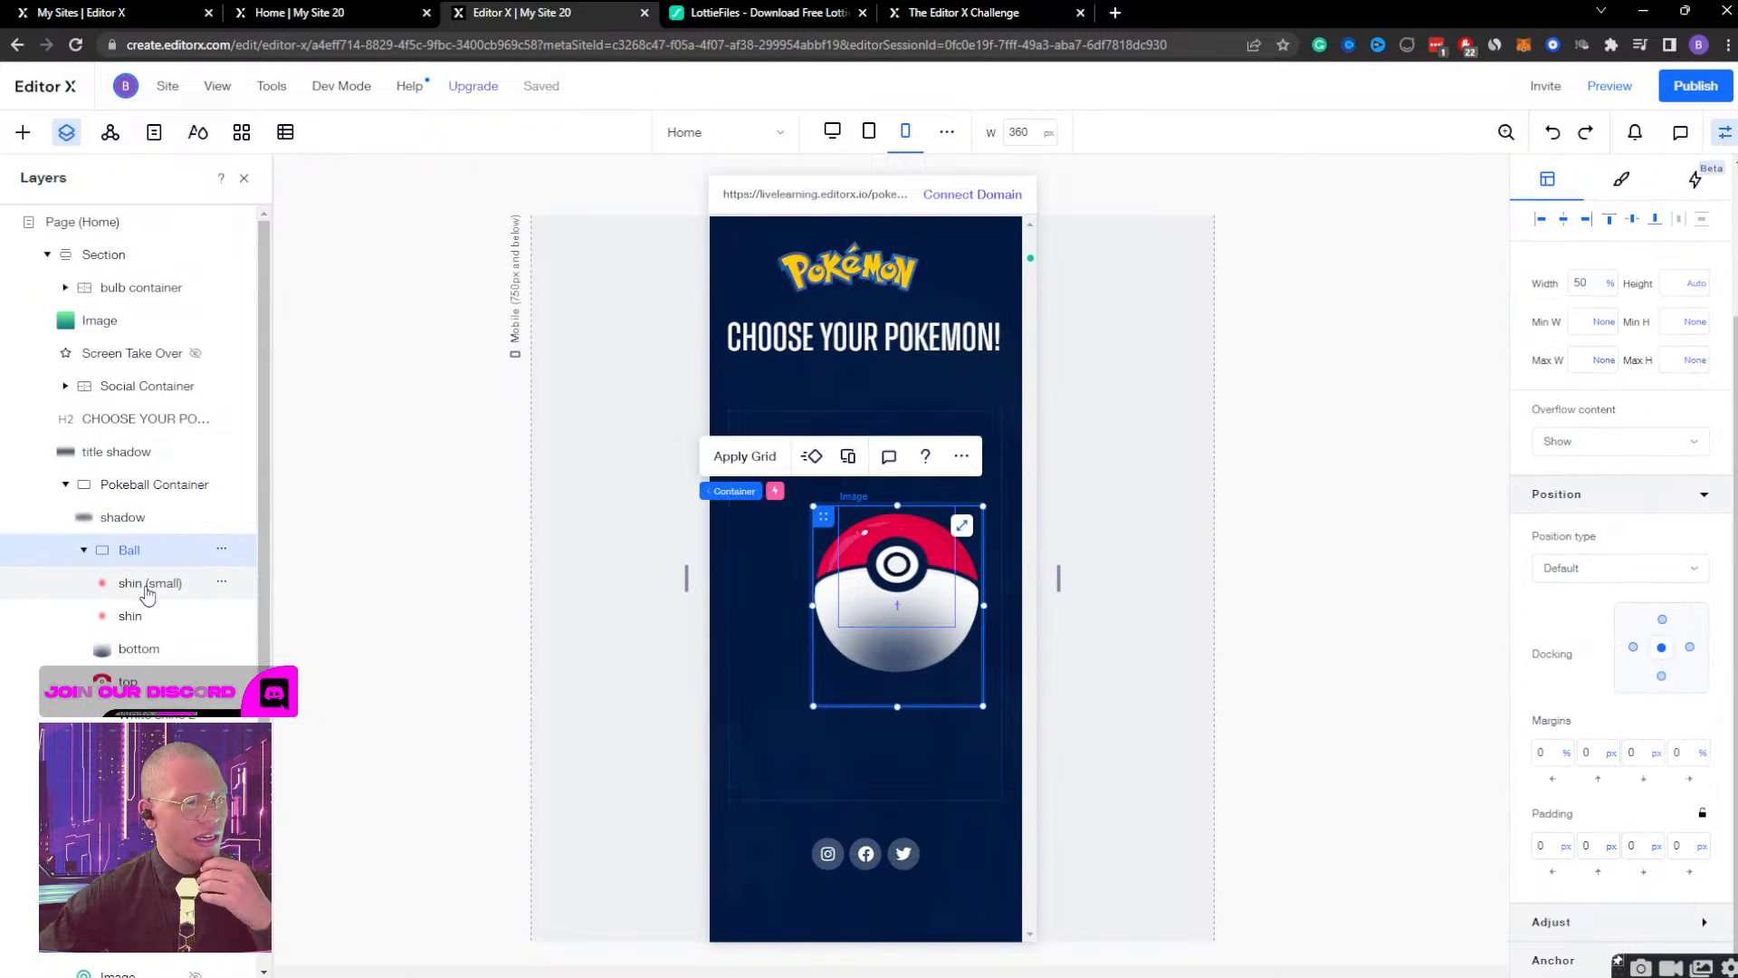
pyautogui.click(172, 583)
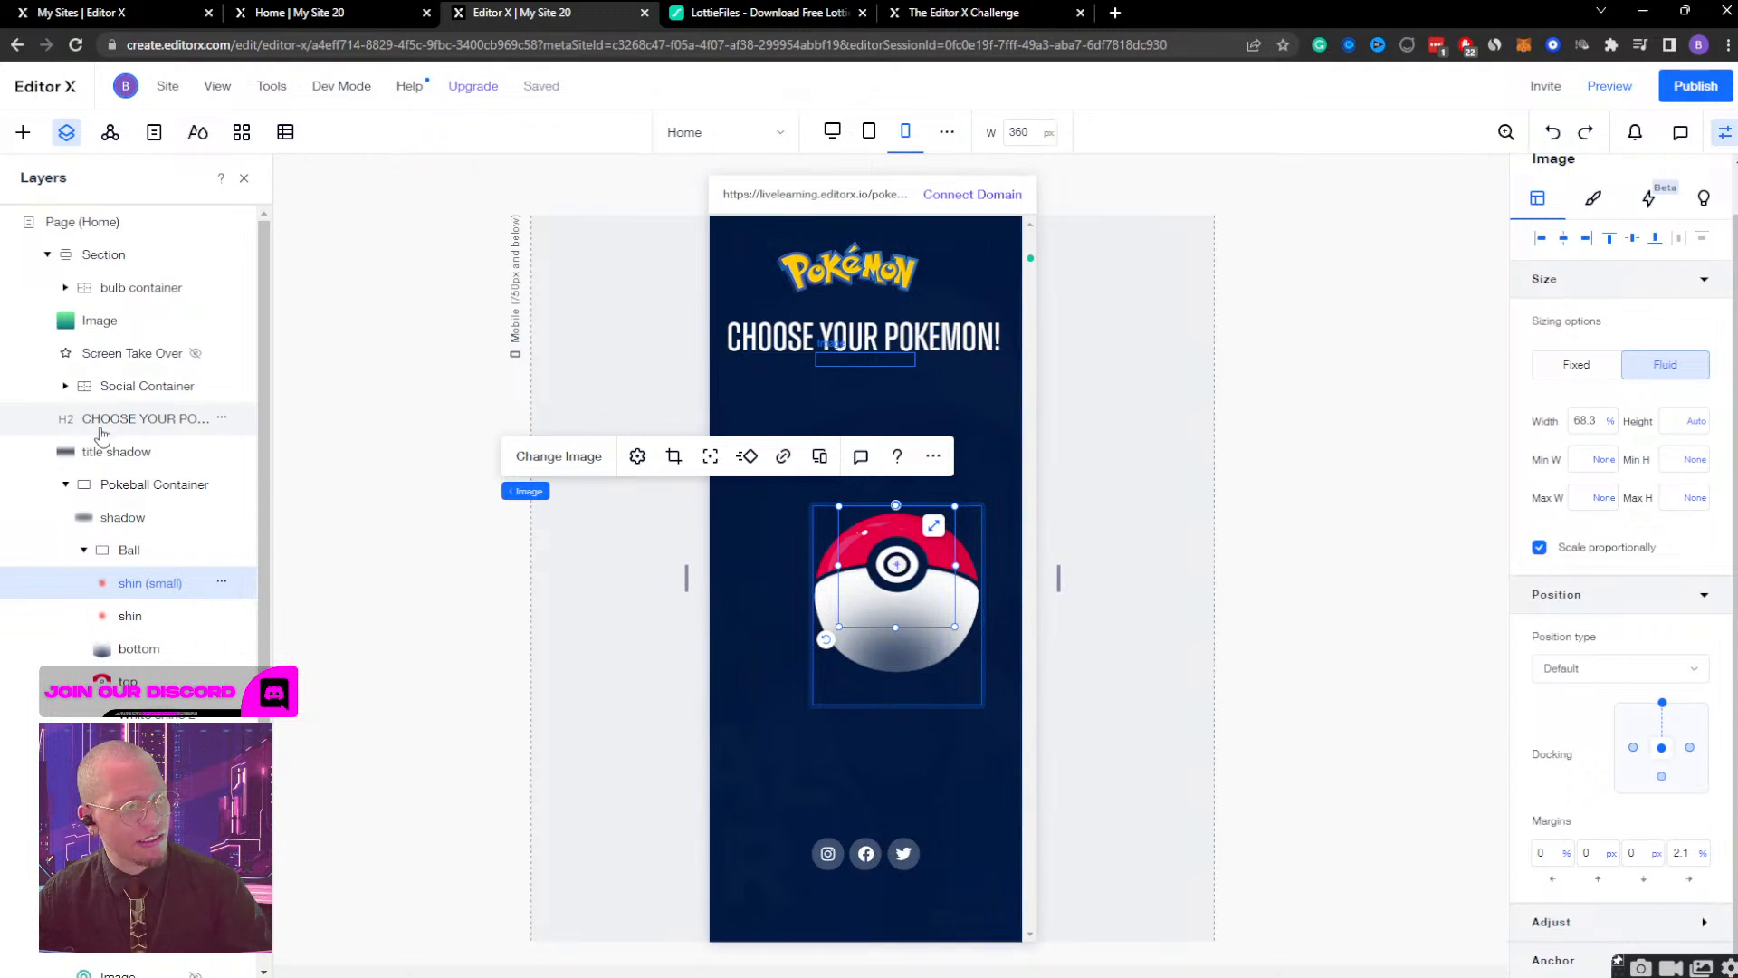
pyautogui.click(102, 455)
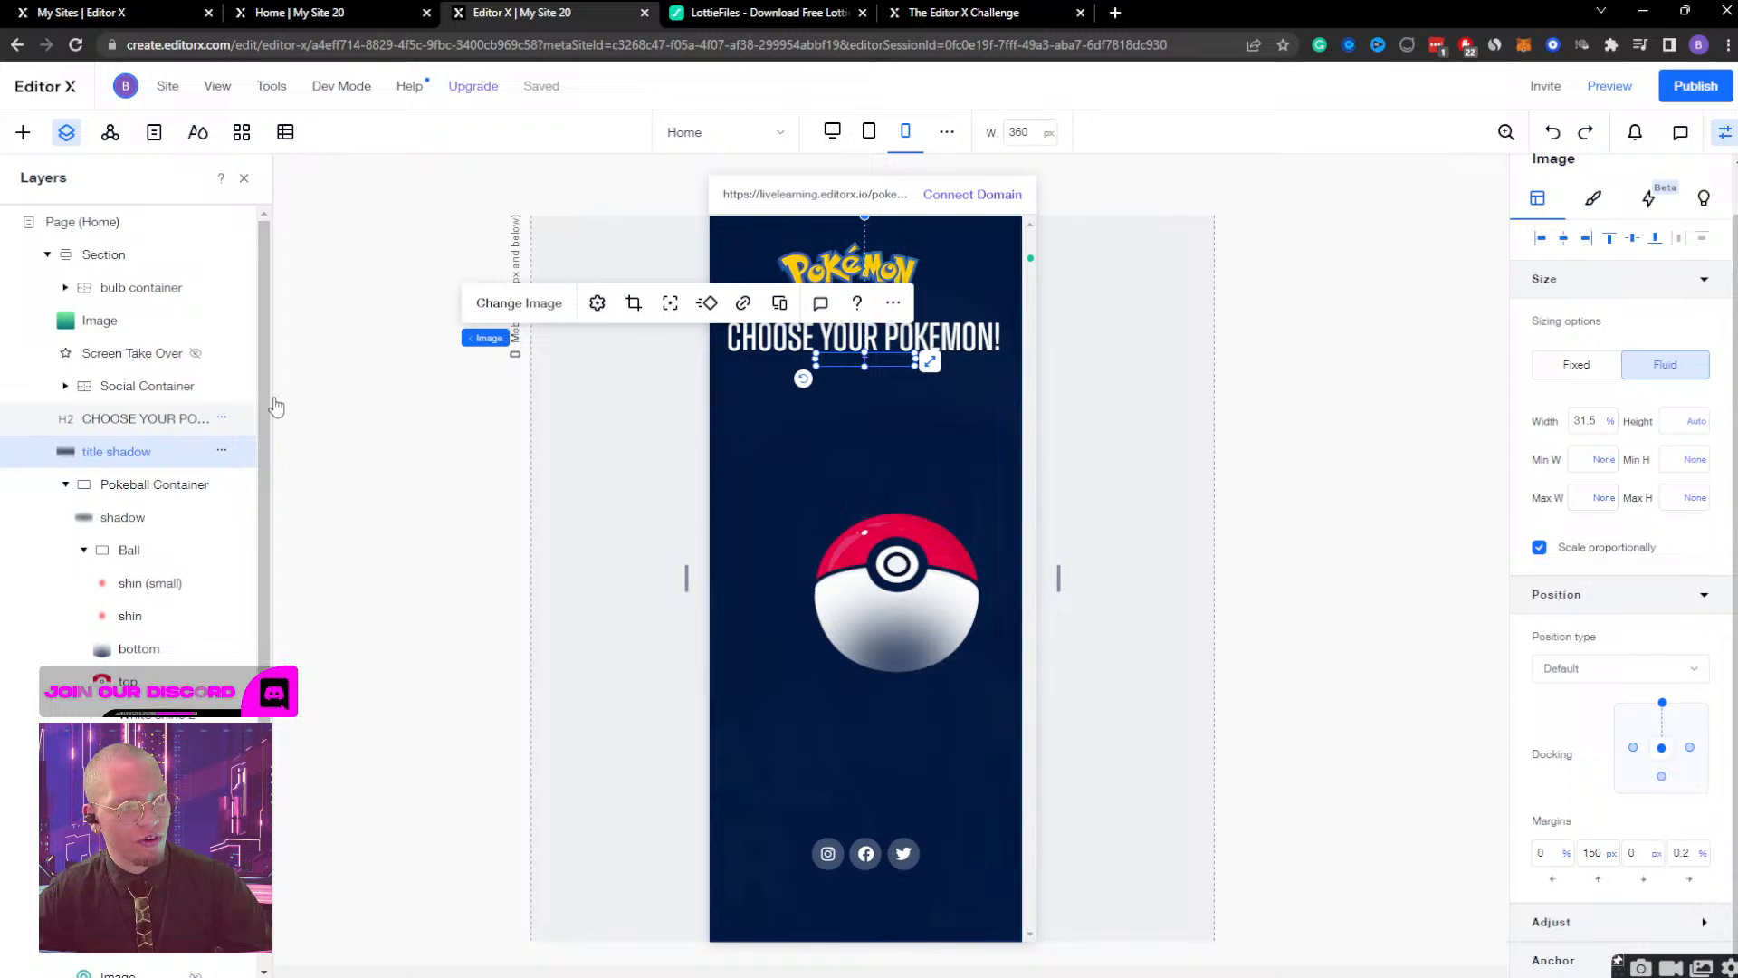
pyautogui.moveTo(815, 360); pyautogui.dragTo(817, 365)
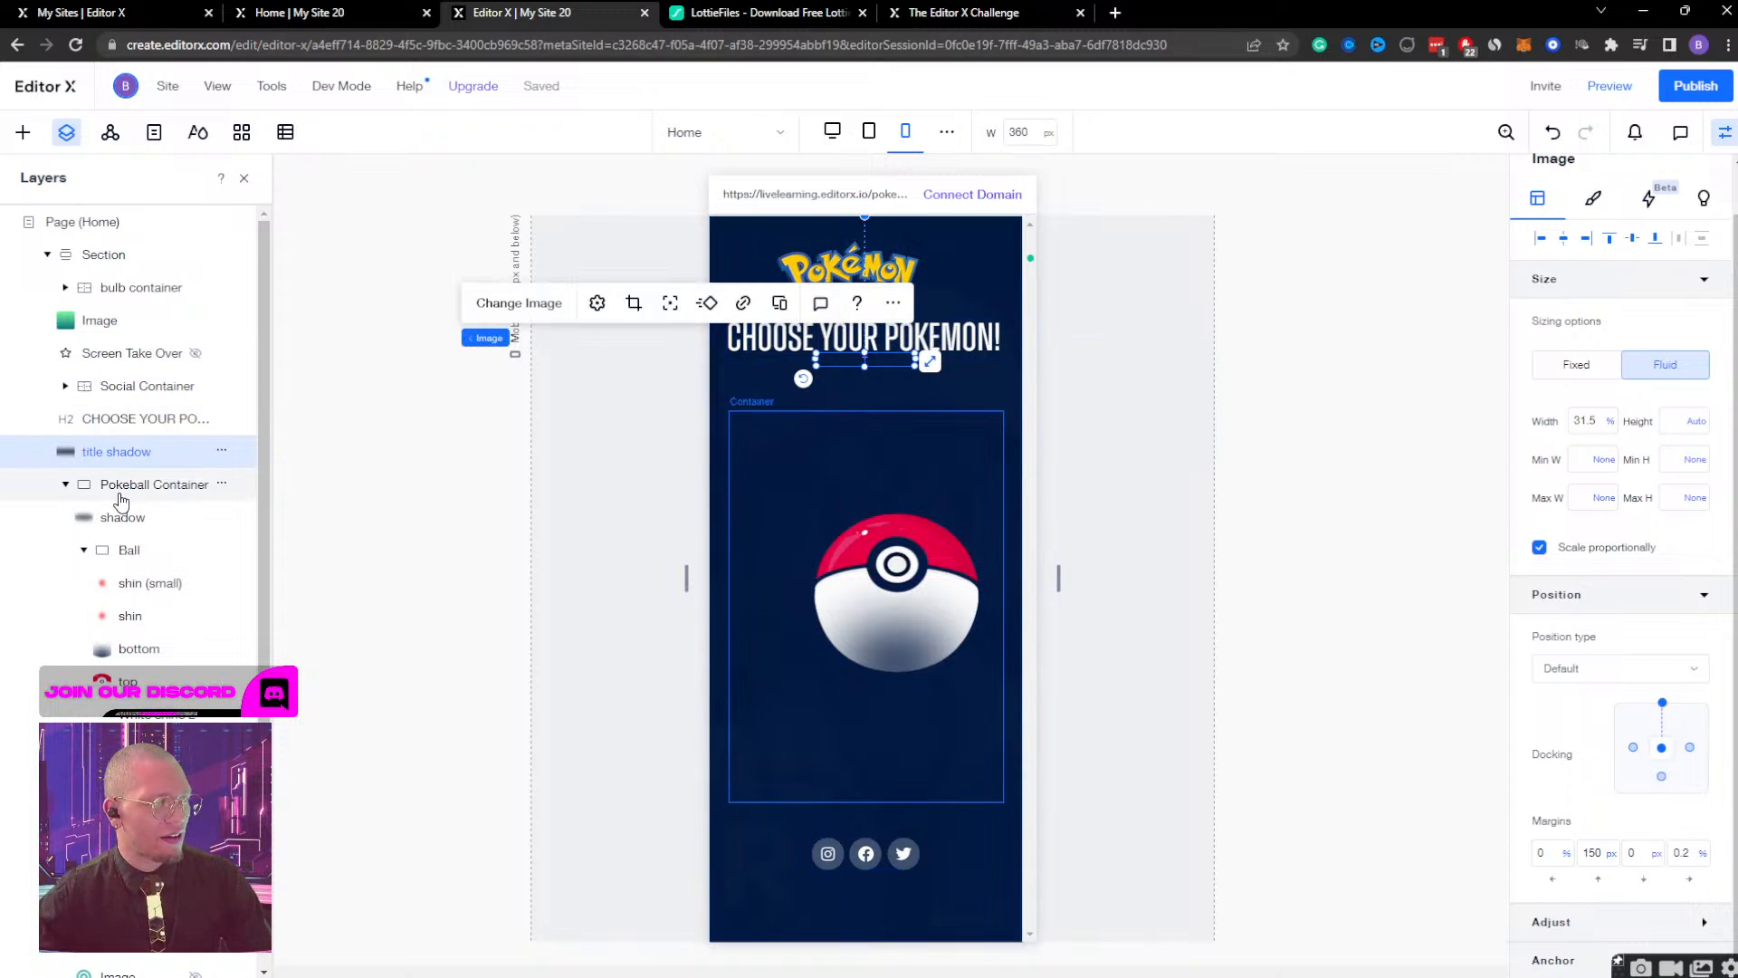
pyautogui.click(121, 484)
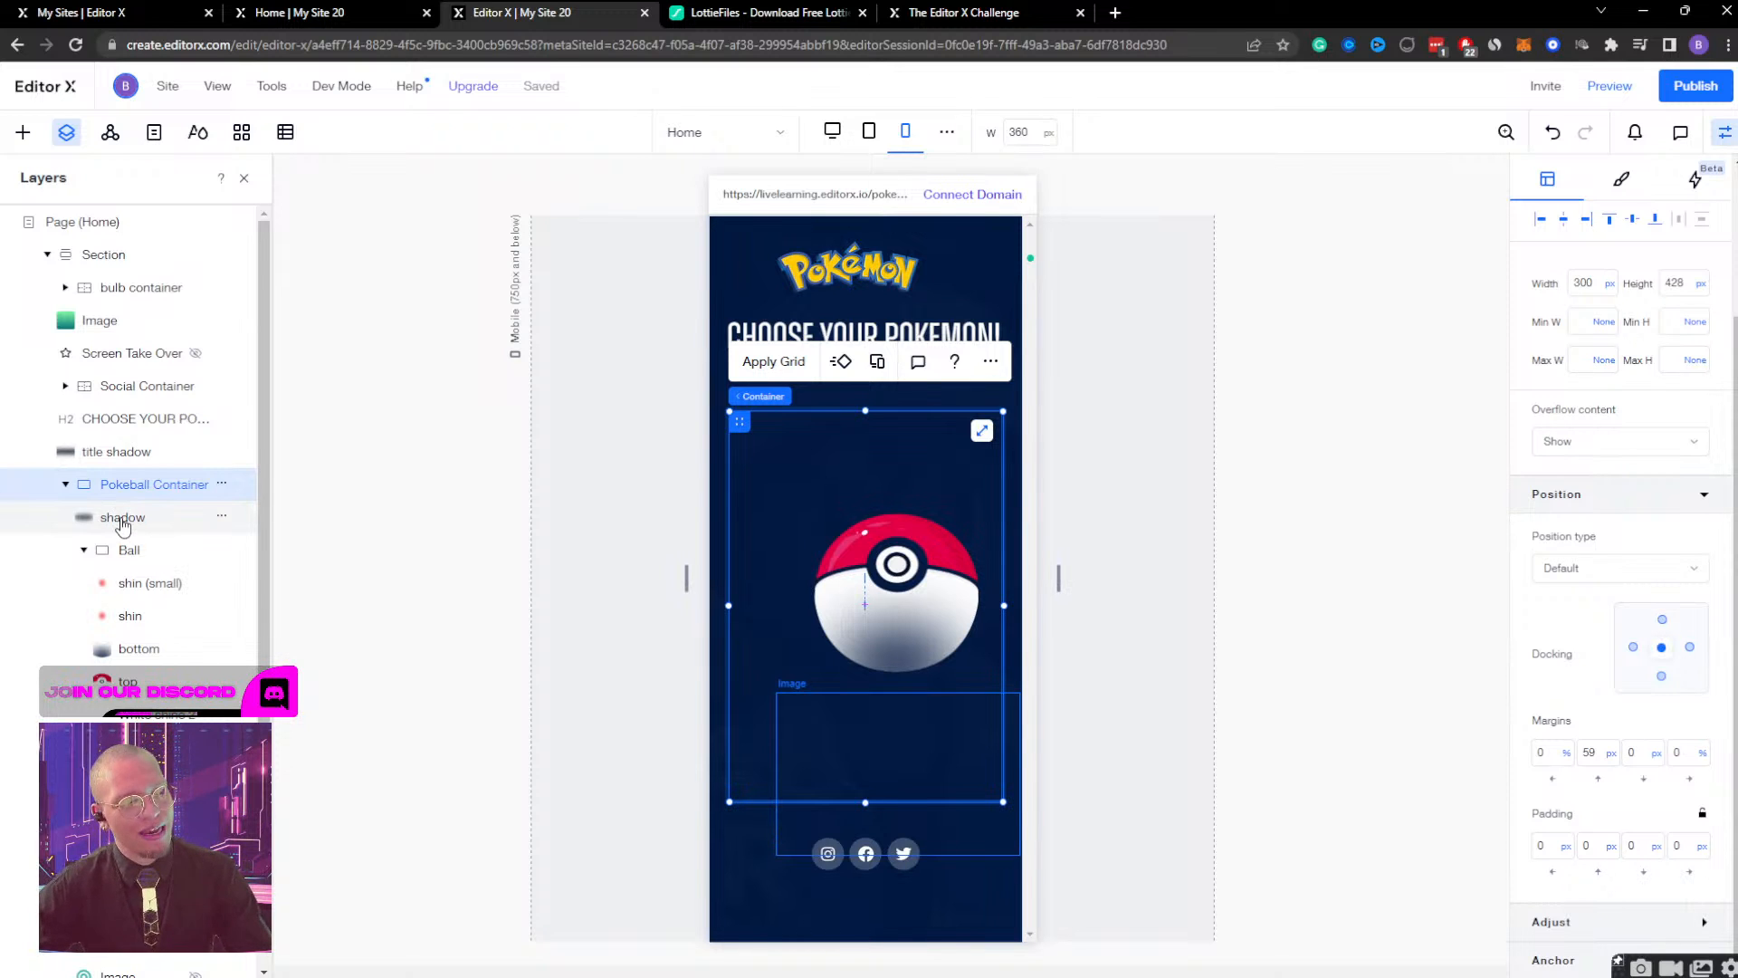
pyautogui.click(150, 584)
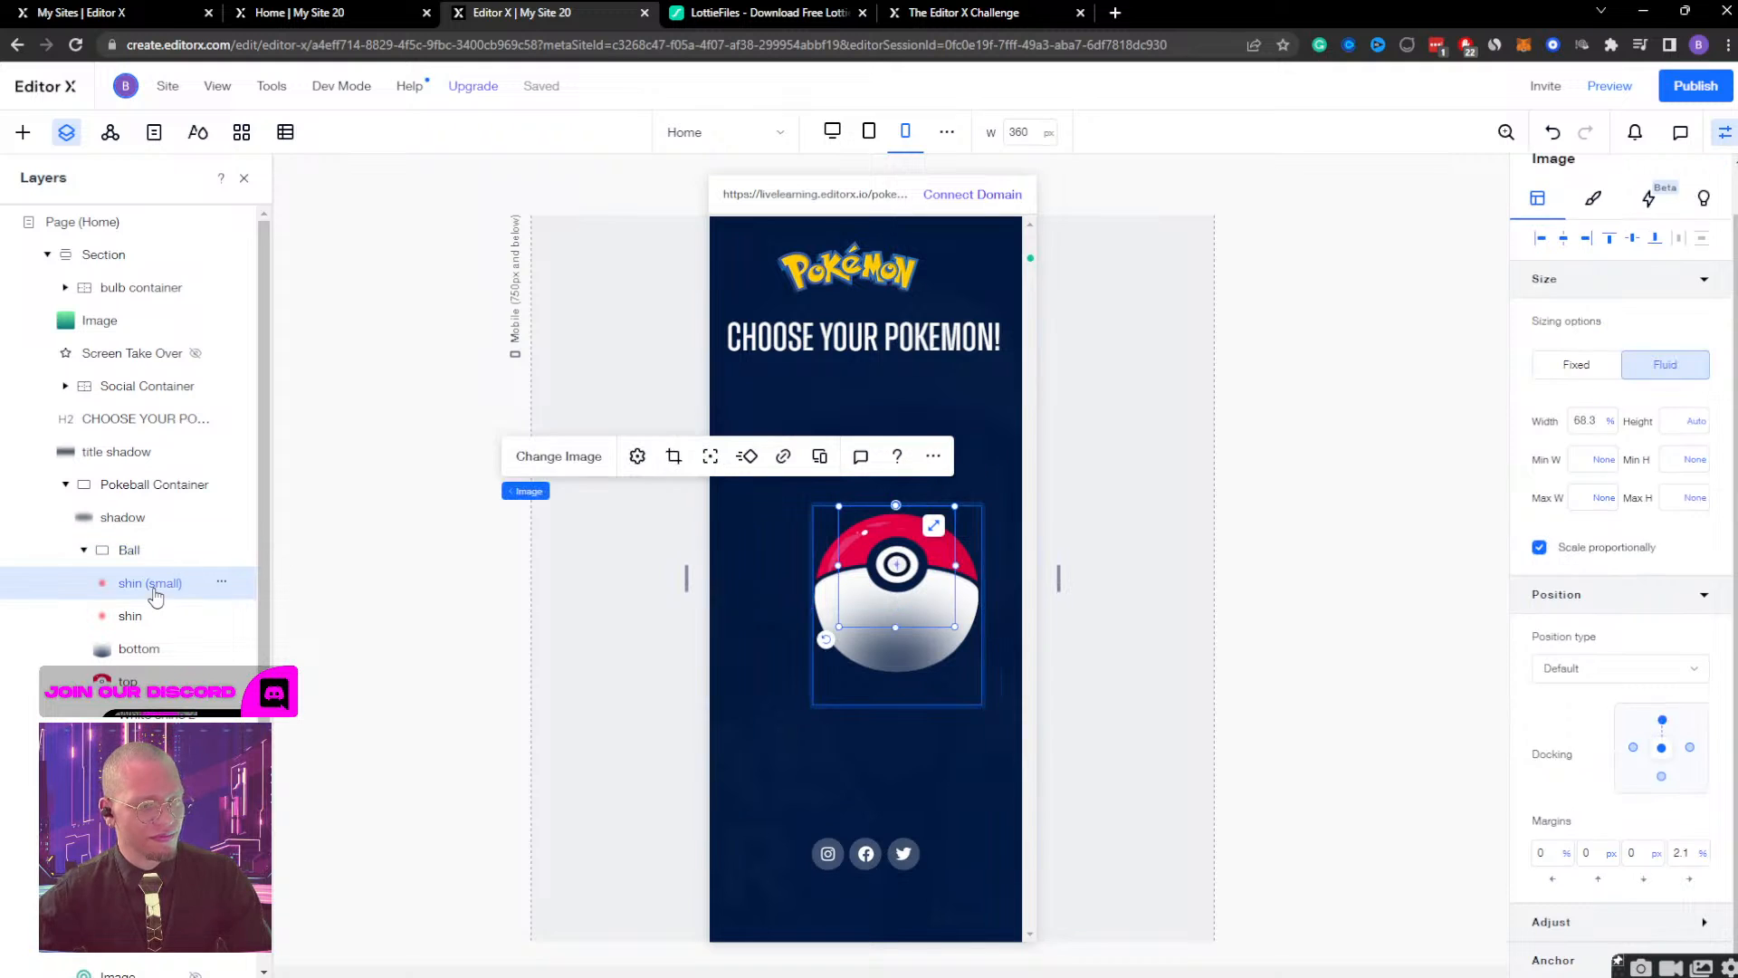
pyautogui.click(150, 554)
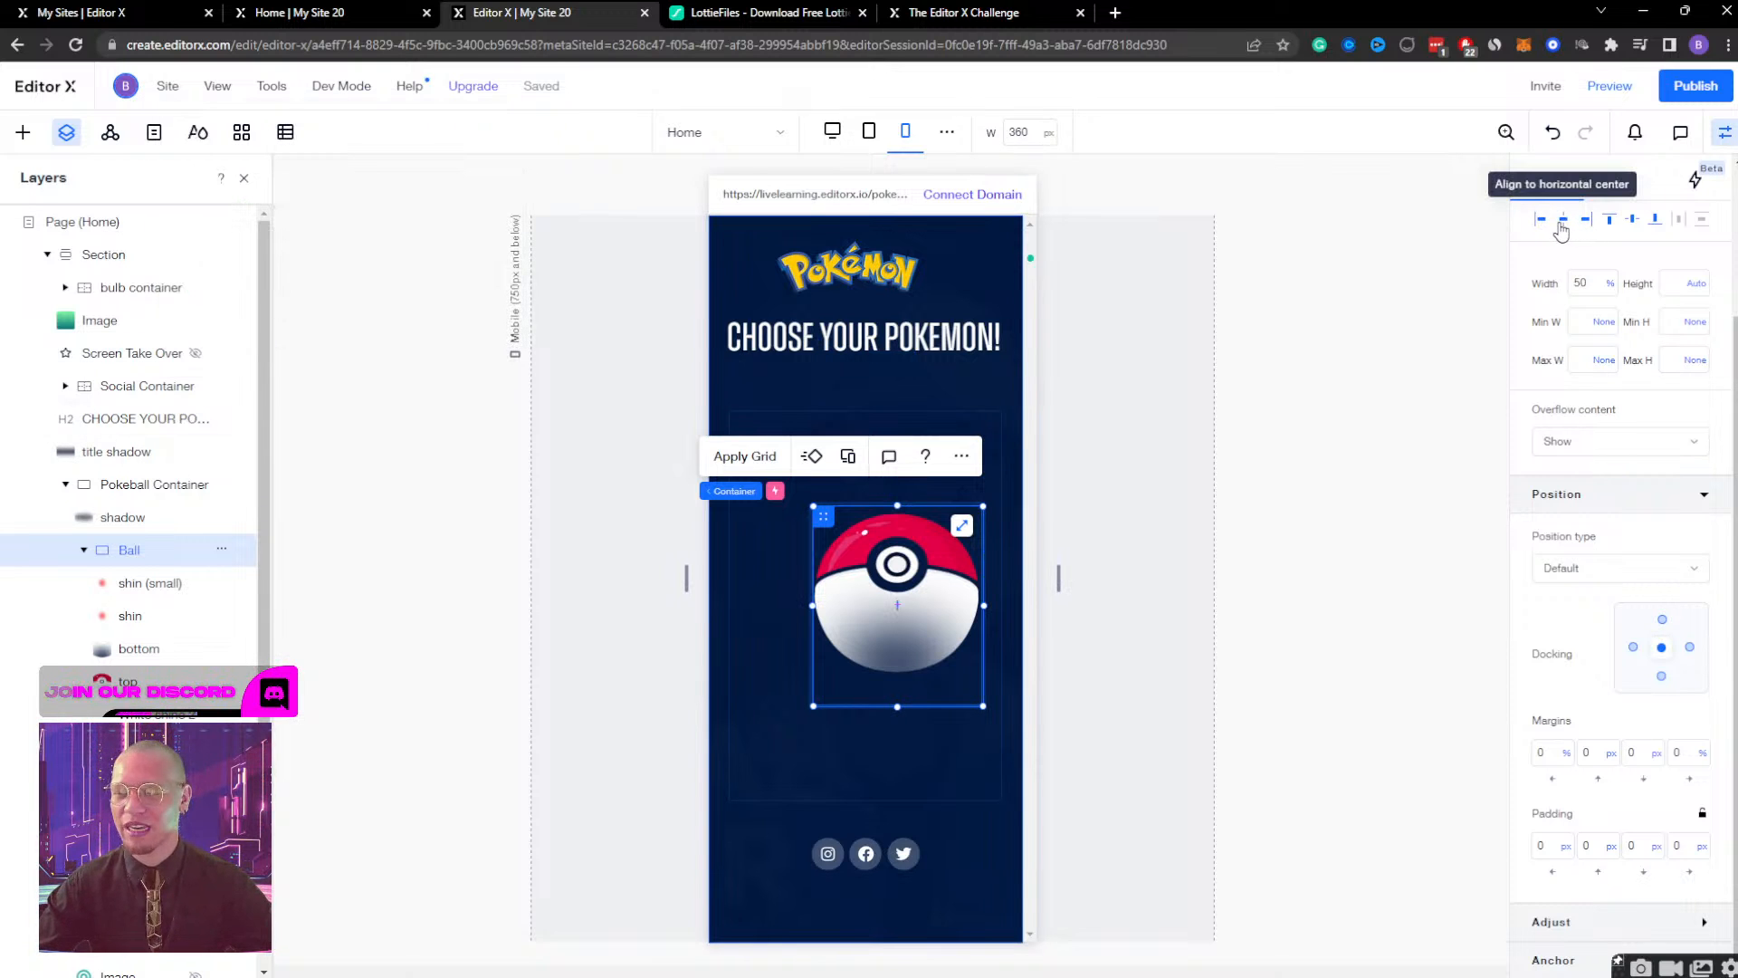
pyautogui.click(124, 533)
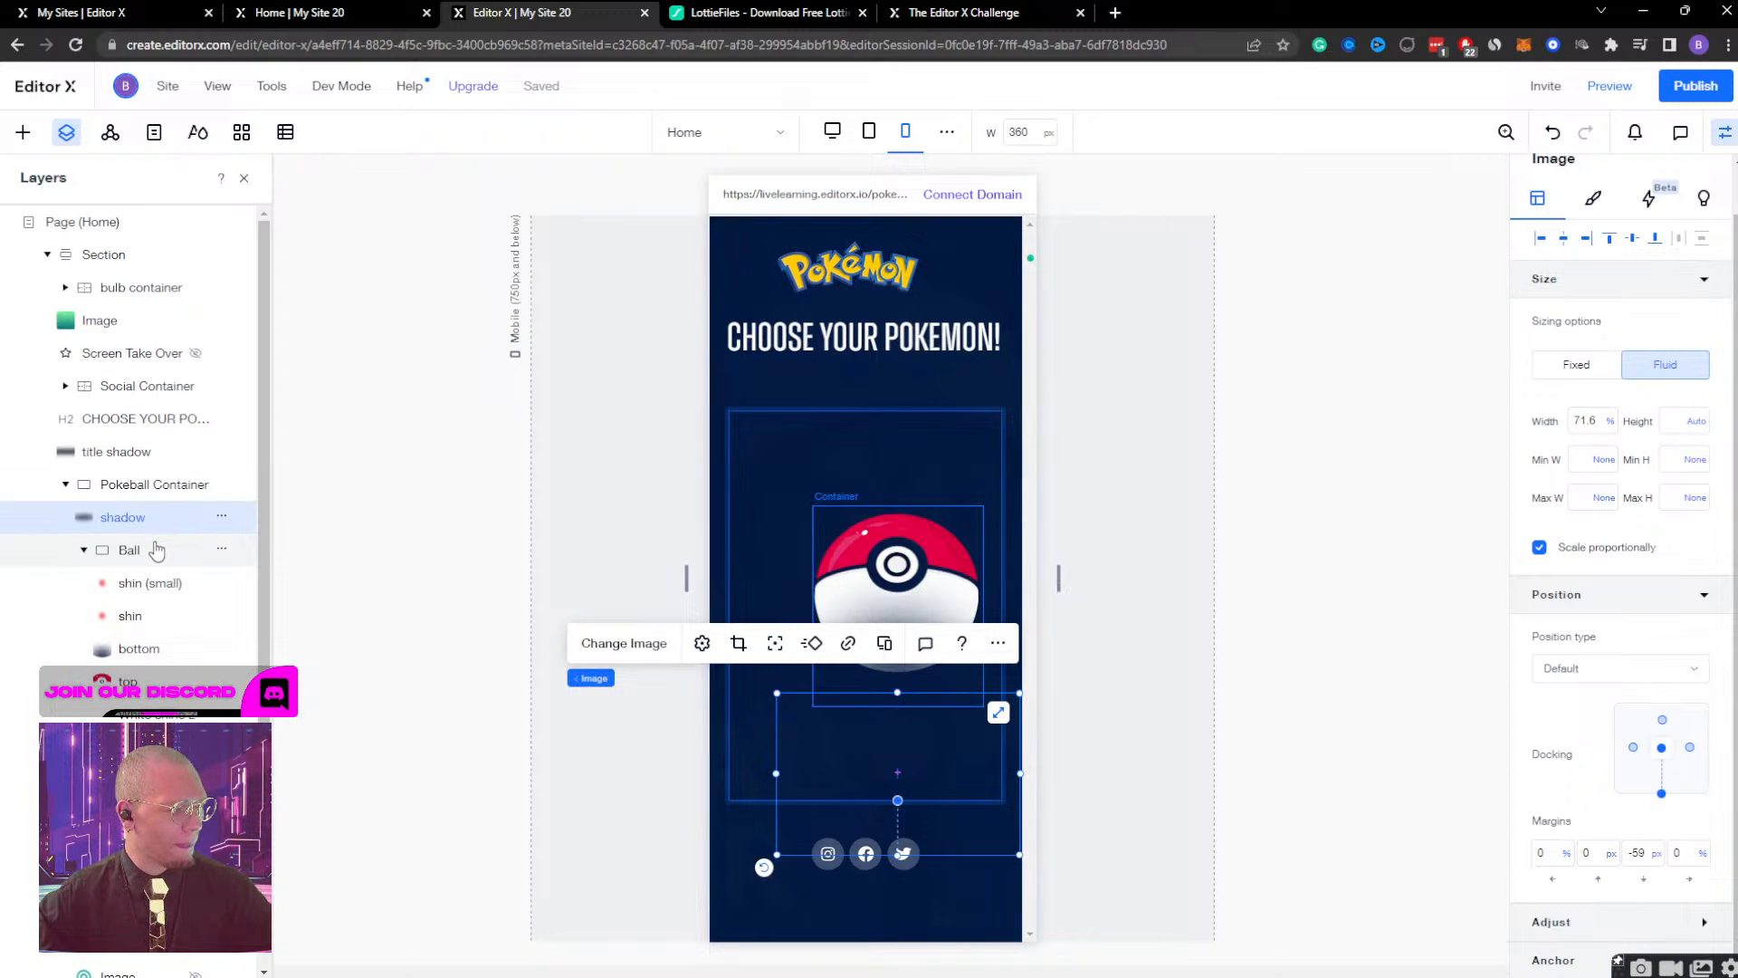
pyautogui.click(149, 550)
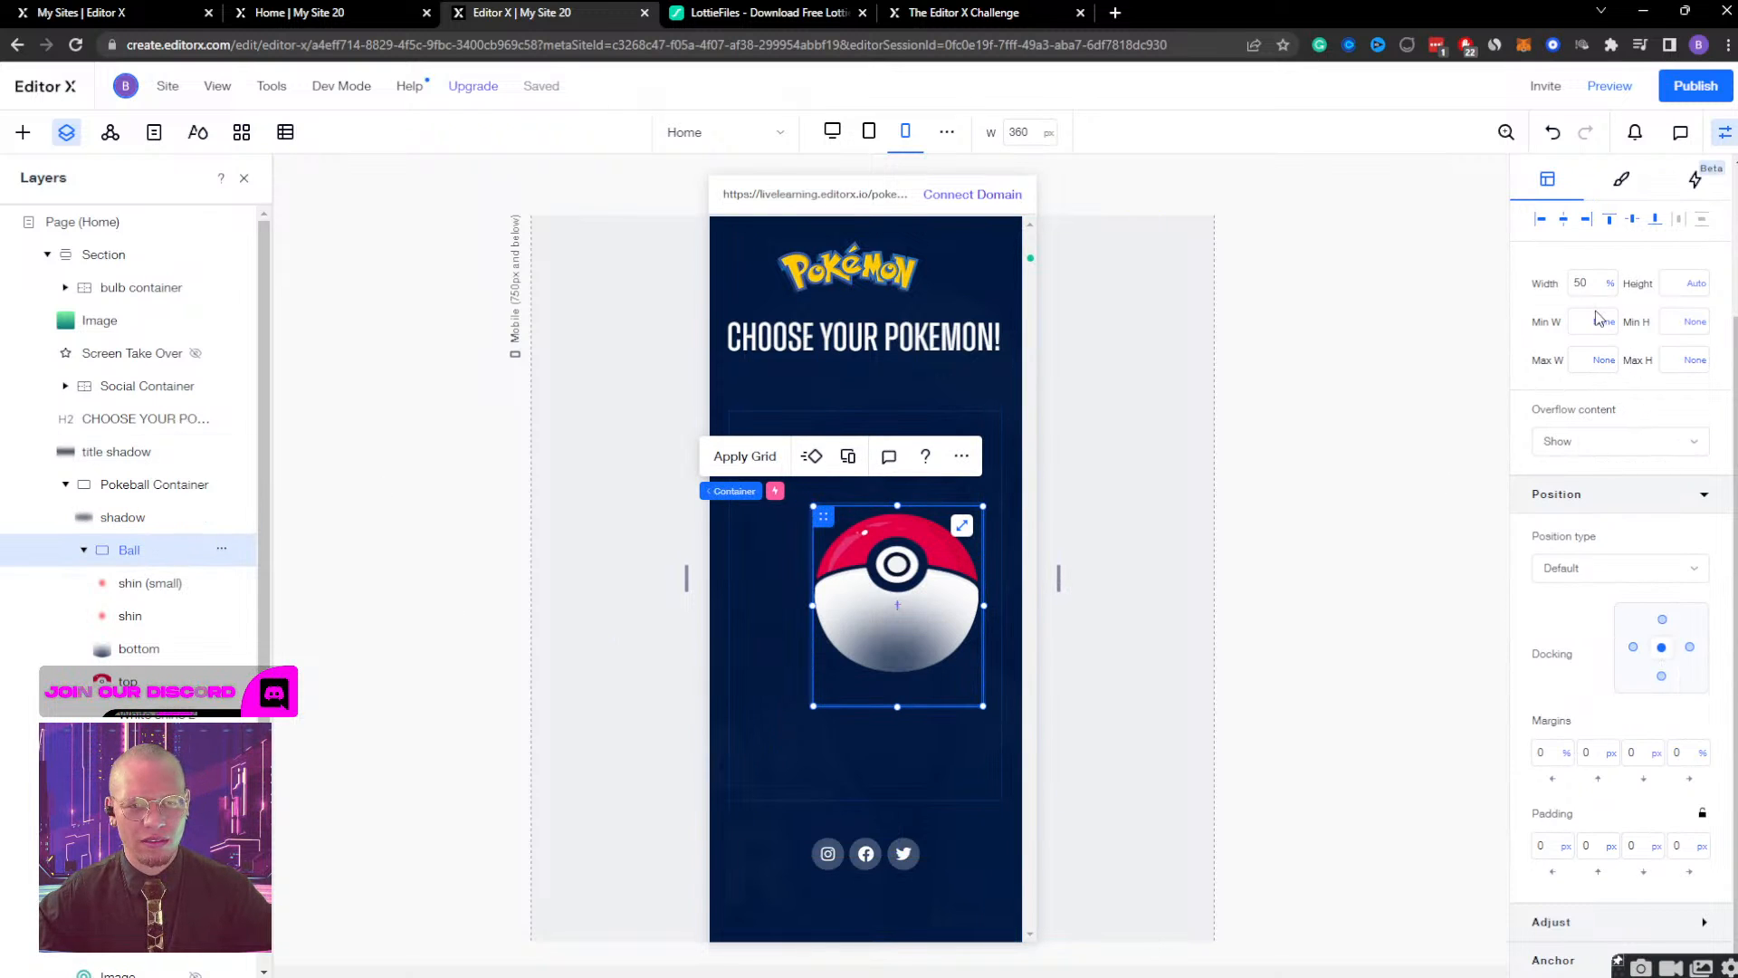
# Set the Pokeball Container's width to 100%.
pyautogui.click(116, 489)
pyautogui.click(1576, 415)
pyautogui.click(1598, 471)
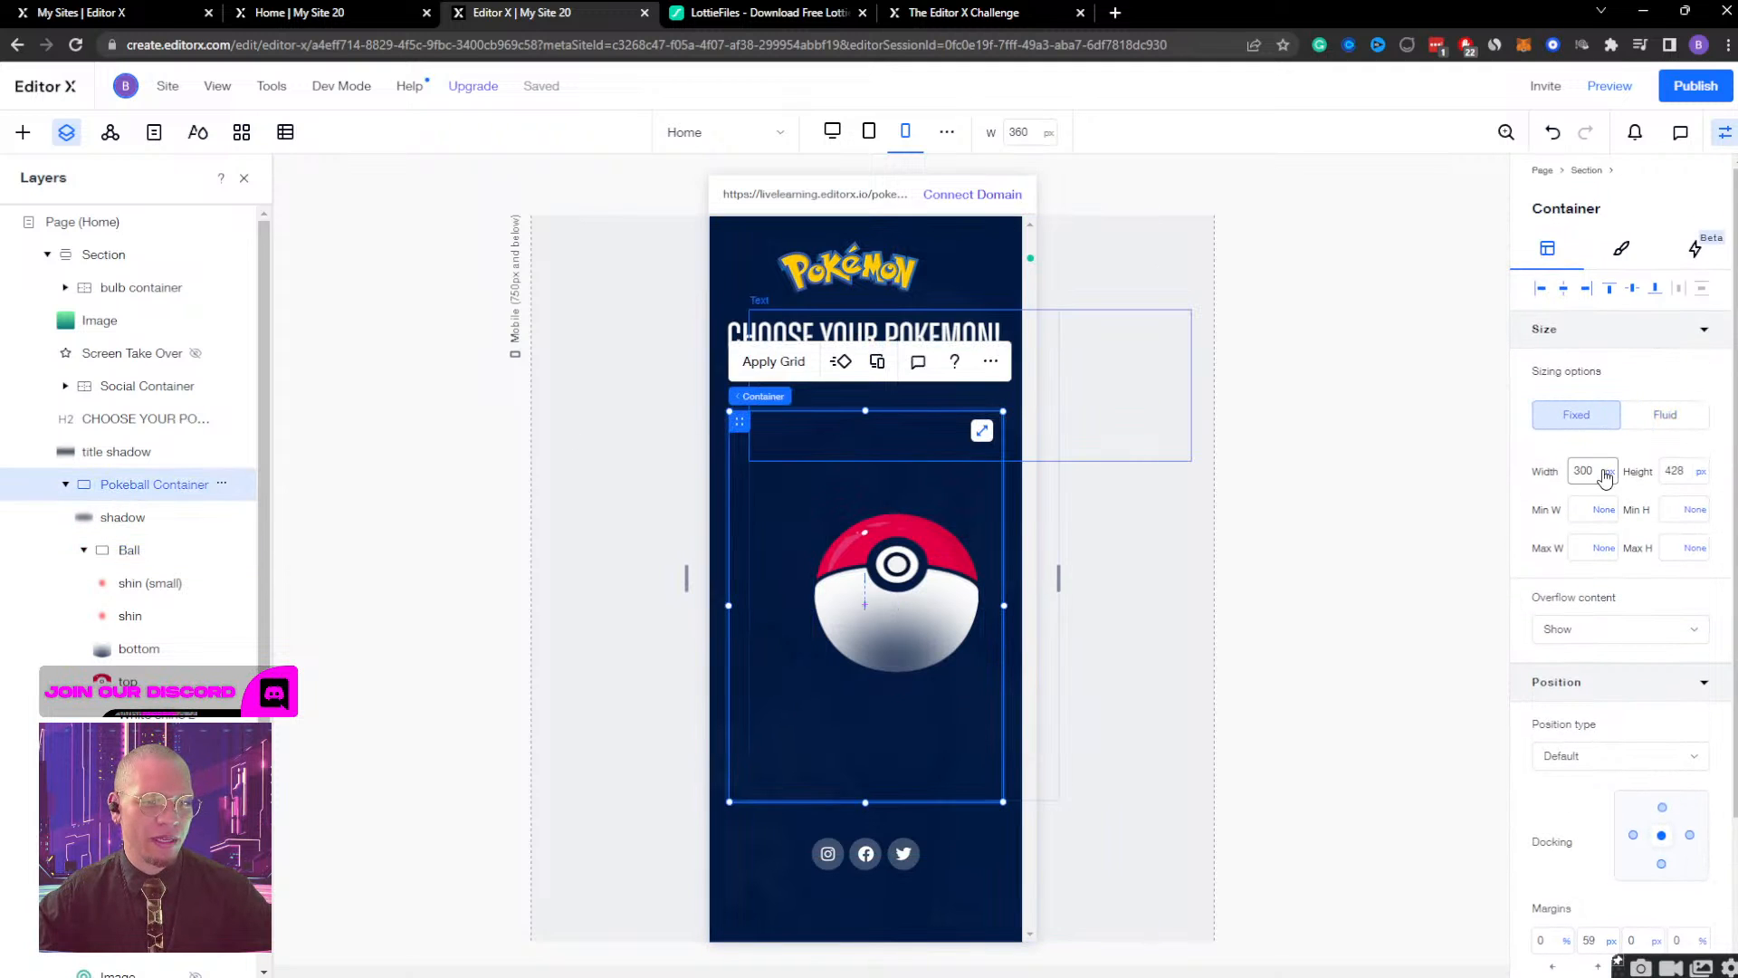
pyautogui.write('100%')
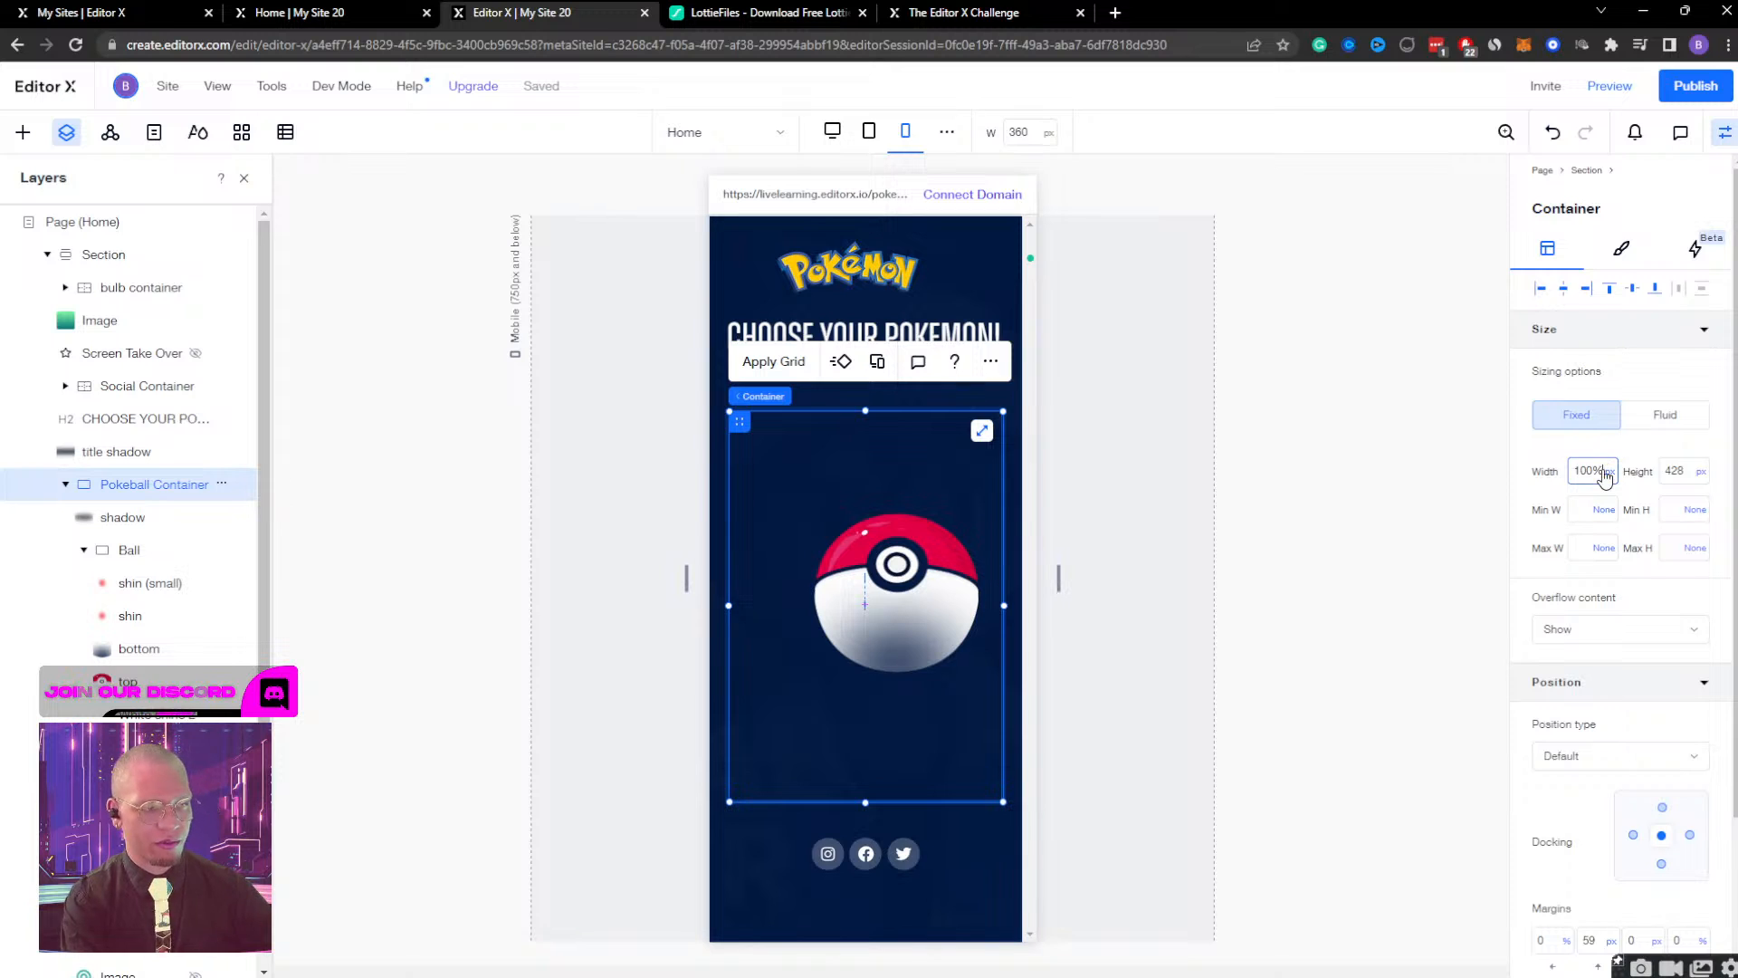
pyautogui.press('Return')
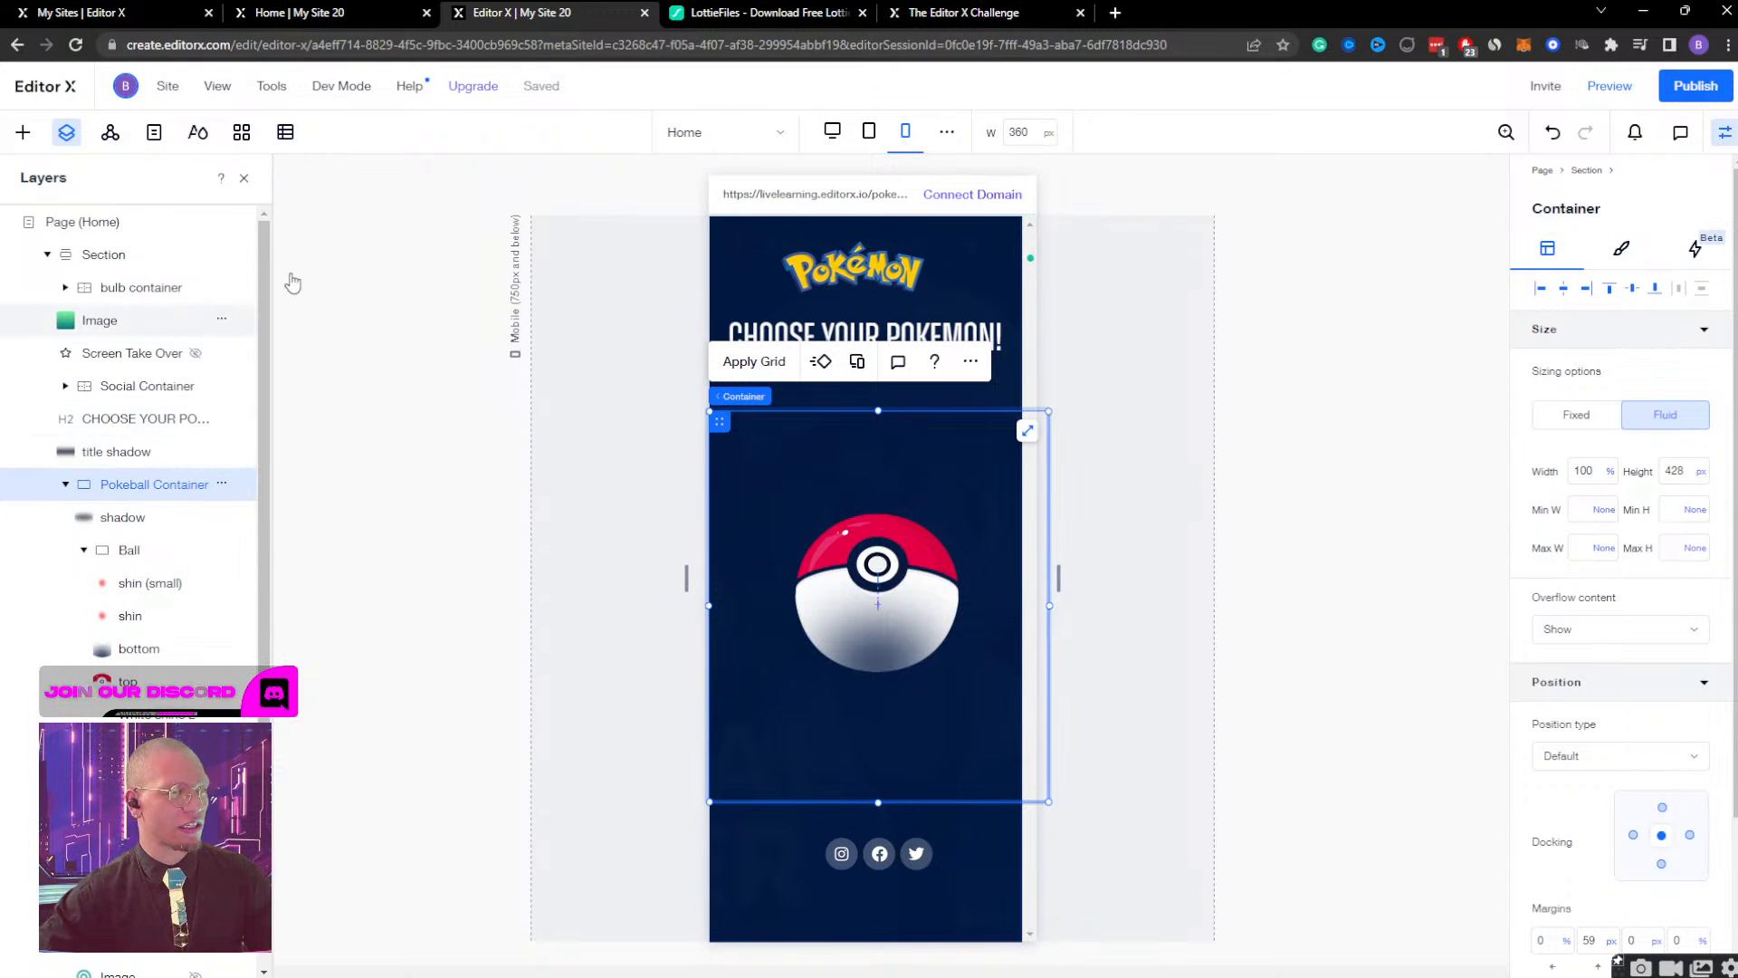
# Set the bulb container's opacity to 100% and select the inner container holding the Bulbasaur text.
pyautogui.click(111, 288)
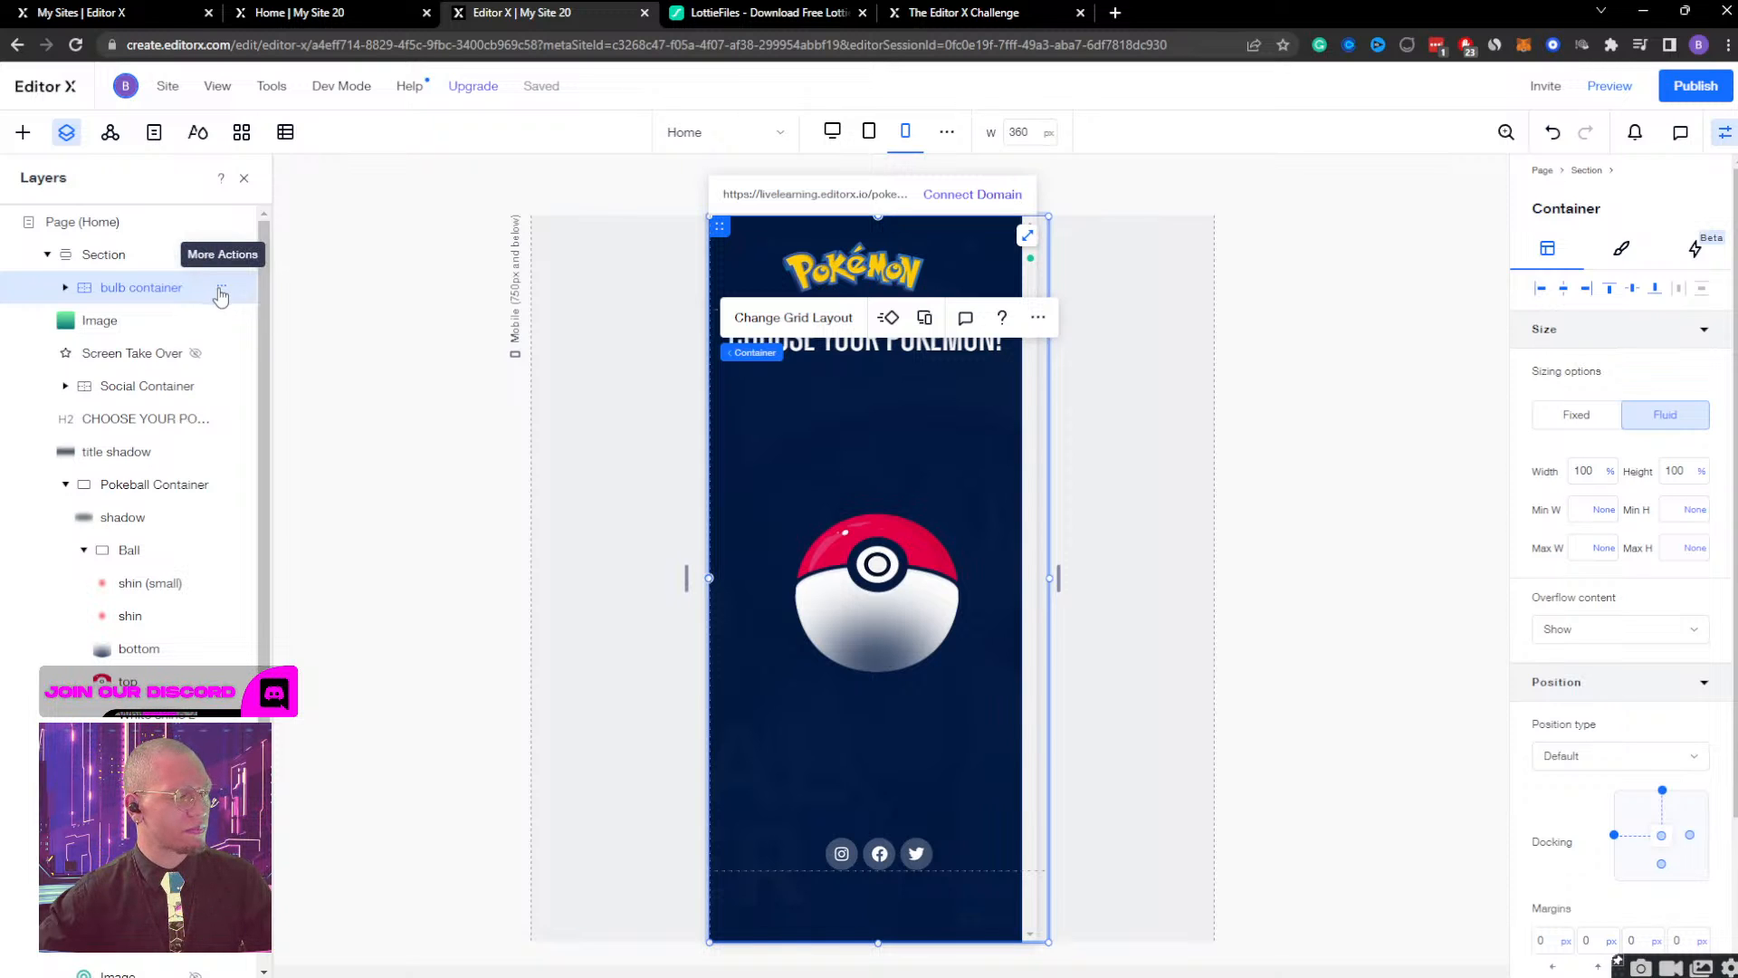
pyautogui.scroll(-3, 1611, 425)
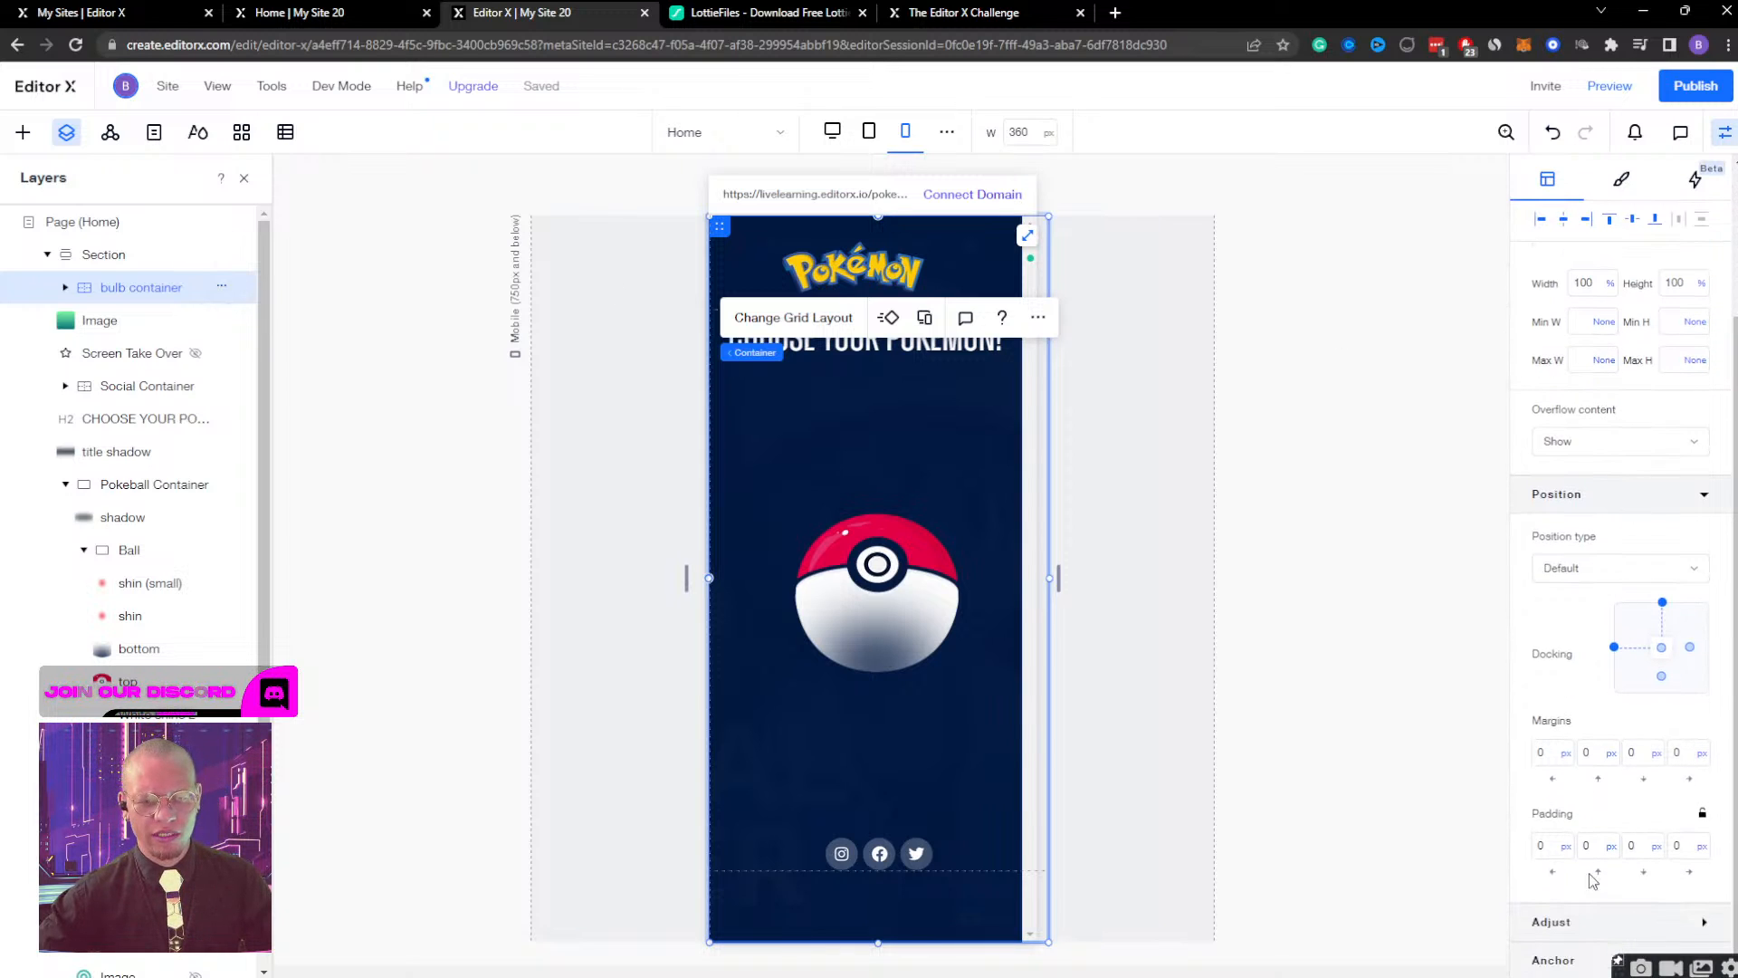
pyautogui.click(1589, 928)
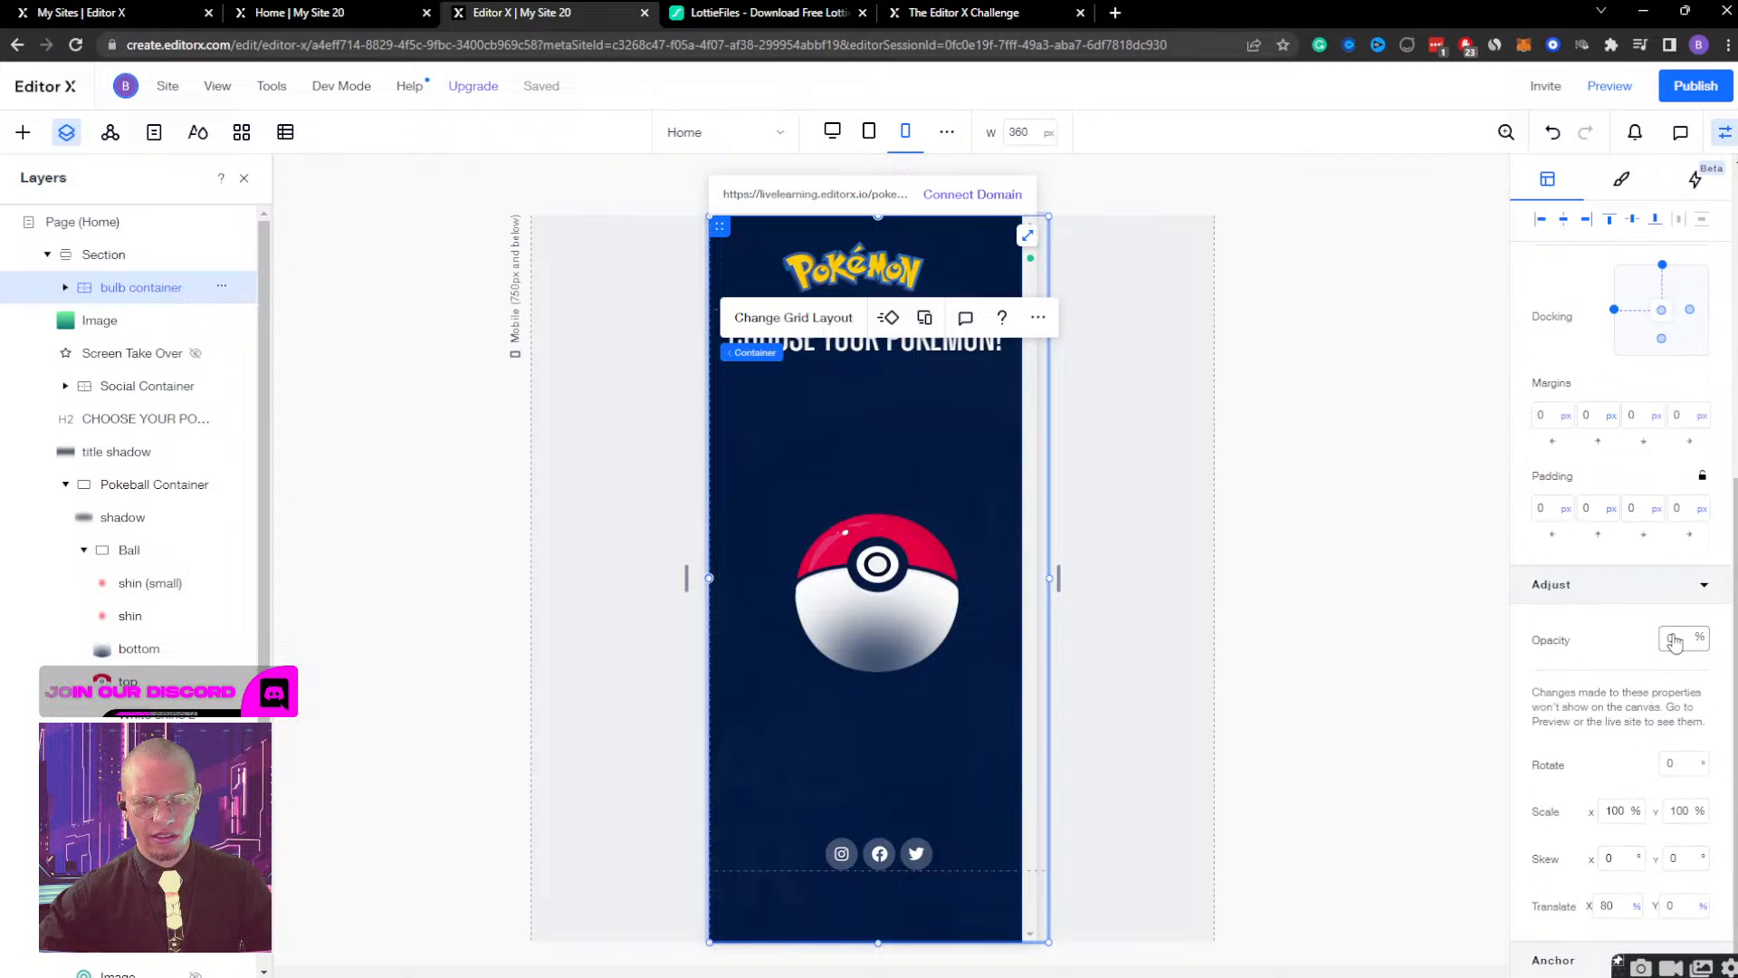
pyautogui.click(1674, 641)
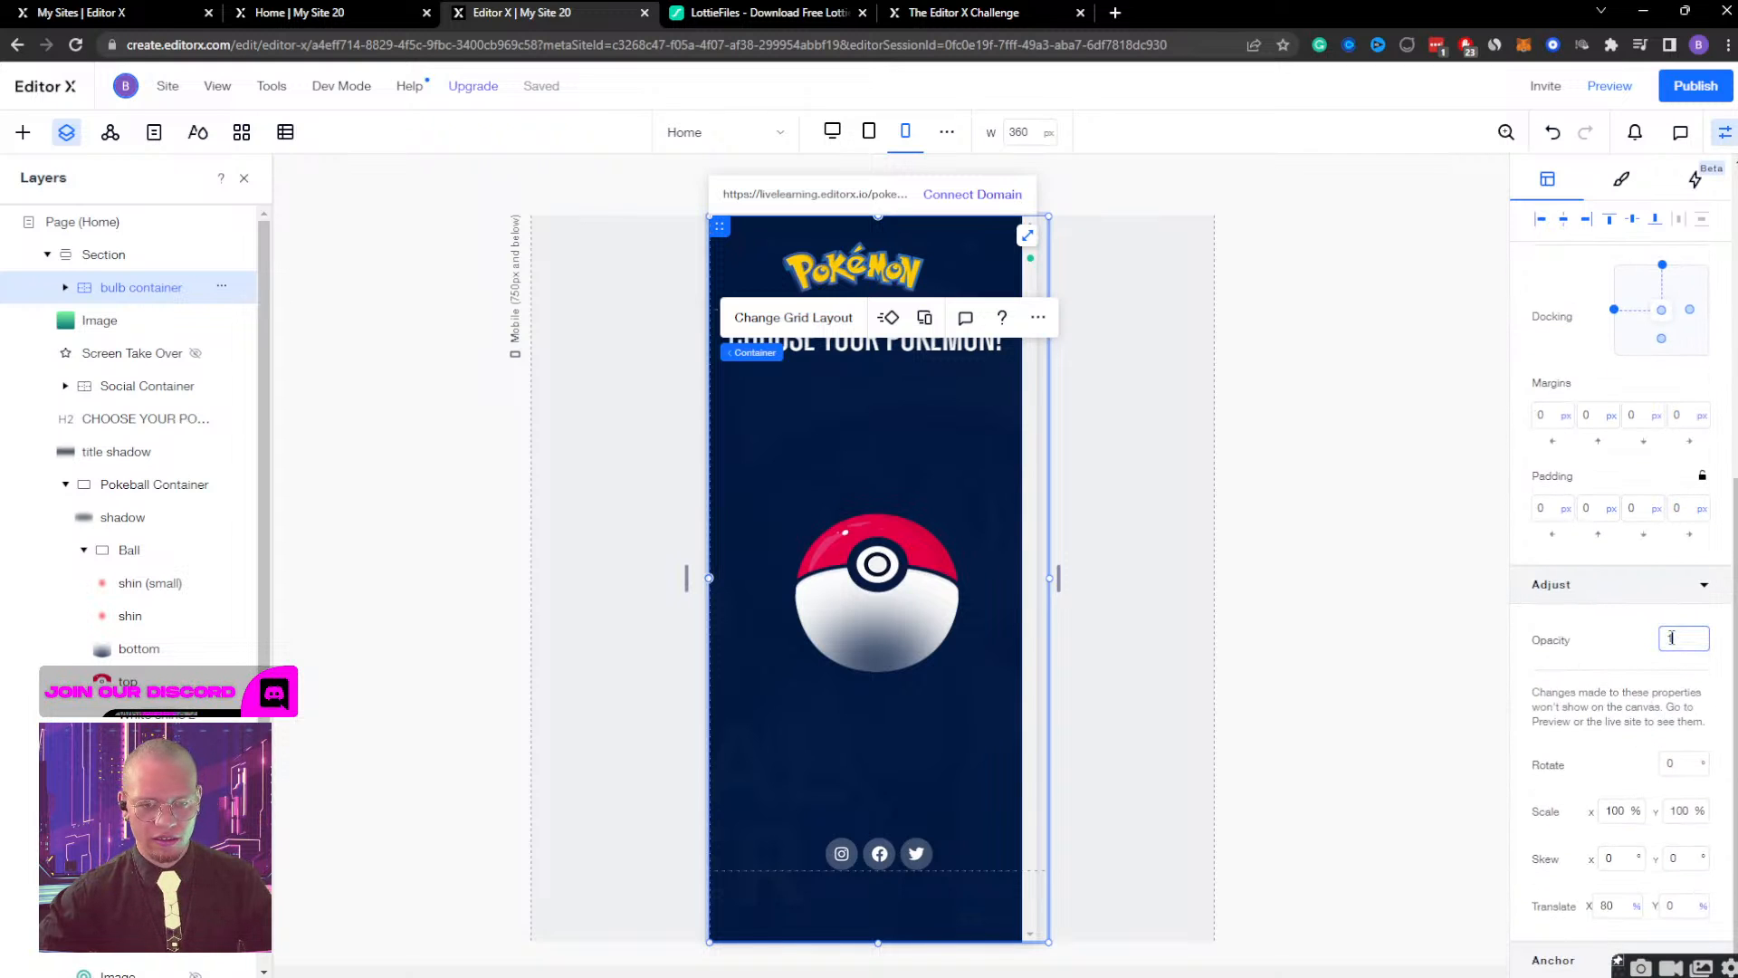
pyautogui.write('100')
pyautogui.click(1579, 664)
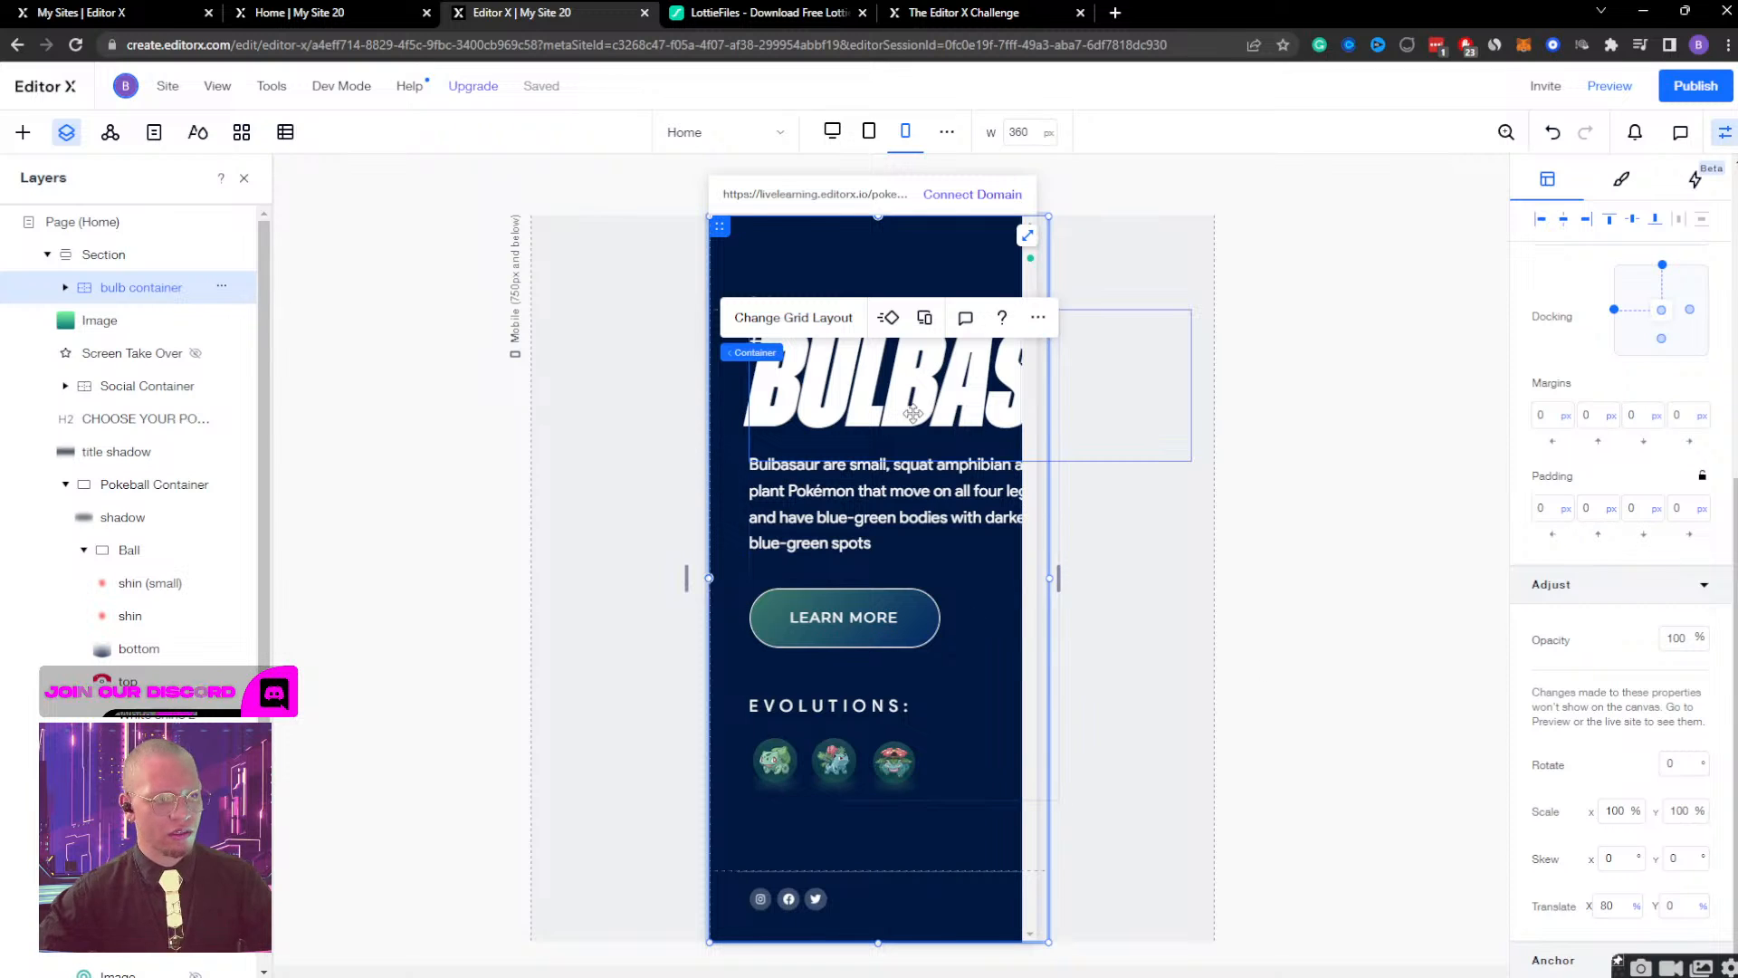
pyautogui.click(959, 579)
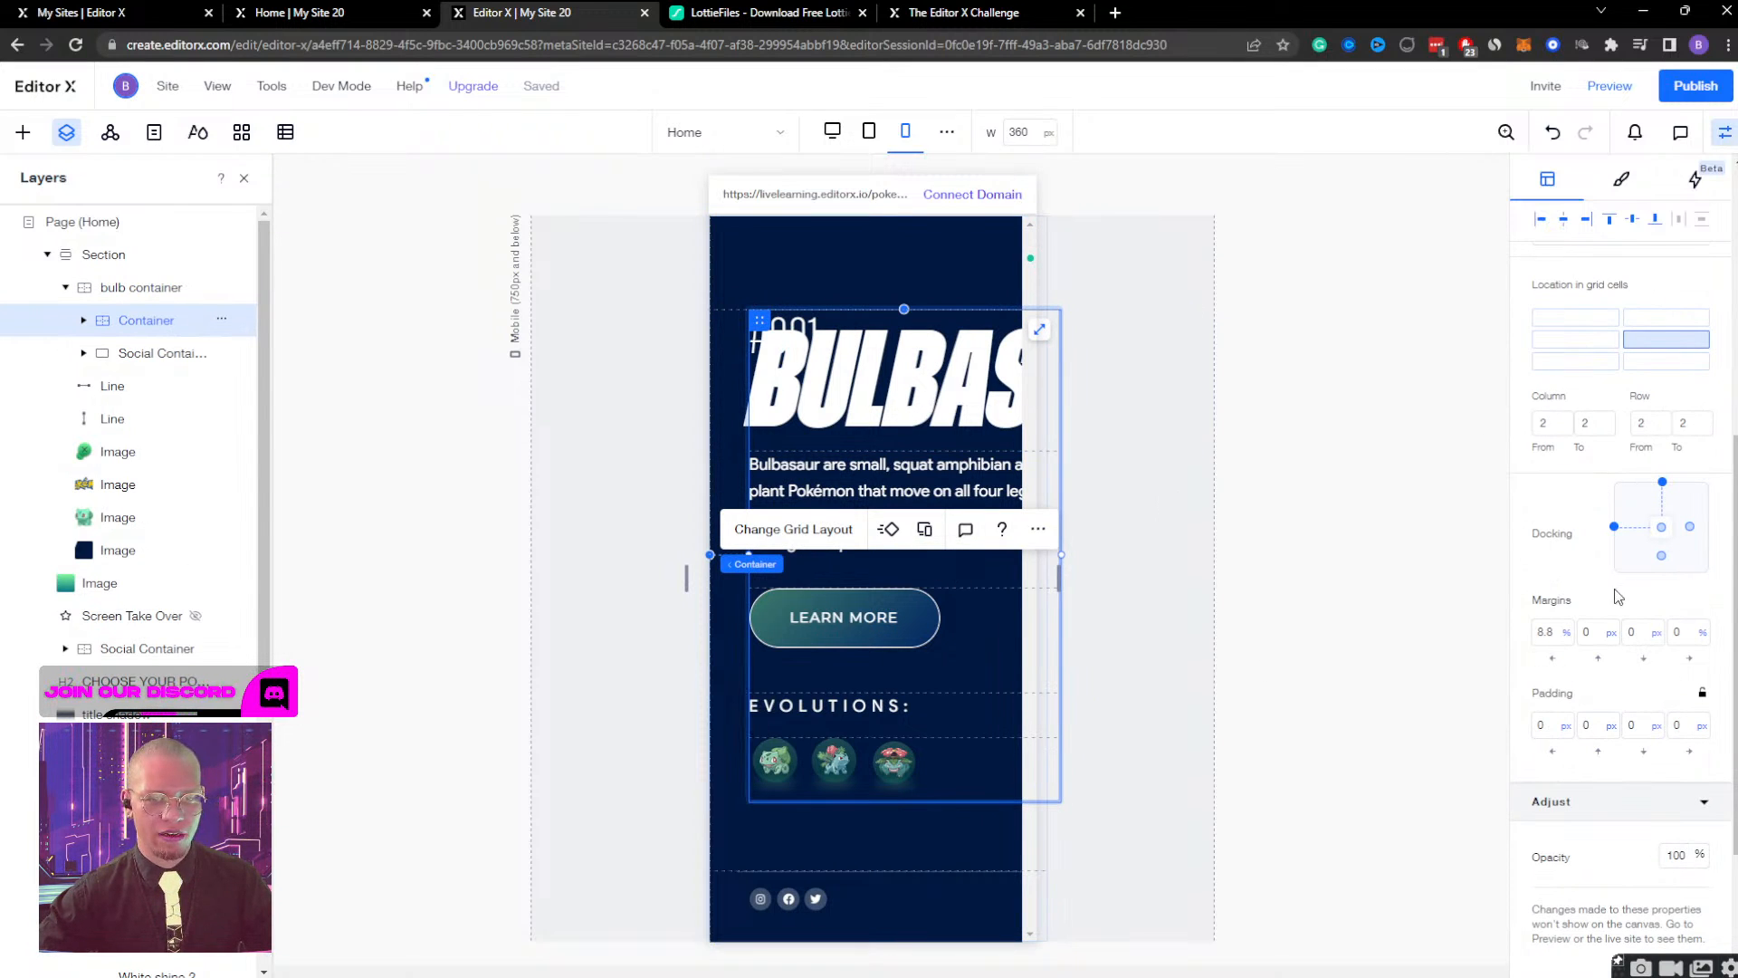
# Set the left margin of the inner container holding the Bulbasaur text to 0%.
pyautogui.scroll(5, 1588, 574)
pyautogui.scroll(-4, 1586, 566)
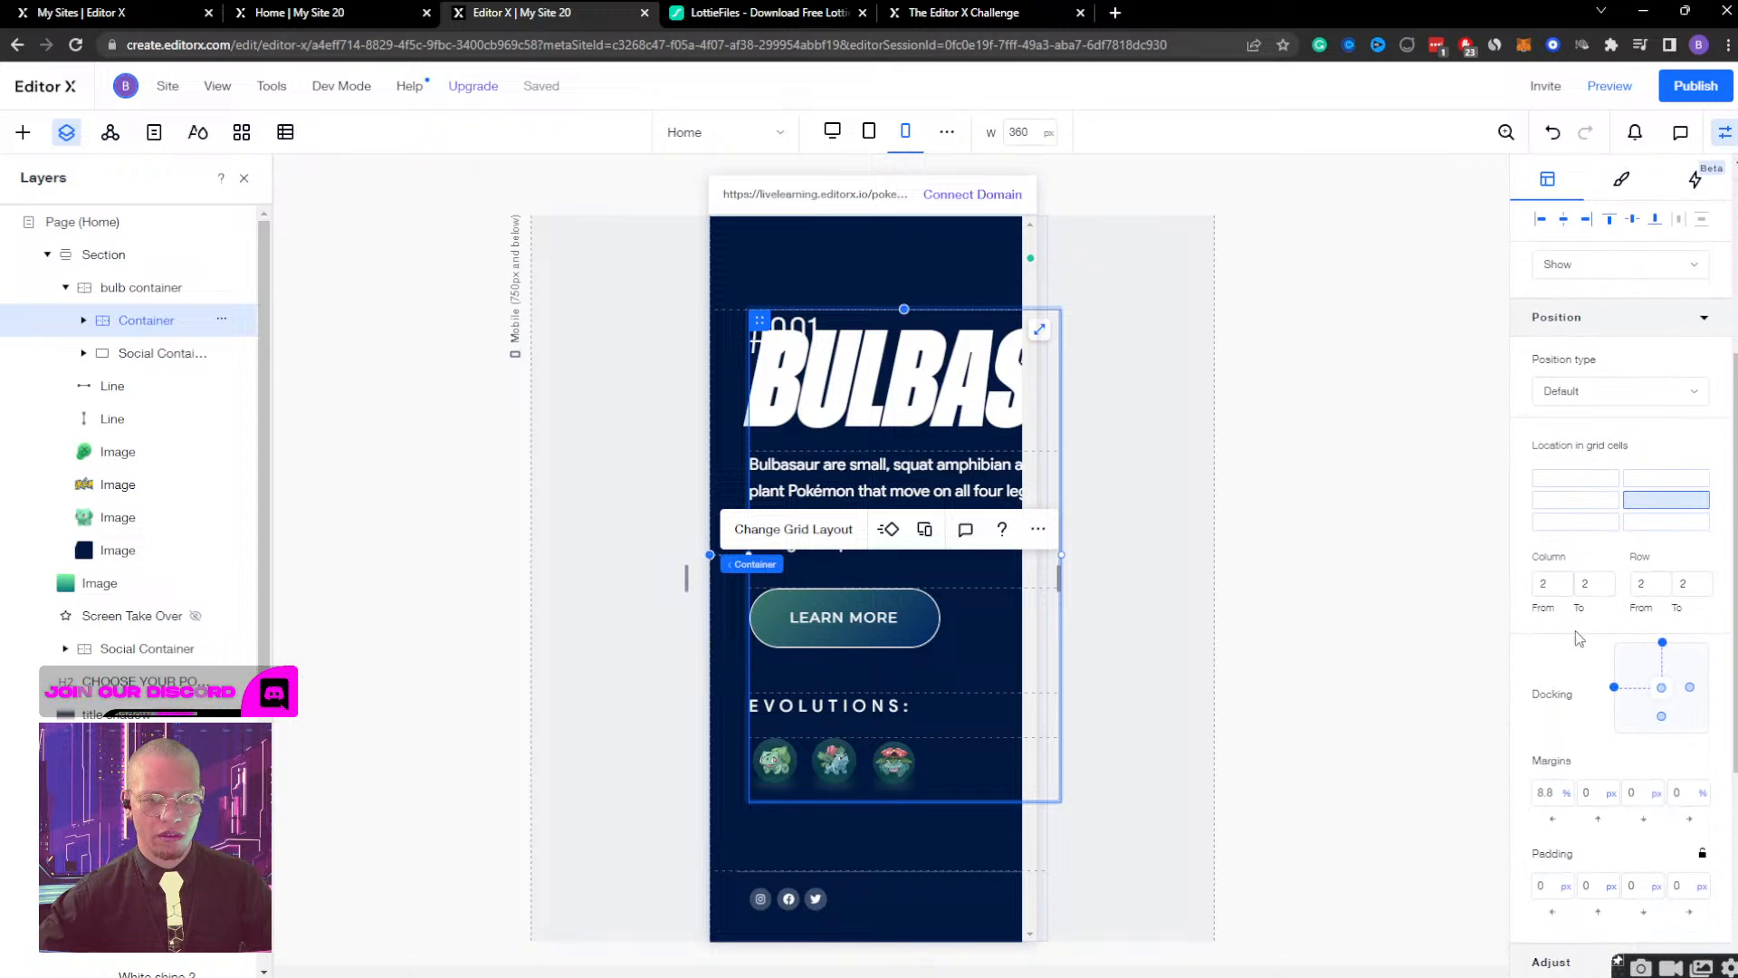
pyautogui.click(1550, 794)
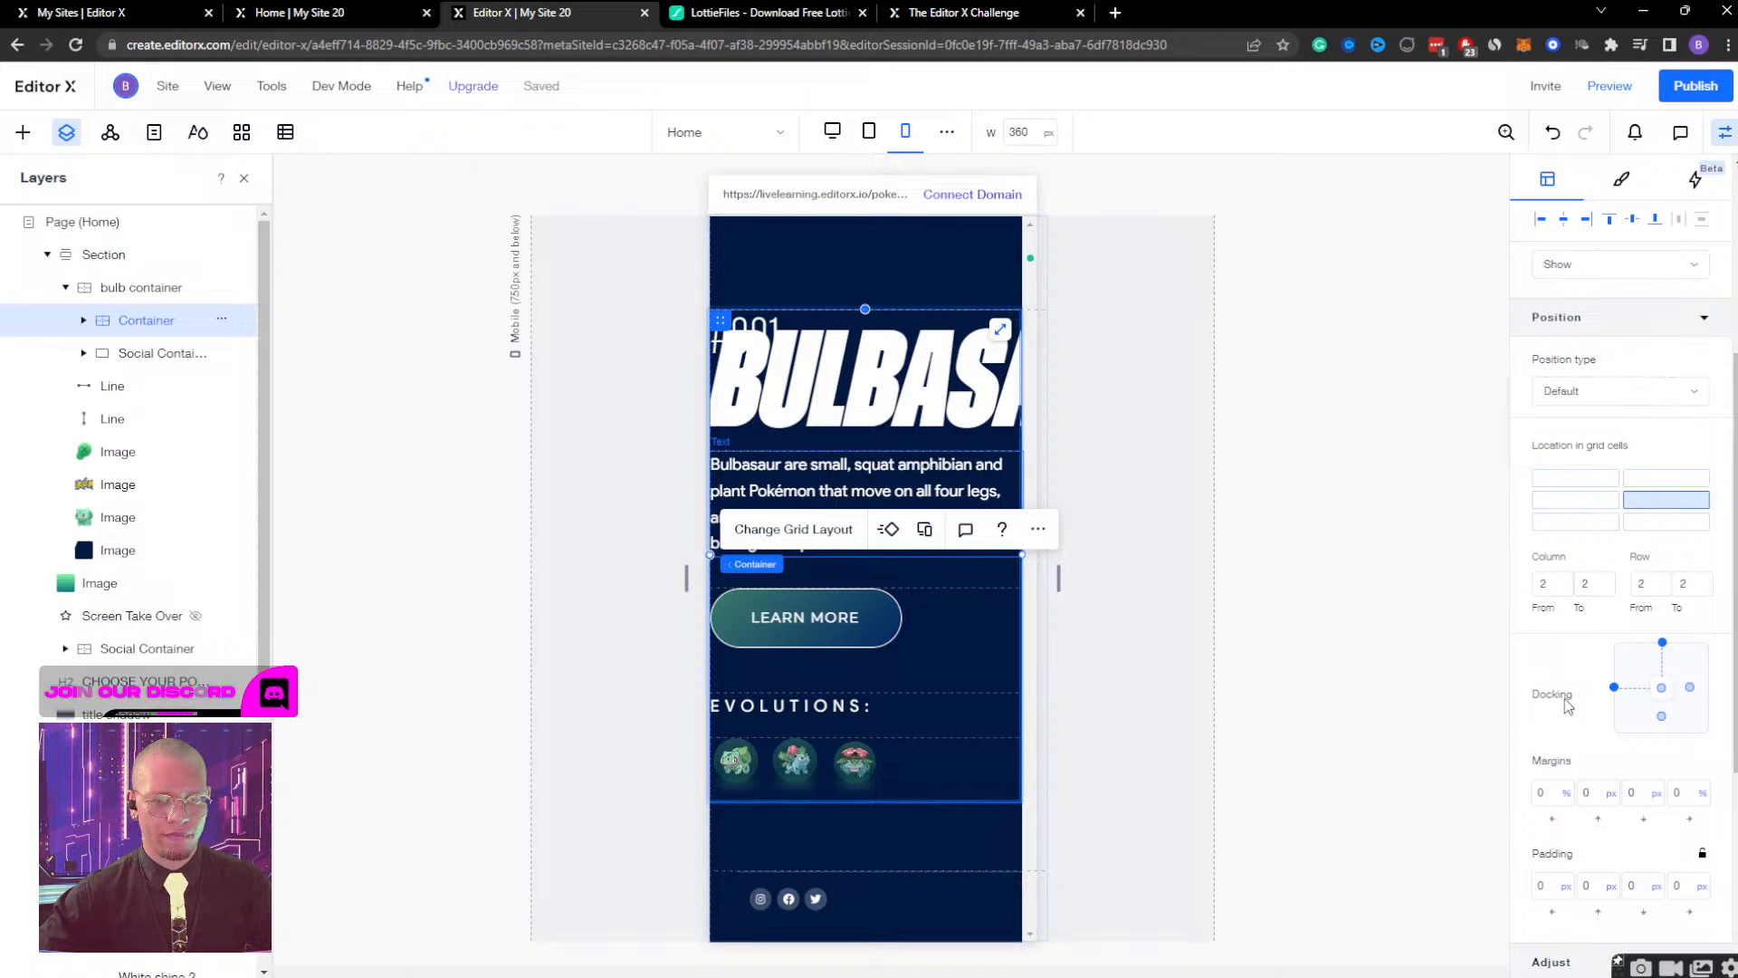
# Set the BULBASAUR heading's scaling font size to a minimum of 50 and a maximum of 80.
pyautogui.click(898, 371)
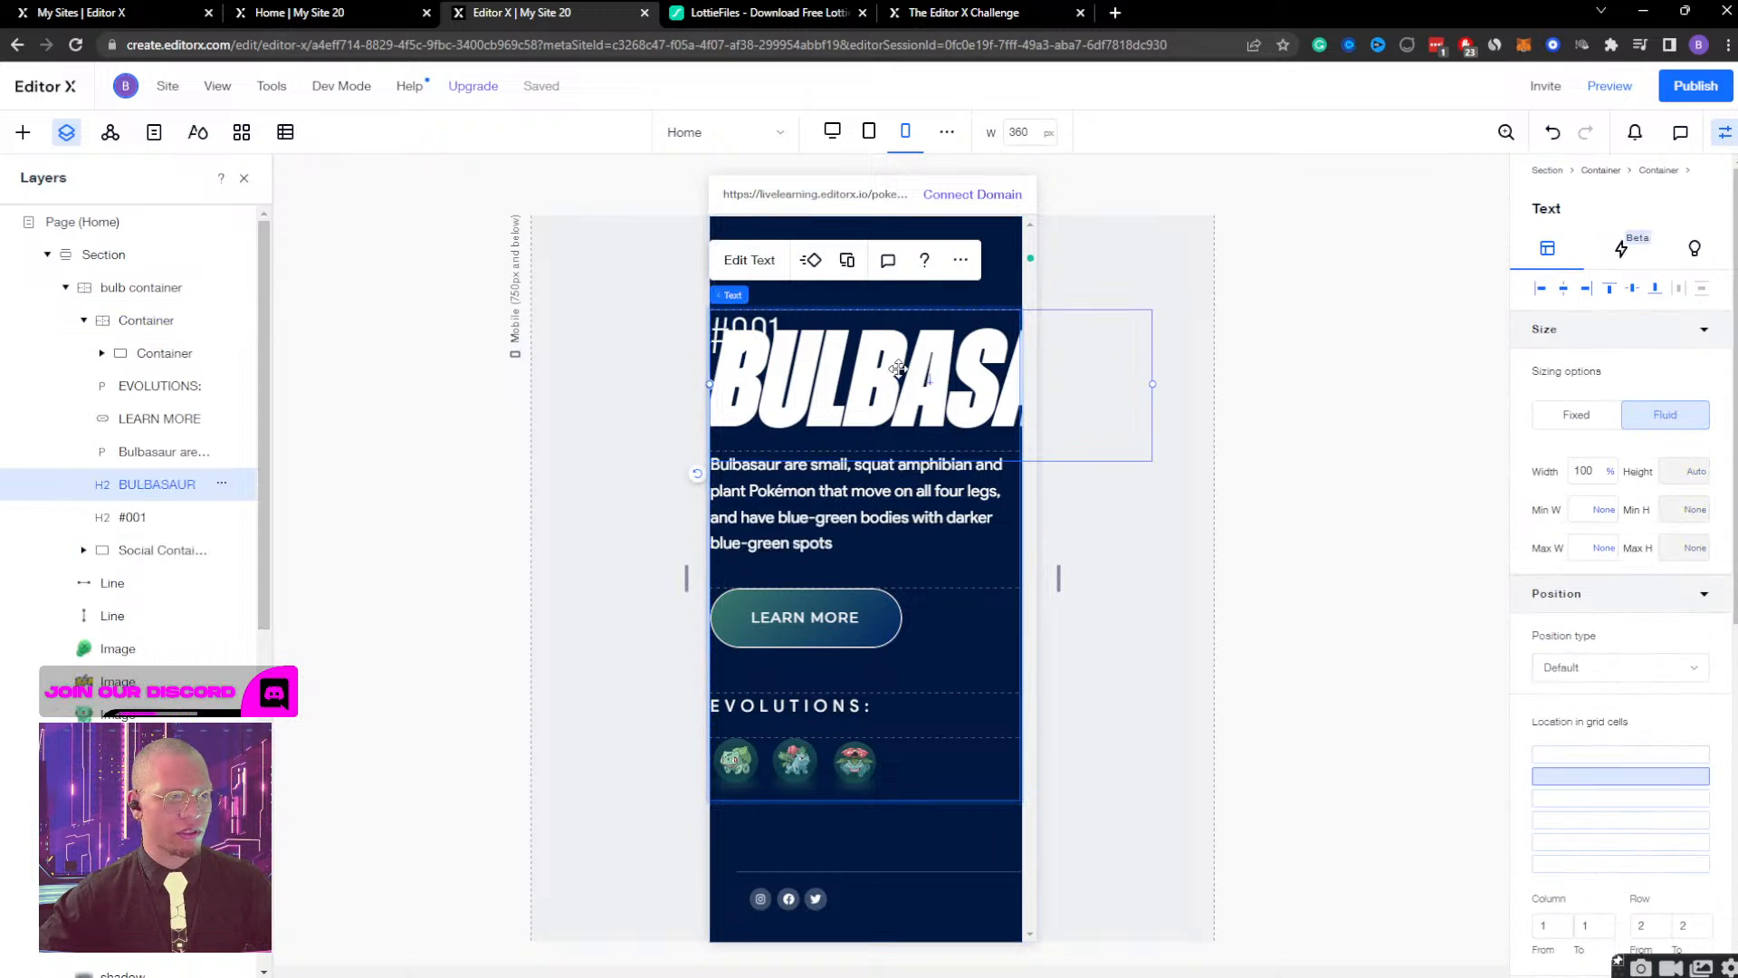
pyautogui.click(749, 260)
pyautogui.click(763, 507)
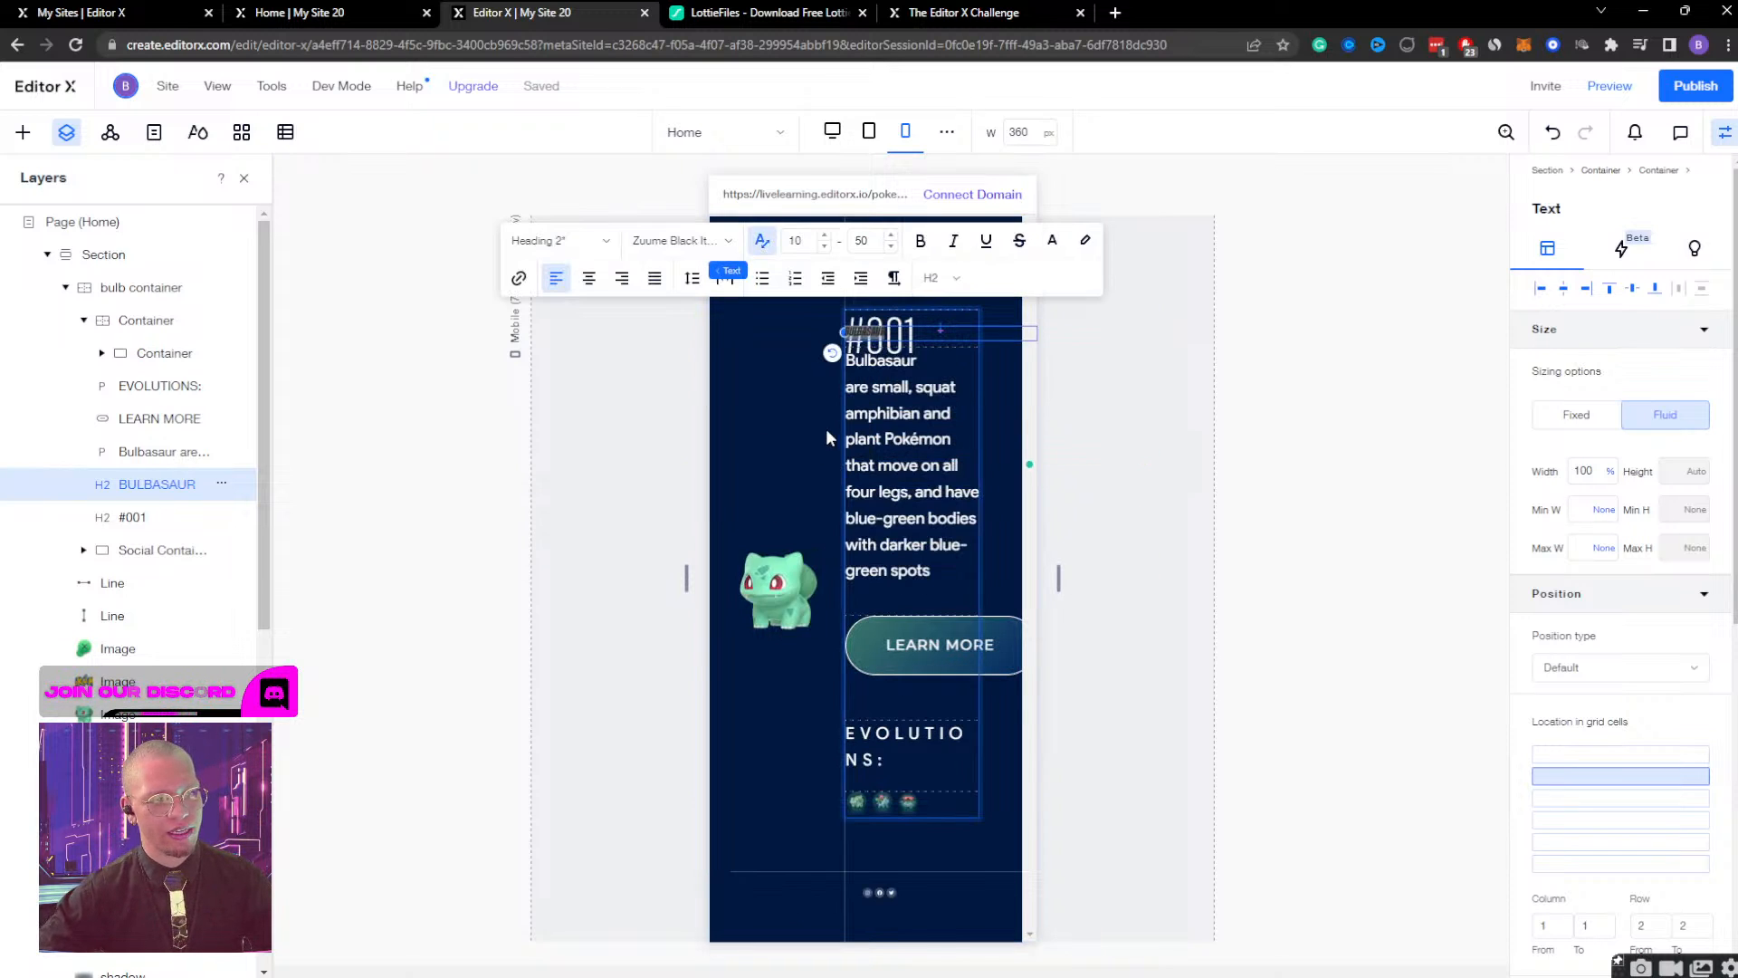
pyautogui.click(804, 242)
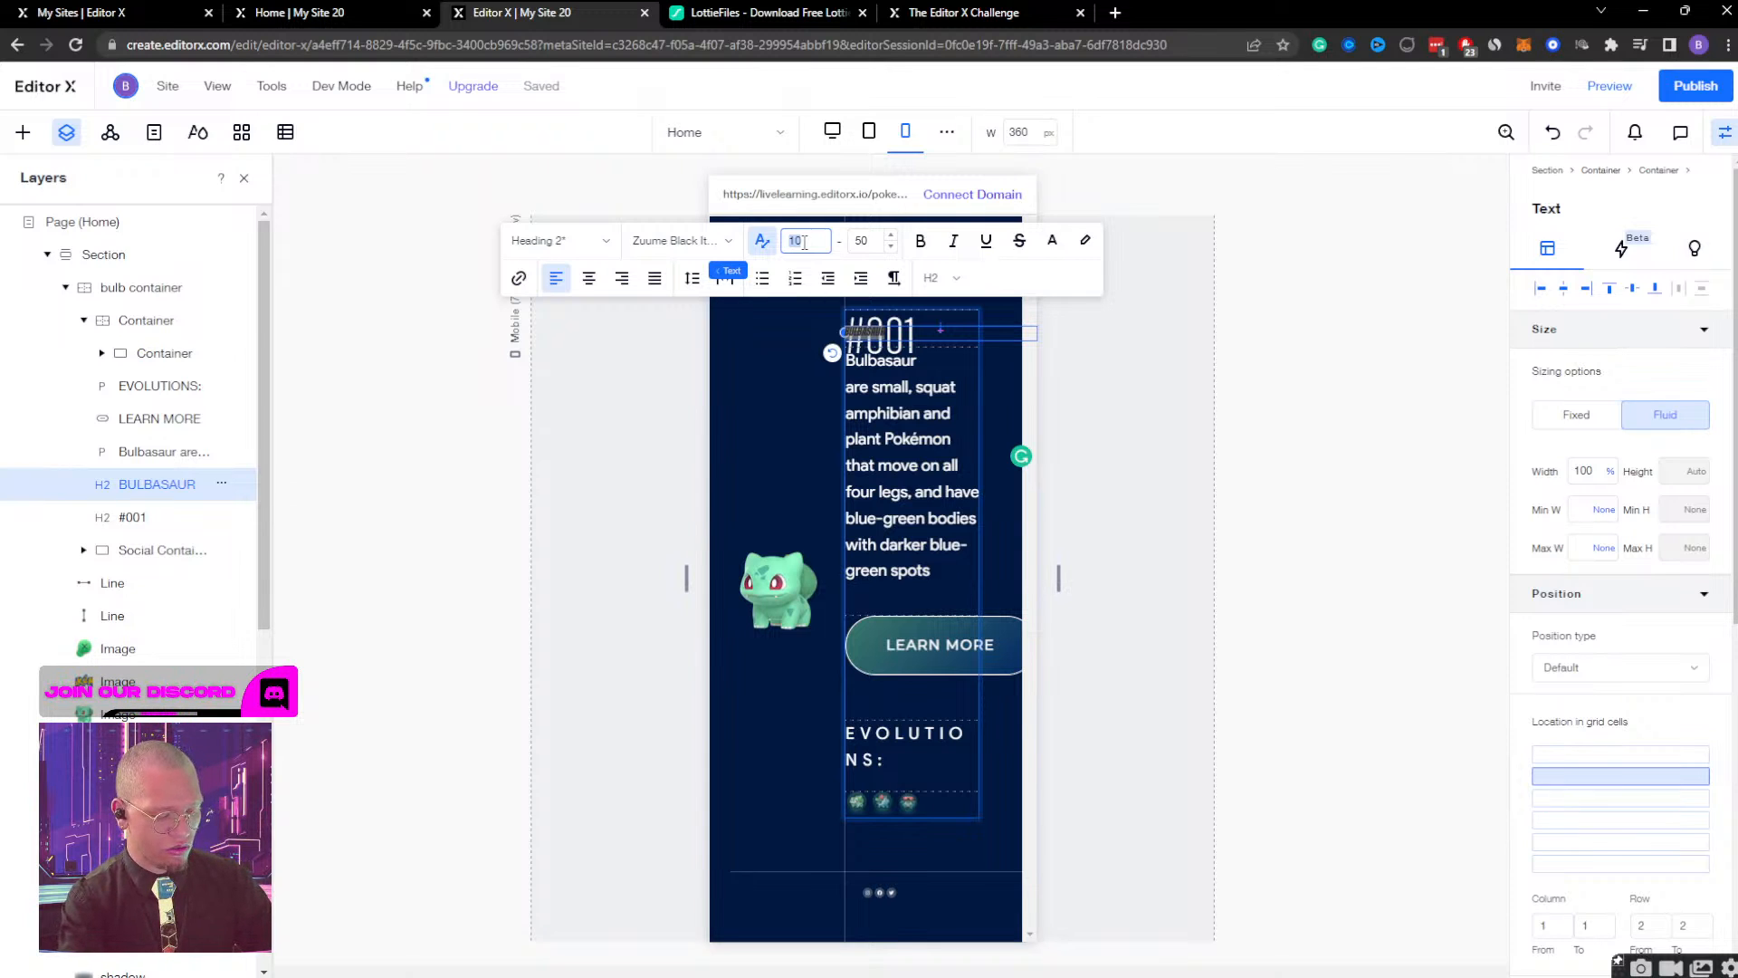
pyautogui.write('4')
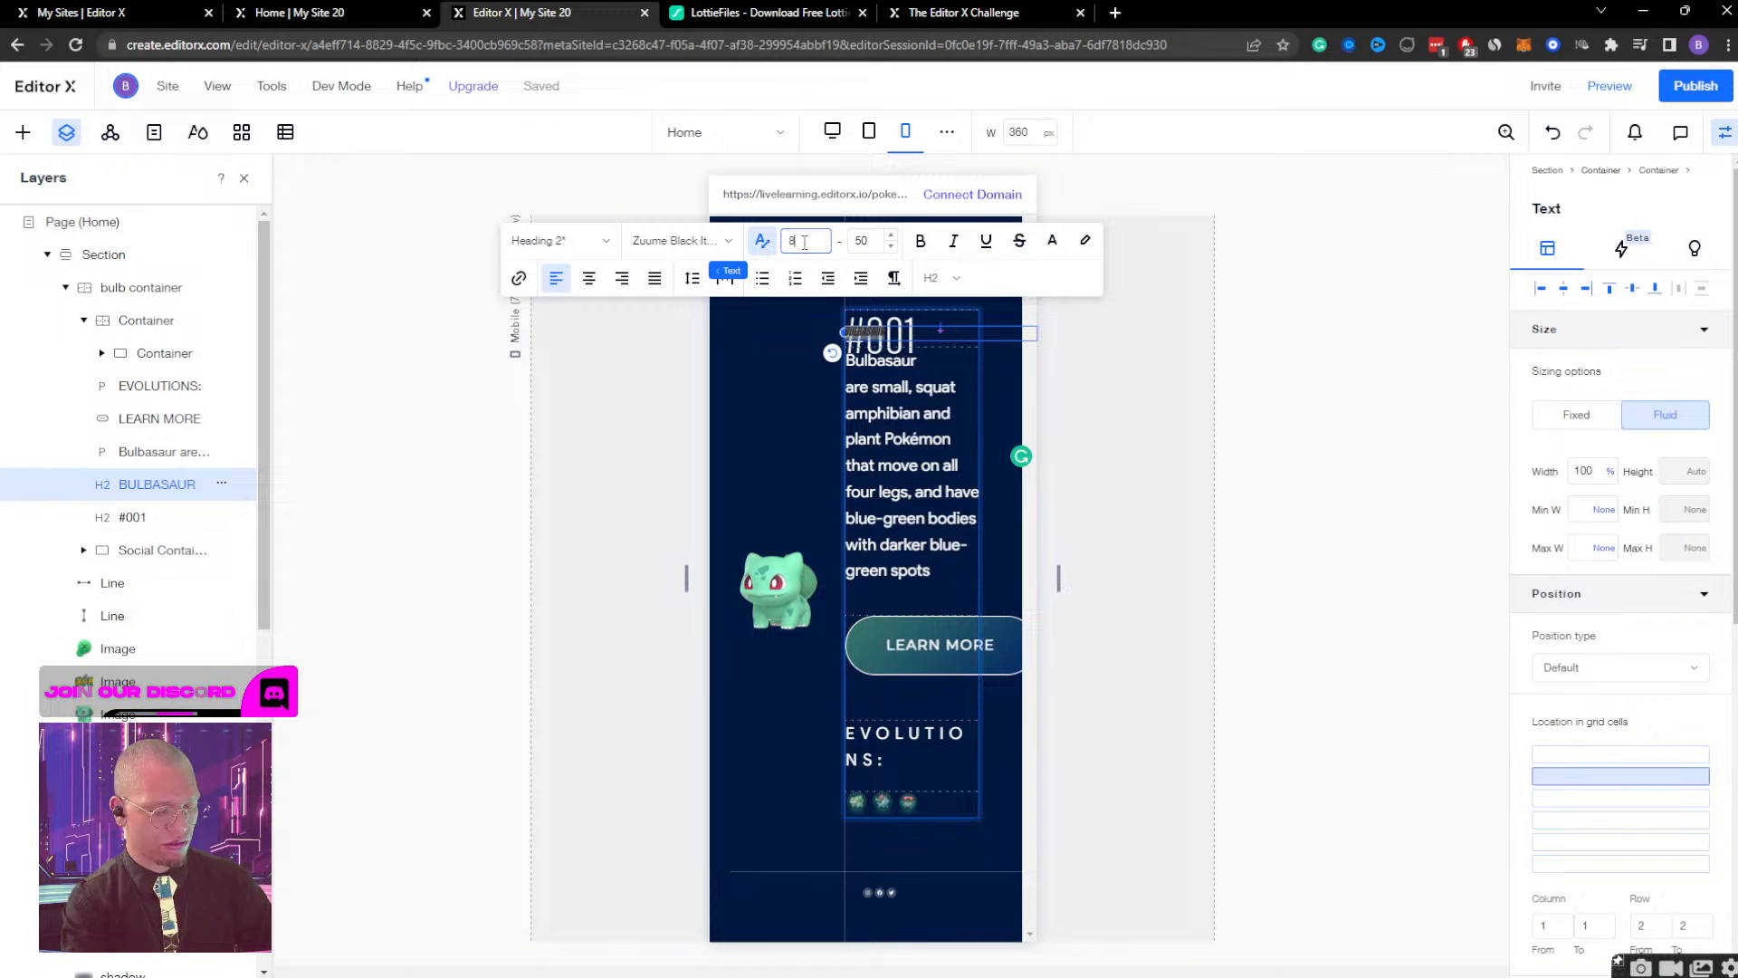
pyautogui.write('0')
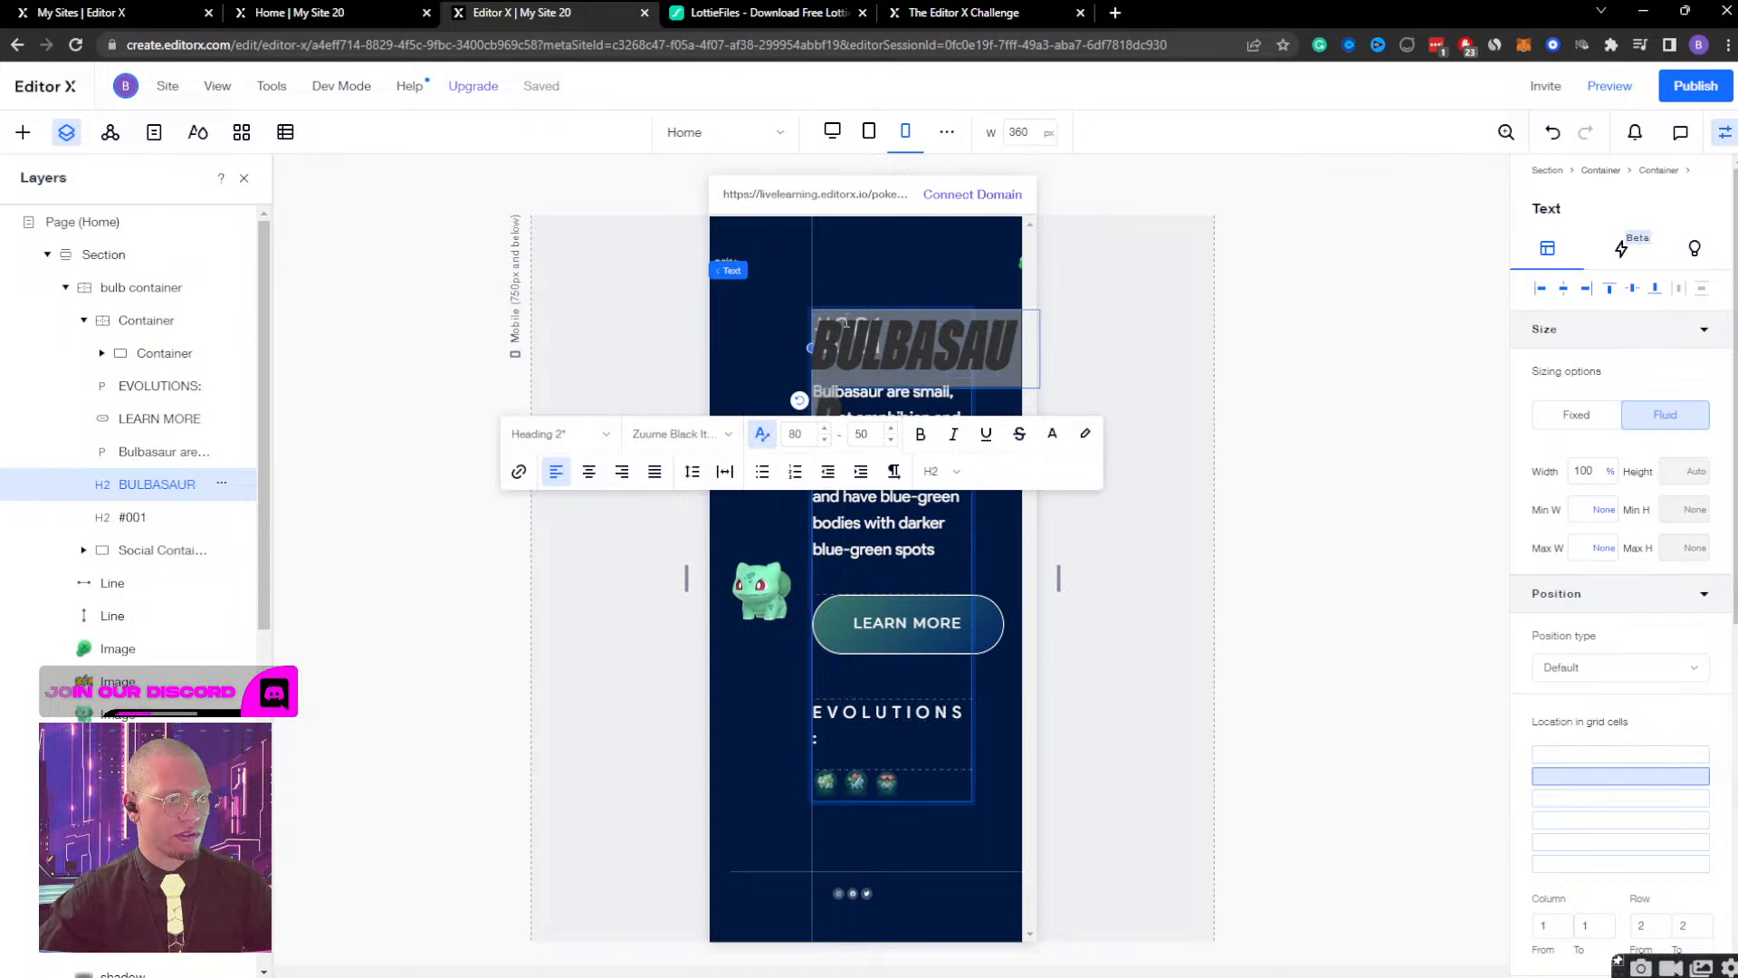
pyautogui.click(871, 435)
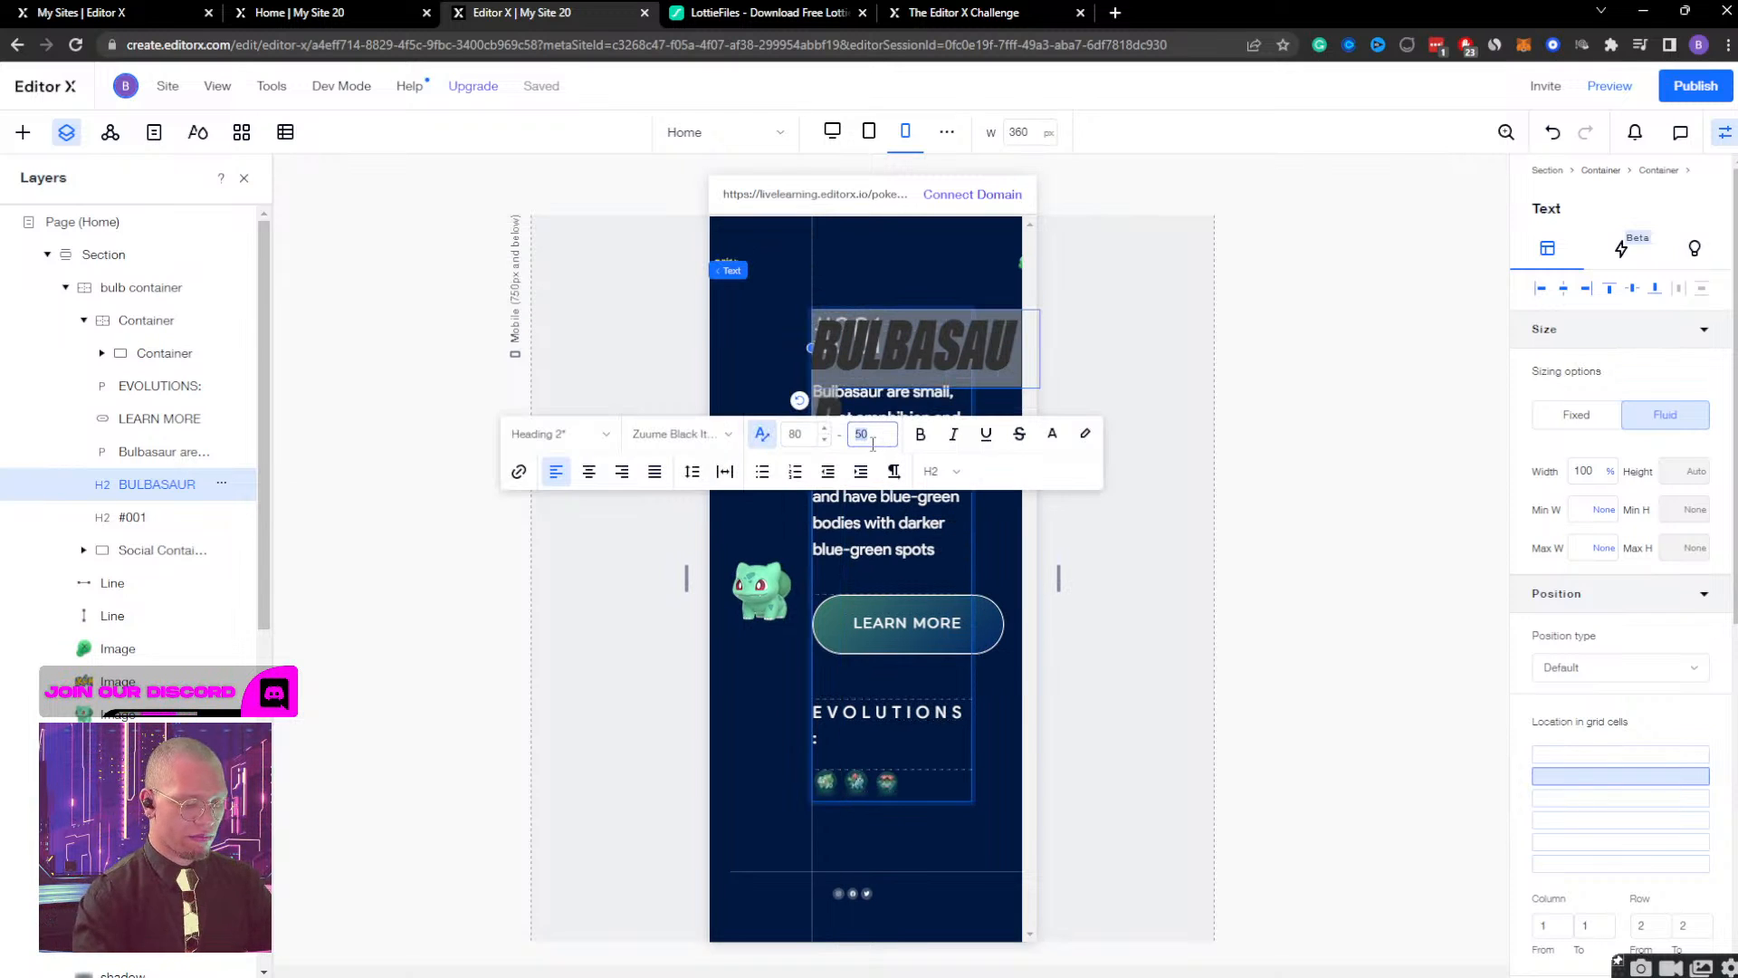
pyautogui.write('80')
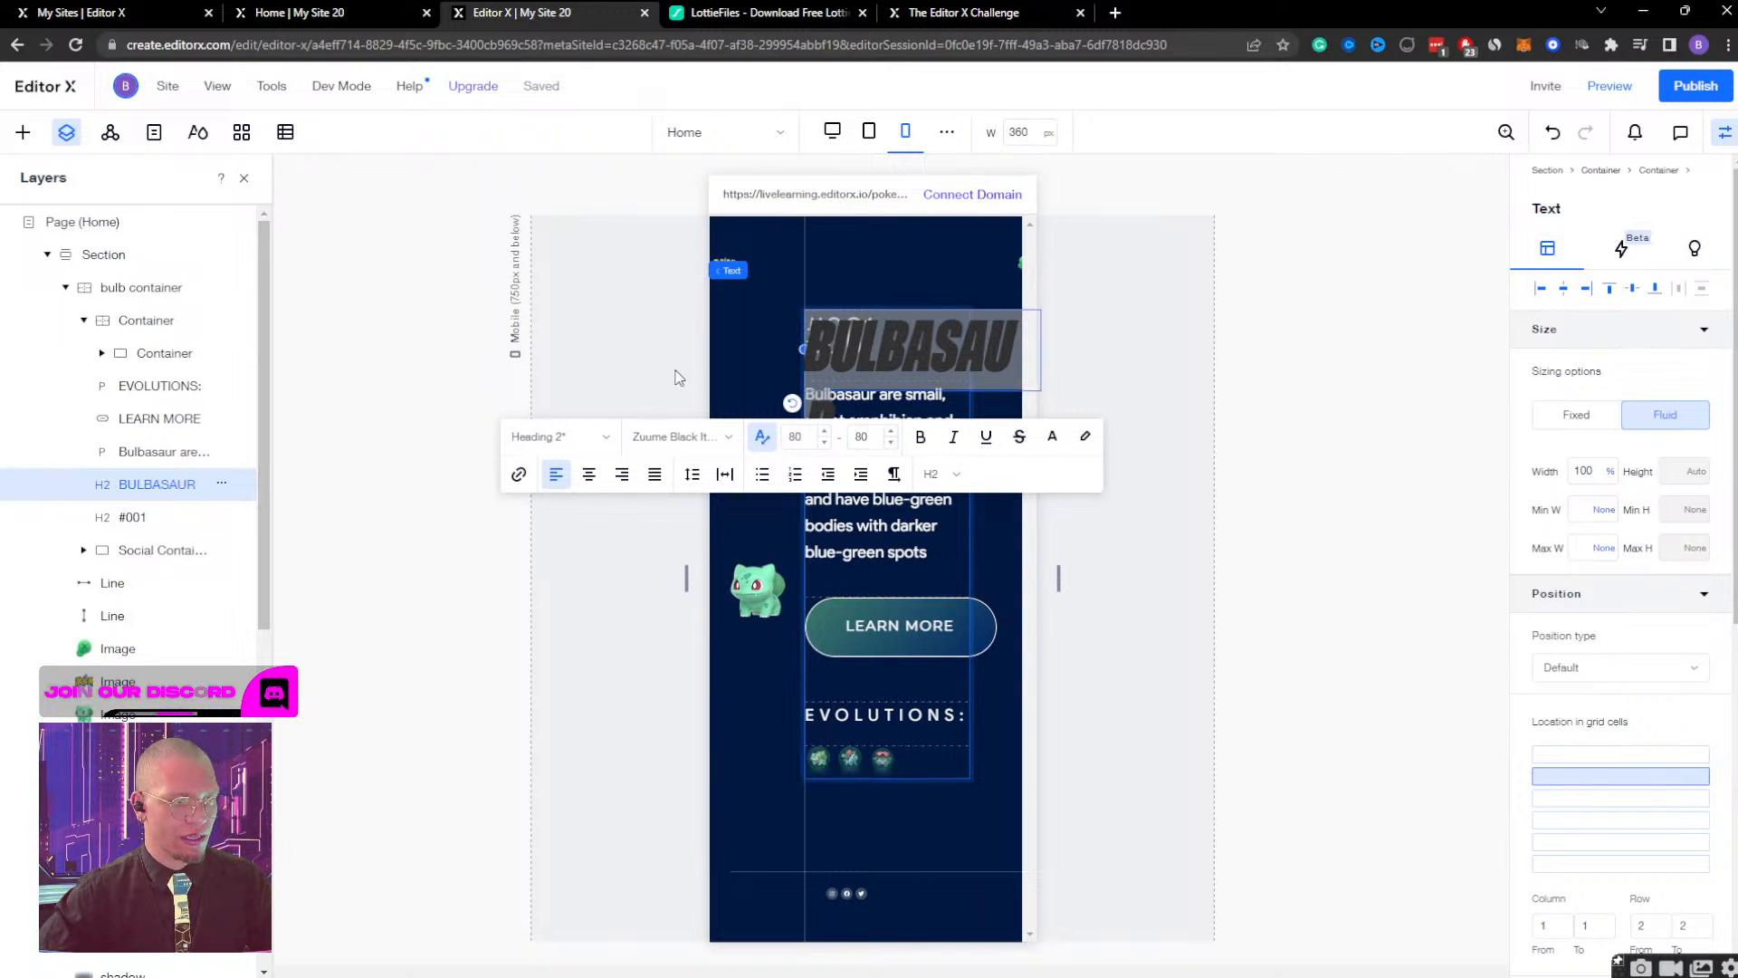
pyautogui.click(805, 435)
pyautogui.write('50')
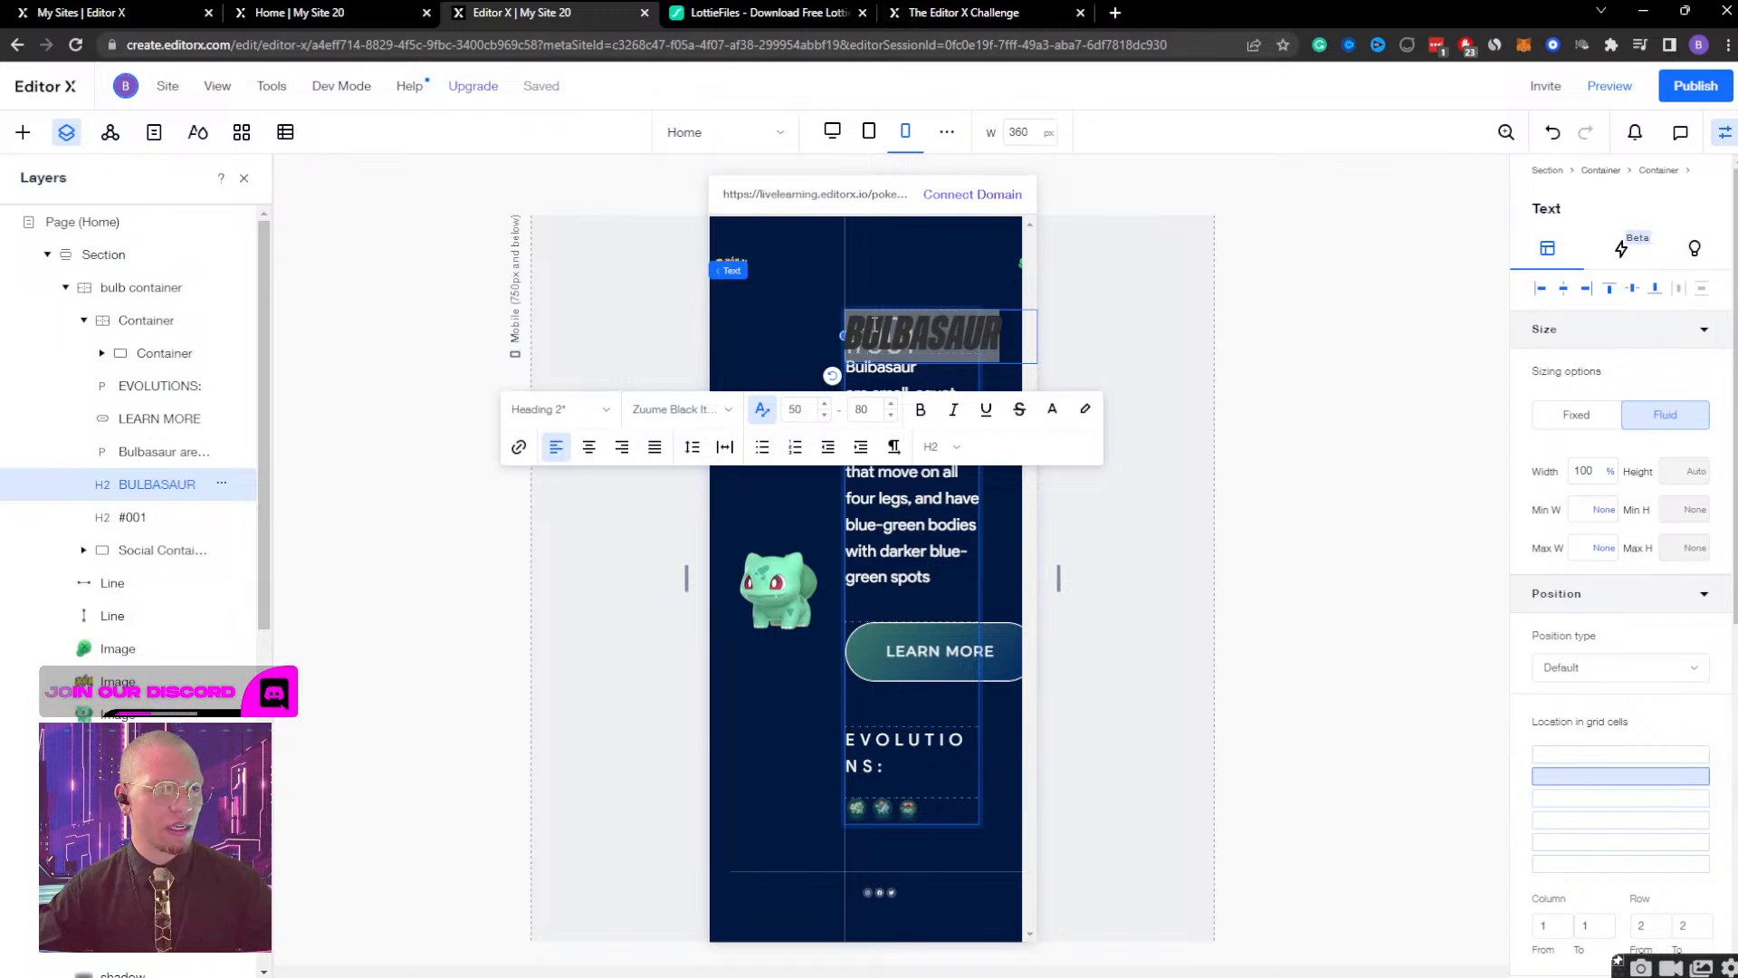
pyautogui.click(918, 265)
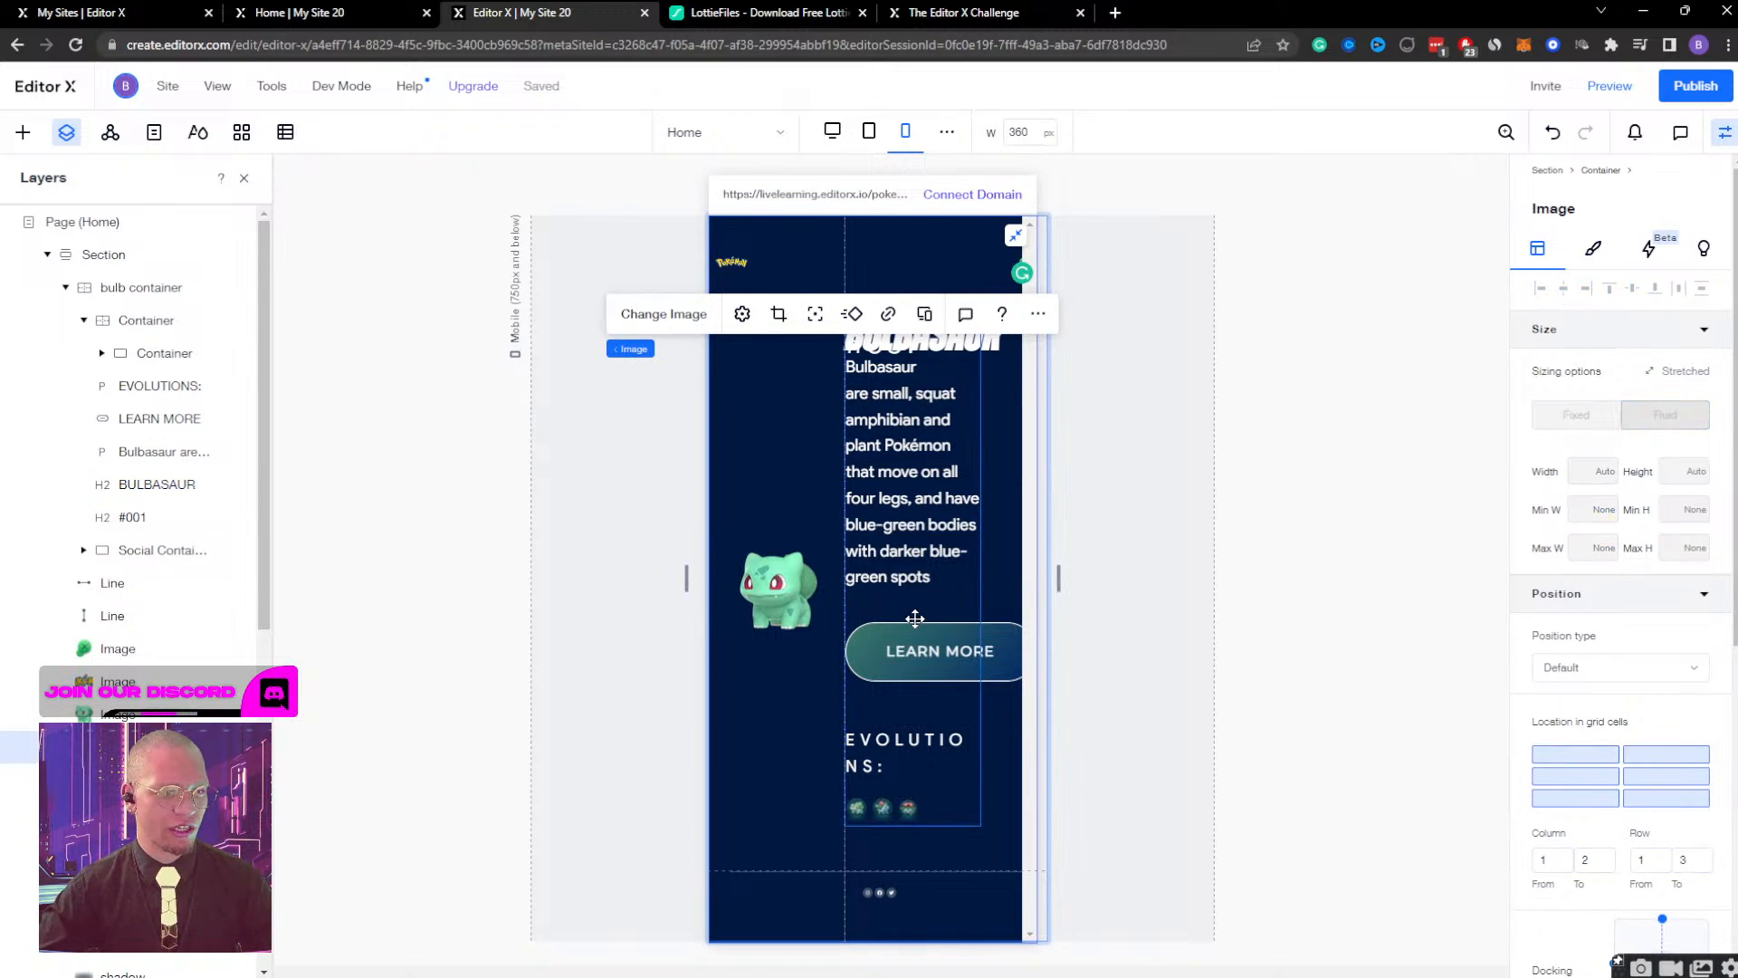
pyautogui.click(973, 595)
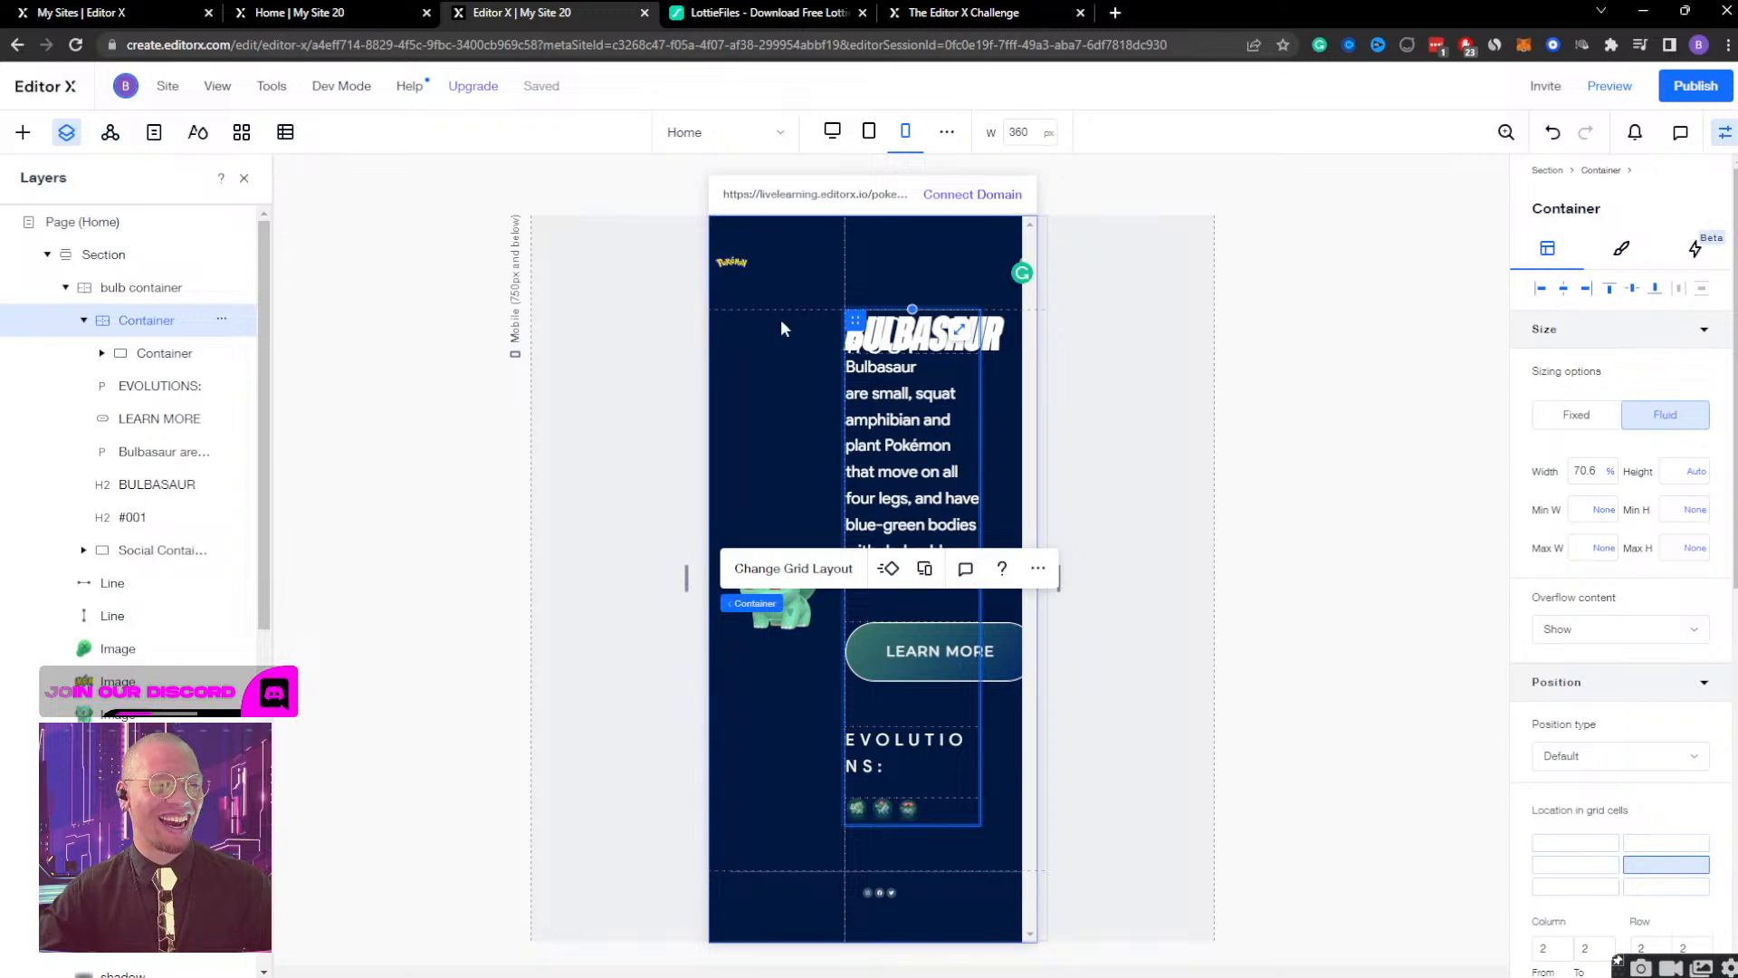
pyautogui.click(802, 393)
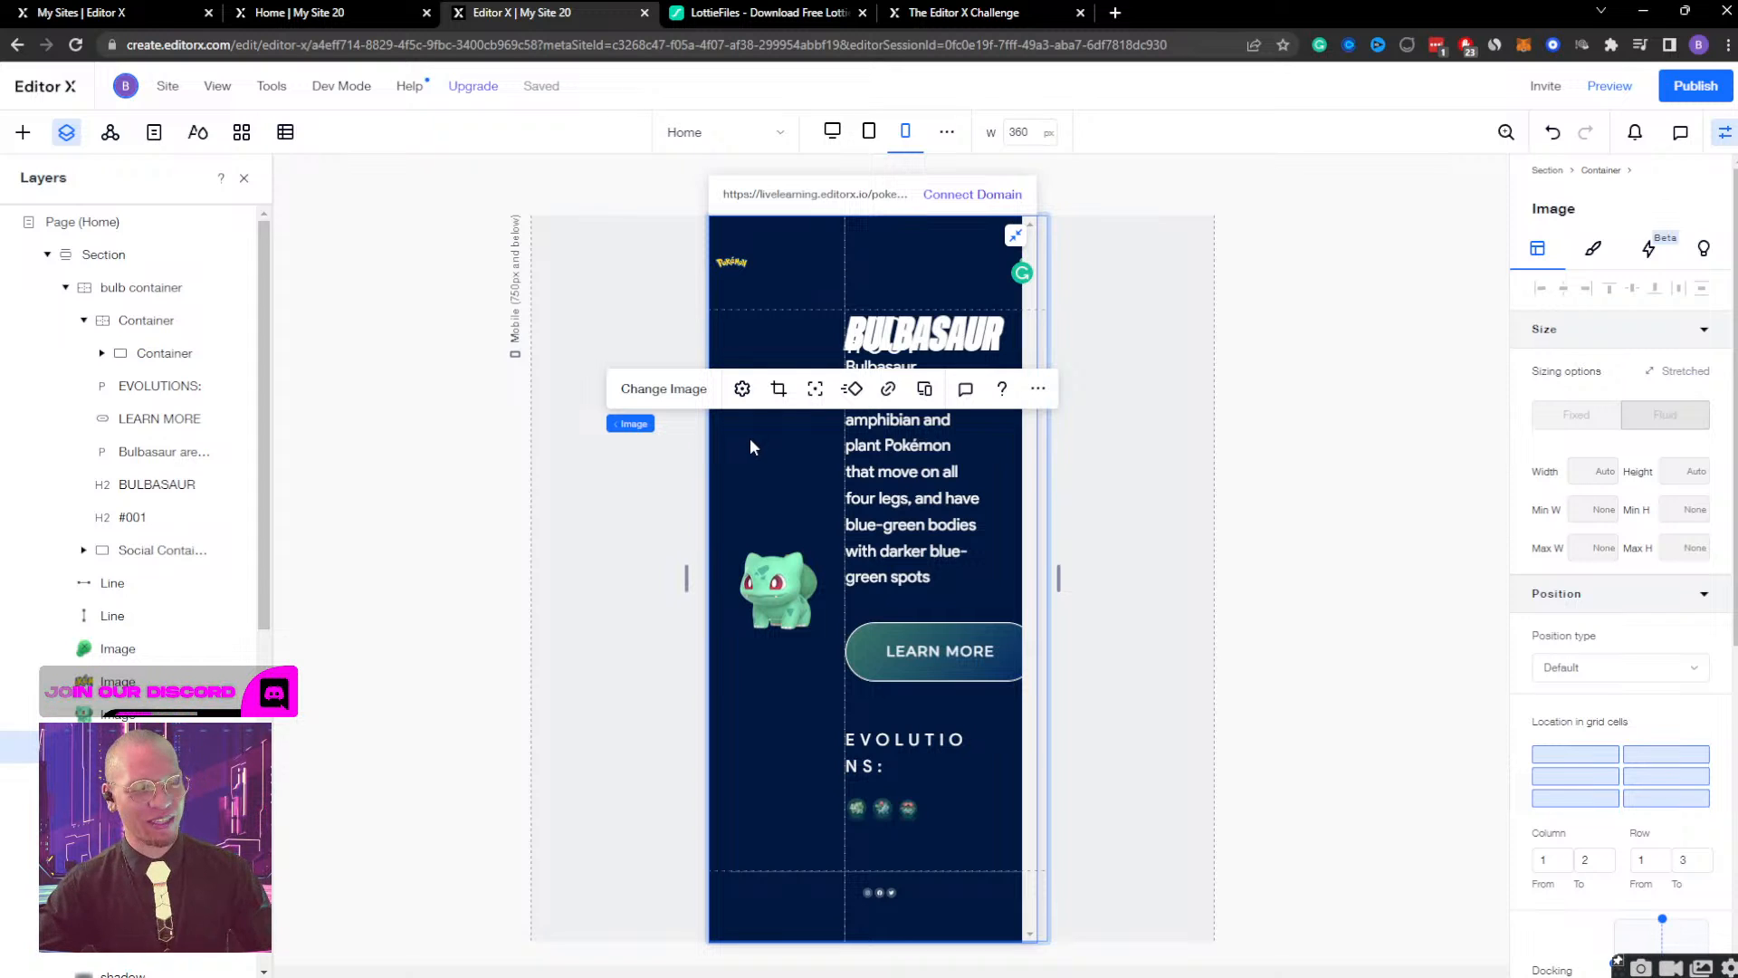
pyautogui.click(933, 335)
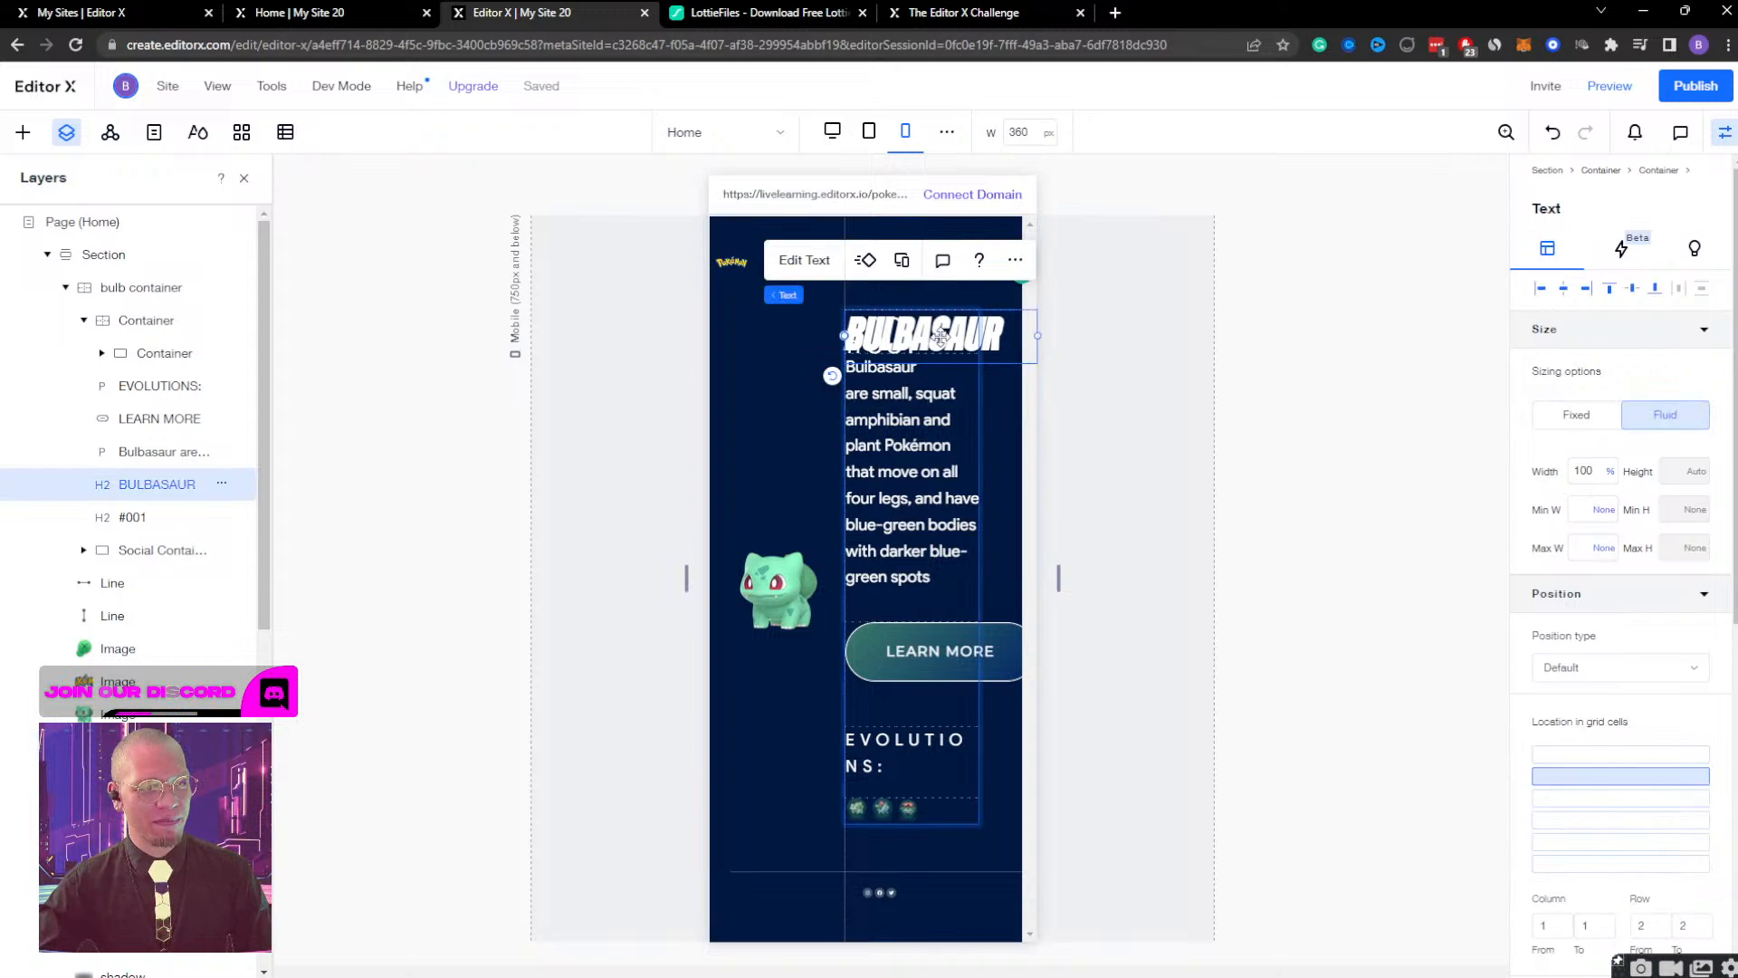
pyautogui.click(757, 382)
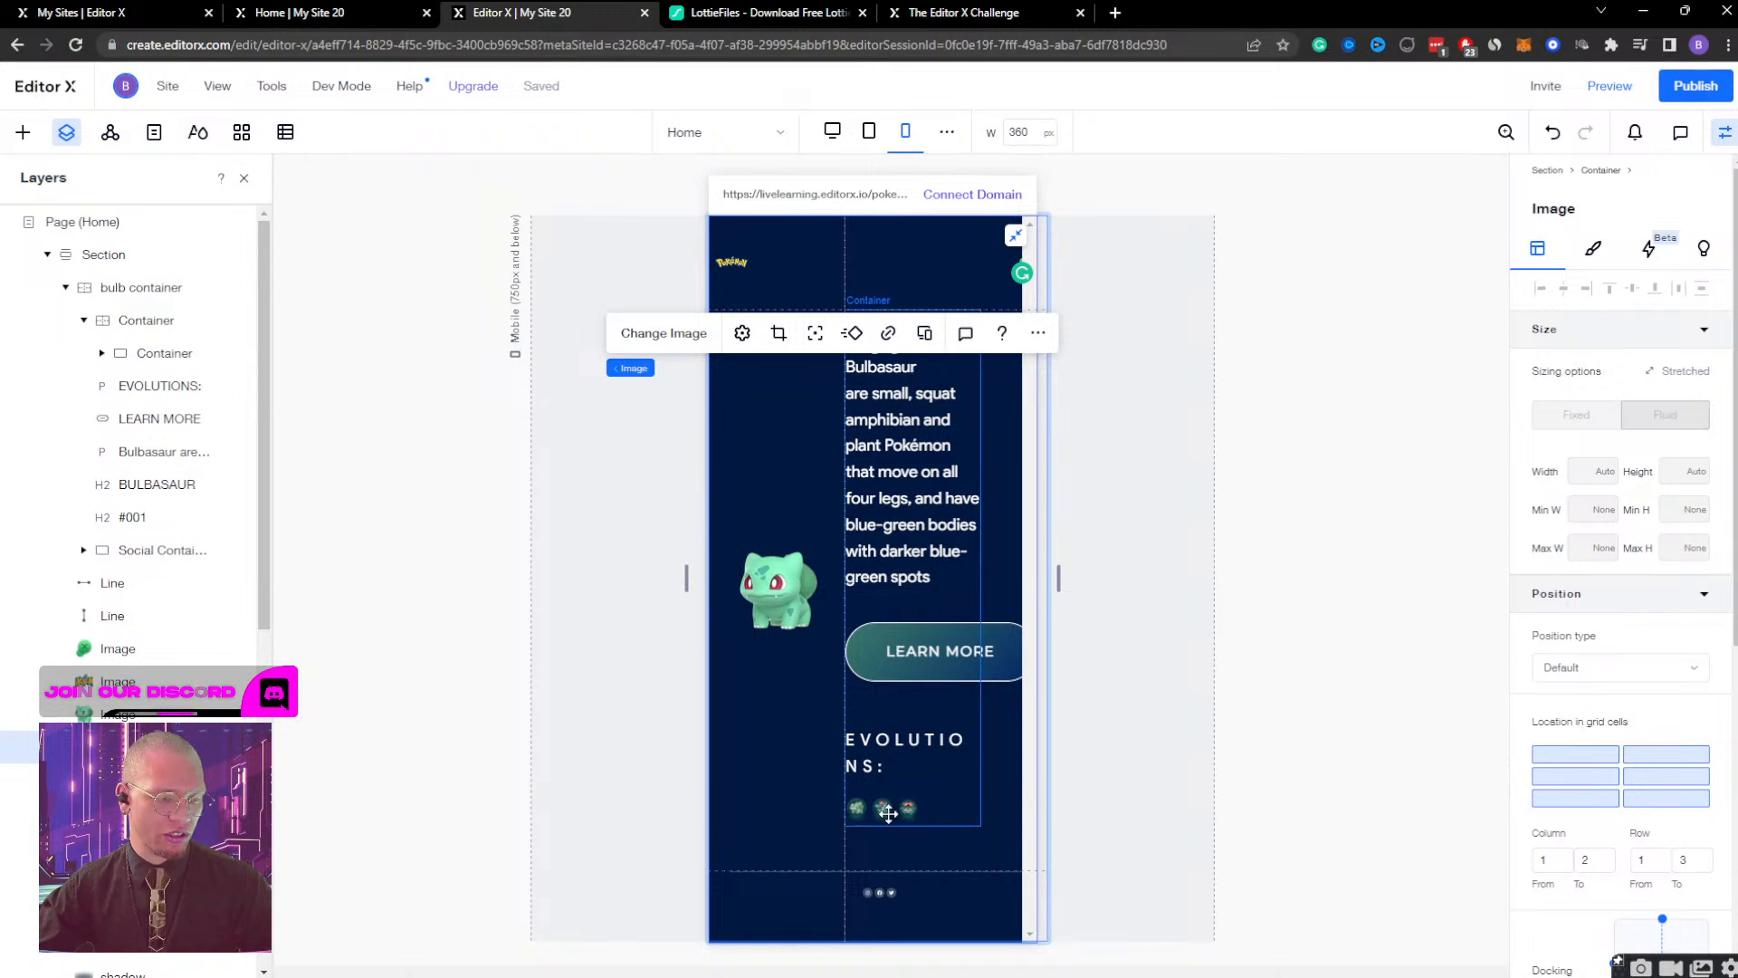
# Examine the bulb container's 2x3 grid in the advanced grid editor, checking its rows and columns at different zoom levels.
pyautogui.click(892, 857)
pyautogui.moveTo(630, 841)
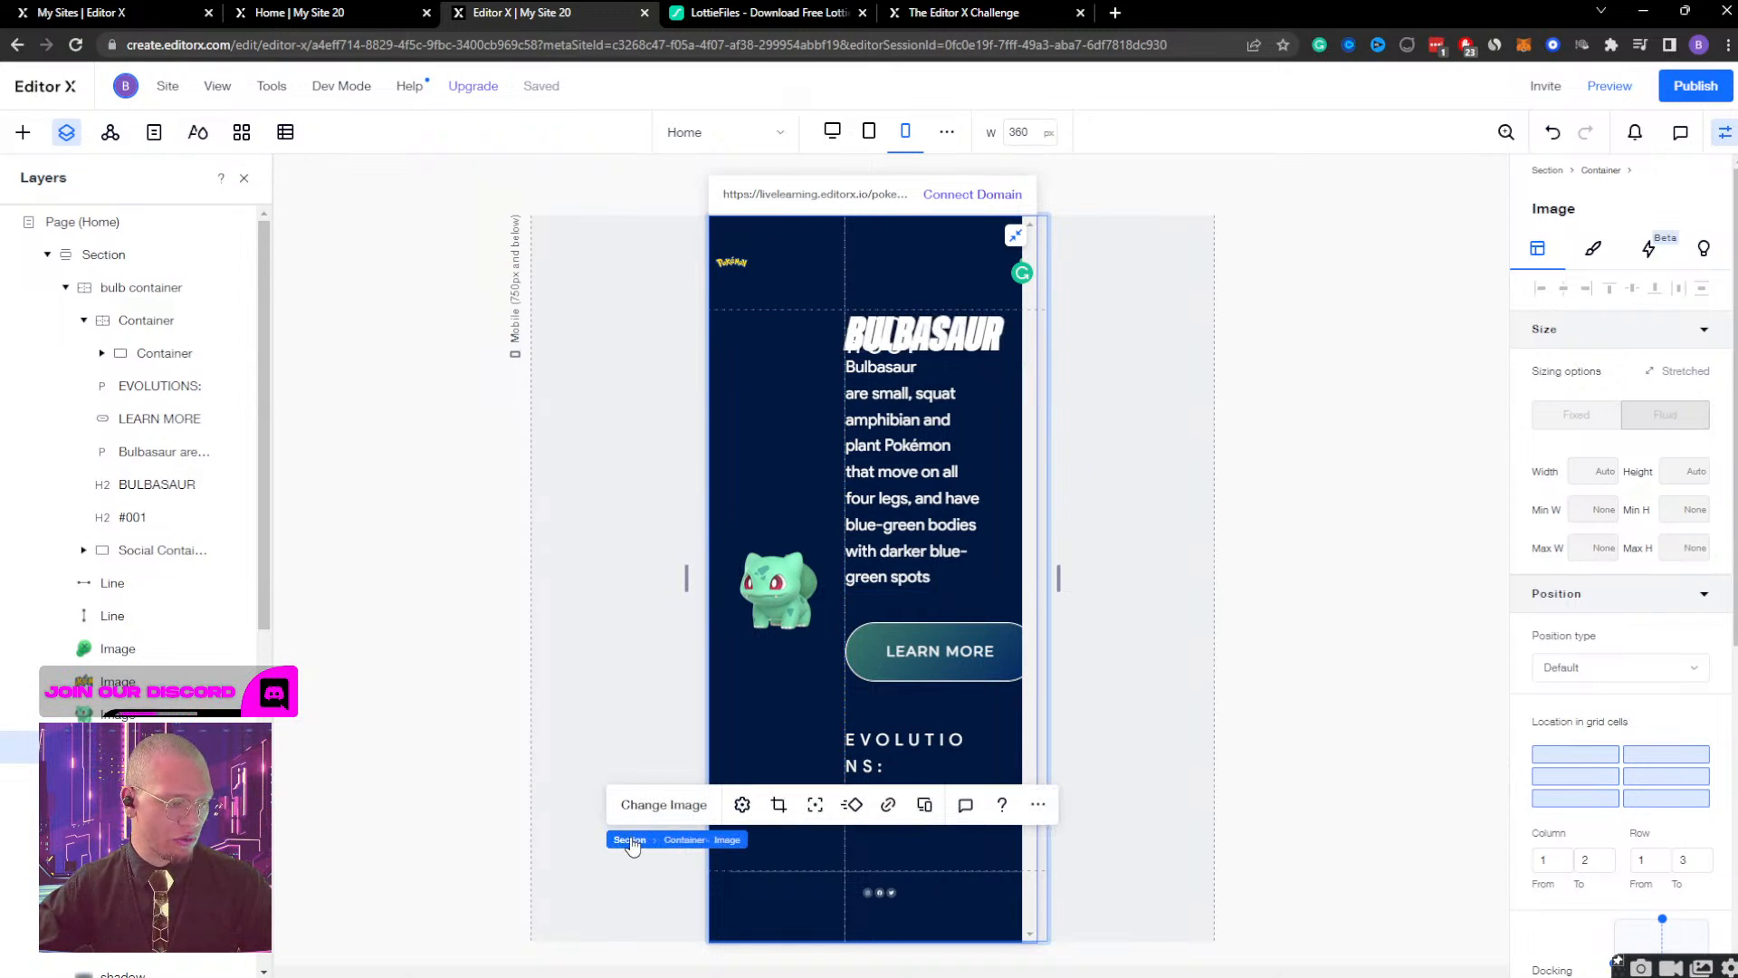
pyautogui.click(685, 840)
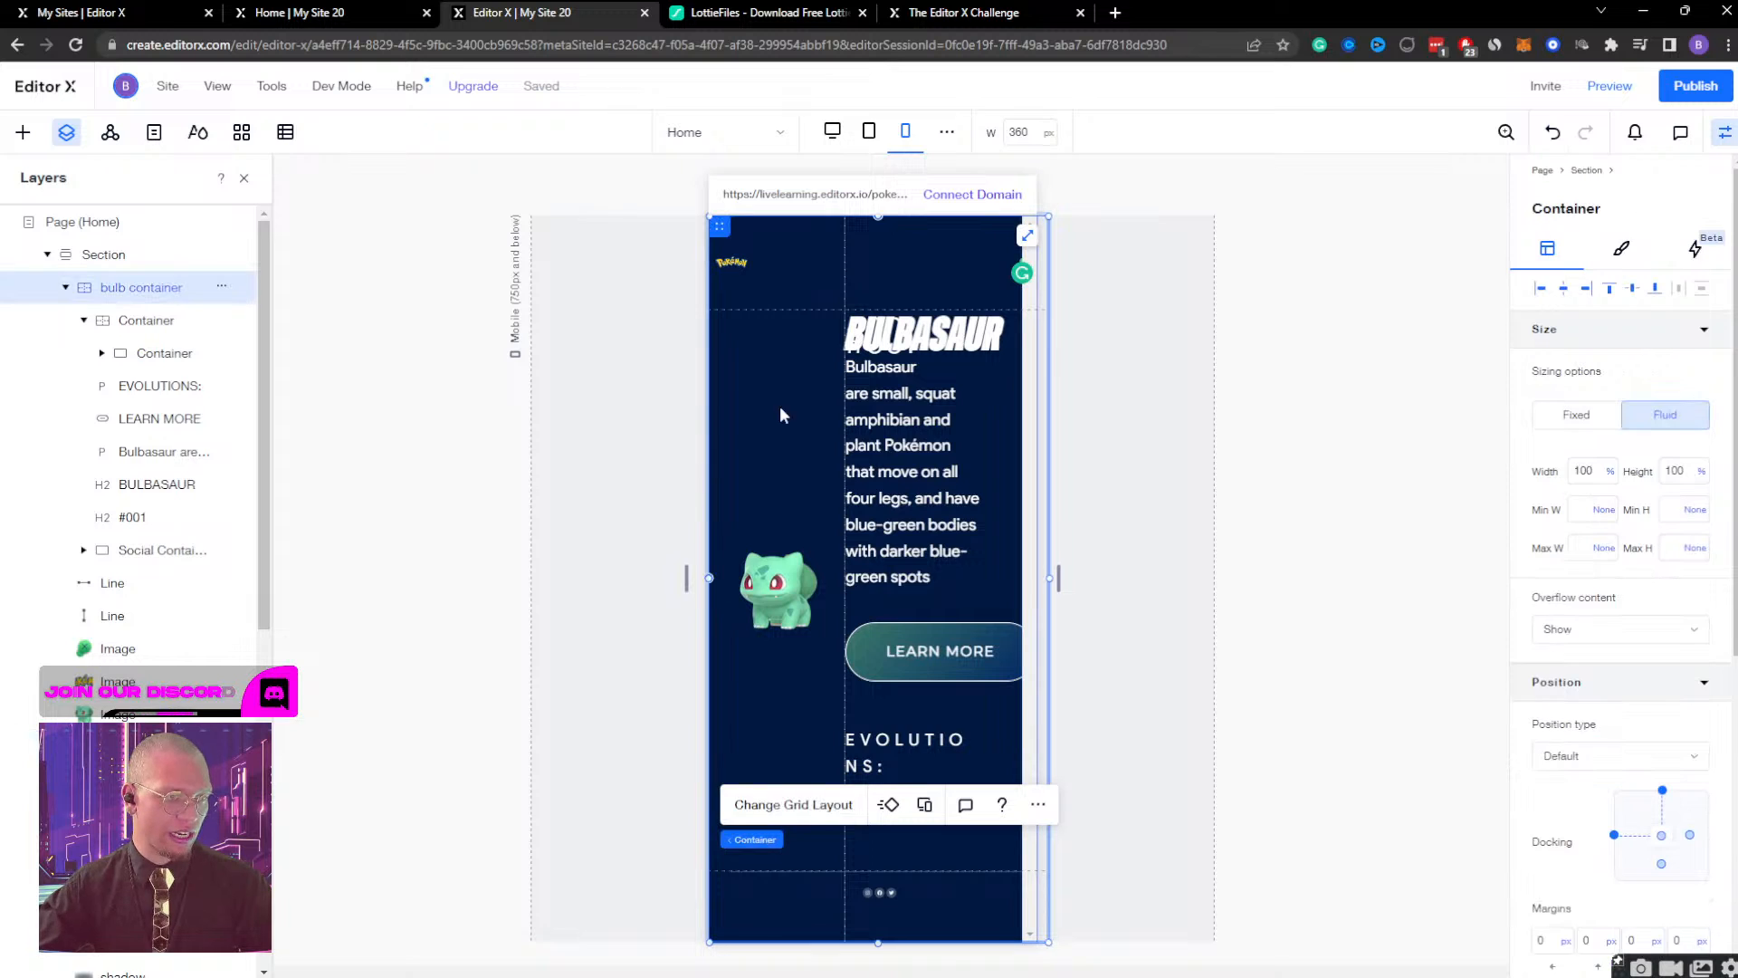
pyautogui.click(797, 805)
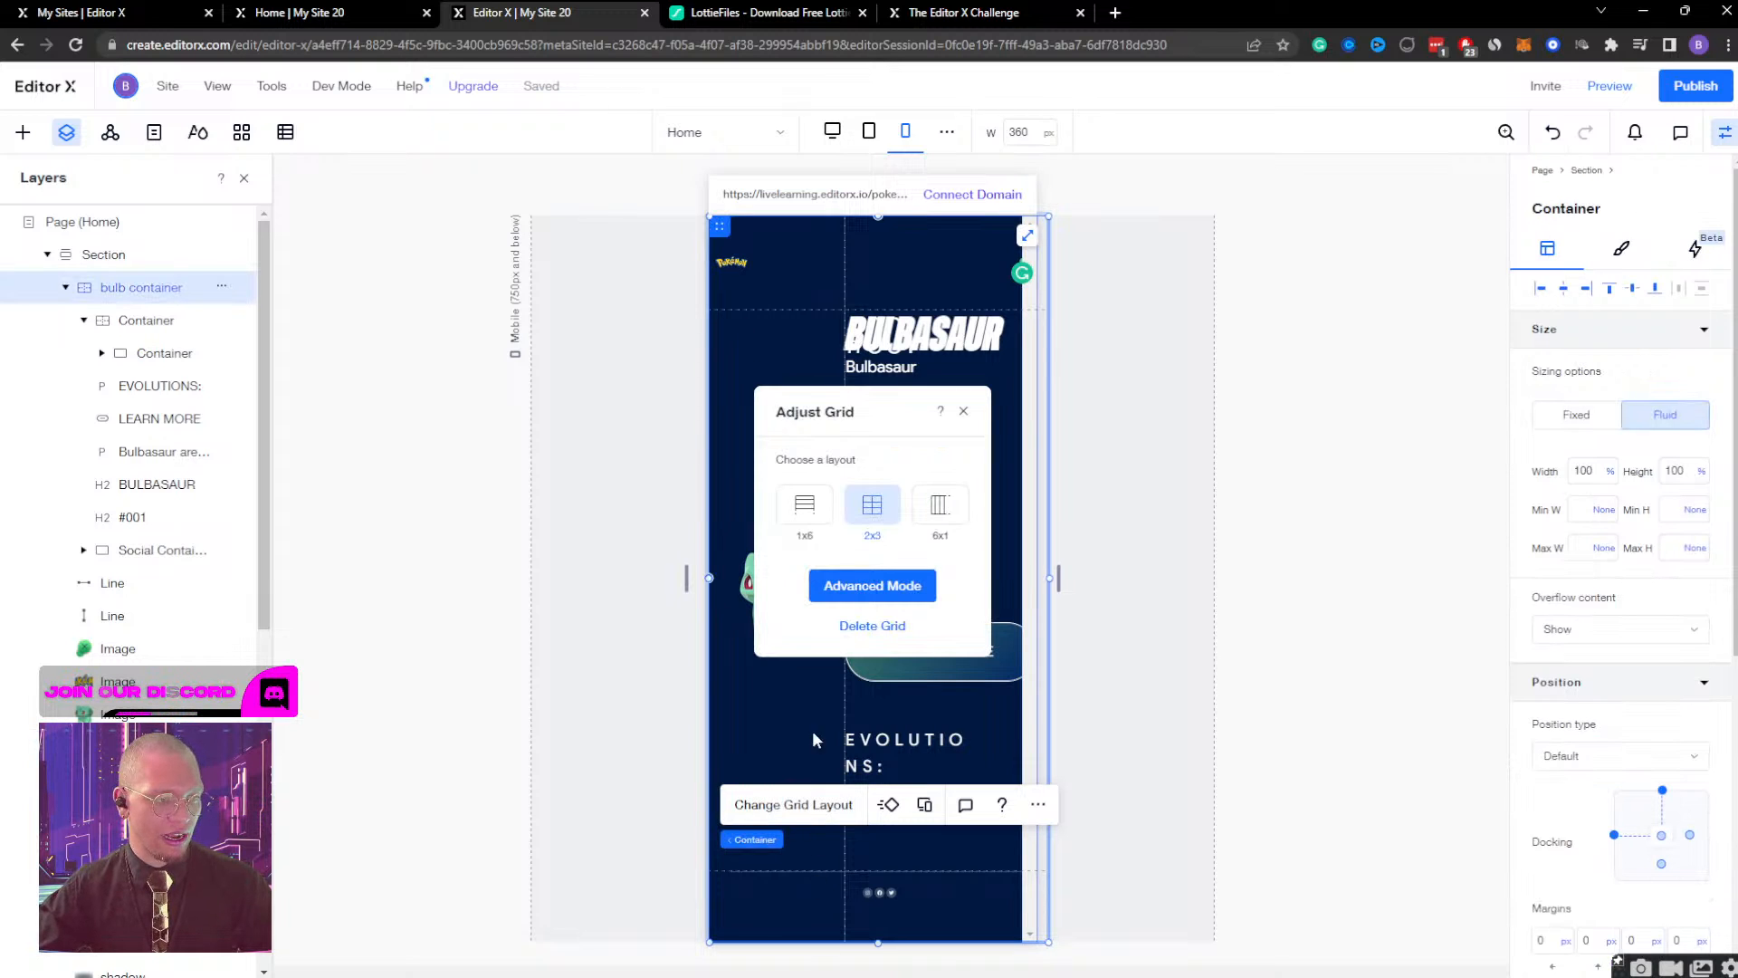
pyautogui.click(846, 590)
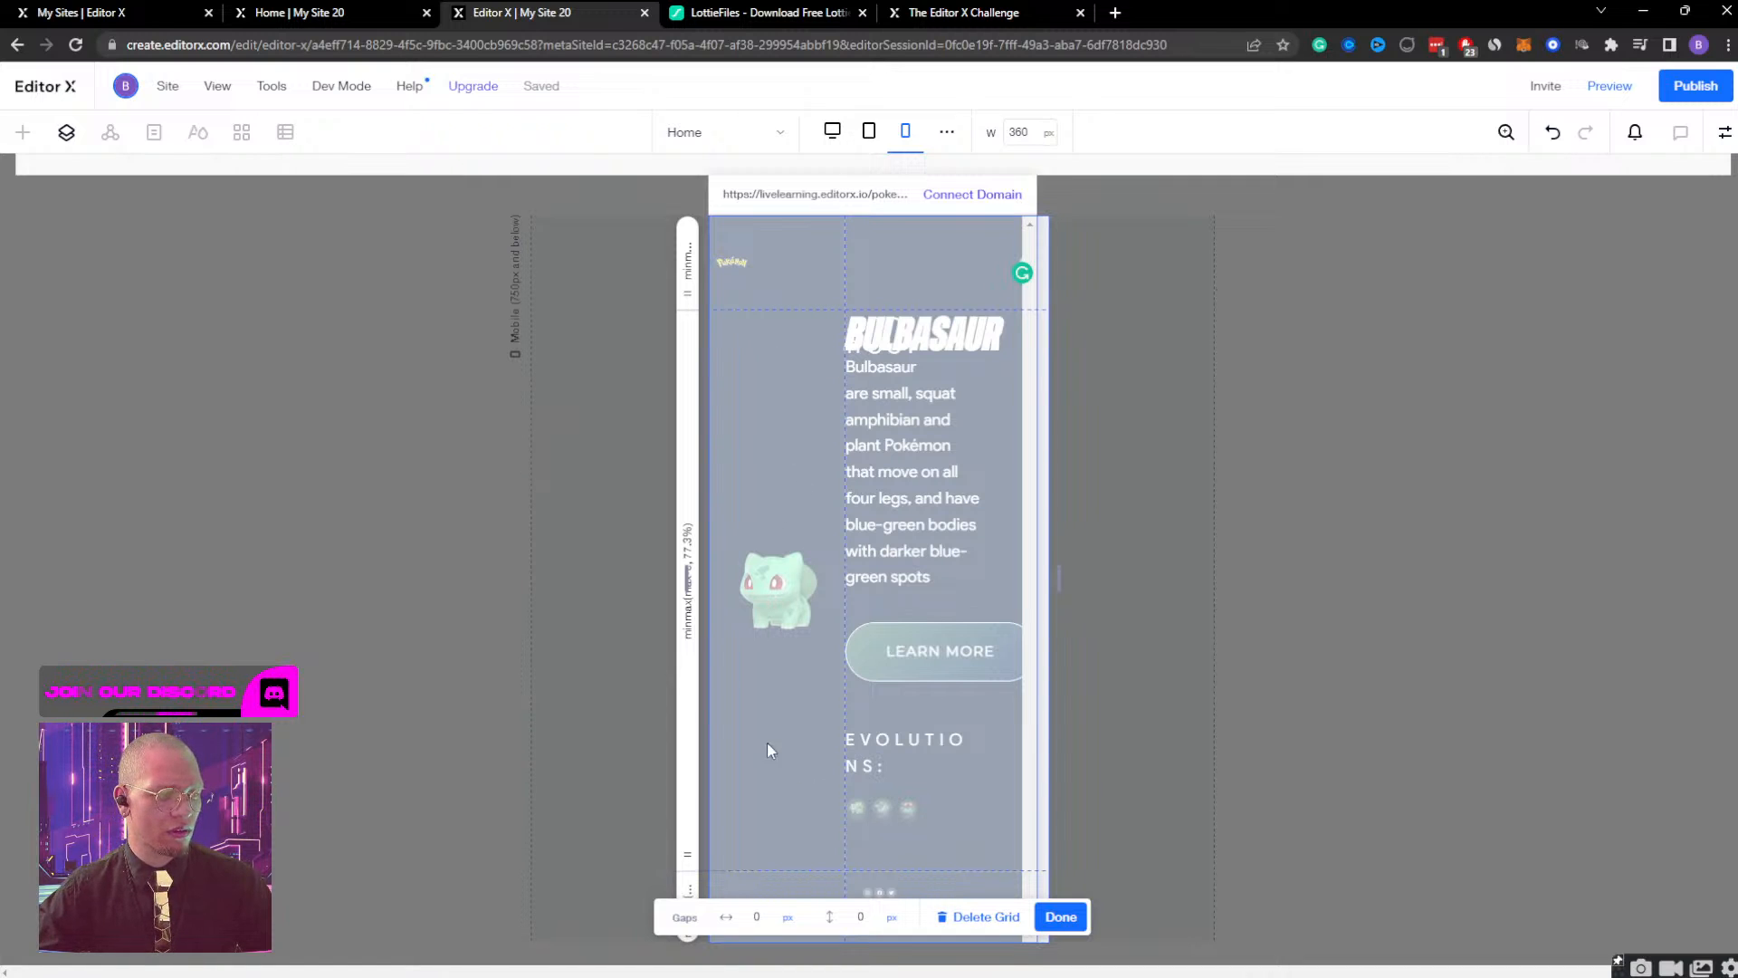
pyautogui.click(1060, 917)
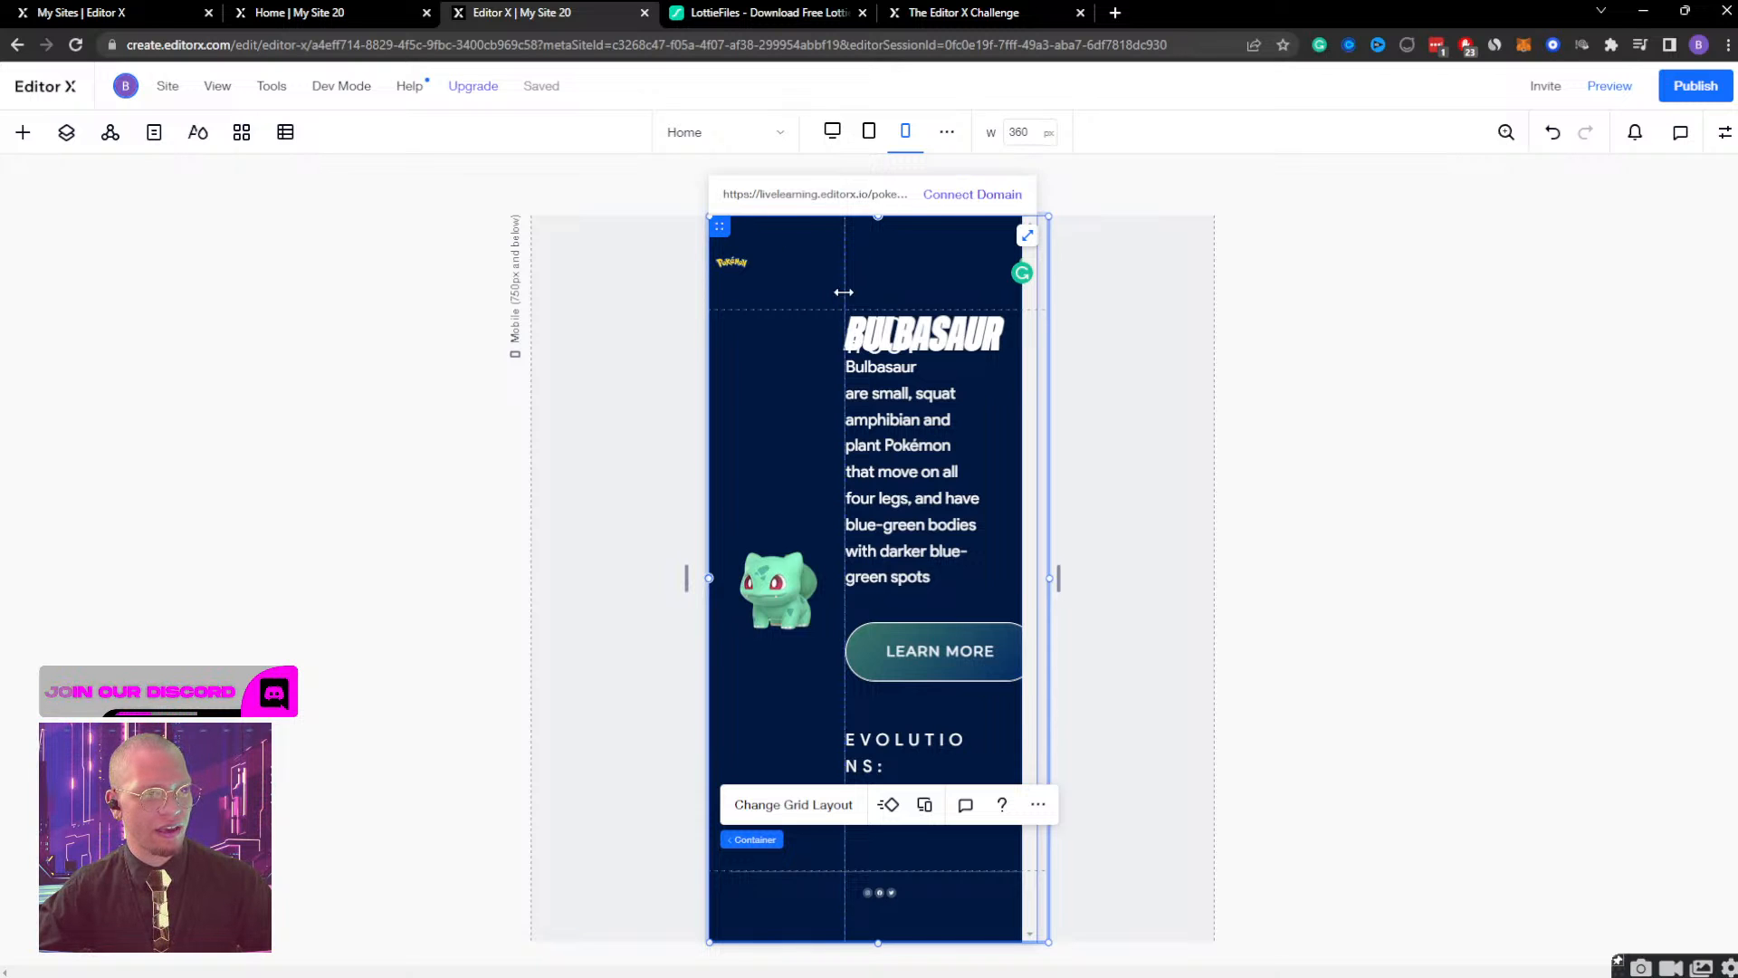
pyautogui.click(790, 819)
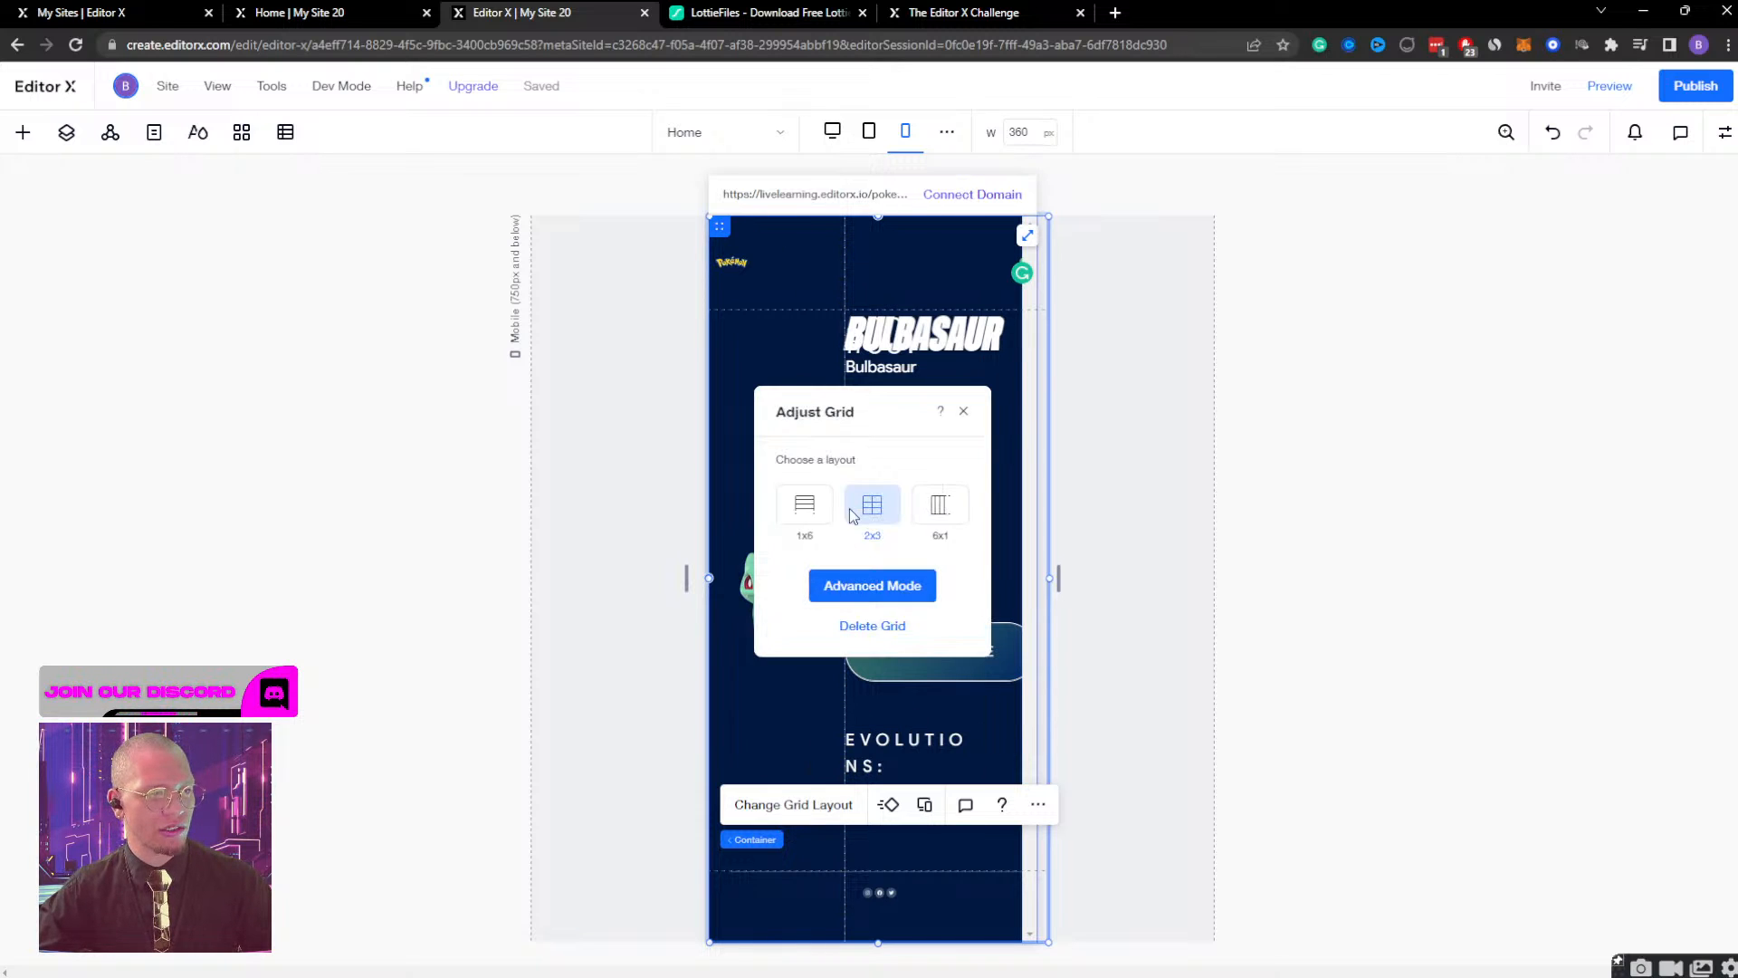
pyautogui.click(872, 583)
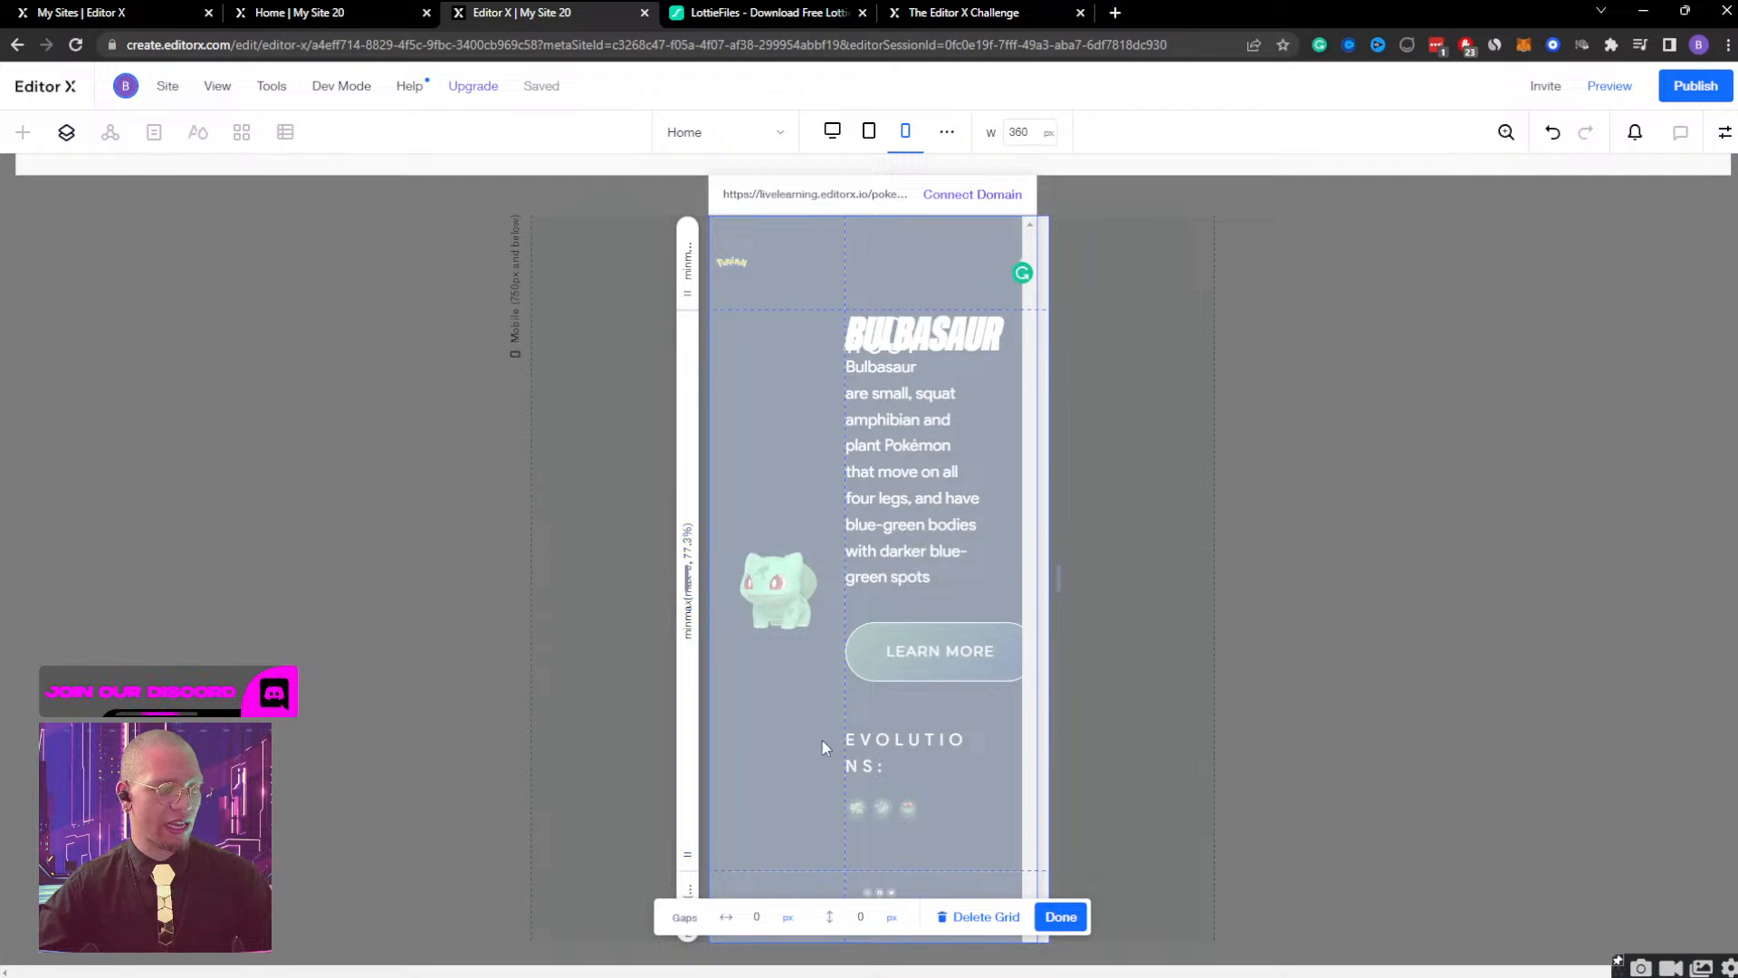
pyautogui.click(1060, 917)
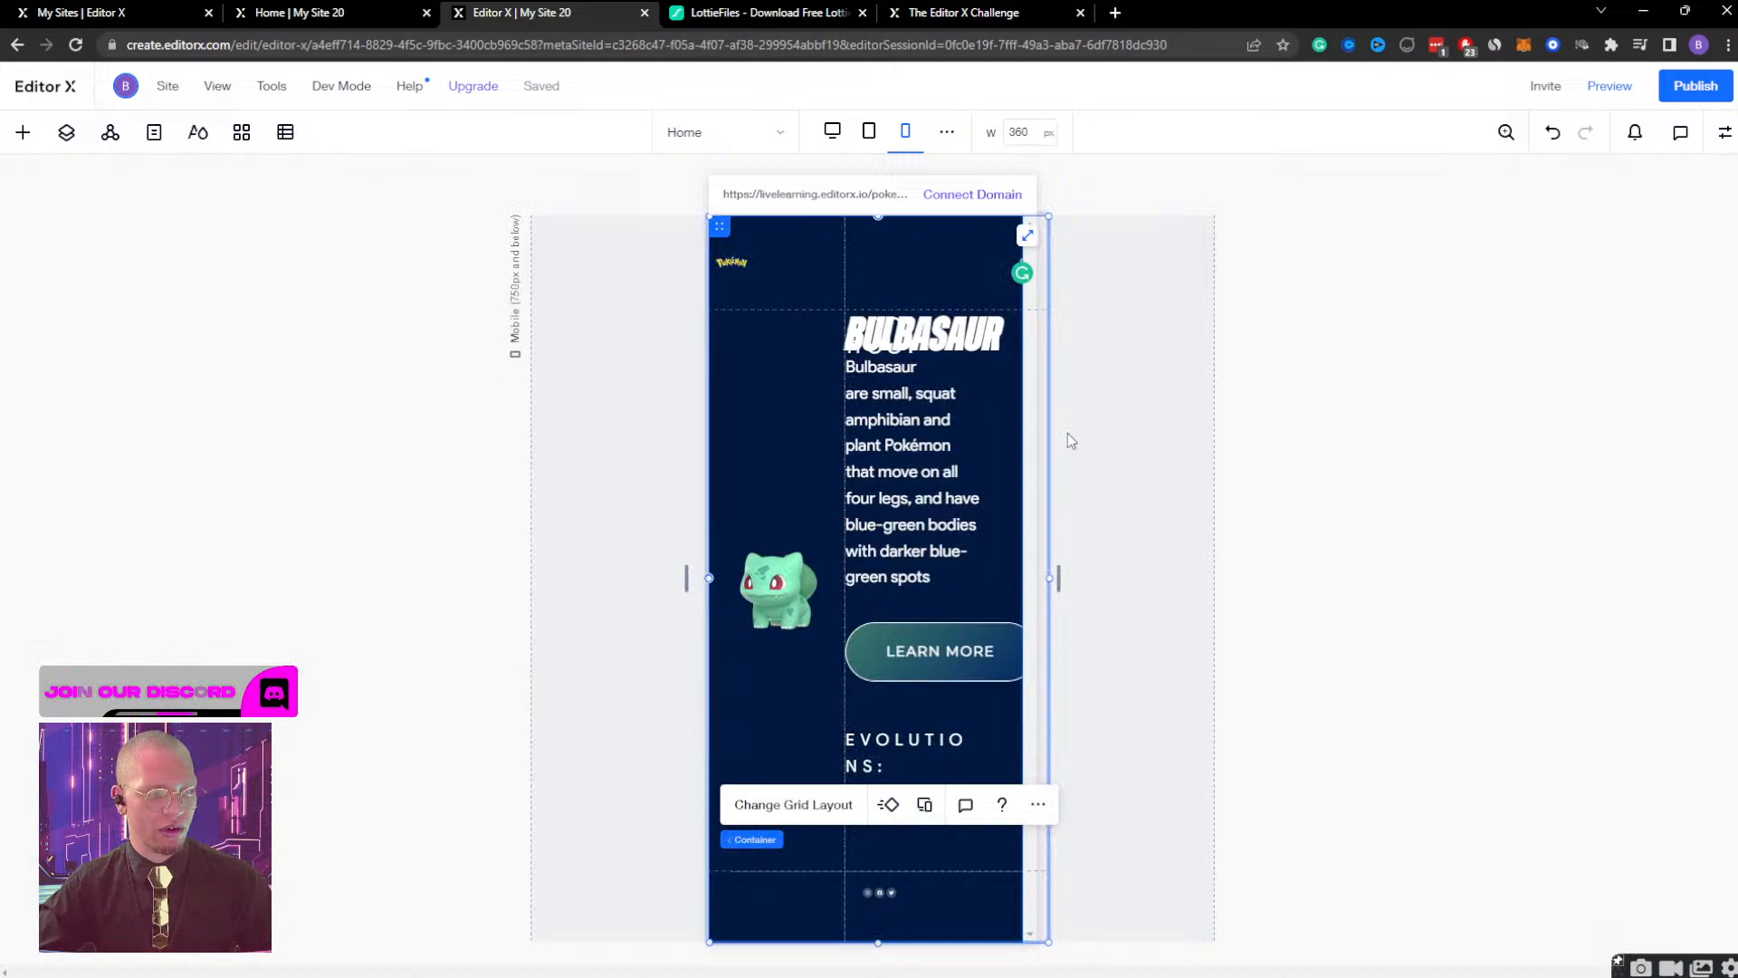
pyautogui.hotkey('ctrl', '-')
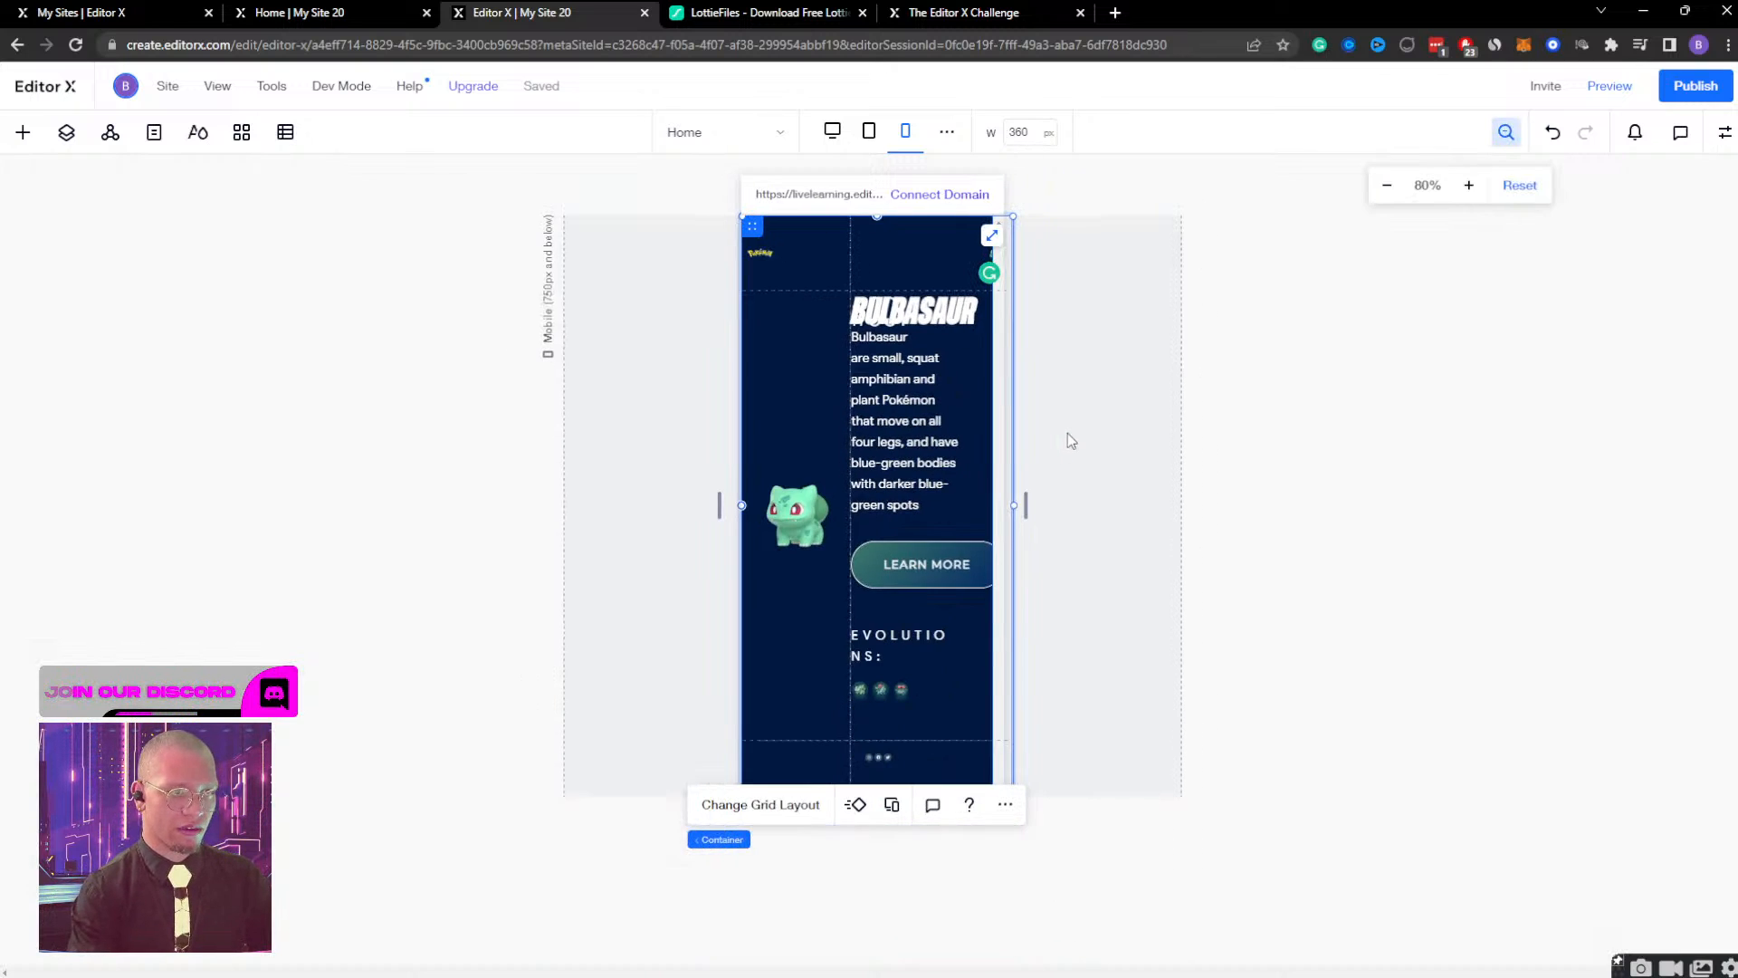
pyautogui.click(789, 804)
pyautogui.click(897, 590)
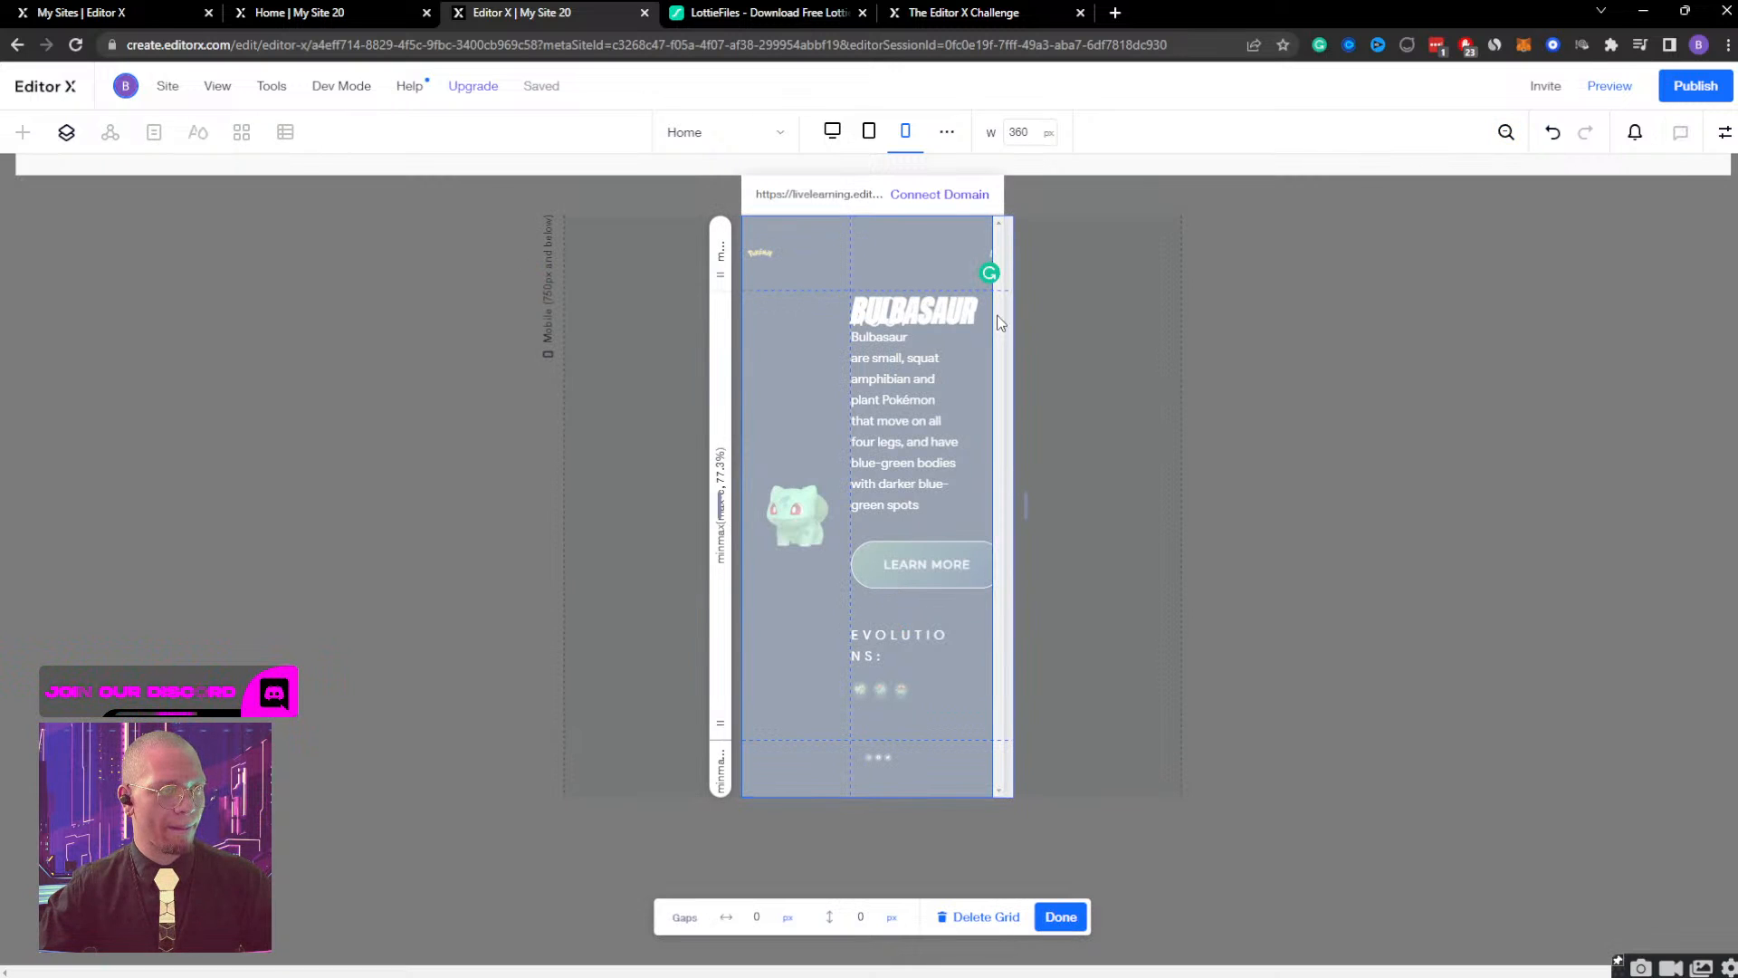
pyautogui.hotkey('ctrl', '+')
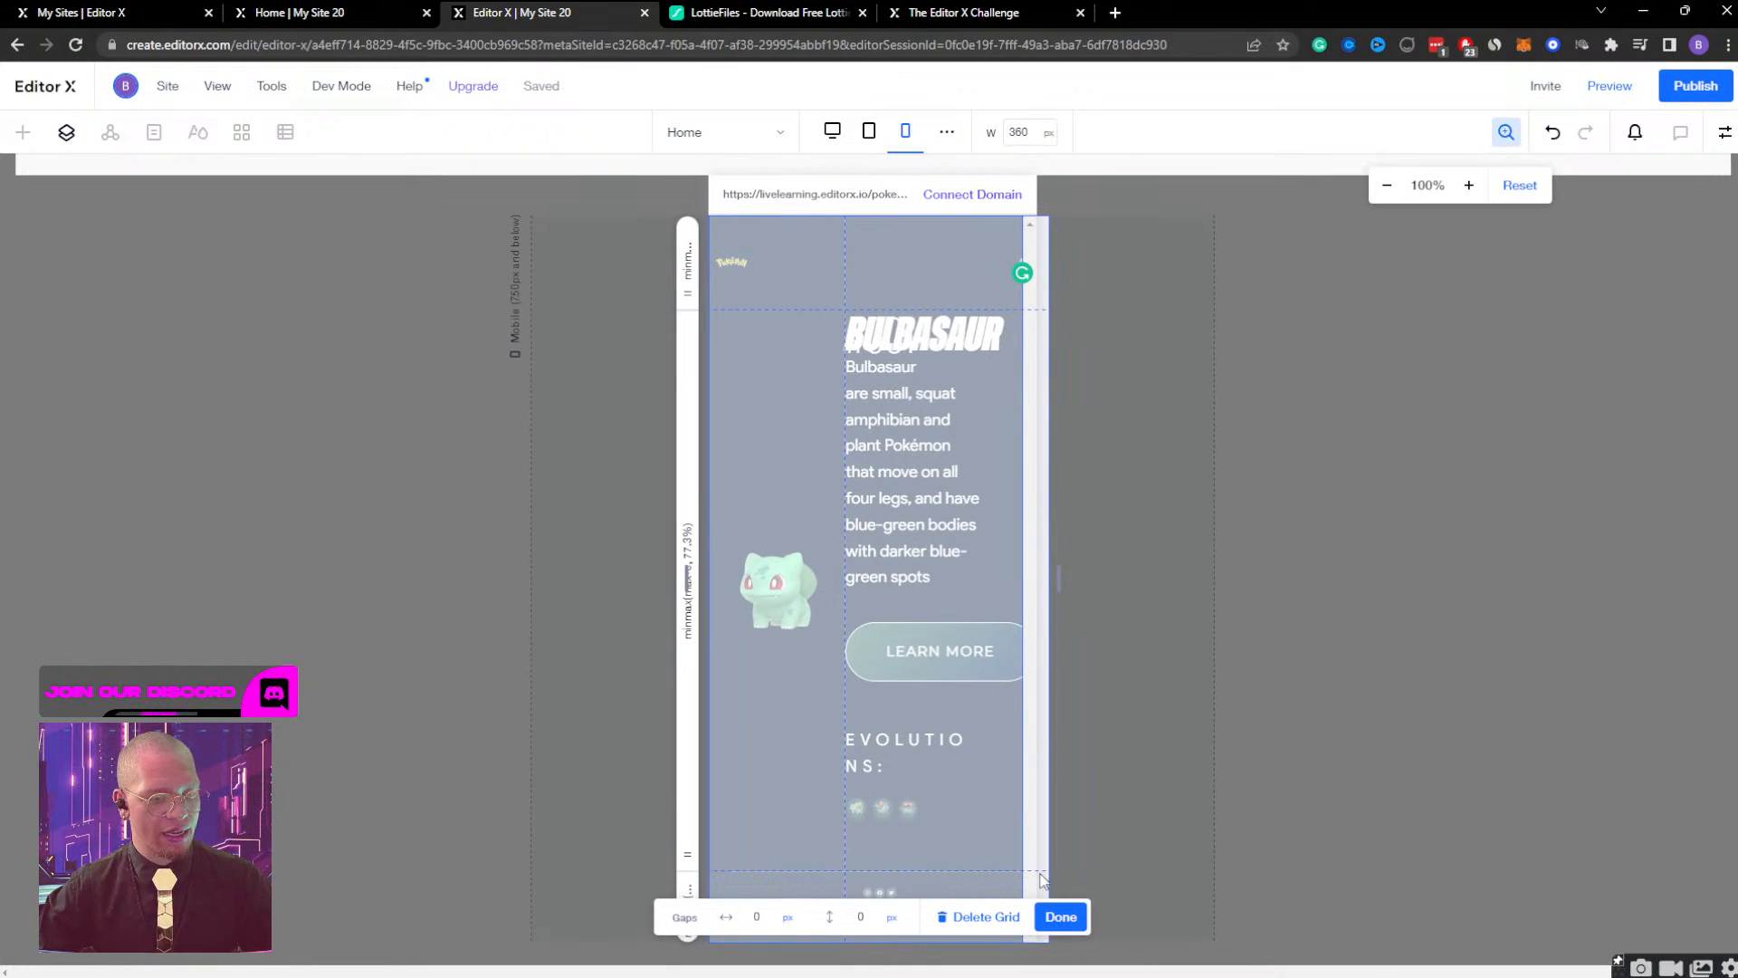
pyautogui.click(1061, 917)
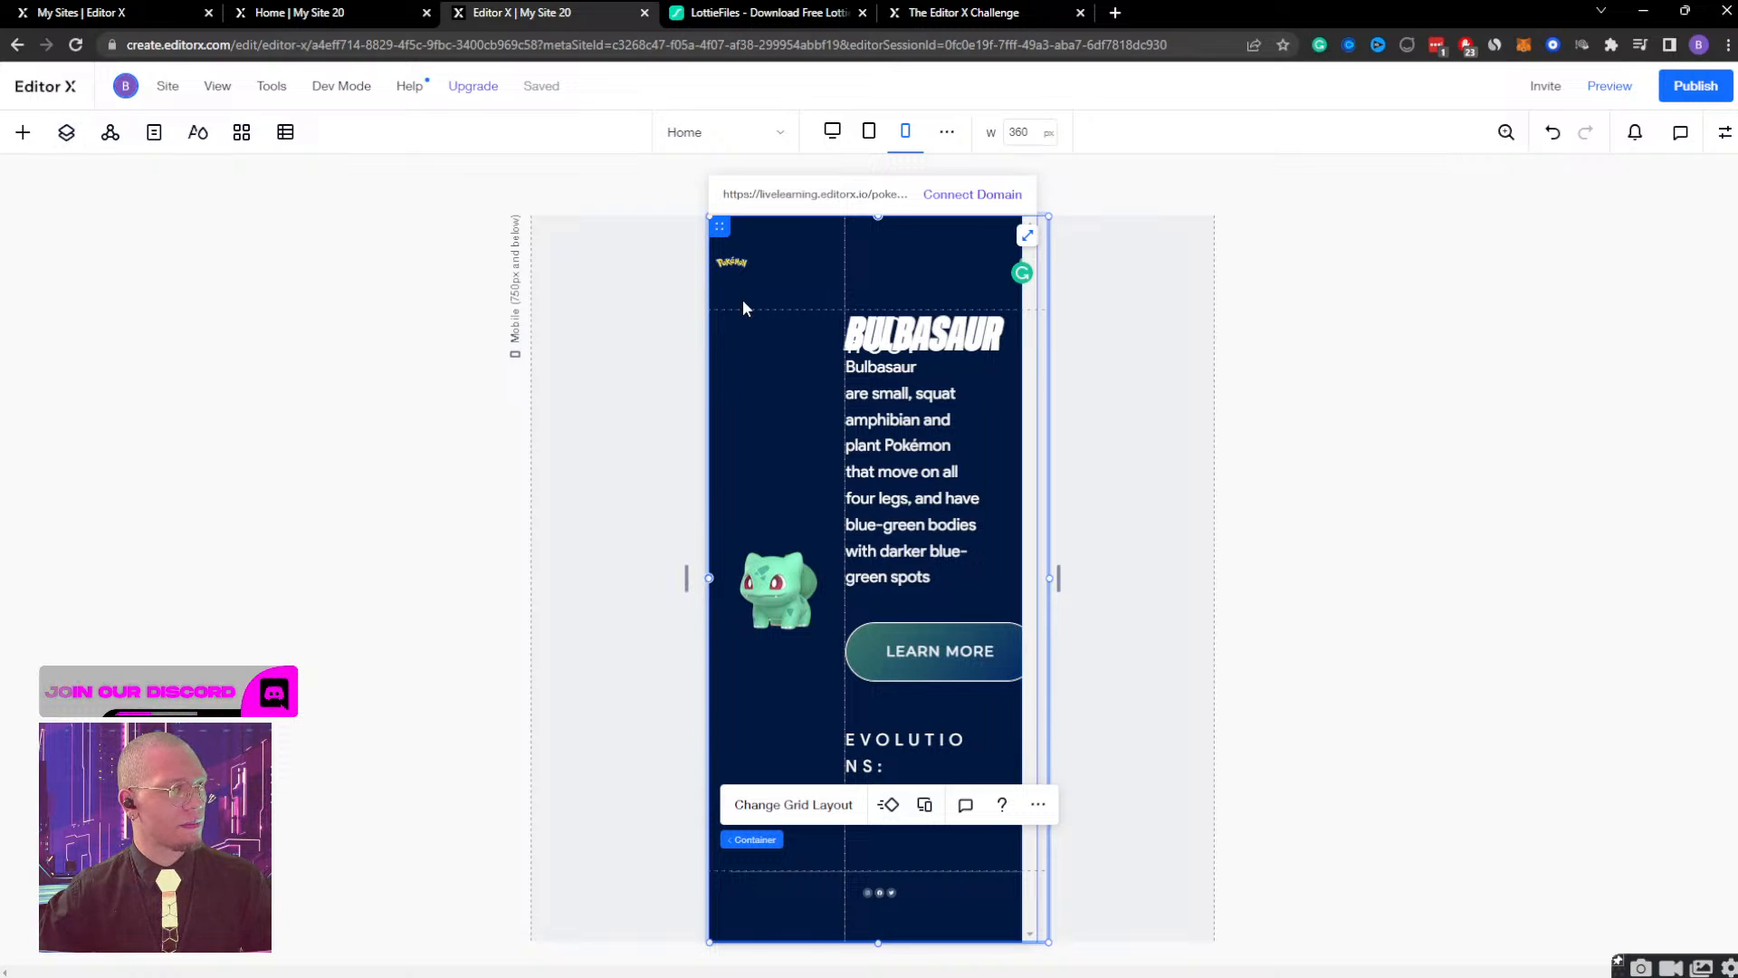
# Collapse the bulb container and its parent Section in the layer tree, and select the Section.
pyautogui.moveTo(759, 844)
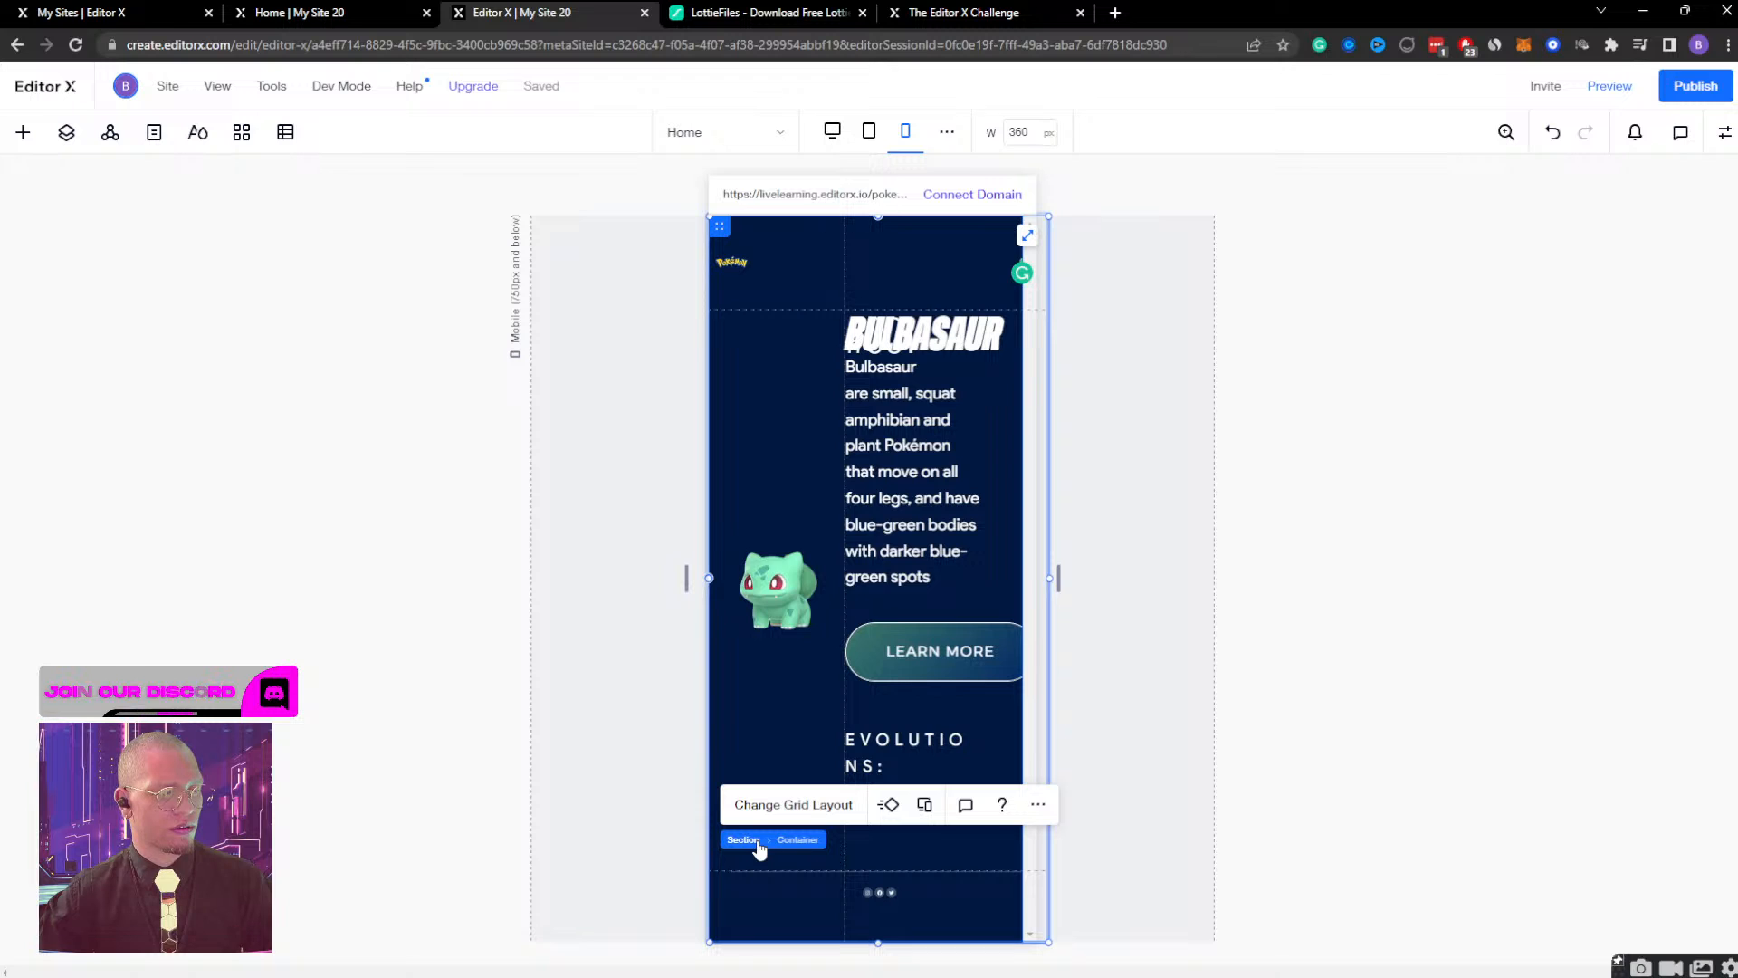
pyautogui.click(66, 133)
pyautogui.click(65, 287)
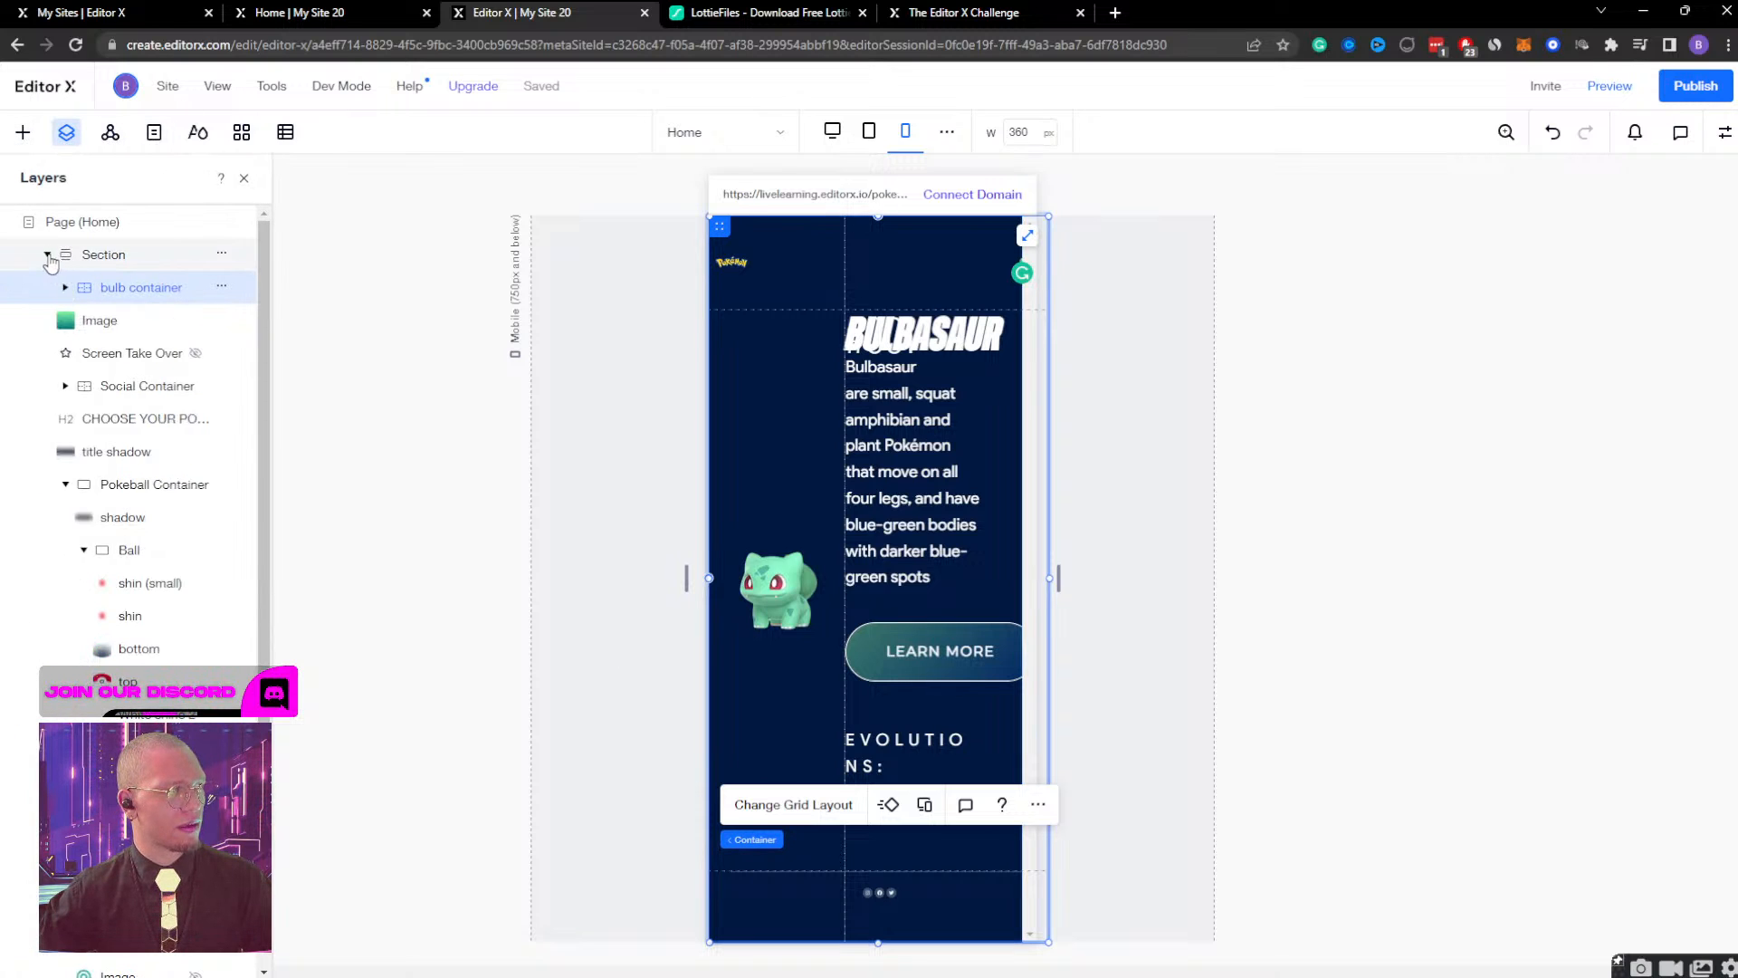
pyautogui.click(48, 257)
pyautogui.click(215, 266)
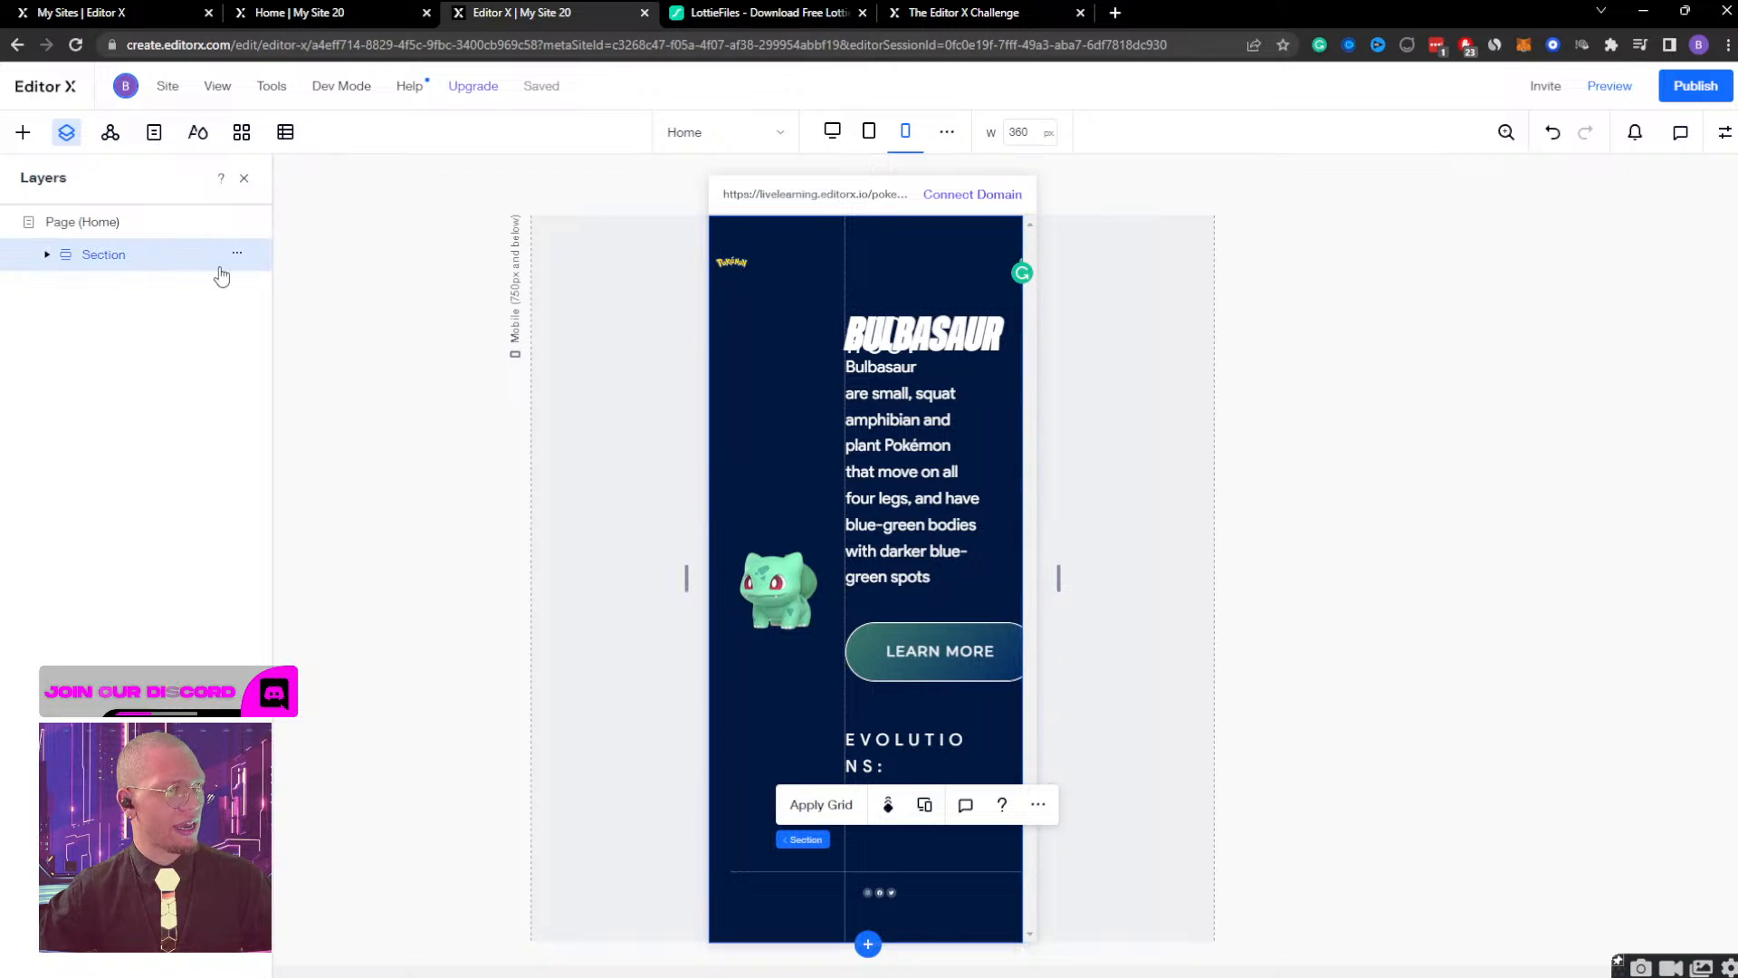
# Try to add a ready-made grid from the layout tools to the mobile page.
pyautogui.click(23, 132)
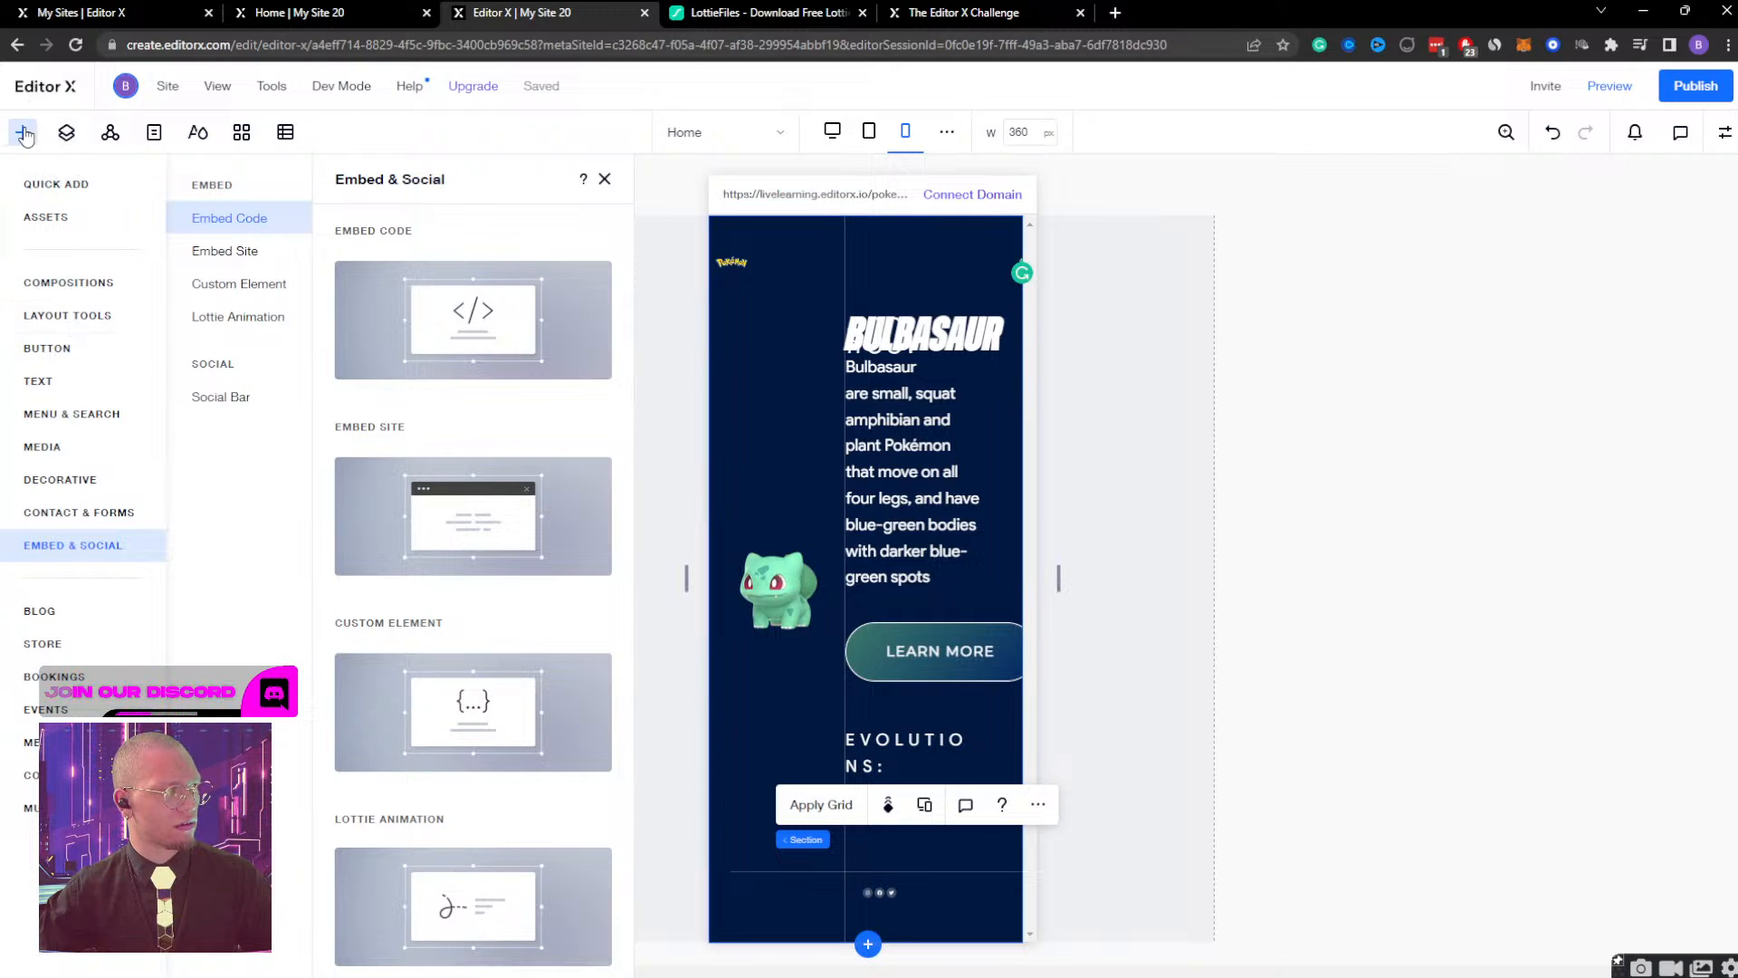
pyautogui.click(63, 319)
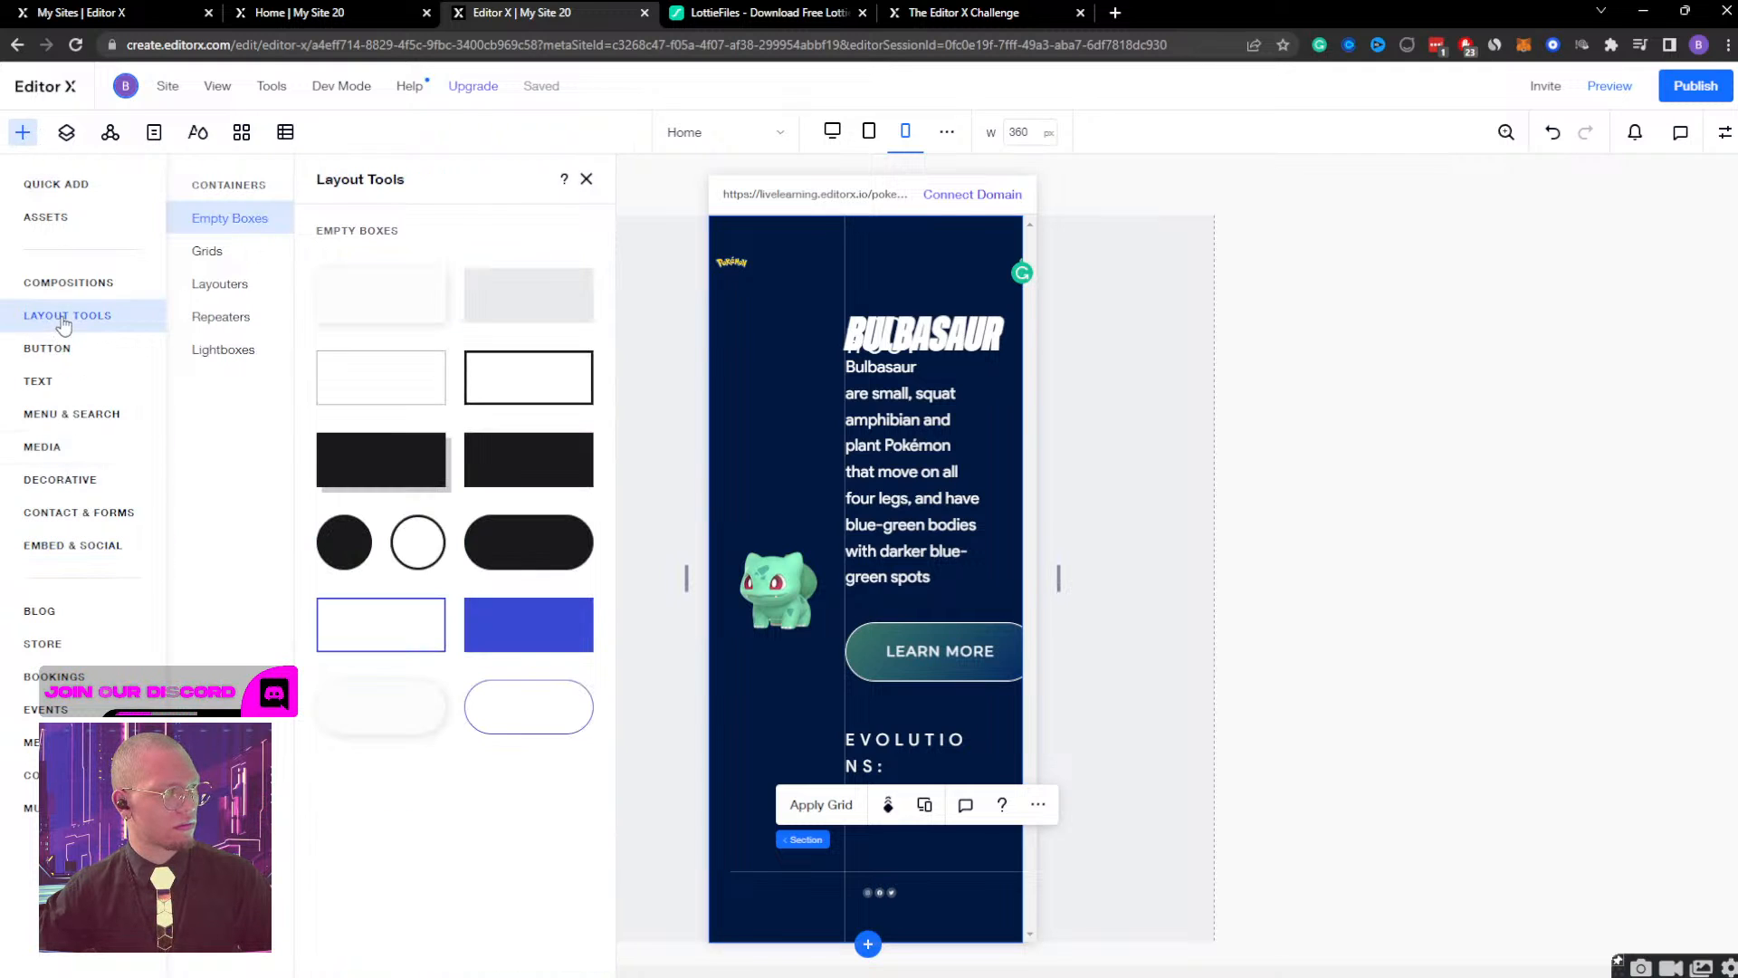
pyautogui.click(207, 253)
pyautogui.moveTo(375, 287); pyautogui.dragTo(807, 206)
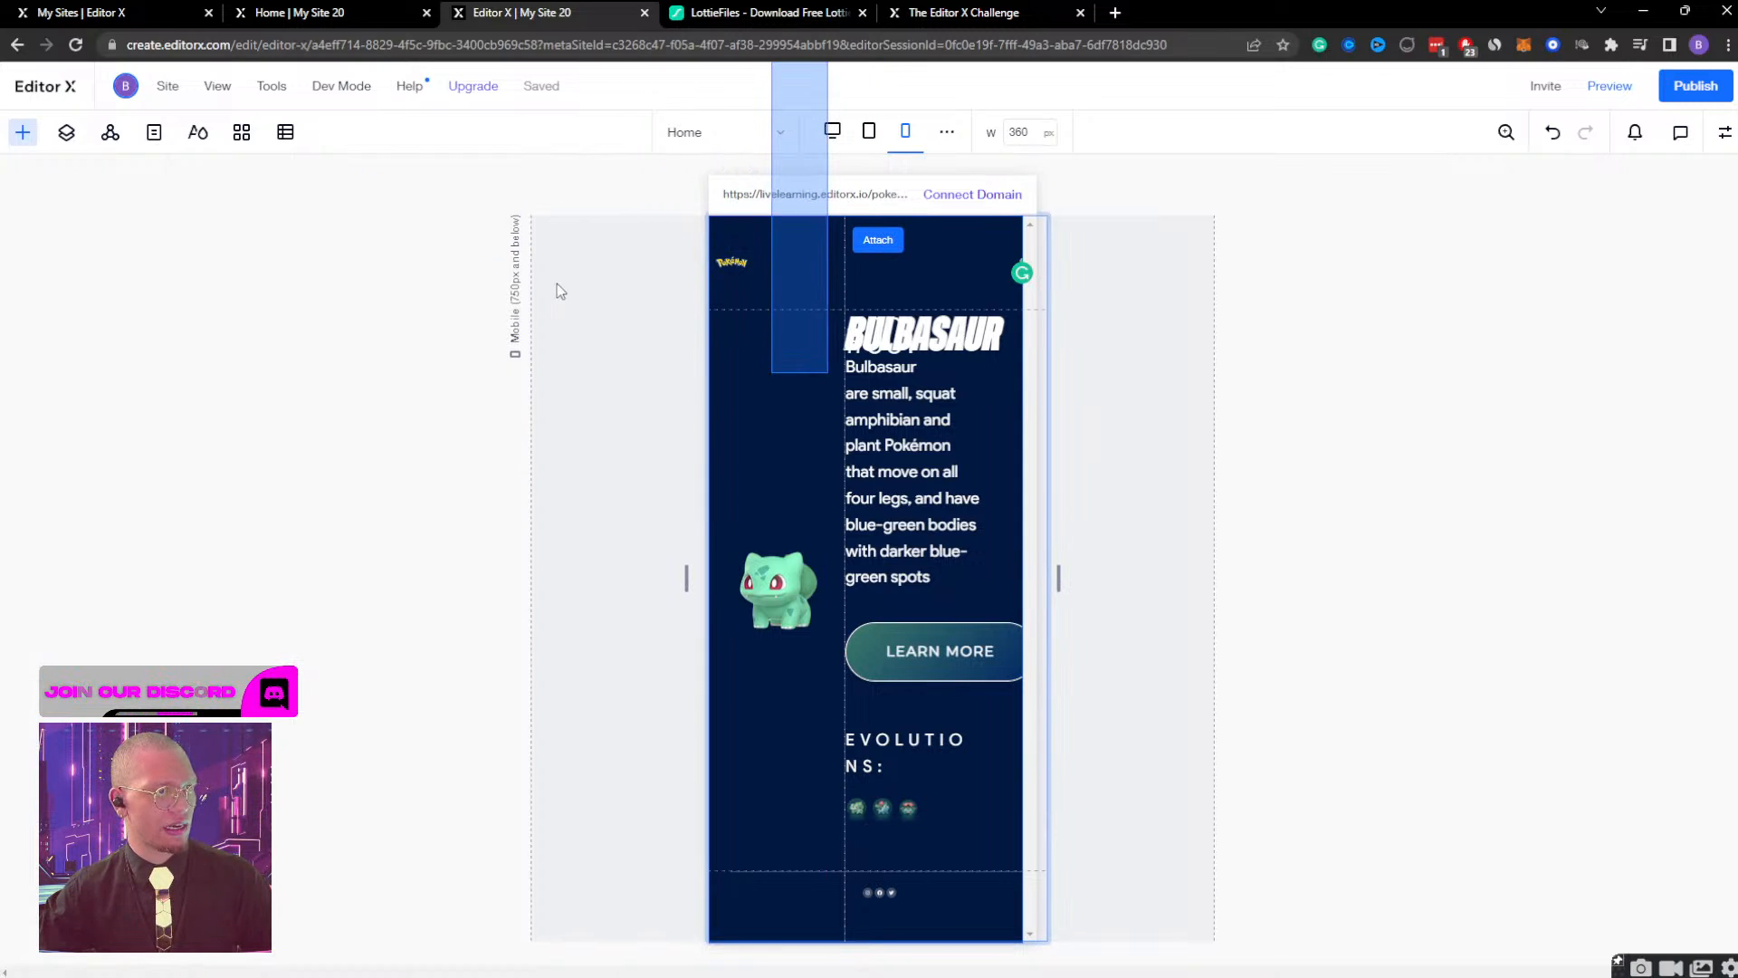
pyautogui.click(598, 271)
pyautogui.click(790, 494)
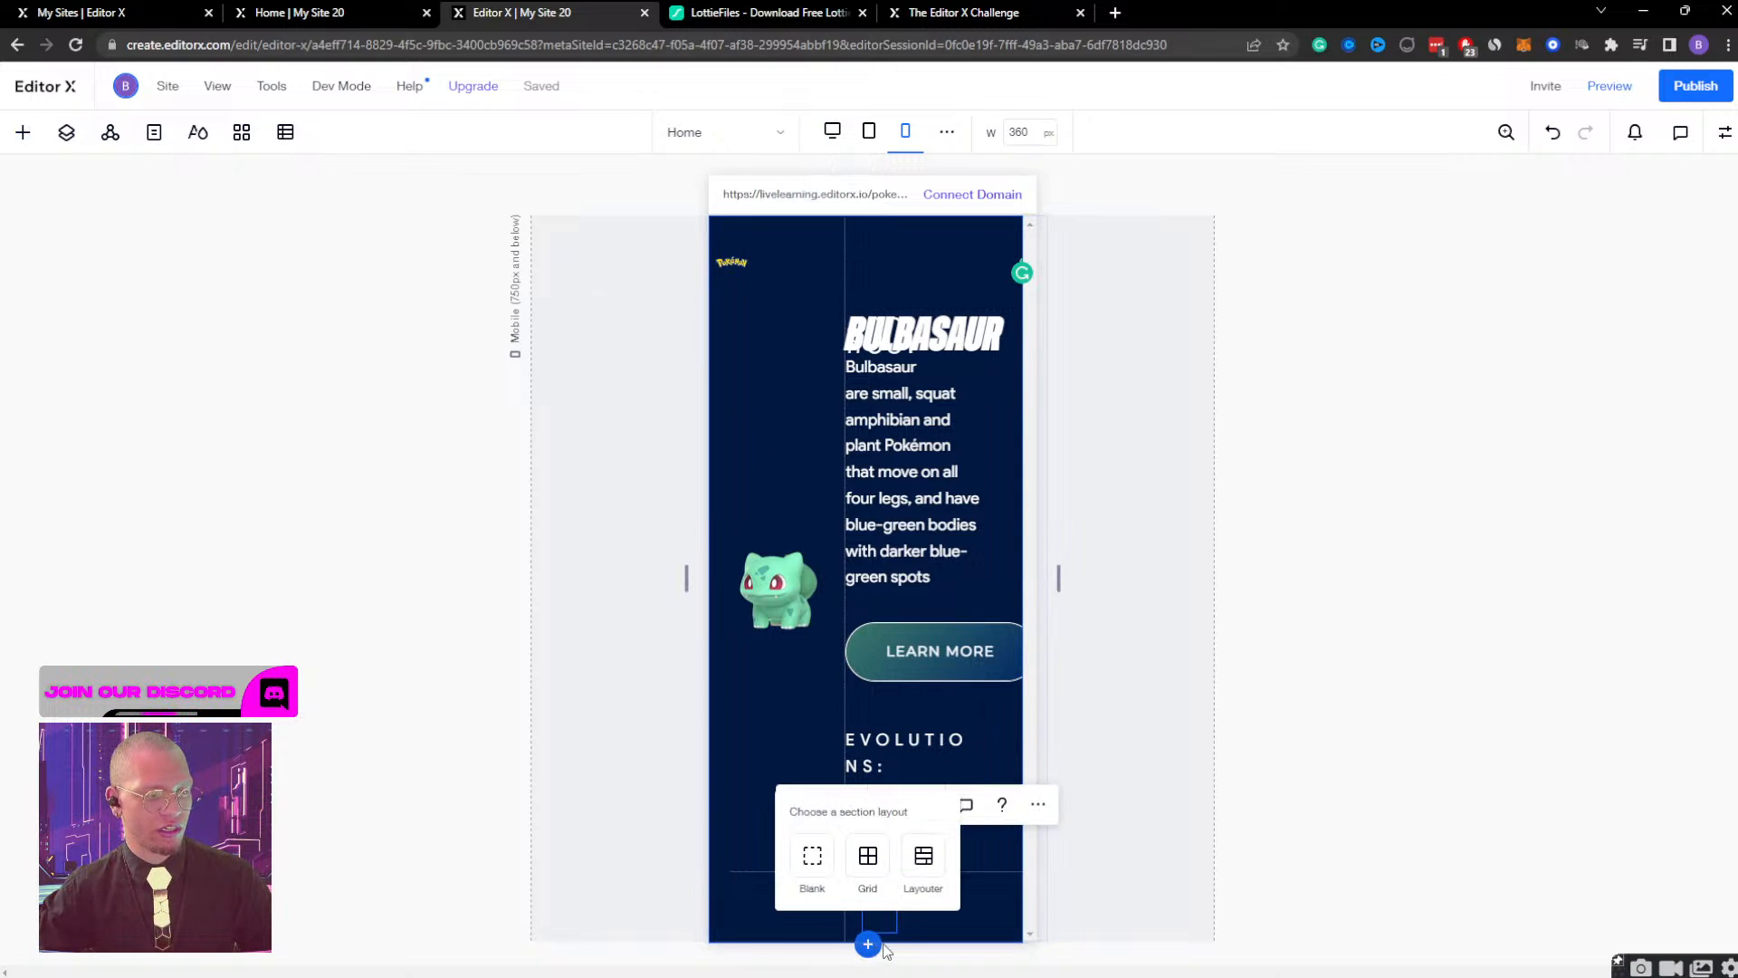
pyautogui.scroll(-5, 993, 708)
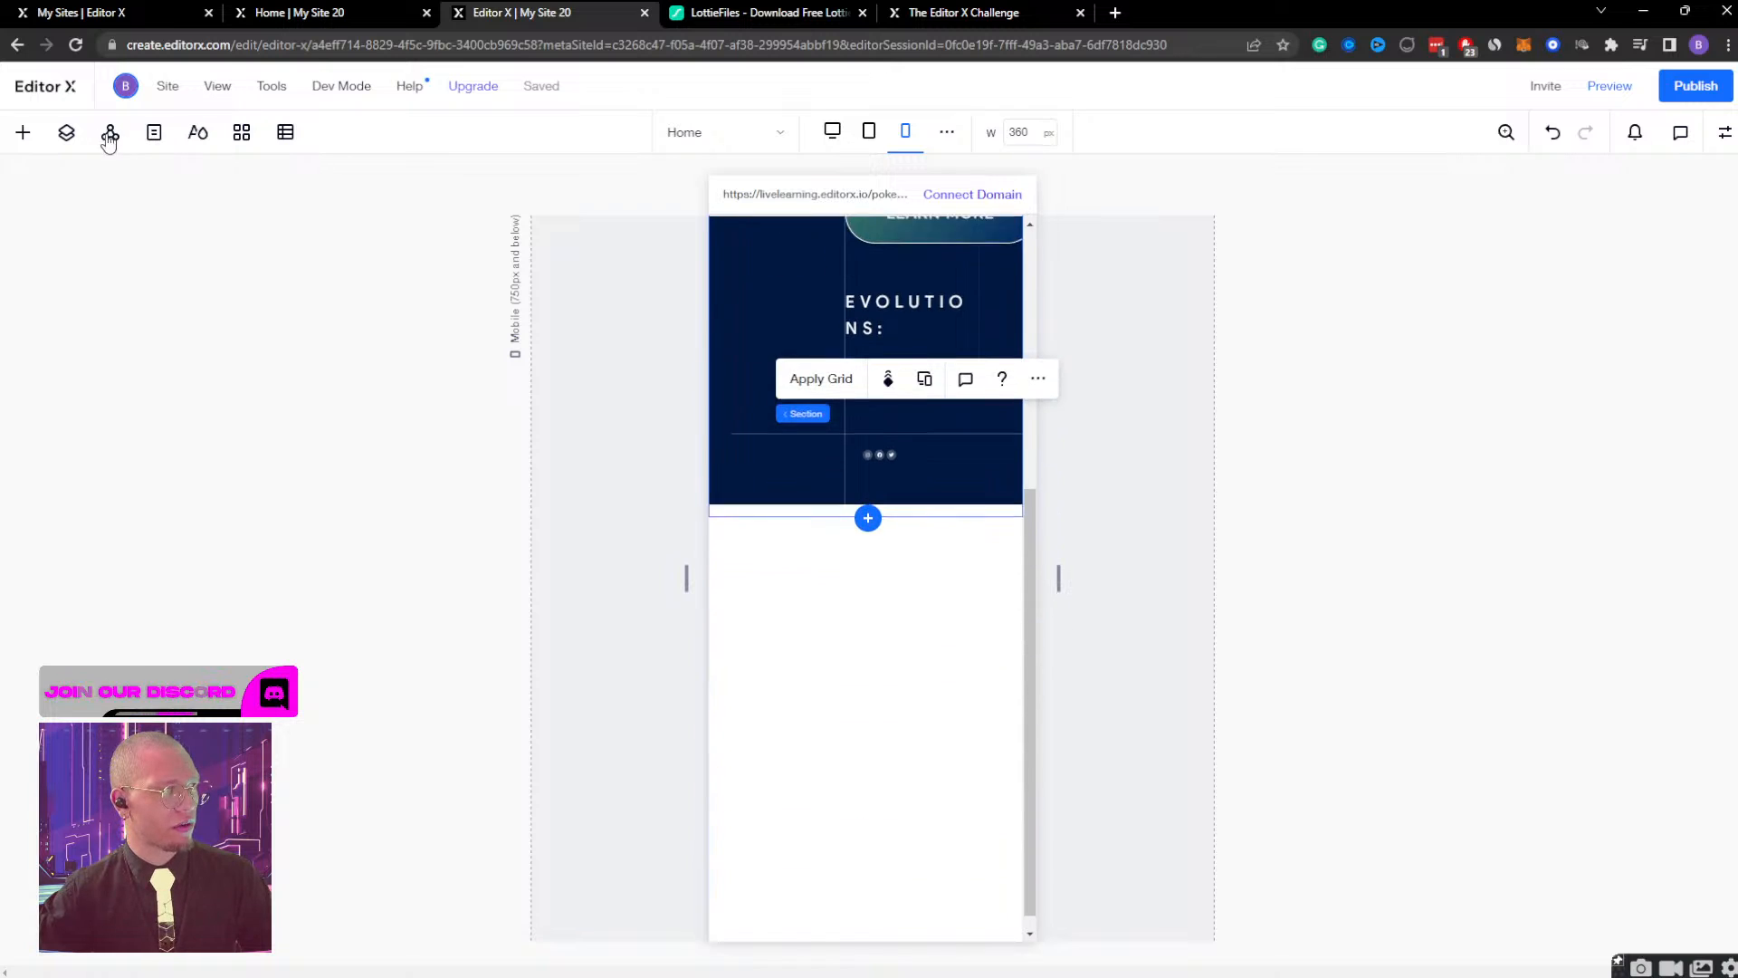
pyautogui.click(66, 132)
pyautogui.moveTo(94, 287); pyautogui.dragTo(124, 256)
pyautogui.click(245, 179)
# Delete the first column (0.9fr) from the bulb container's grid in the advanced grid editor.
pyautogui.scroll(3, 810, 431)
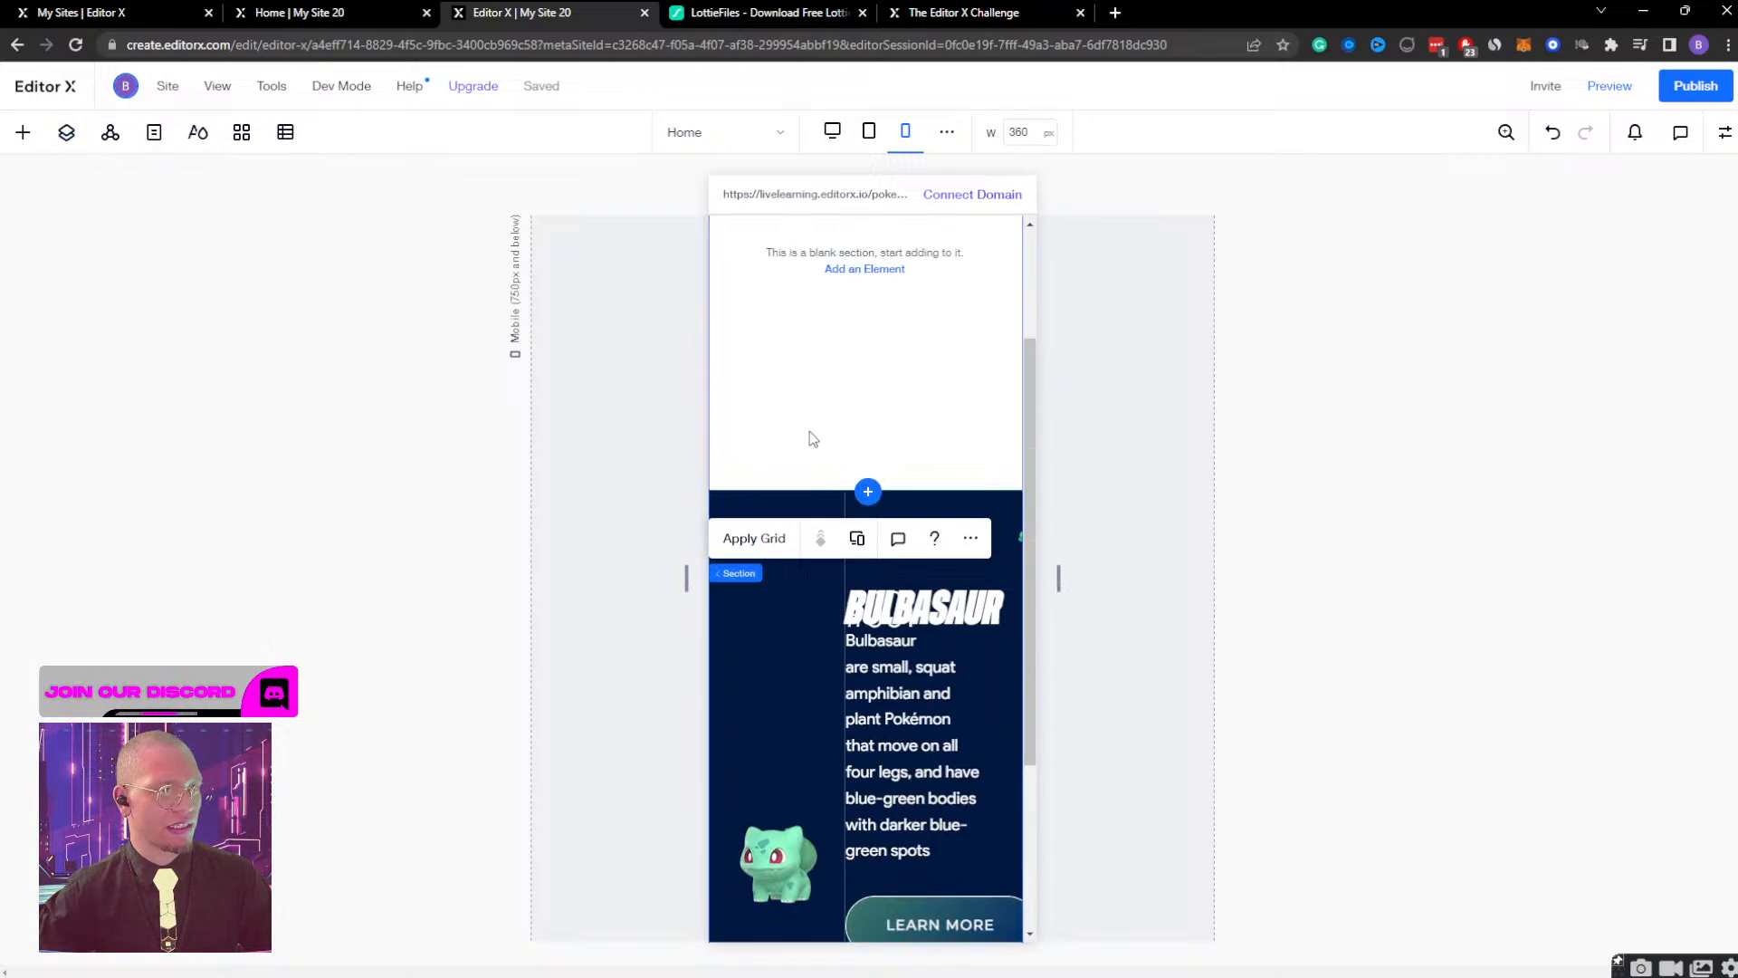
pyautogui.click(785, 648)
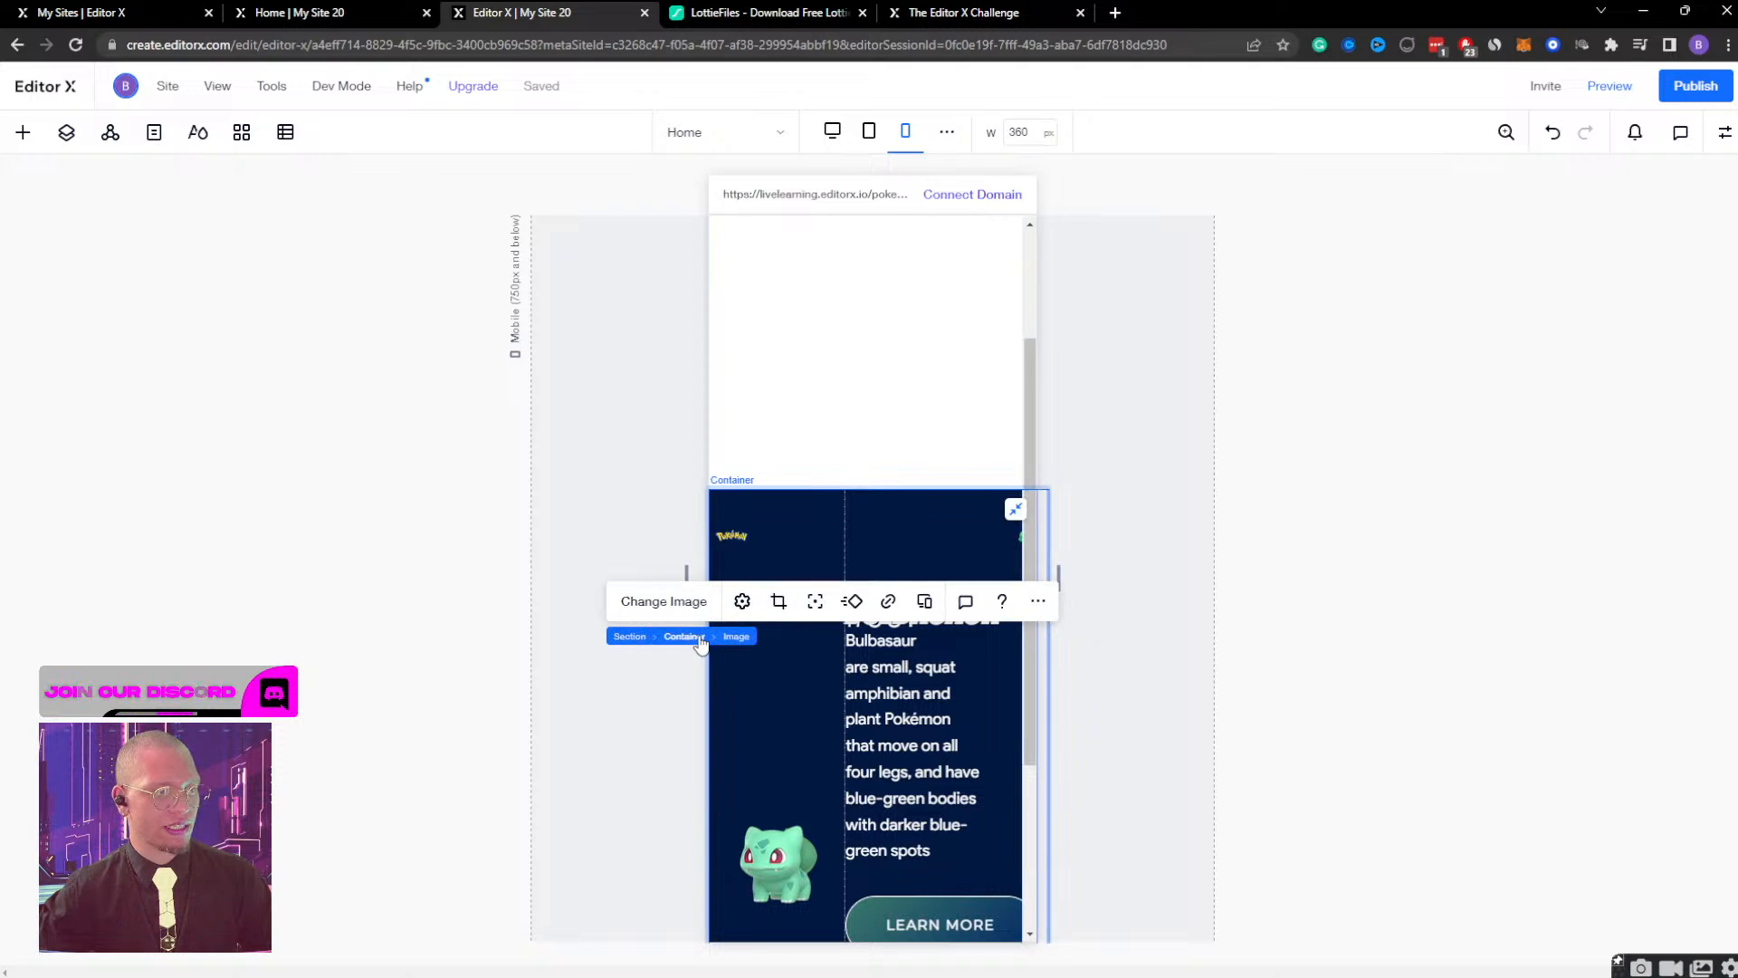
pyautogui.click(693, 637)
pyautogui.click(822, 601)
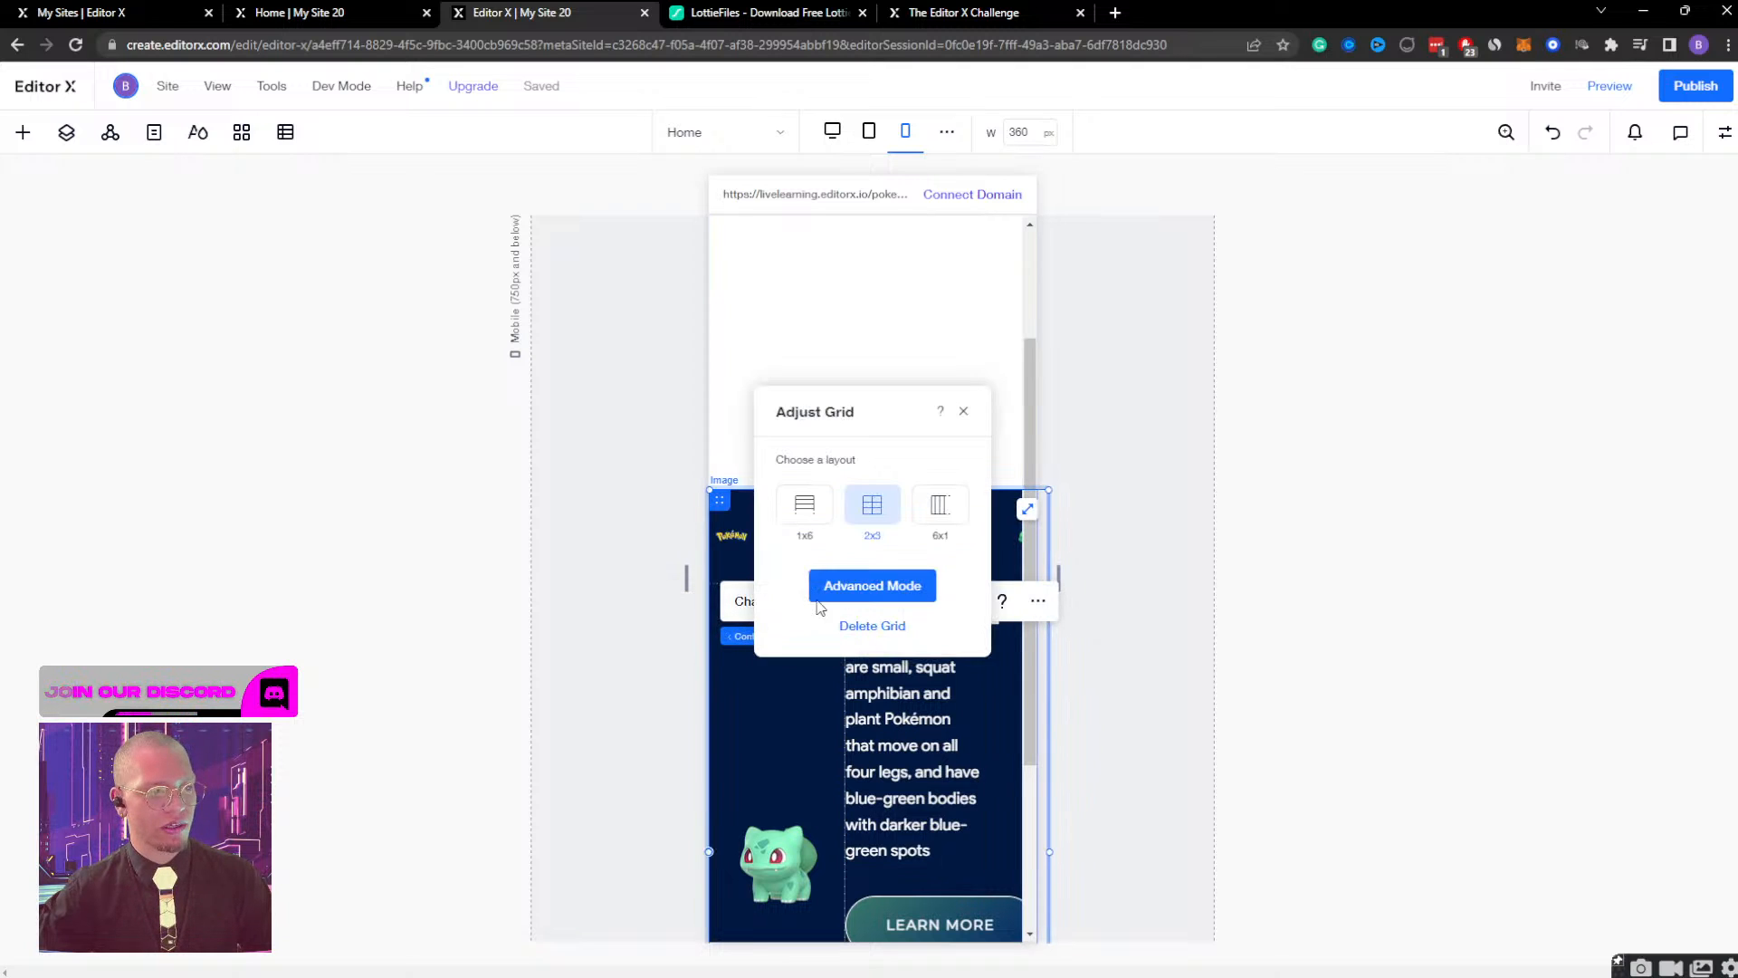
pyautogui.click(860, 583)
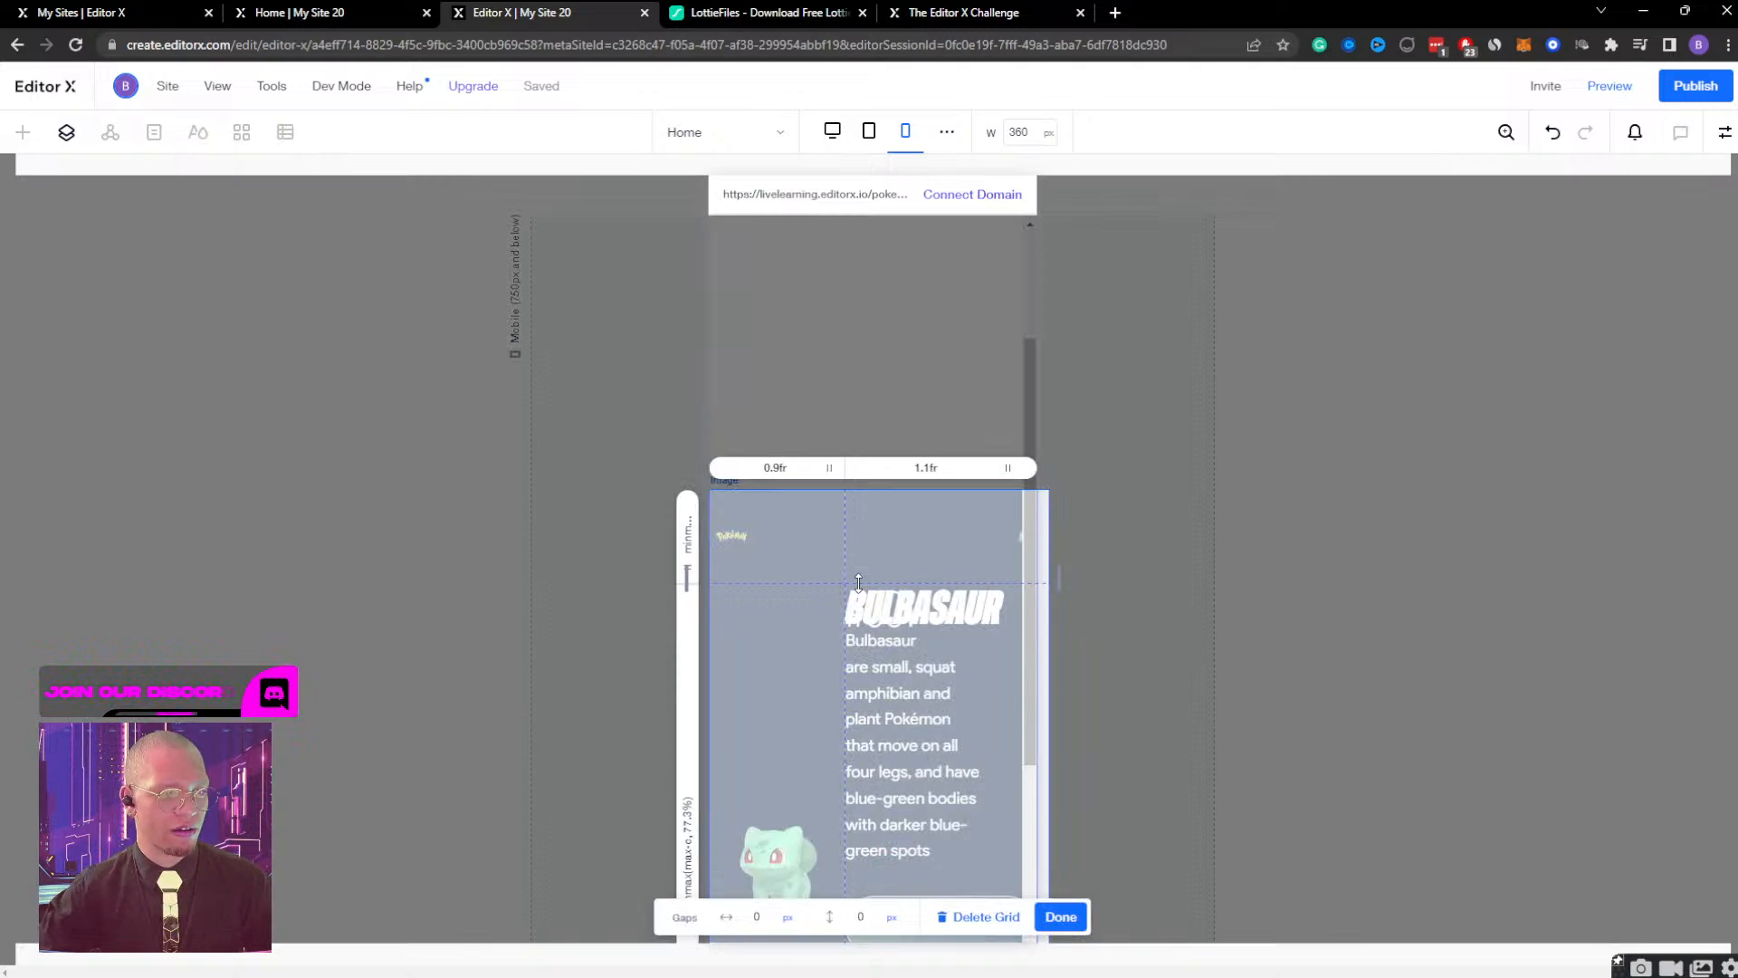
pyautogui.click(775, 471)
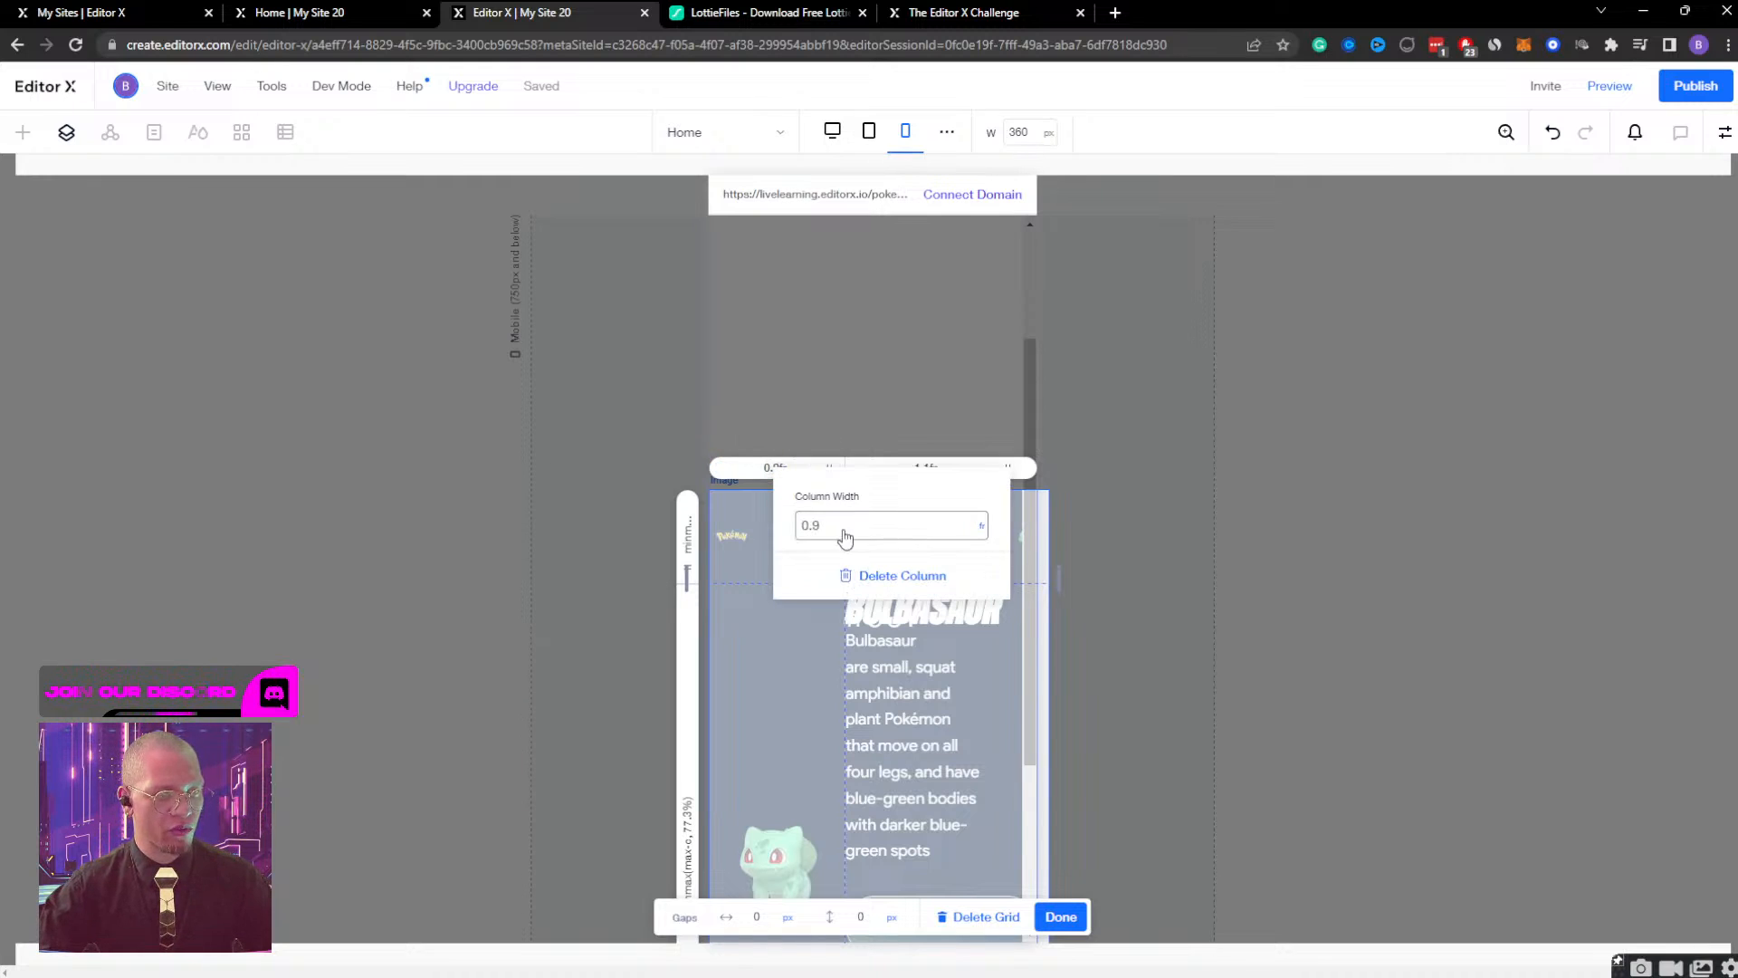
pyautogui.click(903, 577)
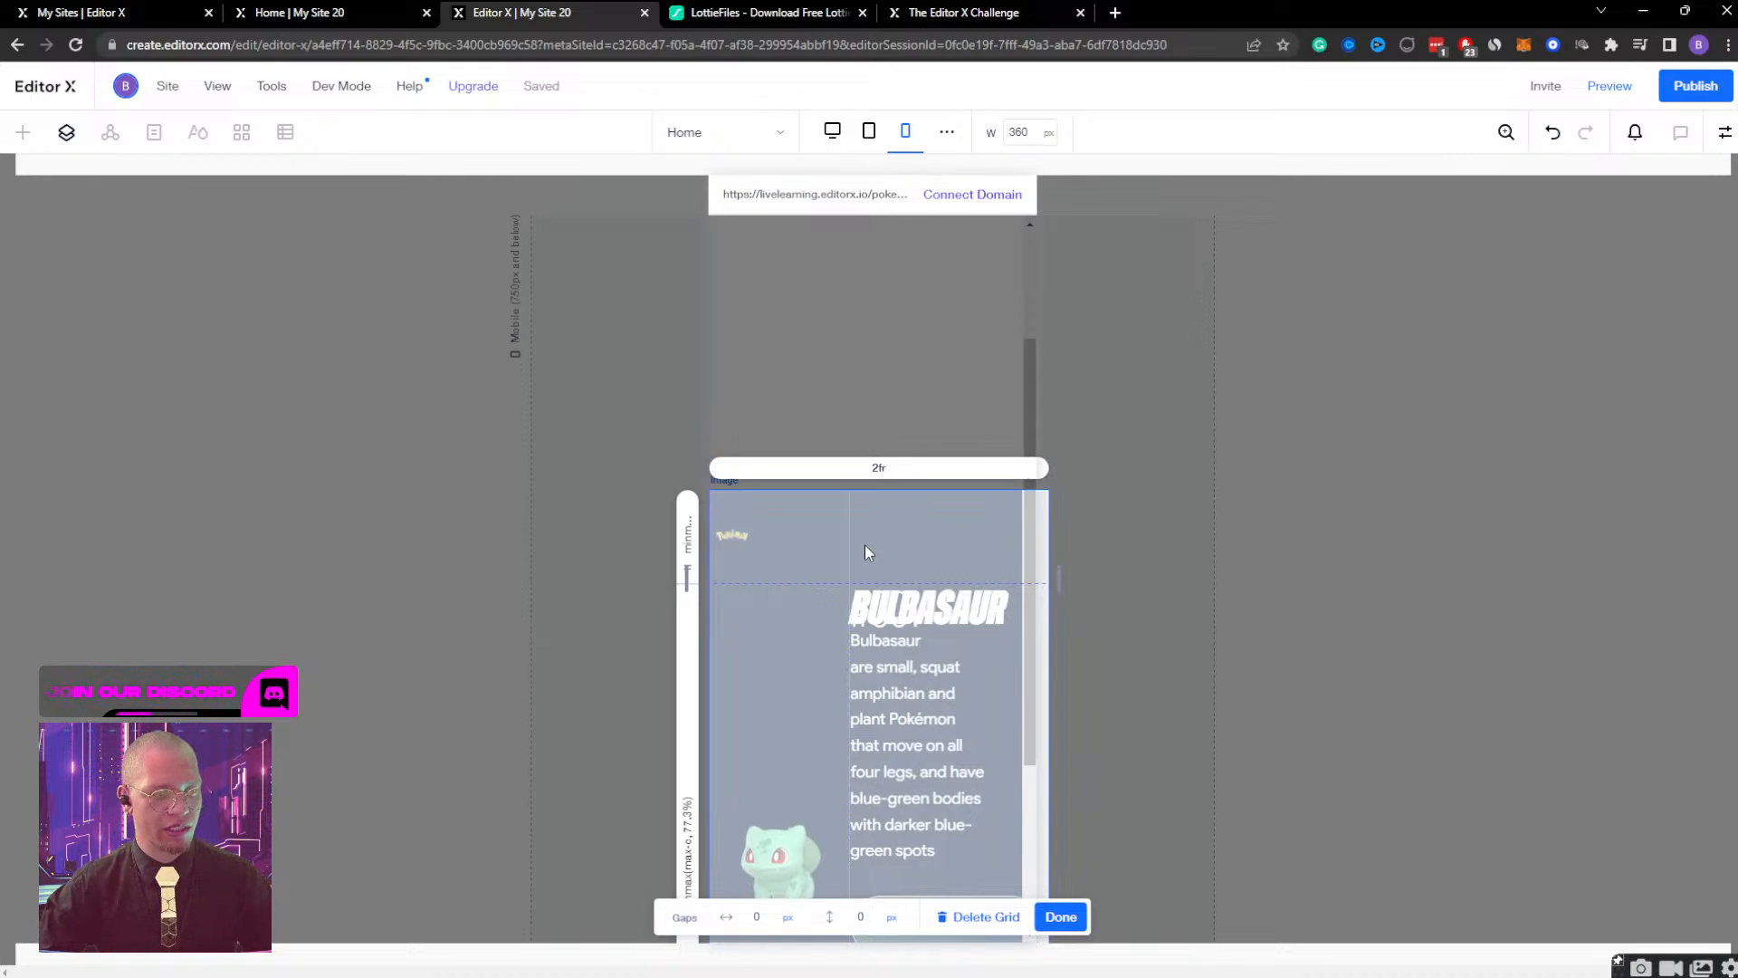
# Set the width of the grid's remaining column to 1 fr and finish editing the grid.
pyautogui.click(879, 471)
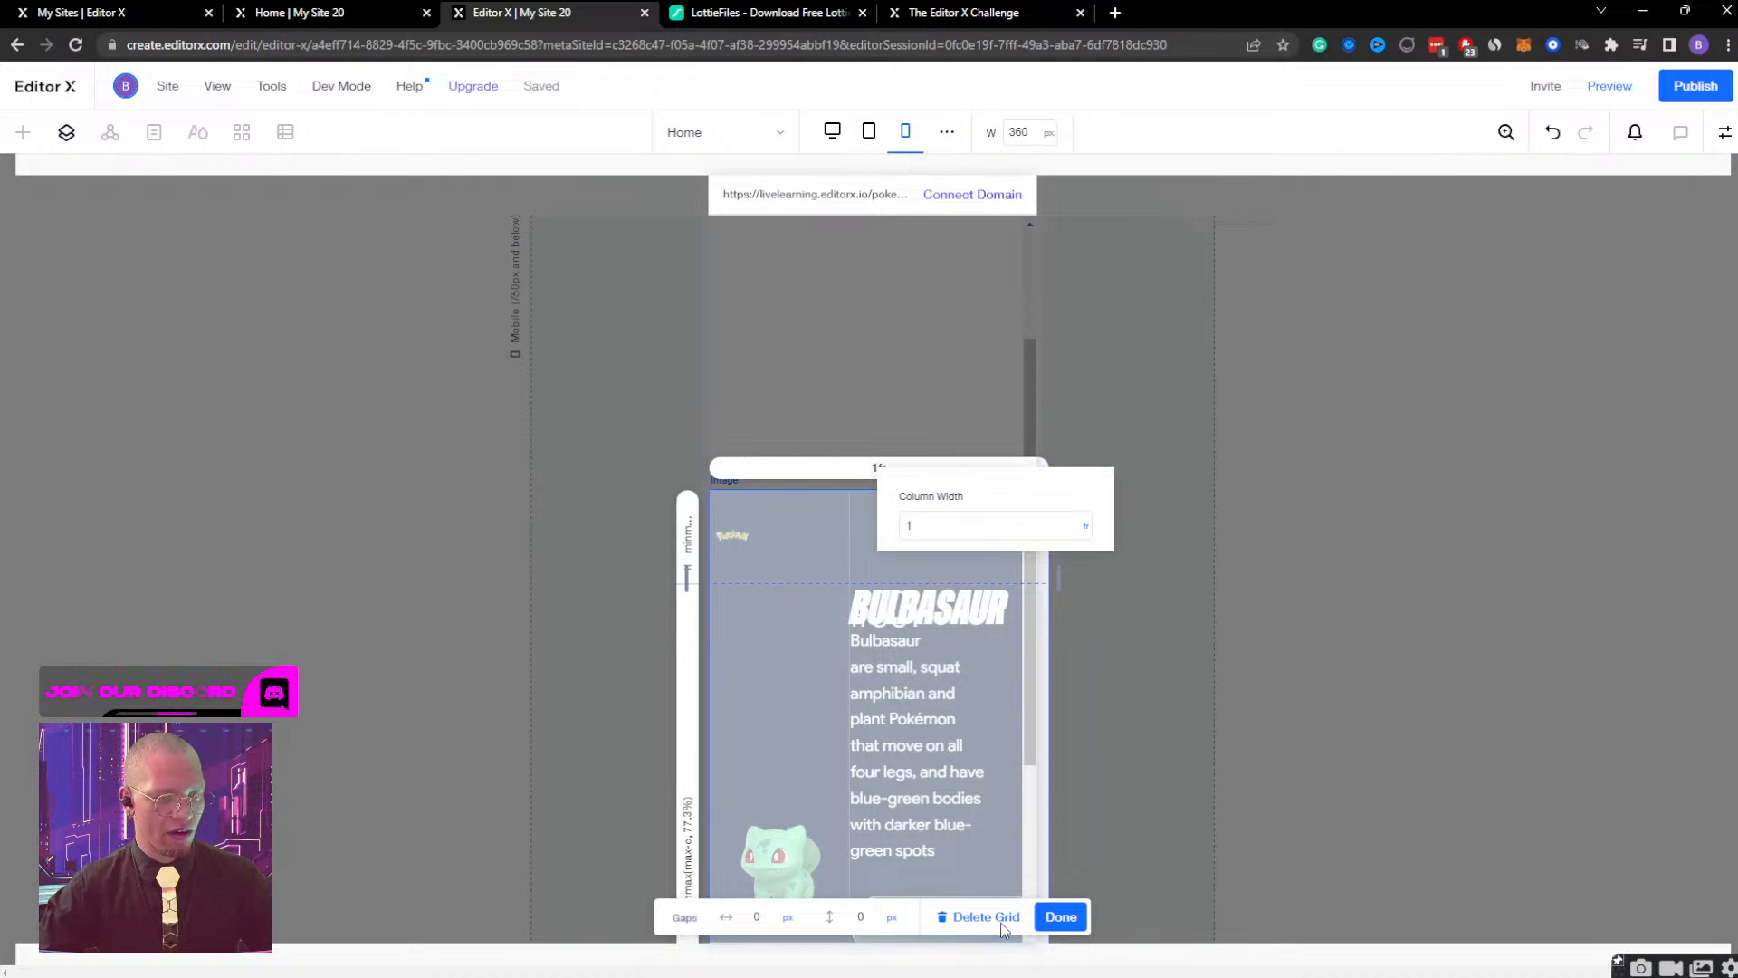
pyautogui.click(1047, 917)
pyautogui.click(1048, 917)
pyautogui.scroll(-1, 824, 660)
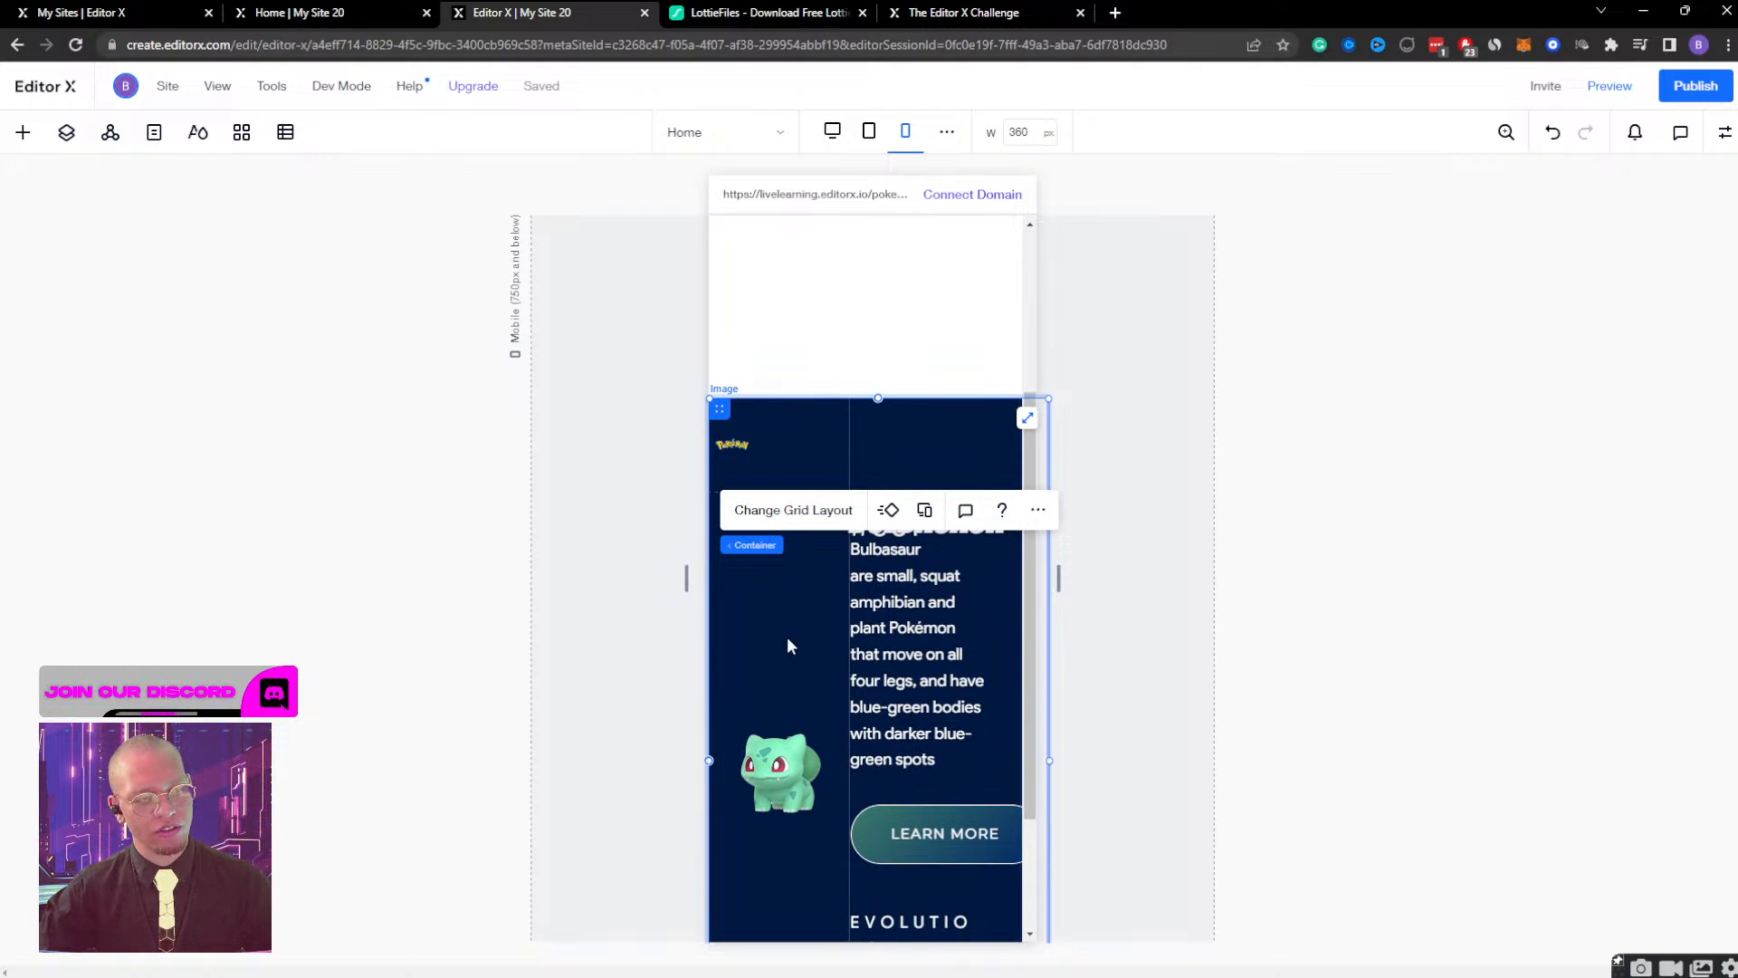
# Reopen the bulb container's grid in advanced mode and add a row at the line between the first and second rows.
pyautogui.click(788, 510)
pyautogui.click(873, 587)
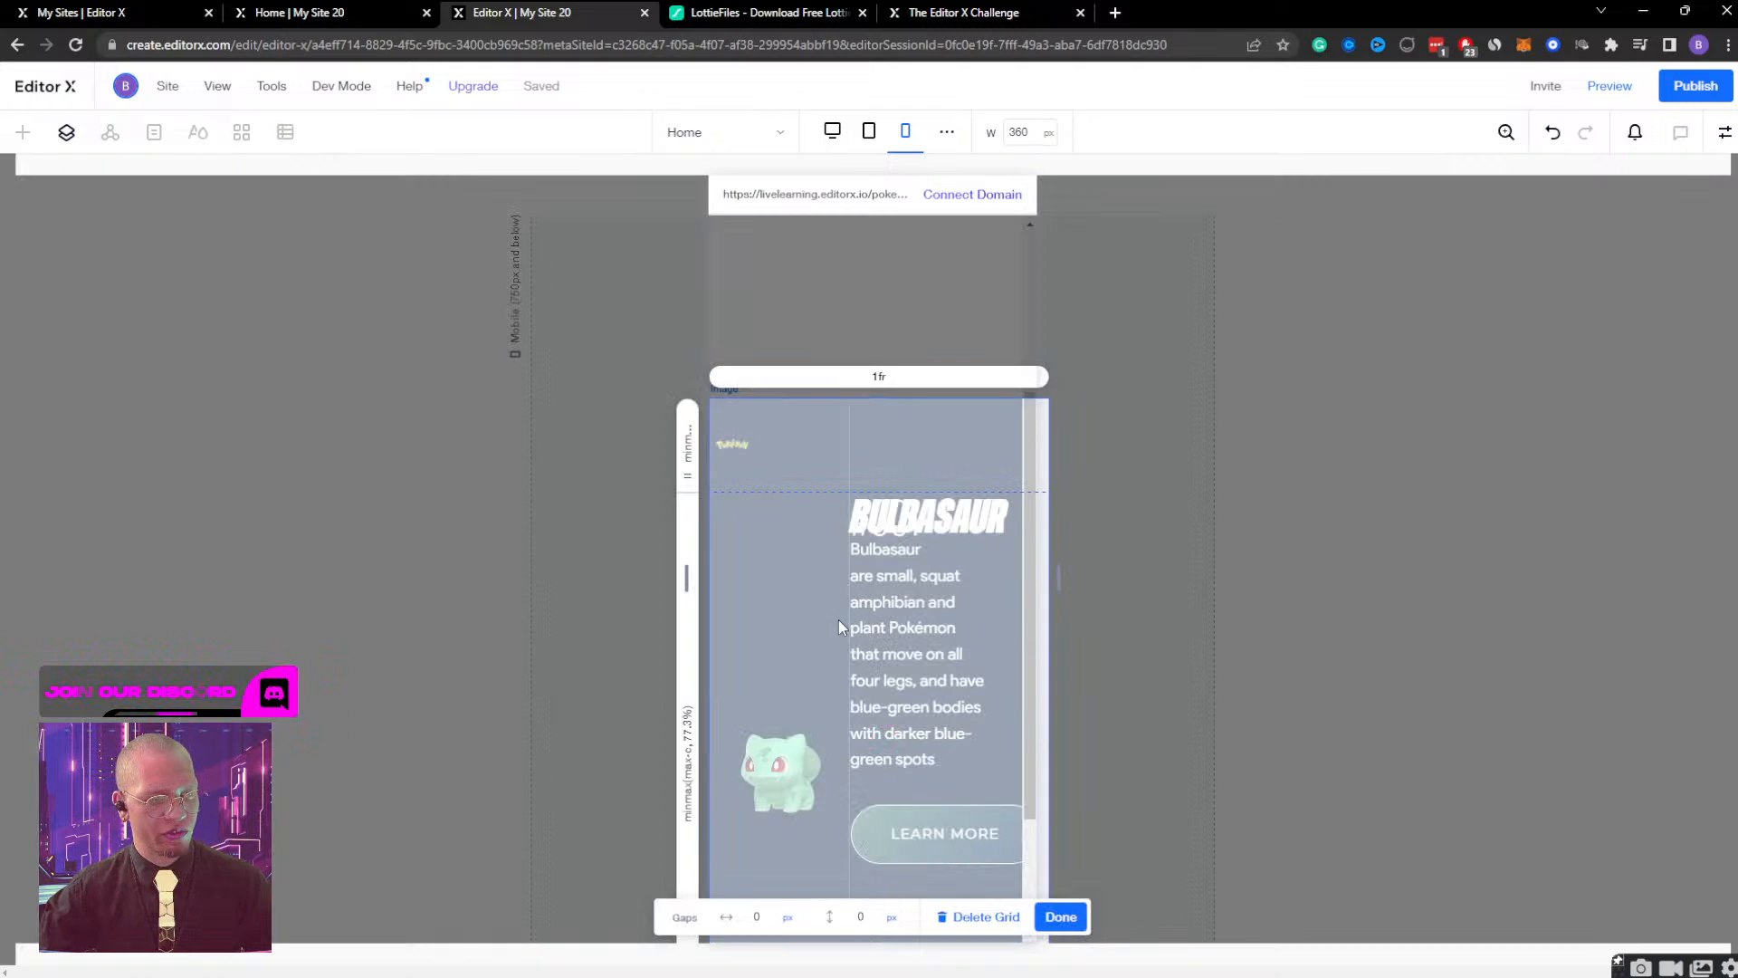
pyautogui.scroll(-2, 817, 643)
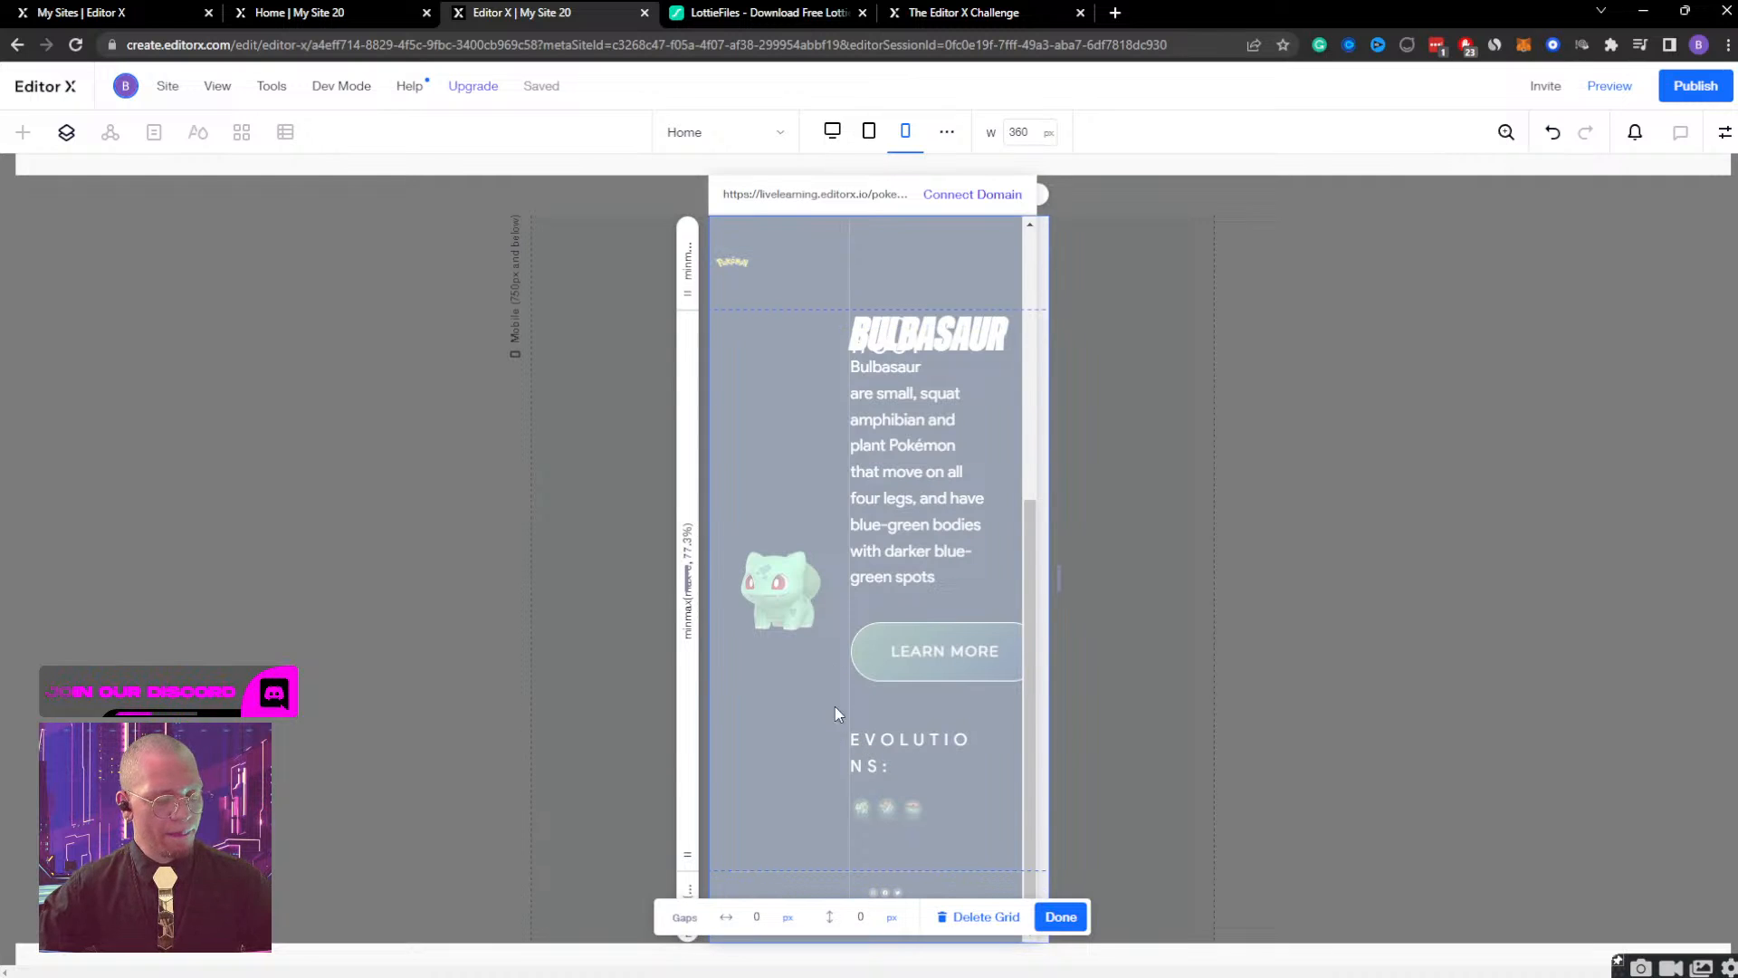
pyautogui.scroll(2, 797, 395)
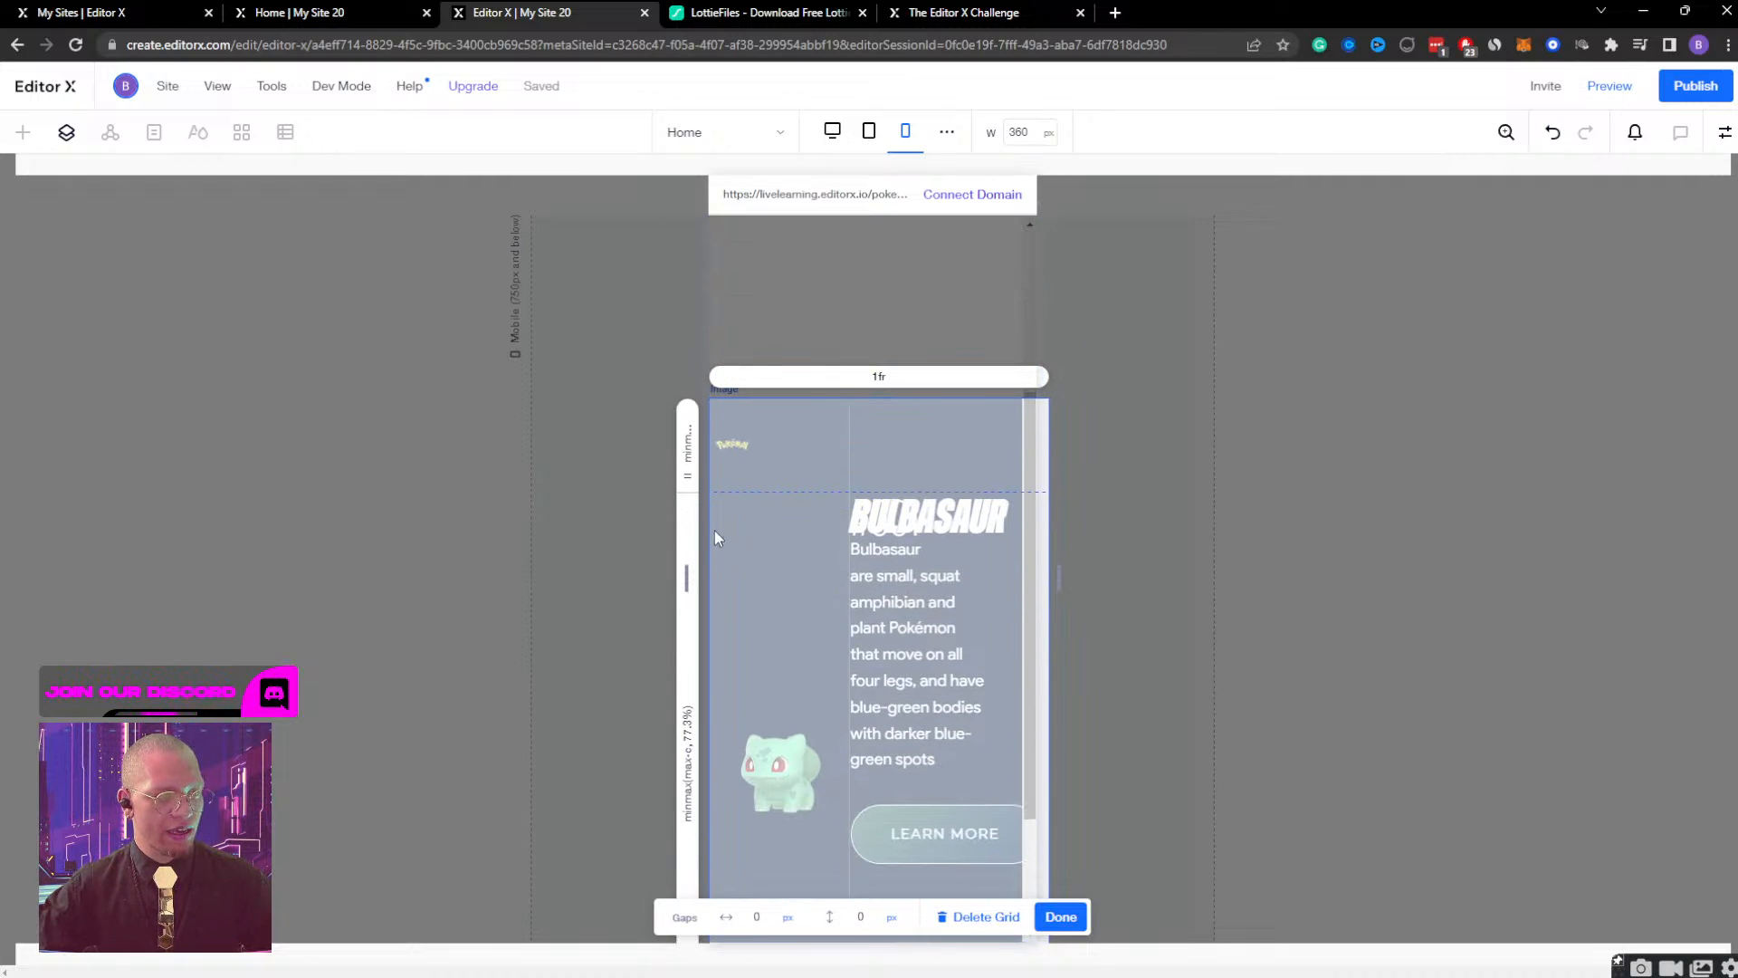
pyautogui.click(688, 494)
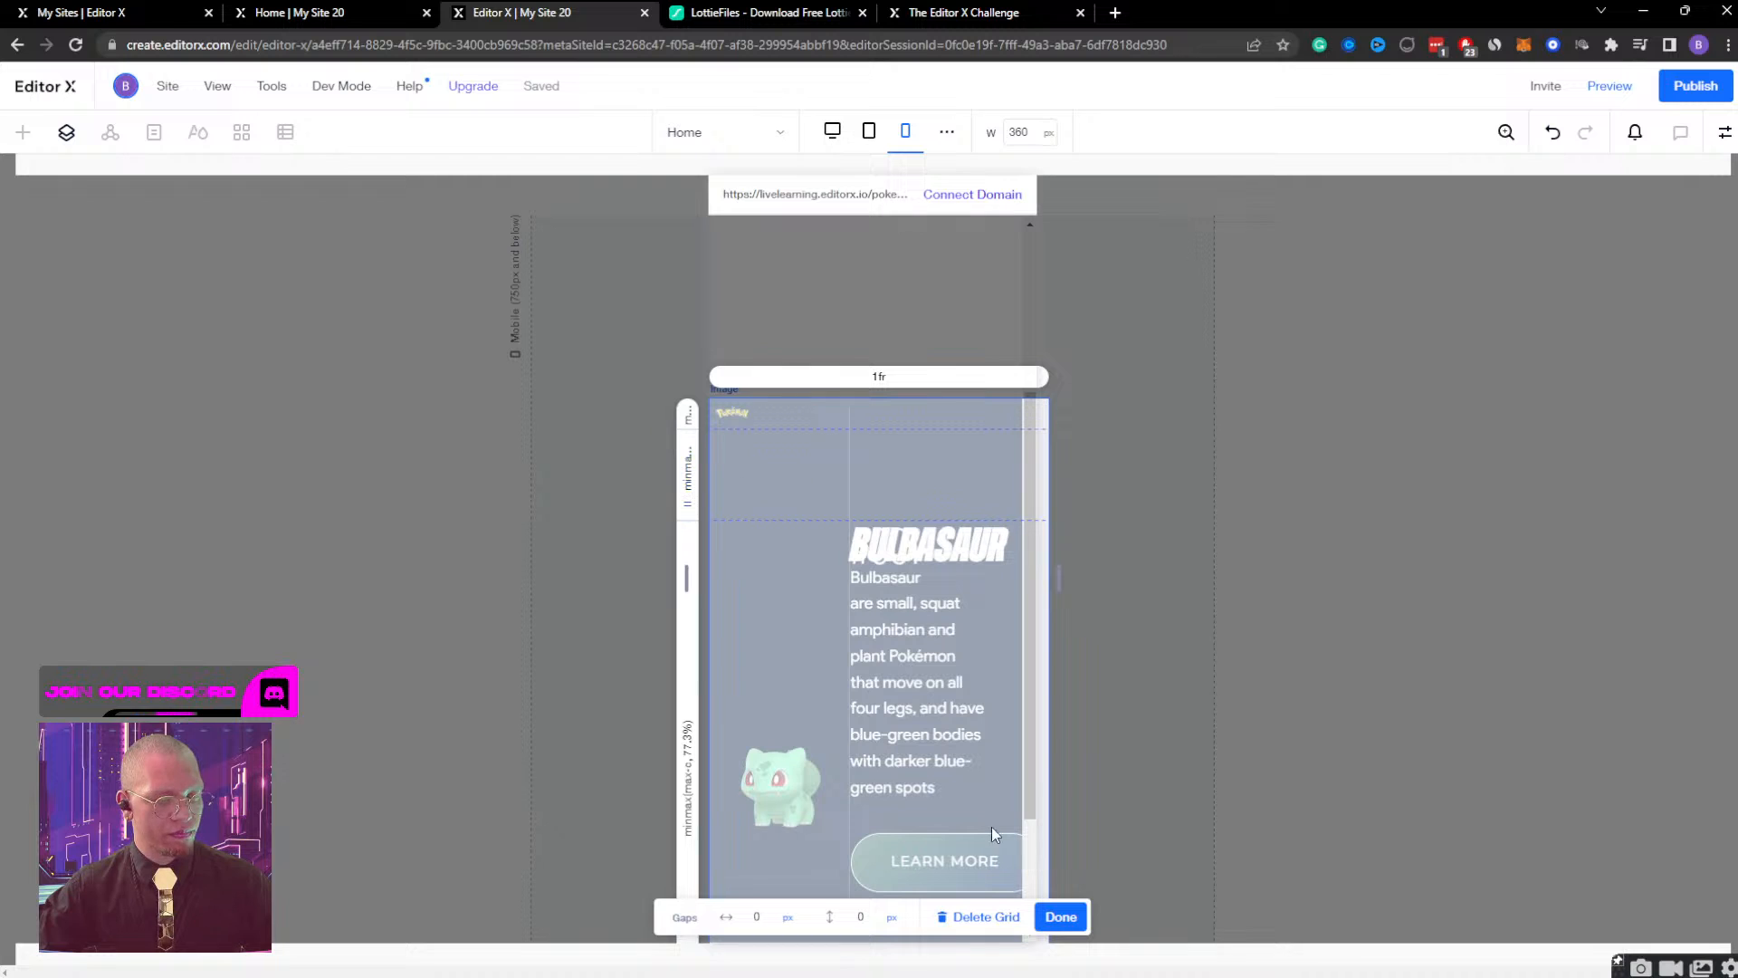
# Set the height of the grid's first row, which holds the Pokémon logo, to 90 px and finish editing the grid.
pyautogui.click(690, 418)
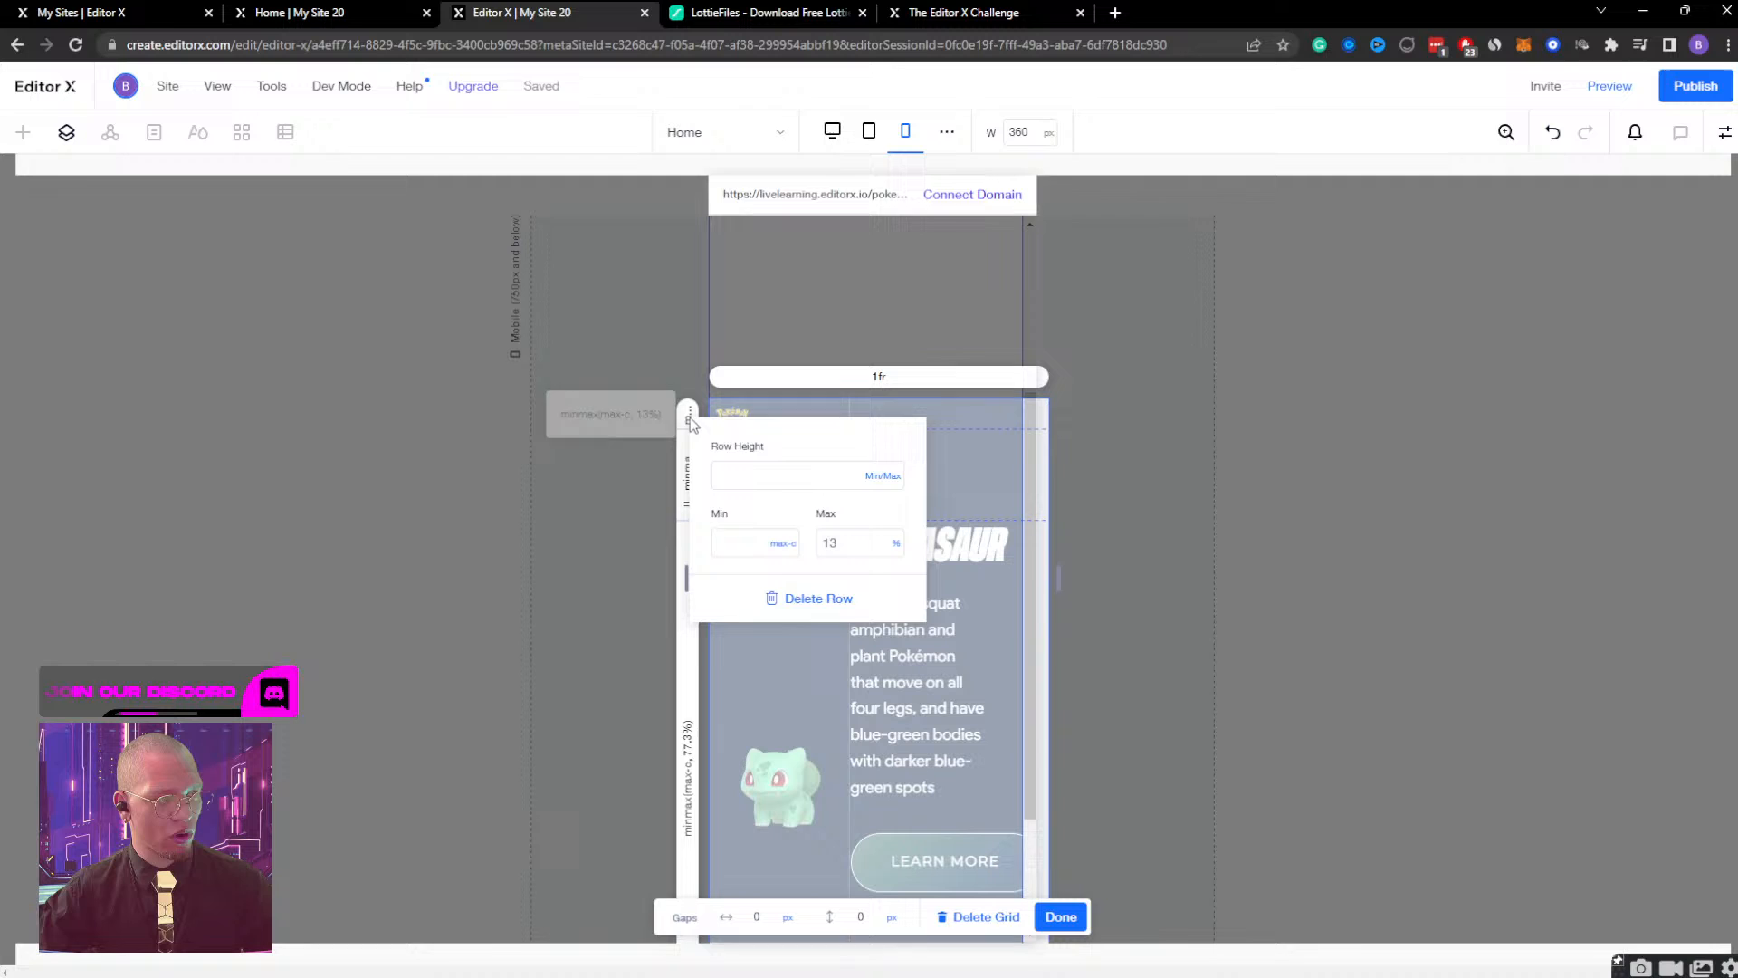
pyautogui.click(845, 474)
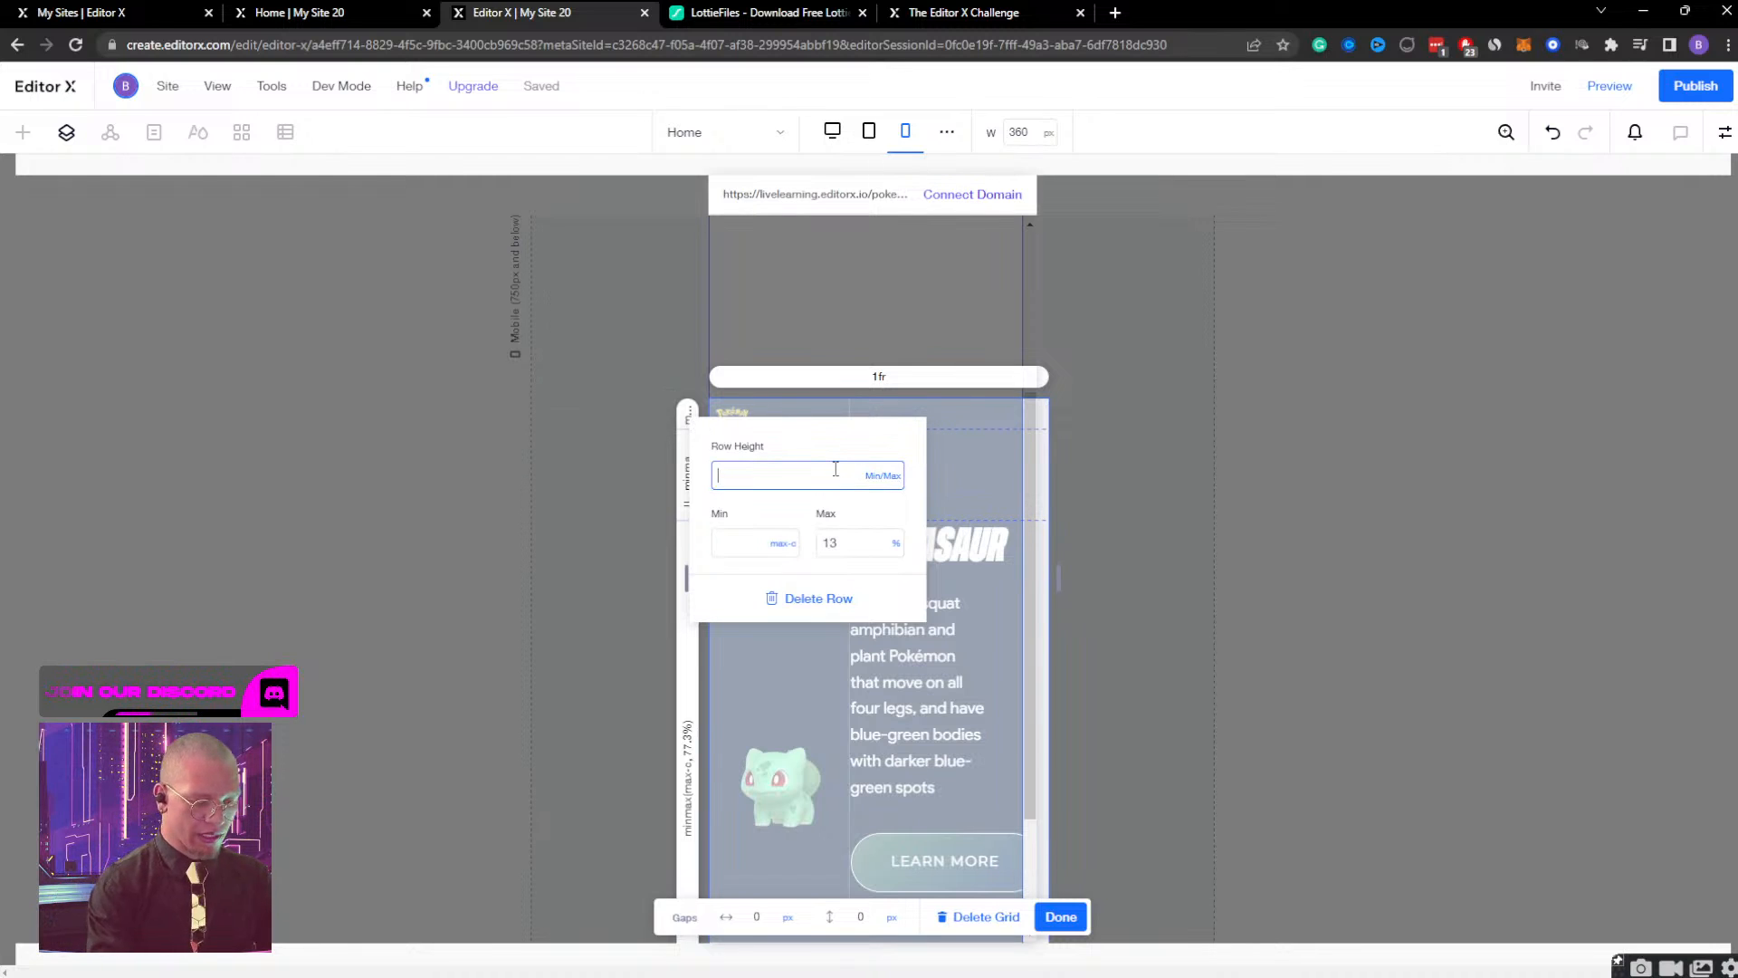
pyautogui.write('10')
pyautogui.press('Return')
pyautogui.click(835, 477)
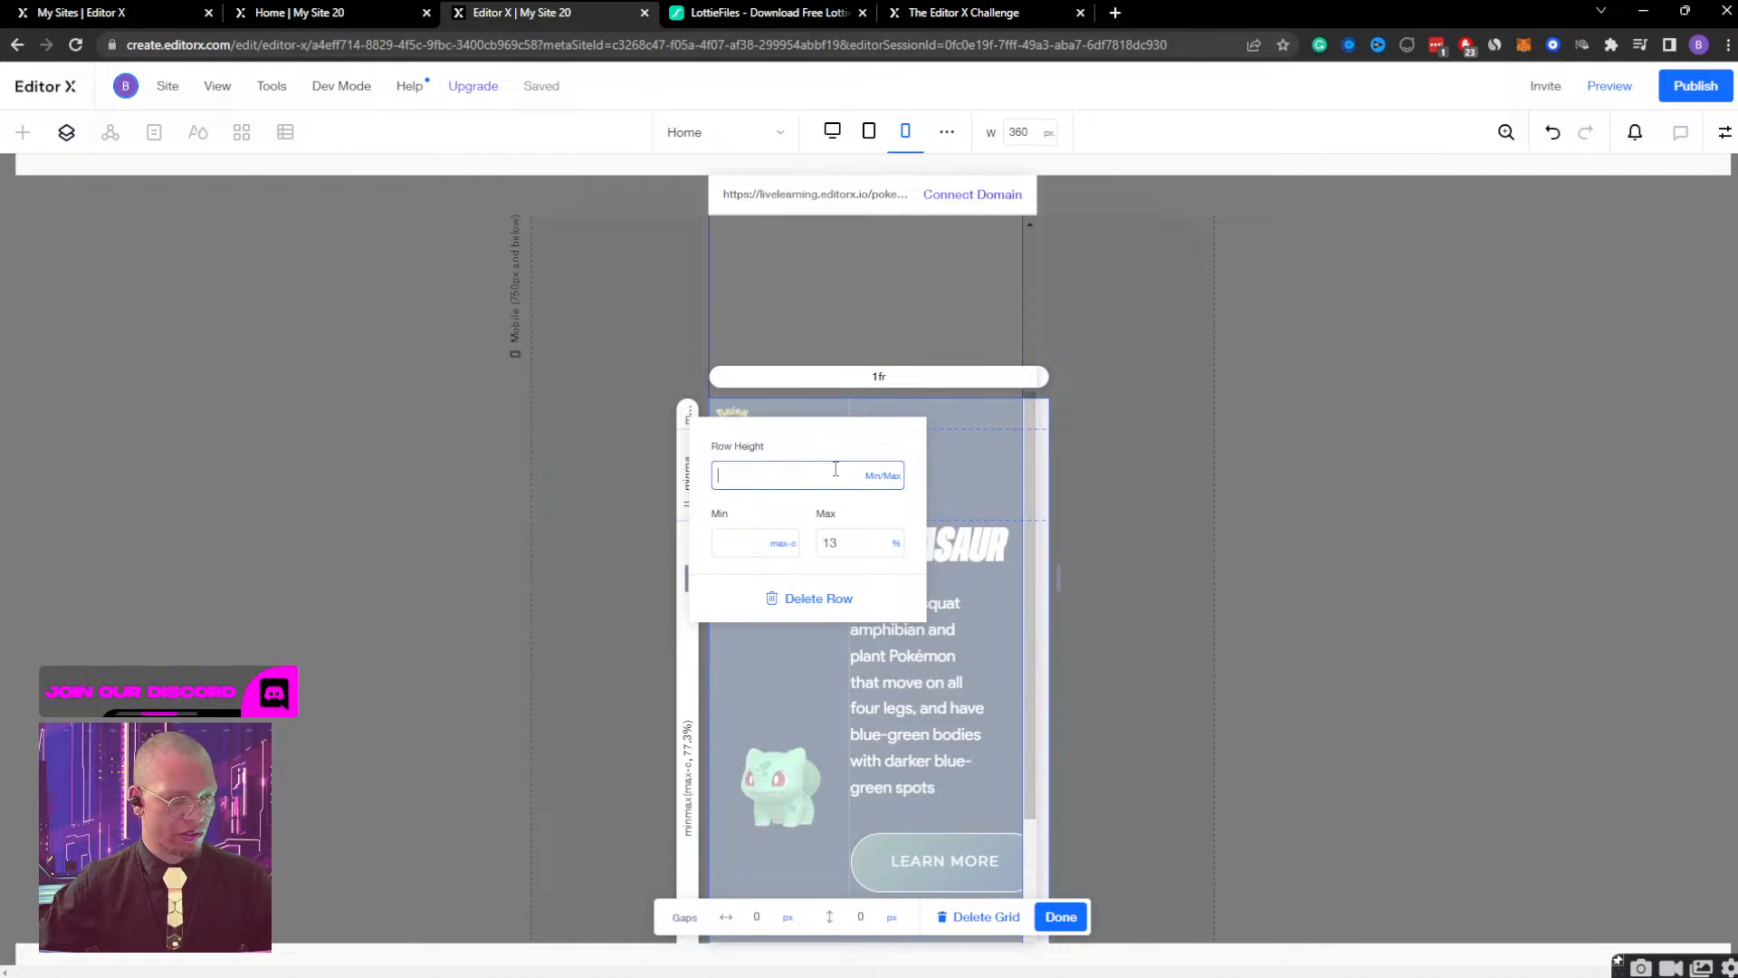
pyautogui.write('90')
pyautogui.press('Return')
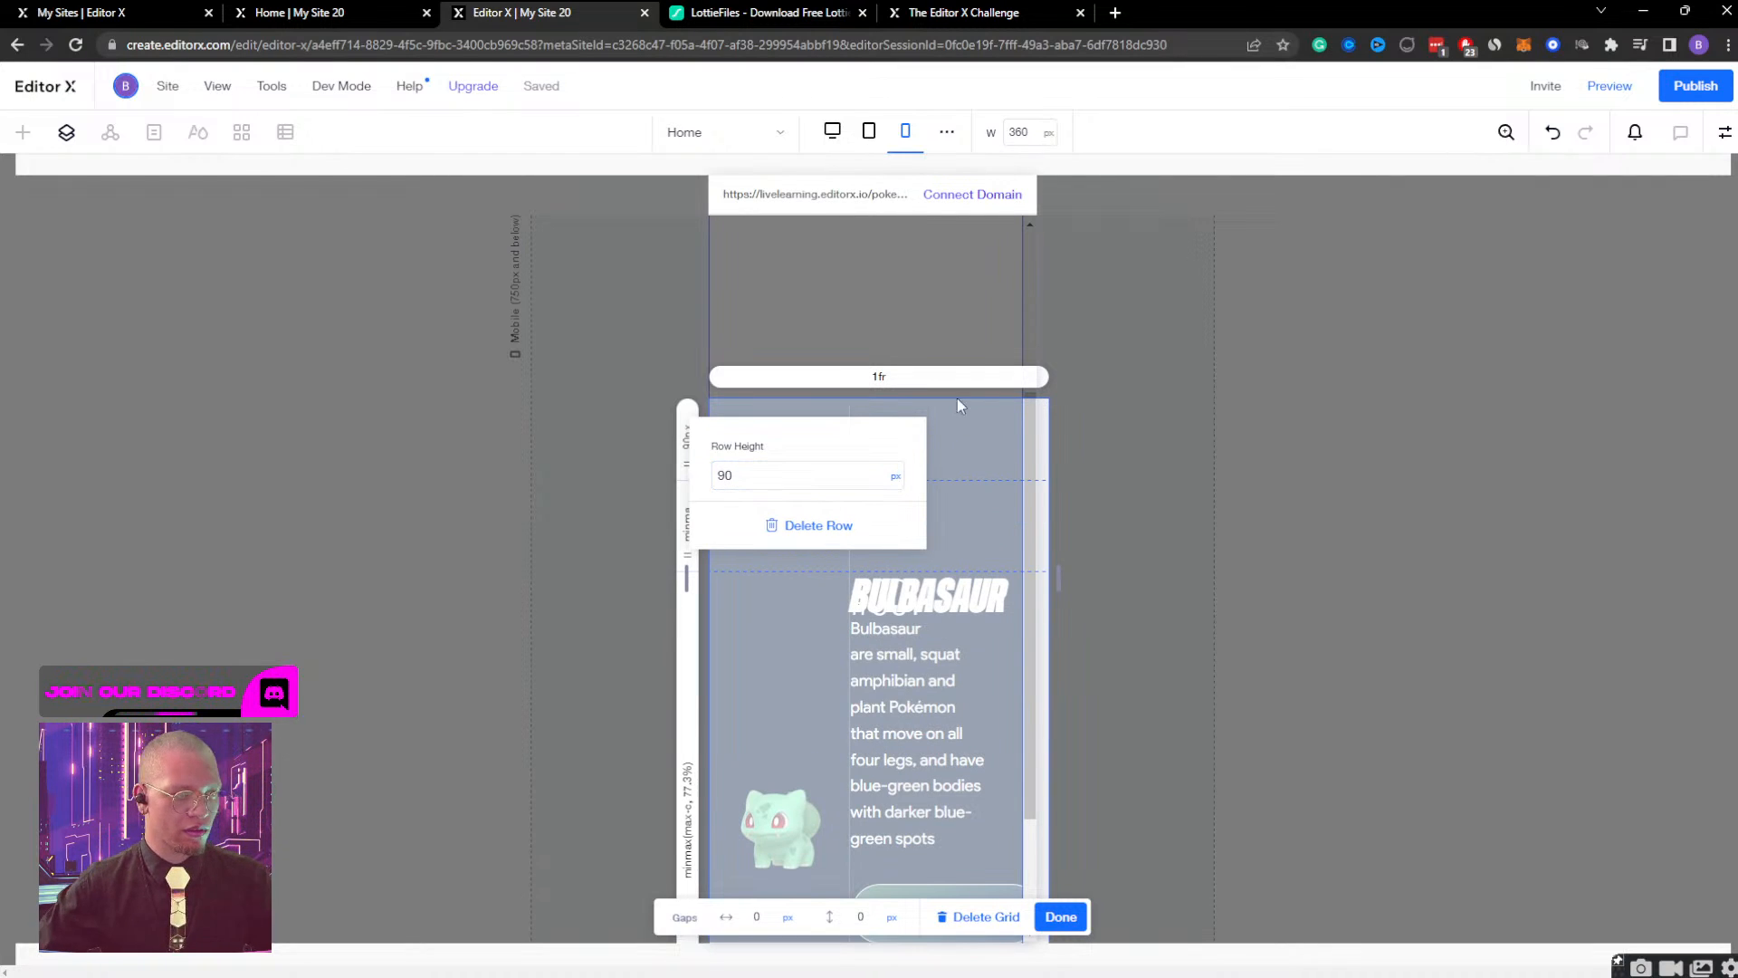
pyautogui.click(1062, 917)
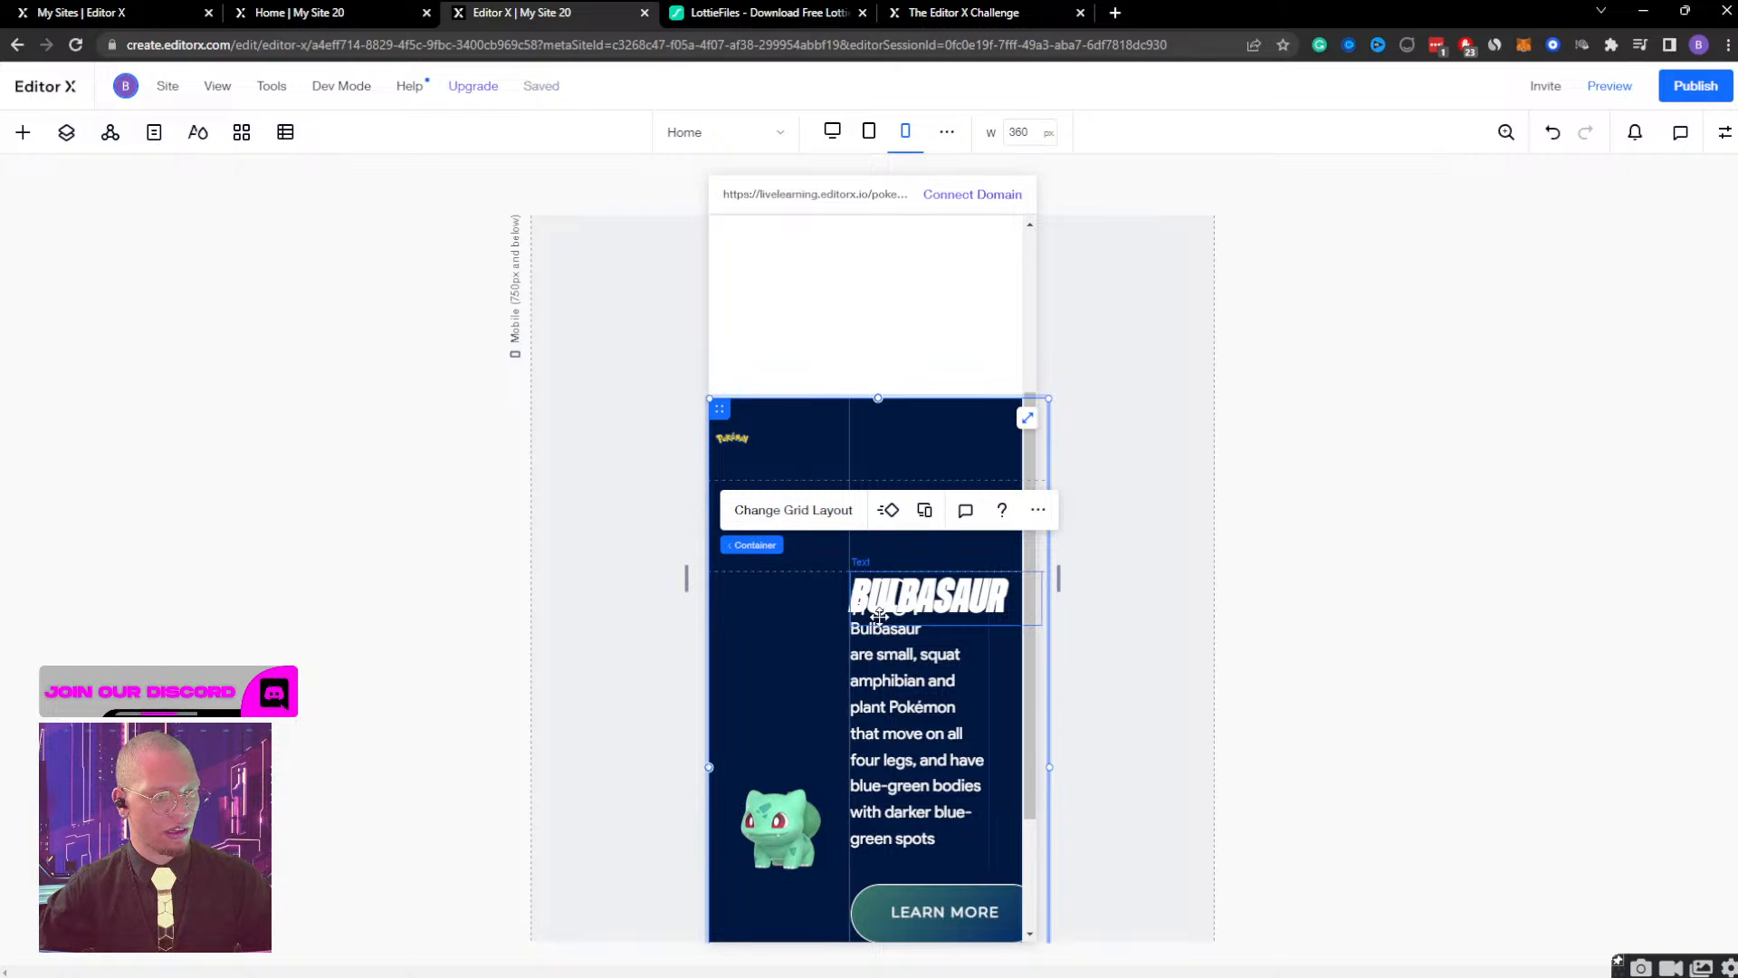
# Reopen the container's advanced grid editor and stretch the second row to a minimum height of about 291 px.
pyautogui.click(825, 510)
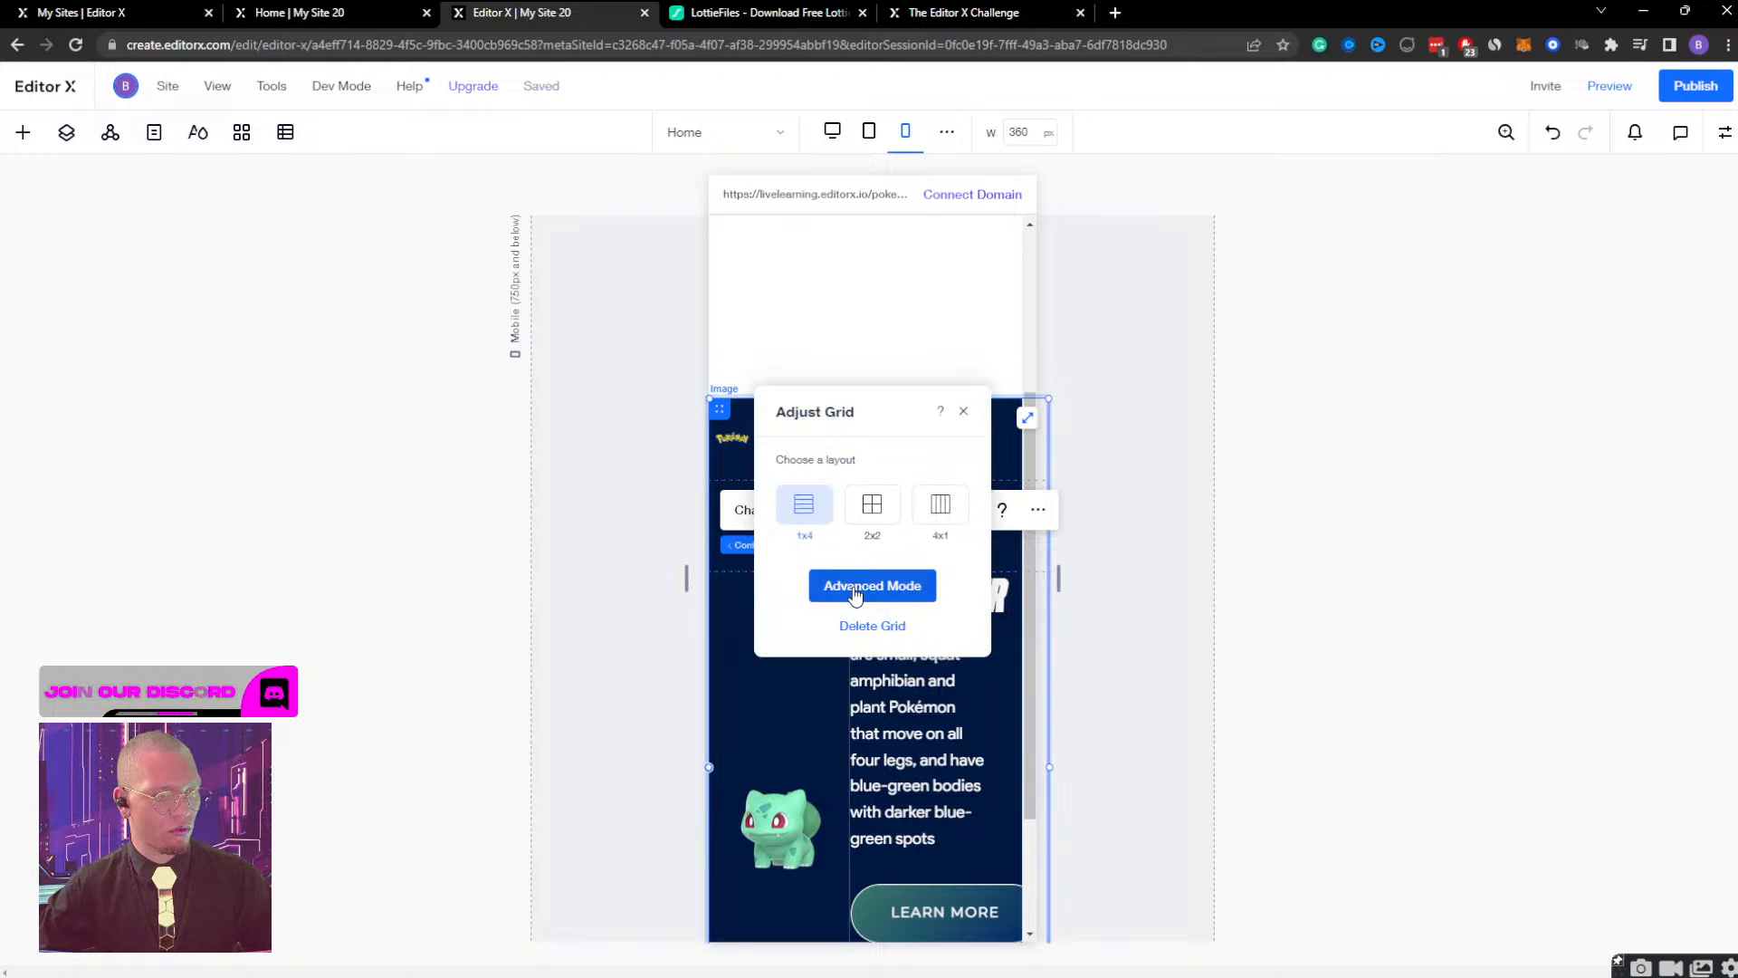
pyautogui.click(820, 586)
pyautogui.moveTo(688, 559); pyautogui.dragTo(698, 727)
pyautogui.scroll(-2, 965, 557)
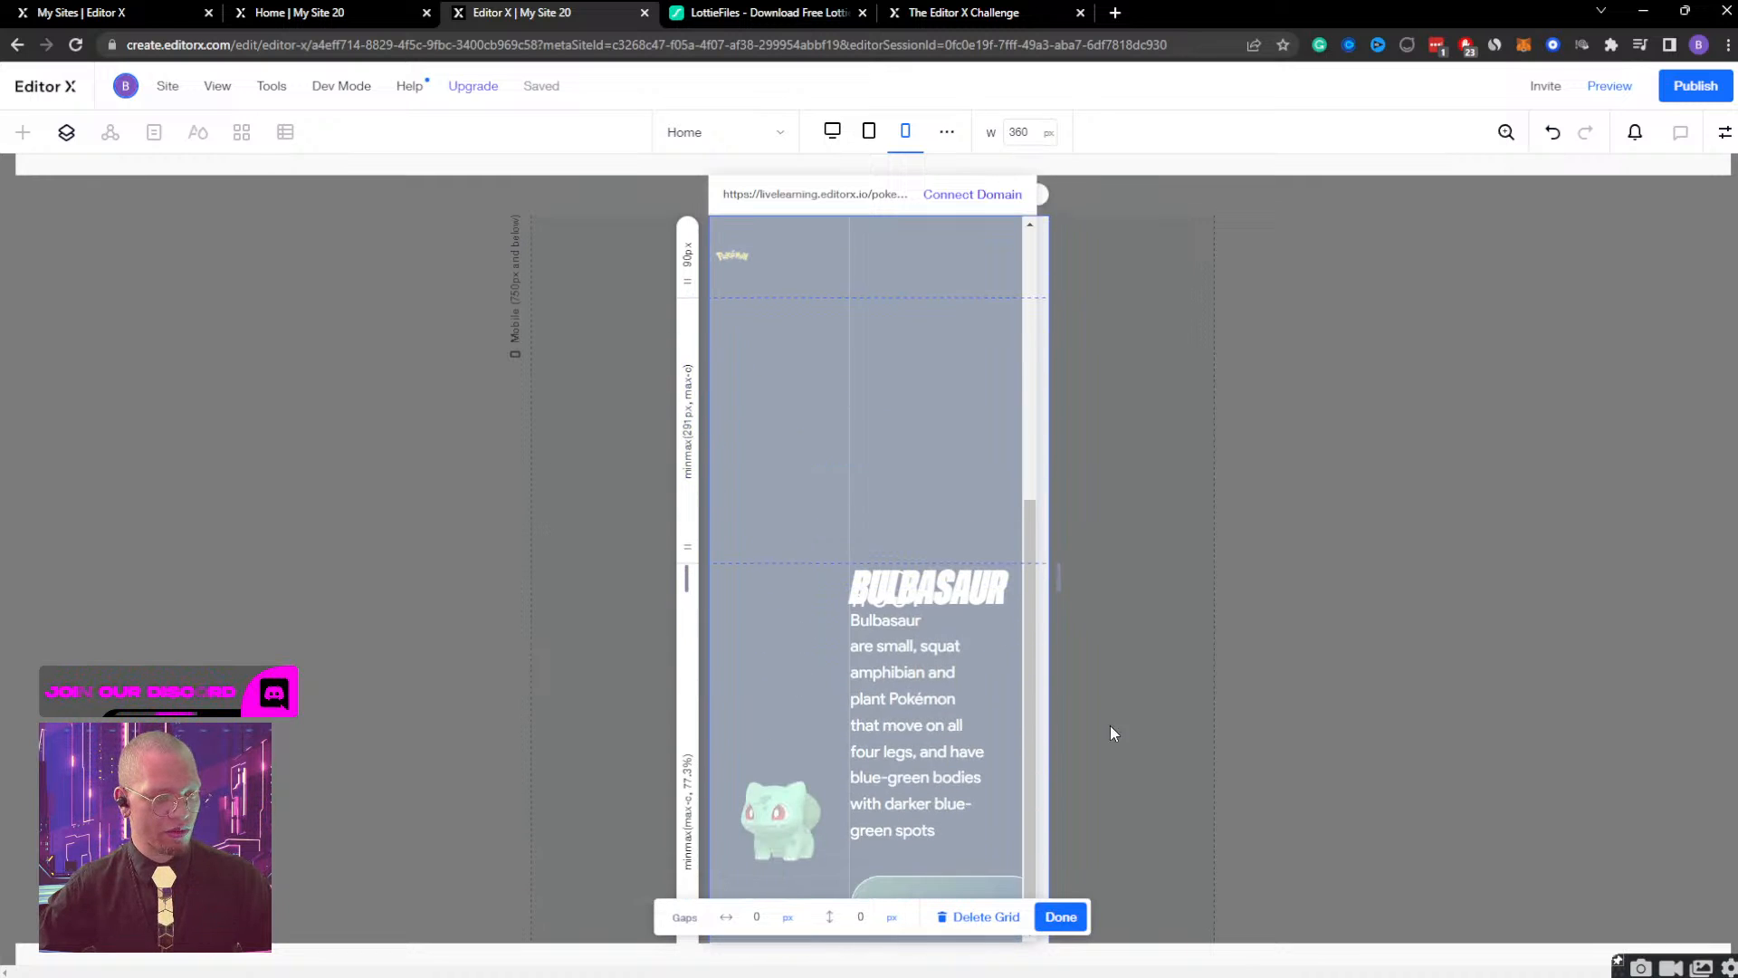
# Replace the third row's min/max height with a fixed value, trying 400 px and settling on 300 px.
pyautogui.click(691, 838)
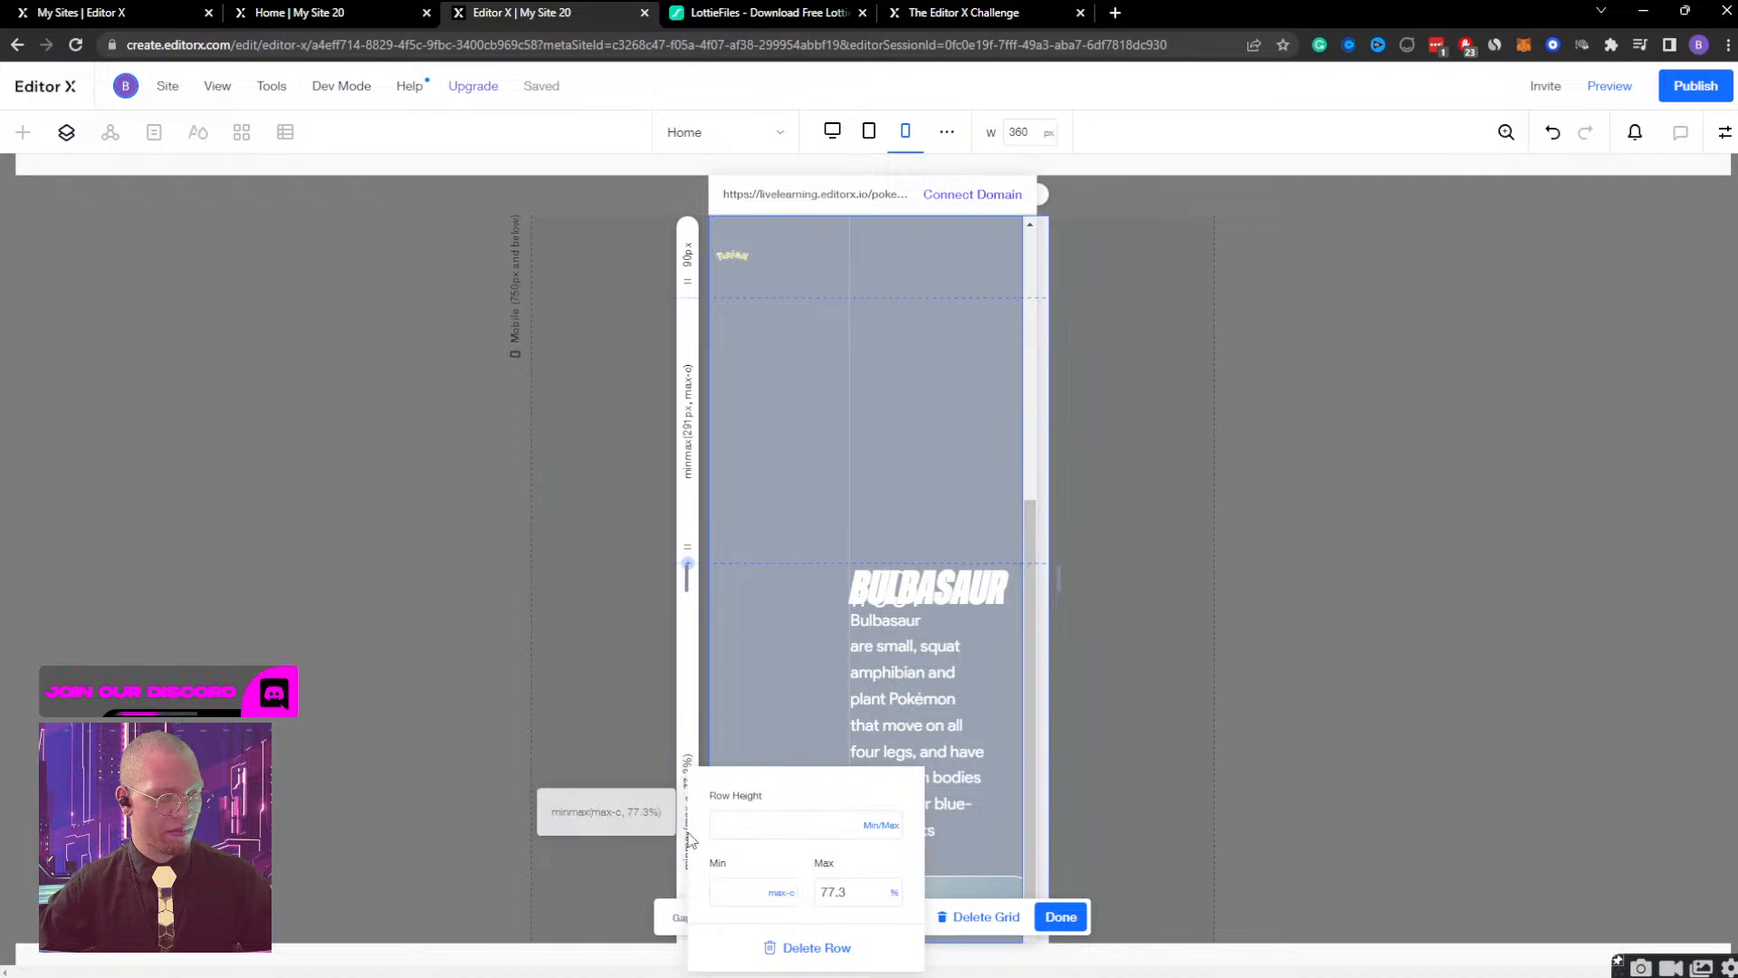
pyautogui.click(847, 831)
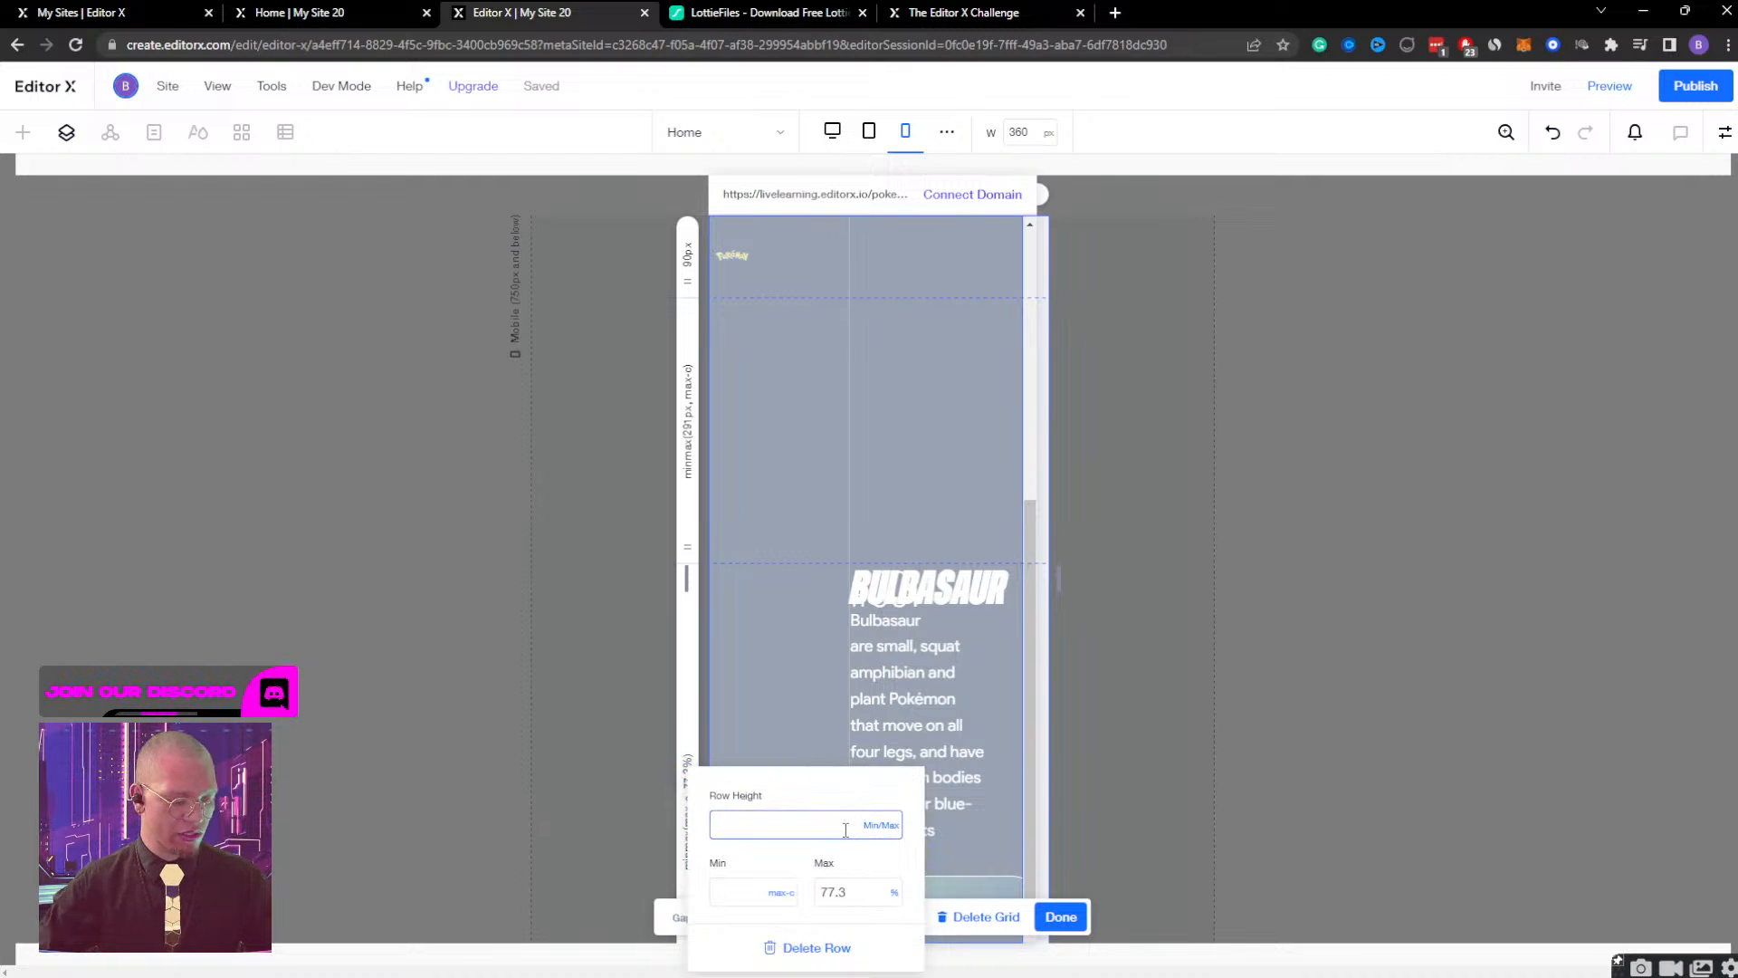
pyautogui.write('400')
pyautogui.press('Return')
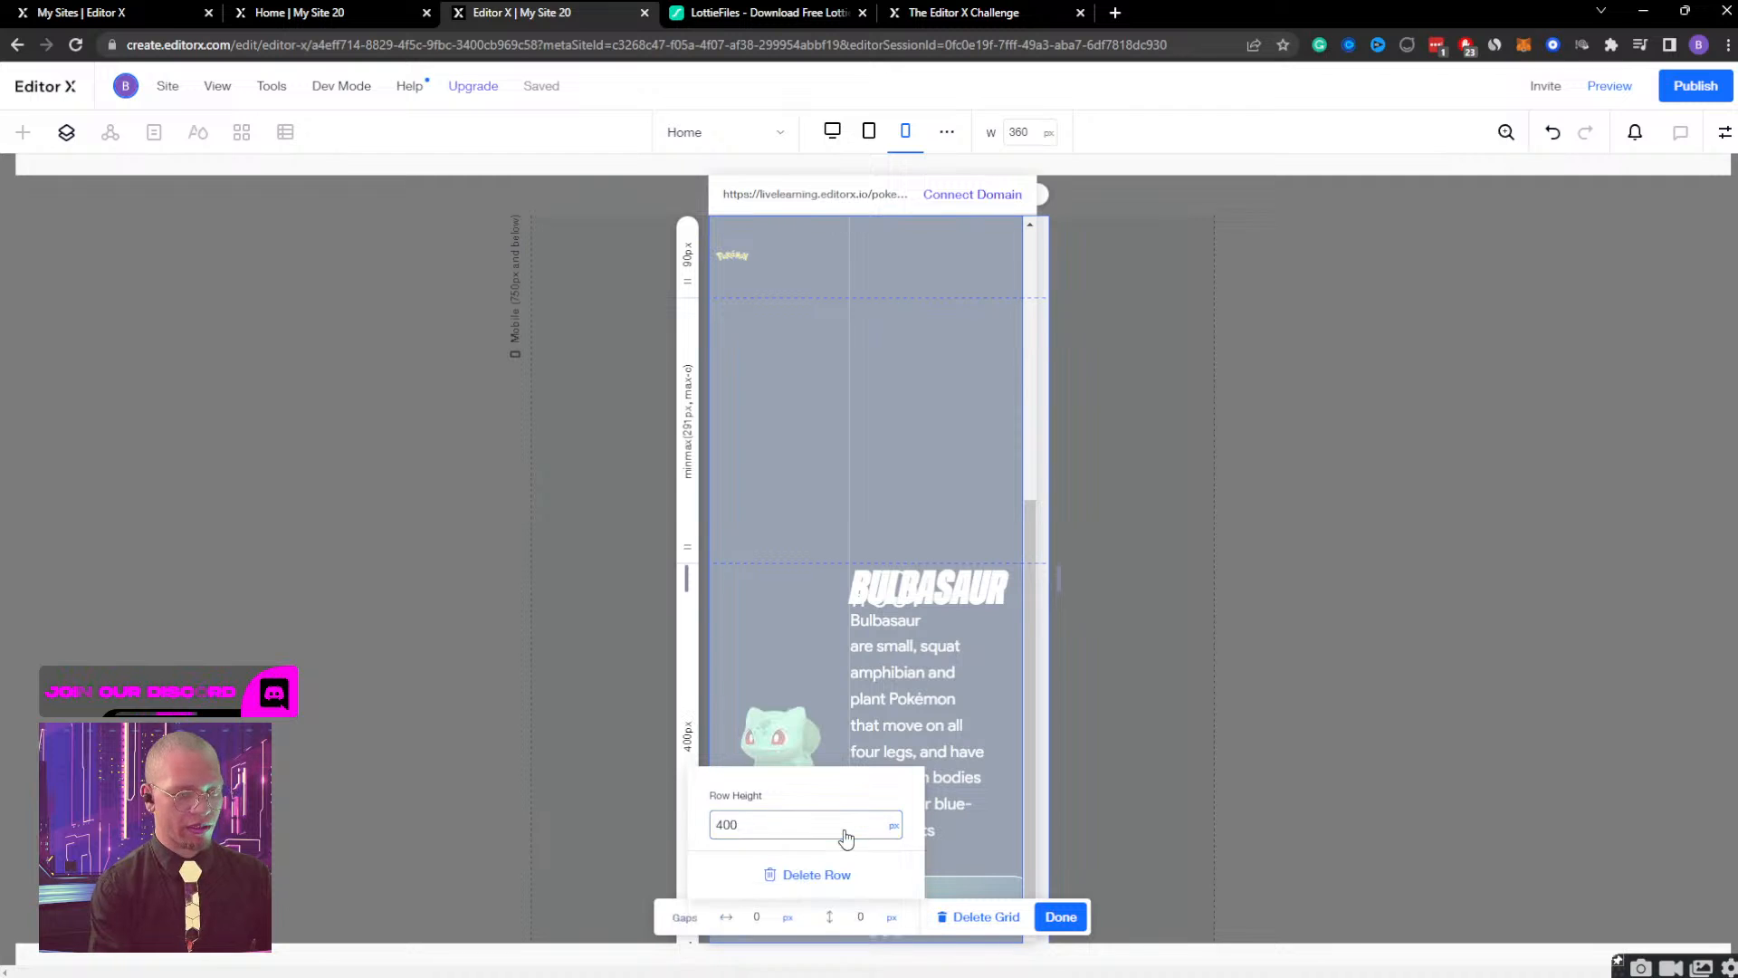
pyautogui.doubleClick(792, 837)
pyautogui.write('300')
pyautogui.press('Return')
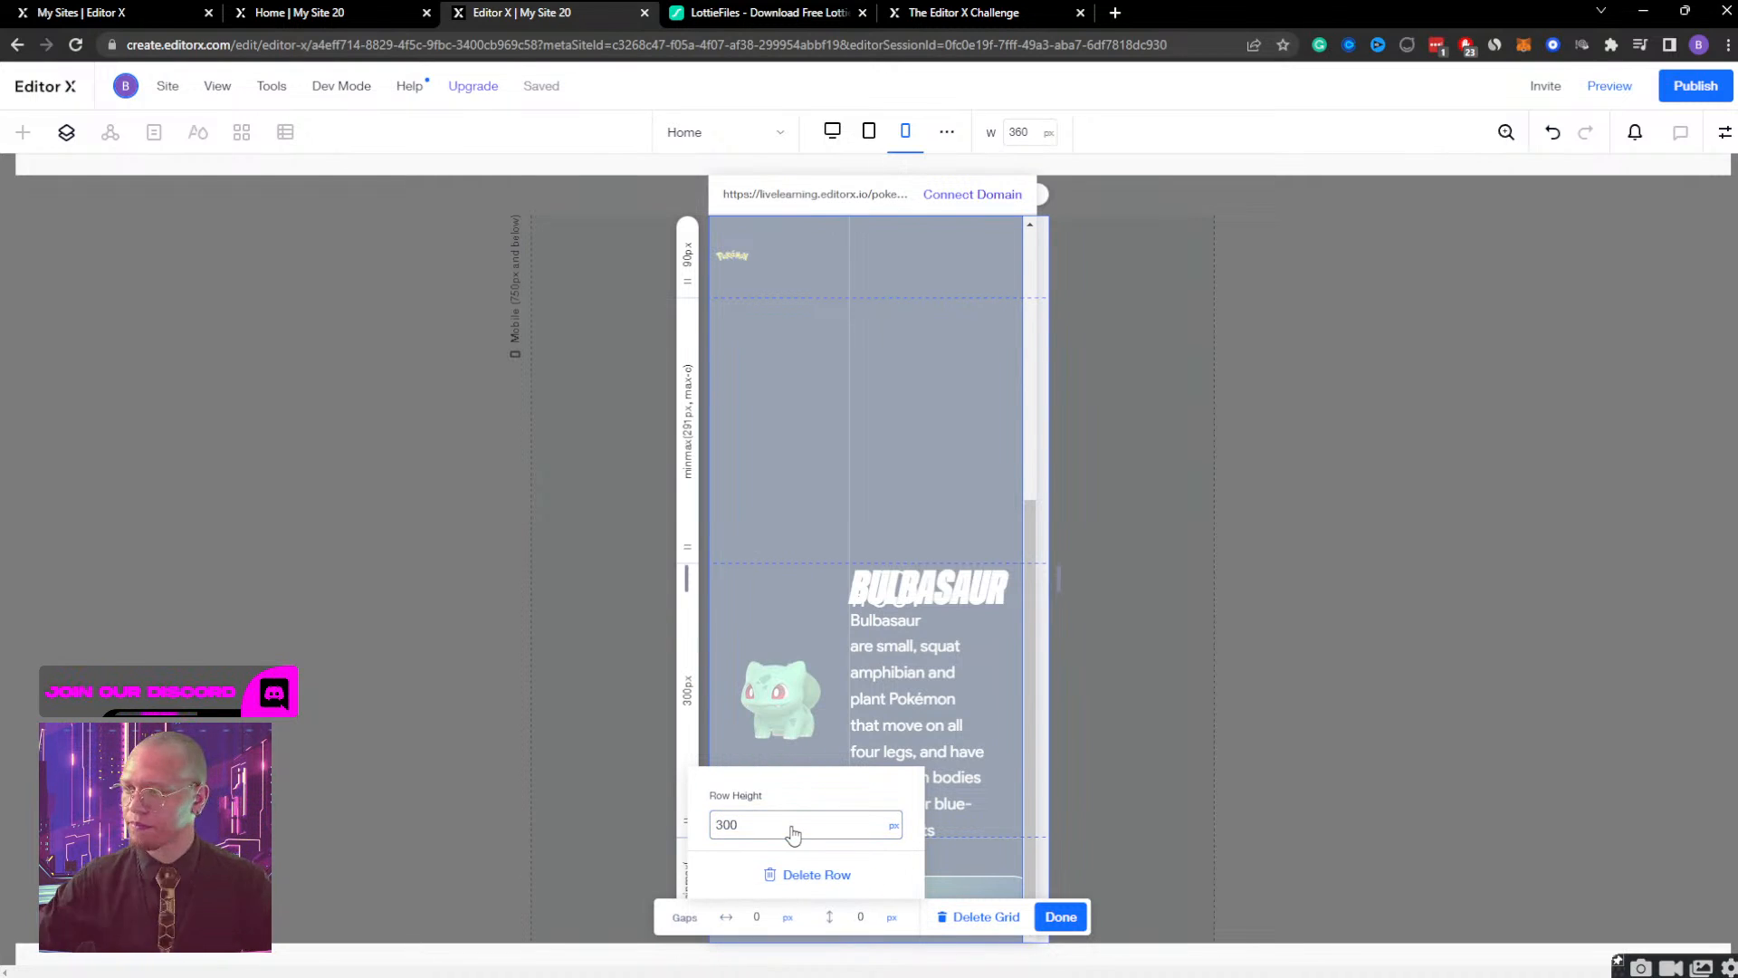
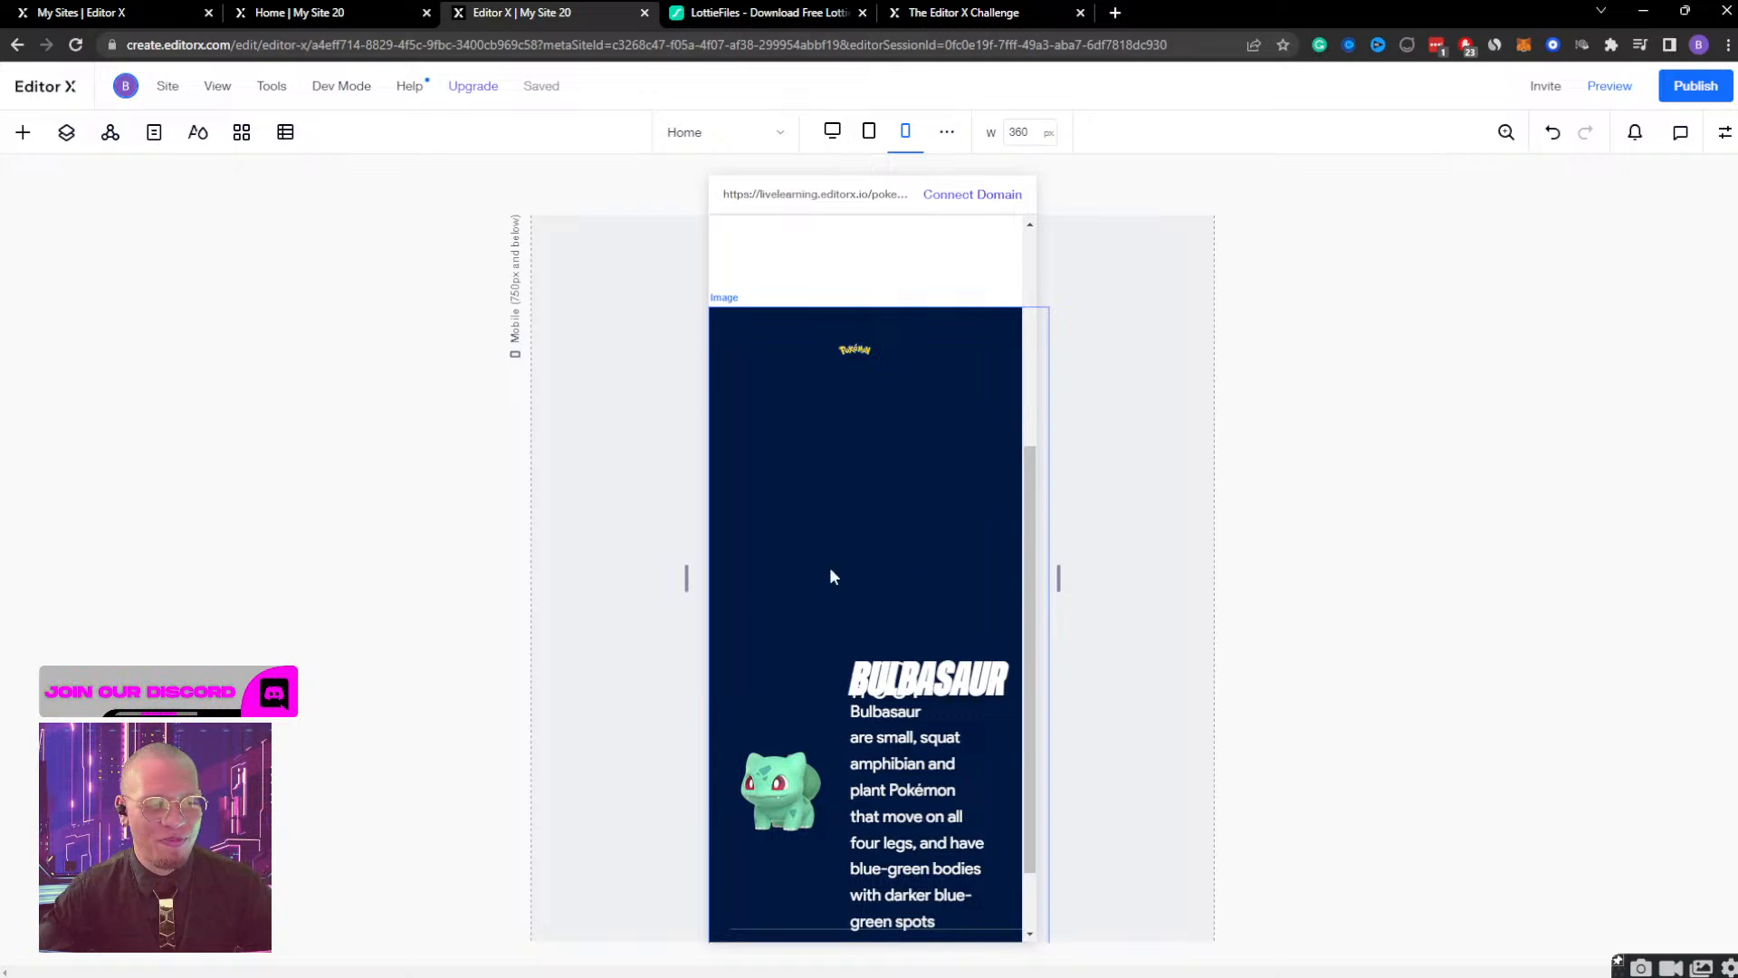
# Enlarge the Pokémon logo to about 34.7% width and centre it horizontally and vertically in the first grid row.
pyautogui.click(869, 347)
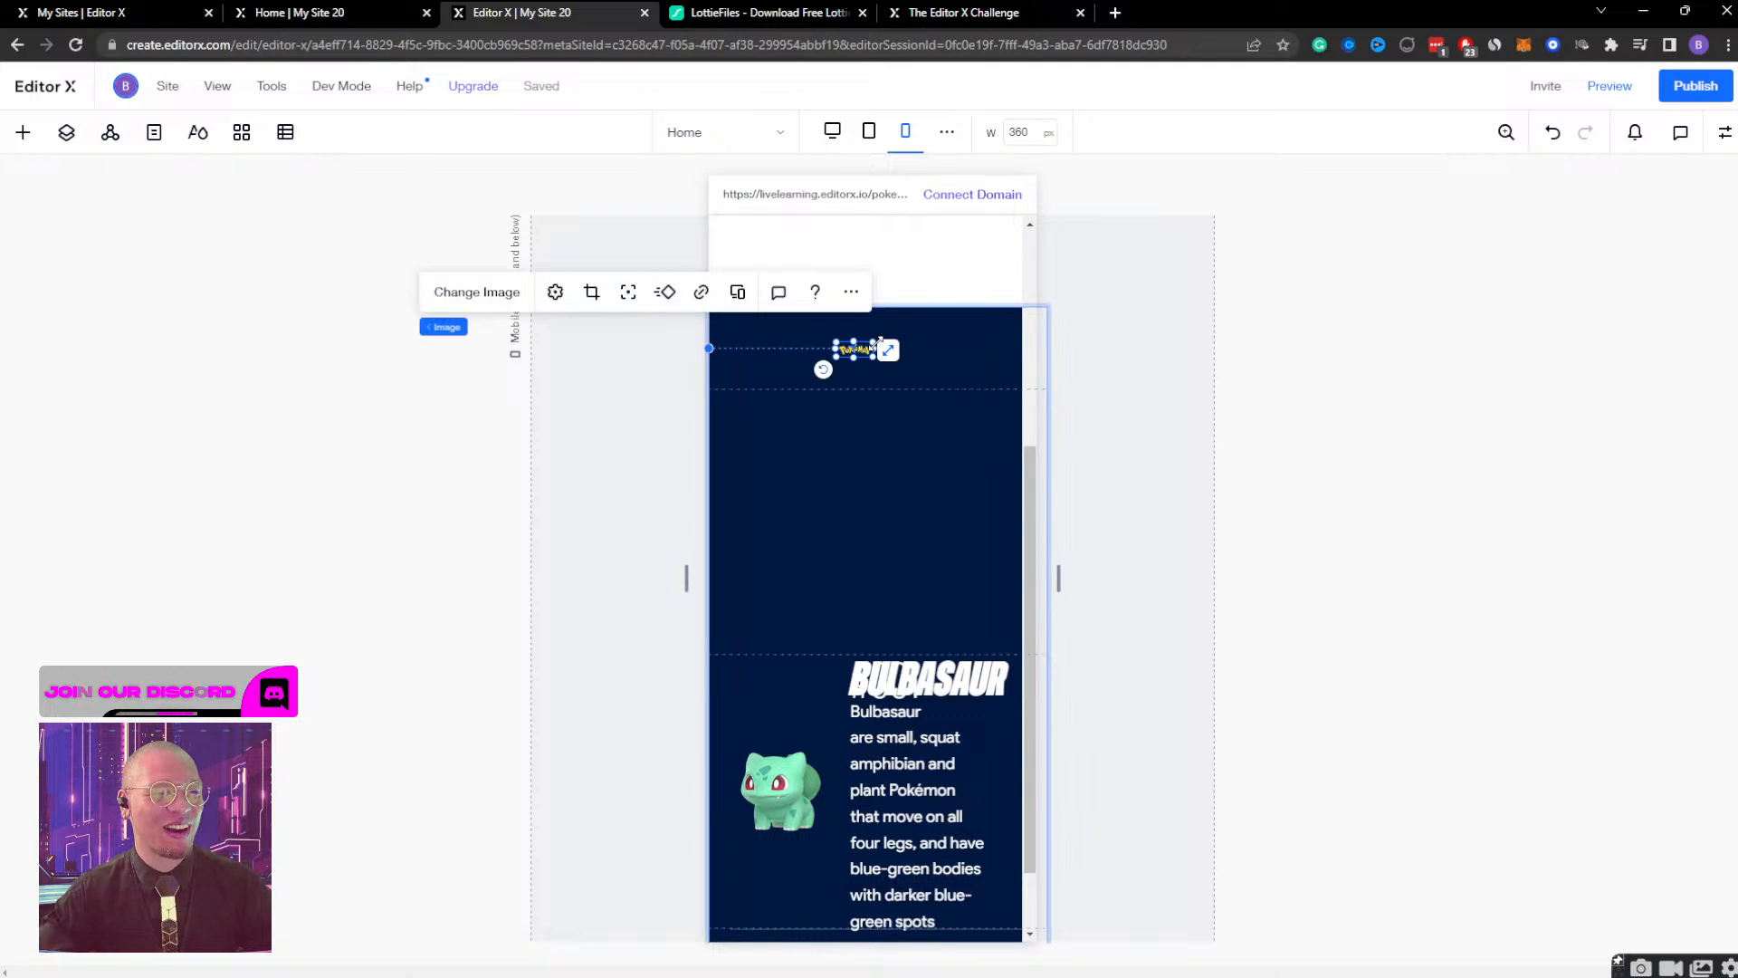
pyautogui.moveTo(878, 342); pyautogui.dragTo(939, 315)
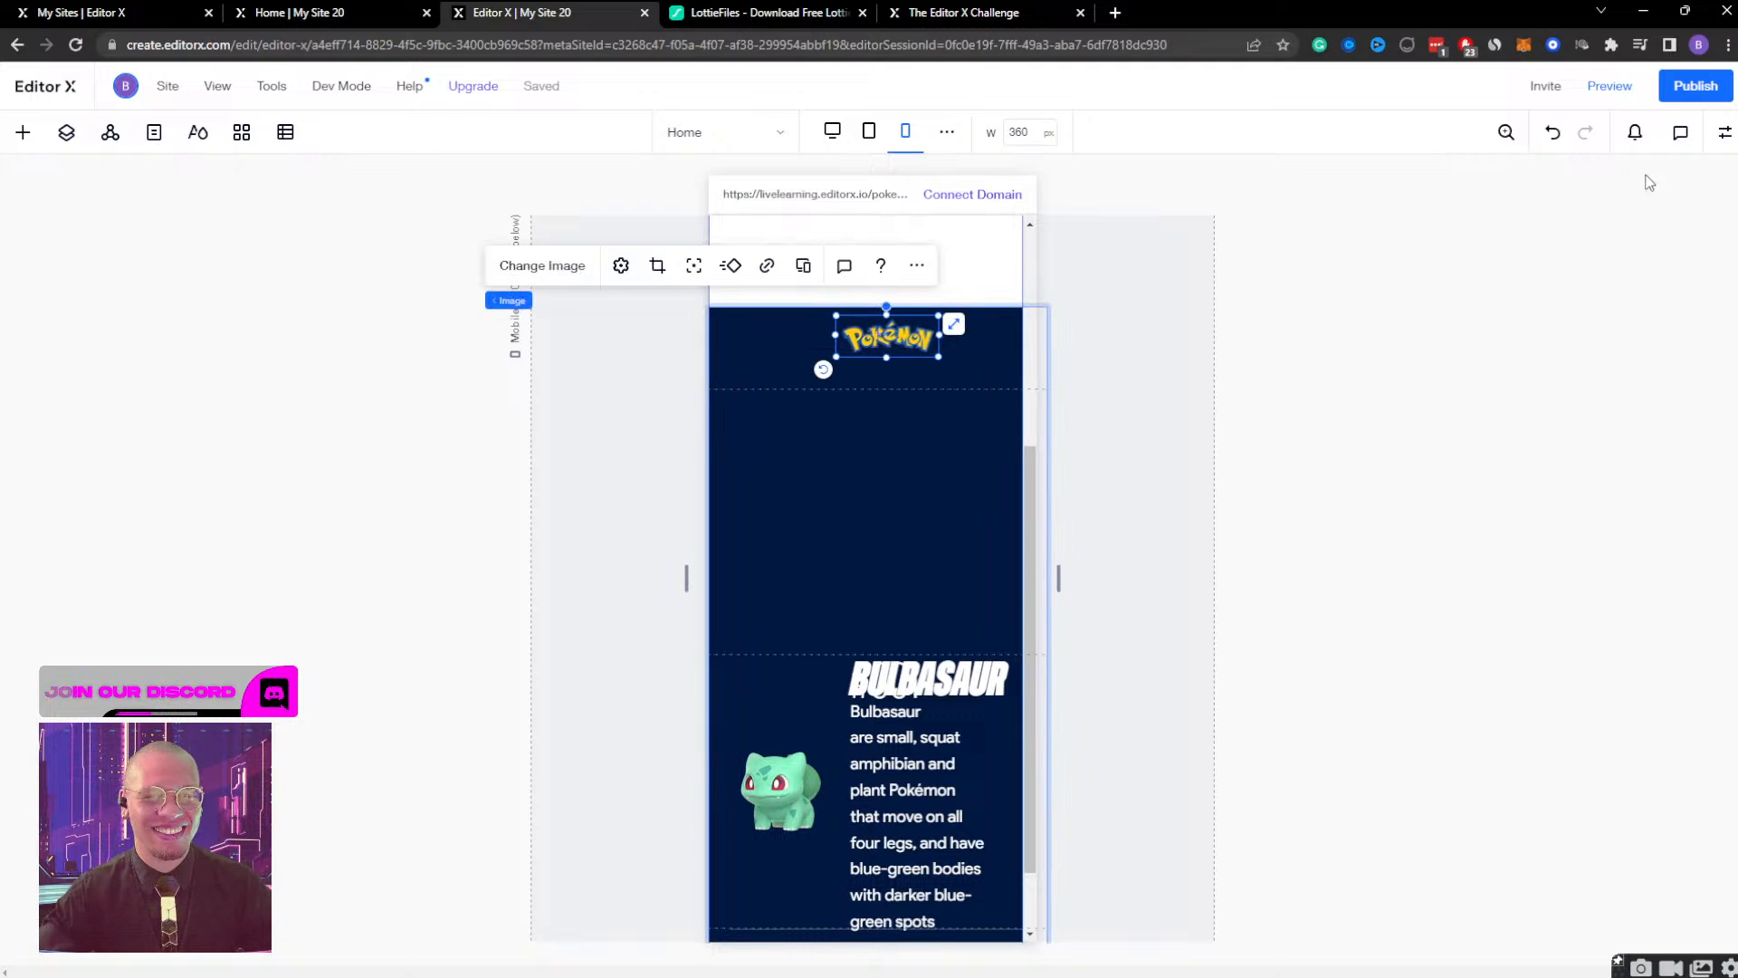
pyautogui.click(1725, 132)
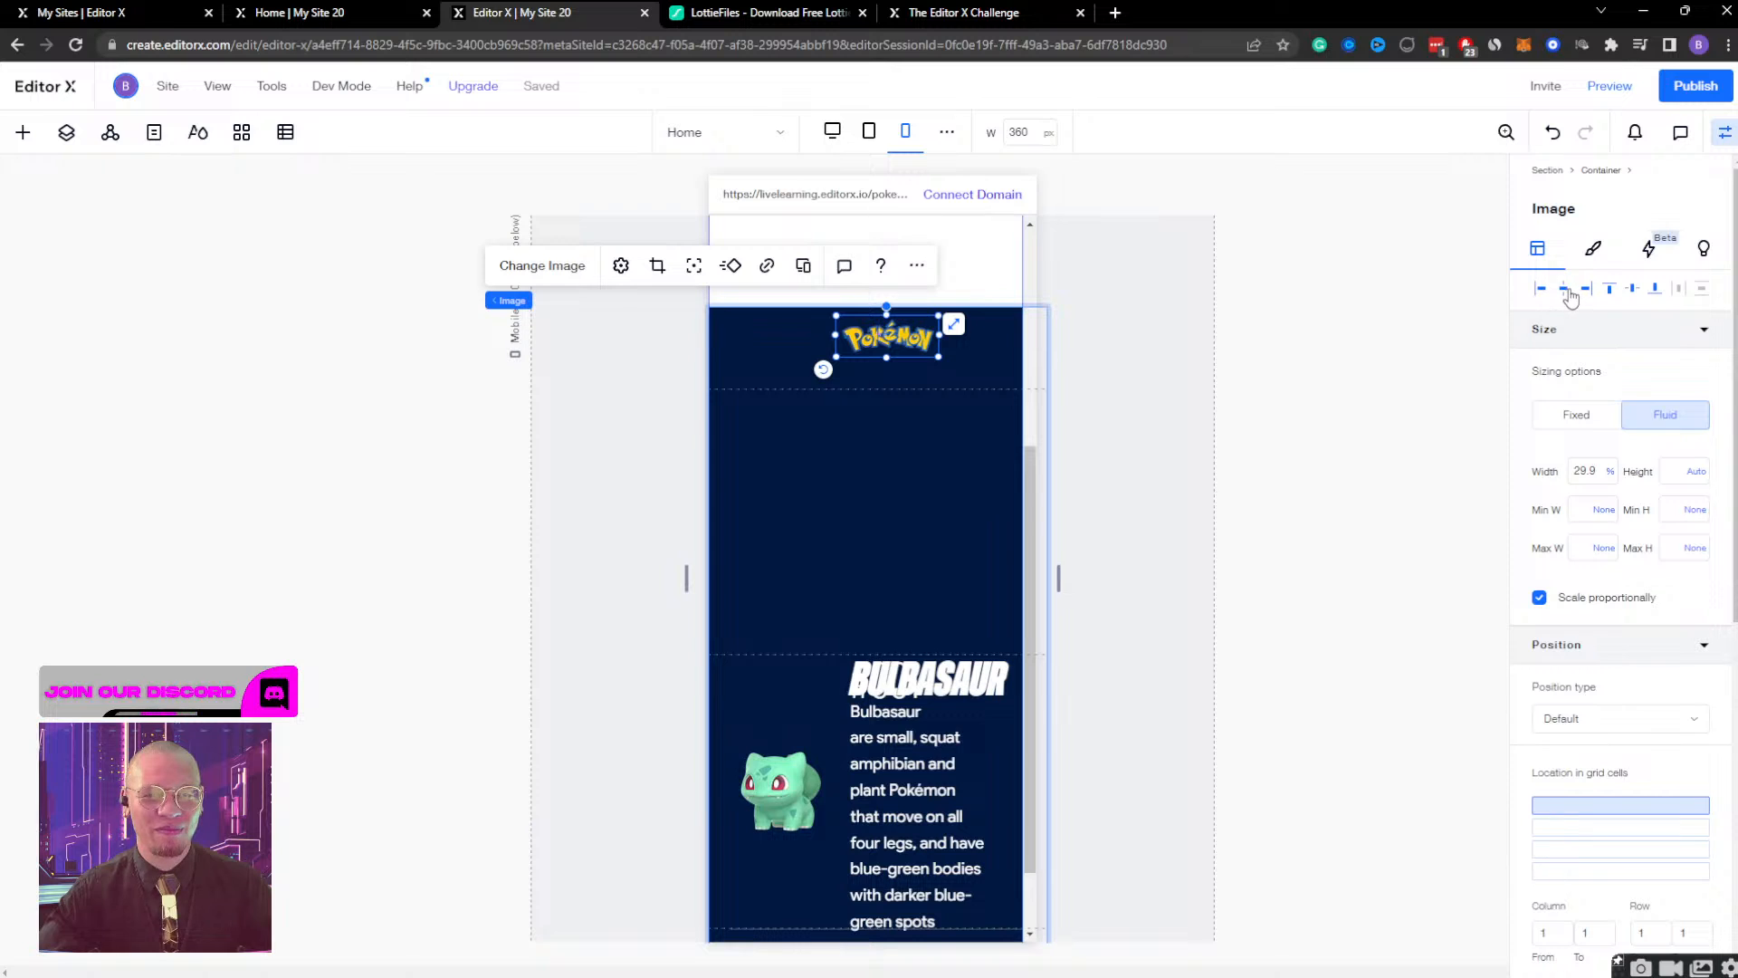
pyautogui.click(1564, 289)
pyautogui.click(1632, 289)
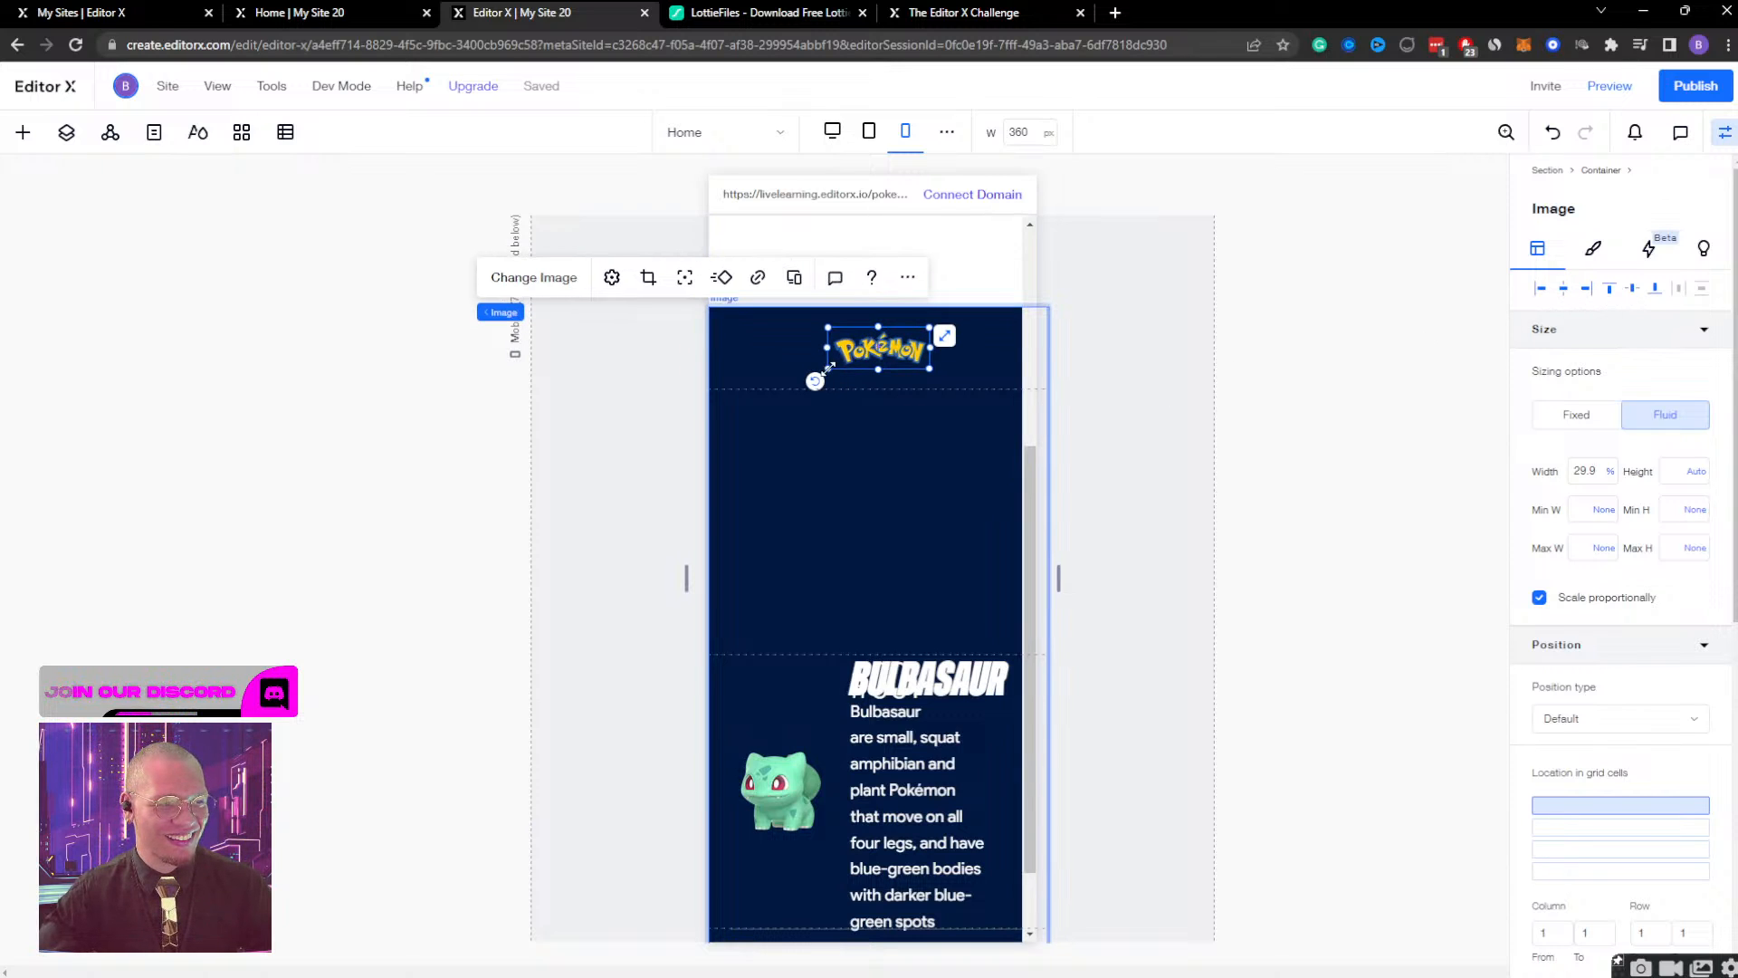
pyautogui.moveTo(828, 367); pyautogui.dragTo(819, 375)
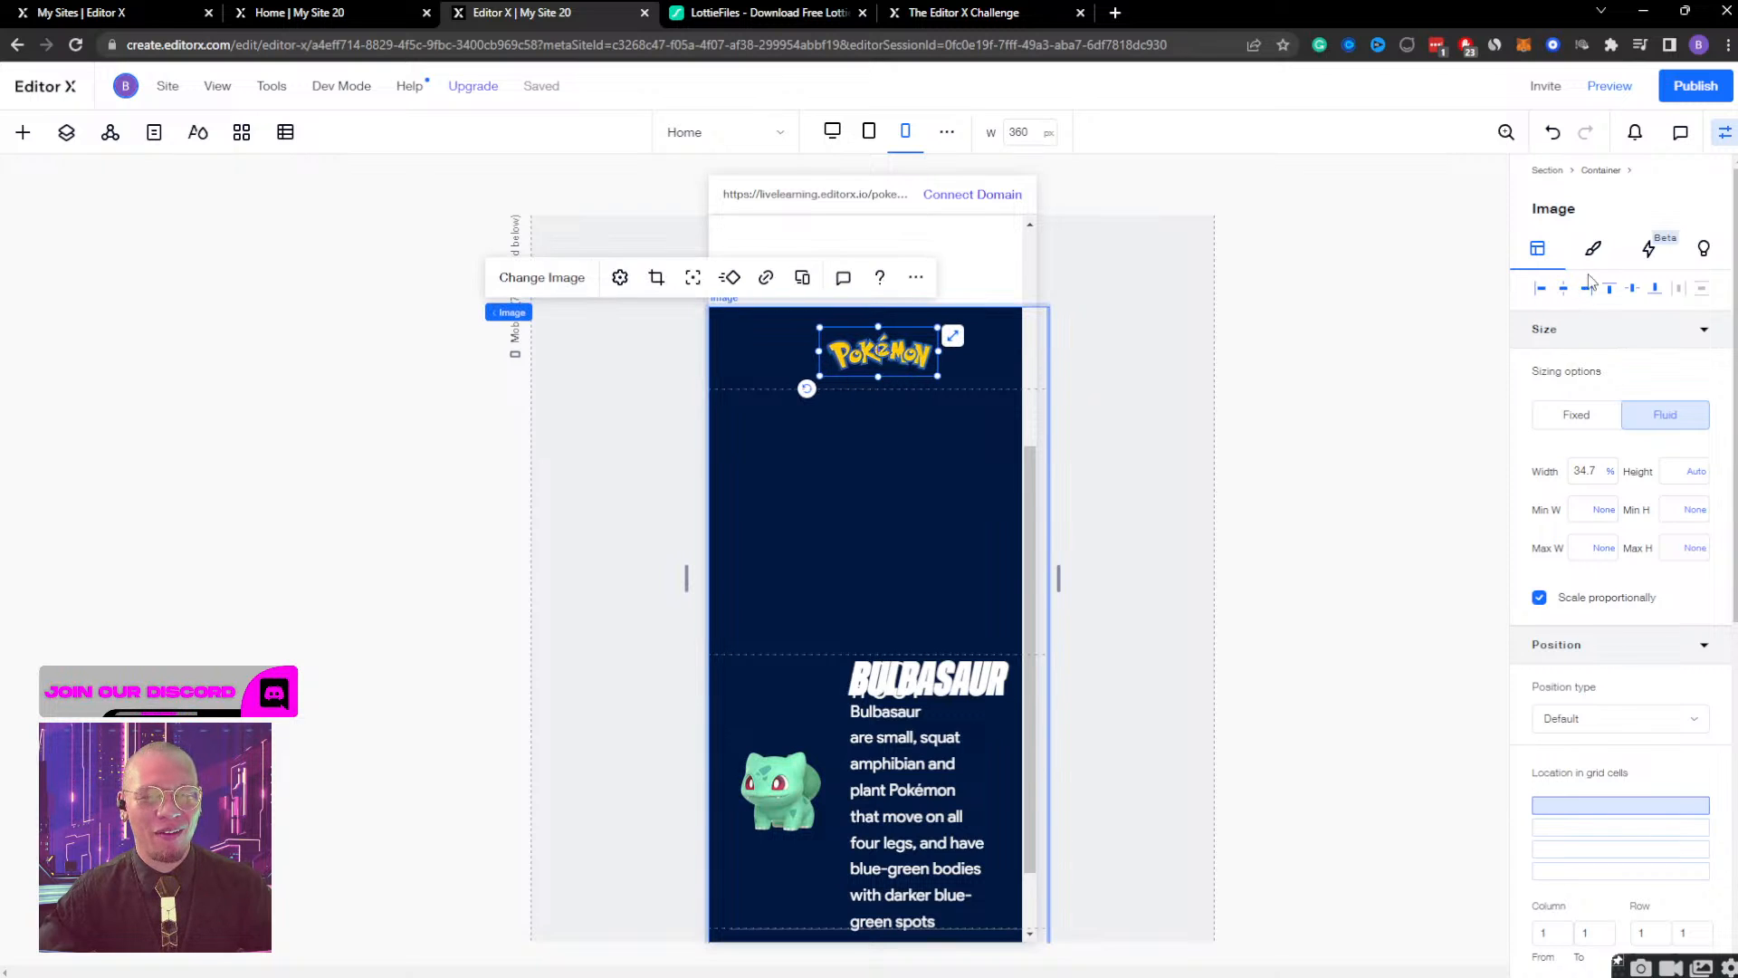
pyautogui.click(1635, 291)
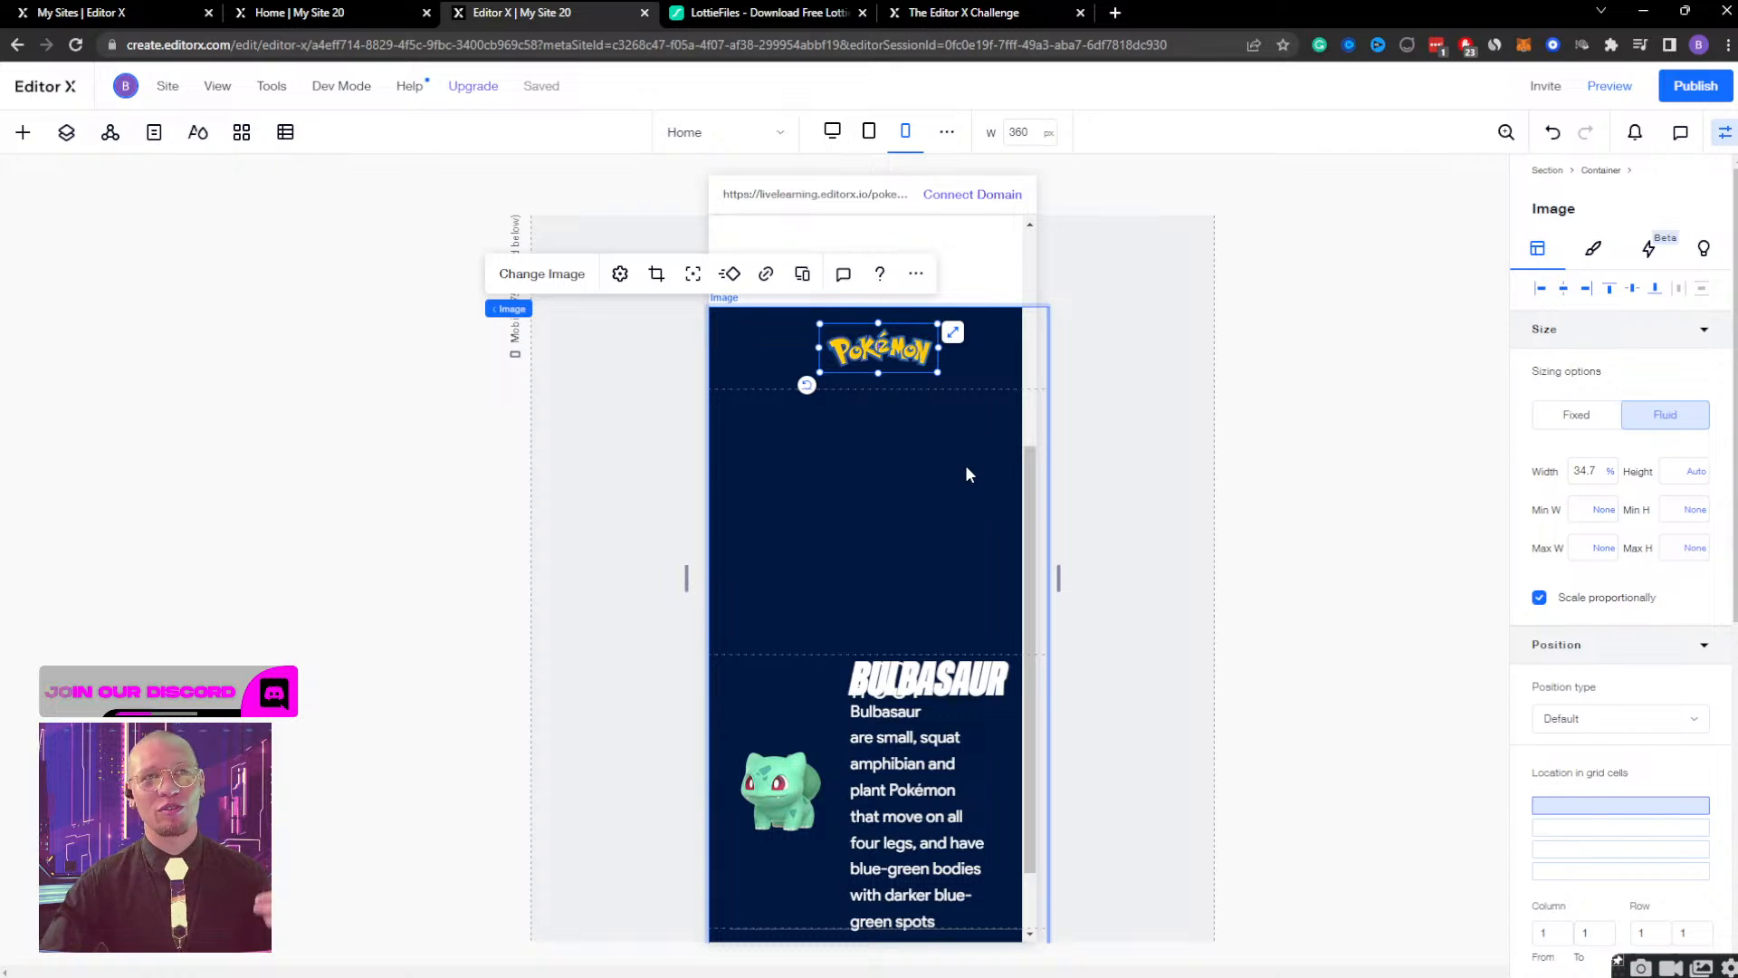
# Centre the container holding the Bulbasaur heading, description and button horizontally in its grid cell.
pyautogui.click(943, 486)
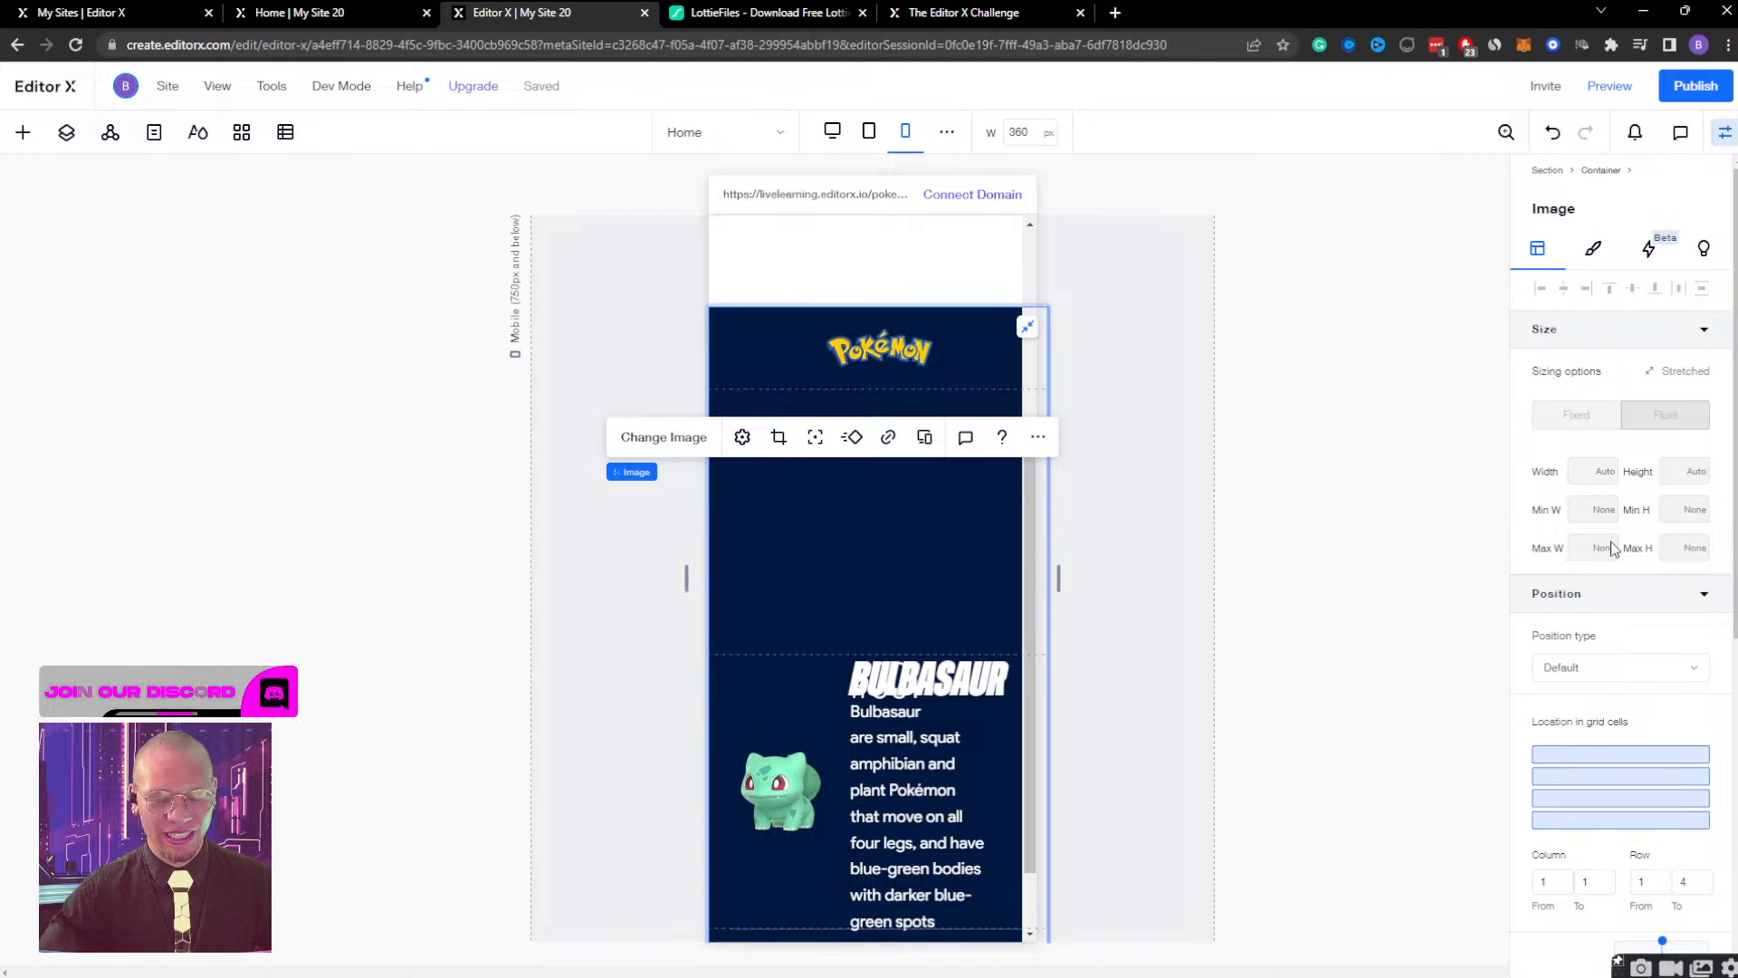
pyautogui.scroll(-1, 1620, 571)
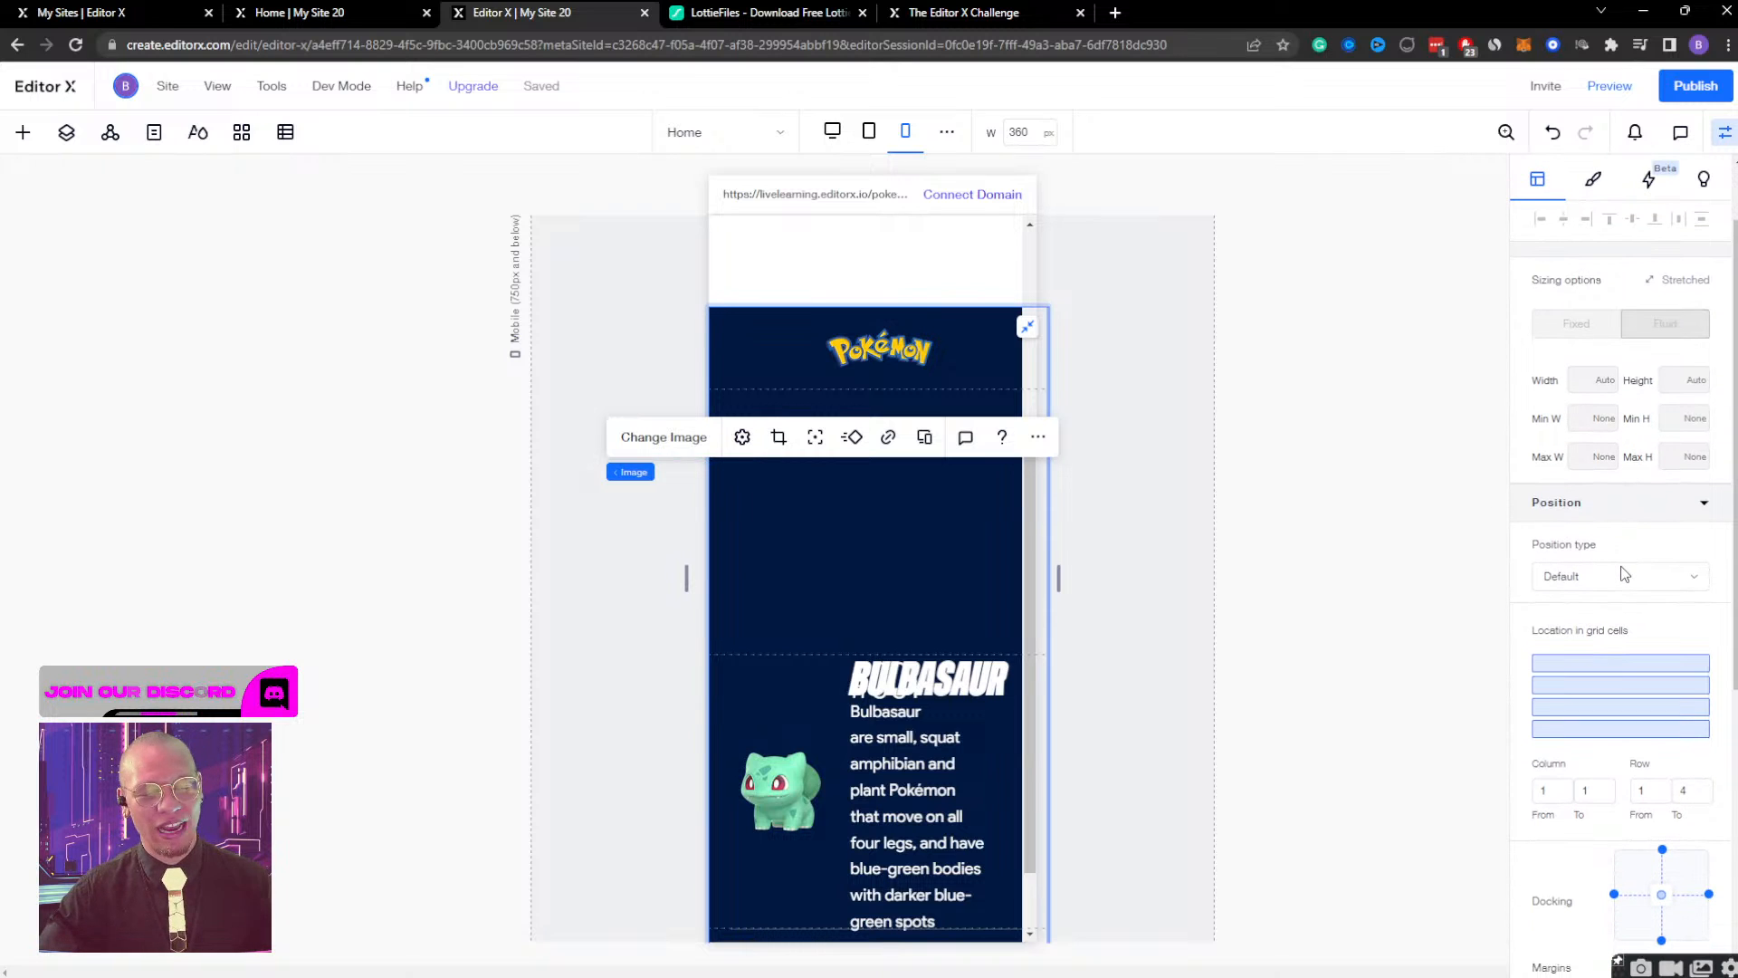
pyautogui.click(914, 681)
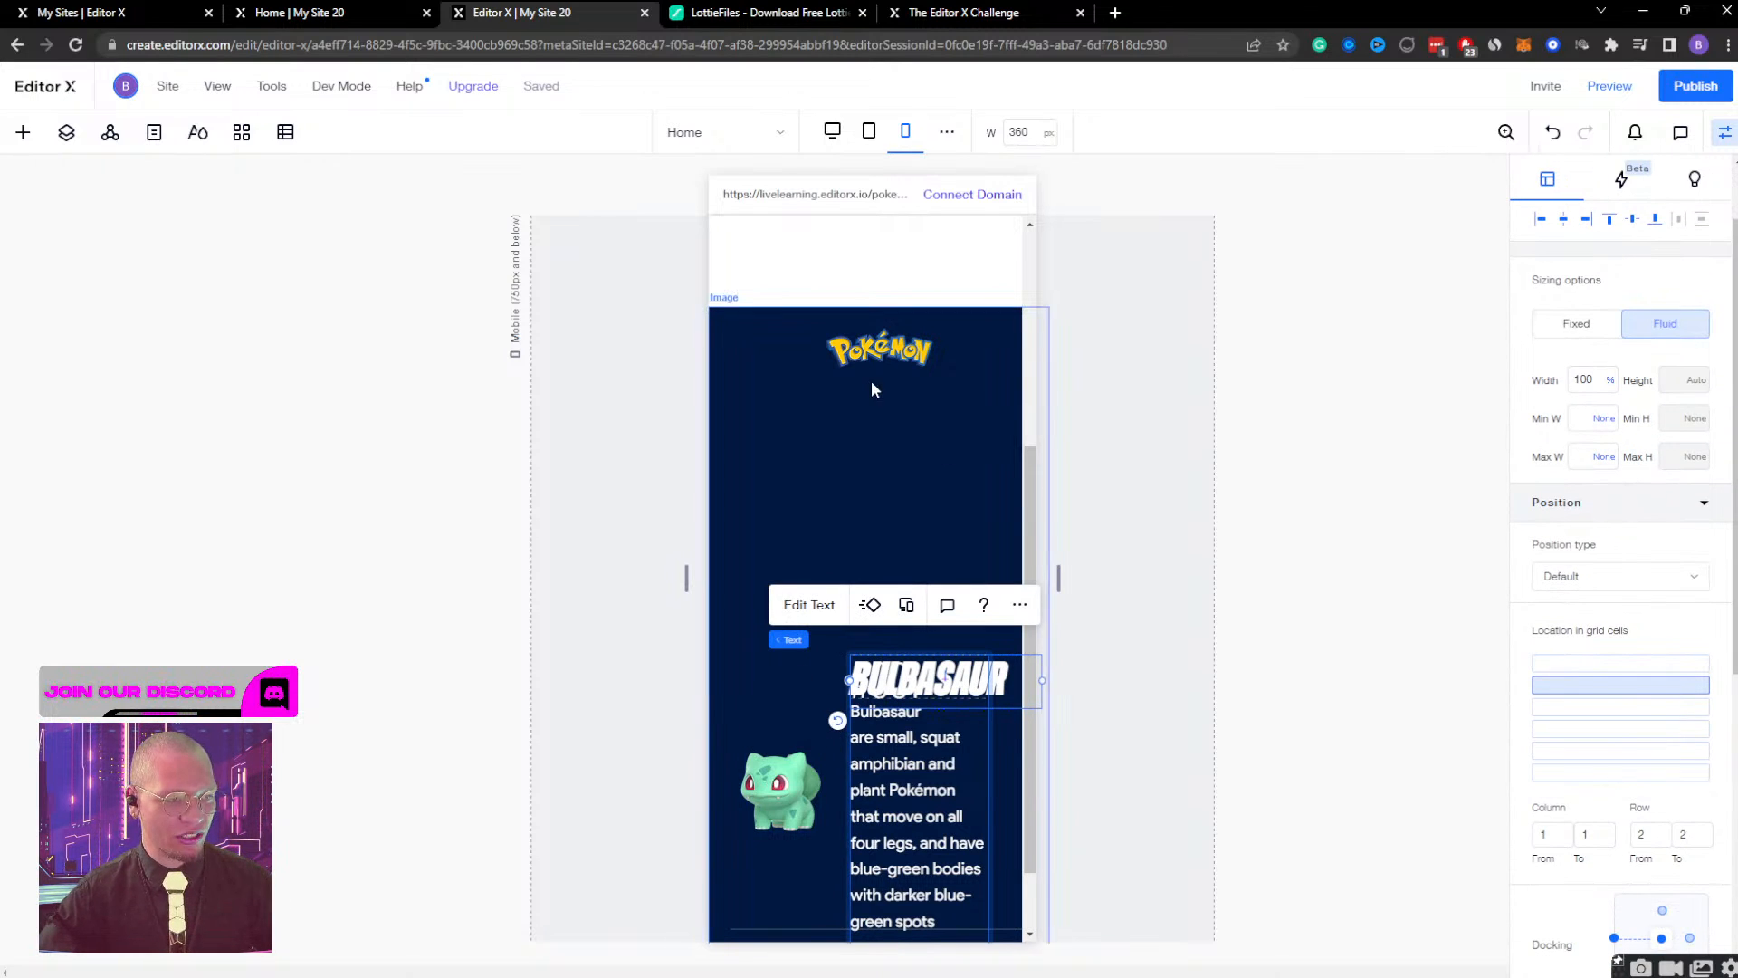
pyautogui.click(885, 346)
pyautogui.click(933, 412)
pyautogui.scroll(-1, 909, 476)
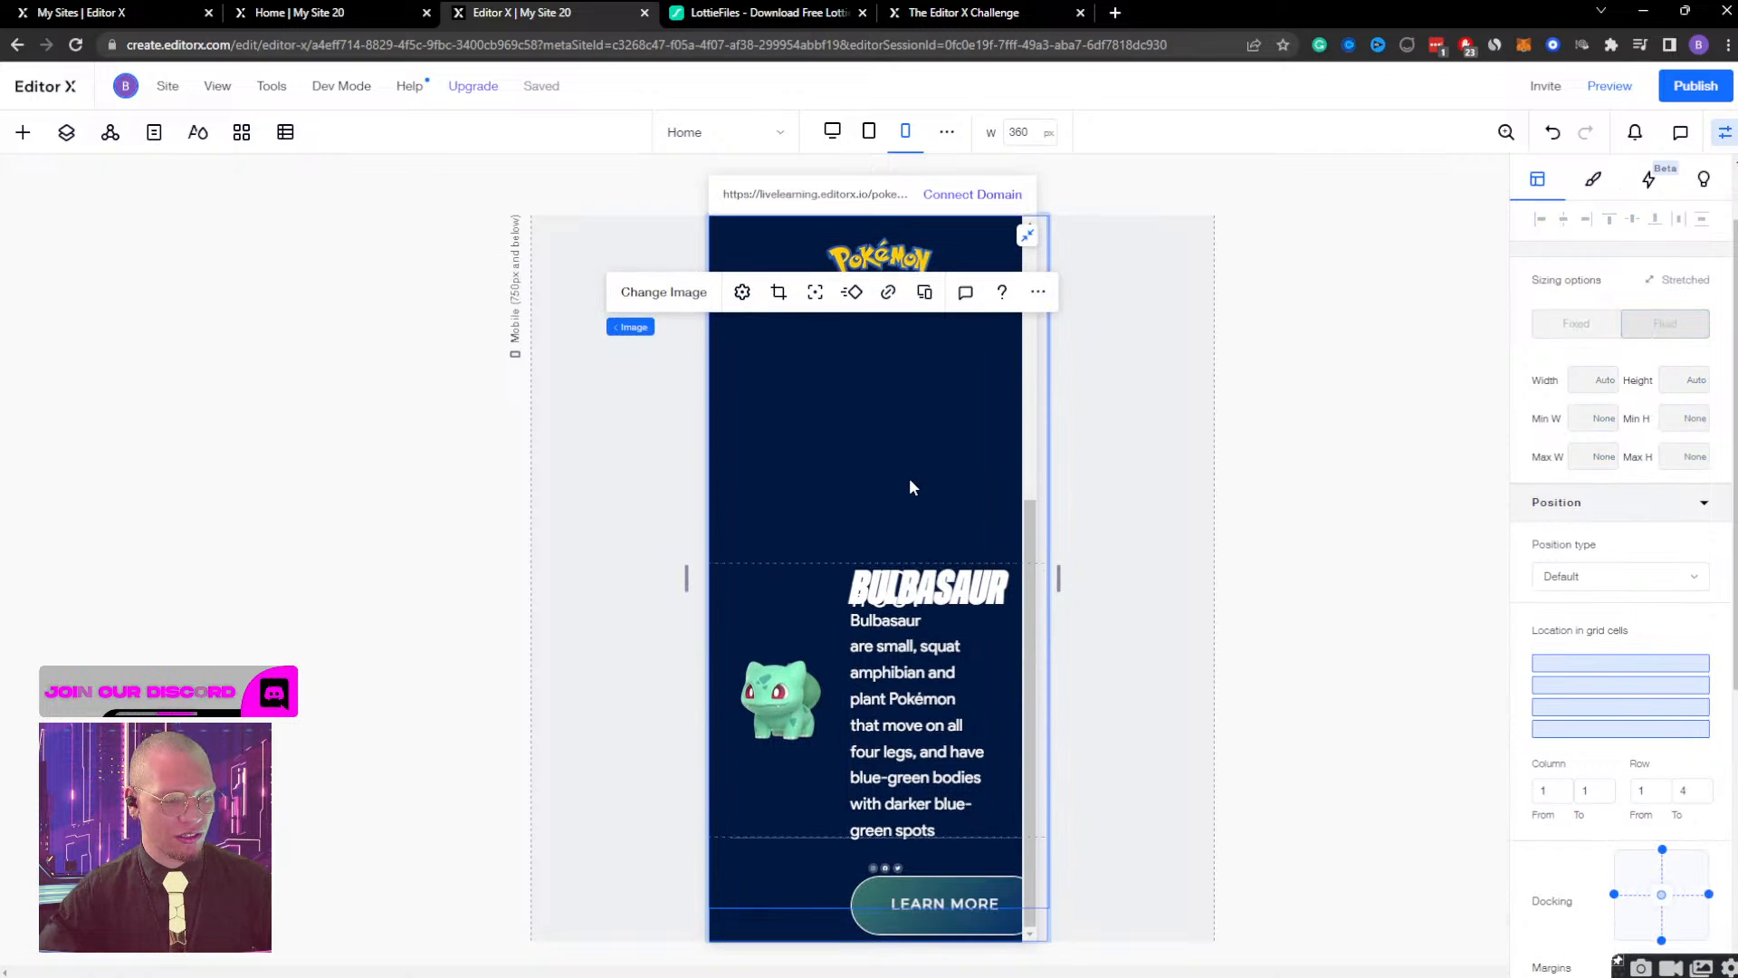
pyautogui.click(975, 850)
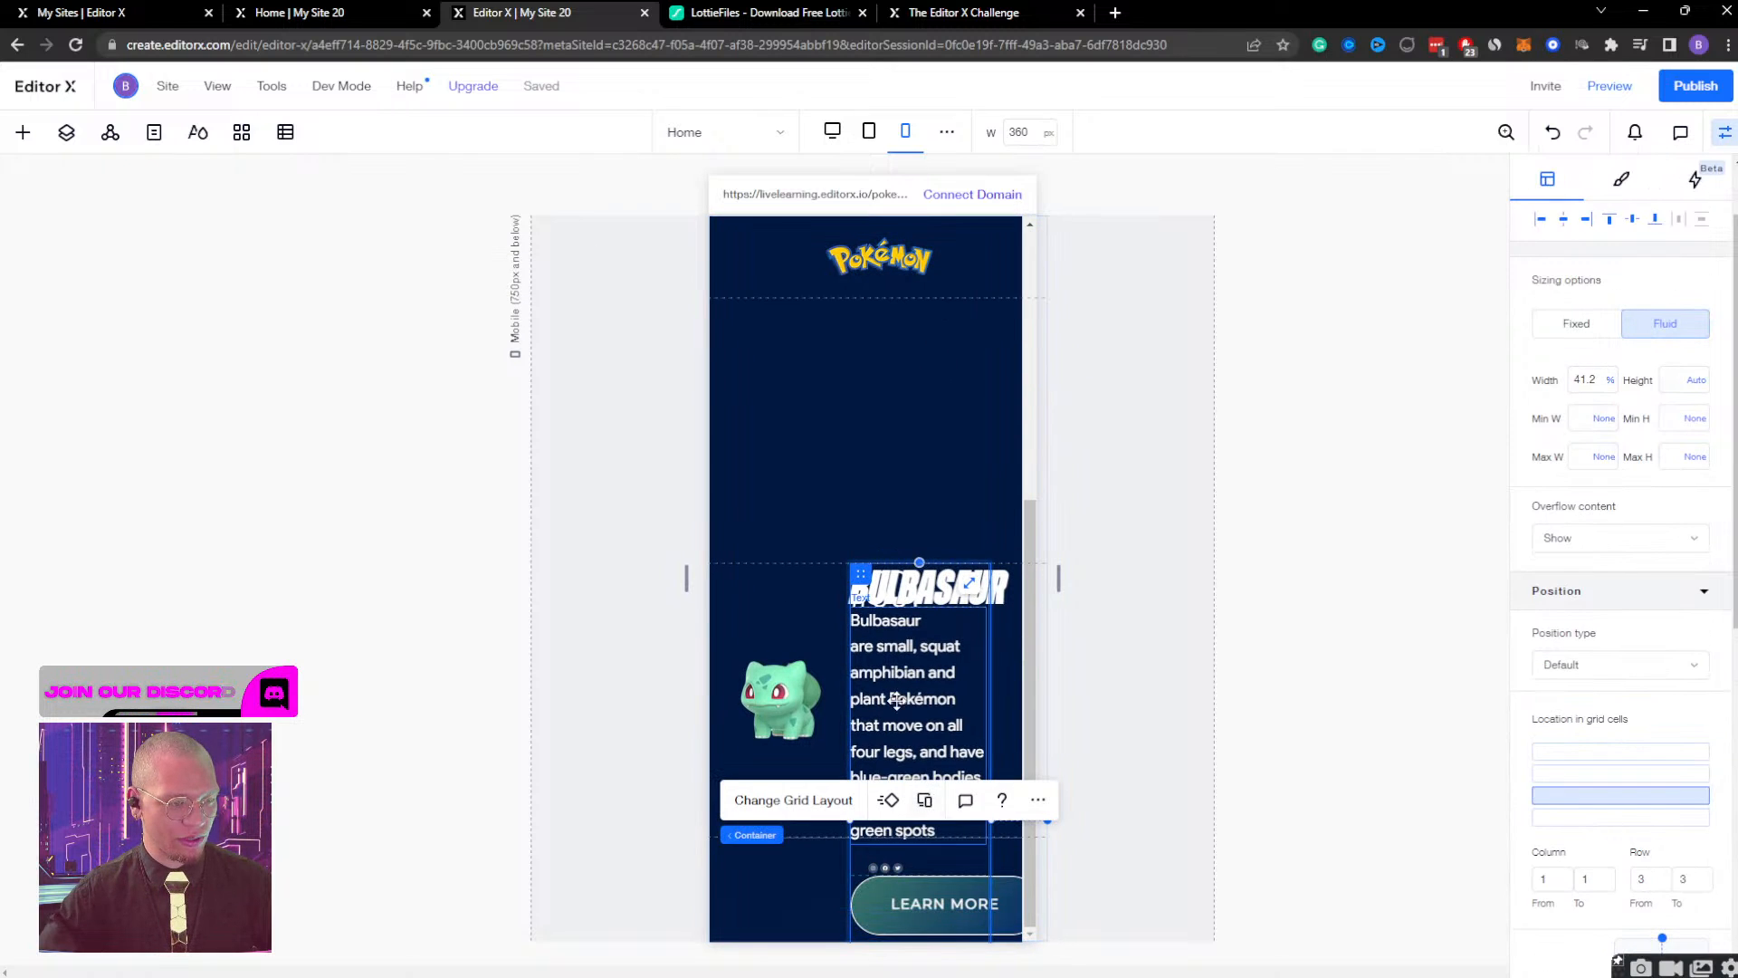
pyautogui.click(1563, 219)
# Move the Bulbasaur image into the second grid row, enlarge it to about 61.7% width and centre it both ways.
pyautogui.click(777, 702)
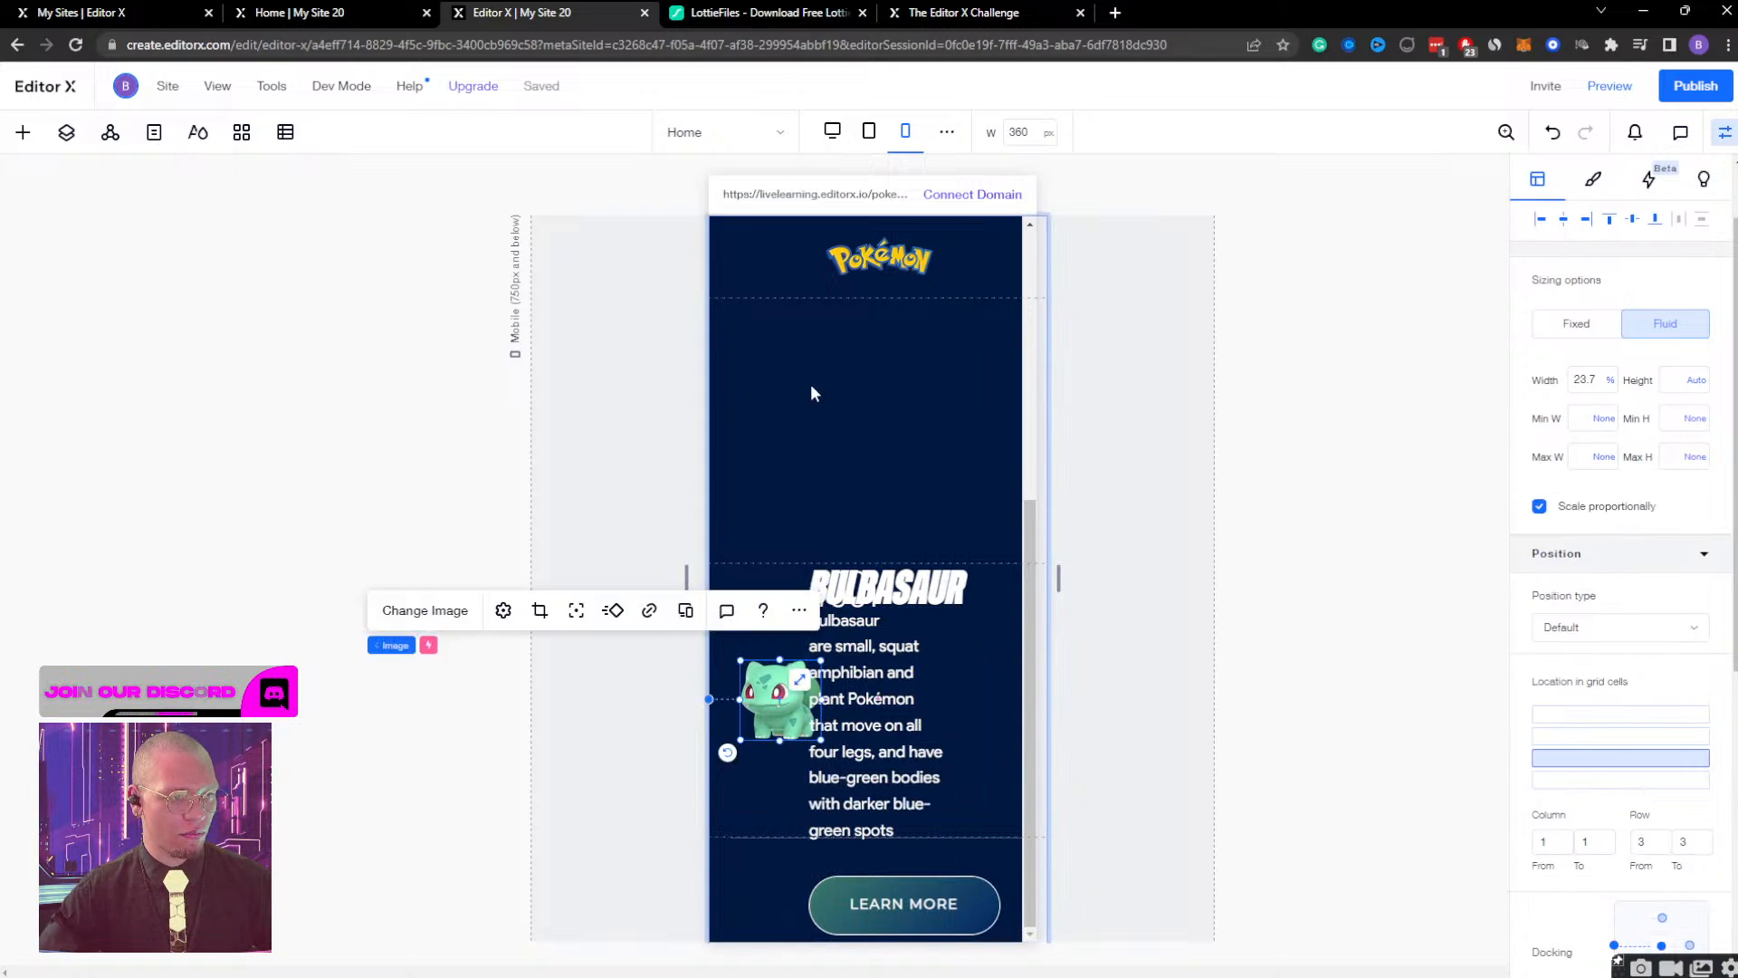
pyautogui.moveTo(811, 393); pyautogui.dragTo(781, 515)
pyautogui.moveTo(842, 425); pyautogui.dragTo(891, 421)
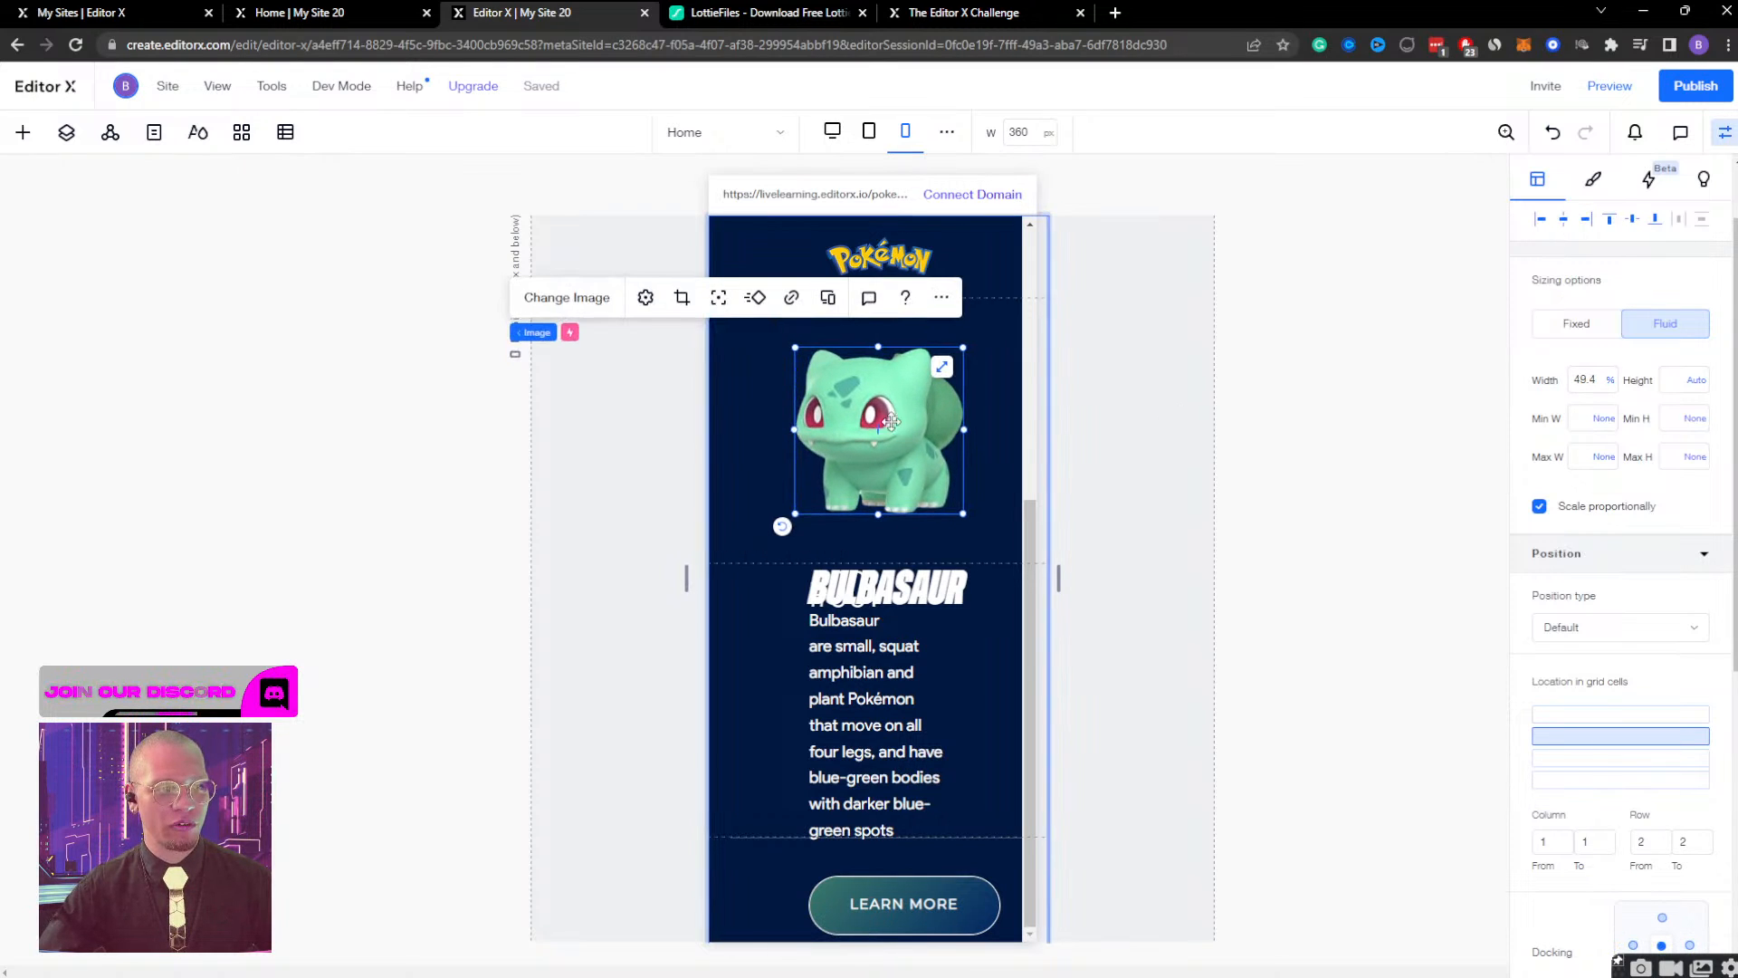
pyautogui.moveTo(963, 346); pyautogui.dragTo(1005, 306)
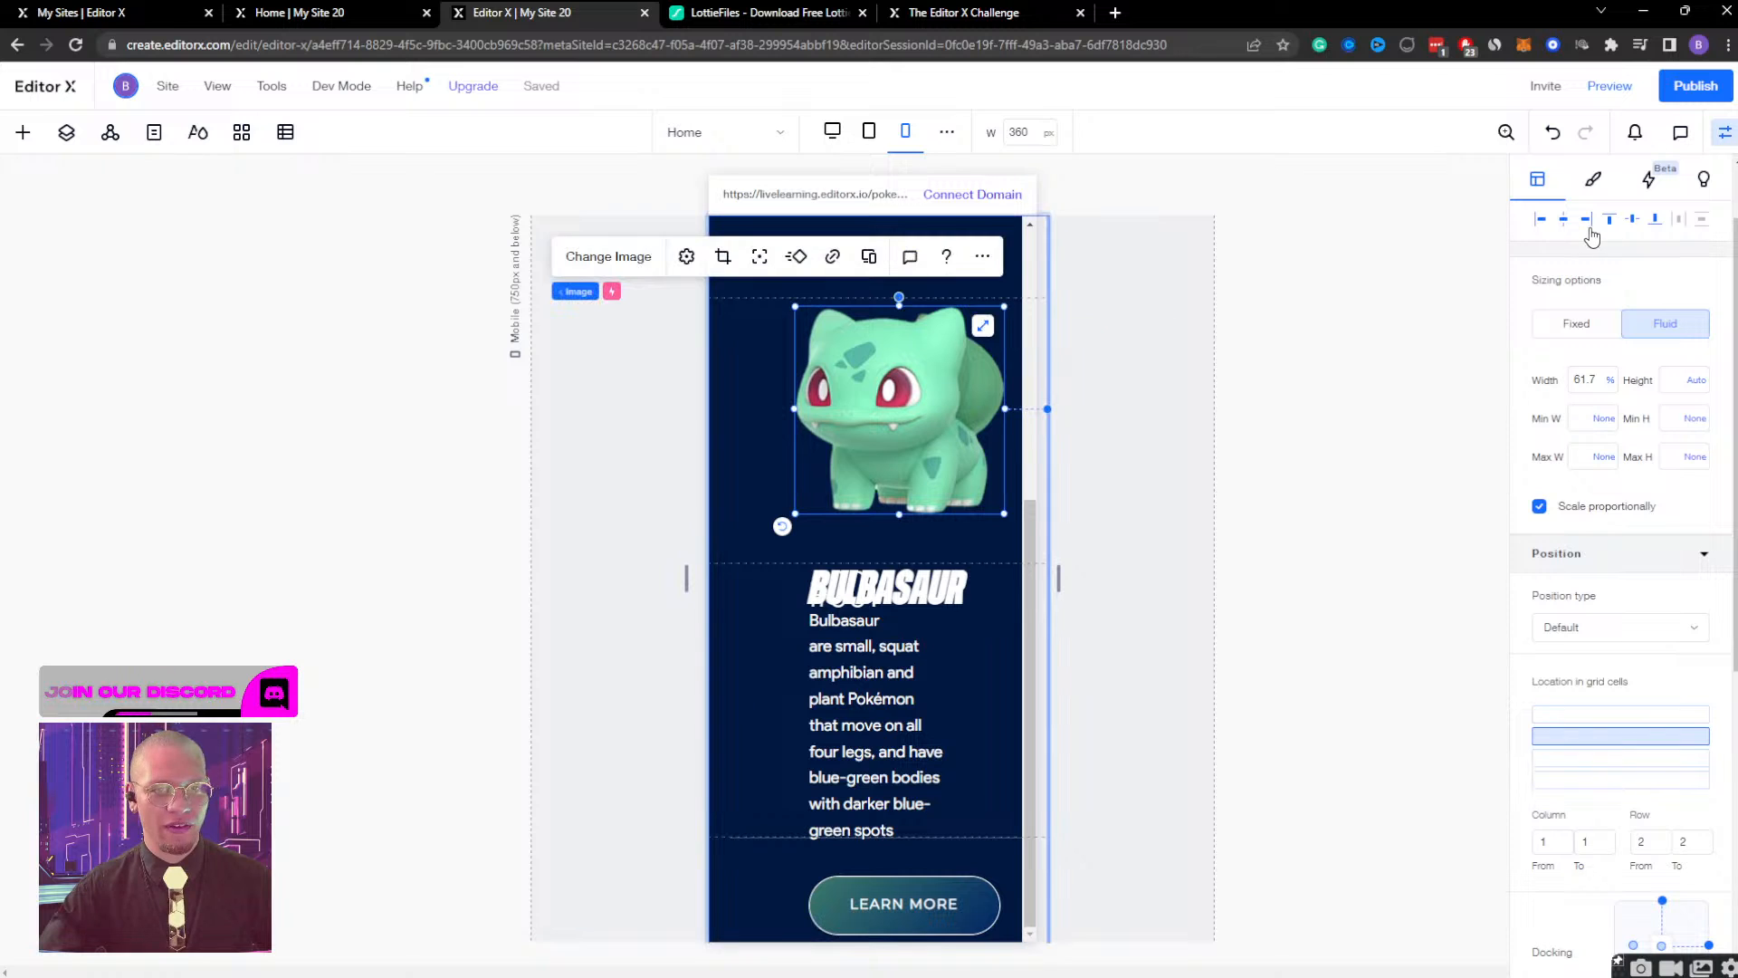
pyautogui.click(1563, 218)
pyautogui.click(1632, 218)
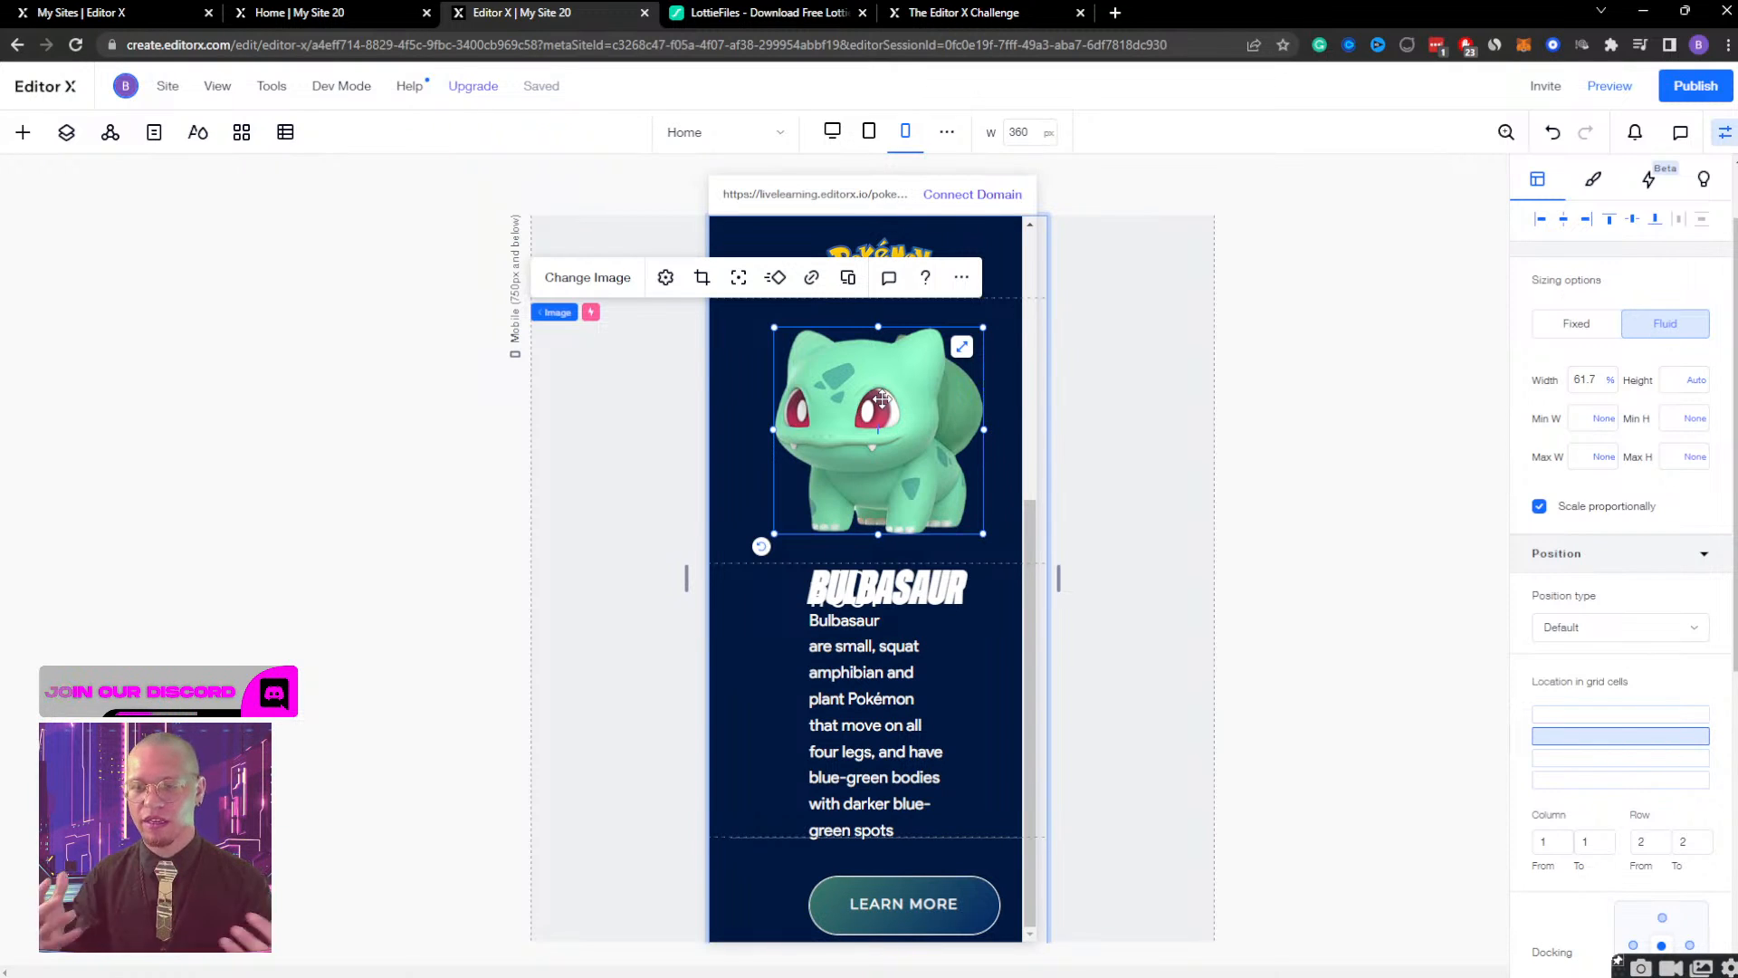
# Set the width of the container holding the Bulbasaur text to 80%.
pyautogui.click(851, 681)
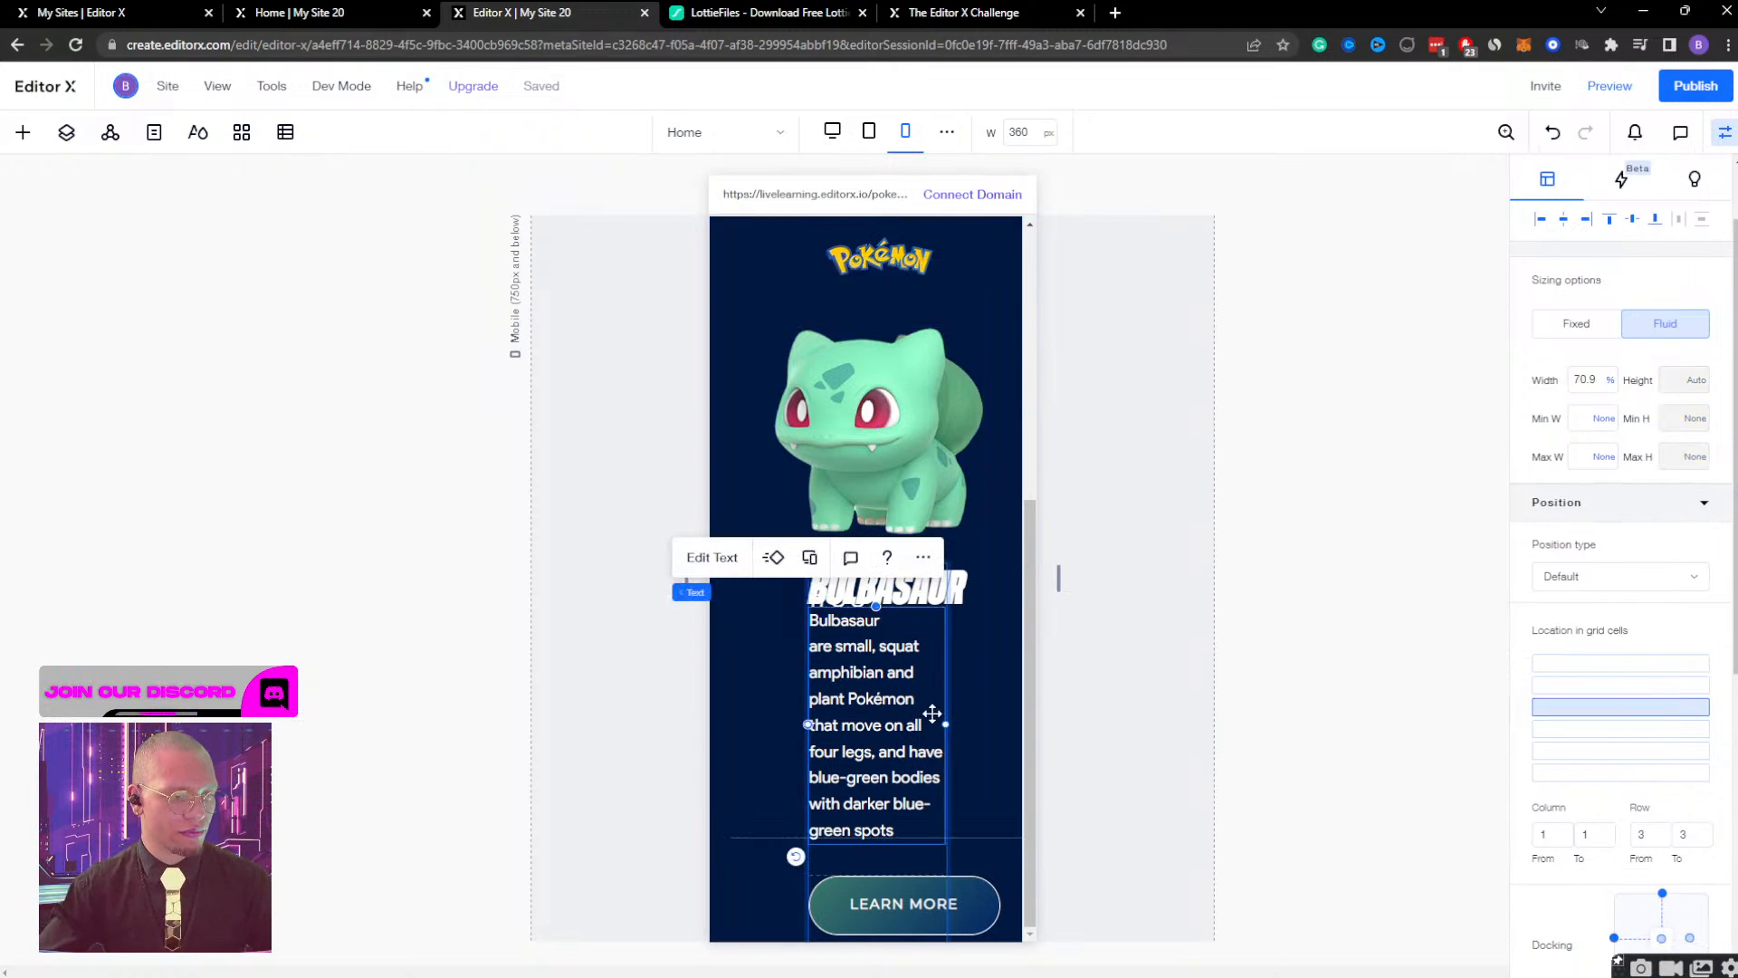
pyautogui.click(797, 594)
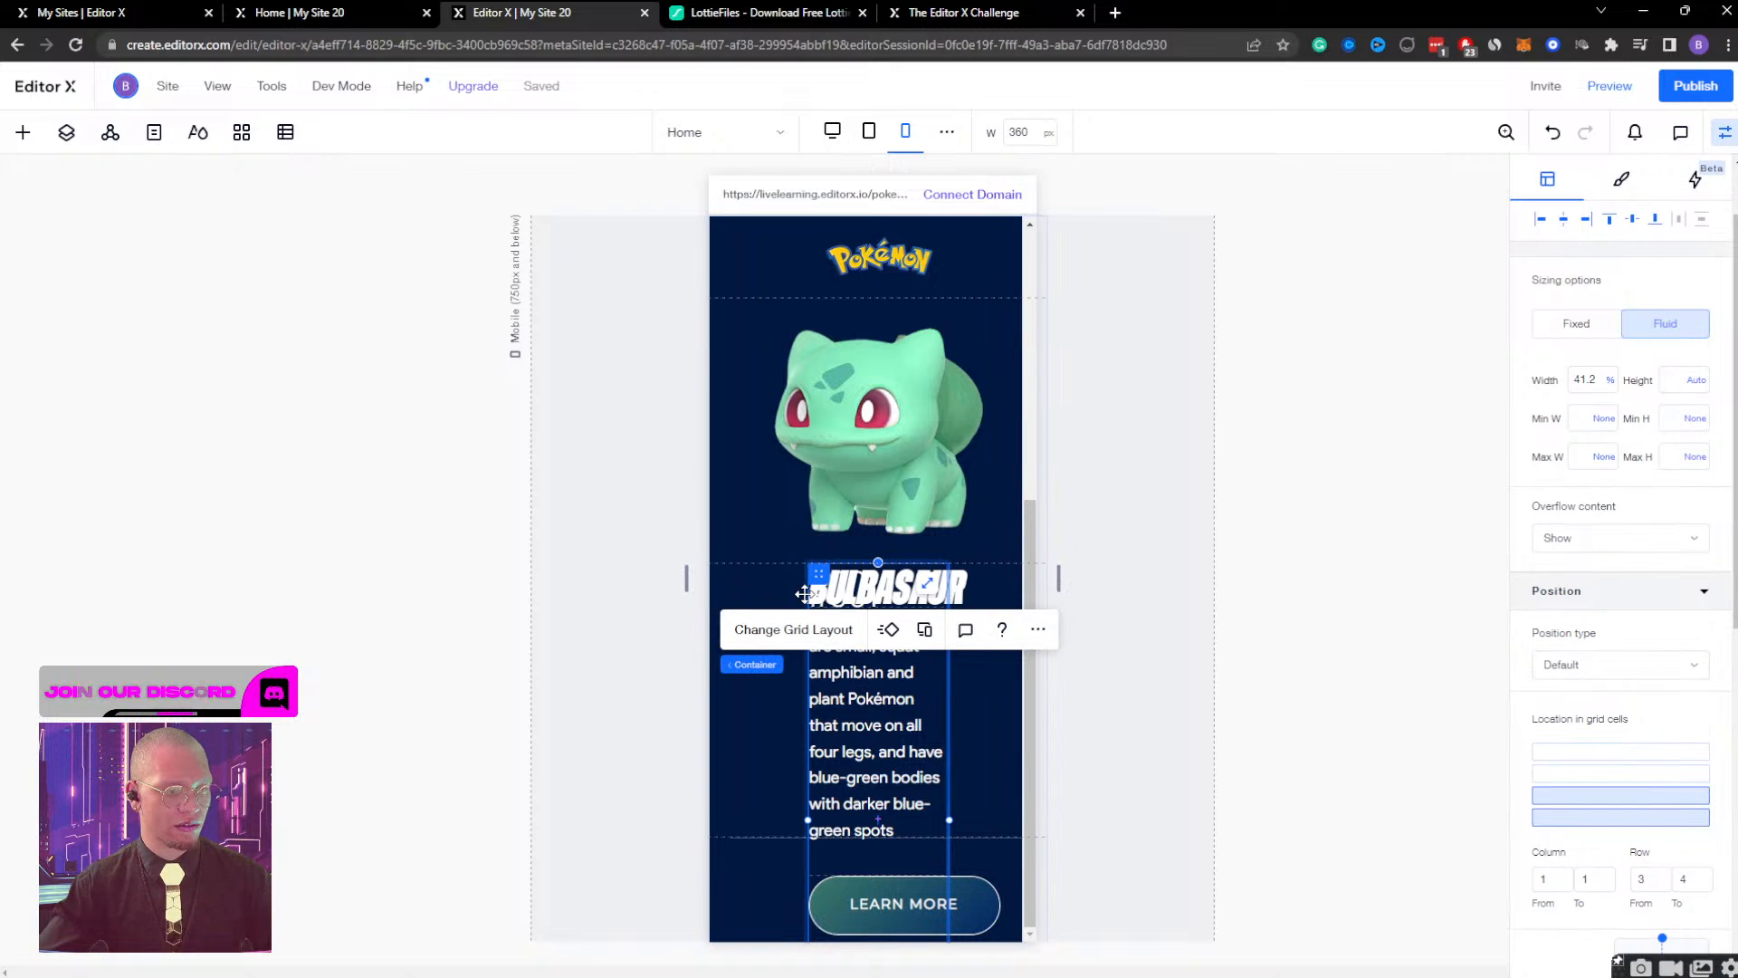
pyautogui.click(1581, 382)
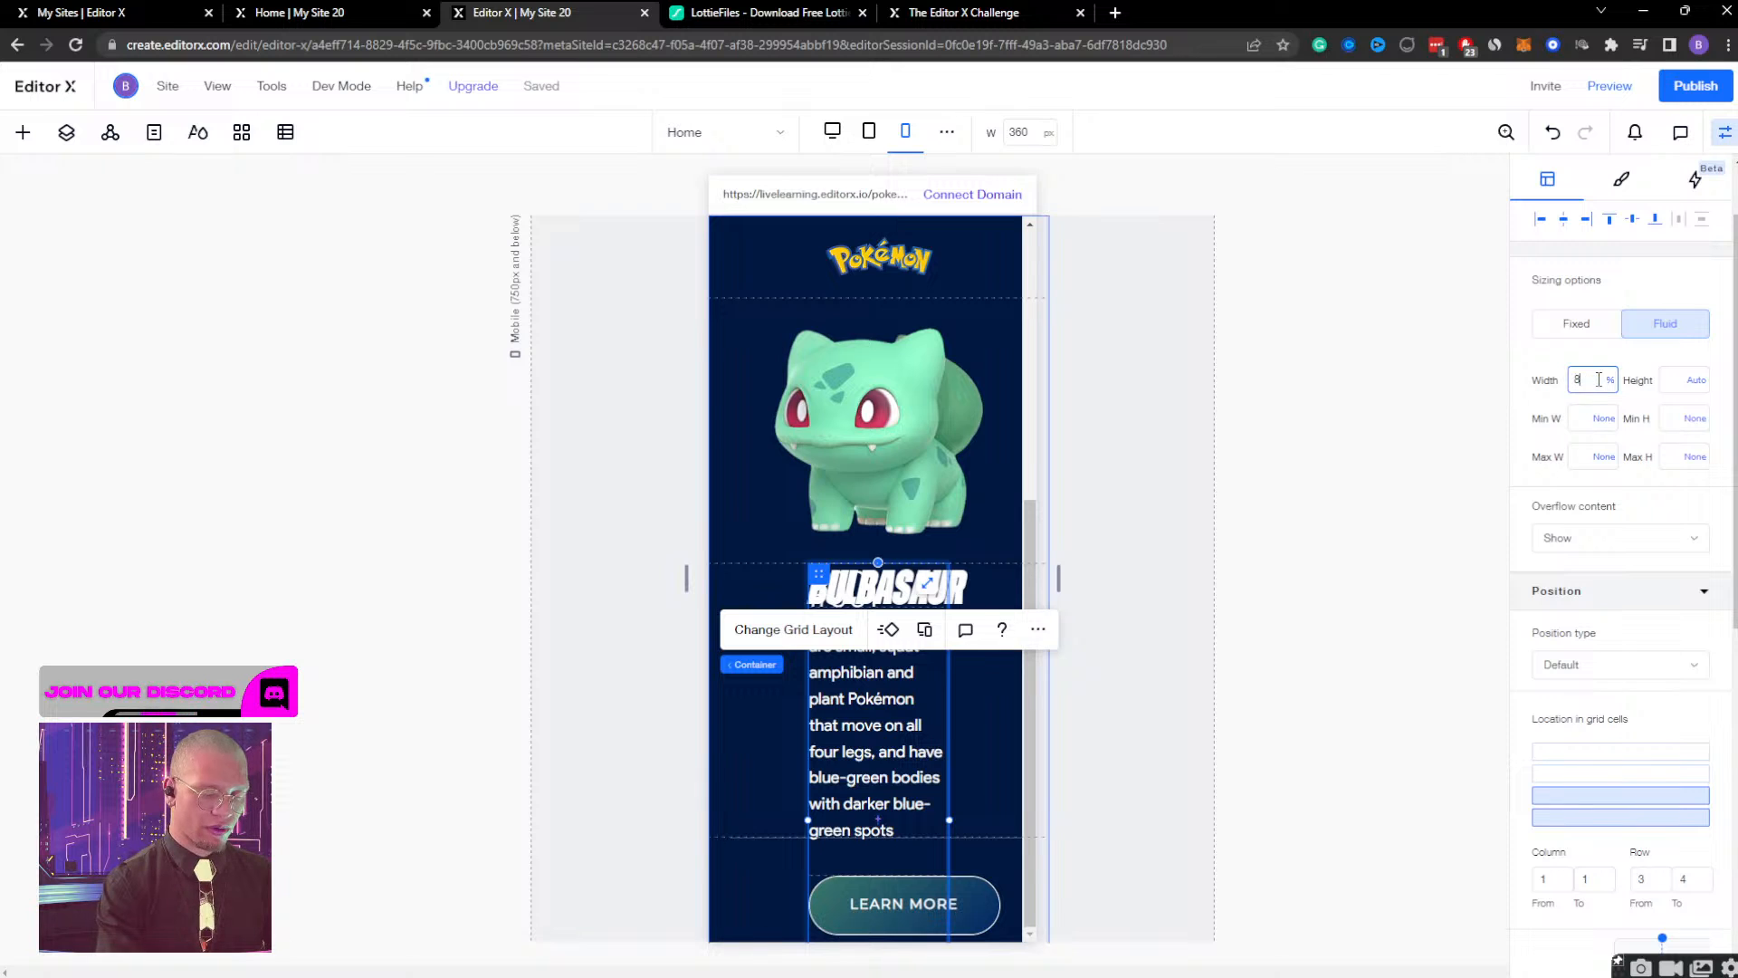
pyautogui.press('Return')
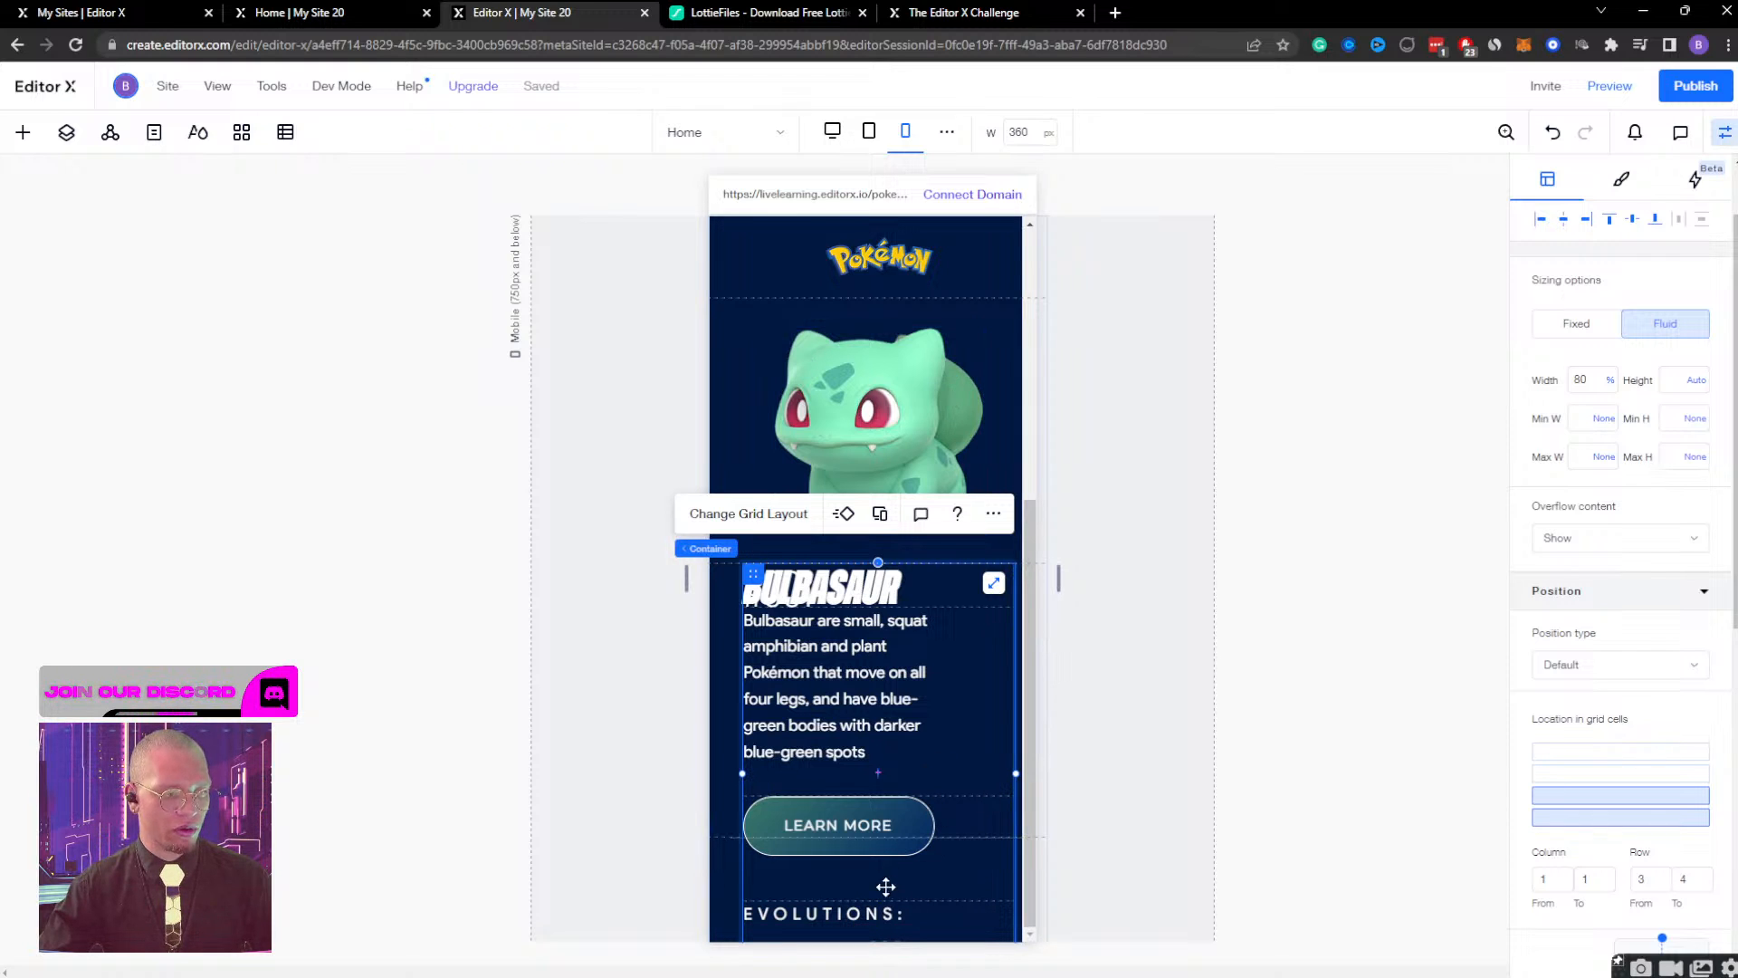
# Set the overflow content of the section around the bulb container to Show.
pyautogui.click(742, 333)
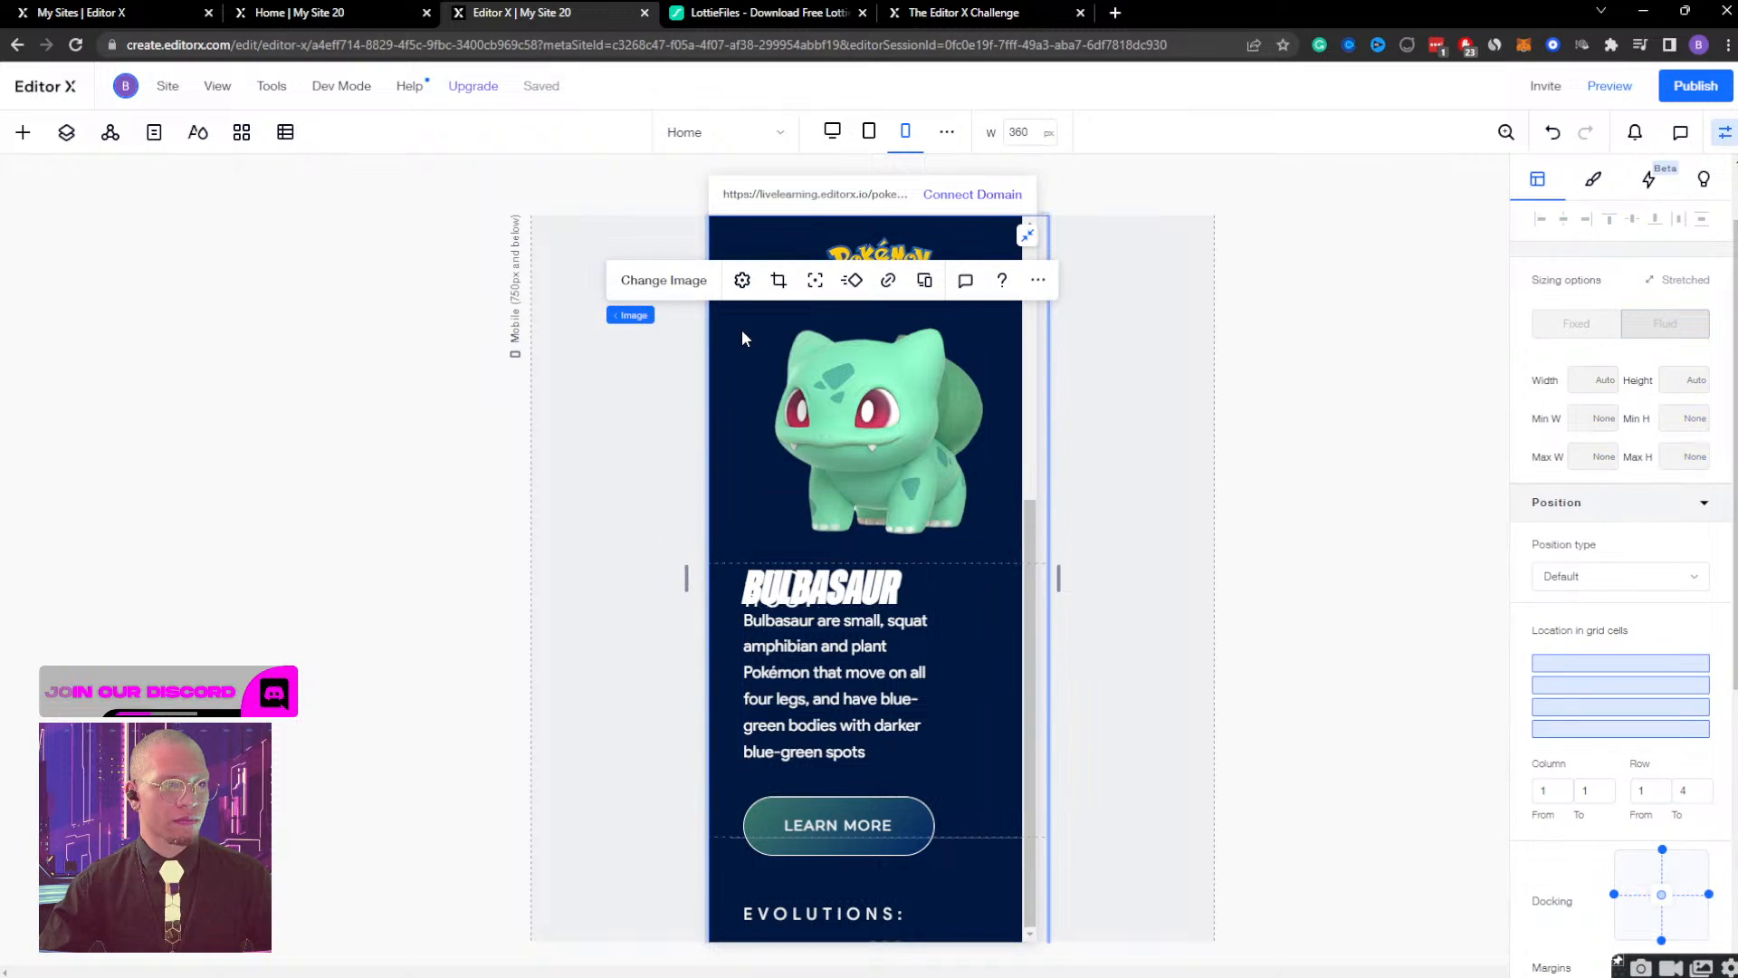
pyautogui.click(626, 315)
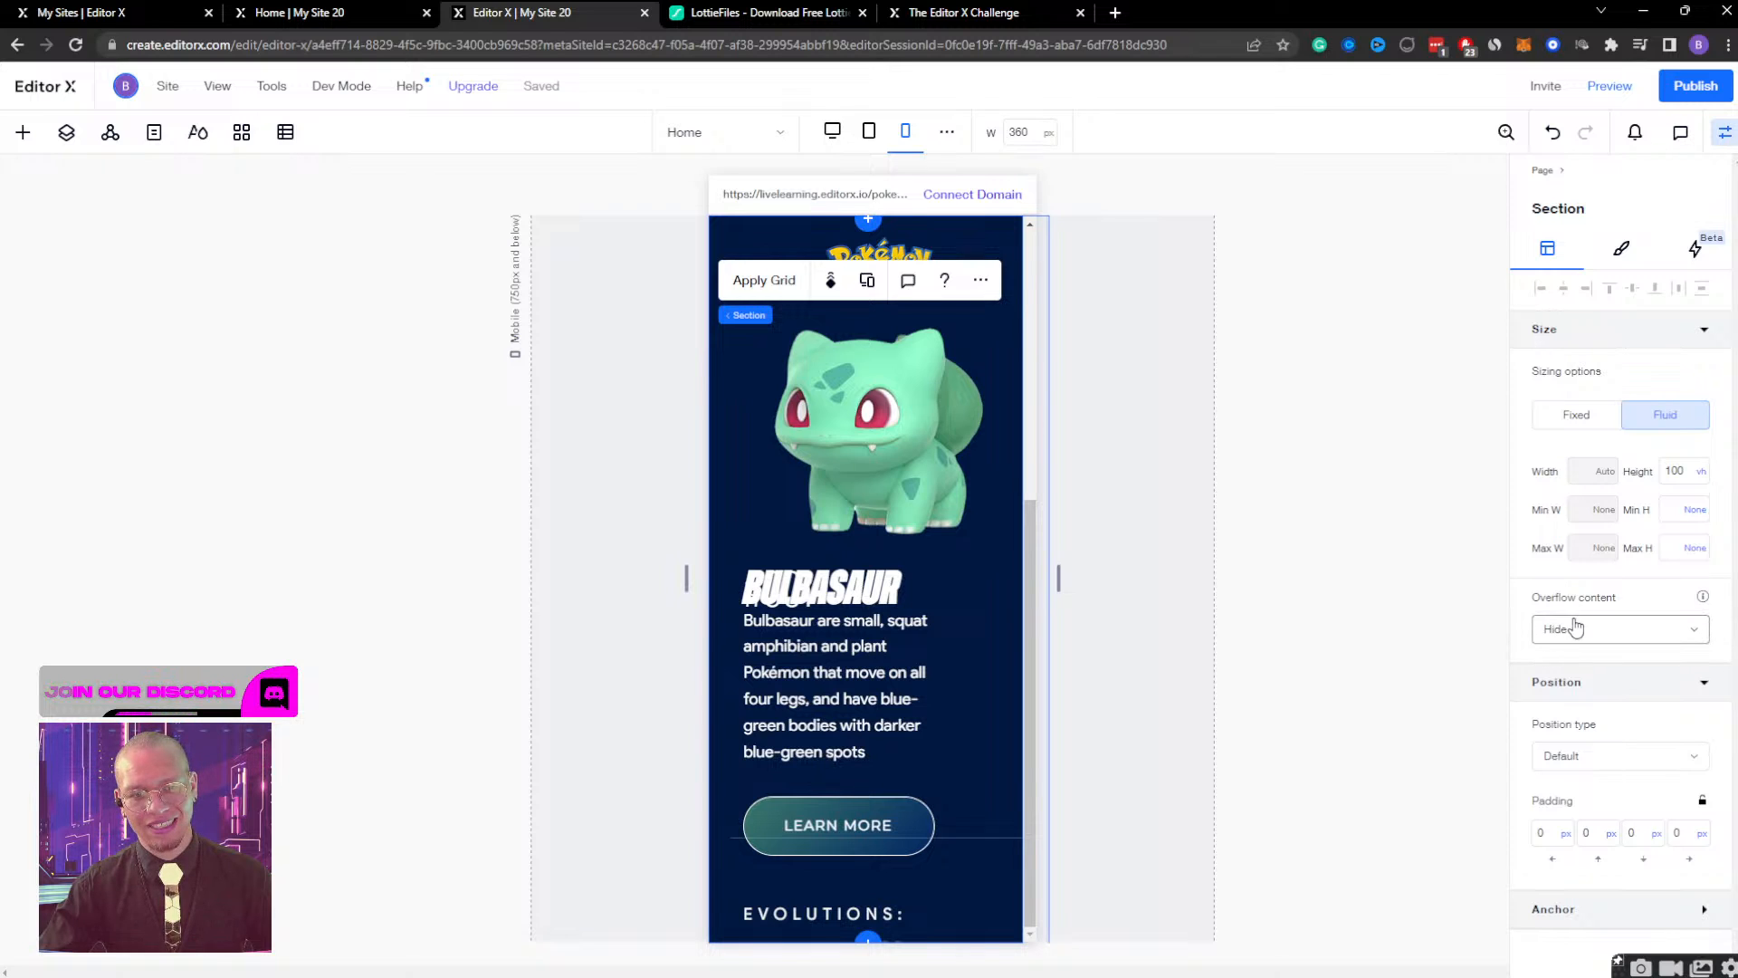
pyautogui.click(1606, 641)
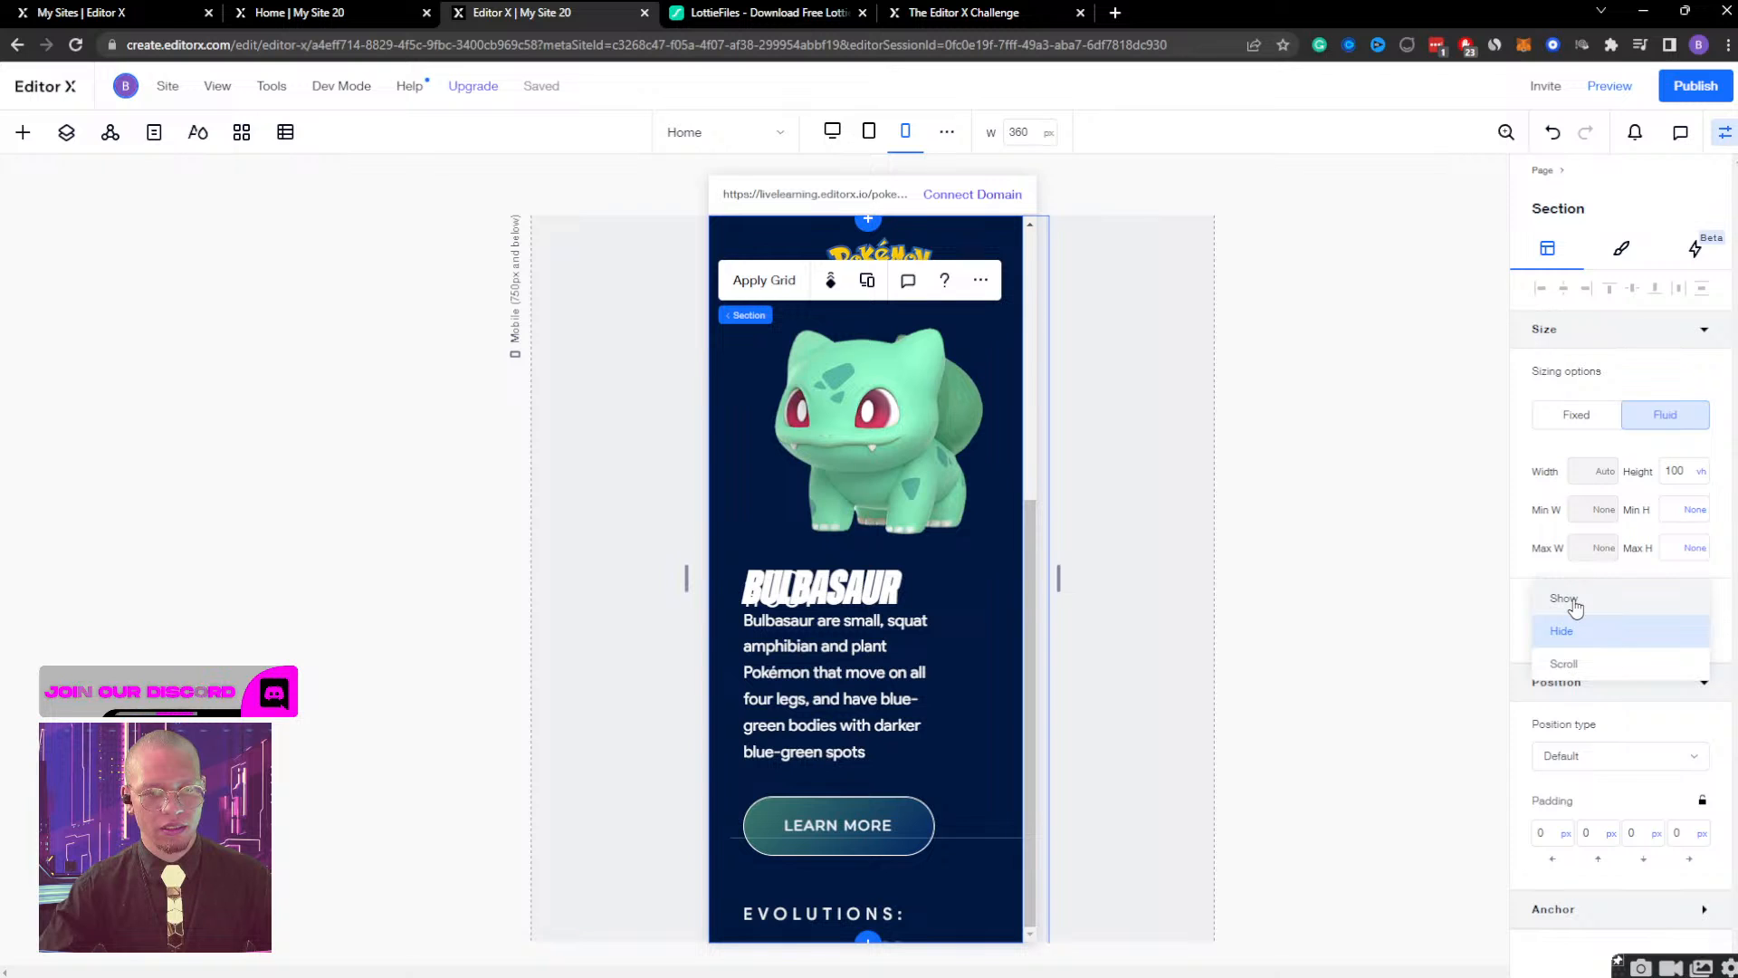
pyautogui.click(1576, 602)
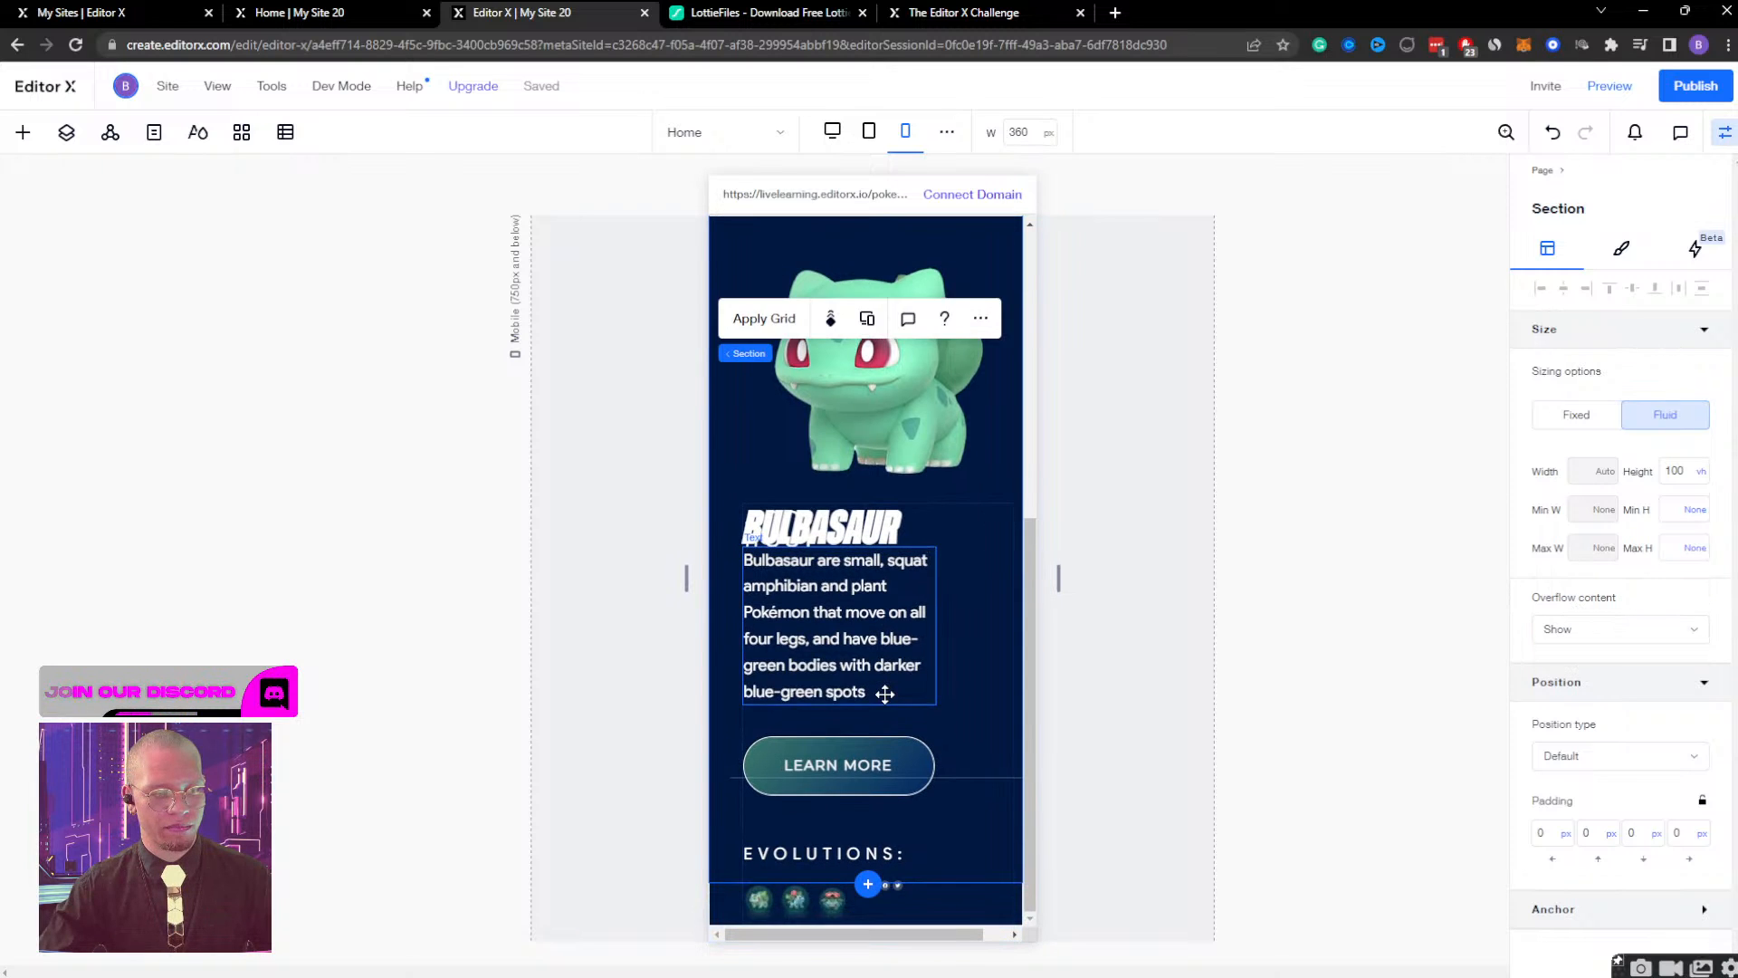
# Delete the blank white section above the Pokémon section from all breakpoints.
pyautogui.scroll(3, 884, 695)
pyautogui.scroll(2, 884, 694)
pyautogui.scroll(-5, 884, 694)
pyautogui.scroll(6, 885, 694)
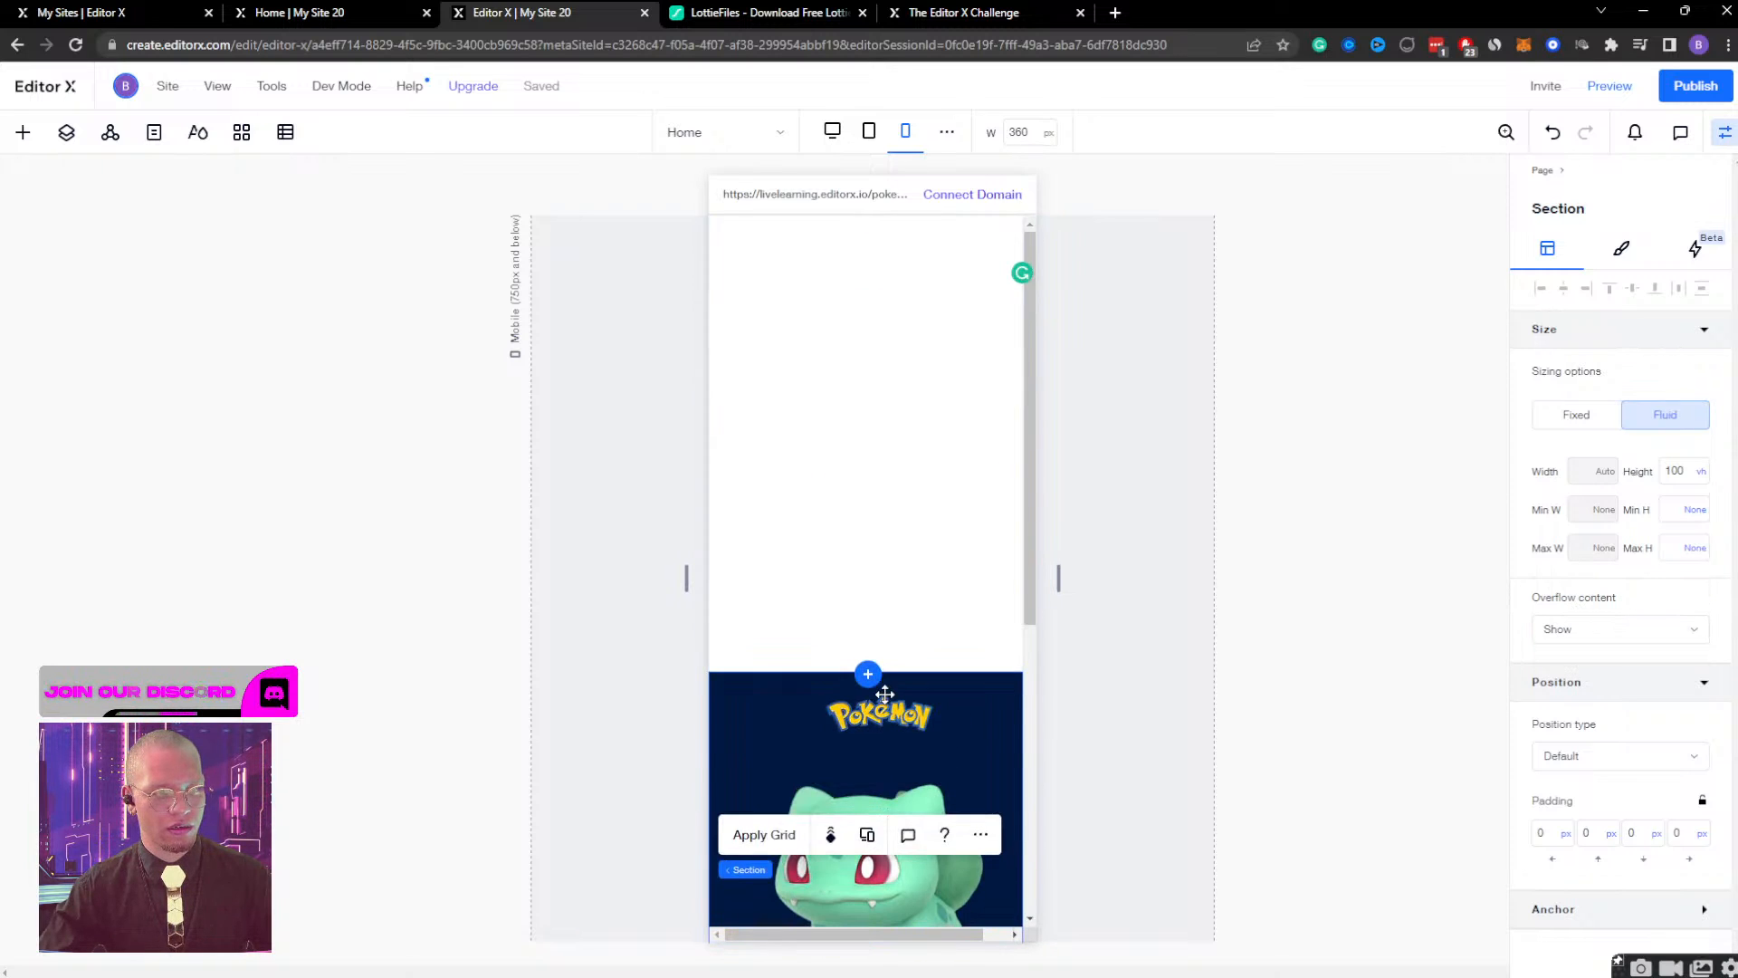
pyautogui.click(878, 483)
pyautogui.press('Delete')
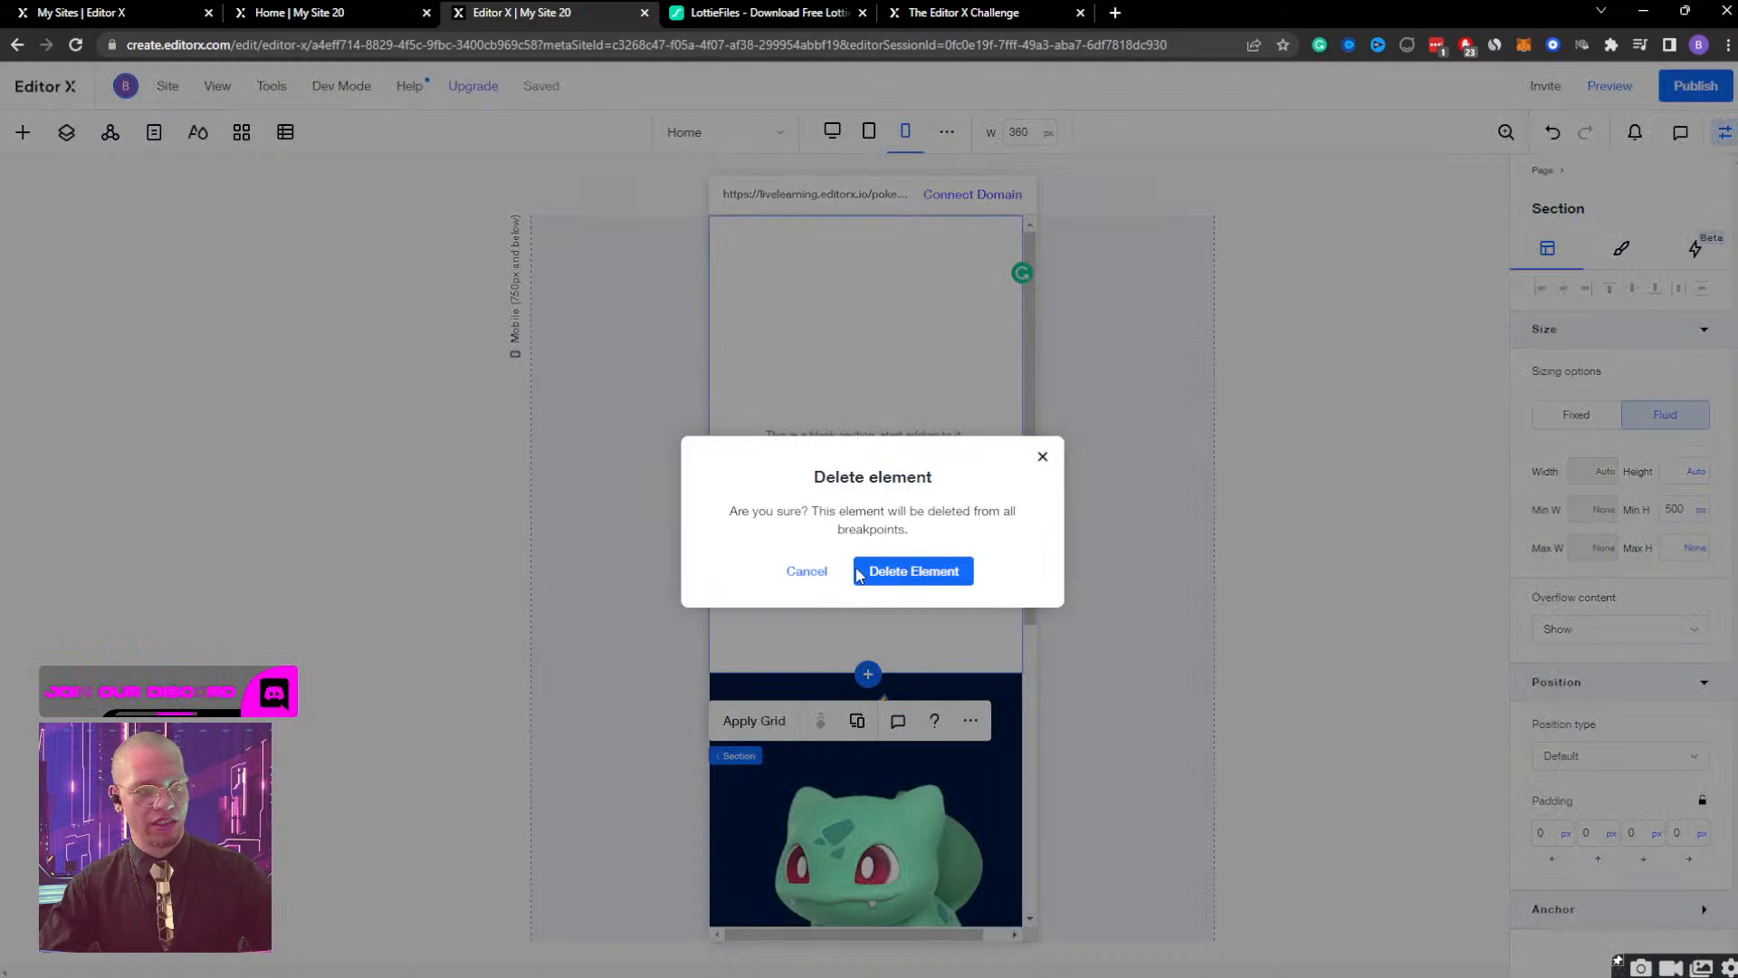
pyautogui.click(894, 572)
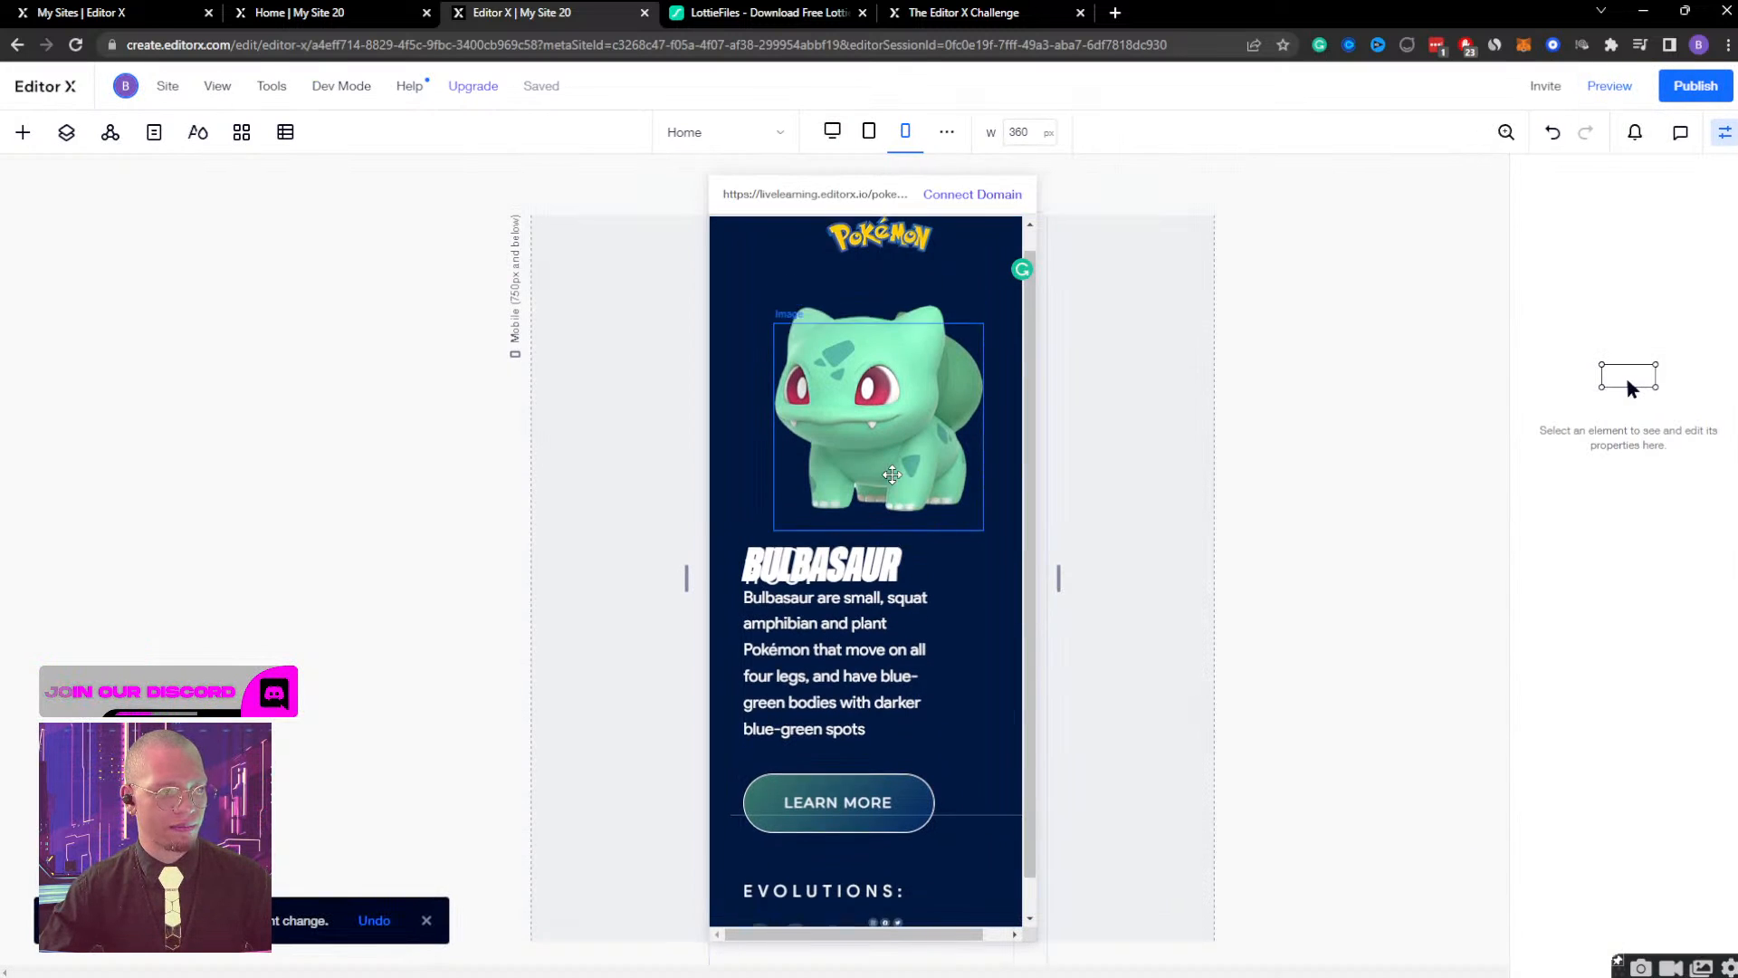
# Check the stacked content of the Pokémon section, then select the text container and show the page's layer structure.
pyautogui.scroll(-1, 893, 488)
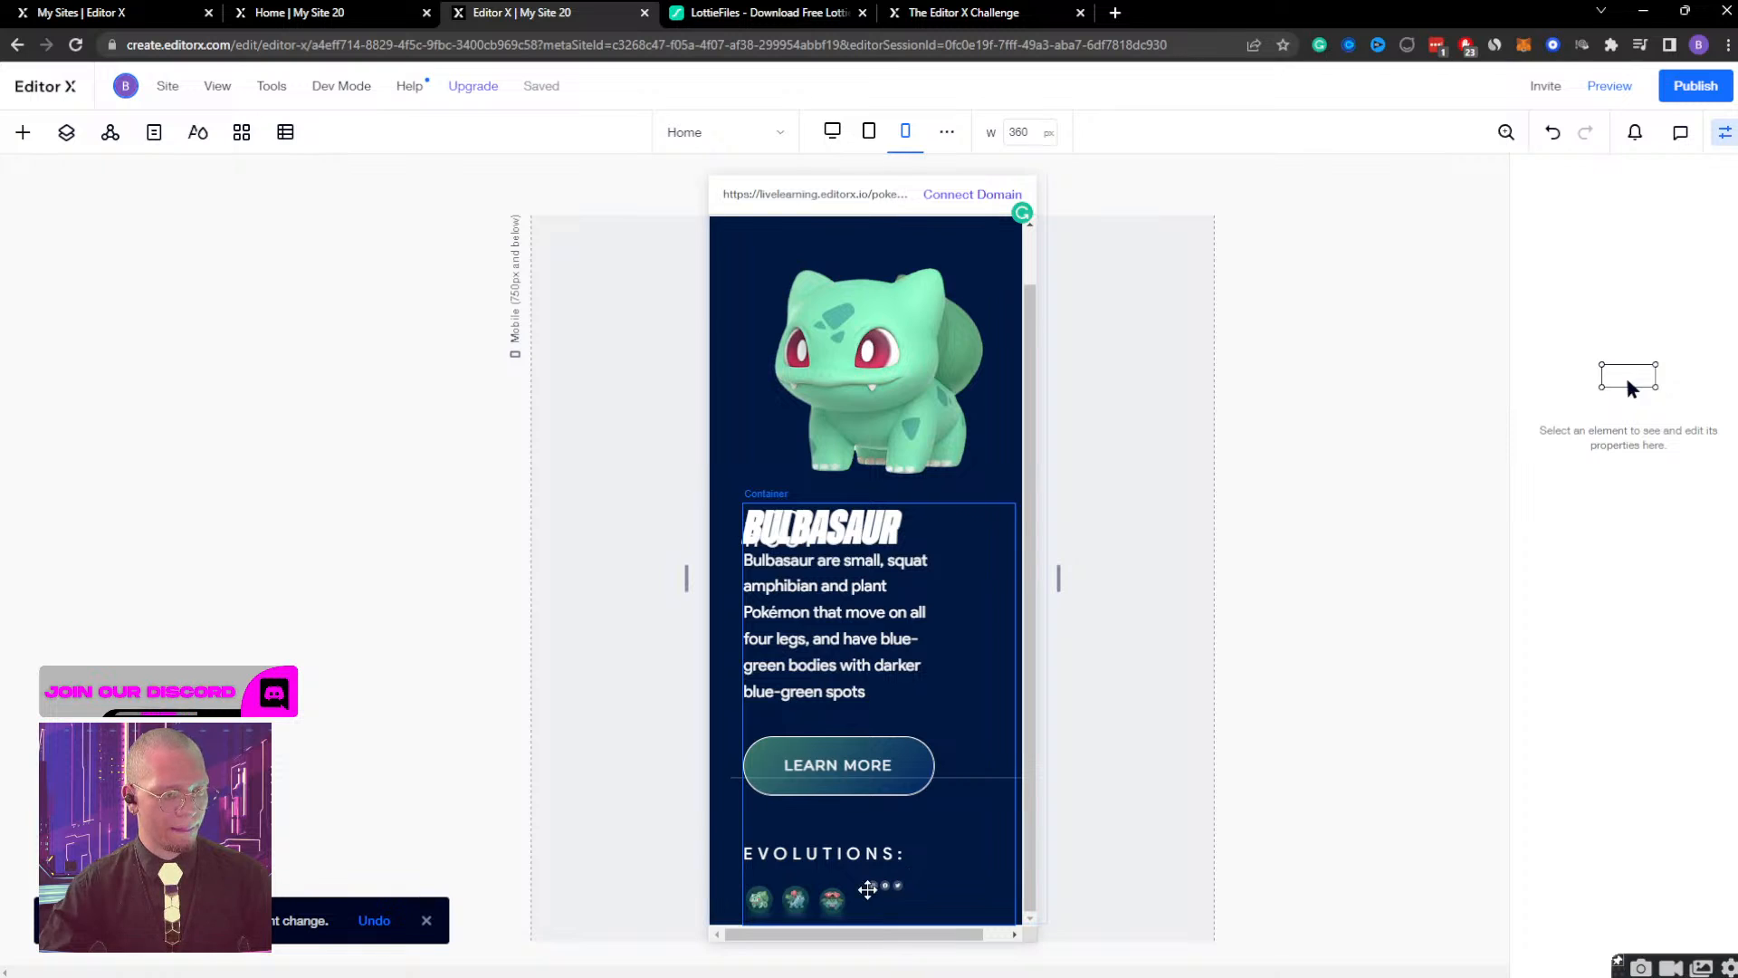
pyautogui.click(838, 554)
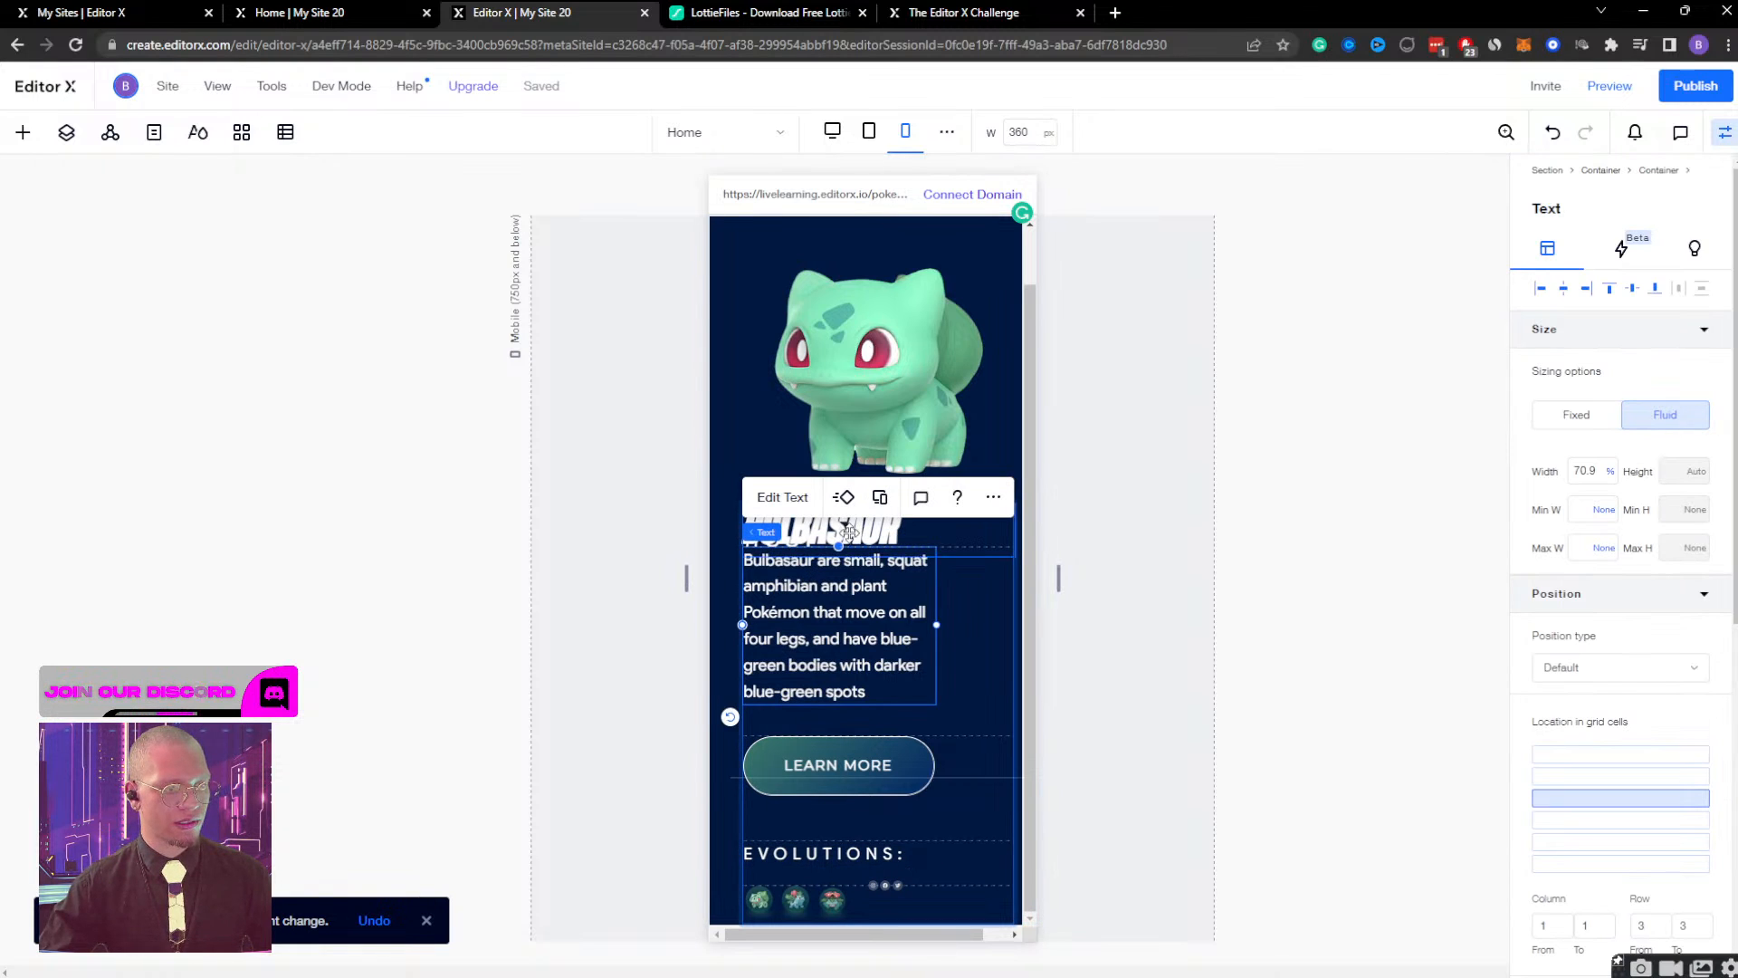
pyautogui.click(966, 632)
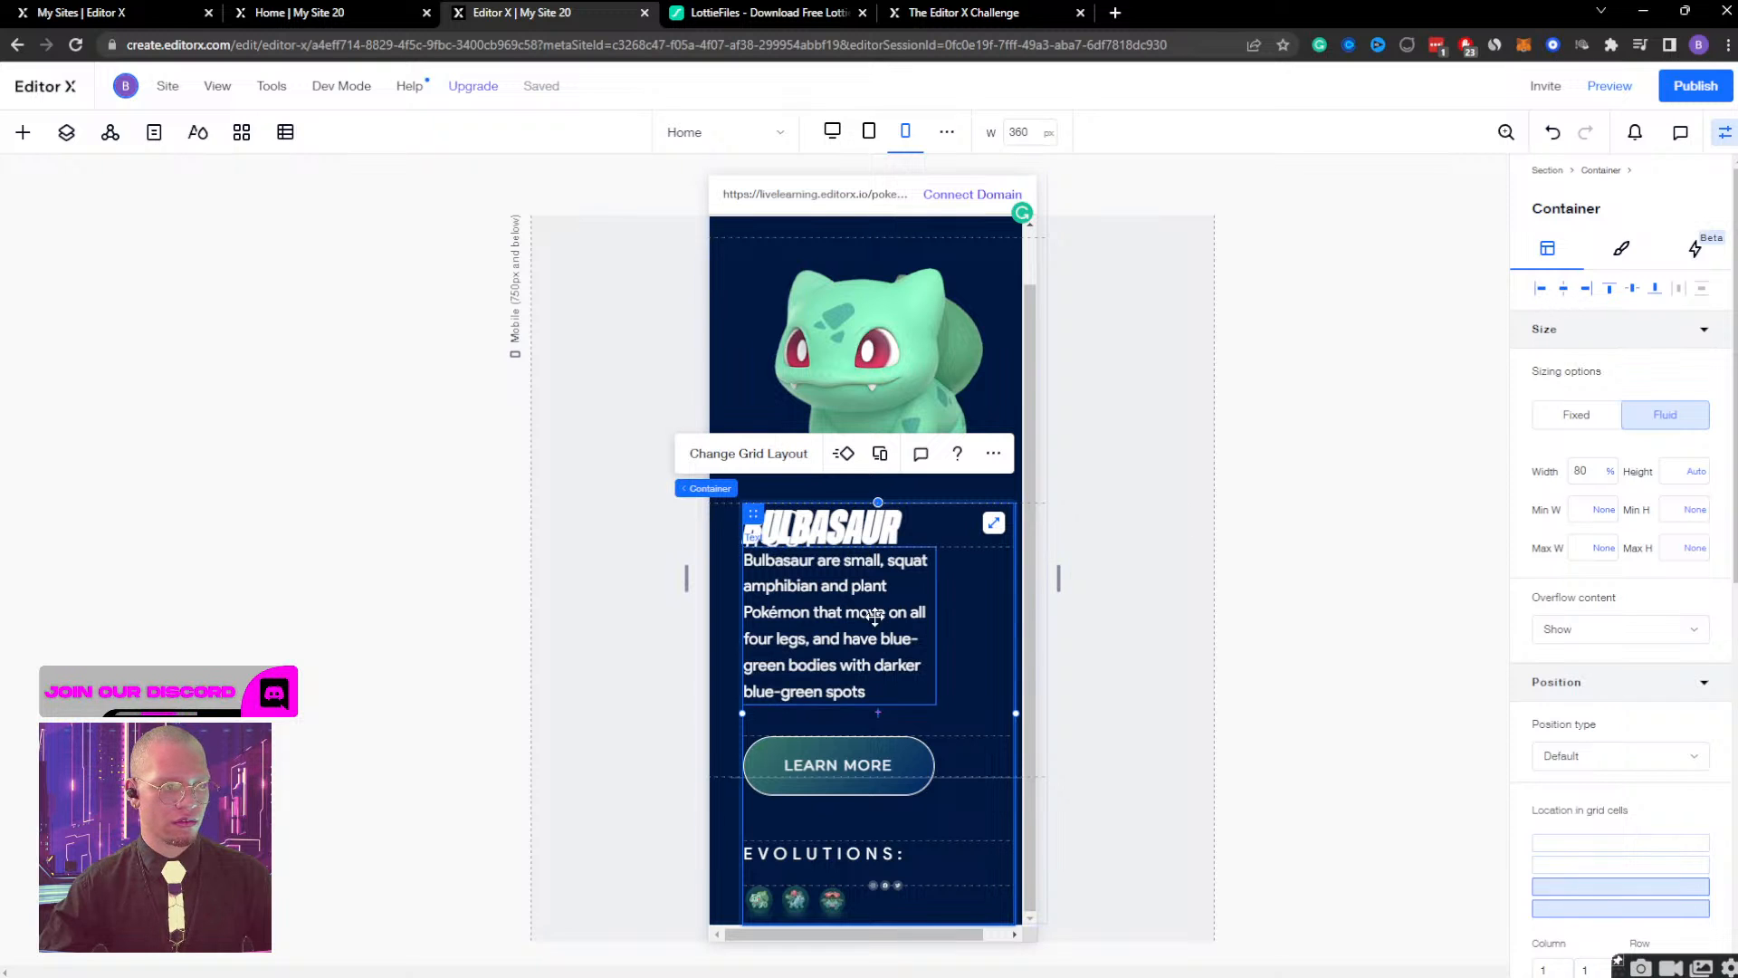
pyautogui.scroll(1, 951, 298)
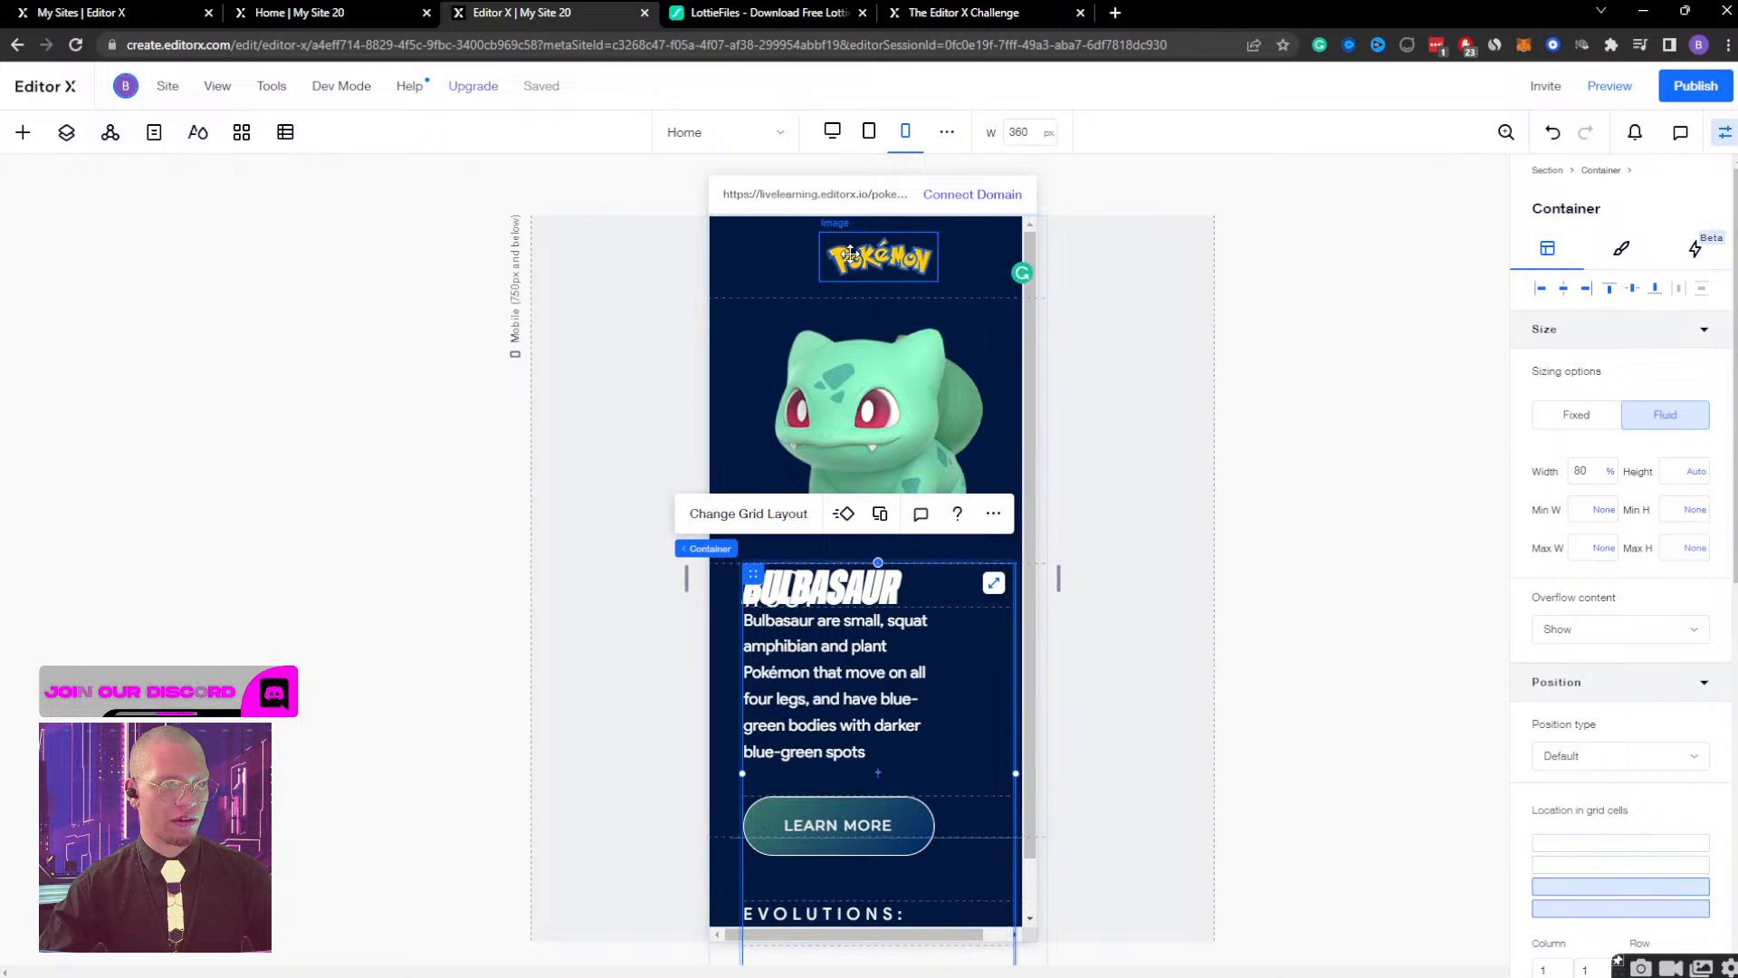
pyautogui.click(762, 267)
pyautogui.scroll(-1, 762, 492)
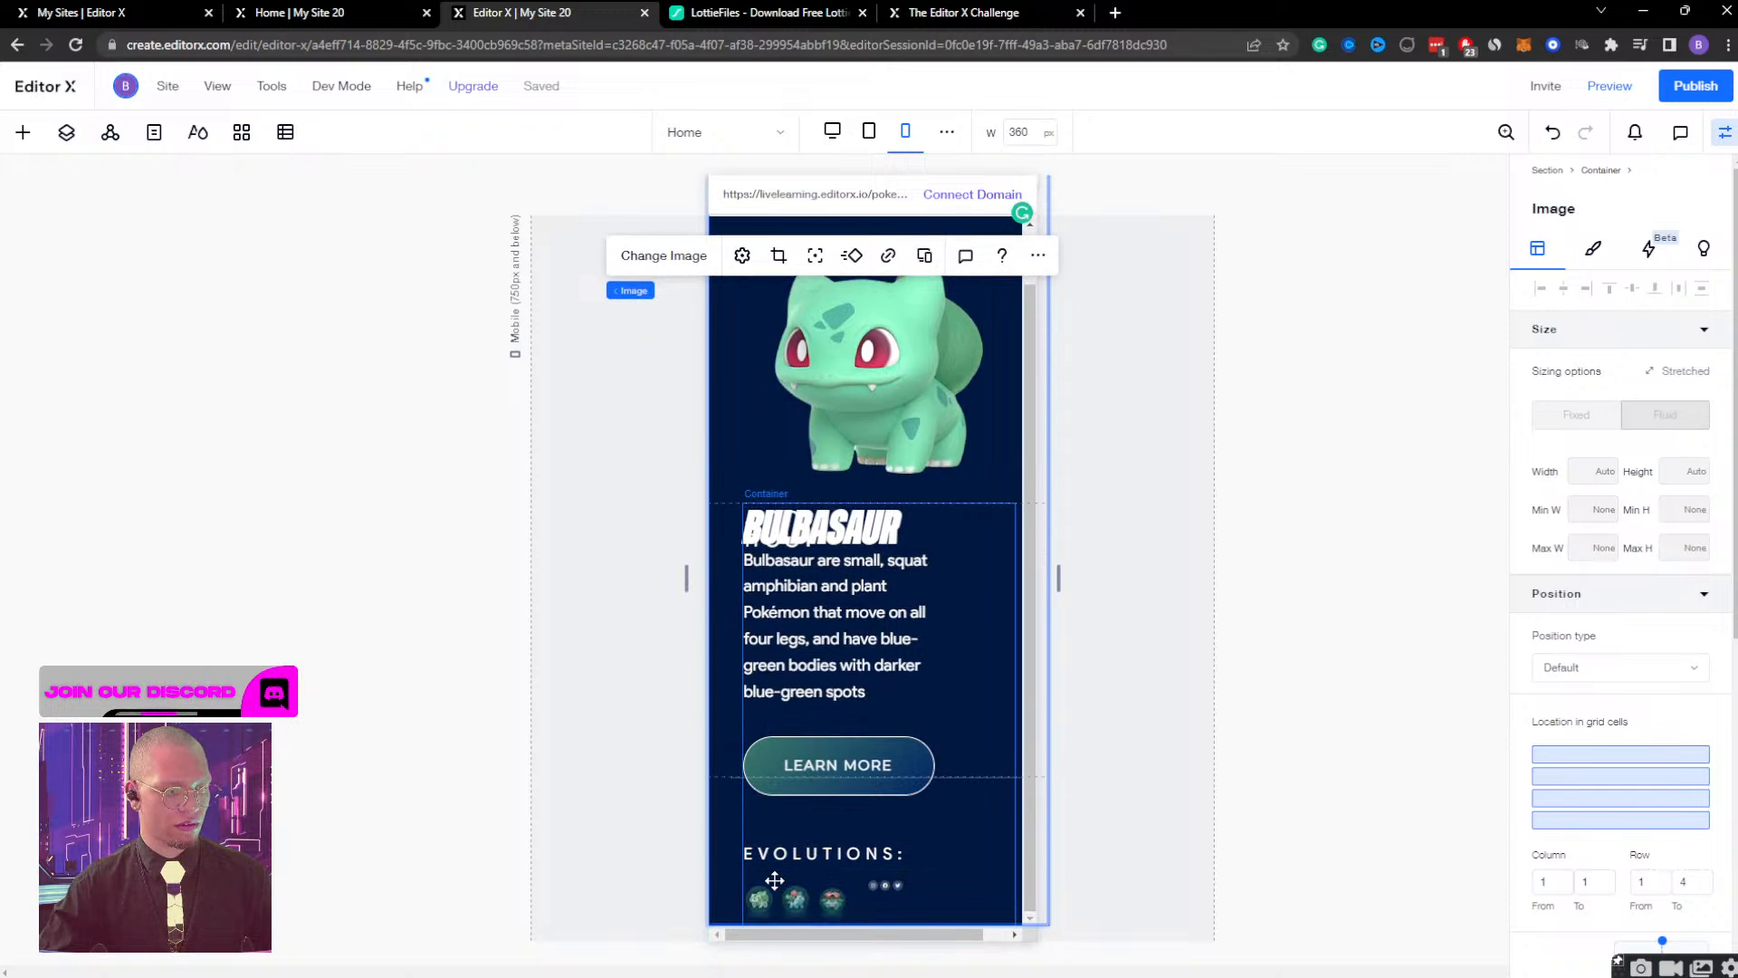
pyautogui.click(775, 880)
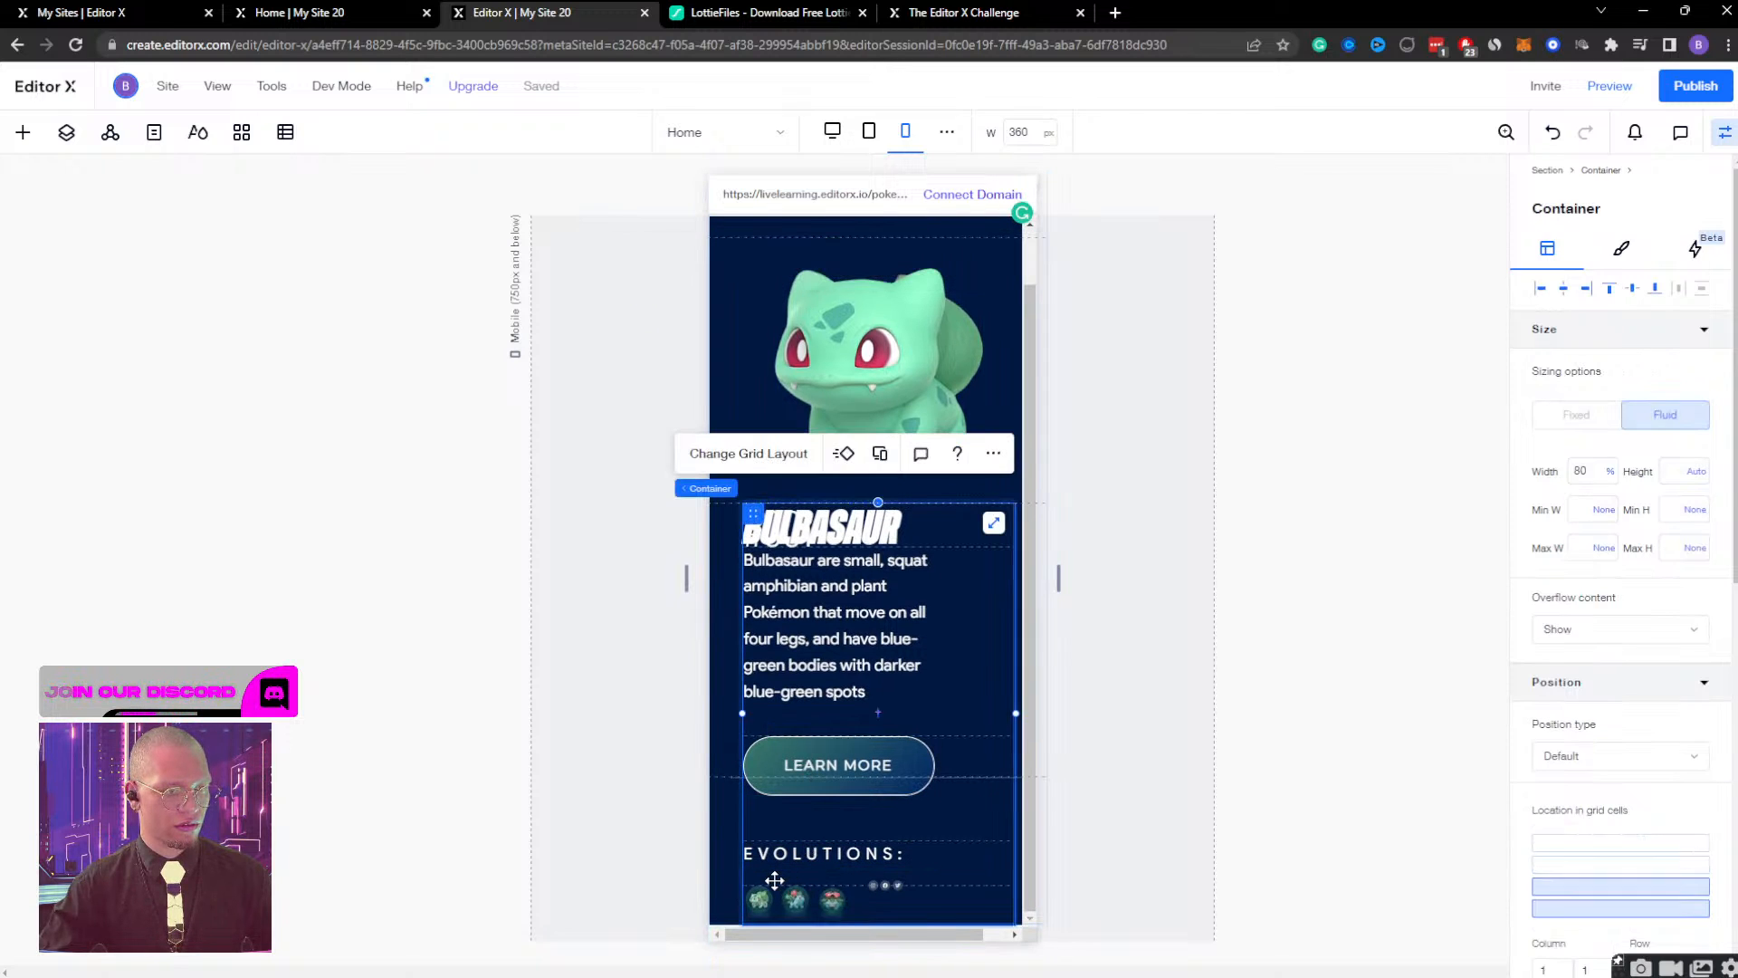
pyautogui.click(66, 133)
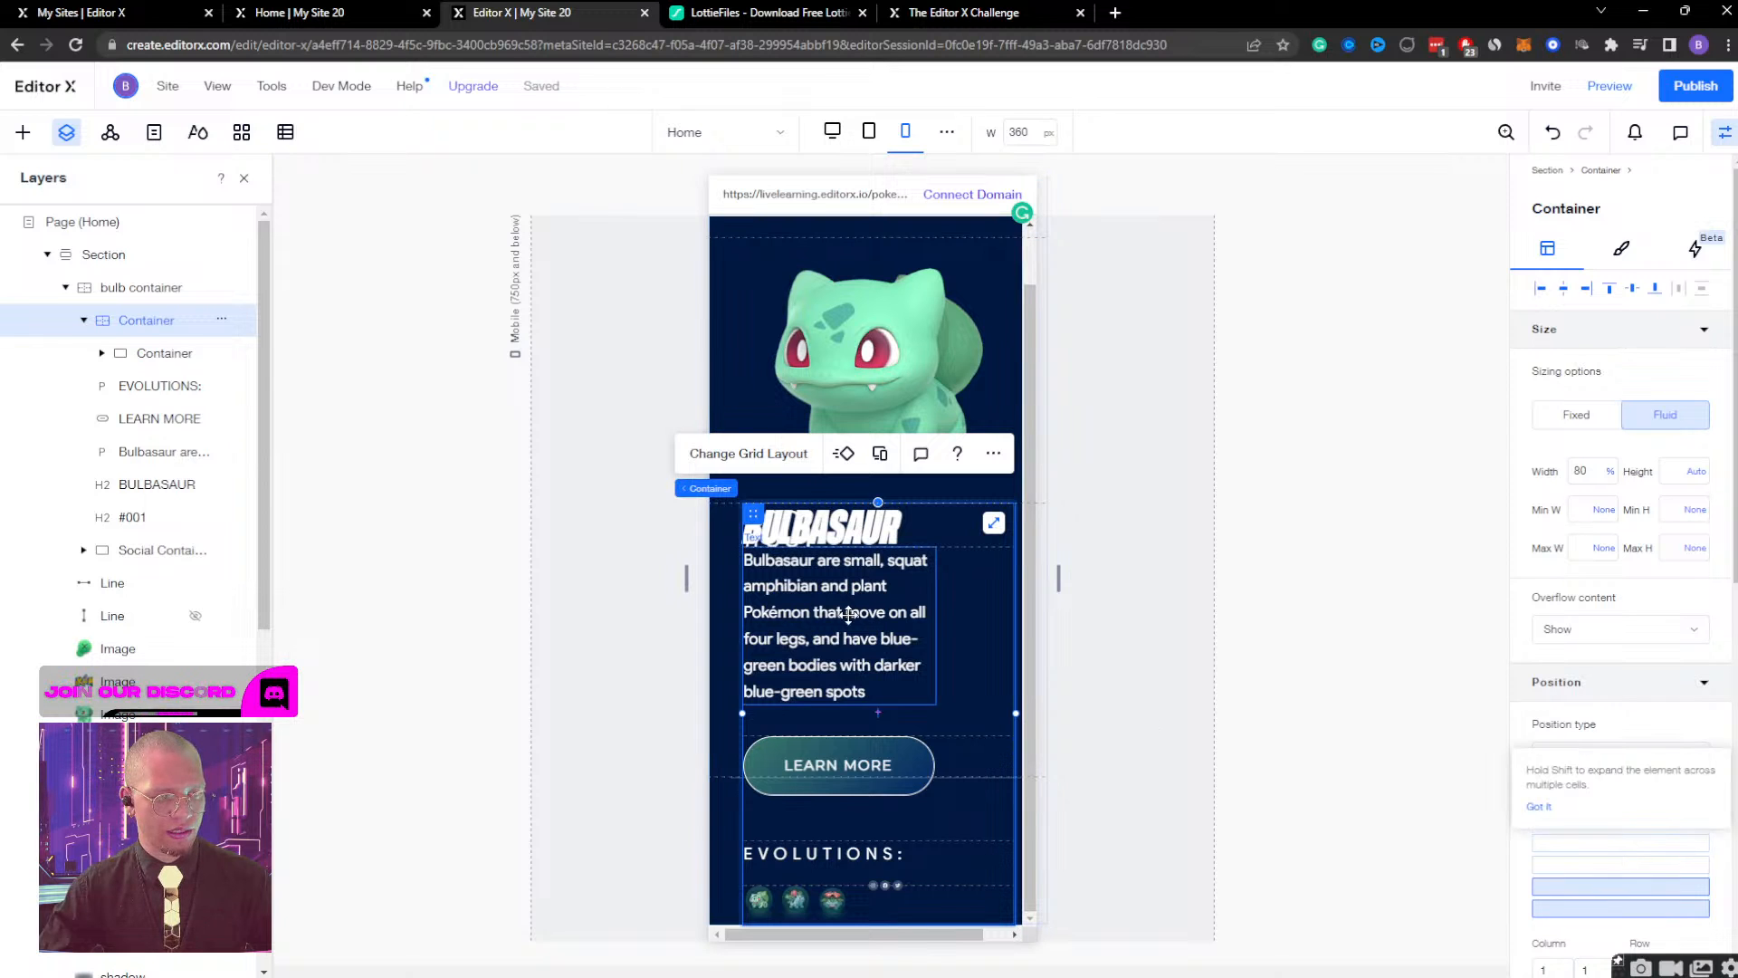
# Set the width of the Bulbasaur description paragraph to 100%.
pyautogui.click(927, 616)
pyautogui.click(1593, 470)
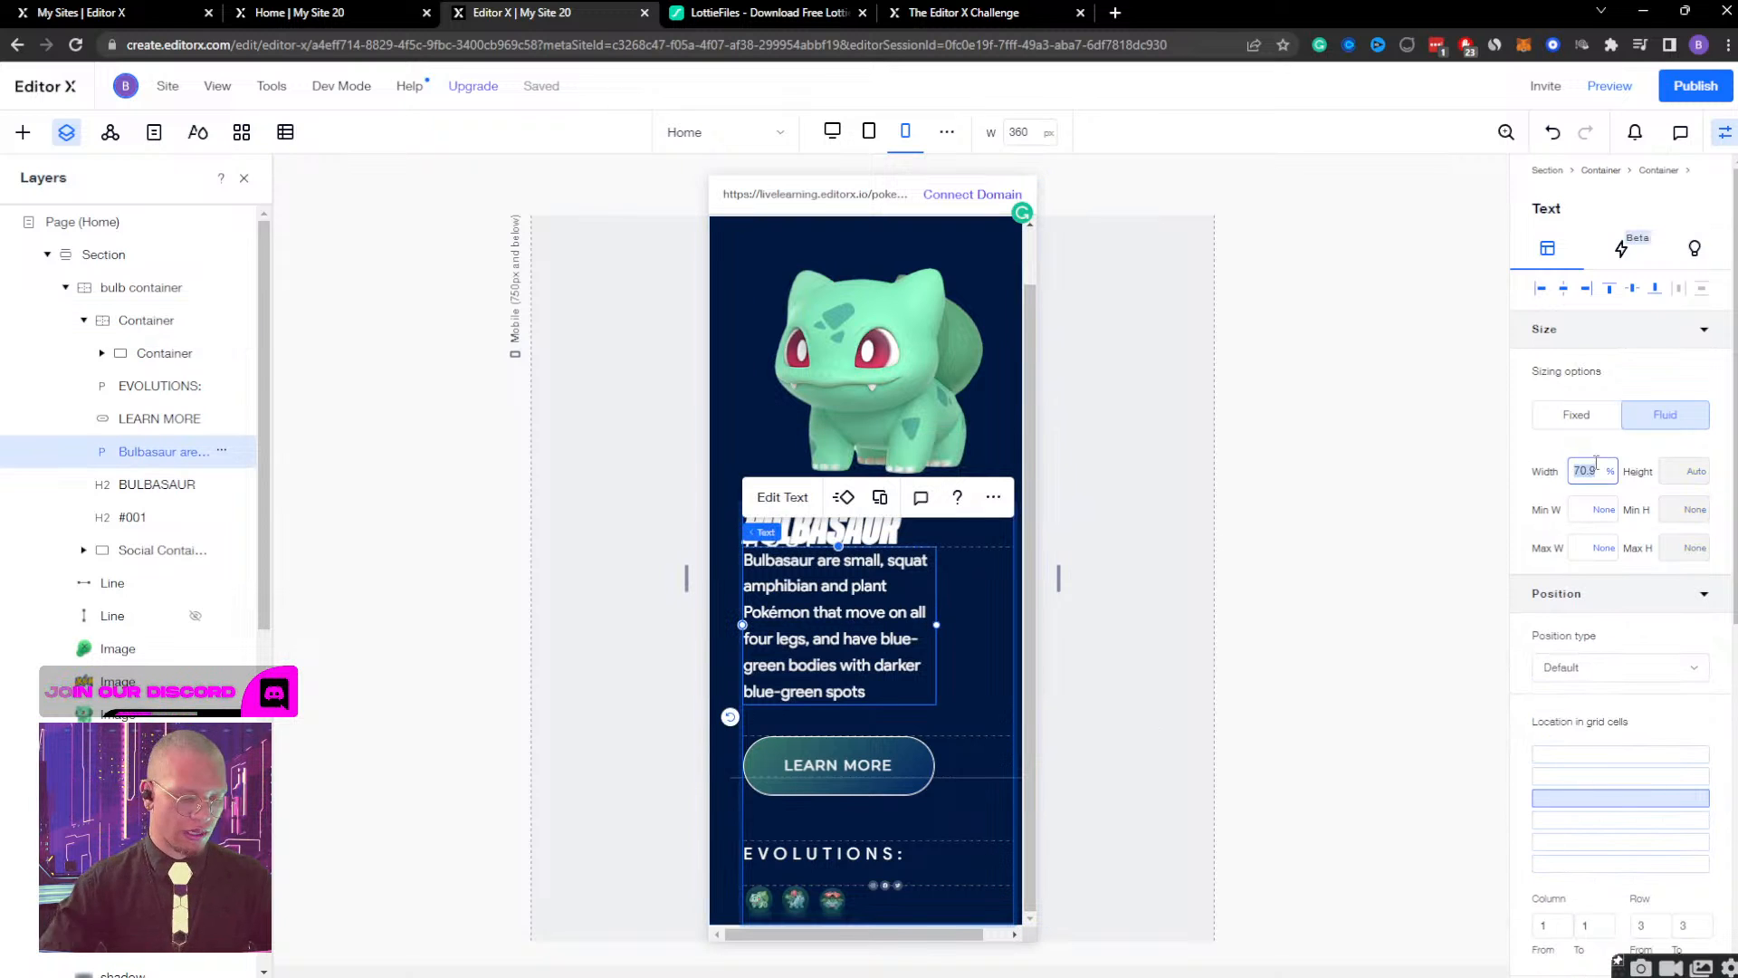
pyautogui.write('100')
pyautogui.press('Return')
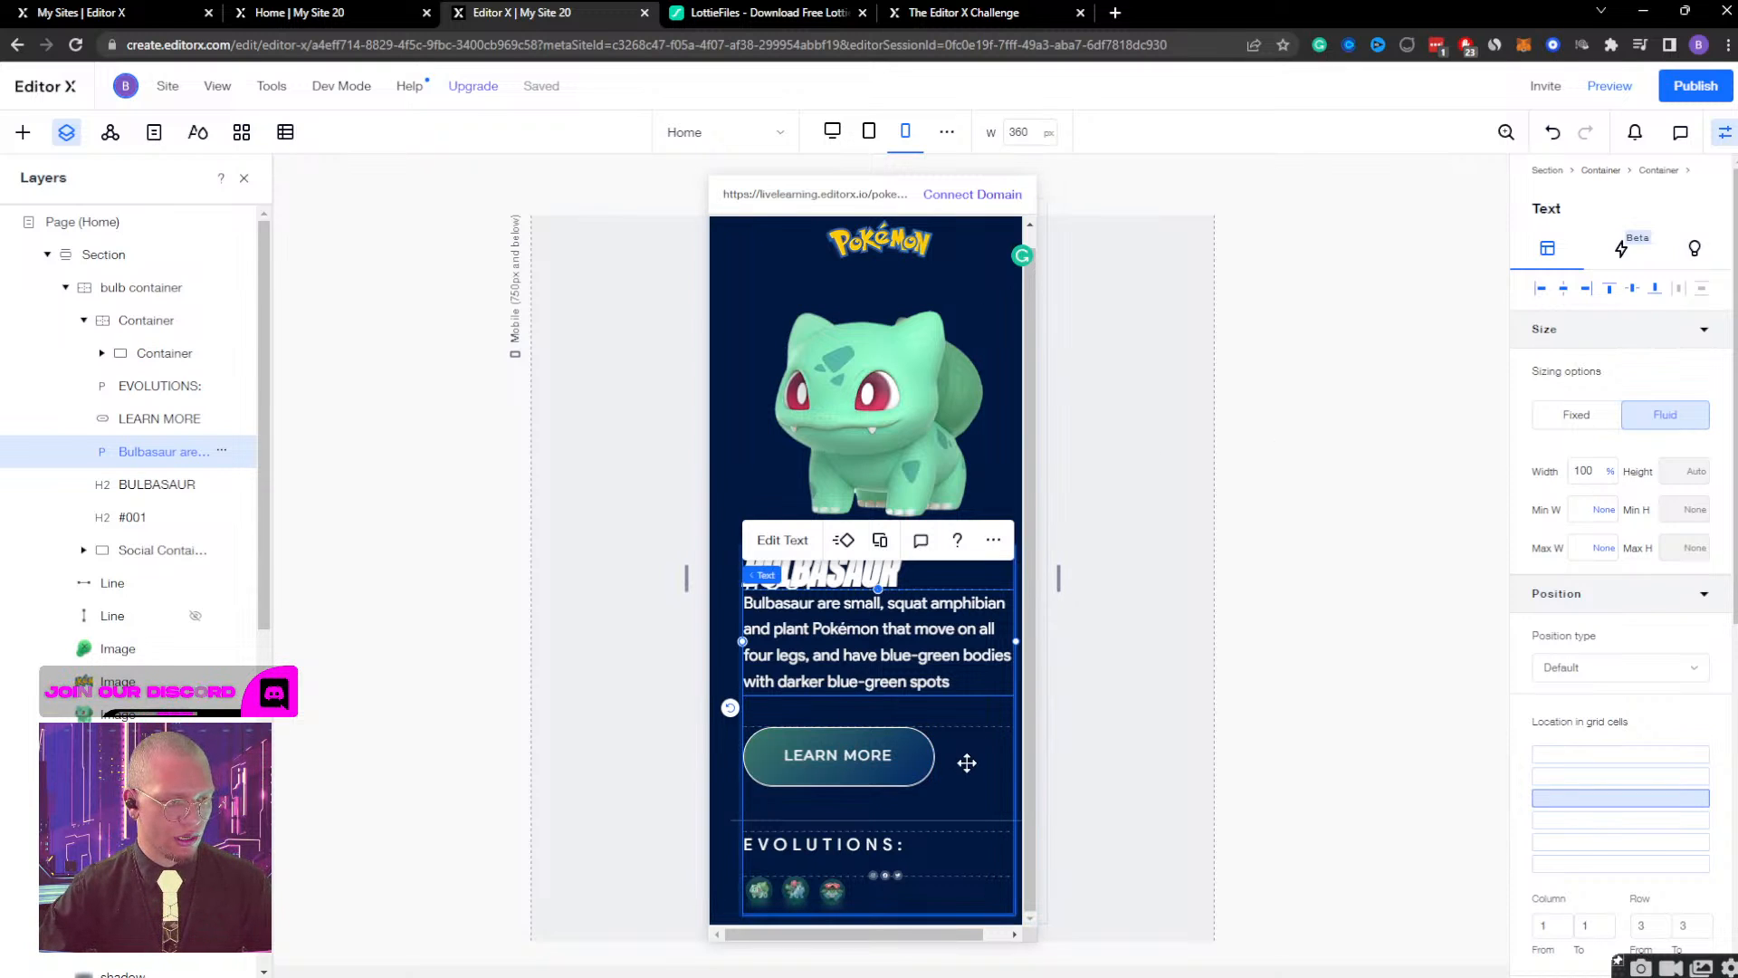
# Set the bottom margin of the Bulbasaur description paragraph to 20 px.
pyautogui.click(967, 763)
pyautogui.scroll(-4, 1646, 587)
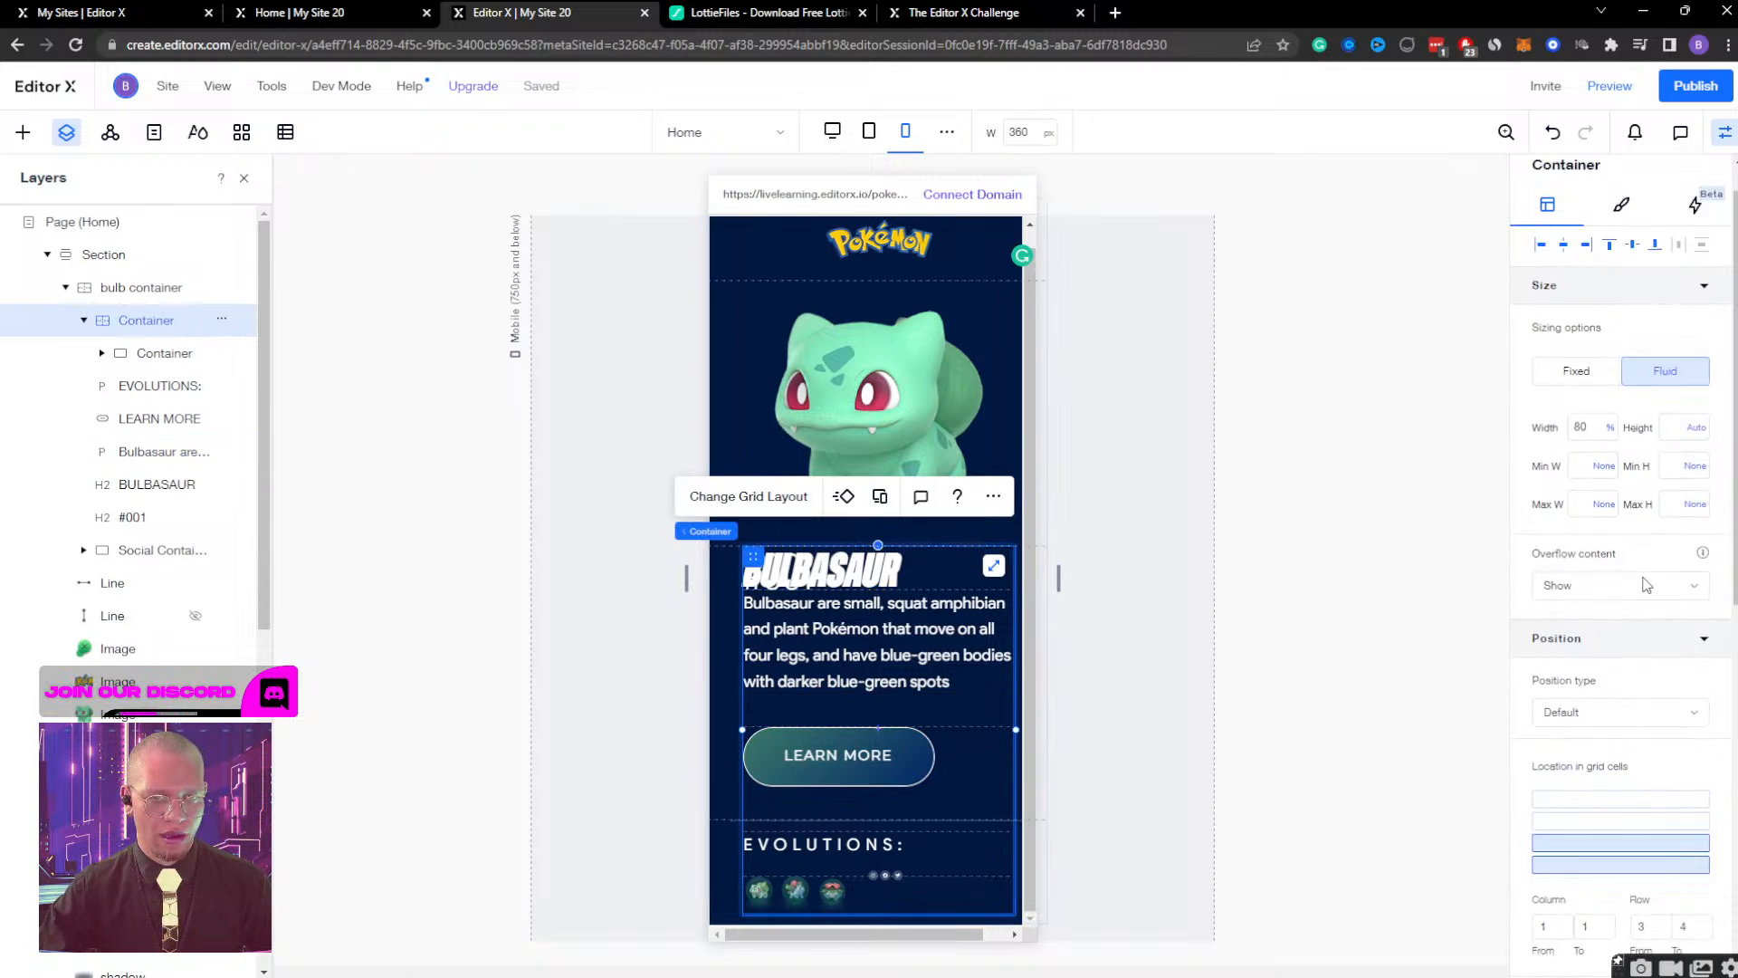
pyautogui.click(873, 633)
pyautogui.scroll(-1, 1567, 671)
pyautogui.scroll(-3, 1567, 671)
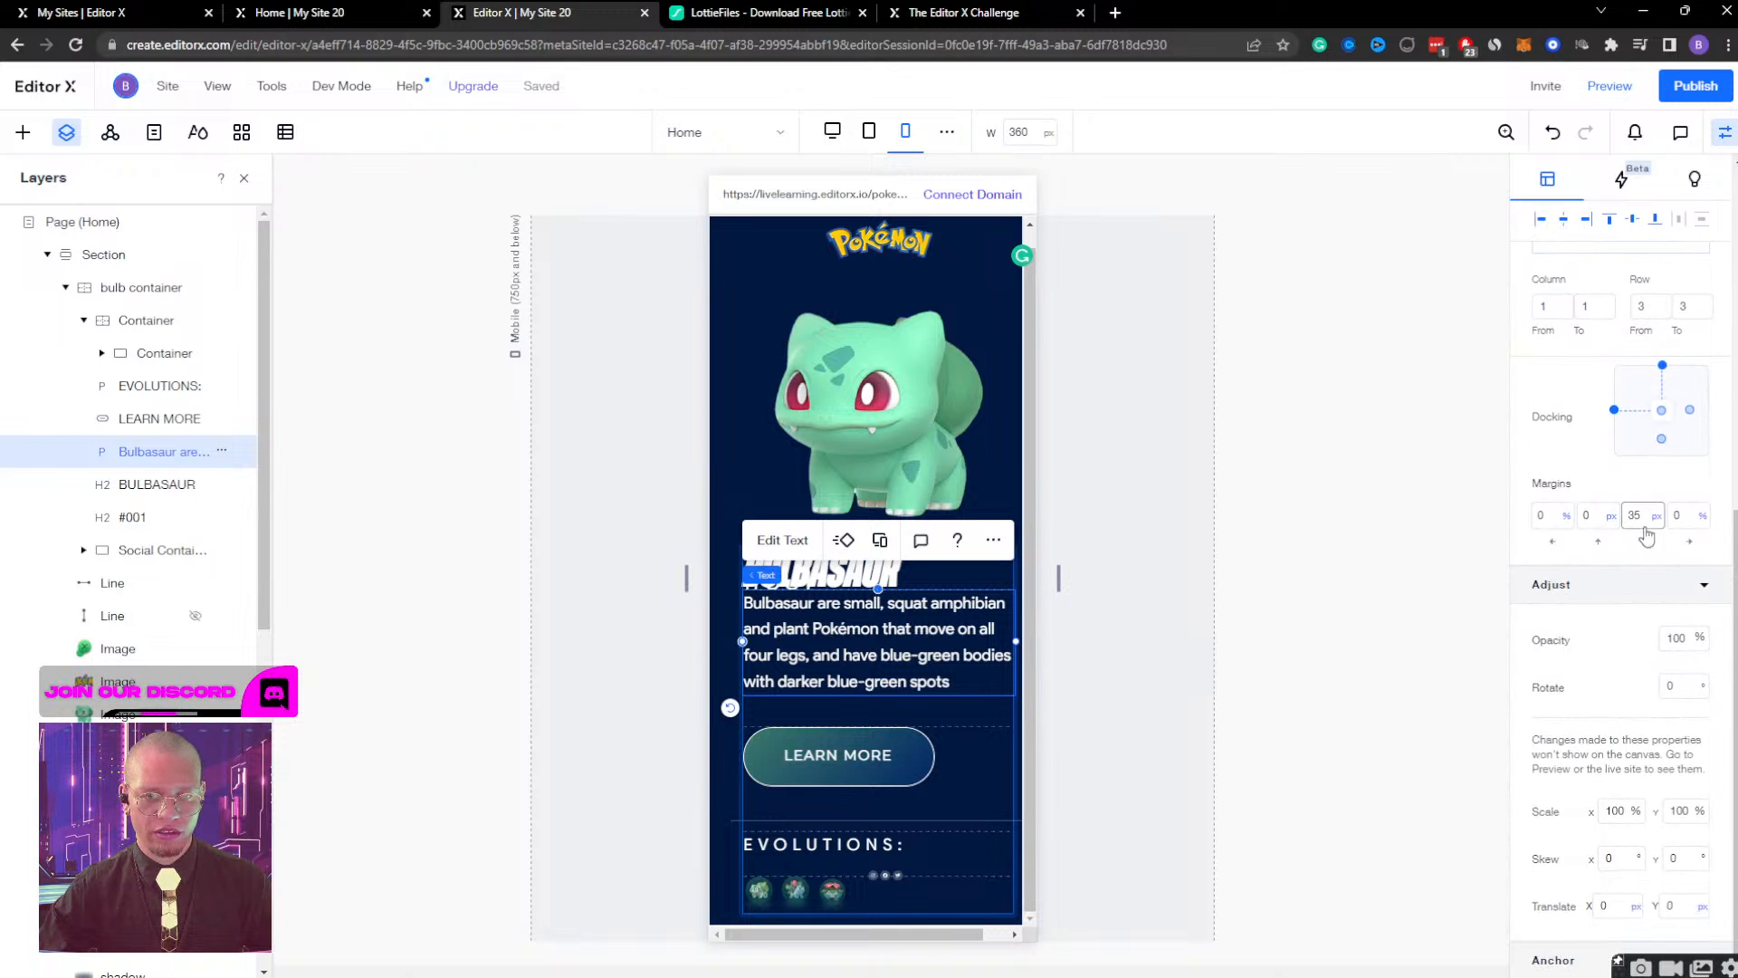
pyautogui.click(1637, 515)
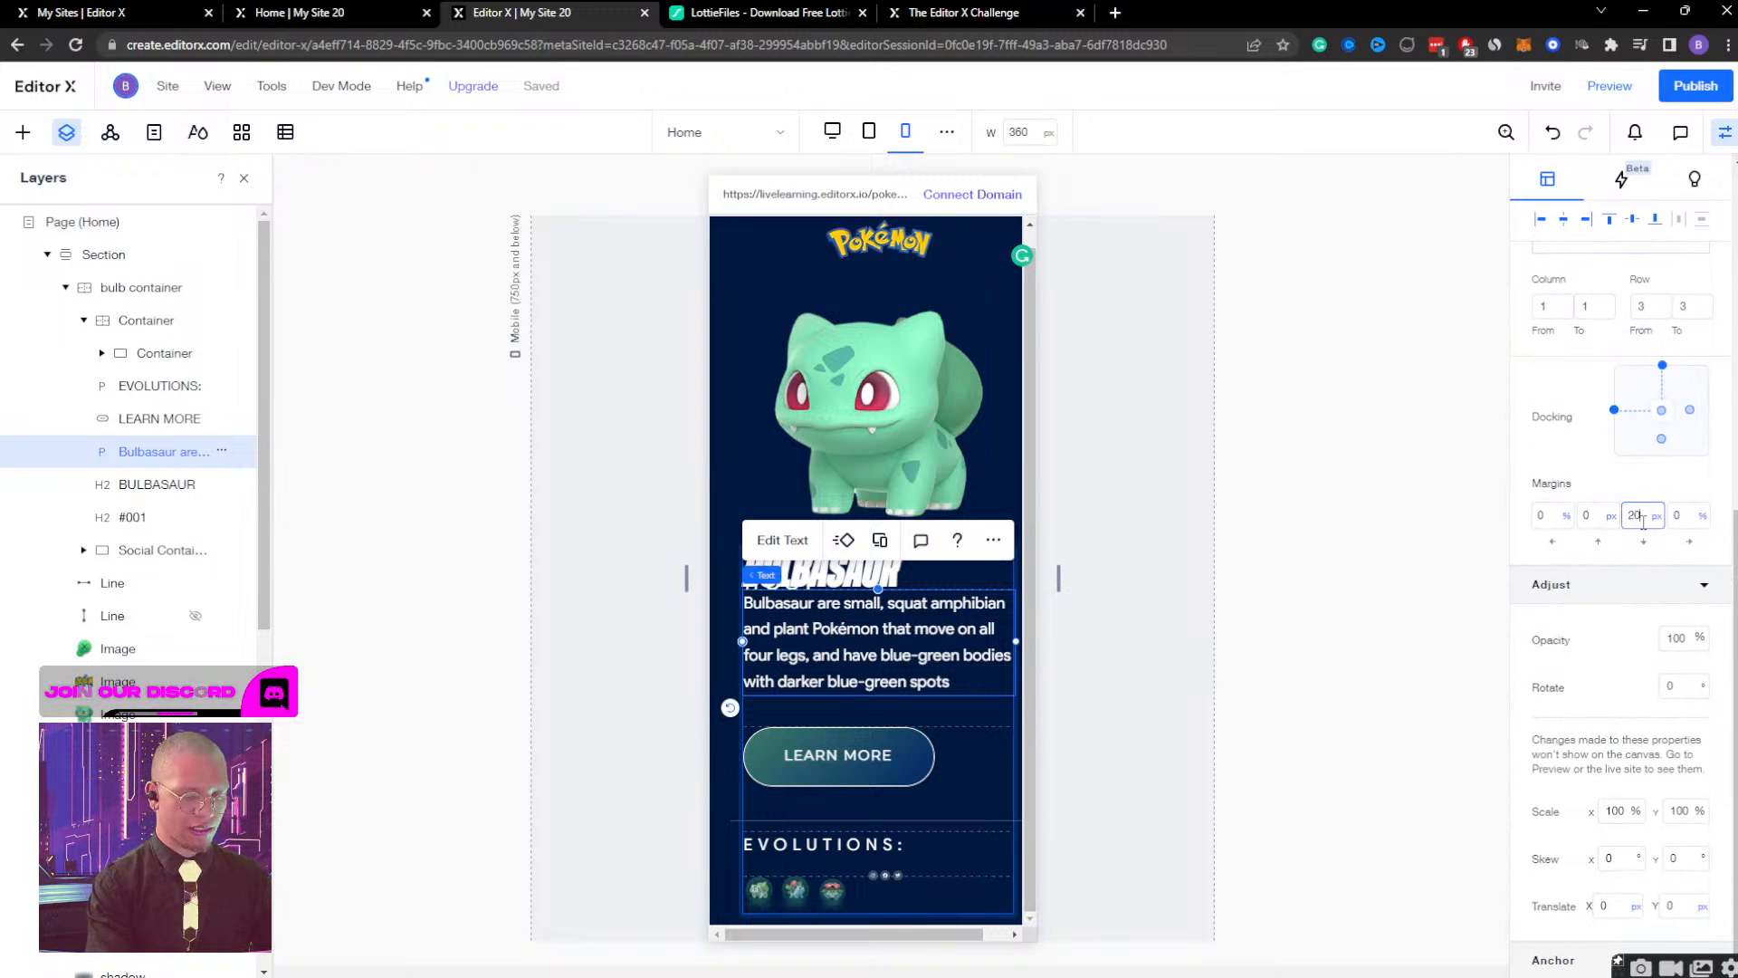
pyautogui.press('Return')
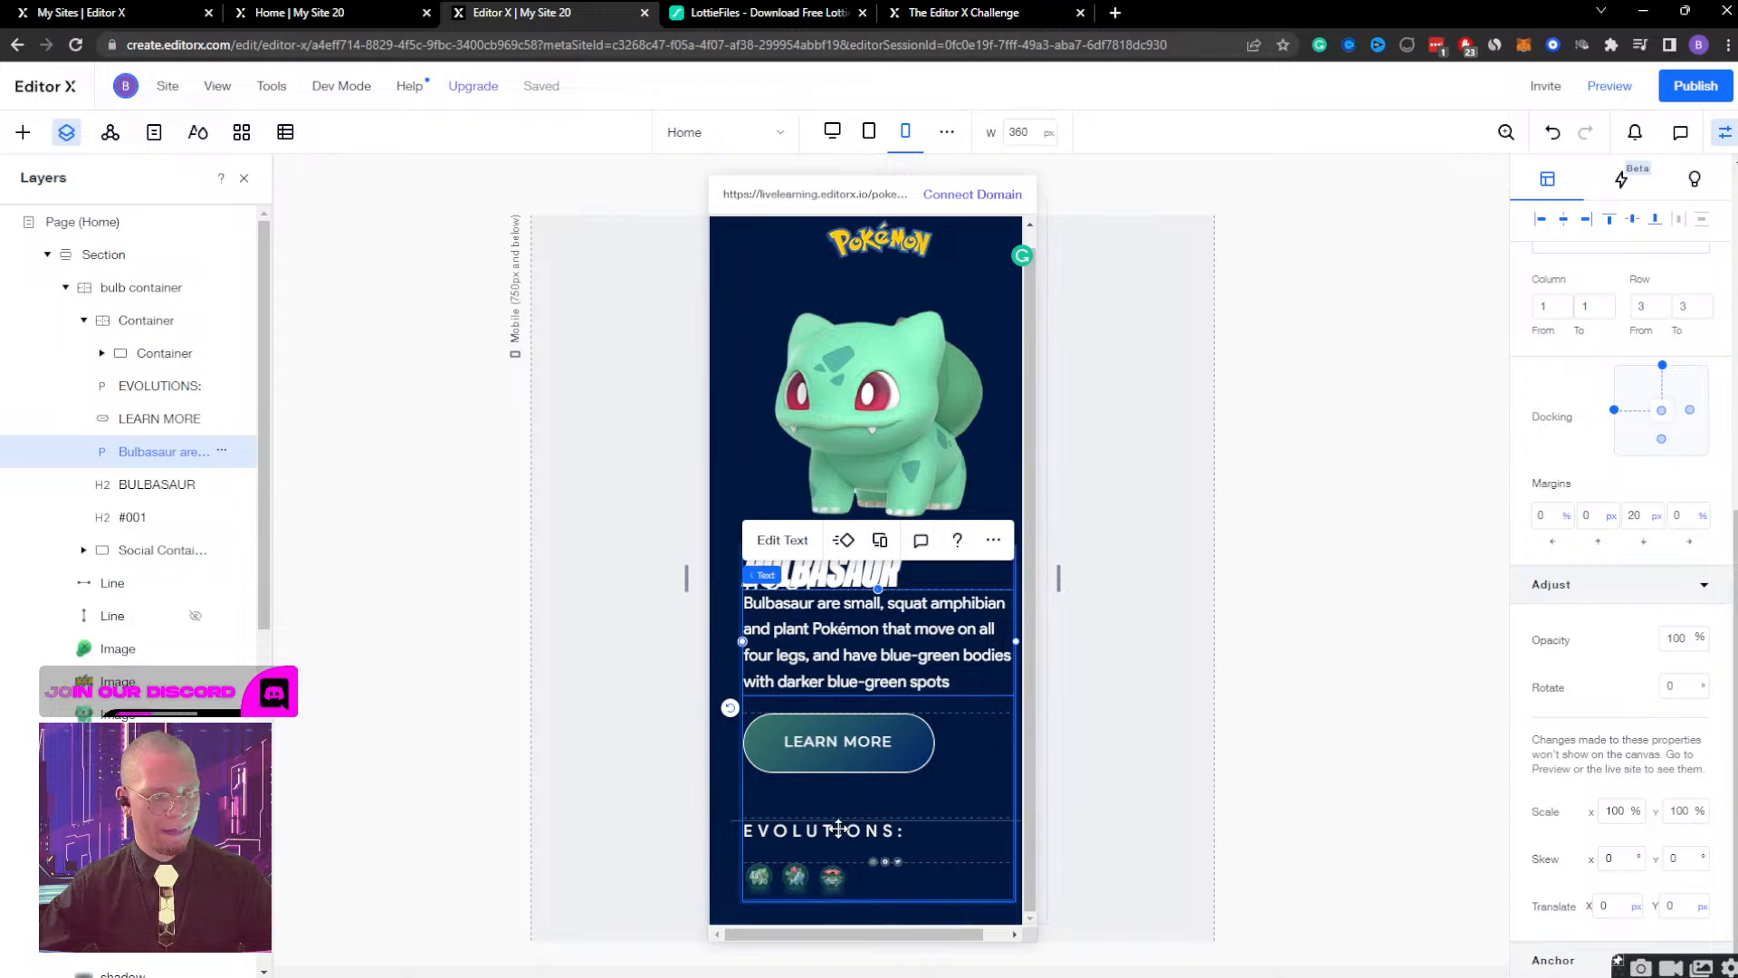
# Remove the stretch from the bulb container's background image and set its width to 100%.
pyautogui.click(879, 352)
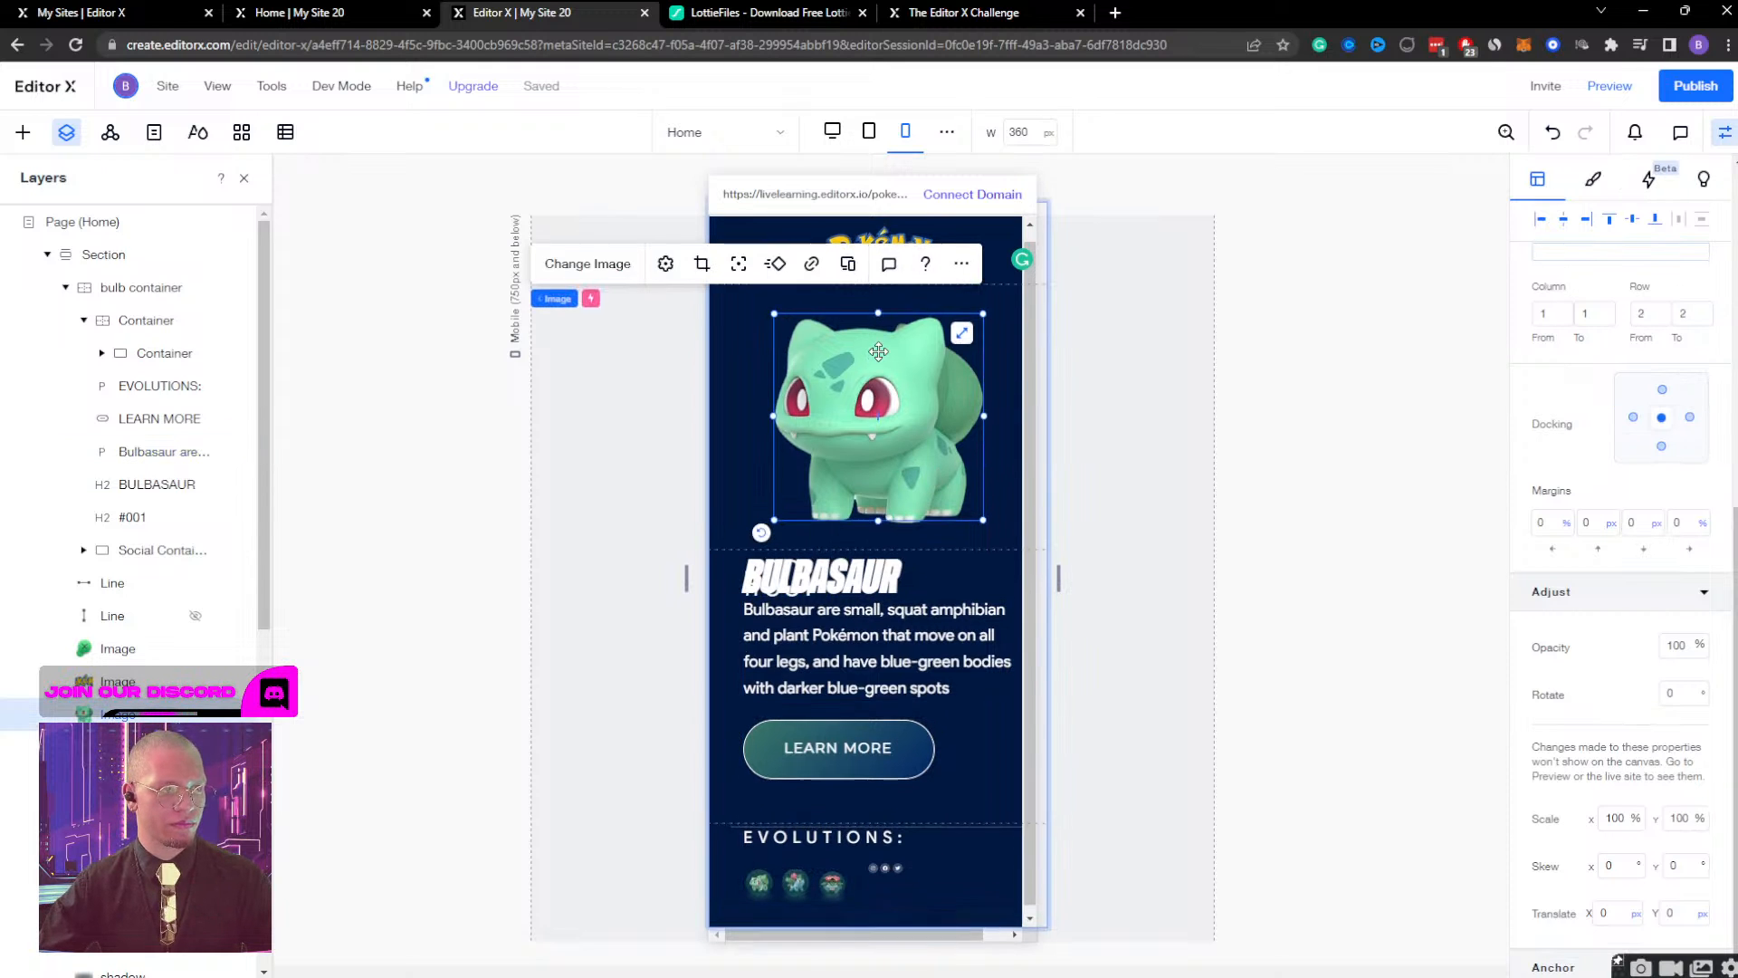
pyautogui.scroll(1, 878, 352)
pyautogui.click(991, 245)
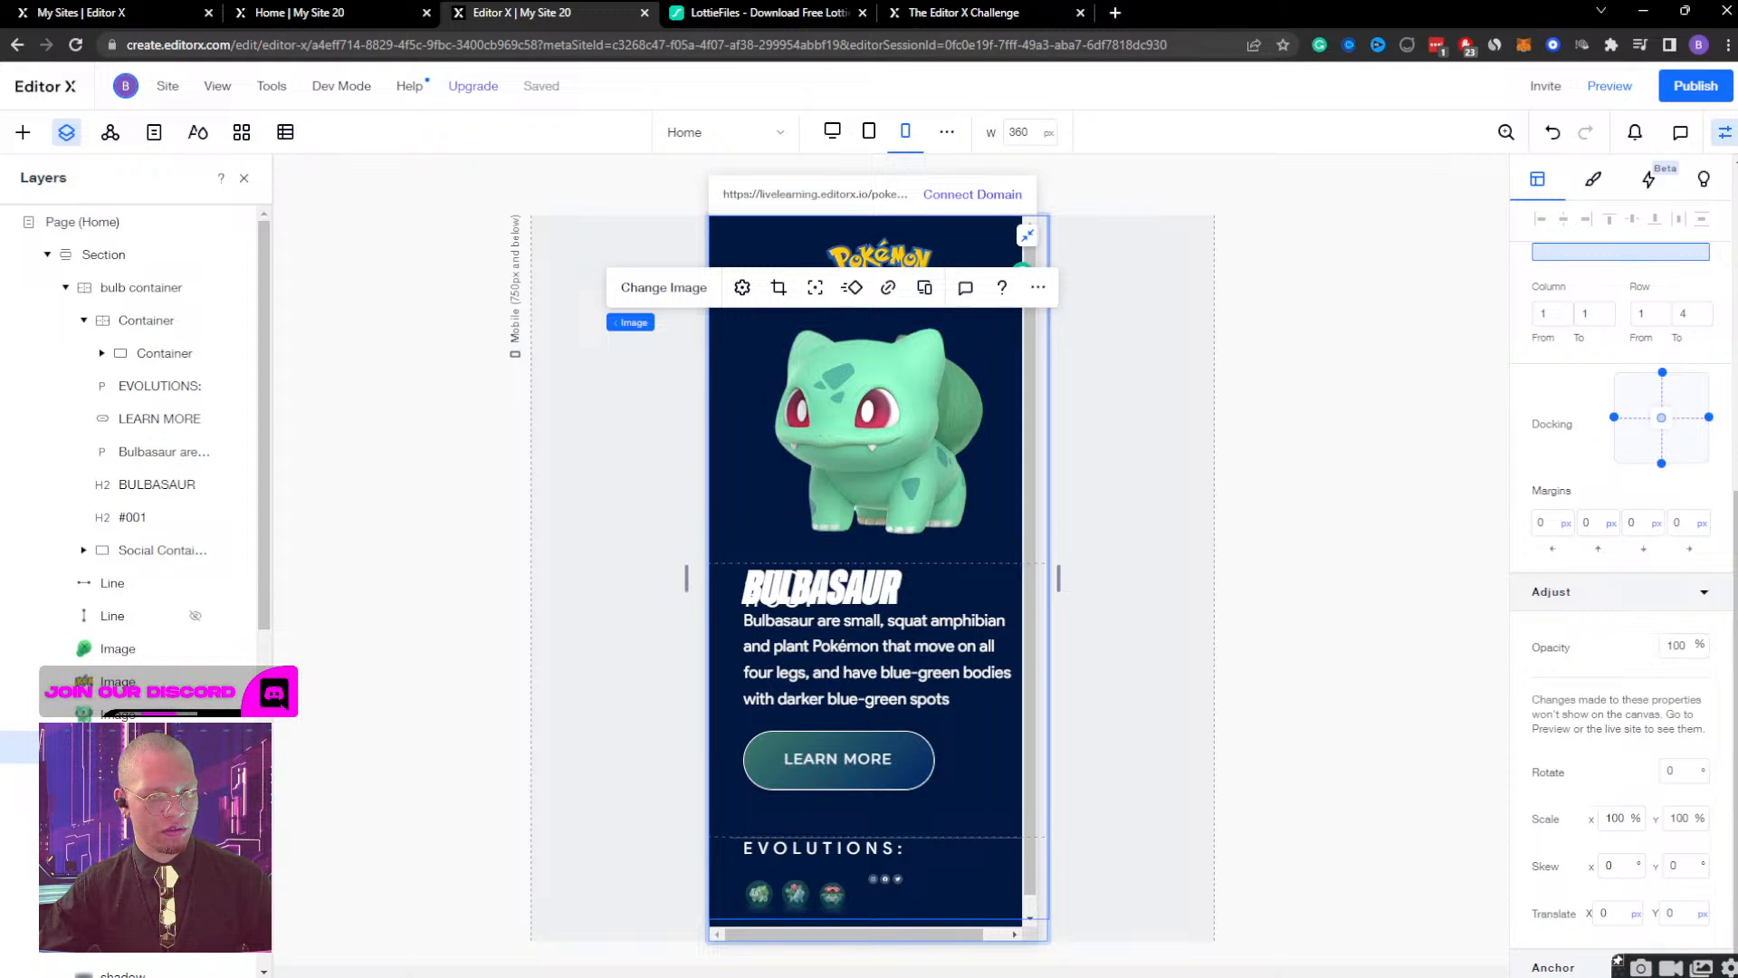
pyautogui.scroll(6, 1685, 627)
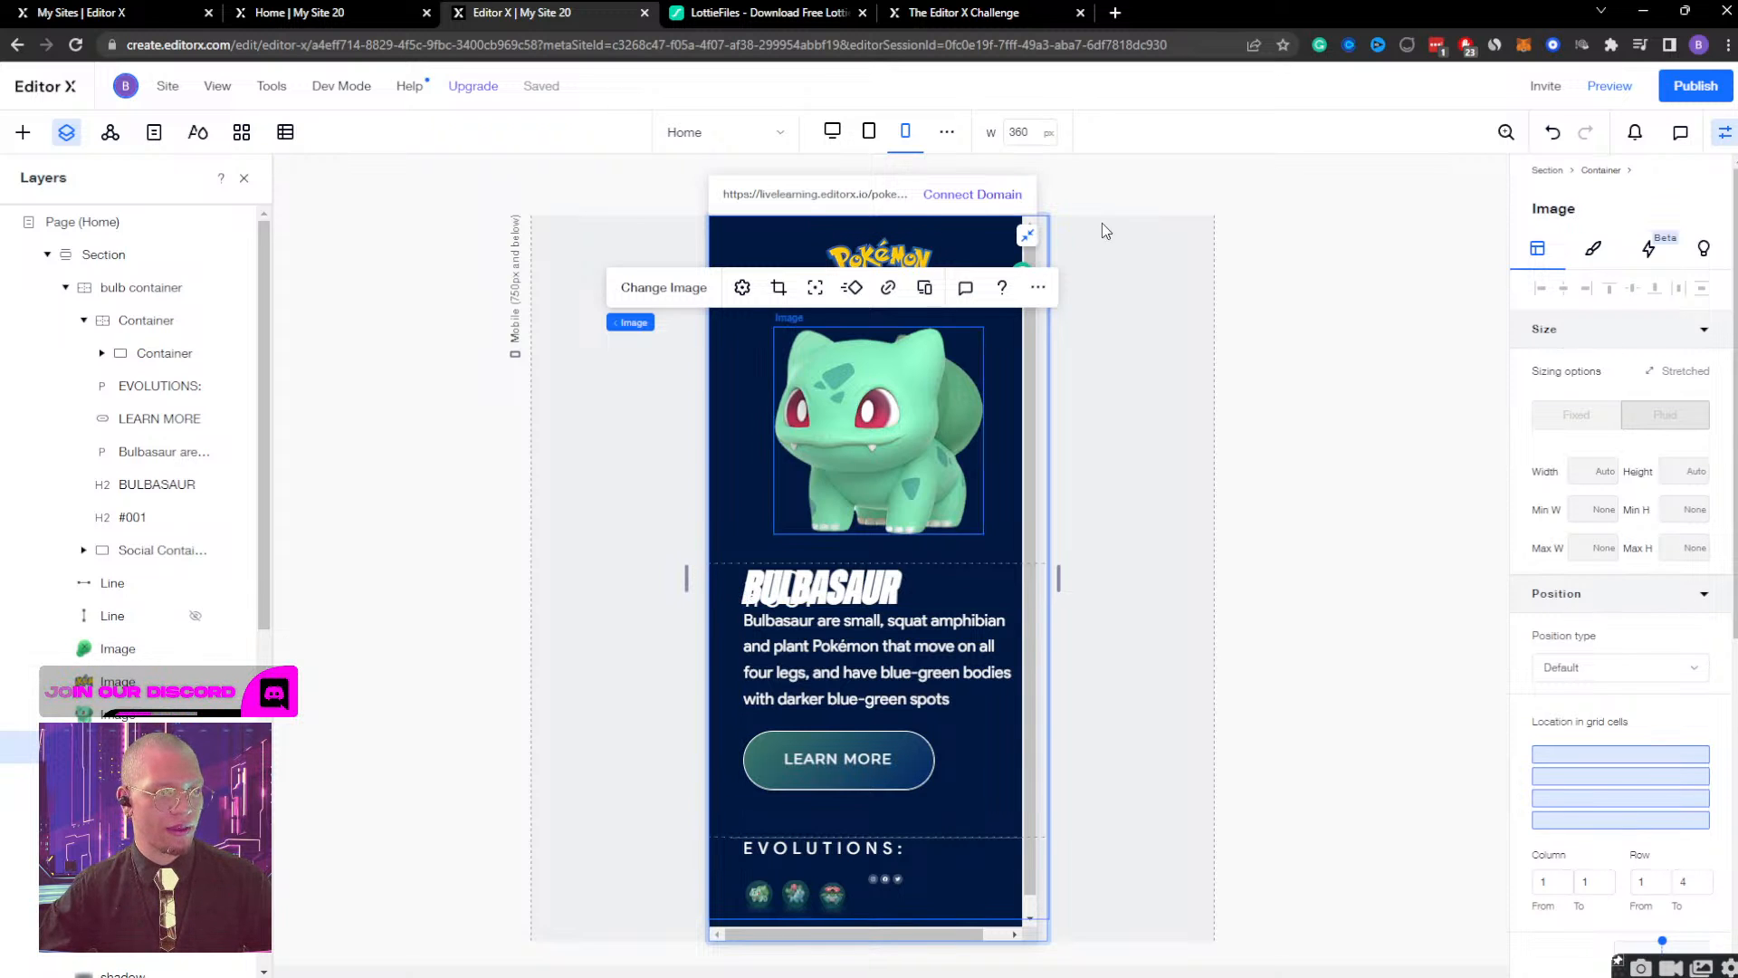
pyautogui.click(1027, 237)
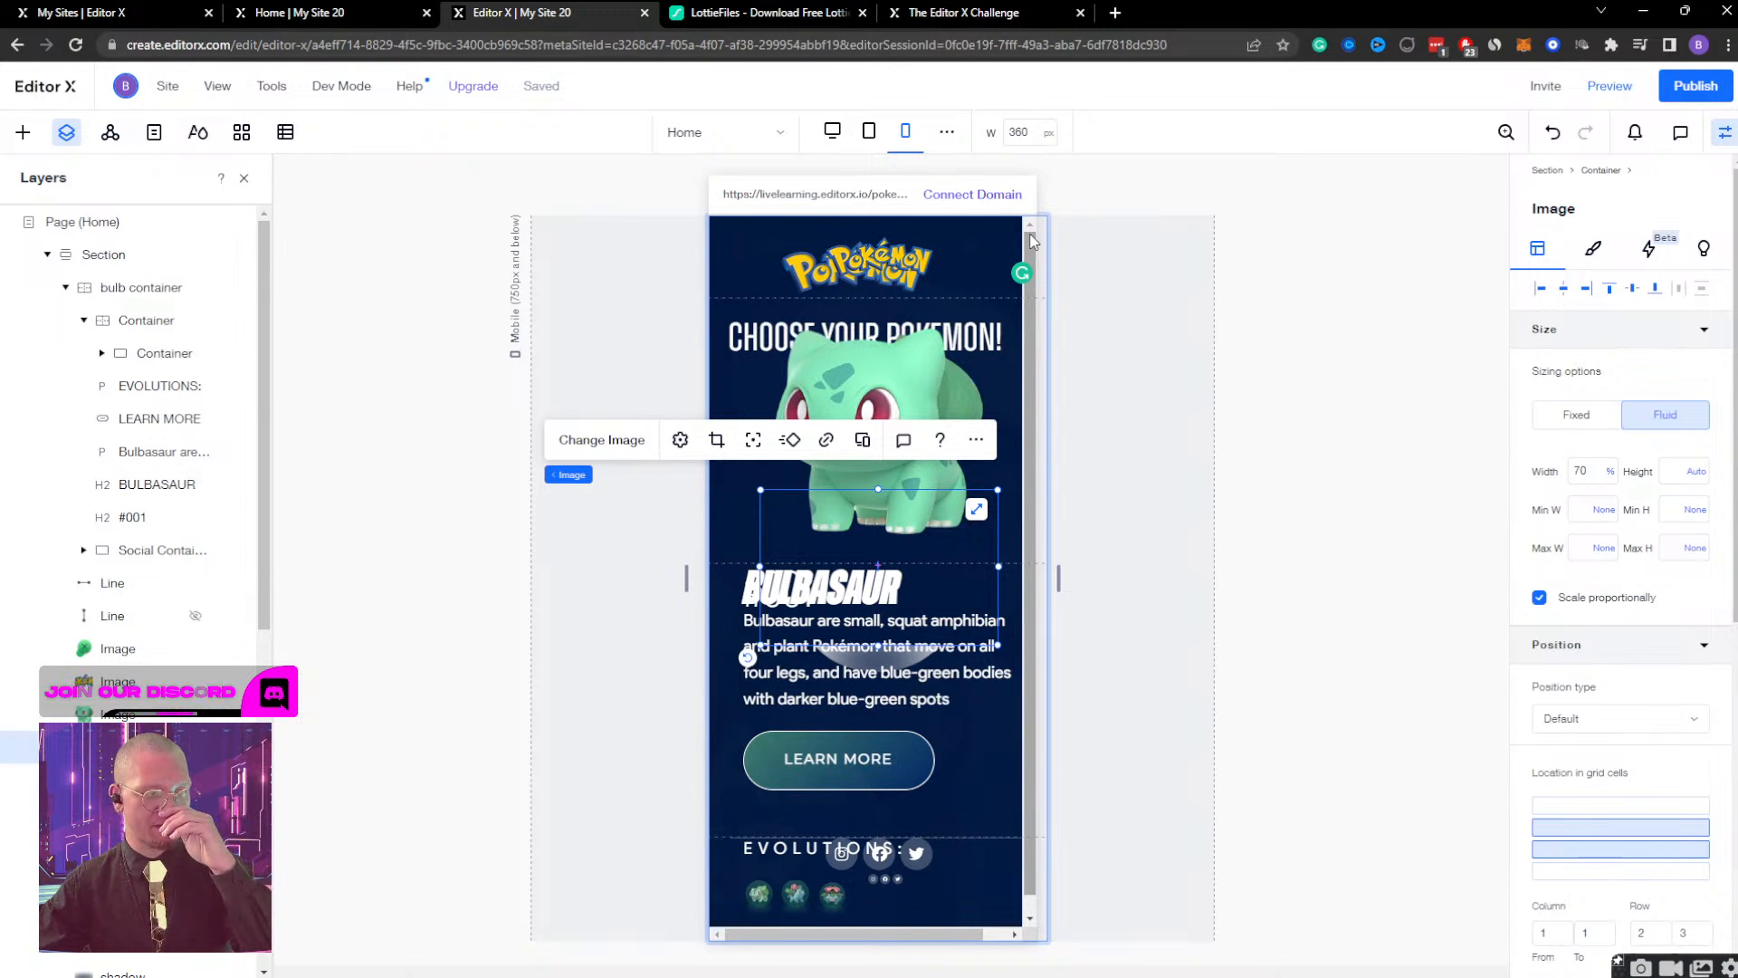
pyautogui.click(1584, 472)
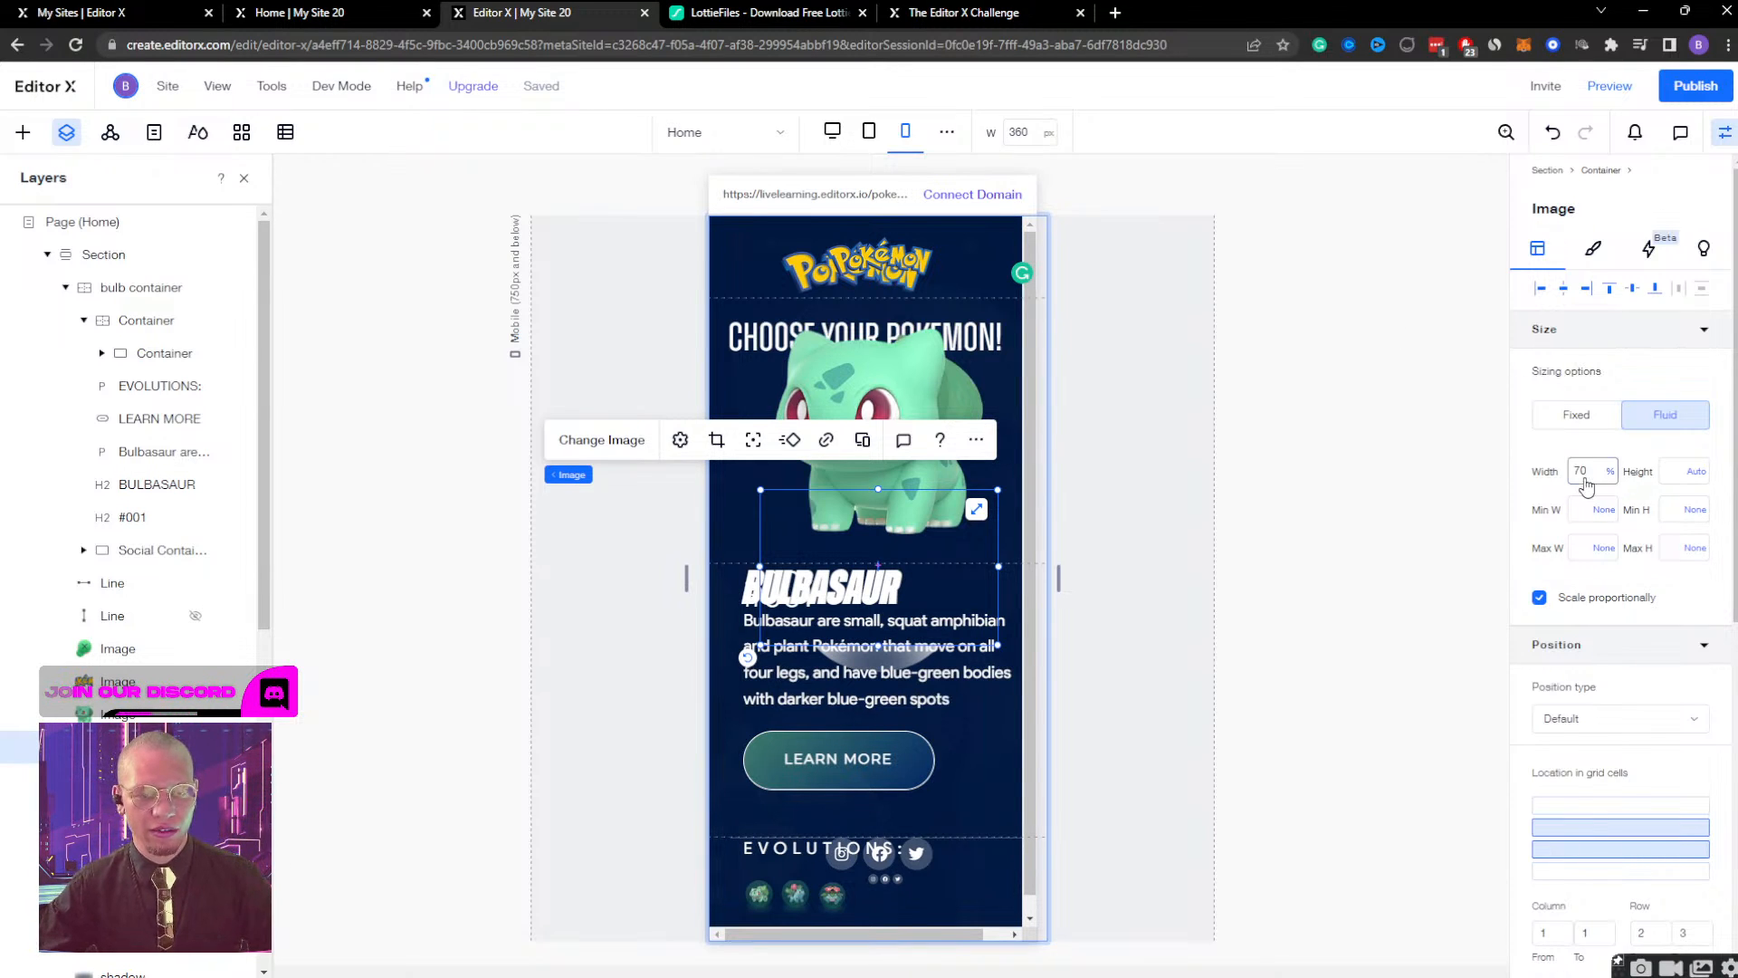
pyautogui.write('100')
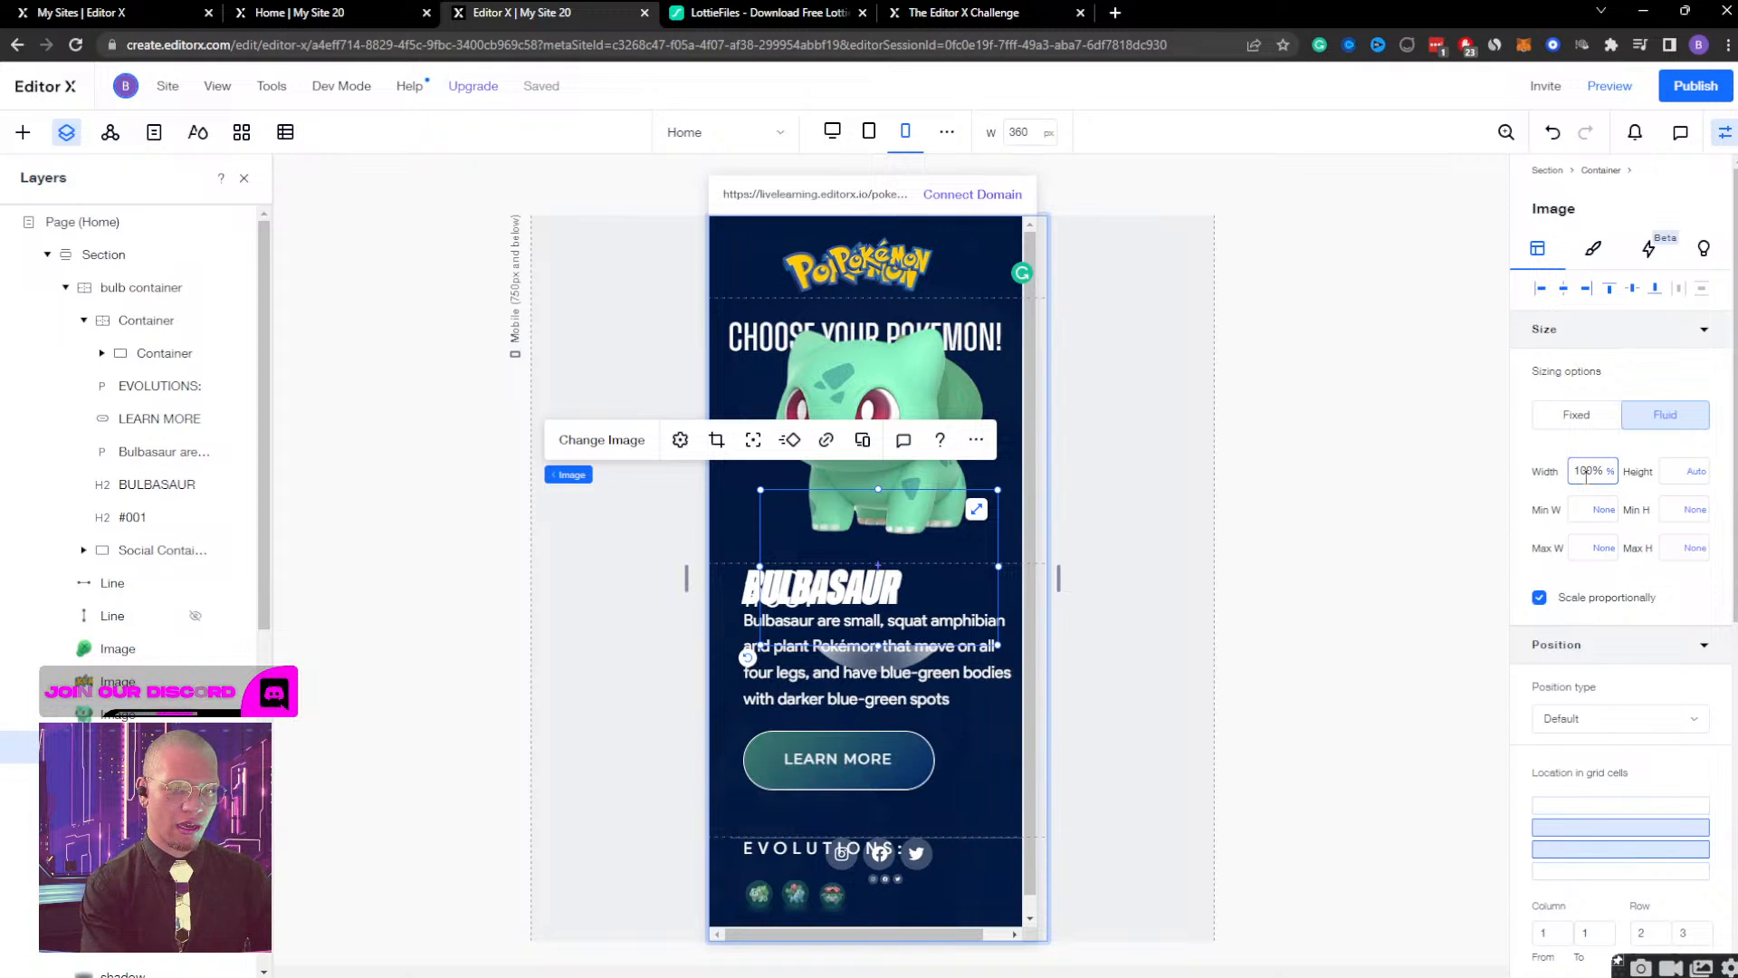
pyautogui.press('Return')
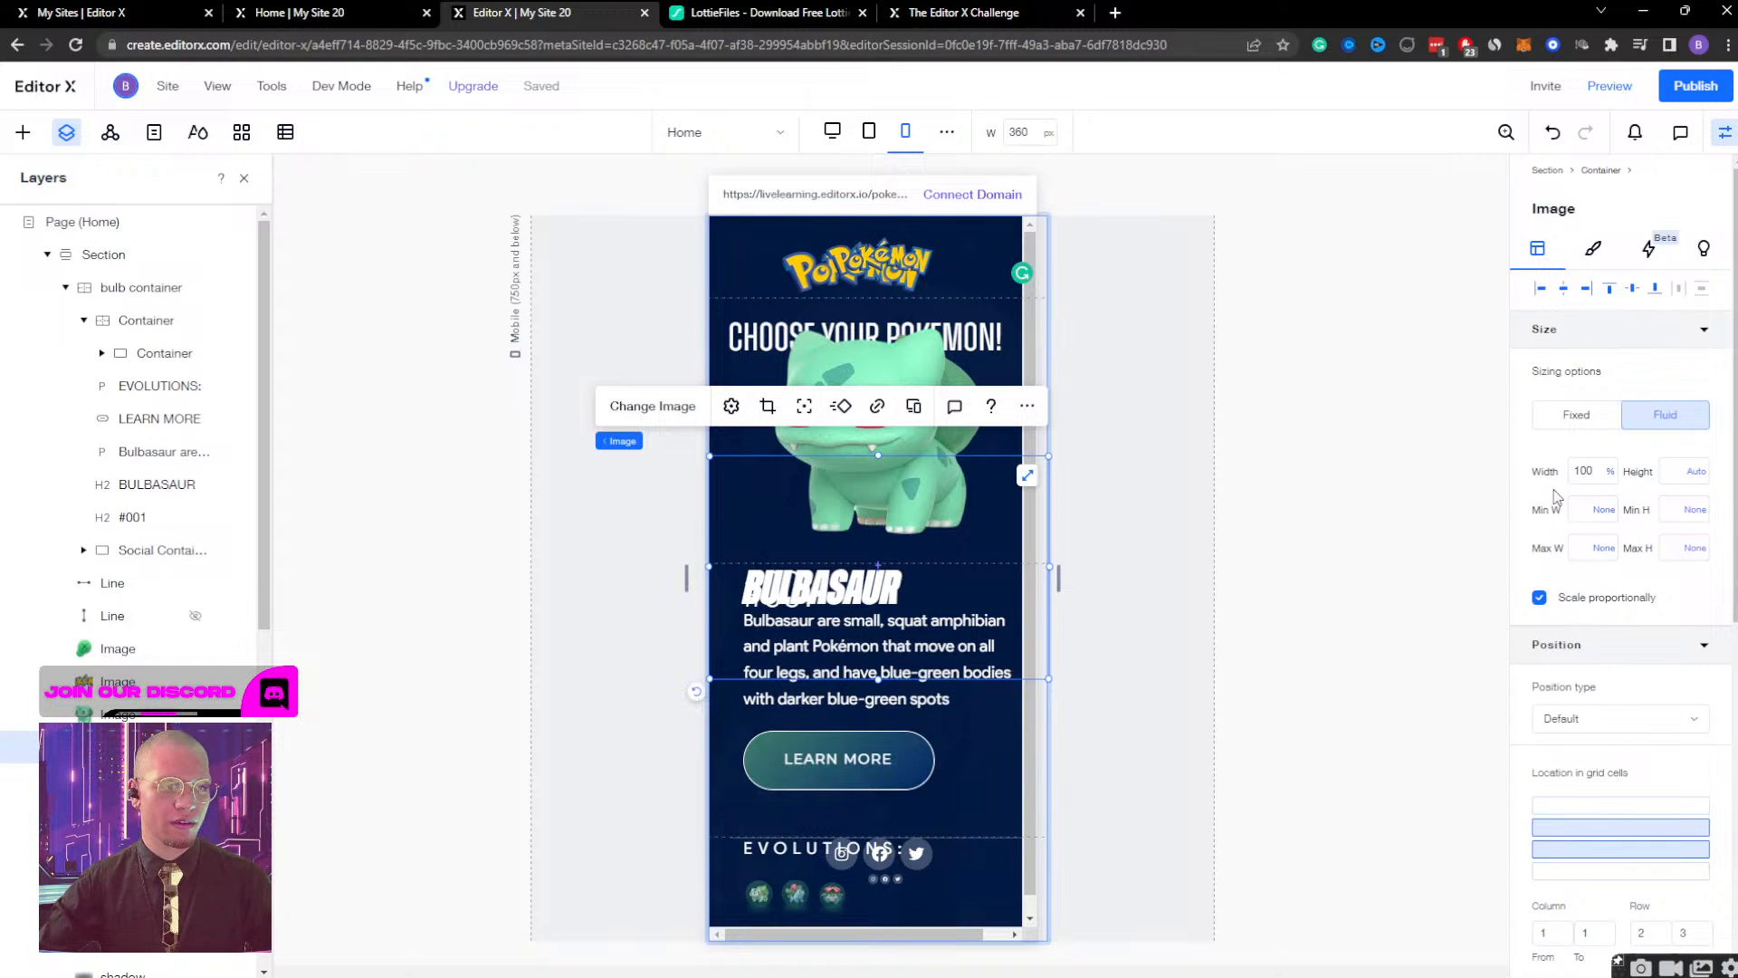
# Hide the bulb container's background image on the mobile breakpoint.
pyautogui.click(1586, 472)
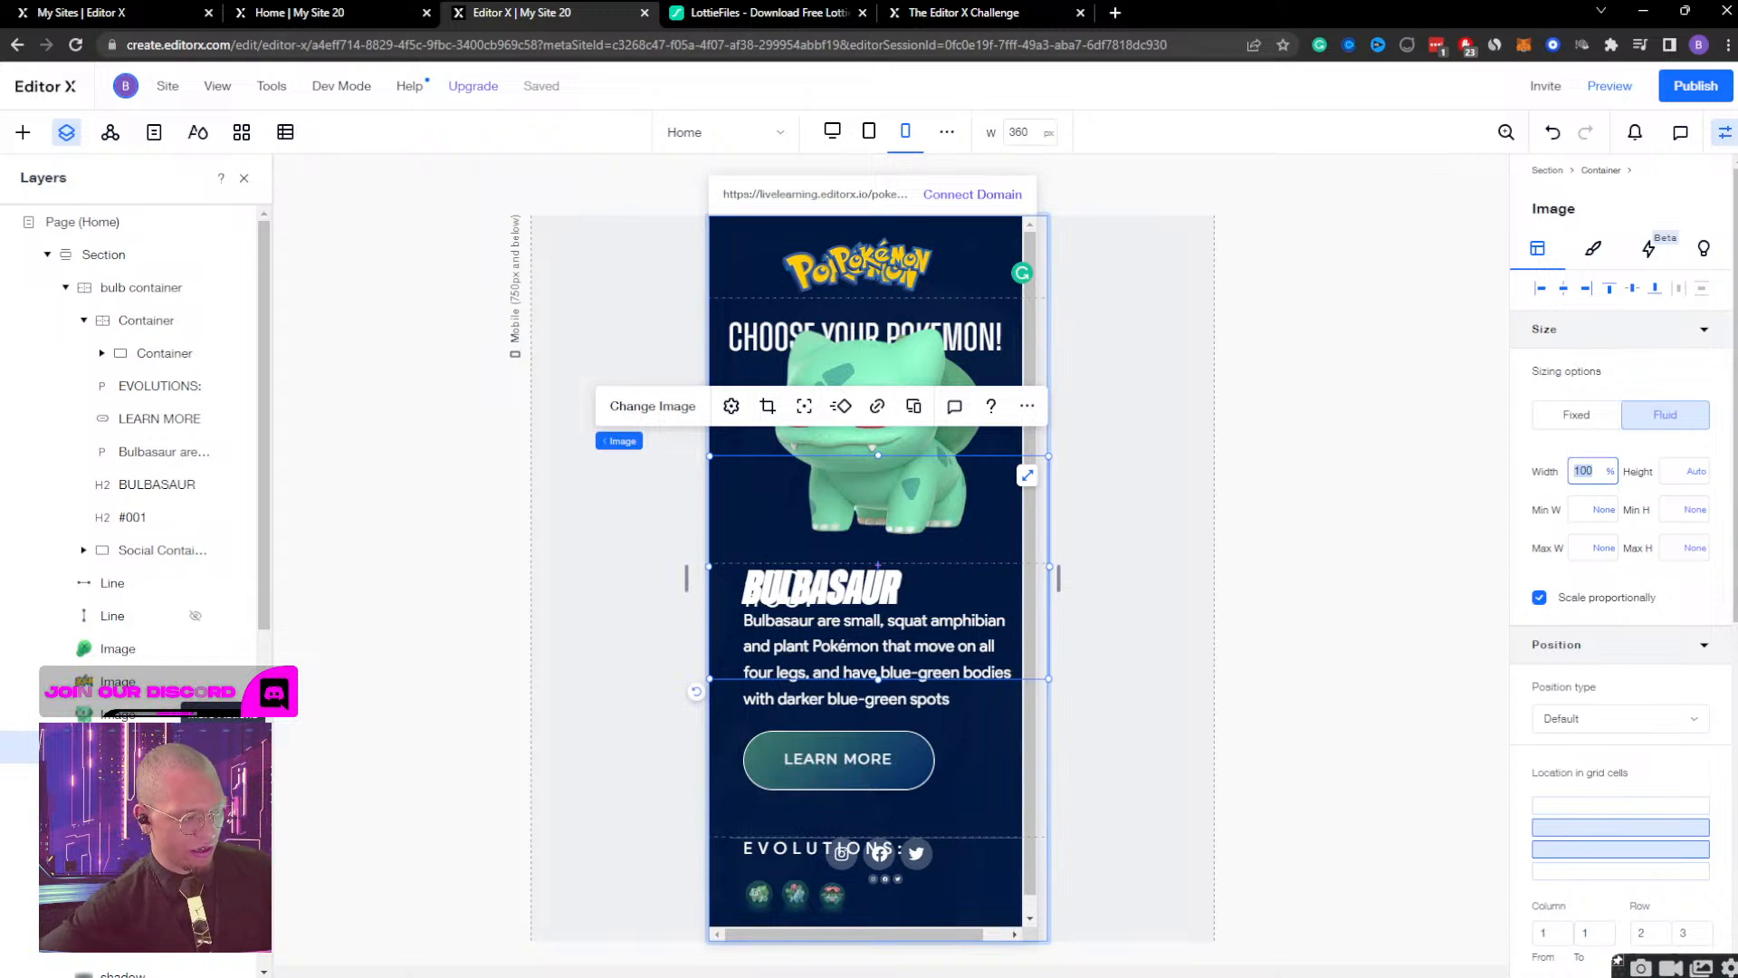
pyautogui.click(224, 747)
pyautogui.click(314, 397)
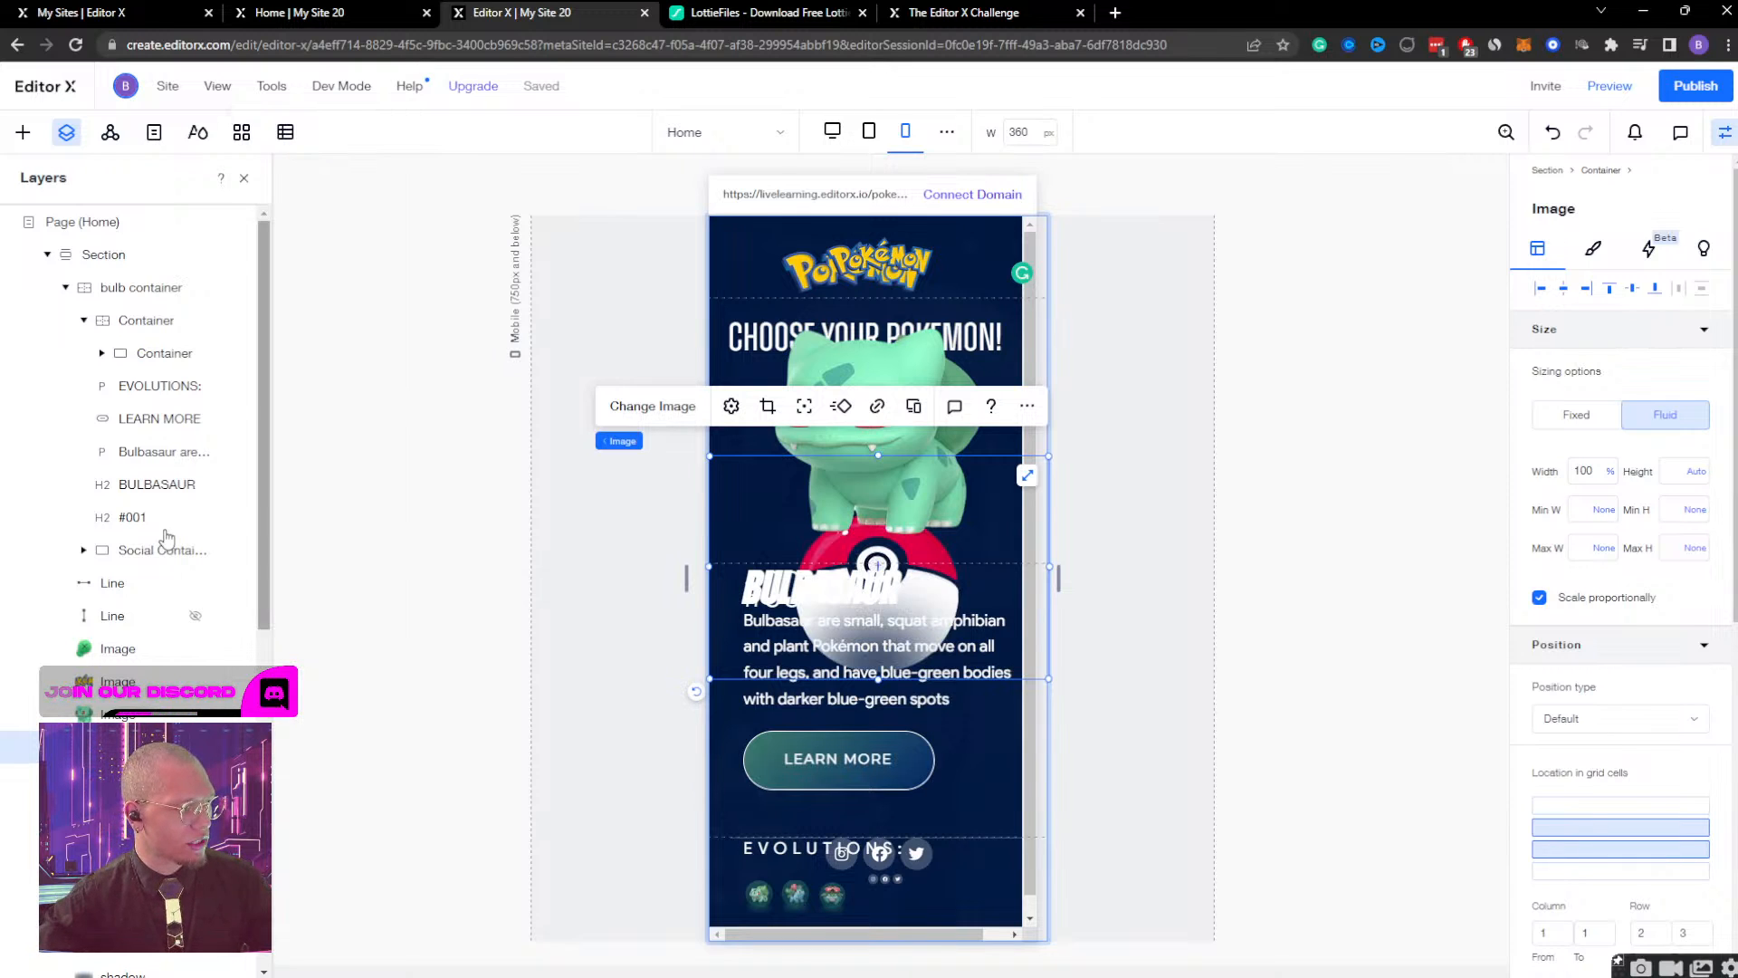
pyautogui.press('Escape')
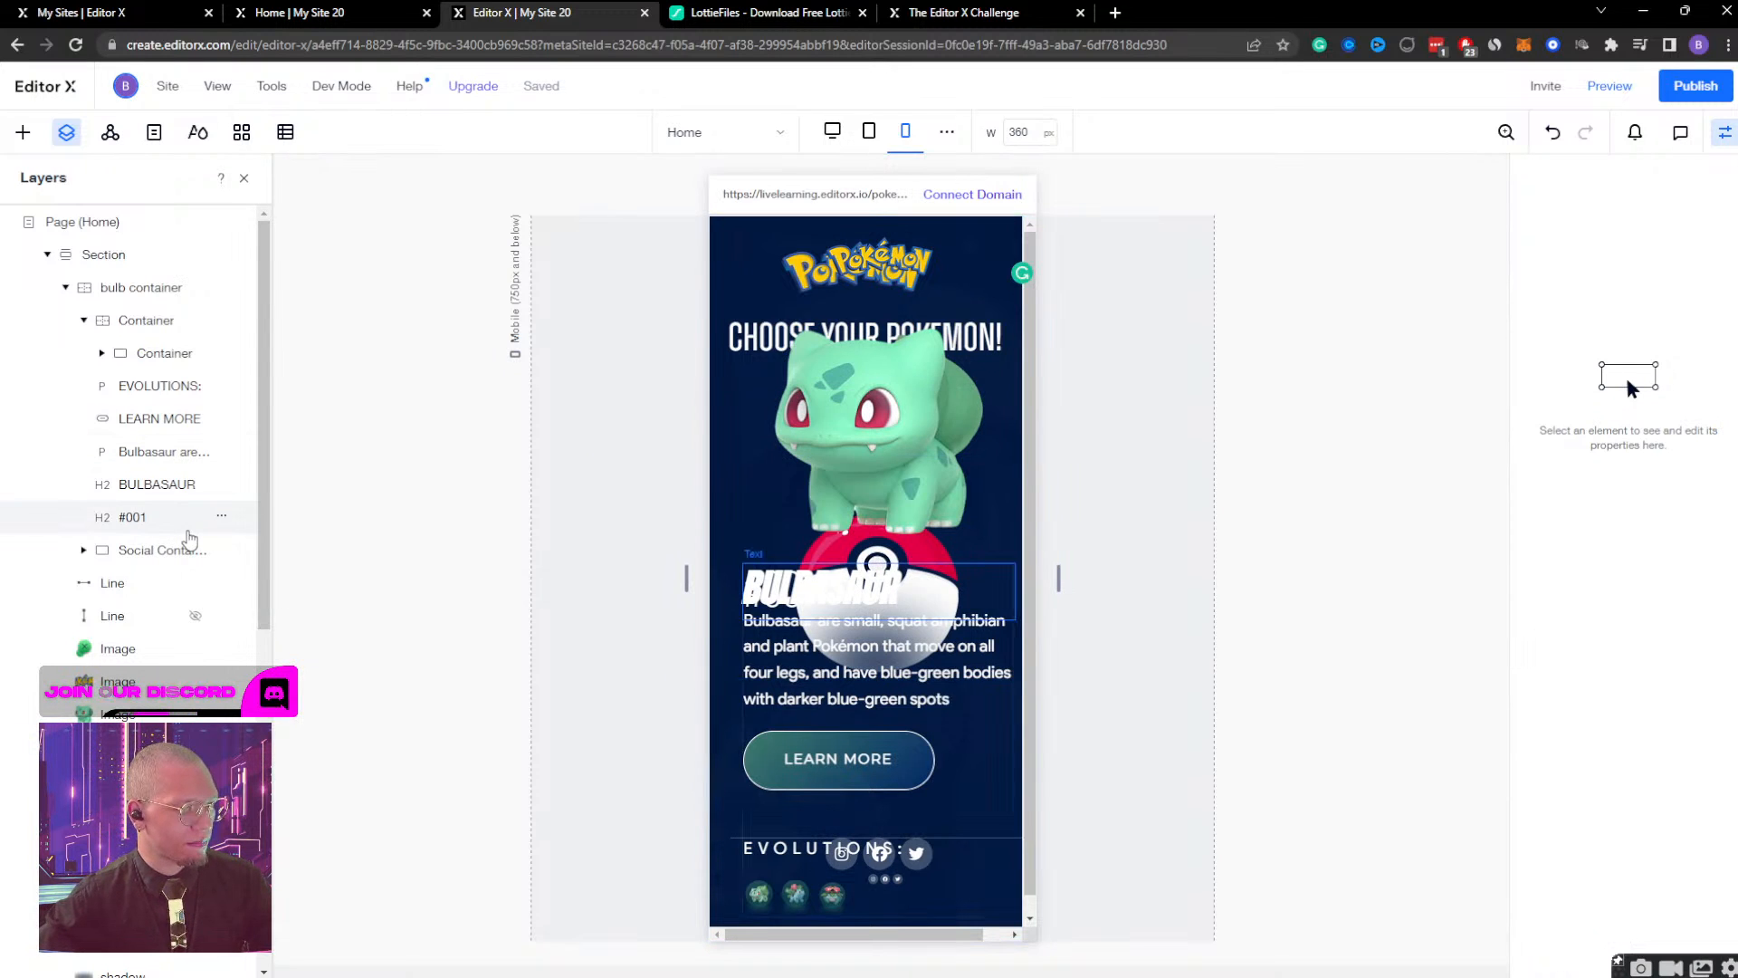
# Fill the bulb container's background with the dark navy theme colour #011840 at 100% opacity.
pyautogui.click(115, 321)
pyautogui.click(134, 291)
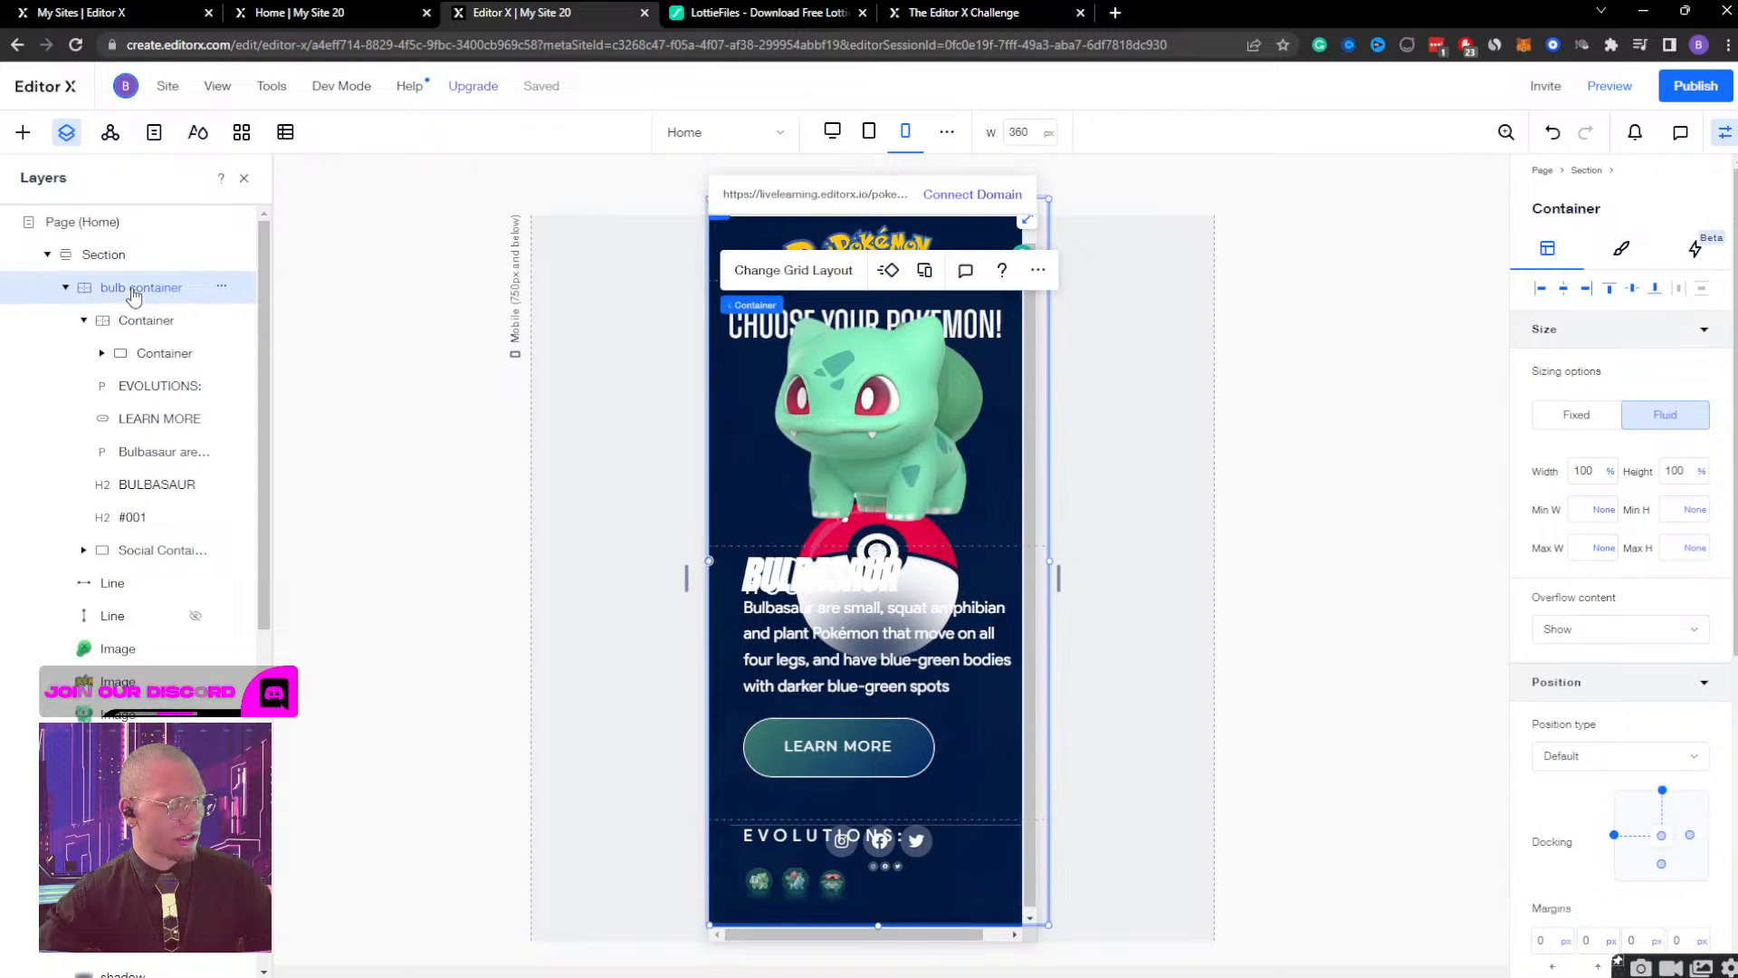
pyautogui.click(1623, 255)
pyautogui.moveTo(1579, 374); pyautogui.dragTo(1661, 369)
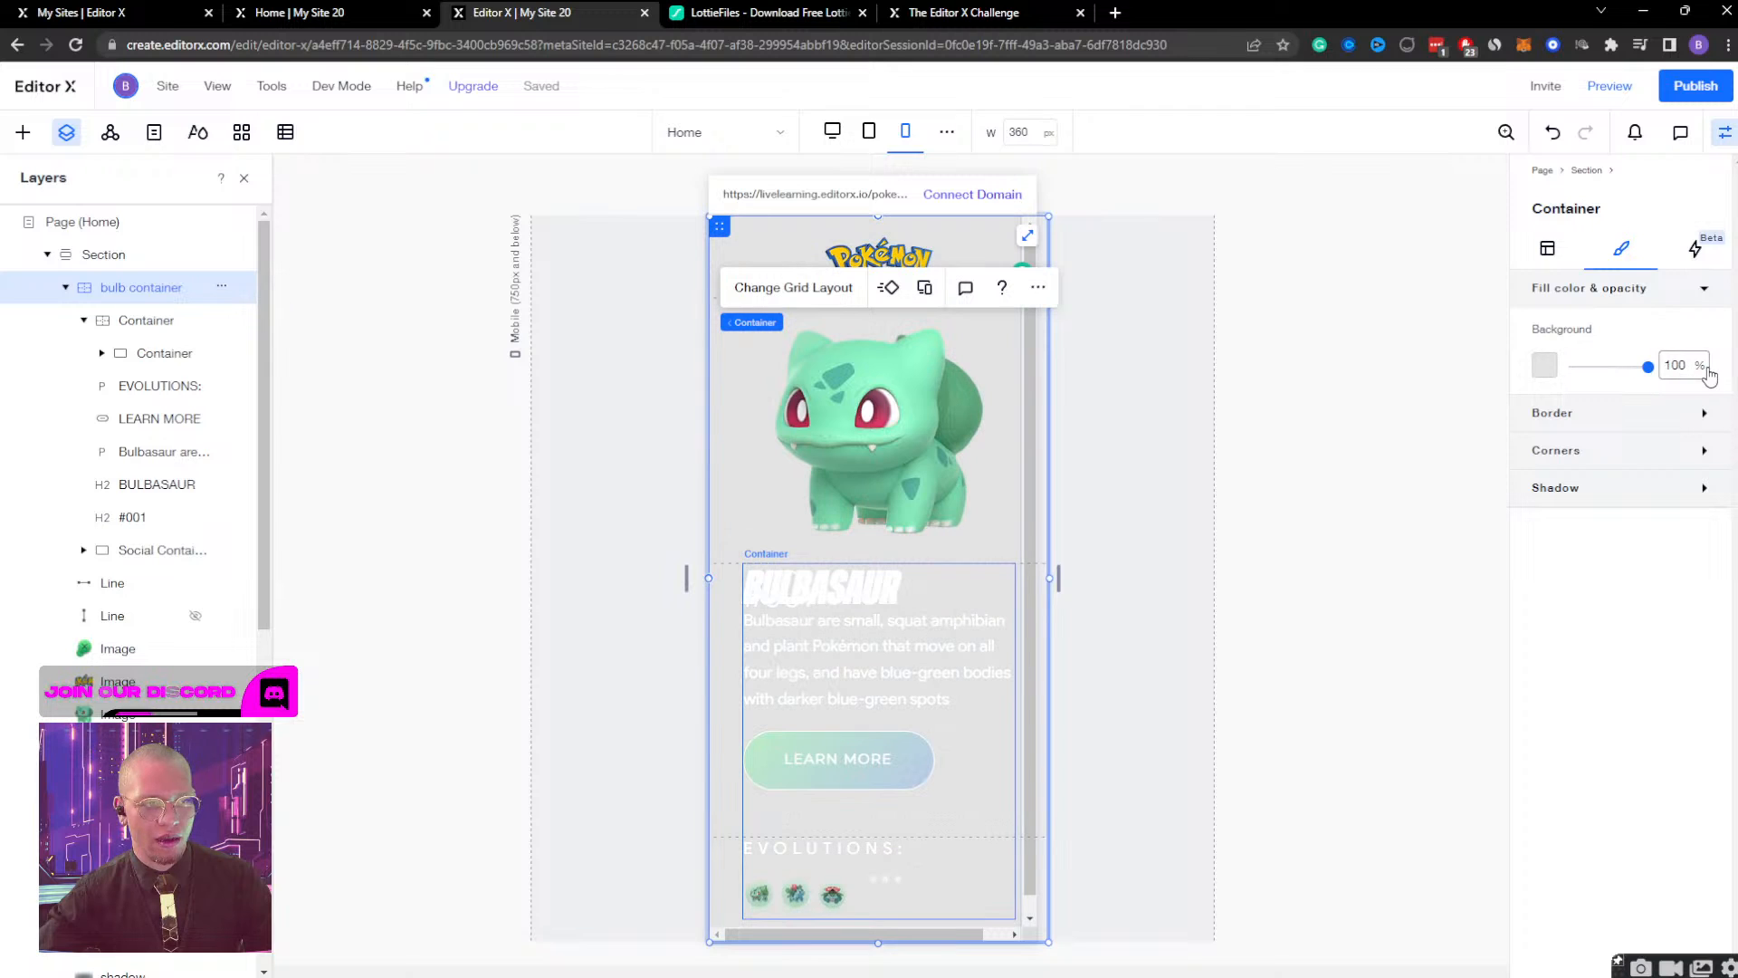
pyautogui.click(1544, 364)
pyautogui.click(1720, 507)
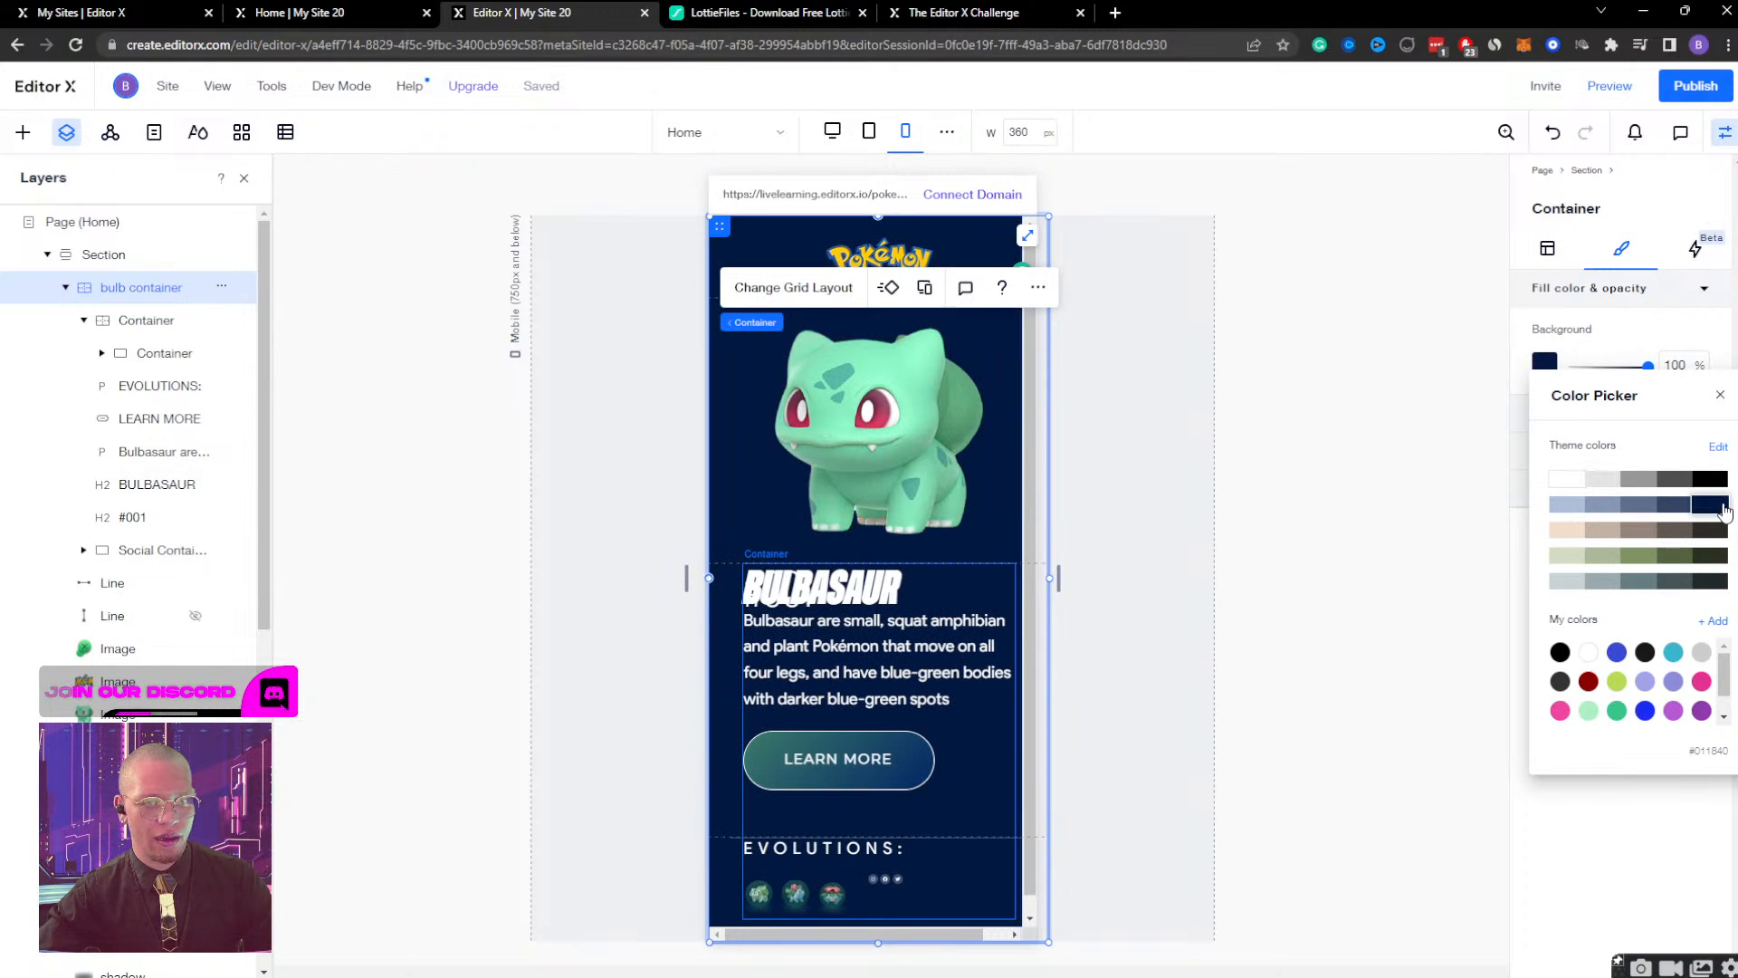
pyautogui.click(1717, 393)
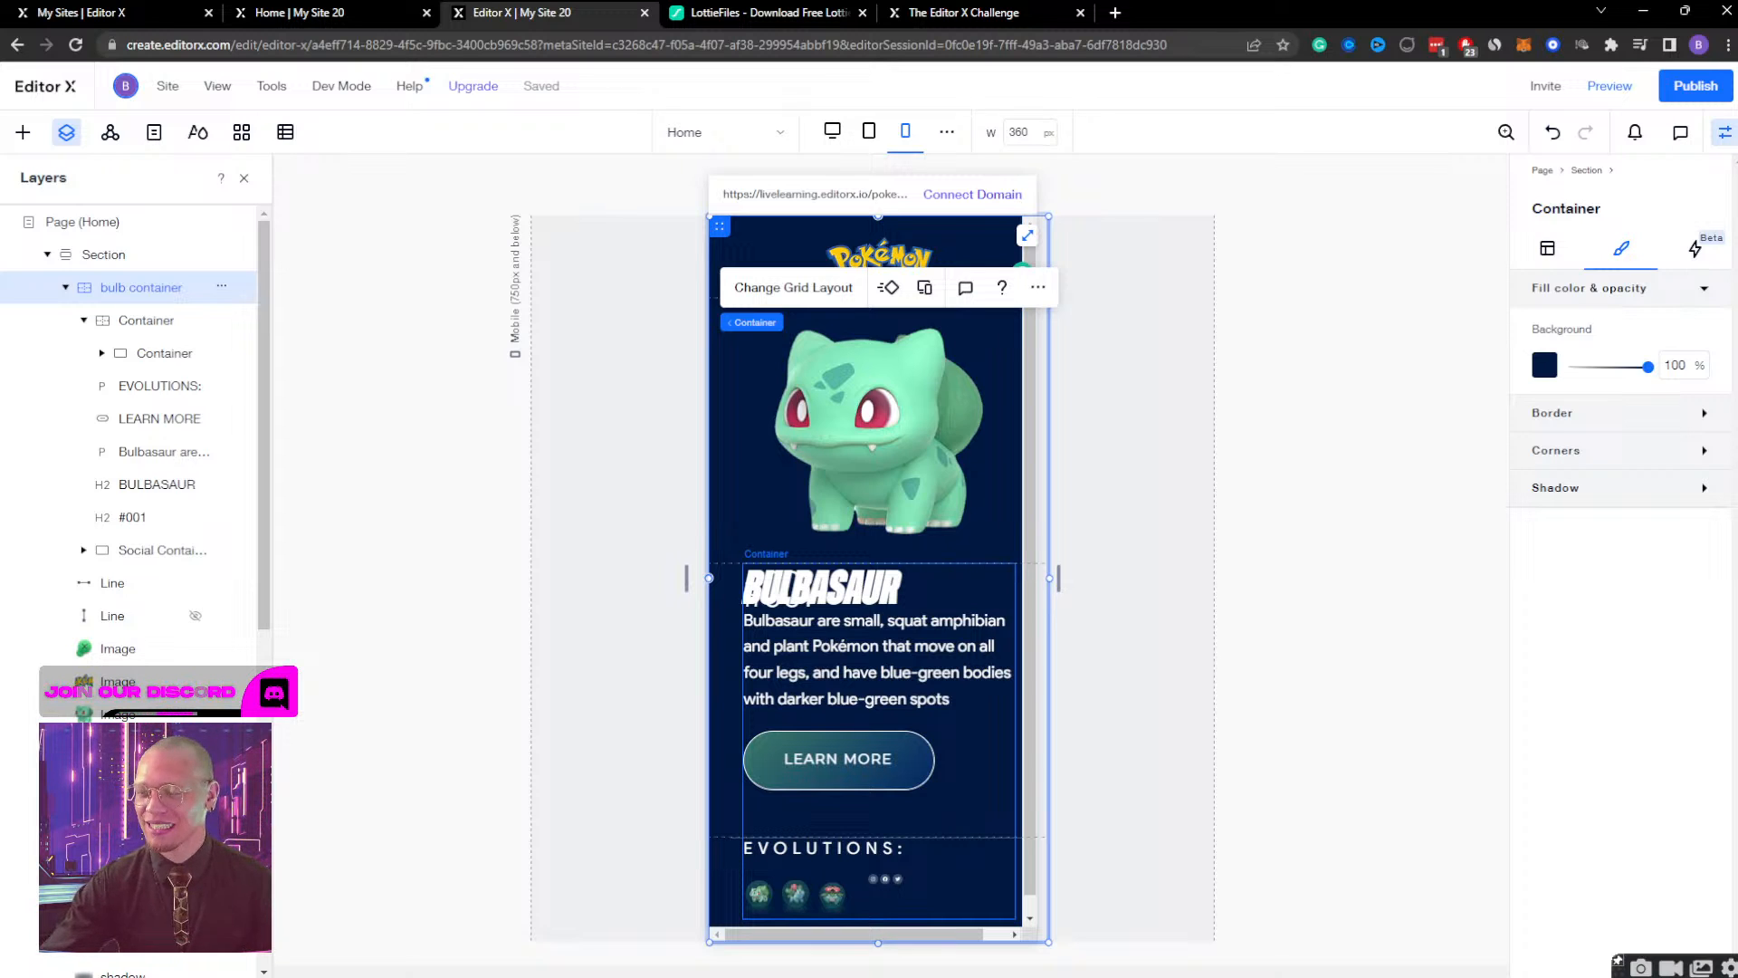
# Examine the layout of the bulb container, logo, text container, evolution icons and EVOLUTIONS heading for overflow causes.
pyautogui.click(967, 751)
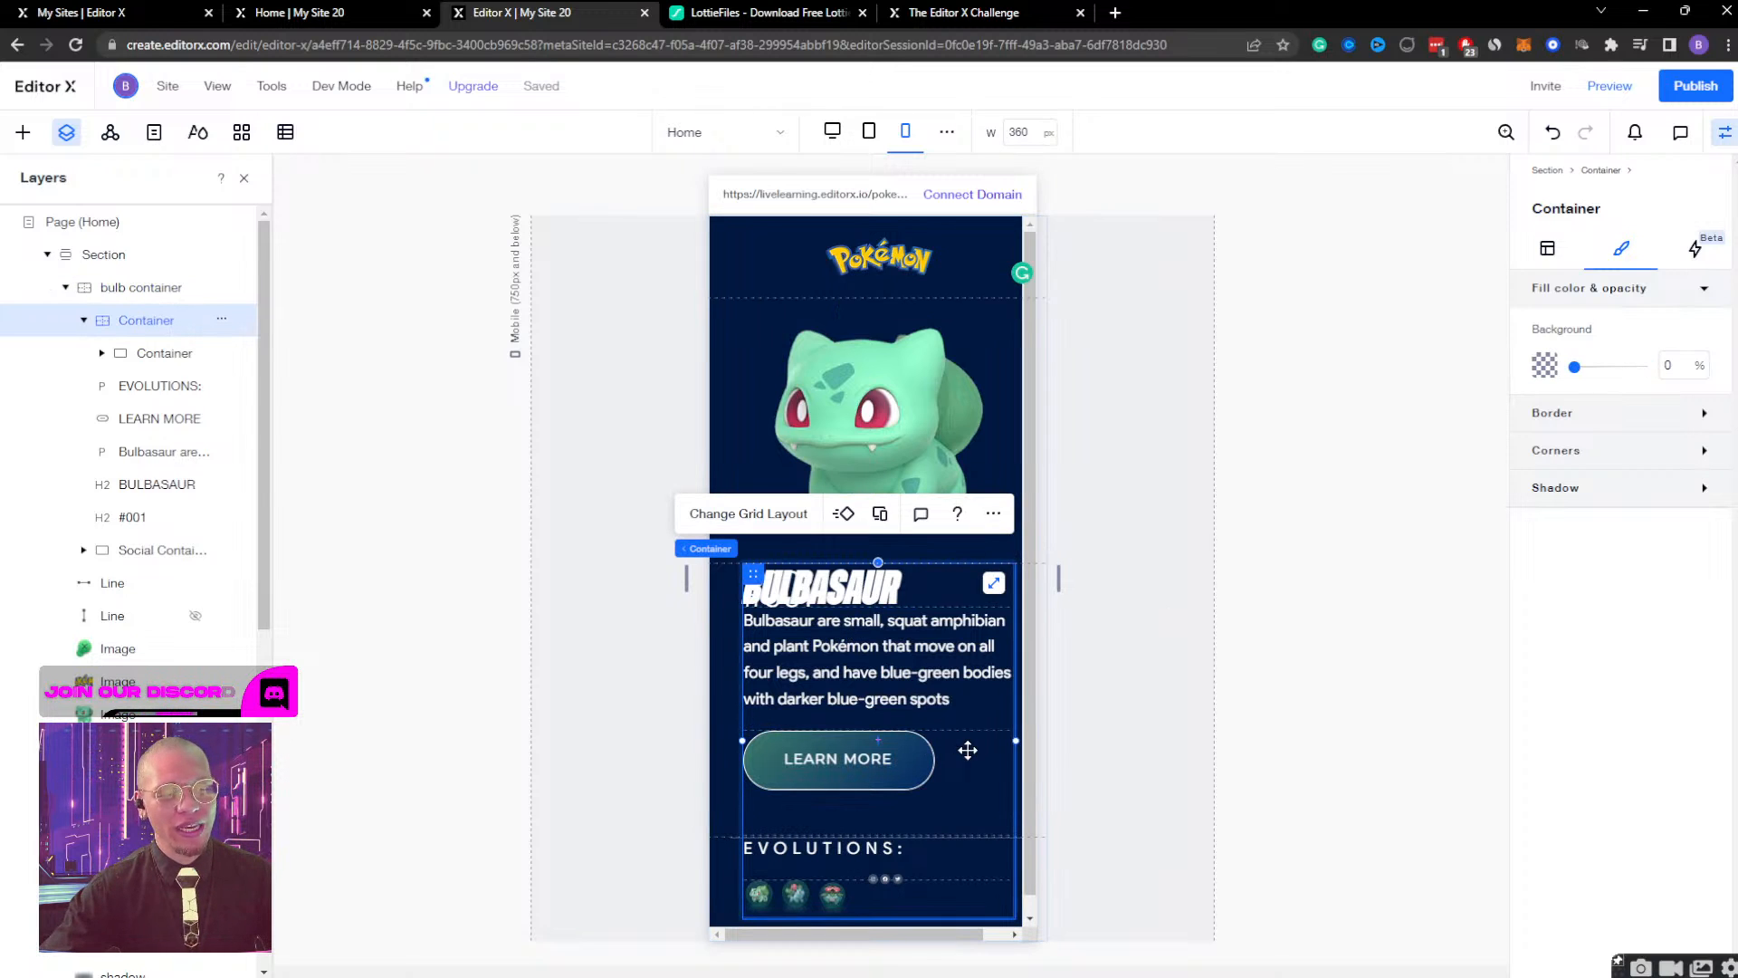
pyautogui.click(723, 701)
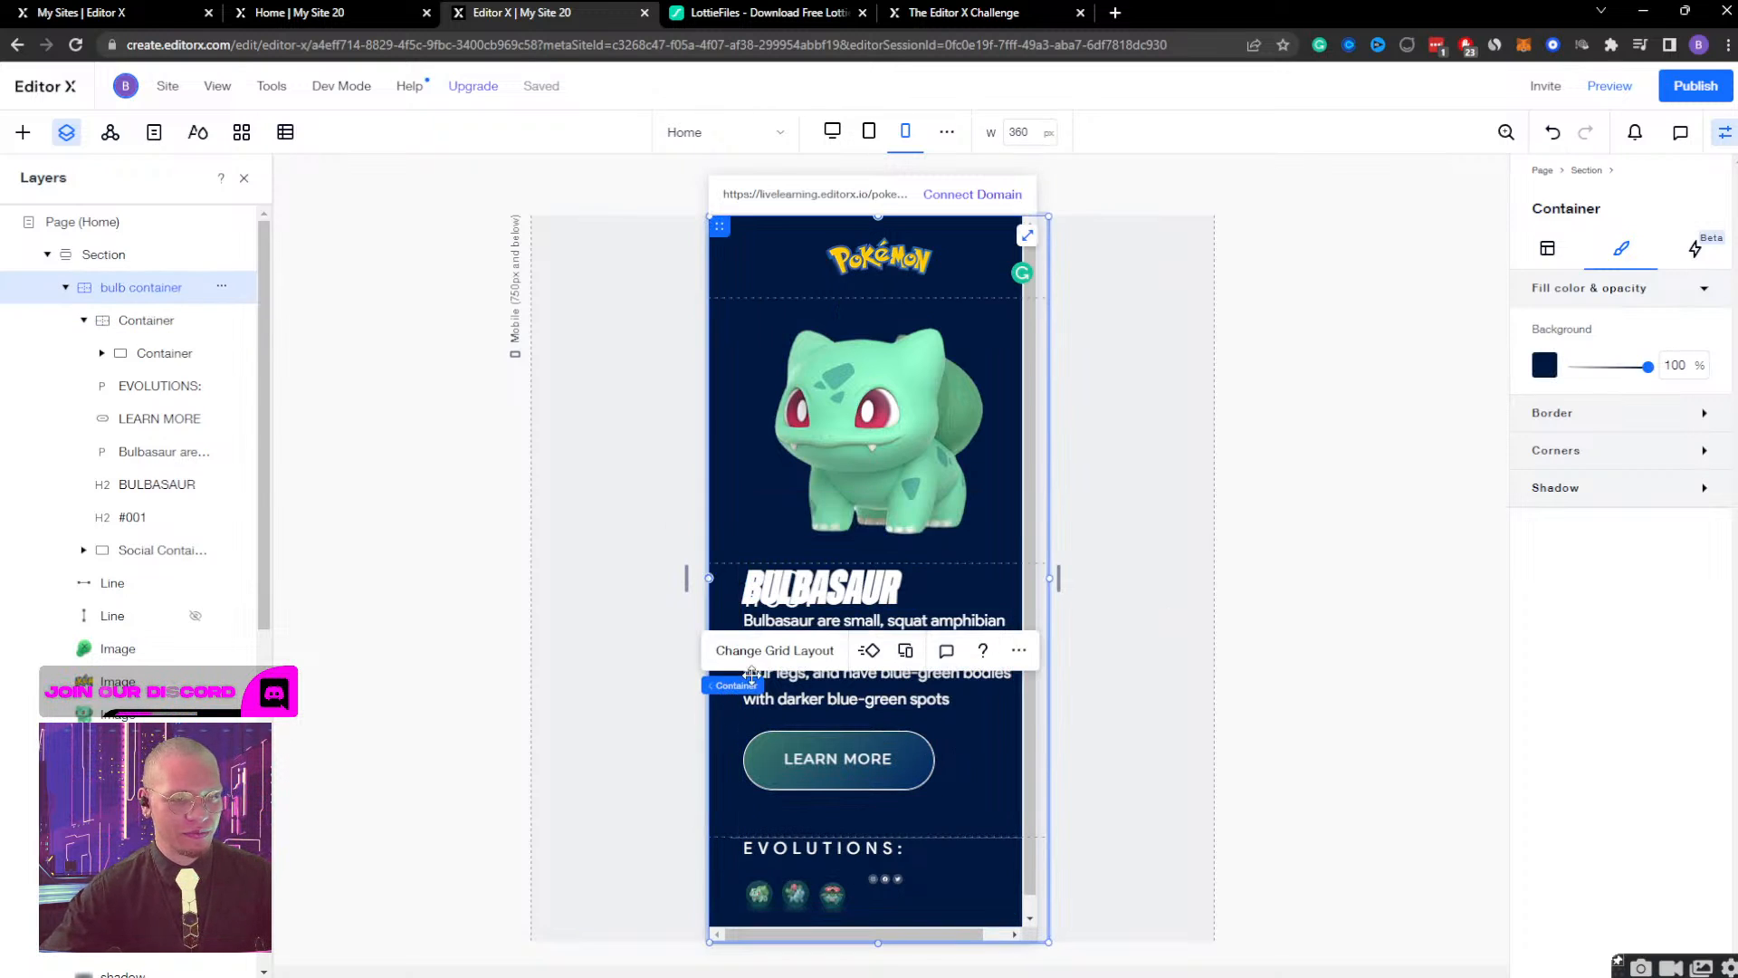
pyautogui.click(855, 264)
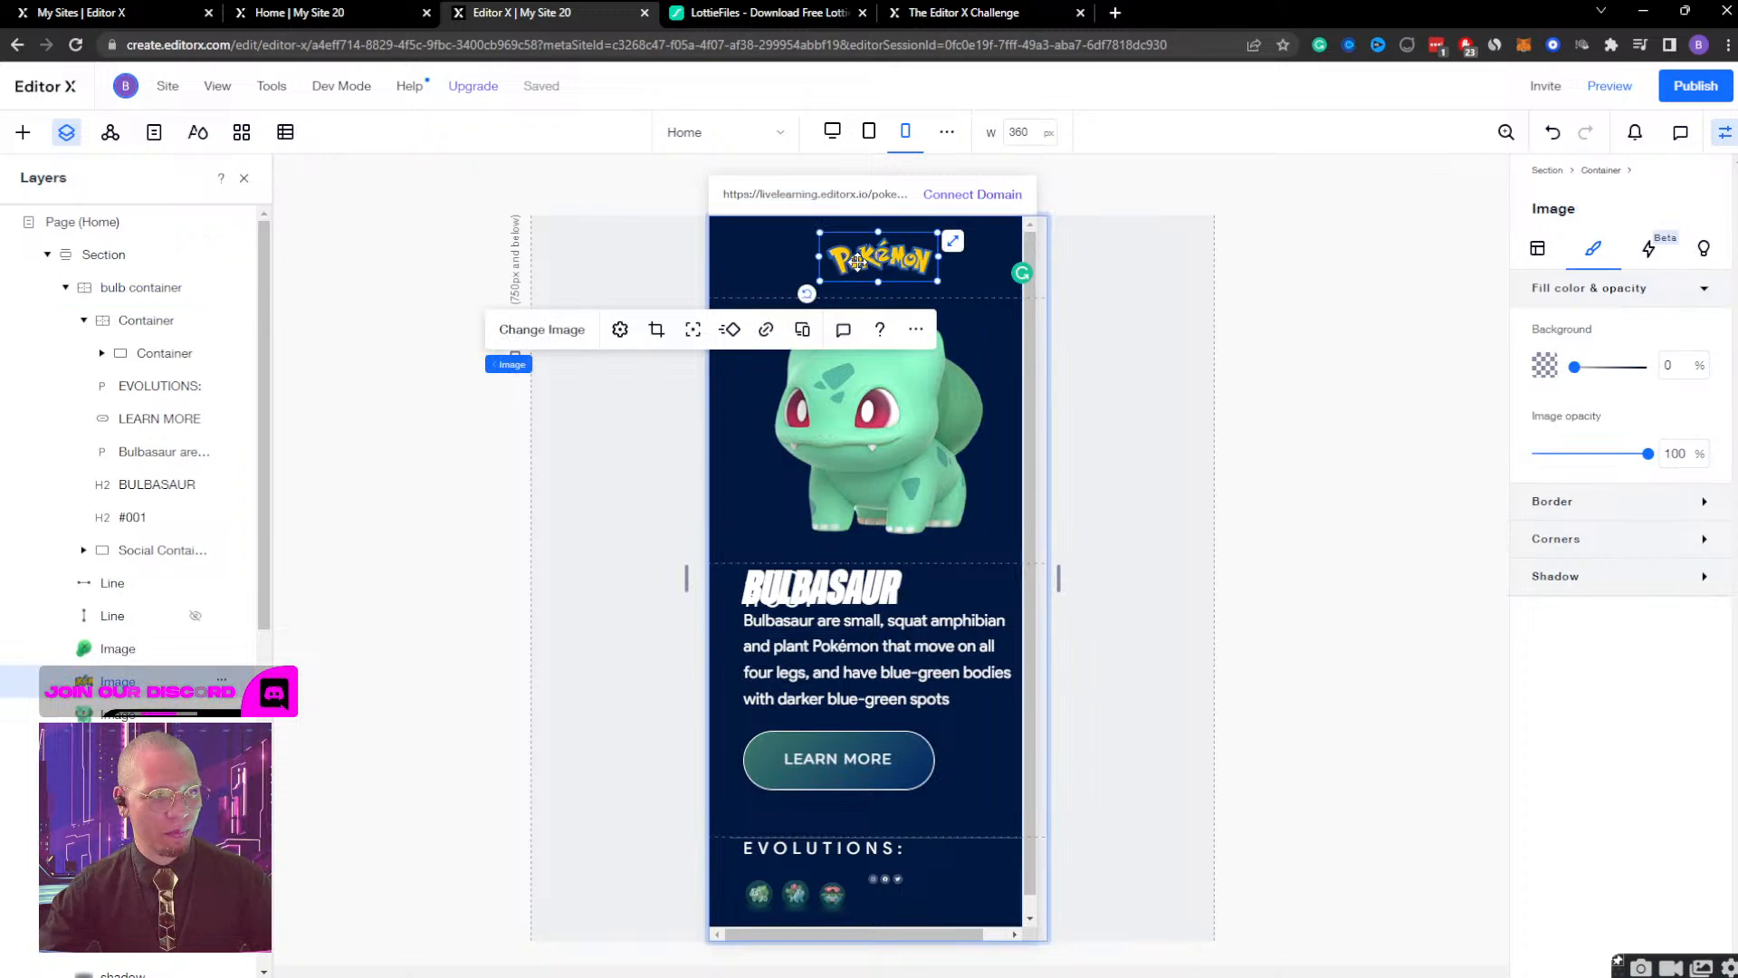
pyautogui.click(724, 415)
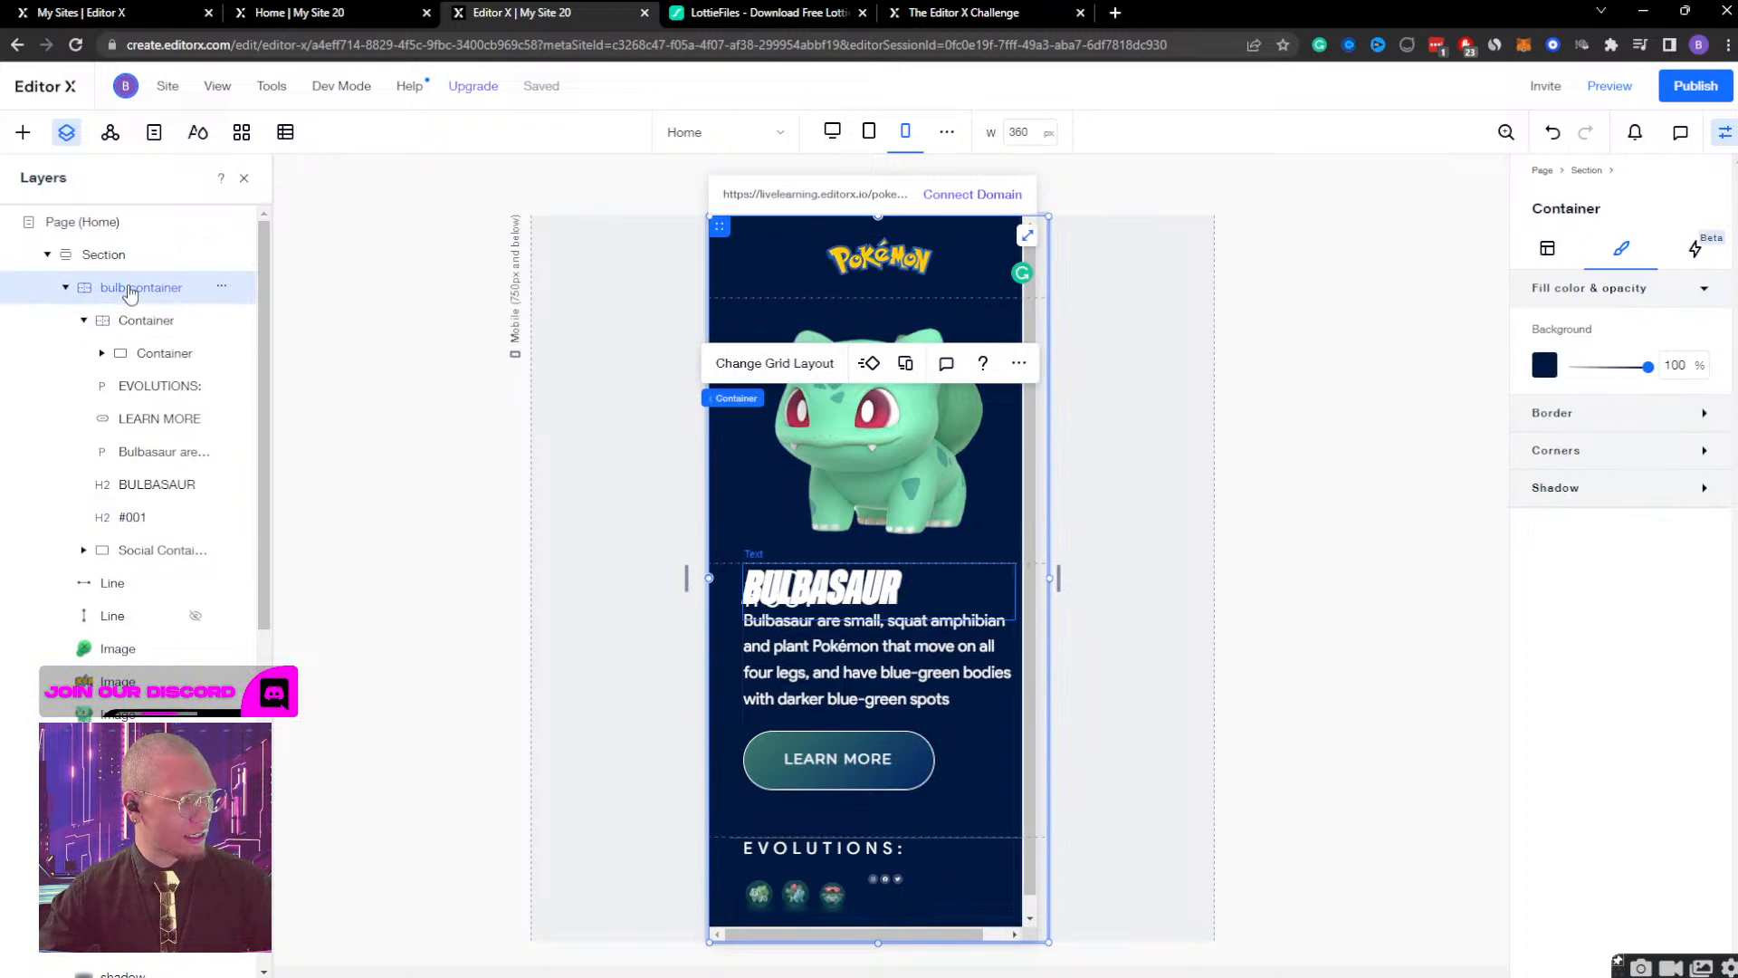
pyautogui.click(1550, 249)
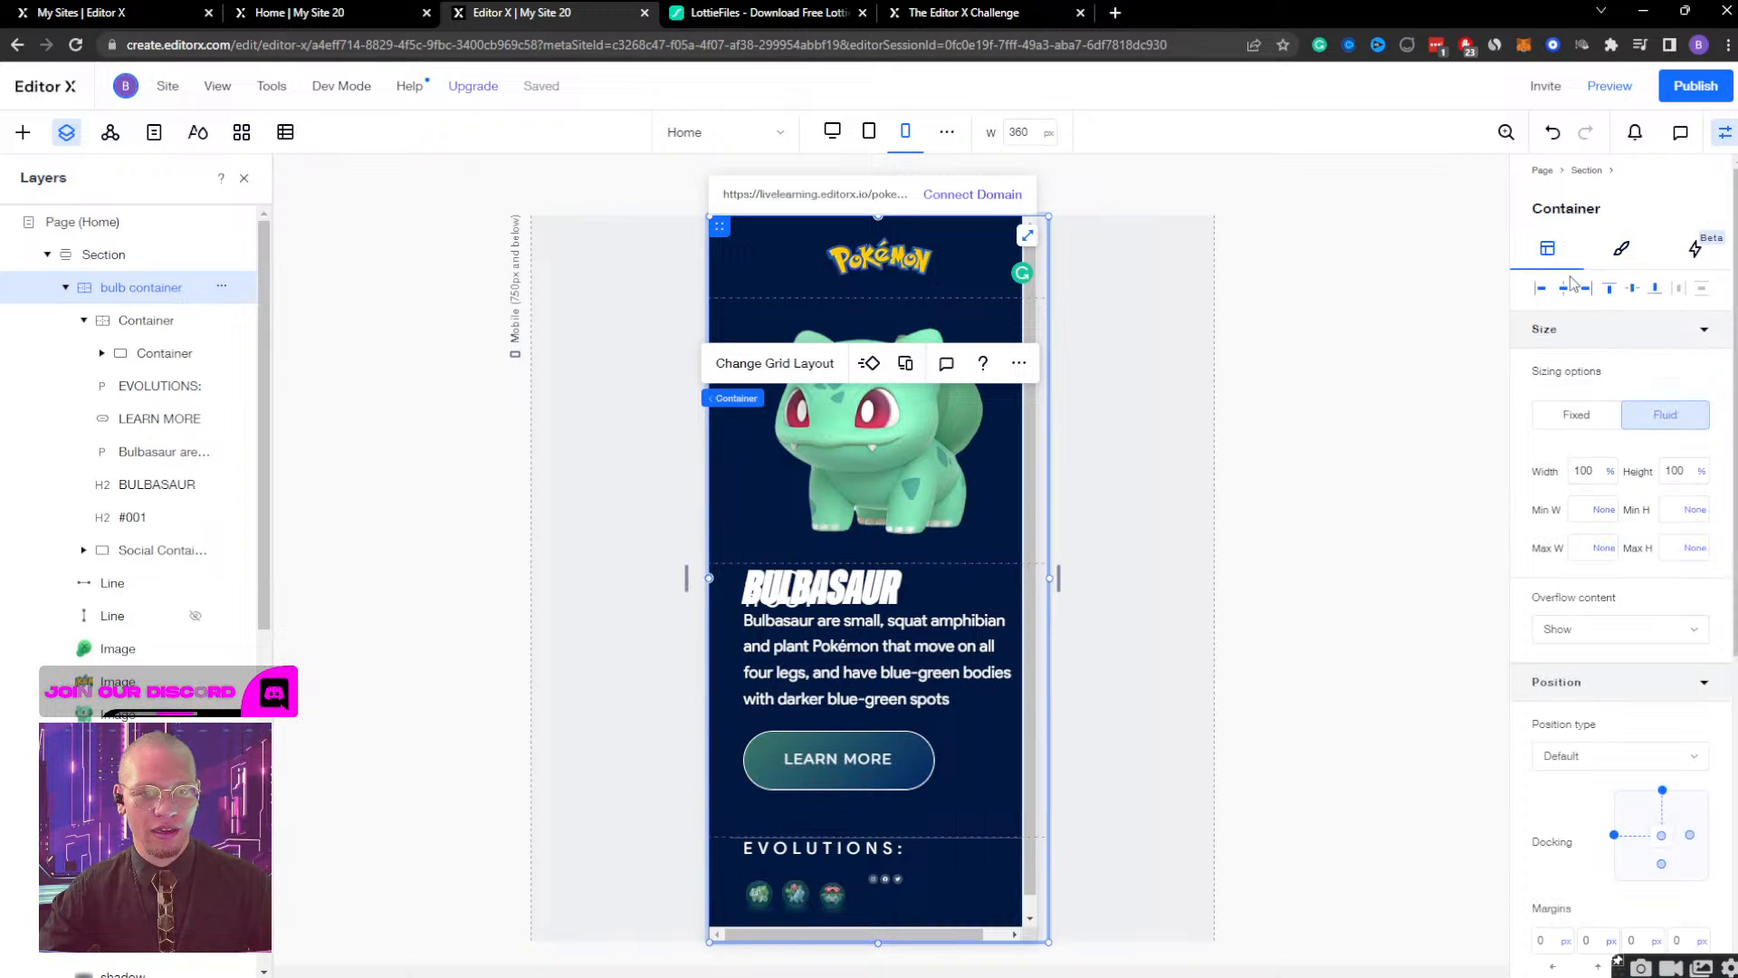
pyautogui.click(145, 324)
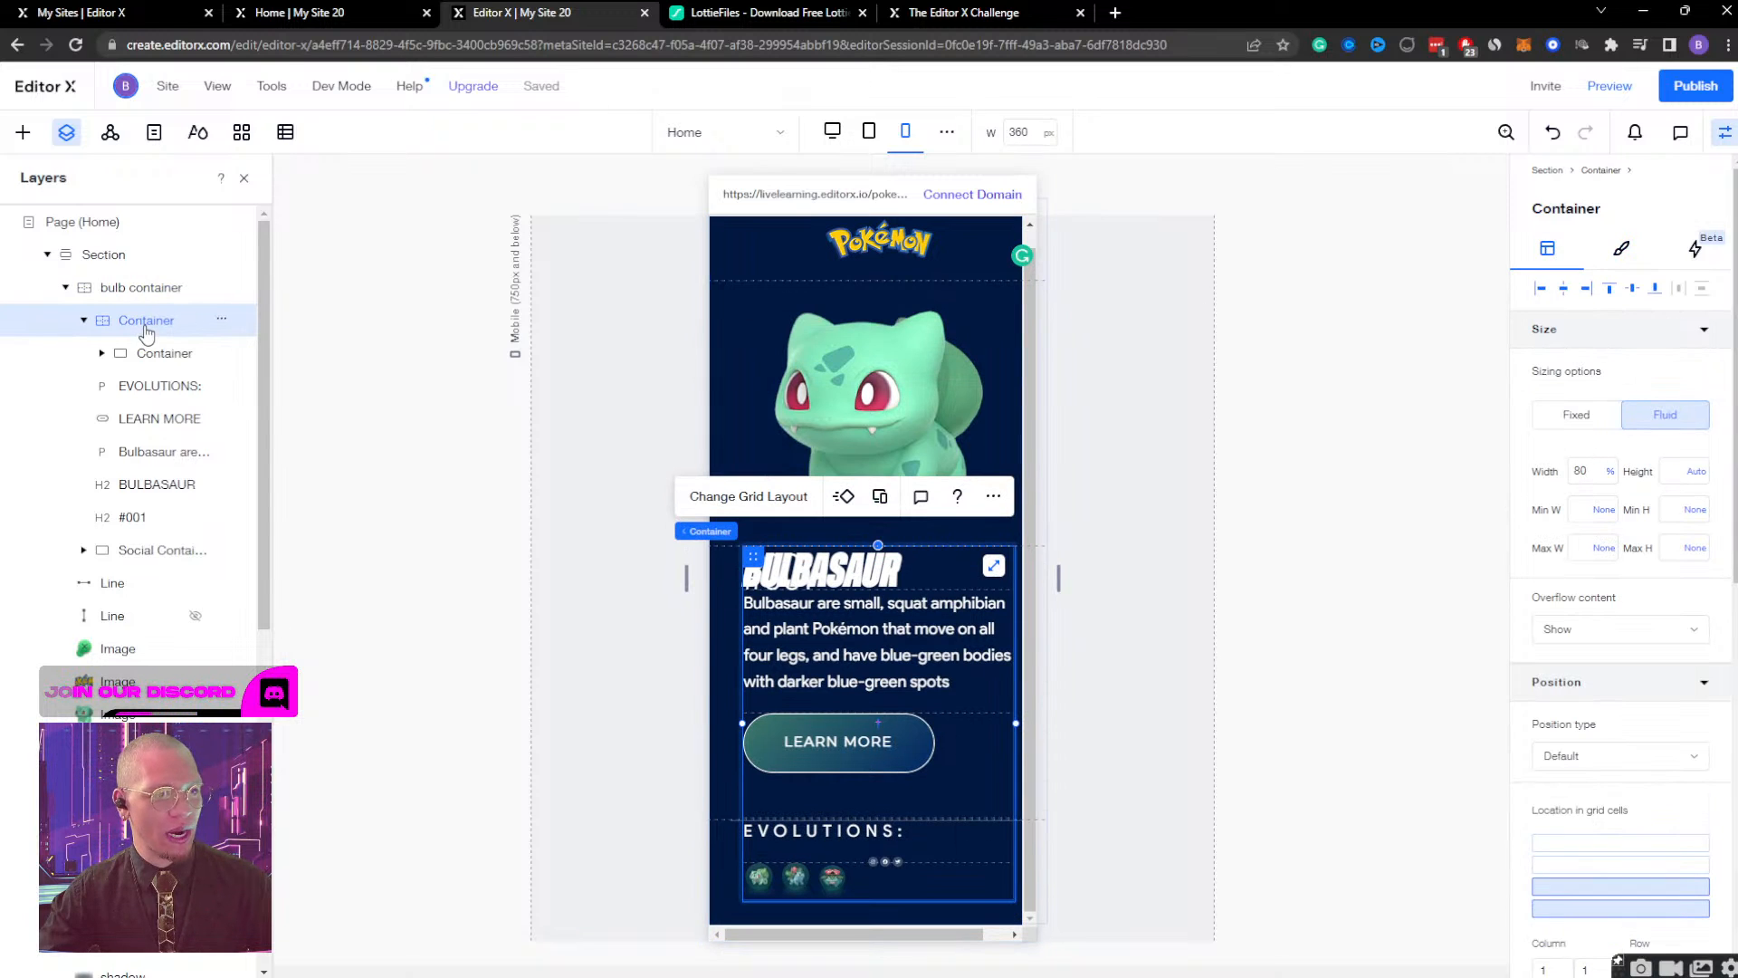
pyautogui.click(148, 353)
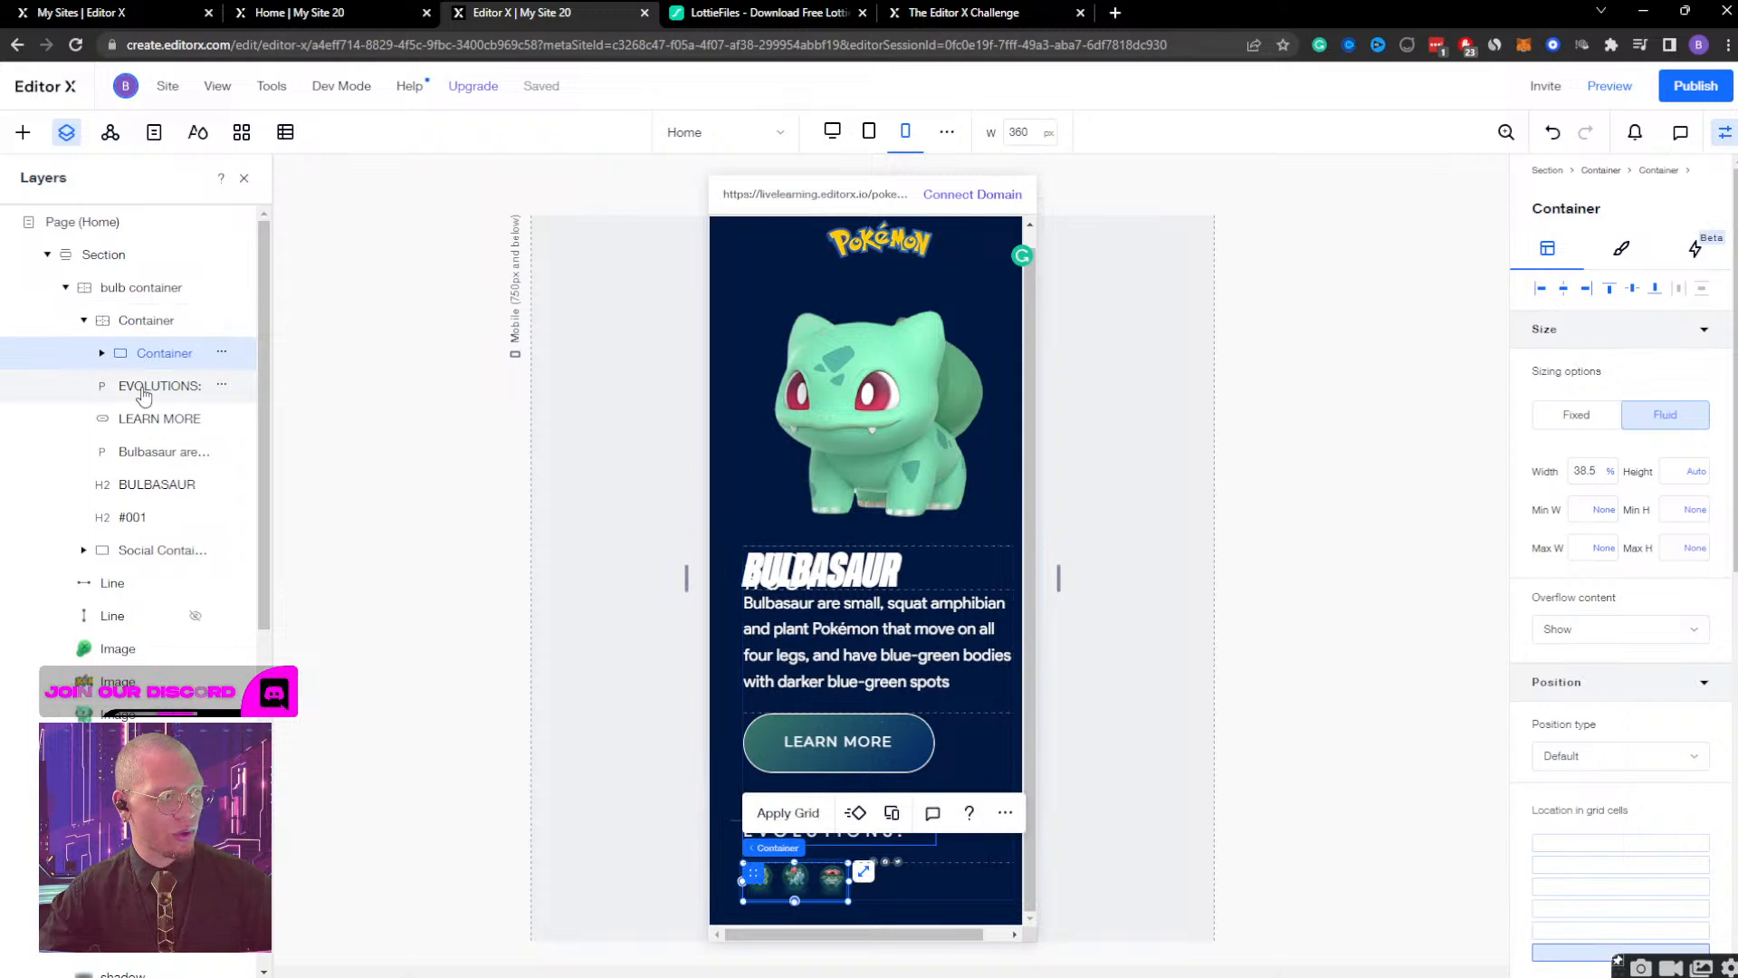
pyautogui.click(144, 391)
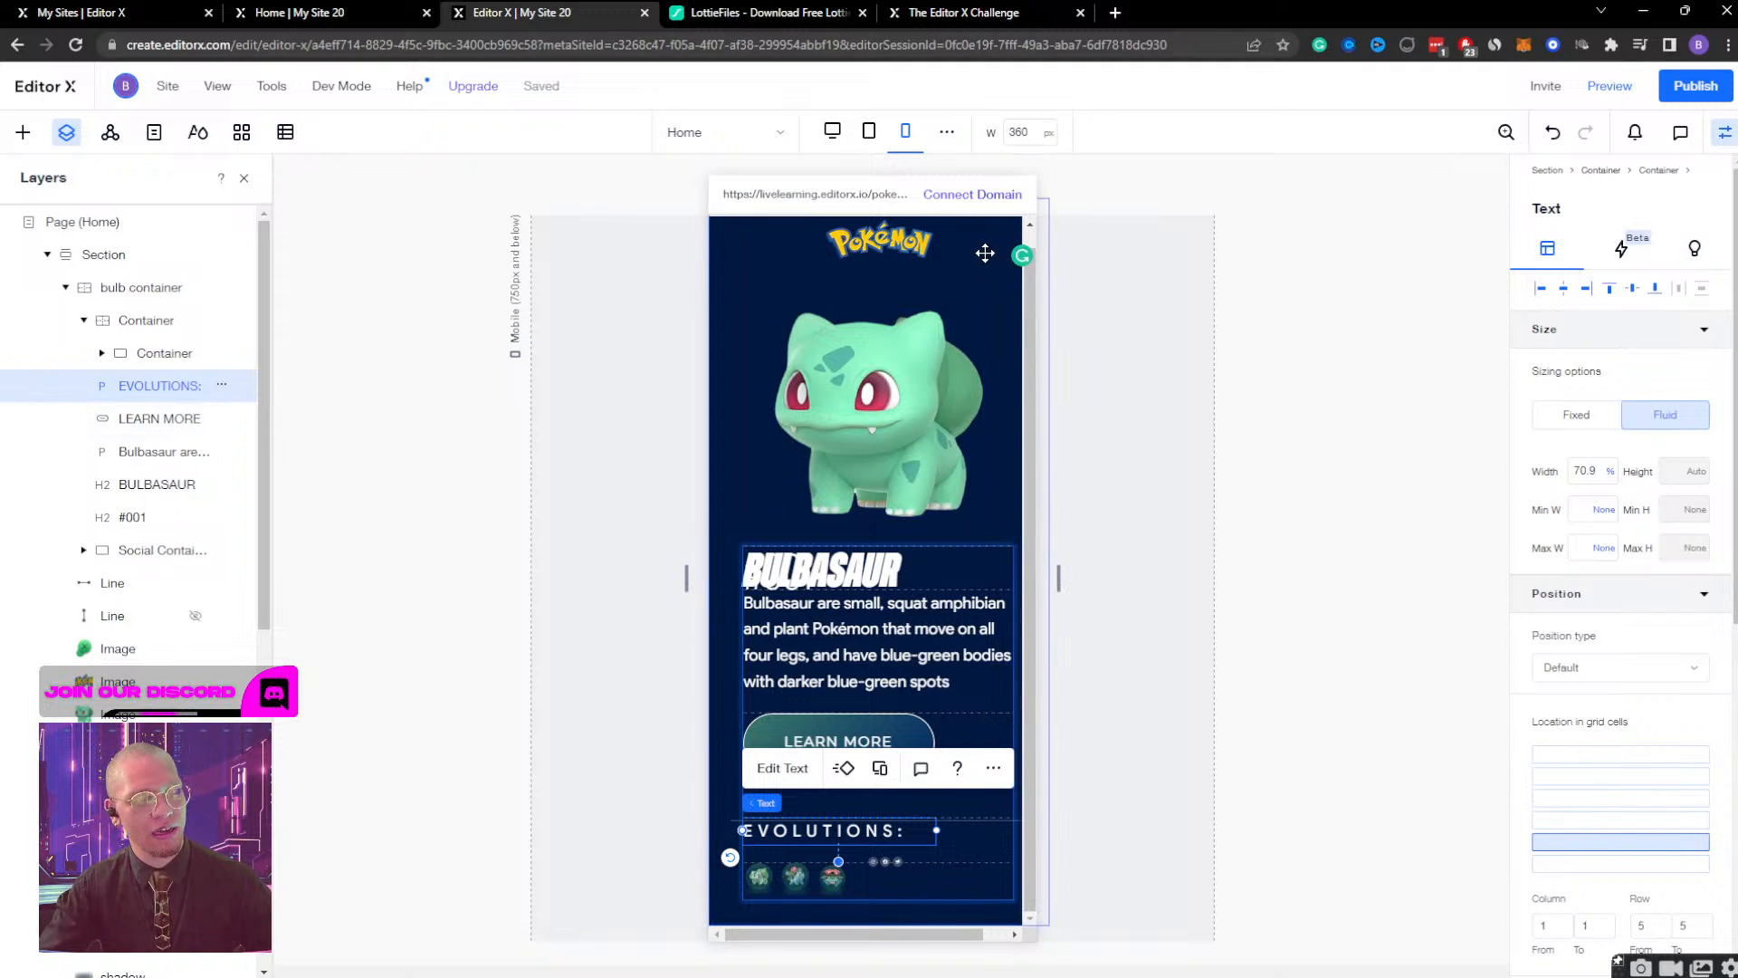
# Nudge the small green image beside the Pokémon logo to the left, away from the page's right edge.
pyautogui.moveTo(898, 934); pyautogui.dragTo(923, 934)
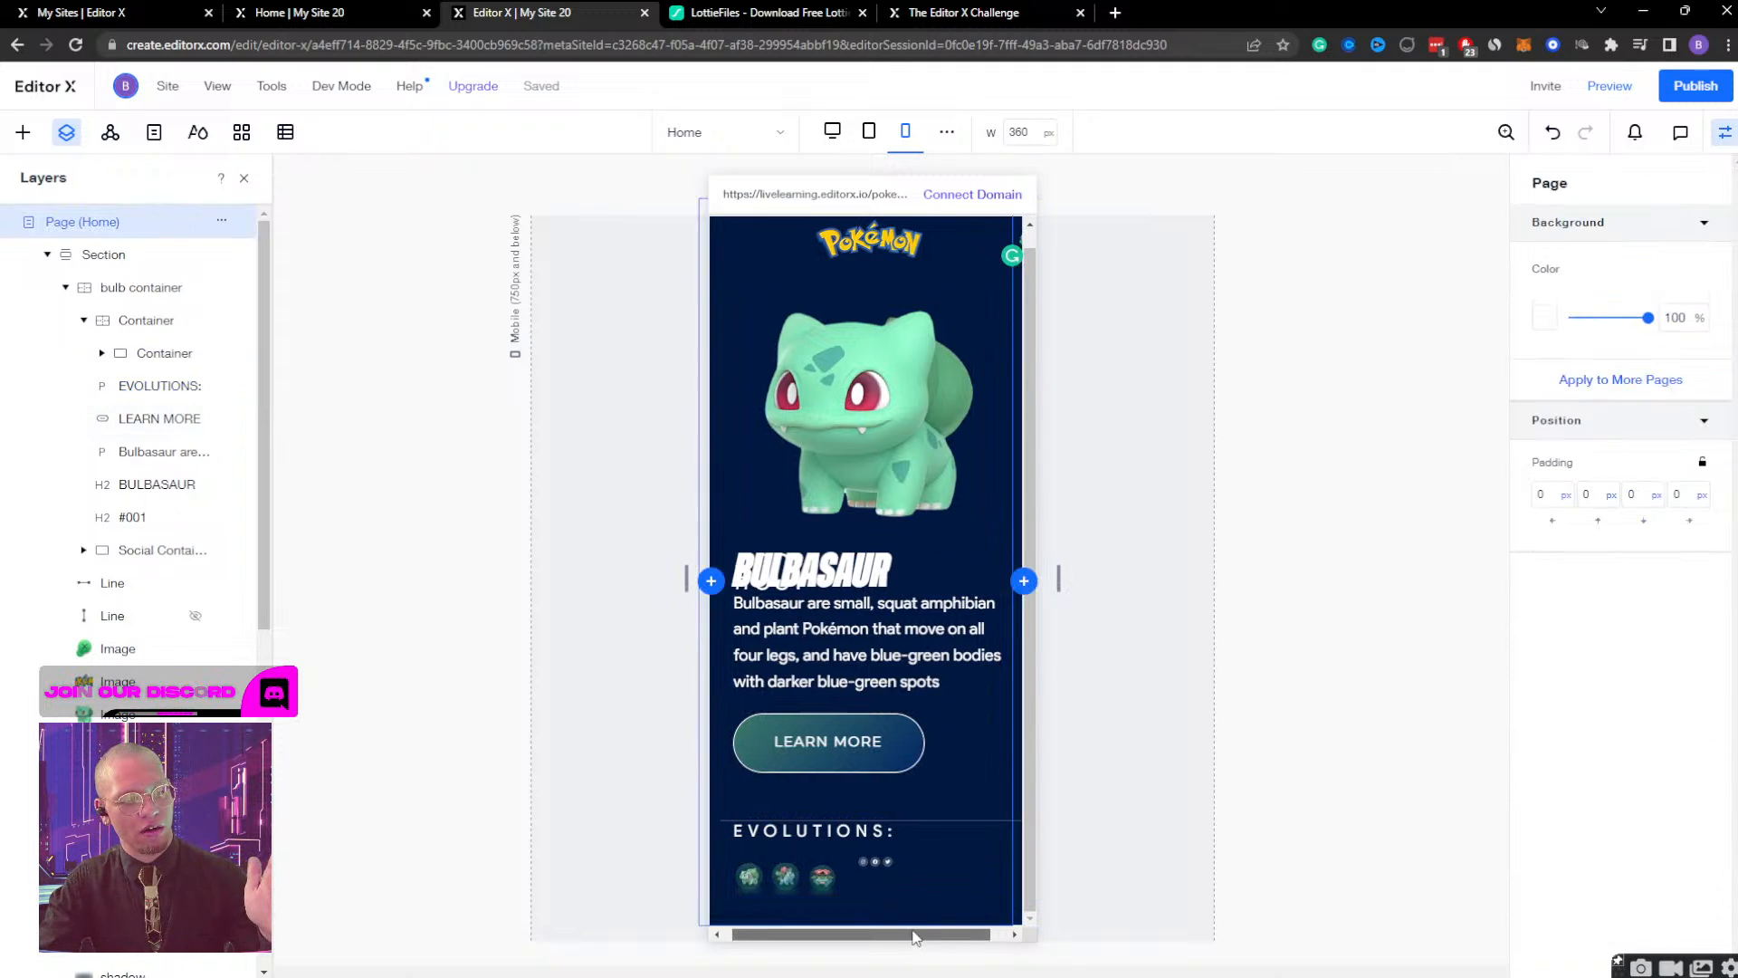
pyautogui.click(1004, 235)
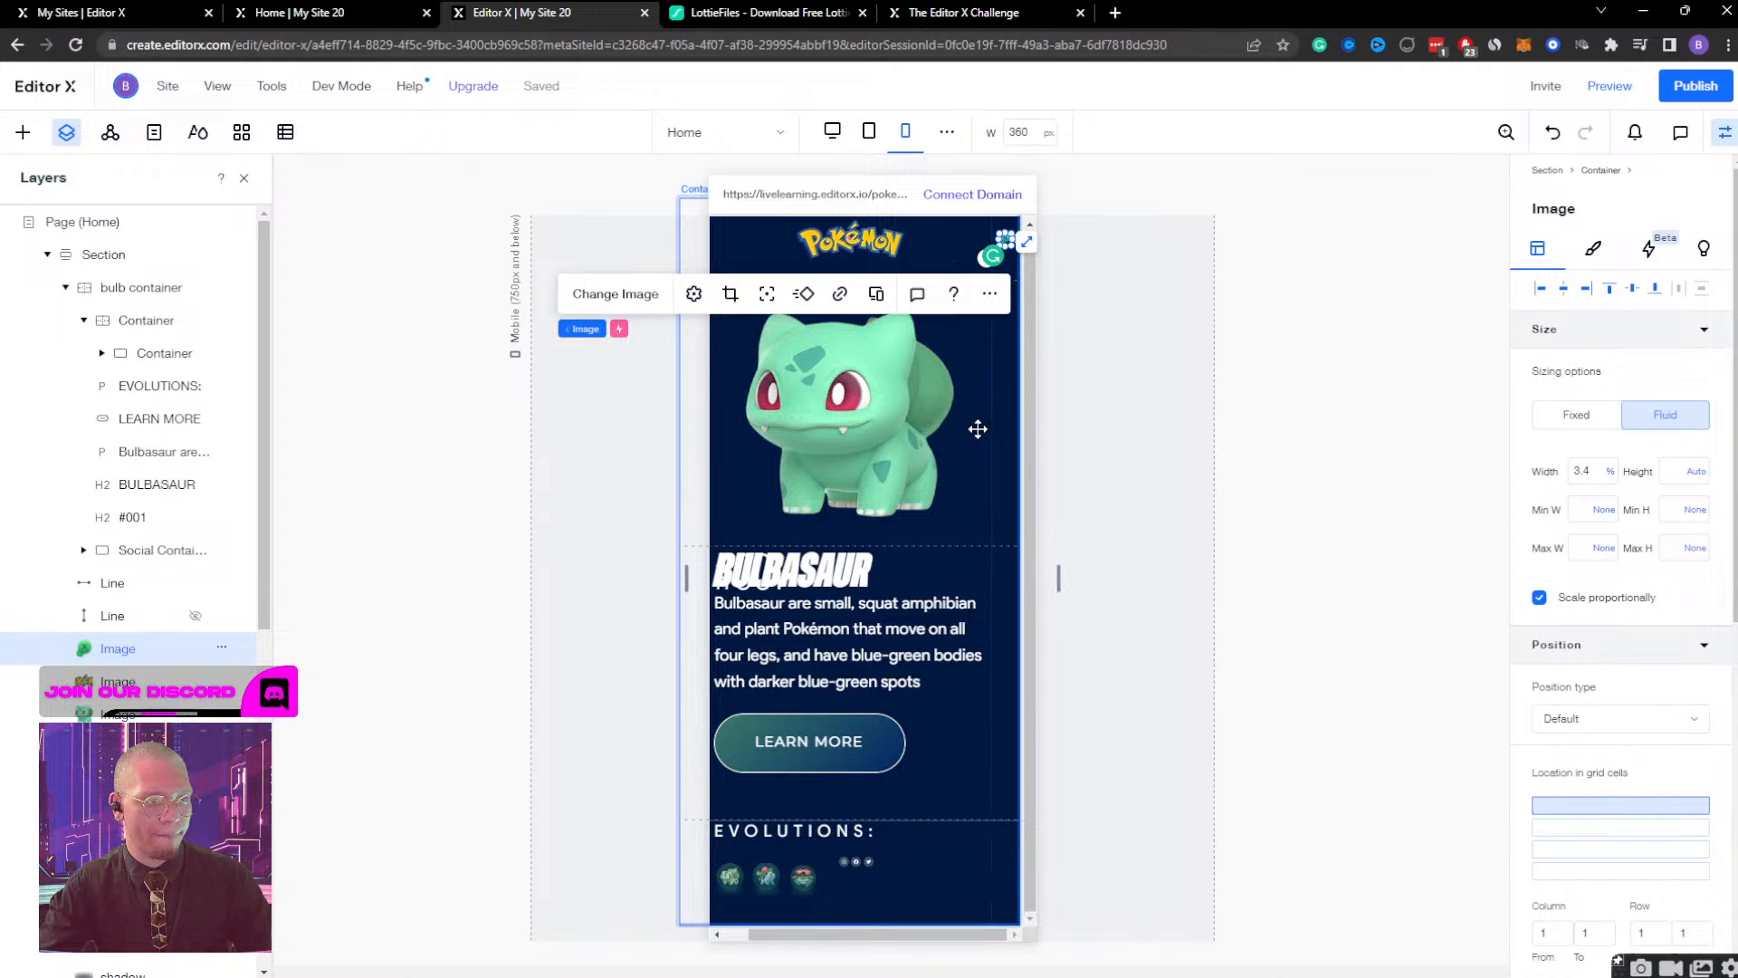
pyautogui.hotkey('shift', 'Left')
pyautogui.hotkey('shift', 'Left')
pyautogui.hotkey('shift', 'Left')
pyautogui.hotkey('shift', 'Left')
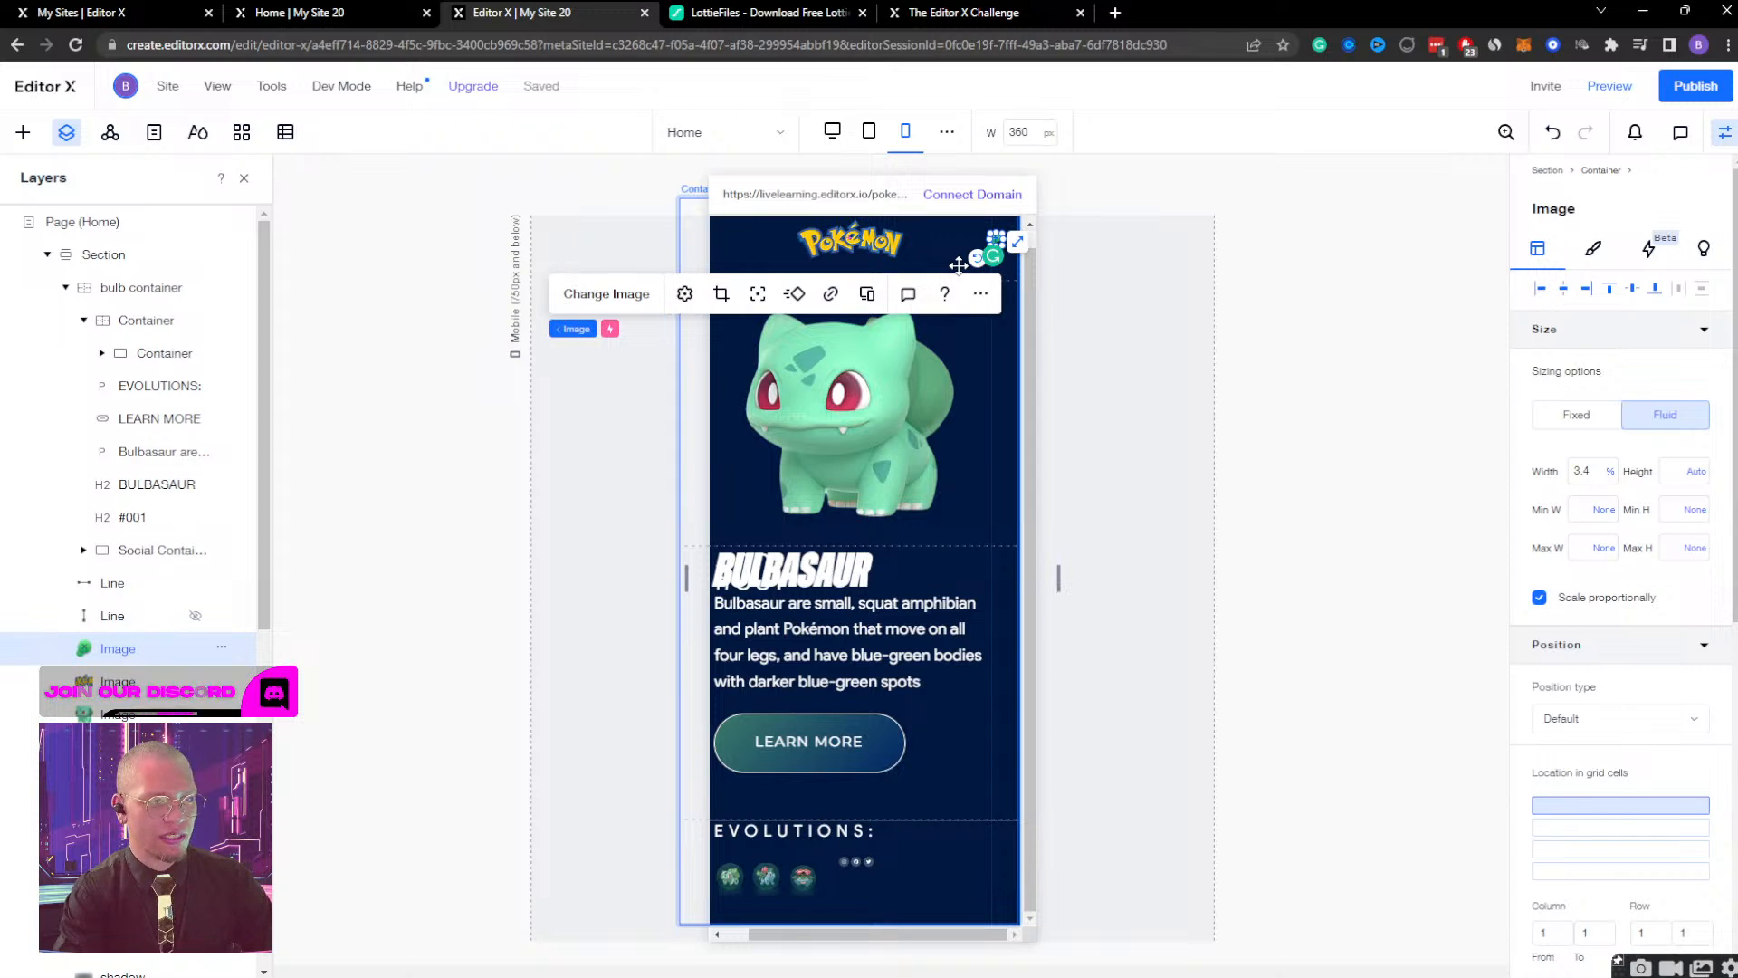
pyautogui.hotkey('shift', 'Left')
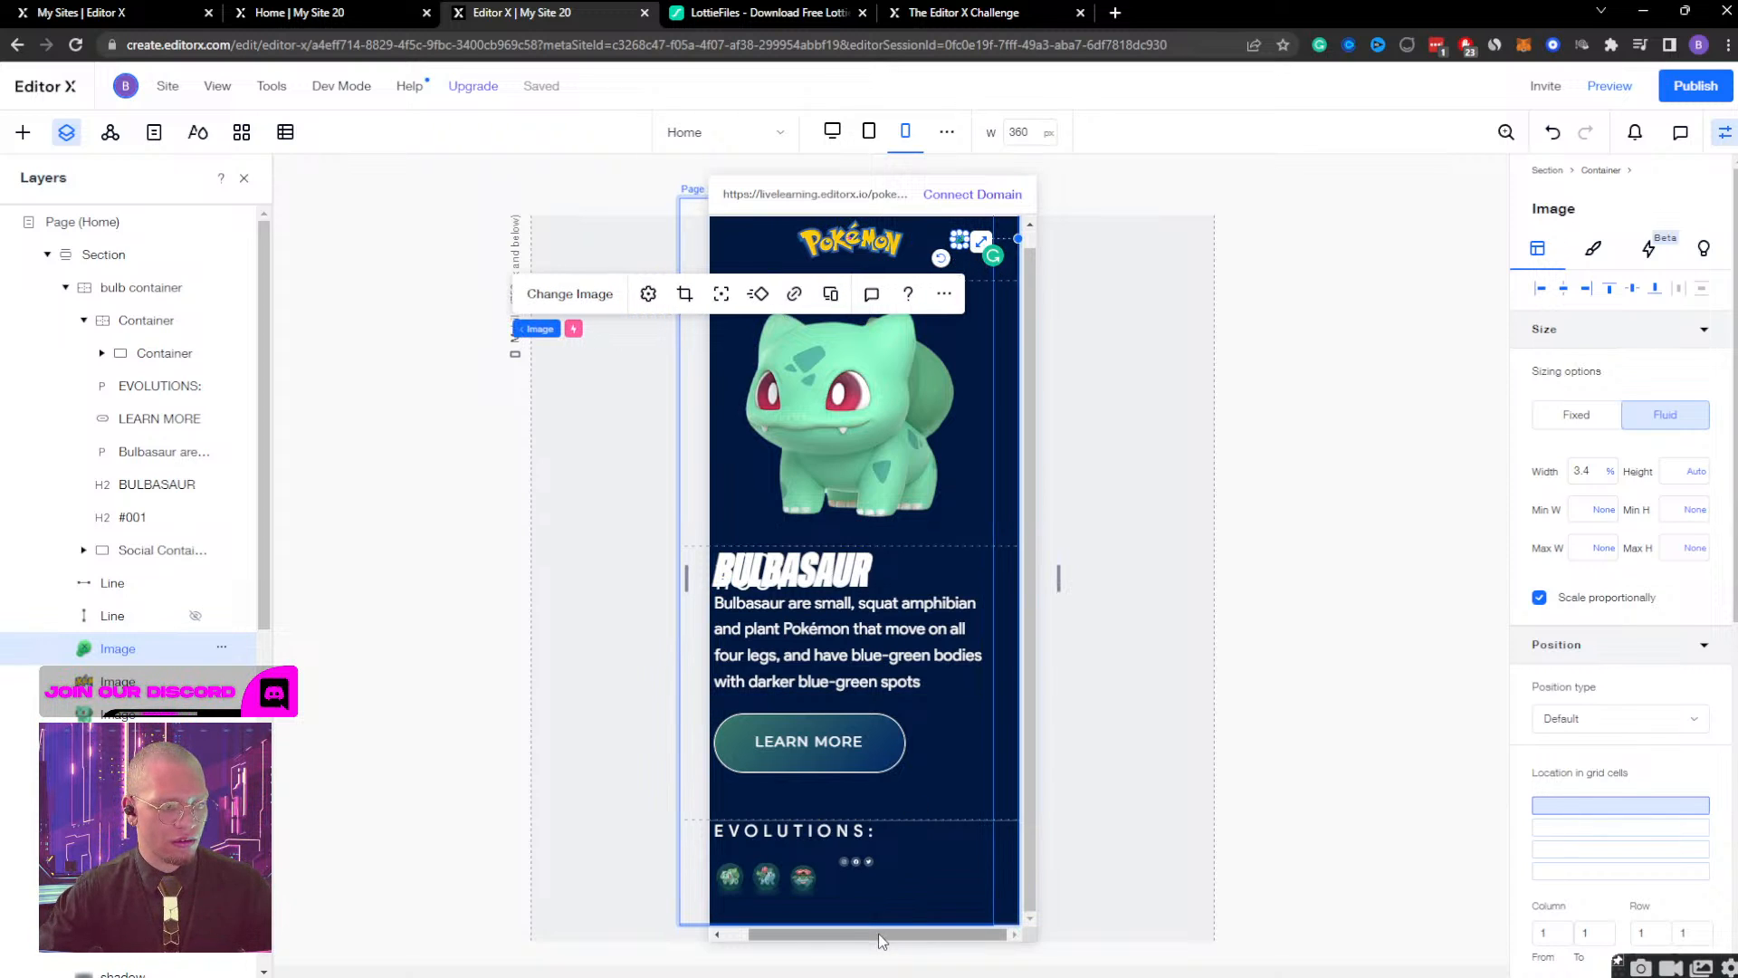
# Set the width of the horizontal line above the EVOLUTIONS heading to 100%.
pyautogui.moveTo(879, 934)
pyautogui.mouseDown()
pyautogui.moveTo(783, 935)
pyautogui.moveTo(892, 937)
pyautogui.mouseUp()
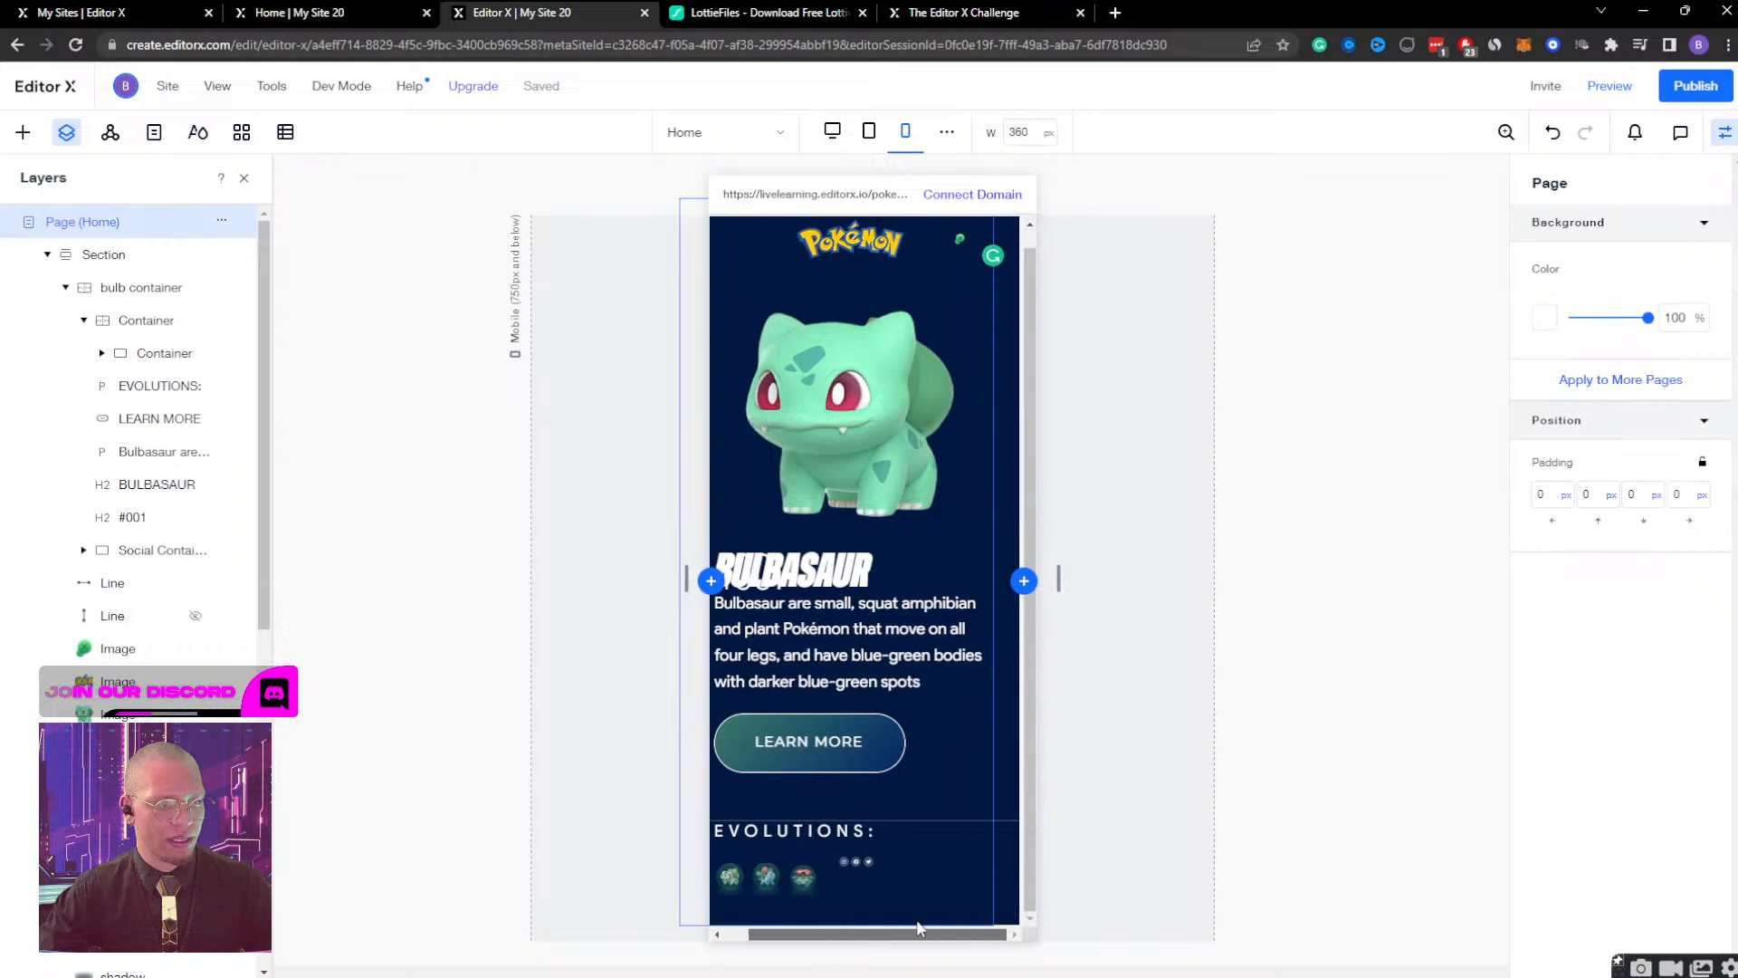
pyautogui.click(1007, 821)
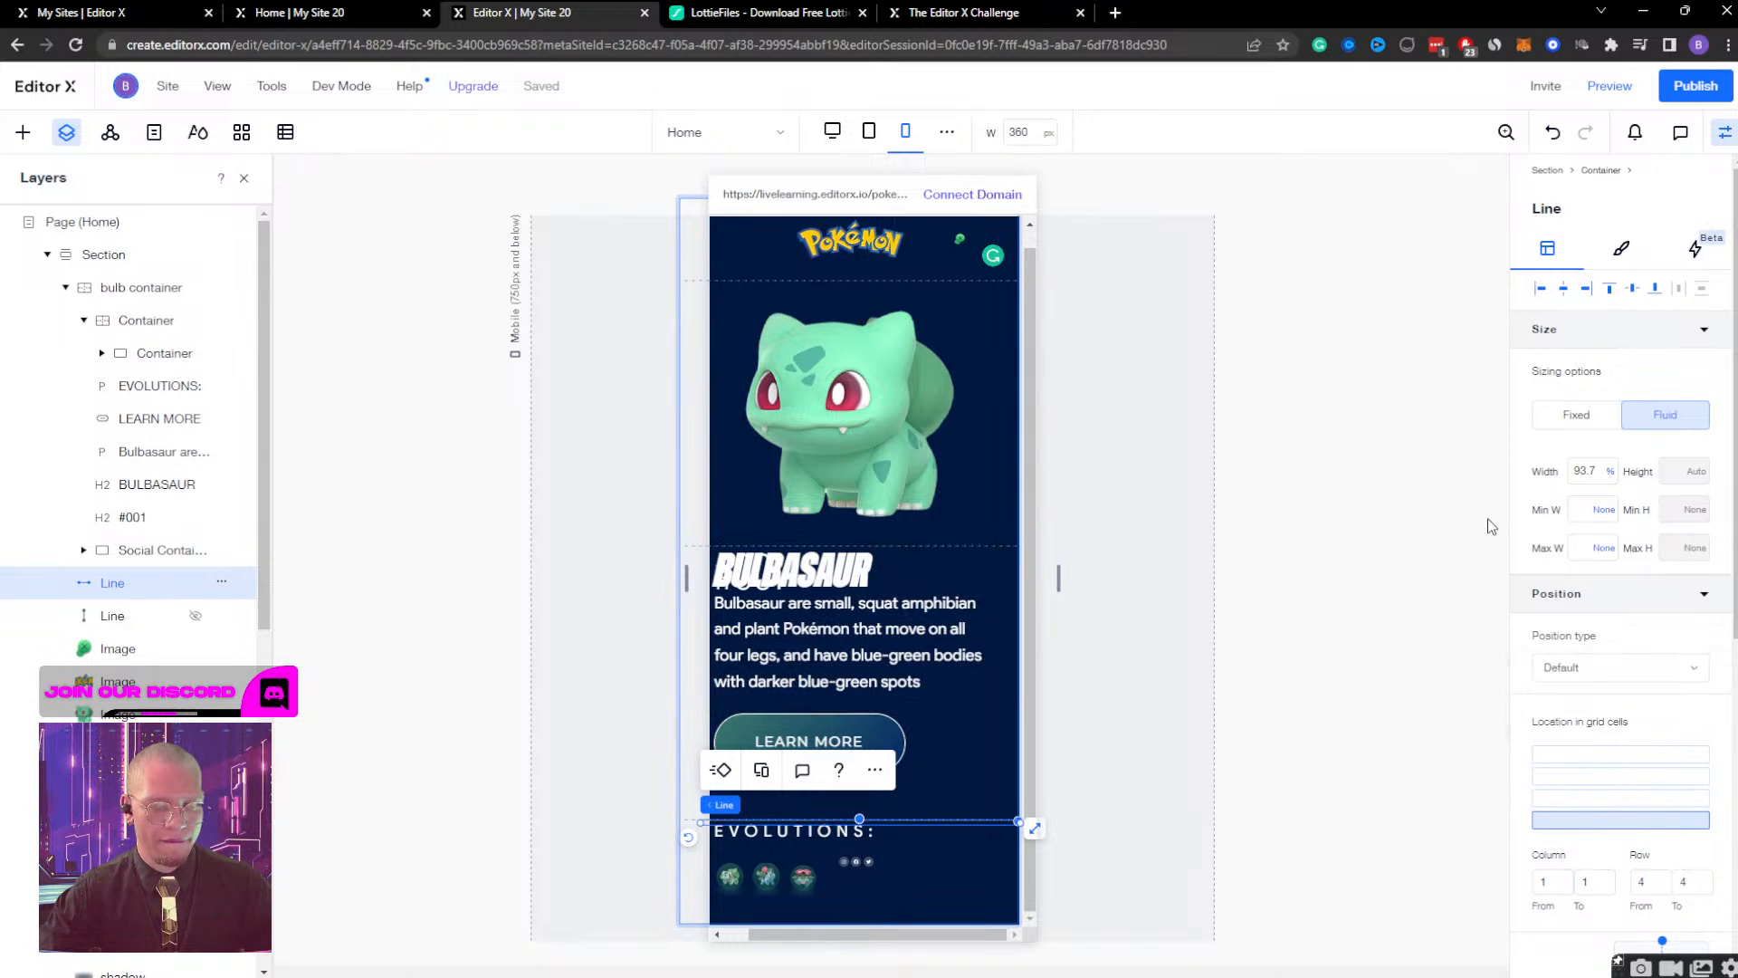
pyautogui.click(1589, 471)
pyautogui.write('100')
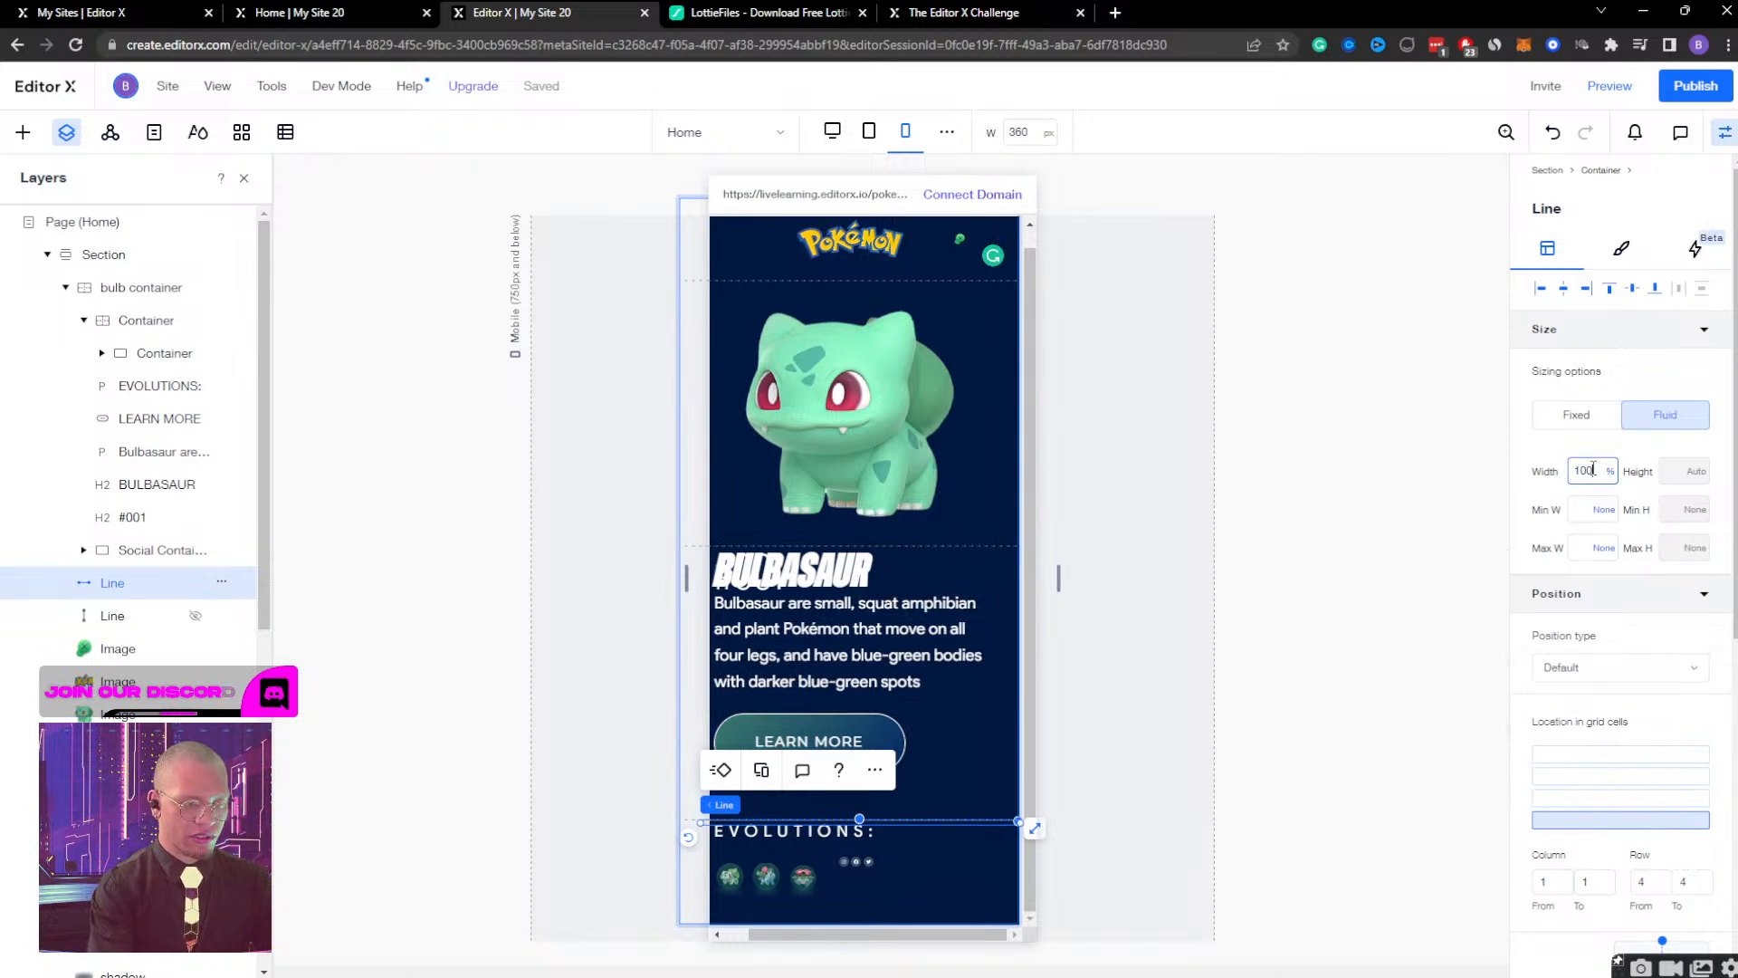
pyautogui.press('Return')
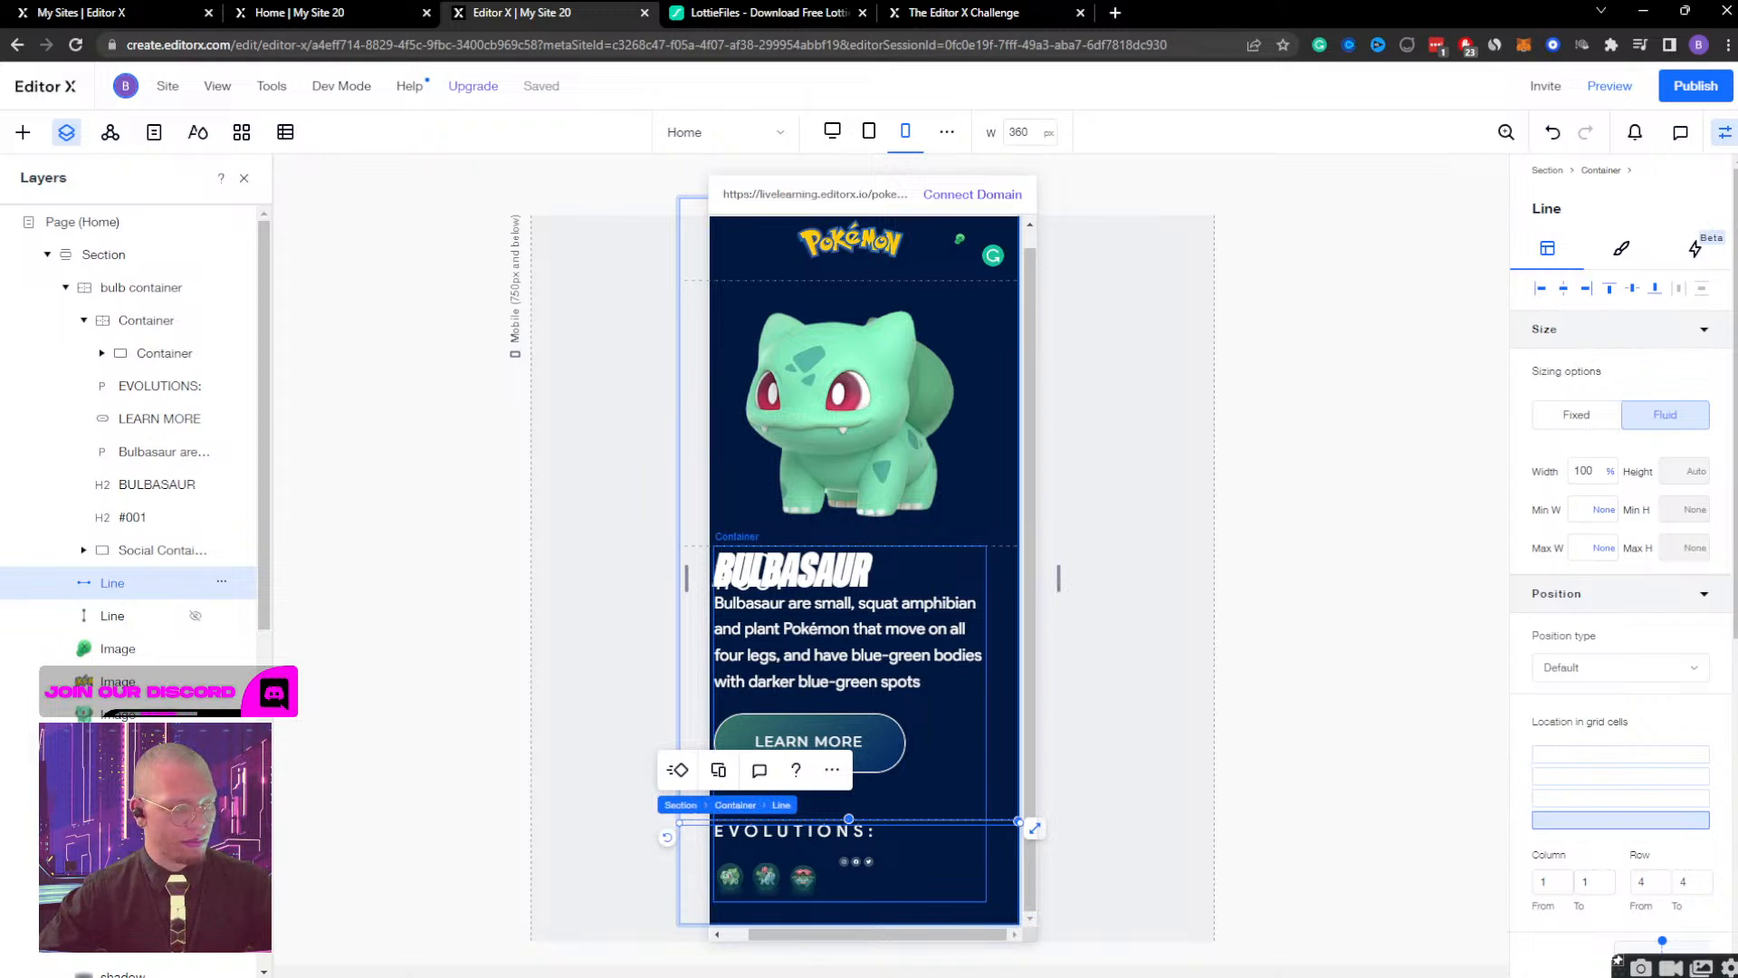
# Set the horizontal line above the EVOLUTIONS heading to not display on the mobile breakpoint.
pyautogui.click(223, 584)
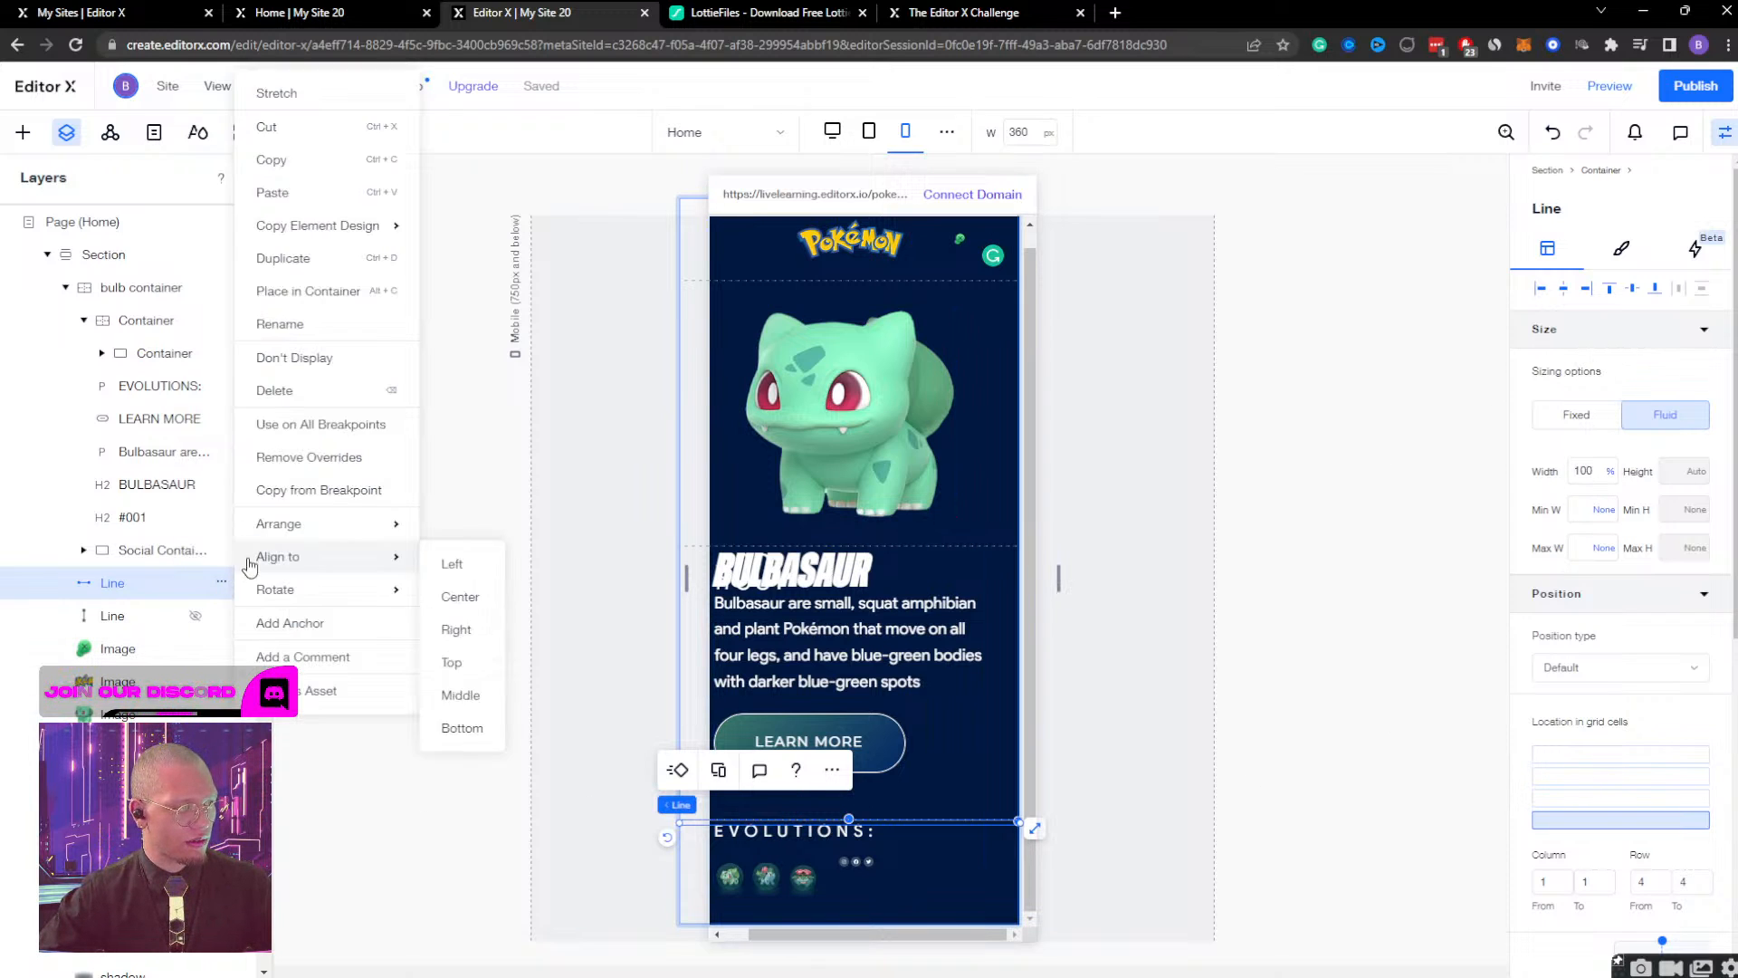
pyautogui.click(307, 359)
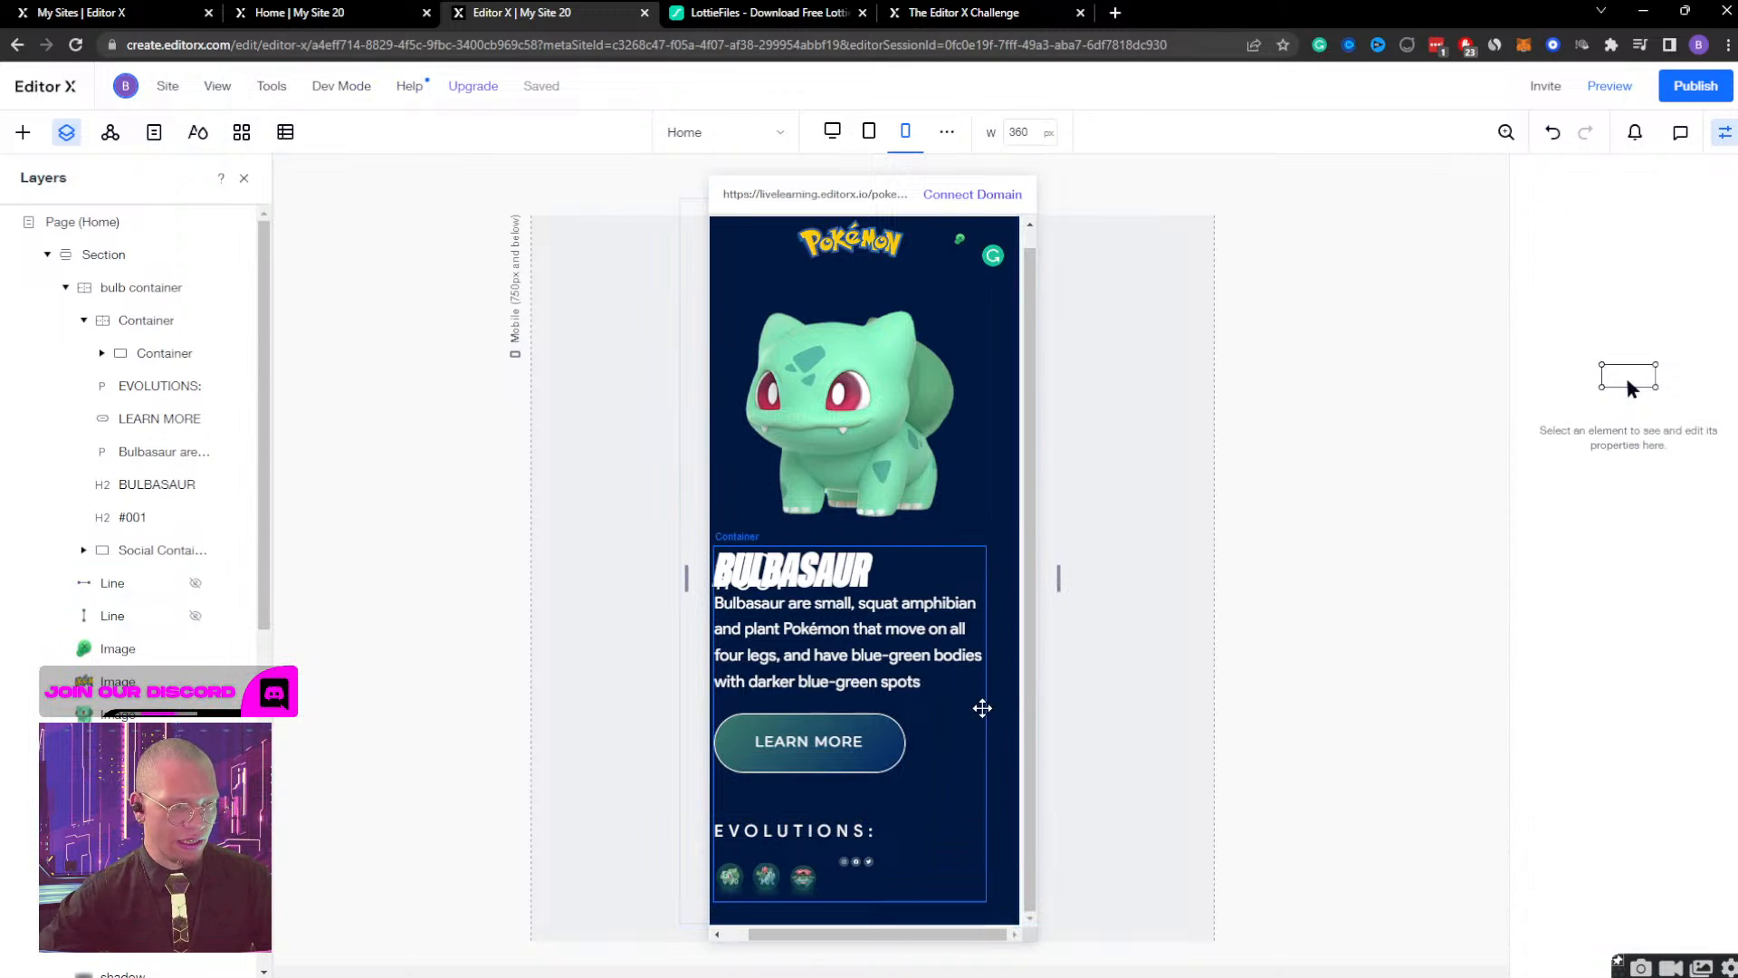
pyautogui.click(957, 941)
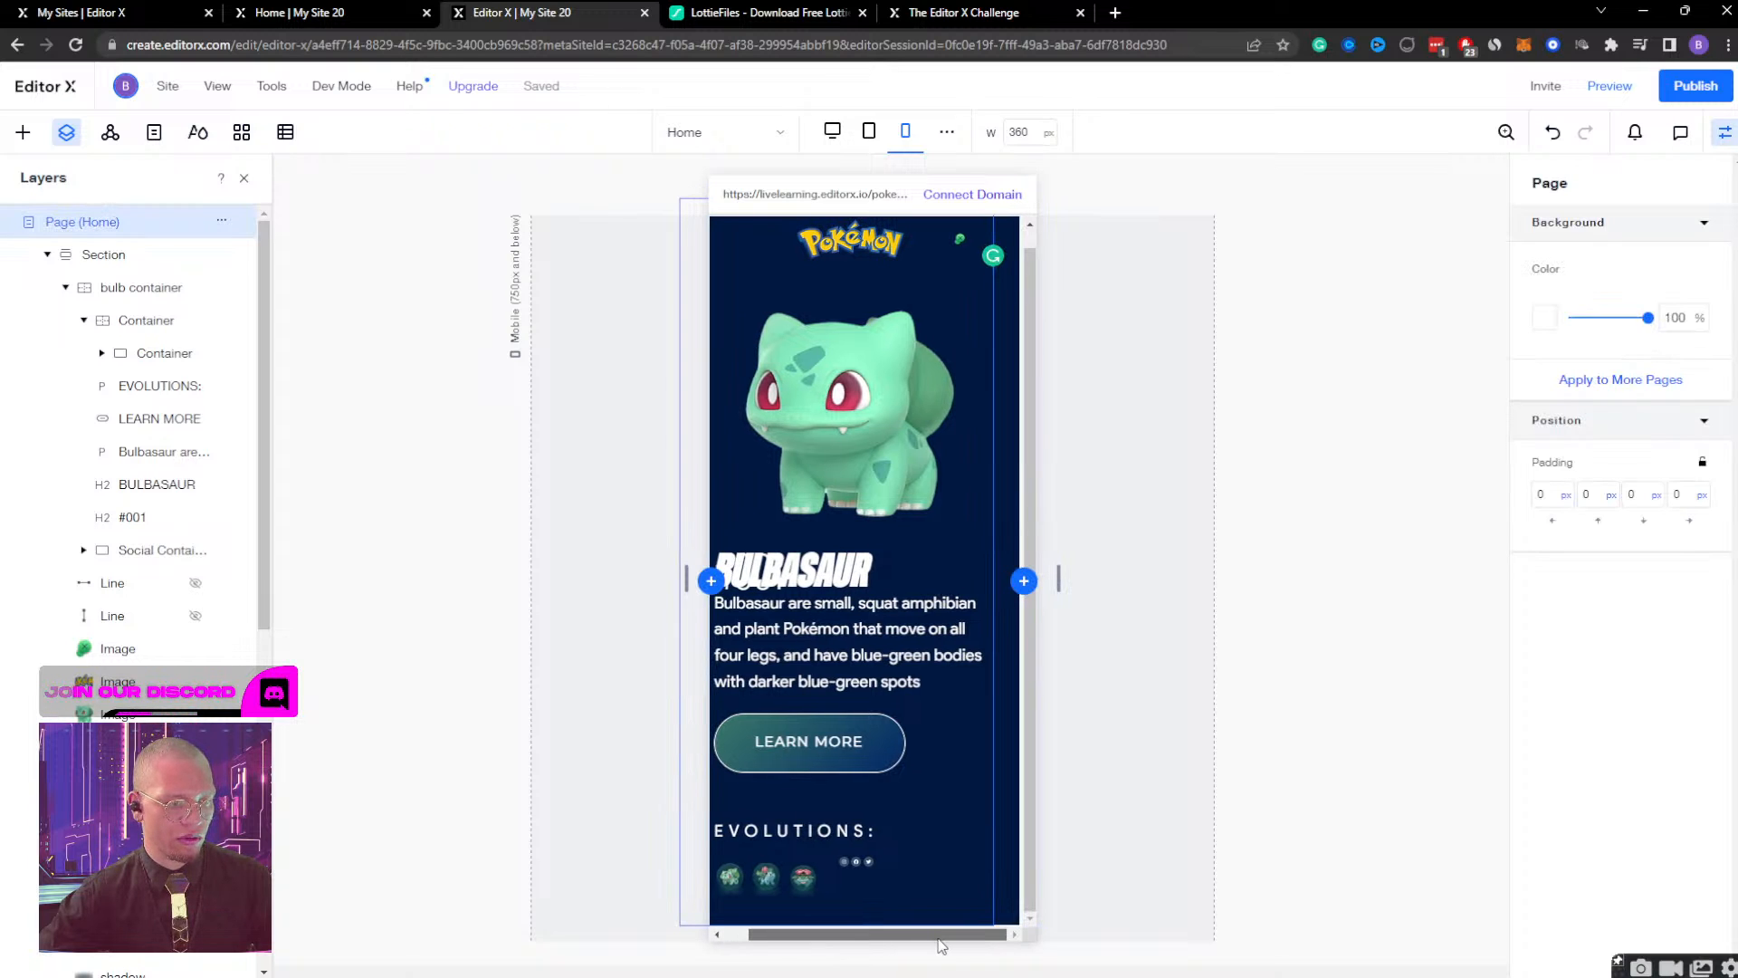
# Examine the size and grid placement of the bulb container, its images, both lines and the social container for overflow causes.
pyautogui.click(1006, 299)
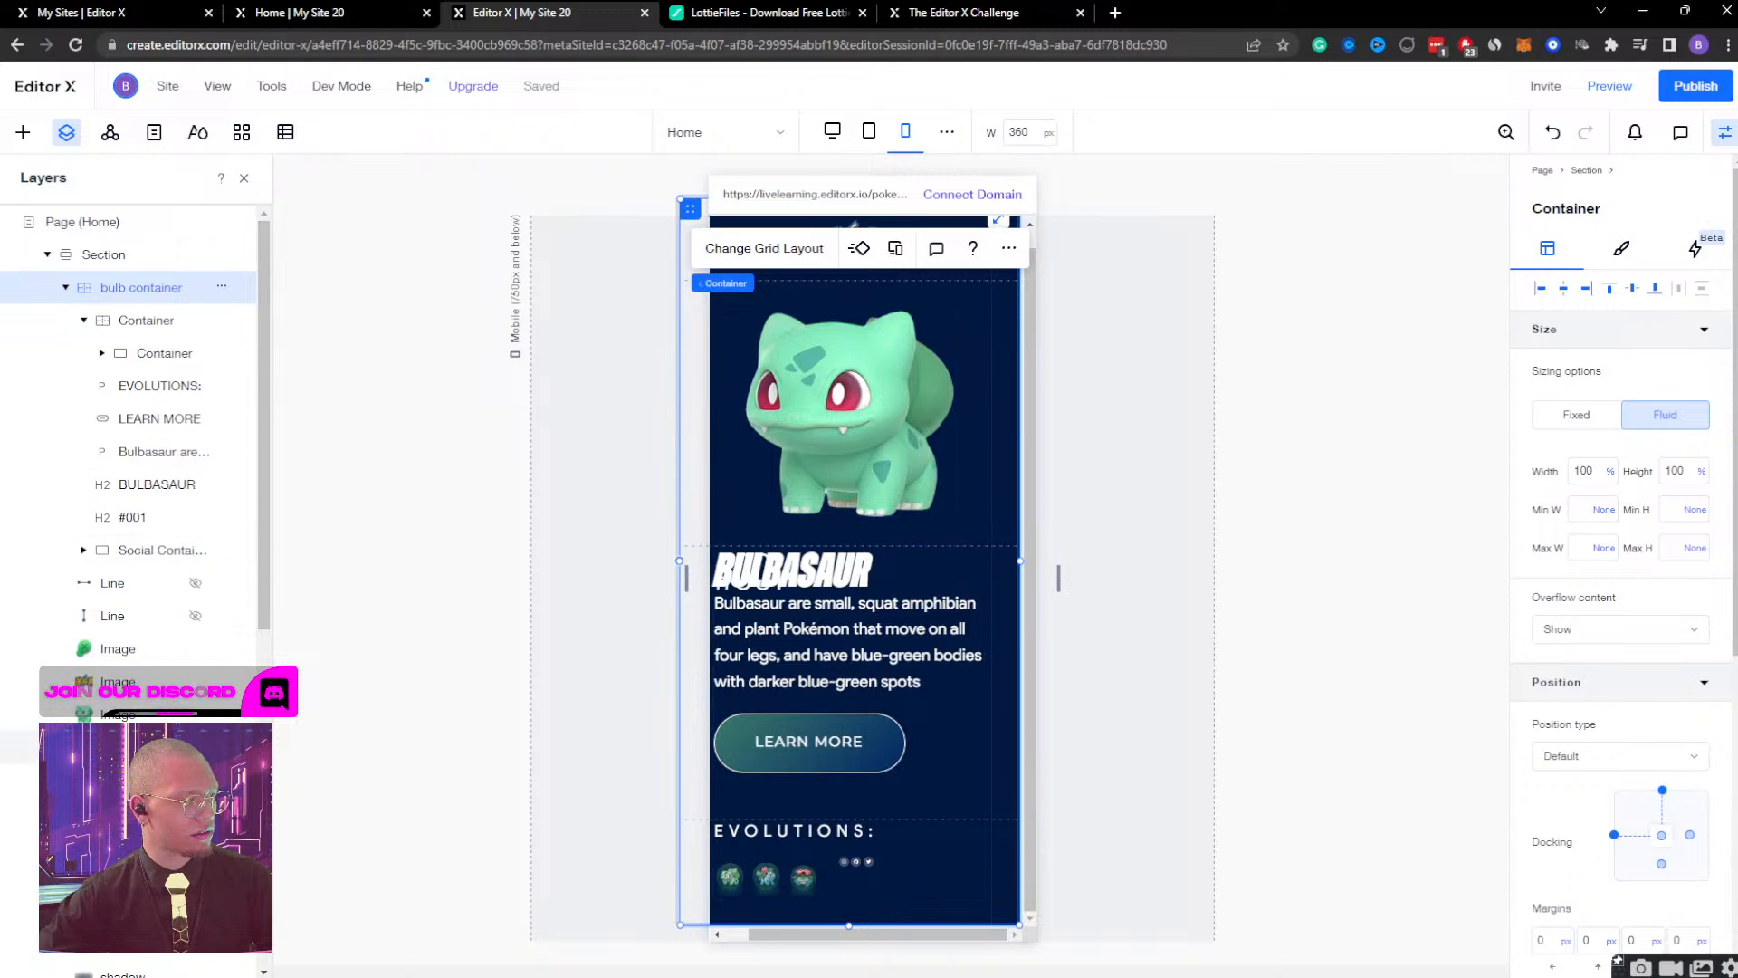
pyautogui.click(120, 746)
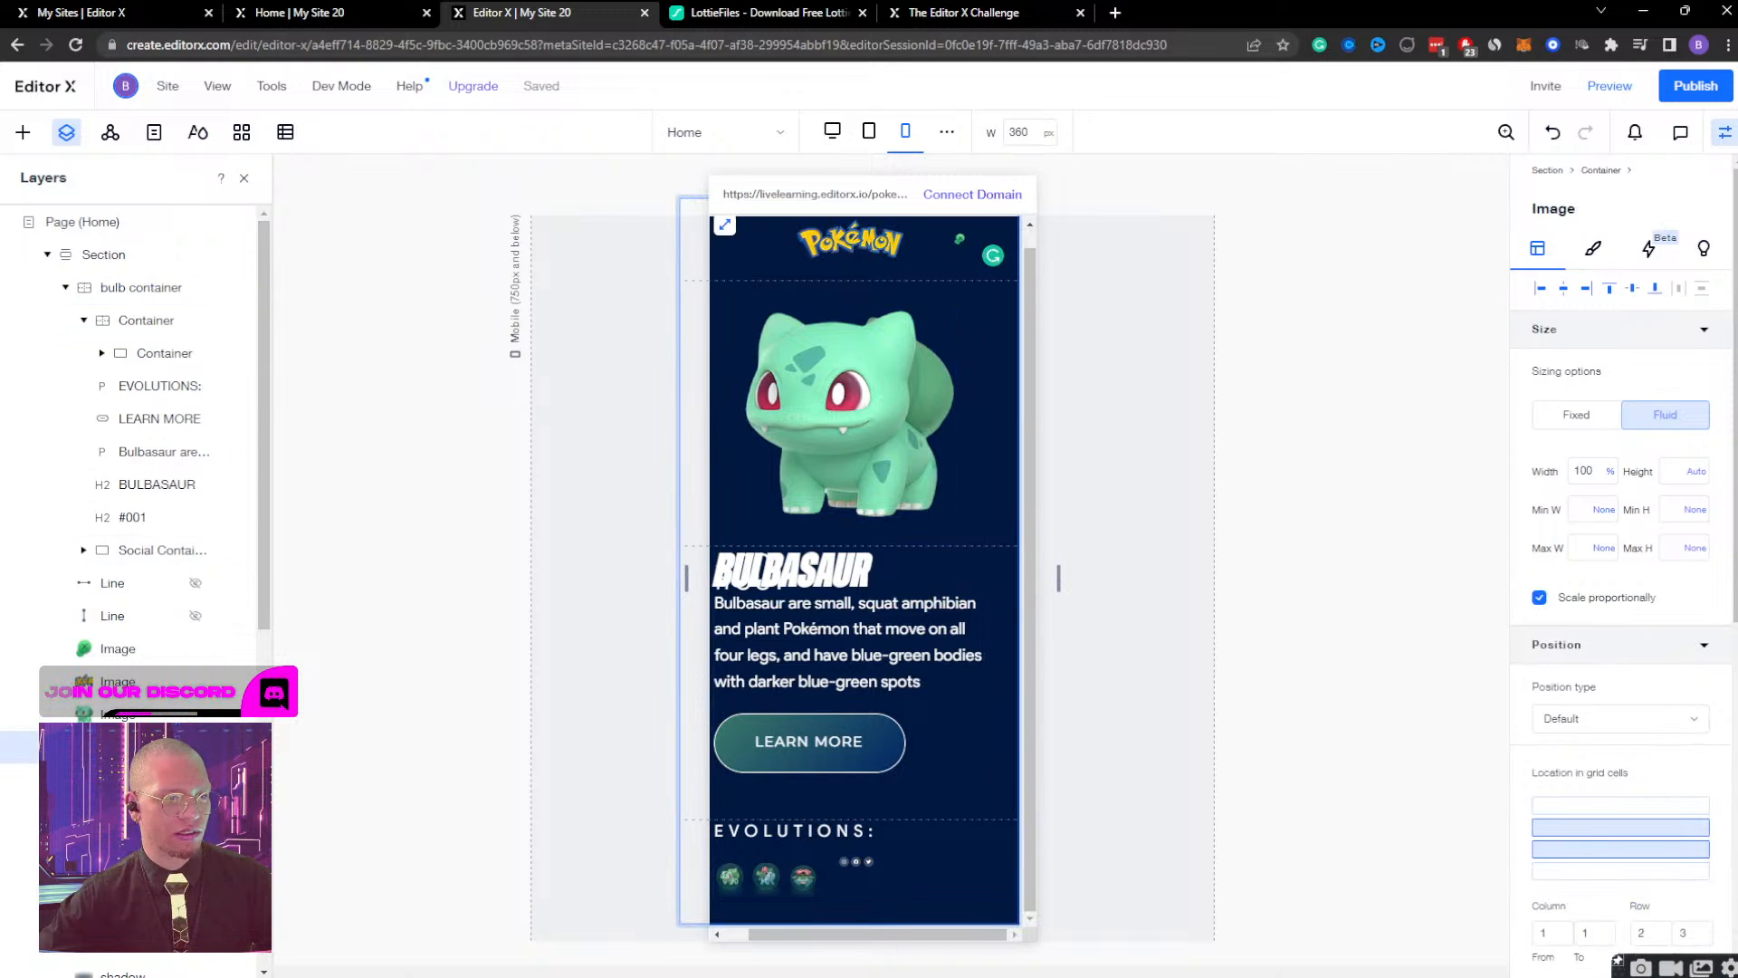
pyautogui.click(127, 685)
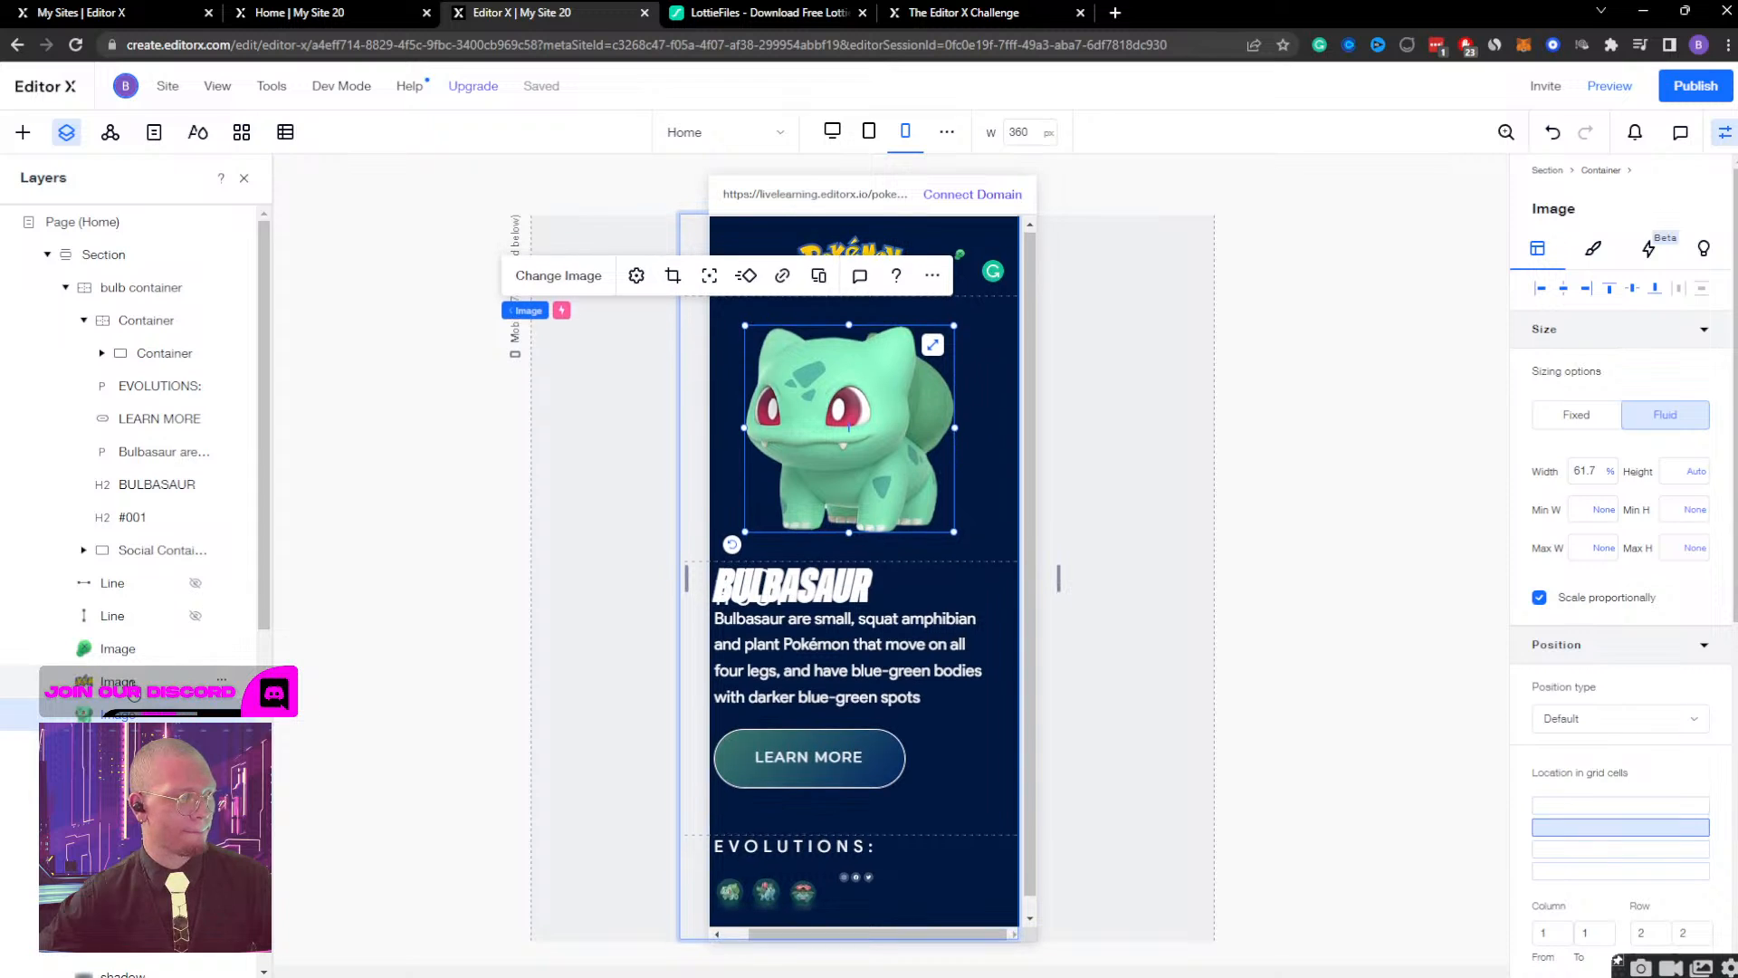
pyautogui.click(134, 650)
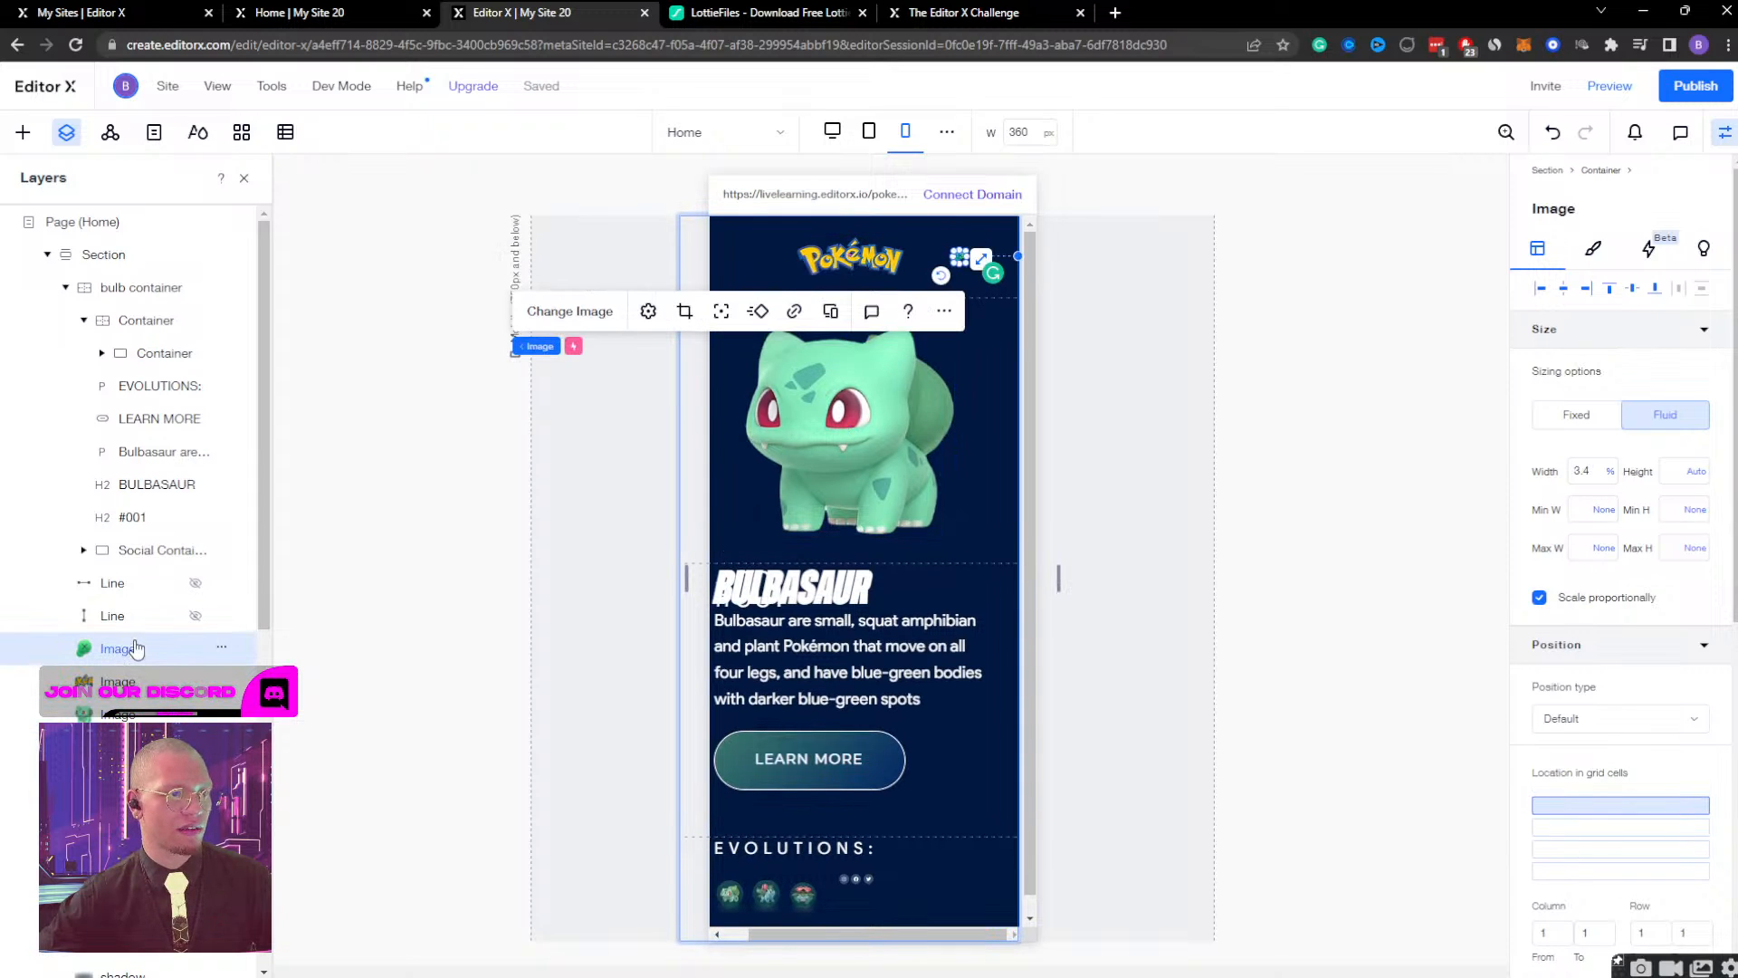
pyautogui.click(134, 615)
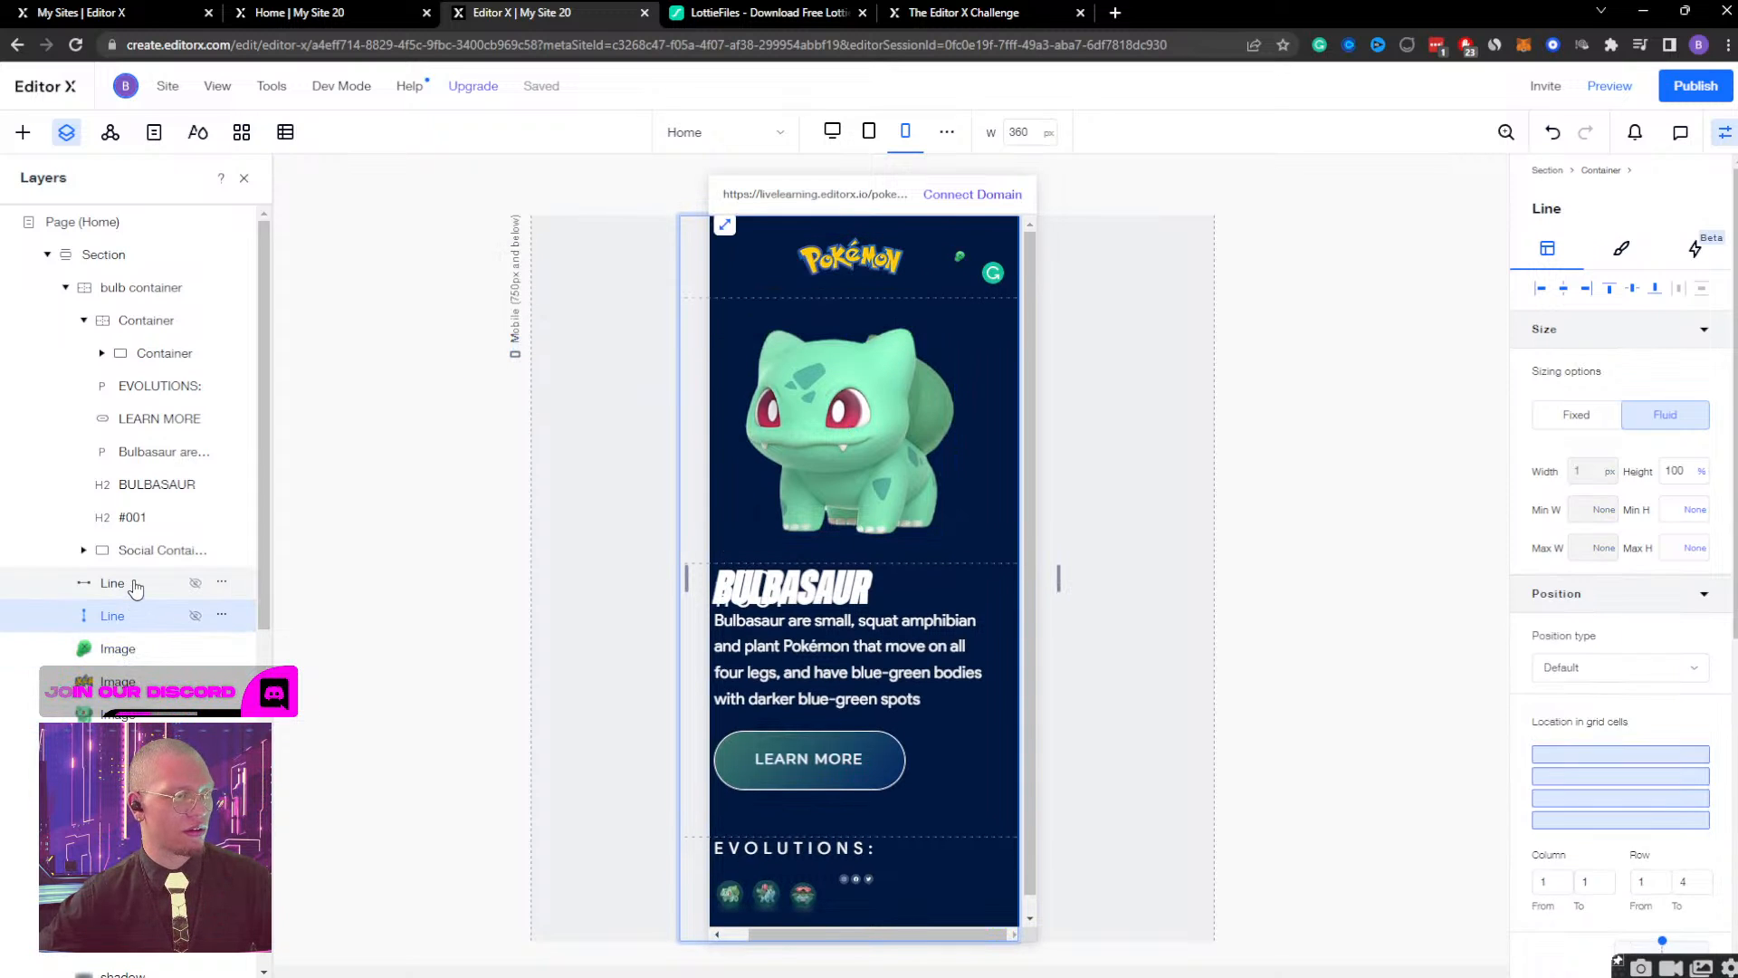
pyautogui.click(133, 587)
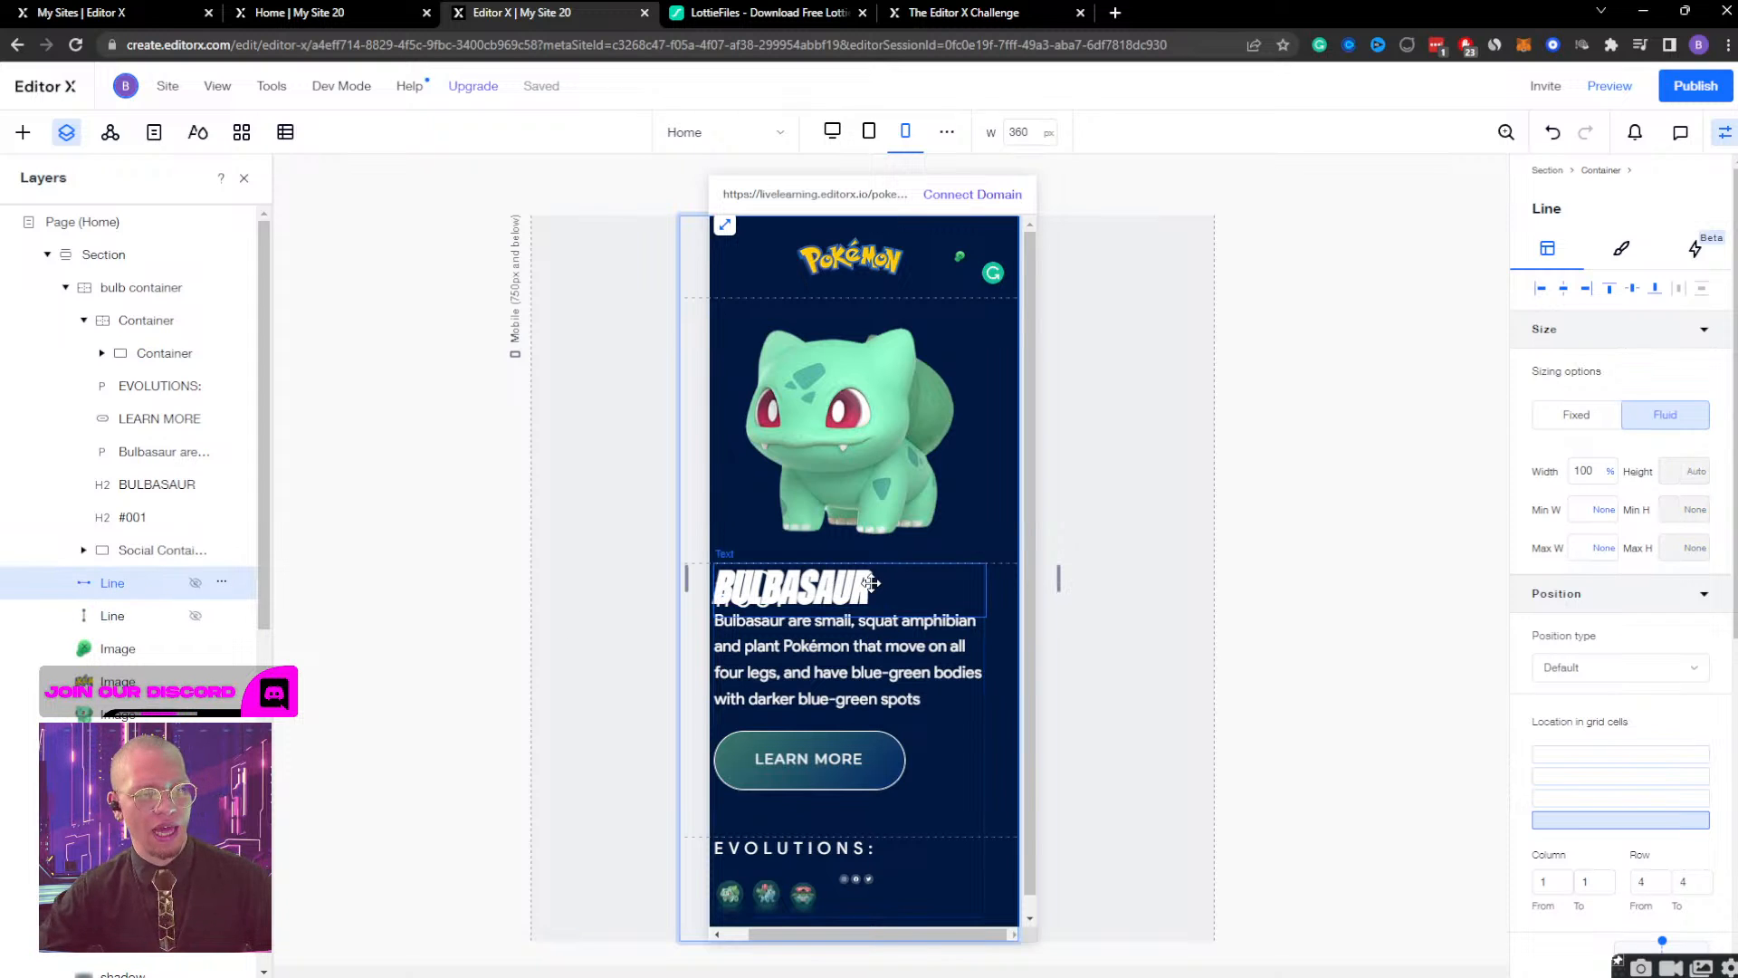
pyautogui.click(131, 550)
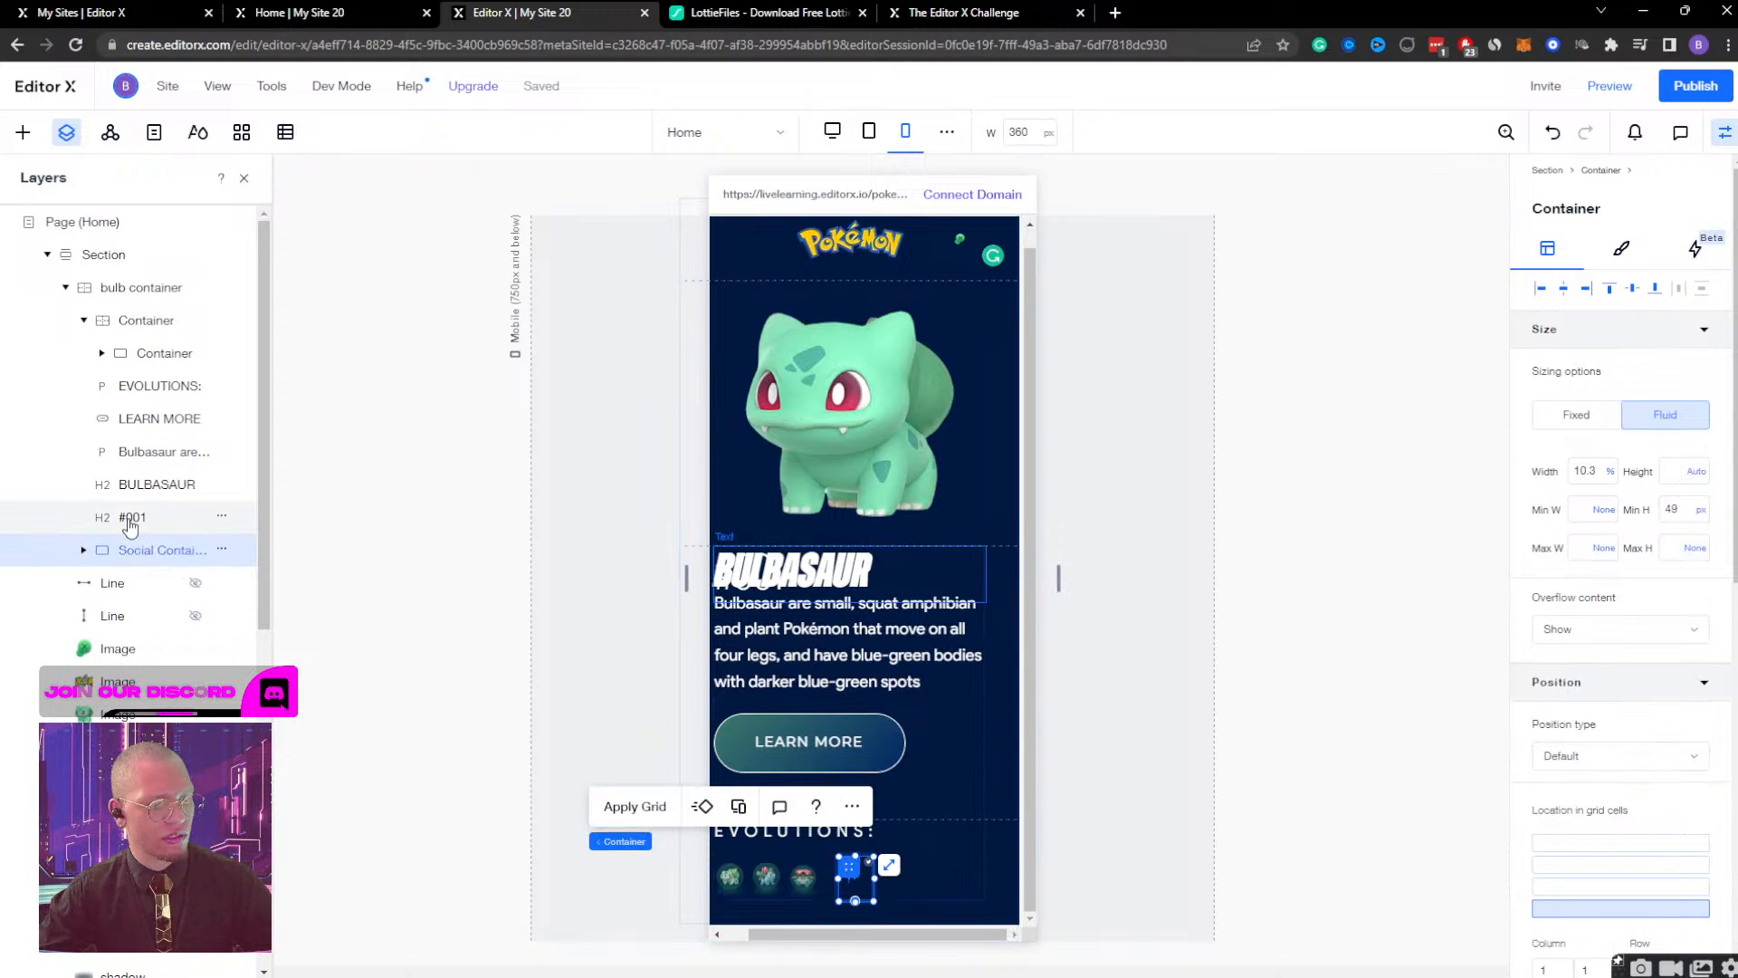
# Set the bottom margin of the #001 heading to 0 px.
pyautogui.click(131, 519)
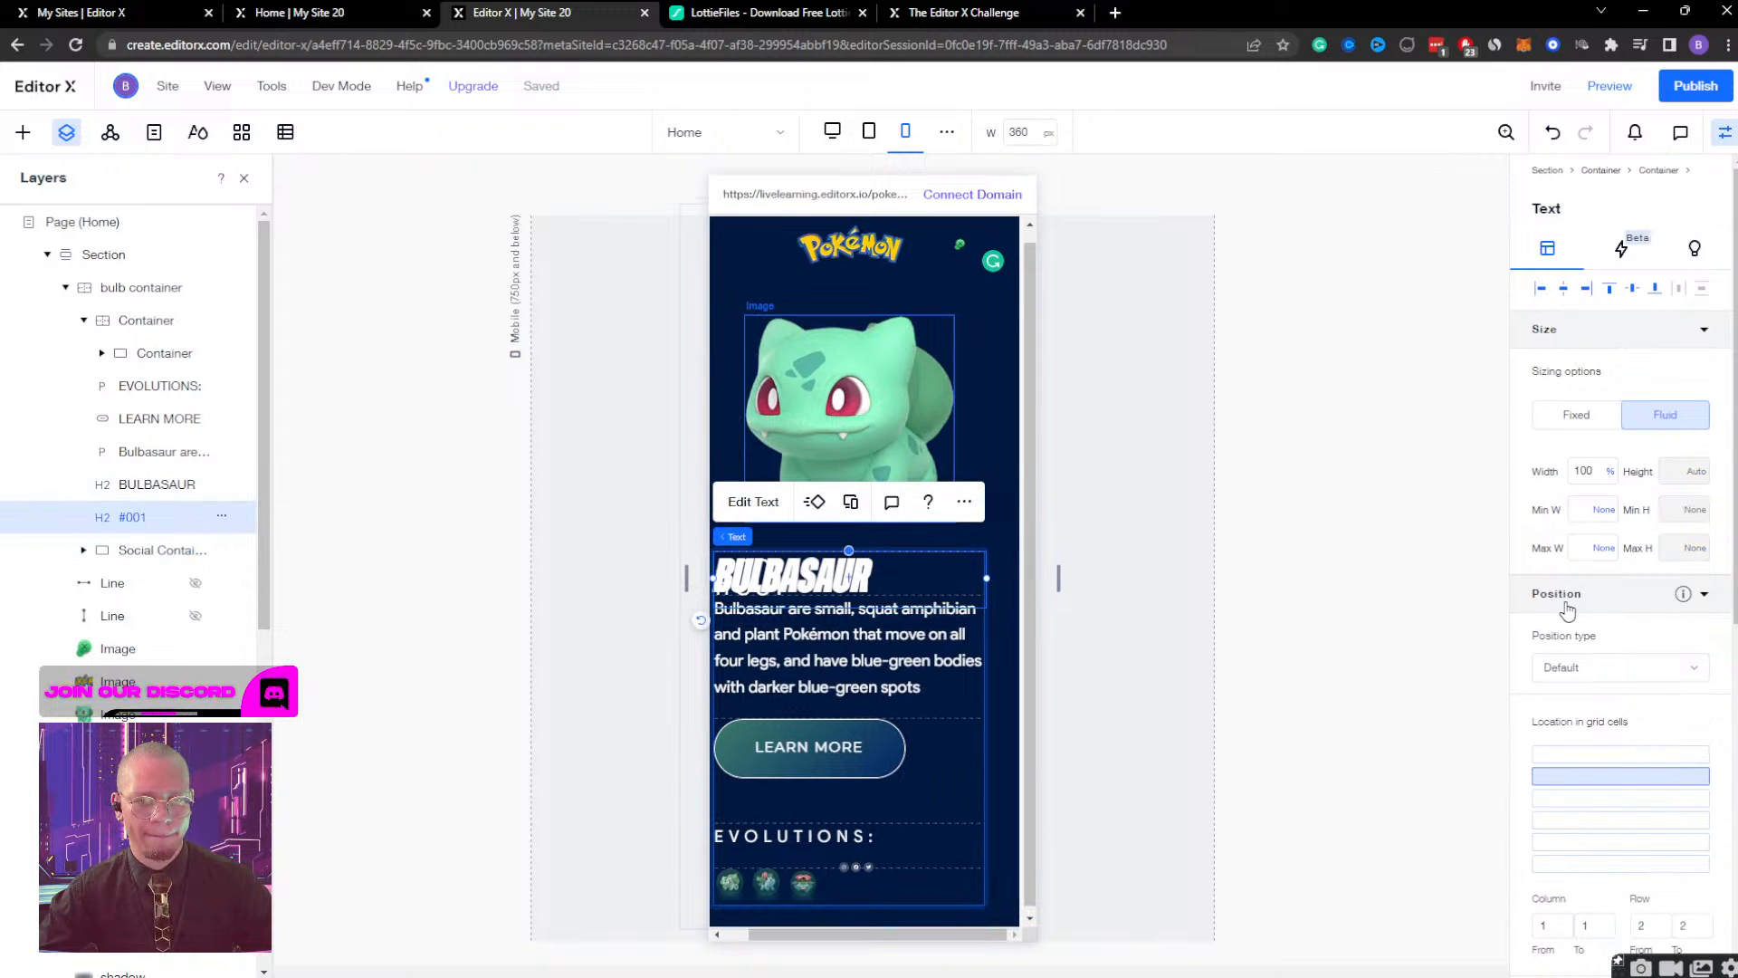
pyautogui.scroll(-6, 1645, 593)
pyautogui.click(1647, 595)
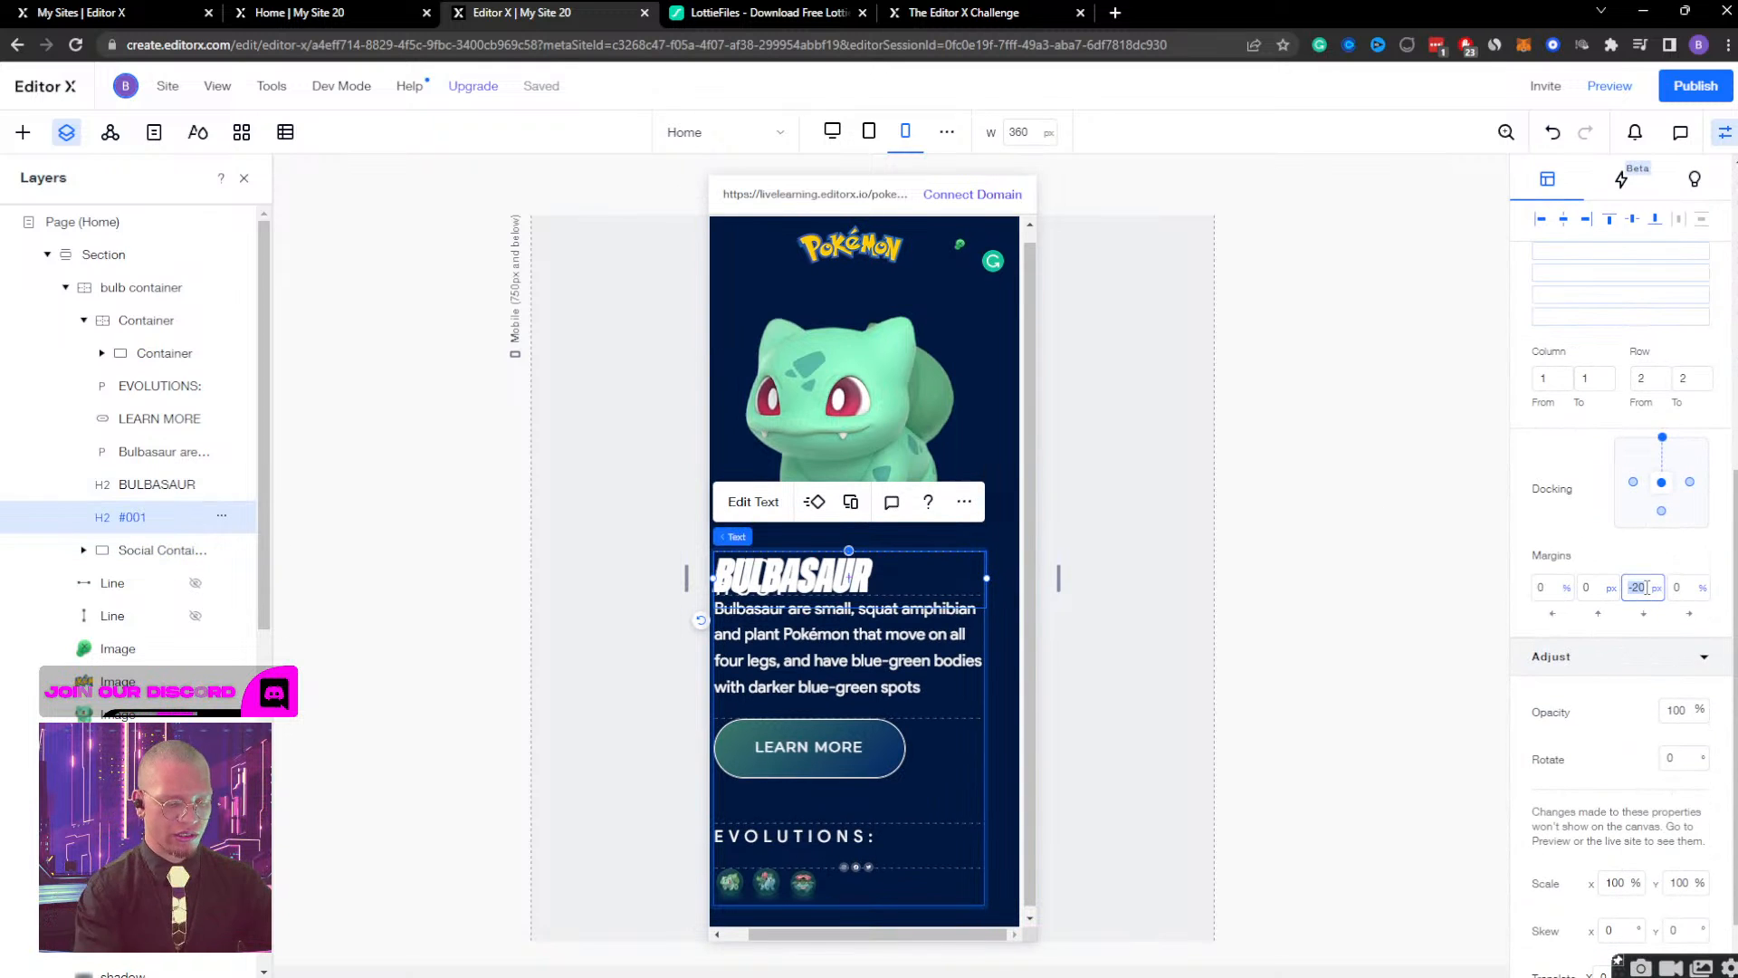
pyautogui.write('0')
pyautogui.press('Return')
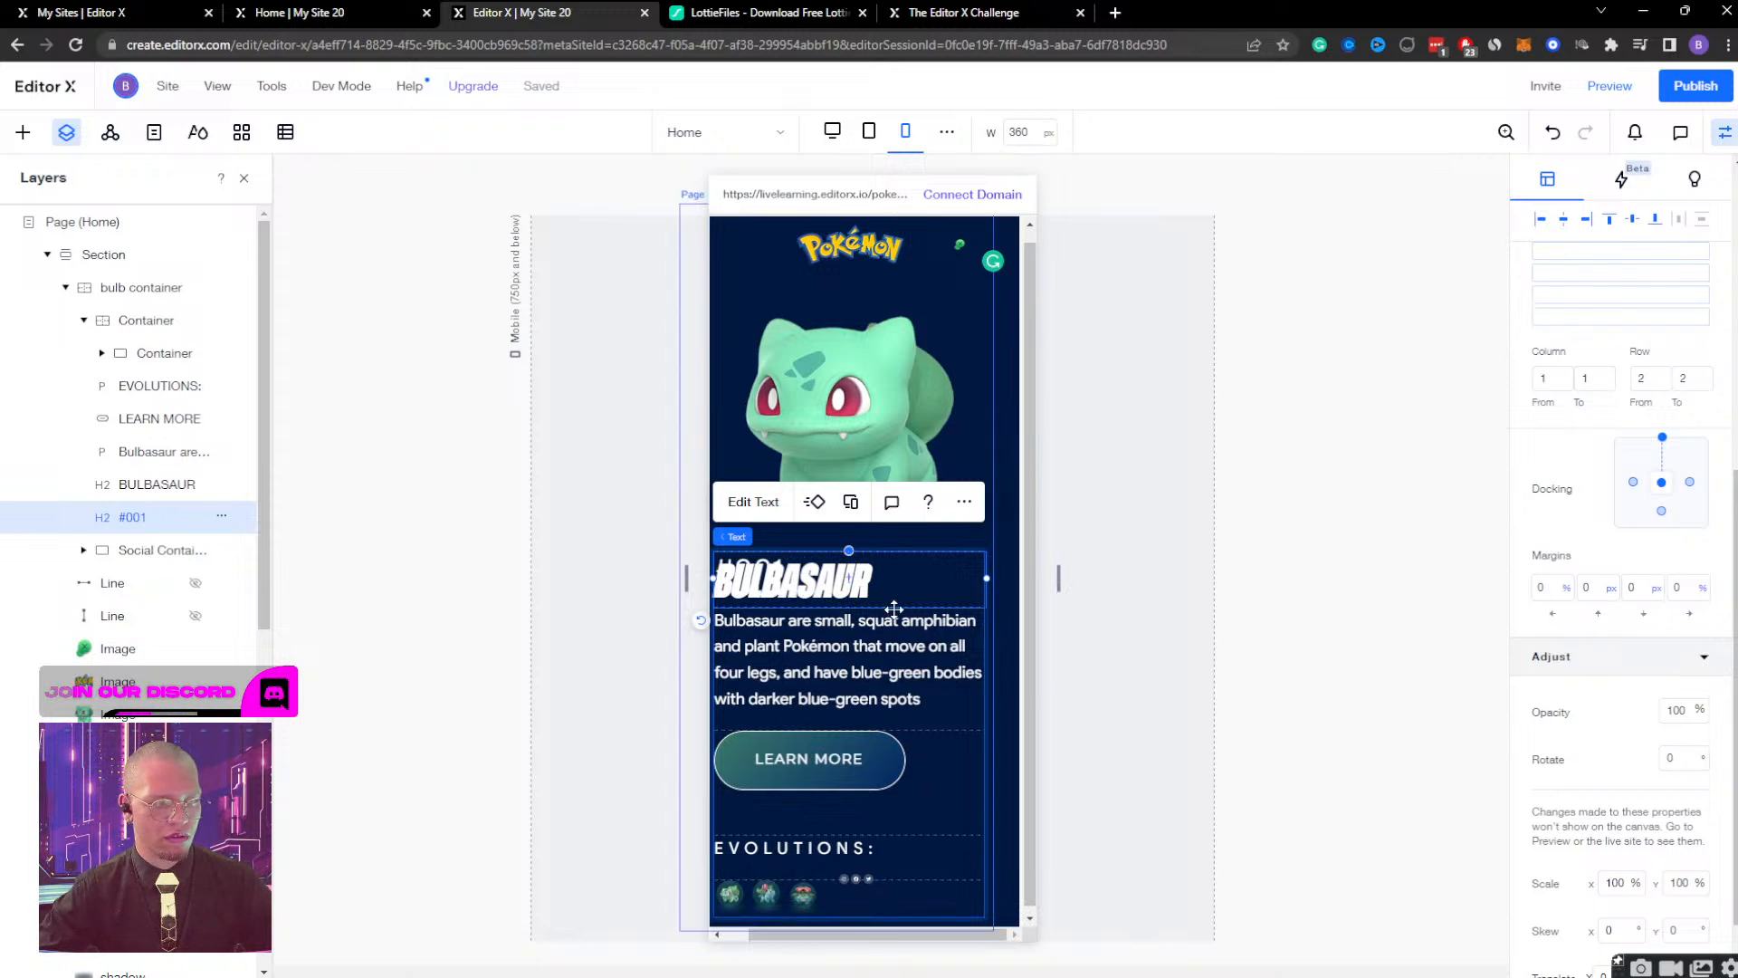
# Set the bottom margin of the BULBASAUR heading to 0 px.
pyautogui.click(168, 486)
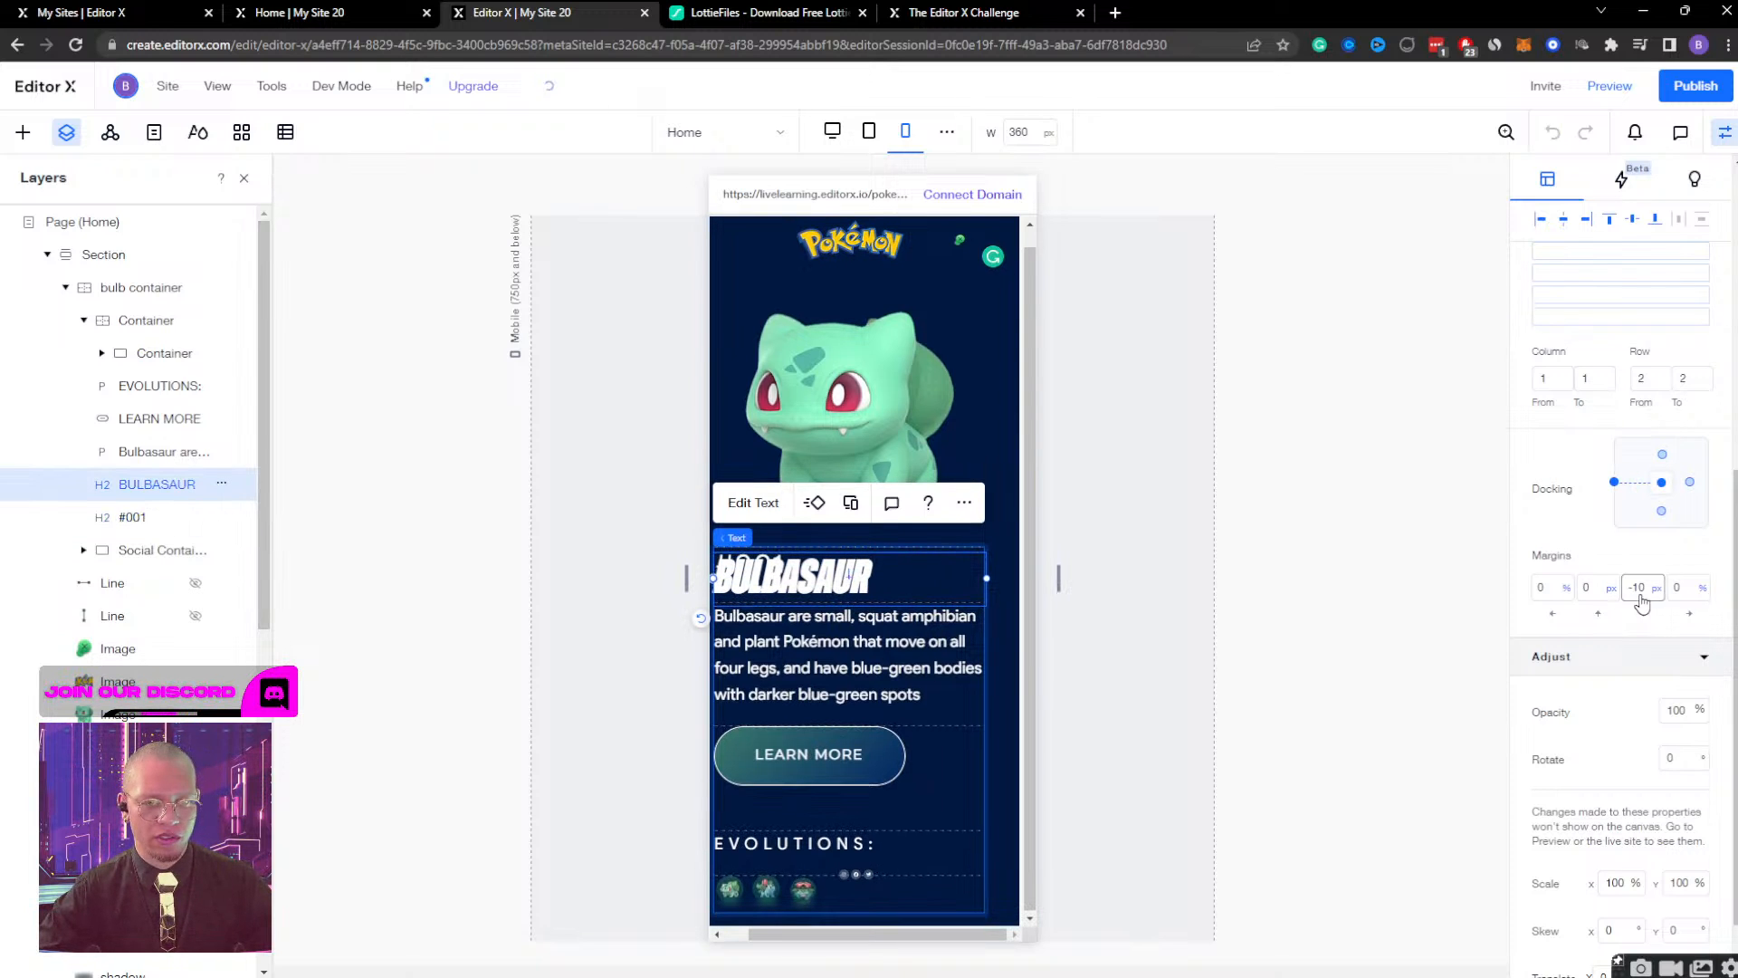
pyautogui.click(1636, 587)
pyautogui.write('0')
pyautogui.press('Return')
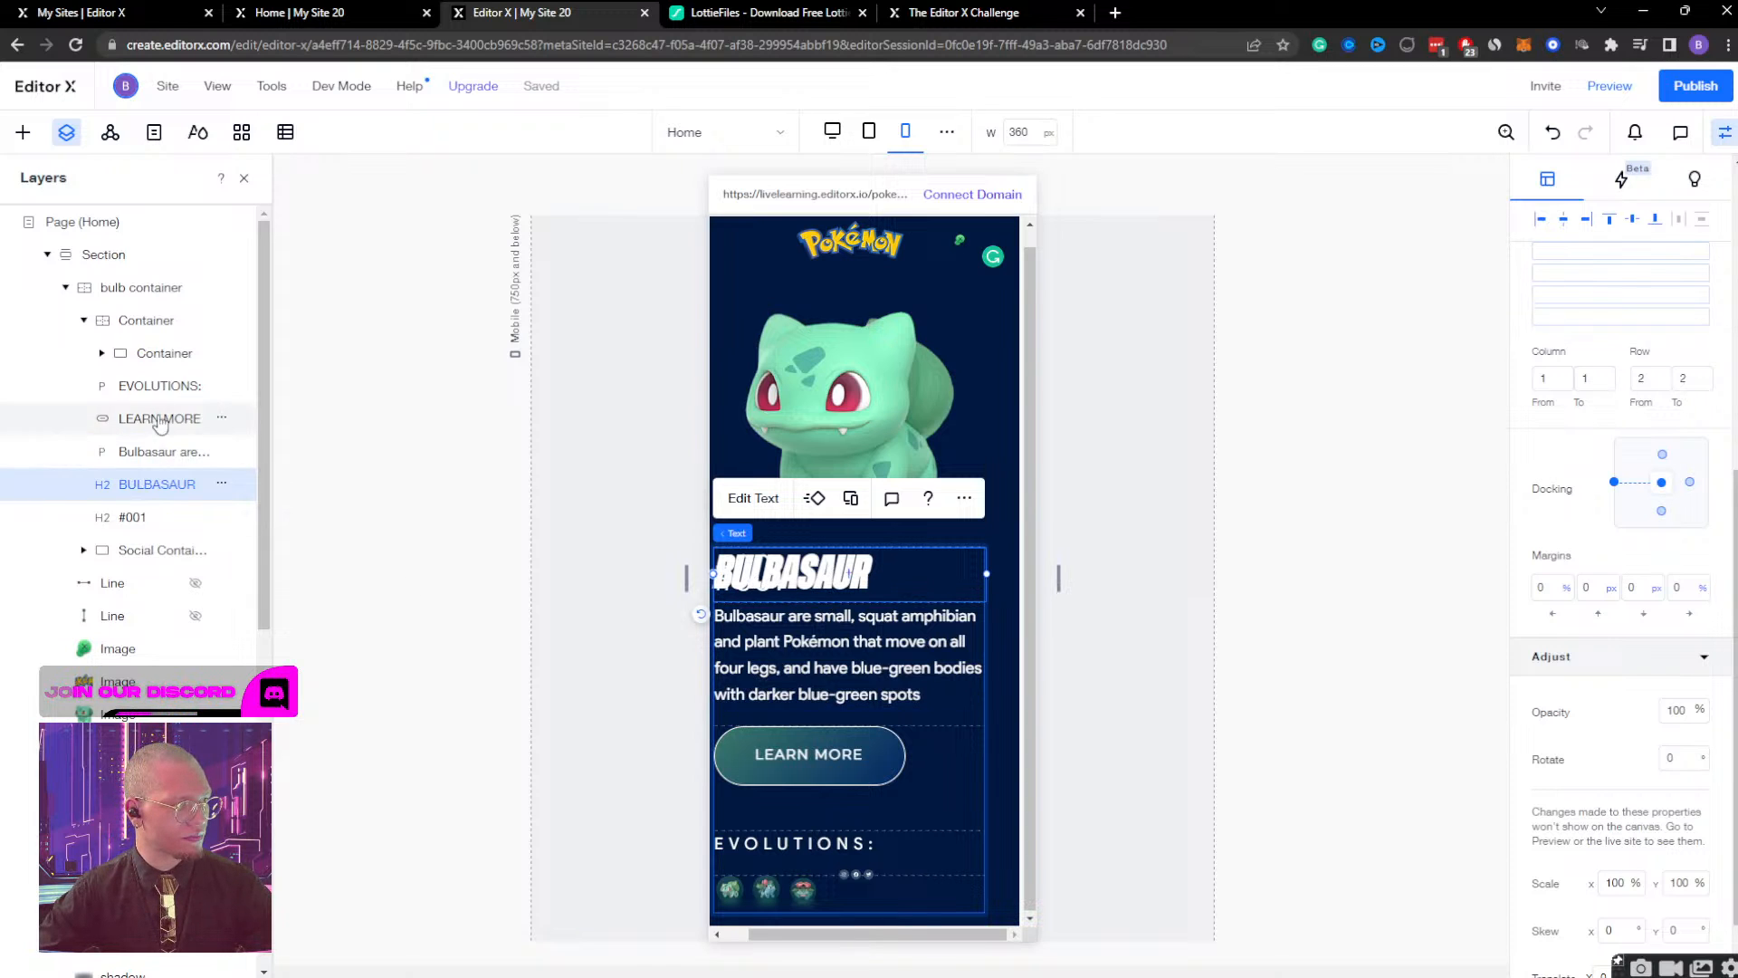
pyautogui.click(159, 353)
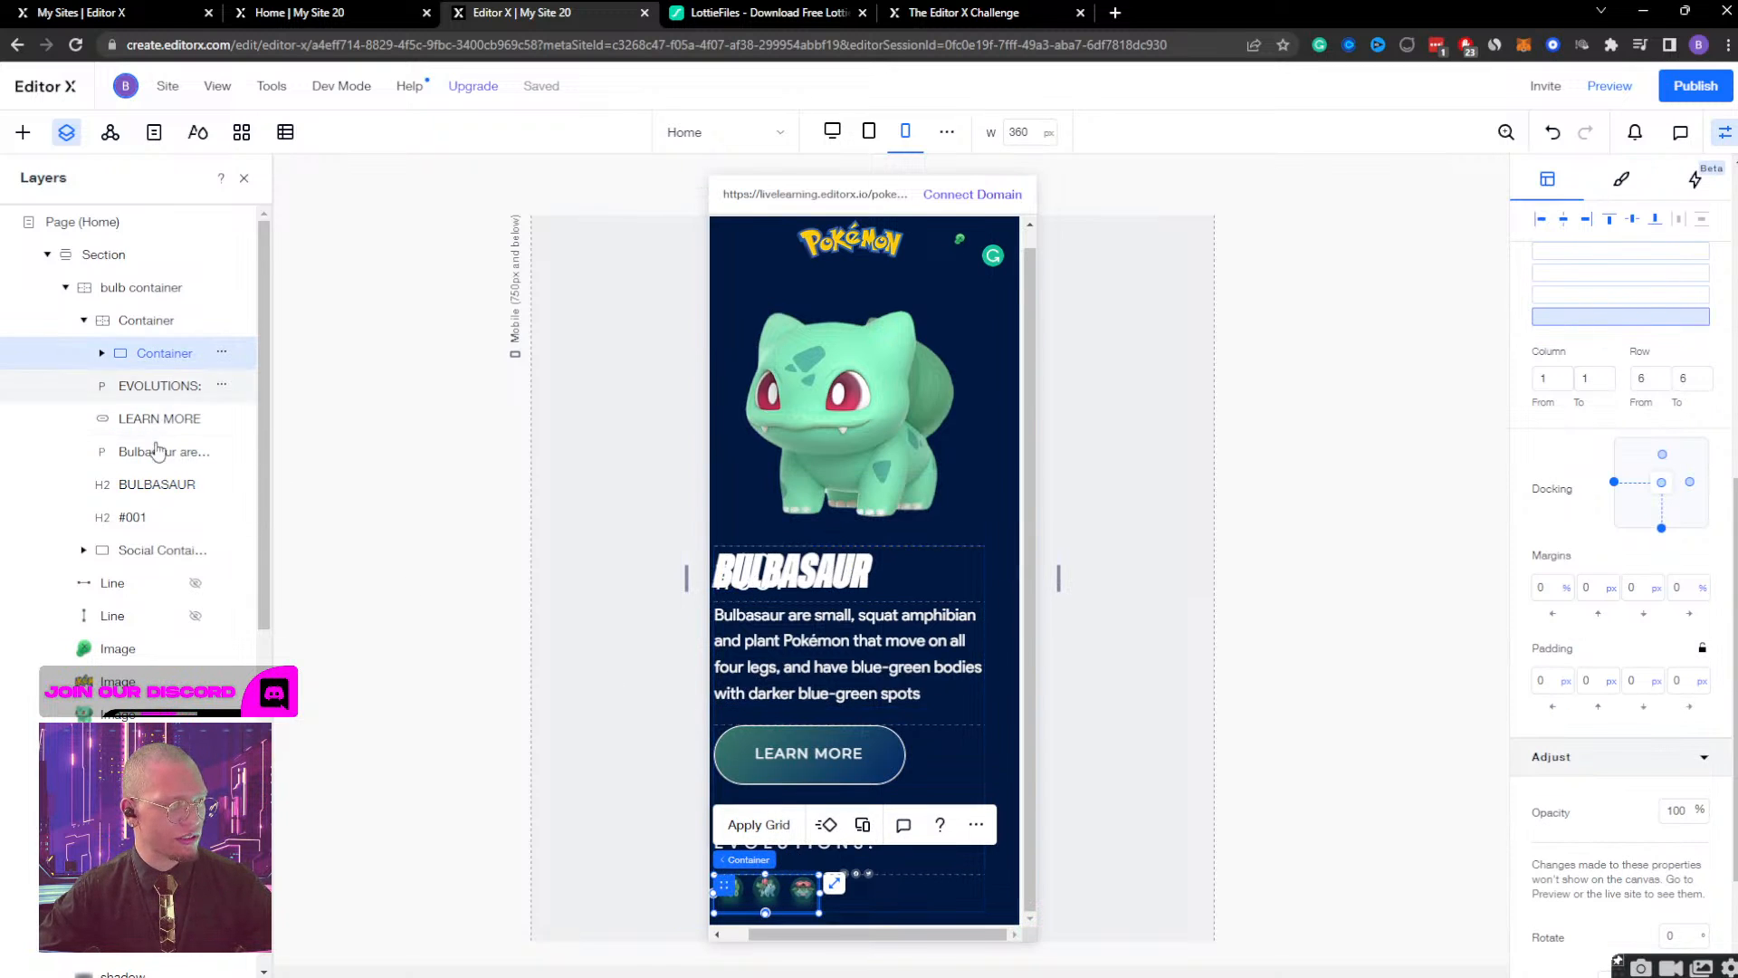
pyautogui.click(134, 333)
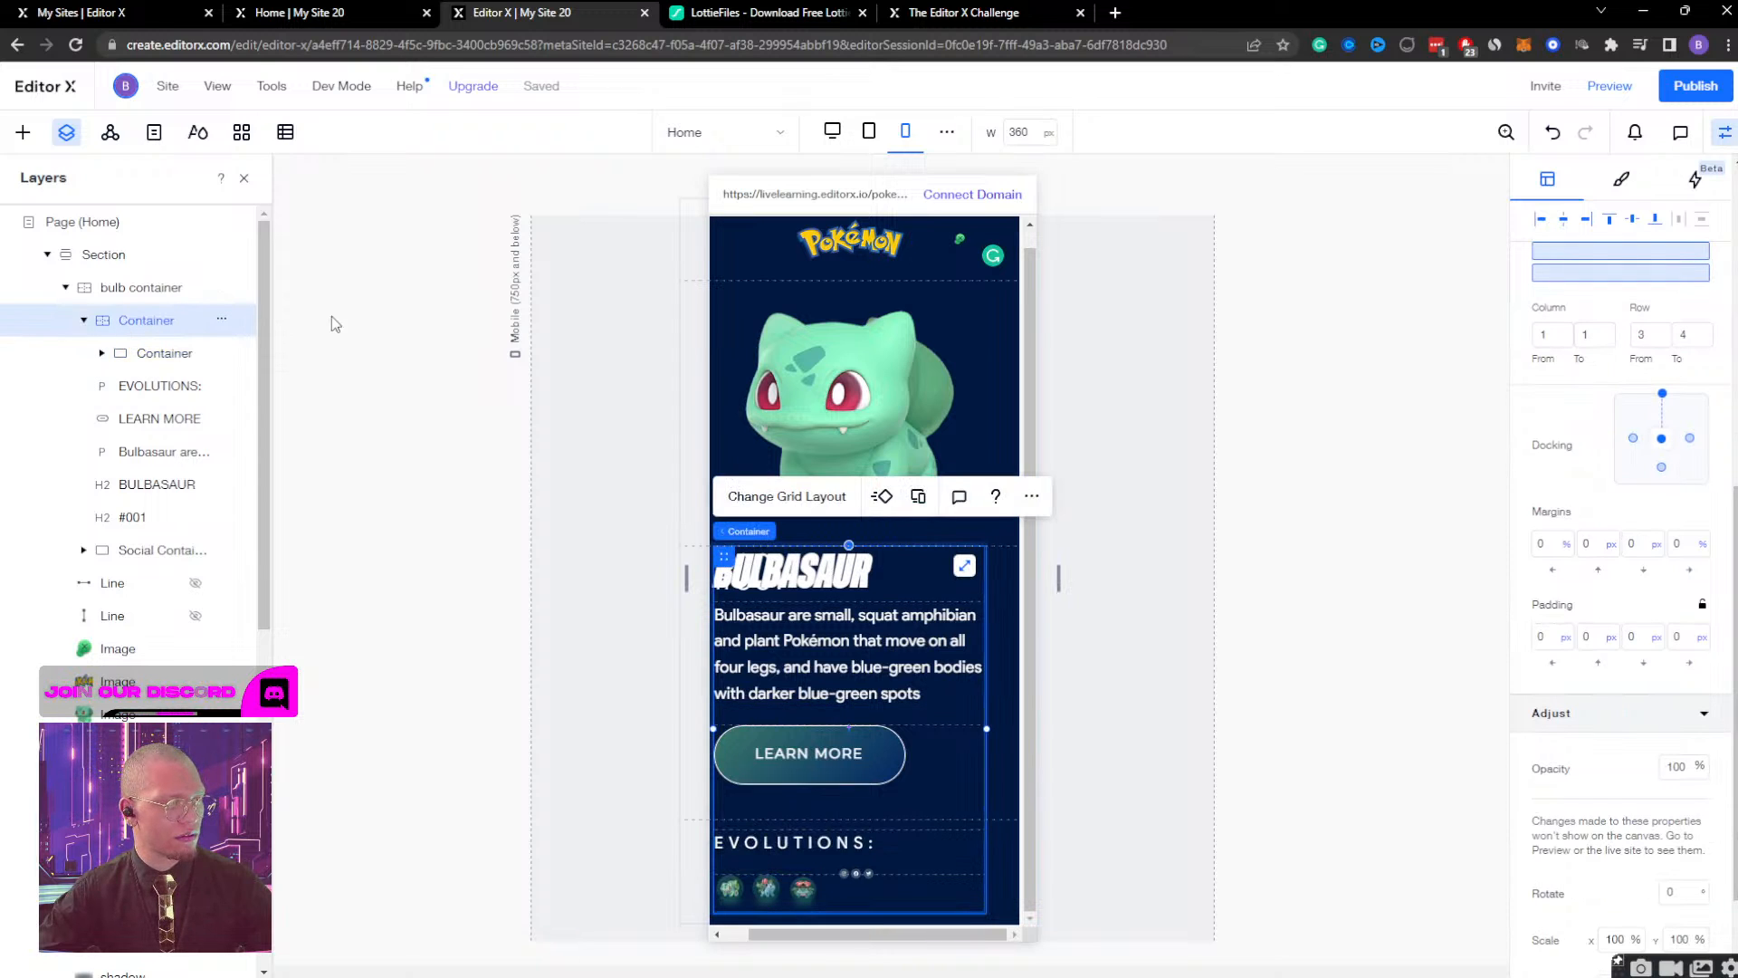
pyautogui.click(783, 503)
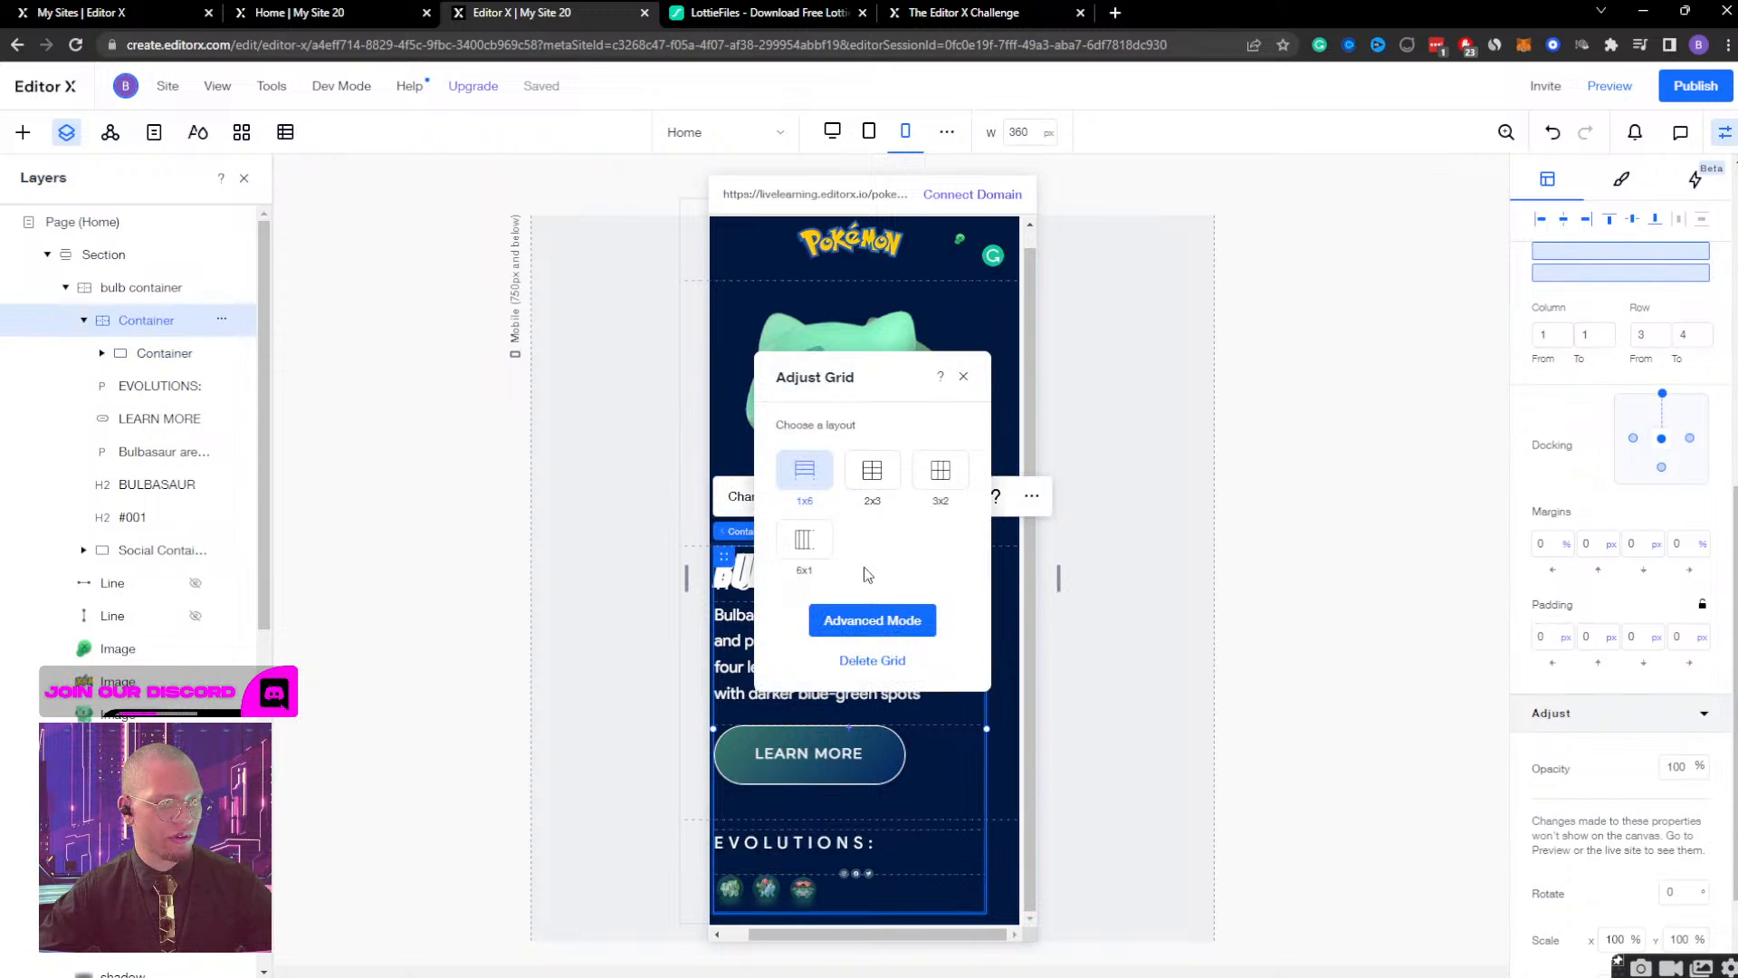
pyautogui.click(872, 621)
pyautogui.moveTo(698, 595)
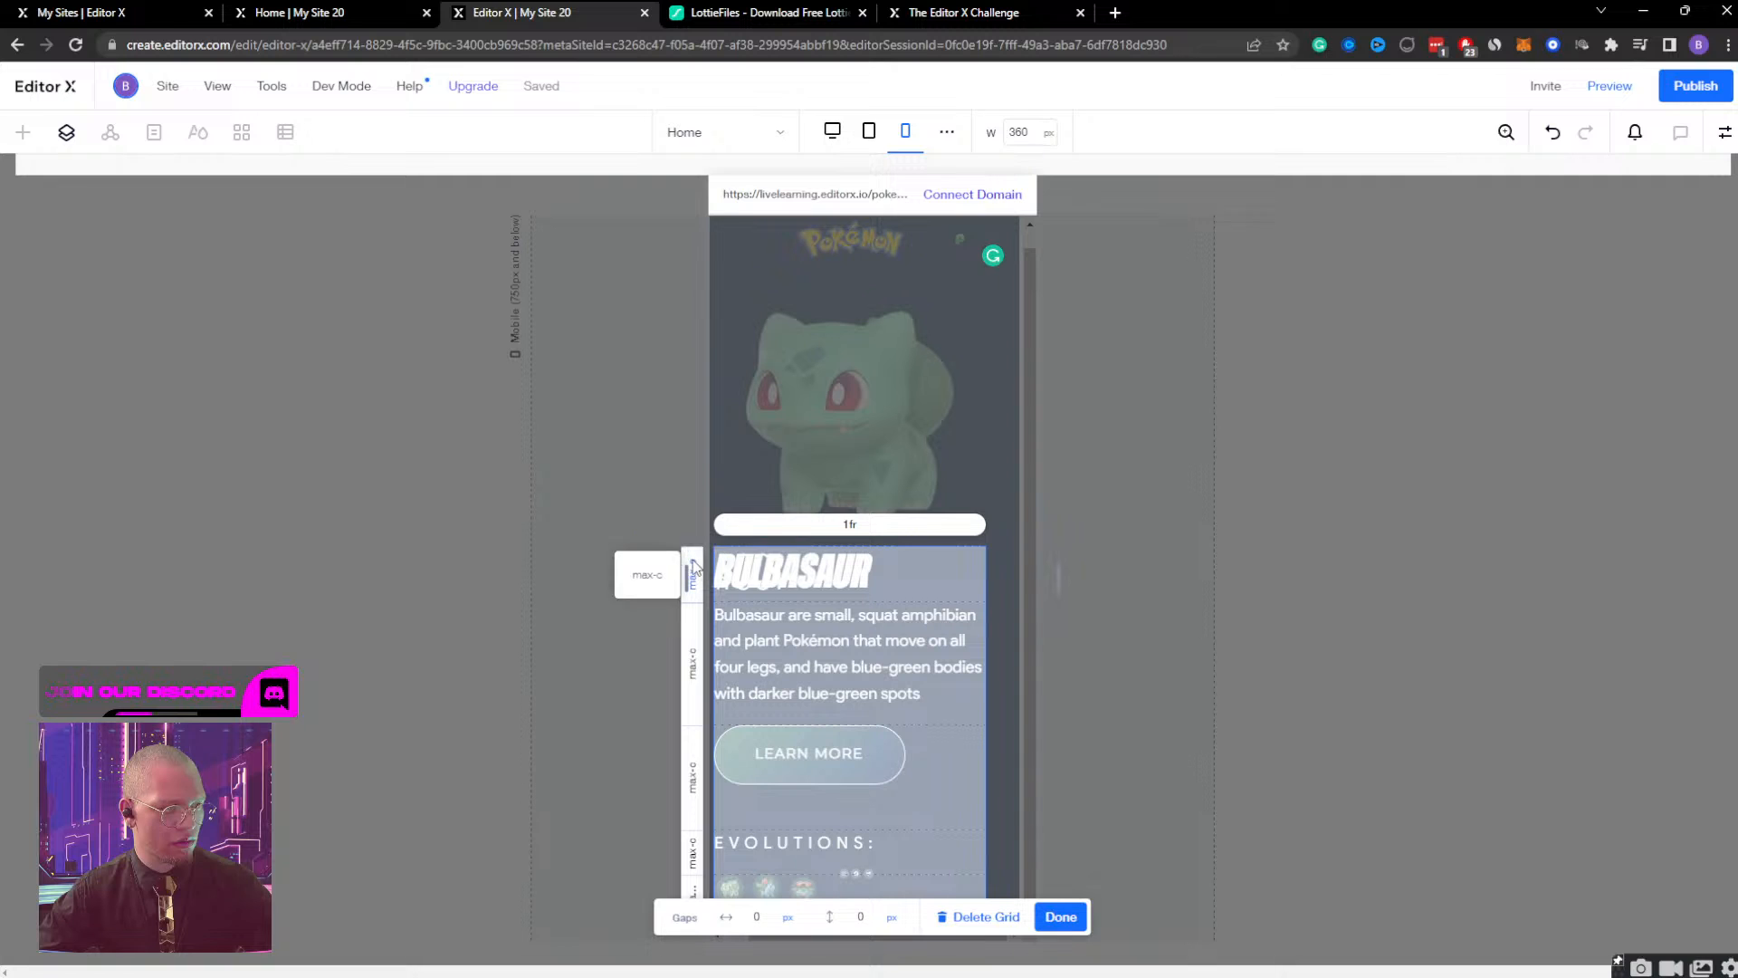
pyautogui.click(692, 568)
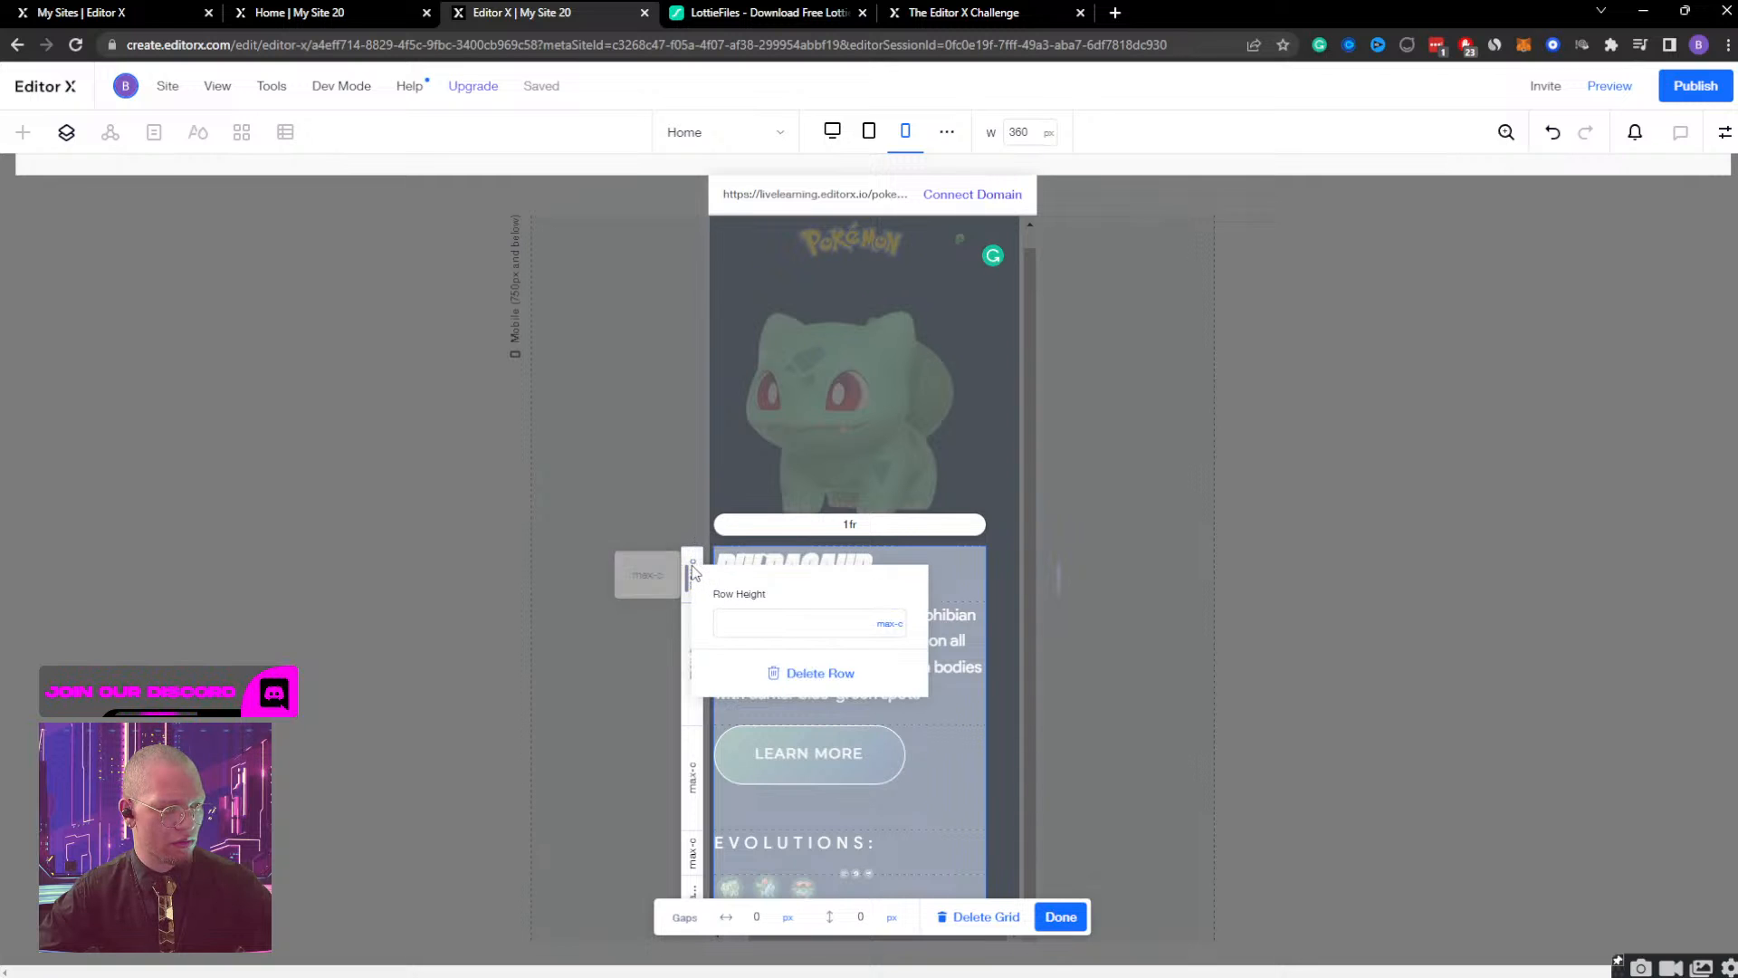
pyautogui.click(695, 548)
pyautogui.click(695, 545)
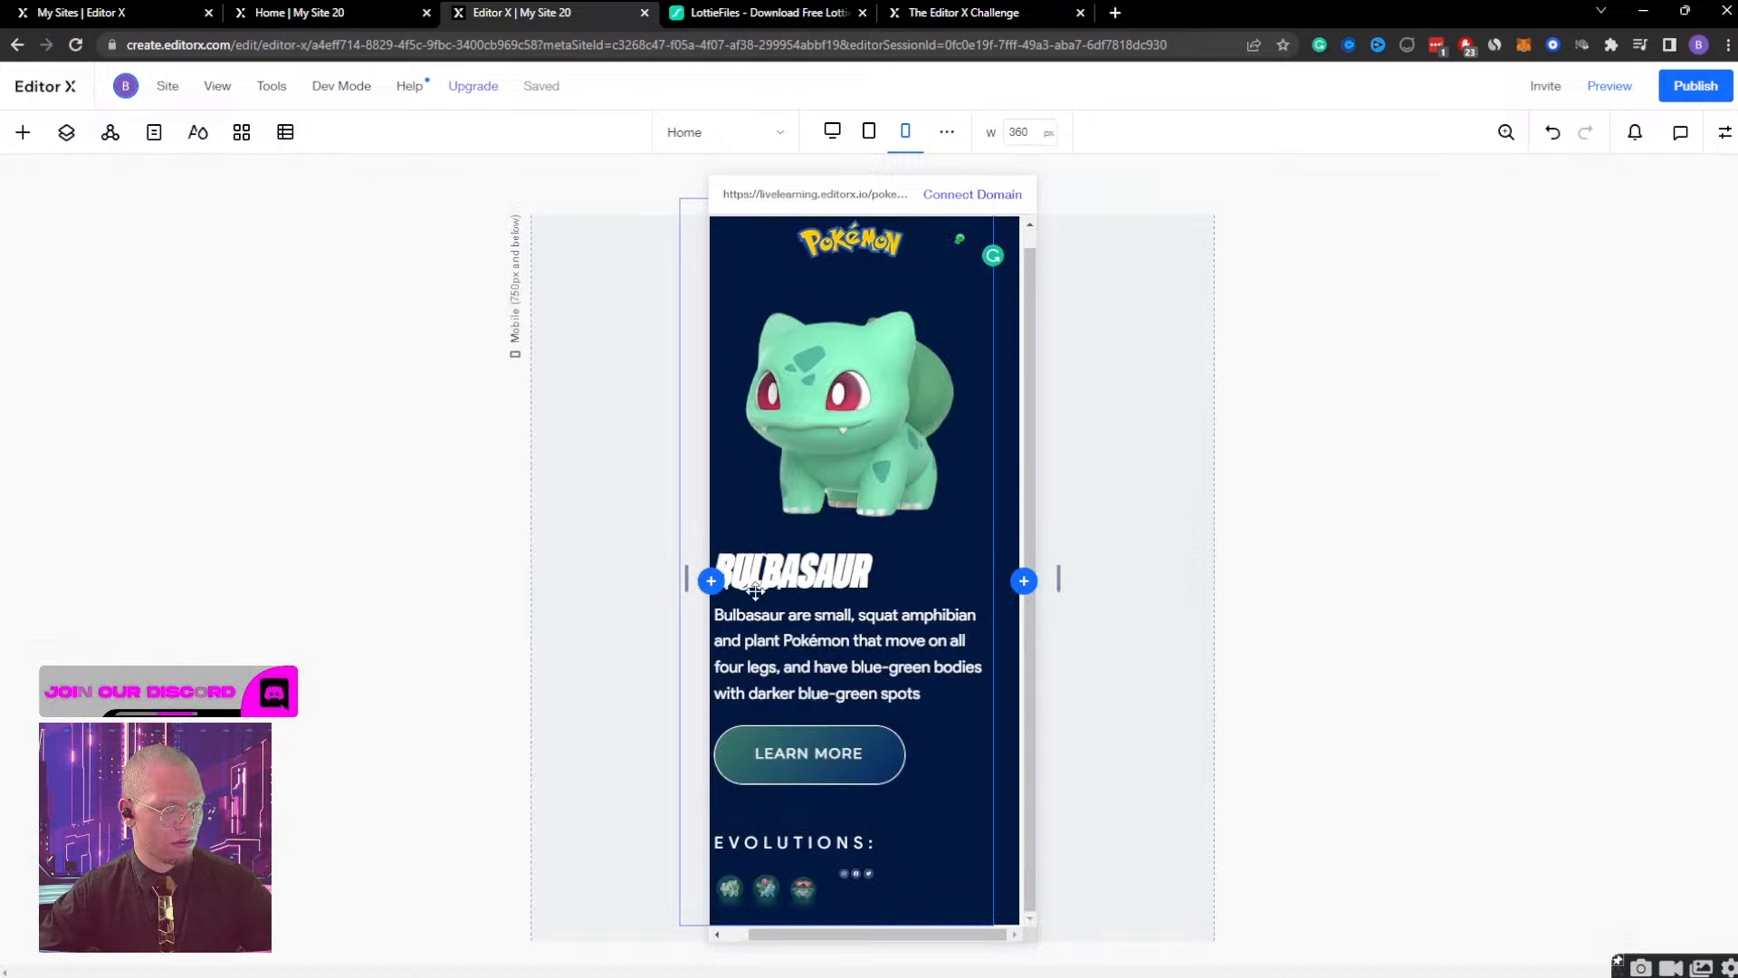
# Add a new row above the BULBASAUR heading in the text container's grid using advanced mode.
pyautogui.click(947, 740)
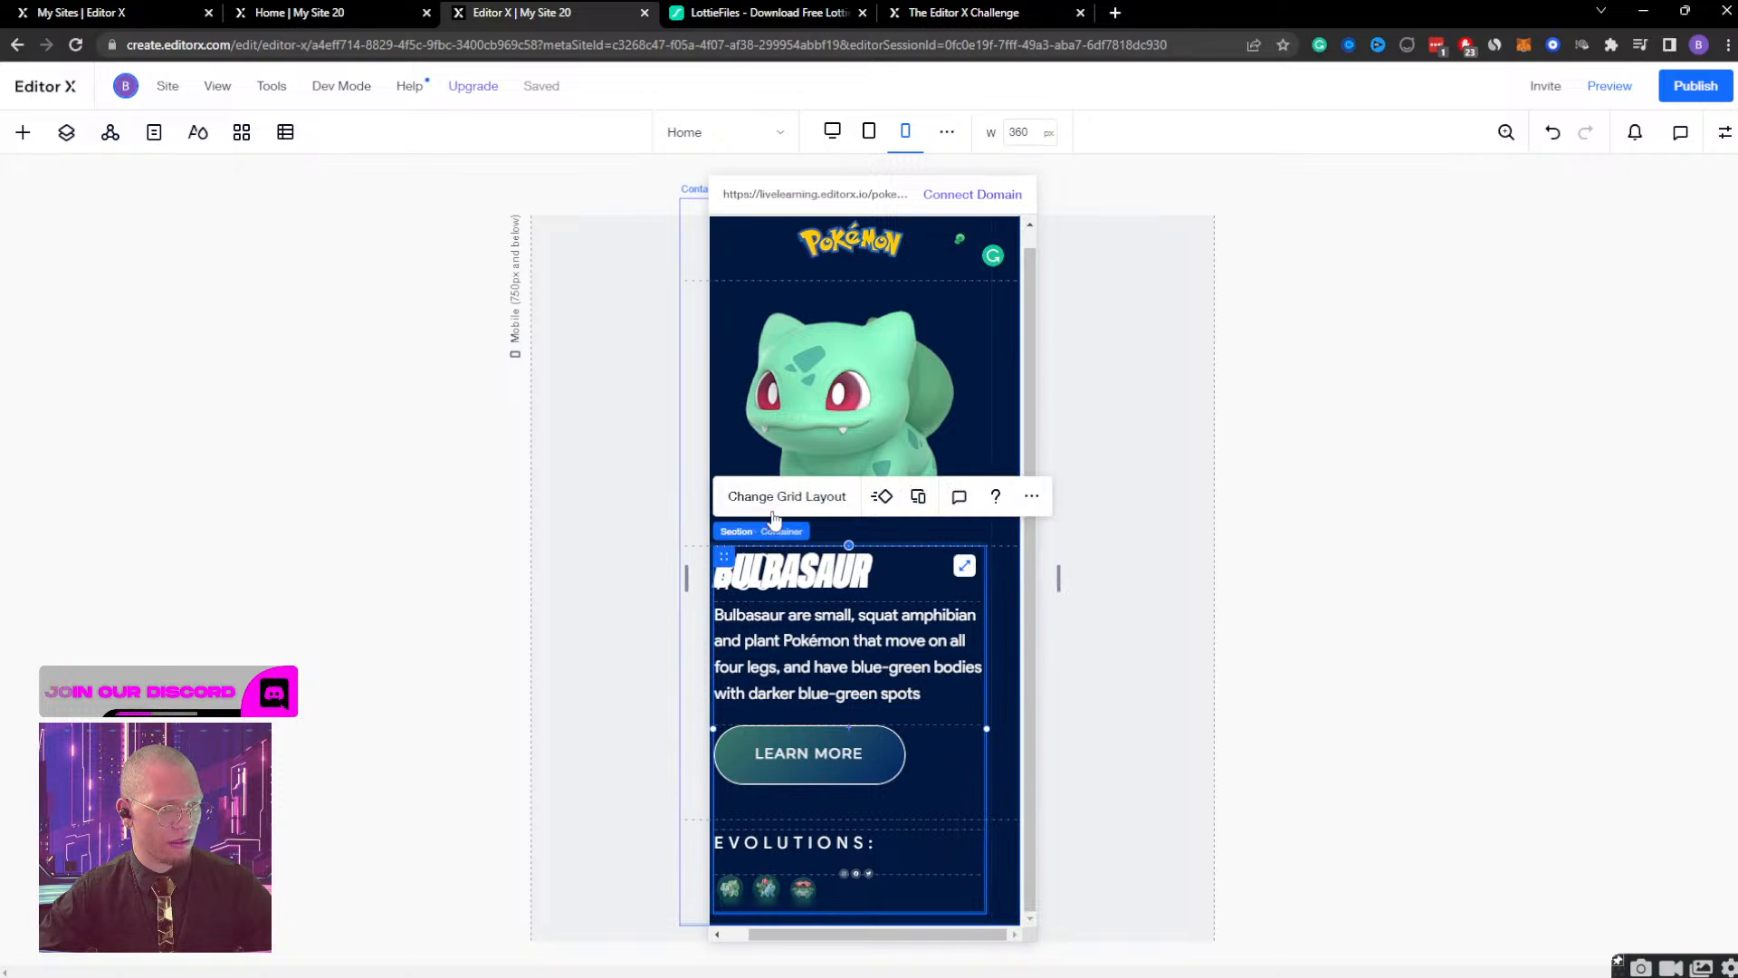
pyautogui.click(797, 496)
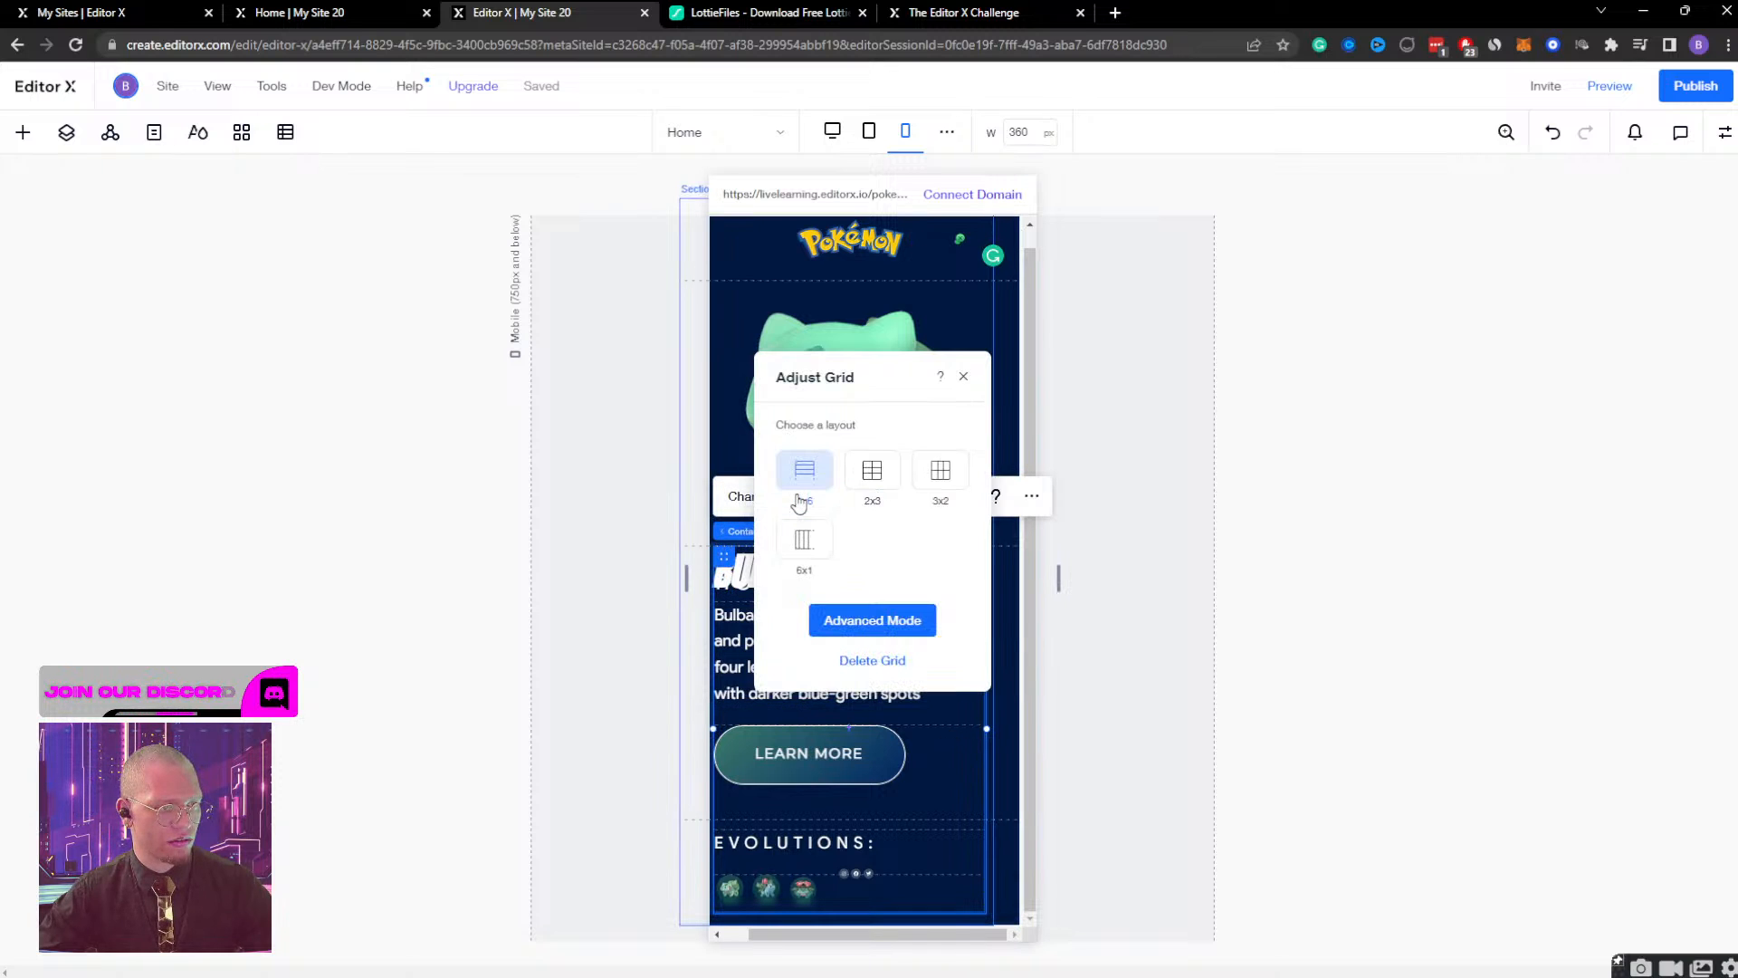
pyautogui.click(867, 621)
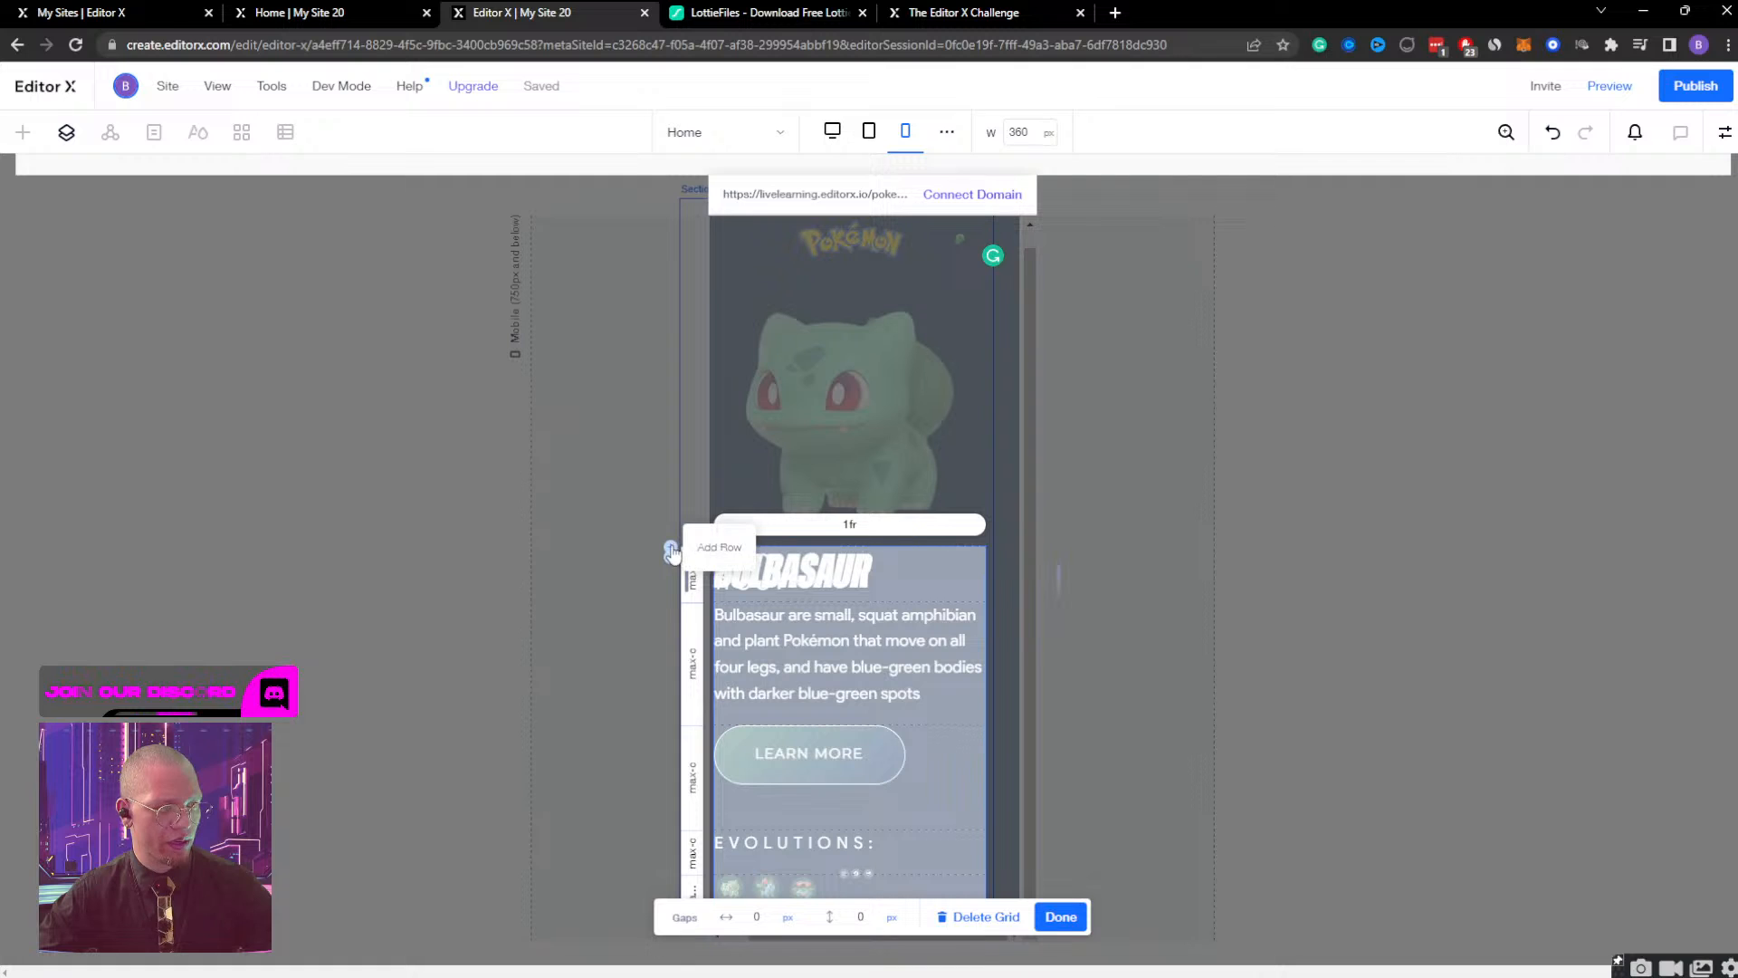
pyautogui.click(671, 548)
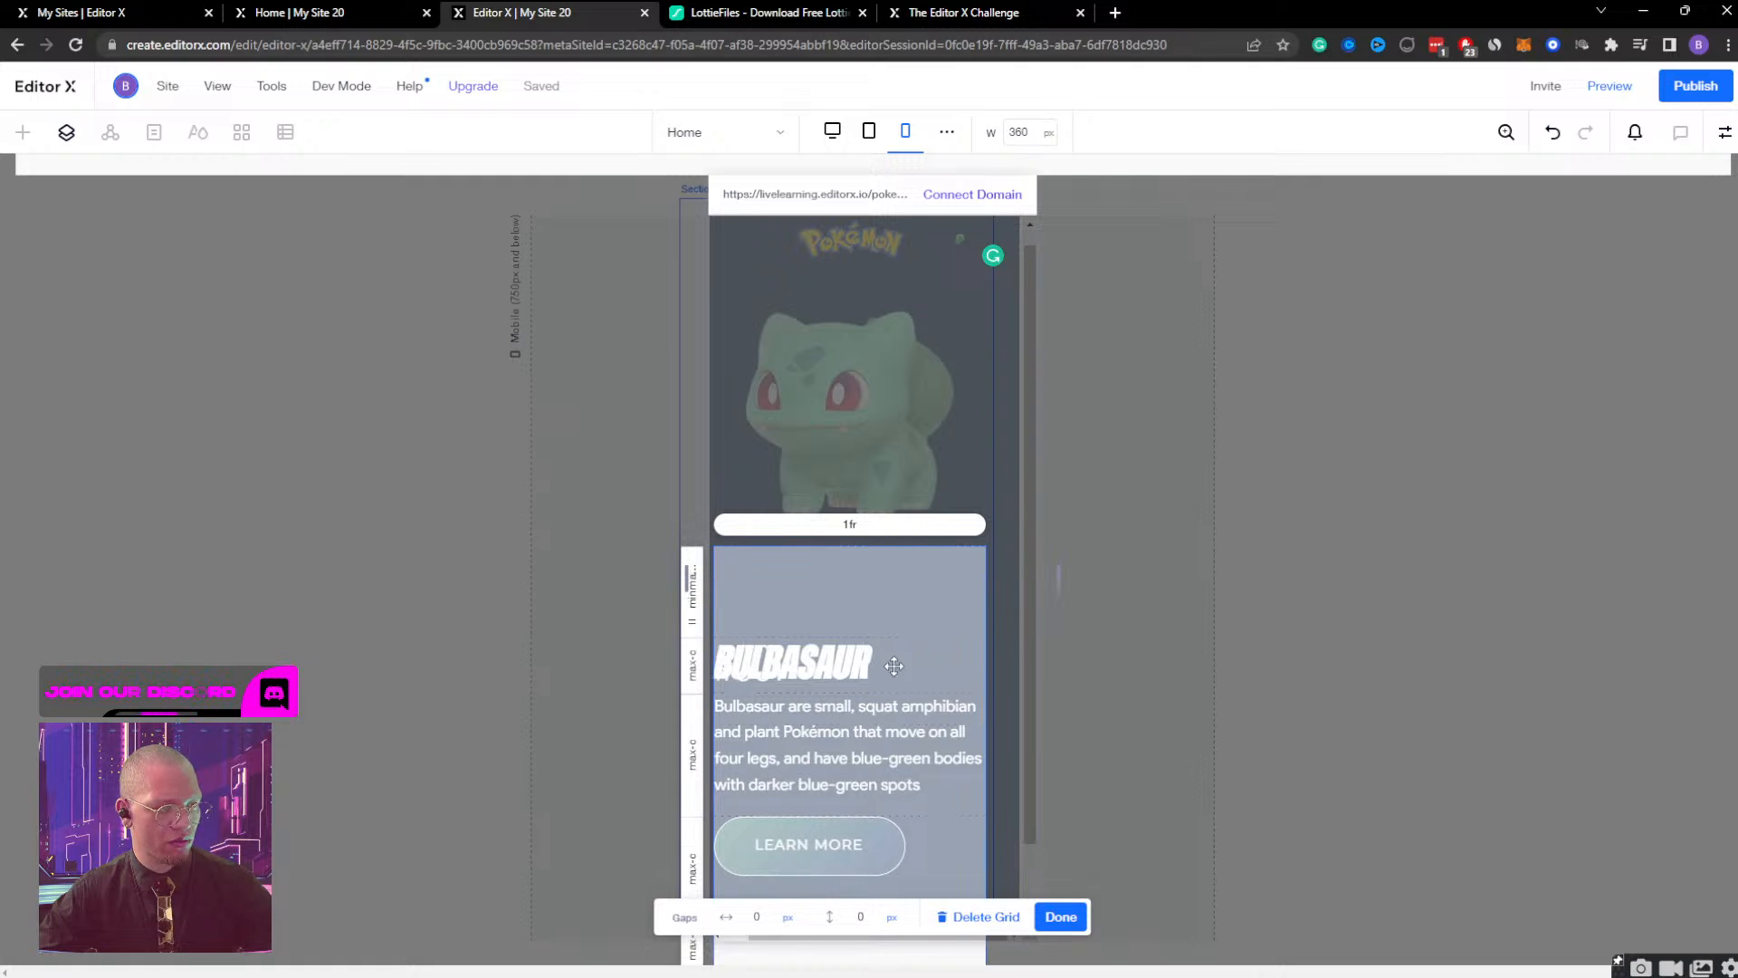
pyautogui.click(1060, 916)
# Examine the #001 heading's size, grid cell location, docking and margin settings.
pyautogui.click(826, 660)
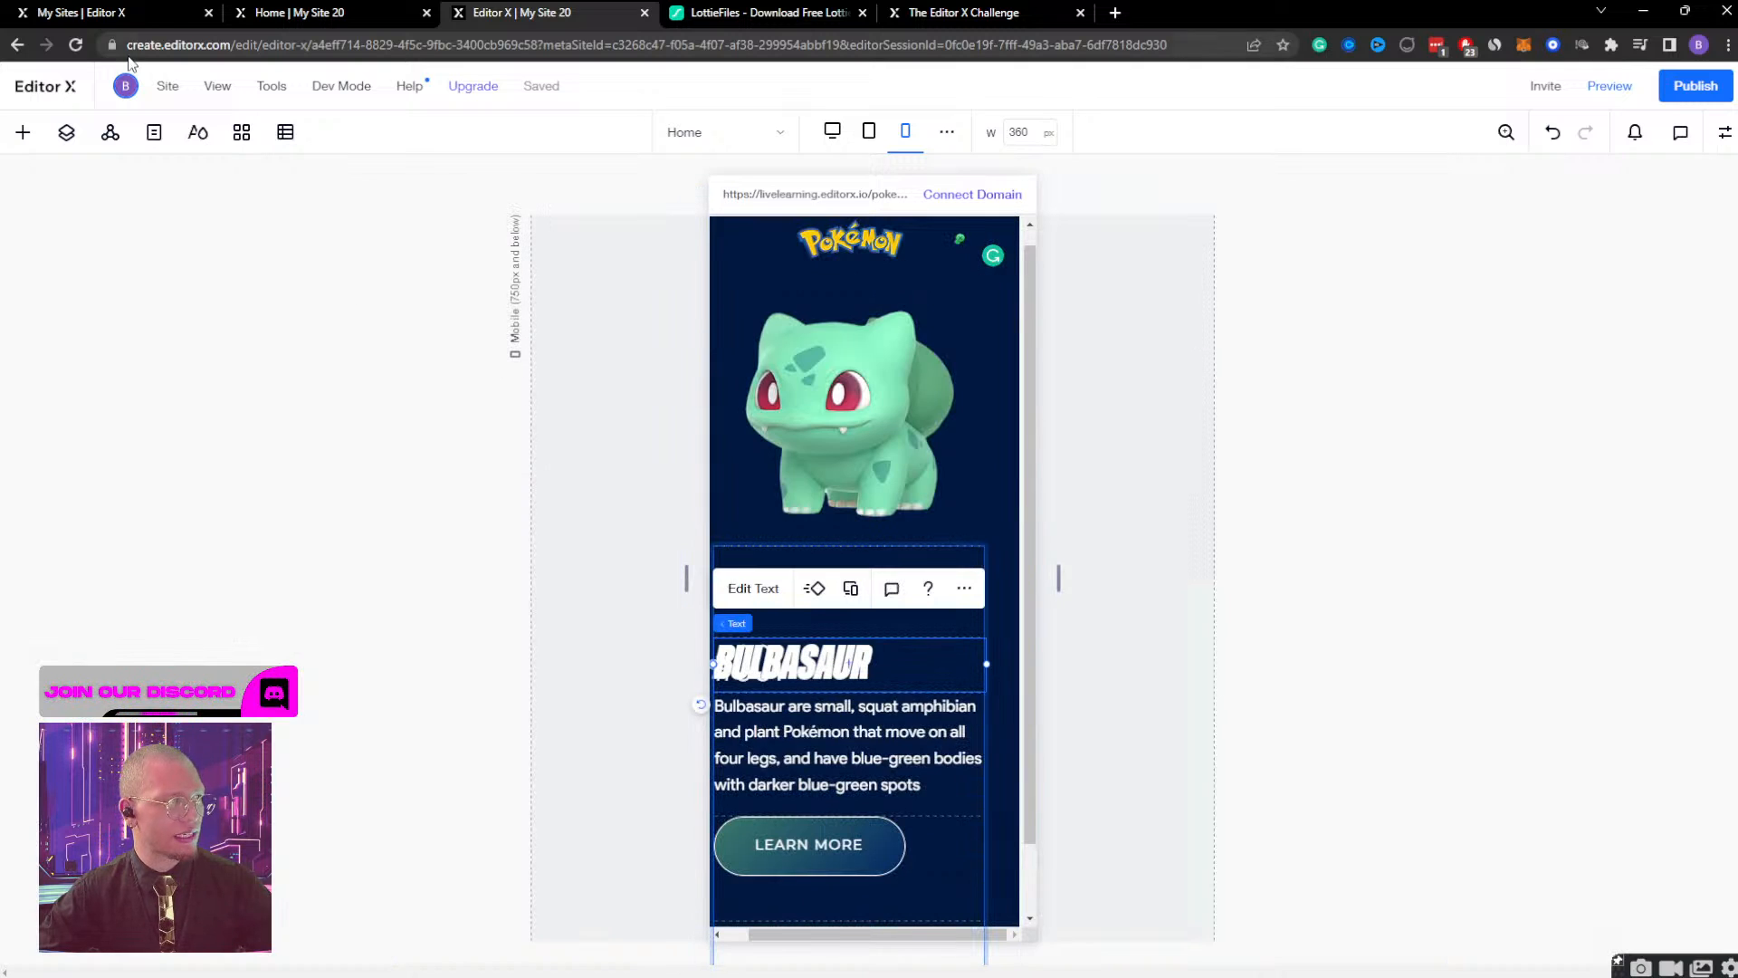
pyautogui.click(66, 132)
pyautogui.click(136, 517)
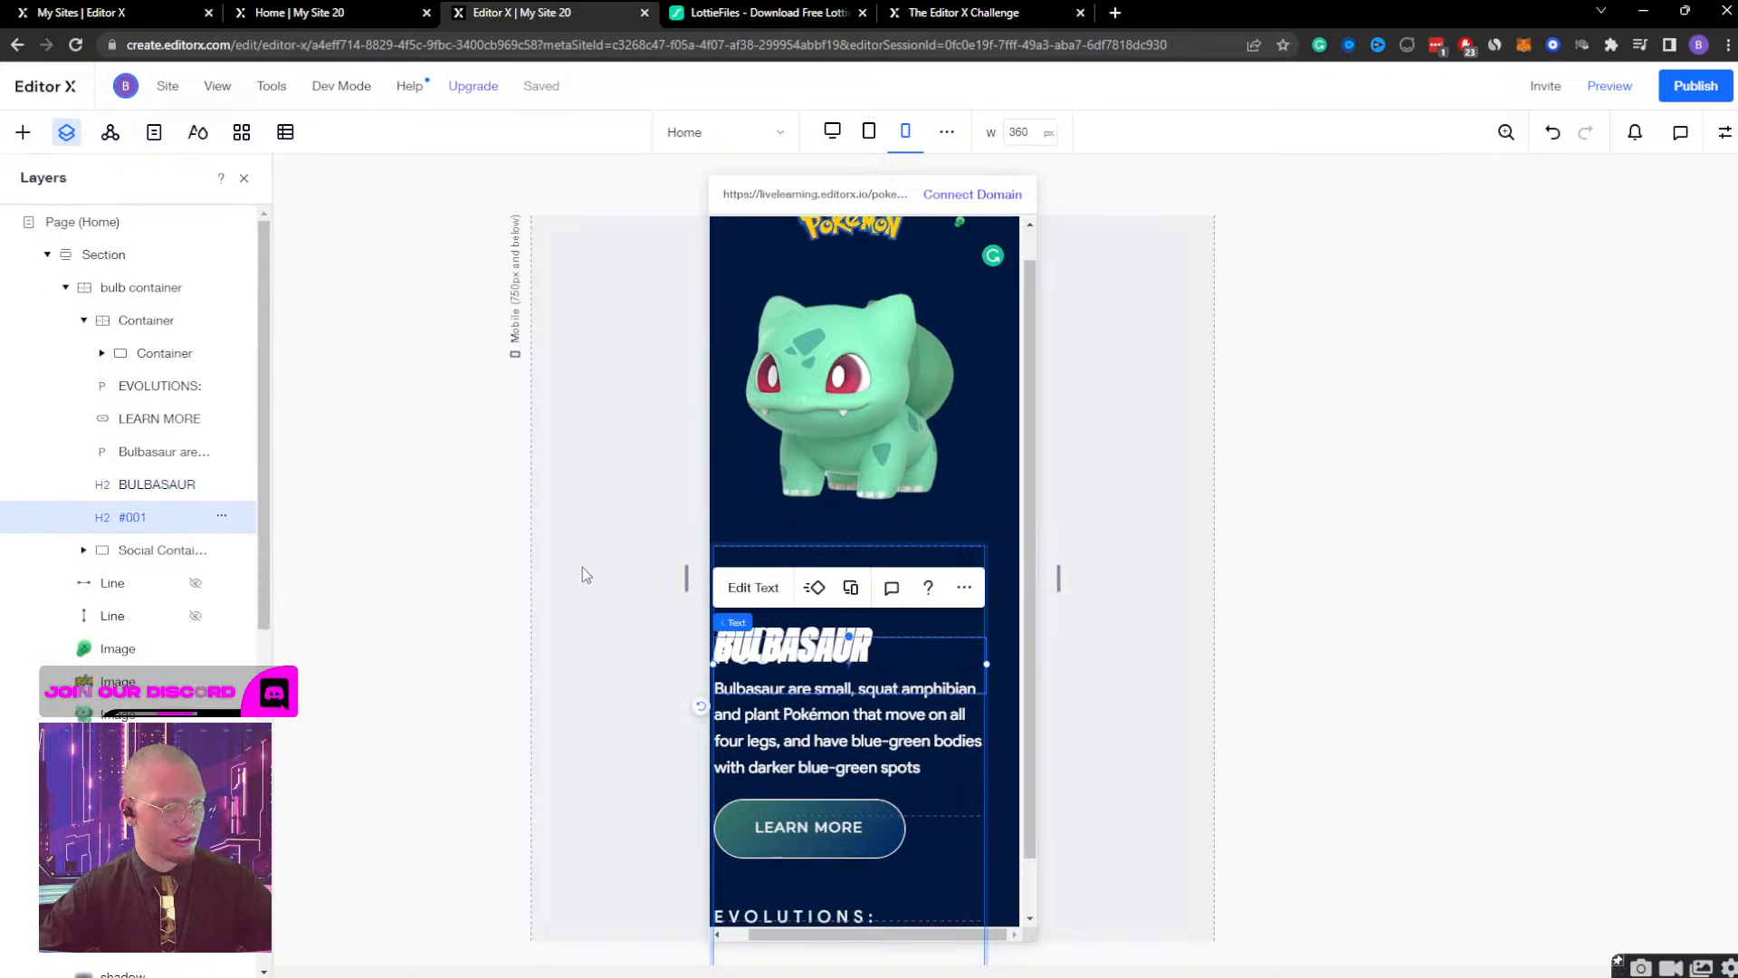
pyautogui.click(1723, 134)
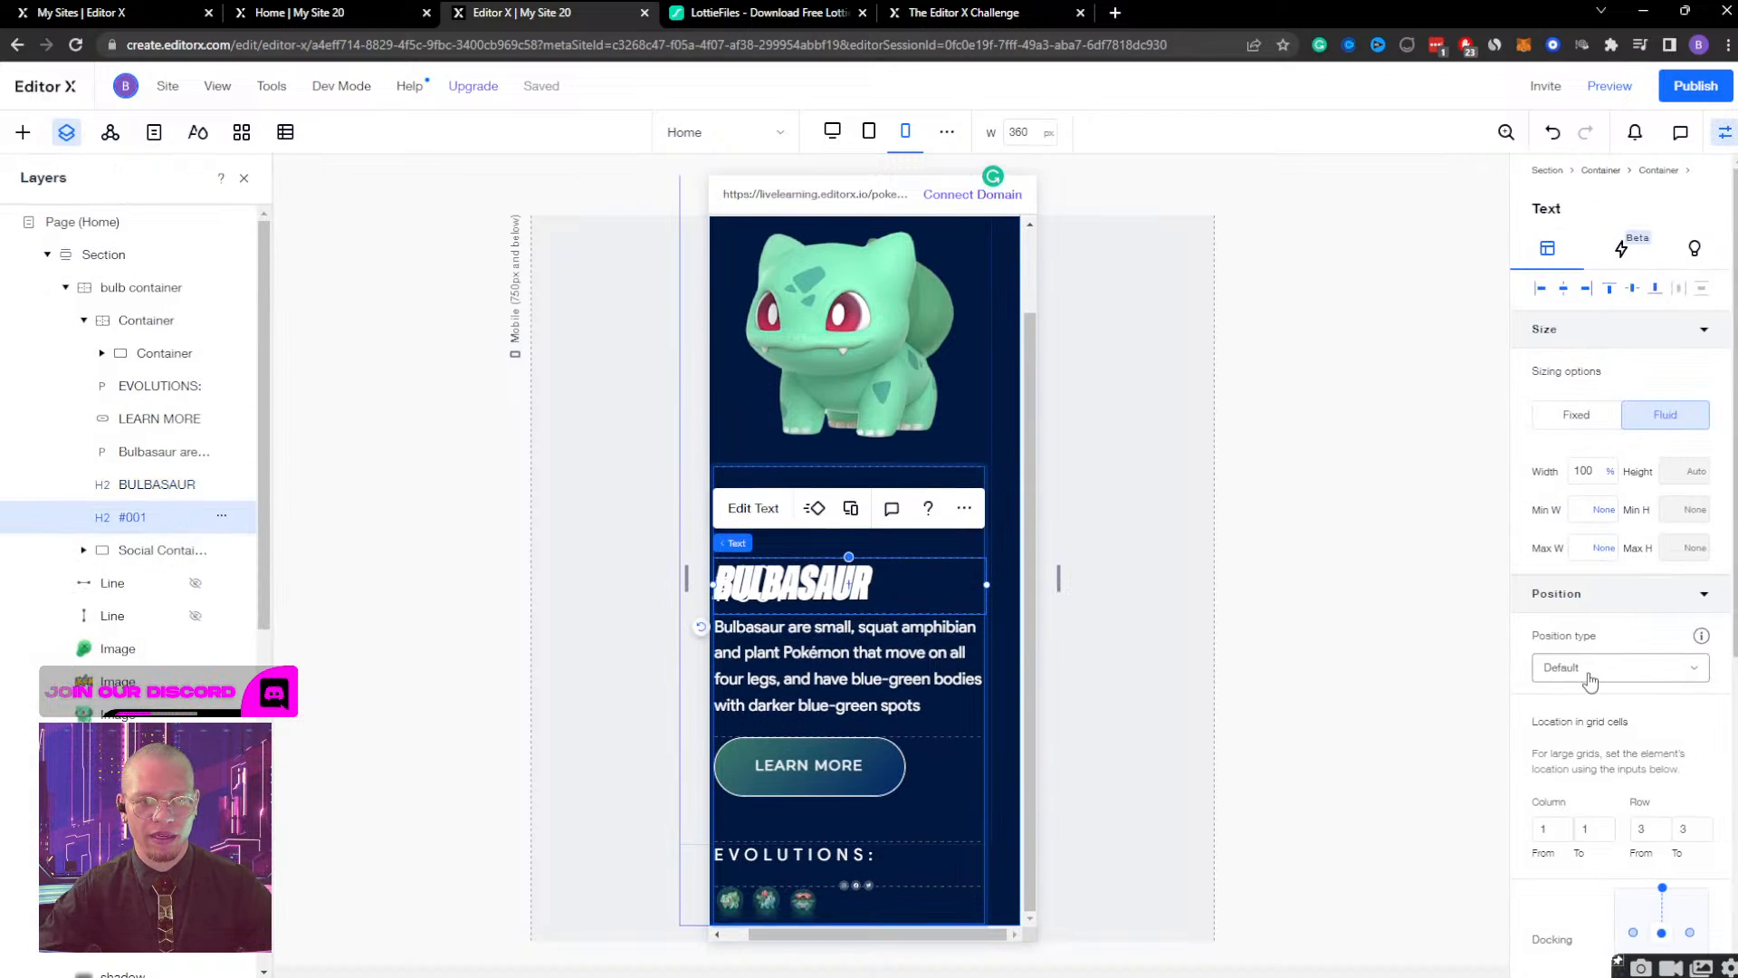
pyautogui.scroll(-5, 1593, 688)
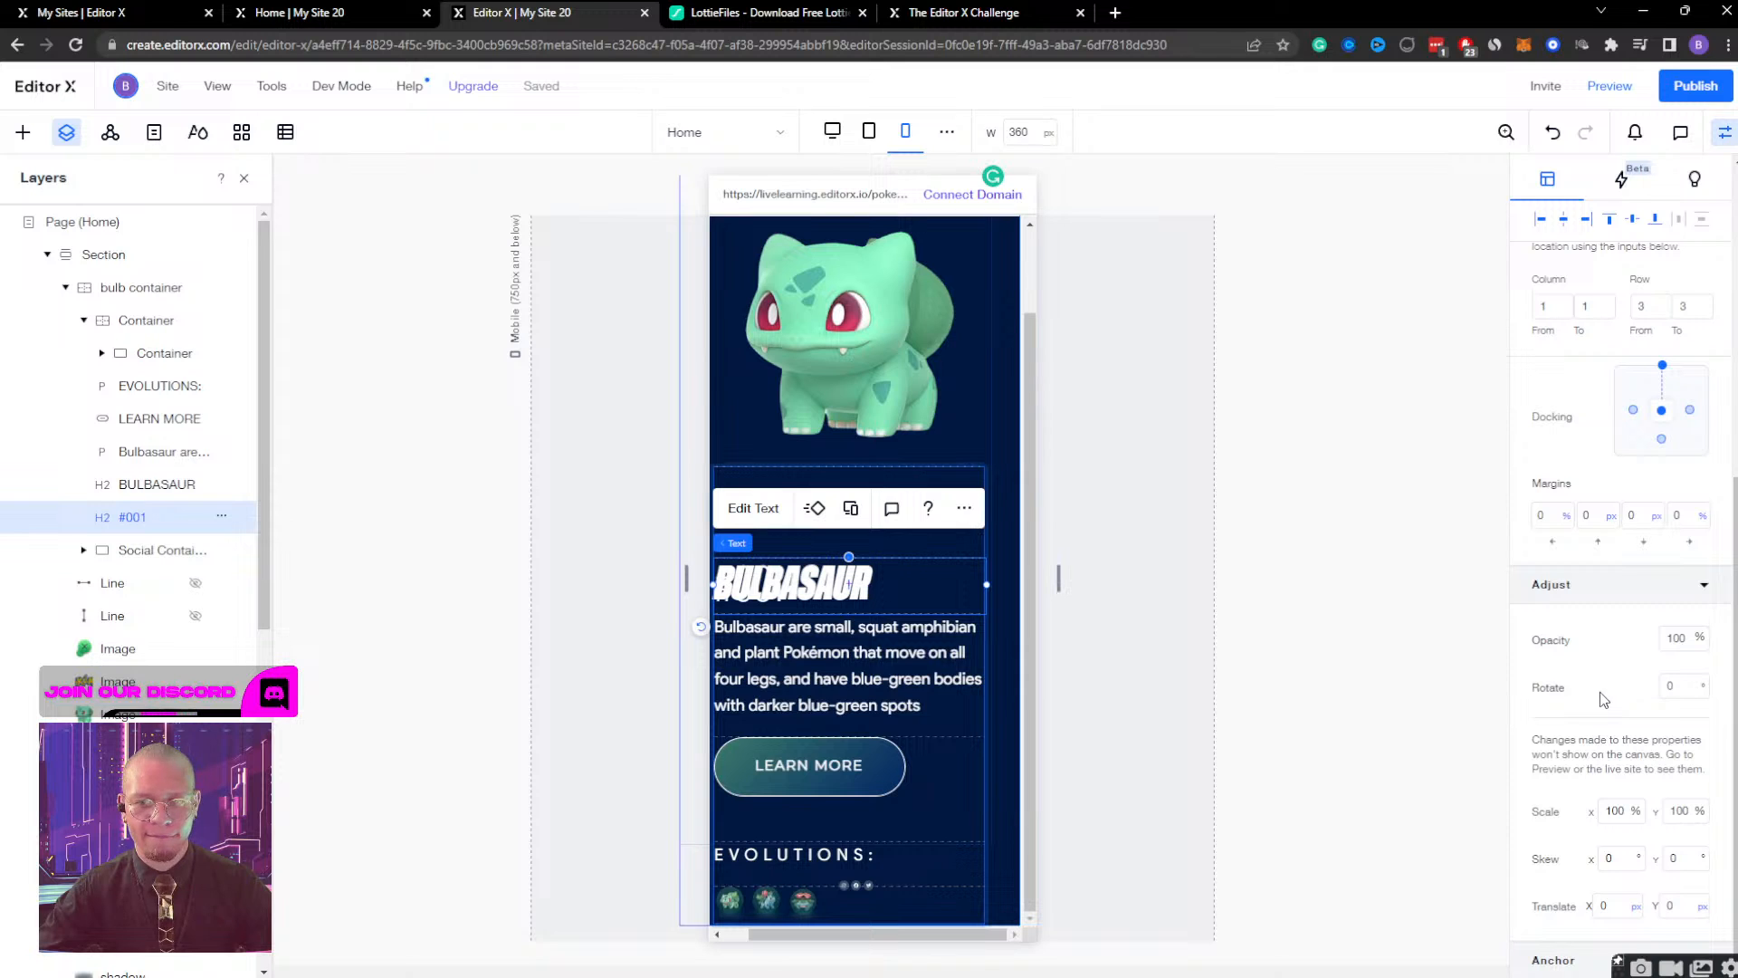
pyautogui.scroll(5, 1606, 609)
pyautogui.scroll(-5, 1606, 608)
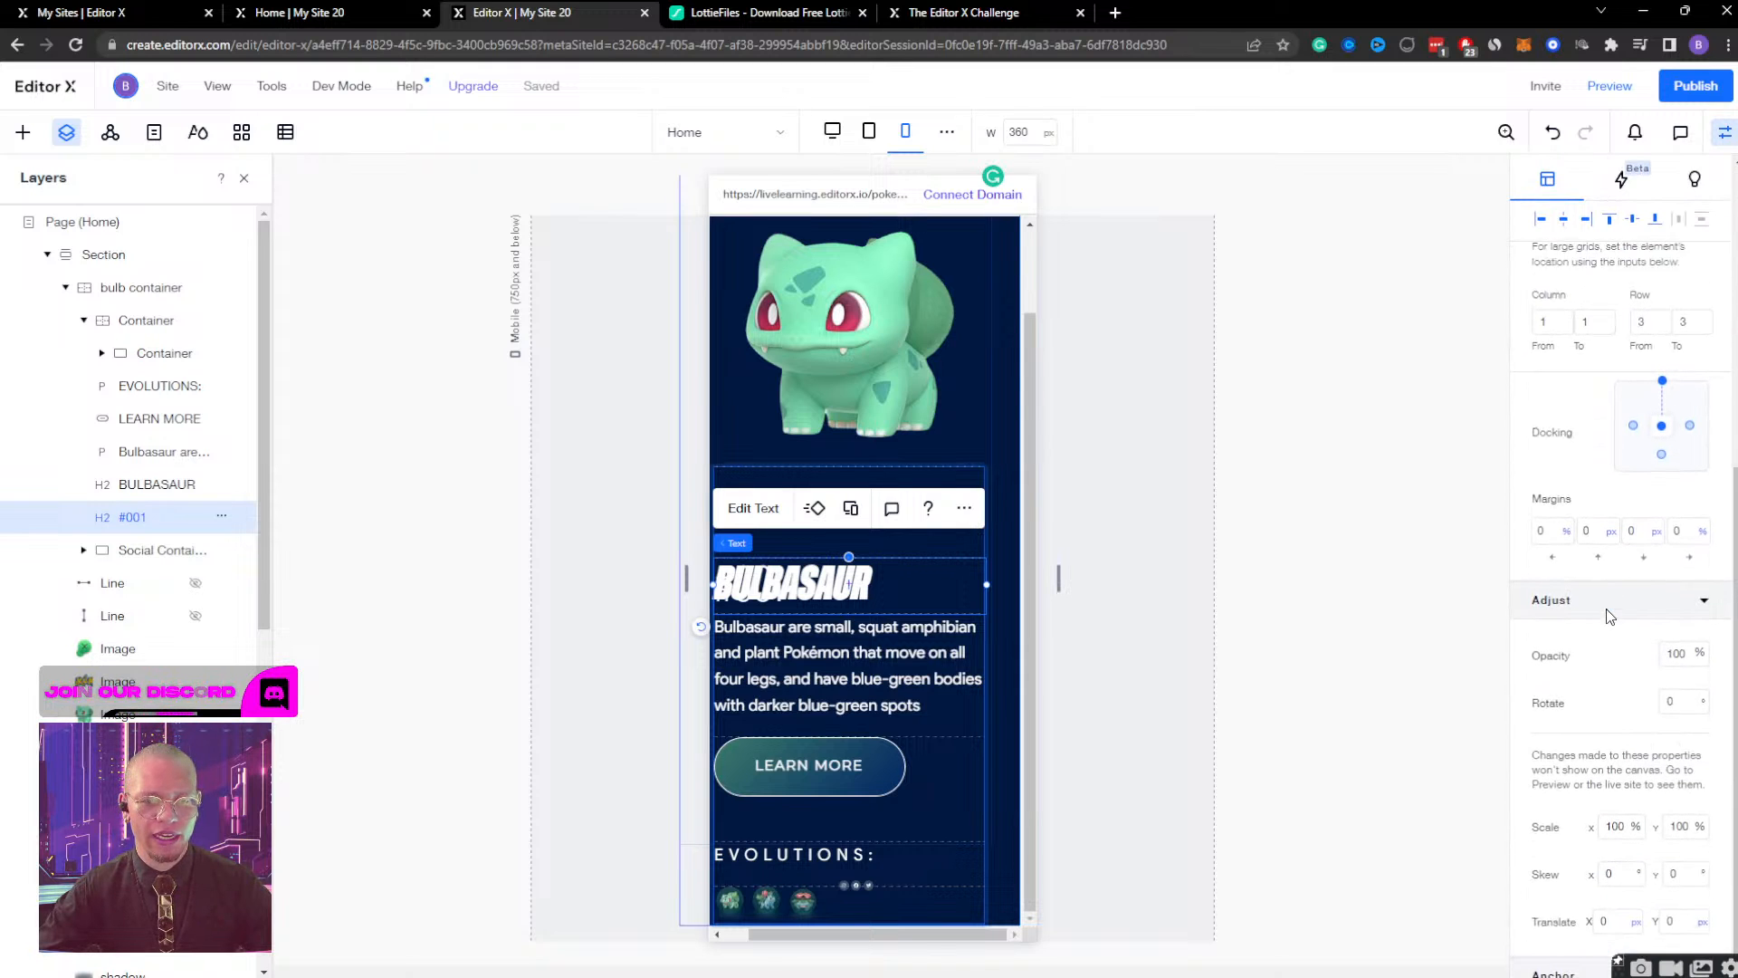
pyautogui.click(1596, 580)
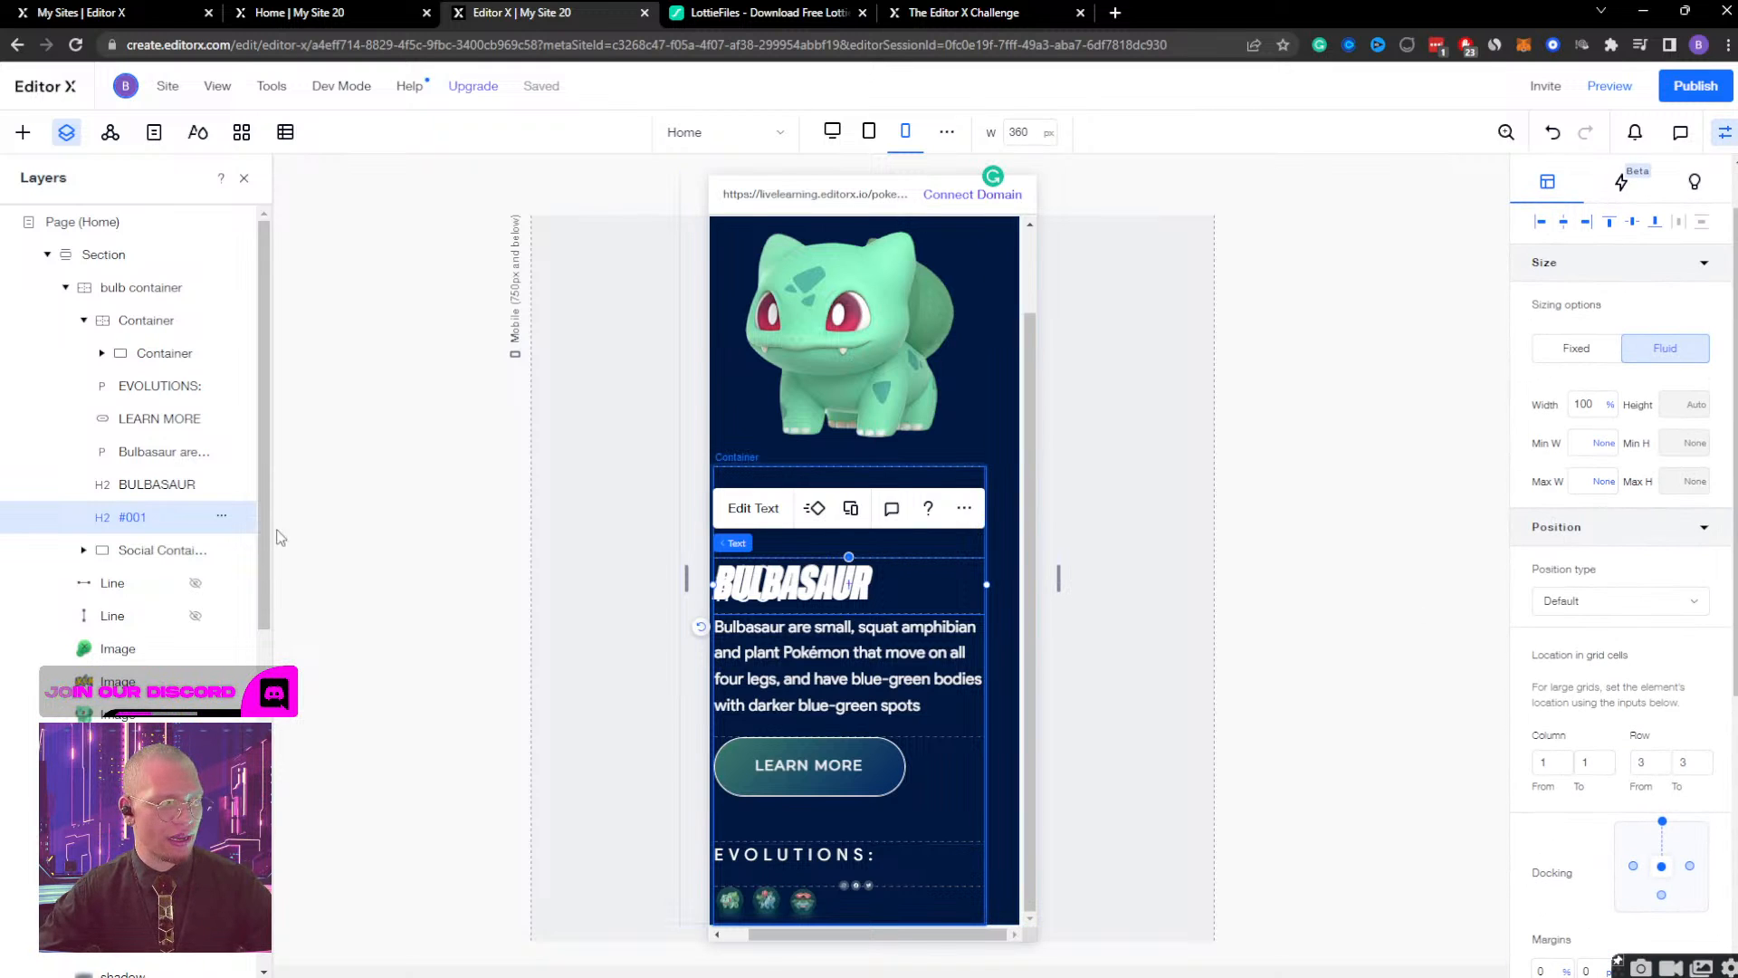
pyautogui.scroll(-5, 1699, 698)
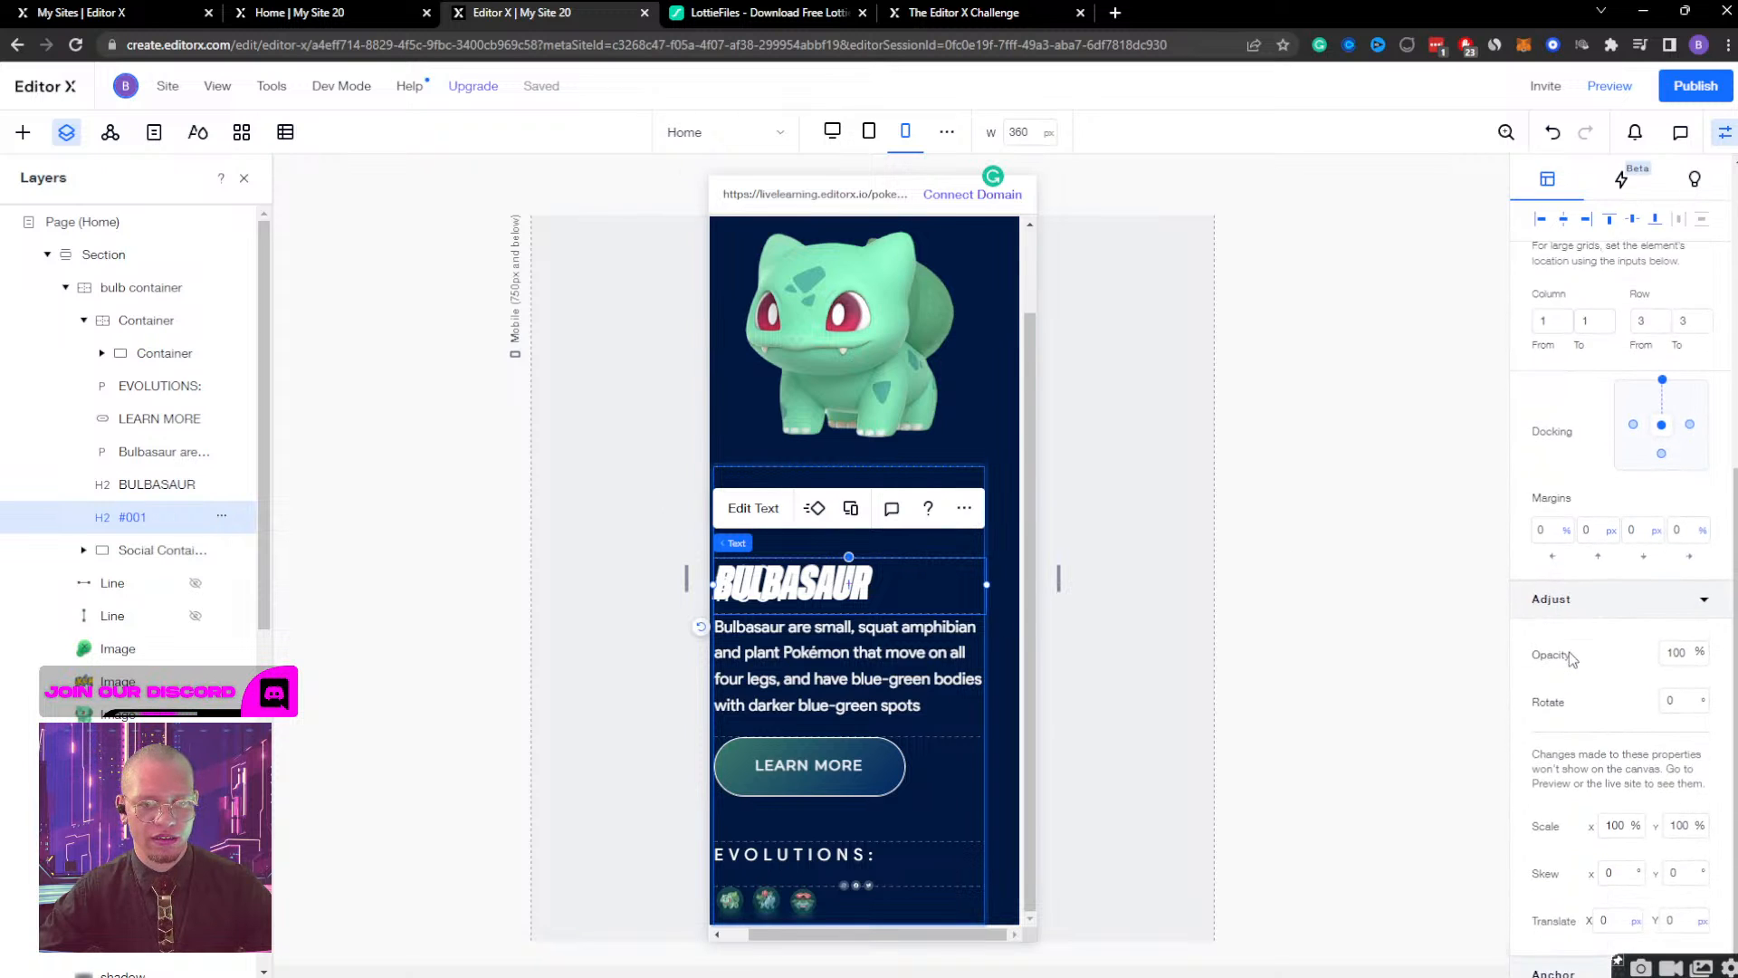
pyautogui.scroll(6, 1570, 652)
pyautogui.scroll(1, 1571, 654)
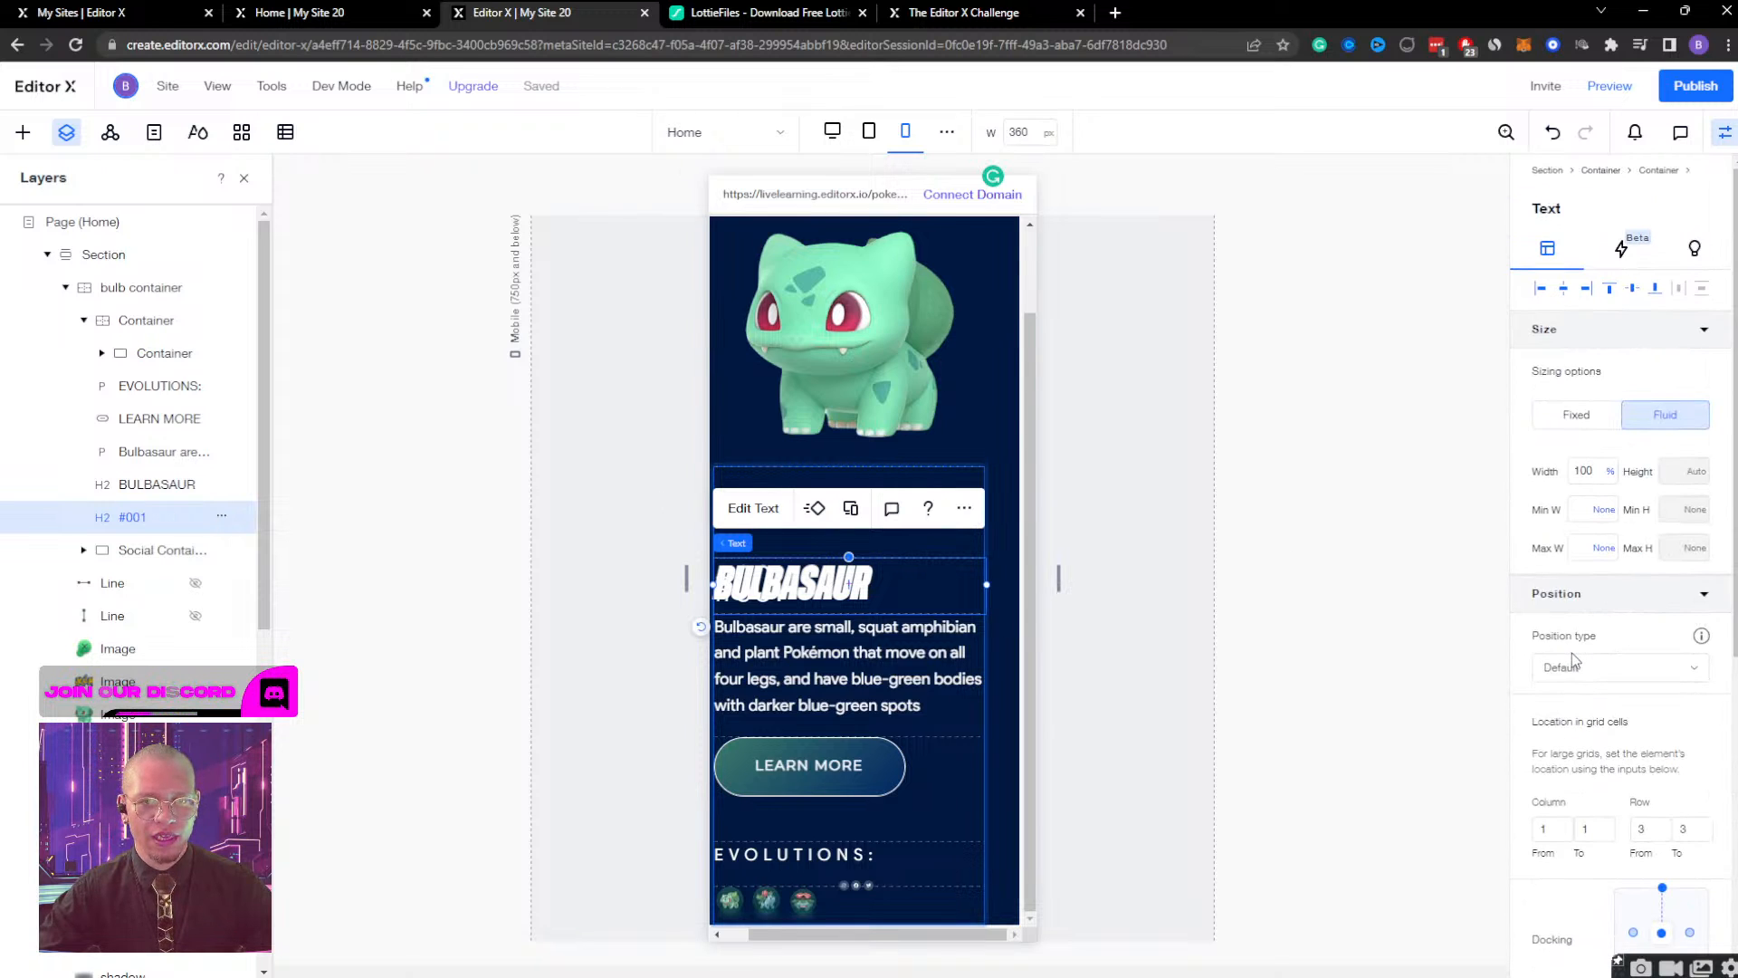
# Inspect the row layout of the text container's grid and close the grid editor without changing it.
pyautogui.click(151, 356)
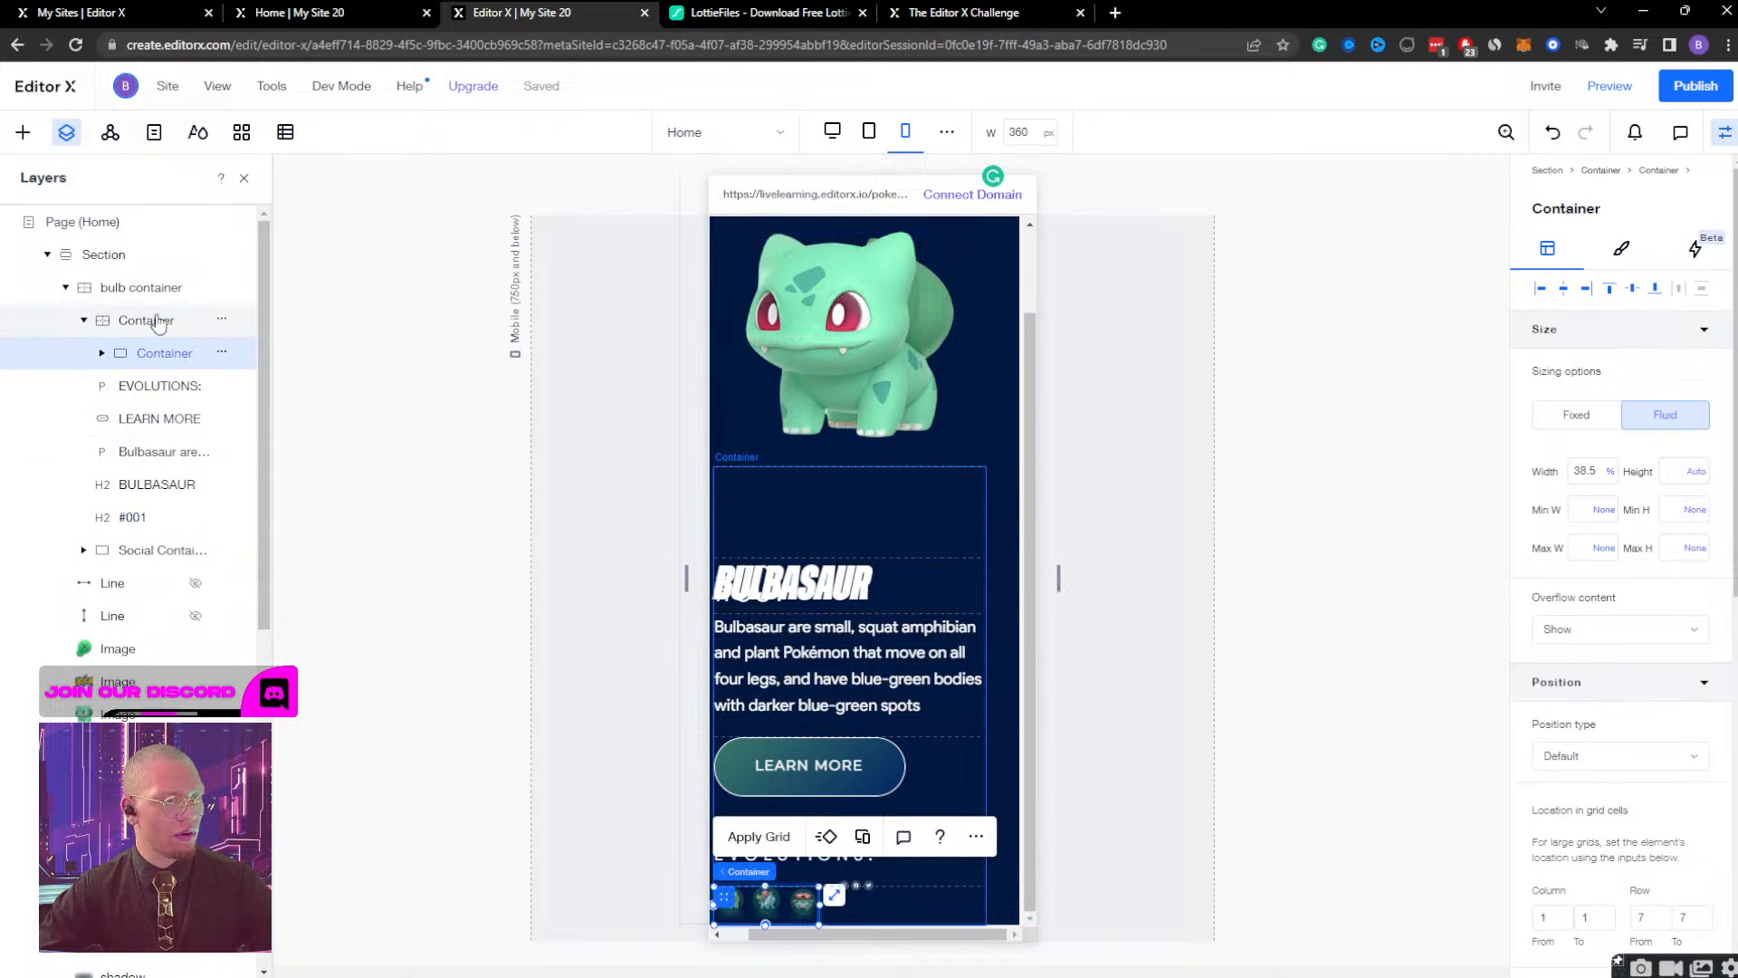
pyautogui.click(158, 321)
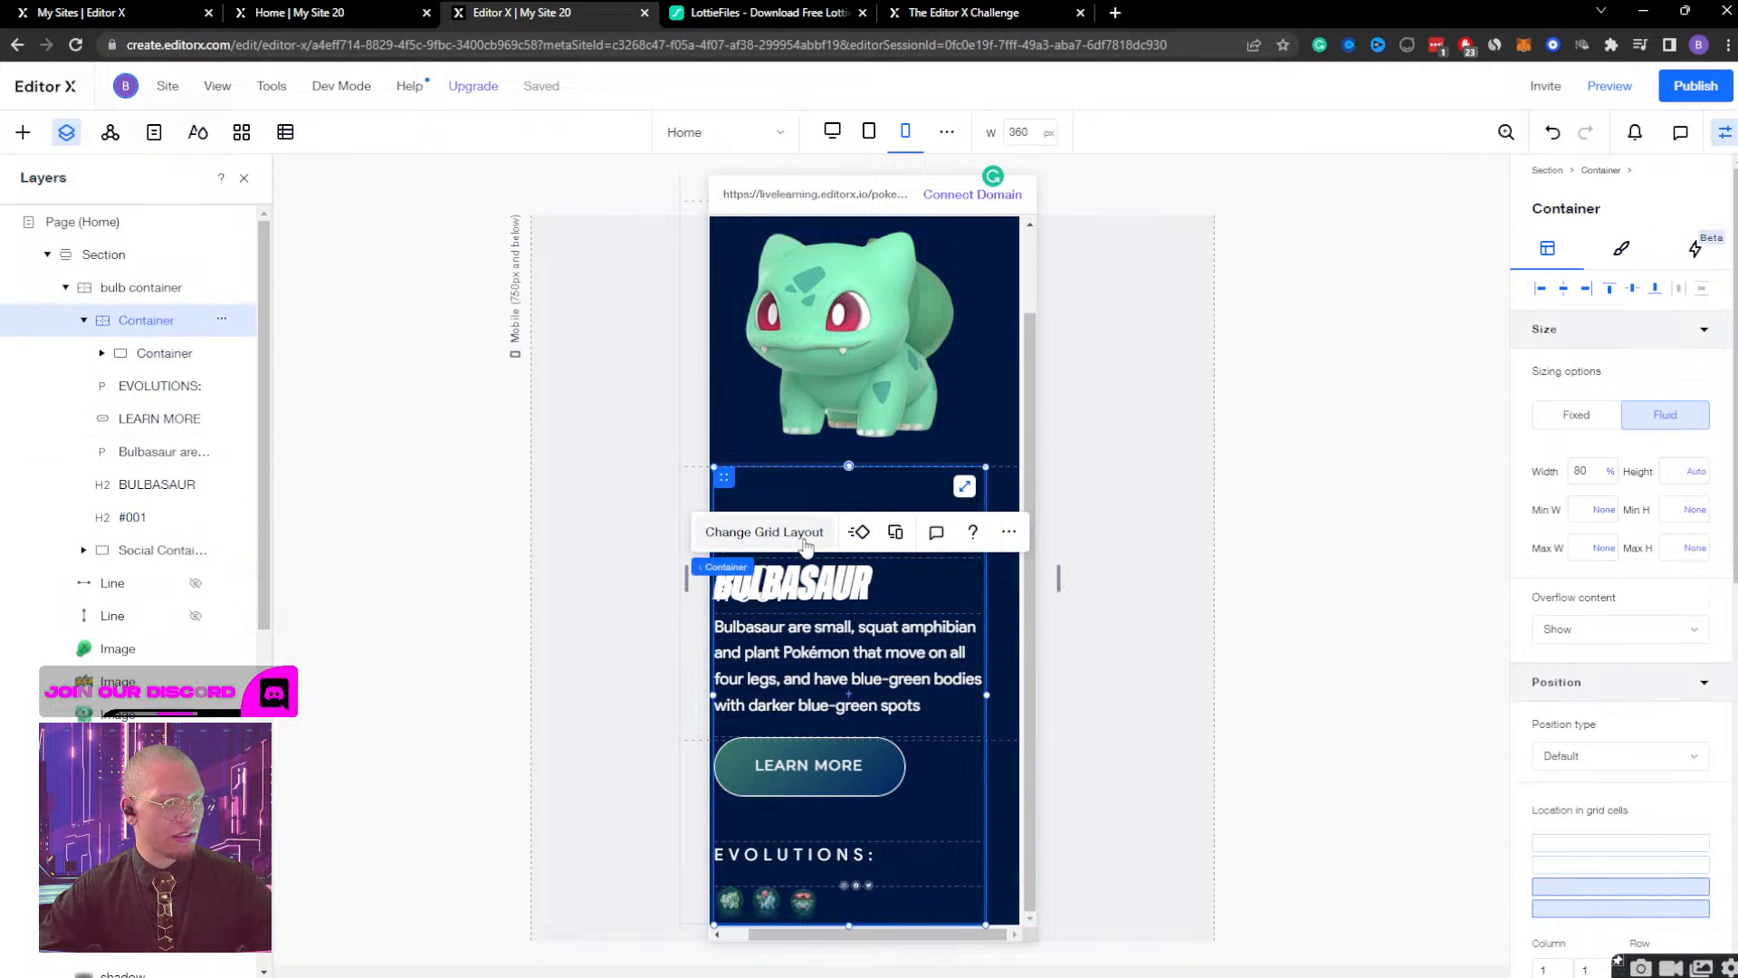
pyautogui.click(761, 532)
pyautogui.click(902, 591)
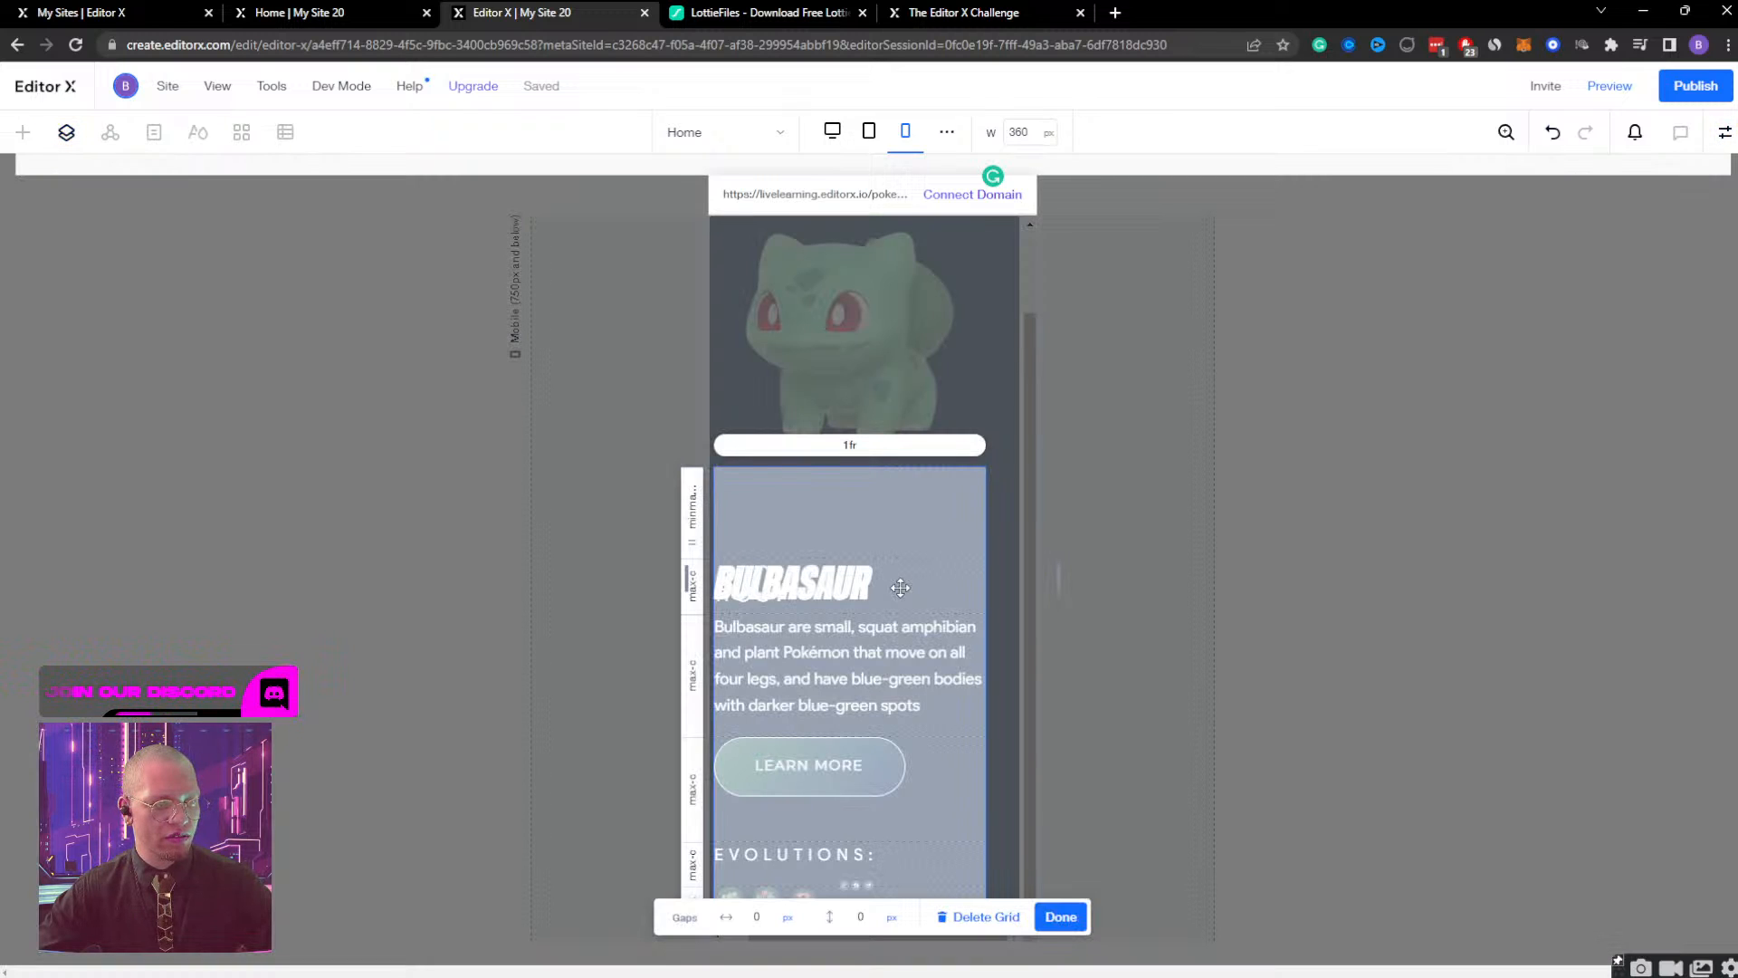
pyautogui.click(1068, 916)
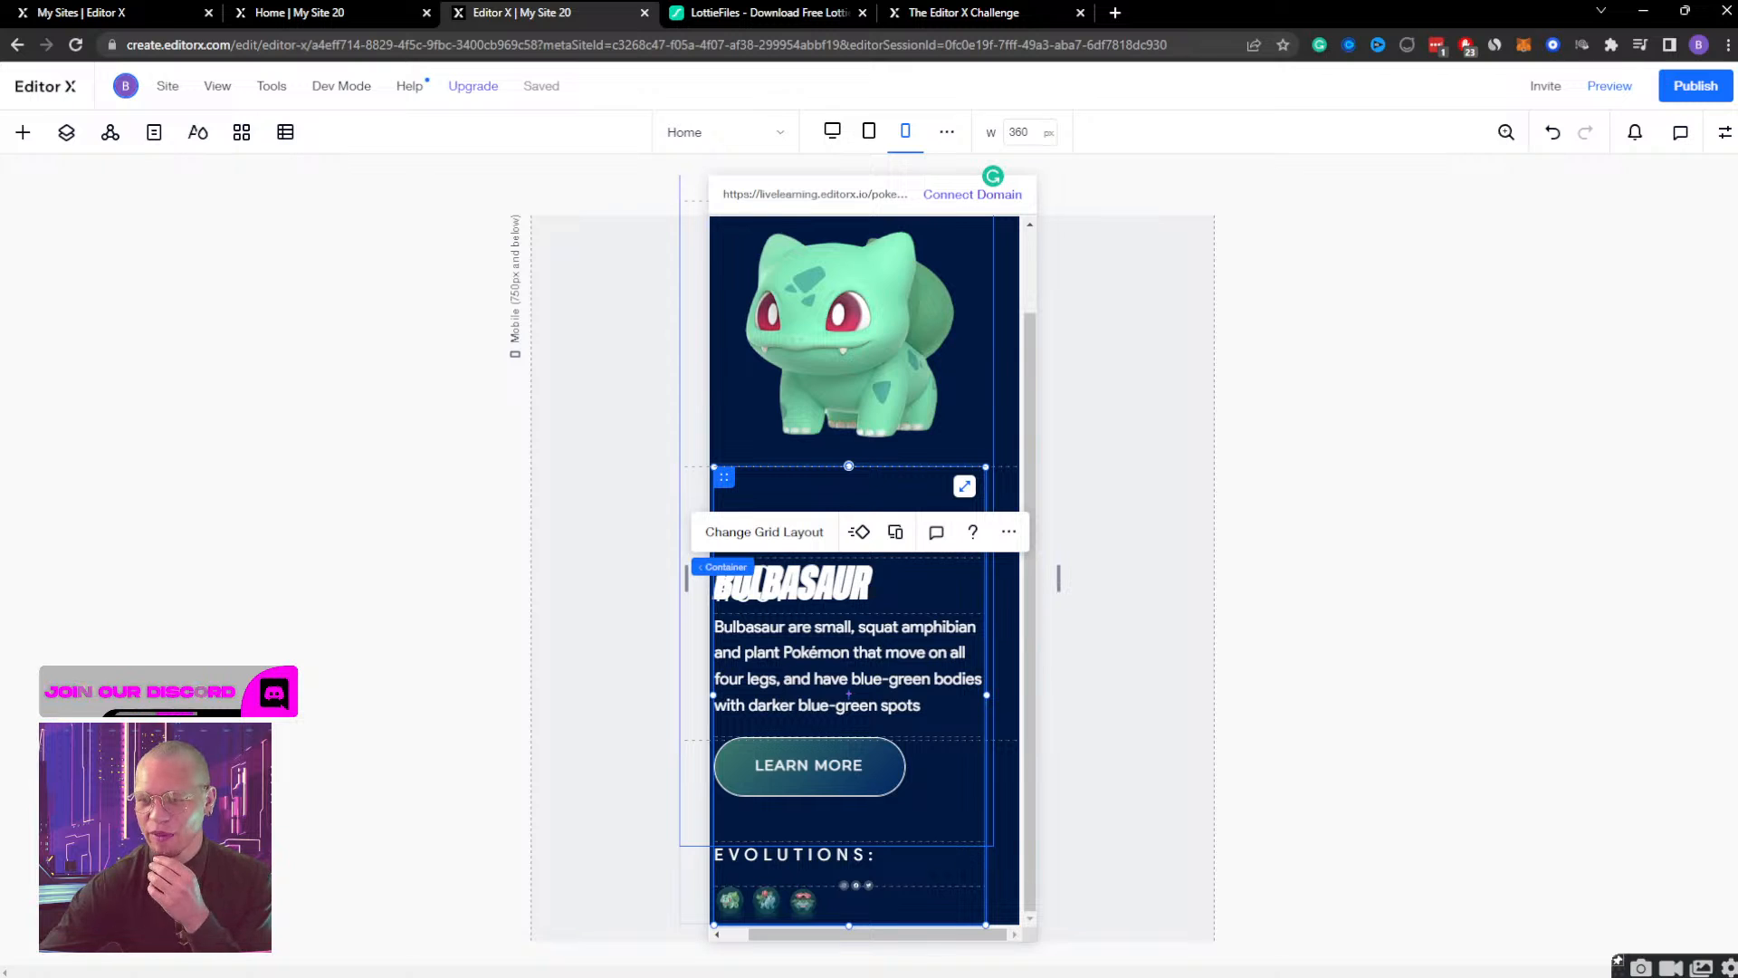
pyautogui.hotkey('alt', 'Tab')
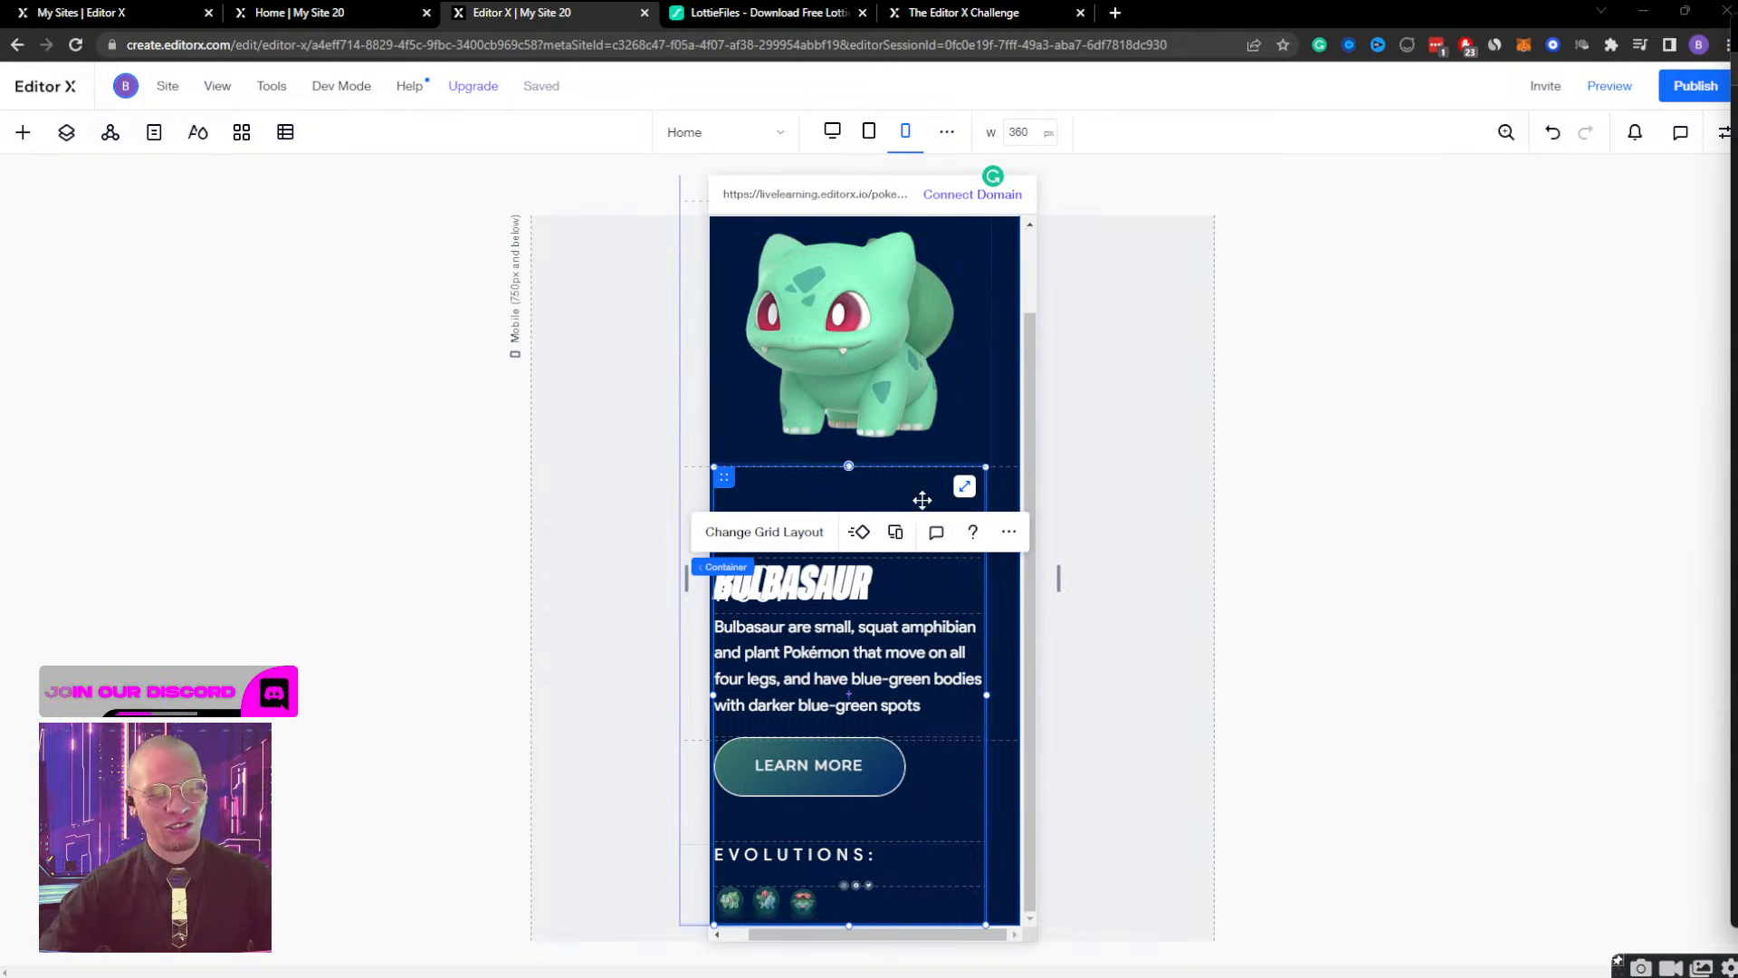
# Try to move the BULBASAUR heading into the empty grid row above it, and undo the move.
pyautogui.click(731, 588)
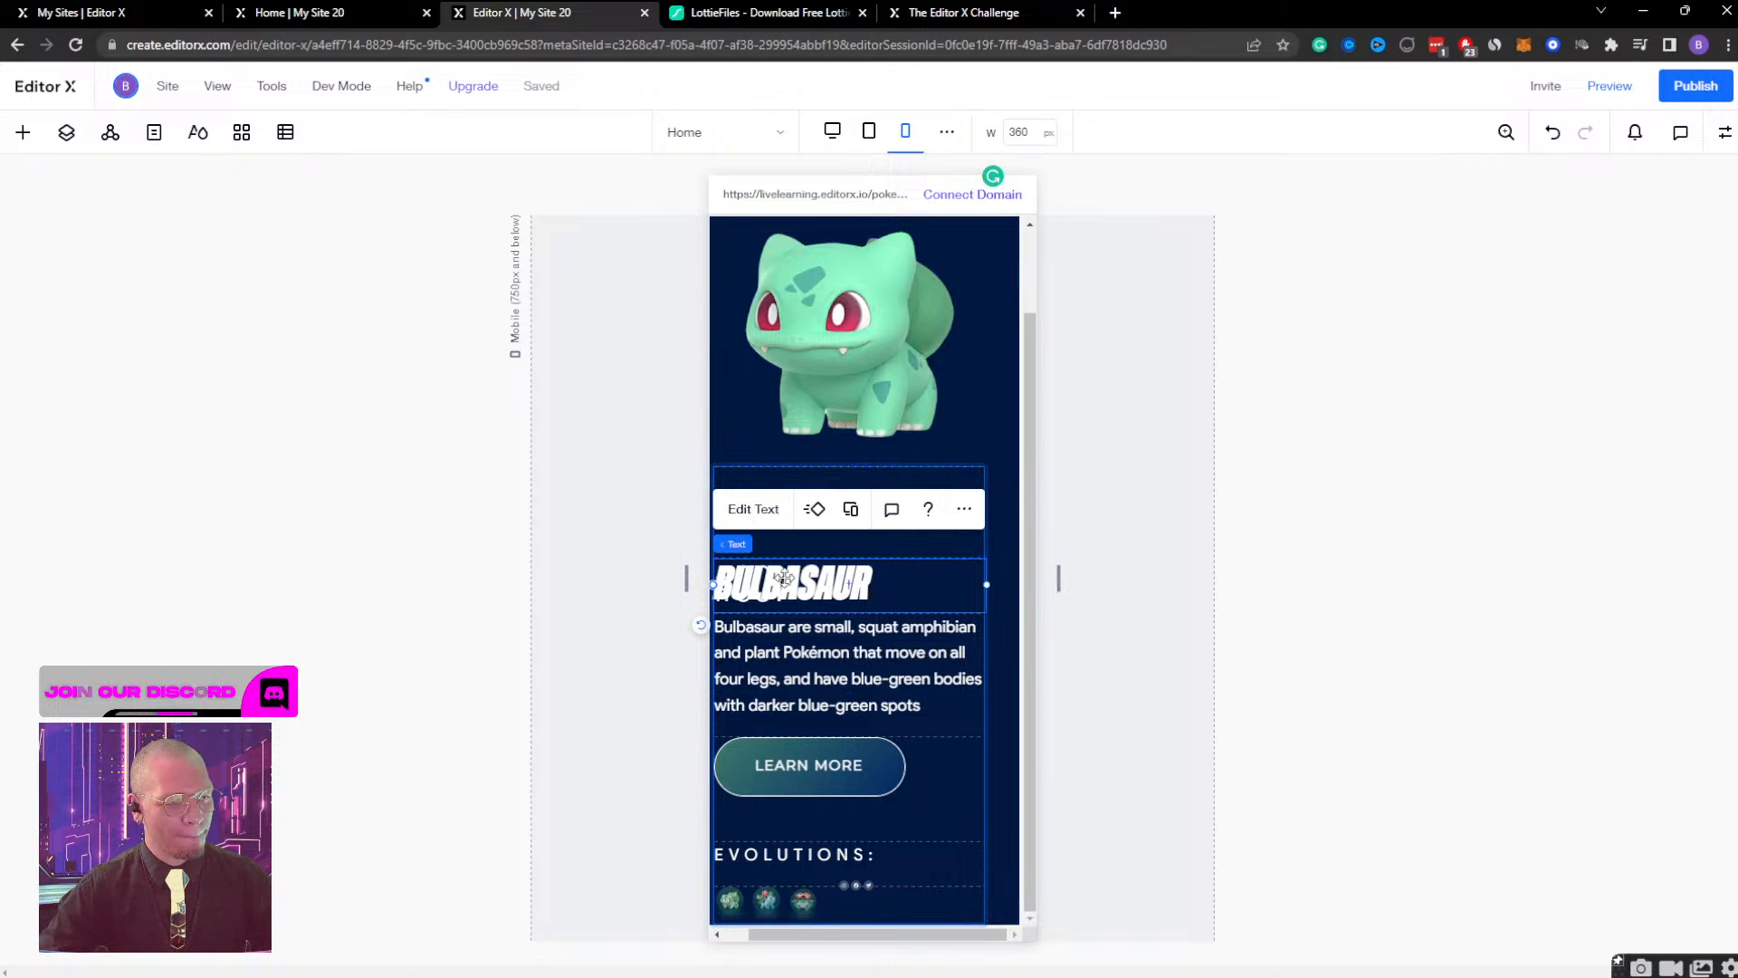
pyautogui.moveTo(783, 584); pyautogui.dragTo(783, 534)
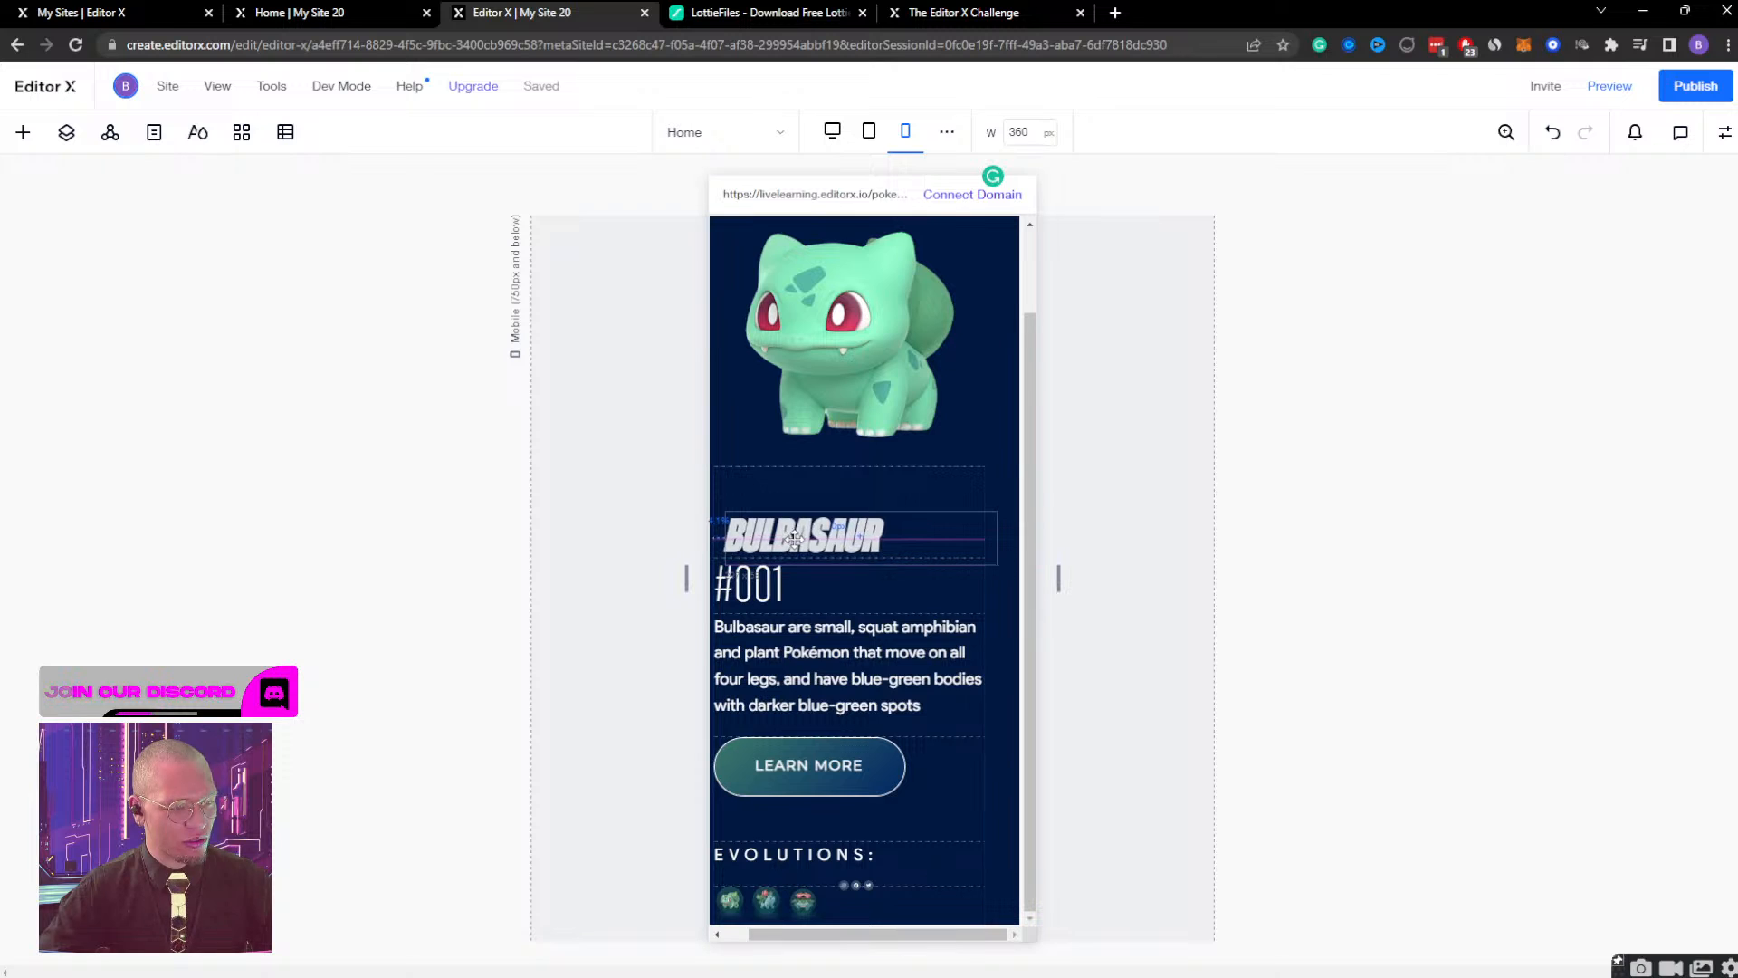
pyautogui.hotkey('ctrl', 'z')
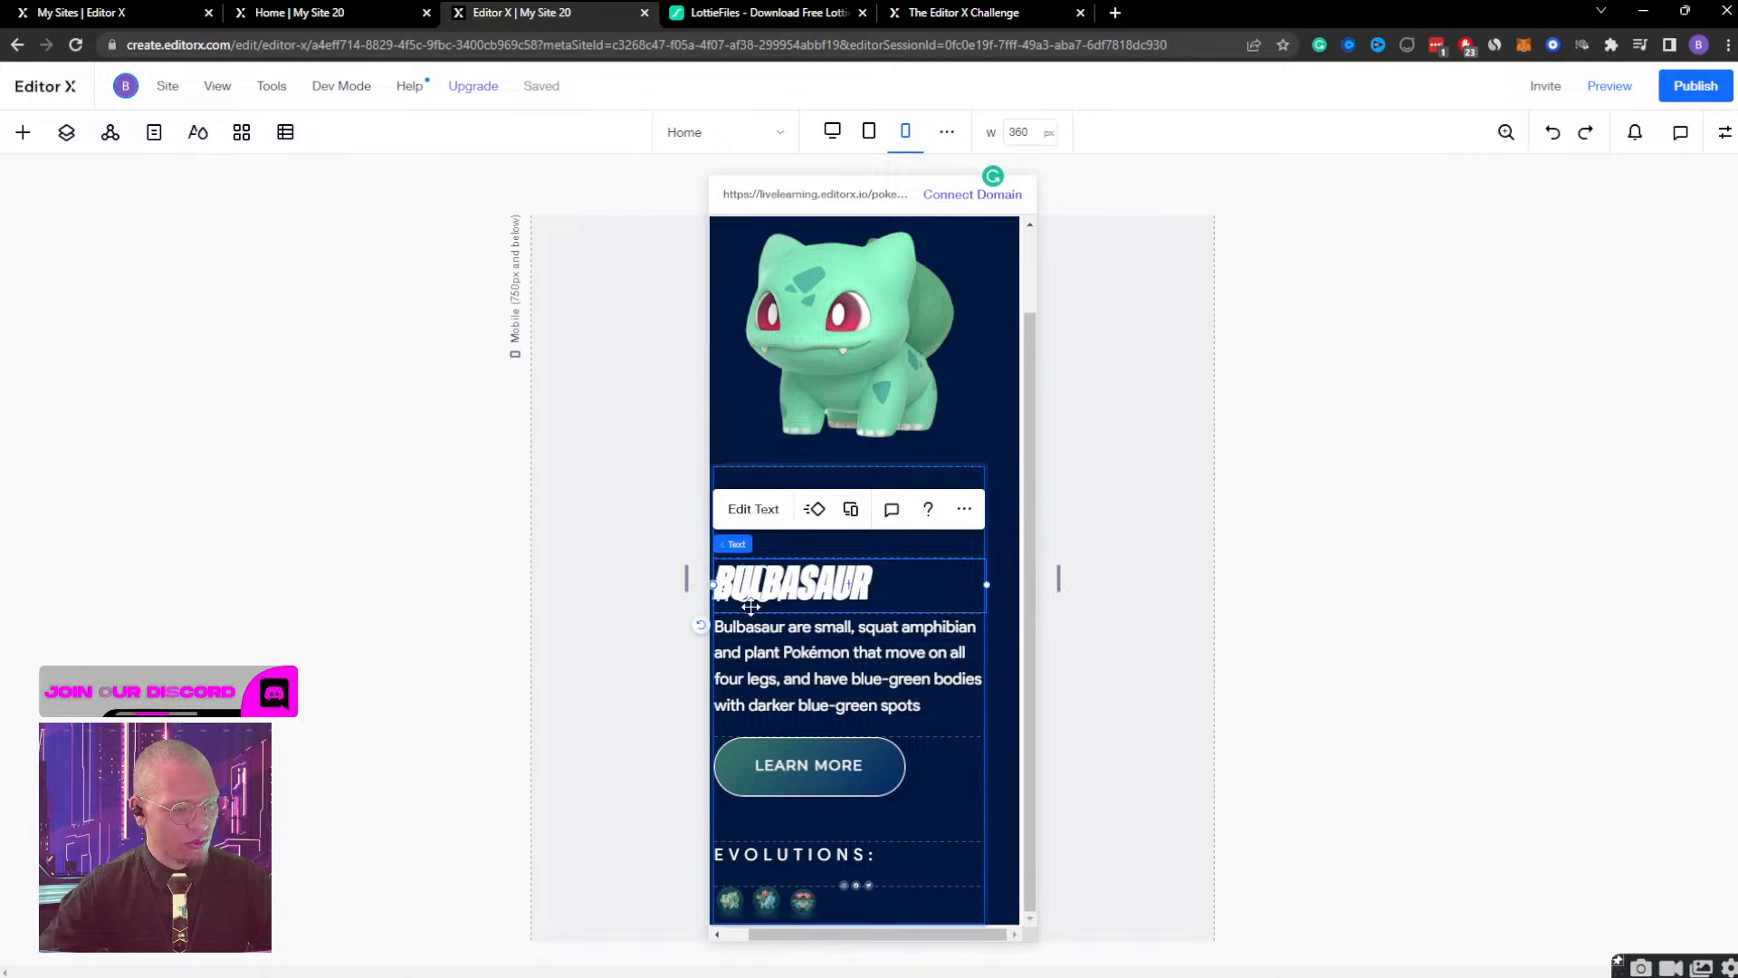
# Compare the #001 heading's grid cell location, docking and margins at the mobile and tablet breakpoints.
pyautogui.click(67, 132)
pyautogui.click(148, 518)
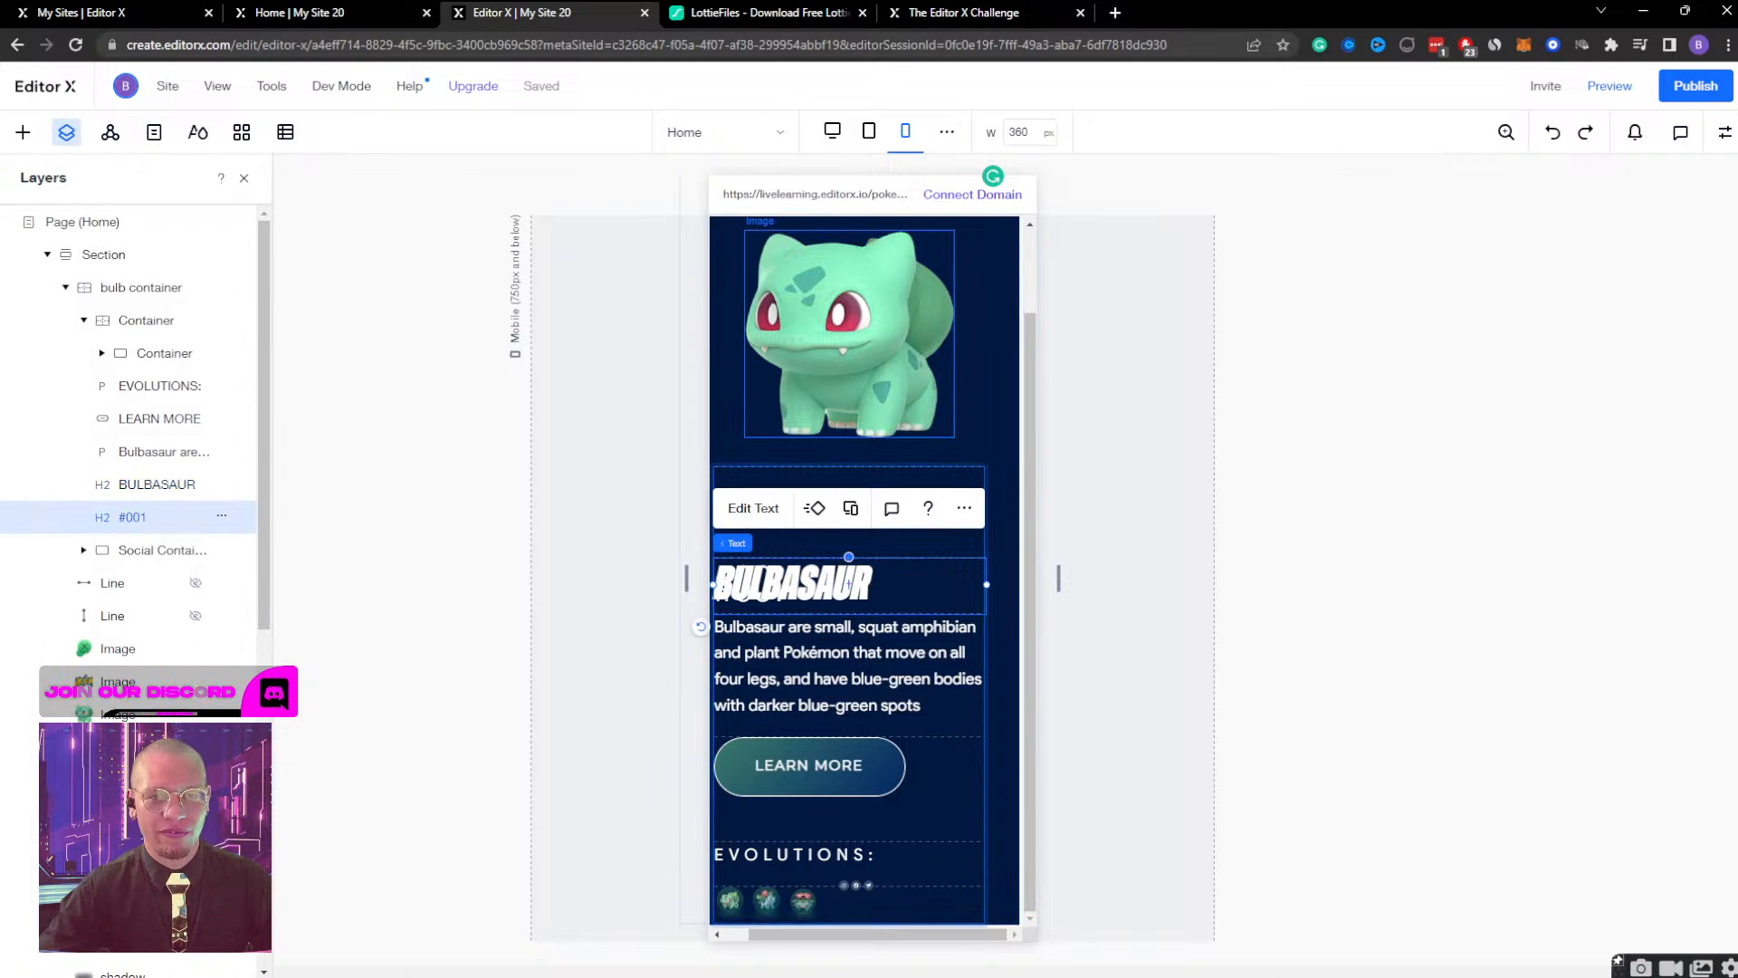
pyautogui.click(1724, 132)
pyautogui.scroll(-10, 1595, 623)
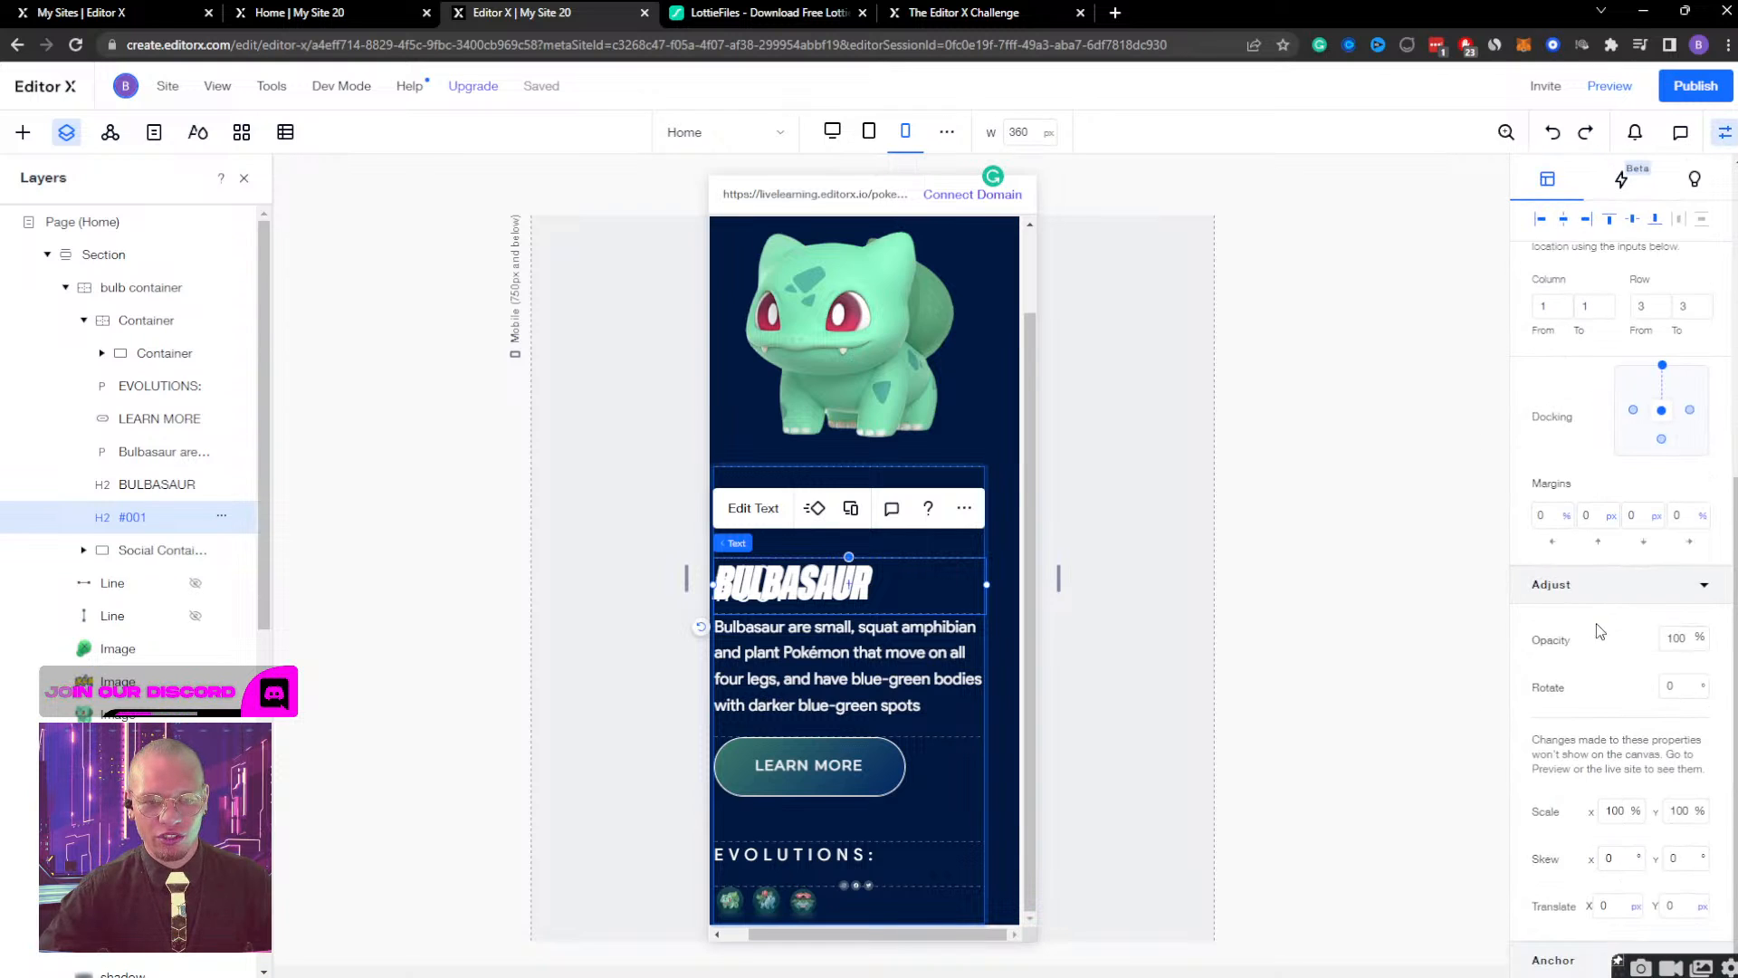
pyautogui.click(1609, 589)
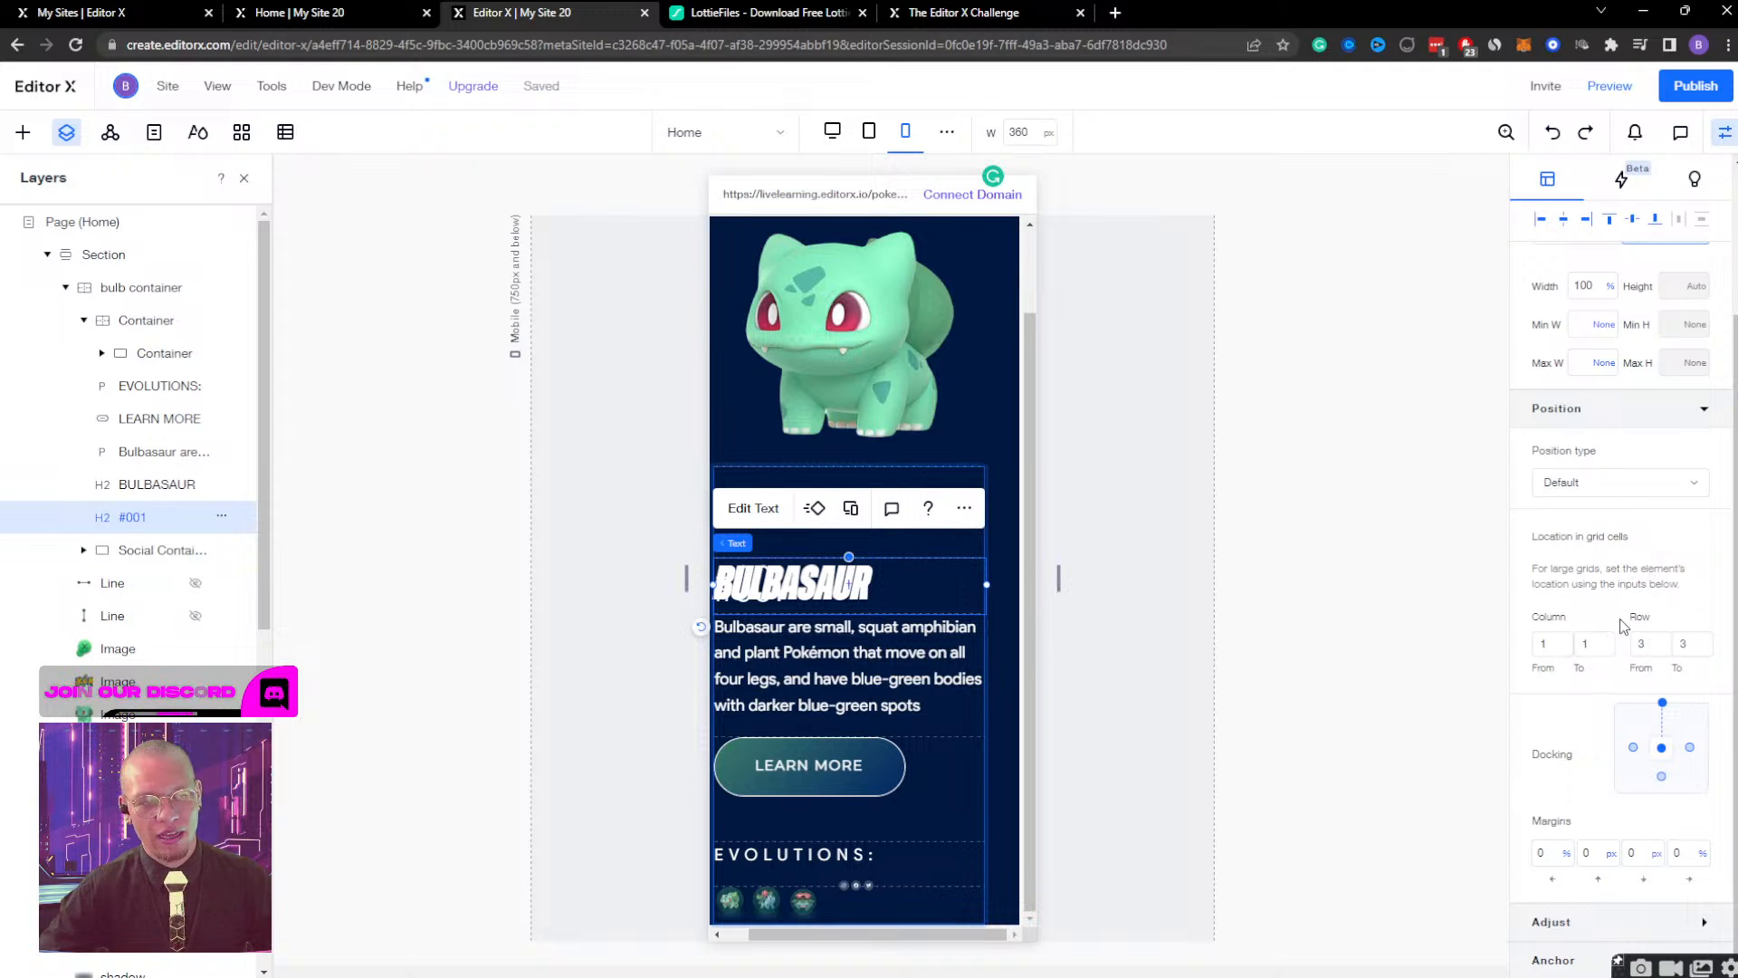
pyautogui.click(130, 484)
pyautogui.click(134, 519)
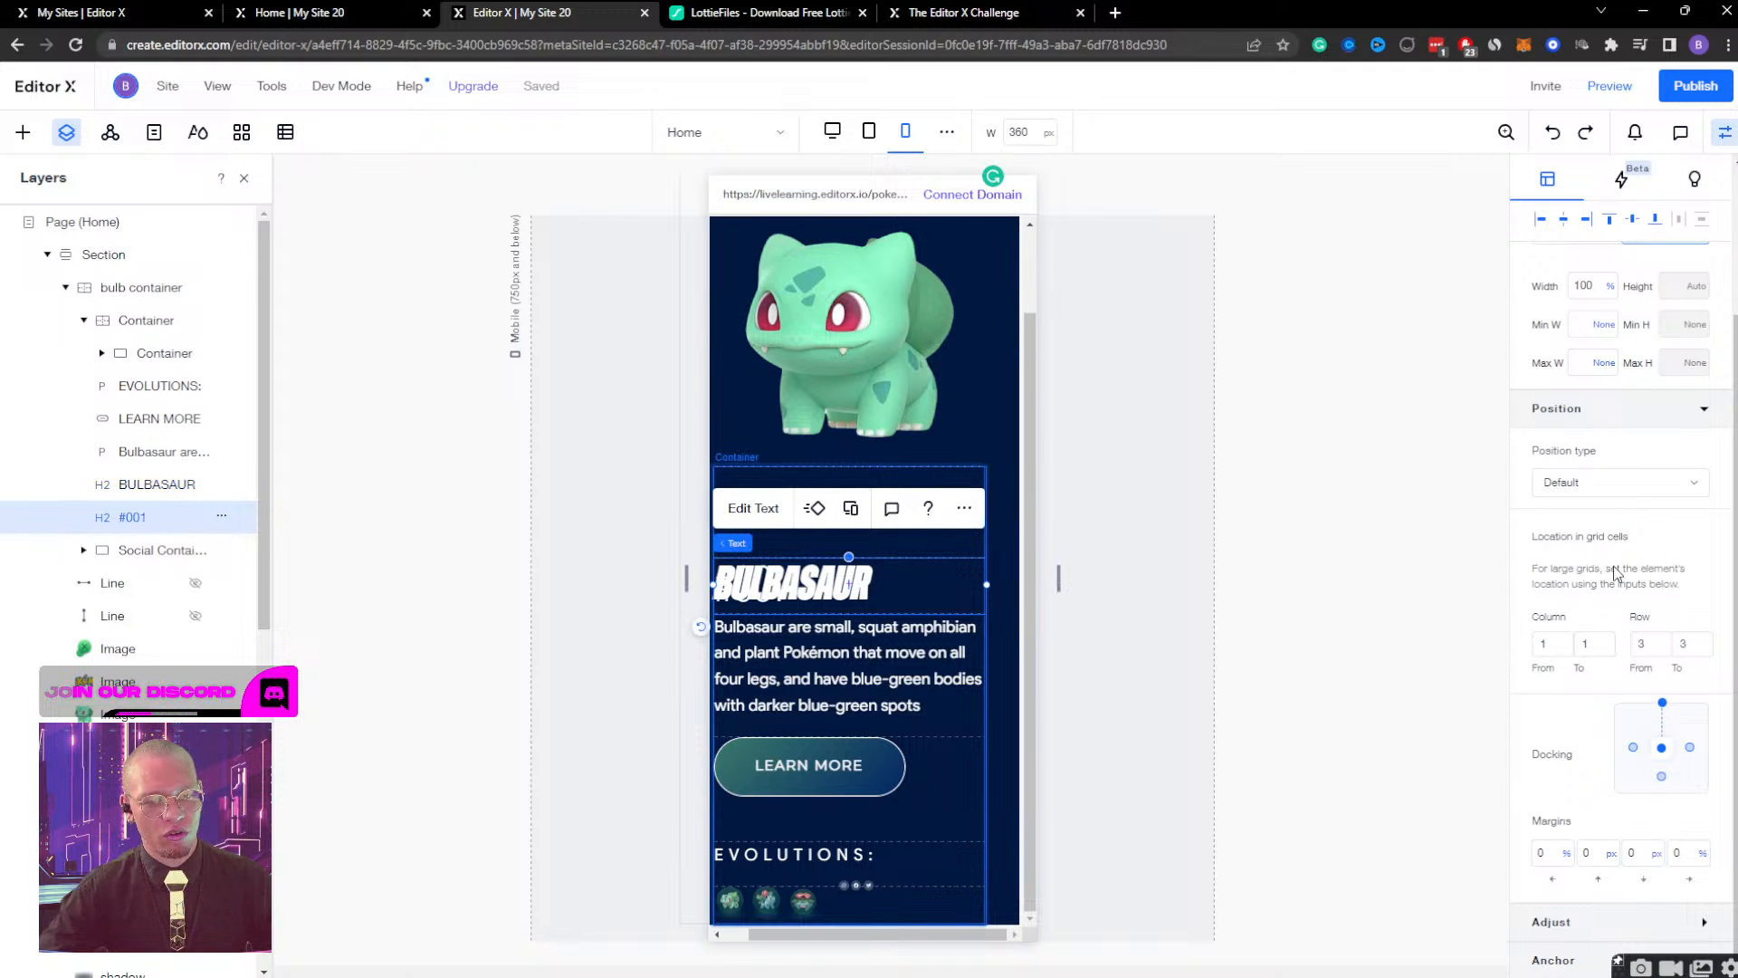
pyautogui.click(869, 131)
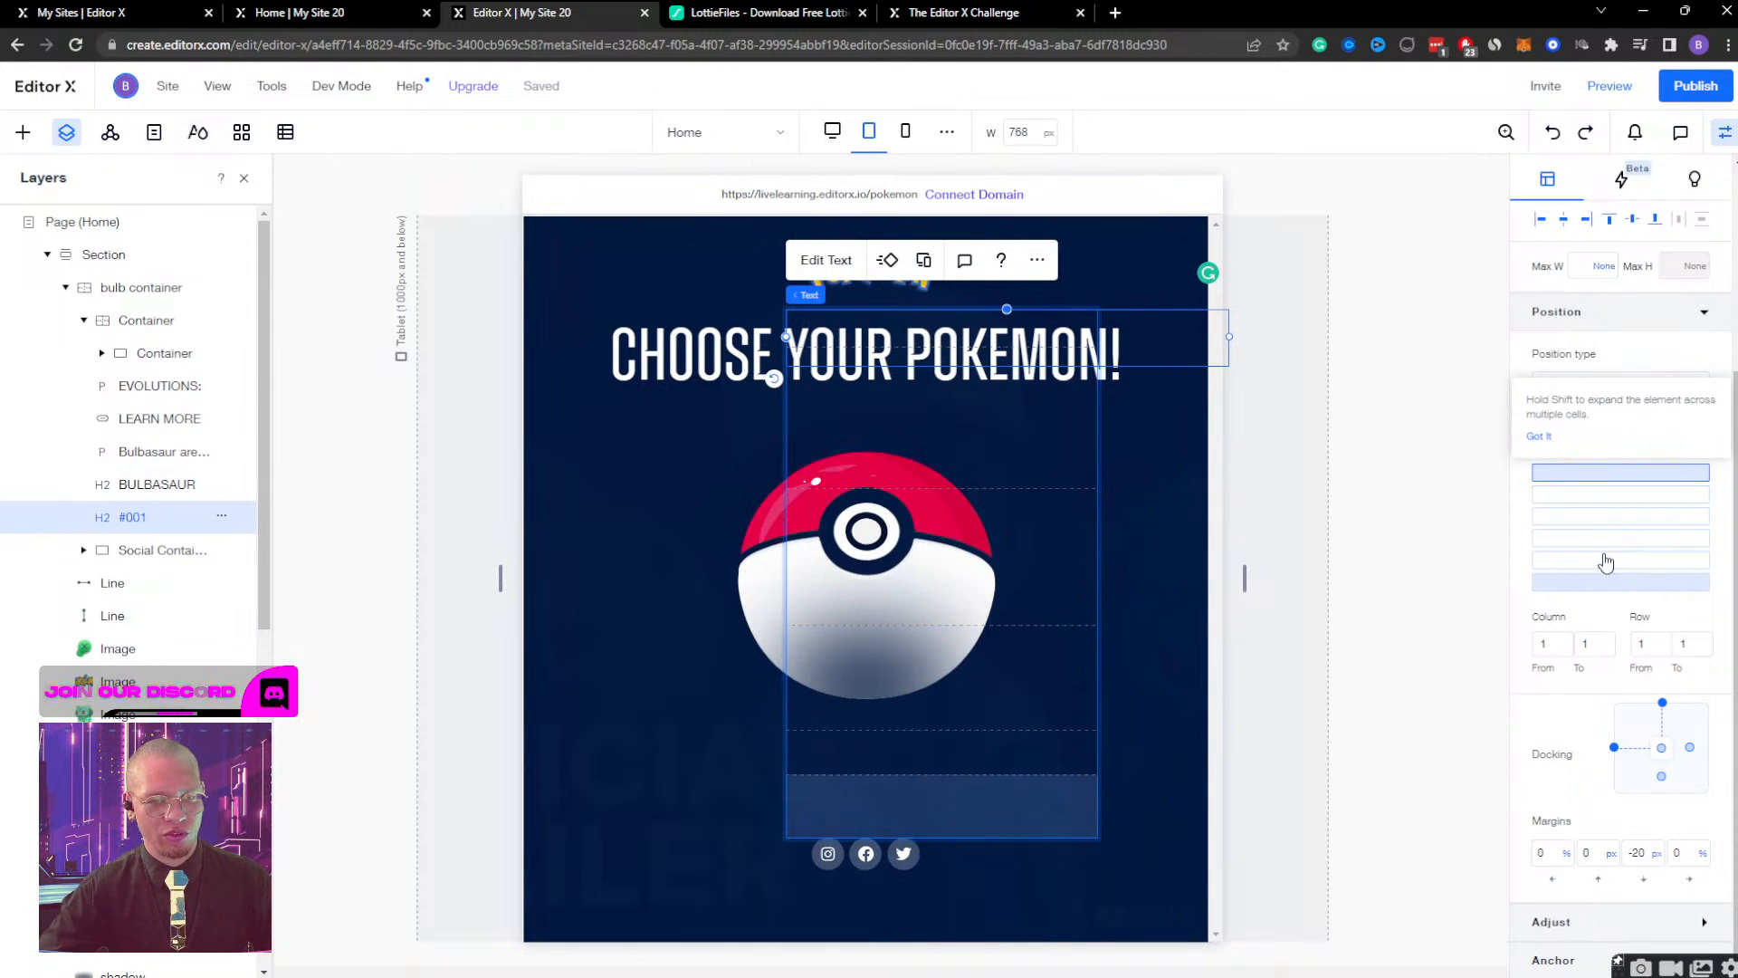
pyautogui.click(905, 131)
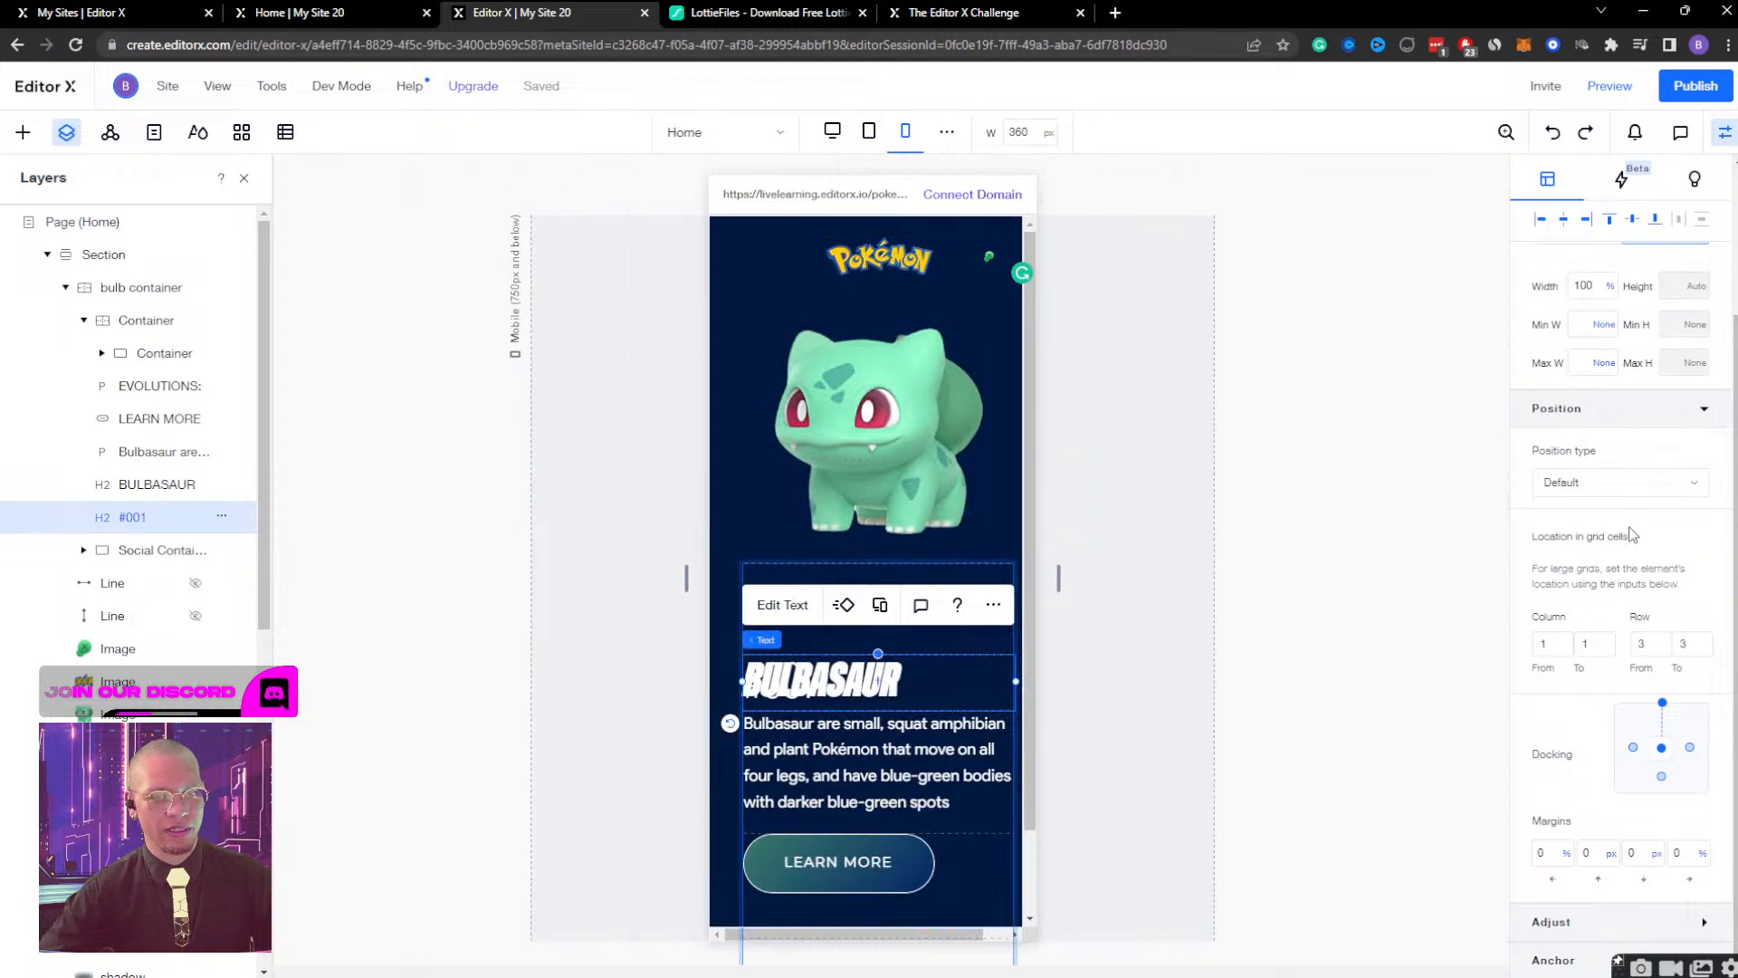
# Set the #001 heading's grid location to span from row 1 to row 1 at the mobile breakpoint.
pyautogui.click(1643, 649)
pyautogui.write('1')
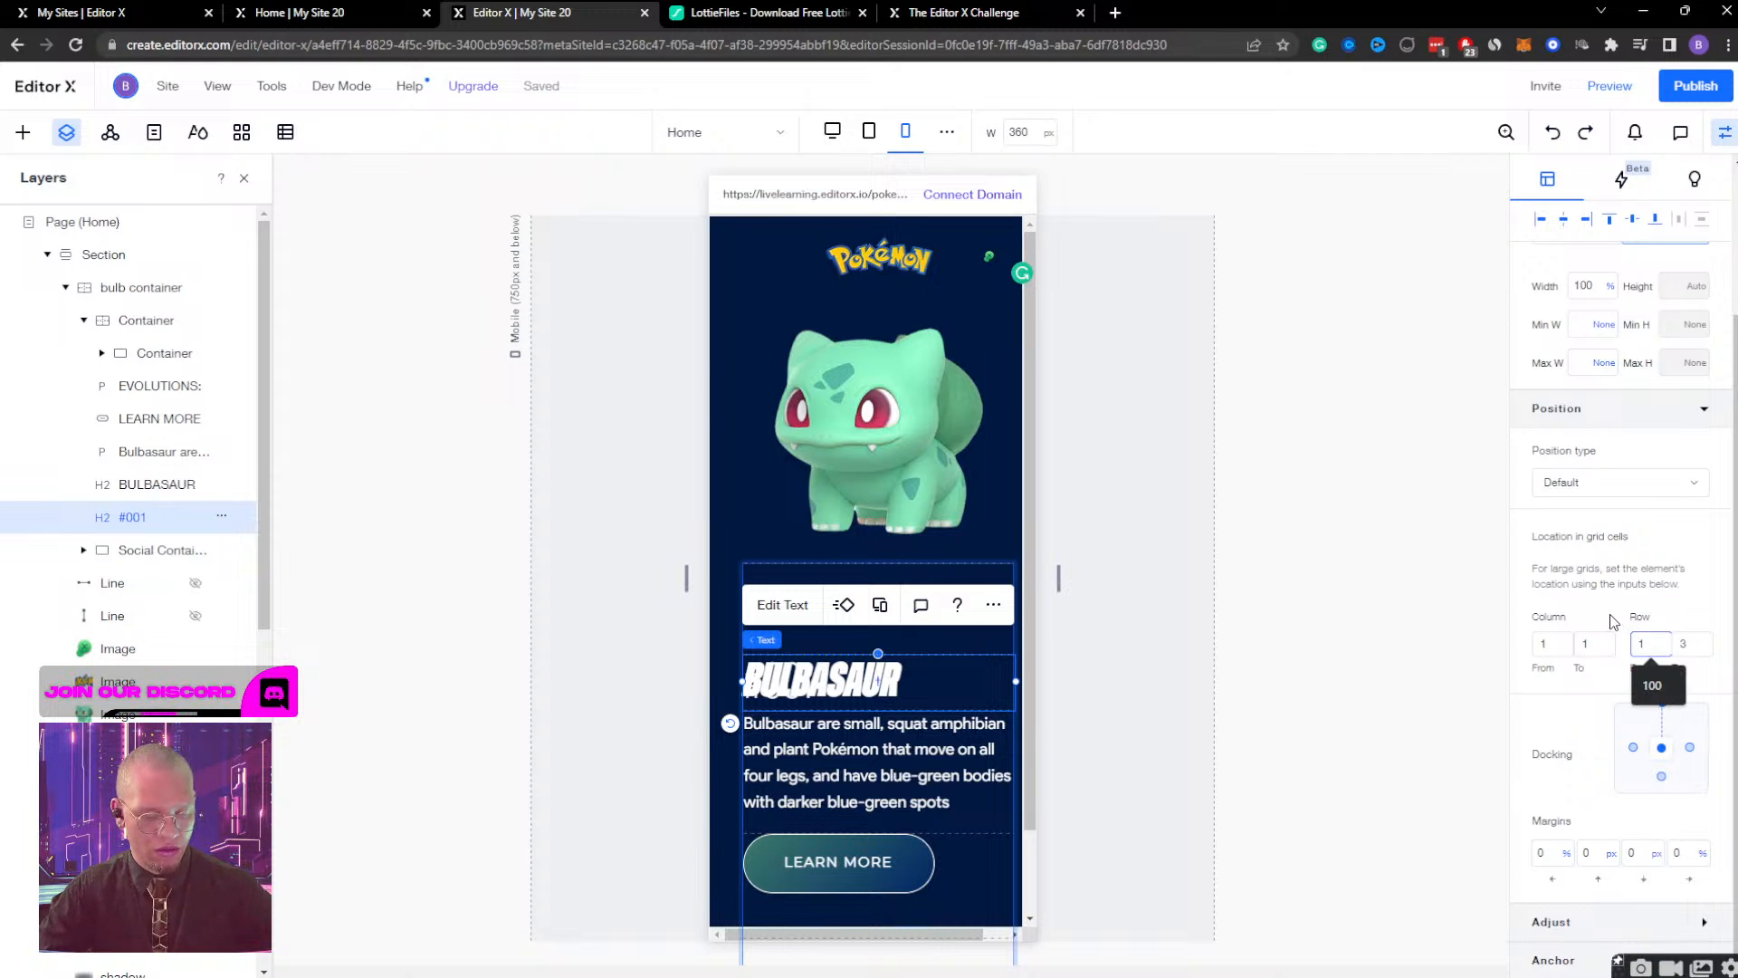
pyautogui.press('Return')
pyautogui.click(1694, 645)
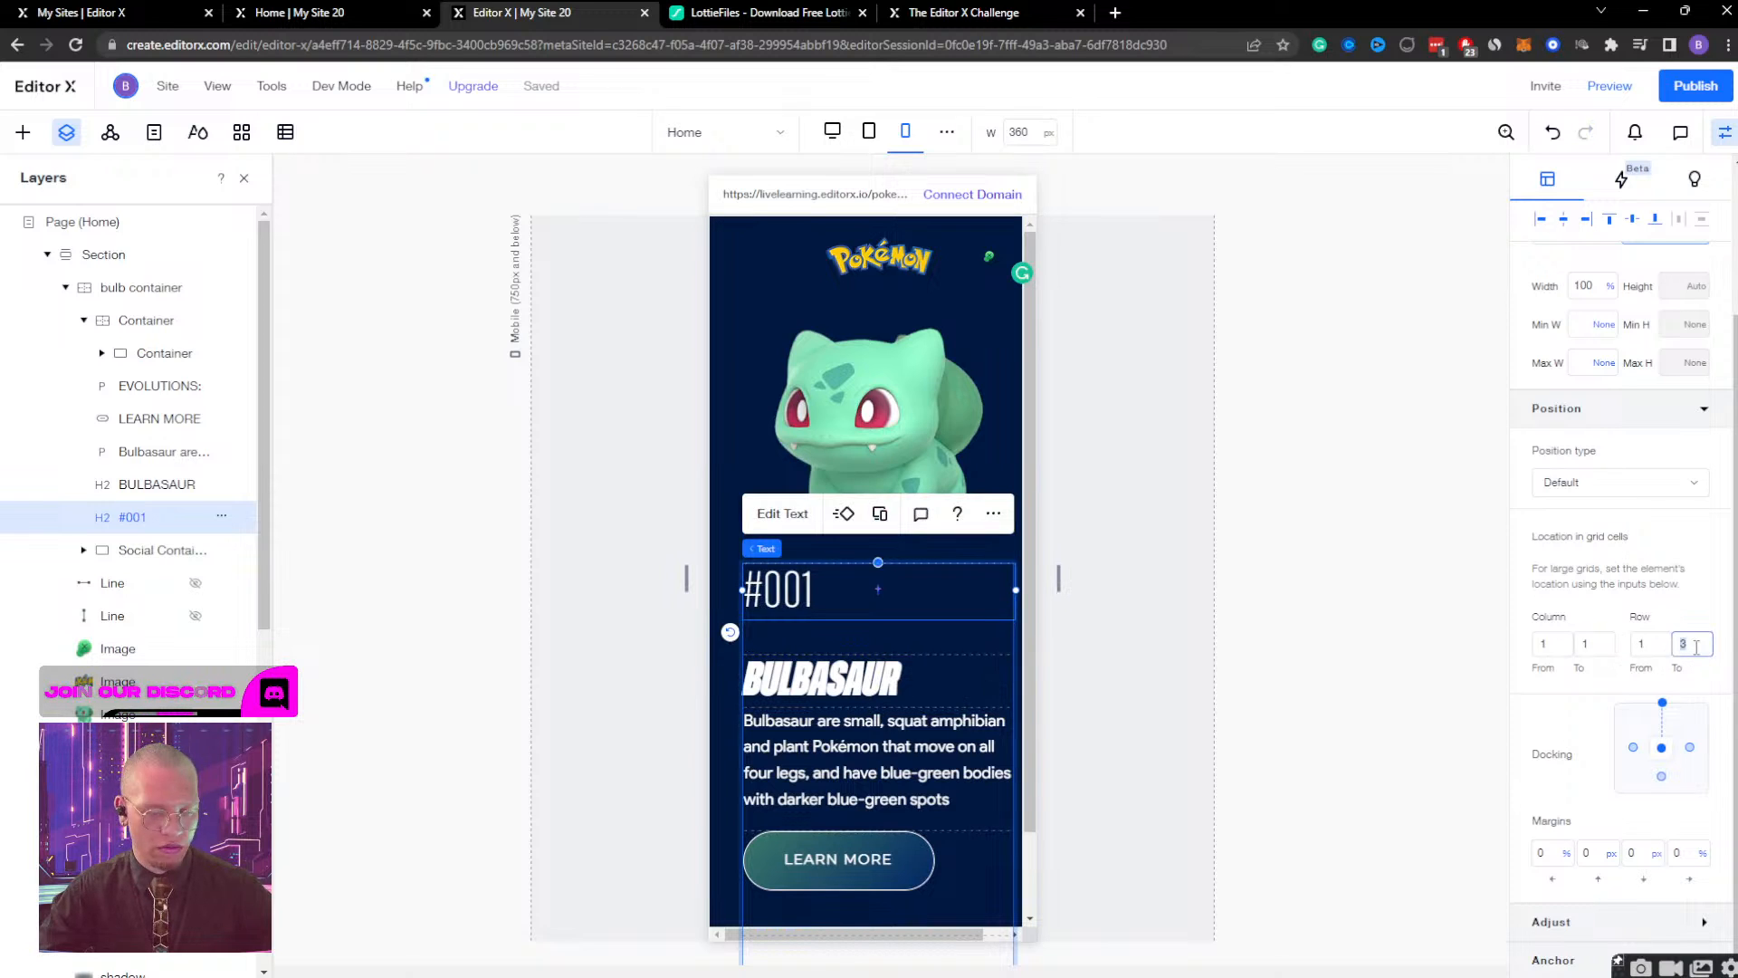
pyautogui.press('Return')
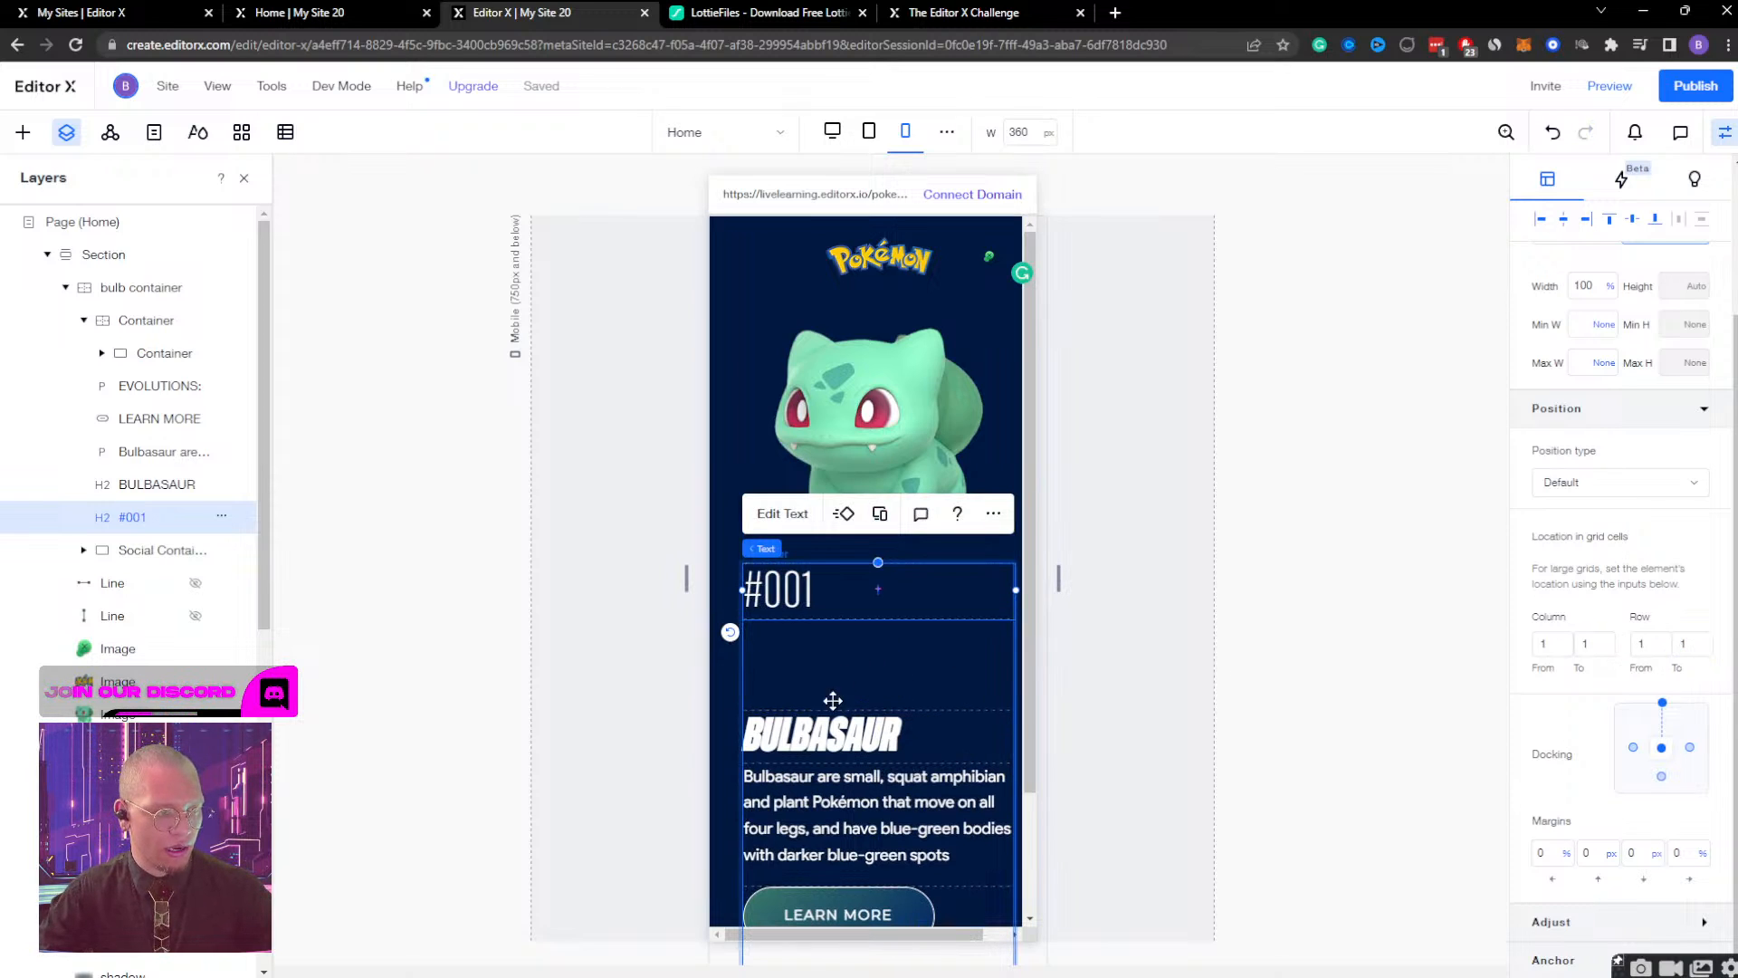
# Delete the empty row between the #001 and BULBASAUR headings from the text container's grid.
pyautogui.click(830, 675)
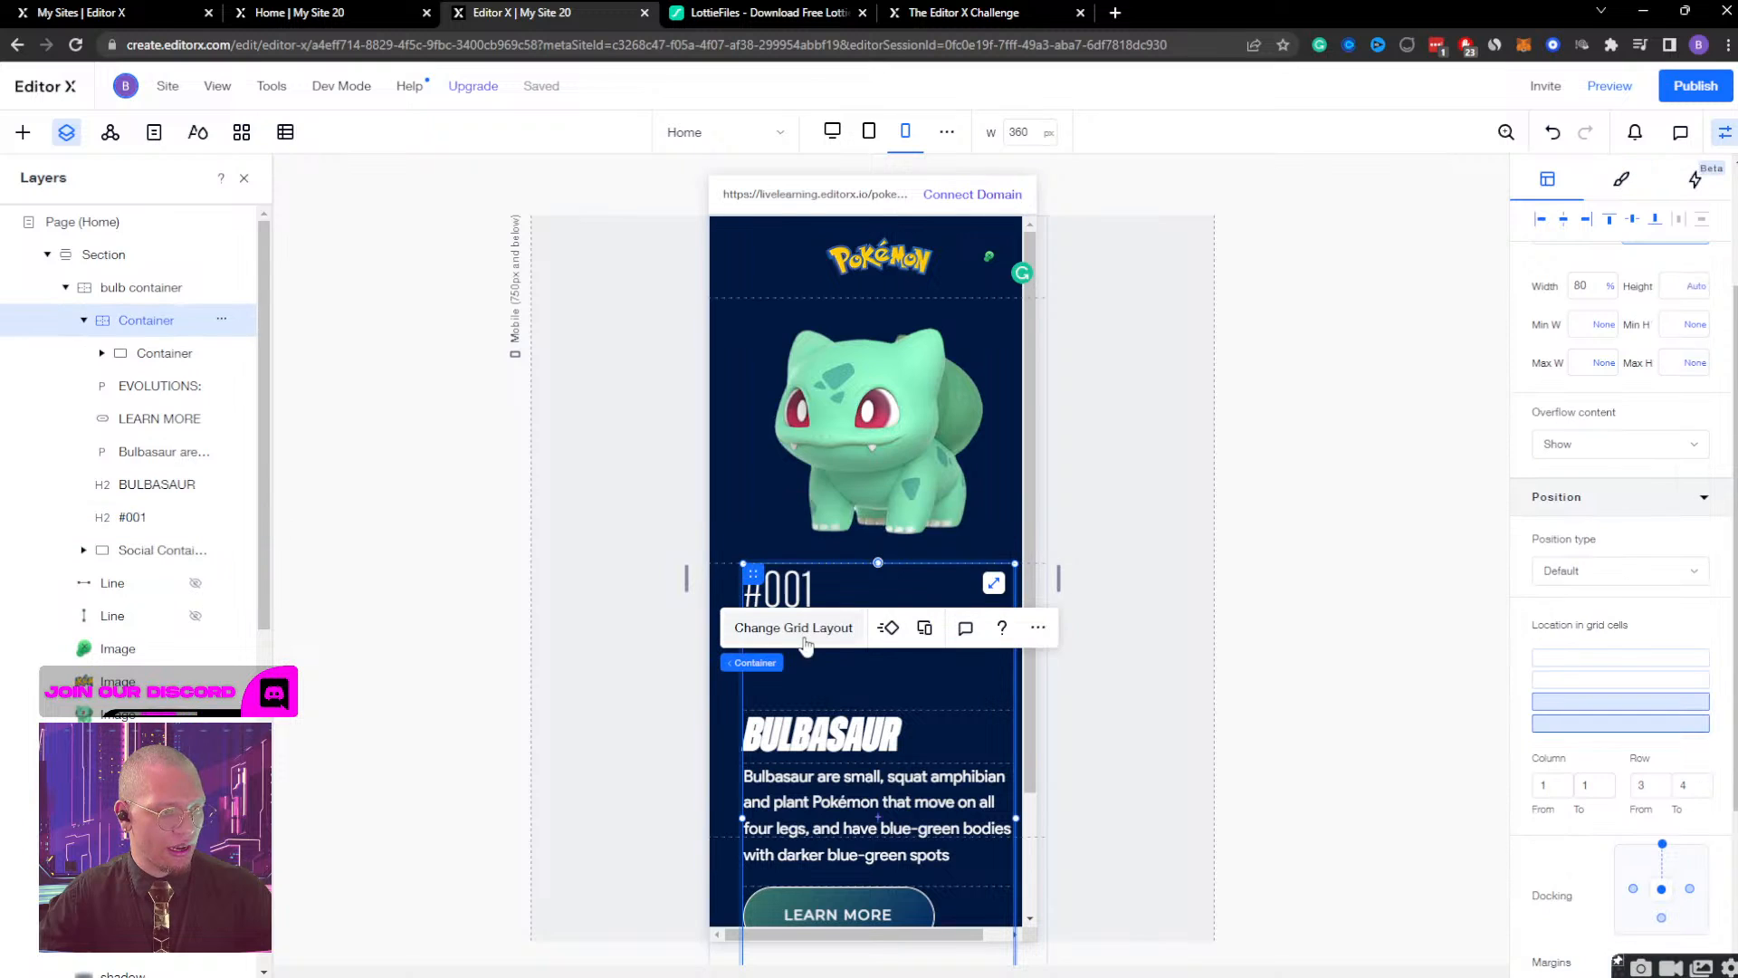
pyautogui.click(803, 629)
pyautogui.click(852, 586)
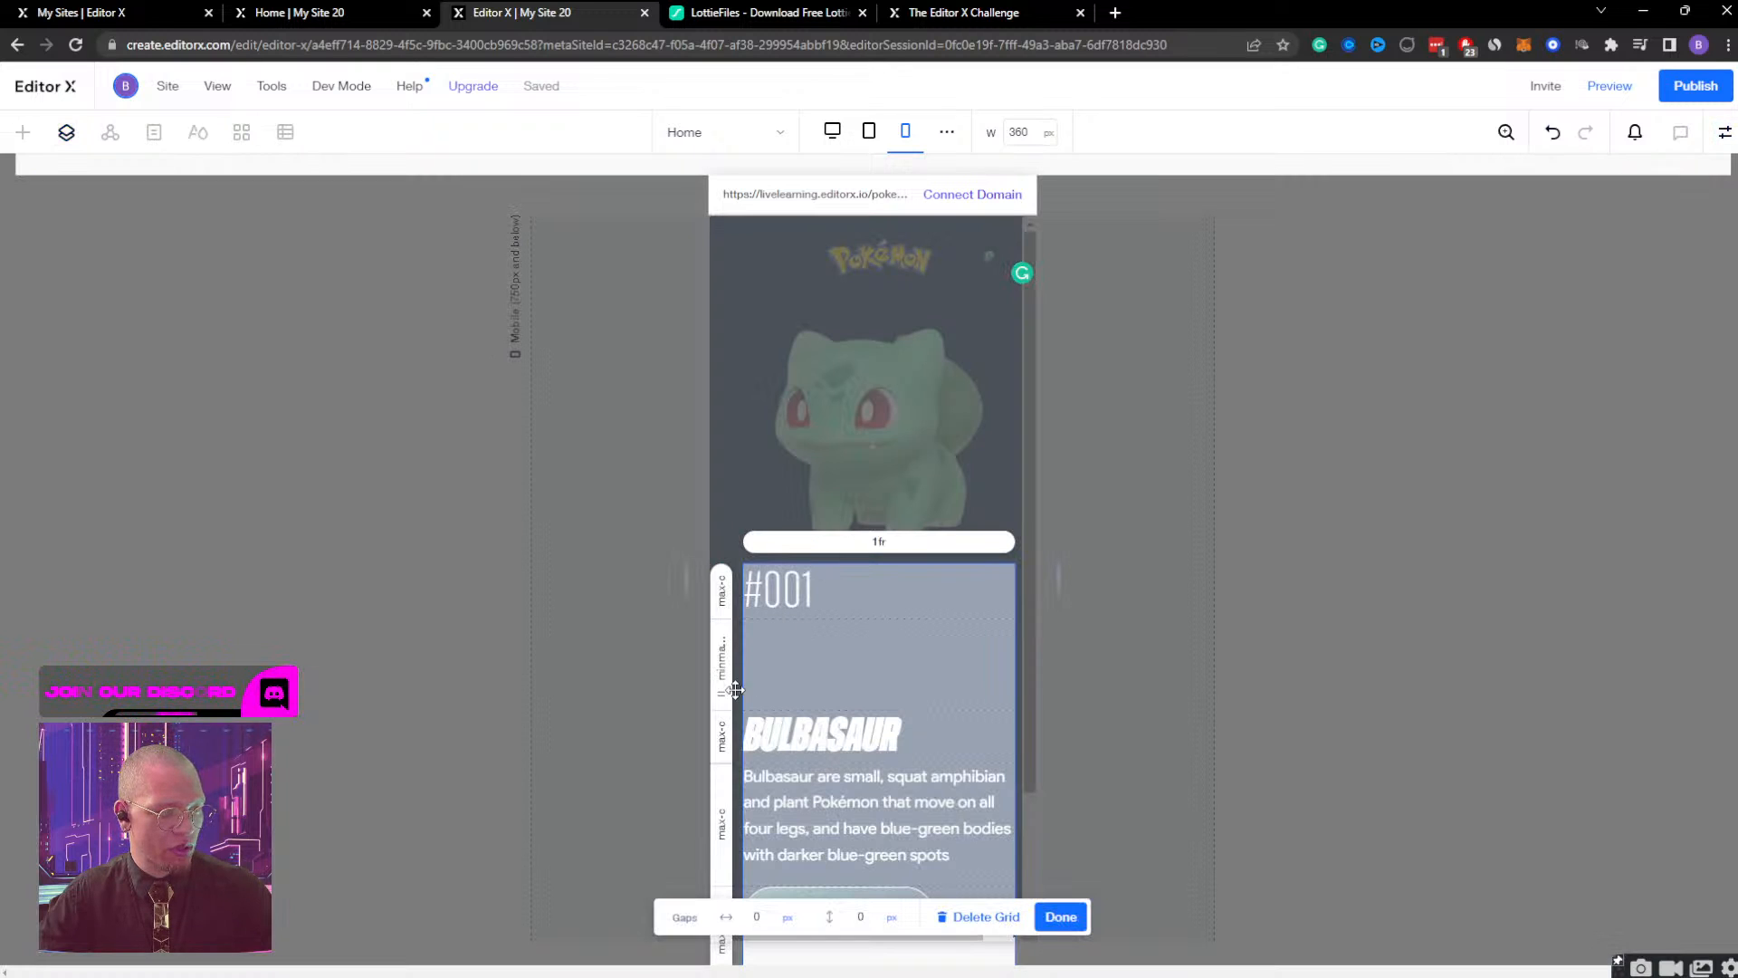
pyautogui.click(721, 654)
pyautogui.click(851, 857)
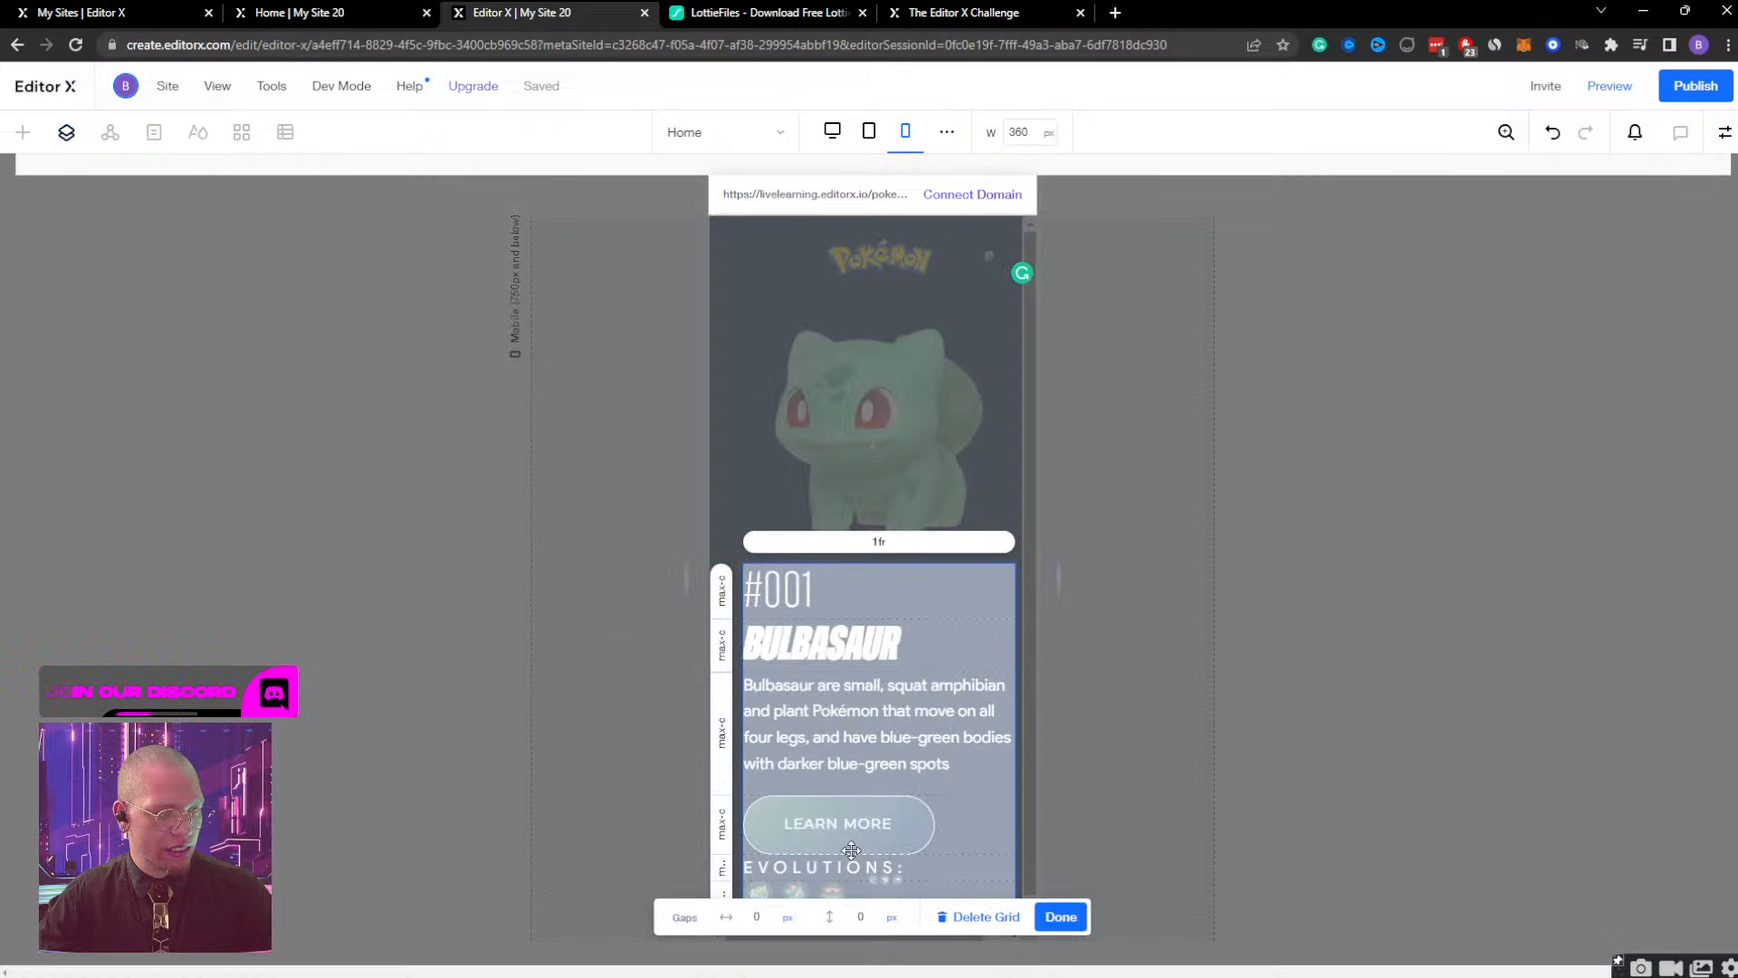
pyautogui.click(1061, 917)
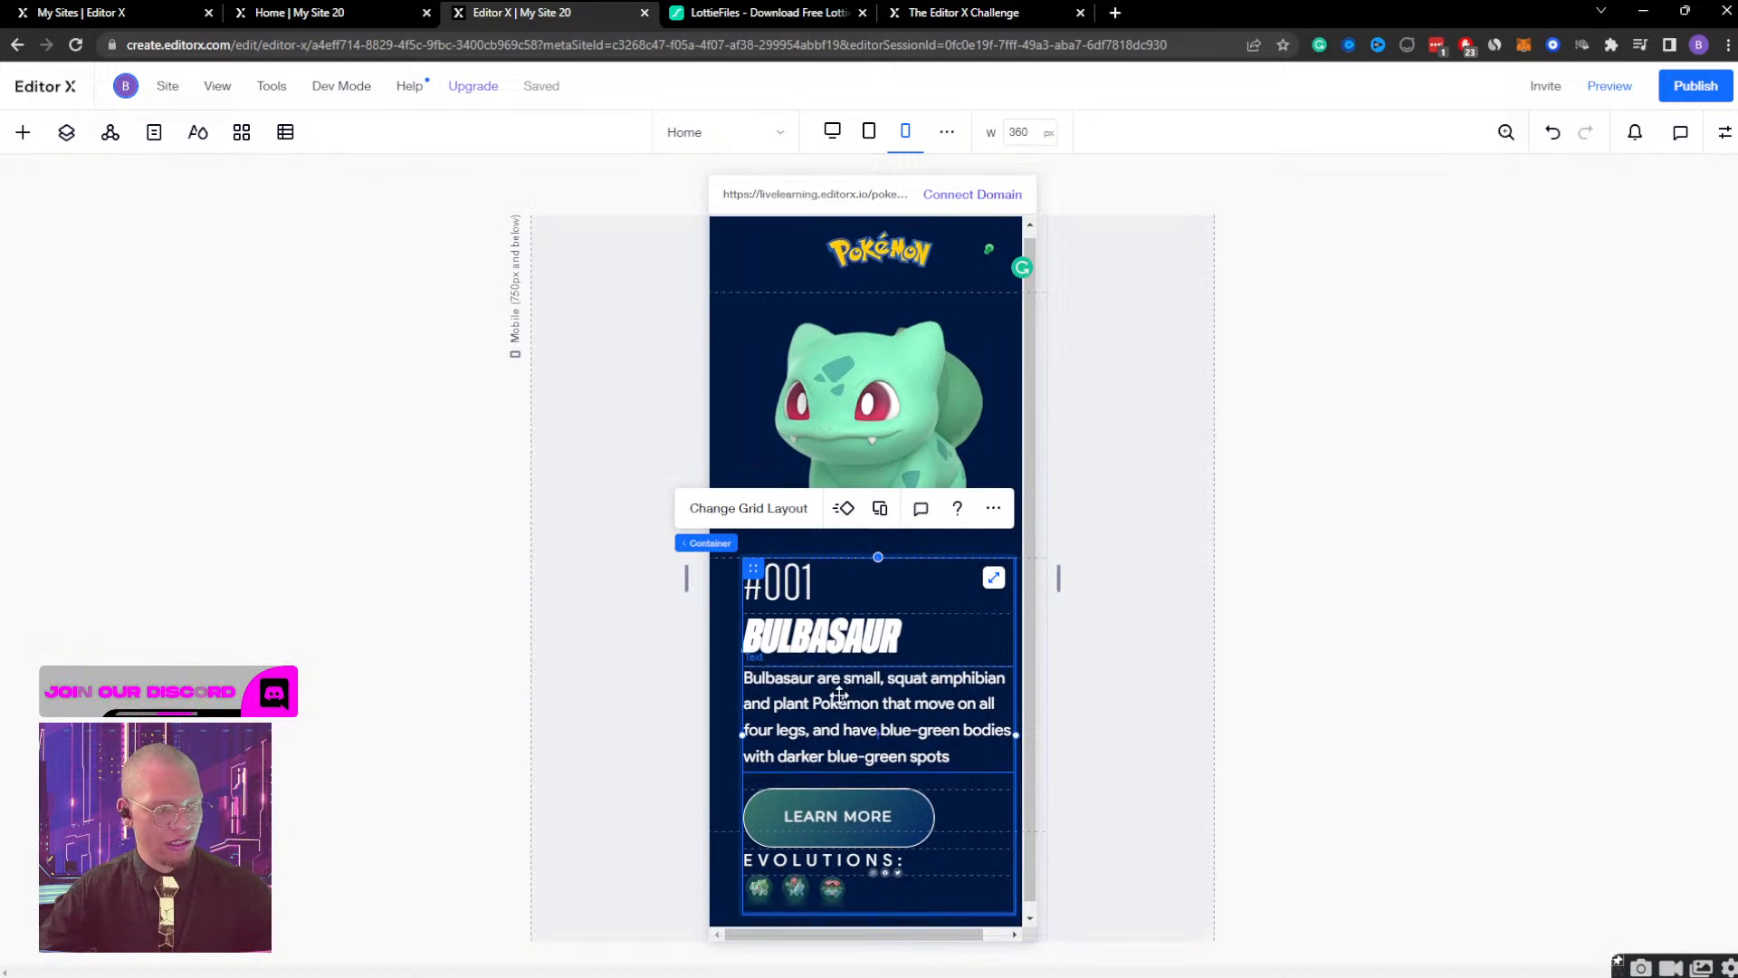
# Set the #001 heading's font size to 25 and finish editing the text.
pyautogui.click(783, 599)
pyautogui.click(783, 513)
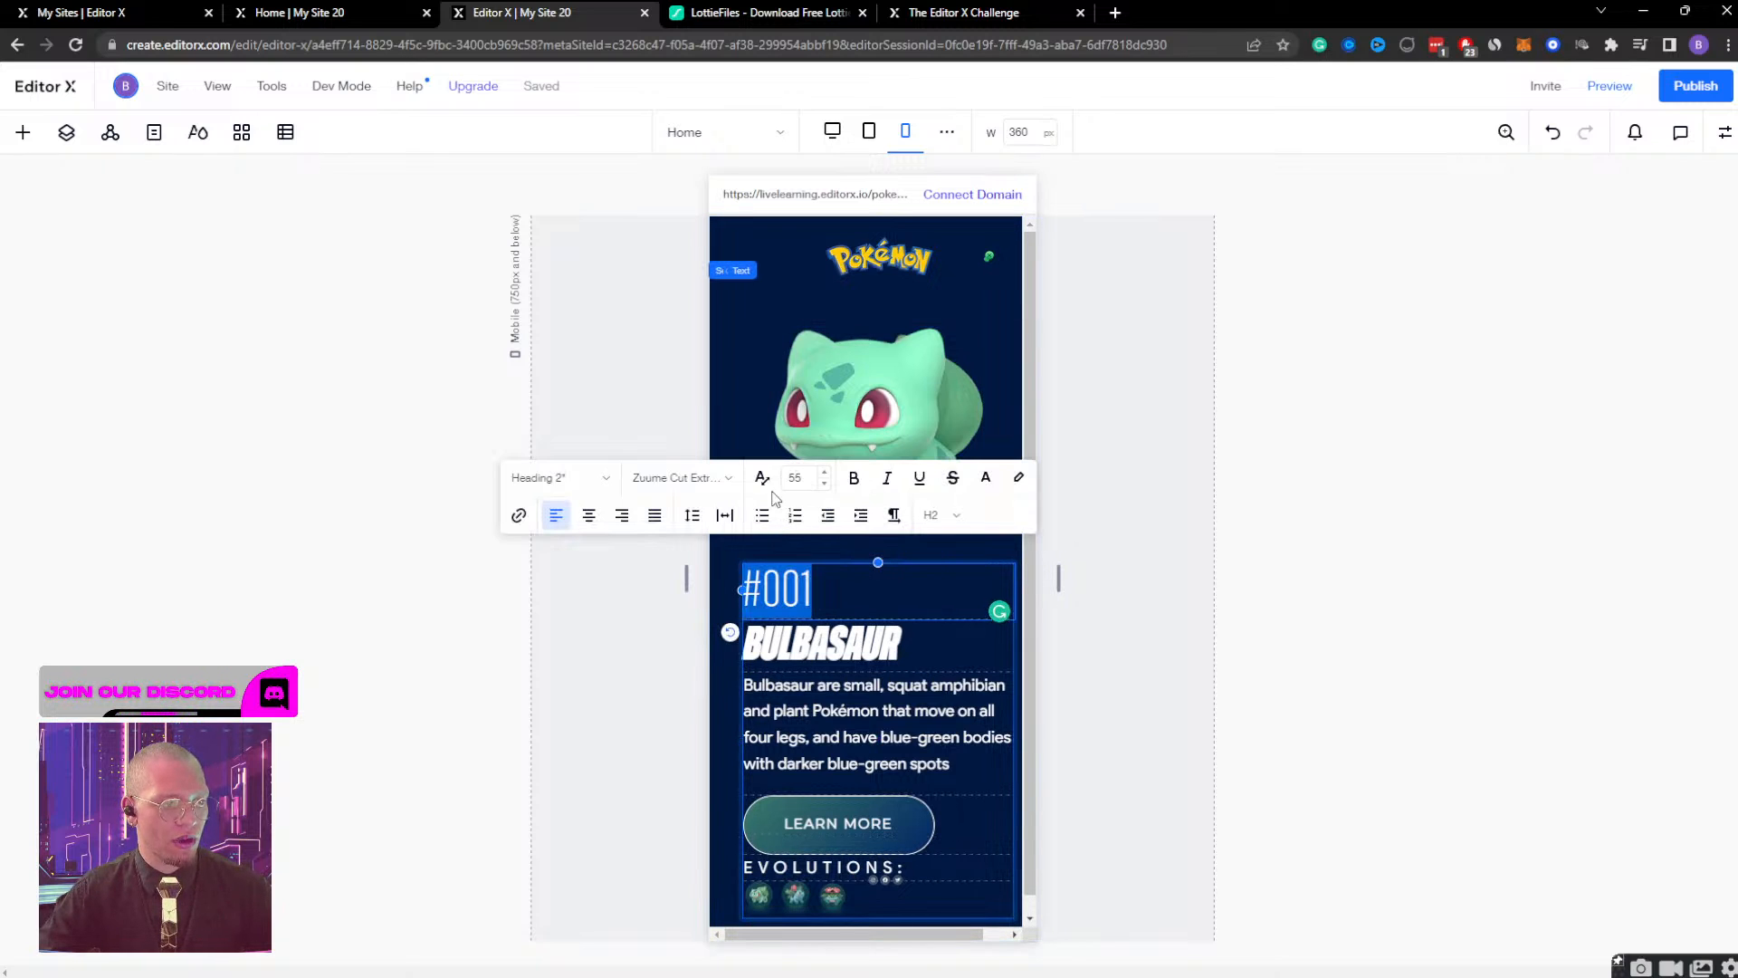
pyautogui.click(800, 483)
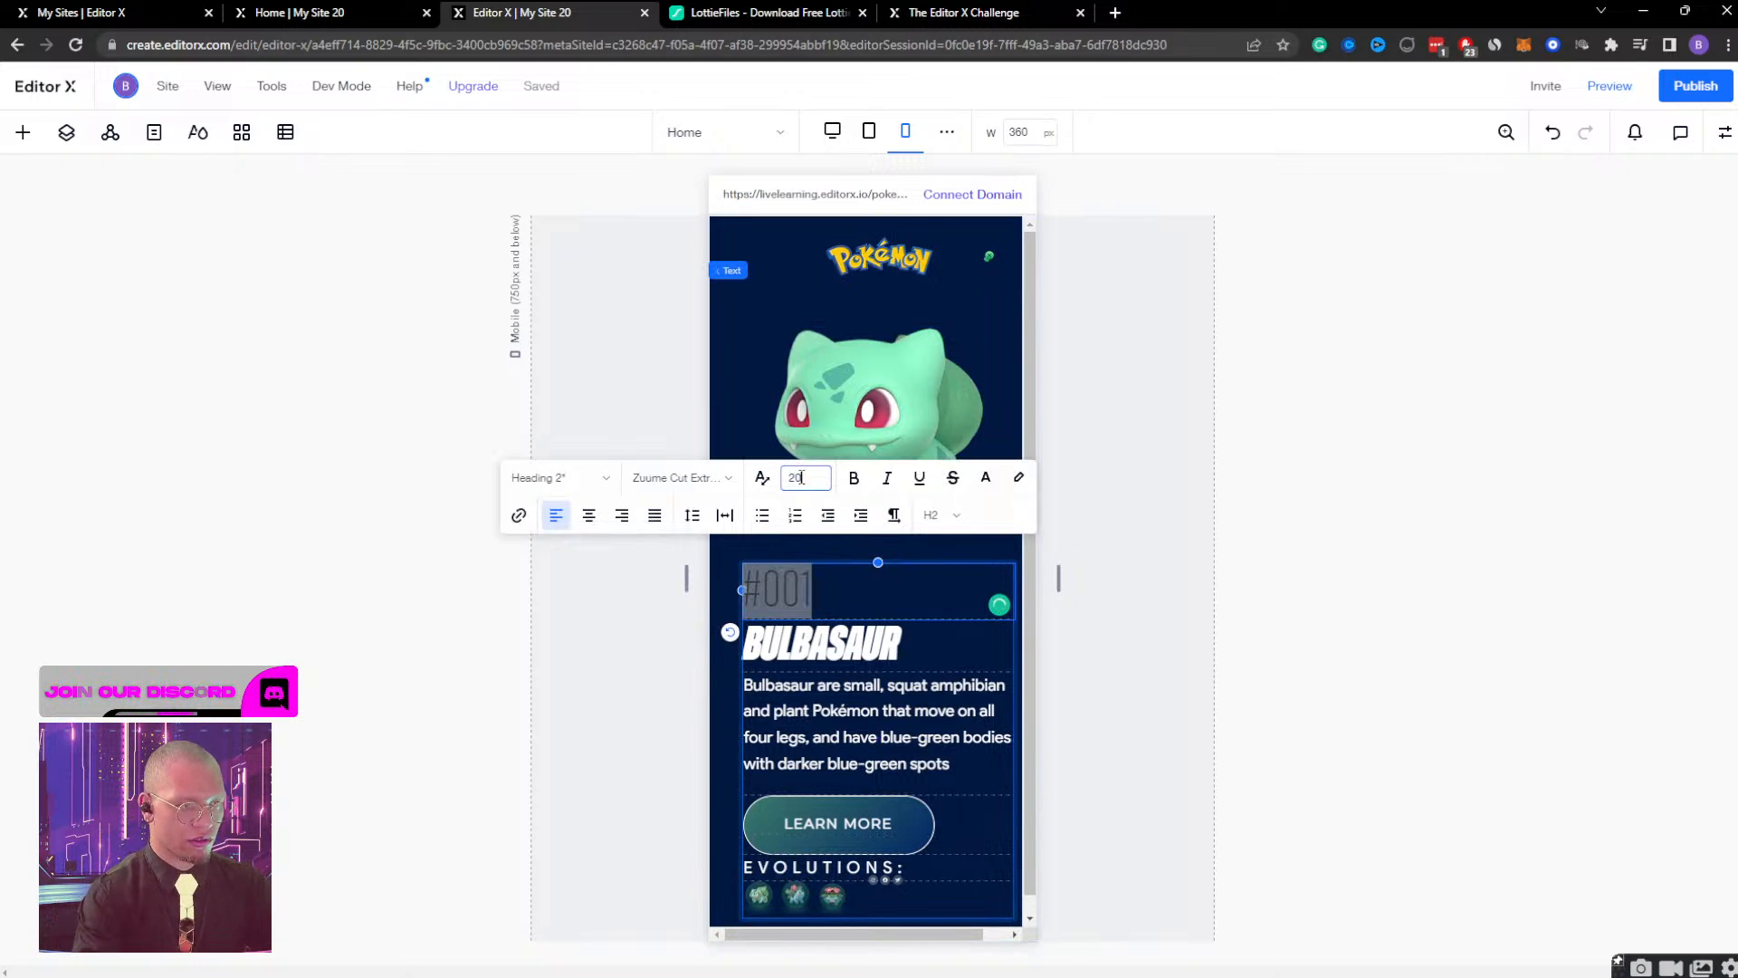
pyautogui.press('Return')
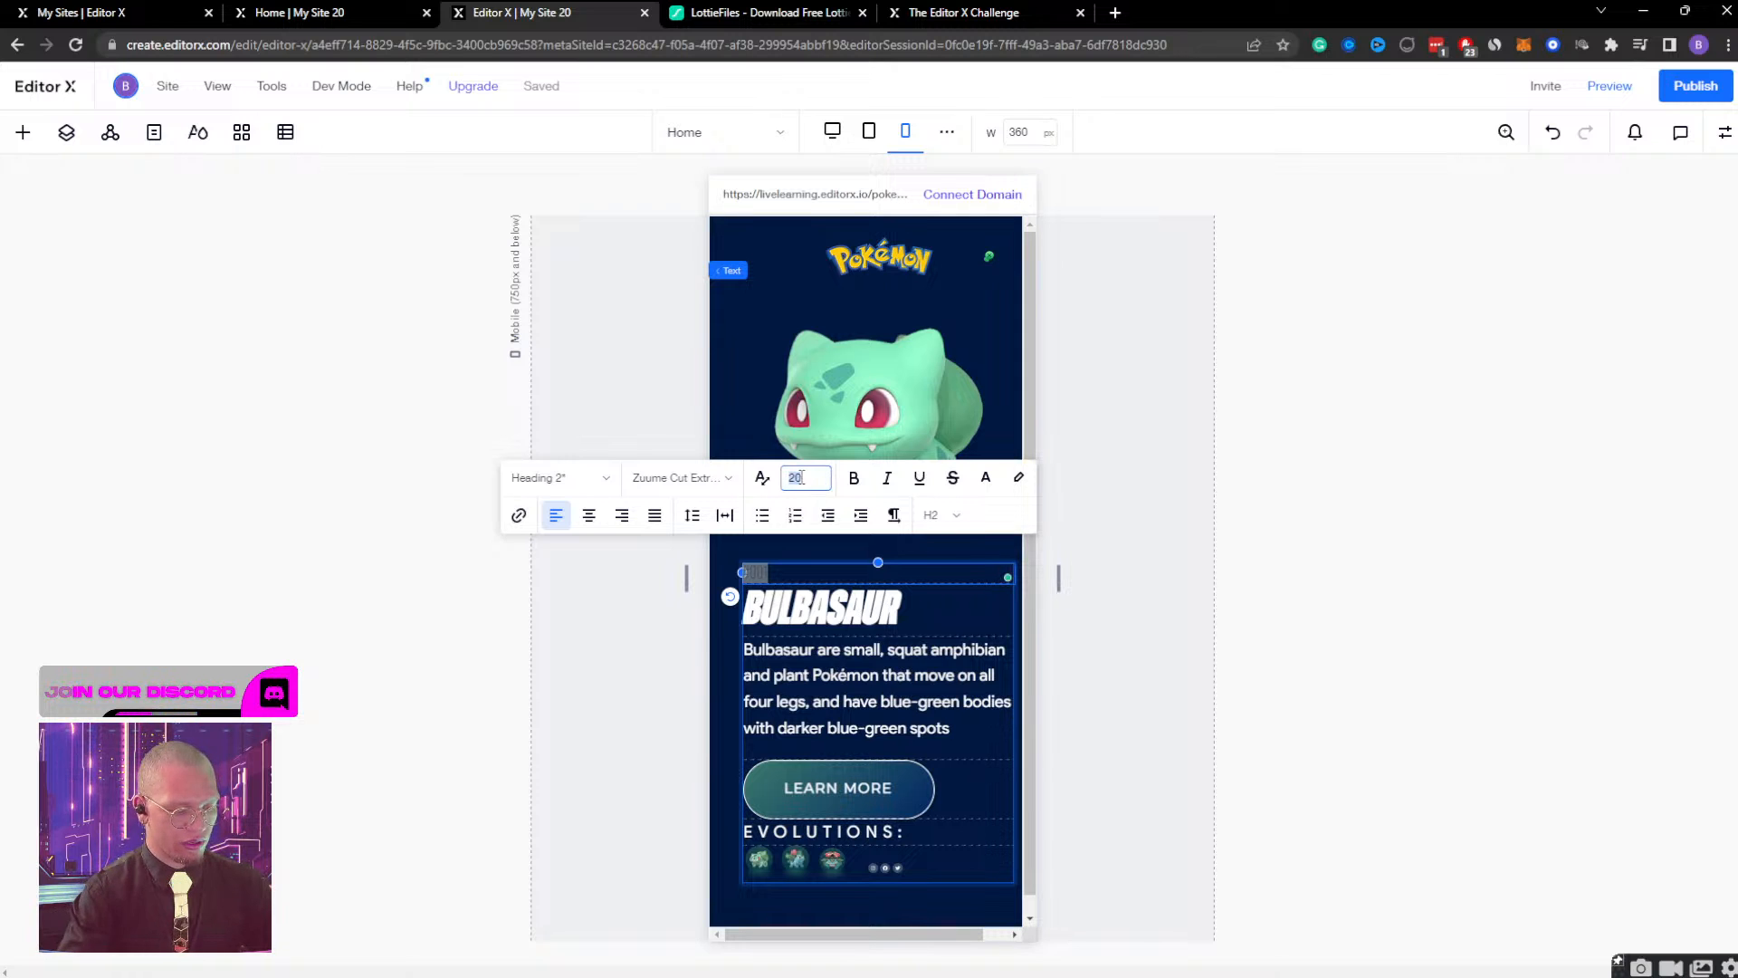
pyautogui.write('25')
pyautogui.press('Return')
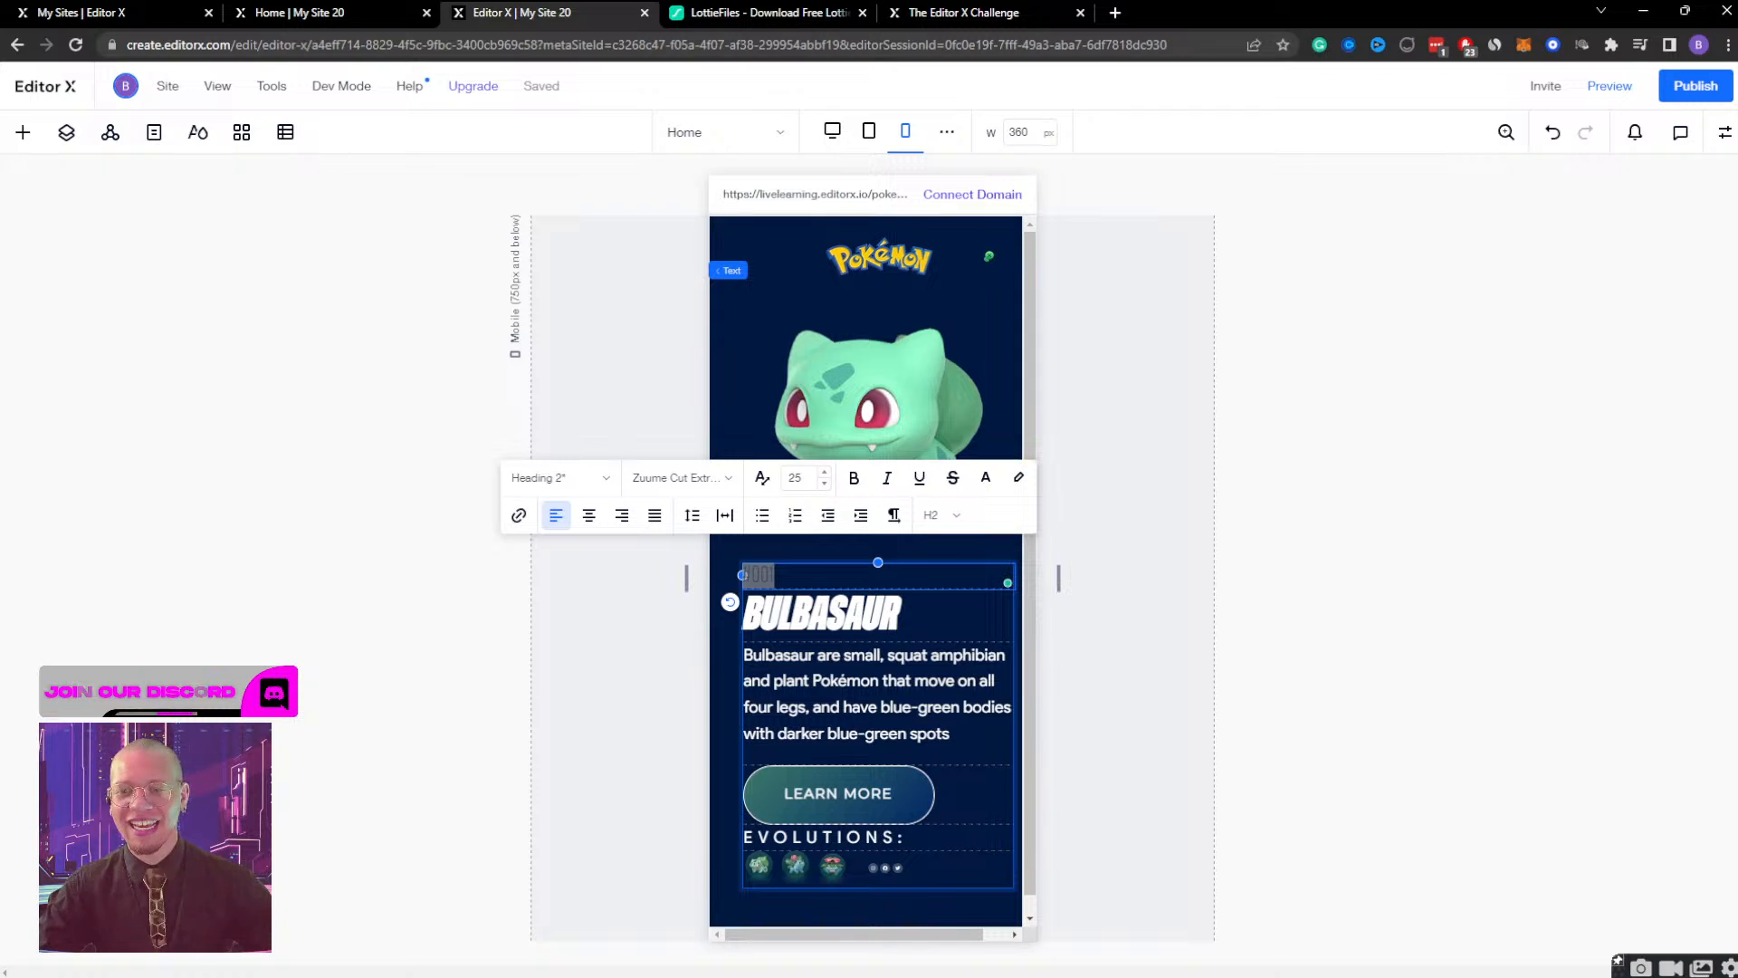
pyautogui.click(942, 355)
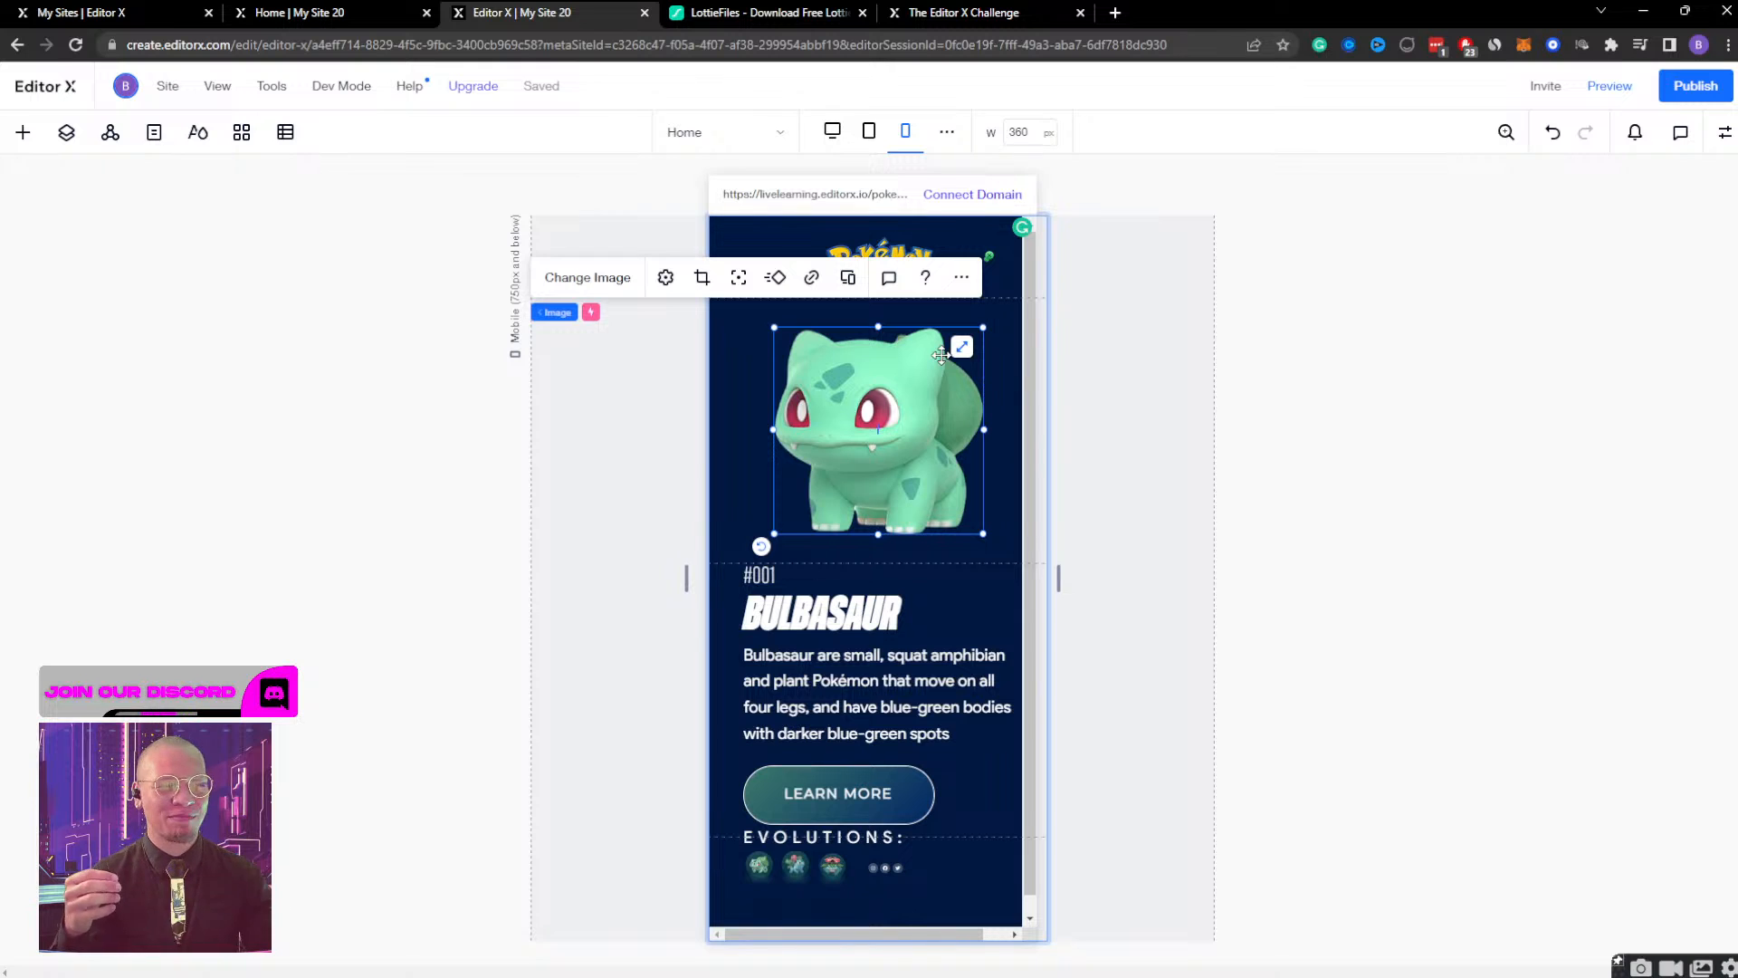
# Set the BULBASAUR heading's scaling font size to a minimum of 70 and a maximum of 90.
pyautogui.click(865, 612)
pyautogui.click(1724, 132)
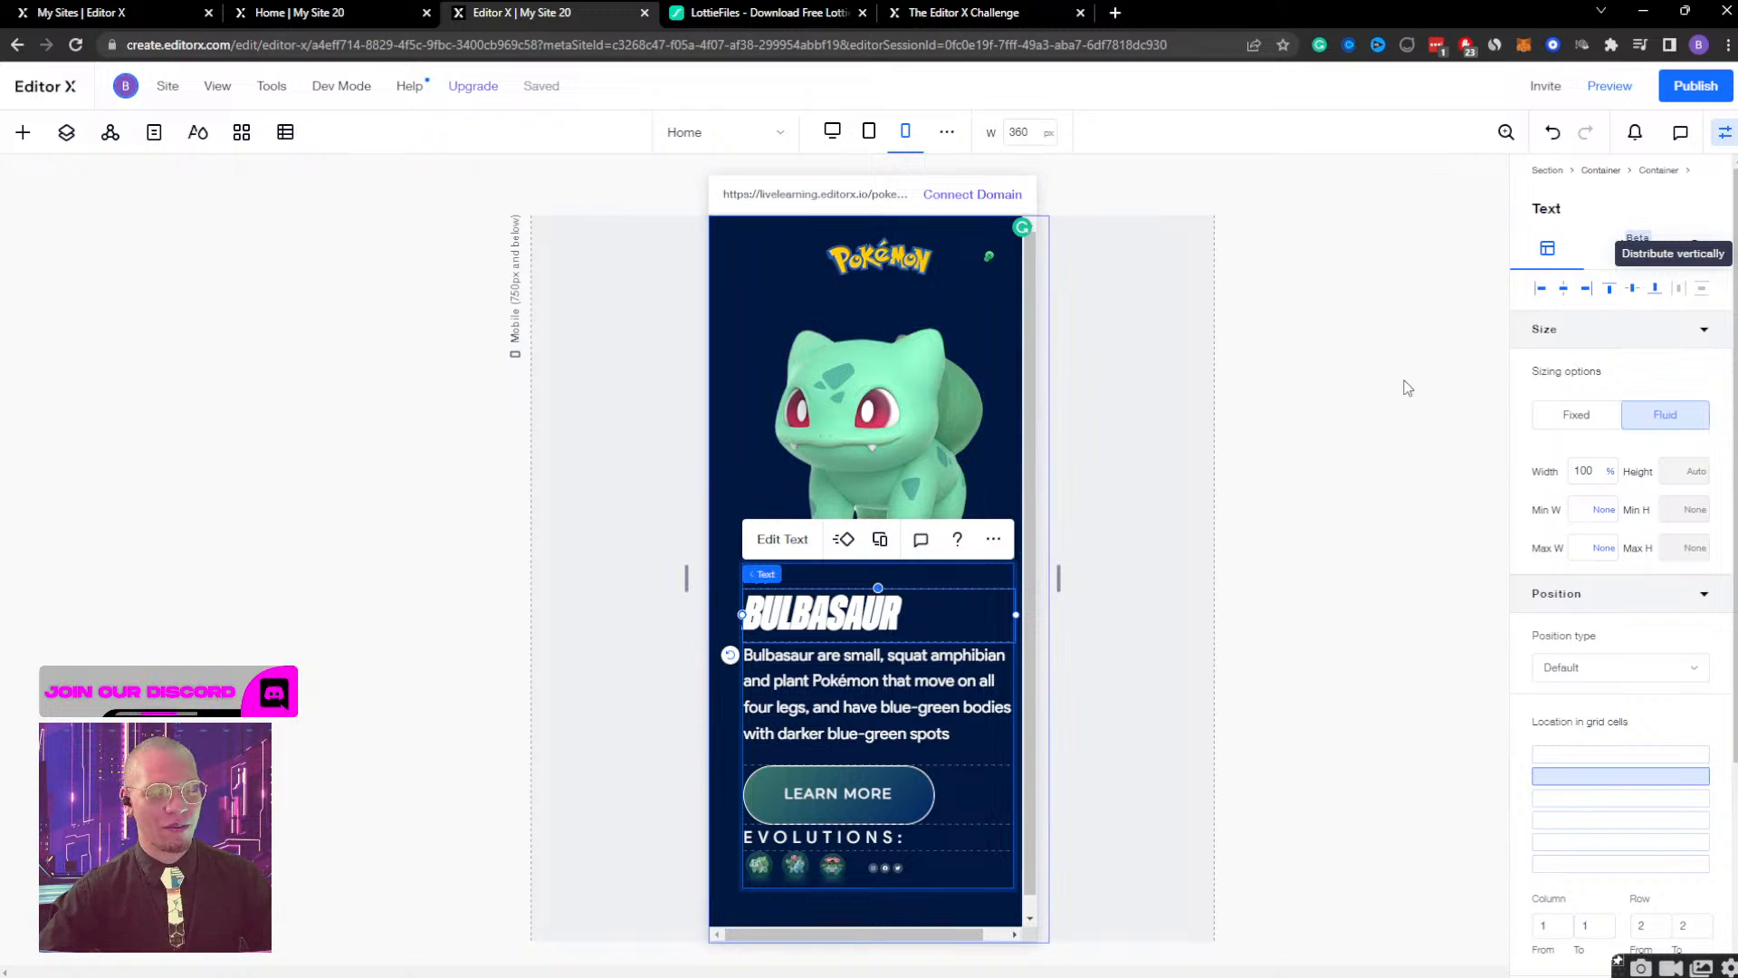
pyautogui.click(788, 542)
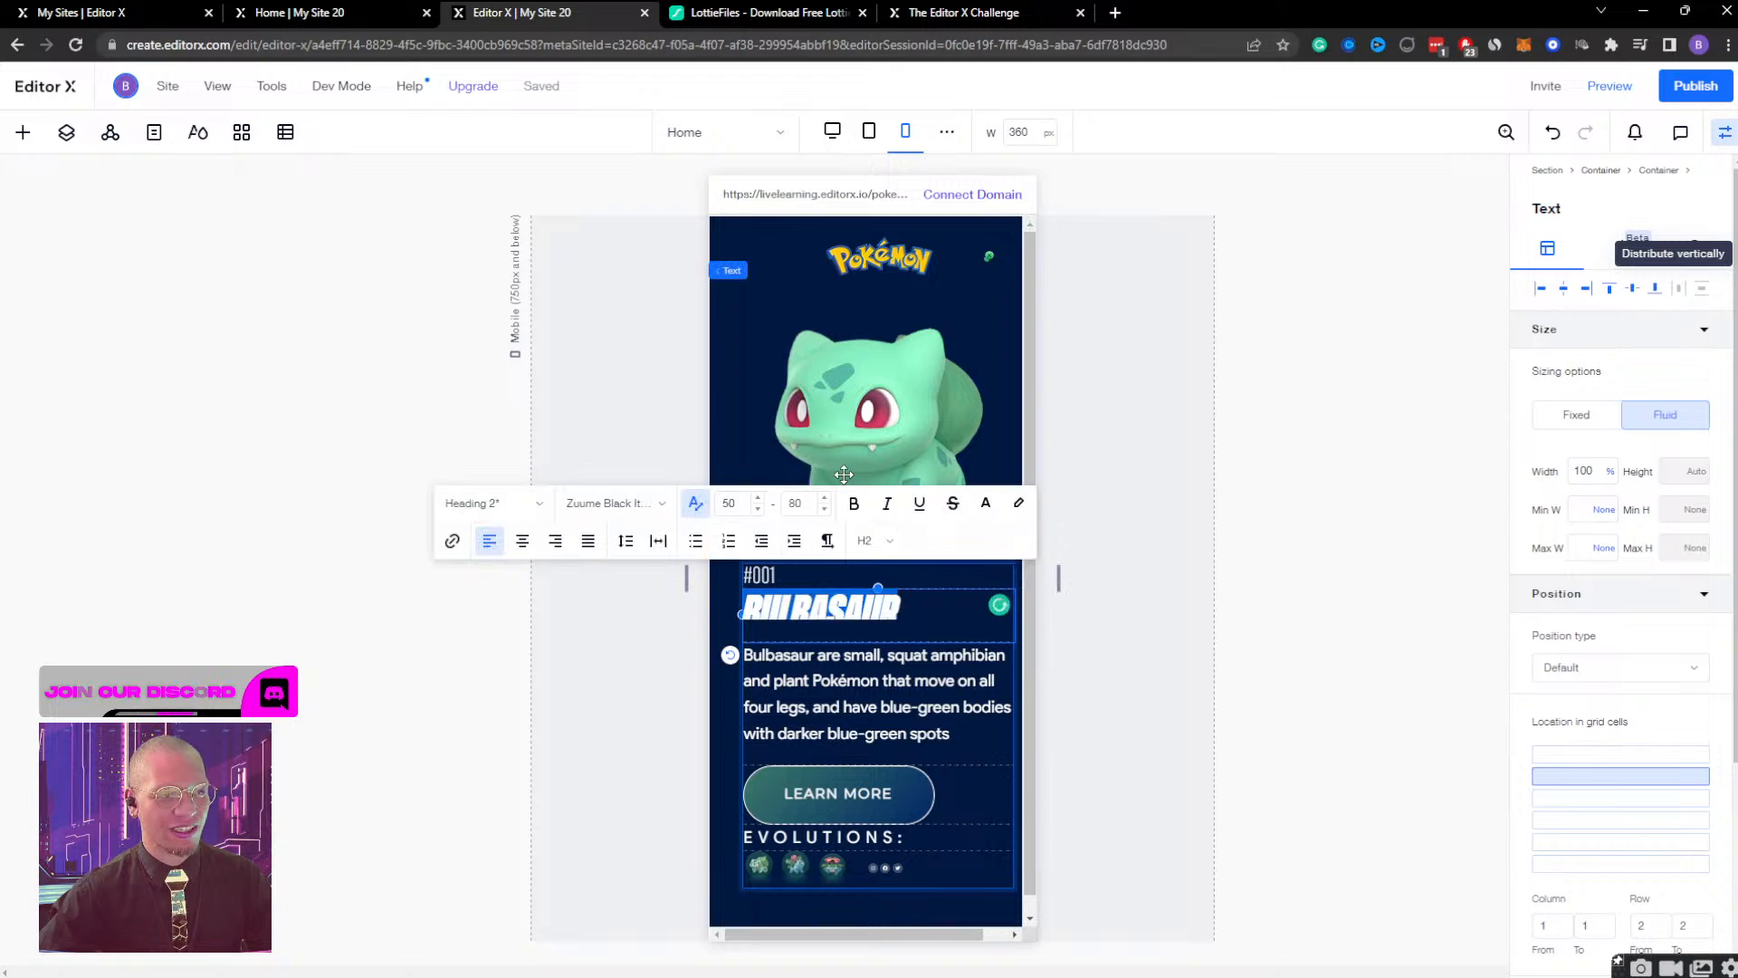
pyautogui.click(740, 507)
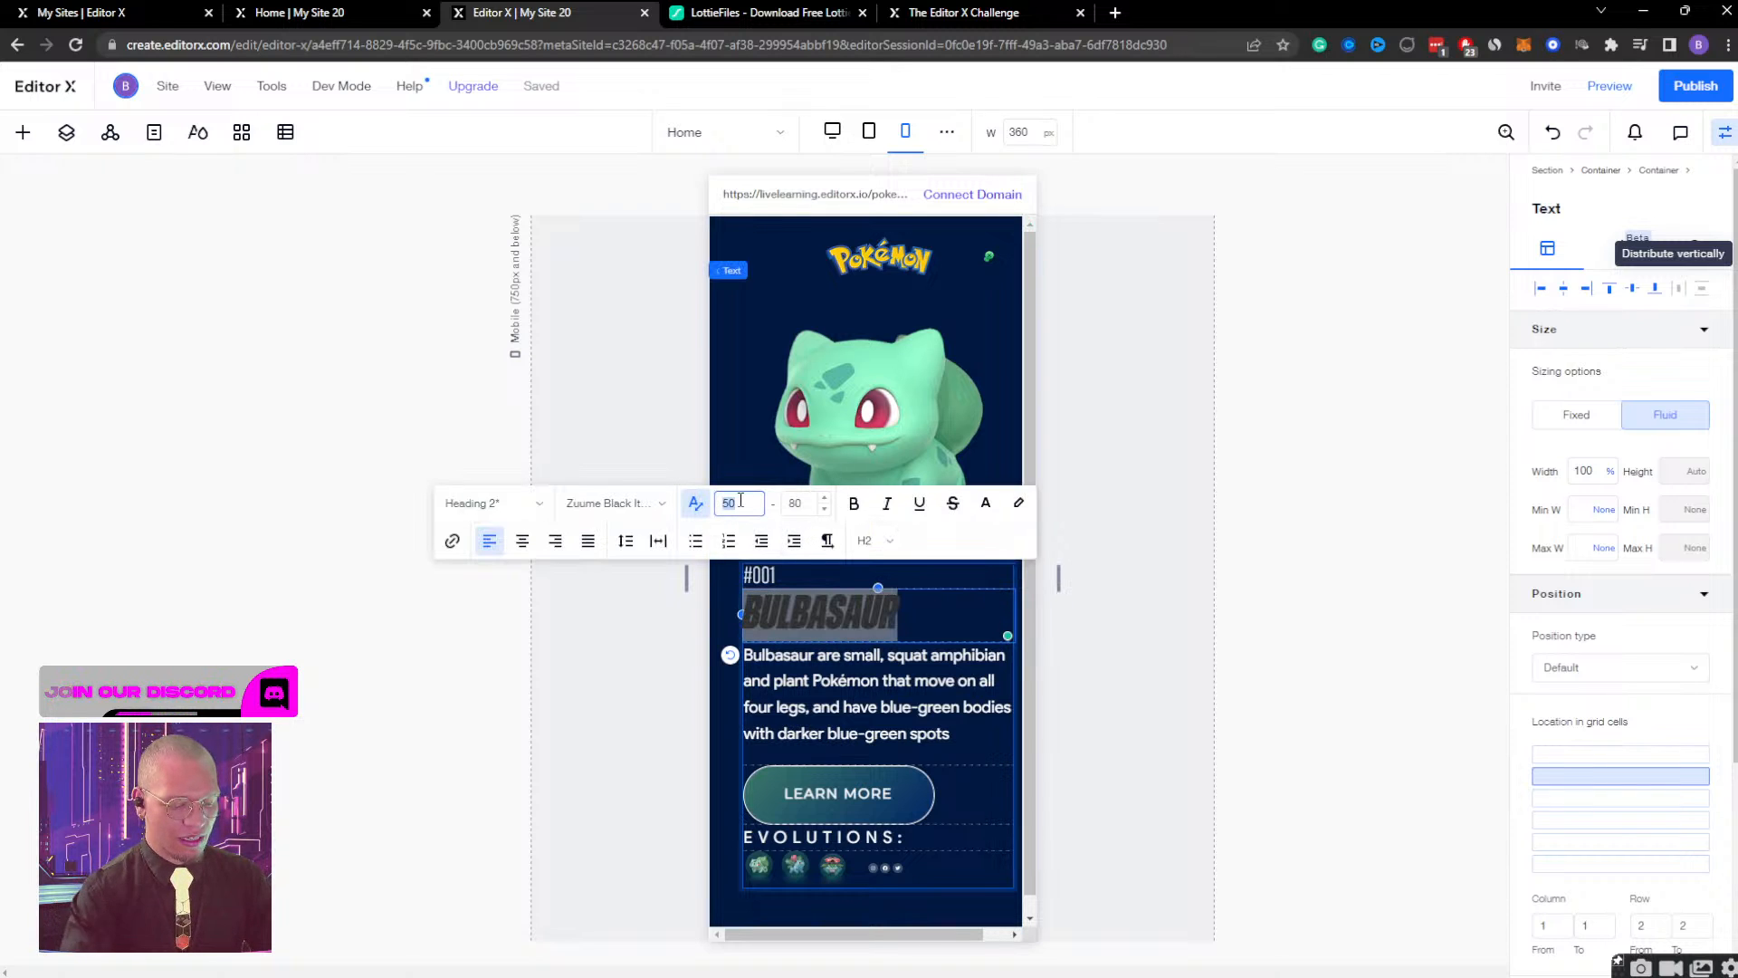
pyautogui.write('60')
pyautogui.click(736, 497)
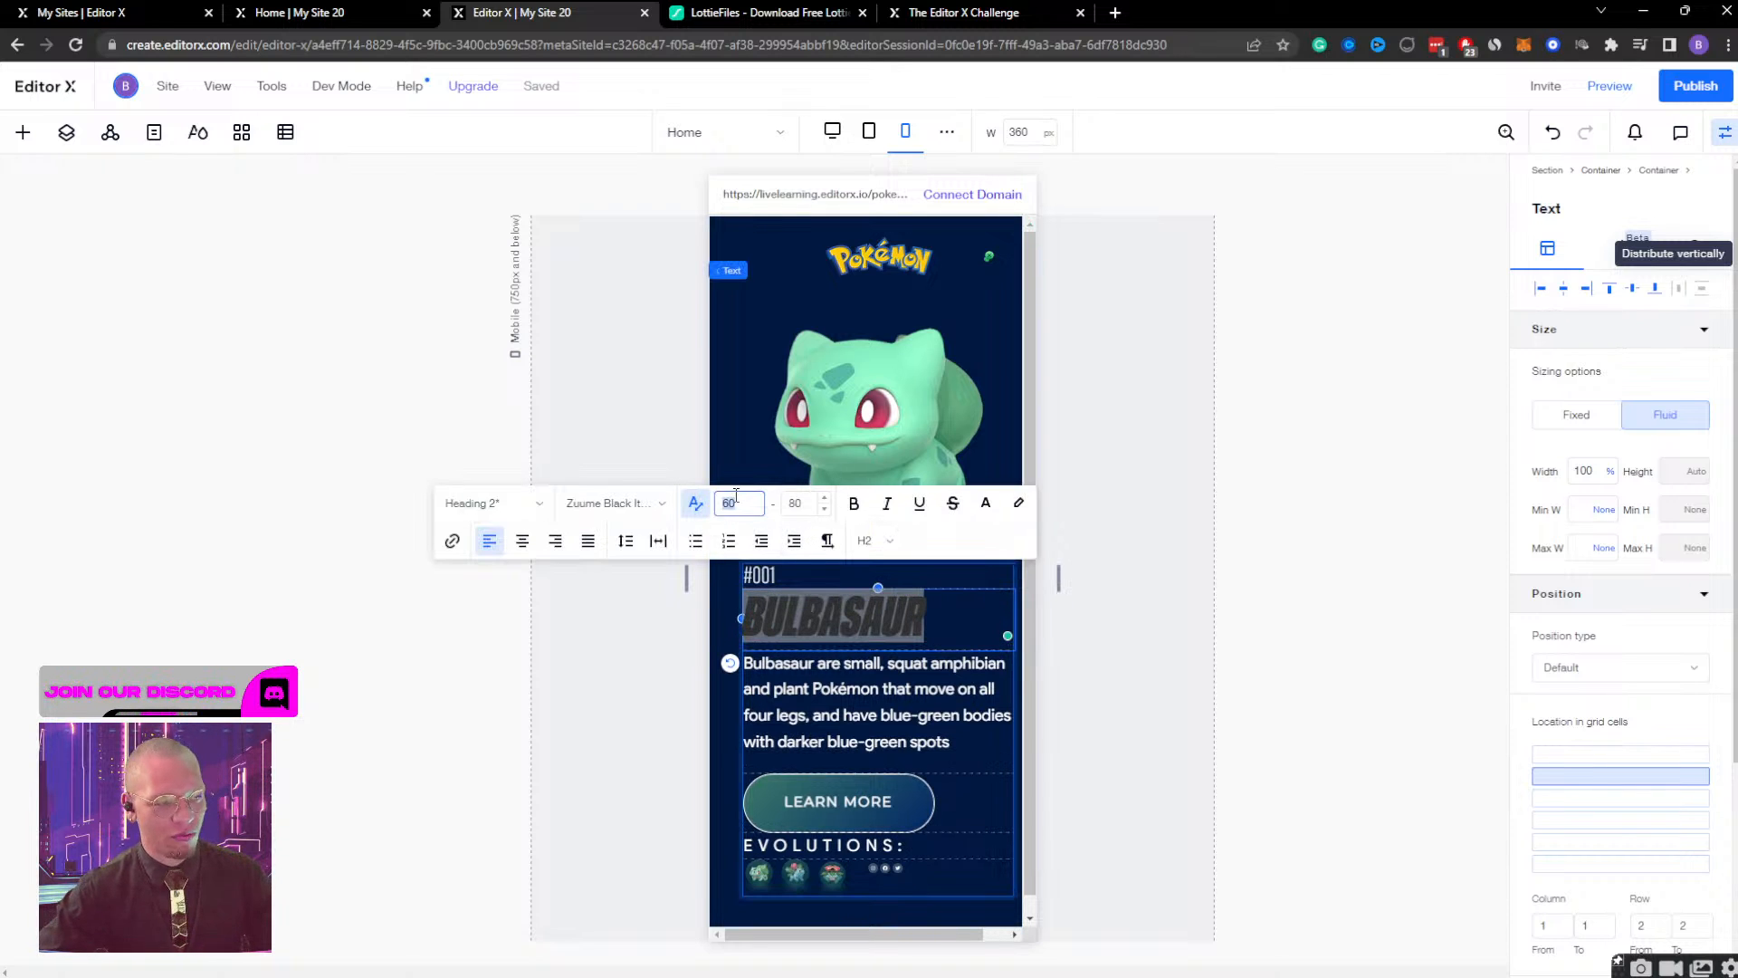
pyautogui.write('70')
pyautogui.click(796, 506)
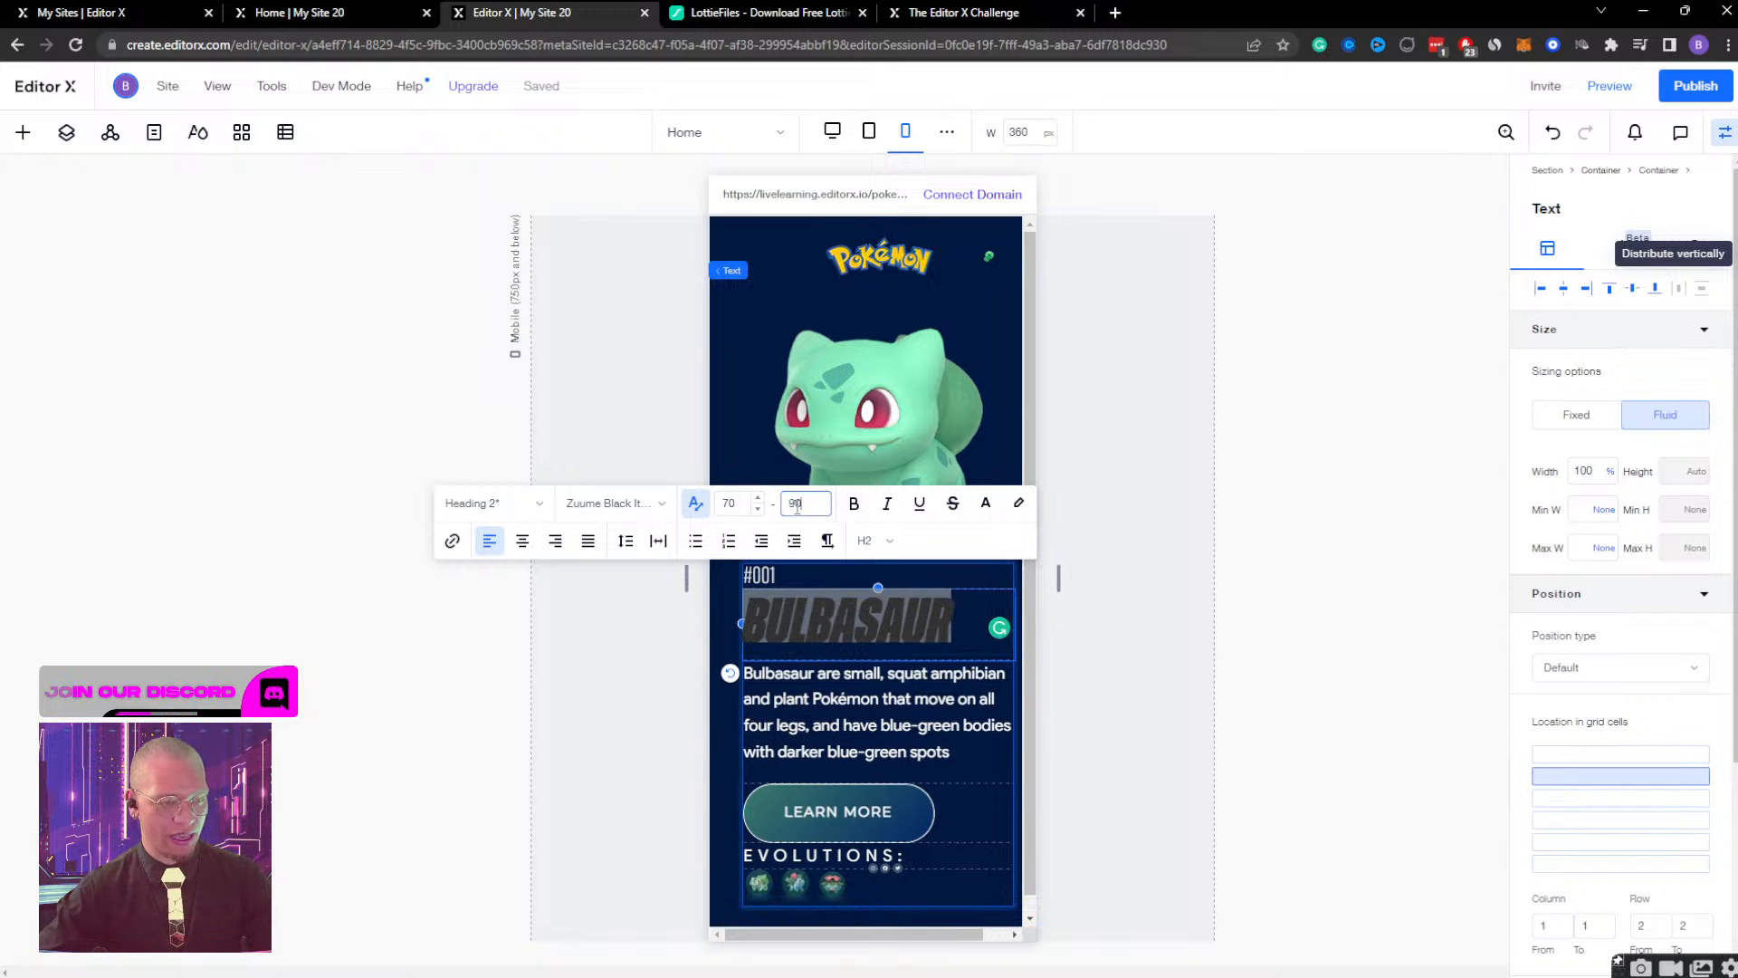
pyautogui.write('90')
pyautogui.click(1072, 708)
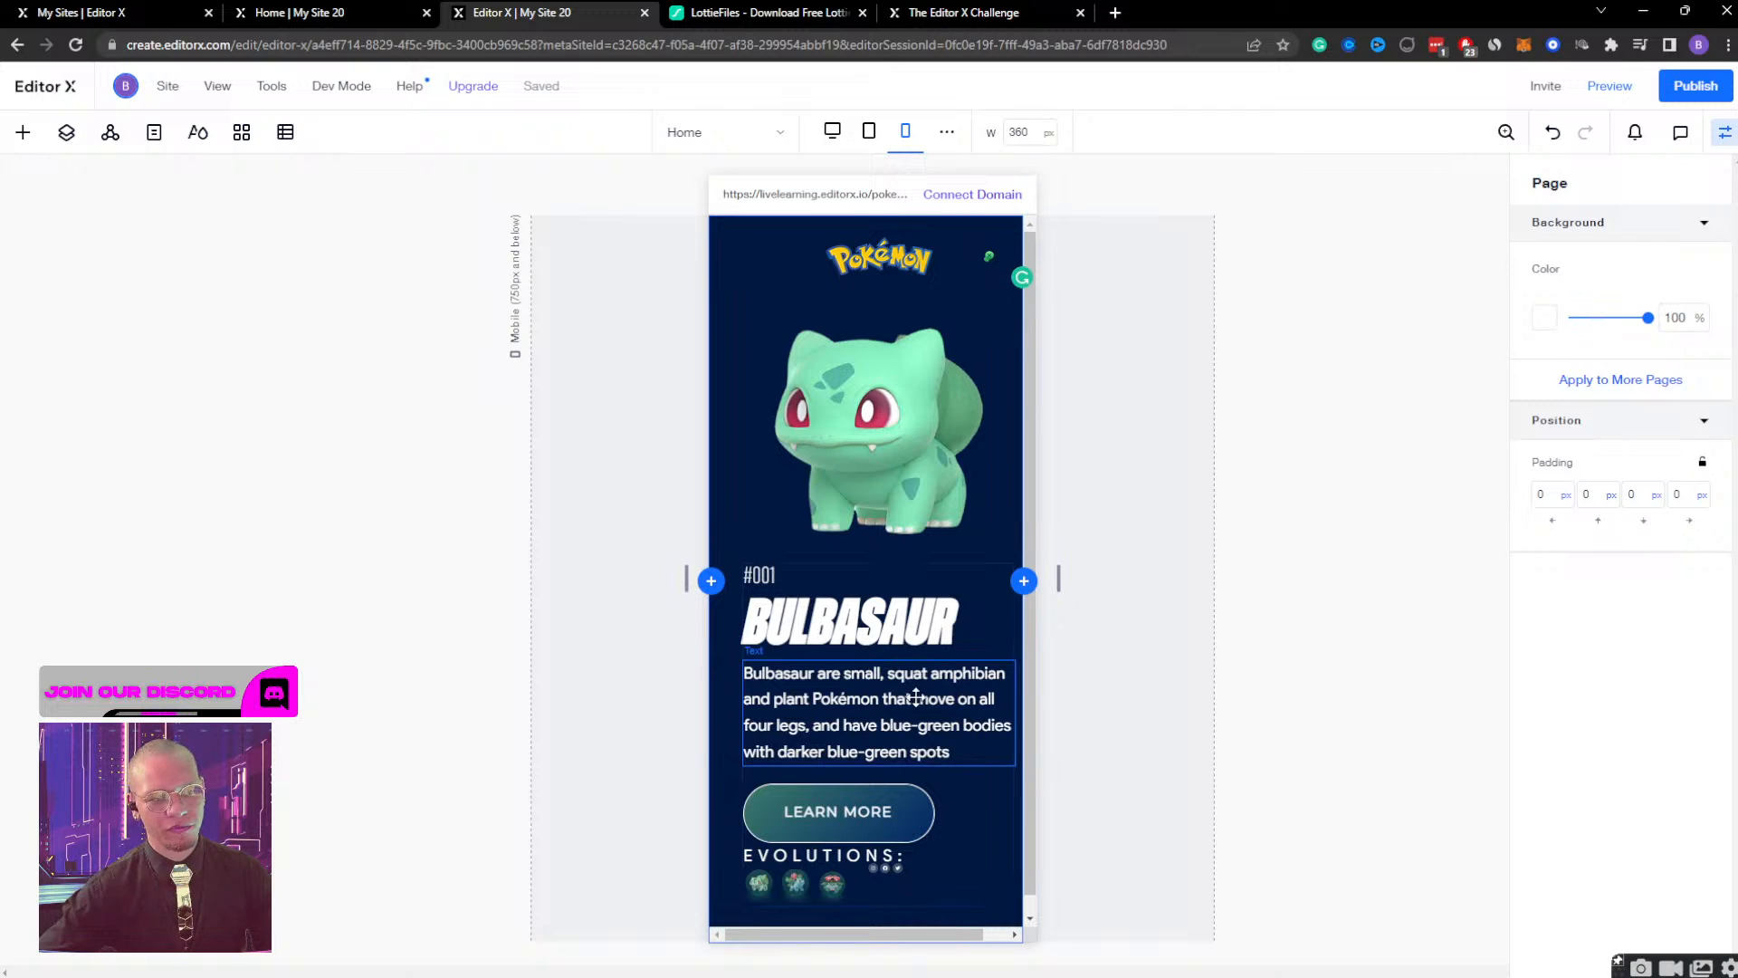
# Nudge the Bulbasaur text container slightly left and restrict its grid location to row 3.
pyautogui.click(916, 697)
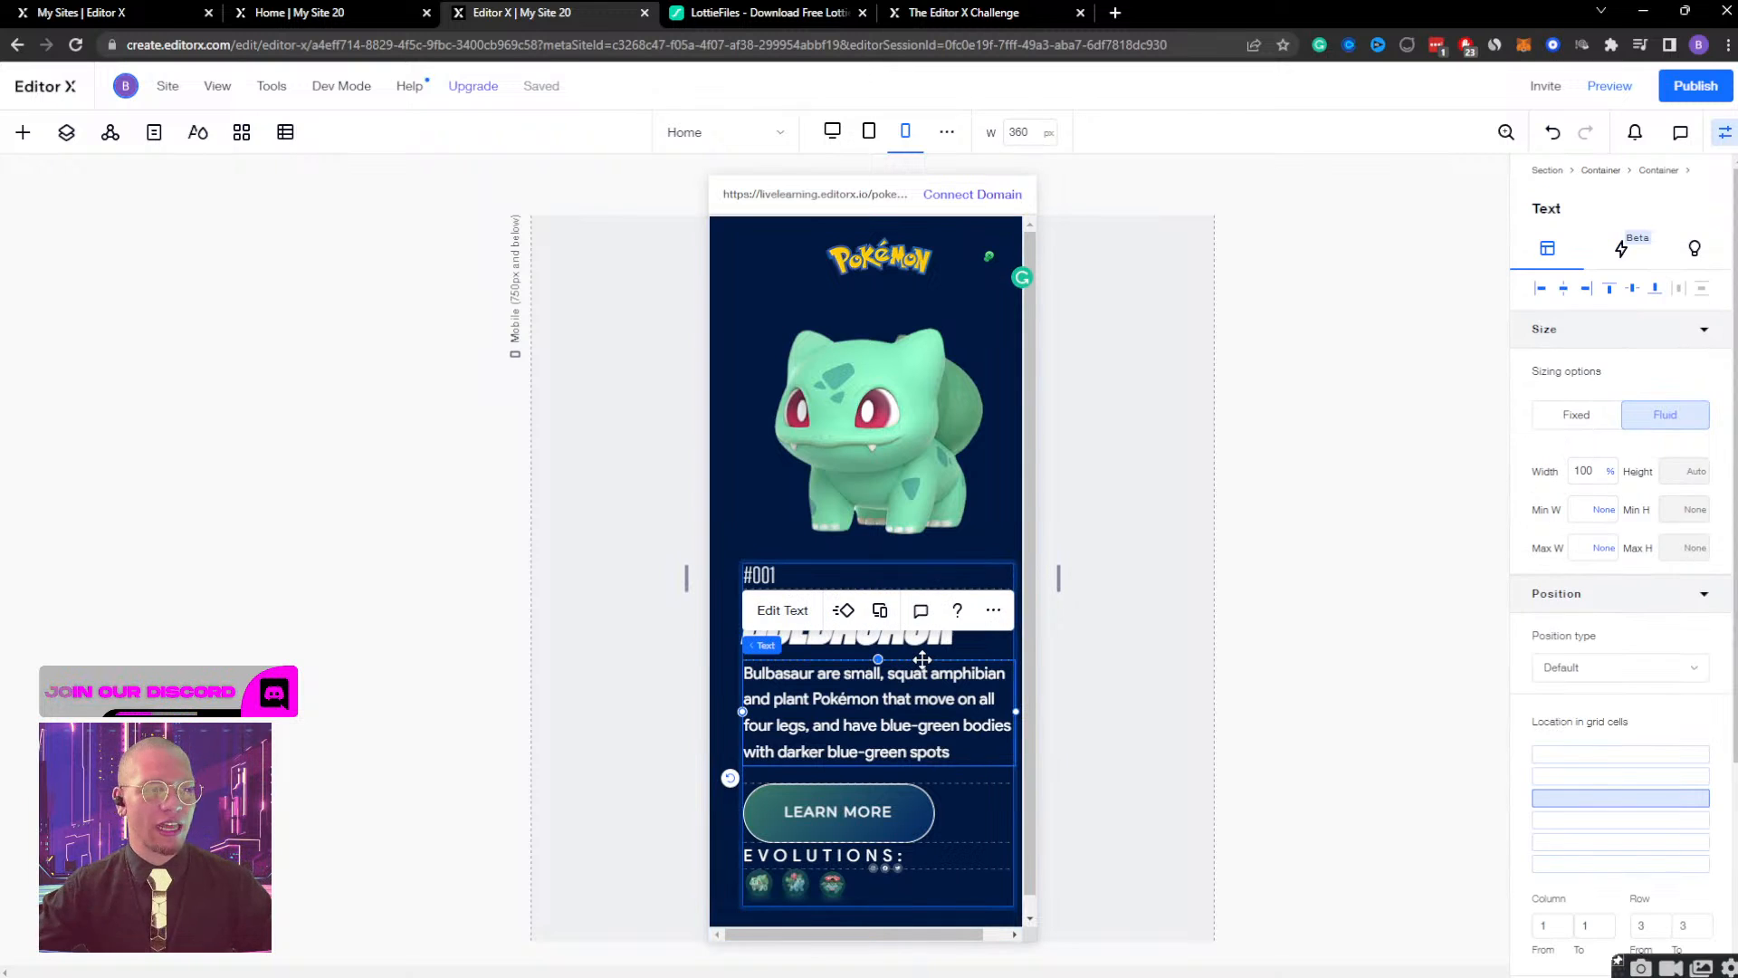
pyautogui.click(987, 824)
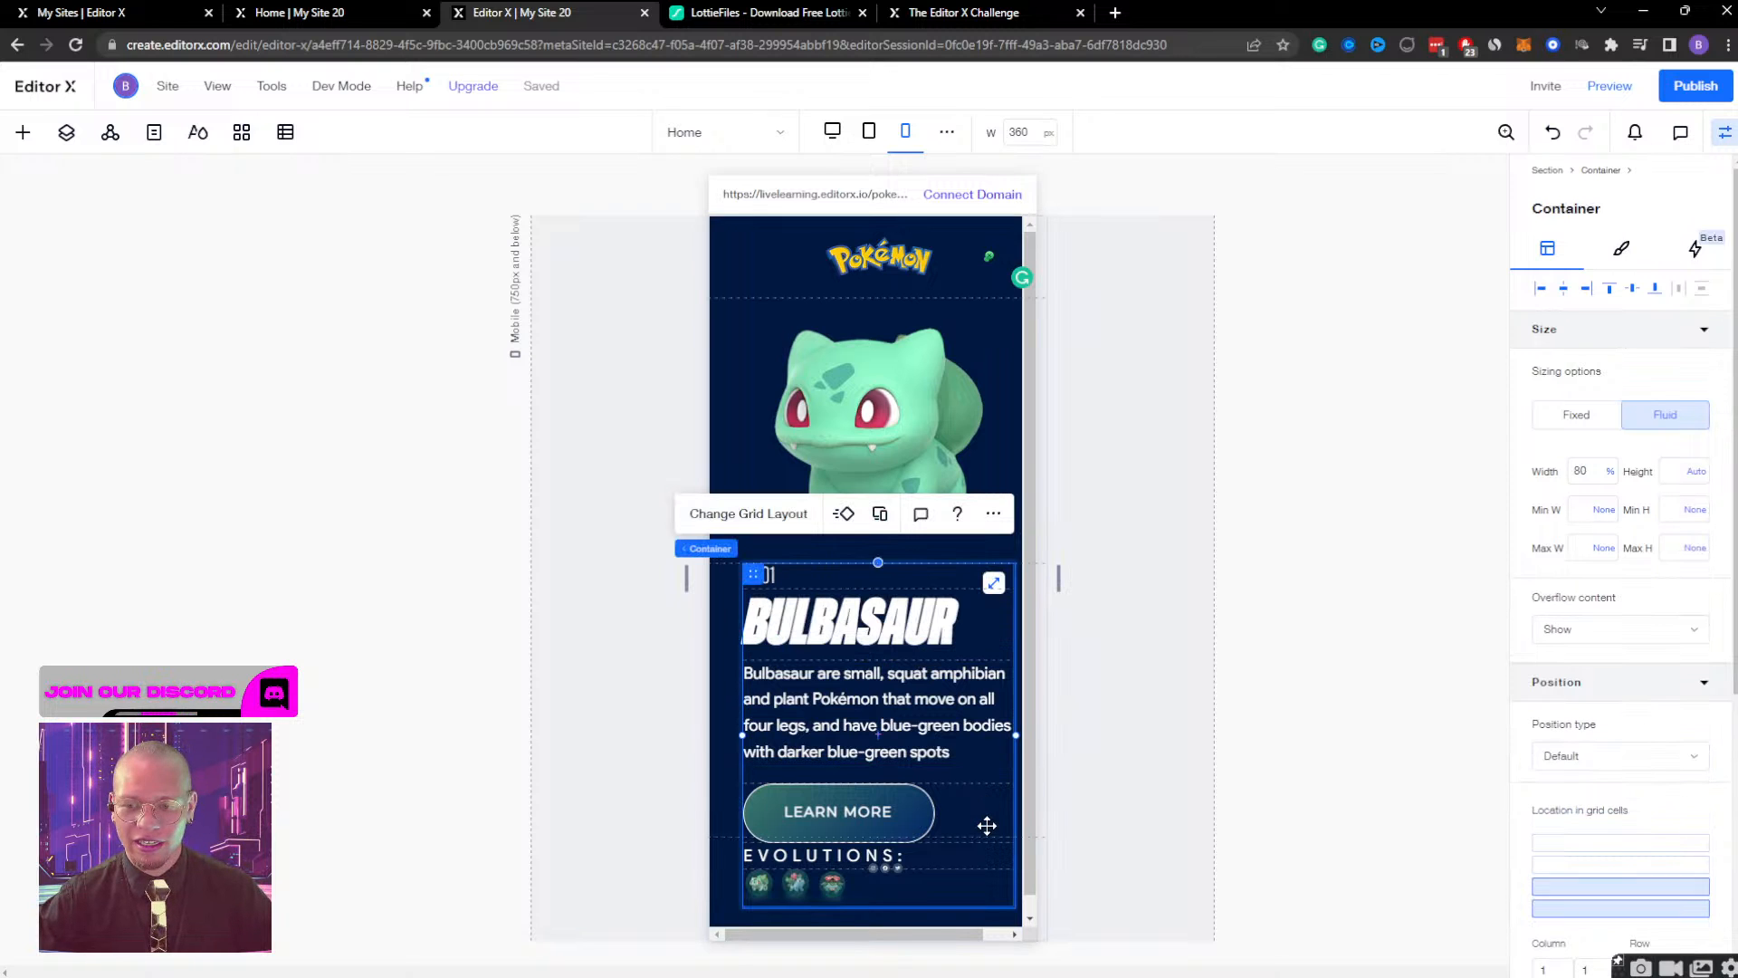
pyautogui.scroll(-1, 851, 781)
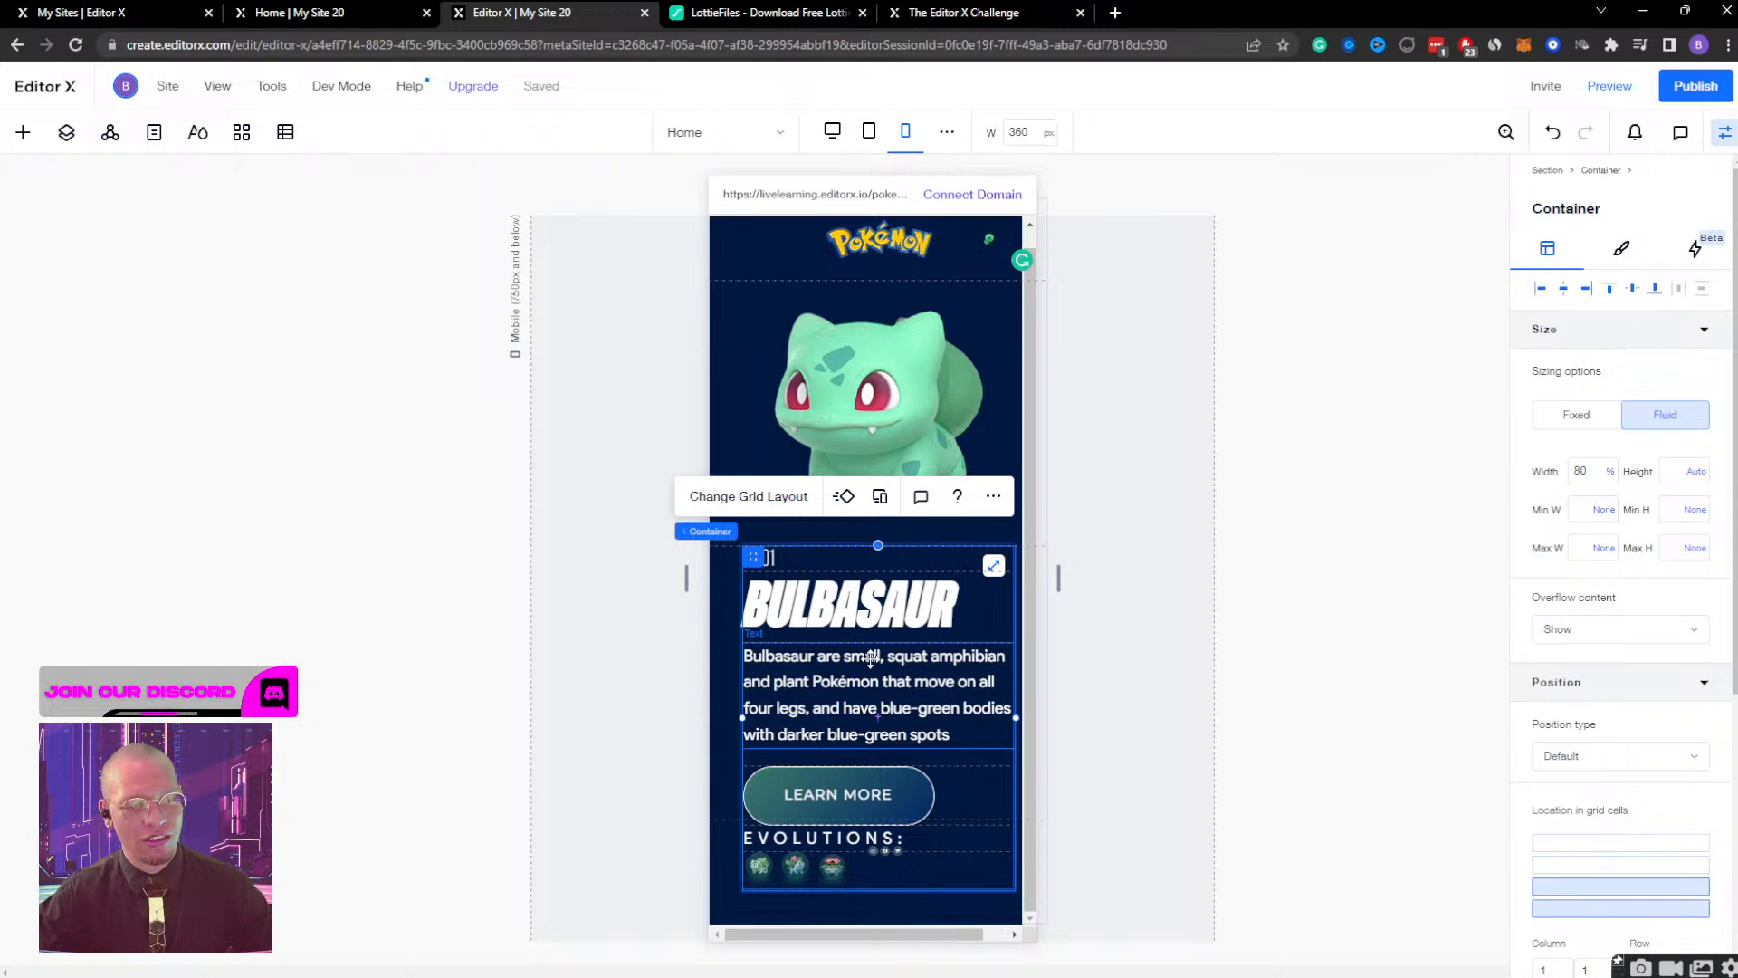
pyautogui.moveTo(747, 557); pyautogui.dragTo(732, 559)
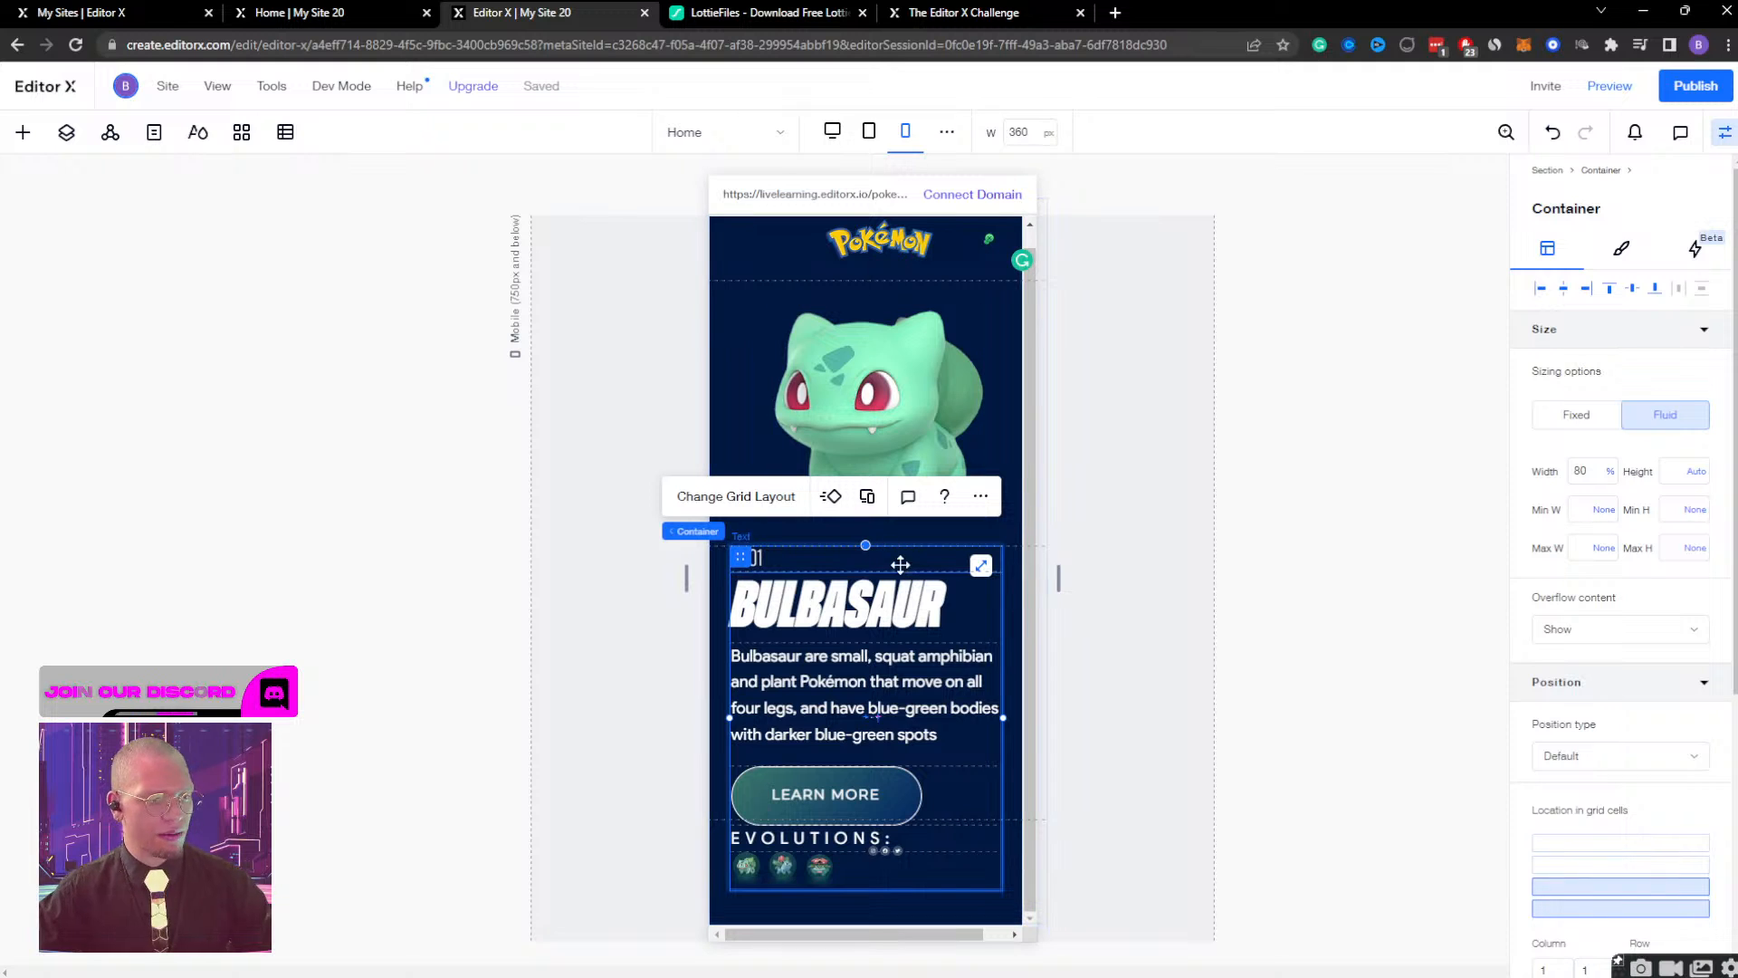
pyautogui.scroll(-2, 1630, 883)
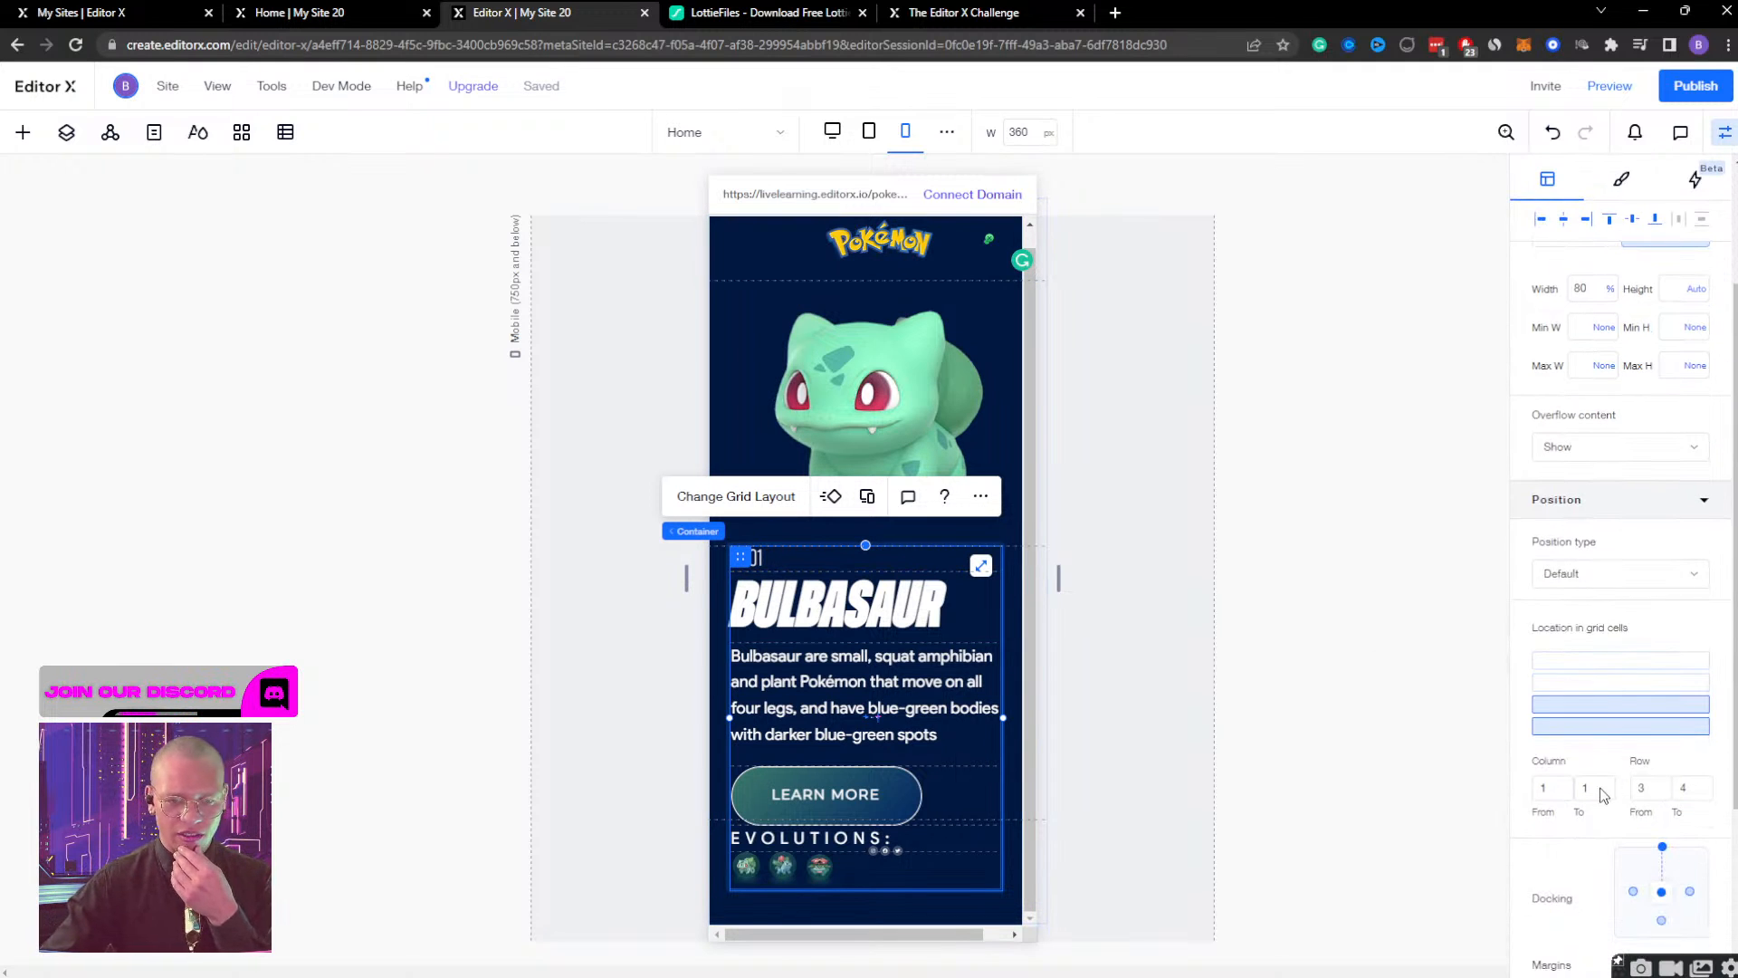
pyautogui.click(1609, 715)
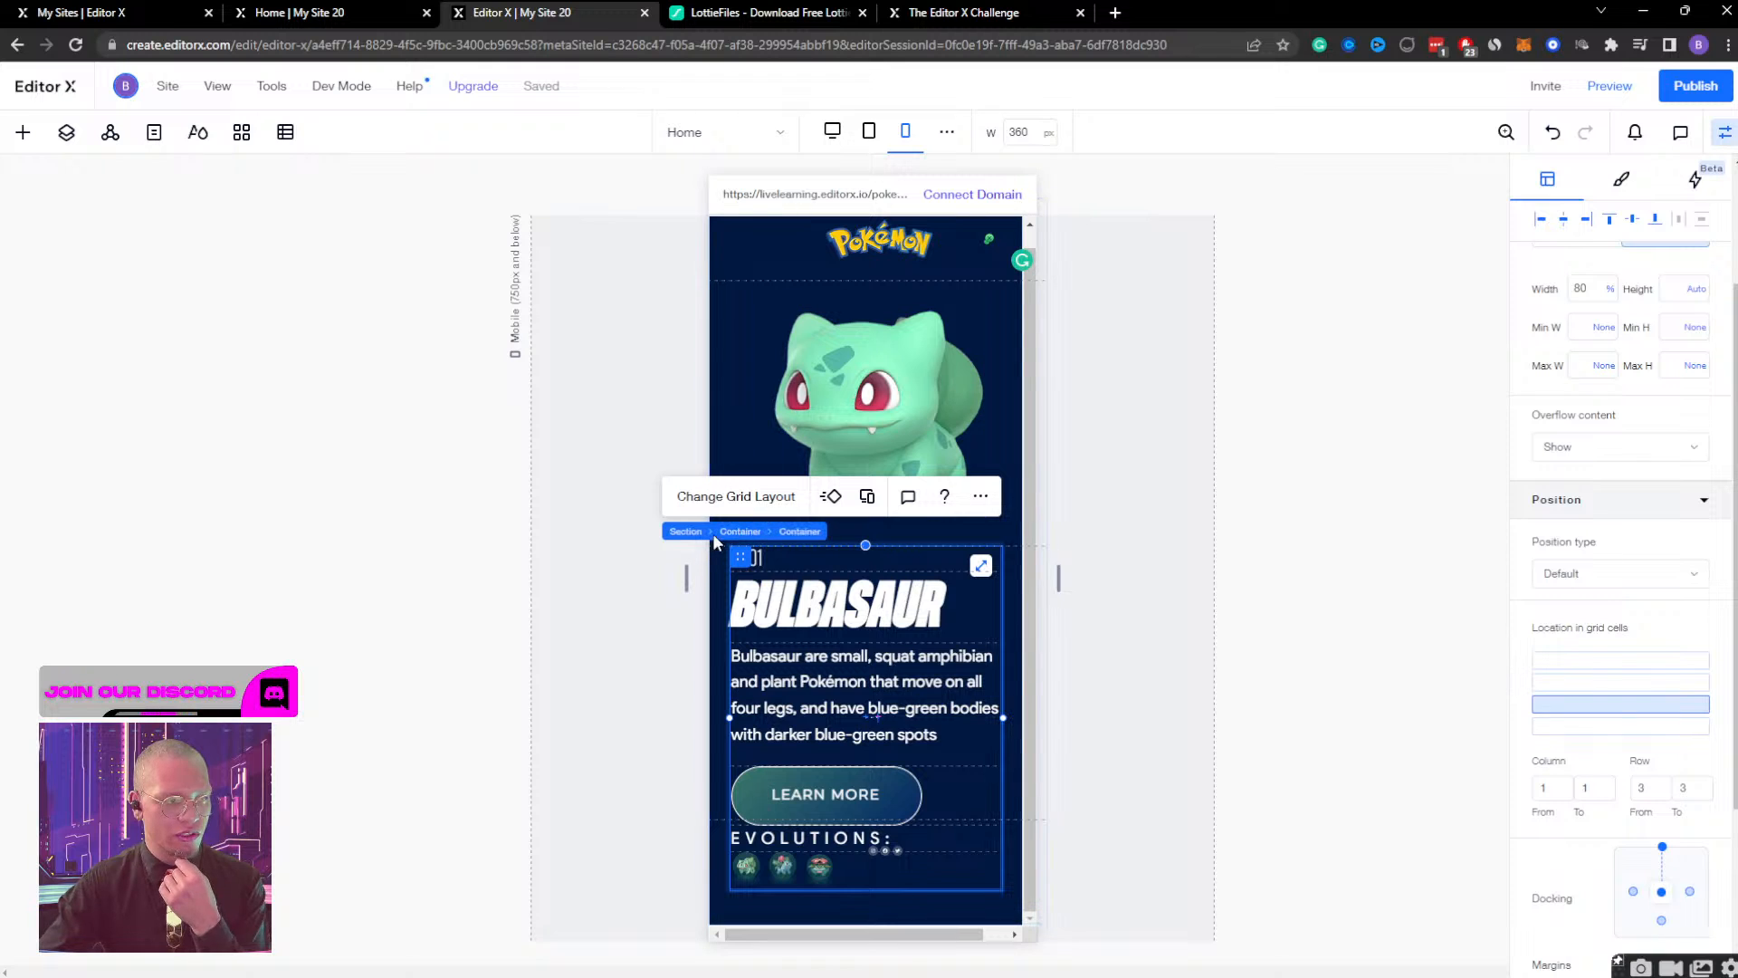
# Set the row height of the outer container's third grid row to Max content and finish editing the grid.
pyautogui.click(701, 532)
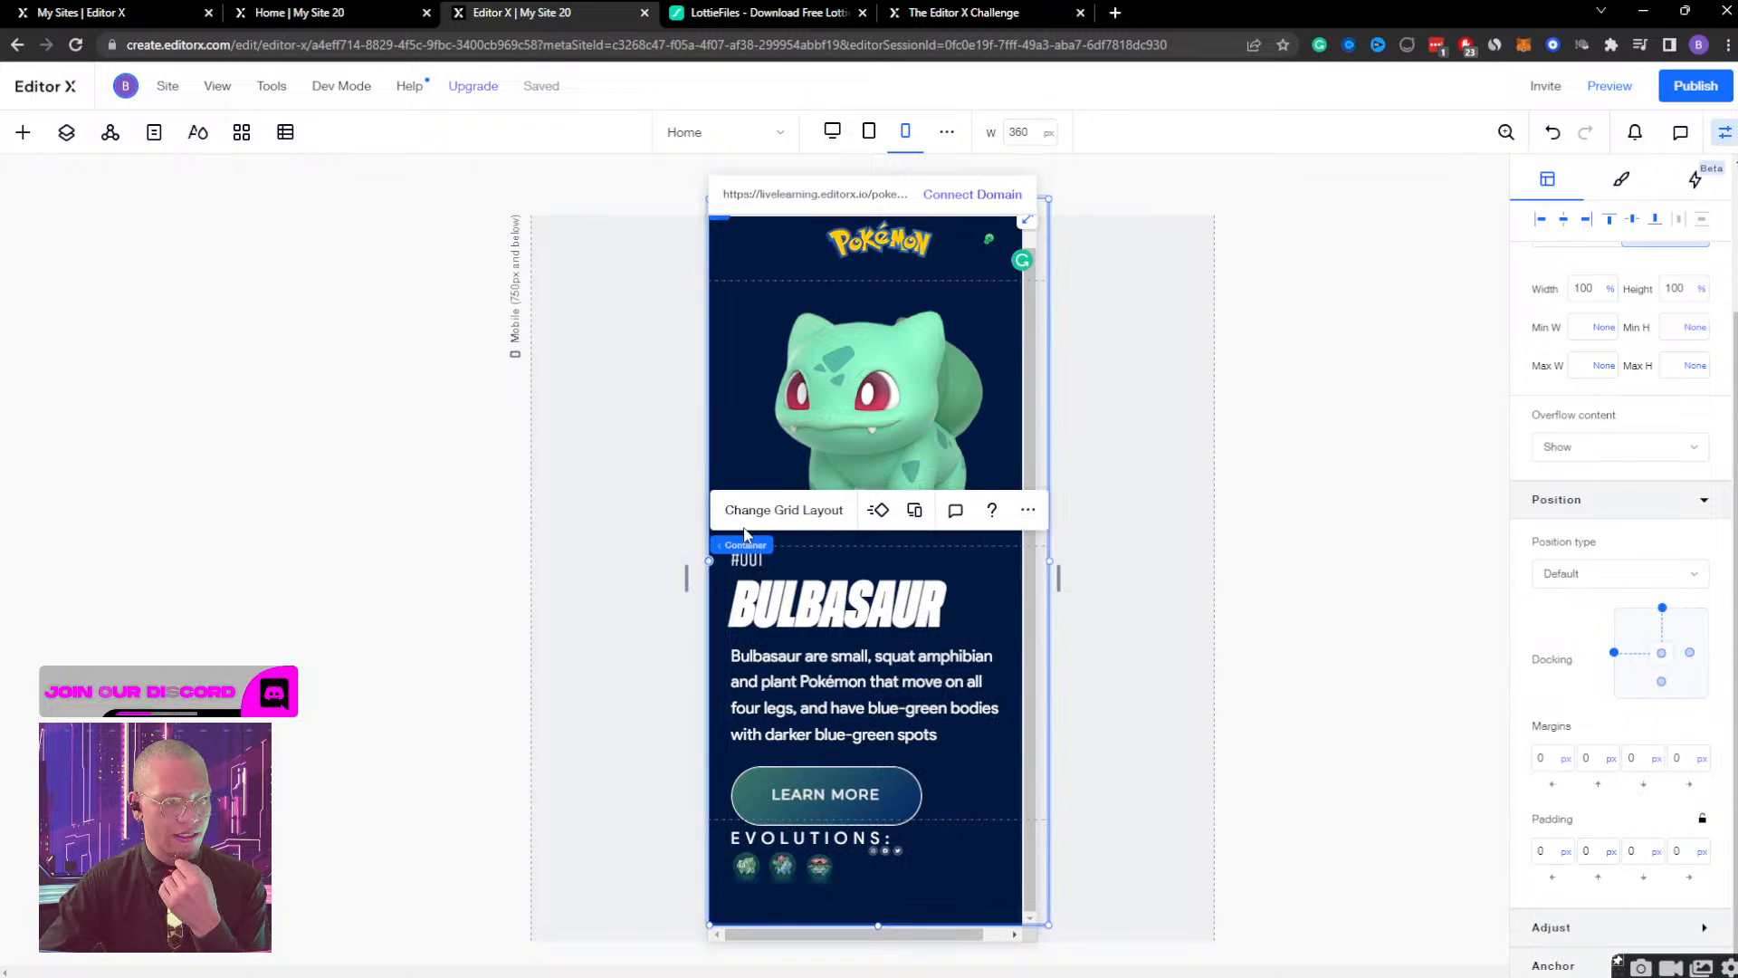
pyautogui.click(811, 510)
pyautogui.click(865, 589)
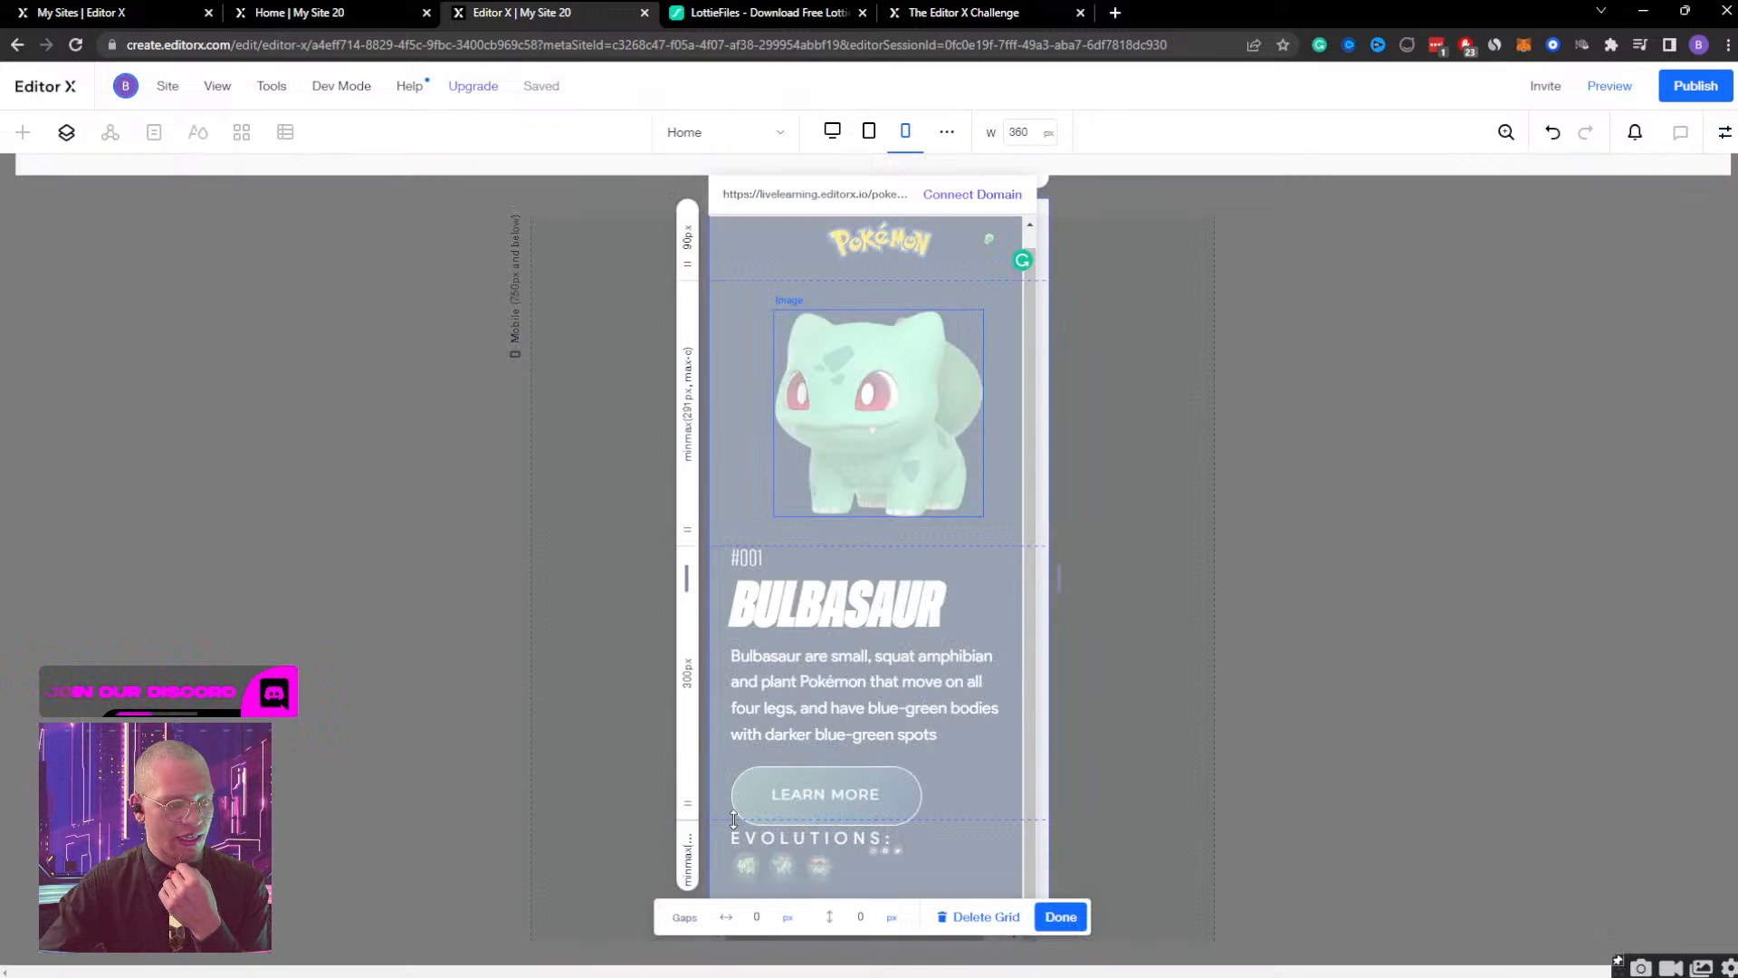
pyautogui.click(687, 678)
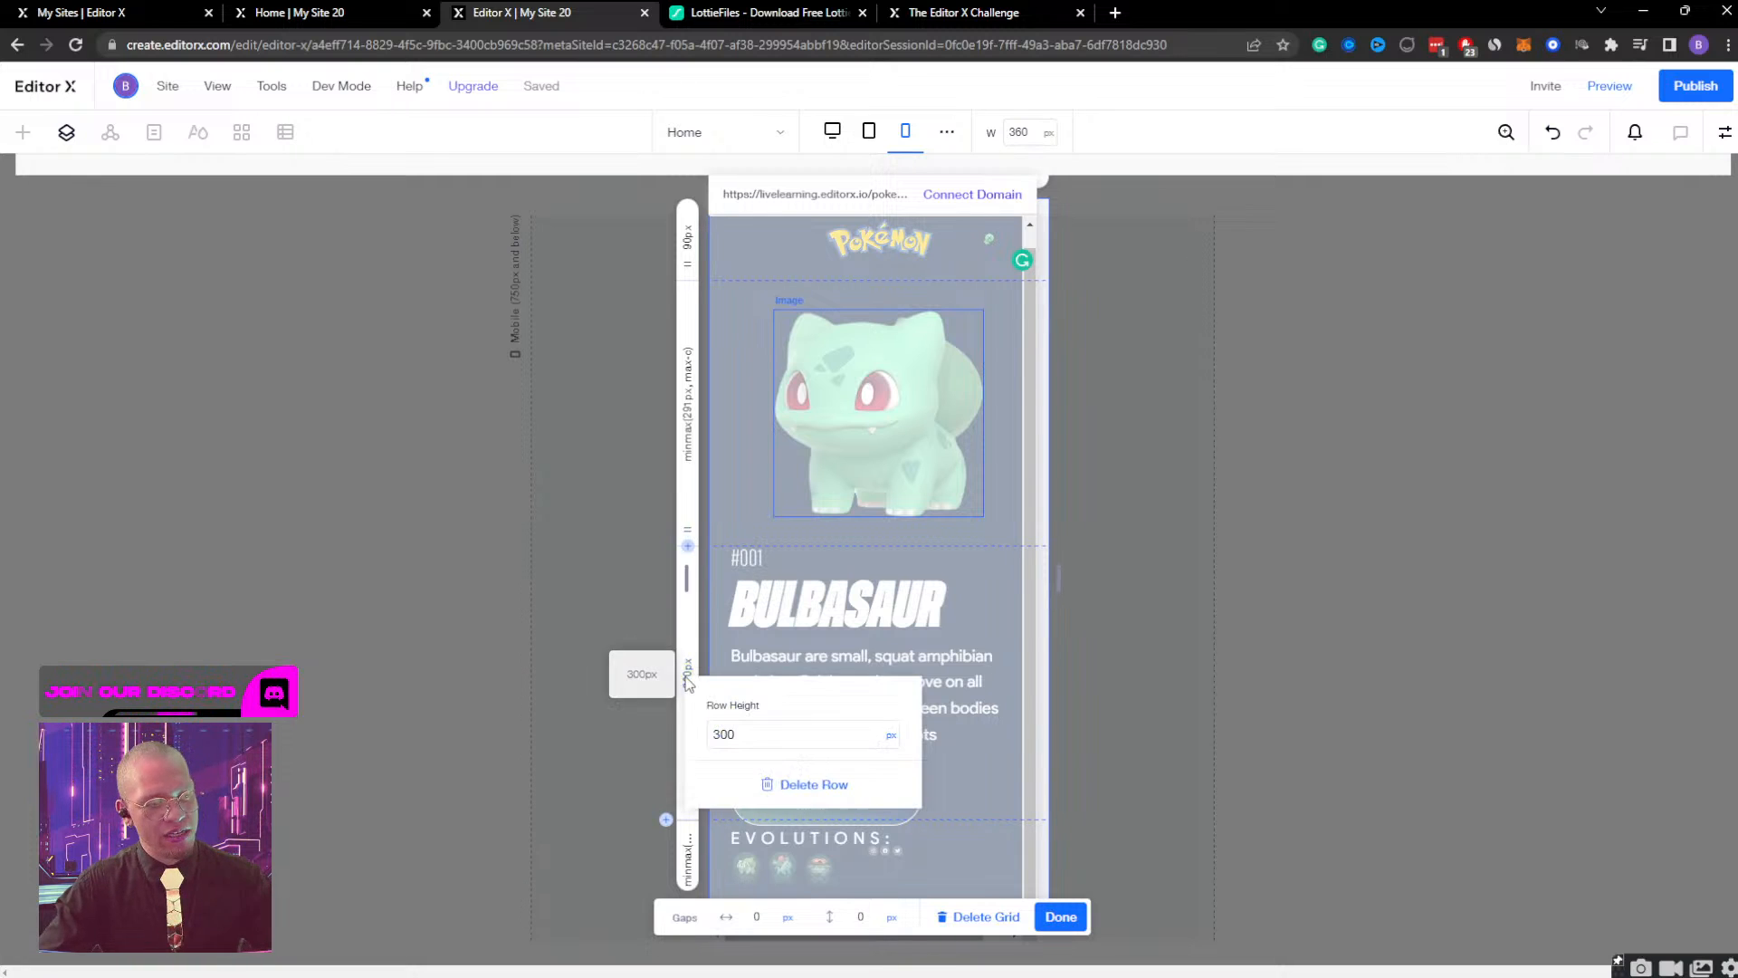
pyautogui.click(916, 735)
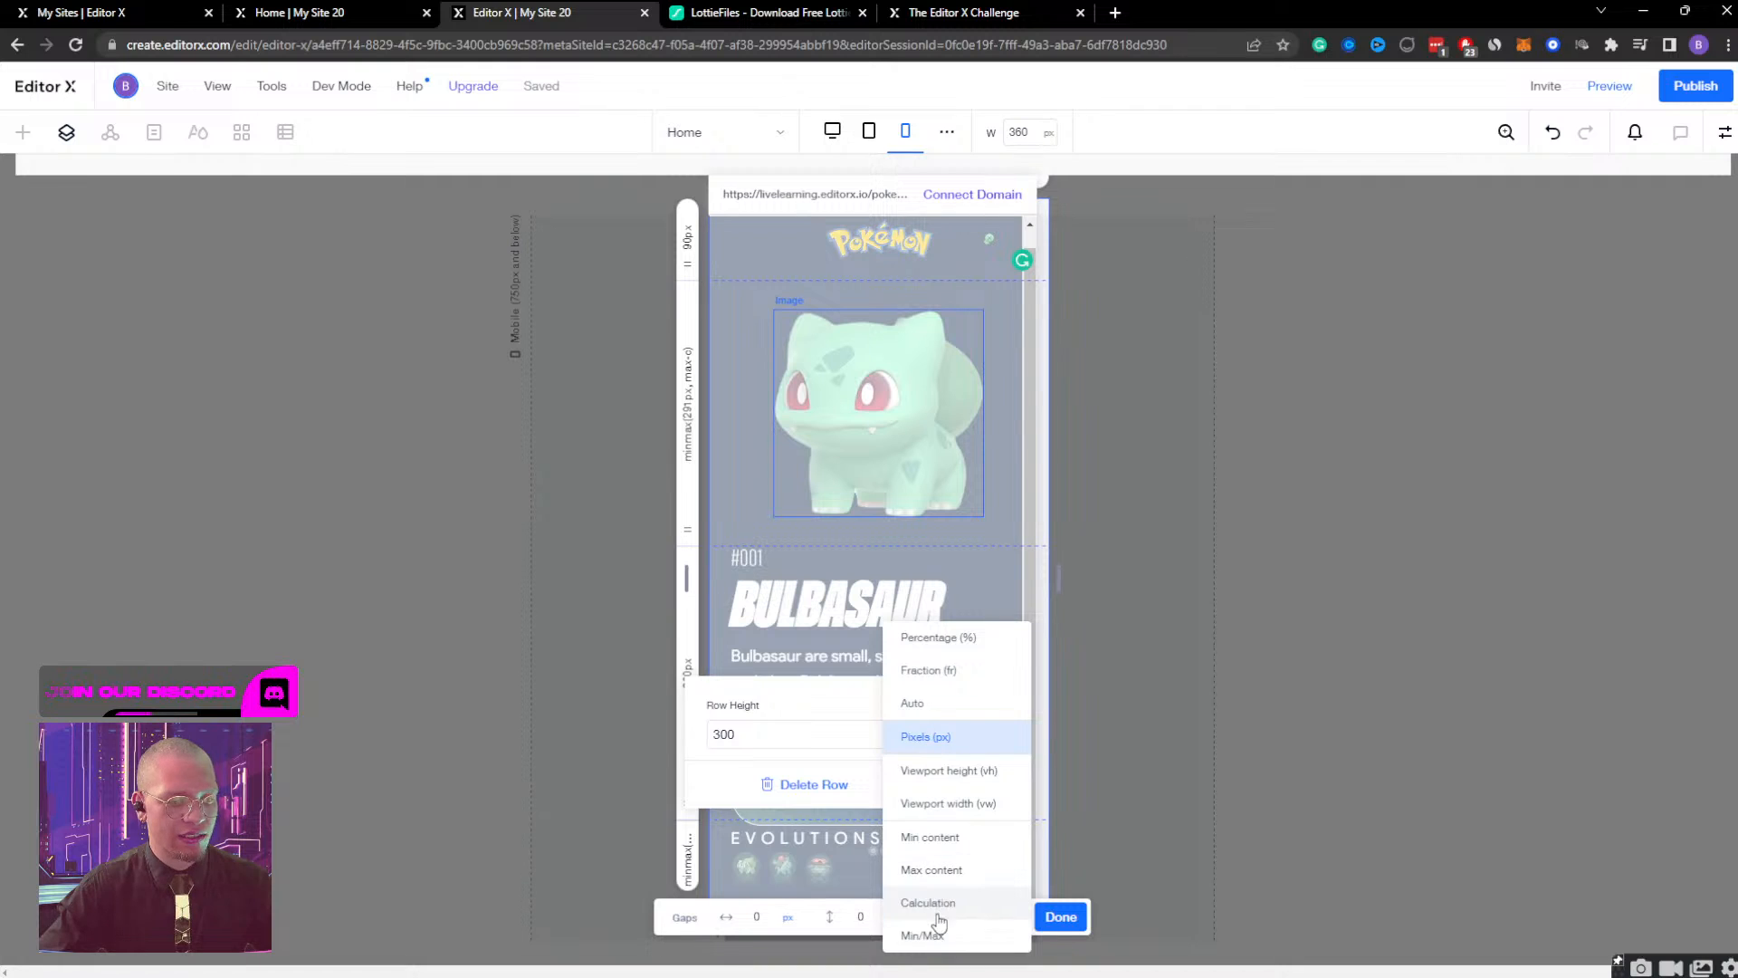
pyautogui.click(946, 872)
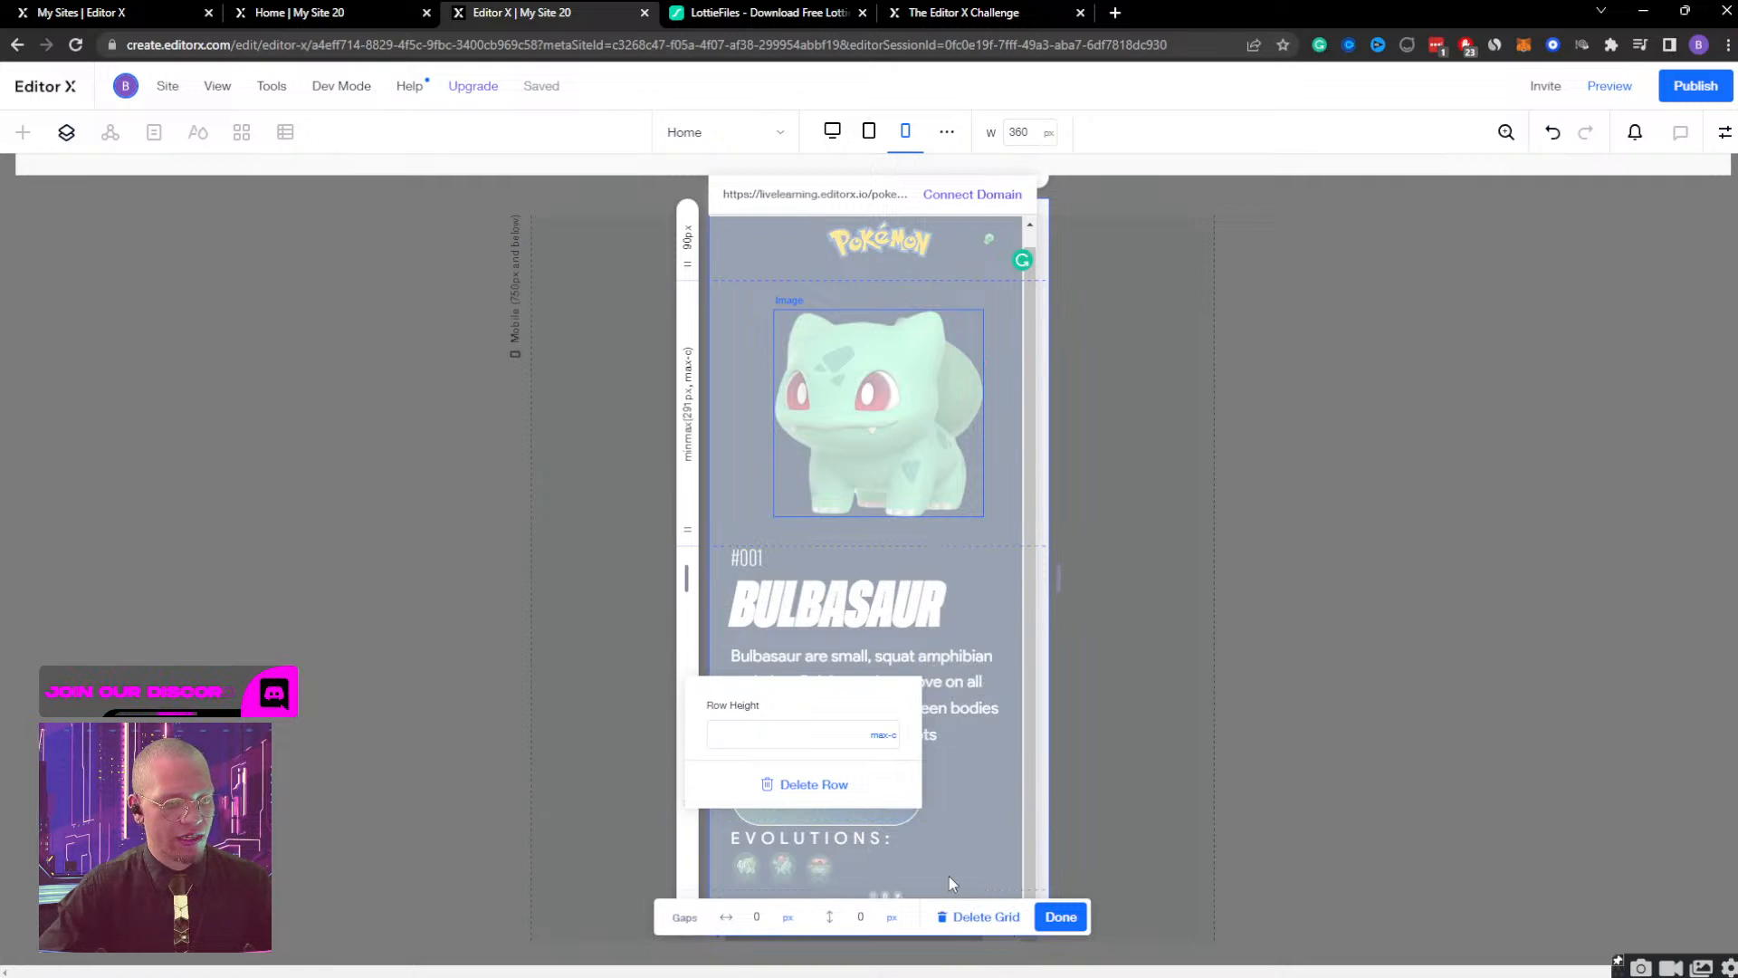
pyautogui.click(1071, 918)
pyautogui.click(1061, 917)
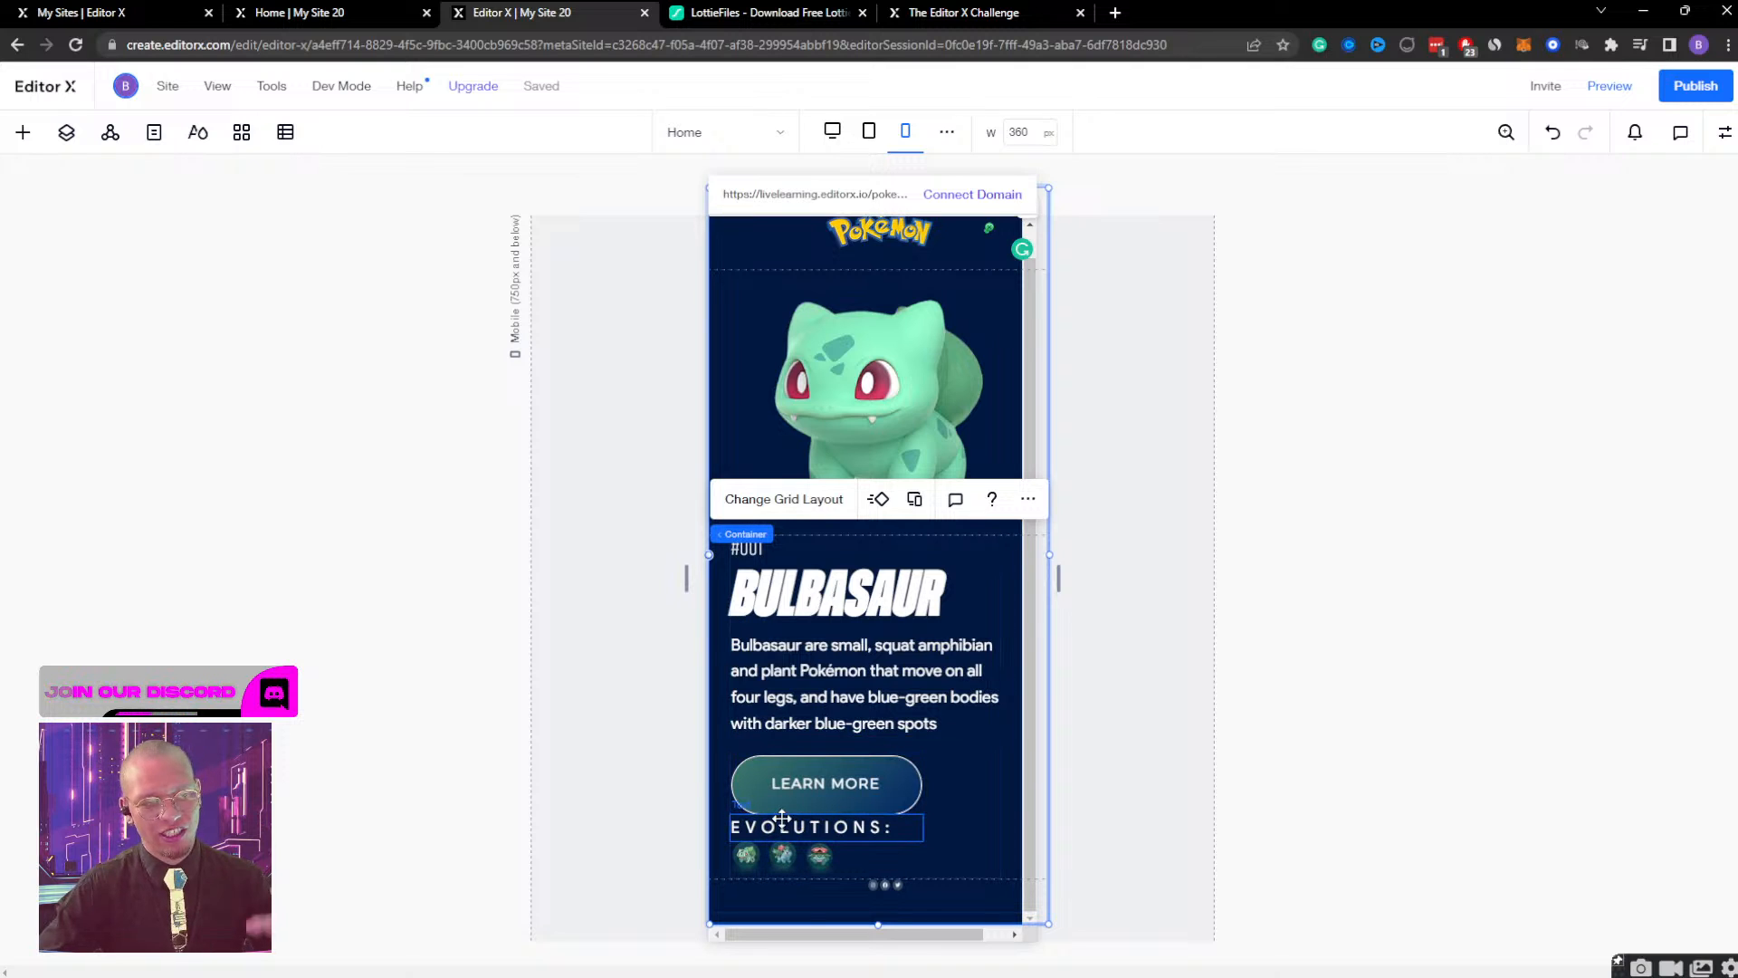
# Give the LEARN MORE button a bottom margin of 20 px.
pyautogui.click(974, 791)
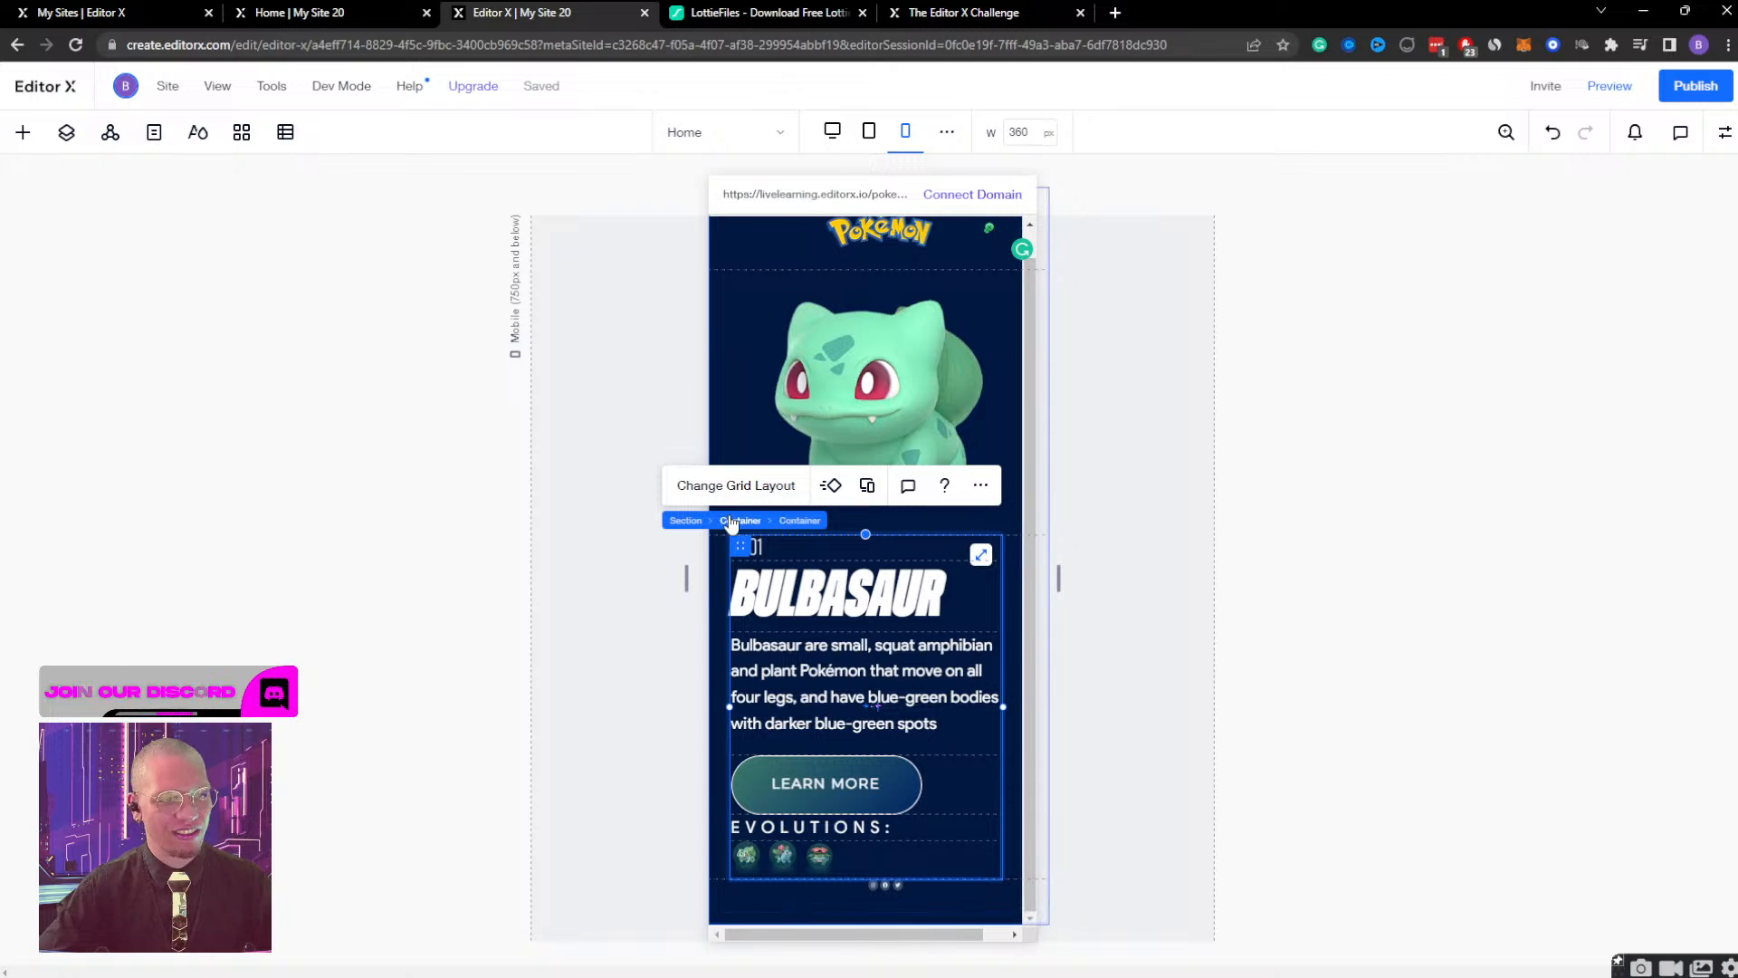
pyautogui.click(865, 786)
pyautogui.click(1725, 132)
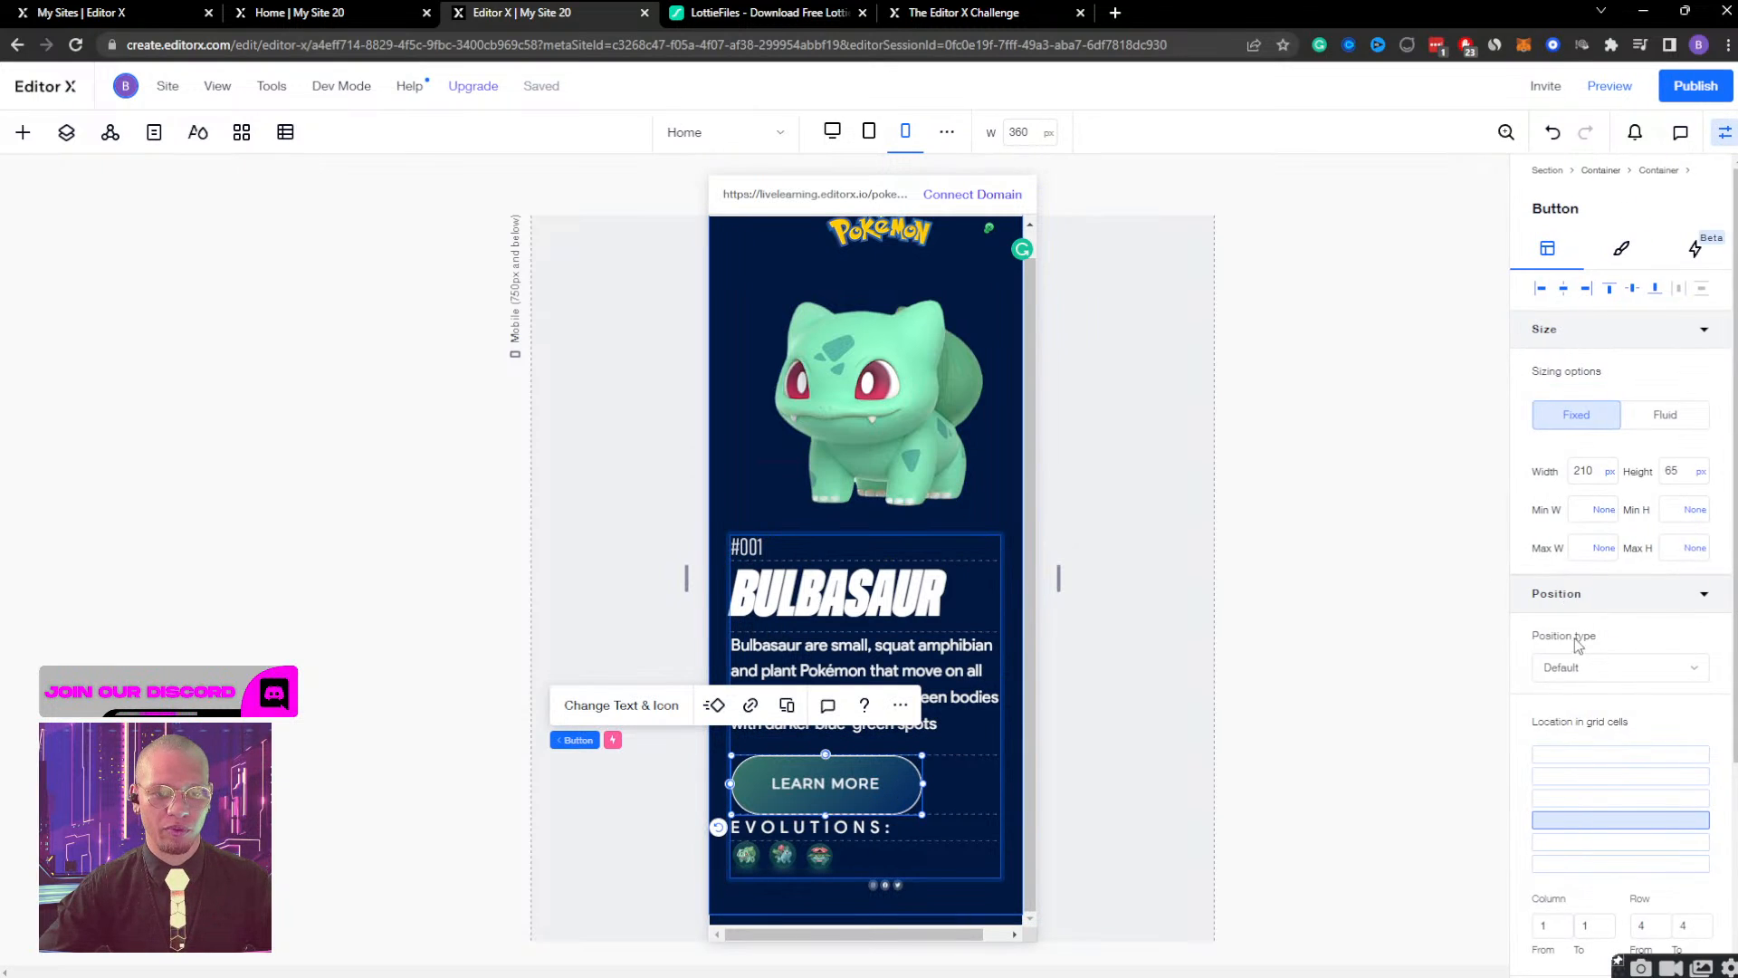
pyautogui.scroll(-2, 1607, 727)
pyautogui.scroll(-1, 1607, 727)
pyautogui.click(1644, 855)
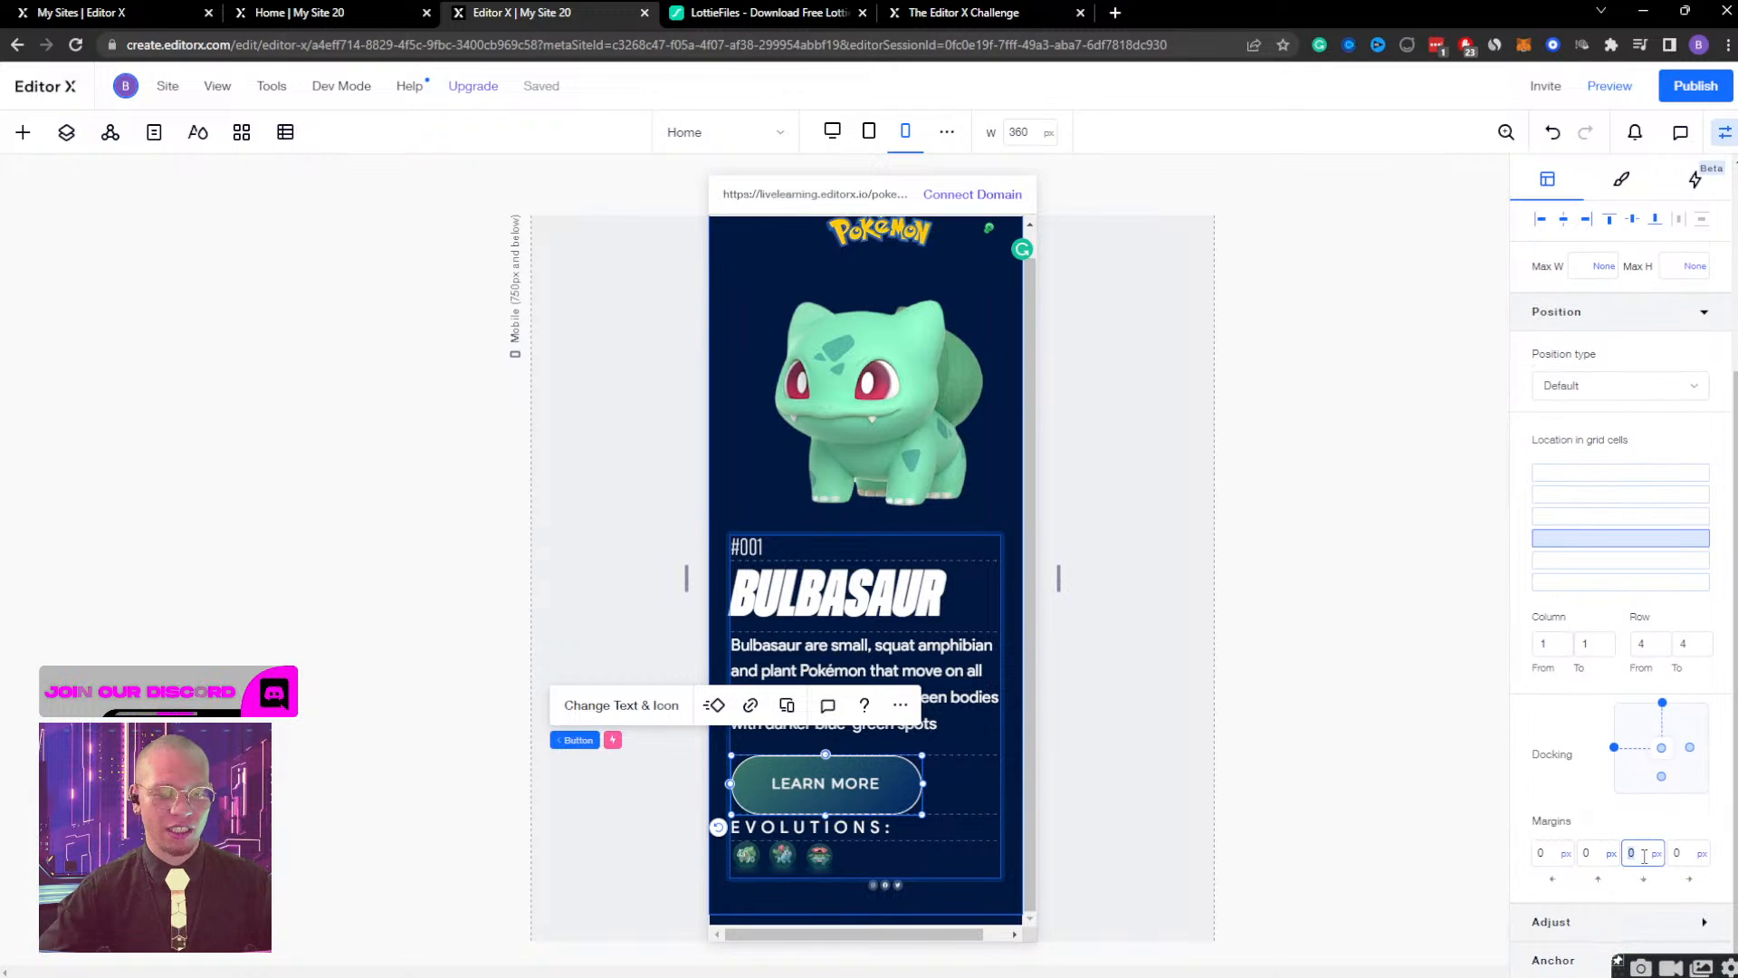
pyautogui.write('20')
pyautogui.press('Return')
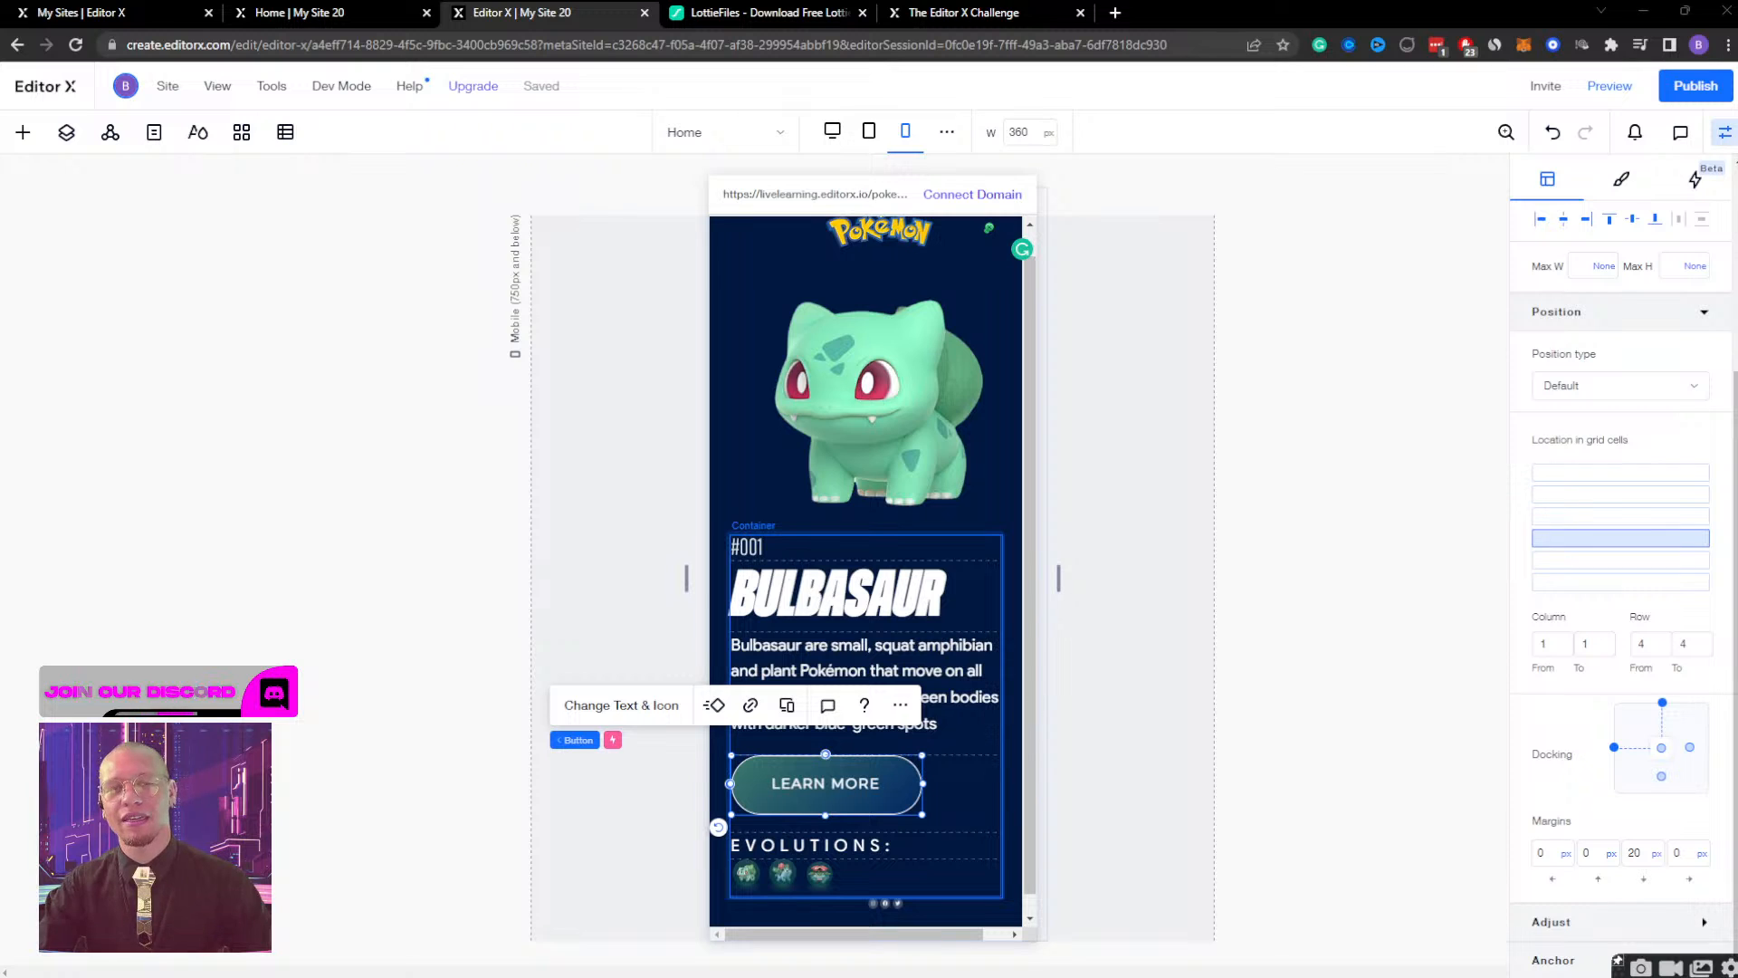
# Switch to the live Pokémon page and close the Bulbasaur details to view the exit animation.
pyautogui.click(834, 843)
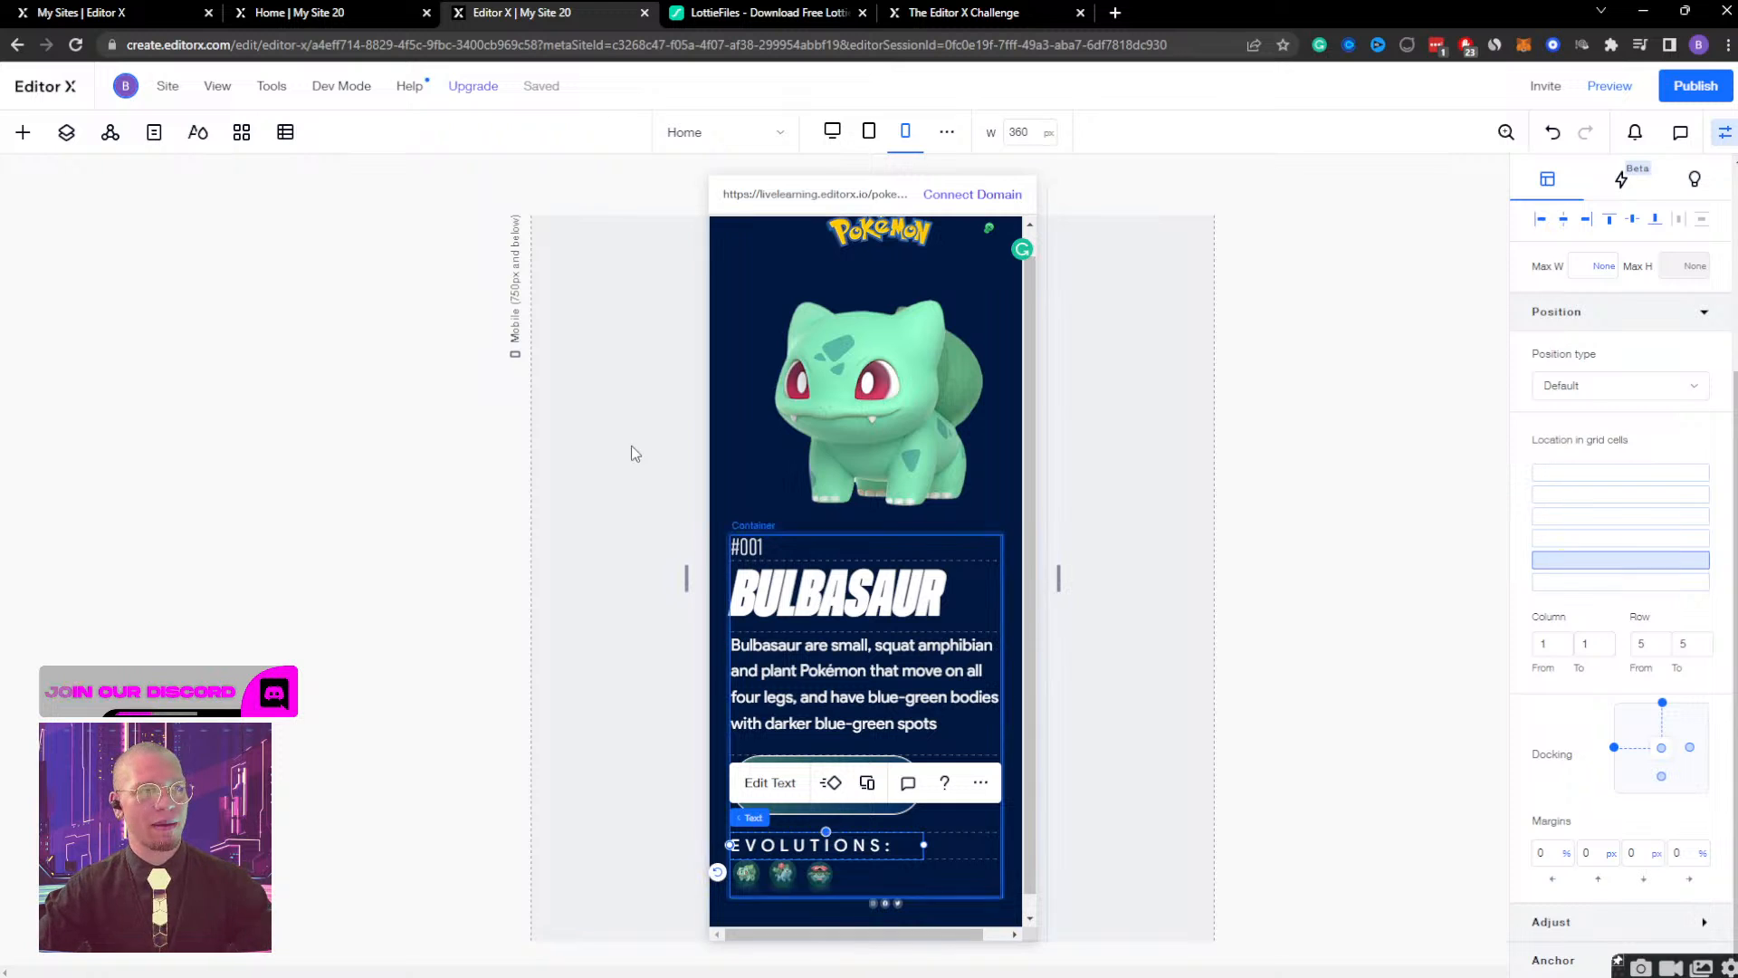
pyautogui.click(908, 9)
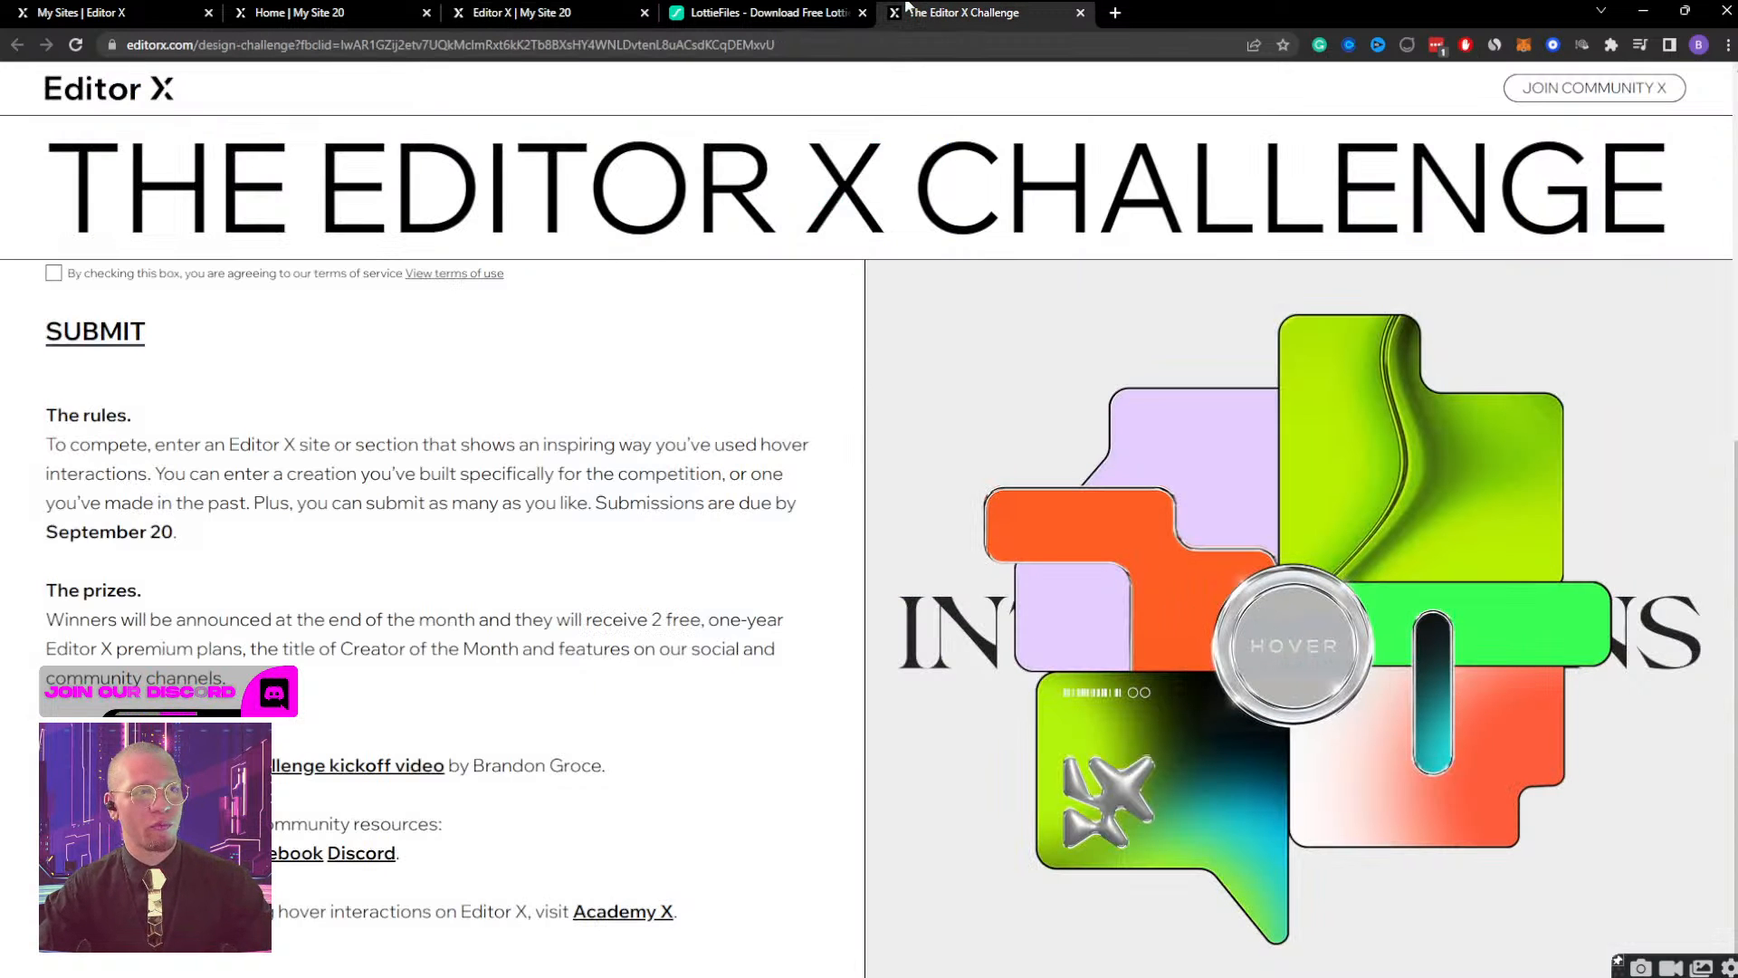
pyautogui.click(505, 12)
pyautogui.click(299, 13)
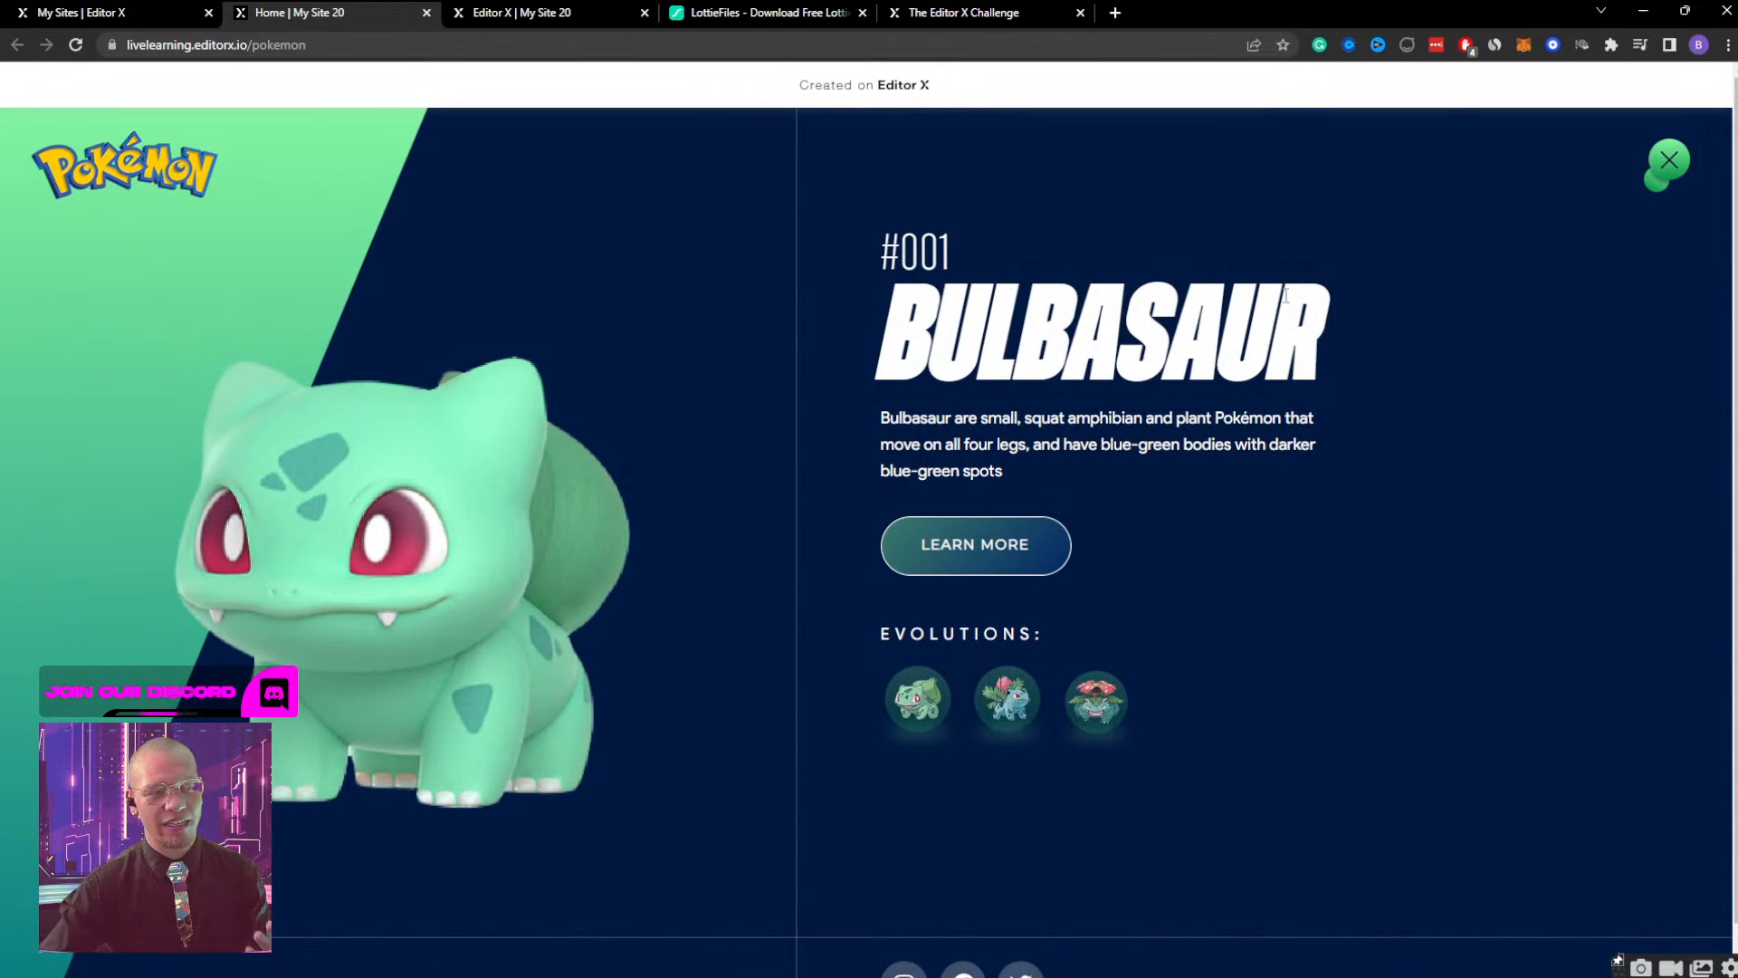
pyautogui.click(1671, 160)
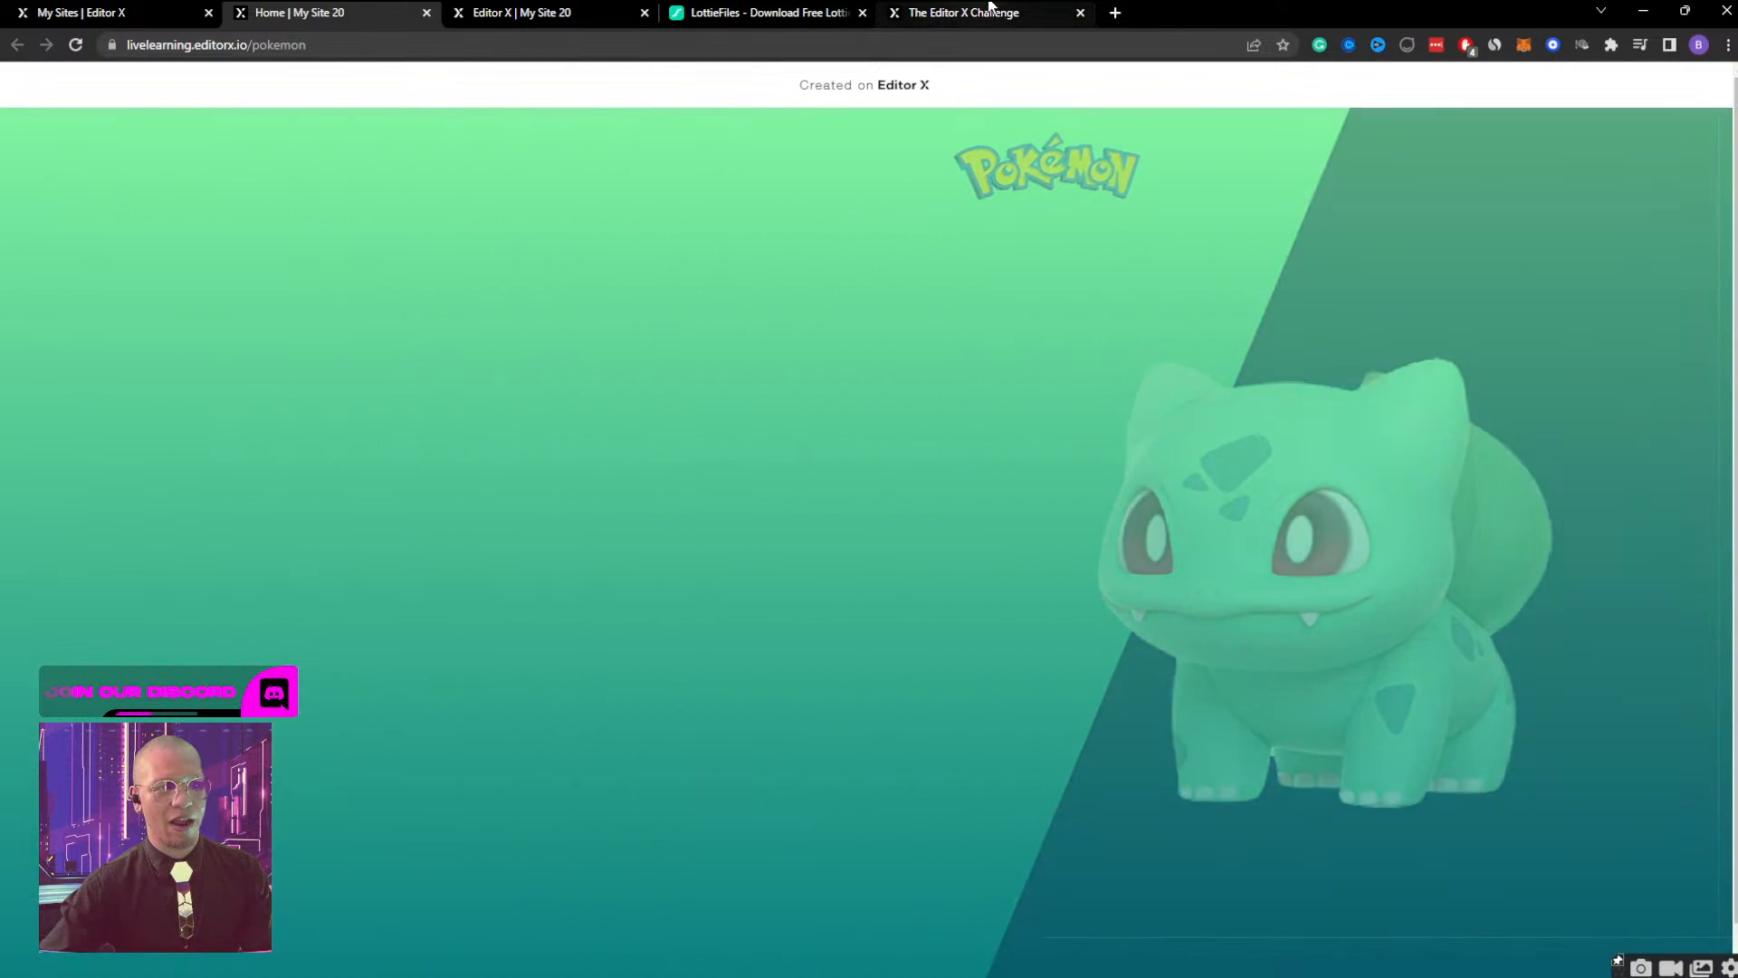
# Switch to the Editor X Challenge page, review its prizes and Hover Interactions brief, and return to the site editor.
pyautogui.click(996, 12)
pyautogui.moveTo(127, 181); pyautogui.dragTo(1654, 152)
pyautogui.scroll(1, 649, 439)
pyautogui.scroll(-1, 644, 439)
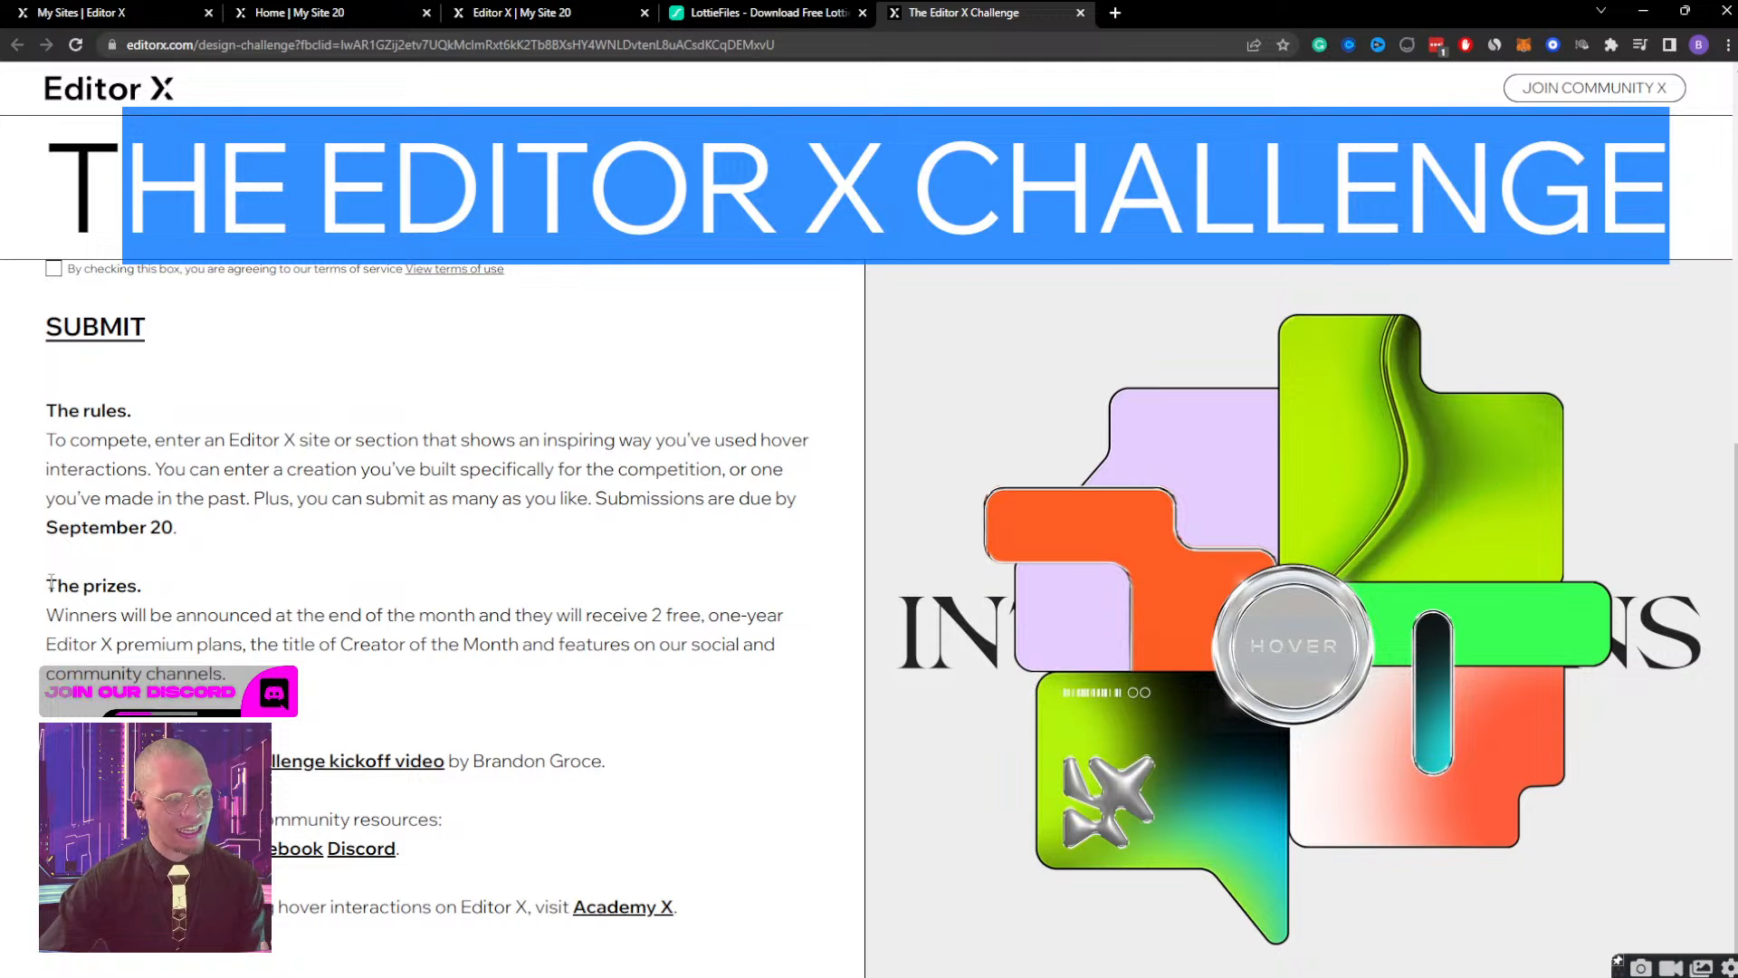
pyautogui.moveTo(45, 584); pyautogui.dragTo(249, 674)
pyautogui.click(369, 598)
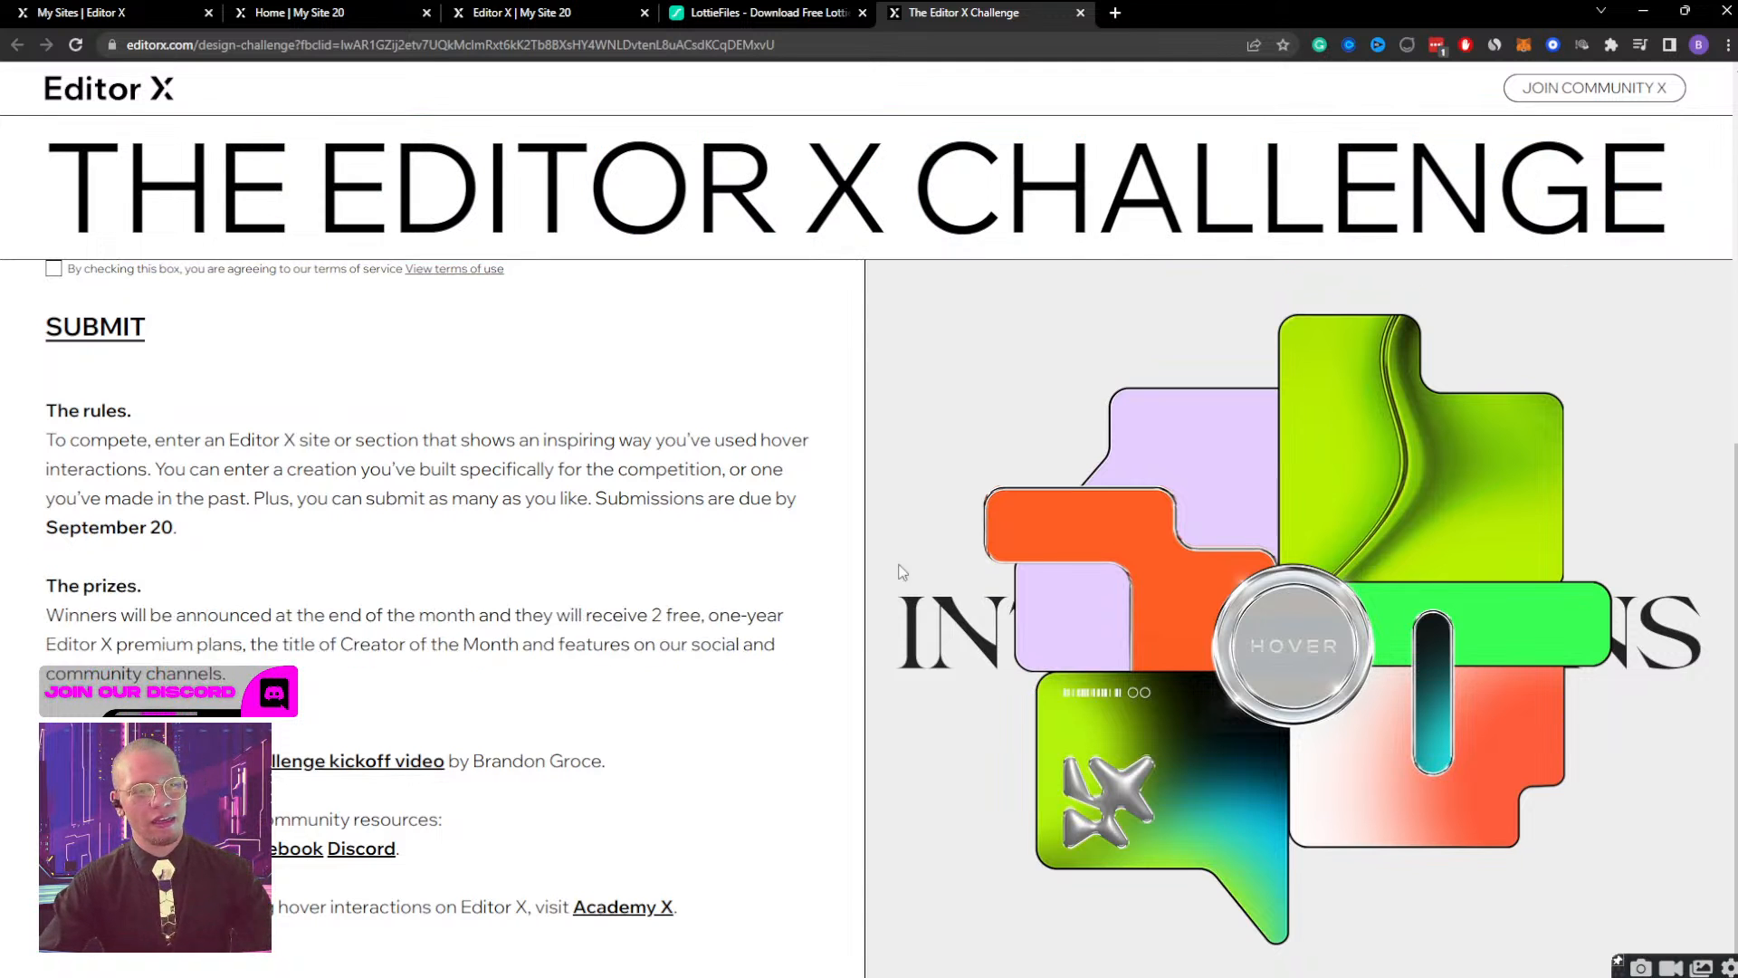
pyautogui.scroll(1, 1226, 578)
pyautogui.scroll(6, 1226, 578)
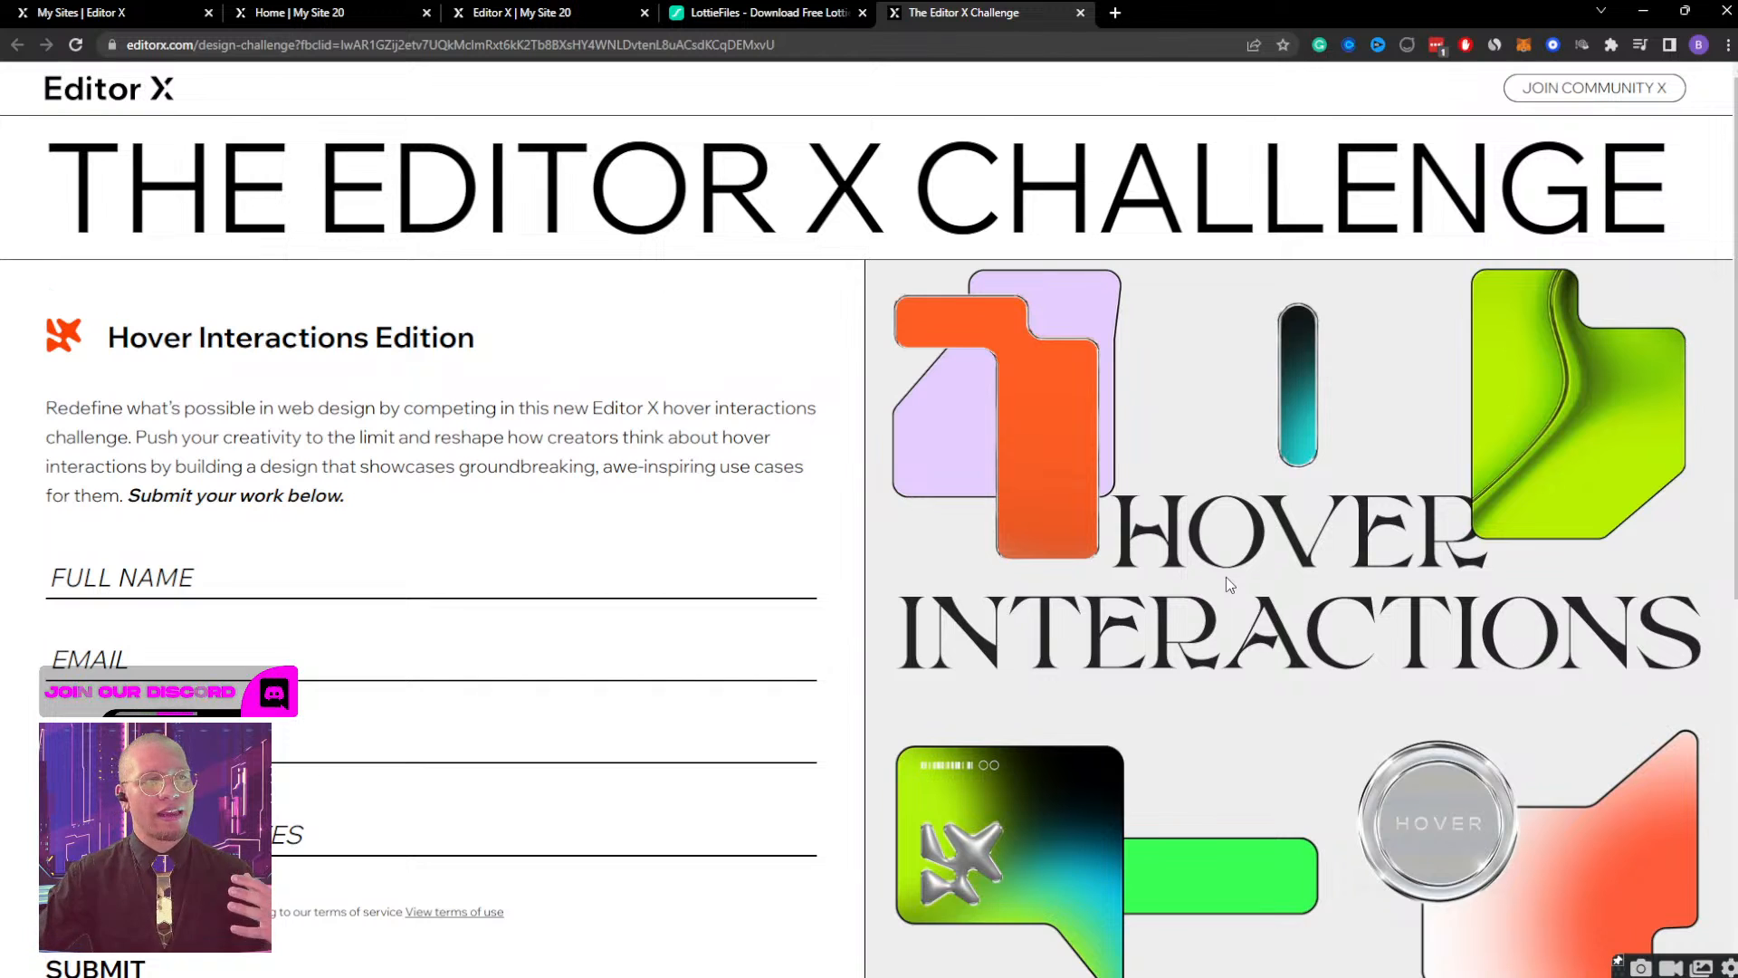
pyautogui.click(760, 12)
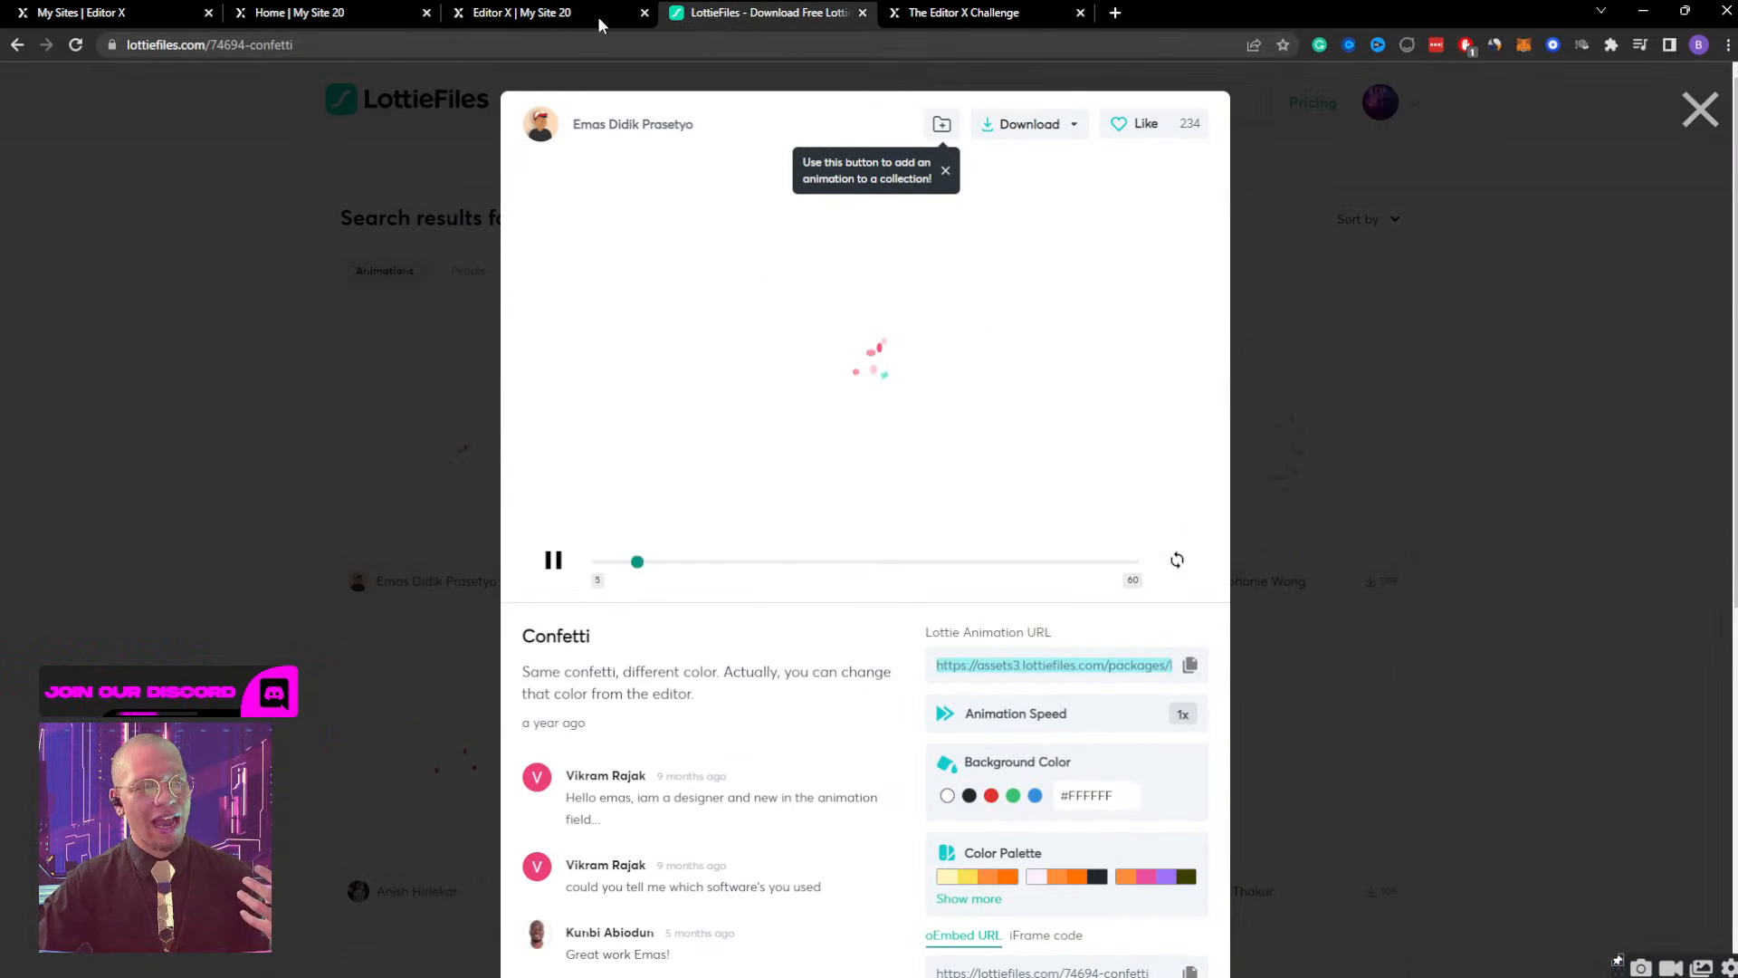
pyautogui.click(510, 15)
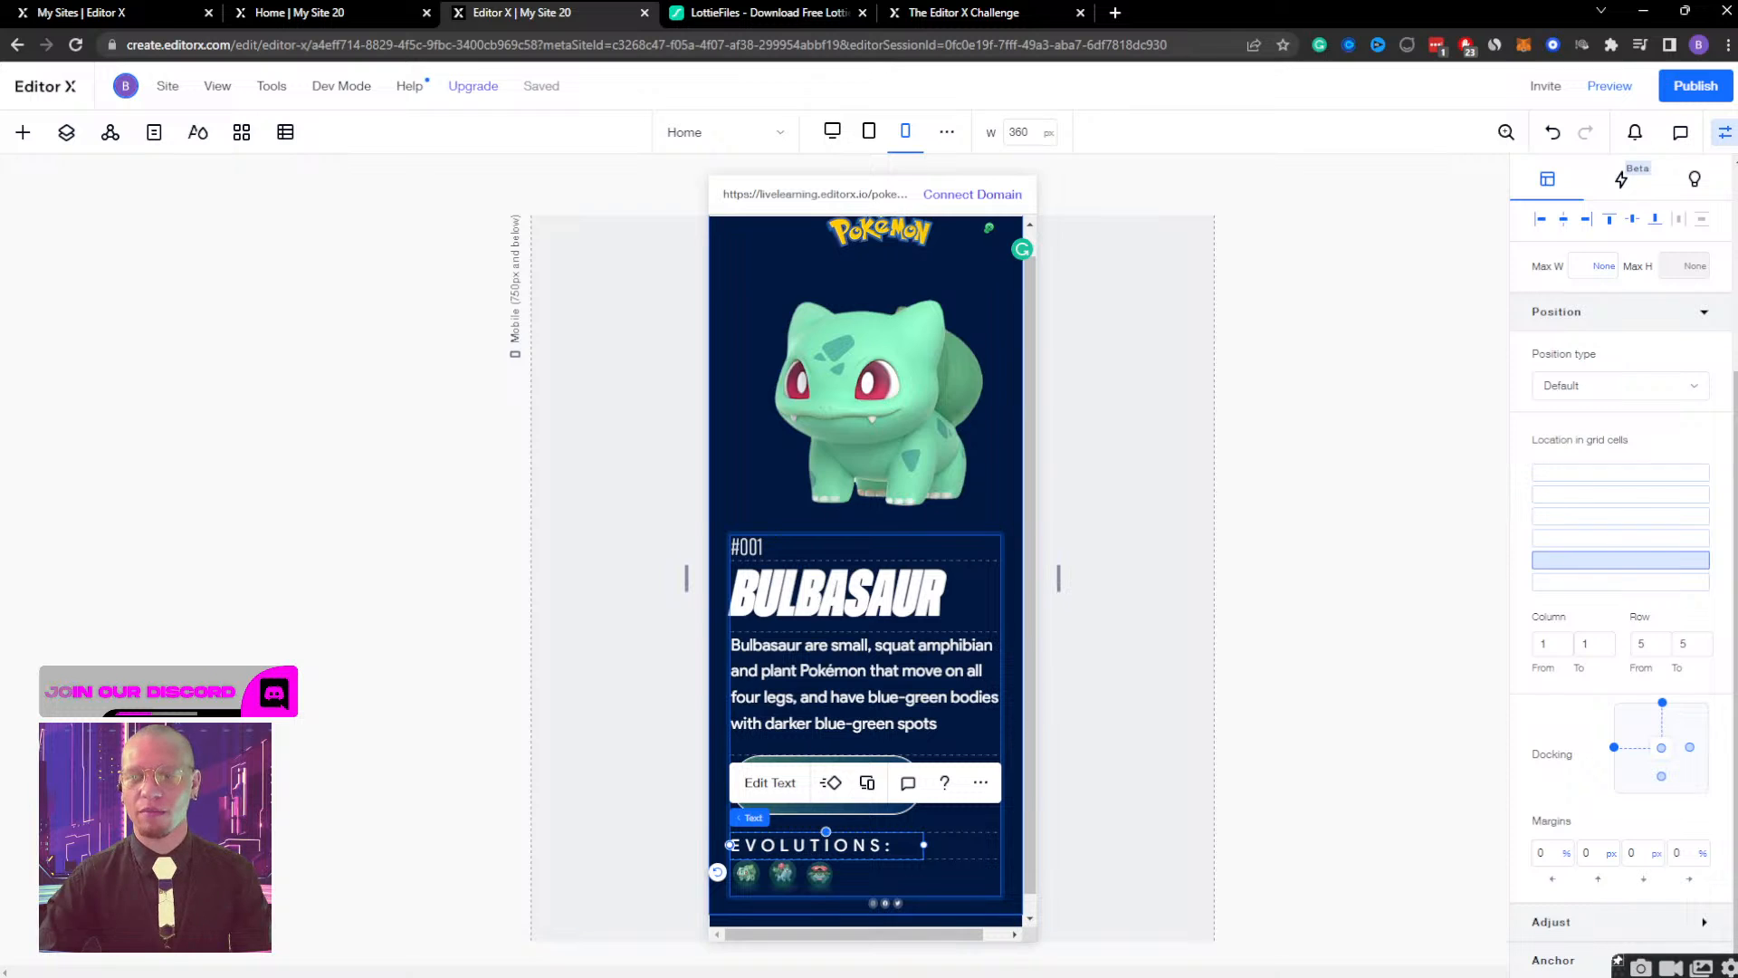
# Set the width of the container holding the three evolution images to 100%.
pyautogui.hotkey('alt', 'Tab')
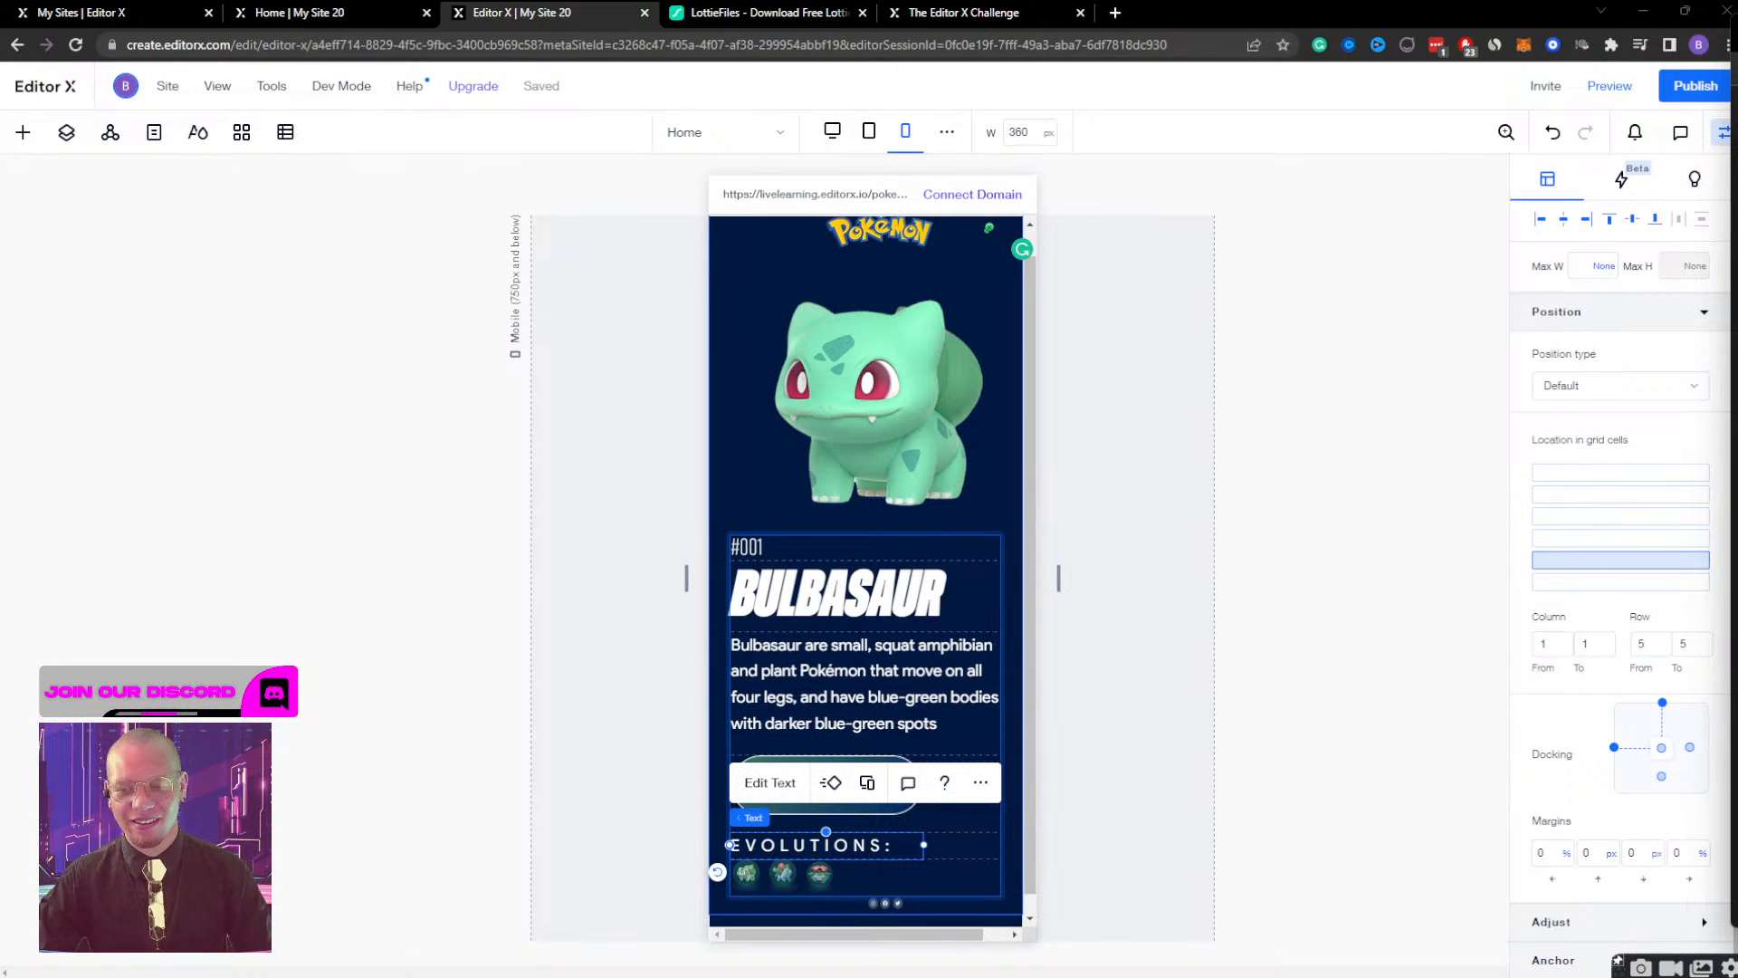
pyautogui.scroll(-1, 887, 688)
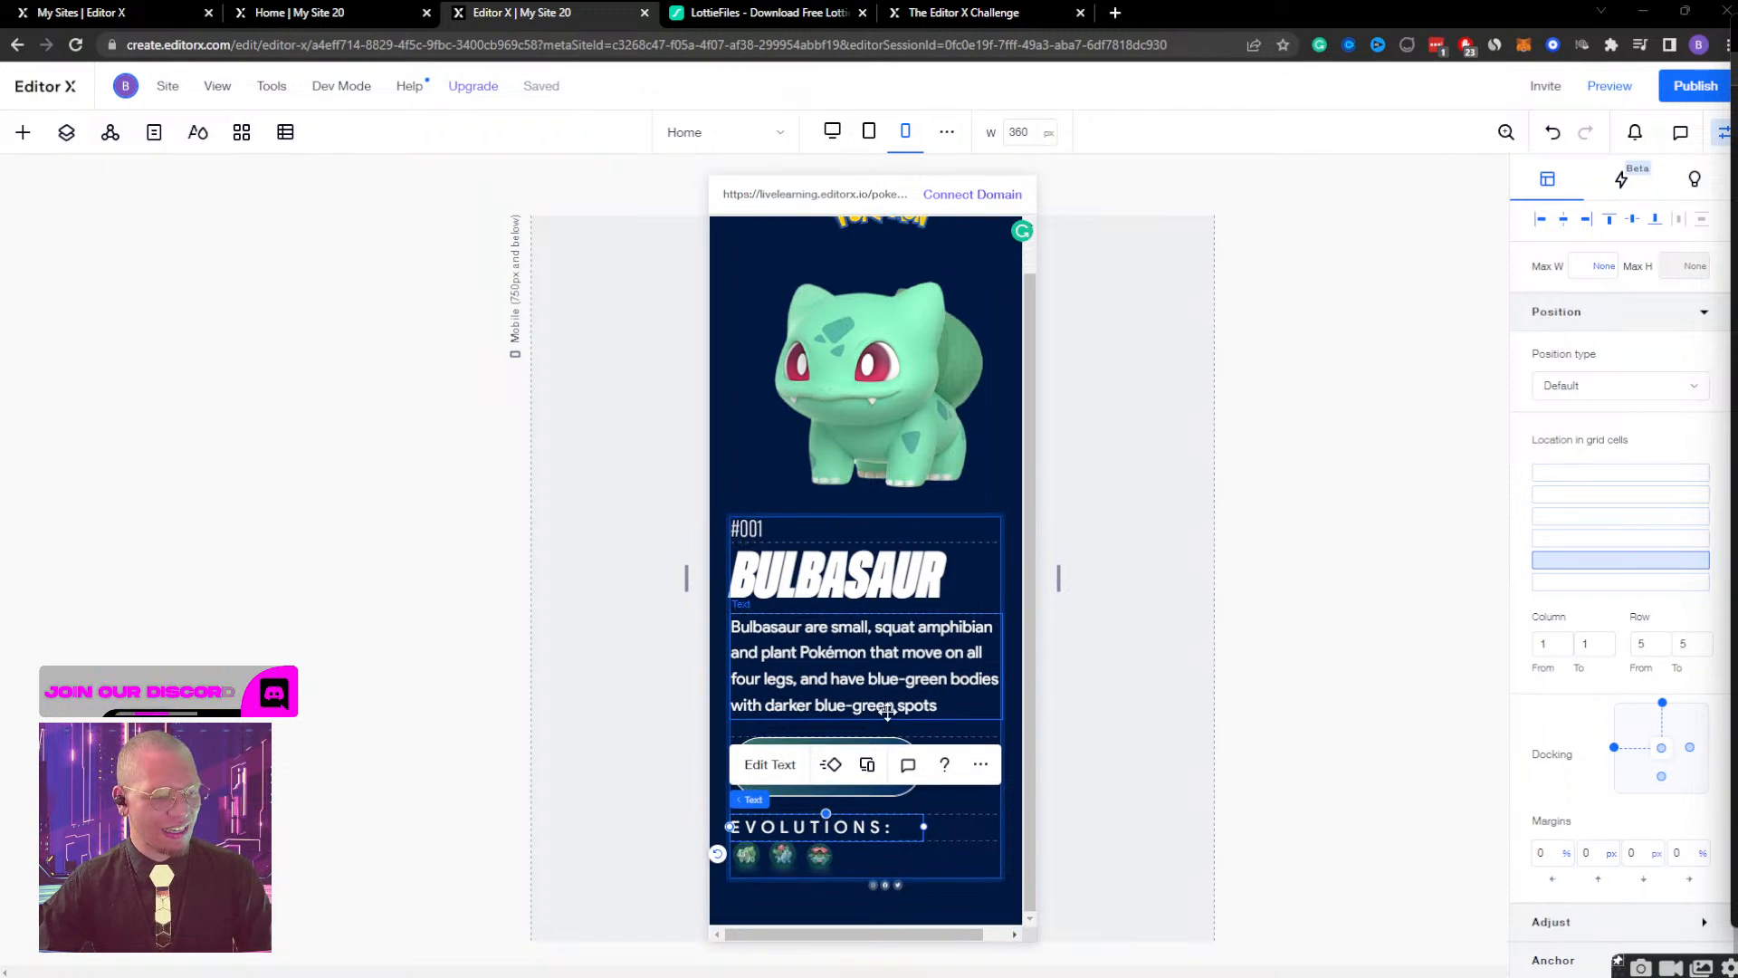
pyautogui.click(817, 858)
pyautogui.click(779, 856)
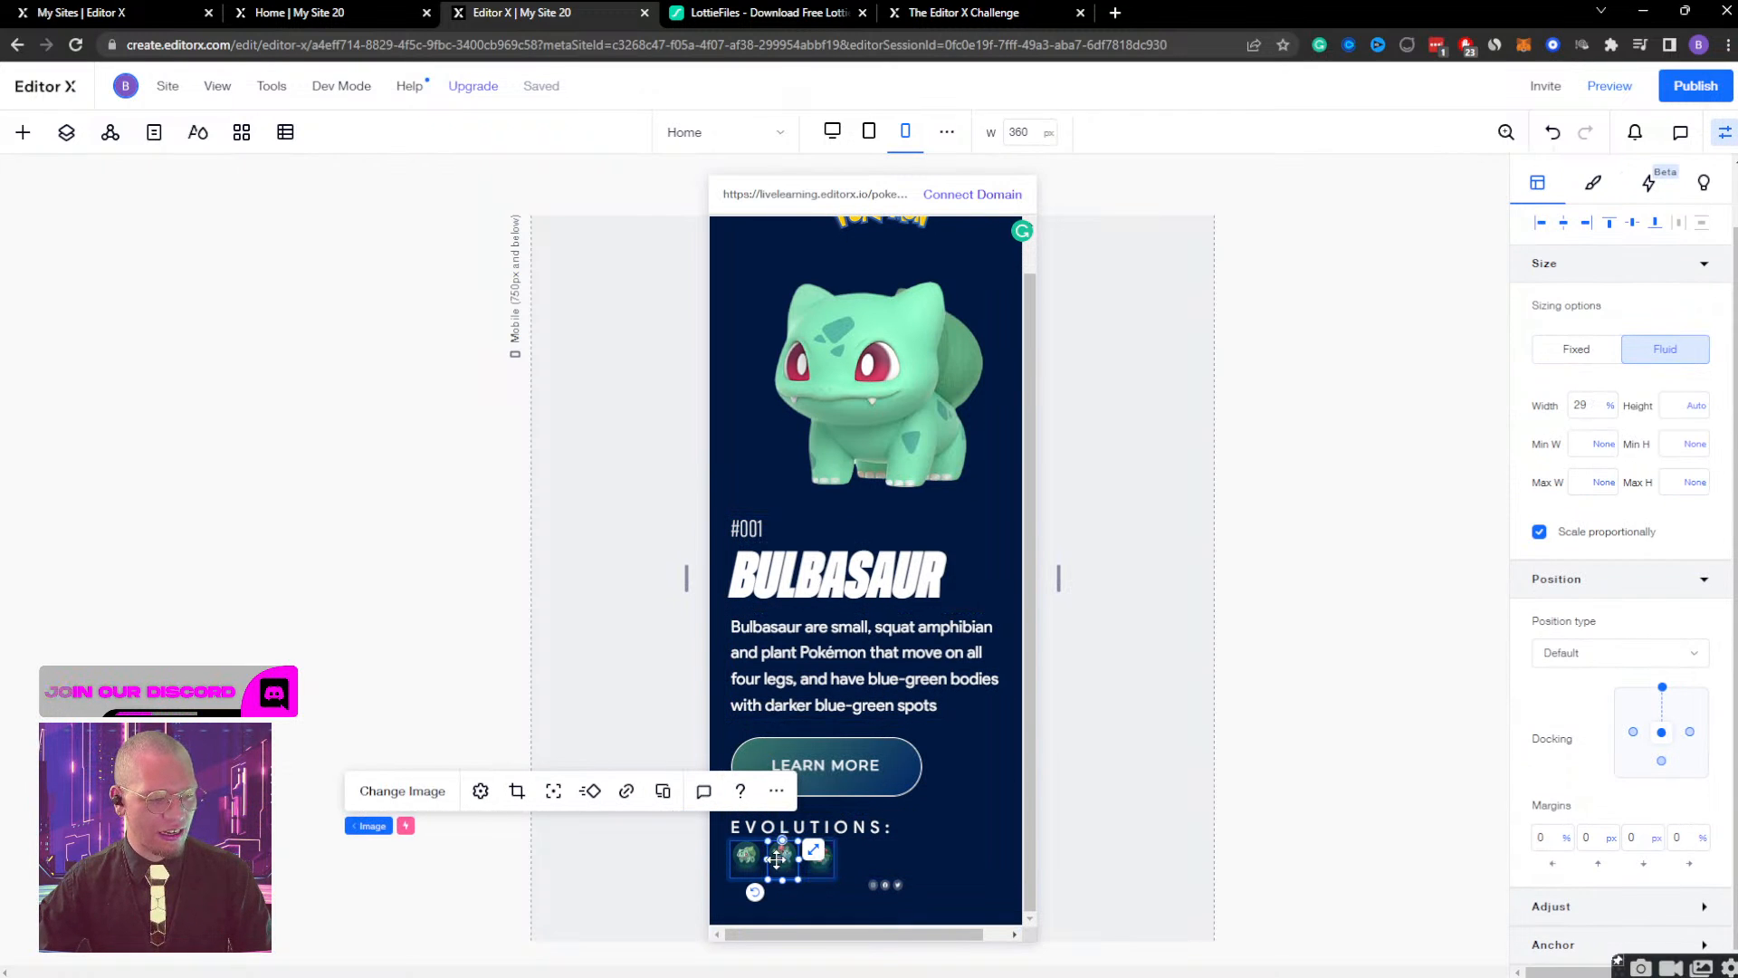
pyautogui.click(944, 821)
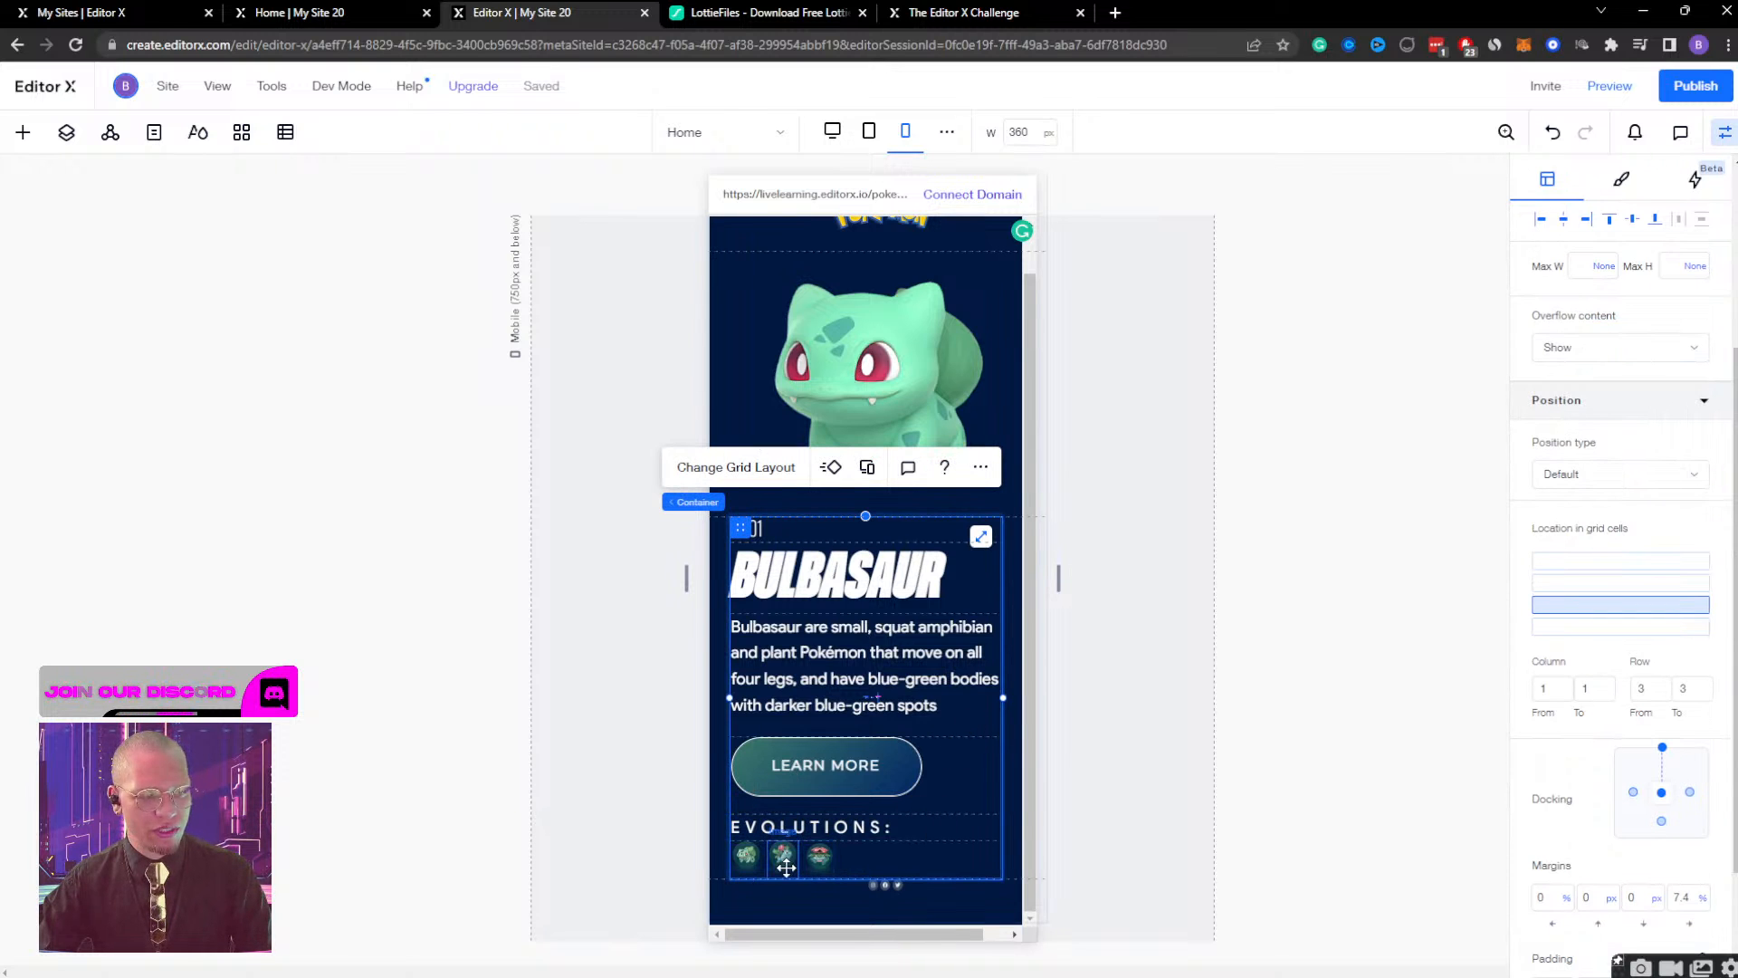
pyautogui.click(749, 860)
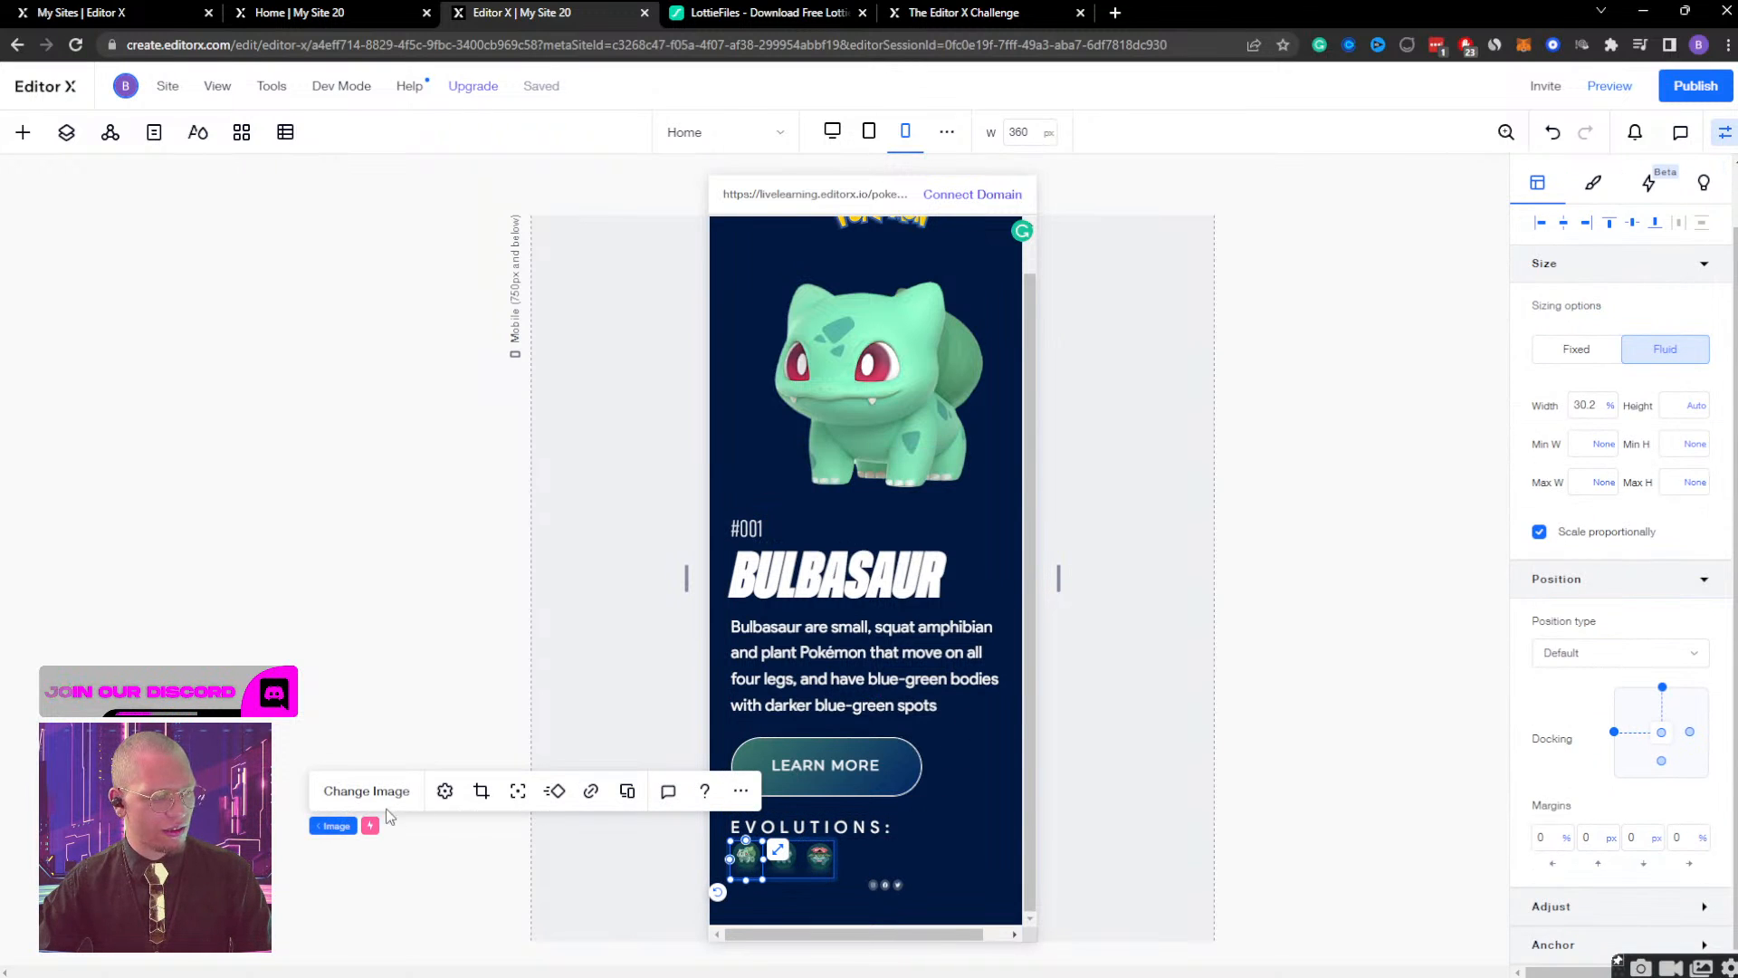
pyautogui.click(410, 826)
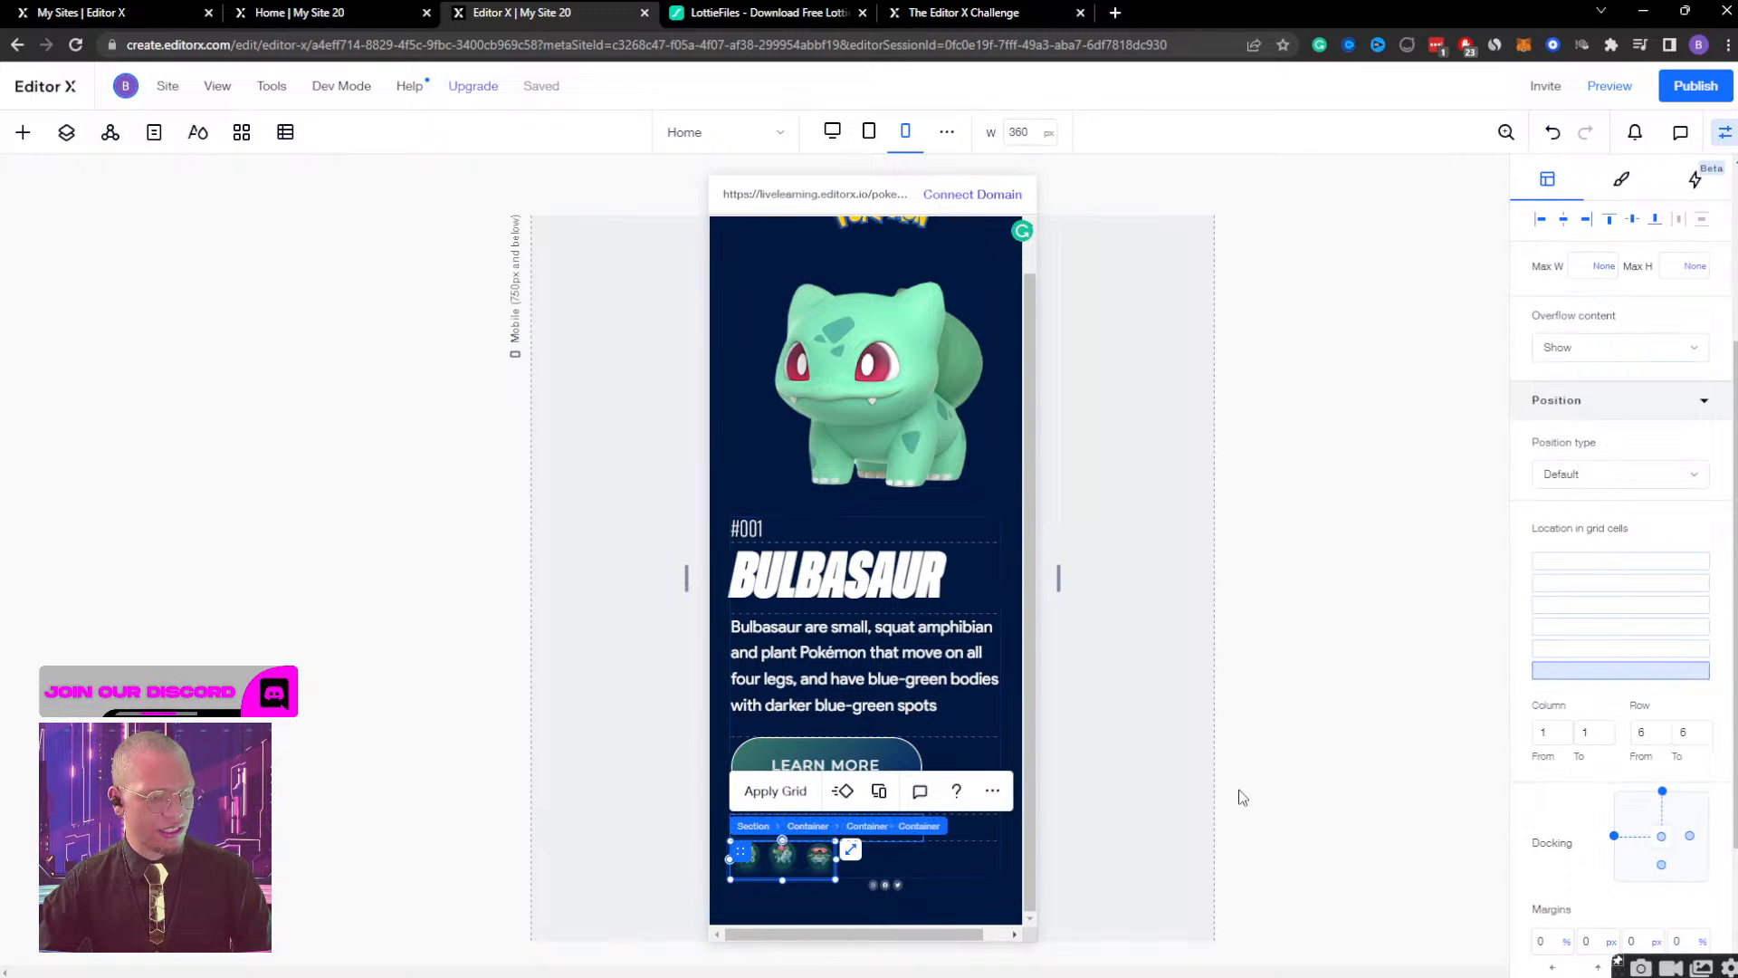
pyautogui.scroll(4, 1567, 541)
pyautogui.doubleClick(1586, 471)
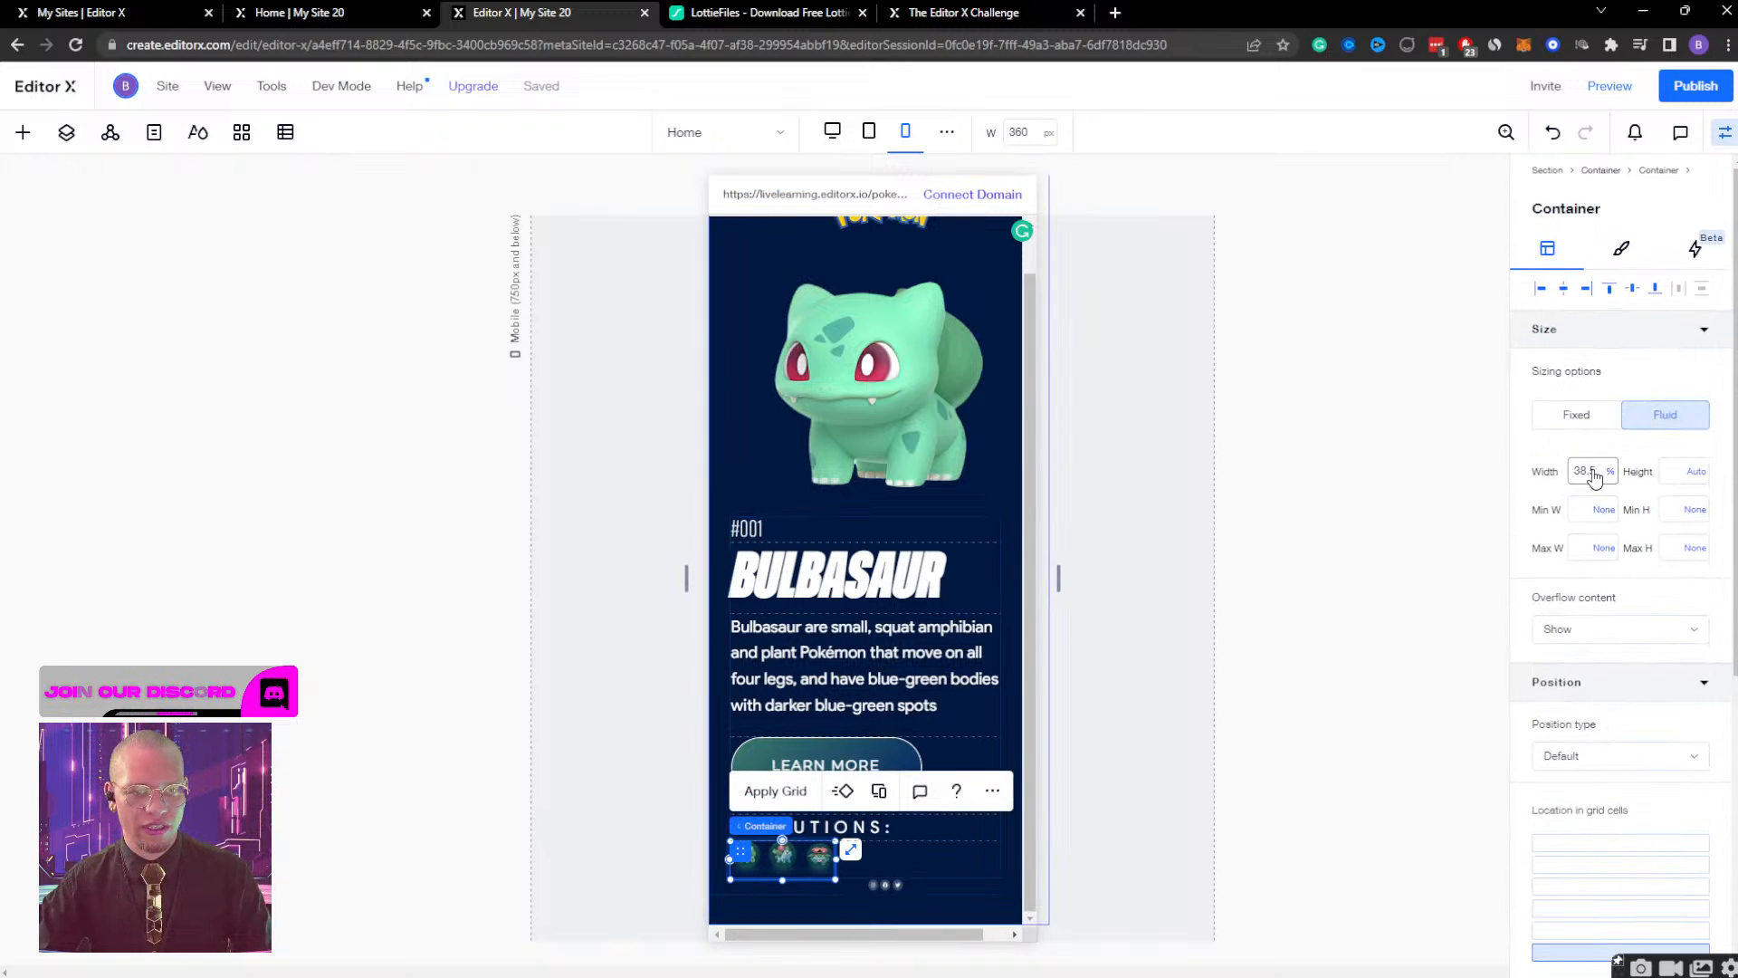
pyautogui.write('100')
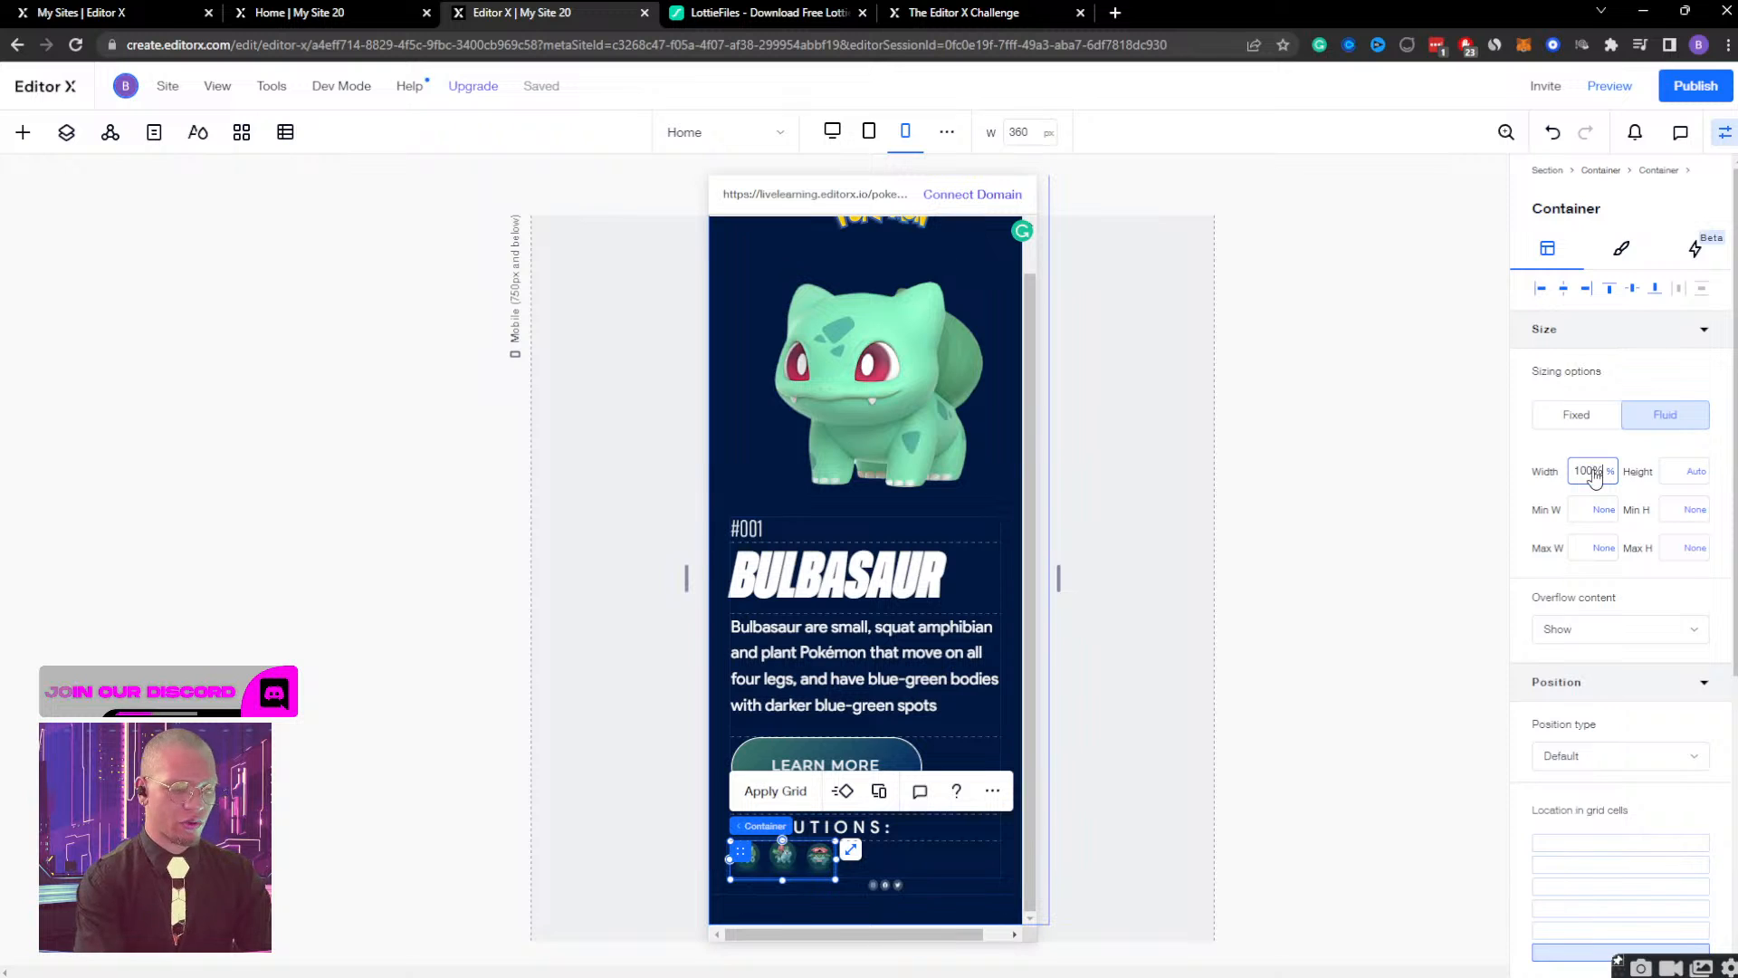
pyautogui.press('Return')
pyautogui.scroll(-1, 1028, 493)
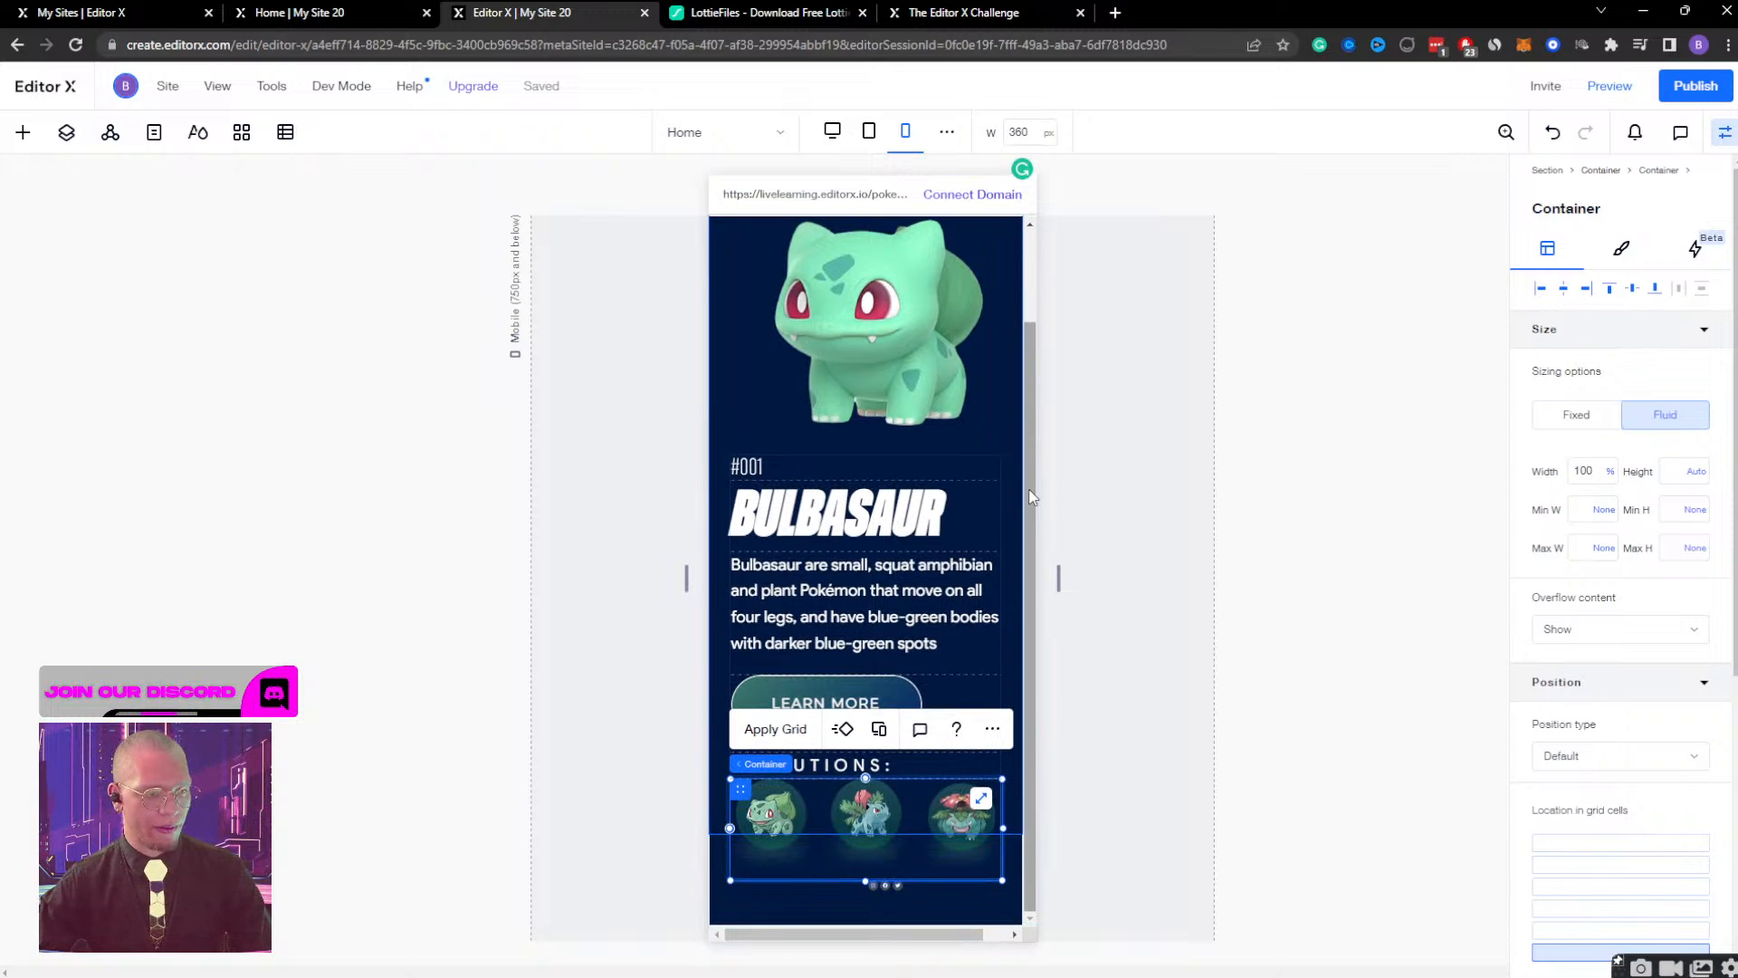
# Set the width of the social icons container below the evolution images to 50%.
pyautogui.click(879, 900)
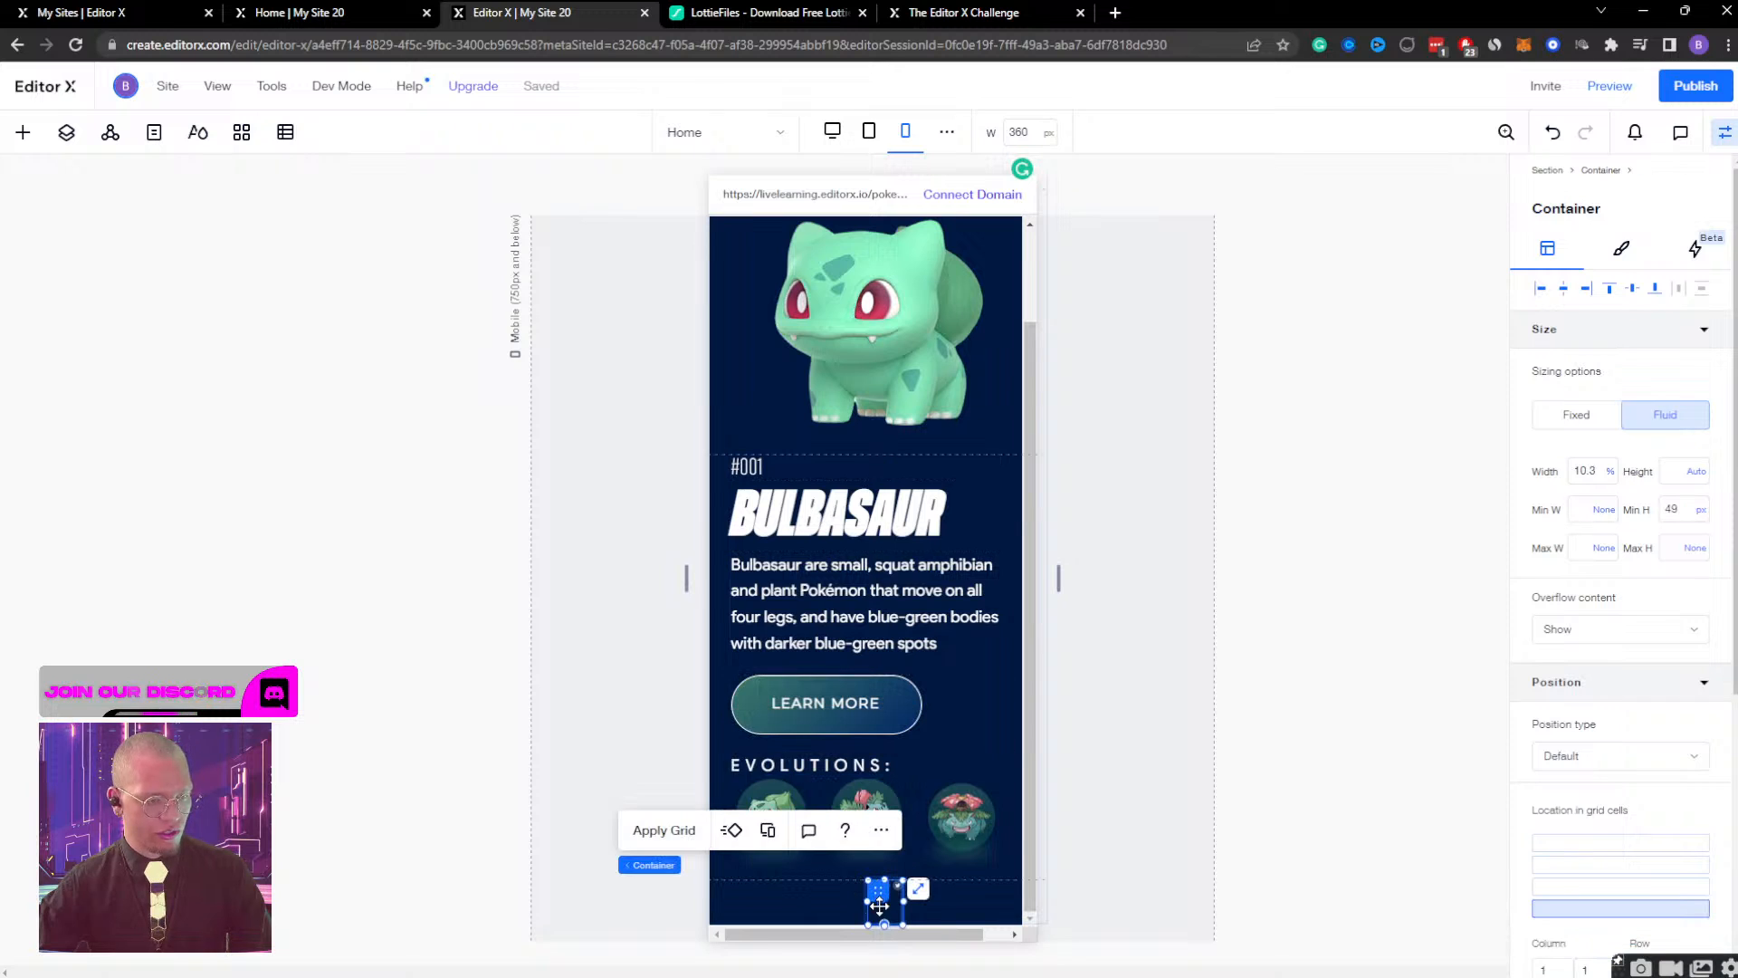
pyautogui.click(1596, 474)
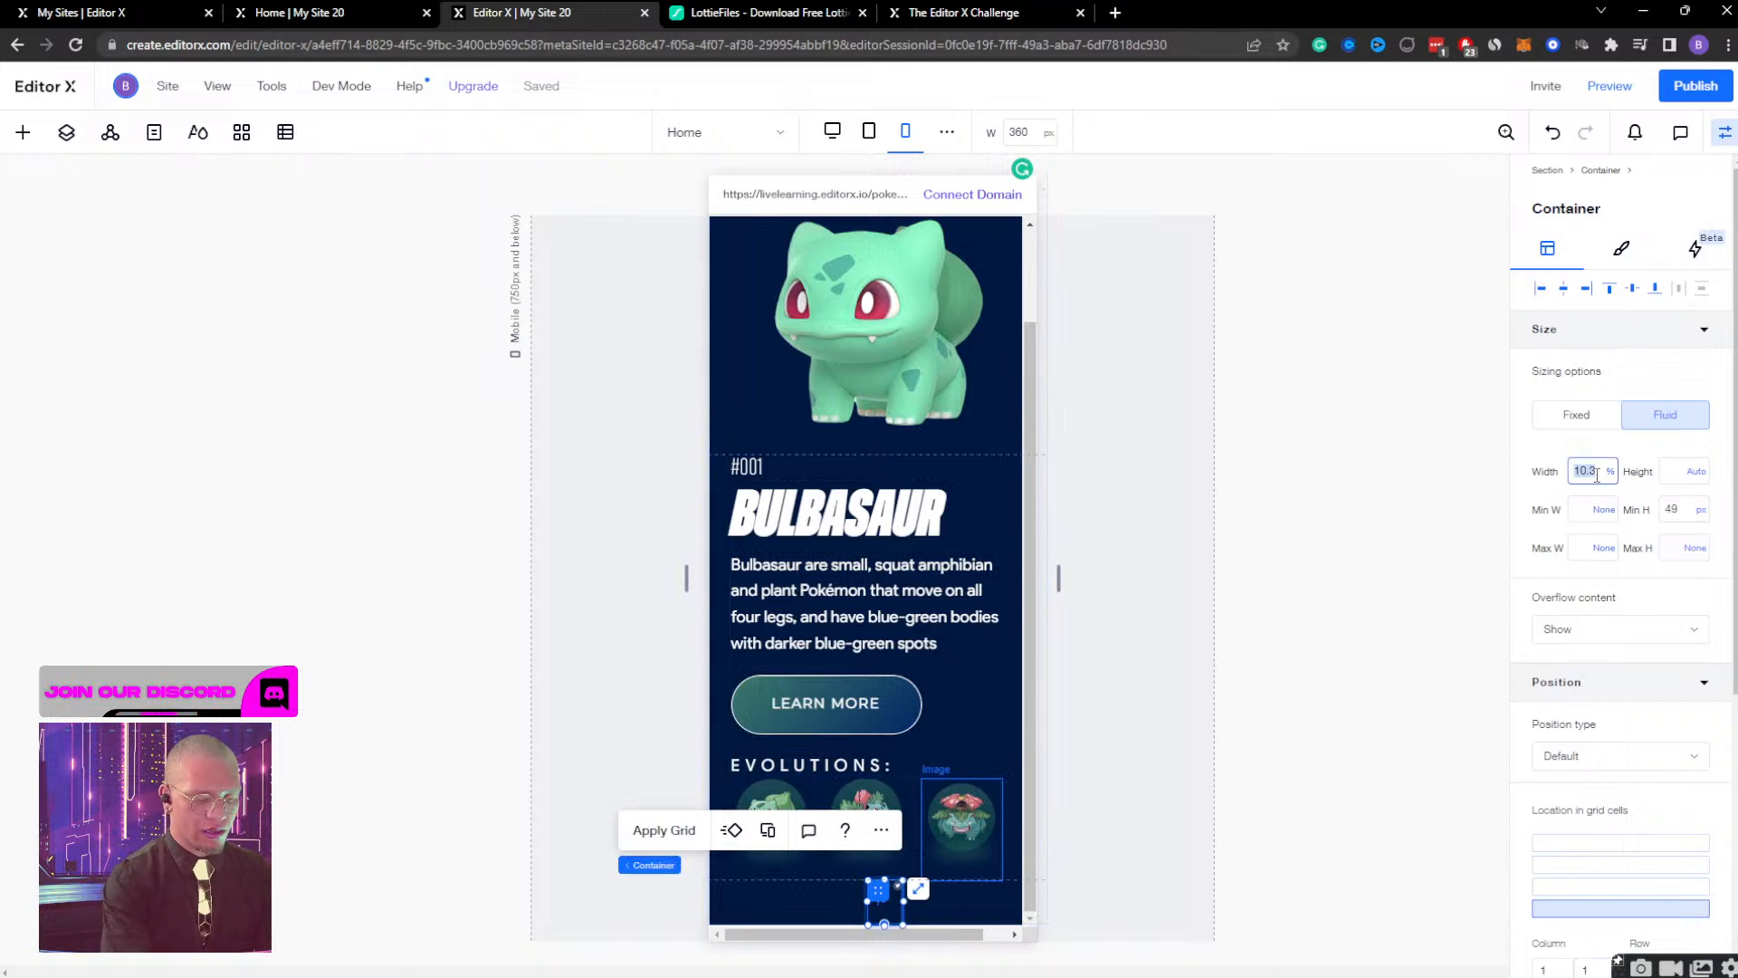
pyautogui.write('80')
pyautogui.press('Return')
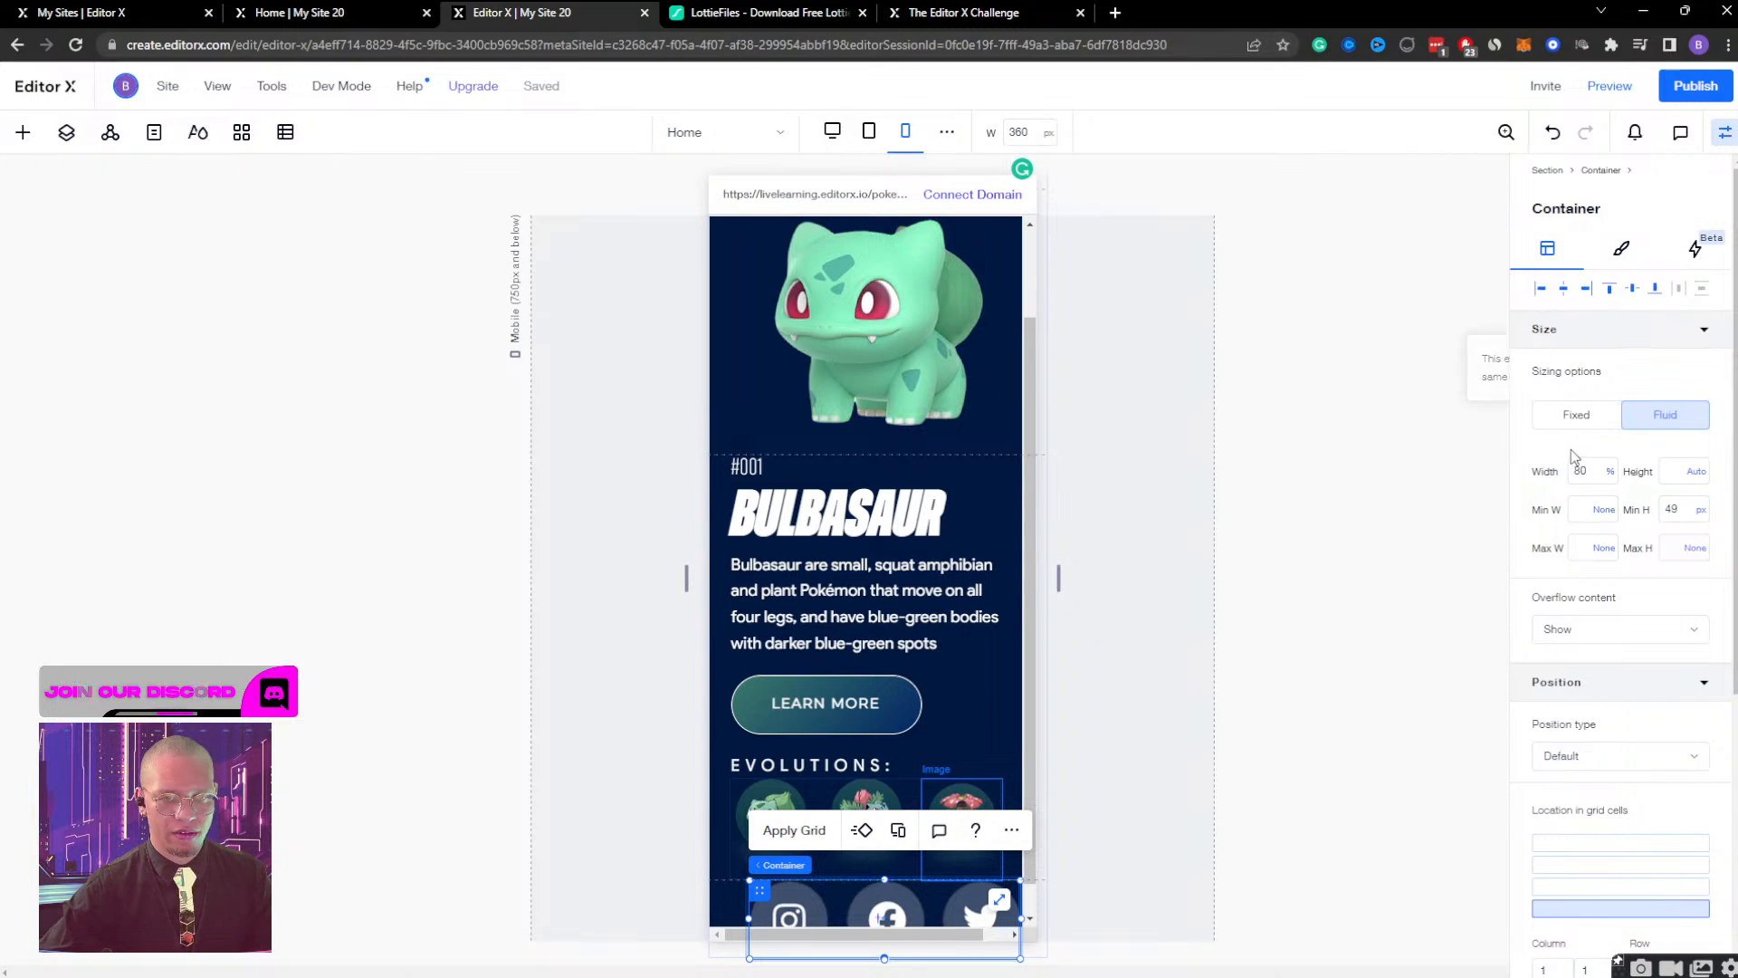
pyautogui.click(1578, 482)
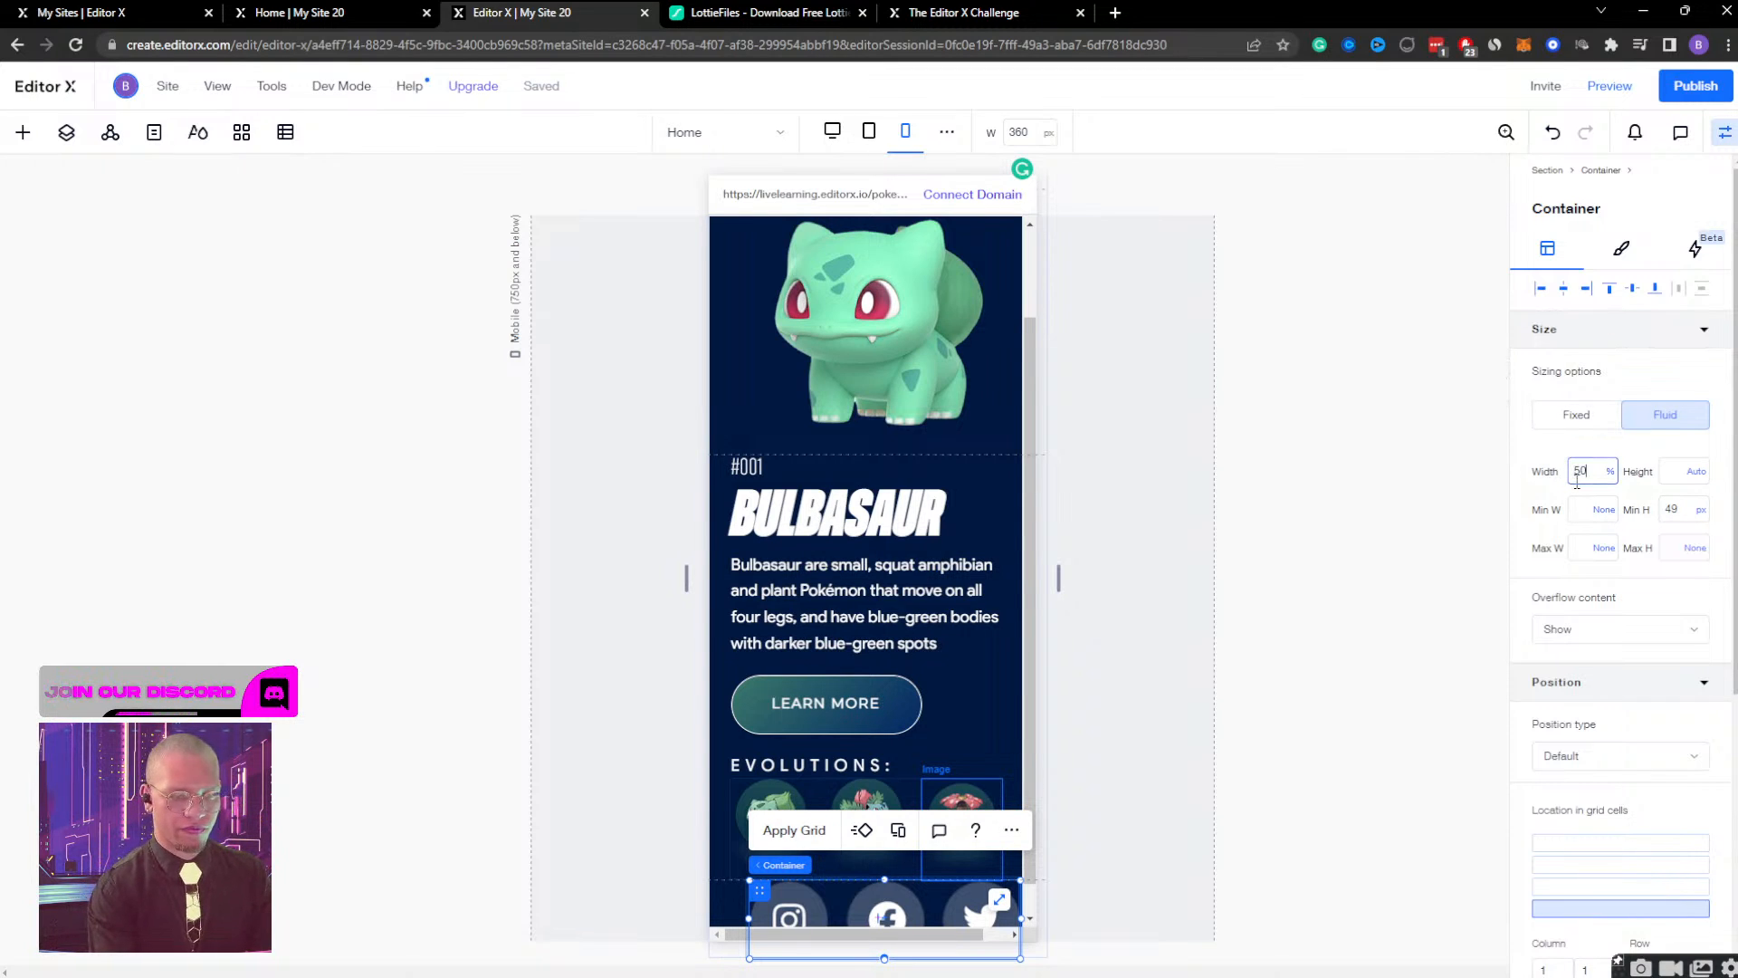
pyautogui.write('50')
pyautogui.press('Return')
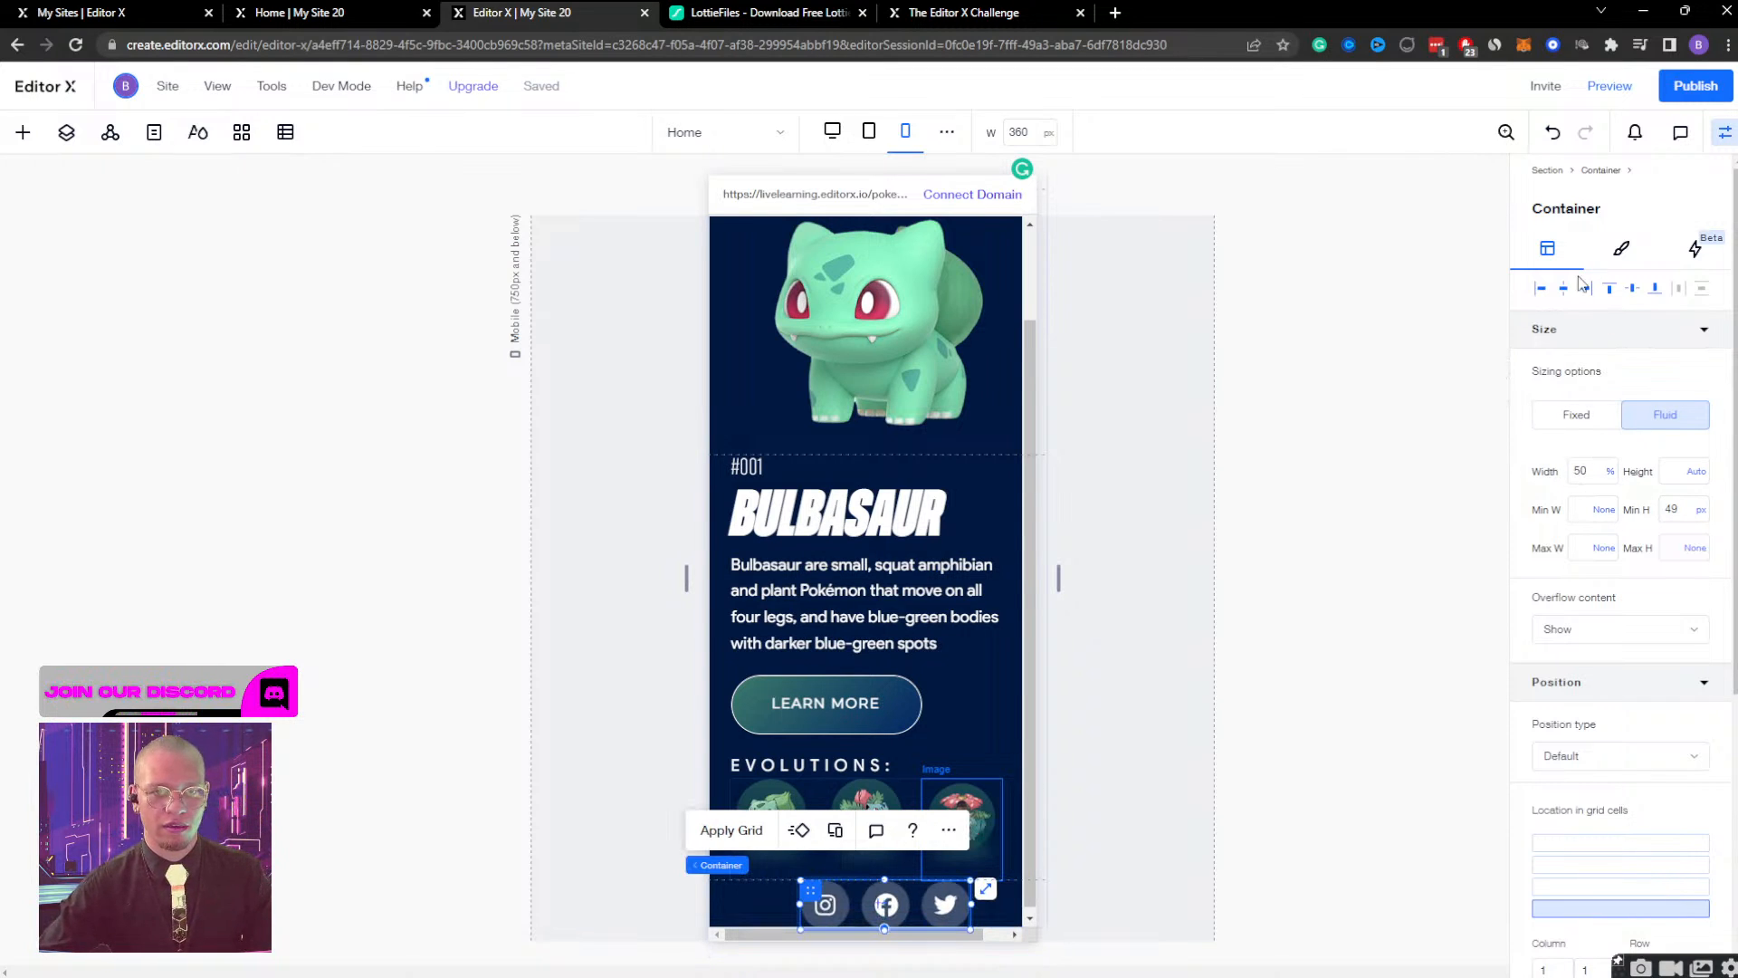
# Enlarge the green close image beside the Pokémon logo to about 10.7% width, undoing an attempted right alignment.
pyautogui.scroll(2, 940, 596)
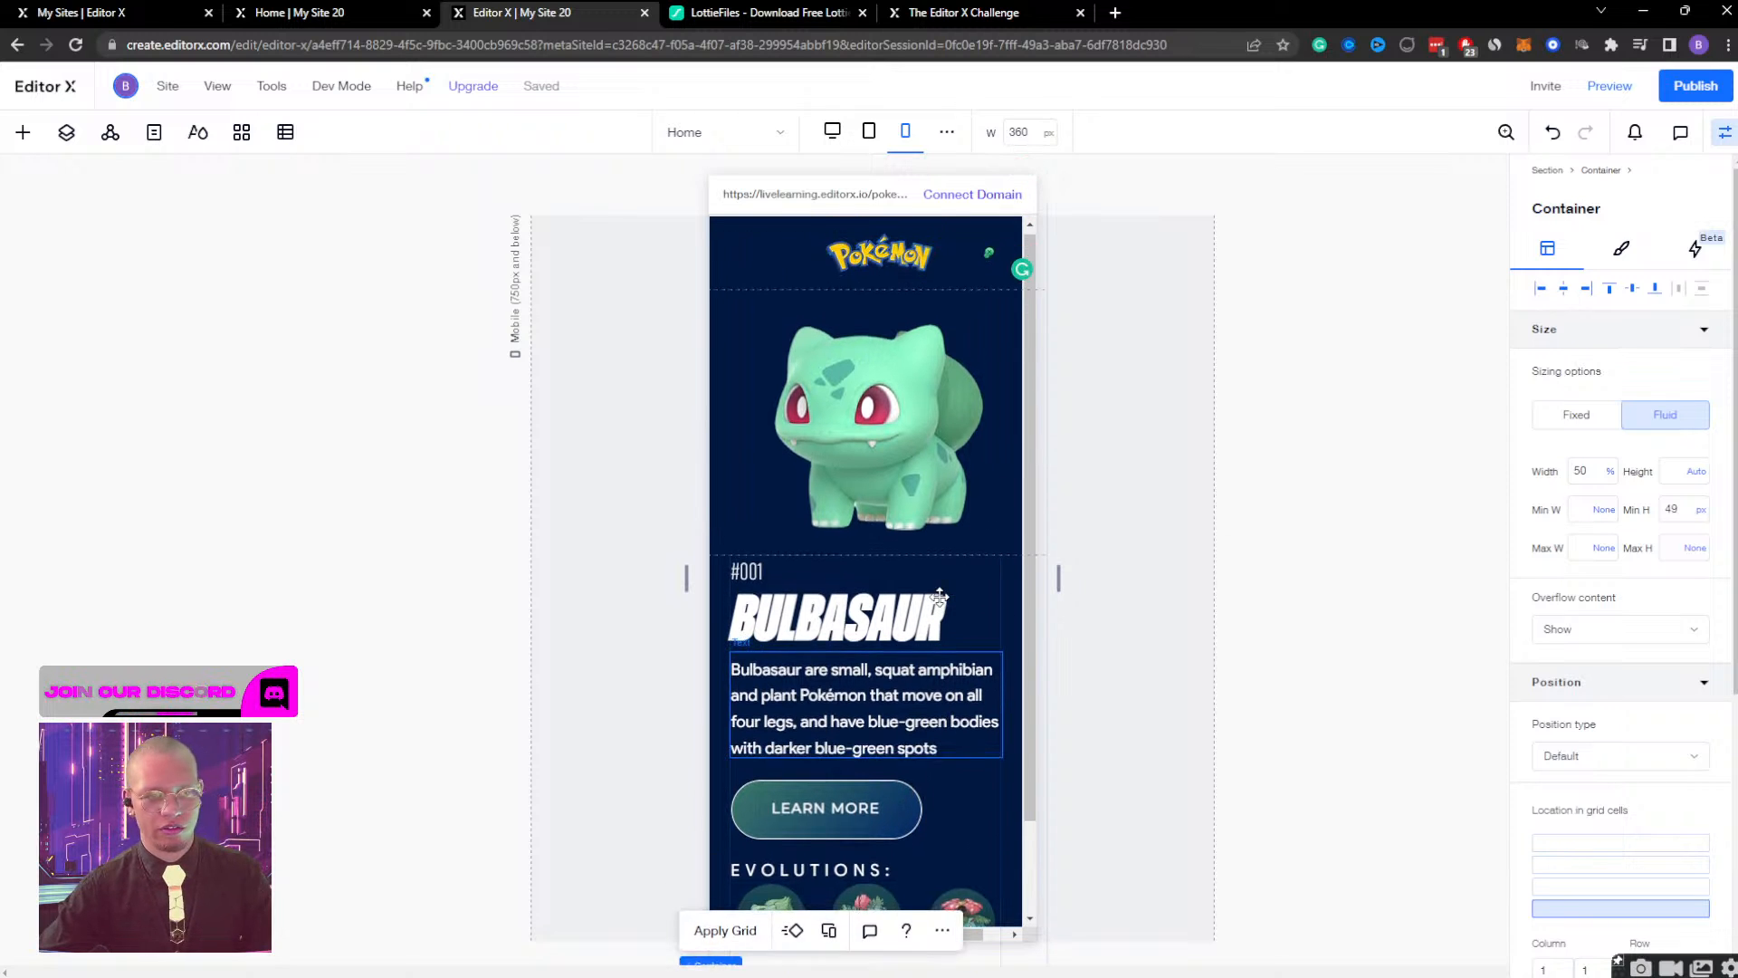
pyautogui.click(986, 258)
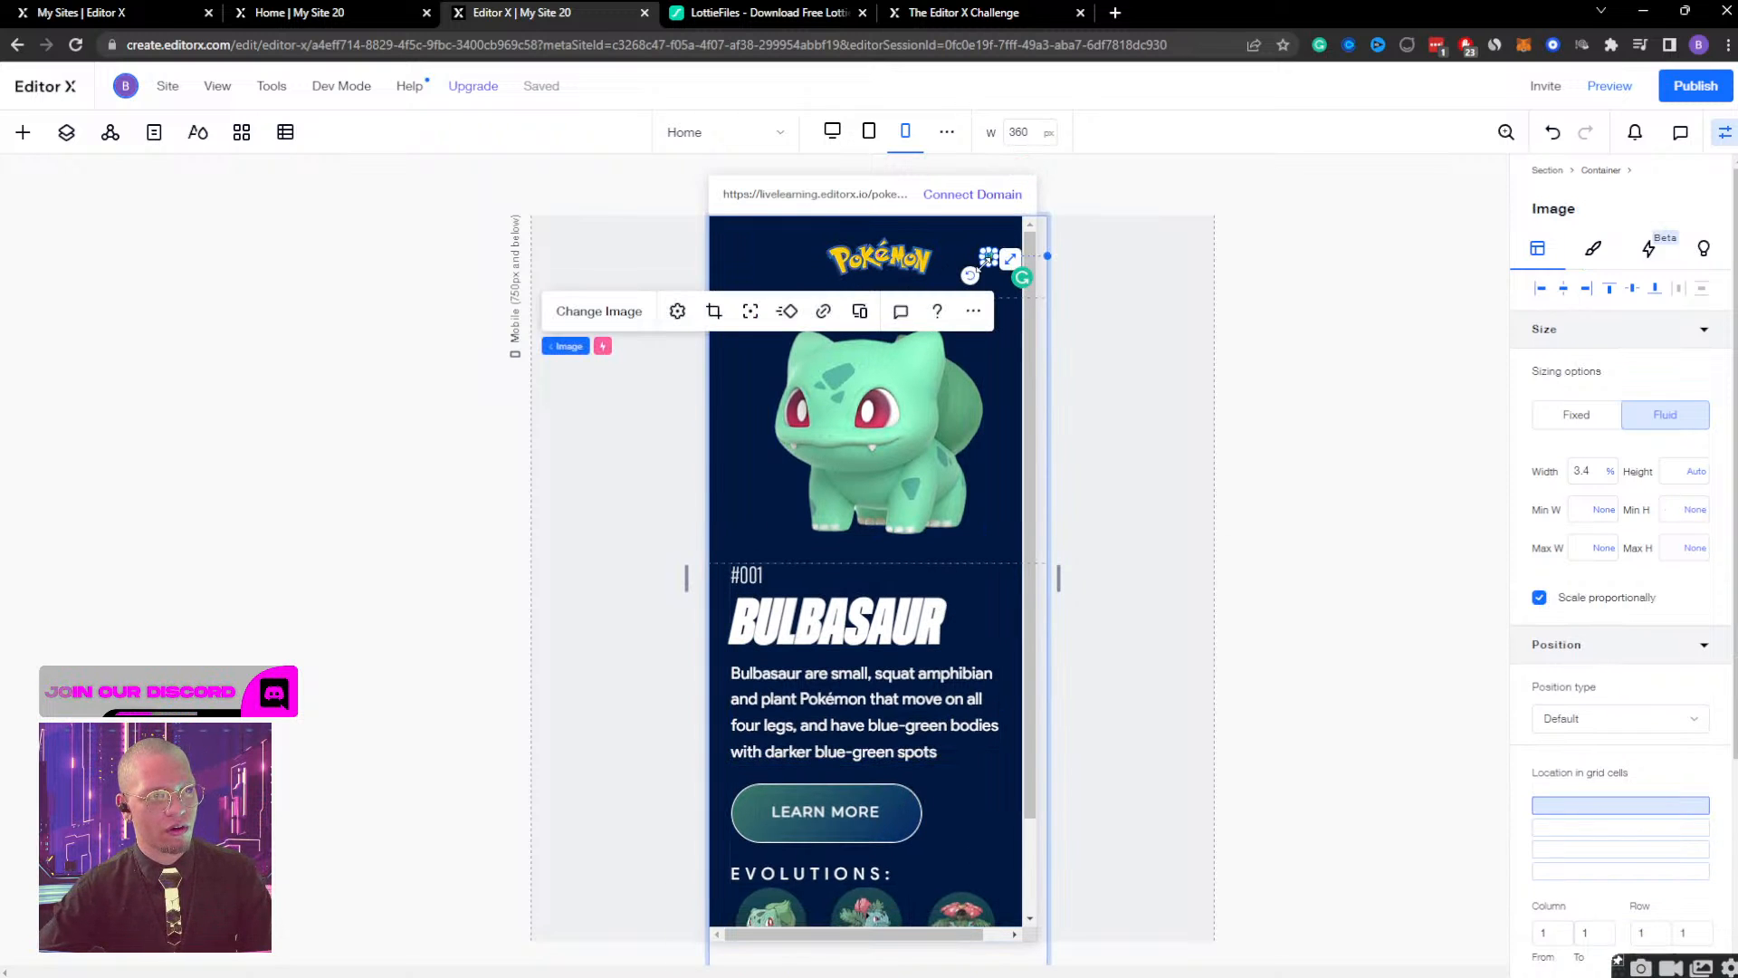
pyautogui.moveTo(985, 263); pyautogui.dragTo(952, 291)
pyautogui.click(1586, 288)
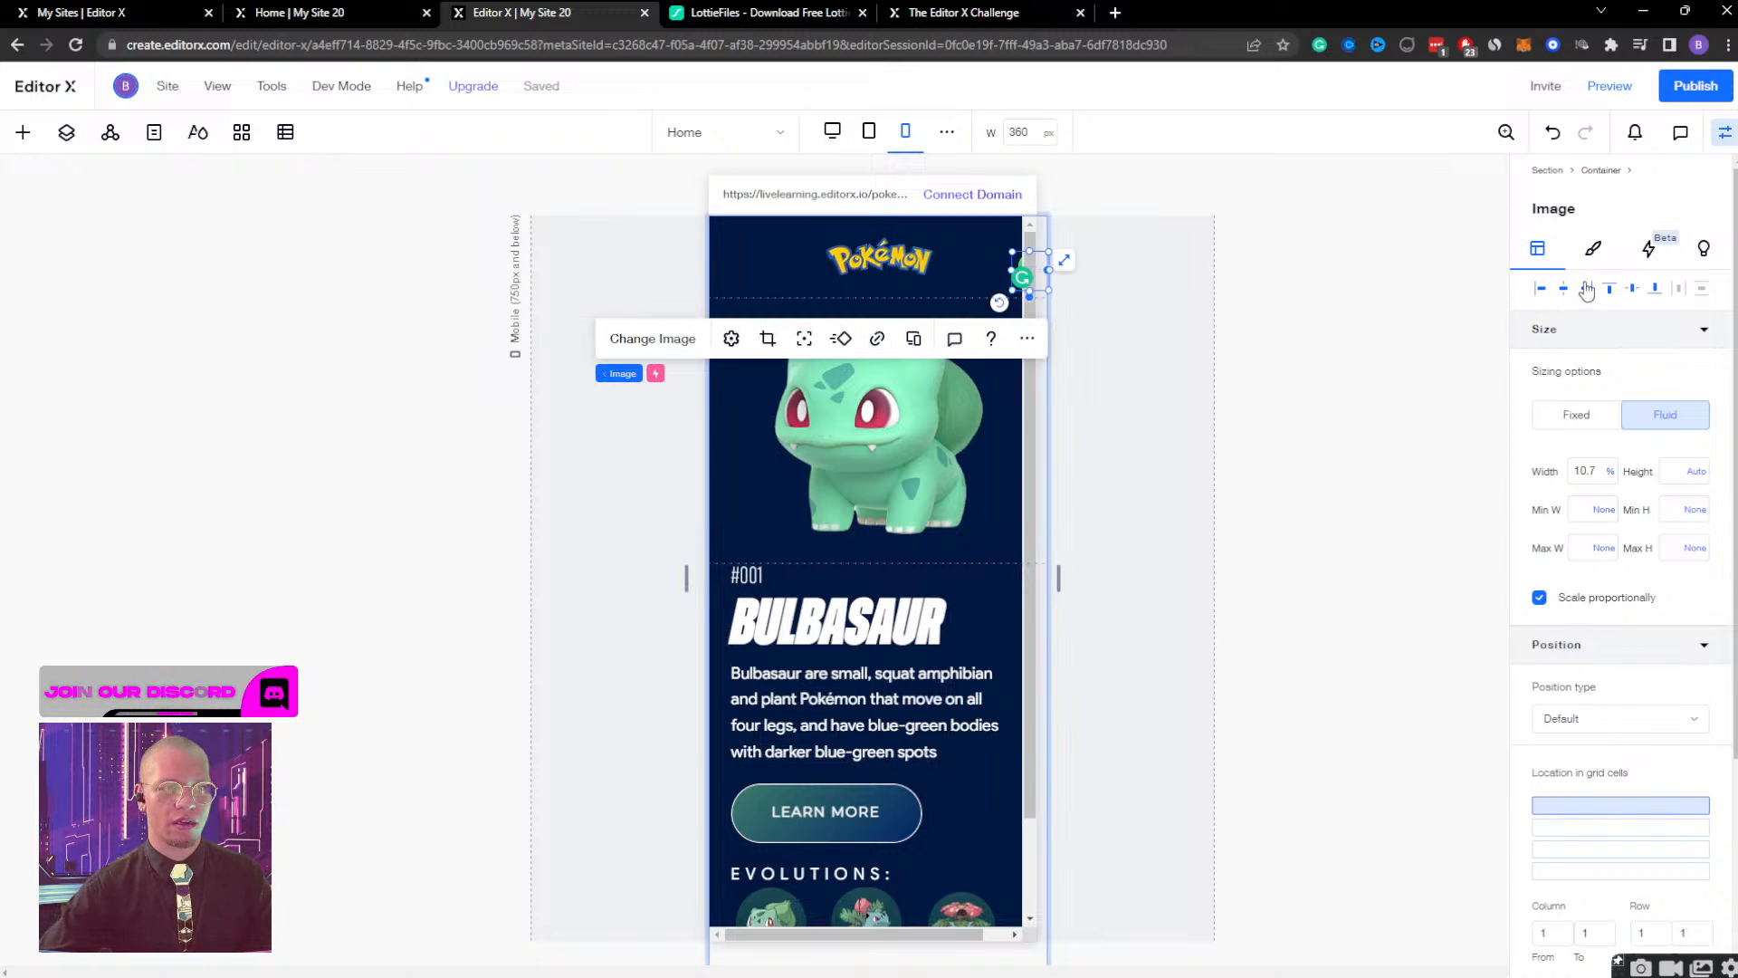
pyautogui.hotkey('ctrl', 'z')
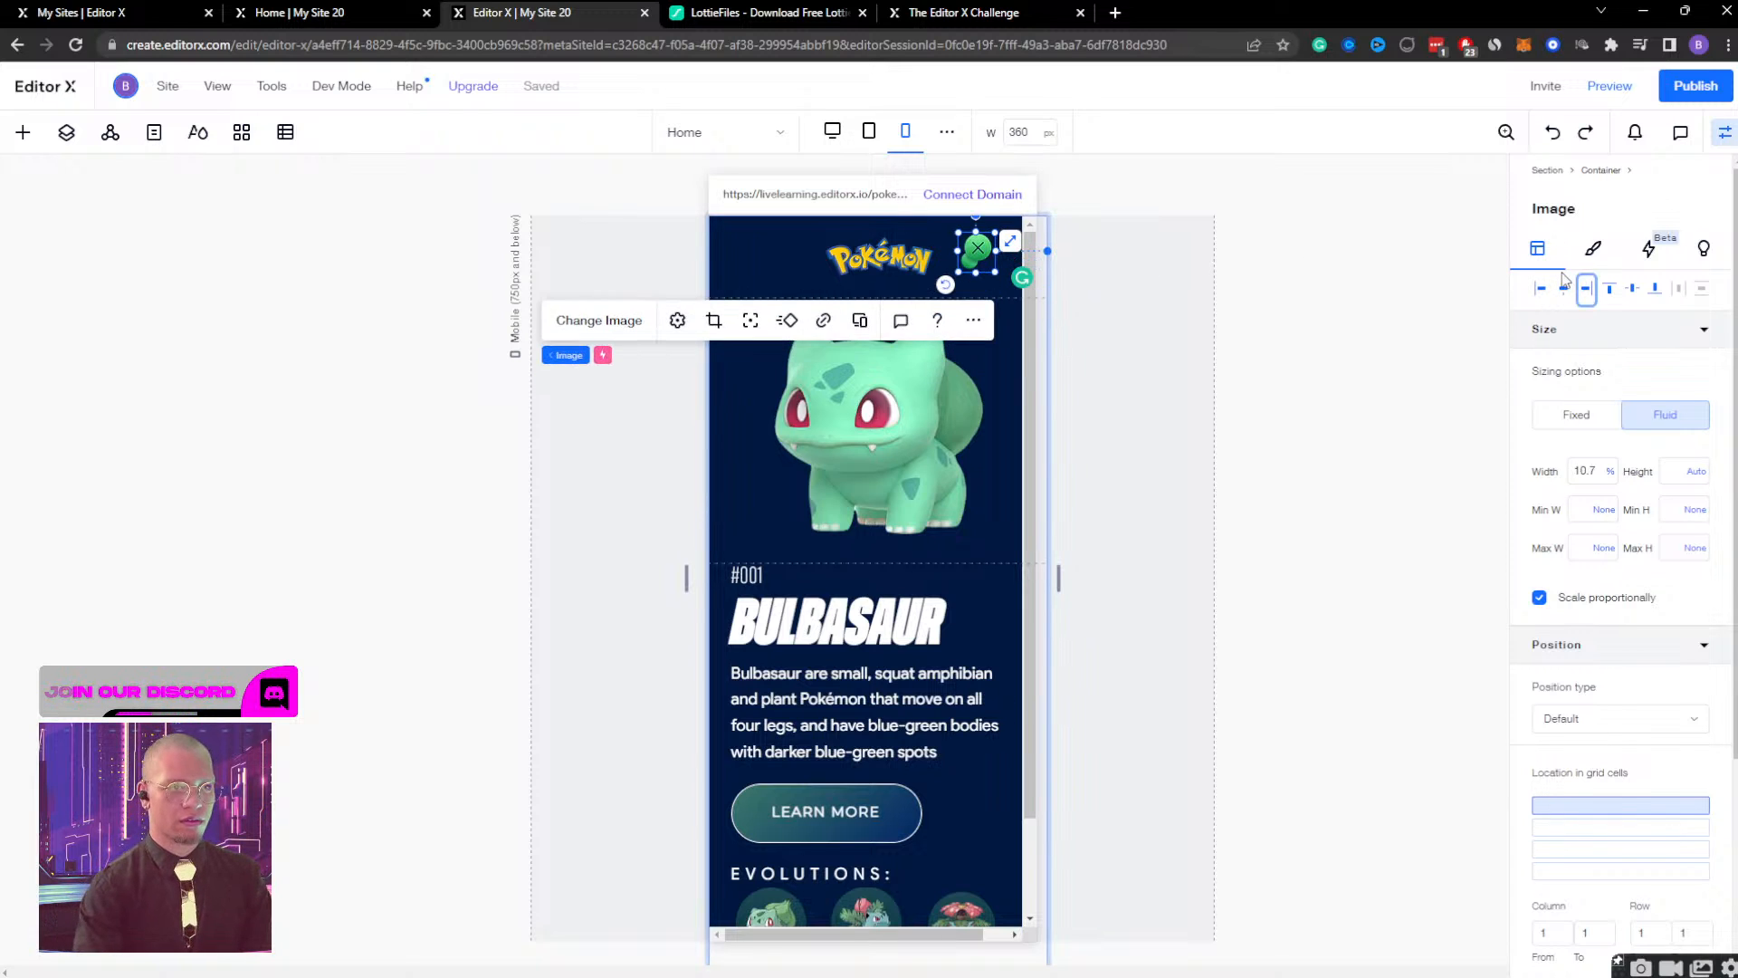
# Nudge the green close image slightly right so it sits level with the Pokémon logo in the header.
pyautogui.click(1563, 283)
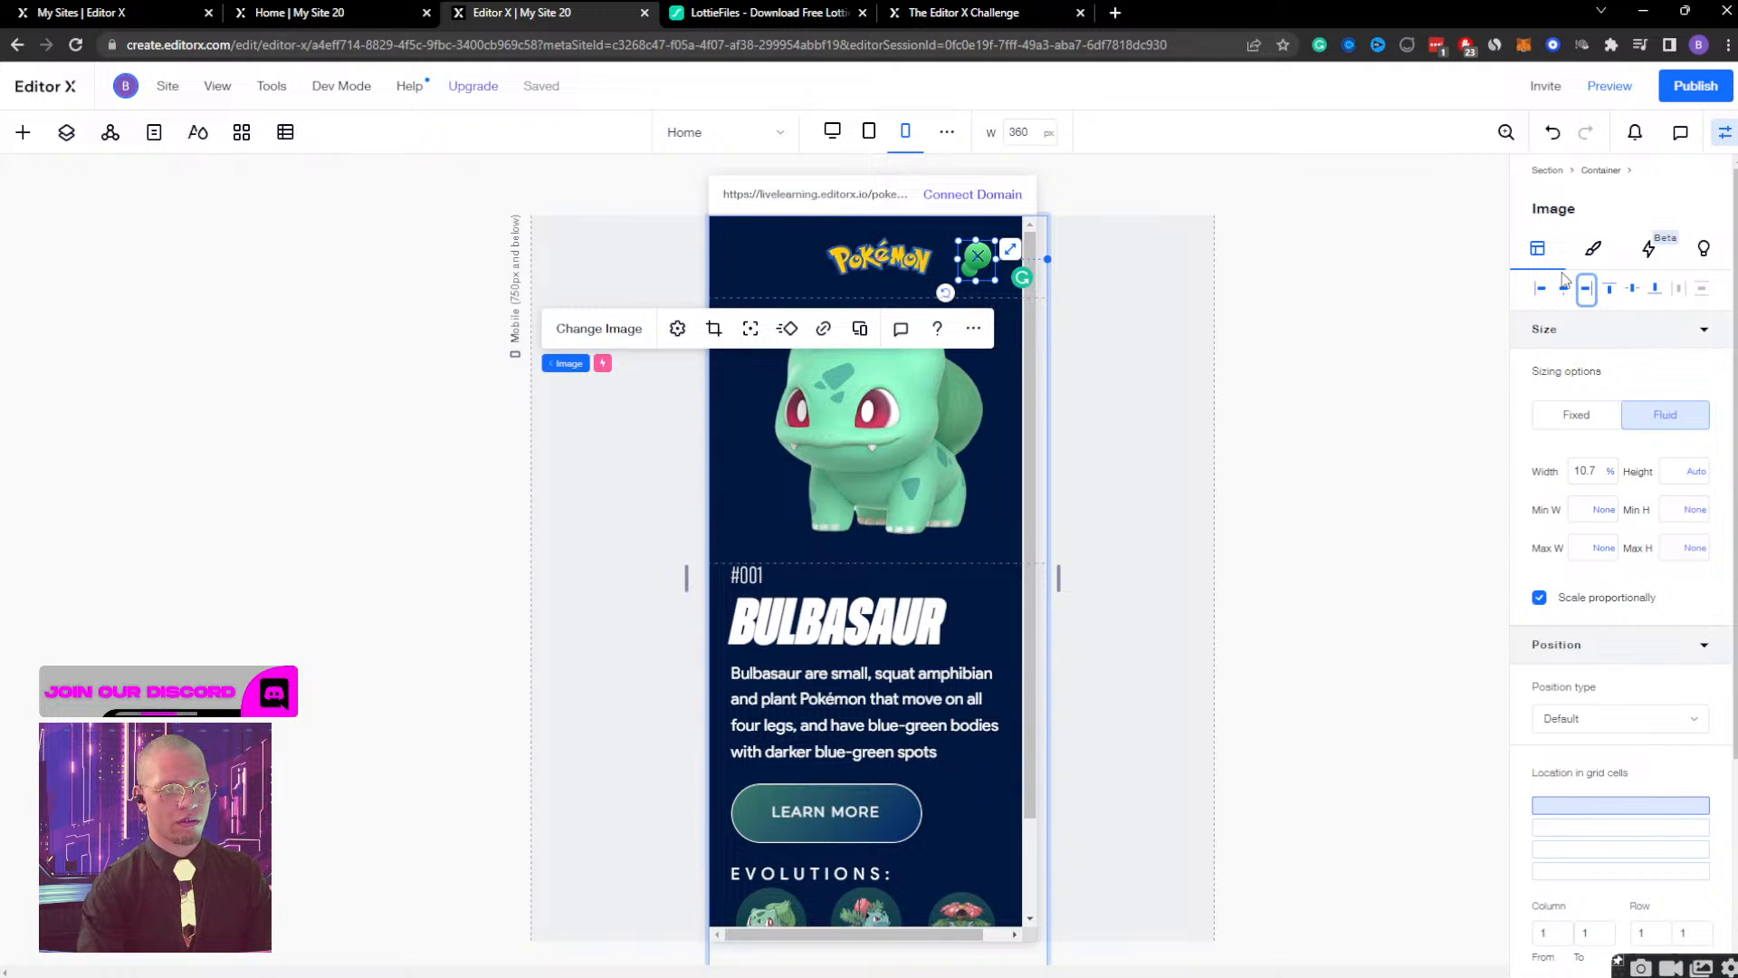
pyautogui.hotkey('shift', 'Right')
pyautogui.hotkey('shift', 'Right')
pyautogui.press('Up')
pyautogui.hotkey('shift', 'Up')
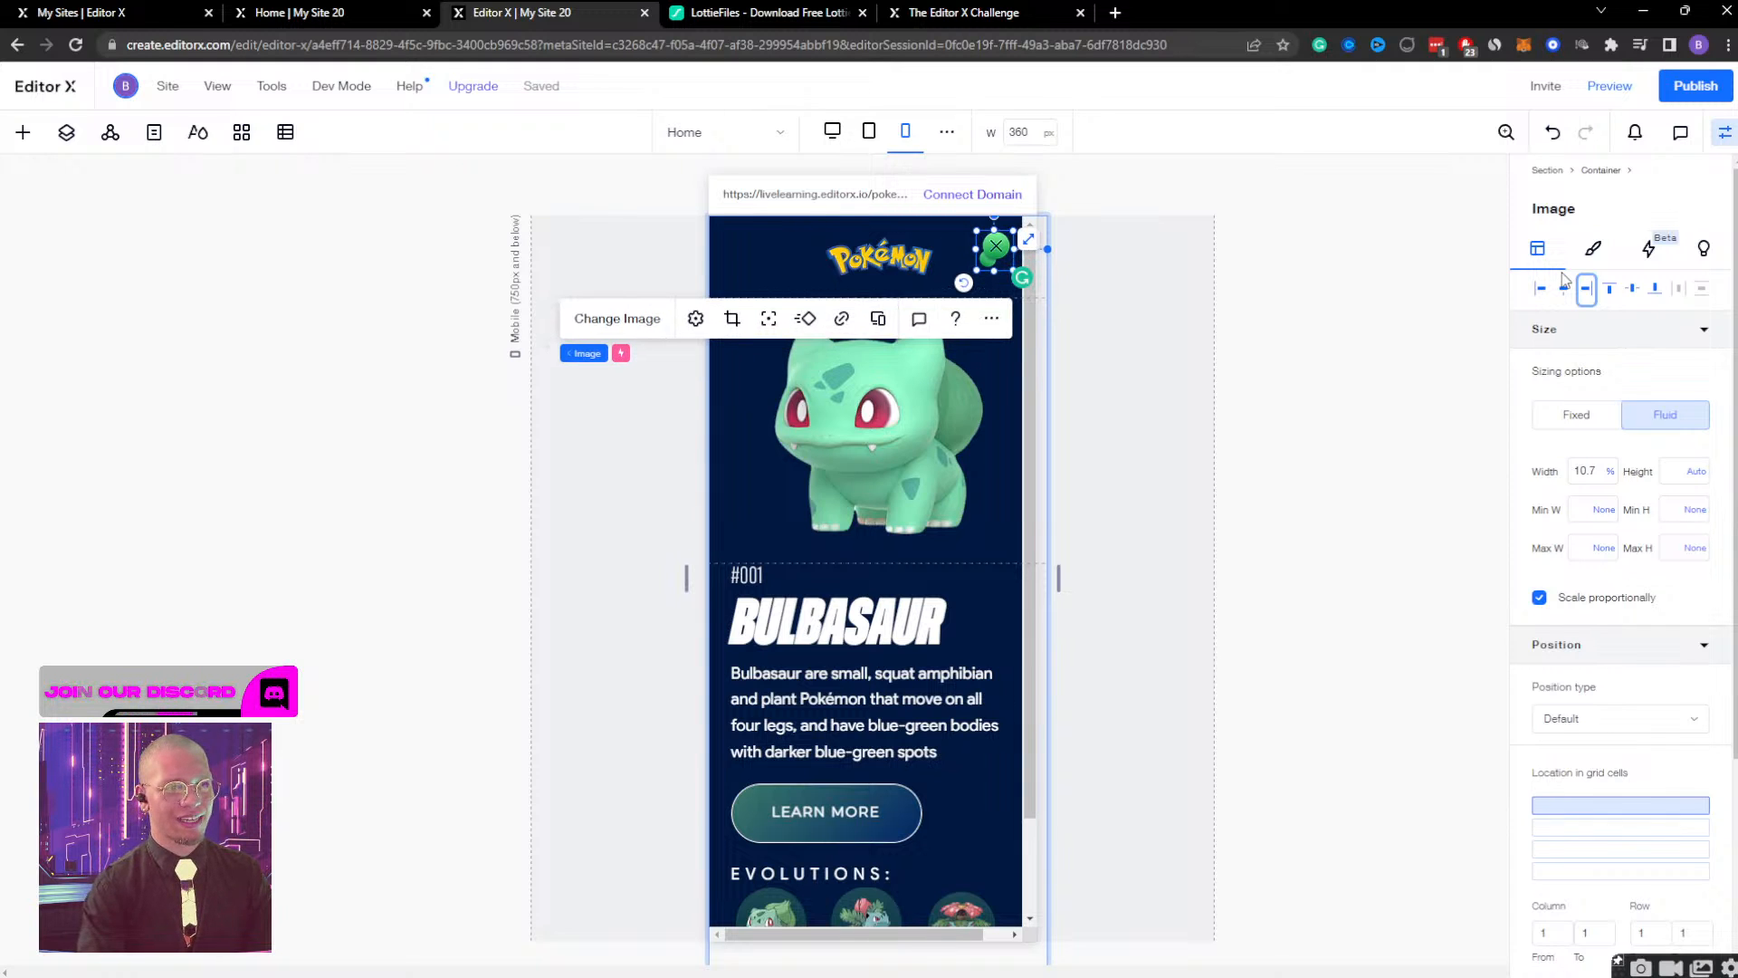
pyautogui.hotkey('shift', 'Down')
pyautogui.press('Left')
pyautogui.press('Left')
pyautogui.hotkey('shift', 'Left')
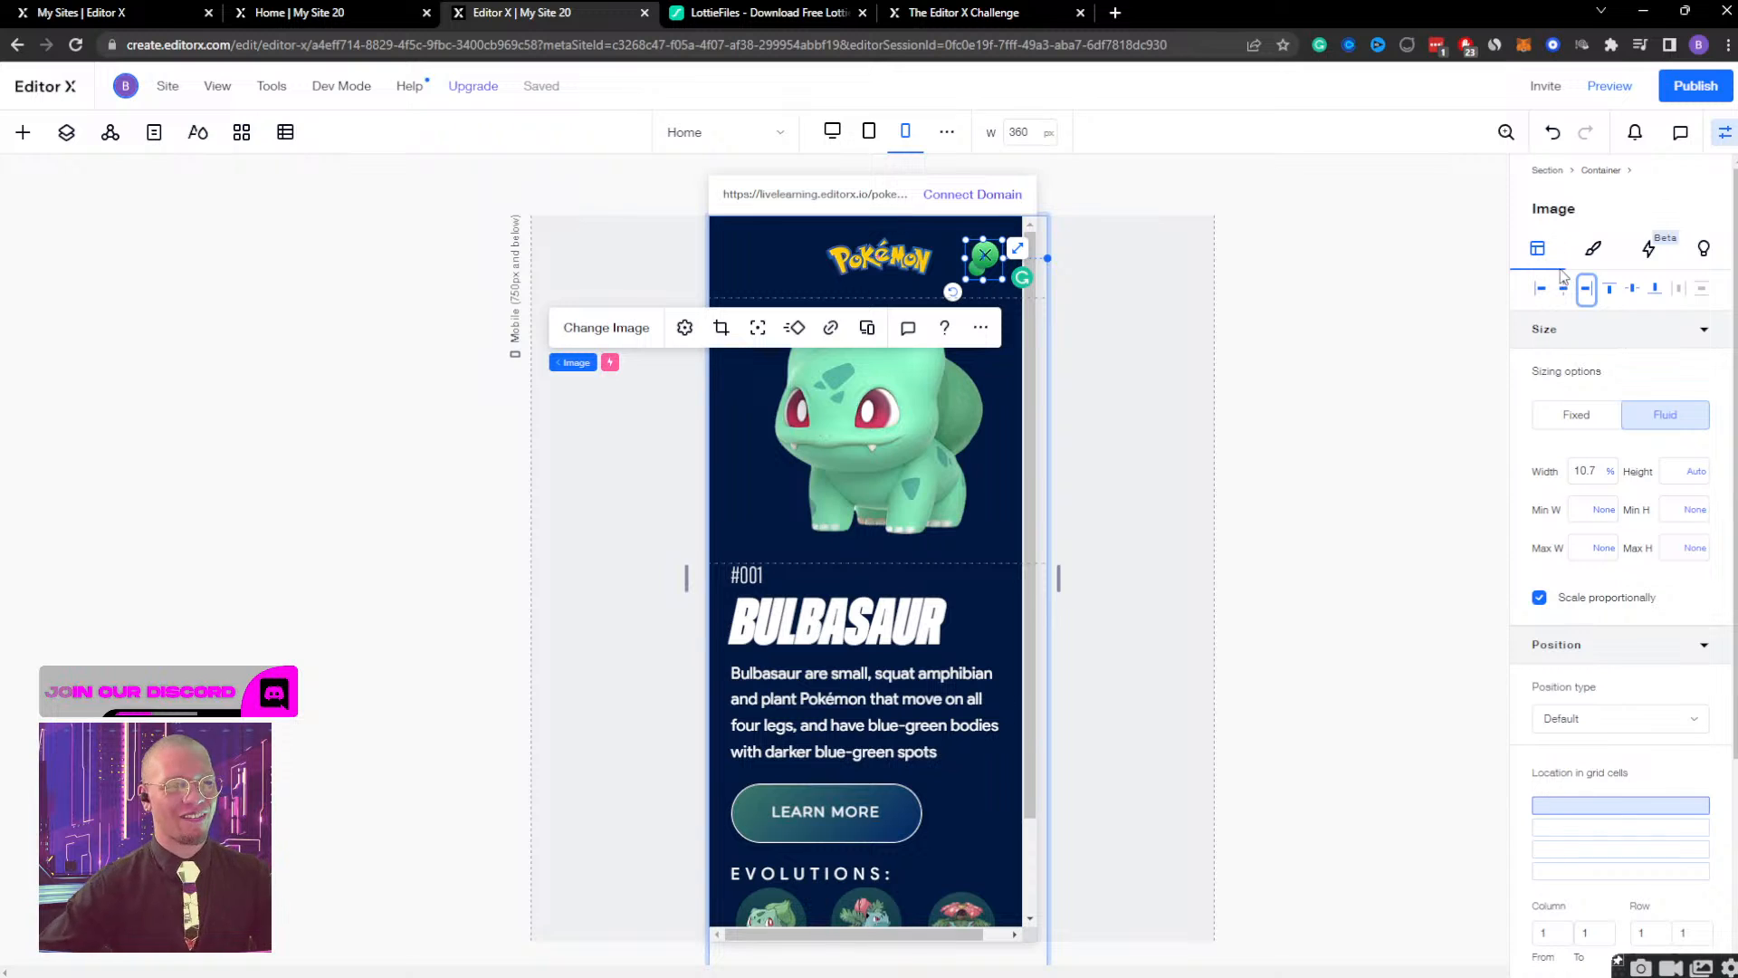
# Try widths of about 83.4% and 100% on the main Bulbasaur container, undoing the last one.
pyautogui.click(1001, 384)
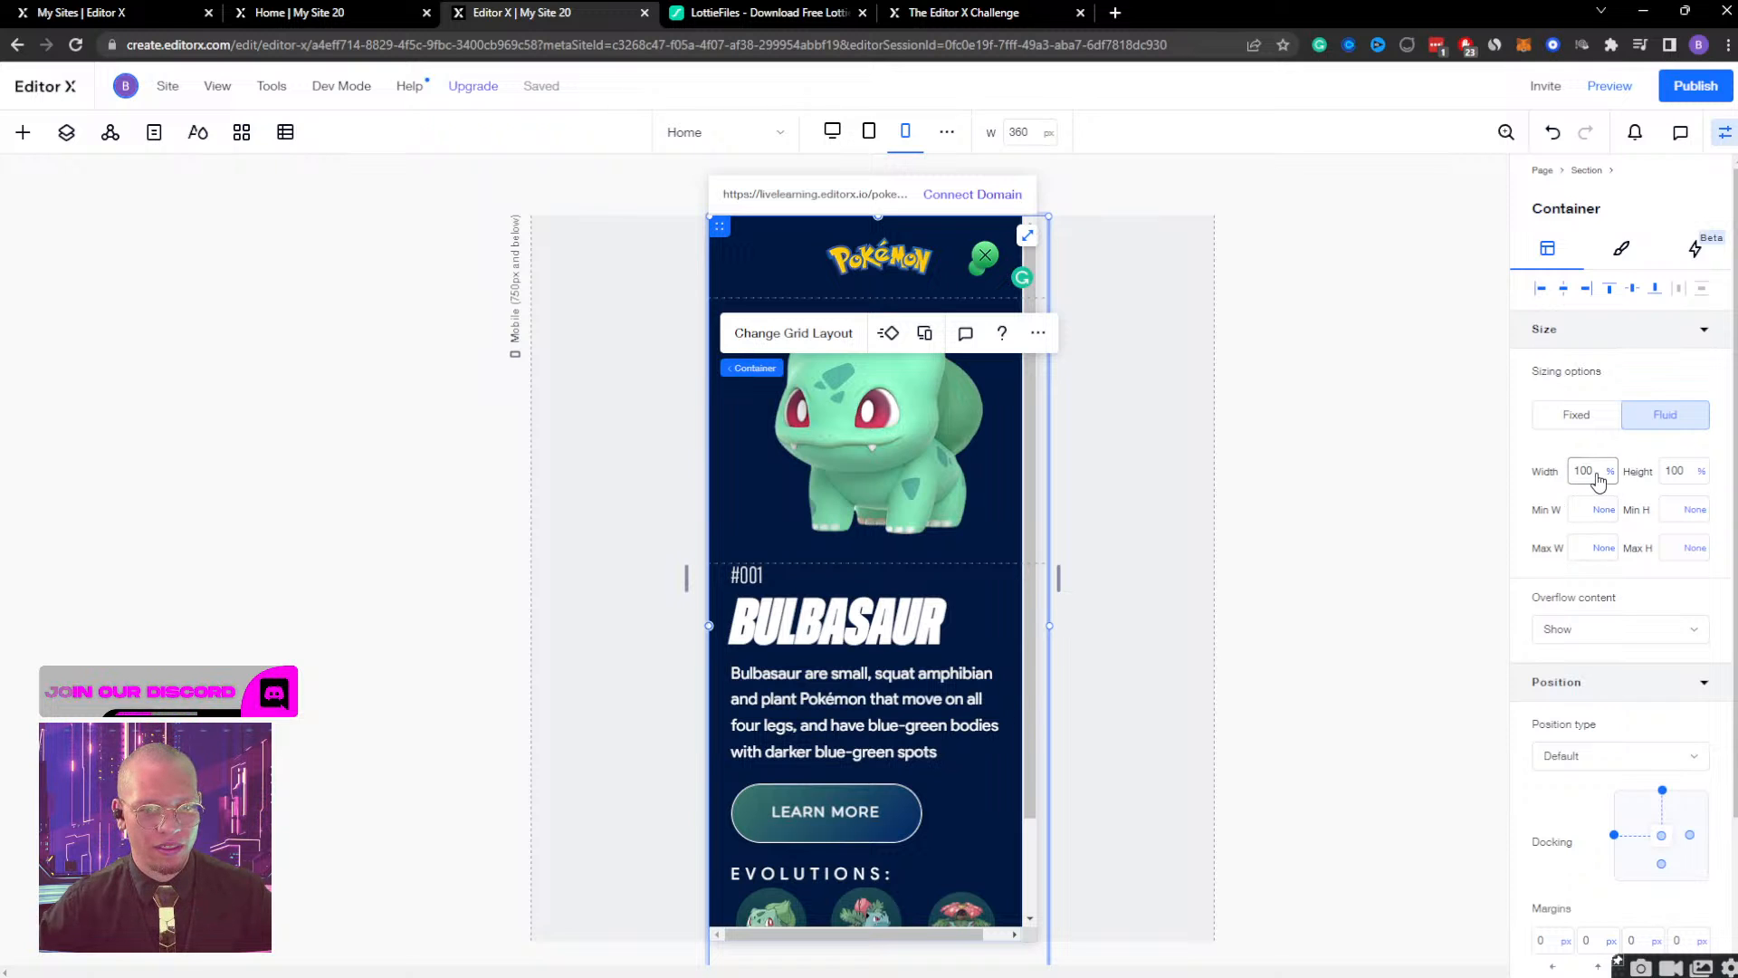
pyautogui.moveTo(1050, 624); pyautogui.dragTo(990, 622)
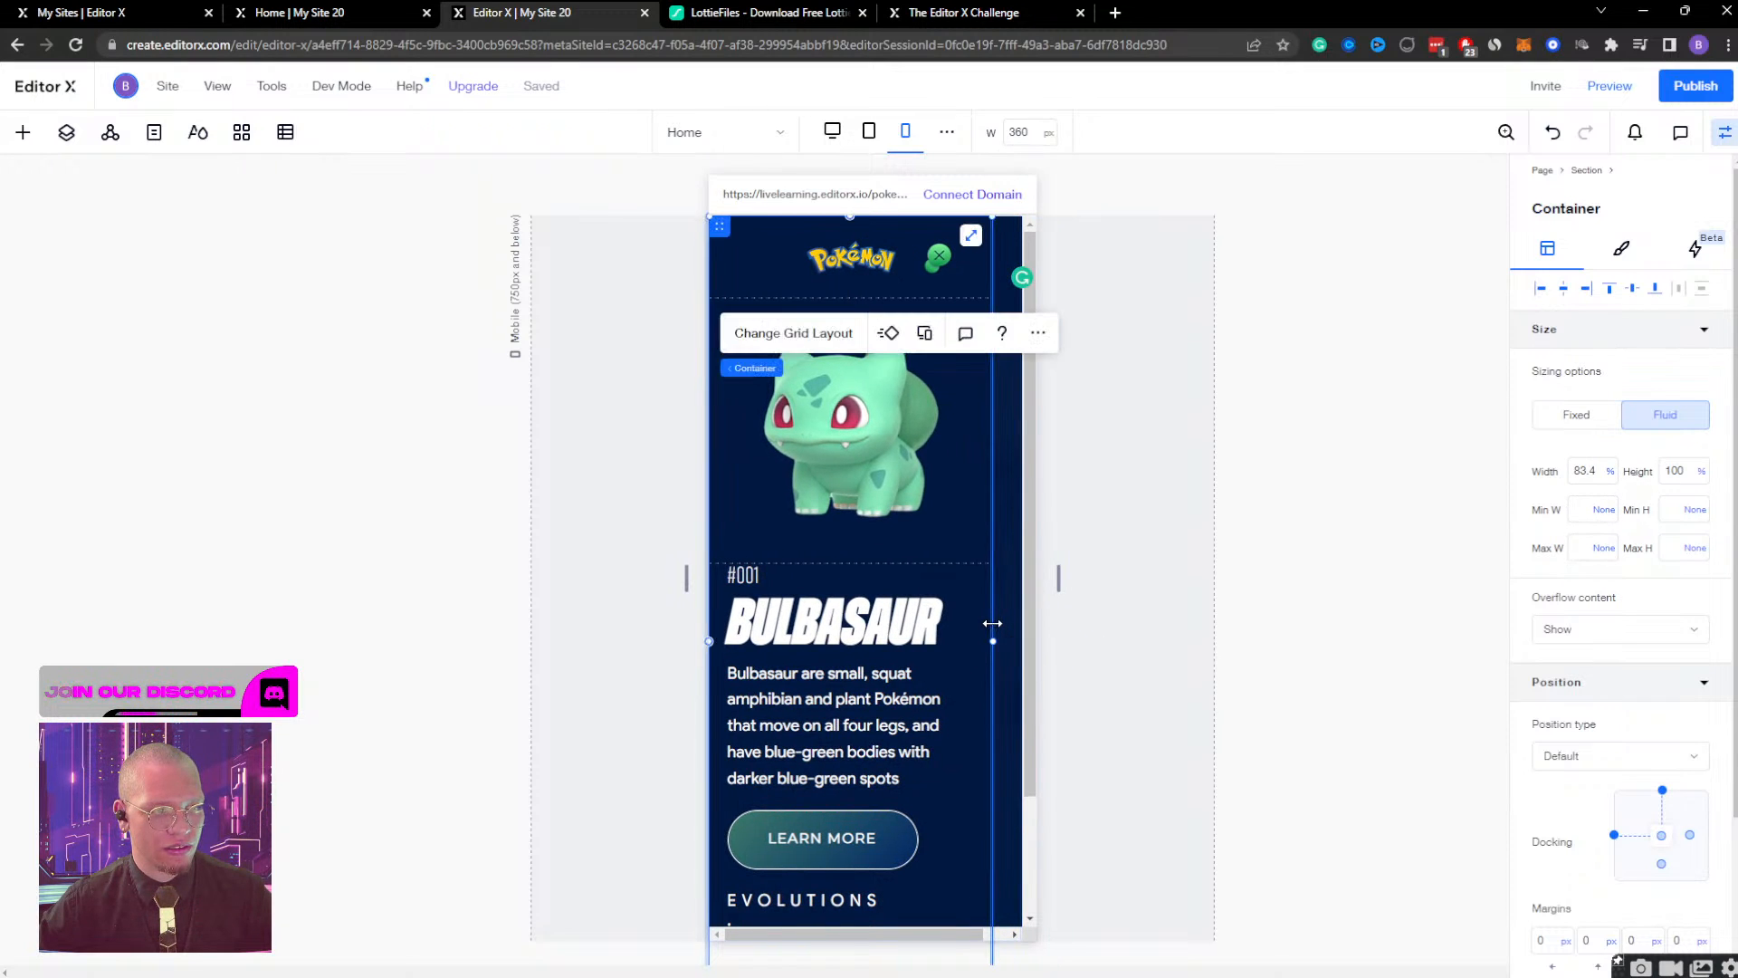
pyautogui.click(1584, 471)
pyautogui.write('100')
pyautogui.press('Return')
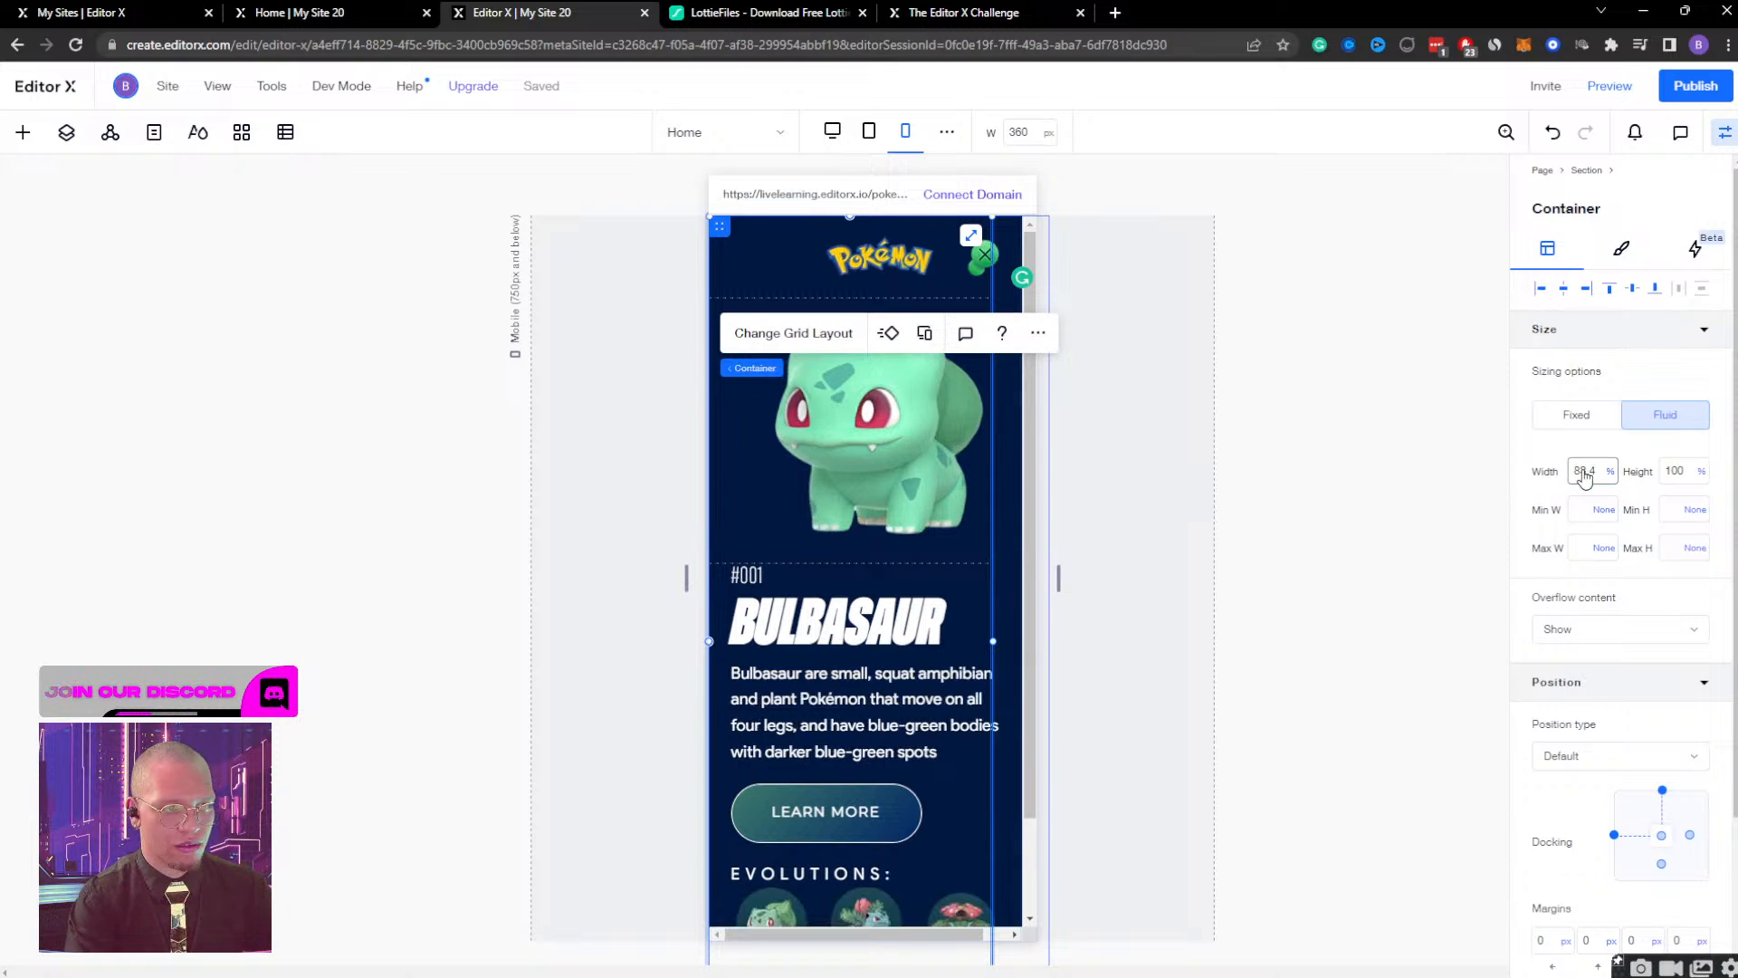
pyautogui.hotkey('ctrl', 'z')
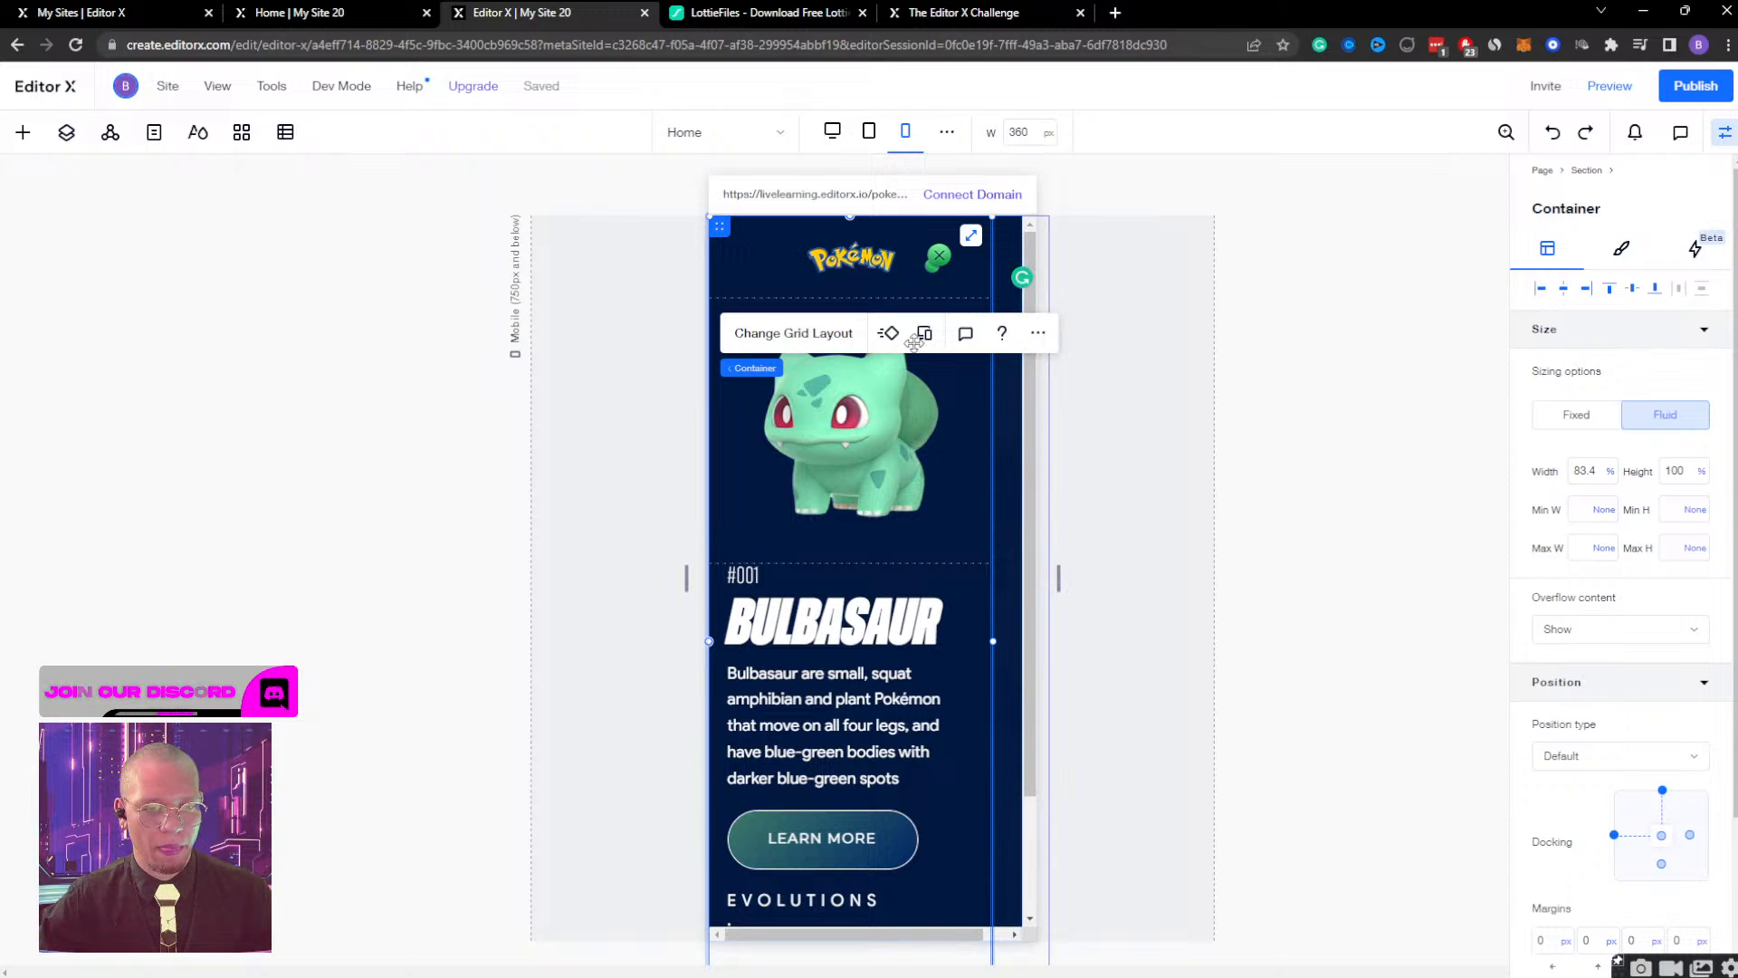
# Set the width of the main Bulbasaur container to 360 px, using pixels as the unit.
pyautogui.click(1584, 471)
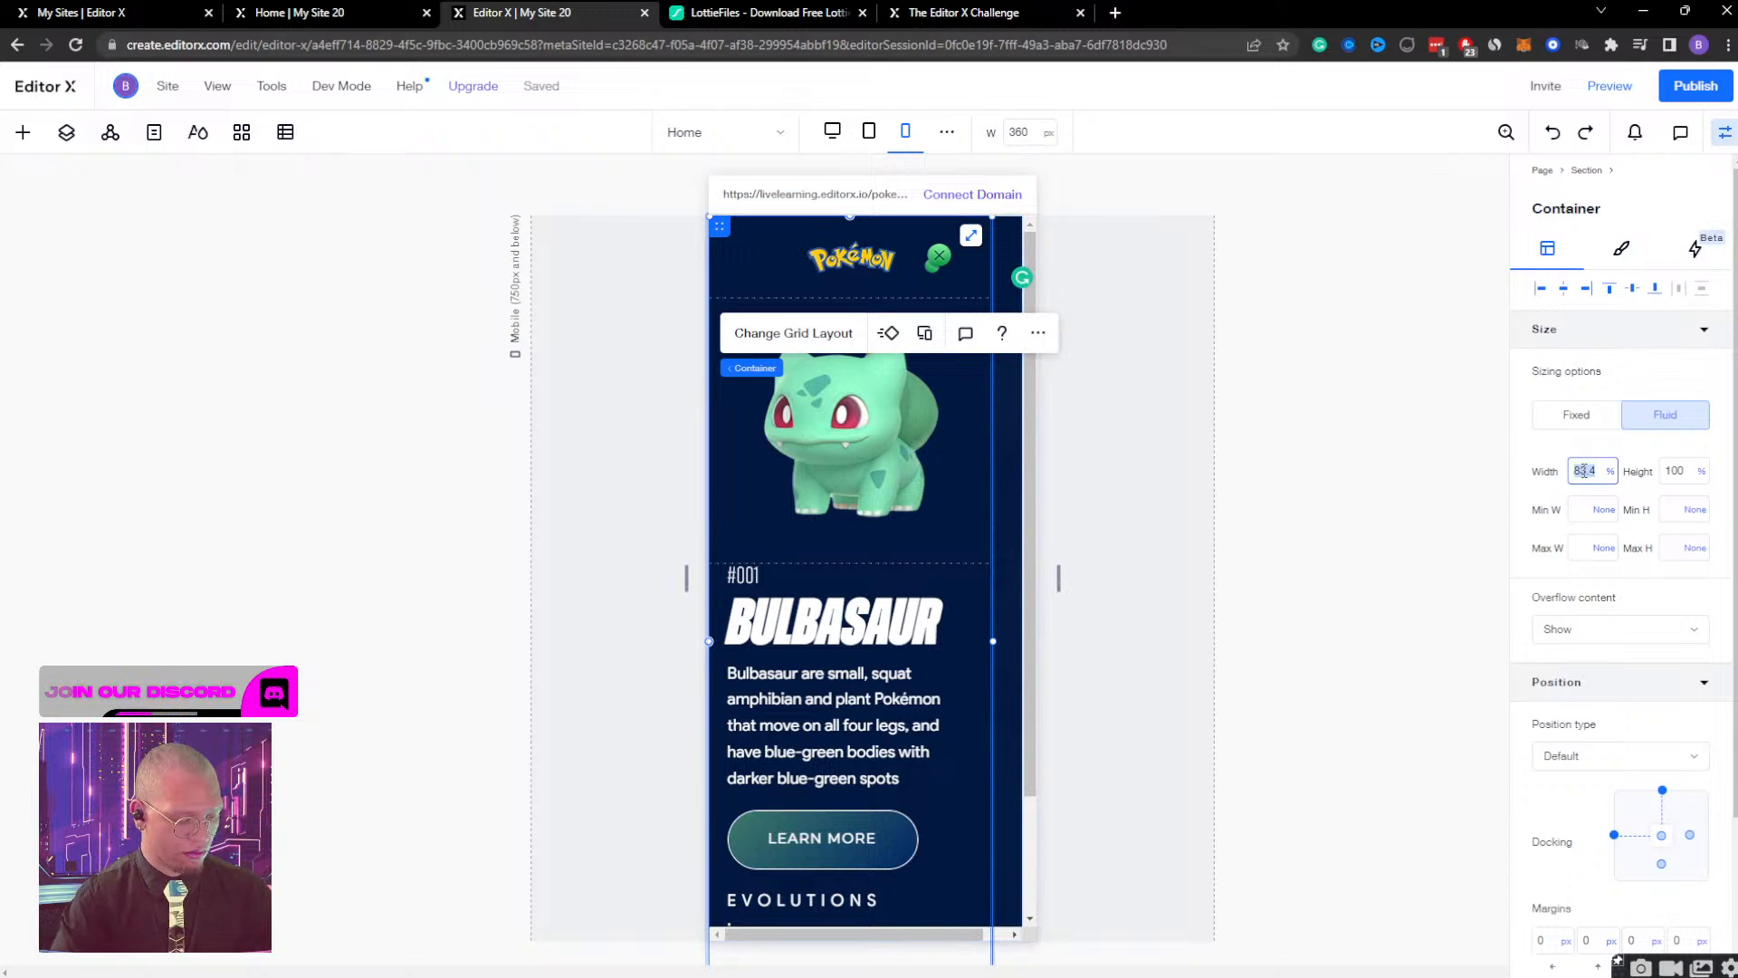
pyautogui.write('360')
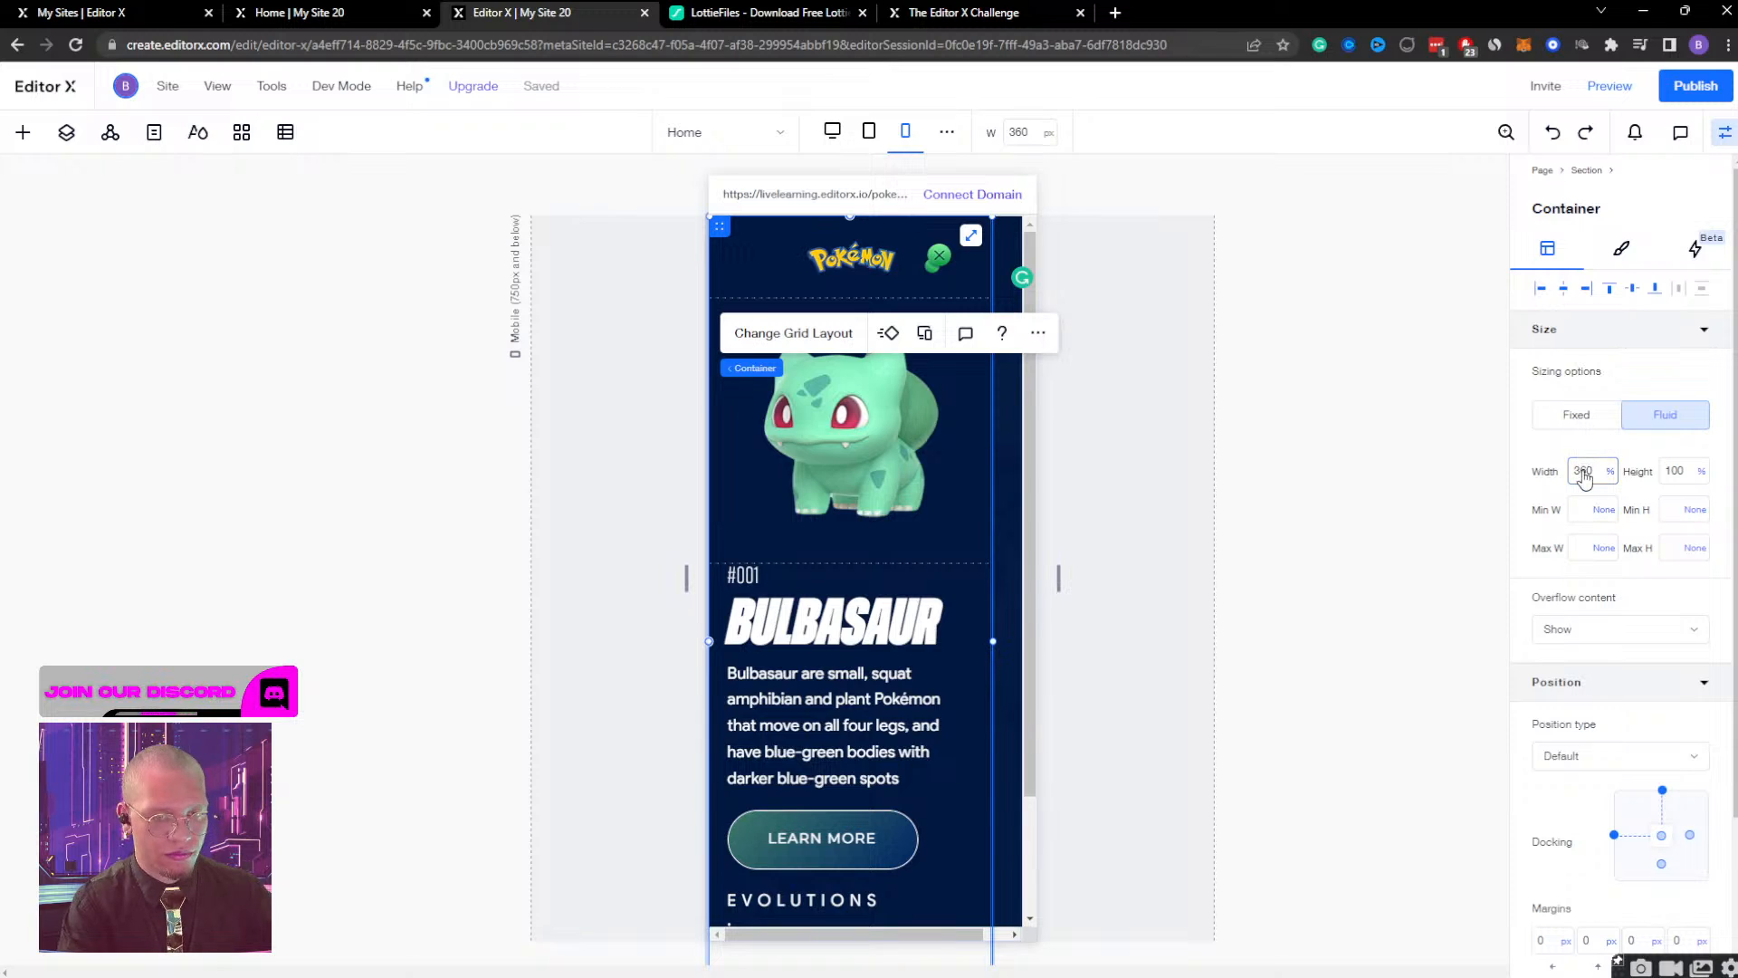
pyautogui.press('Return')
pyautogui.click(1611, 471)
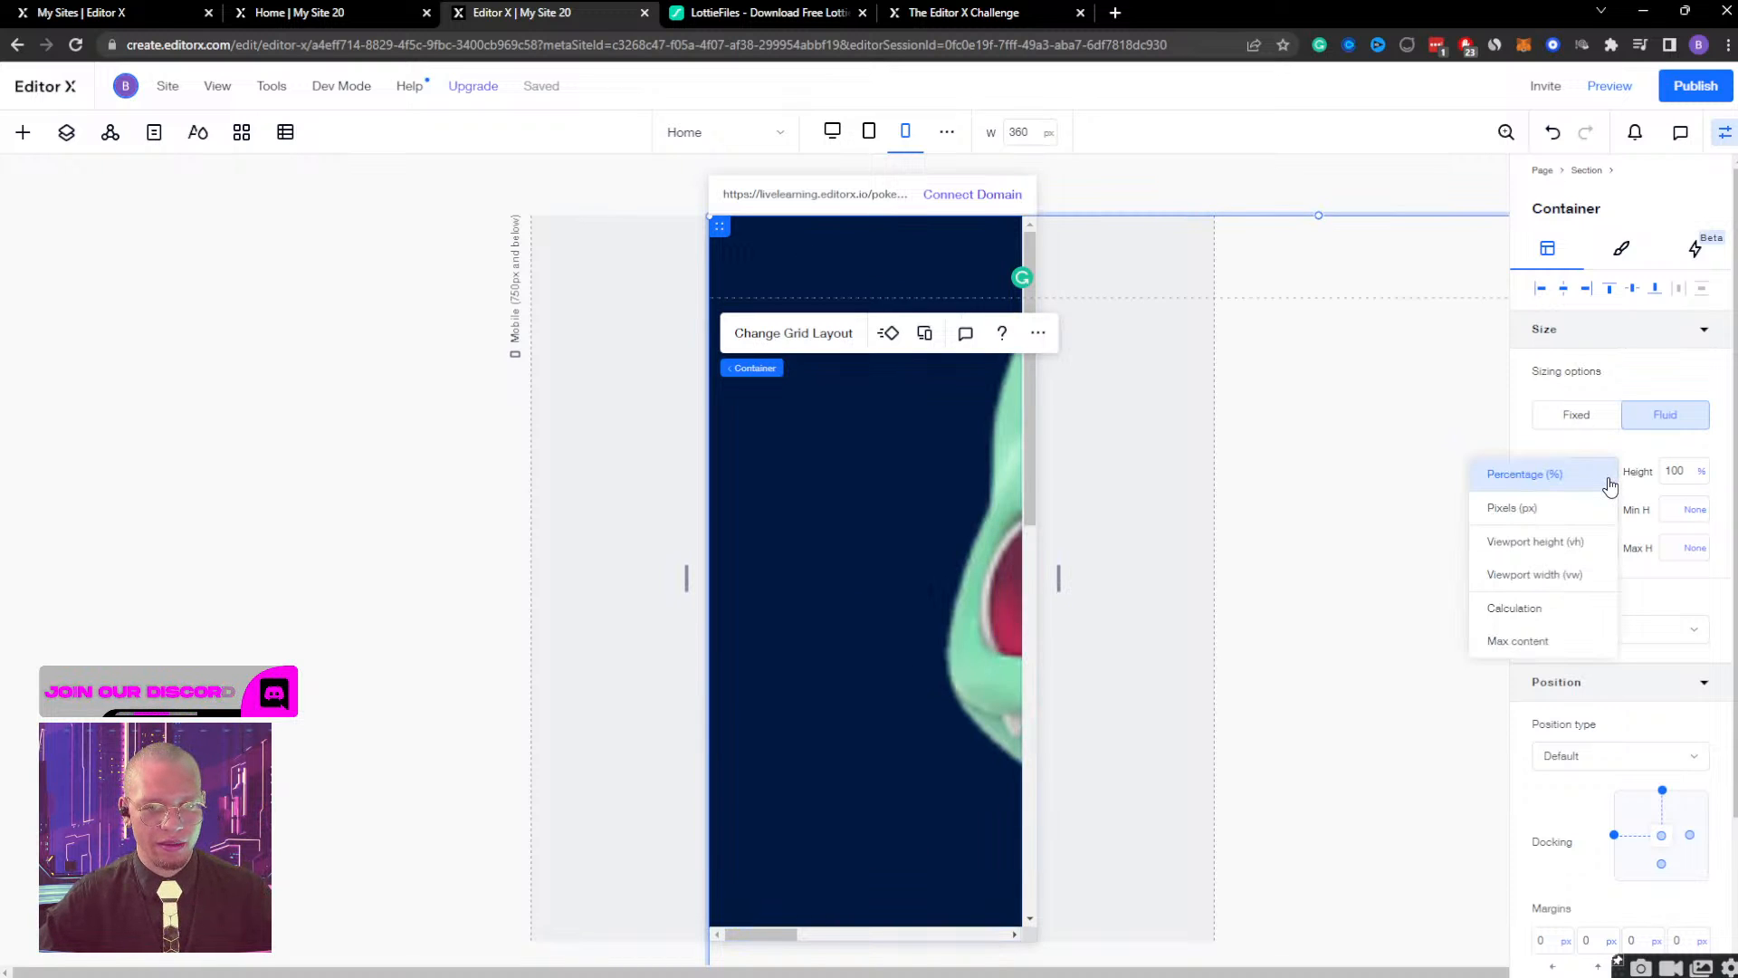
pyautogui.click(1562, 504)
pyautogui.click(1587, 471)
pyautogui.write('3')
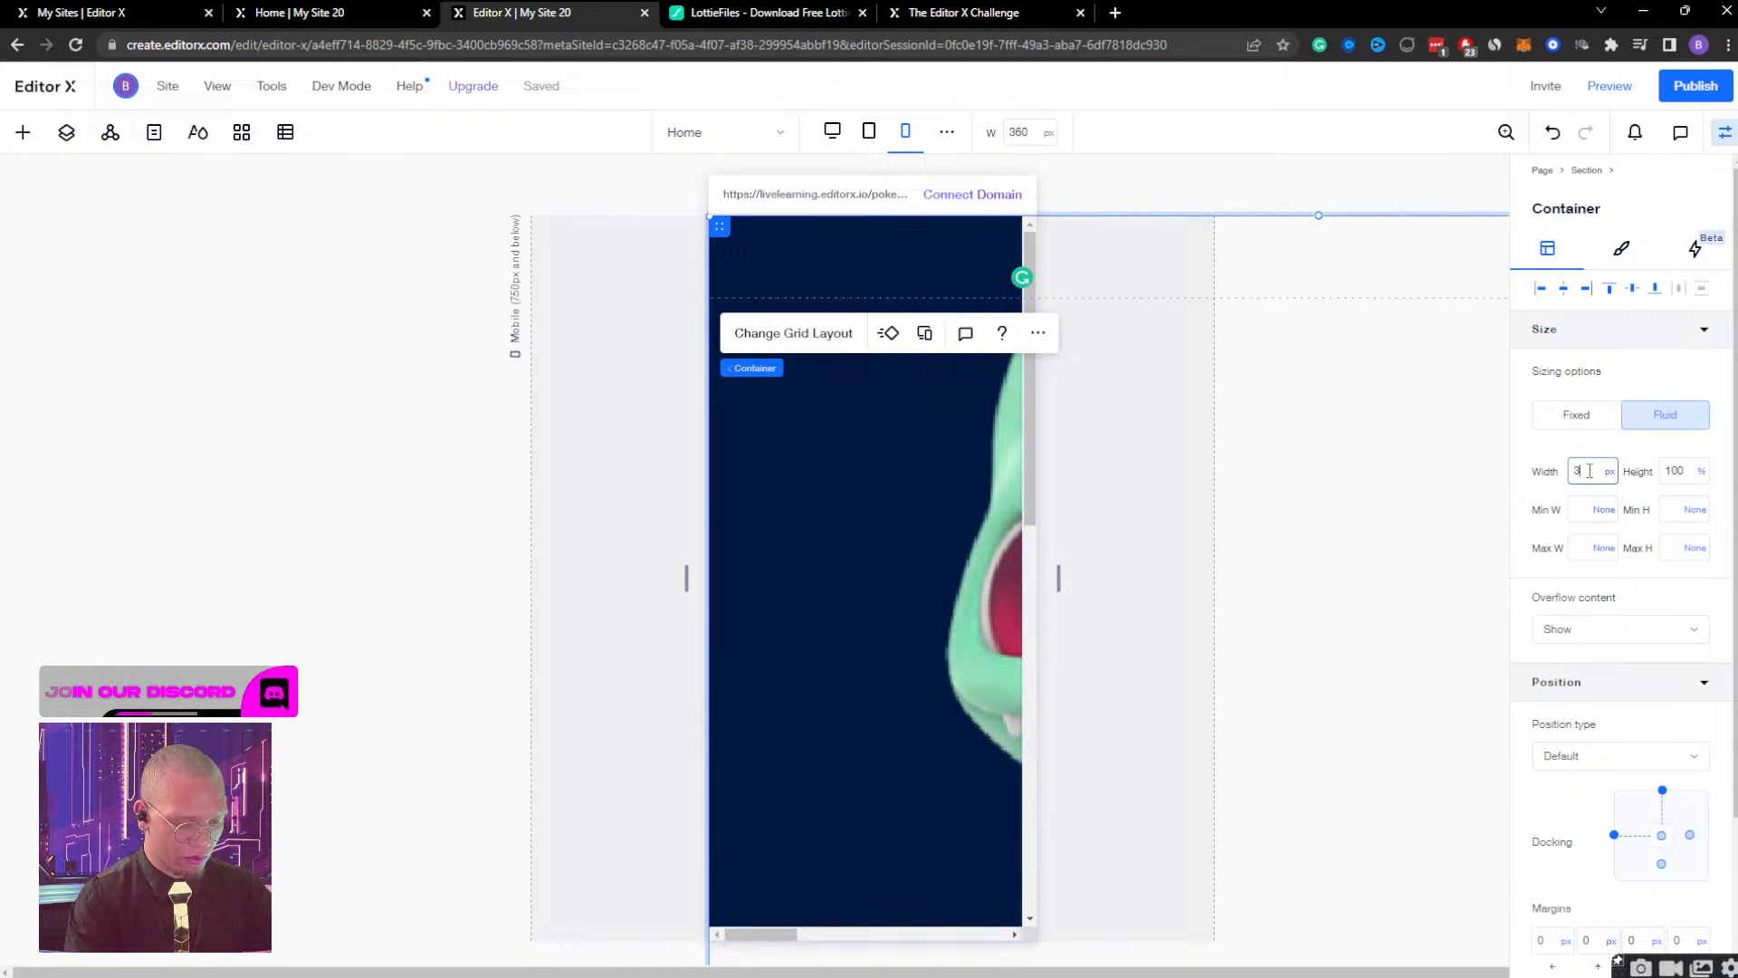
pyautogui.write('60')
pyautogui.press('Return')
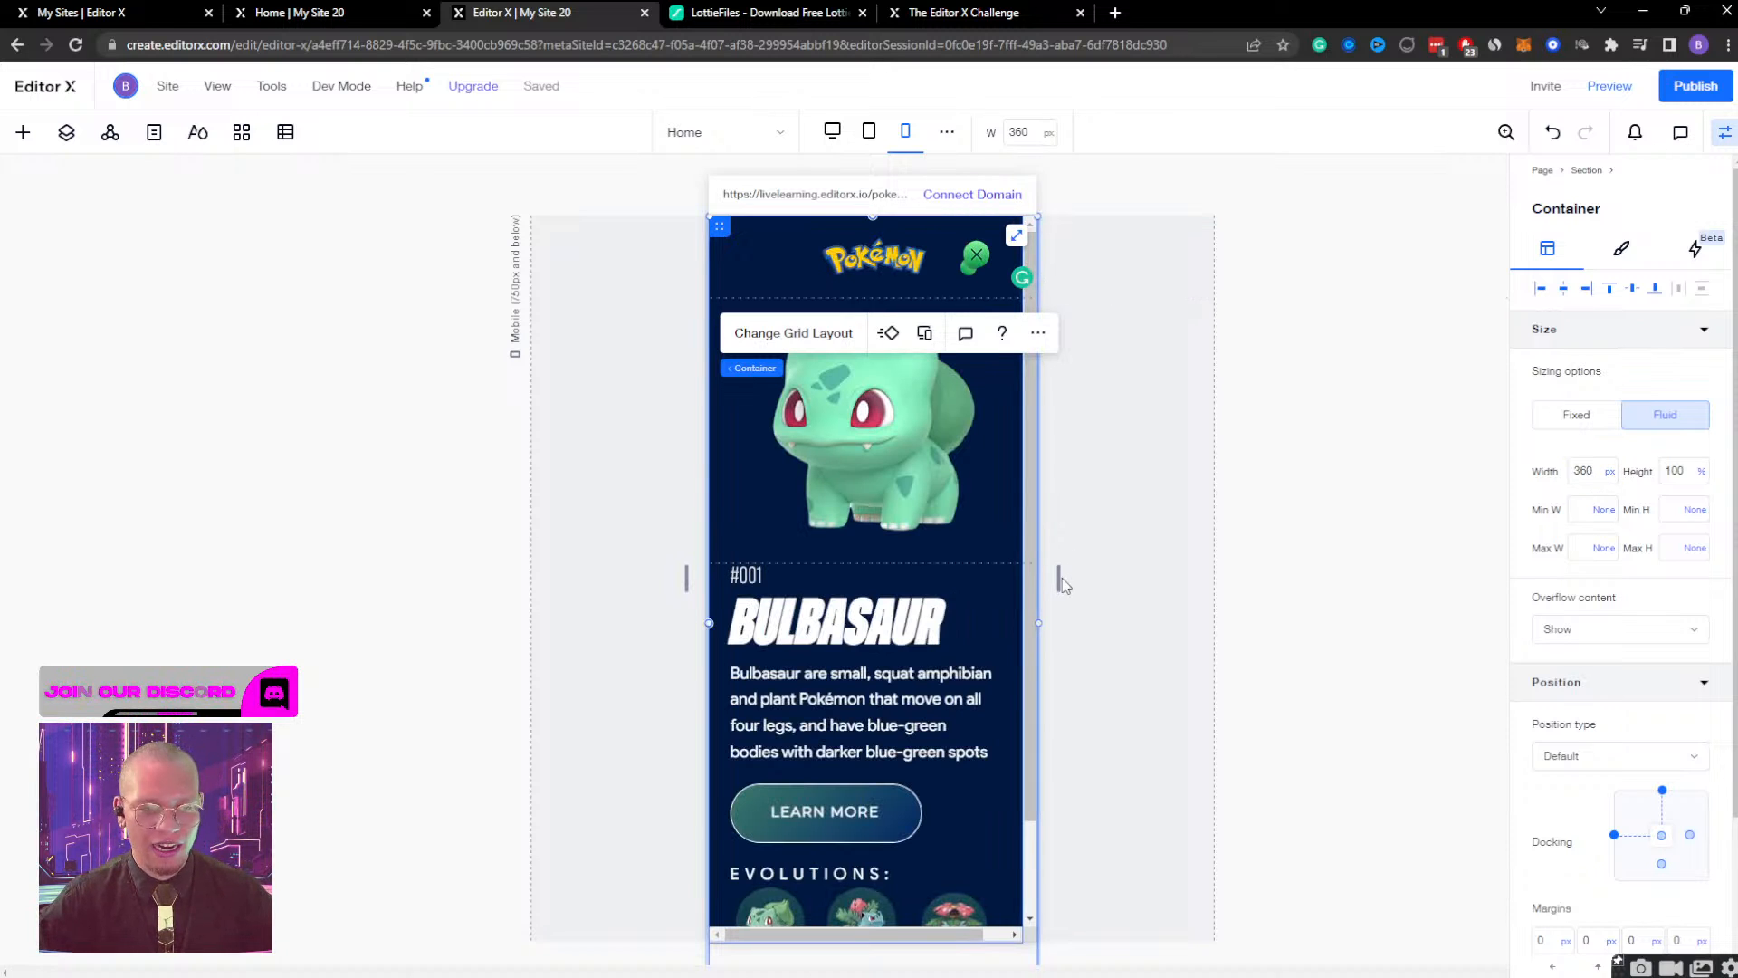
# Check the layout by widening and narrowing the mobile canvas, and return it to the default mobile width.
pyautogui.moveTo(1060, 580); pyautogui.dragTo(1117, 584)
pyautogui.moveTo(1177, 579); pyautogui.dragTo(1037, 555)
pyautogui.scroll(1, 922, 460)
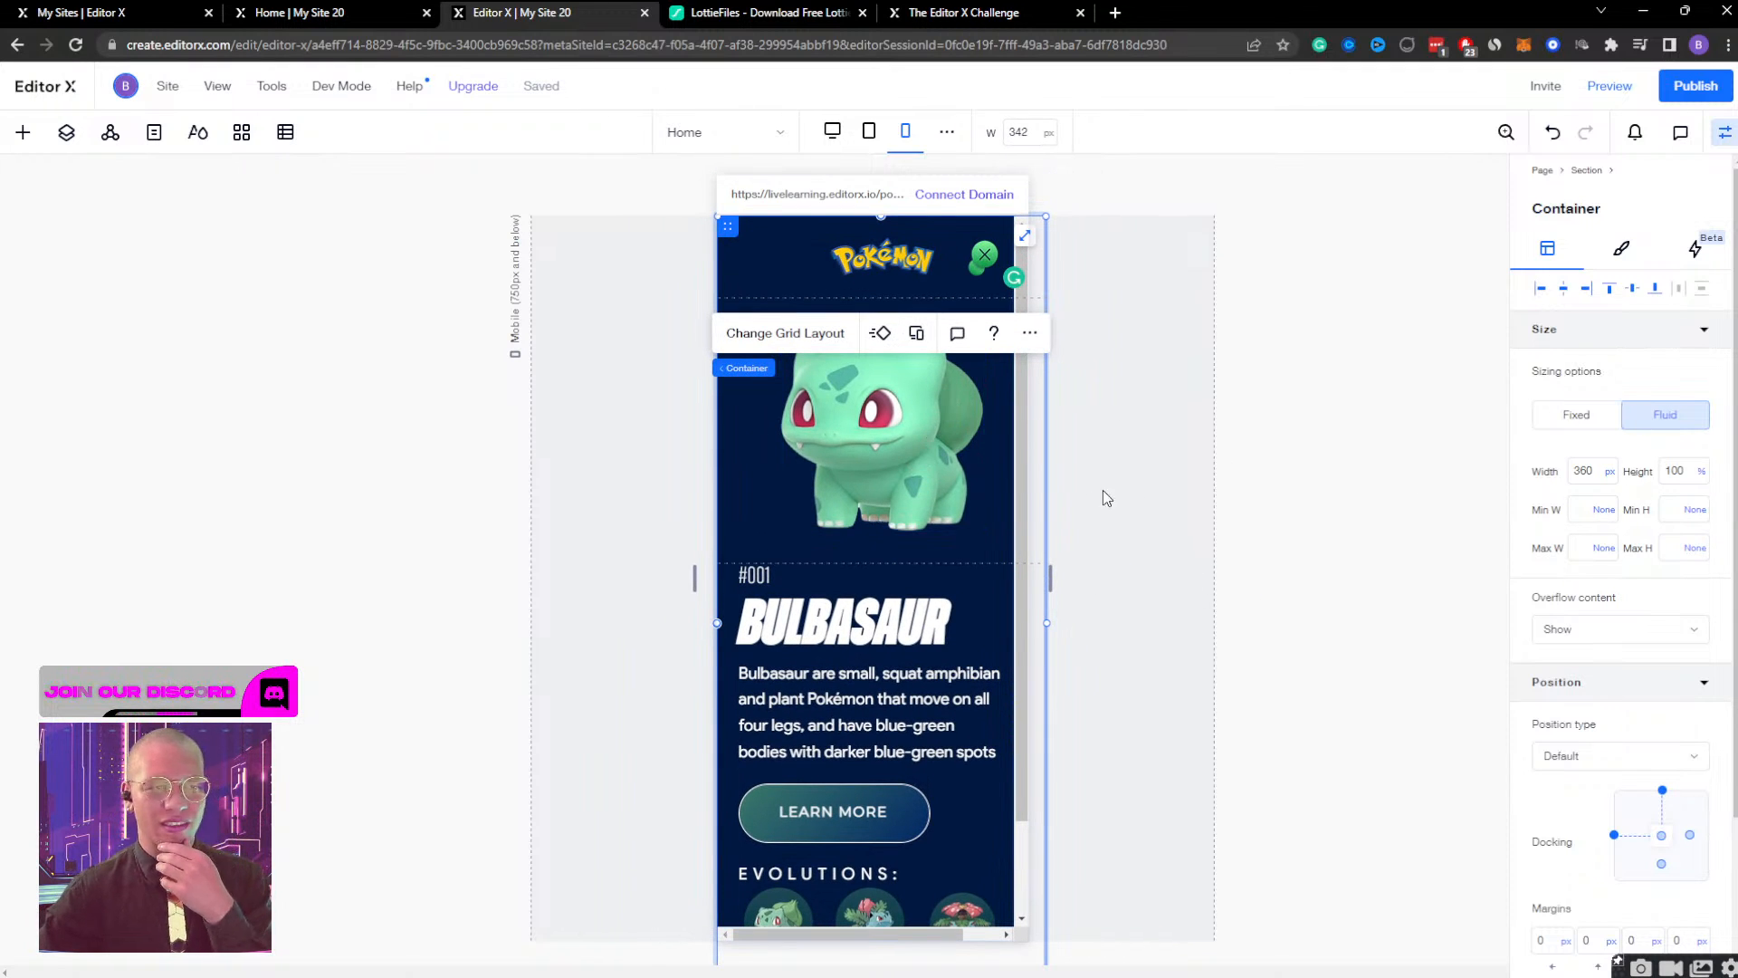
pyautogui.click(906, 131)
pyautogui.scroll(-1, 995, 401)
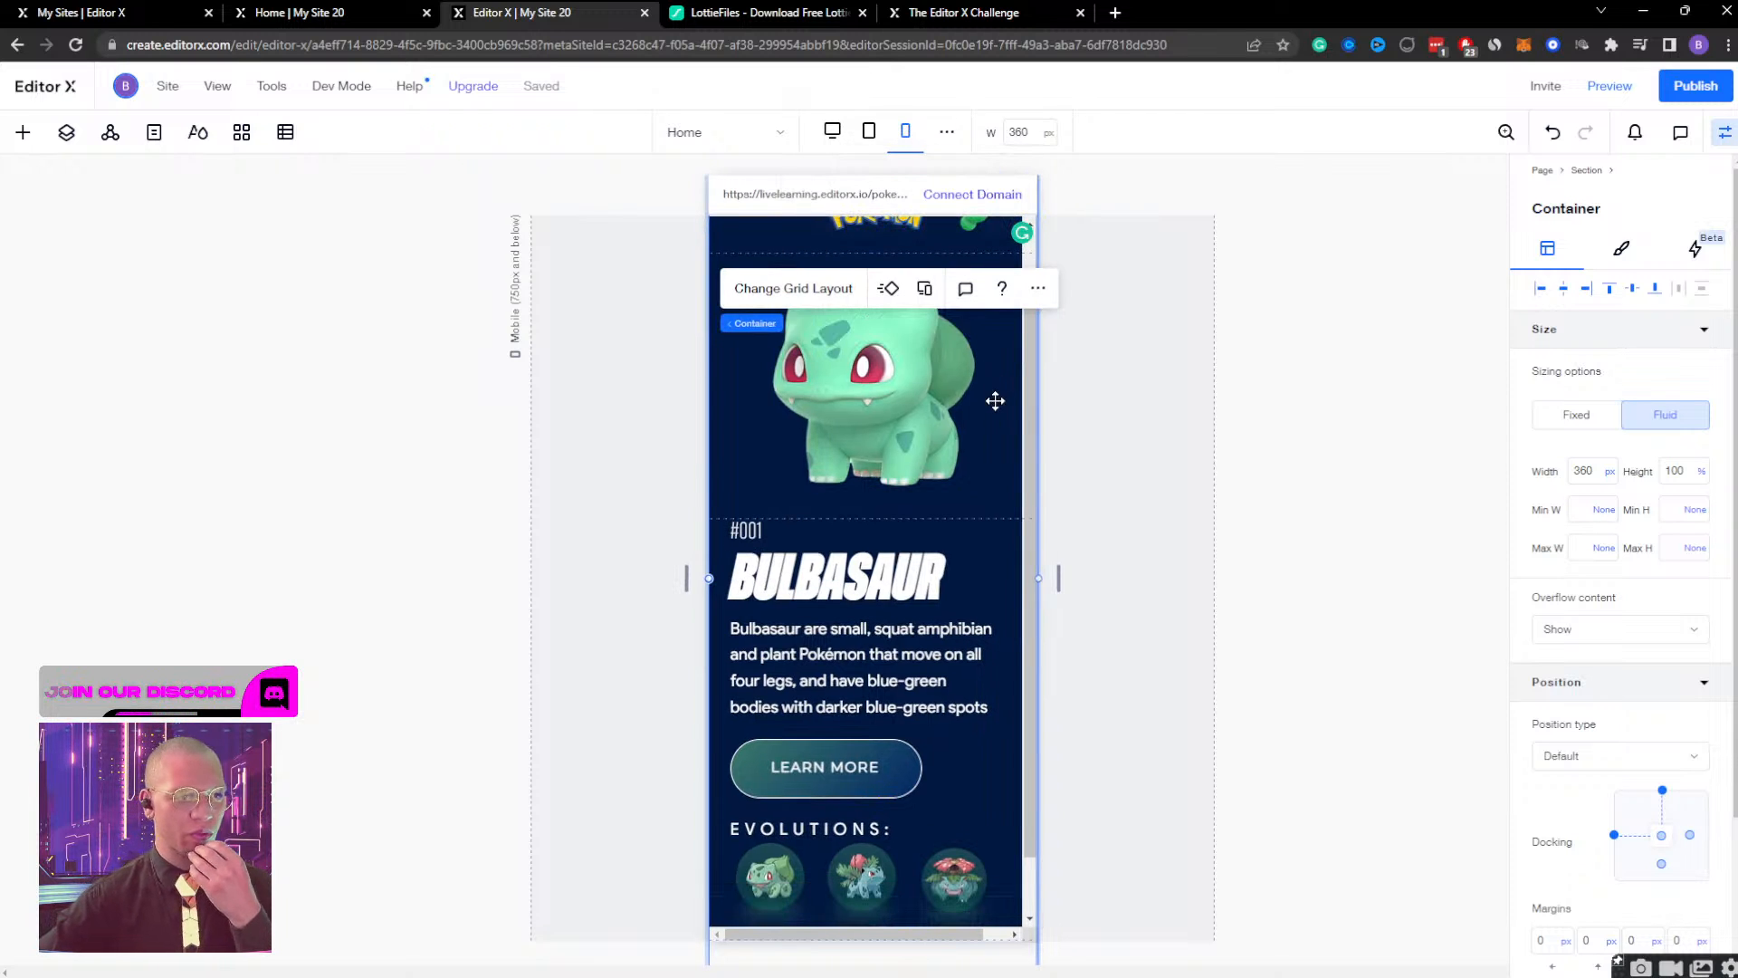
# Collapse the bulb and Pokeball containers in the layer list and set the Pokeball Container's width to 360 px.
pyautogui.click(66, 132)
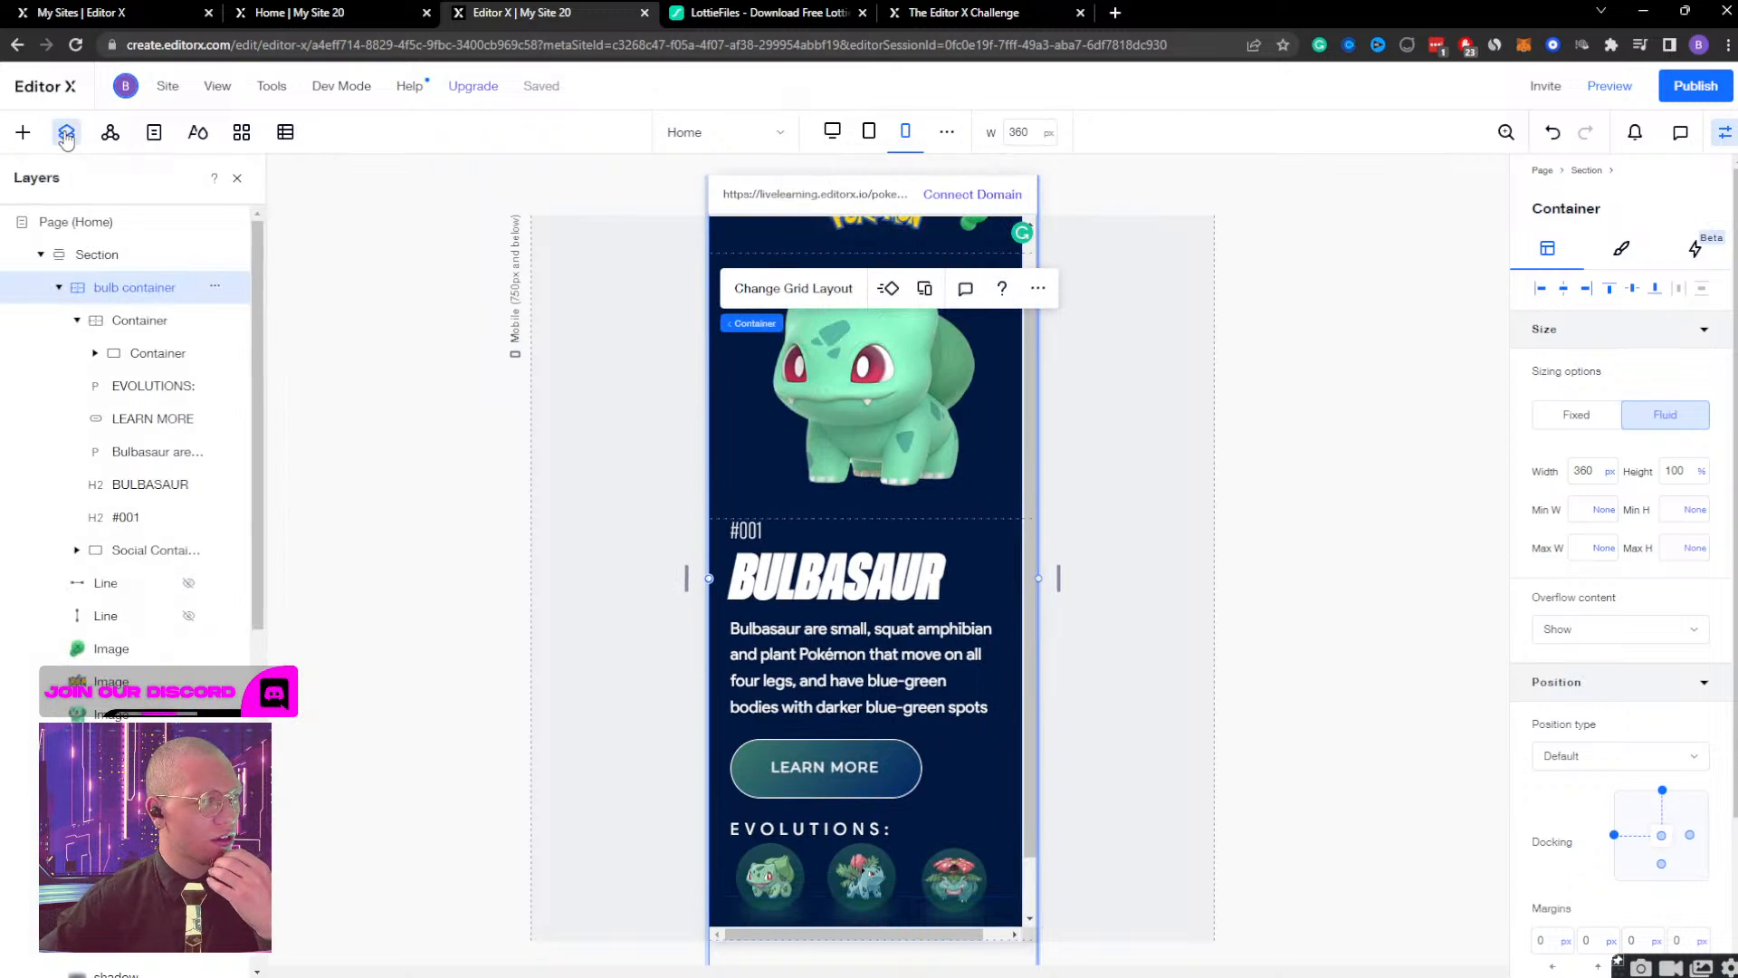
pyautogui.click(67, 288)
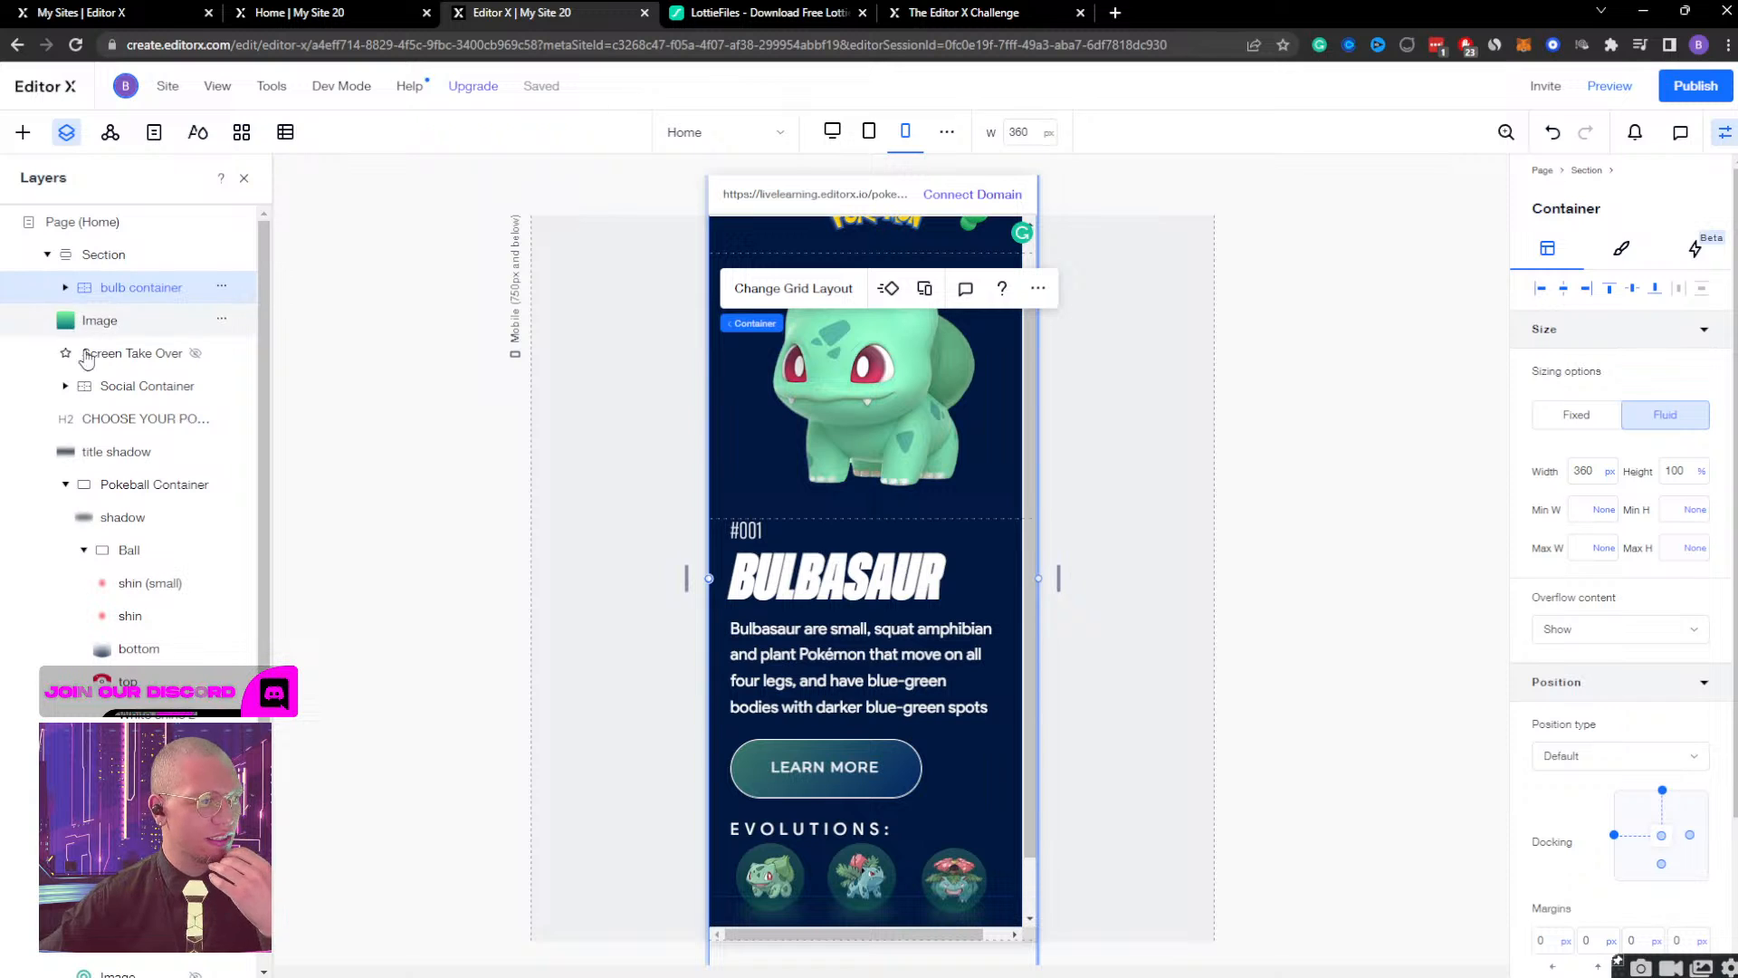
pyautogui.click(66, 485)
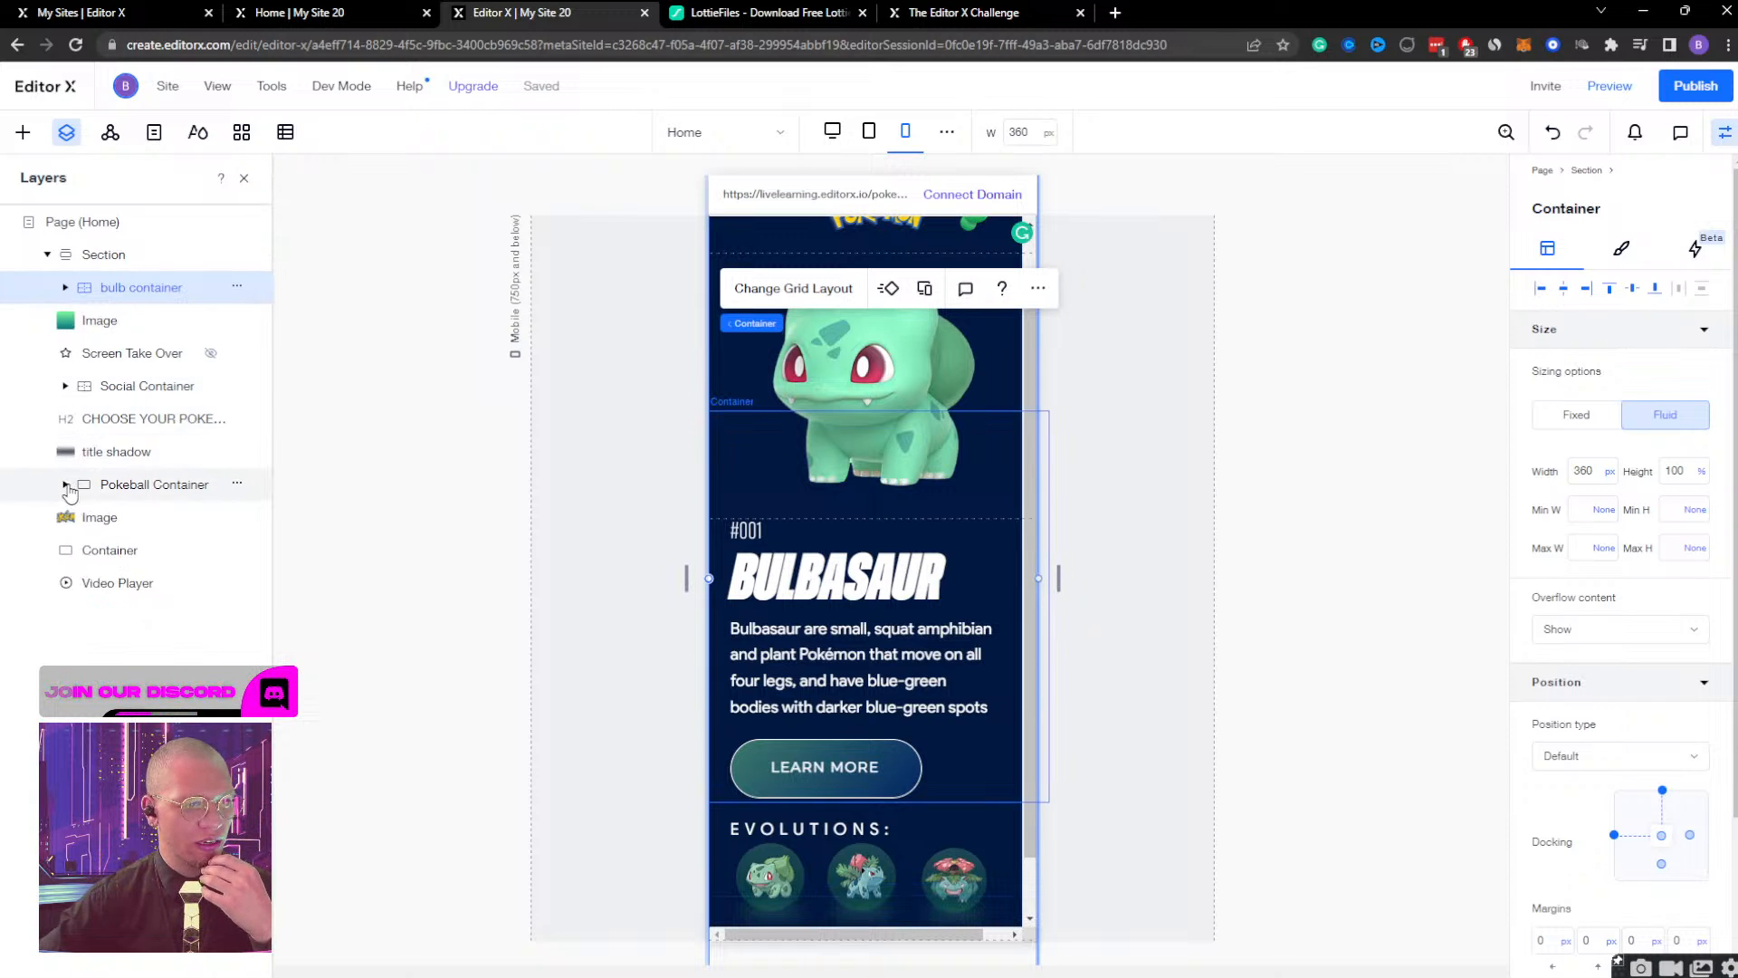
pyautogui.click(142, 487)
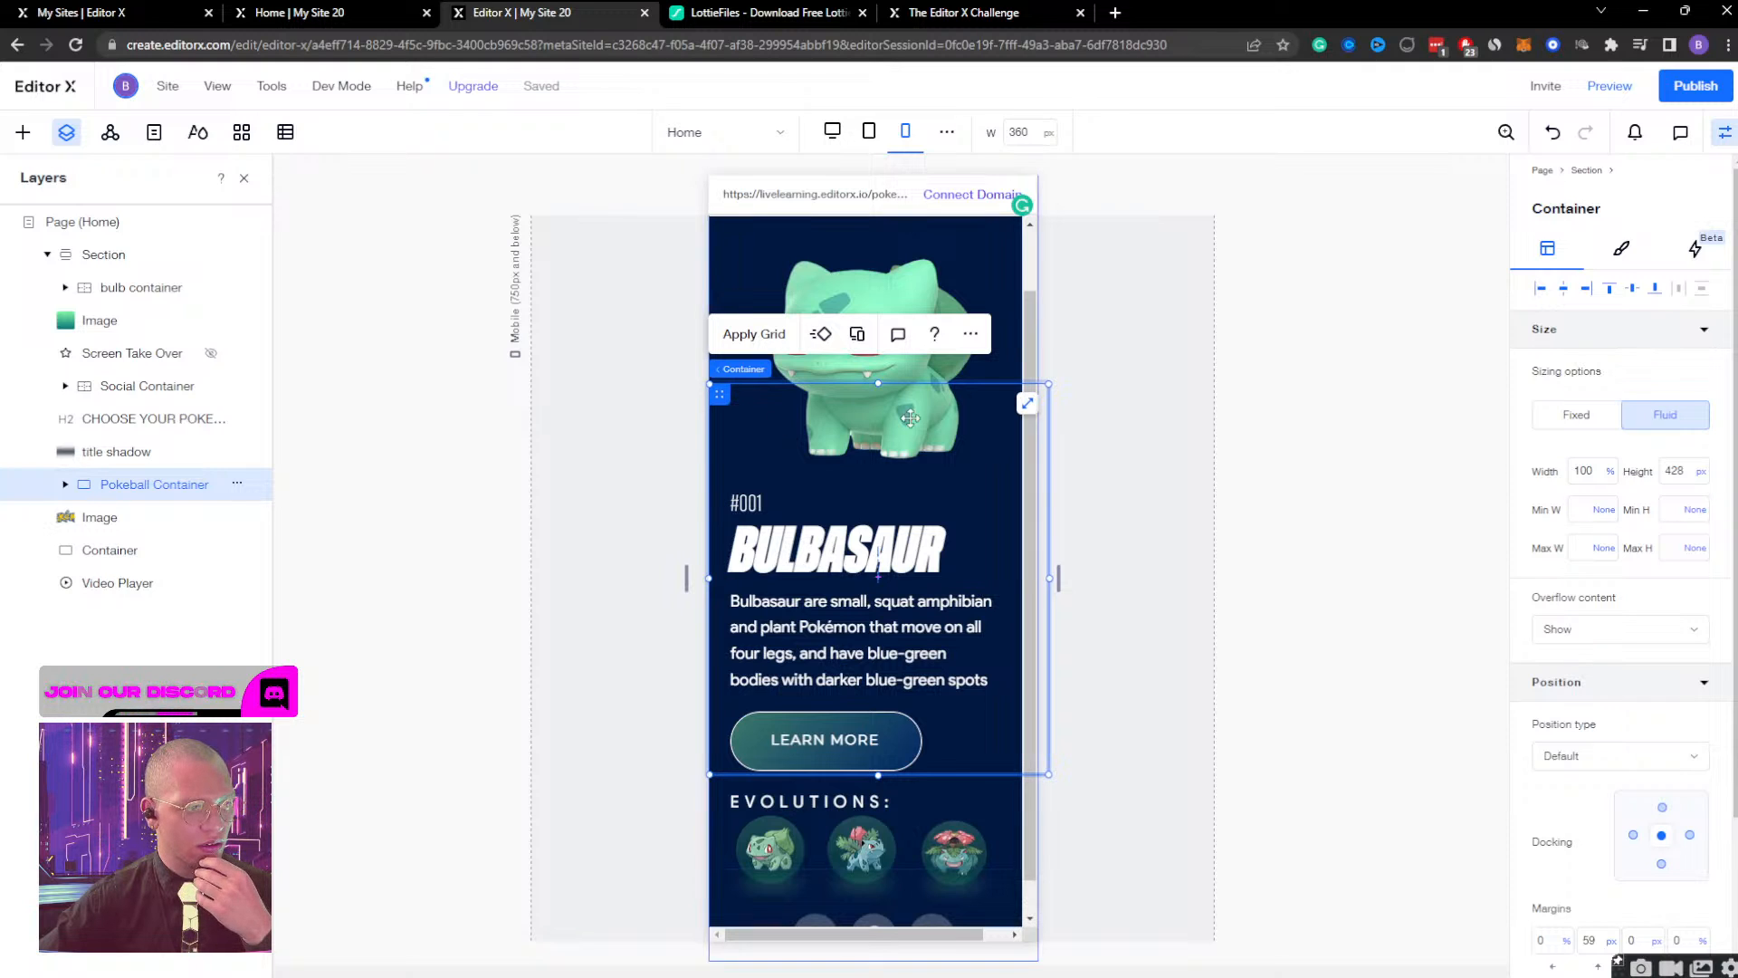
pyautogui.click(1589, 472)
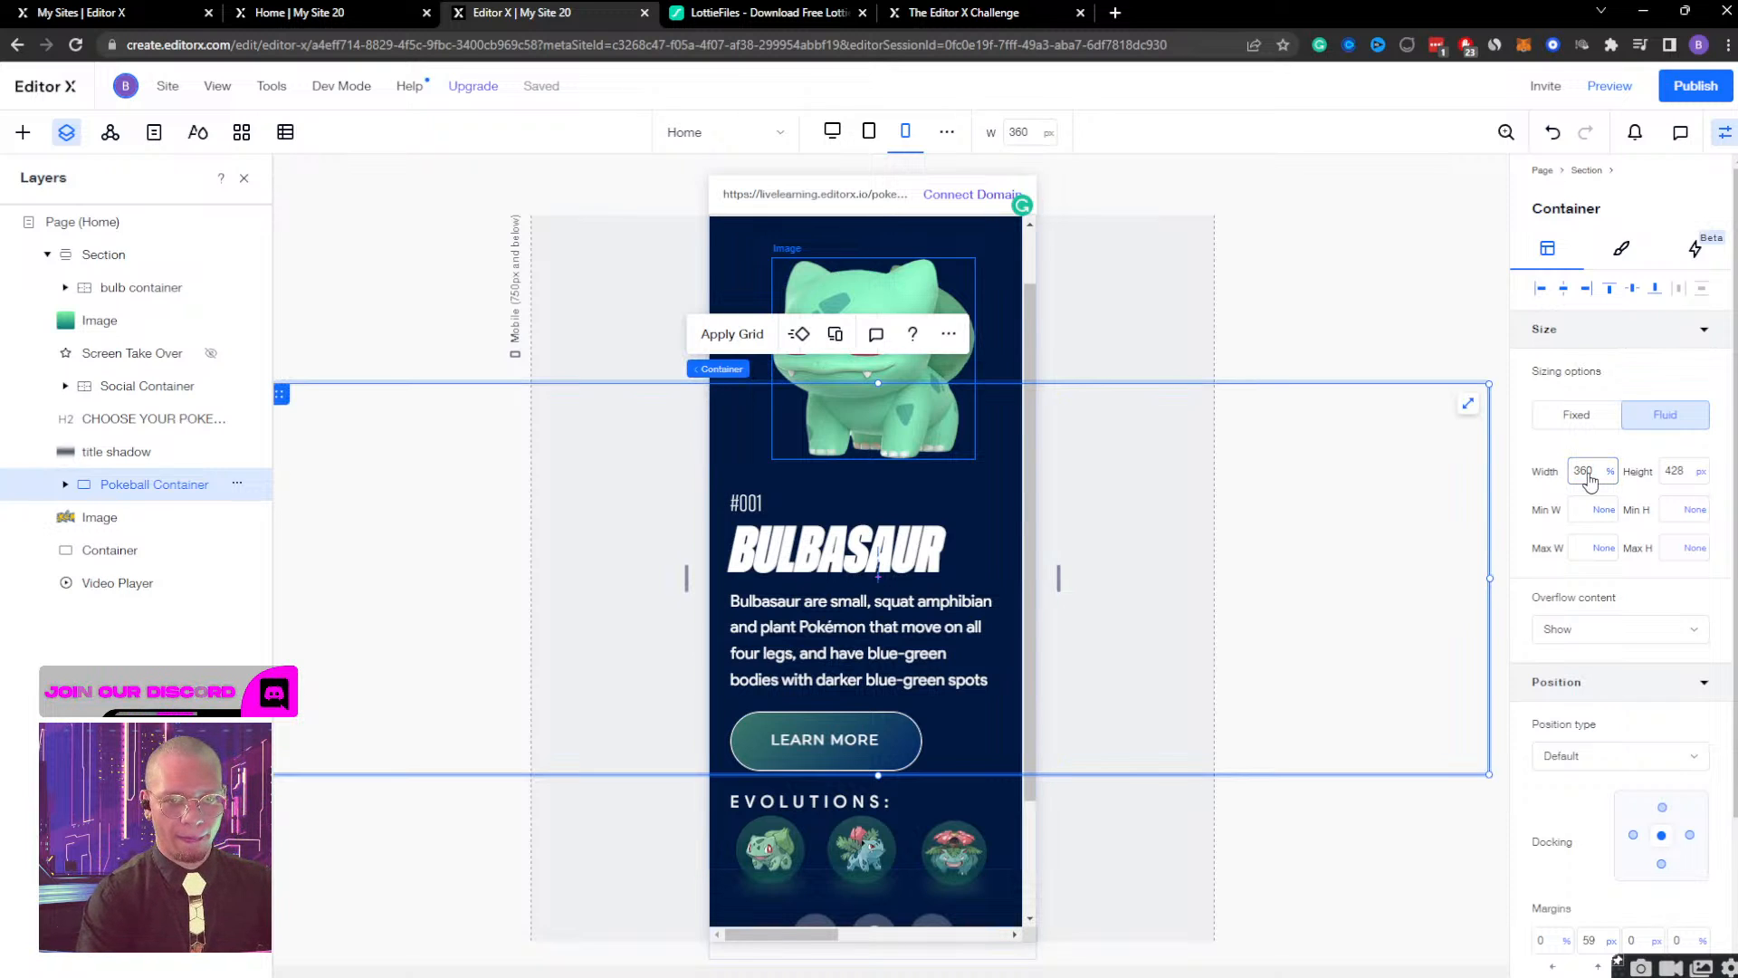
pyautogui.click(1590, 472)
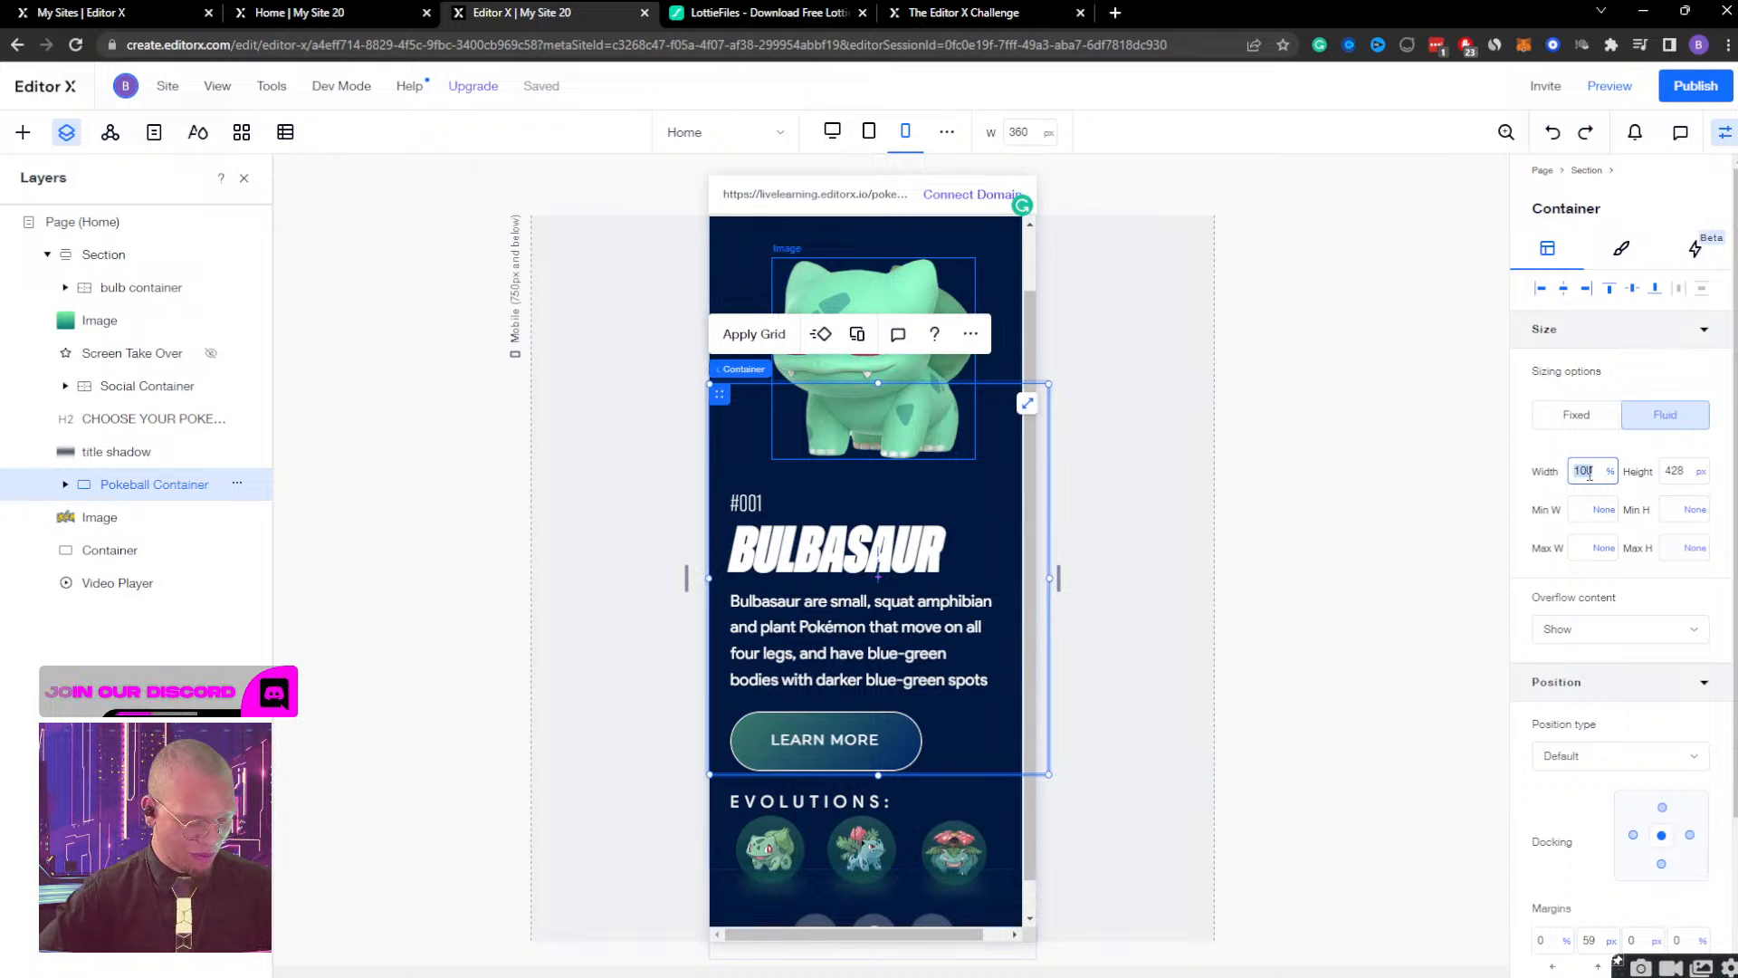
pyautogui.write('360px')
pyautogui.press('Return')
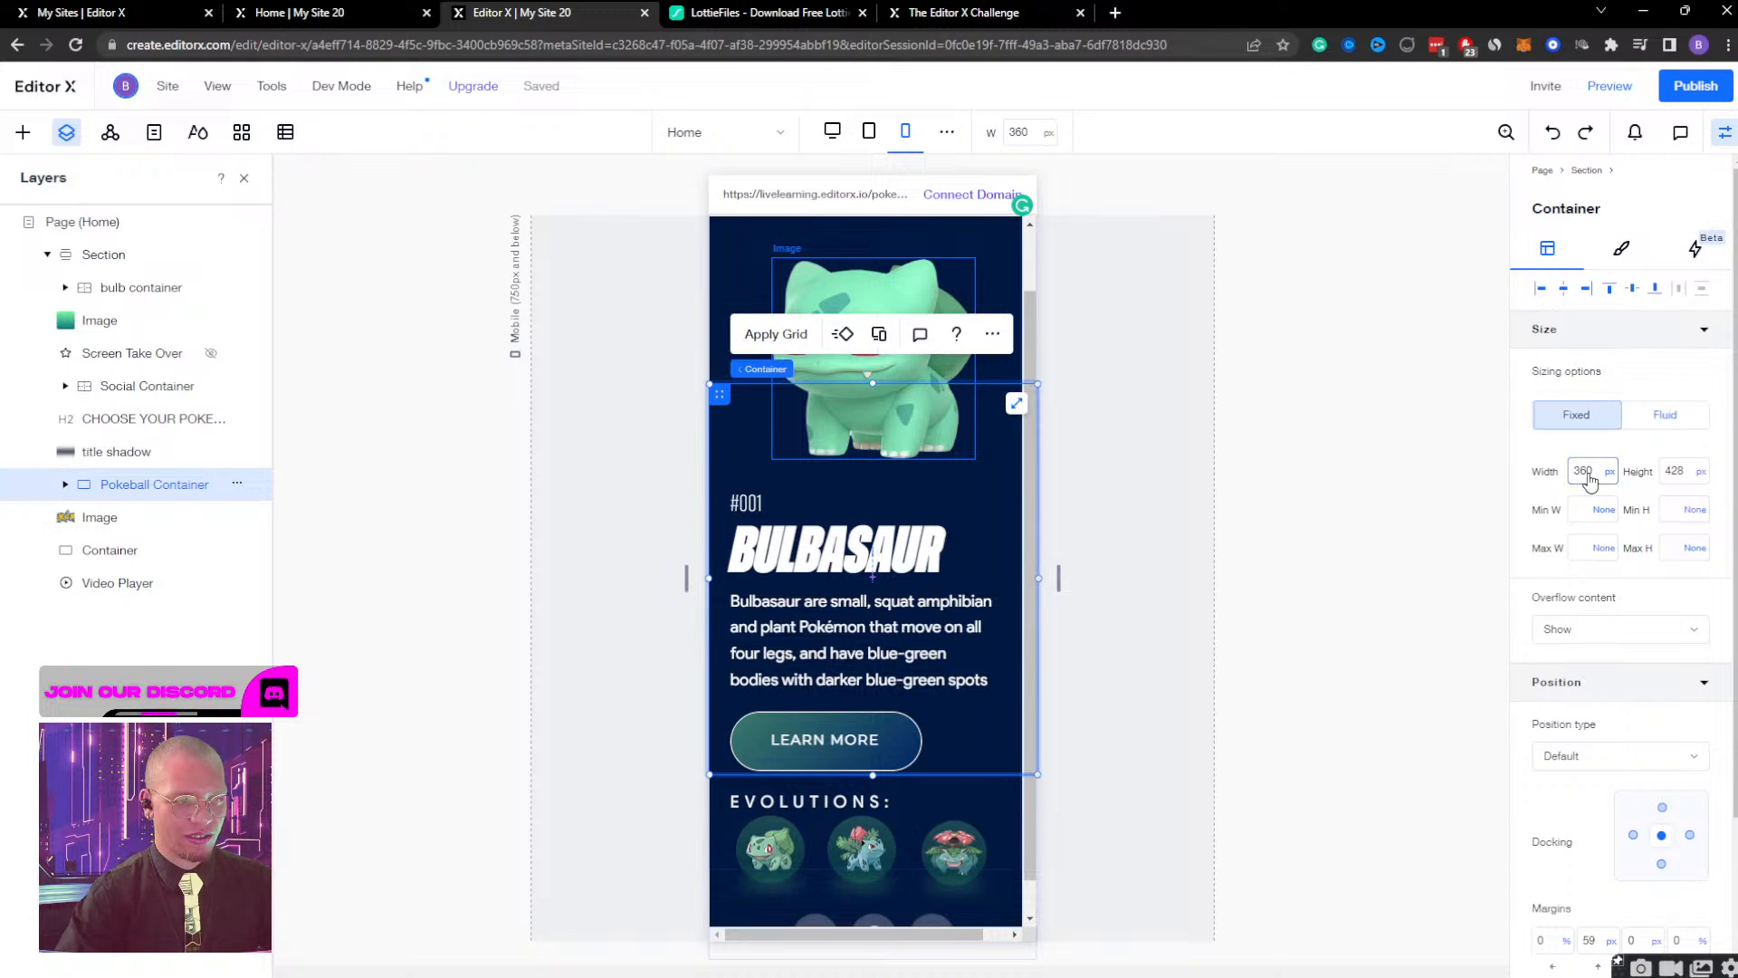
# Set the Pokeball Container's width to 320 px and nudge it slightly left on the page.
pyautogui.click(1590, 474)
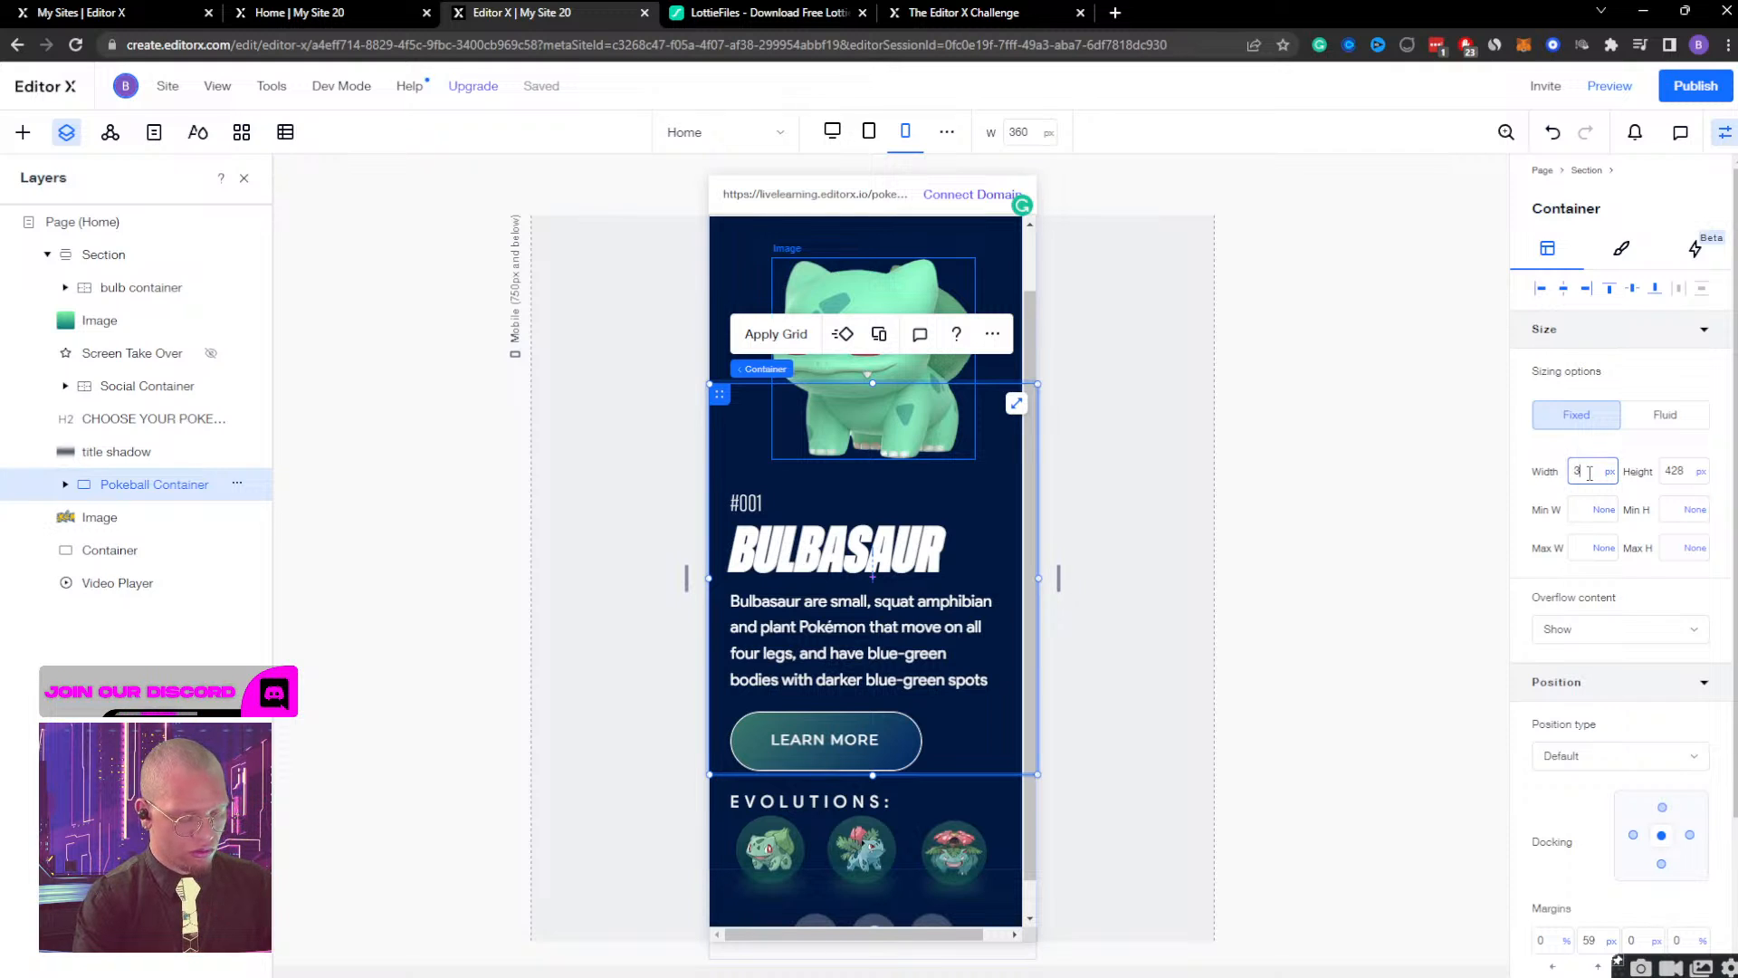
pyautogui.write('320')
pyautogui.press('Return')
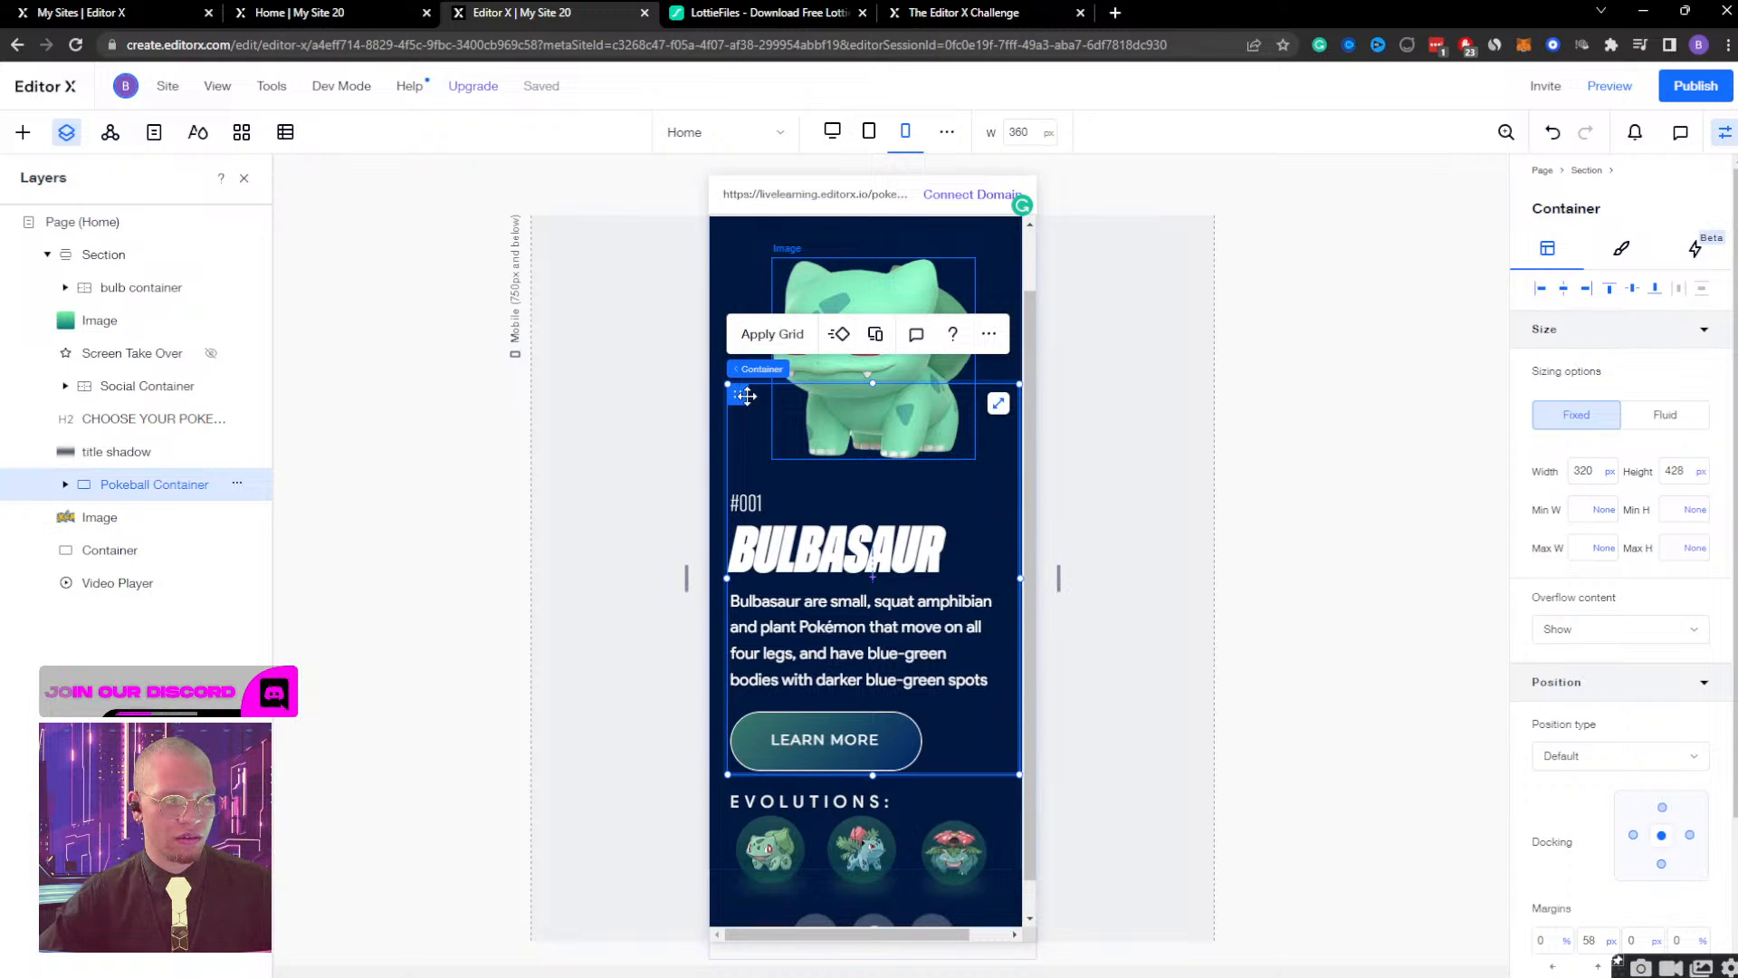
pyautogui.hotkey('shift', 'Left')
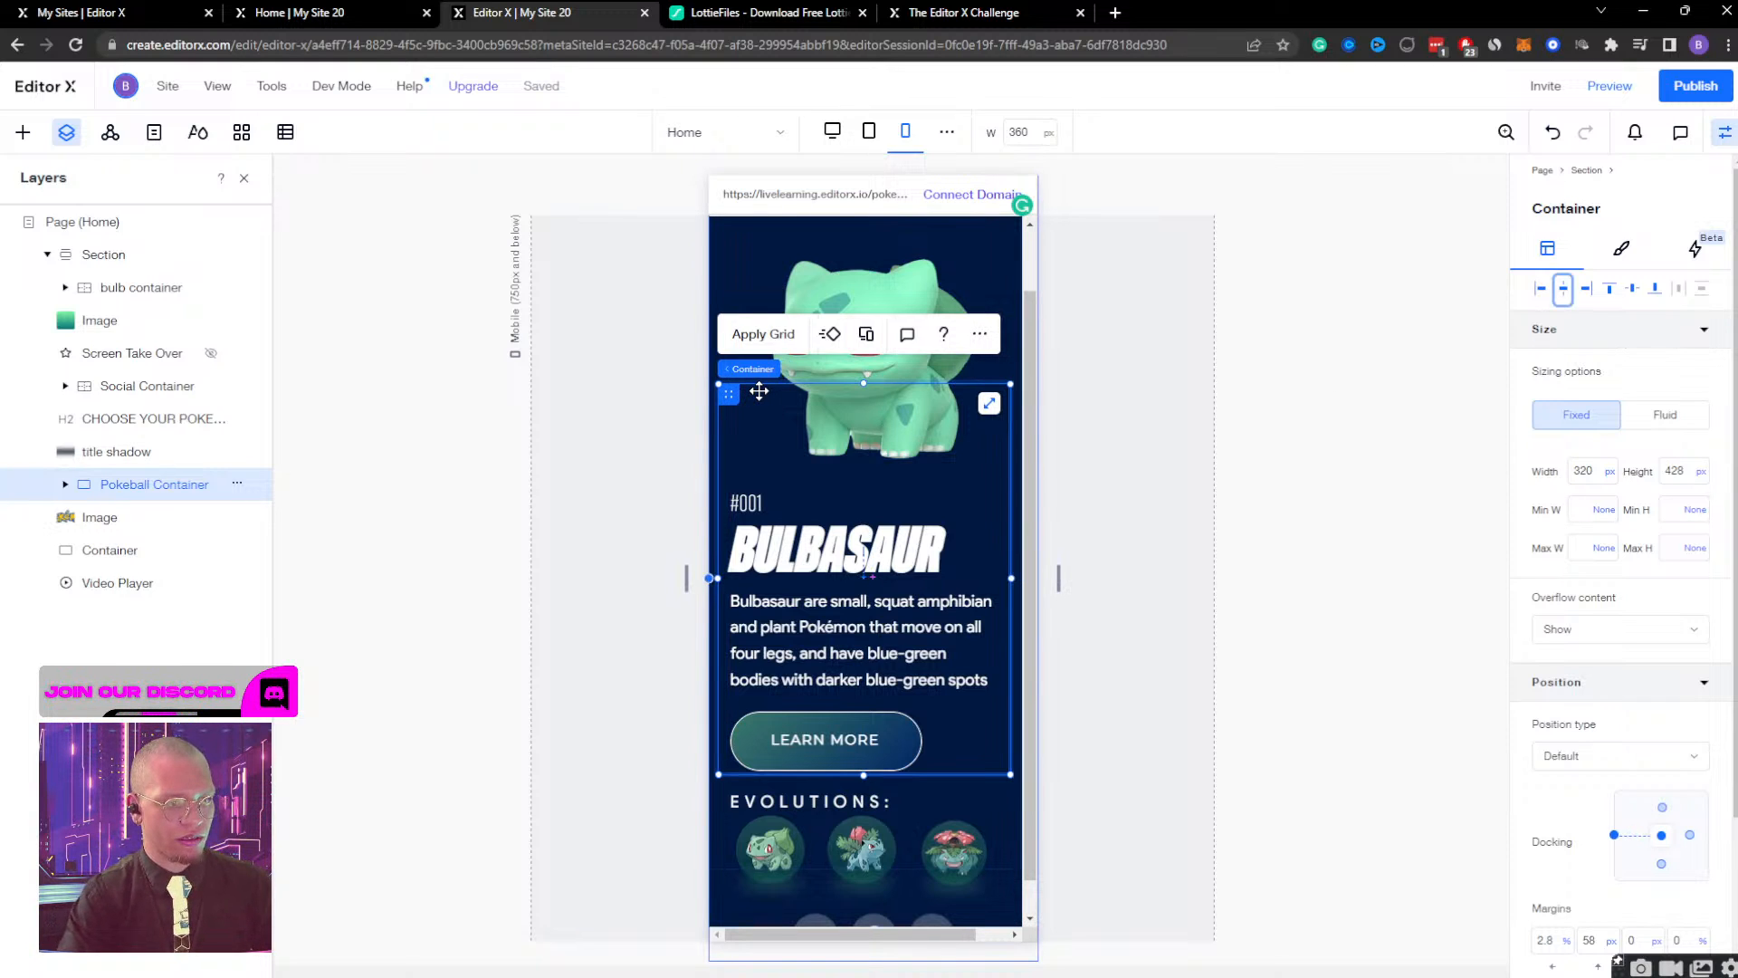
pyautogui.press('Right')
pyautogui.press('Right')
pyautogui.press('Right')
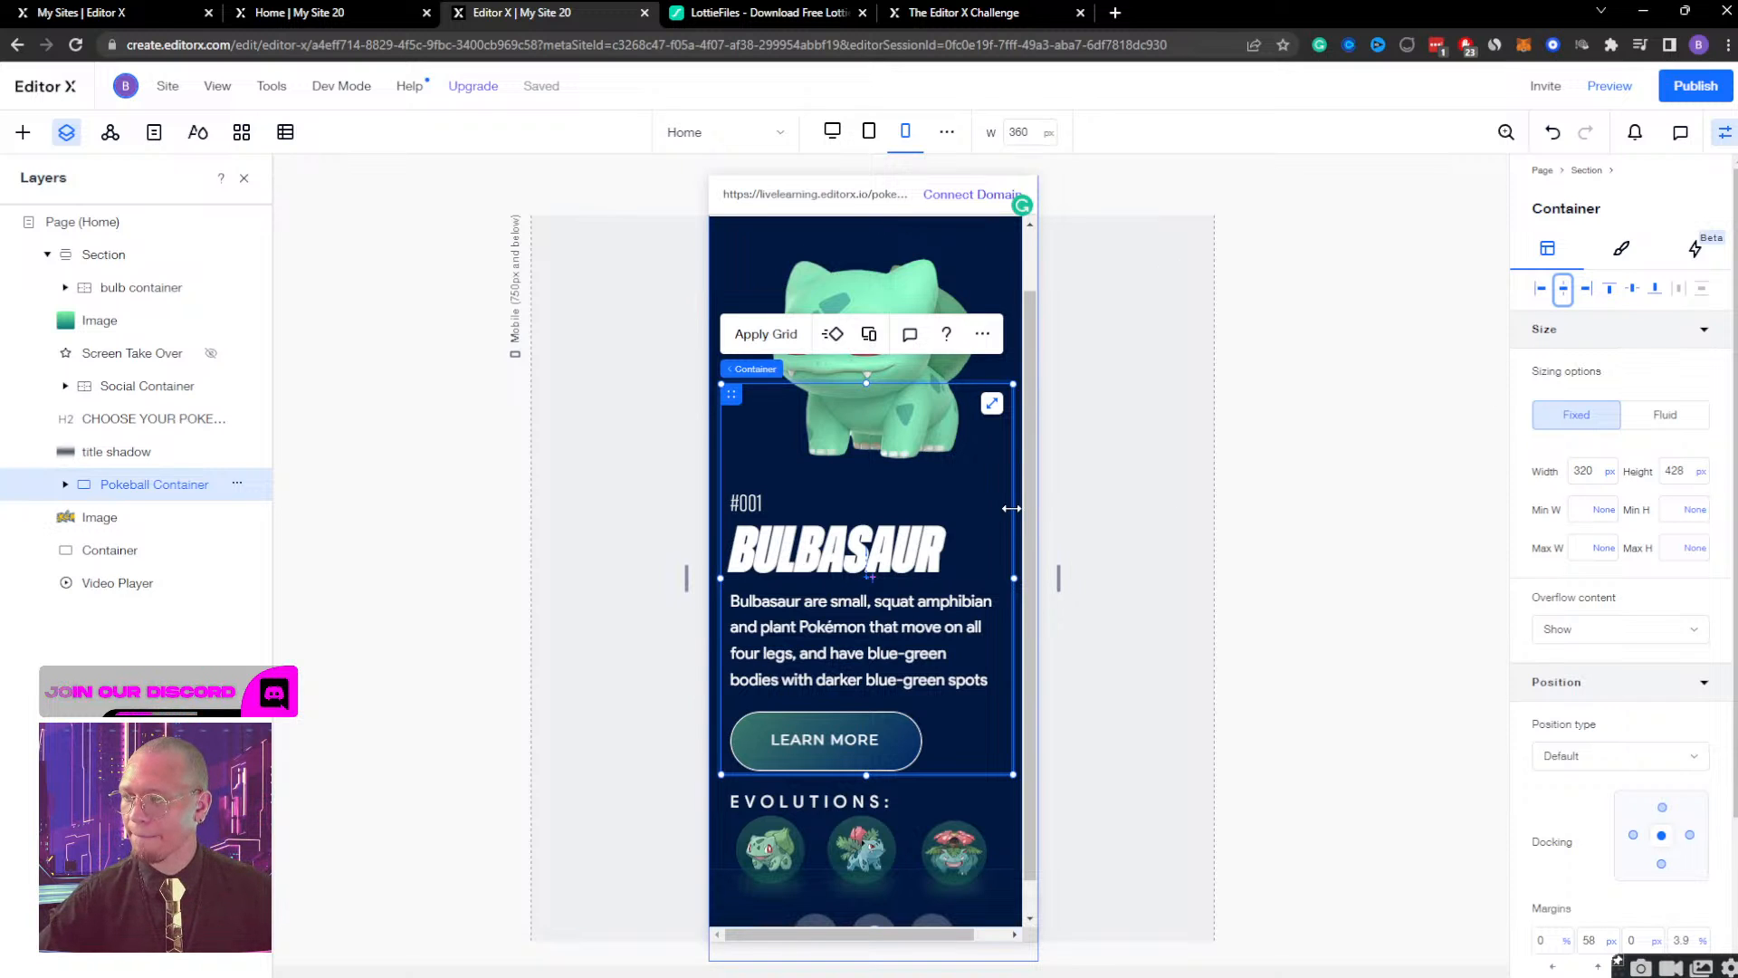
pyautogui.scroll(1, 947, 462)
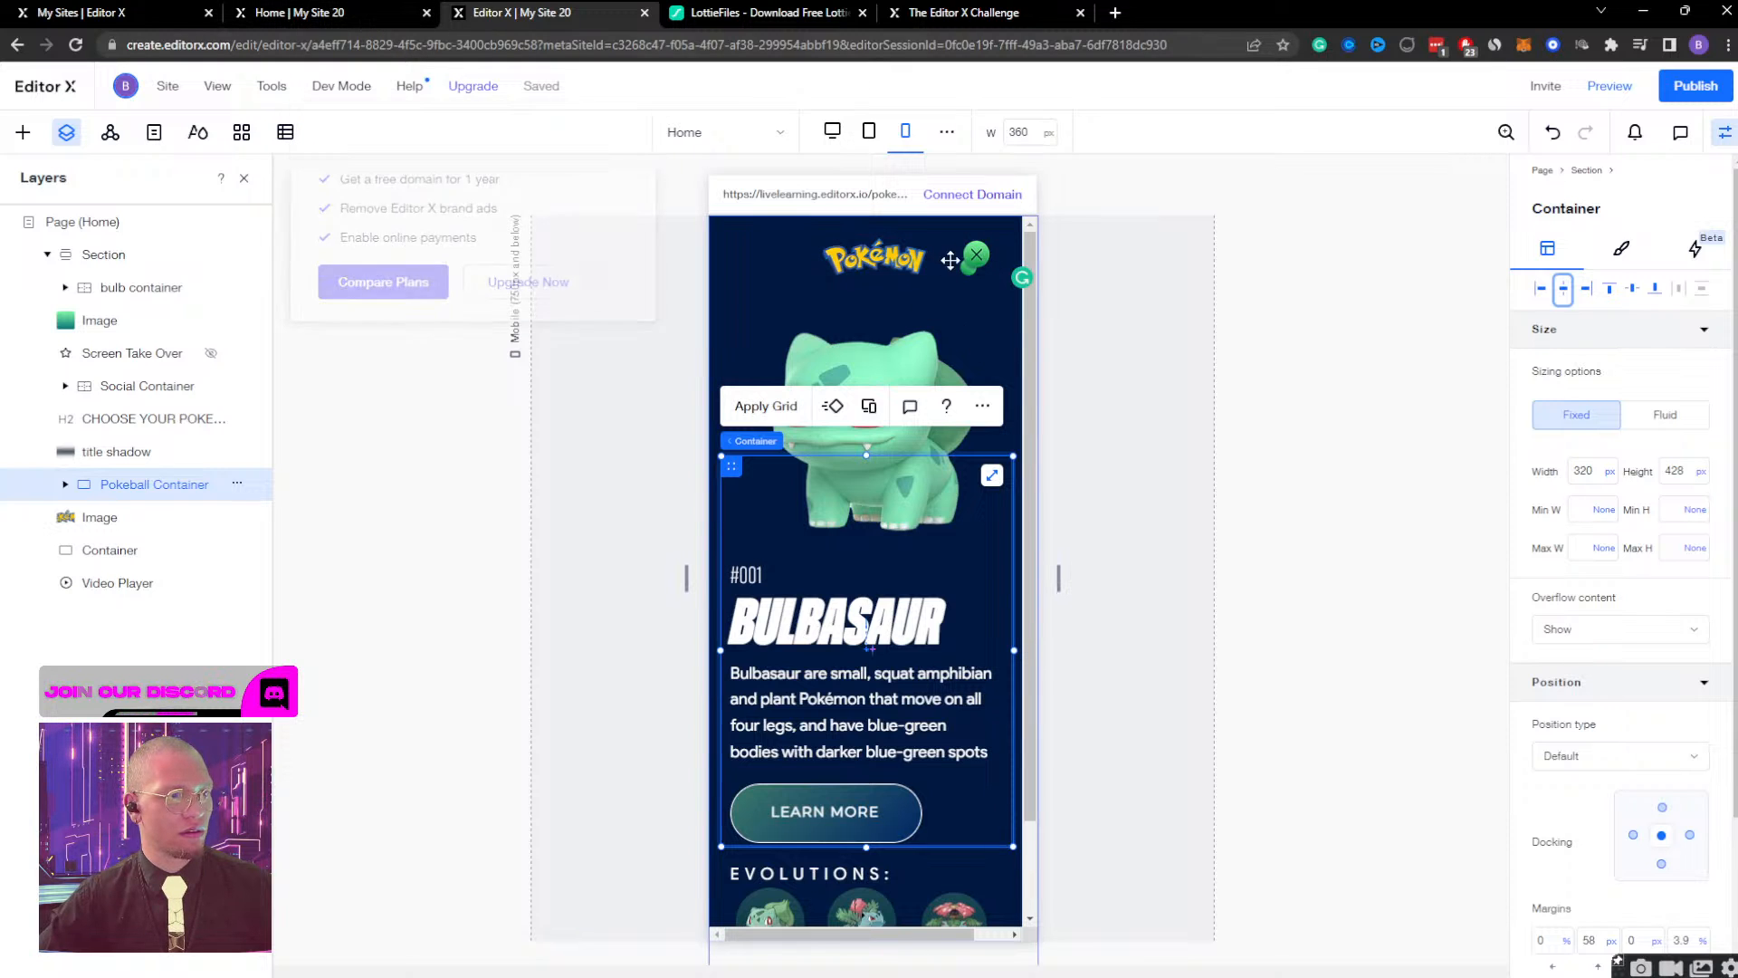
# Check the live Pokémon page by closing the Bulbasaur view, and return to the editor.
pyautogui.click(974, 253)
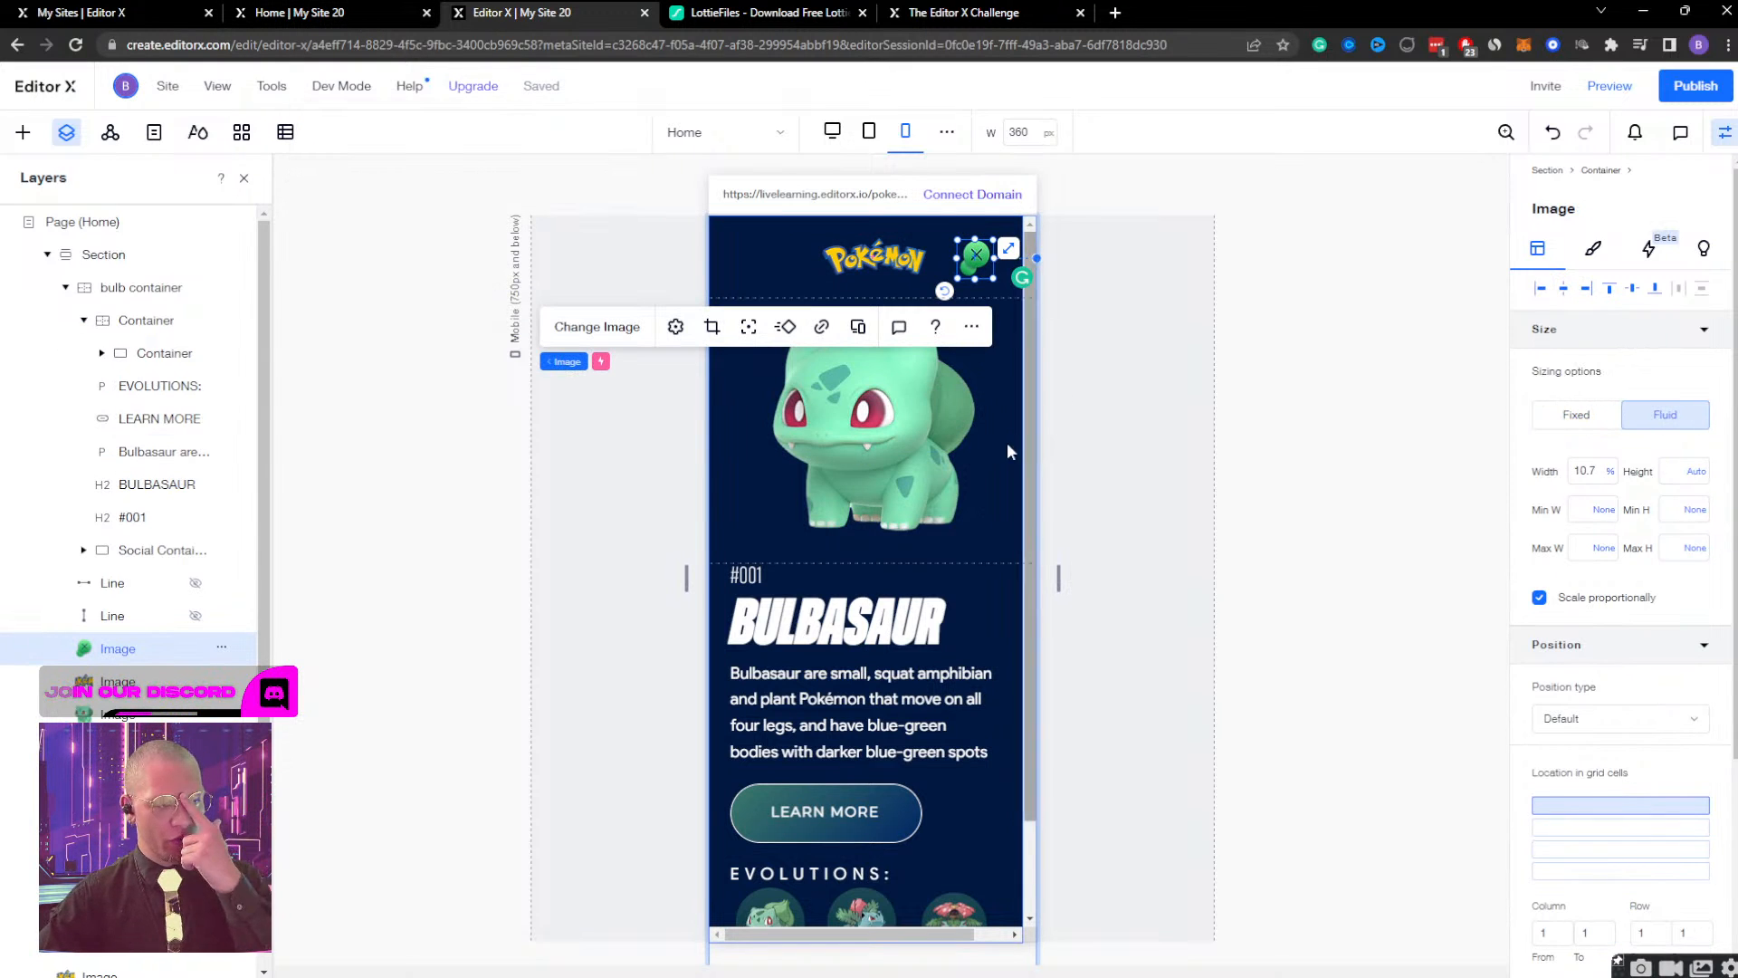
pyautogui.click(290, 13)
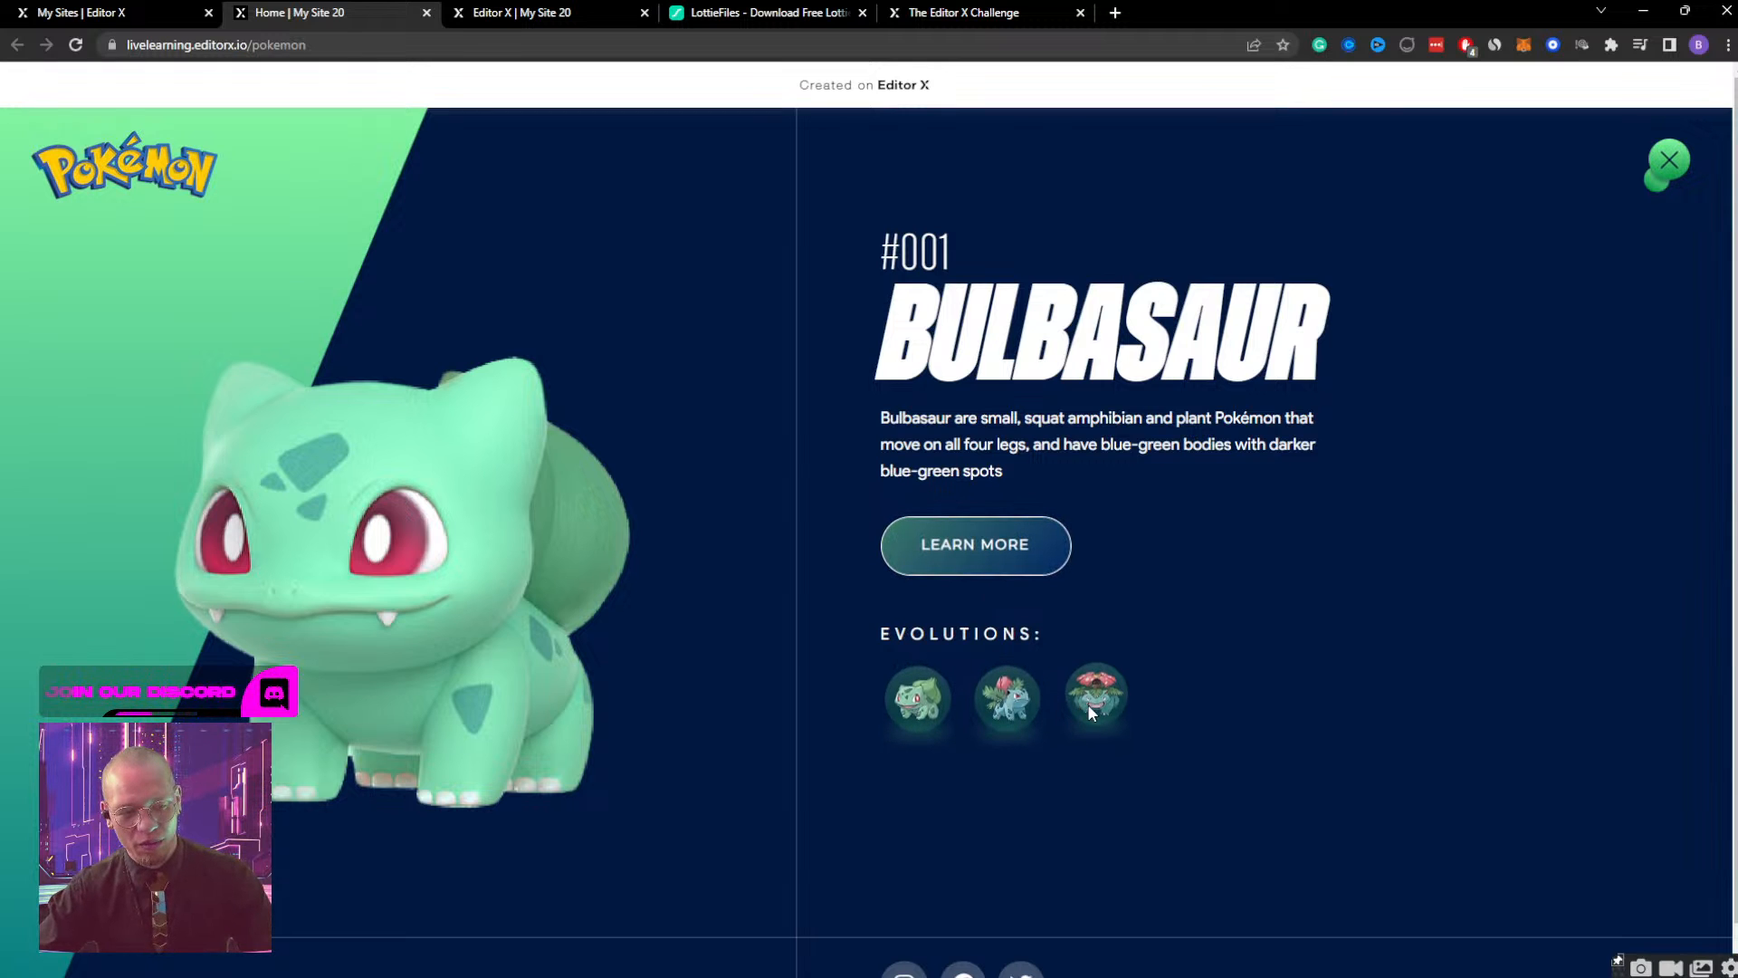
pyautogui.click(1672, 177)
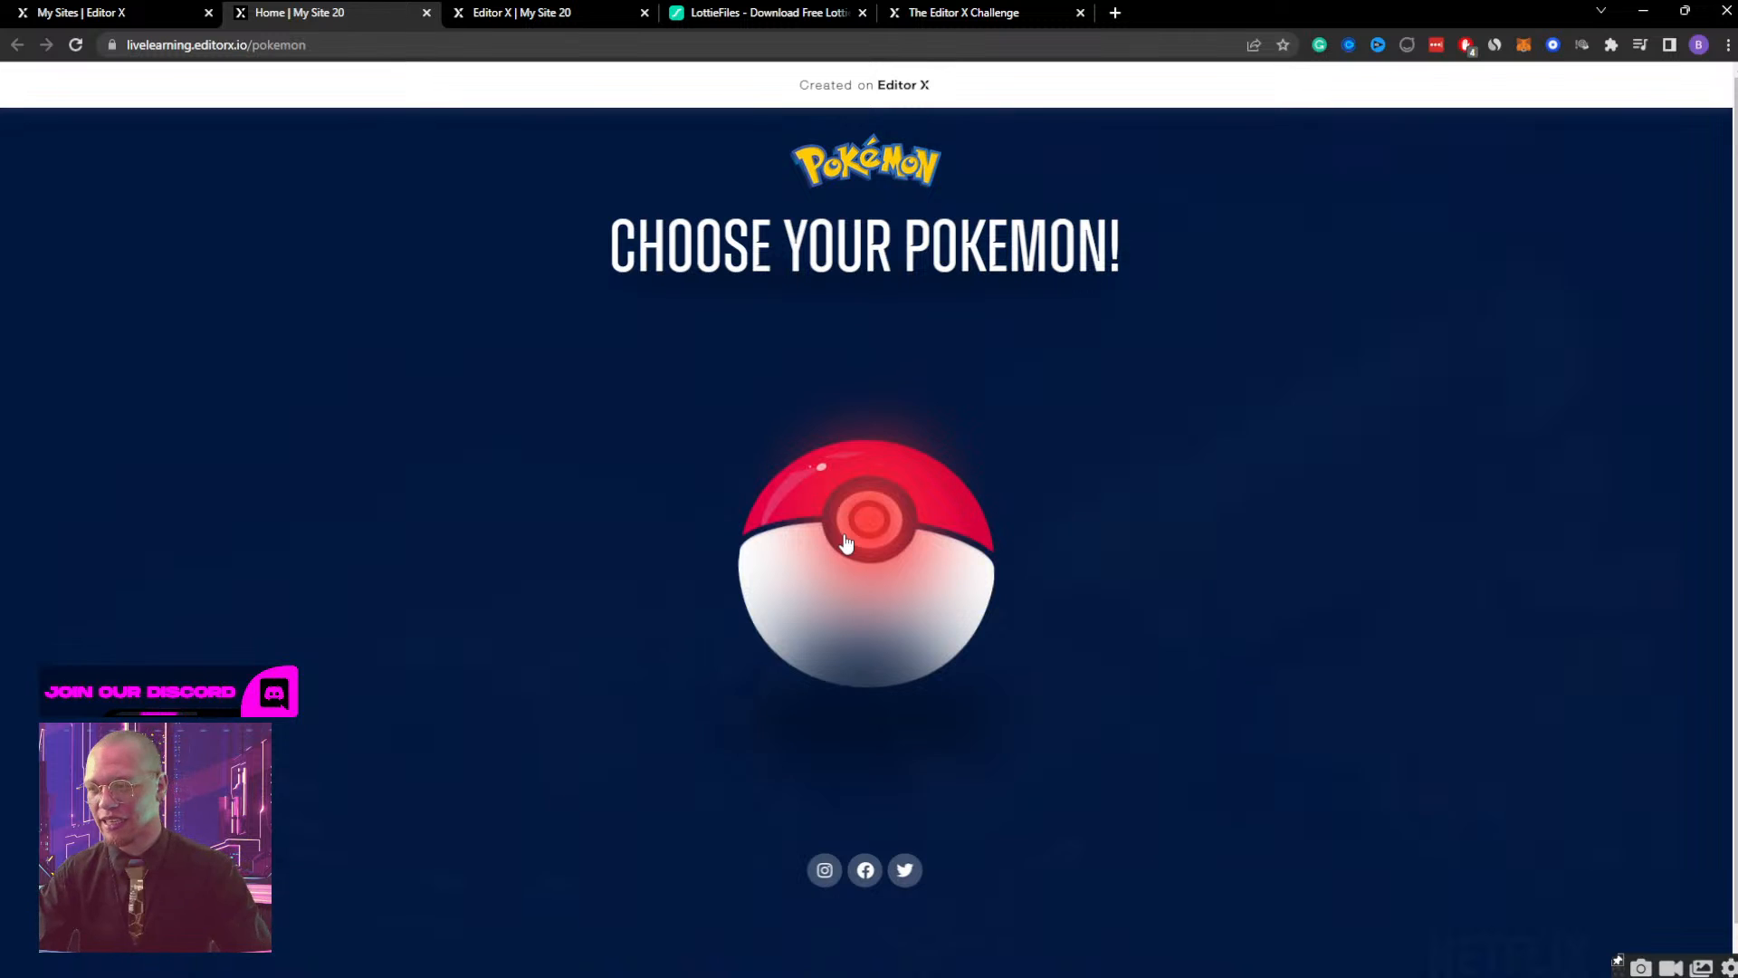
pyautogui.click(507, 11)
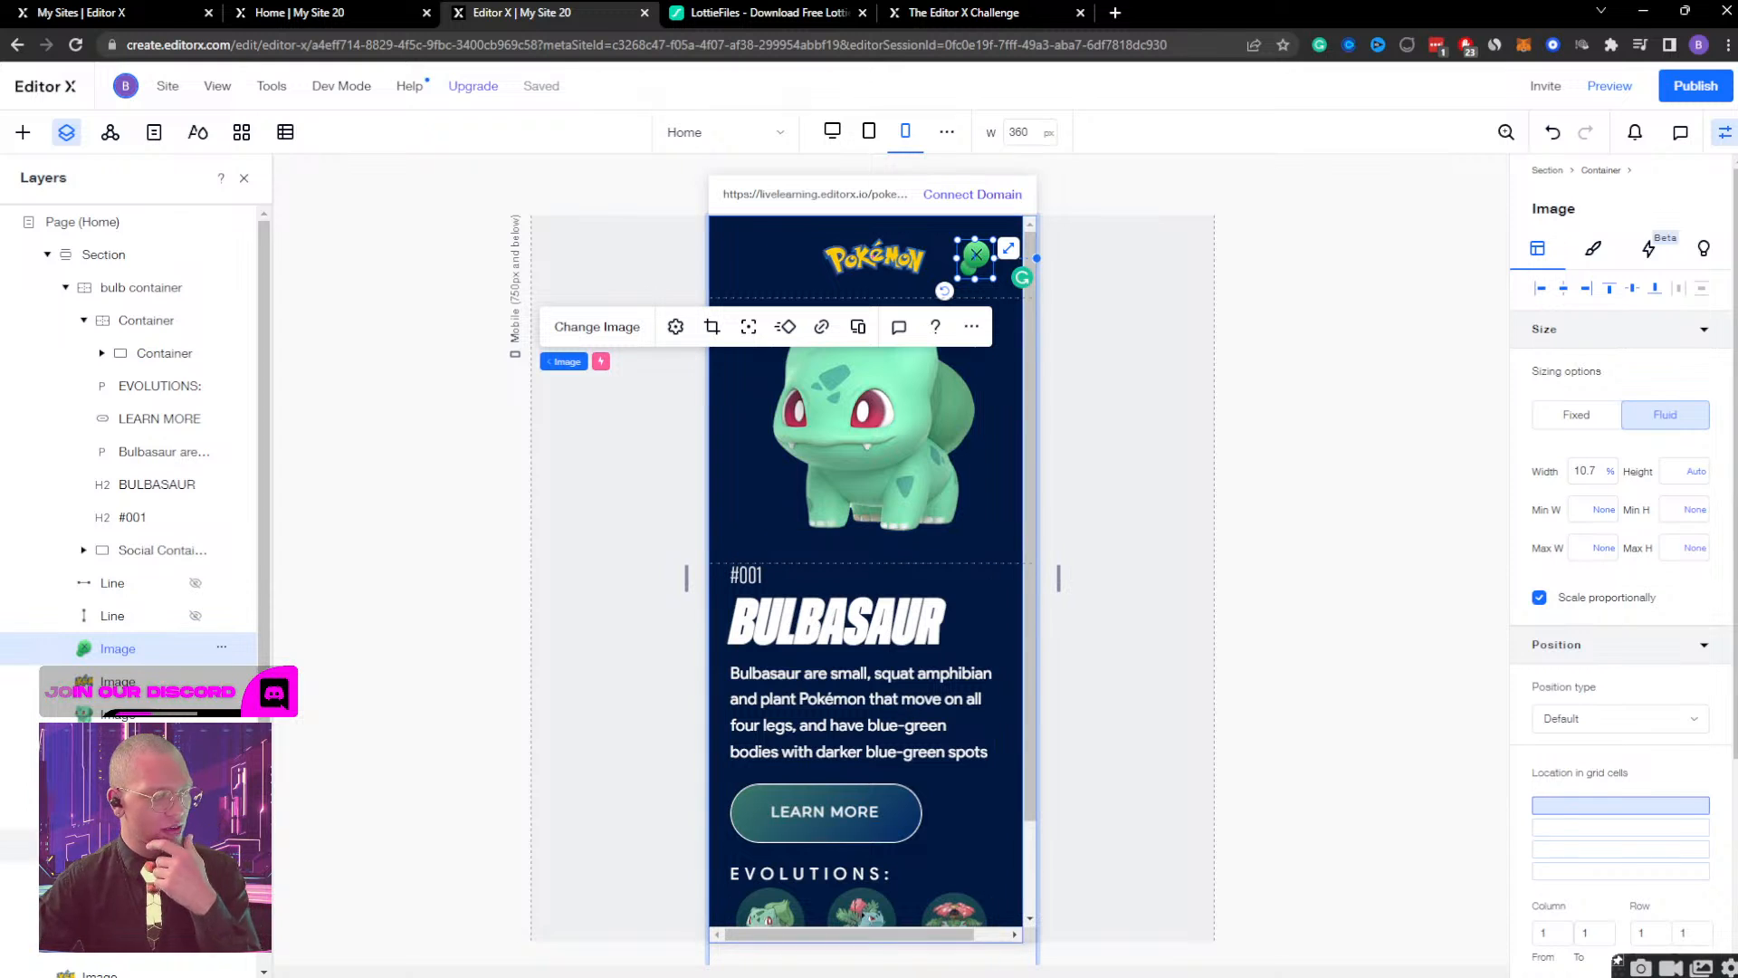
# Set the section's overflow content to Hide so the mobile page does not scroll sideways.
pyautogui.click(113, 681)
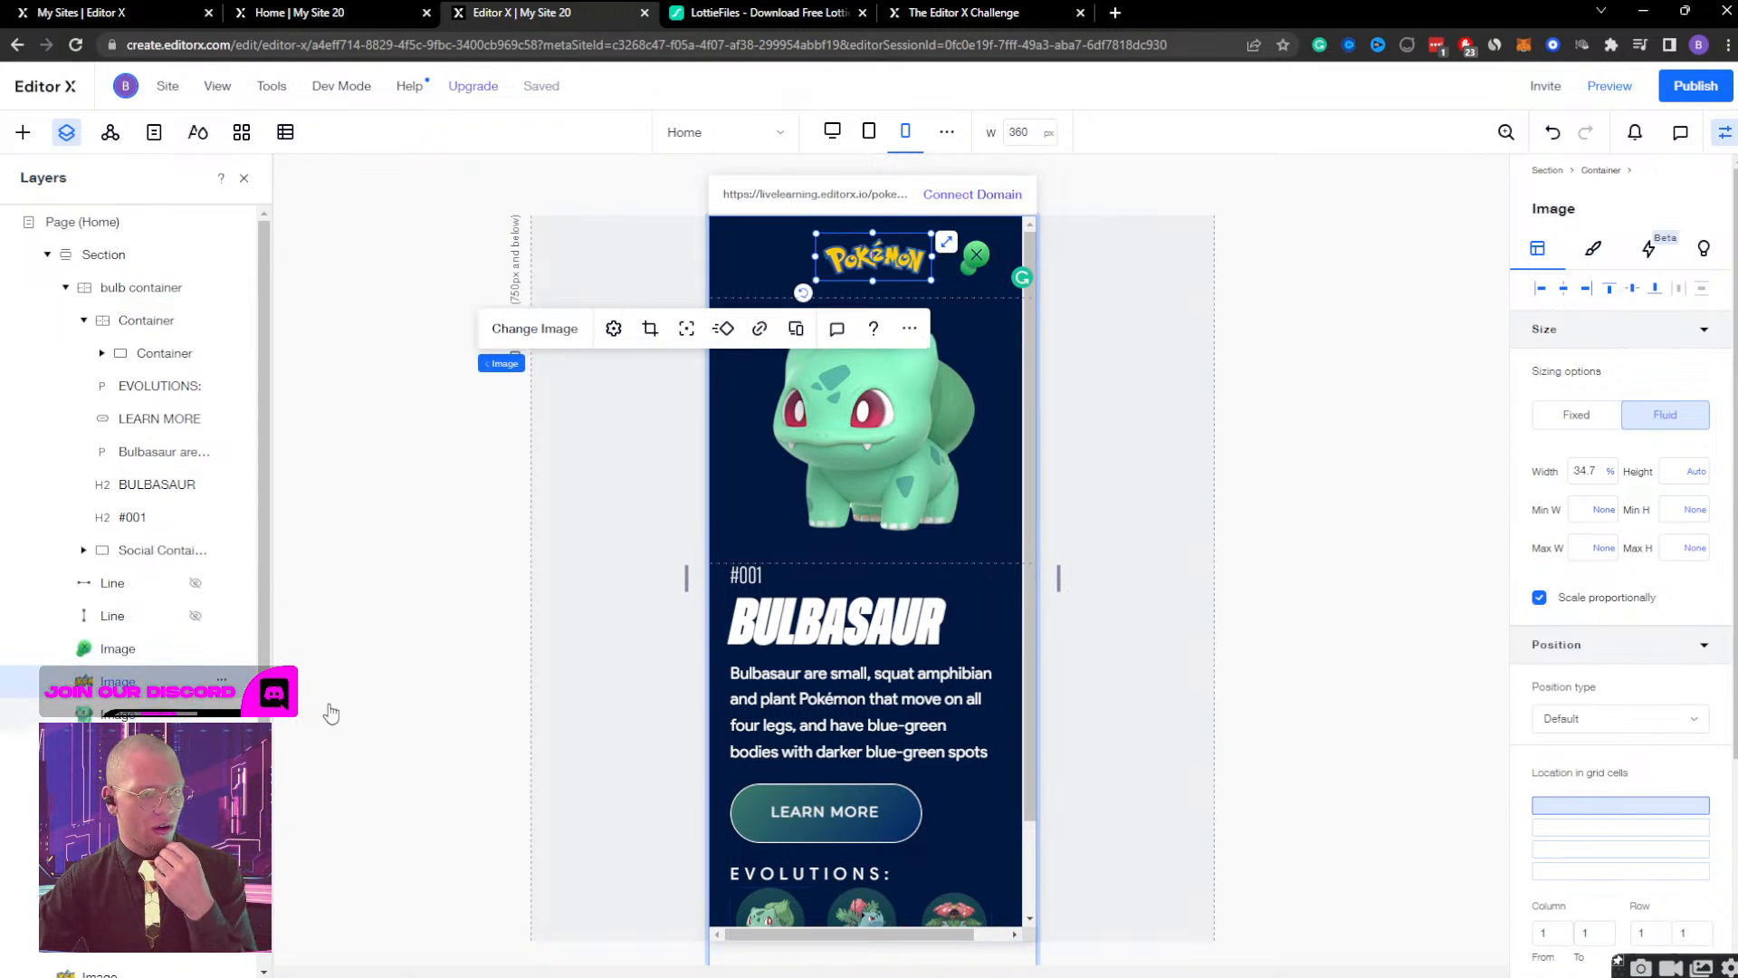
pyautogui.moveTo(878, 944); pyautogui.dragTo(912, 944)
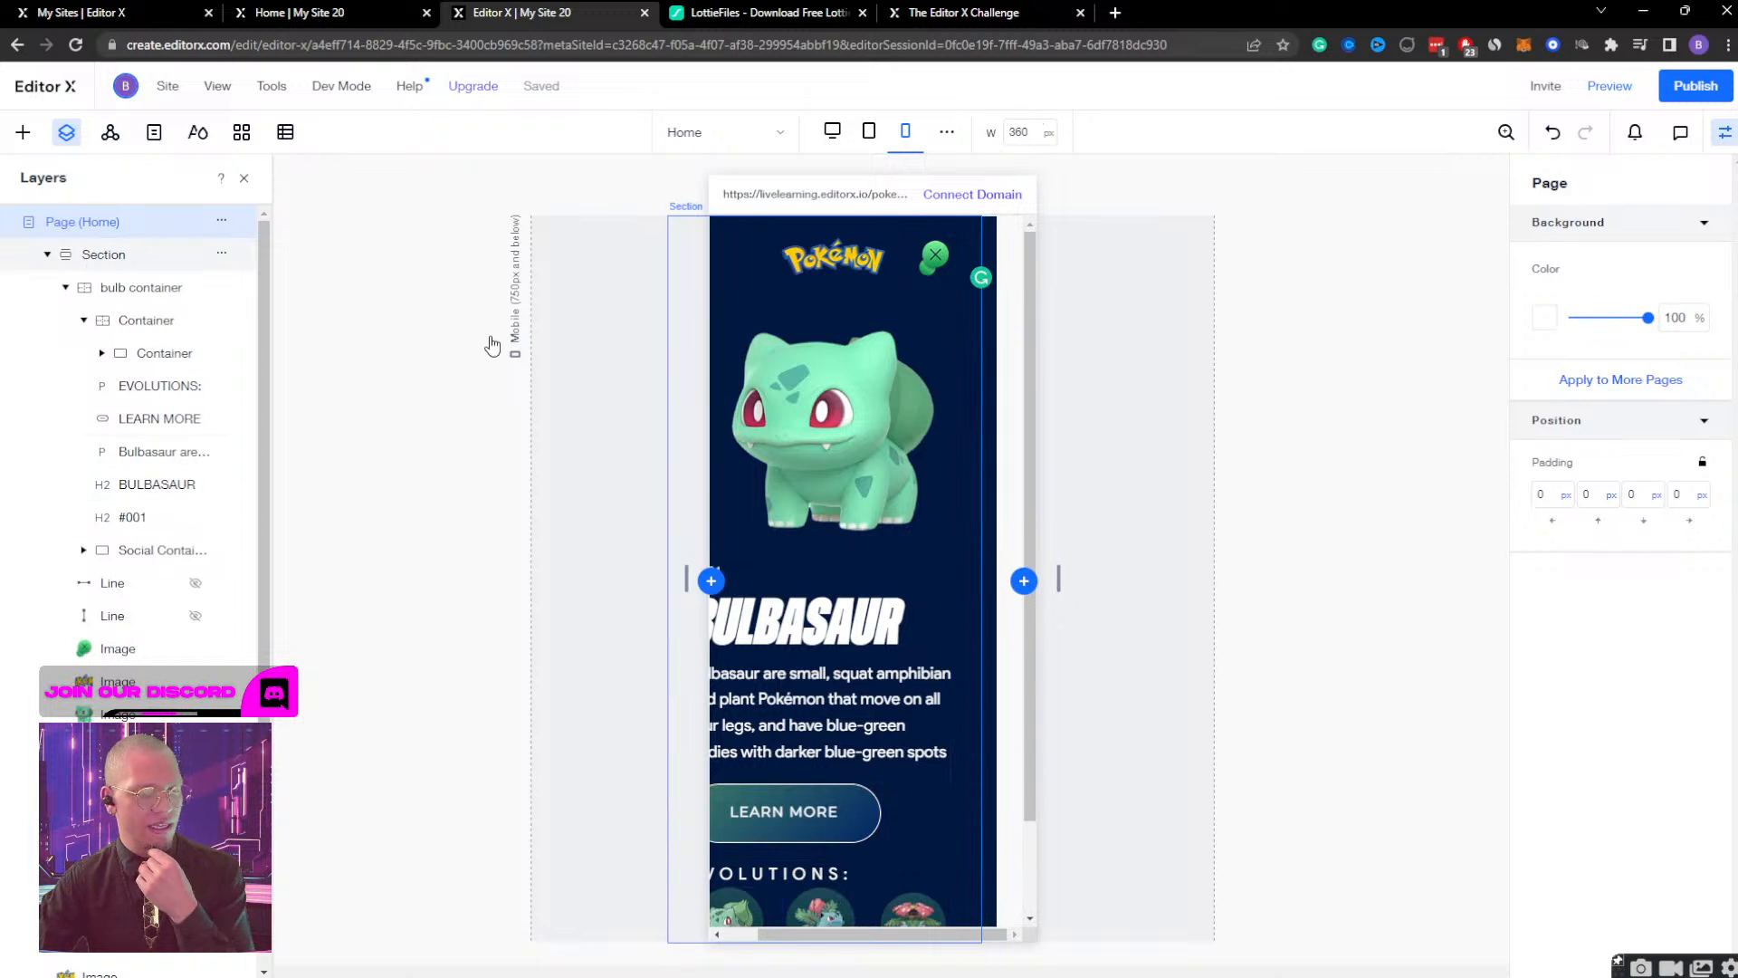
pyautogui.click(98, 254)
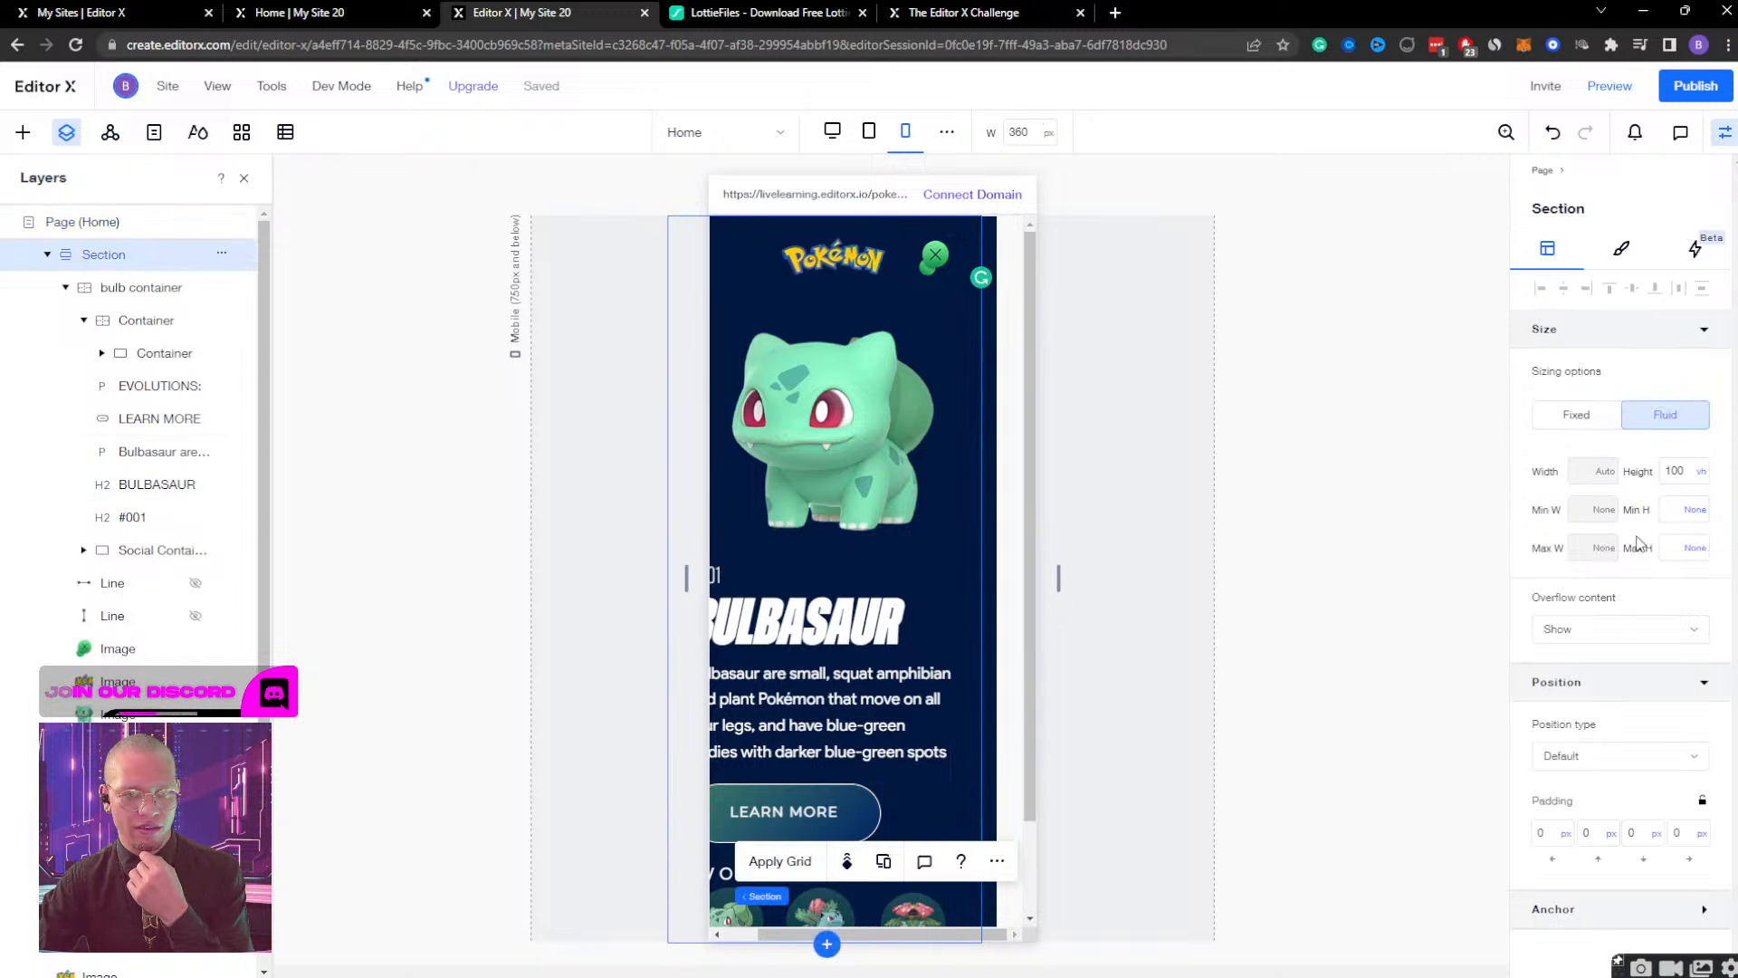
pyautogui.click(1579, 638)
pyautogui.click(1580, 675)
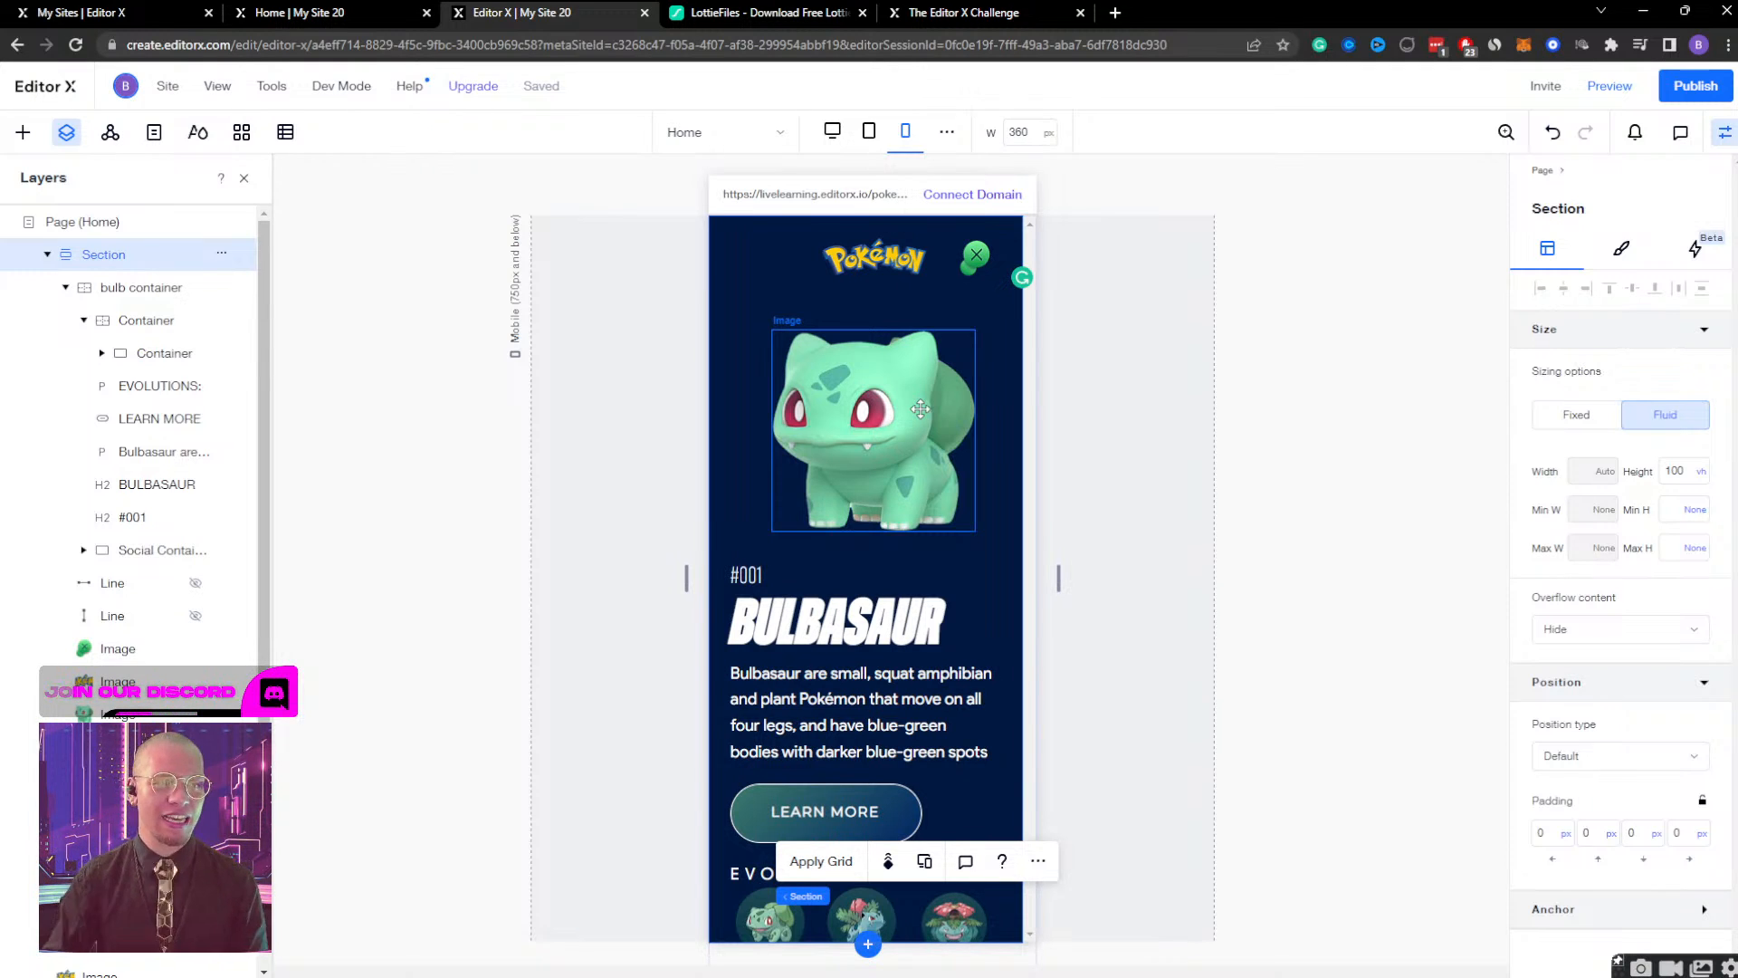
# Examine the size and overflow settings of the close icon, section, BULBASAUR title, text container and bulb container.
pyautogui.click(969, 266)
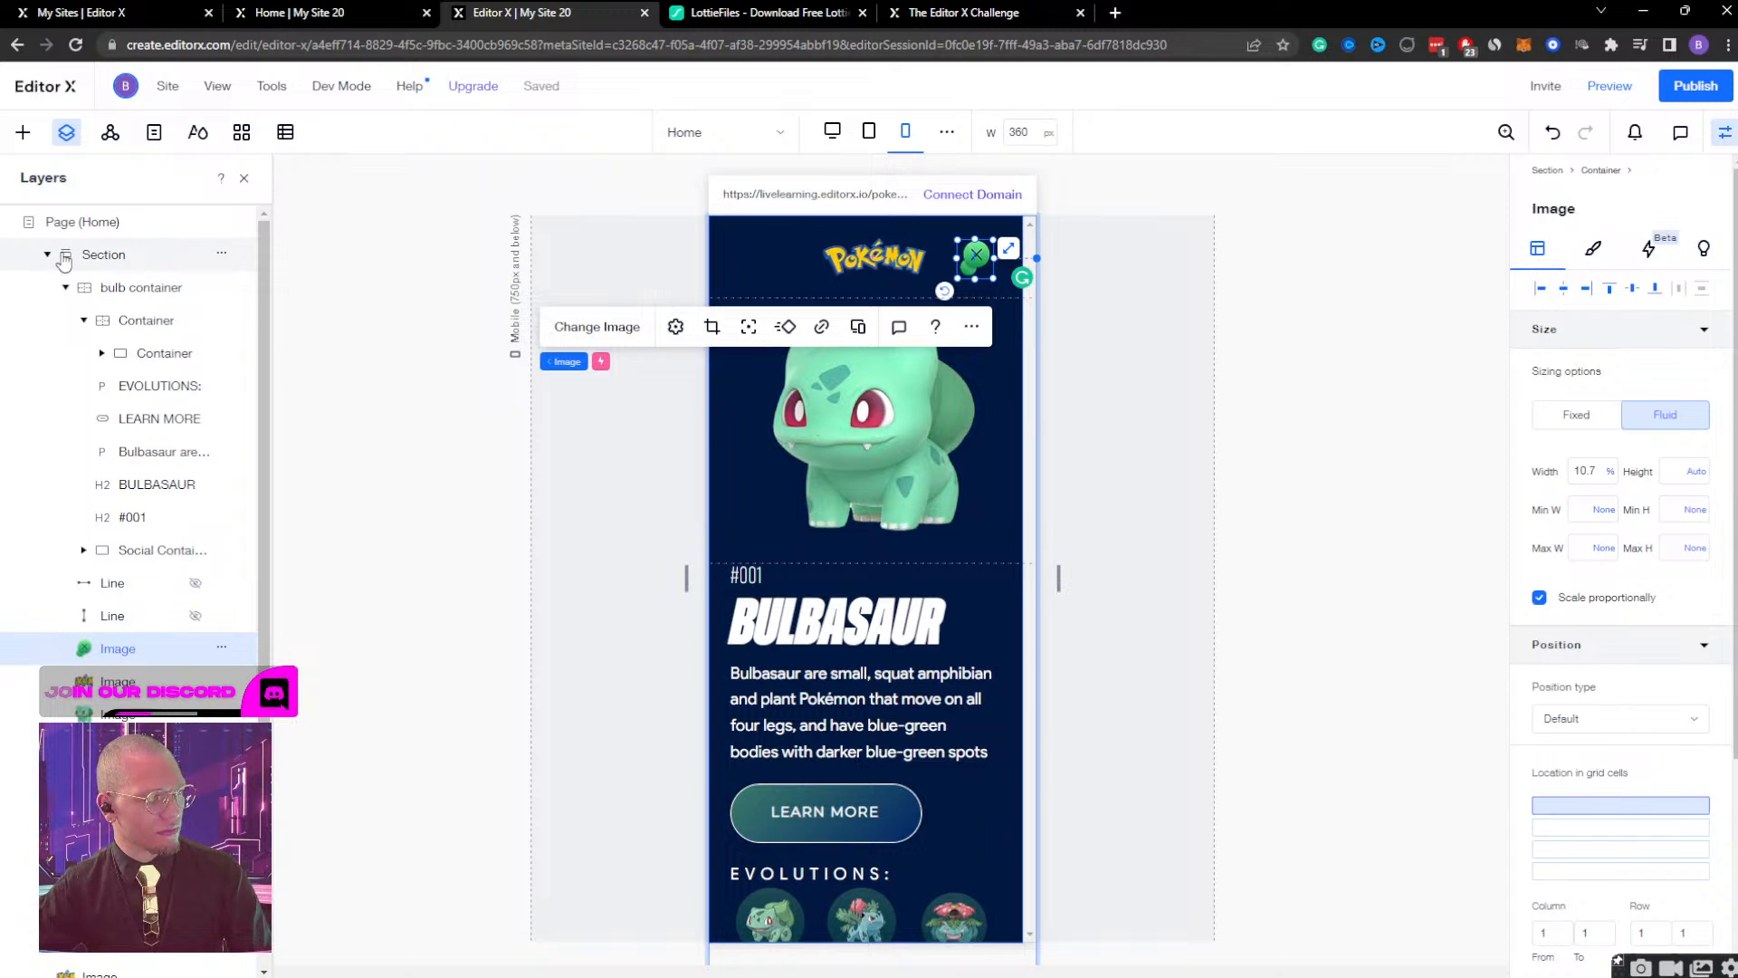
pyautogui.click(90, 257)
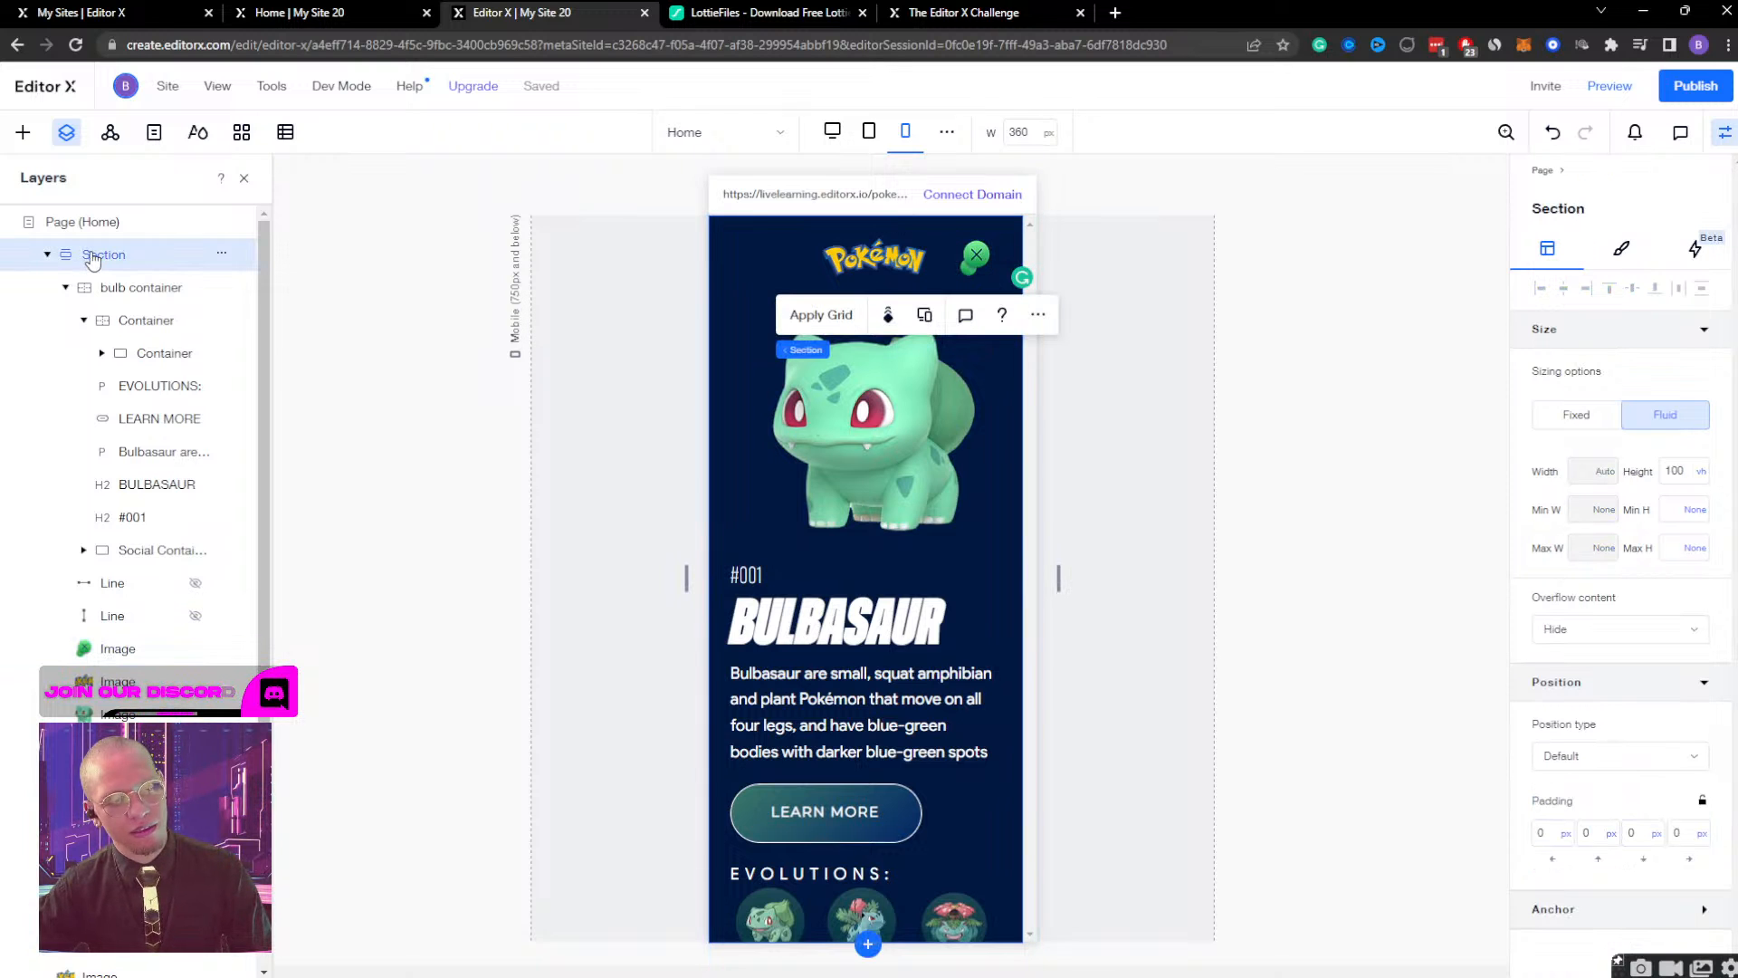
pyautogui.click(880, 624)
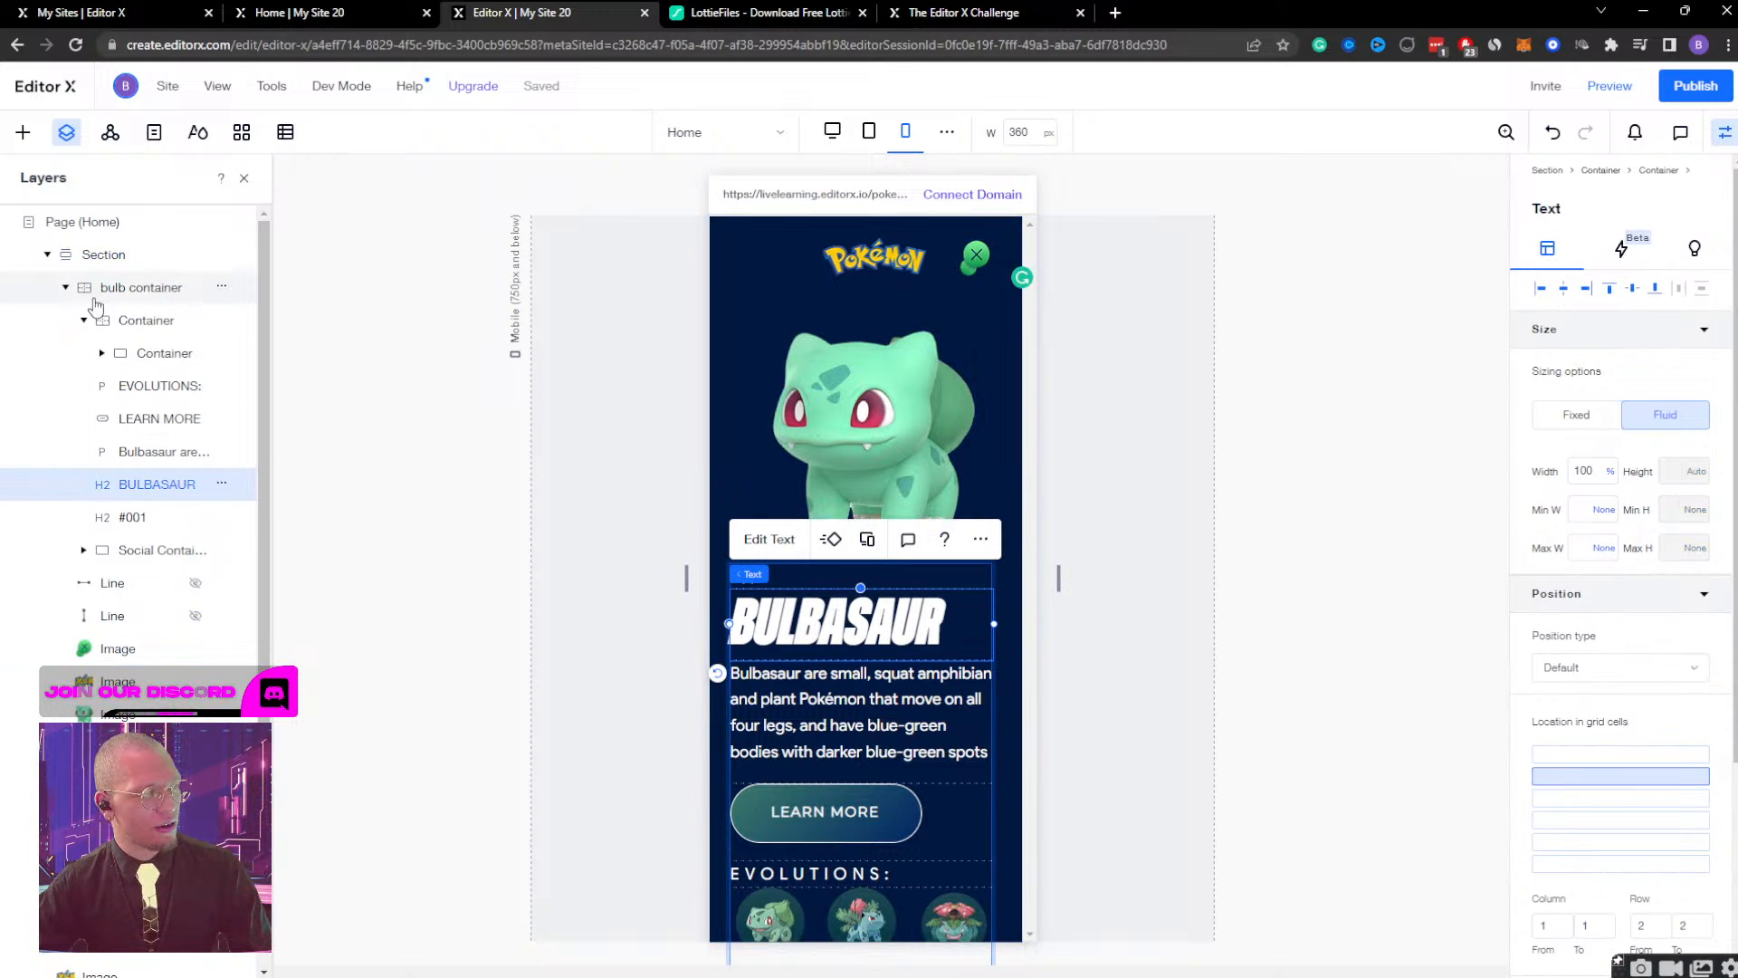
pyautogui.click(82, 321)
pyautogui.click(112, 321)
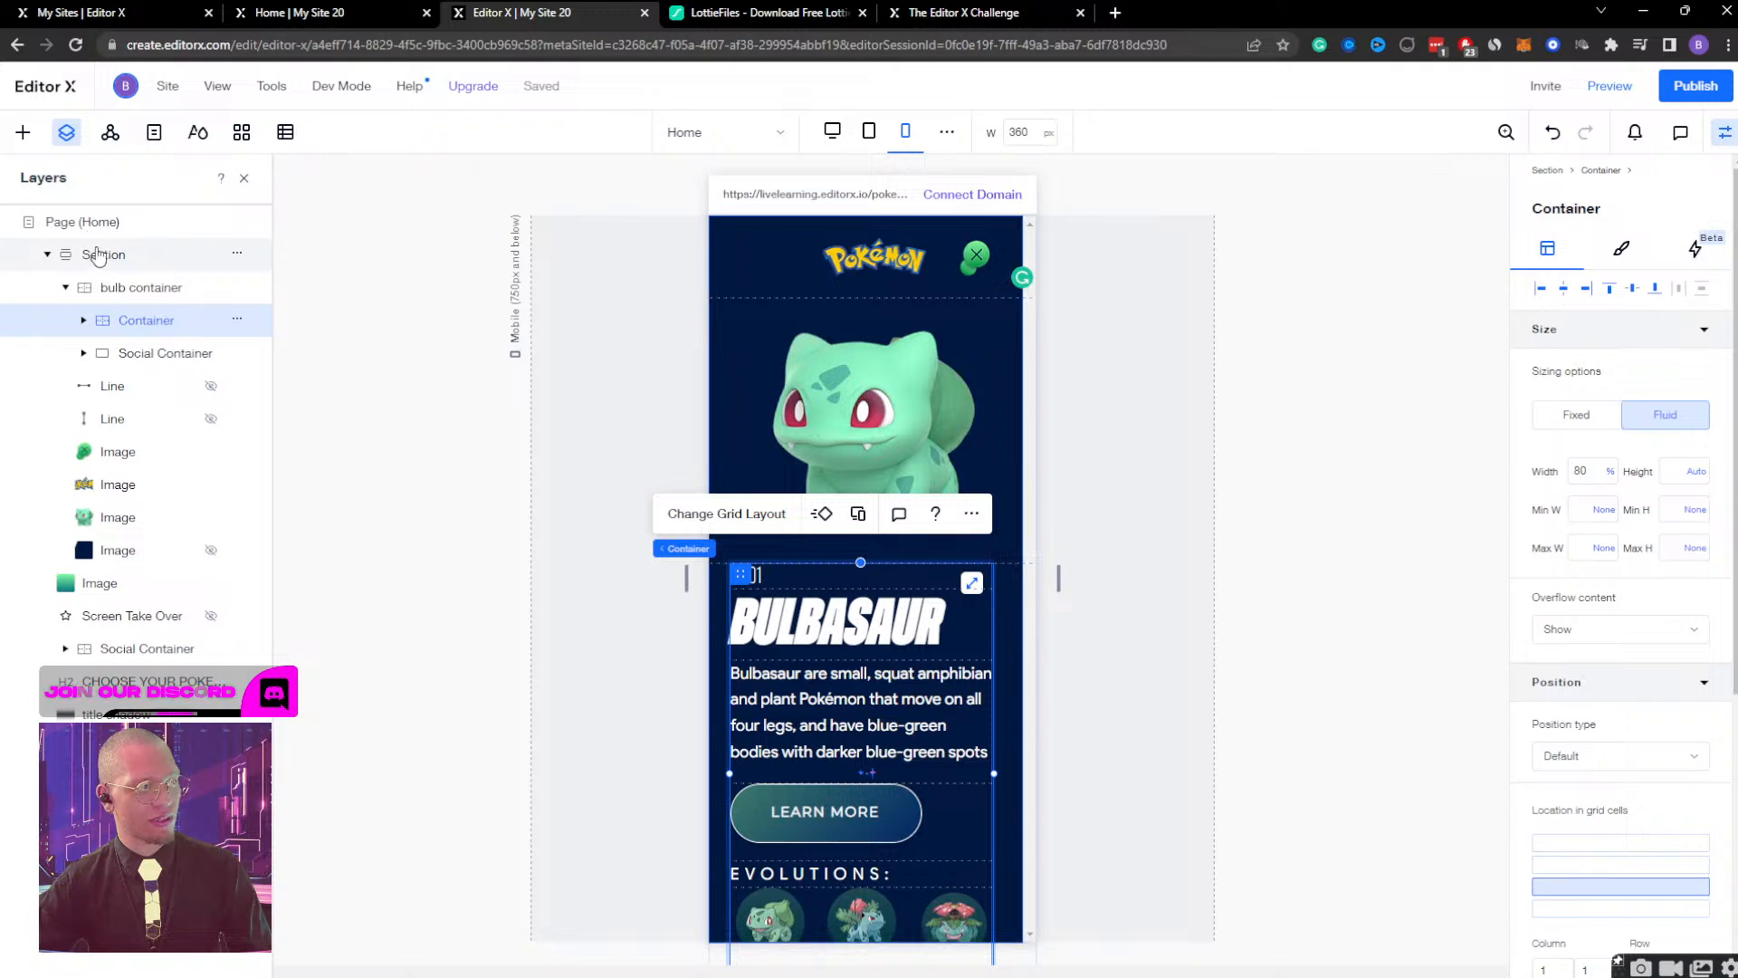
pyautogui.click(116, 293)
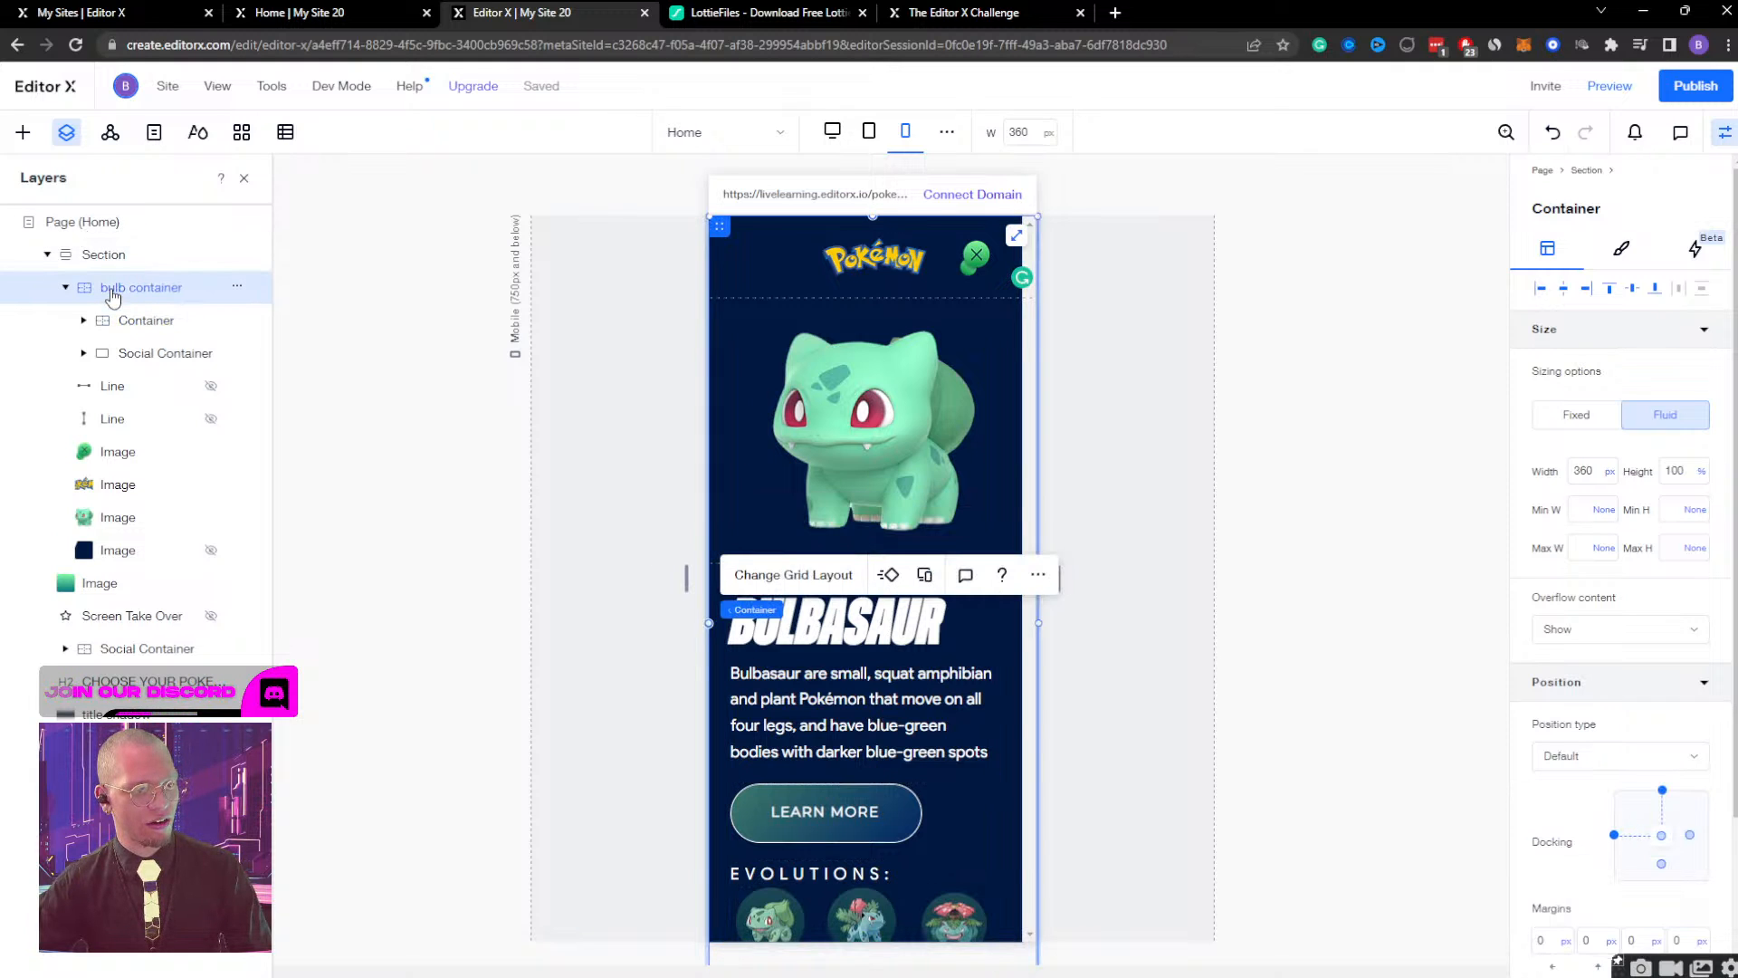
pyautogui.click(109, 258)
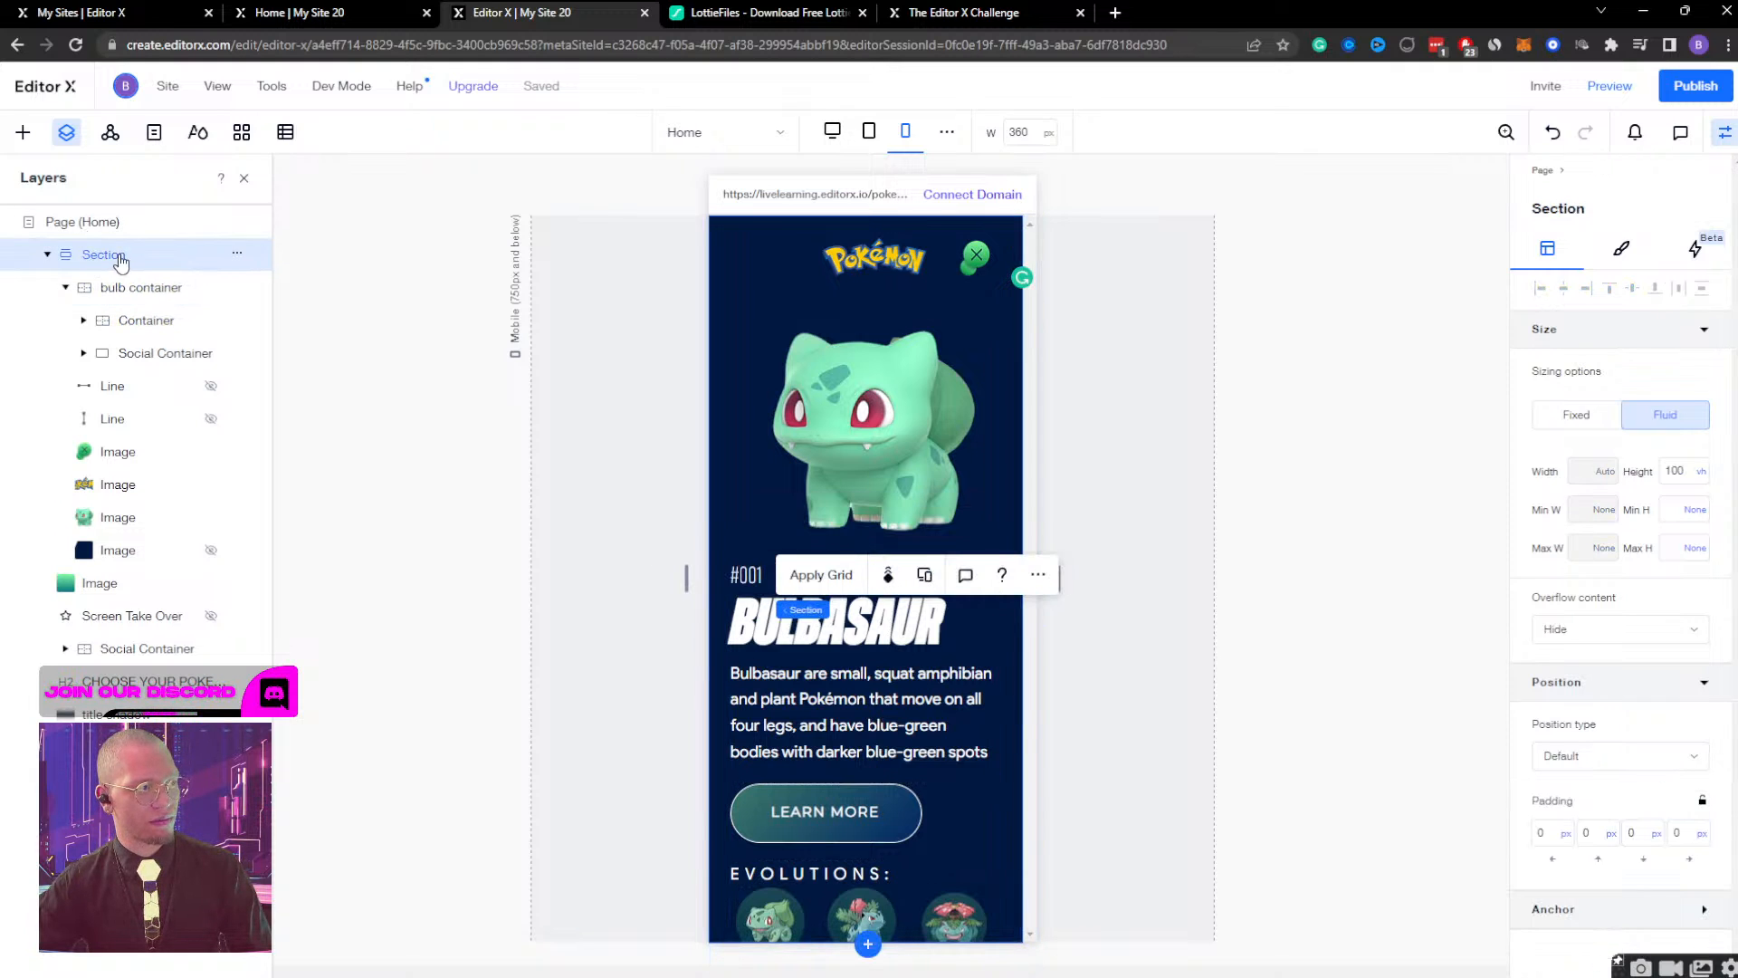
# Try moving the Bulbasaur text container past the page edge with the section's overflow content set to Show, and undo both changes.
pyautogui.click(122, 324)
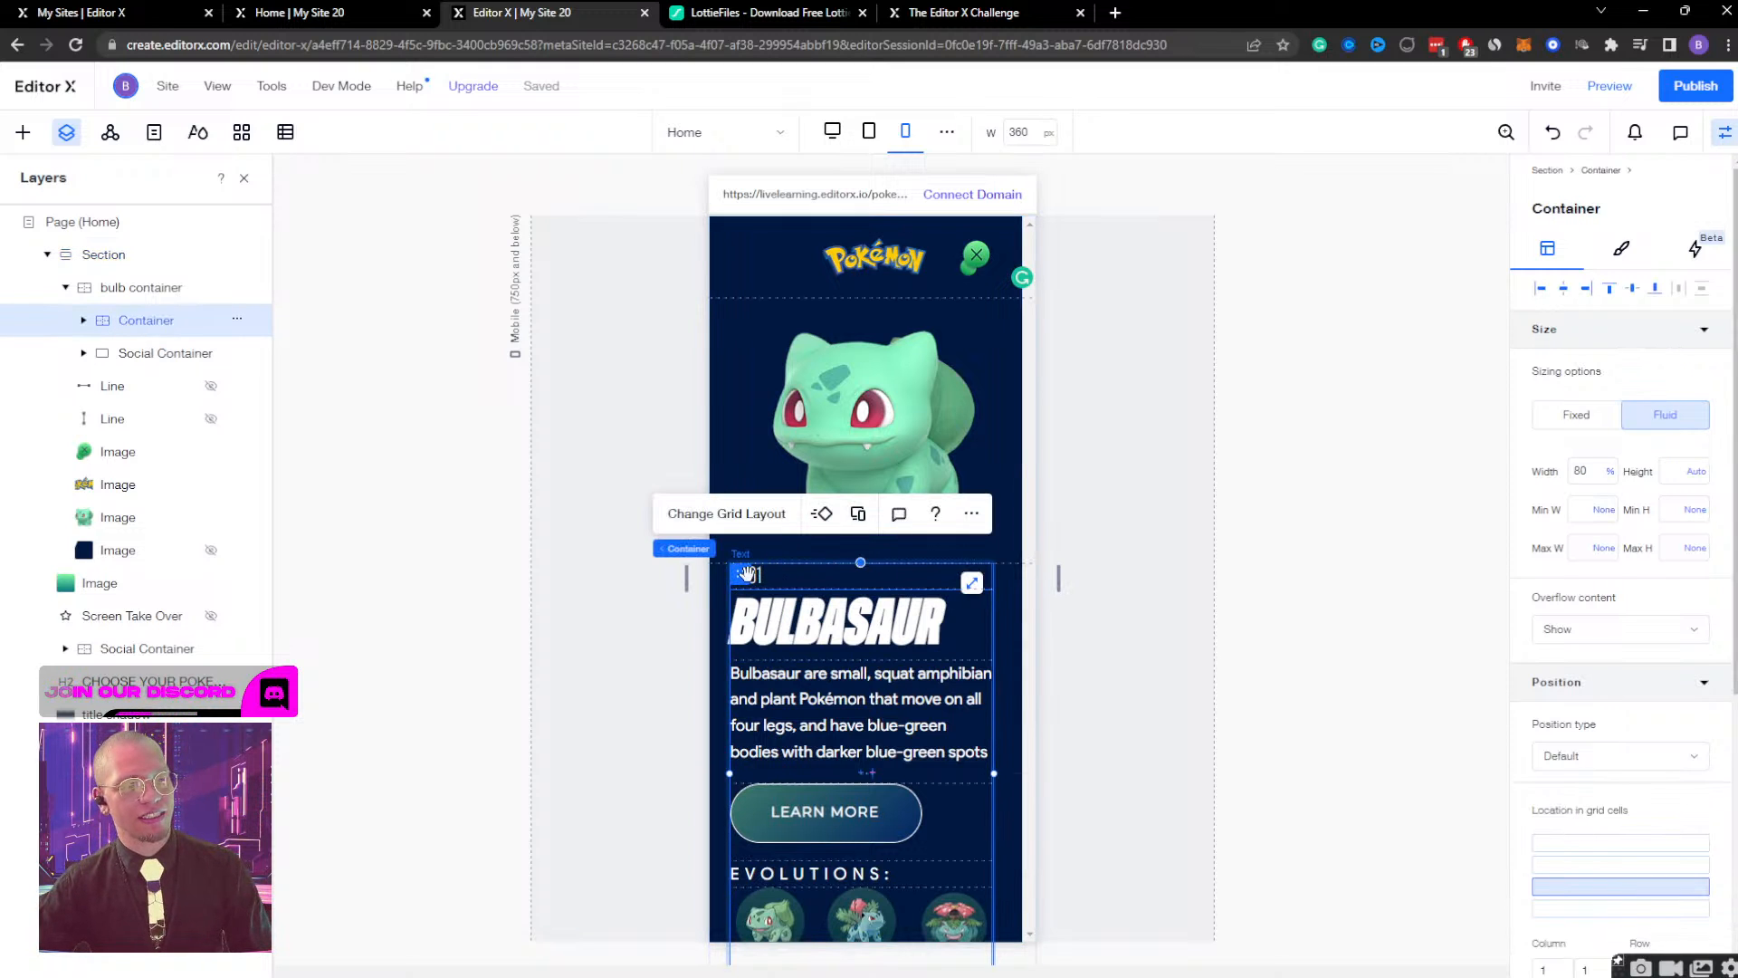
pyautogui.moveTo(745, 573); pyautogui.dragTo(928, 577)
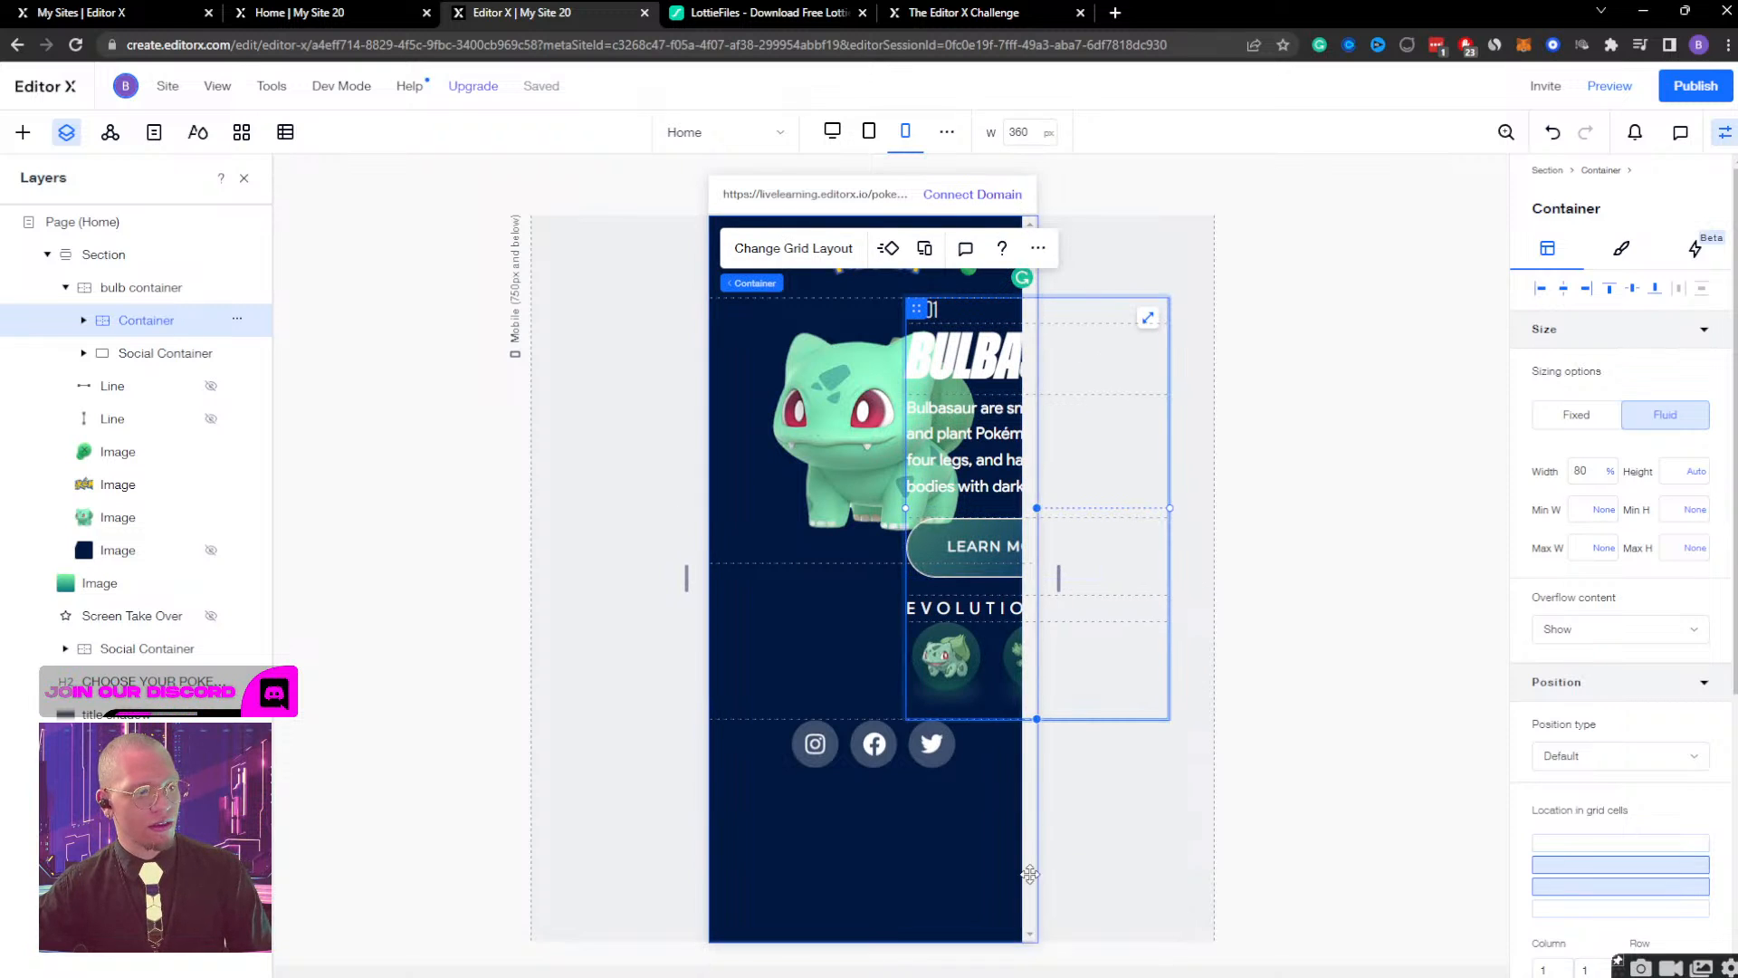
pyautogui.click(88, 255)
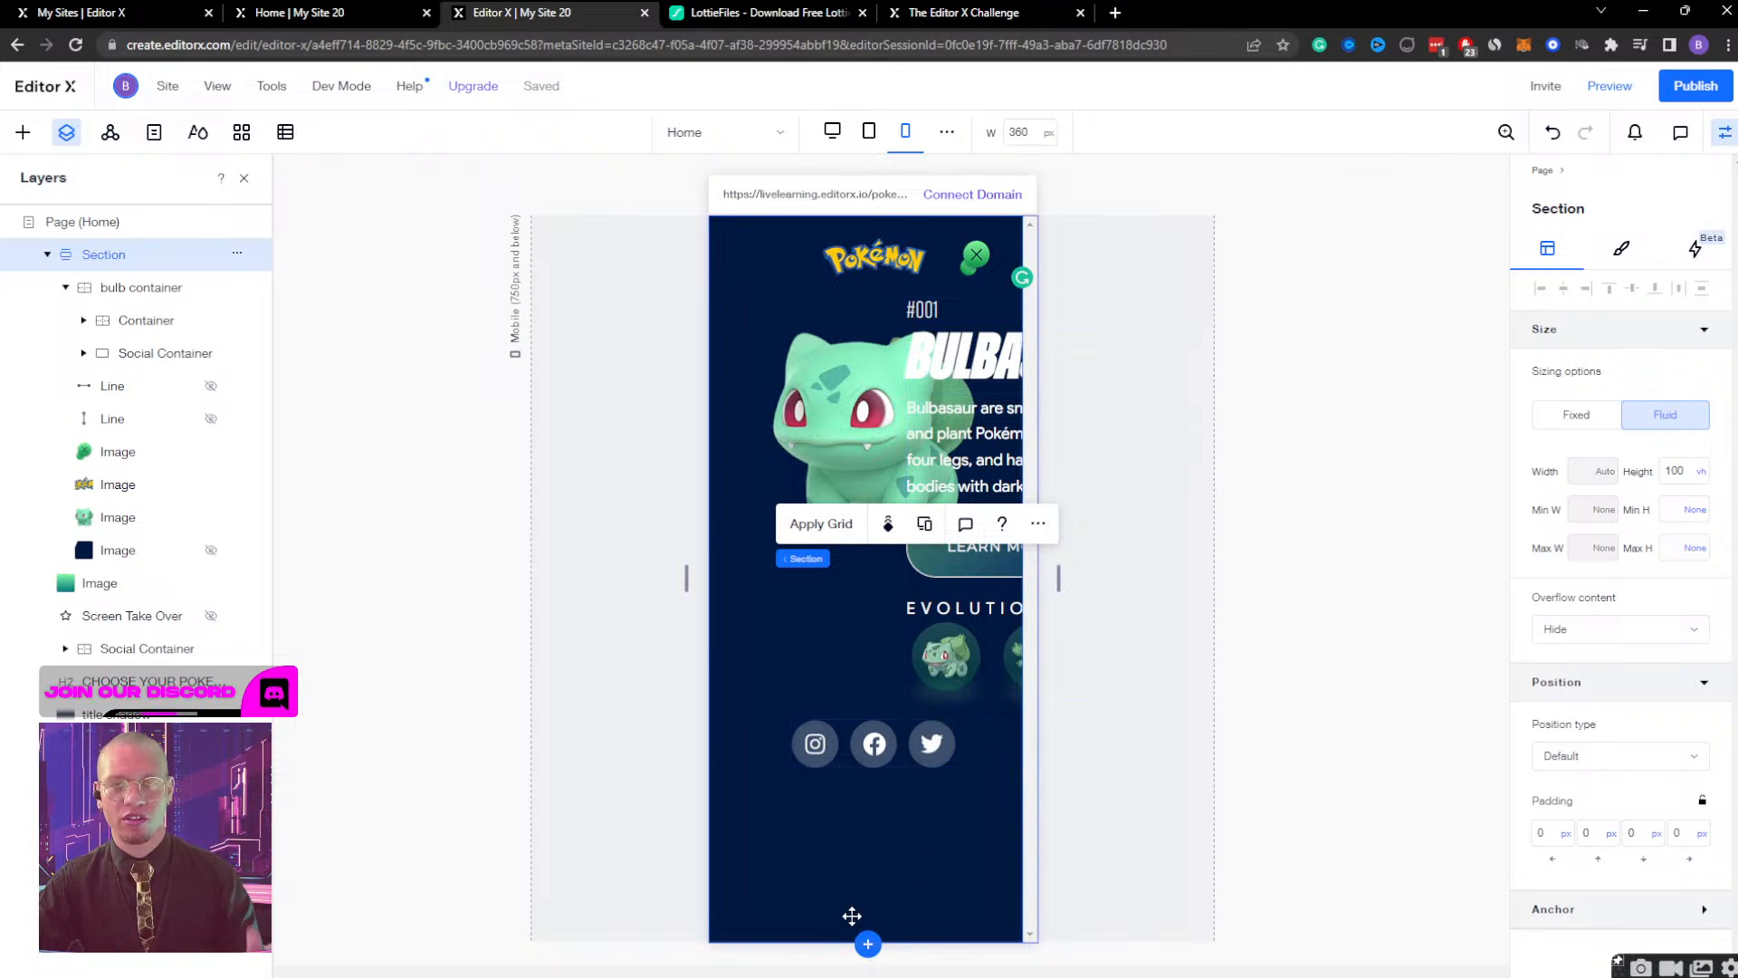
pyautogui.click(1625, 631)
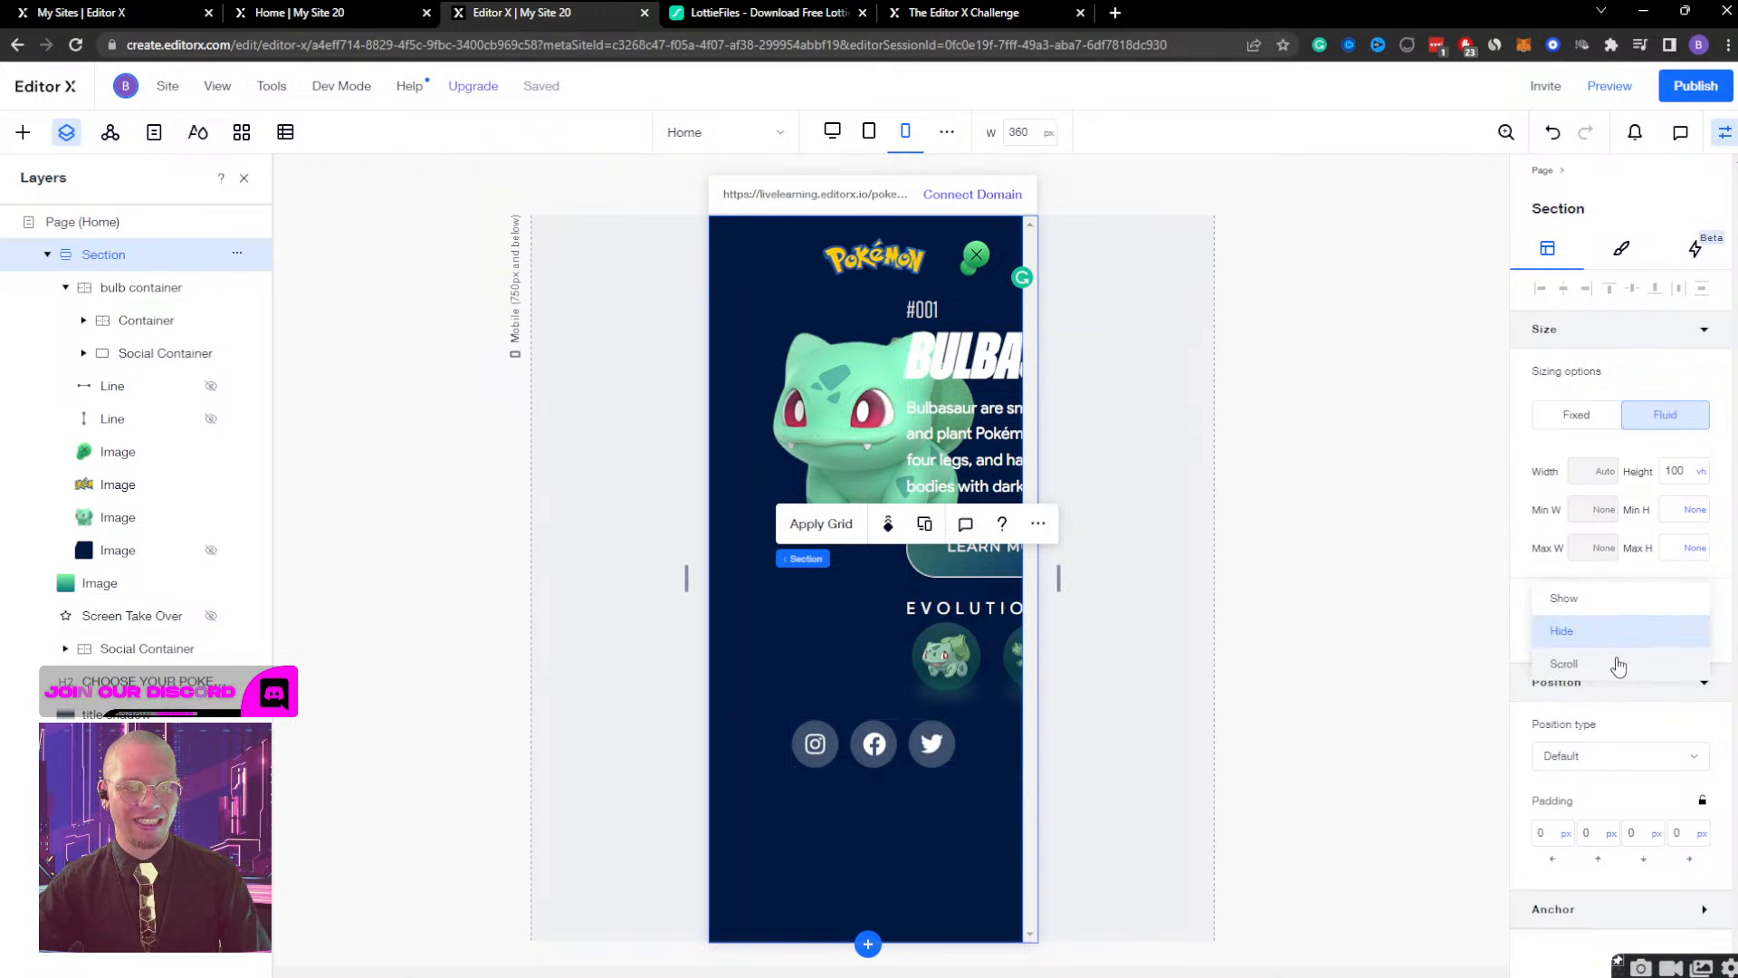
pyautogui.click(1564, 598)
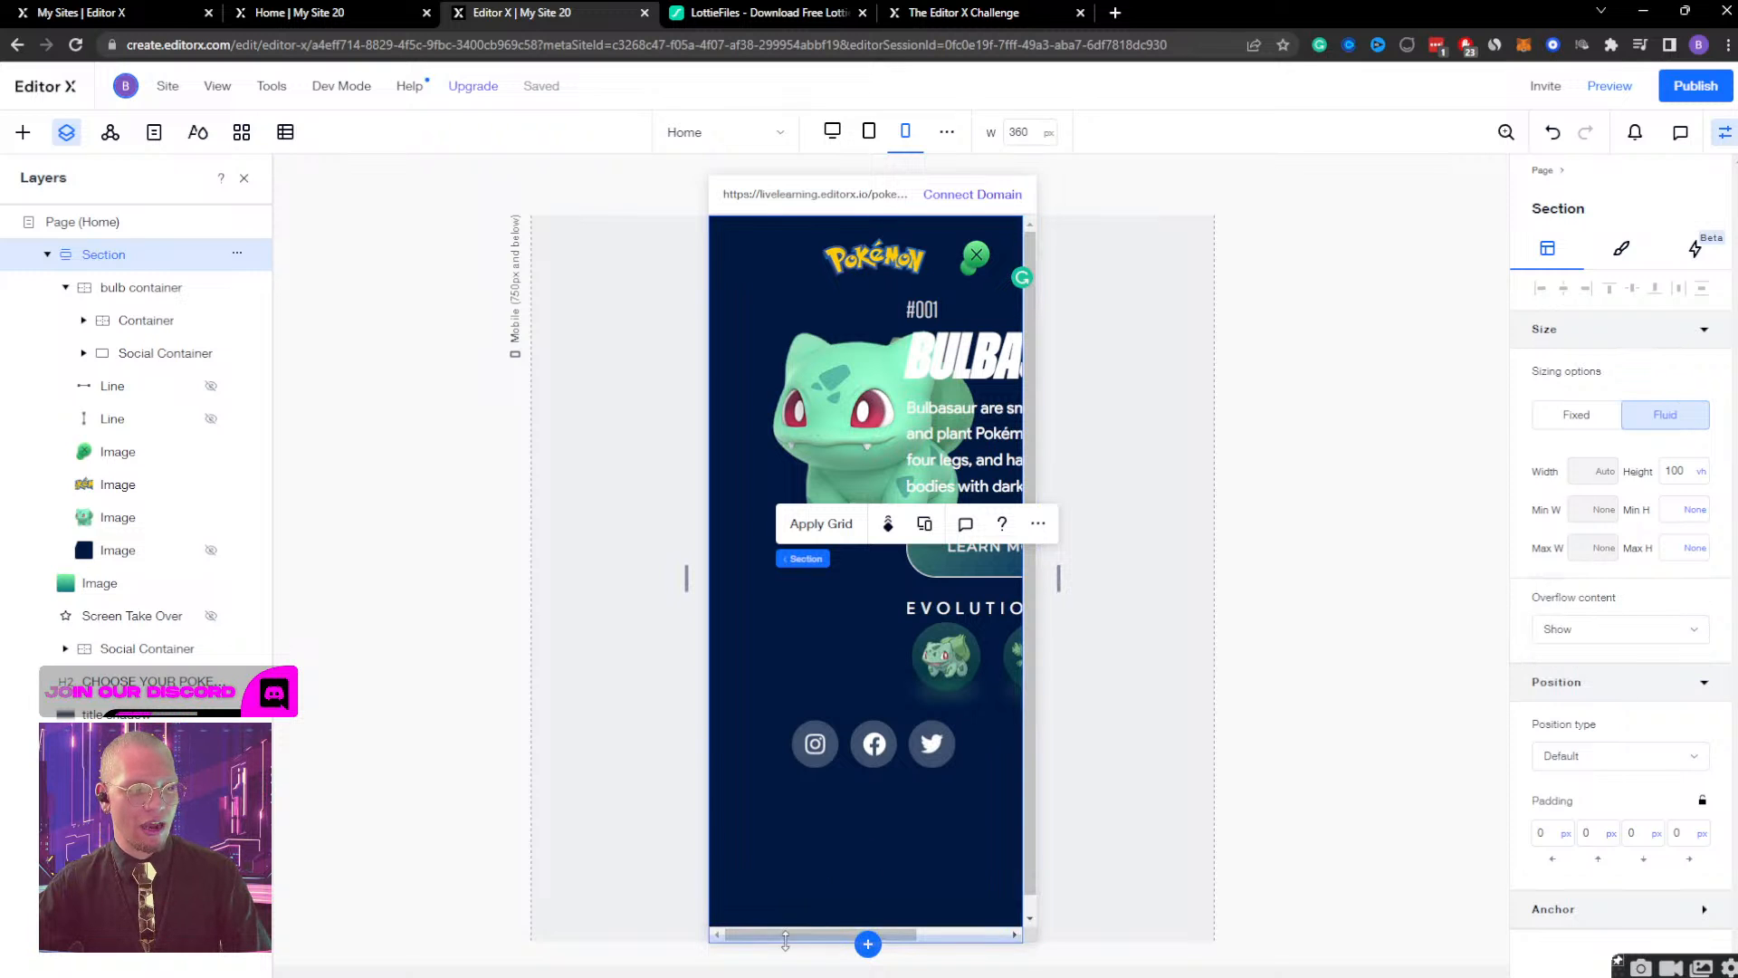
pyautogui.moveTo(793, 937); pyautogui.dragTo(883, 937)
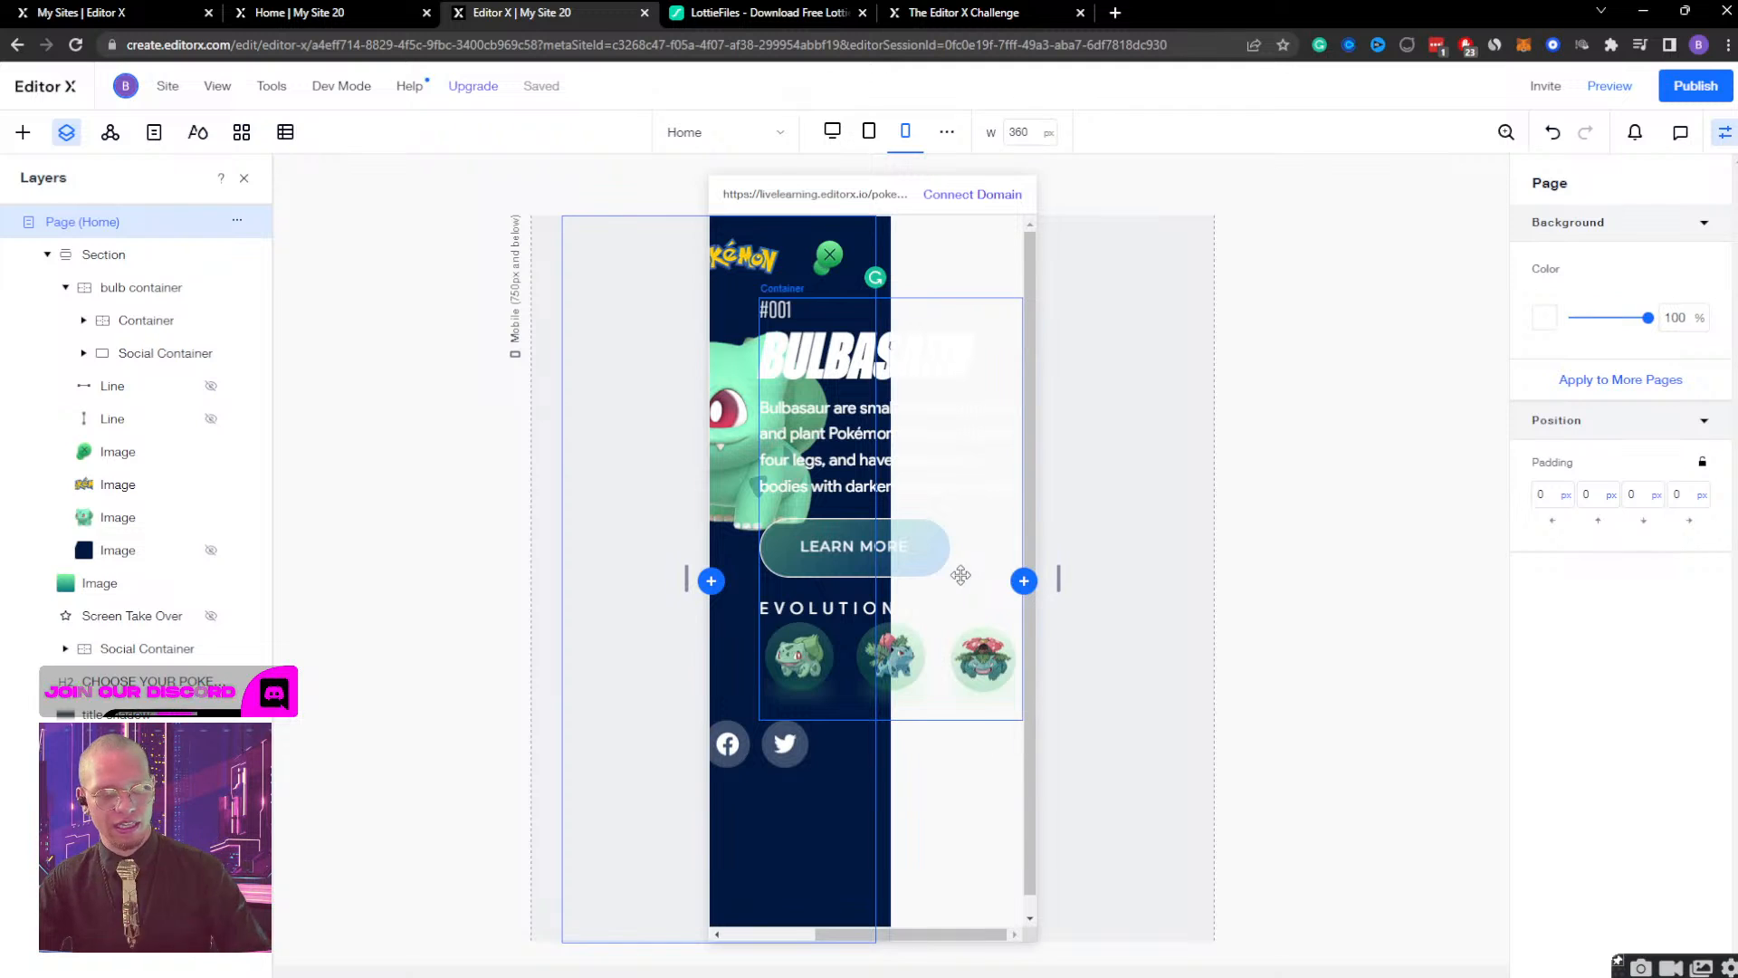
pyautogui.hotkey('ctrl', 'z')
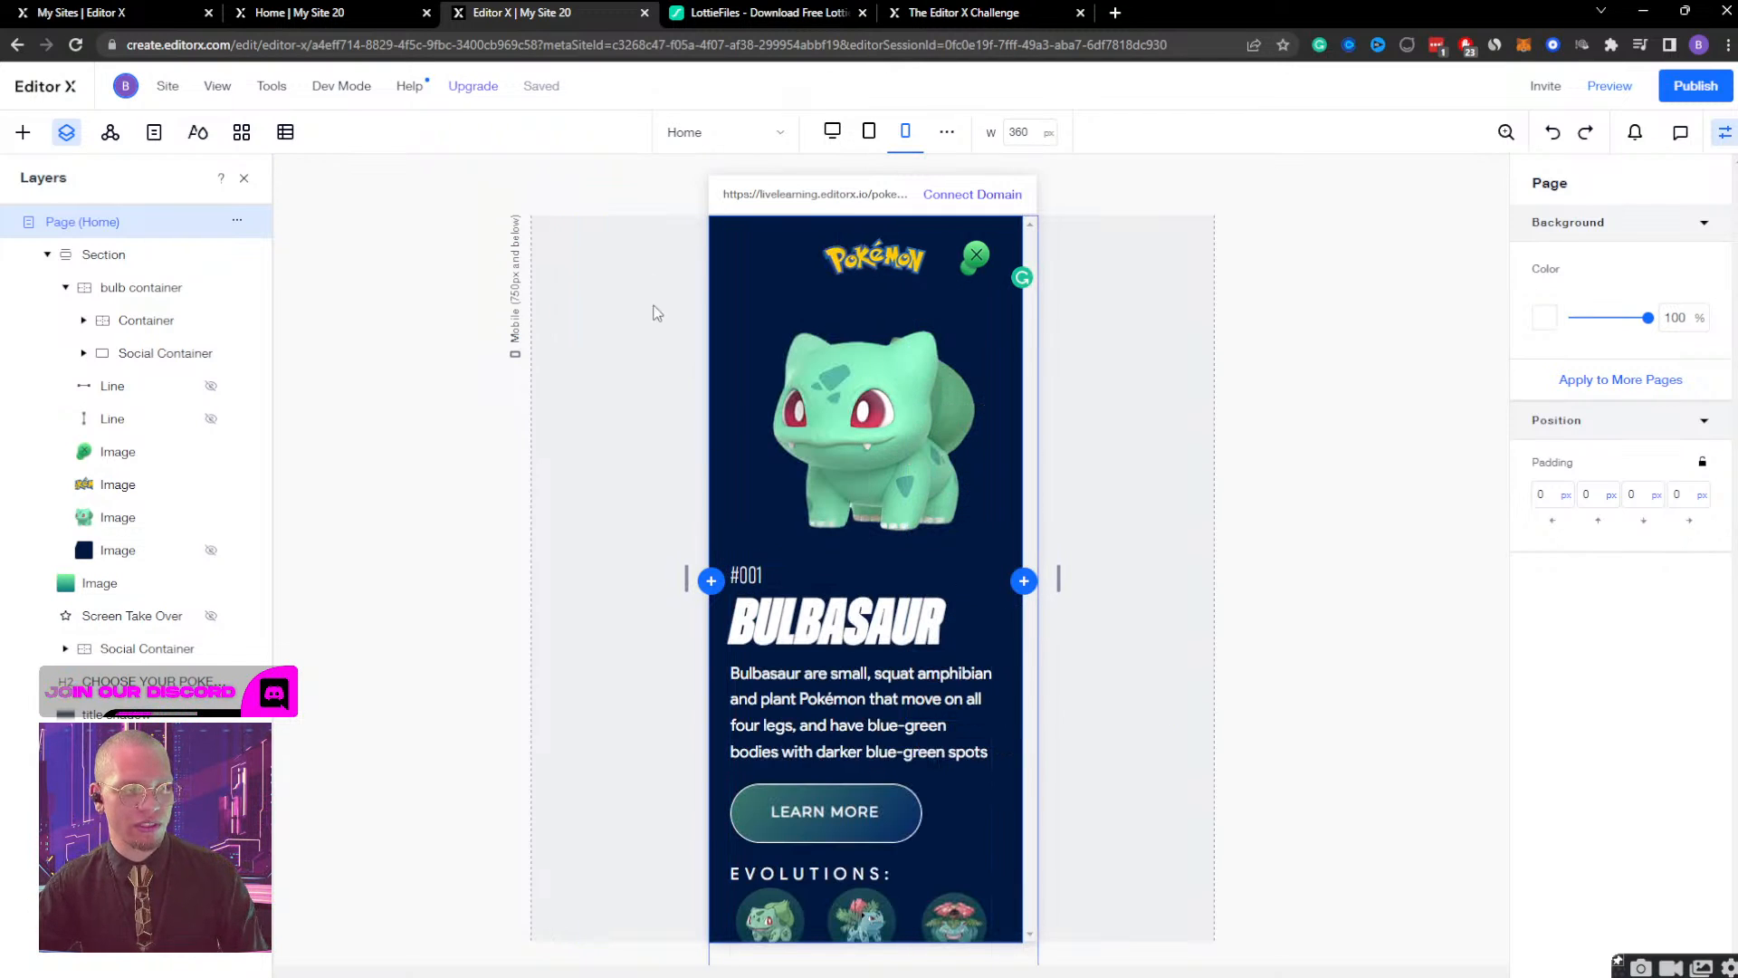
# Set the section's height to Auto.
pyautogui.click(131, 255)
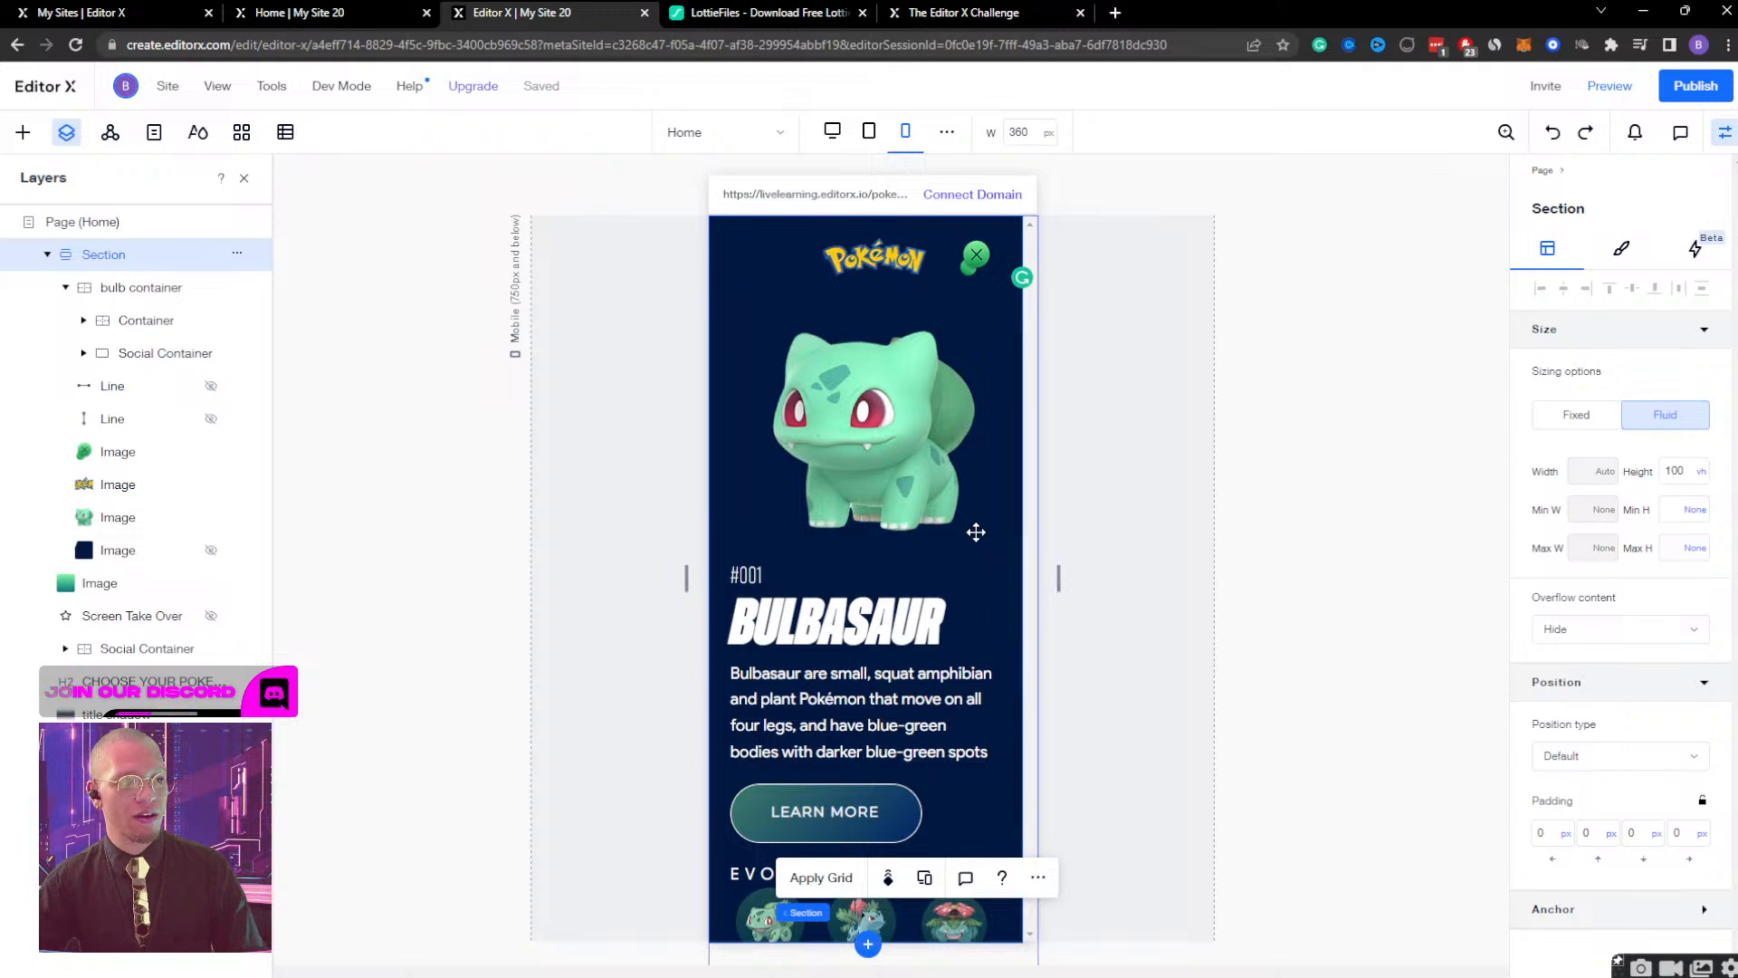
pyautogui.click(1682, 469)
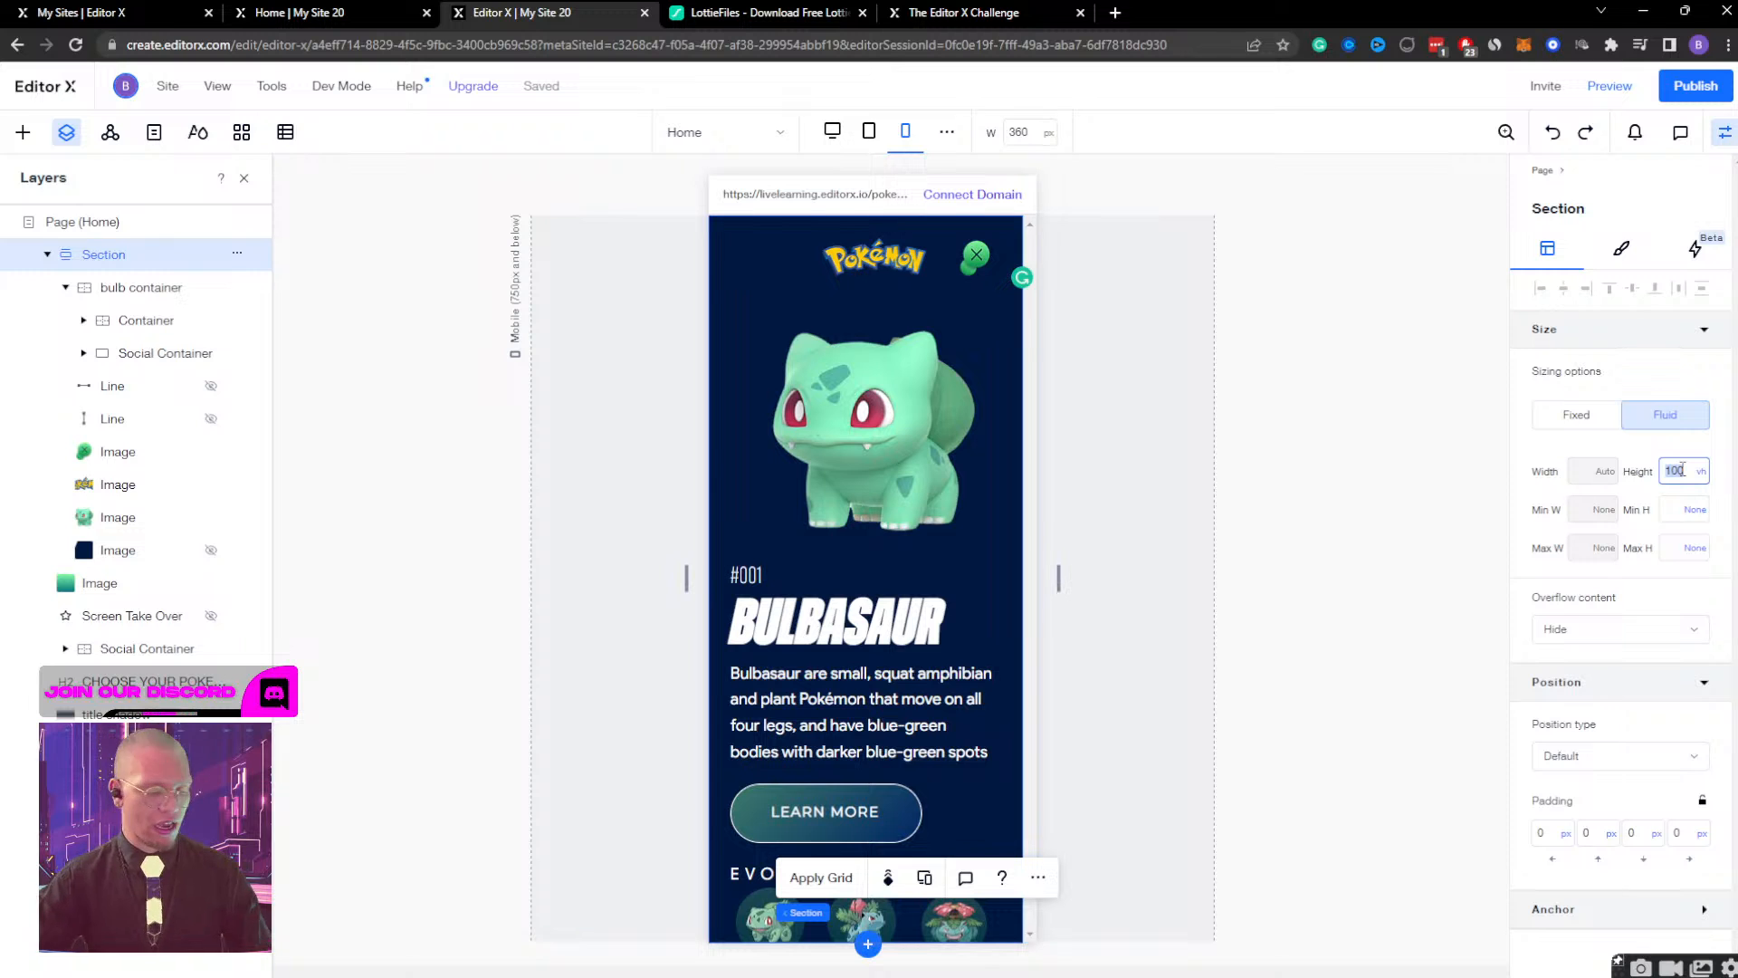
pyautogui.press('Return')
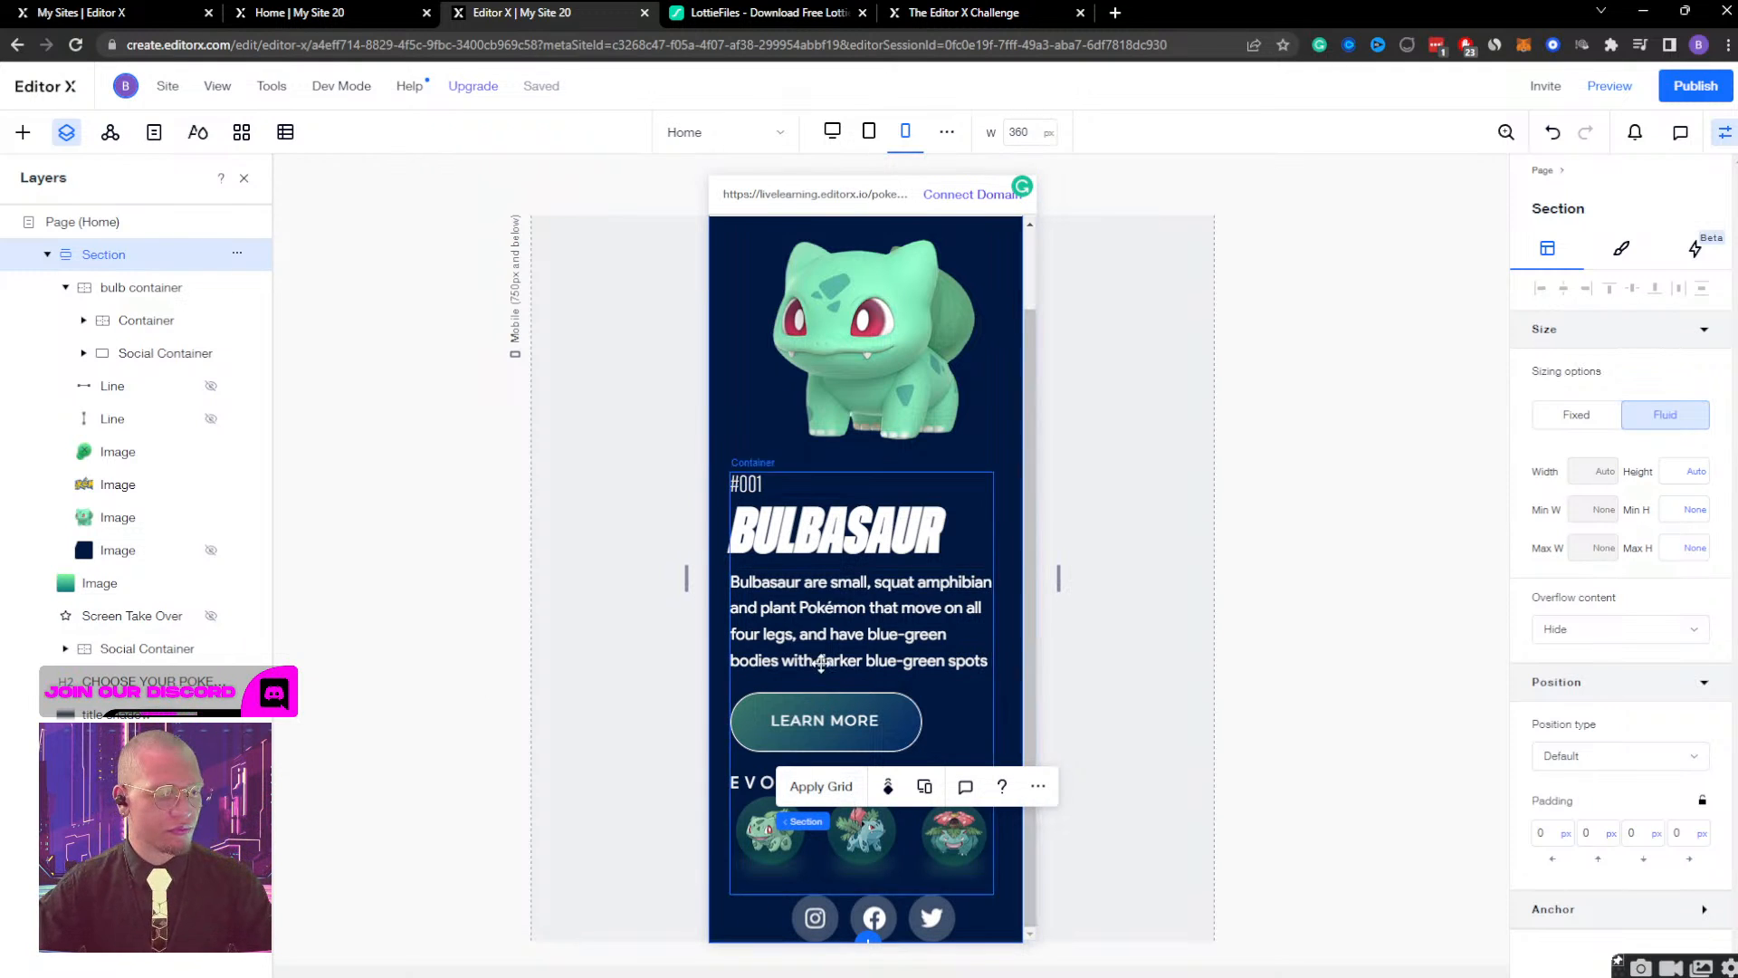
# Set the bottom margin of the EVOLUTIONS text to 20 px.
pyautogui.click(735, 782)
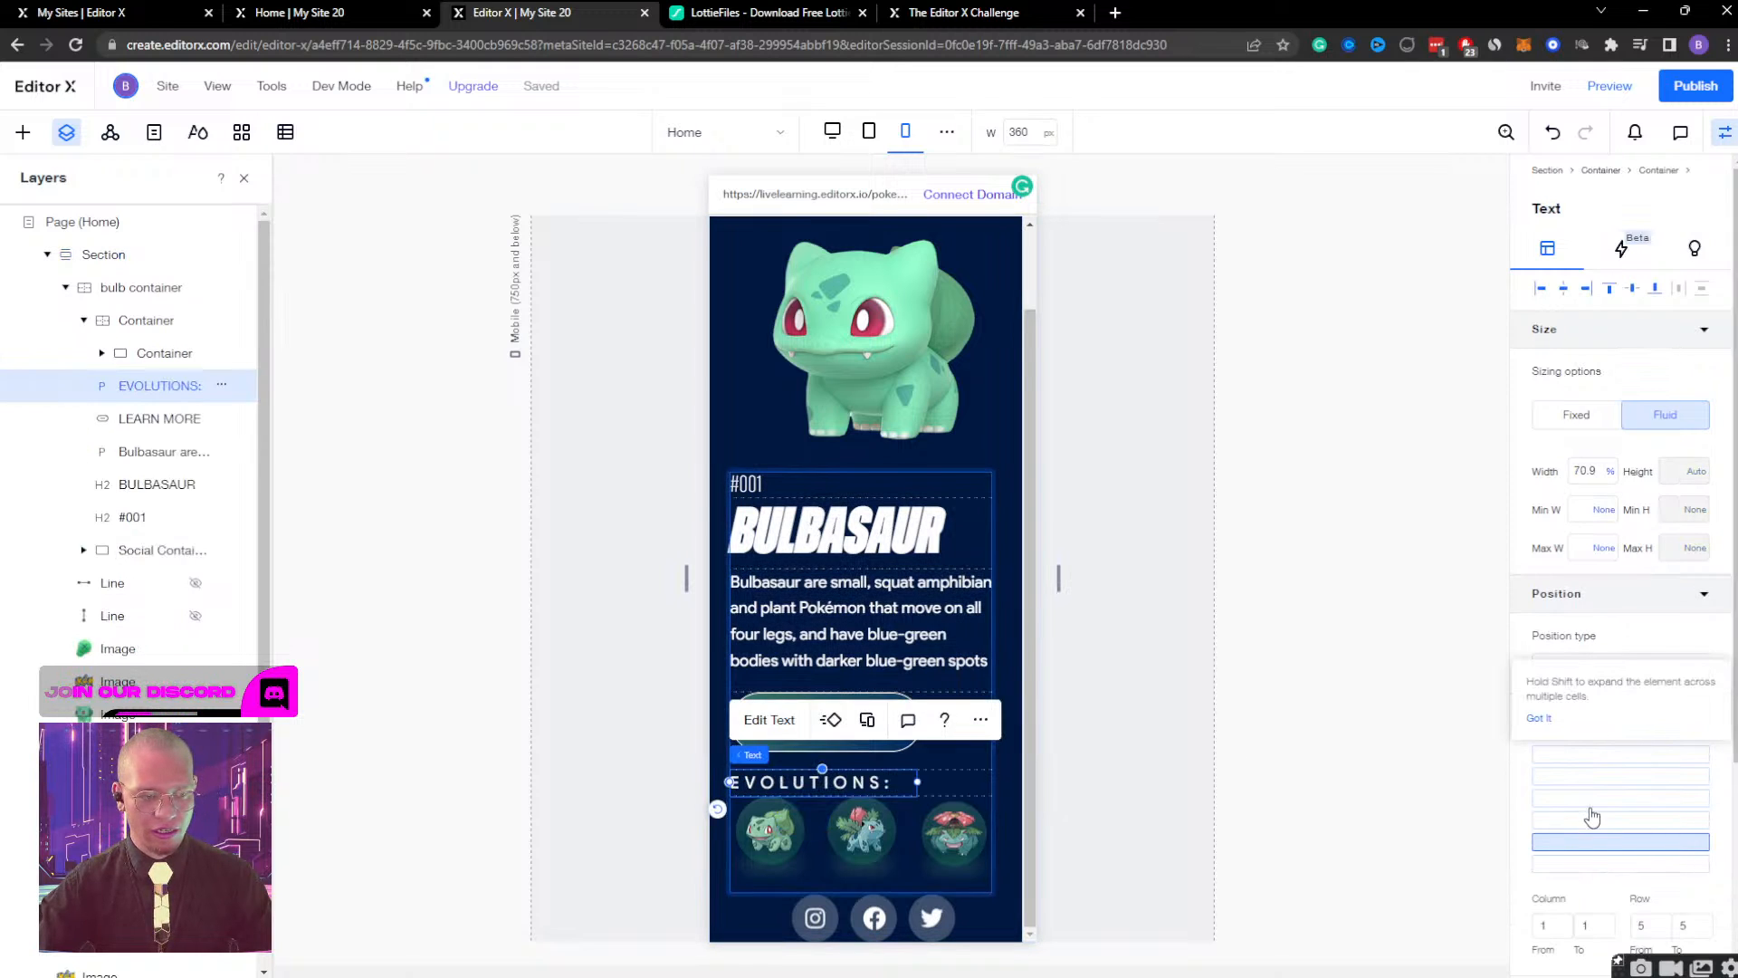
pyautogui.scroll(-3, 1592, 818)
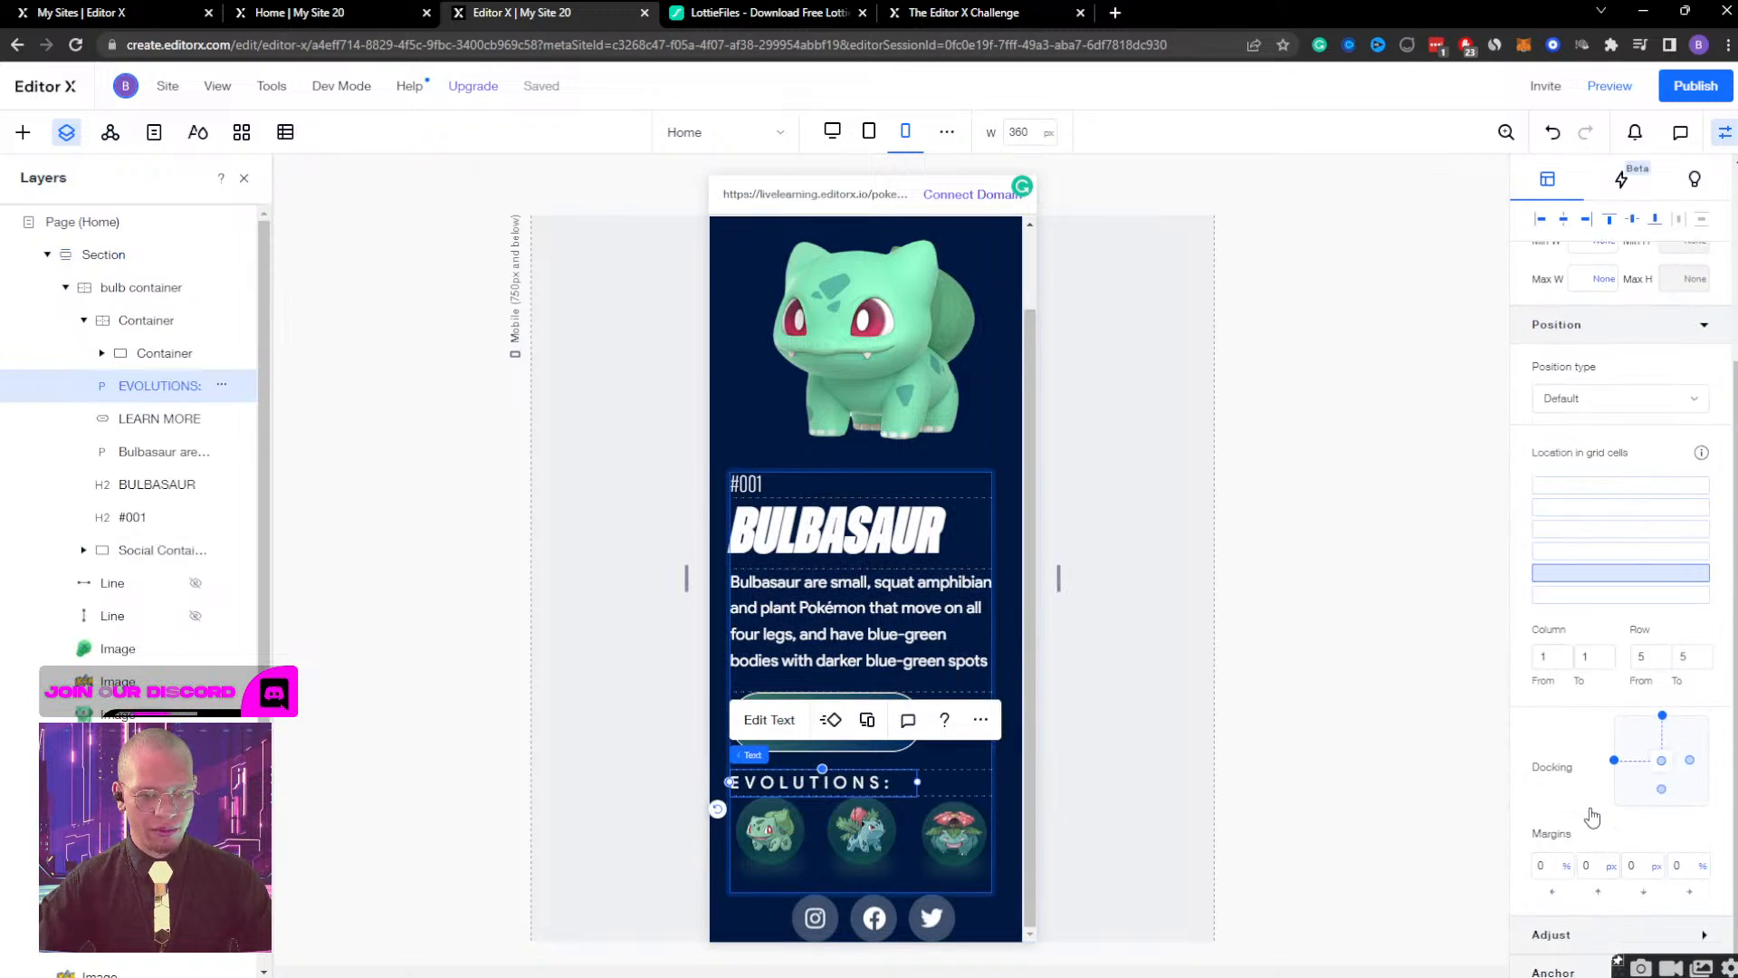
pyautogui.click(1645, 852)
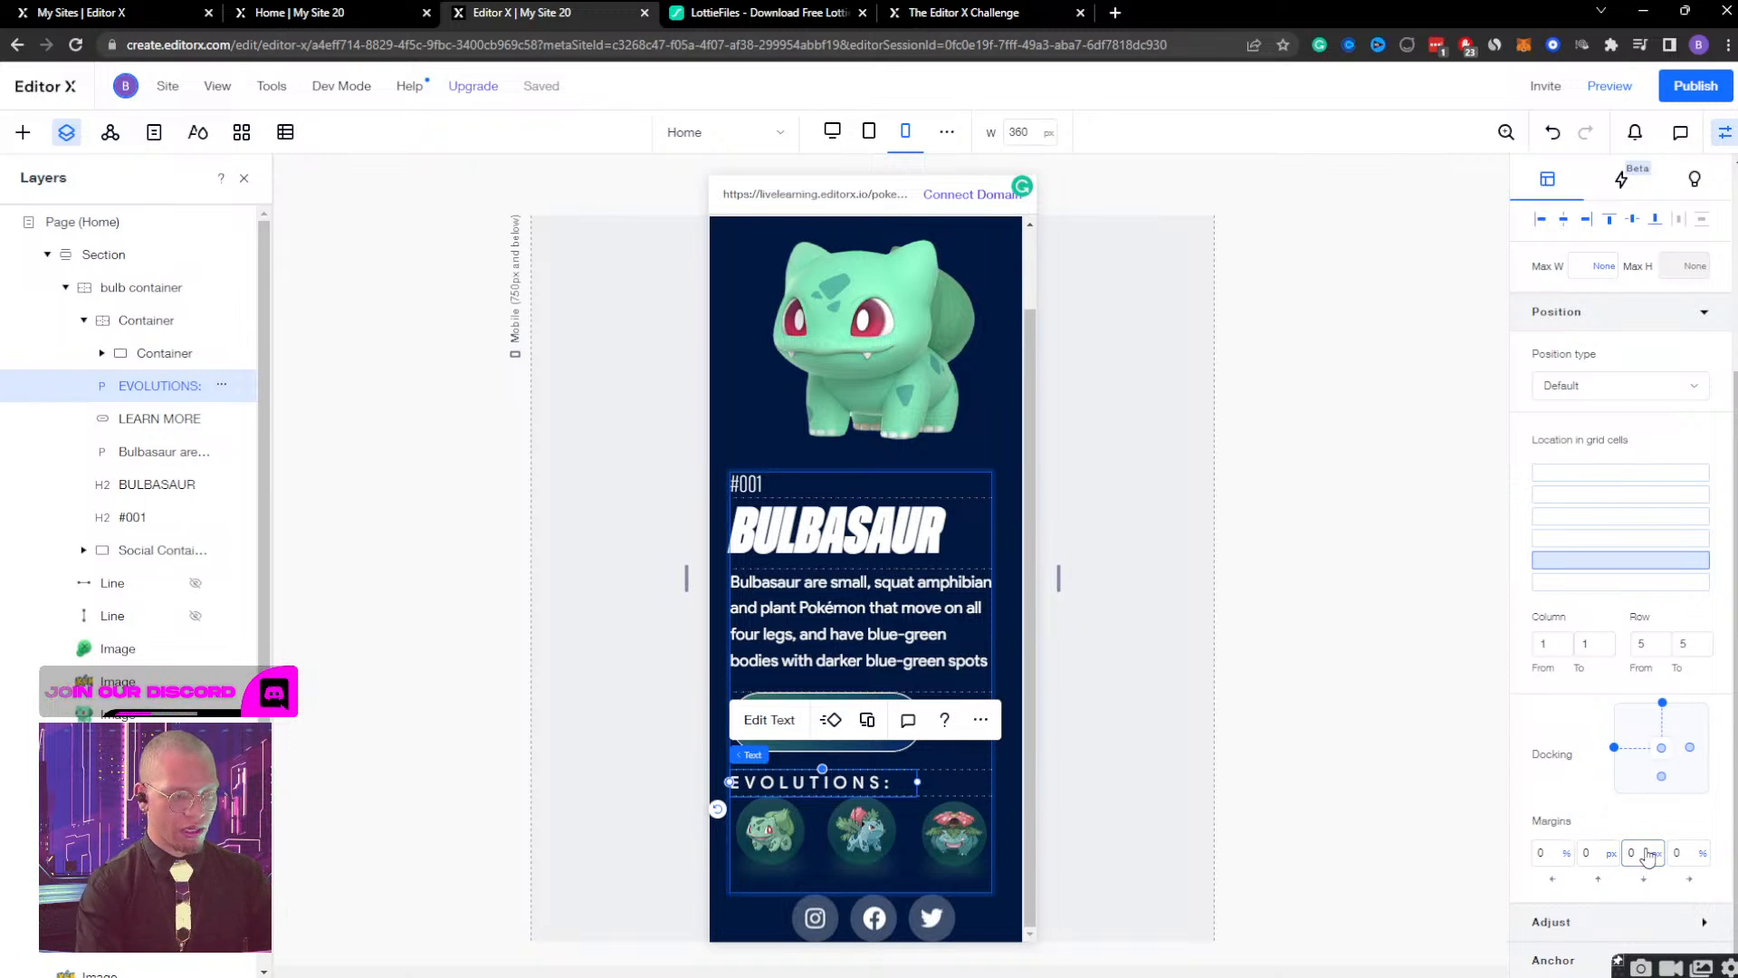
pyautogui.write('20')
pyautogui.press('Return')
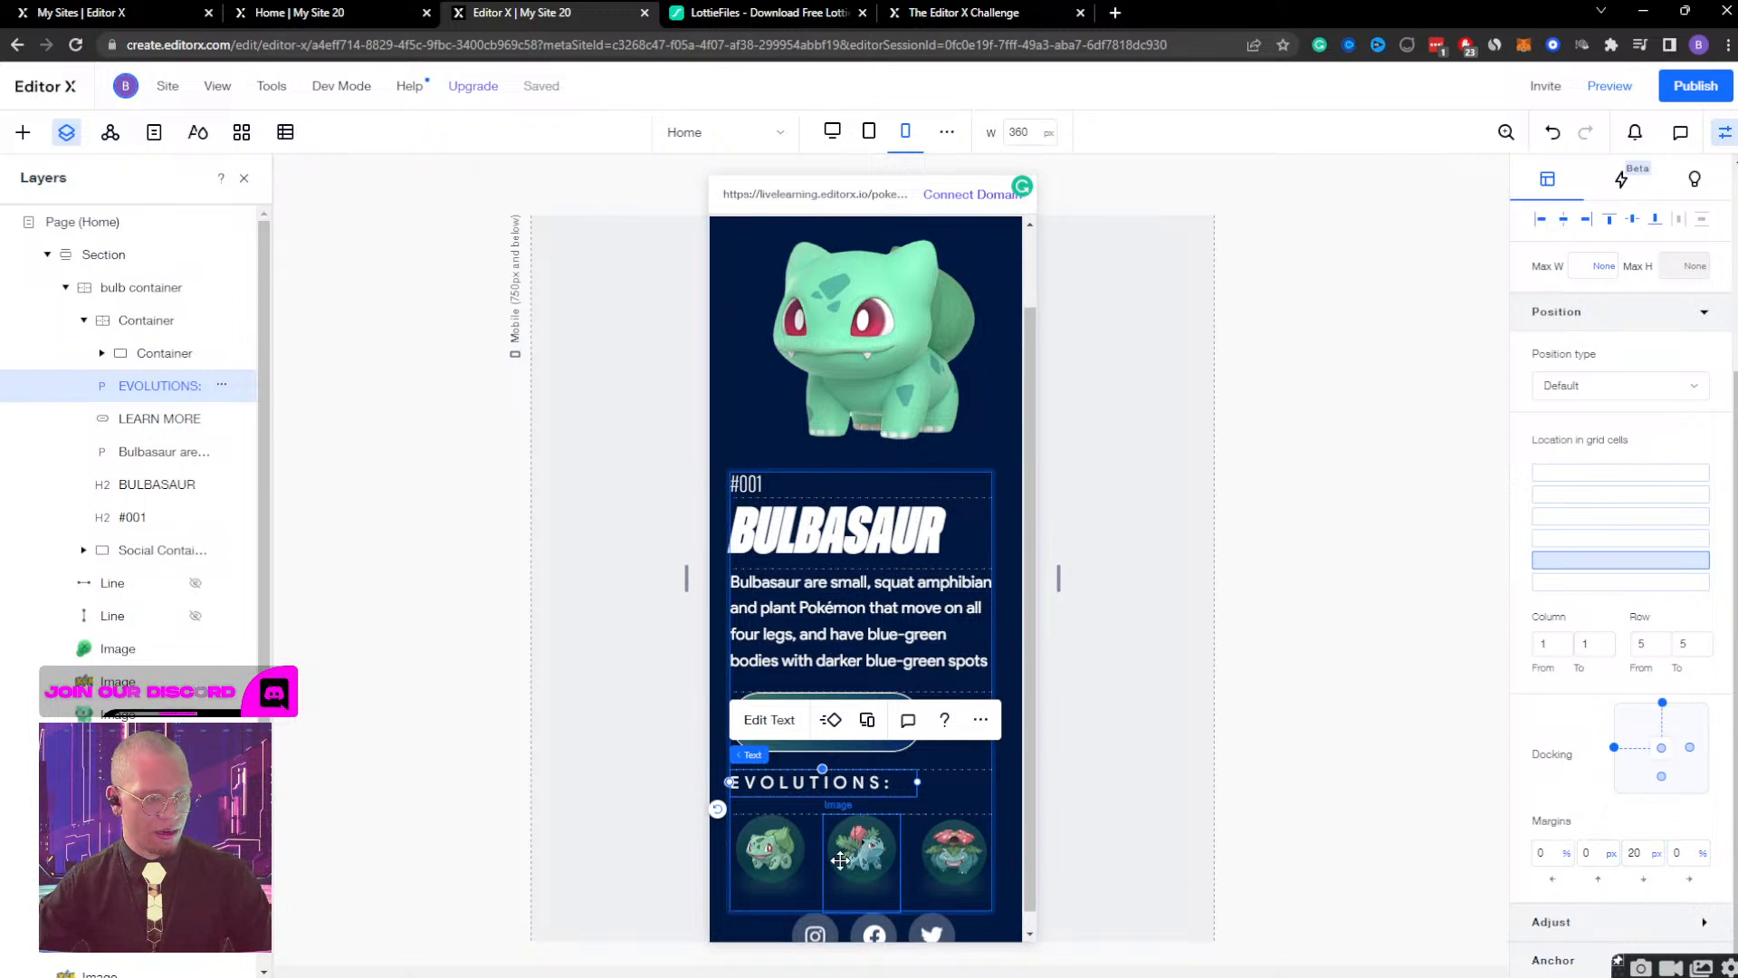
# Try a 50 px bottom margin on the container holding the three evolution images, and undo it.
pyautogui.click(779, 883)
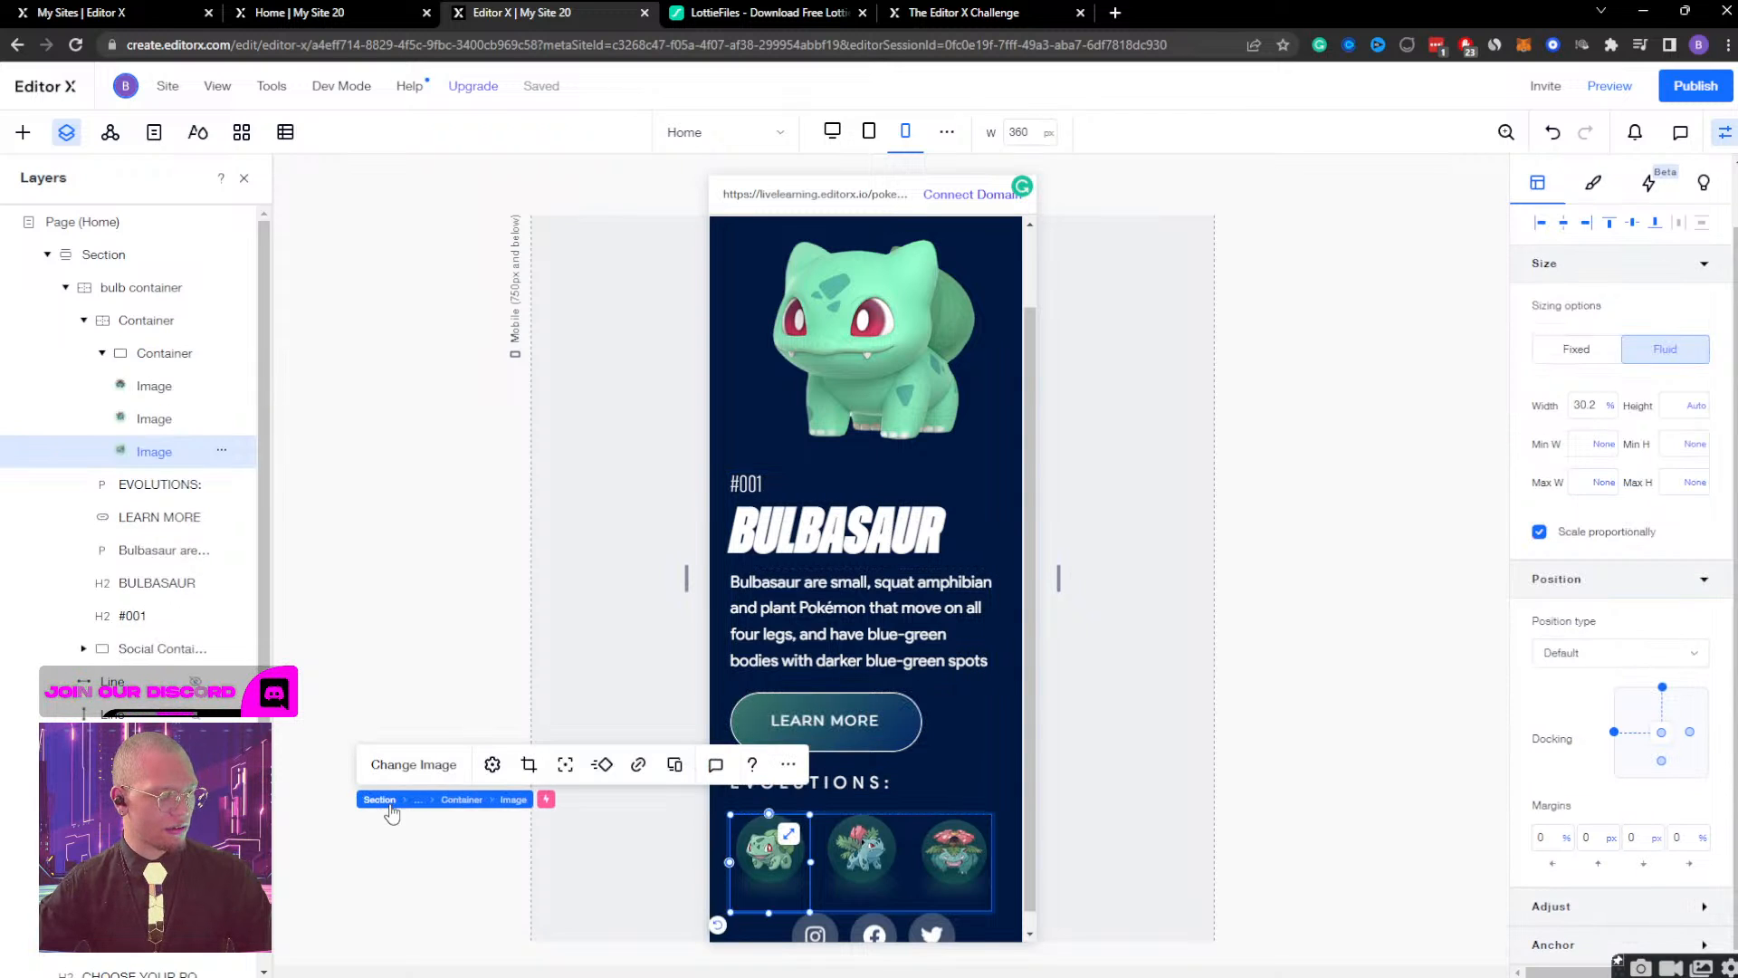
pyautogui.click(444, 801)
pyautogui.scroll(-2, 1661, 849)
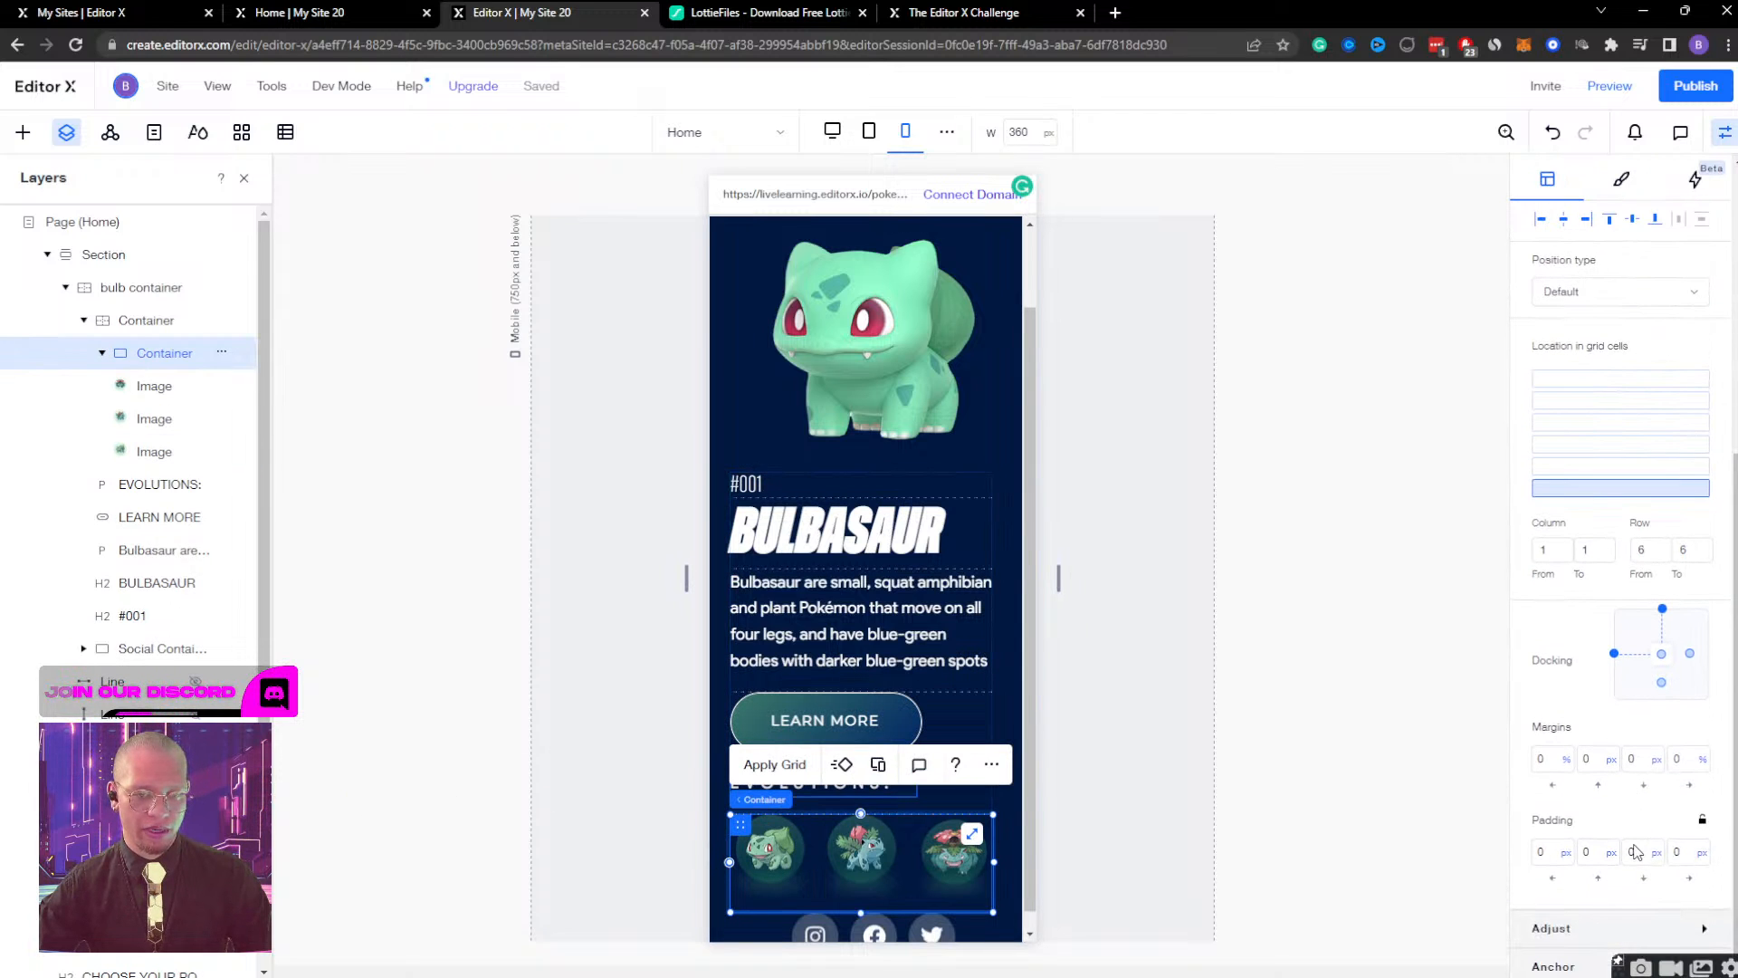
pyautogui.click(1639, 766)
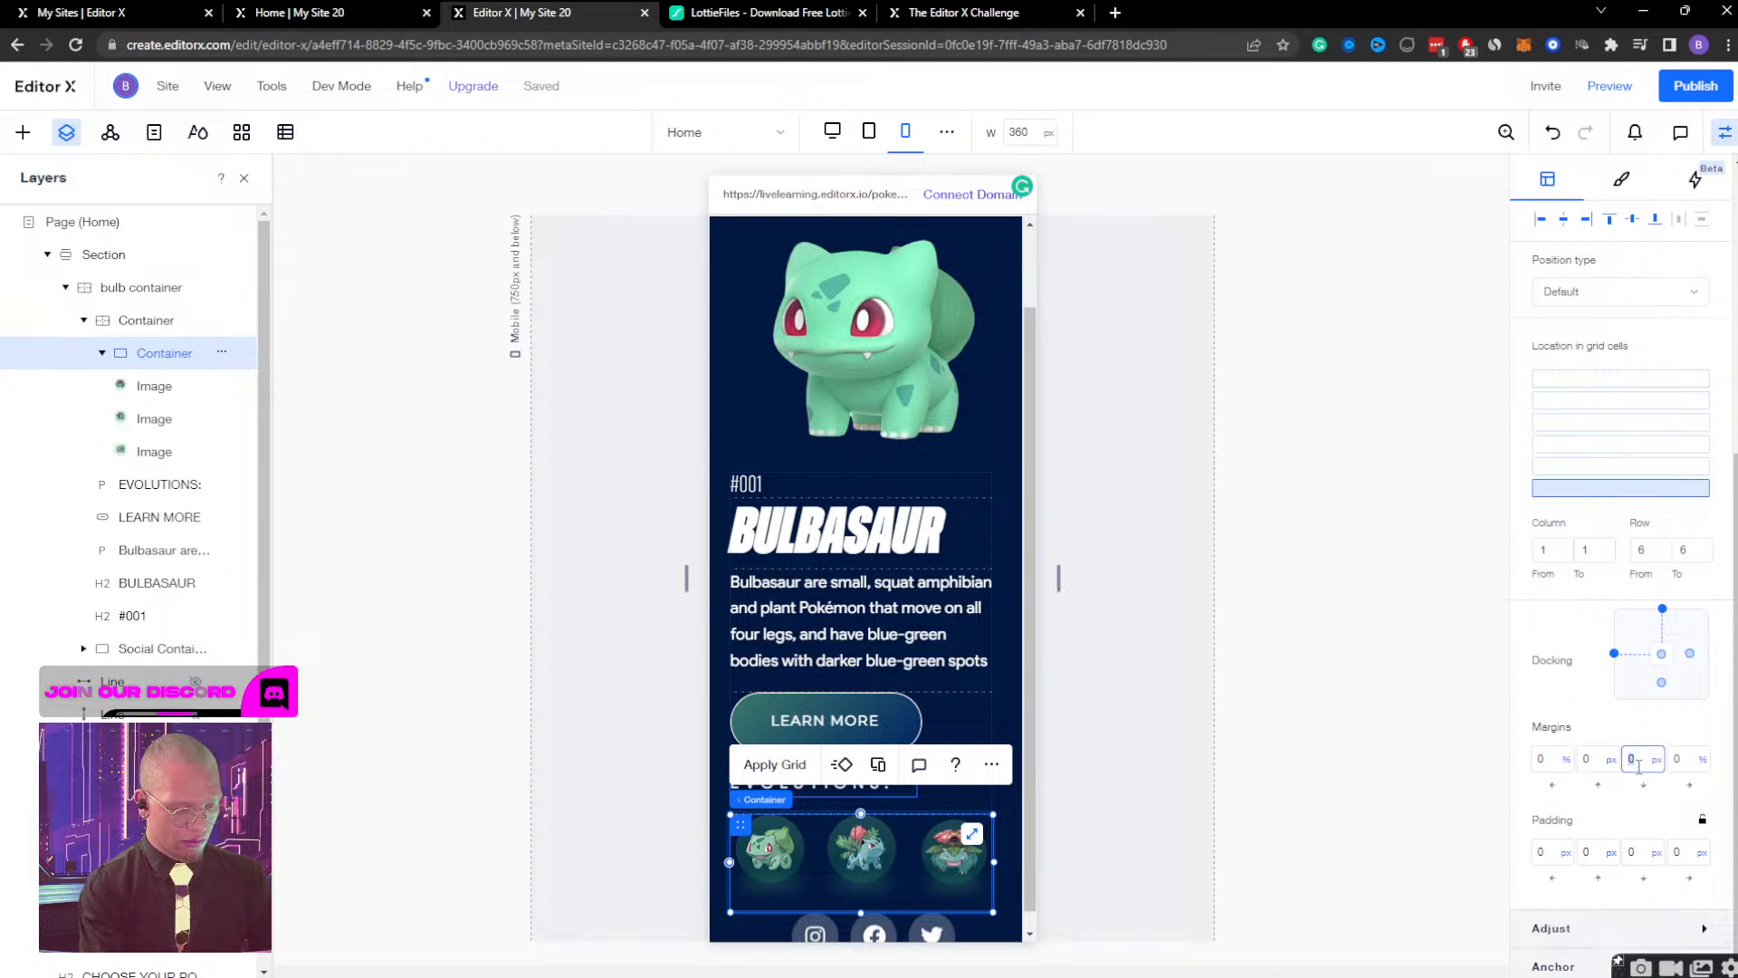
pyautogui.press('Return')
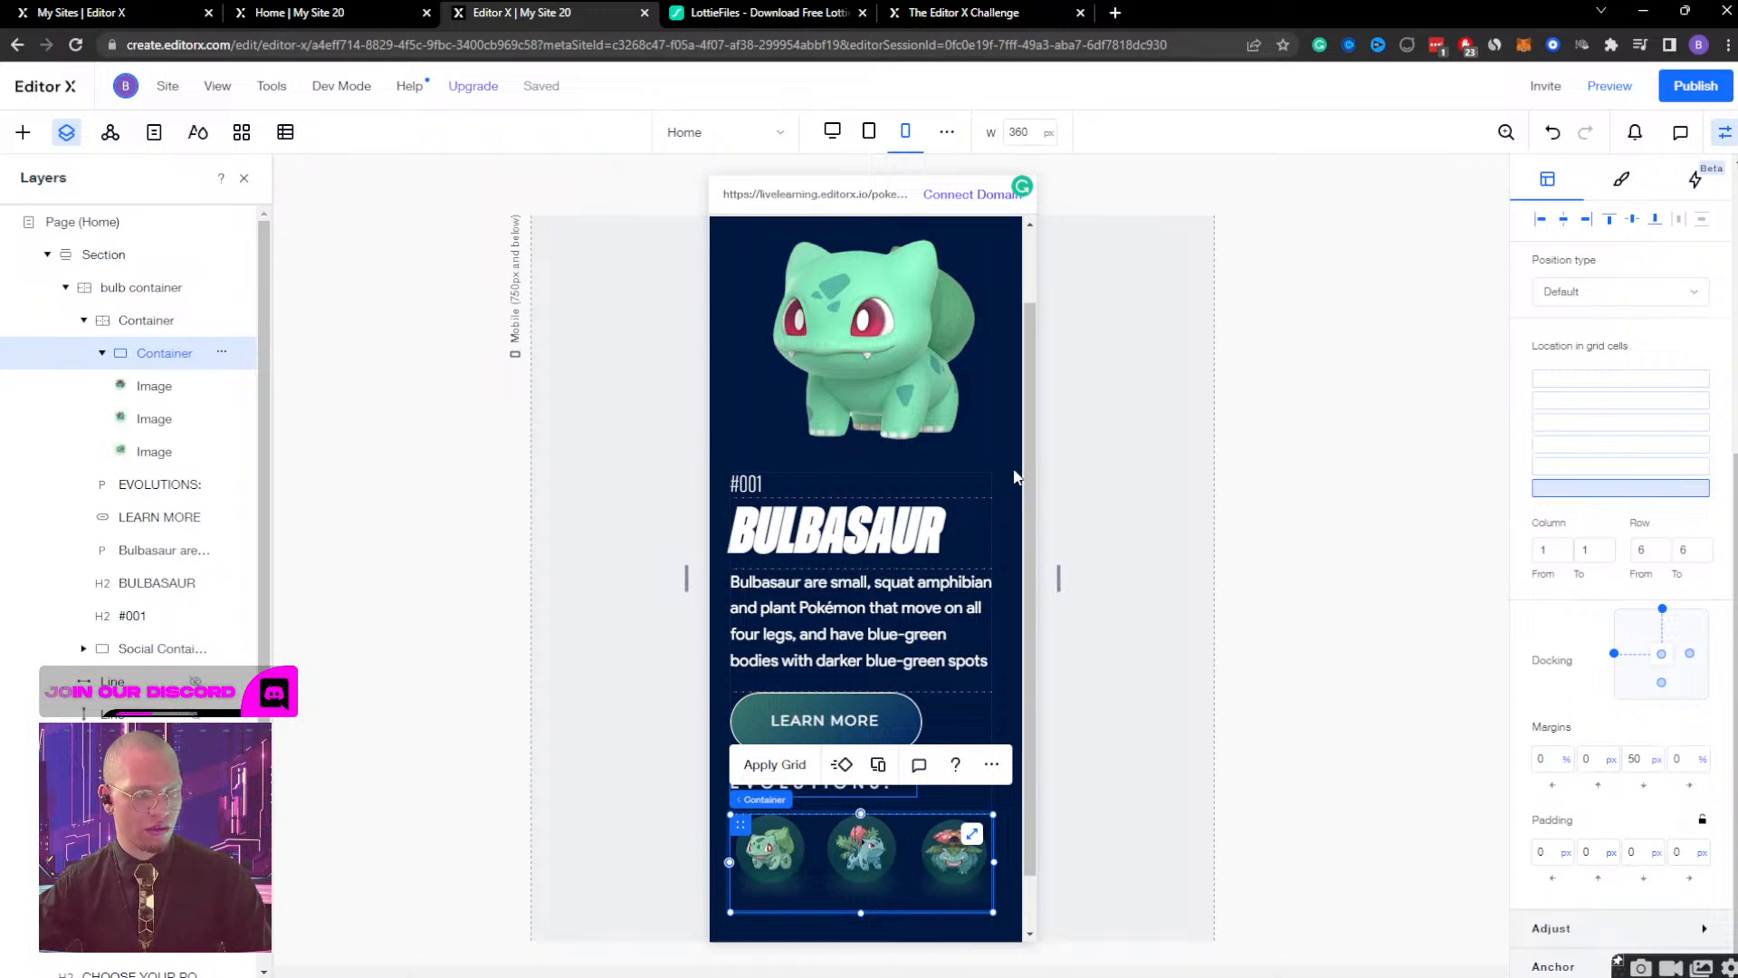
pyautogui.scroll(-2, 1005, 473)
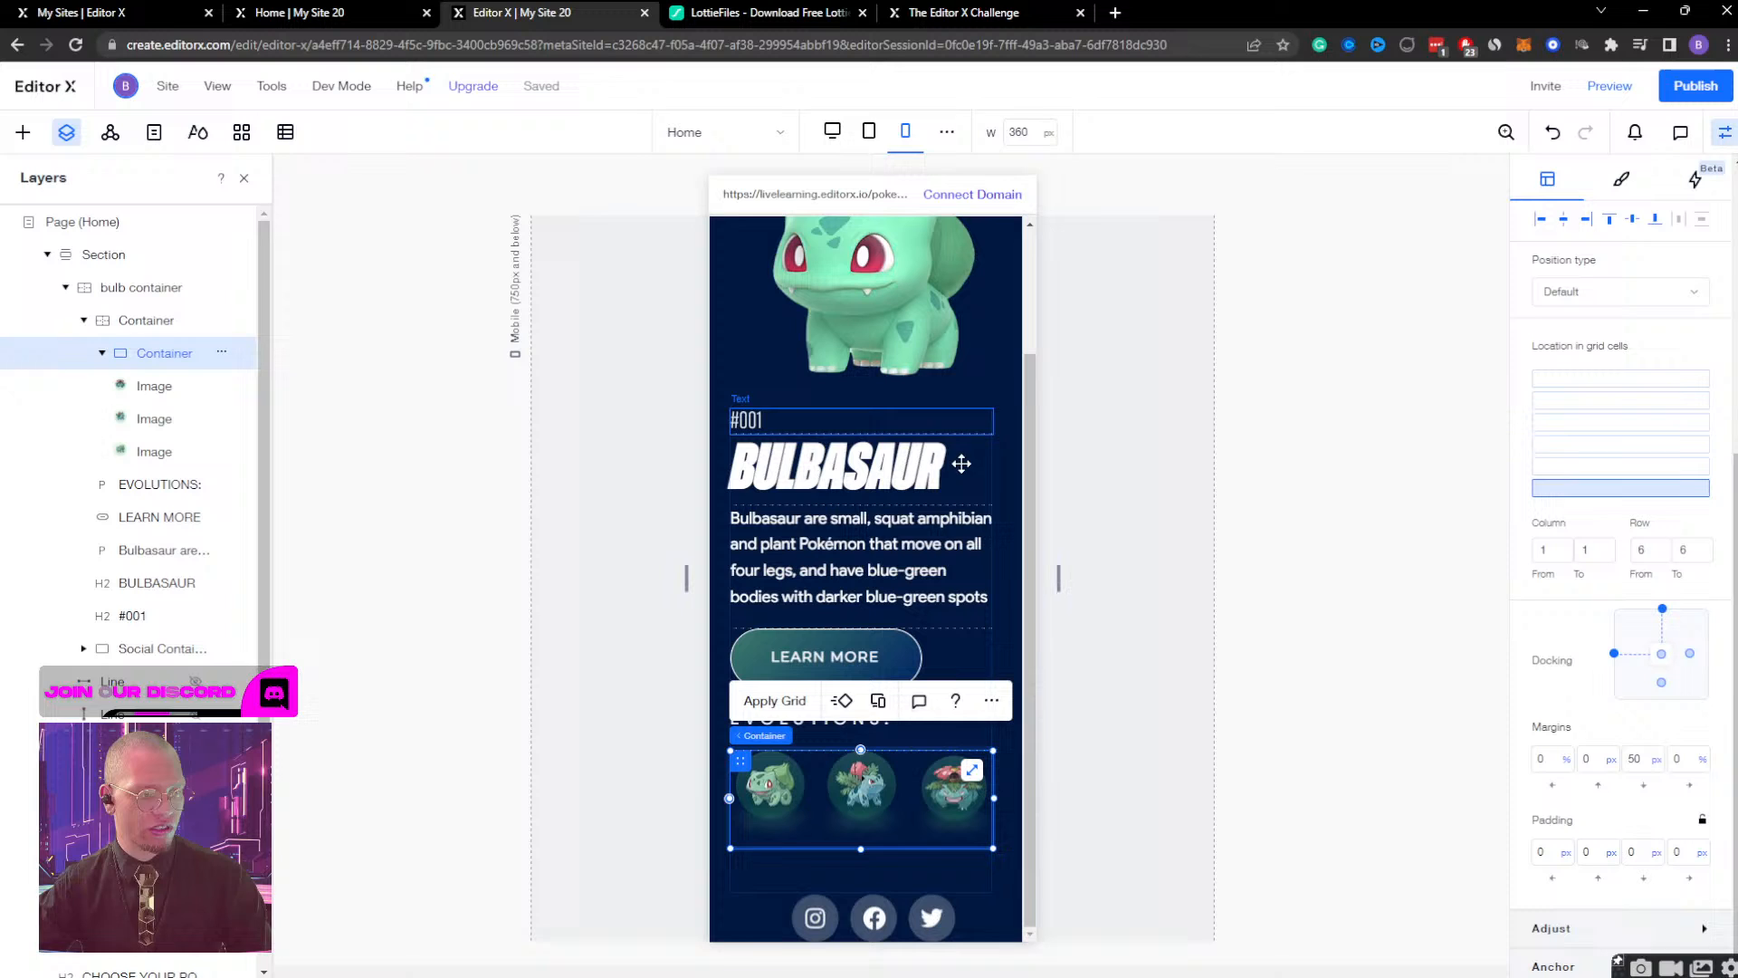
pyautogui.click(899, 870)
pyautogui.hotkey('ctrl', 'z')
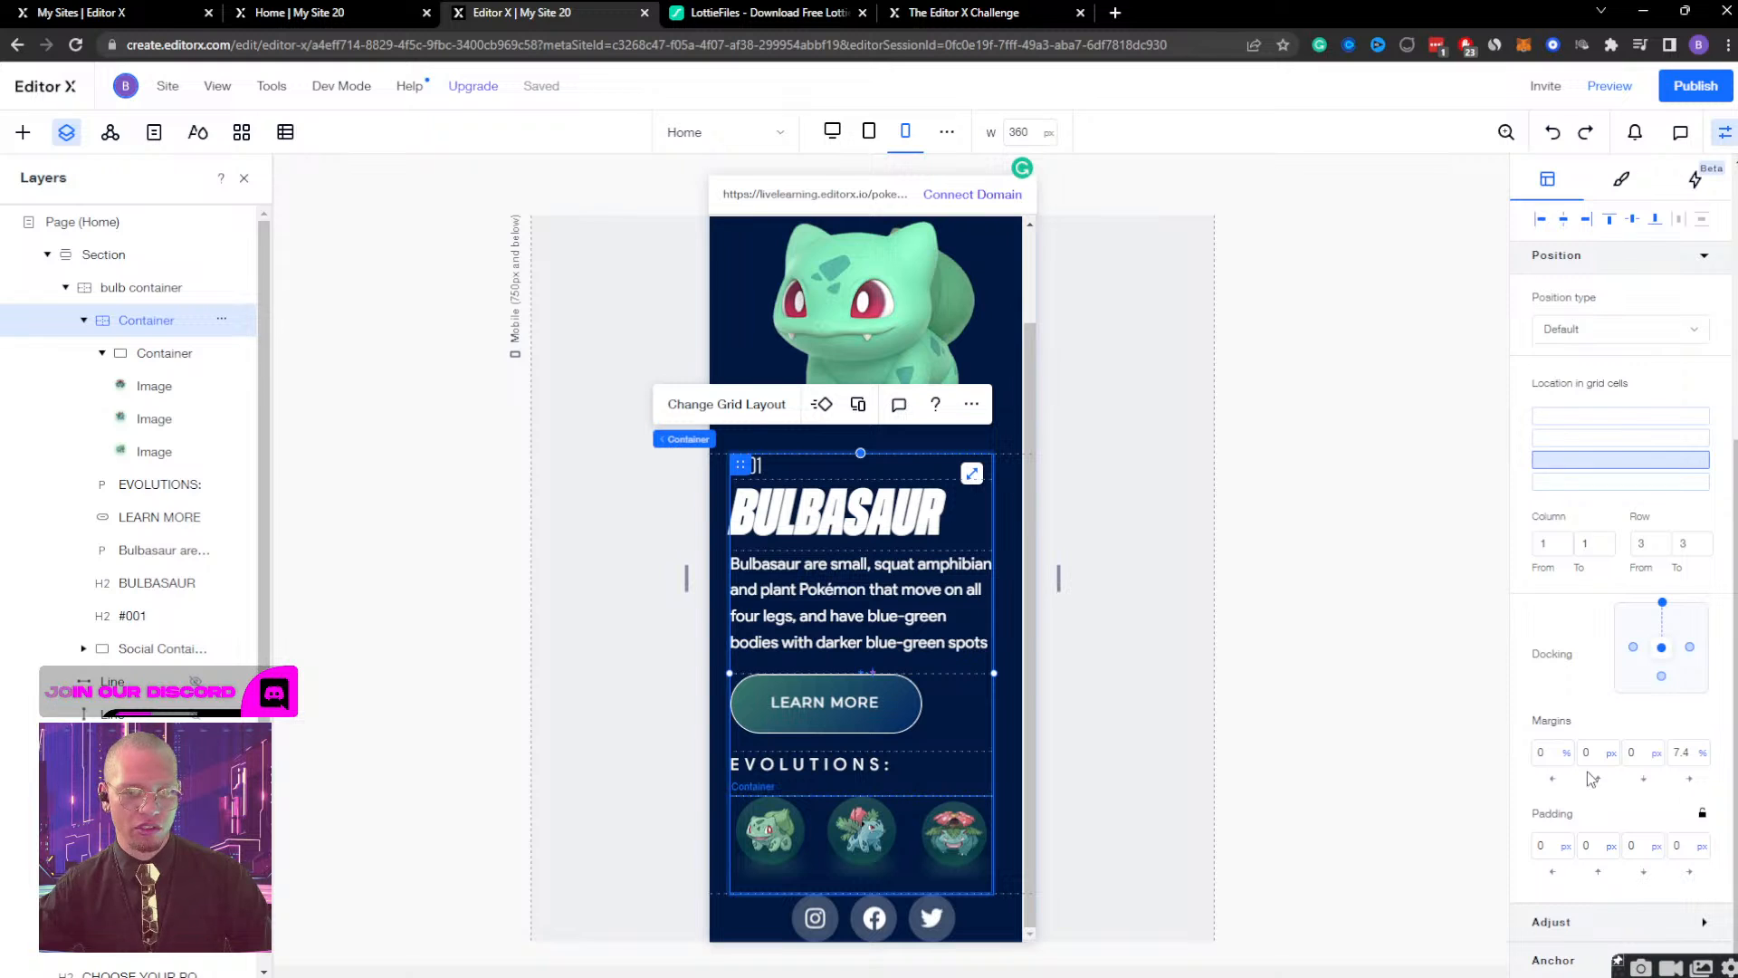
# Set the right margin of the Bulbasaur text container to 0% and its bottom margin to 50 px.
pyautogui.click(1682, 753)
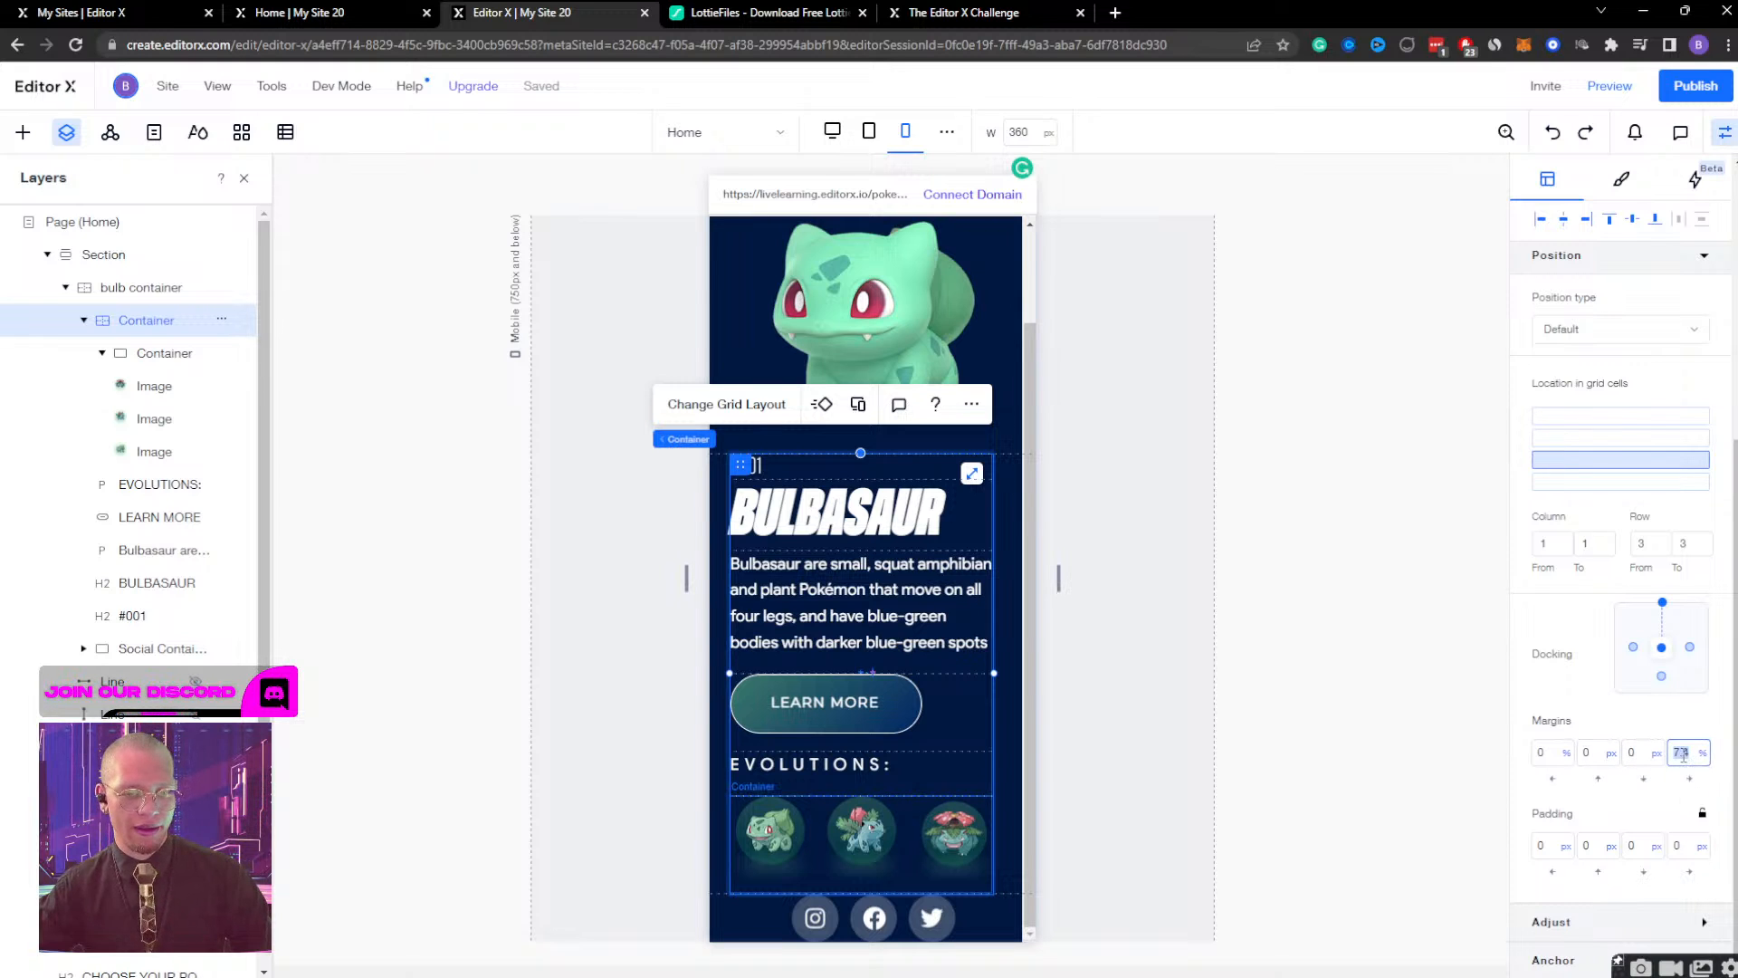
pyautogui.press('Return')
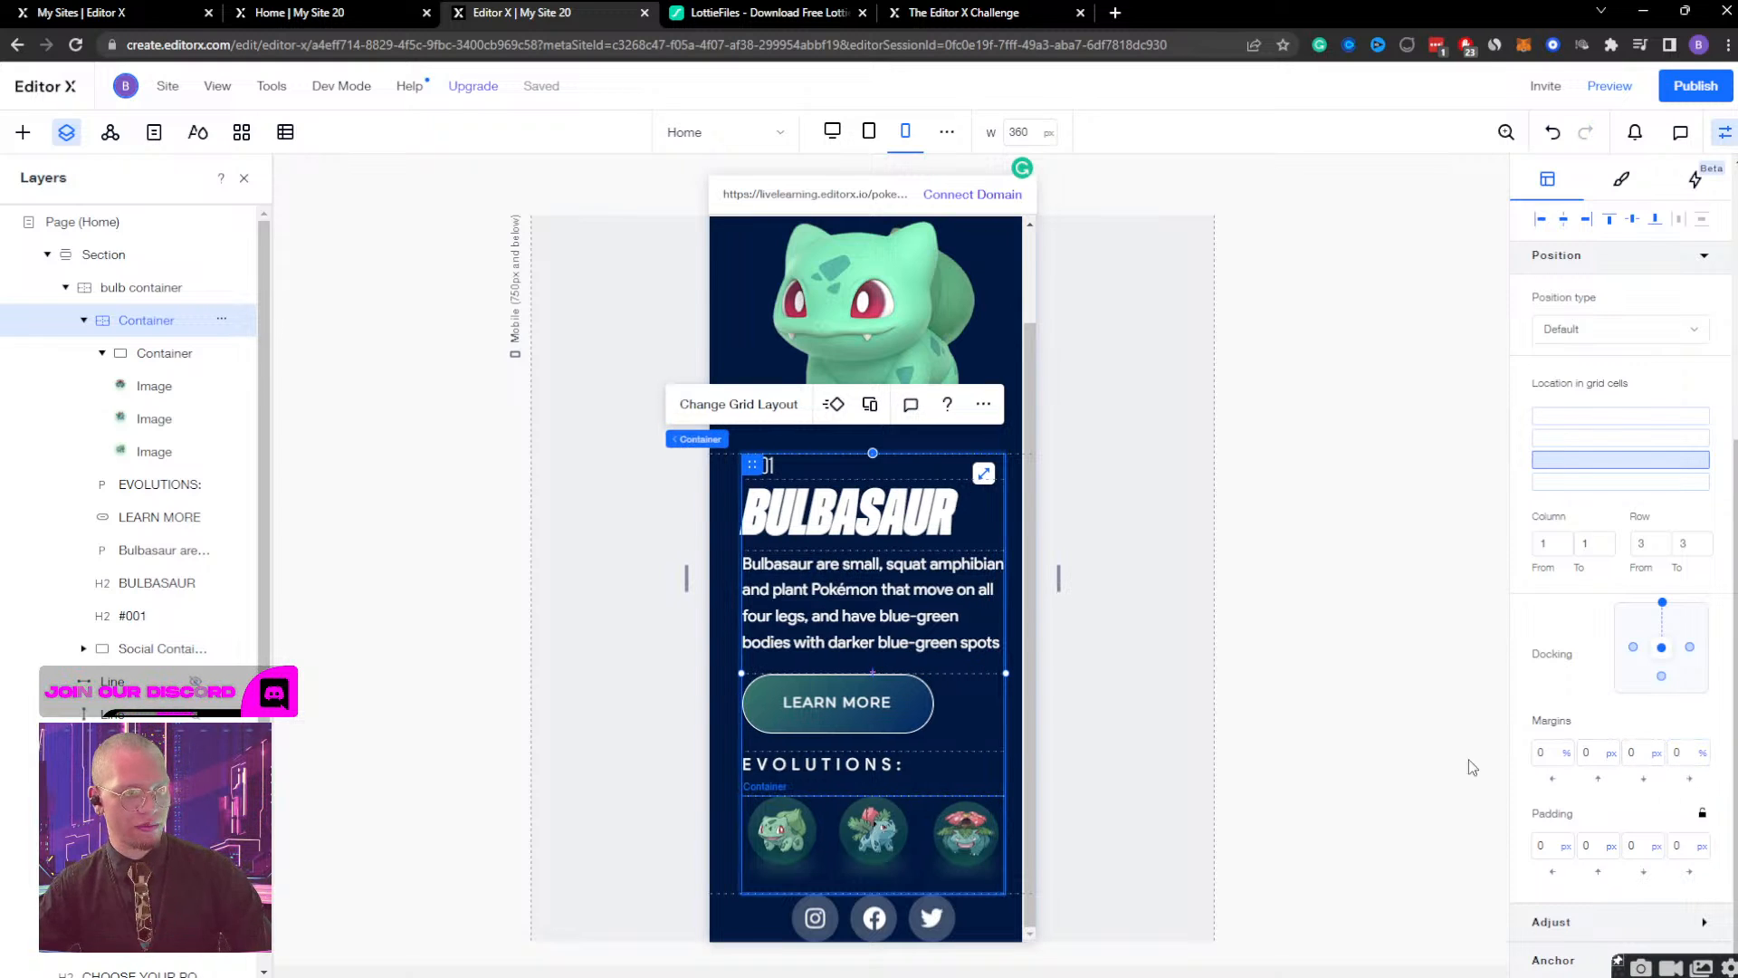
pyautogui.click(1640, 753)
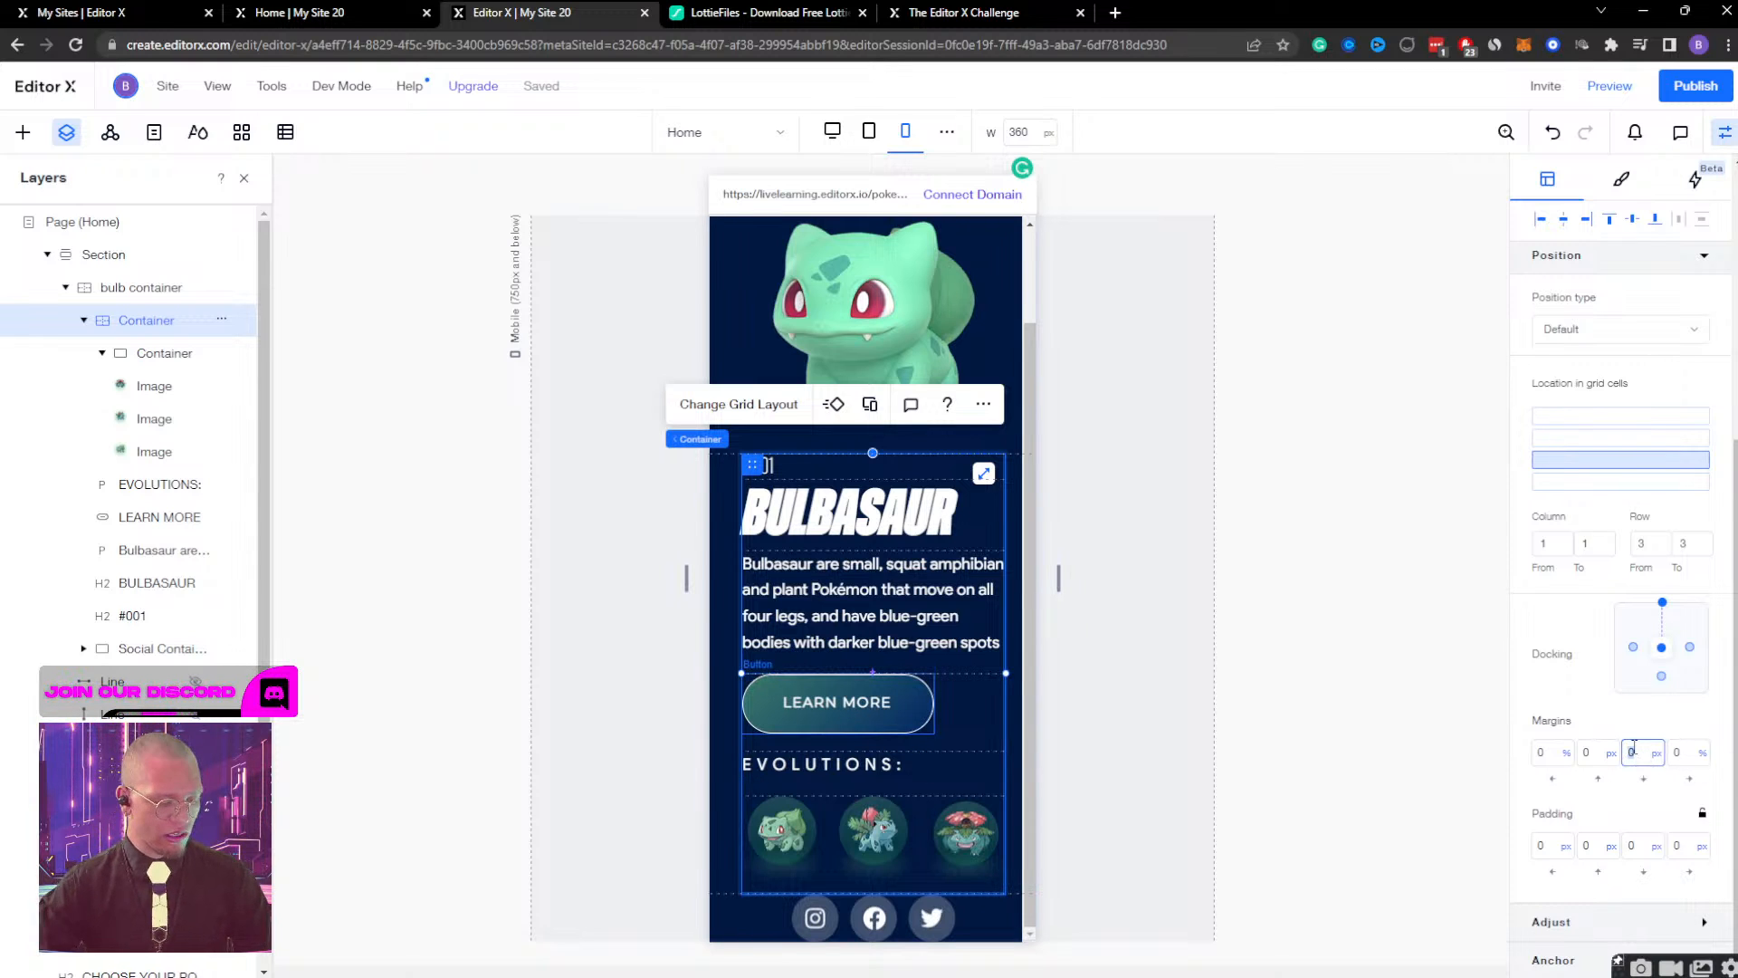
pyautogui.write('50')
pyautogui.press('Return')
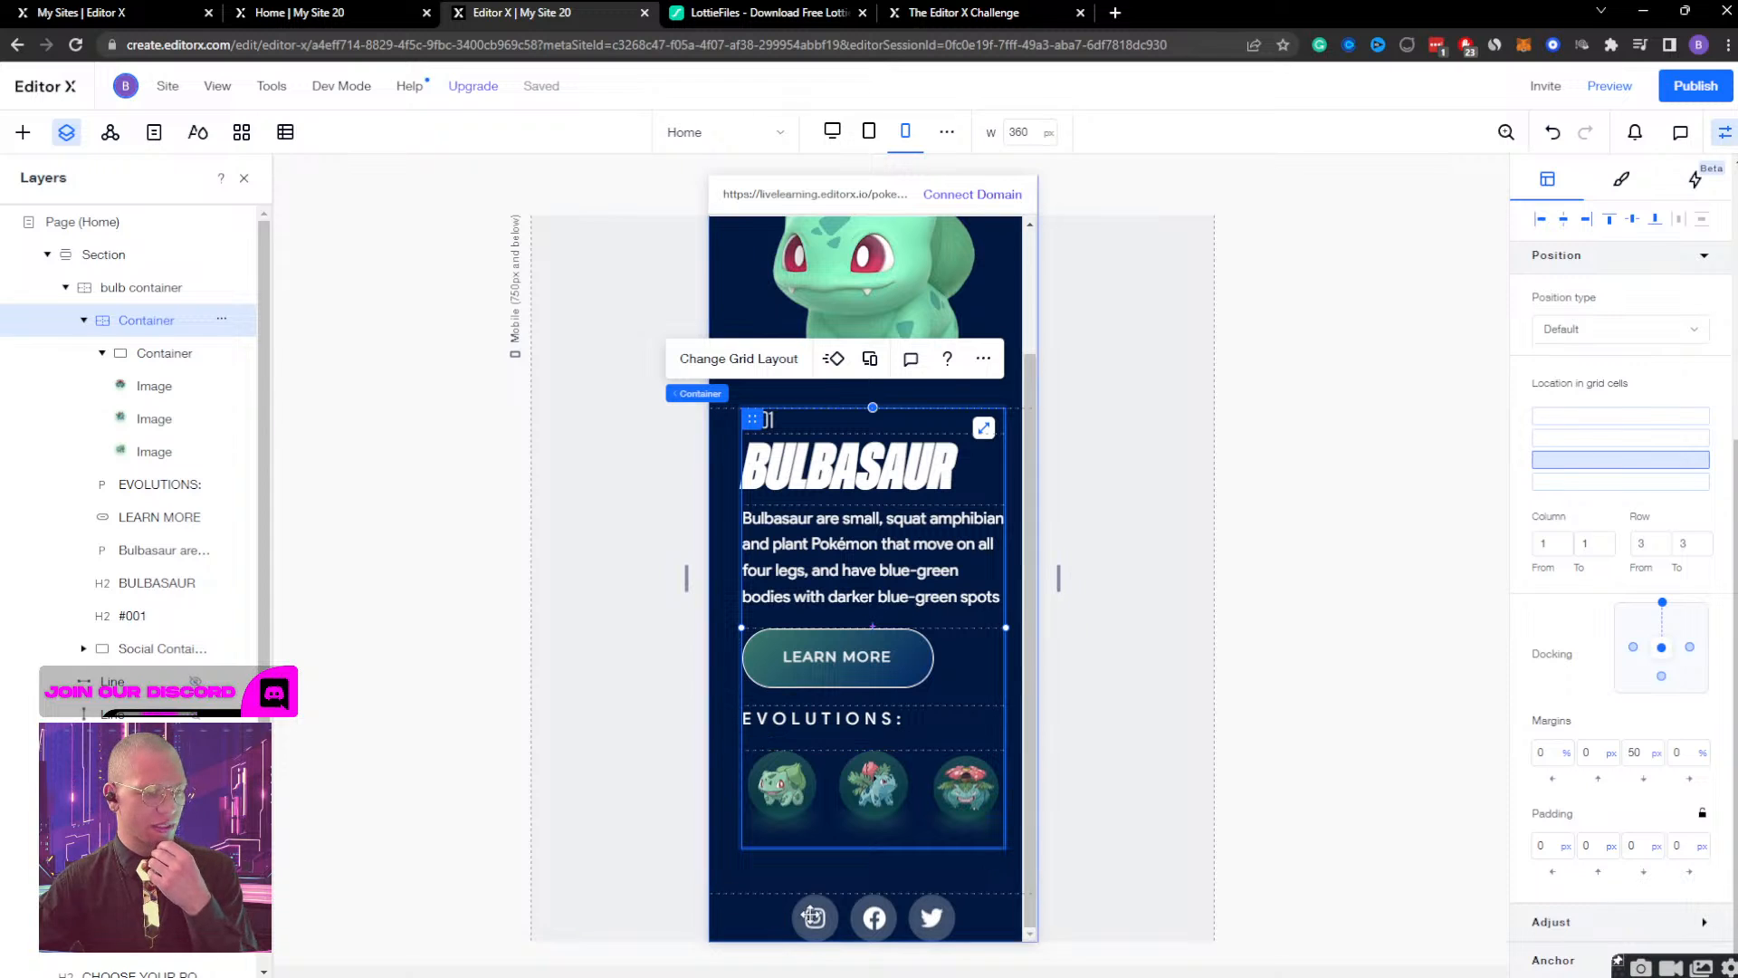
# Set the bottom margin of the container holding the three social icons to 50 px.
pyautogui.click(812, 916)
pyautogui.moveTo(407, 879)
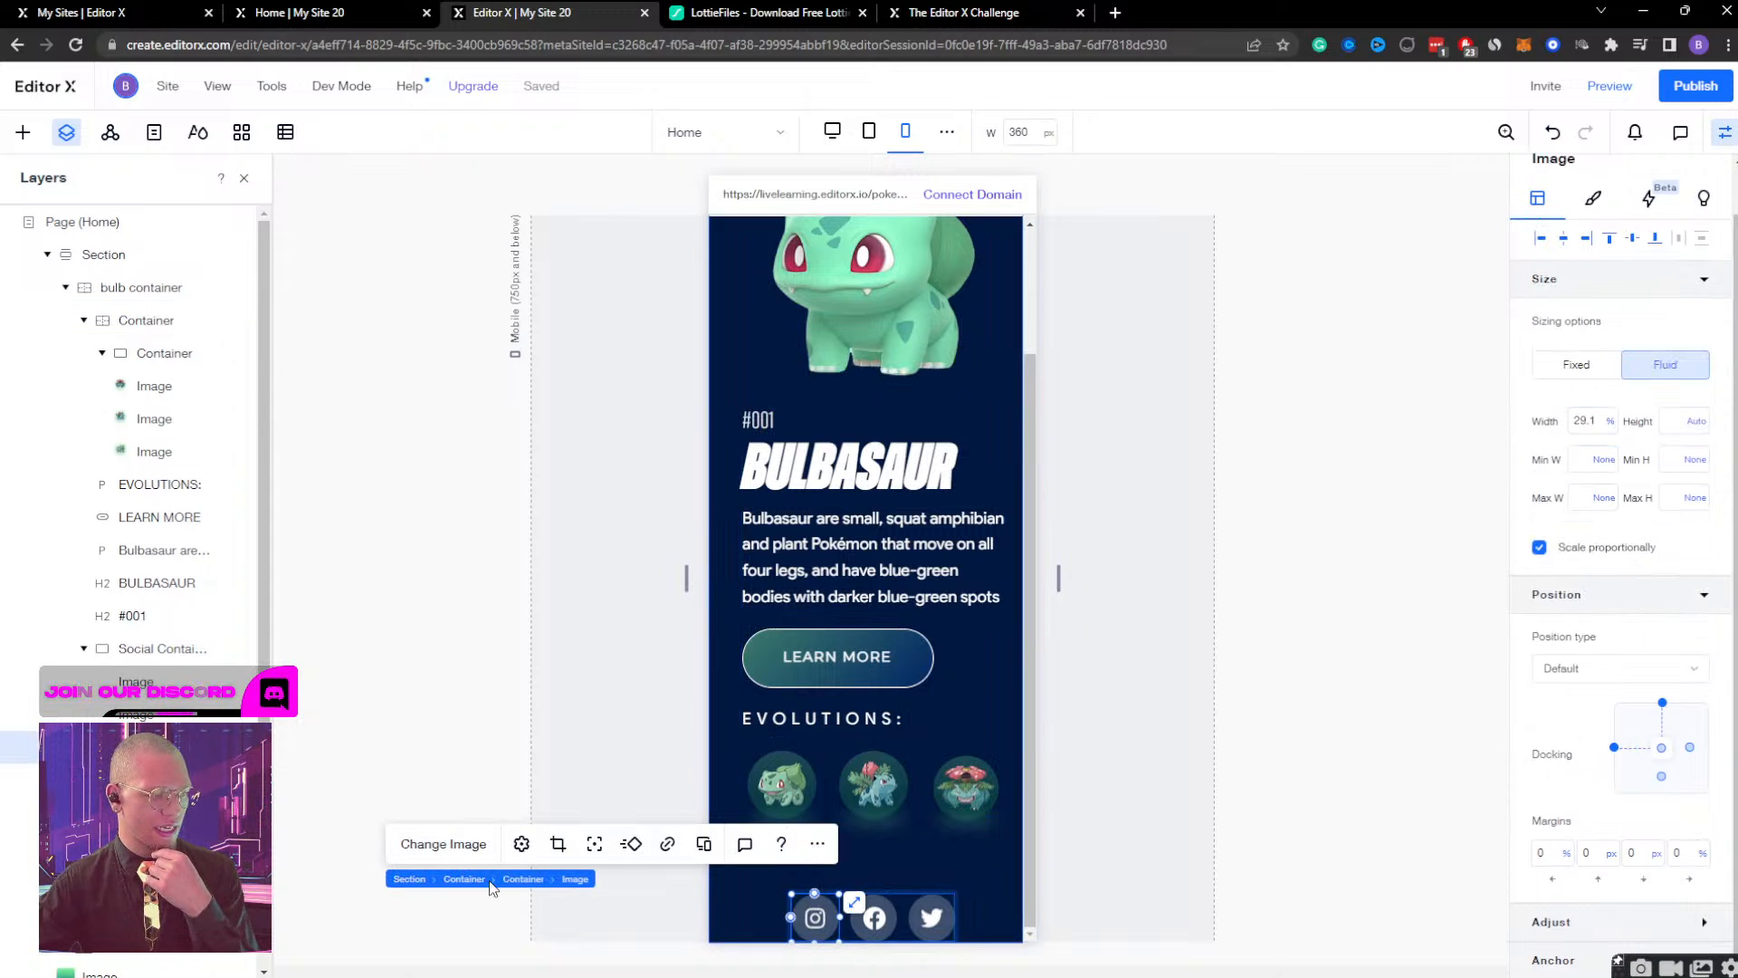
pyautogui.click(532, 883)
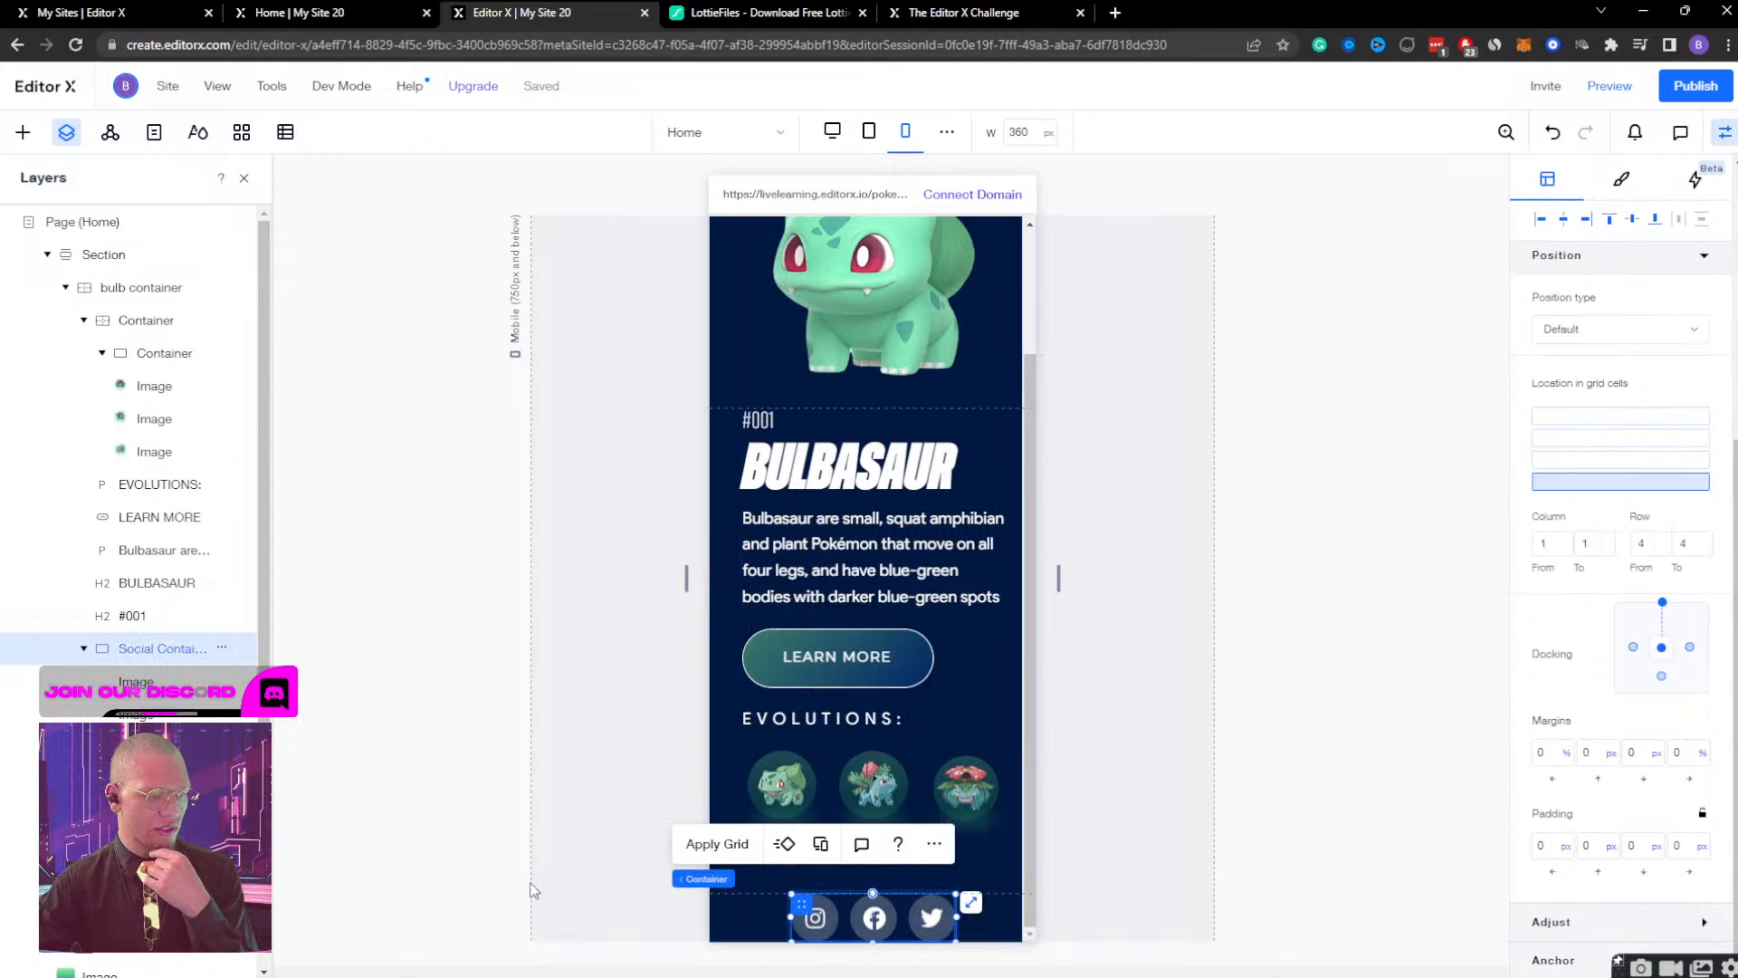
pyautogui.click(1642, 754)
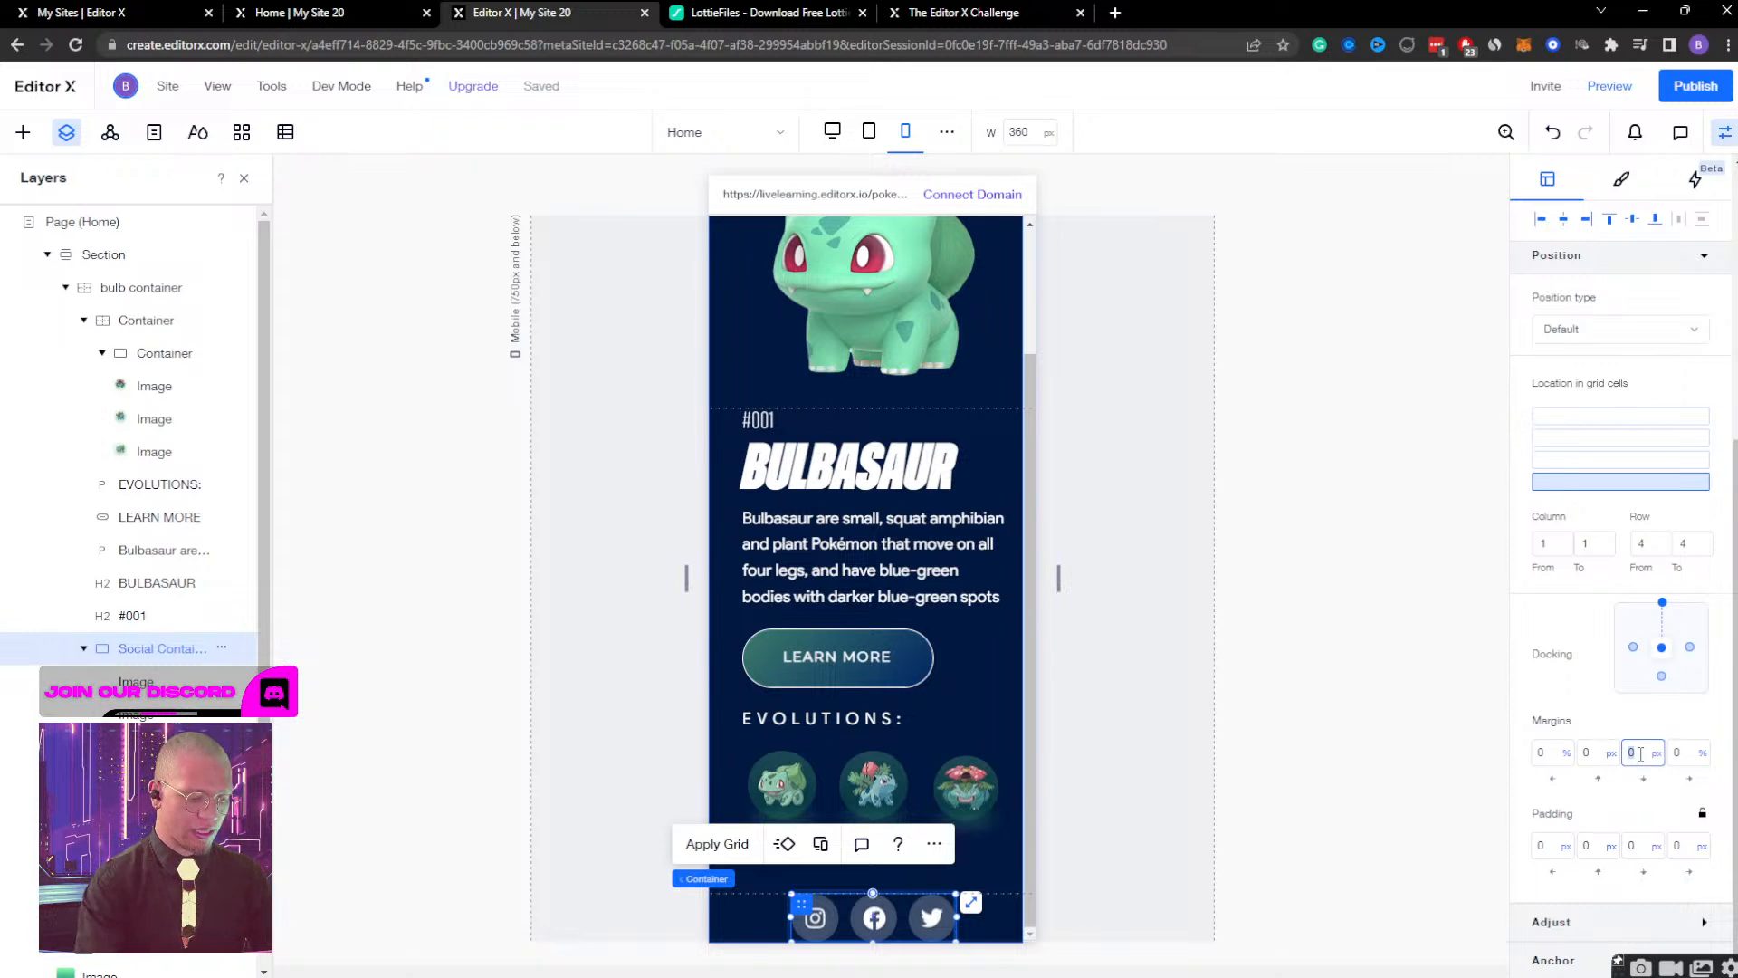
pyautogui.write('50px')
pyautogui.press('Return')
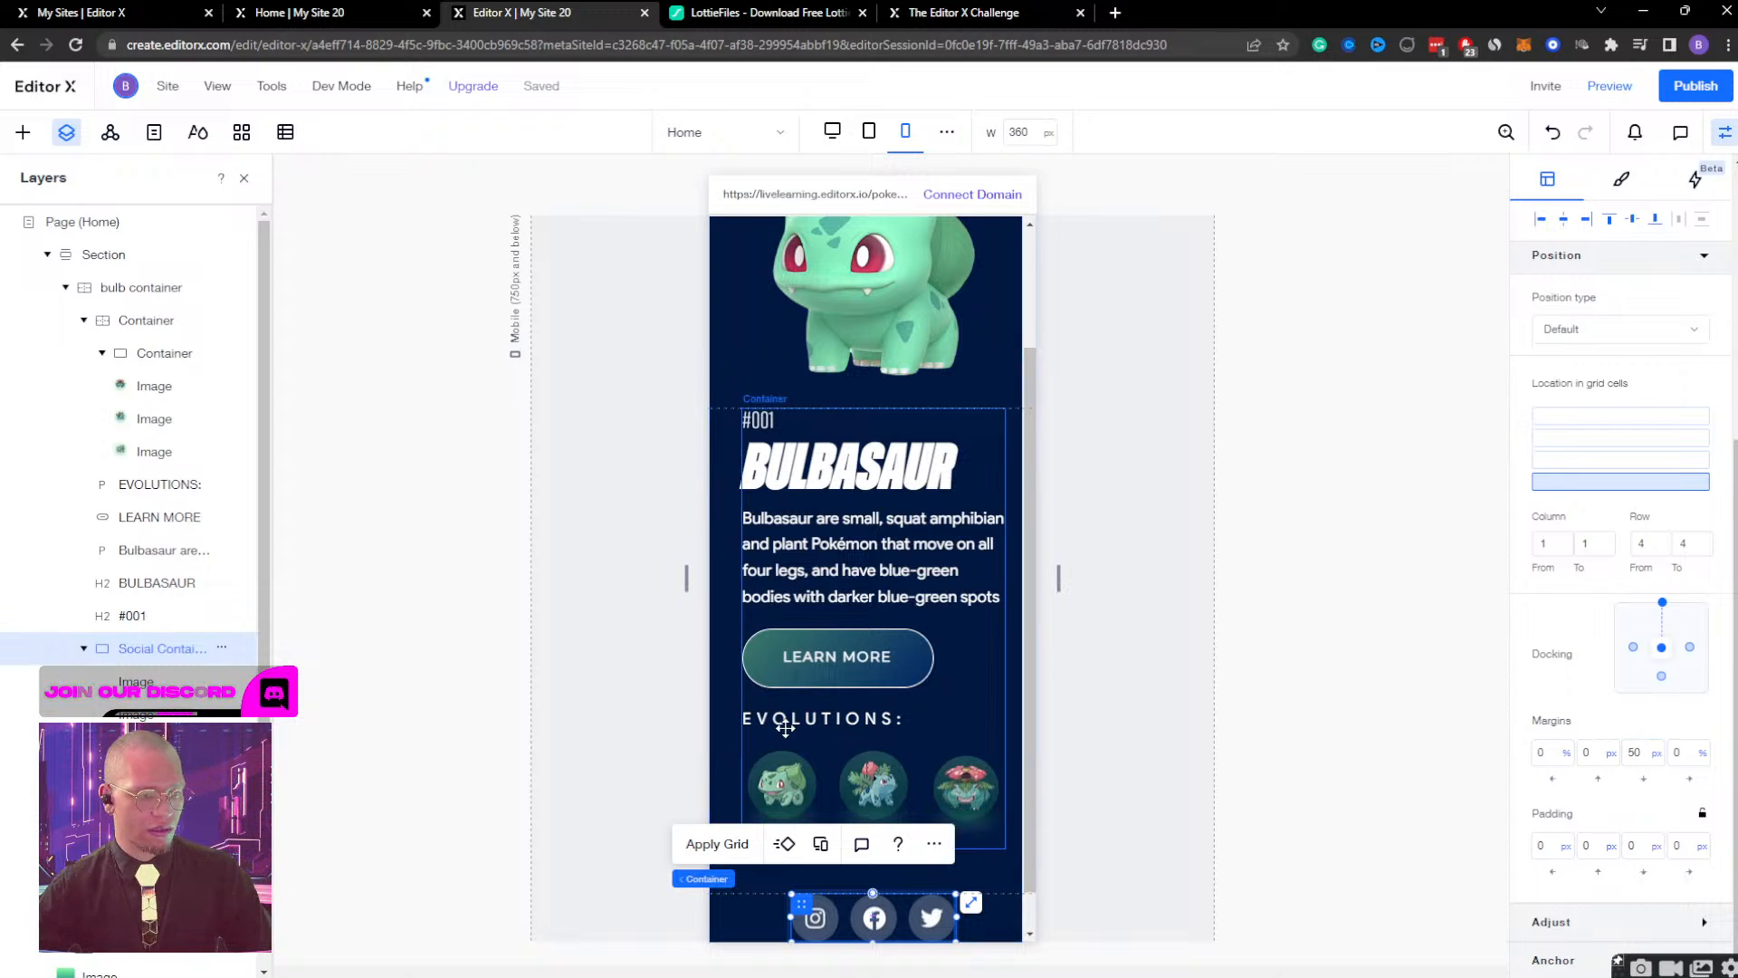
pyautogui.click(1110, 828)
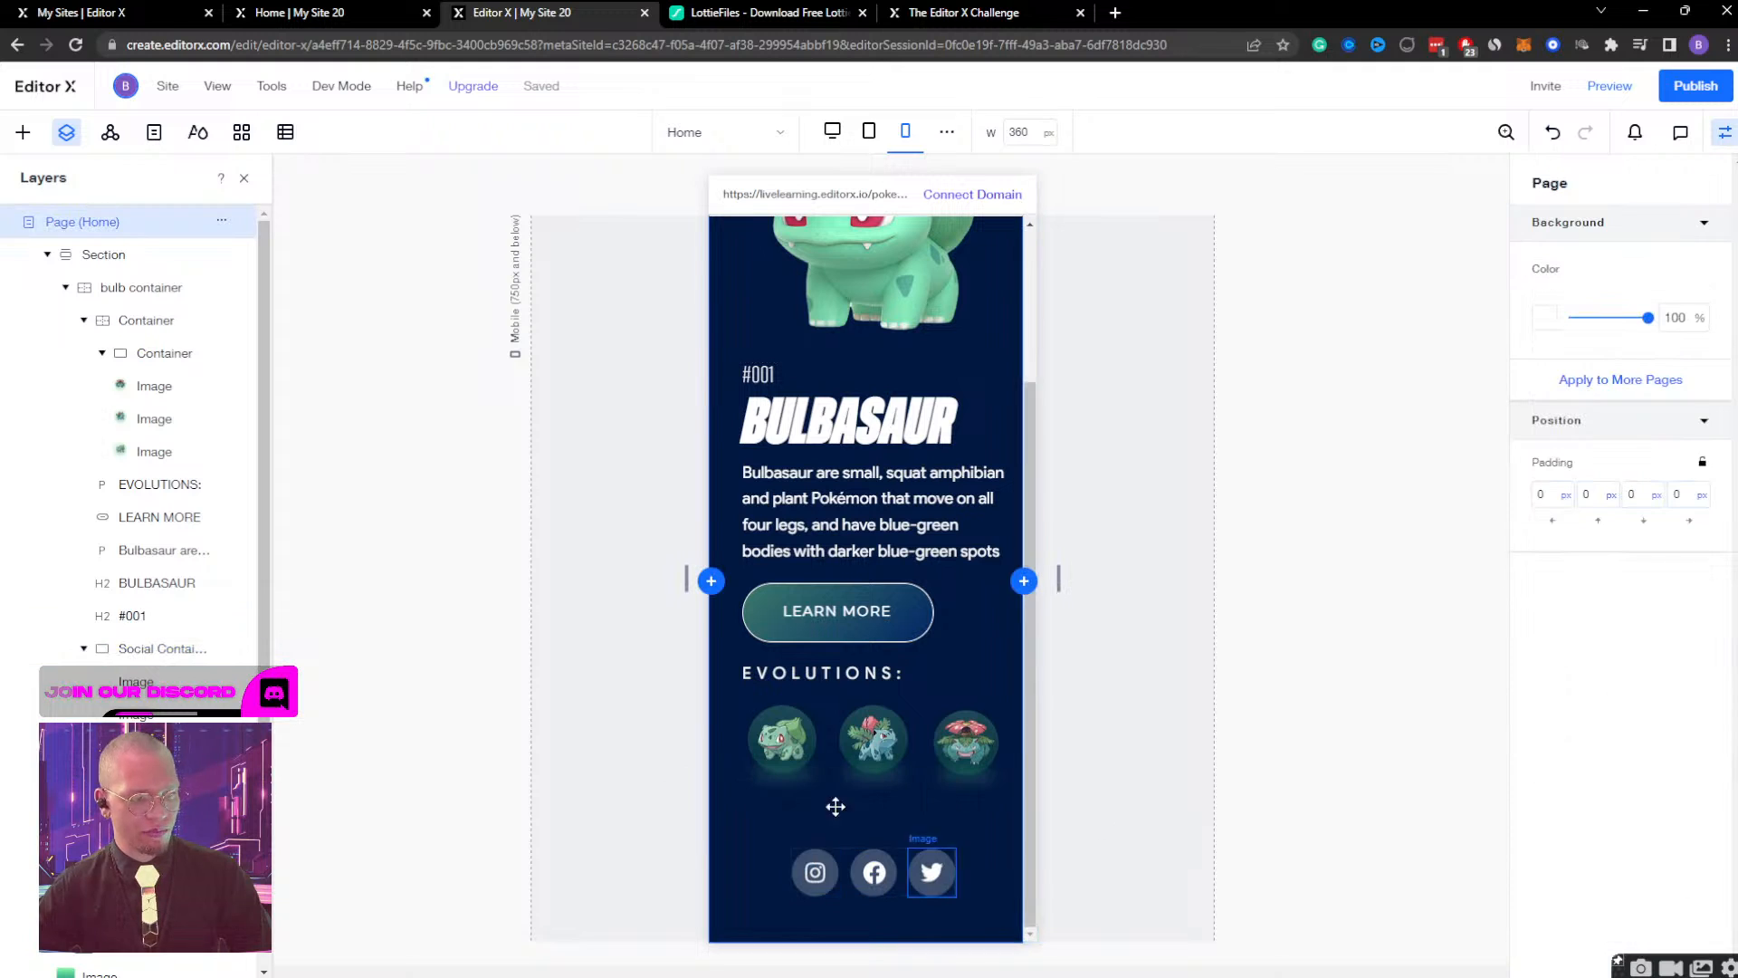
# Align the Pokémon logo to the left side of the bulb container.
pyautogui.scroll(2, 1039, 543)
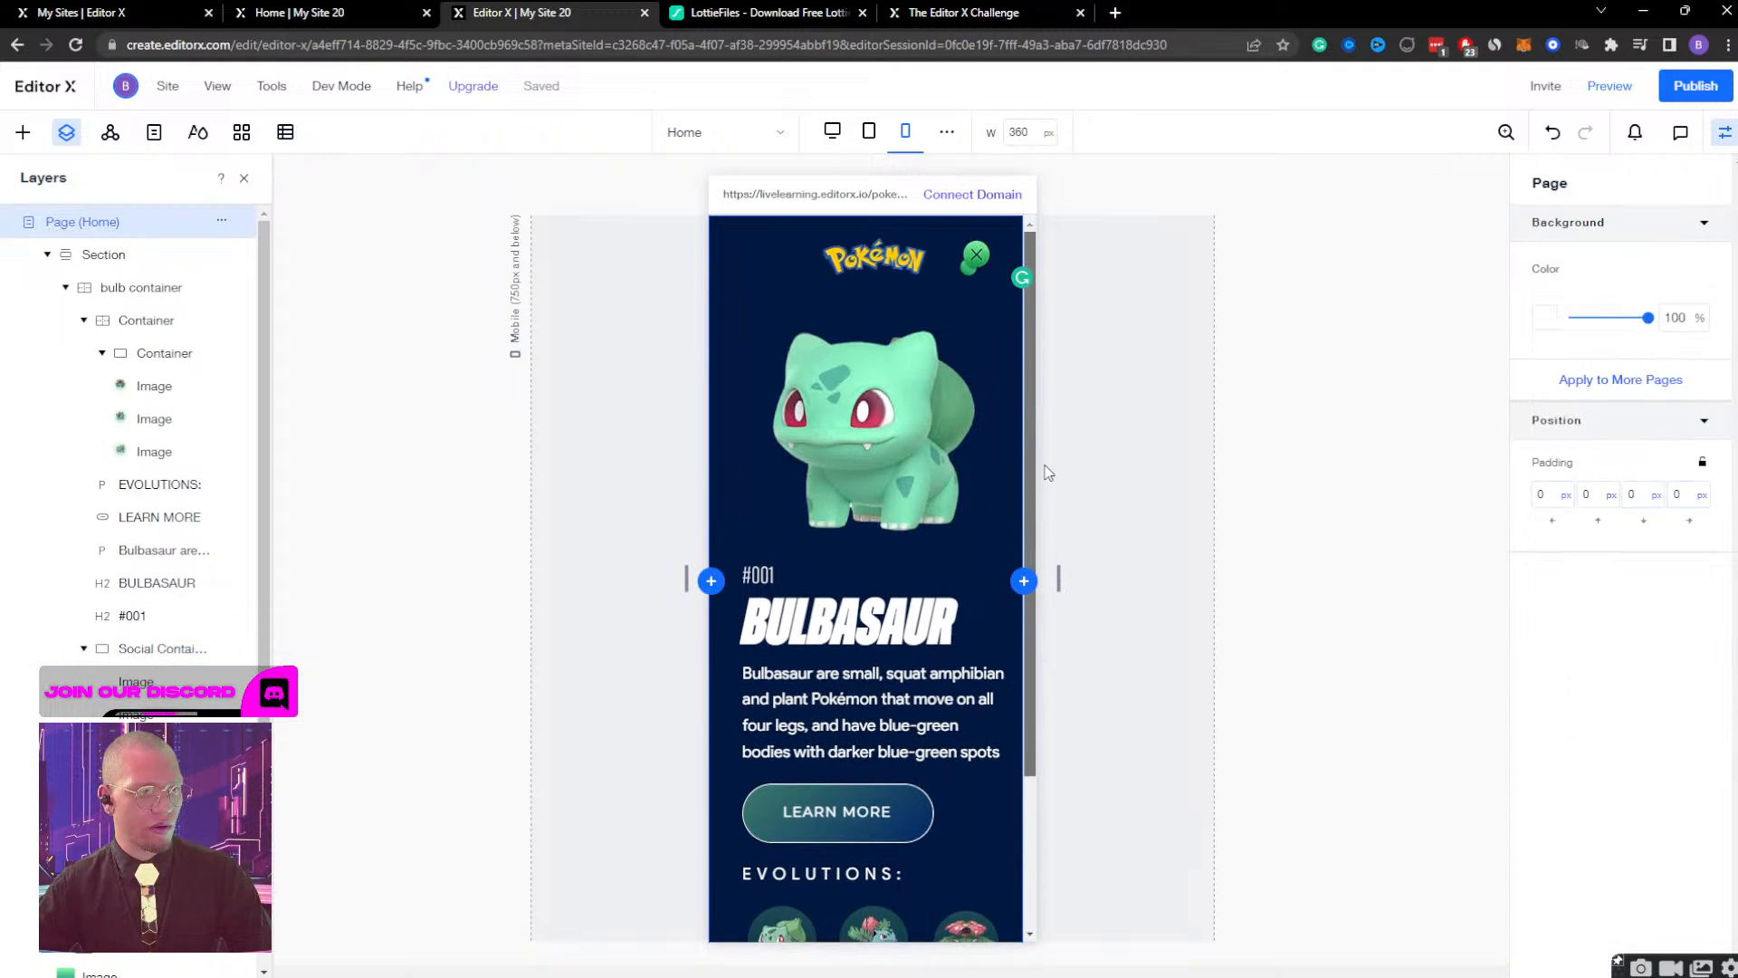
pyautogui.scroll(-2, 1048, 461)
pyautogui.scroll(3, 1046, 554)
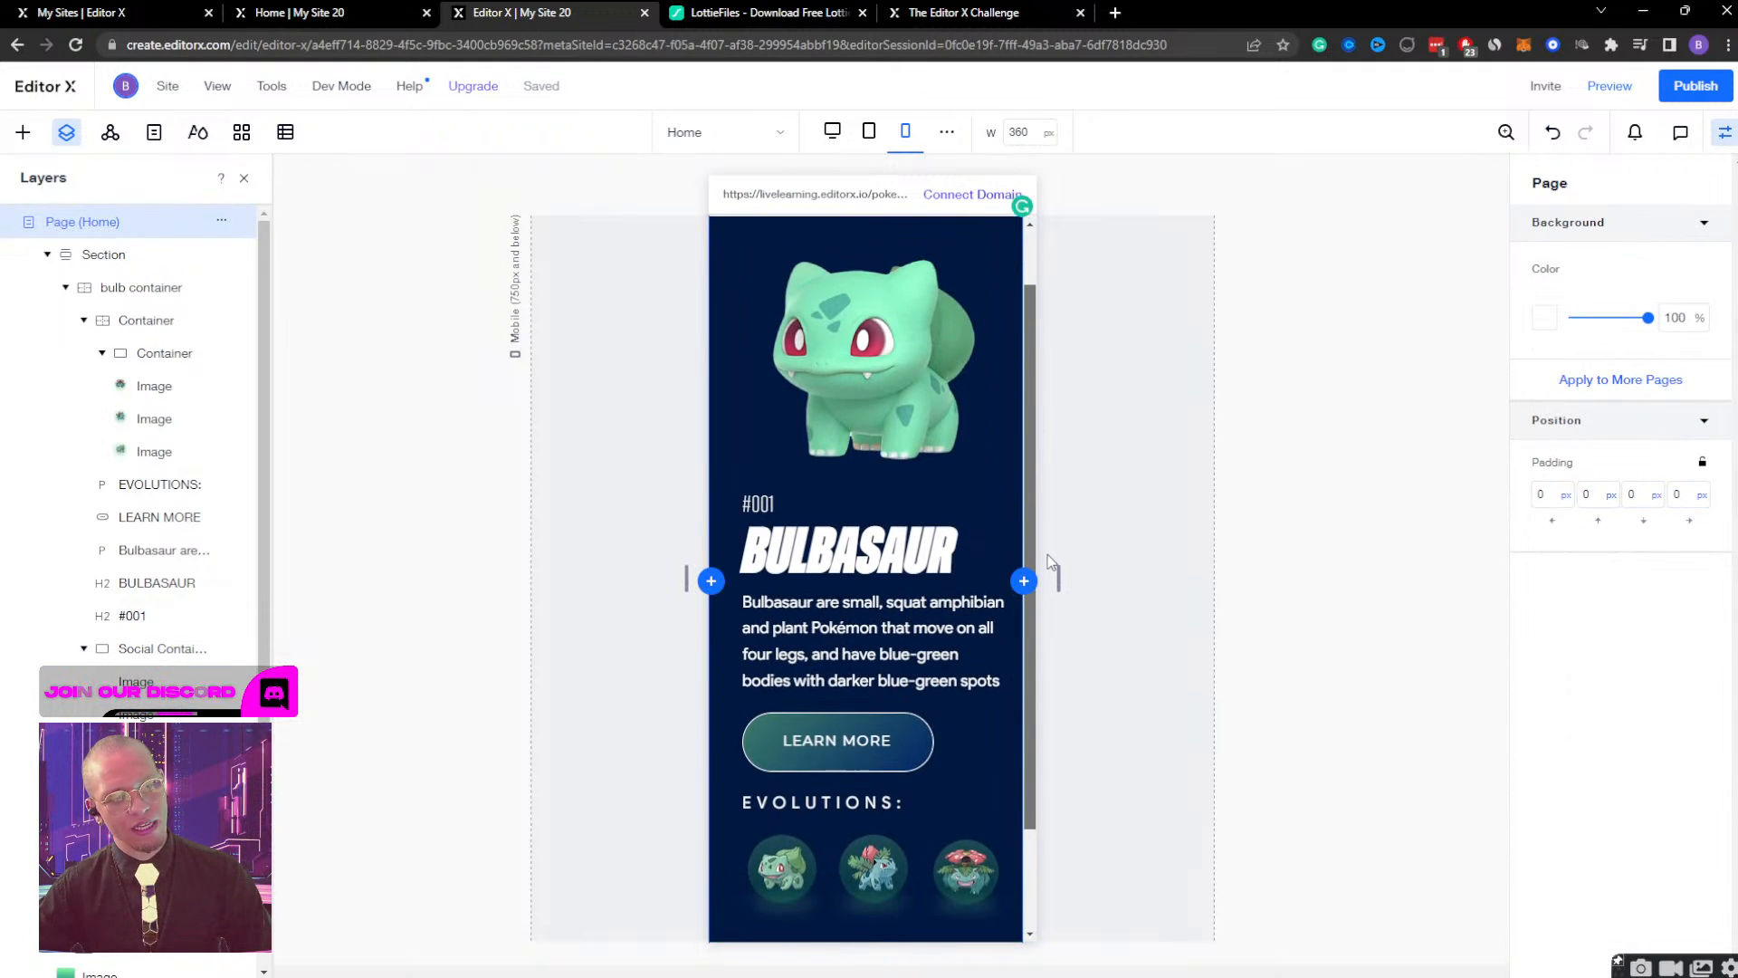
pyautogui.click(912, 449)
pyautogui.click(912, 244)
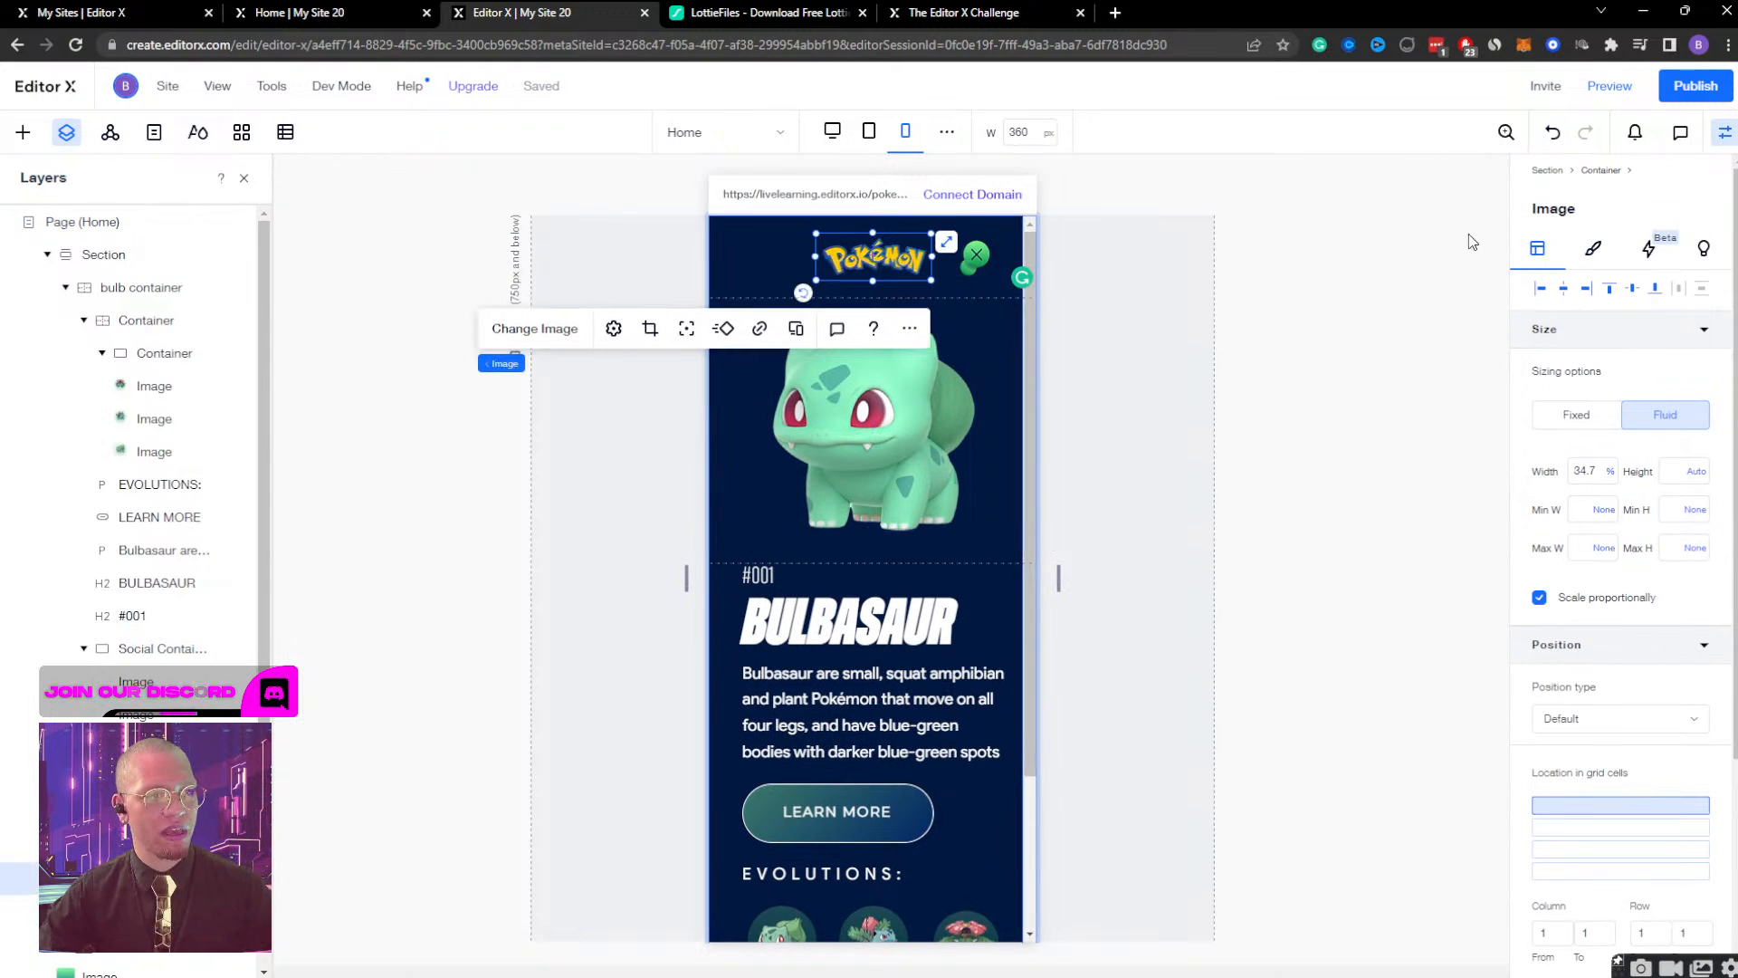
pyautogui.click(1544, 288)
pyautogui.click(1540, 288)
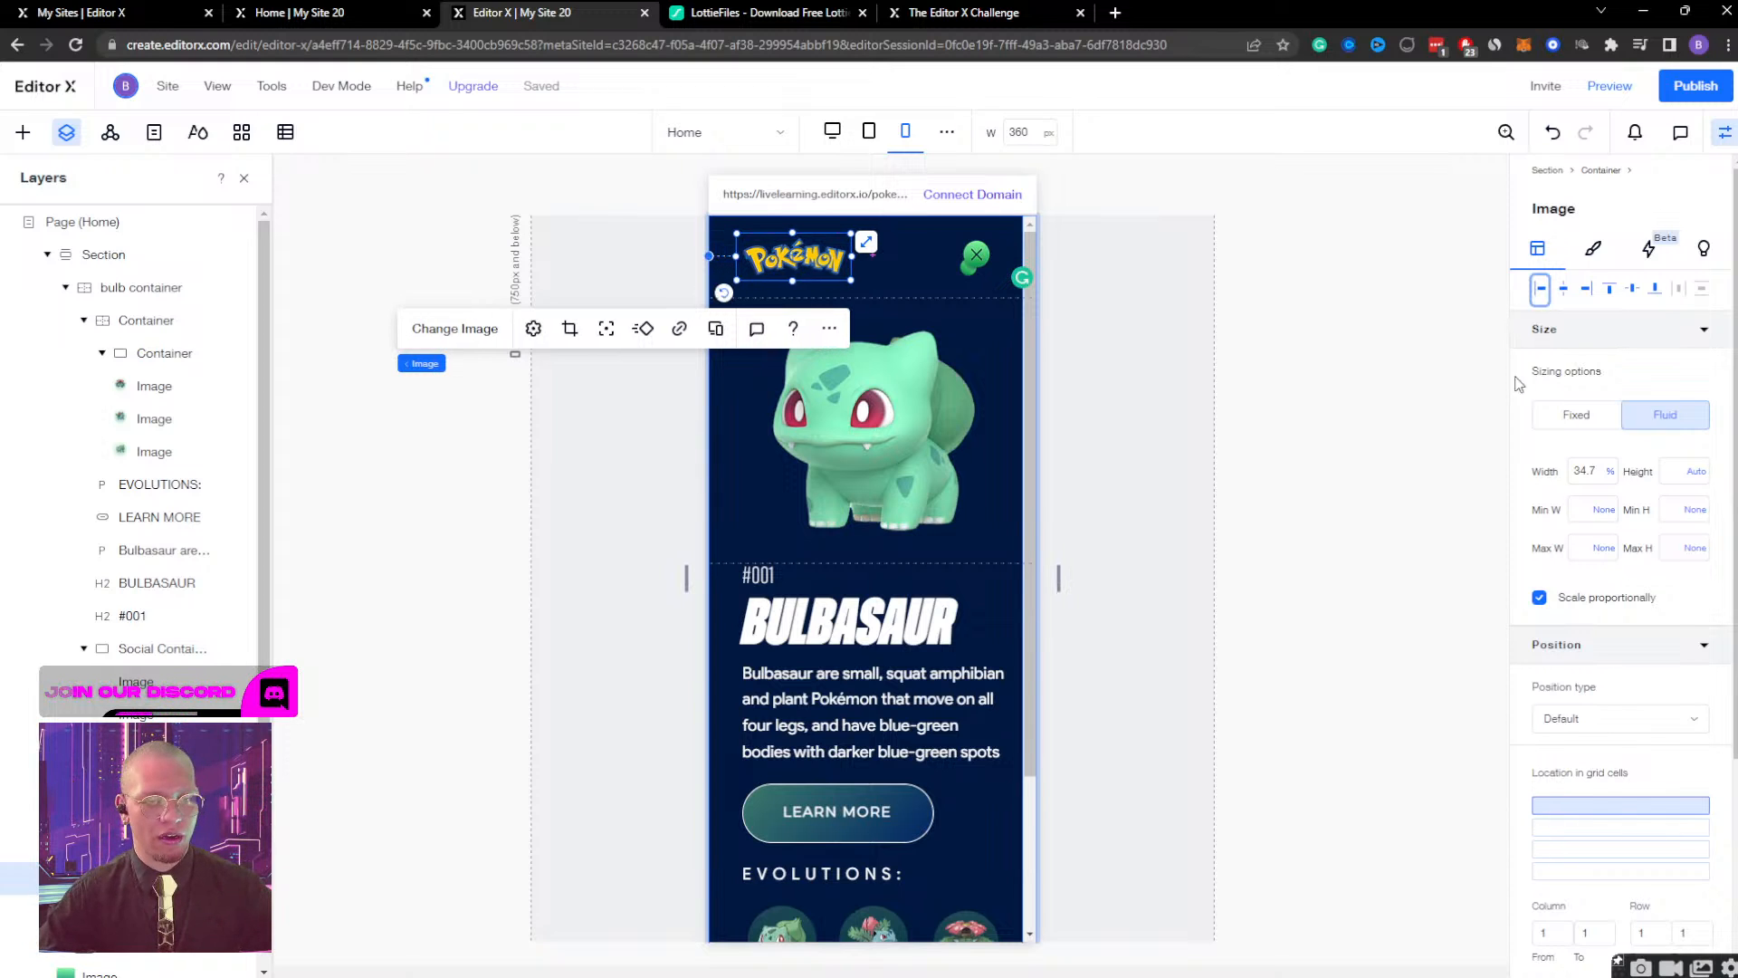
# Align the green close icon to the right side of the bulb container and nudge the Pokémon logo slightly left.
pyautogui.click(976, 255)
pyautogui.click(1588, 295)
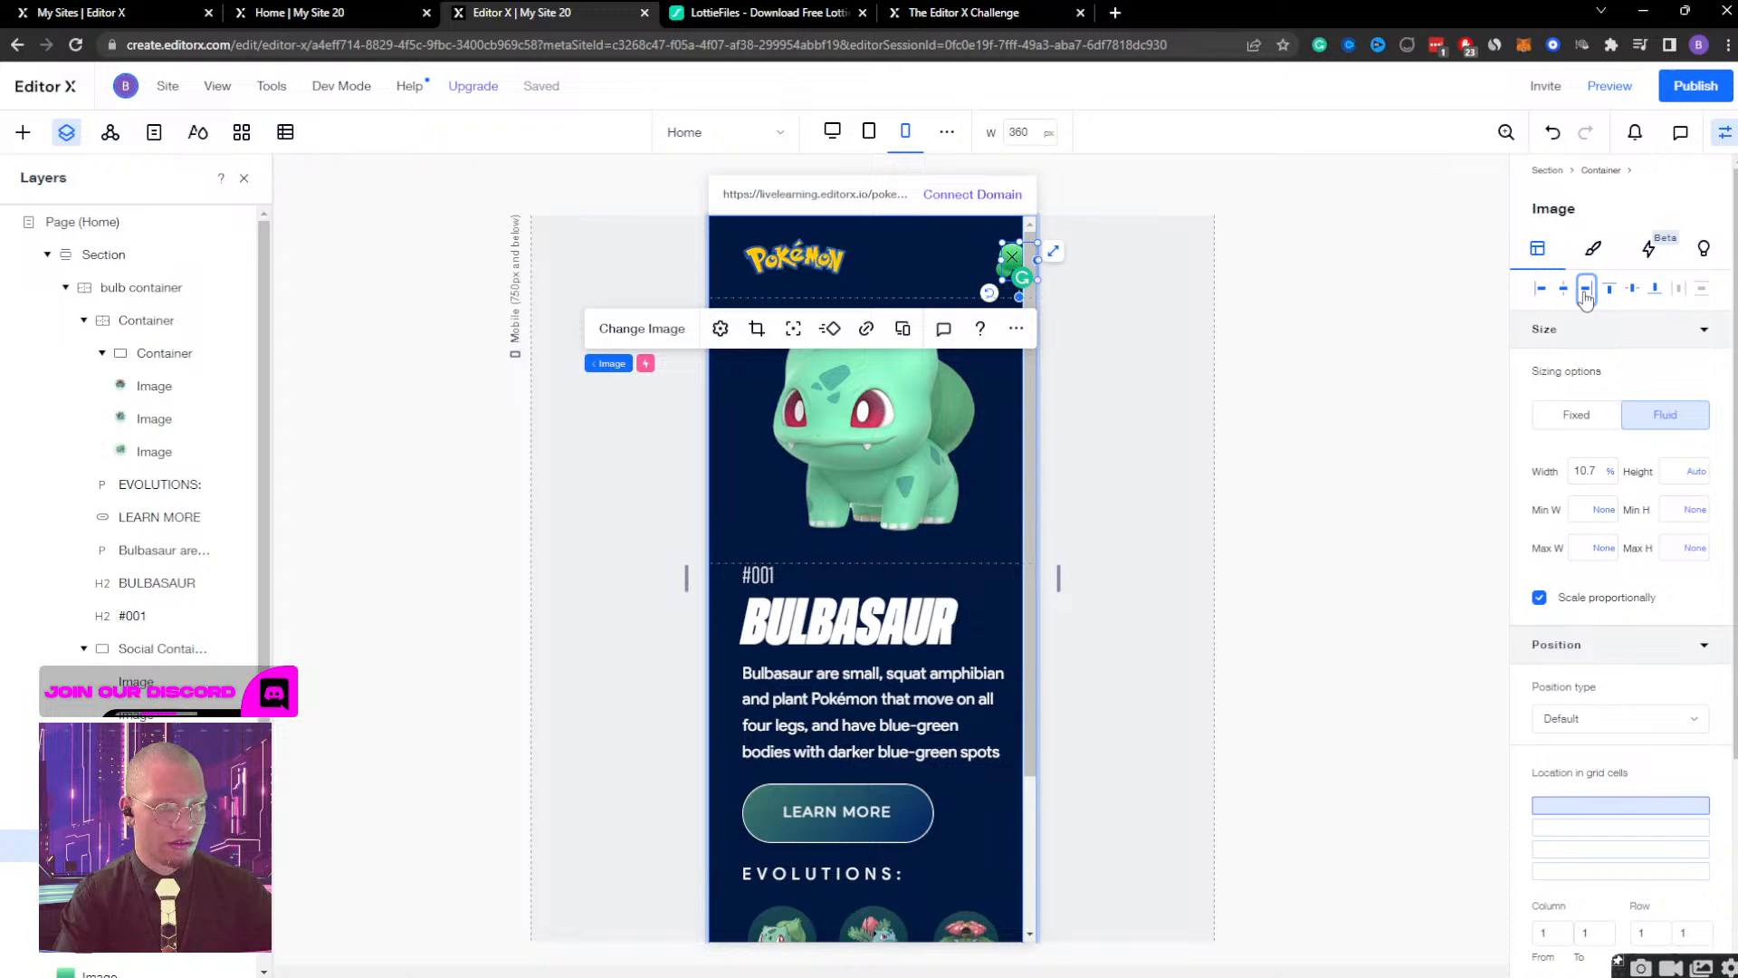
pyautogui.click(1586, 291)
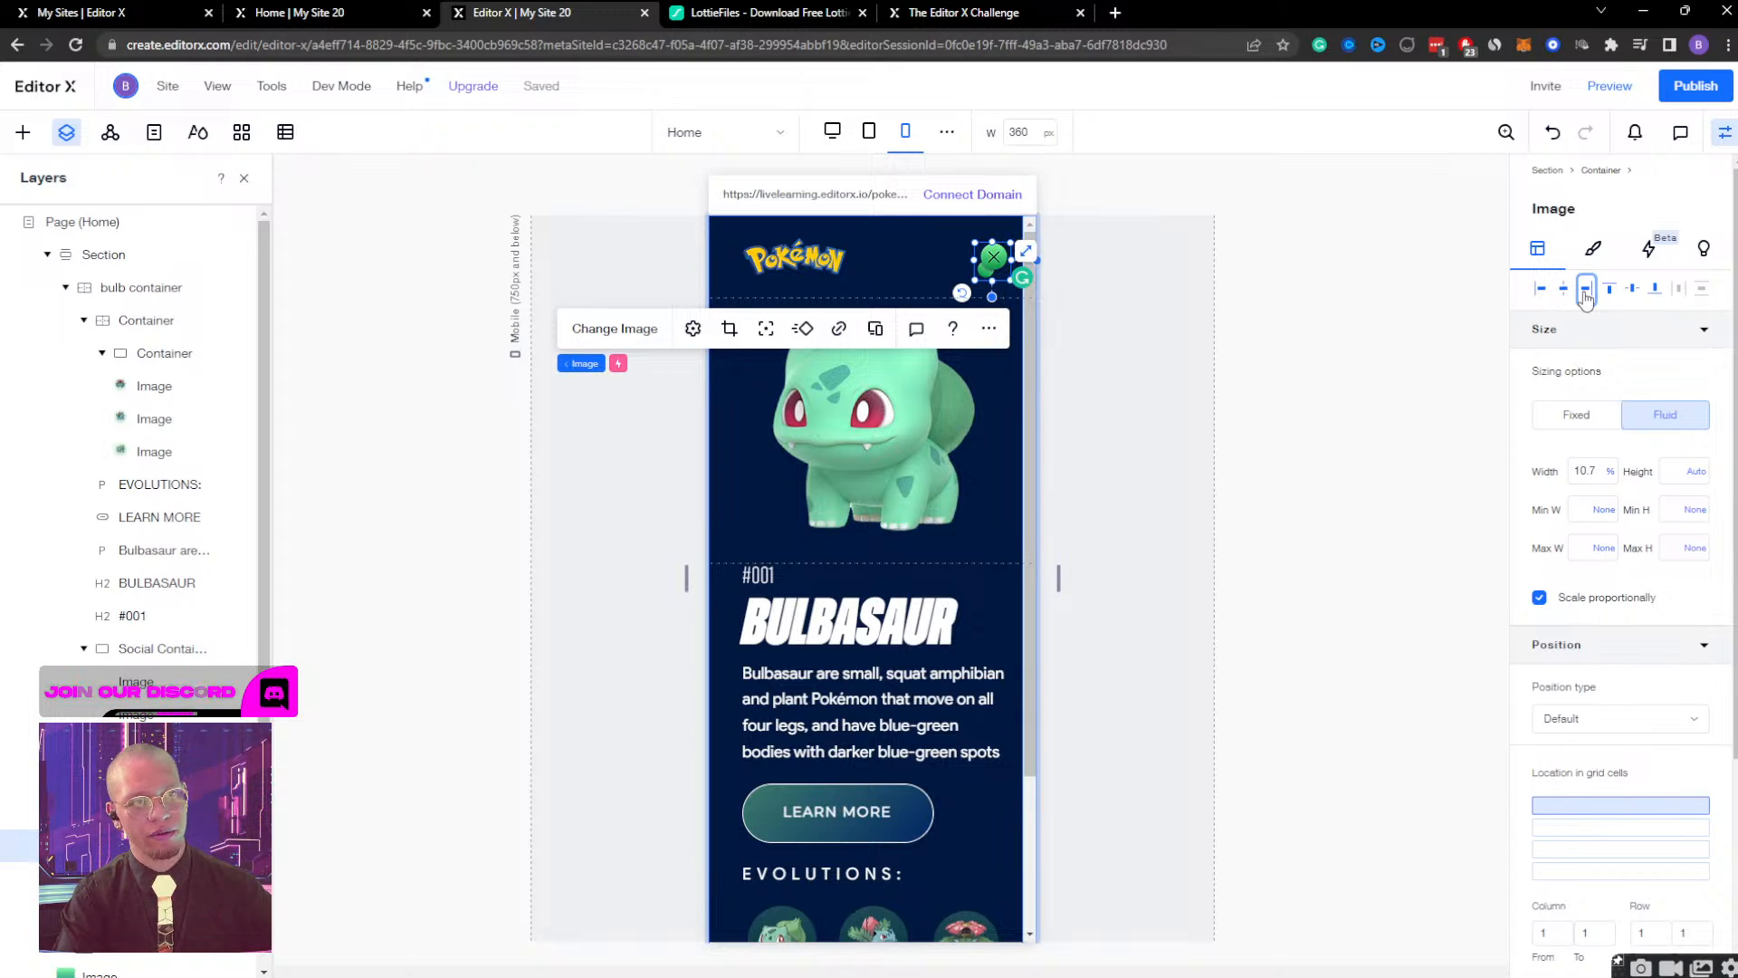
pyautogui.click(791, 257)
pyautogui.hotkey('shift', 'Left')
pyautogui.hotkey('shift', 'Left')
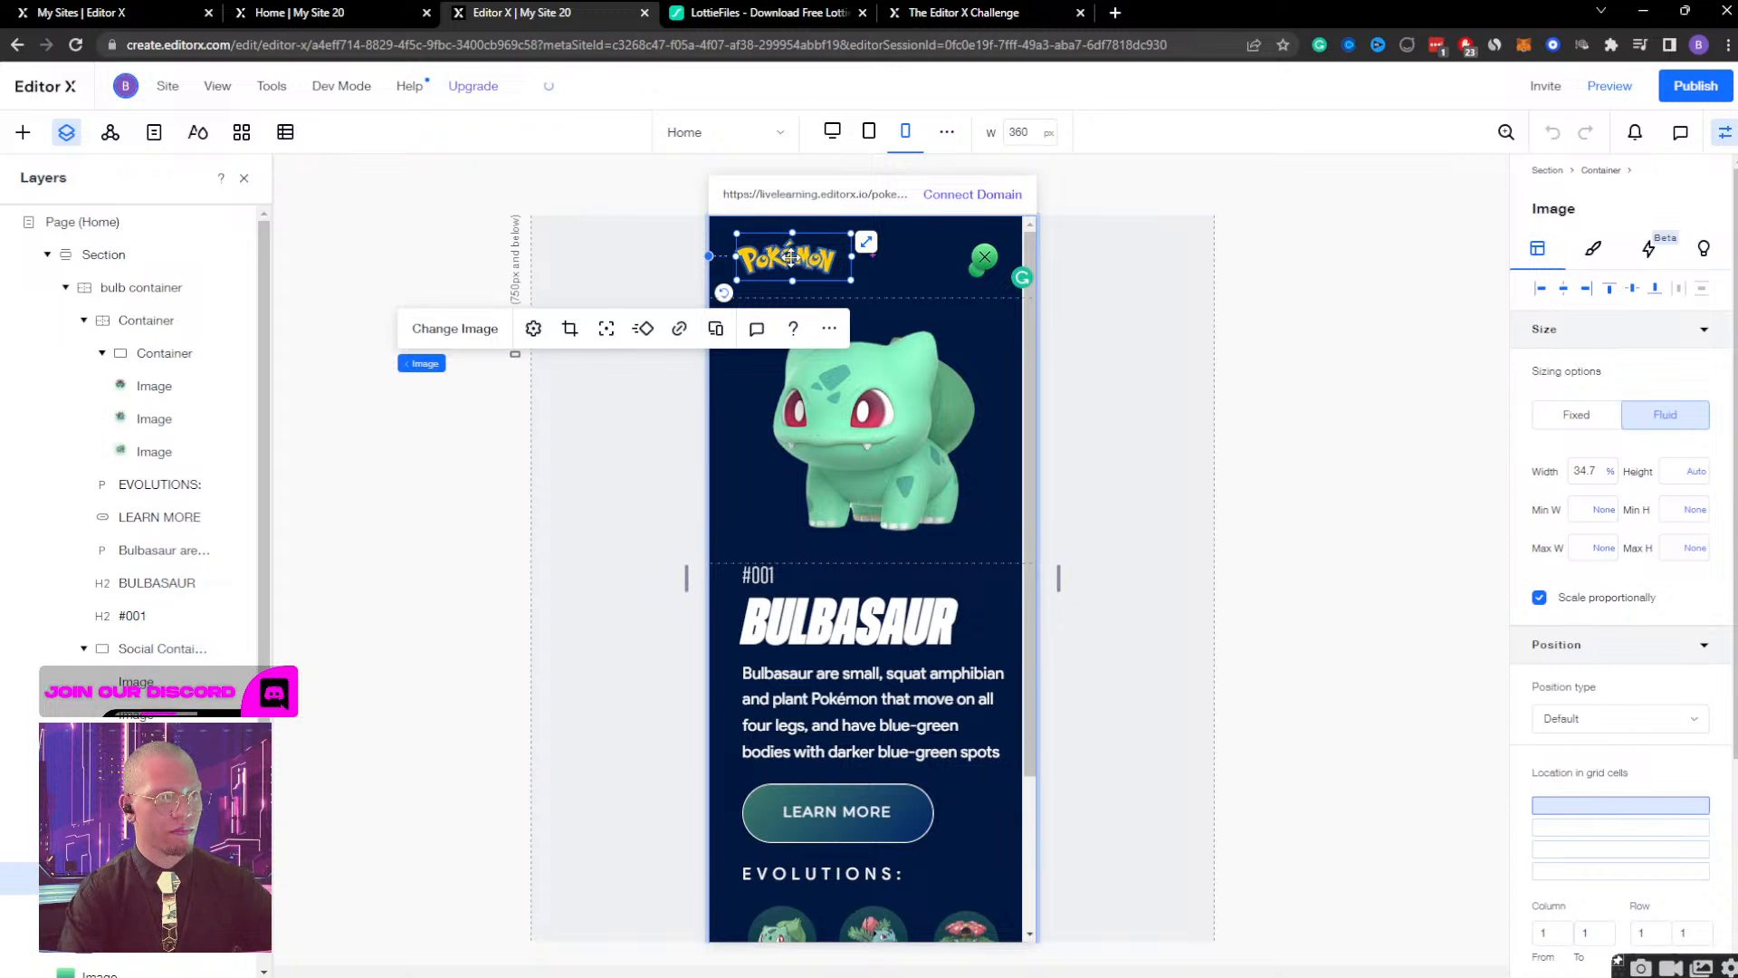
# Set the bottom margin of the LEARN MORE button to 35 px.
pyautogui.scroll(-2, 951, 507)
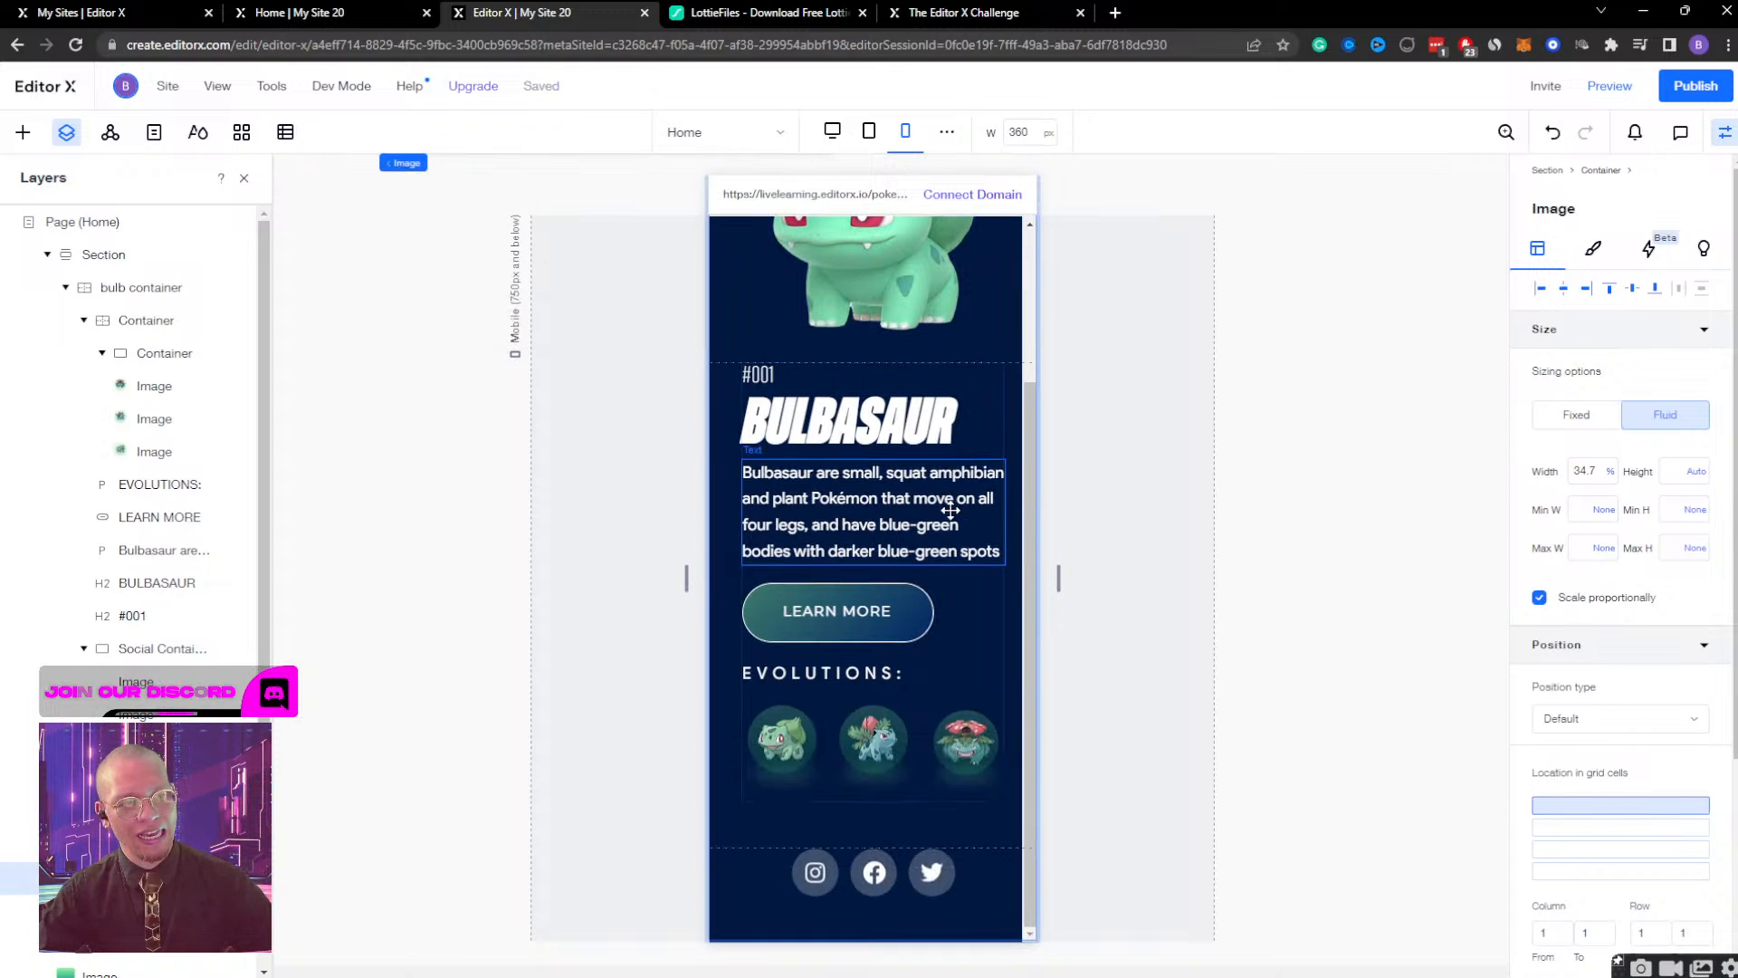
pyautogui.scroll(2, 948, 509)
pyautogui.scroll(-2, 887, 629)
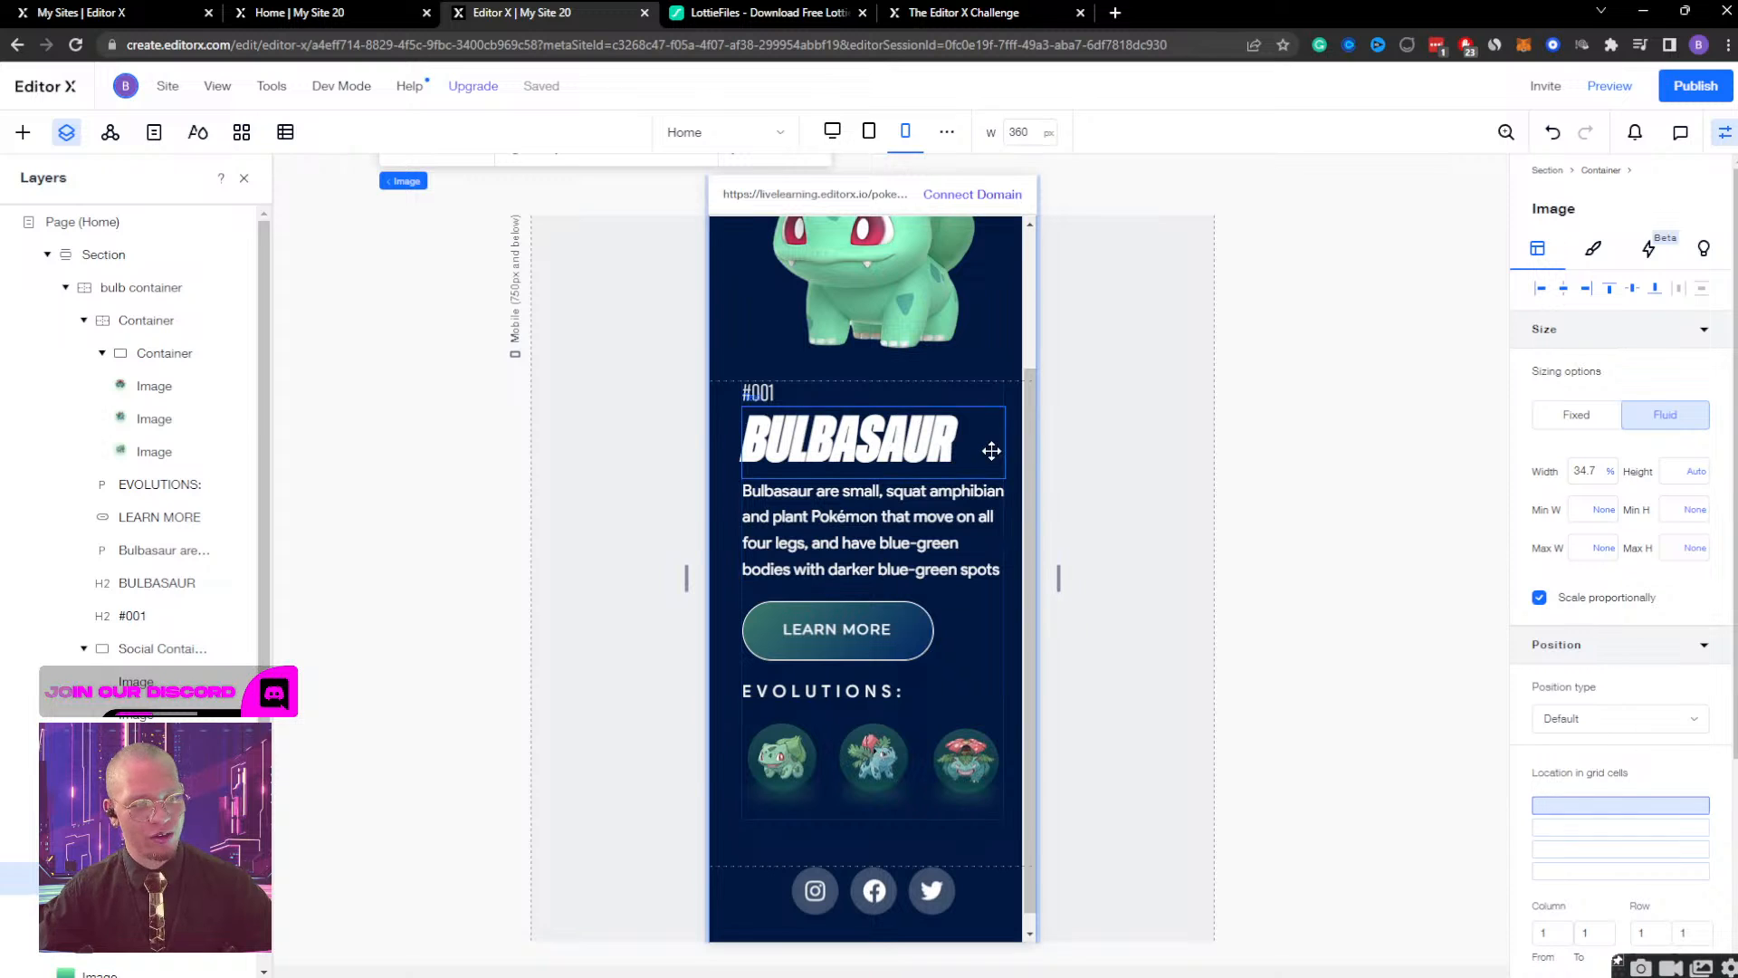
pyautogui.click(975, 623)
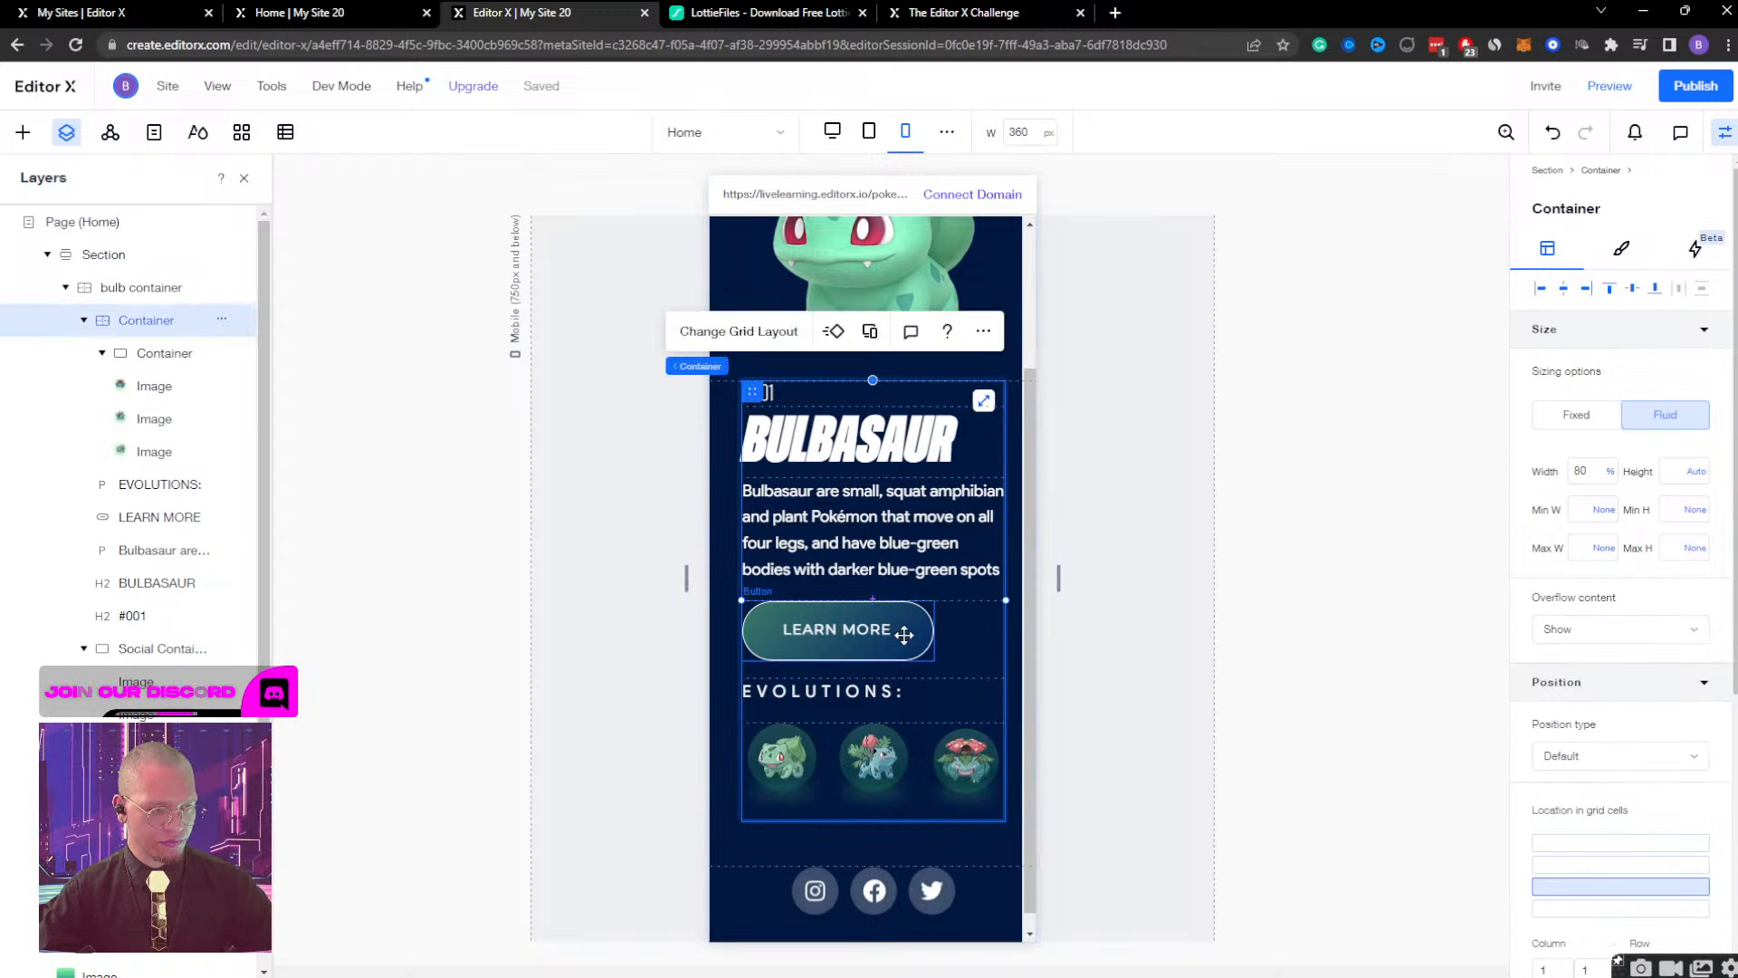
pyautogui.click(914, 636)
pyautogui.scroll(-3, 1580, 690)
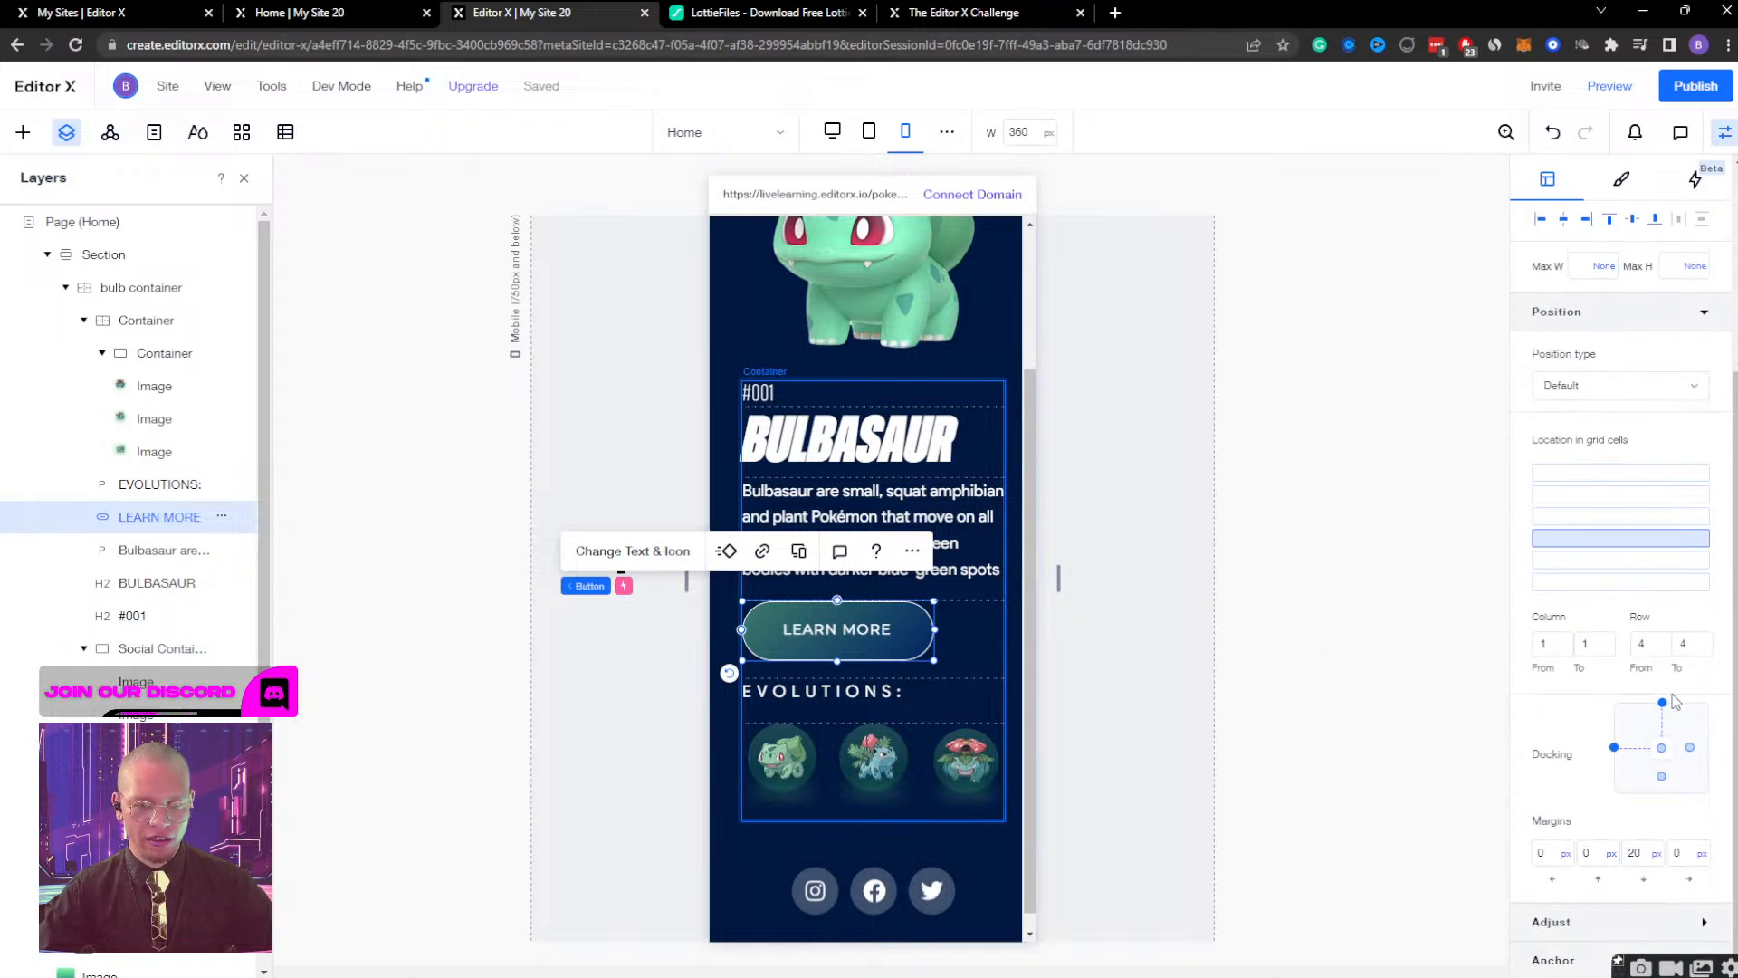
pyautogui.click(1642, 853)
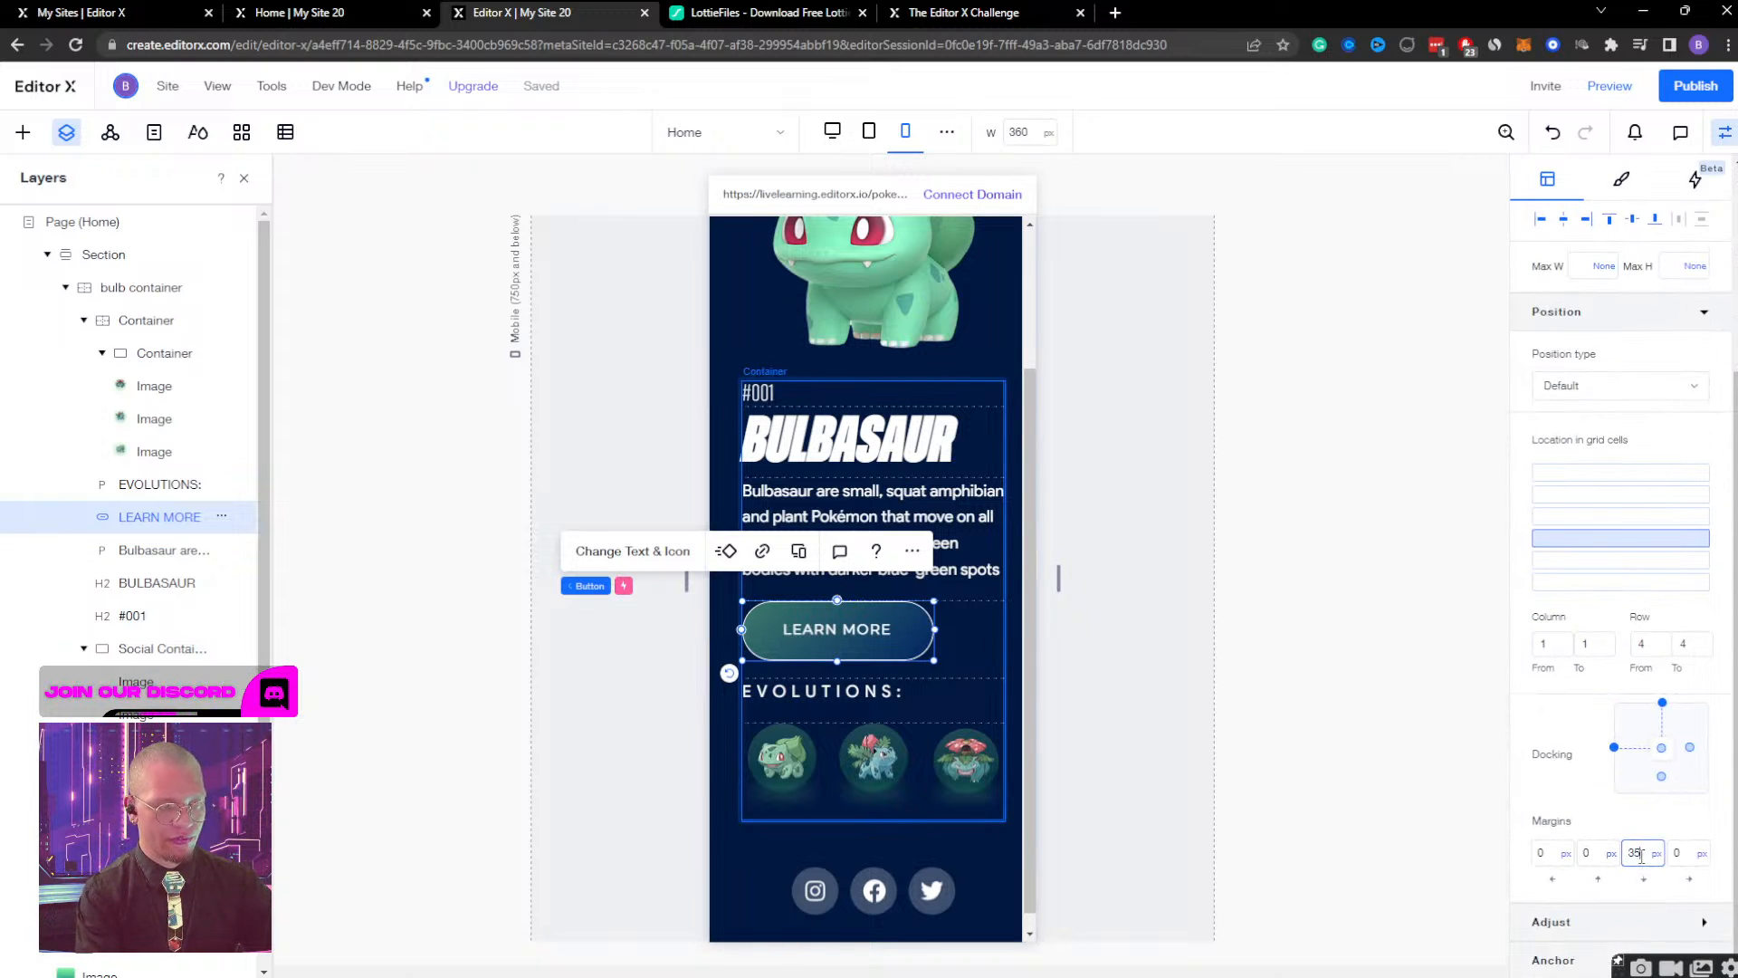
pyautogui.write('35')
pyautogui.click(1138, 707)
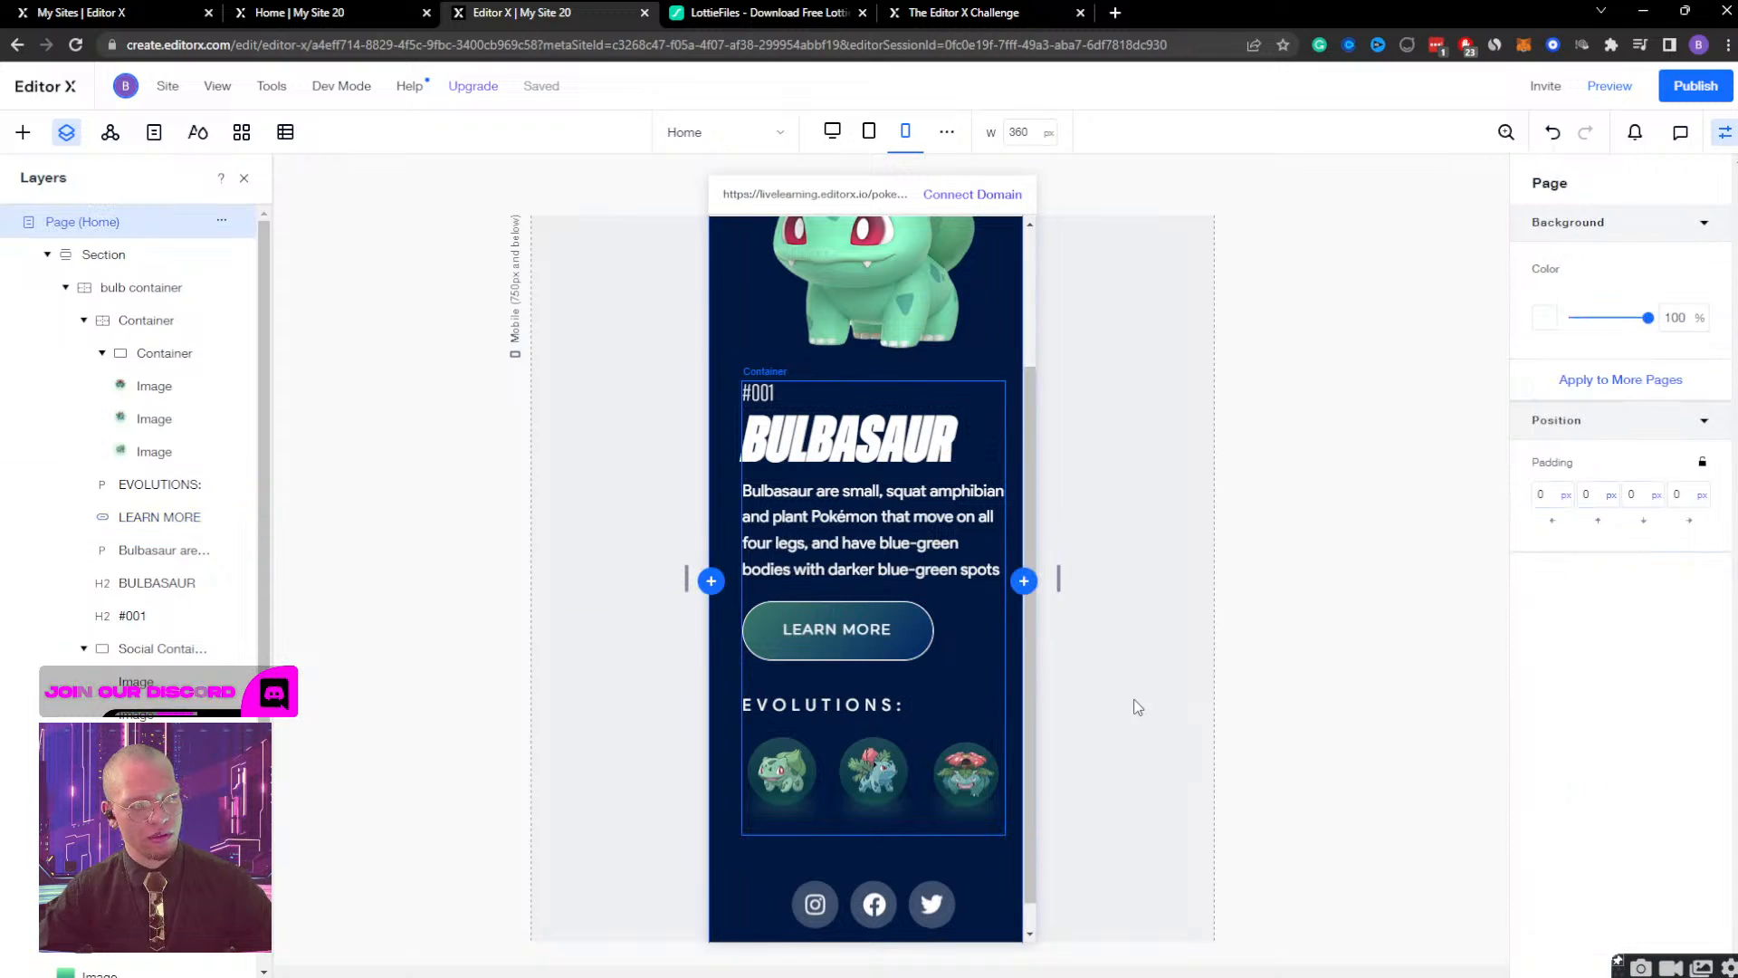
# Set the bottom margin of the EVOLUTIONS text to 10 px.
pyautogui.click(855, 705)
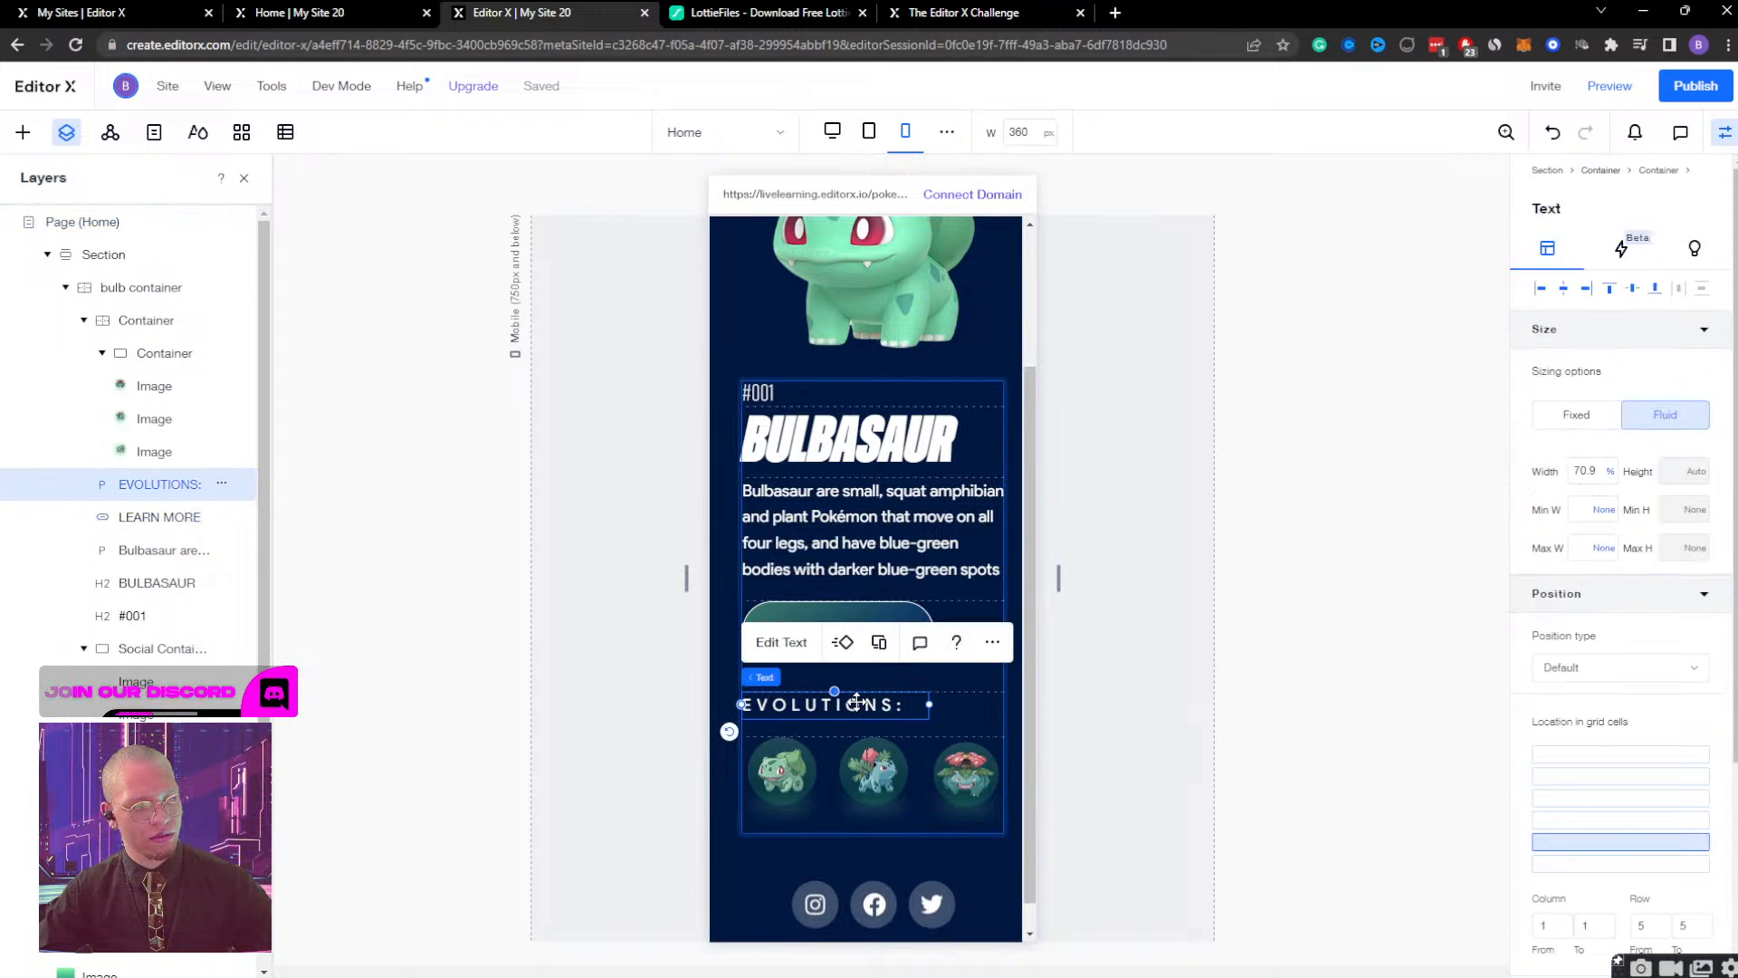
pyautogui.scroll(-3, 1670, 833)
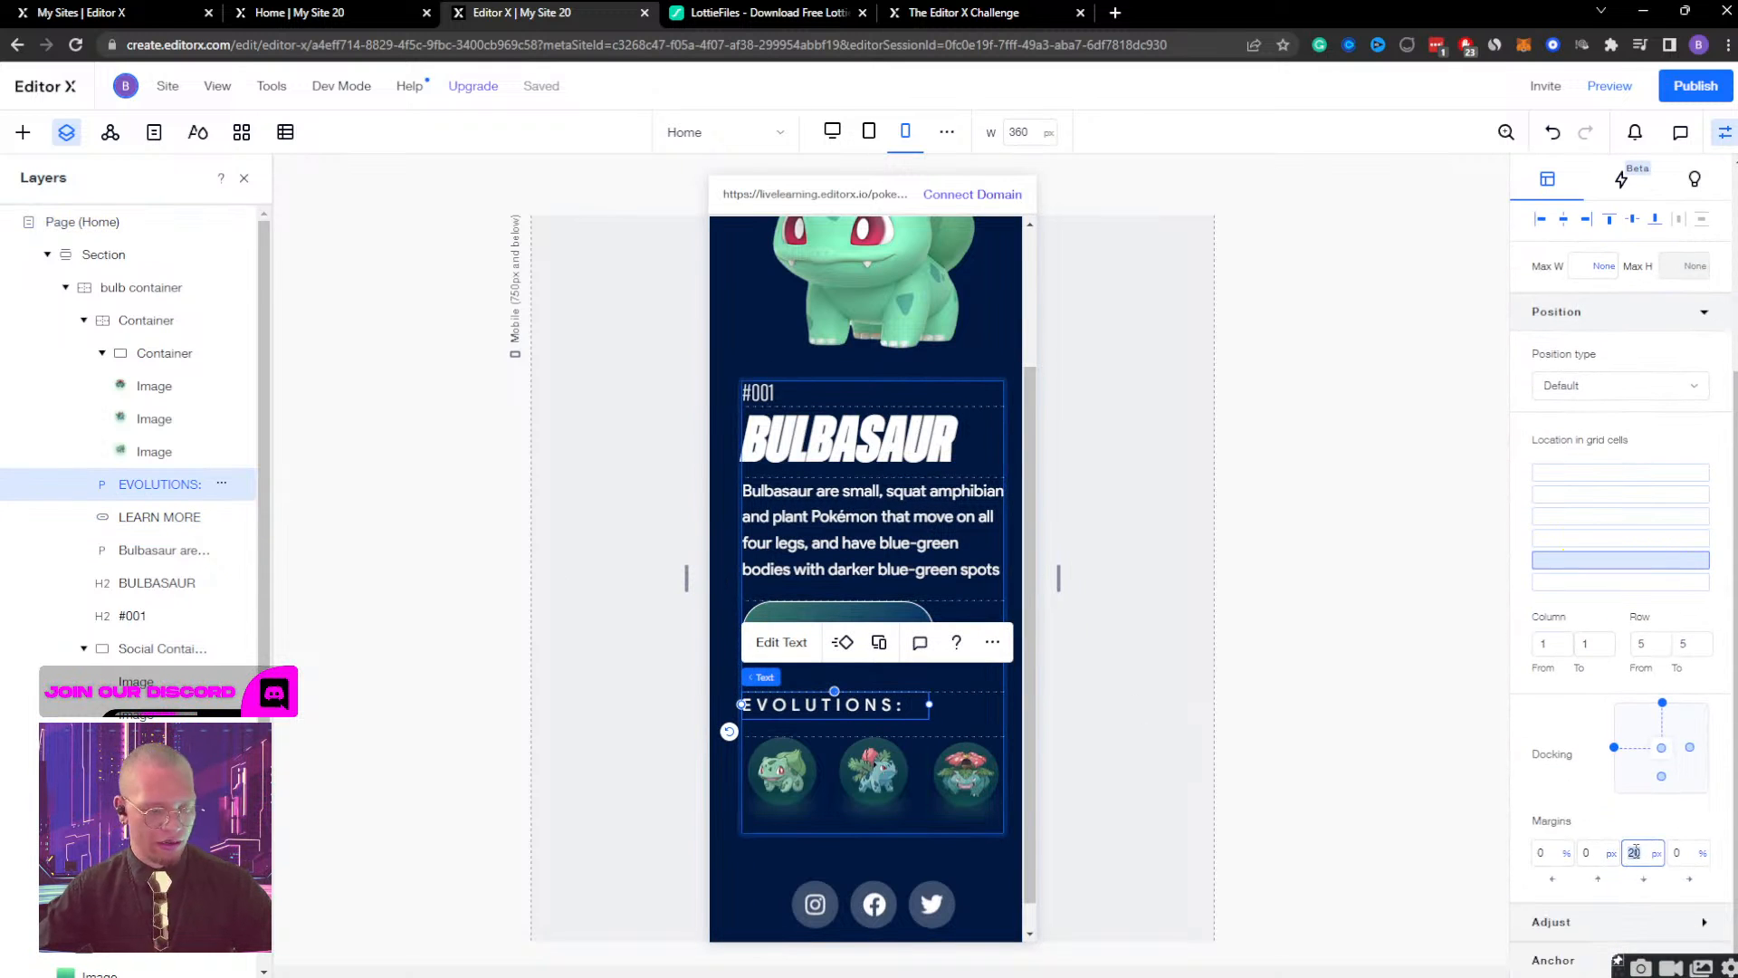
pyautogui.write('10')
pyautogui.press('Return')
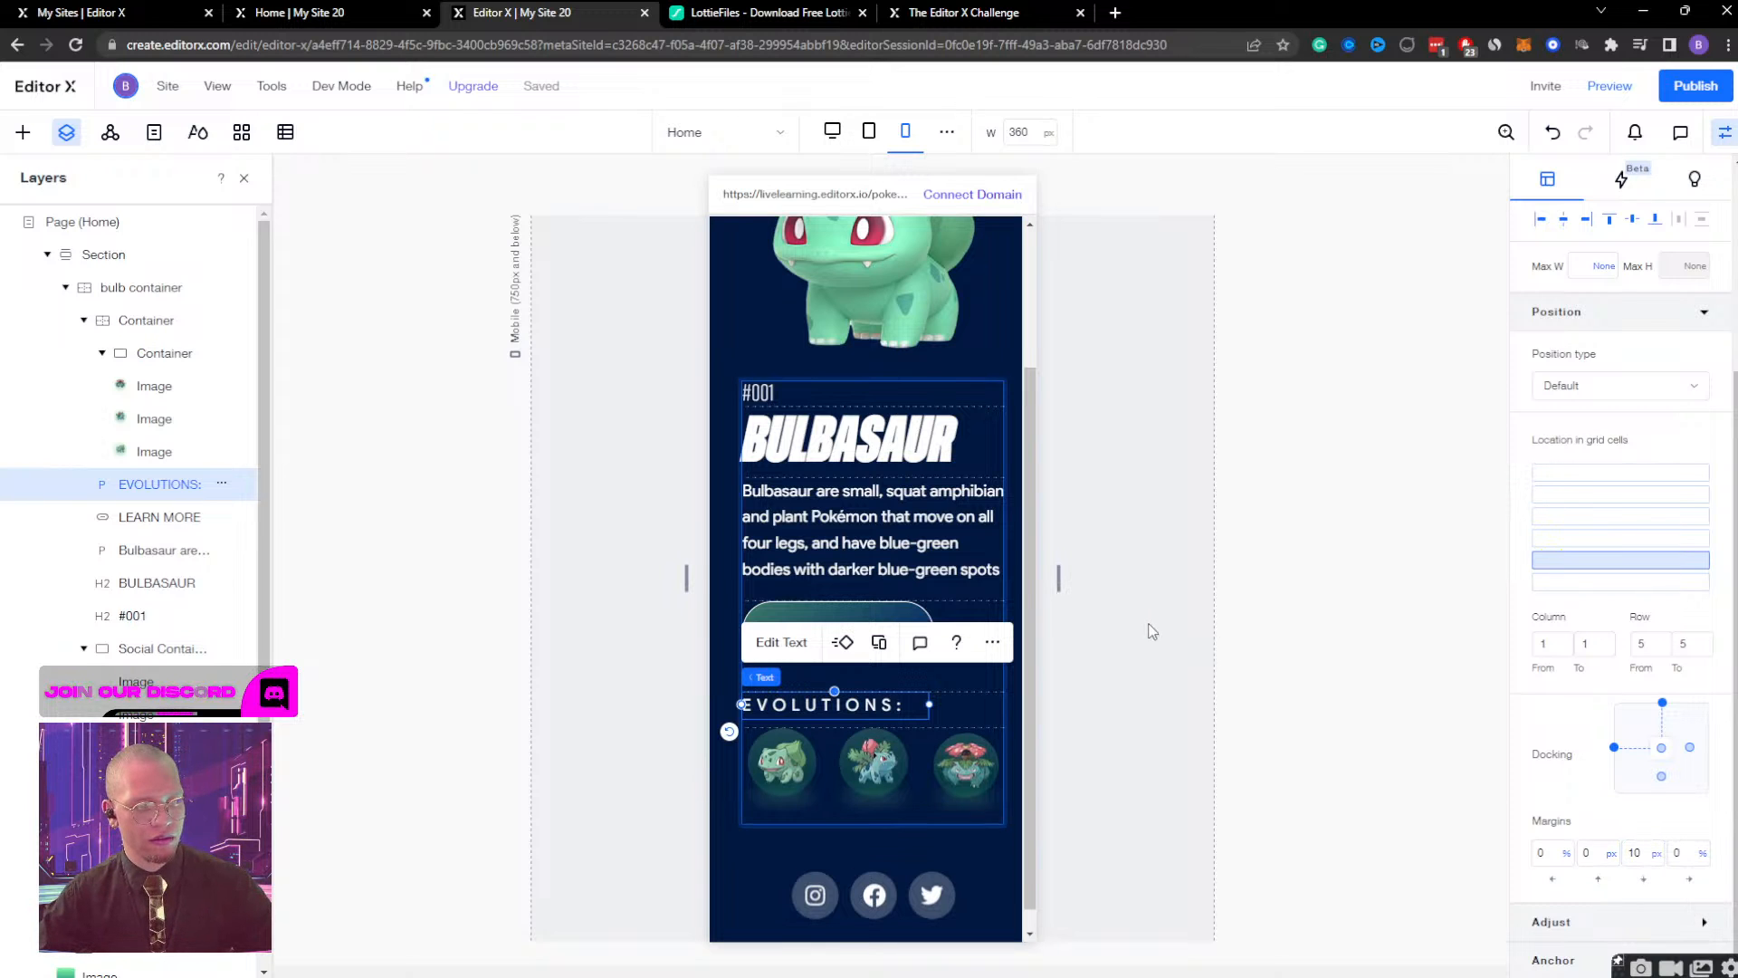
pyautogui.click(1153, 631)
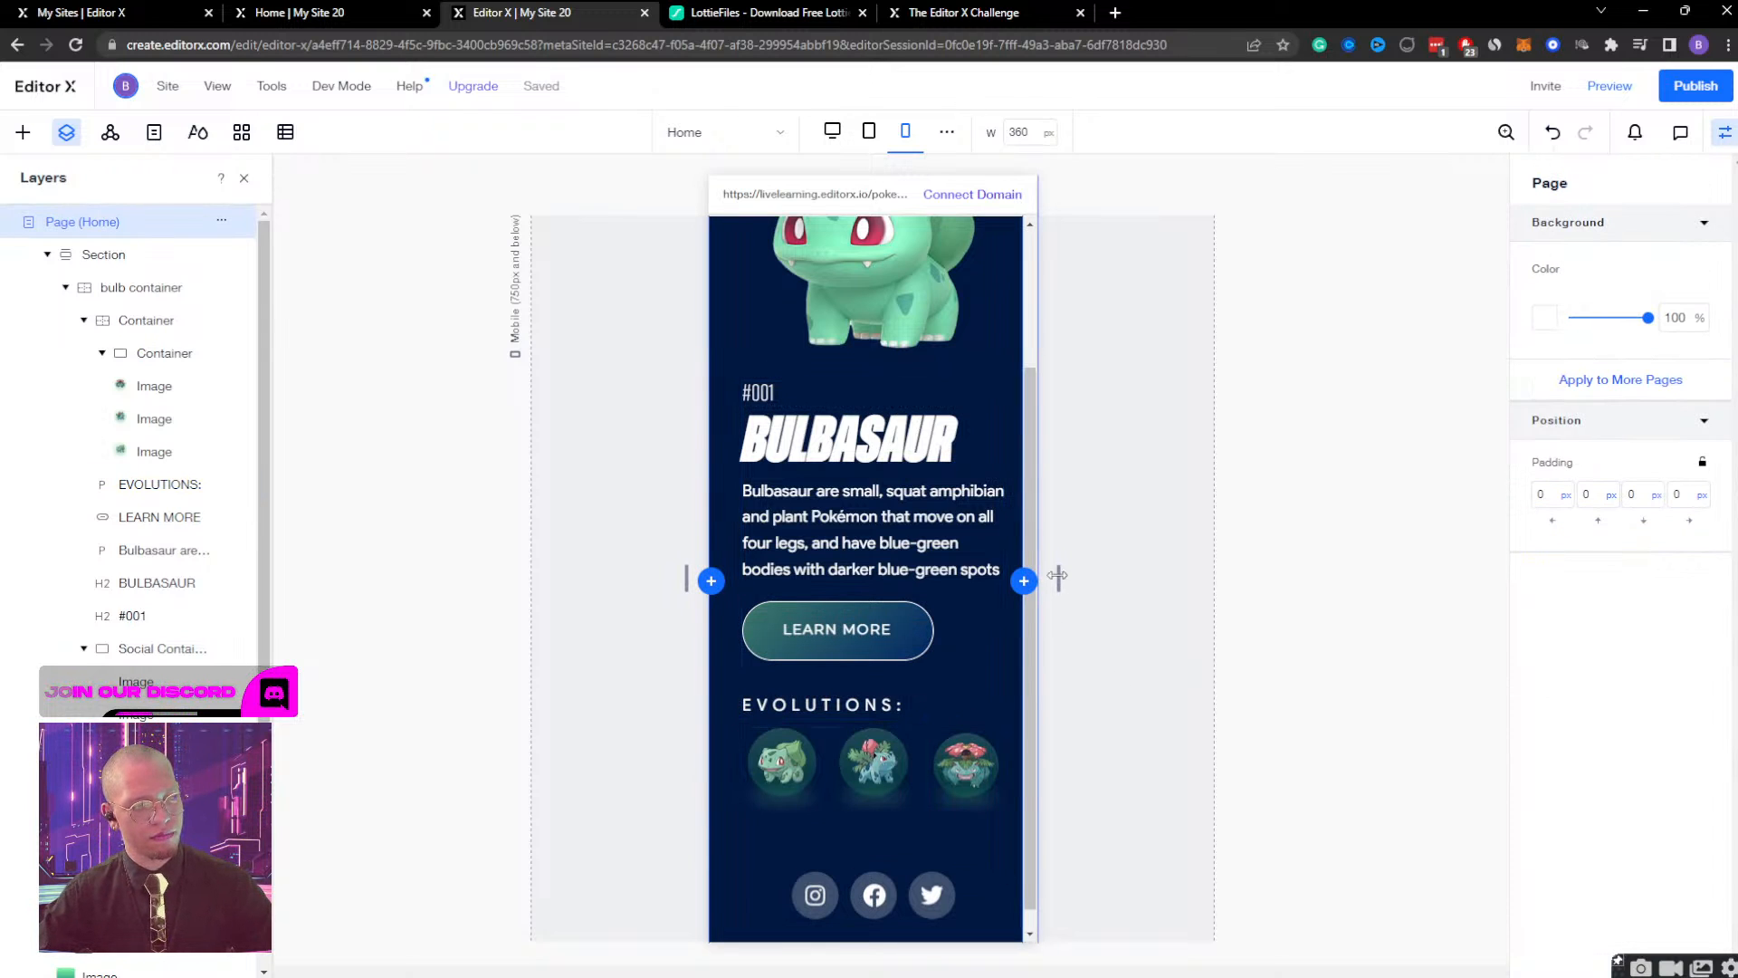
# Widen the mobile canvas to 566 px and set the bulb container's width to 100%.
pyautogui.moveTo(1059, 576); pyautogui.dragTo(1159, 575)
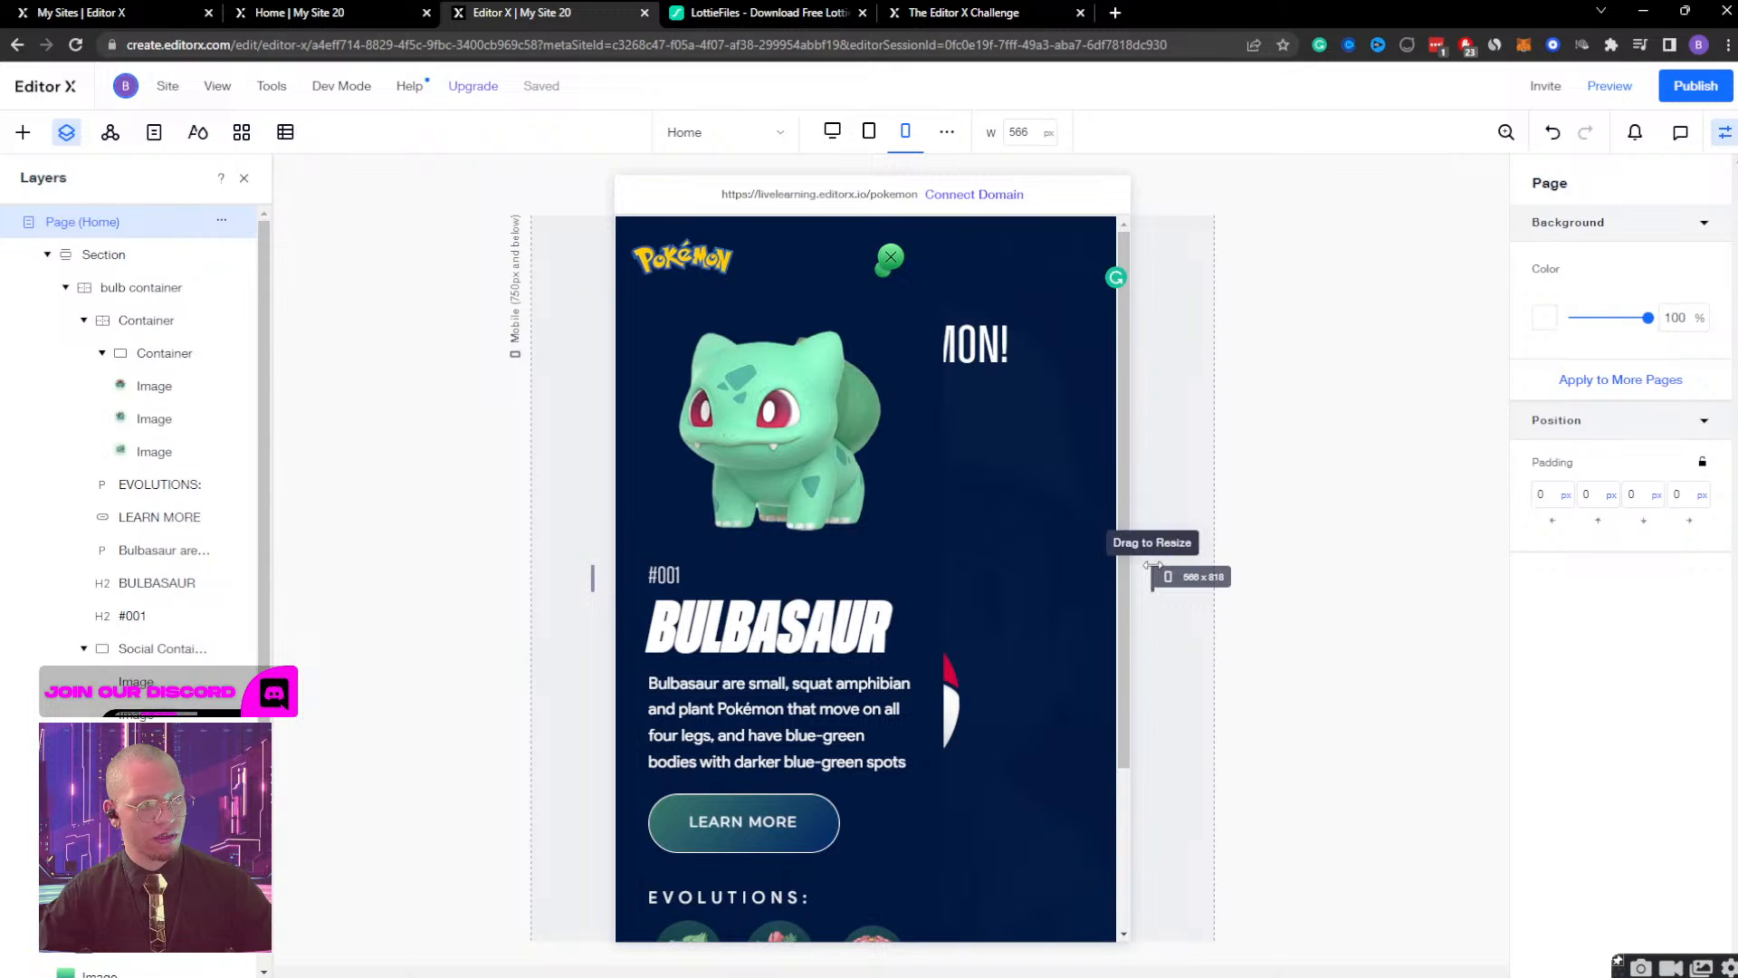
pyautogui.click(932, 515)
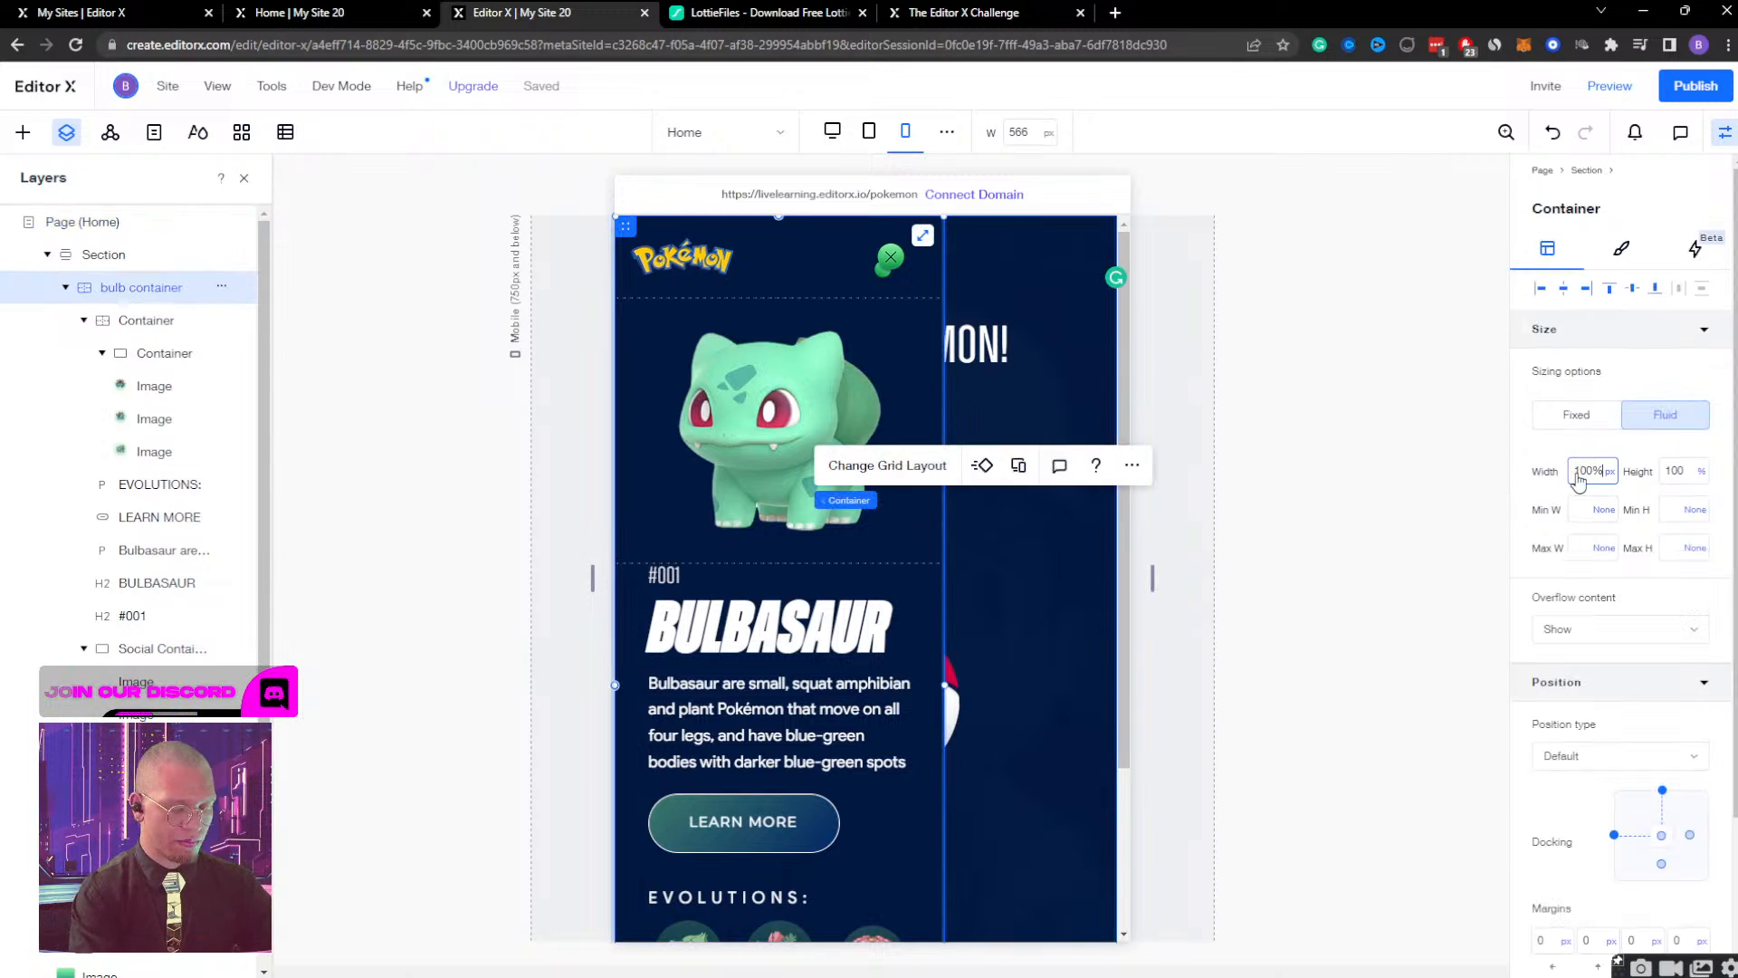
pyautogui.press('Return')
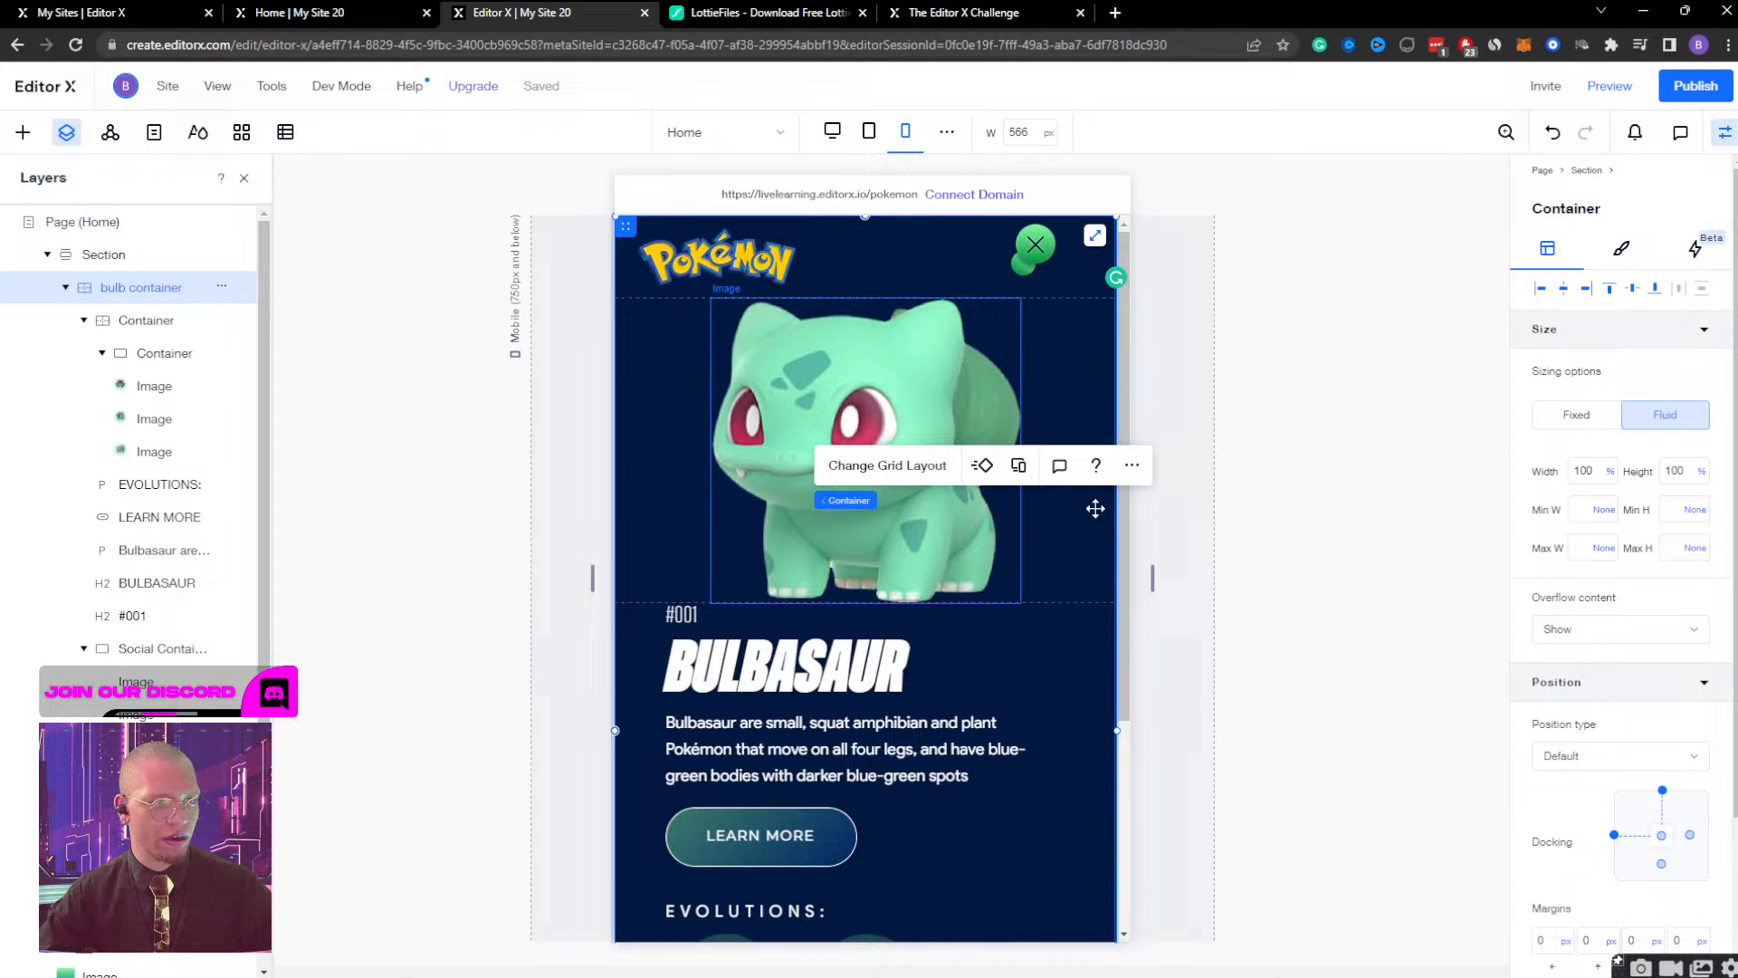
# Check the layout at a 538 px canvas width, view the desktop and tablet breakpoints, and return to mobile.
pyautogui.moveTo(1154, 580)
pyautogui.mouseDown()
pyautogui.moveTo(1040, 580)
pyautogui.moveTo(1143, 568)
pyautogui.mouseUp()
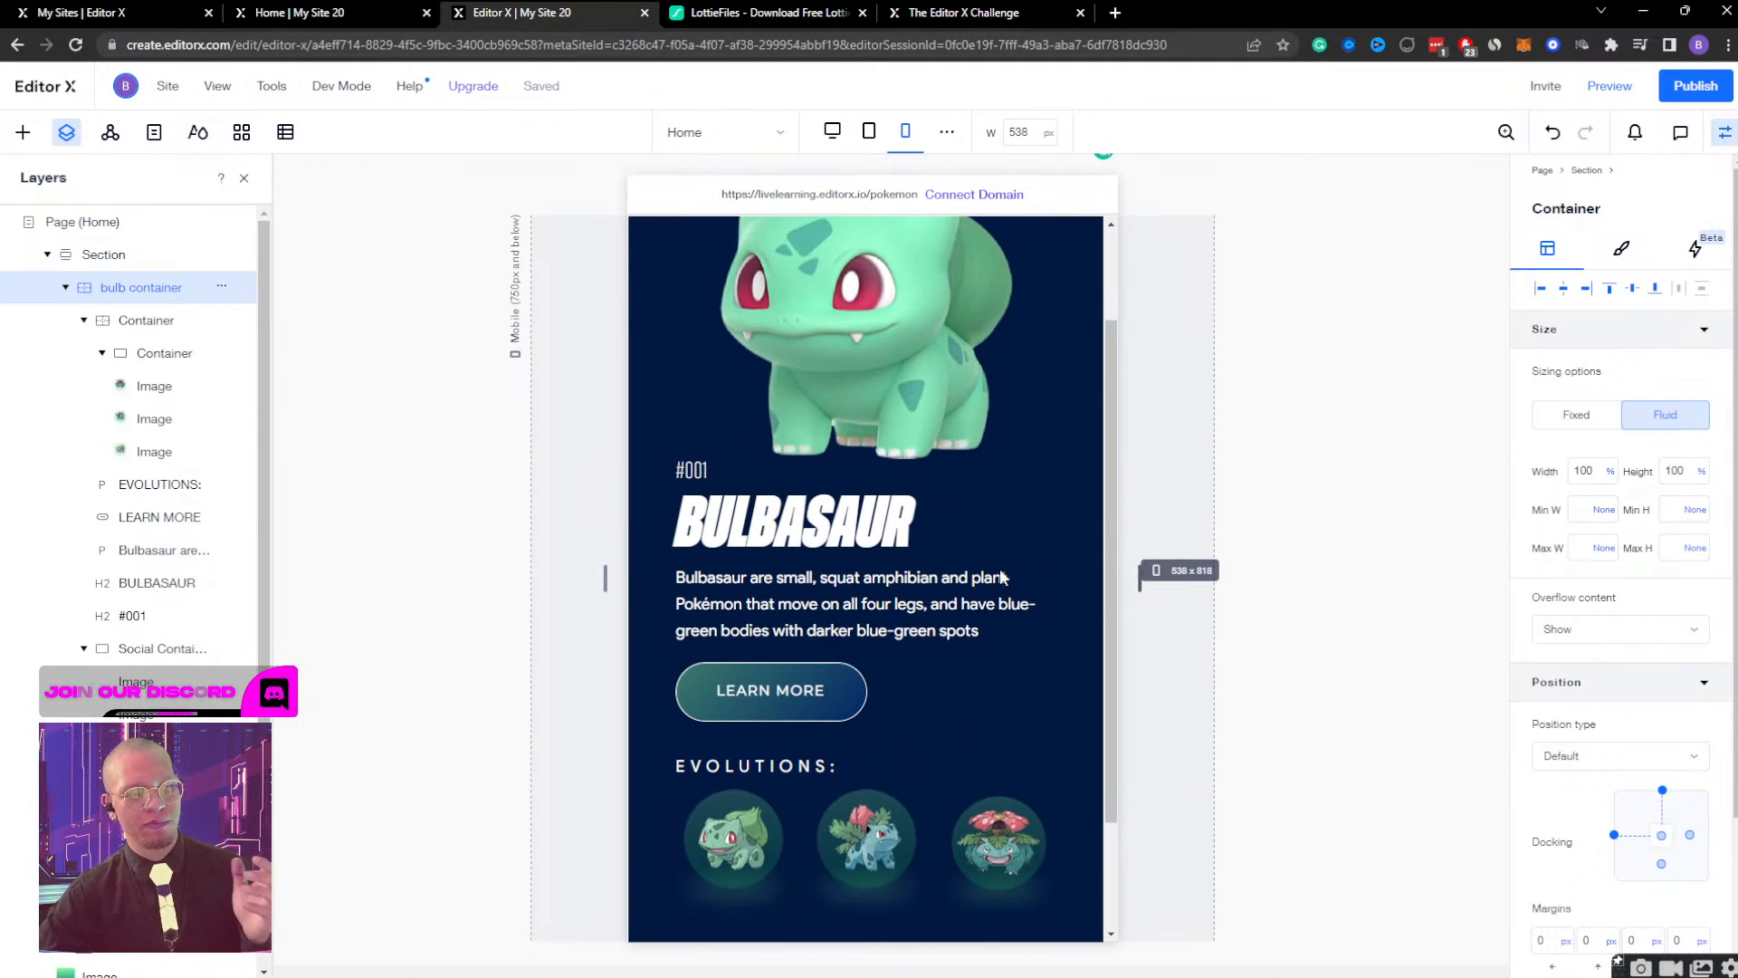
pyautogui.scroll(2, 1000, 578)
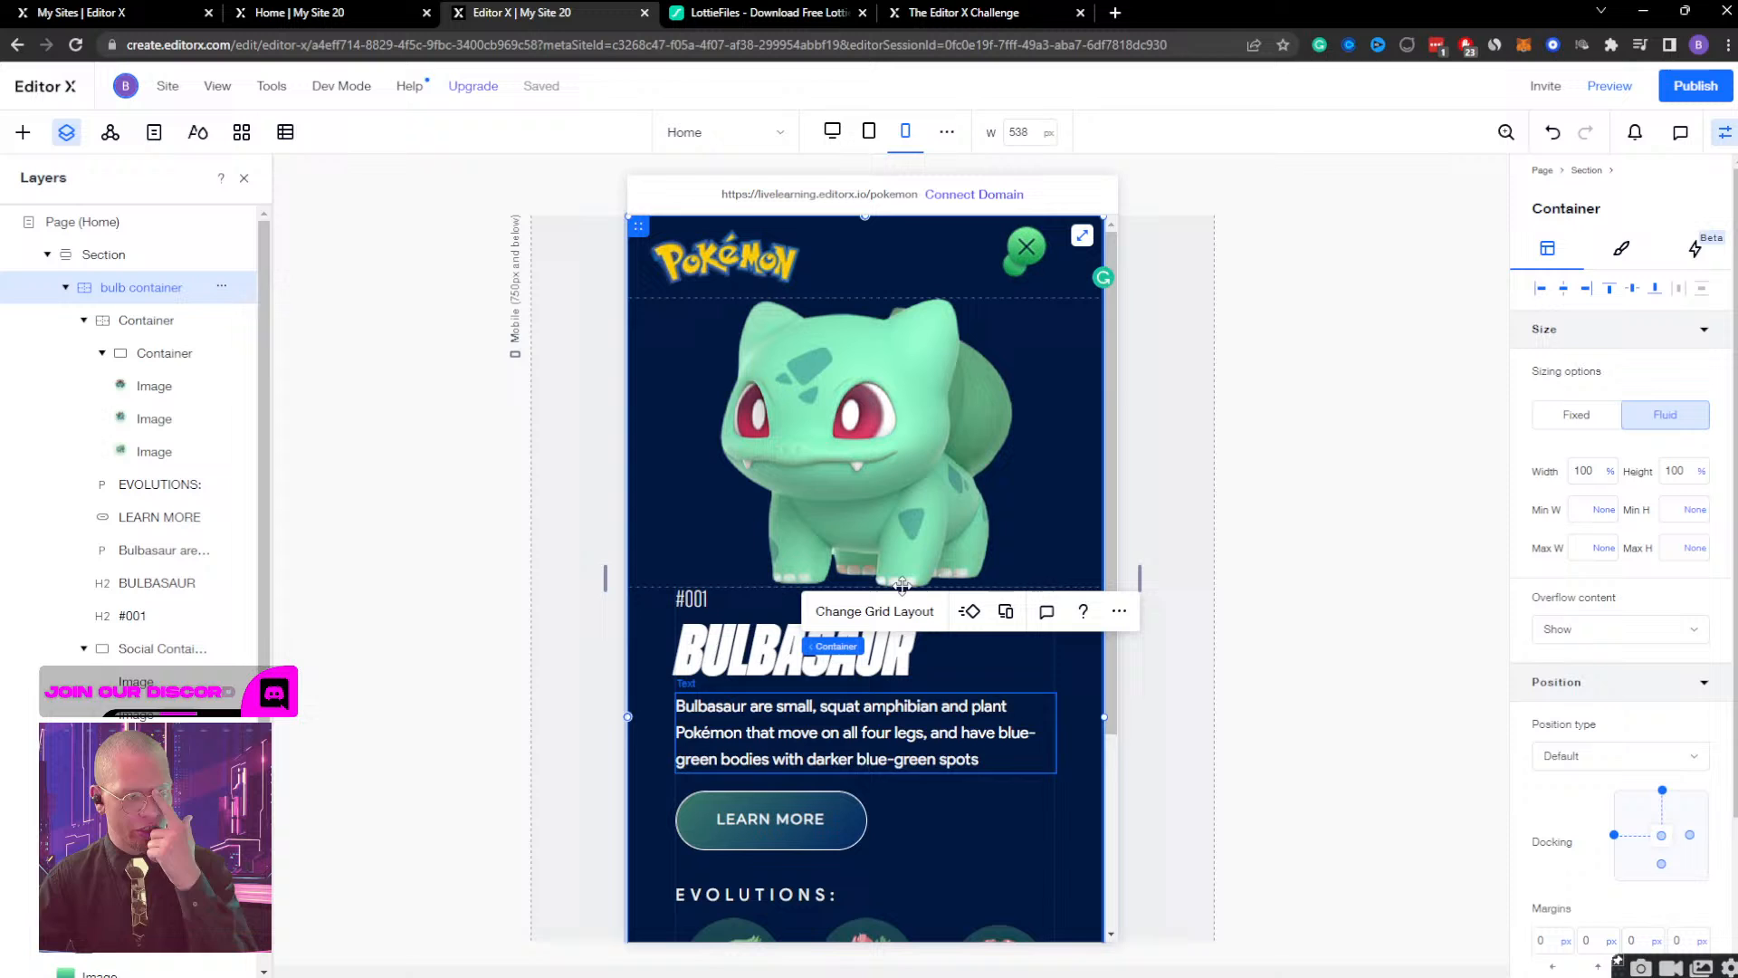
pyautogui.click(832, 132)
pyautogui.click(869, 134)
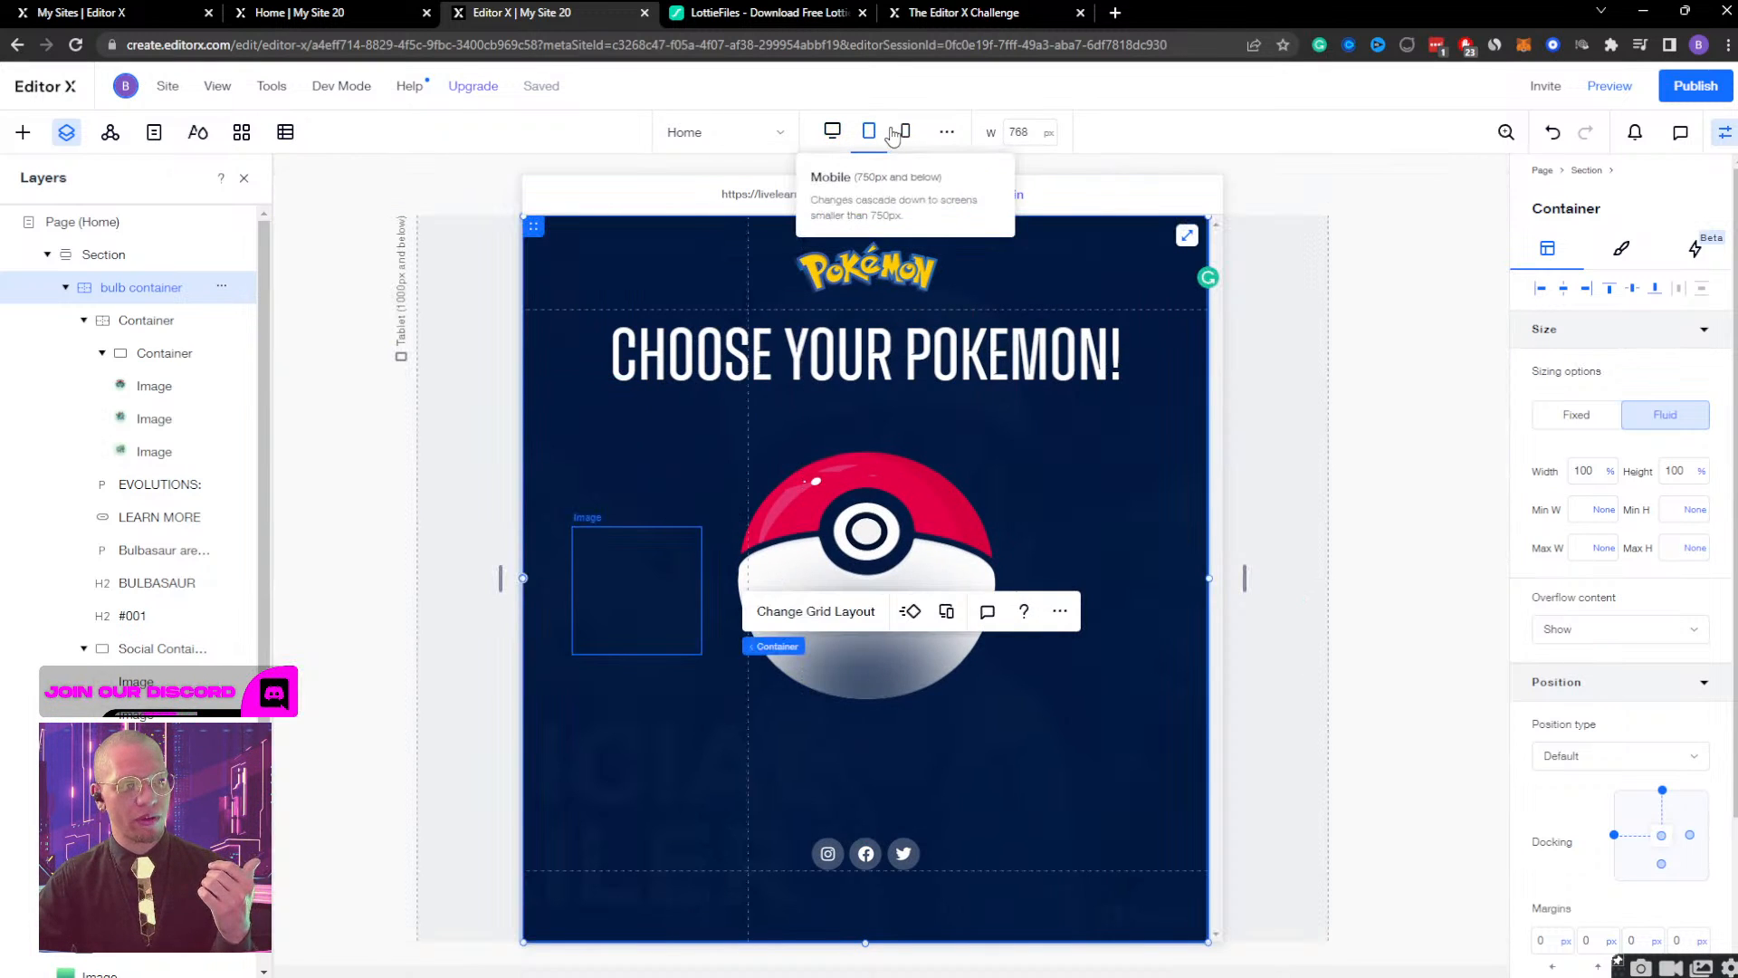
pyautogui.click(905, 135)
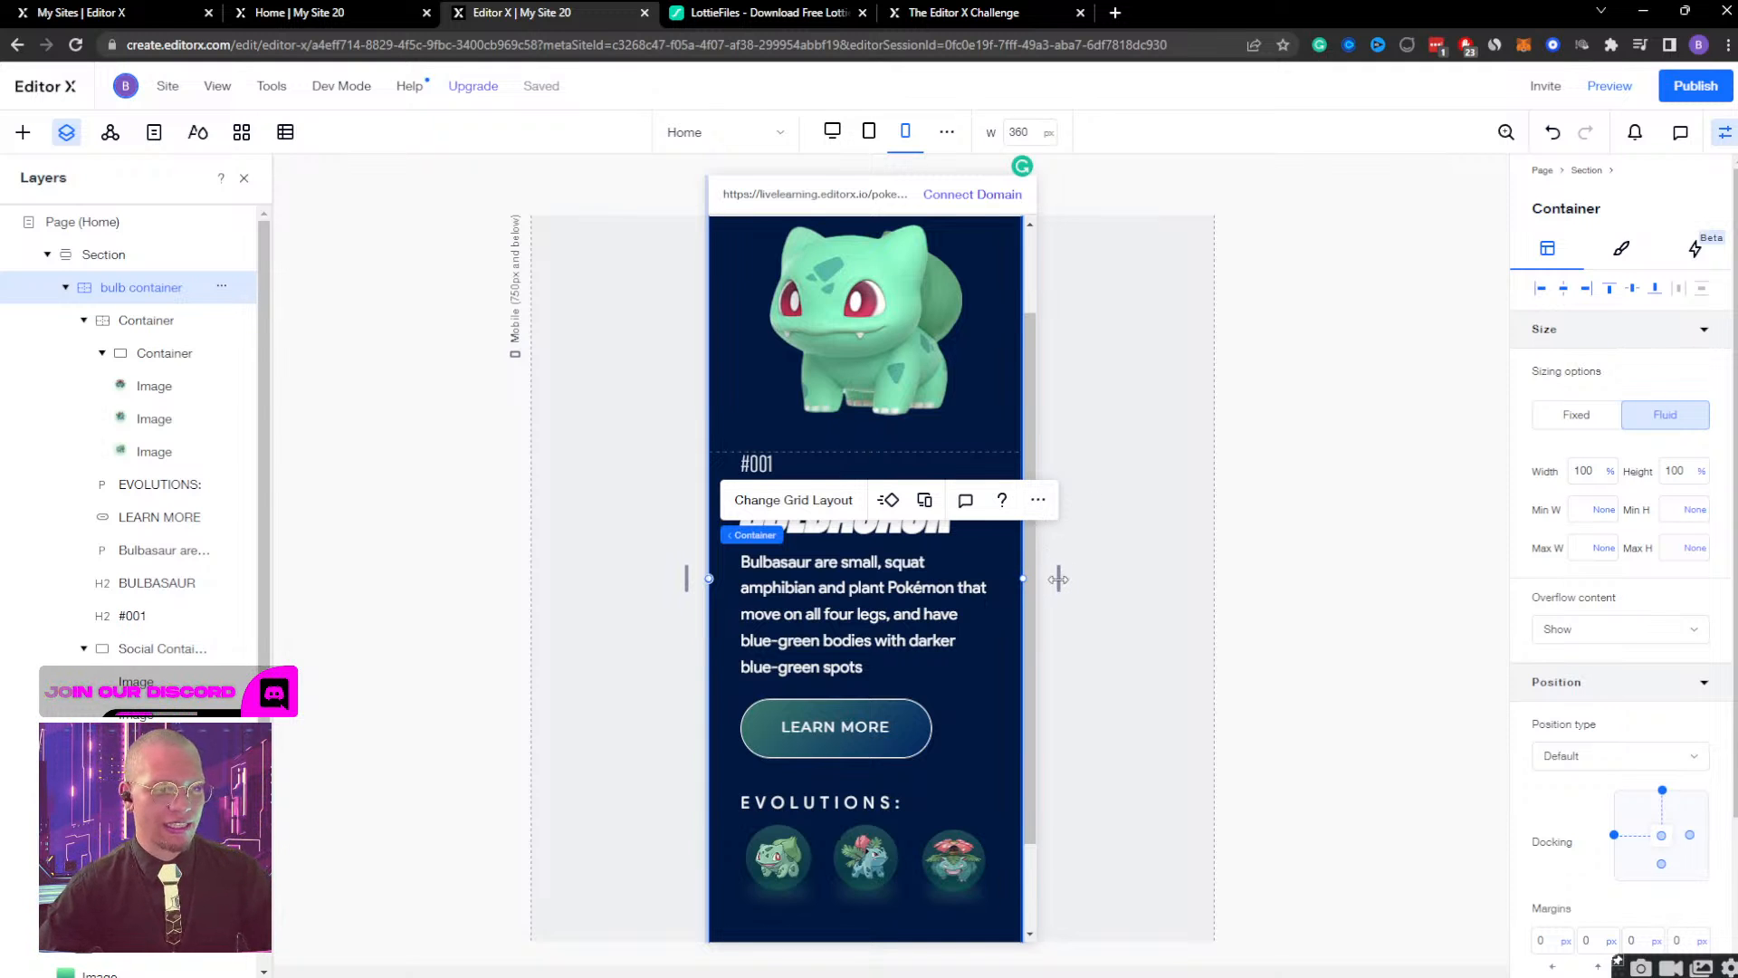
# Inspect the Bulbasaur image at a 630 px canvas width and return the mobile canvas to 360 px.
pyautogui.moveTo(1058, 580); pyautogui.dragTo(1182, 576)
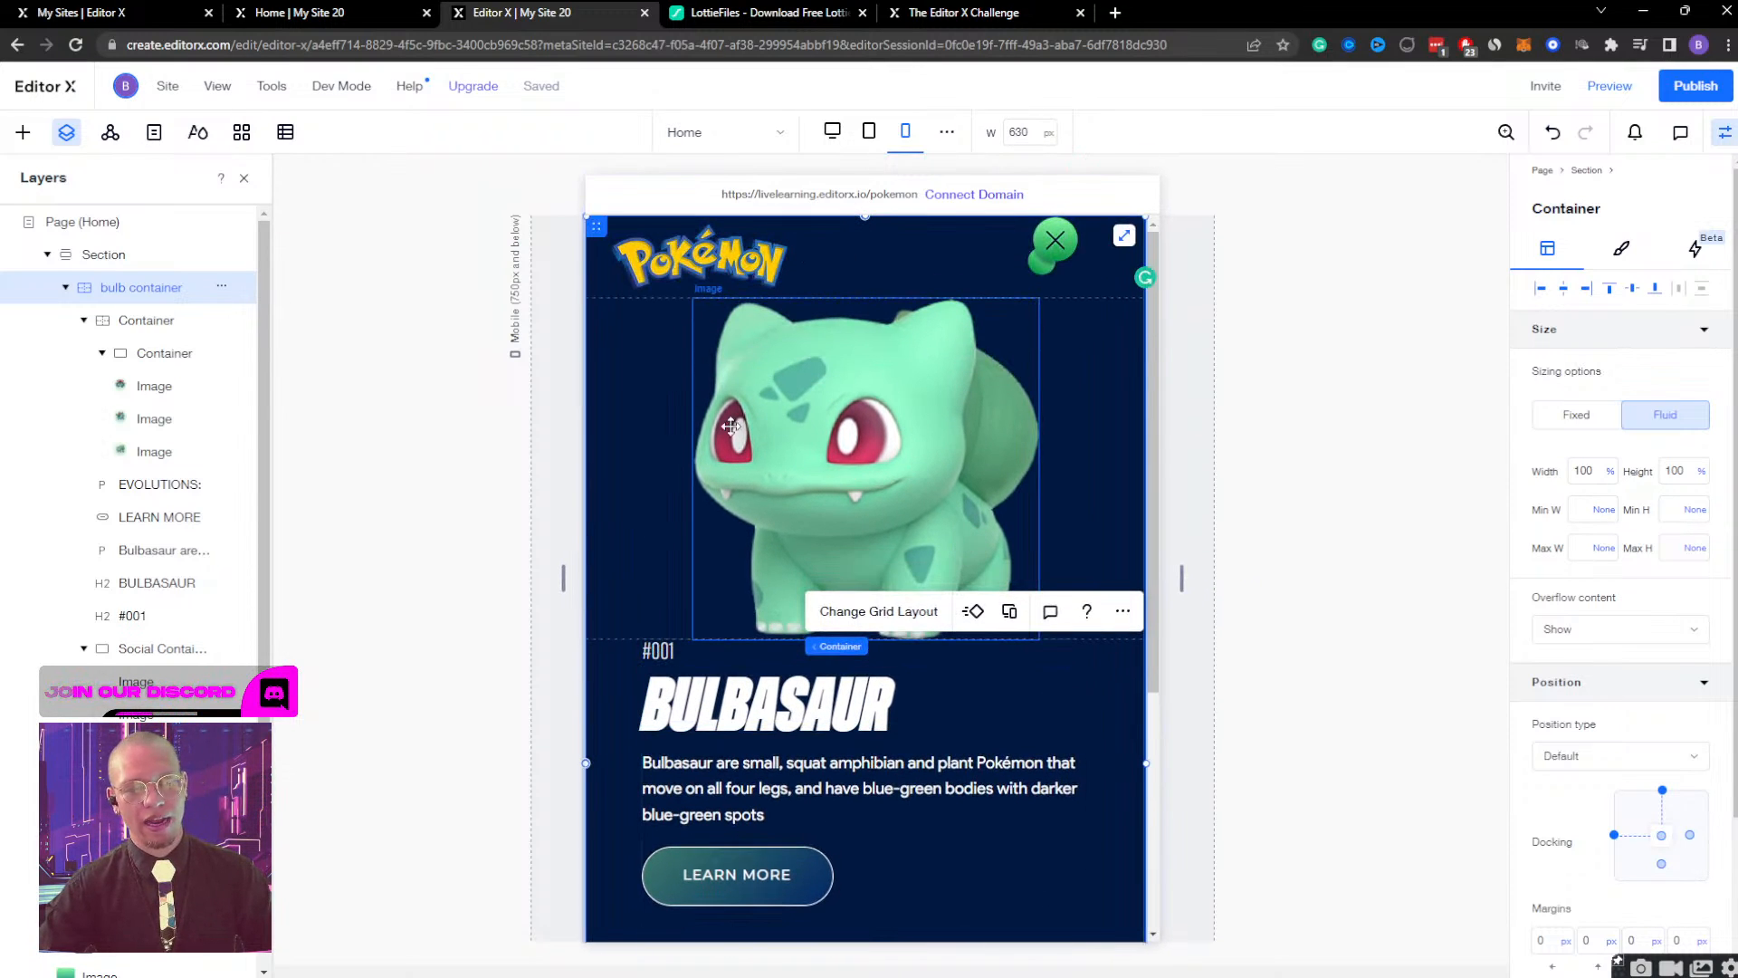
pyautogui.click(822, 450)
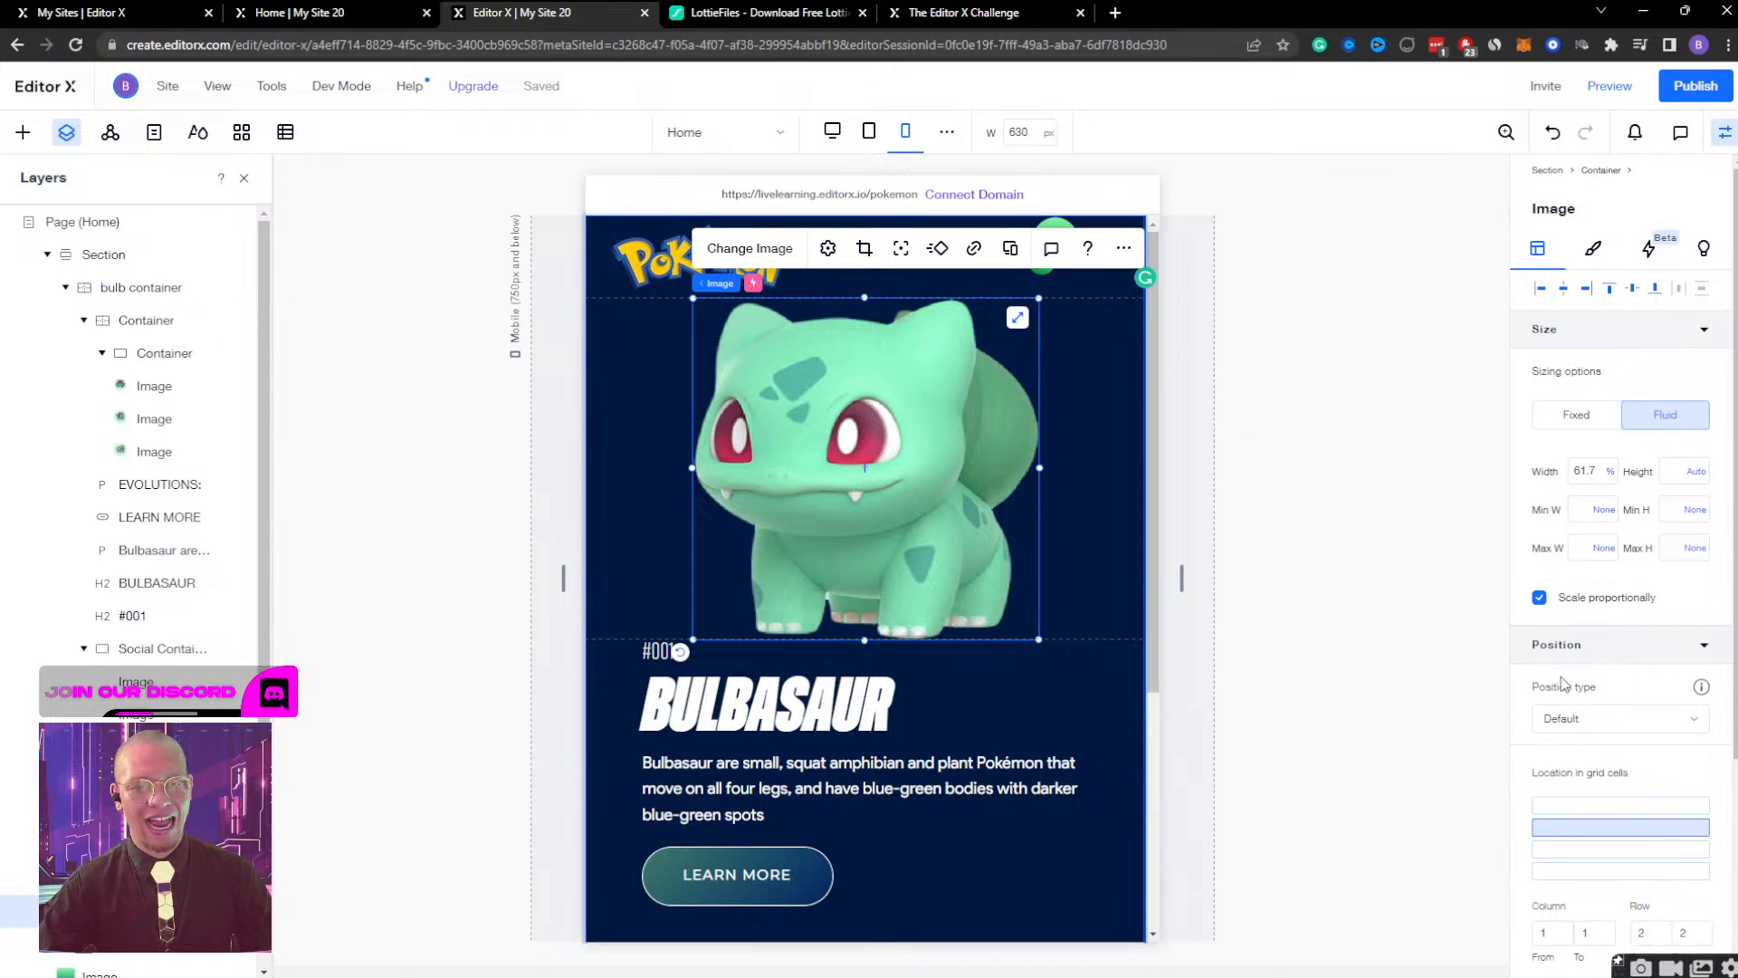
pyautogui.scroll(-3, 1595, 790)
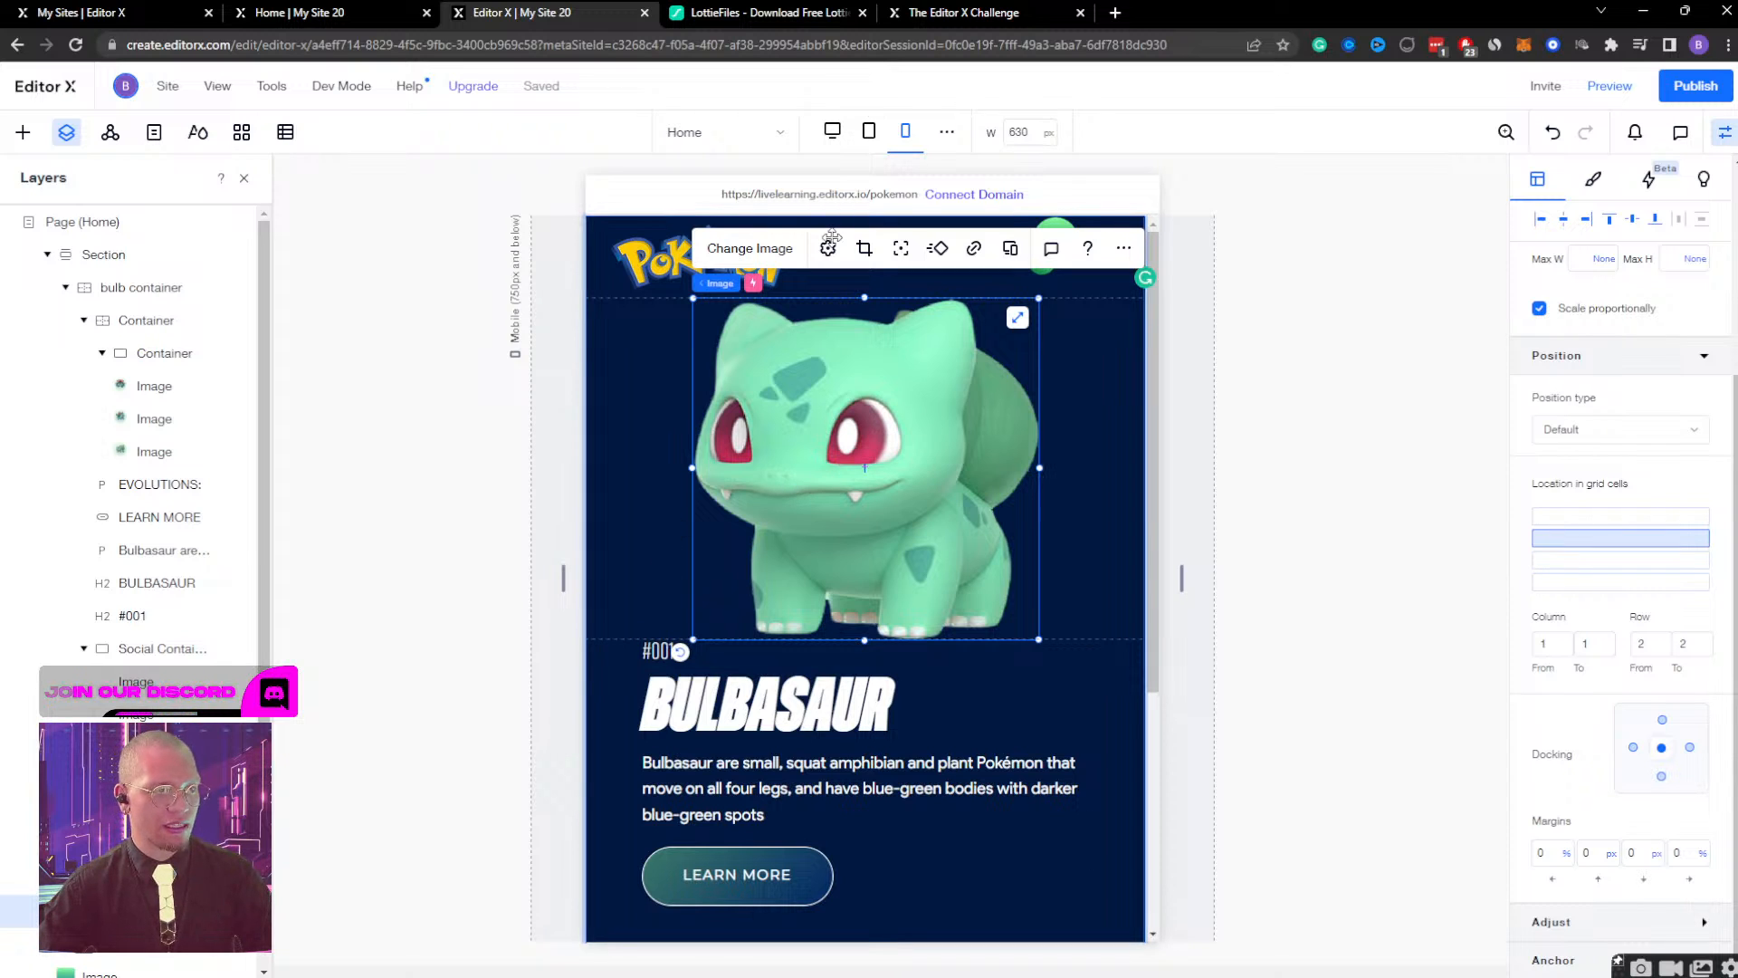
pyautogui.click(902, 136)
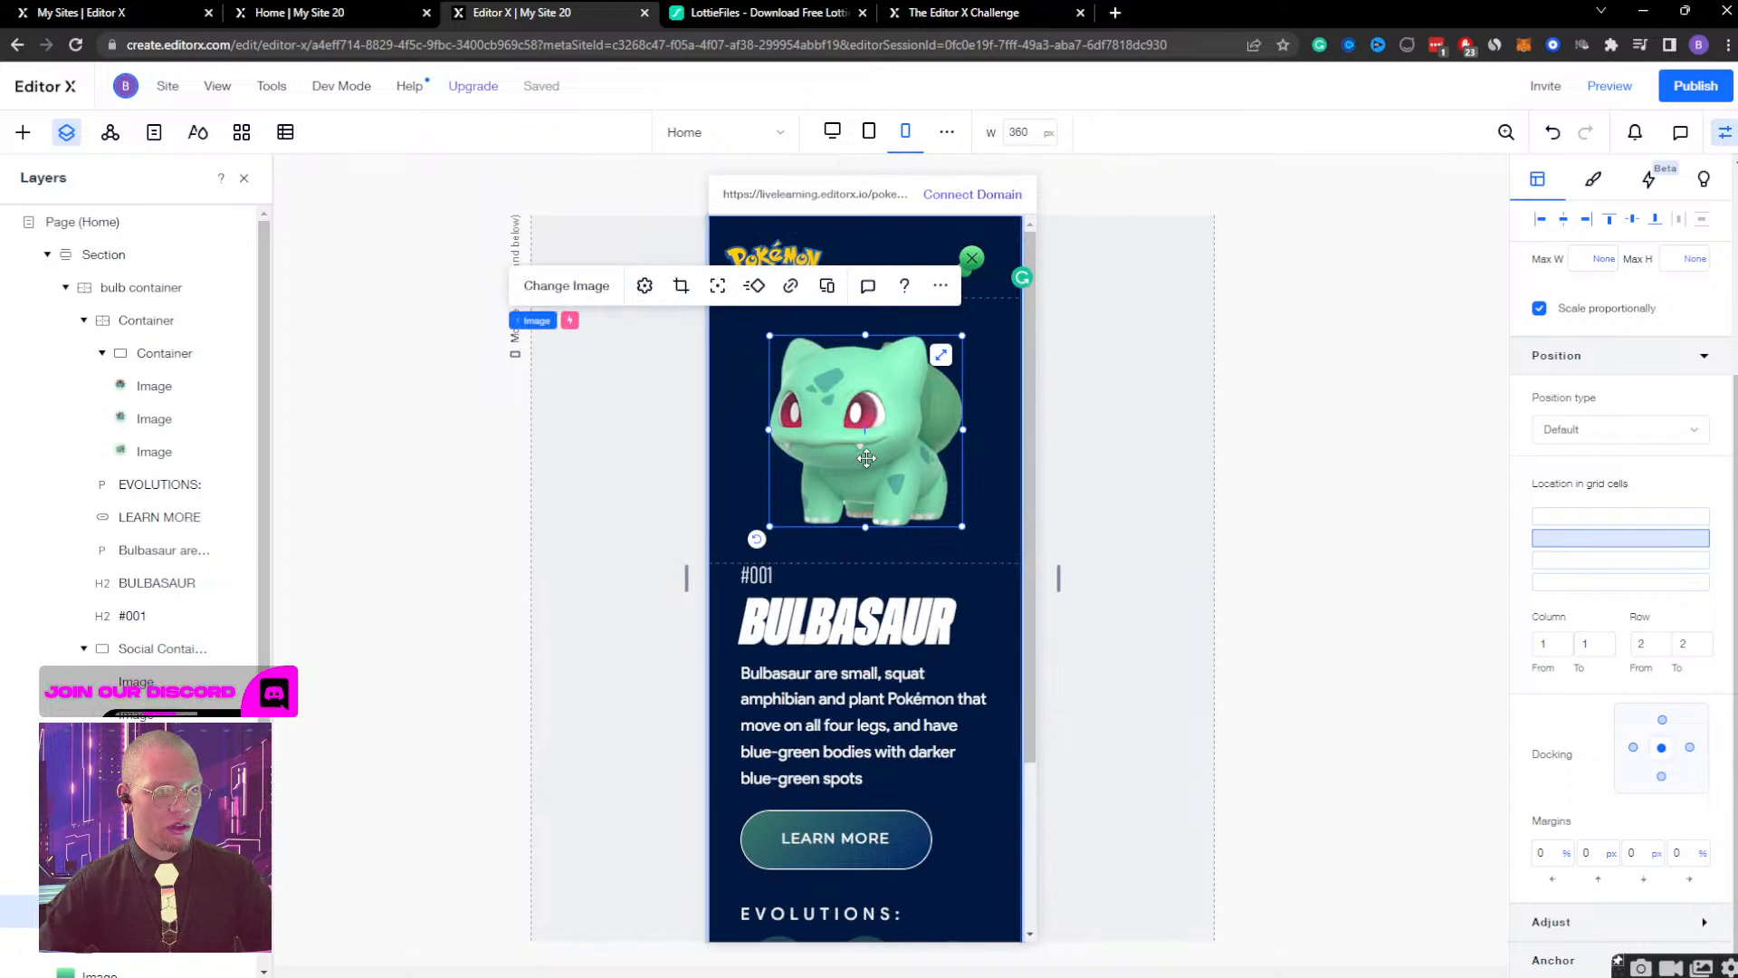
# Move the Bulbasaur image to a 10% left margin and dock it to the top and bottom of its grid cell.
pyautogui.moveTo(866, 459); pyautogui.dragTo(839, 459)
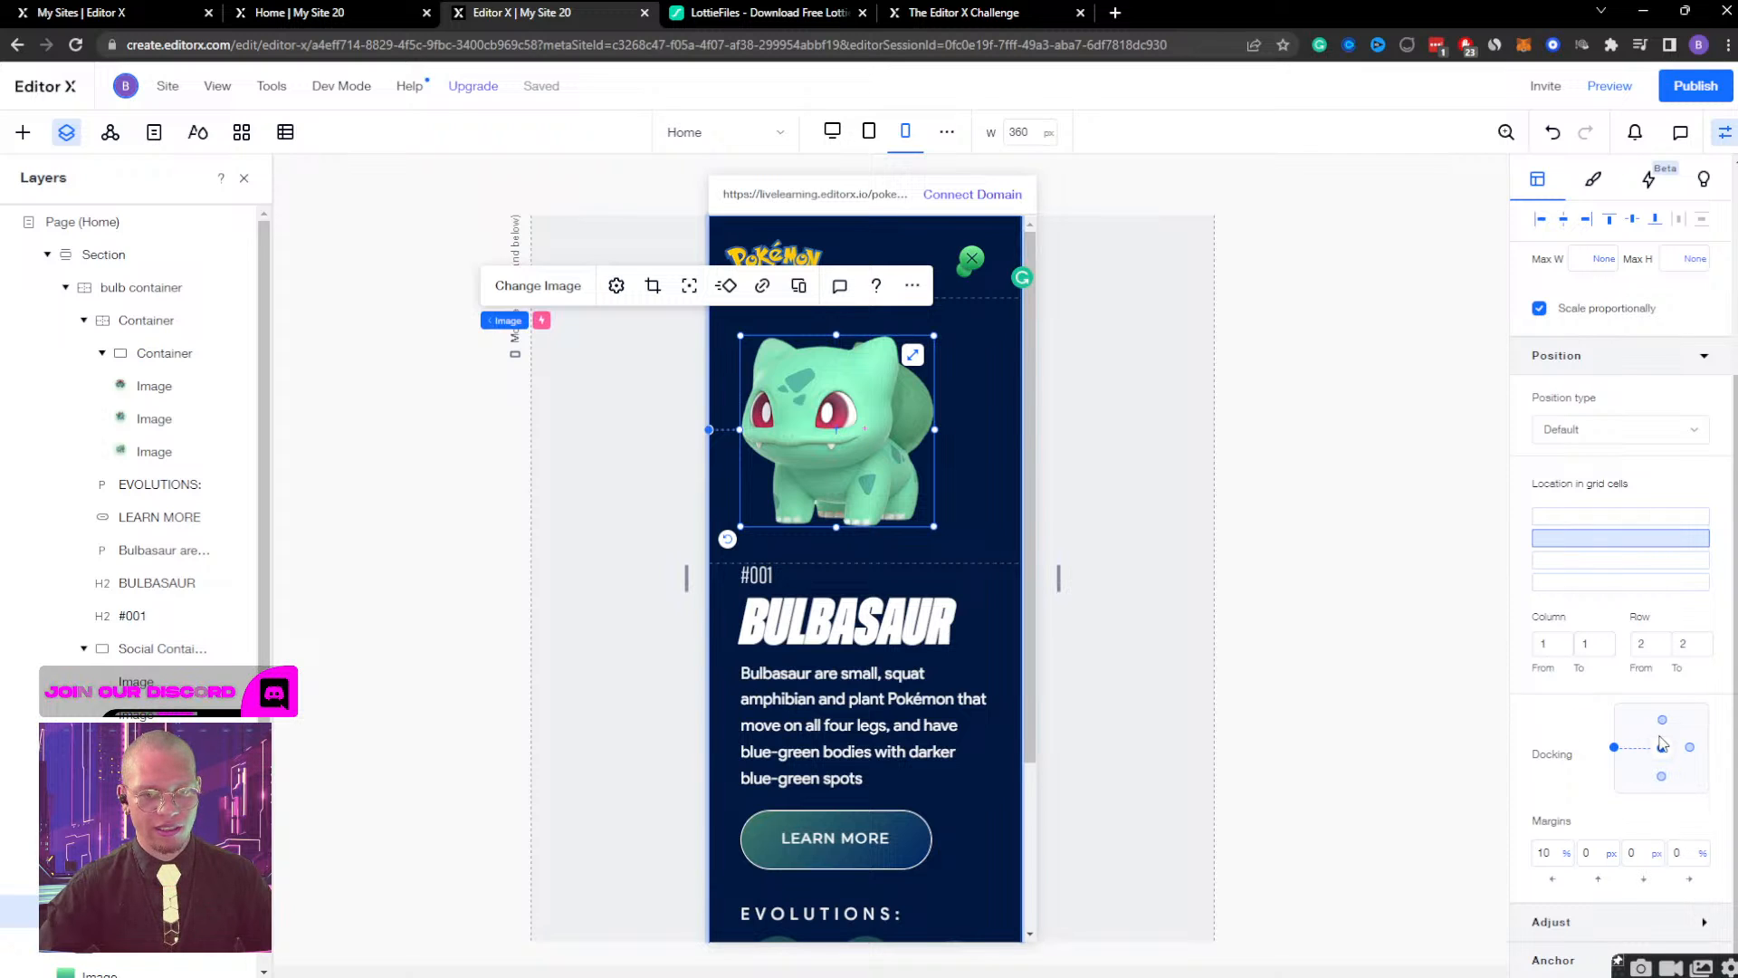
pyautogui.click(1662, 720)
pyautogui.click(1661, 776)
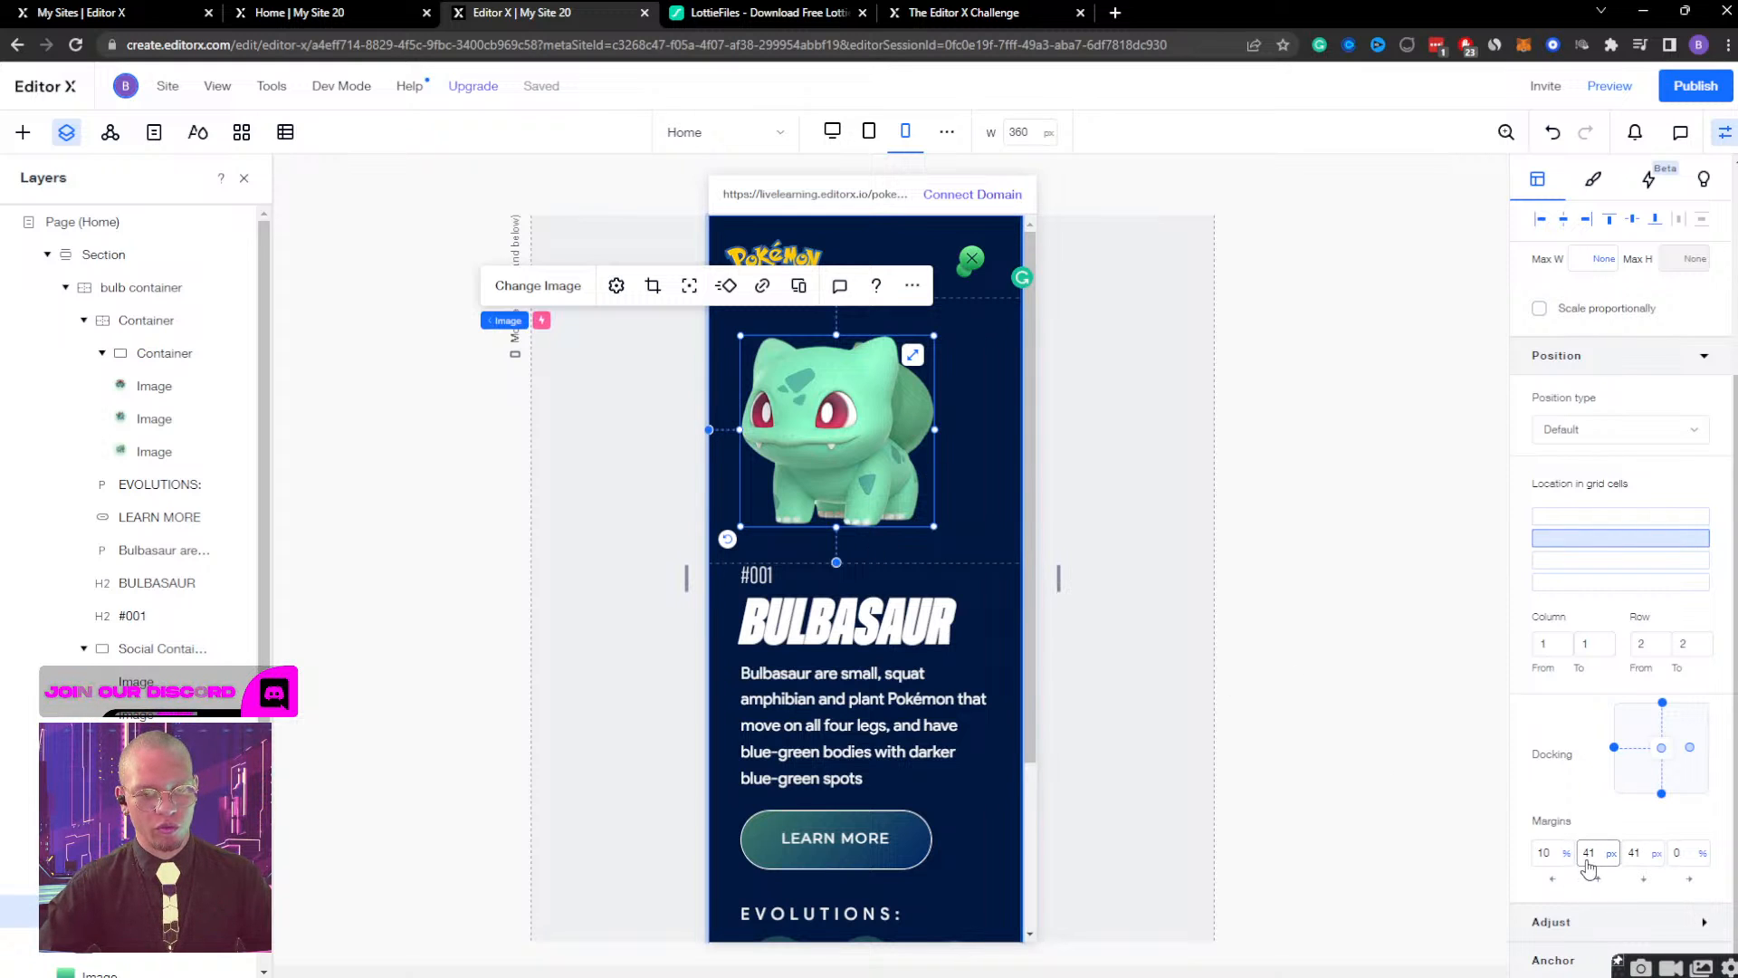
# Set the Bulbasaur image's top and bottom margins to 40 px.
pyautogui.click(1591, 853)
pyautogui.write('40')
pyautogui.press('Tab')
pyautogui.write('40')
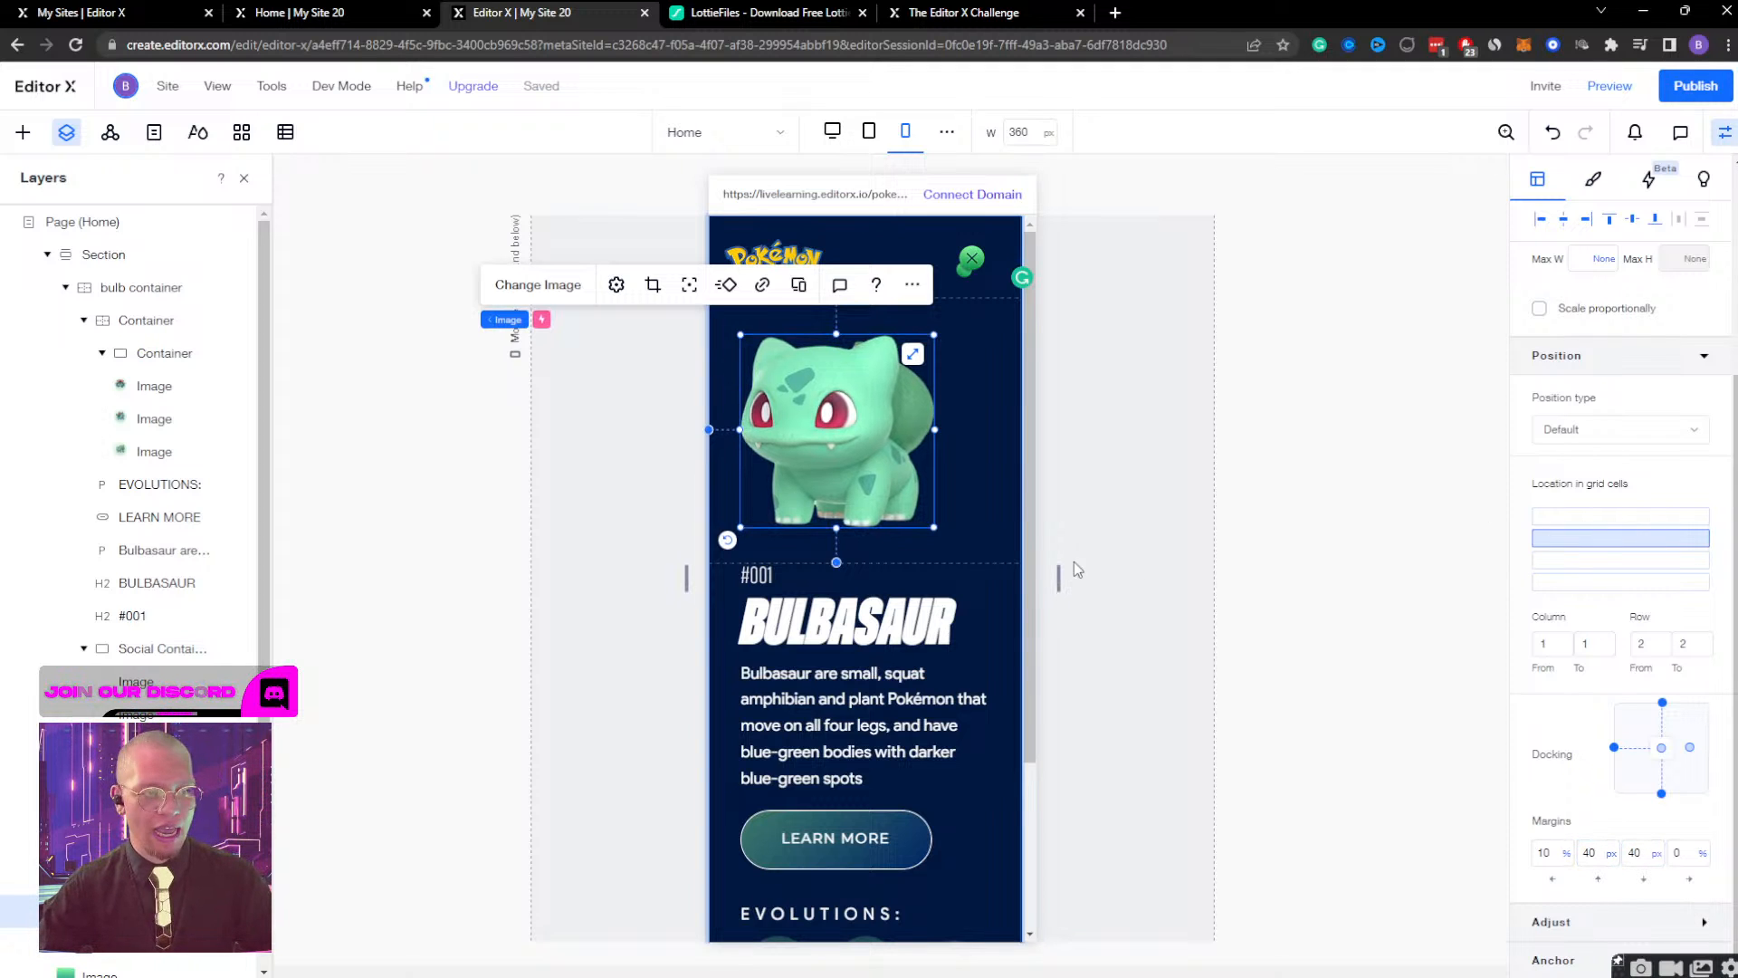
# Test the Bulbasaur image at a 460 px canvas width, return to 360 px and enable proportional scaling.
pyautogui.moveTo(1061, 586); pyautogui.dragTo(1103, 577)
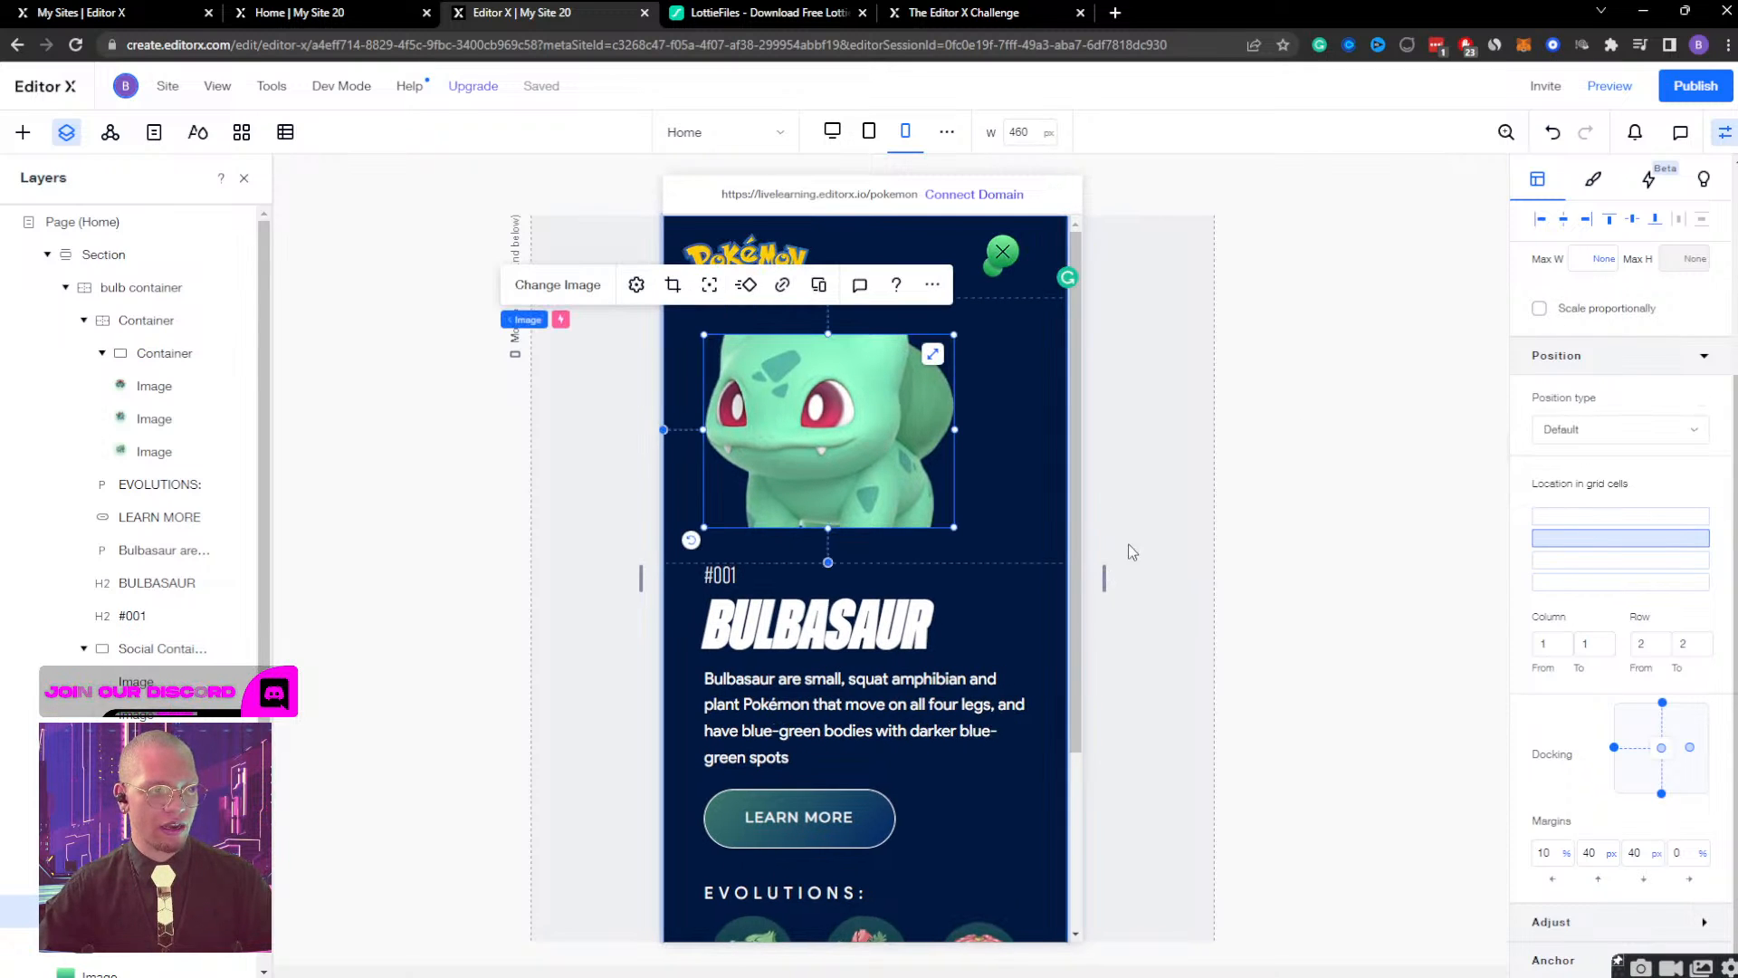
pyautogui.click(906, 133)
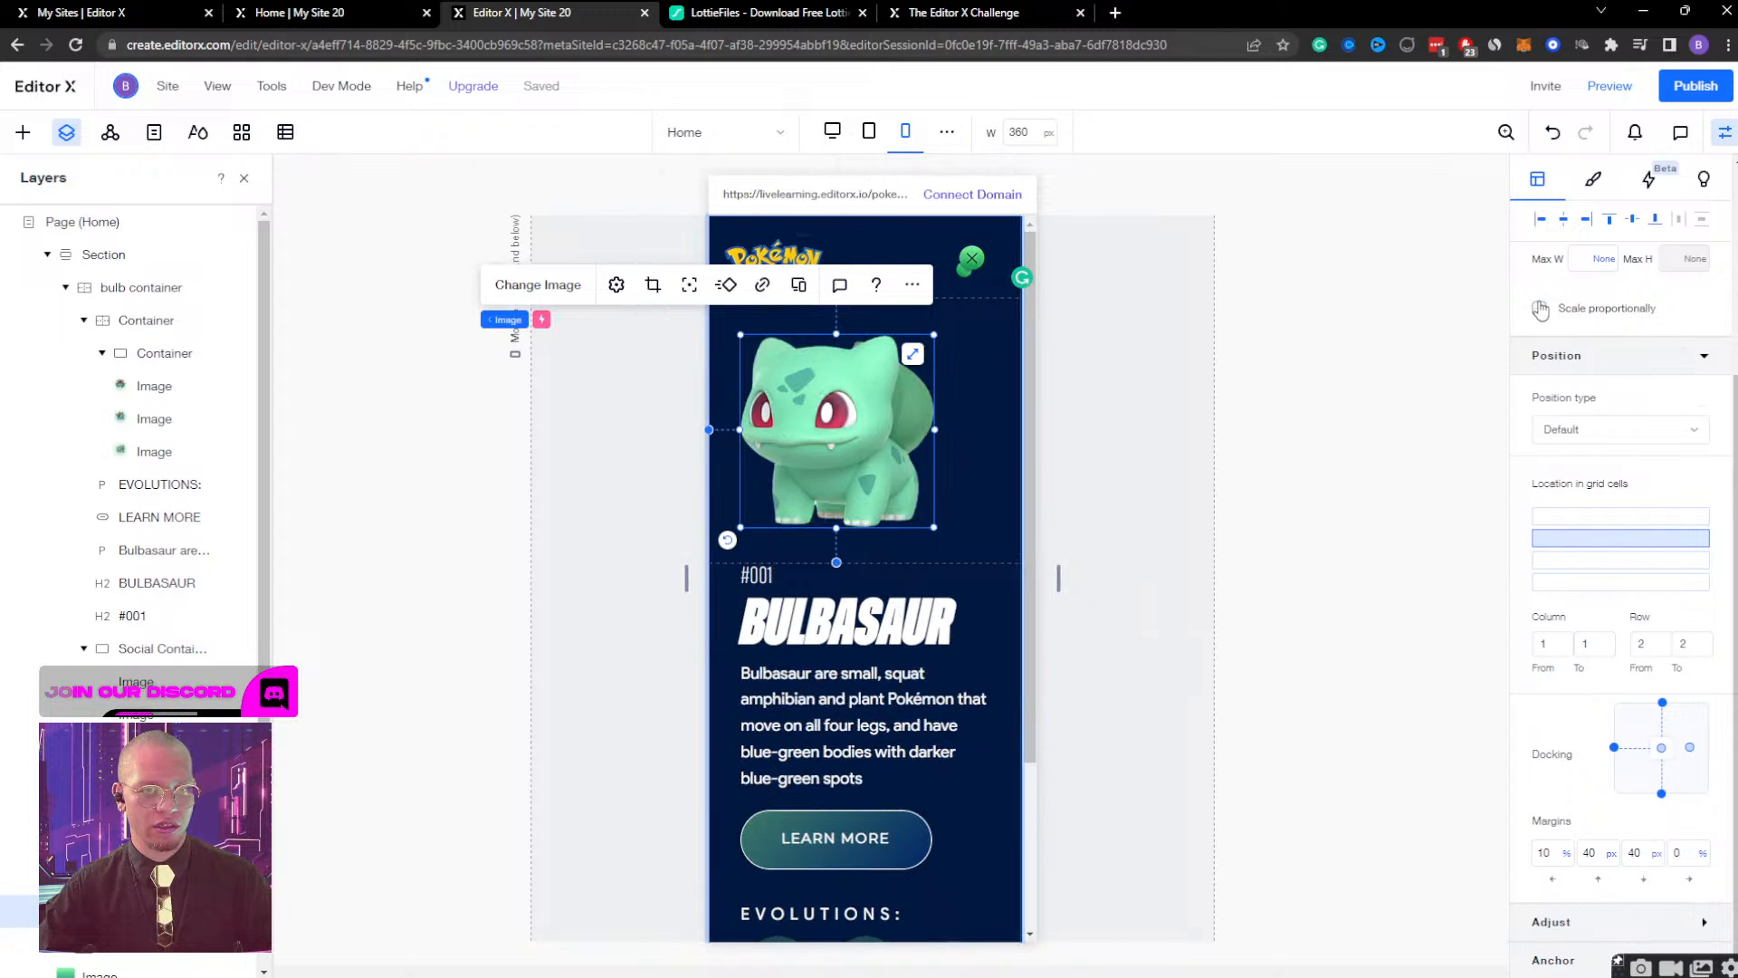
pyautogui.click(1540, 309)
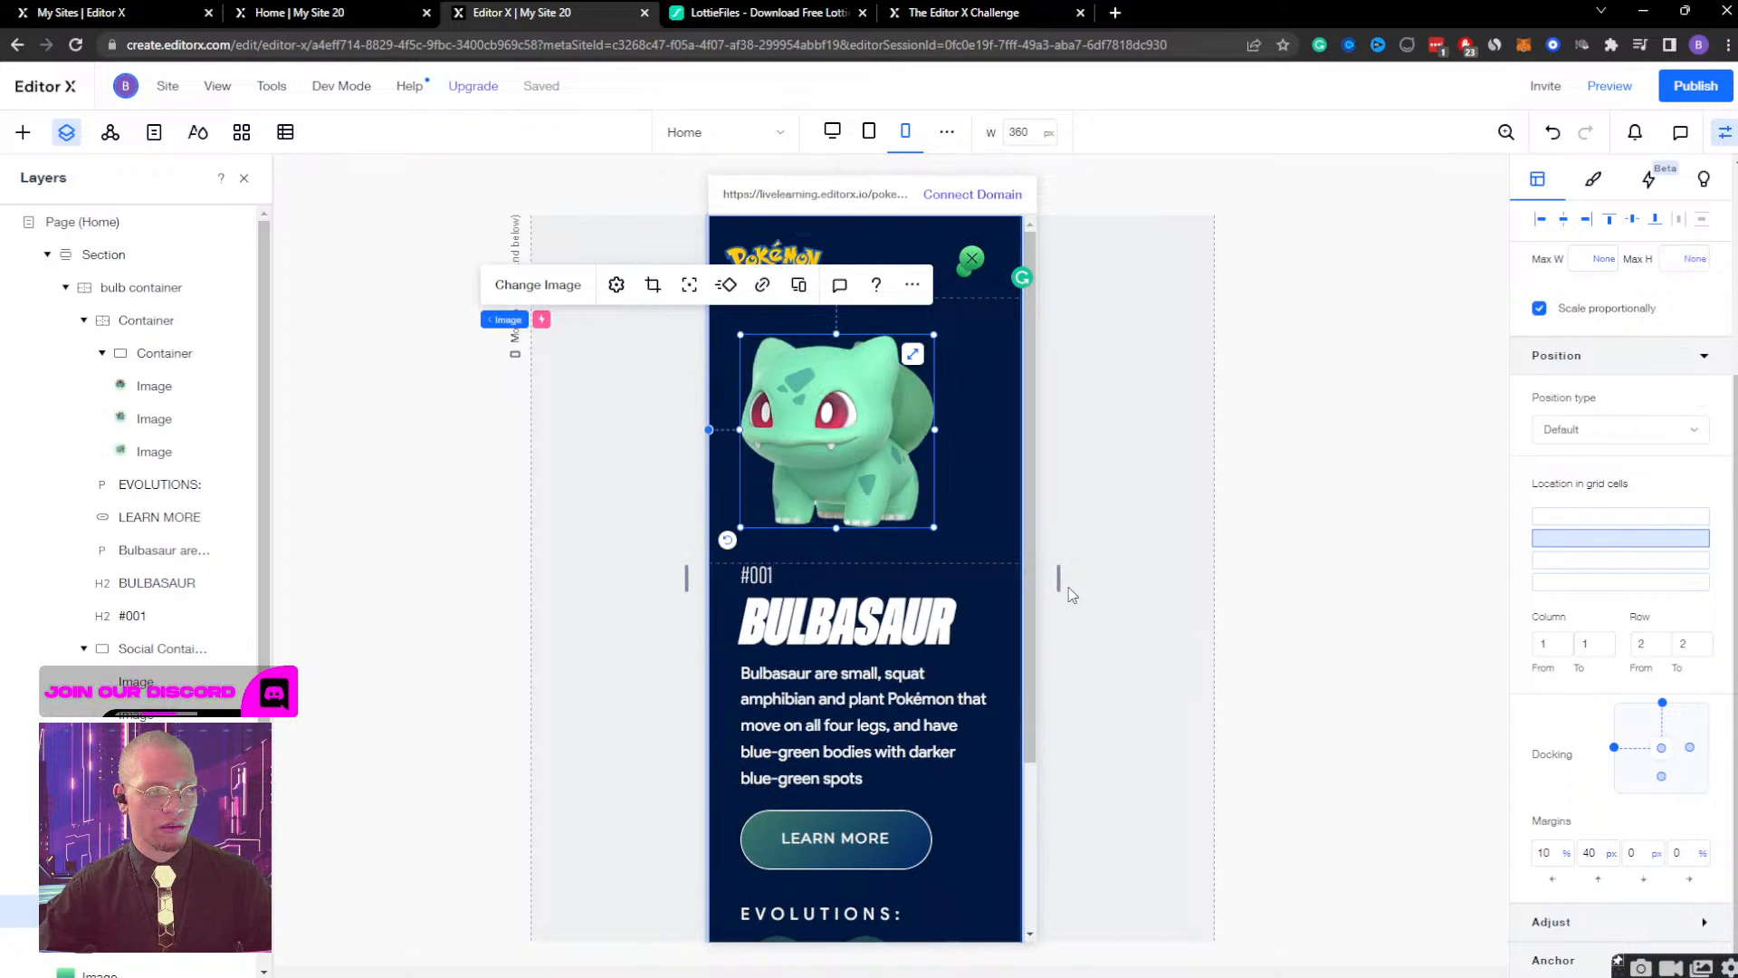
# Check how the Bulbasaur image scales at a 652 px canvas width and return to 360 px.
pyautogui.moveTo(1059, 583); pyautogui.dragTo(1209, 593)
pyautogui.click(840, 380)
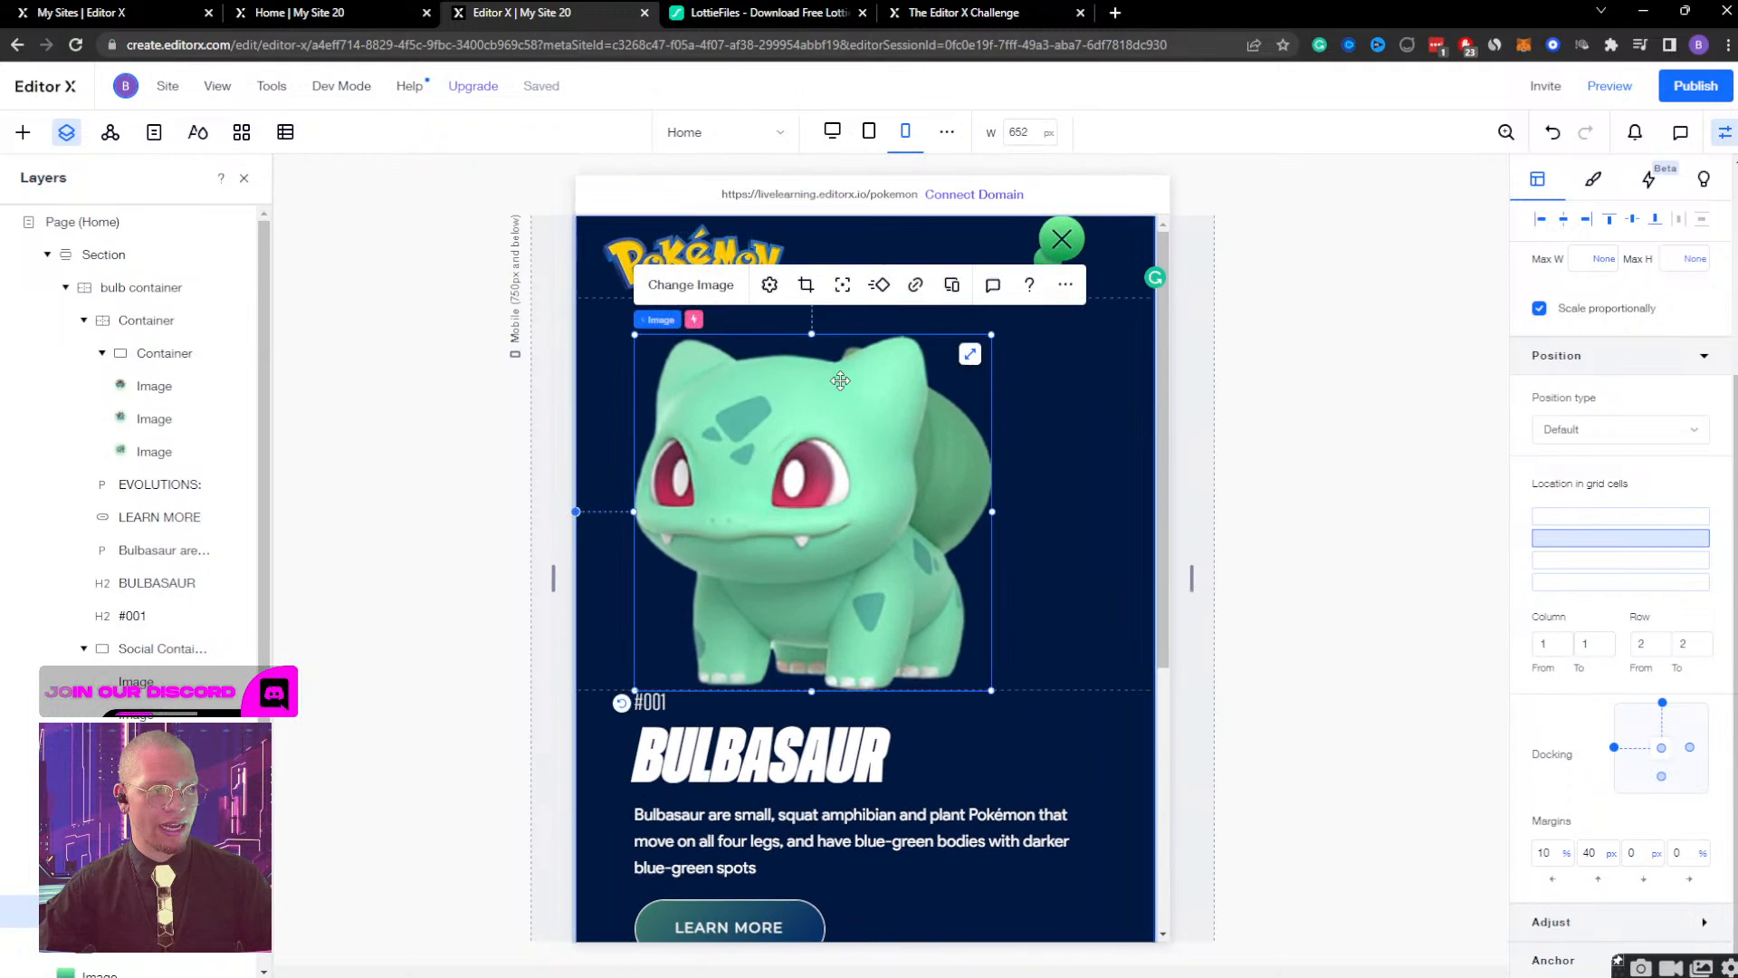
pyautogui.click(905, 133)
# Try toggling the Bulbasaur image's bottom docking and setting a 40 px bottom margin, testing it at a 494 px canvas width.
pyautogui.click(1661, 778)
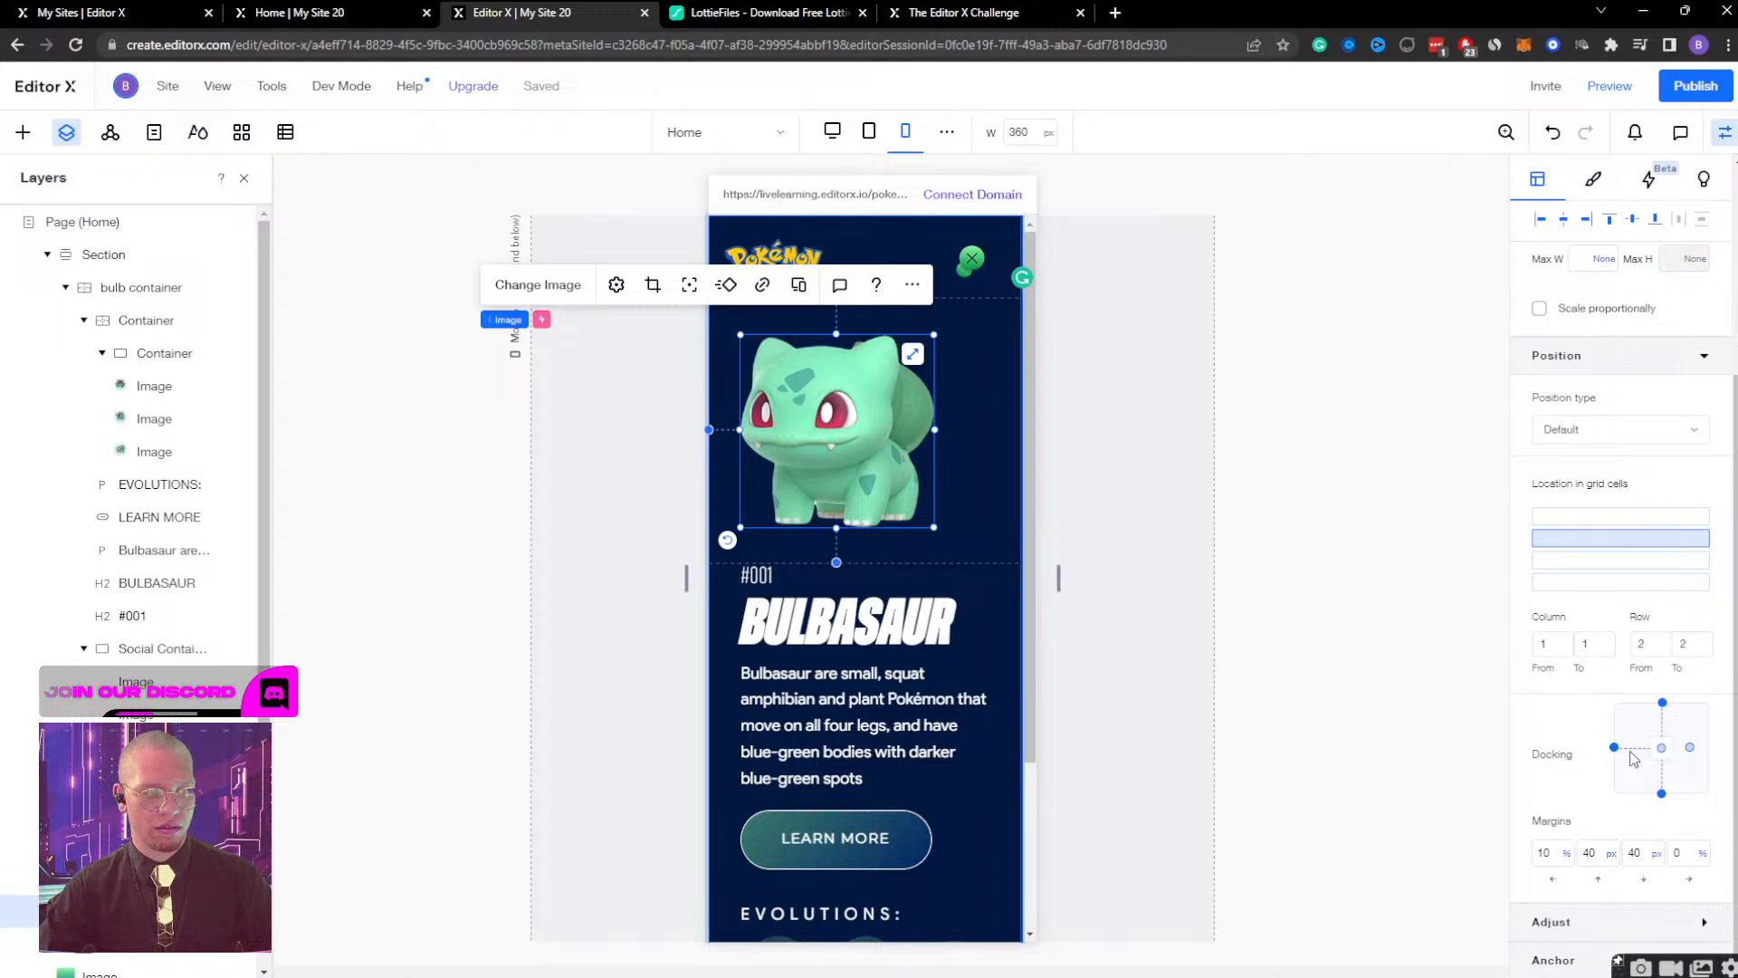
pyautogui.click(1662, 797)
pyautogui.click(1638, 853)
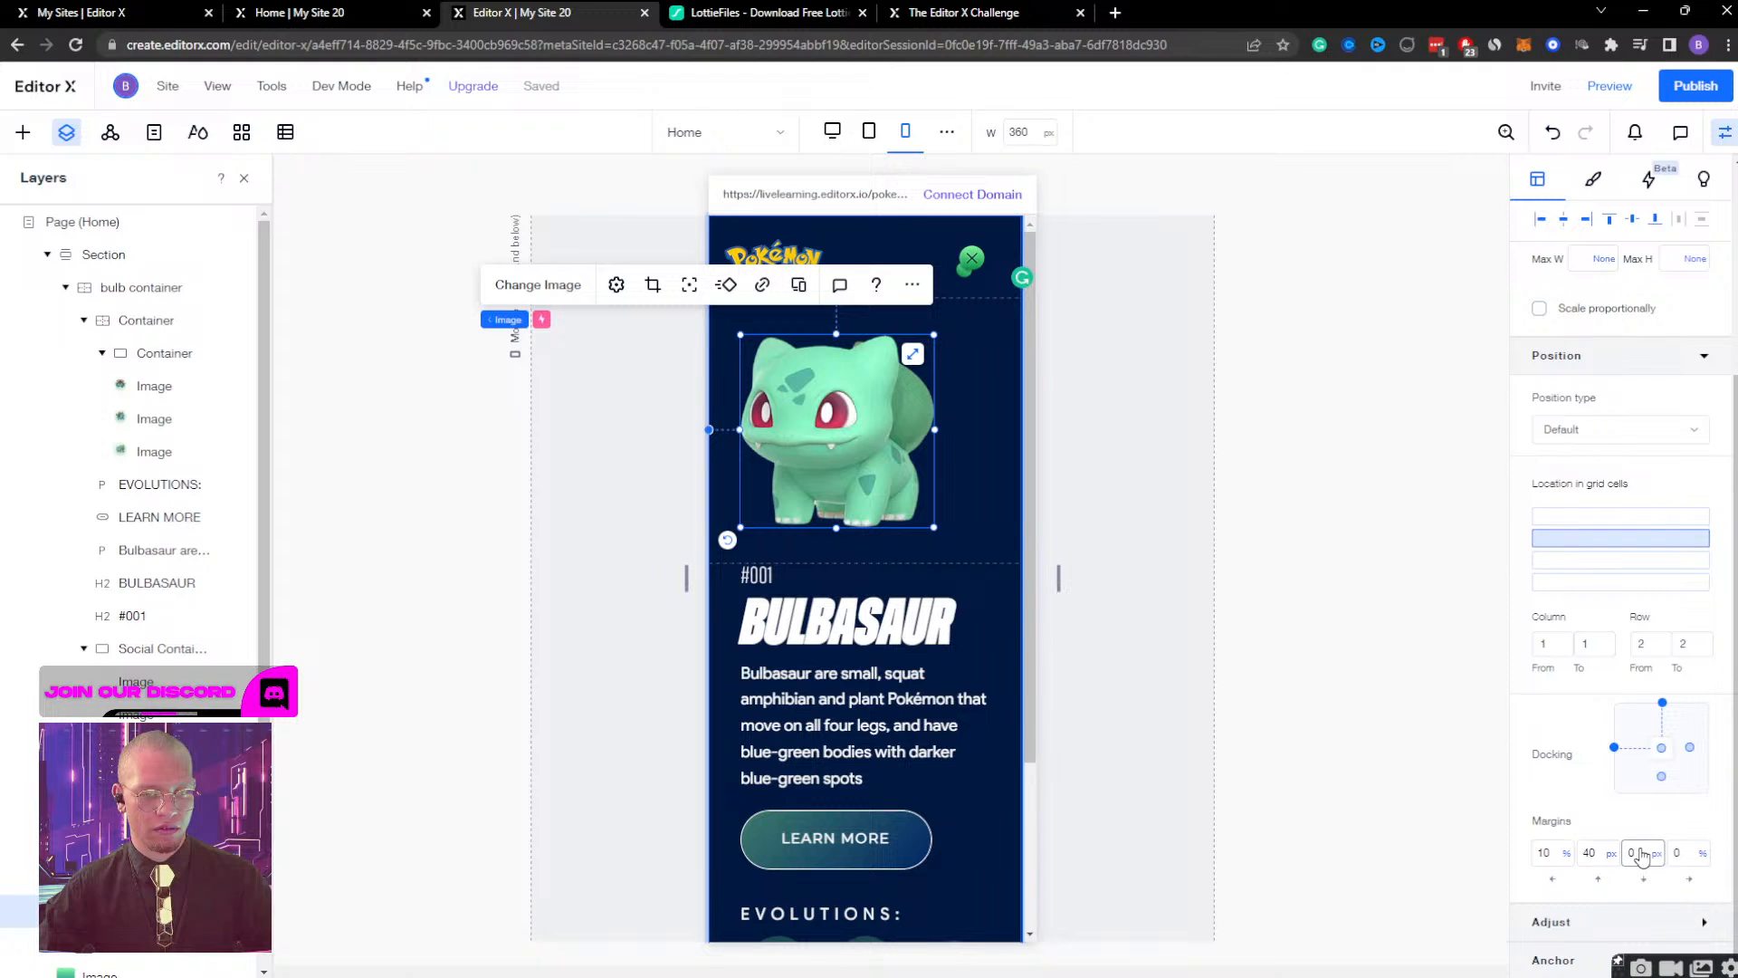
pyautogui.write('0')
pyautogui.write('4')
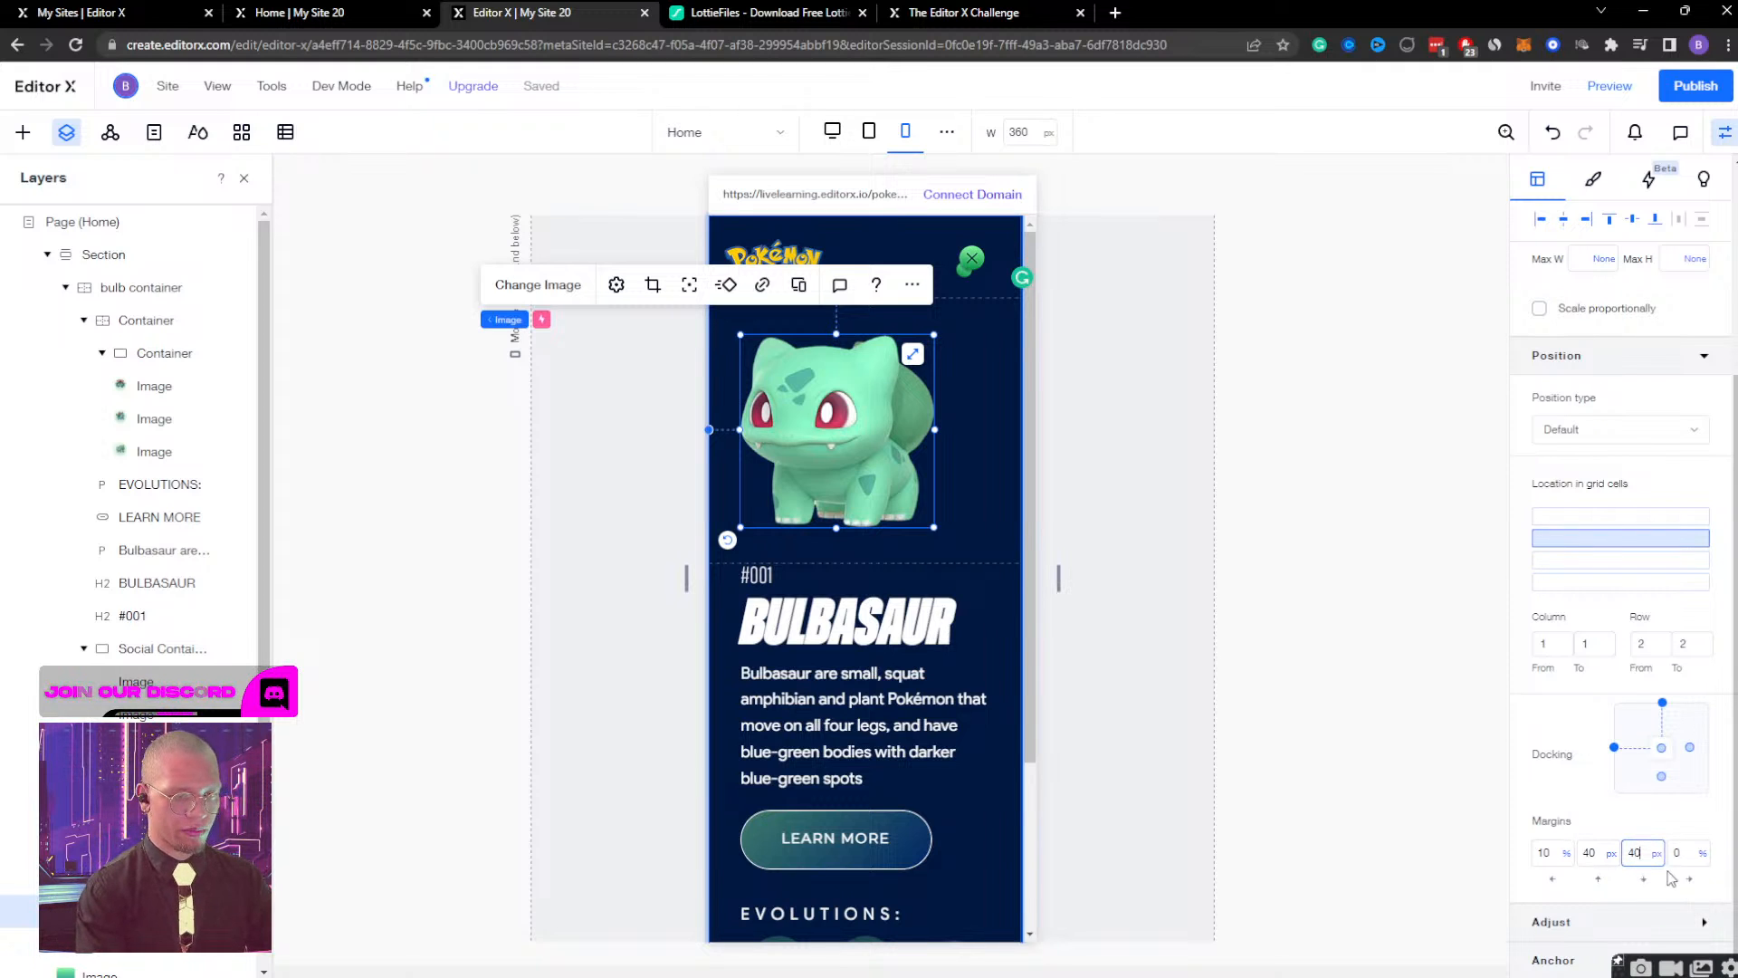
pyautogui.press('Return')
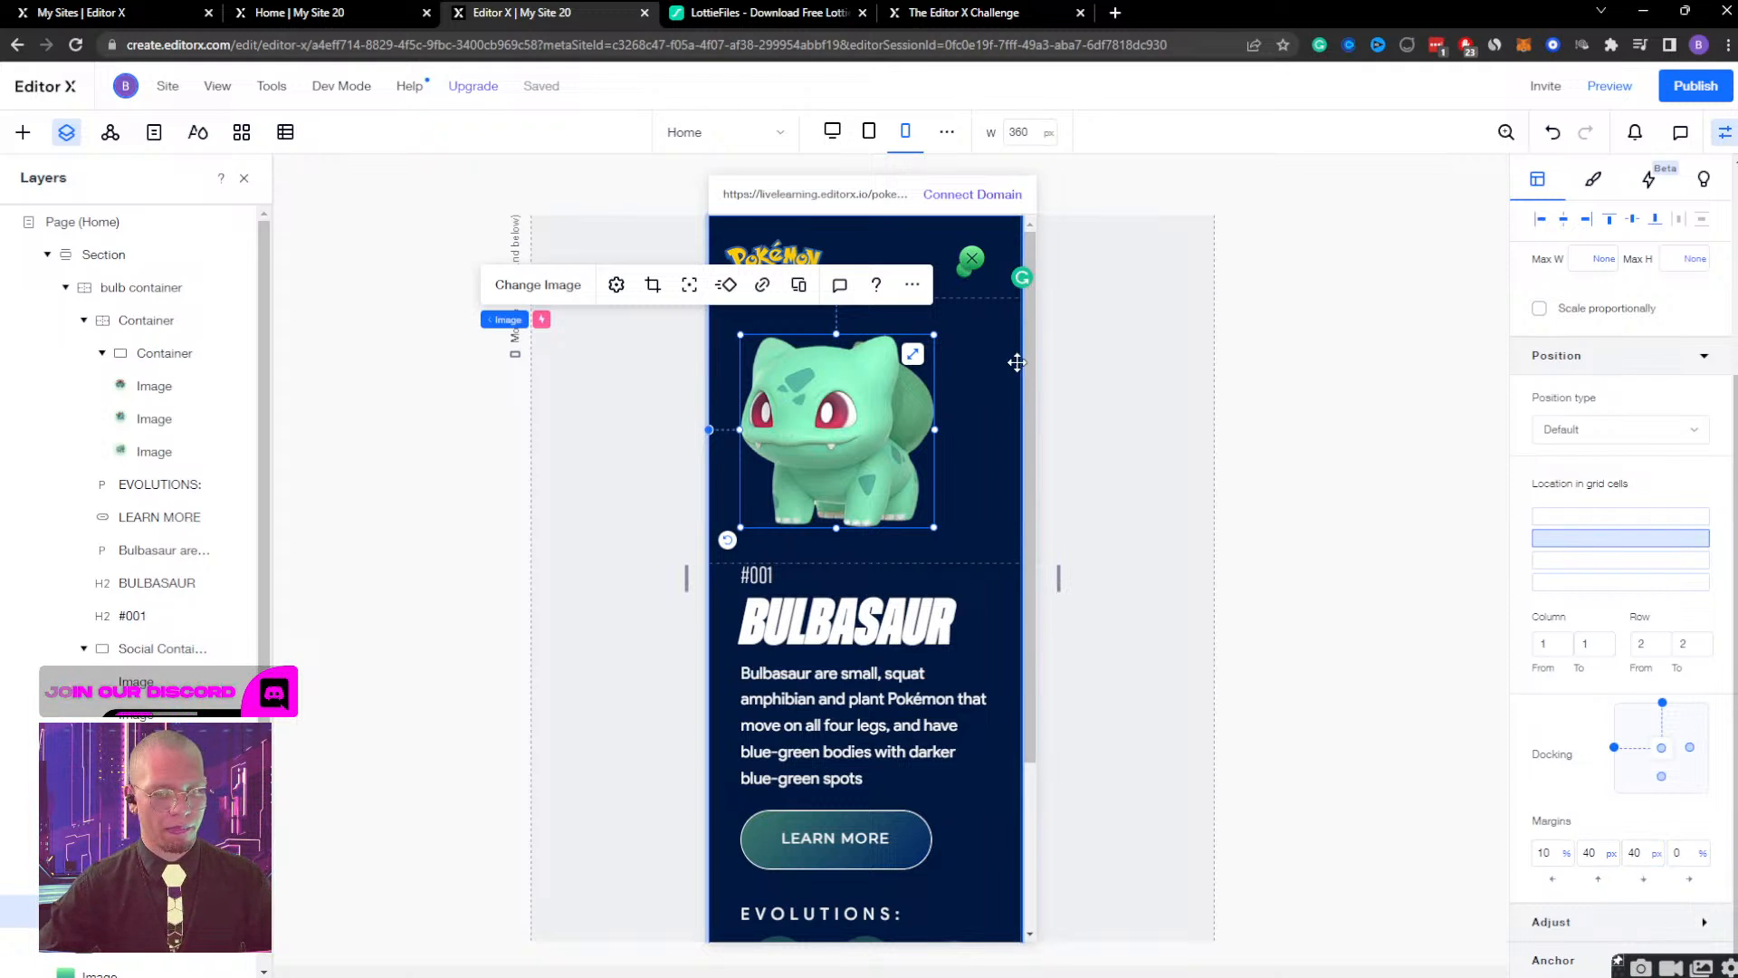
pyautogui.moveTo(1051, 595); pyautogui.dragTo(1131, 580)
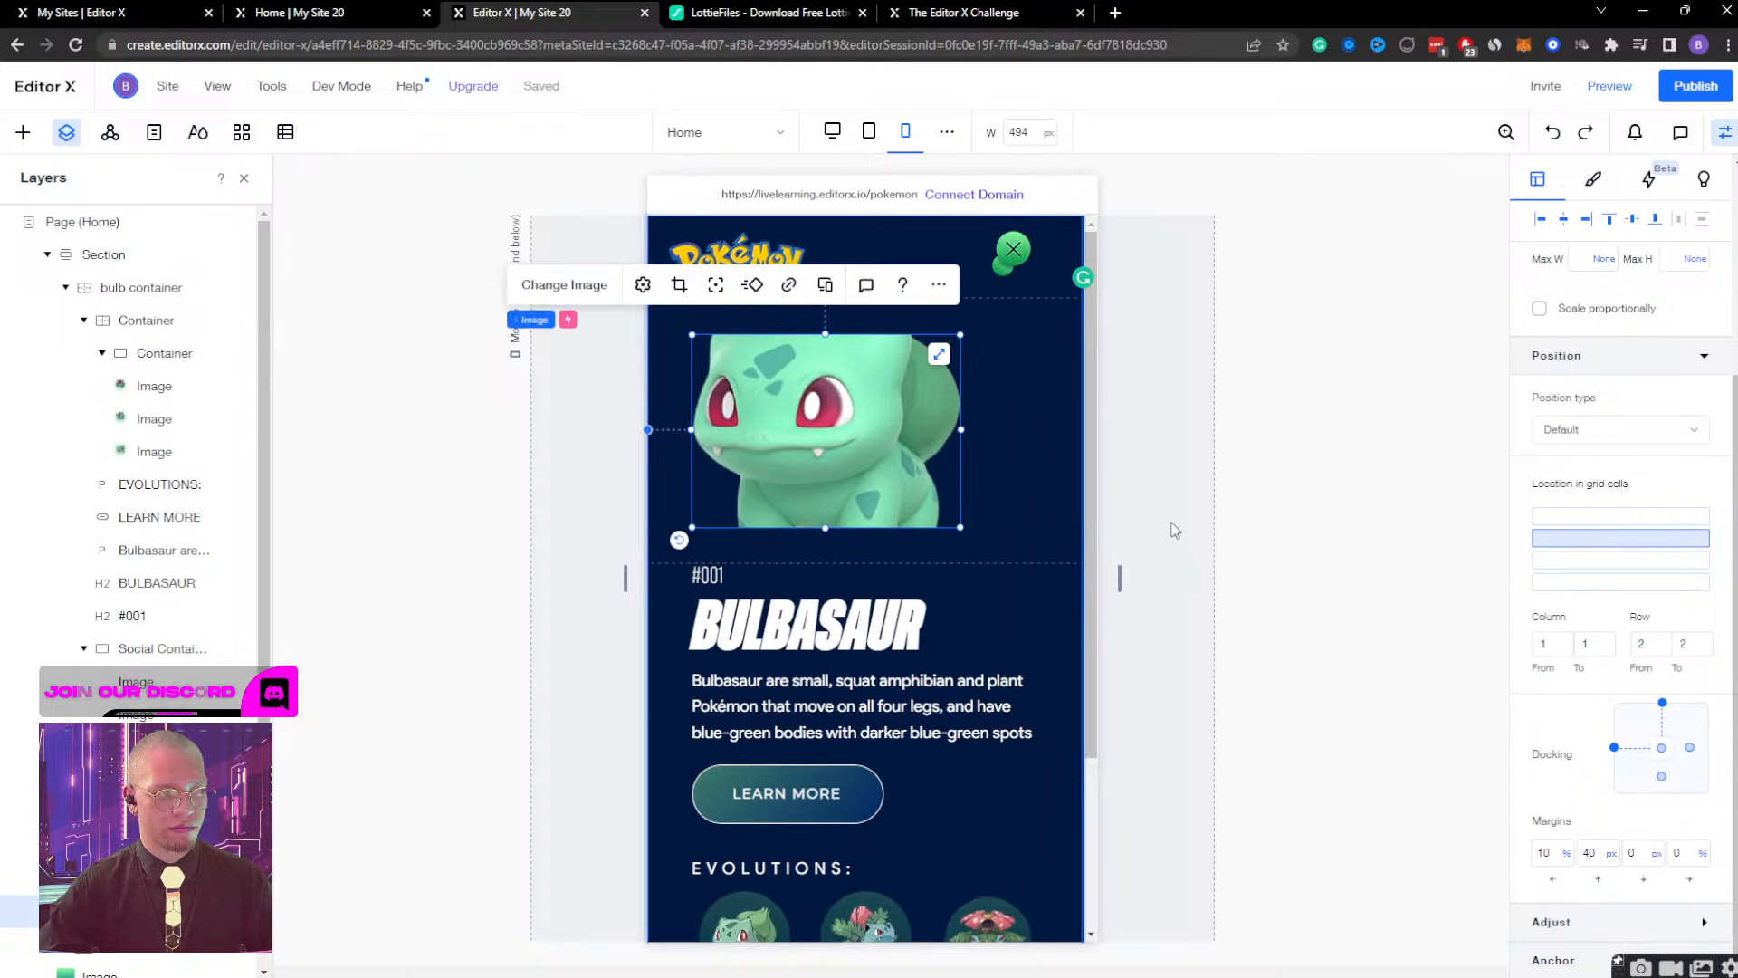
pyautogui.click(905, 131)
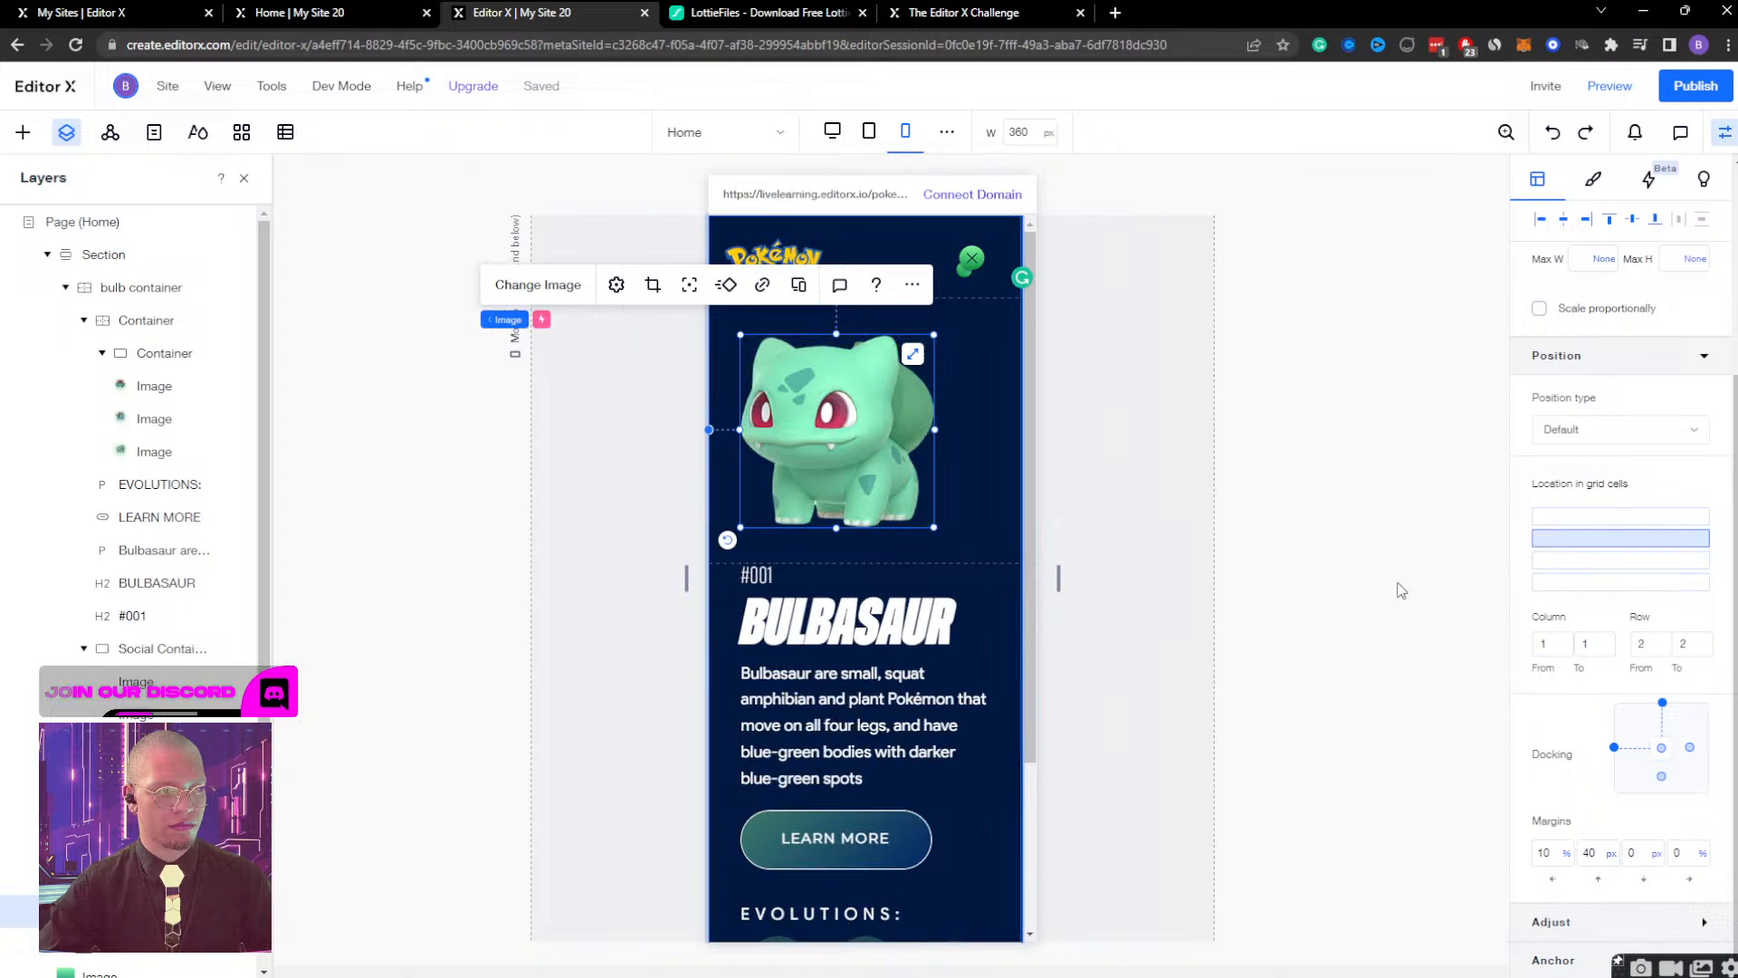
# Set the Bulbasaur image's bottom margin to 40 px with proportional scaling enabled, and check it at a 628 px canvas width.
pyautogui.click(1642, 855)
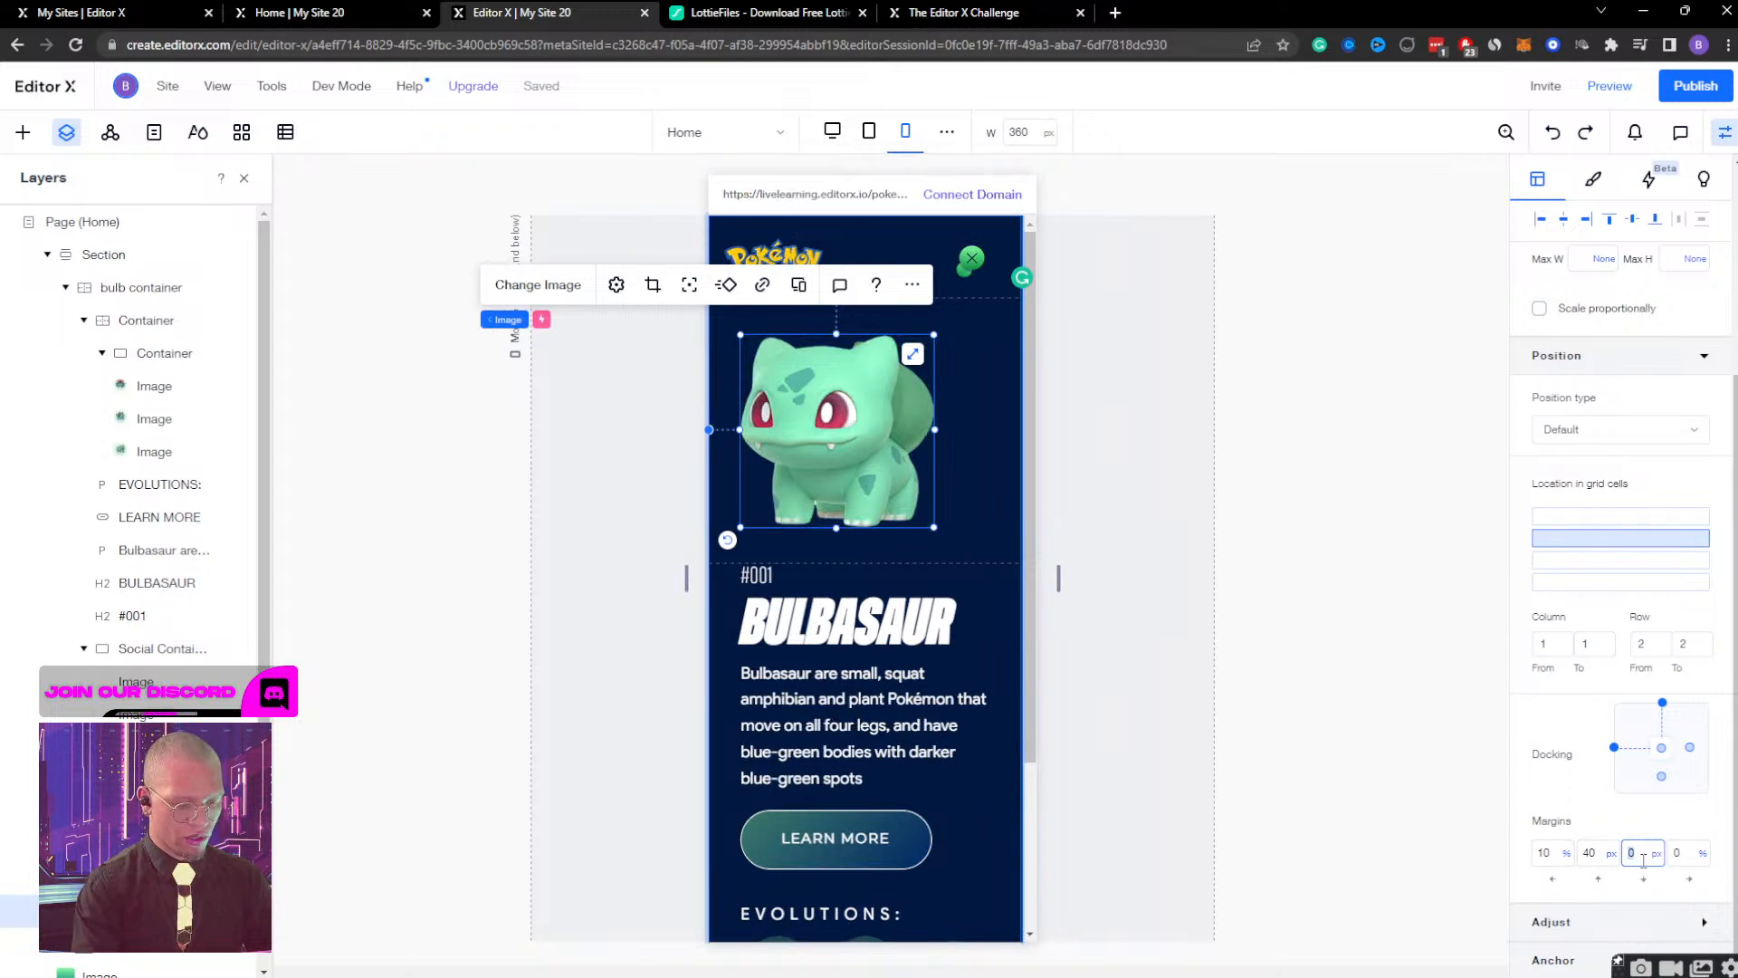
pyautogui.write('40')
pyautogui.press('Return')
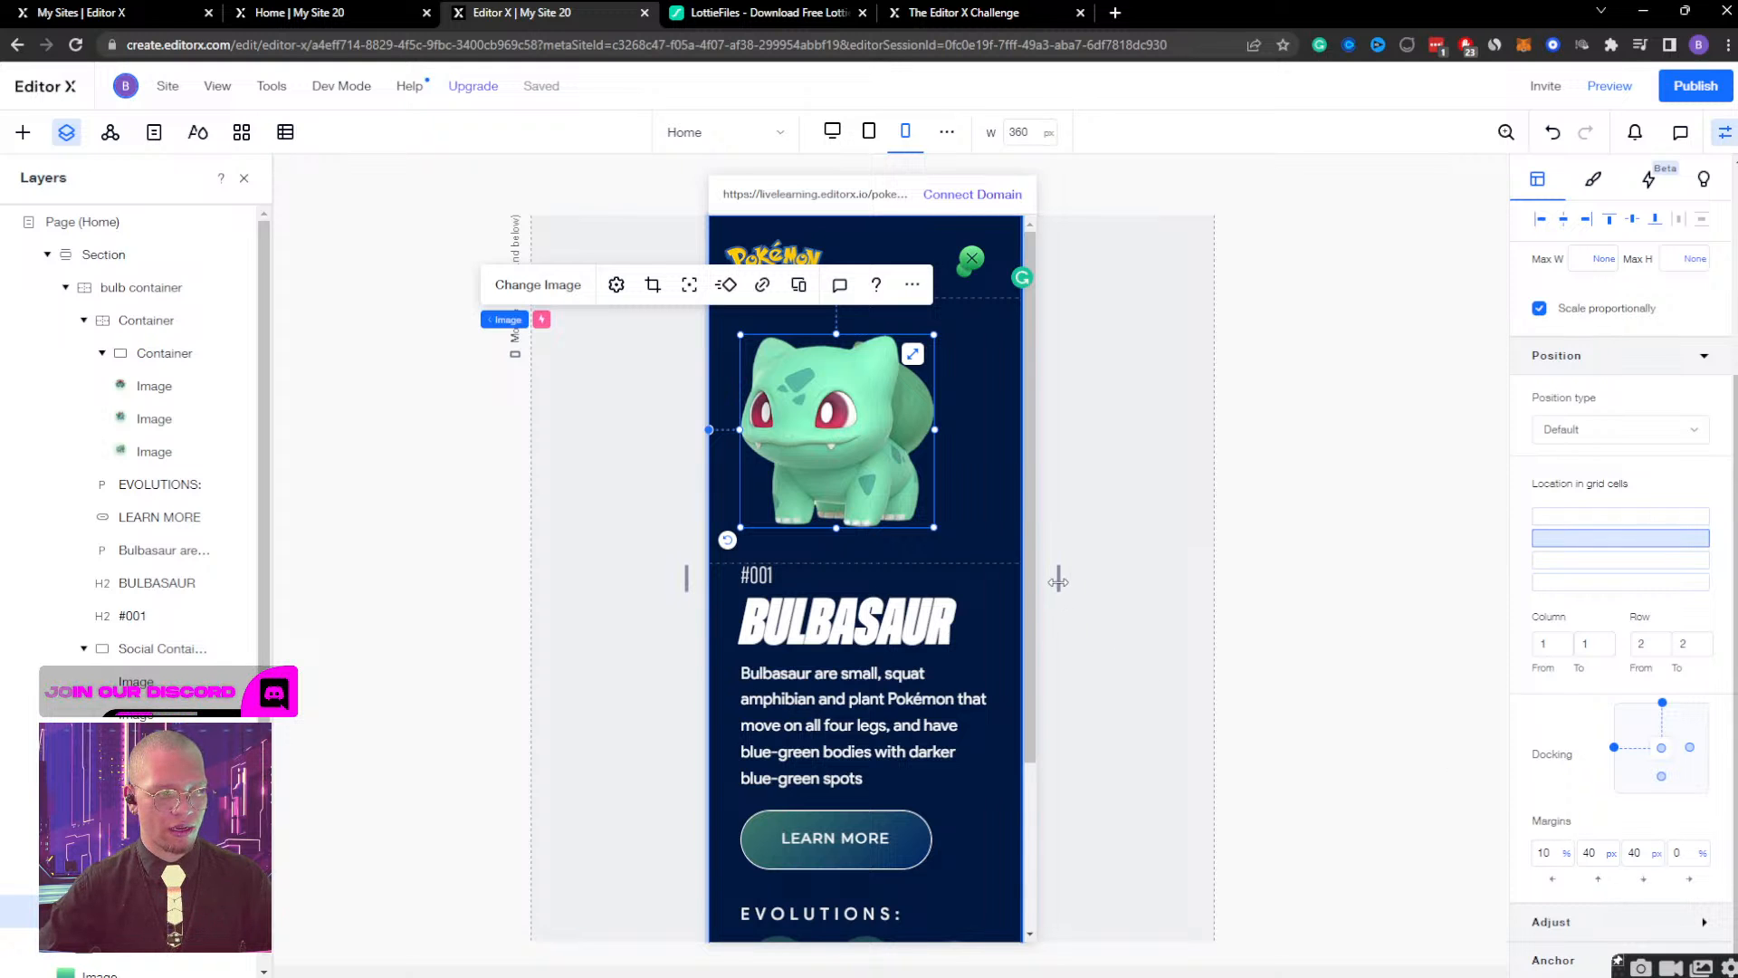
pyautogui.moveTo(1058, 581); pyautogui.dragTo(1181, 581)
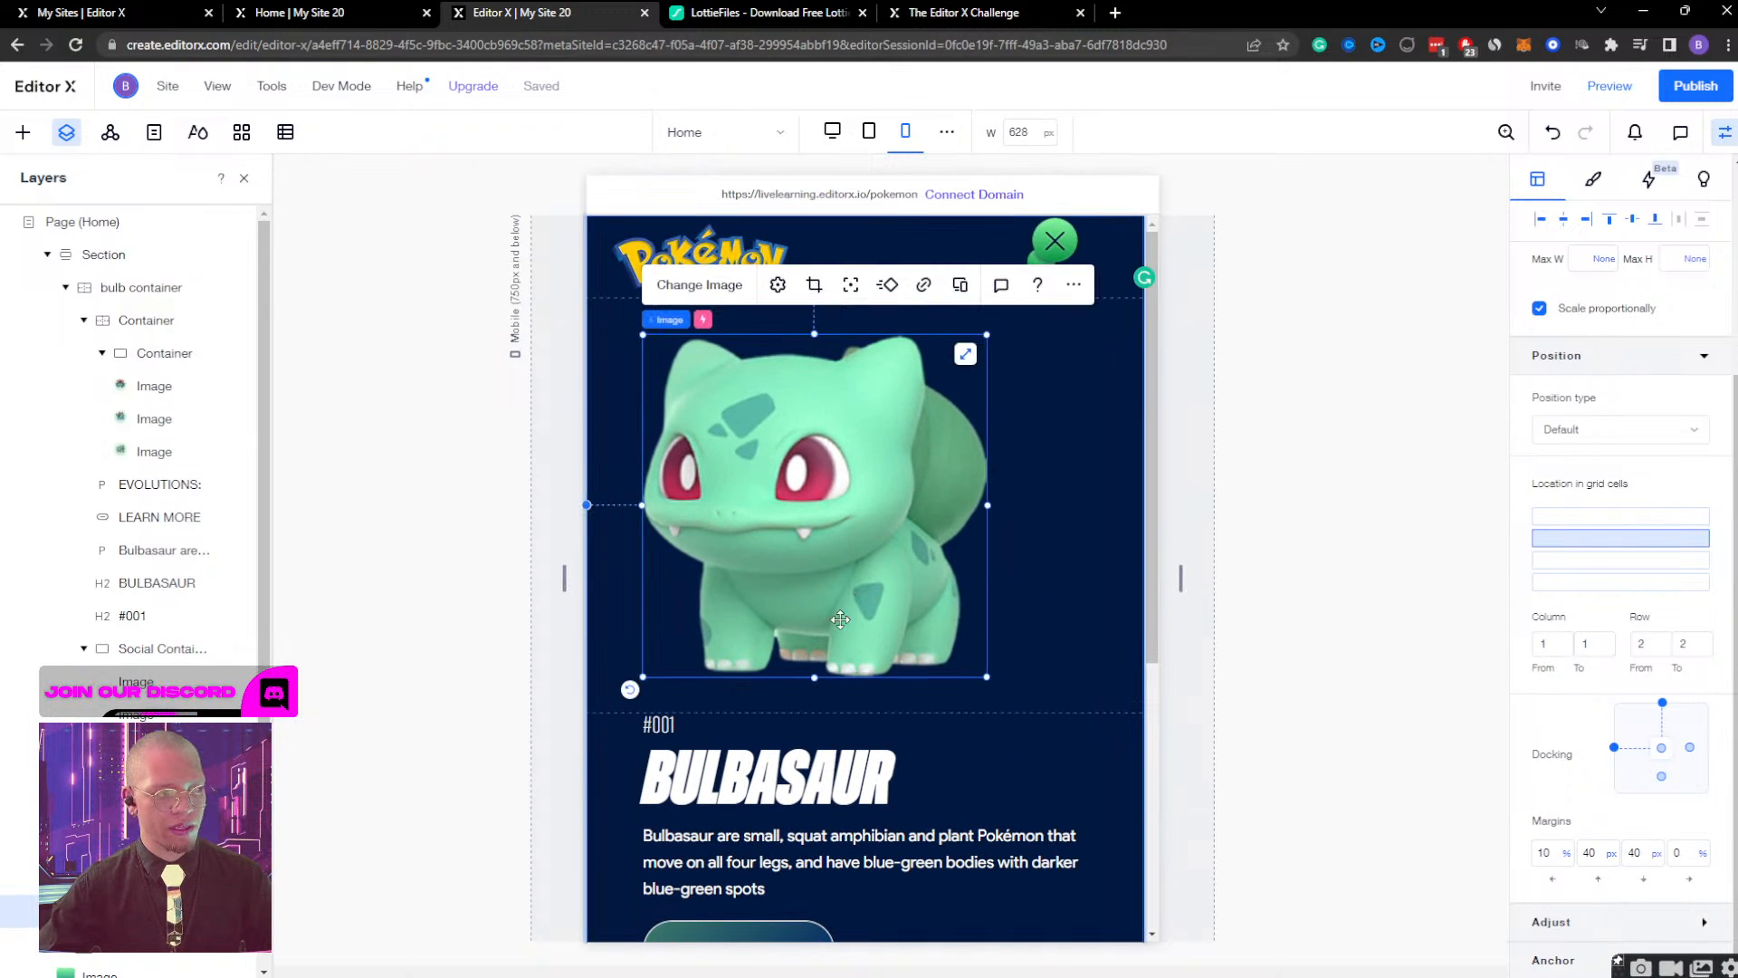
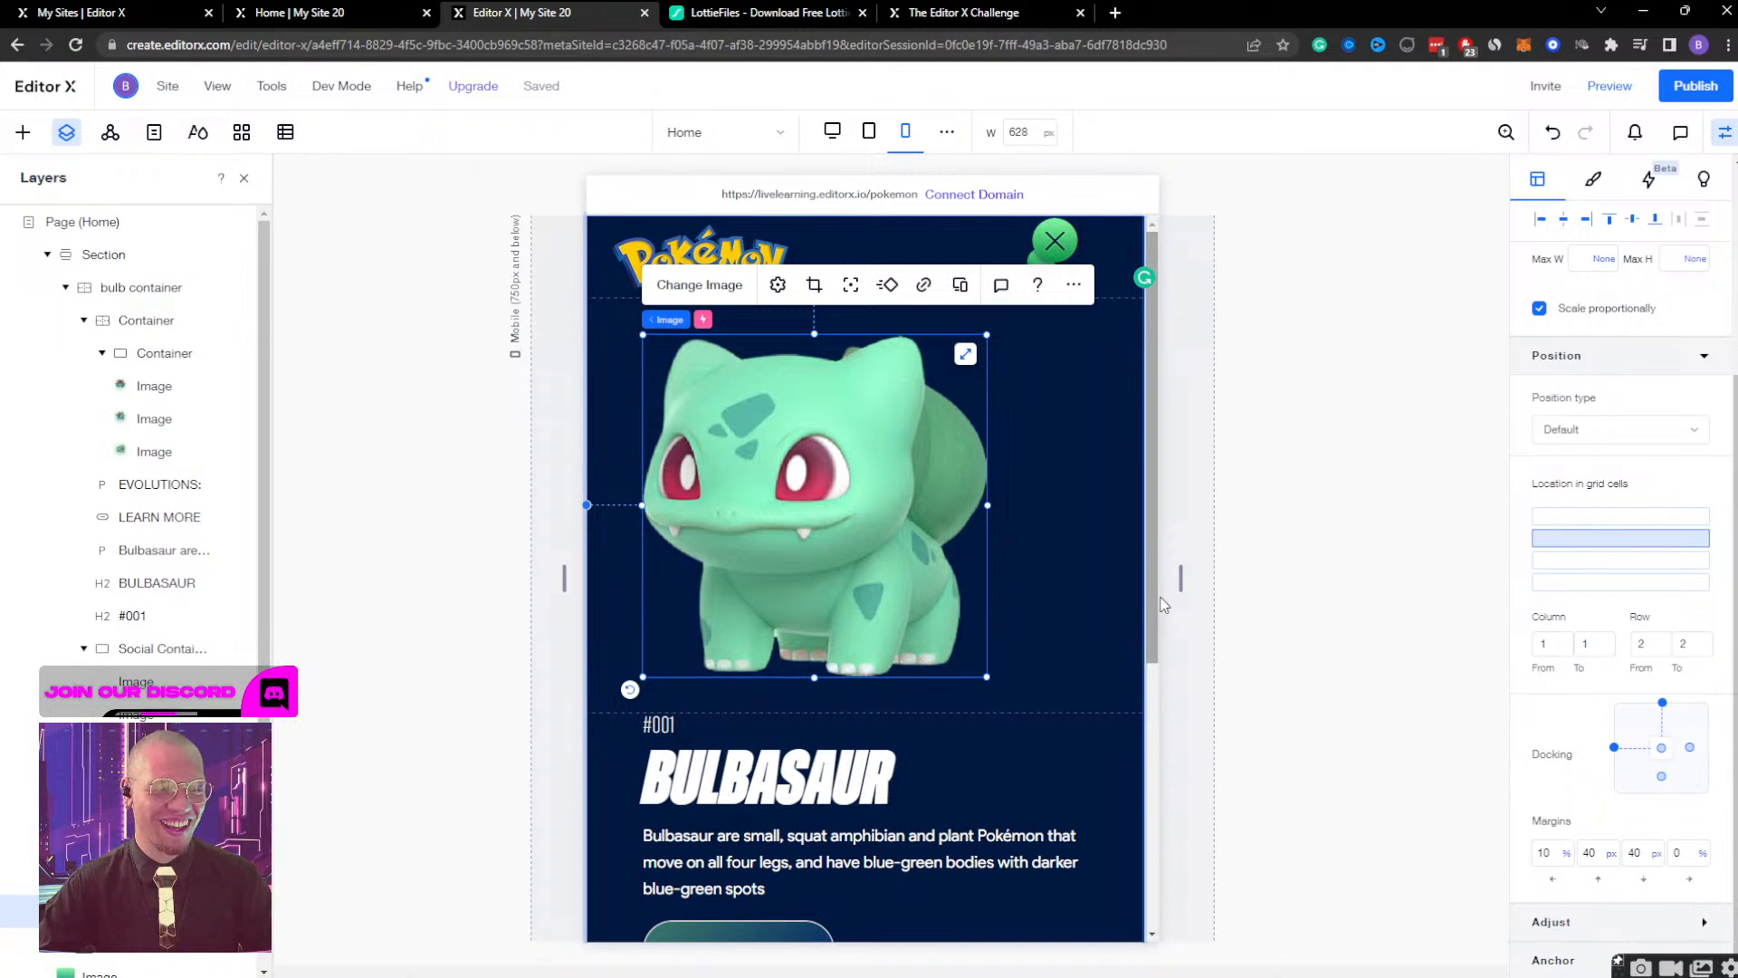
# At a 320 px canvas width, set the bottom margin of the Bulbasaur description paragraph to 30 px.
pyautogui.moveTo(1180, 577); pyautogui.dragTo(956, 581)
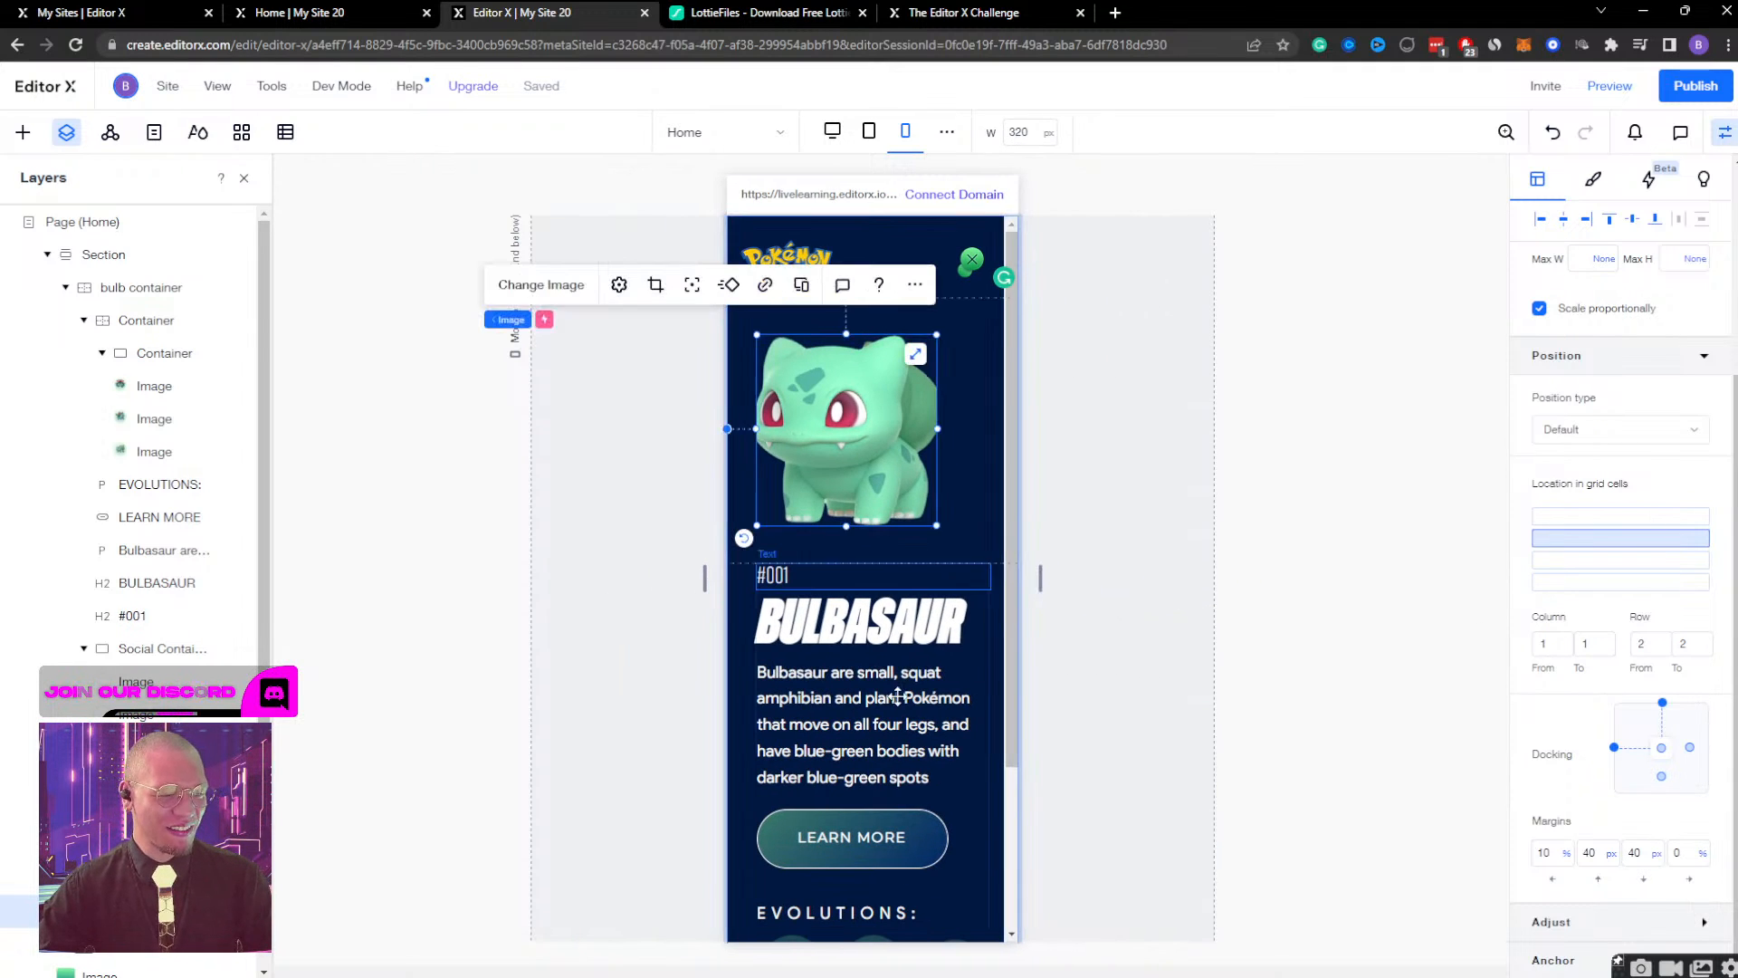
pyautogui.click(899, 698)
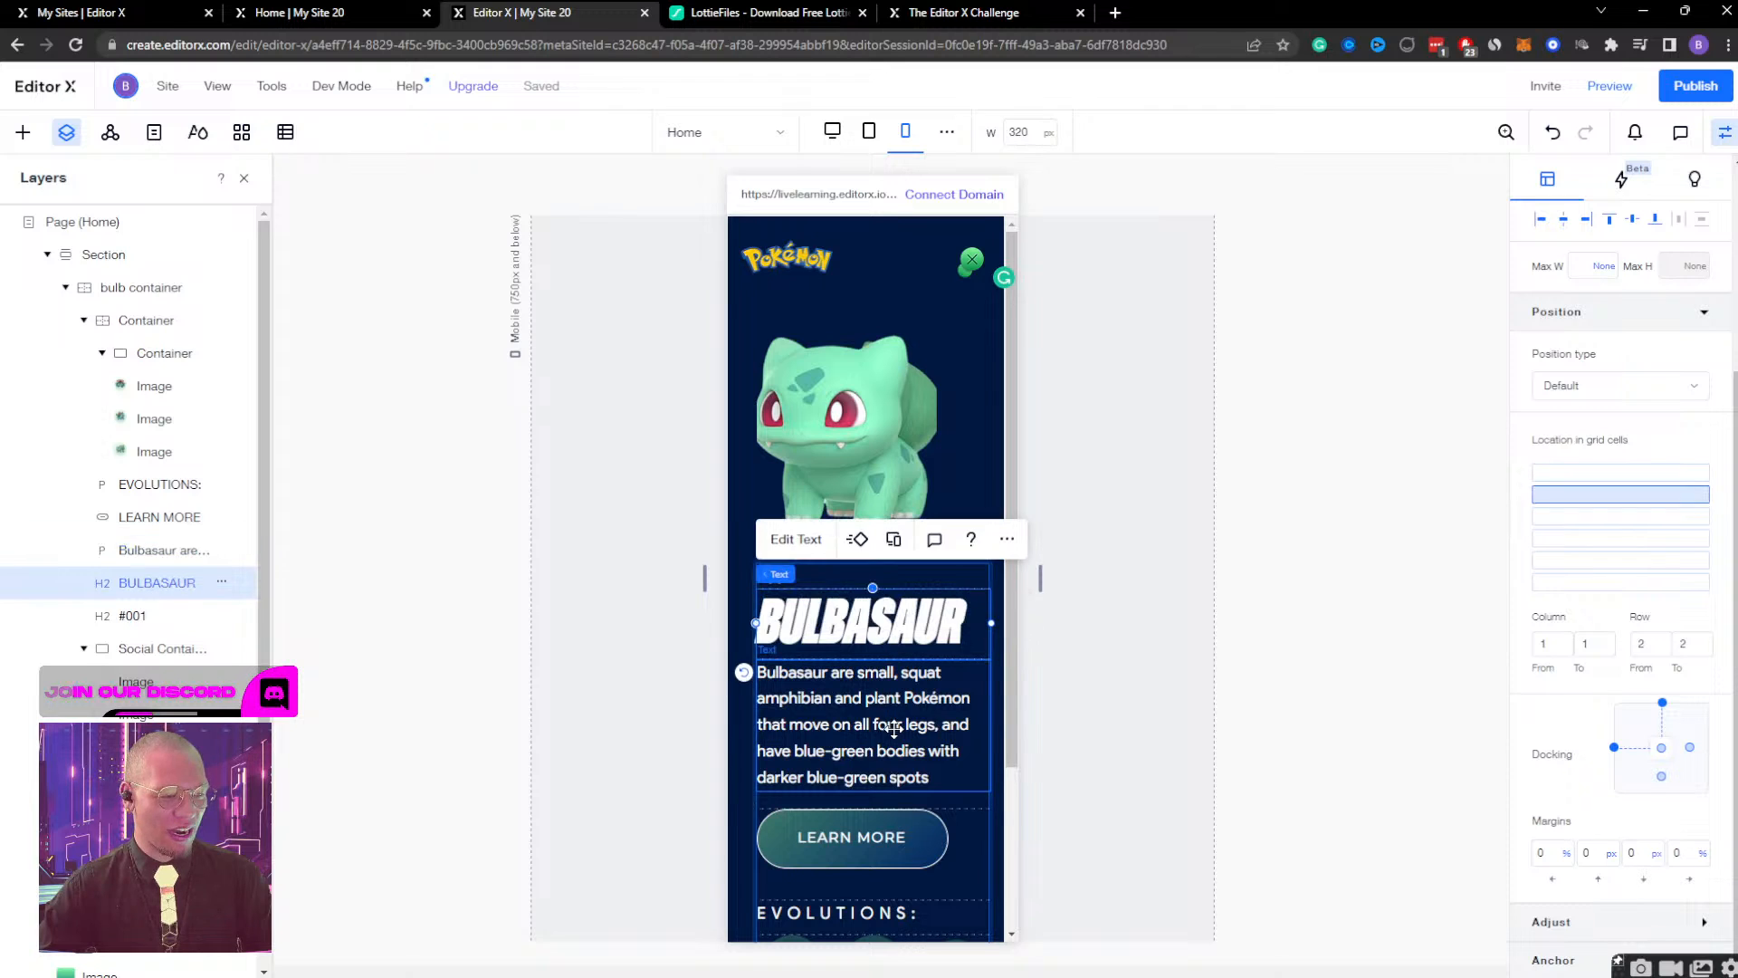
pyautogui.scroll(-2, 894, 768)
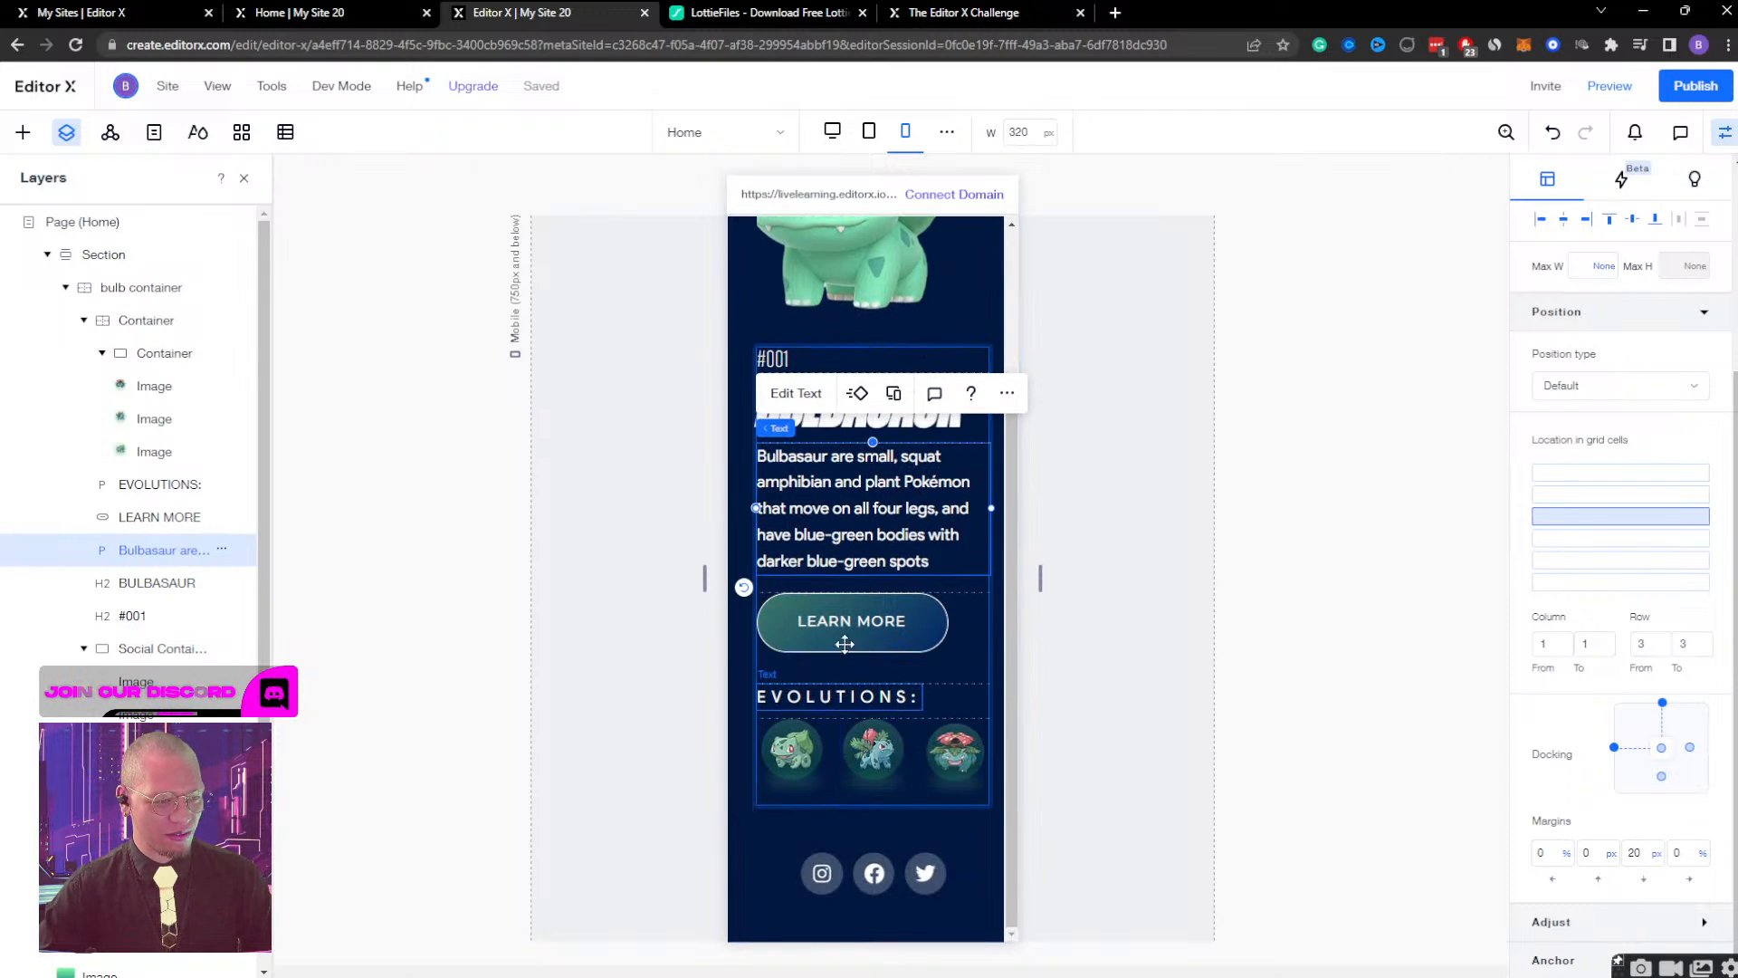
pyautogui.scroll(2, 894, 714)
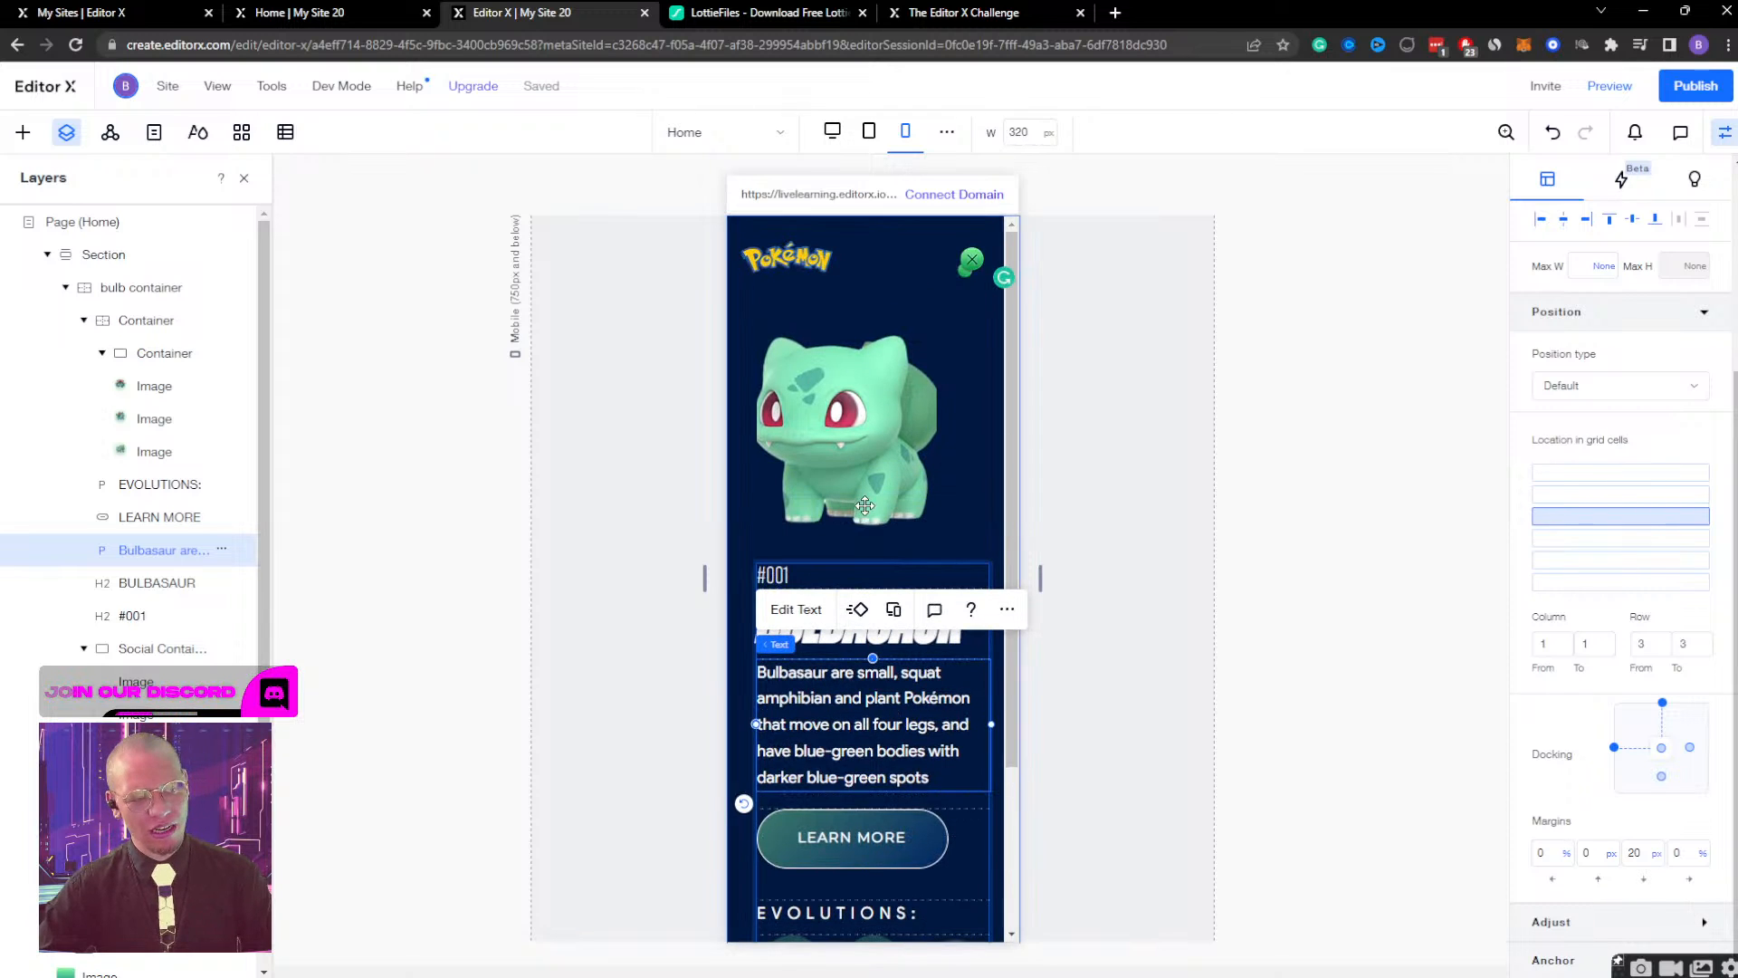
pyautogui.click(848, 476)
pyautogui.click(880, 722)
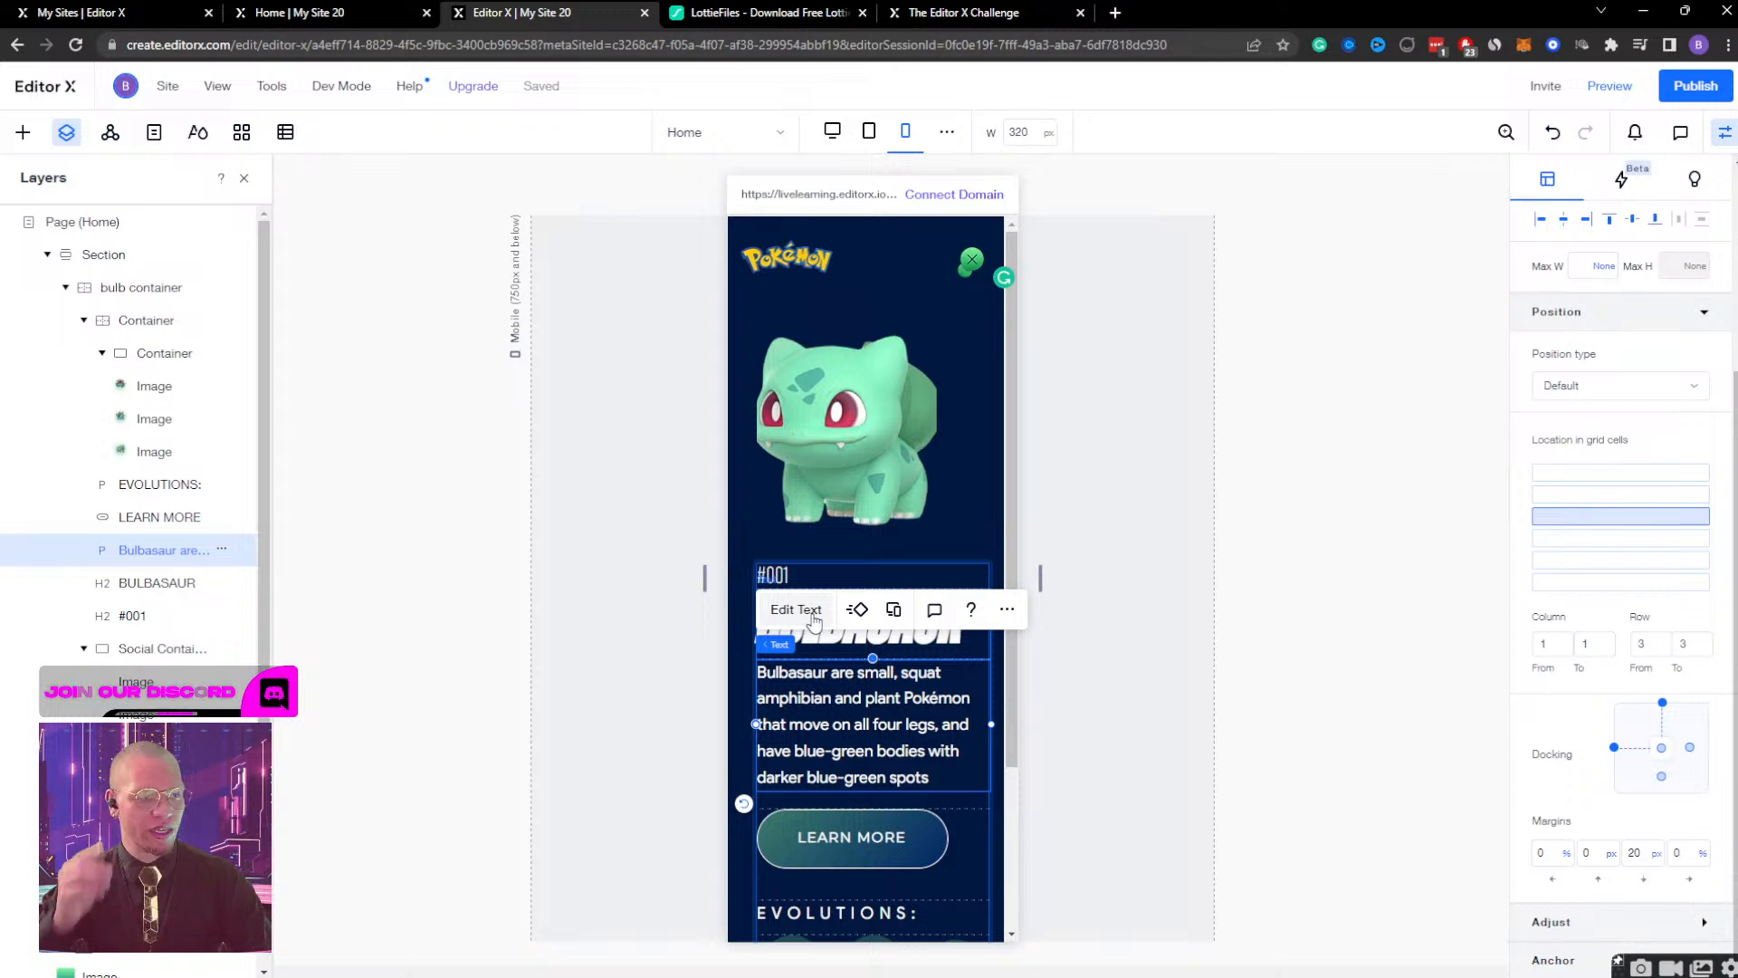
pyautogui.click(1642, 855)
pyautogui.press('Return')
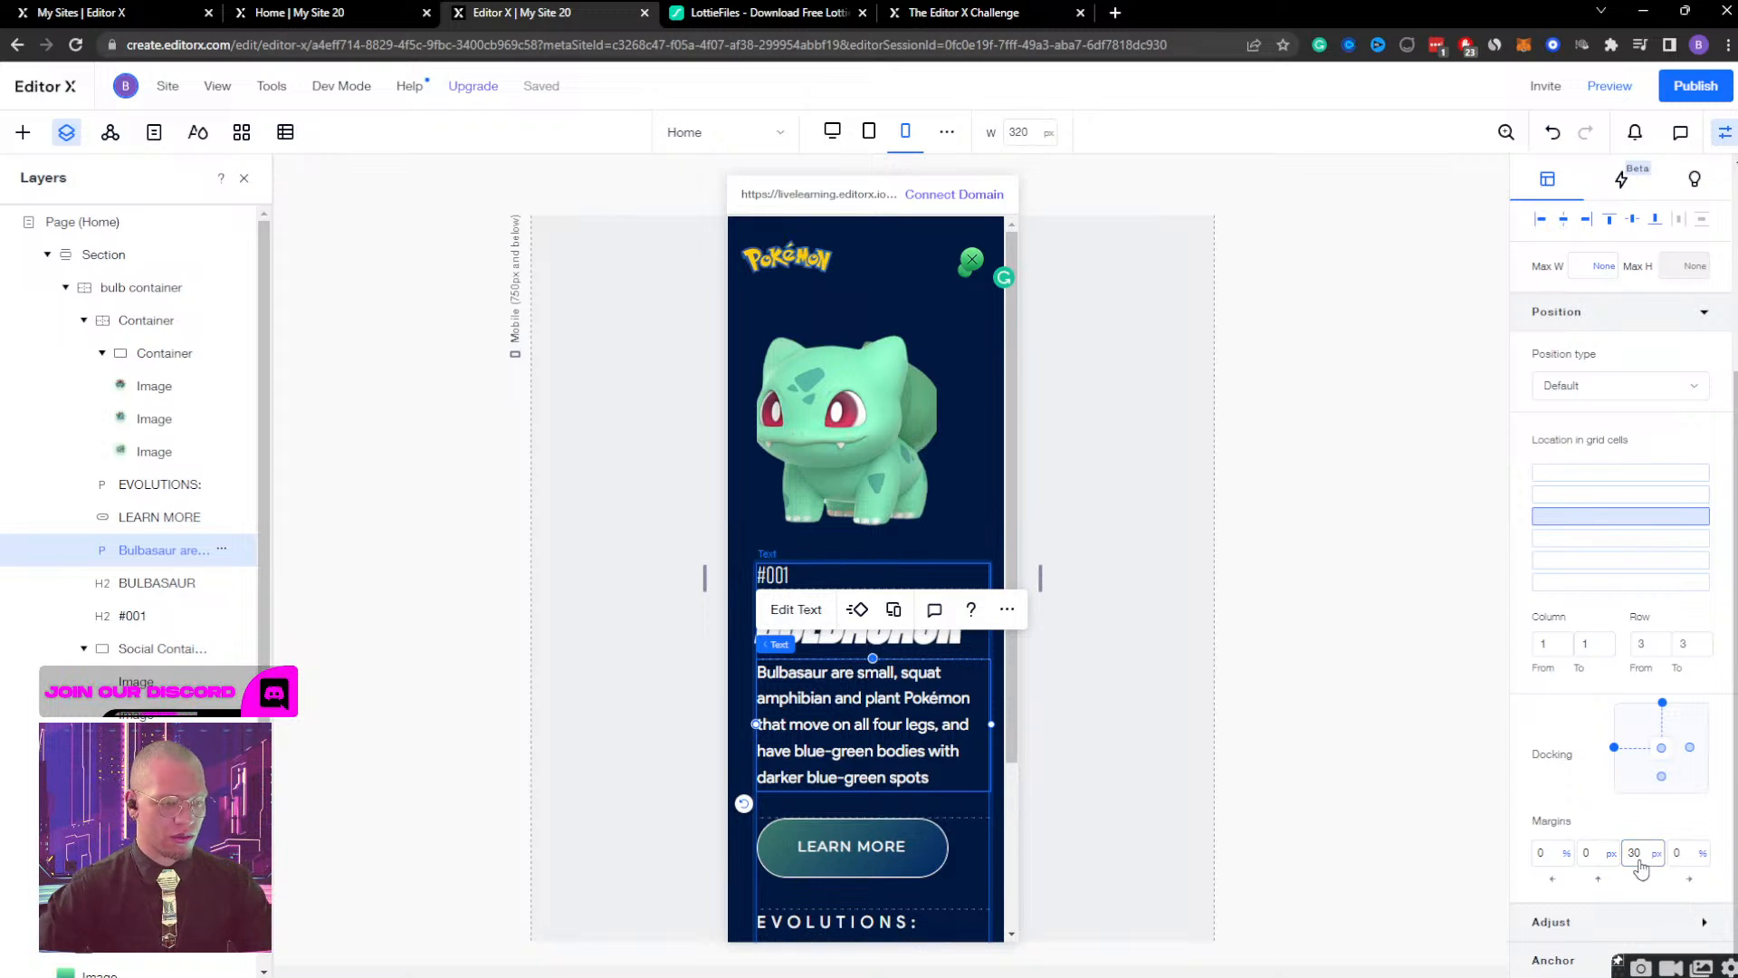
pyautogui.click(1159, 707)
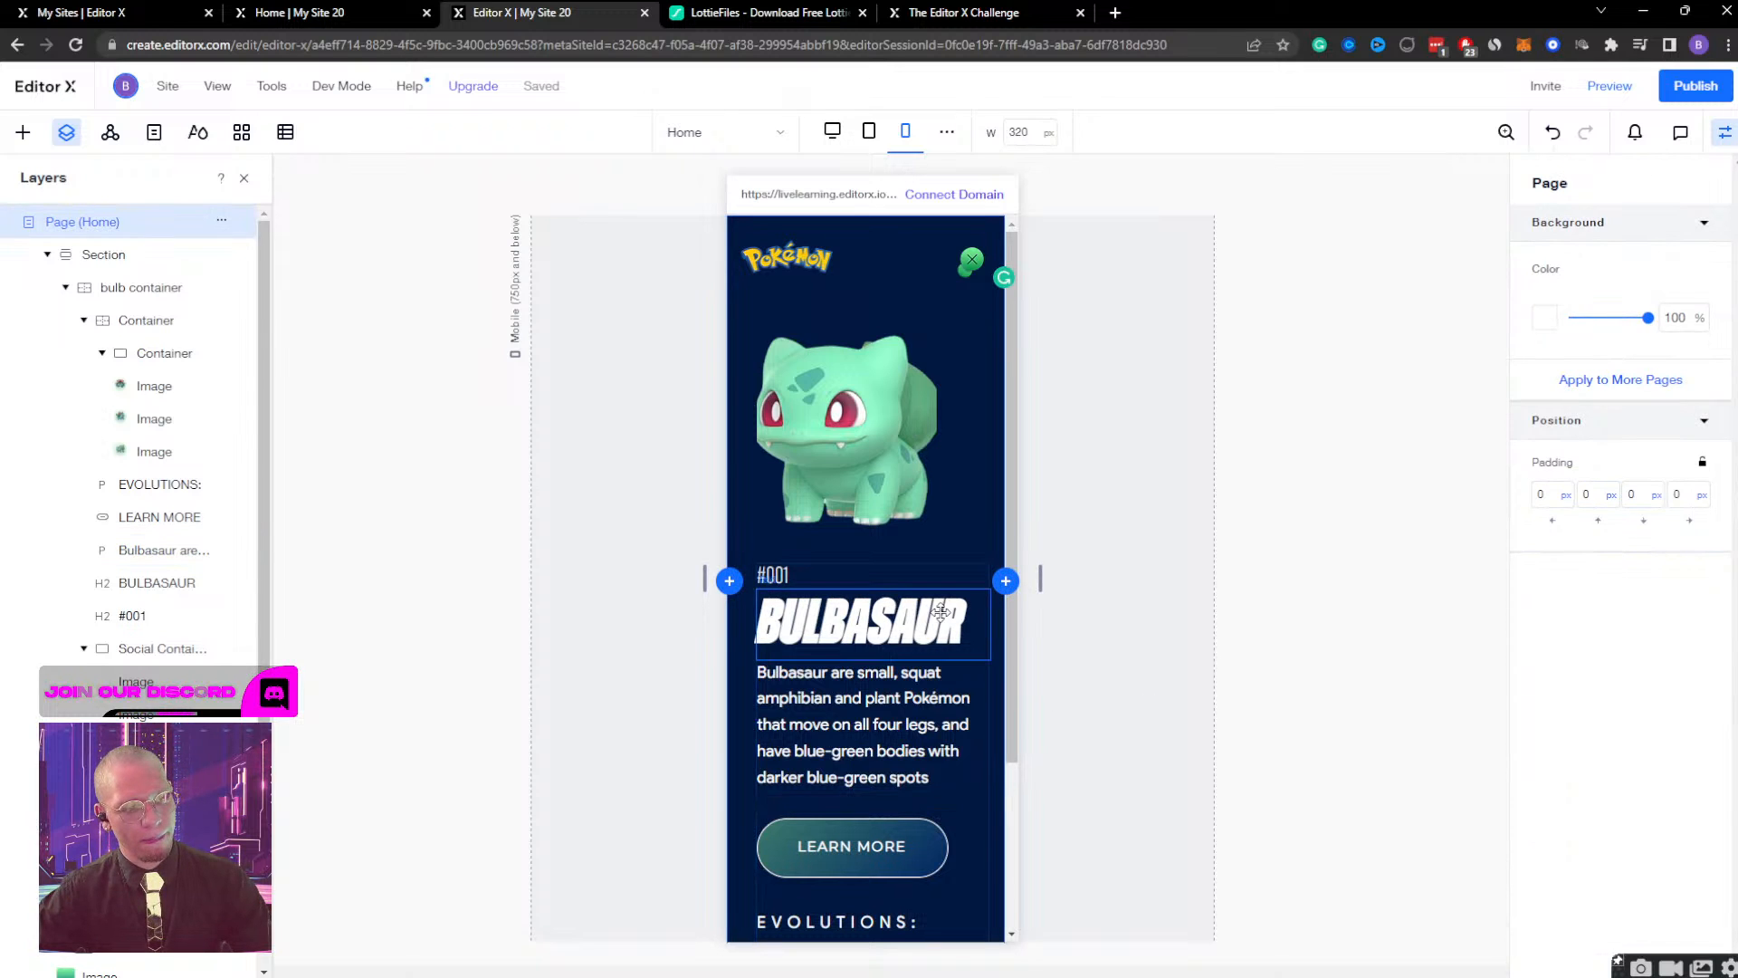
# Try 80 as the BULBASAUR heading's minimum scaled font size and settle on 75.
pyautogui.click(860, 623)
pyautogui.click(796, 540)
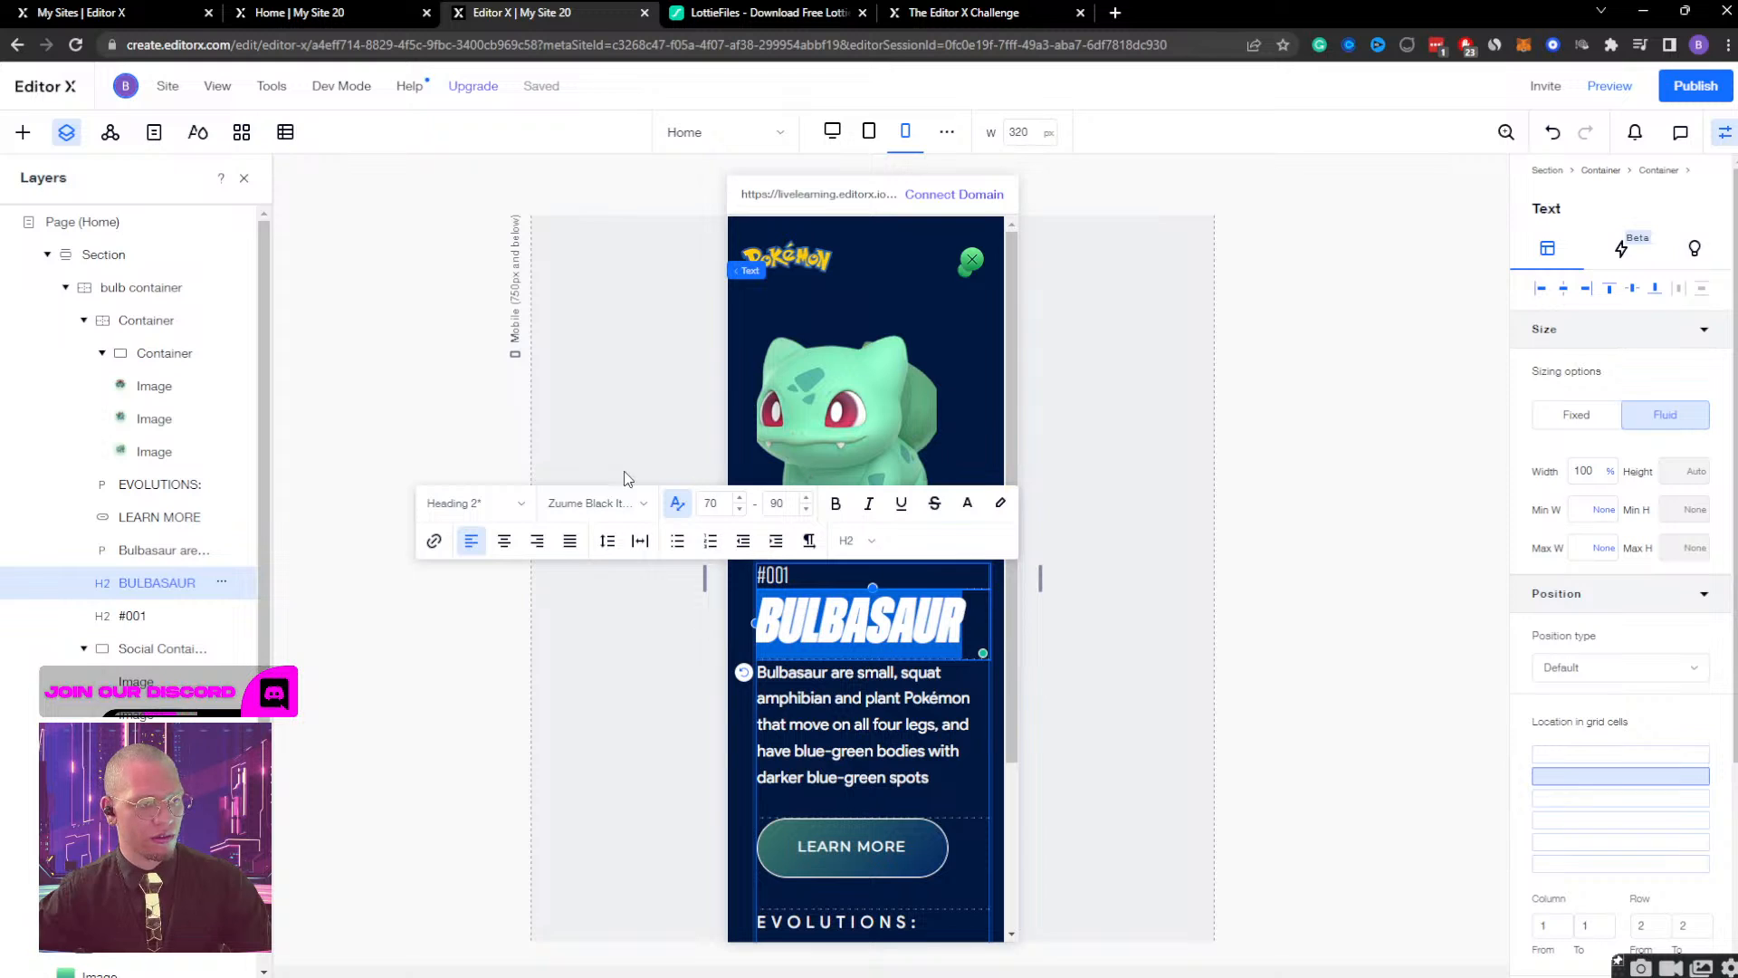
pyautogui.click(712, 502)
pyautogui.write('80')
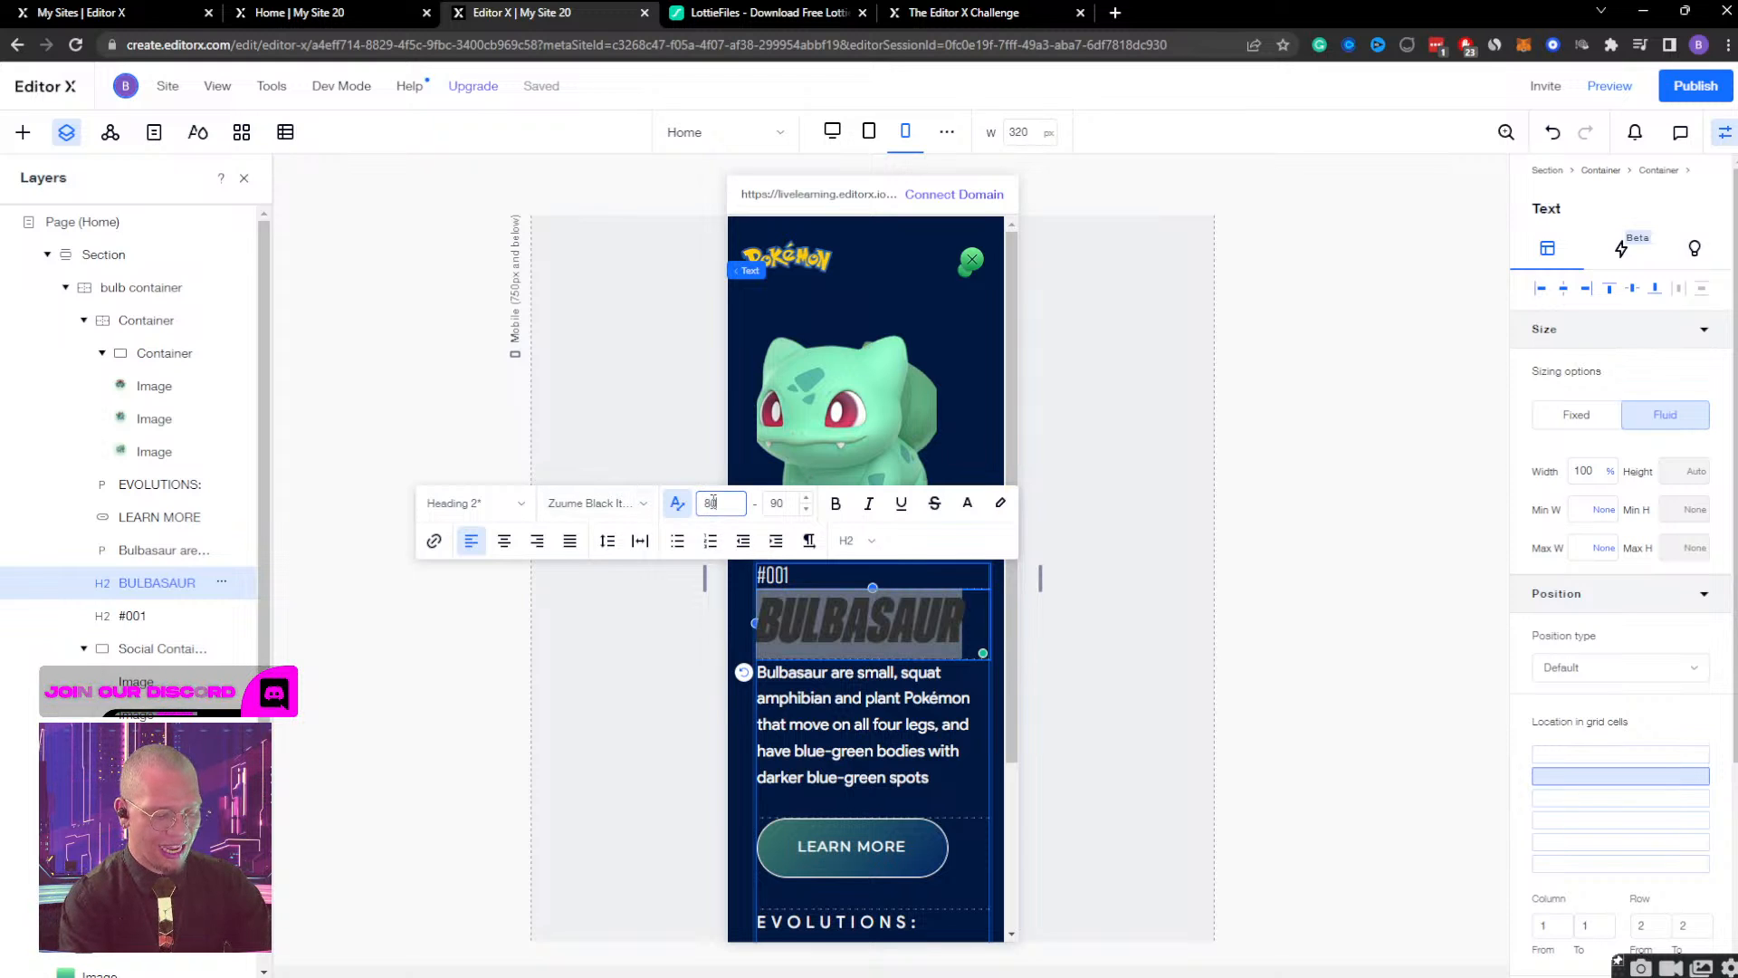
pyautogui.press('Return')
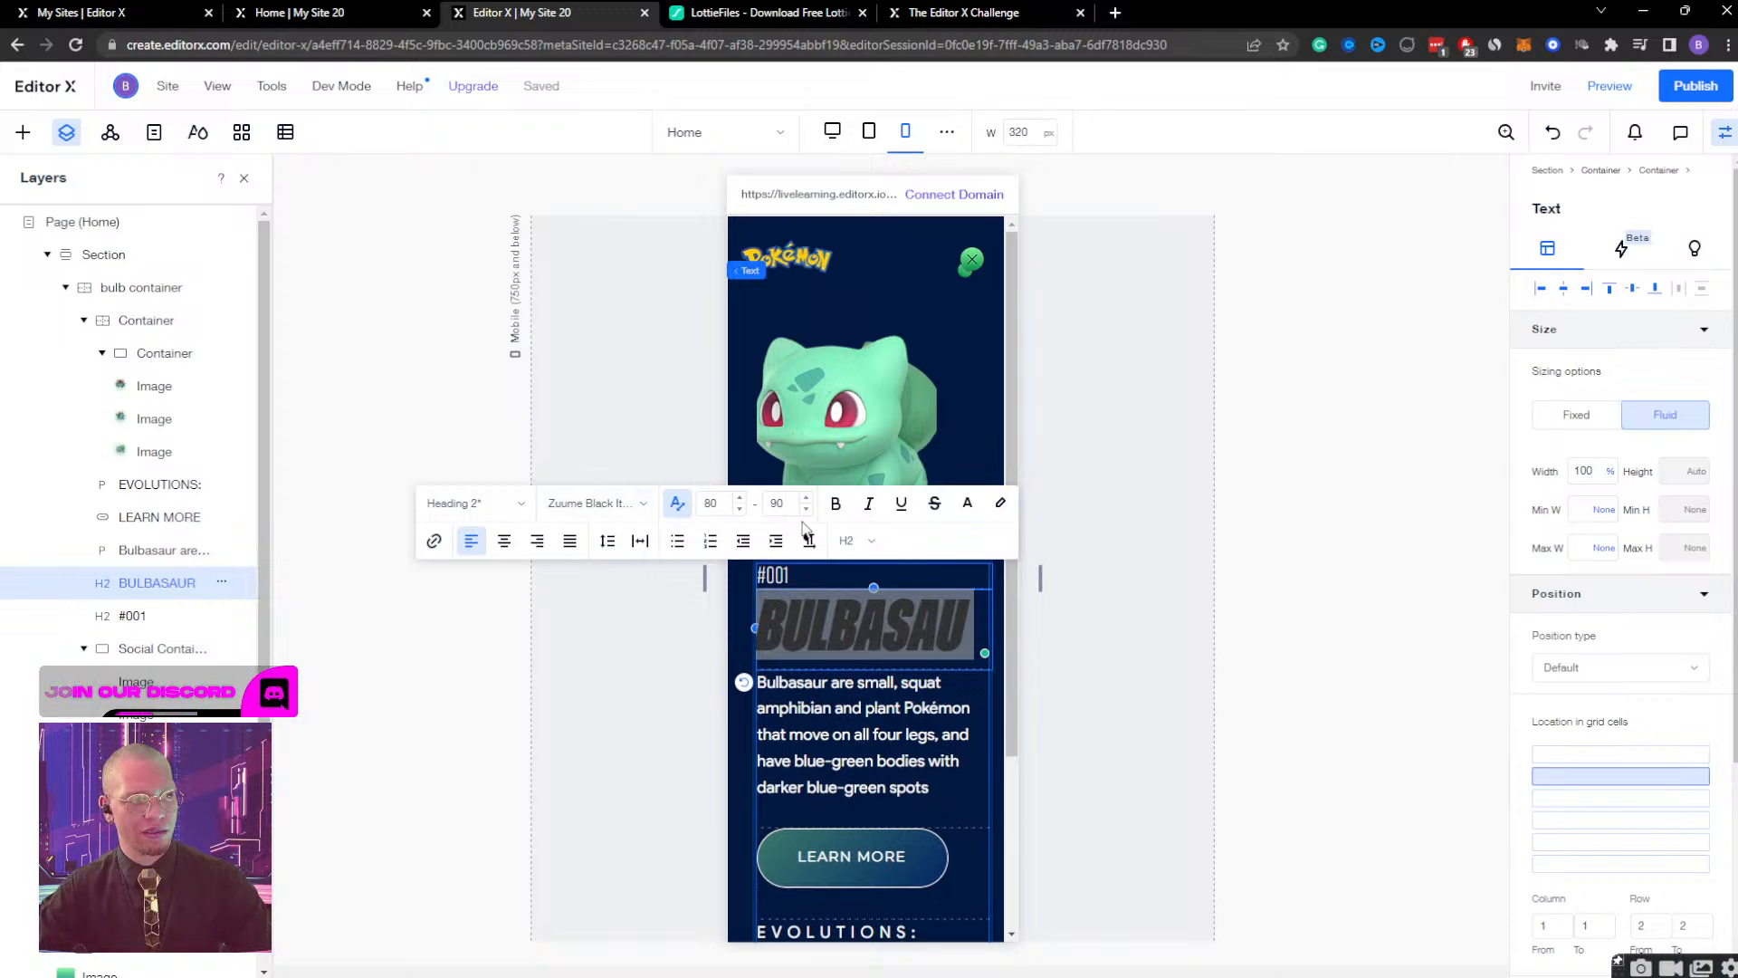
pyautogui.click(719, 503)
pyautogui.write('75')
pyautogui.press('Return')
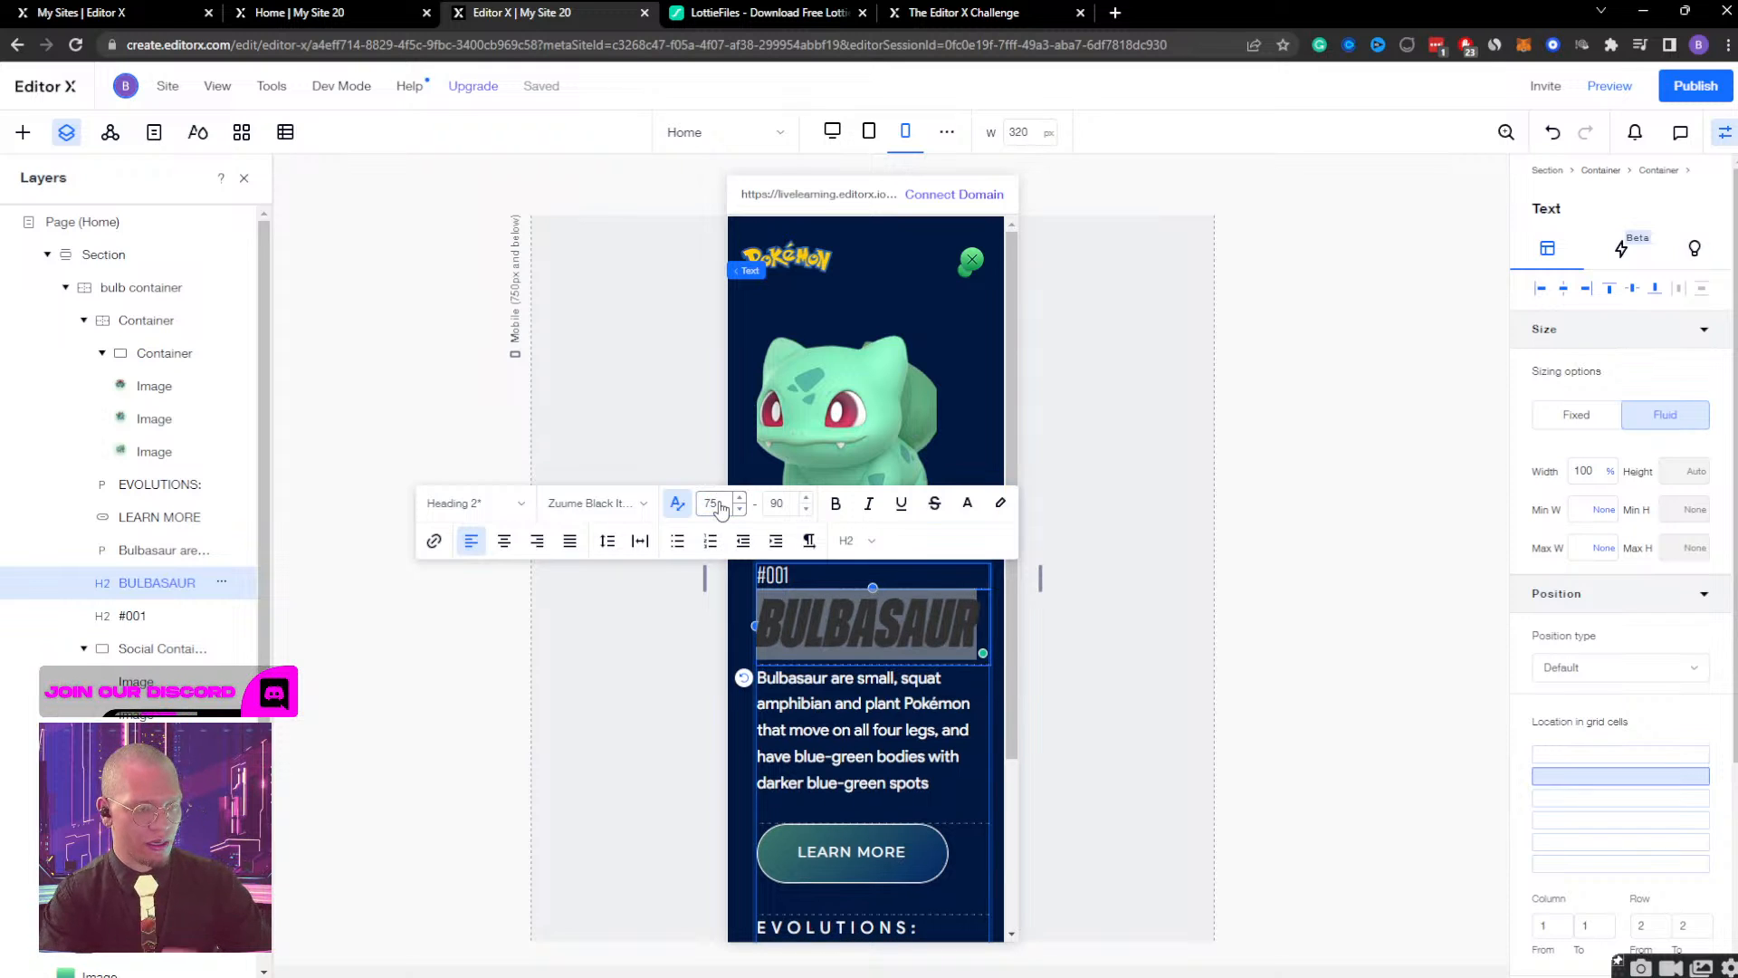
pyautogui.click(1179, 470)
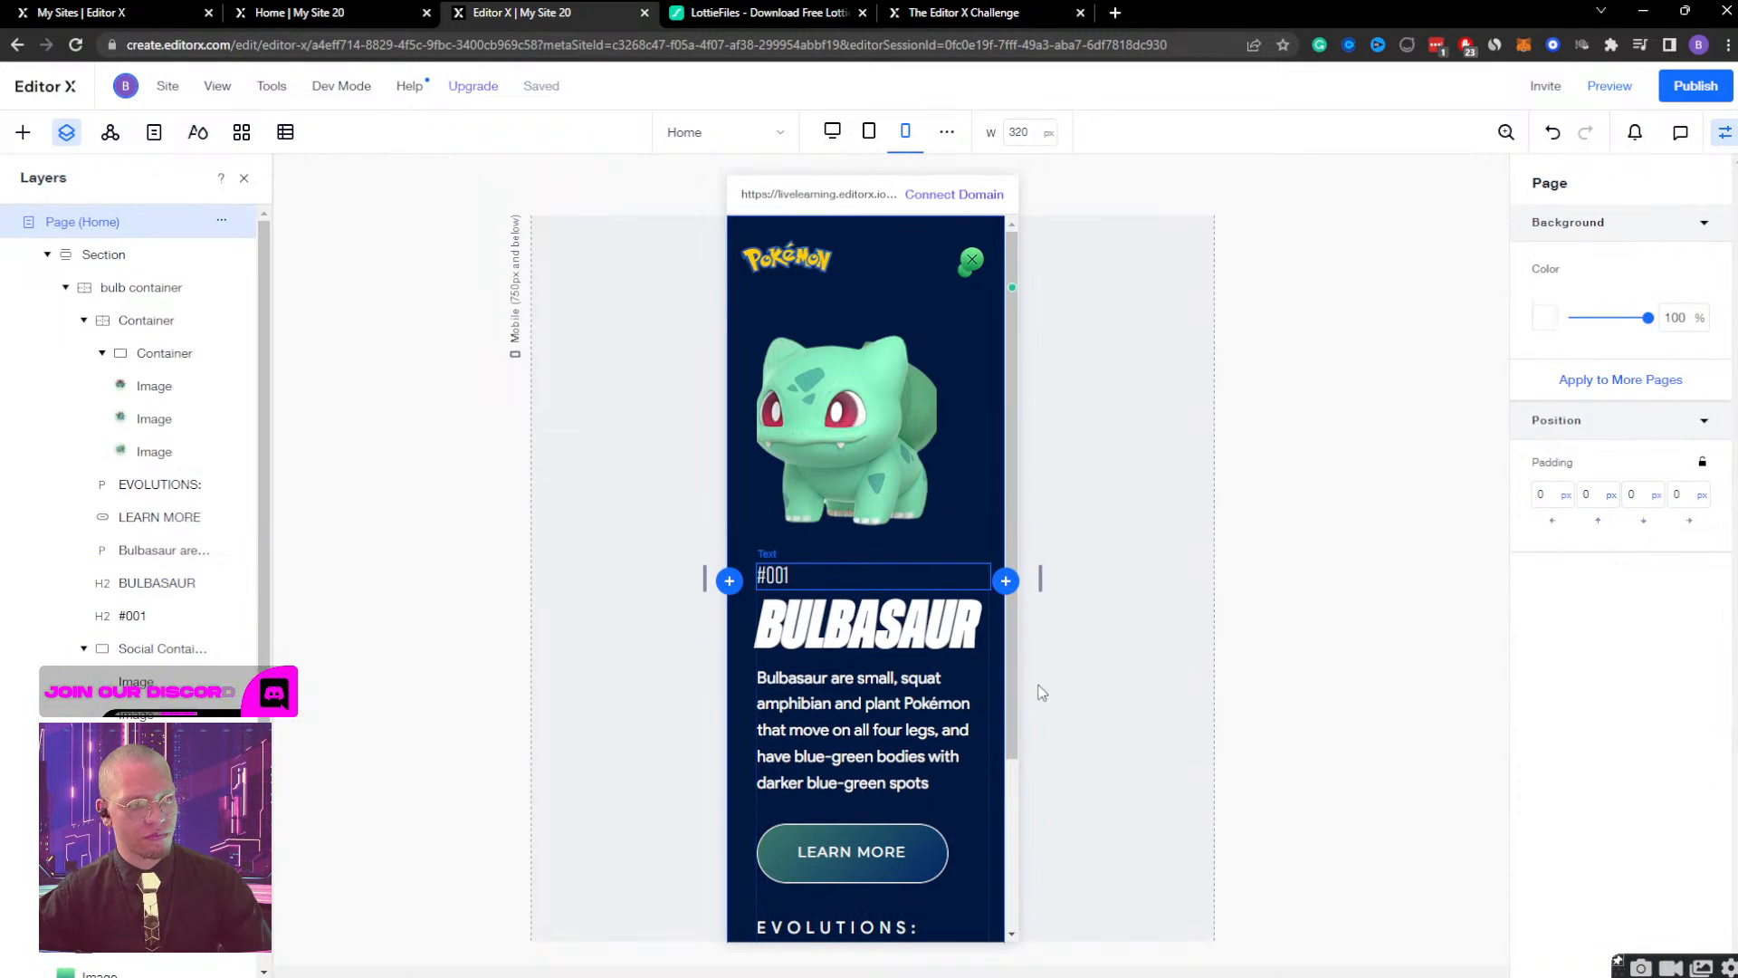
# Check how the Bulbasaur image and the header's green icon scale at a 750 px canvas width, and return to 360 px.
pyautogui.click(910, 462)
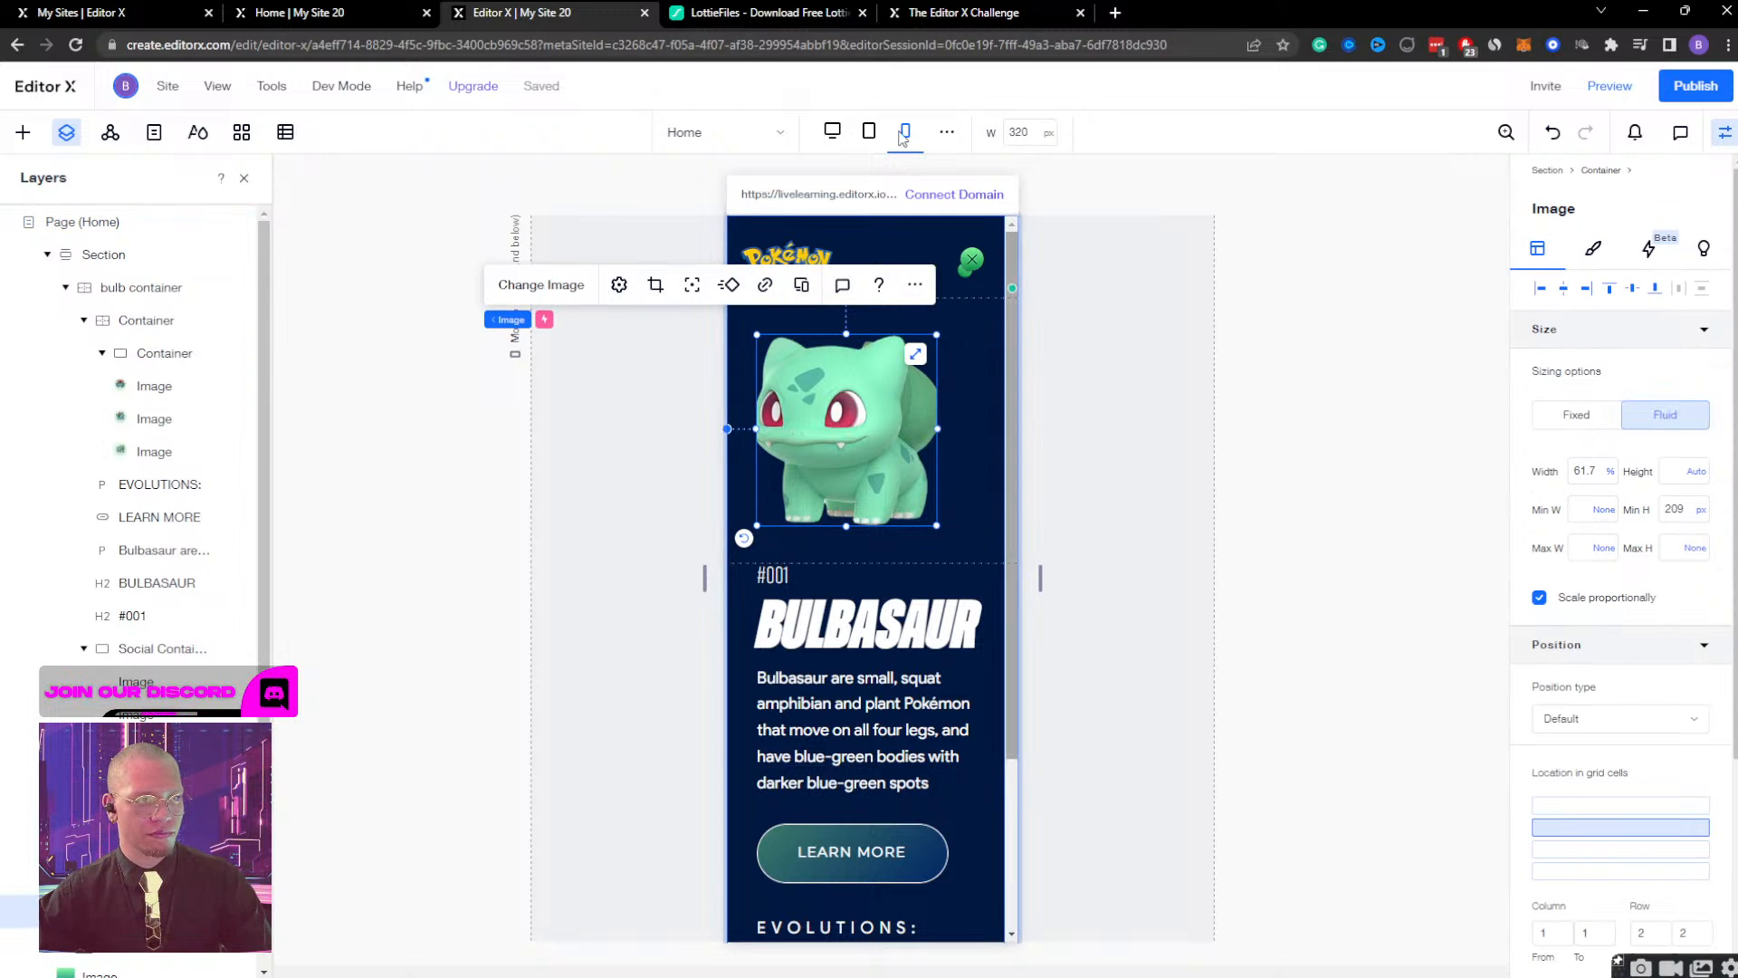
pyautogui.click(906, 131)
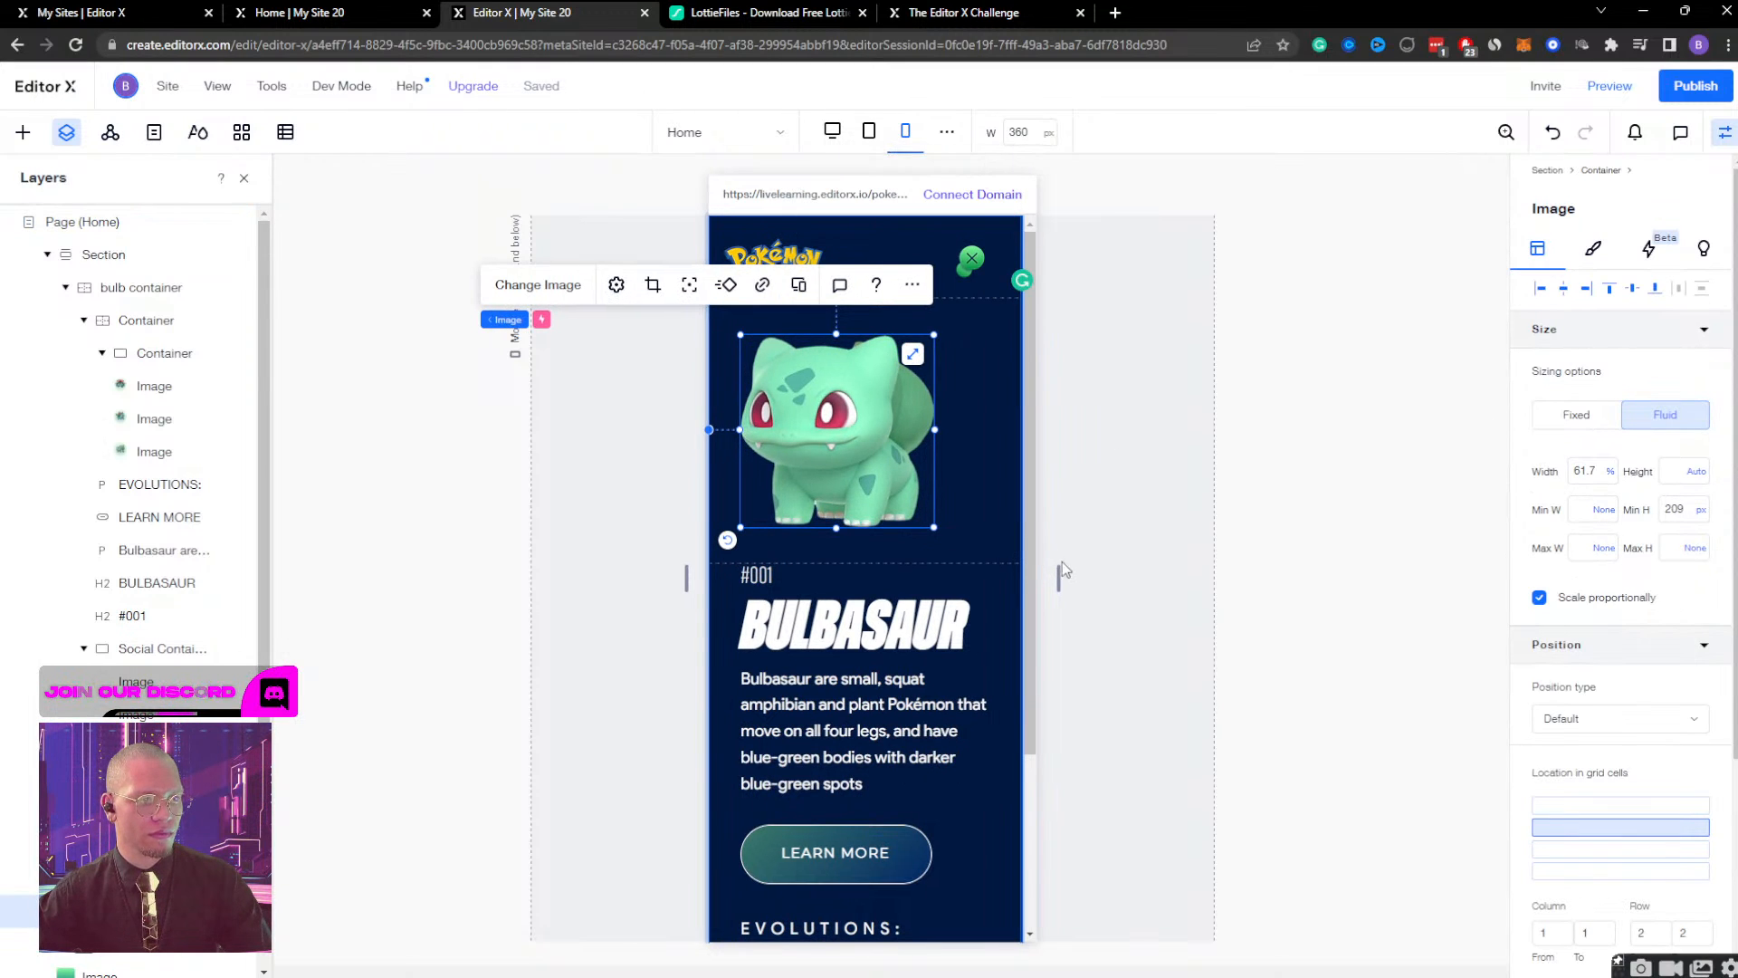
pyautogui.moveTo(1059, 576); pyautogui.dragTo(1253, 572)
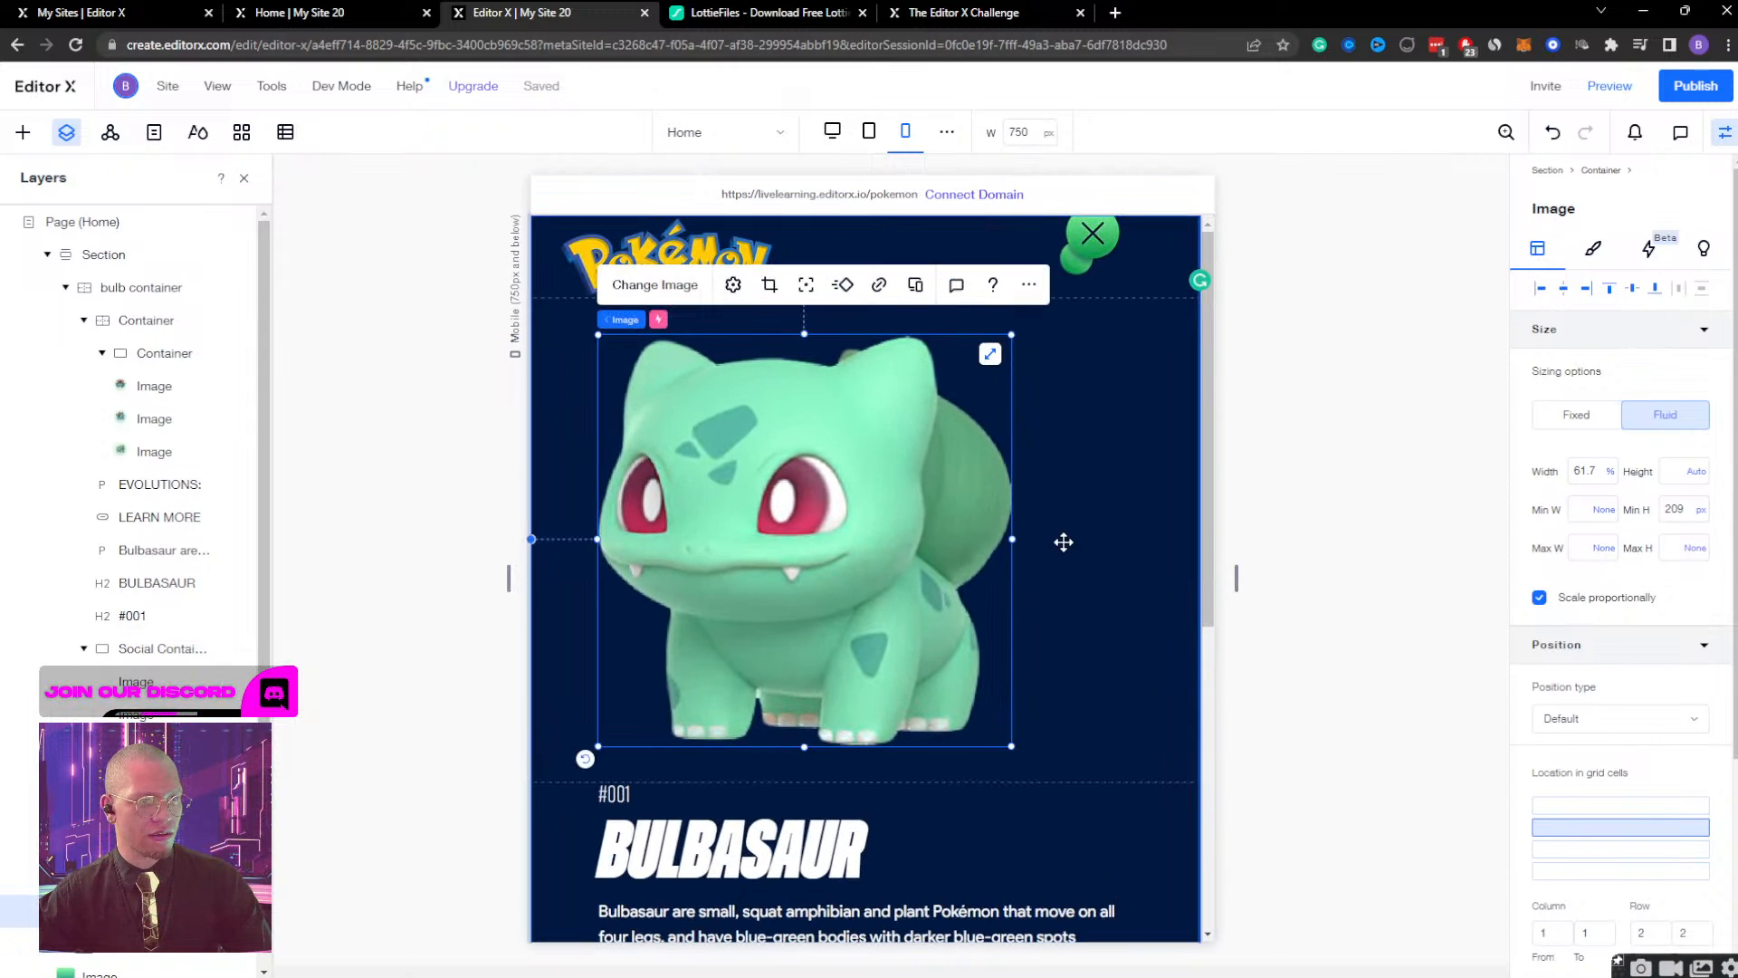
pyautogui.click(1089, 246)
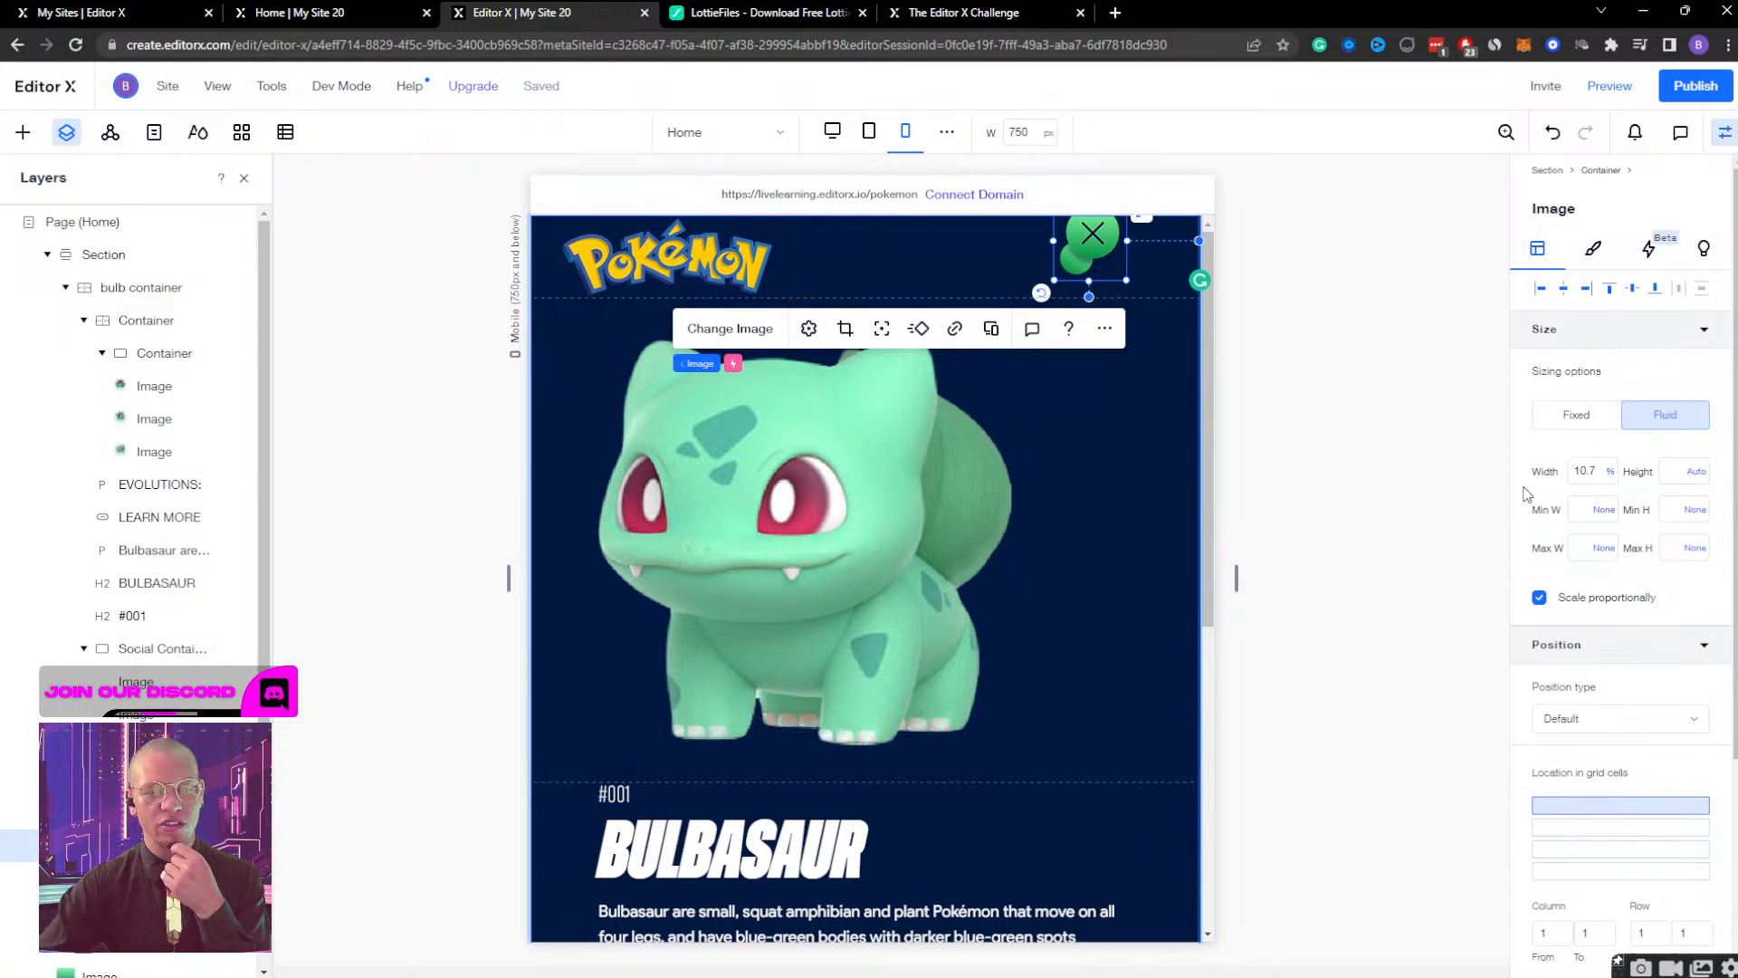
pyautogui.click(905, 131)
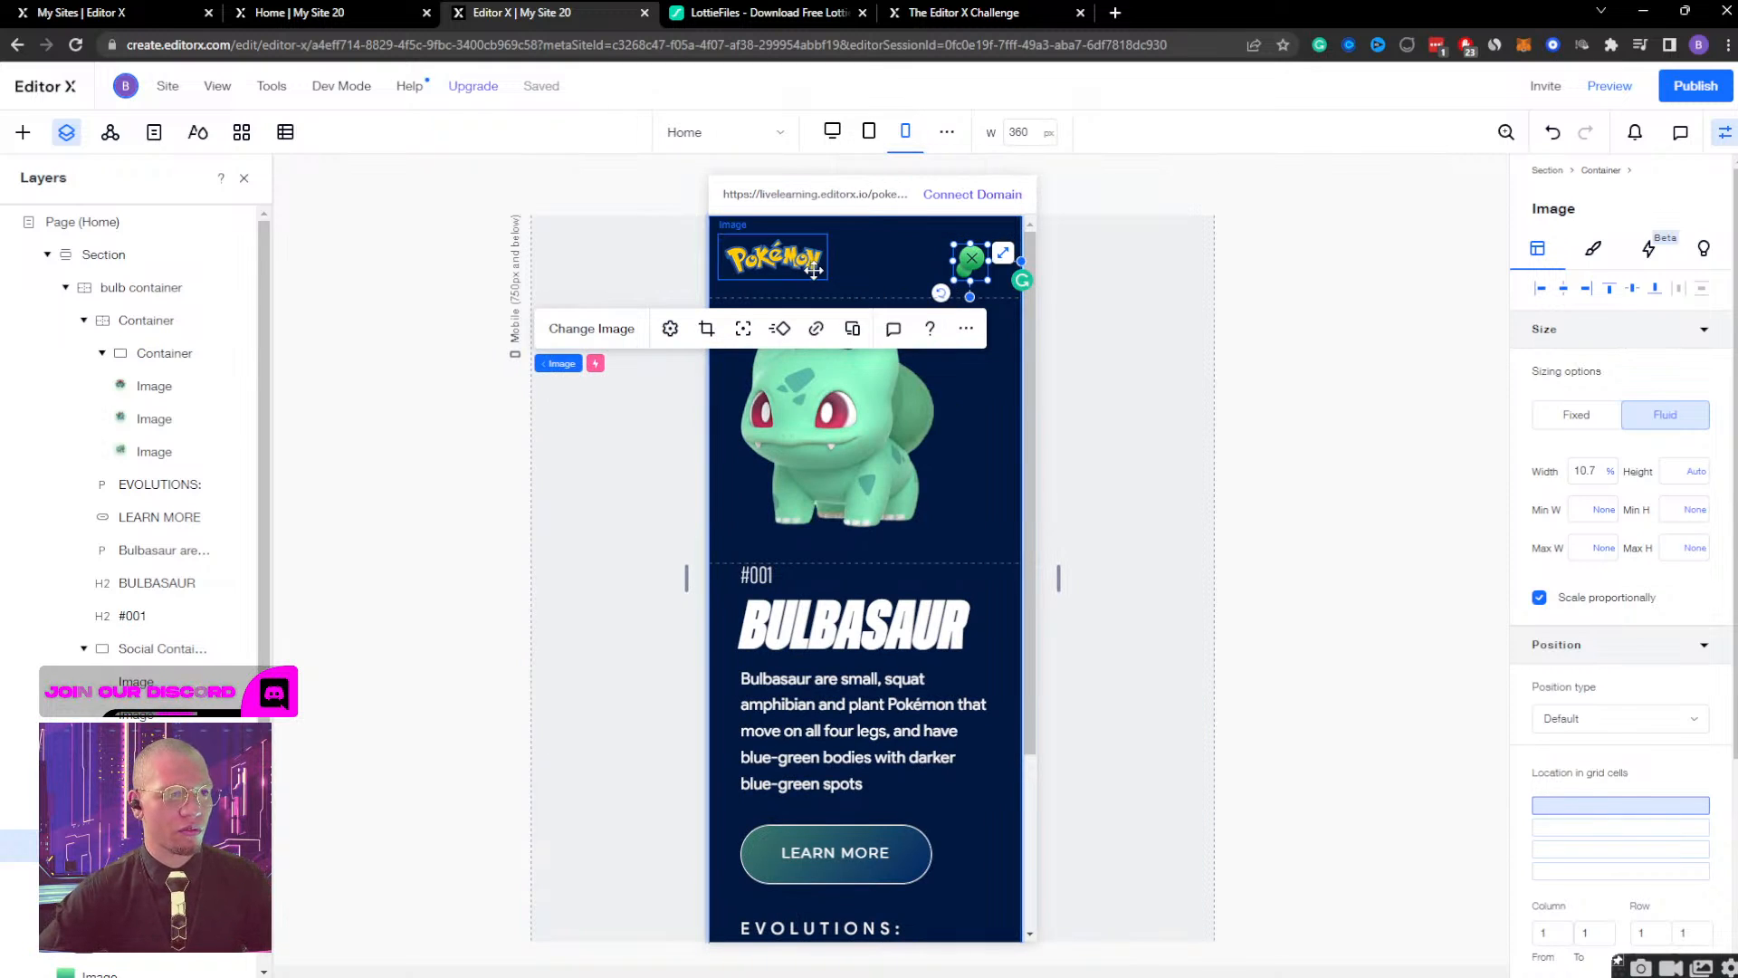
# Change the Pokémon logo's width unit from percentage to pixels.
pyautogui.click(777, 260)
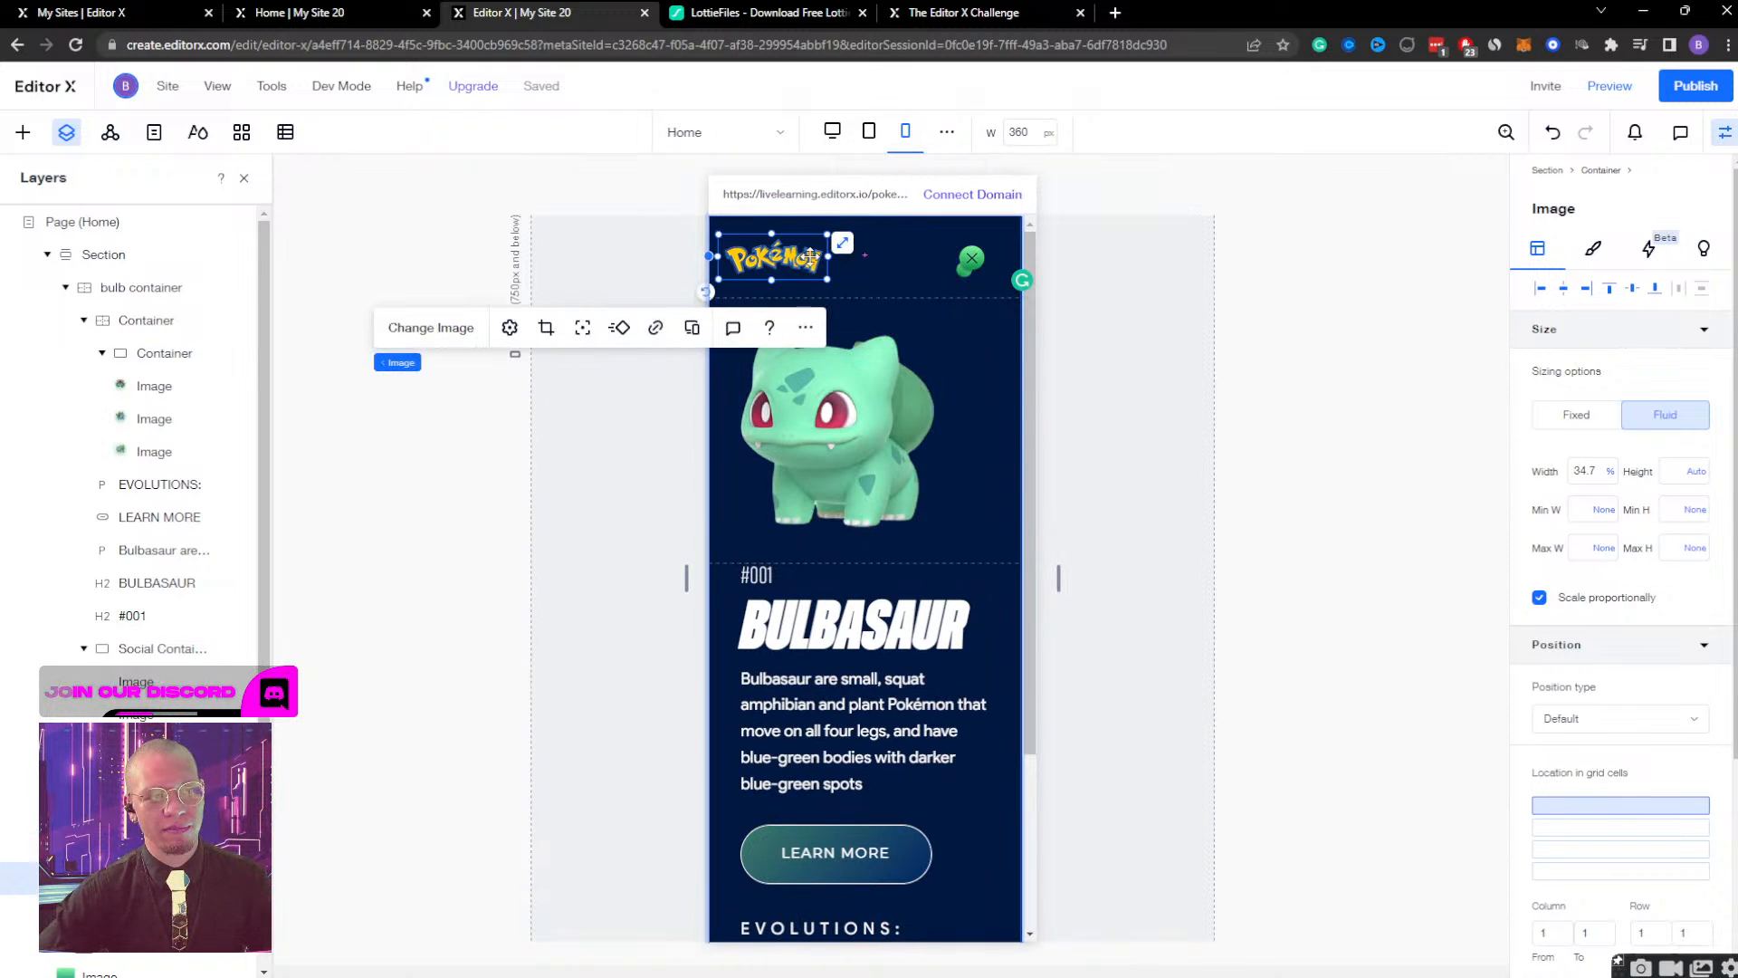
pyautogui.click(1611, 471)
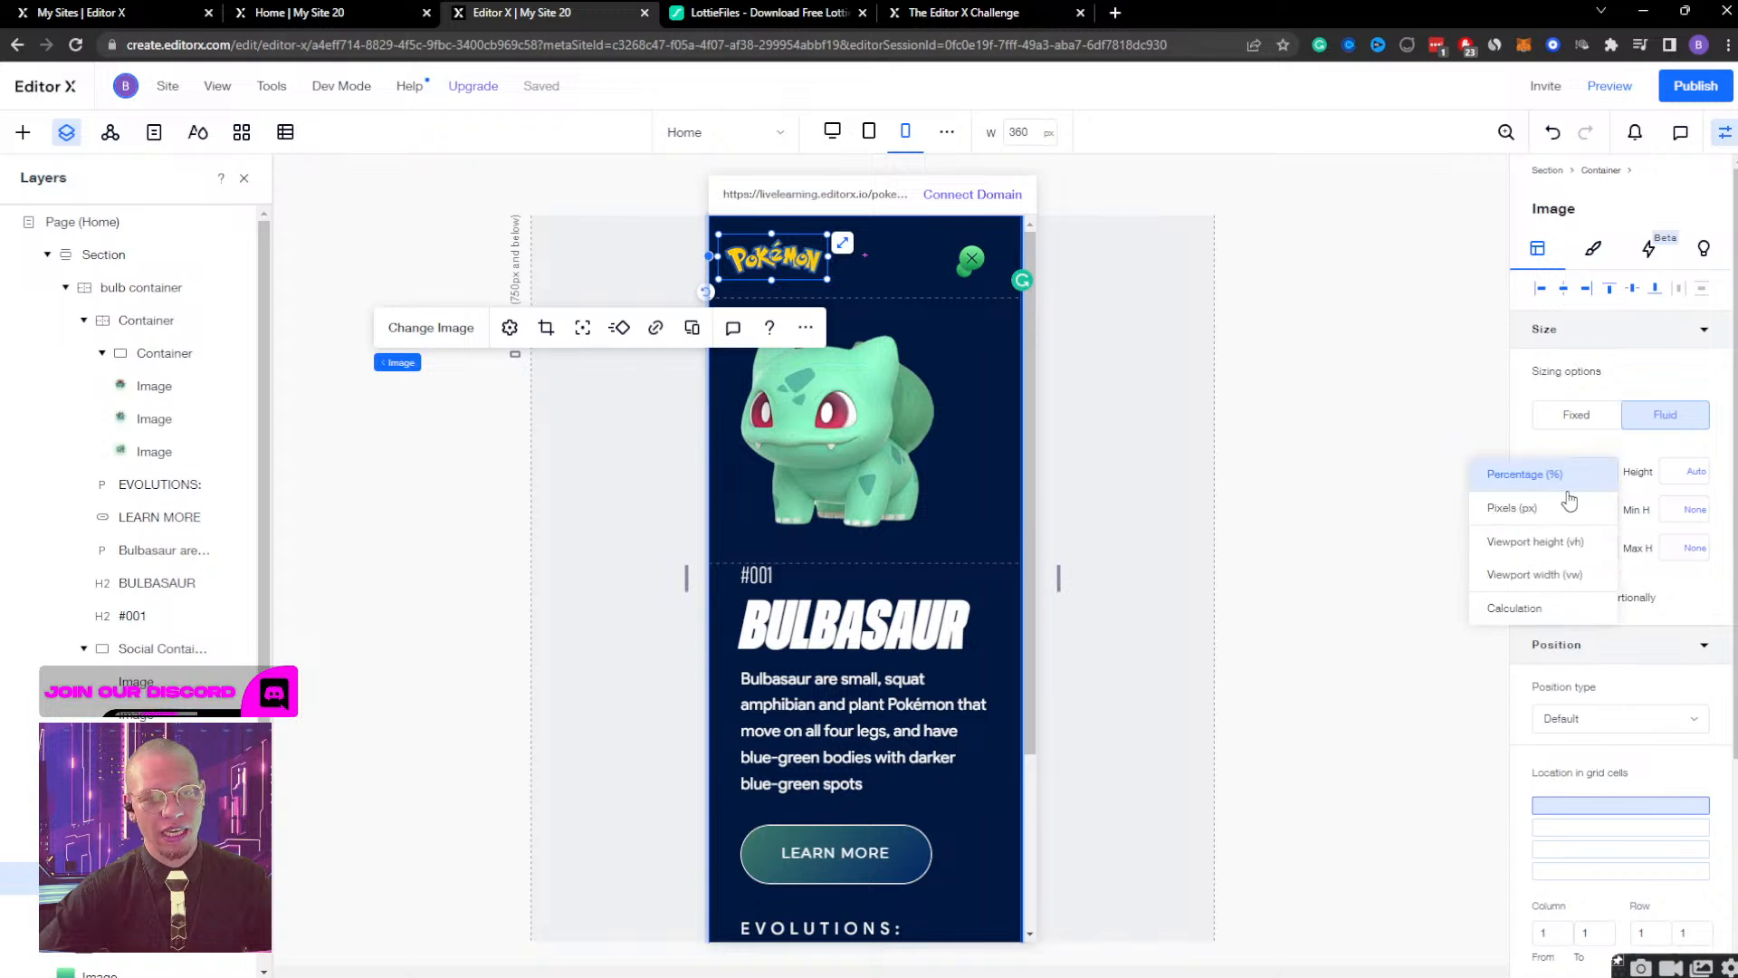
pyautogui.click(1565, 497)
# Switch the header's green close icon to a pixel-based width and set it to 38 px.
pyautogui.click(973, 258)
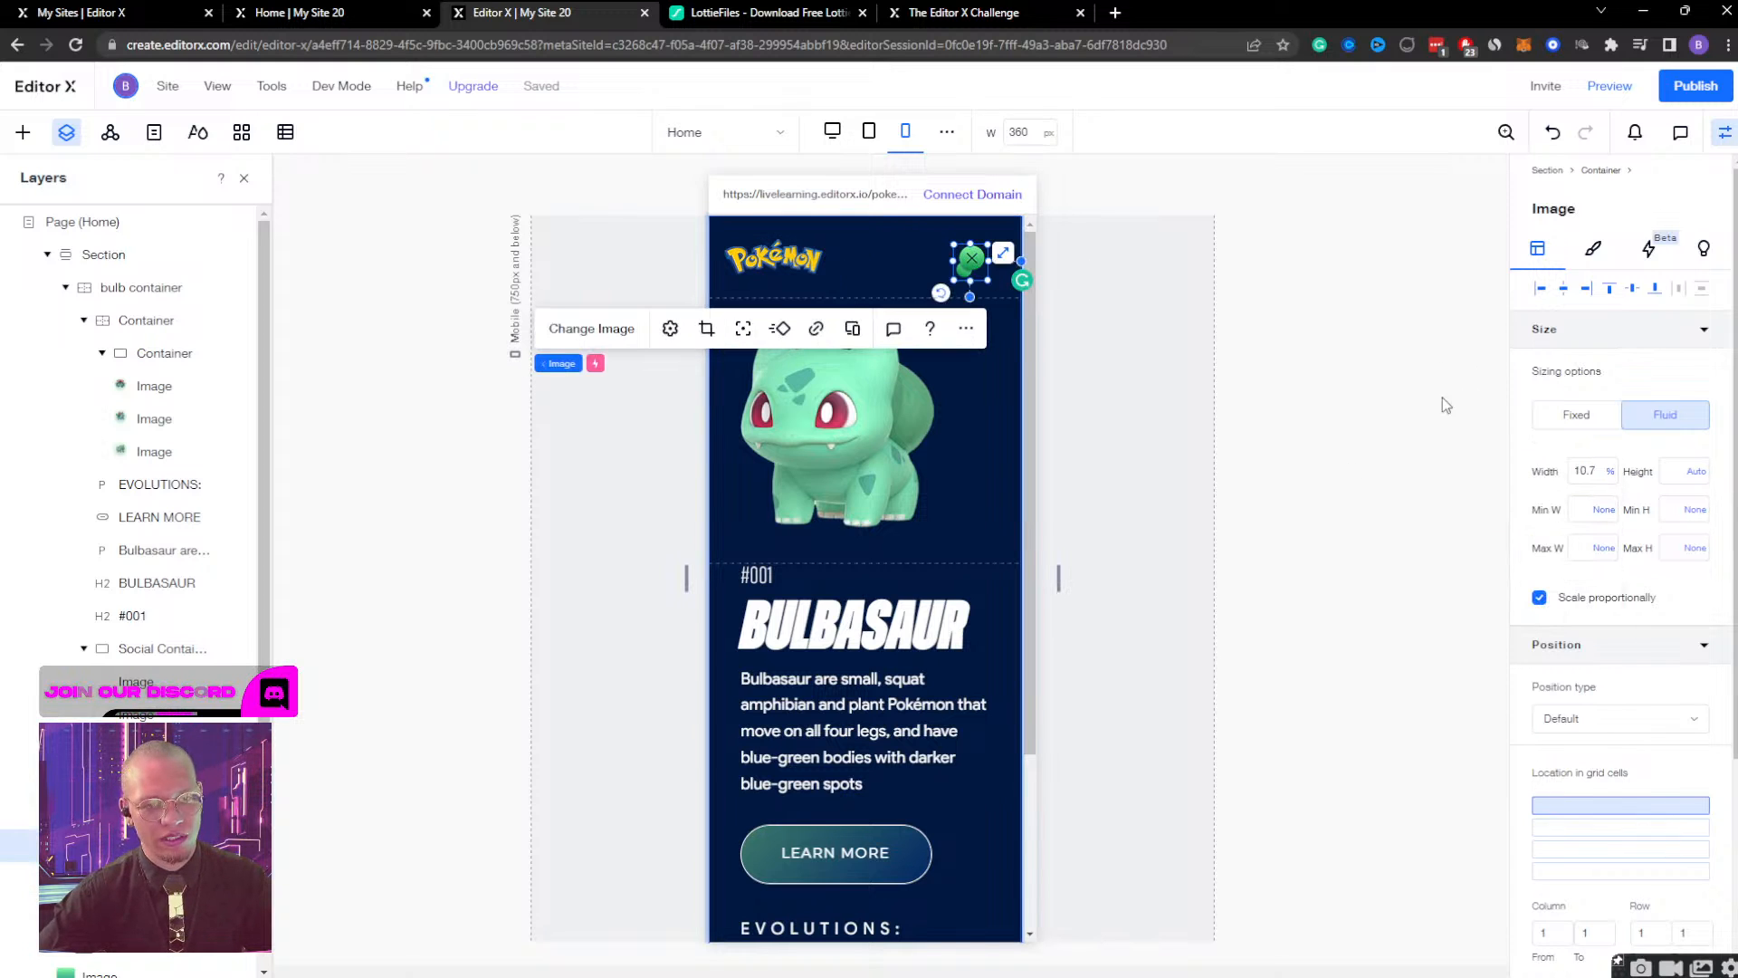
pyautogui.click(1575, 471)
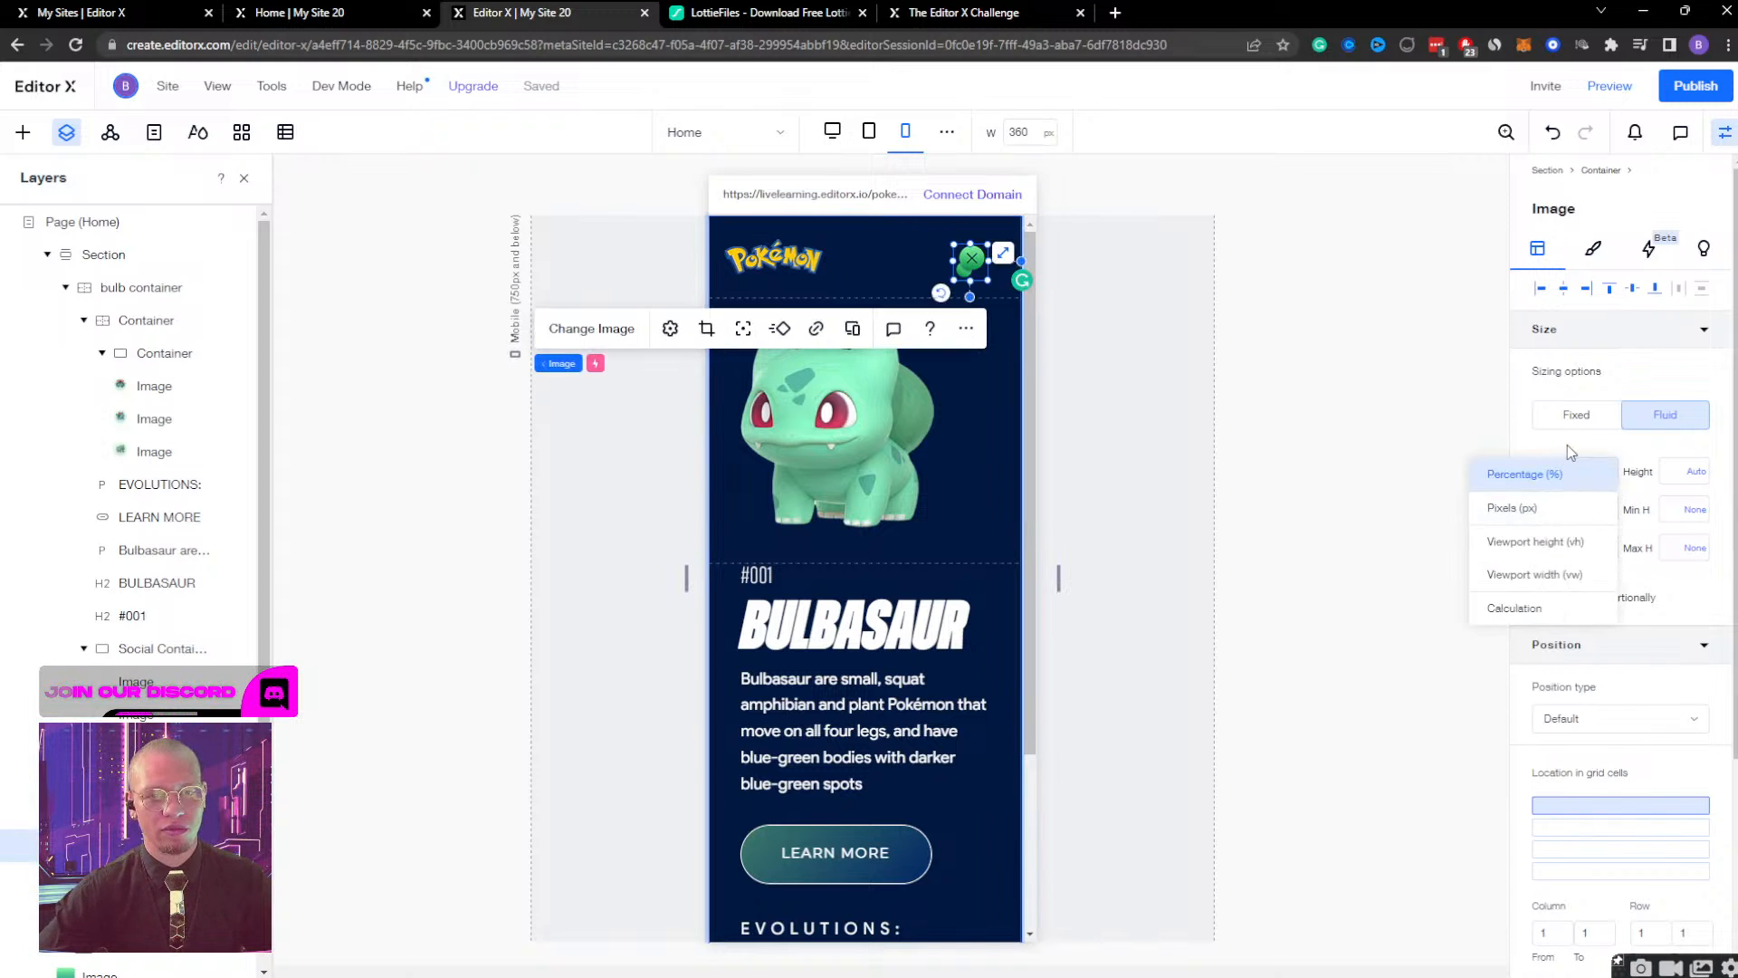
pyautogui.click(1593, 470)
pyautogui.click(1593, 471)
pyautogui.click(1539, 507)
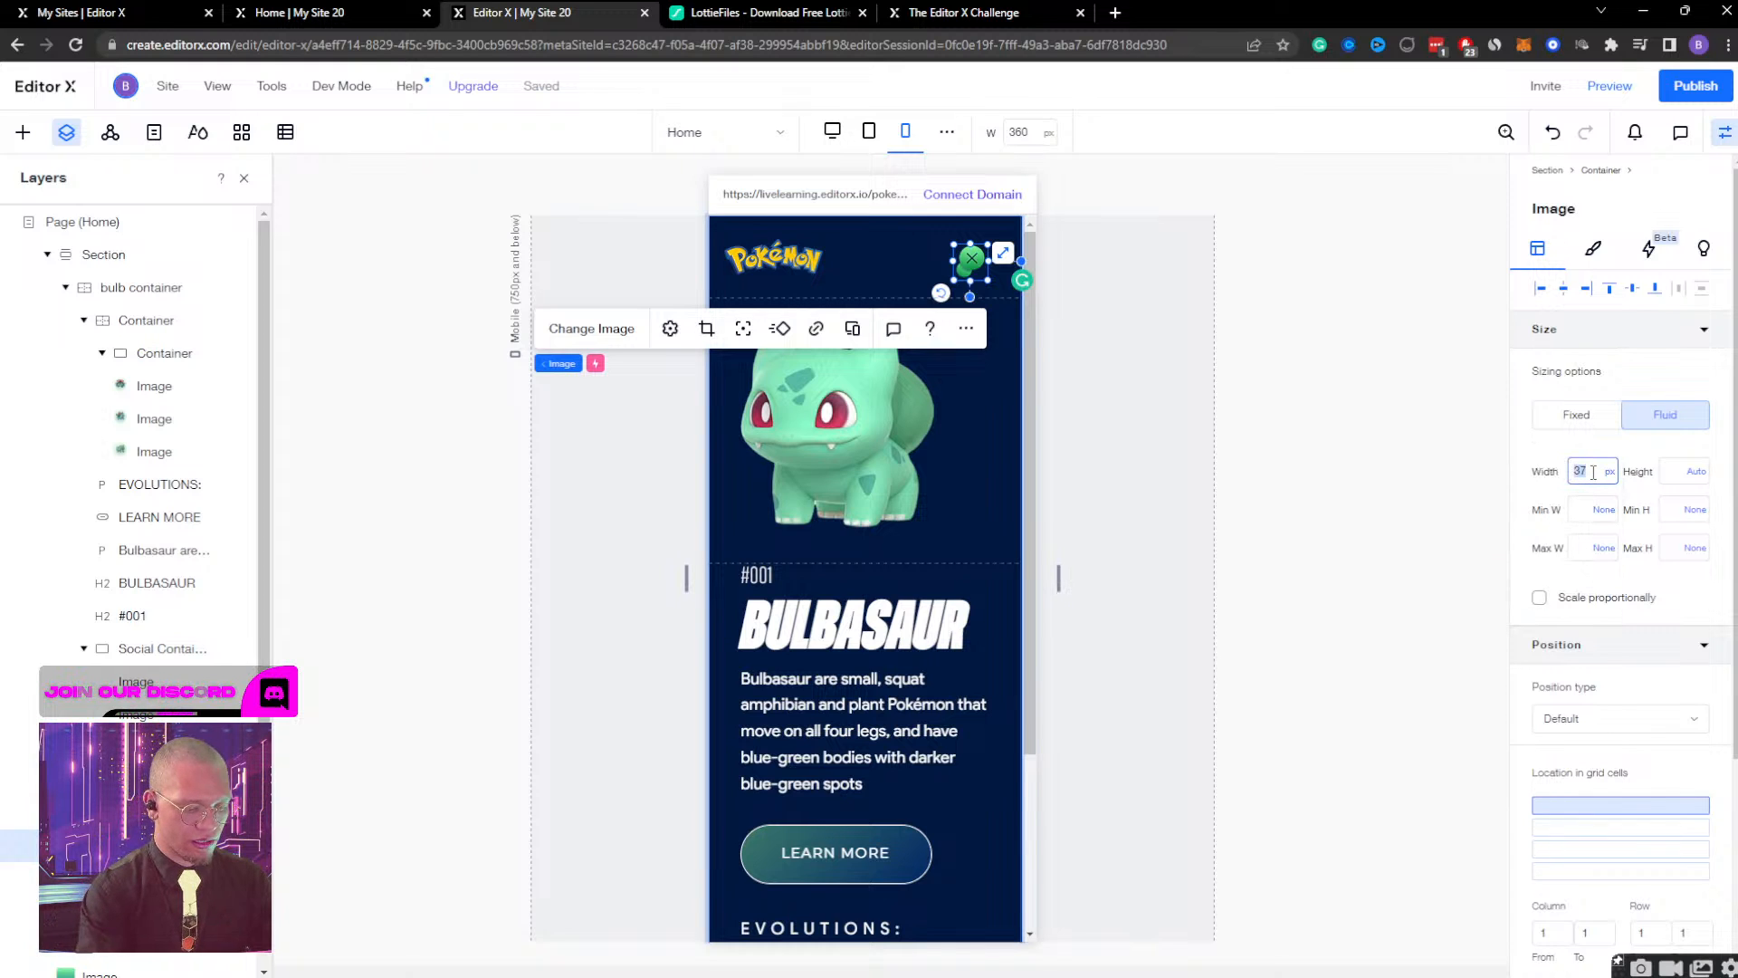
pyautogui.press('Return')
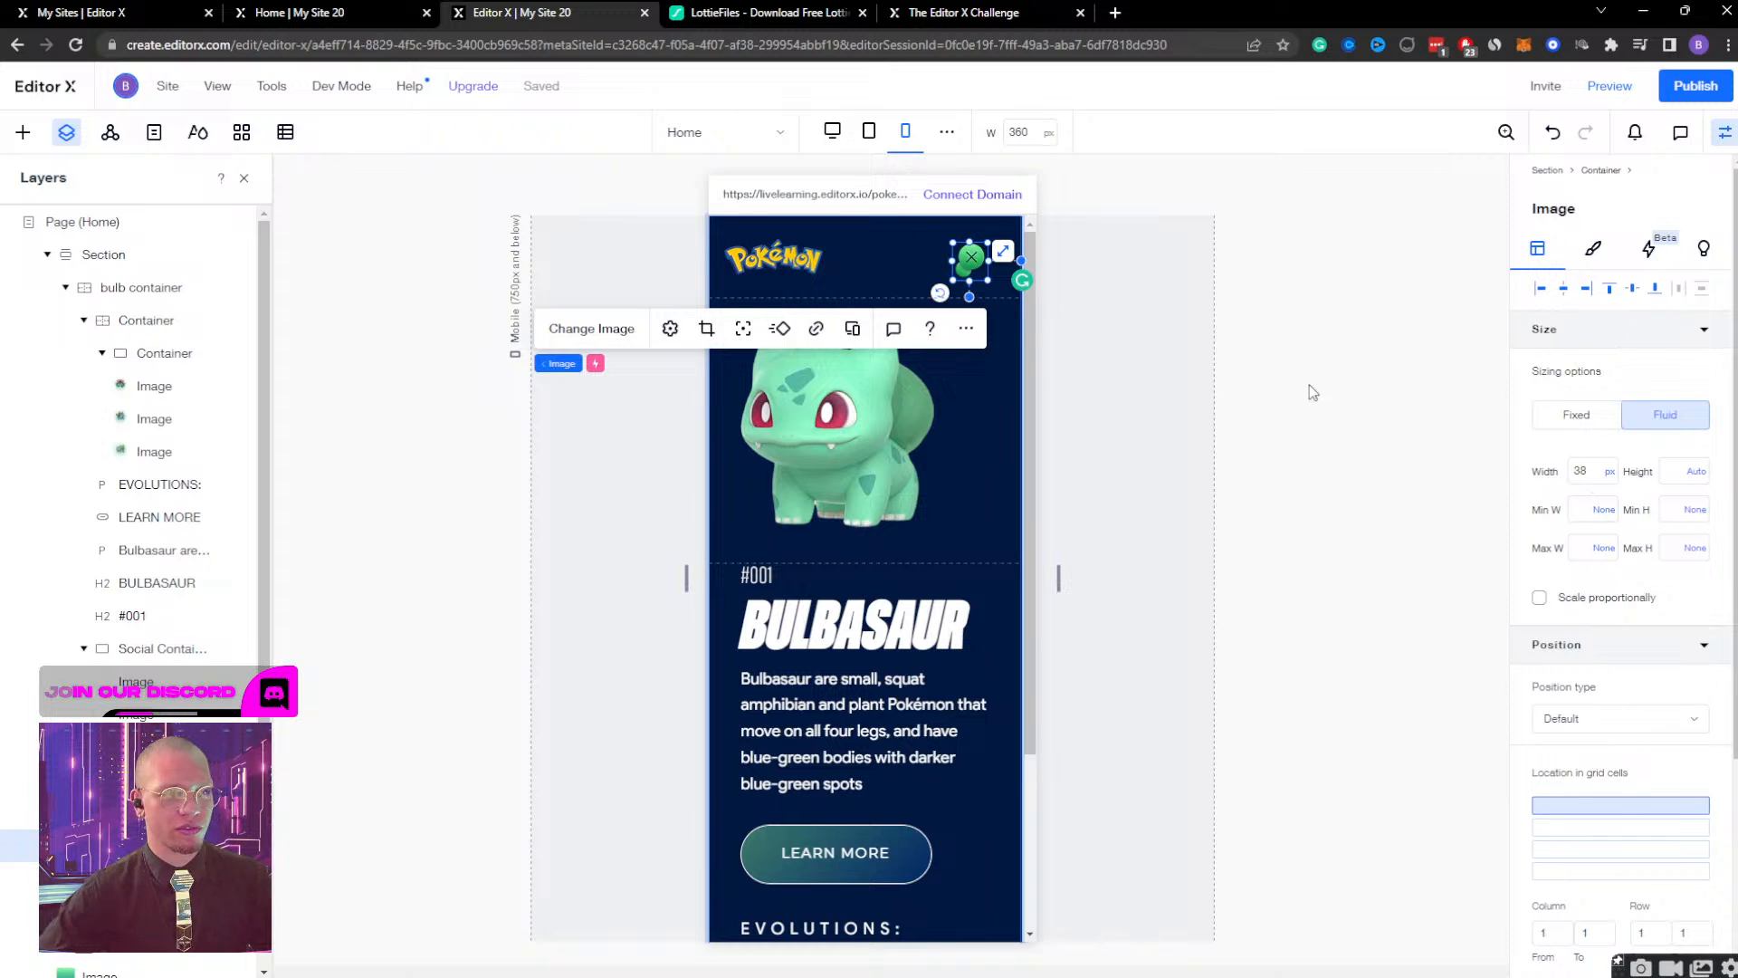
# Set the right margin of the header's green close icon to 10%.
pyautogui.scroll(-3, 1584, 466)
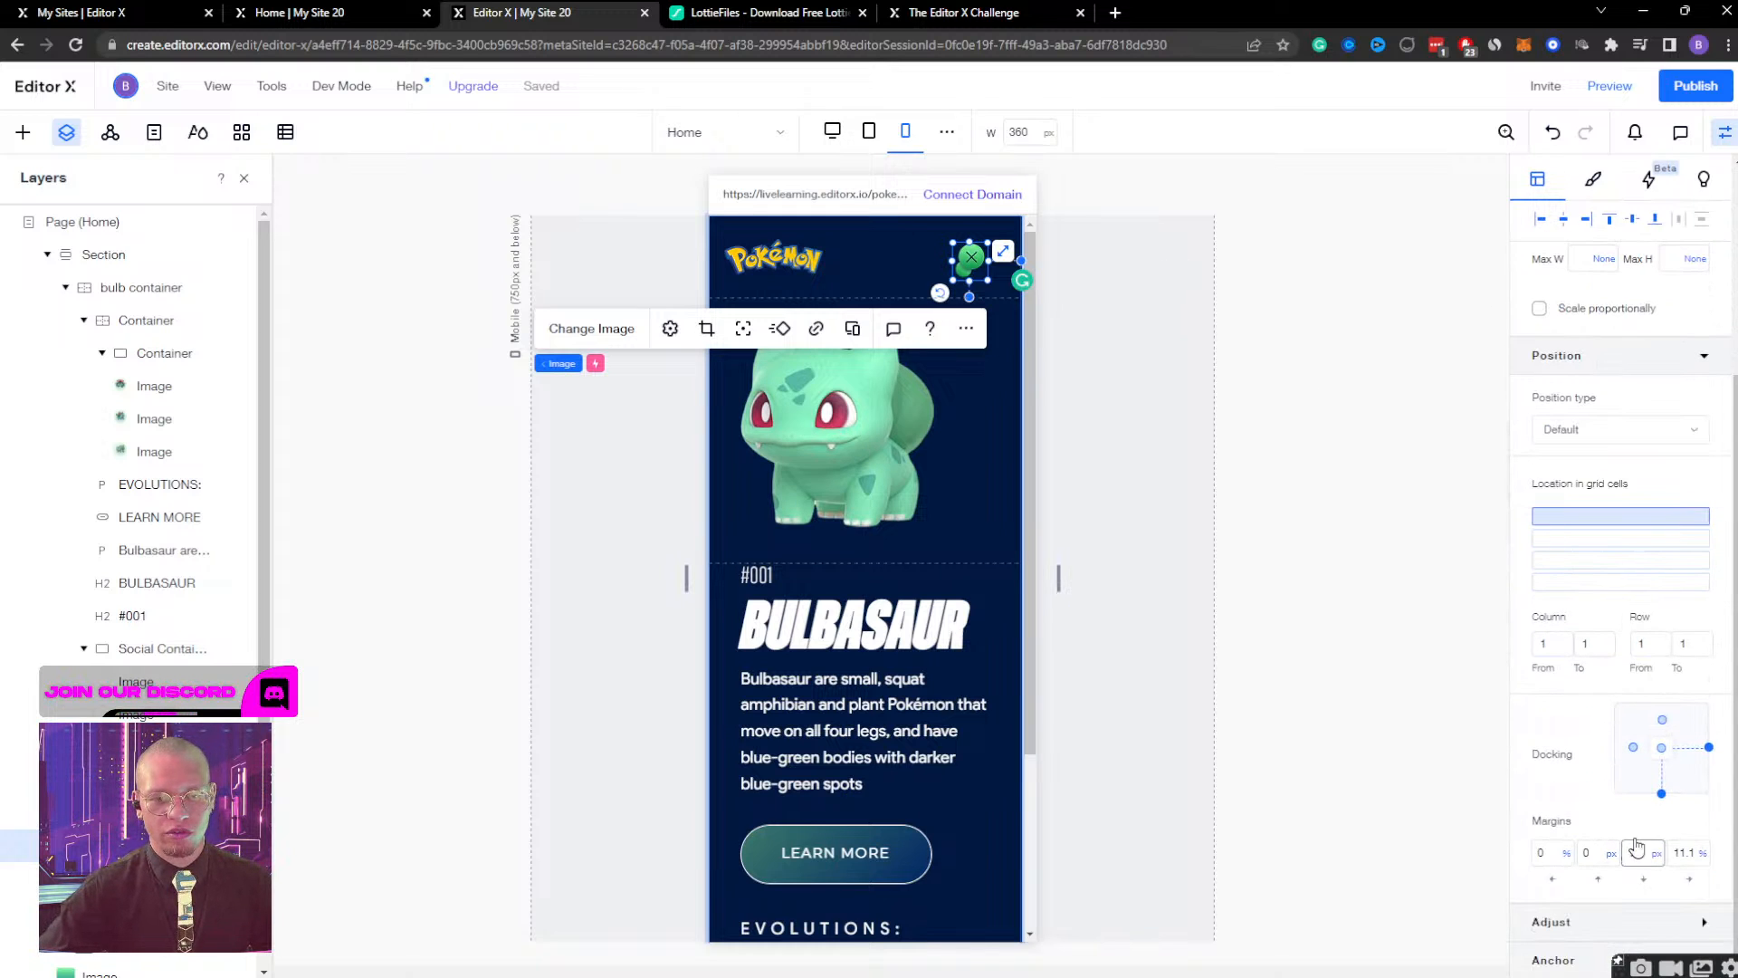
pyautogui.click(1690, 856)
pyautogui.press('Return')
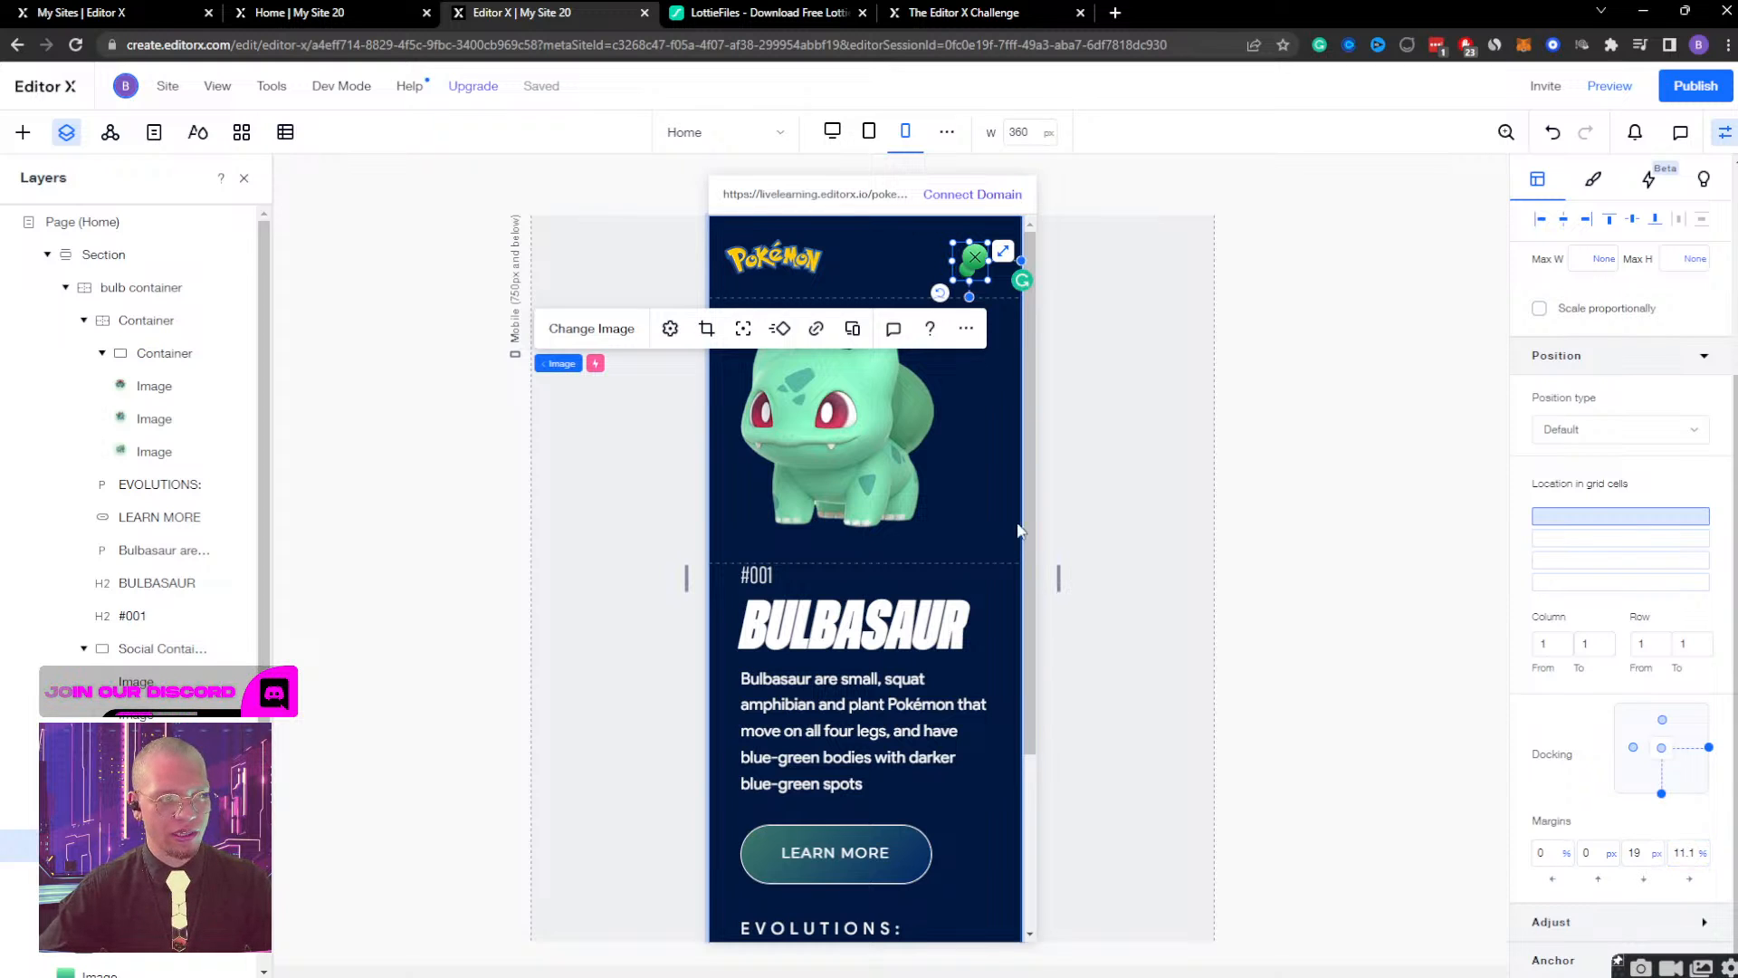
# Try a 10% left margin on the Pokémon logo.
pyautogui.click(757, 260)
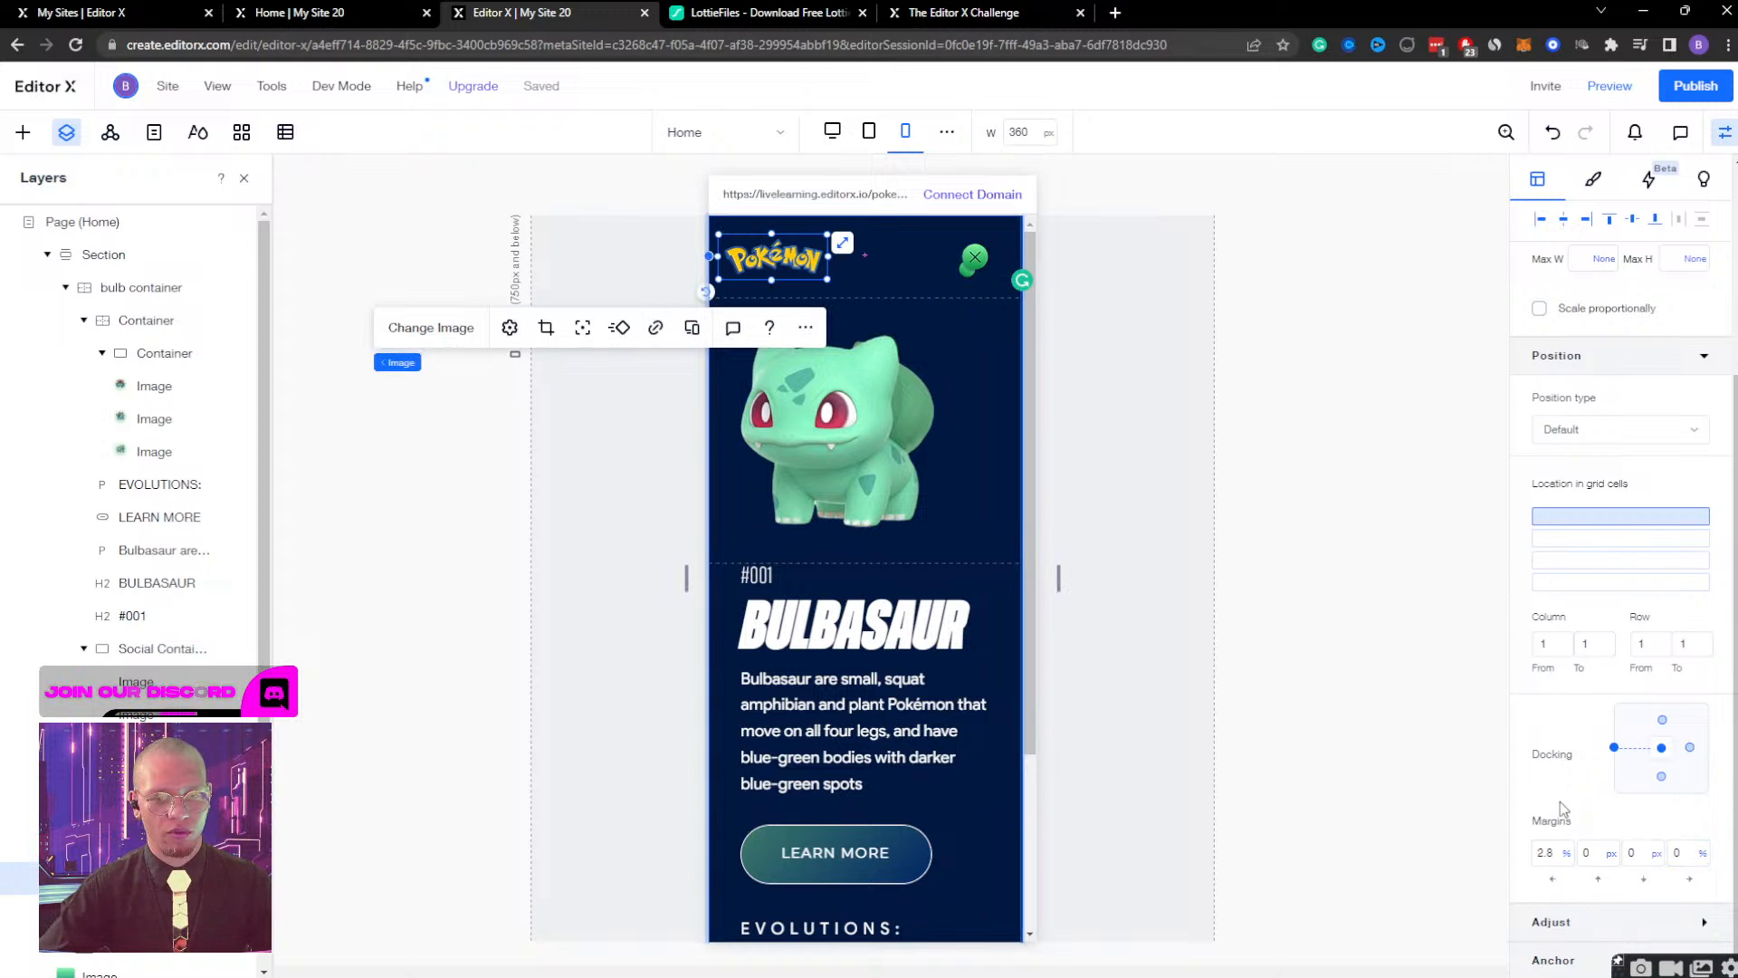
pyautogui.click(1550, 858)
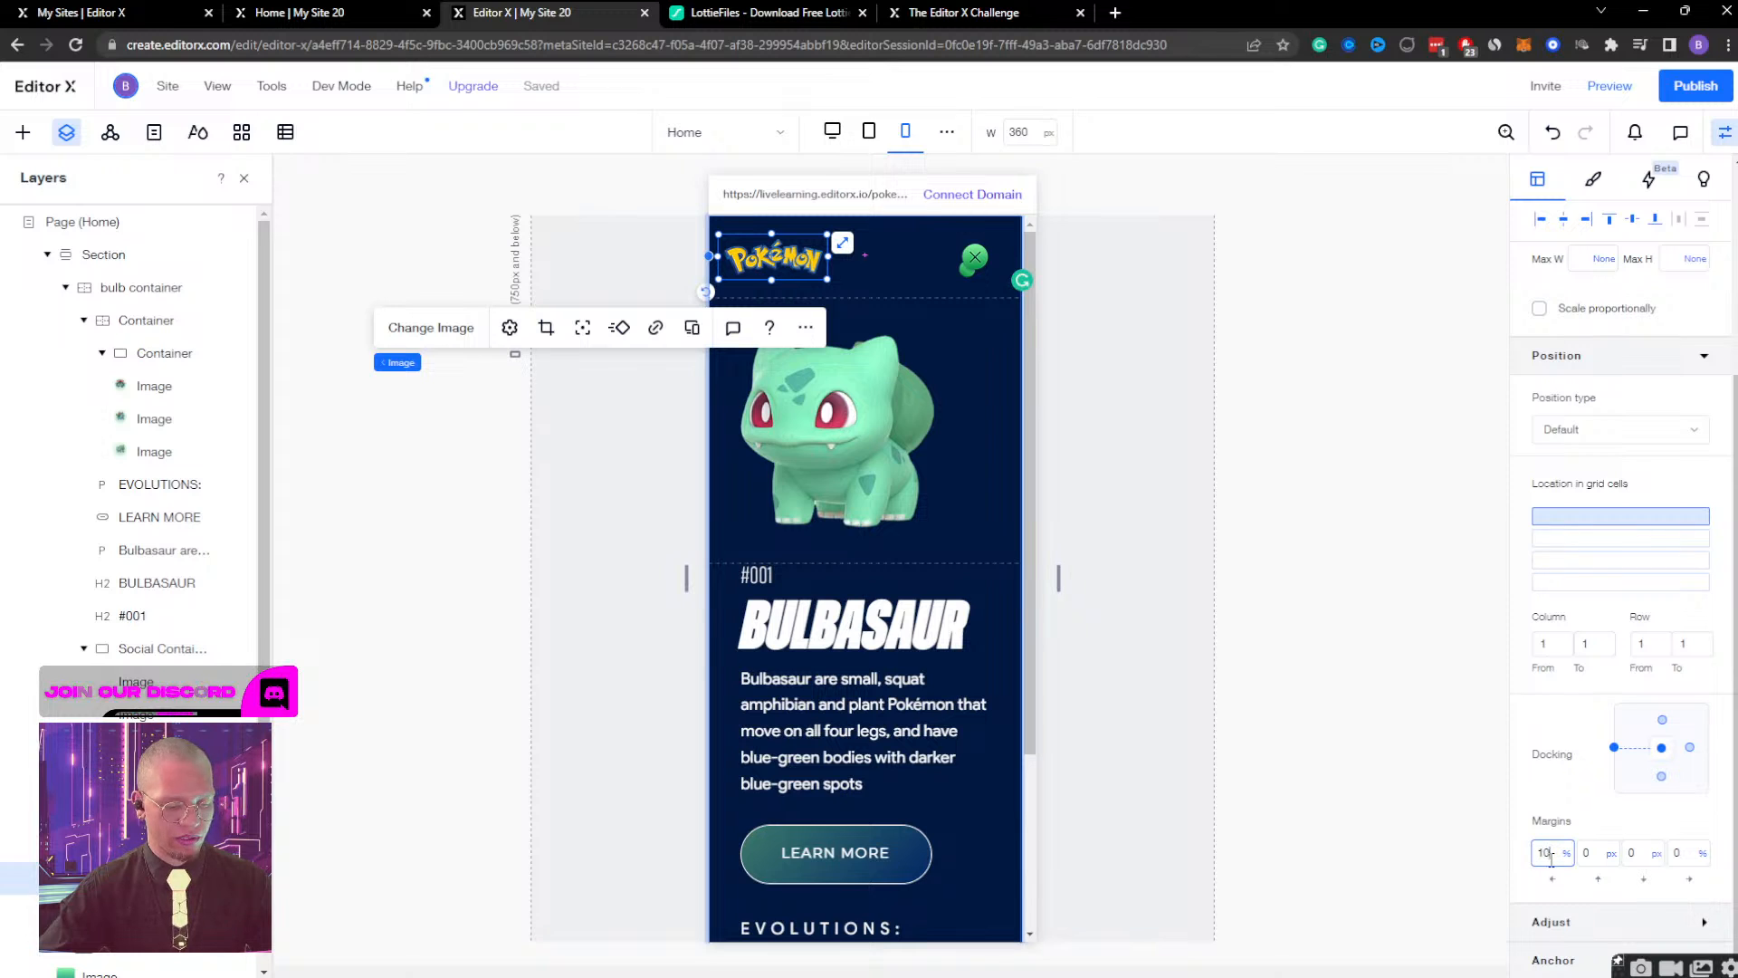
pyautogui.write('10')
pyautogui.press('Return')
pyautogui.click(1137, 439)
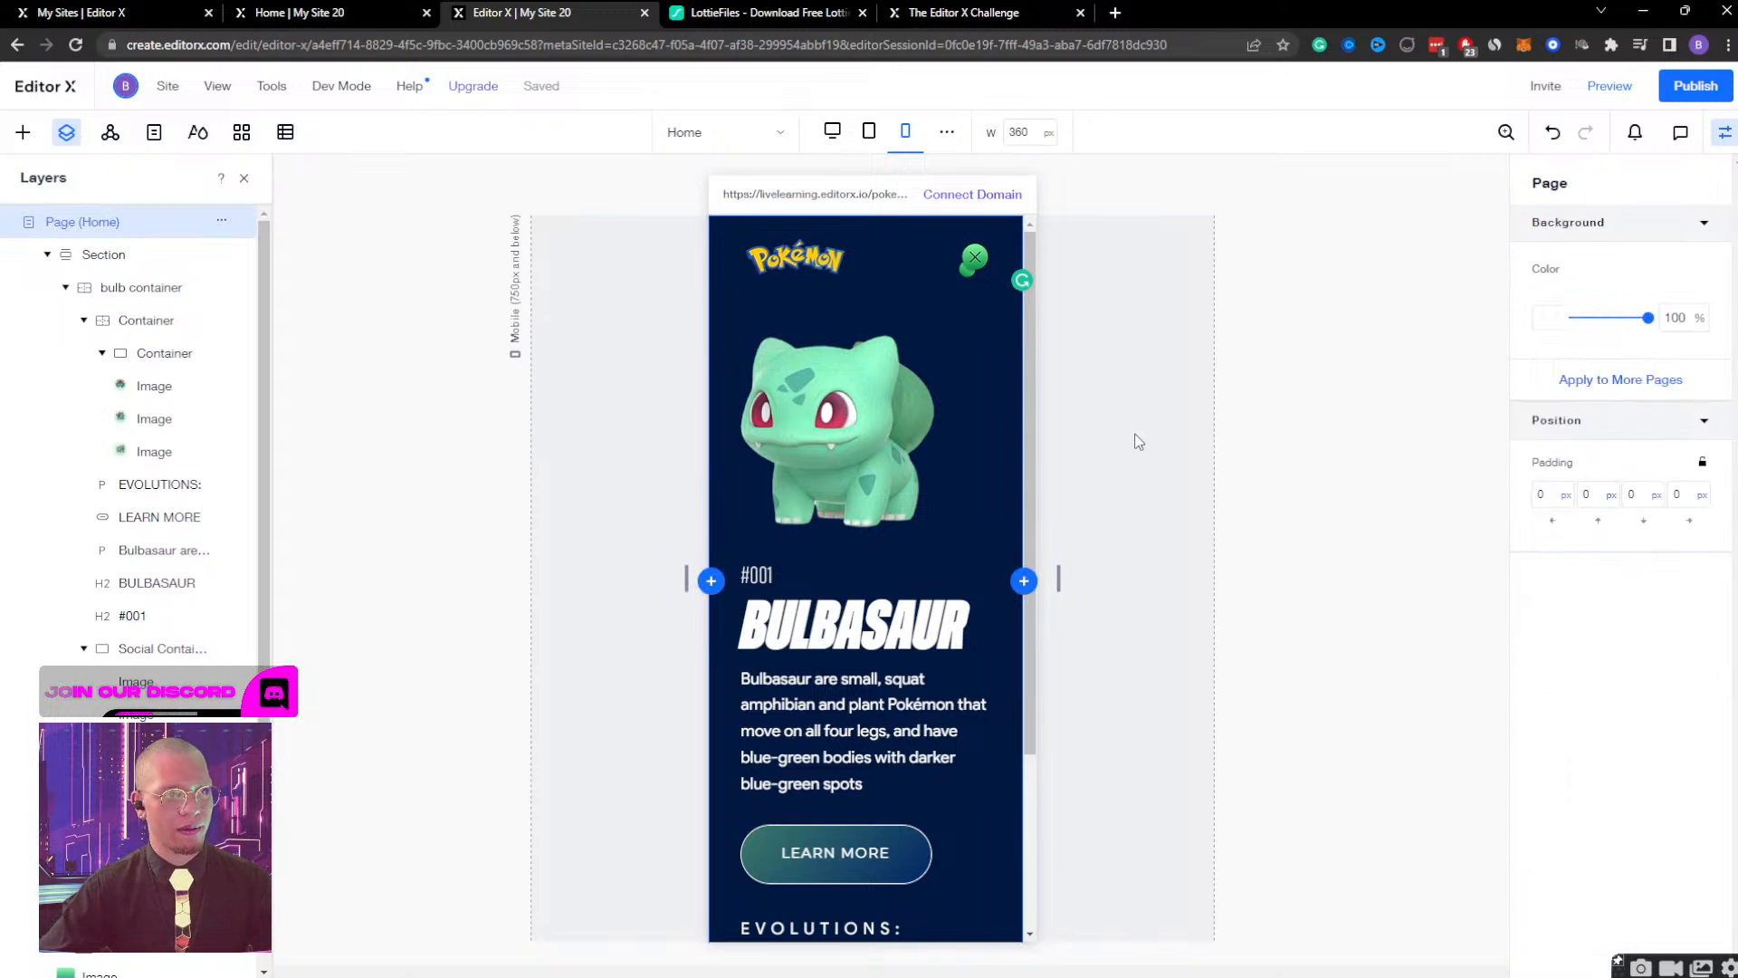
# Set the Pokémon logo's left margin to 2%.
pyautogui.click(775, 236)
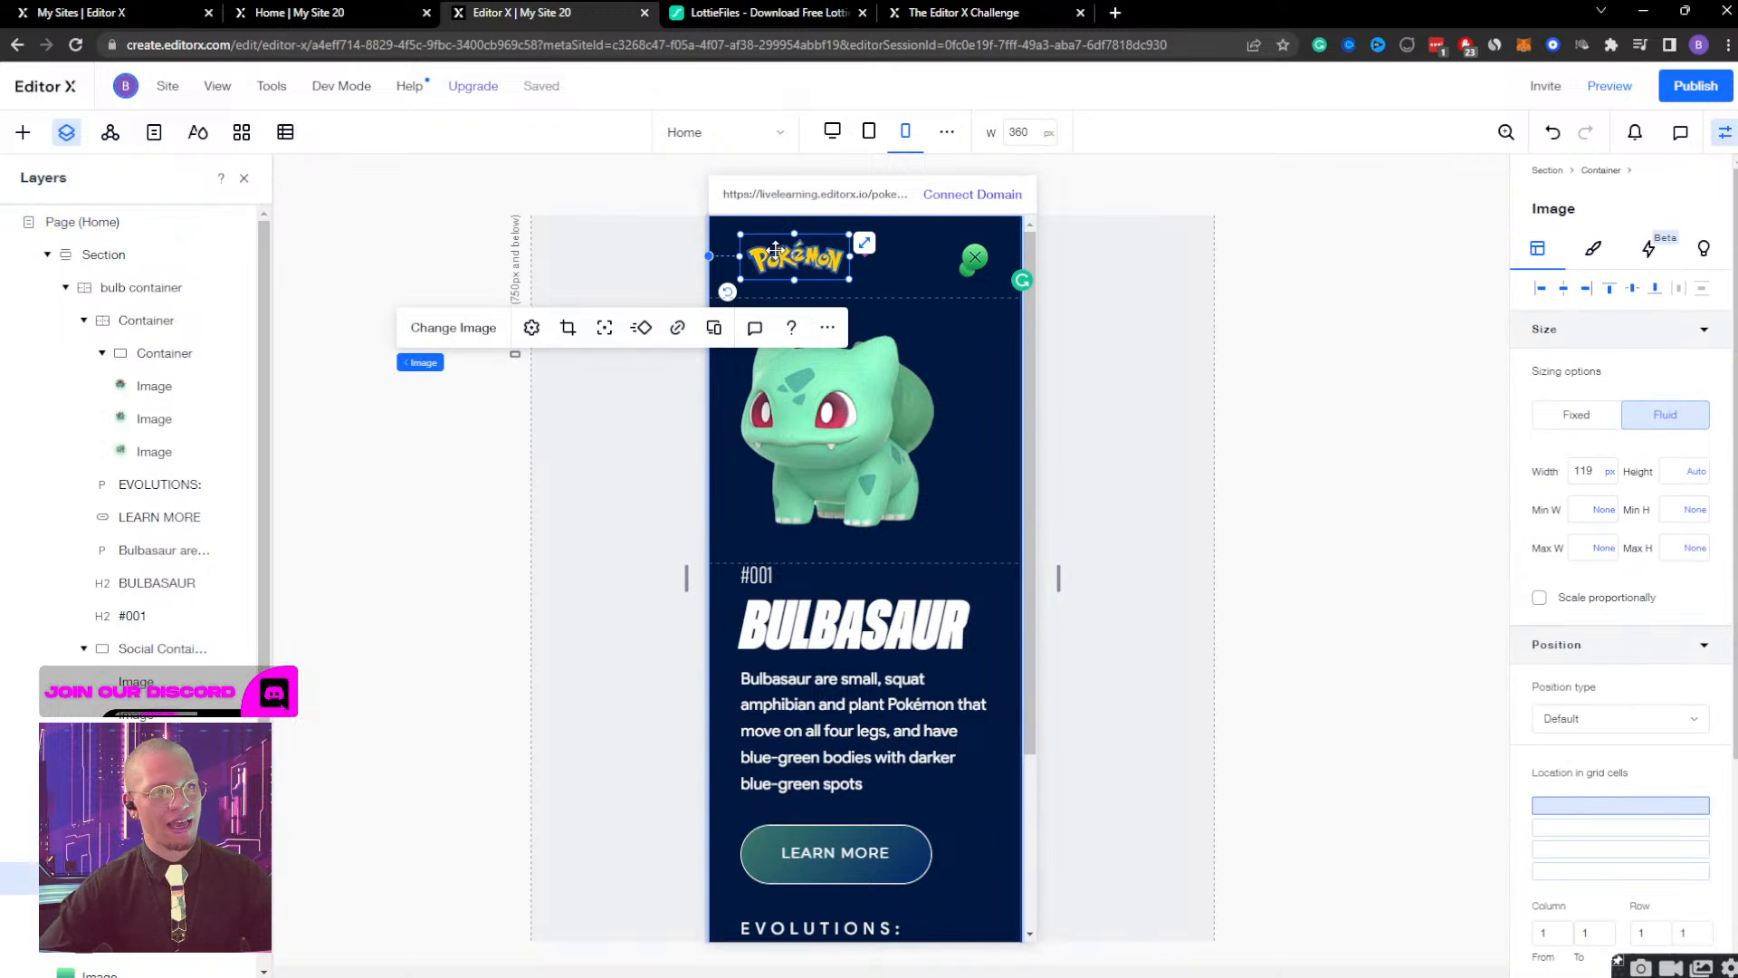
pyautogui.scroll(-3, 1601, 844)
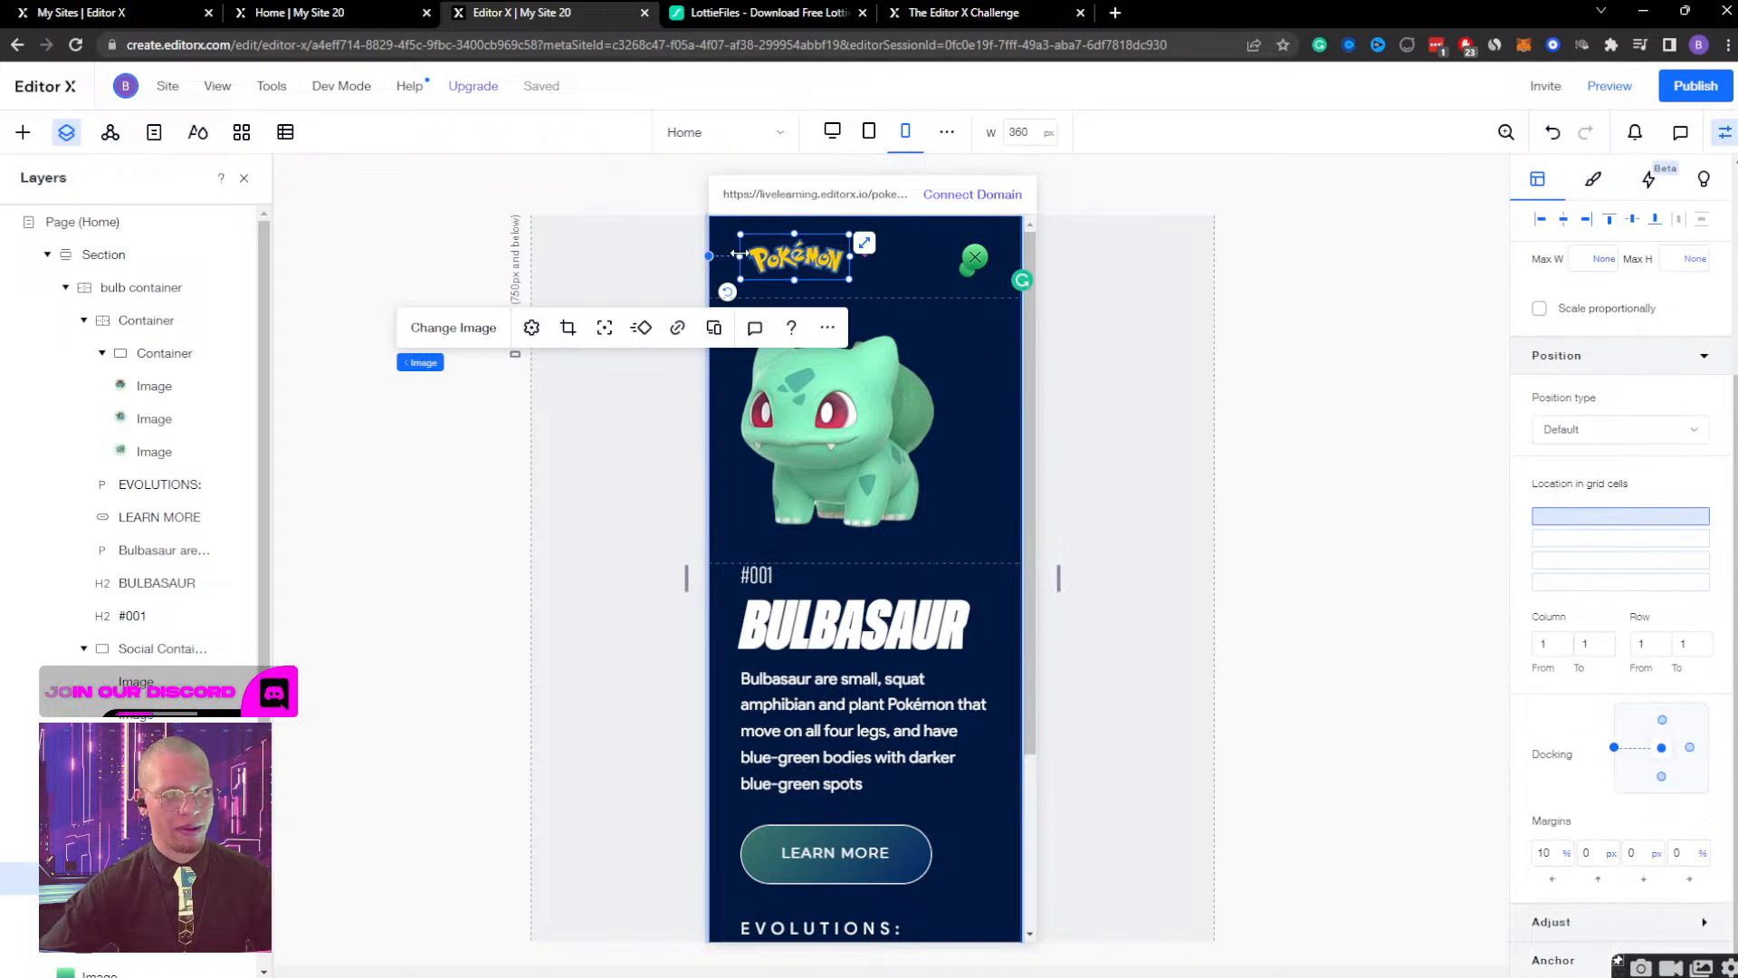
pyautogui.click(1557, 858)
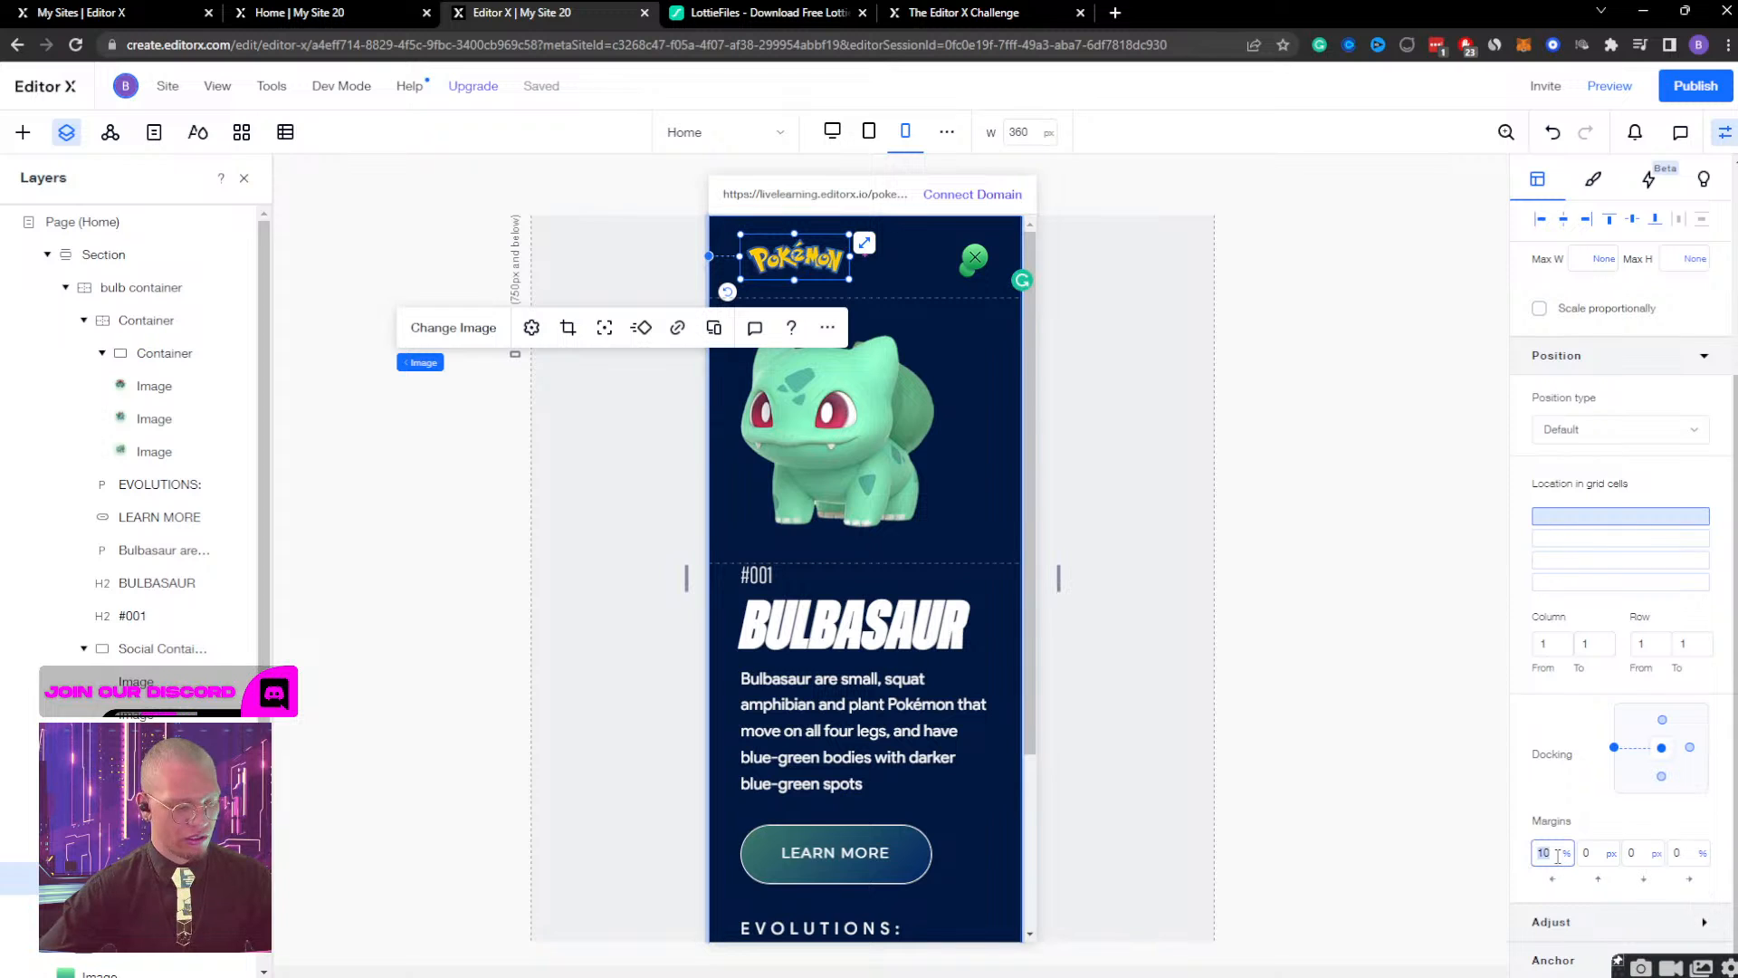
pyautogui.write('2')
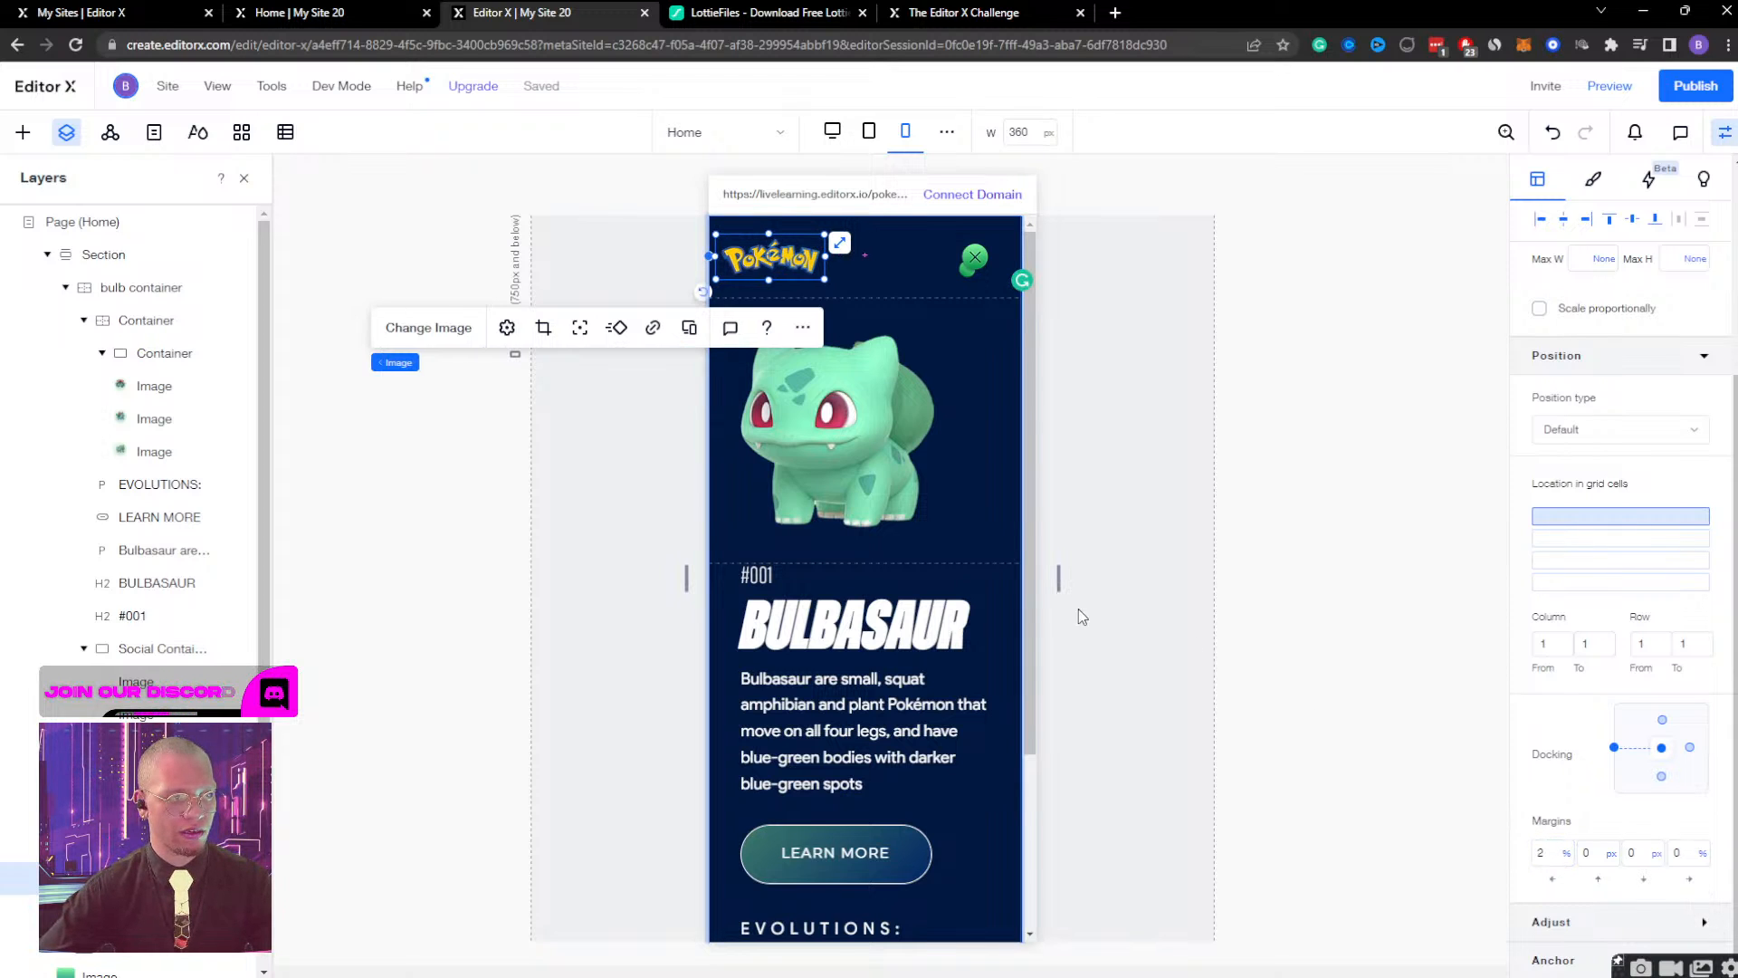
# Set the right margin of the header's green close icon to 5%.
pyautogui.click(949, 513)
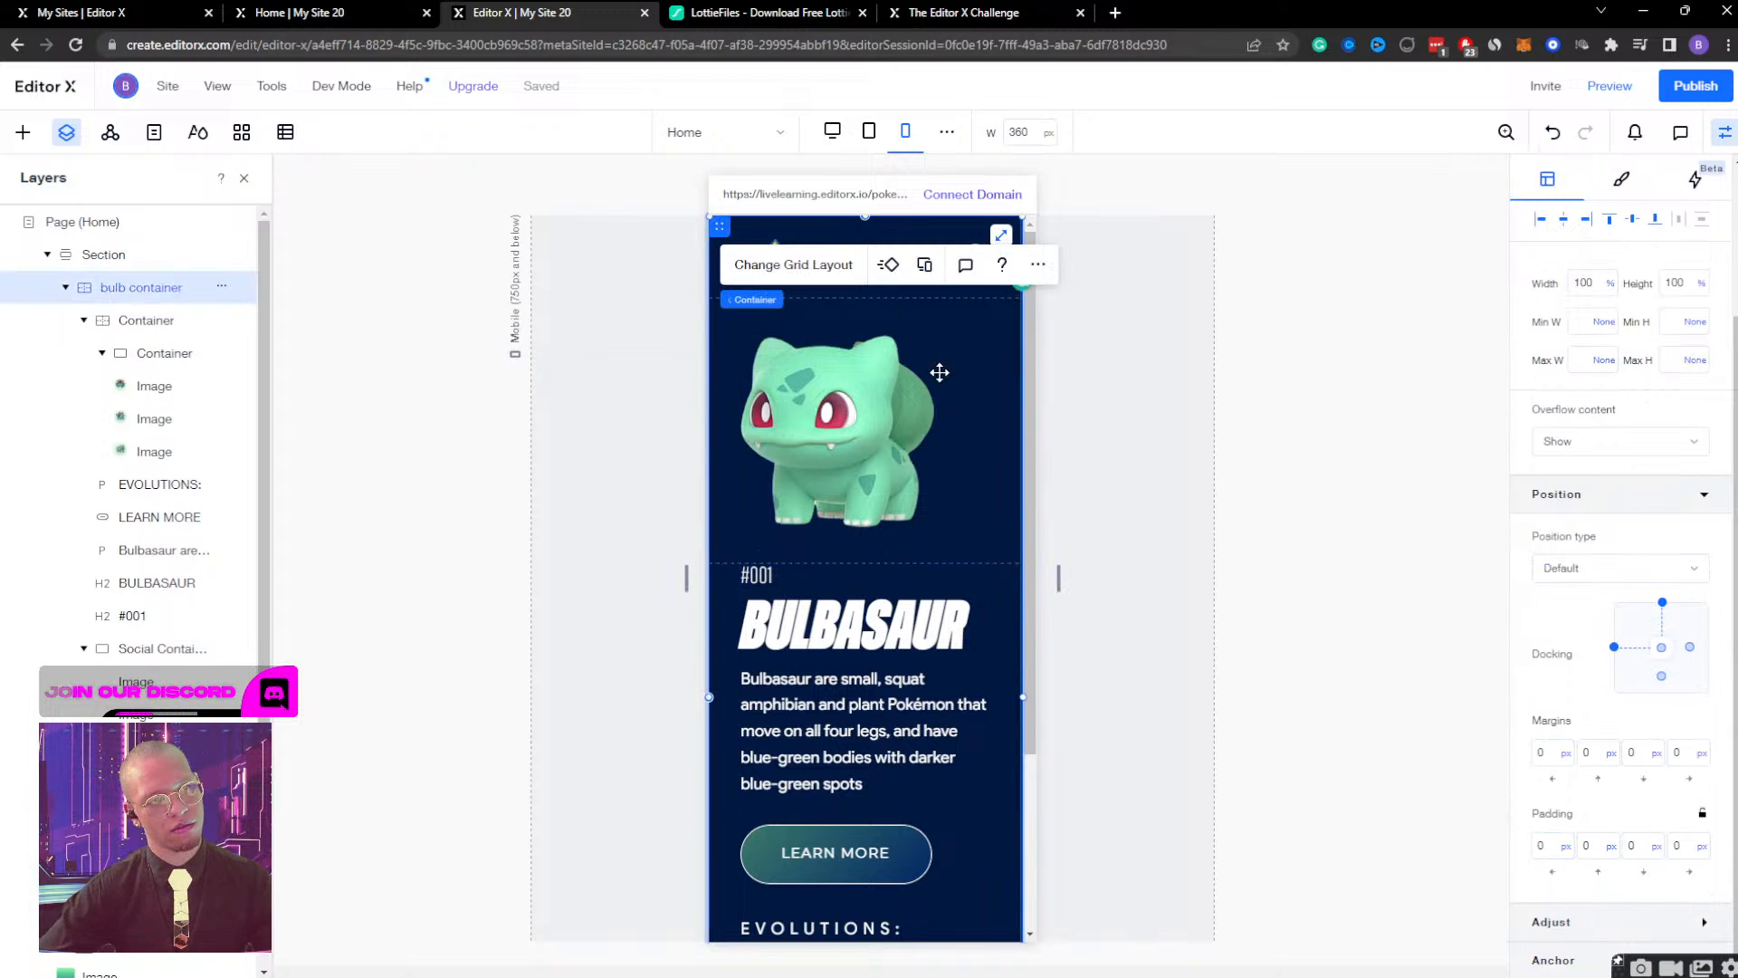
pyautogui.click(937, 828)
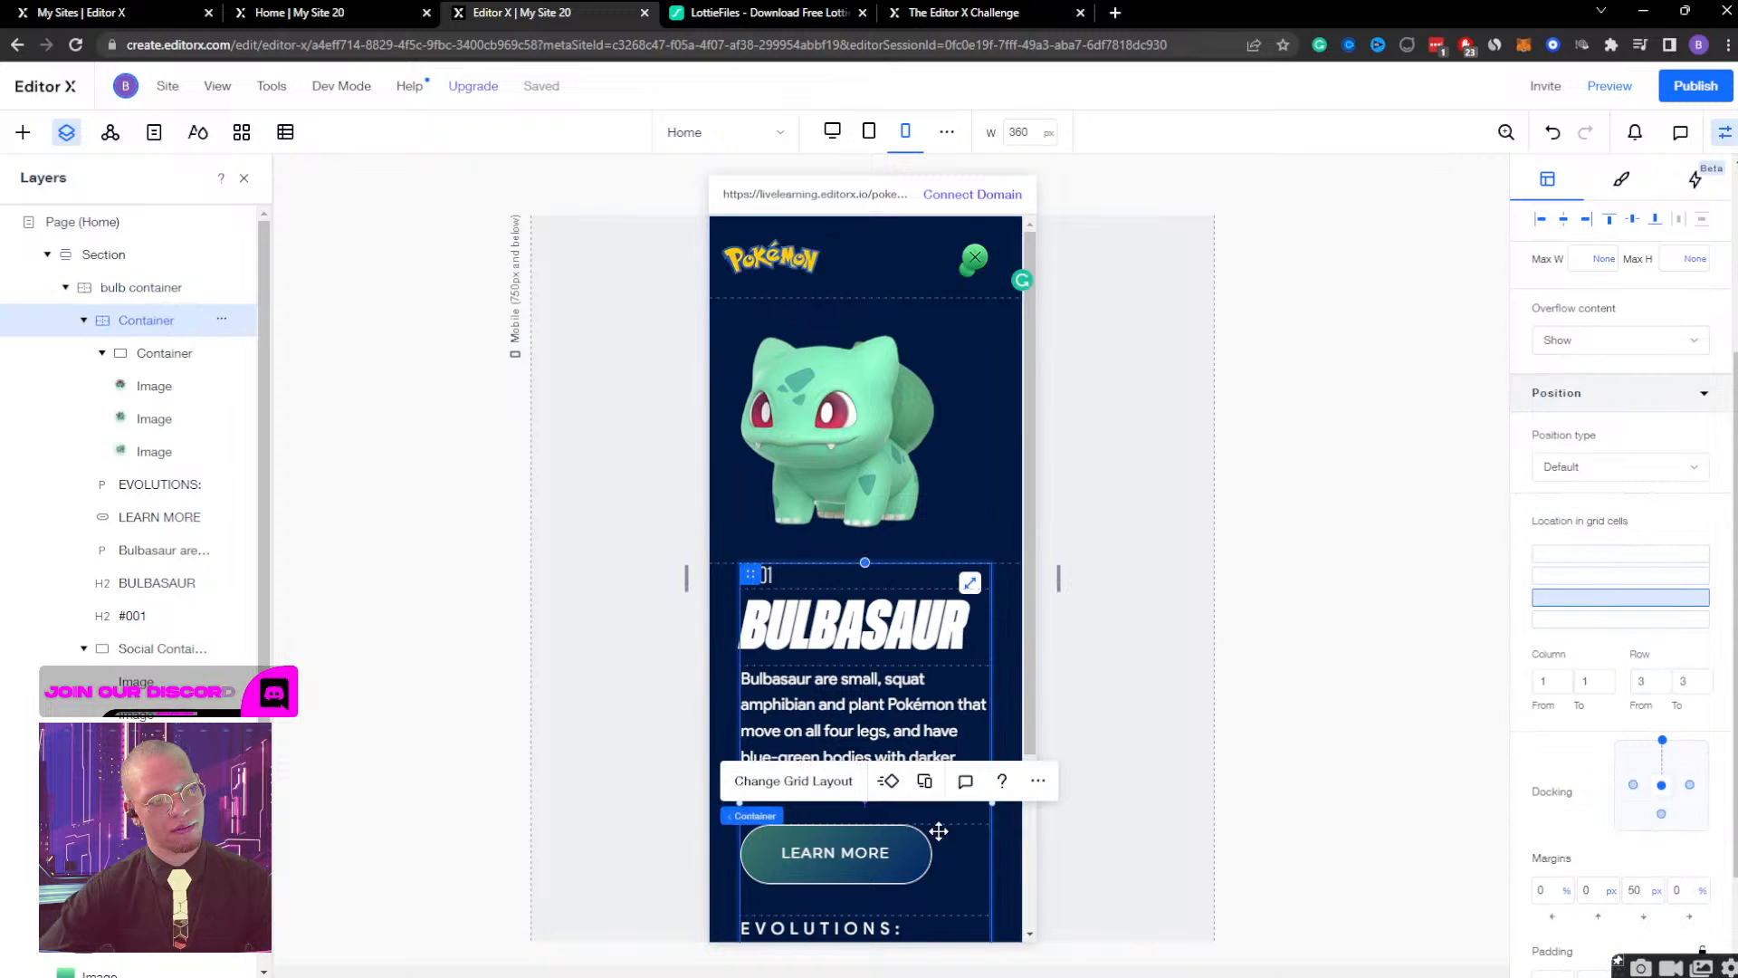
pyautogui.click(975, 257)
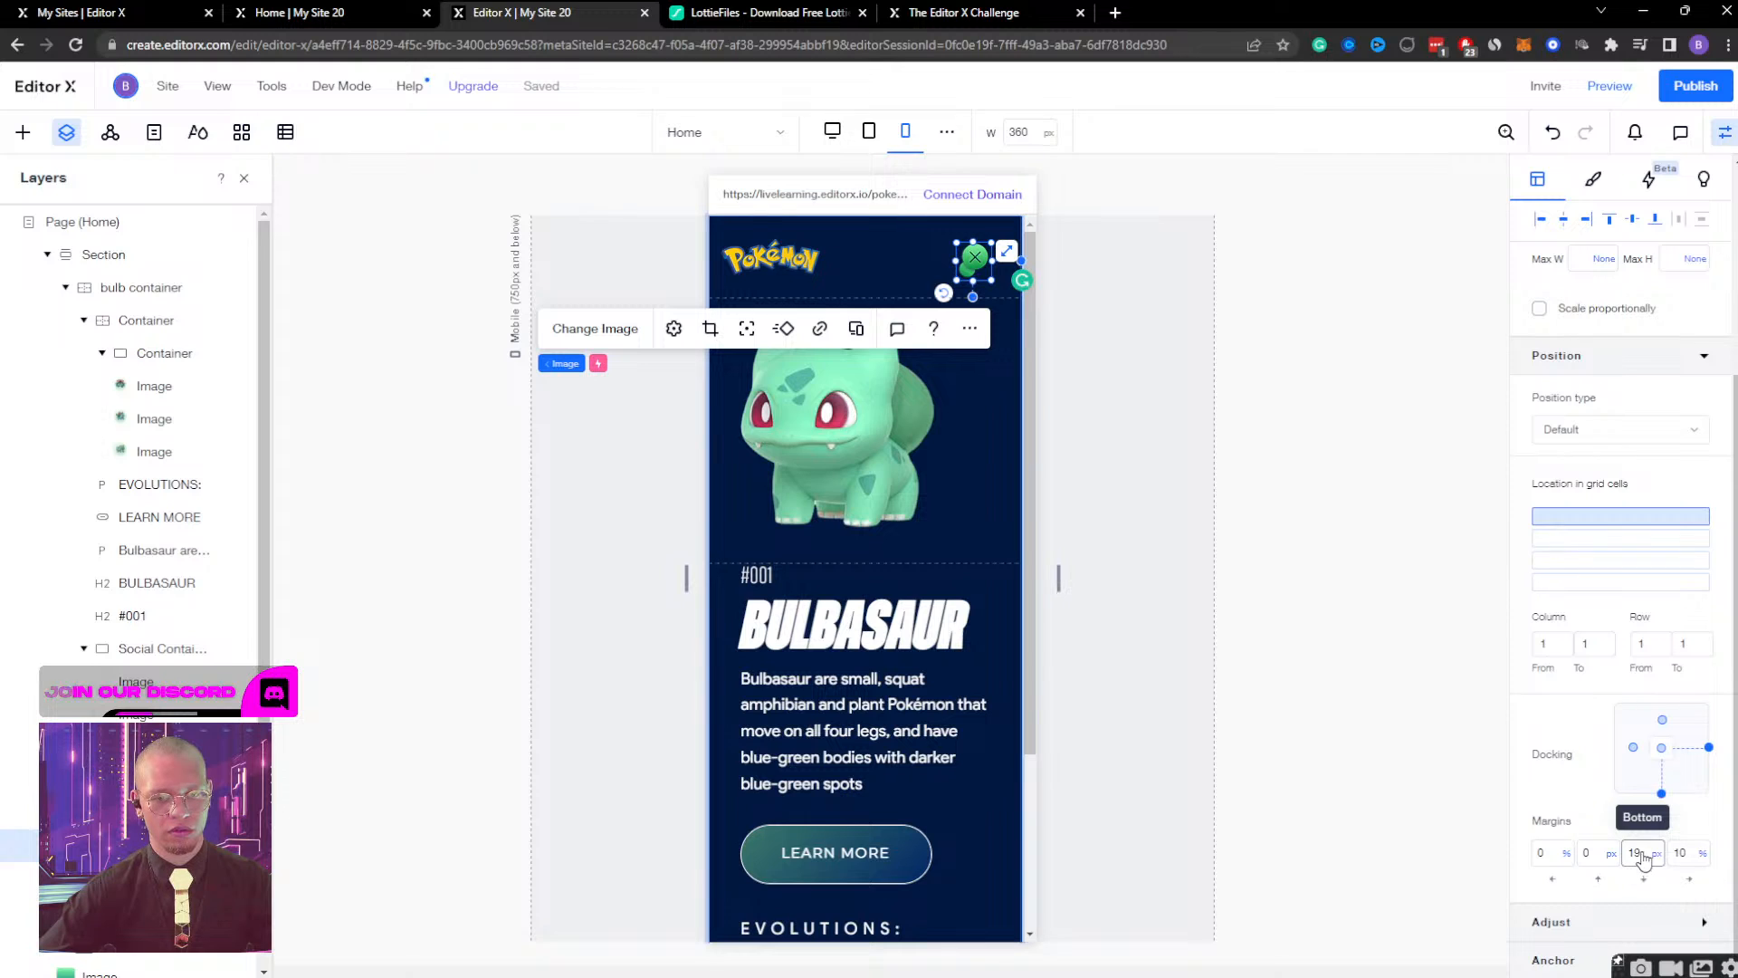
pyautogui.click(1690, 851)
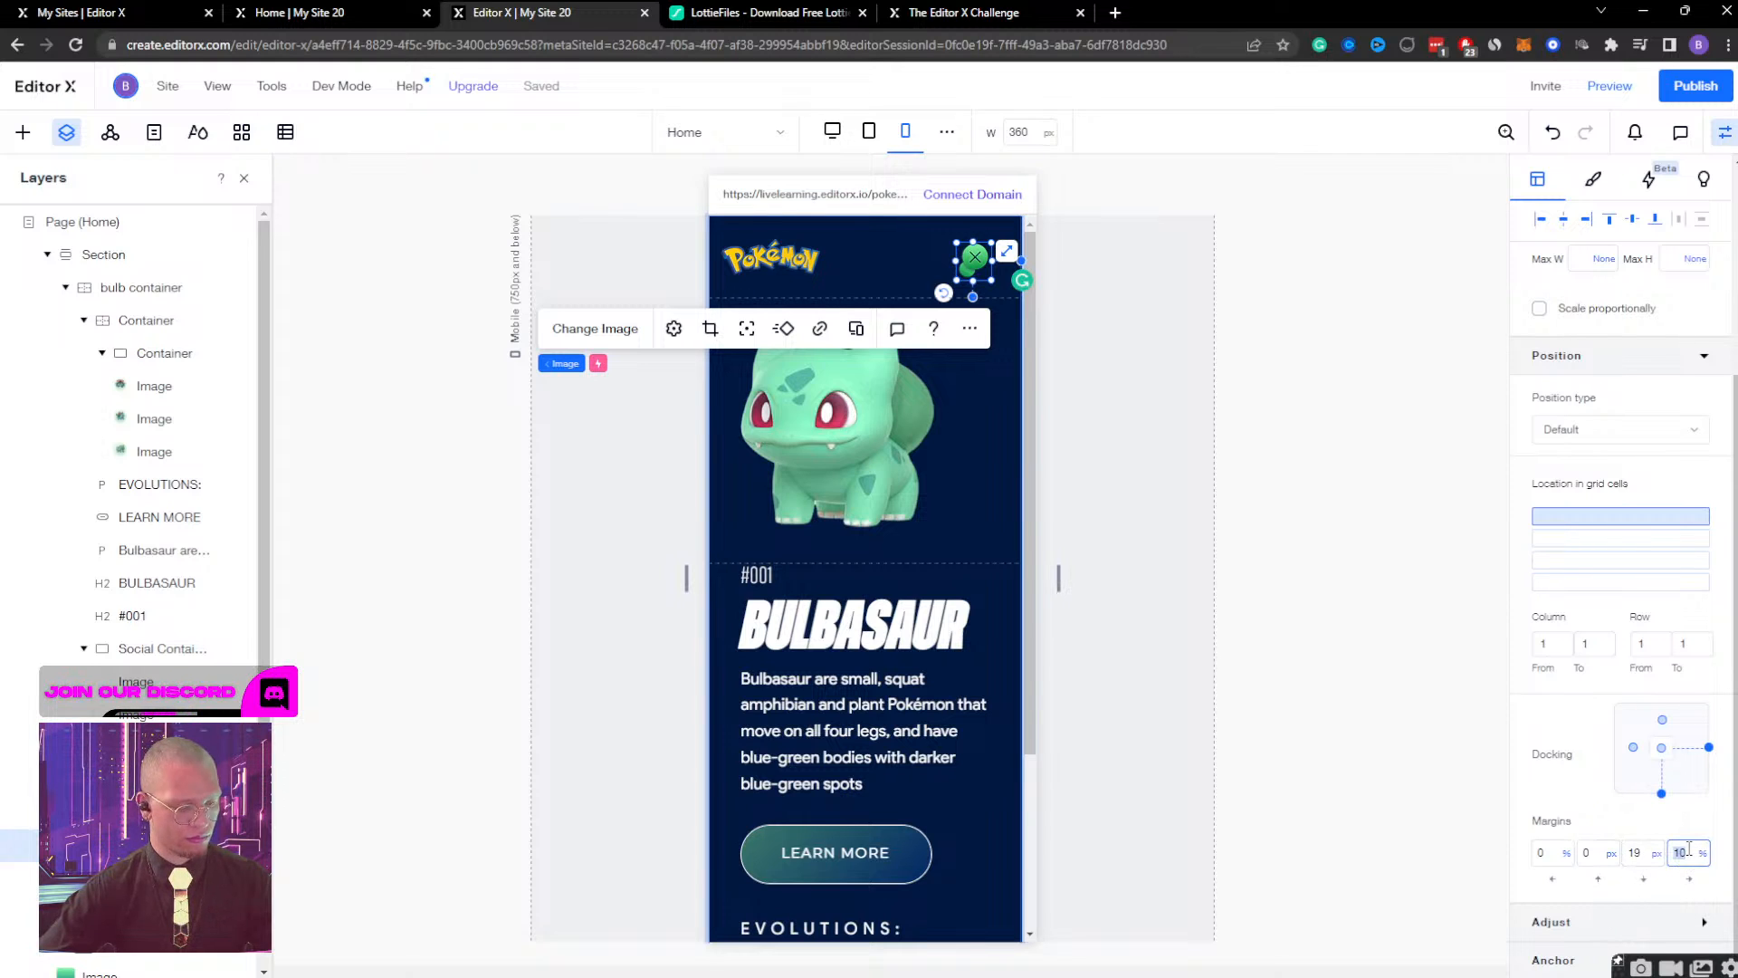
pyautogui.press('Return')
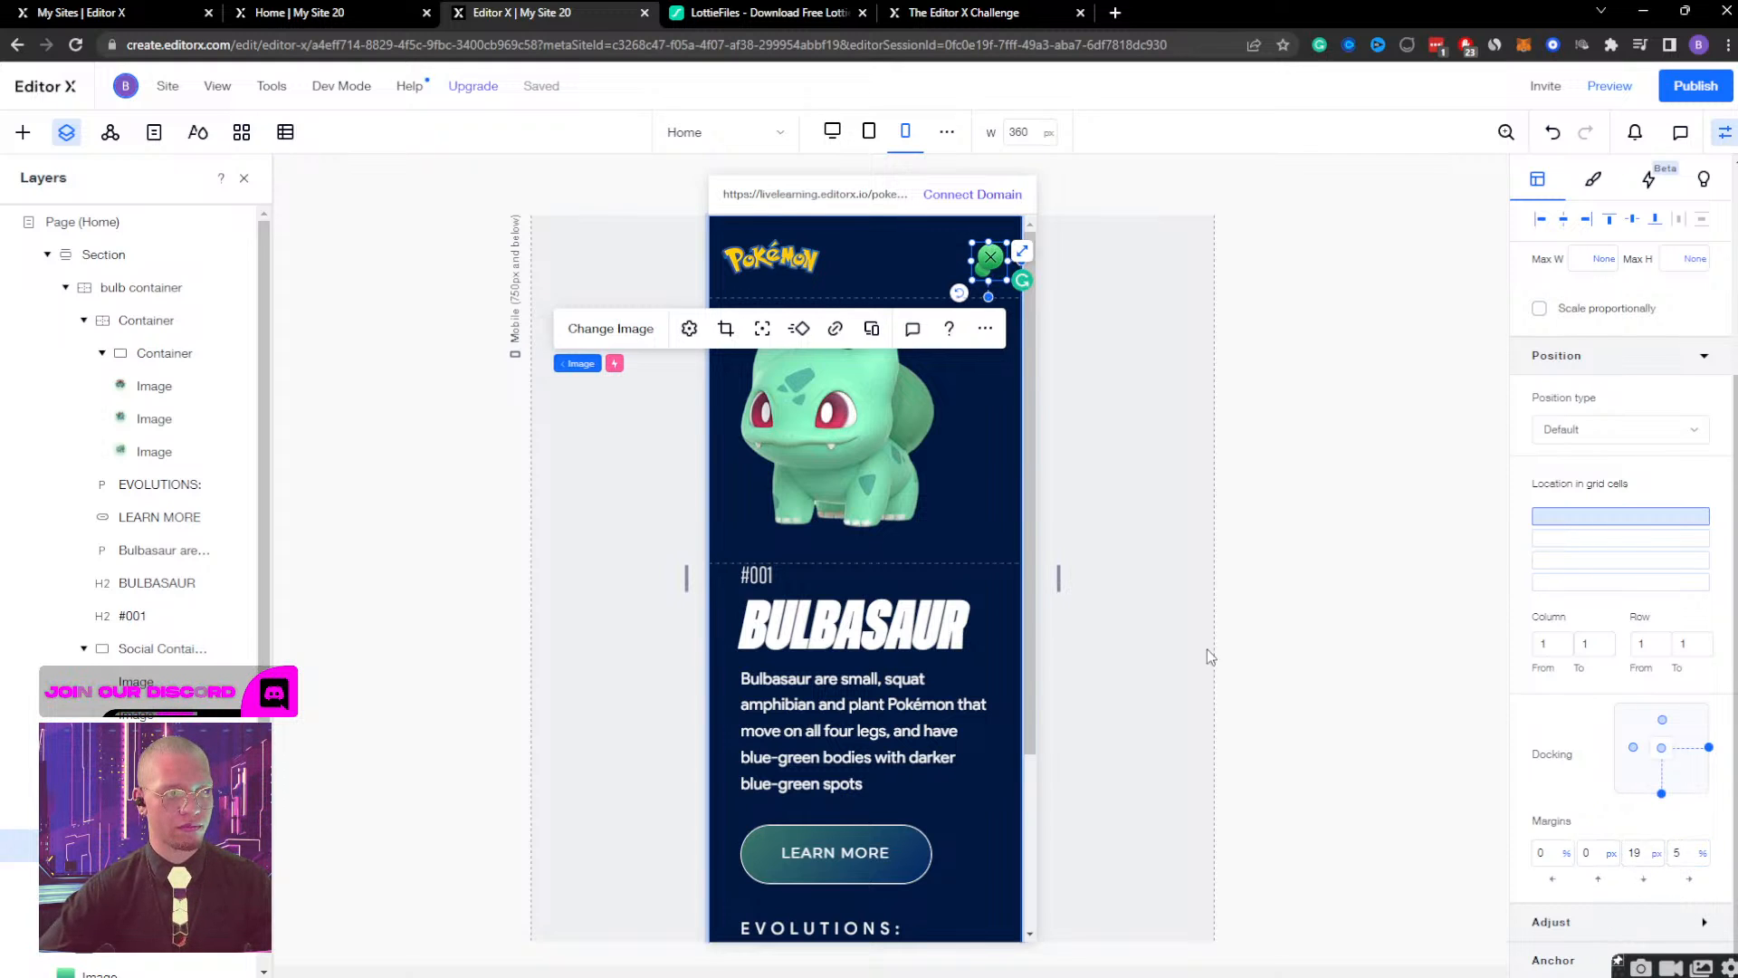
# Set the width of the header's green close icon to 42 px.
pyautogui.click(856, 625)
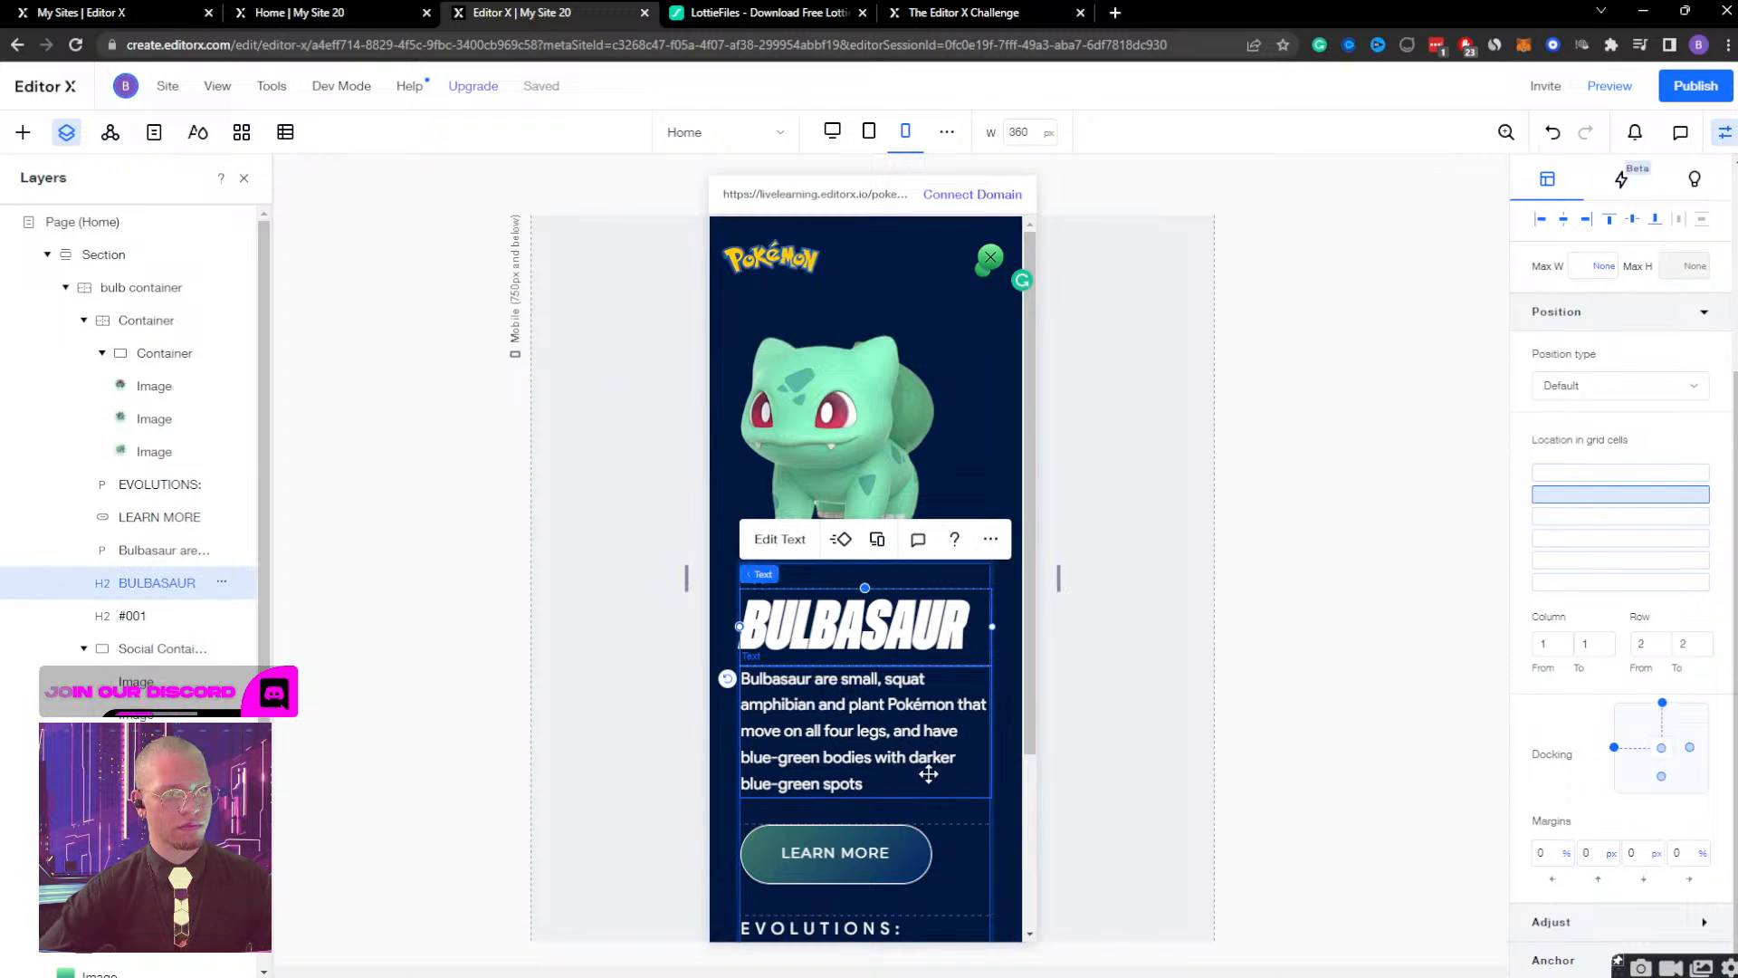
pyautogui.click(987, 256)
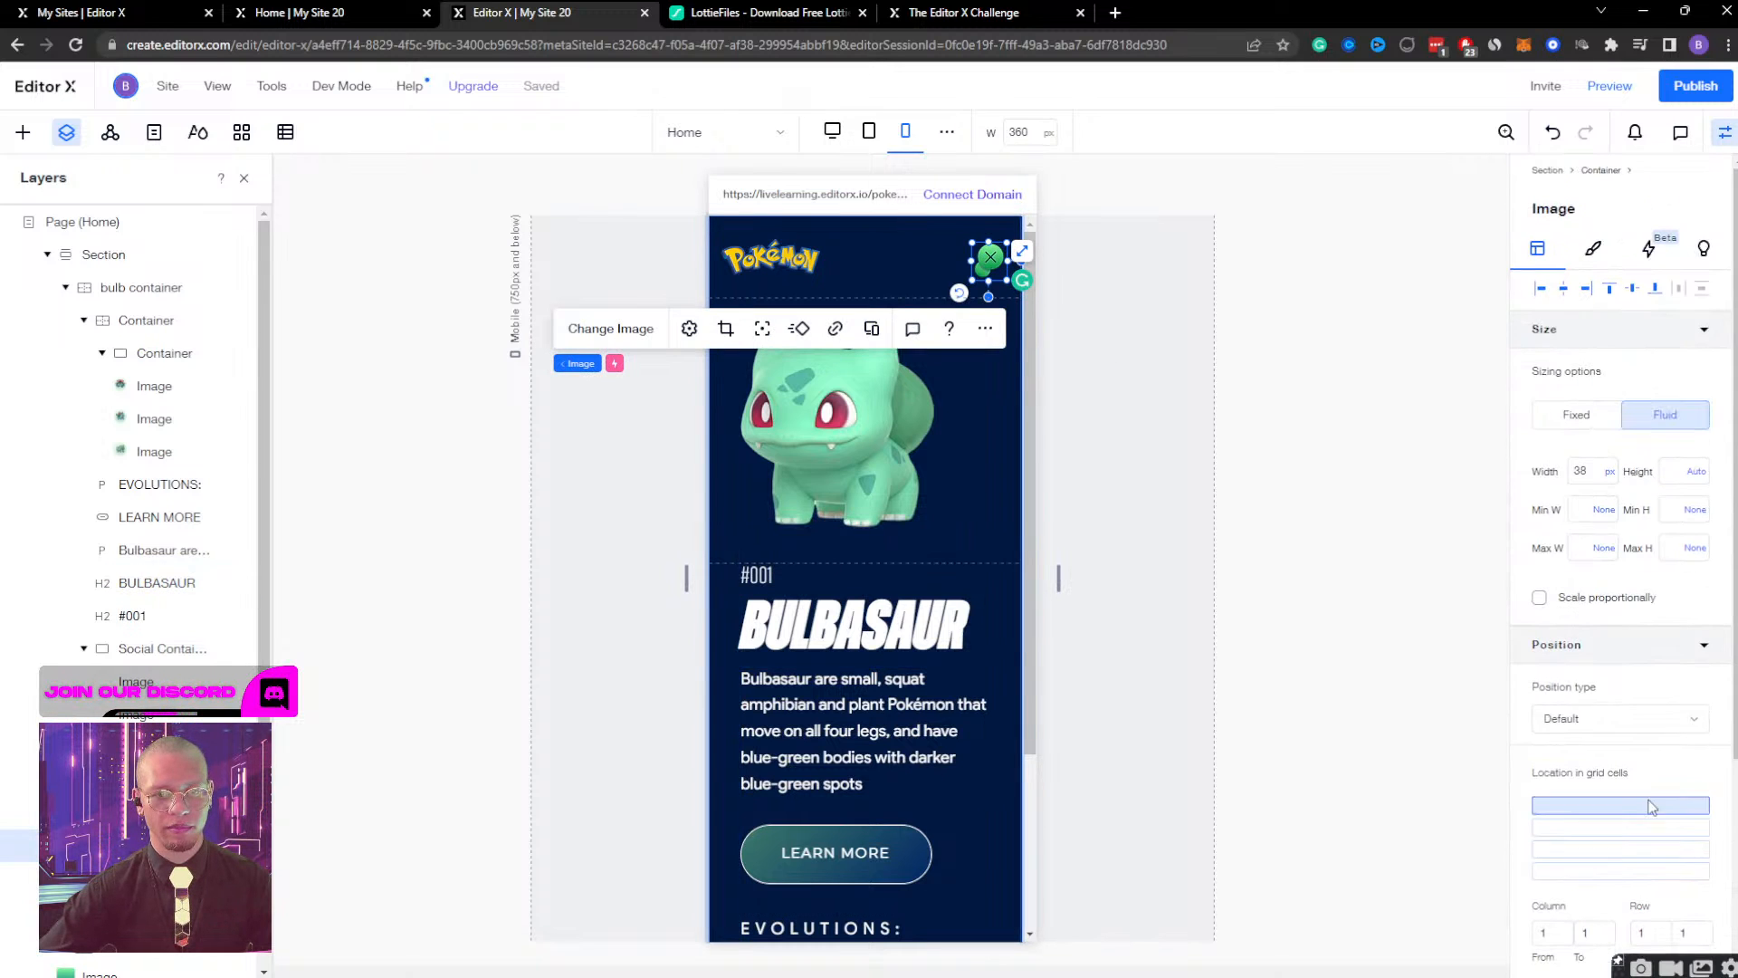
pyautogui.write('42')
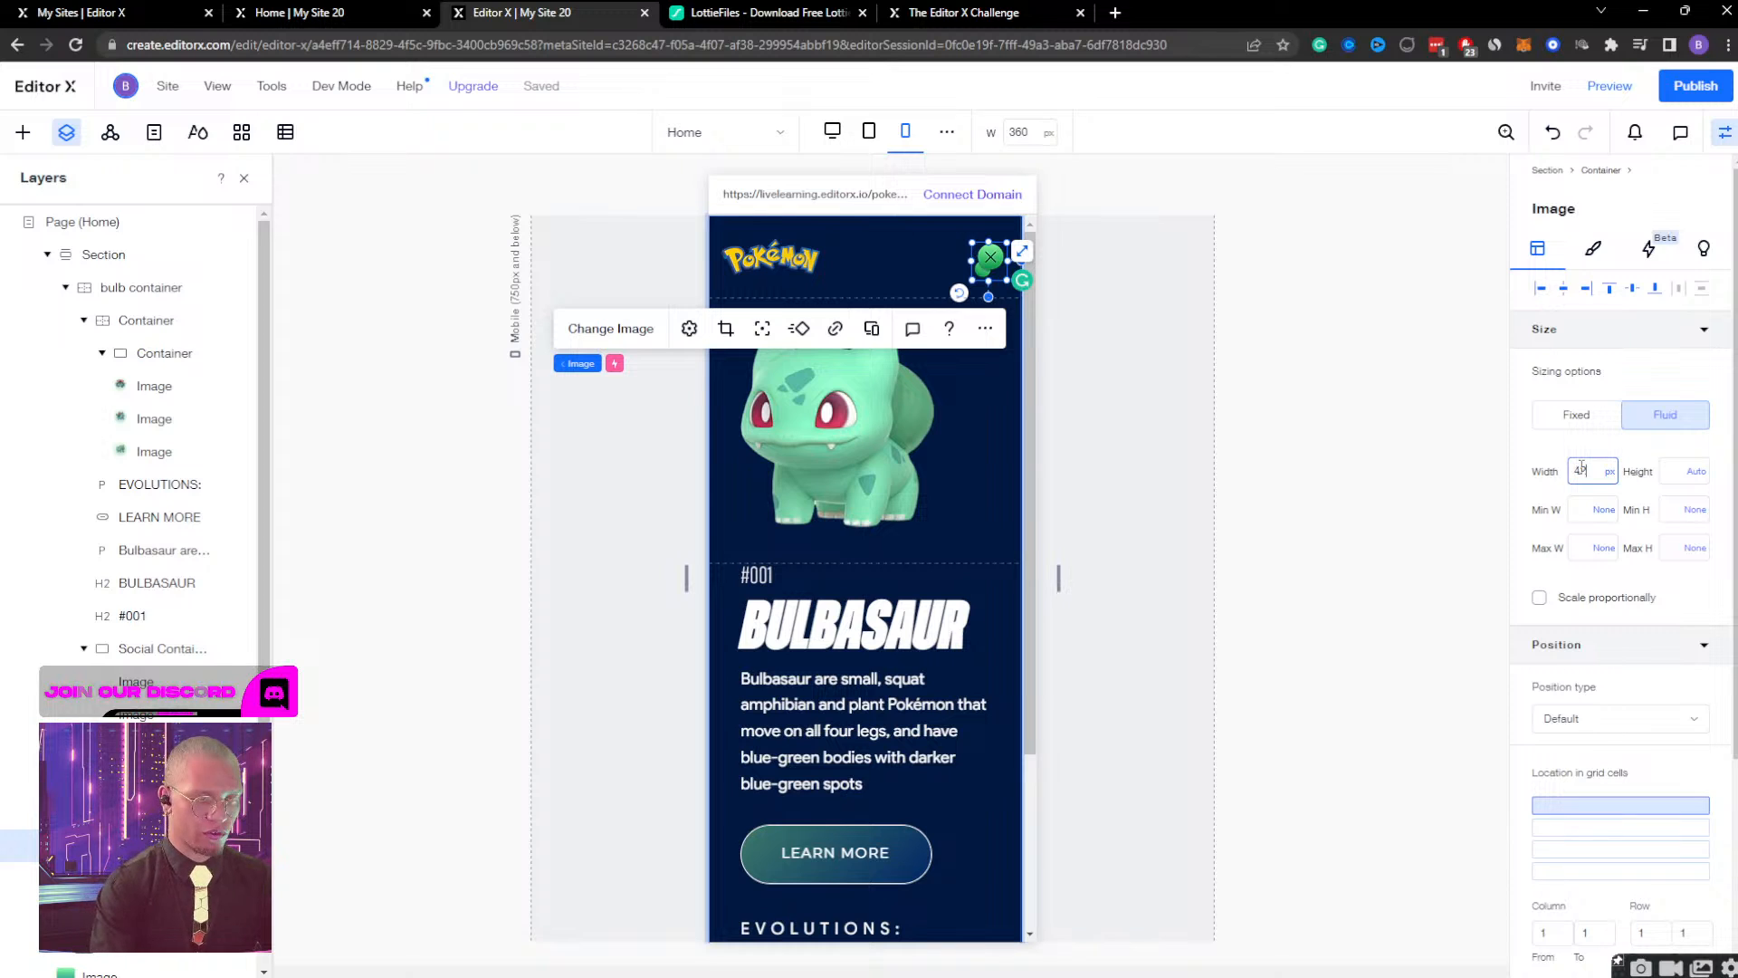
pyautogui.press('Return')
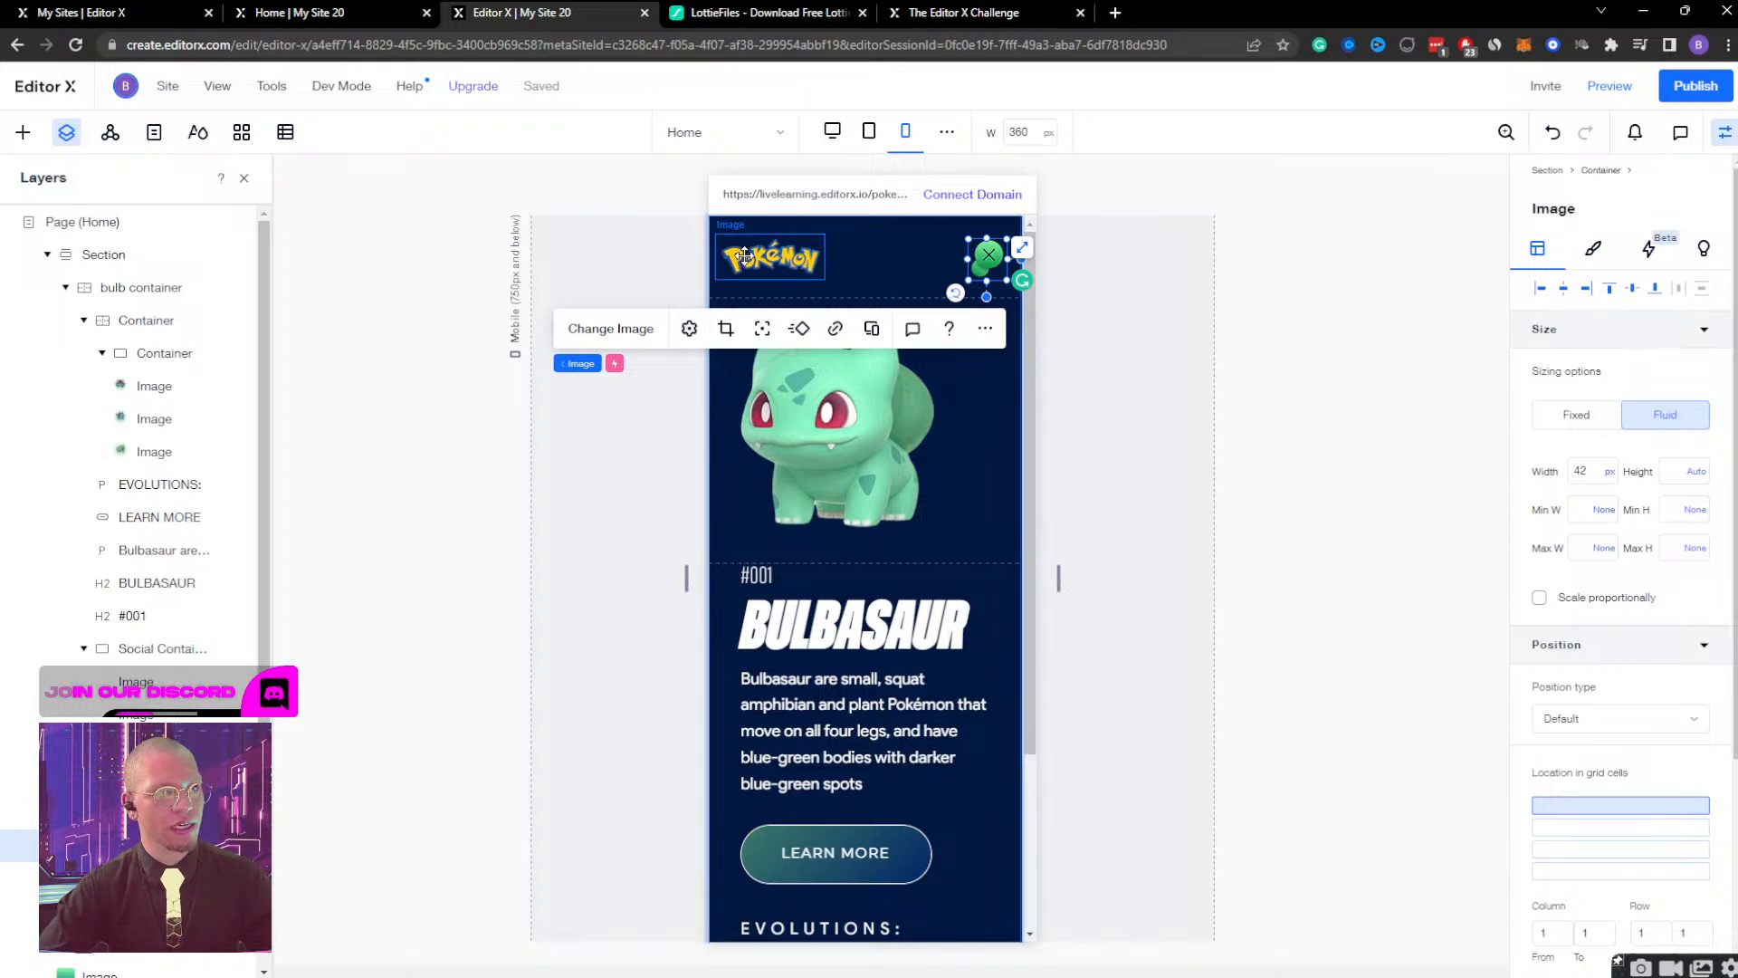
# Enlarge the Pokémon logo in the Bulbasaur page header to a width of about 147 px.
pyautogui.click(815, 272)
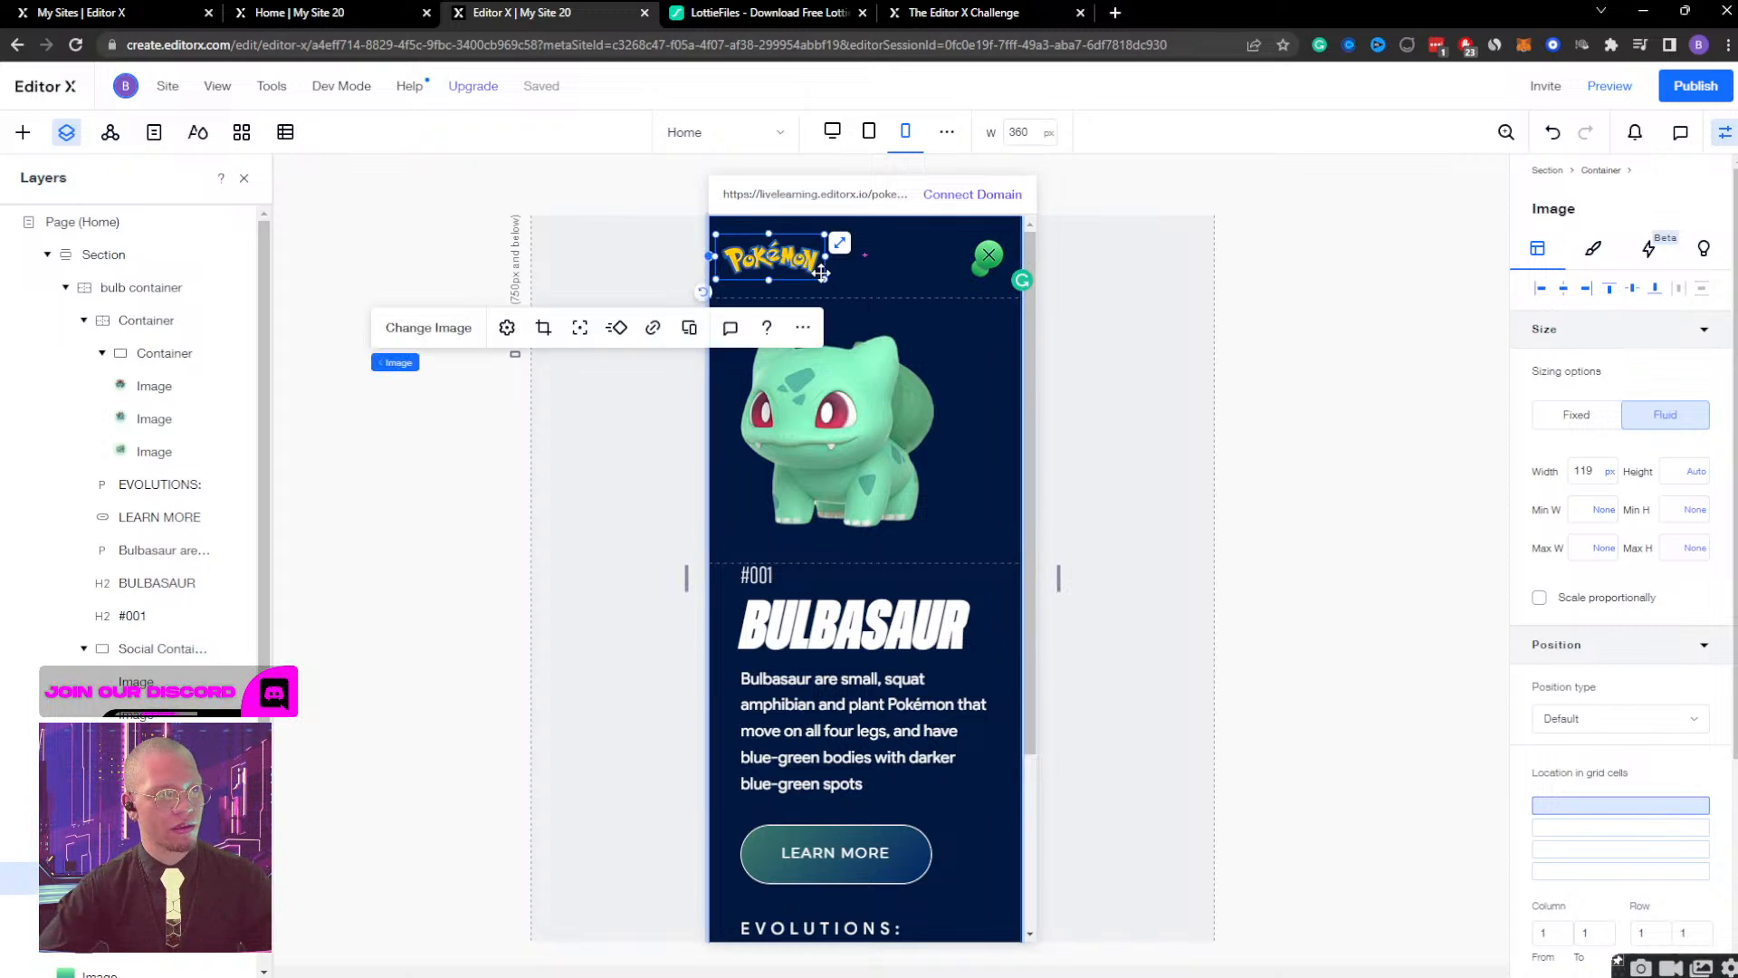
pyautogui.moveTo(829, 282); pyautogui.dragTo(853, 291)
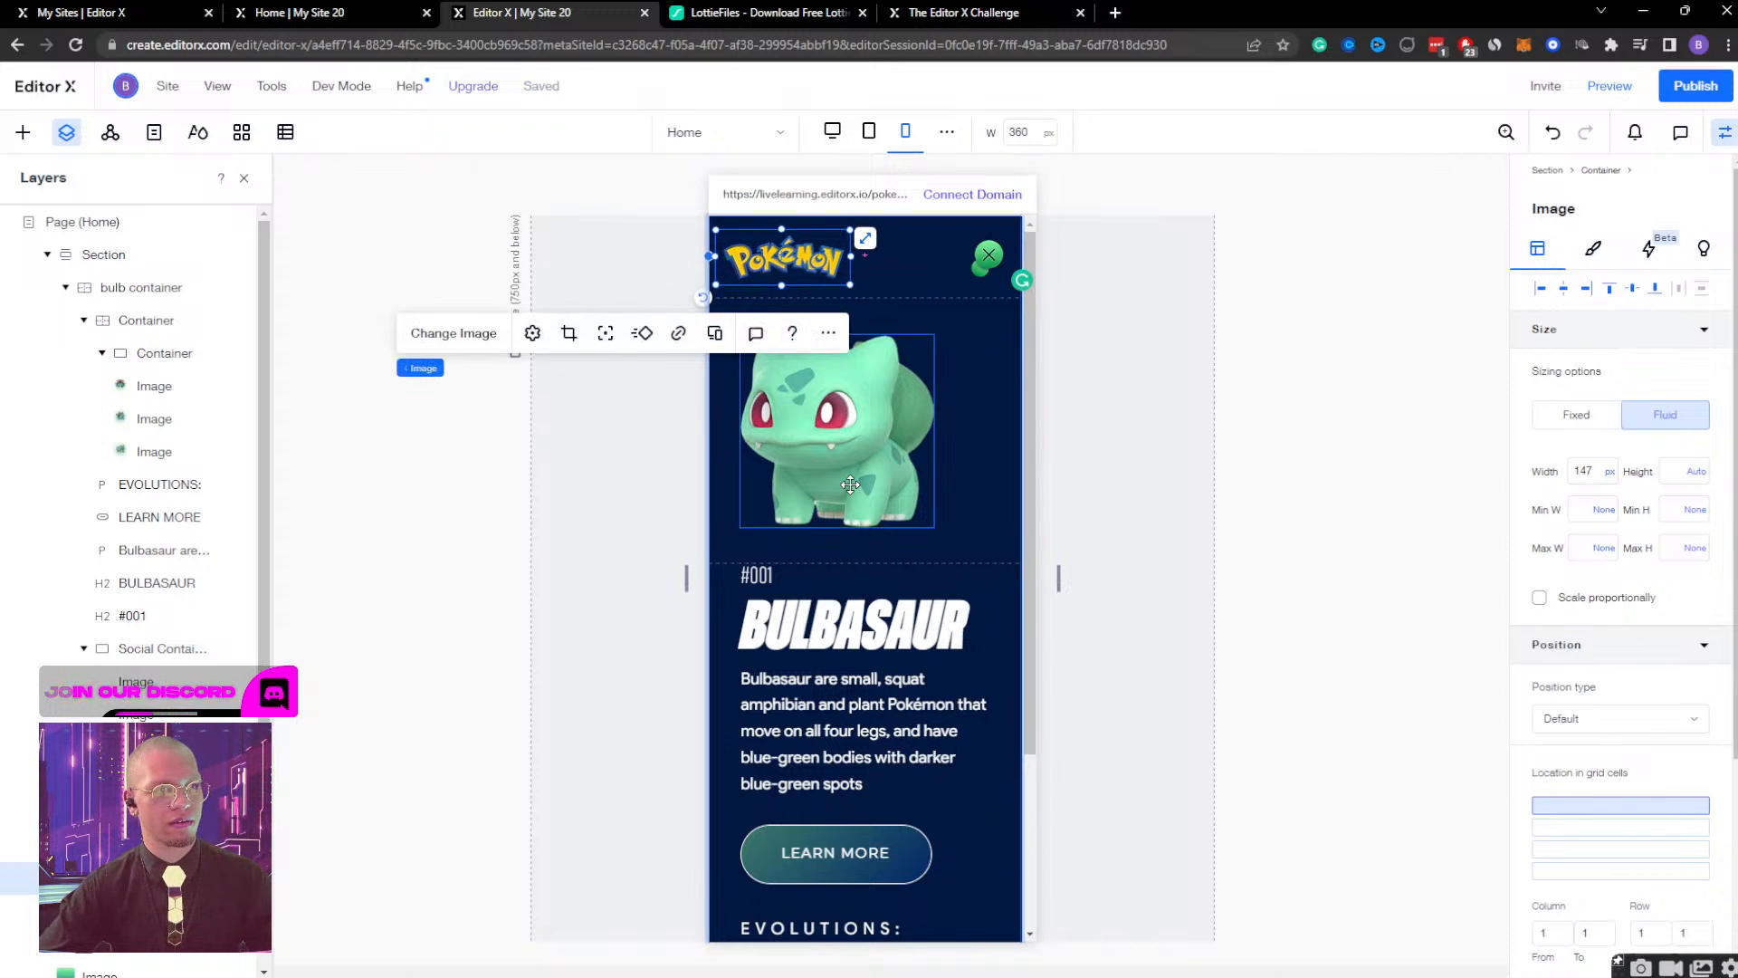
pyautogui.click(905, 471)
pyautogui.click(900, 677)
# Review the mobile Bulbasaur layout from the header to the social icons and compare it with the tablet and desktop breakpoints.
pyautogui.scroll(-3, 901, 688)
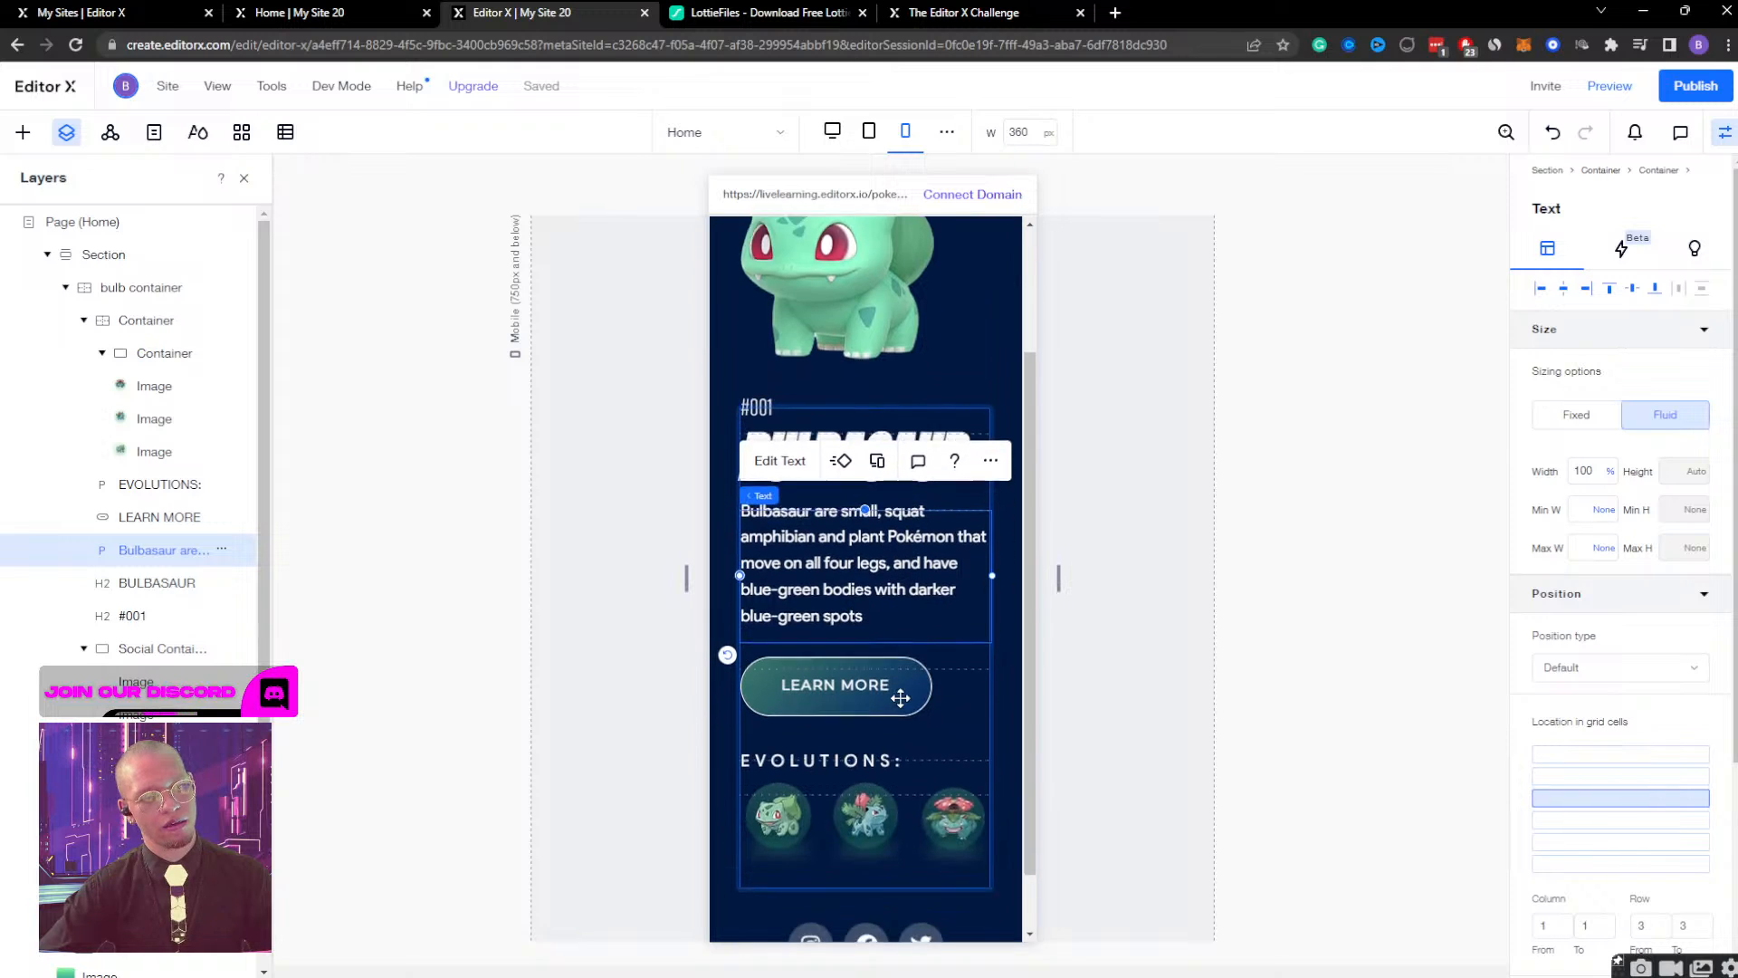
pyautogui.scroll(3, 901, 696)
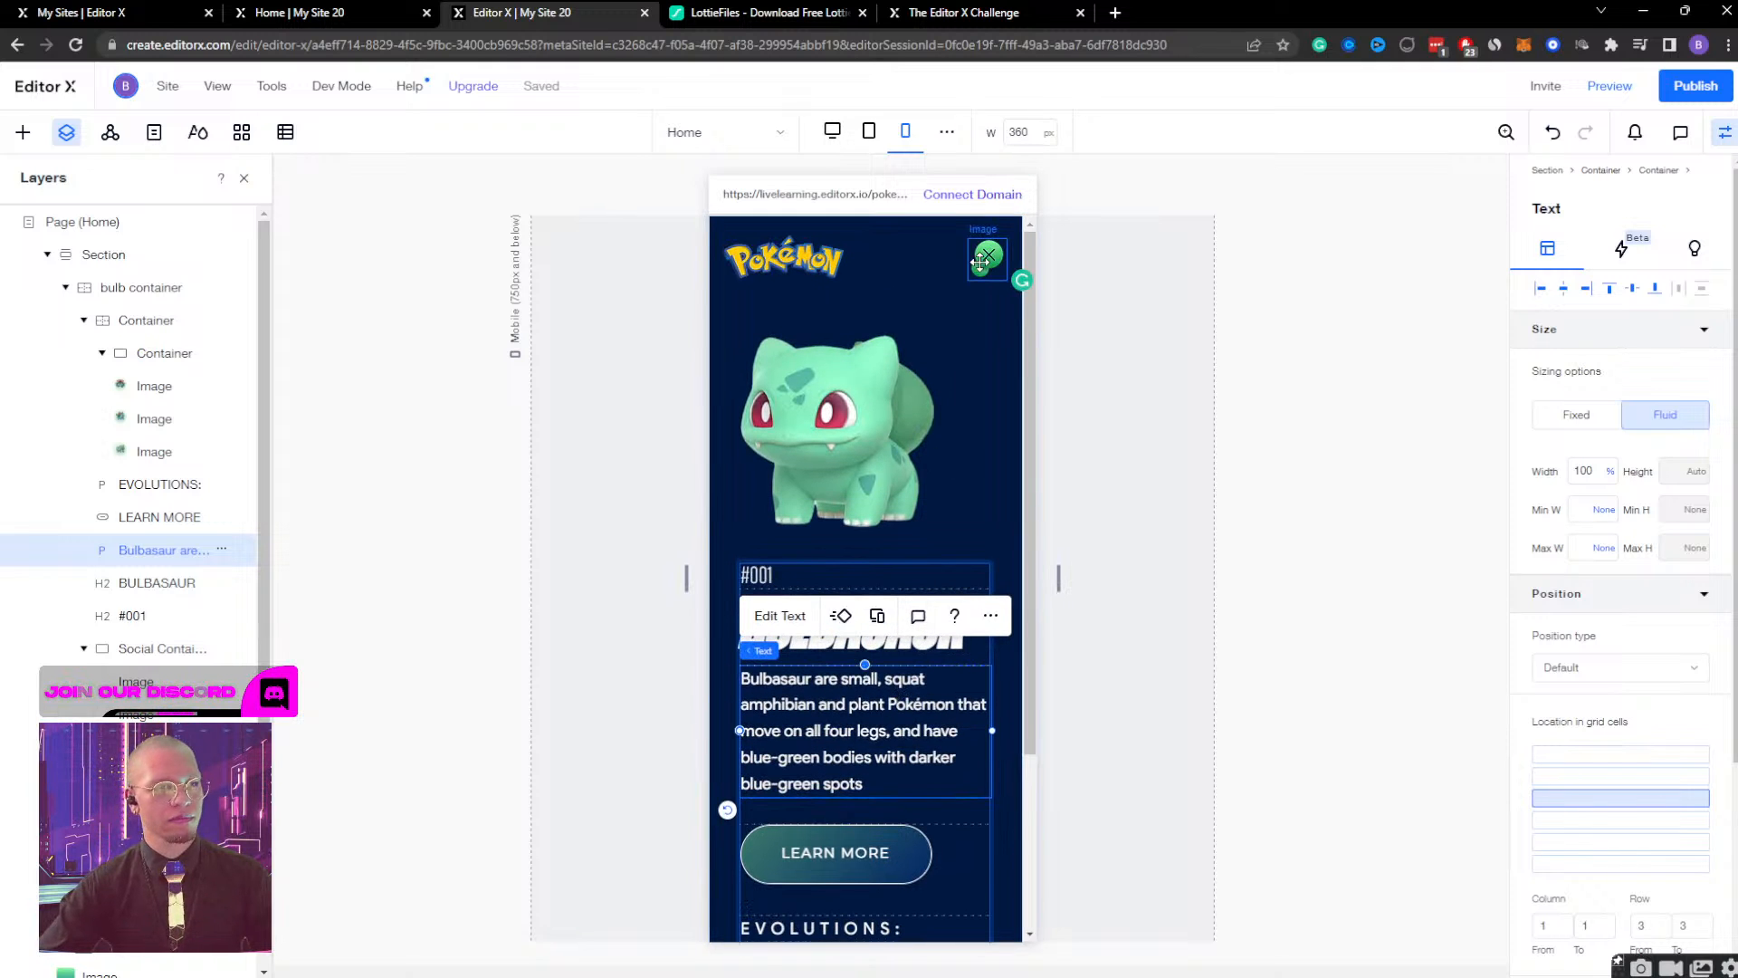
pyautogui.scroll(-3, 932, 310)
pyautogui.scroll(2, 932, 310)
pyautogui.scroll(-2, 933, 311)
pyautogui.scroll(2, 933, 310)
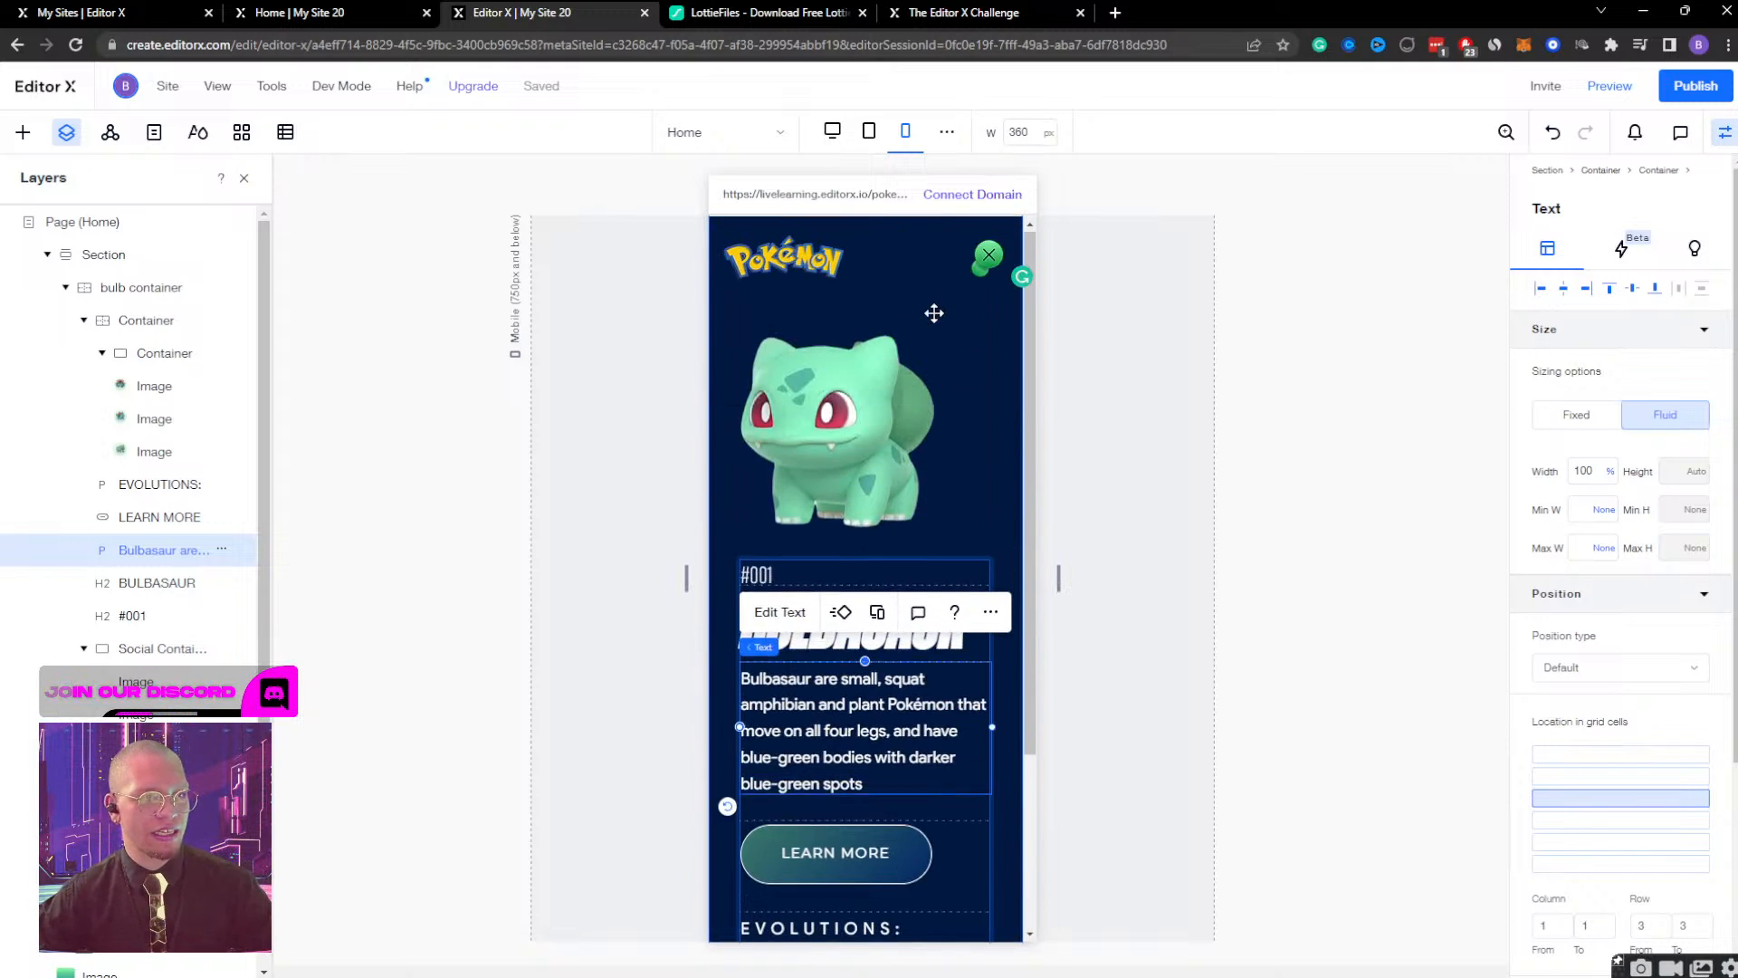
pyautogui.click(989, 260)
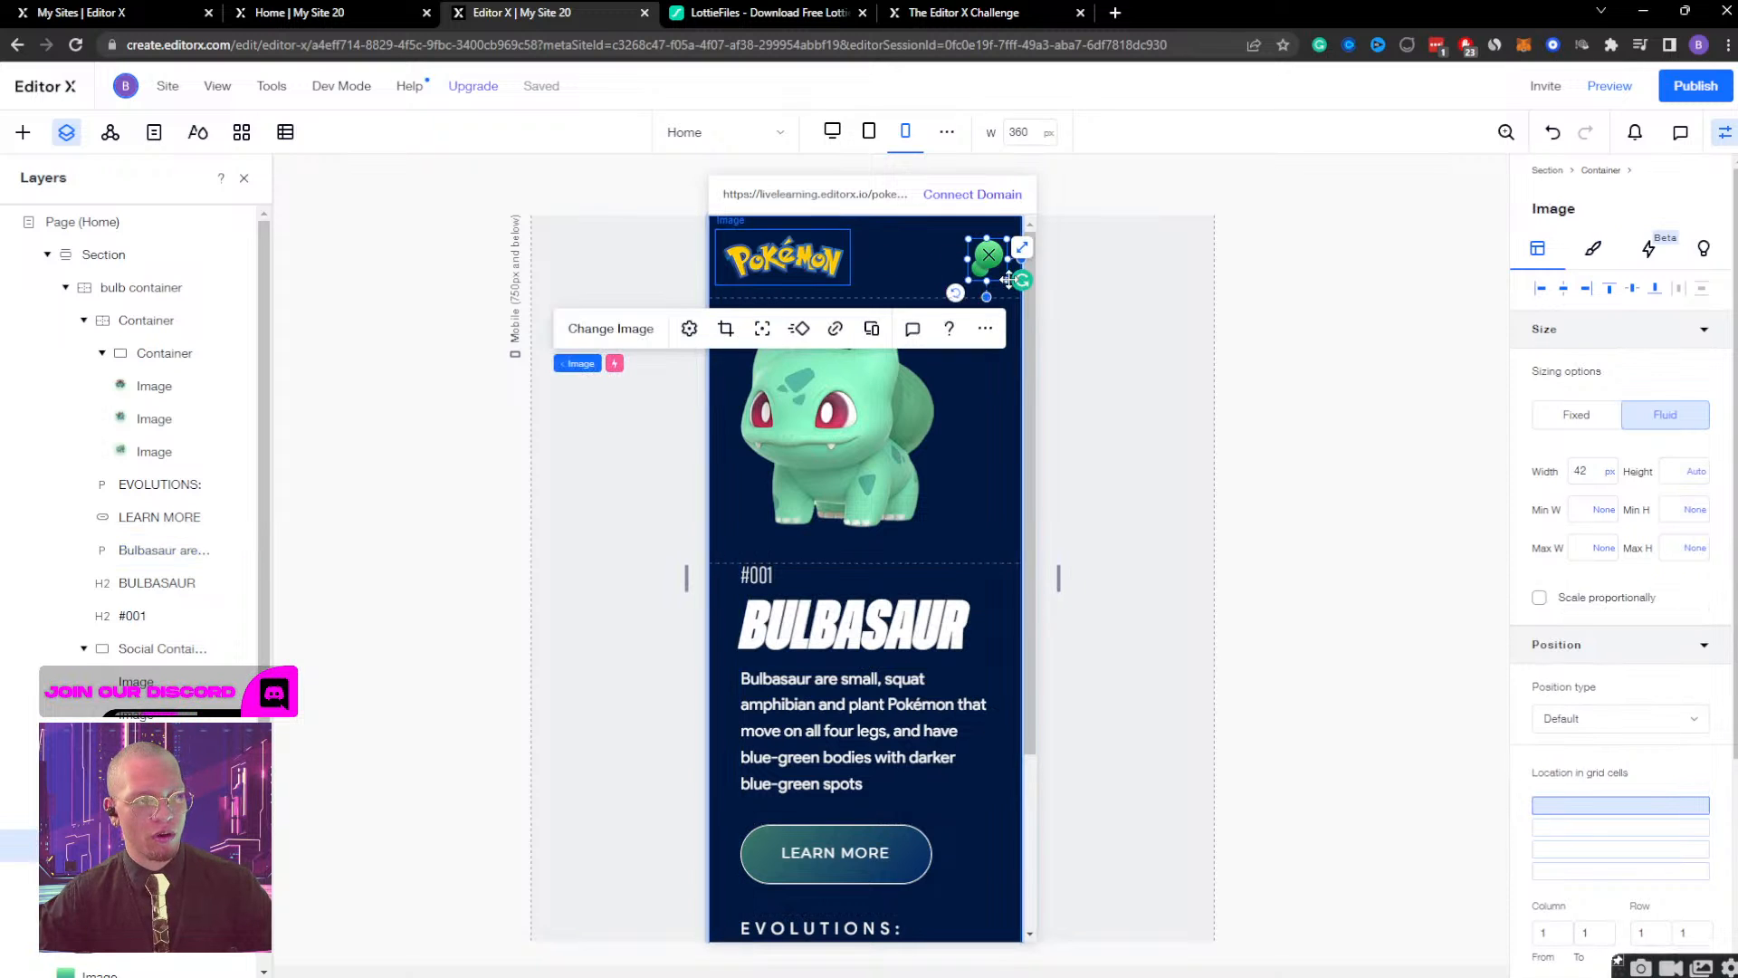
pyautogui.scroll(-2, 902, 814)
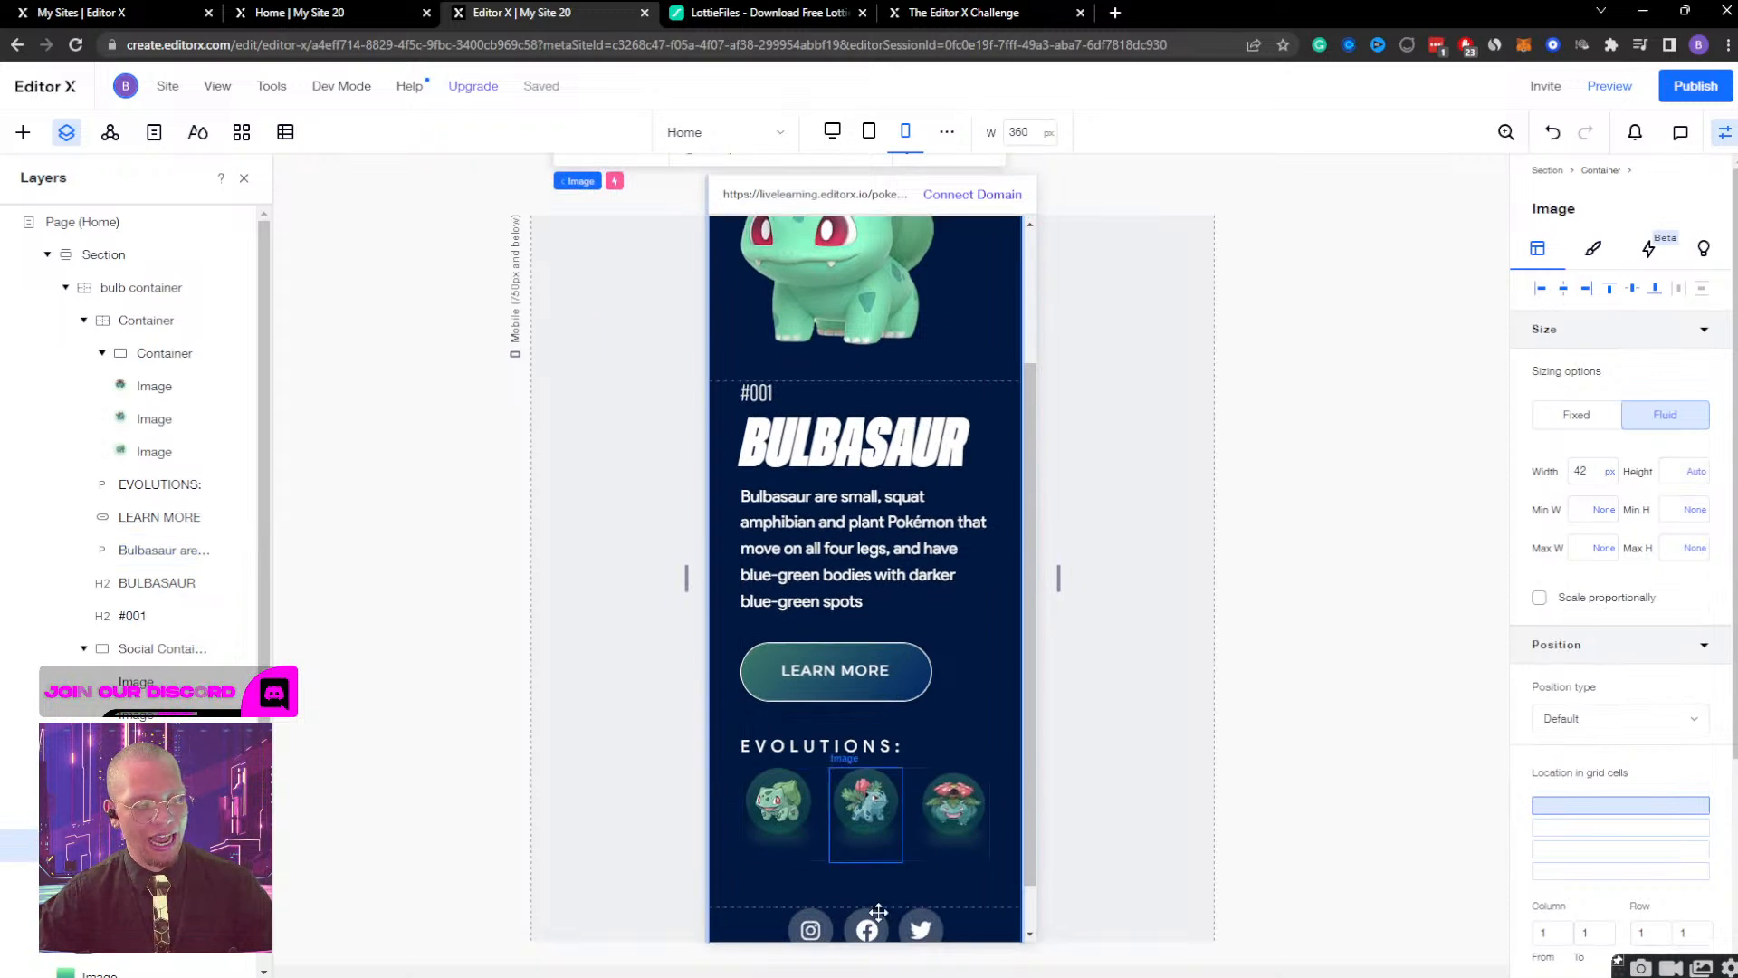
pyautogui.scroll(2, 893, 667)
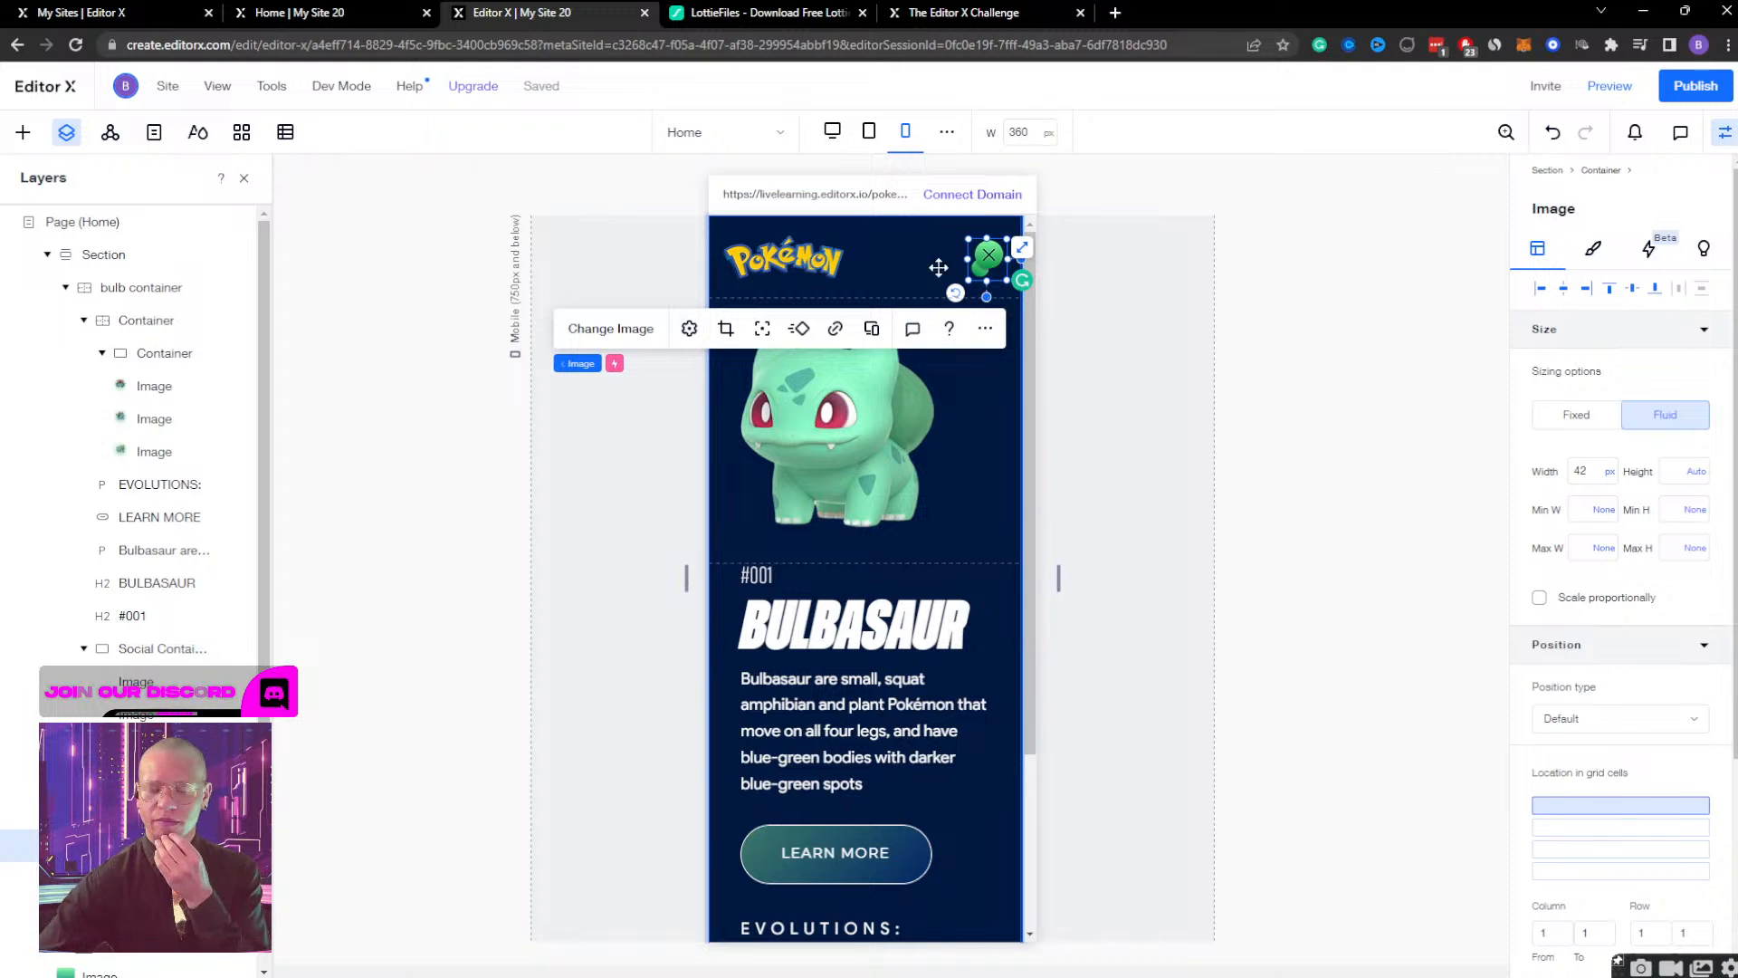
pyautogui.click(869, 132)
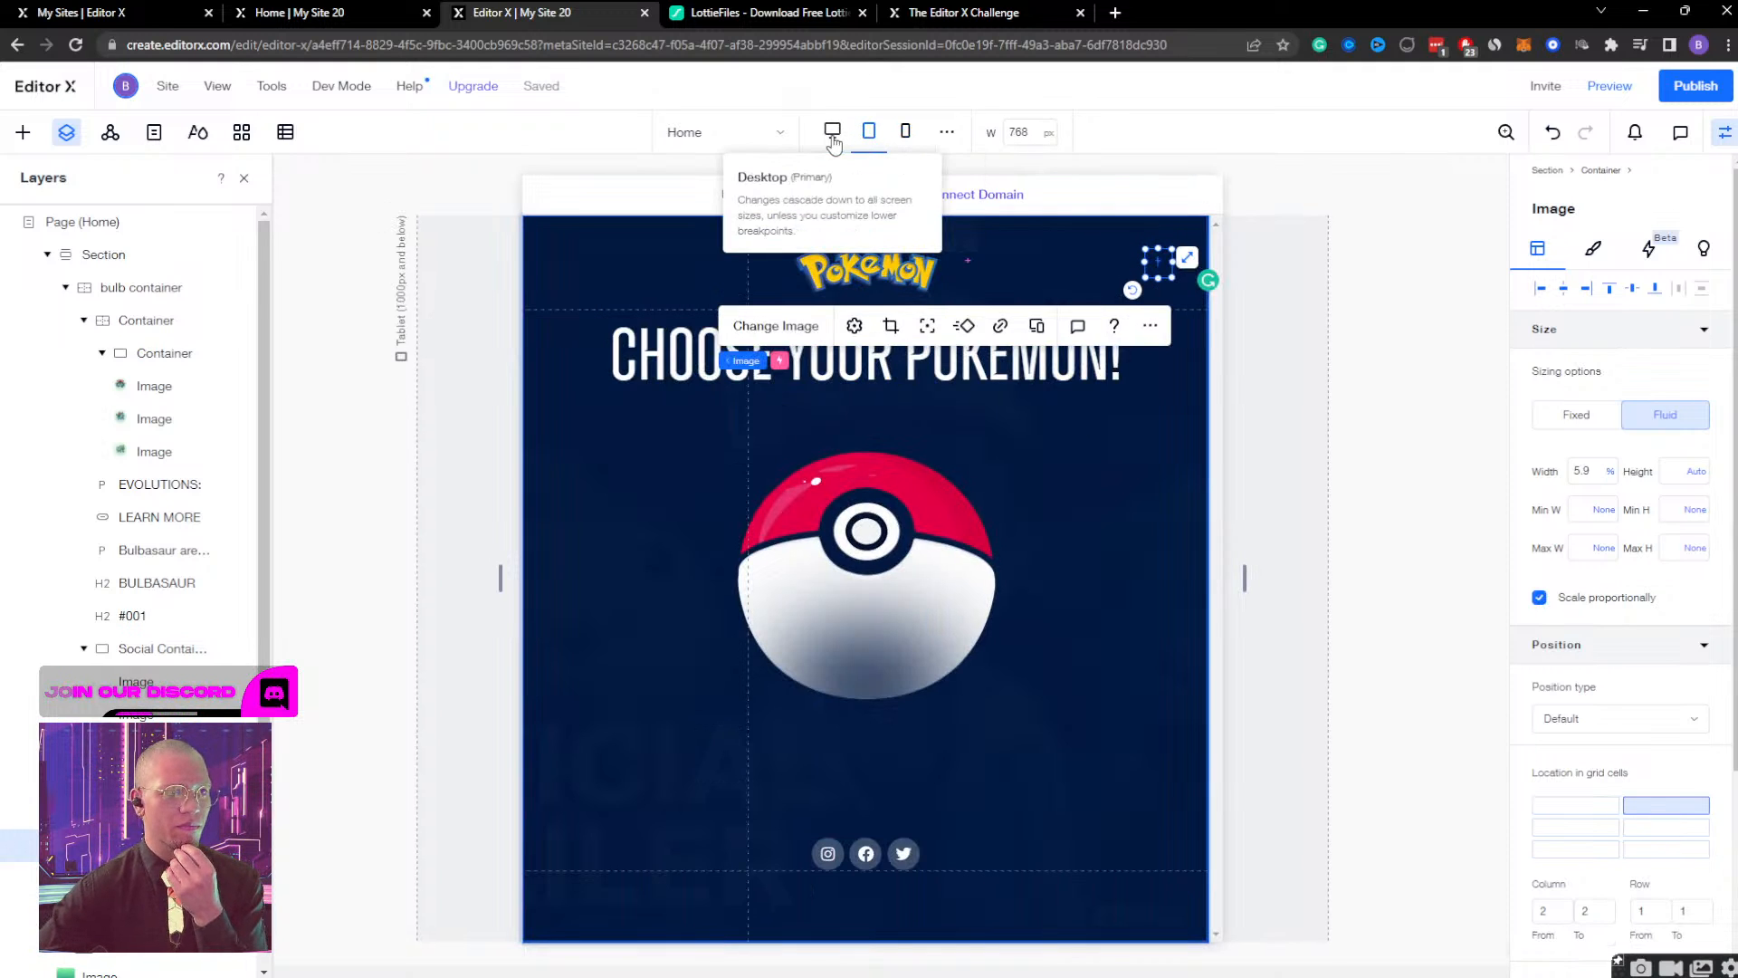
pyautogui.click(832, 132)
pyautogui.click(906, 132)
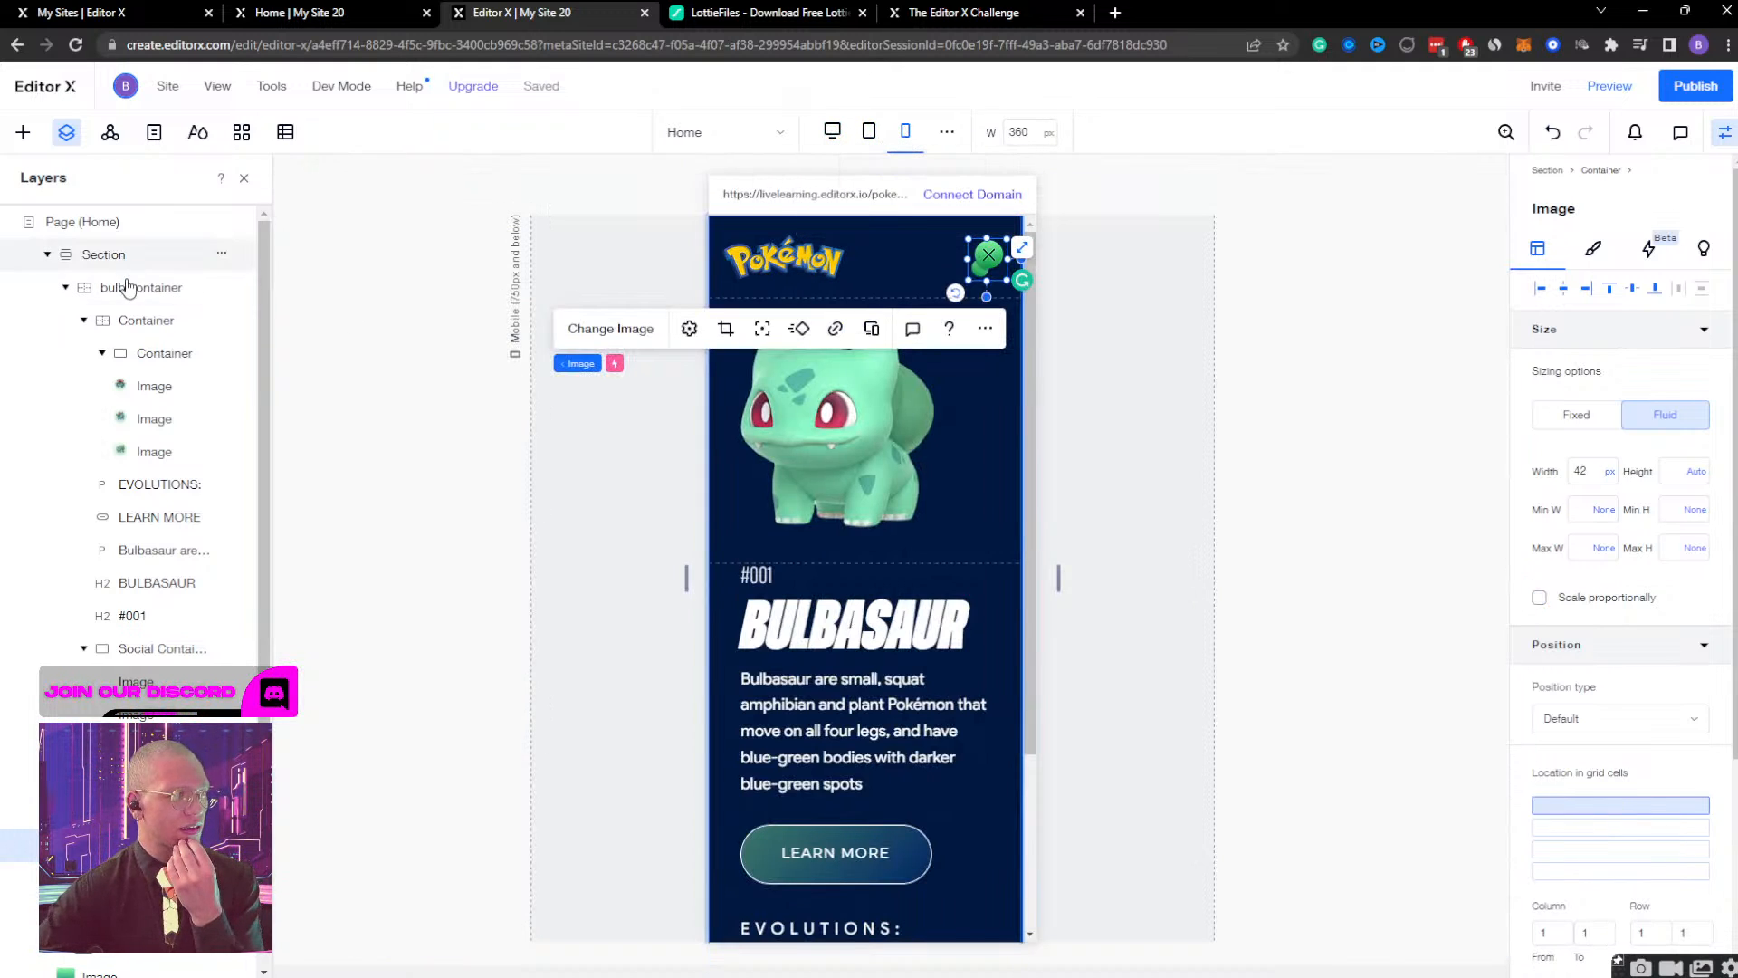
# Hide the bulb container on the mobile breakpoint by setting its opacity to 0%.
pyautogui.click(202, 287)
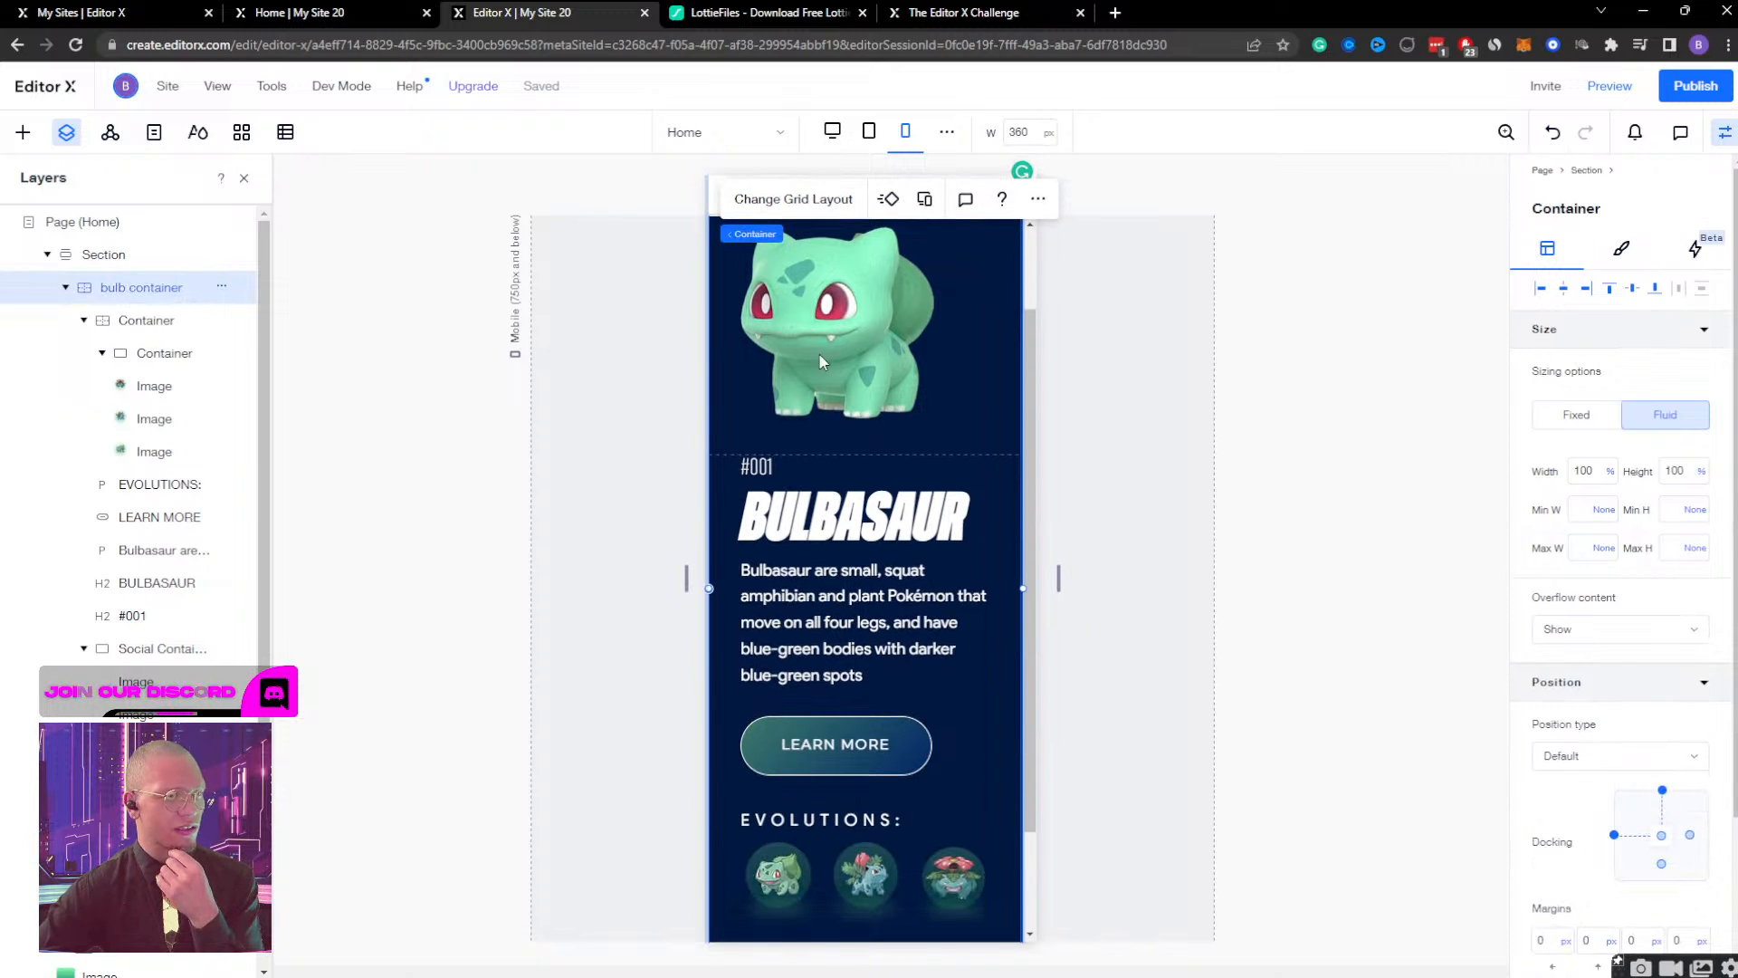
pyautogui.scroll(-2, 1625, 688)
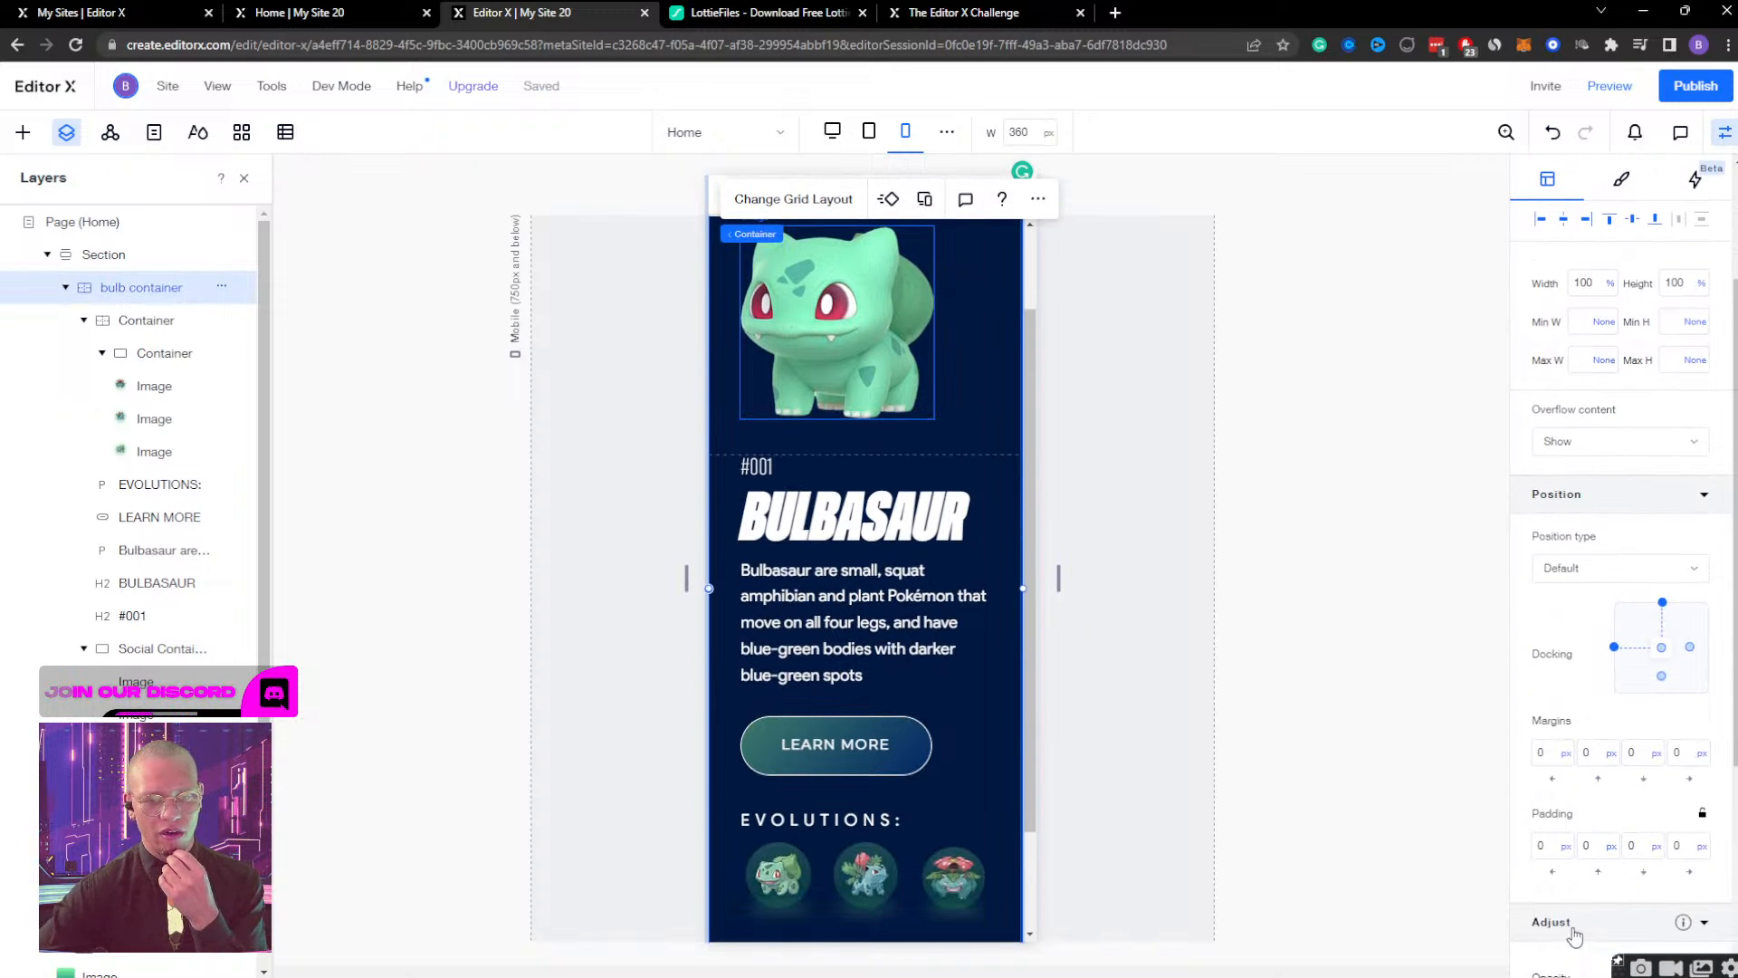
pyautogui.click(1570, 932)
pyautogui.click(1681, 640)
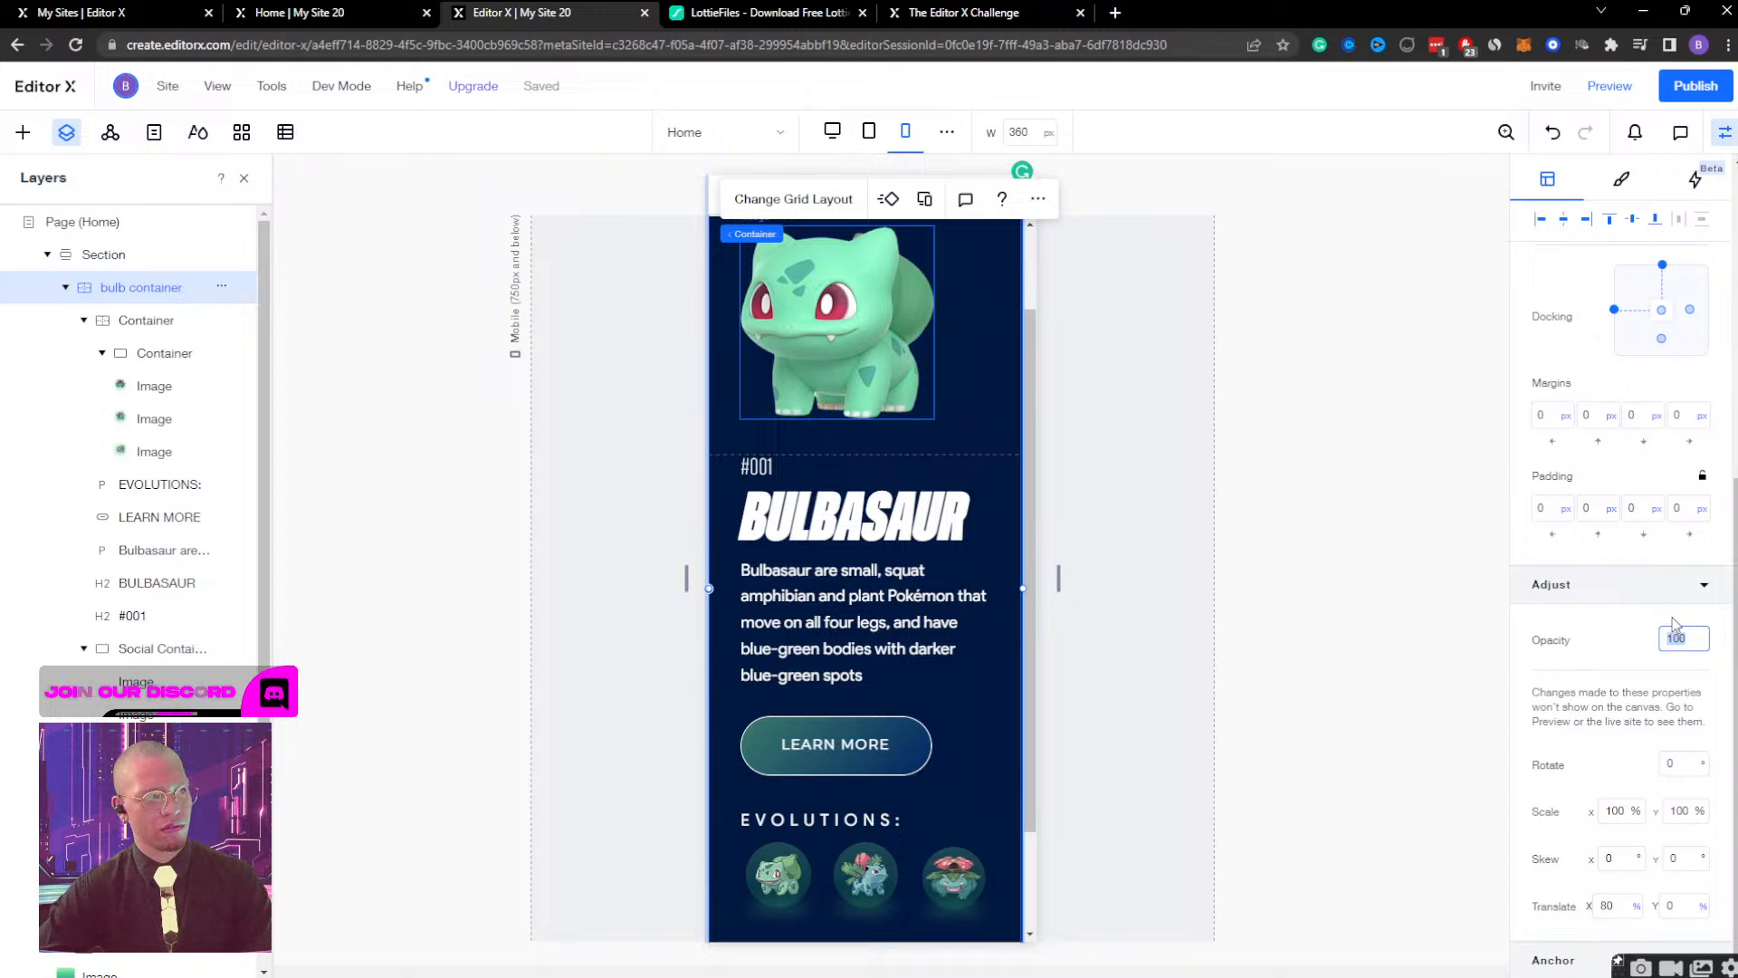
pyautogui.press('Return')
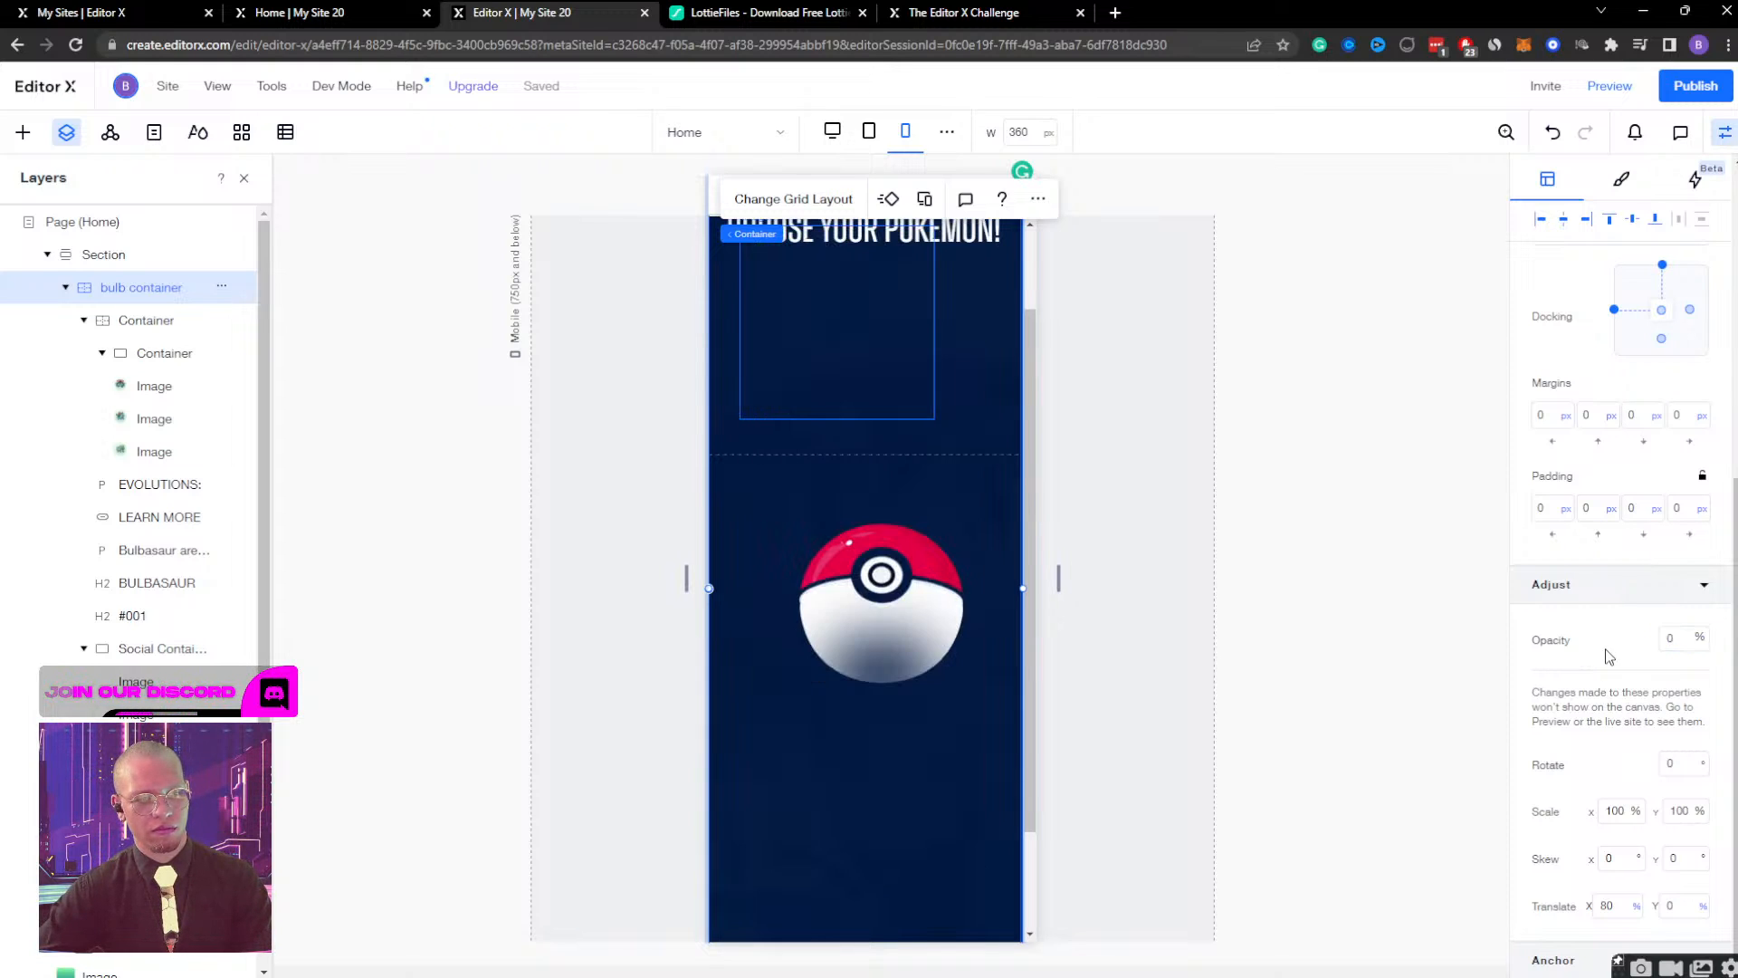
# Collapse the bulb container's layers and center the Pokeball Container horizontally on the mobile page.
pyautogui.scroll(1, 935, 507)
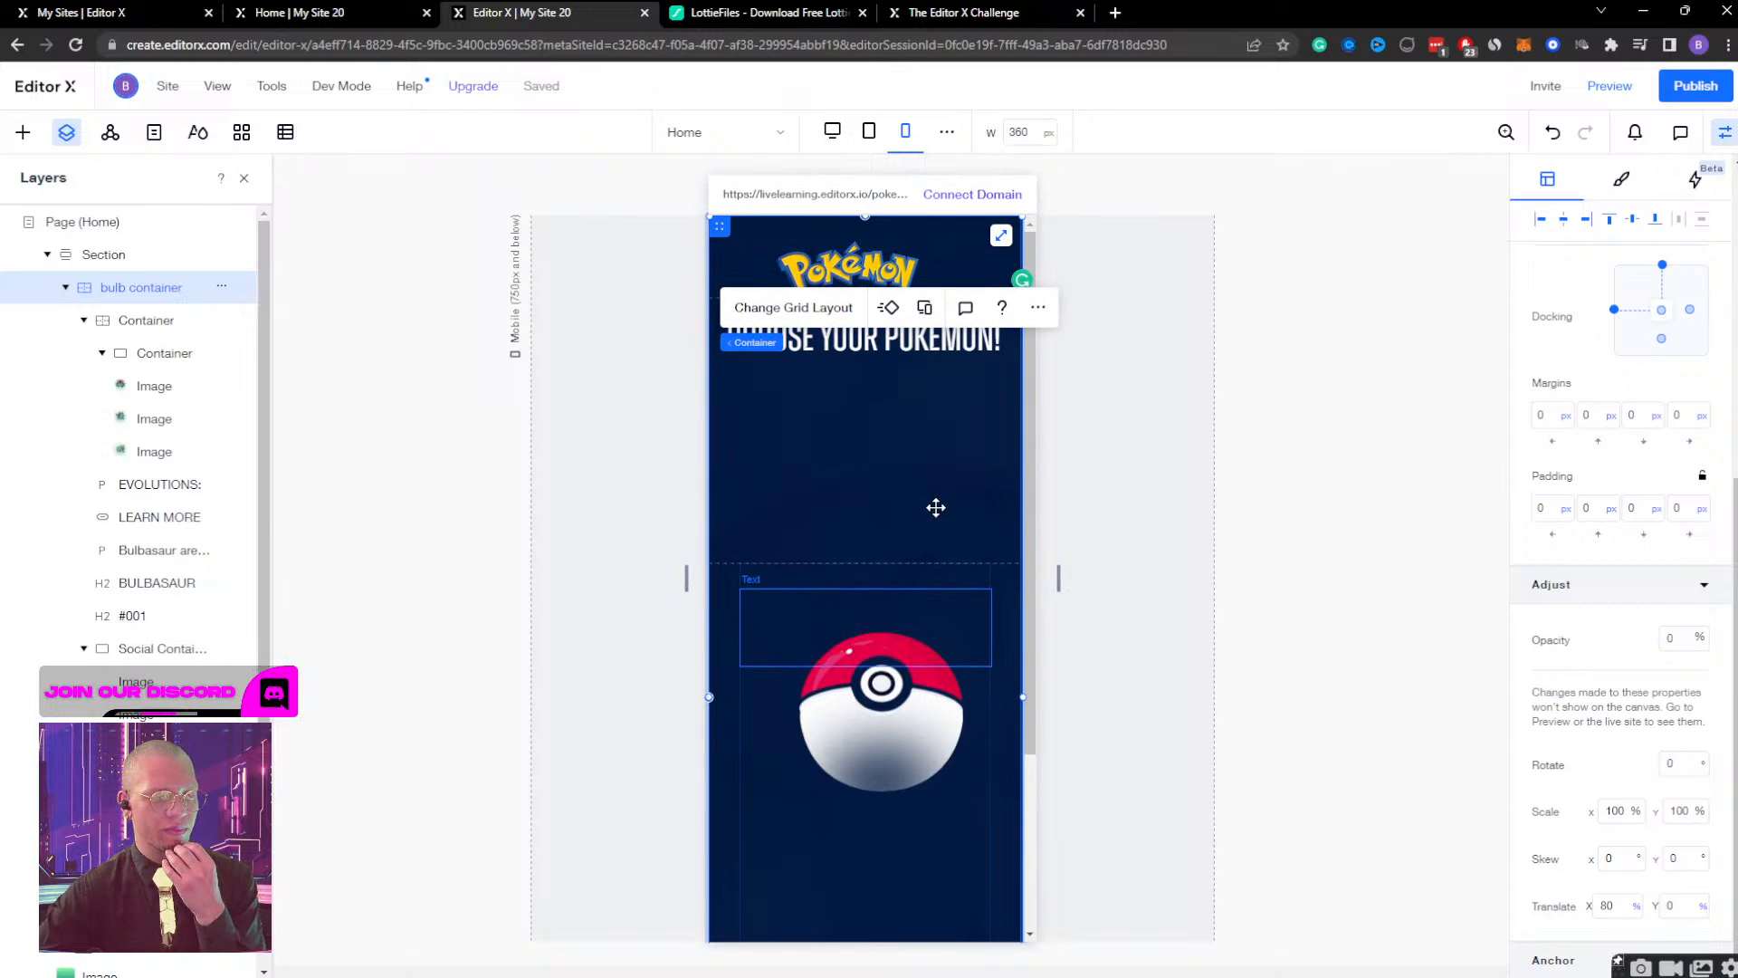
pyautogui.click(842, 472)
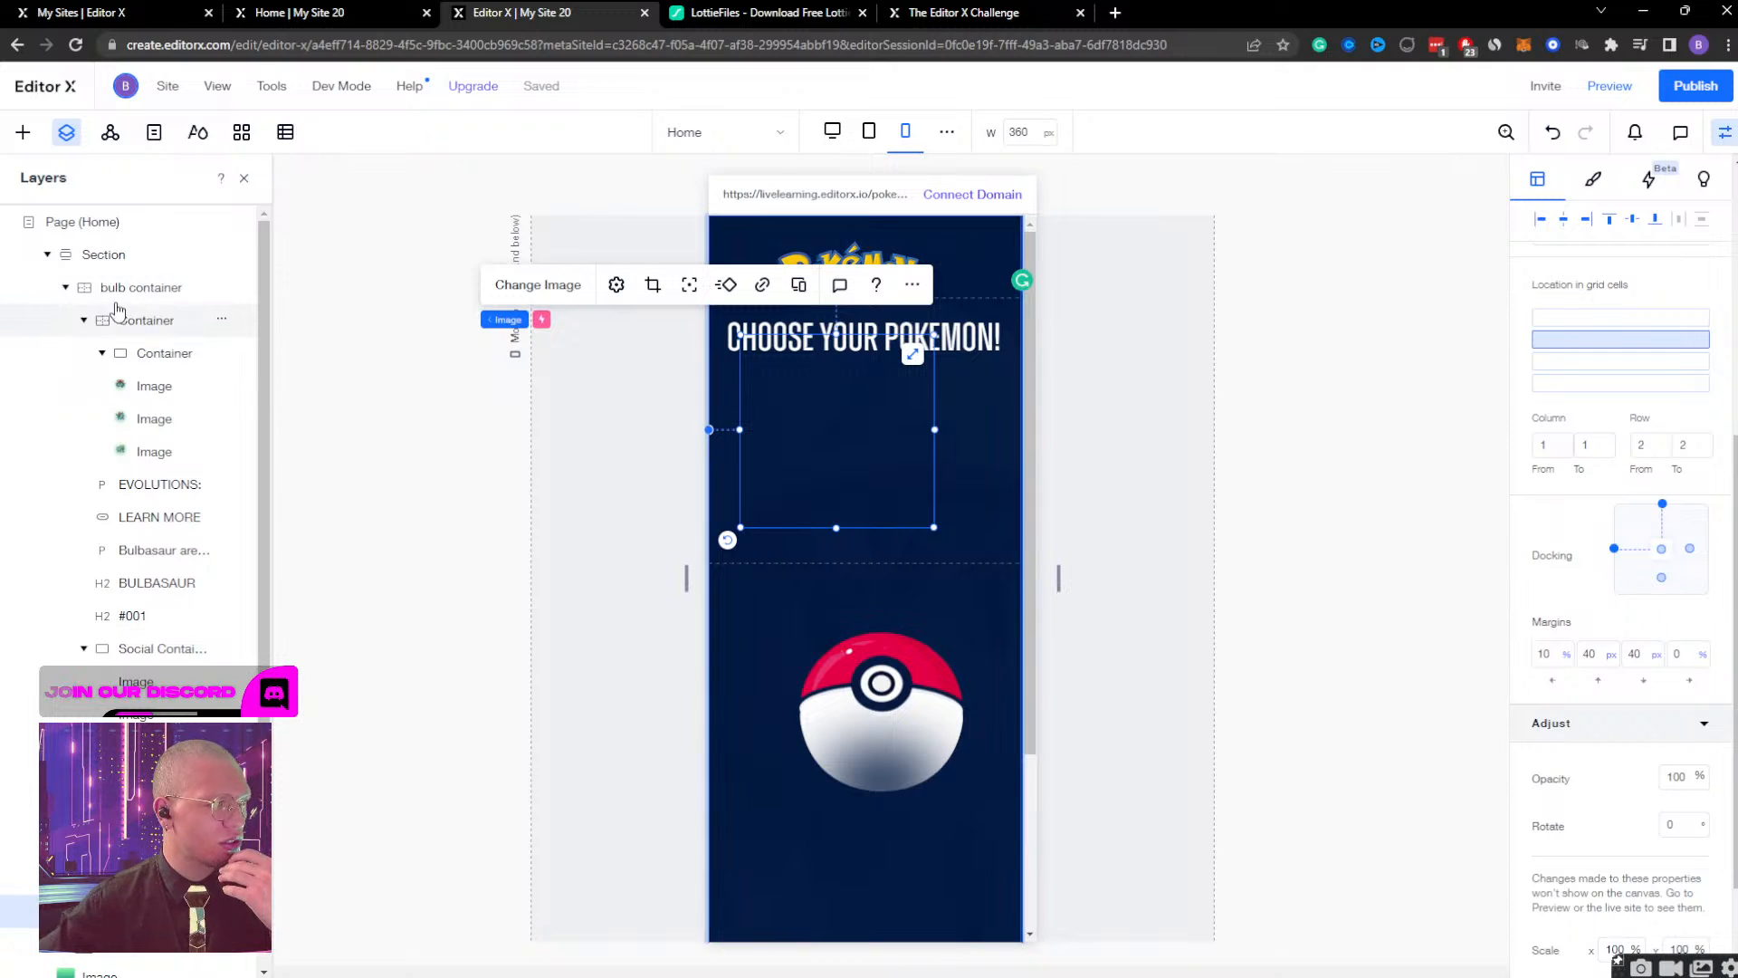
pyautogui.click(65, 287)
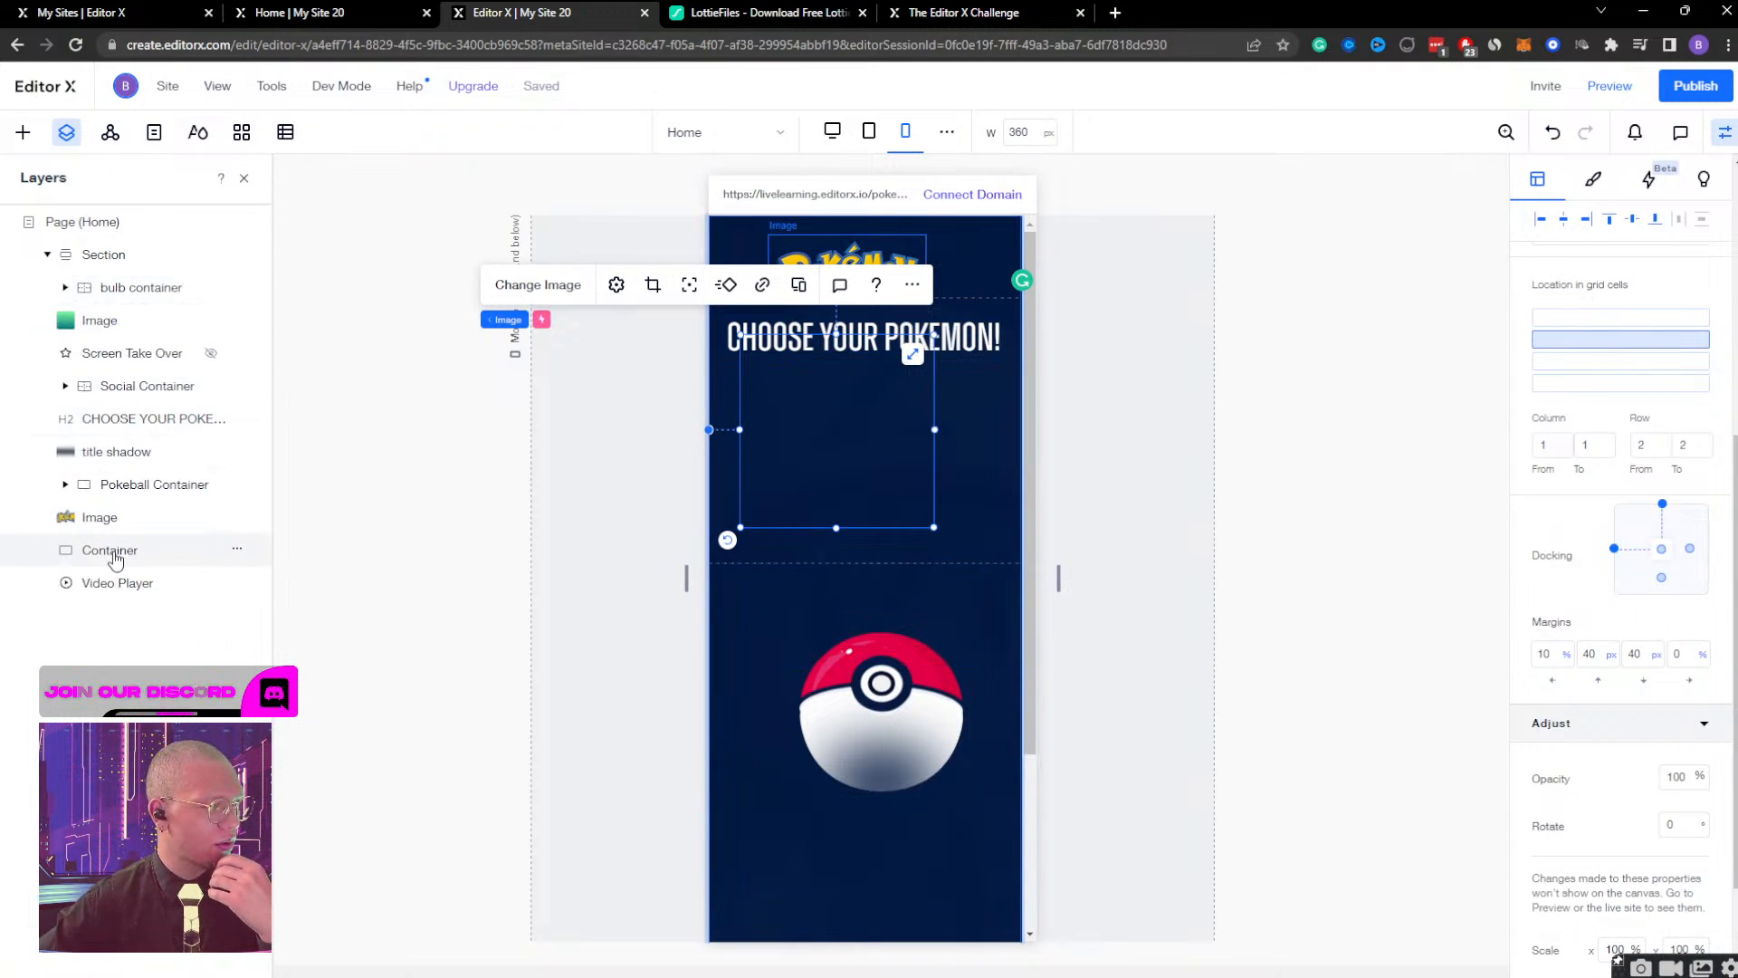
pyautogui.click(150, 486)
pyautogui.scroll(-1, 907, 519)
pyautogui.scroll(-1, 907, 519)
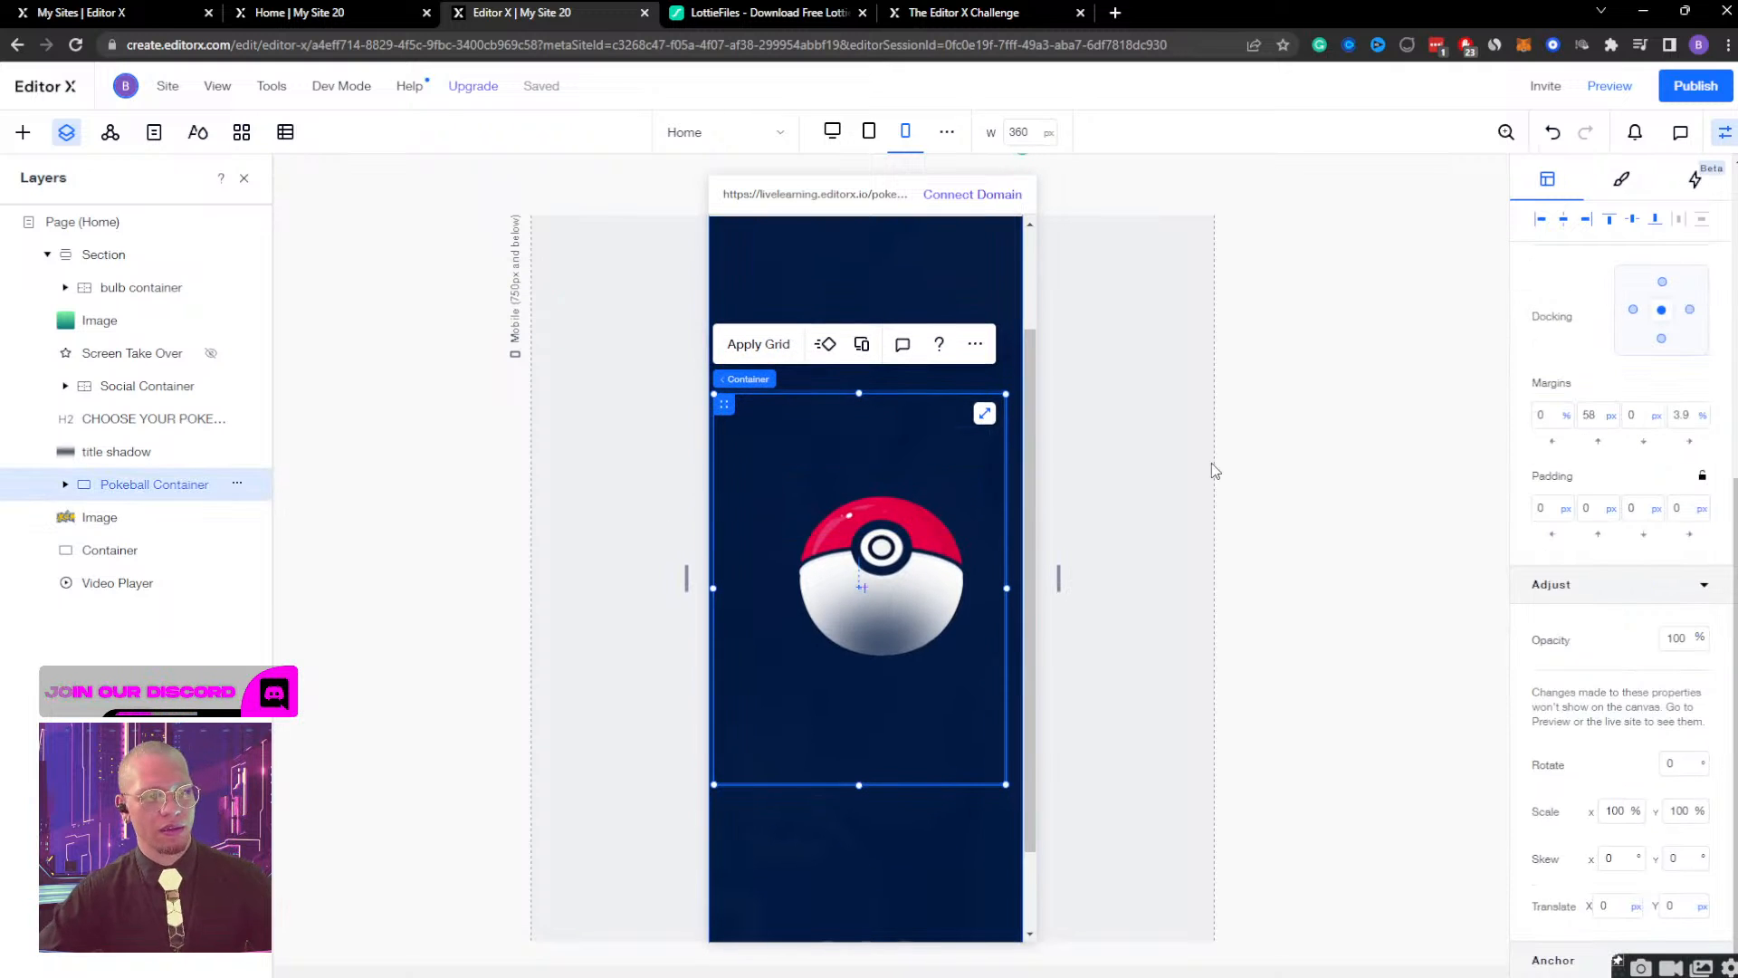
pyautogui.click(1564, 220)
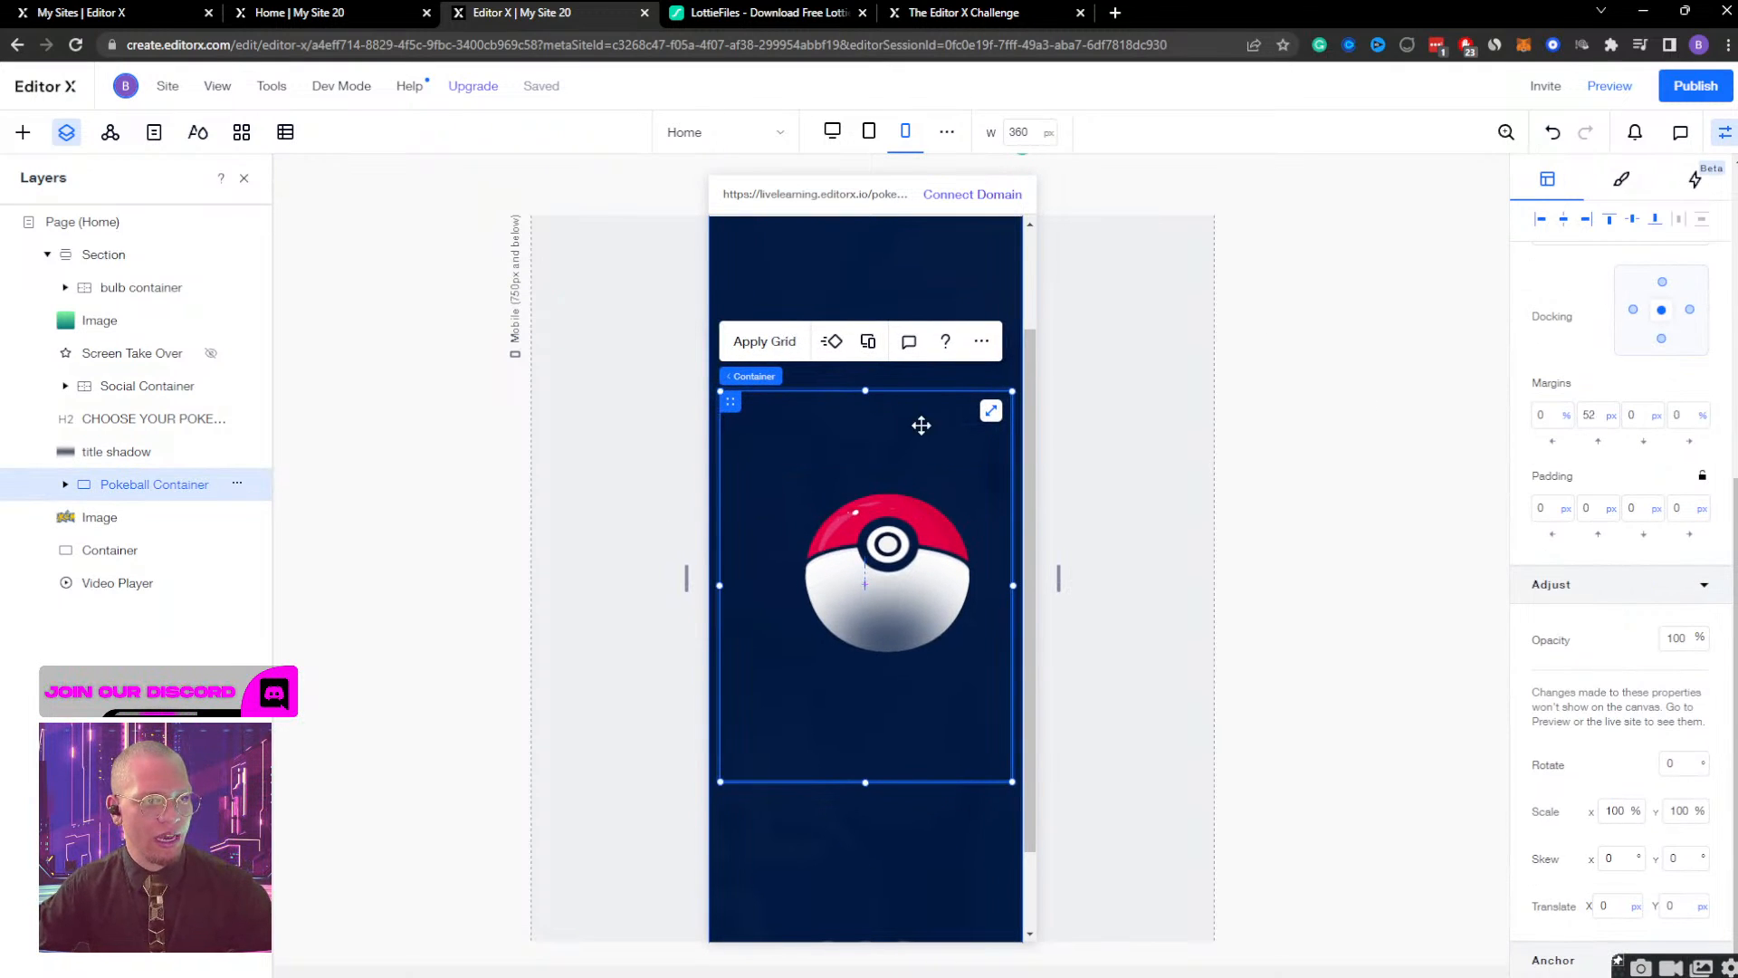
# Expand the Pokeball Container and its Ball group, and shrink the shin image to about 277 px wide.
pyautogui.click(67, 486)
pyautogui.click(84, 551)
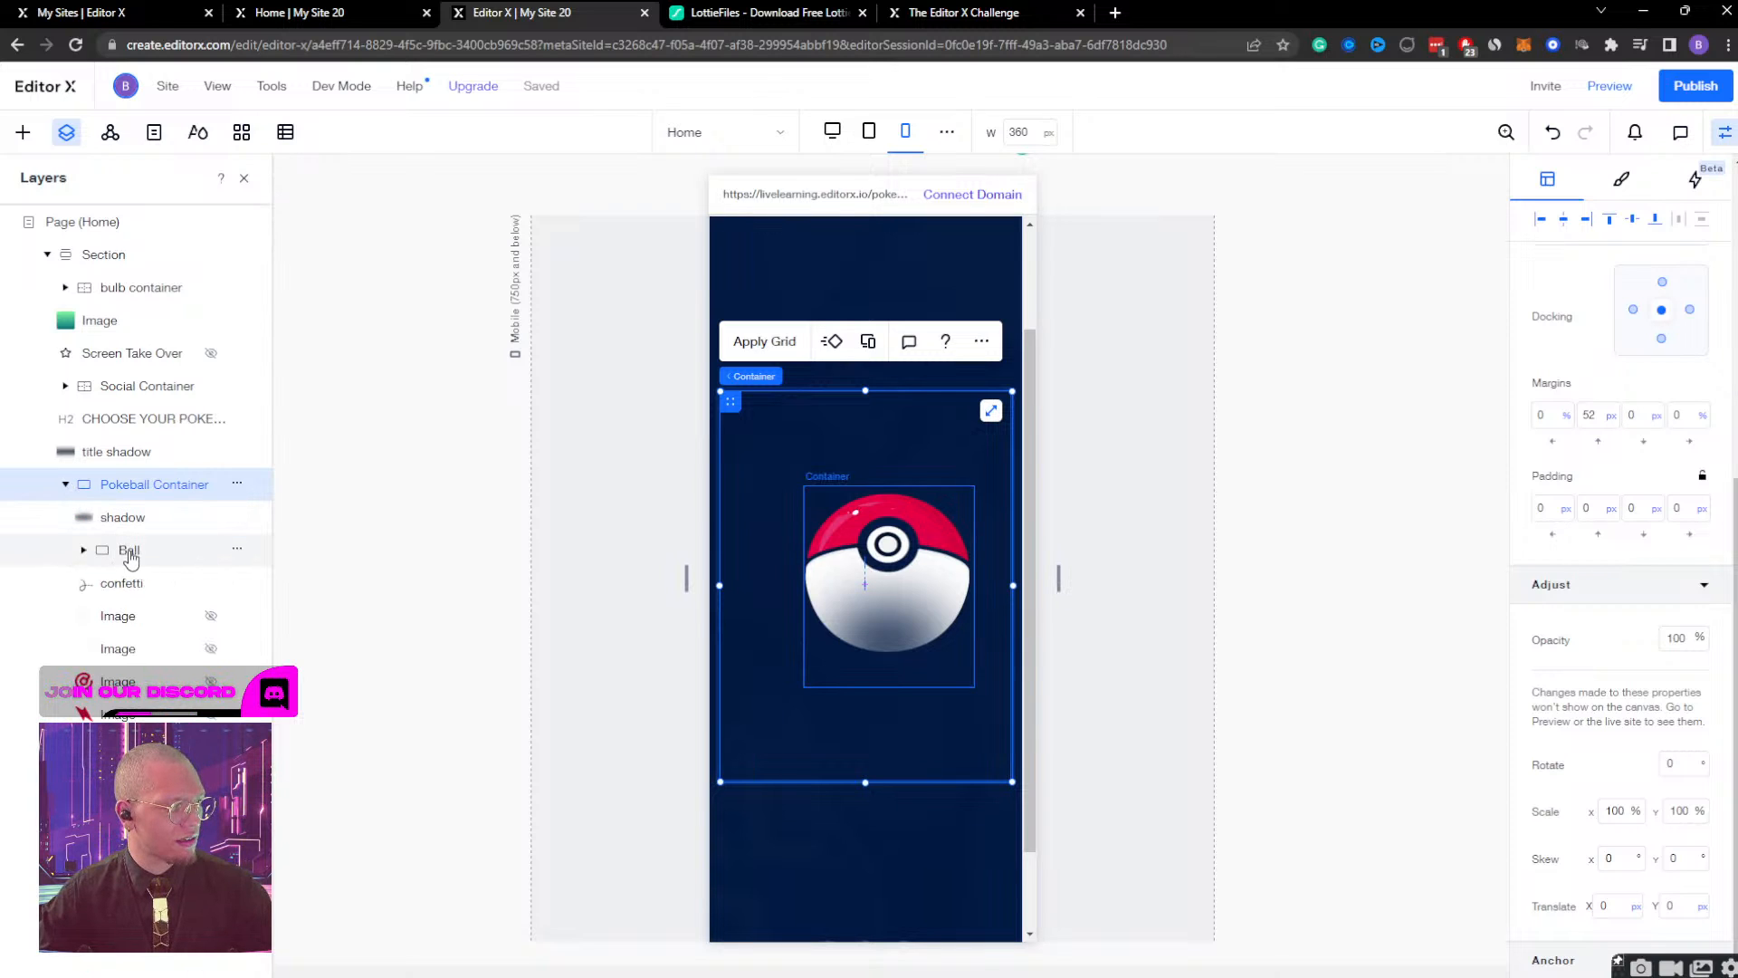
pyautogui.click(130, 552)
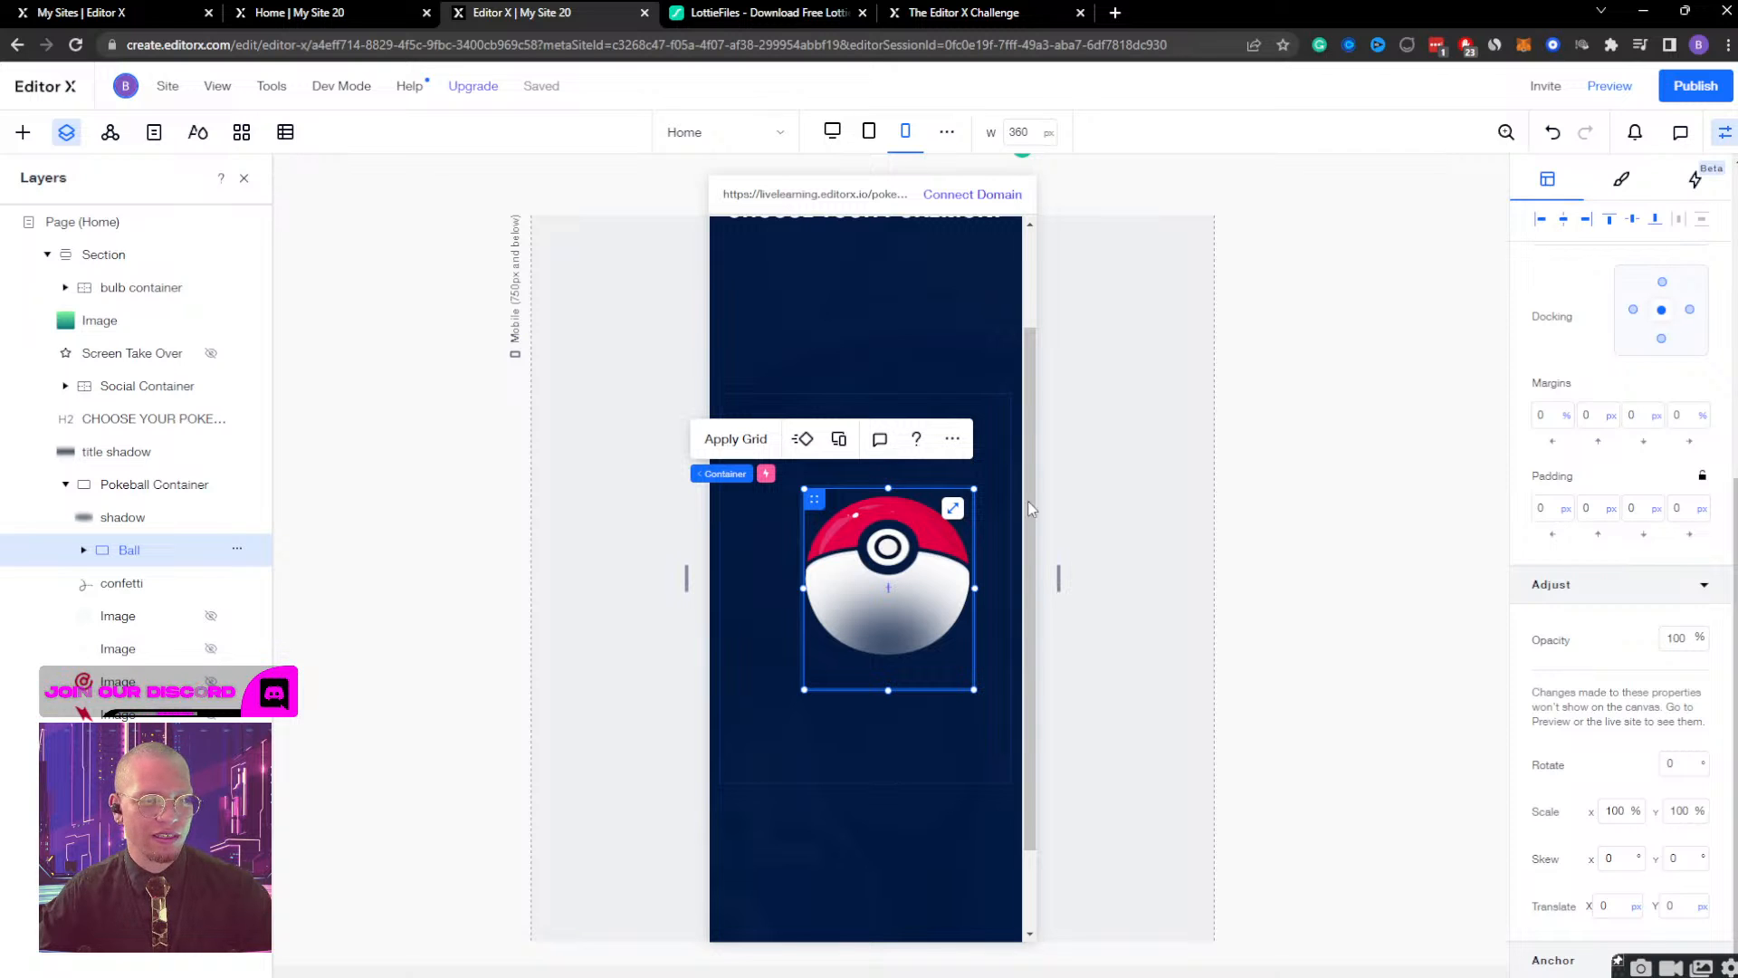
pyautogui.click(83, 551)
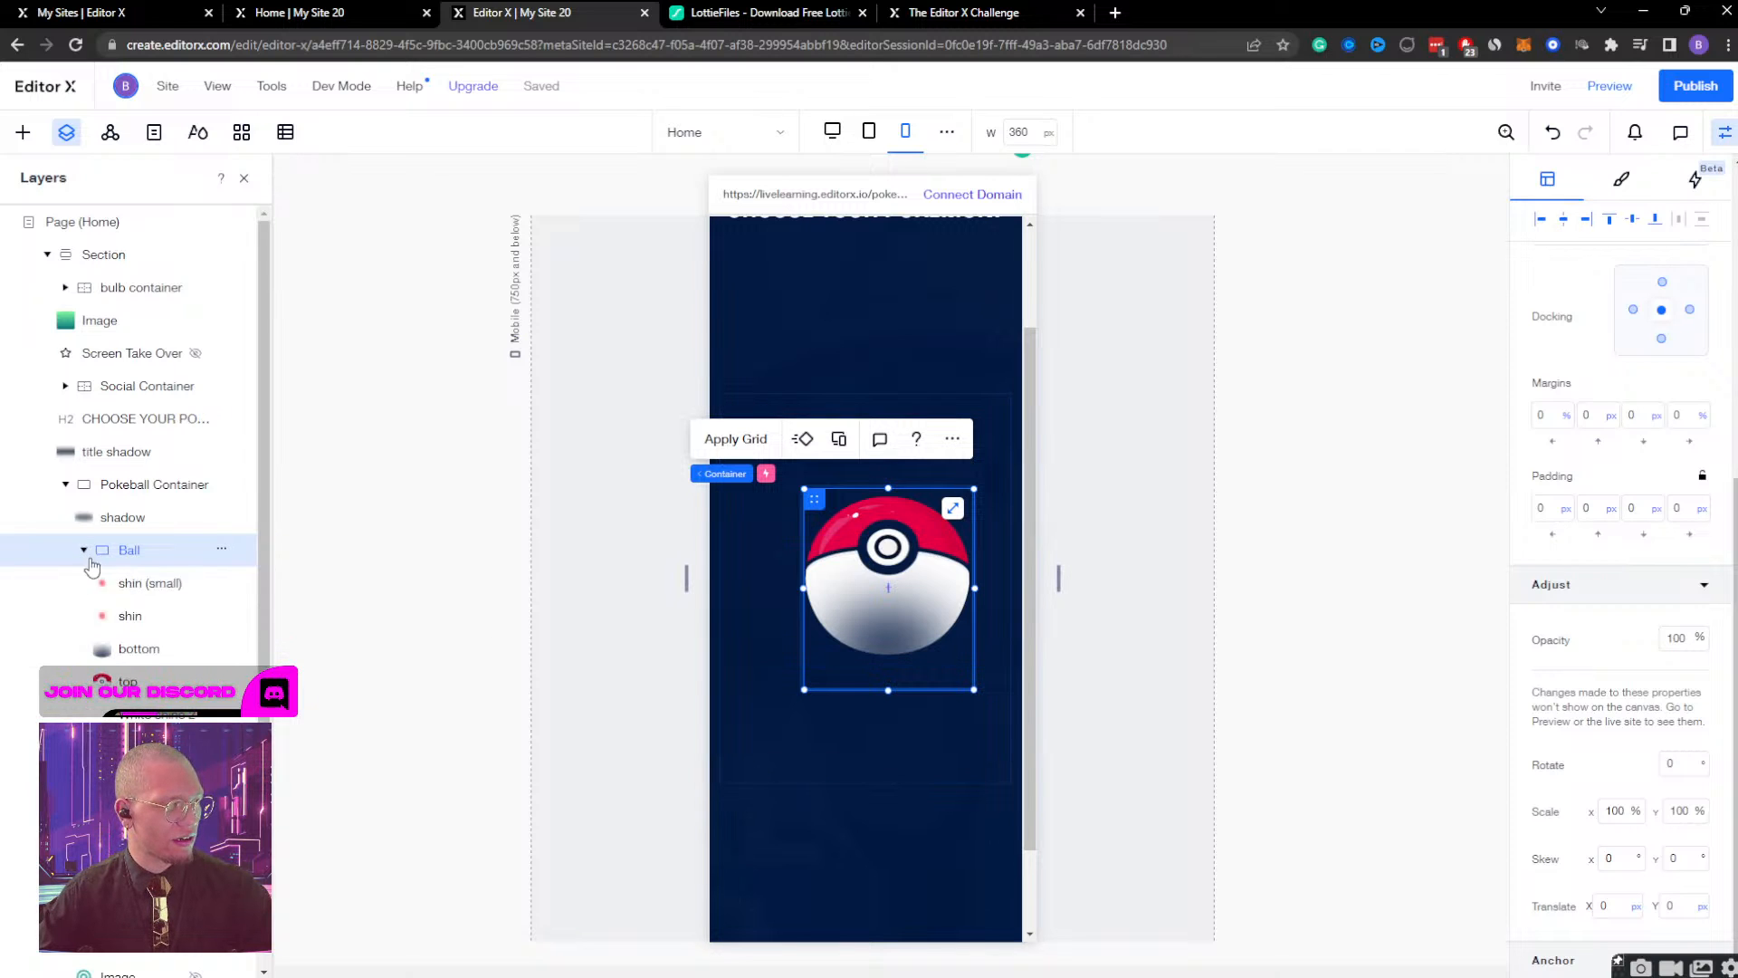
pyautogui.click(129, 615)
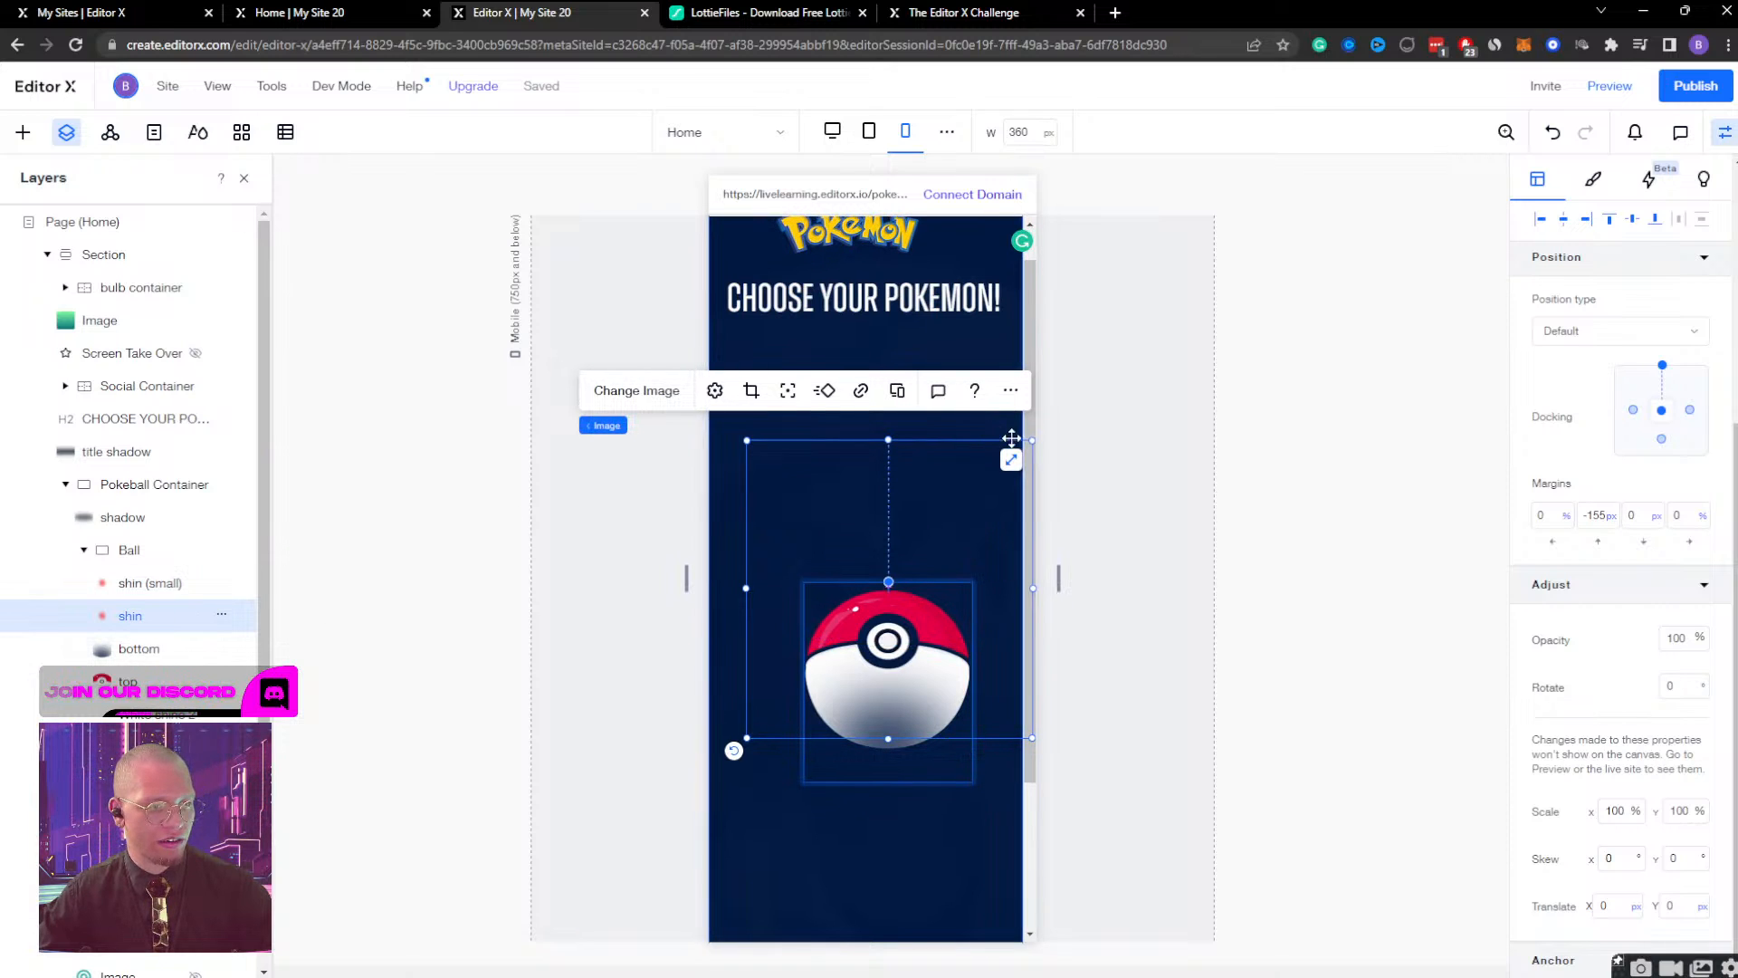
pyautogui.moveTo(1032, 441); pyautogui.dragTo(994, 469)
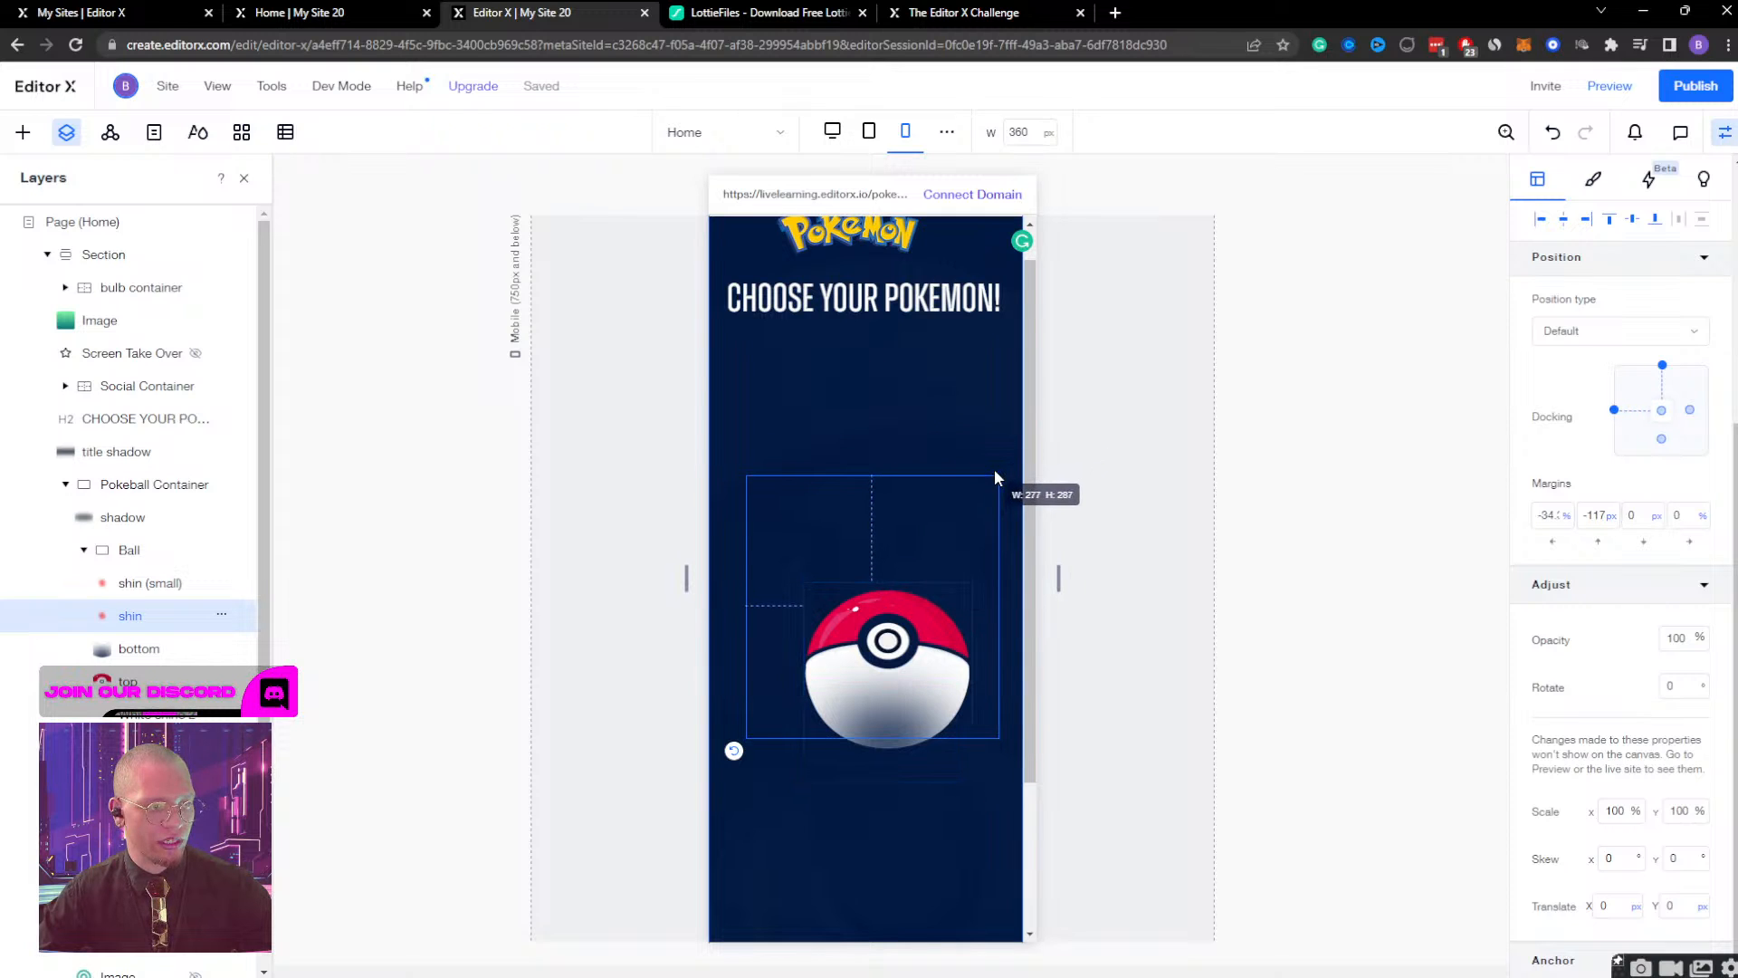
# Proportionally shrink the transparent image listed below the top image in the Ball group on the mobile page.
pyautogui.click(140, 587)
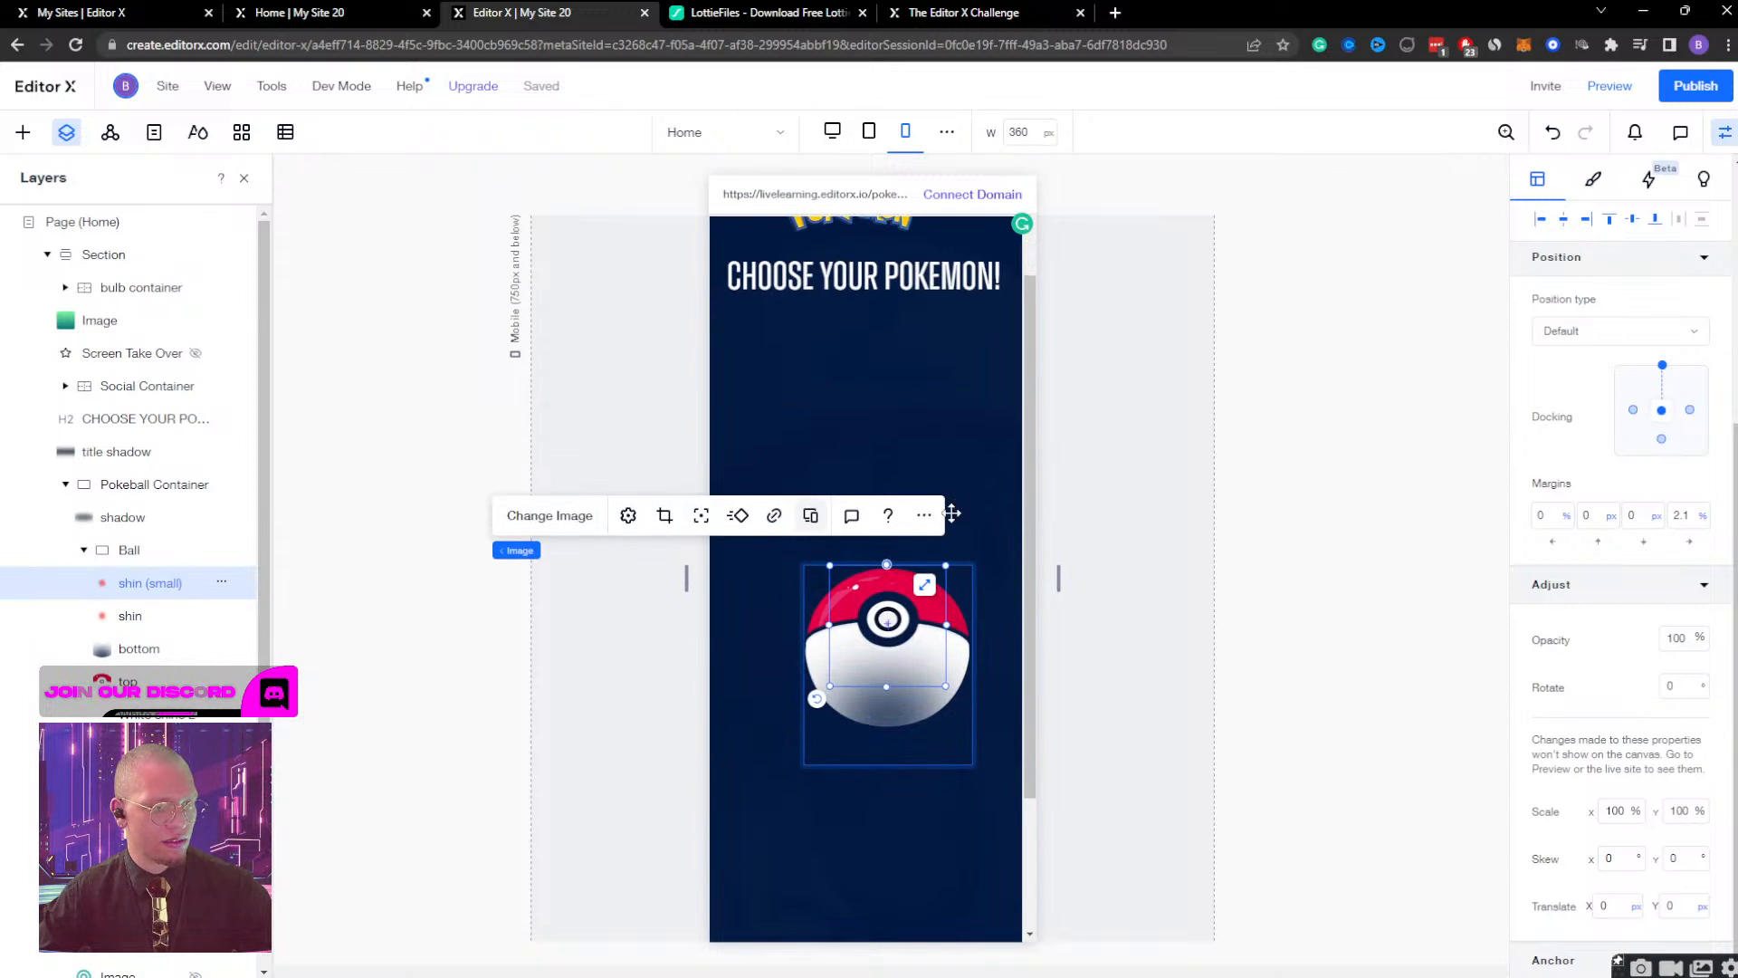
pyautogui.click(131, 683)
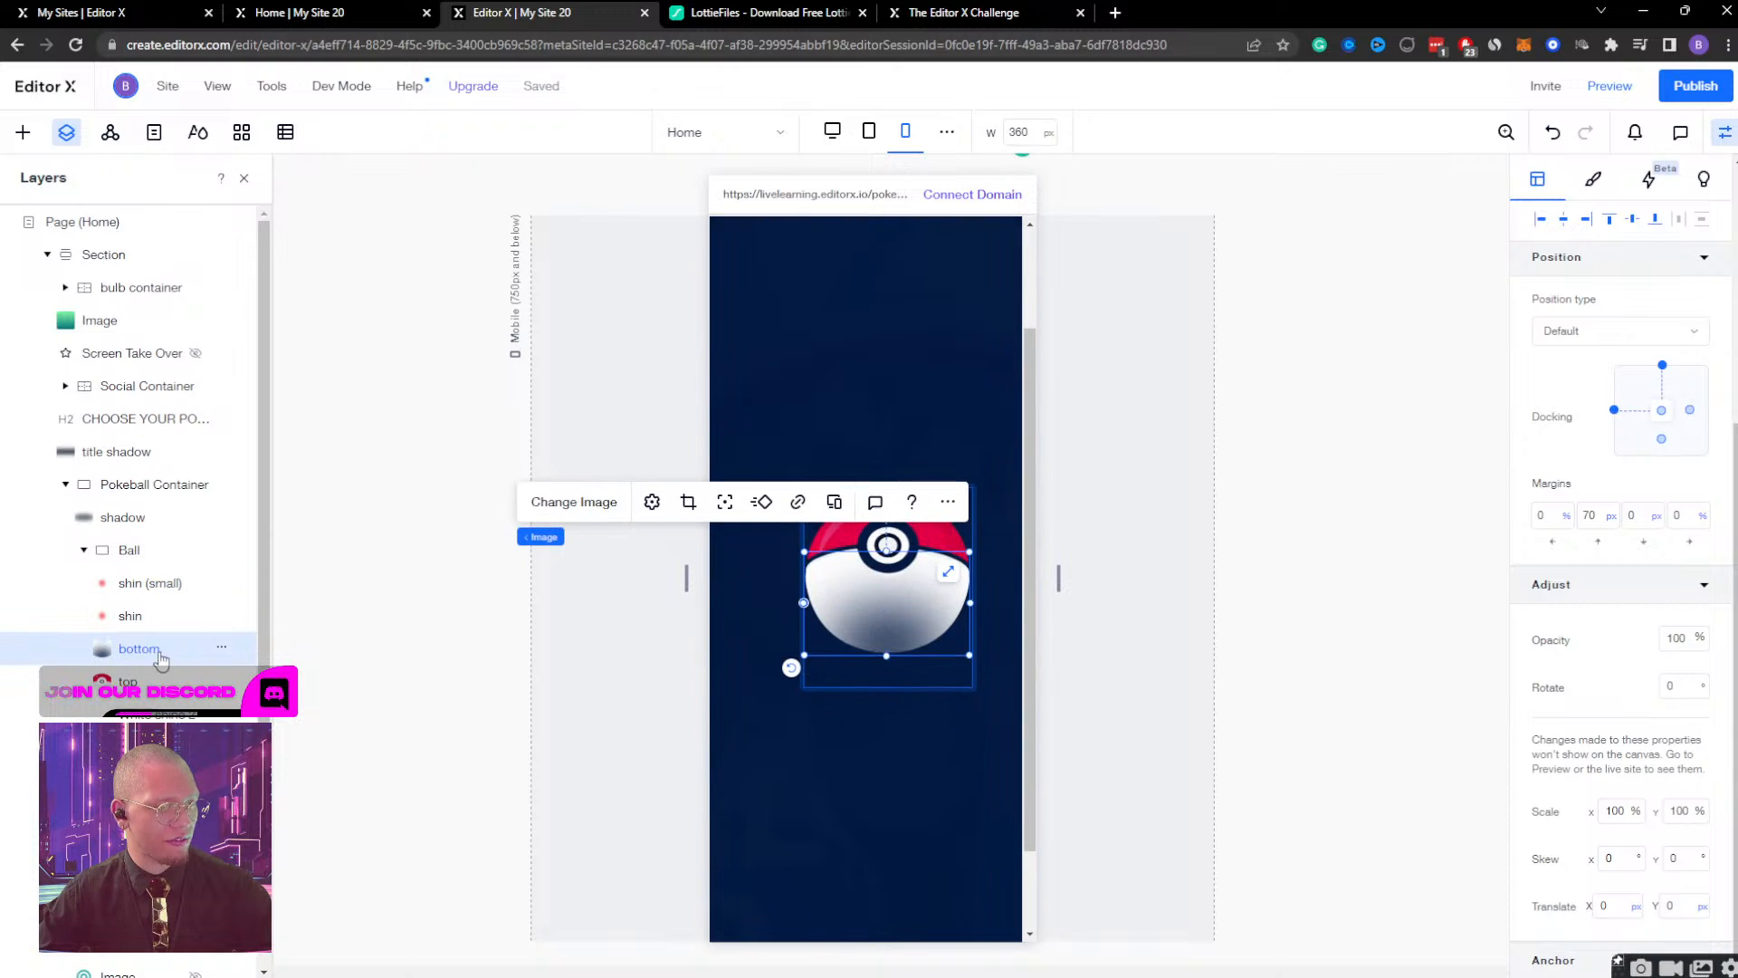
pyautogui.click(219, 699)
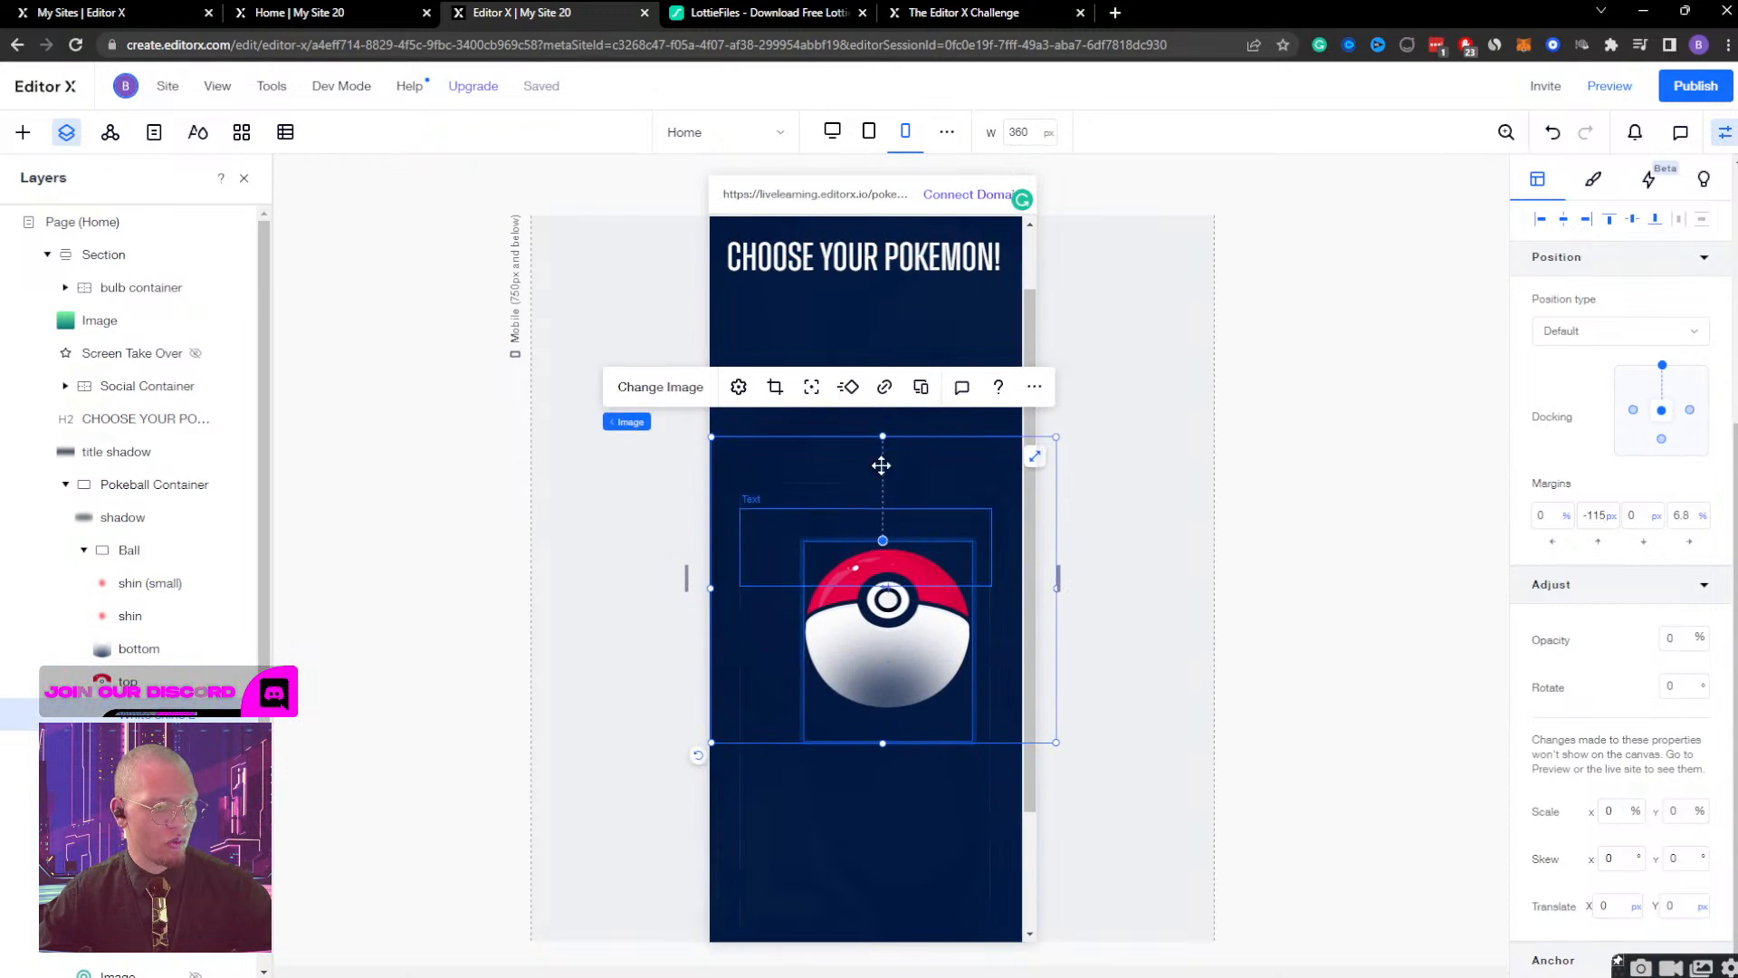
pyautogui.moveTo(1056, 436); pyautogui.dragTo(1000, 470)
pyautogui.scroll(-2, 943, 625)
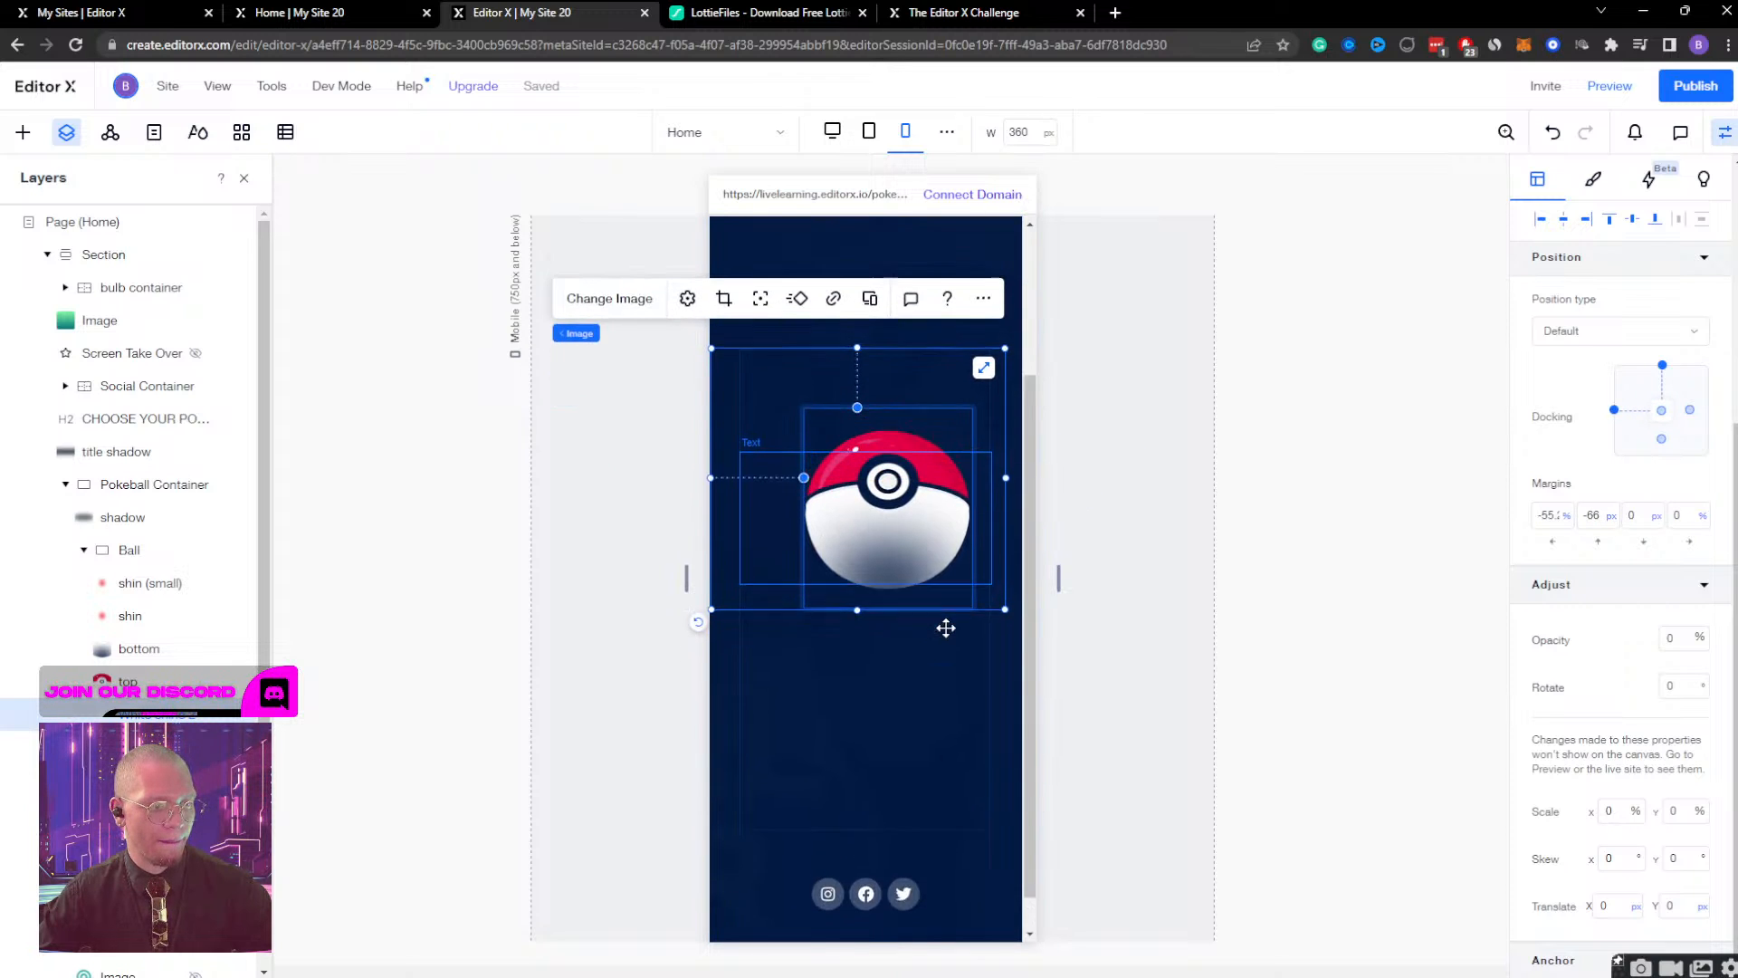
# Center the shrunken transparent image horizontally within the Ball container.
pyautogui.scroll(3, 752, 663)
pyautogui.click(128, 551)
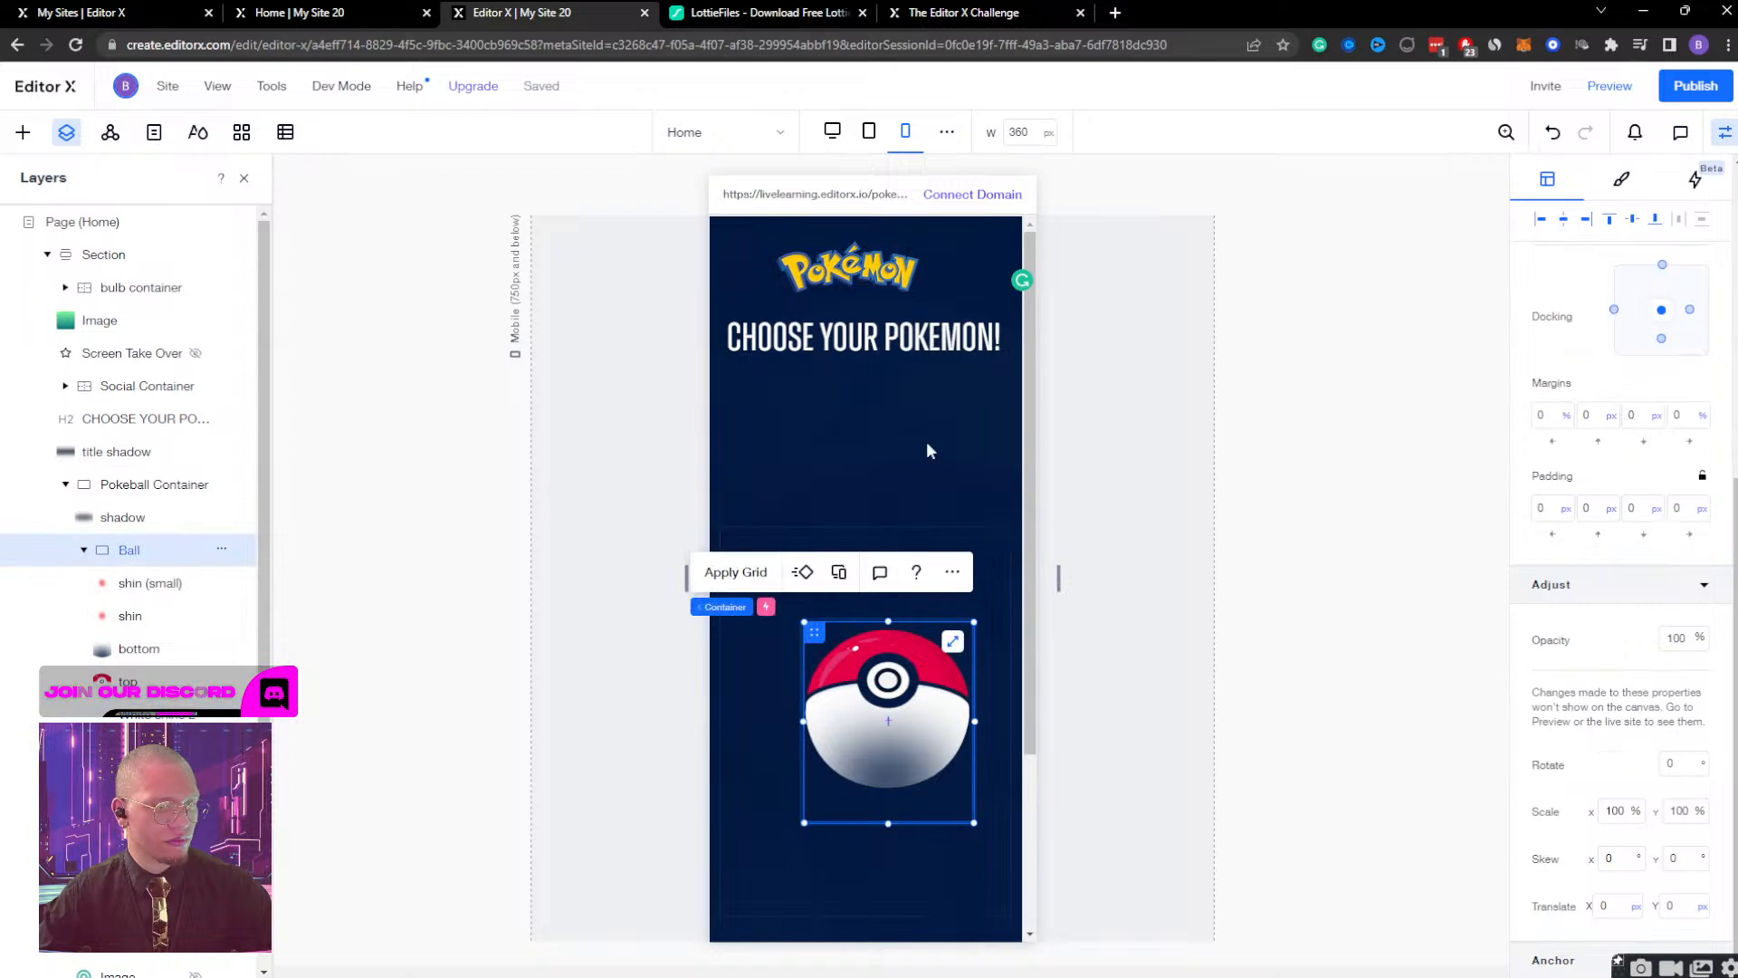
pyautogui.scroll(-2, 926, 442)
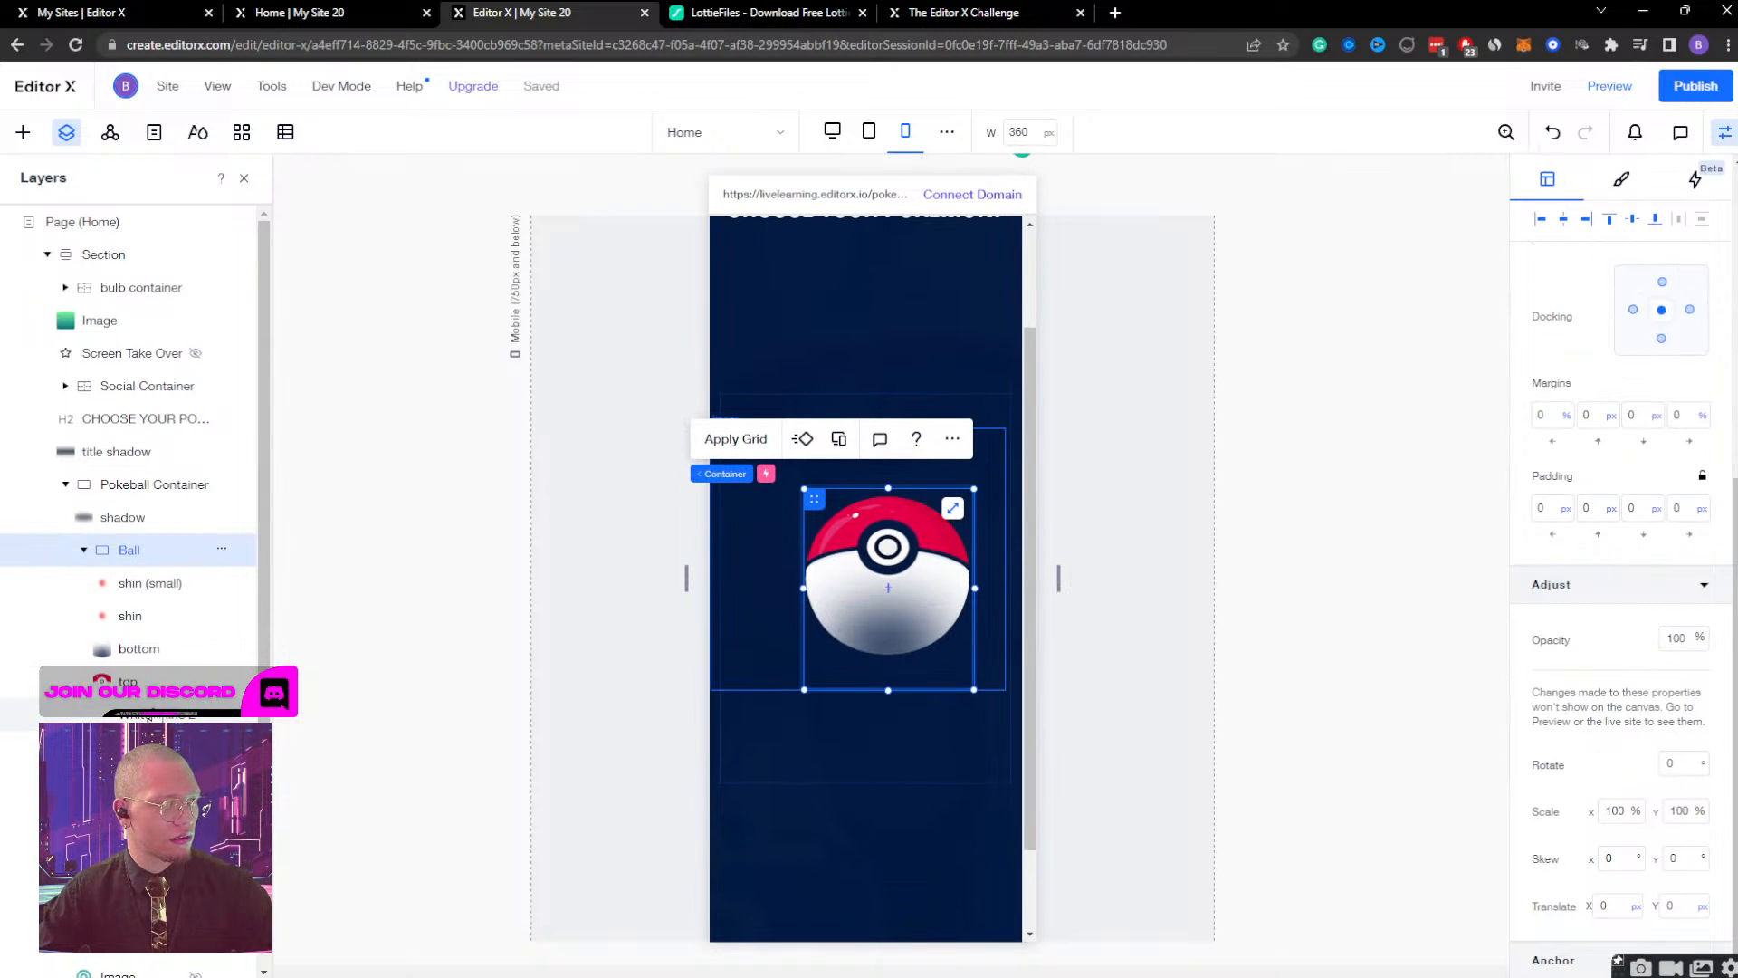
pyautogui.click(154, 711)
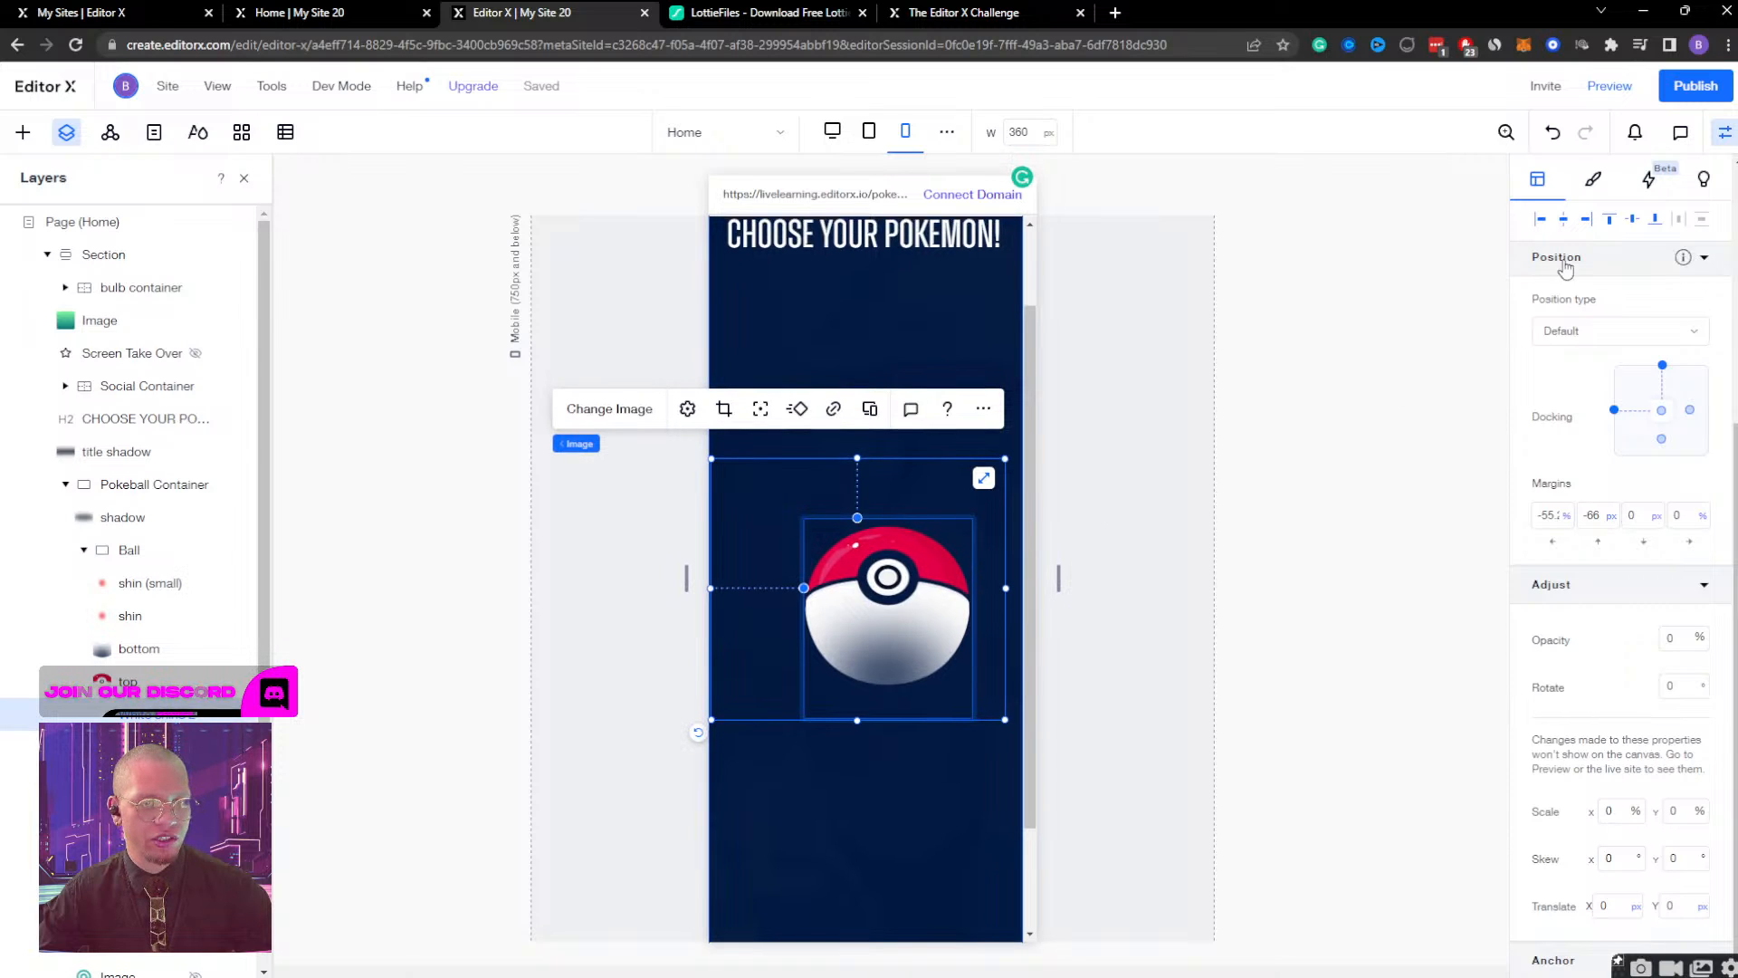
pyautogui.click(1566, 219)
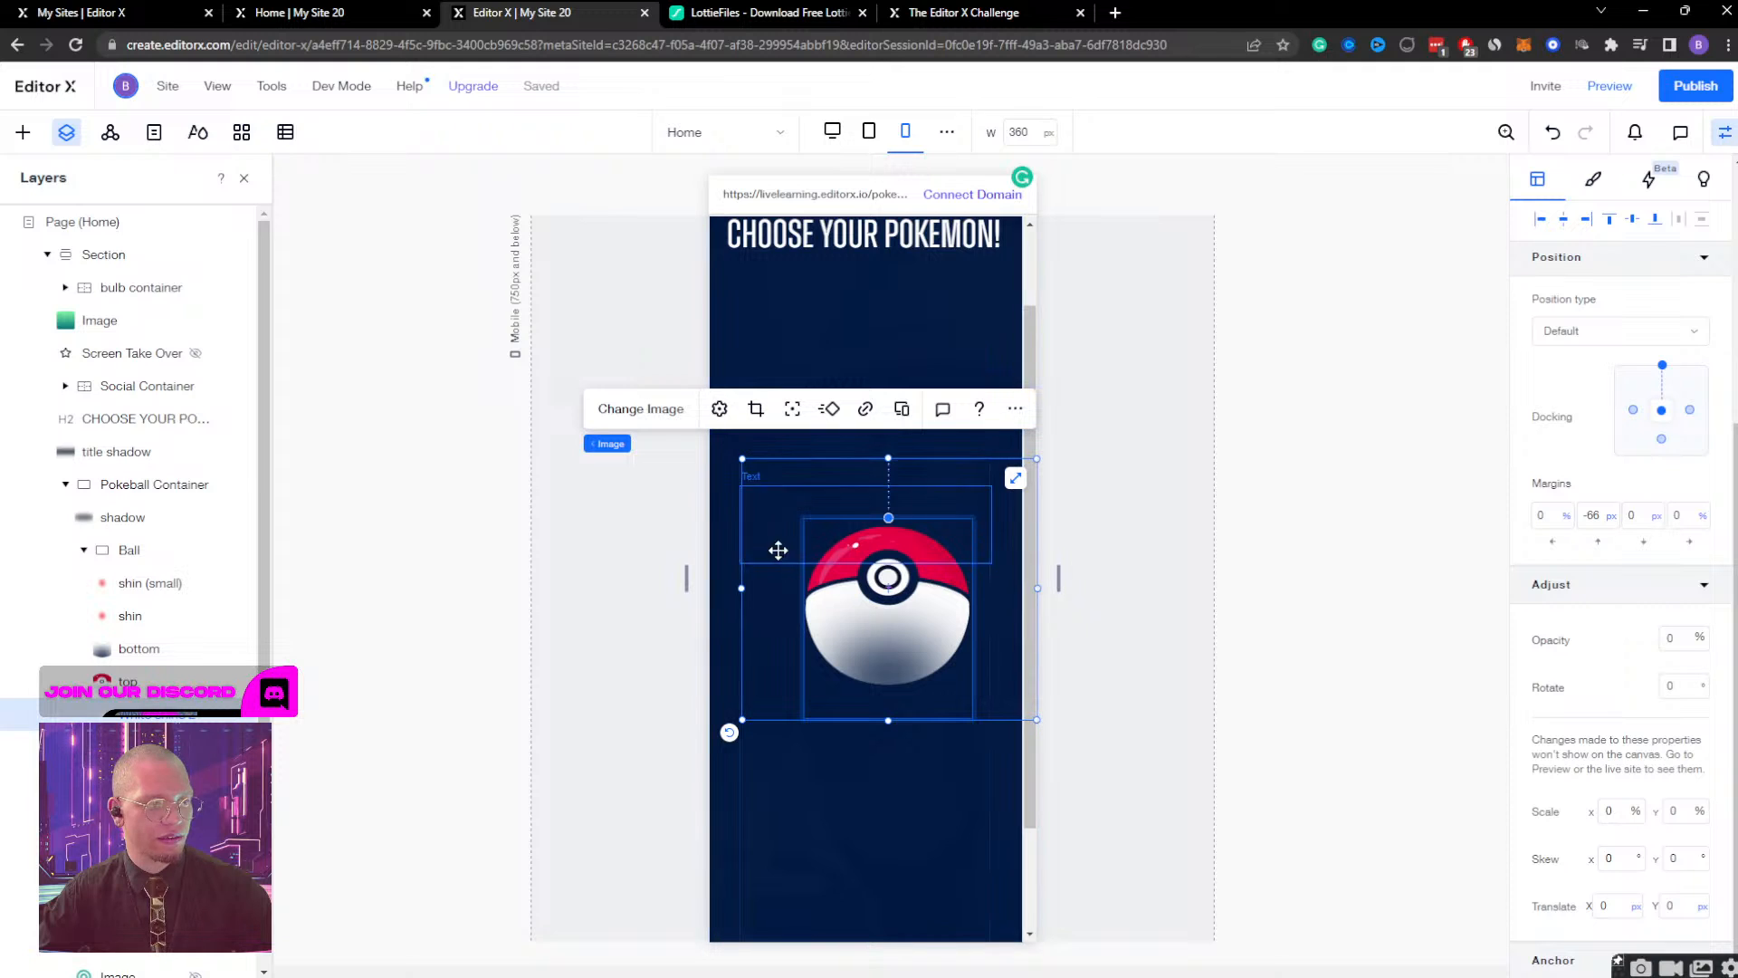
# Collapse the Ball group and check the settings of the Pokeball, title shadow, Social Container and green gradient Image layers.
pyautogui.click(118, 551)
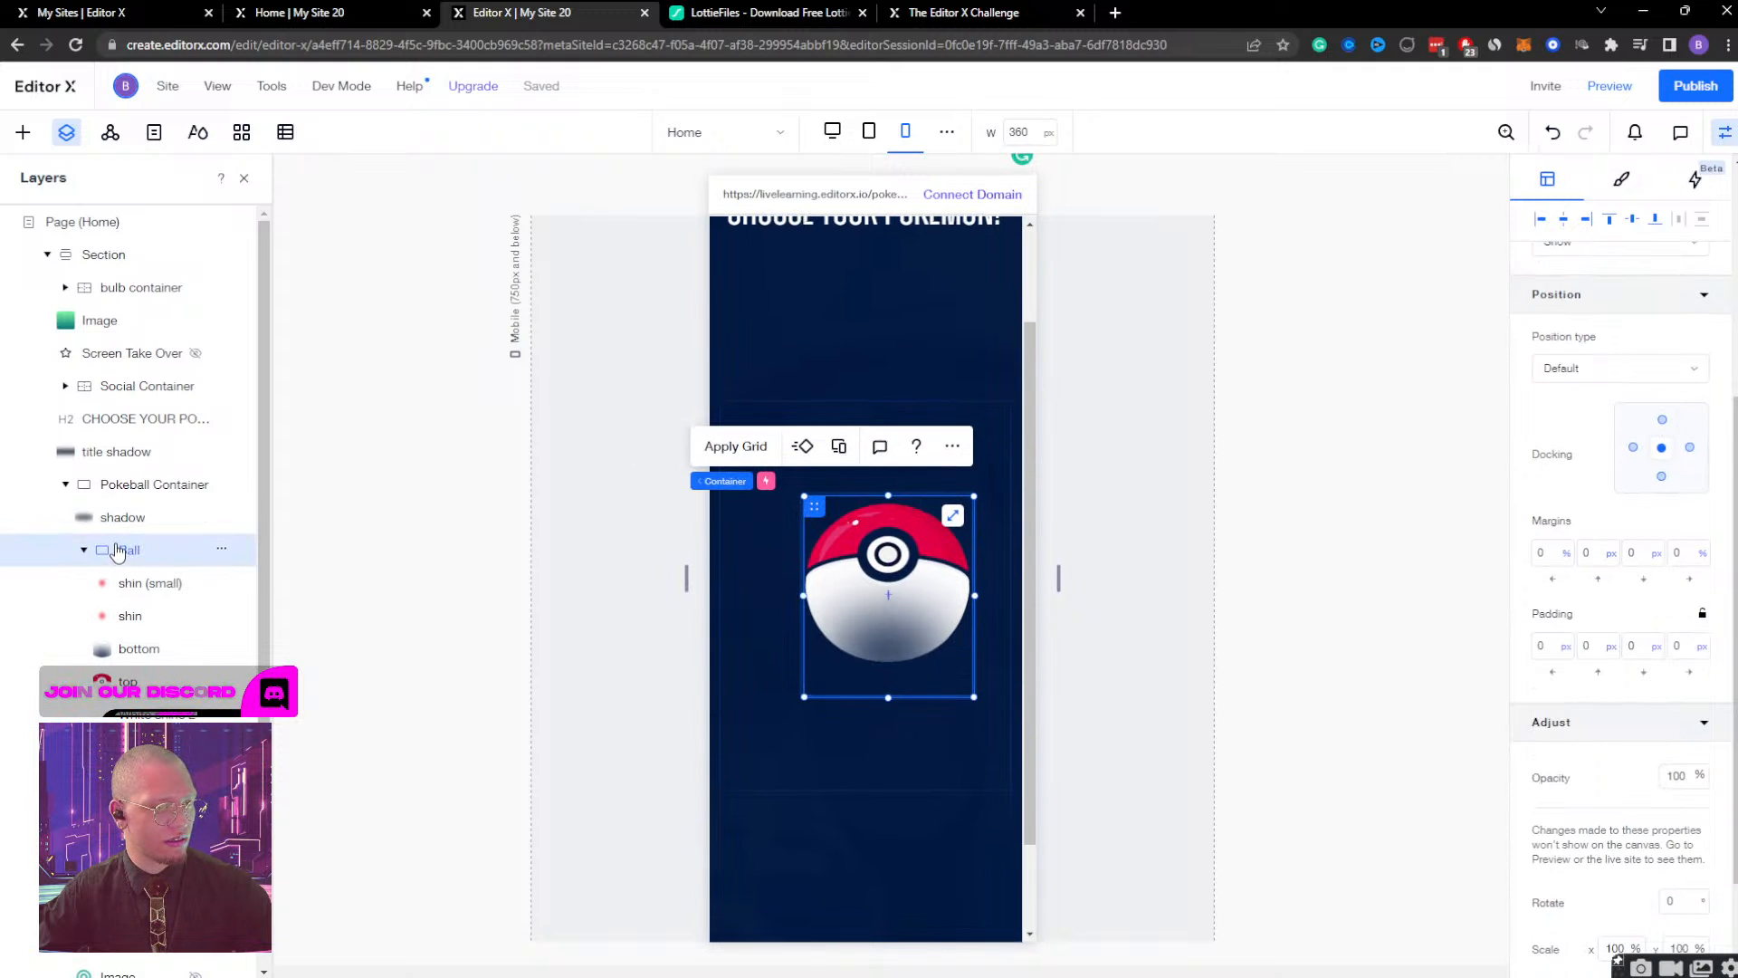
pyautogui.click(85, 549)
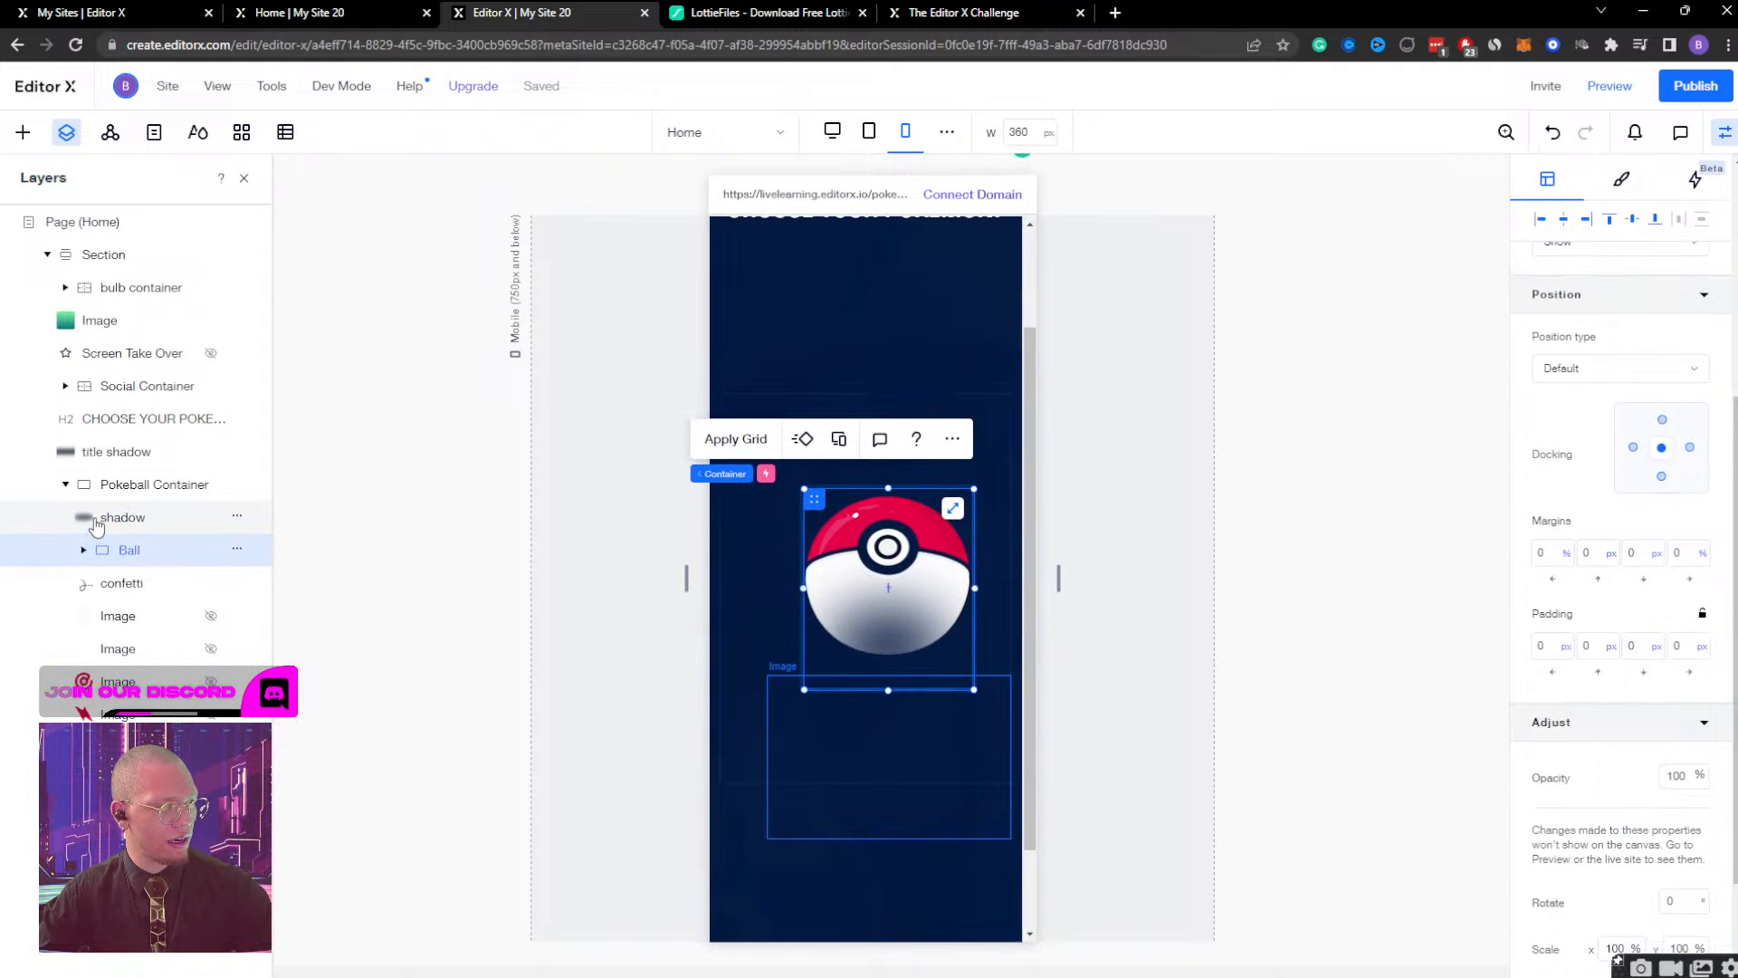
pyautogui.click(97, 524)
pyautogui.click(94, 456)
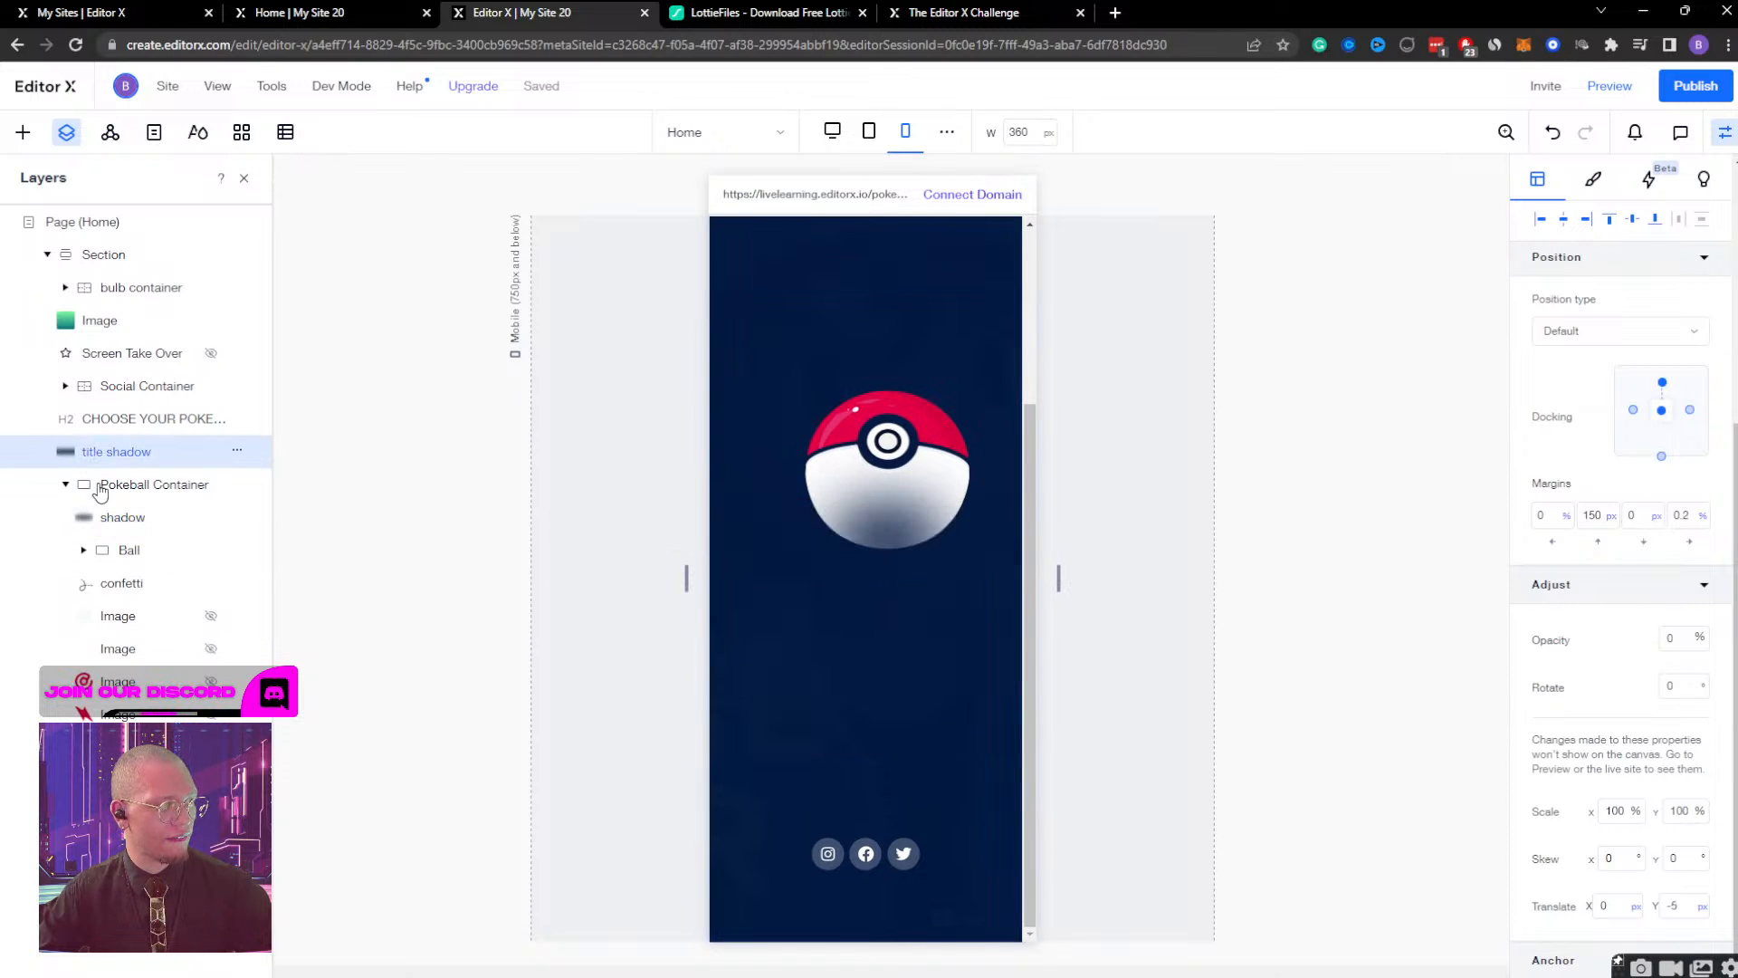
pyautogui.click(99, 487)
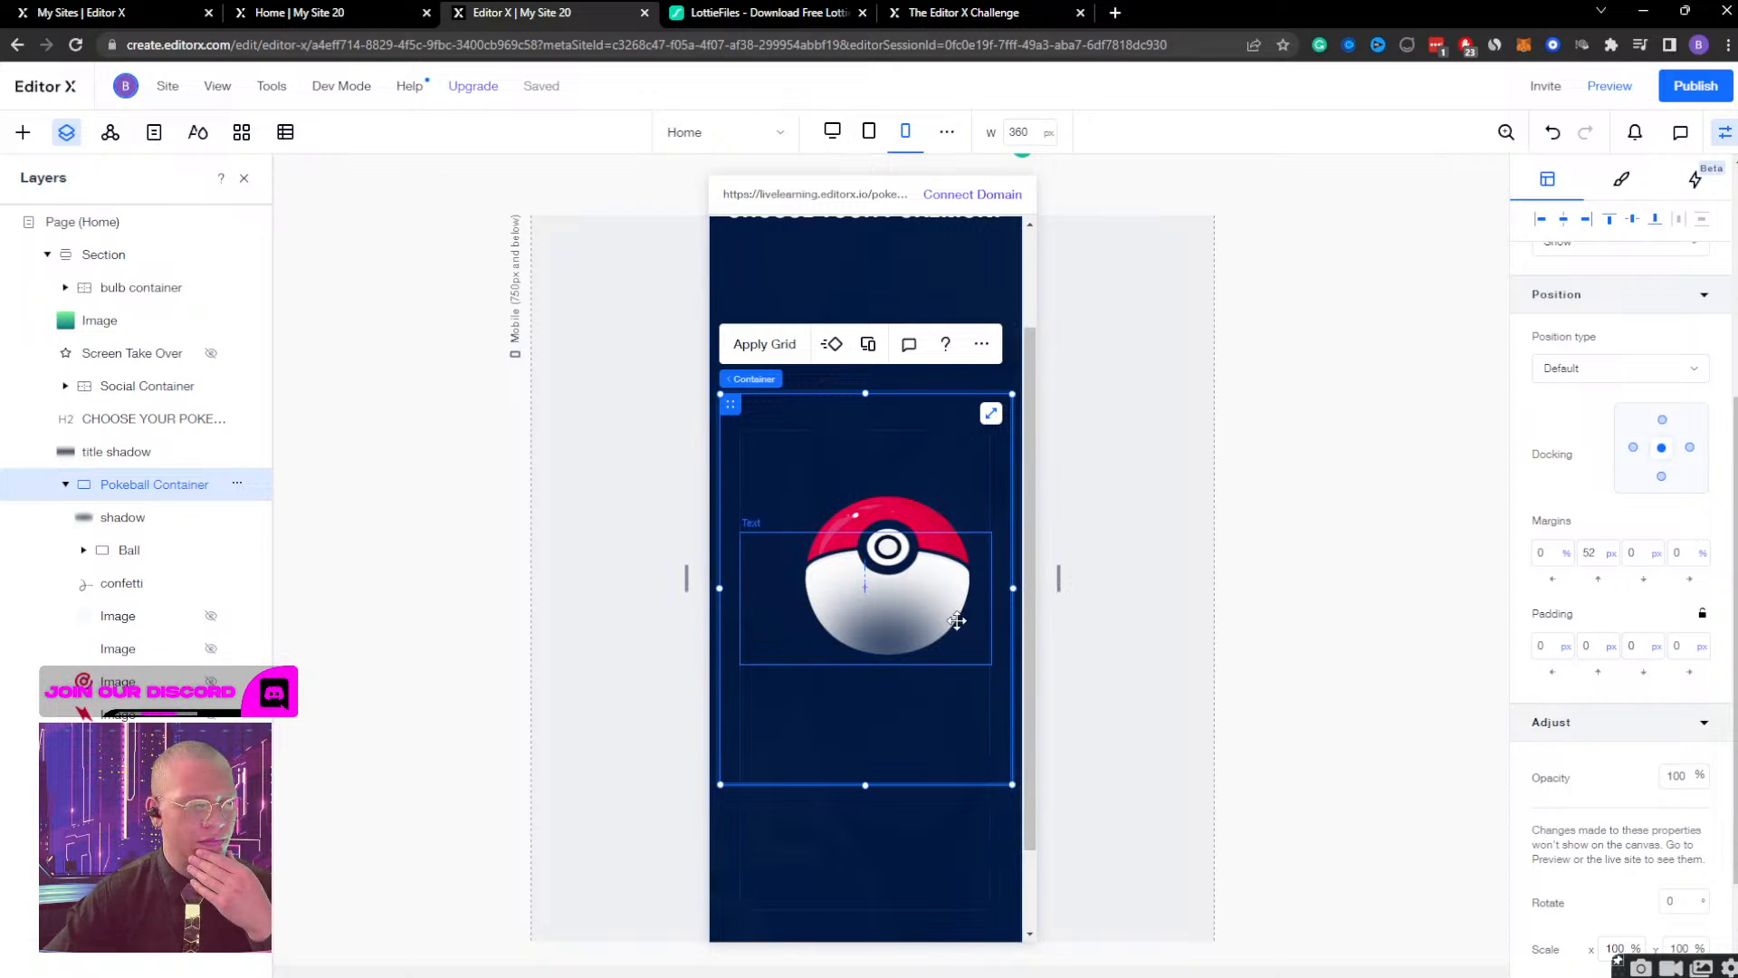
pyautogui.click(113, 552)
pyautogui.scroll(4, 1590, 598)
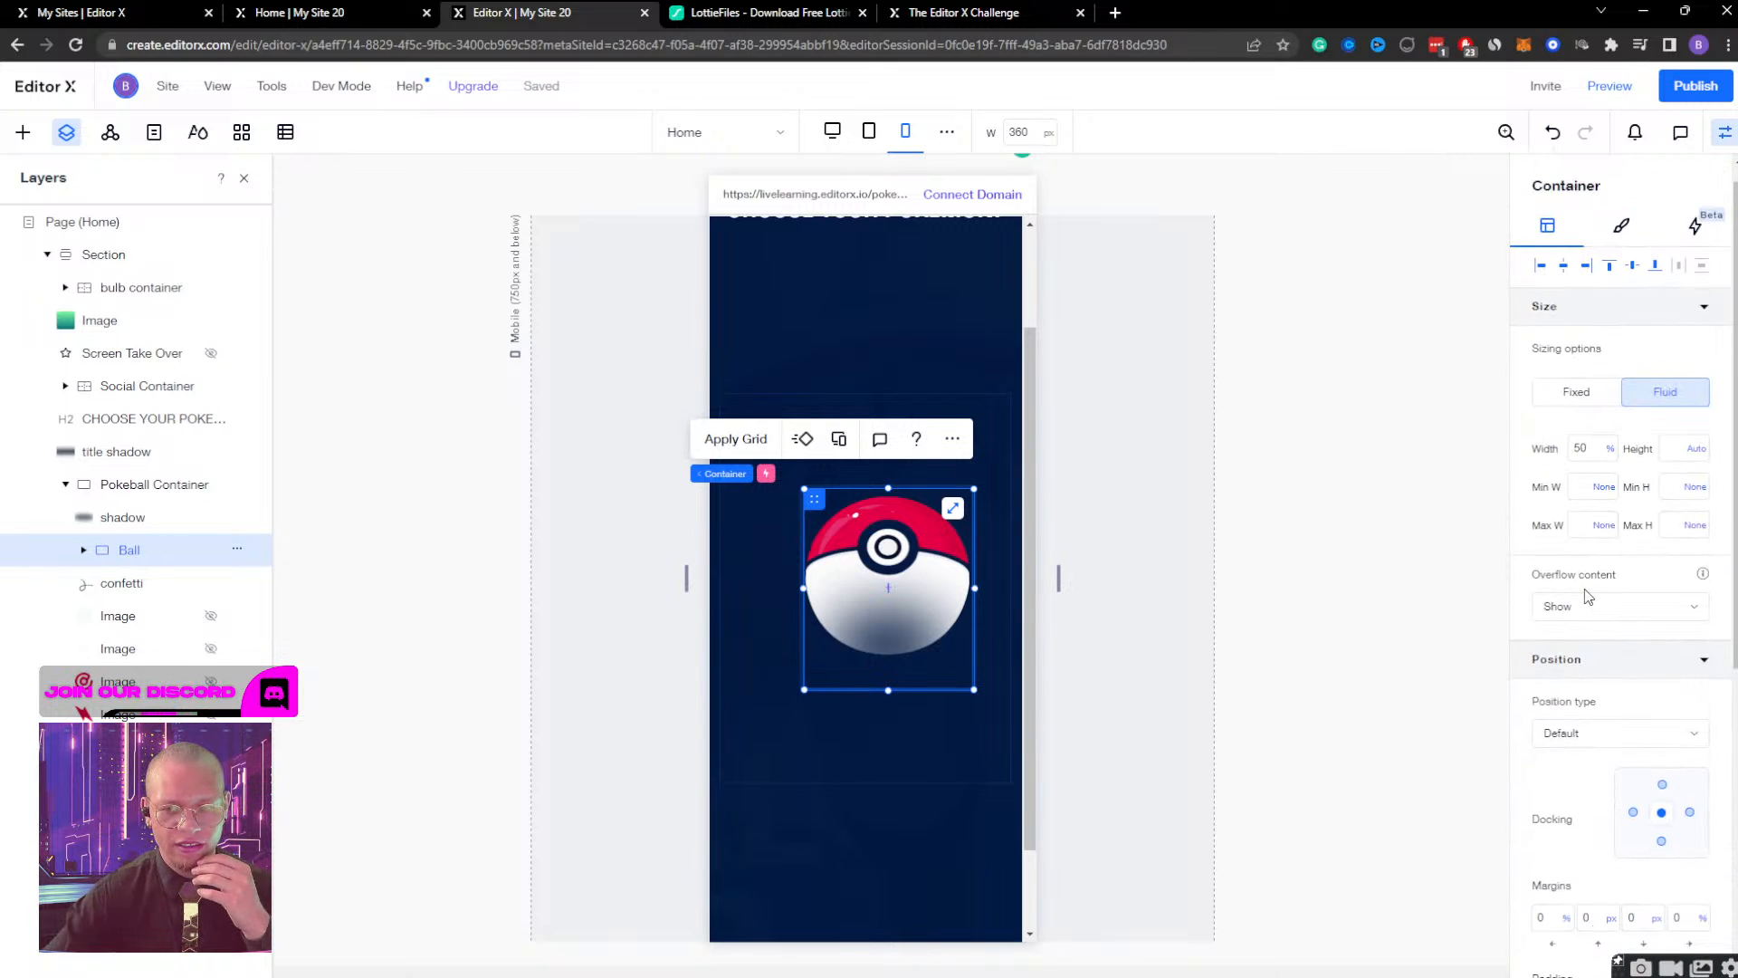
pyautogui.click(152, 358)
pyautogui.click(145, 387)
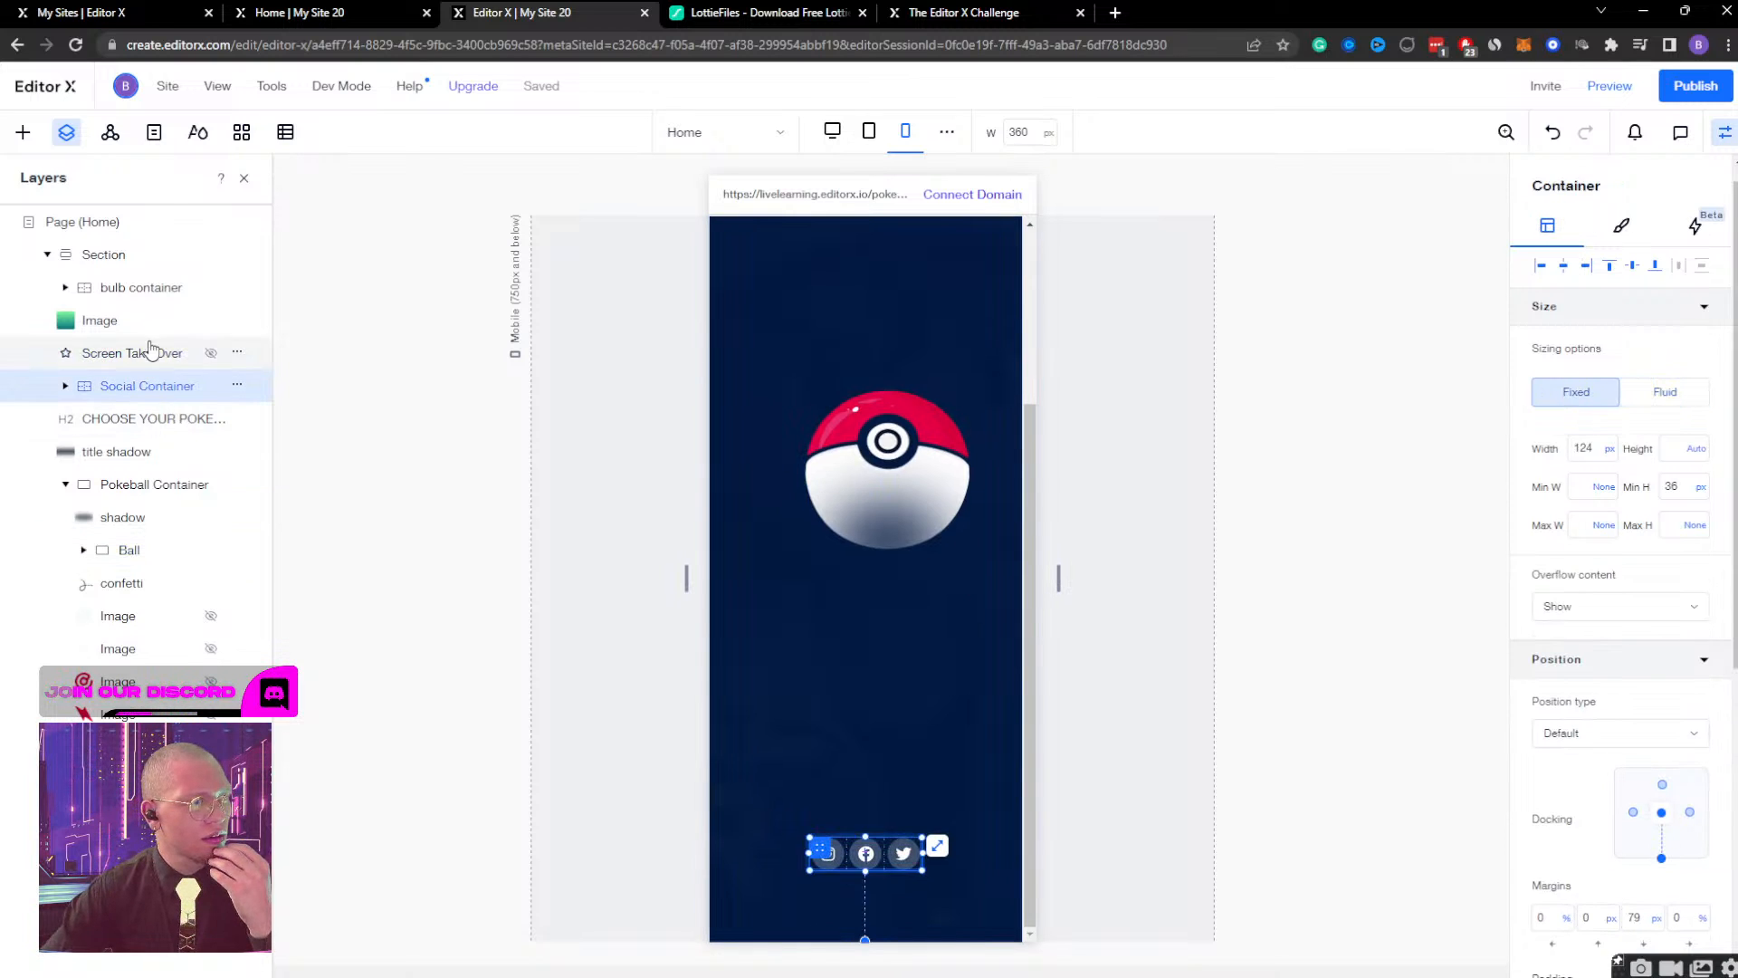
pyautogui.click(156, 328)
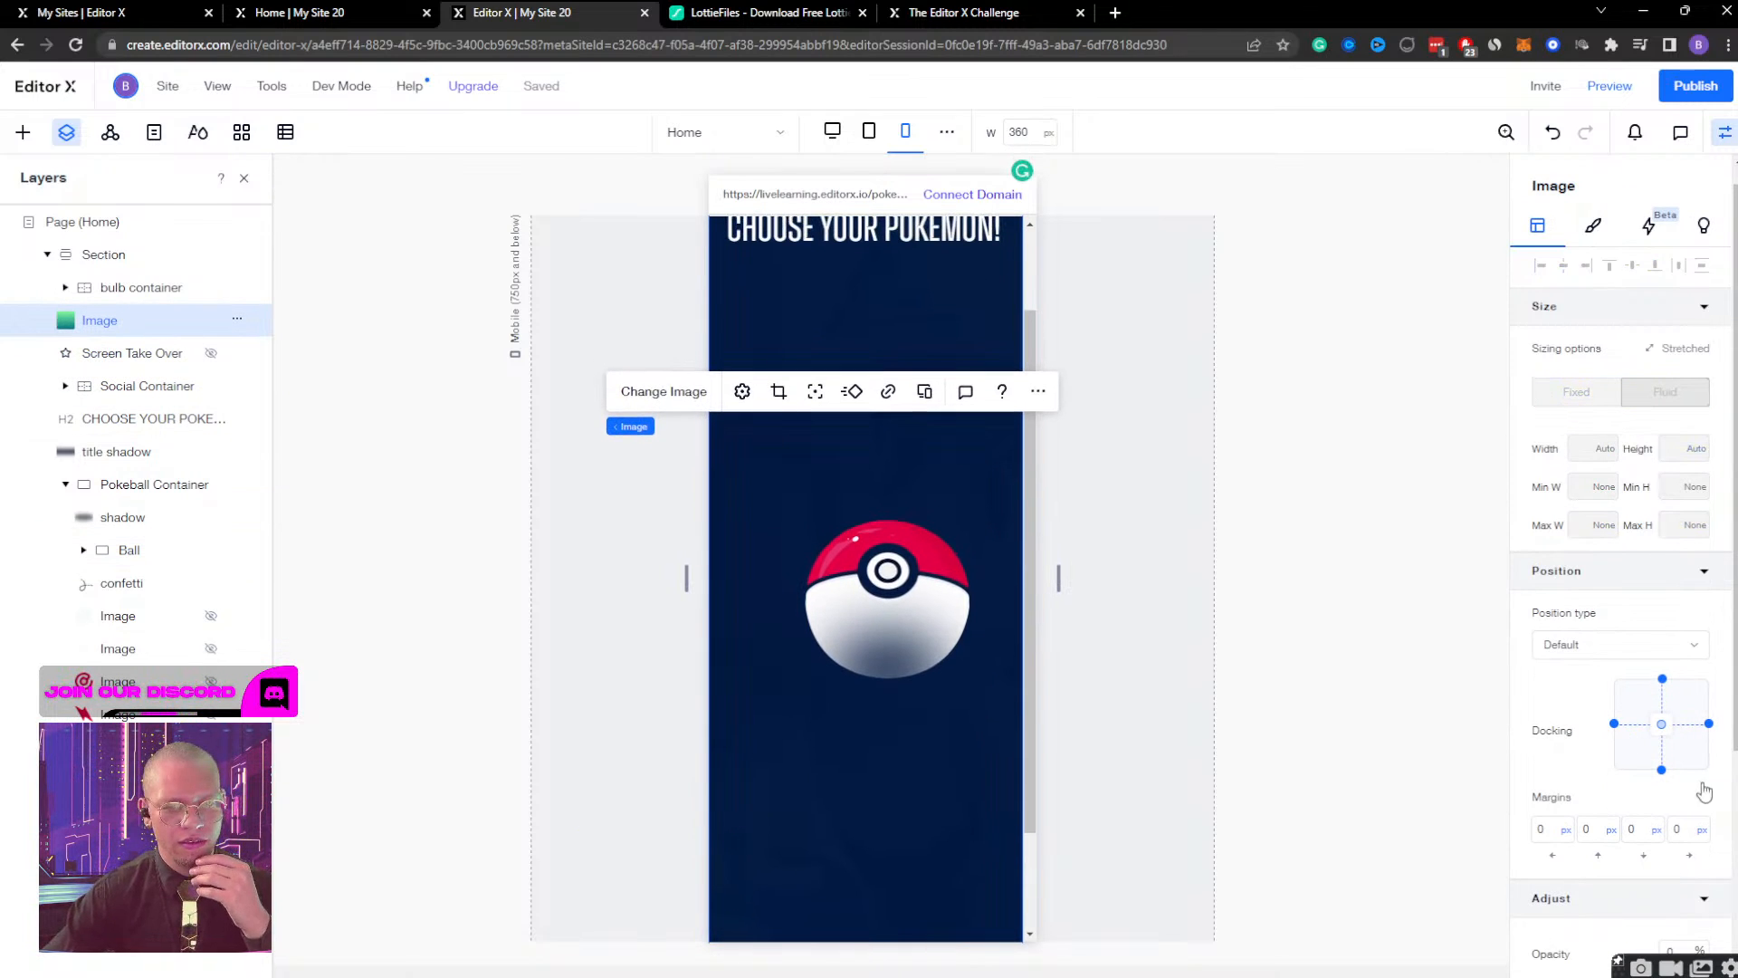
pyautogui.scroll(-3, 1586, 764)
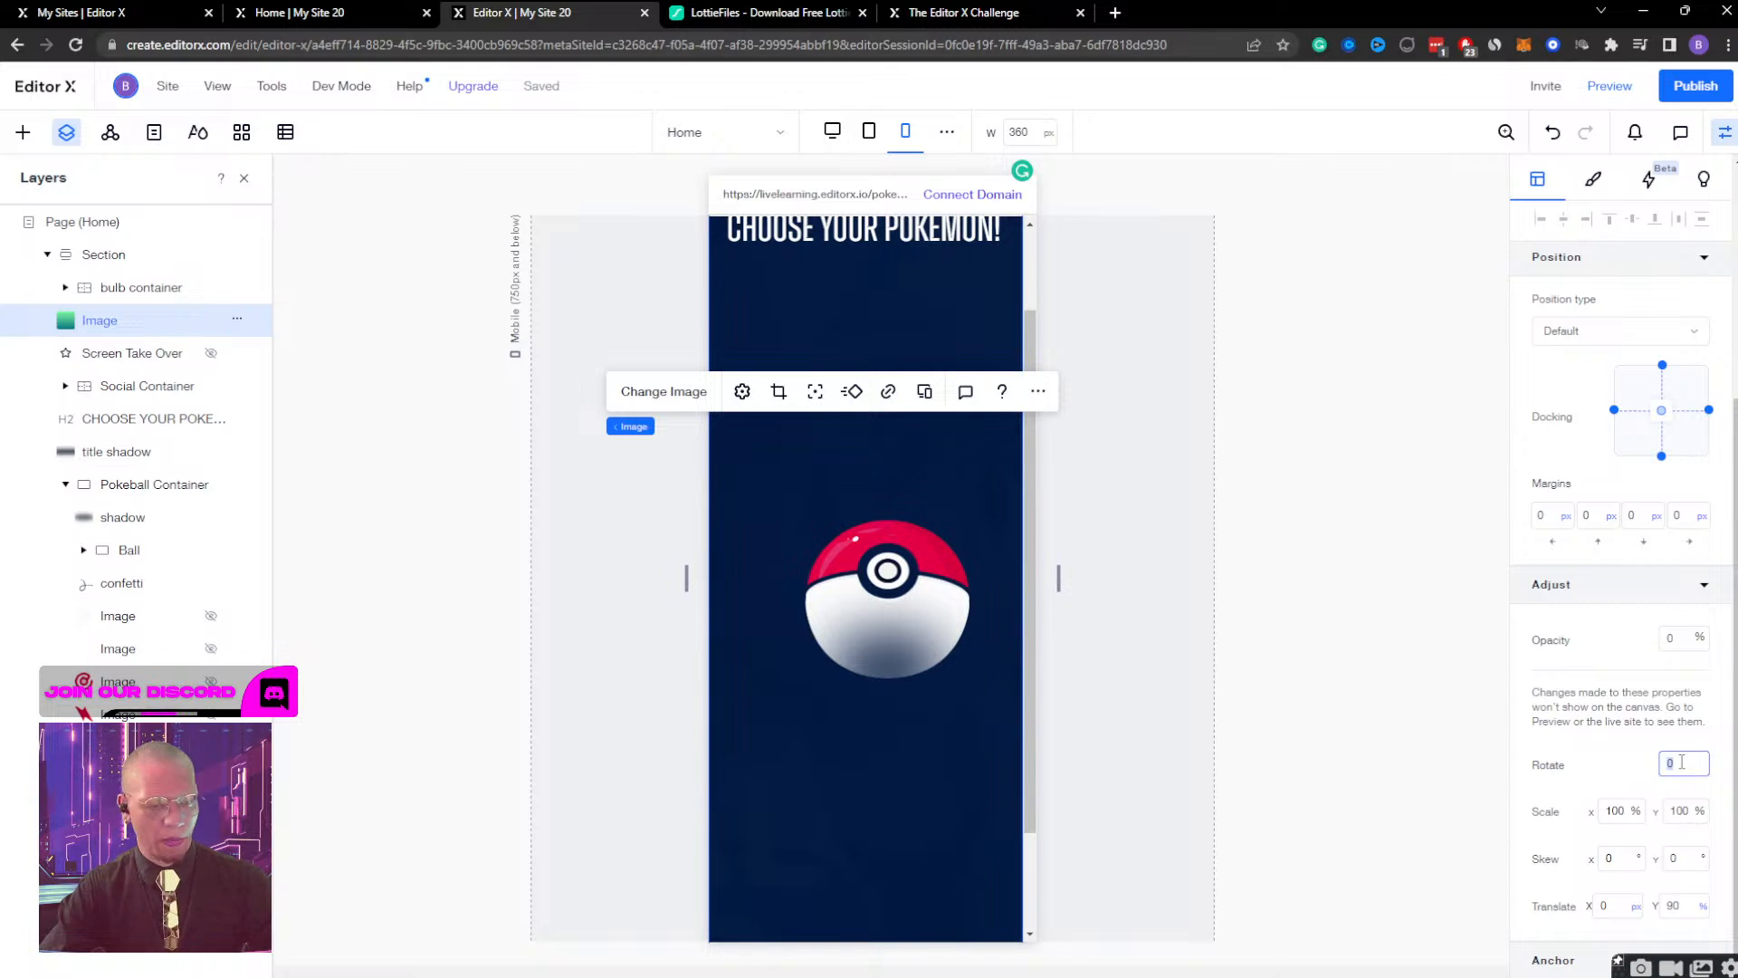
pyautogui.press('Return')
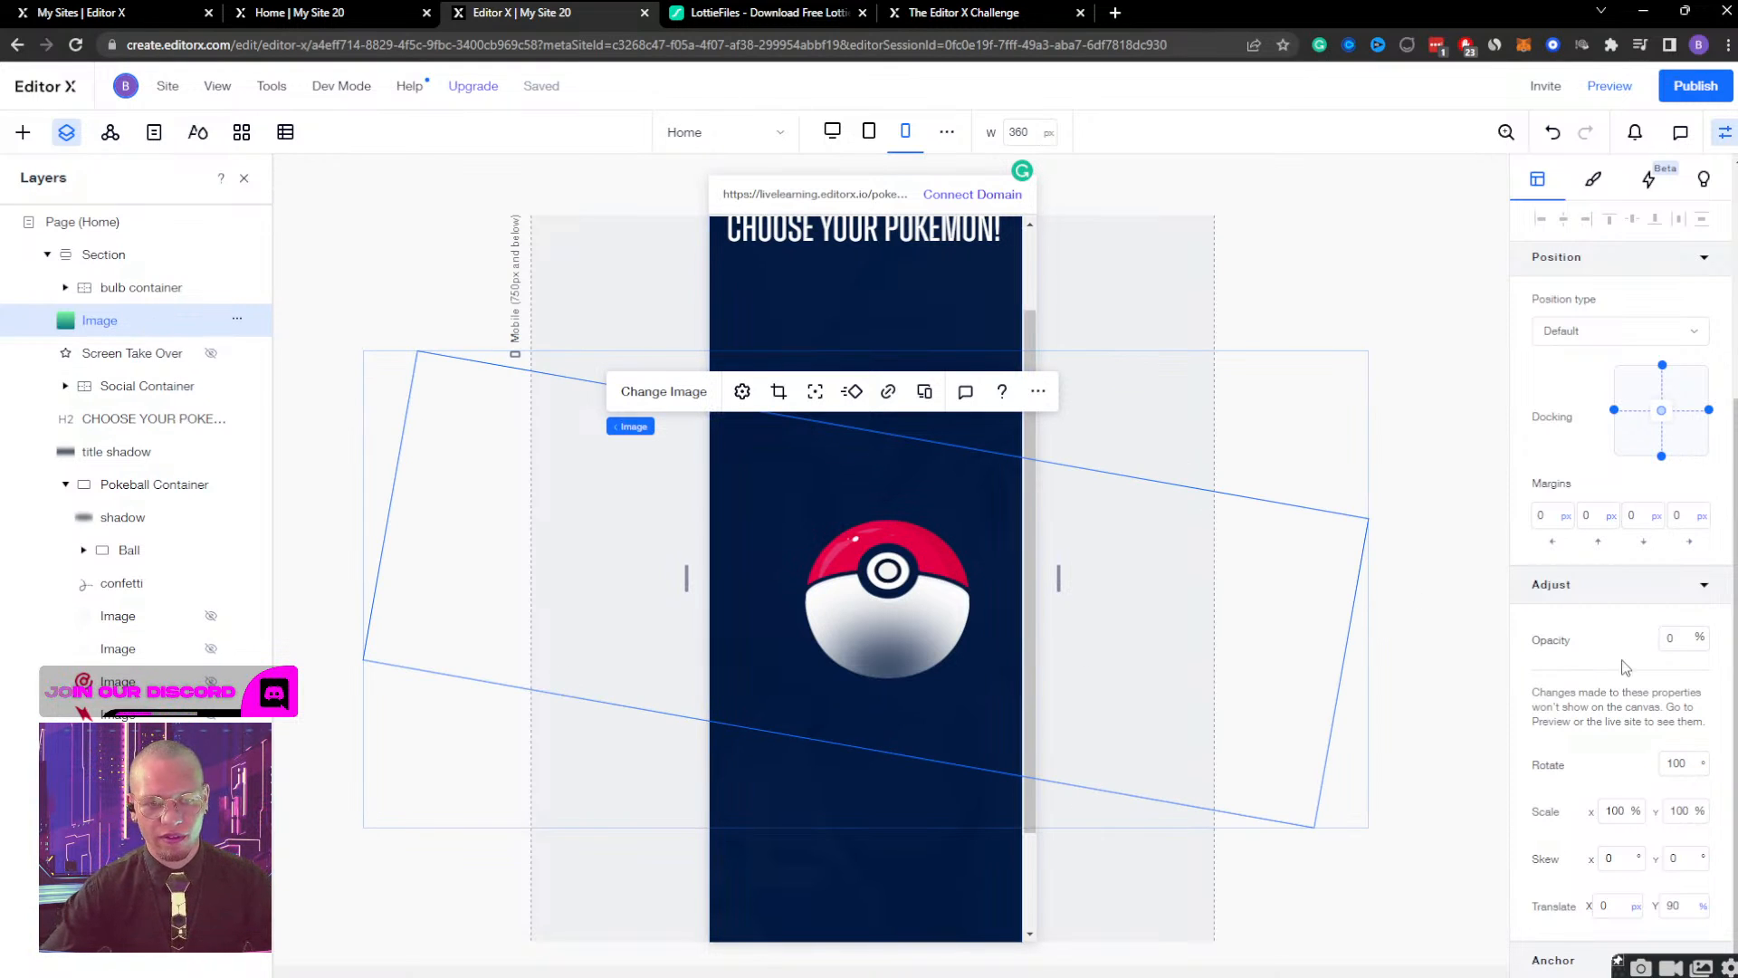
pyautogui.hotkey('ctrl', 'z')
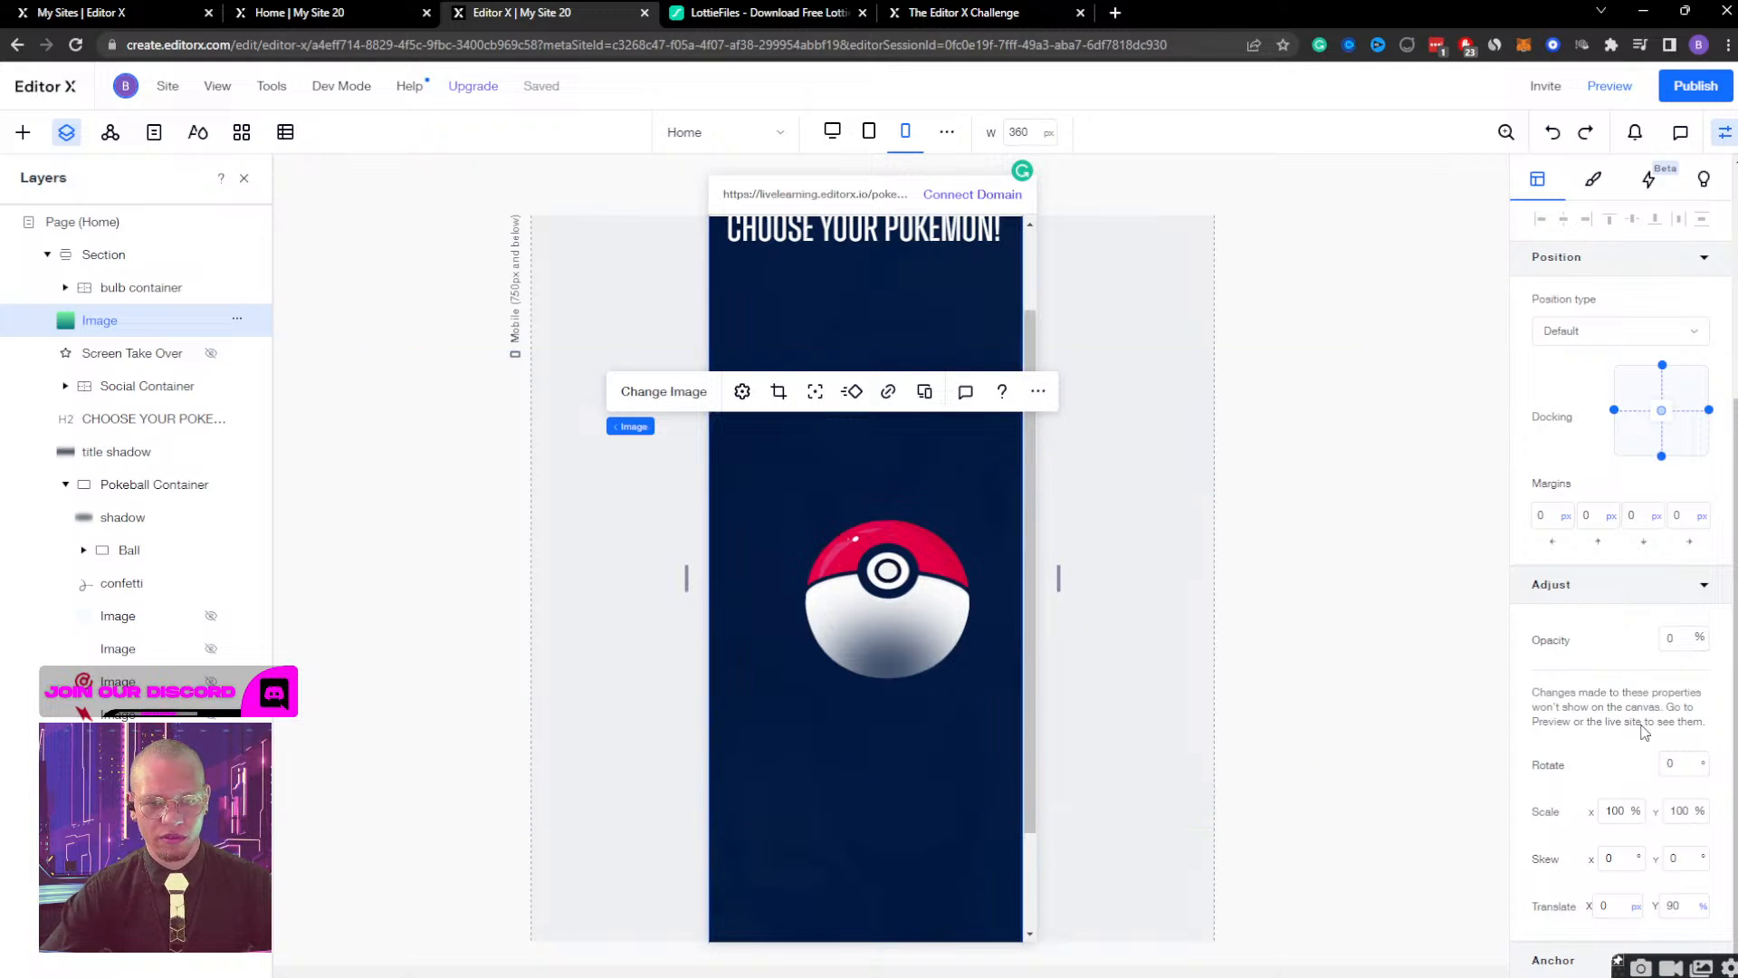
# Set the green gradient background image's opacity to 100% and turn off its stretching.
pyautogui.click(1678, 641)
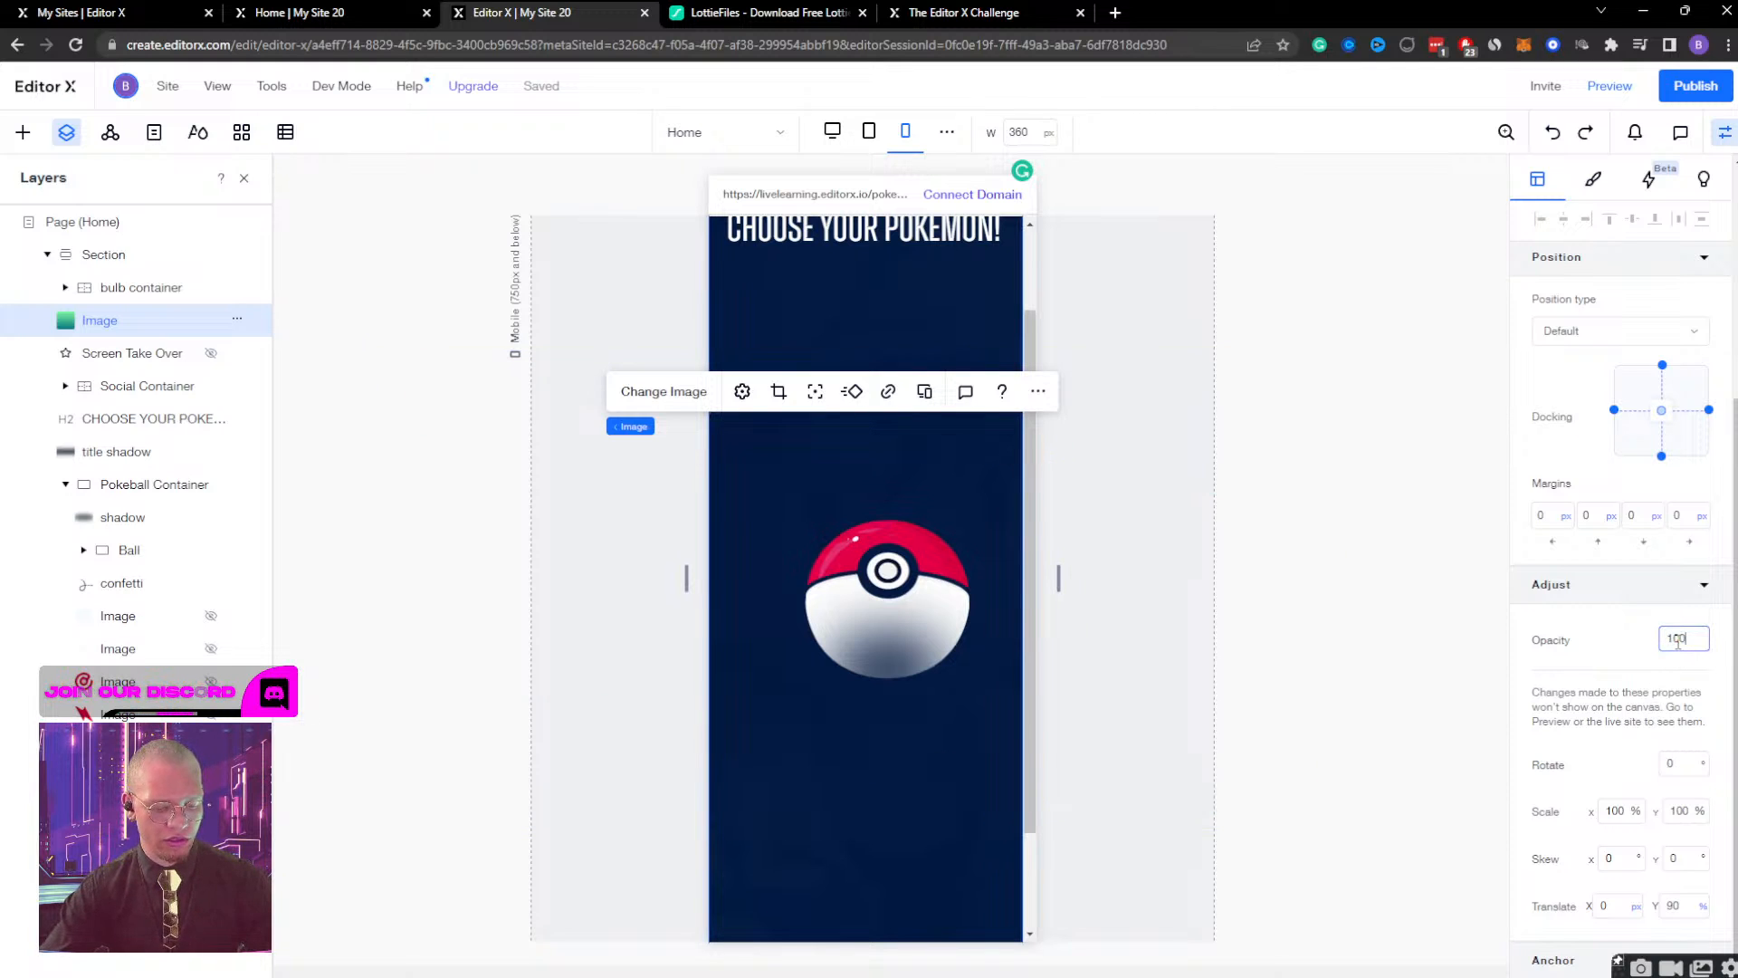
pyautogui.write('100')
pyautogui.press('Return')
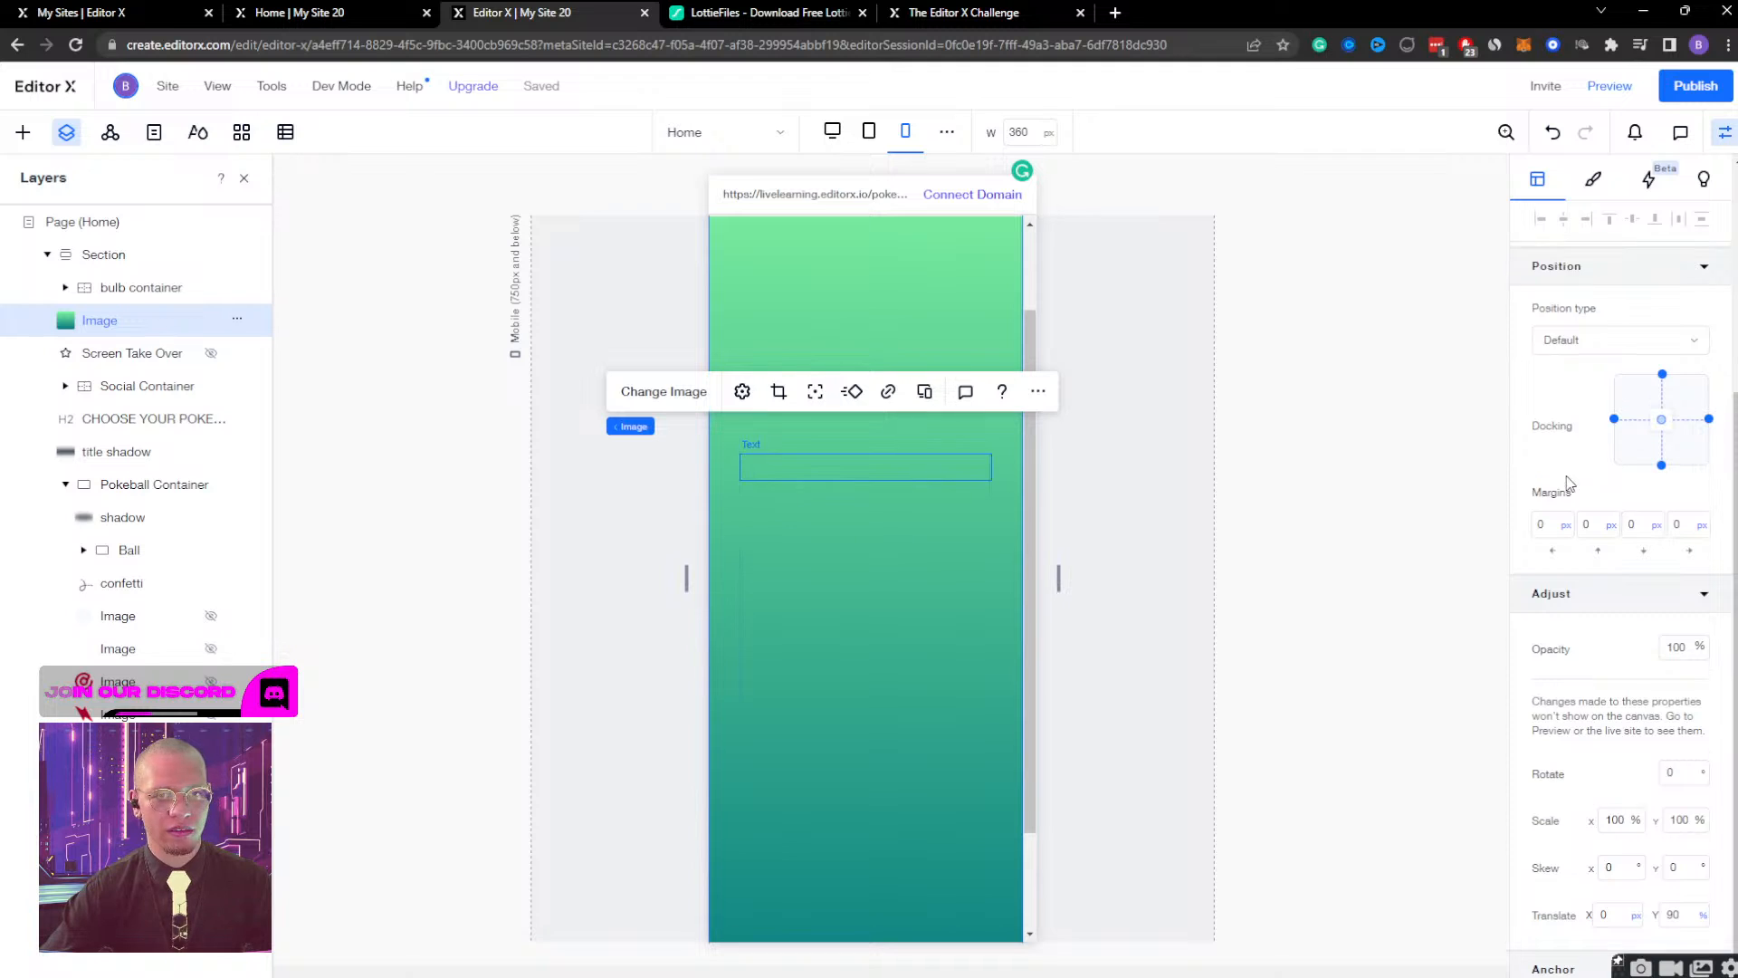
pyautogui.scroll(4, 1569, 481)
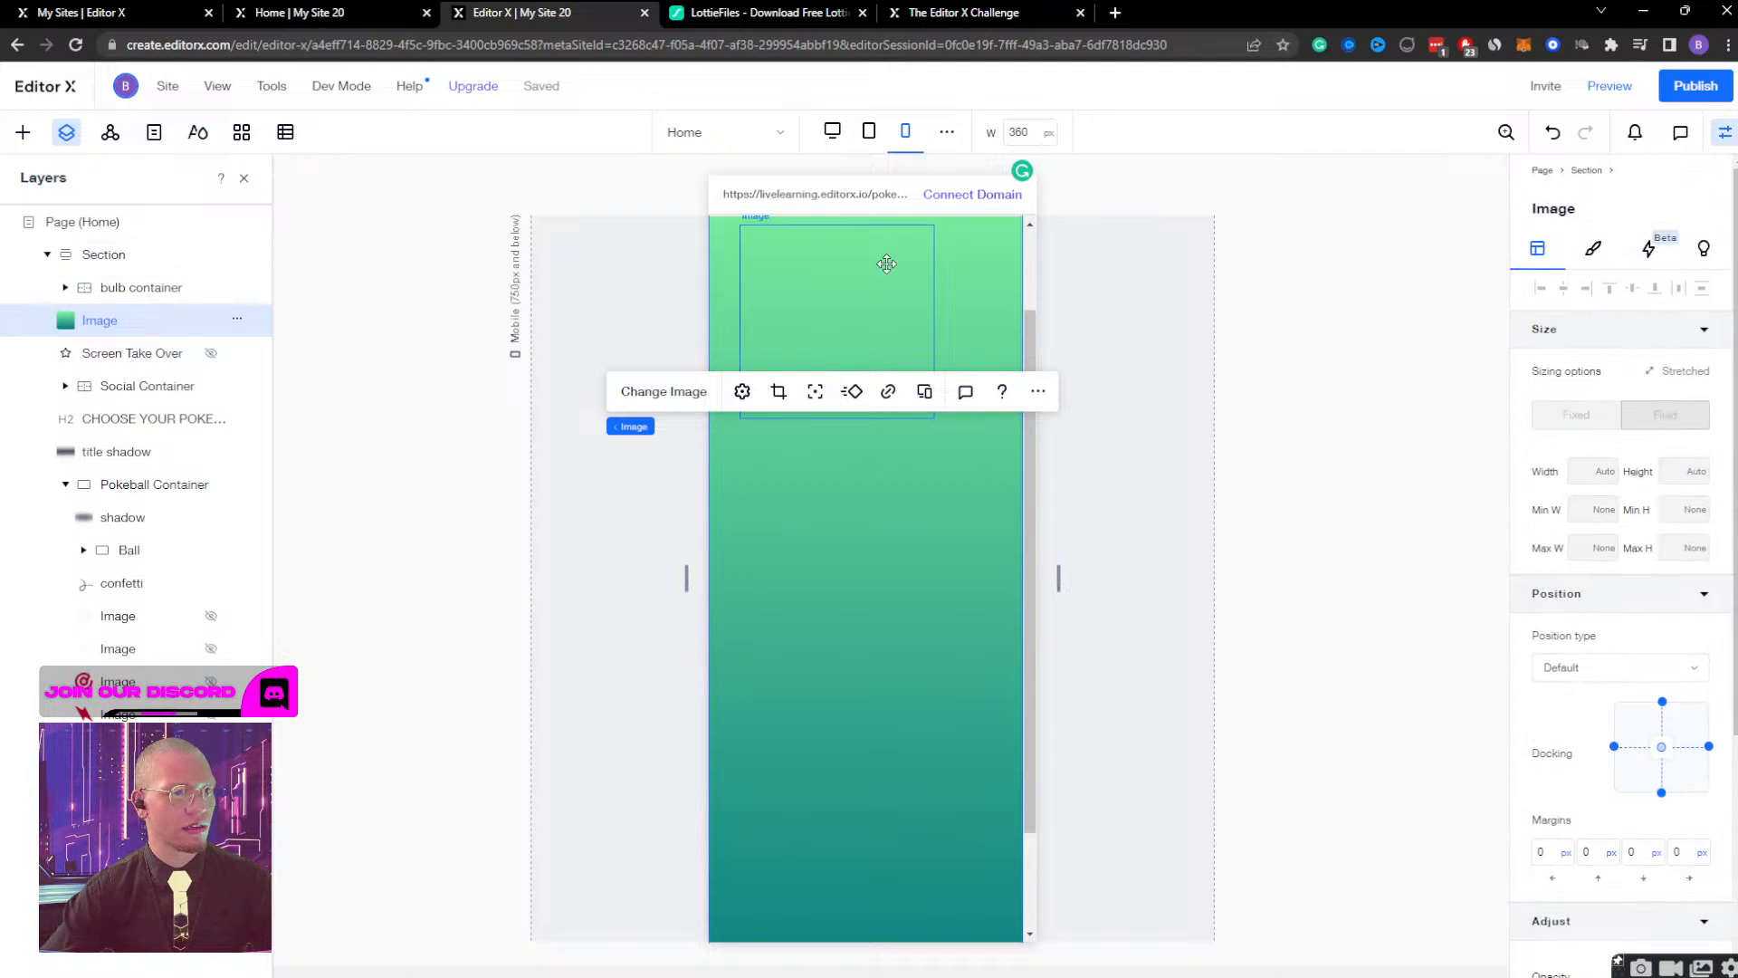
pyautogui.scroll(2, 901, 276)
pyautogui.click(1002, 237)
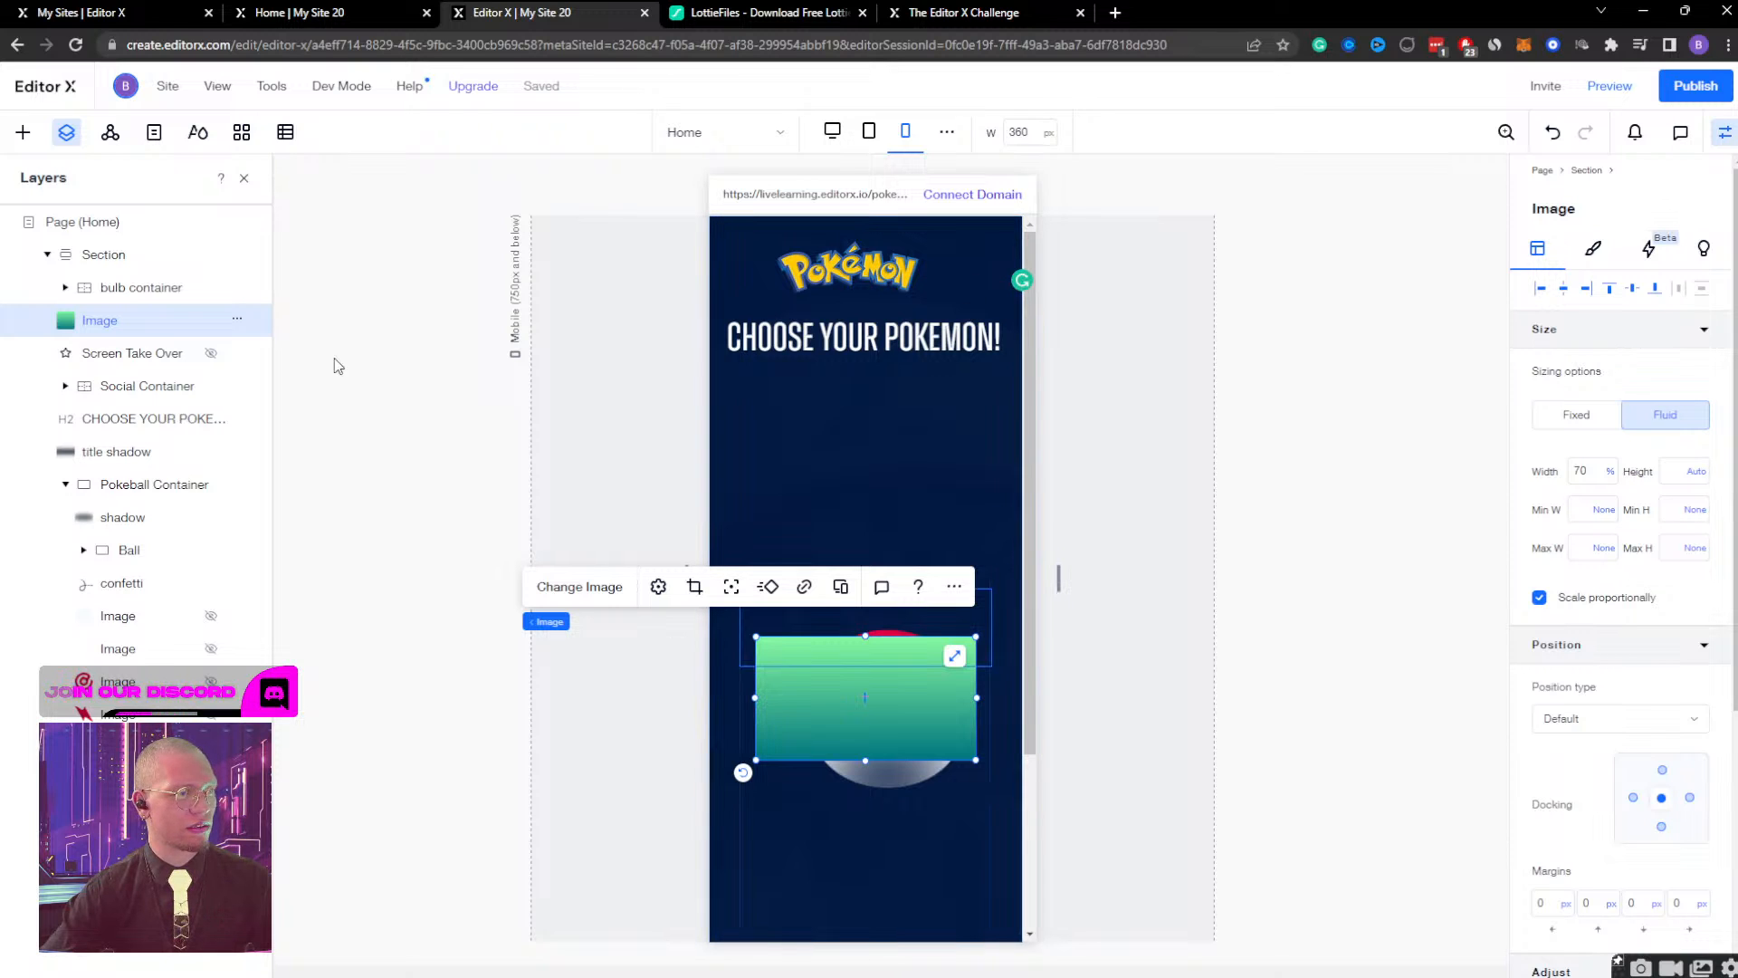
# Set the gradient image's width and height to 100% and return its opacity to 0%.
pyautogui.click(1587, 478)
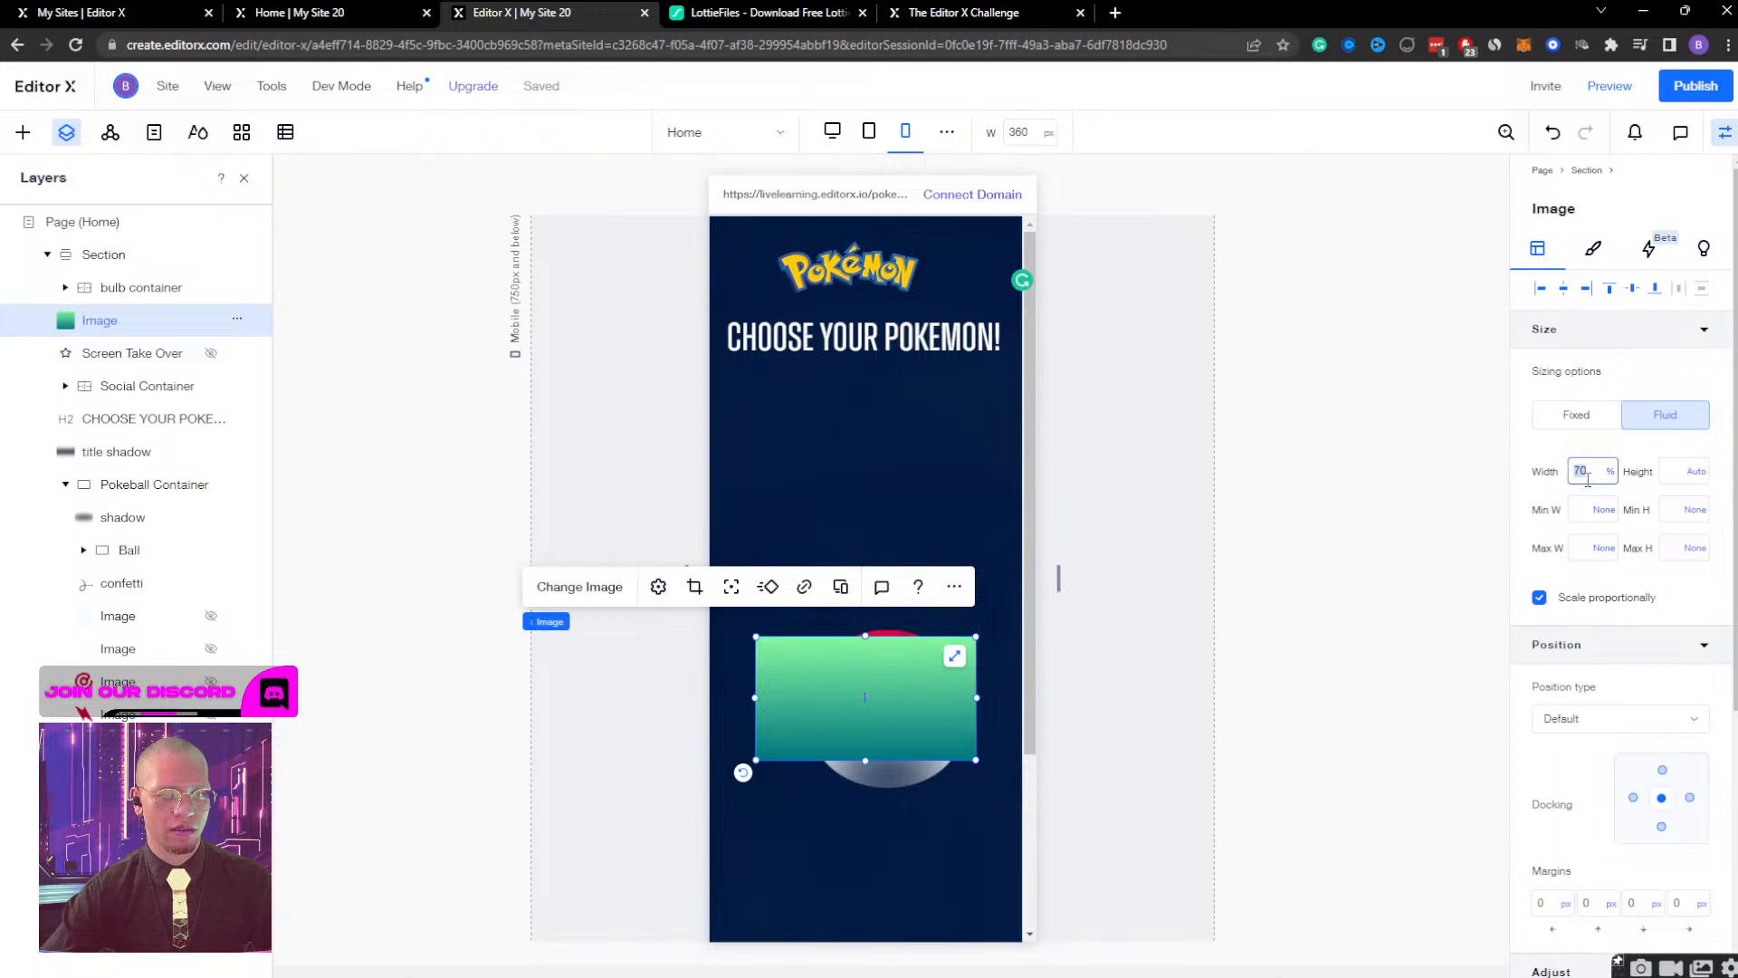
pyautogui.write('100%')
pyautogui.press('Return')
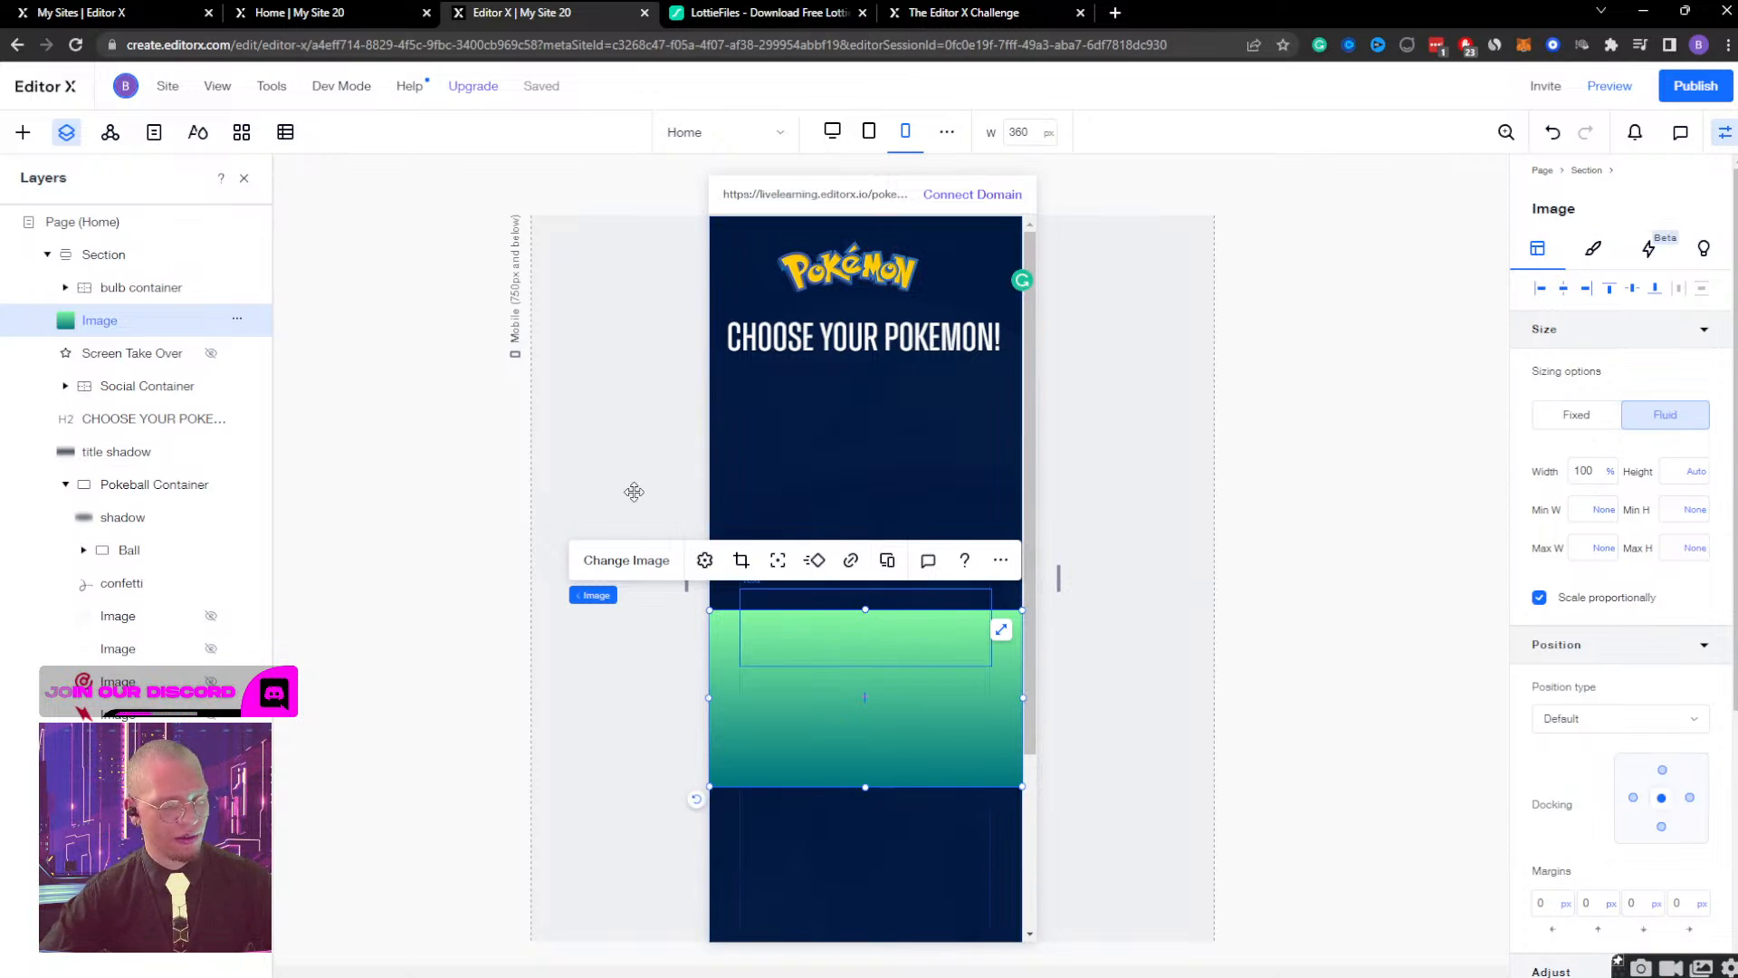
pyautogui.click(1679, 472)
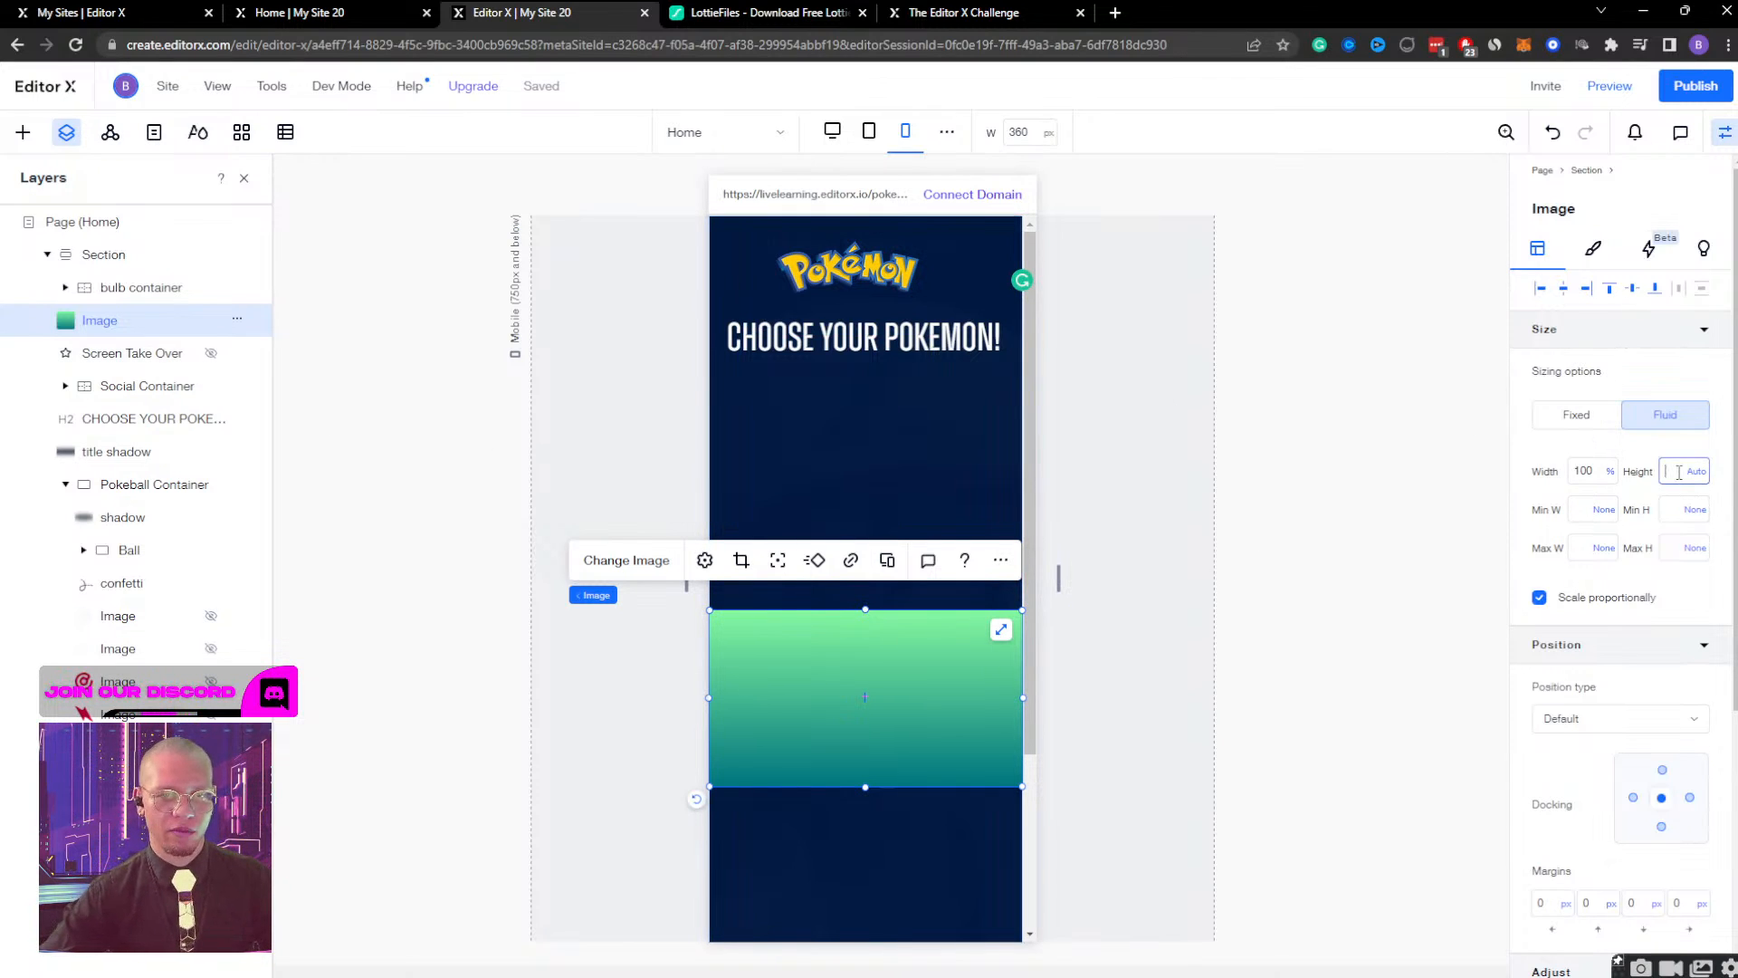
pyautogui.write('100%')
pyautogui.press('Return')
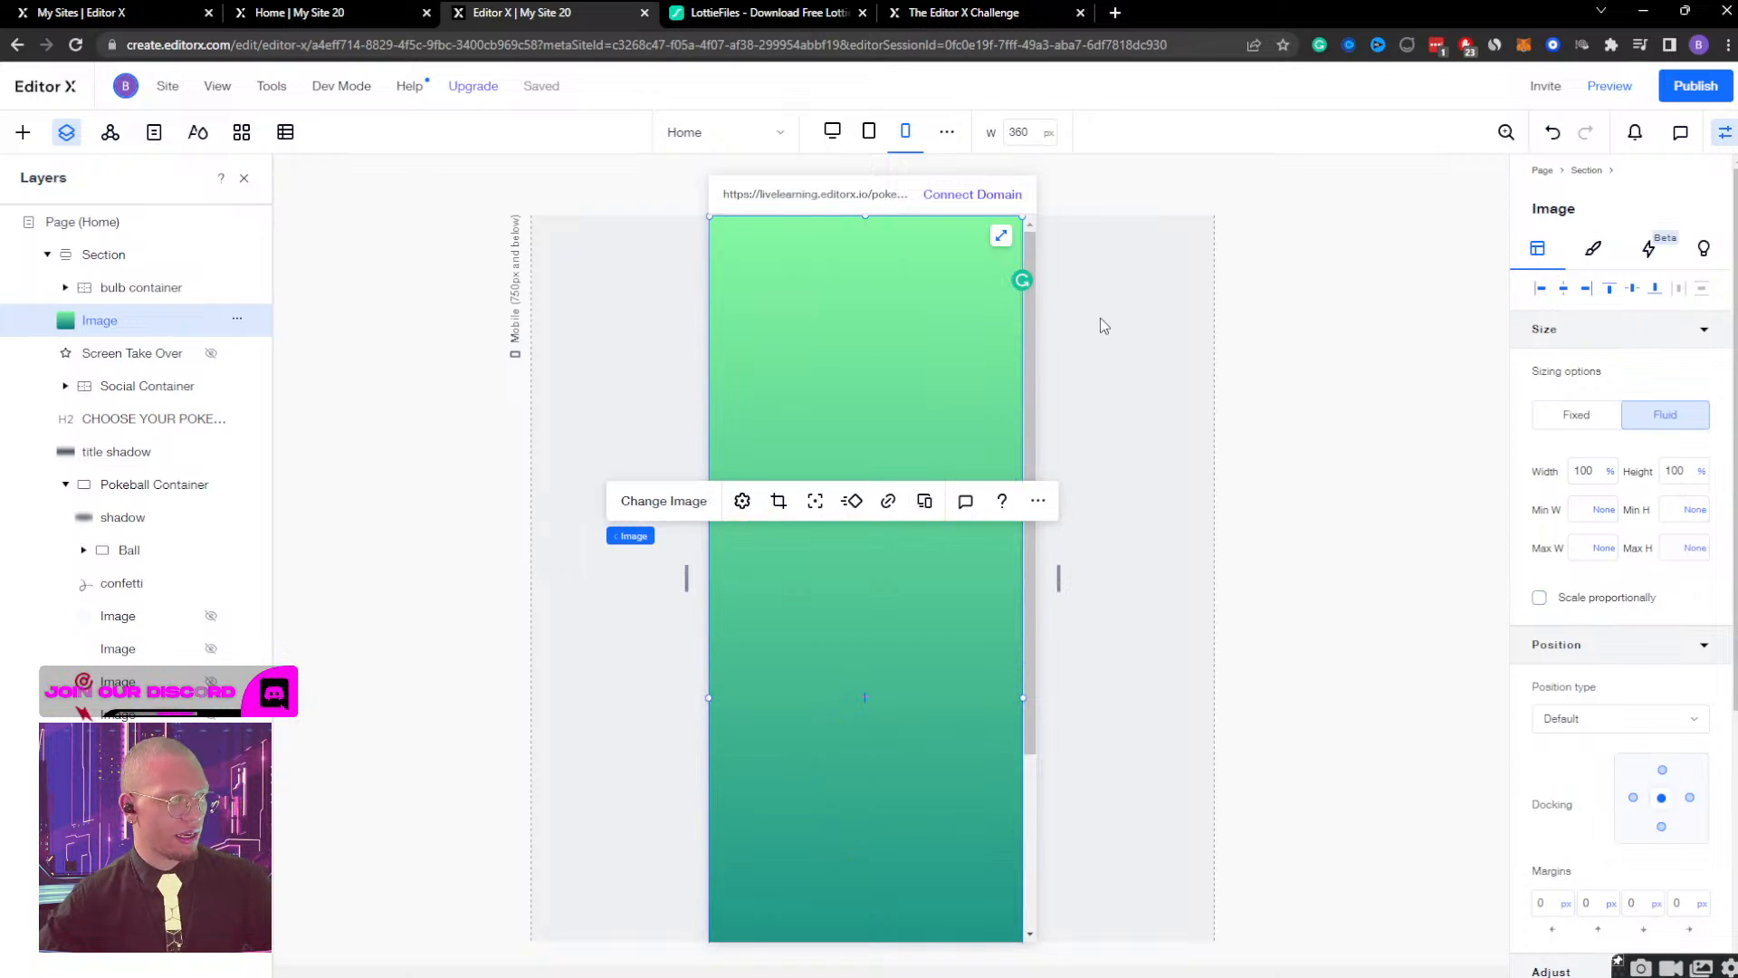
pyautogui.scroll(-4, 1625, 818)
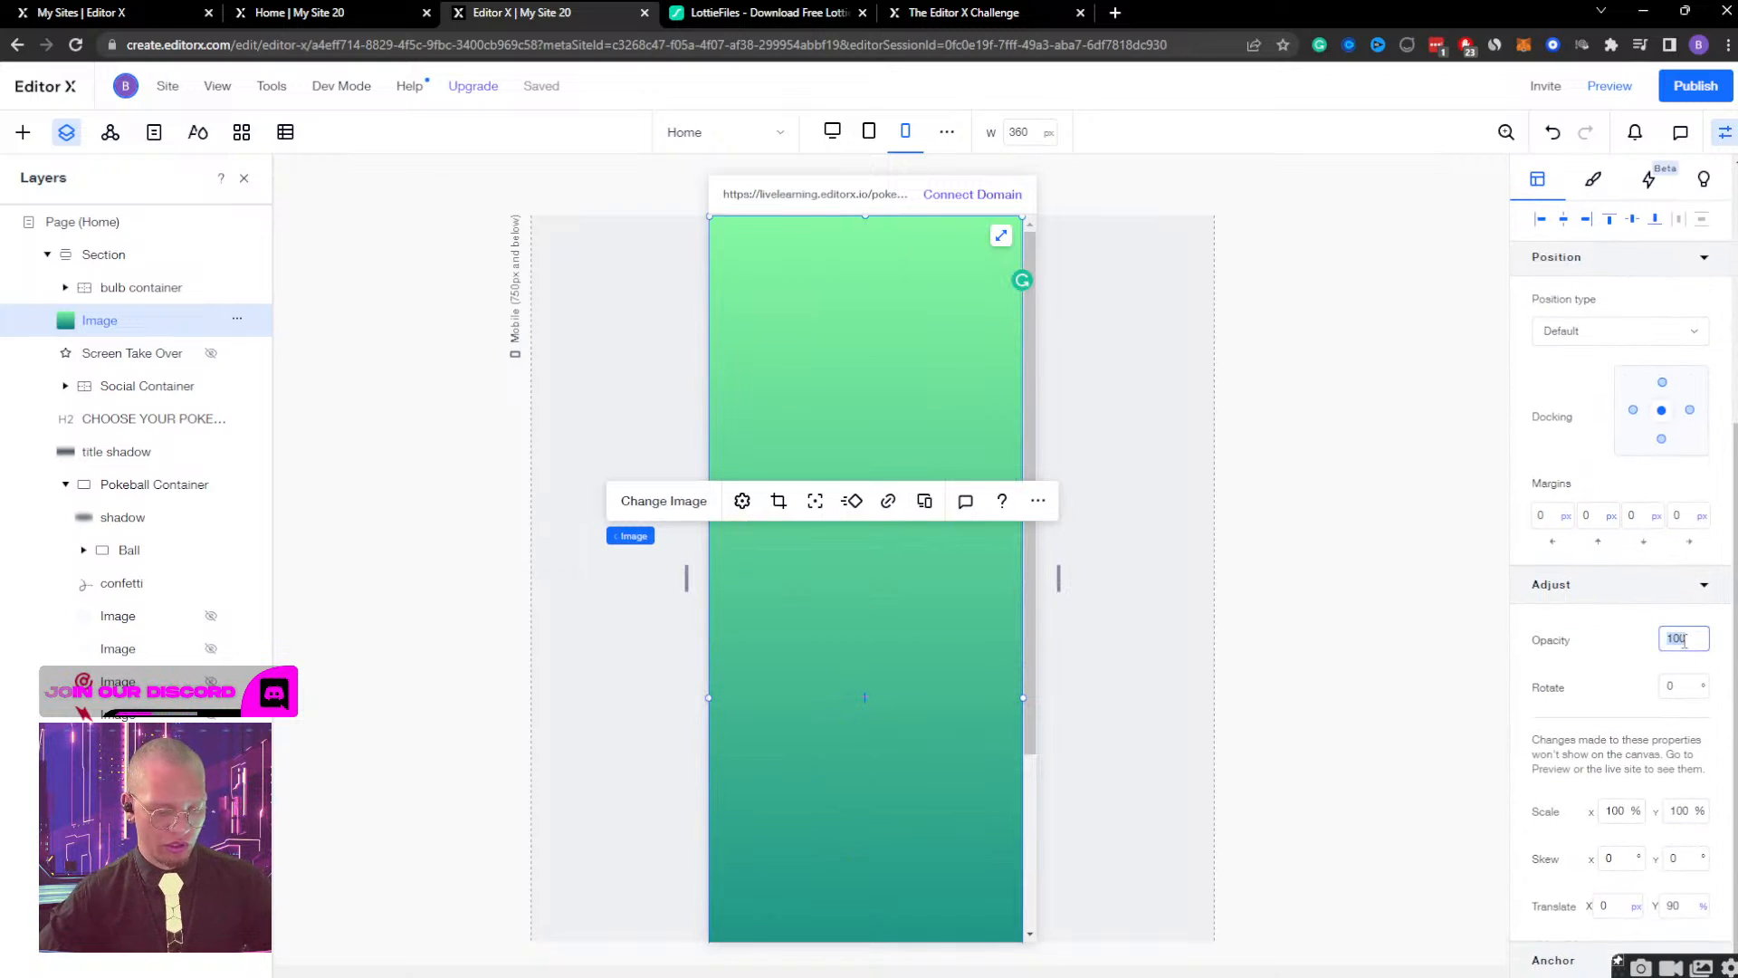
pyautogui.press('Return')
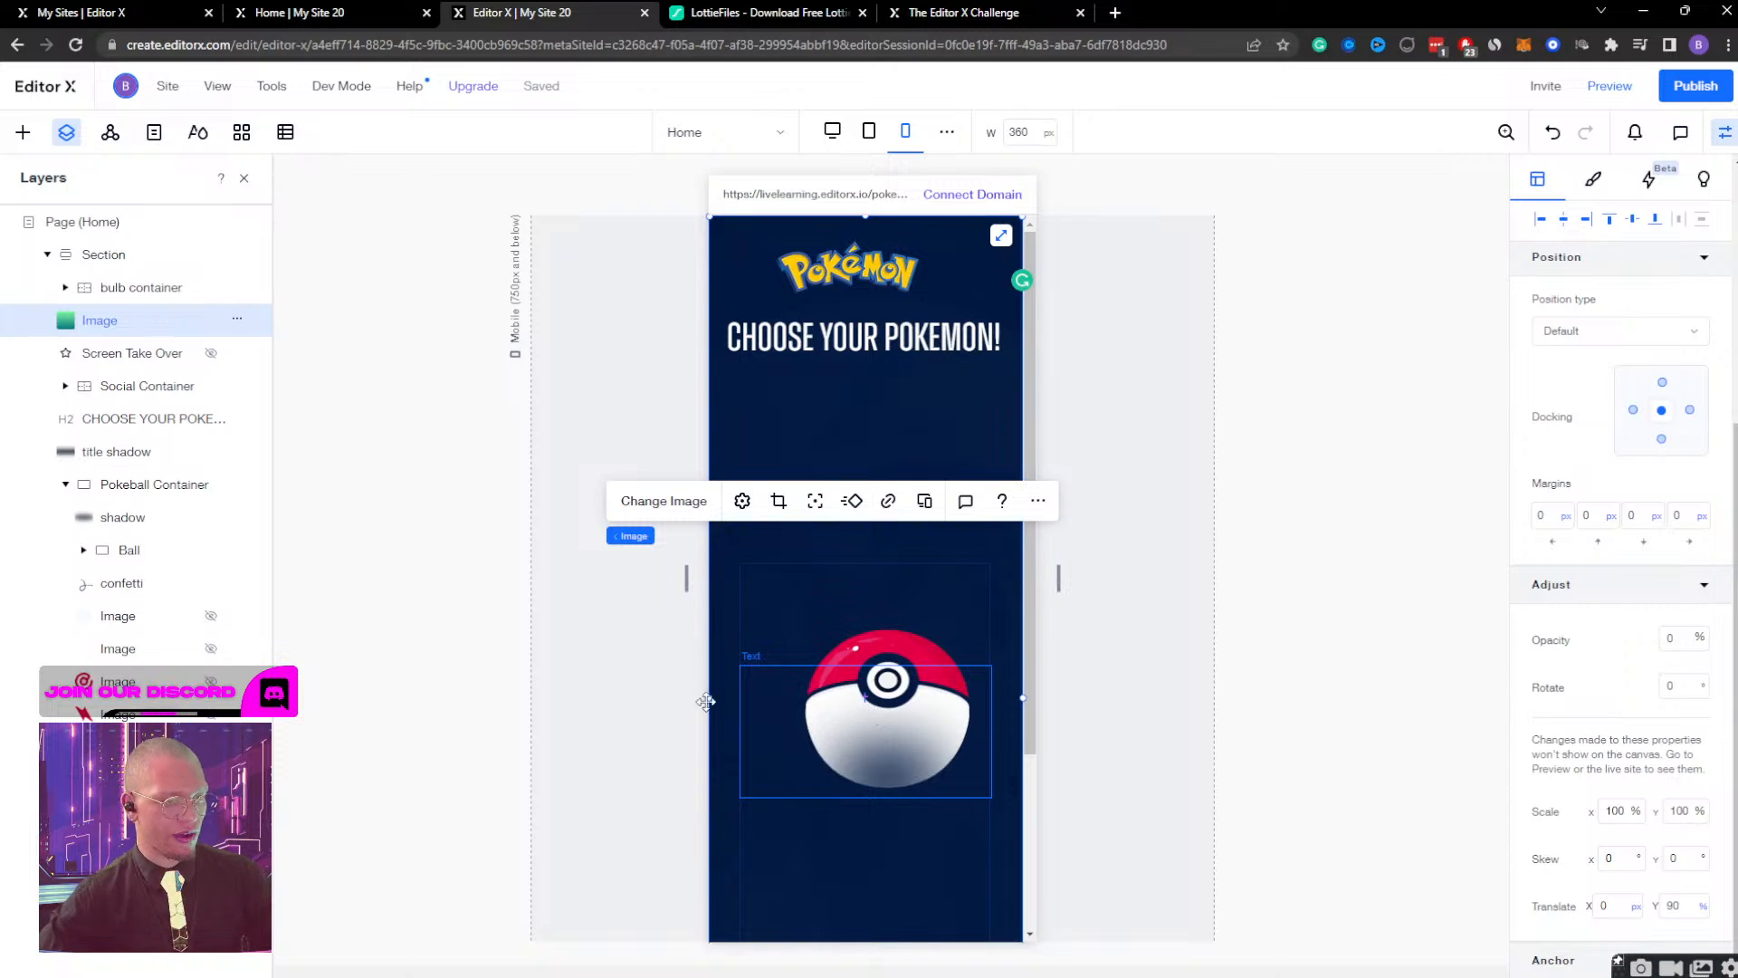
# Nudge the Ball container horizontally to the middle of the mobile page, giving it a 19.3% left margin.
pyautogui.click(128, 552)
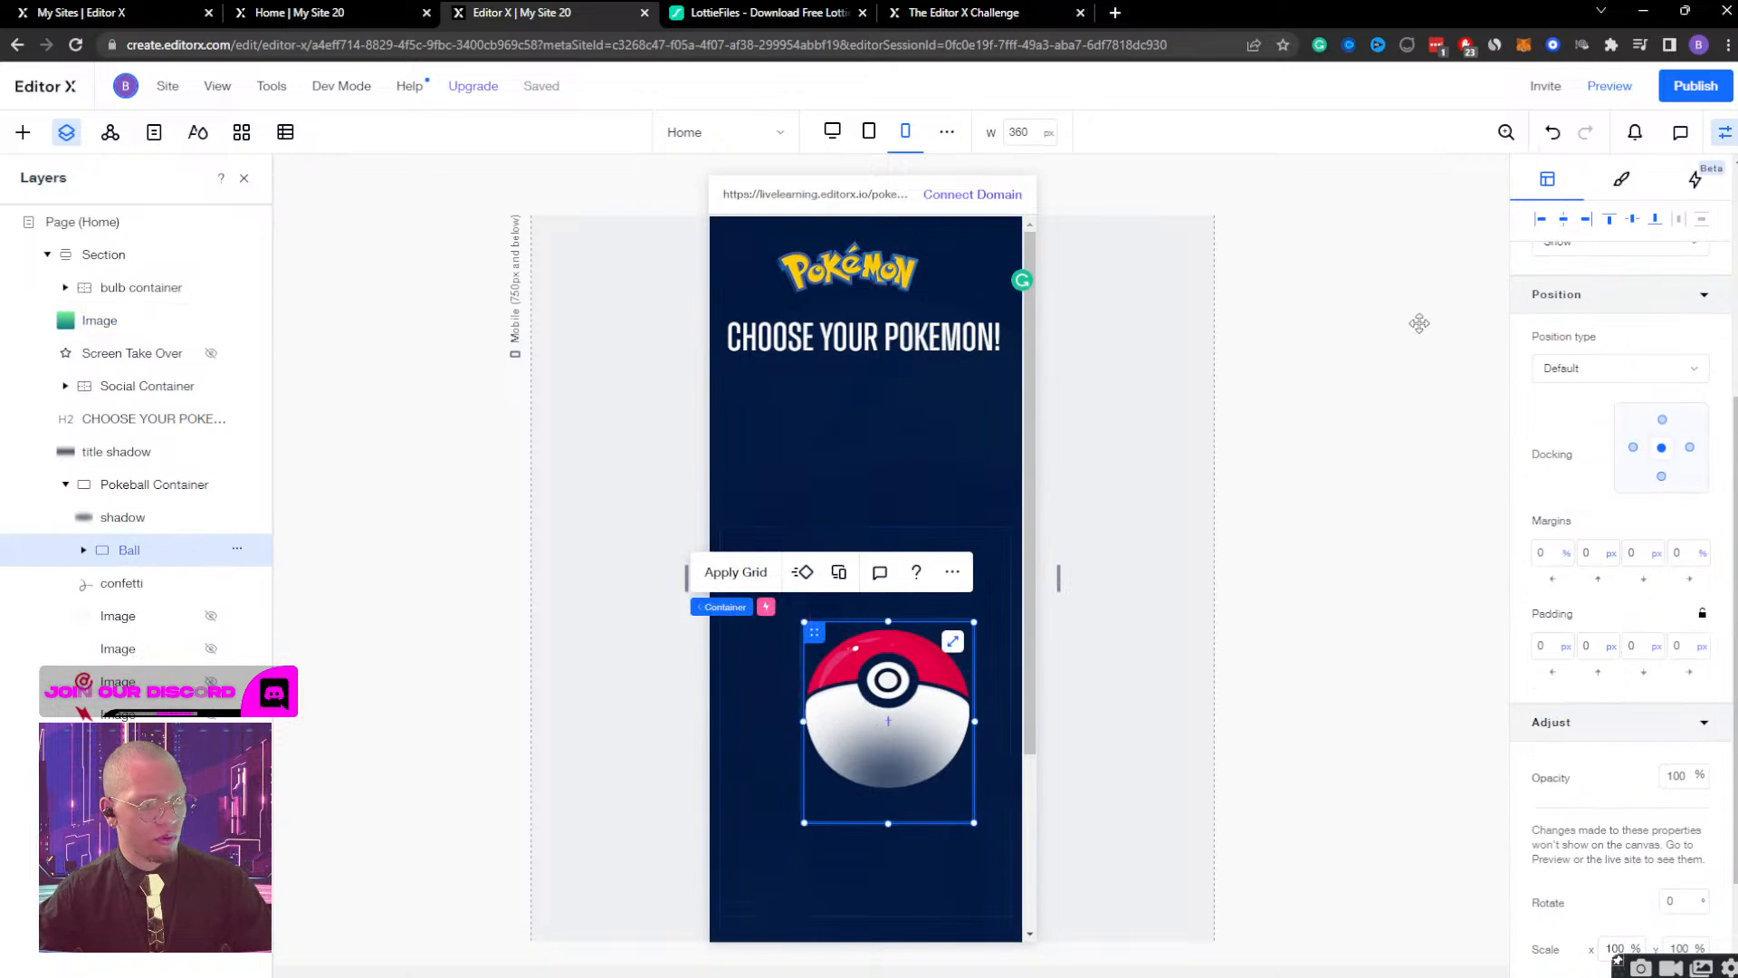
pyautogui.scroll(-2, 1418, 323)
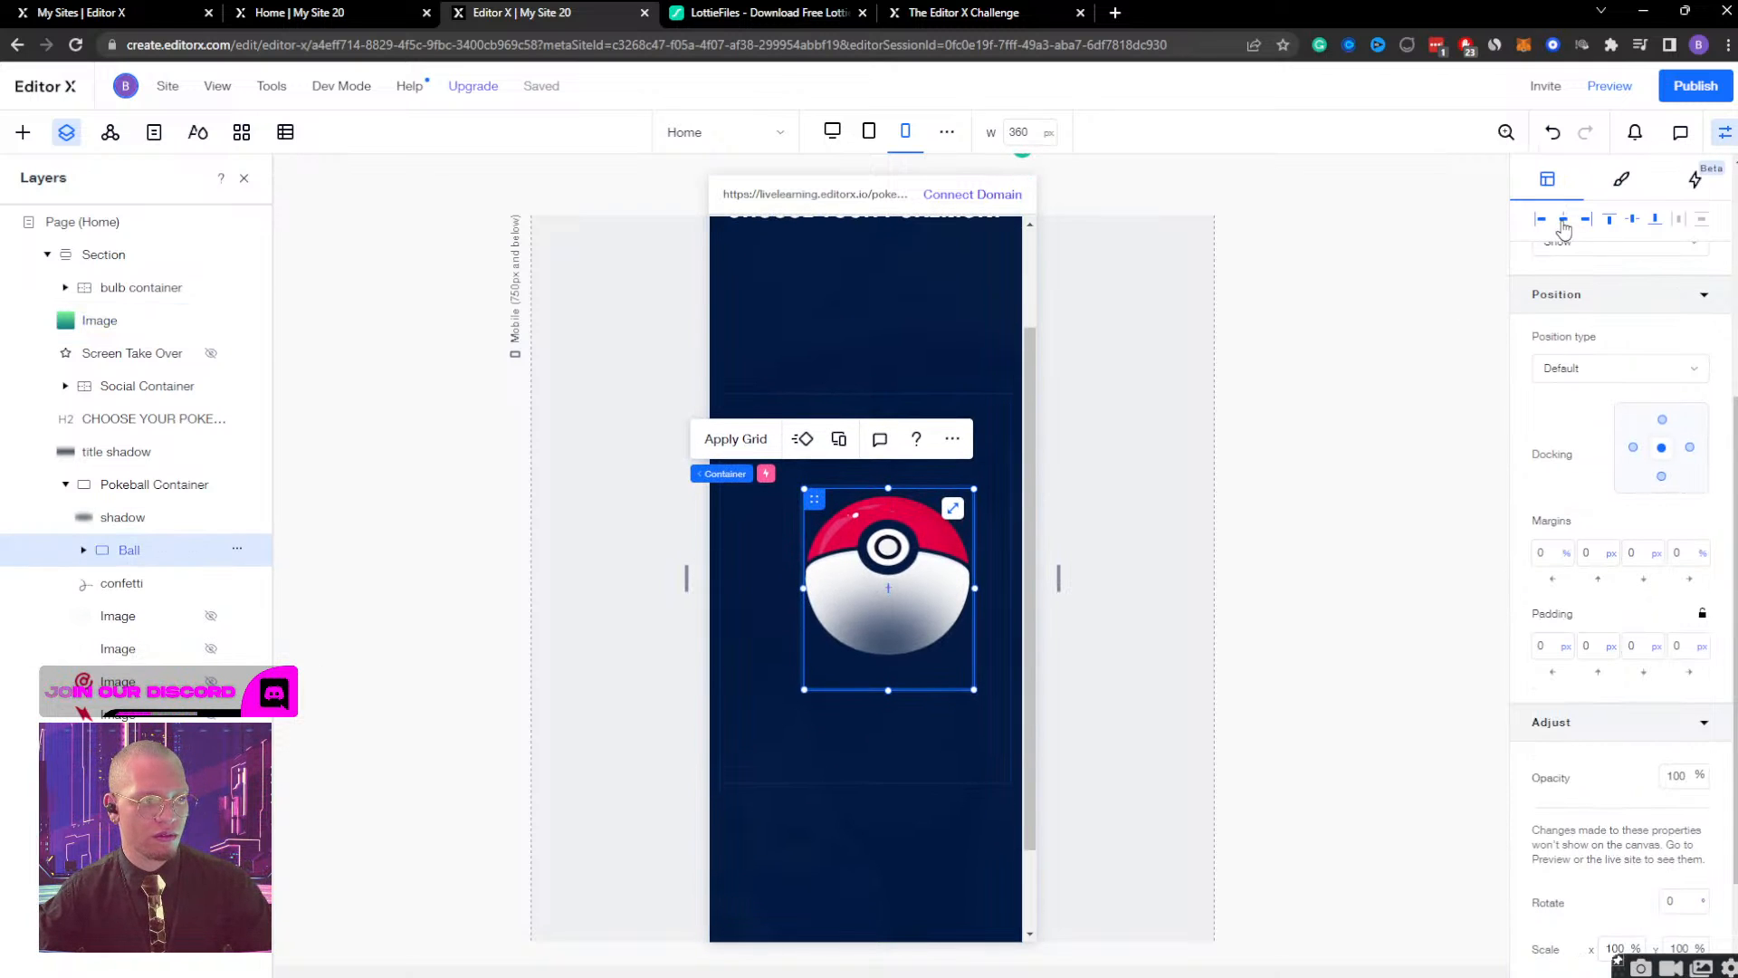
pyautogui.hotkey('shift', 'Left')
pyautogui.hotkey('shift', 'Left')
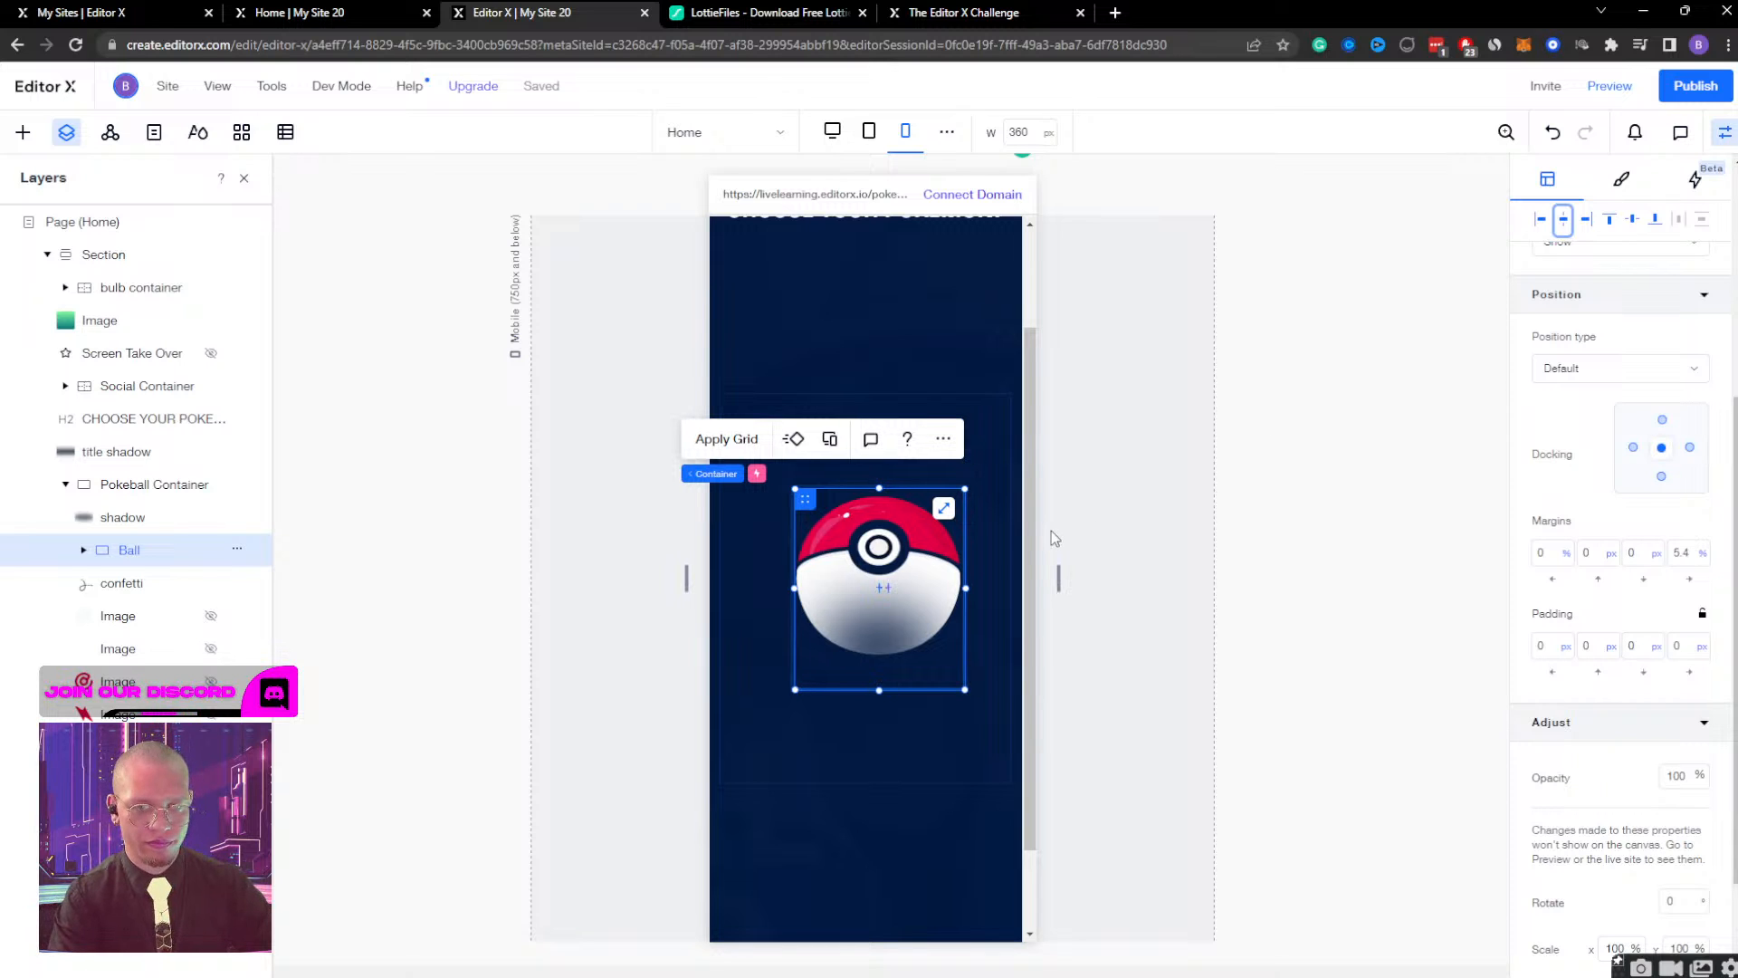
pyautogui.hotkey('shift', 'Left')
pyautogui.hotkey('shift', 'Left')
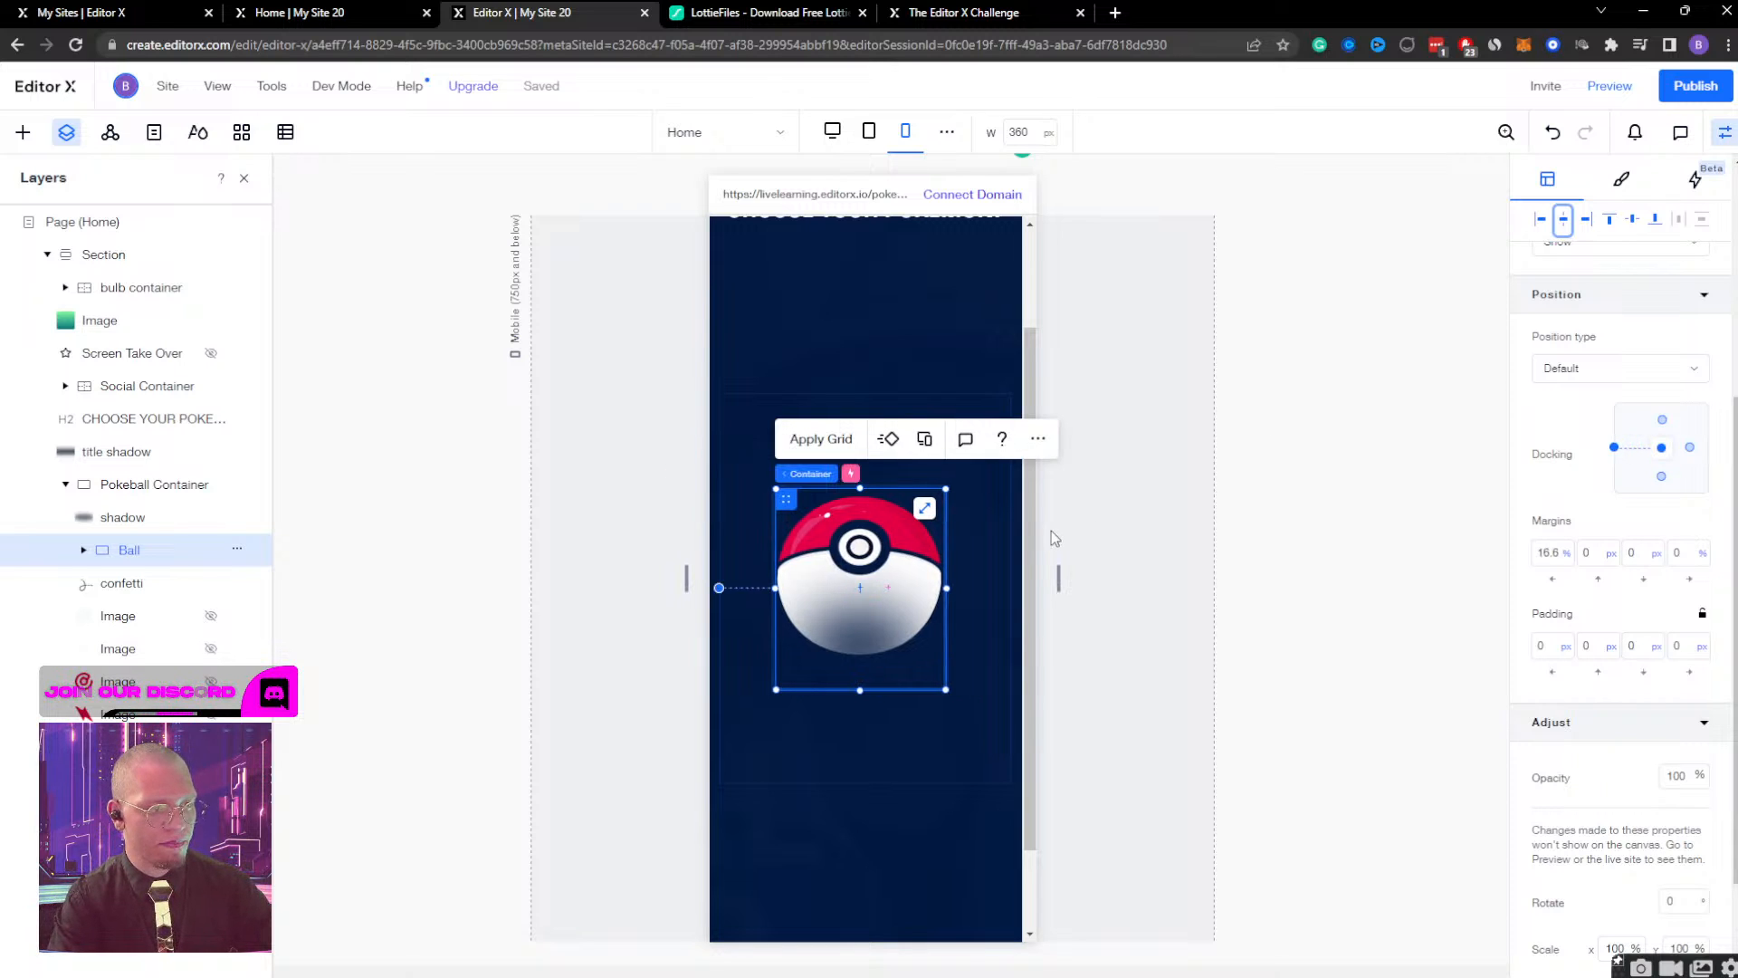
pyautogui.hotkey('shift', 'Right')
pyautogui.hotkey('shift', 'Right')
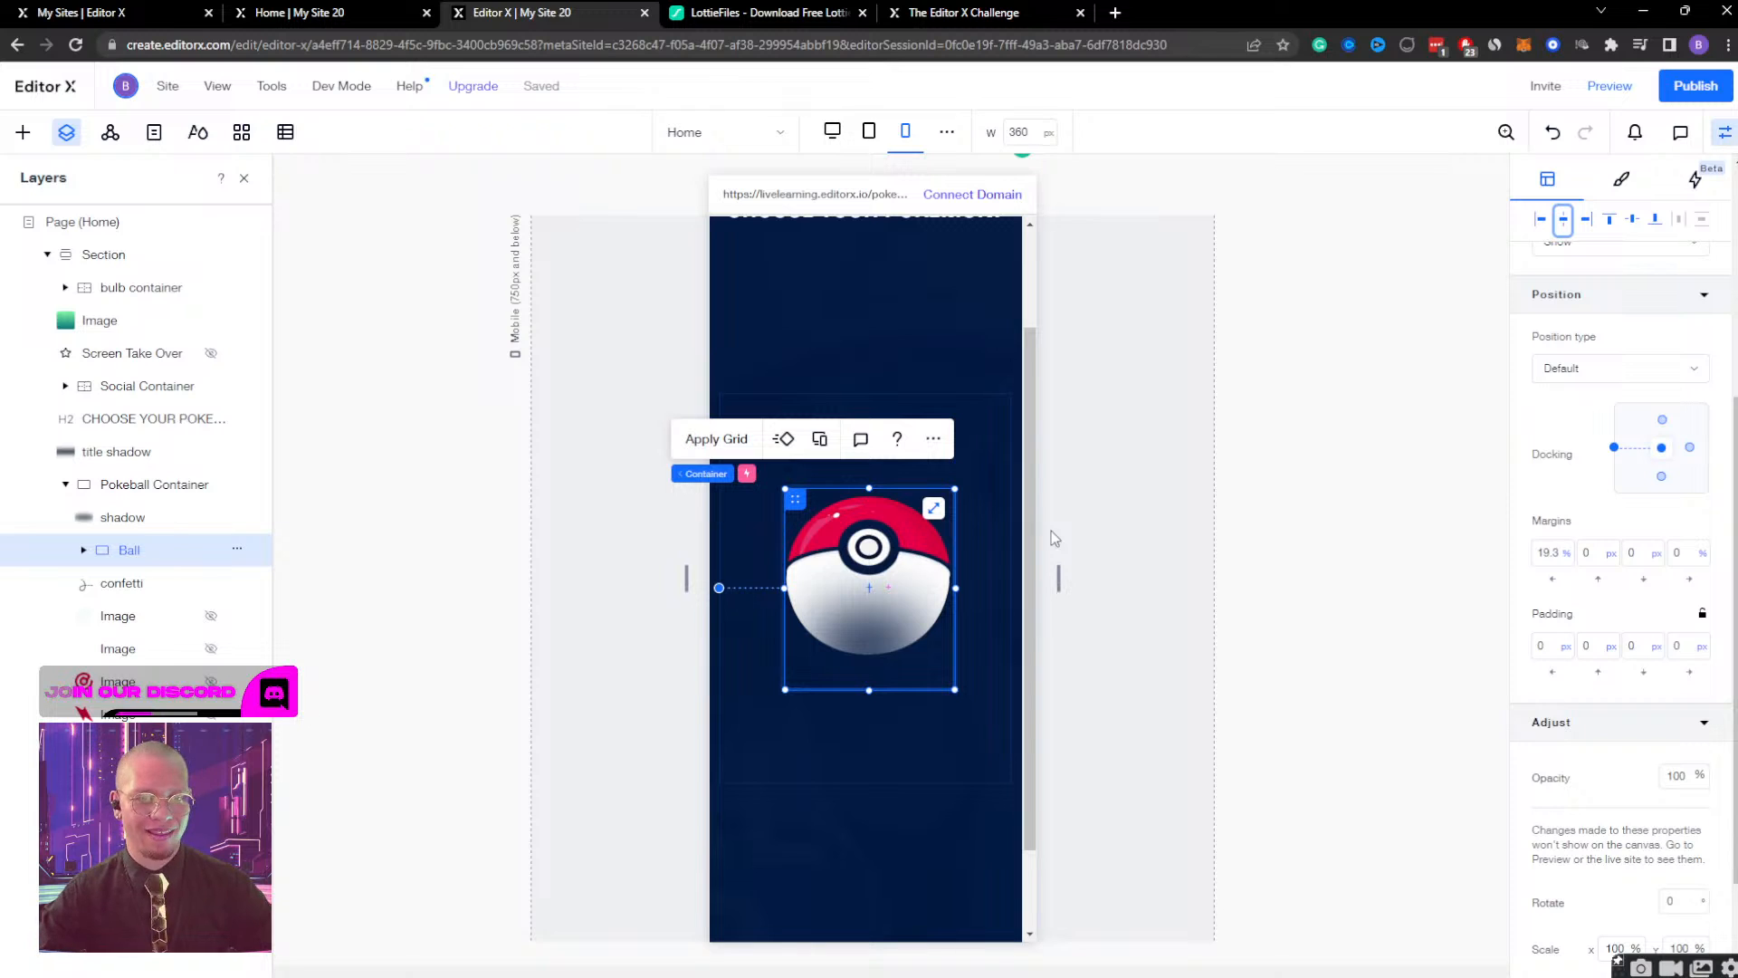
# Try an 80% width on the Ball container, center it horizontally, and return its width to 50%.
pyautogui.scroll(4, 1591, 490)
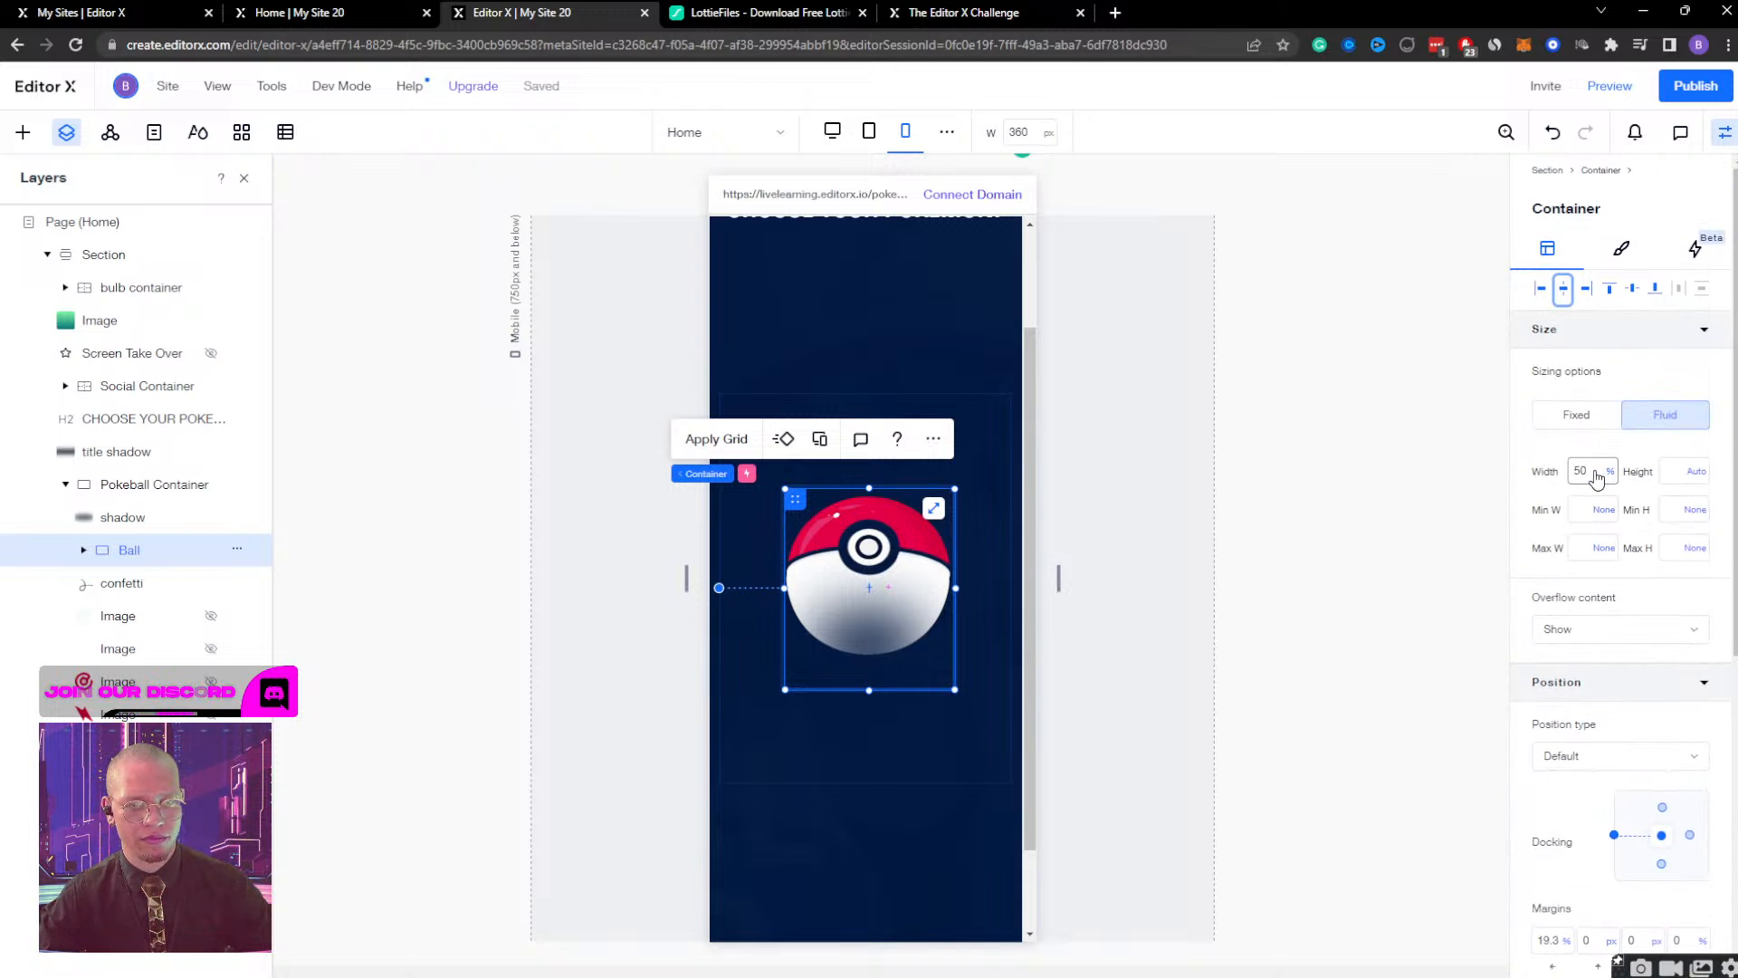
pyautogui.click(1596, 472)
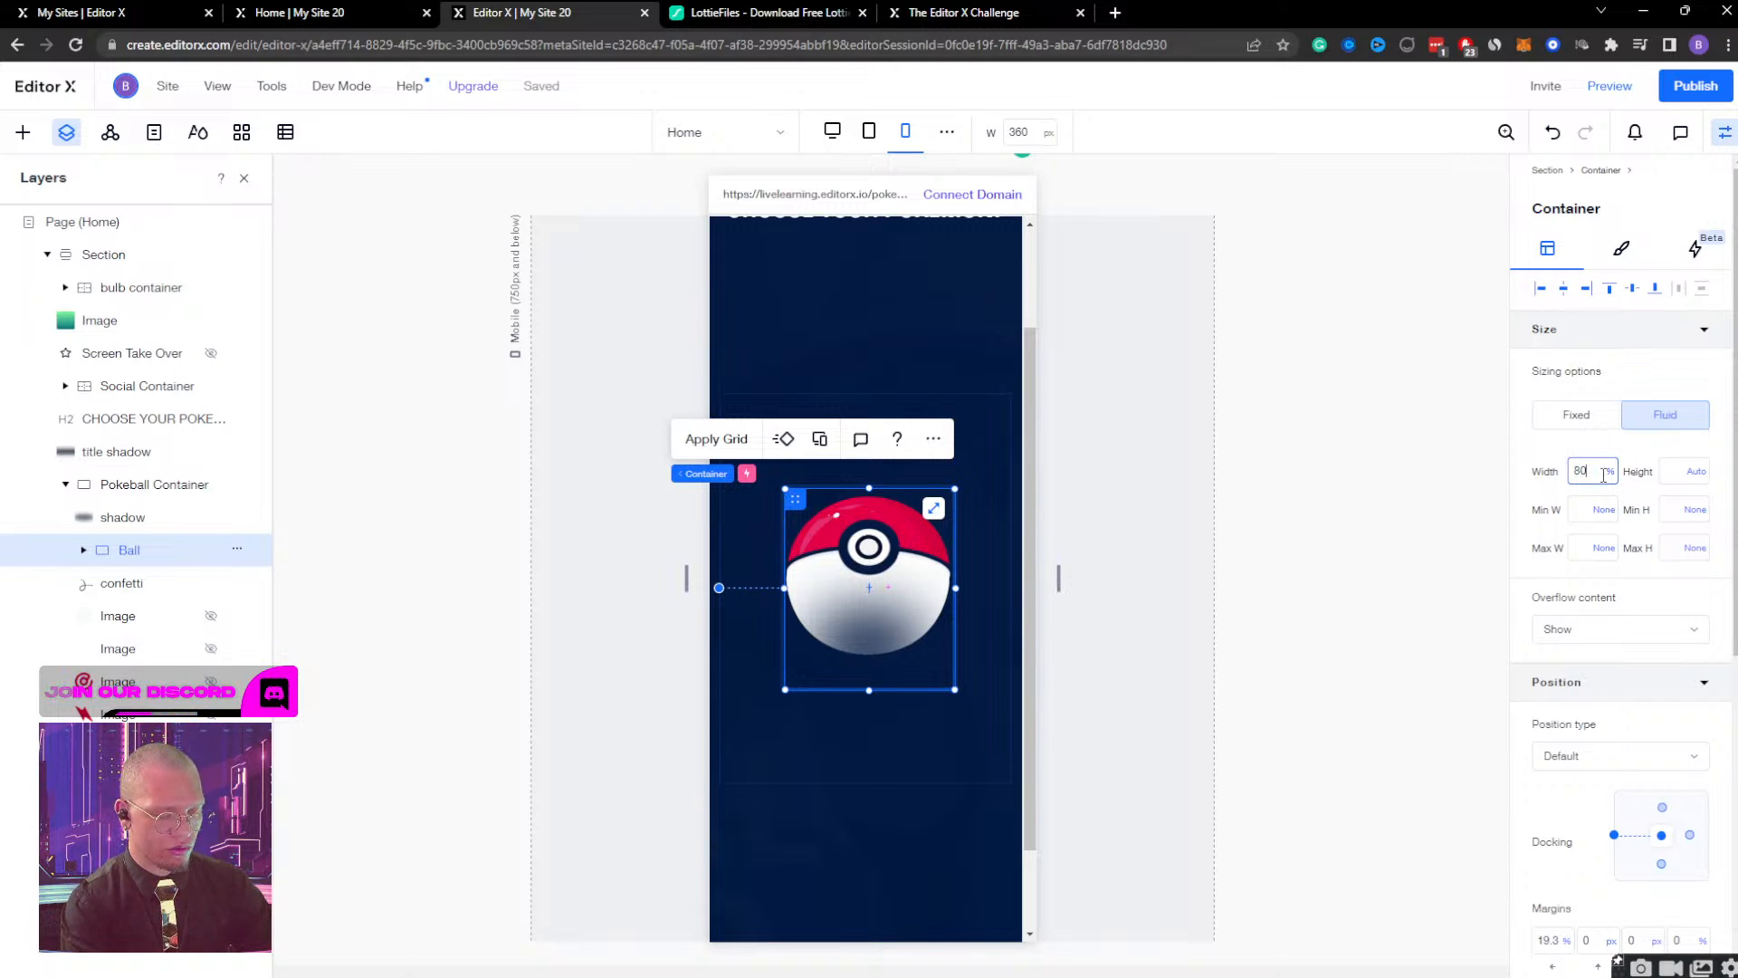
pyautogui.press('Return')
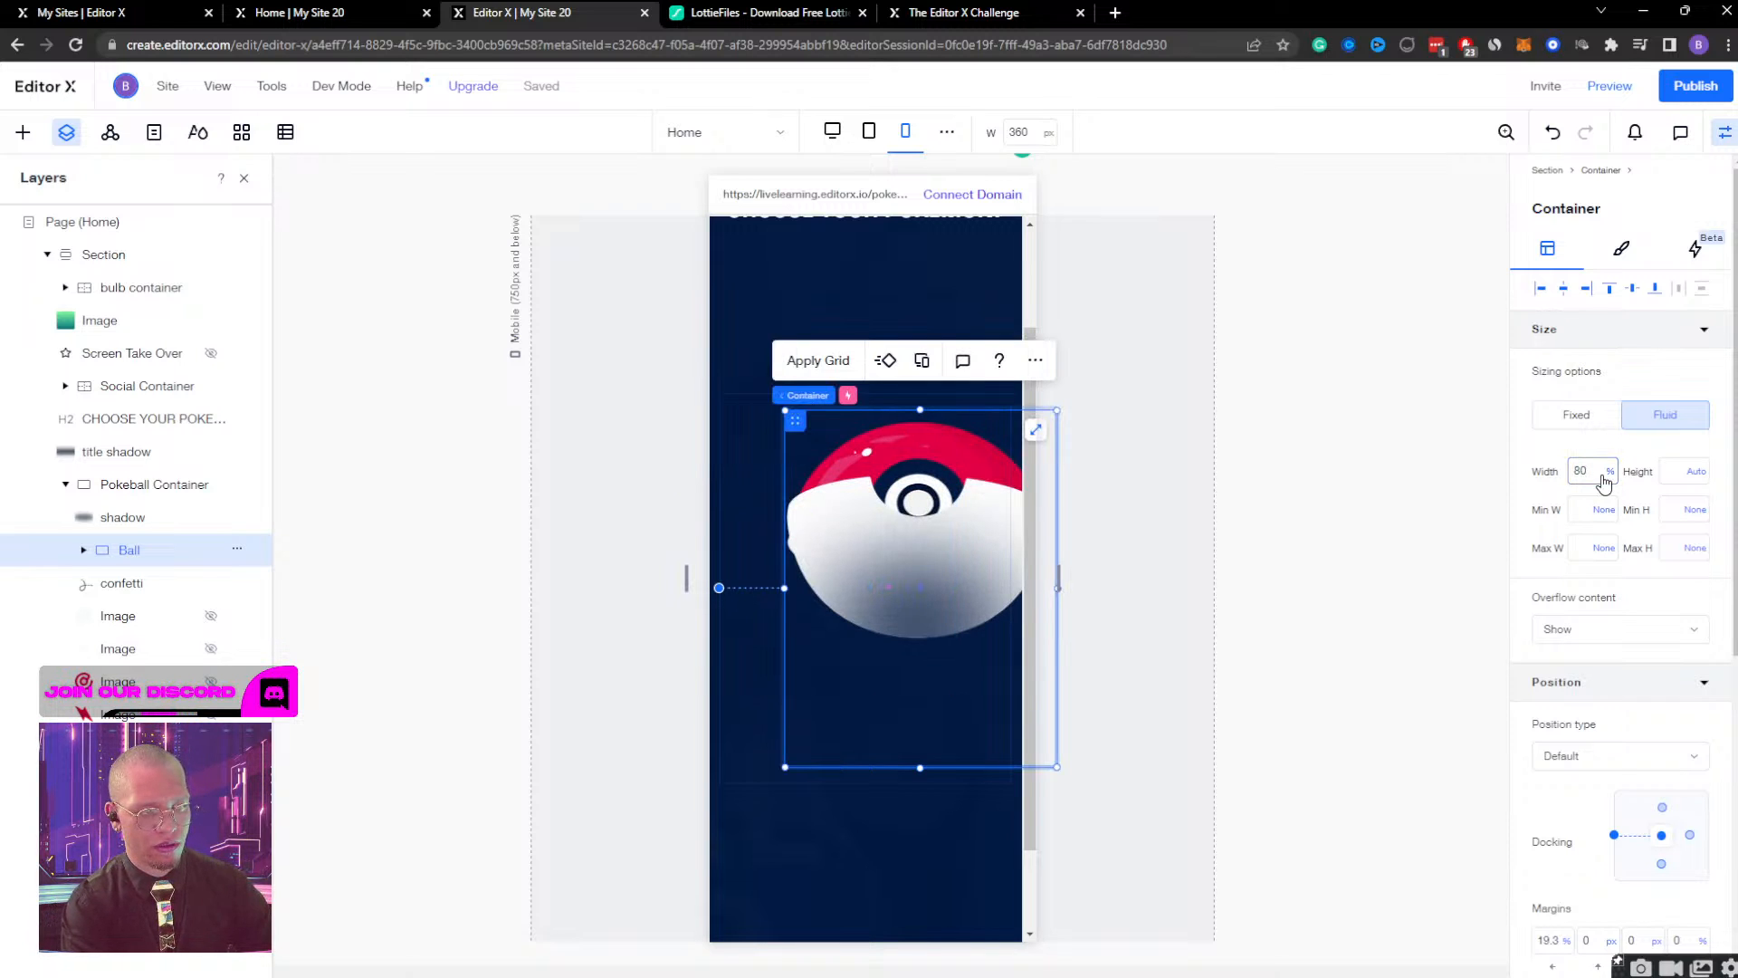
pyautogui.click(1566, 292)
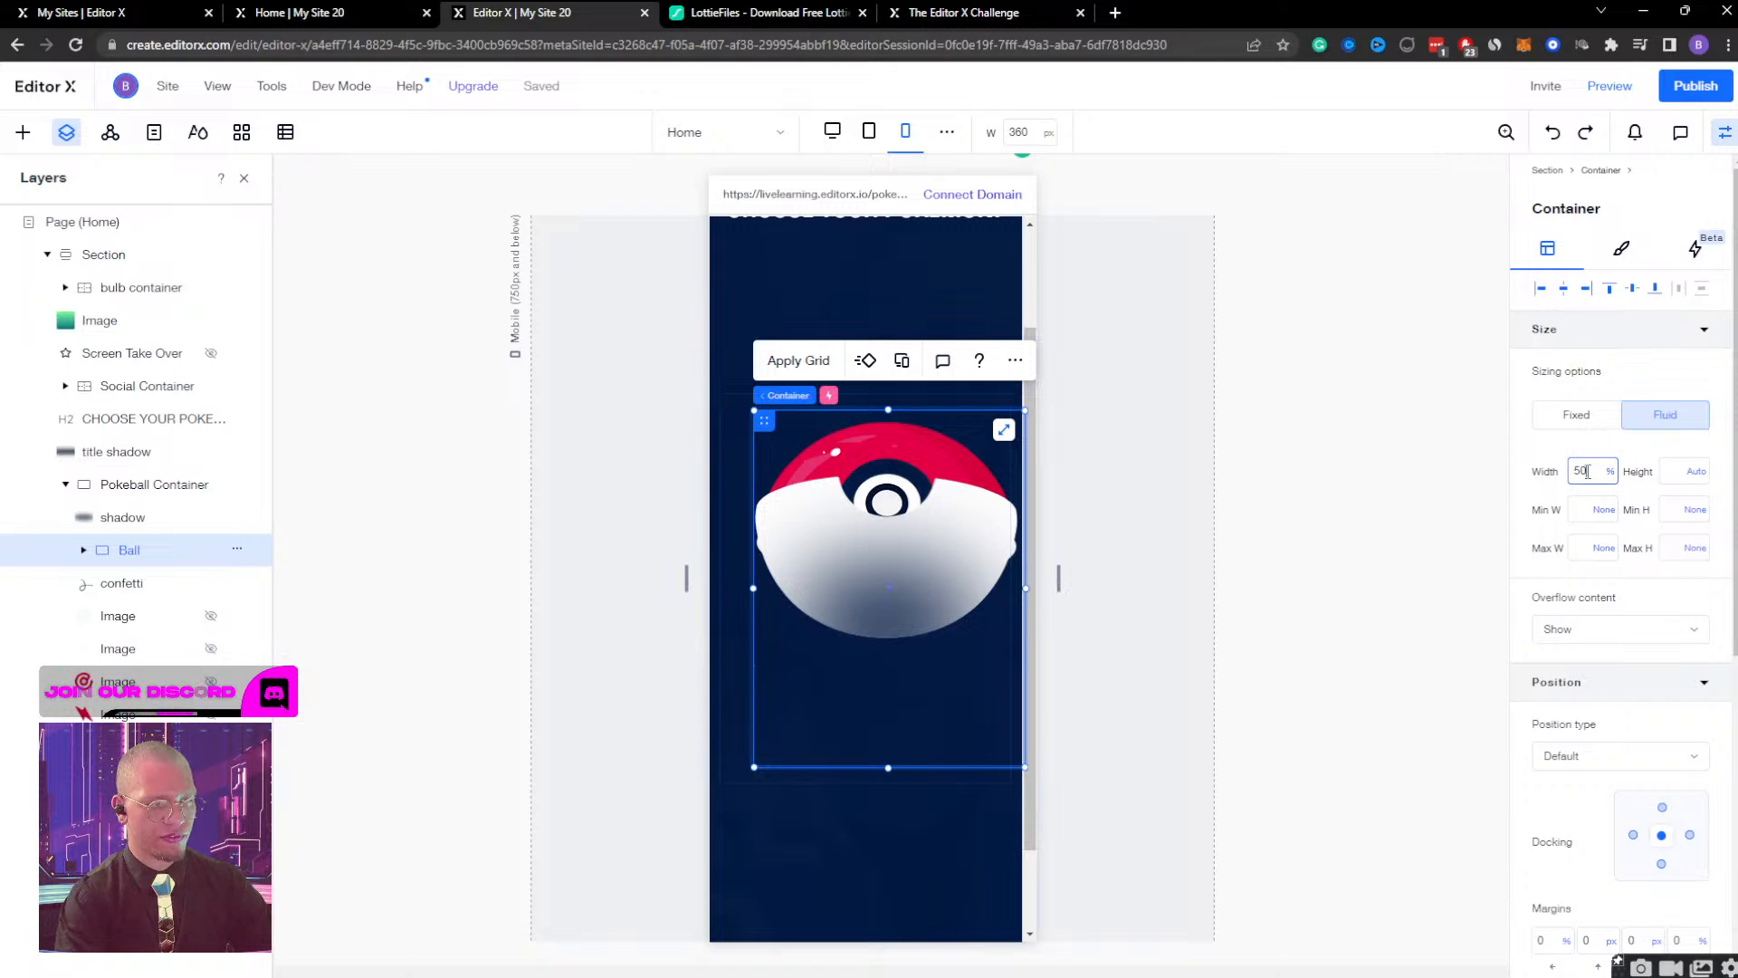
pyautogui.press('Return')
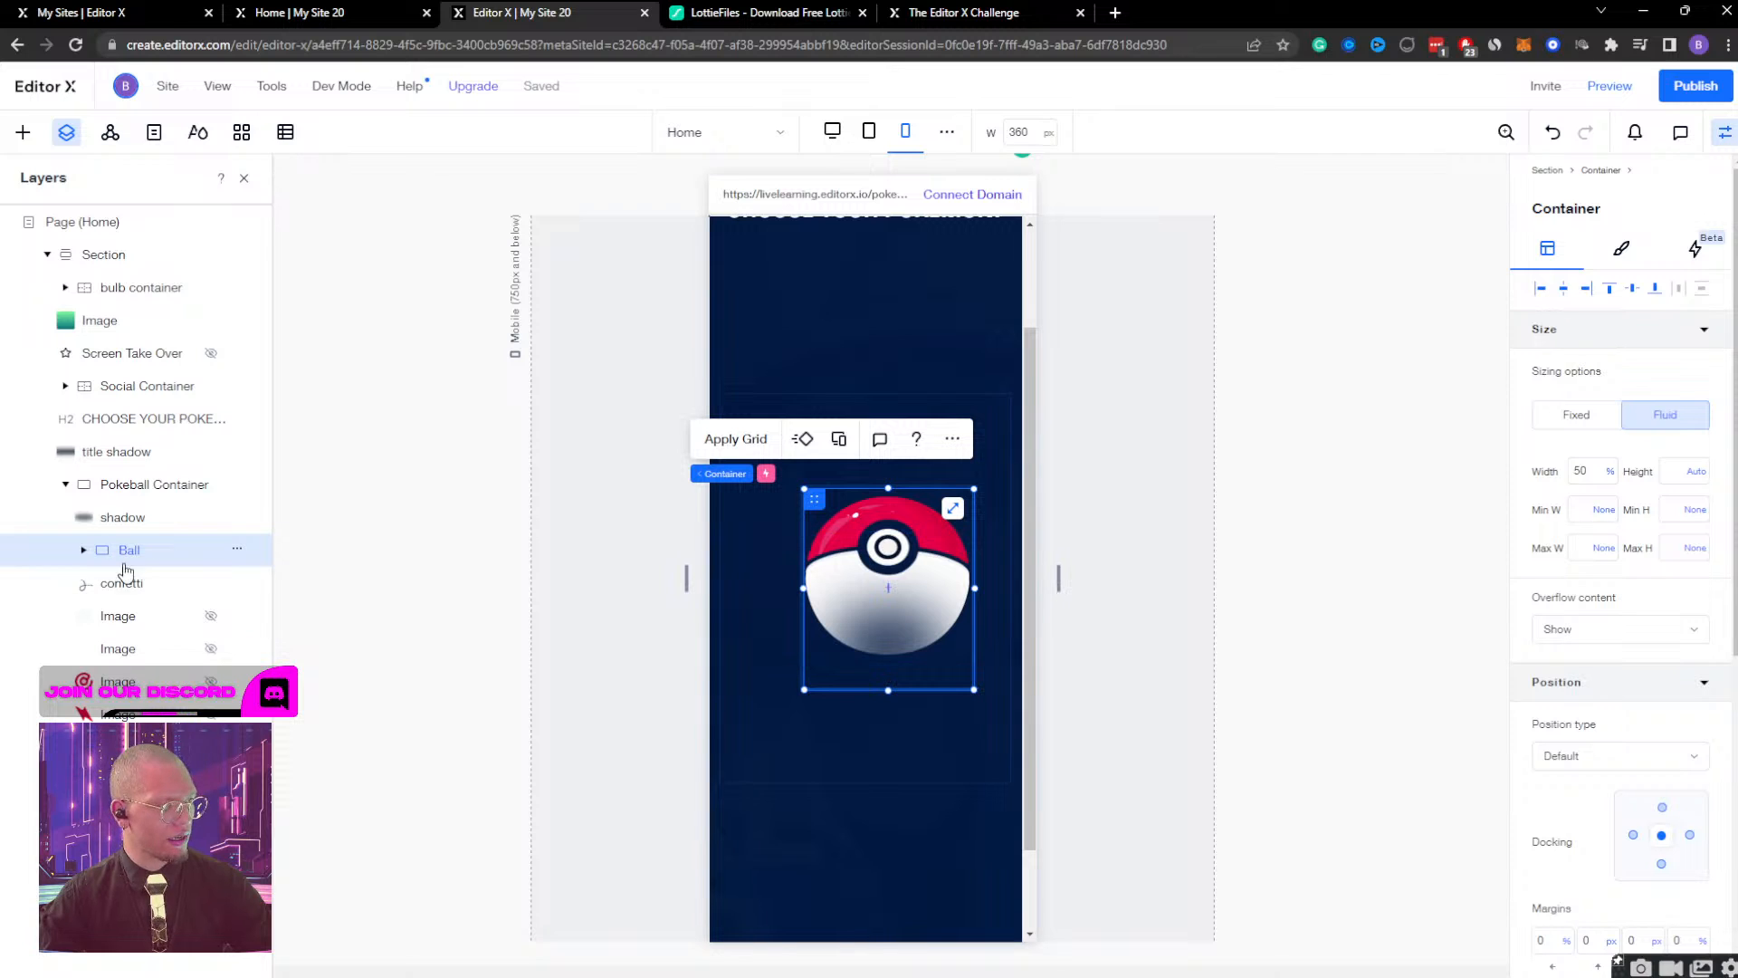
# Undock the shin image inside the Ball group from the left and top, and stop displaying it on the mobile breakpoint.
pyautogui.click(83, 550)
pyautogui.click(127, 587)
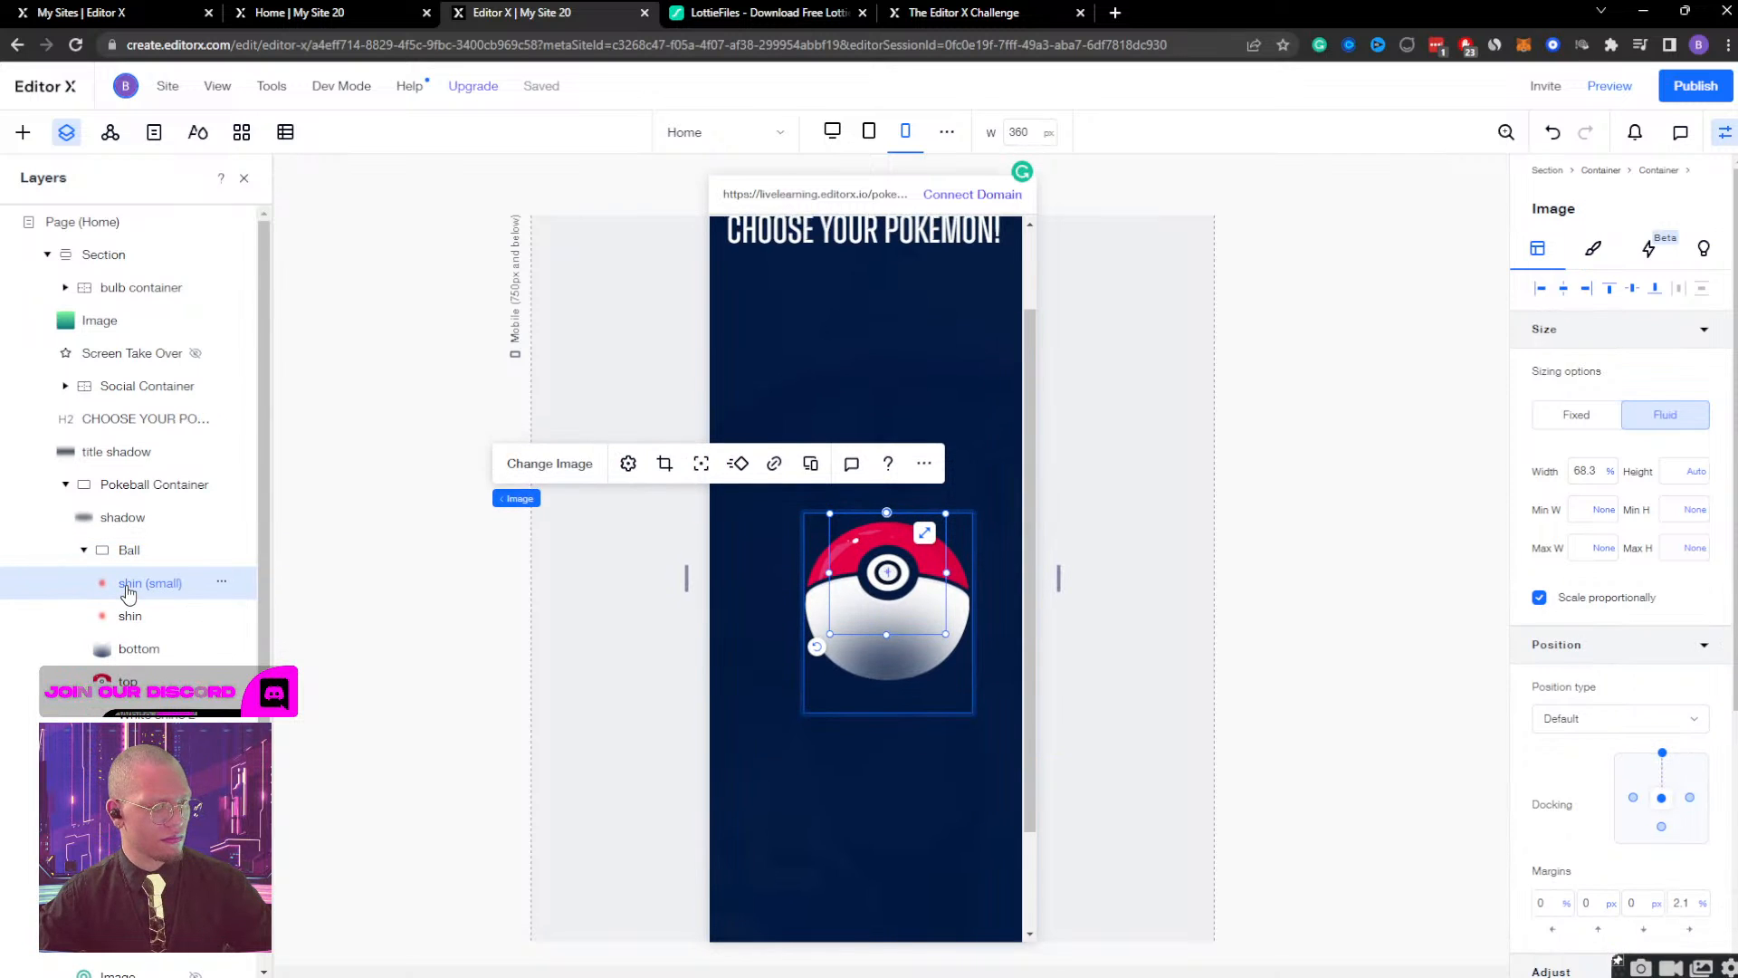
pyautogui.click(132, 619)
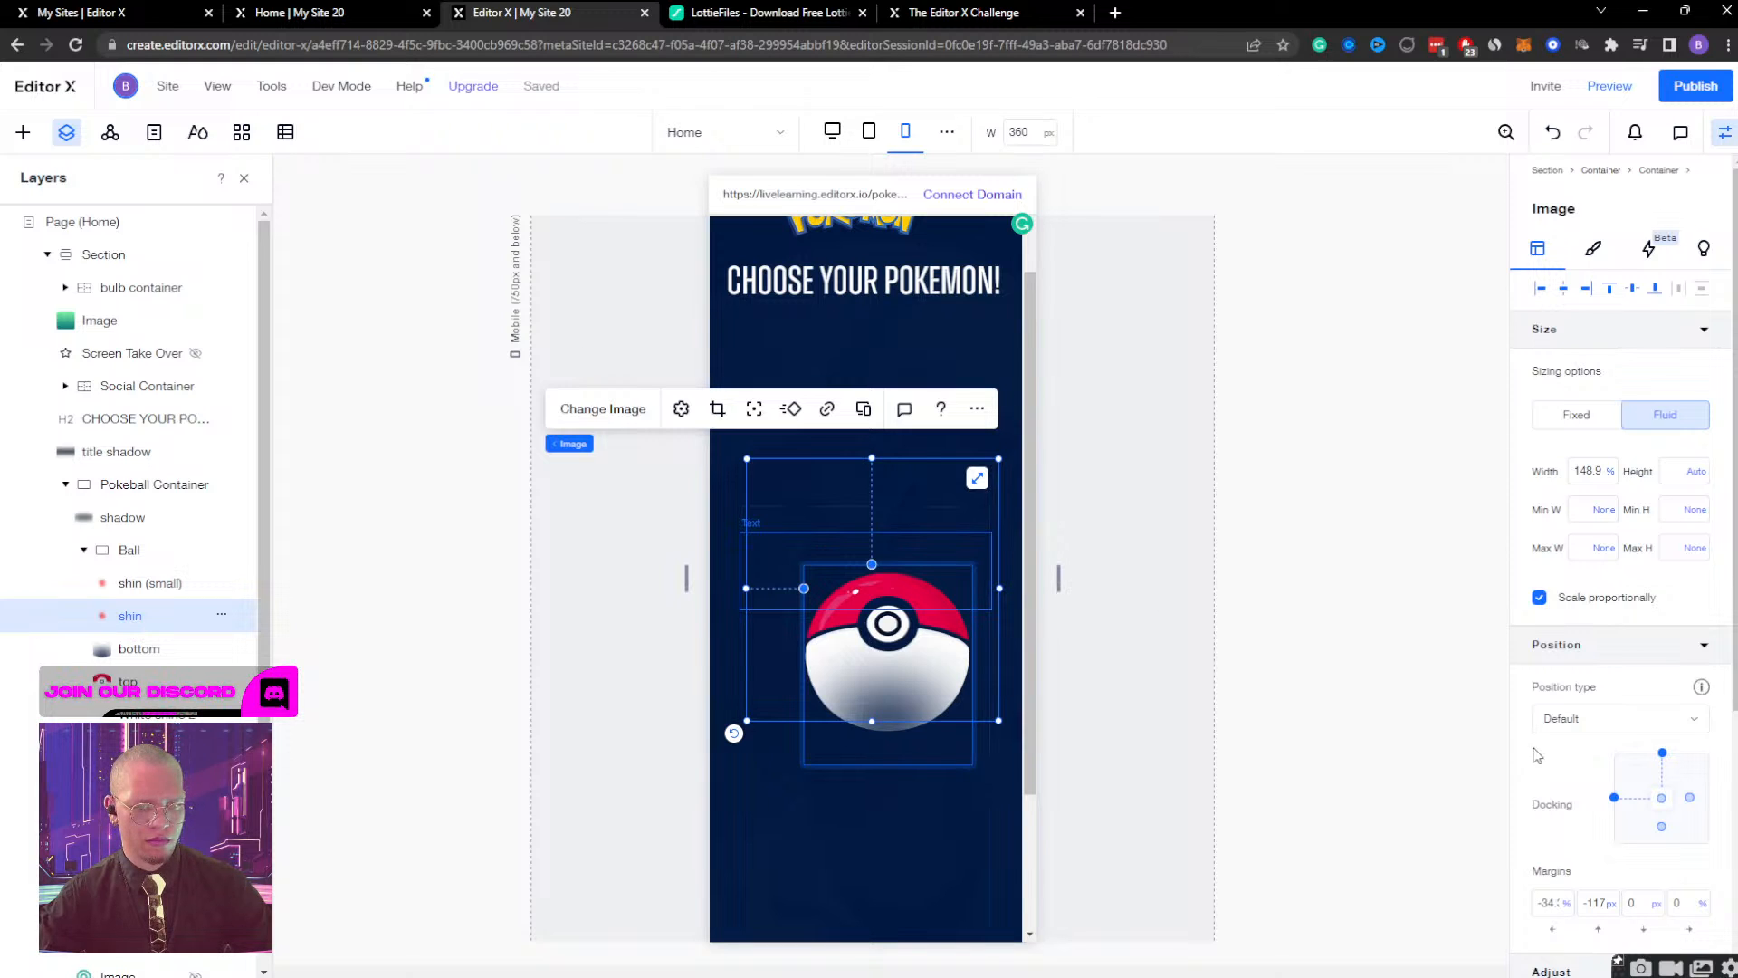
pyautogui.click(1615, 796)
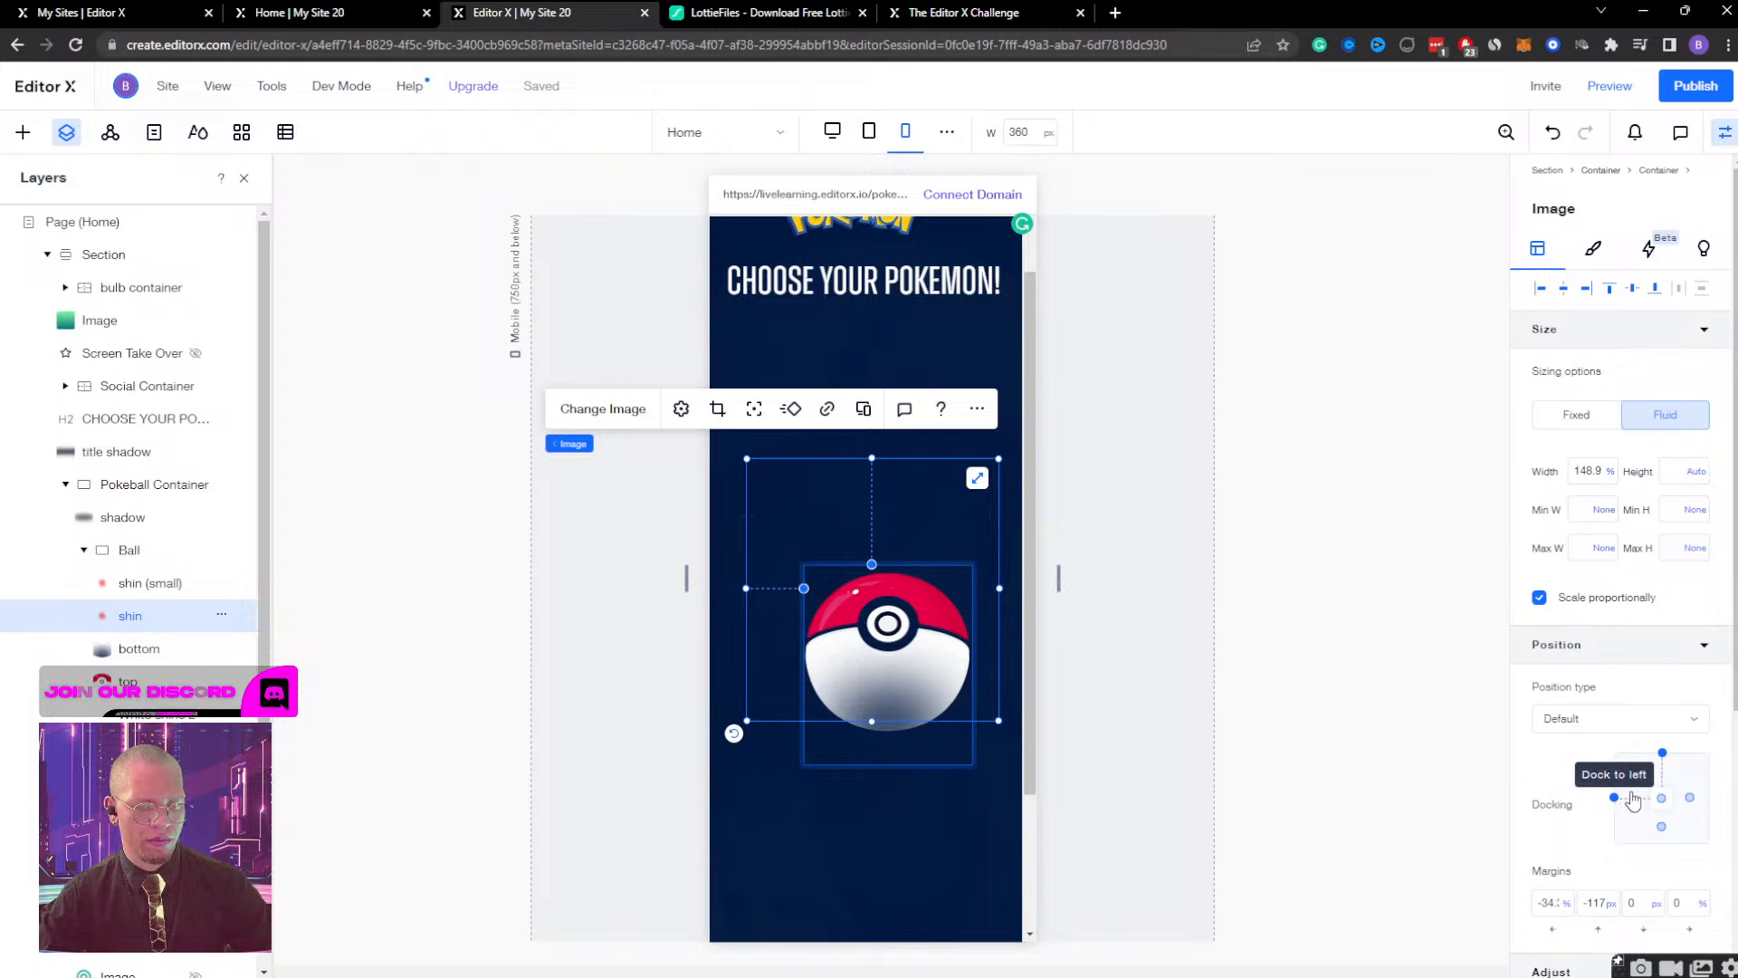
pyautogui.click(1662, 756)
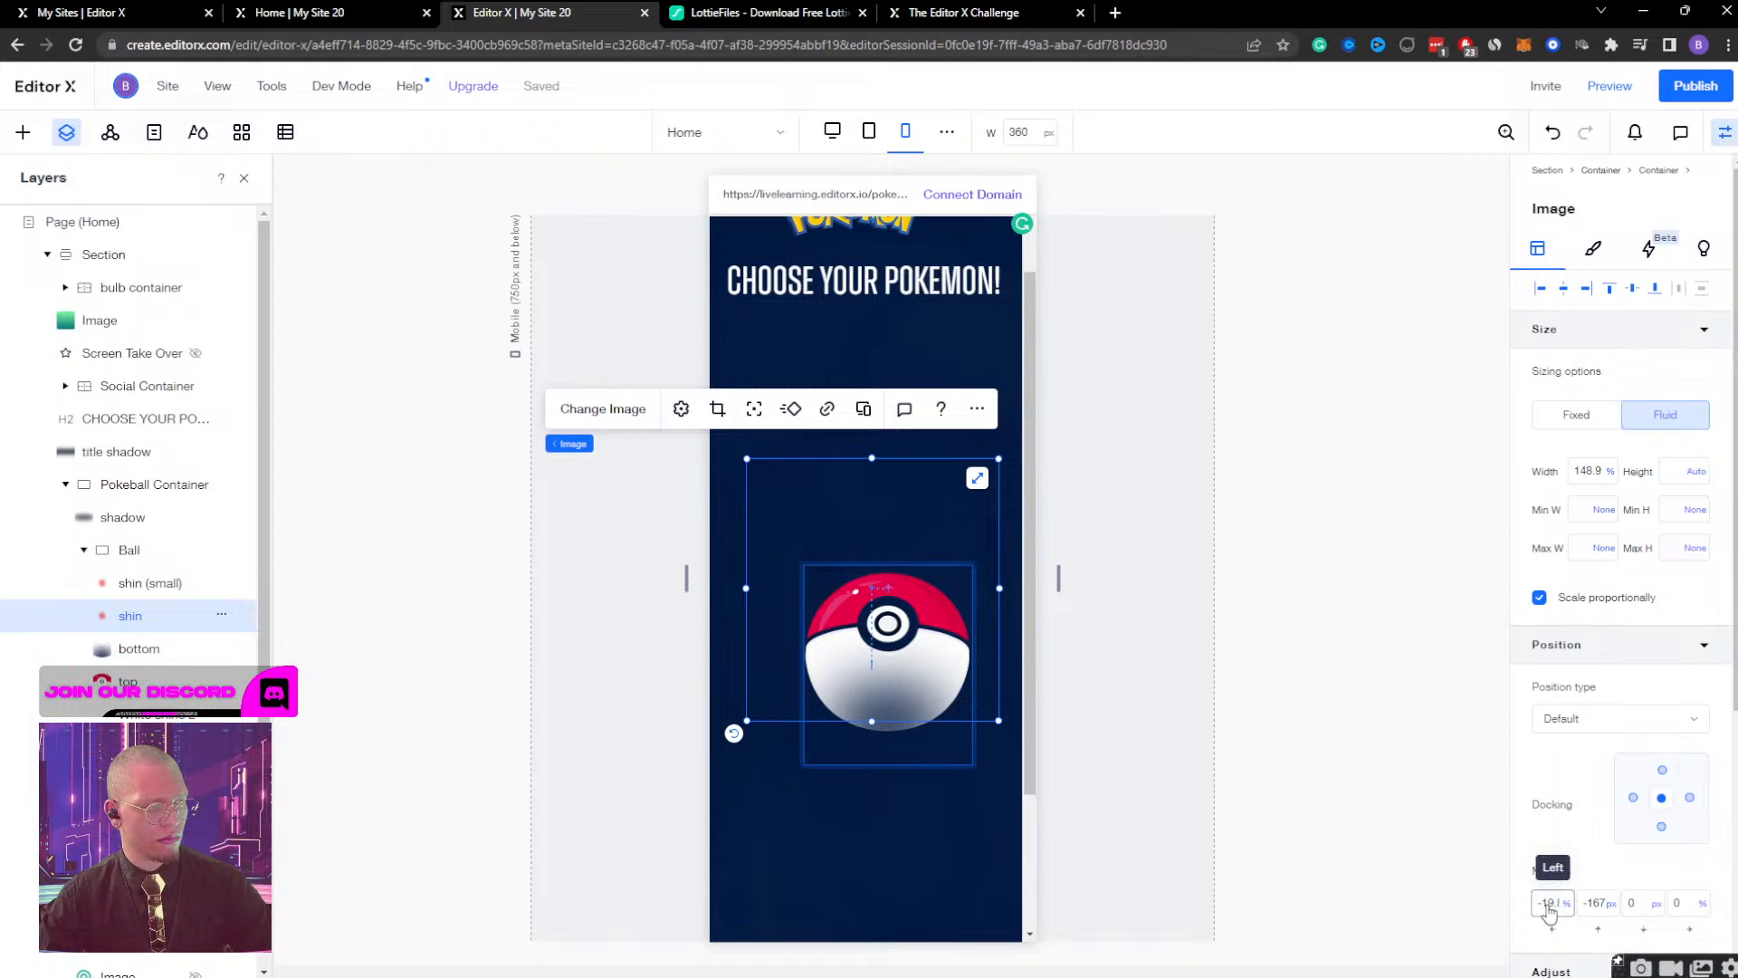
pyautogui.click(221, 615)
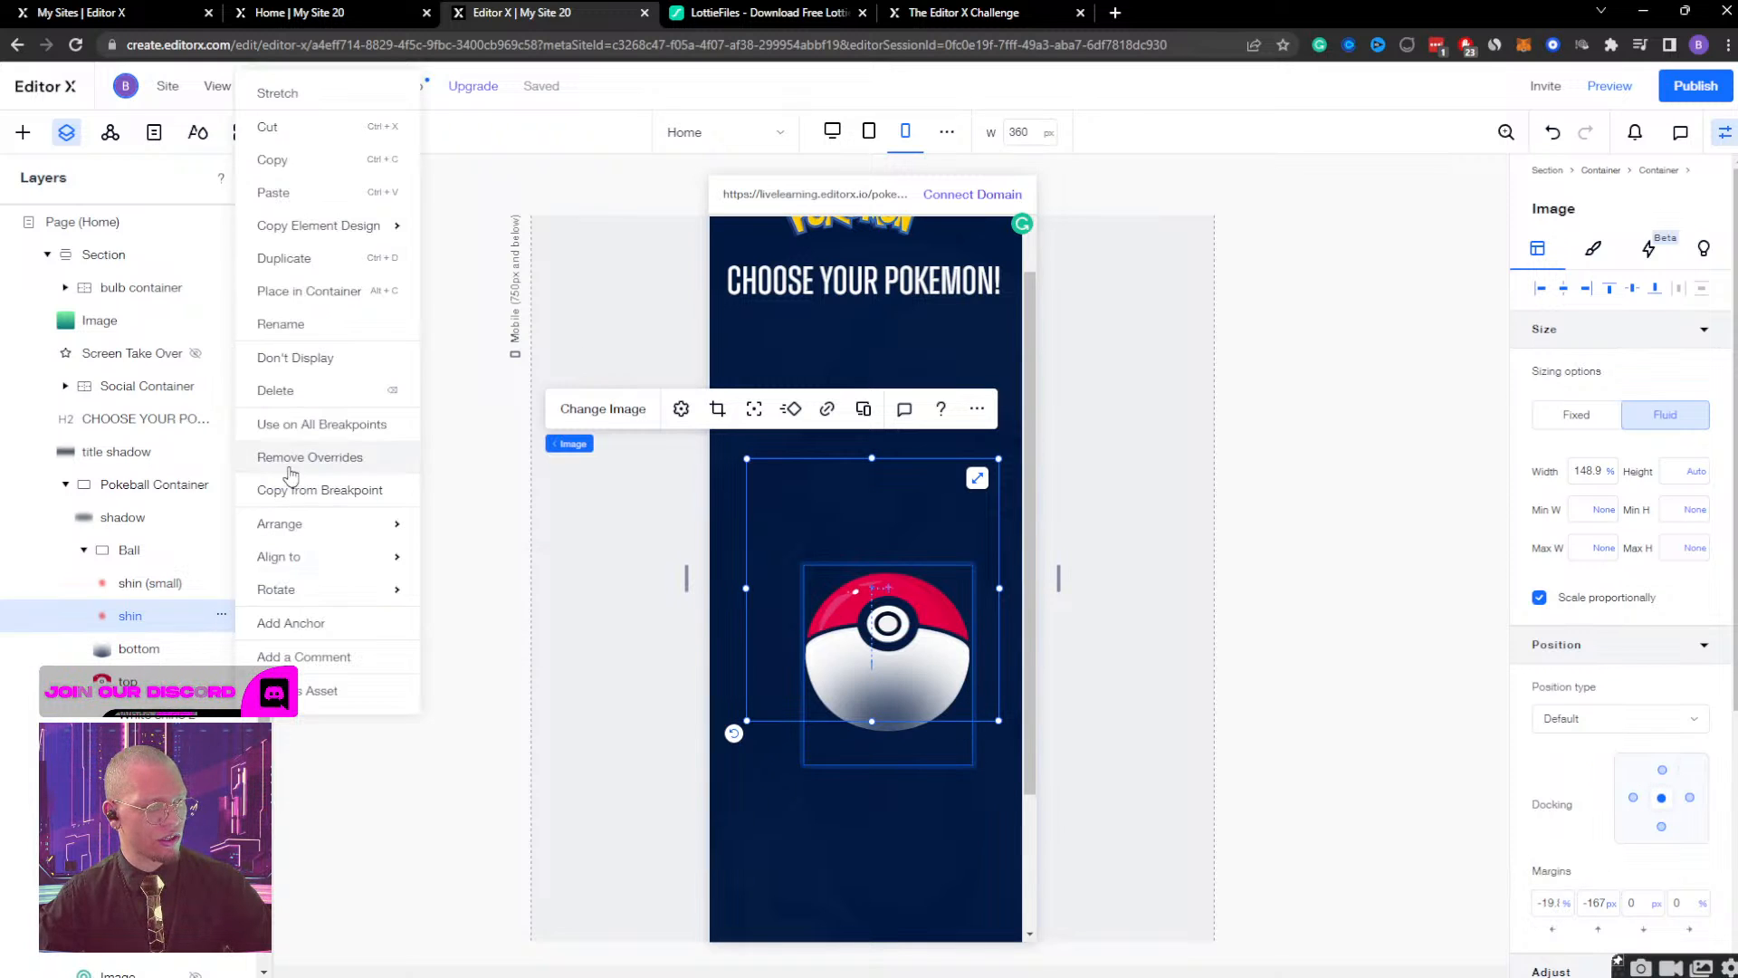
pyautogui.click(296, 358)
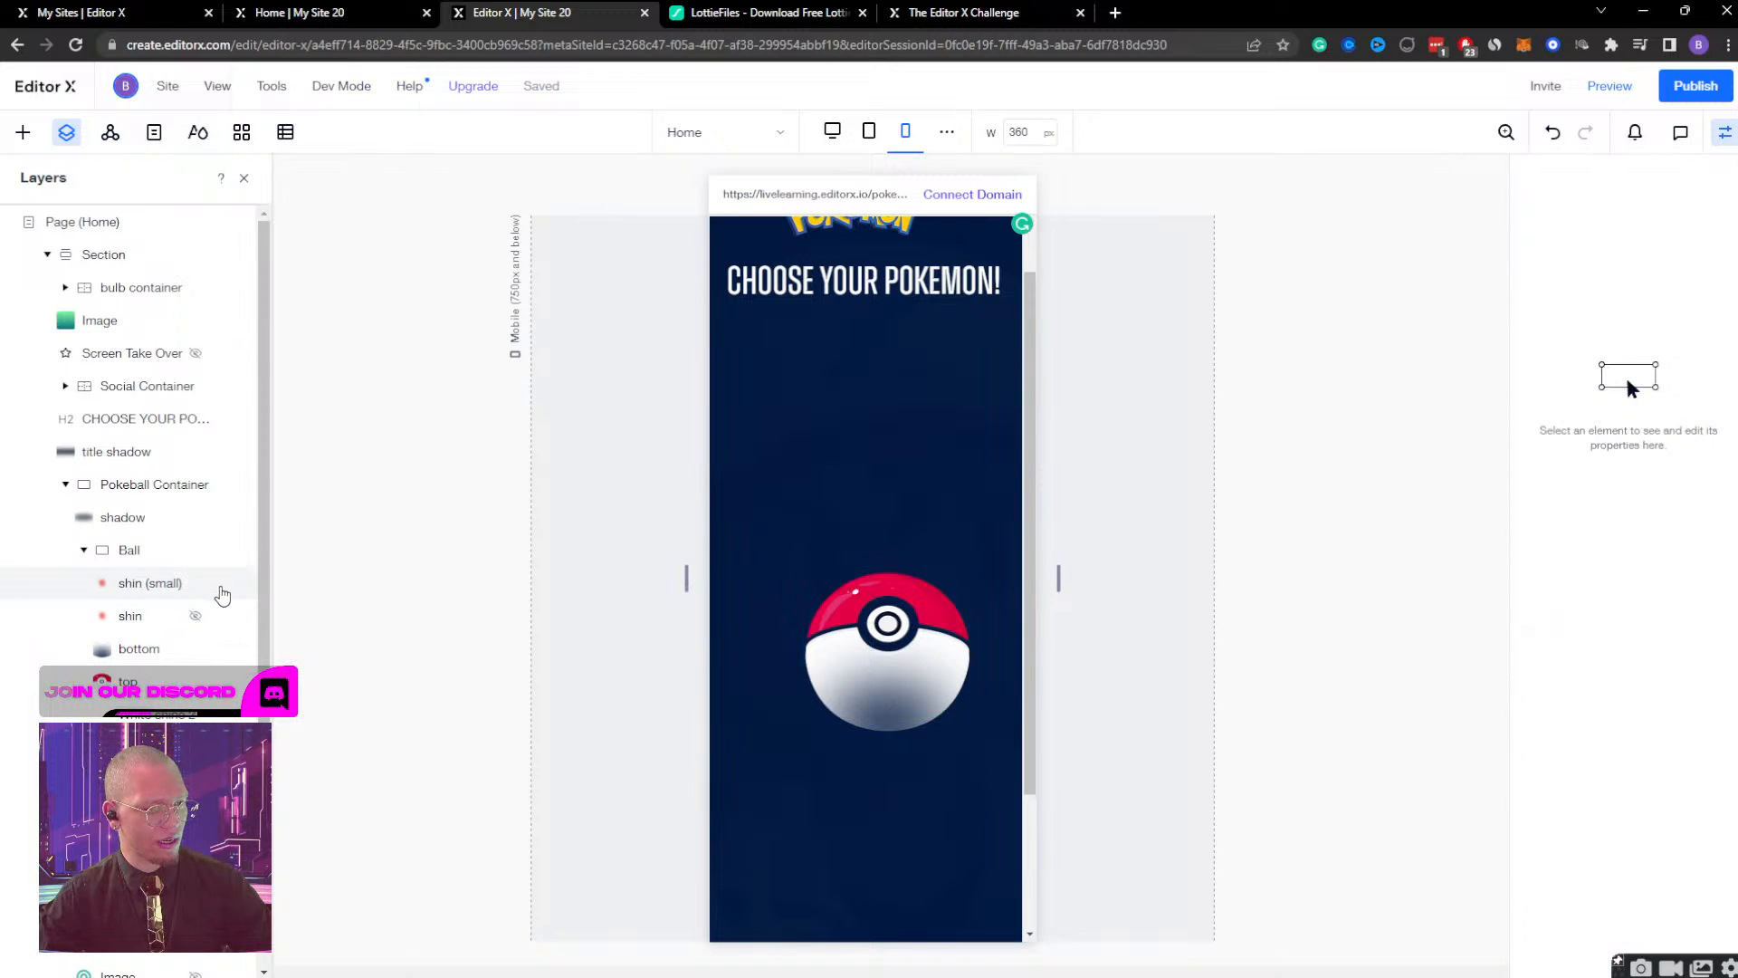
# Stop displaying the shin (small) image and the image layer beneath top in the Ball group, and collapse the group.
pyautogui.click(149, 598)
pyautogui.click(221, 582)
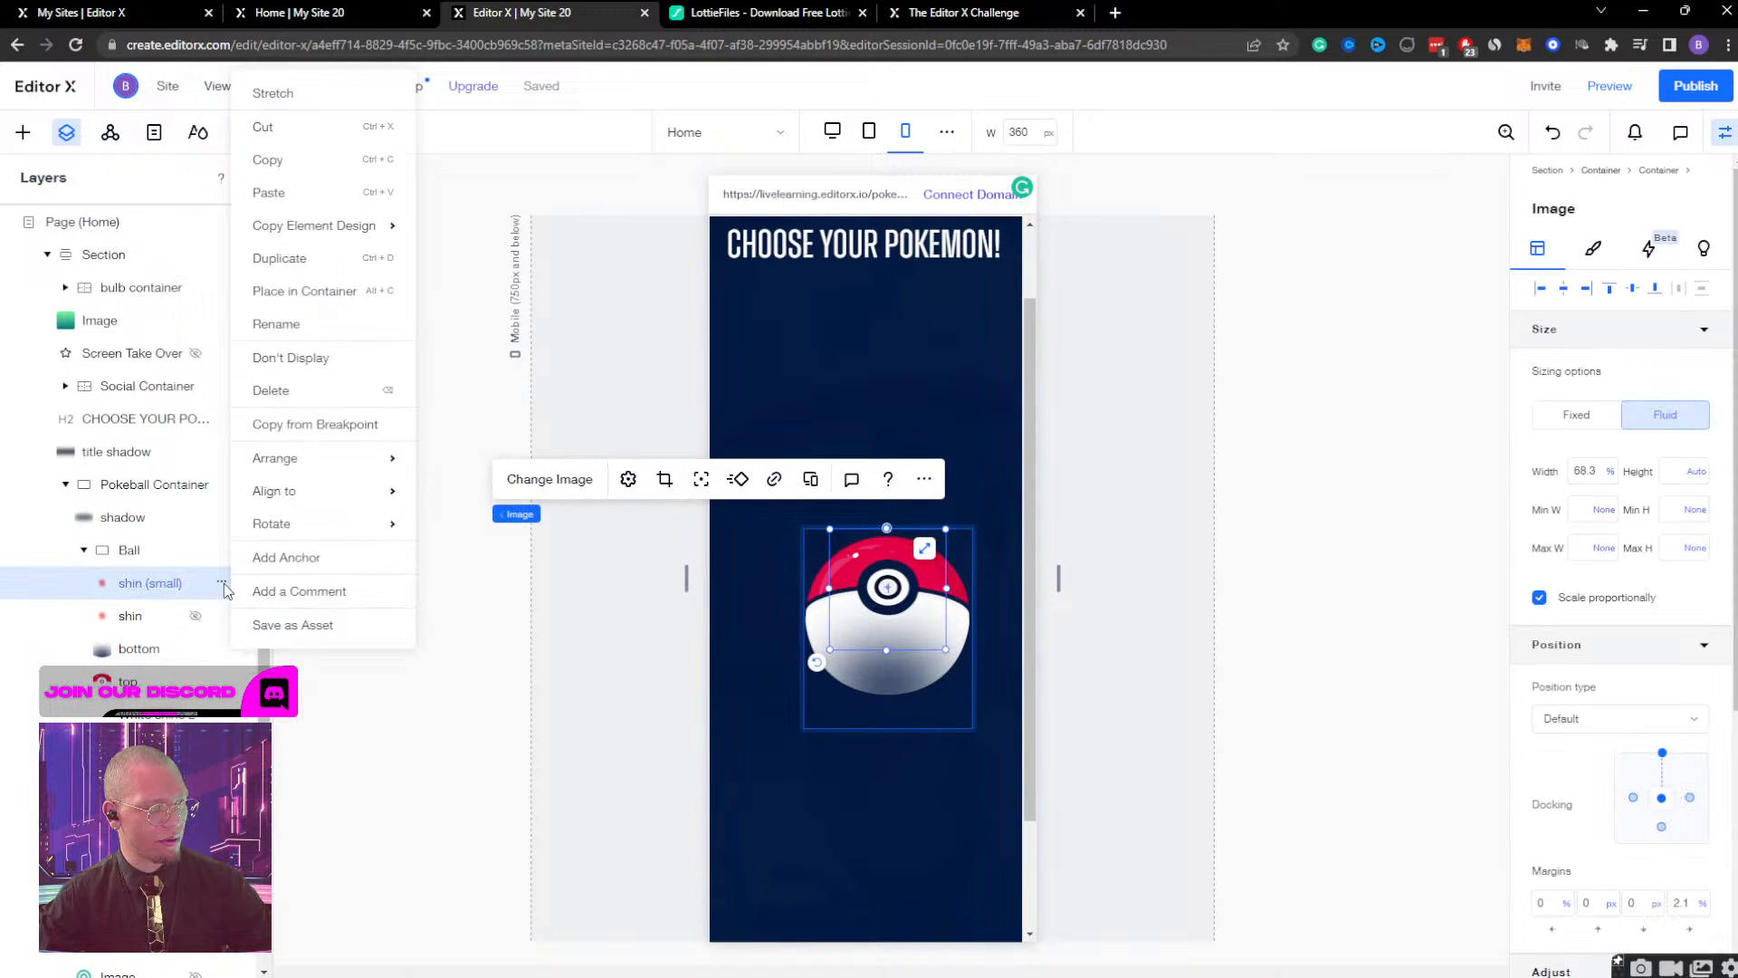
pyautogui.click(308, 357)
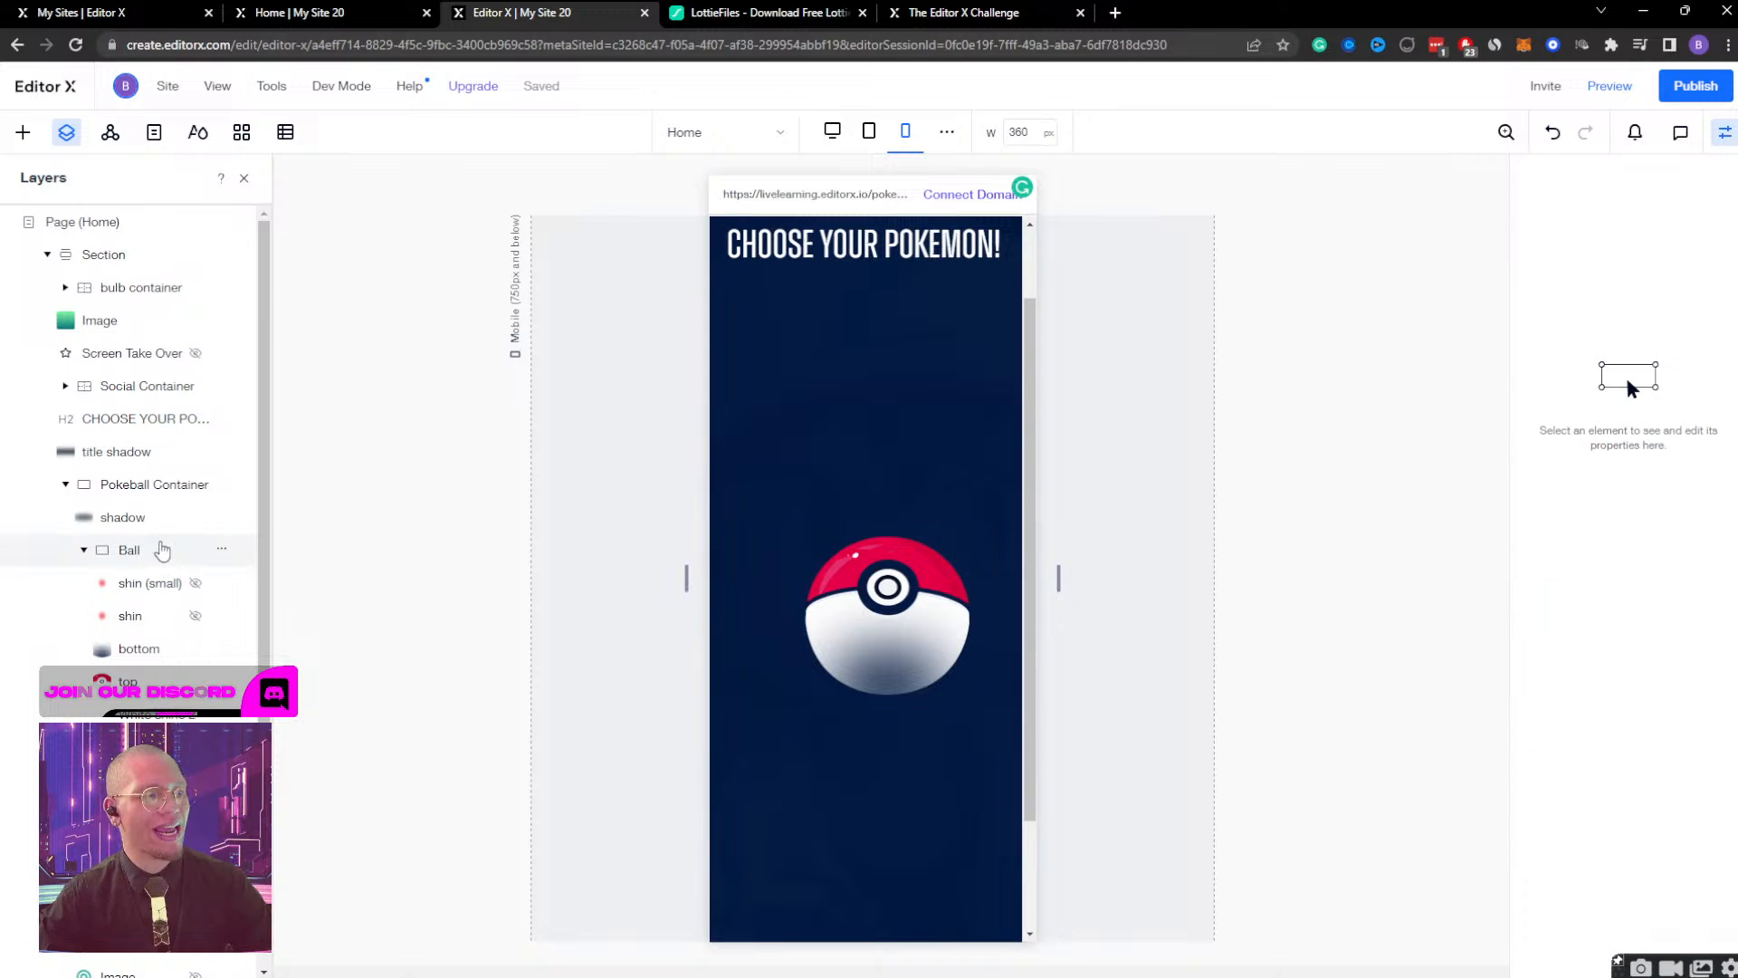
pyautogui.click(152, 554)
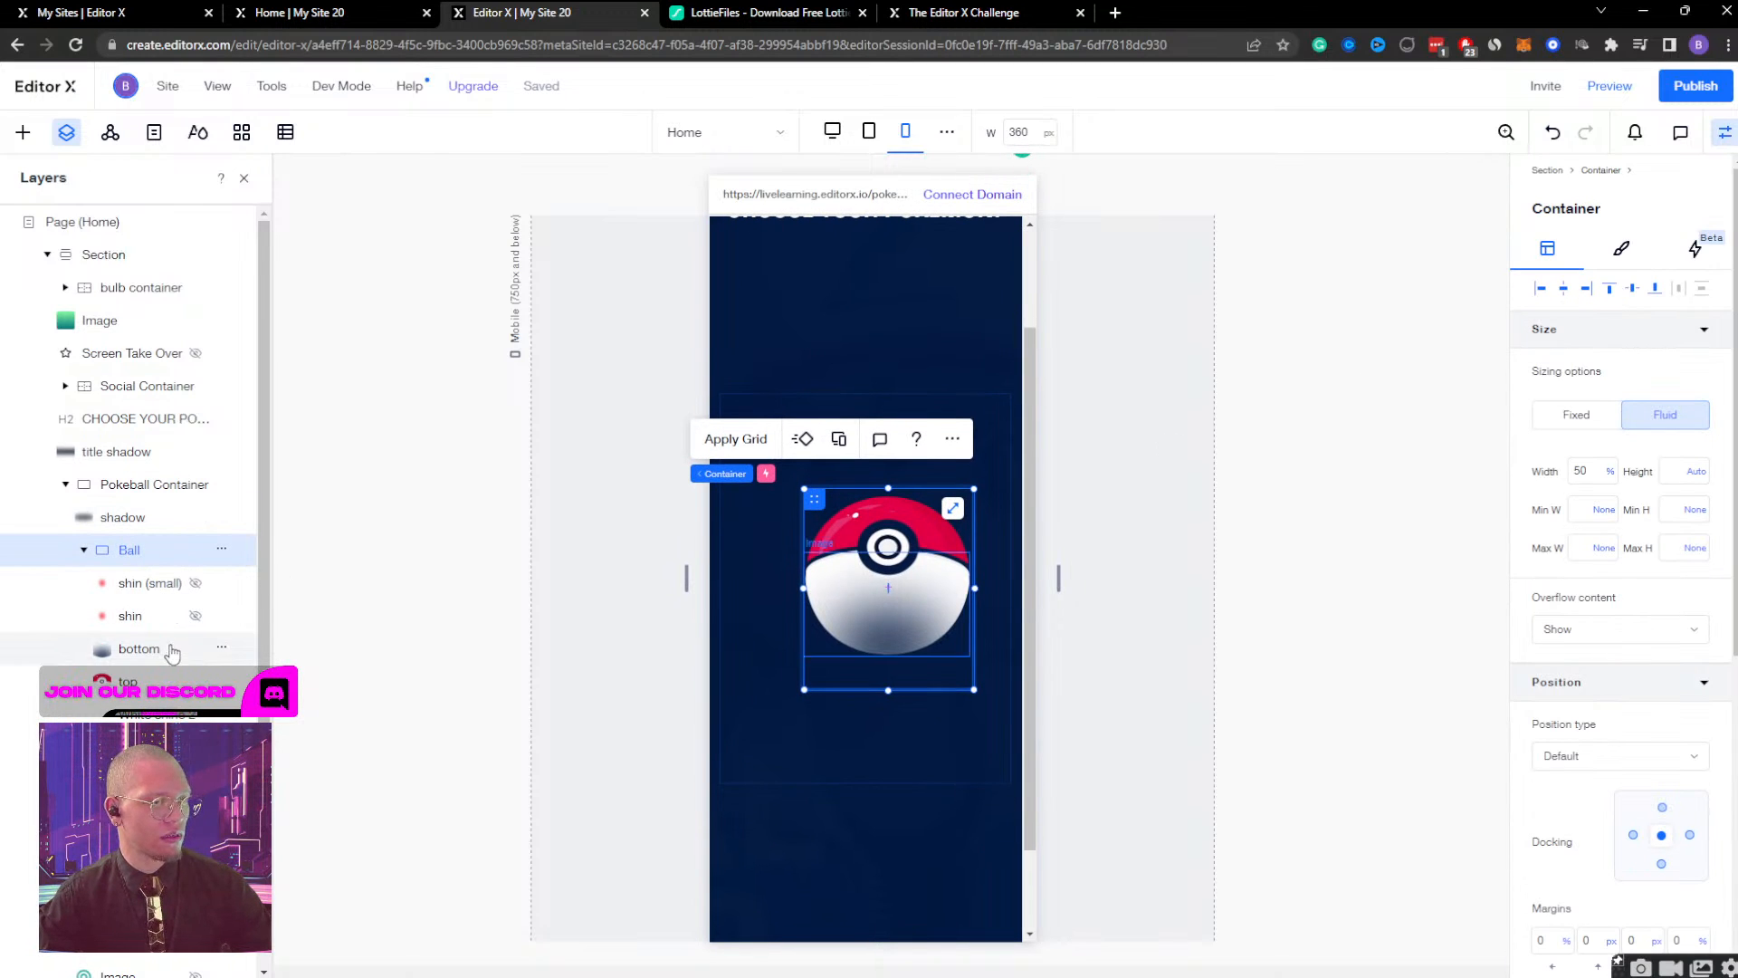
pyautogui.click(136, 681)
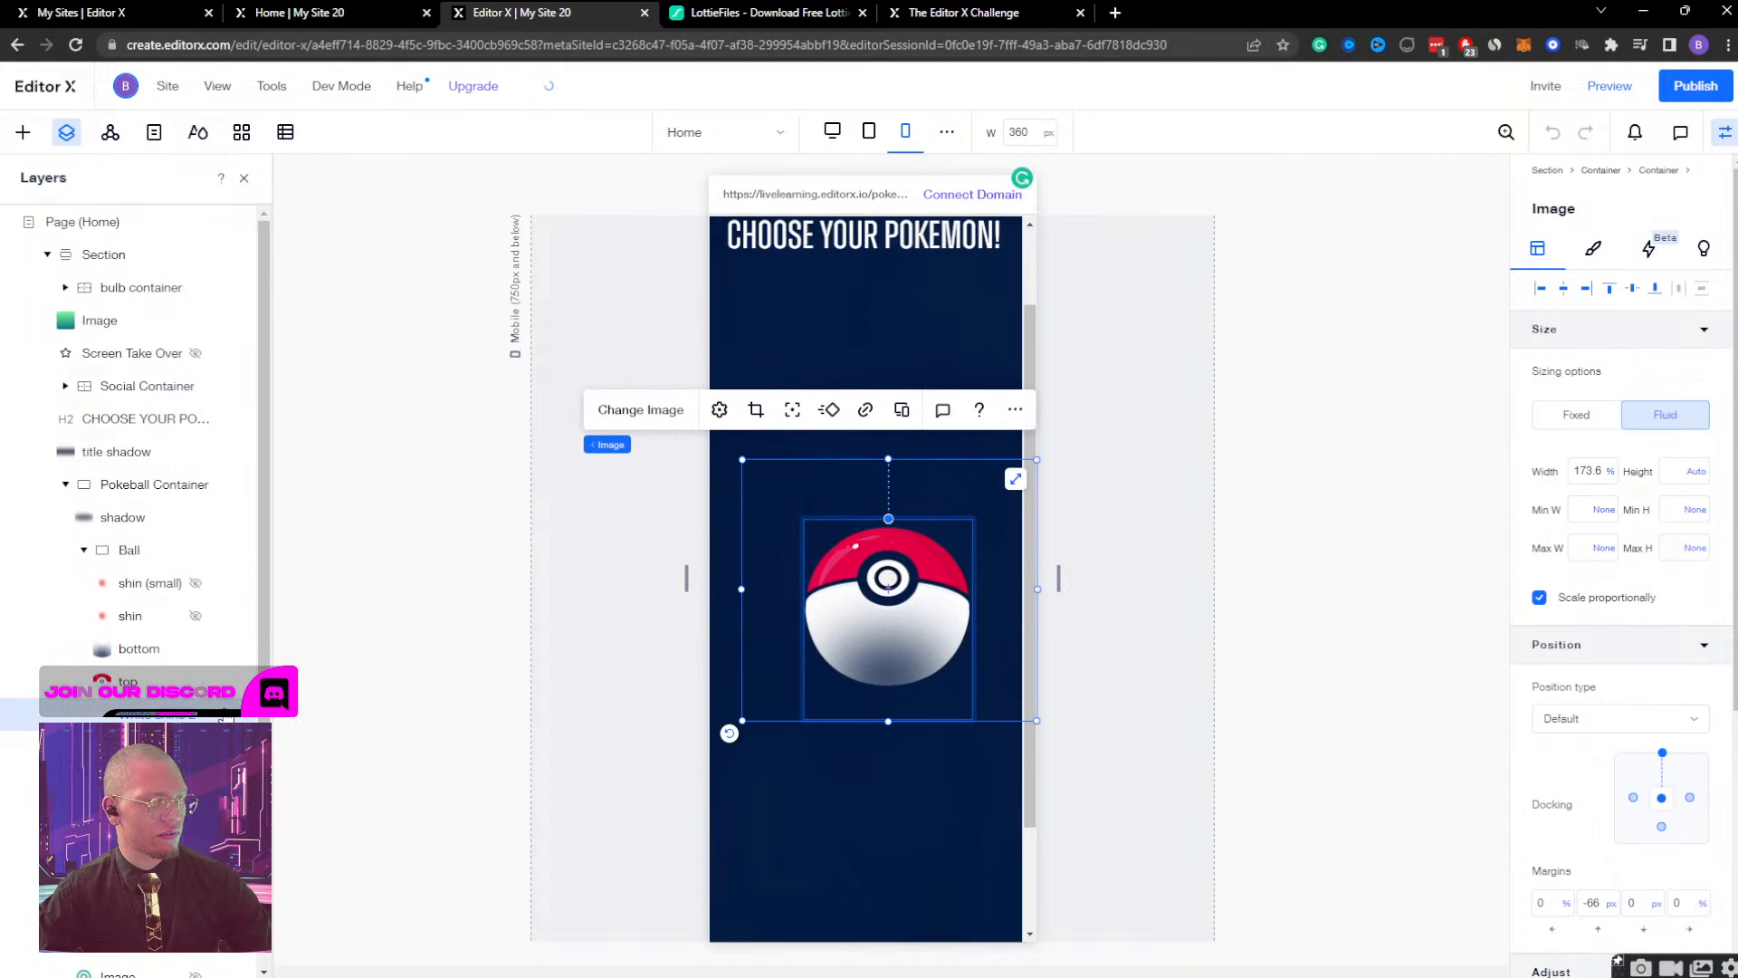
pyautogui.rightClick(228, 715)
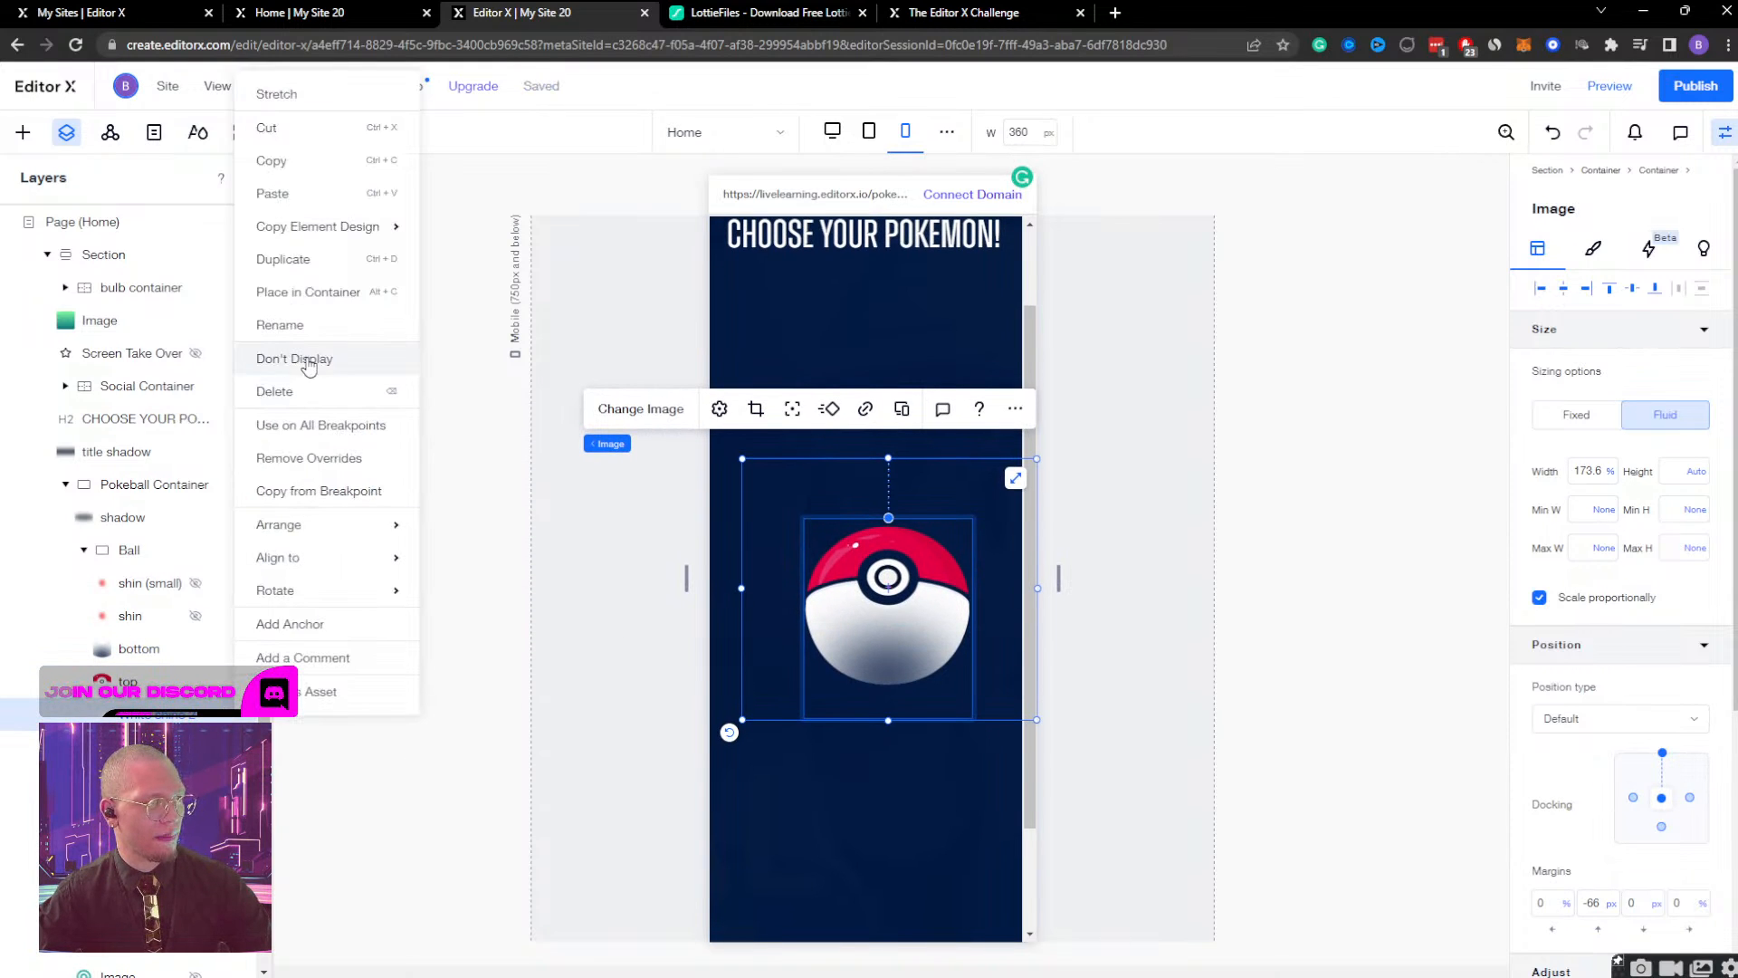
pyautogui.click(295, 358)
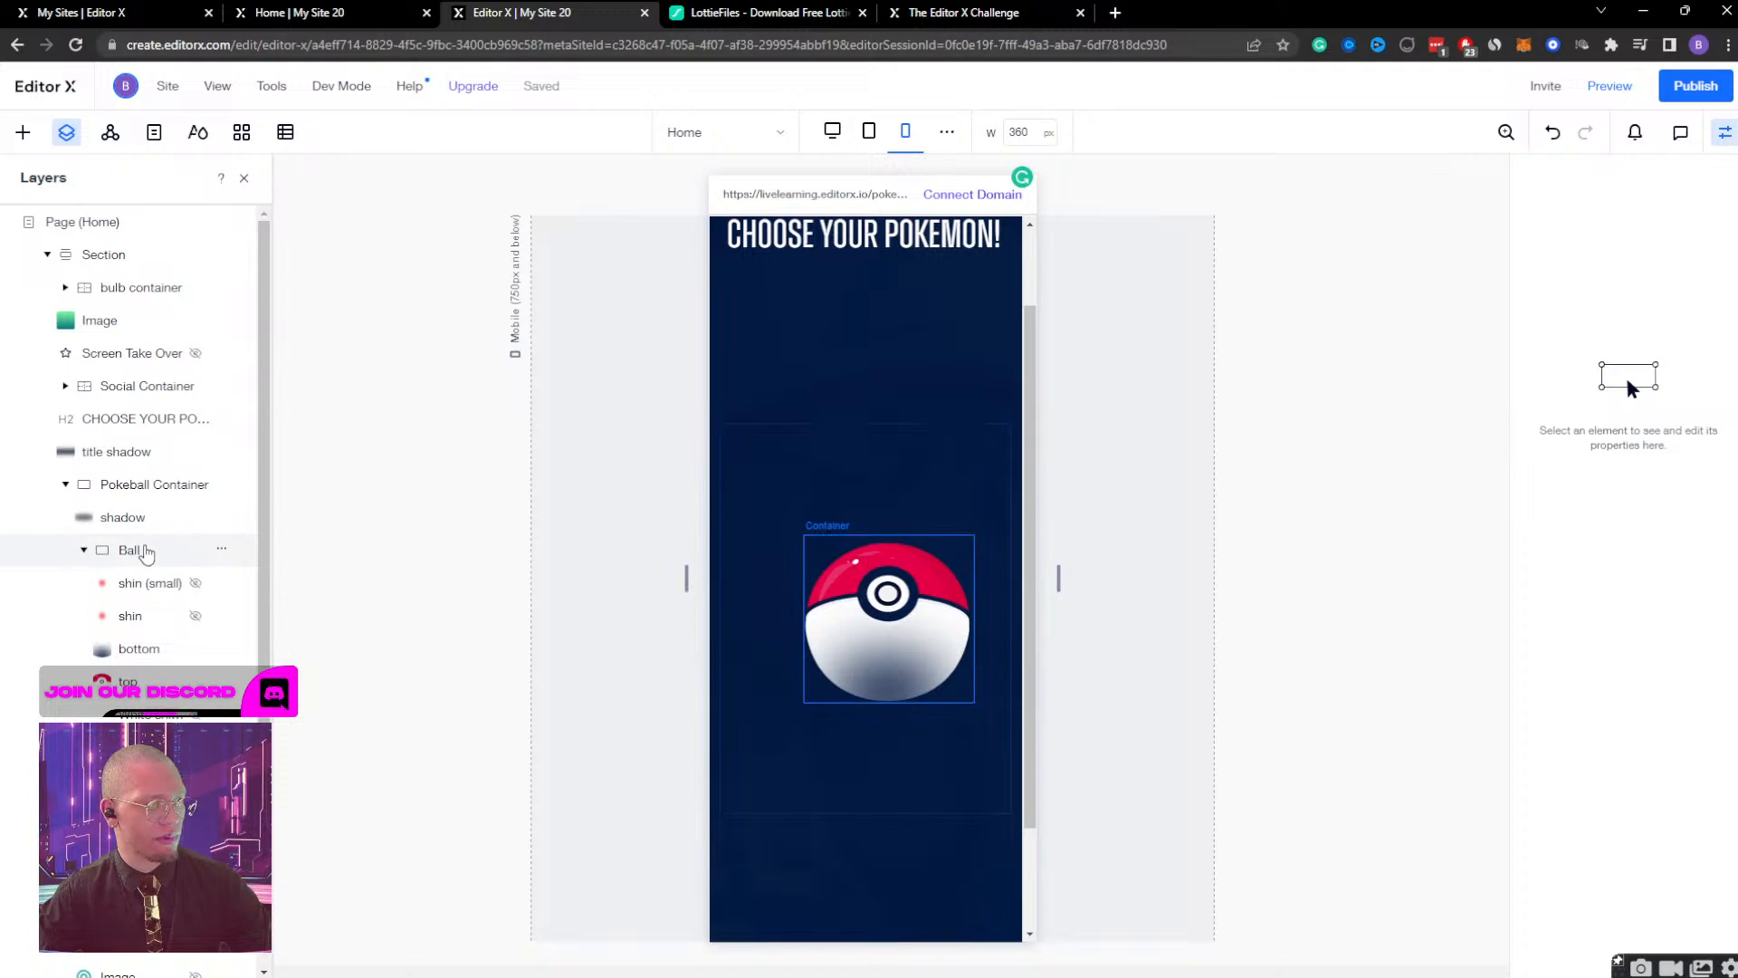
pyautogui.click(130, 550)
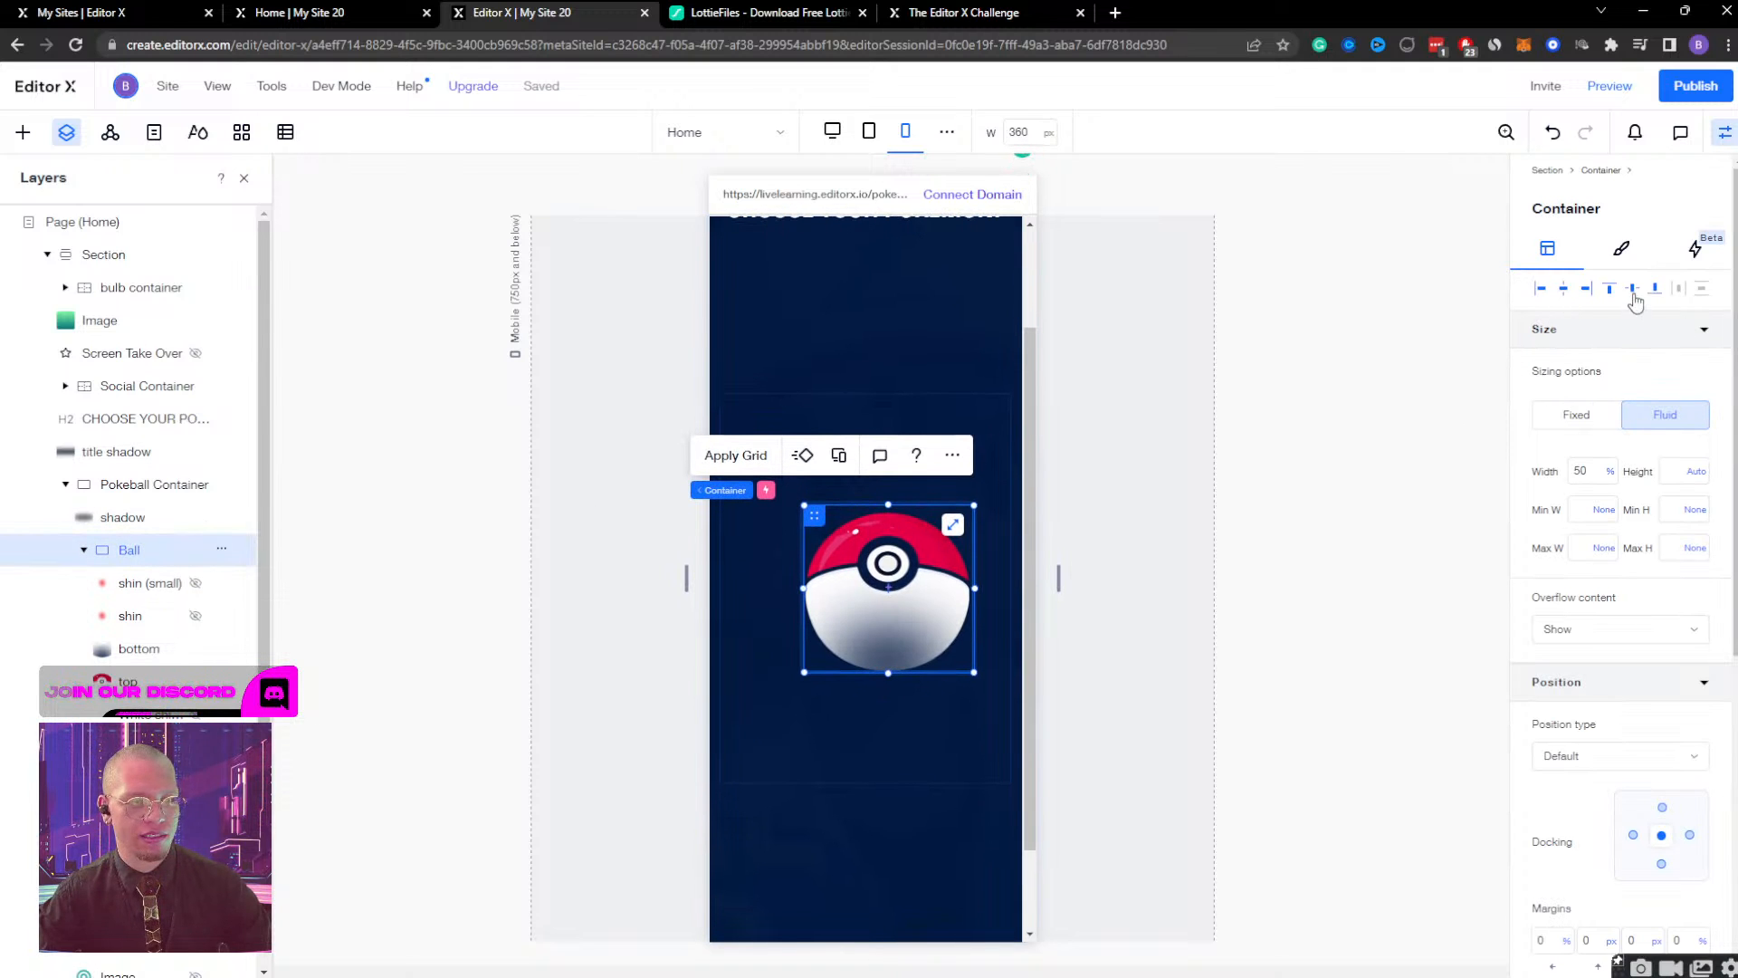
pyautogui.click(83, 550)
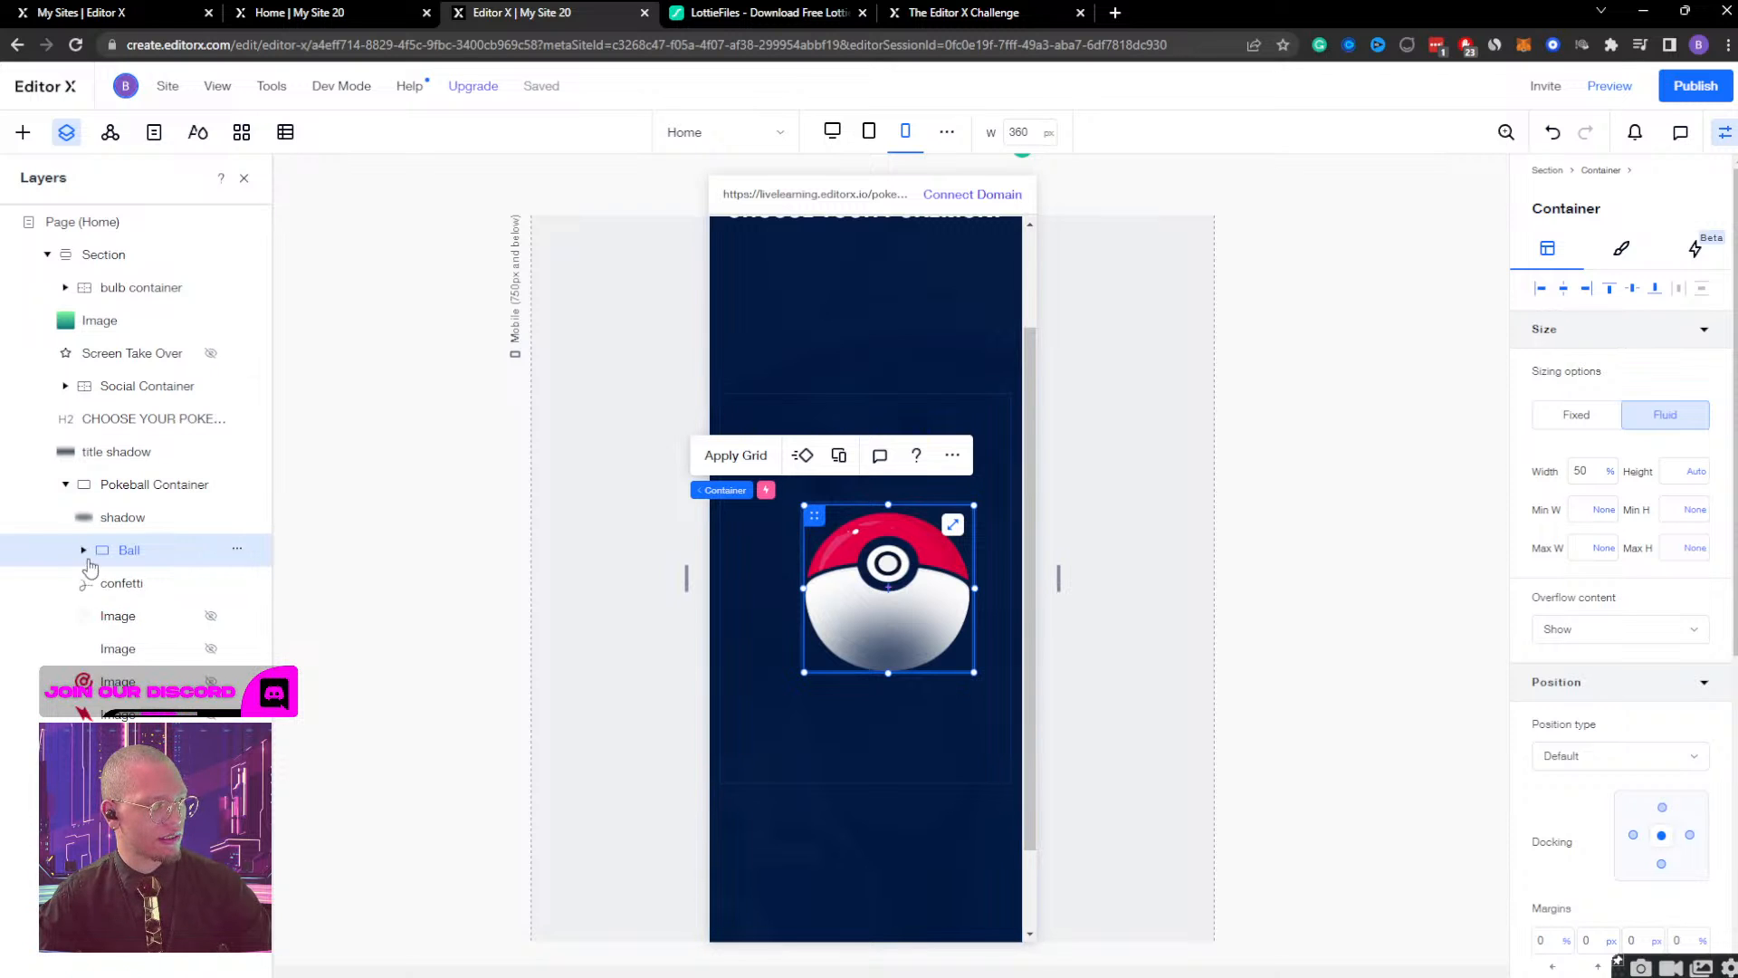
# Shrink the confetti animation to 300 px wide and about 305 px high, and center it horizontally and vertically in the Pokeball Container.
pyautogui.click(136, 583)
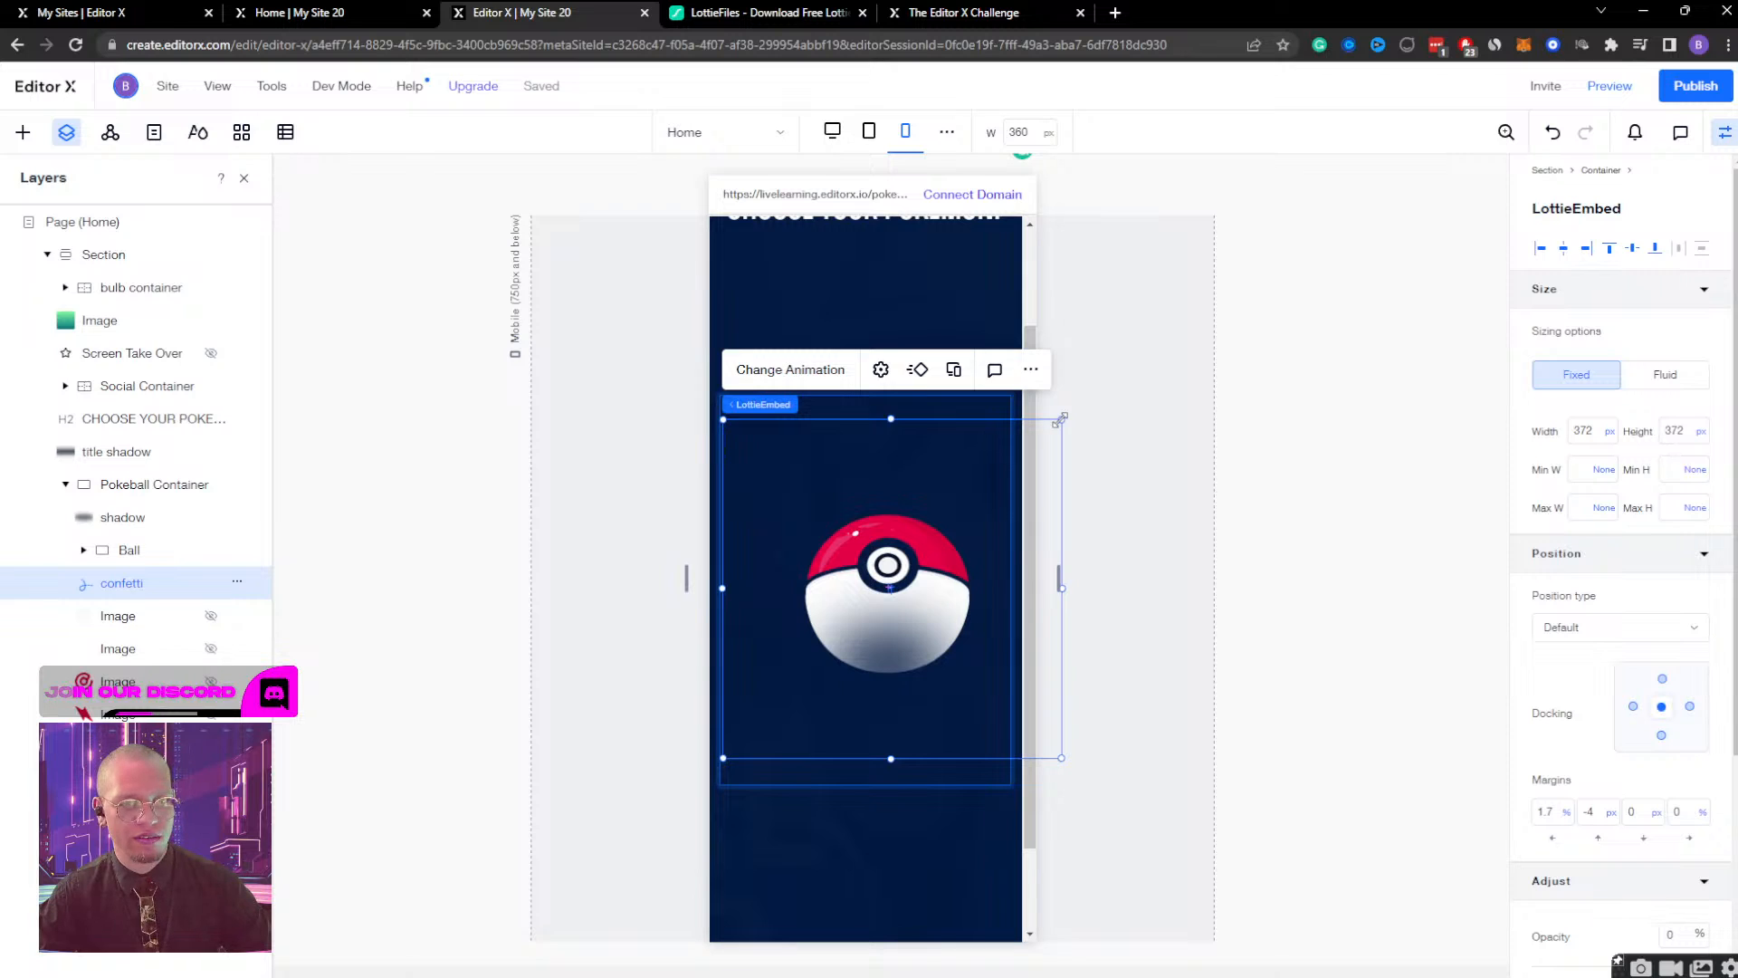
pyautogui.moveTo(1061, 419); pyautogui.dragTo(972, 453)
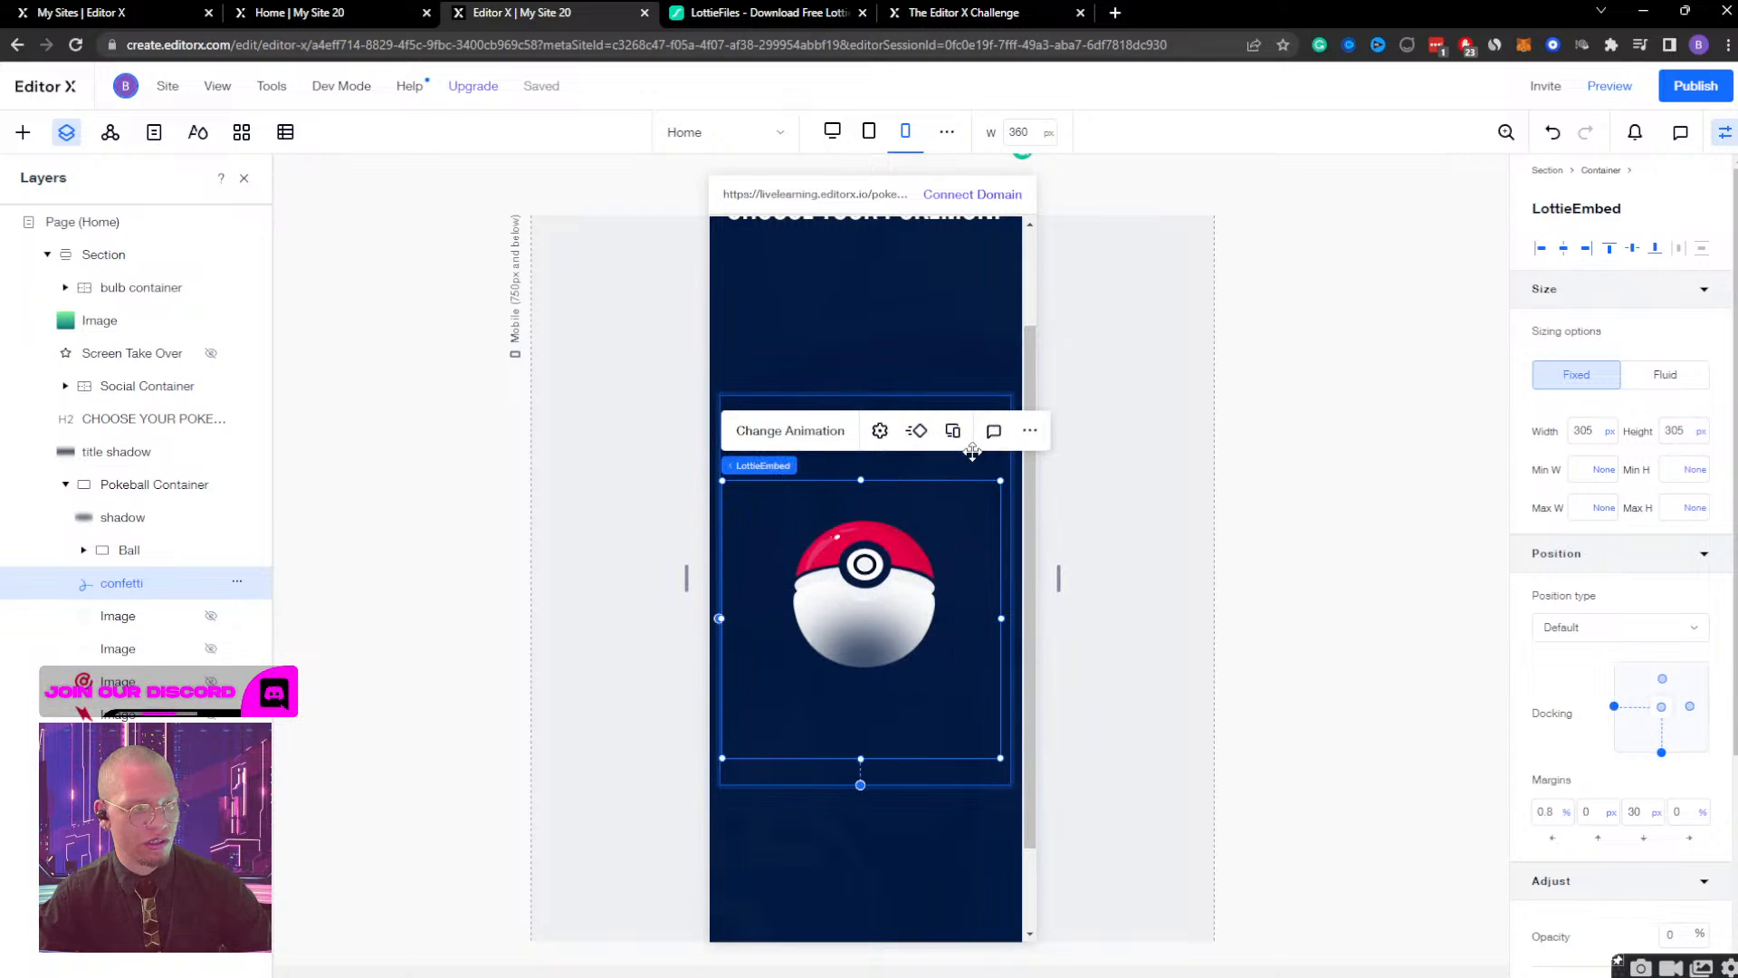
pyautogui.click(1582, 431)
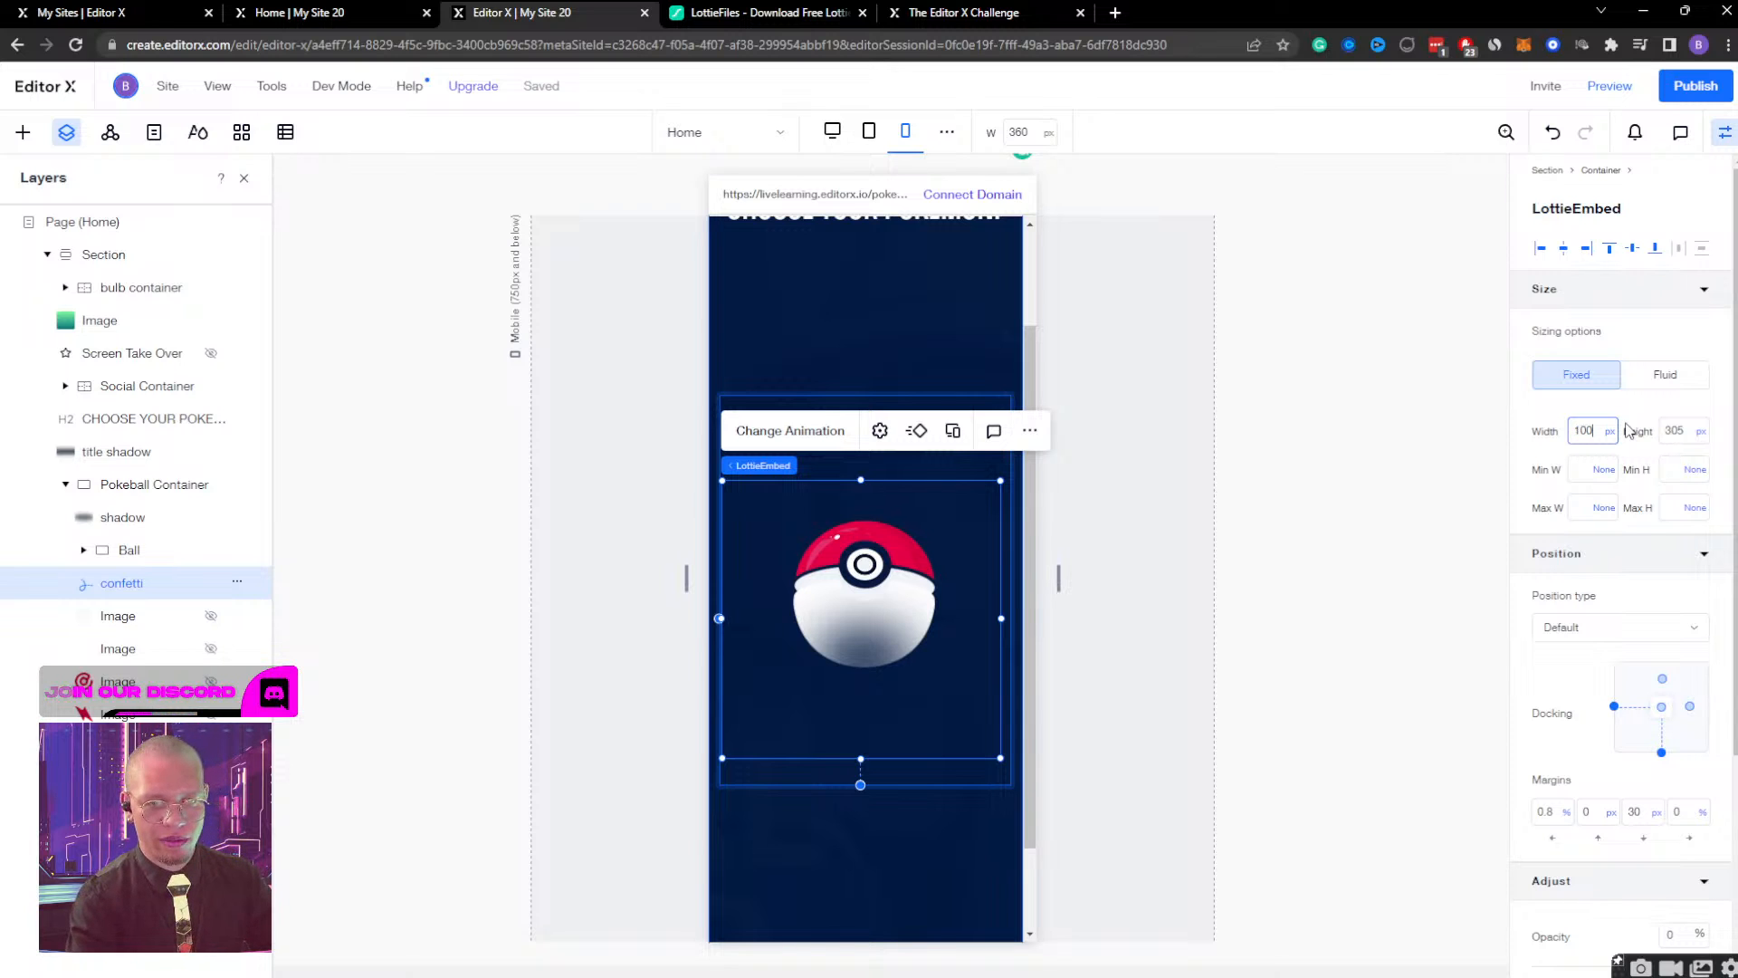
pyautogui.press('BackSpace')
pyautogui.press('BackSpace')
pyautogui.press('Return')
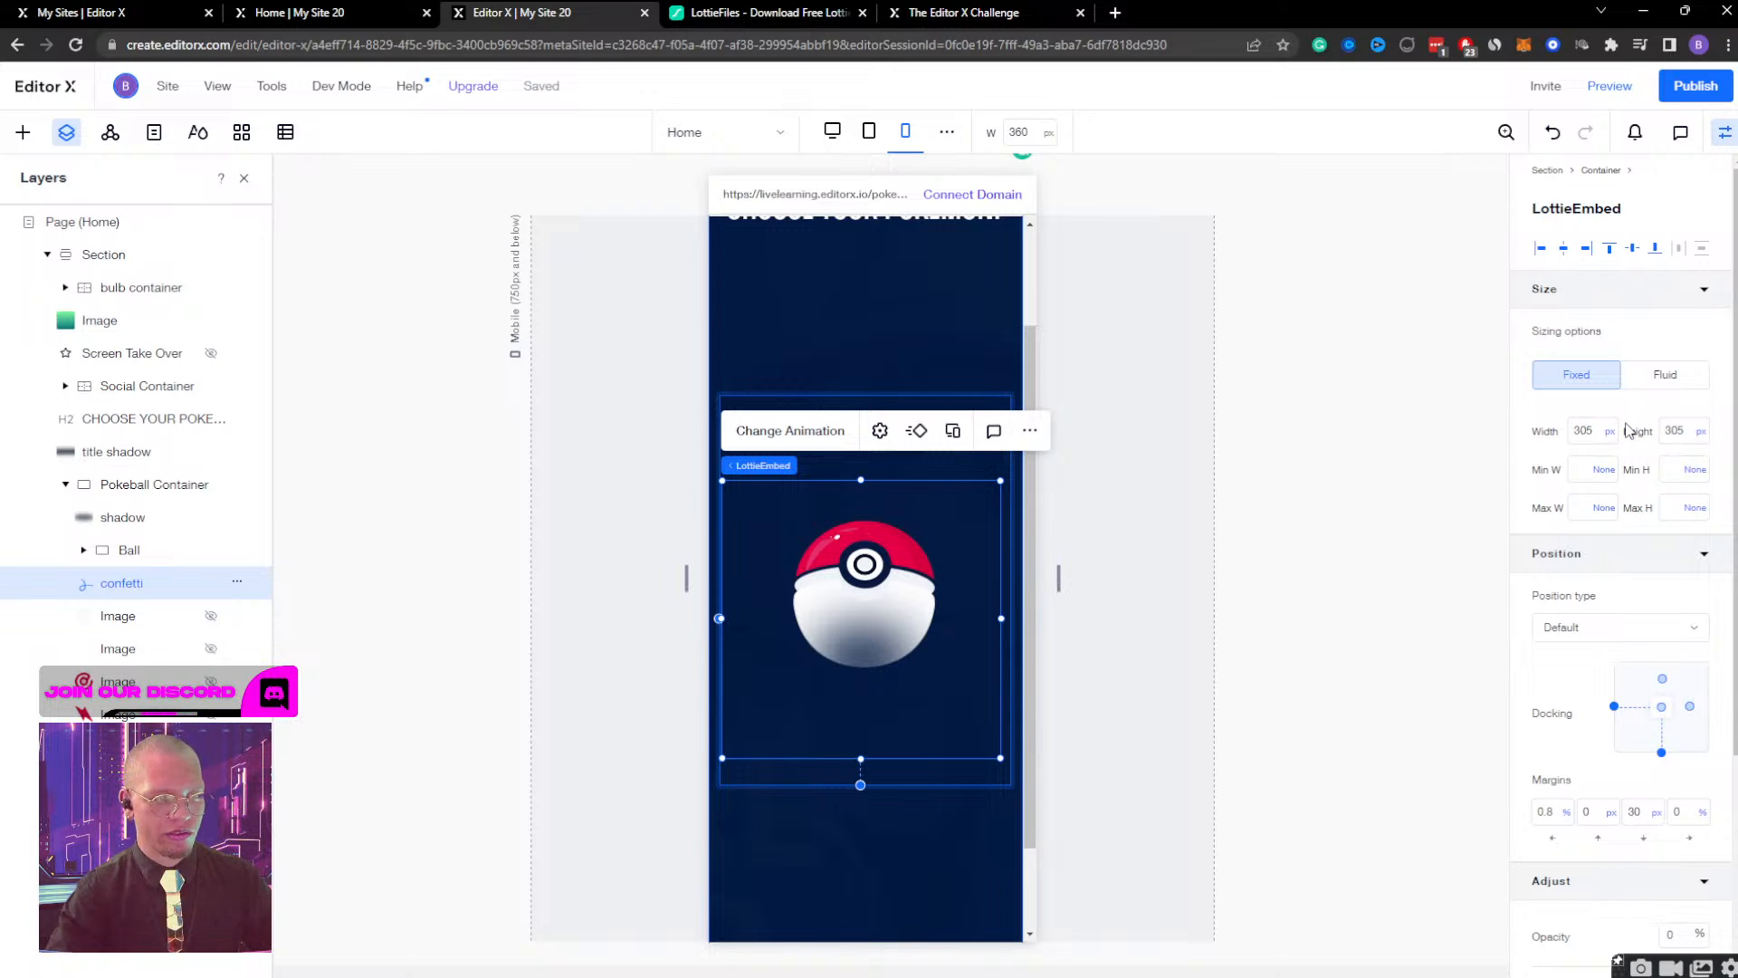
pyautogui.click(1567, 252)
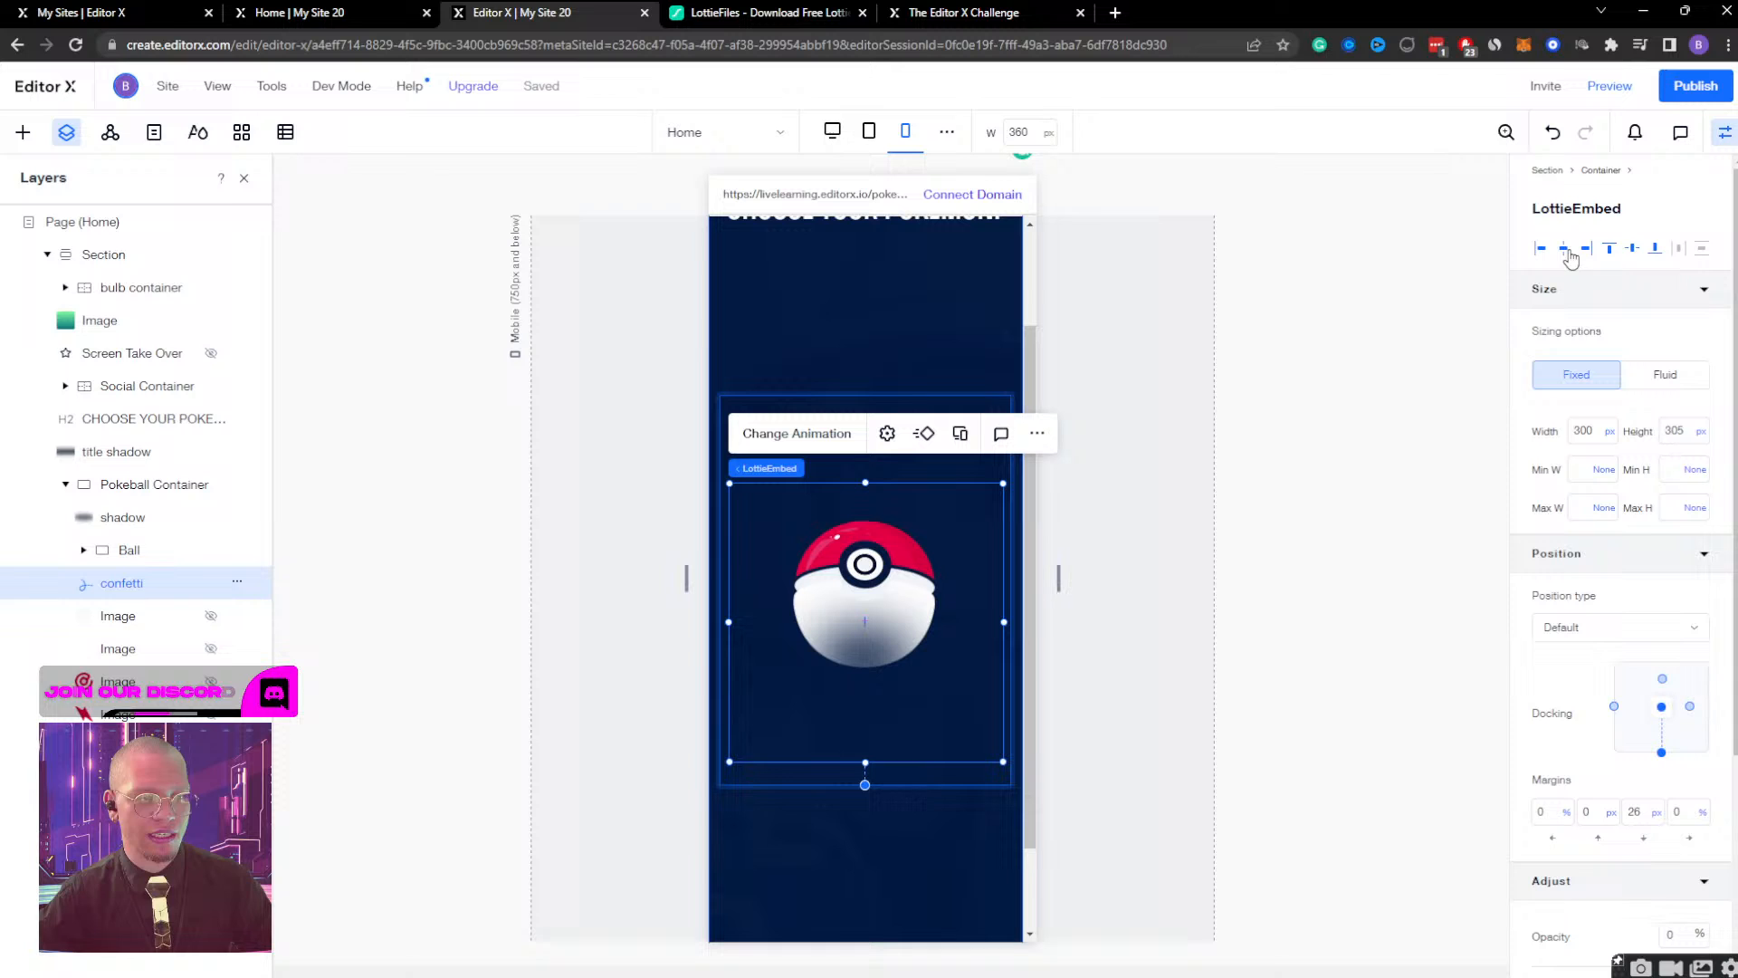
pyautogui.click(1632, 248)
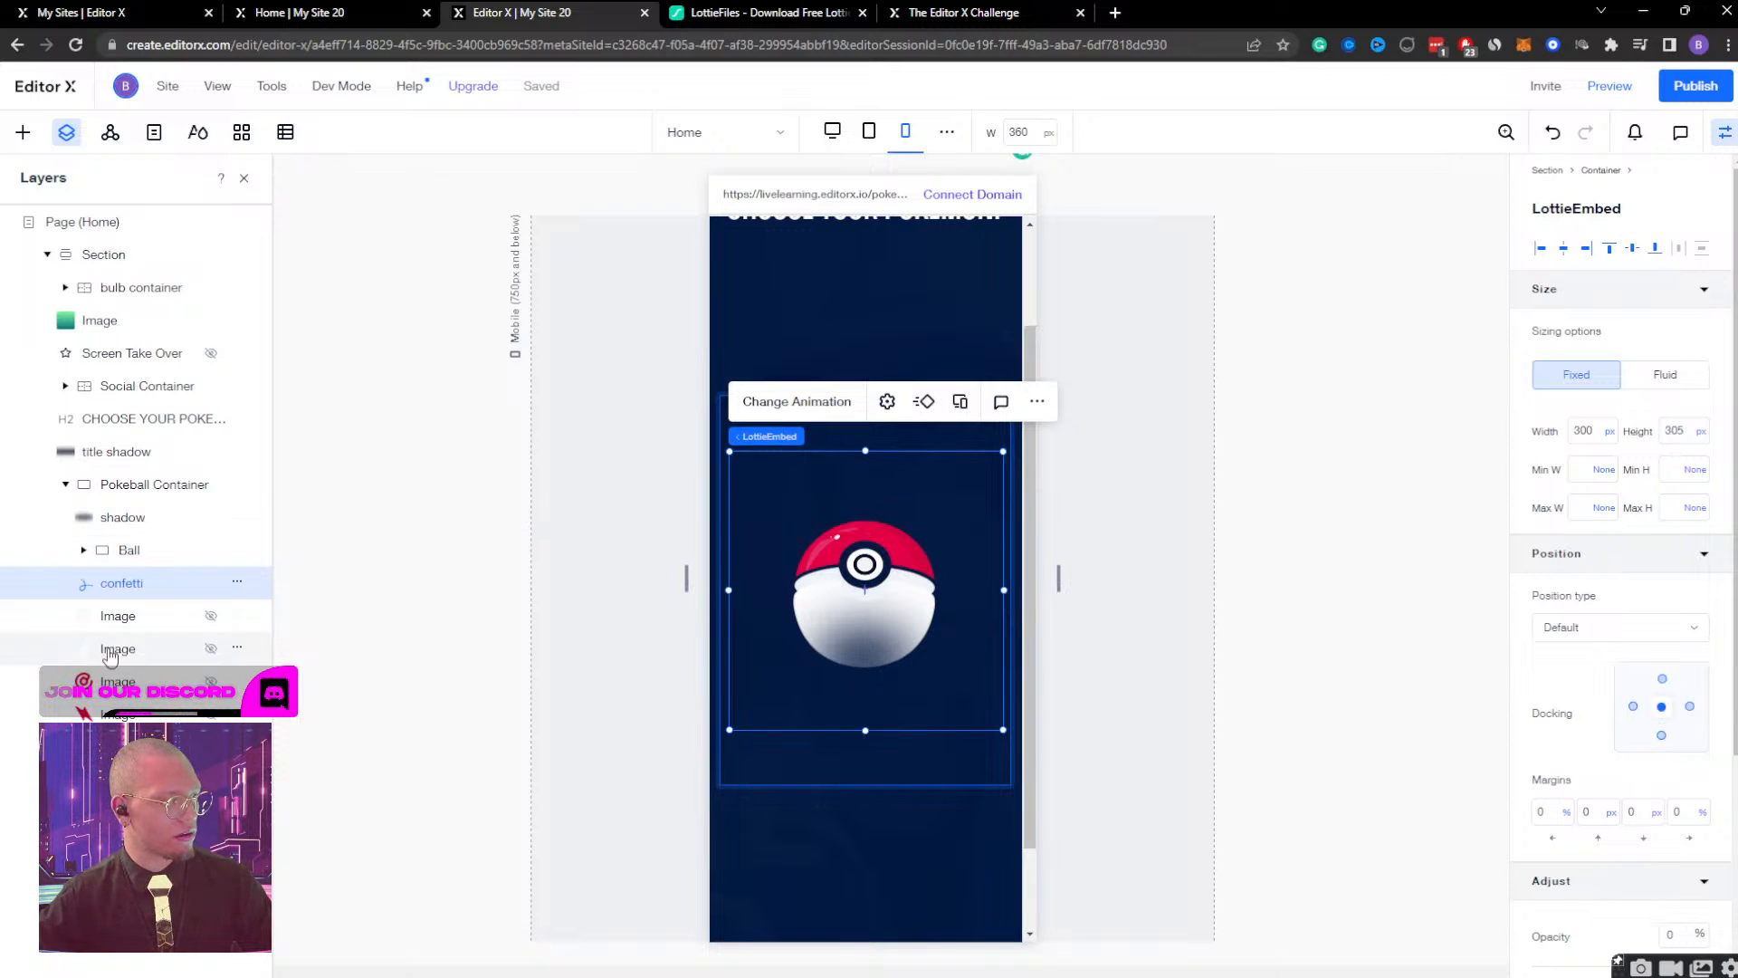
# Test the published Pokémon page by opening the Pokeball to show Bulbasaur, and return to the editor.
pyautogui.click(126, 550)
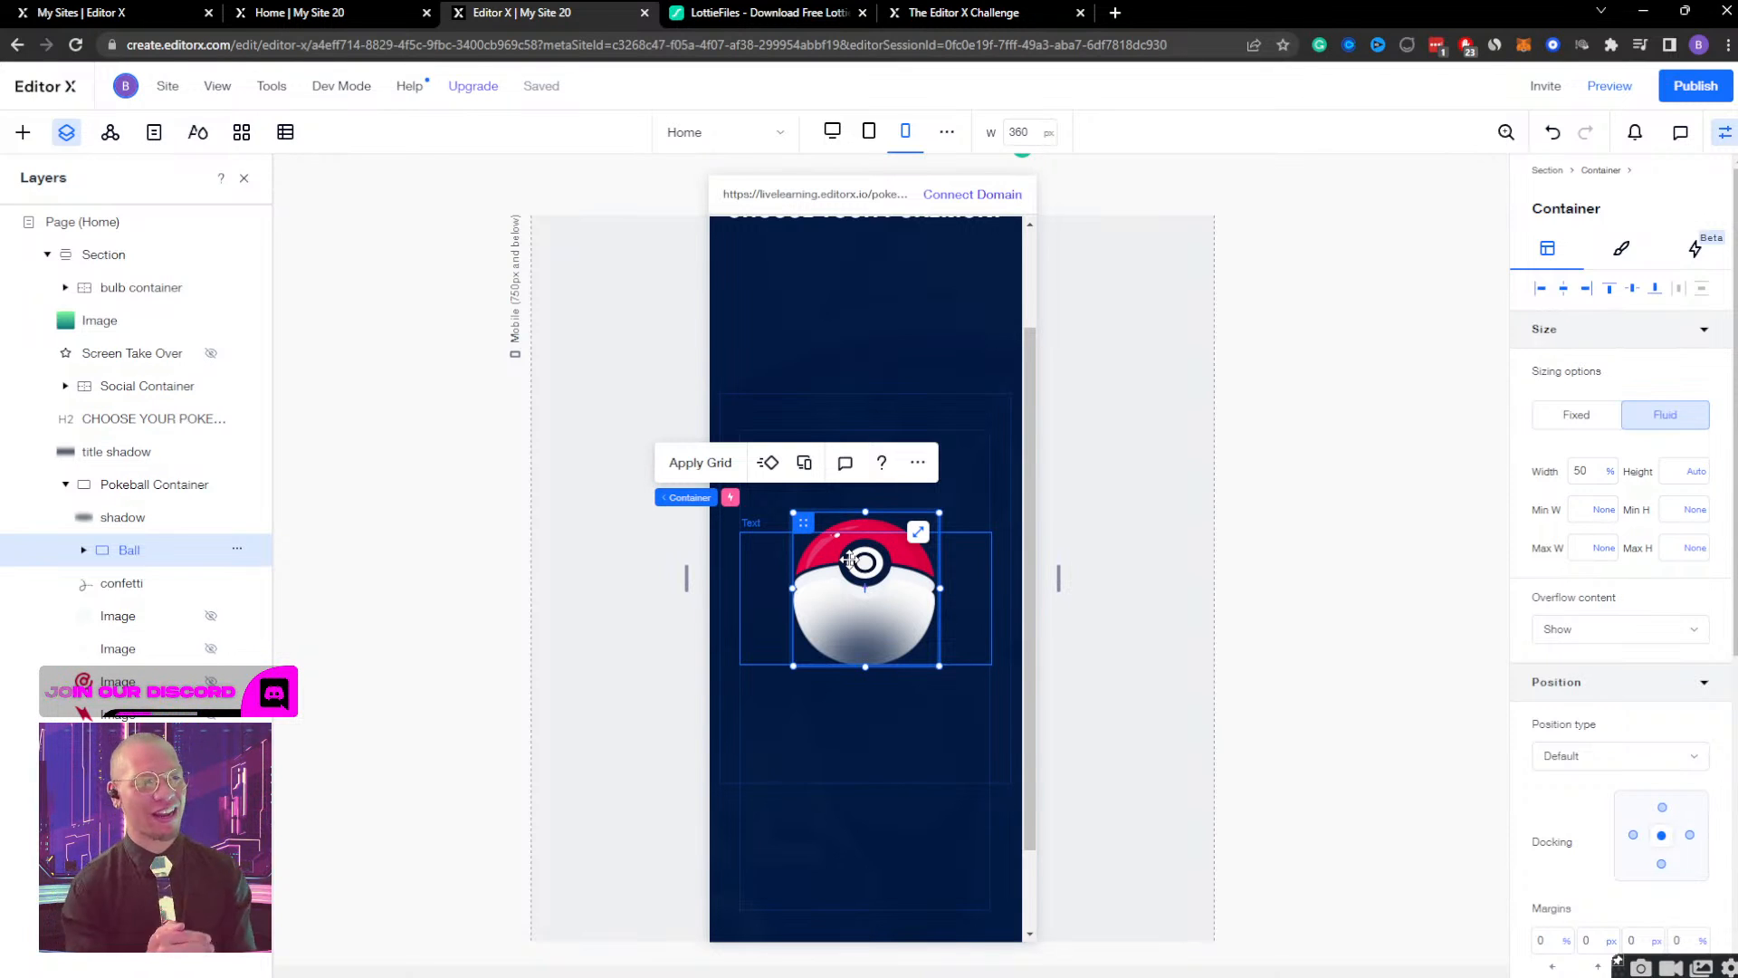
pyautogui.click(391, 16)
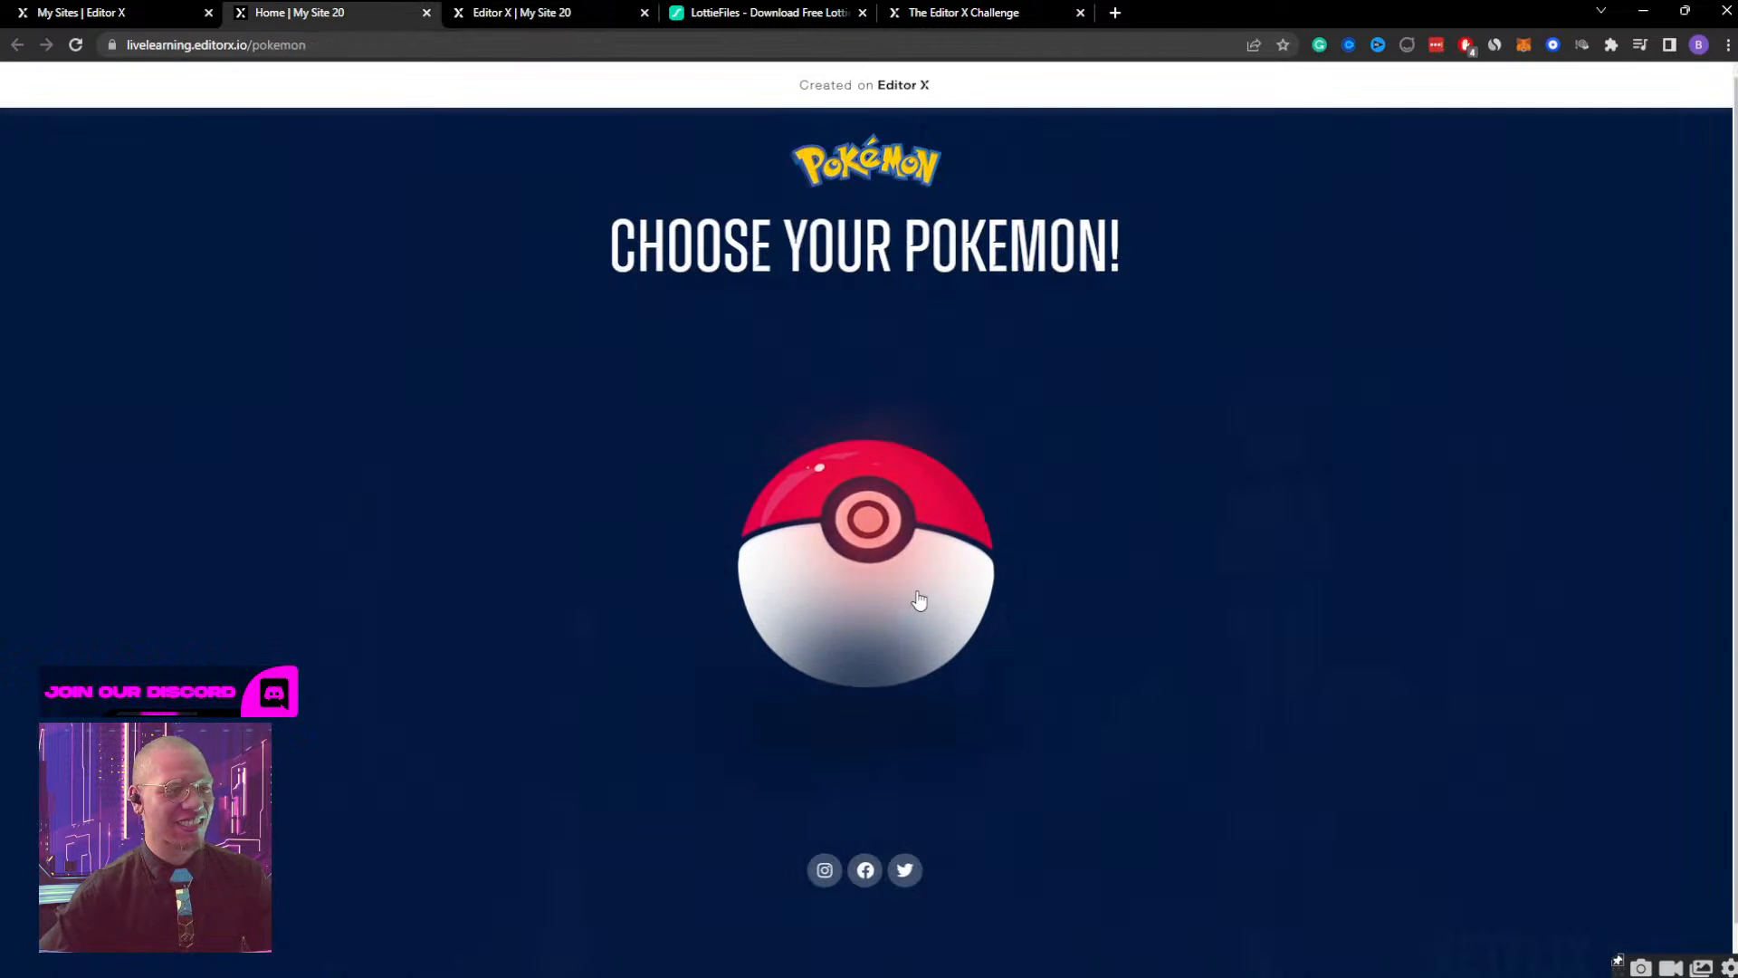
pyautogui.click(867, 532)
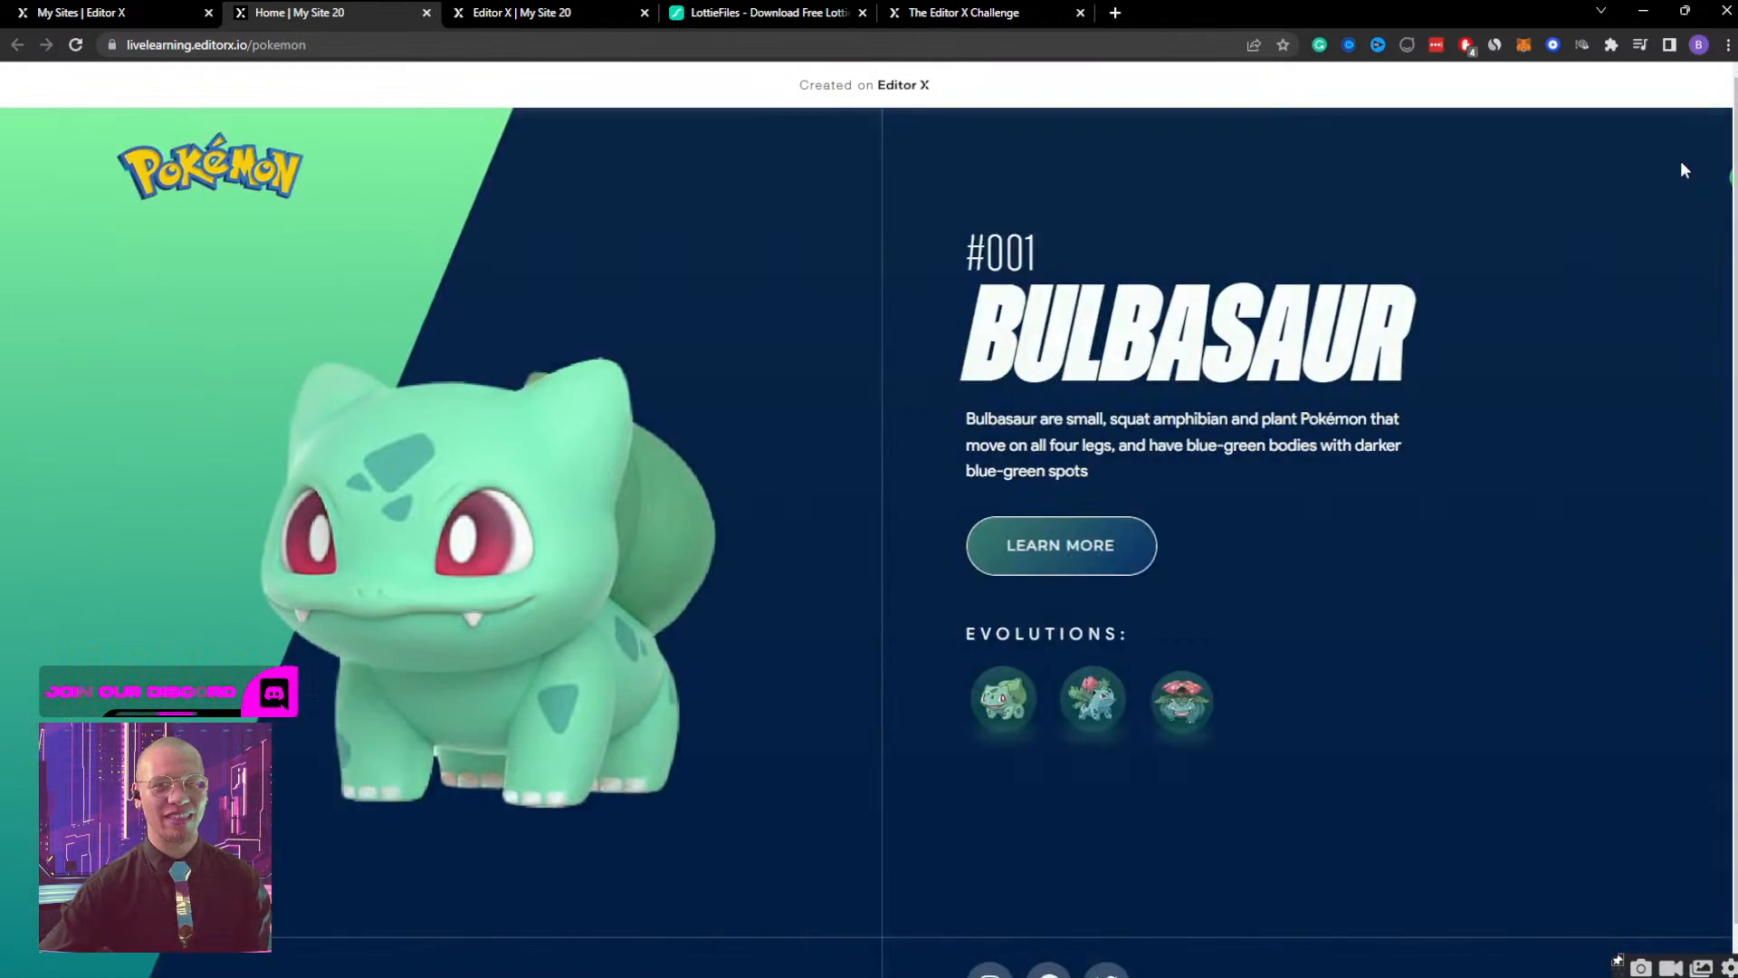
pyautogui.click(1680, 160)
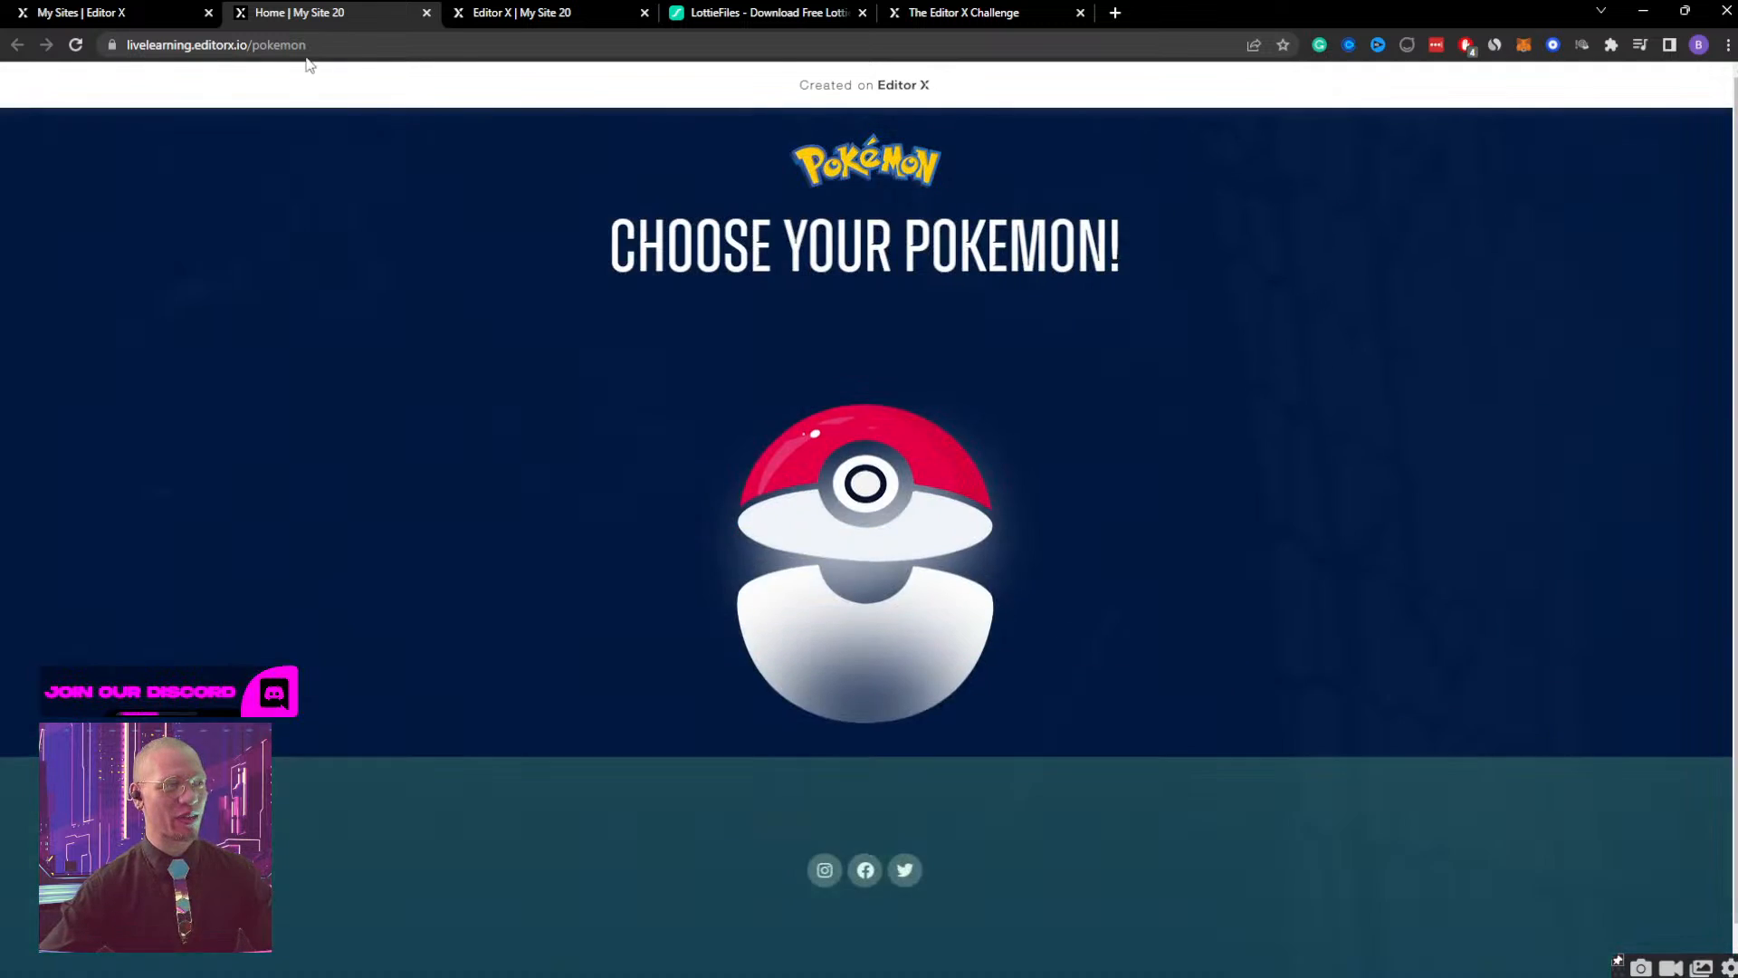
pyautogui.click(129, 16)
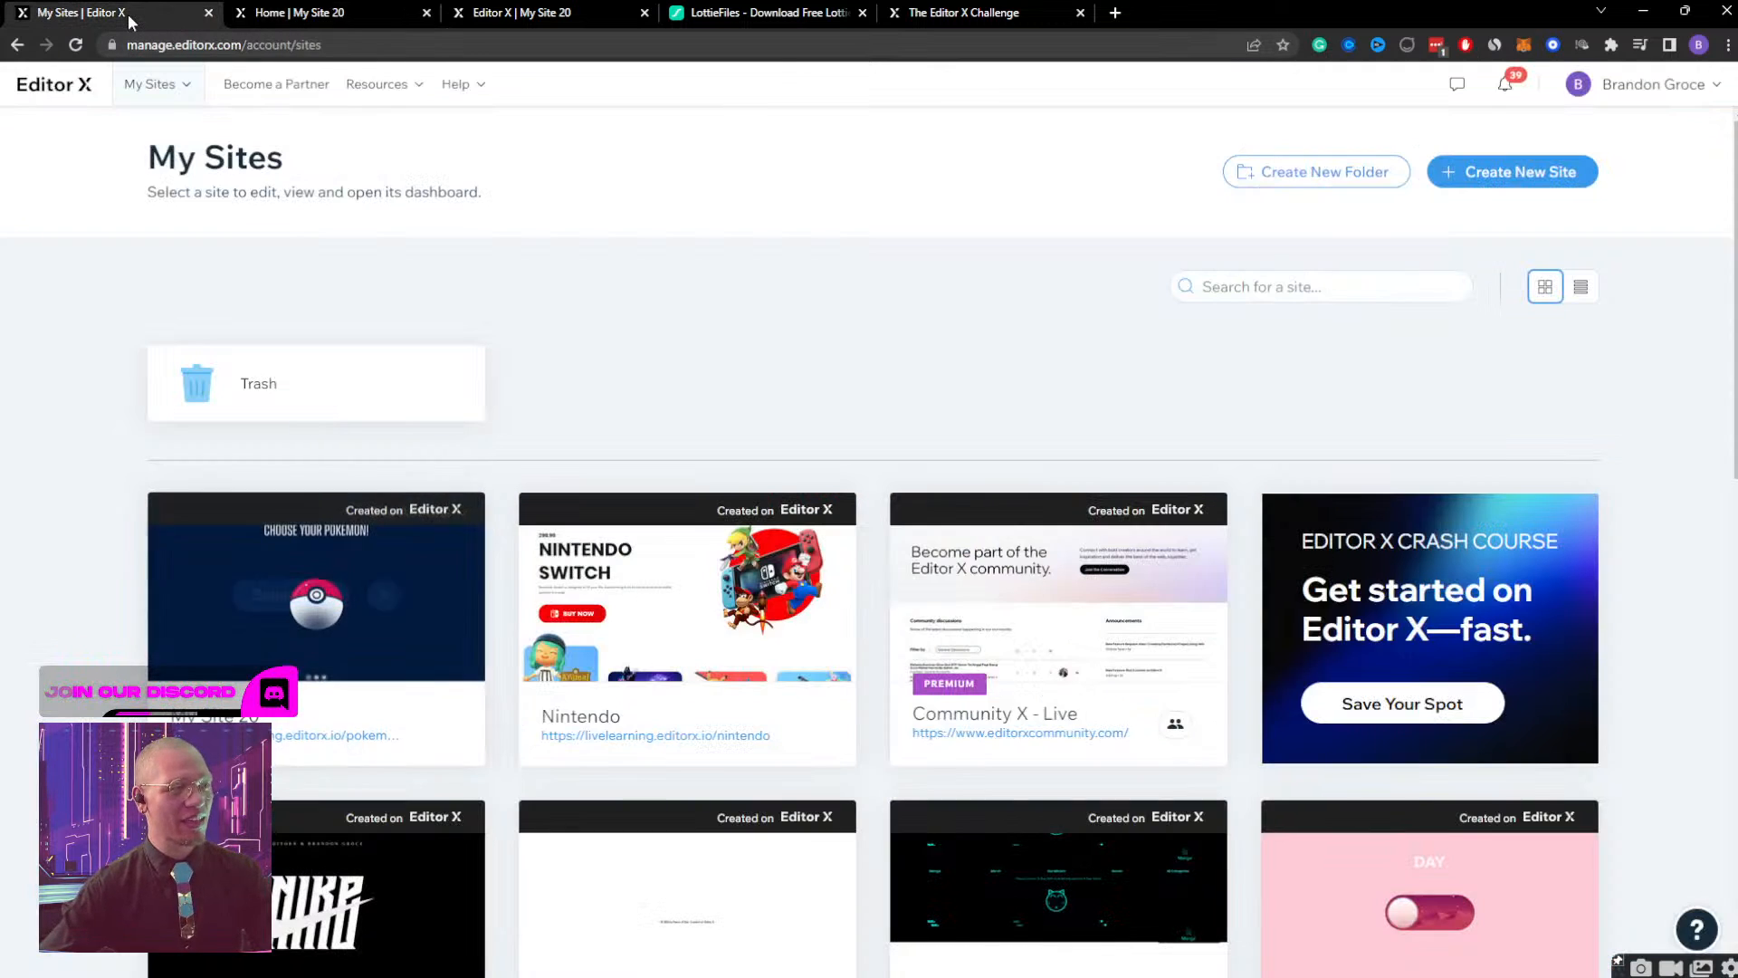
pyautogui.click(493, 12)
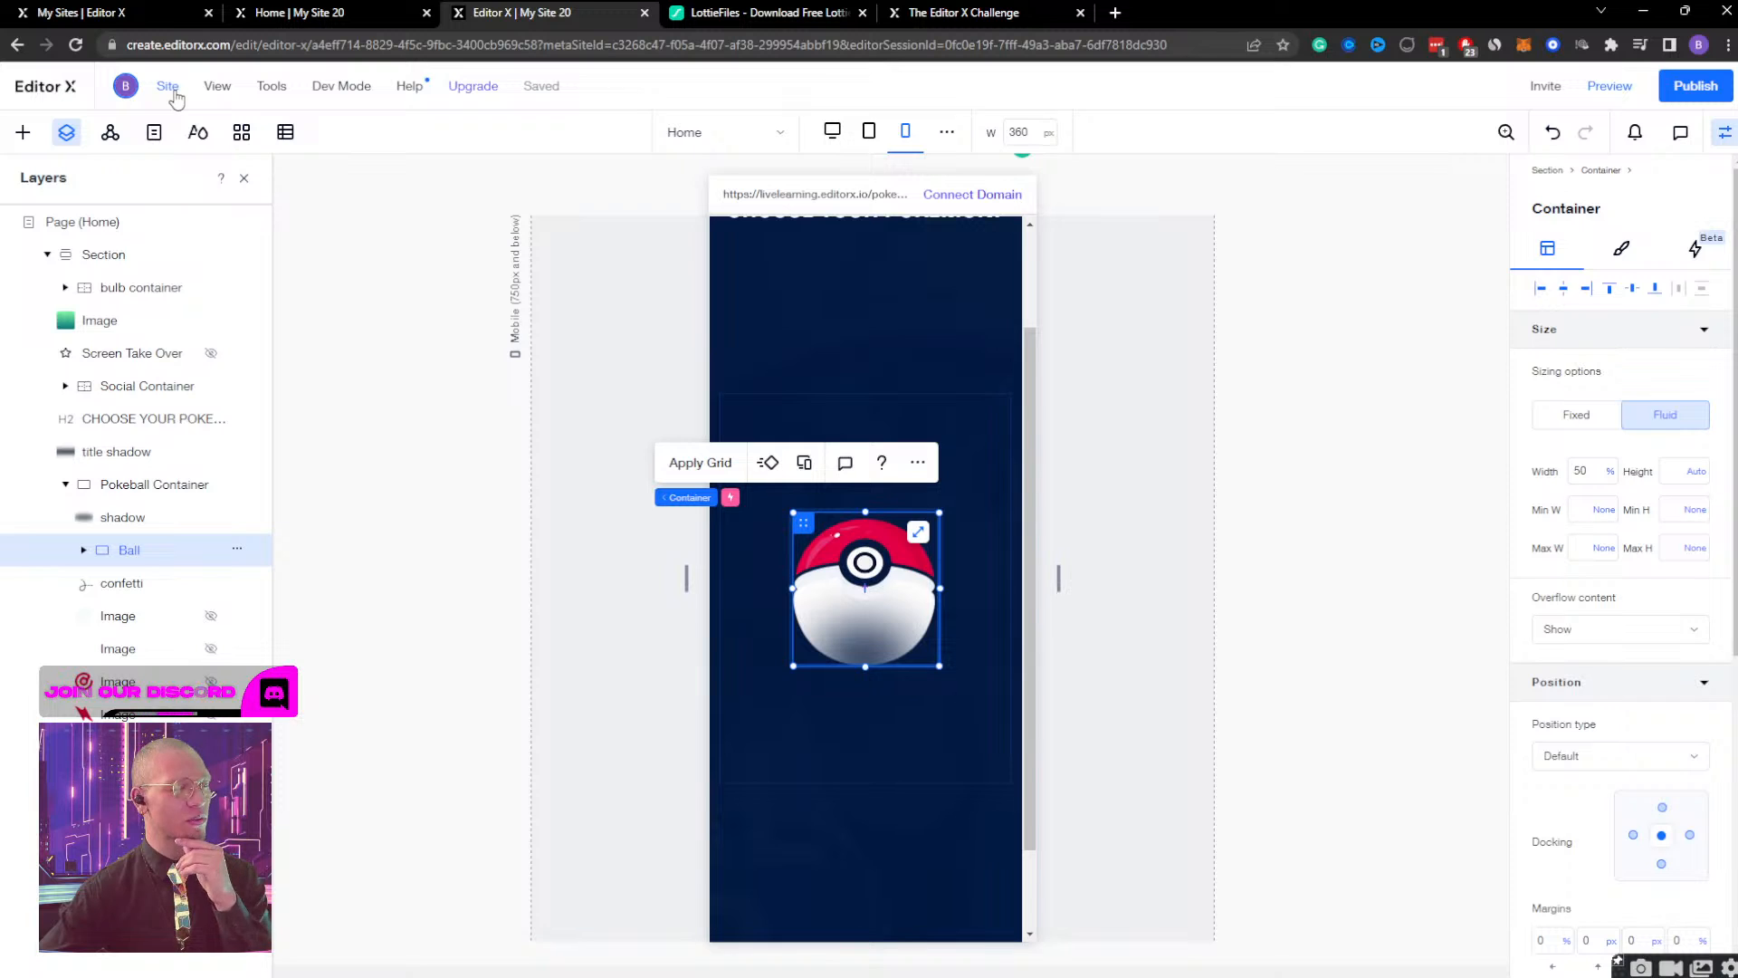
# Open the Site History and look through the site's earlier saved revisions.
pyautogui.moveTo(175, 96)
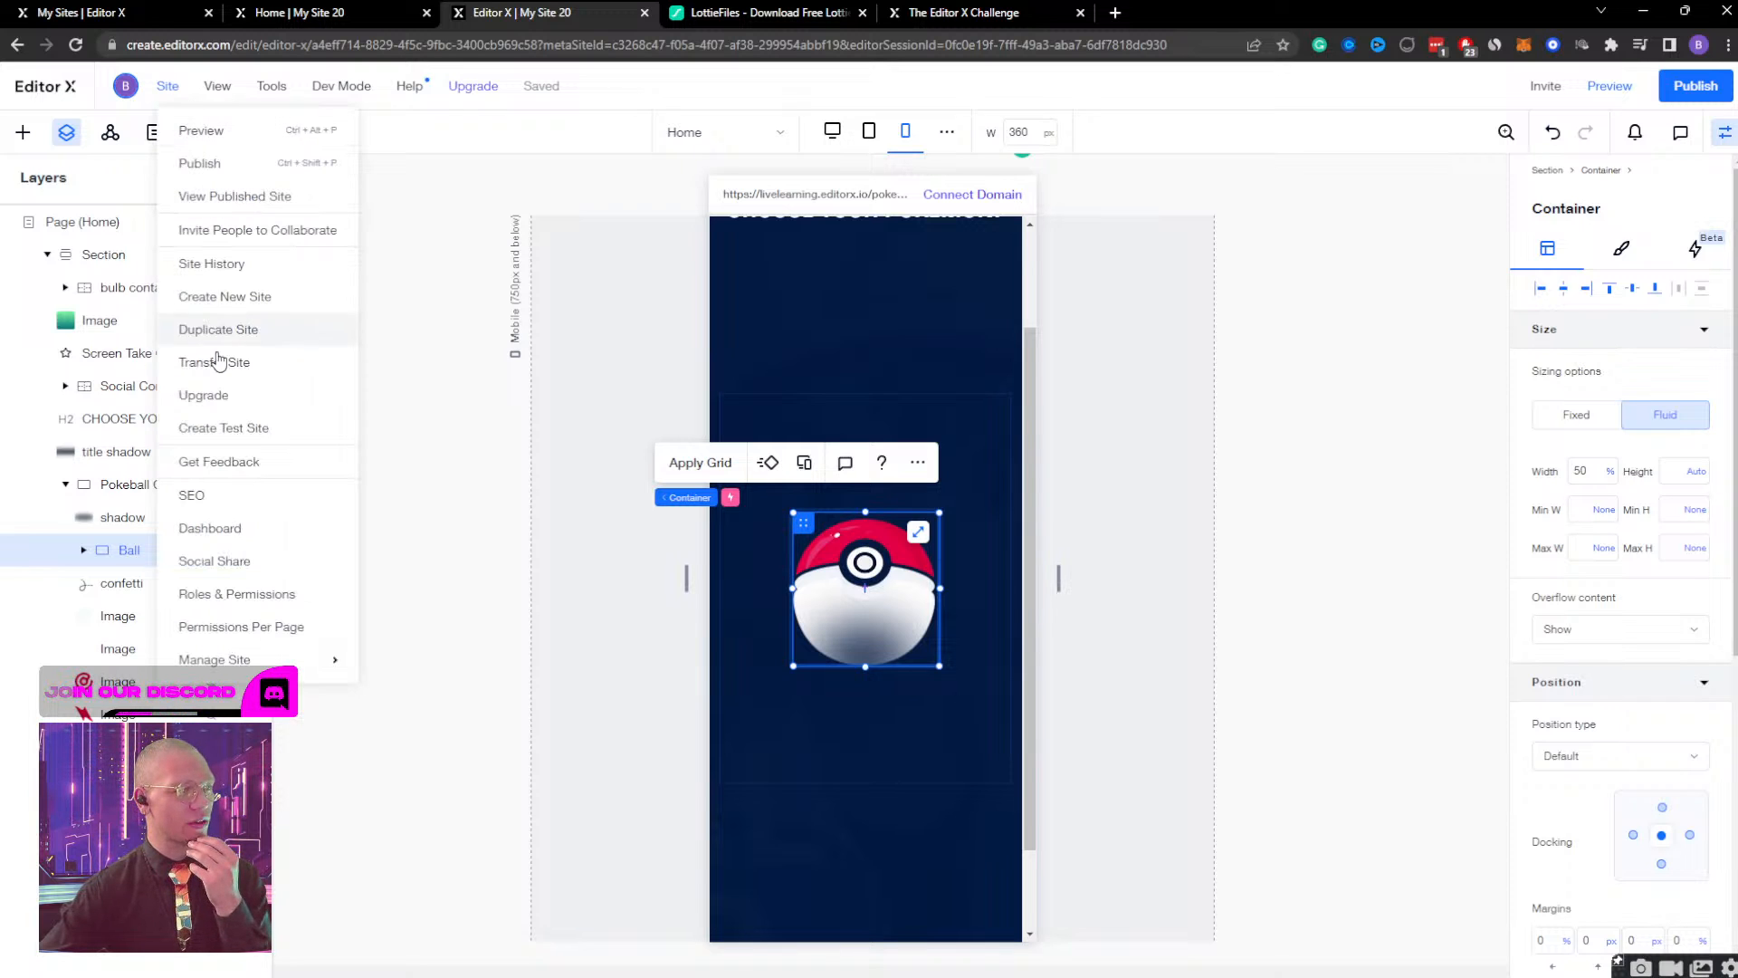
pyautogui.click(236, 267)
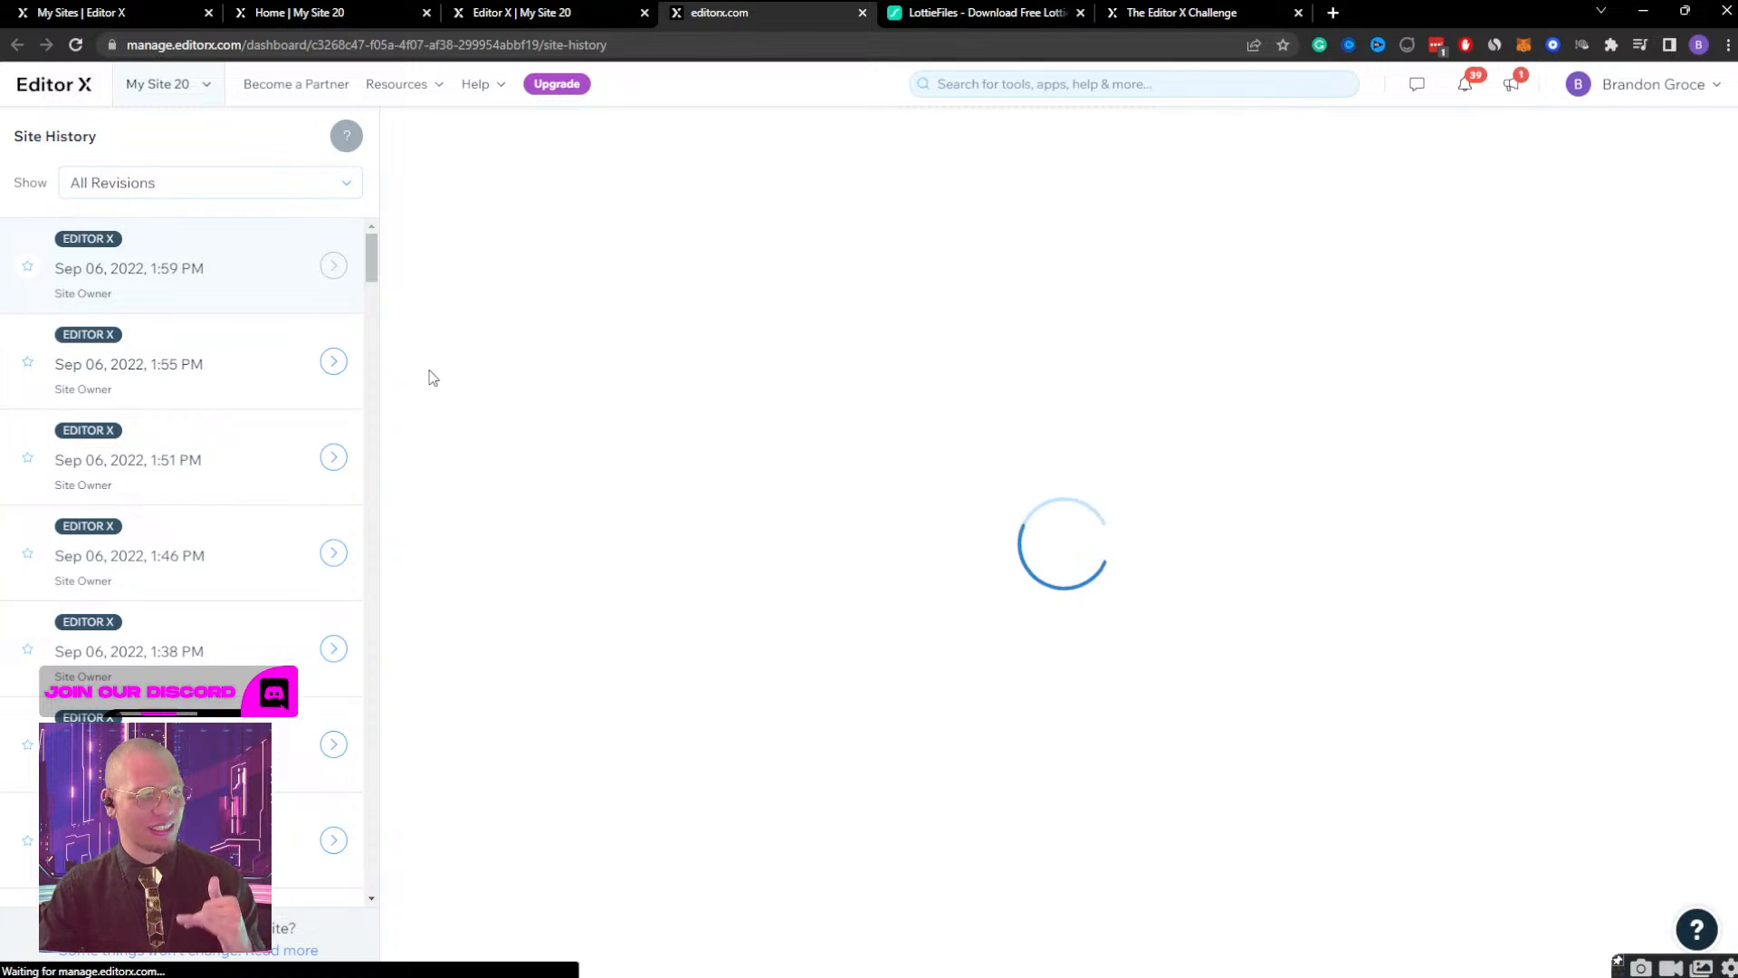
pyautogui.scroll(-4, 267, 530)
pyautogui.scroll(-8, 267, 522)
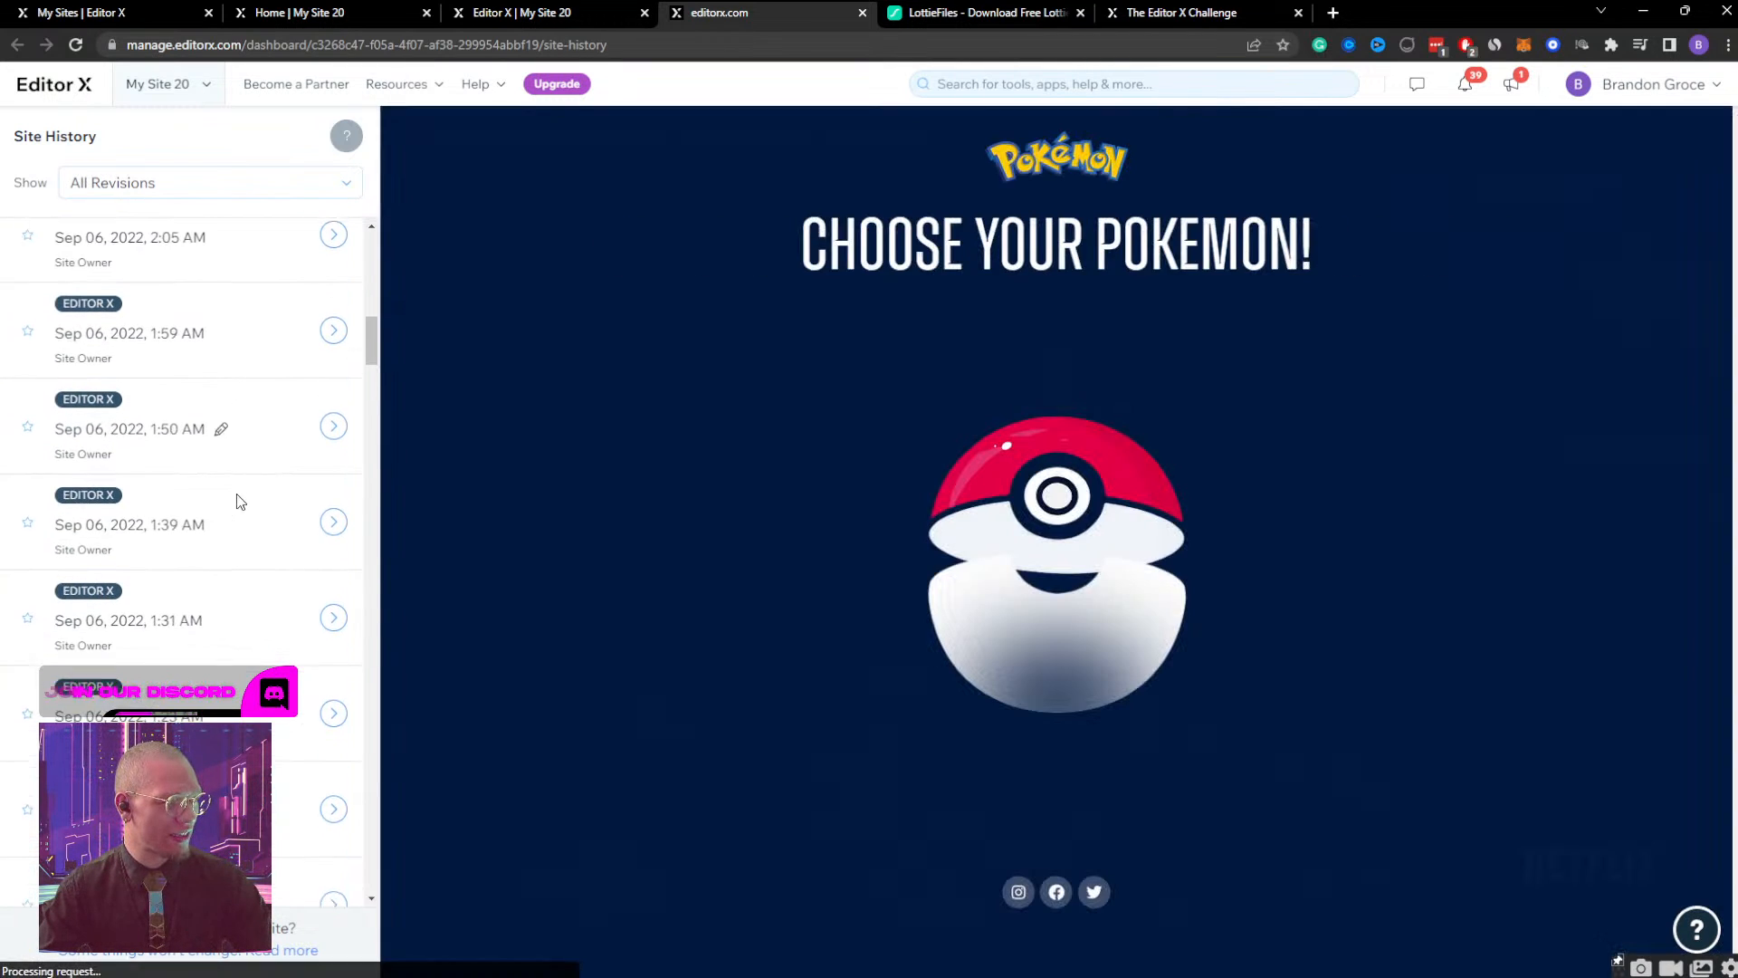
pyautogui.scroll(-7, 236, 501)
pyautogui.scroll(-8, 208, 572)
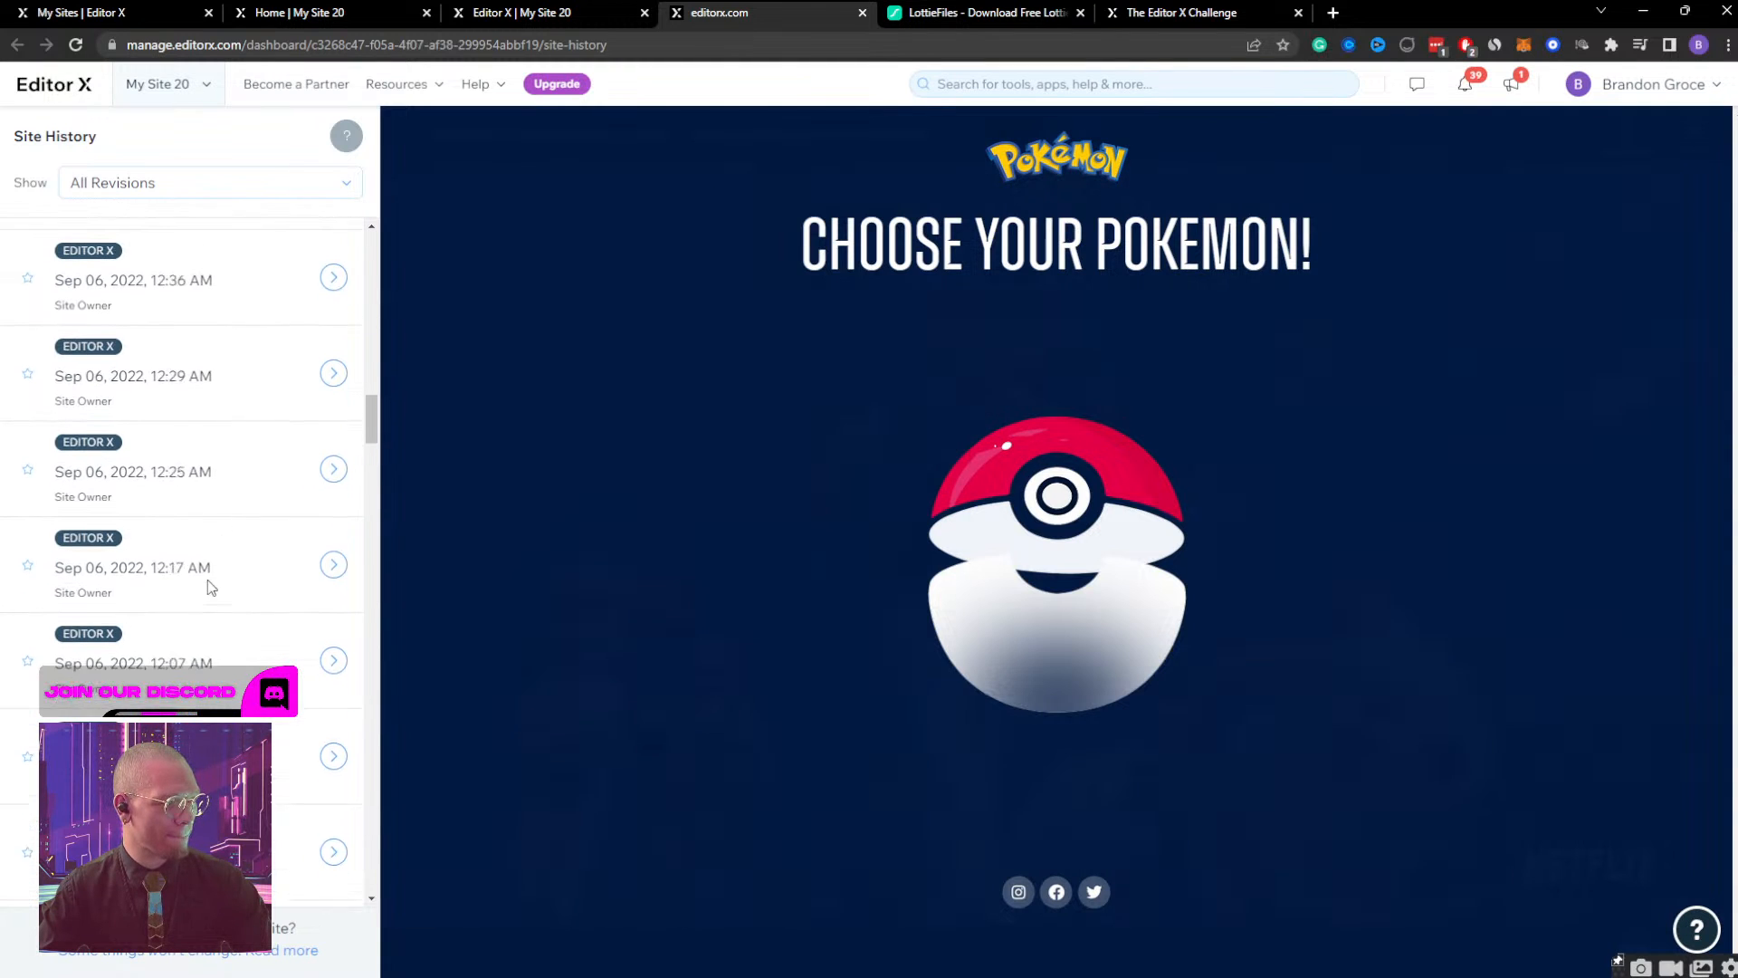
pyautogui.scroll(-8, 204, 710)
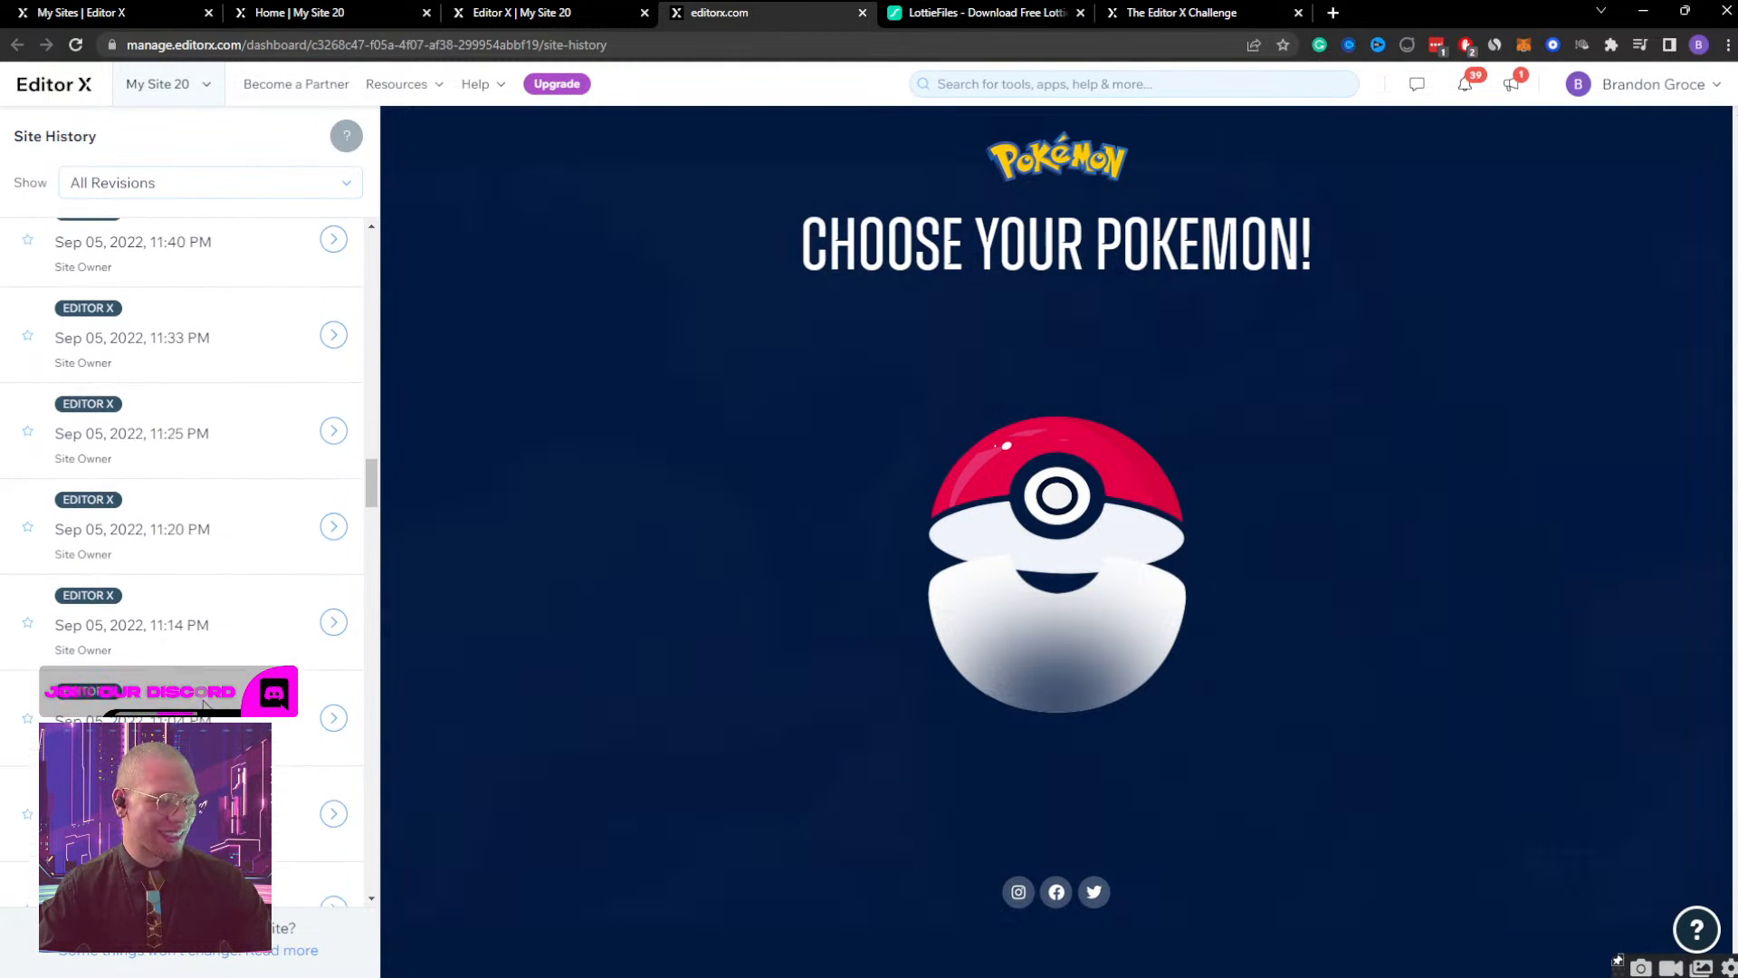
# Look further back through the revision list and preview the Sep 05, 2022 versions saved at 3:54 PM and 3:44 PM.
pyautogui.scroll(-4, 201, 716)
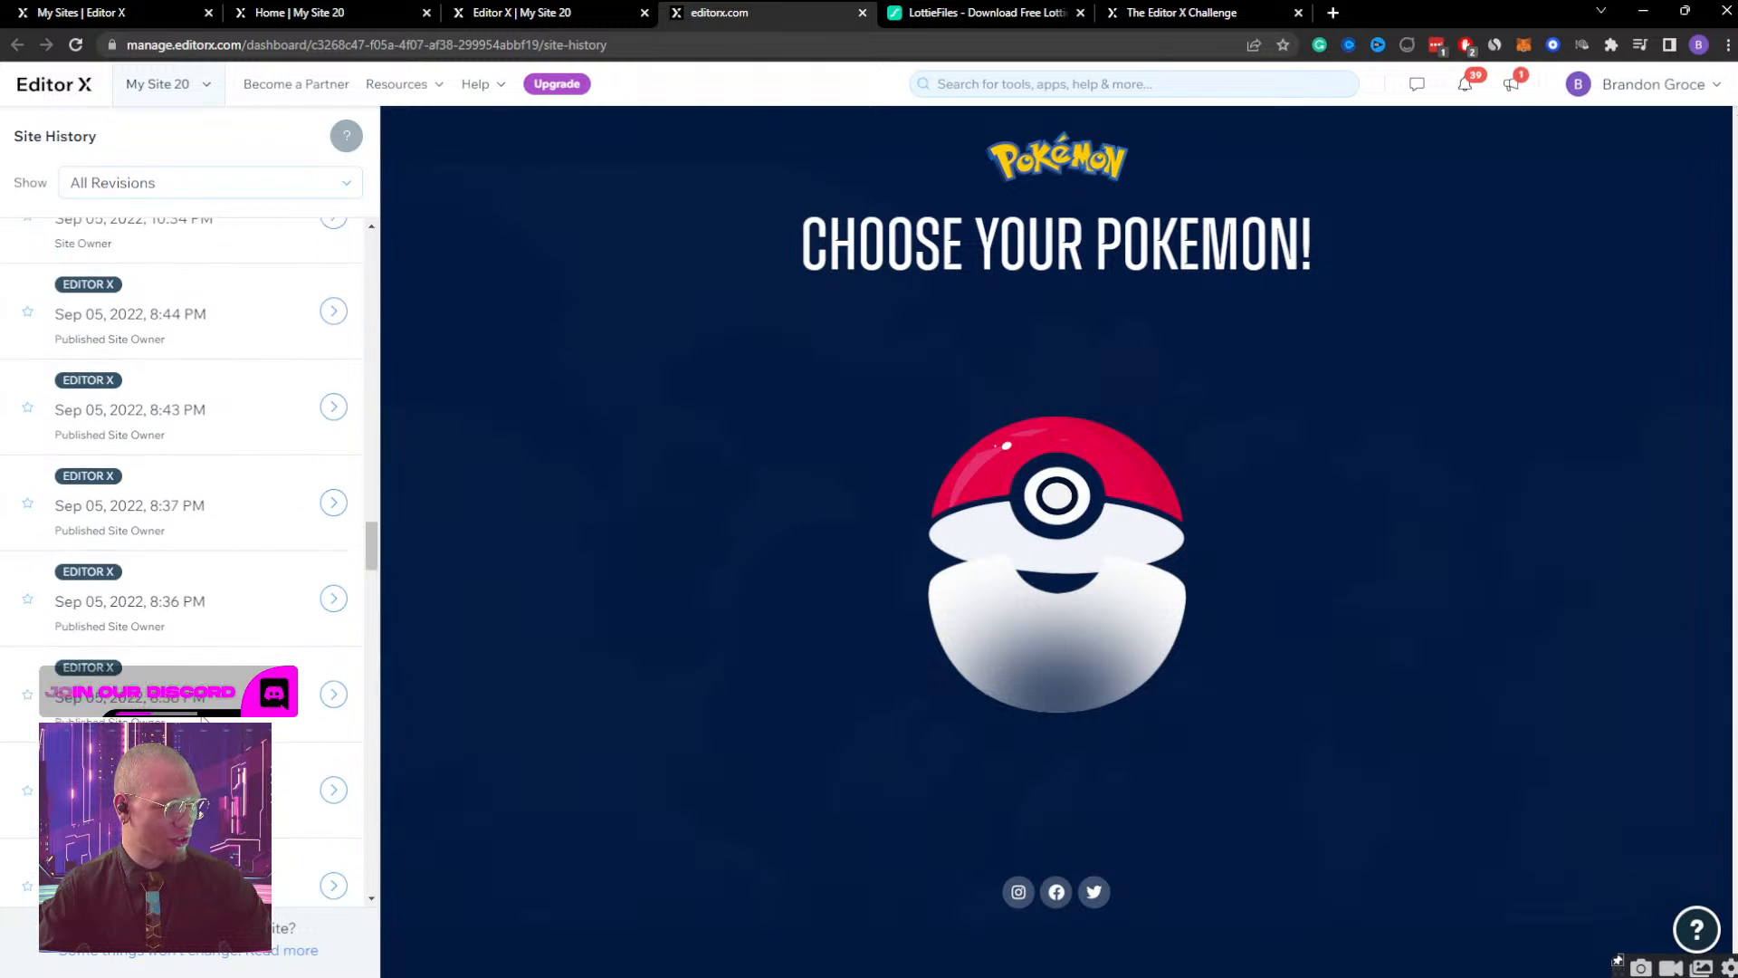
pyautogui.scroll(-8, 206, 652)
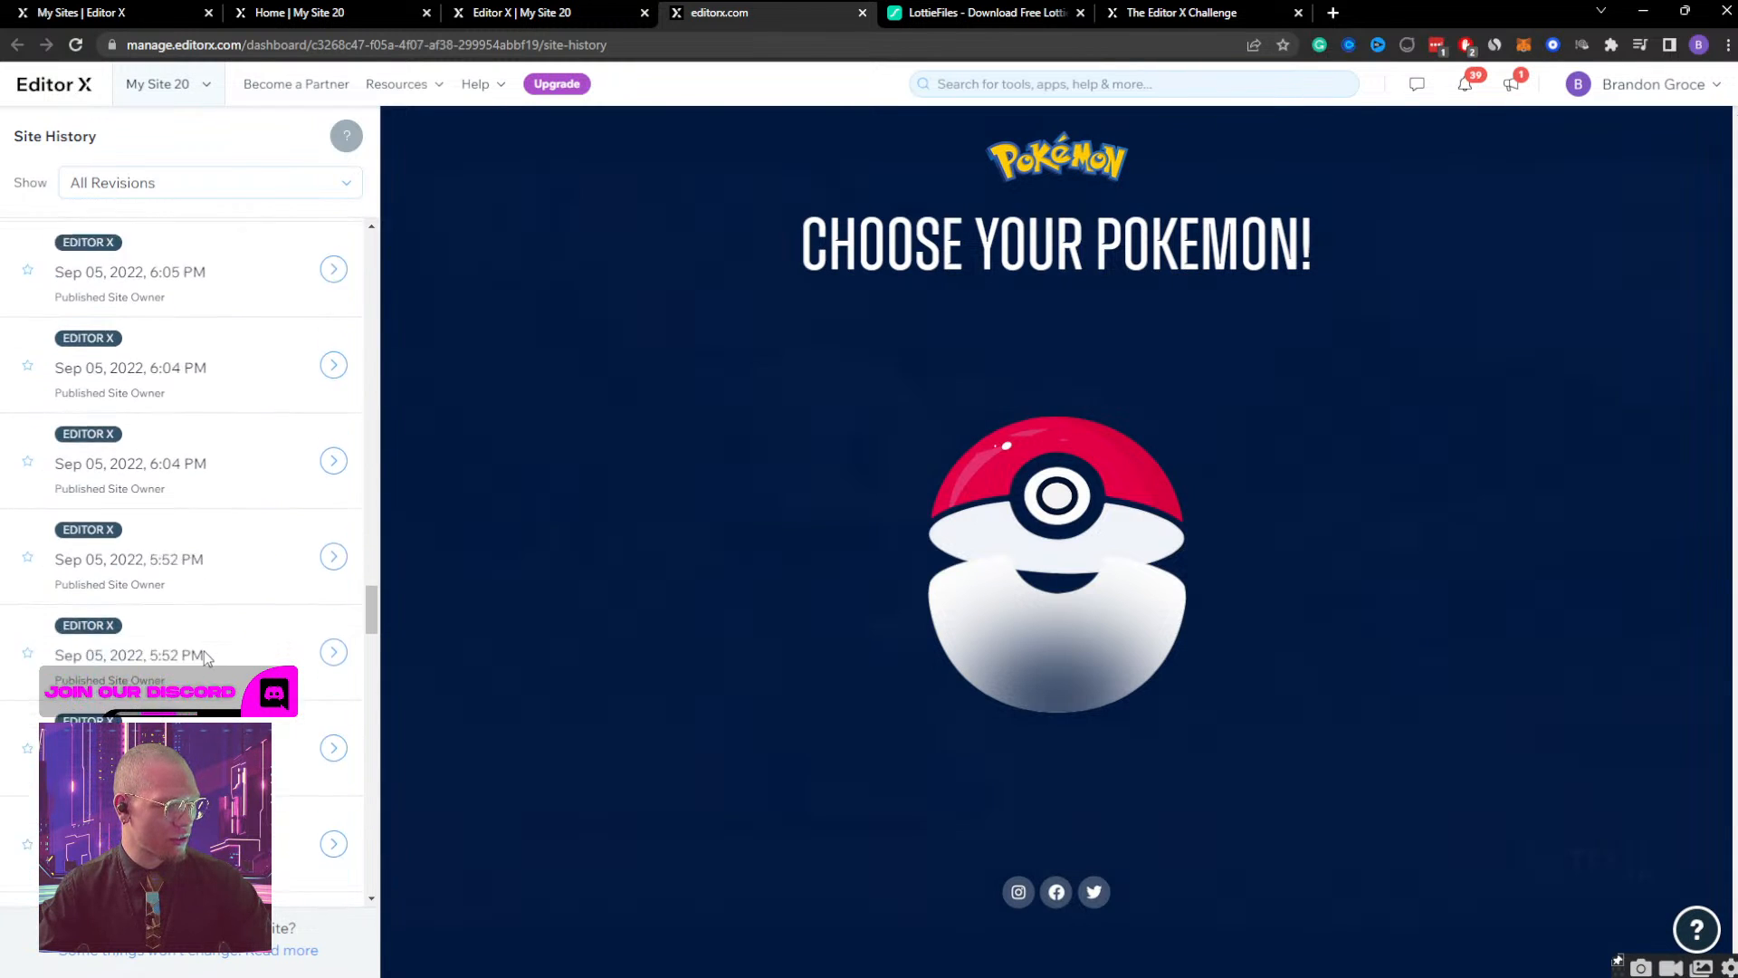
pyautogui.scroll(-6, 206, 654)
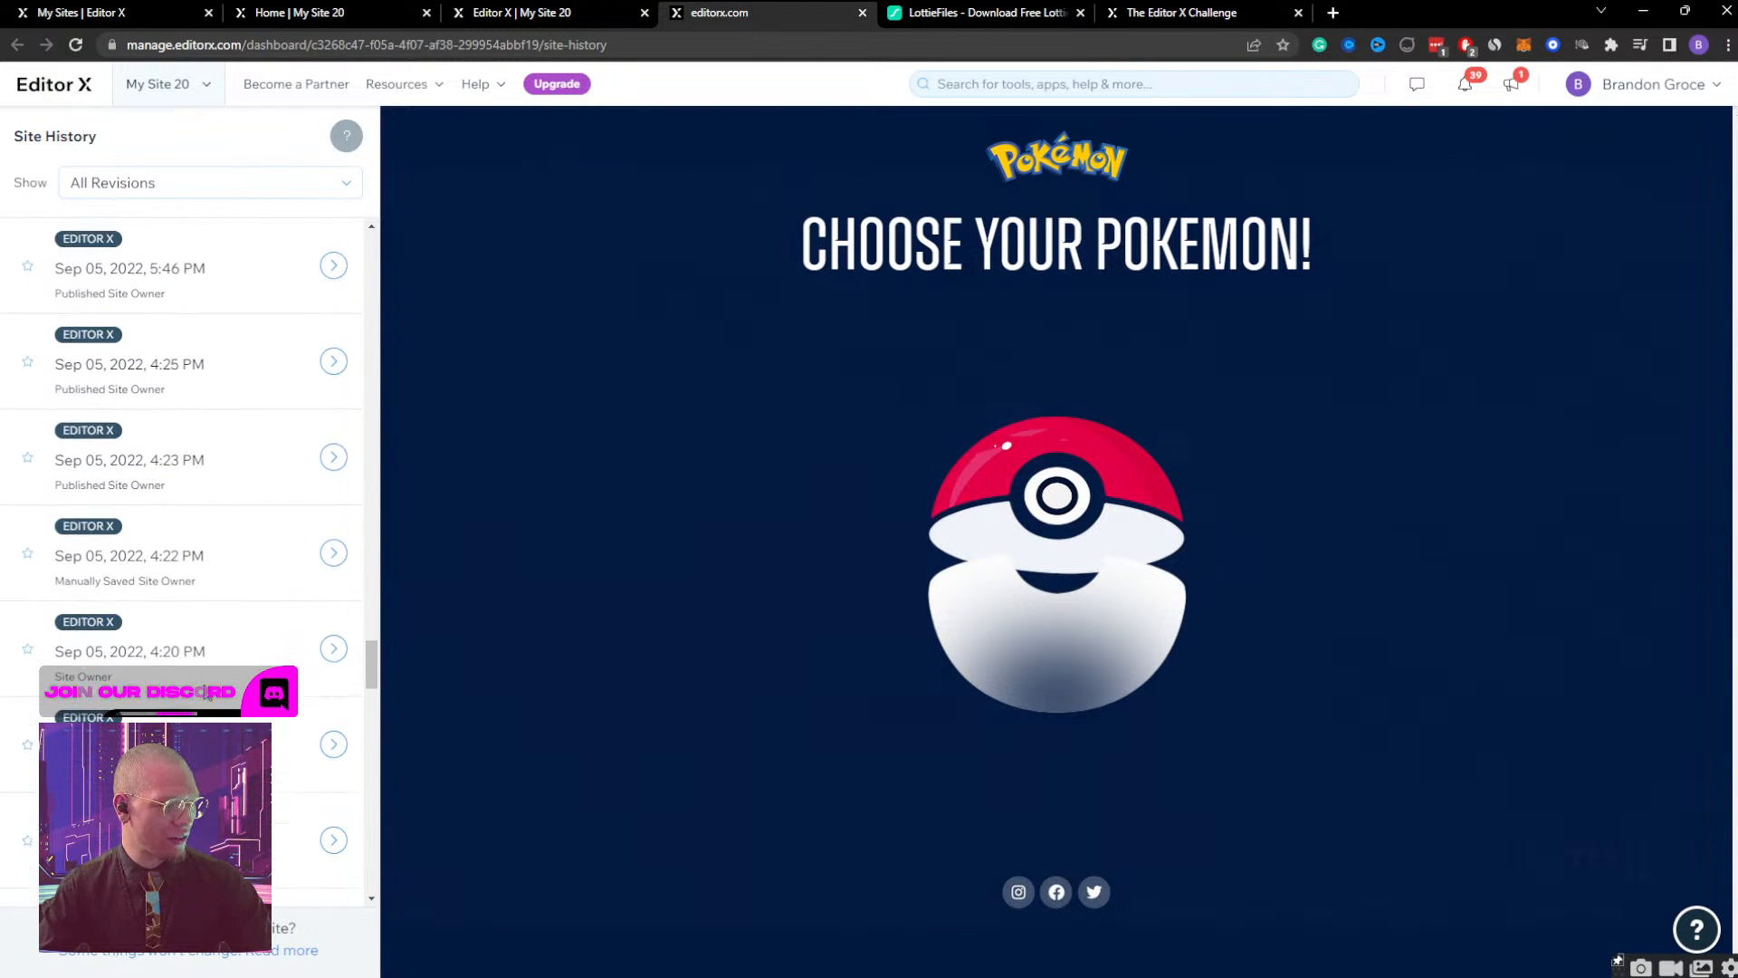
pyautogui.scroll(-2, 225, 640)
pyautogui.click(228, 567)
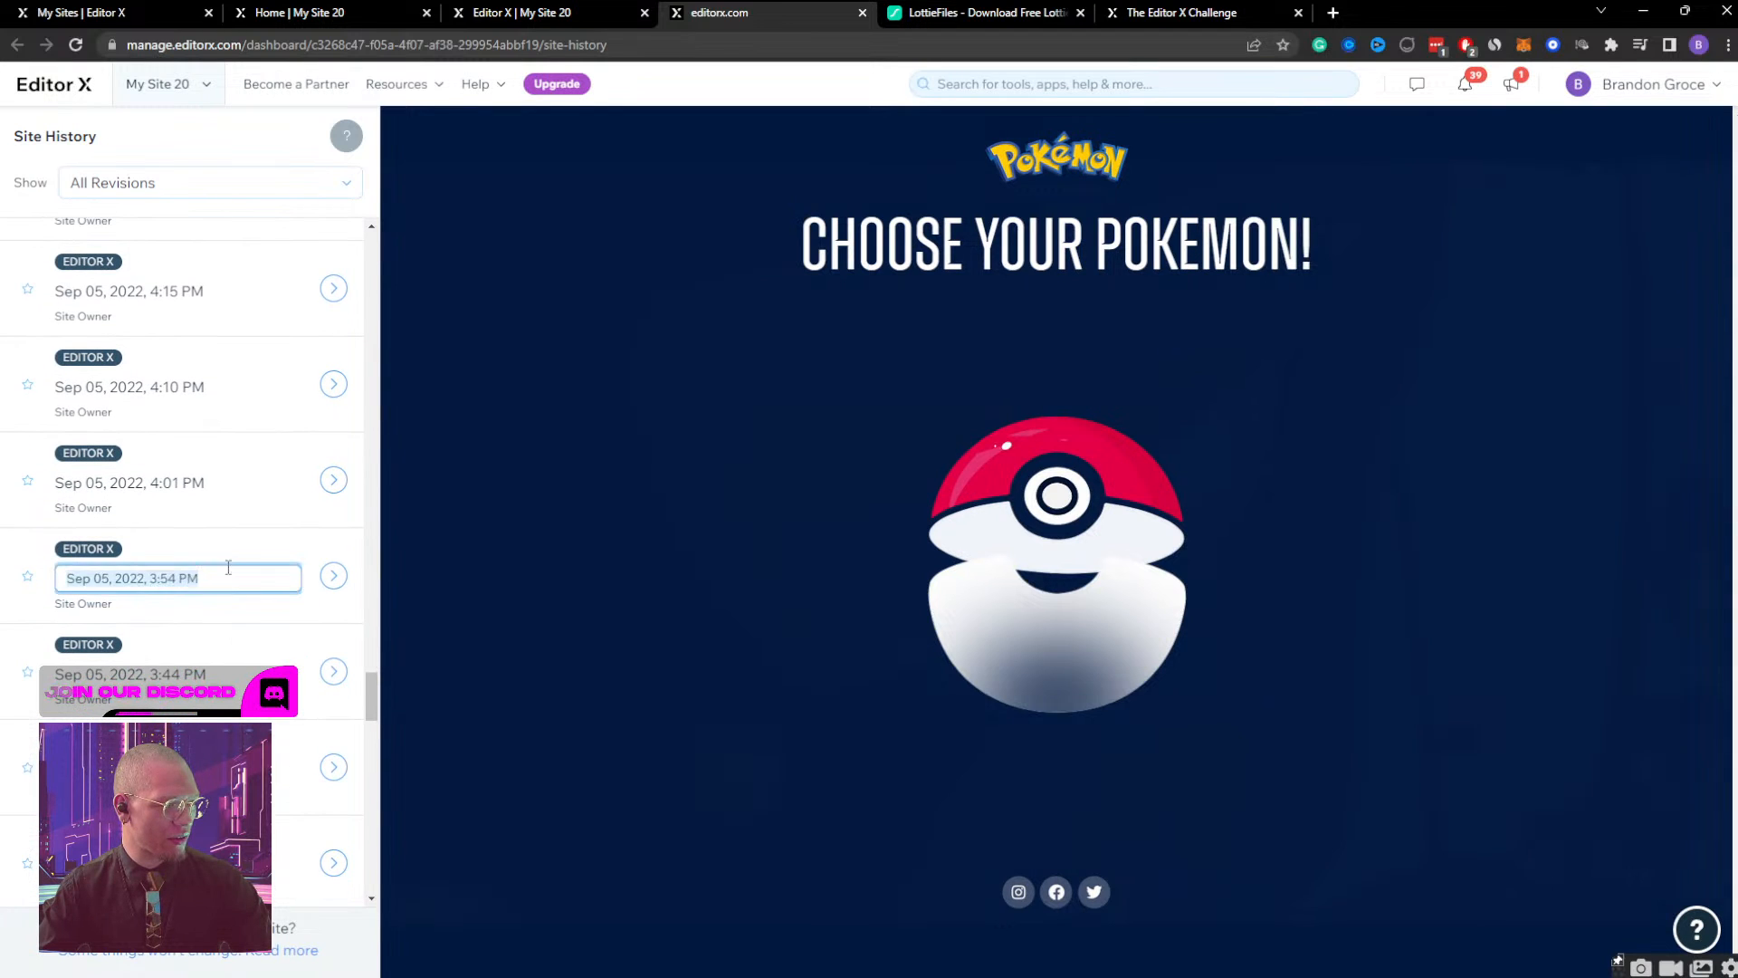
pyautogui.click(245, 545)
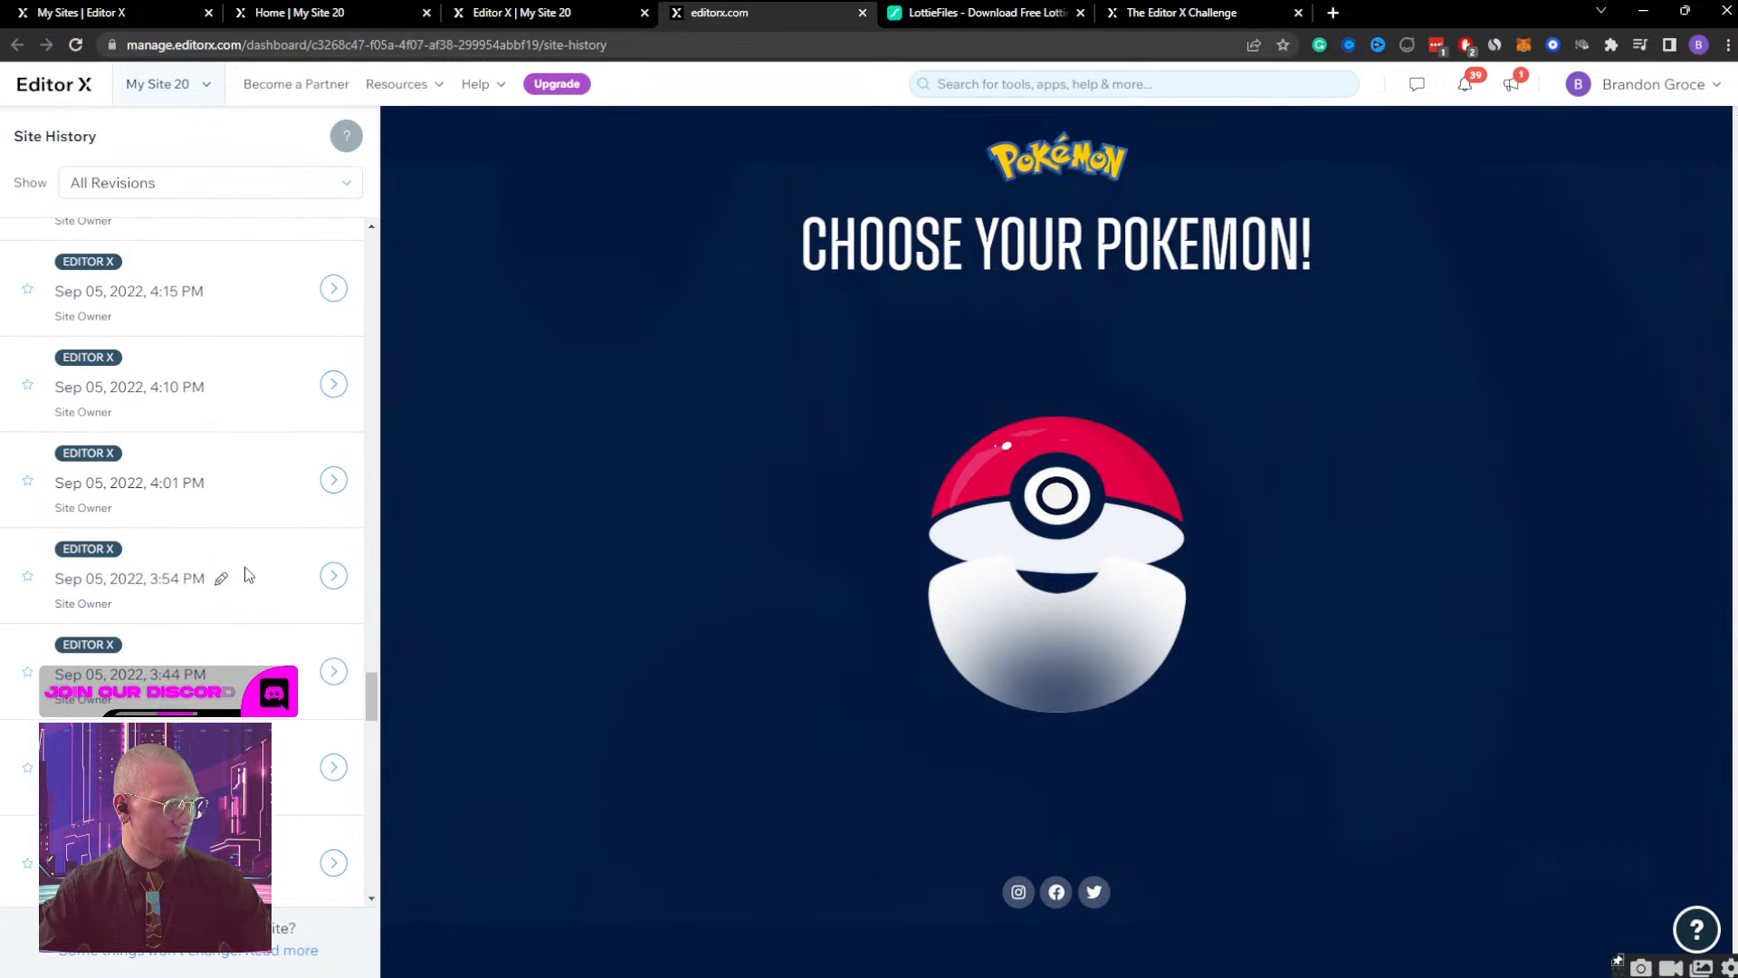
pyautogui.click(334, 577)
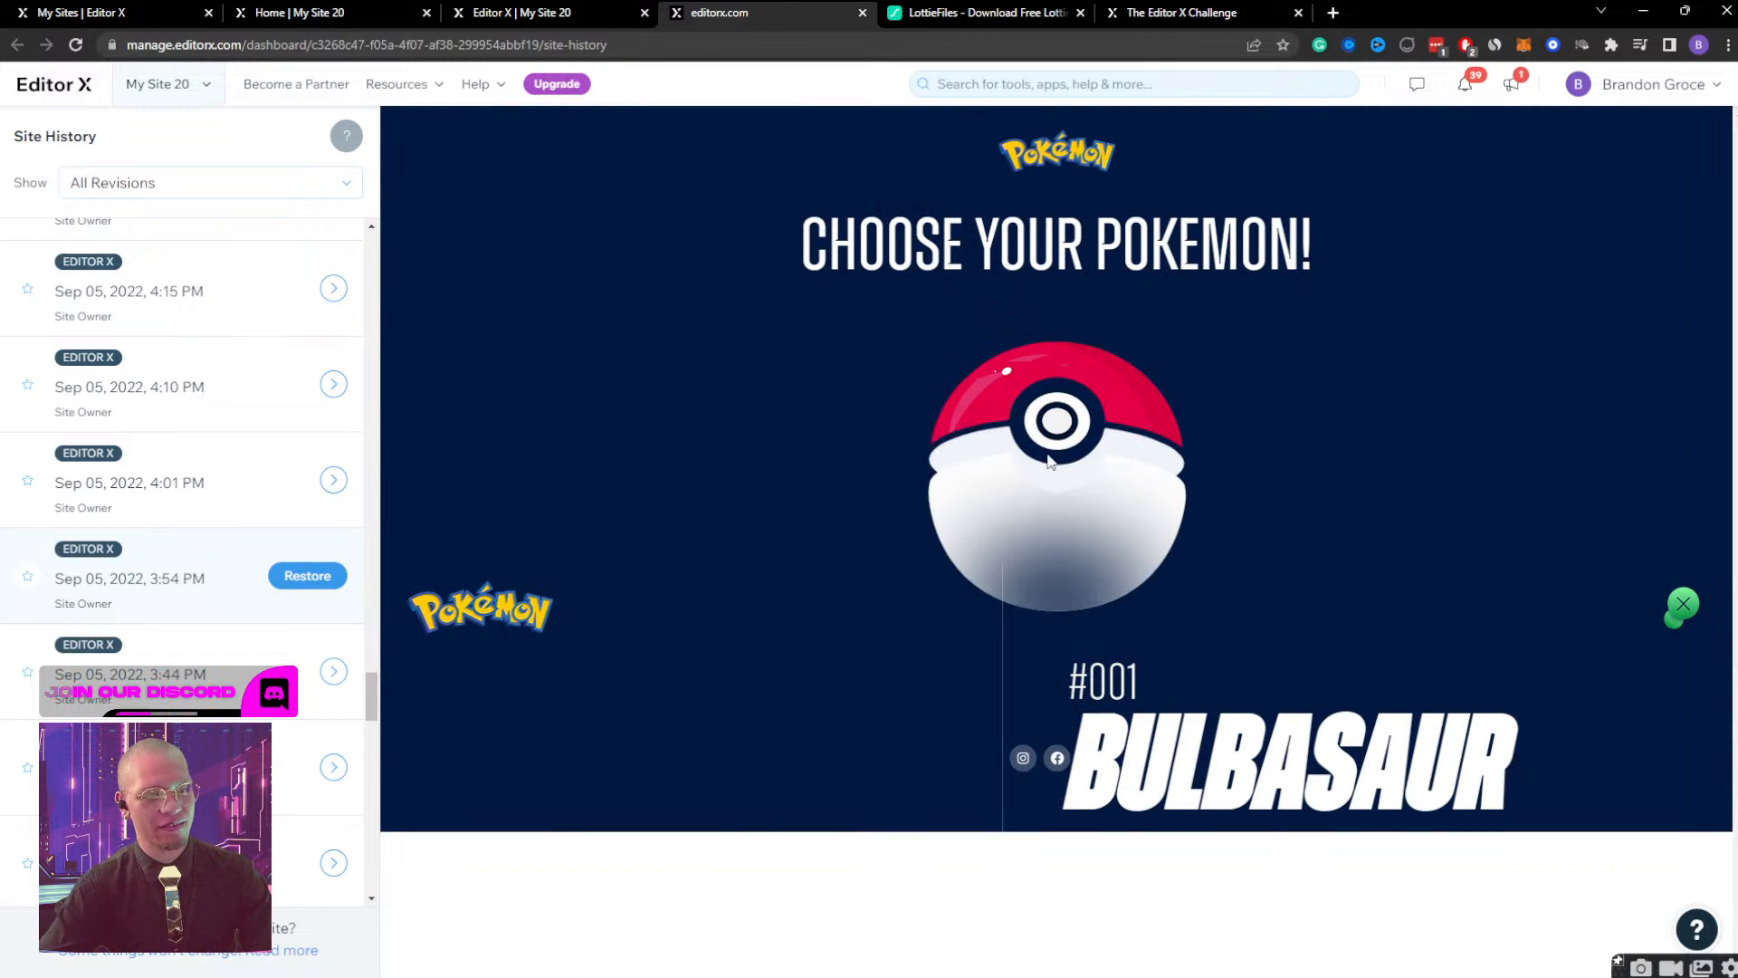
pyautogui.click(332, 671)
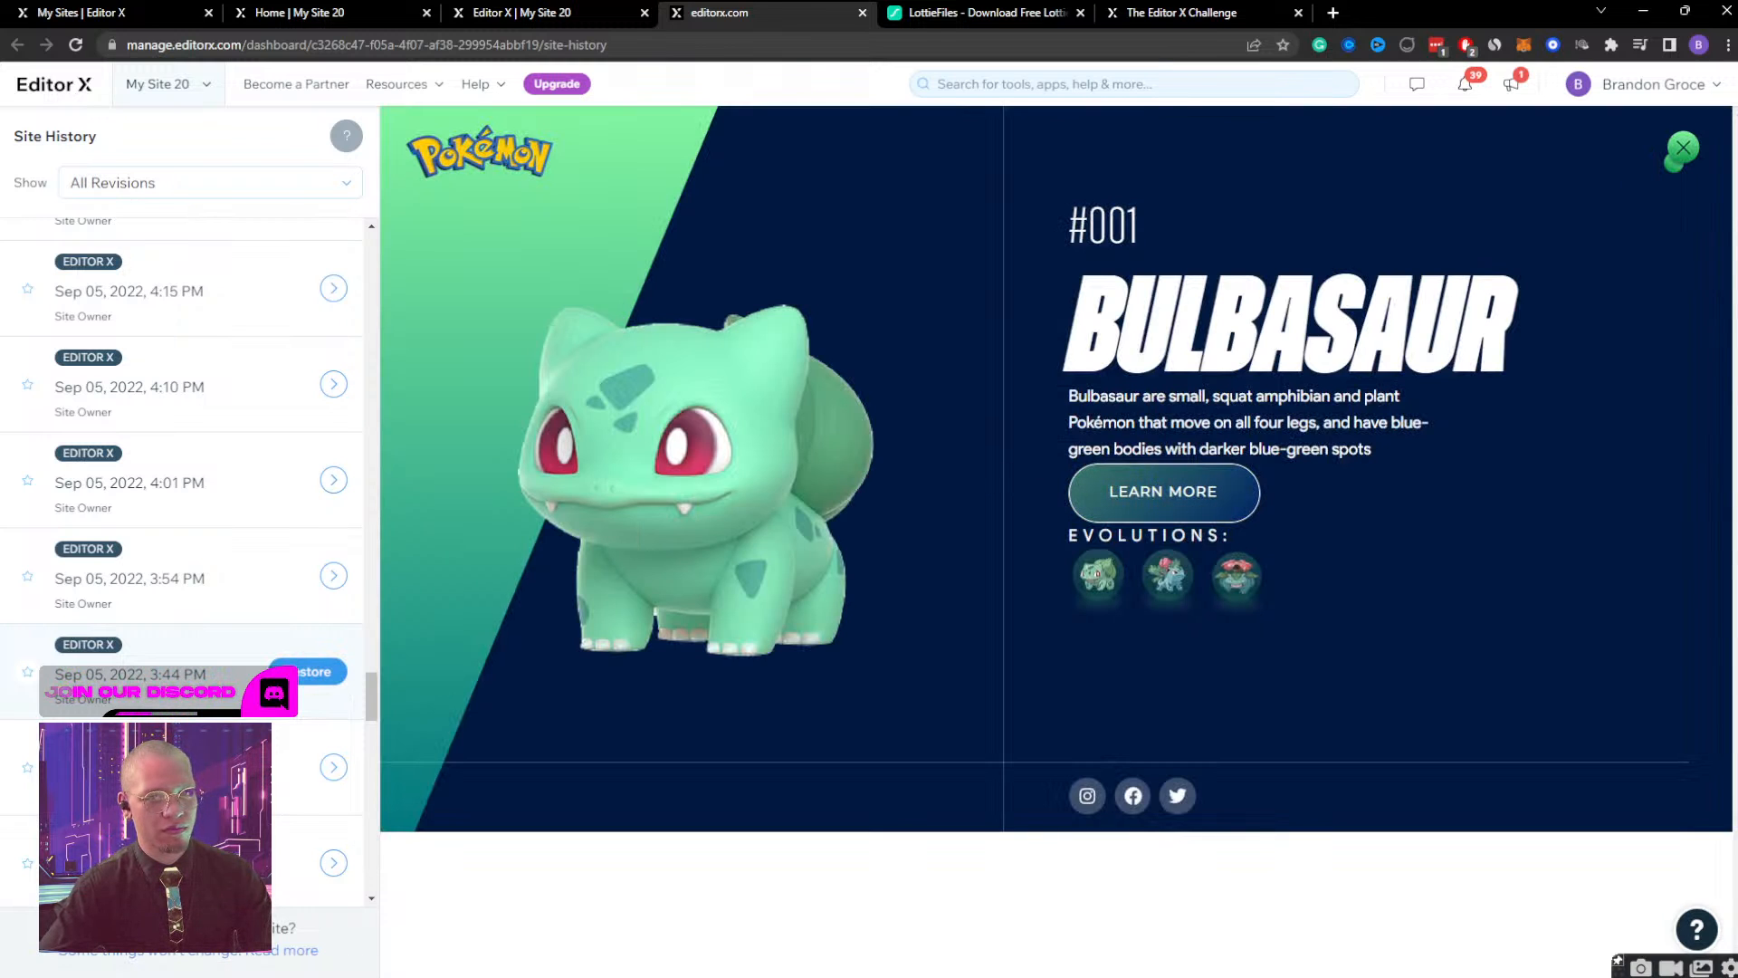
# Preview the 4:10 PM revision, open its Pokeball to show Bulbasaur, and load the 4:15 PM revision.
pyautogui.click(333, 384)
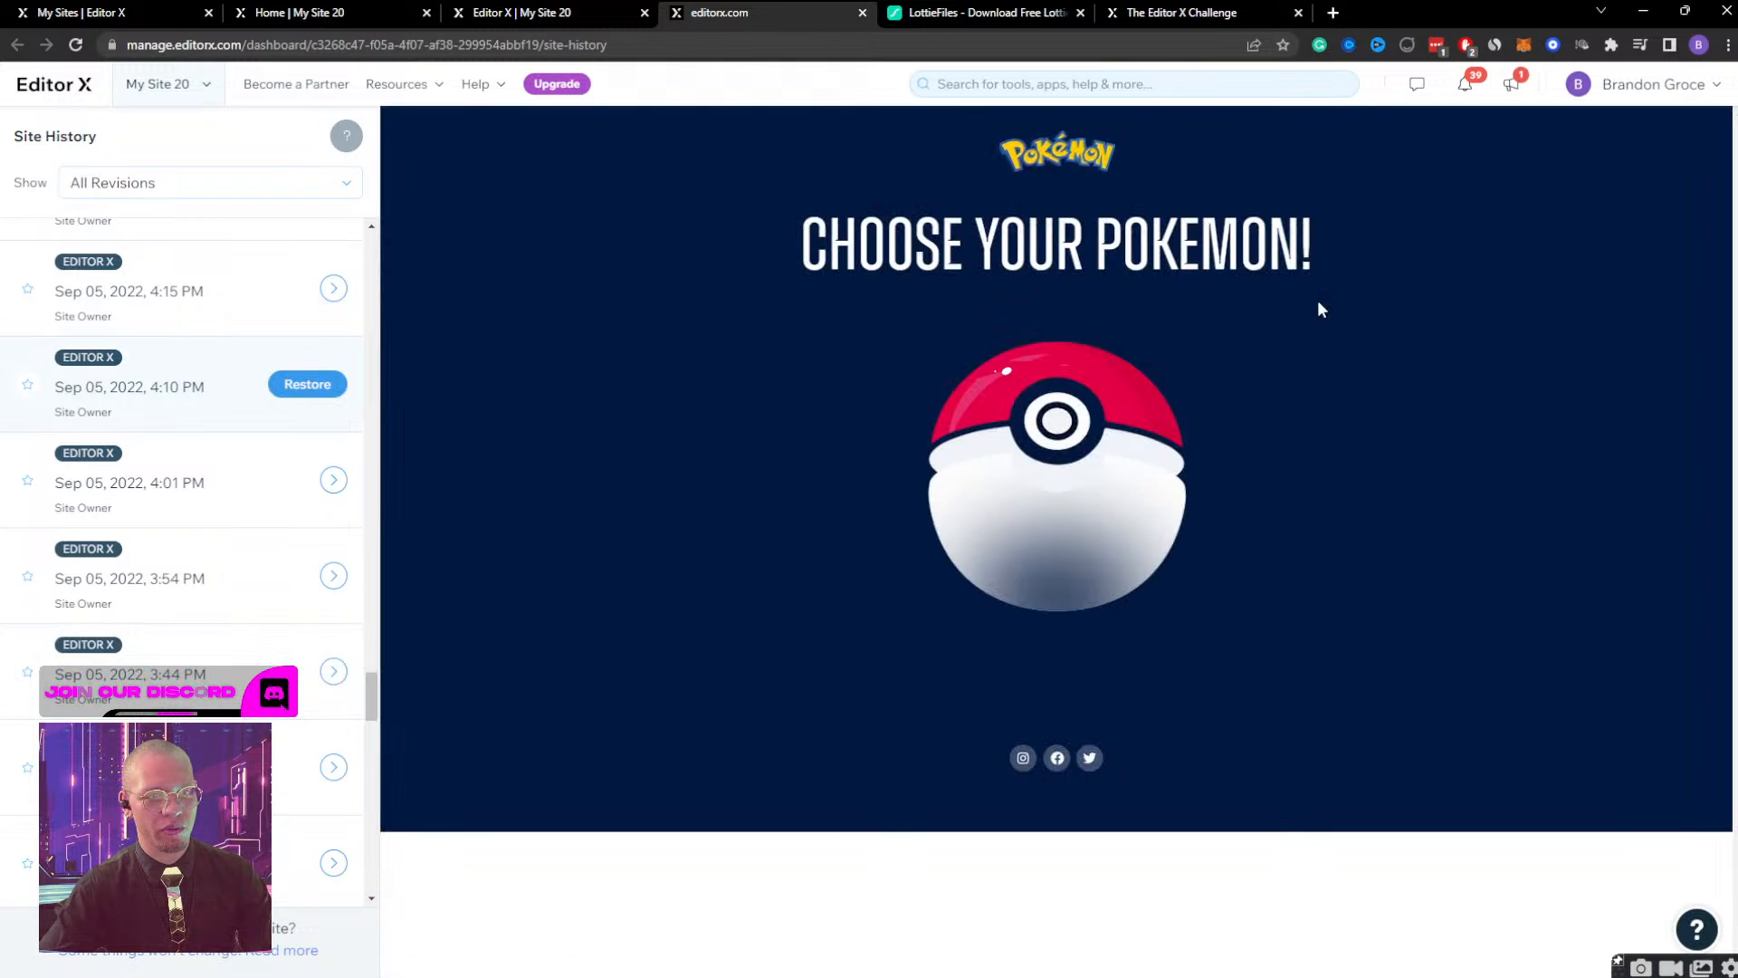
pyautogui.click(1056, 428)
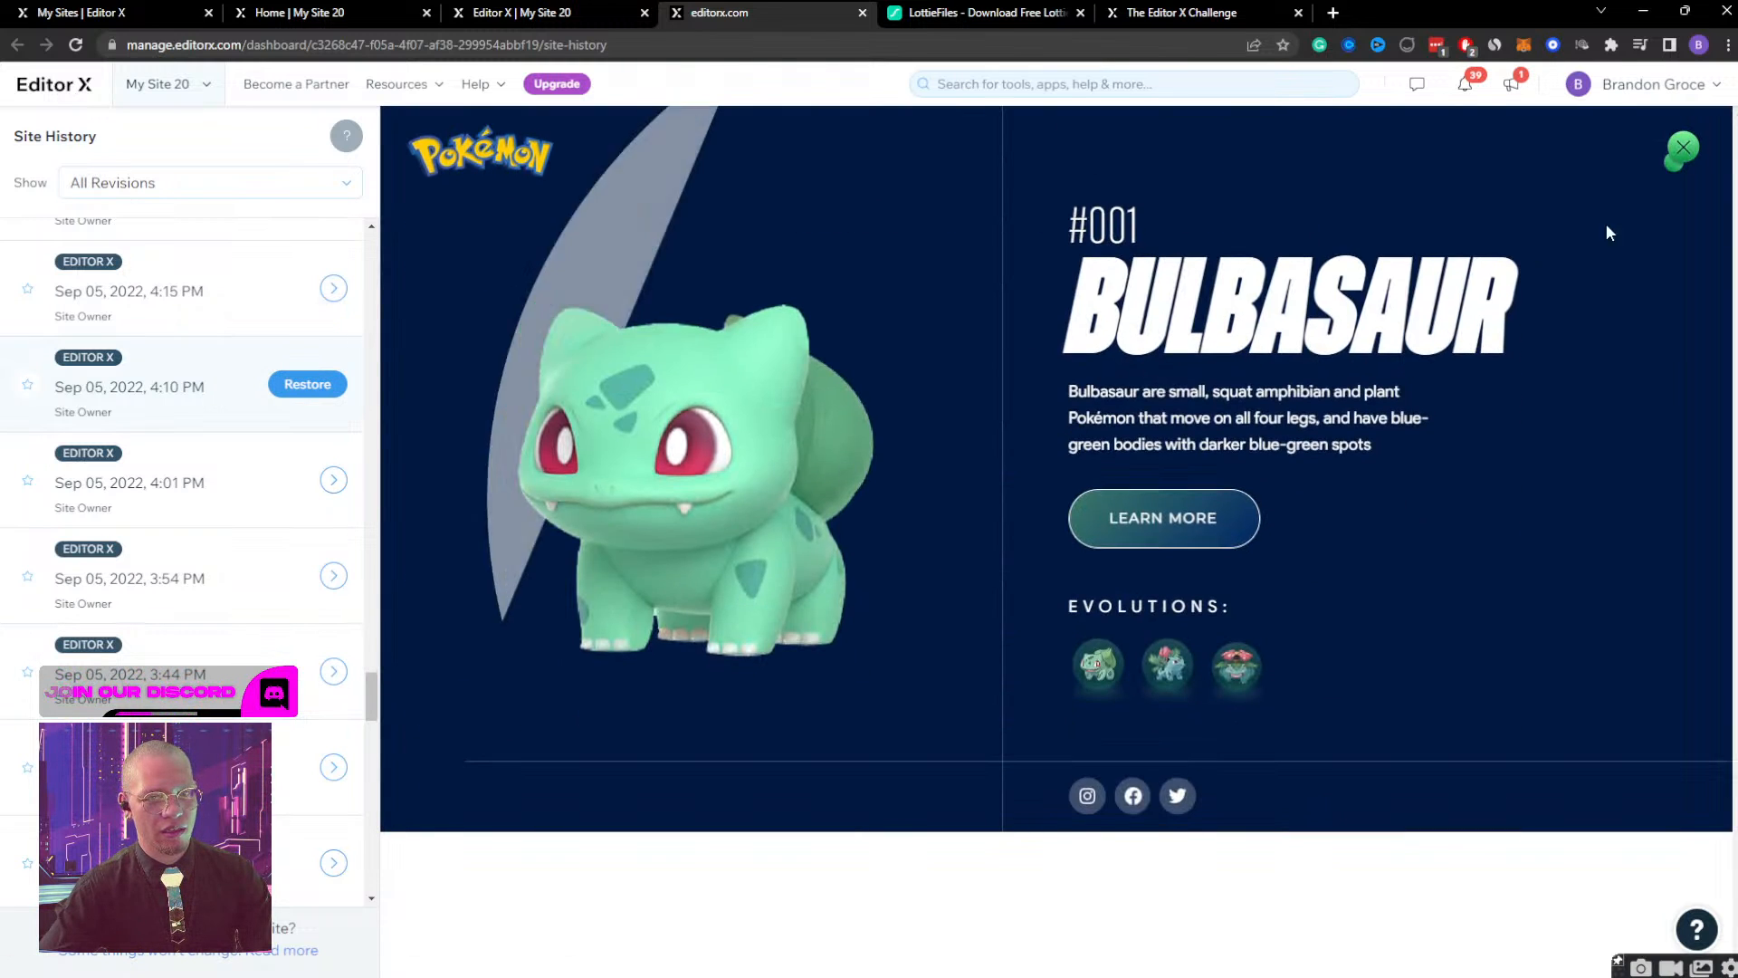
pyautogui.click(334, 287)
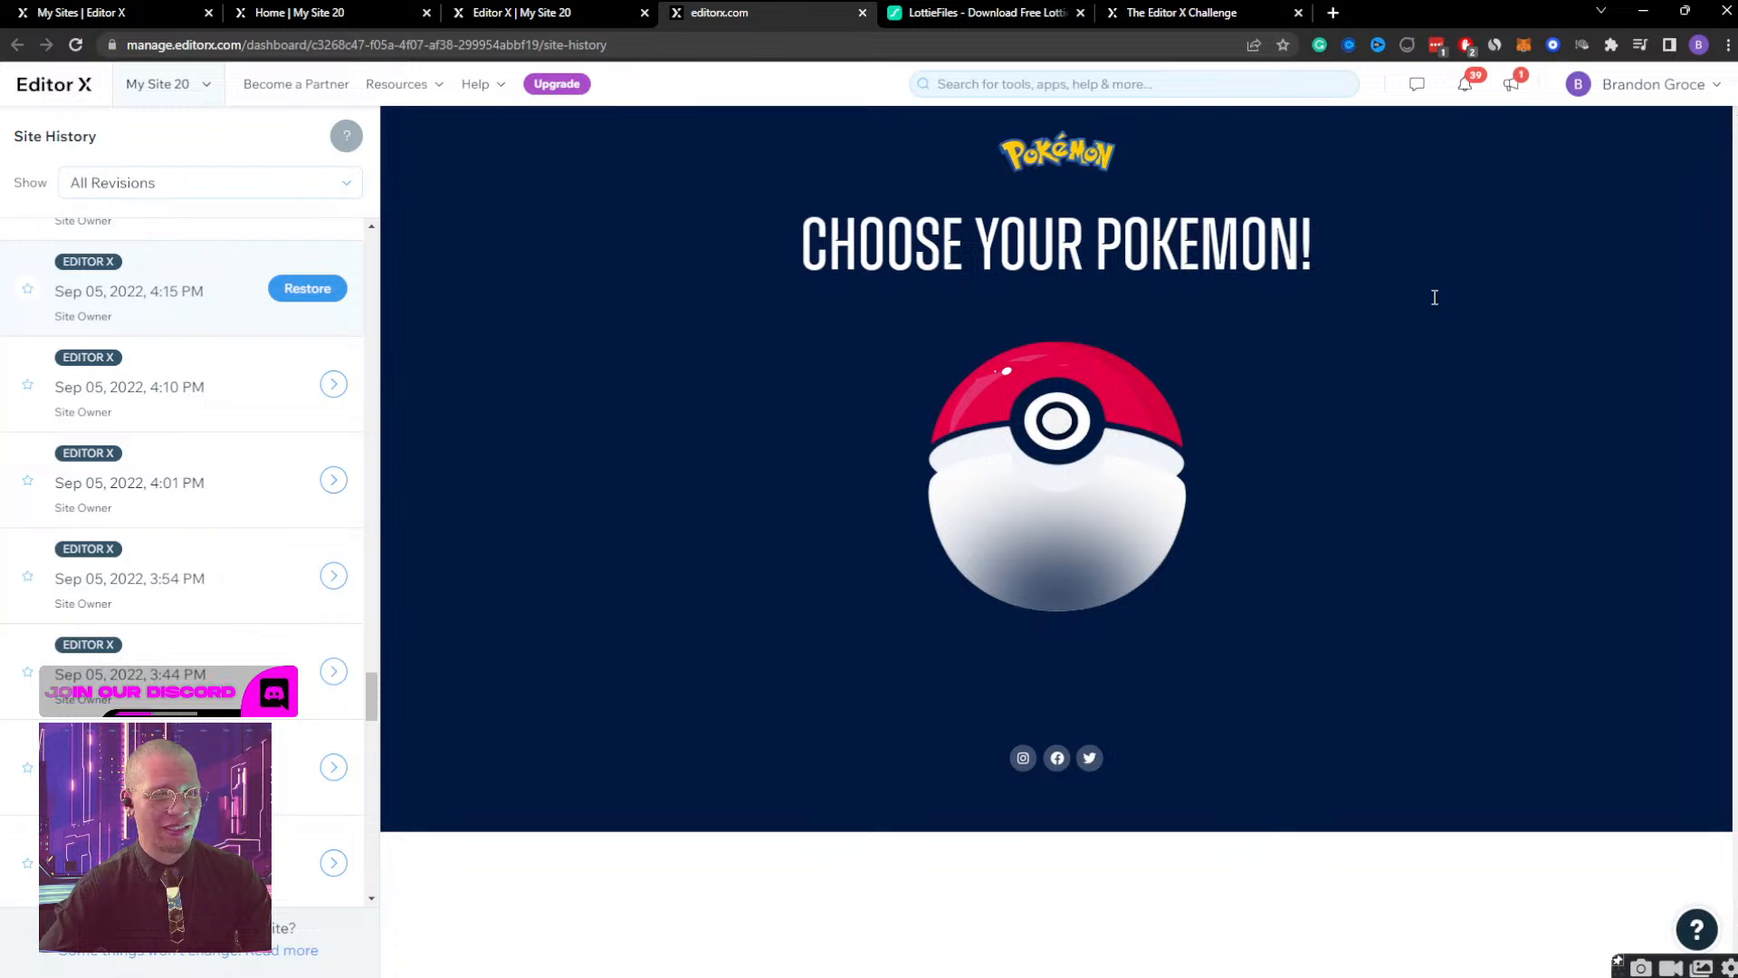
# Preview the 4:20 PM revision and test opening, closing and reopening its Bulbasaur screen.
pyautogui.scroll(2, 263, 335)
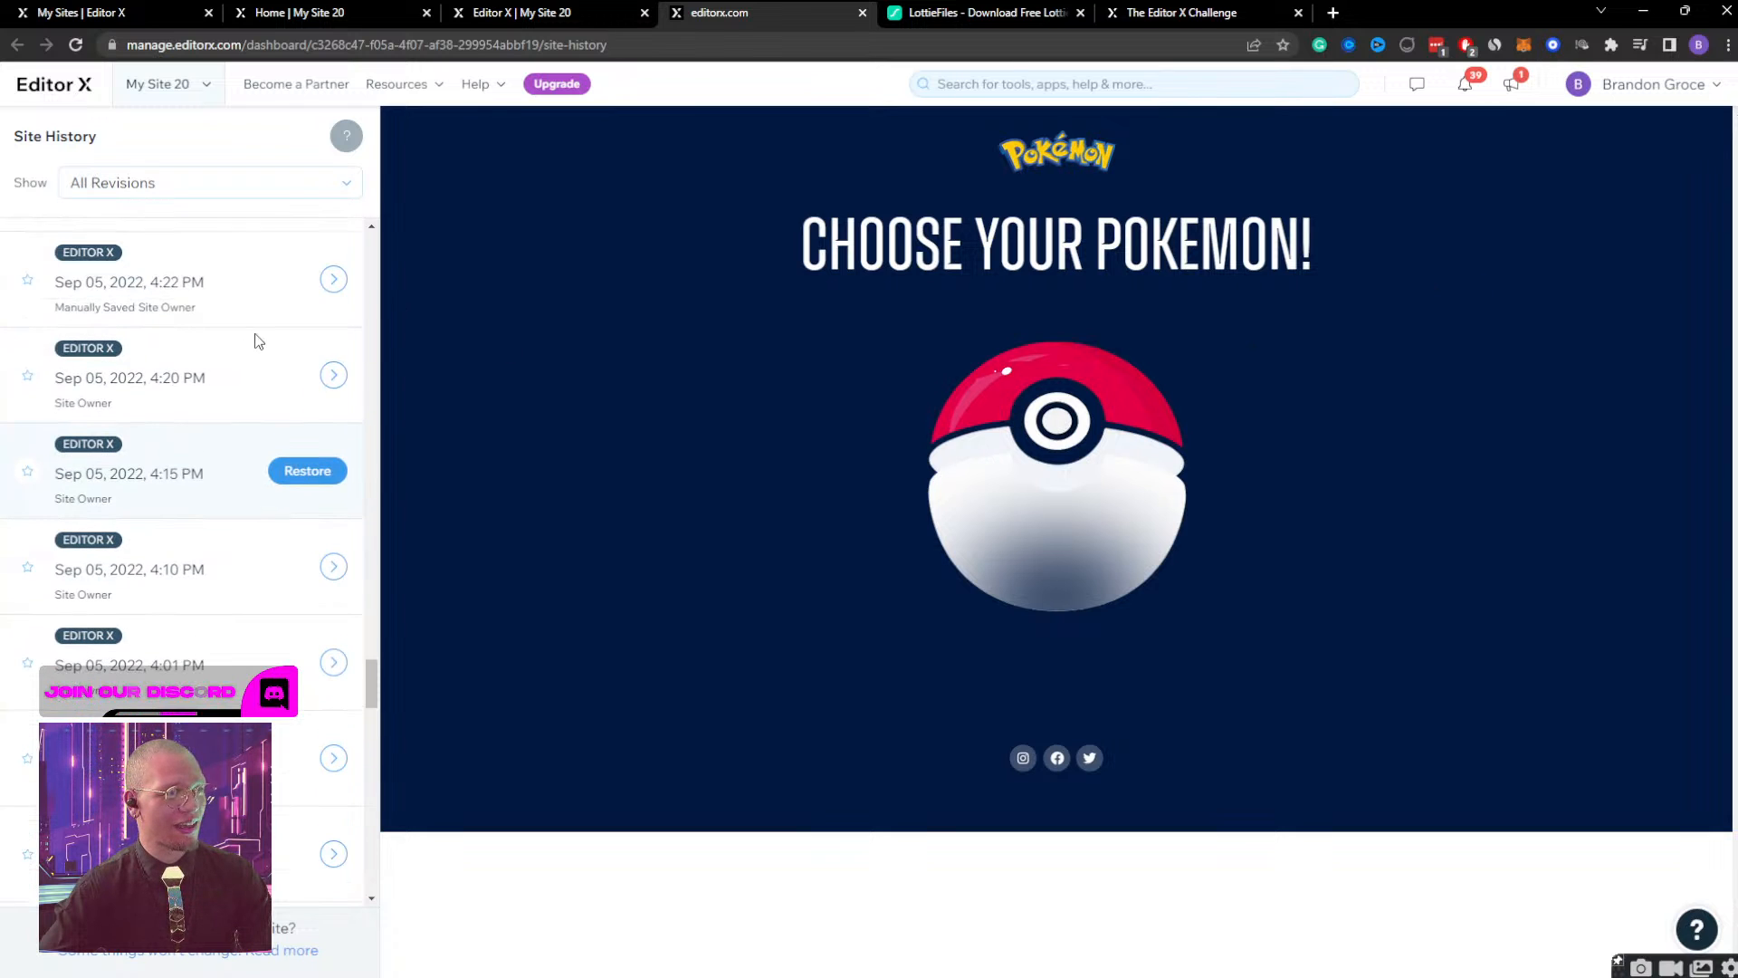
pyautogui.click(333, 375)
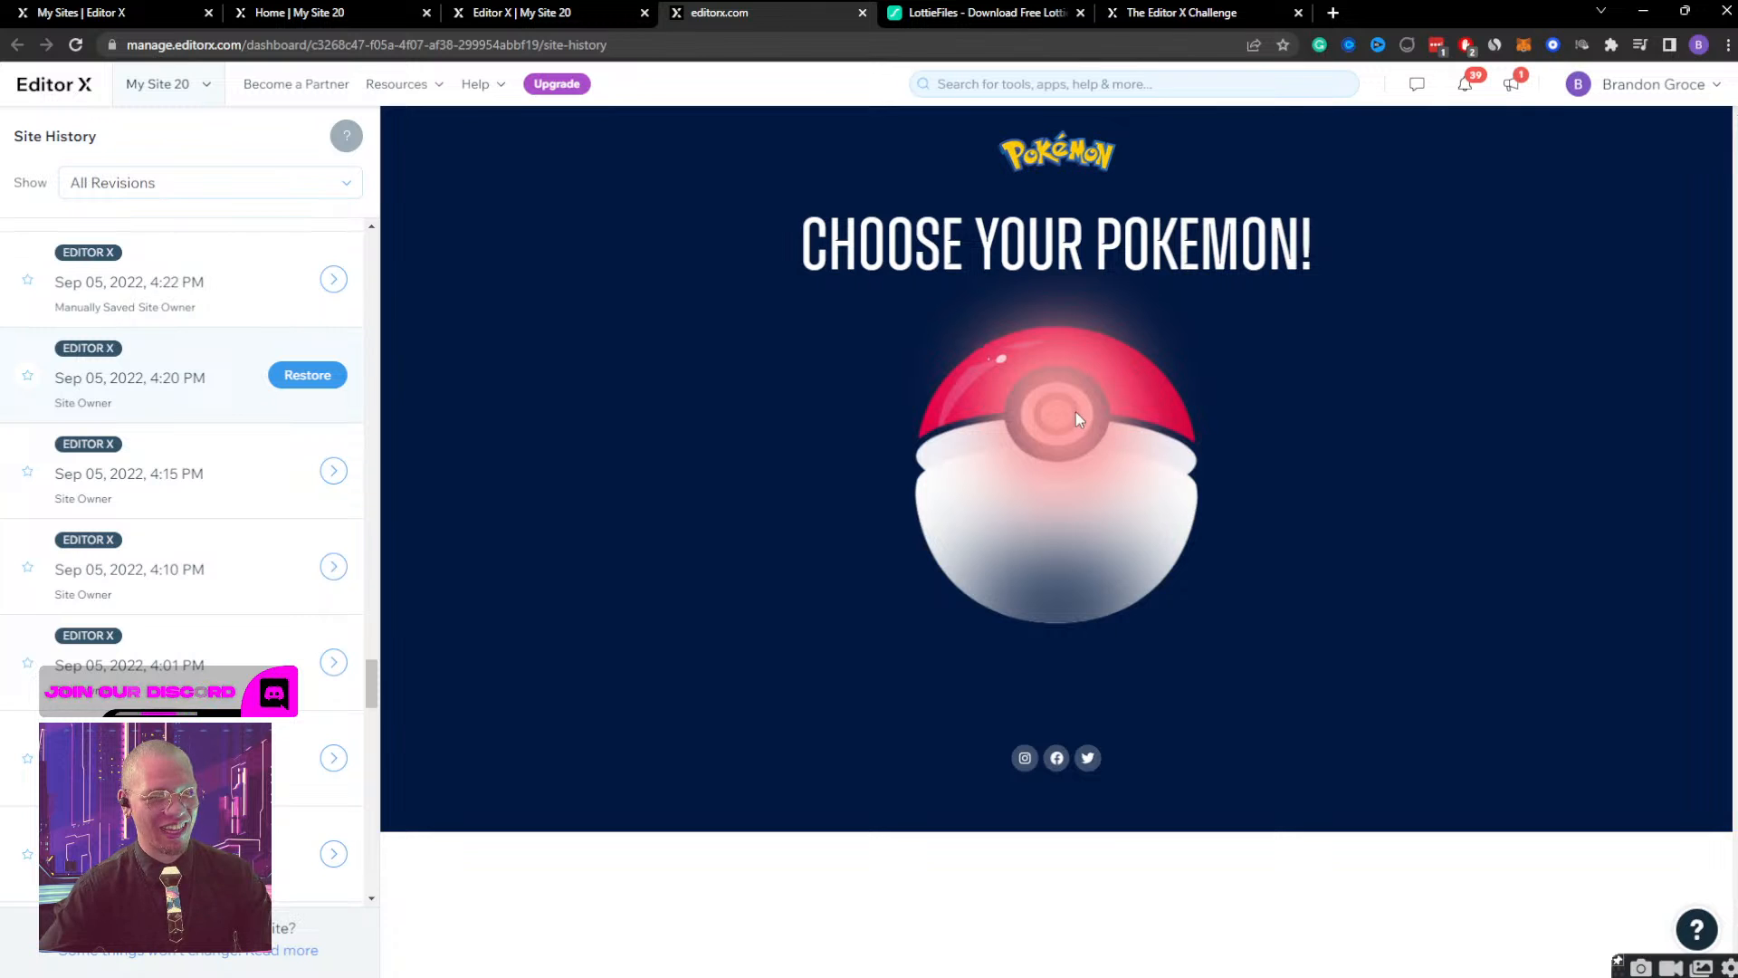
pyautogui.click(1076, 413)
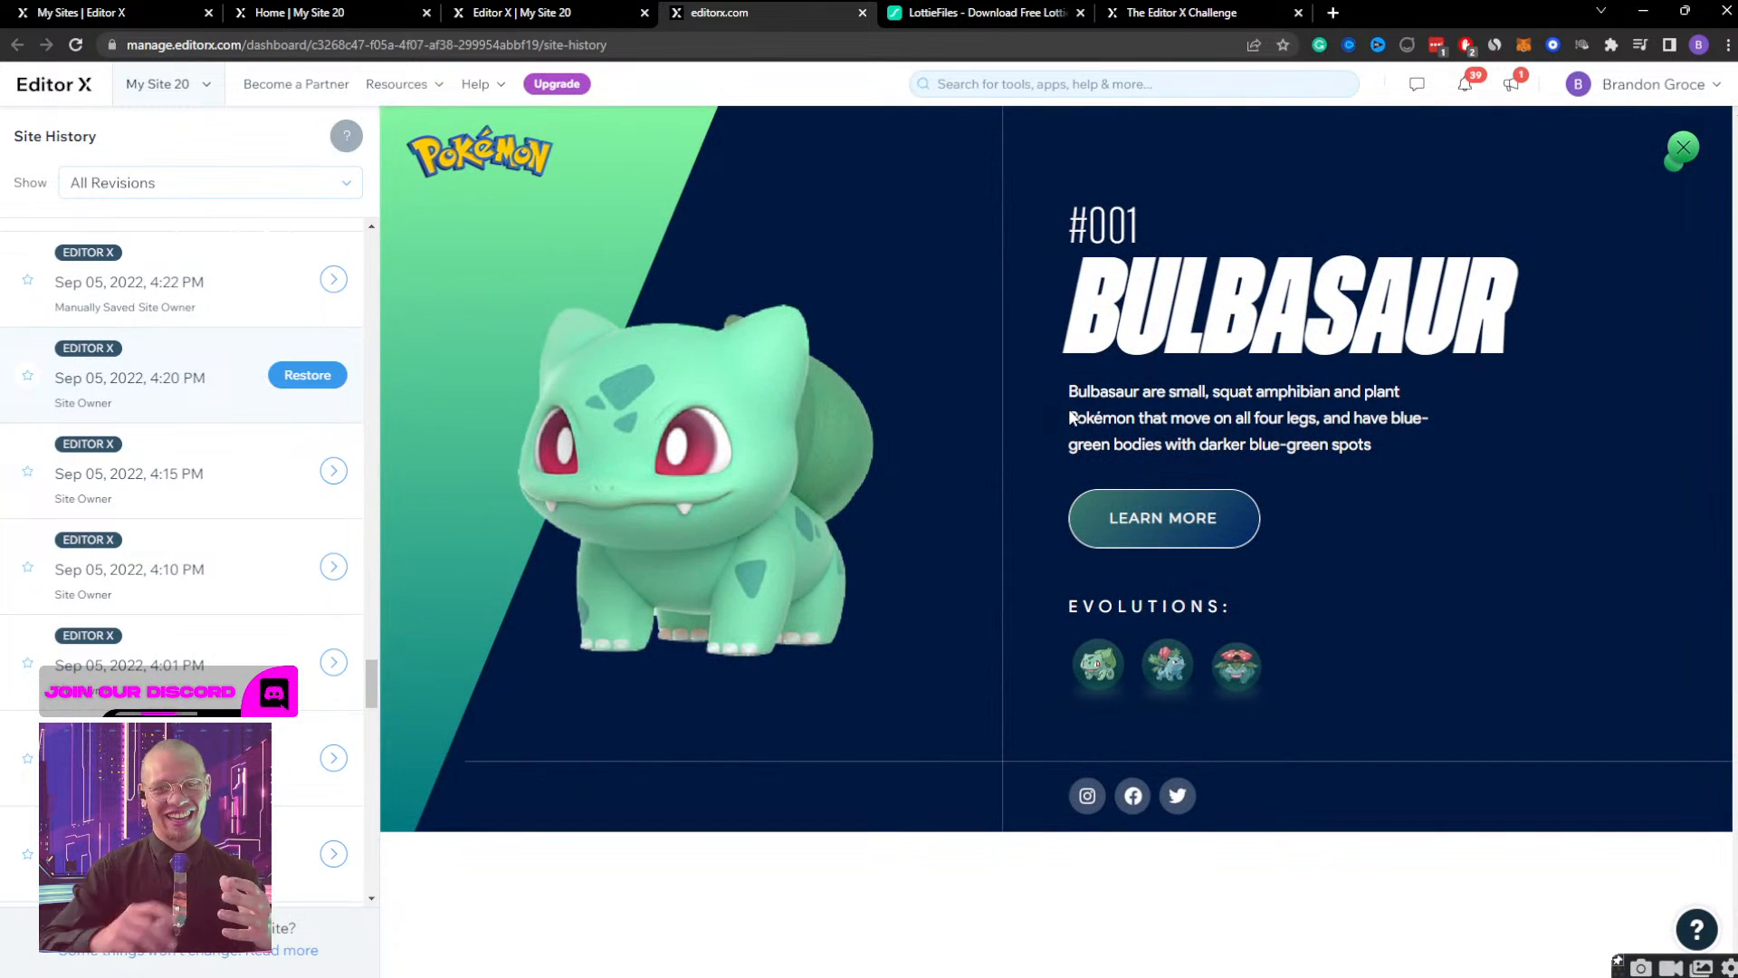
pyautogui.click(1671, 151)
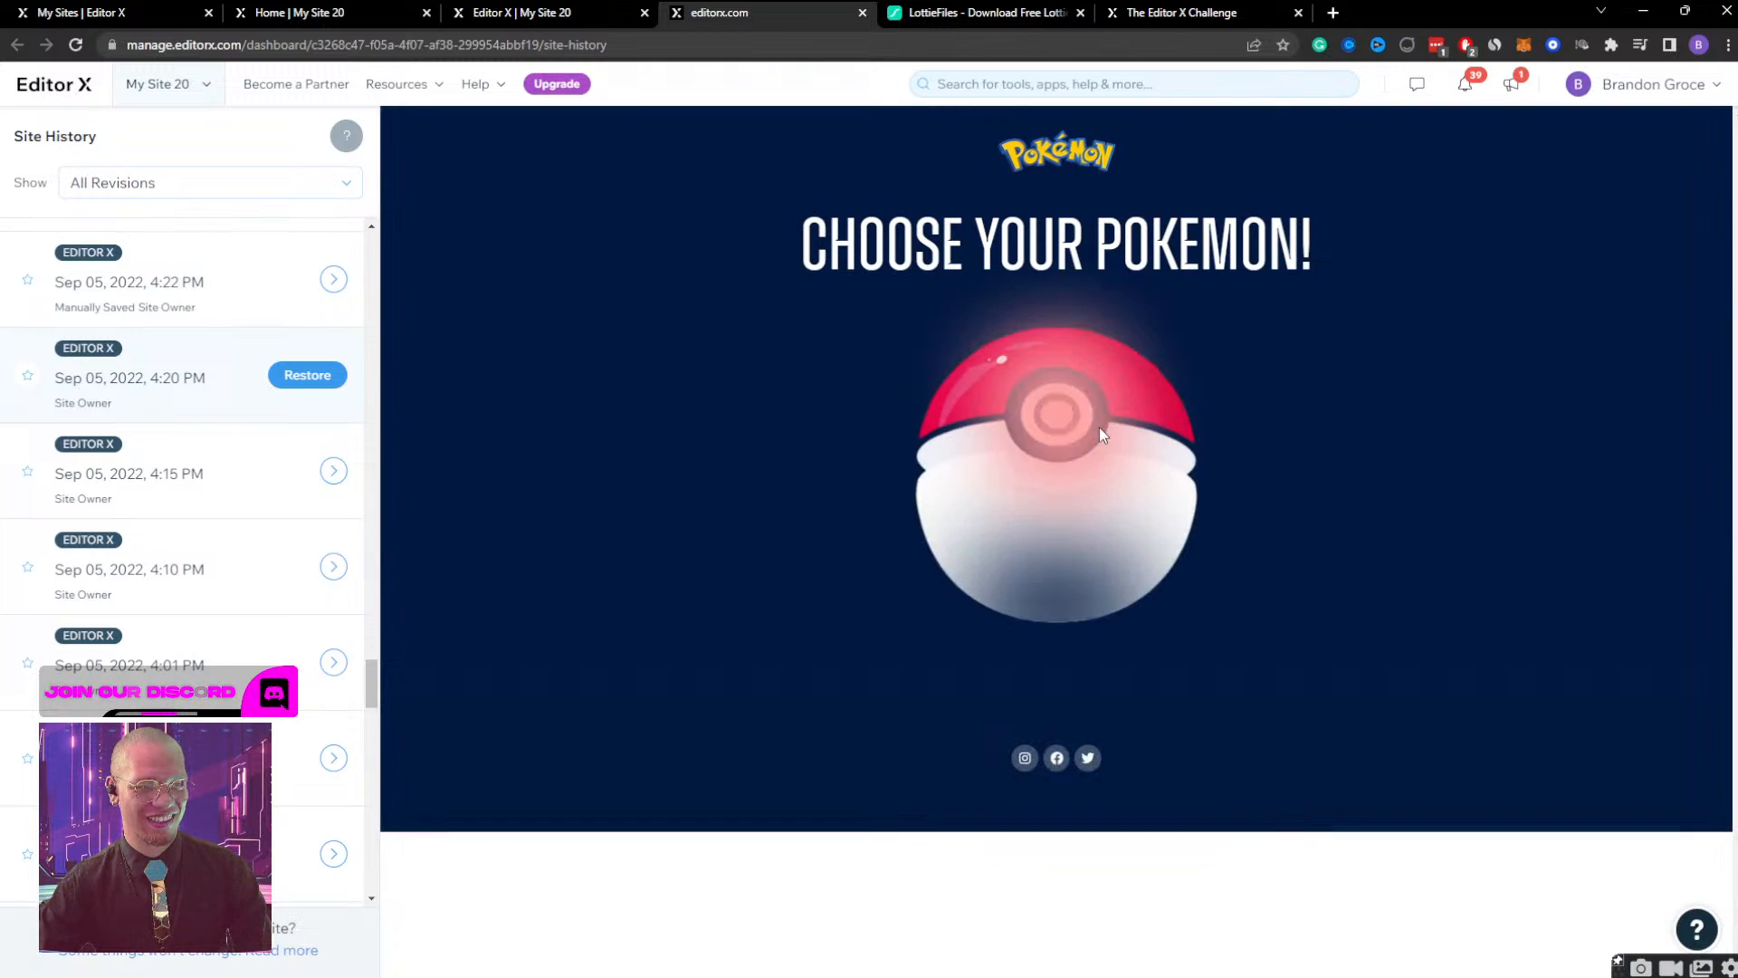
pyautogui.click(1061, 424)
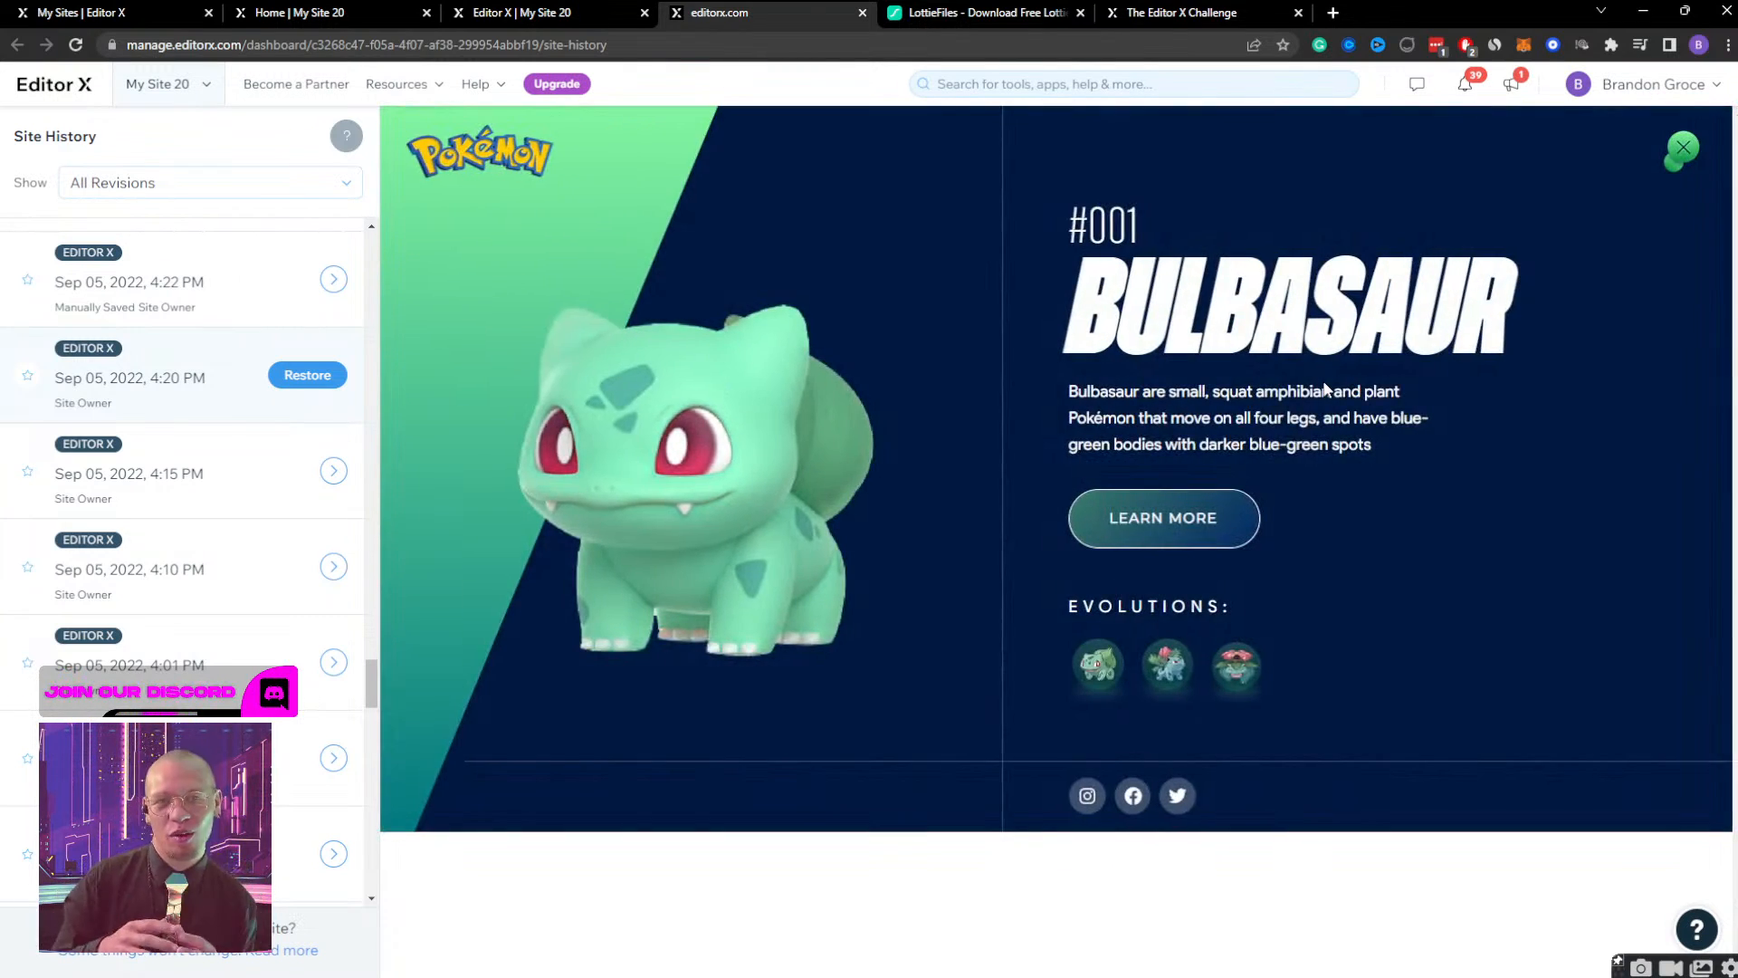
# Close the Site History, Editor X Challenge and LottieFiles pages and return to the site editor.
pyautogui.click(624, 9)
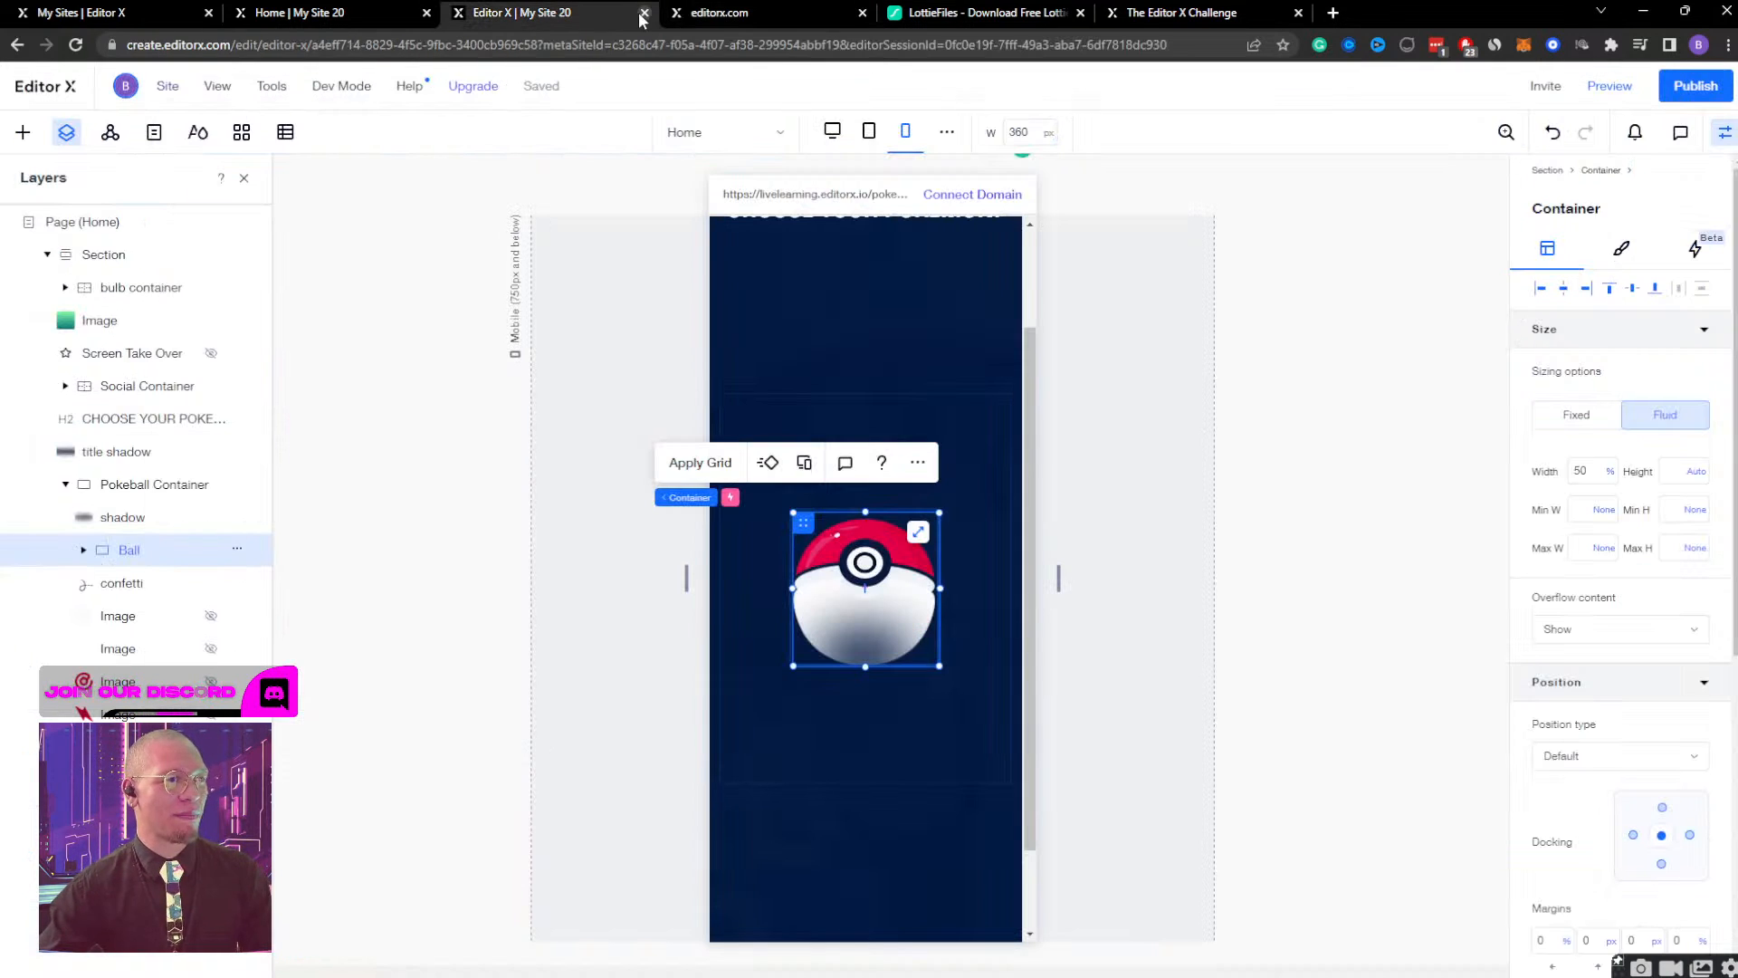
pyautogui.click(849, 12)
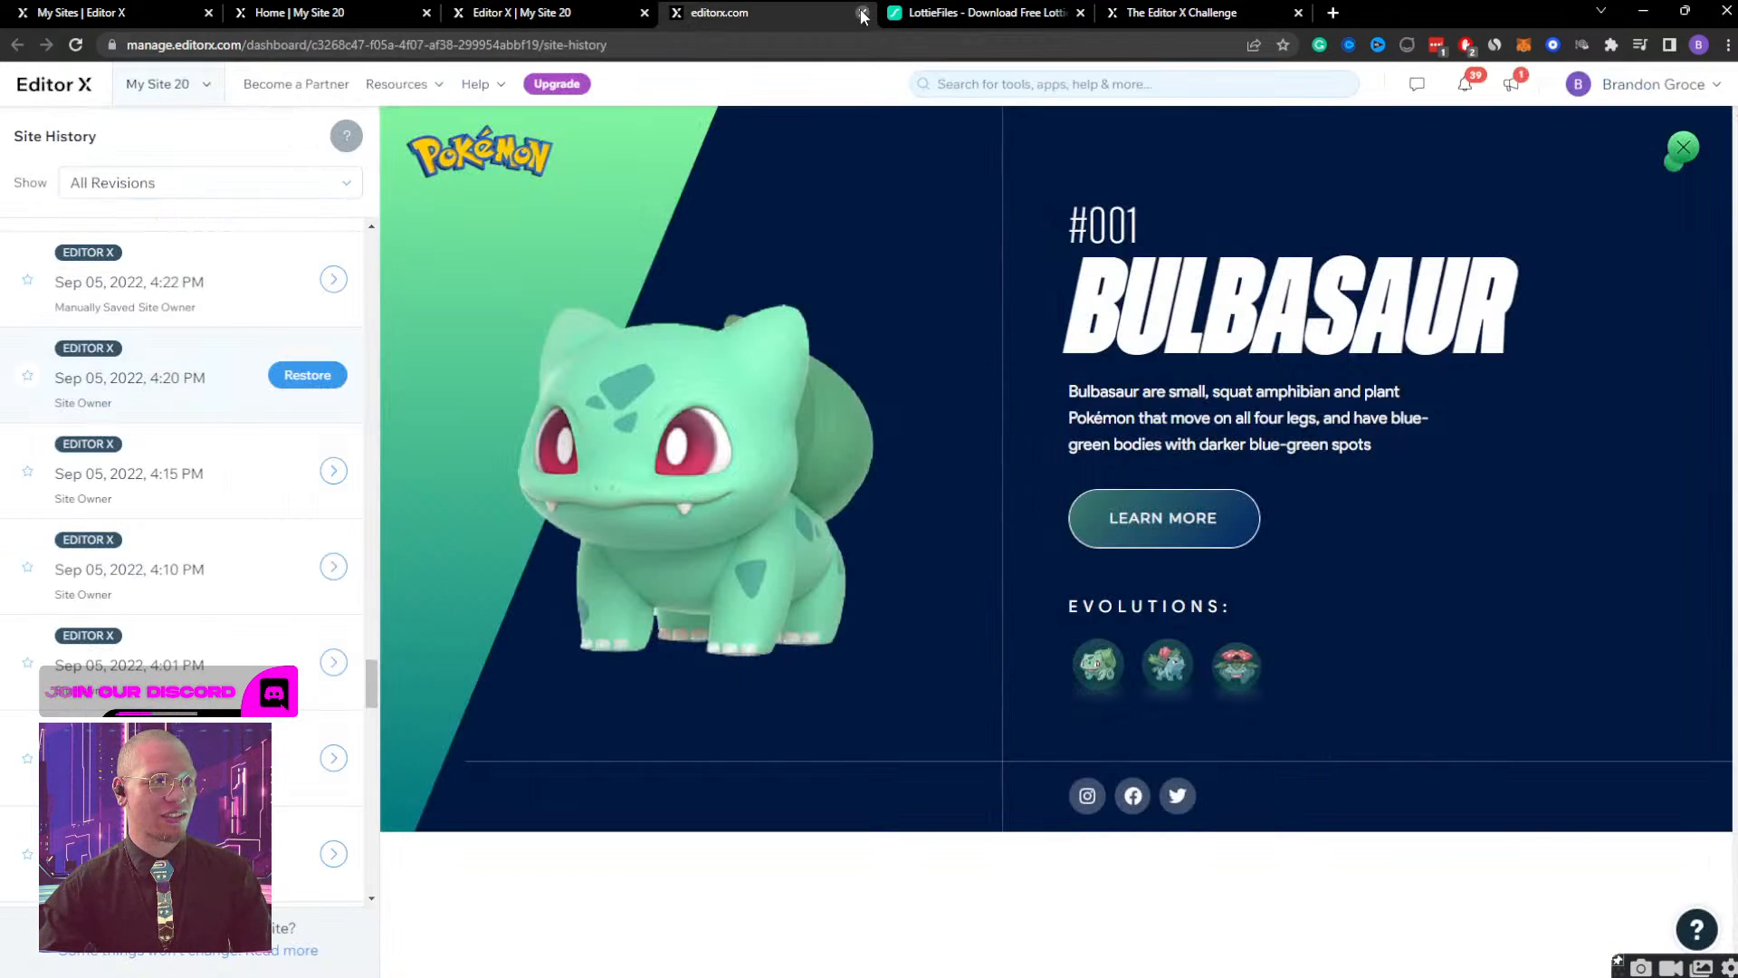
pyautogui.click(863, 12)
pyautogui.click(937, 13)
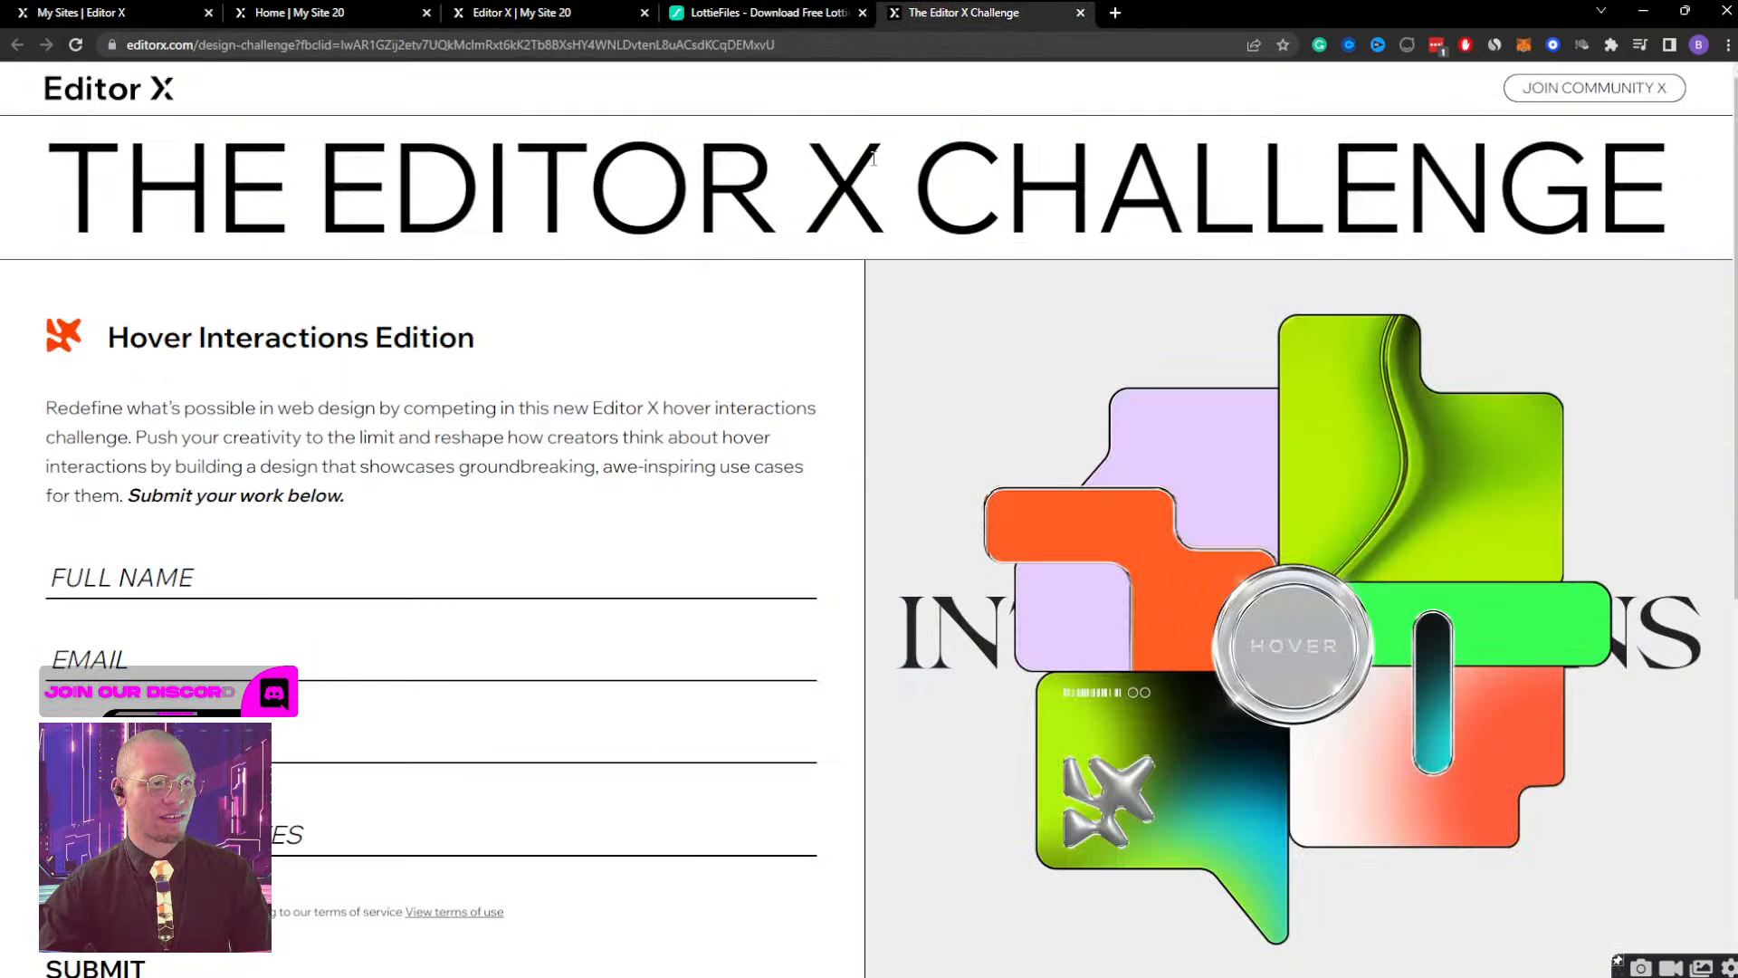
pyautogui.click(1080, 13)
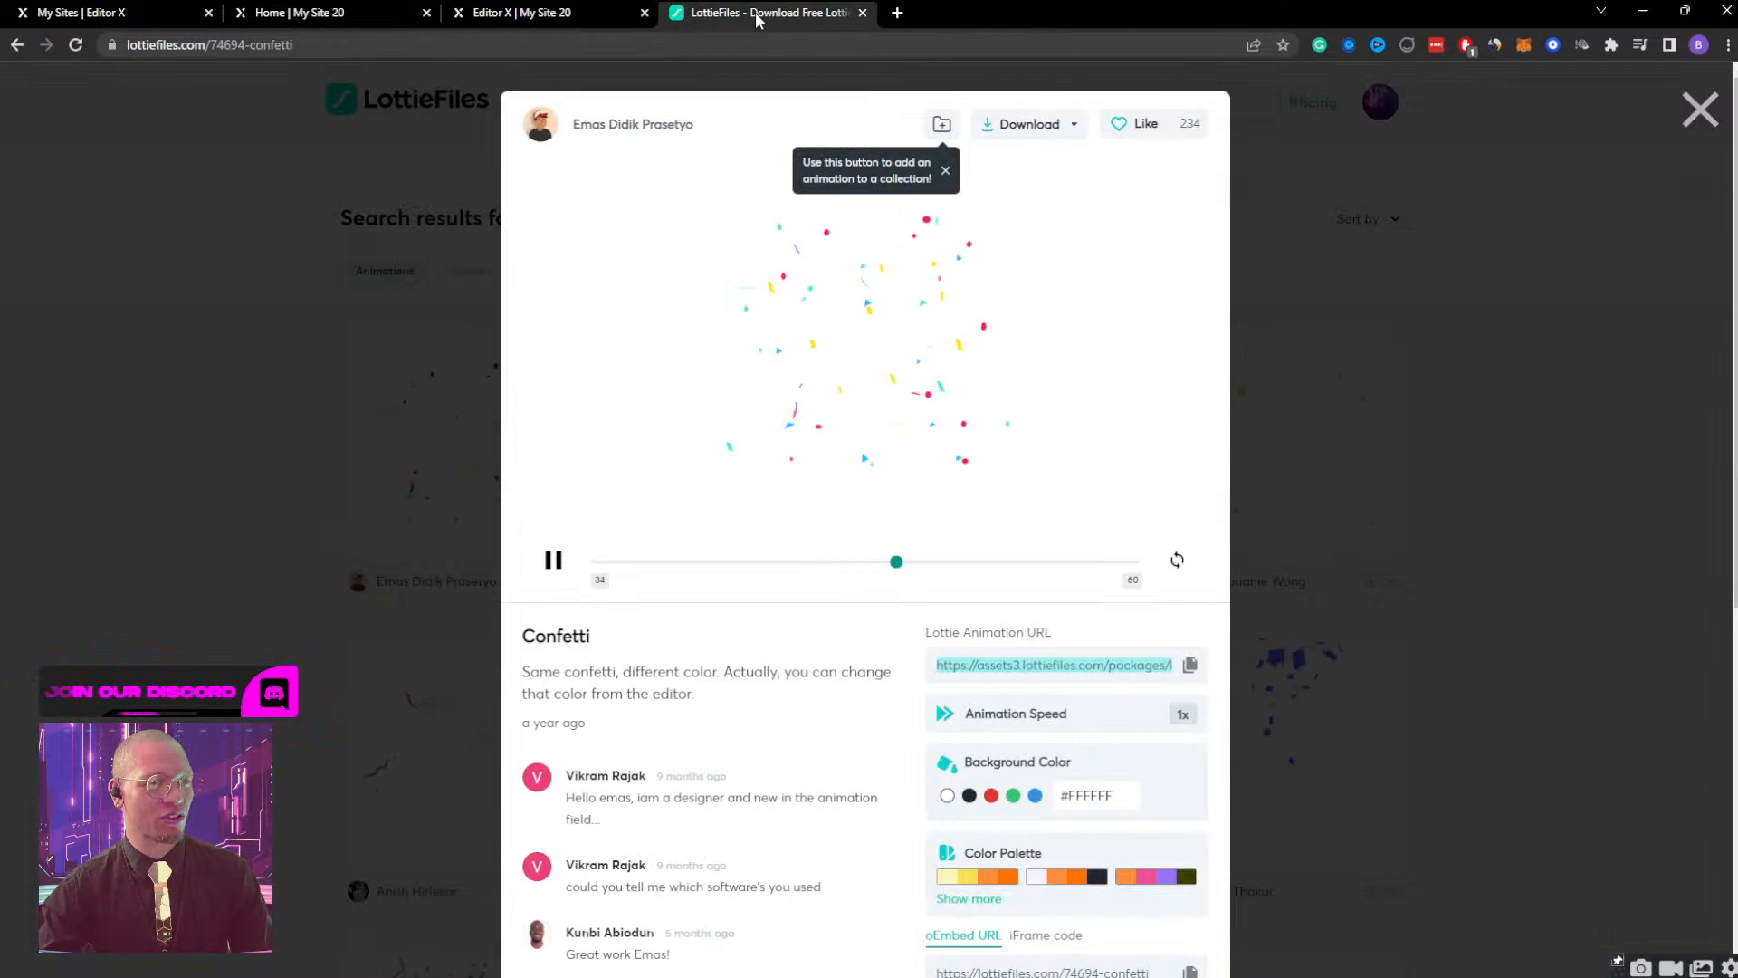
pyautogui.click(862, 13)
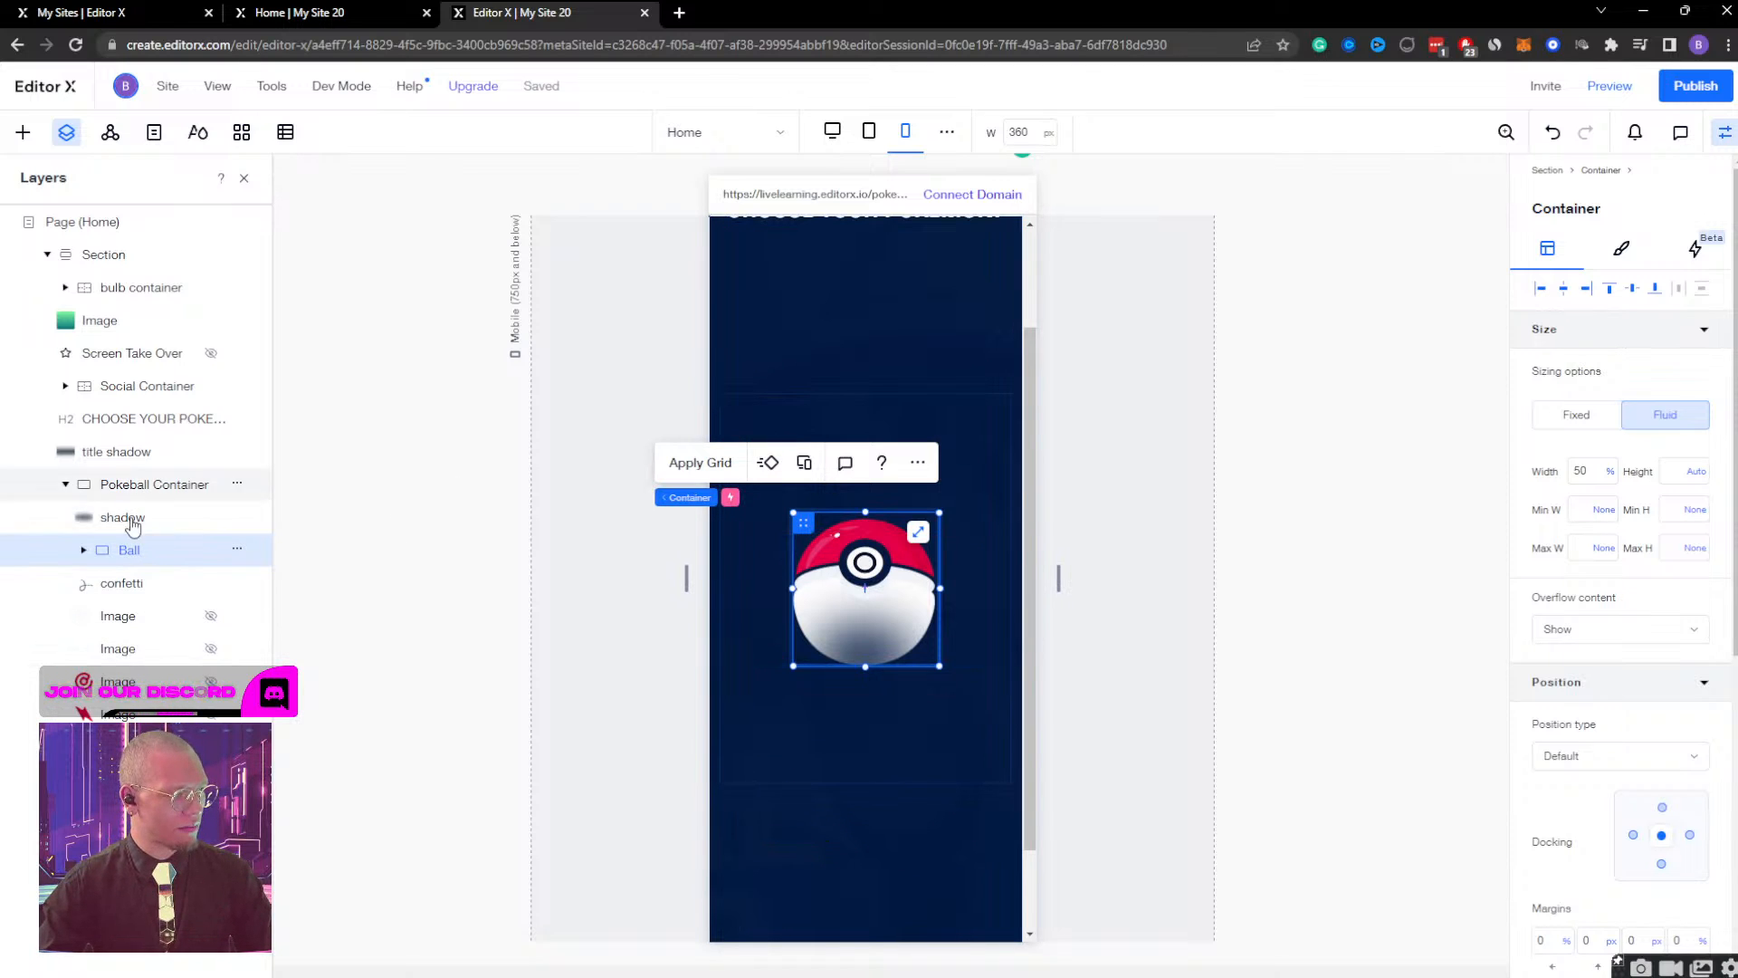
# Expand the Ball group and nudge its bottom image down to a bottom margin of -49 px, closing up the Pokeball halves.
pyautogui.click(83, 550)
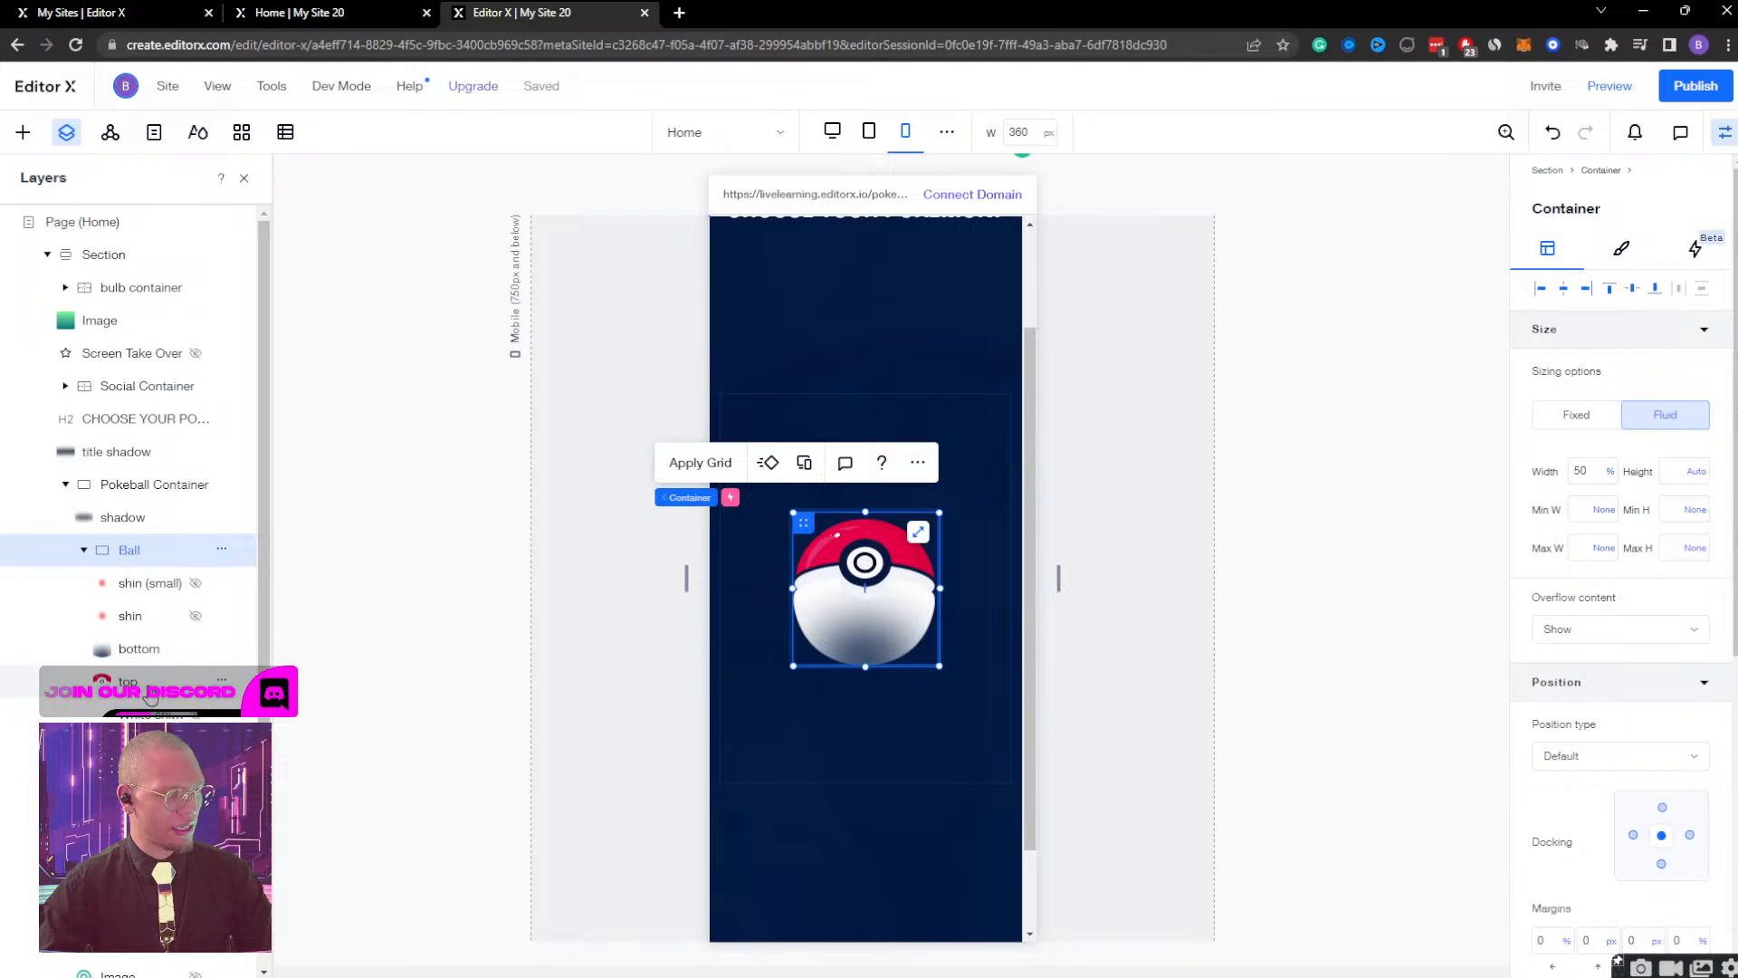
pyautogui.click(149, 690)
pyautogui.click(148, 655)
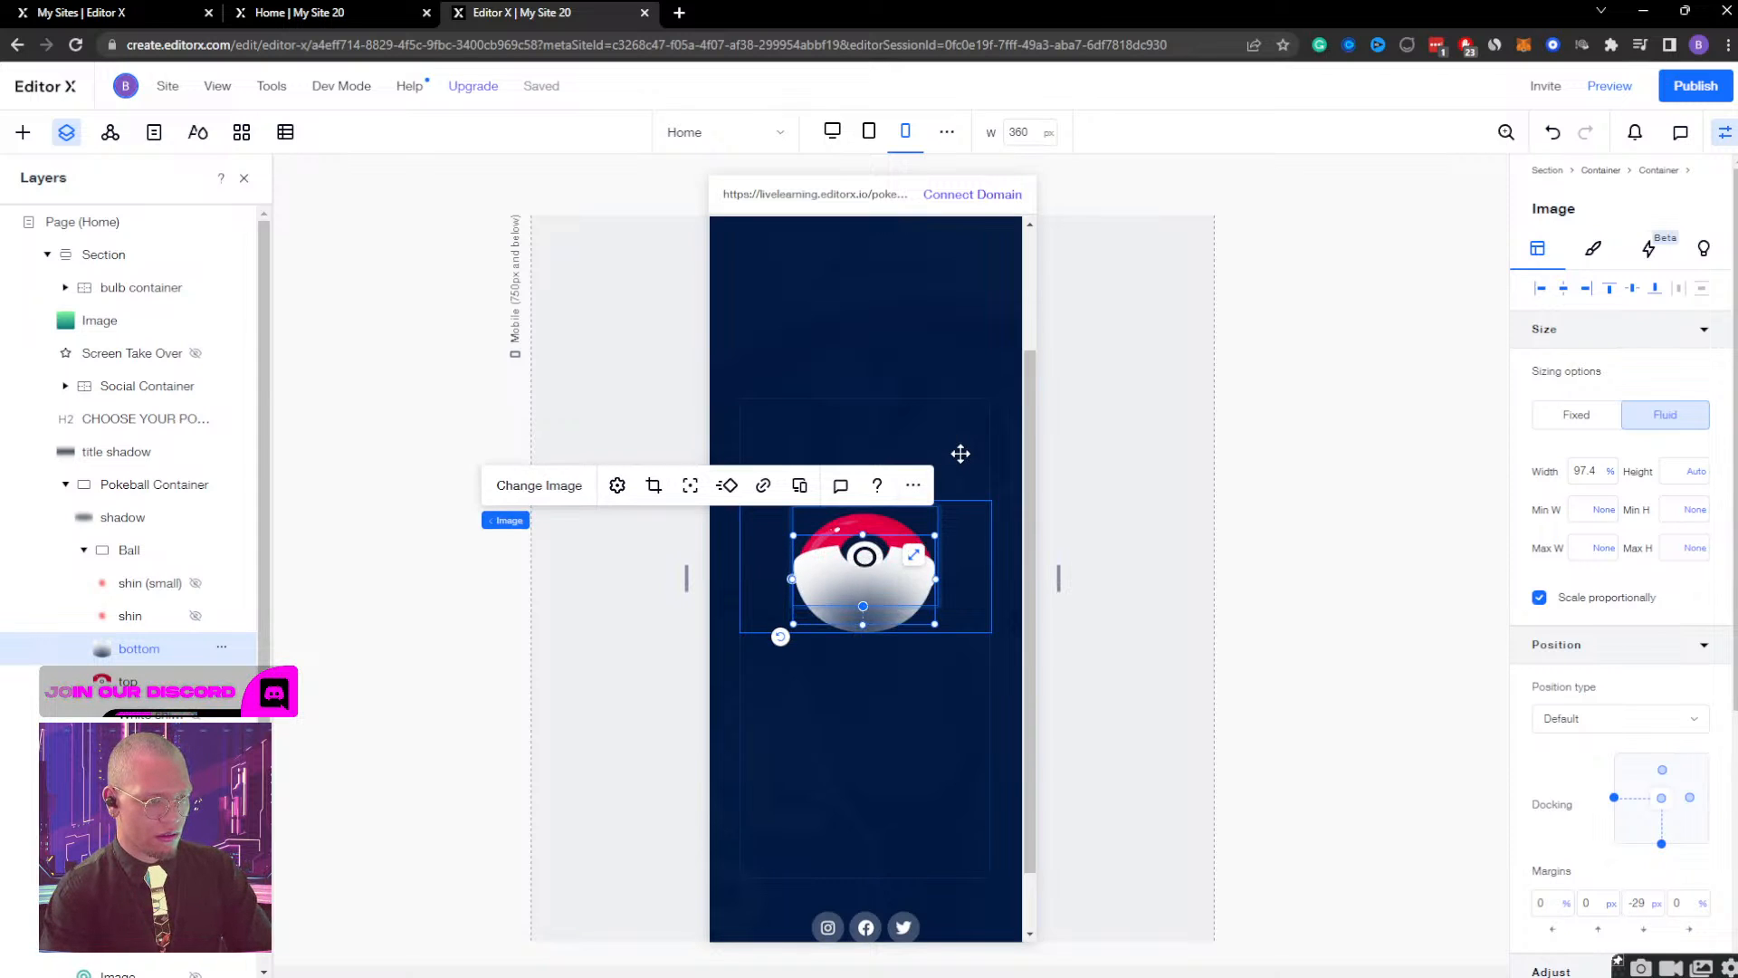
pyautogui.hotkey('shift', 'Down')
pyautogui.hotkey('shift', 'Down')
pyautogui.hotkey('shift', 'Down')
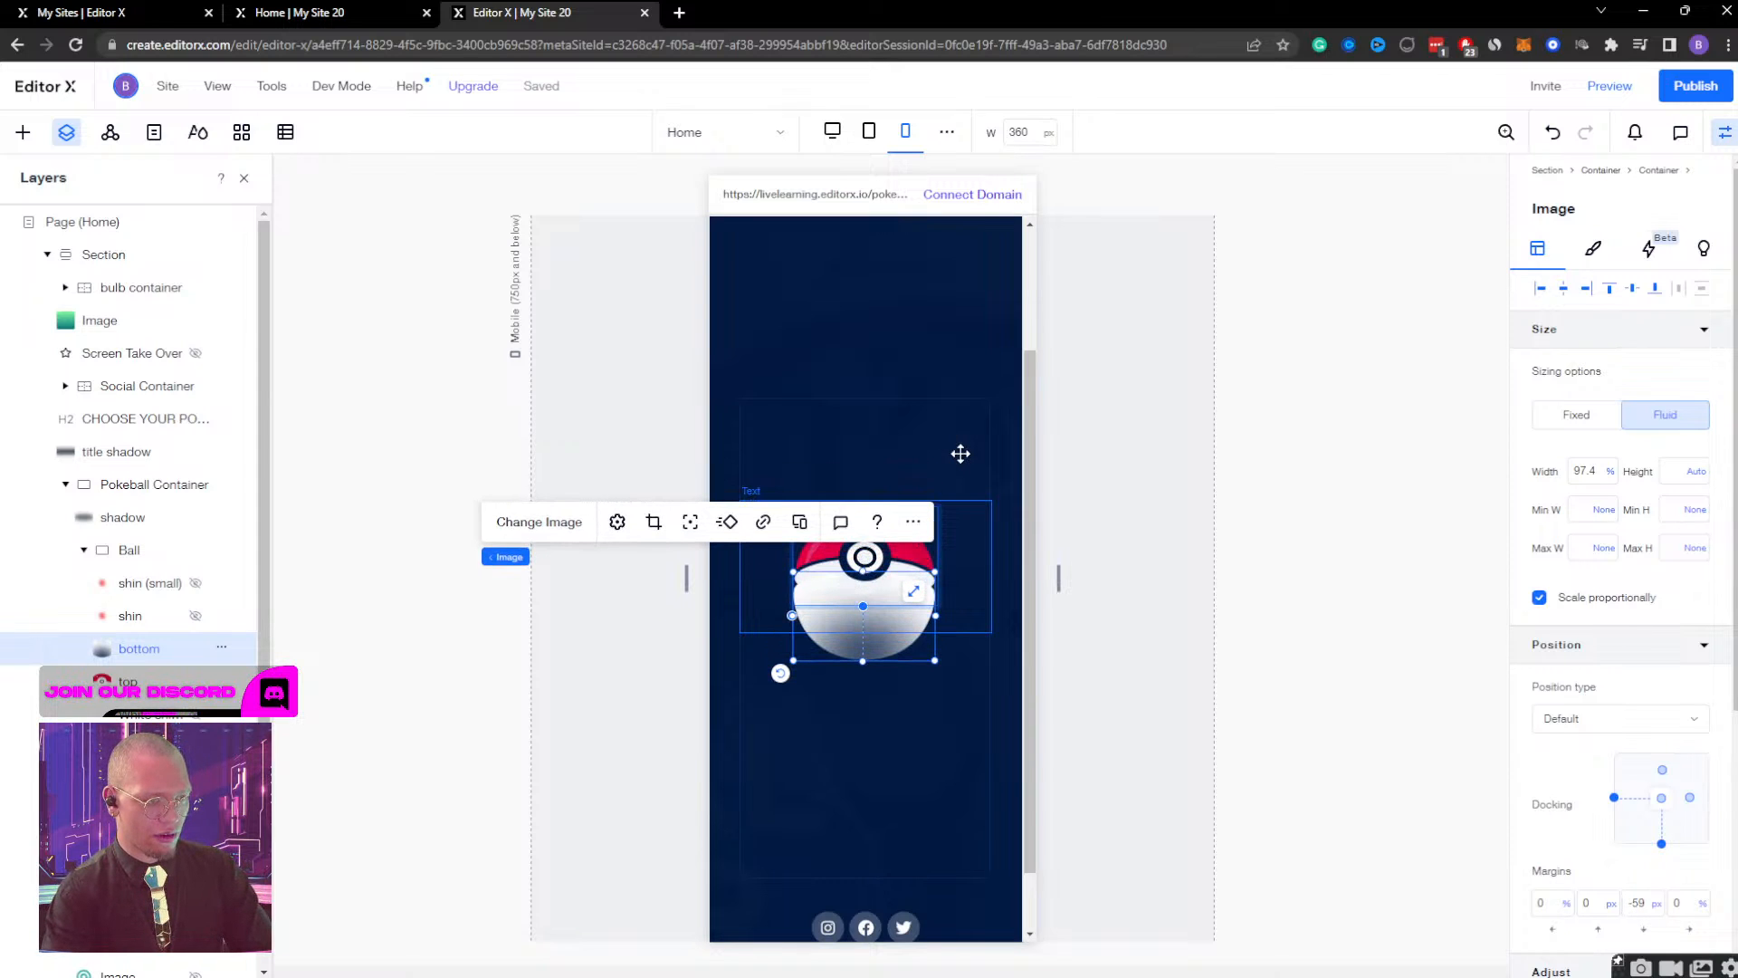
pyautogui.press('Up')
pyautogui.press('Up')
pyautogui.press('Up')
pyautogui.press('Up')
pyautogui.press('Up')
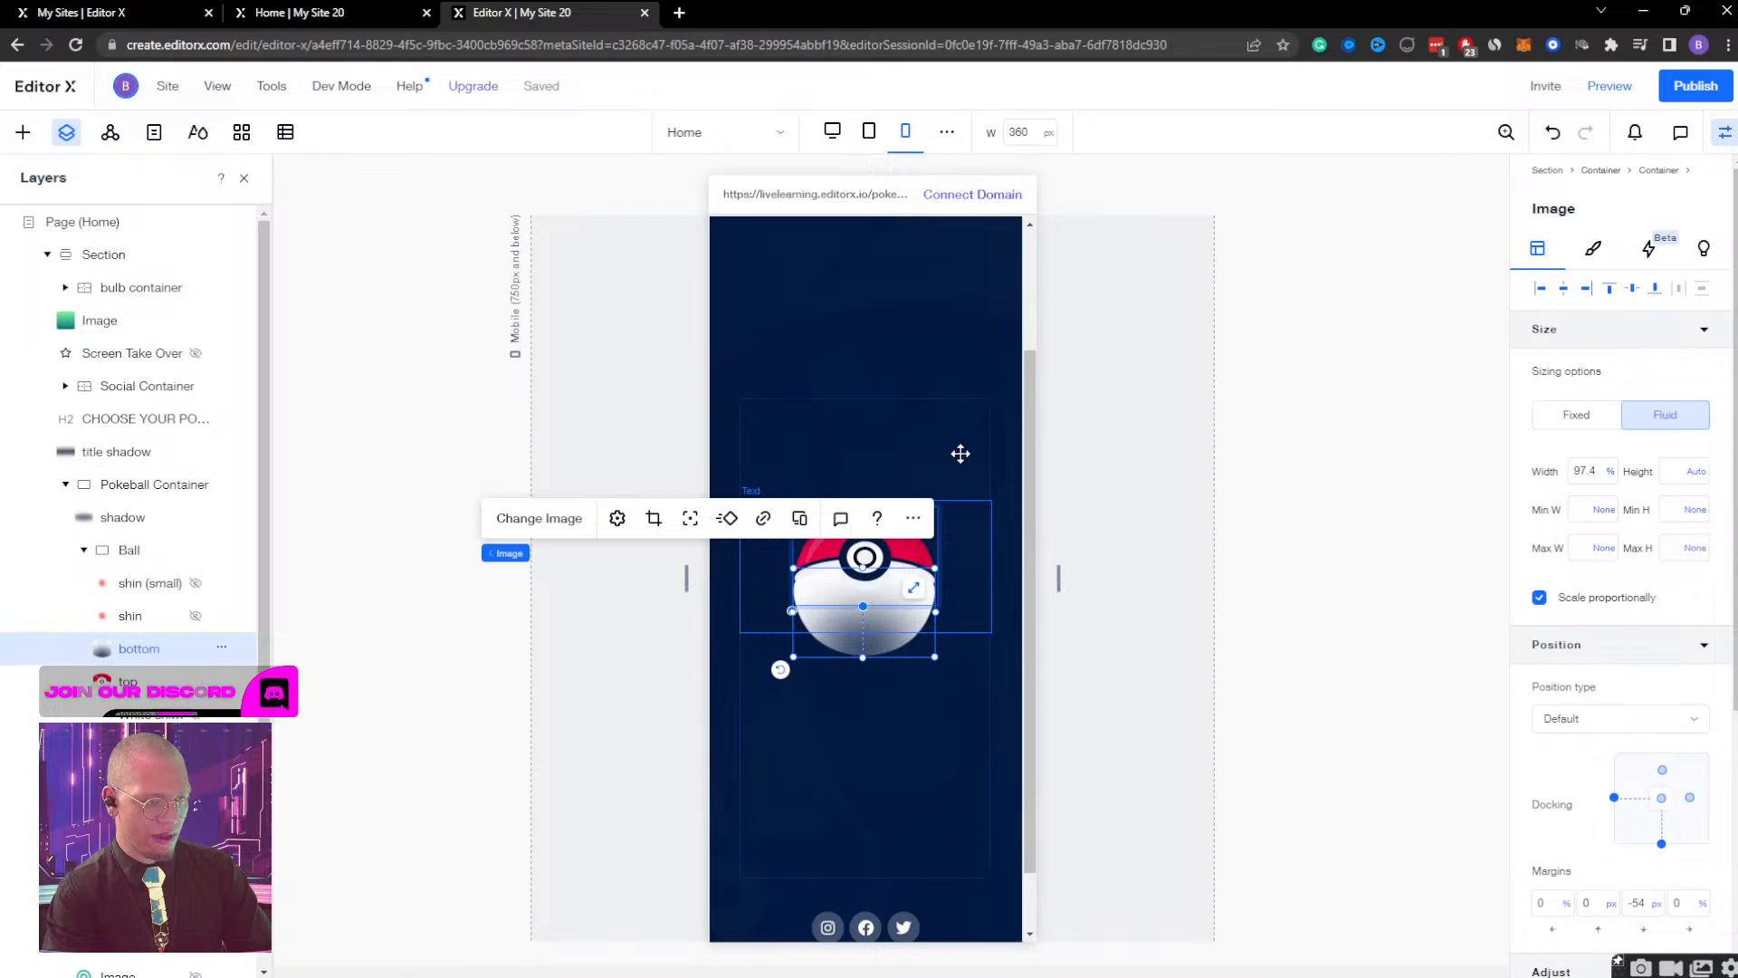
pyautogui.press('Up')
pyautogui.press('Up')
pyautogui.press('Up')
pyautogui.press('Up')
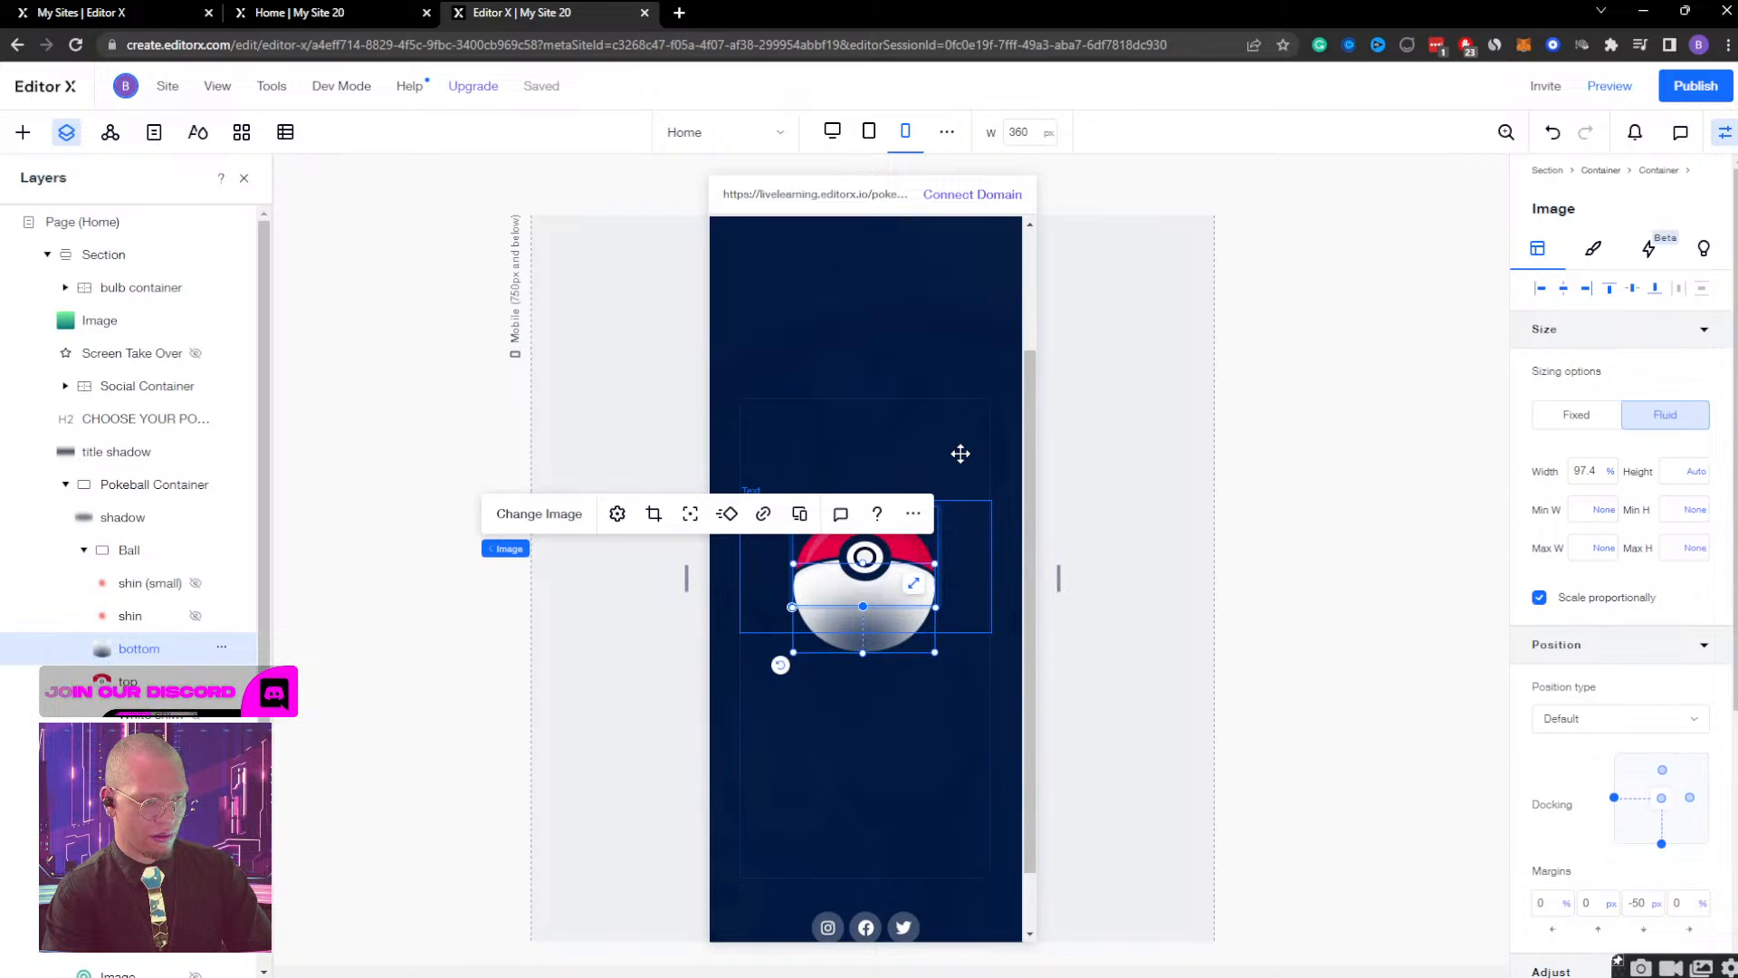
pyautogui.press('Up')
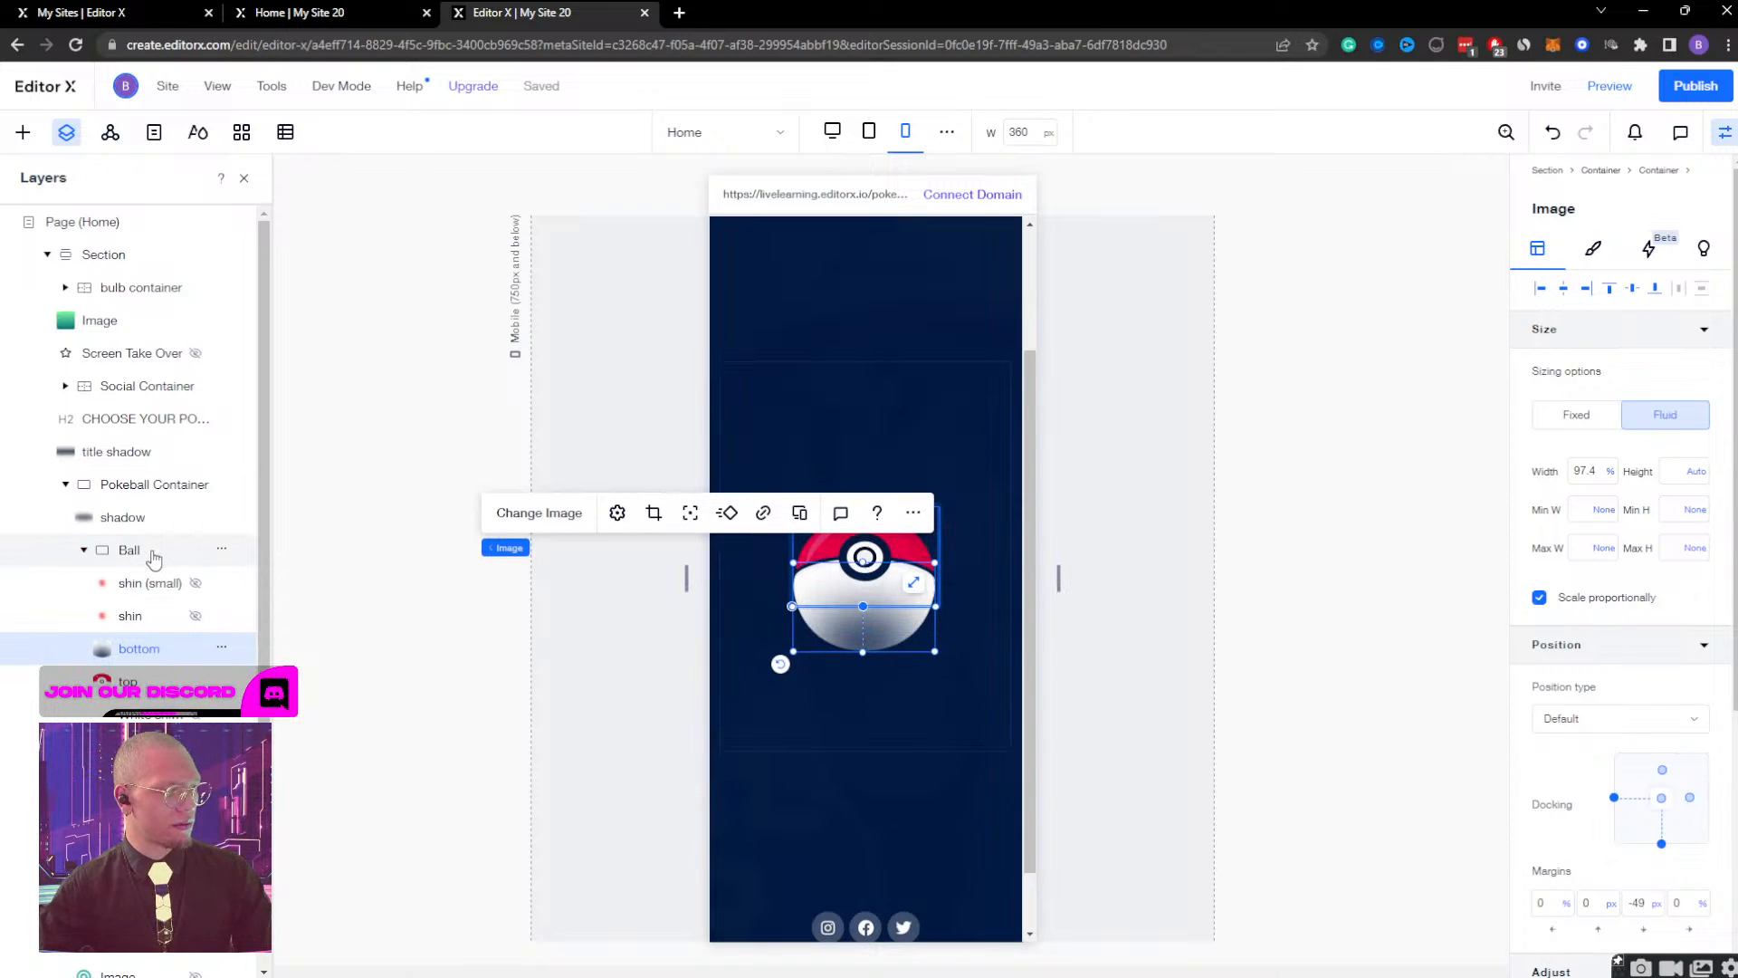
# Set the Ball container's height to 150 px and its width to a fixed 300 px.
pyautogui.click(129, 550)
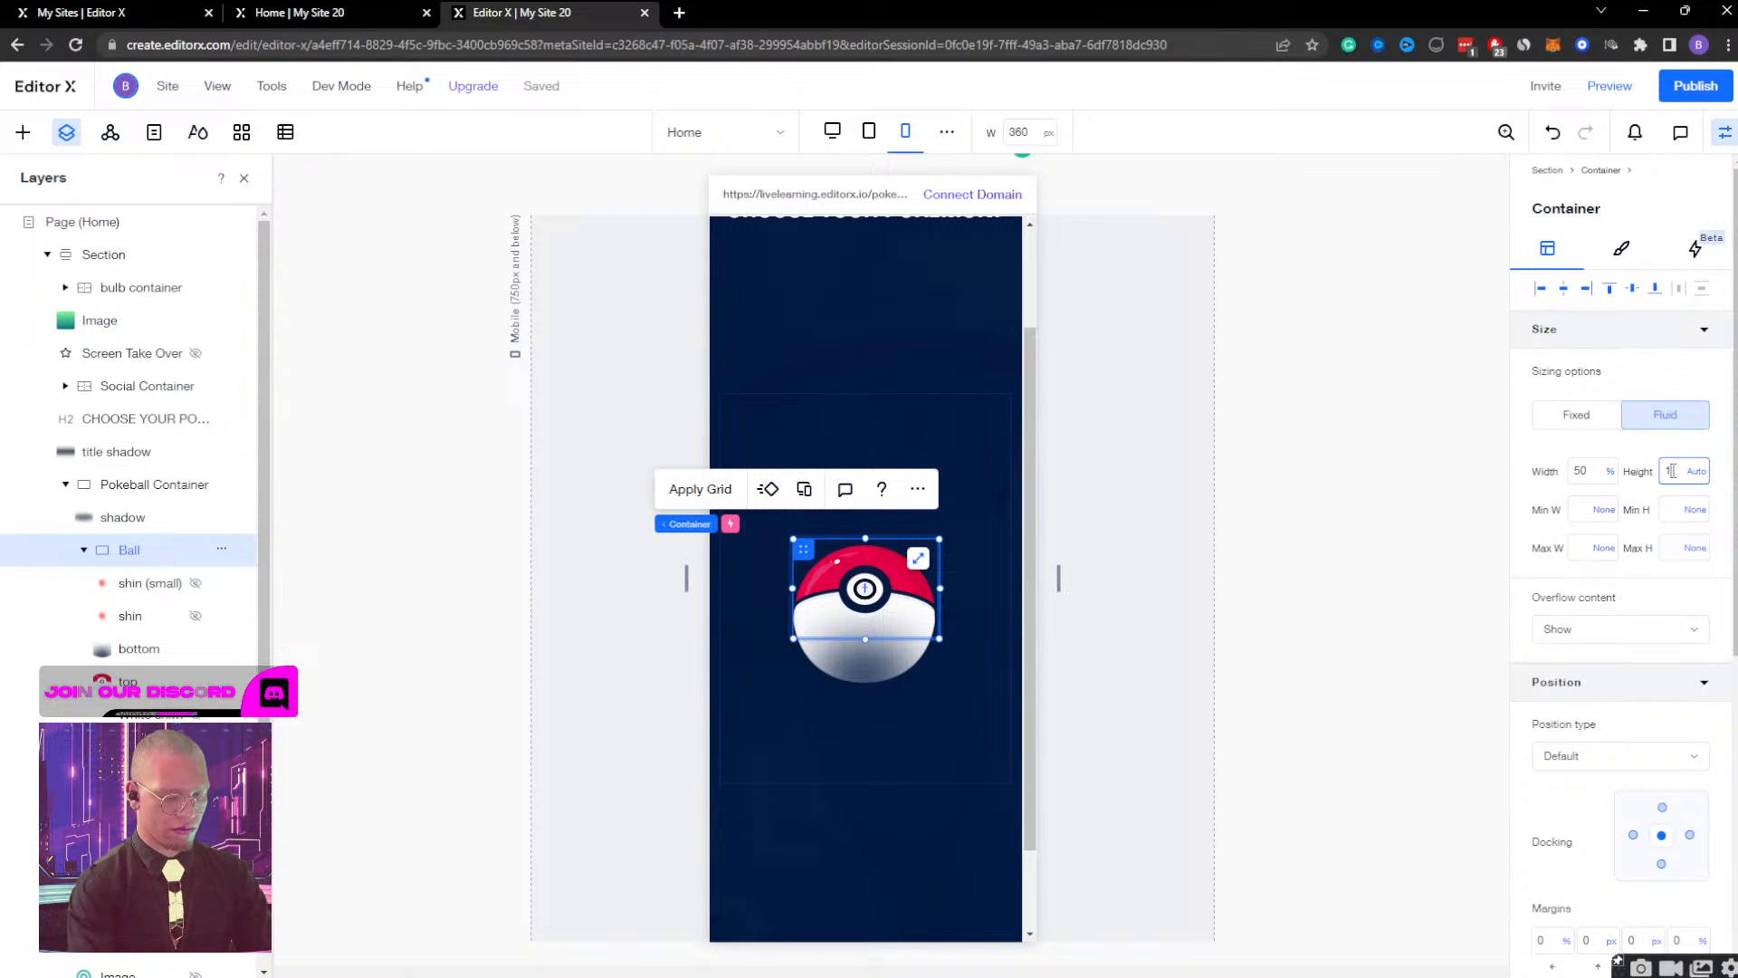
pyautogui.press('Return')
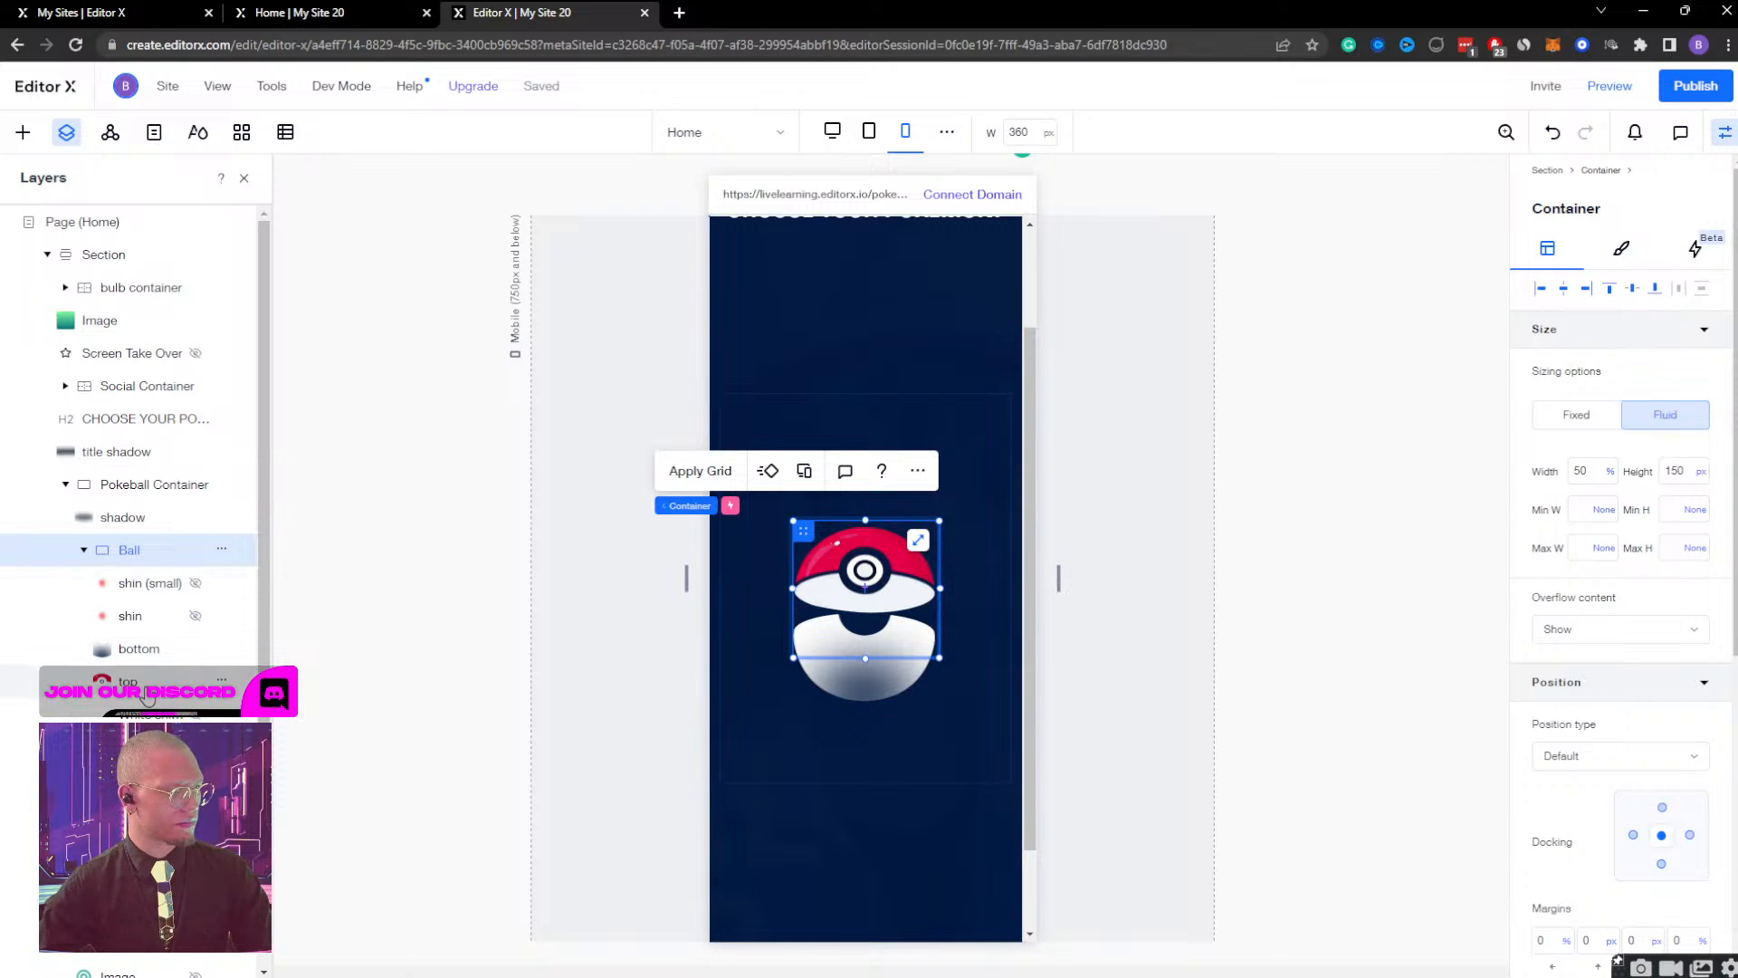
pyautogui.click(1590, 474)
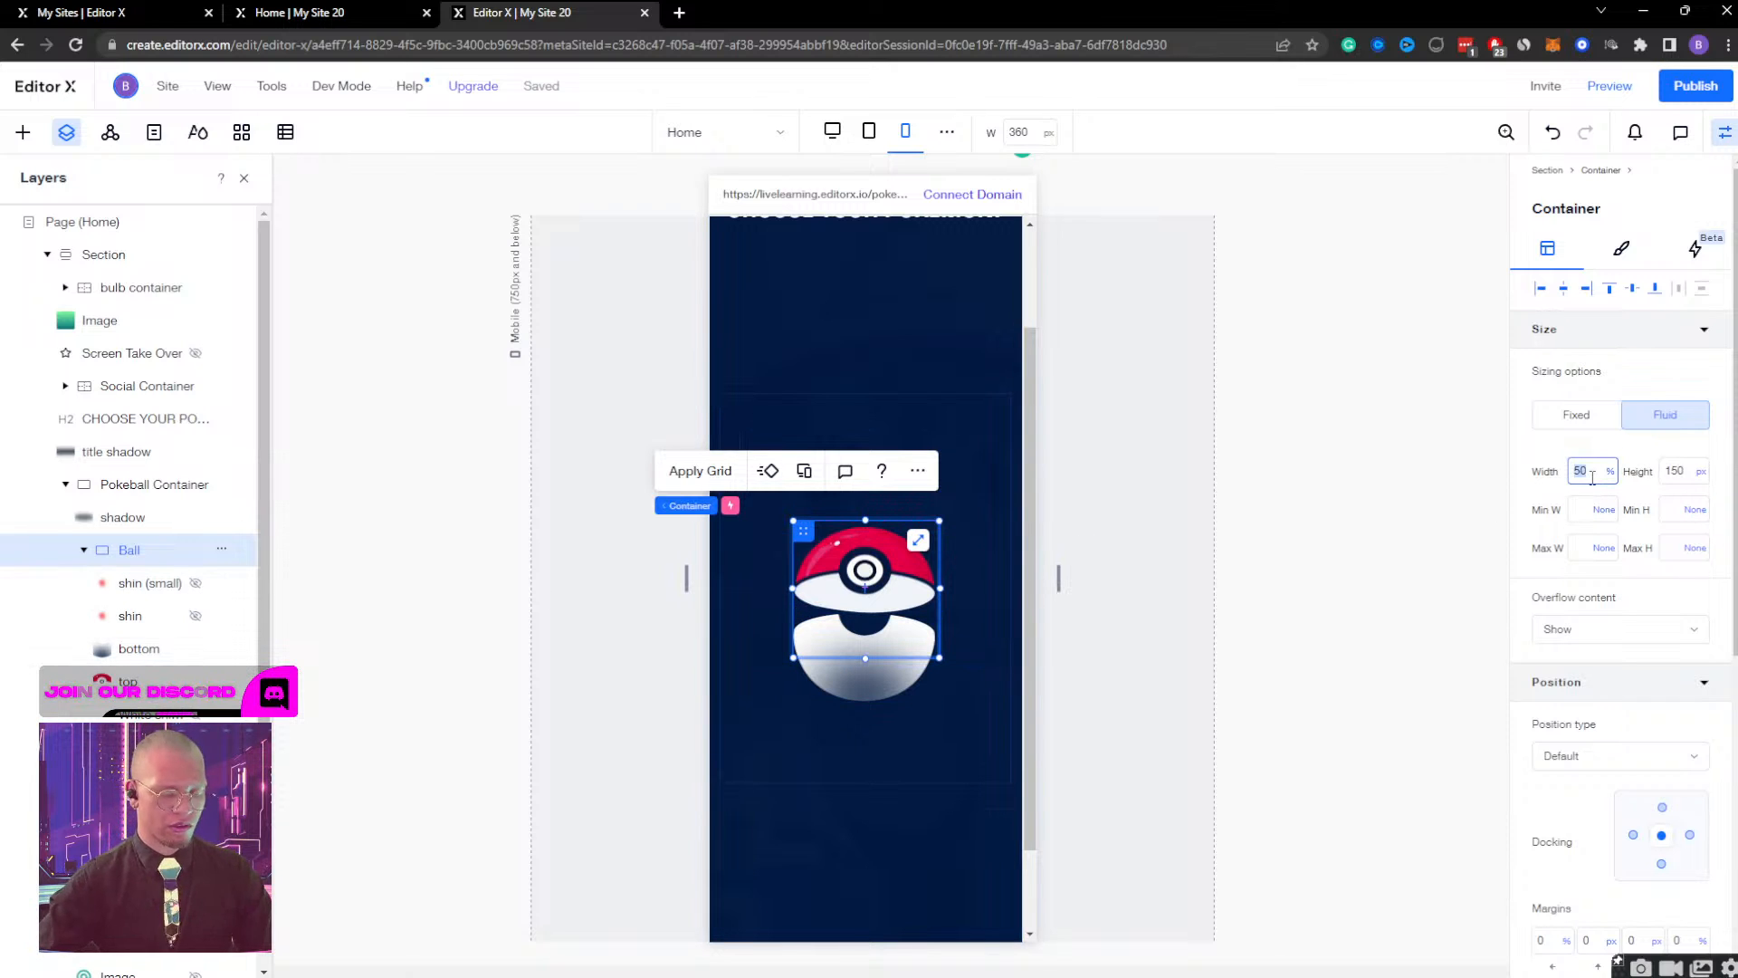
pyautogui.write('300')
pyautogui.press('Return')
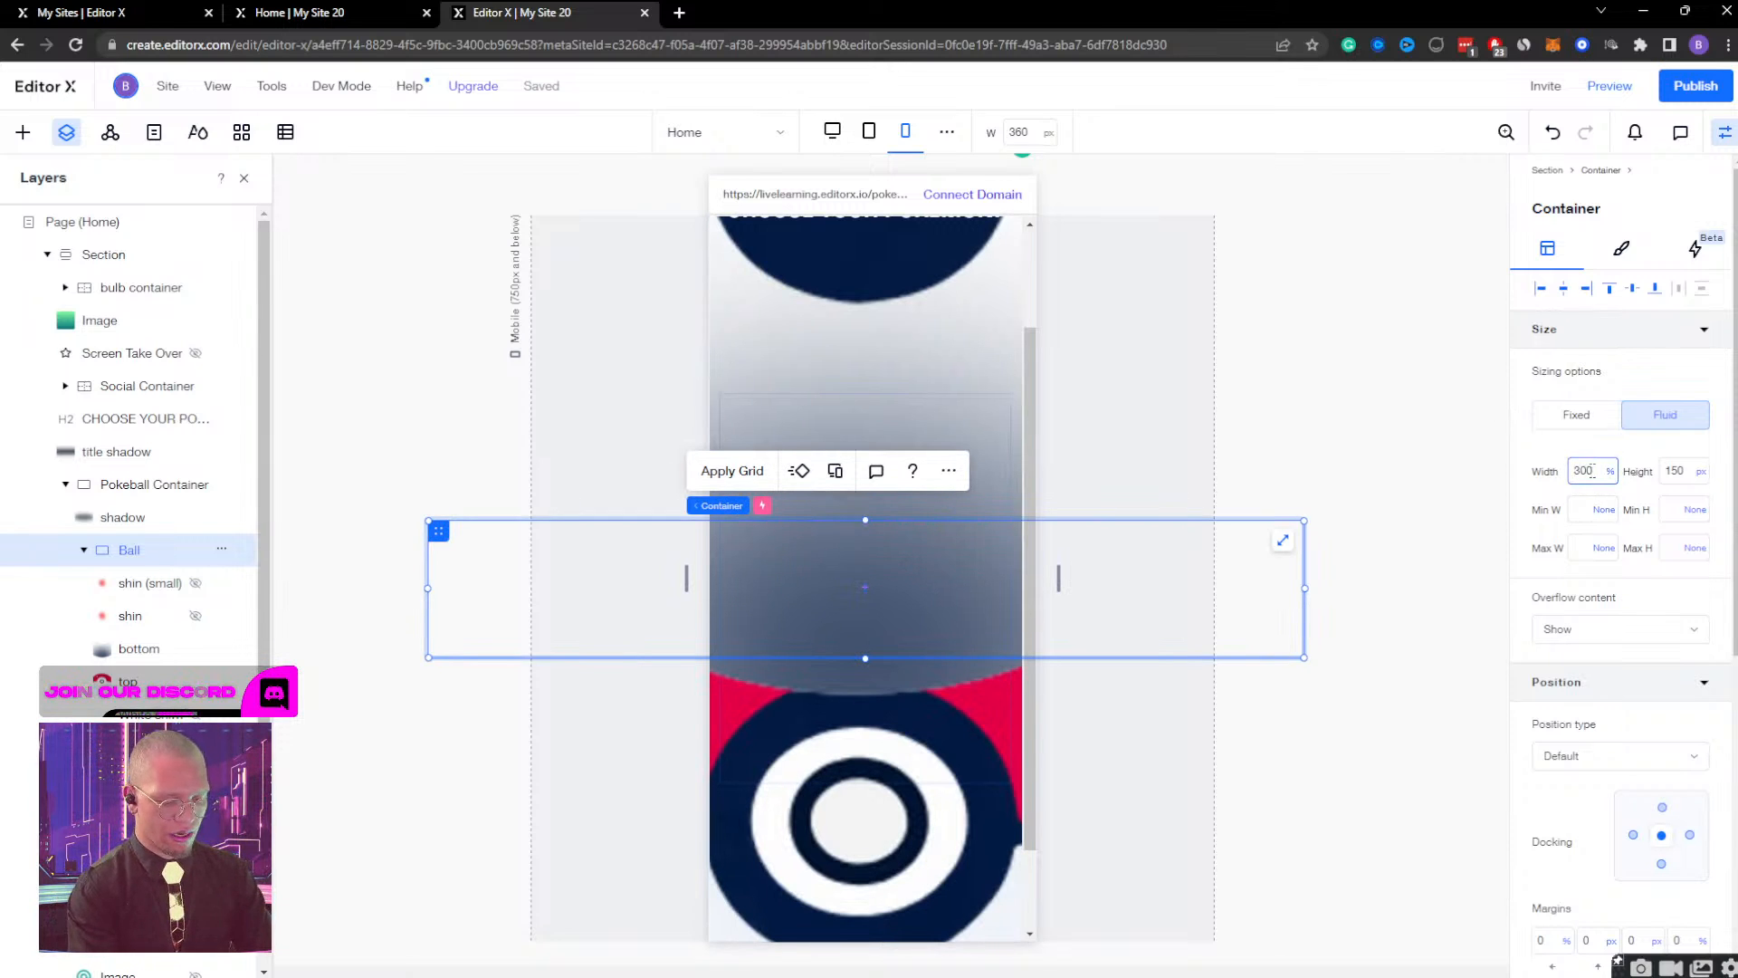
pyautogui.click(1596, 471)
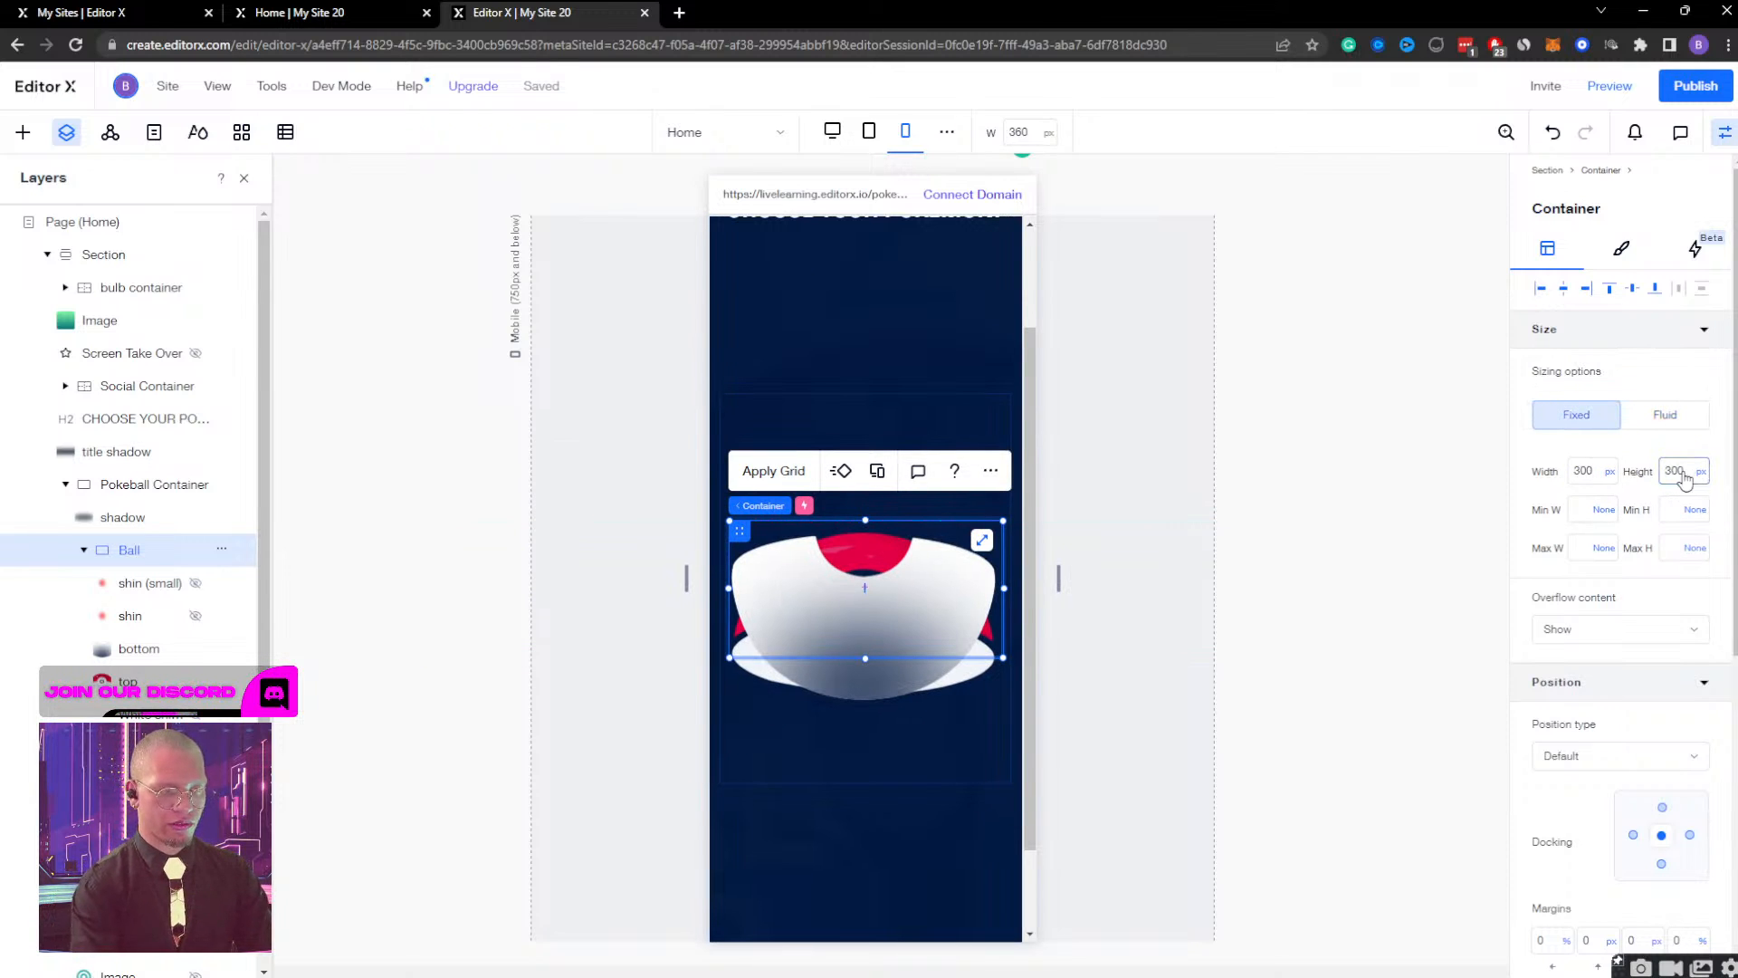
# Set the Ball container's height to 300 px and increase it to 450 px.
pyautogui.click(1684, 479)
pyautogui.write('300')
pyautogui.press('Return')
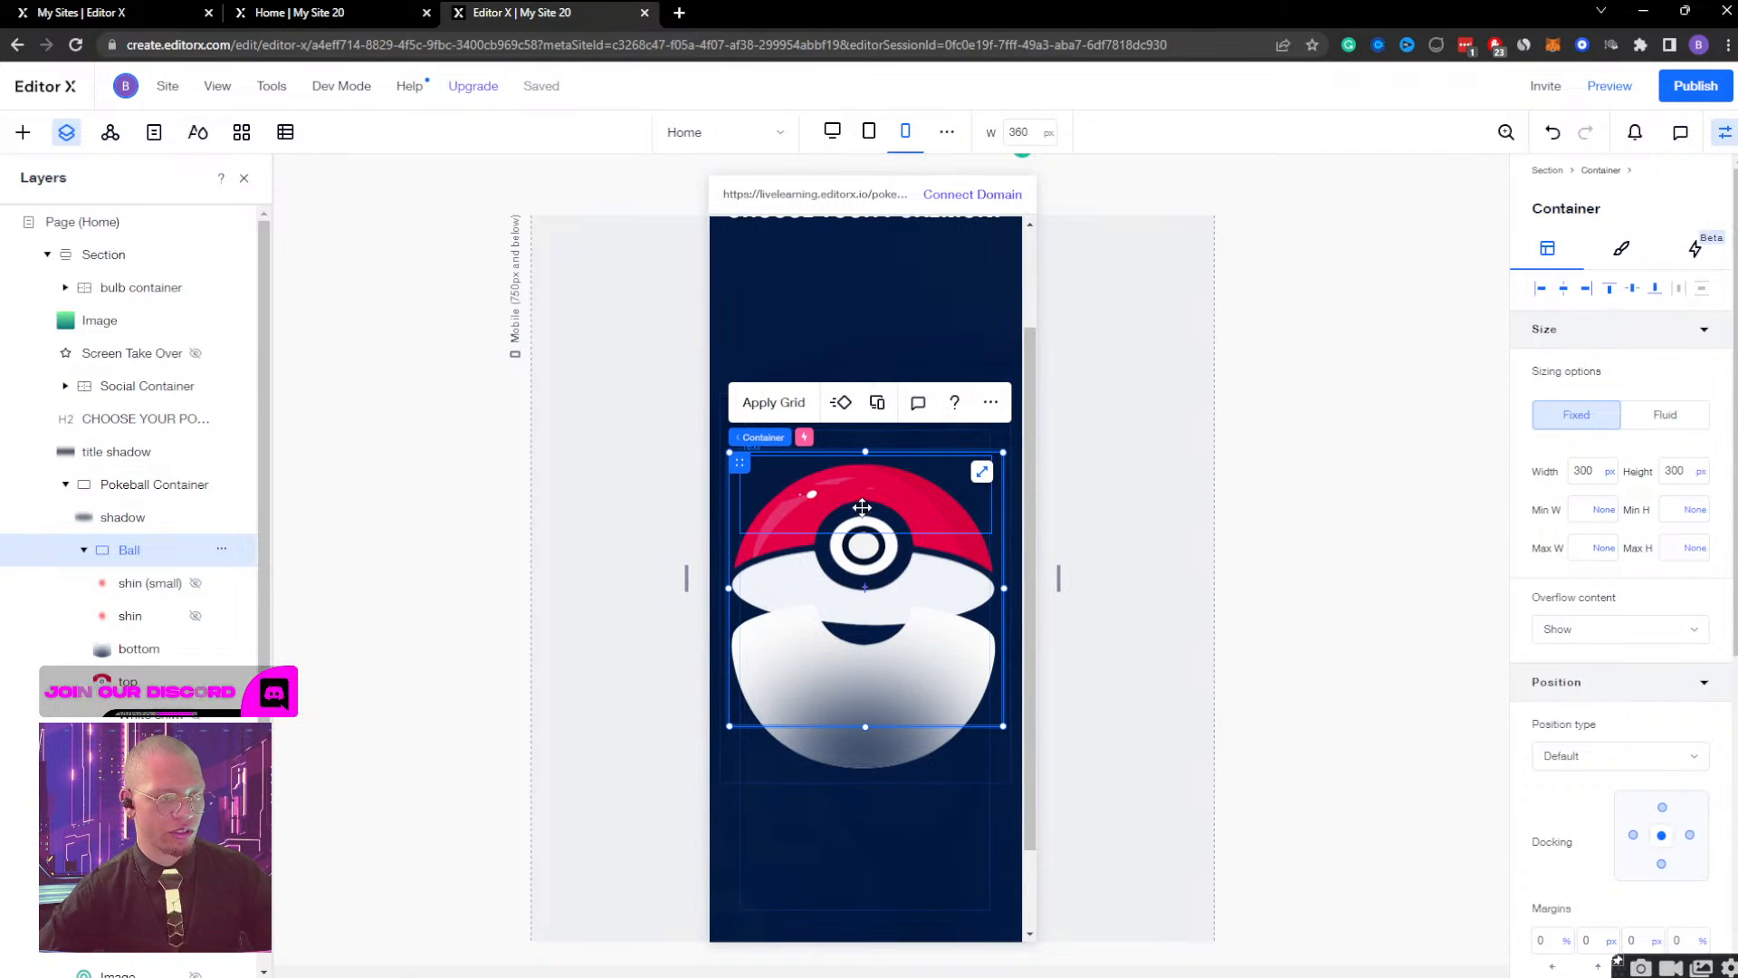
pyautogui.click(1666, 470)
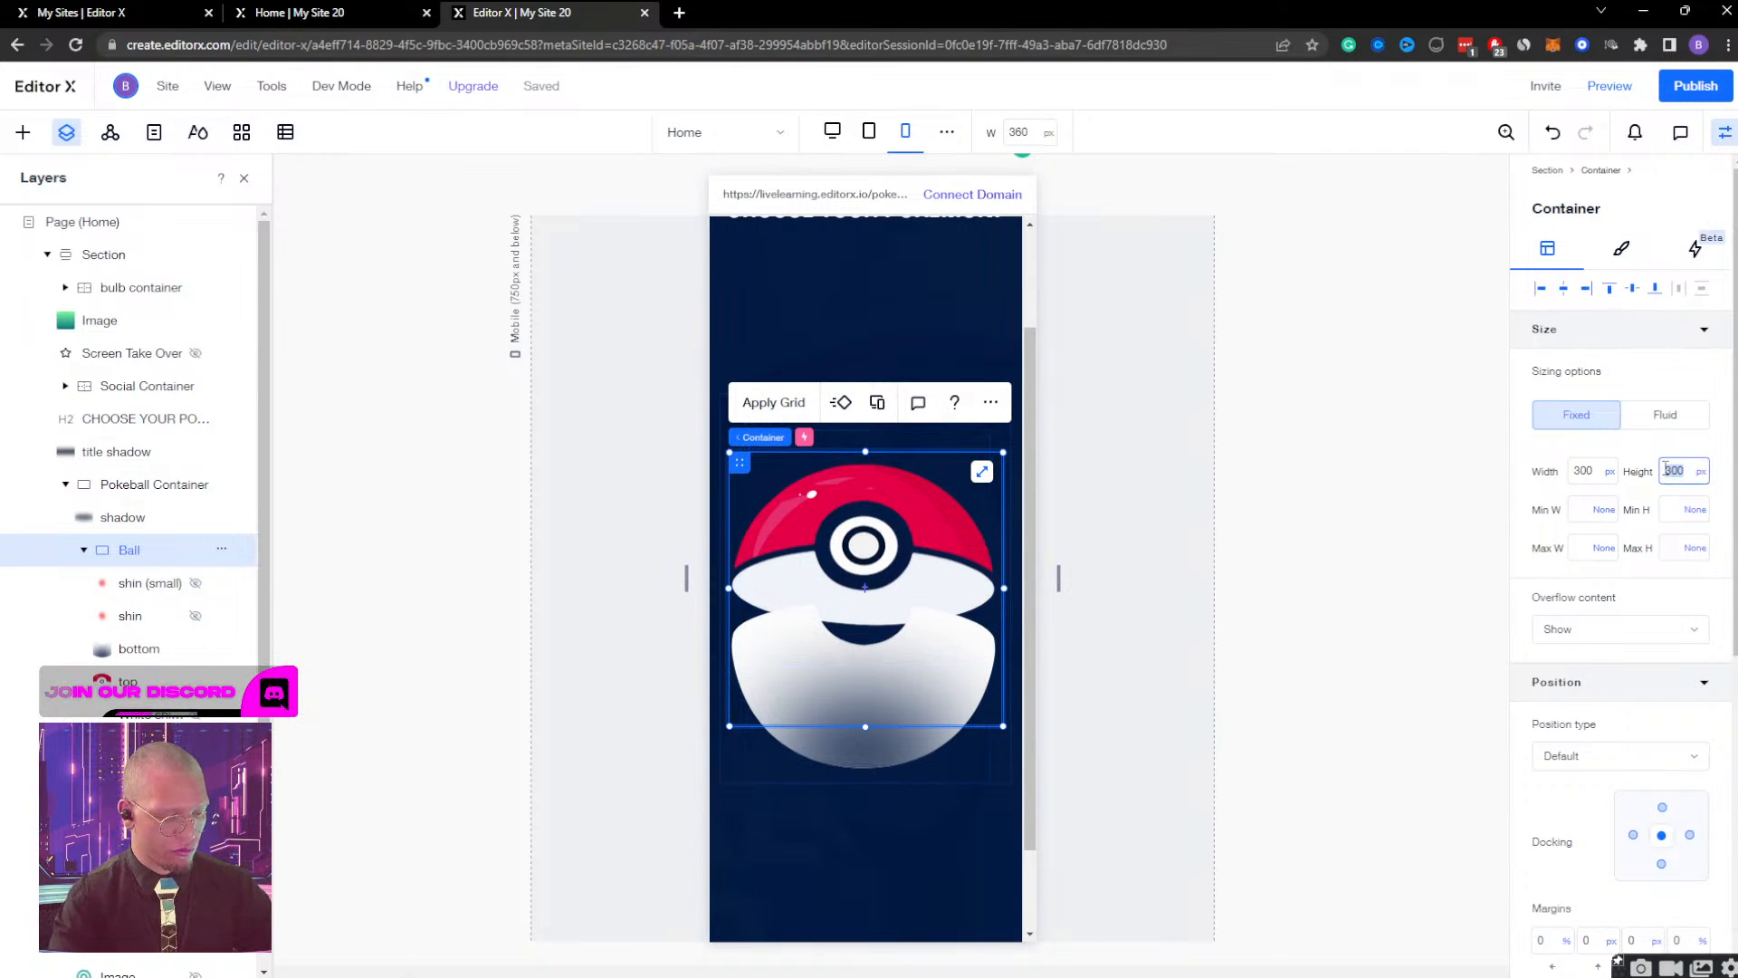
pyautogui.write('450')
pyautogui.press('Return')
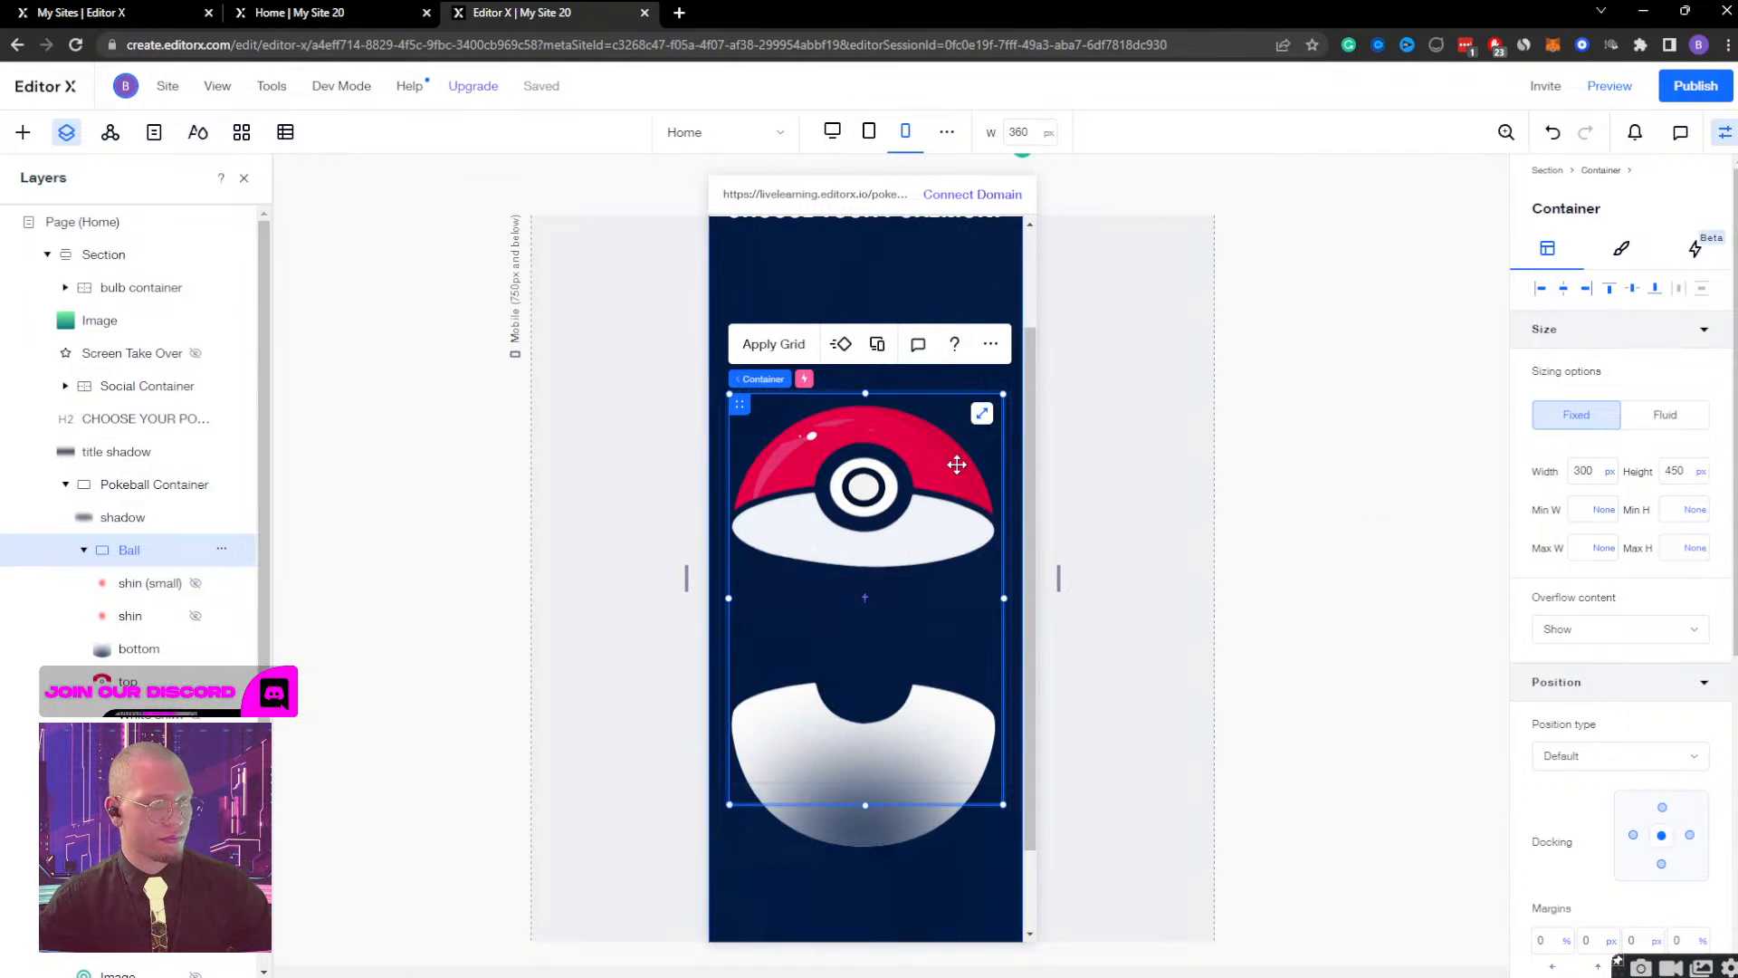
# Remove the bottom and left docking from the Pokeball's bottom image so it is docked to the centre.
pyautogui.click(134, 661)
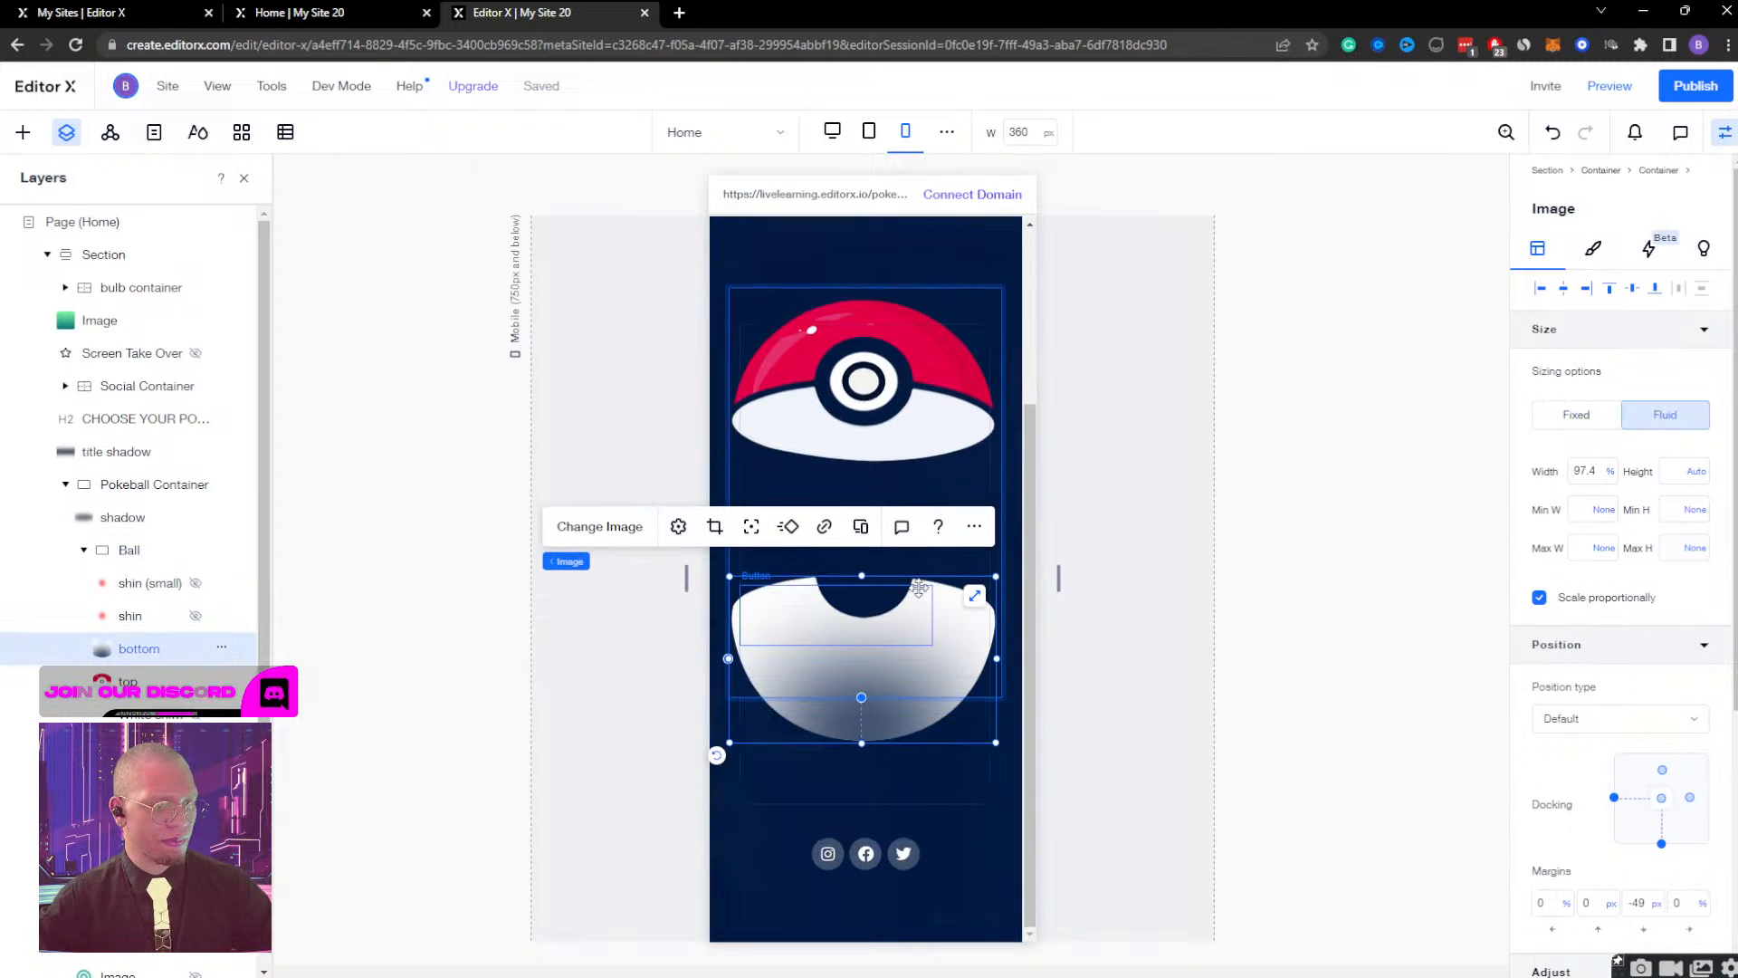
pyautogui.click(1661, 842)
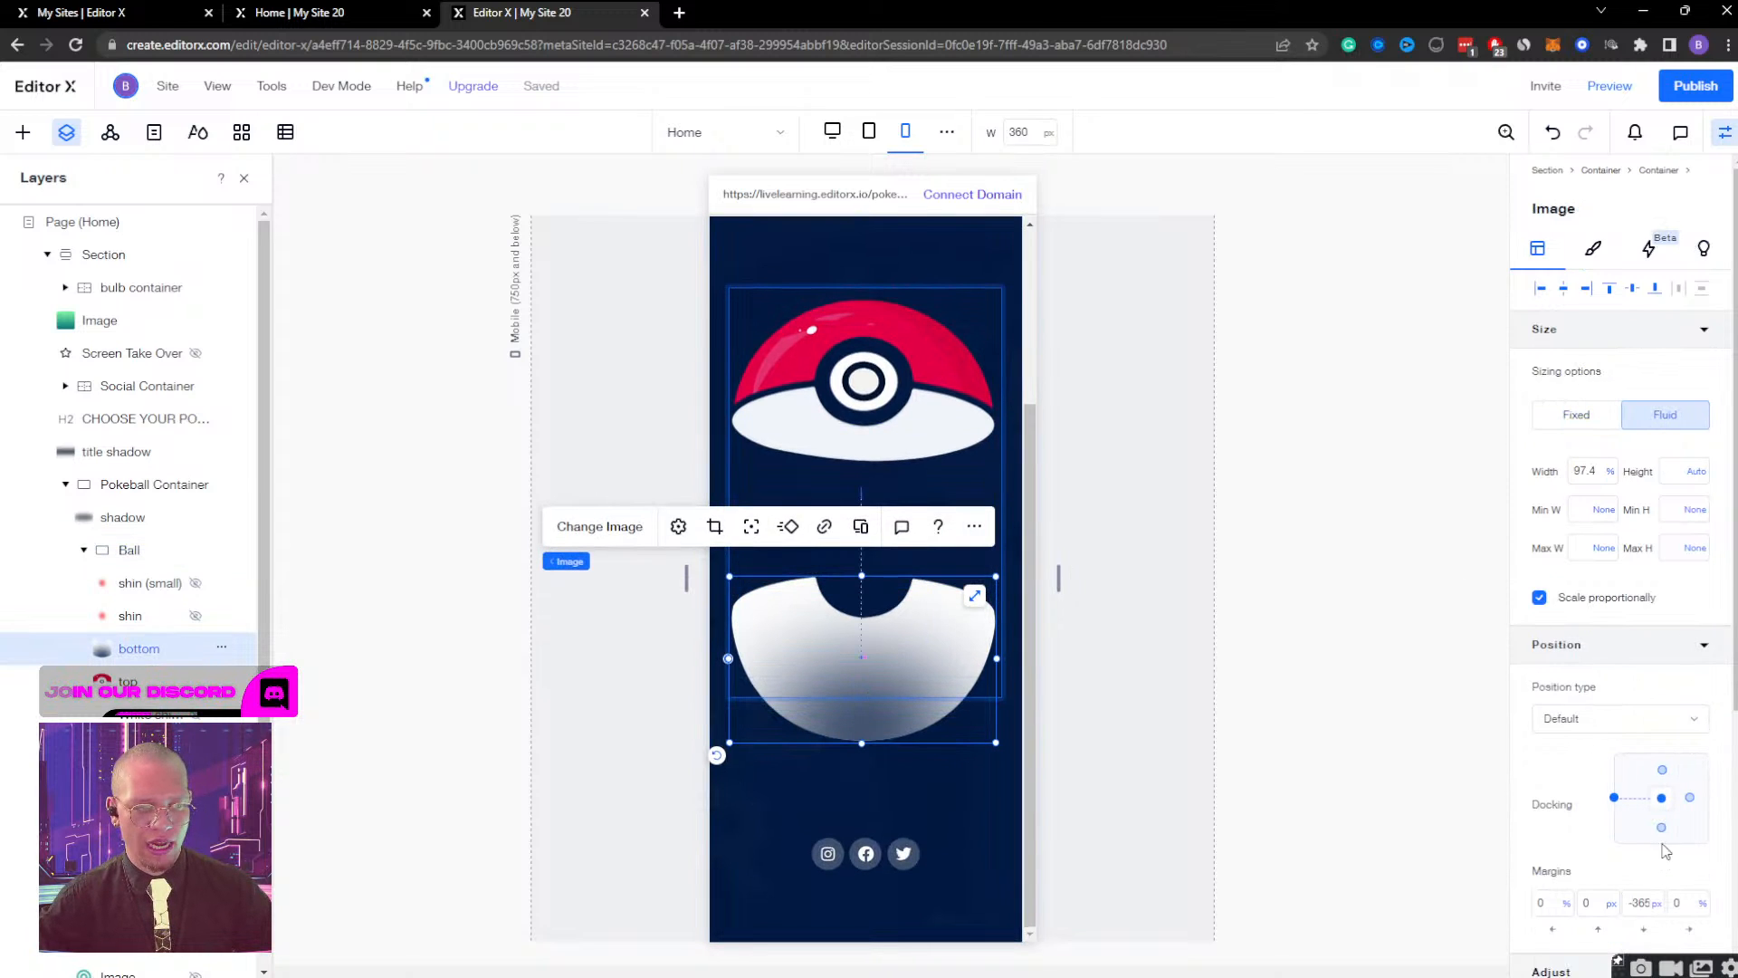
pyautogui.click(1616, 797)
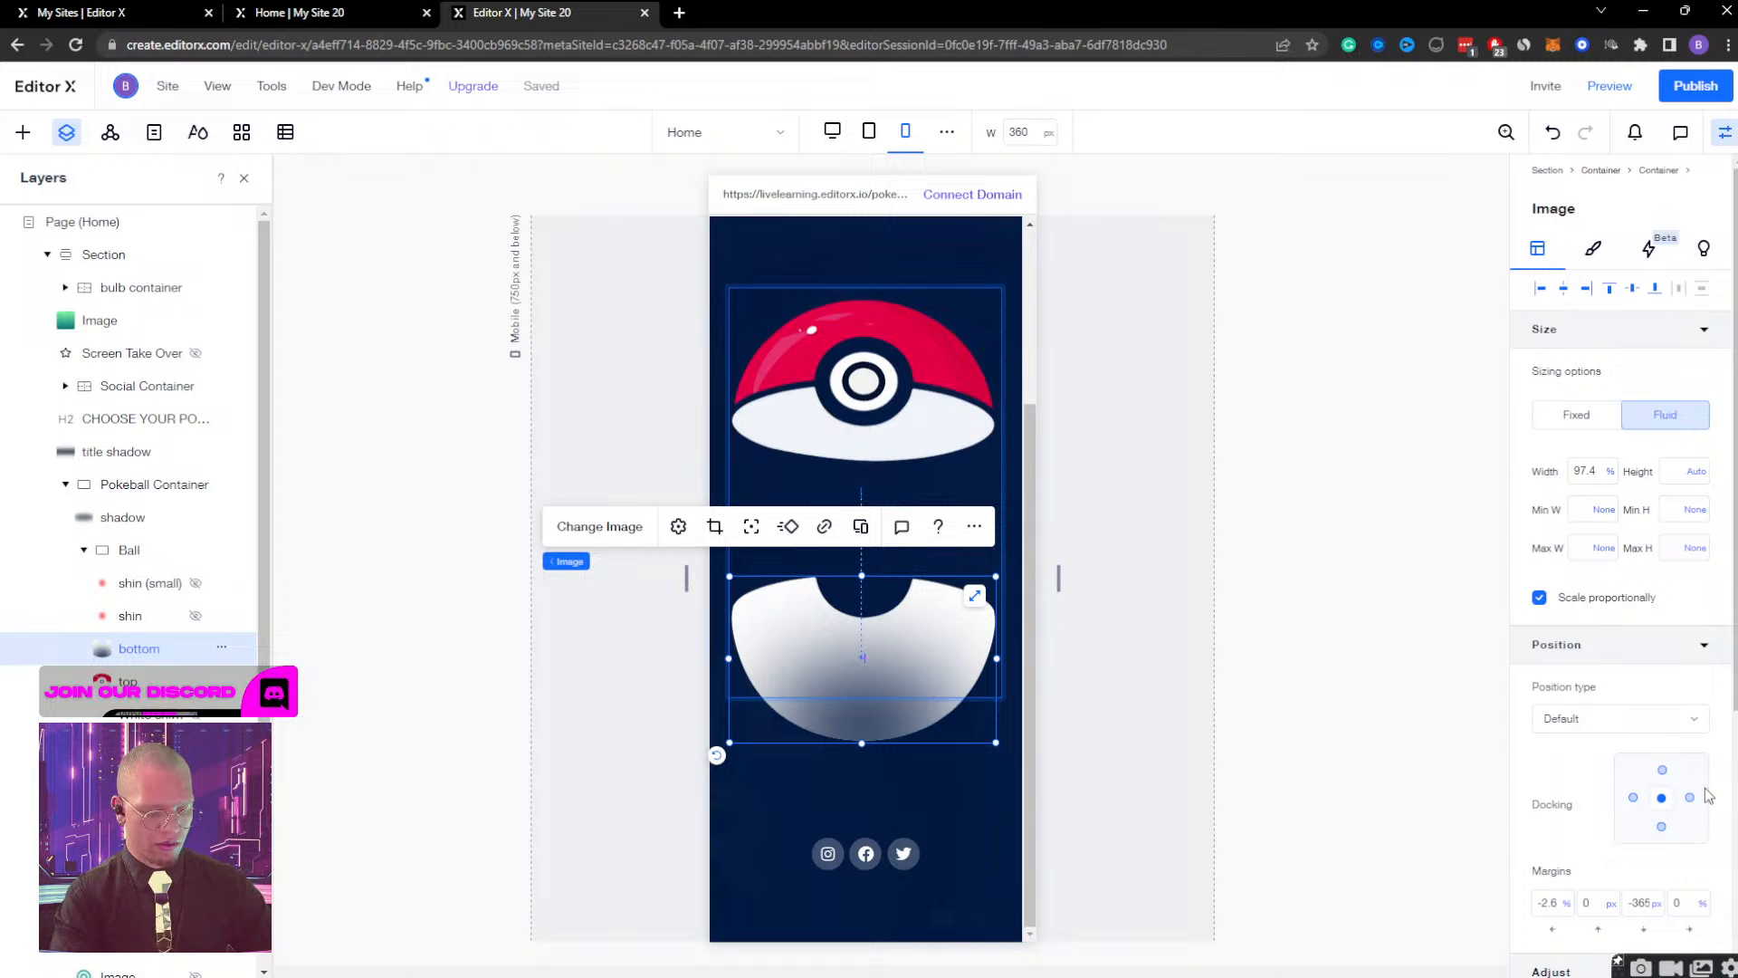
# Nudge the Pokeball's bottom image up to meet the top half, reaching a top margin of 107 px.
pyautogui.hotkey('shift', 'Up')
pyautogui.hotkey('shift', 'Up')
pyautogui.hotkey('shift', 'Up')
pyautogui.hotkey('shift', 'Up')
pyautogui.hotkey('shift', 'Up')
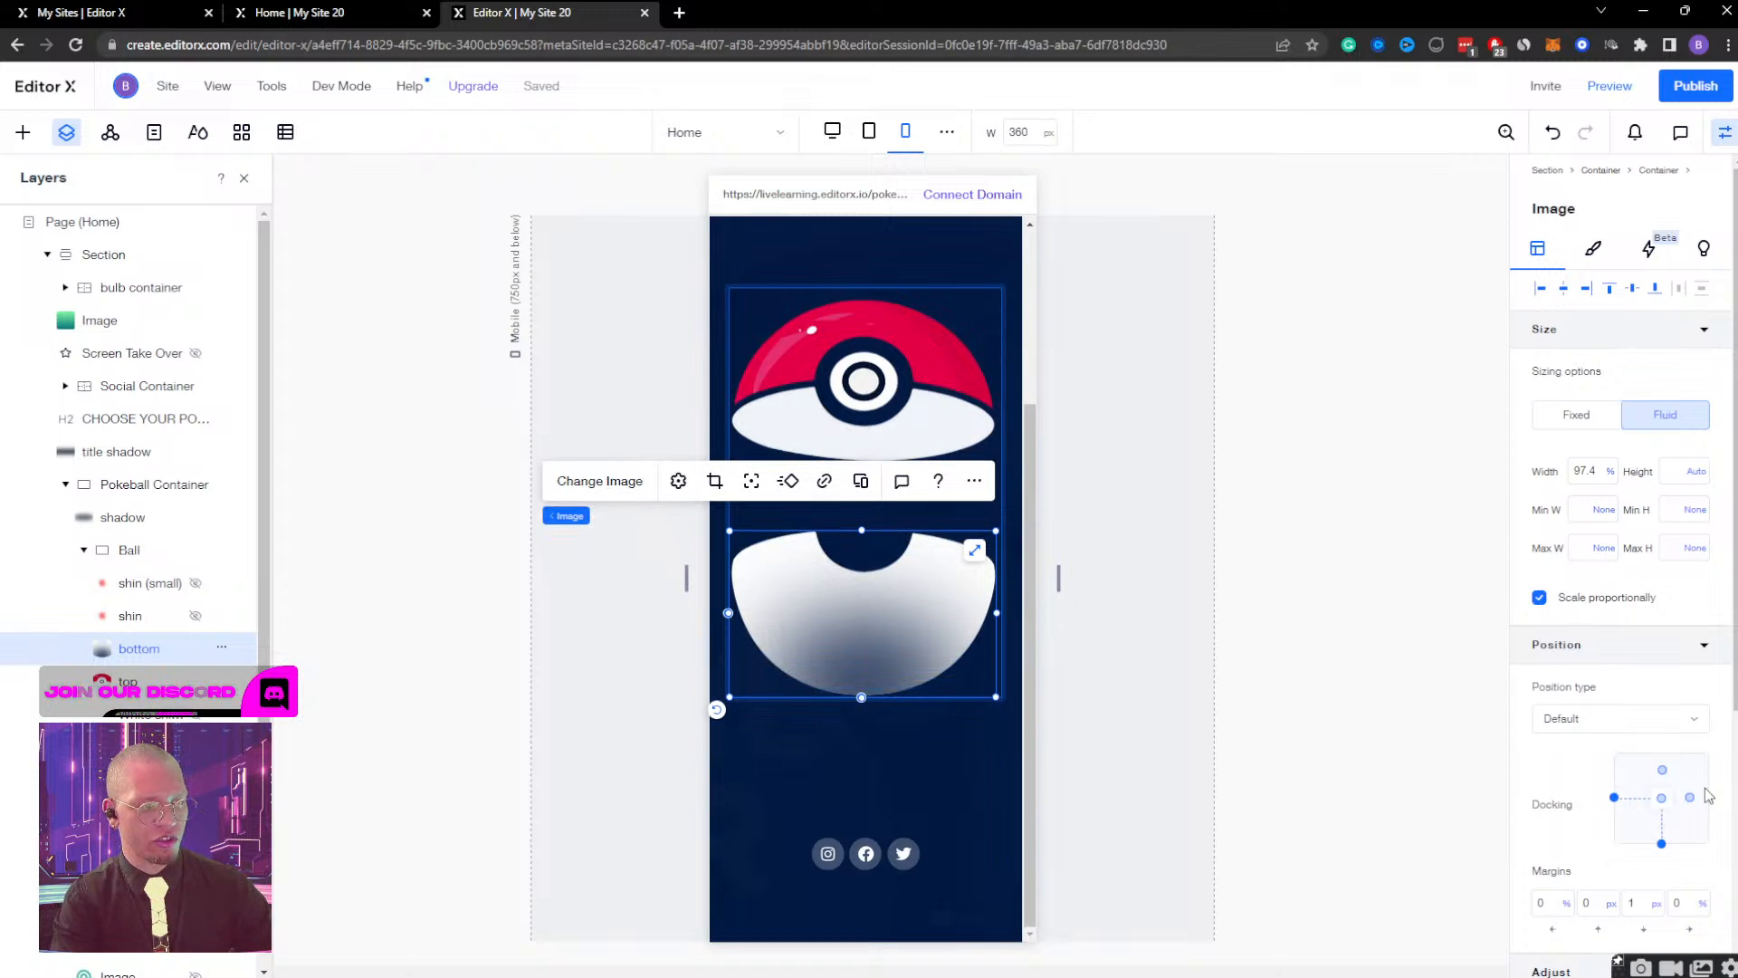
pyautogui.hotkey('shift', 'Up')
pyautogui.hotkey('shift', 'Up')
pyautogui.hotkey('shift', 'Up')
pyautogui.hotkey('shift', 'Up')
pyautogui.hotkey('shift', 'Up')
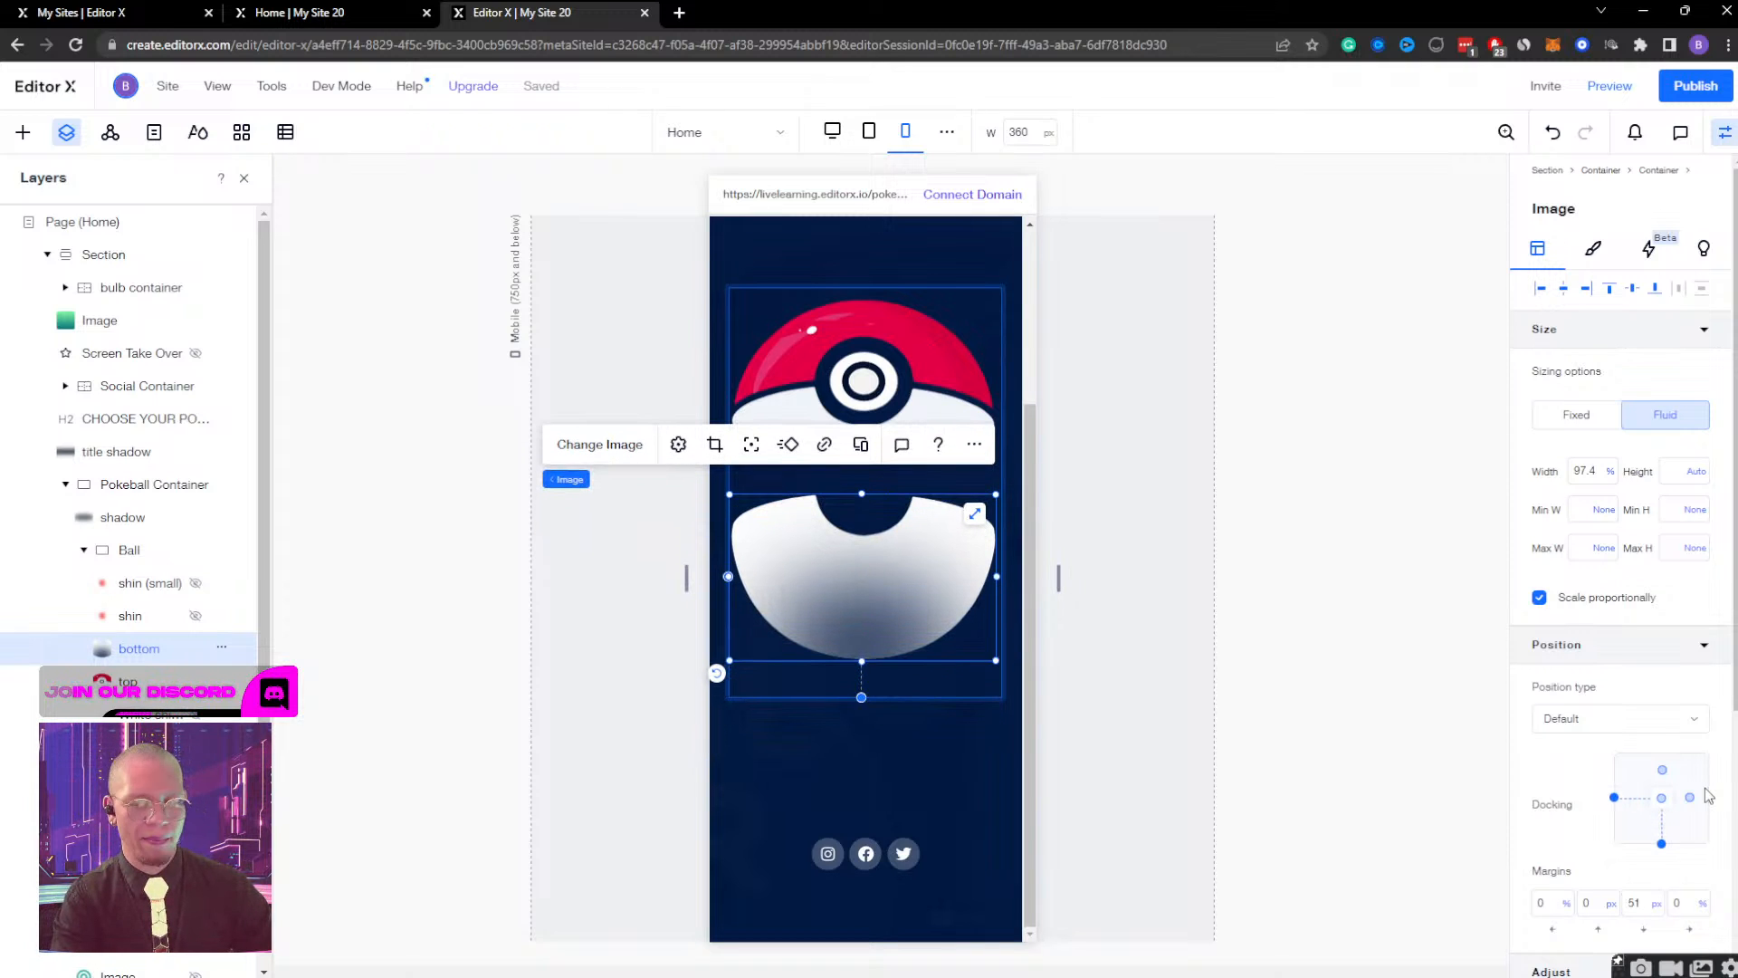
pyautogui.hotkey('shift', 'Up')
pyautogui.hotkey('shift', 'Up')
pyautogui.hotkey('shift', 'Up')
pyautogui.hotkey('shift', 'Up')
pyautogui.hotkey('shift', 'Up')
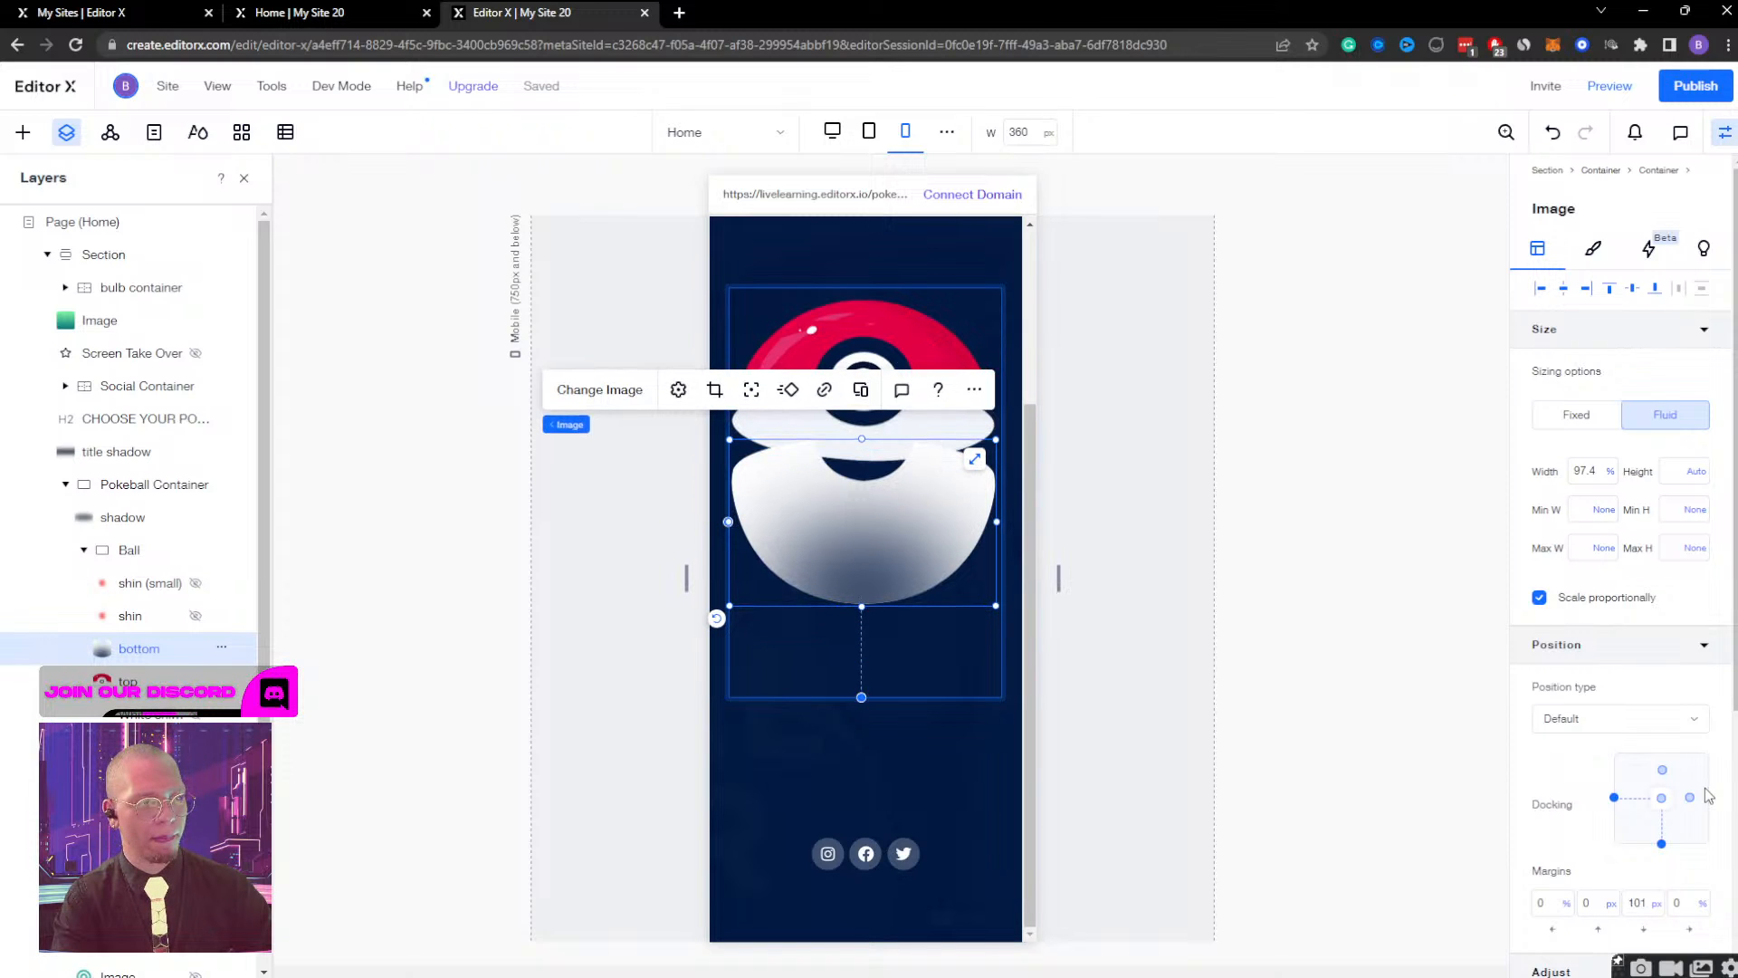
pyautogui.hotkey('shift', 'Up')
pyautogui.hotkey('shift', 'Up')
pyautogui.hotkey('shift', 'Up')
pyautogui.hotkey('shift', 'Up')
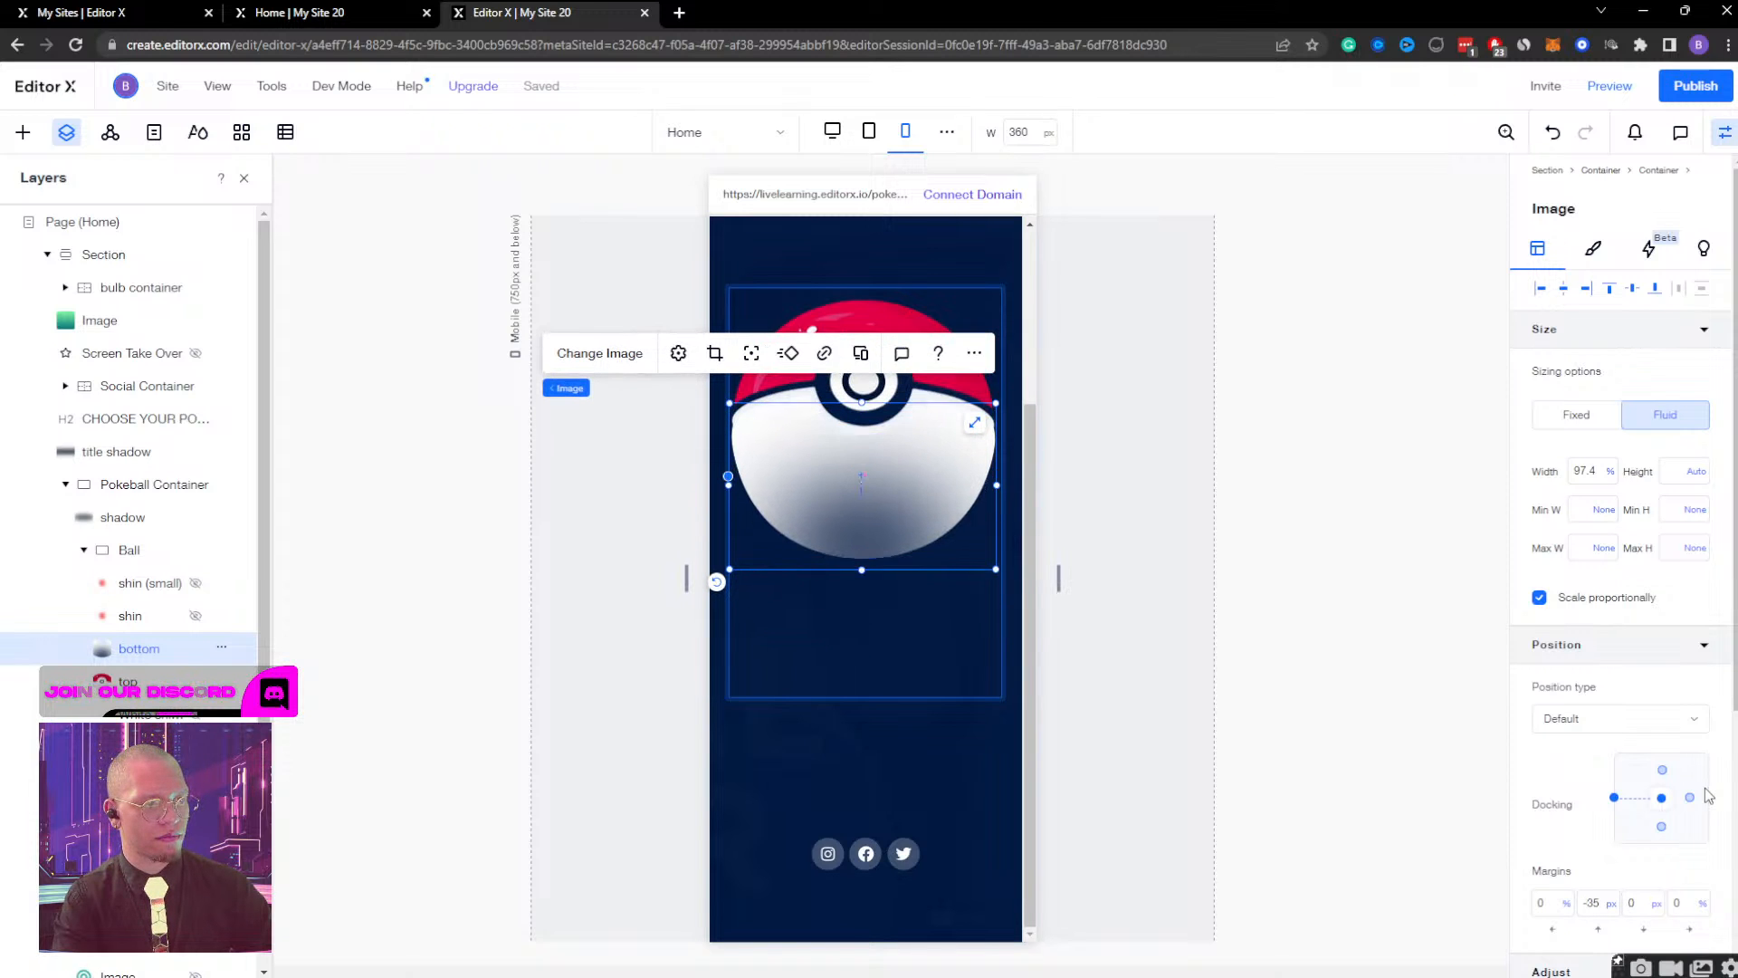
pyautogui.hotkey('shift', 'Up')
pyautogui.hotkey('shift', 'Up')
pyautogui.press('Down')
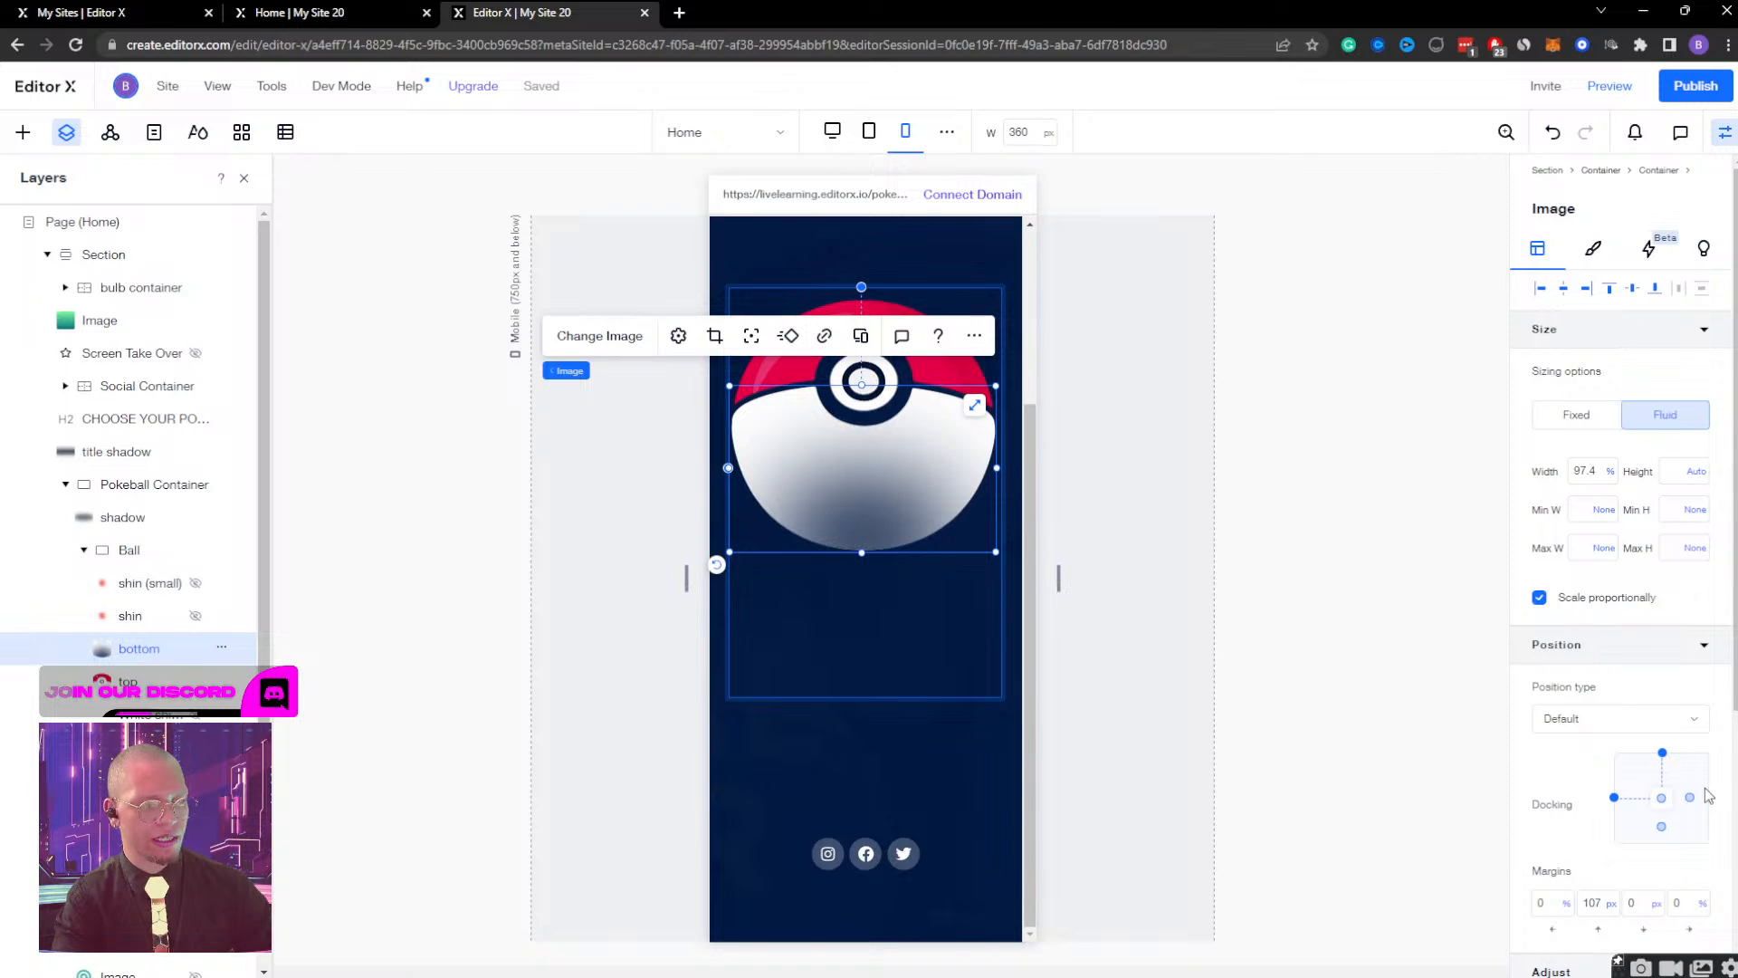
# Set the Ball container's height to Auto.
pyautogui.click(147, 688)
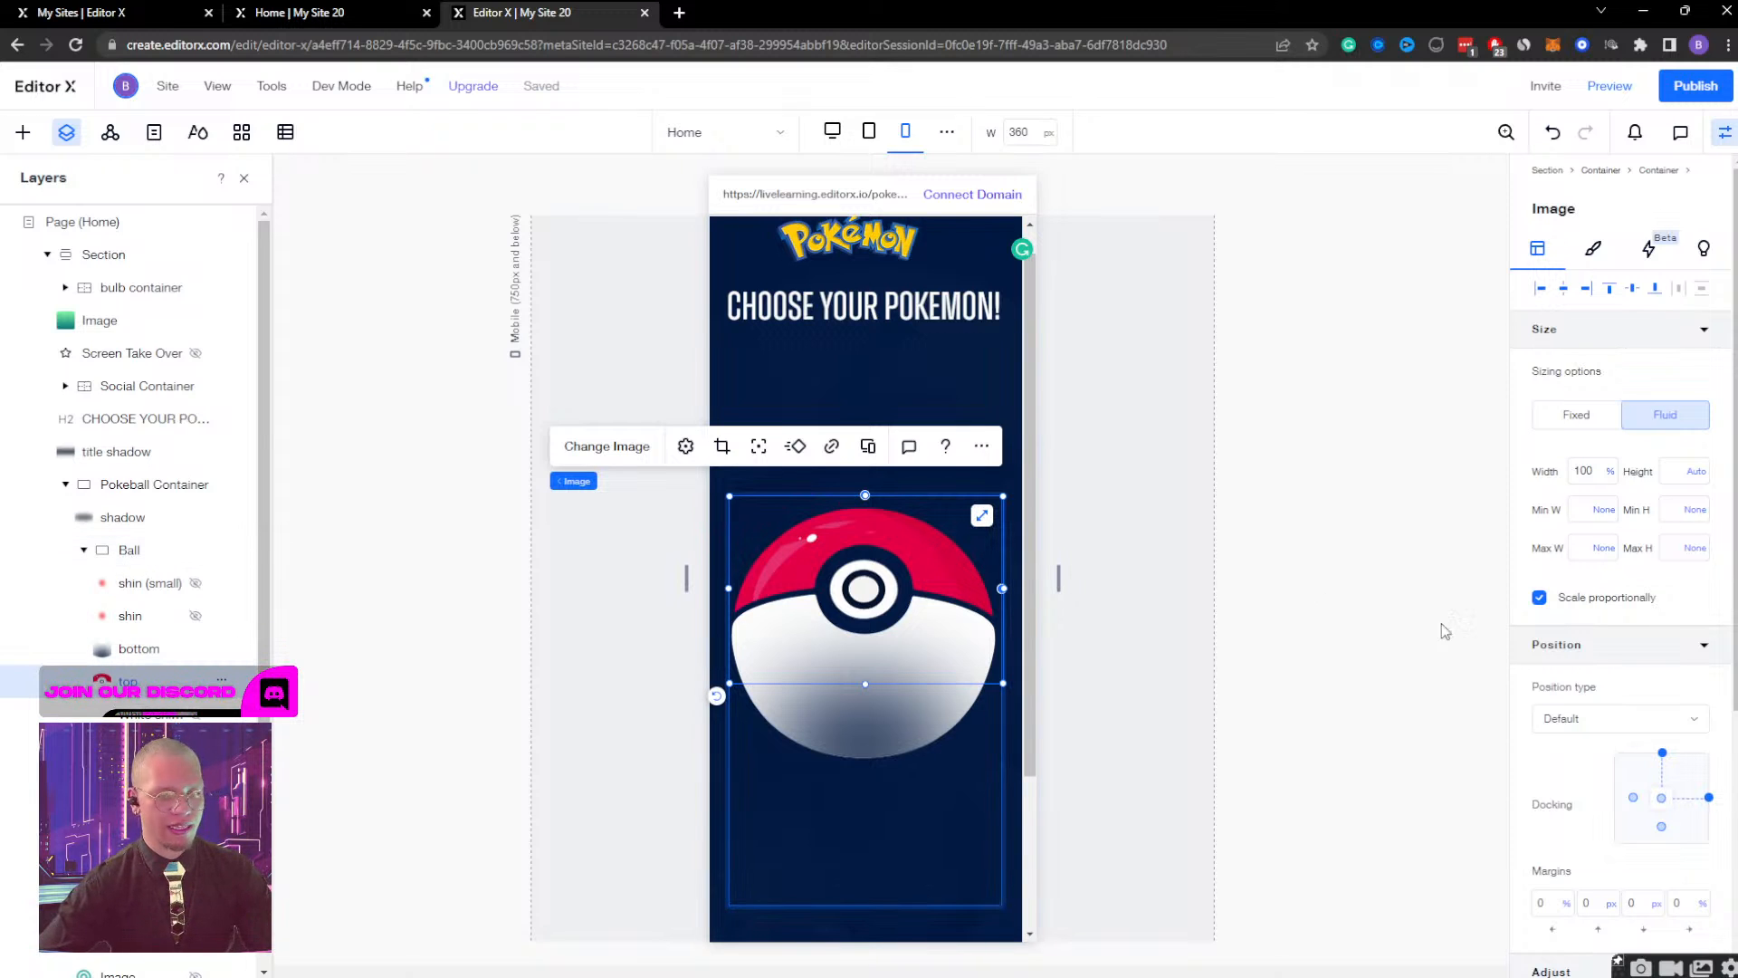
pyautogui.click(105, 654)
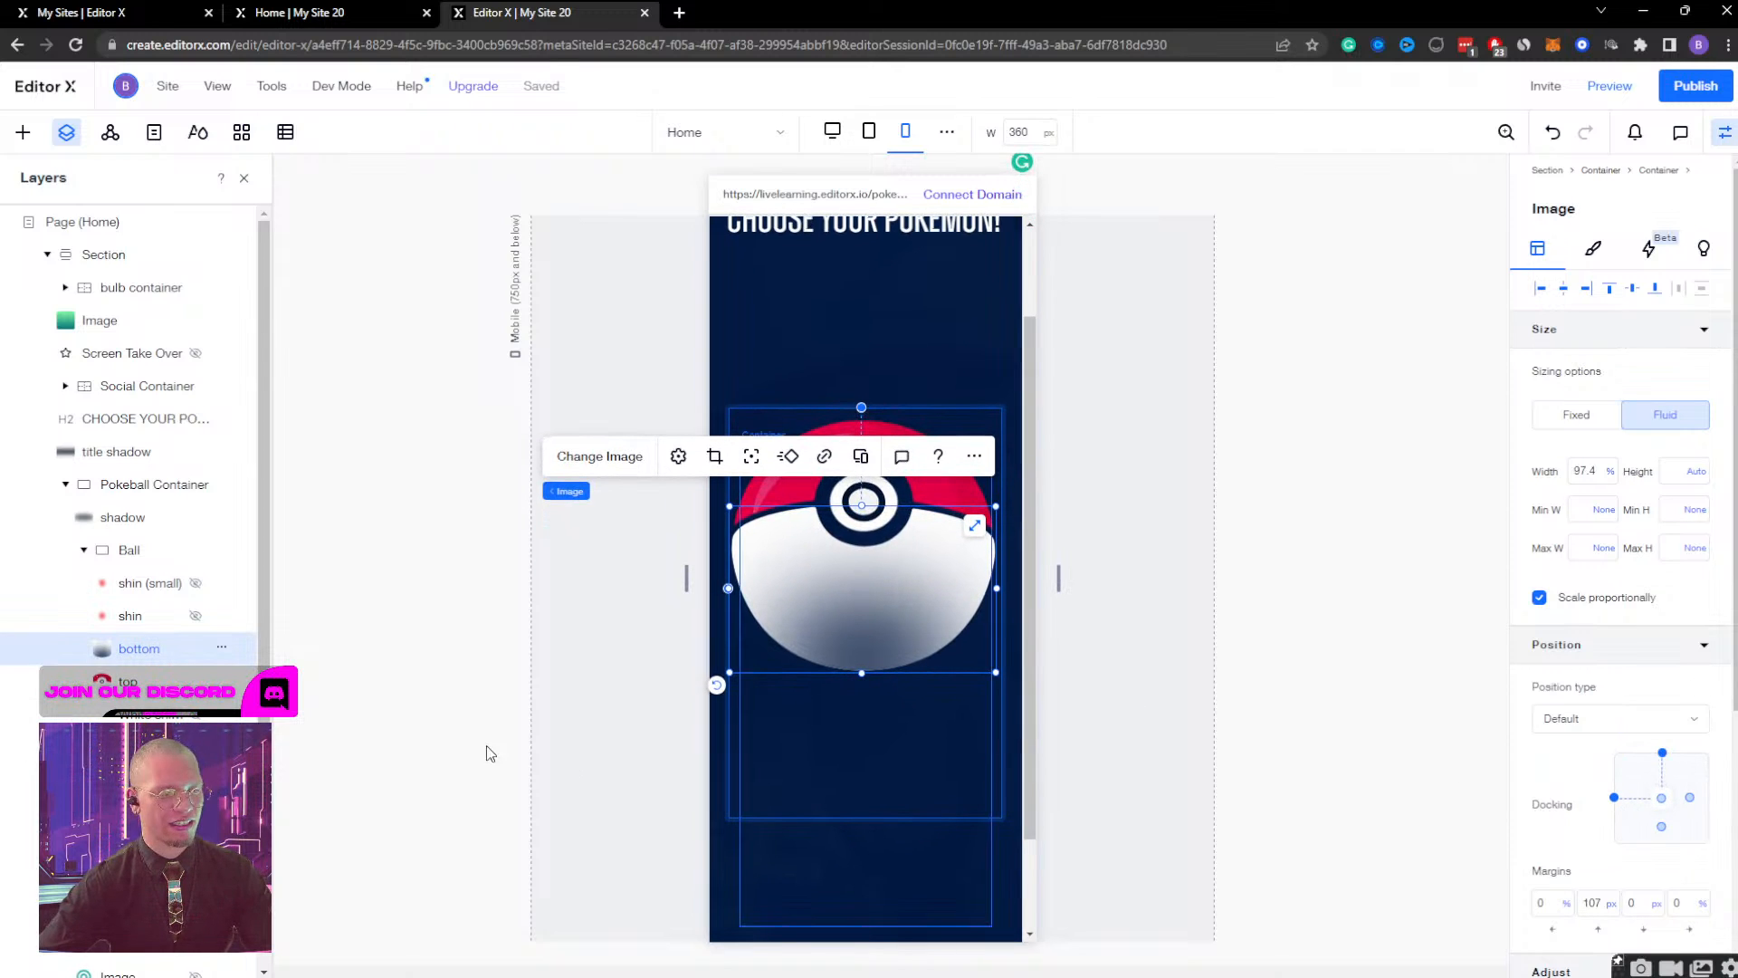
pyautogui.click(129, 554)
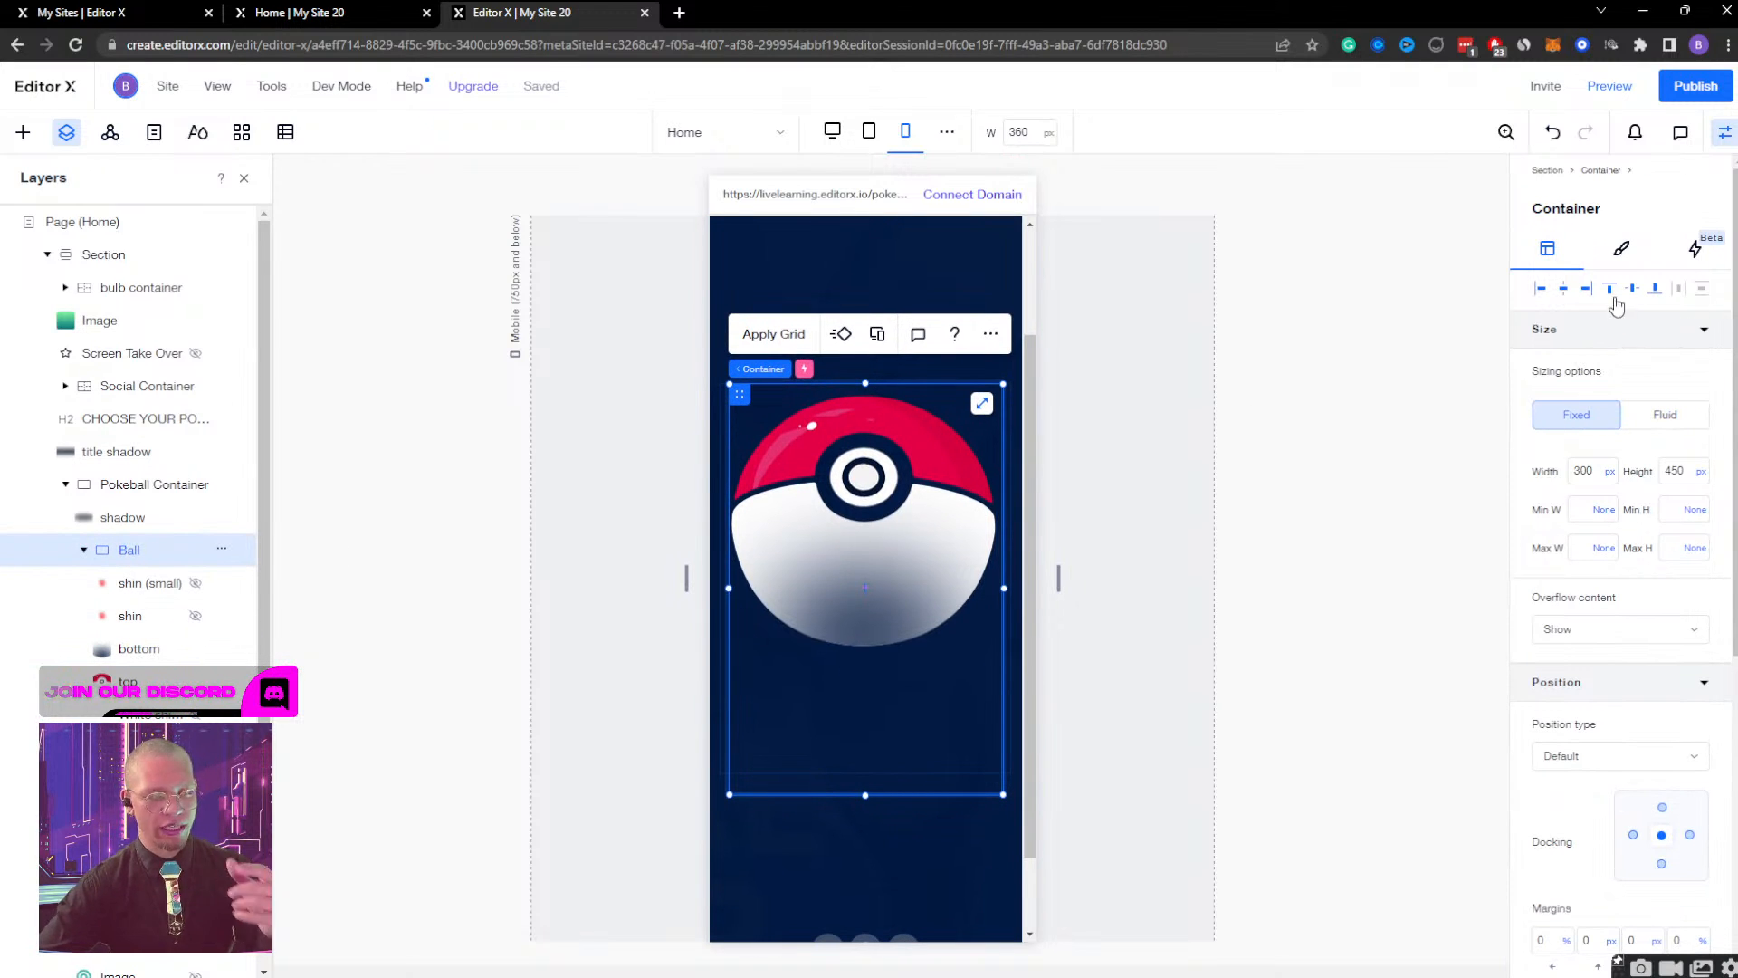
pyautogui.click(1702, 475)
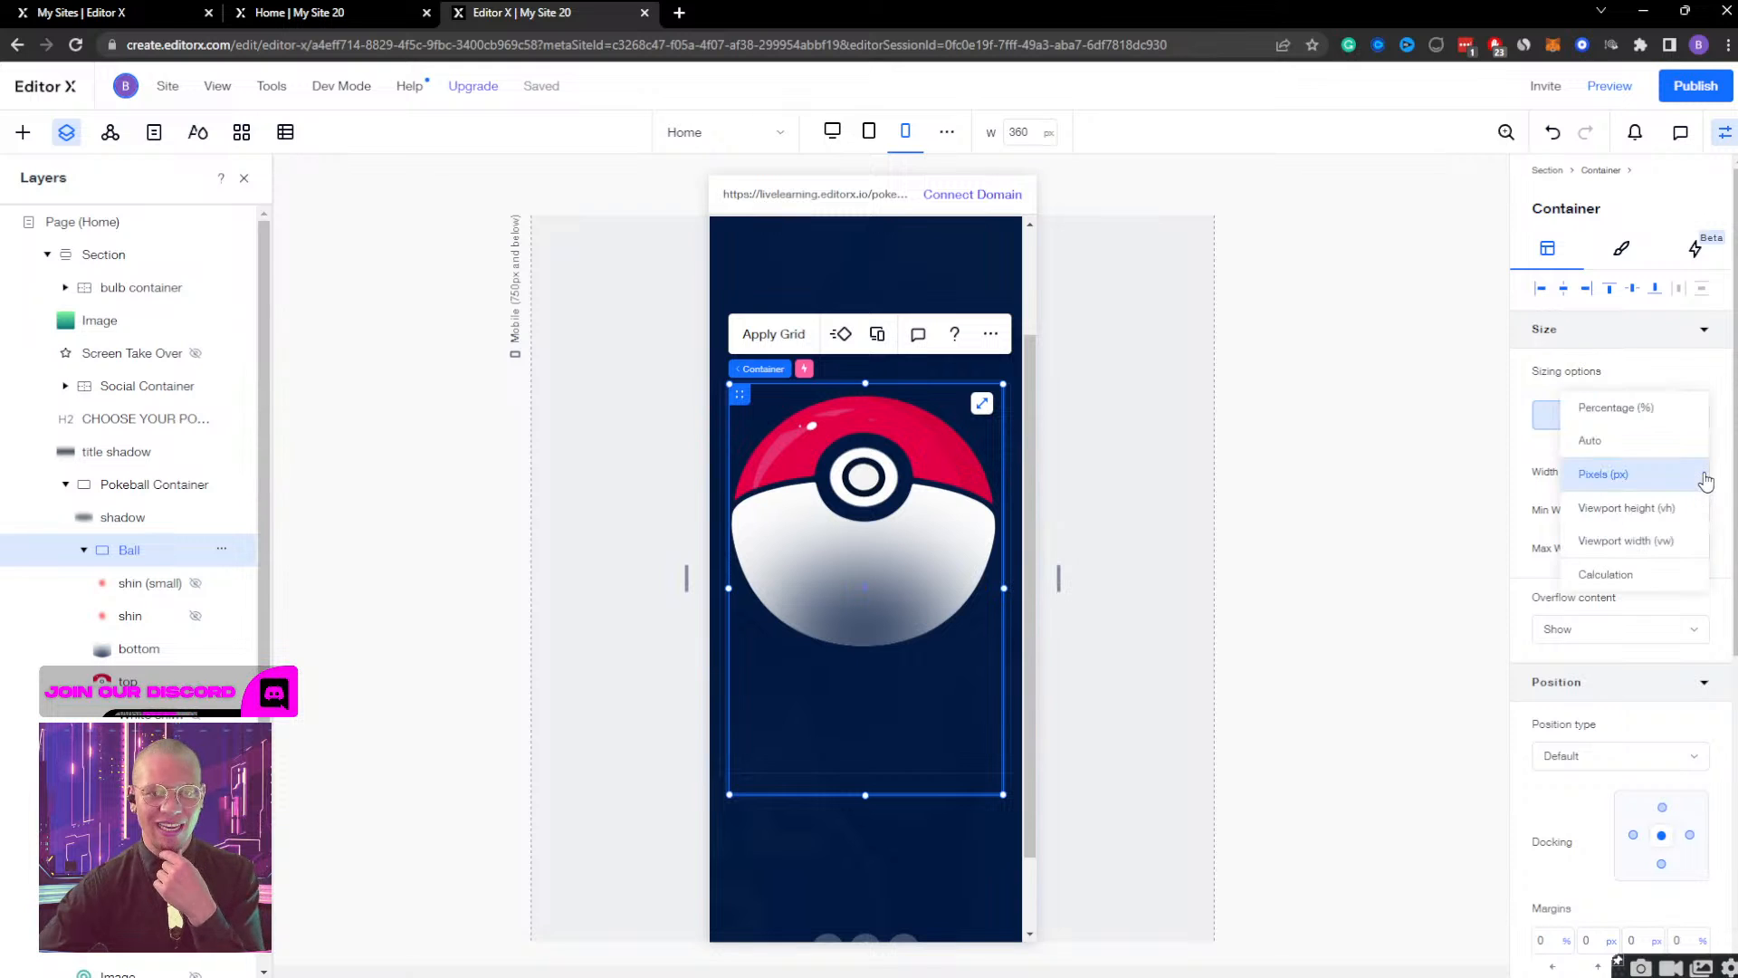
pyautogui.click(1654, 451)
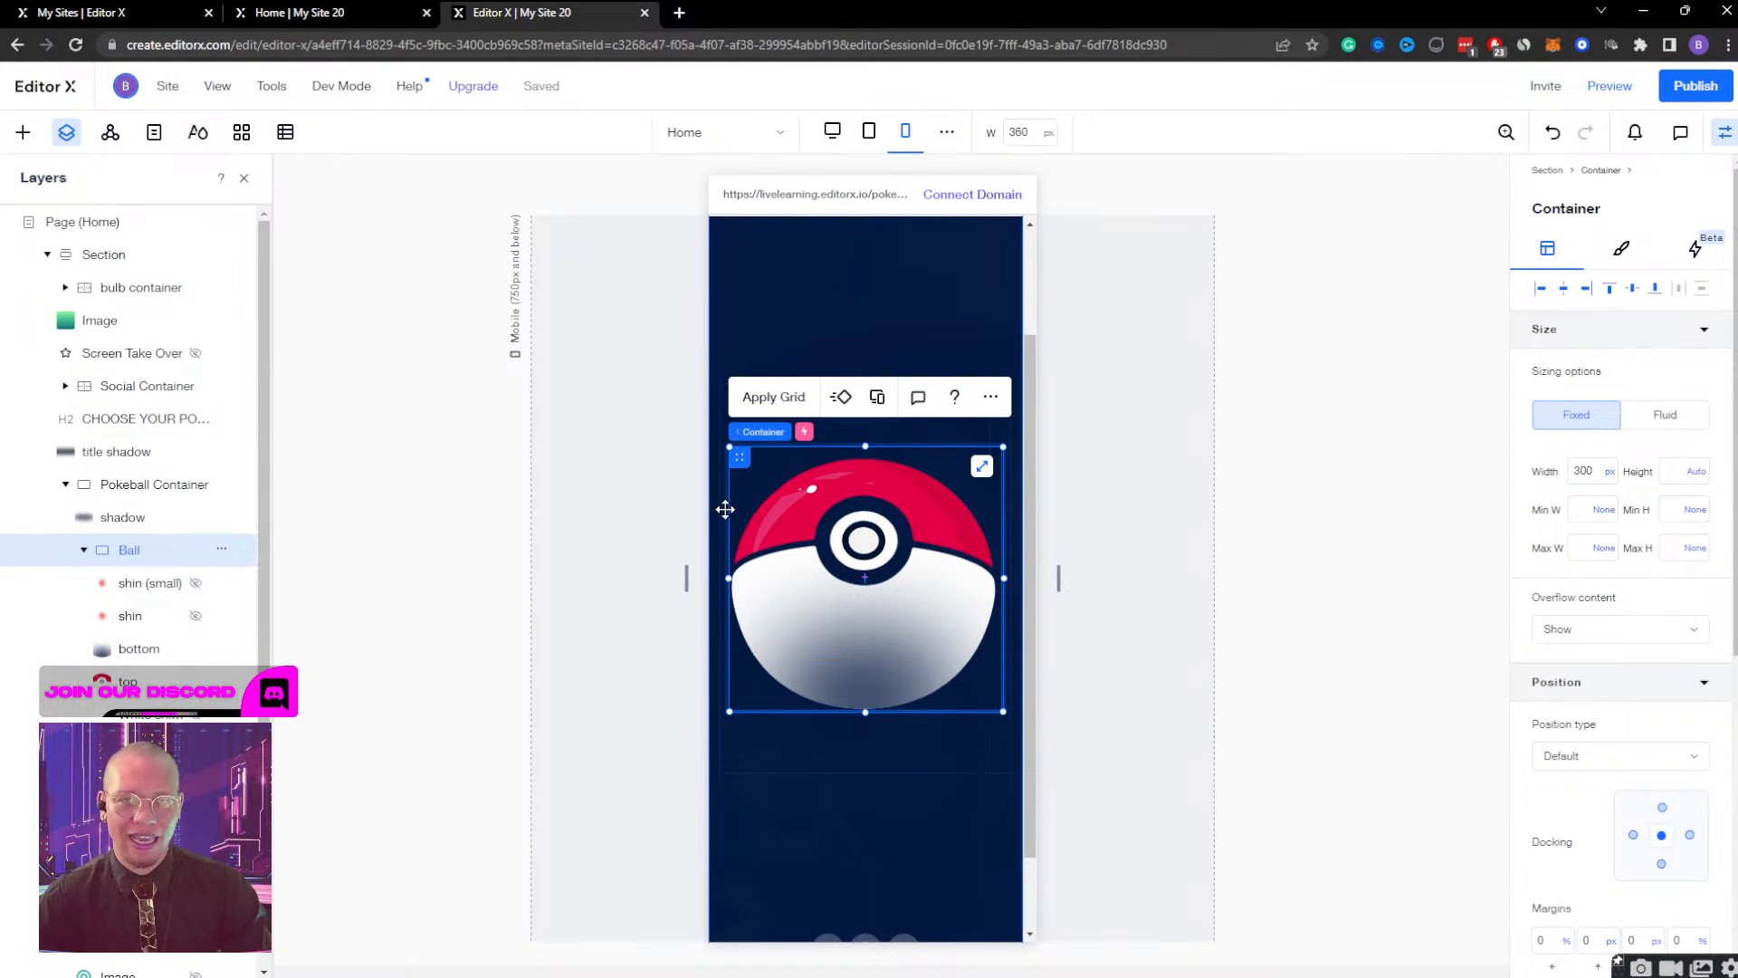
pyautogui.scroll(2, 673, 408)
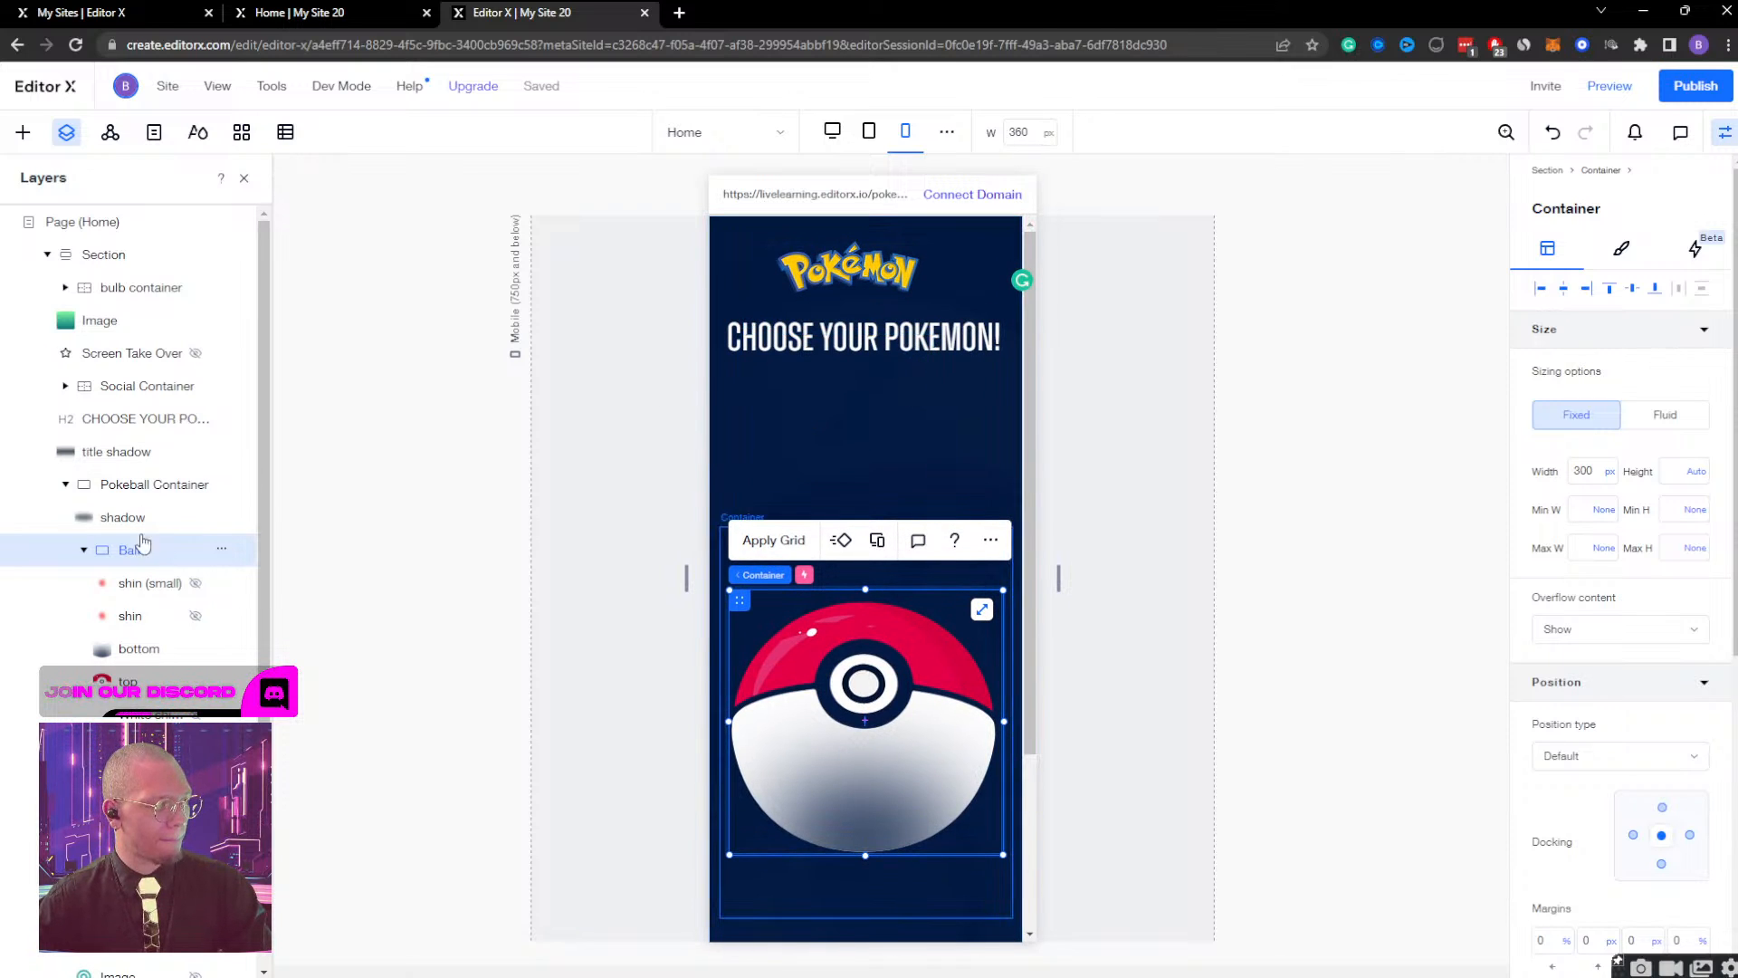
pyautogui.click(155, 485)
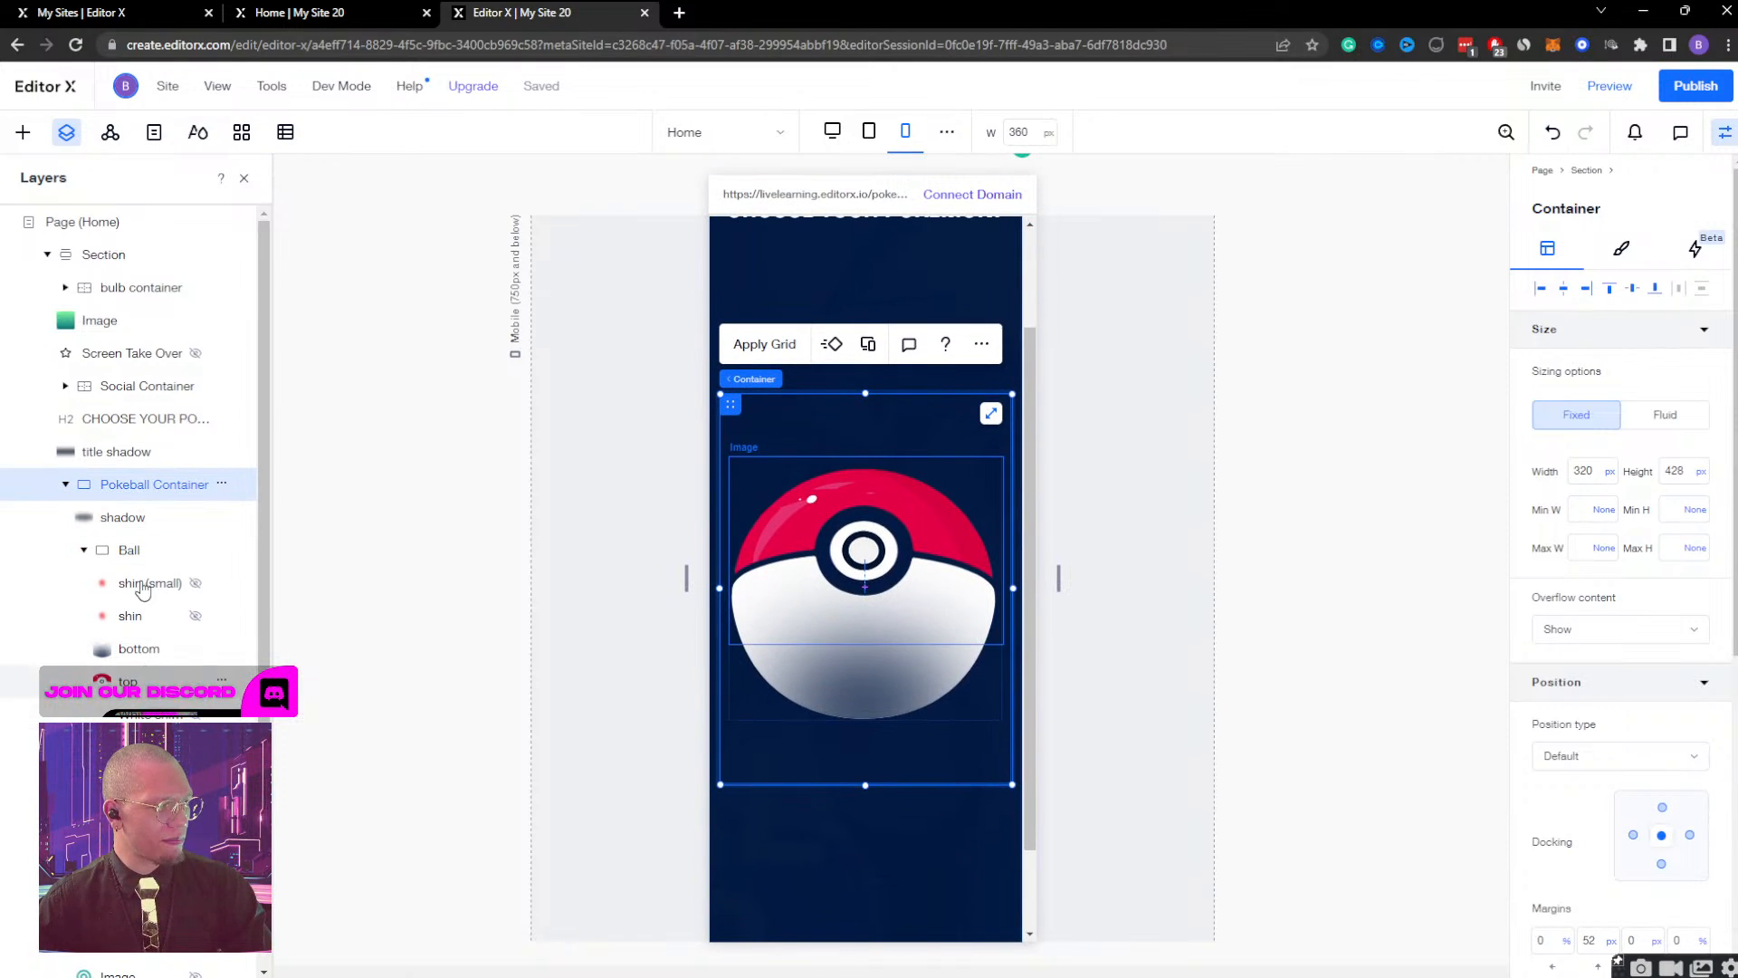
pyautogui.scroll(-2, 140, 579)
pyautogui.scroll(2, 143, 579)
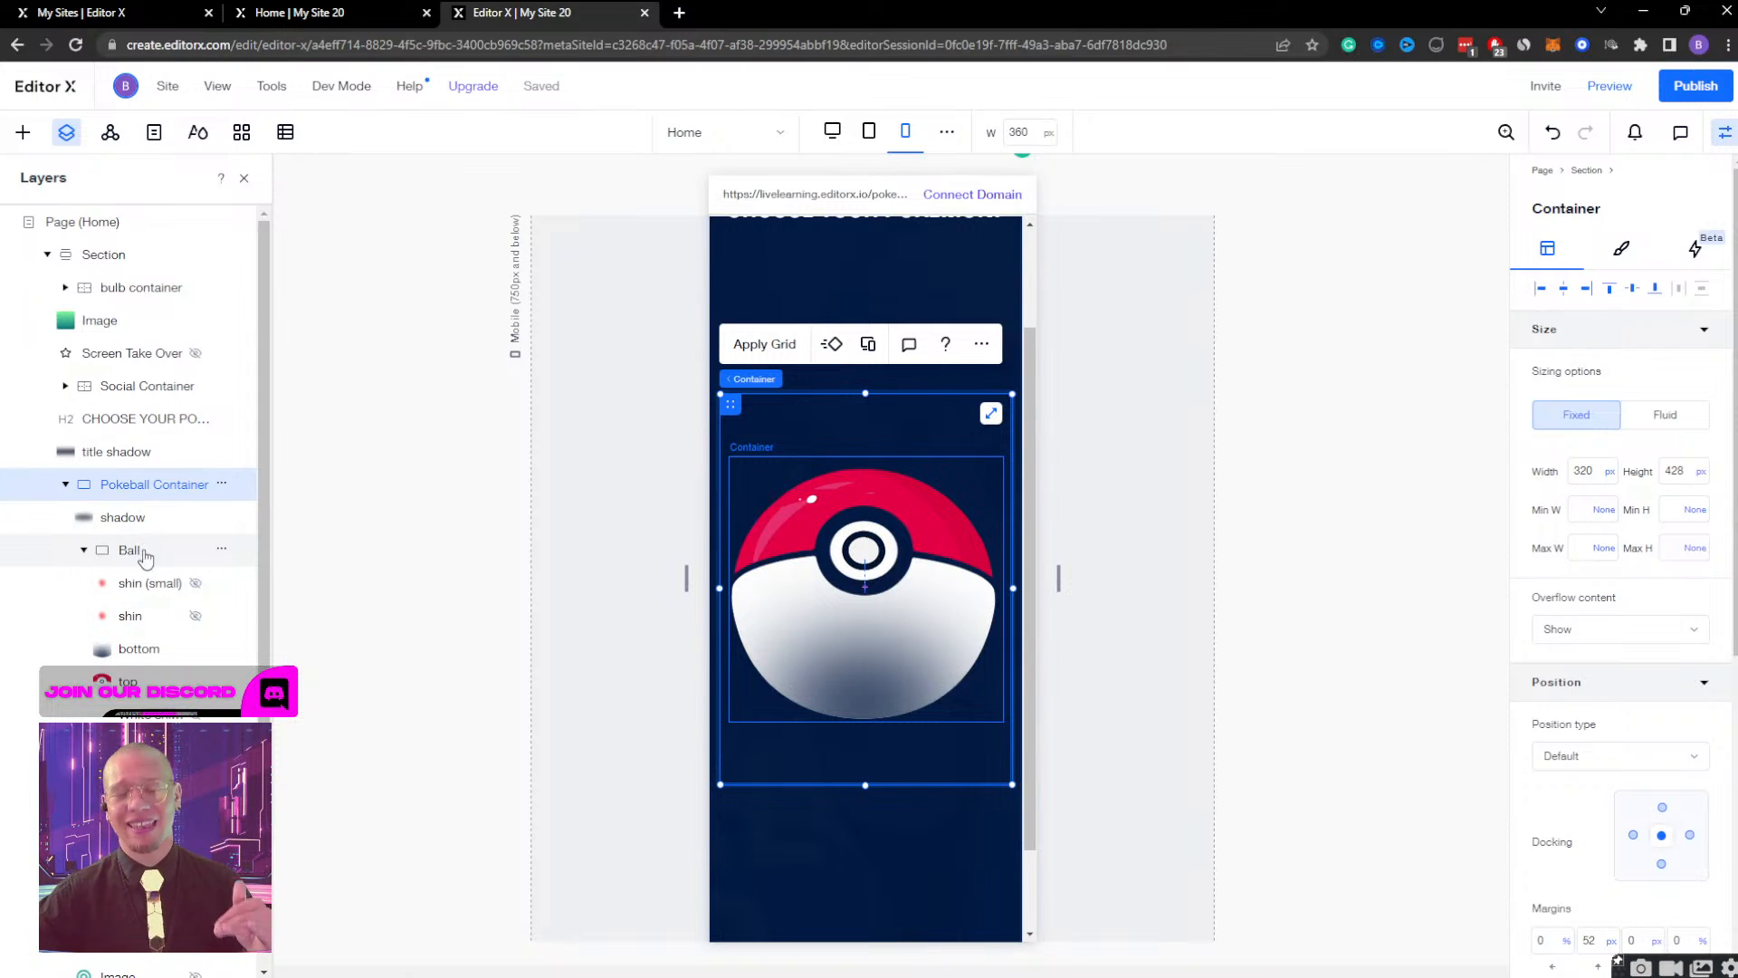
# Set the font size of the "CHOOSE YOUR POKEMON!" heading to 60.
pyautogui.click(127, 425)
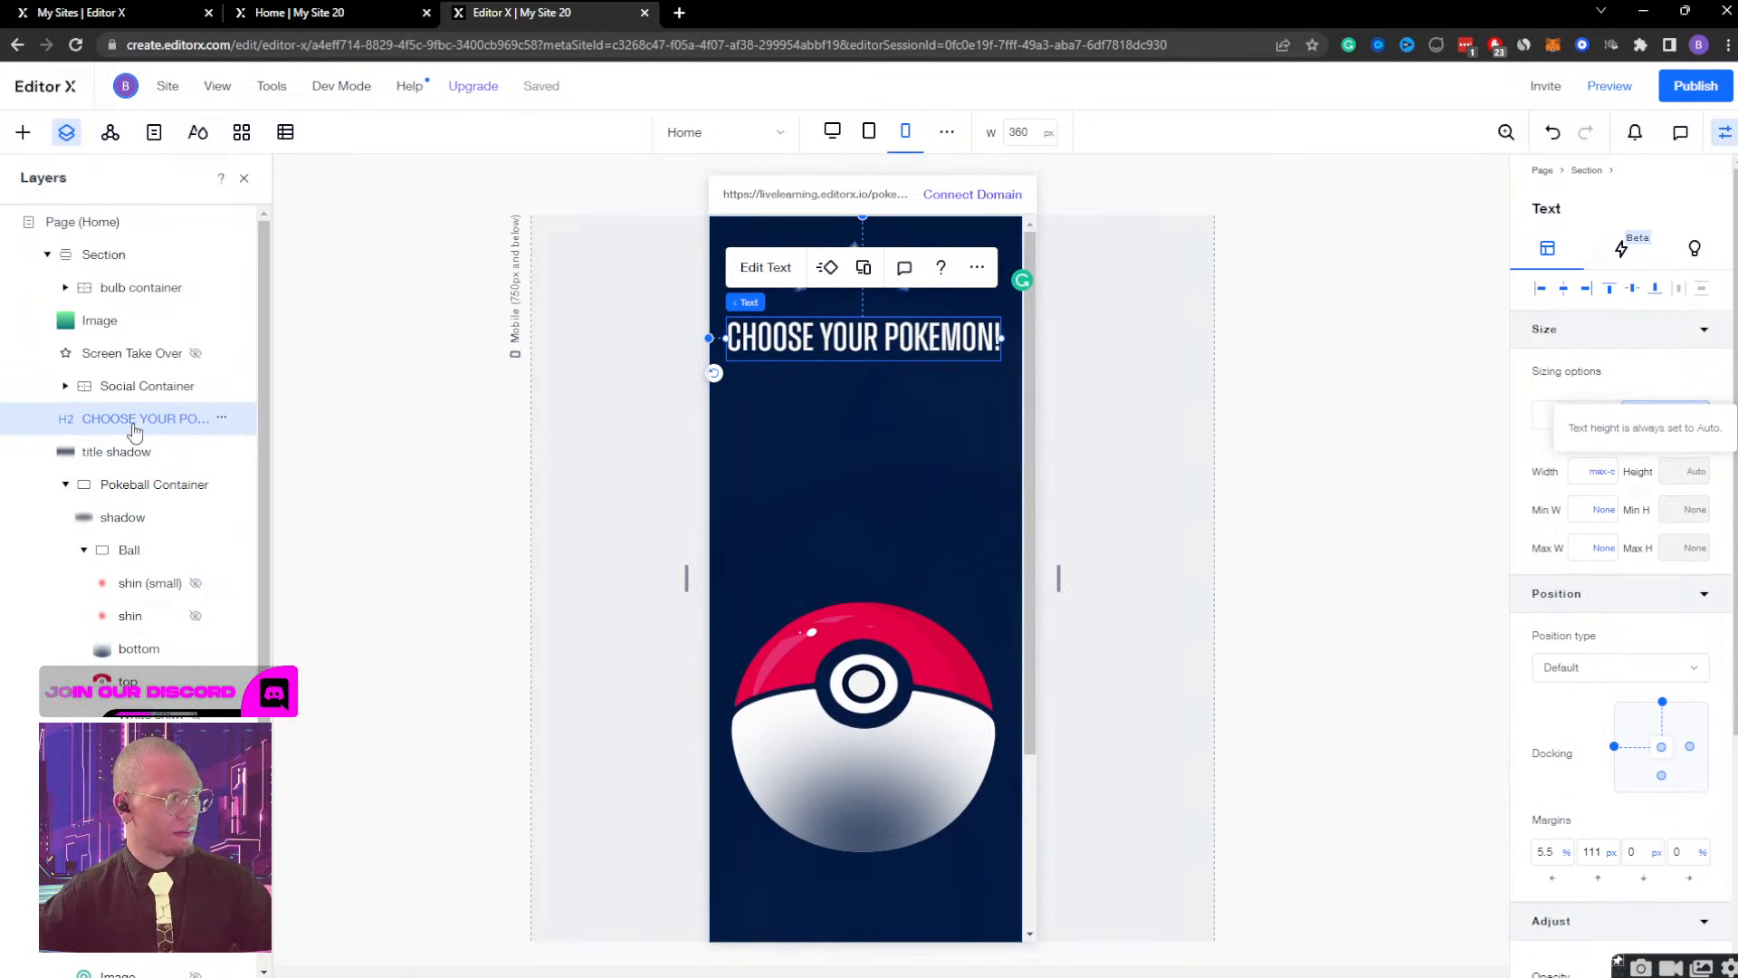
pyautogui.click(765, 268)
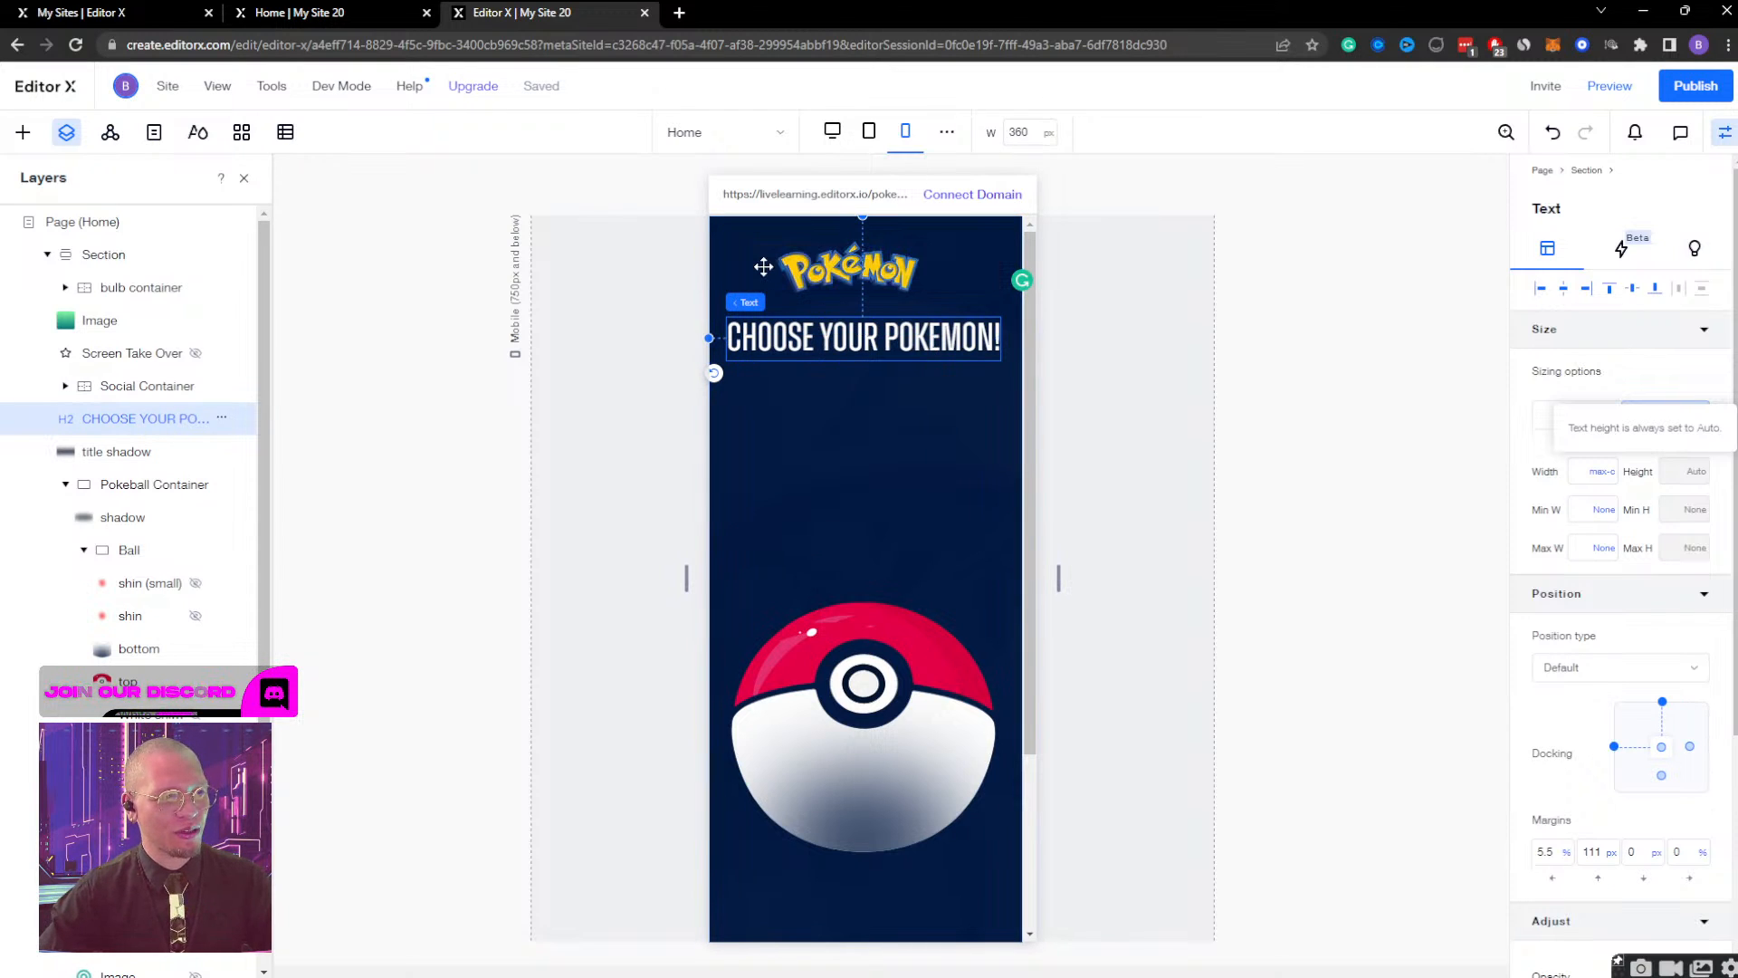
pyautogui.click(734, 409)
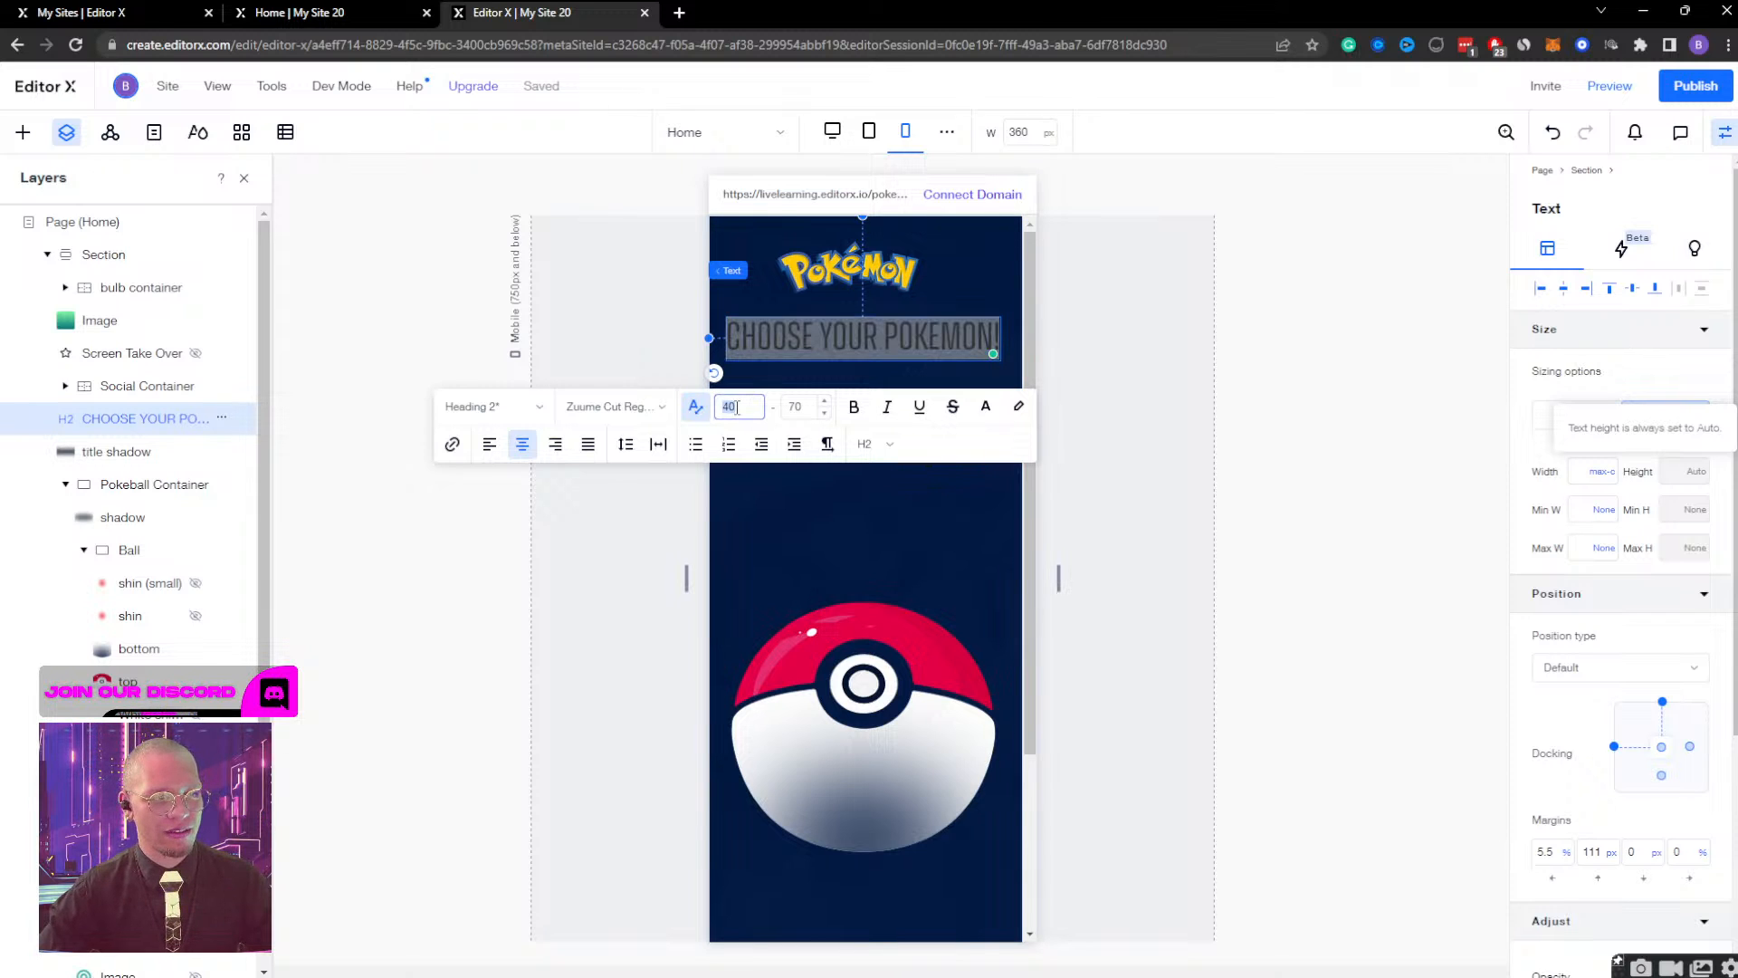
pyautogui.write('60')
pyautogui.press('Return')
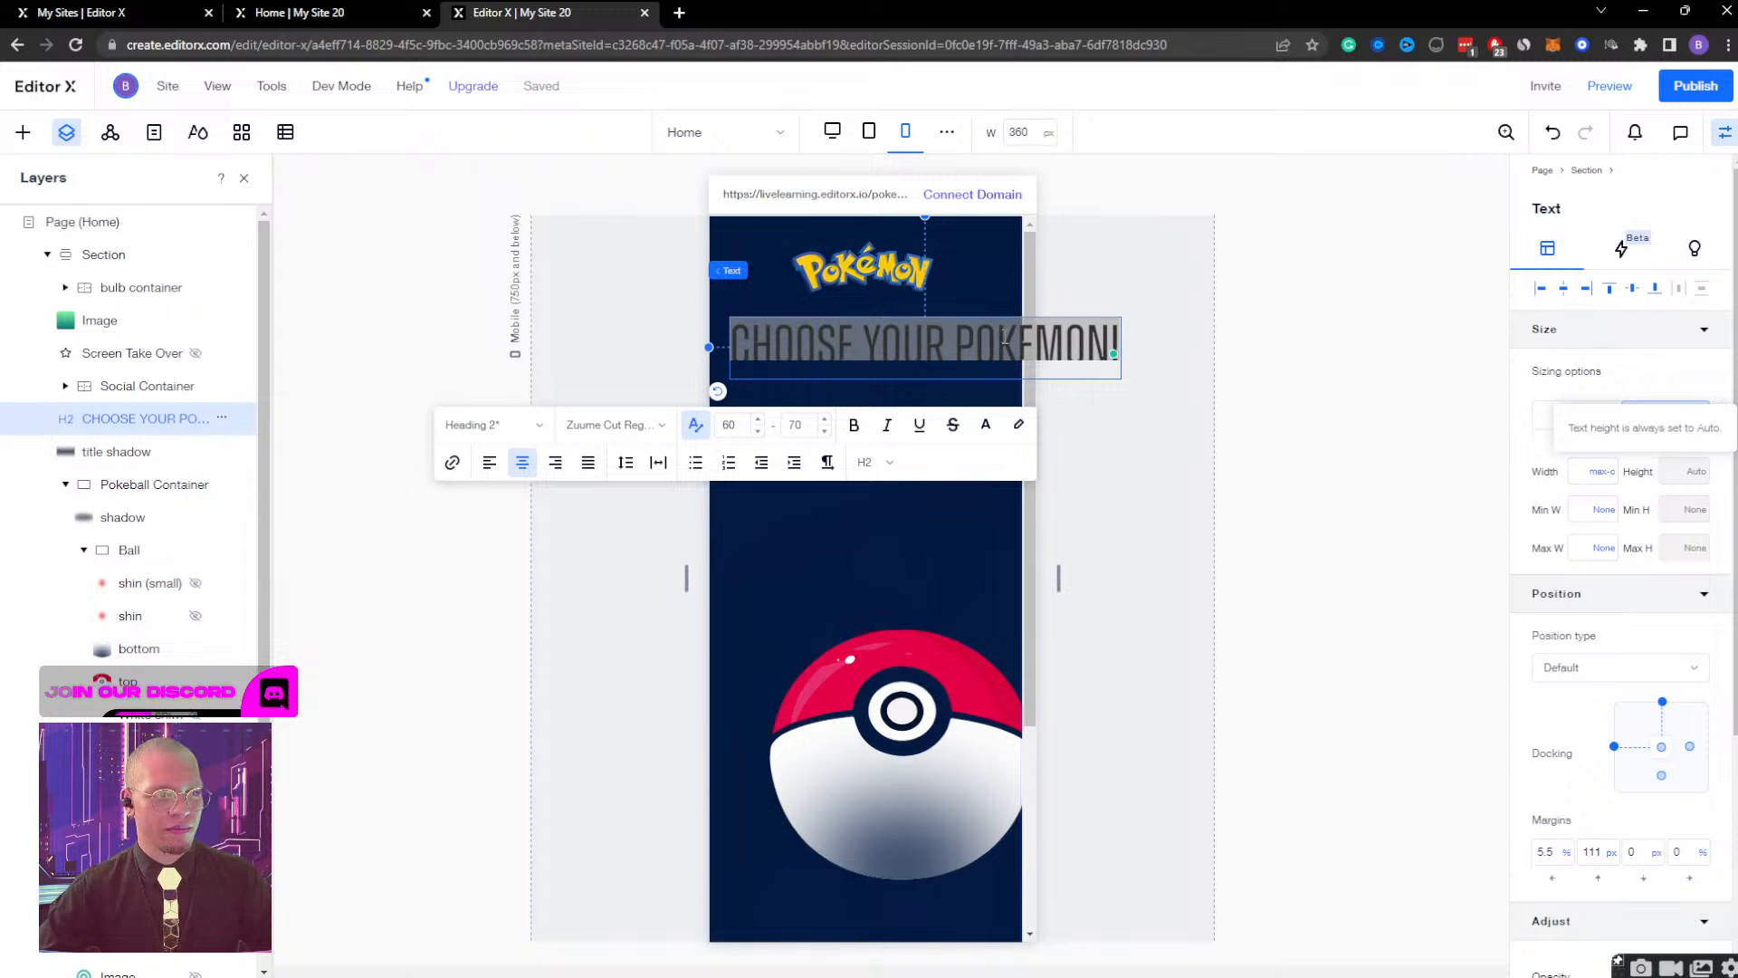
pyautogui.click(1114, 504)
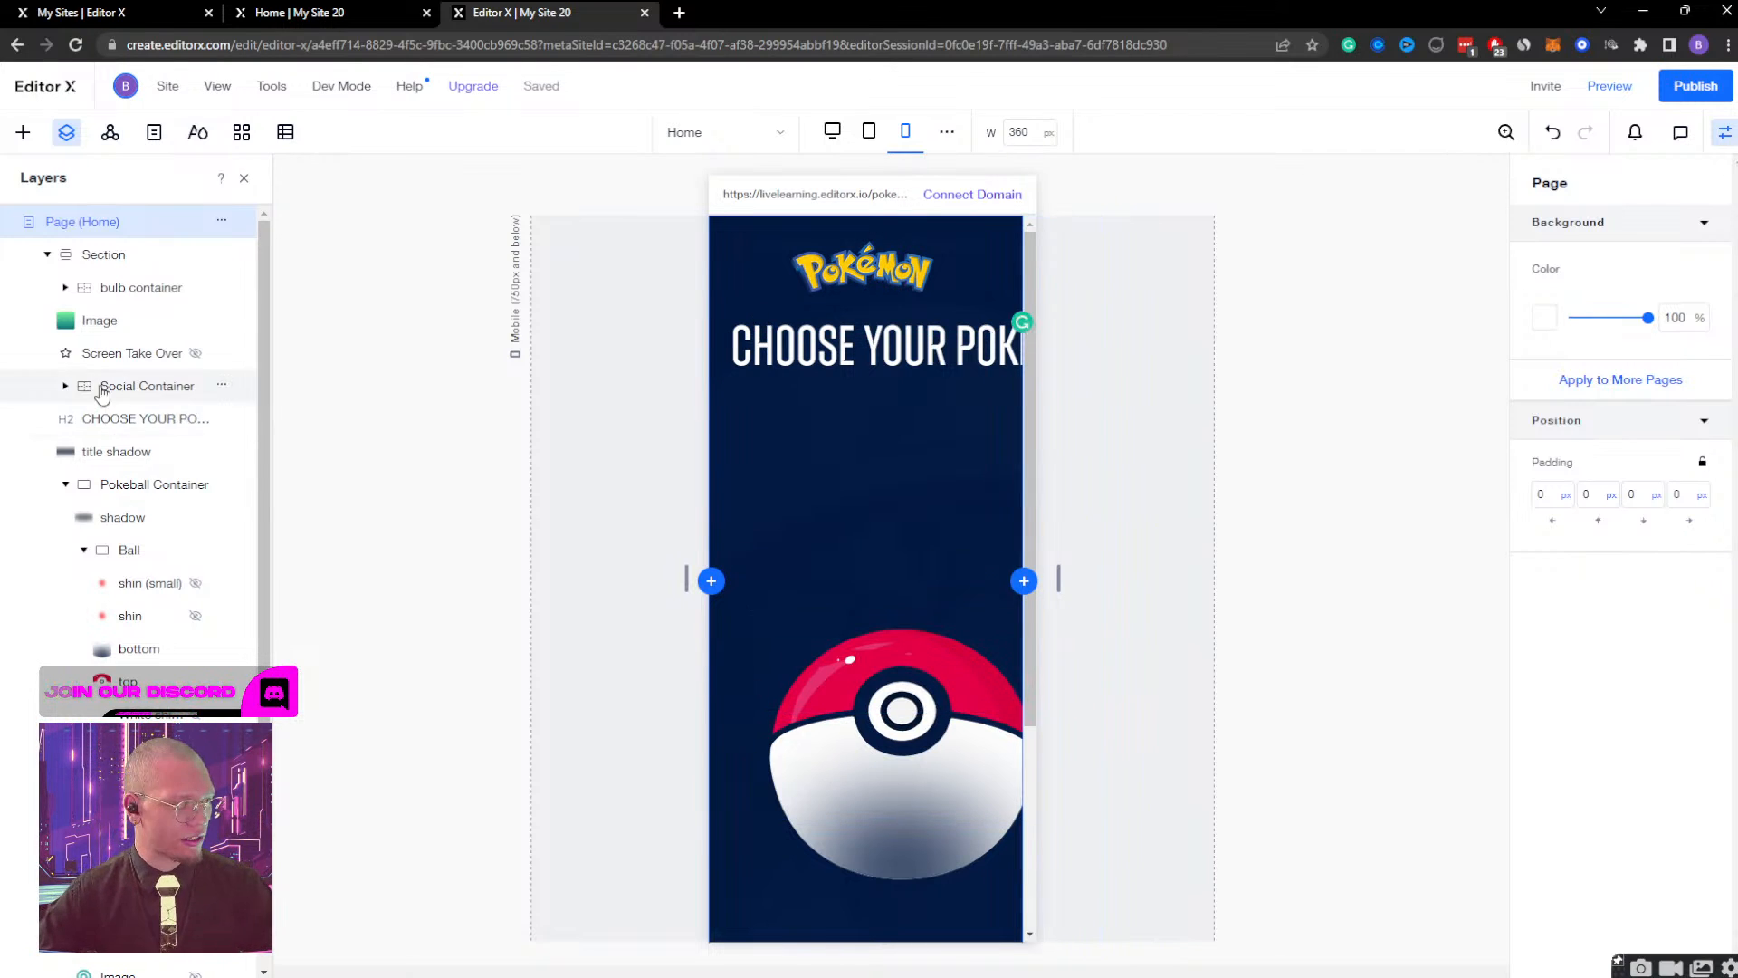
# Change the "CHOOSE YOUR POKEMON!" heading's width from max content to a fixed 300 px.
pyautogui.click(119, 418)
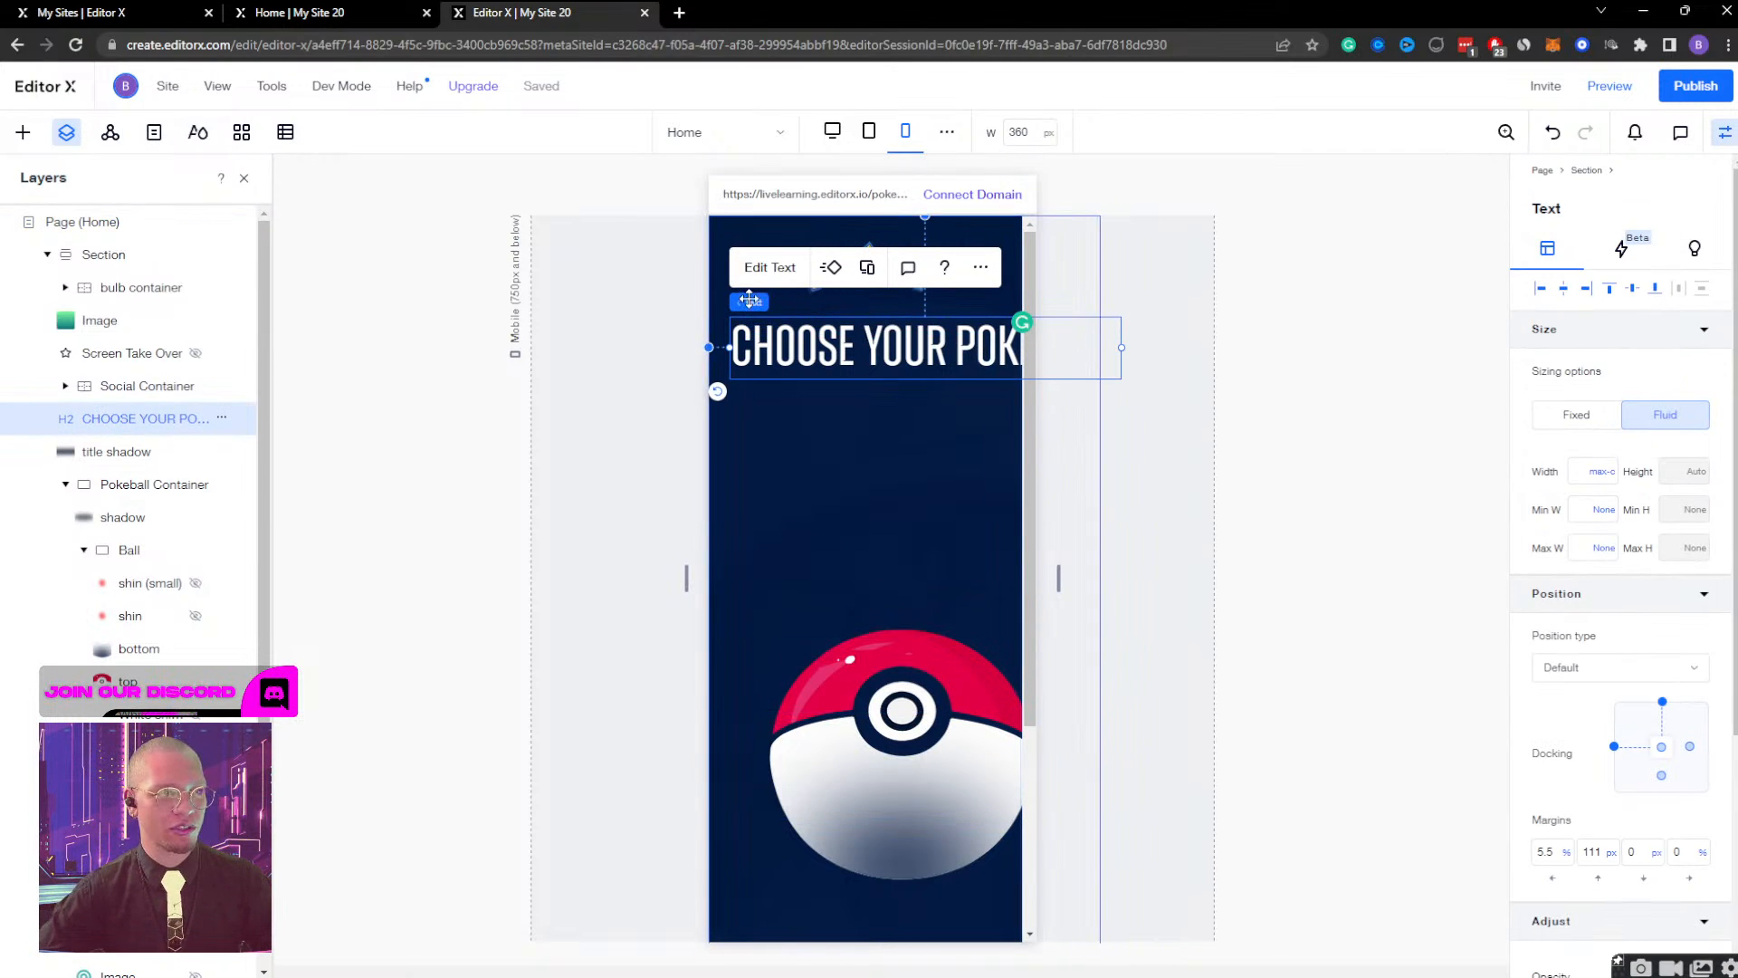
pyautogui.click(1600, 477)
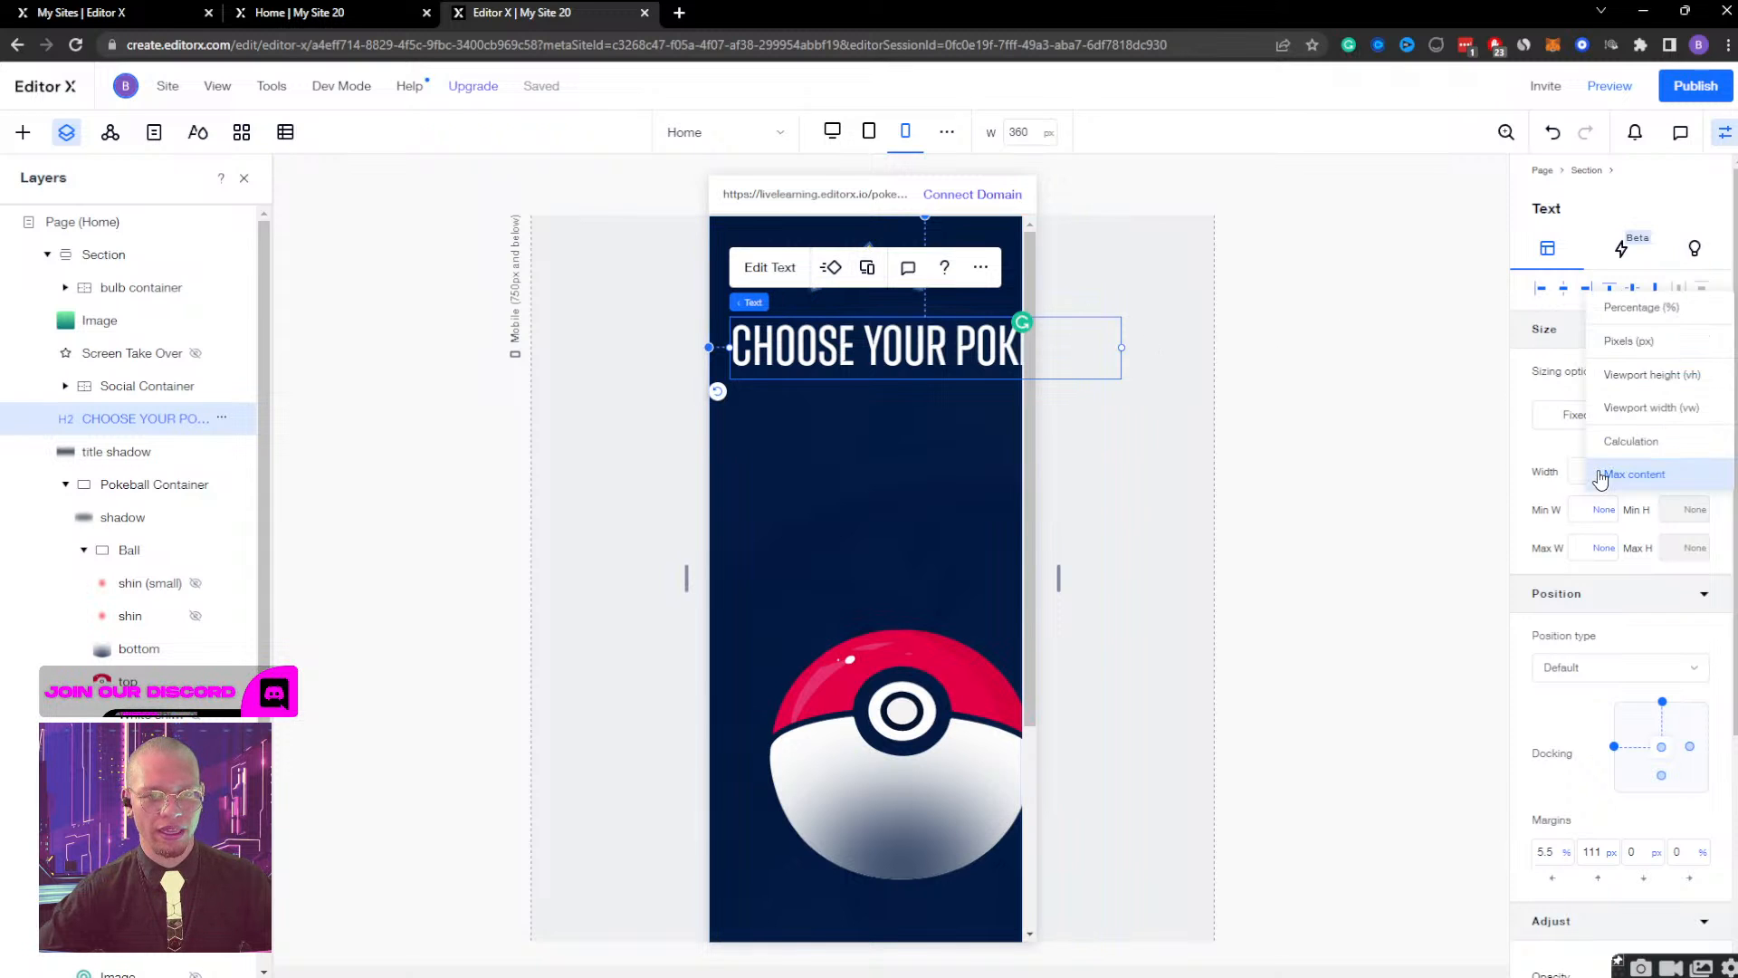
pyautogui.click(1630, 349)
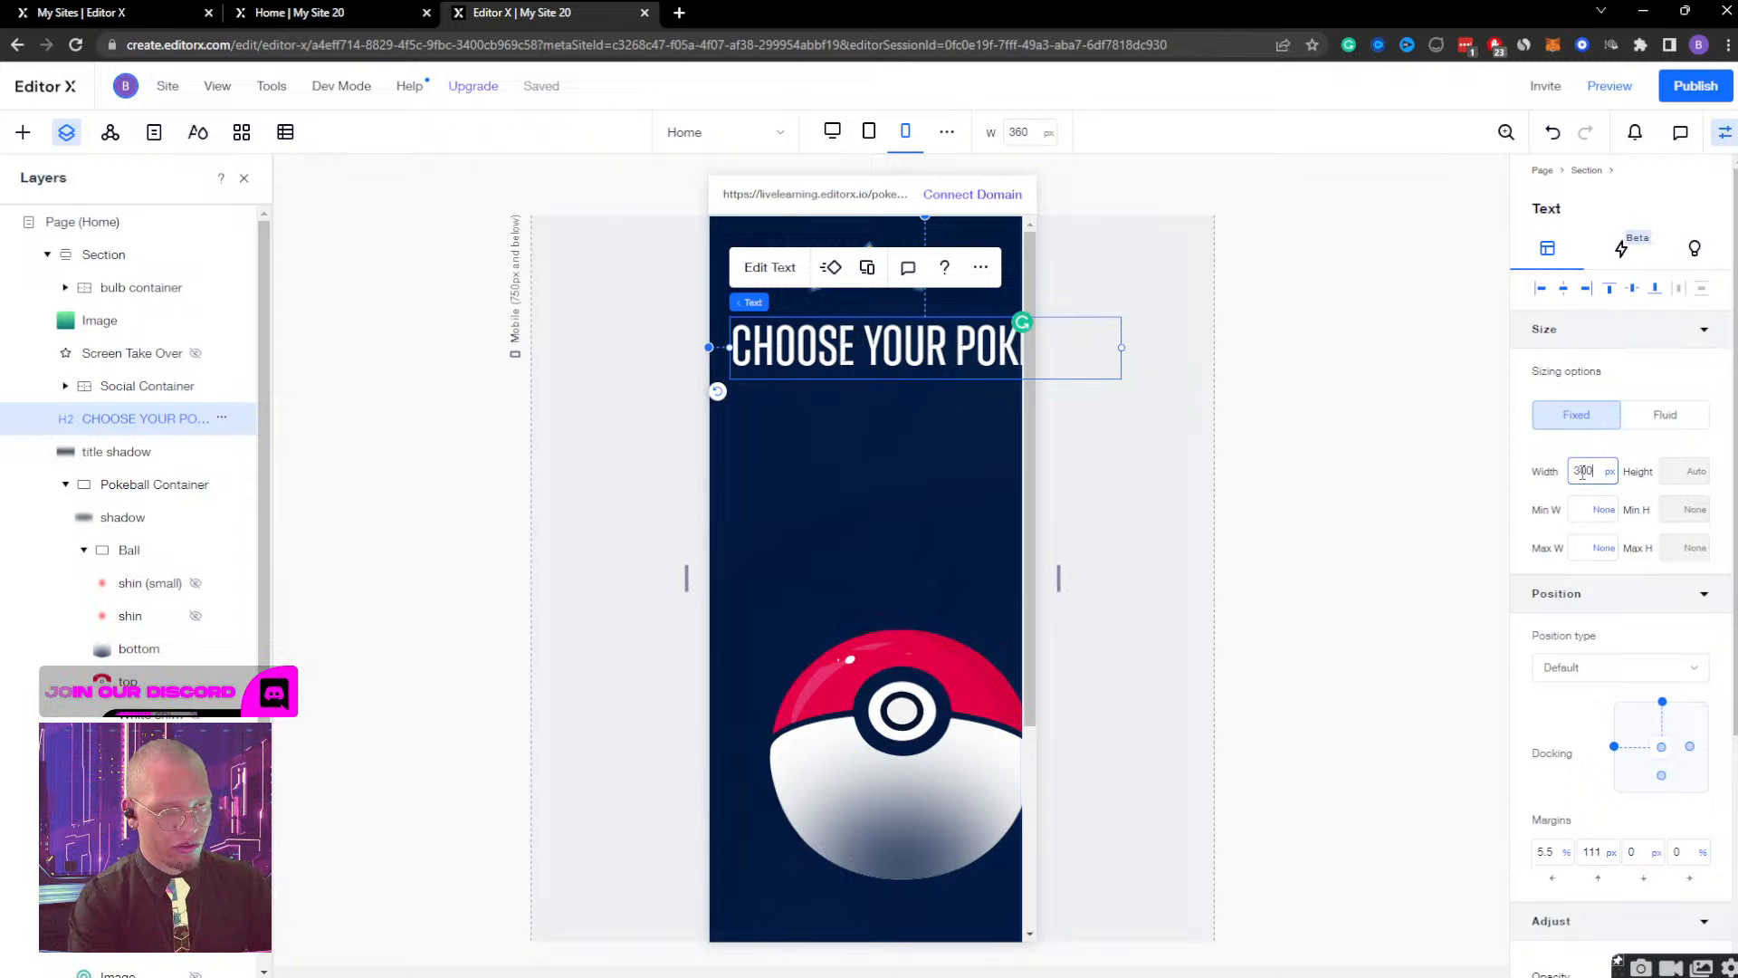
pyautogui.write('300')
pyautogui.press('Return')
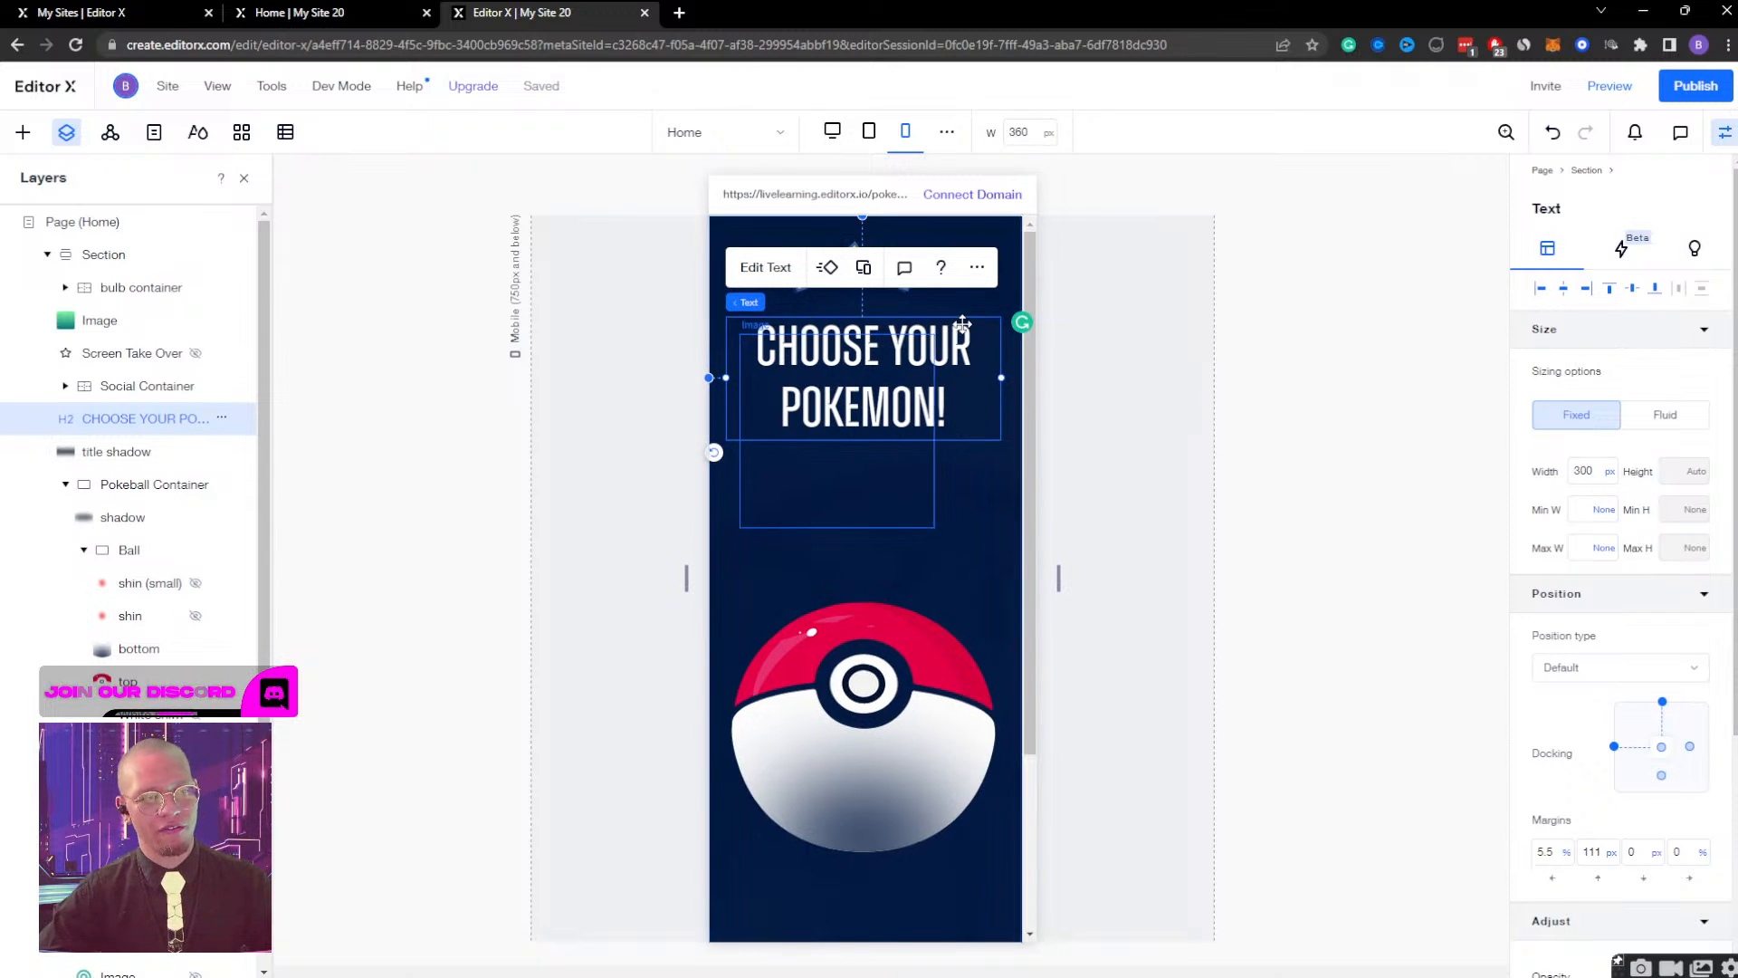
# Turn off automatic line spacing for the "CHOOSE YOUR POKEMON!" heading and set the line spacing to 0.9.
pyautogui.scroll(-4, 1641, 498)
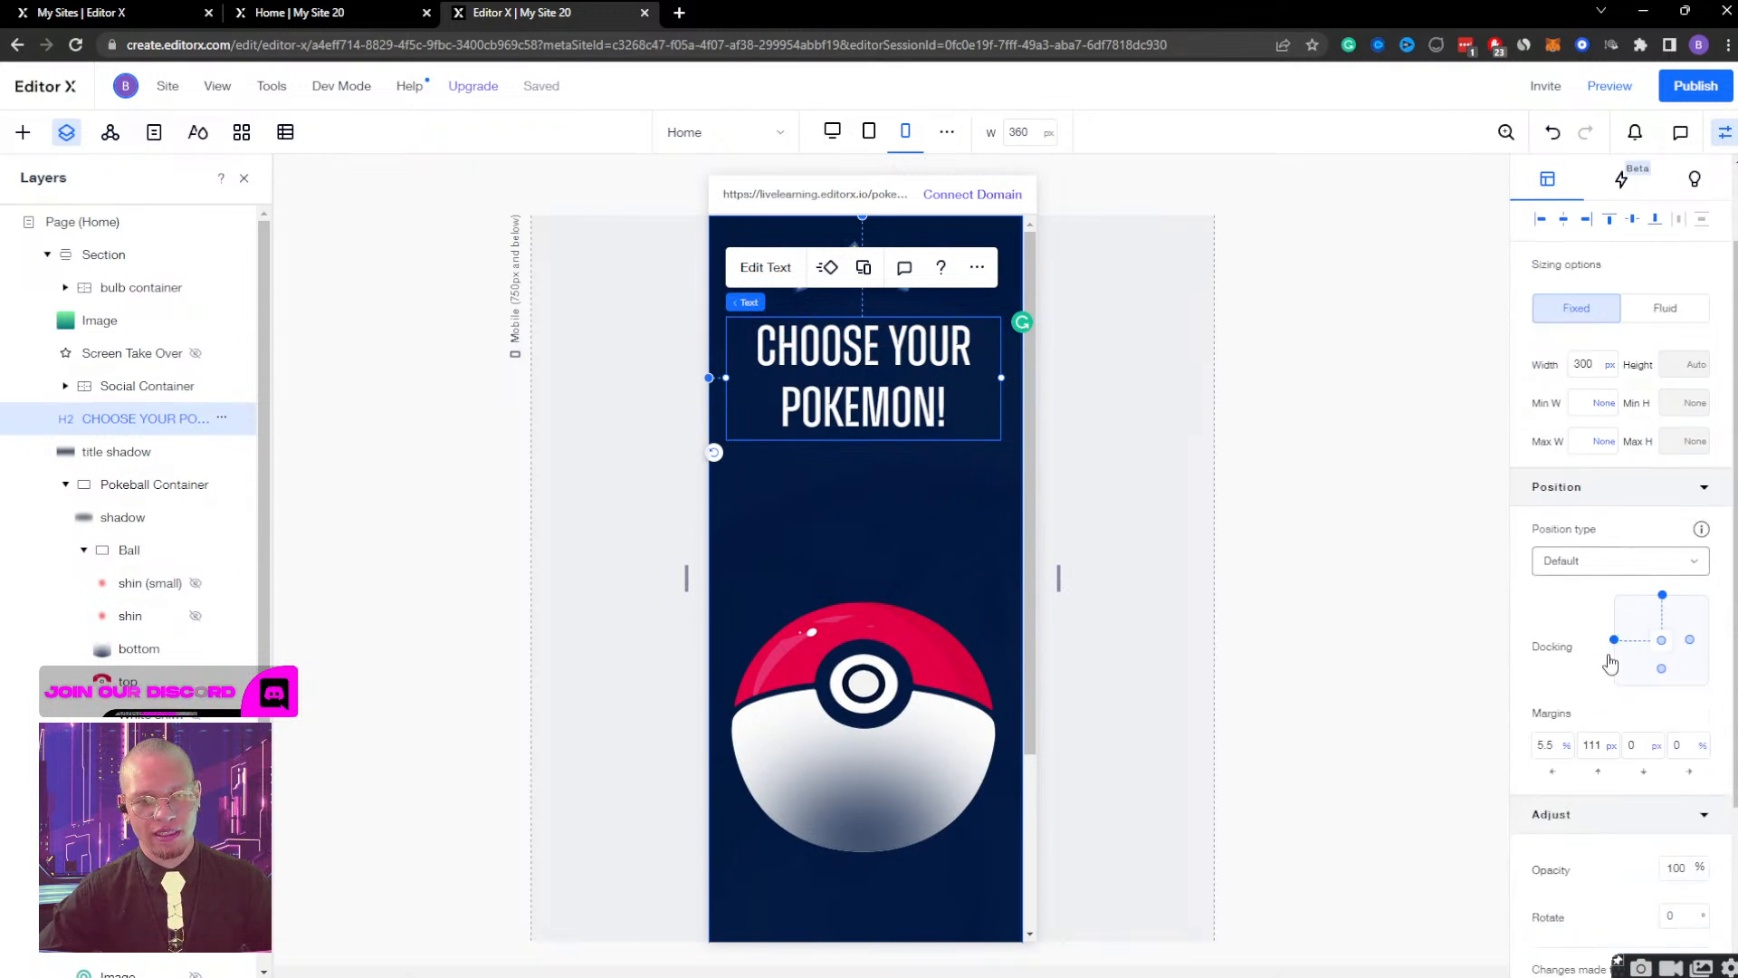
pyautogui.click(766, 267)
pyautogui.click(622, 528)
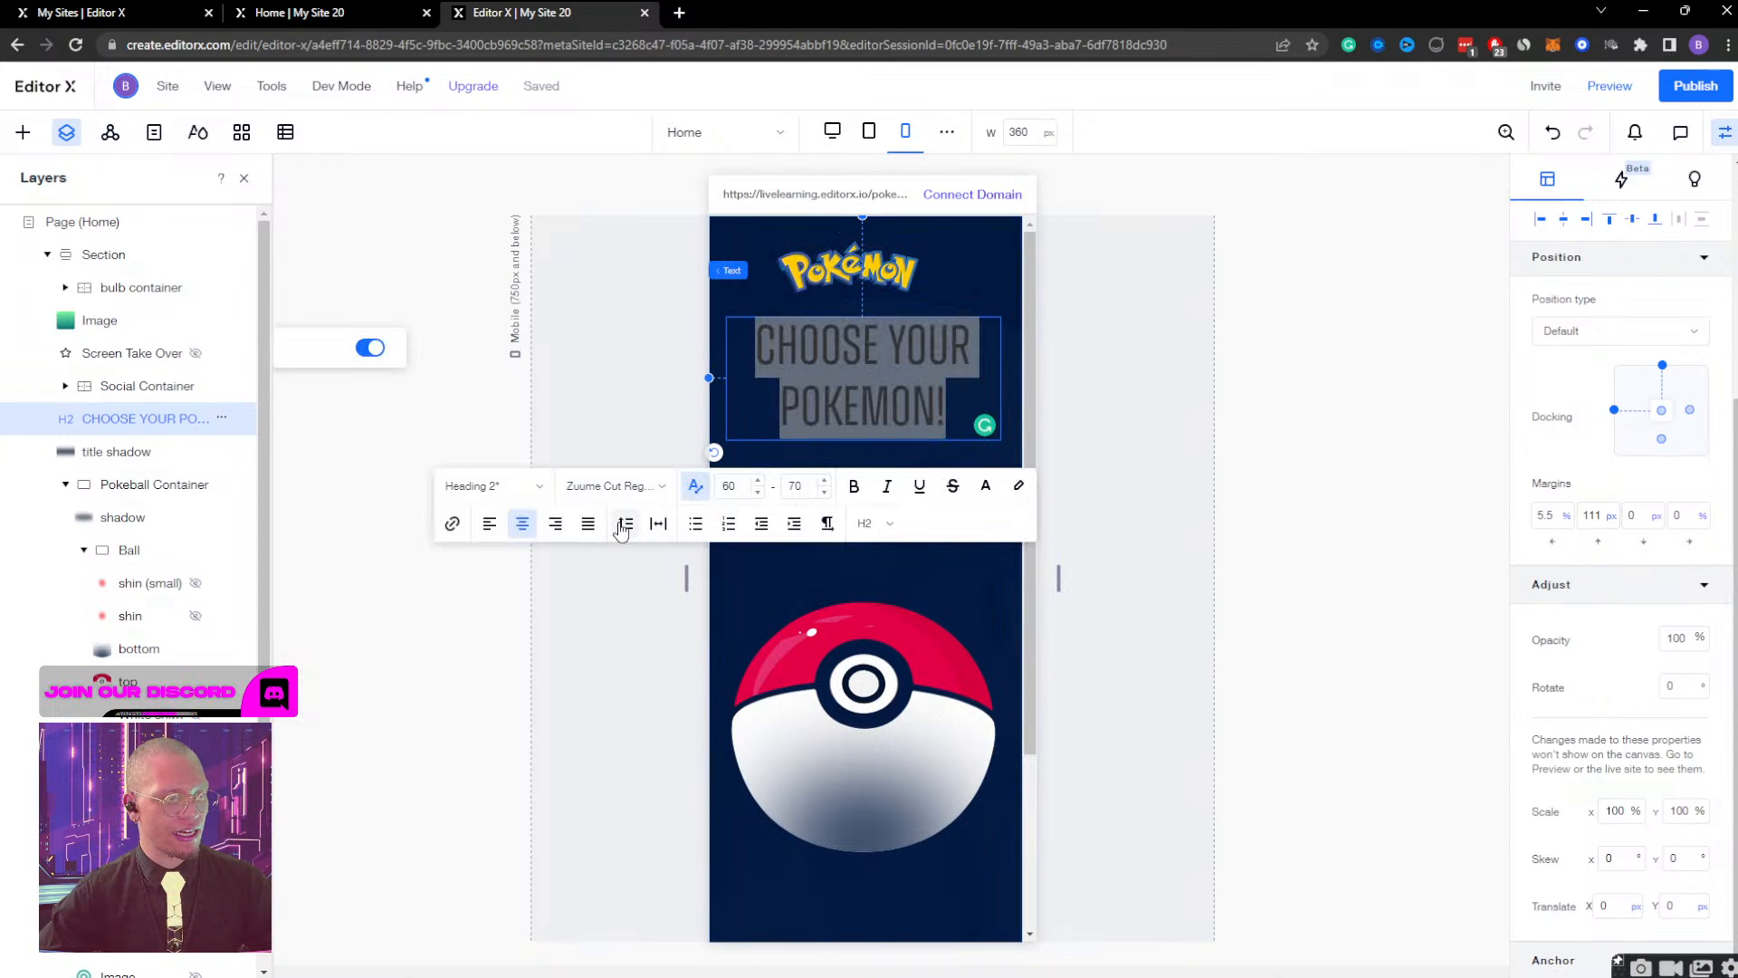
pyautogui.click(371, 351)
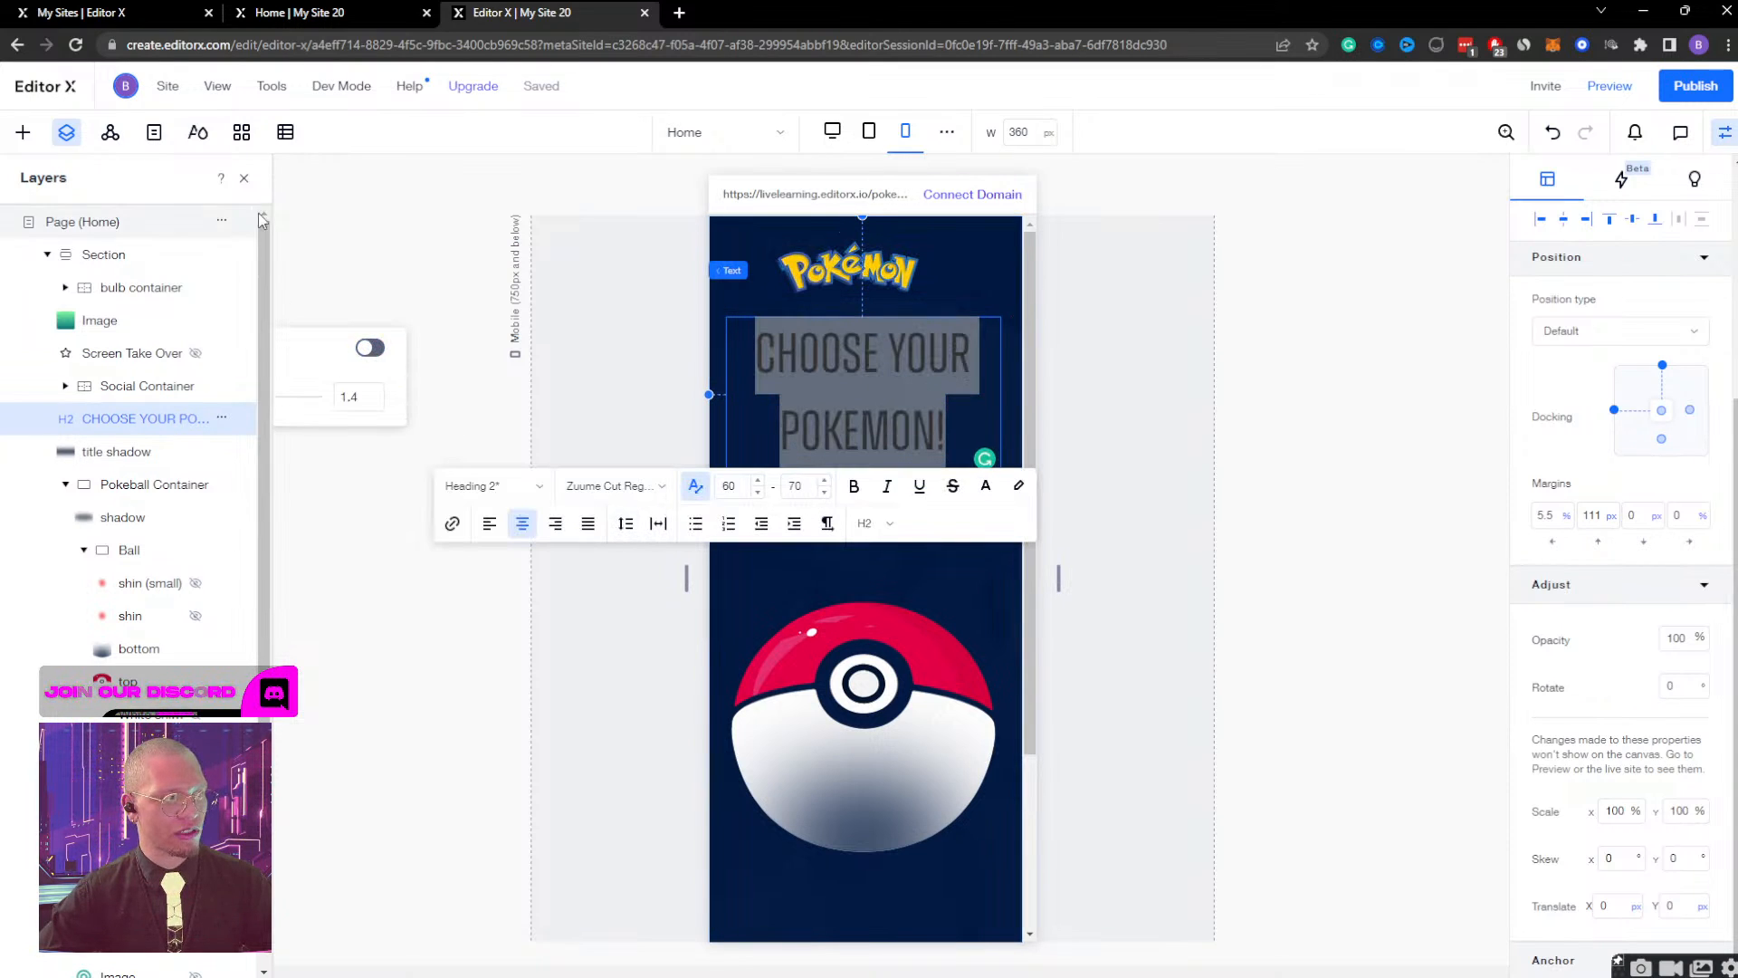
pyautogui.click(244, 177)
pyautogui.moveTo(196, 400); pyautogui.dragTo(188, 404)
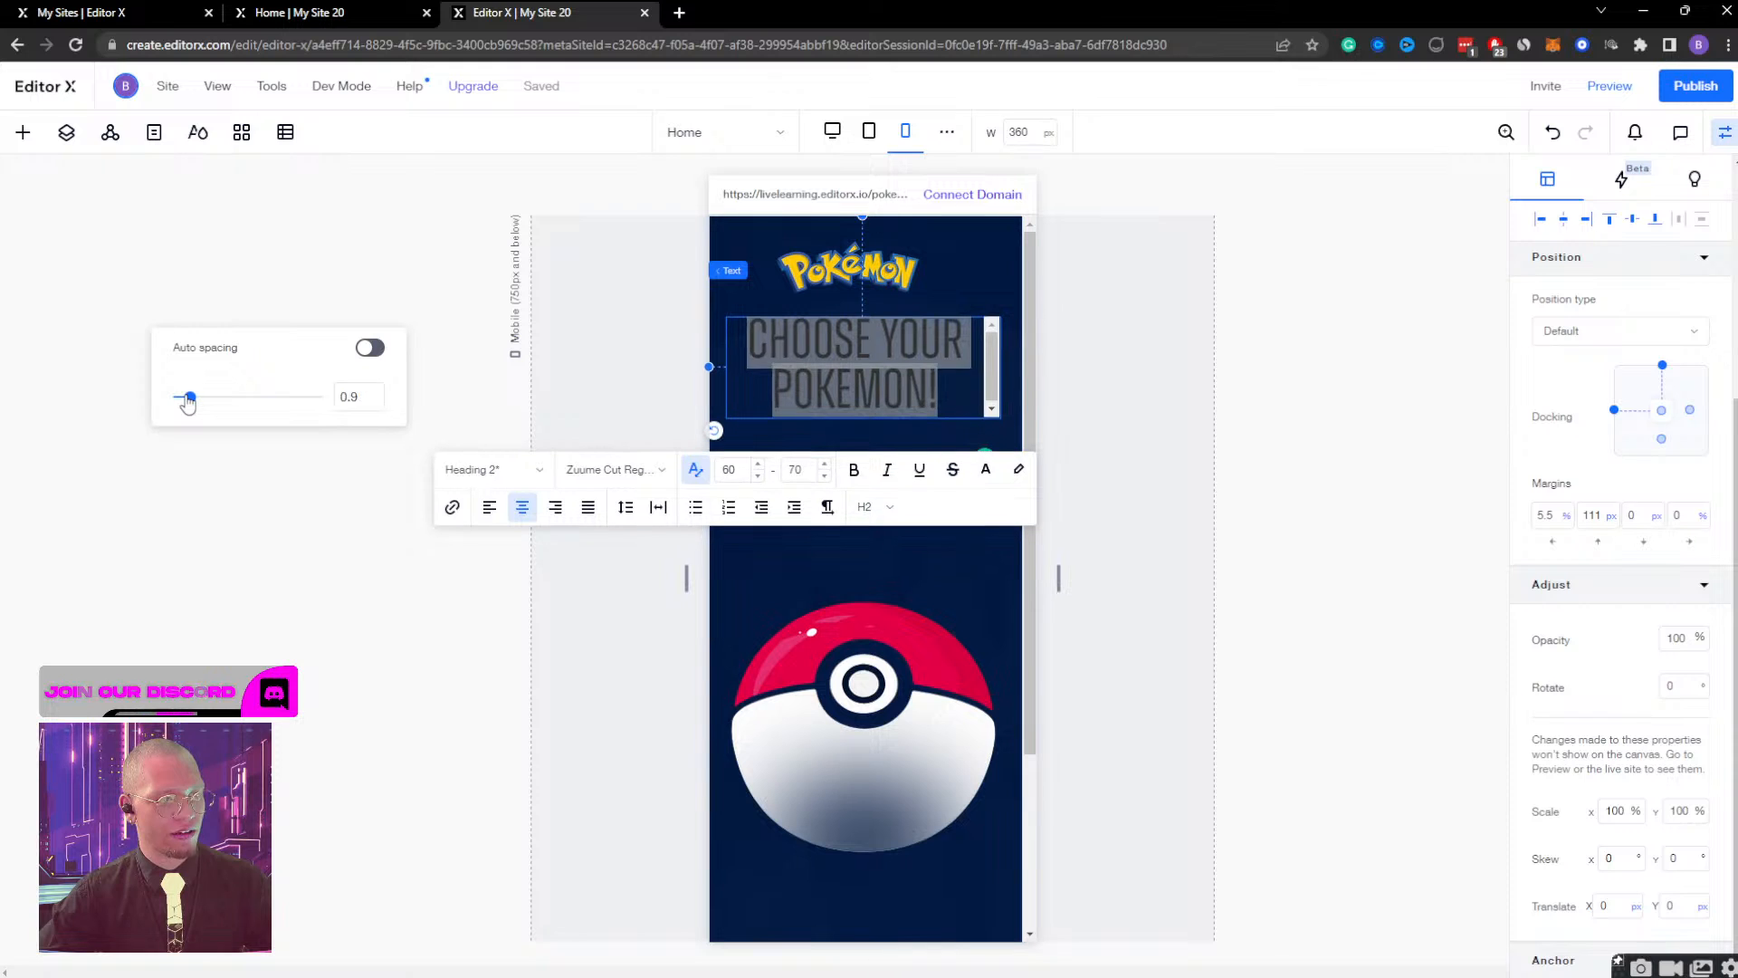
pyautogui.click(922, 633)
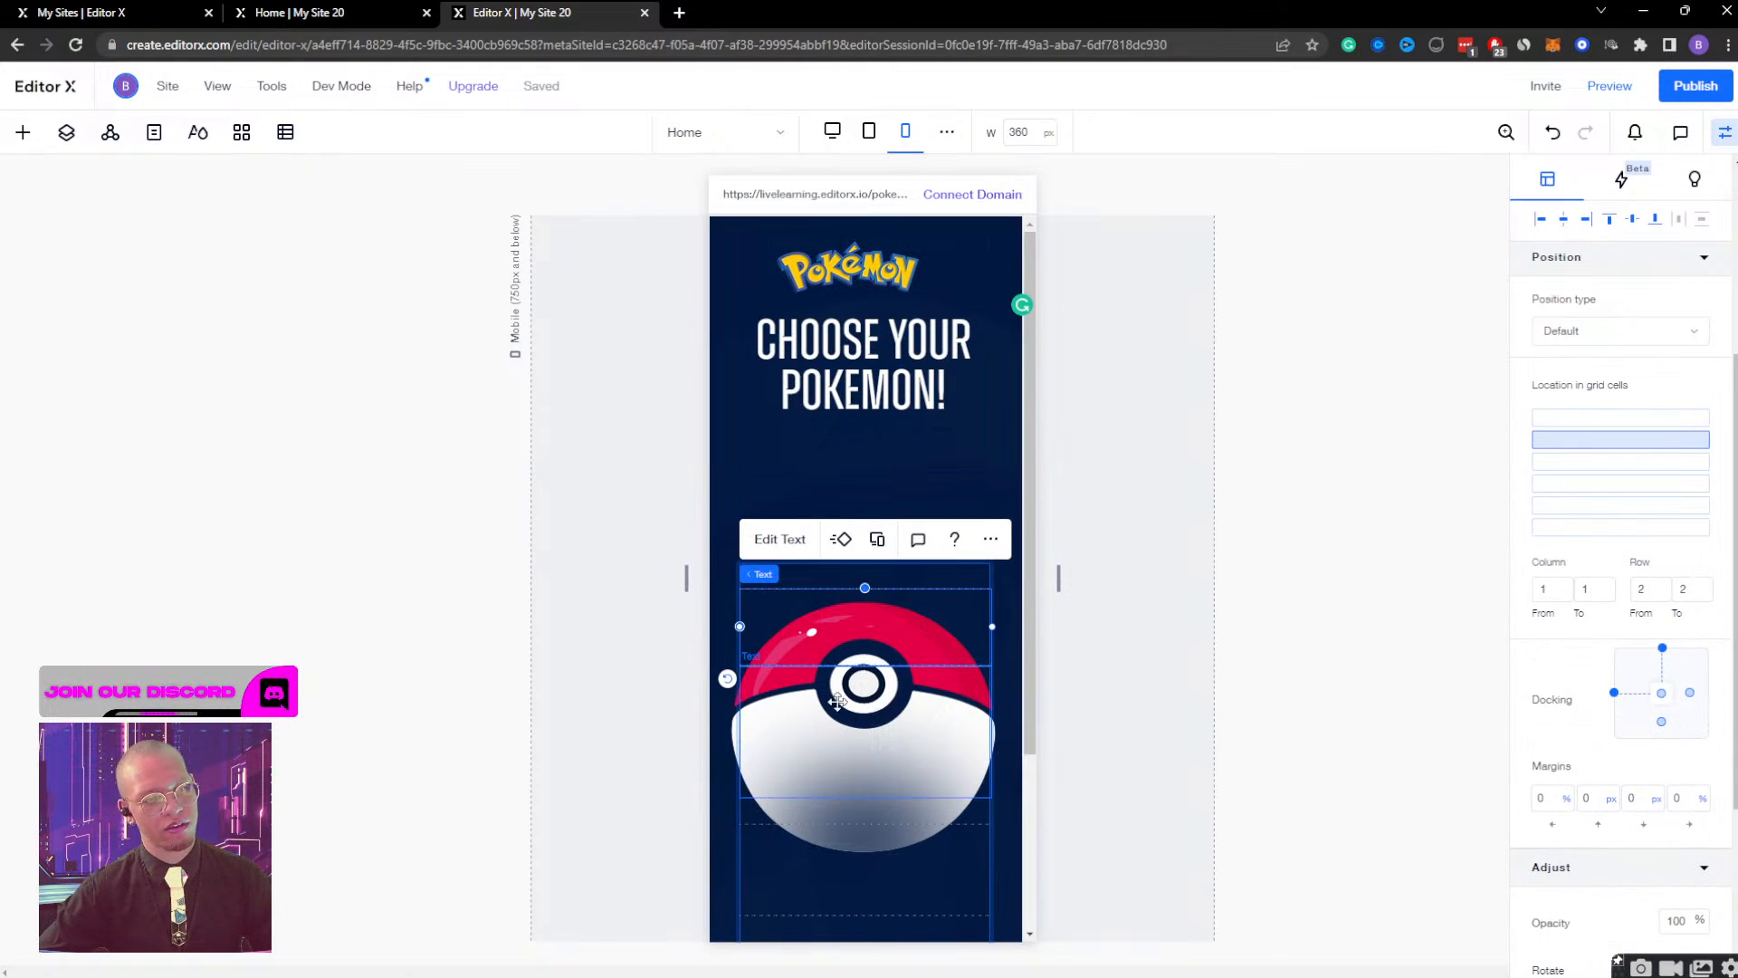
# Show the layer tree again and collapse the bulb container together with its nested container.
pyautogui.click(818, 874)
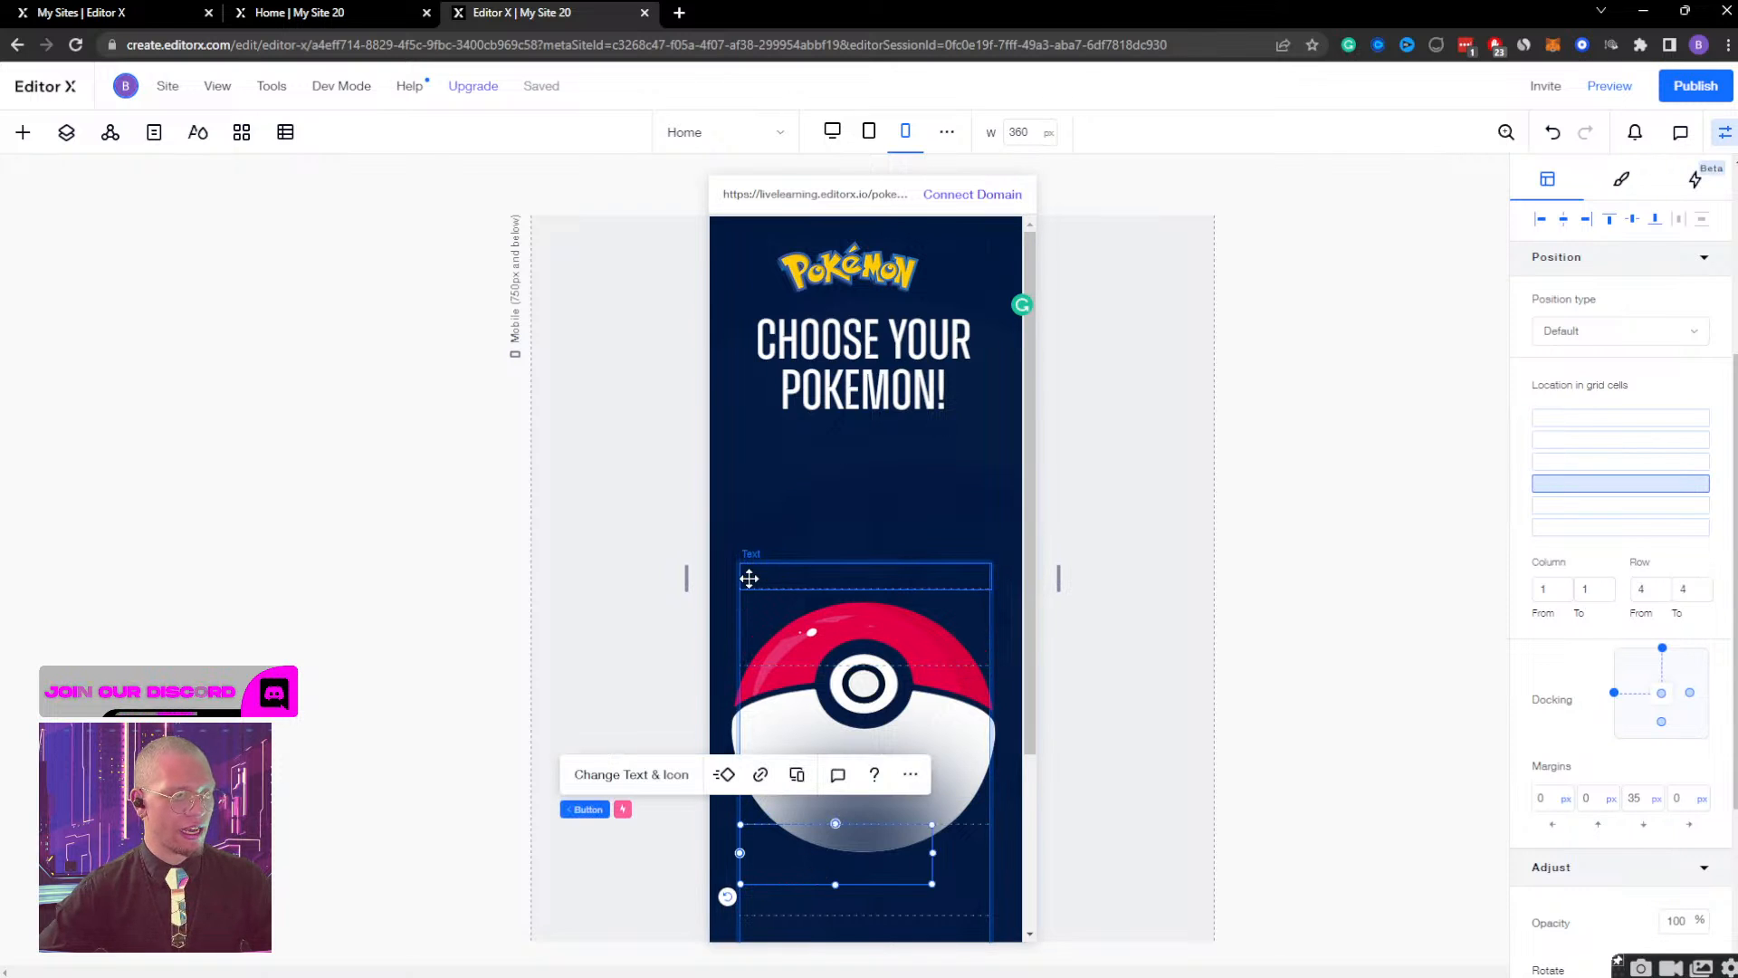
pyautogui.click(66, 132)
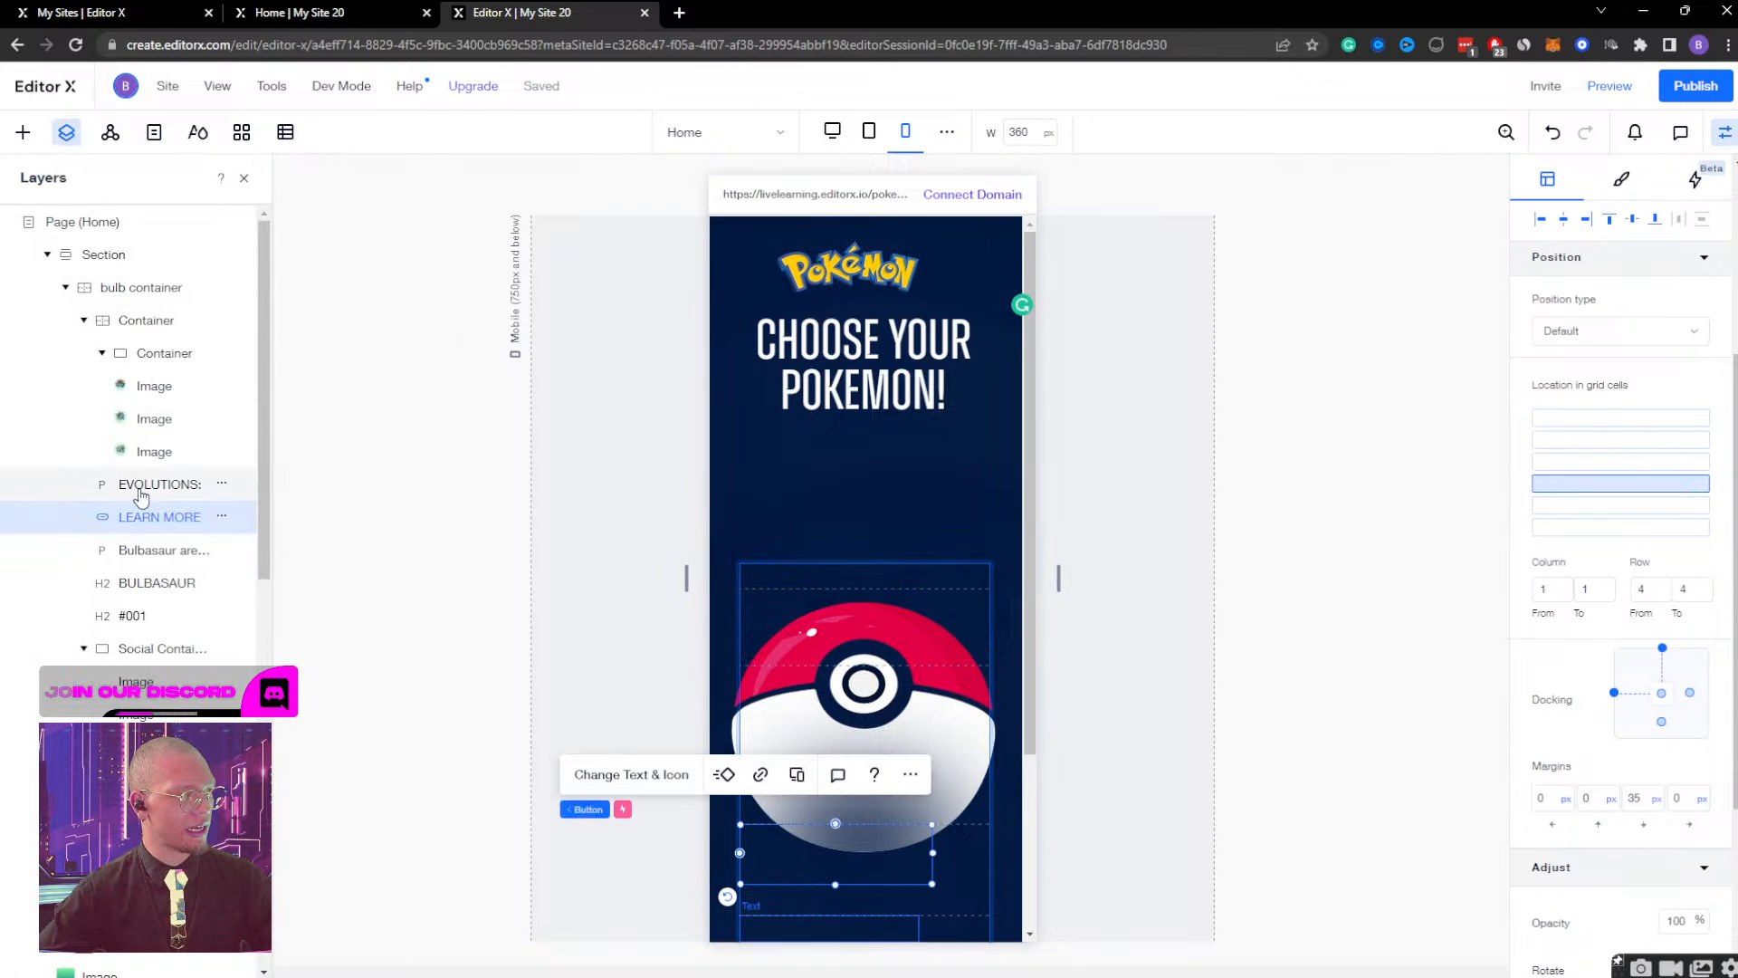
pyautogui.scroll(-6, 136, 389)
pyautogui.scroll(6, 102, 380)
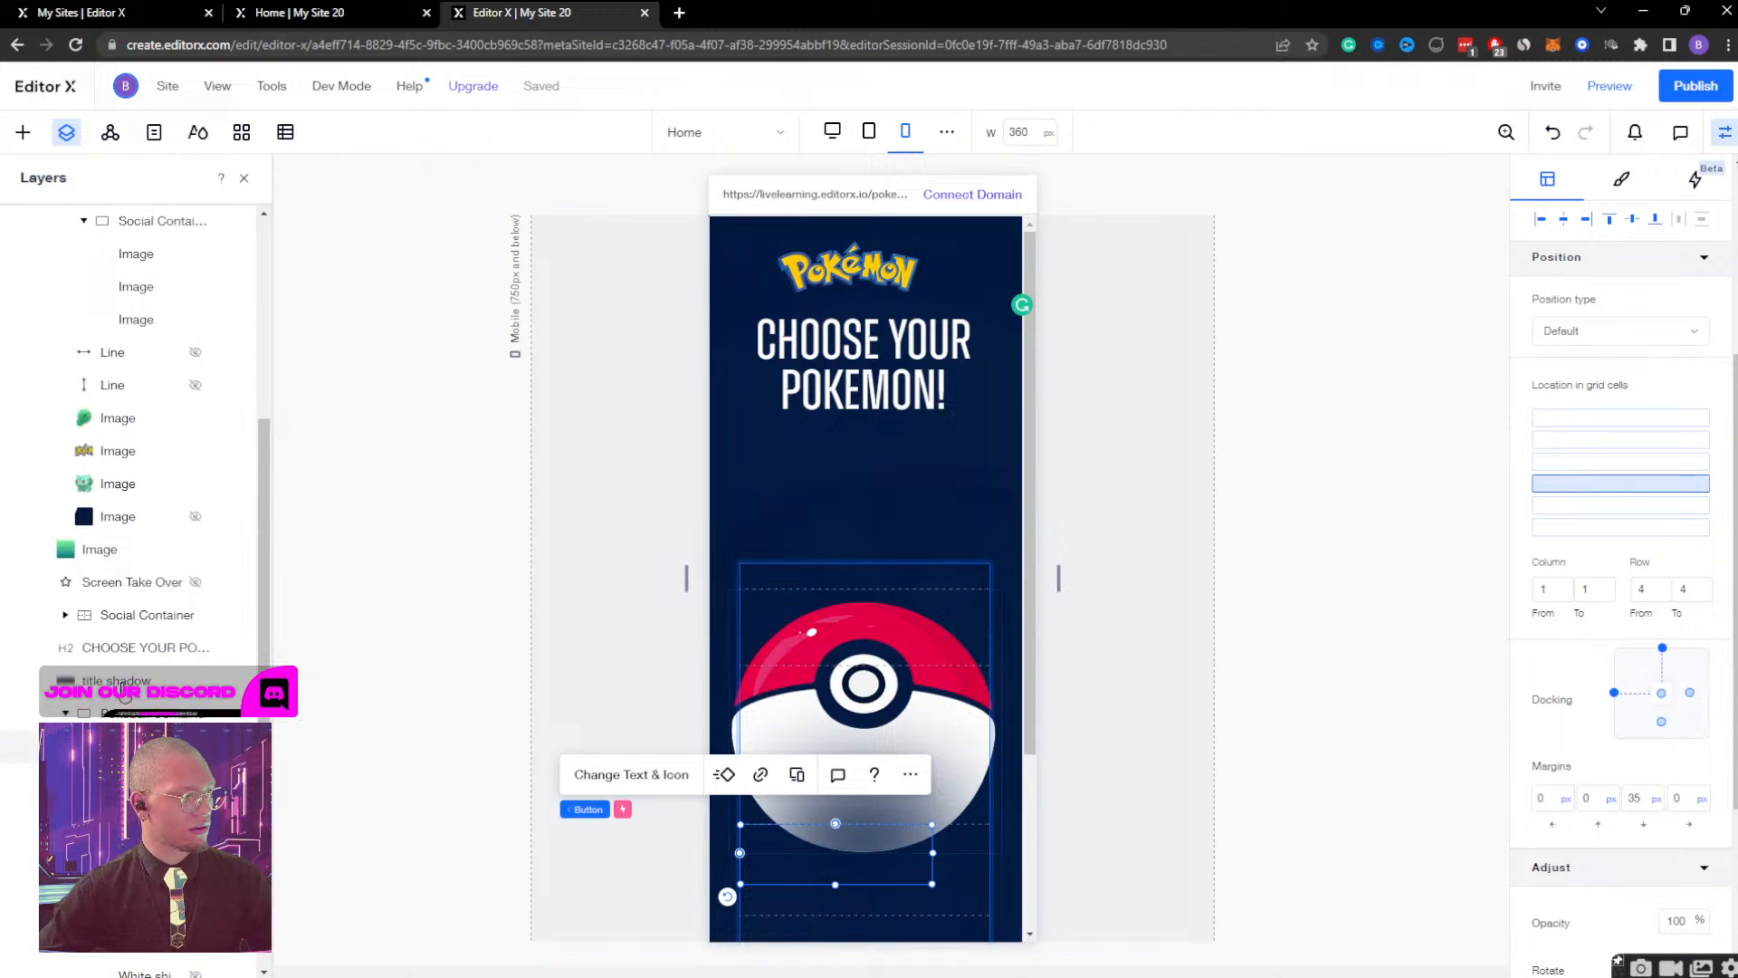
pyautogui.click(84, 319)
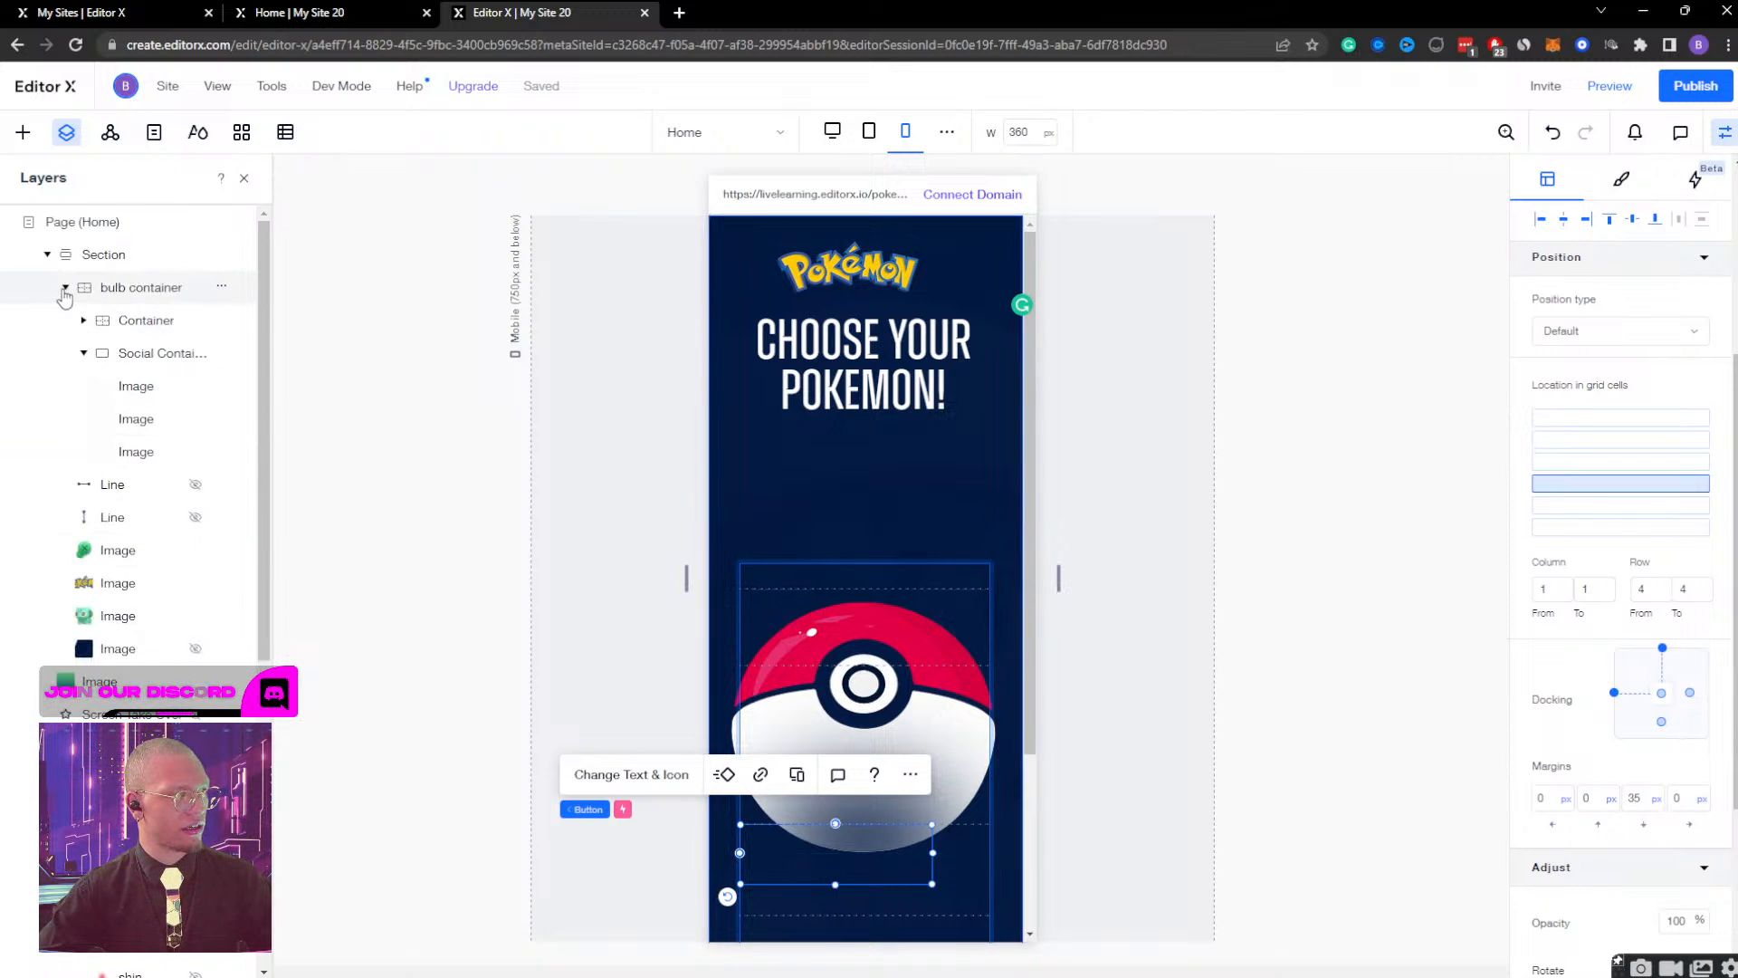
pyautogui.click(65, 287)
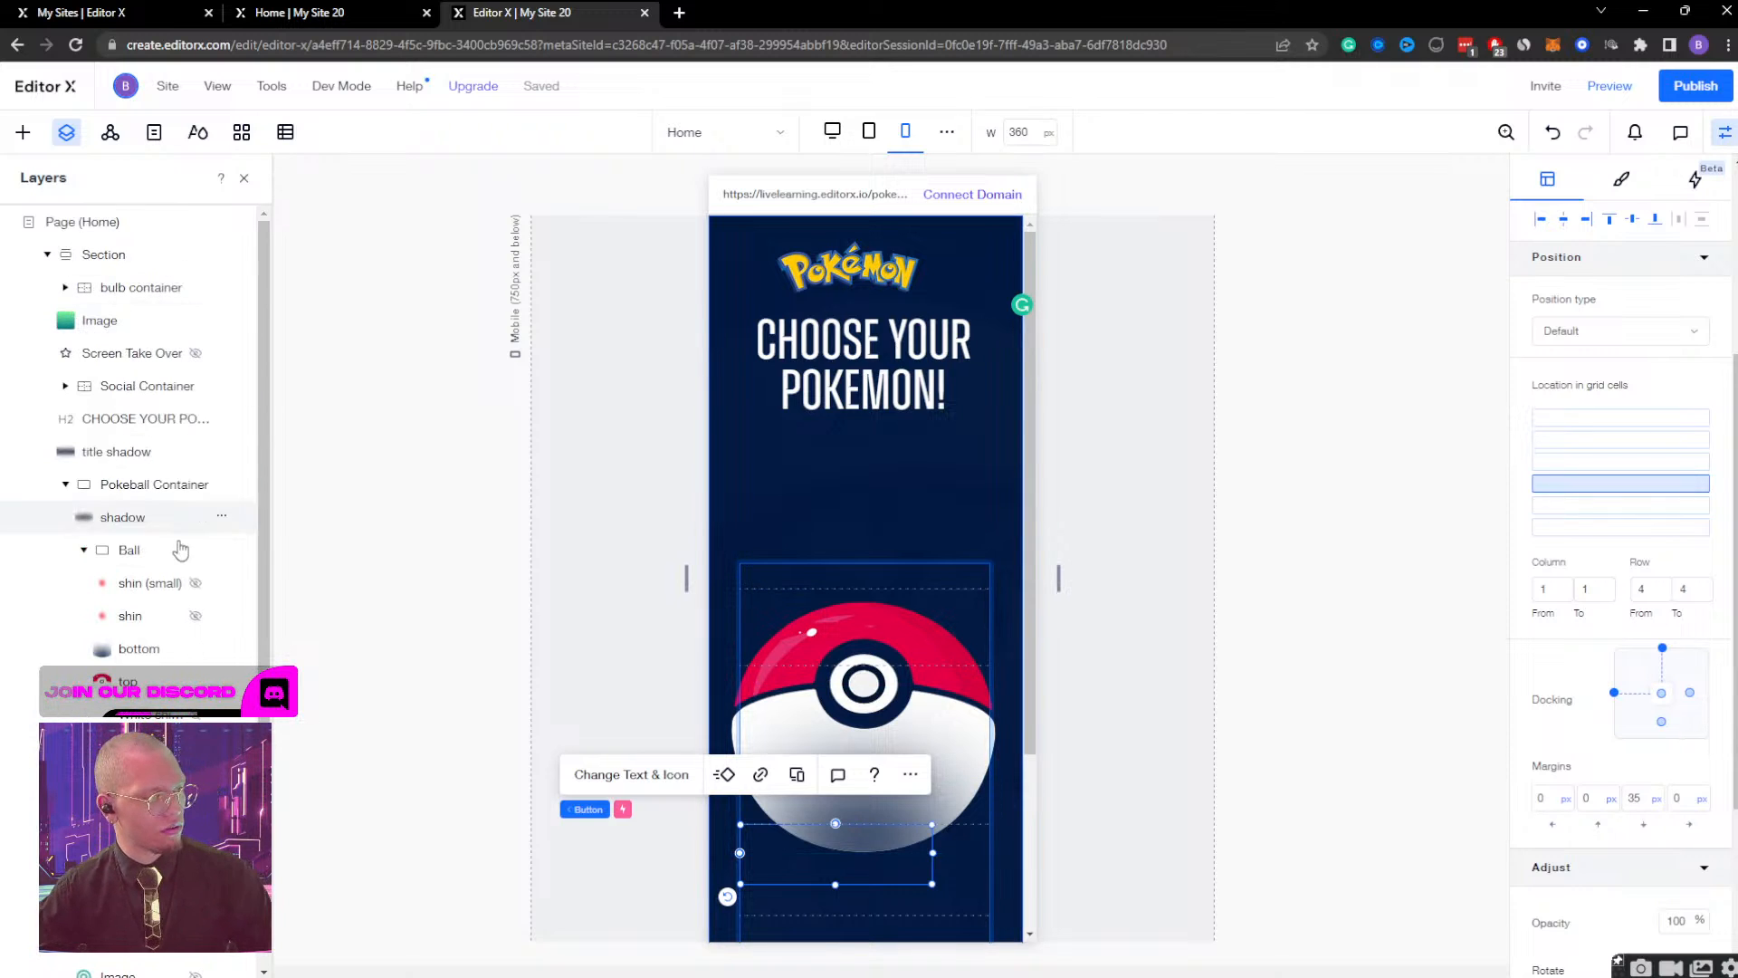
# Dock the Ball container to the top edge of the Pokeball Container while keeping it centred horizontally.
pyautogui.click(128, 549)
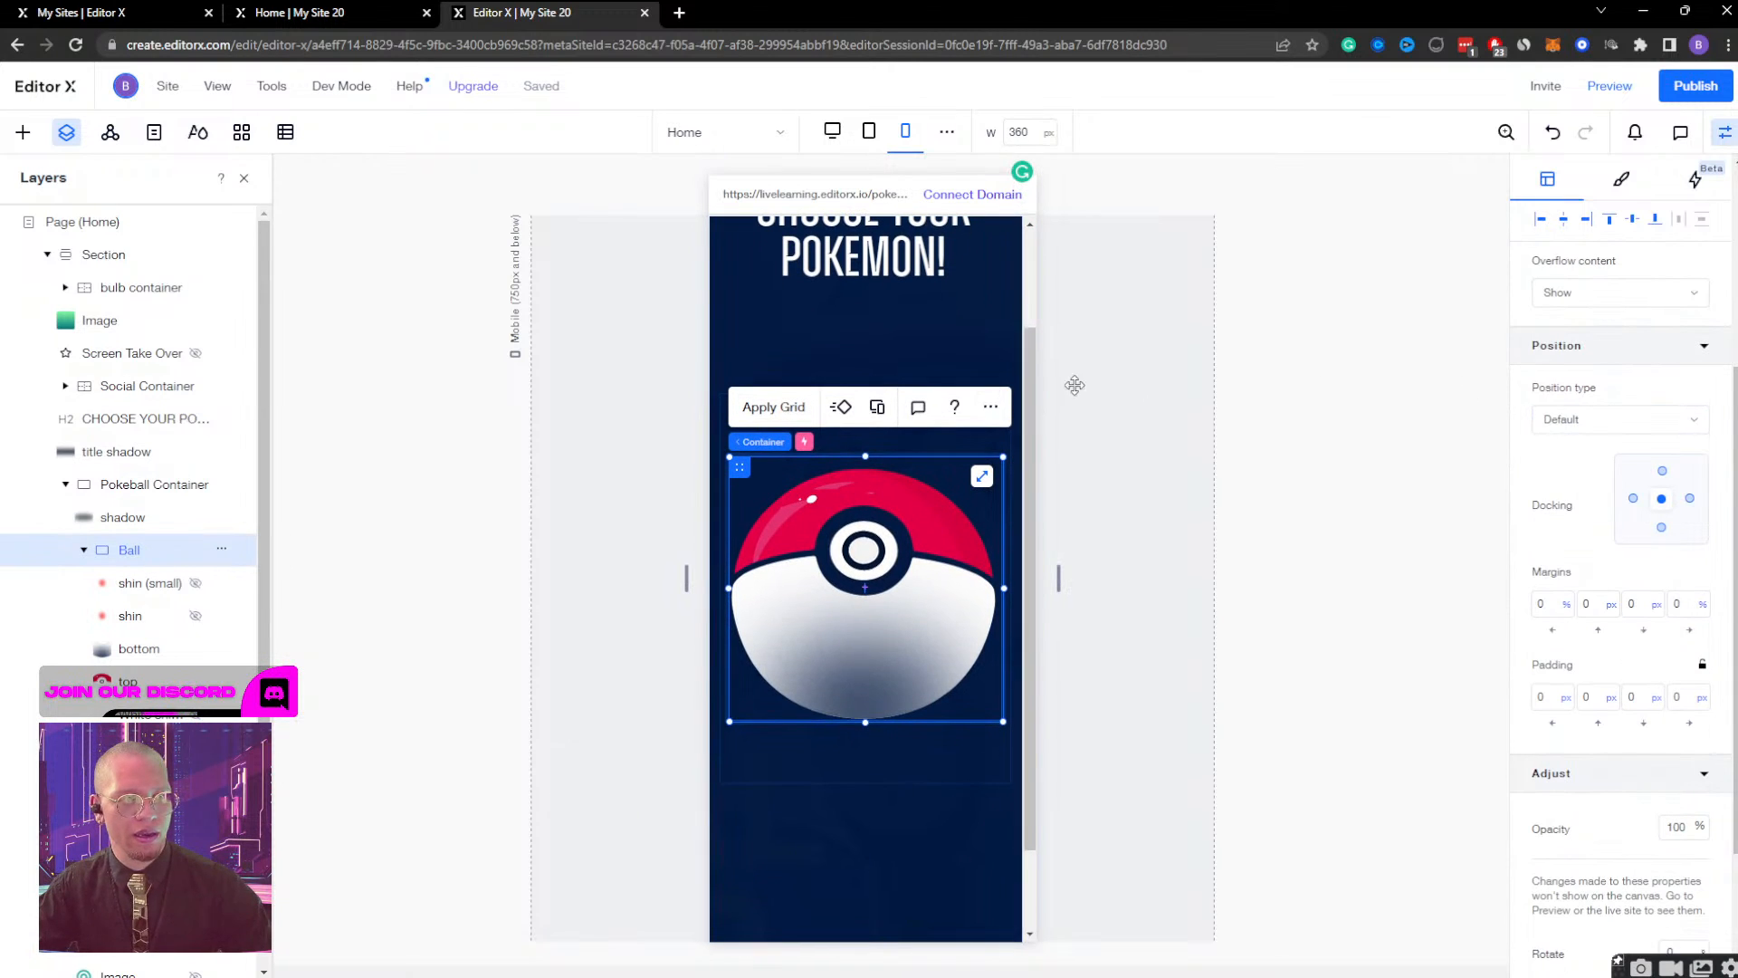
pyautogui.scroll(2, 896, 512)
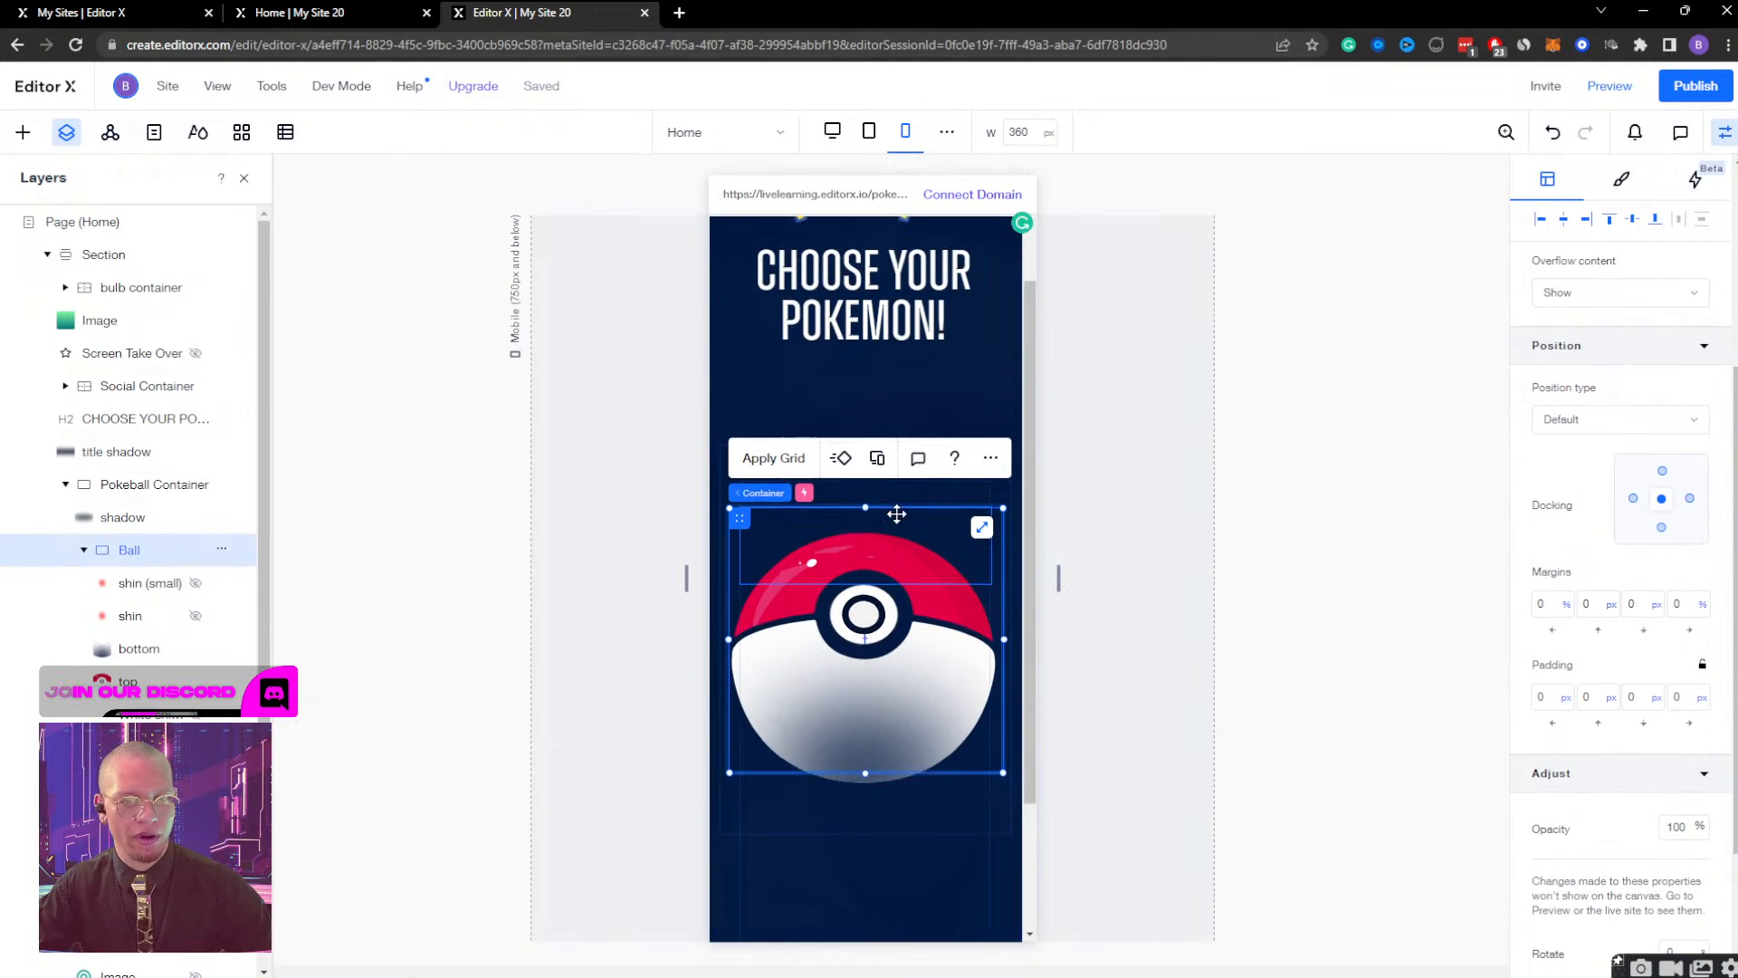
pyautogui.click(1662, 471)
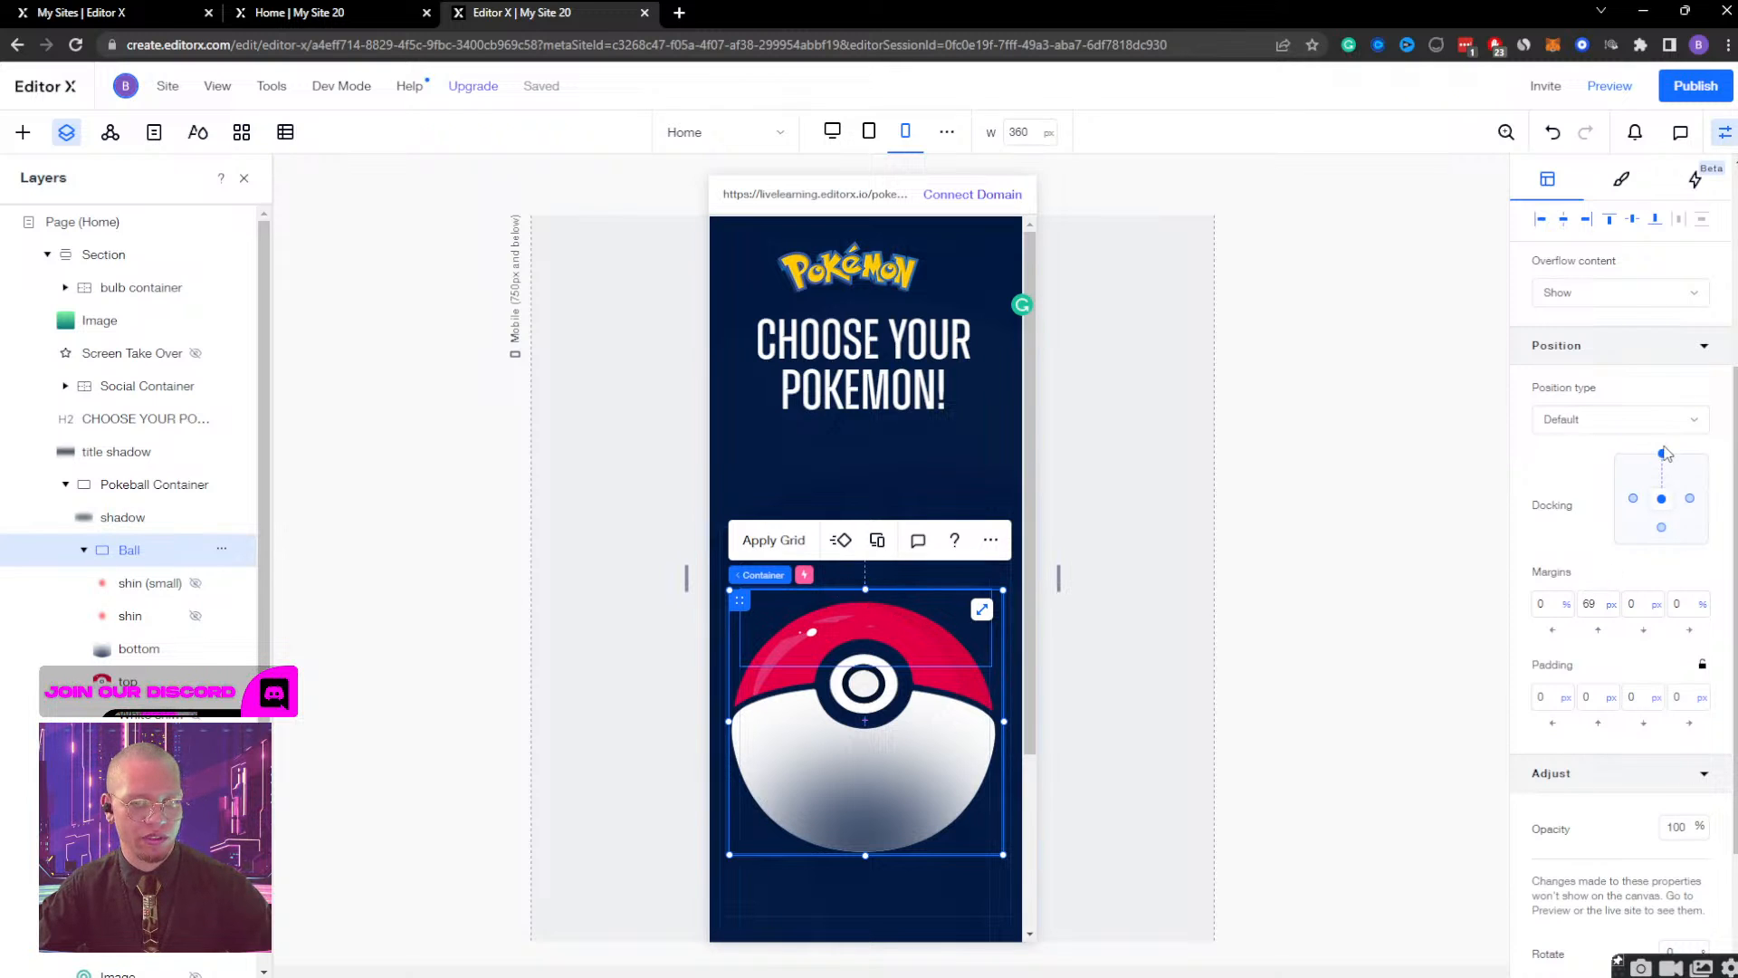
# Change the Pokeball Container's height from a fixed pixel value to Auto.
pyautogui.click(135, 487)
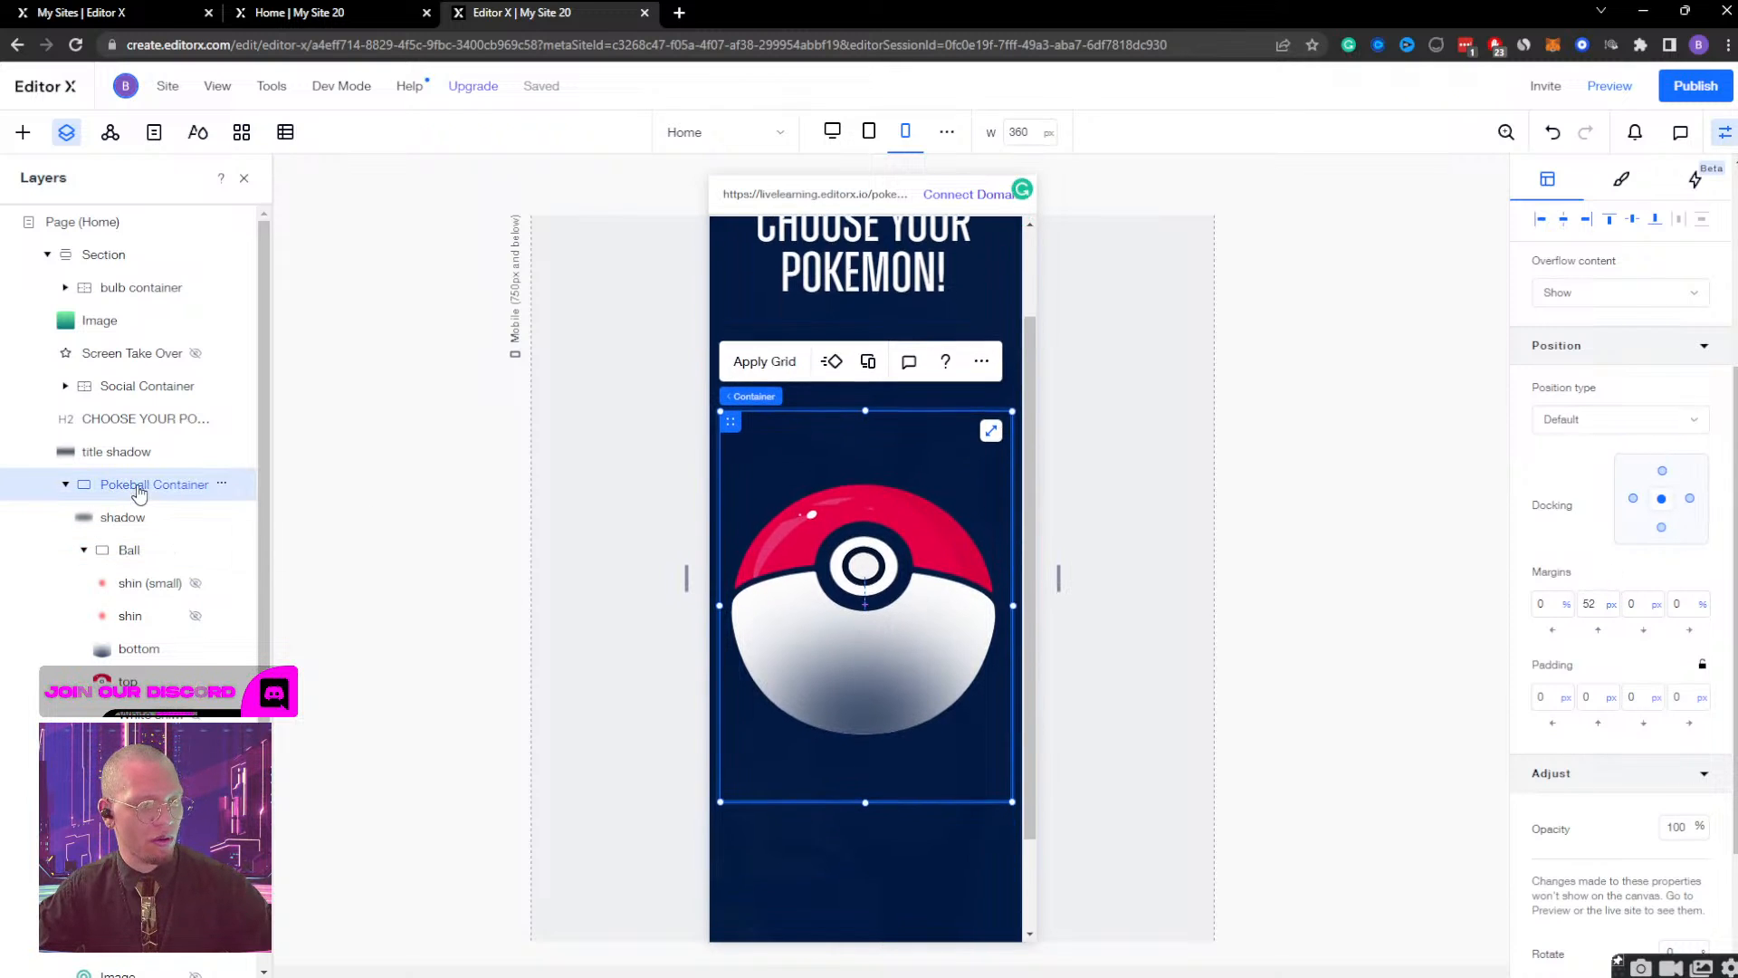
pyautogui.scroll(4, 1689, 478)
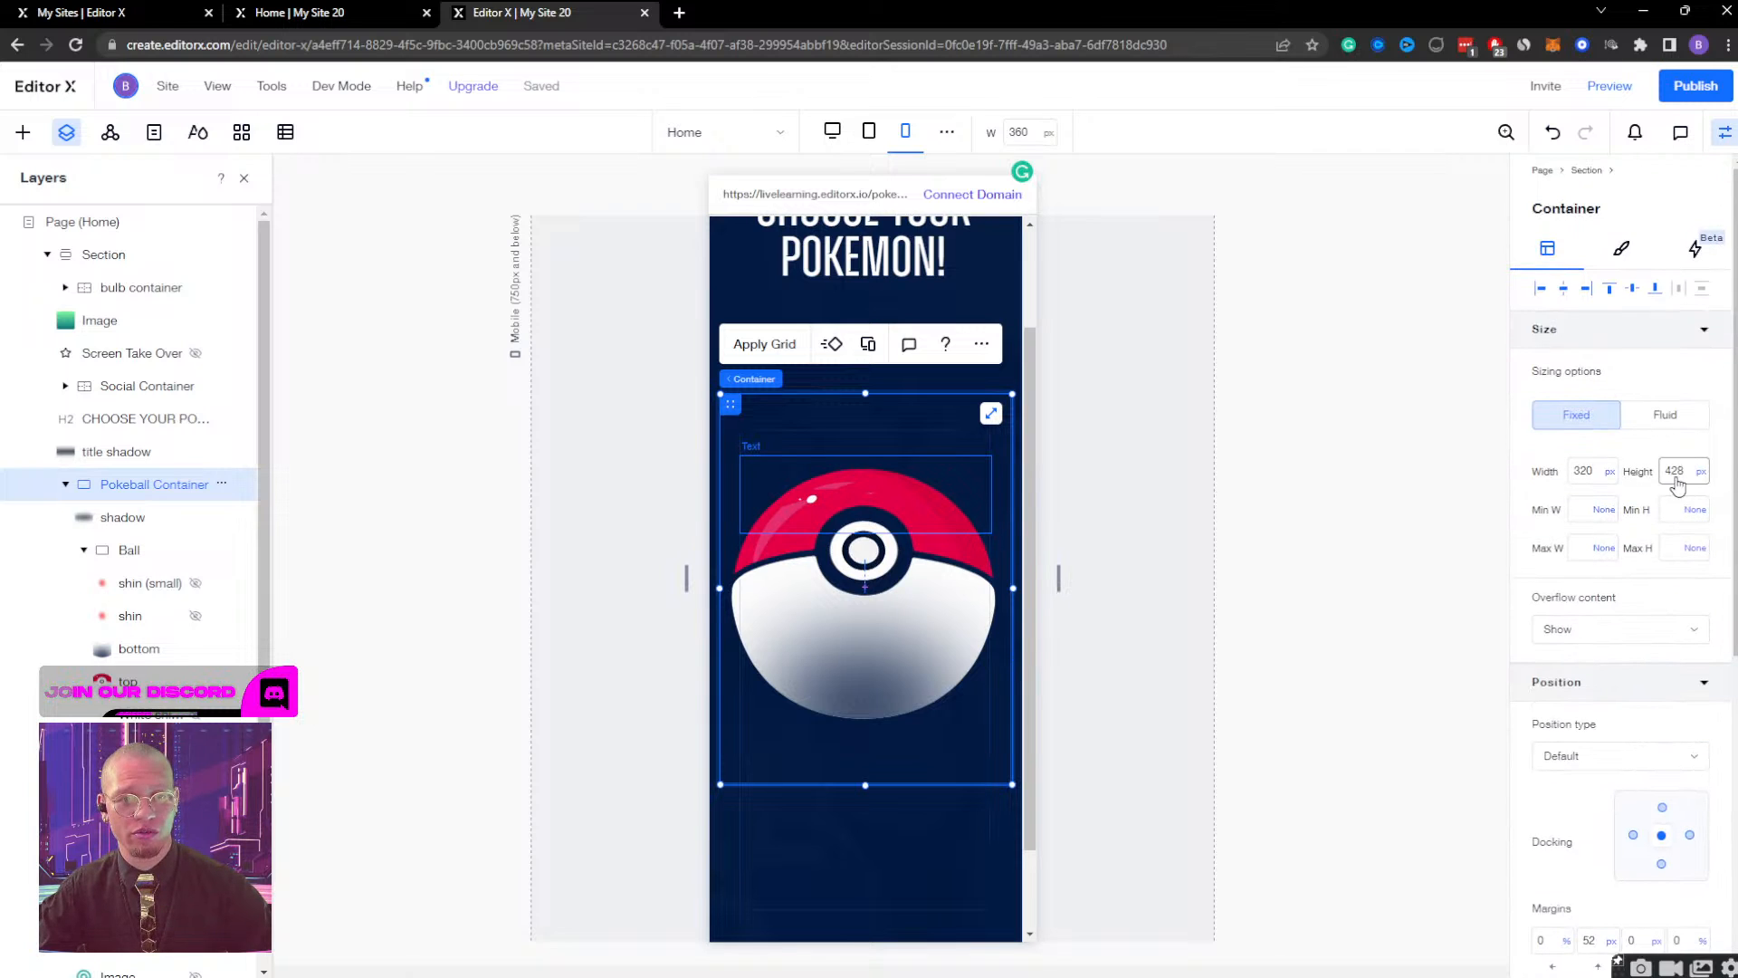
pyautogui.click(1701, 480)
pyautogui.click(1579, 442)
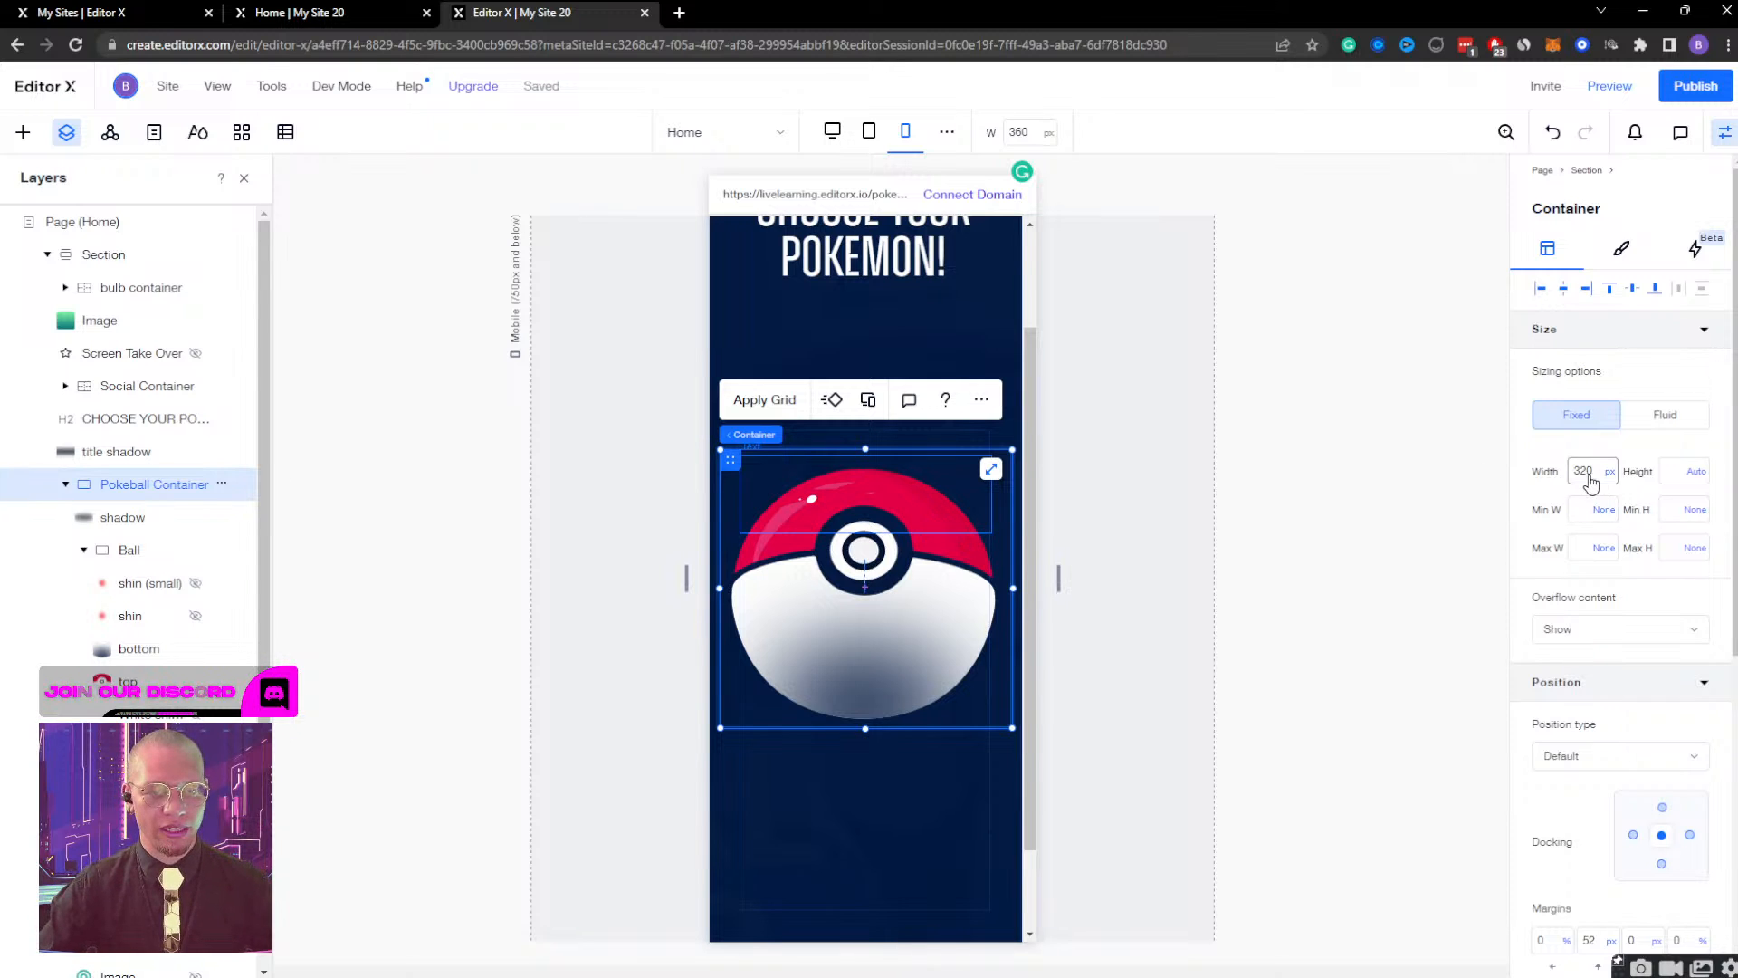
# Align the Pokeball Container to the top of the section and nudge it down below the heading to a 270 px top margin.
pyautogui.click(1611, 290)
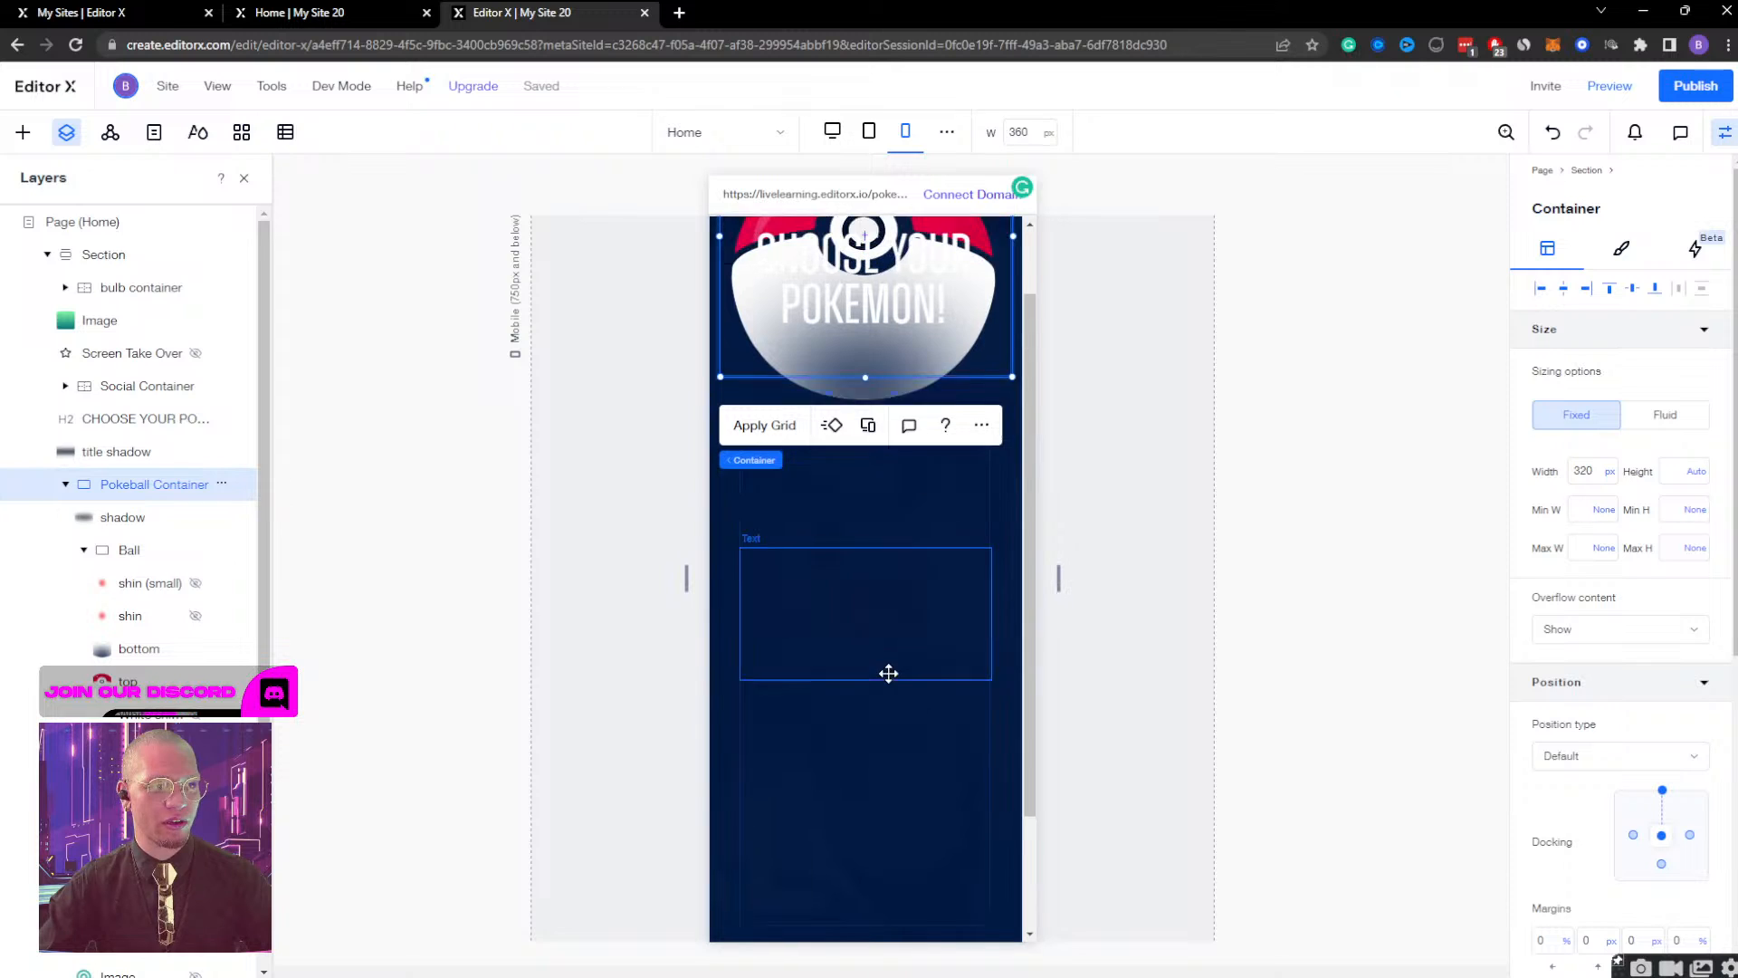
pyautogui.scroll(2, 888, 672)
pyautogui.hotkey('shift', 'Down')
pyautogui.hotkey('shift', 'Down')
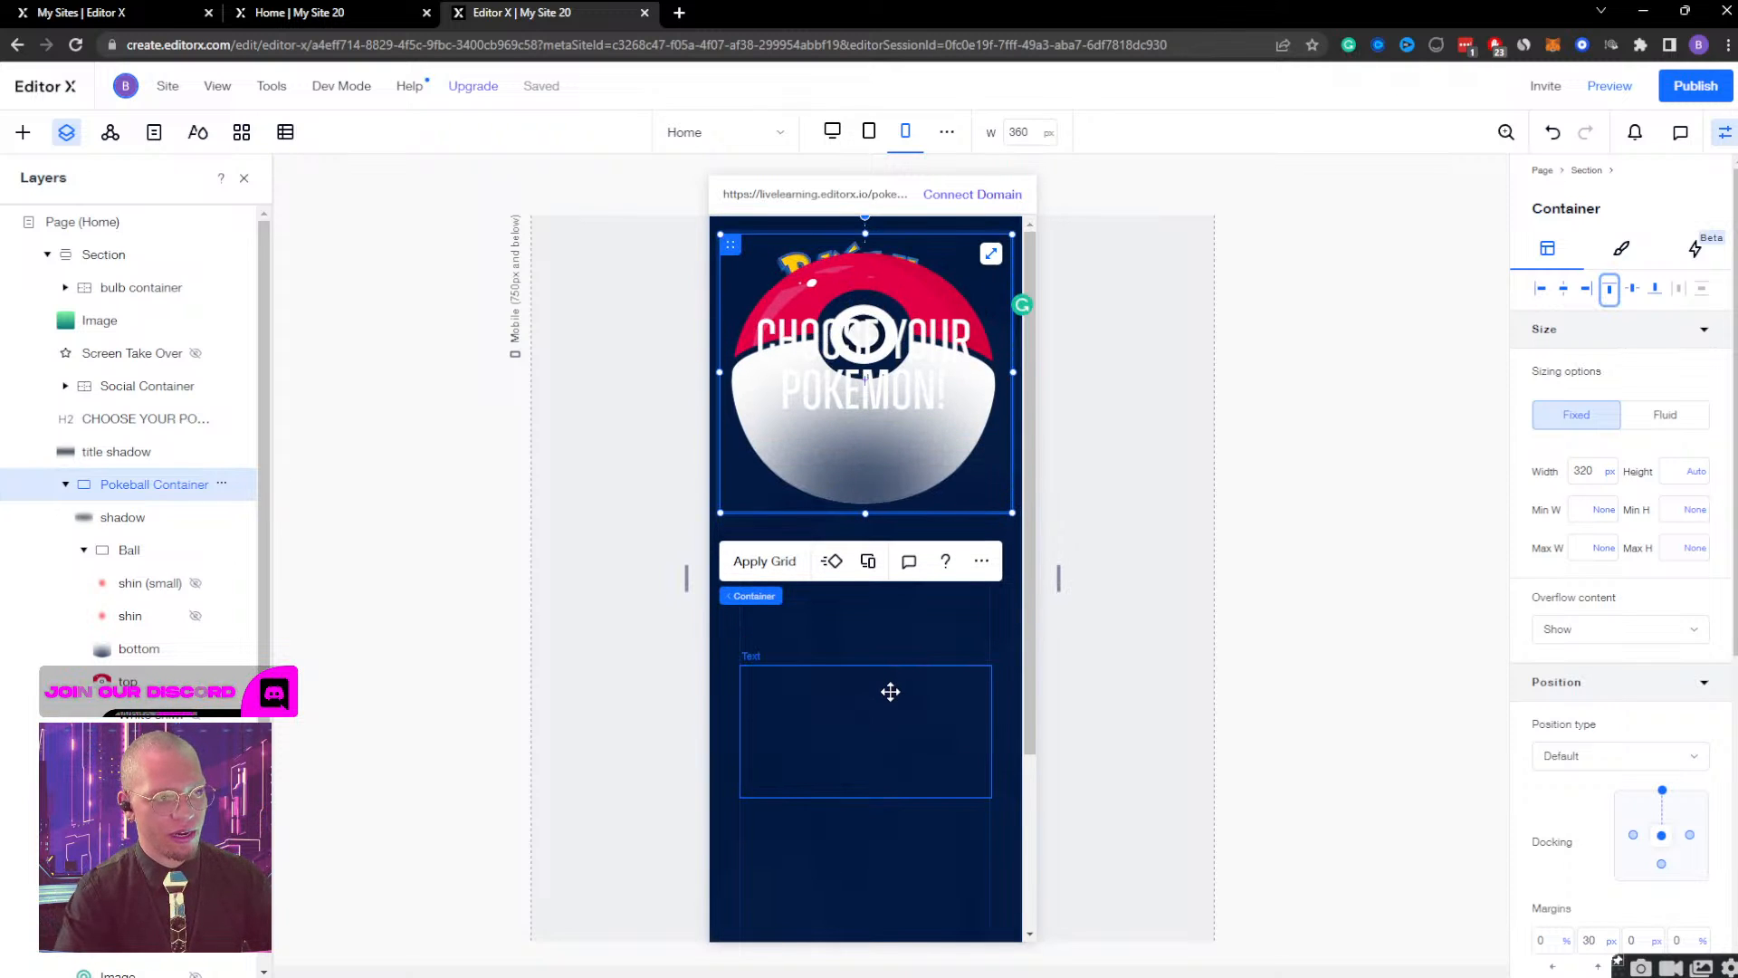
pyautogui.moveTo(730, 251); pyautogui.dragTo(729, 449)
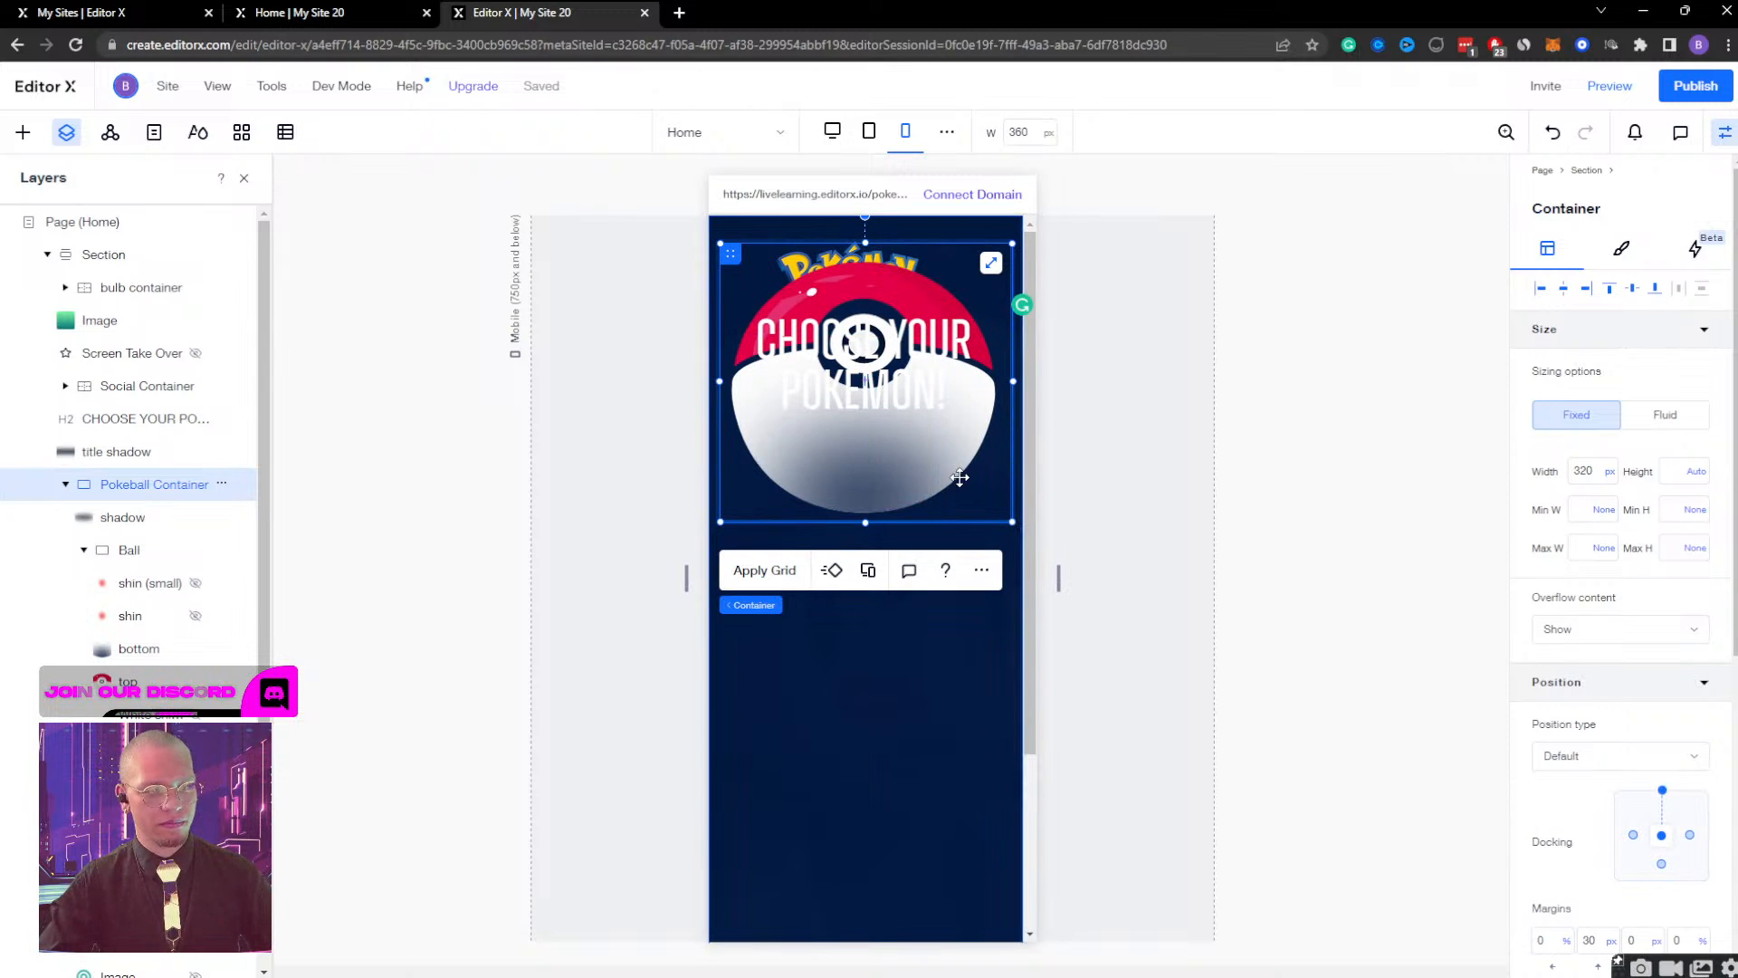
pyautogui.hotkey('shift', 'Down')
pyautogui.hotkey('shift', 'Down')
pyautogui.hotkey('shift', 'Down')
pyautogui.hotkey('shift', 'Down')
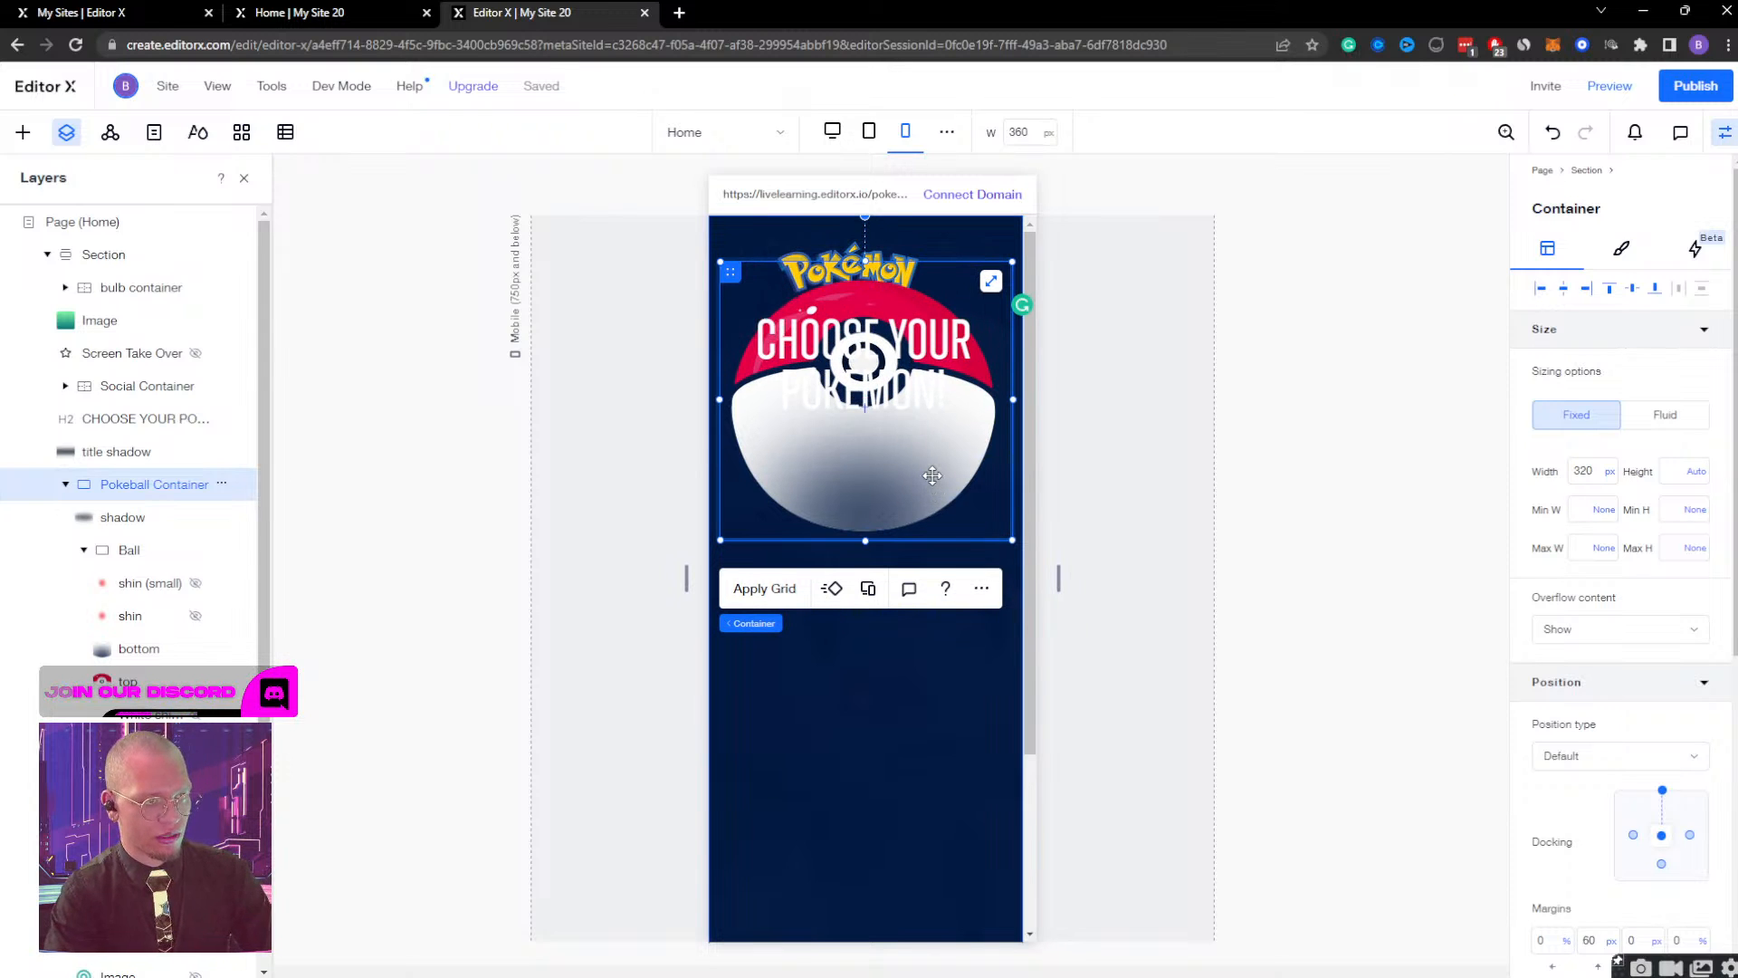
pyautogui.hotkey('shift', 'Down')
pyautogui.hotkey('shift', 'Down')
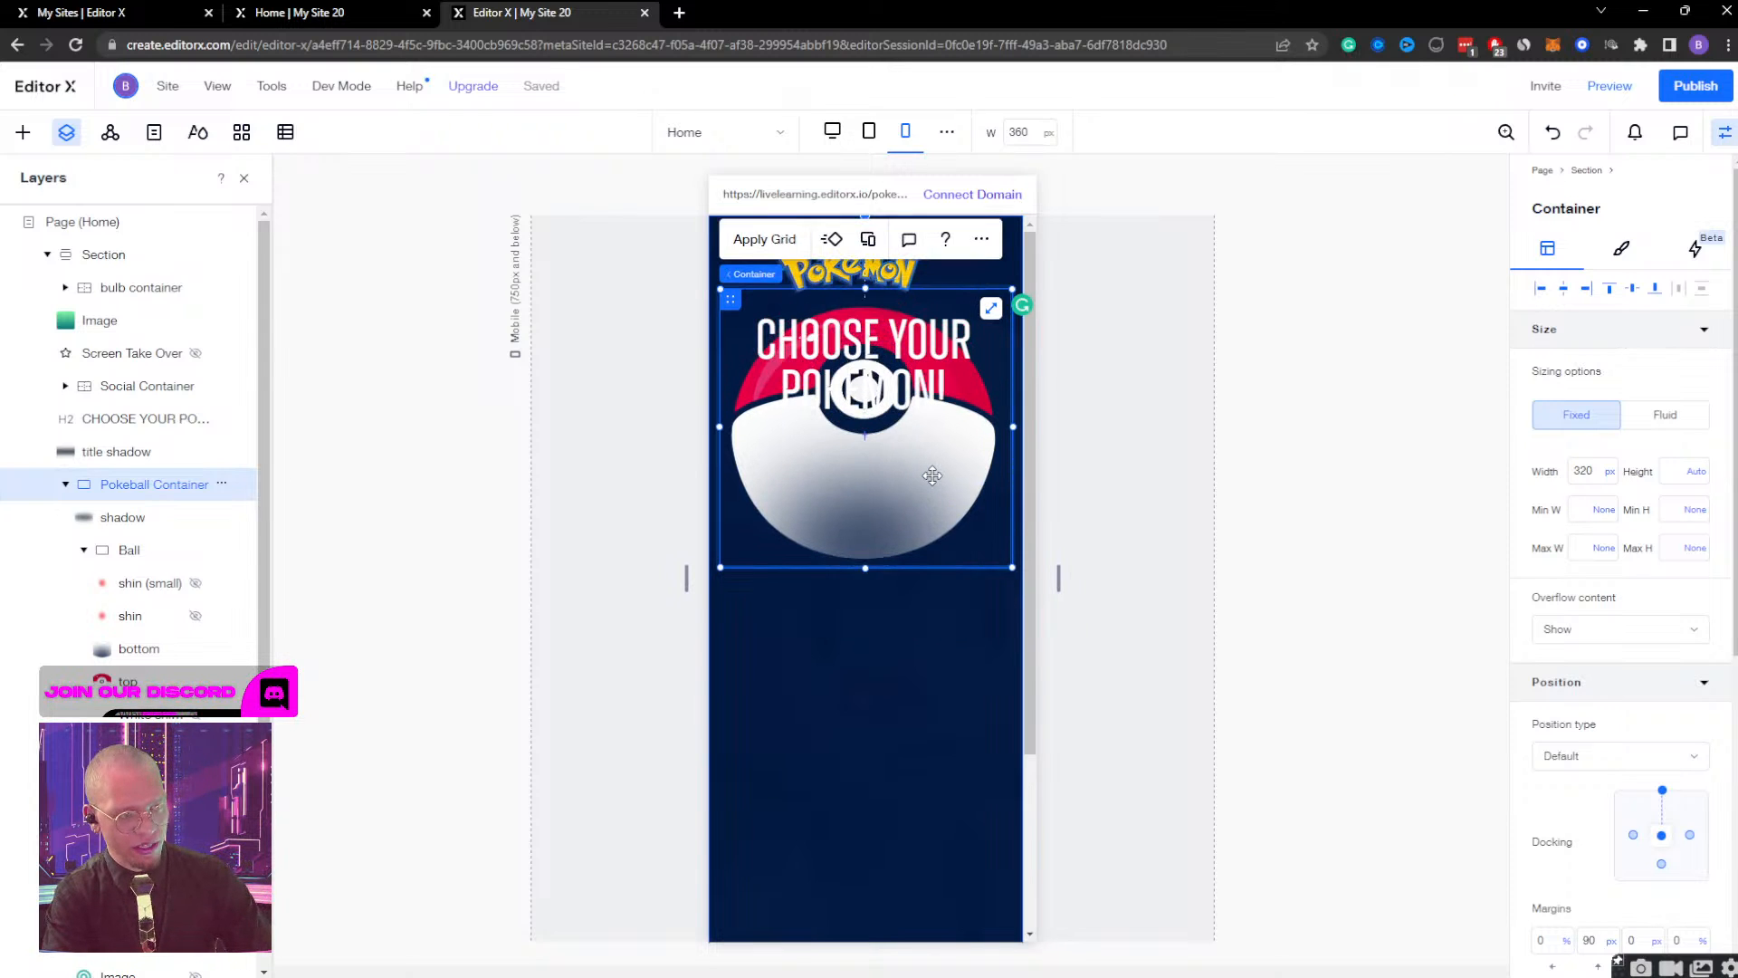
pyautogui.hotkey('shift', 'Down')
pyautogui.hotkey('shift', 'Down')
pyautogui.hotkey('shift', 'Down')
pyautogui.hotkey('shift', 'Down')
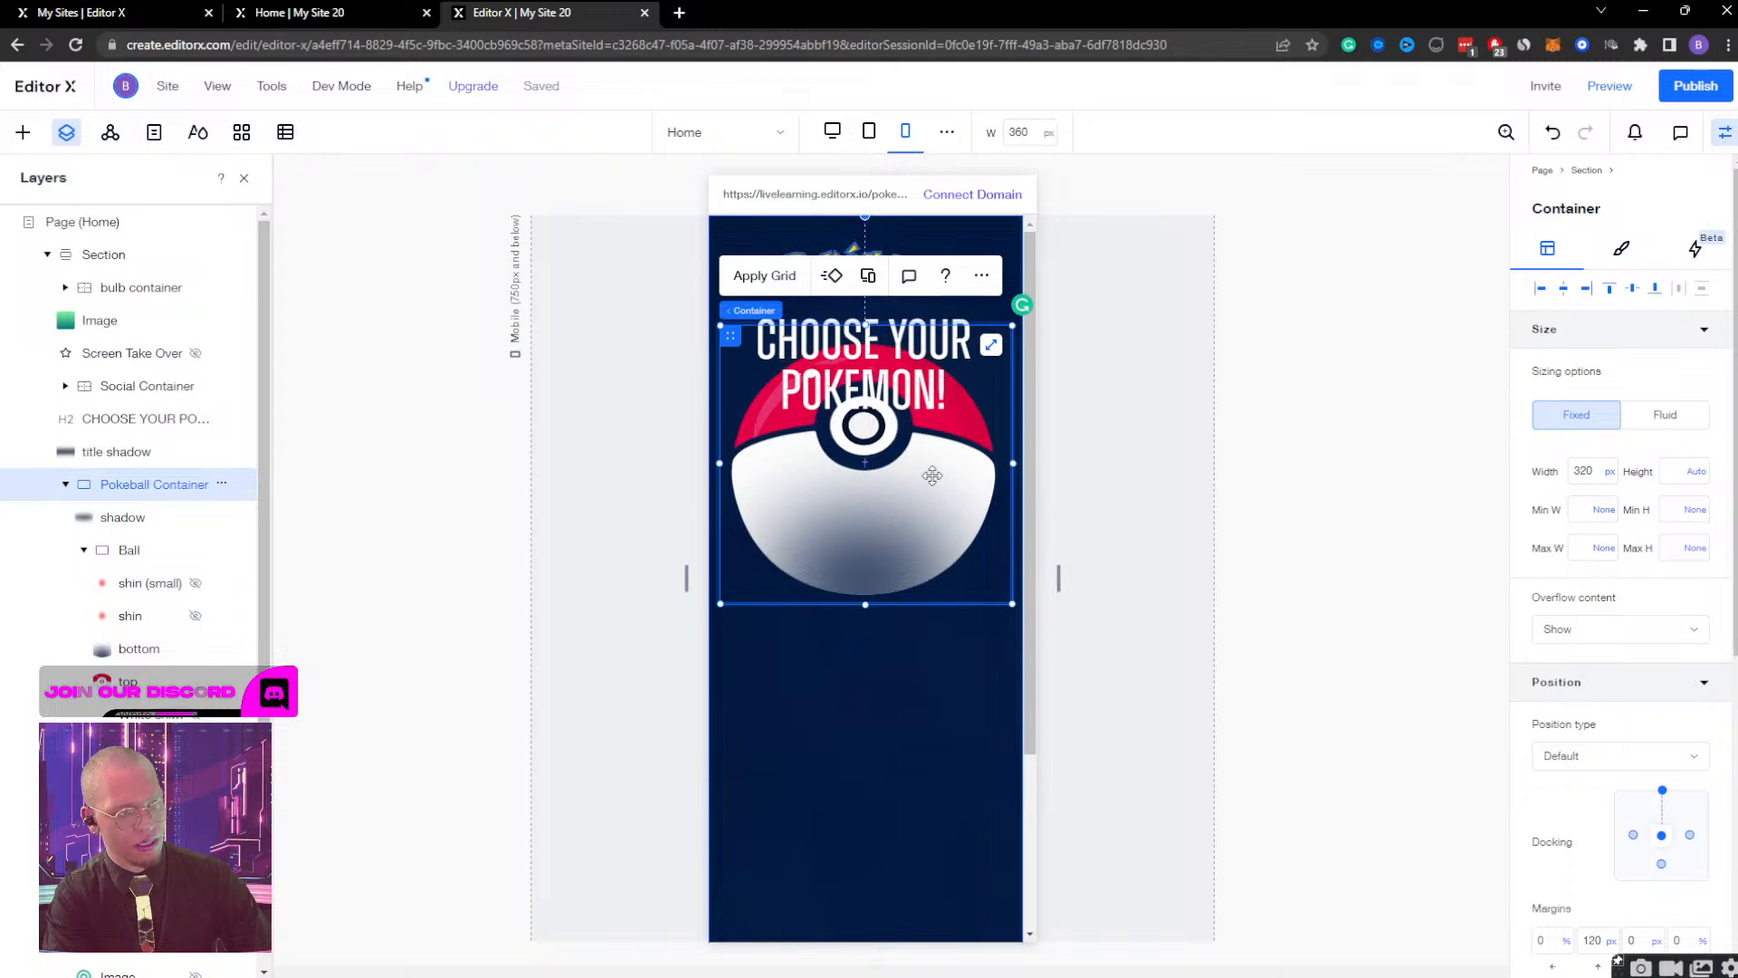
pyautogui.hotkey('shift', 'Down')
pyautogui.hotkey('shift', 'Down')
pyautogui.hotkey('shift', 'Down')
pyautogui.hotkey('shift', 'Down')
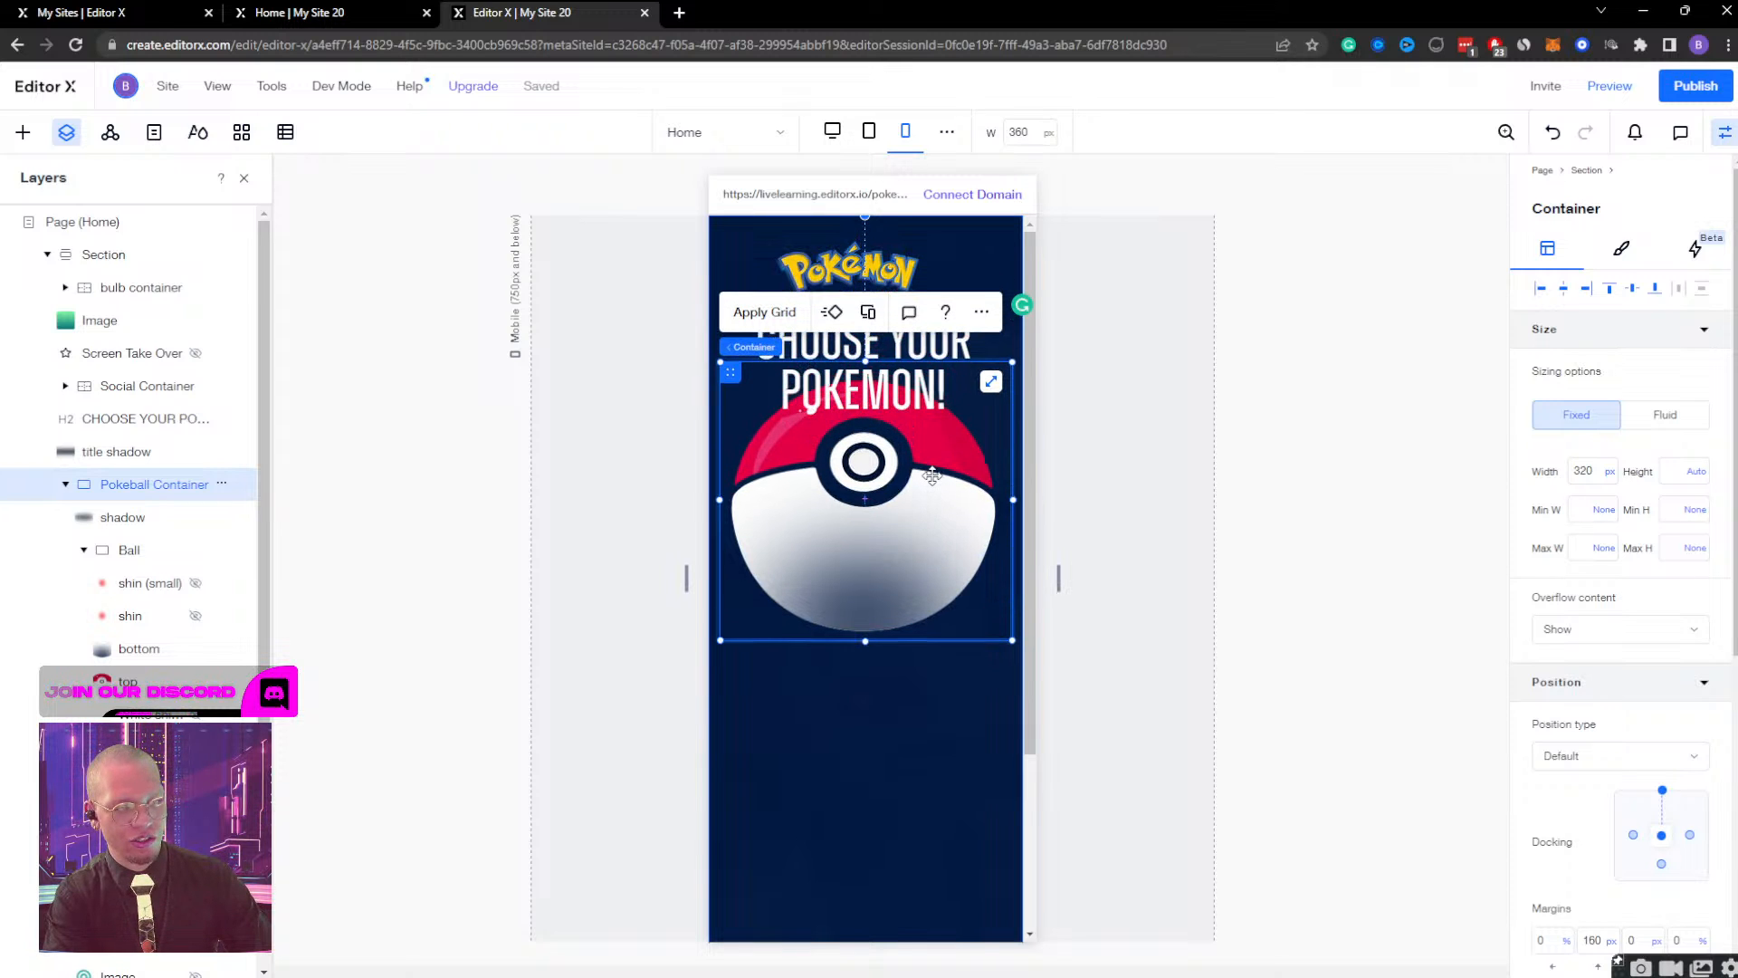
pyautogui.hotkey('shift', 'Down')
pyautogui.hotkey('shift', 'Down')
pyautogui.hotkey('shift', 'Down')
pyautogui.hotkey('shift', 'Down')
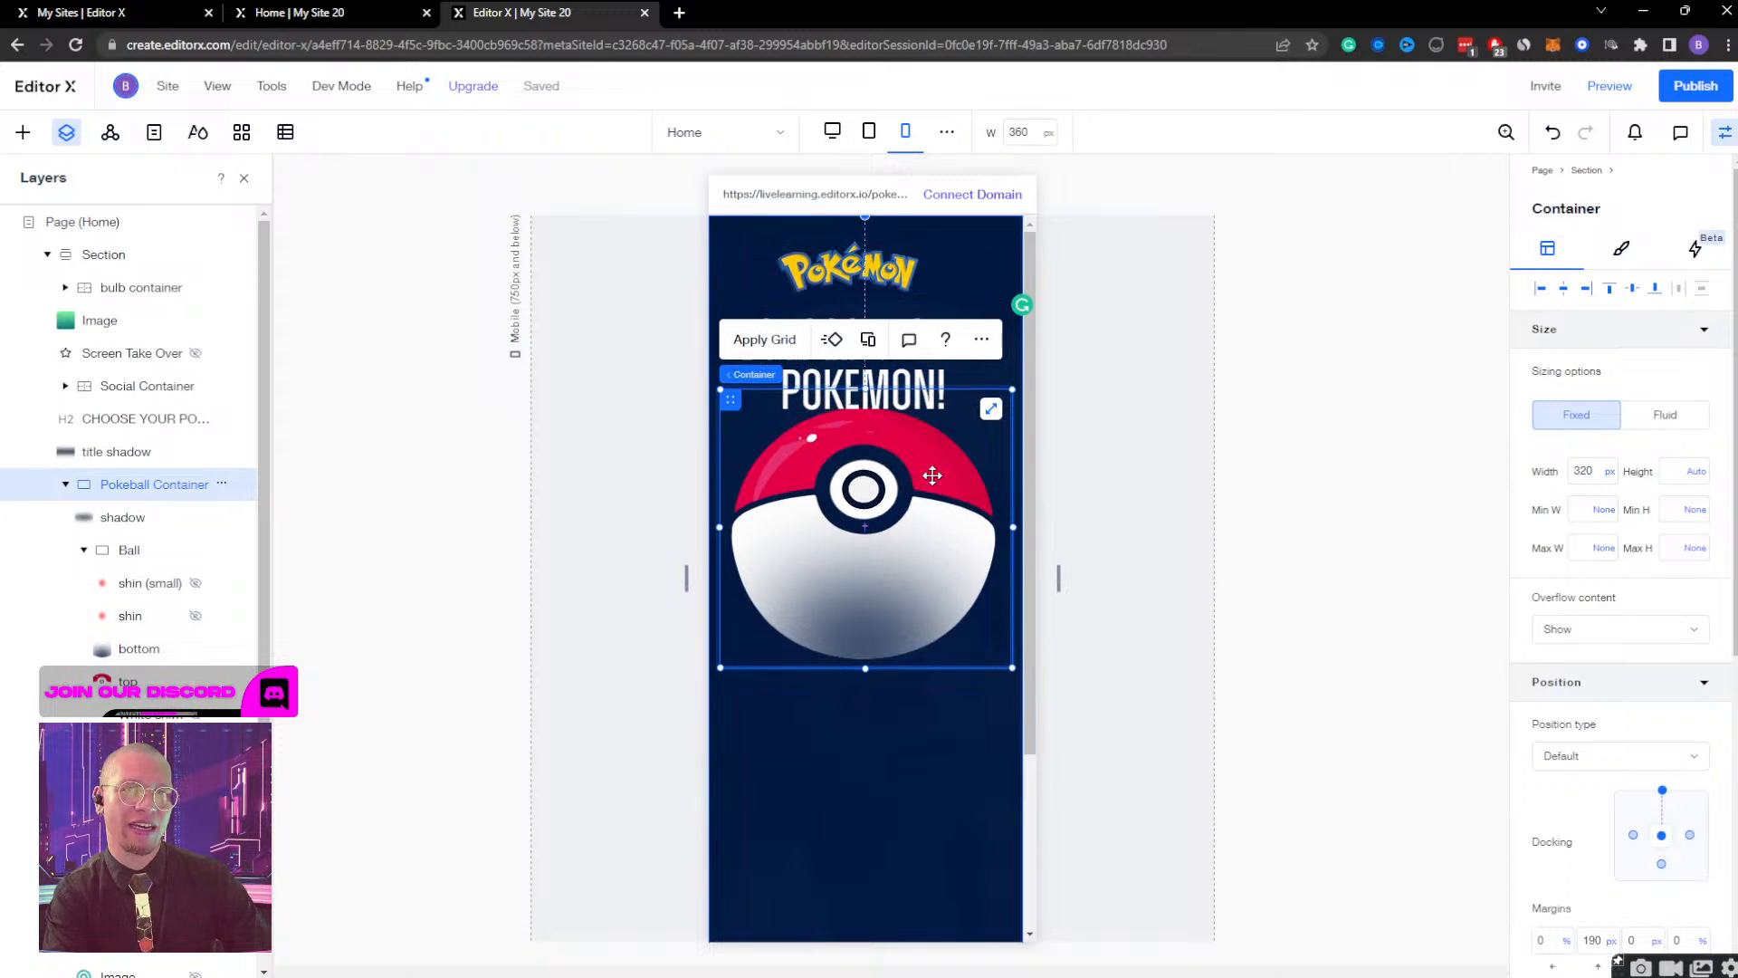
pyautogui.hotkey('shift', 'Down')
pyautogui.hotkey('shift', 'Down')
pyautogui.hotkey('shift', 'Down')
pyautogui.hotkey('shift', 'Down')
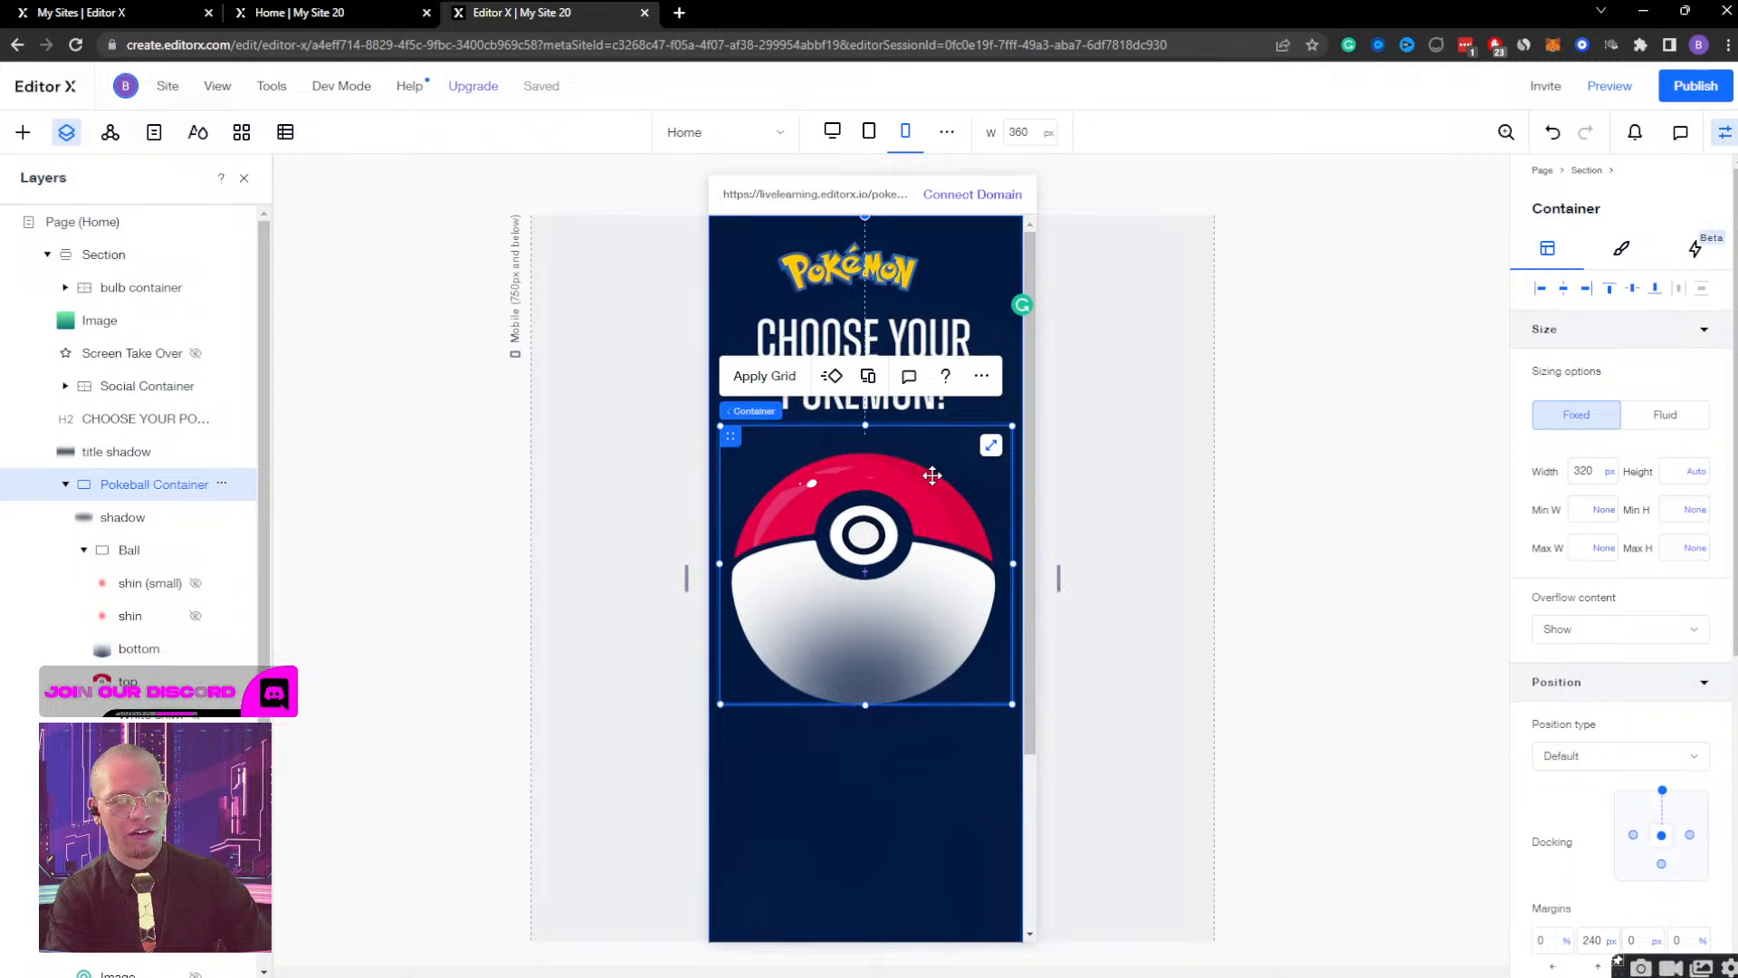
pyautogui.hotkey('shift', 'Down')
pyautogui.hotkey('shift', 'Down')
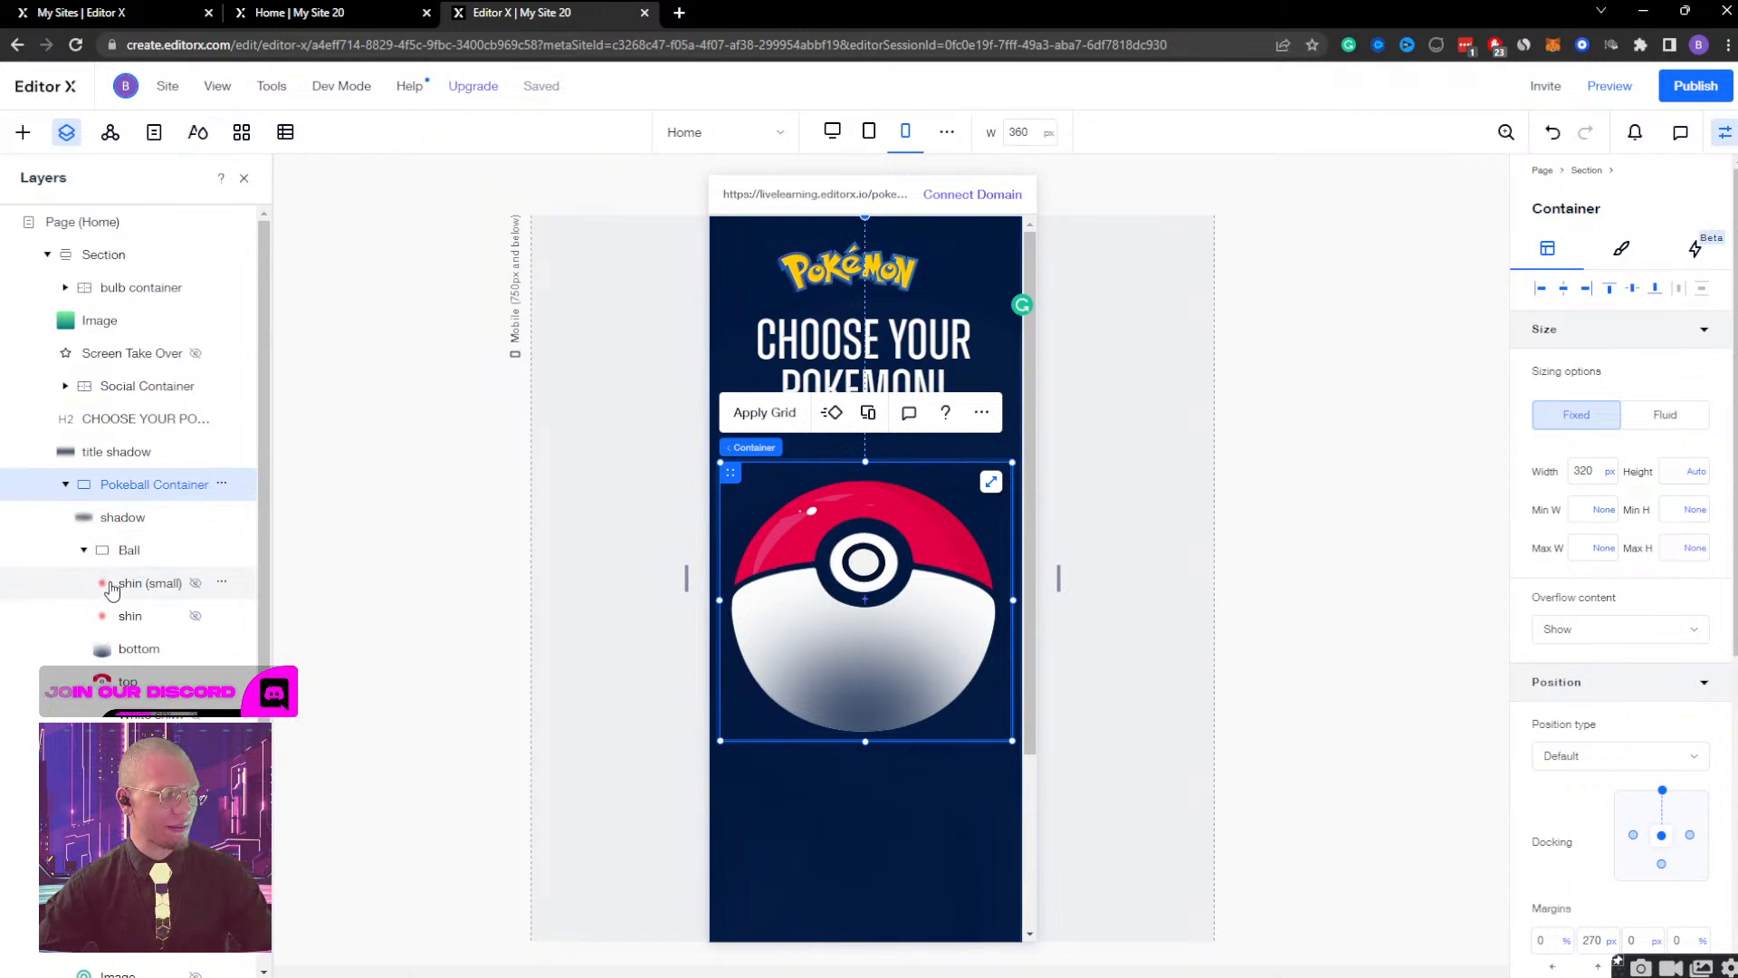
# Centre the Pokémon logo above the heading horizontally in the section.
pyautogui.scroll(-2, 118, 588)
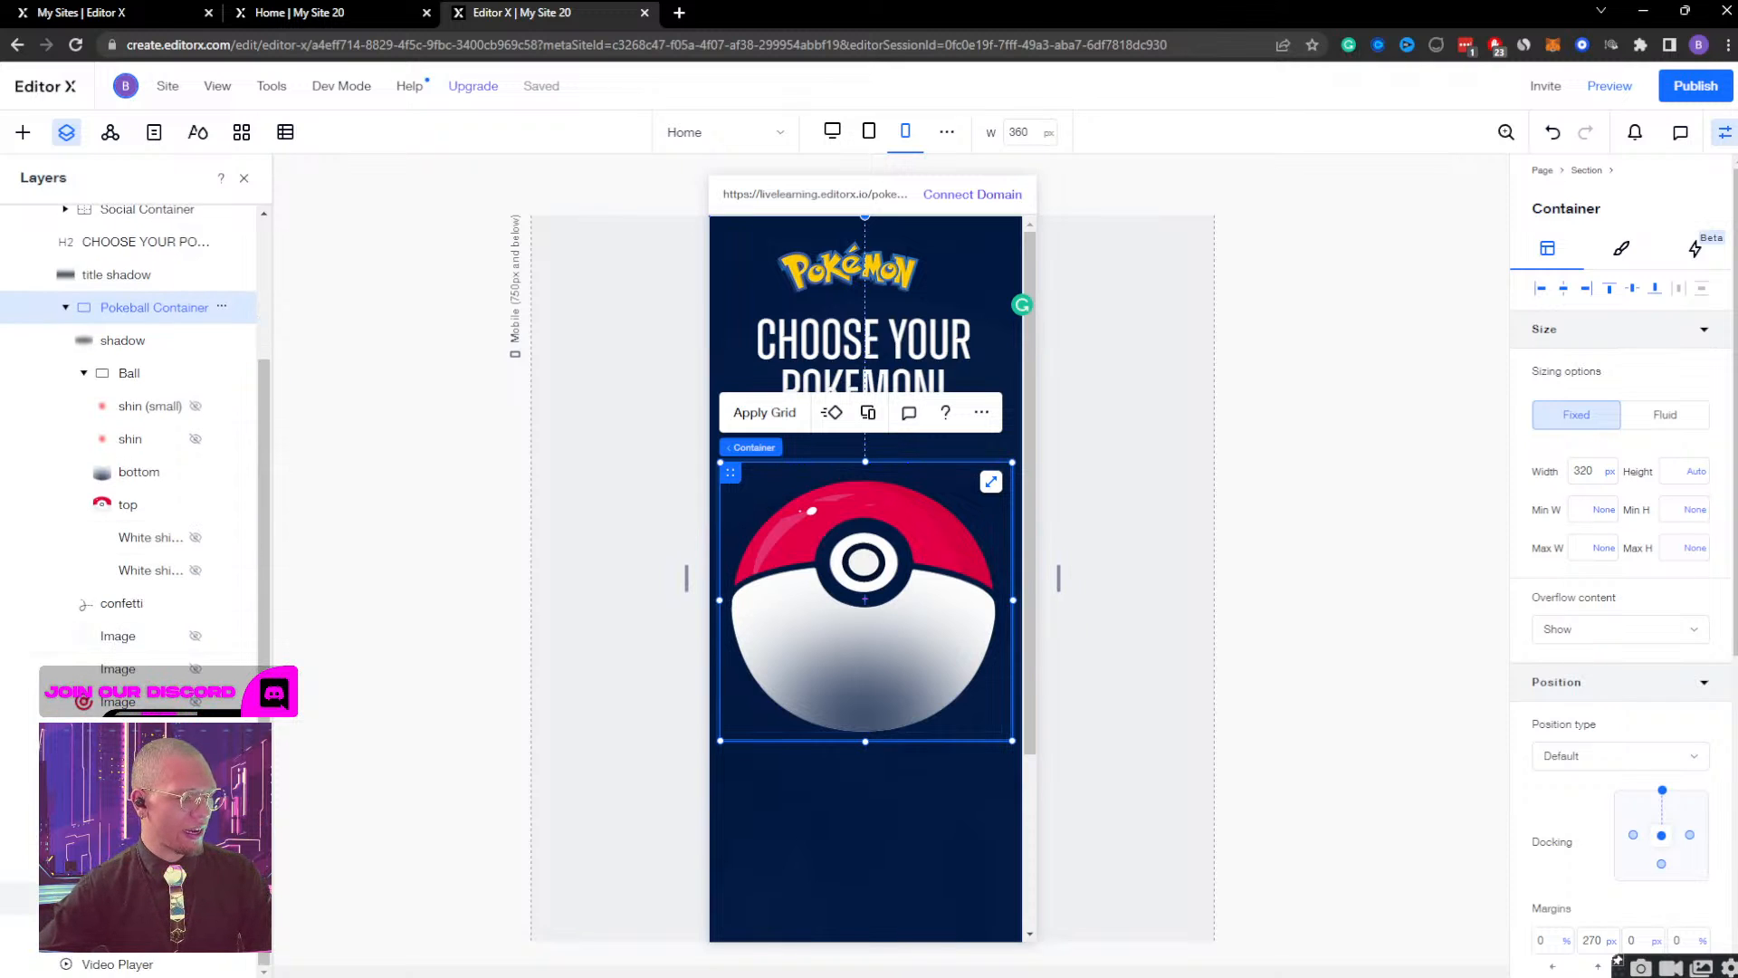
pyautogui.click(136, 898)
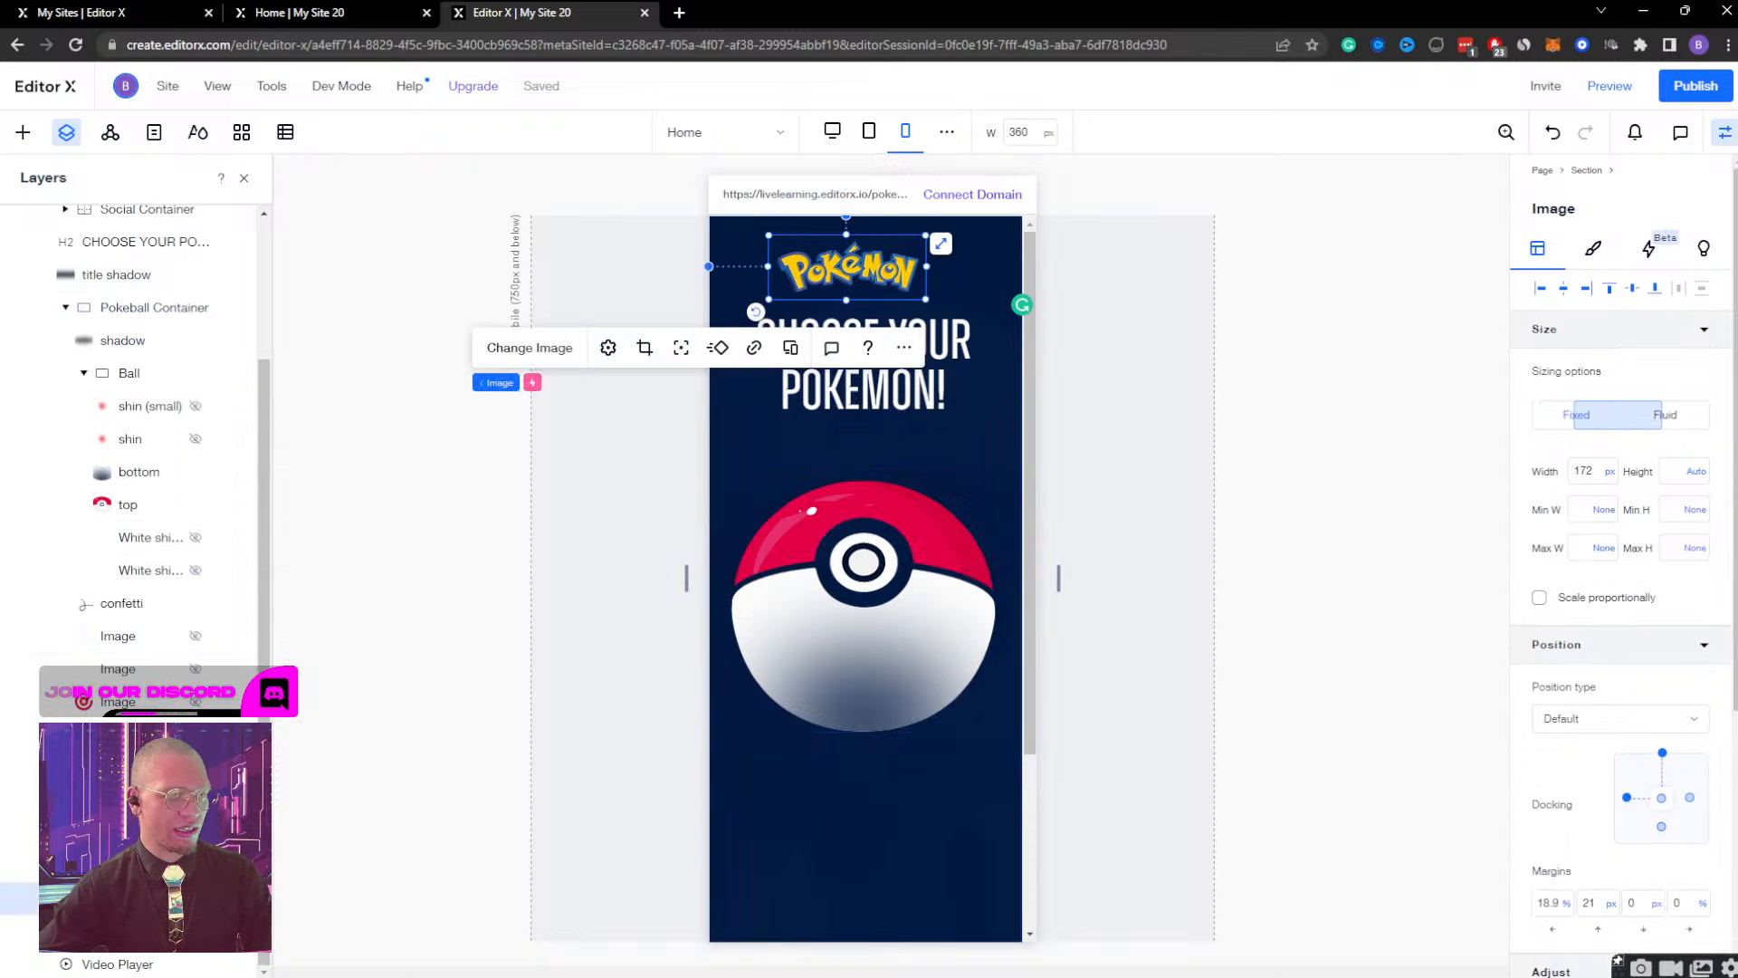
pyautogui.click(1567, 295)
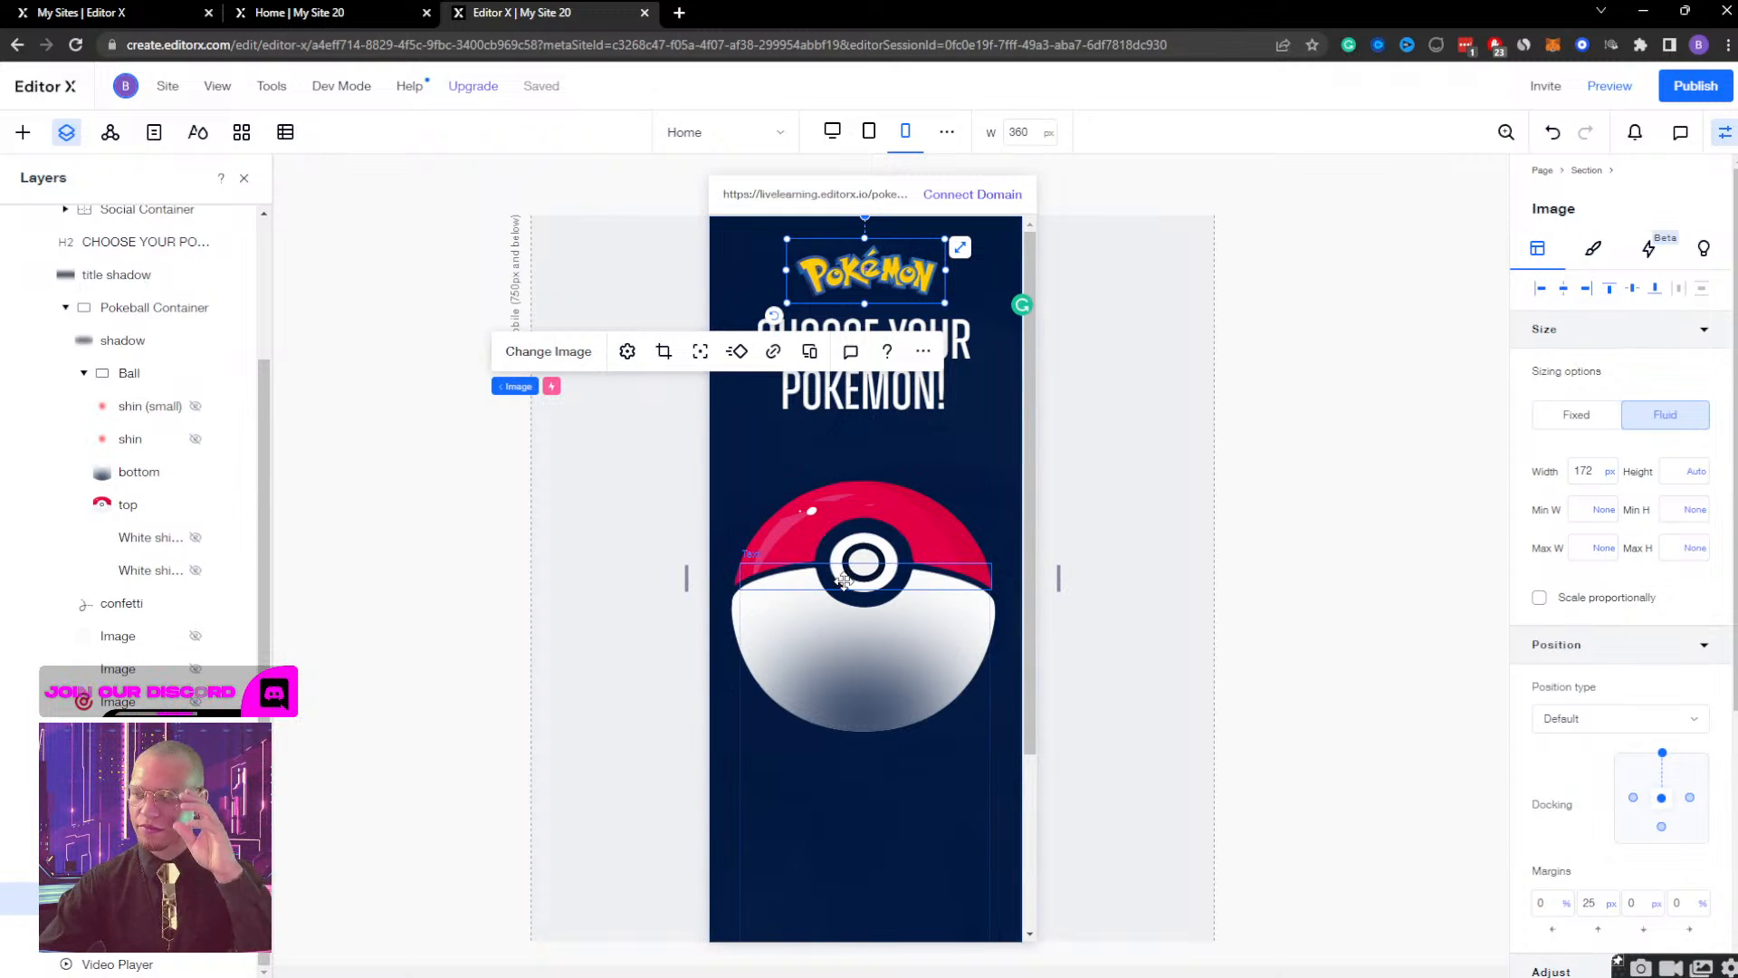
# Preview the mobile page, open the Pokeball, close the Bulbasaur view and return to editing.
pyautogui.click(860, 440)
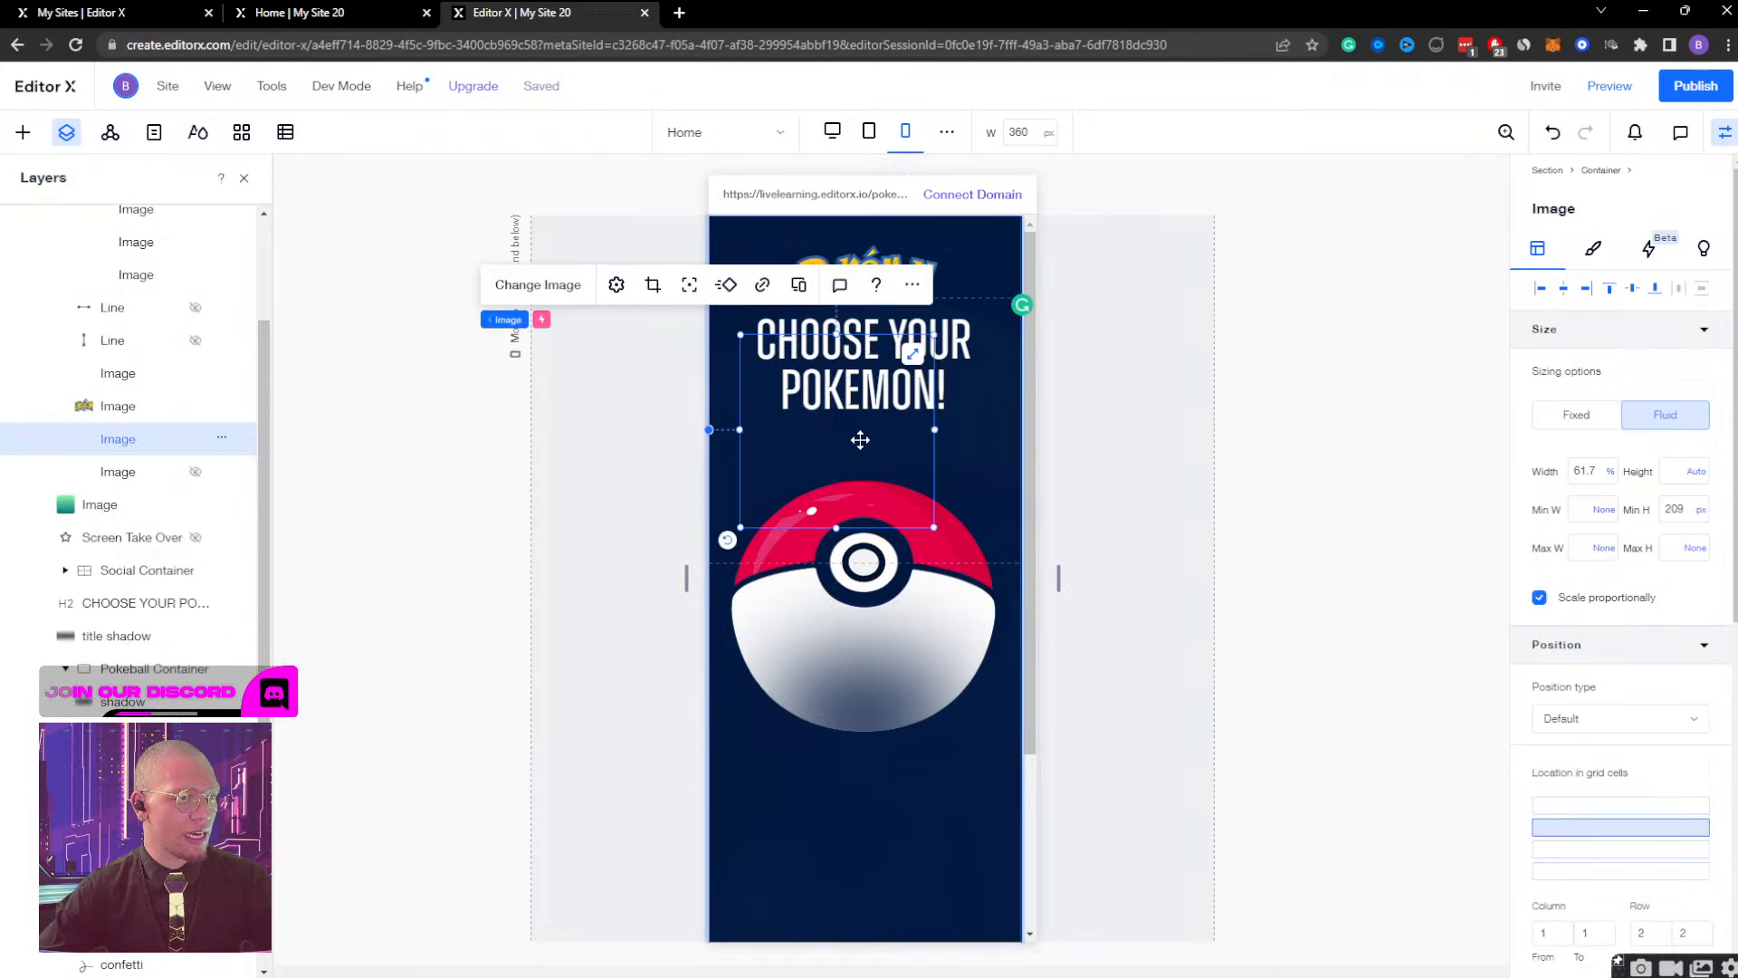
pyautogui.click(1610, 86)
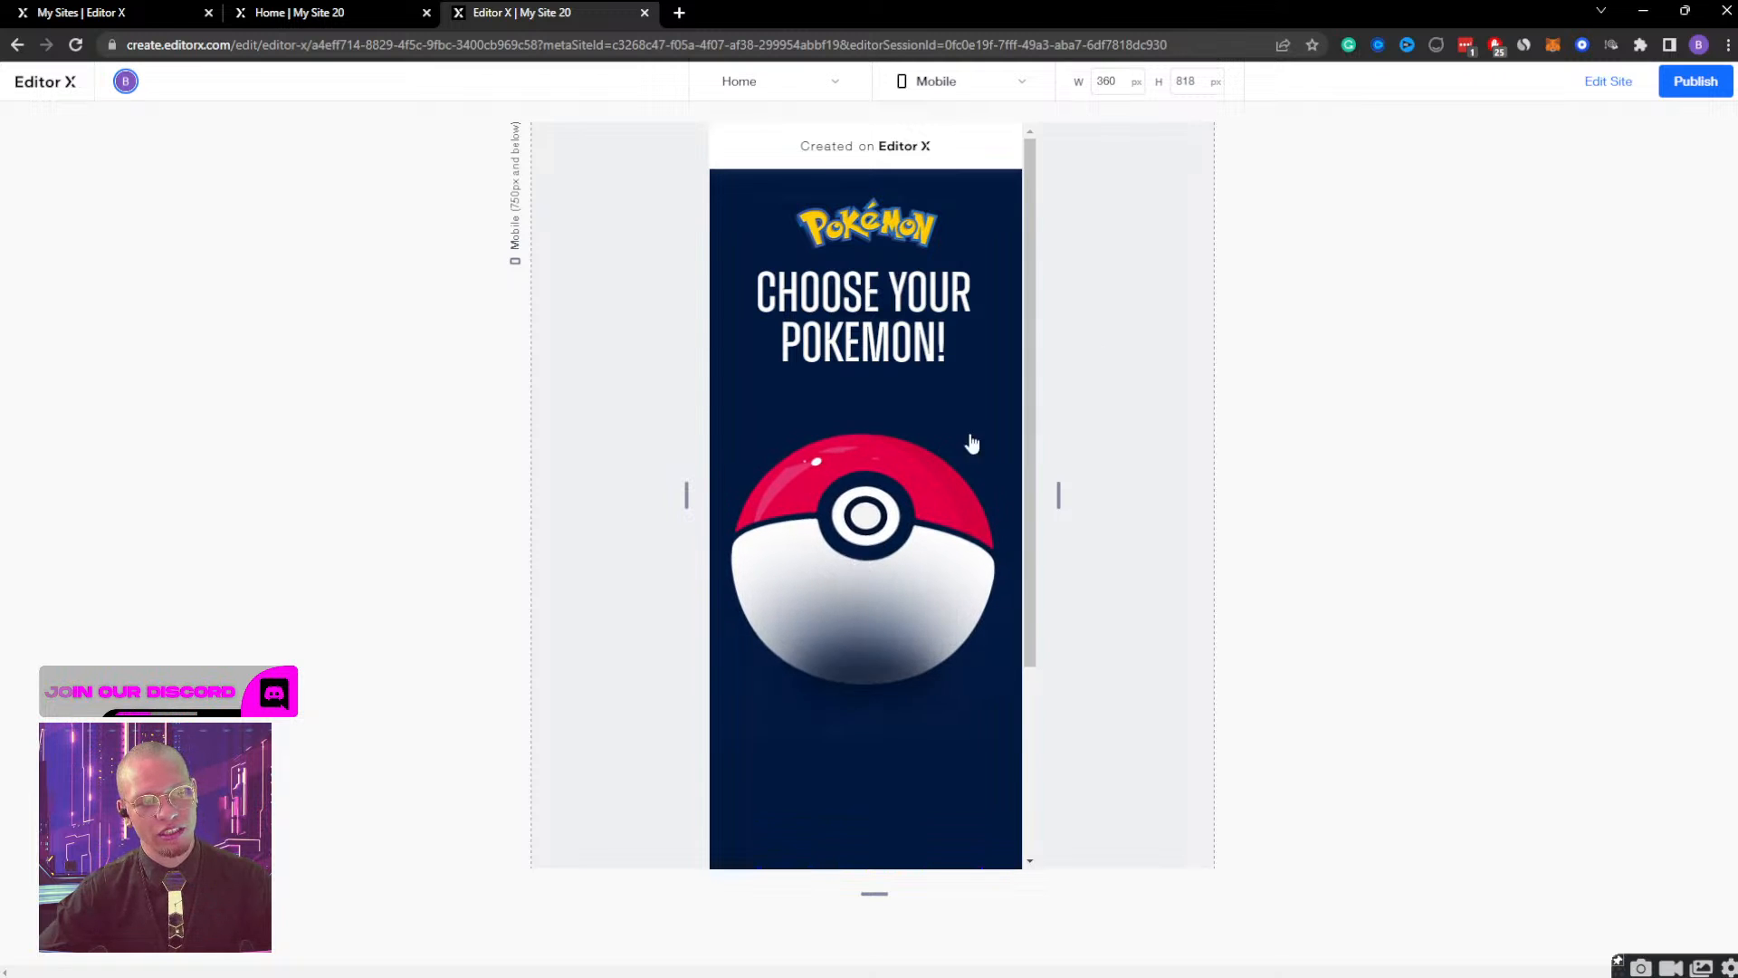
pyautogui.click(892, 530)
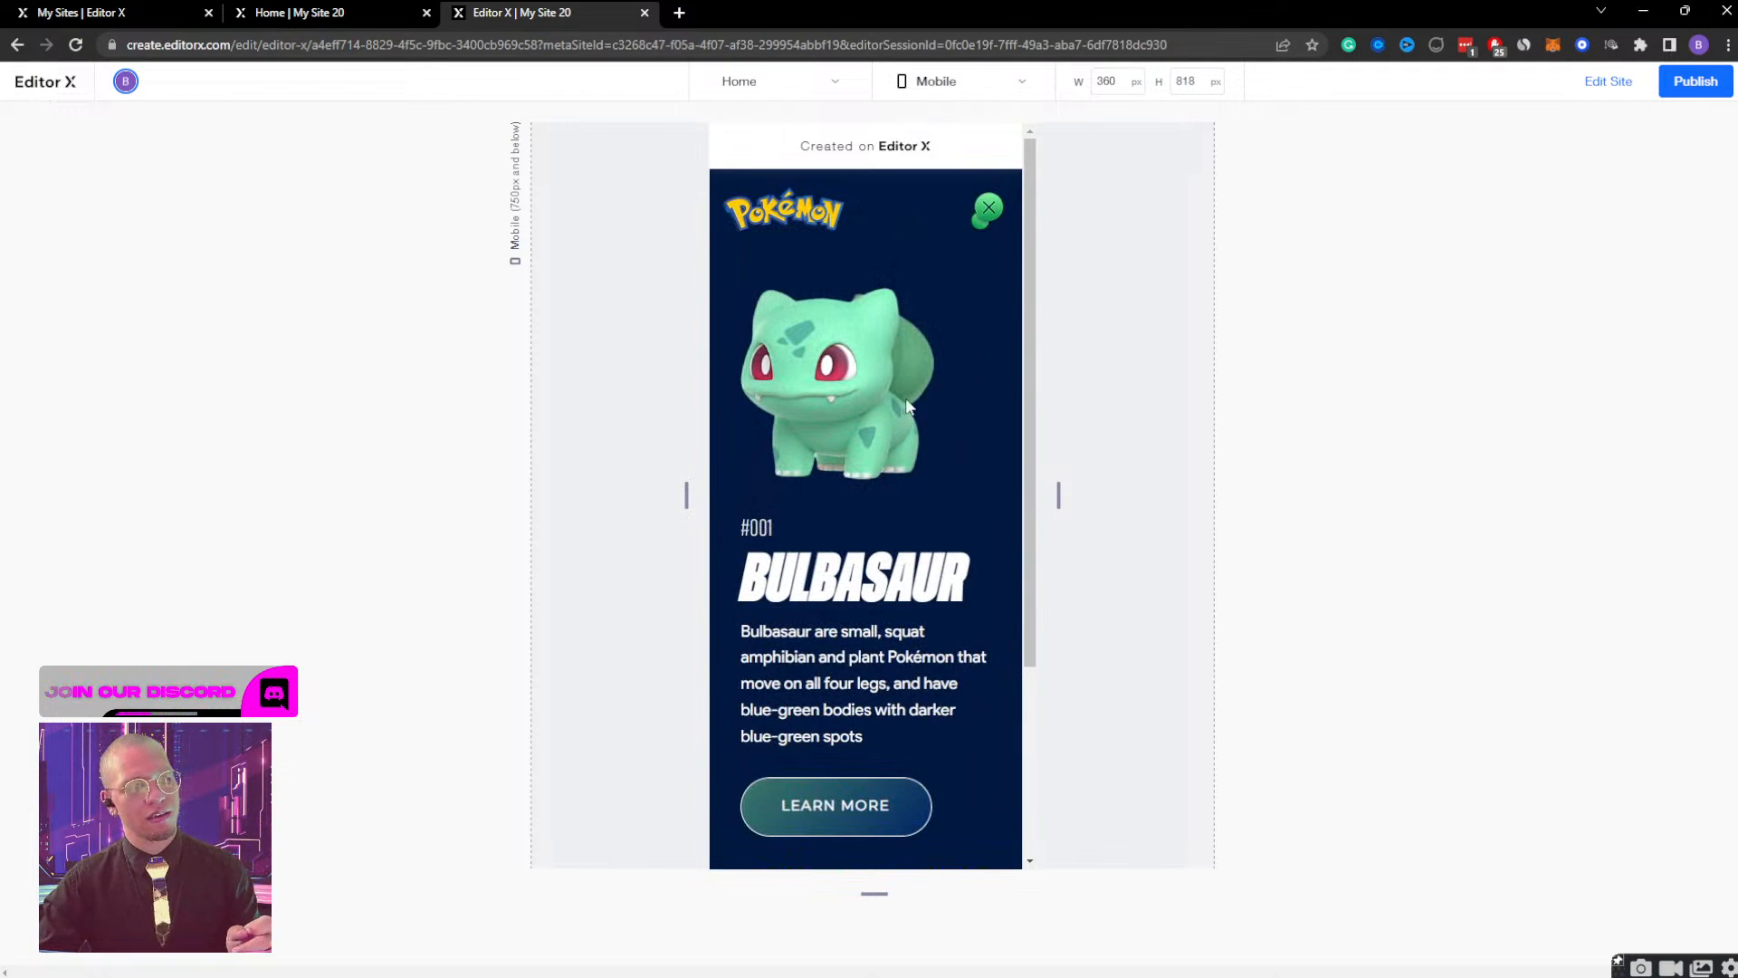
pyautogui.click(989, 207)
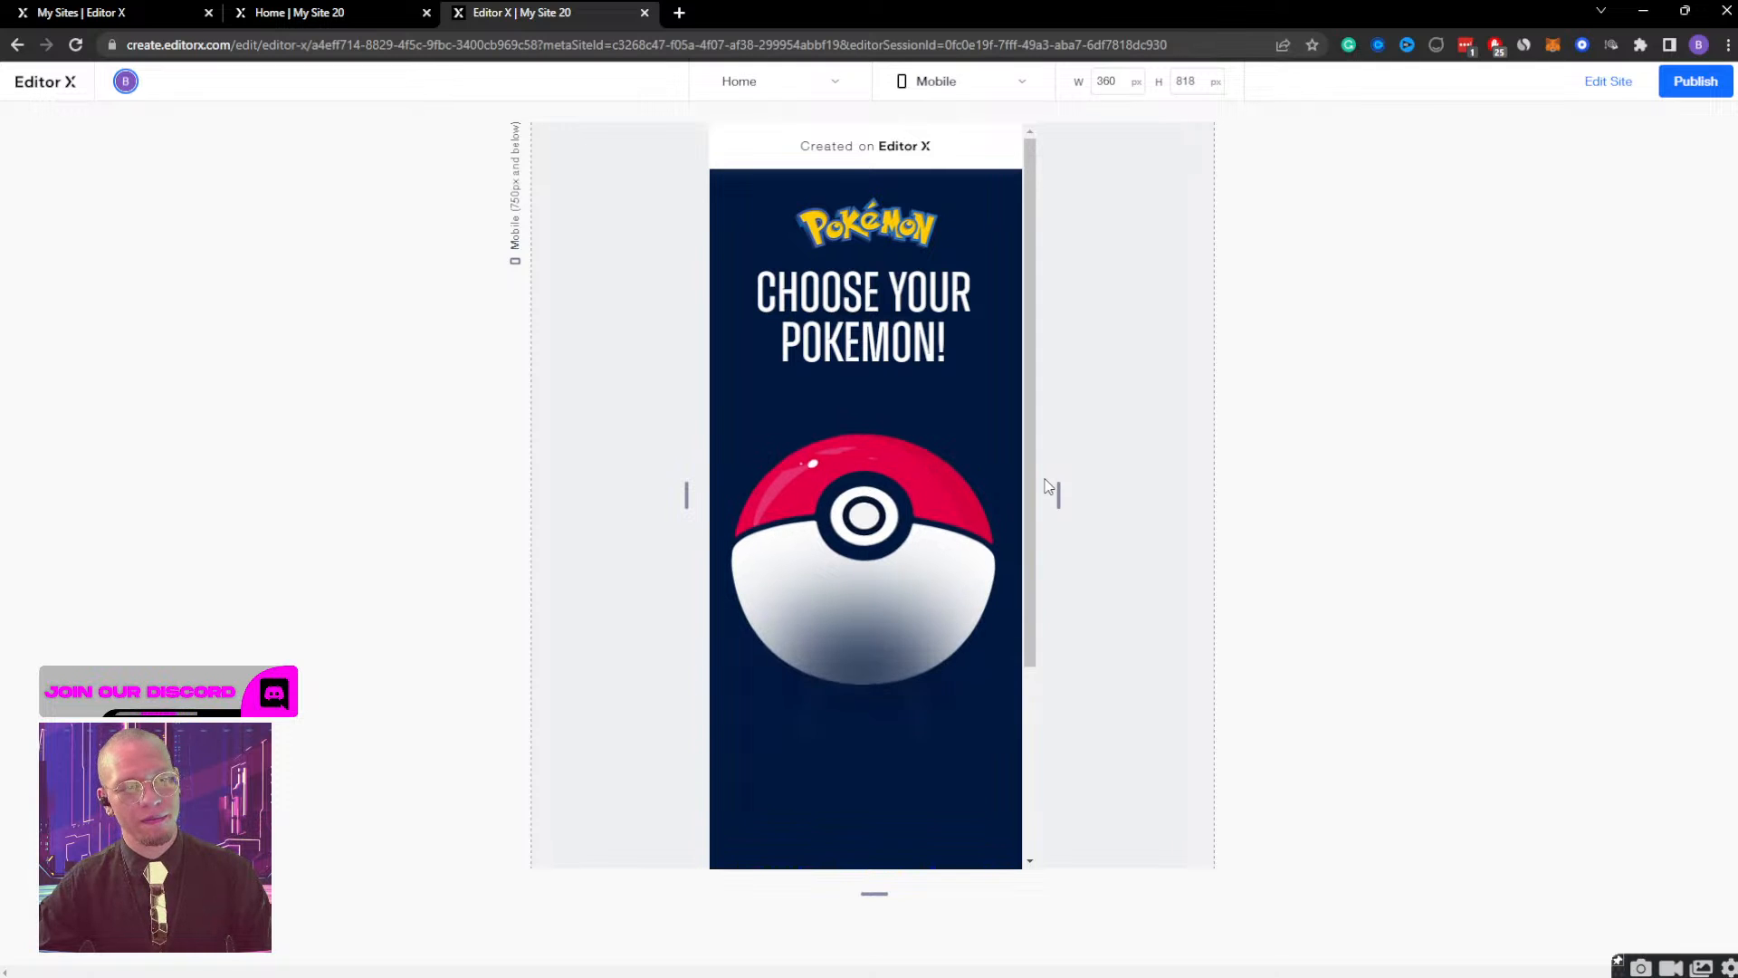
pyautogui.click(1595, 87)
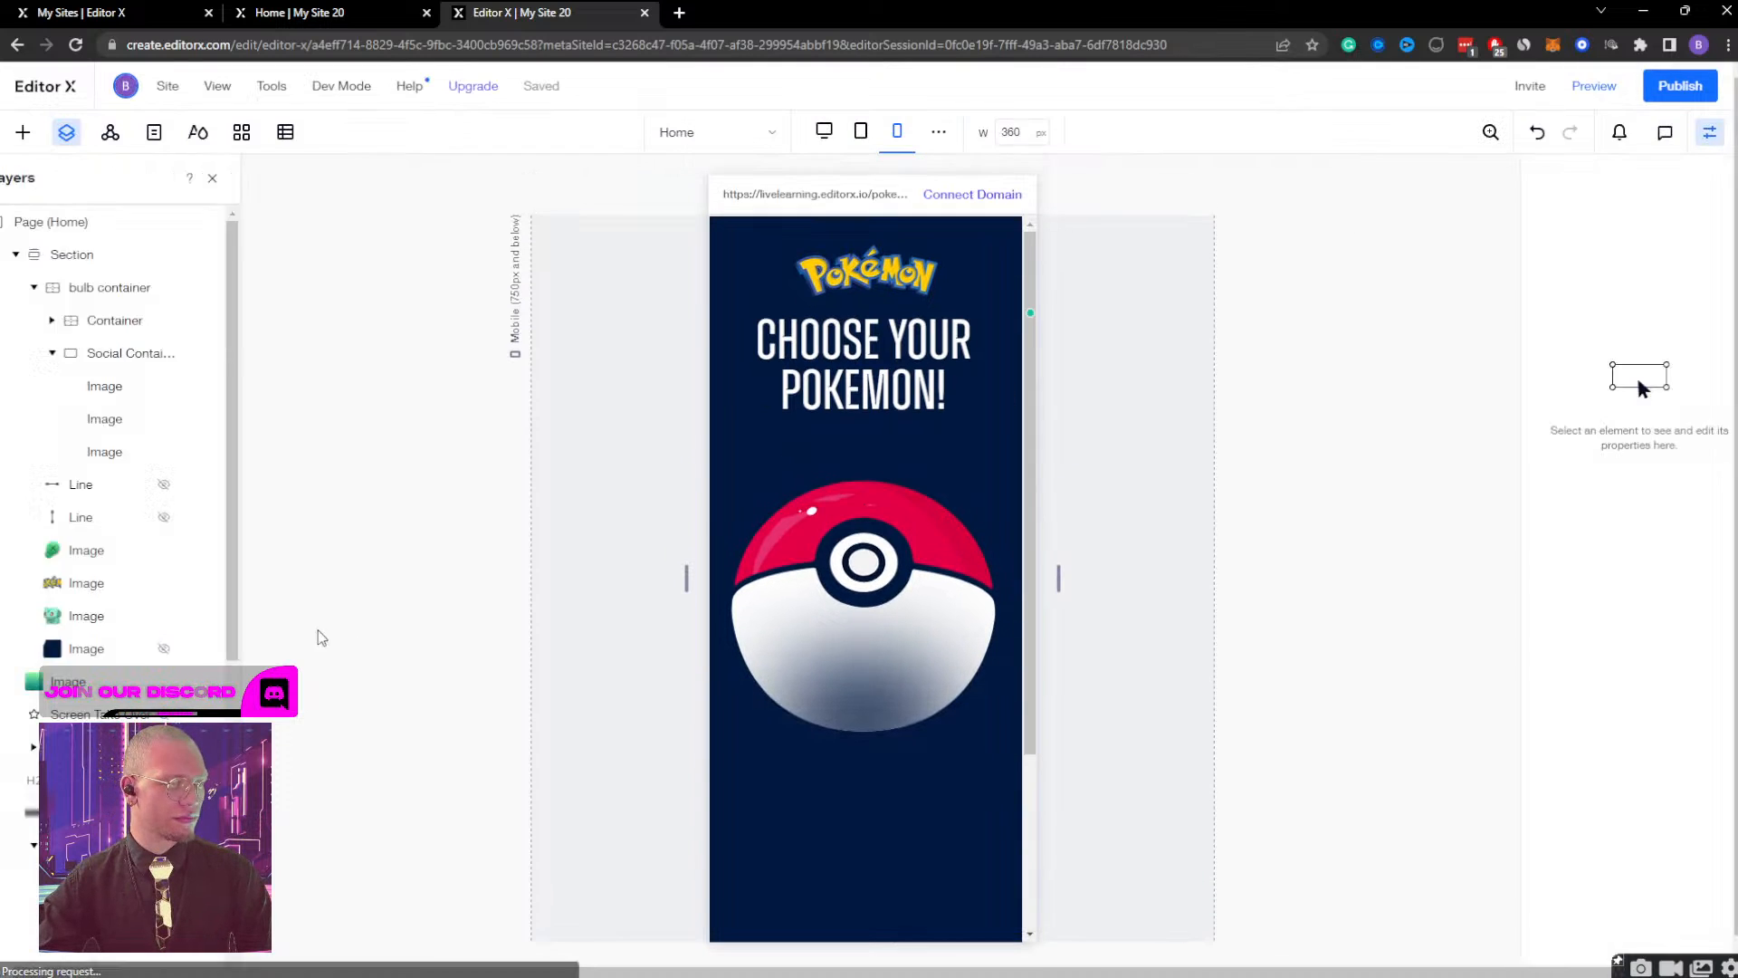
# Unhide the shin (small) and shin images inside the Ball container on the mobile breakpoint.
pyautogui.scroll(-2, 173, 659)
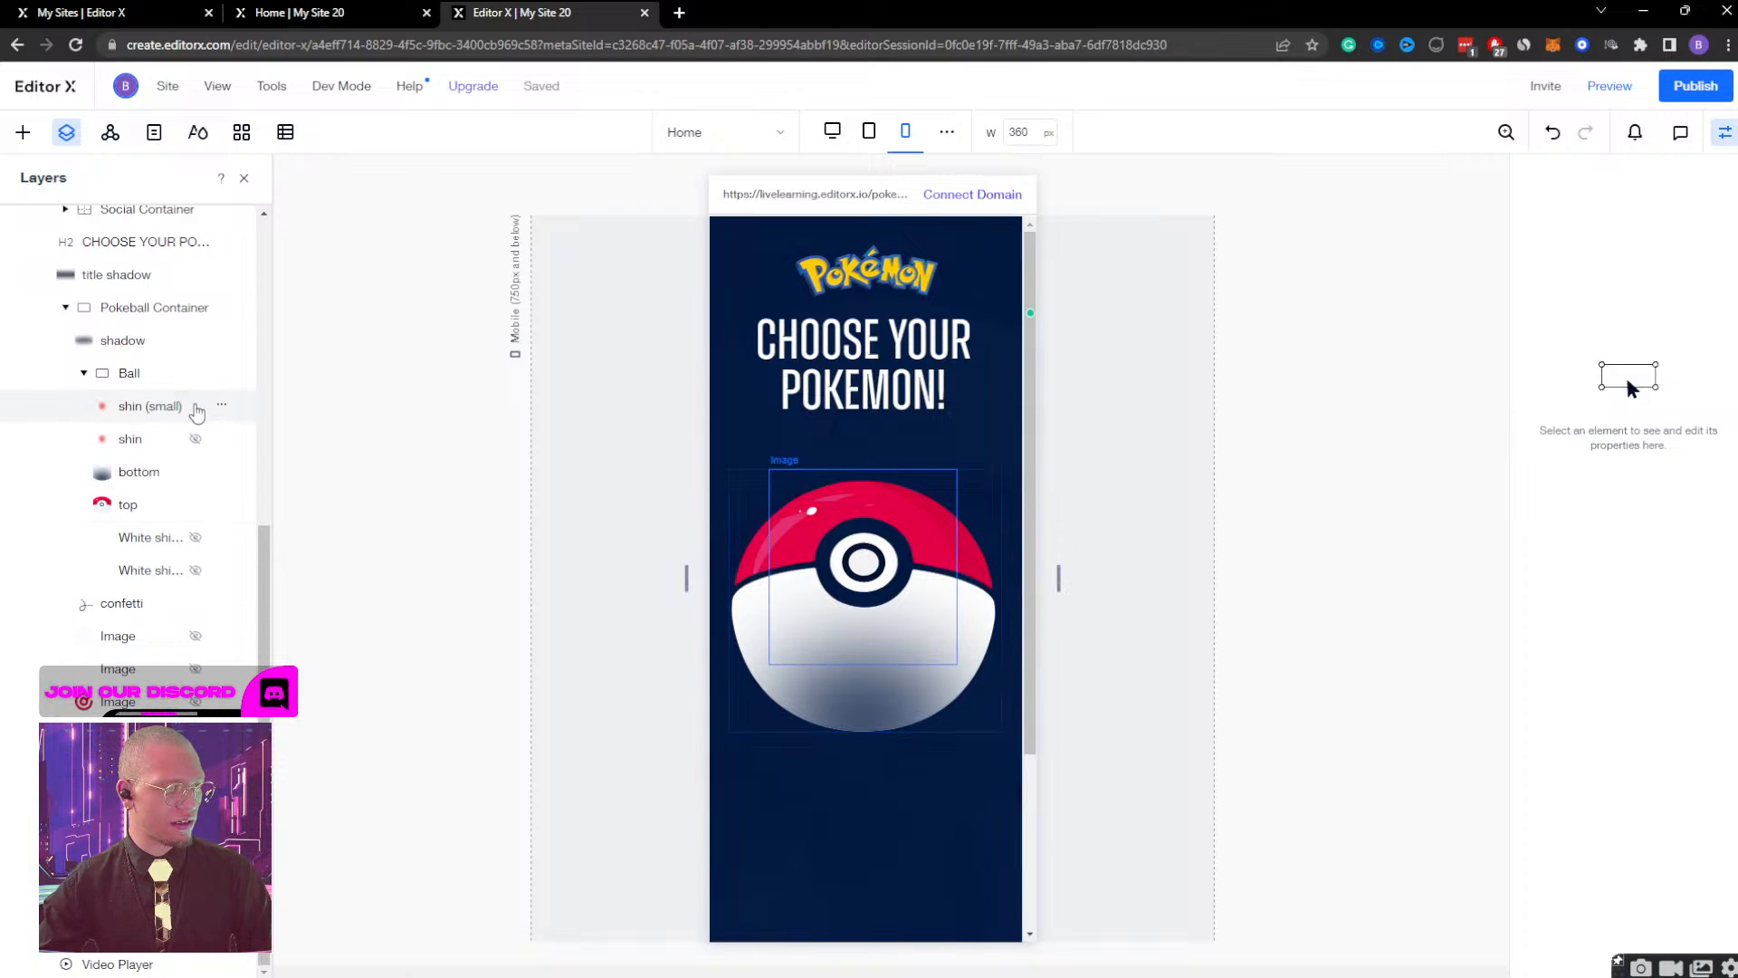
pyautogui.click(196, 440)
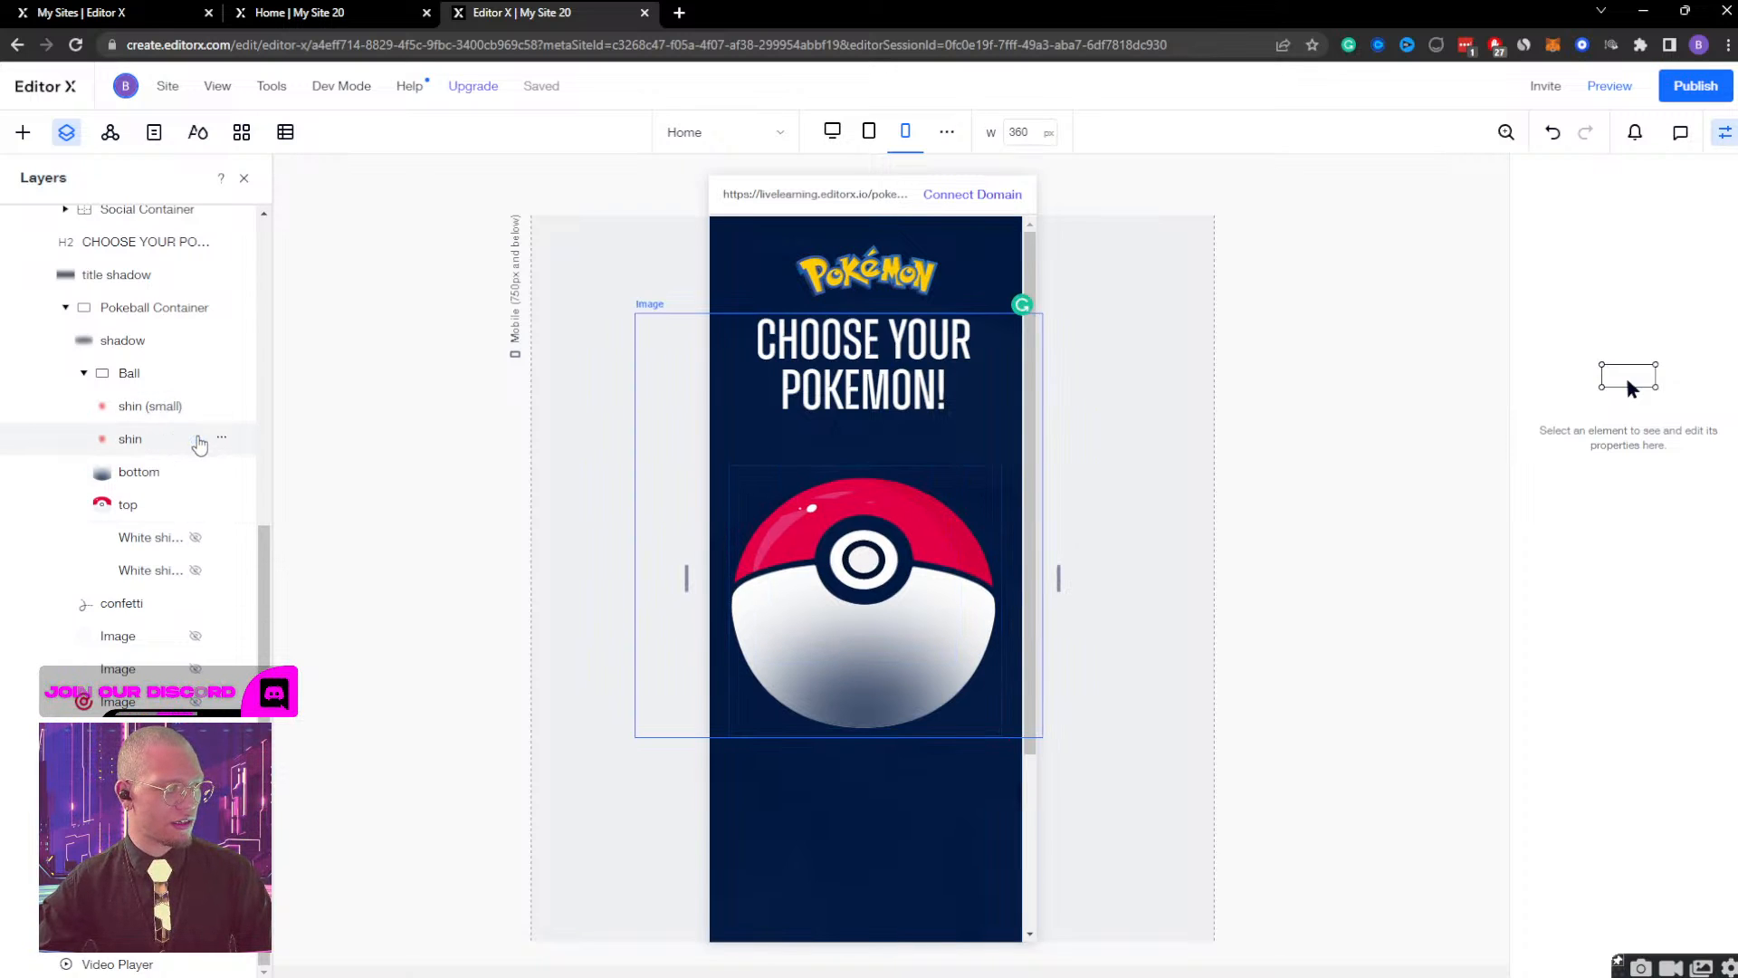
pyautogui.click(132, 439)
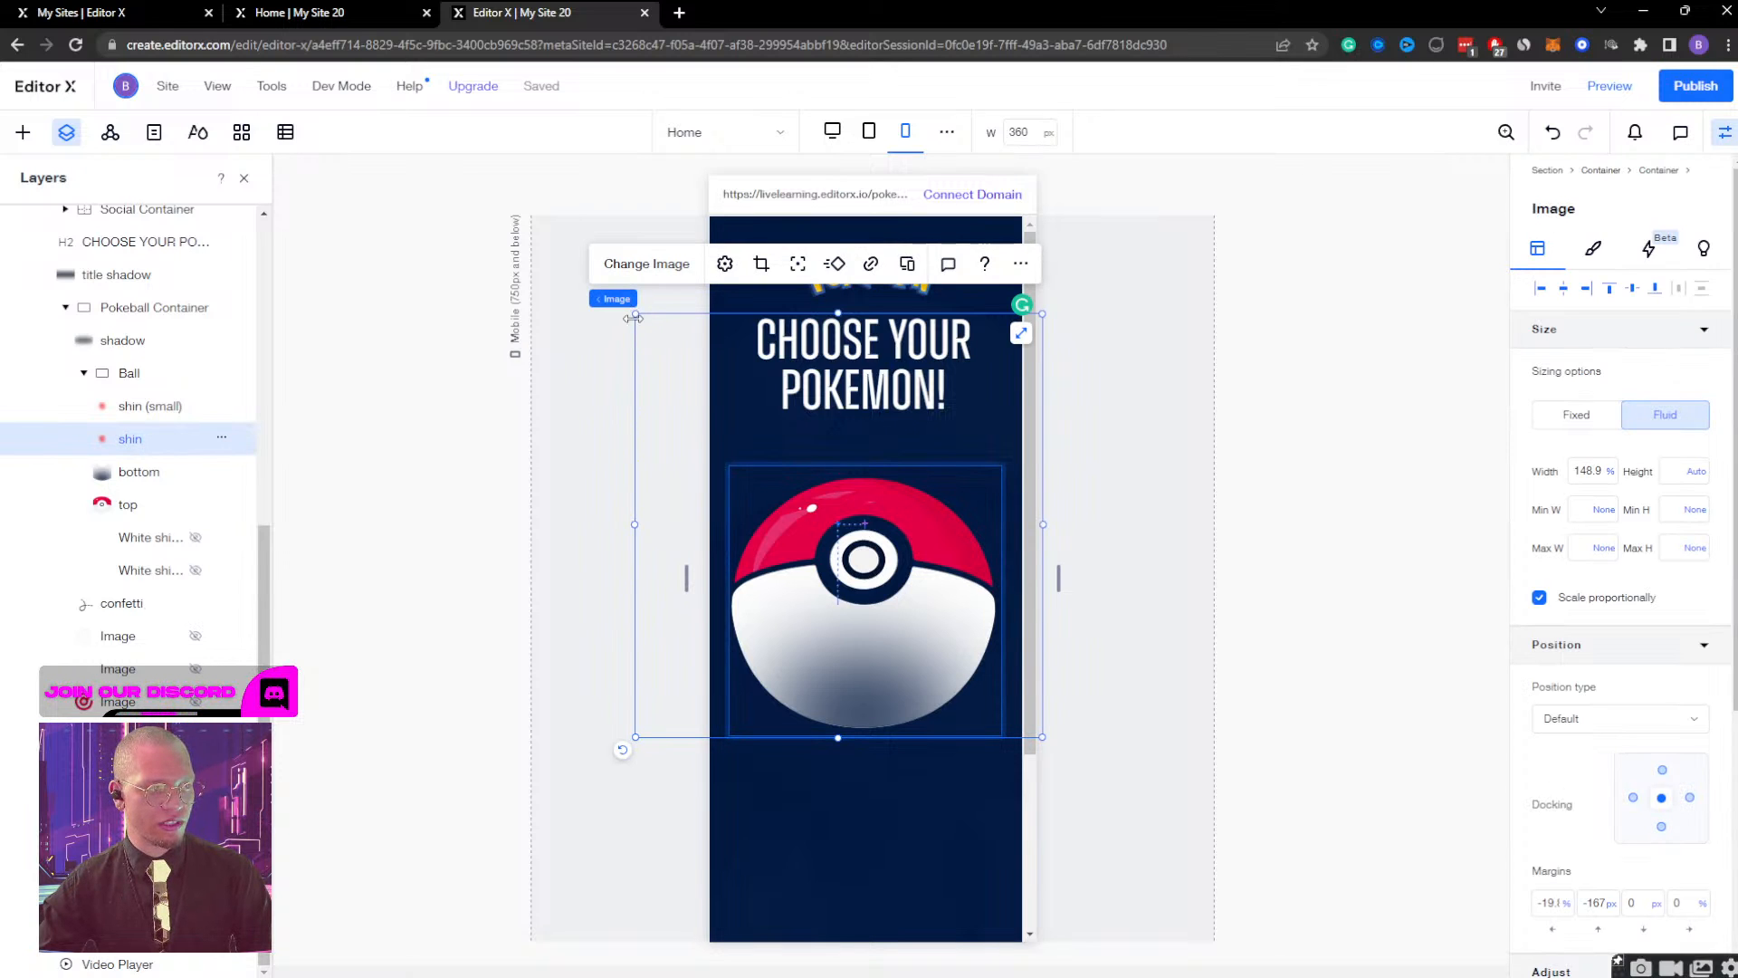
# Preview the red glow and the Pokeball's opening animation on mobile, and return to editing.
pyautogui.click(1610, 86)
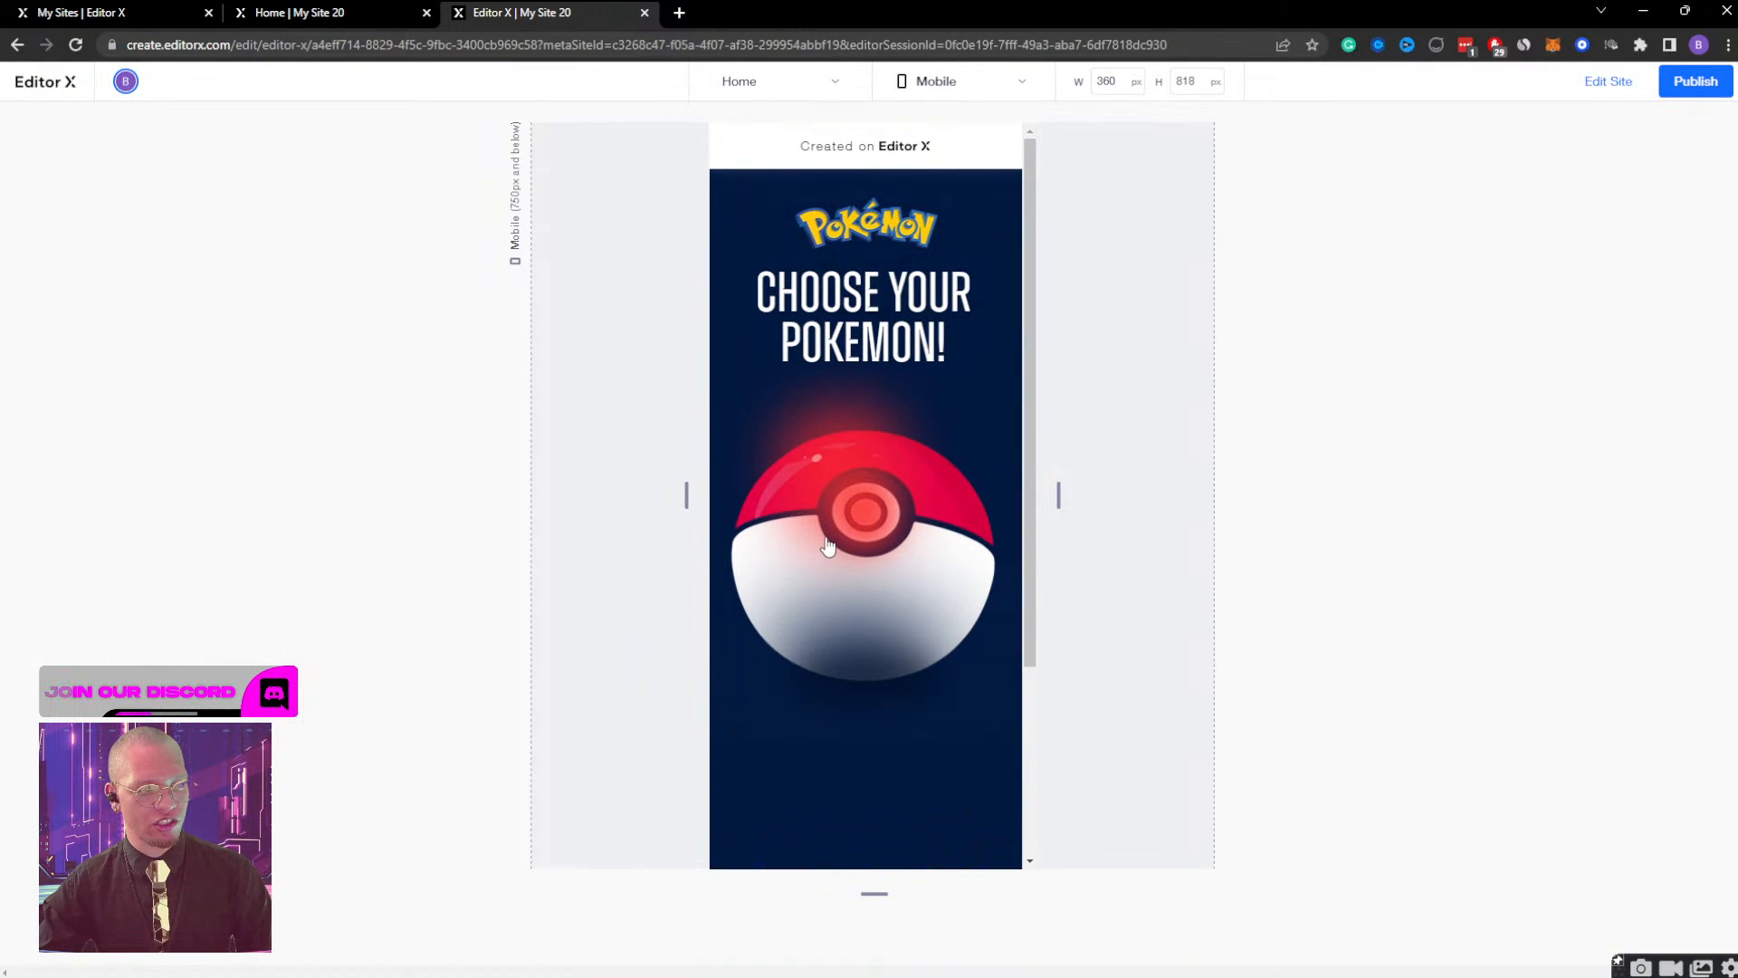
pyautogui.click(861, 516)
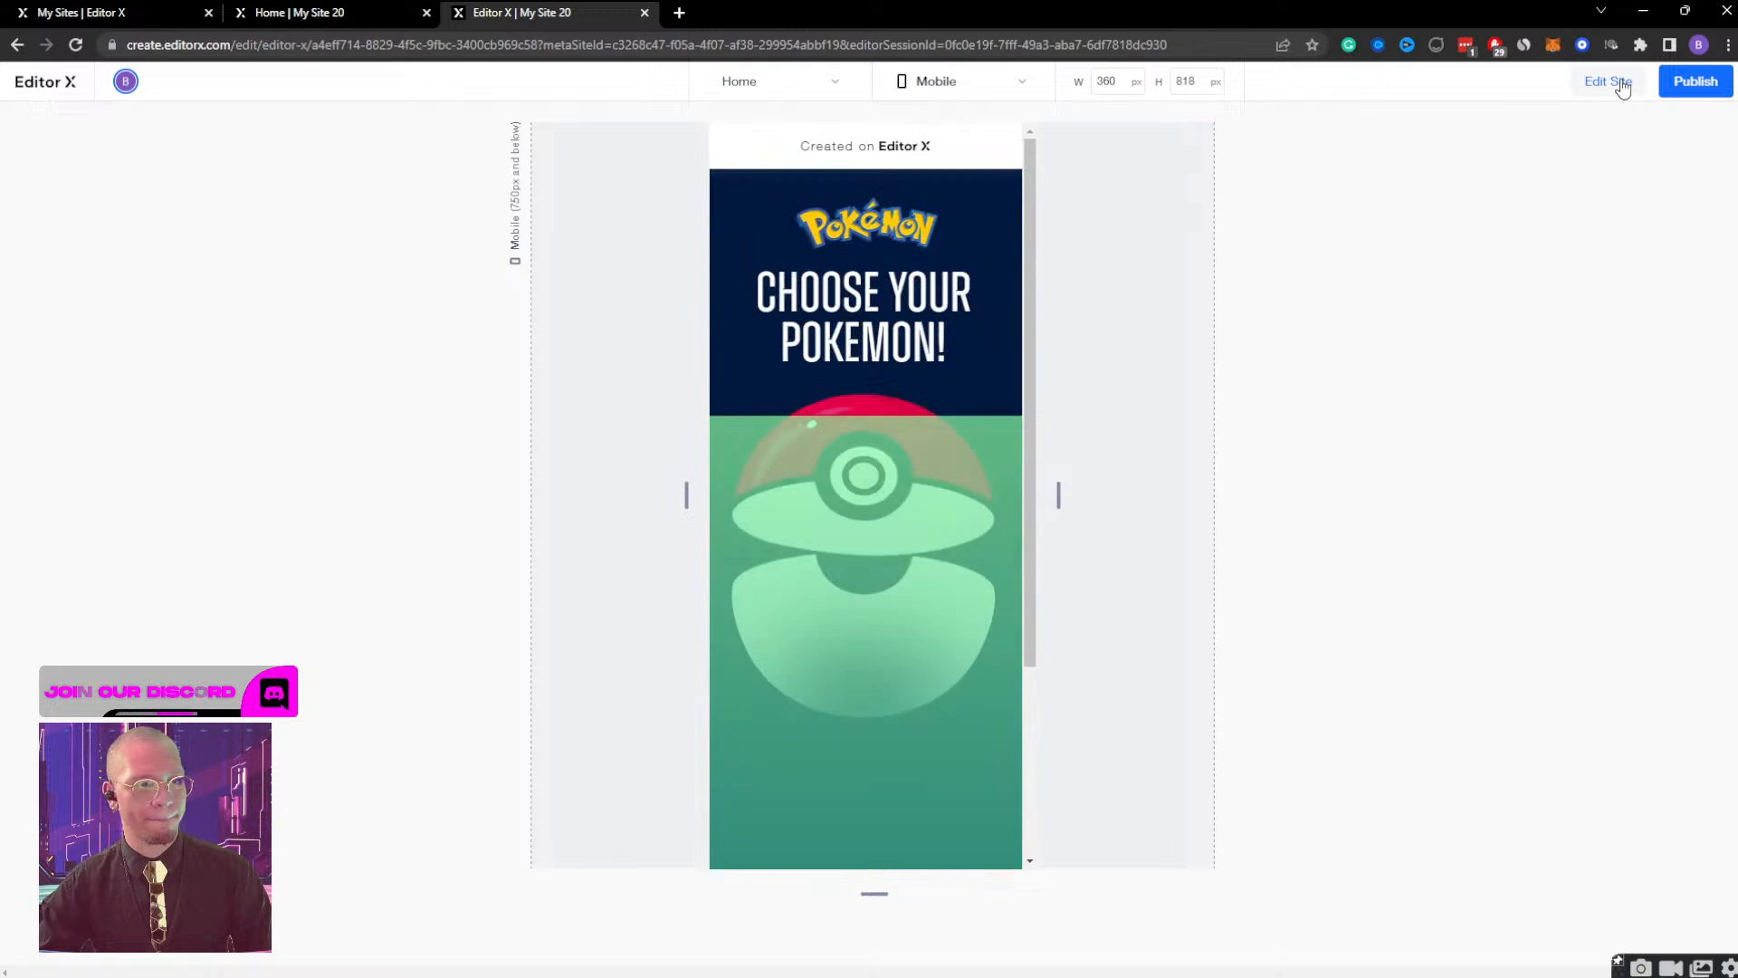
pyautogui.click(889, 506)
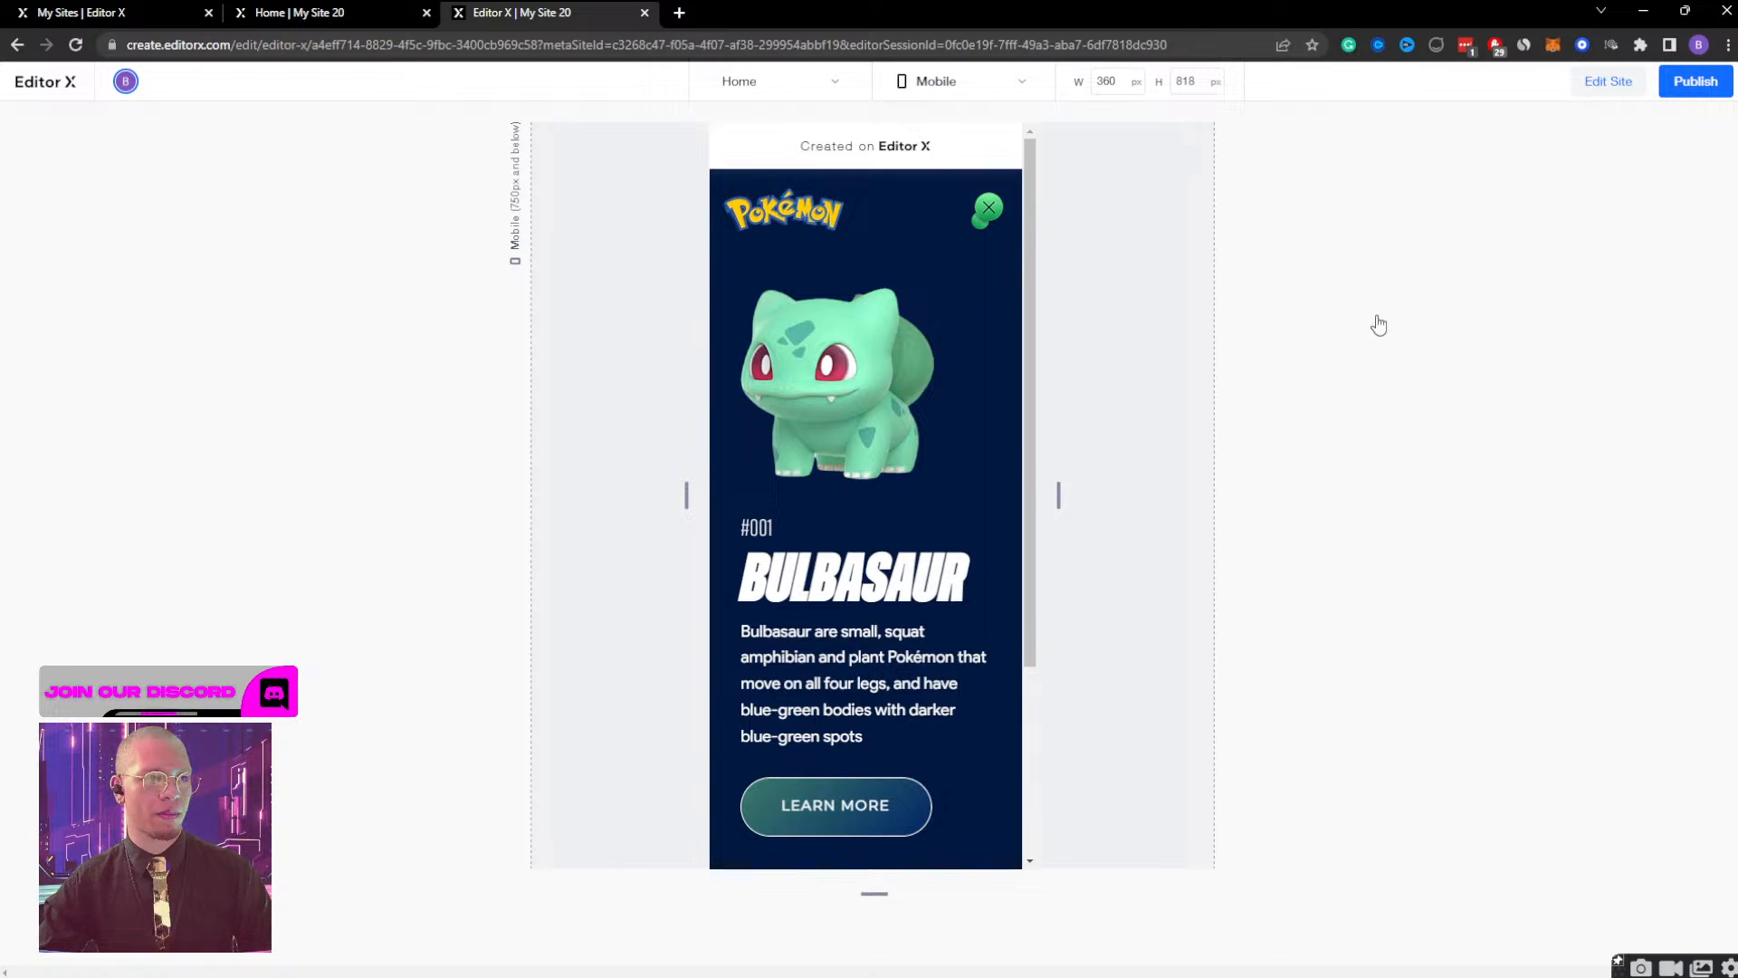
pyautogui.click(1608, 81)
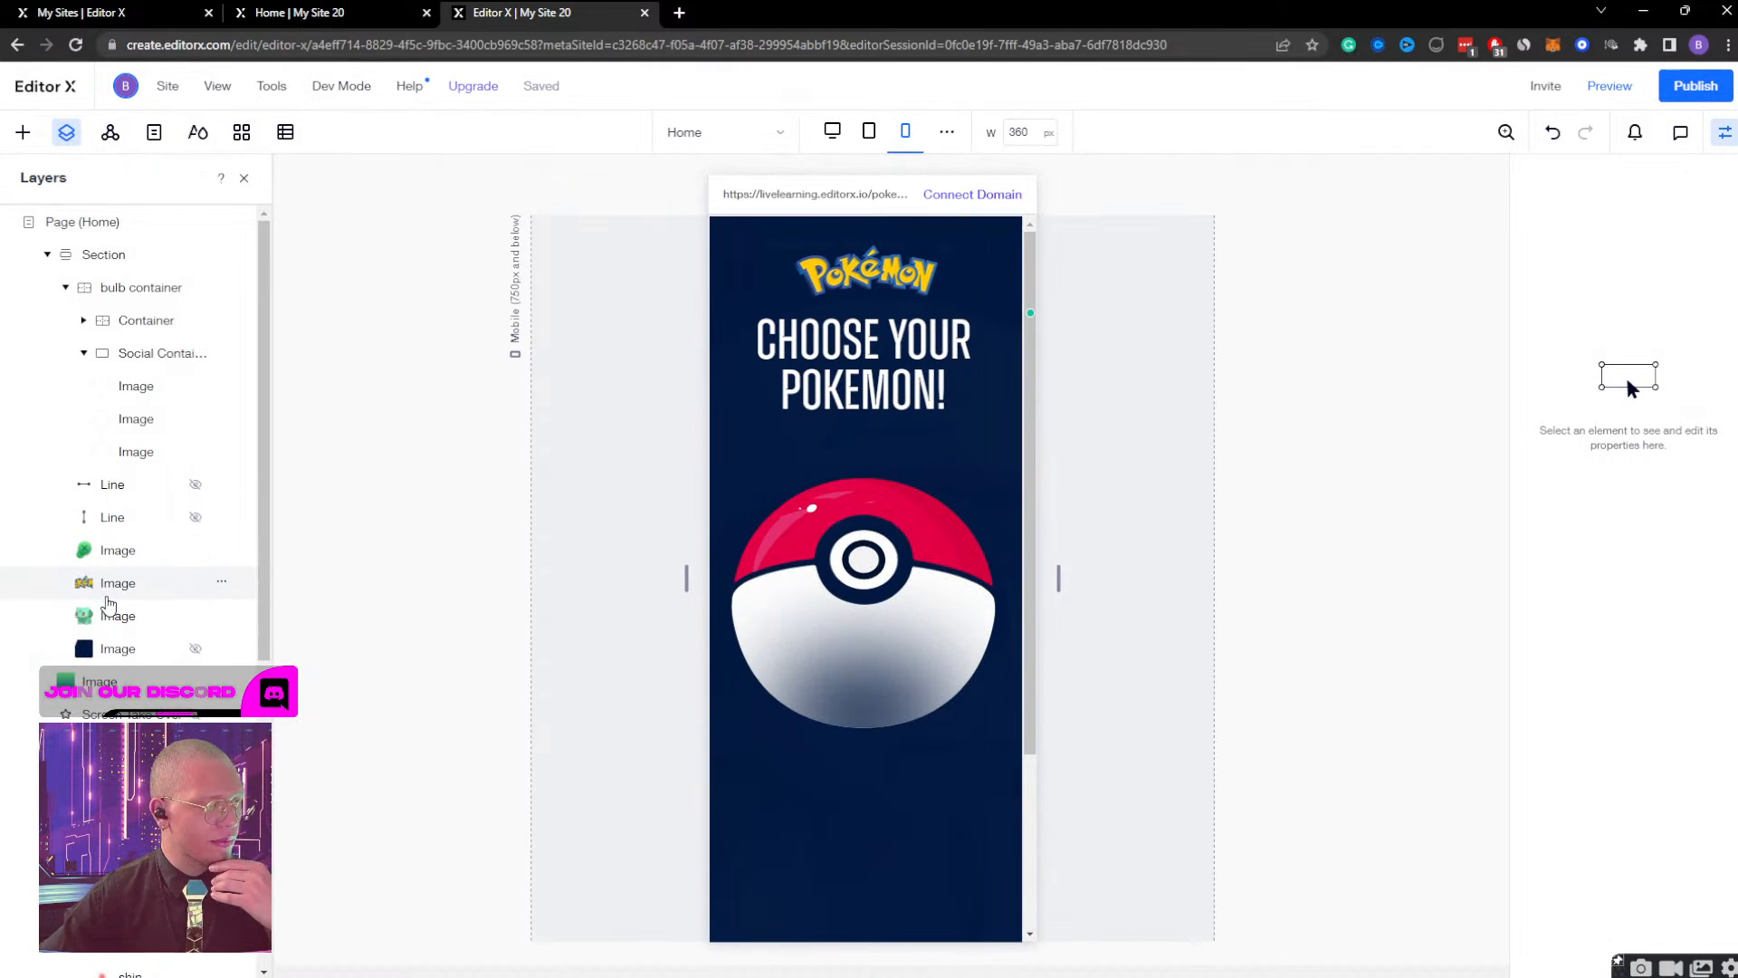
# Collapse the bulb container's layers and unhide the White shine 2 image of the Pokeball on the mobile breakpoint.
pyautogui.scroll(-2, 107, 602)
pyautogui.scroll(2, 113, 606)
pyautogui.scroll(-2, 118, 579)
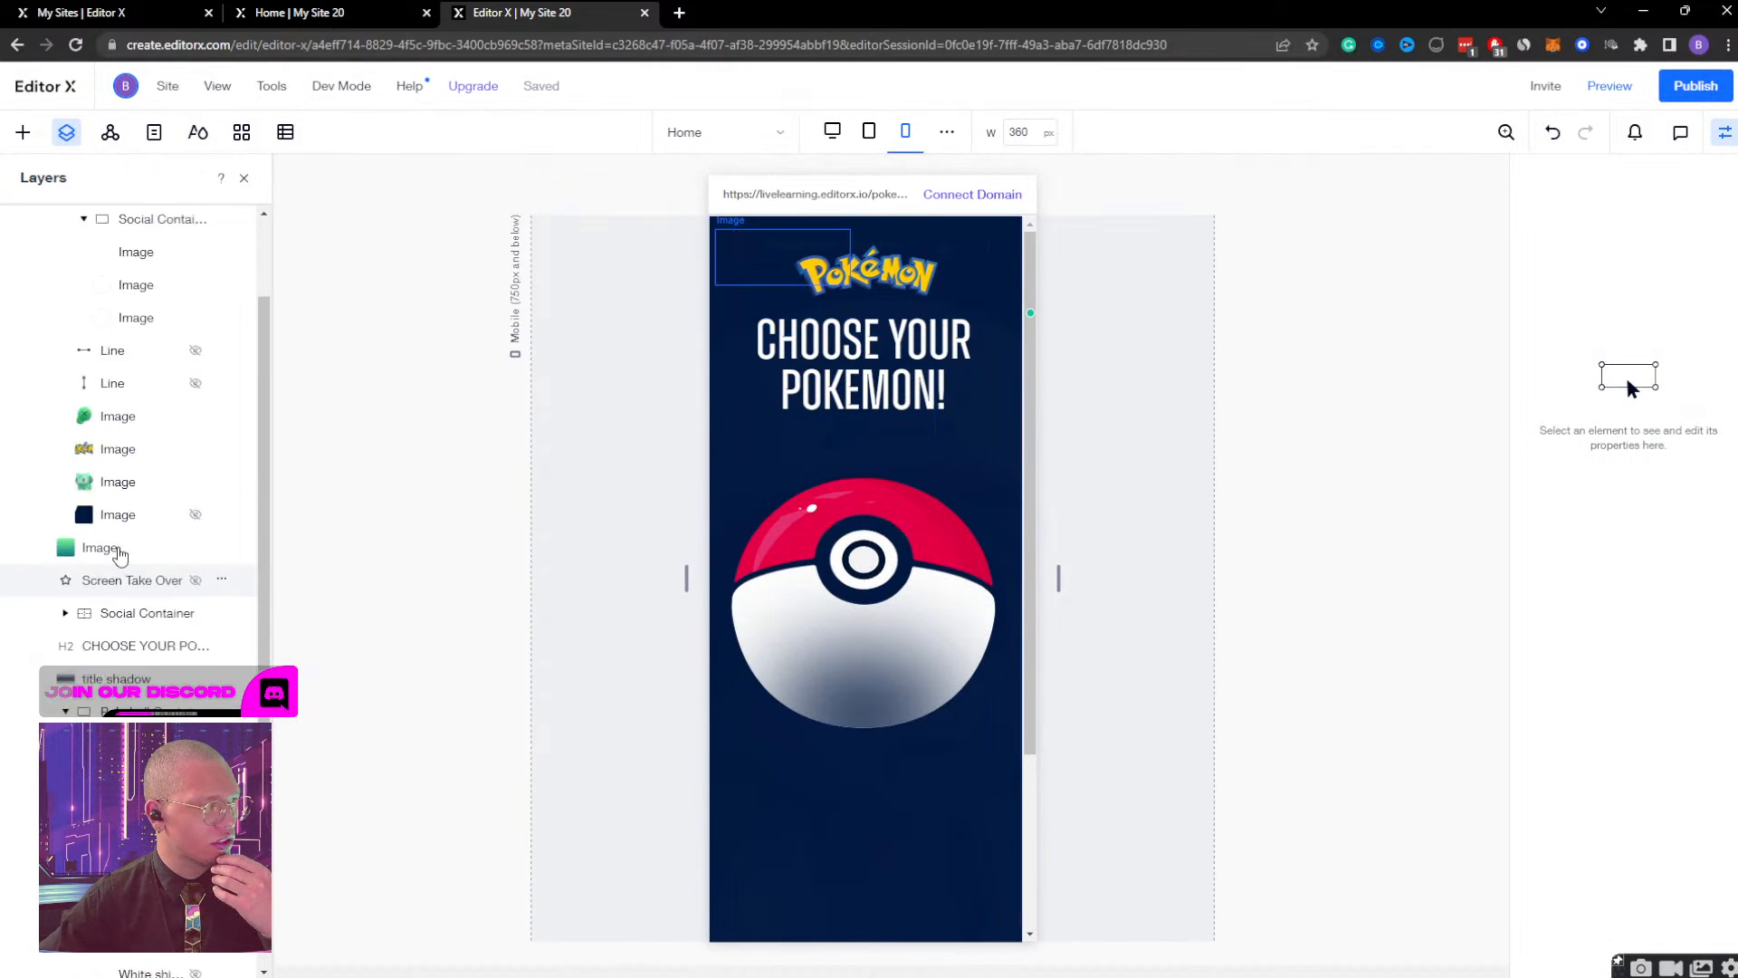
pyautogui.scroll(3, 113, 407)
pyautogui.click(65, 287)
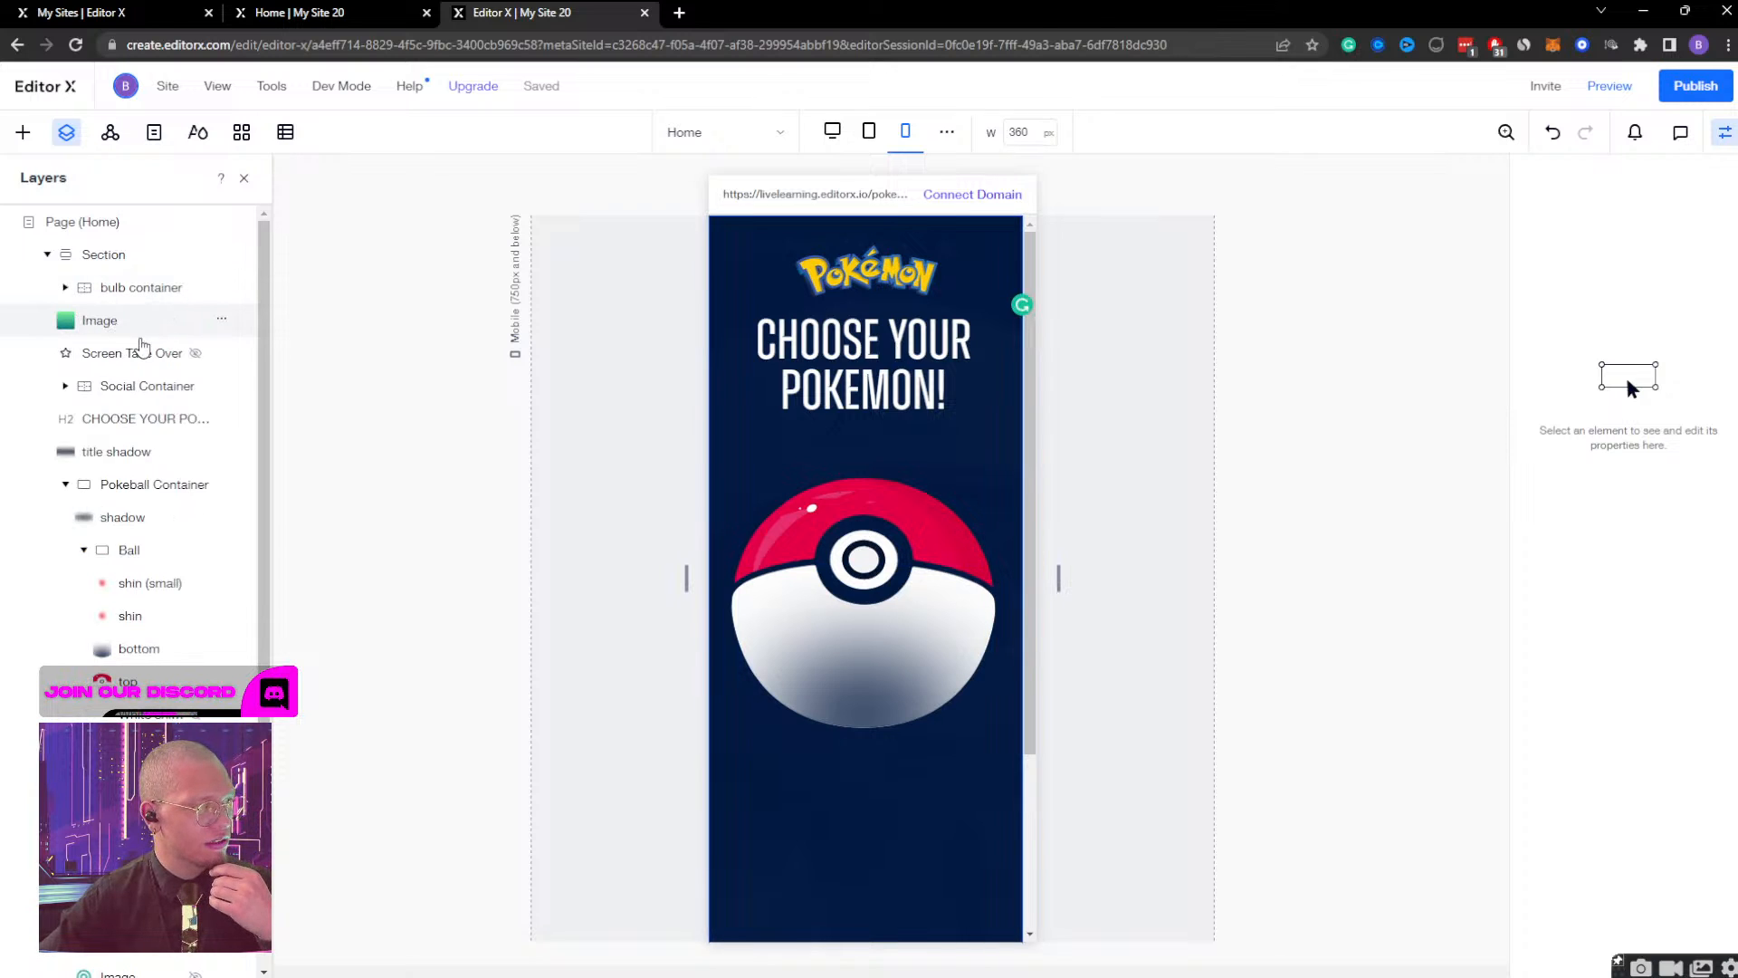
pyautogui.click(143, 351)
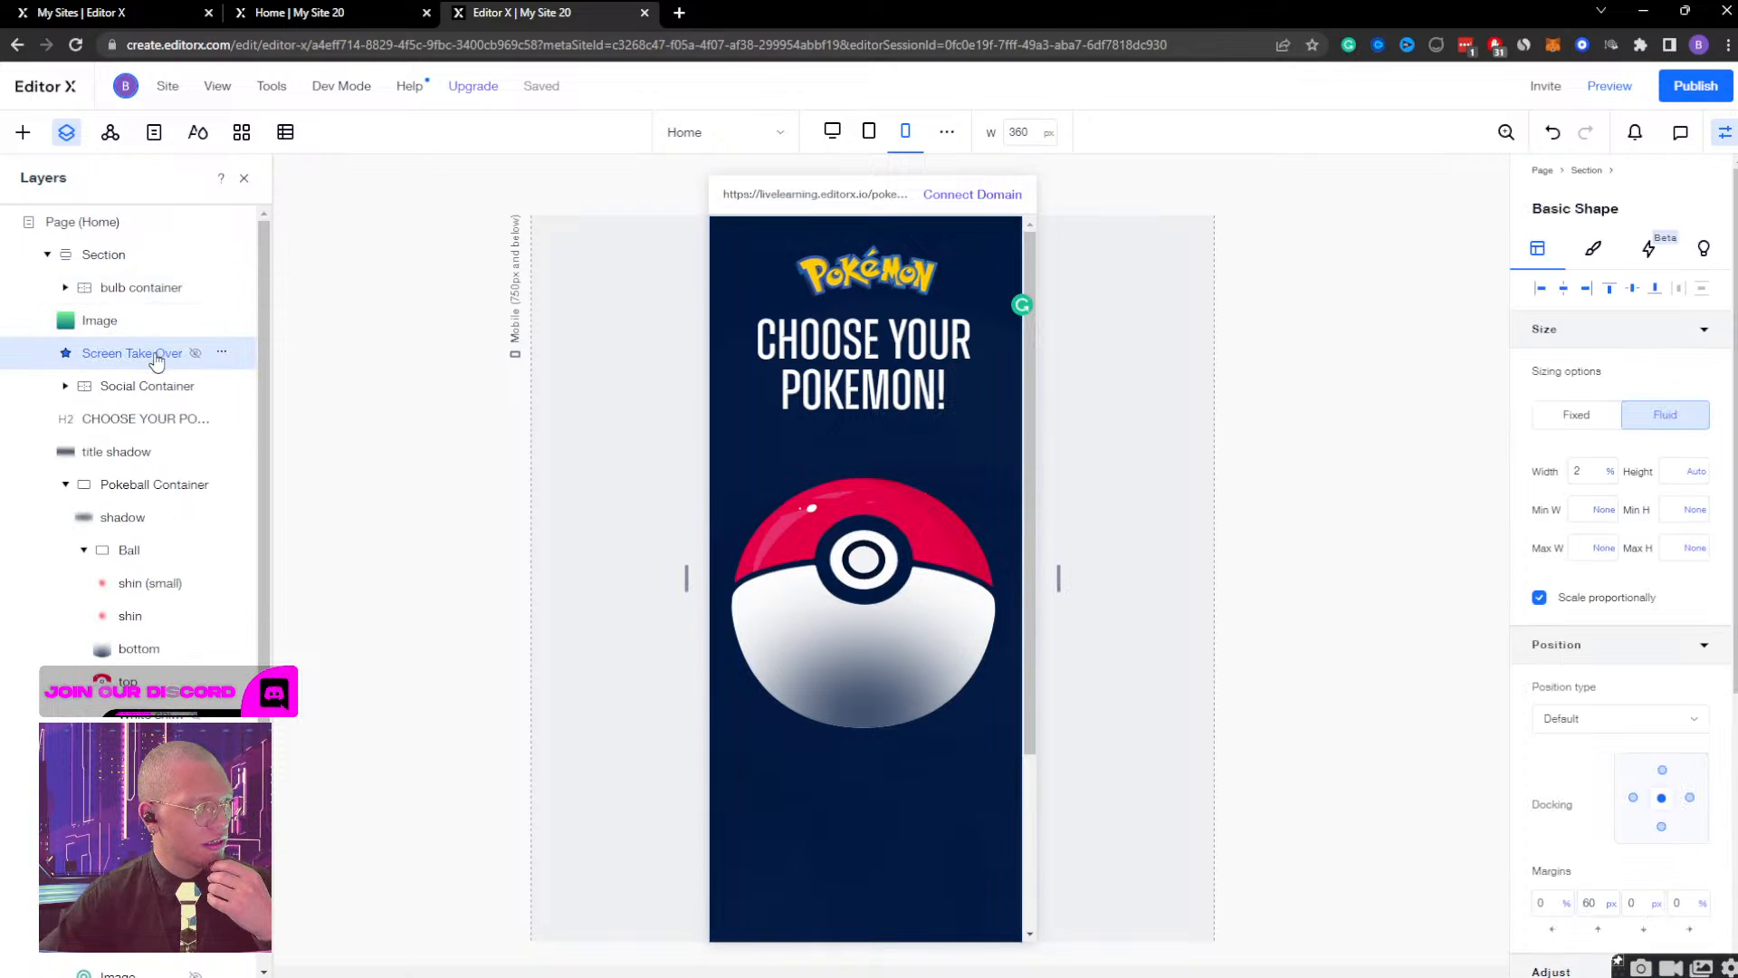
pyautogui.scroll(-2, 164, 606)
pyautogui.click(138, 604)
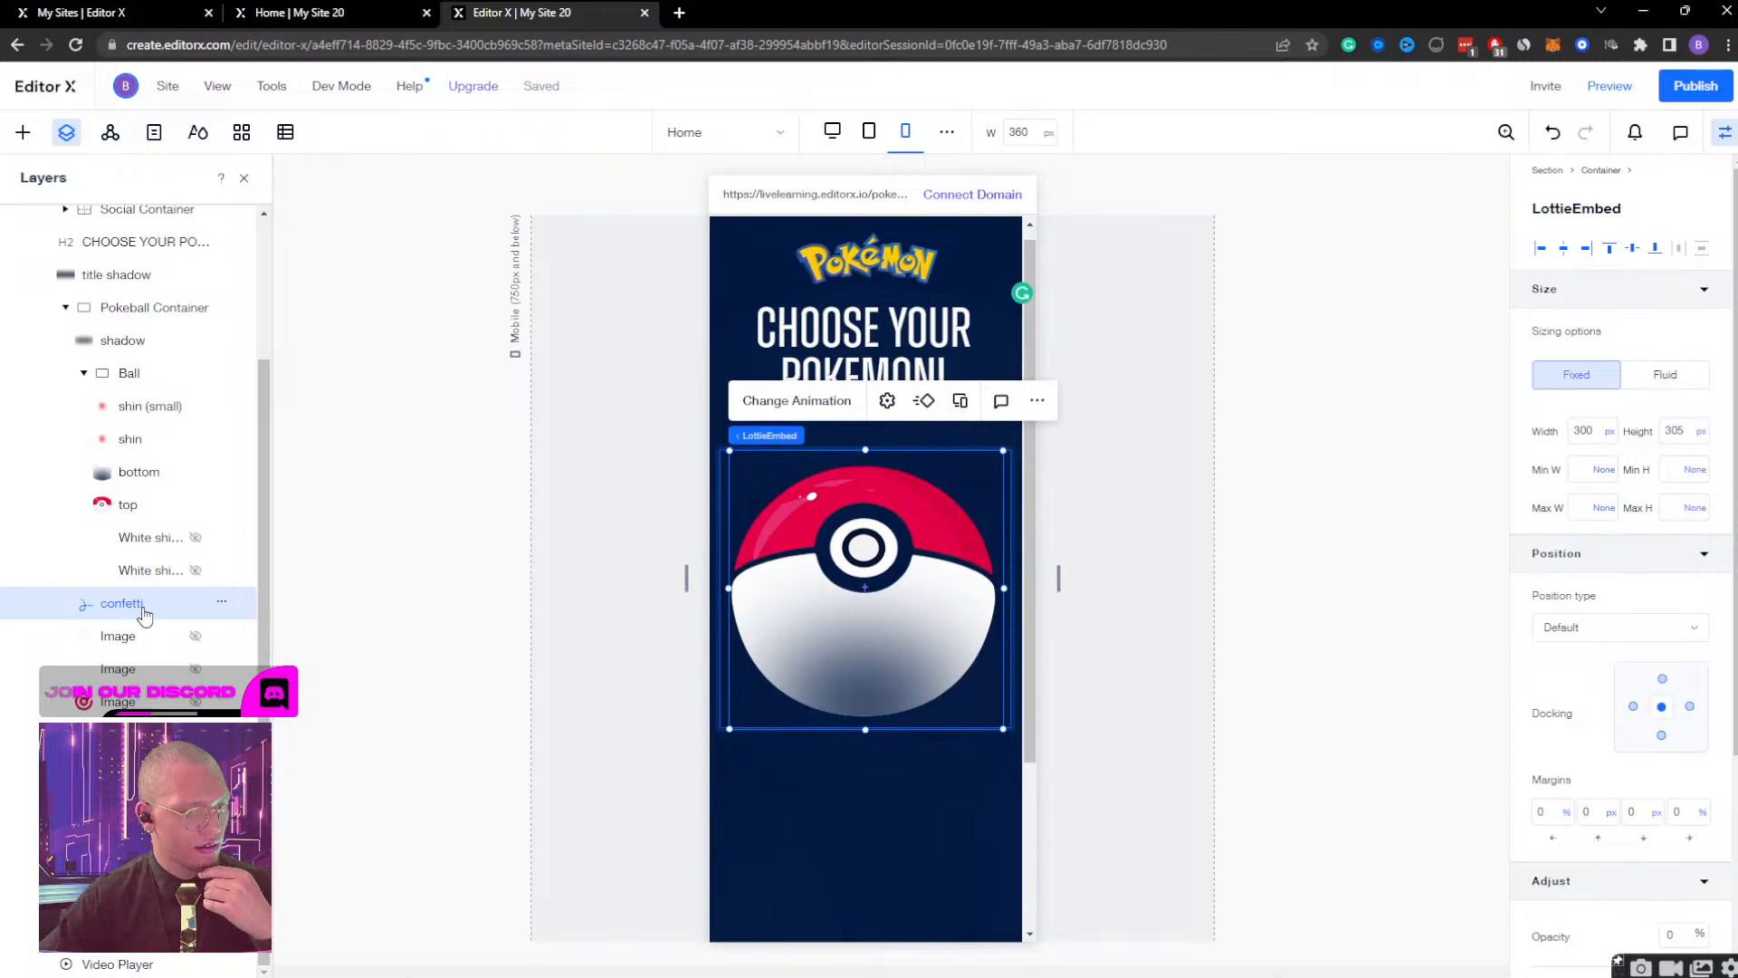
pyautogui.click(138, 536)
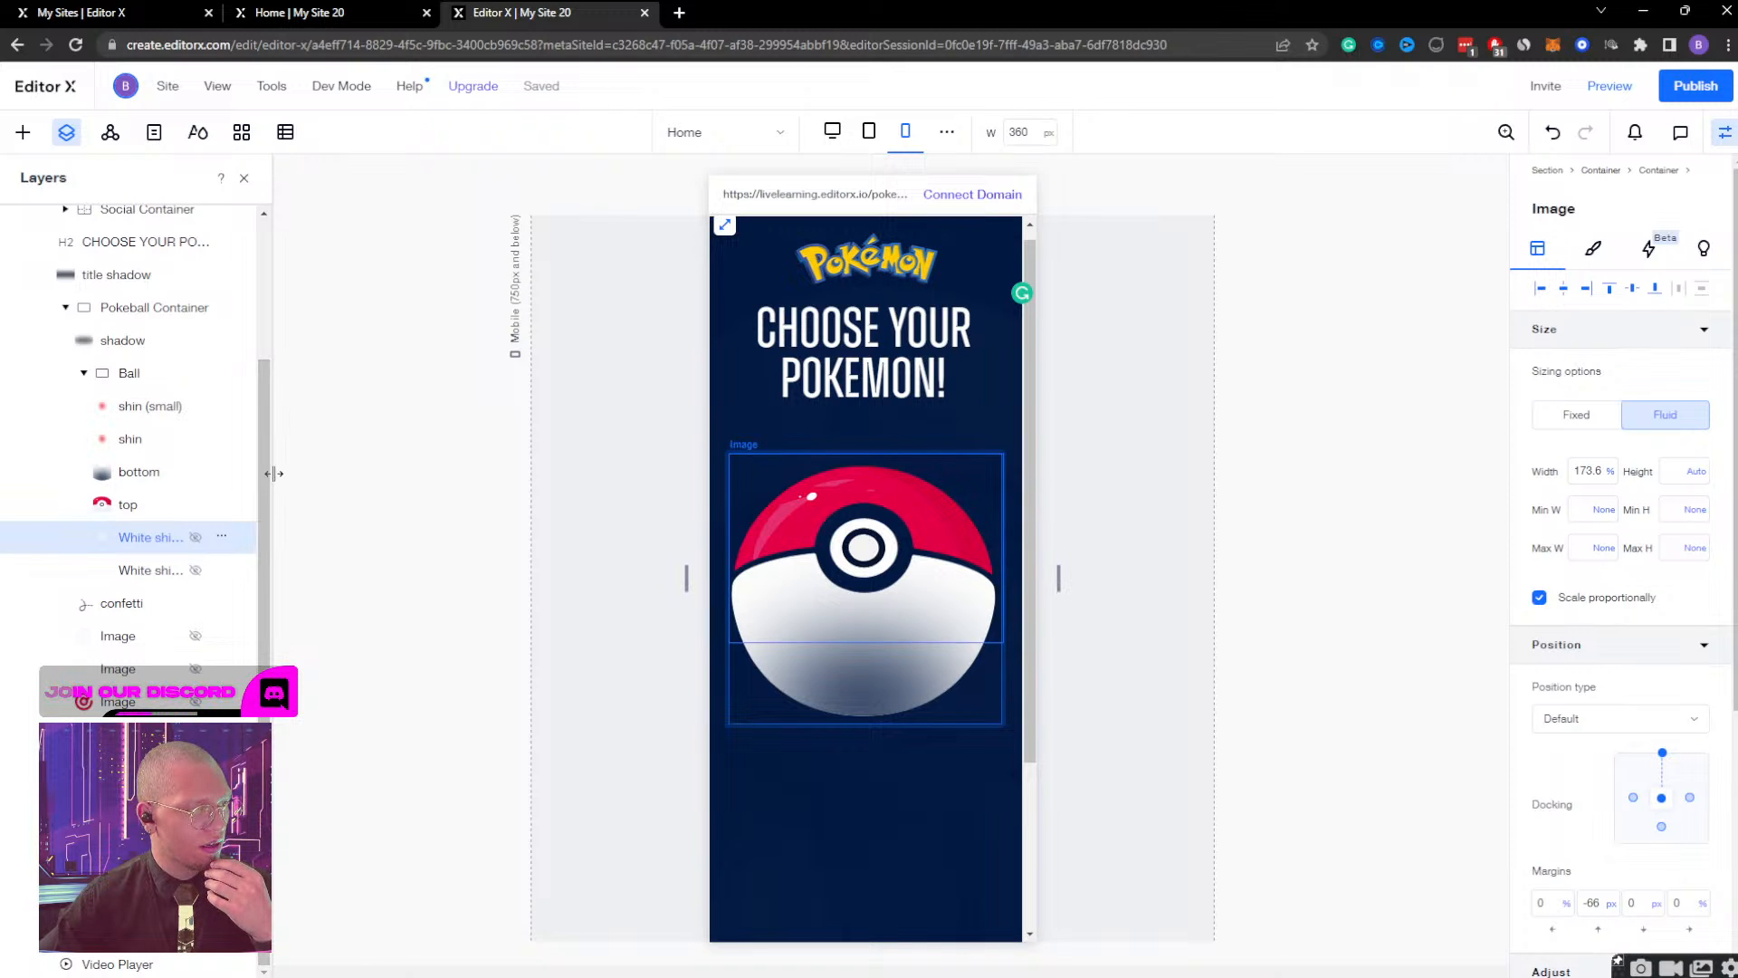
pyautogui.moveTo(273, 473); pyautogui.dragTo(350, 473)
pyautogui.click(284, 537)
pyautogui.click(1100, 403)
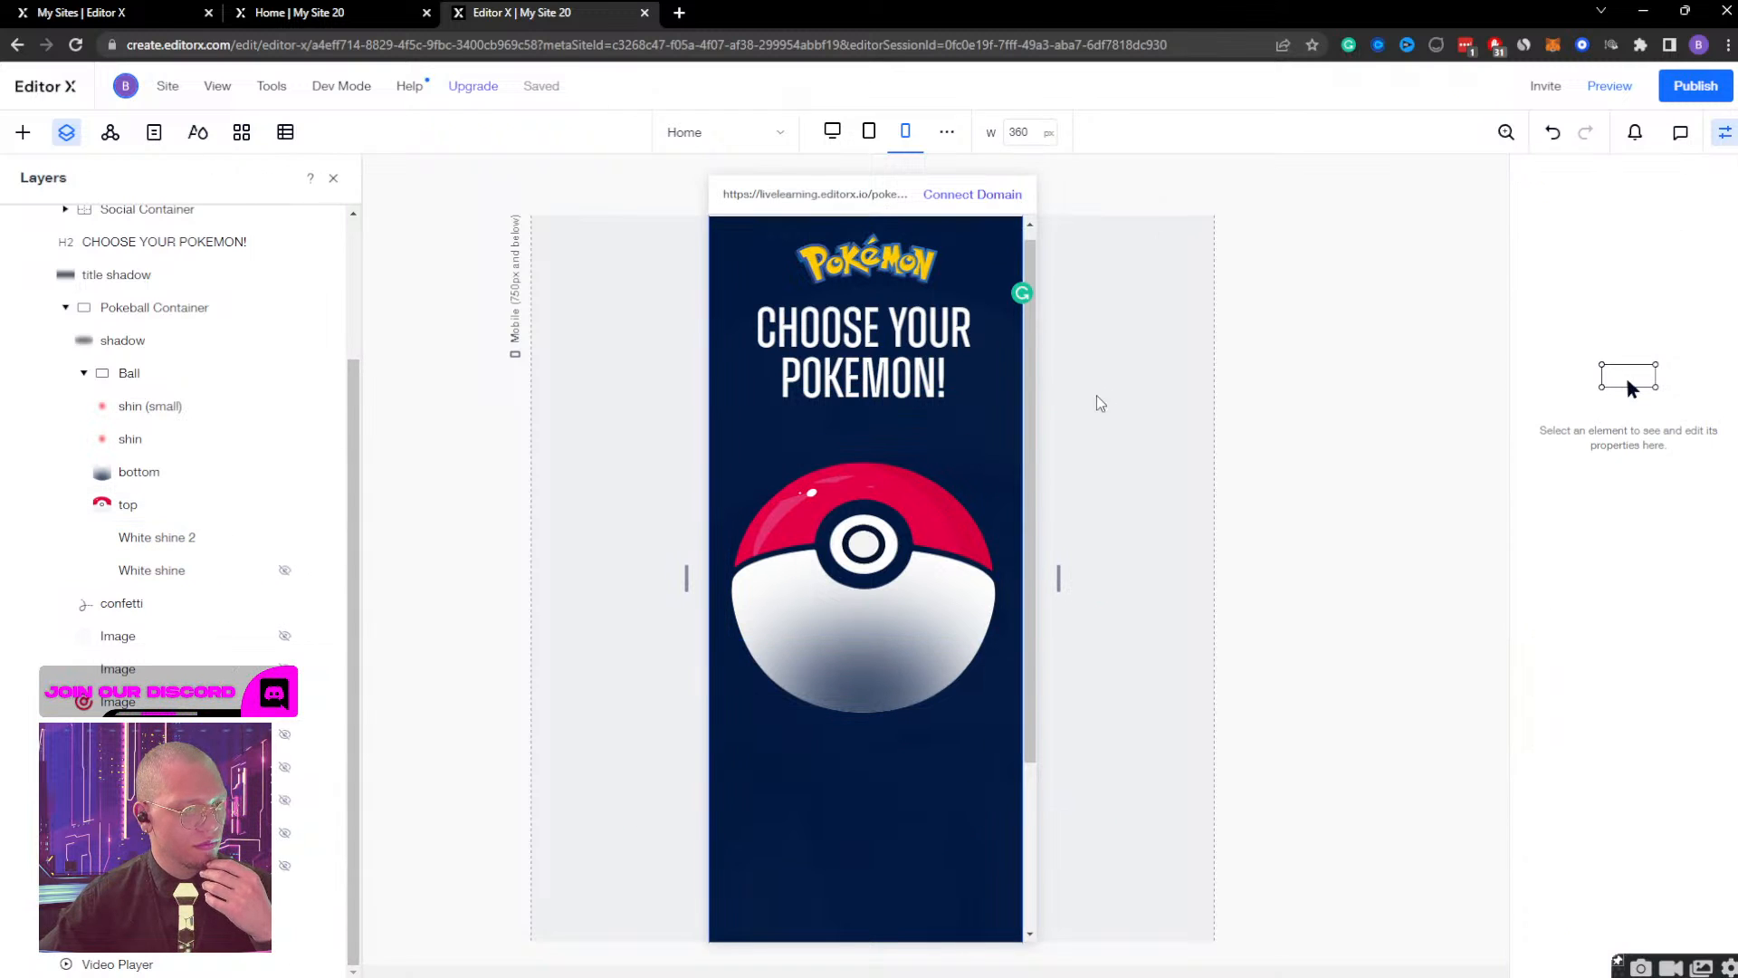
# Preview the mobile page with White shine 2 shown, open the Pokeball, close the Bulbasaur view and return to editing.
pyautogui.click(1606, 88)
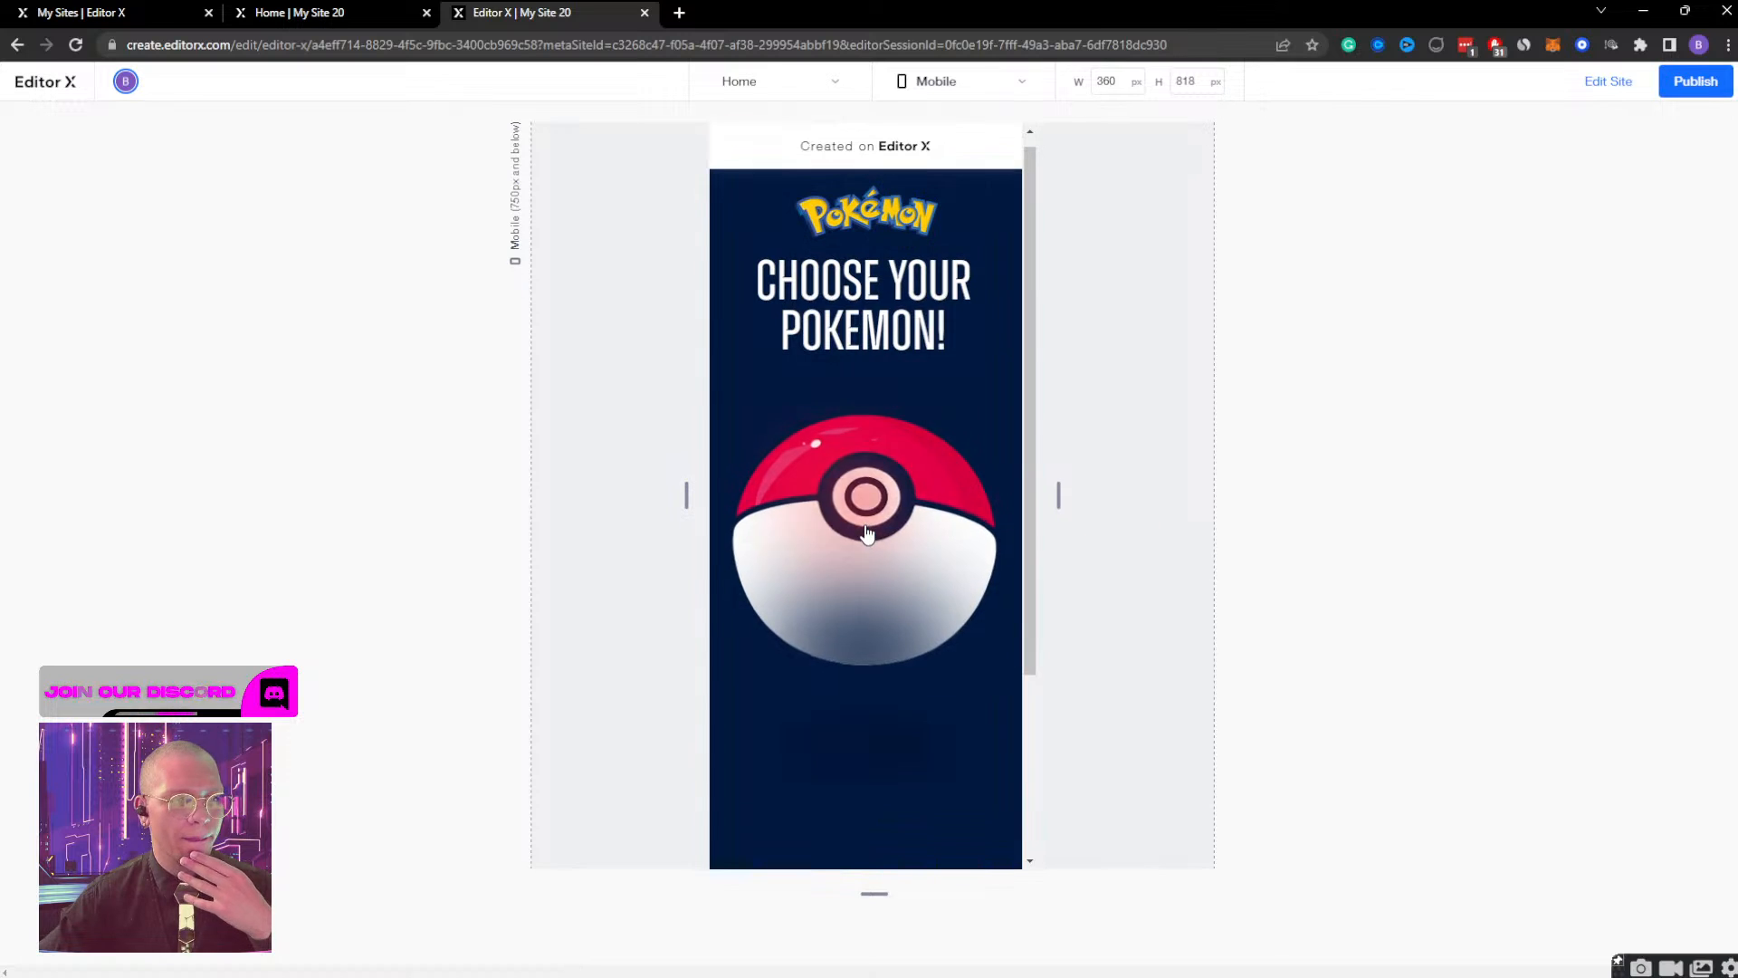
pyautogui.click(866, 534)
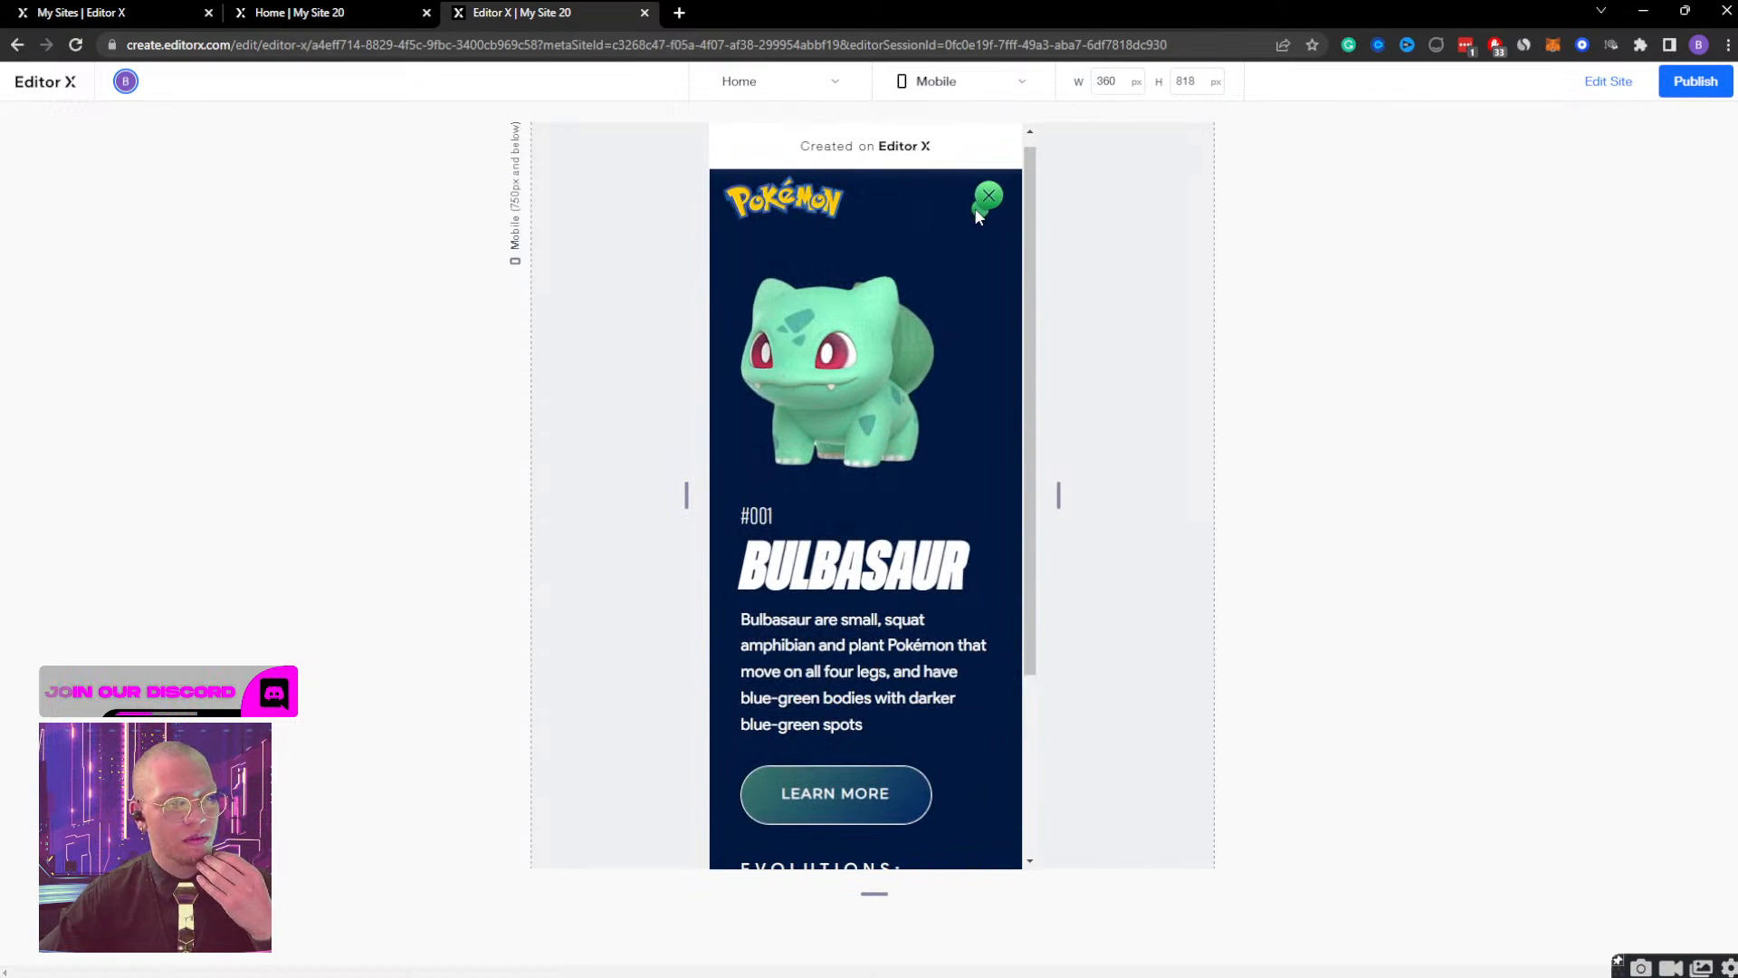
pyautogui.click(987, 193)
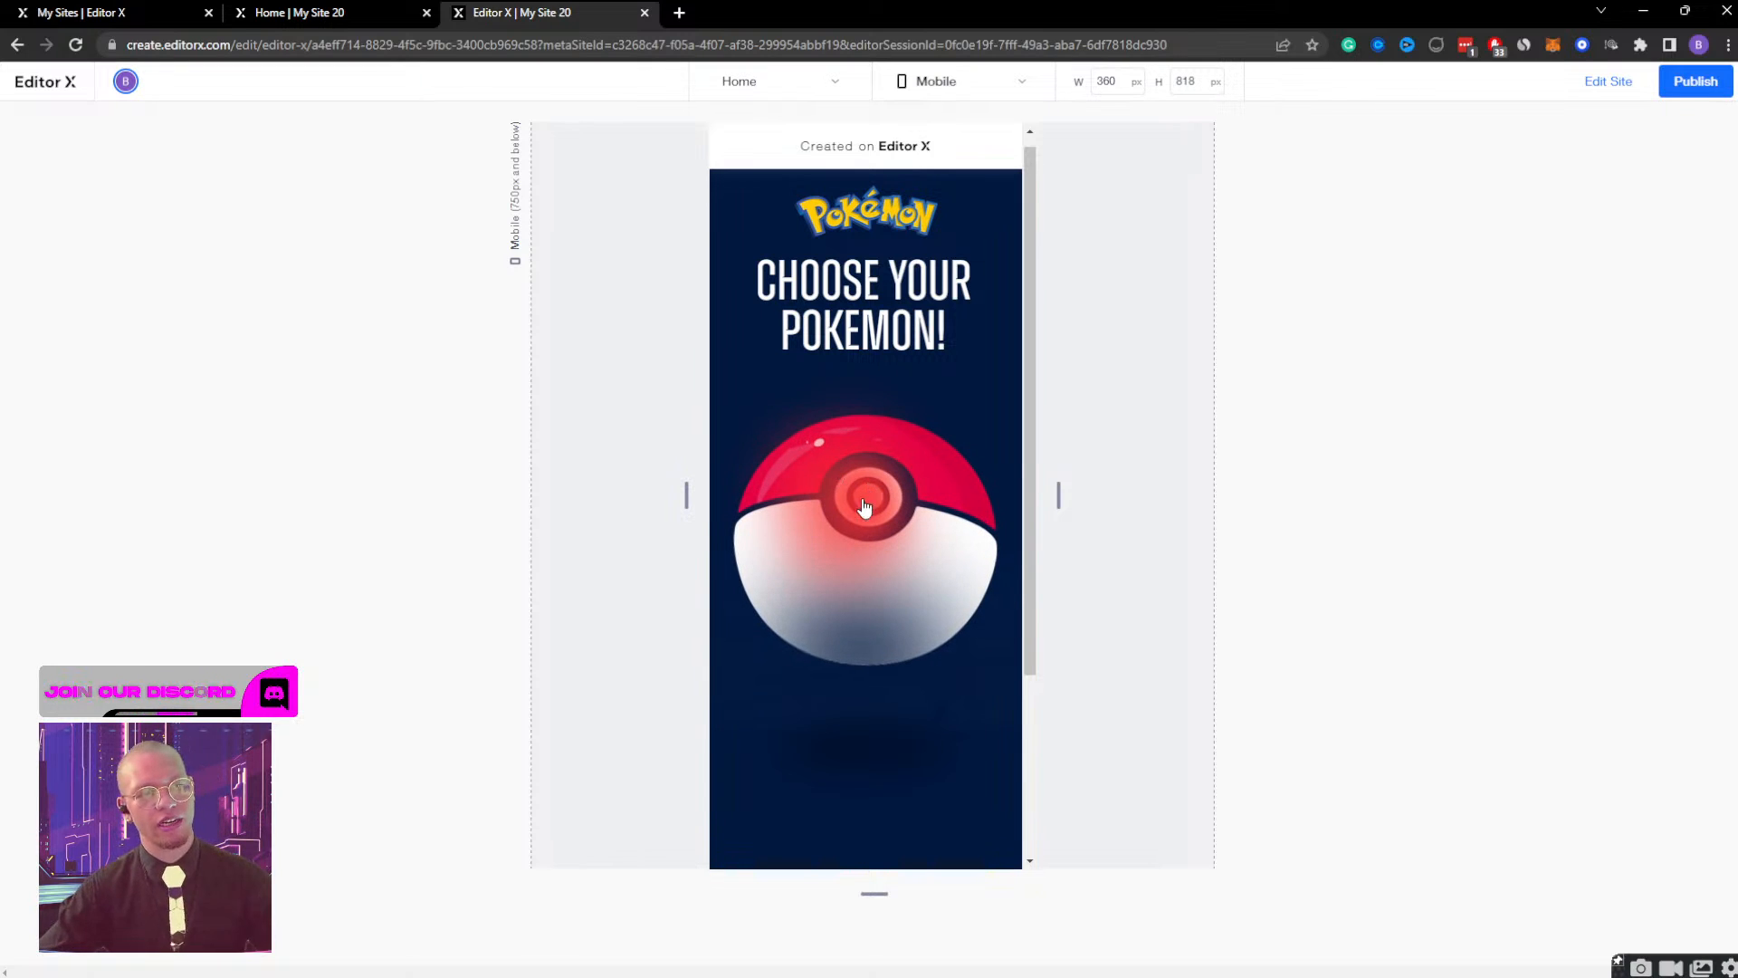
pyautogui.click(1620, 84)
# Check the shin (small) image's adjustment settings and interaction effects.
pyautogui.click(158, 583)
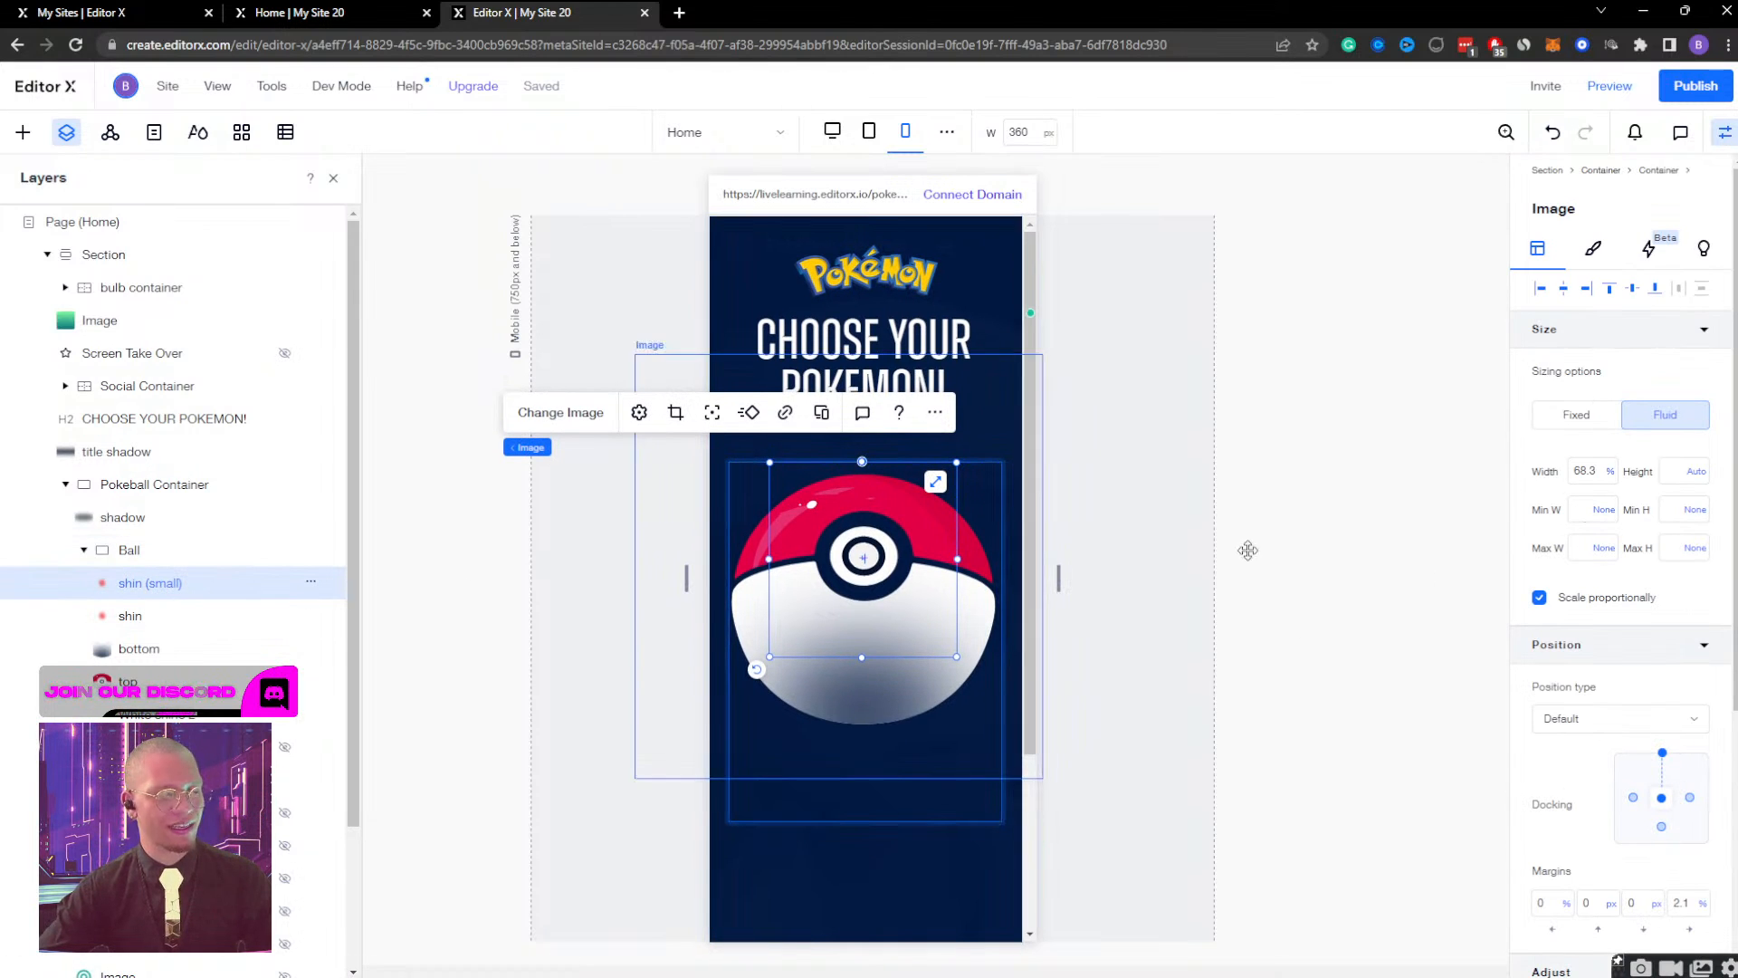
pyautogui.scroll(-4, 1594, 543)
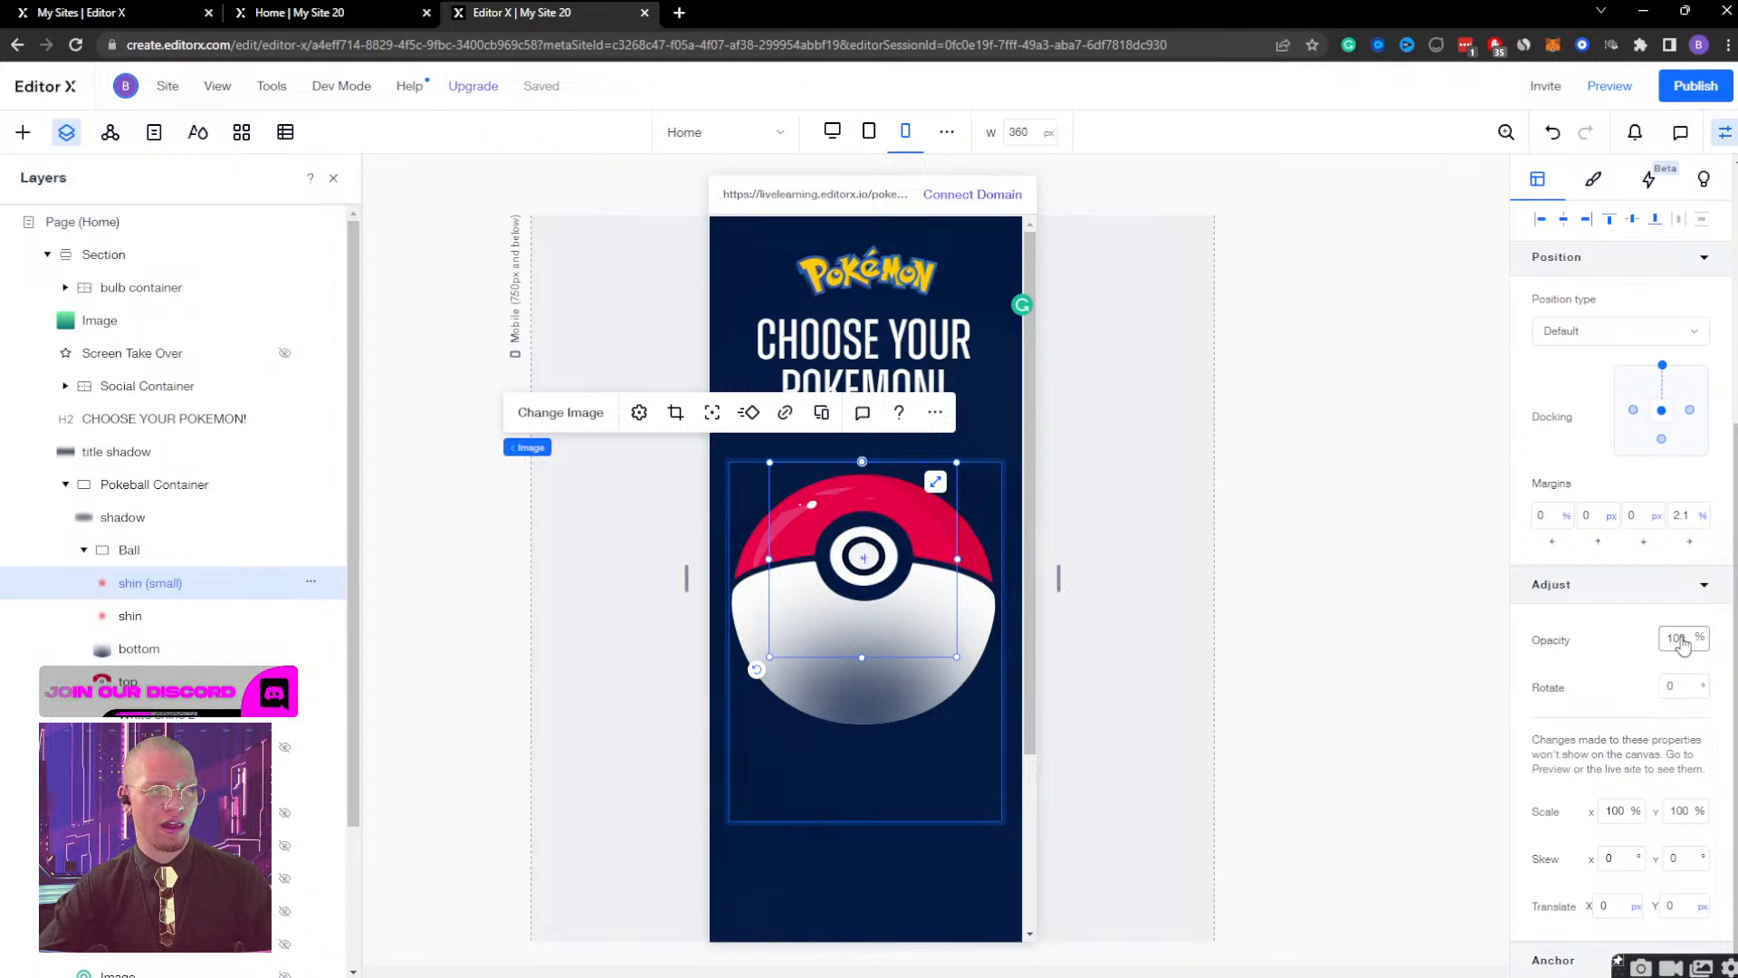
pyautogui.click(1648, 181)
pyautogui.click(1679, 291)
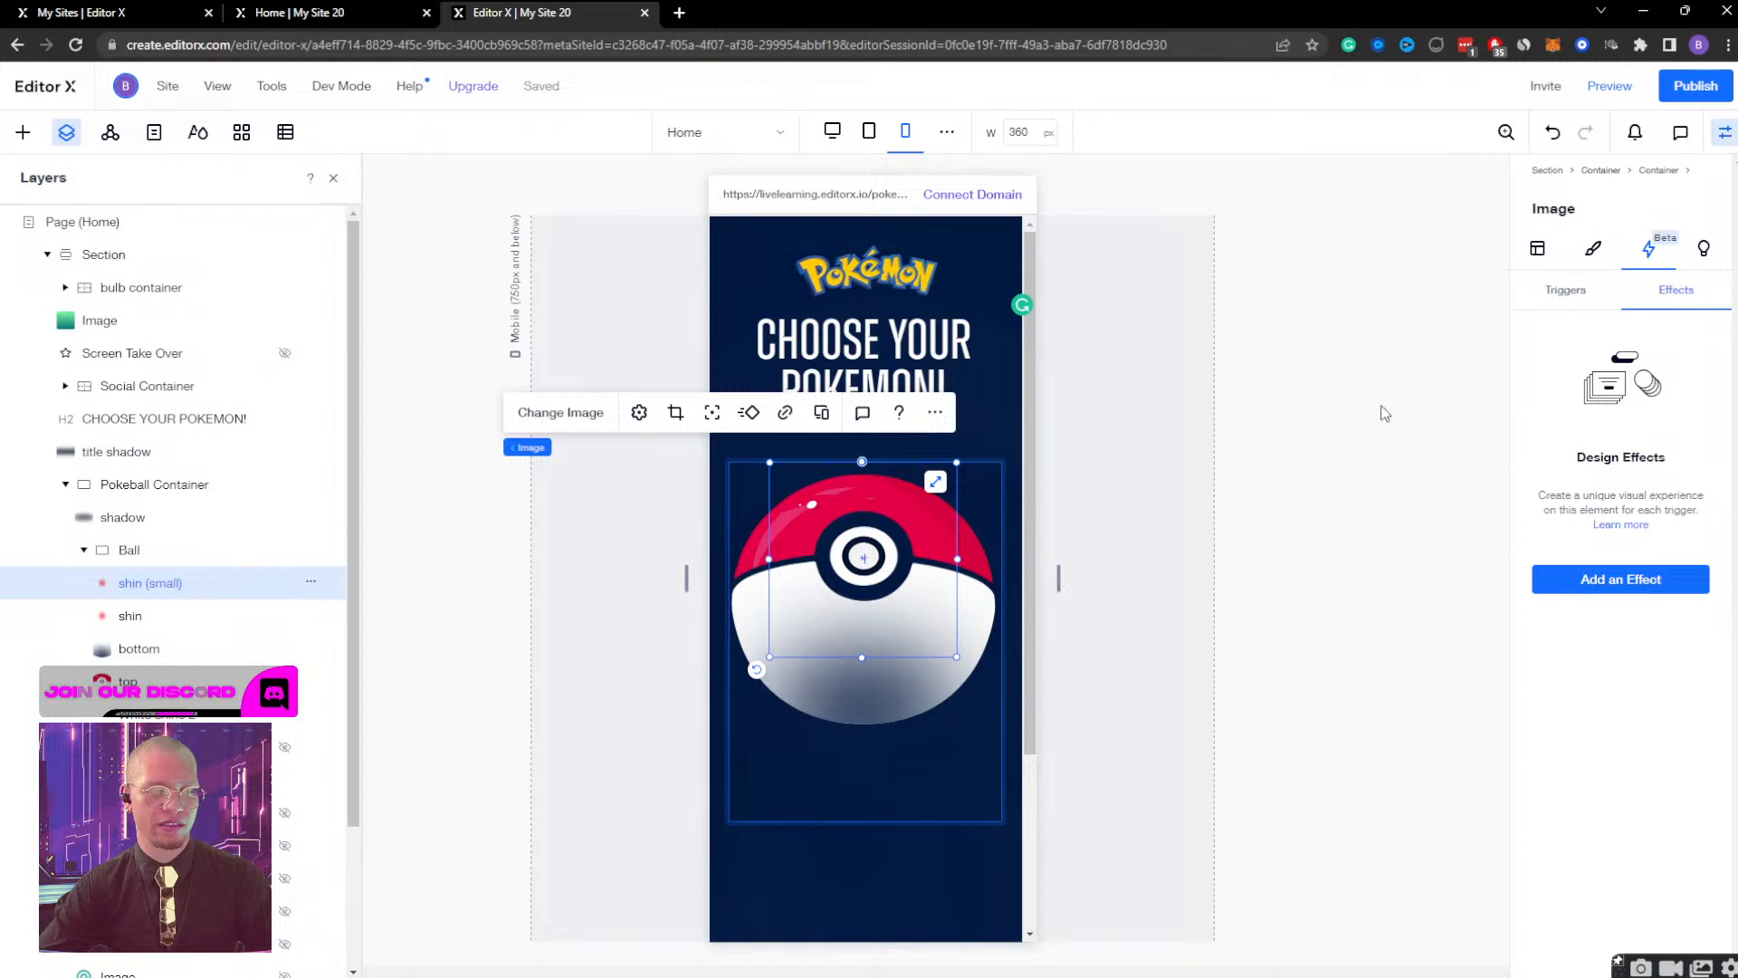
# Examine the shin (small) settings in the Ball container's Ball Move & Shine effect and initial state, and leave effect editing.
pyautogui.click(155, 487)
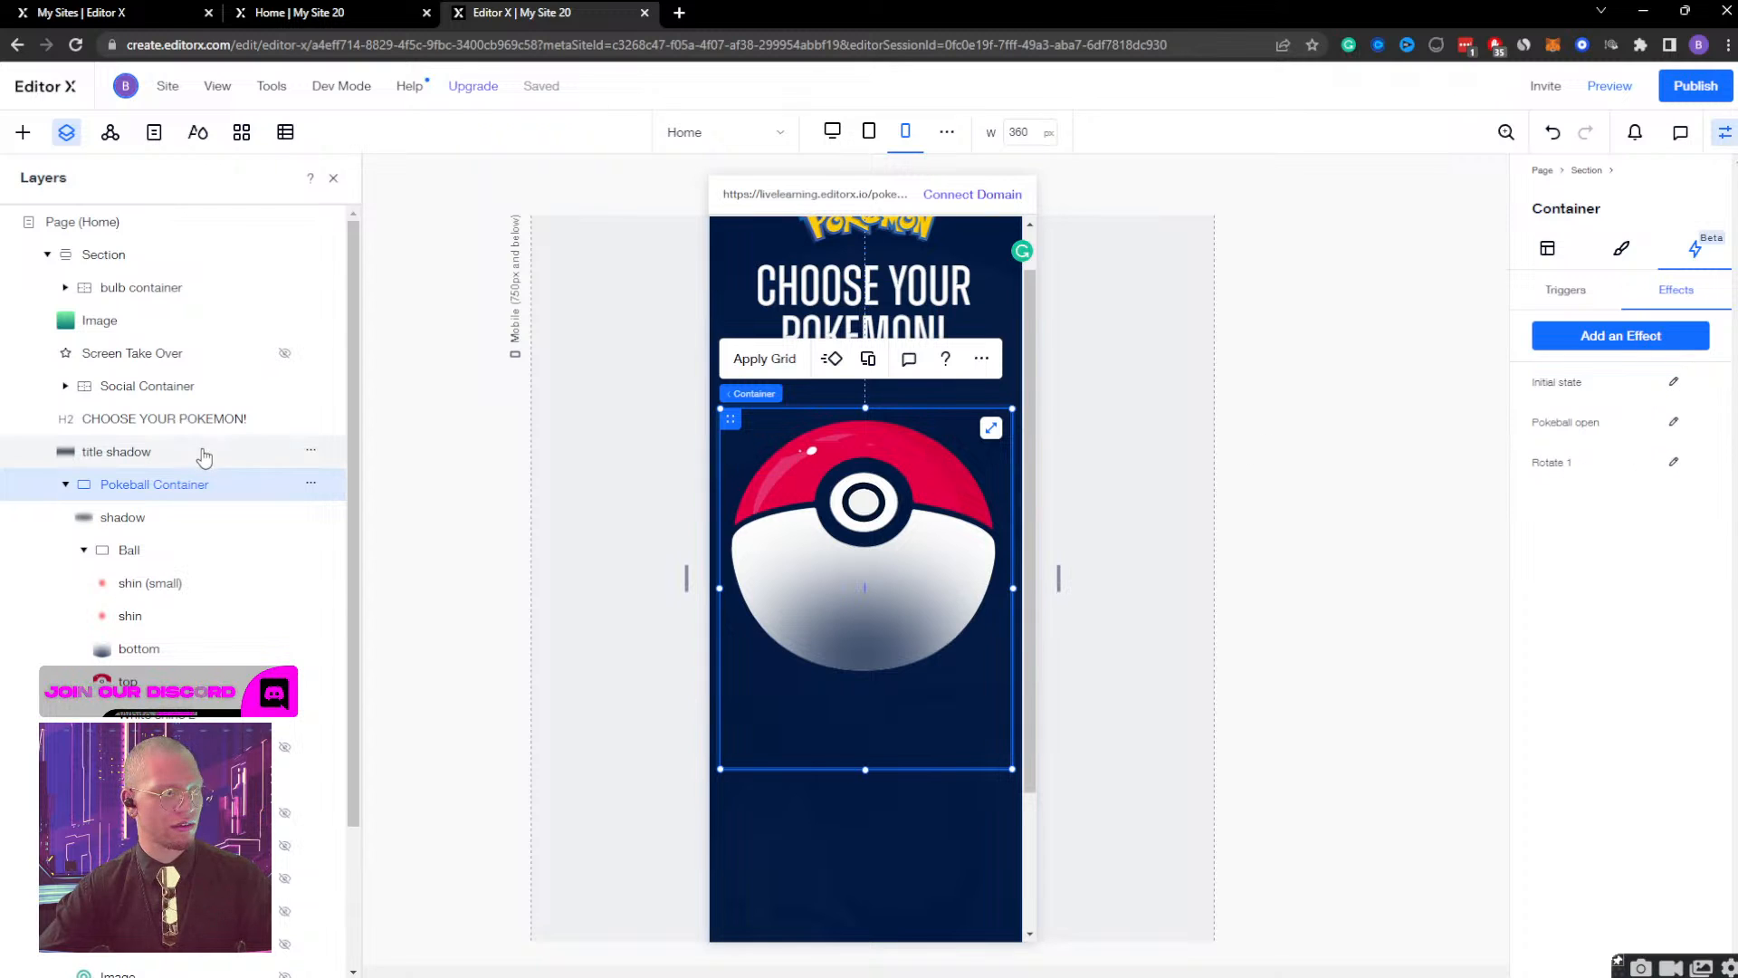
pyautogui.click(136, 551)
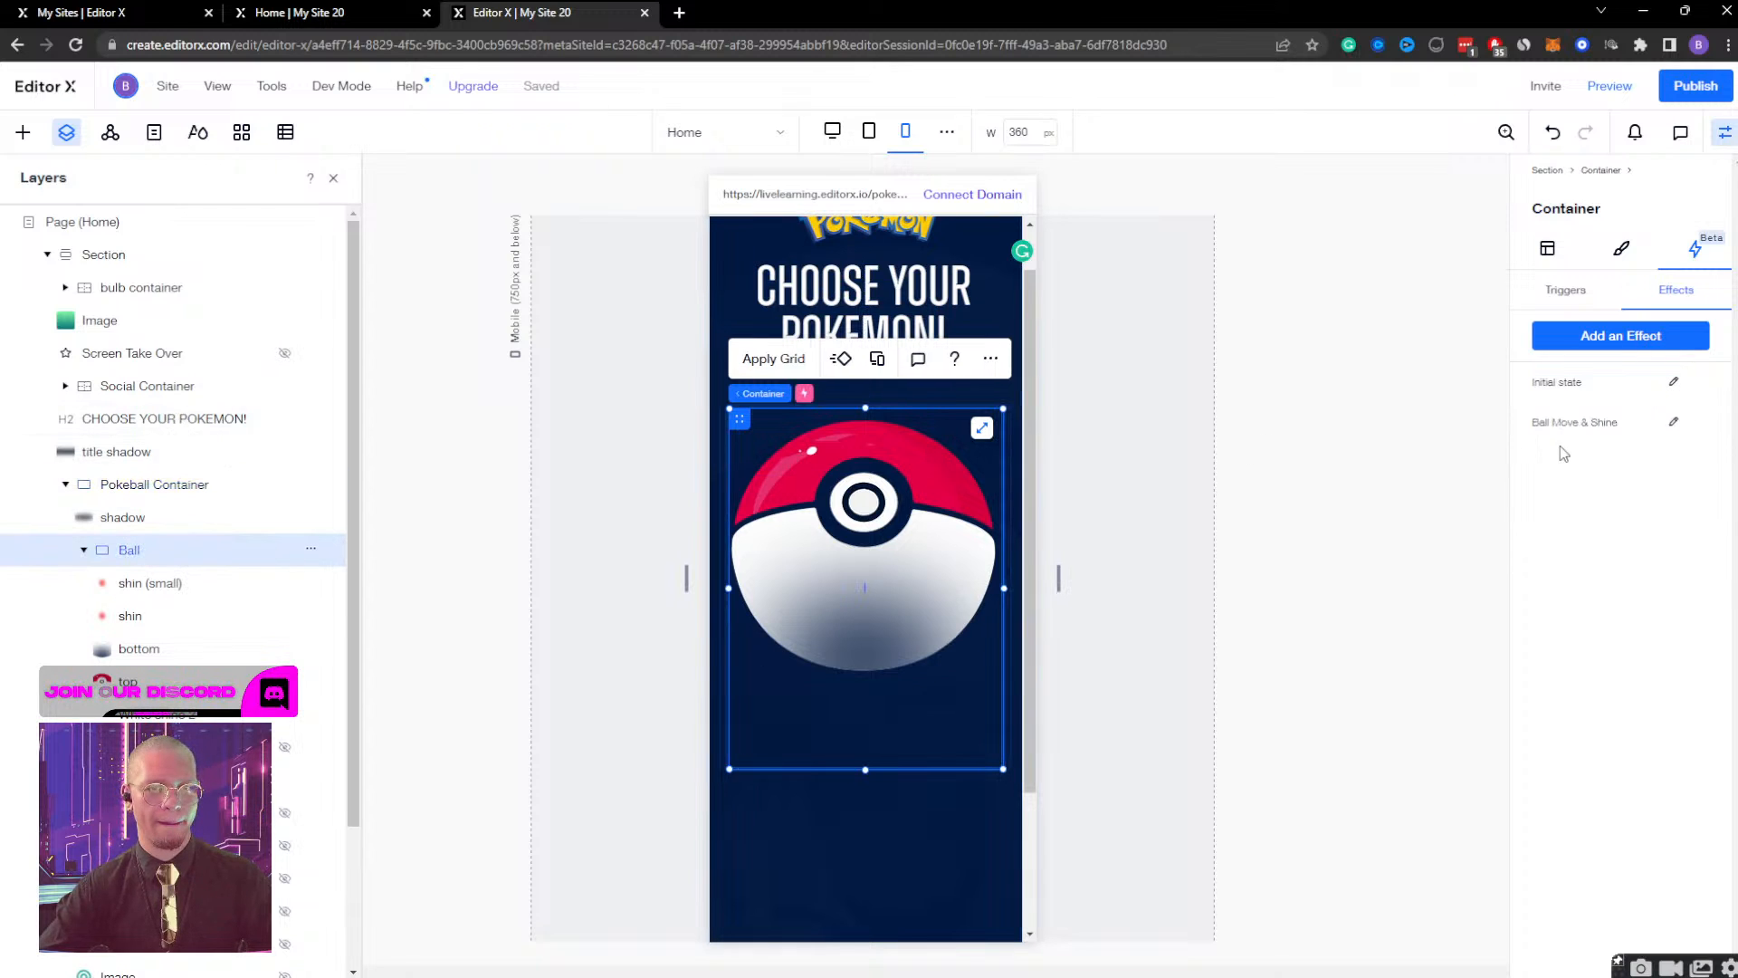
pyautogui.click(1673, 422)
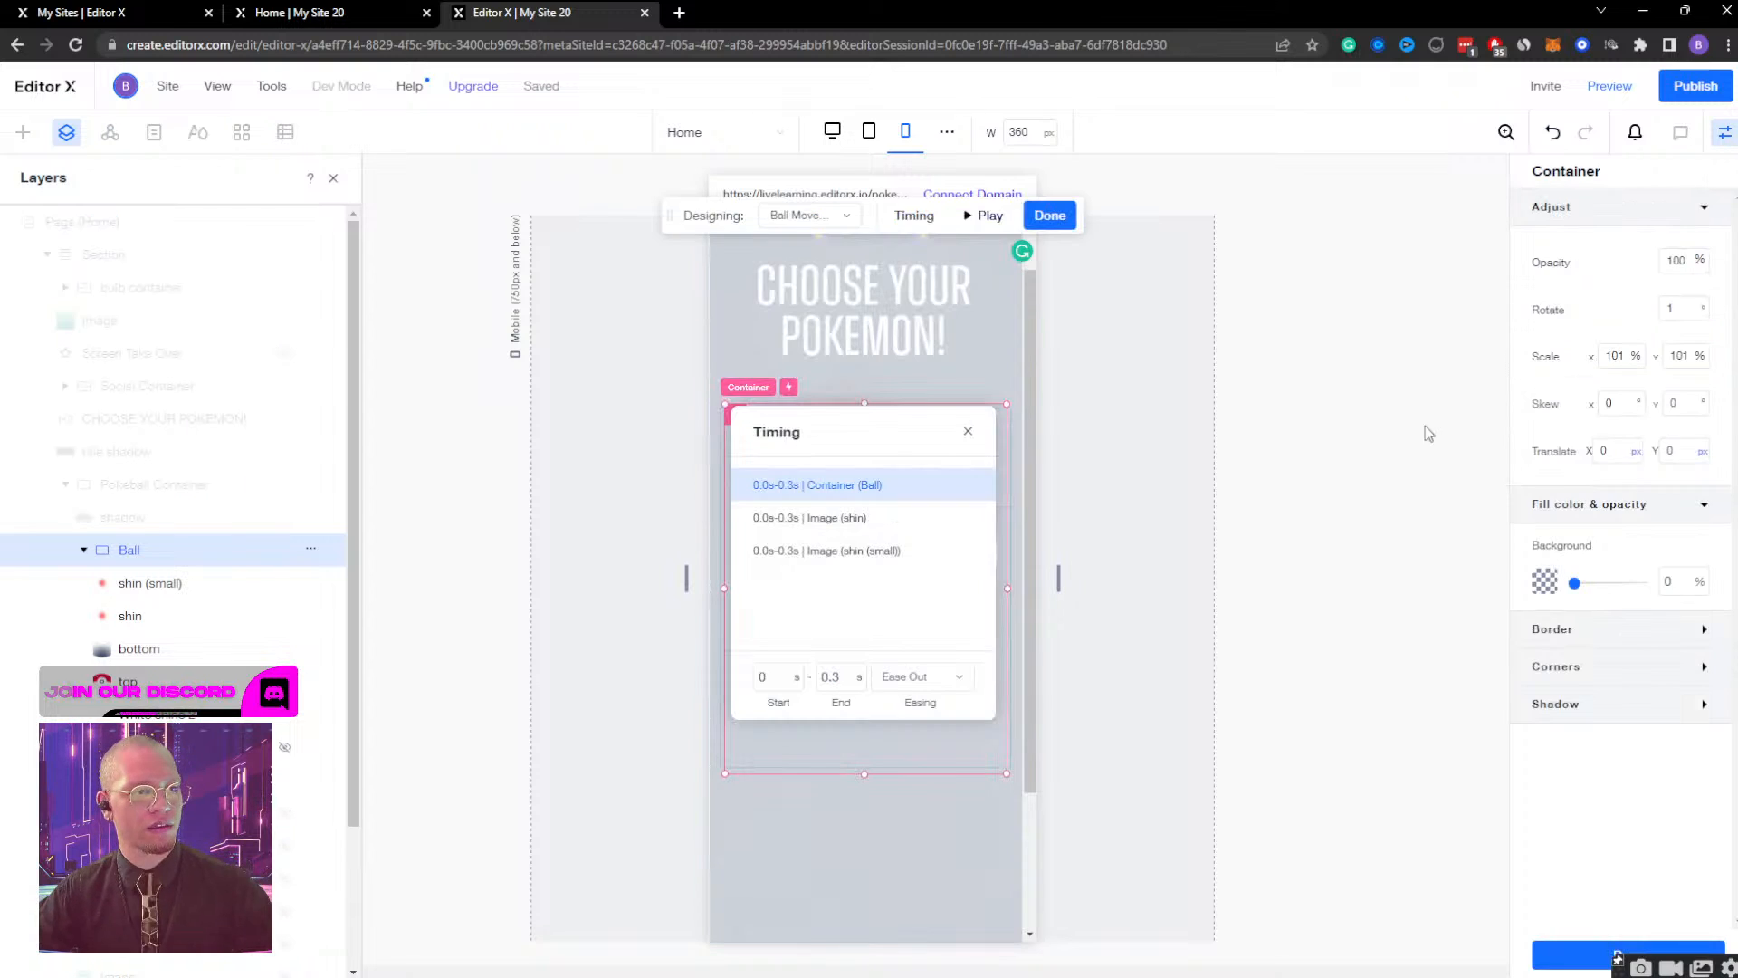
pyautogui.click(174, 582)
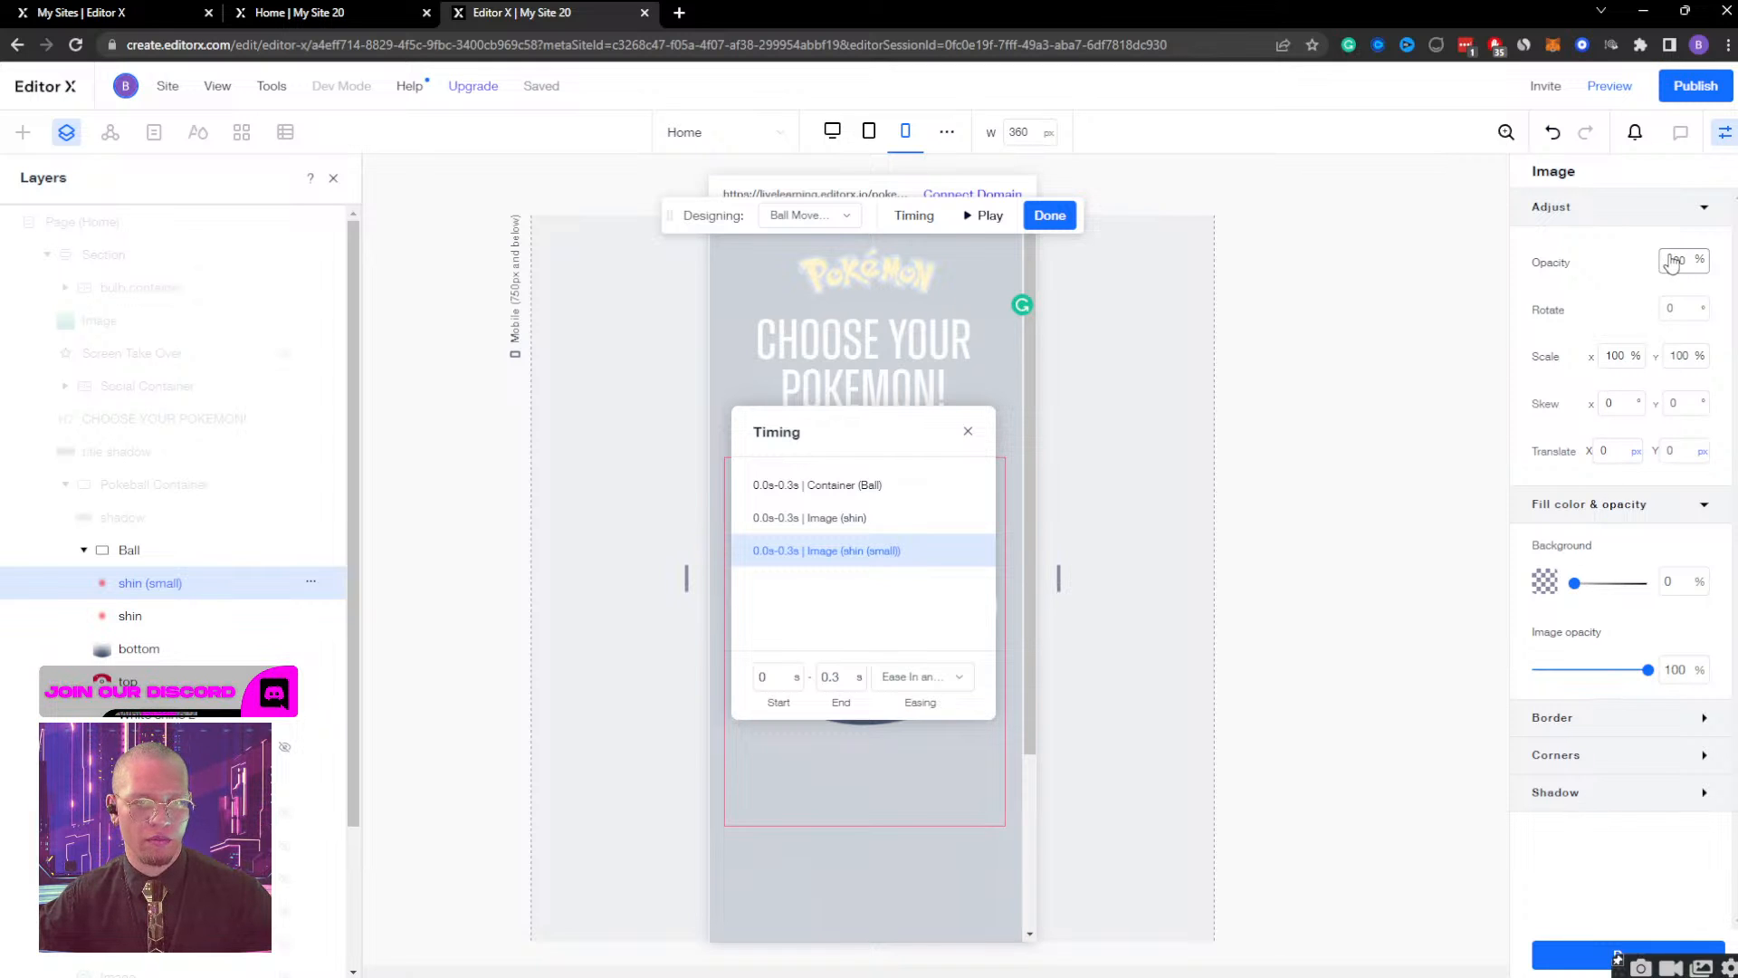
pyautogui.click(808, 214)
pyautogui.click(803, 279)
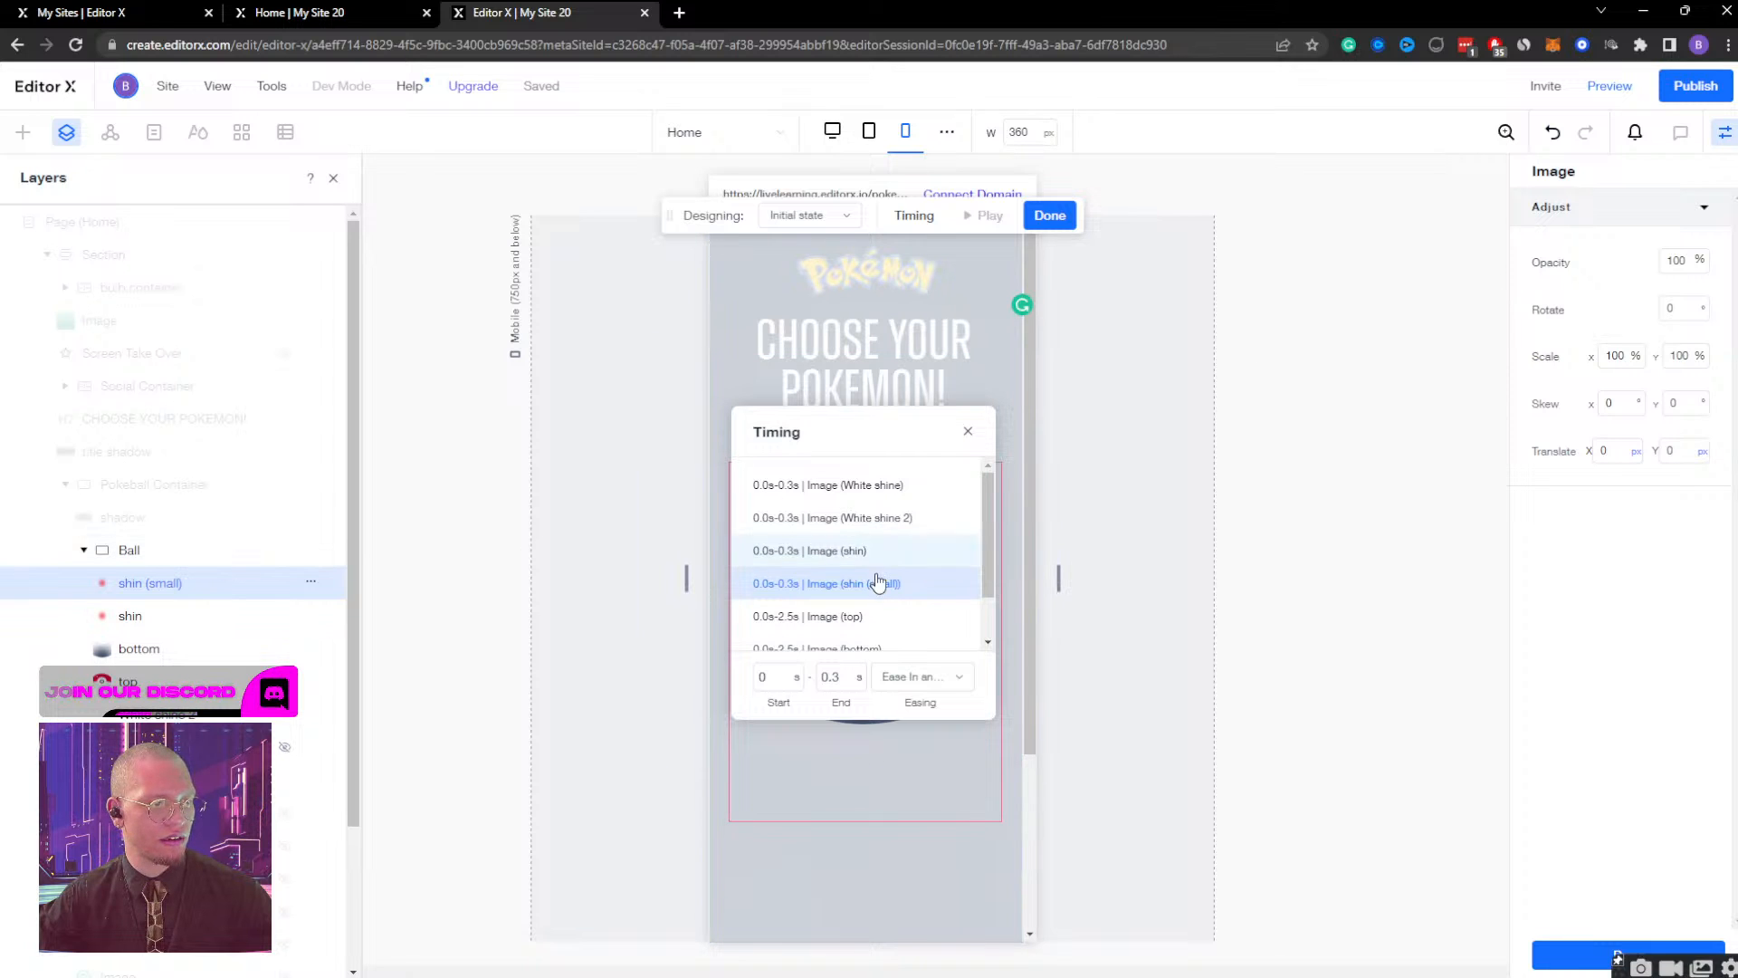
pyautogui.click(970, 430)
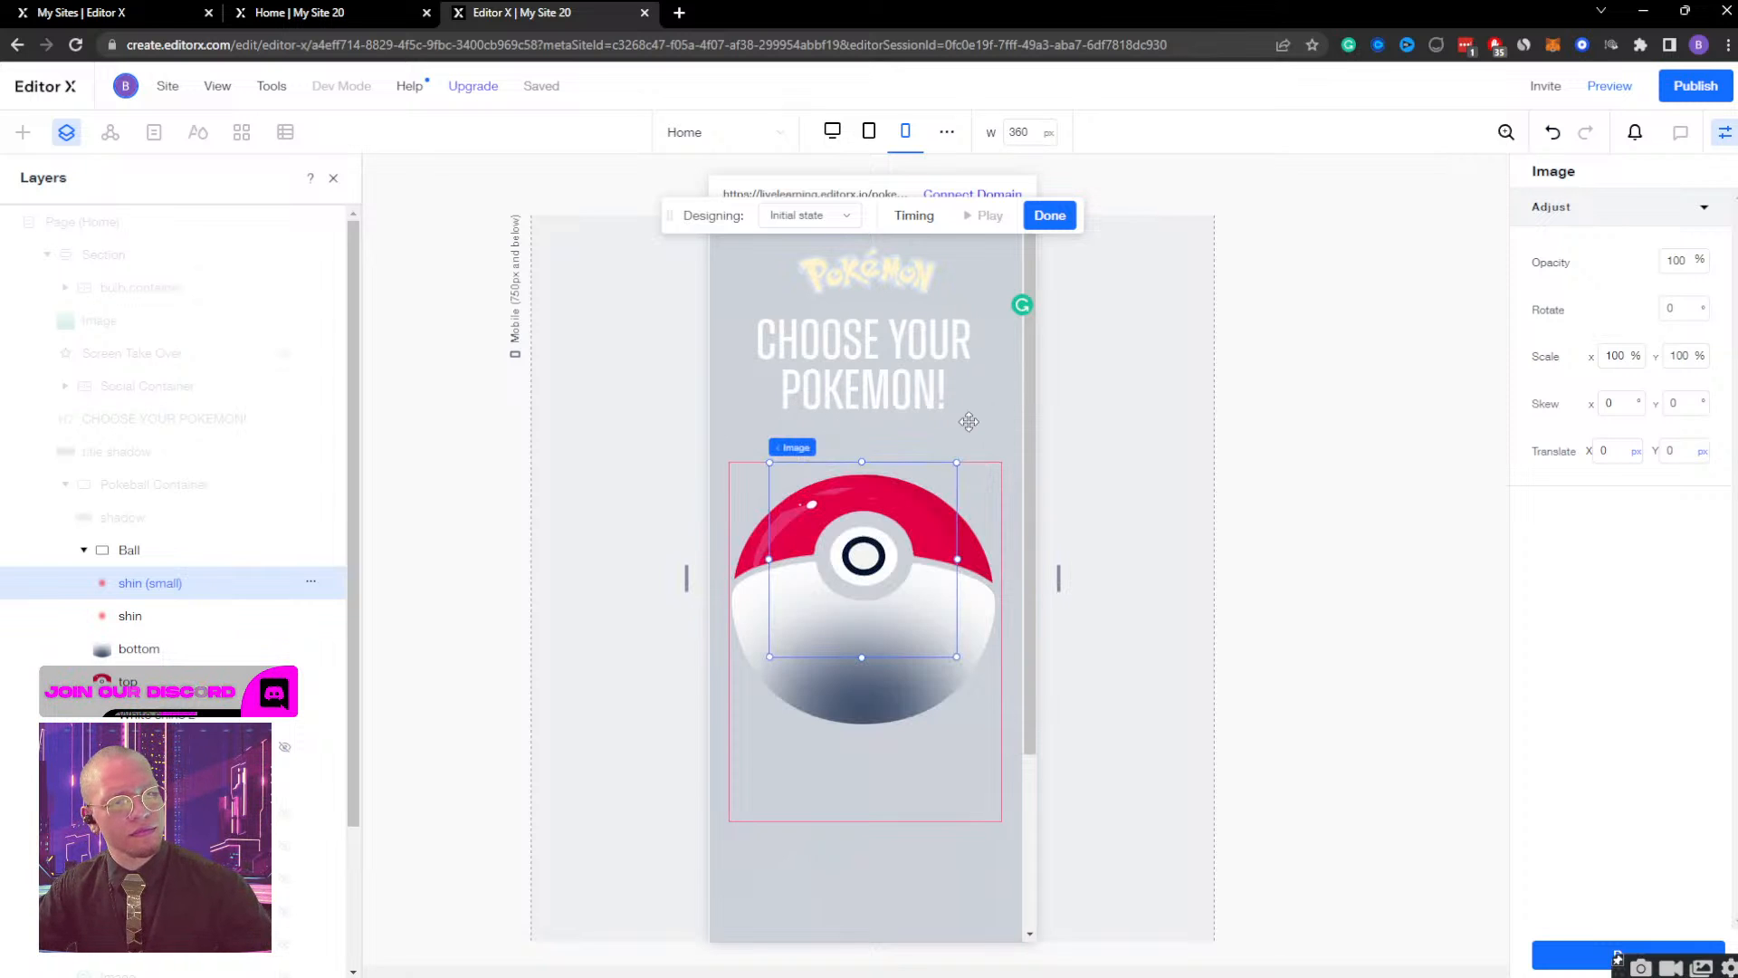
pyautogui.click(1046, 217)
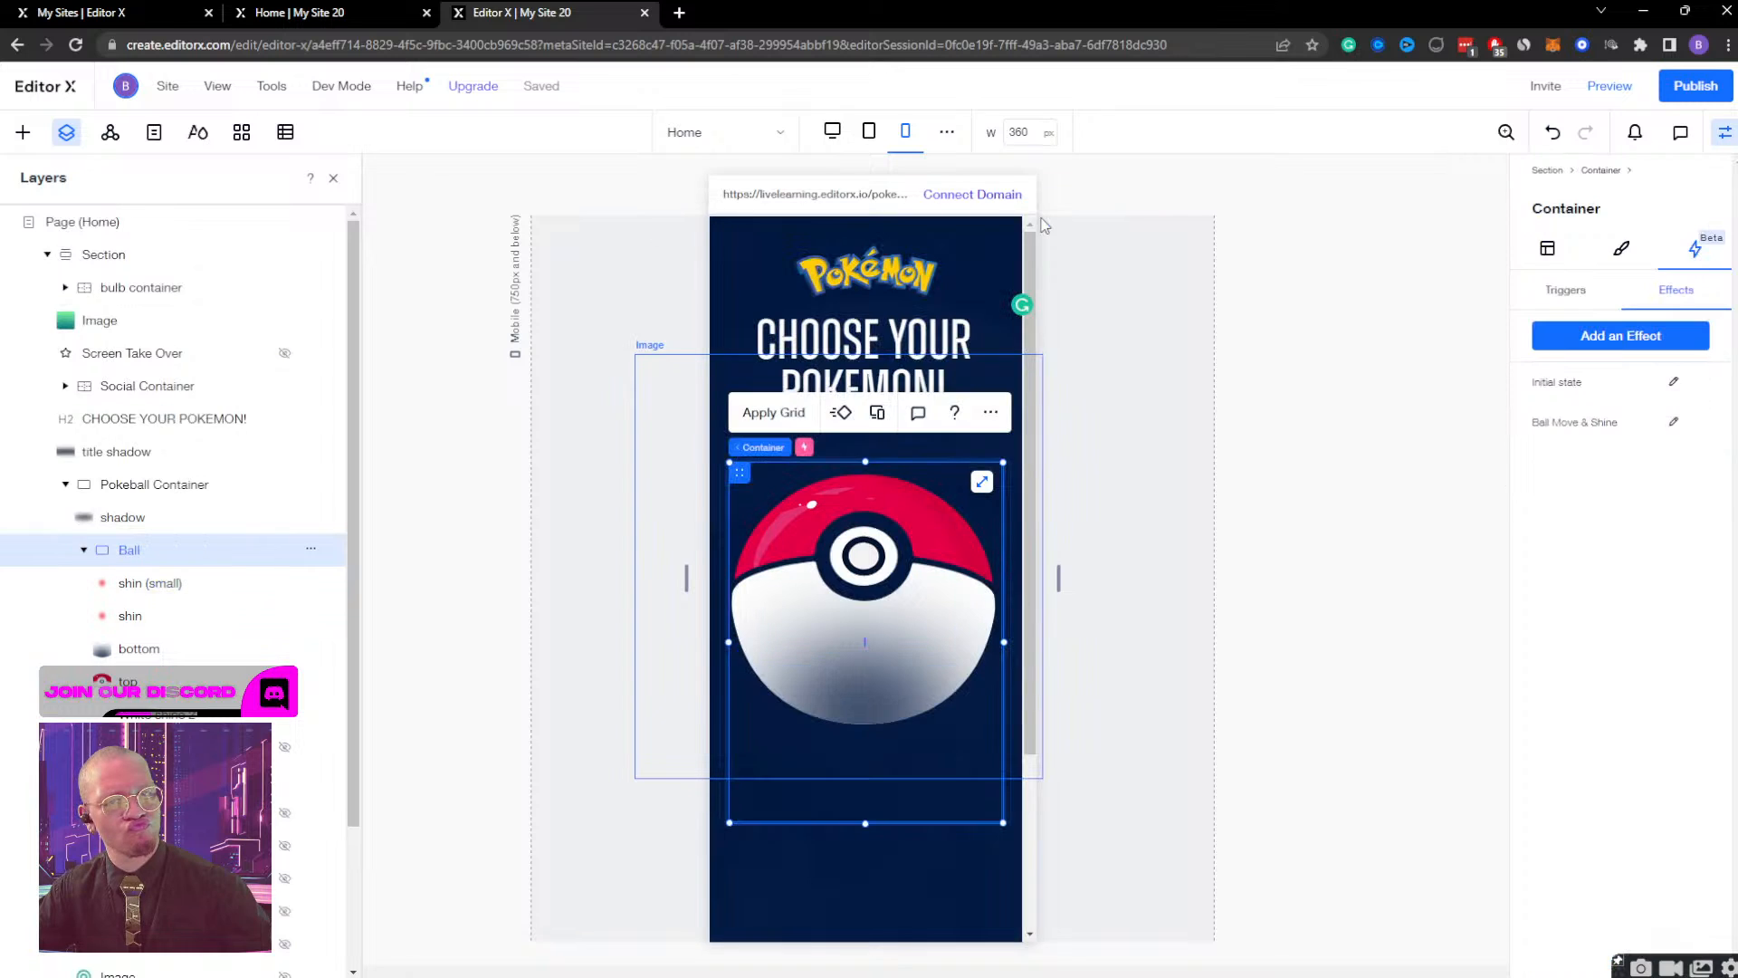
# Raise the shin image's opacity to 100%, centre its glow over the Pokeball's button, and return its opacity to 0%.
pyautogui.click(131, 617)
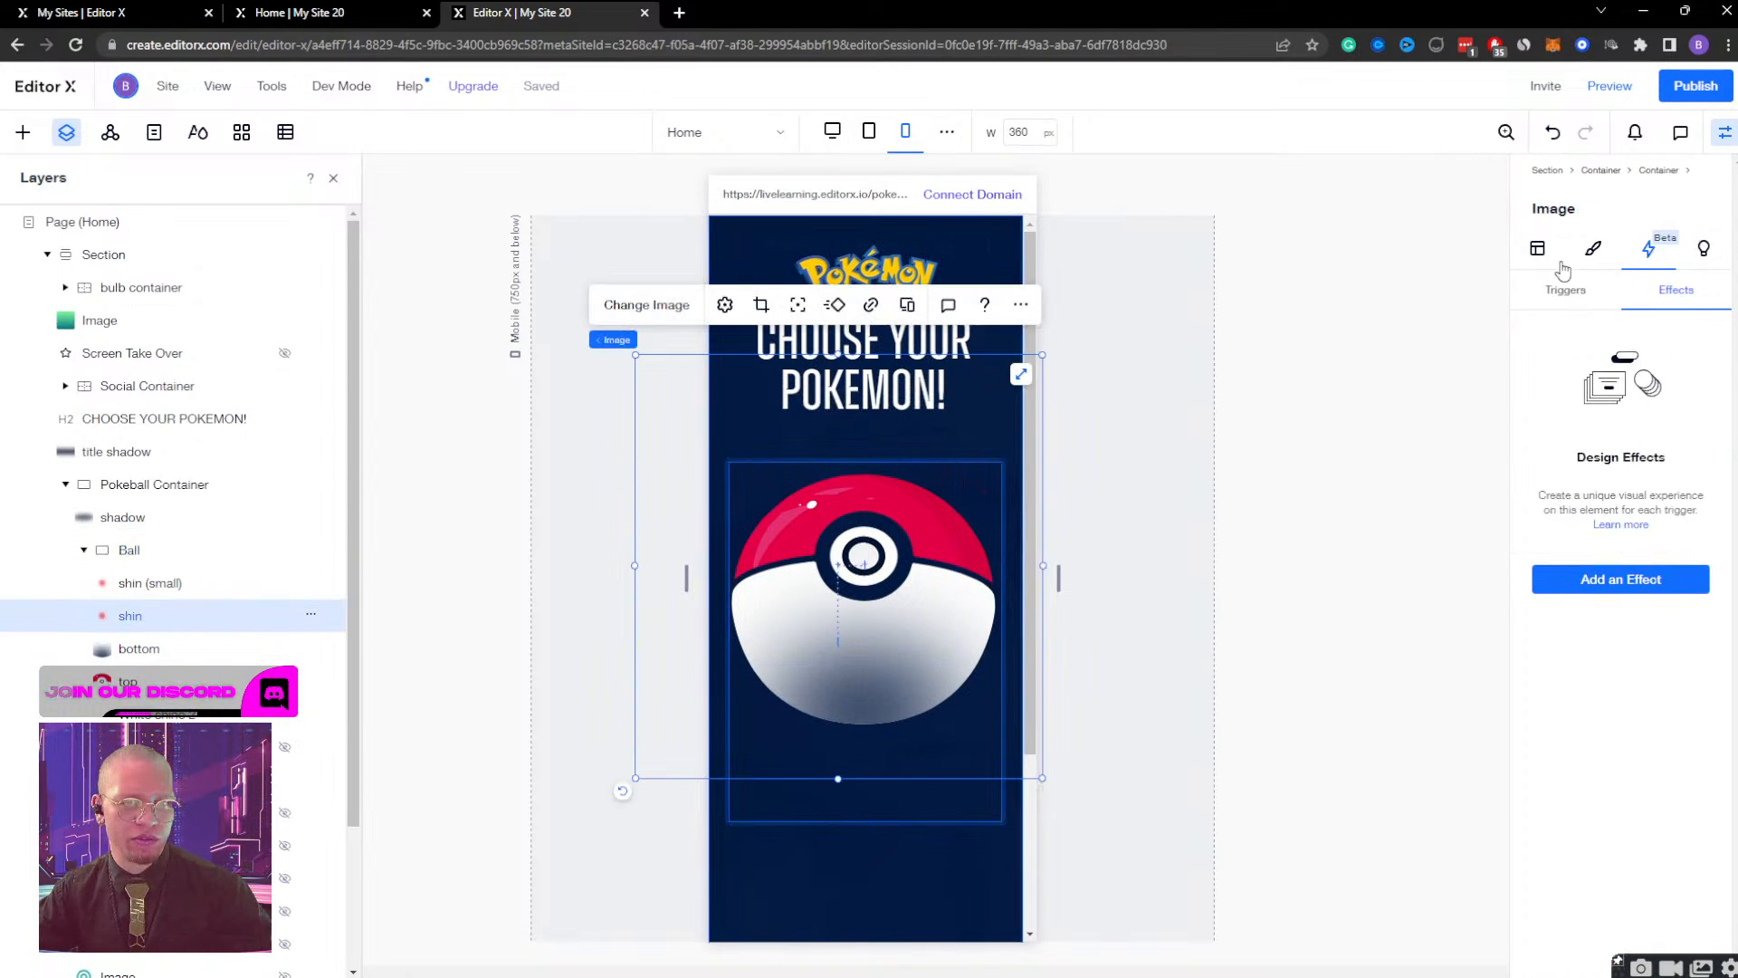
pyautogui.click(1594, 250)
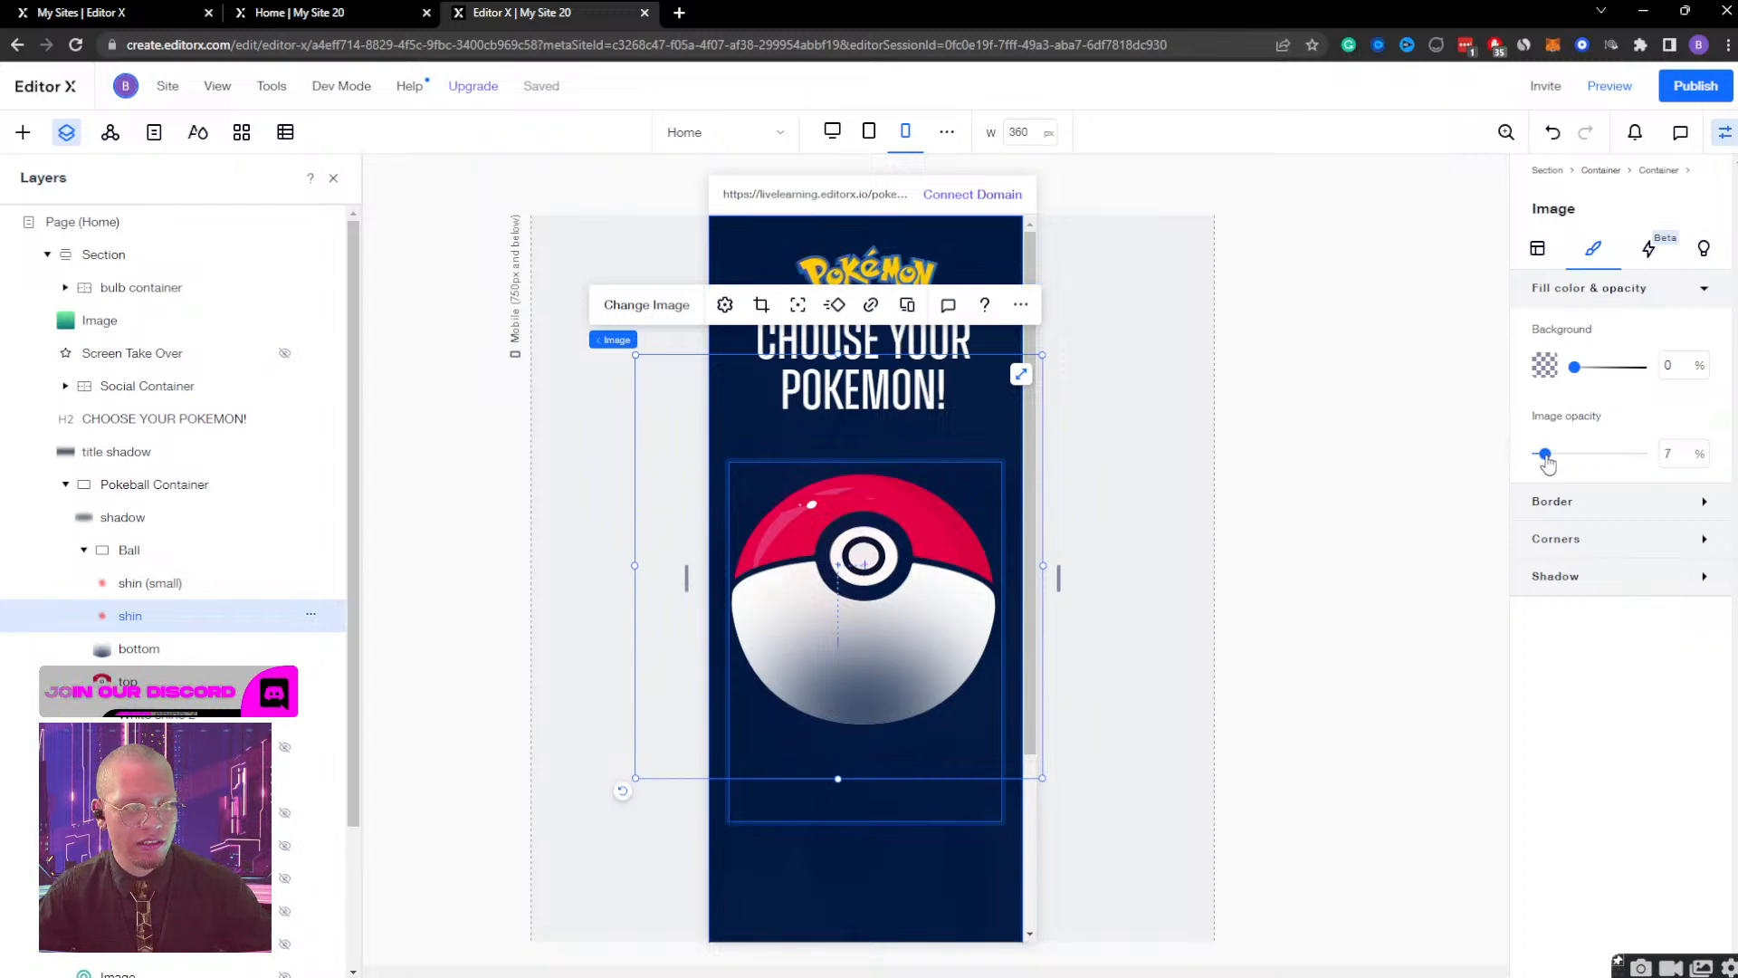
pyautogui.moveTo(1539, 455); pyautogui.dragTo(1647, 455)
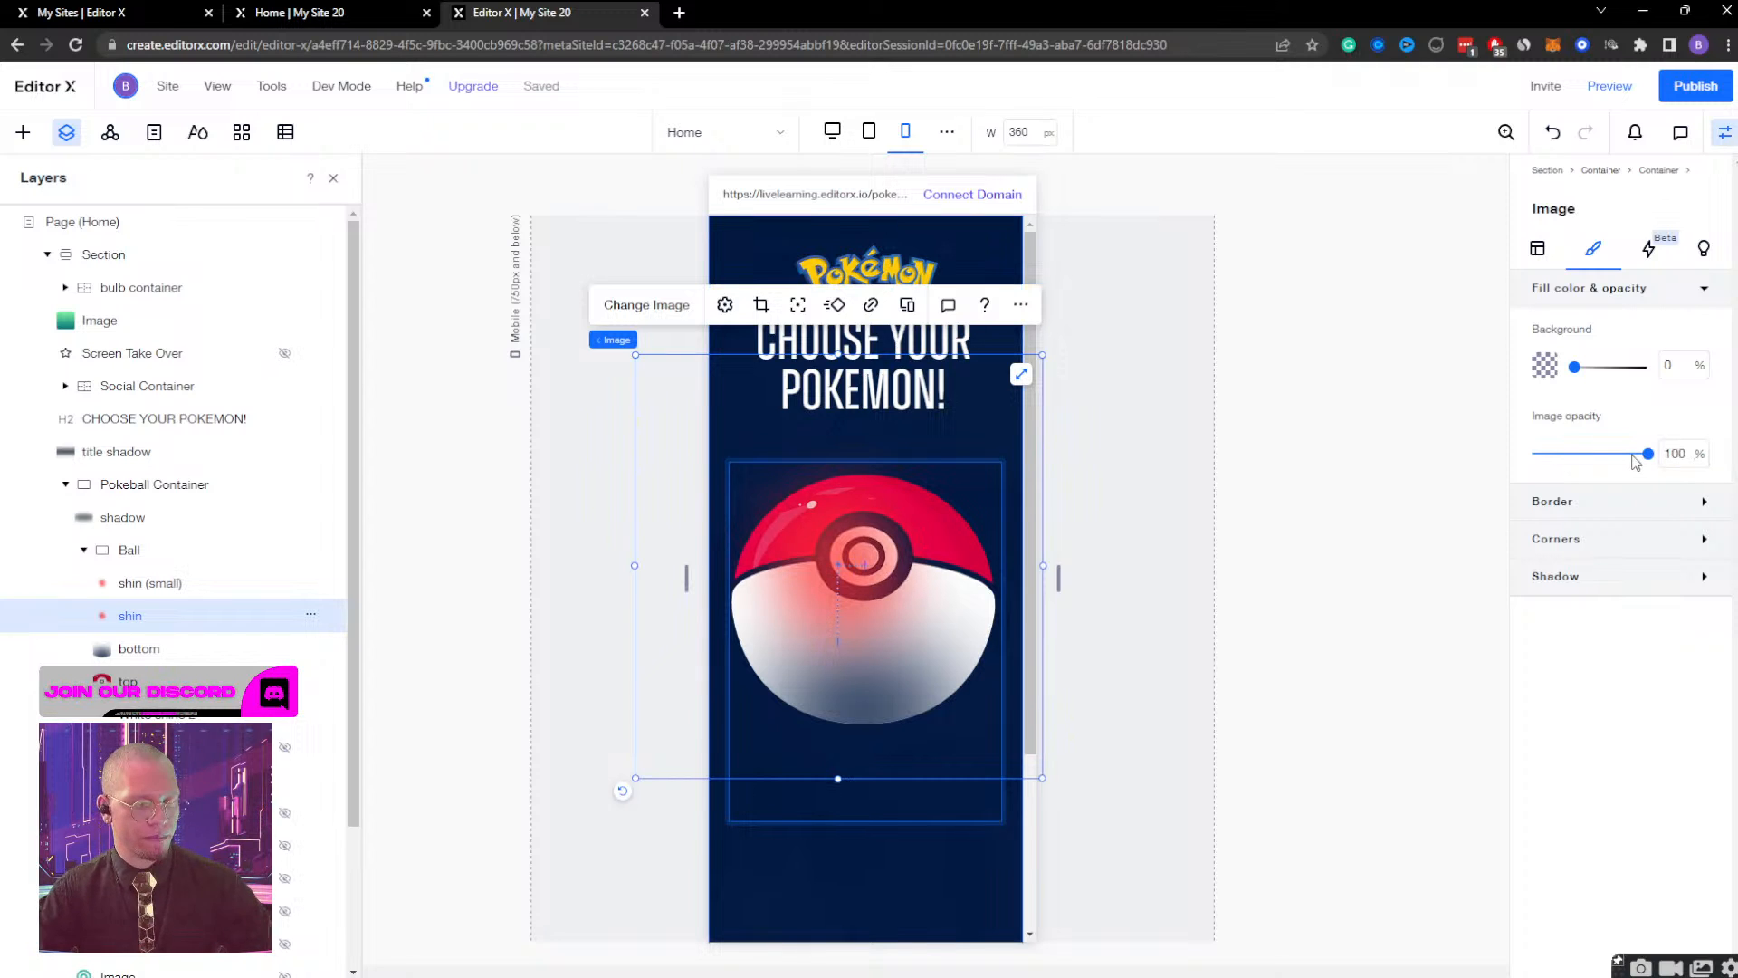
pyautogui.hotkey('shift', 'Right')
pyautogui.hotkey('shift', 'Right')
pyautogui.hotkey('shift', 'Up')
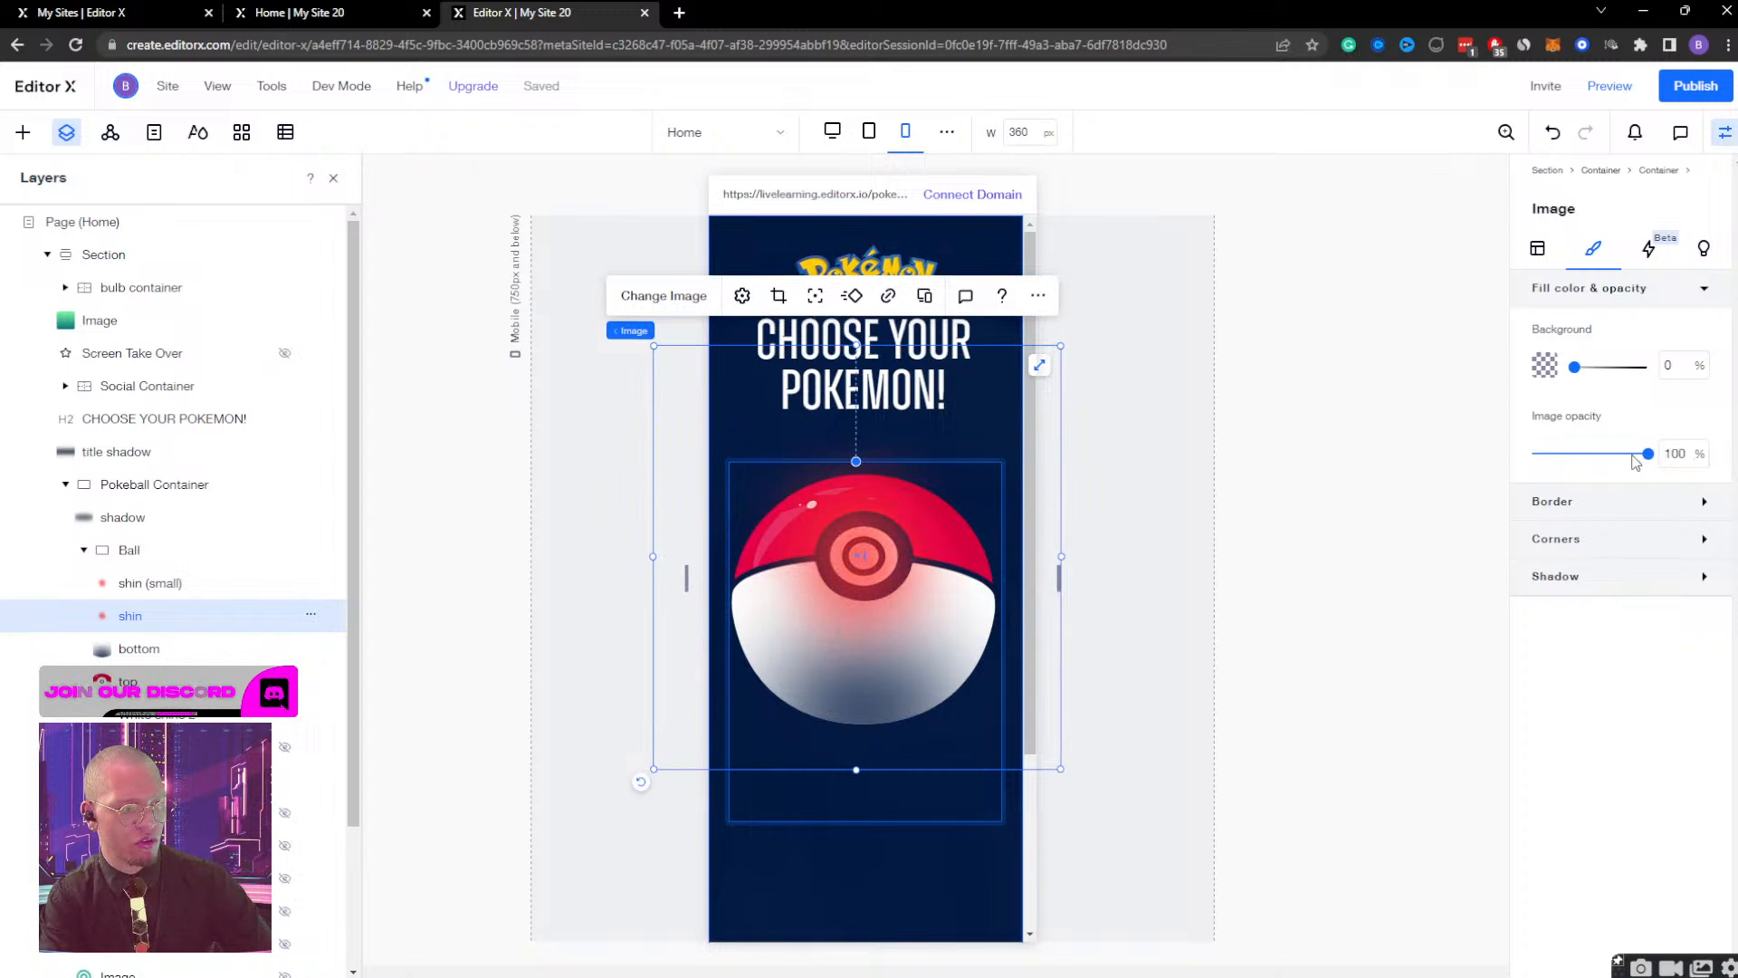
pyautogui.hotkey('shift', 'Down')
pyautogui.hotkey('shift', 'Right')
pyautogui.hotkey('shift', 'Up')
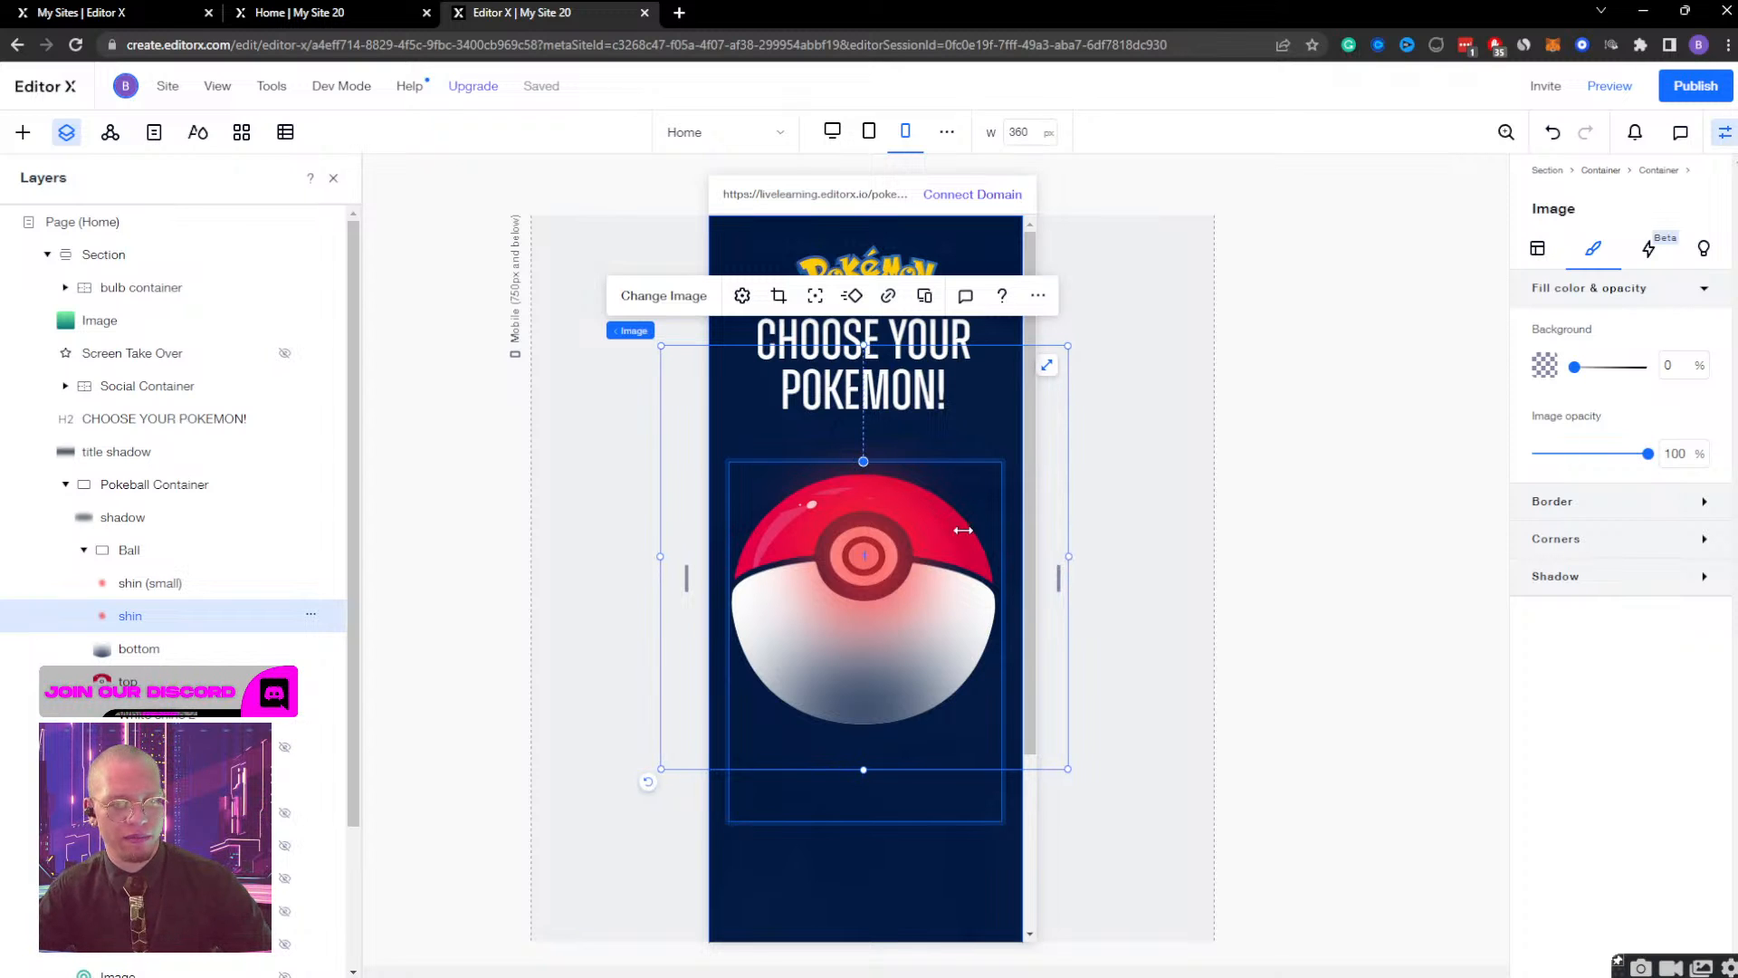
pyautogui.moveTo(1648, 454); pyautogui.dragTo(1485, 457)
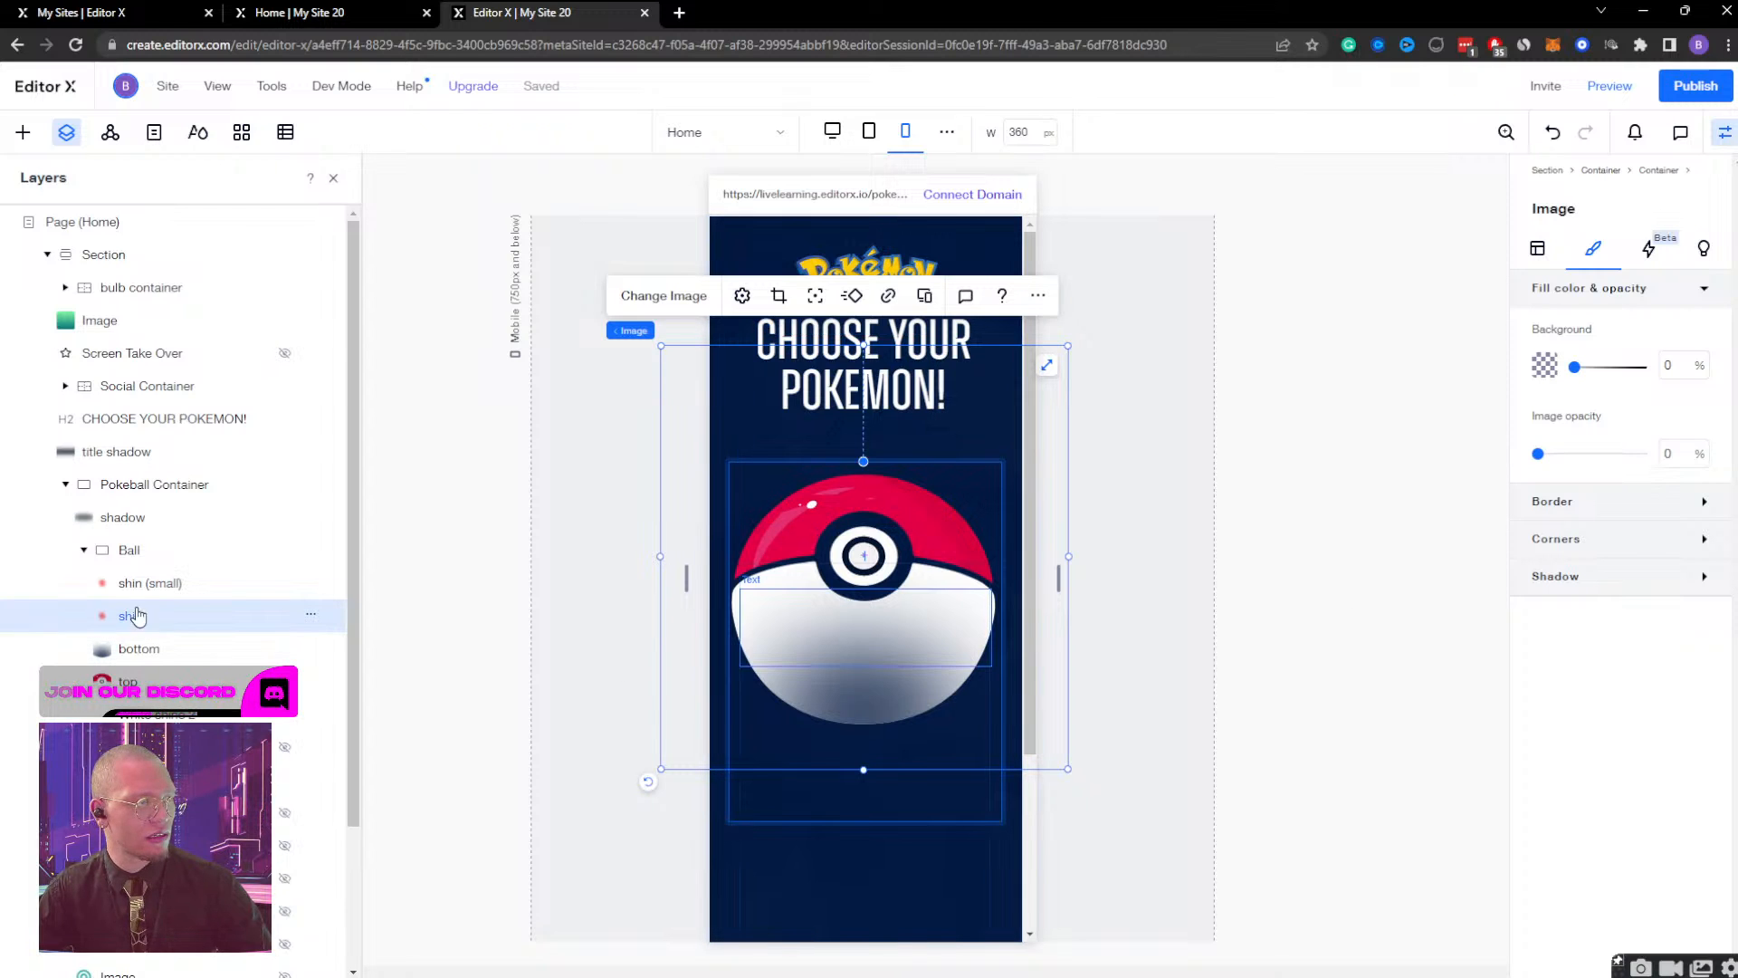
# Set the shin (small) image's opacity to 100%, nudge it up to centre on the Pokeball's button, and preview the mobile page.
pyautogui.click(149, 583)
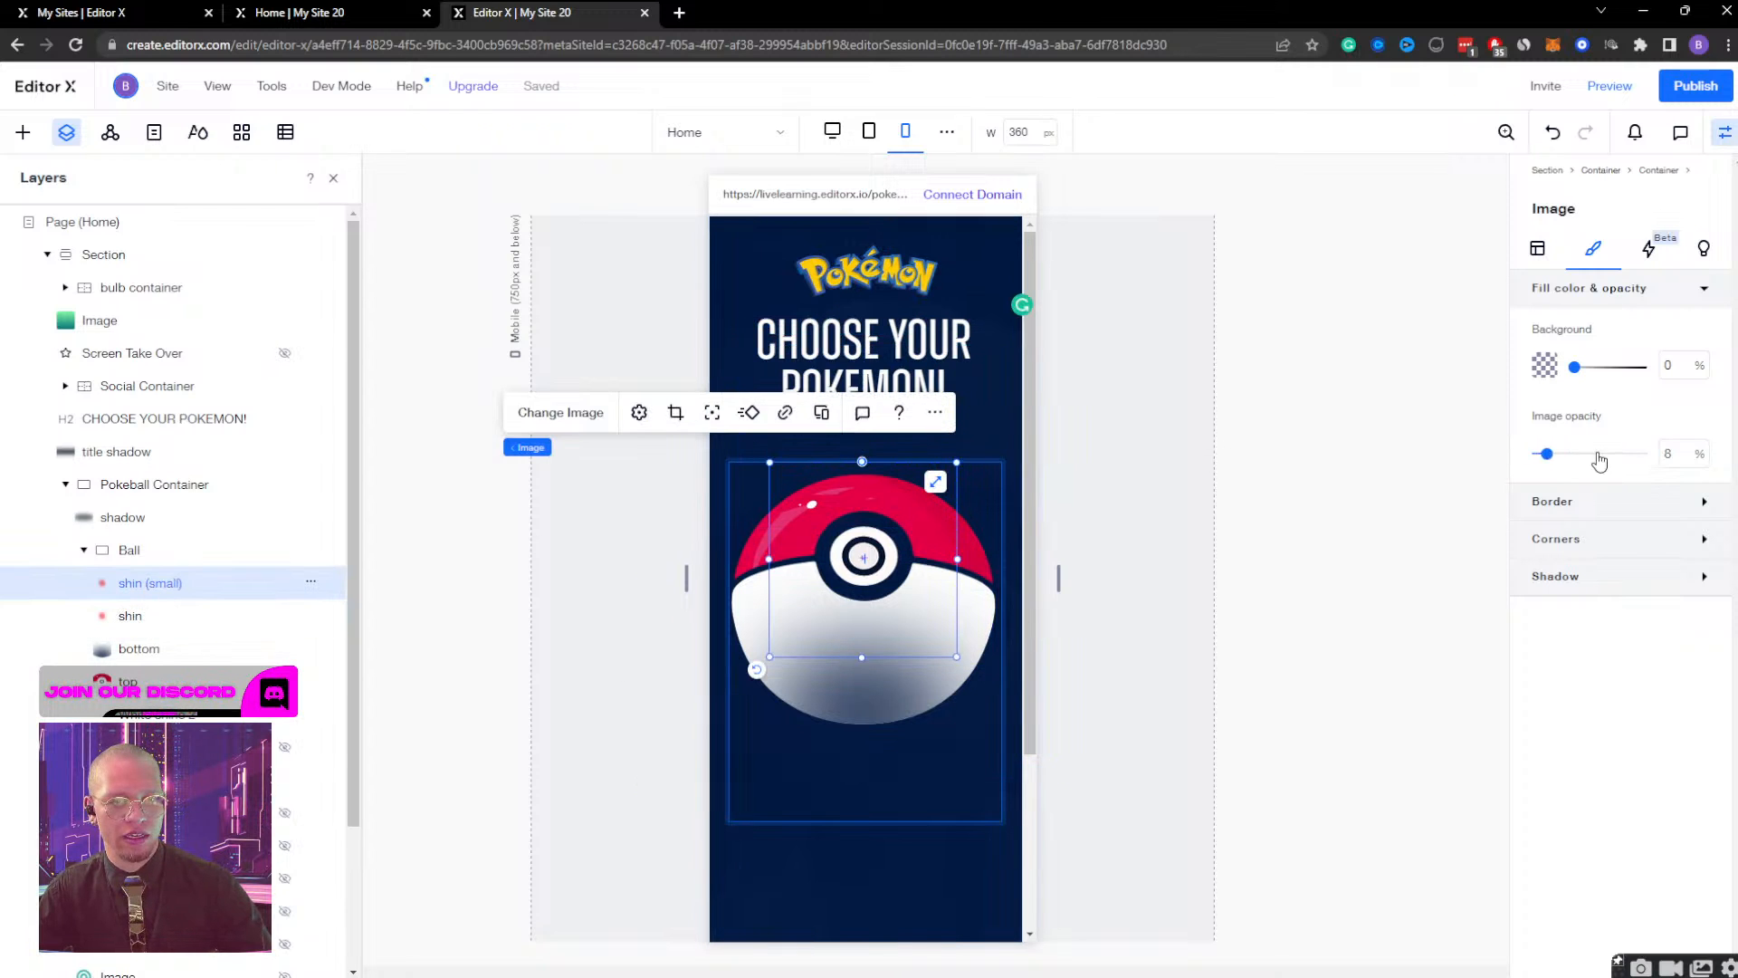
pyautogui.moveTo(1539, 455); pyautogui.dragTo(1648, 454)
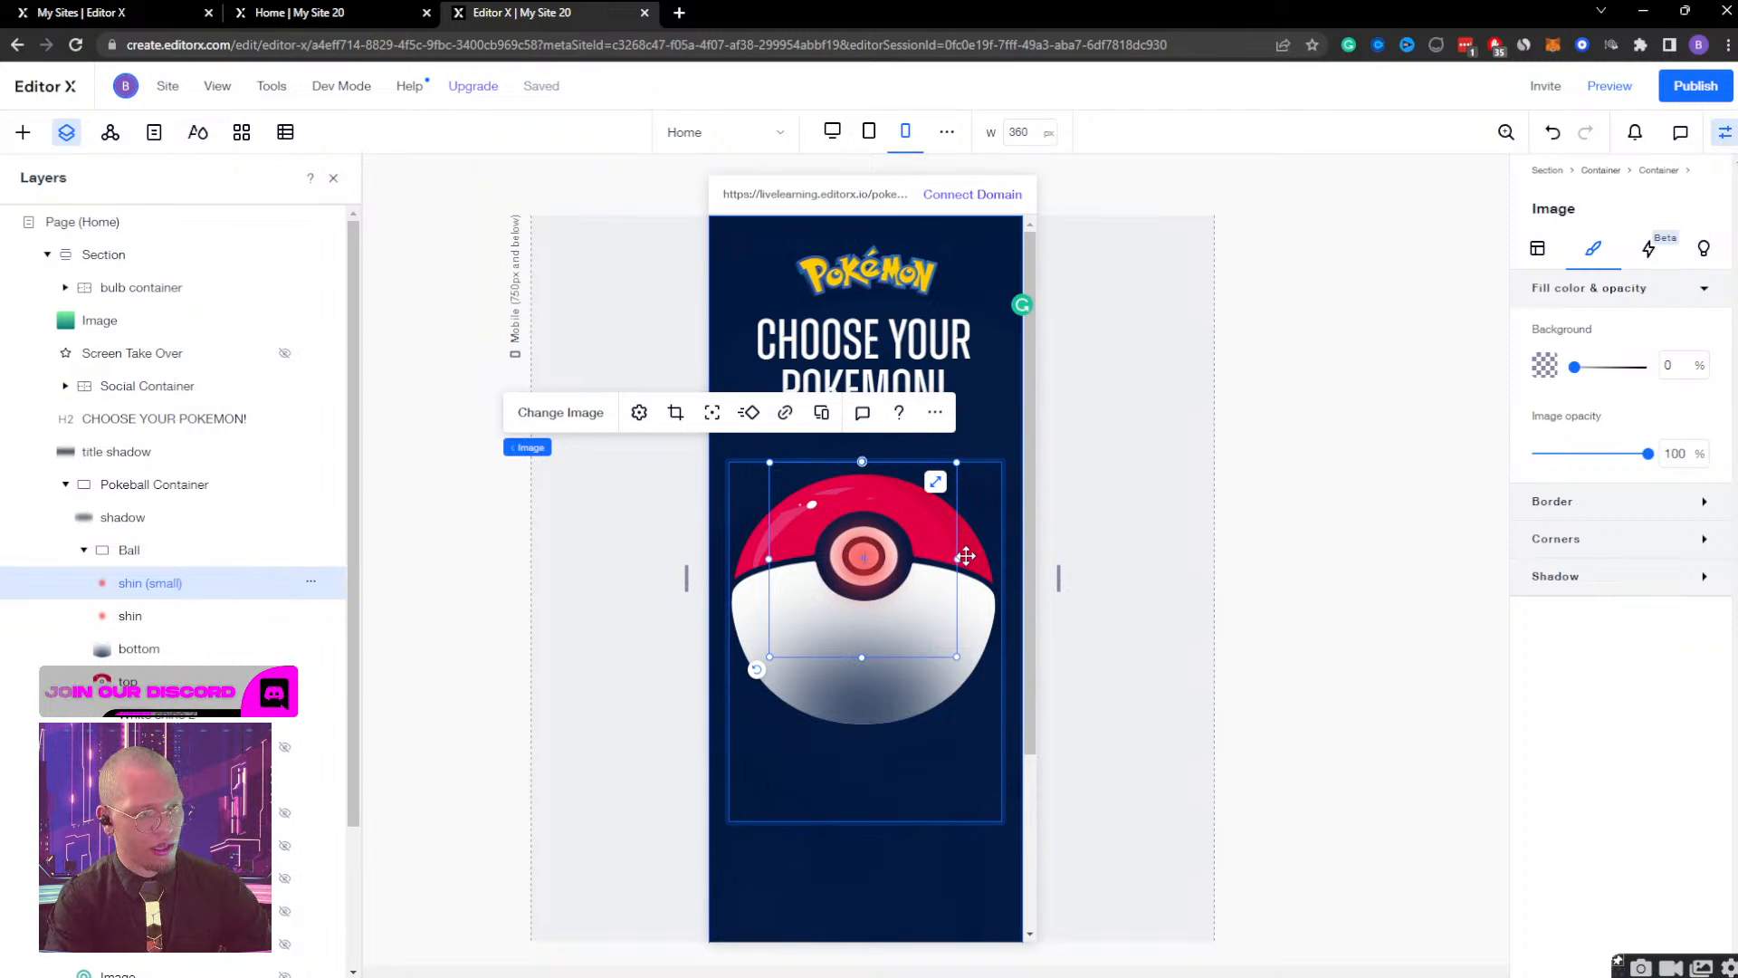
pyautogui.press('Up')
pyautogui.press('Up')
pyautogui.press('Up')
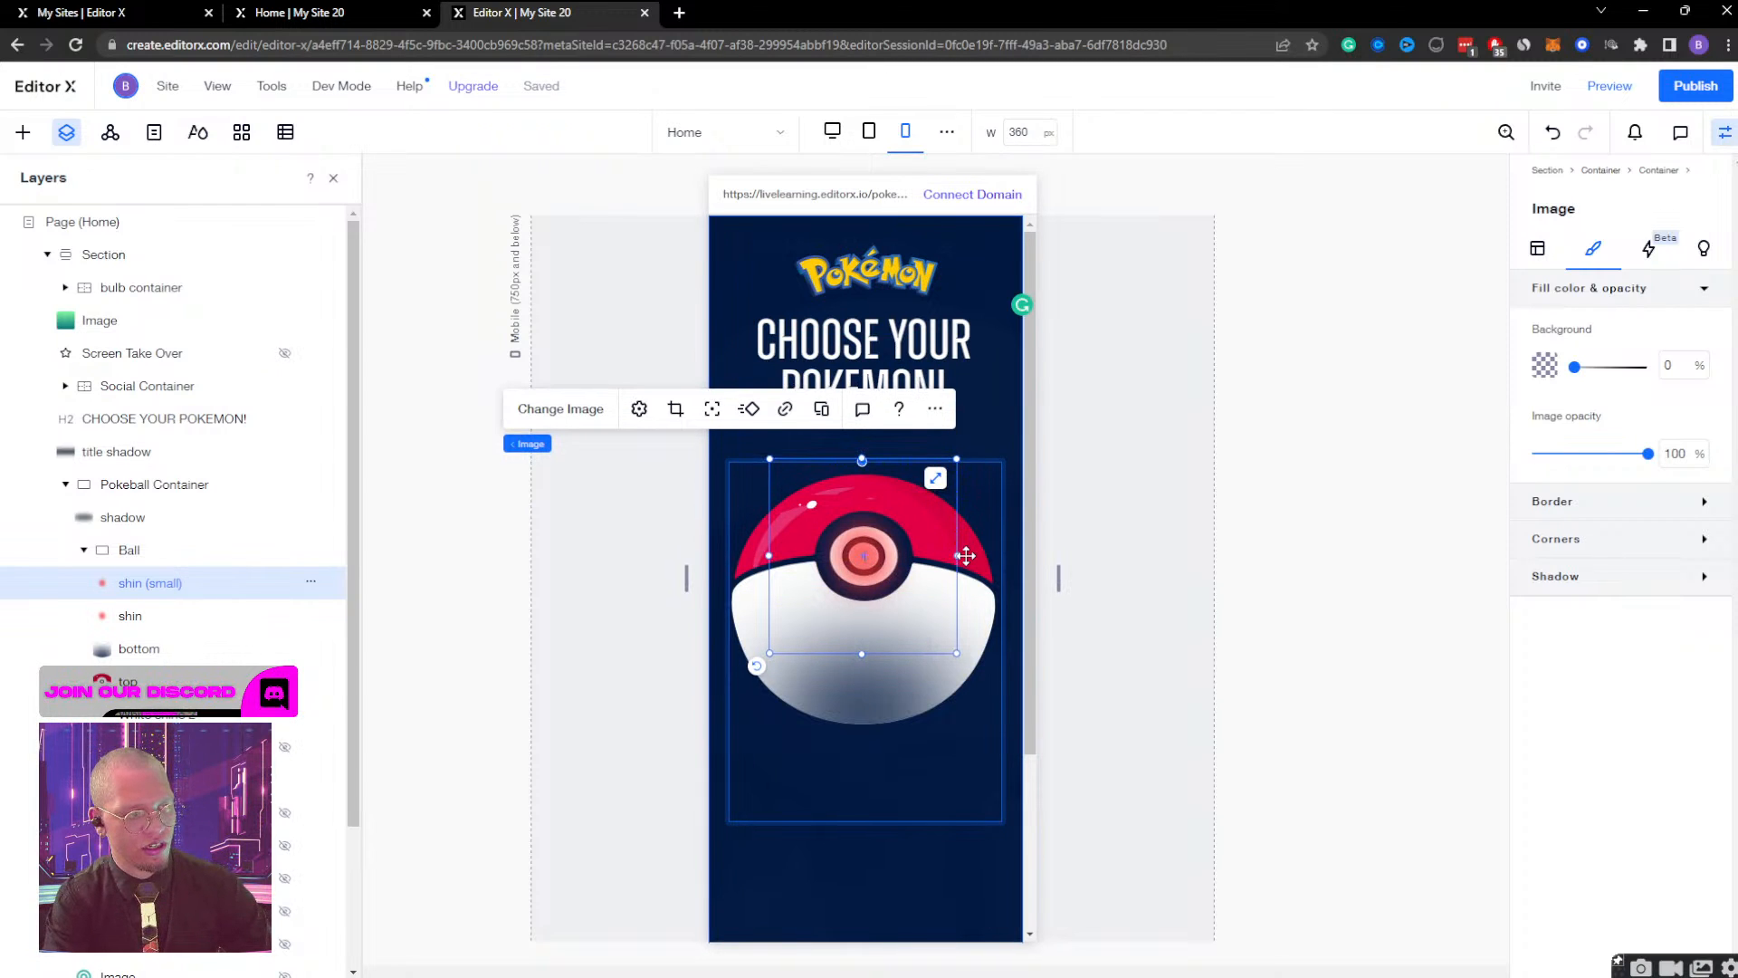
pyautogui.press('Up')
pyautogui.press('Up')
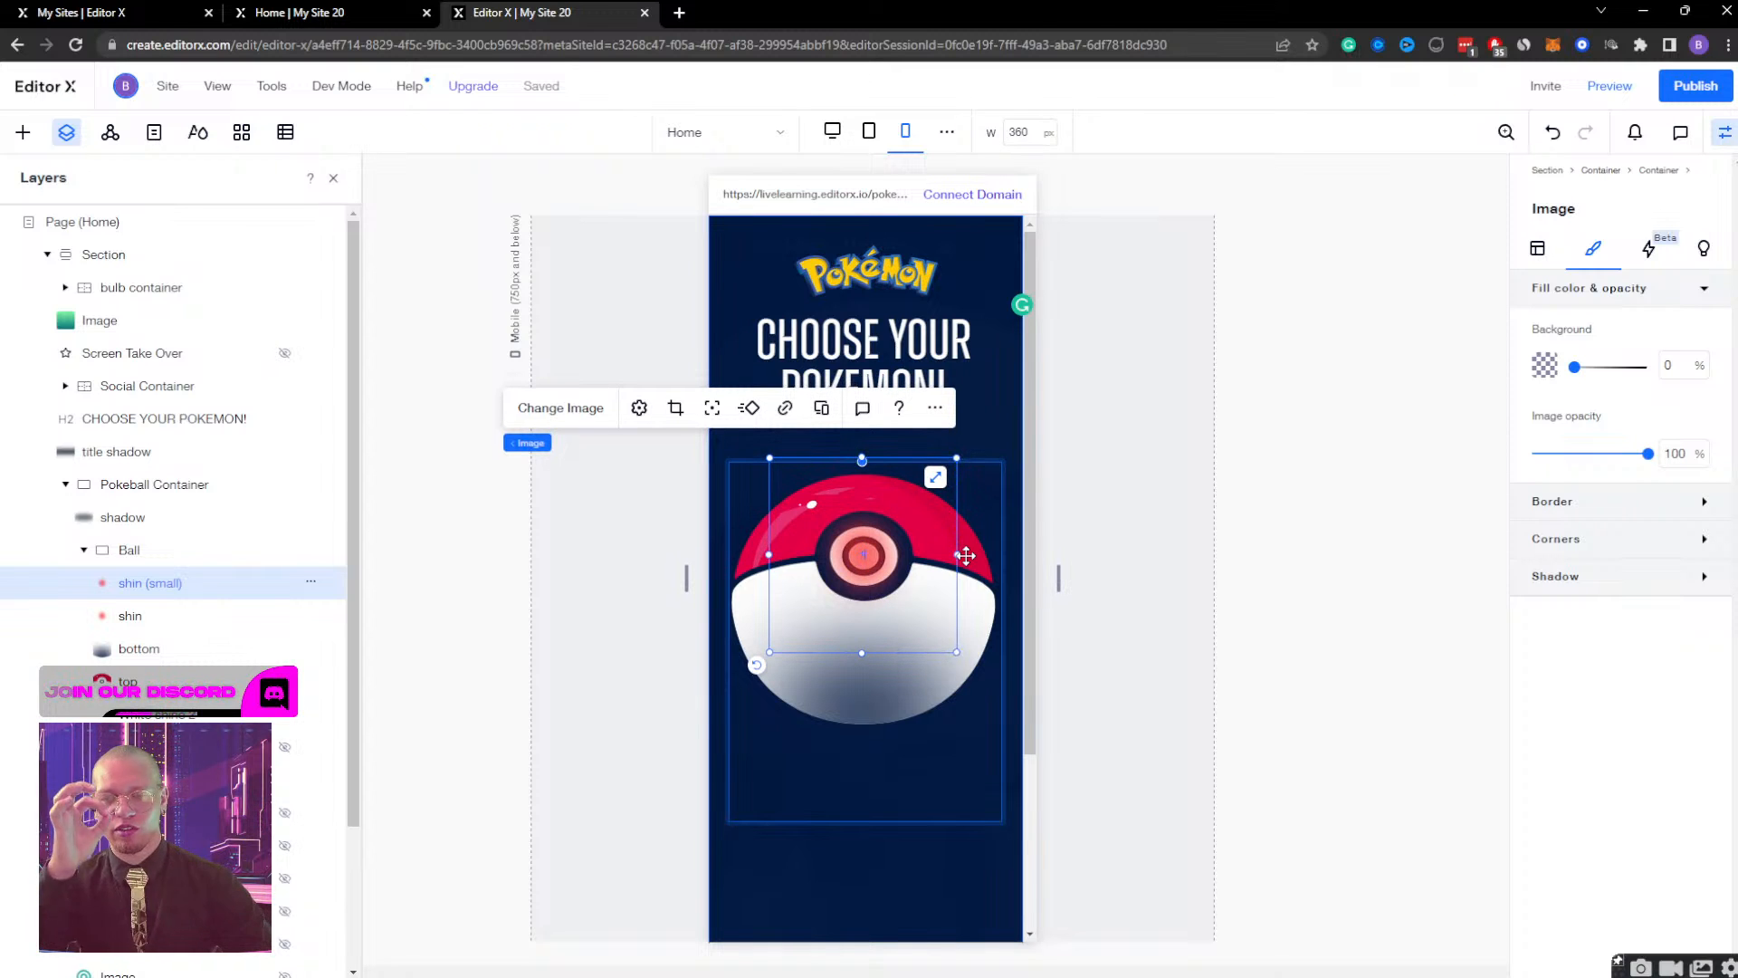
pyautogui.click(1610, 85)
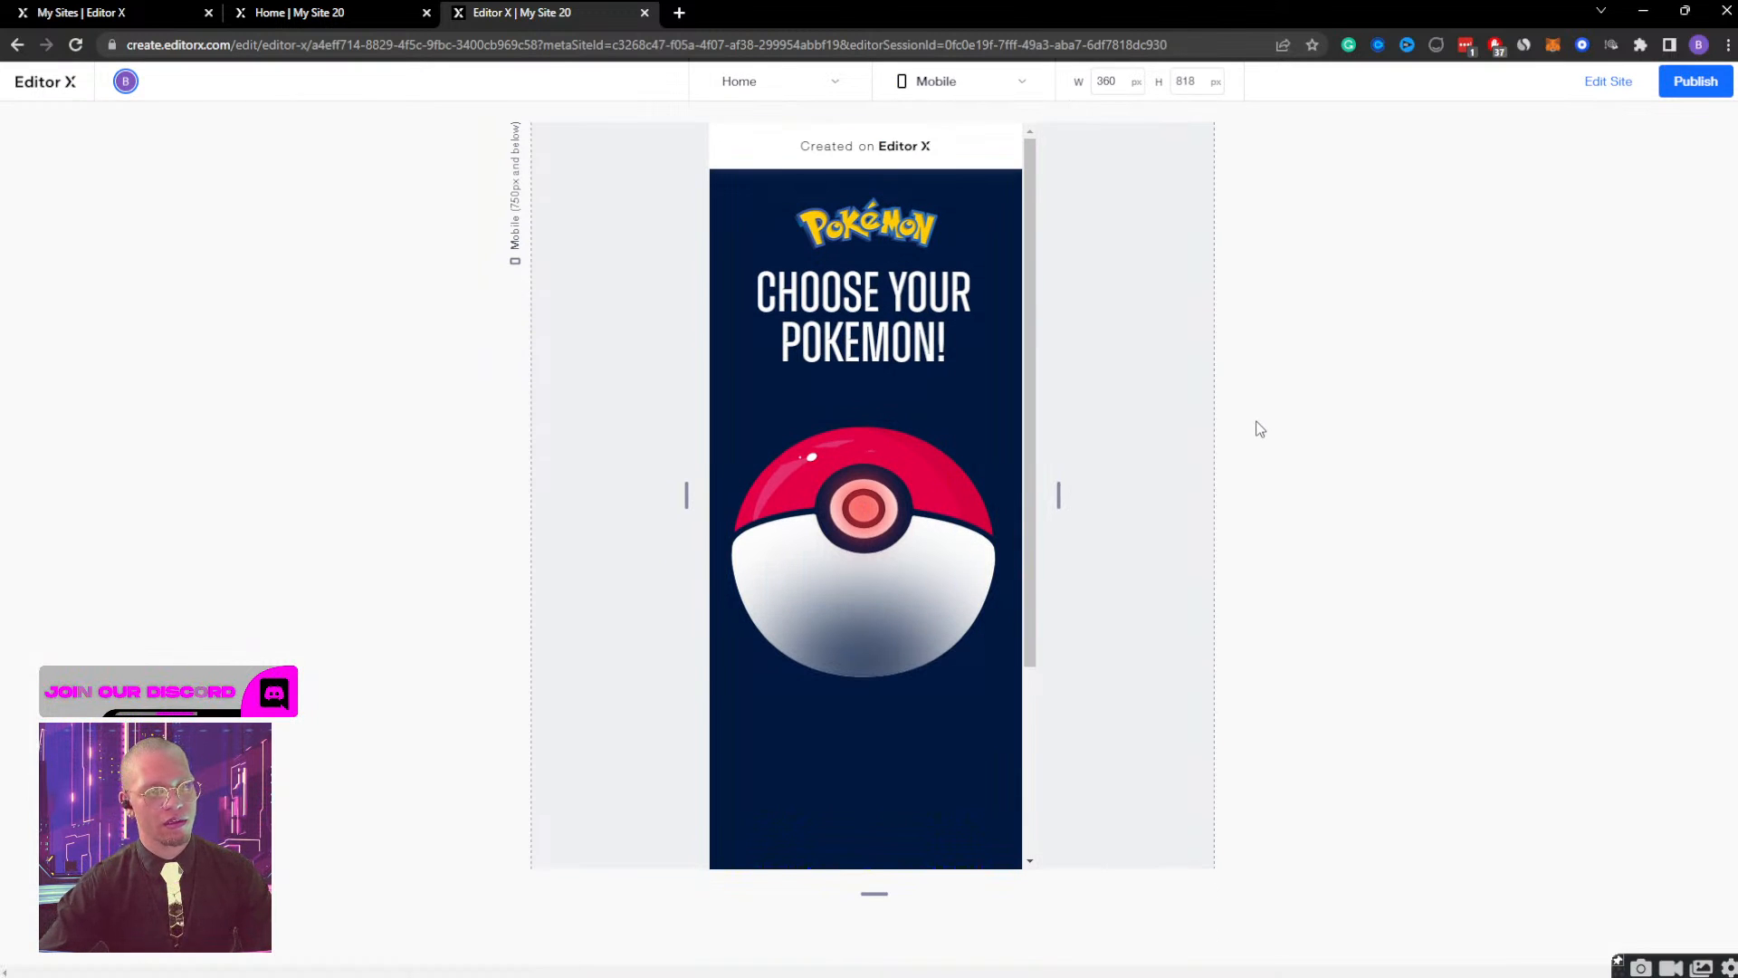
pyautogui.click(1608, 82)
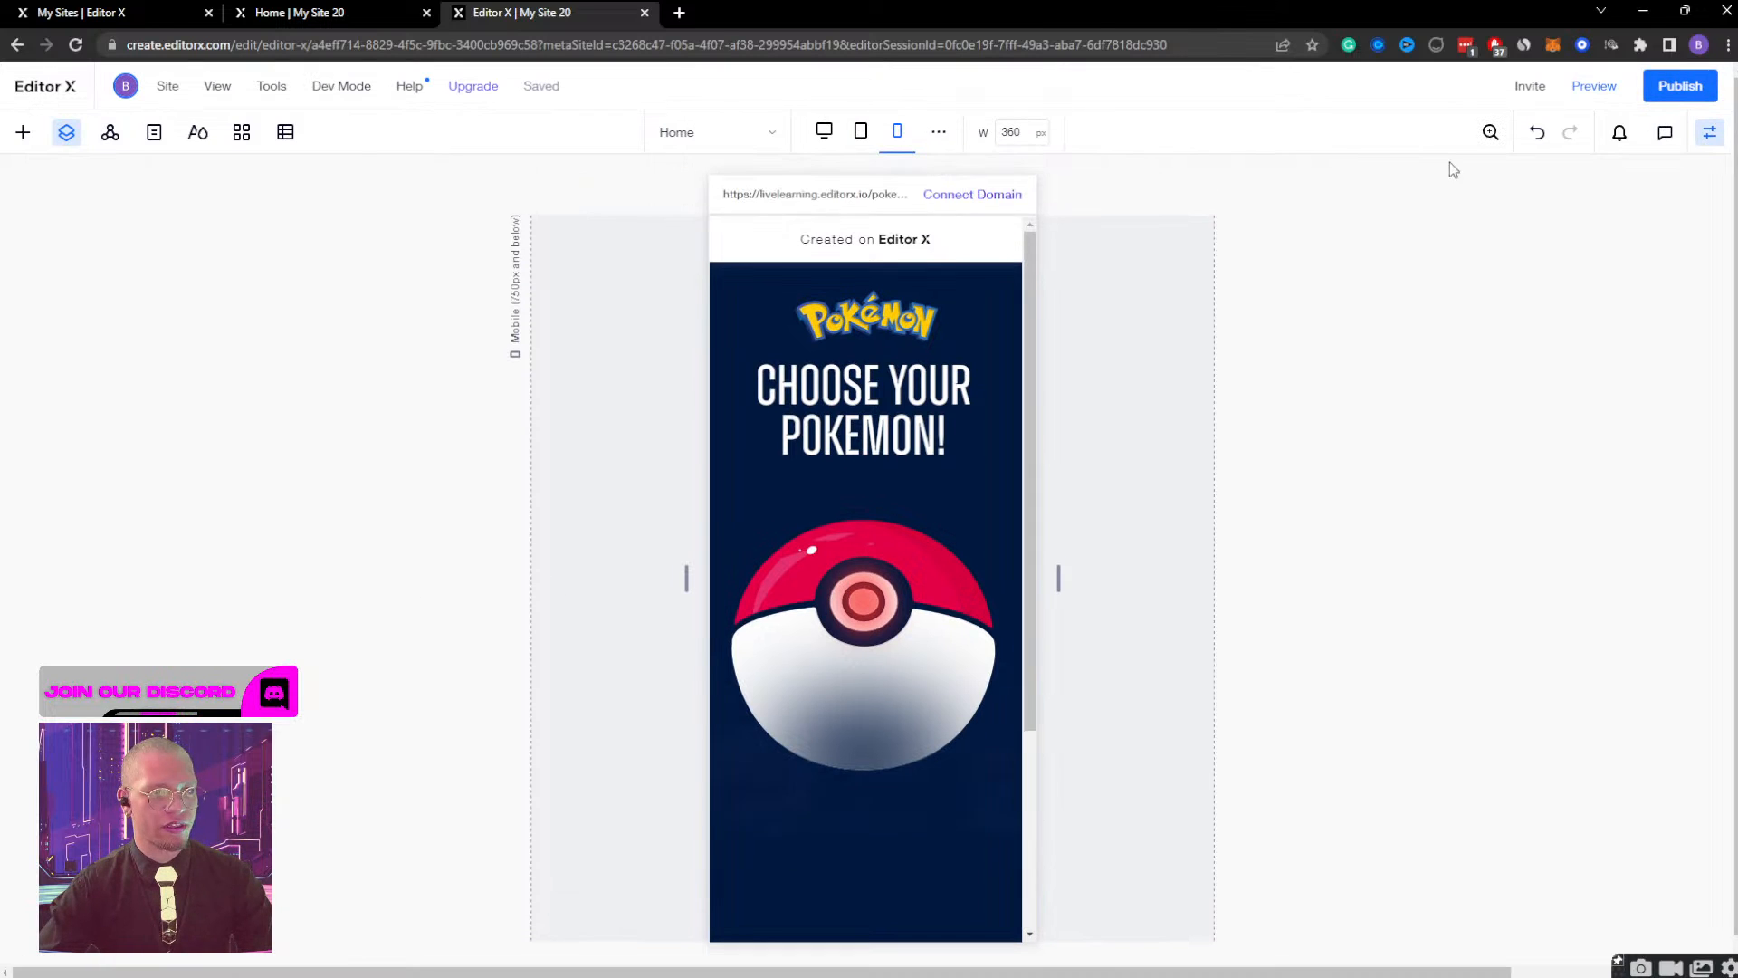
# Make the shin (small) image fully transparent, preview the glow animation on mobile, and return to editing.
pyautogui.click(152, 583)
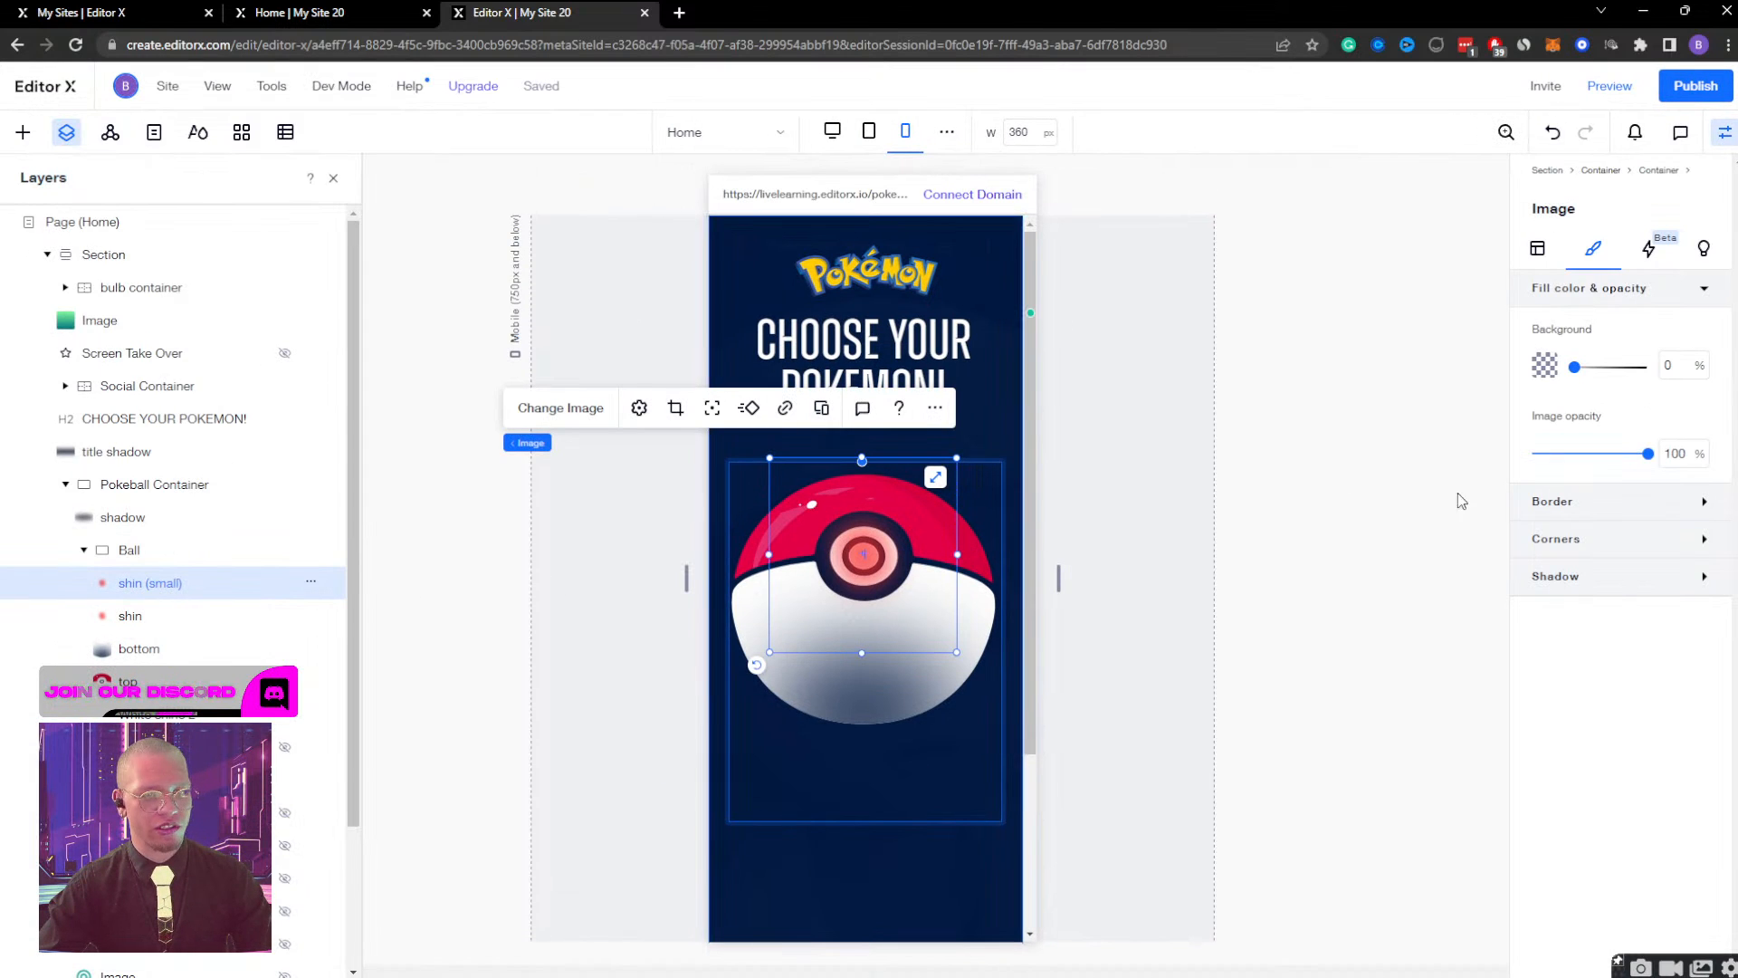
pyautogui.moveTo(1646, 455); pyautogui.dragTo(1499, 467)
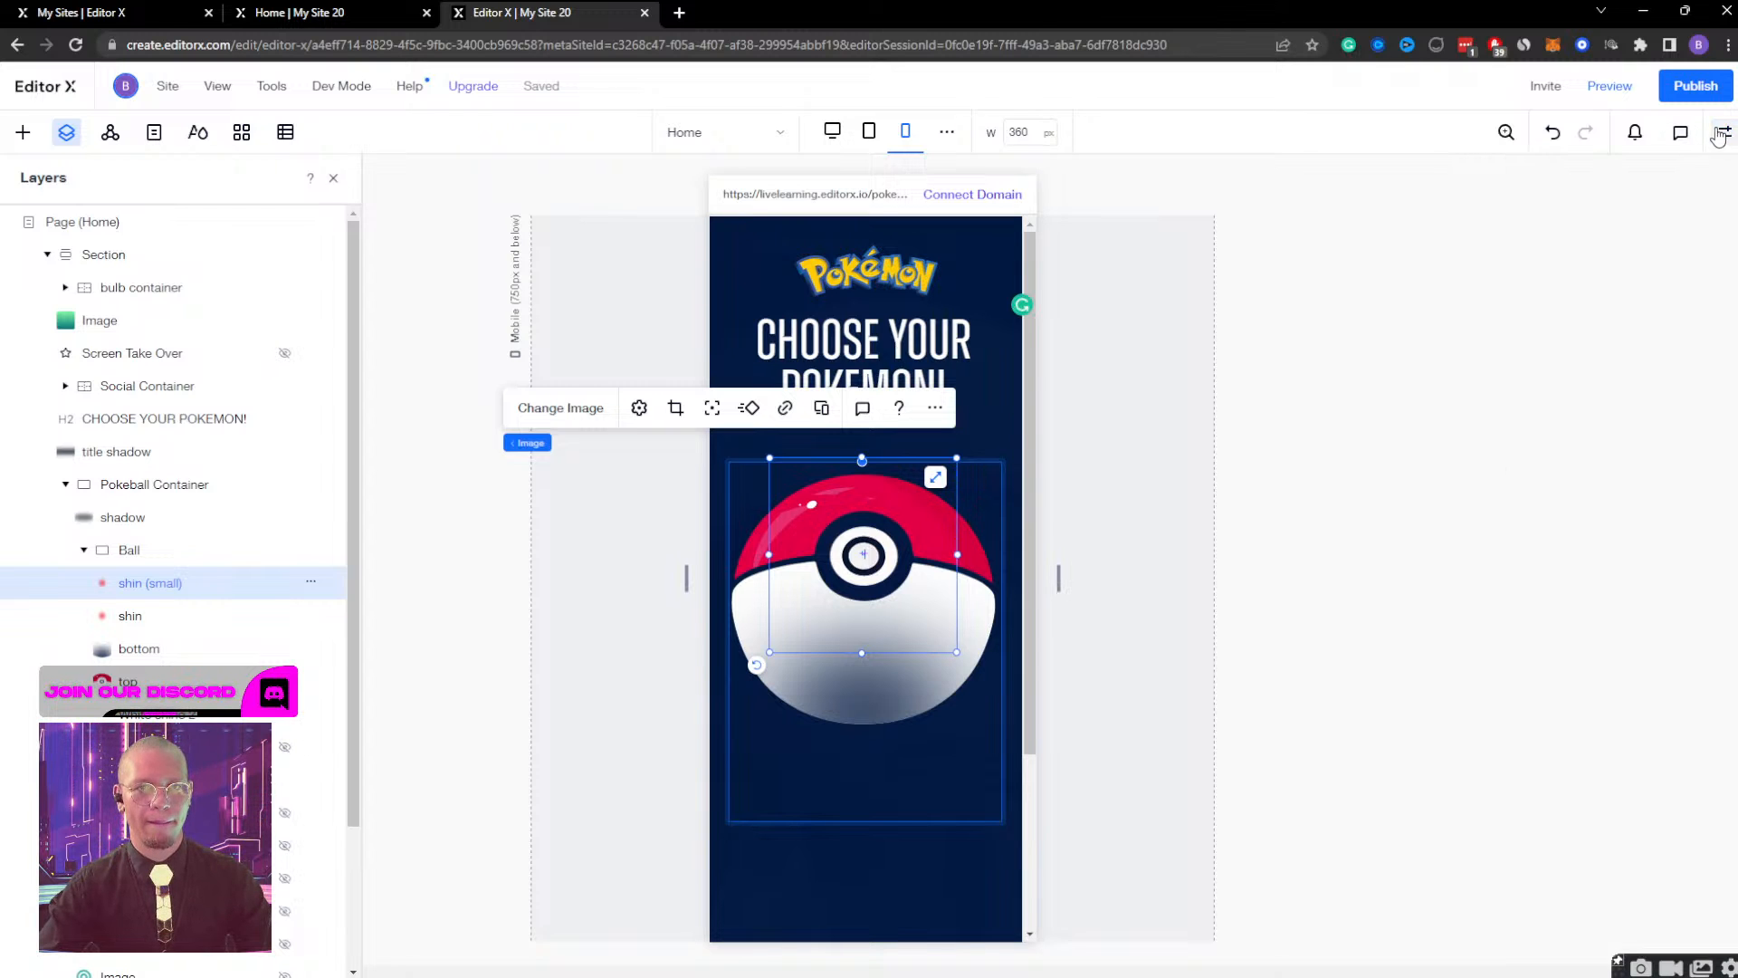
pyautogui.click(1610, 86)
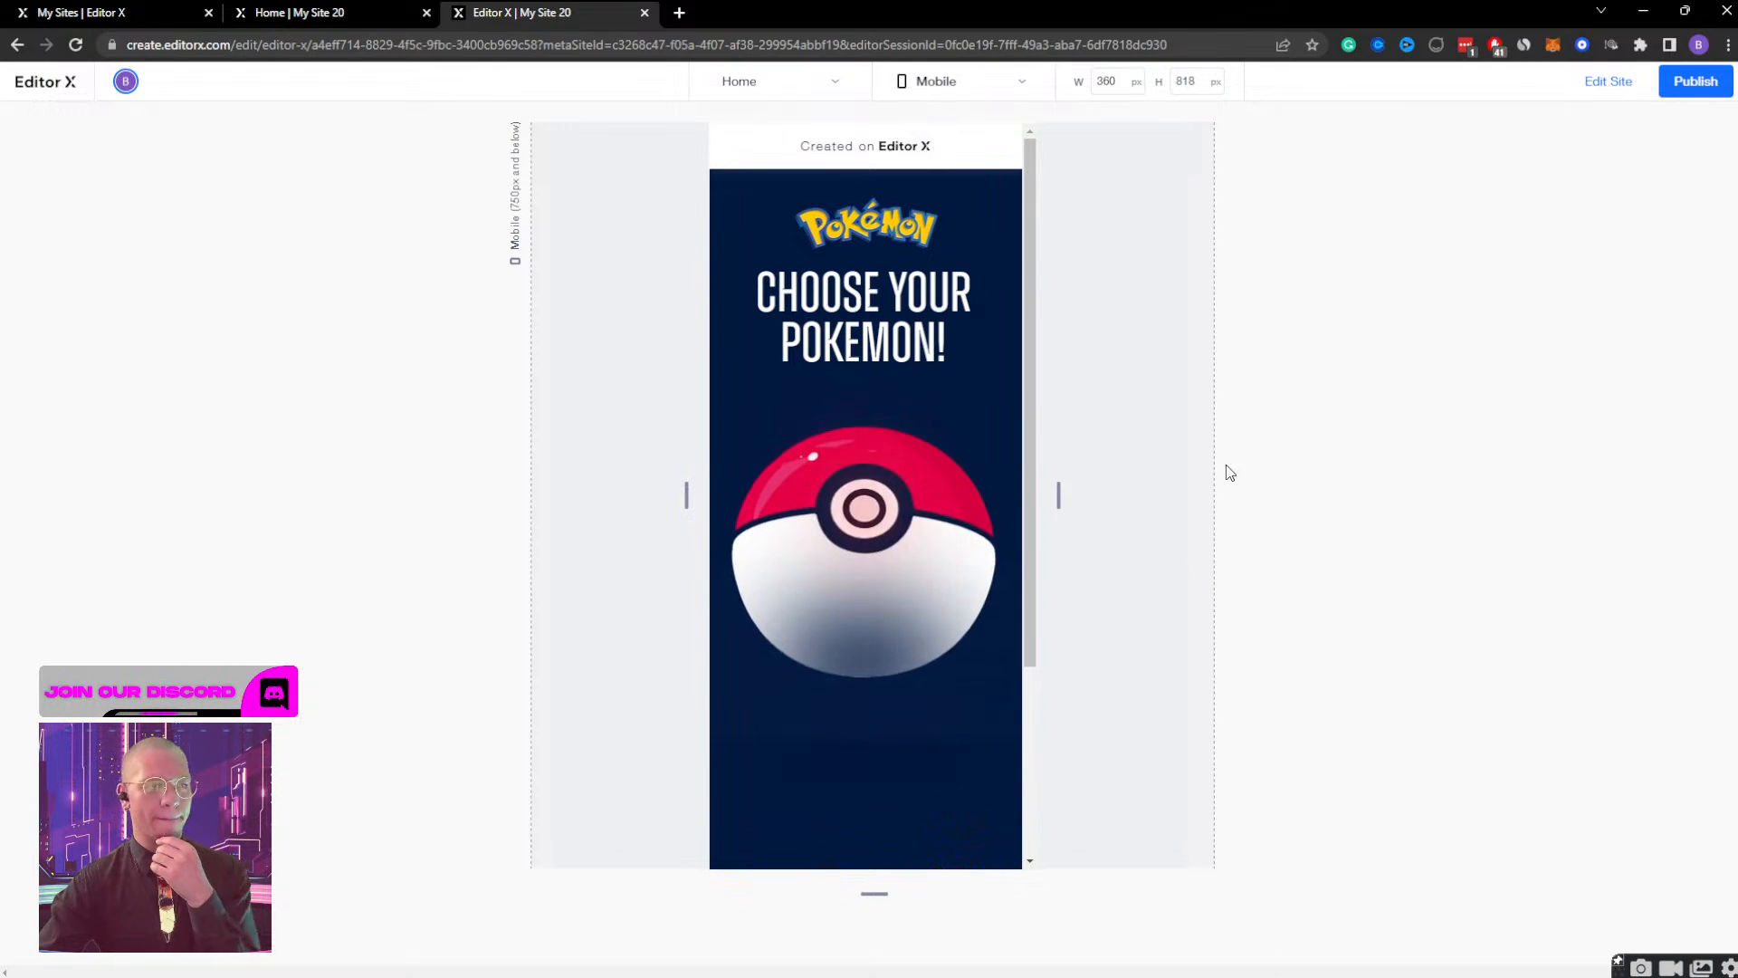
pyautogui.click(1617, 86)
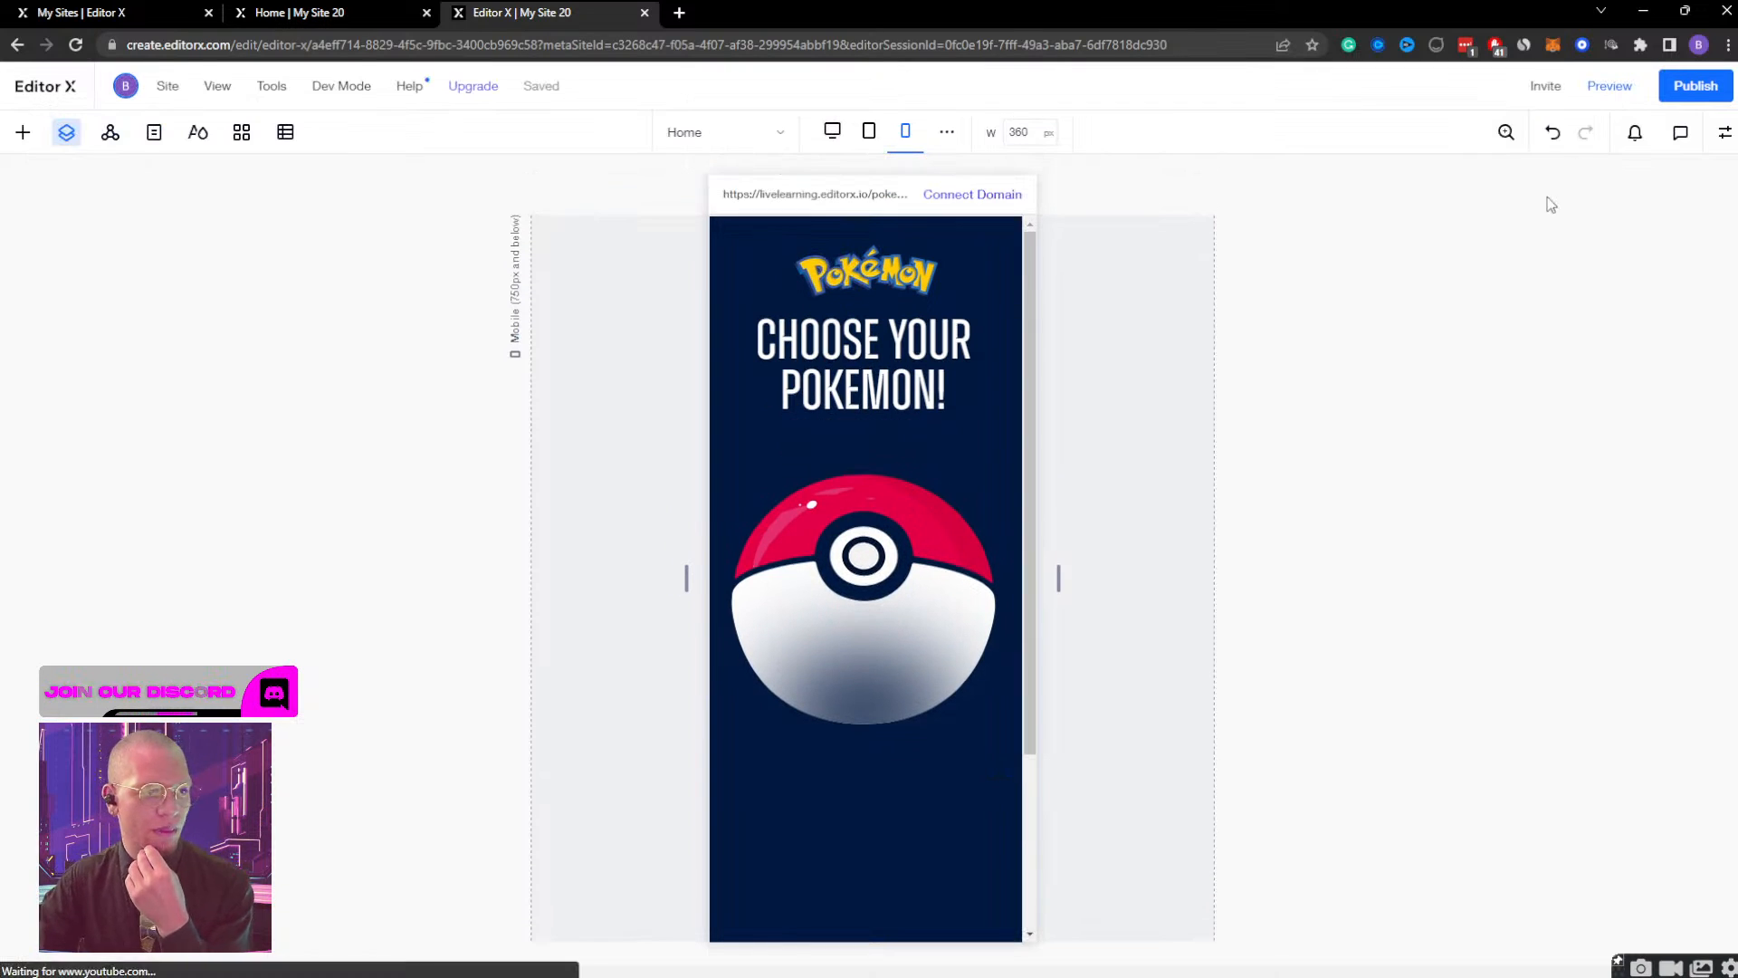
# Widen the title shadow image to about 78% behind the CHOOSE YOUR POKEMON! heading and centre it horizontally on the page.
pyautogui.click(145, 518)
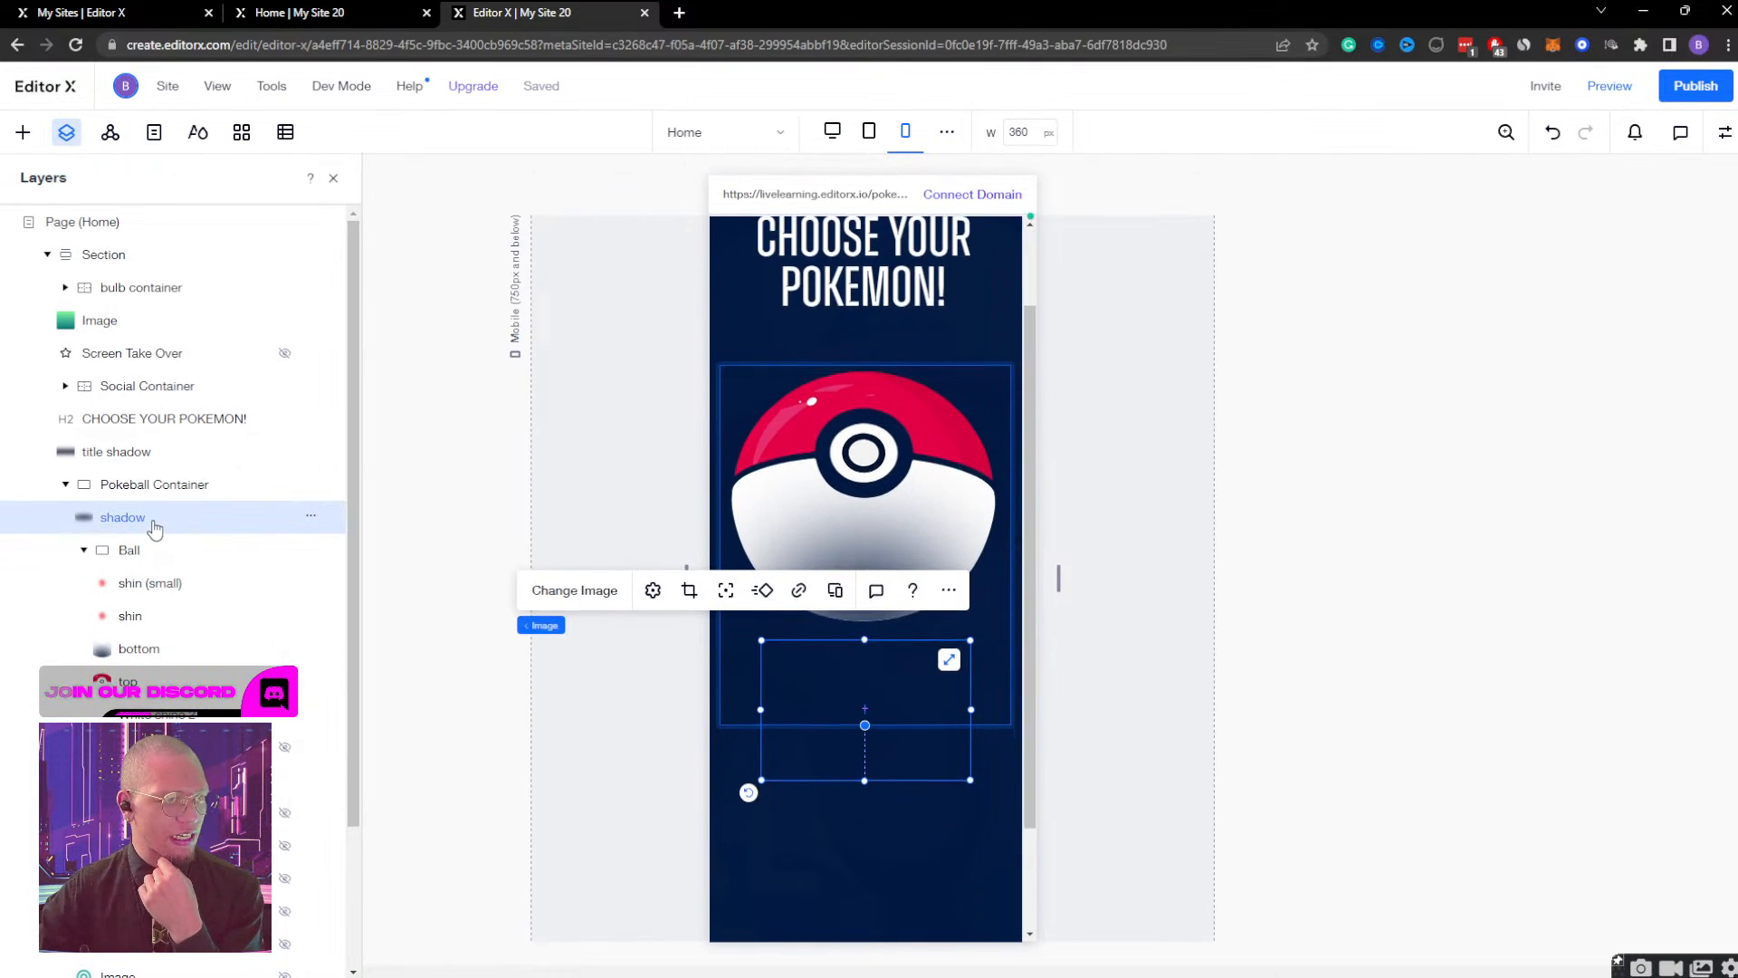
pyautogui.click(135, 451)
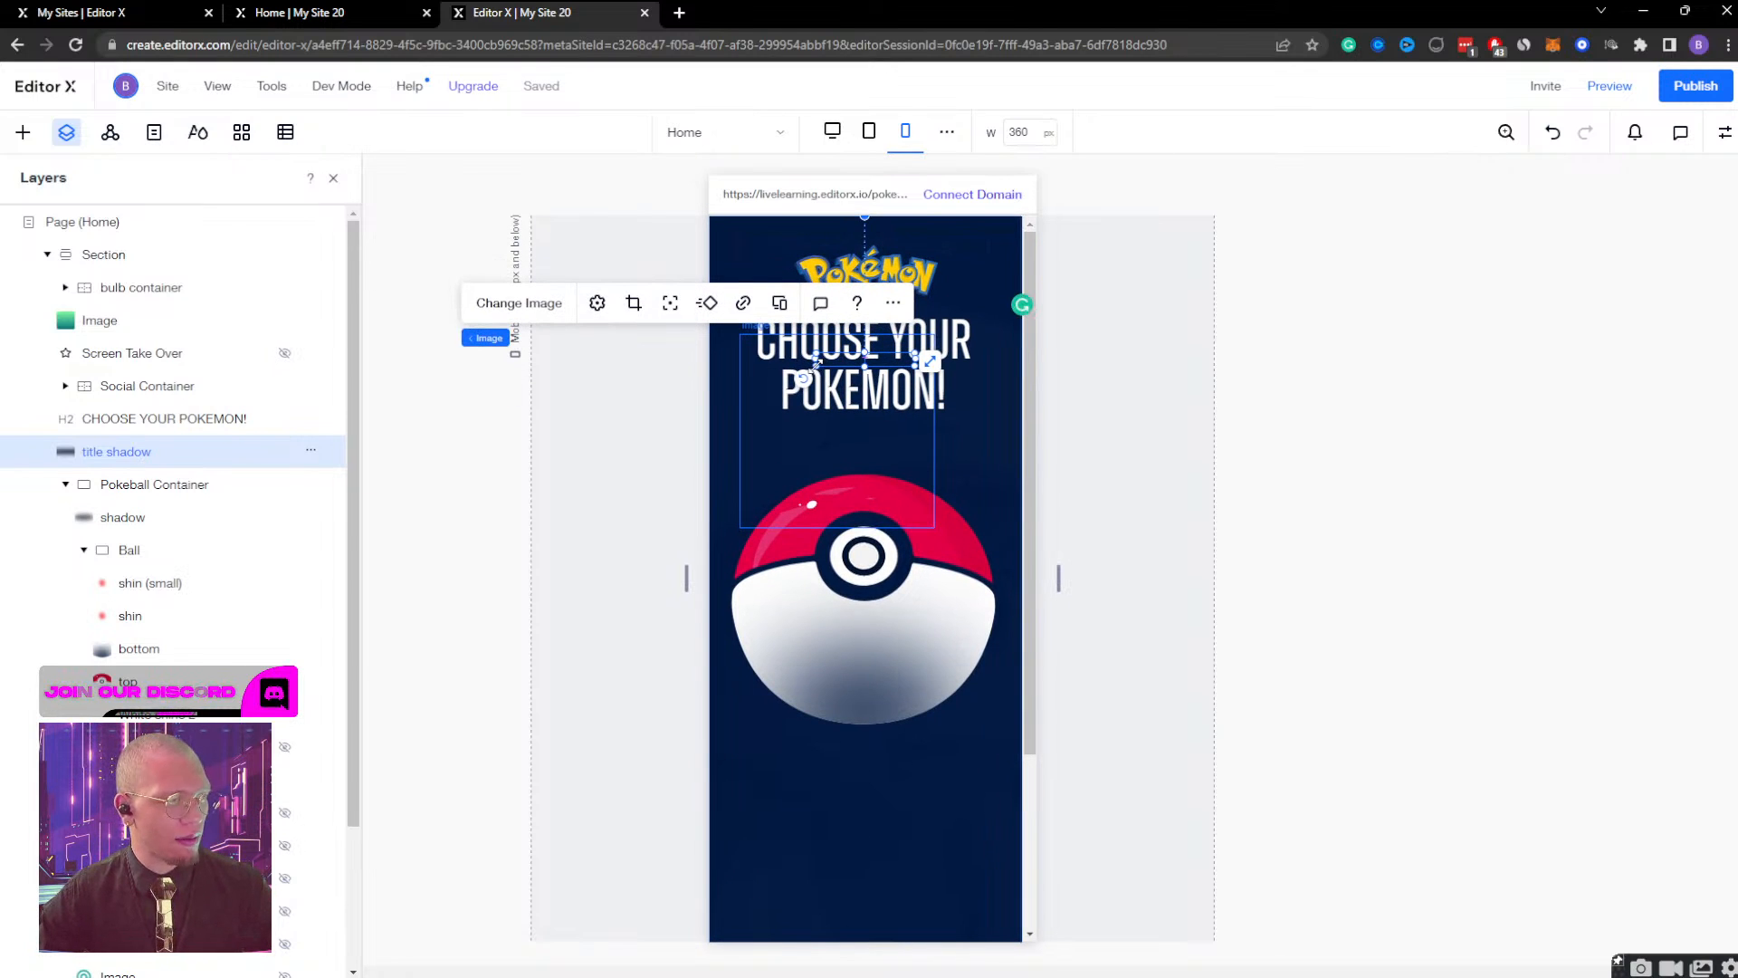
pyautogui.moveTo(816, 364); pyautogui.dragTo(736, 391)
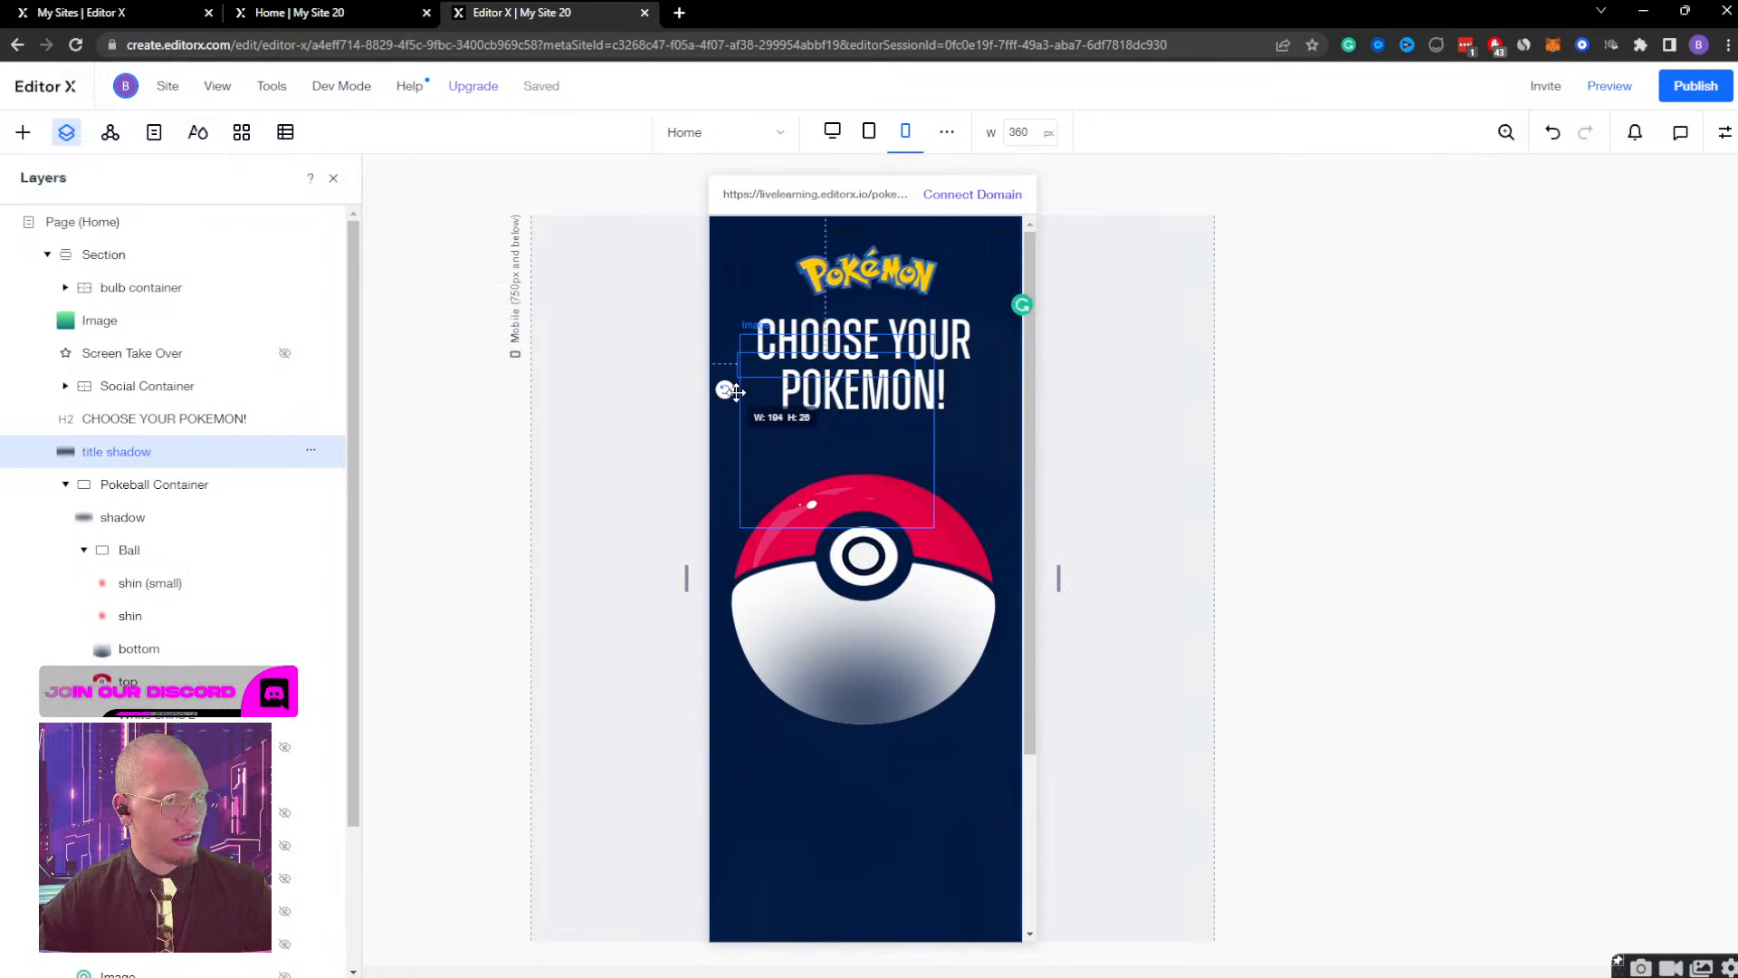
pyautogui.moveTo(843, 368); pyautogui.dragTo(981, 396)
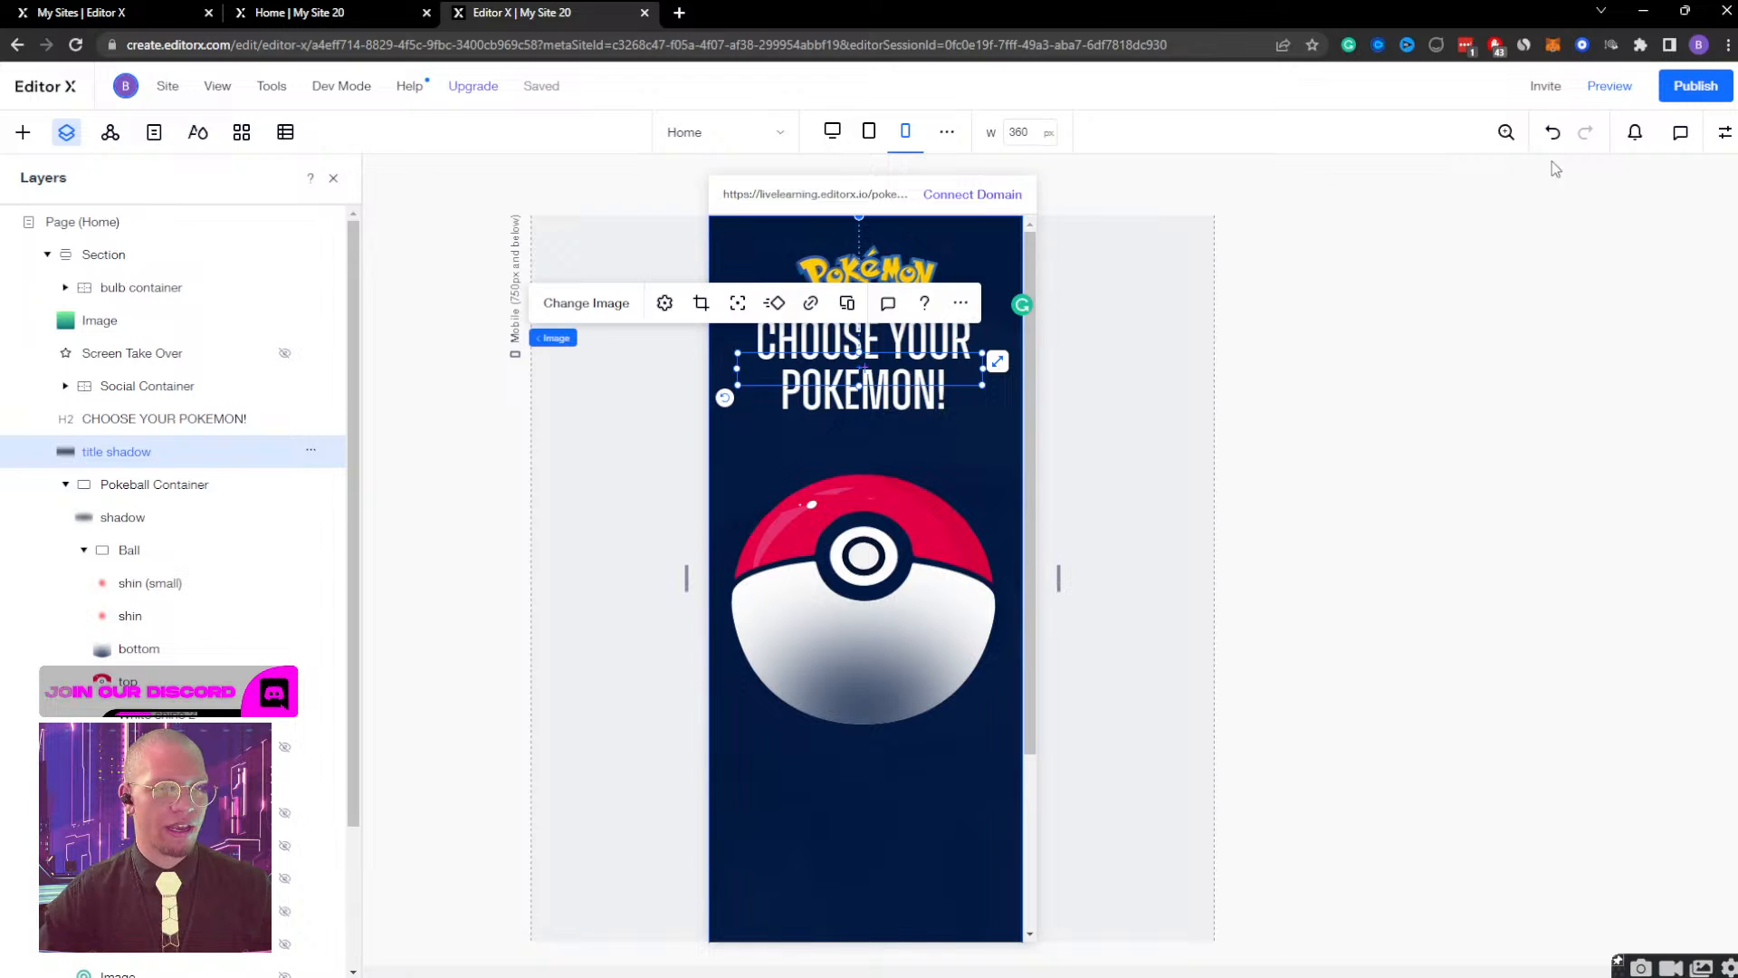
pyautogui.click(1725, 132)
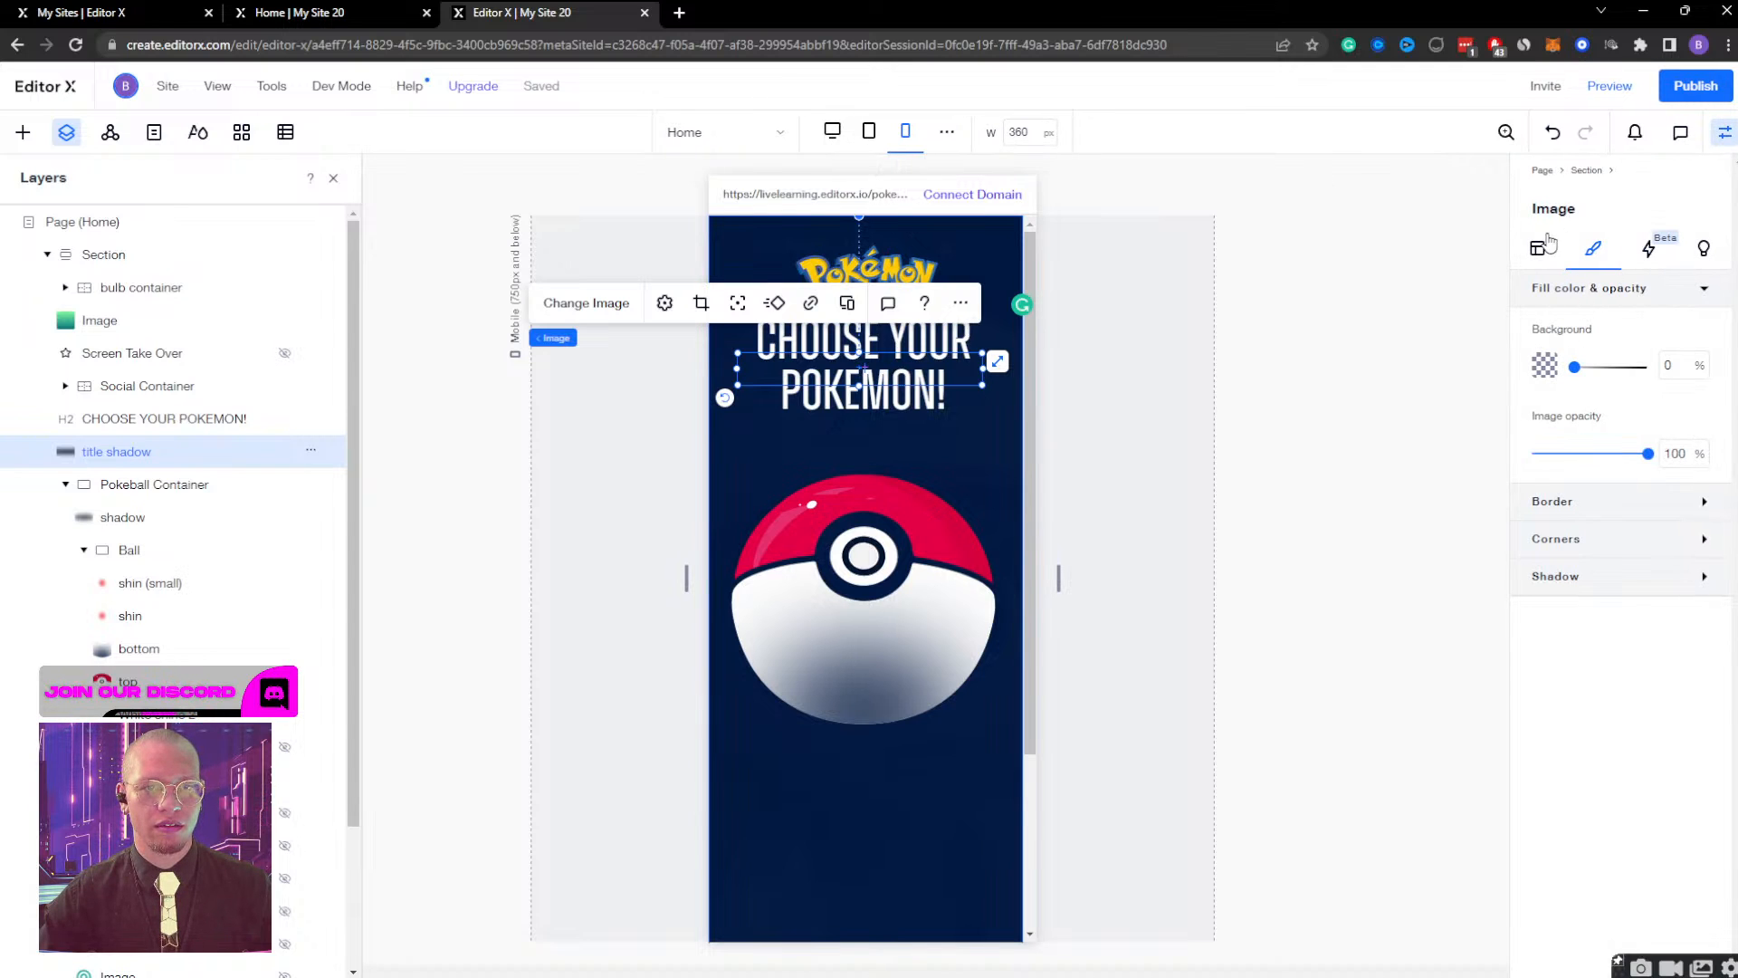
pyautogui.click(1539, 247)
pyautogui.click(1565, 289)
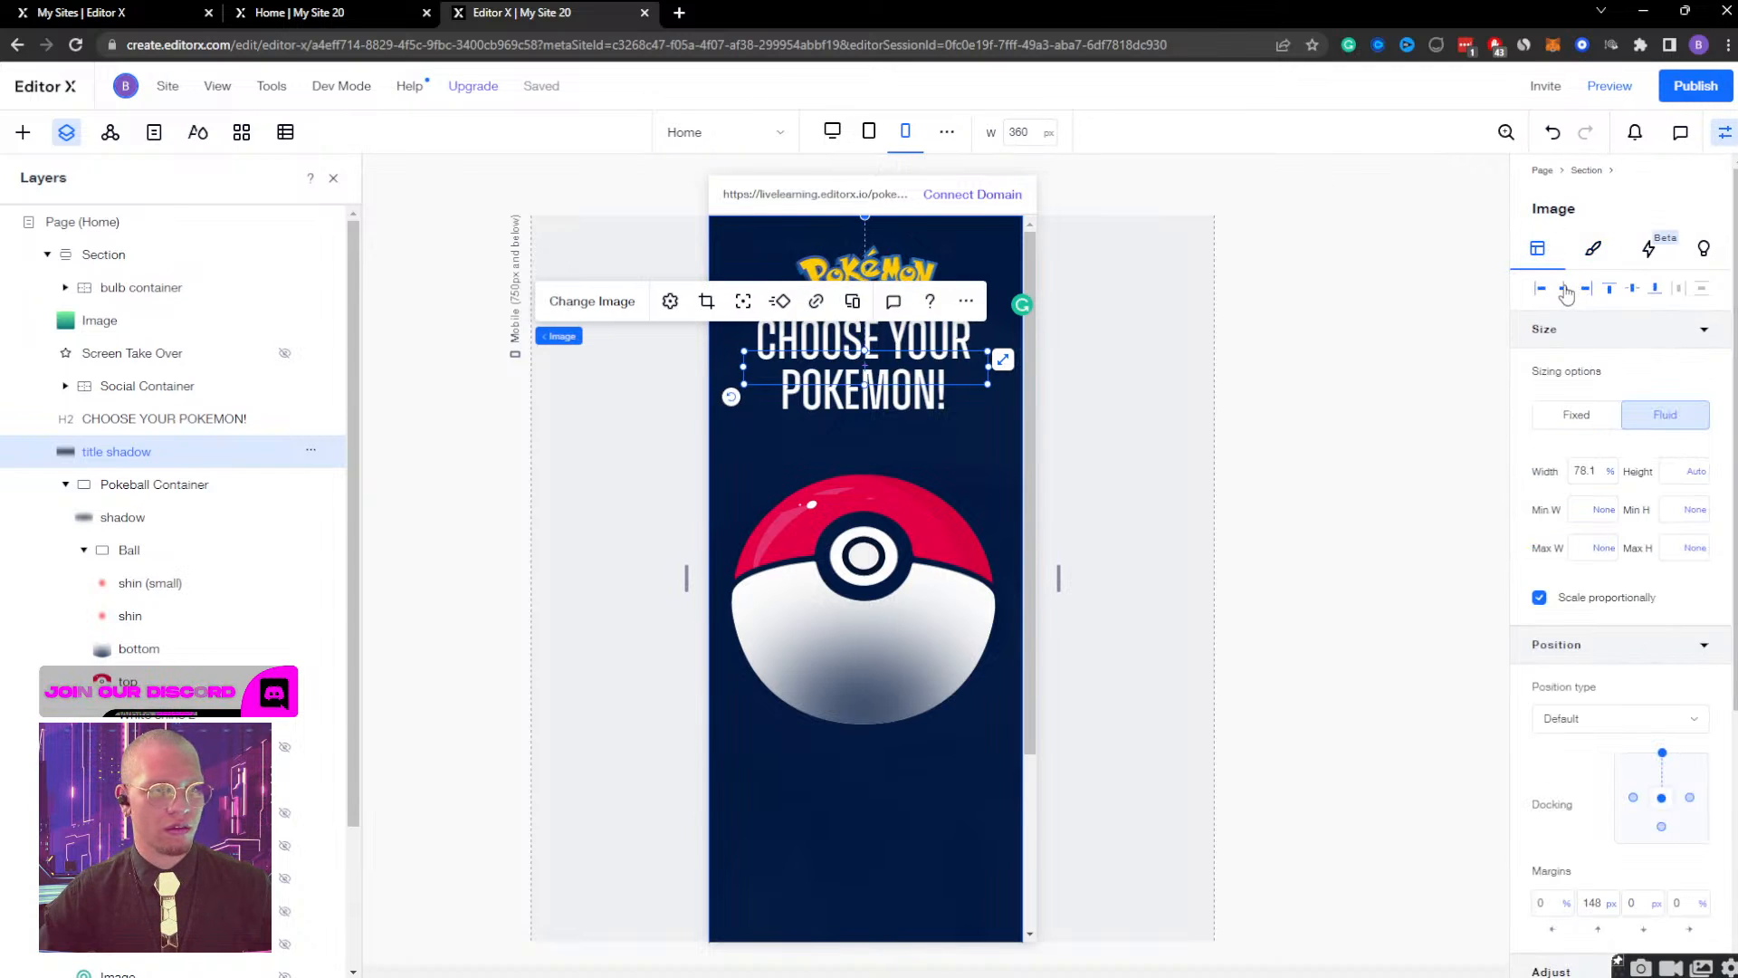
# Preview the mobile page, open and close the Bulbasaur screen from the Pokeball several times to check the animations, and return to editing.
pyautogui.click(1610, 86)
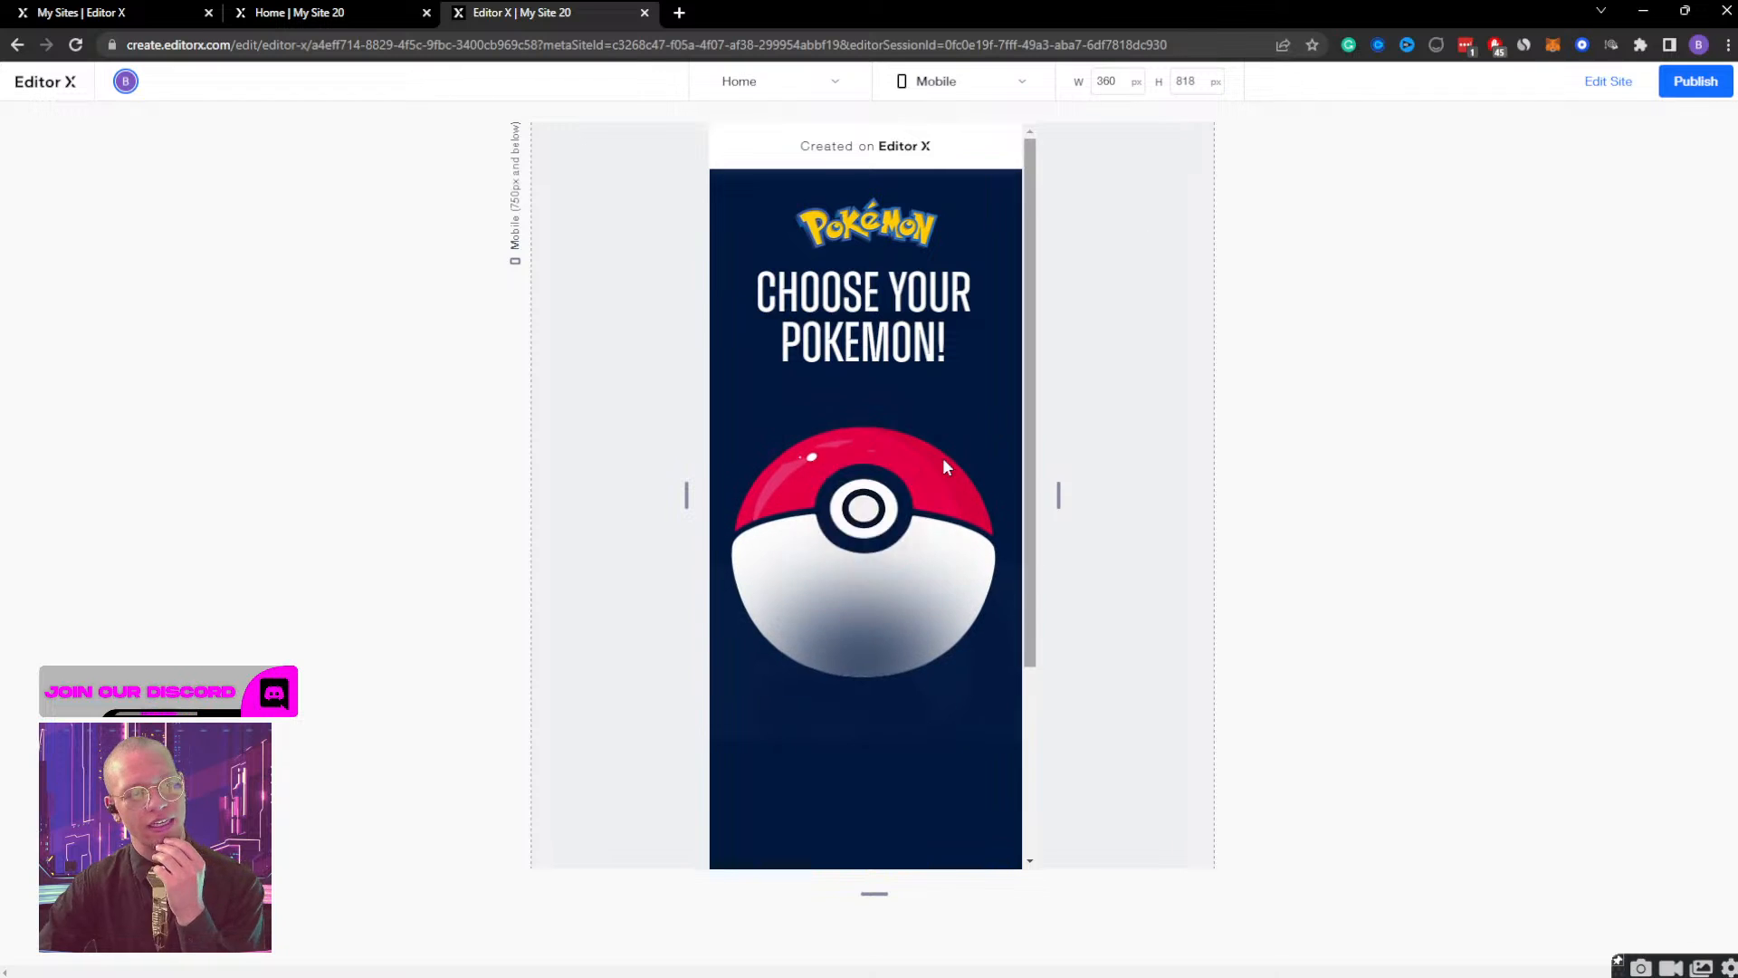
pyautogui.click(872, 503)
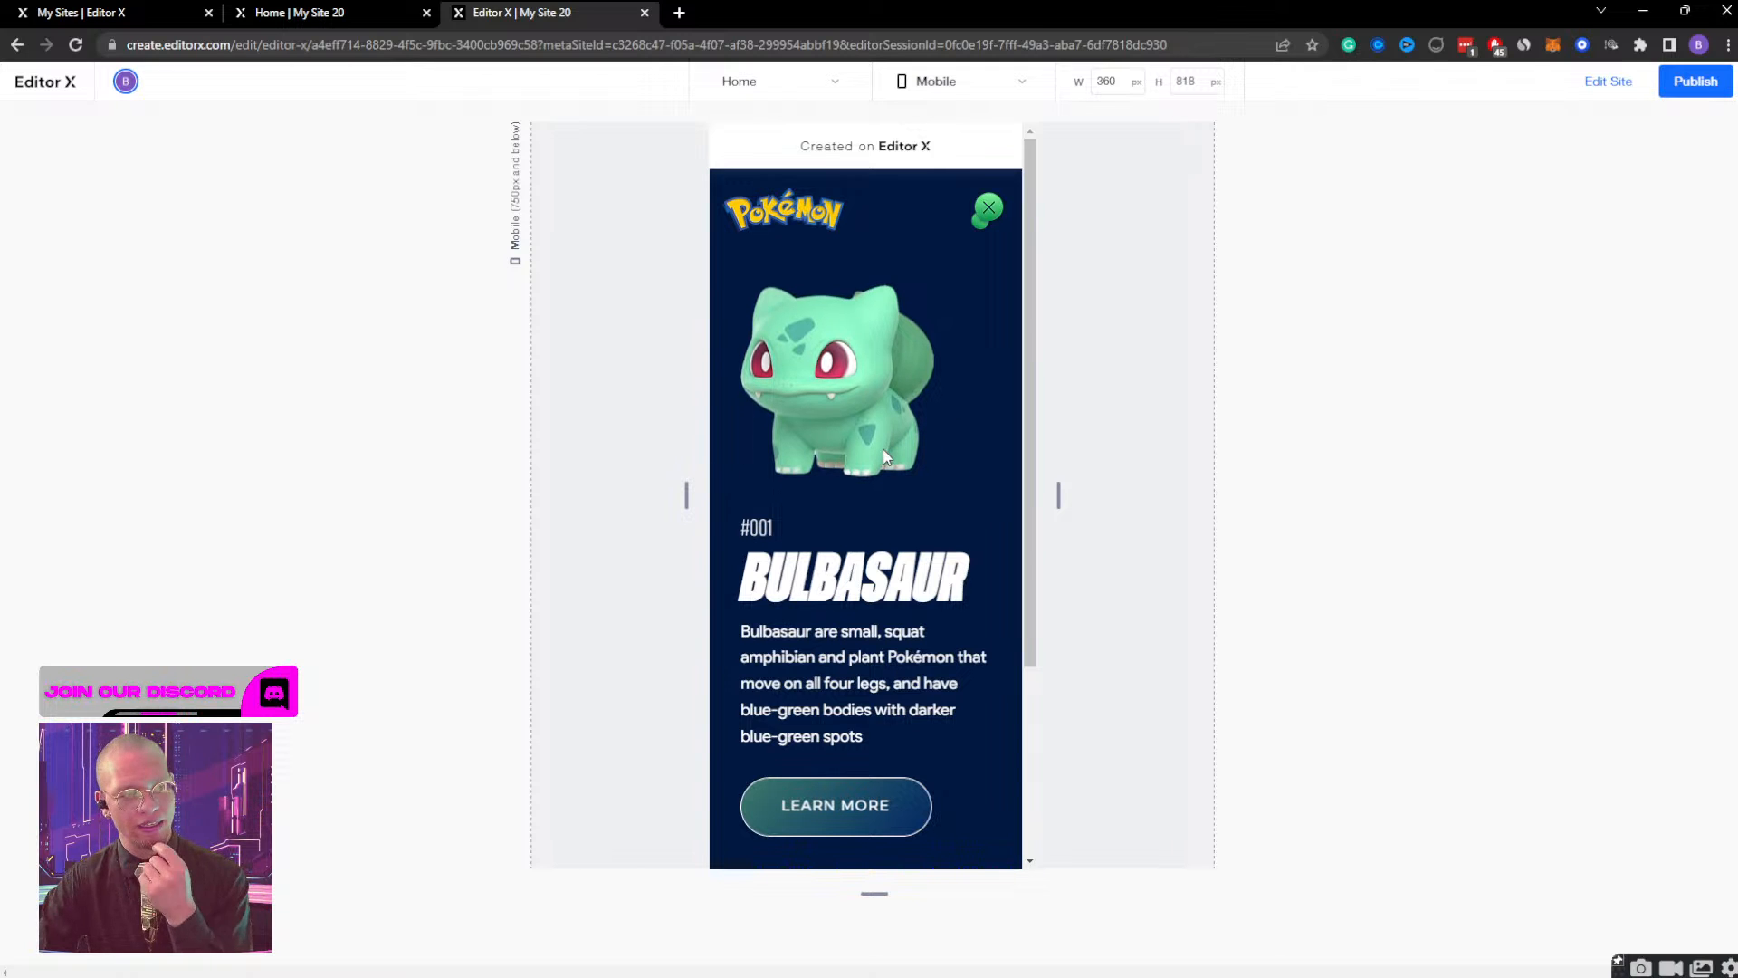
pyautogui.click(990, 209)
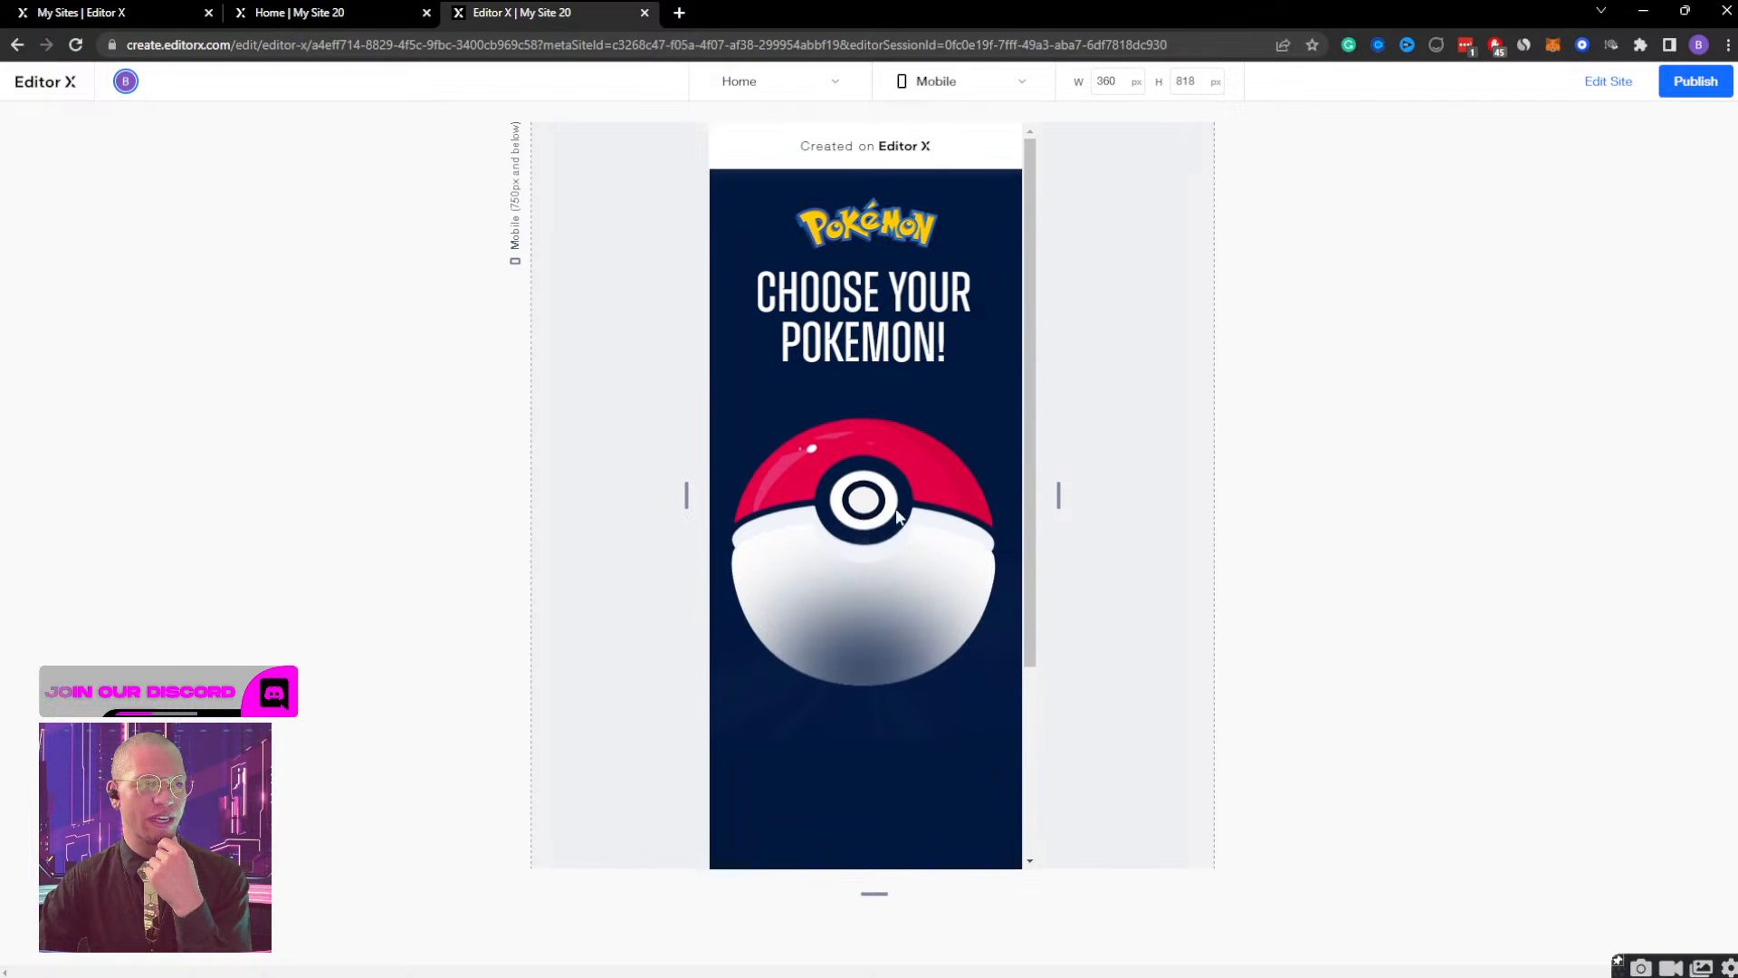
pyautogui.click(896, 498)
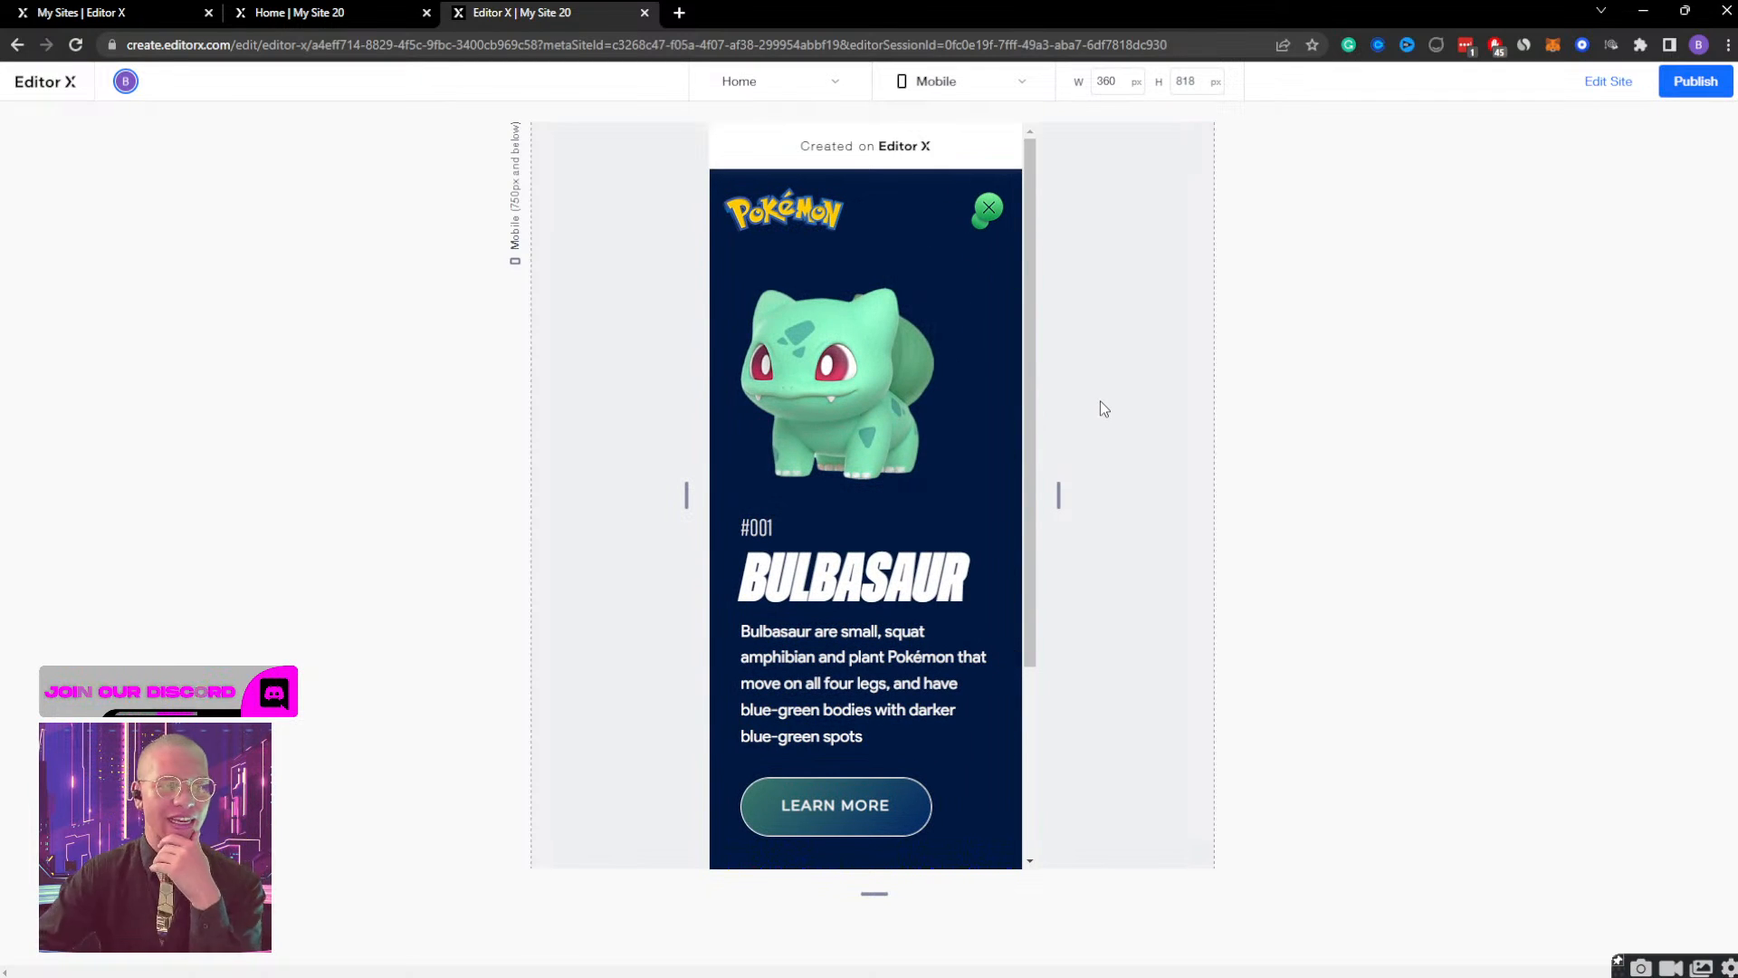
pyautogui.click(983, 210)
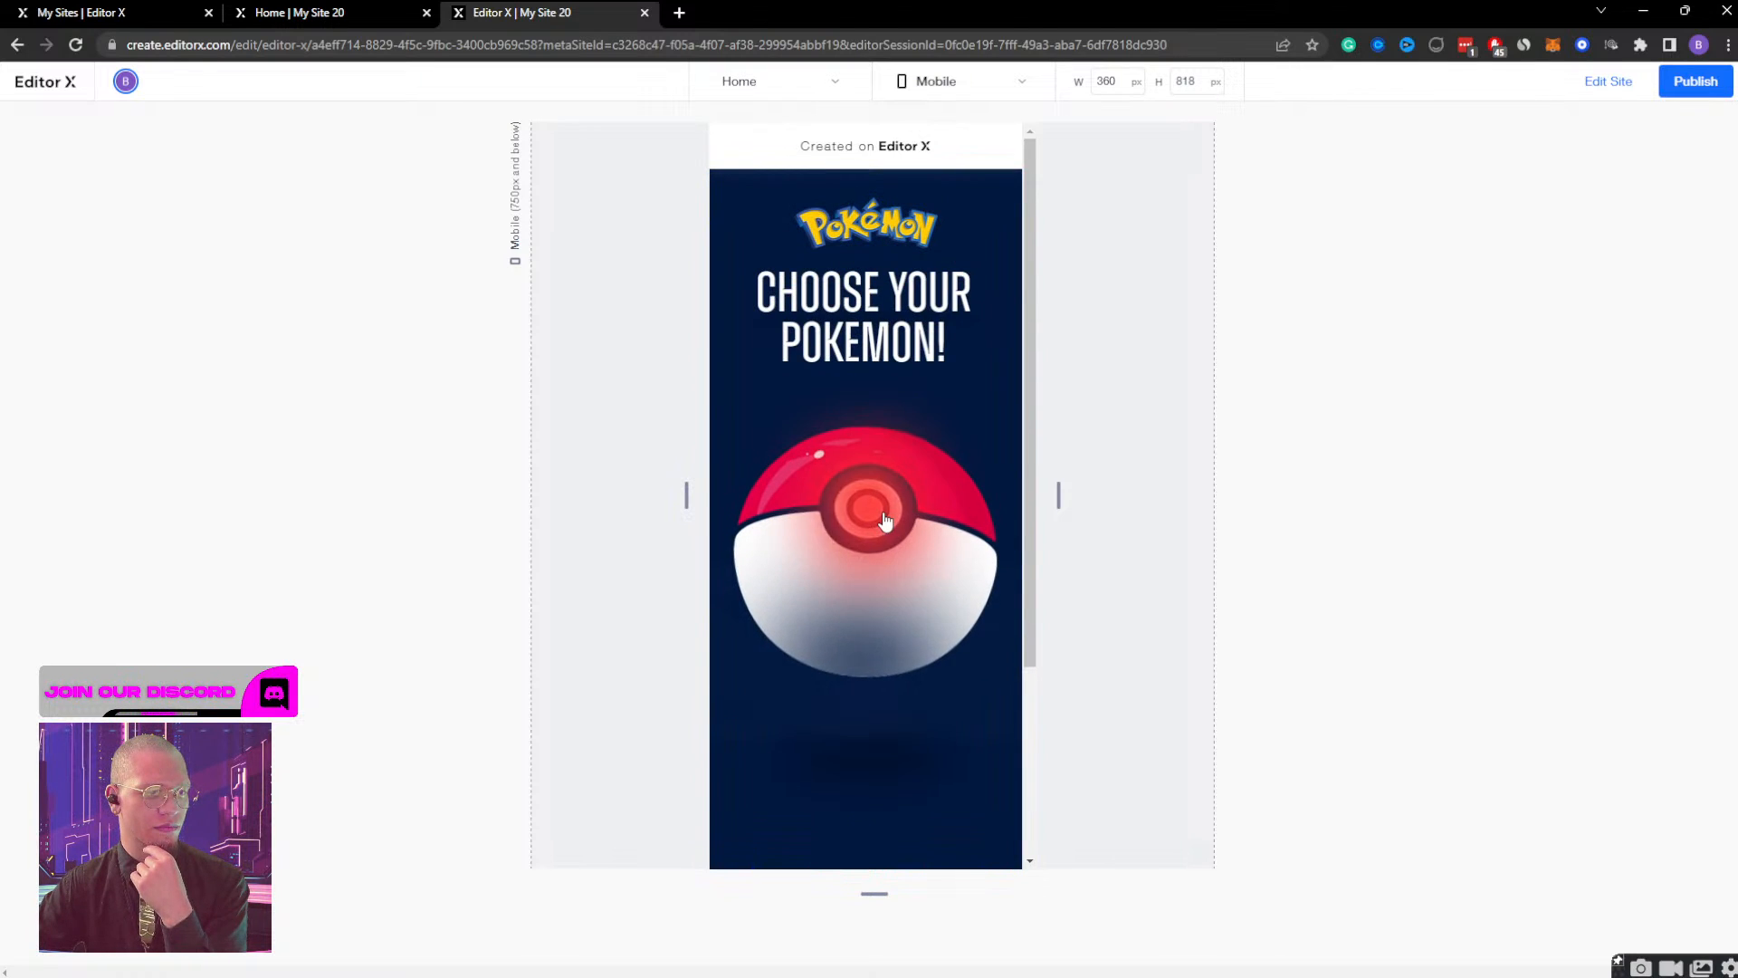
pyautogui.click(884, 521)
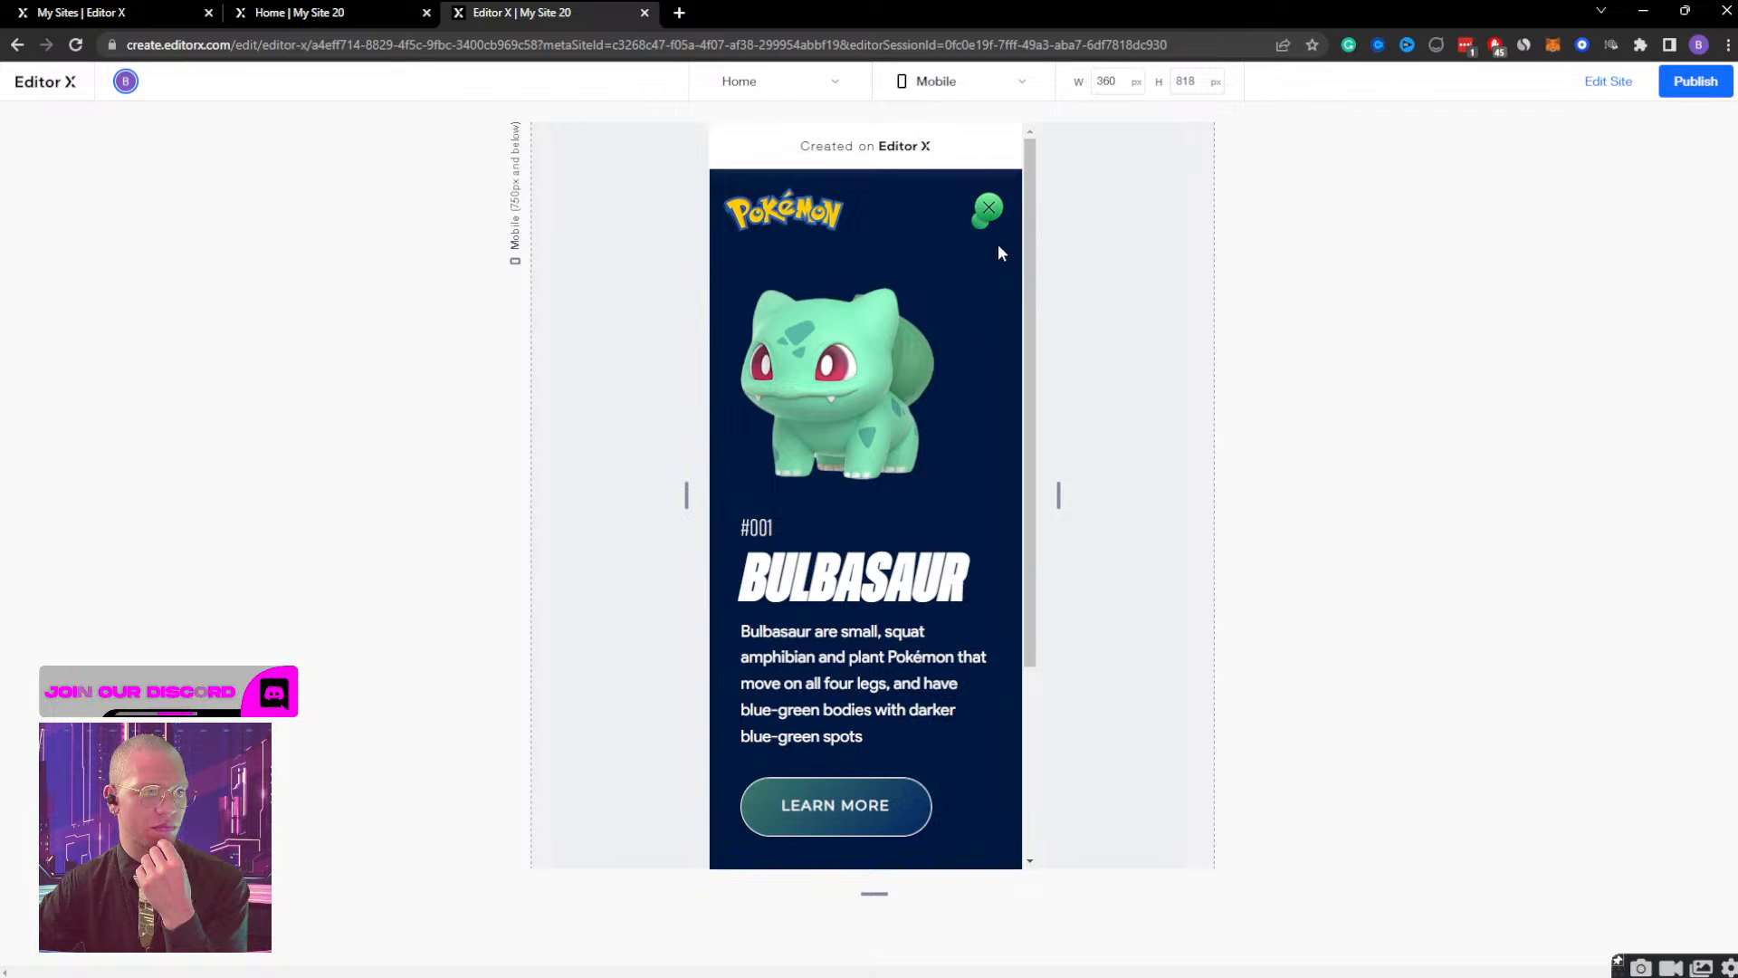
pyautogui.click(988, 215)
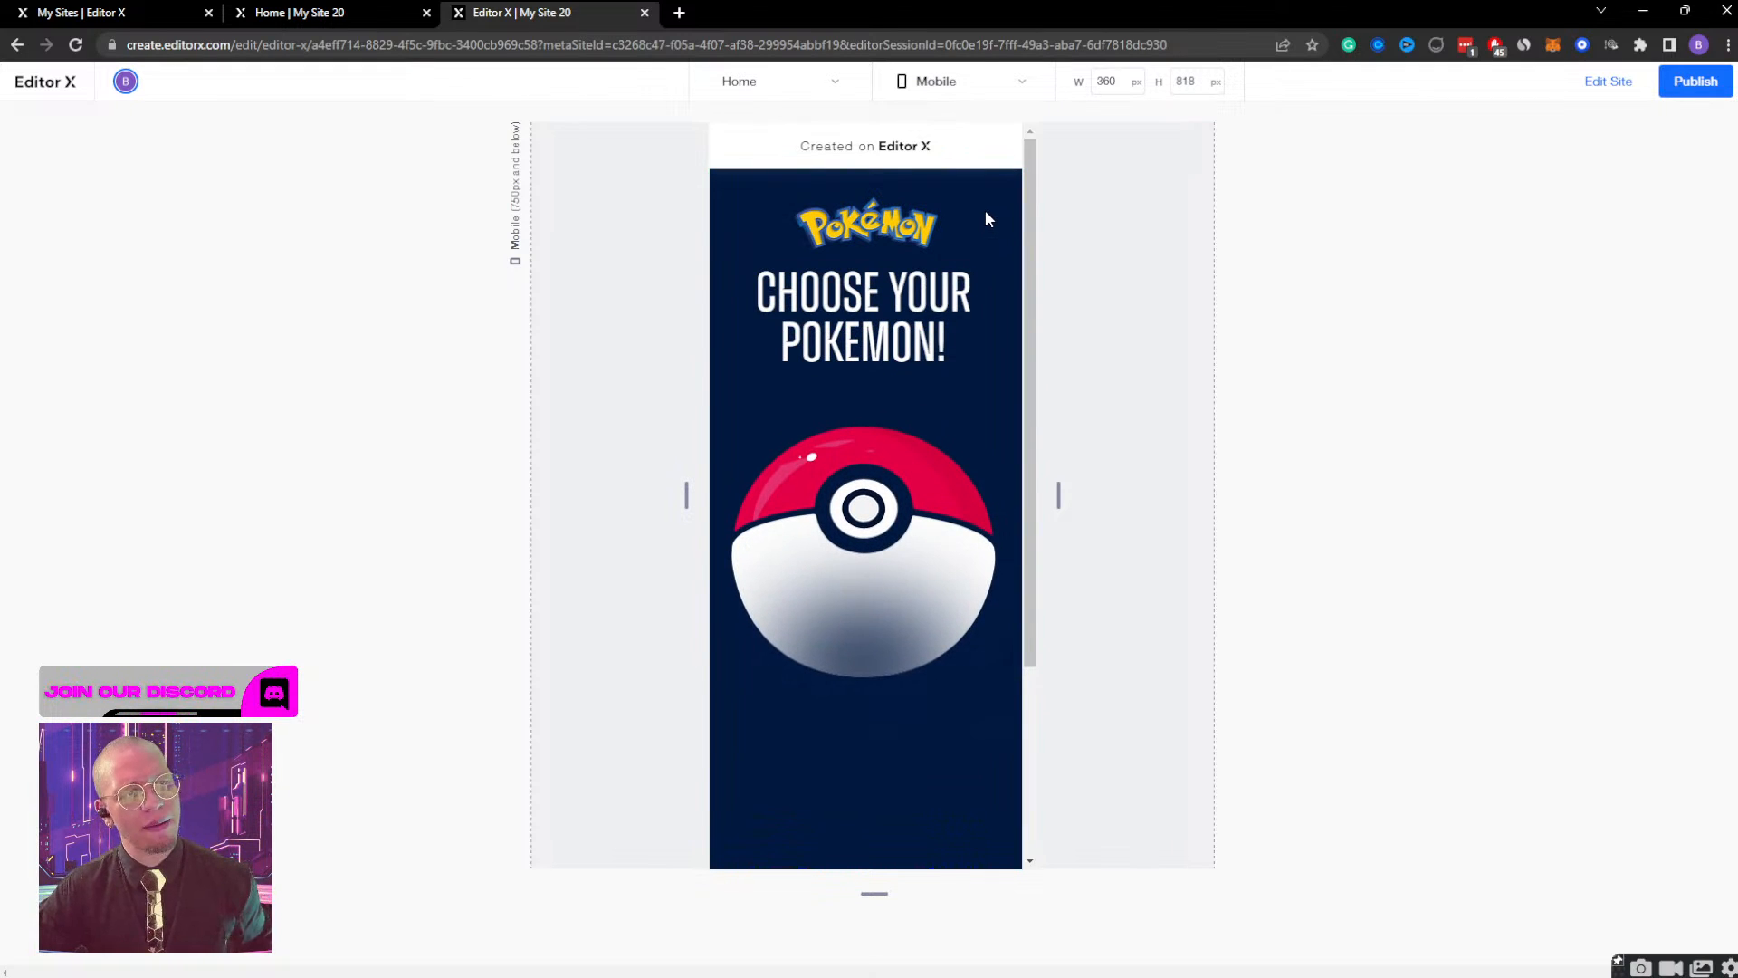
pyautogui.click(904, 544)
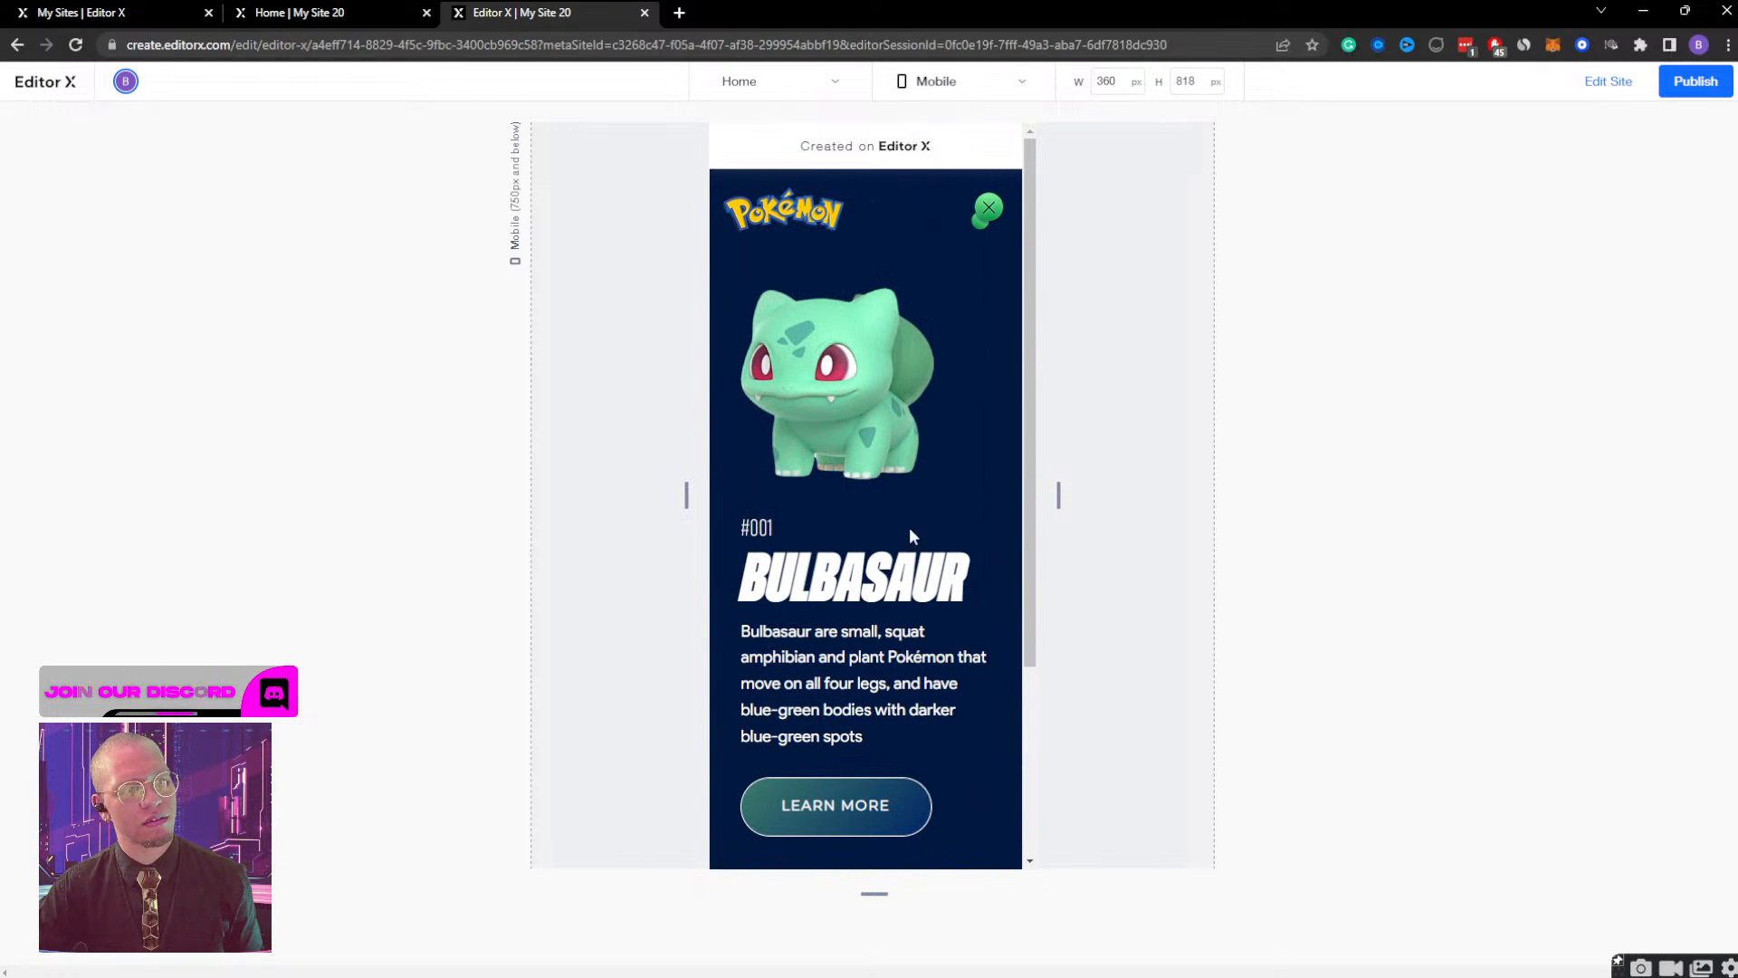
pyautogui.click(990, 213)
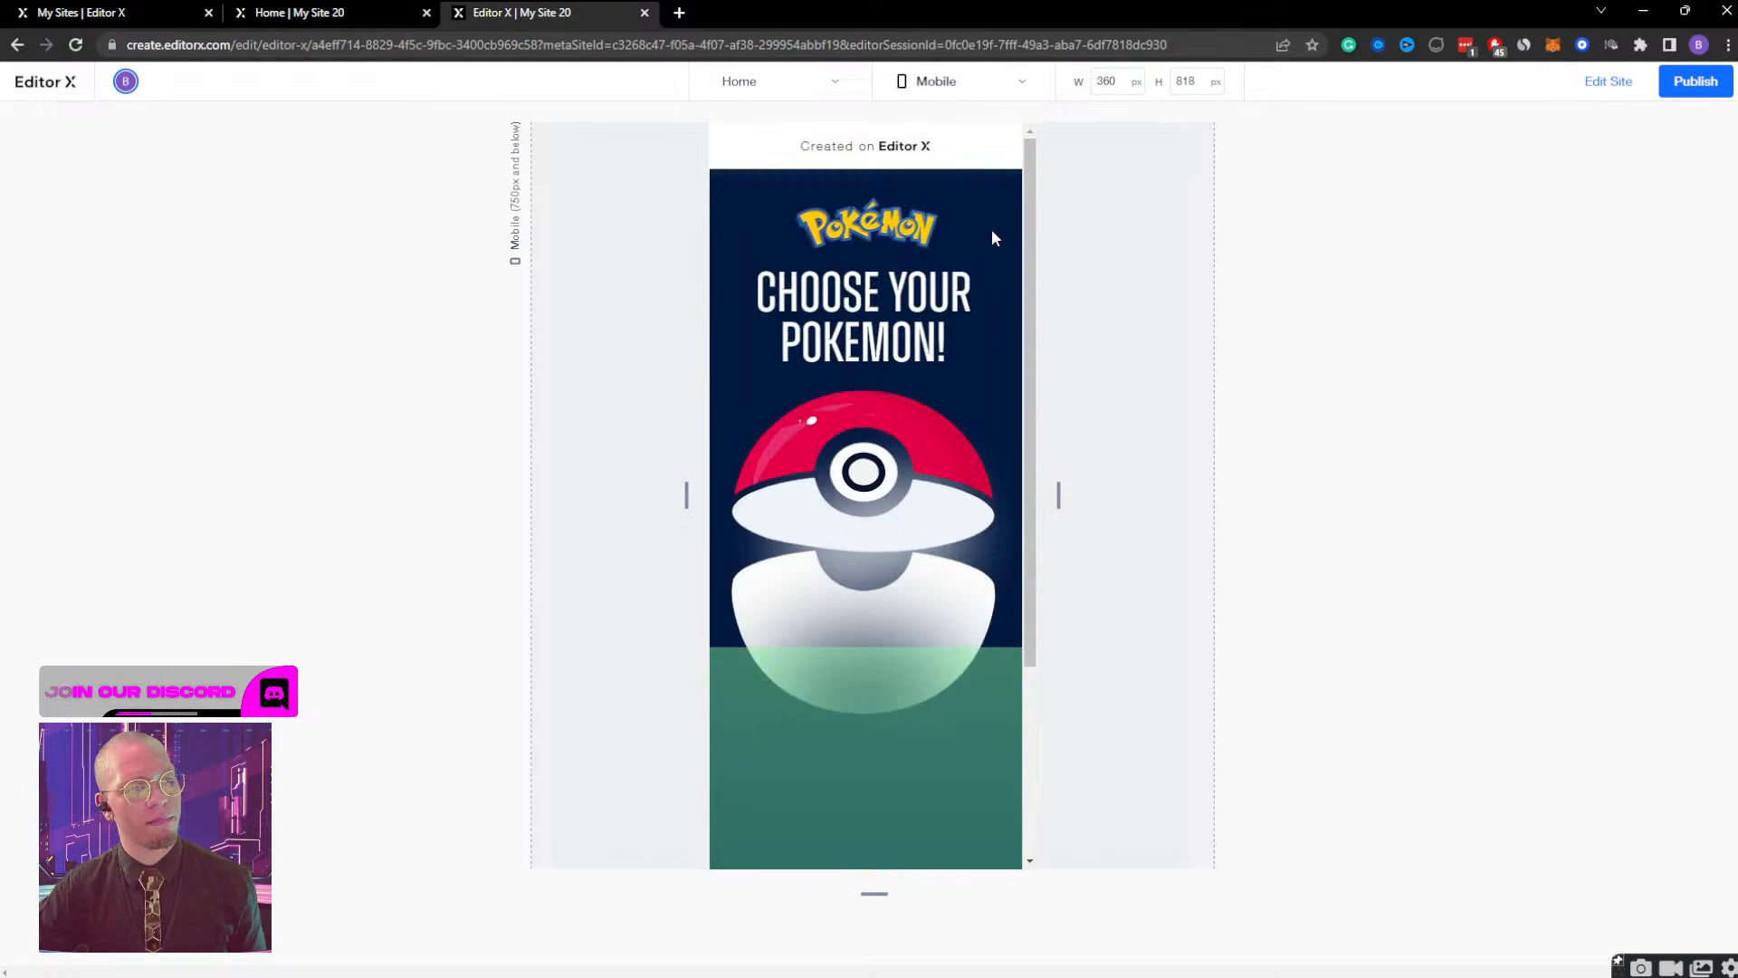
pyautogui.click(1608, 84)
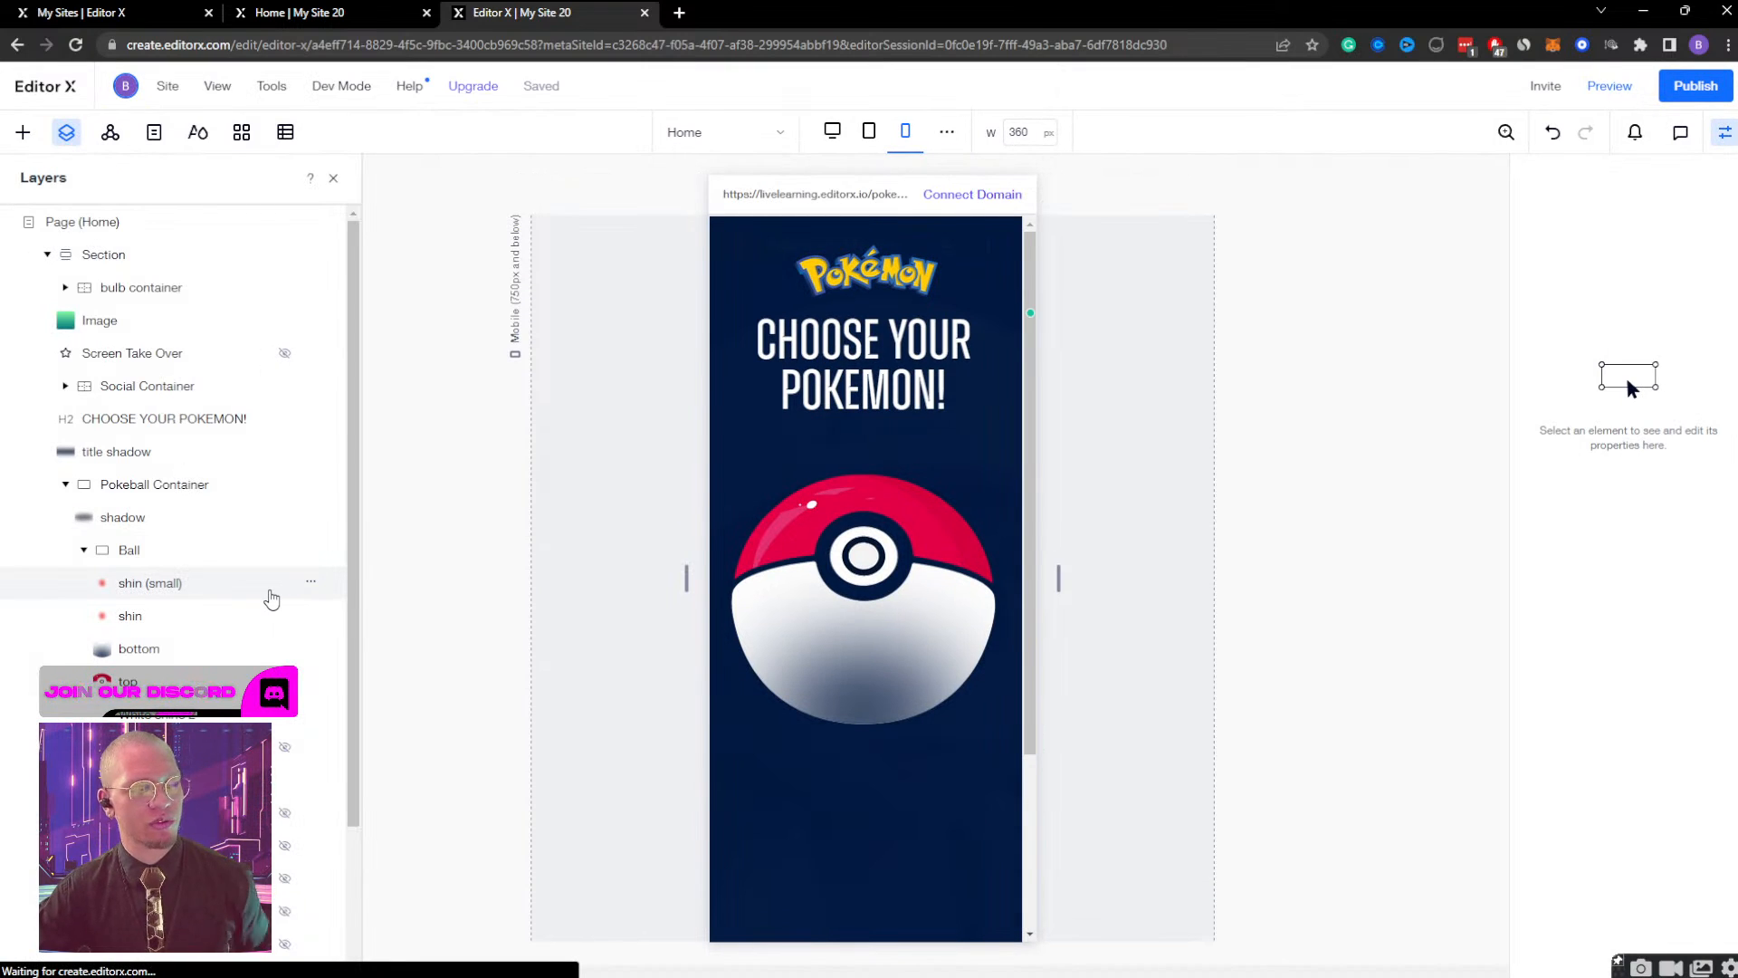
# Select the bulb container in the page's section for editing at the mobile breakpoint.
pyautogui.scroll(-3, 271, 597)
pyautogui.scroll(3, 253, 554)
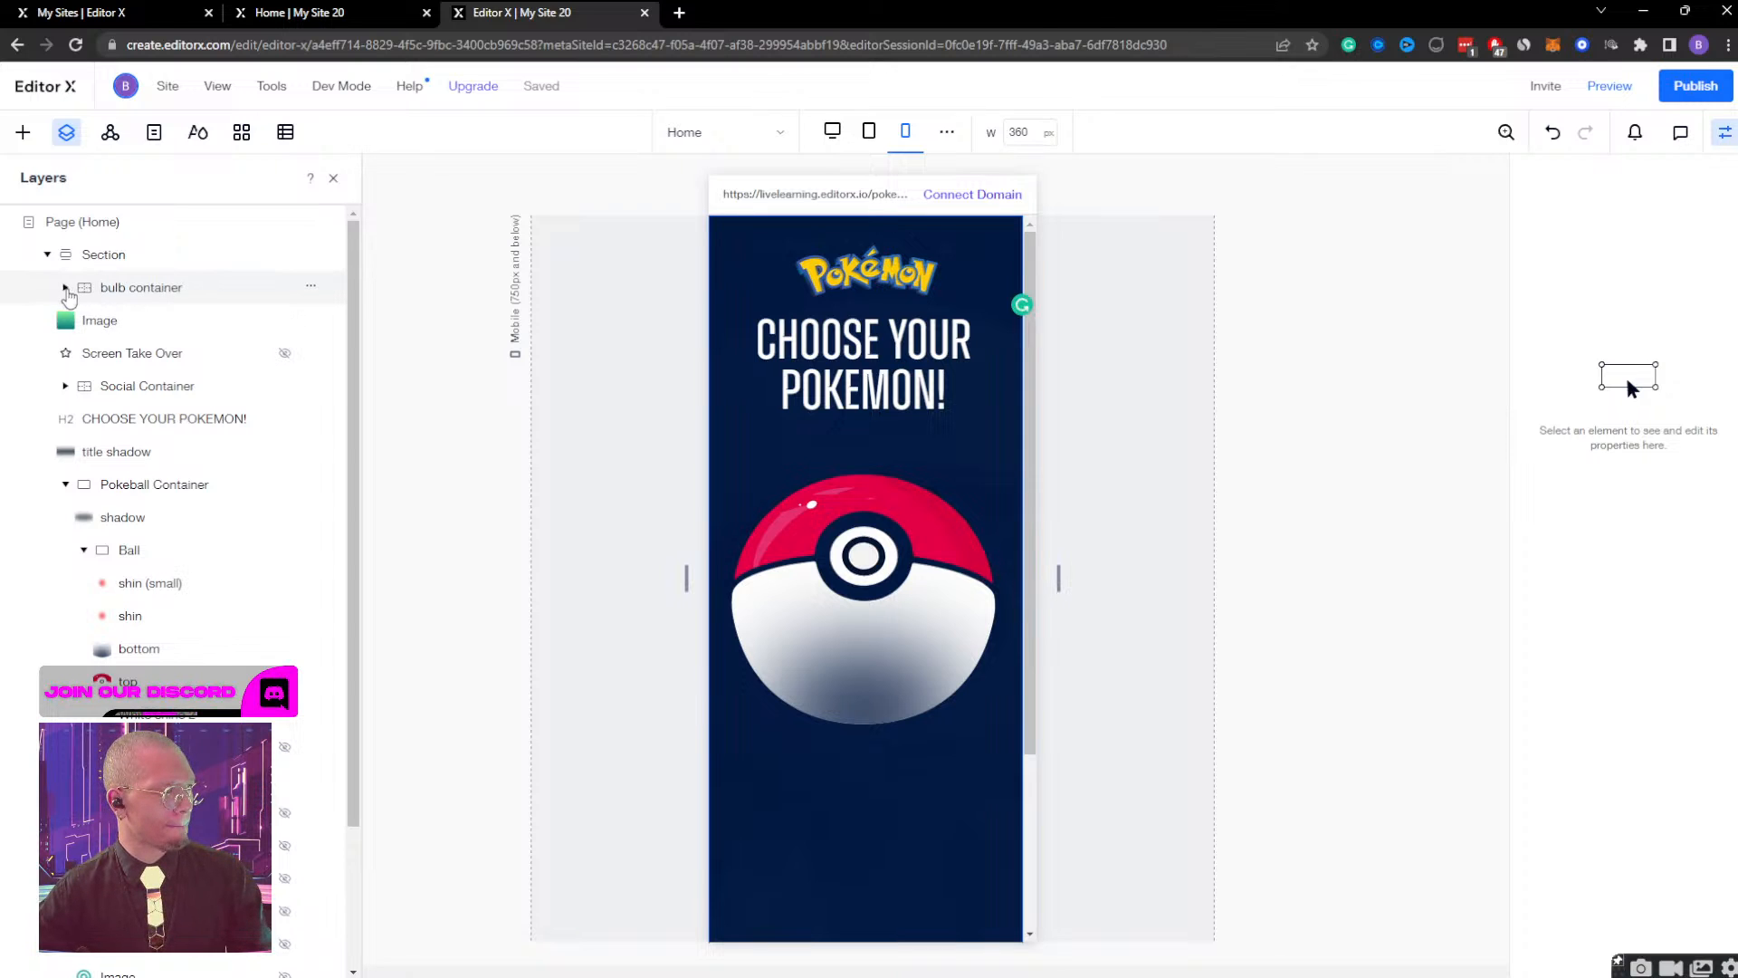
pyautogui.click(109, 289)
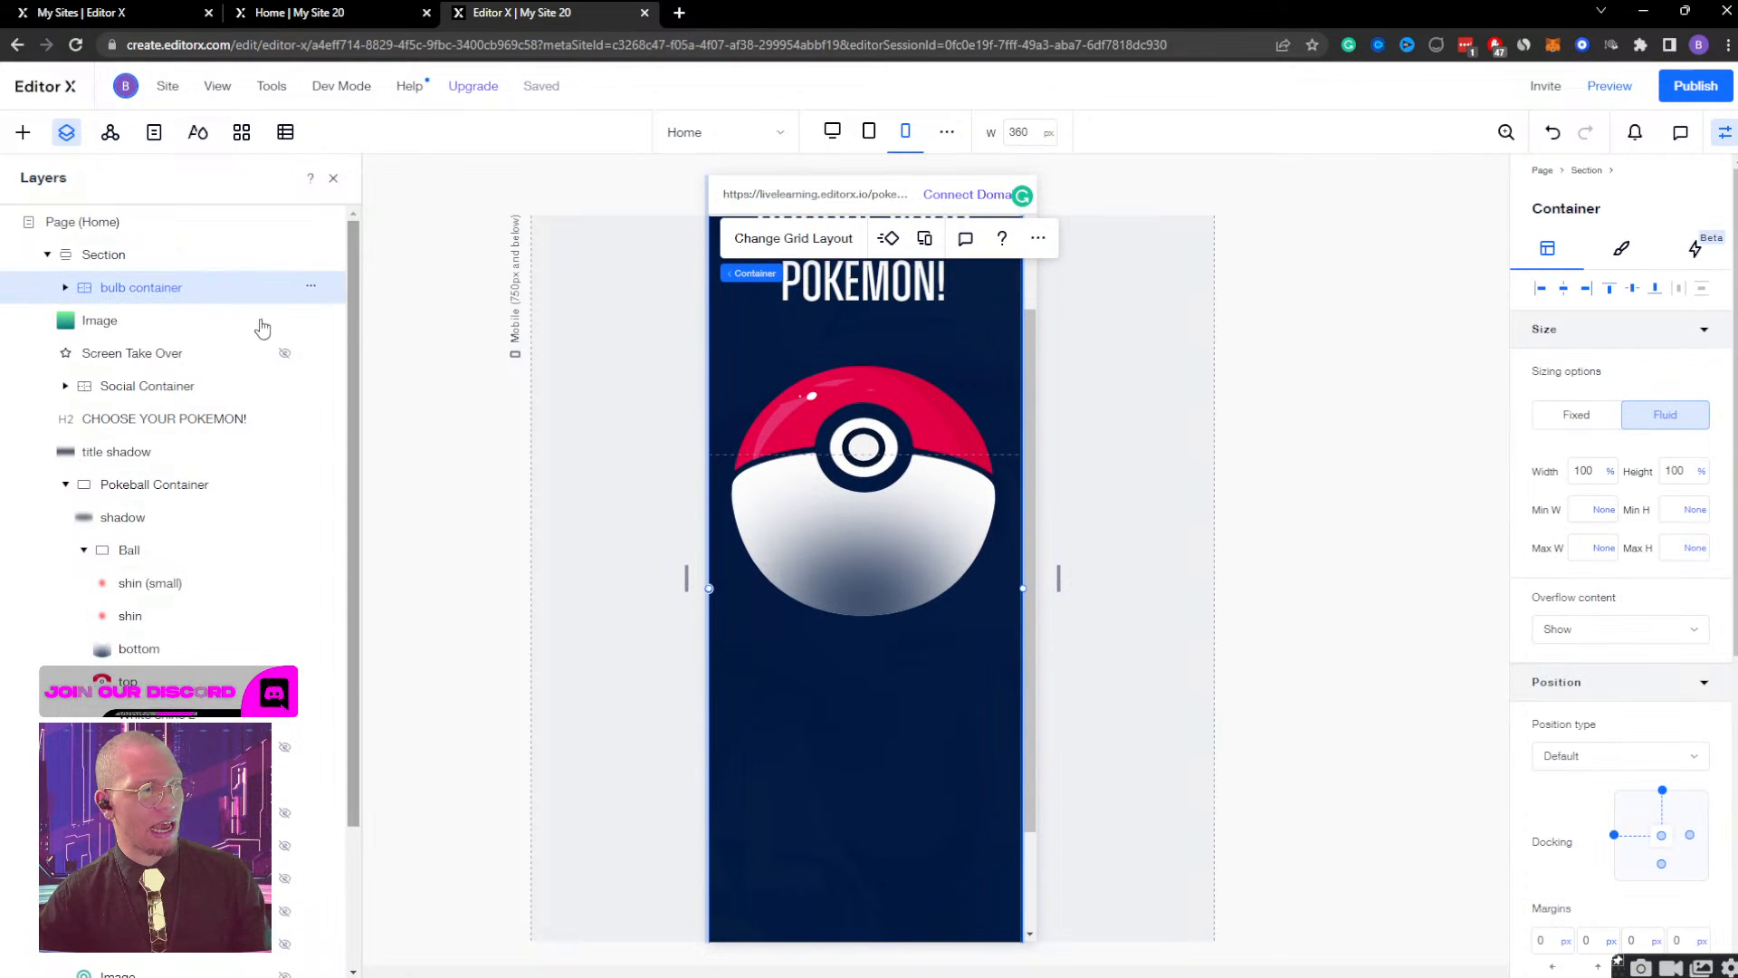
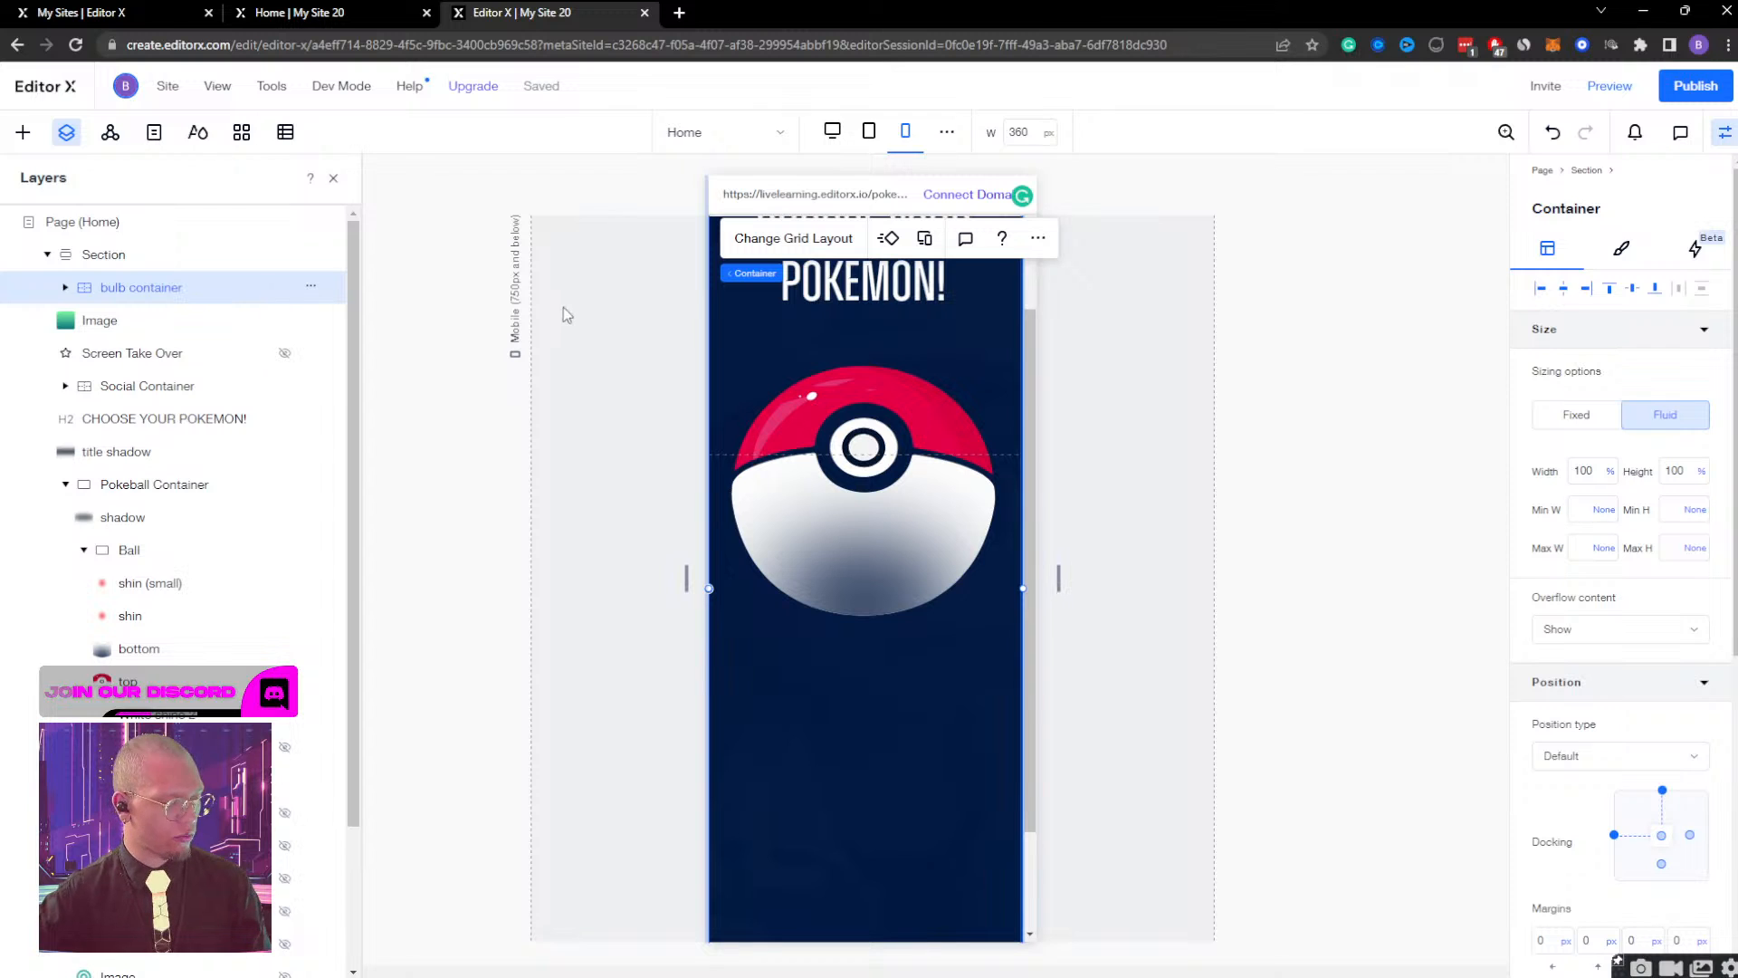
# Duplicate the bulb container and rename the original layer "bulb container DESKTOP".
pyautogui.hotkey('ctrl', 'd')
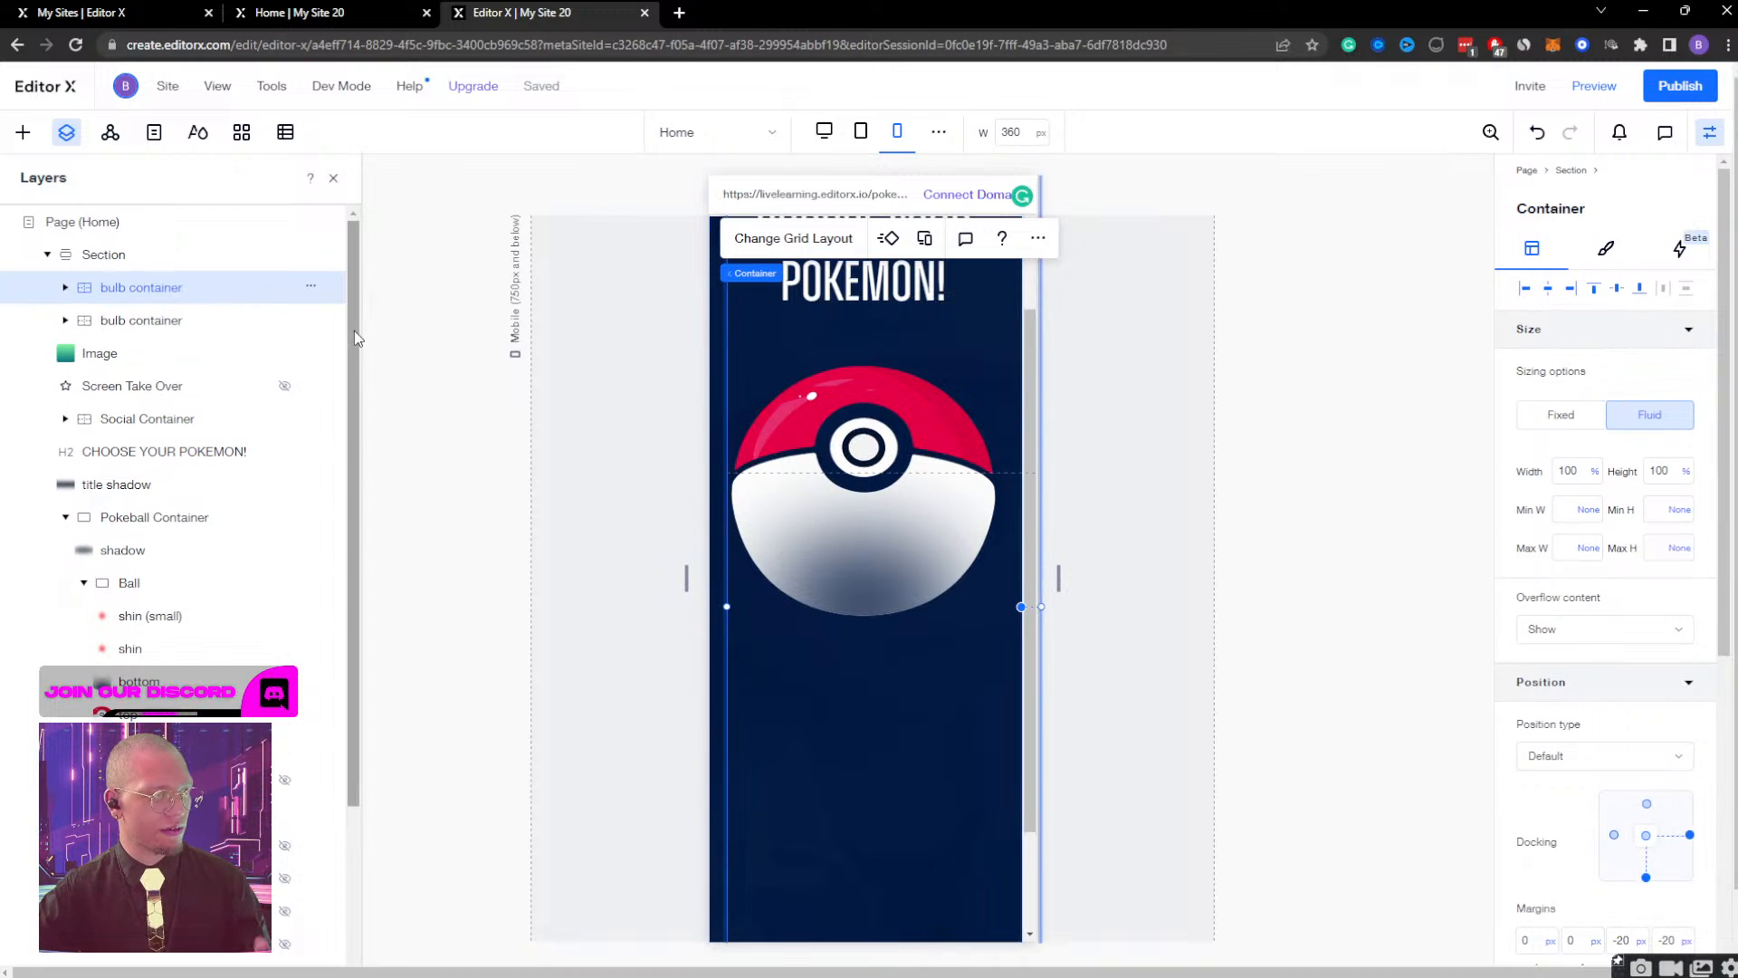
pyautogui.doubleClick(194, 322)
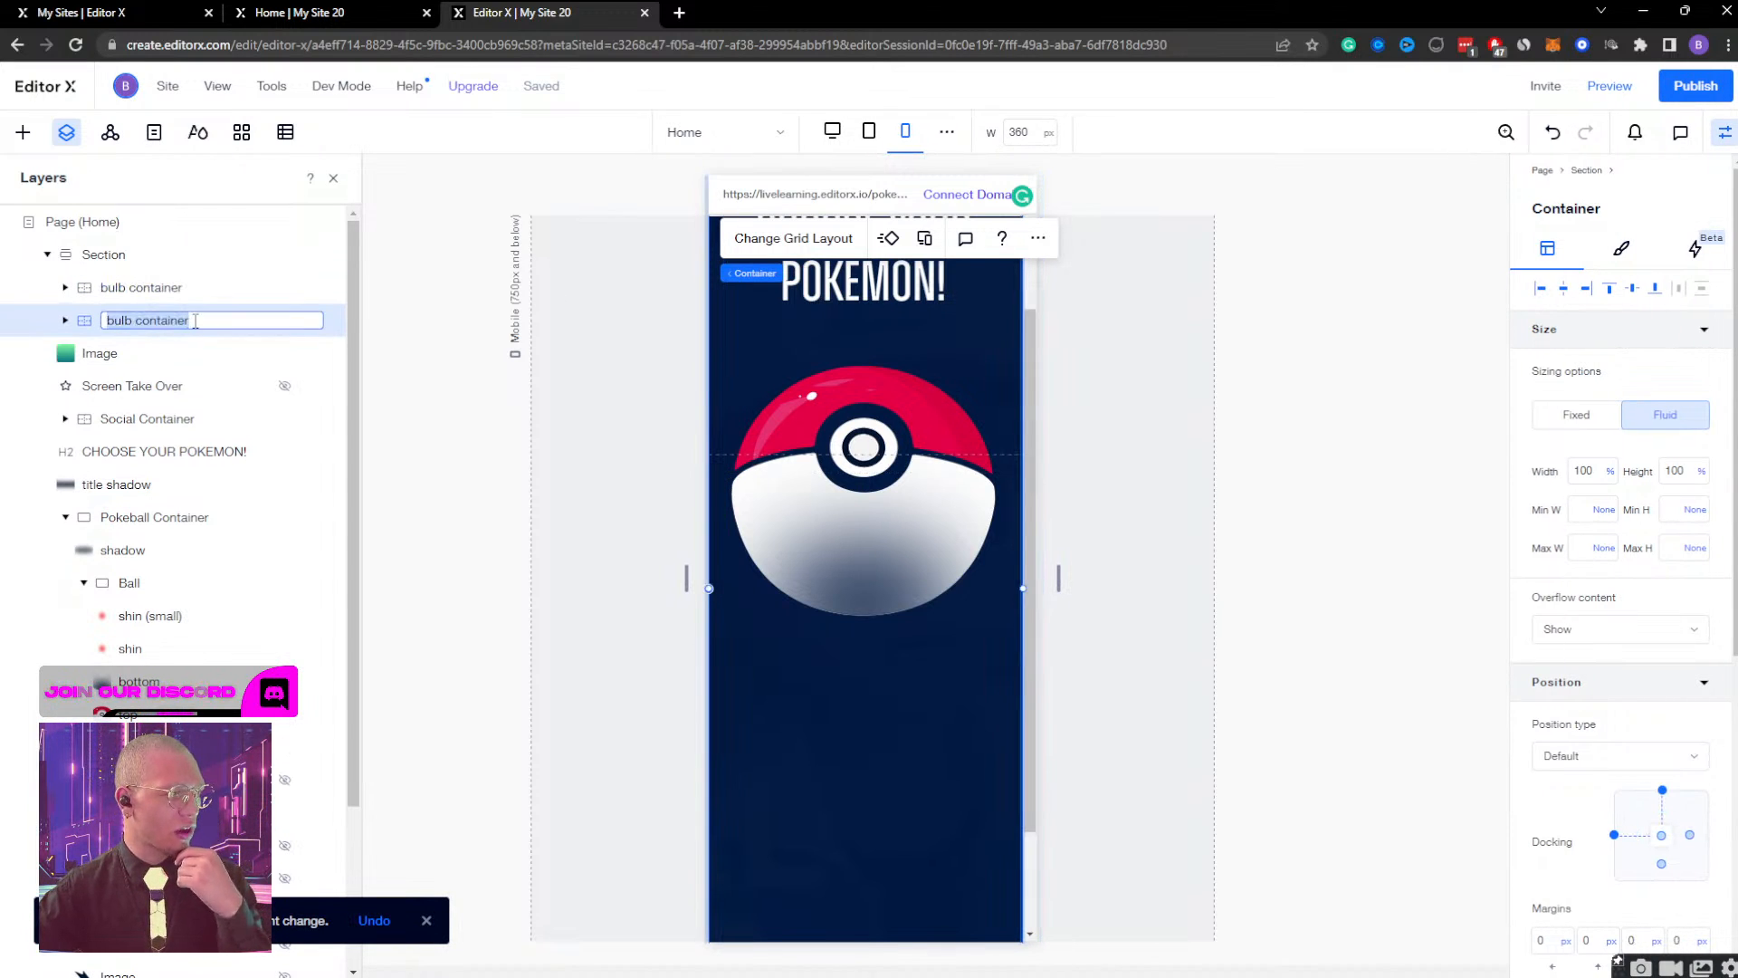
pyautogui.click(222, 320)
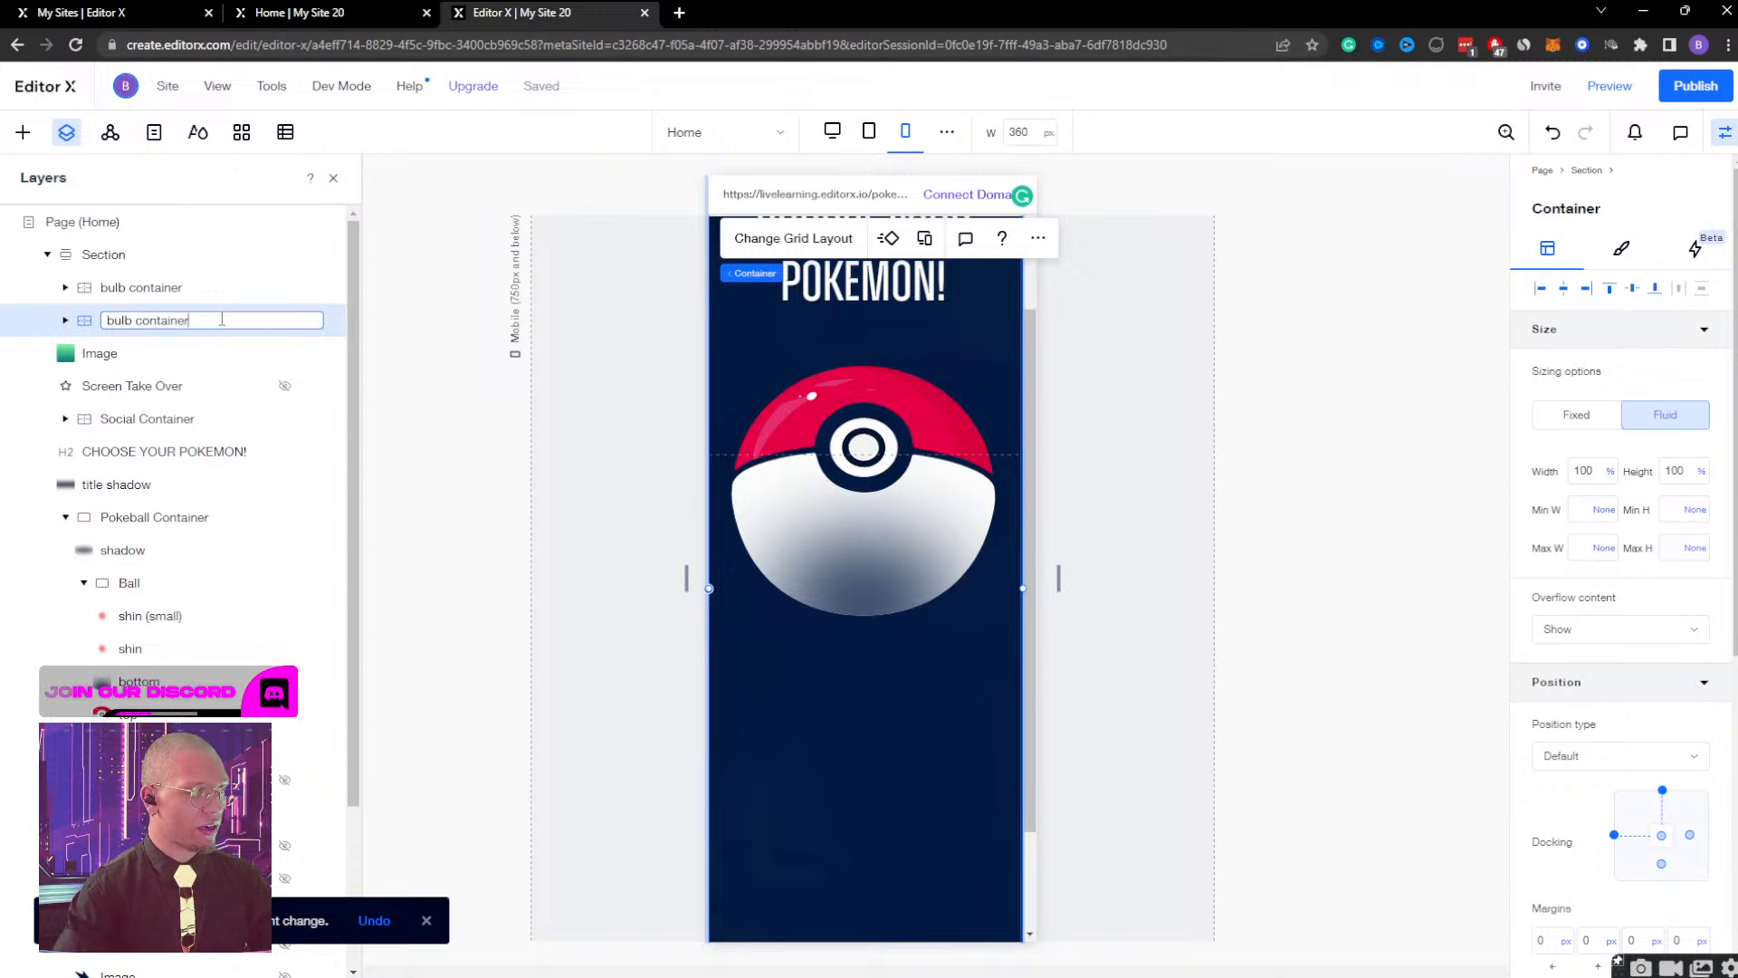
pyautogui.write('DESKTO')
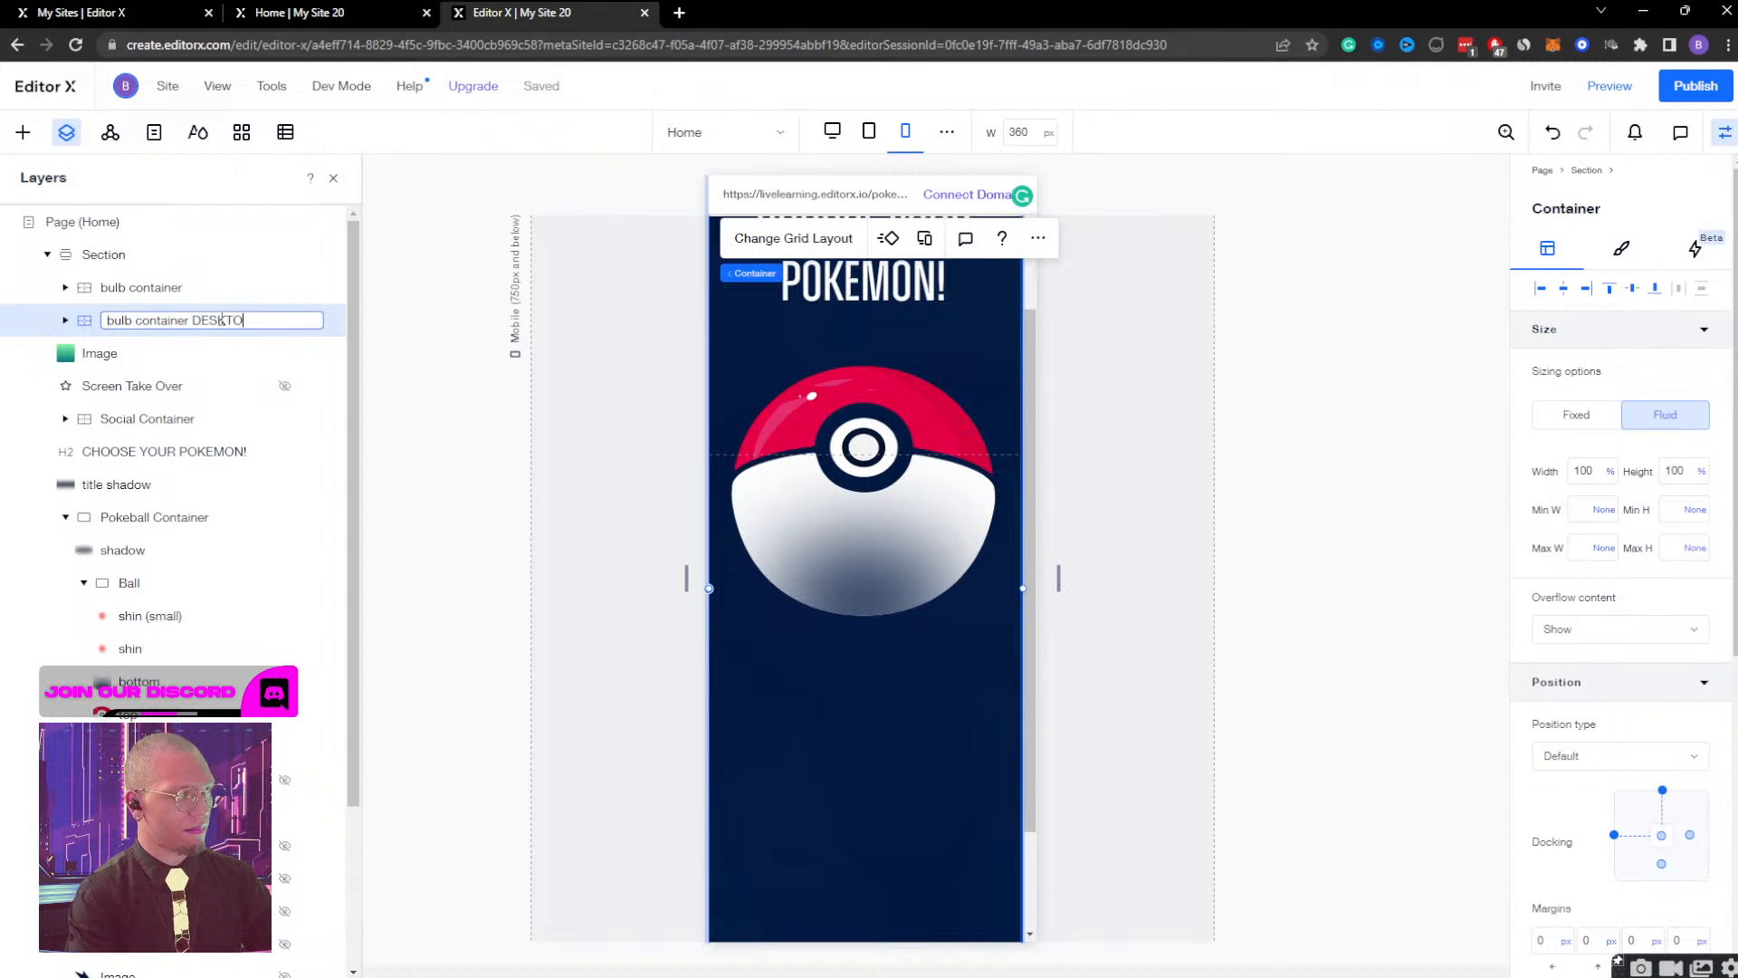
pyautogui.write('P')
pyautogui.press('Return')
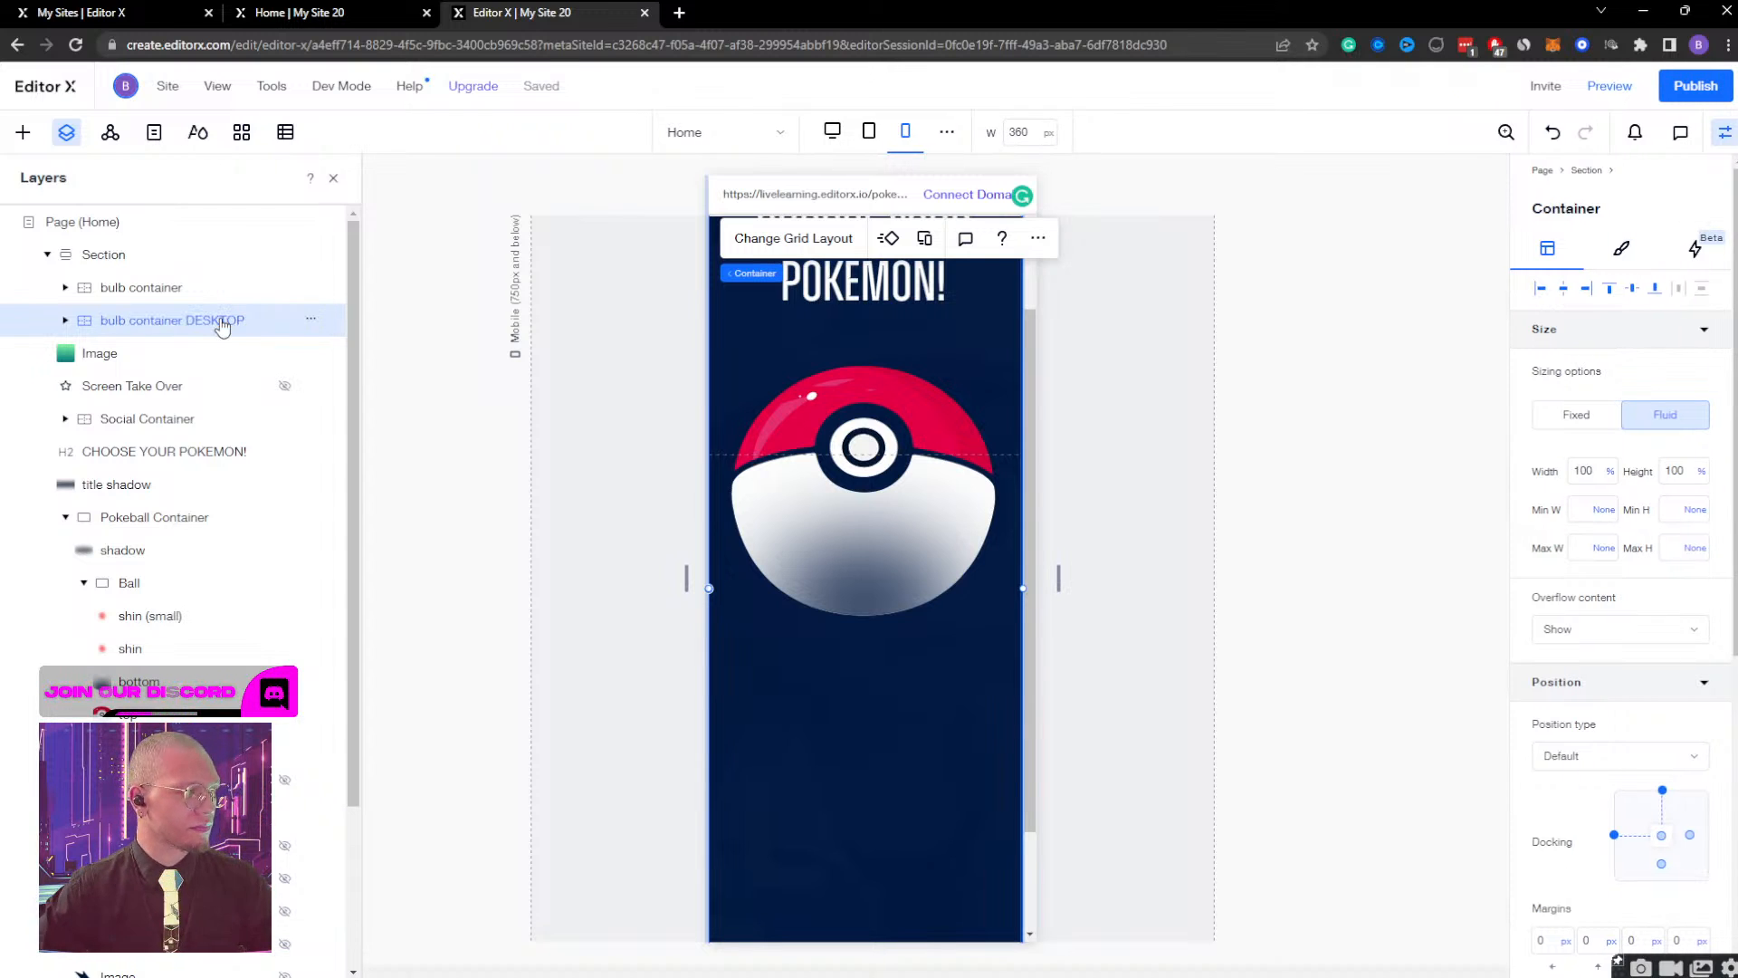
# Set bulb container DESKTOP to Don't Display at the mobile breakpoint and rename the duplicate "bulb container MOBILE".
pyautogui.click(313, 322)
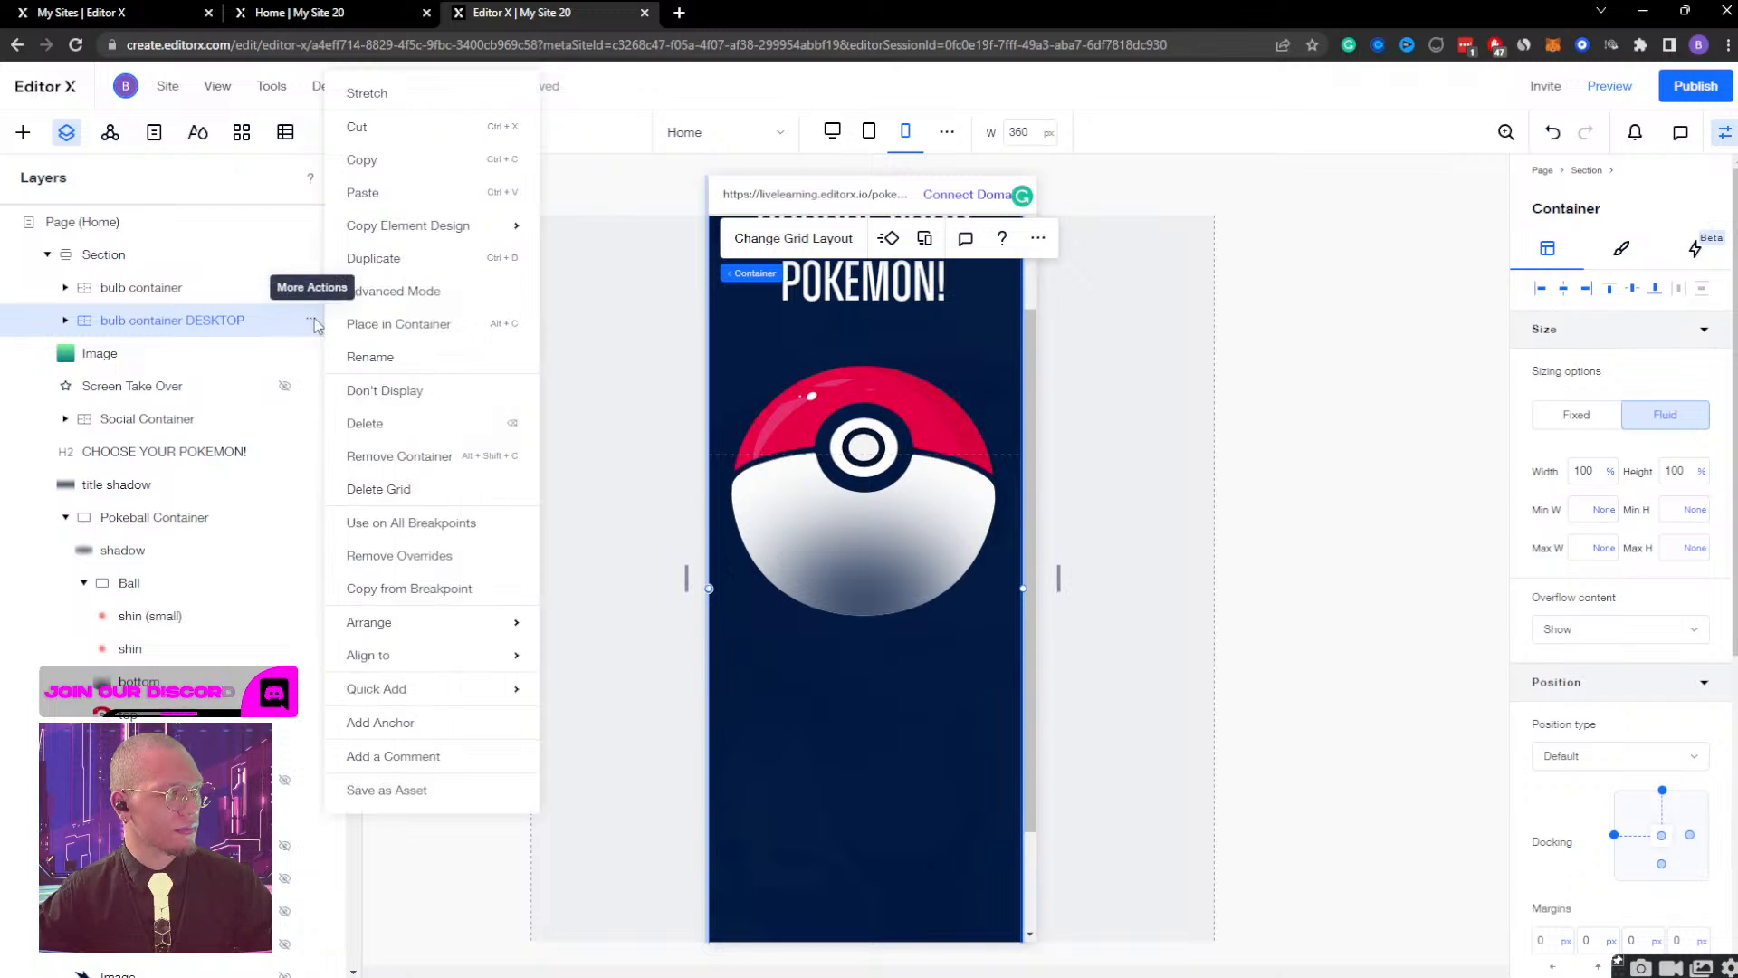
pyautogui.click(407, 391)
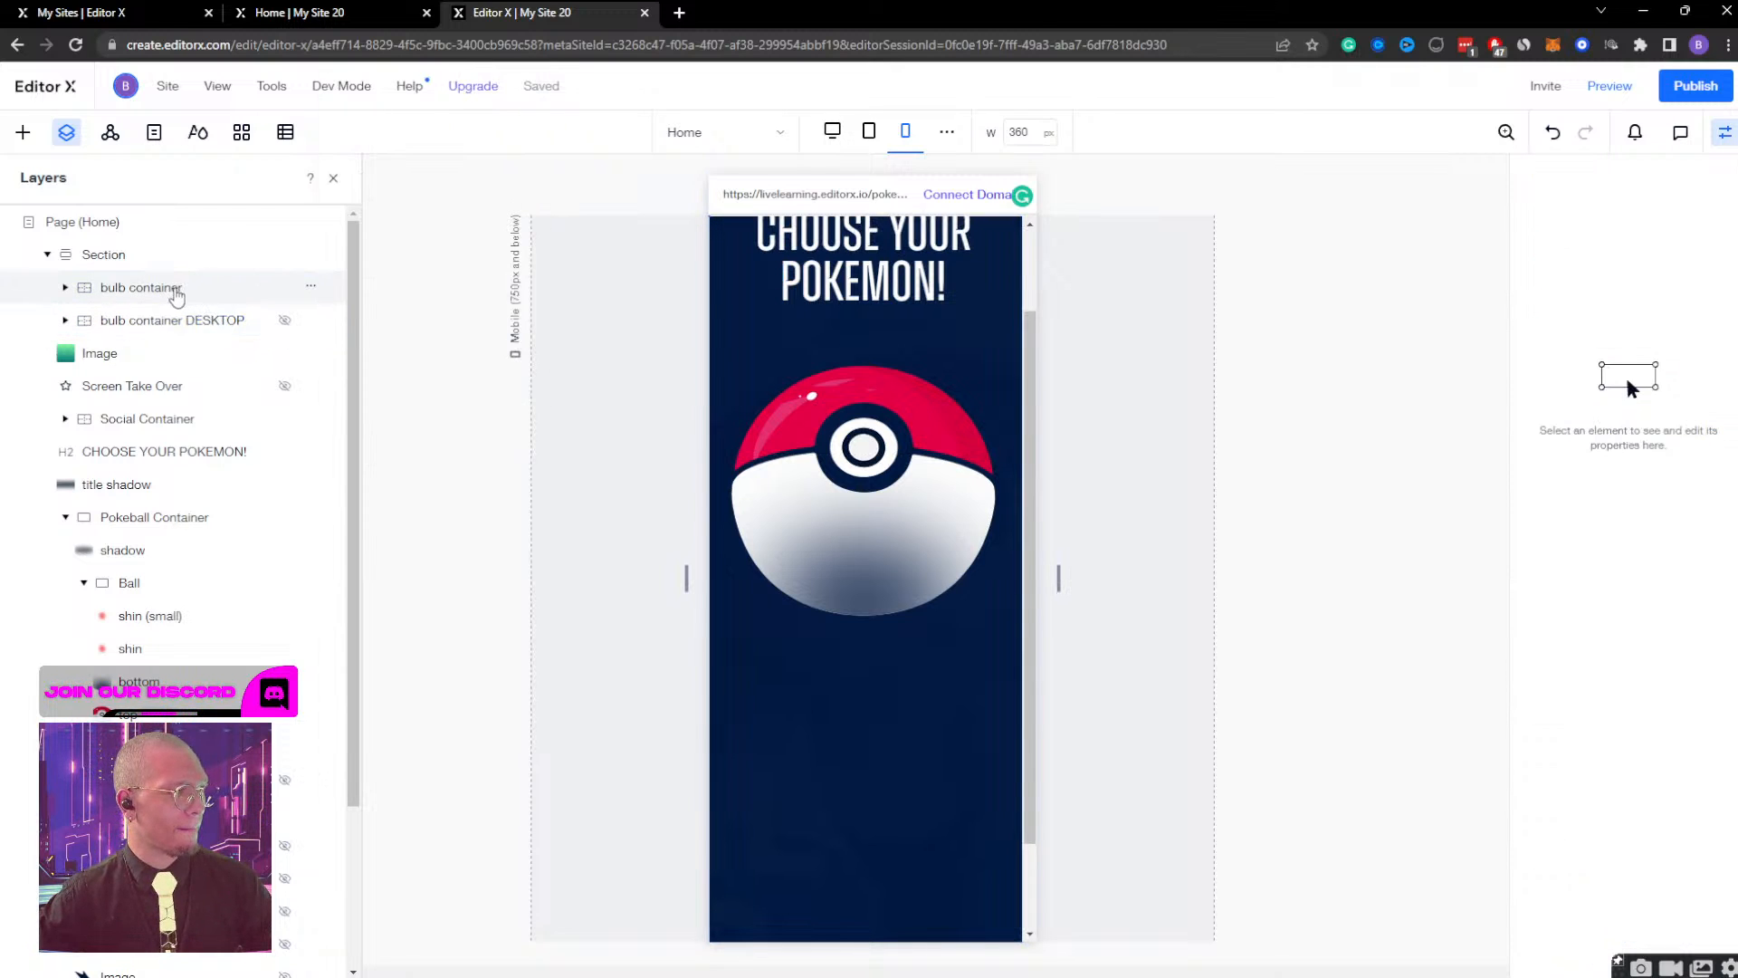
pyautogui.doubleClick(193, 288)
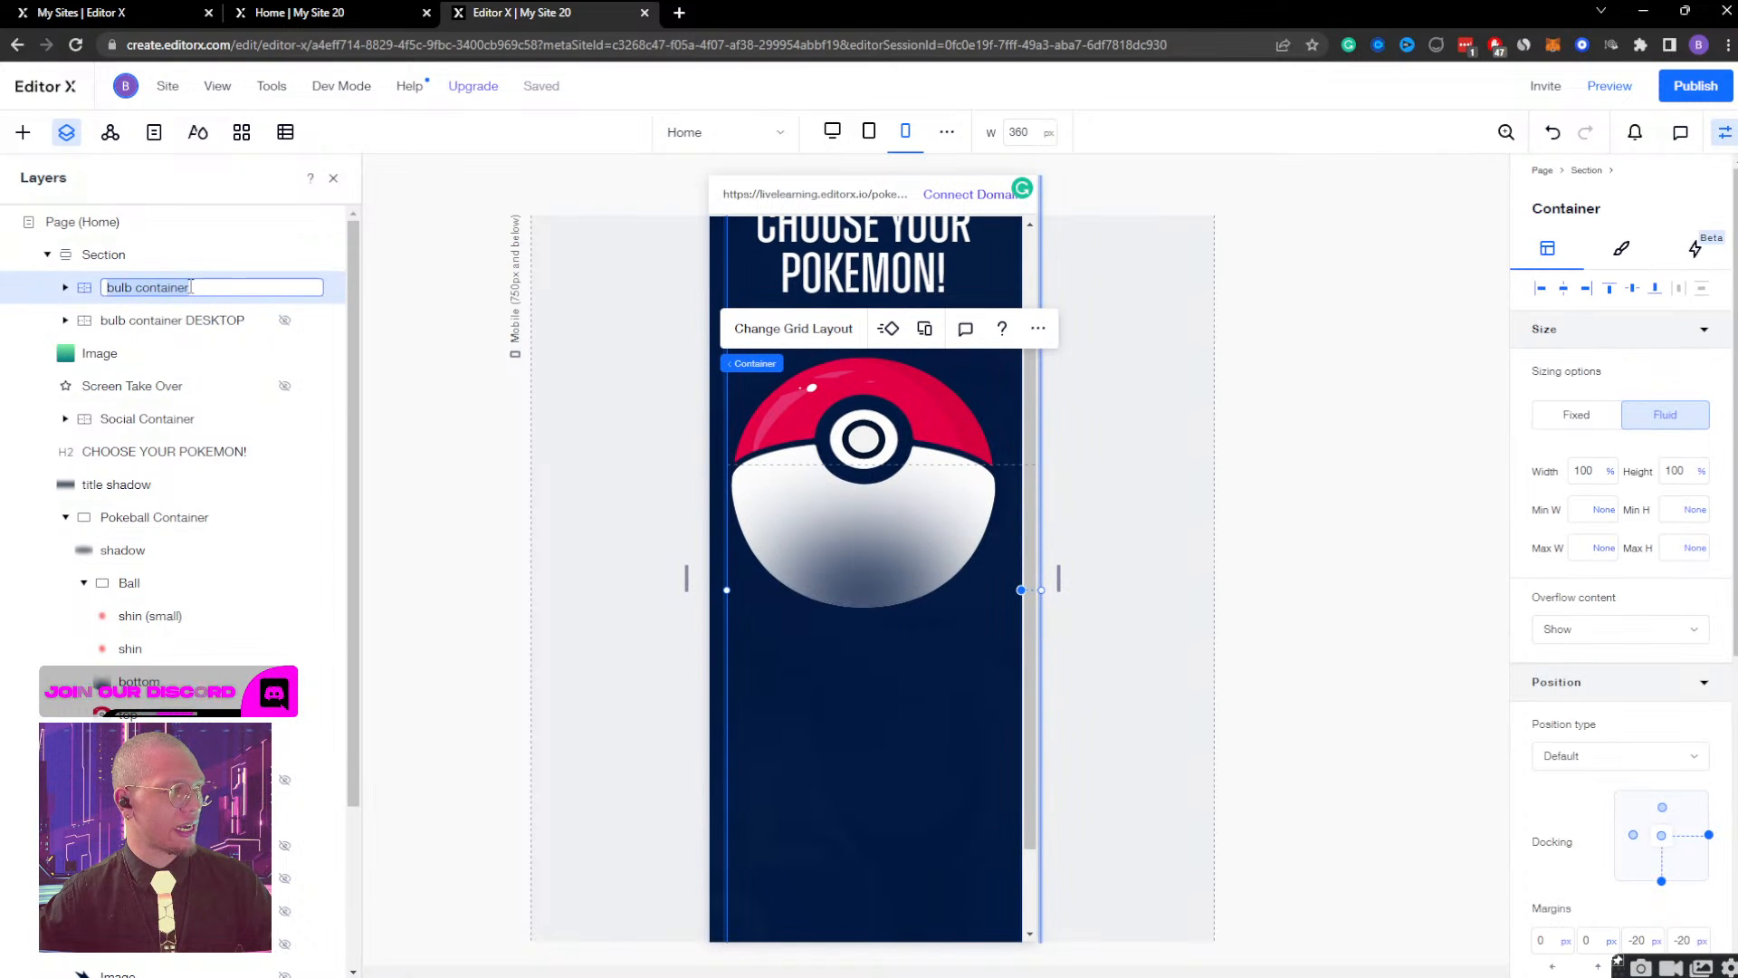
pyautogui.click(239, 286)
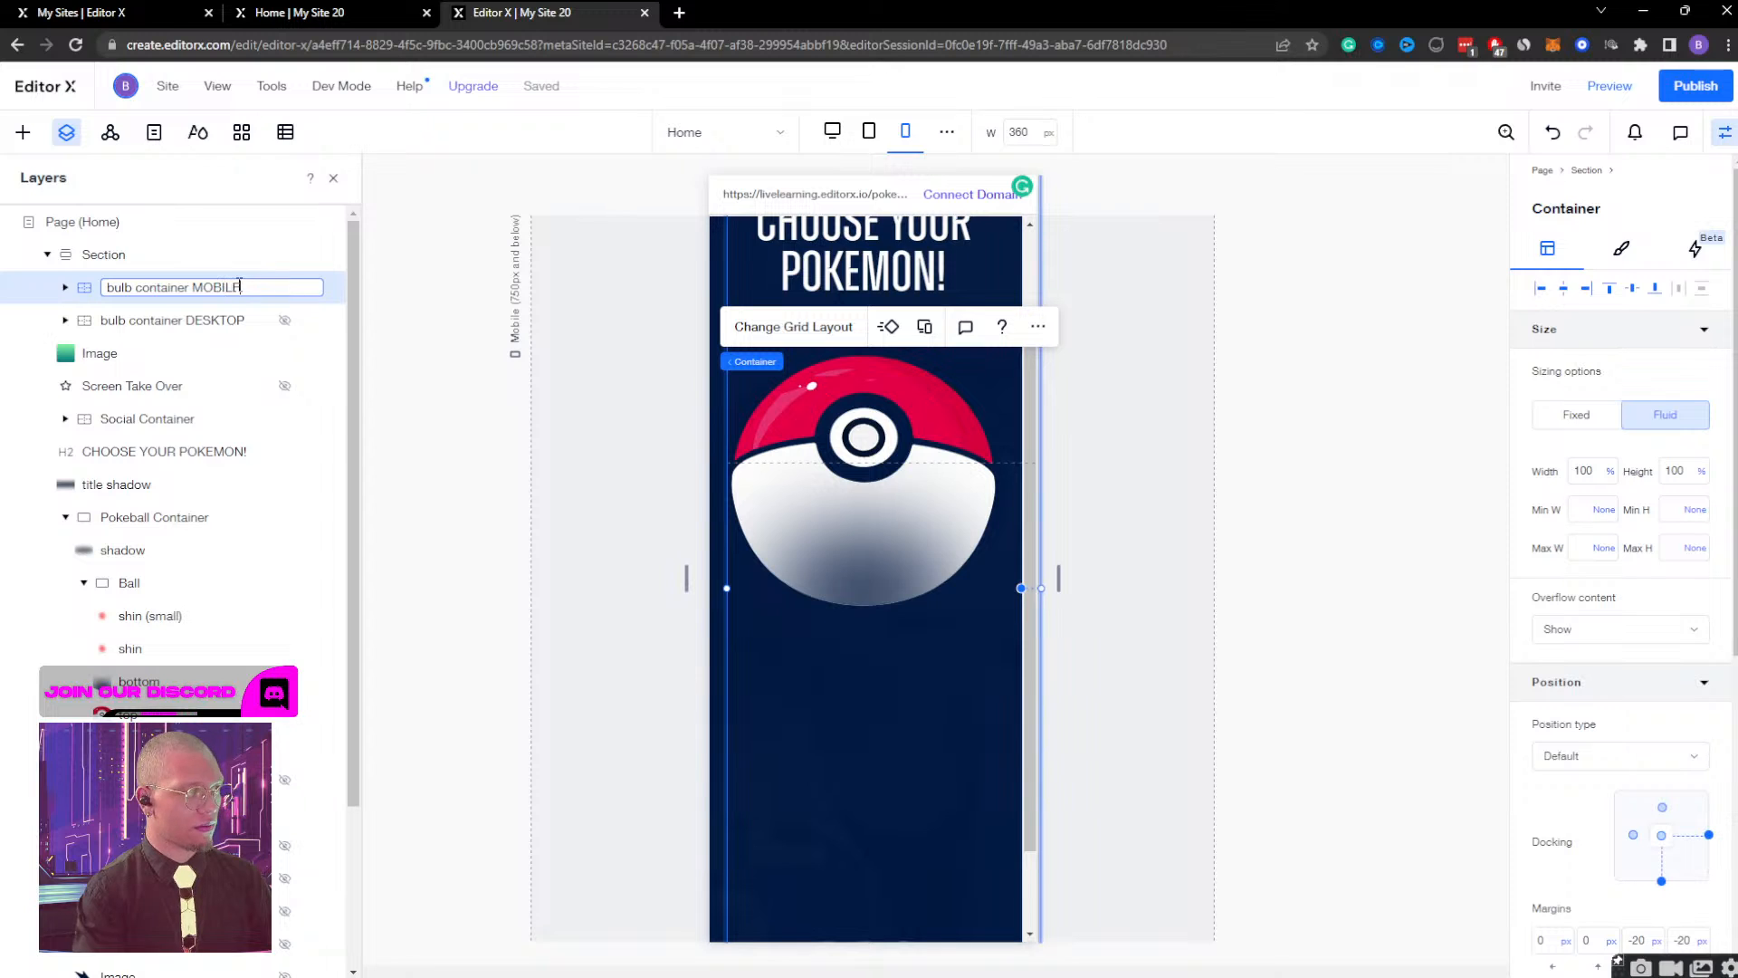
pyautogui.press('Return')
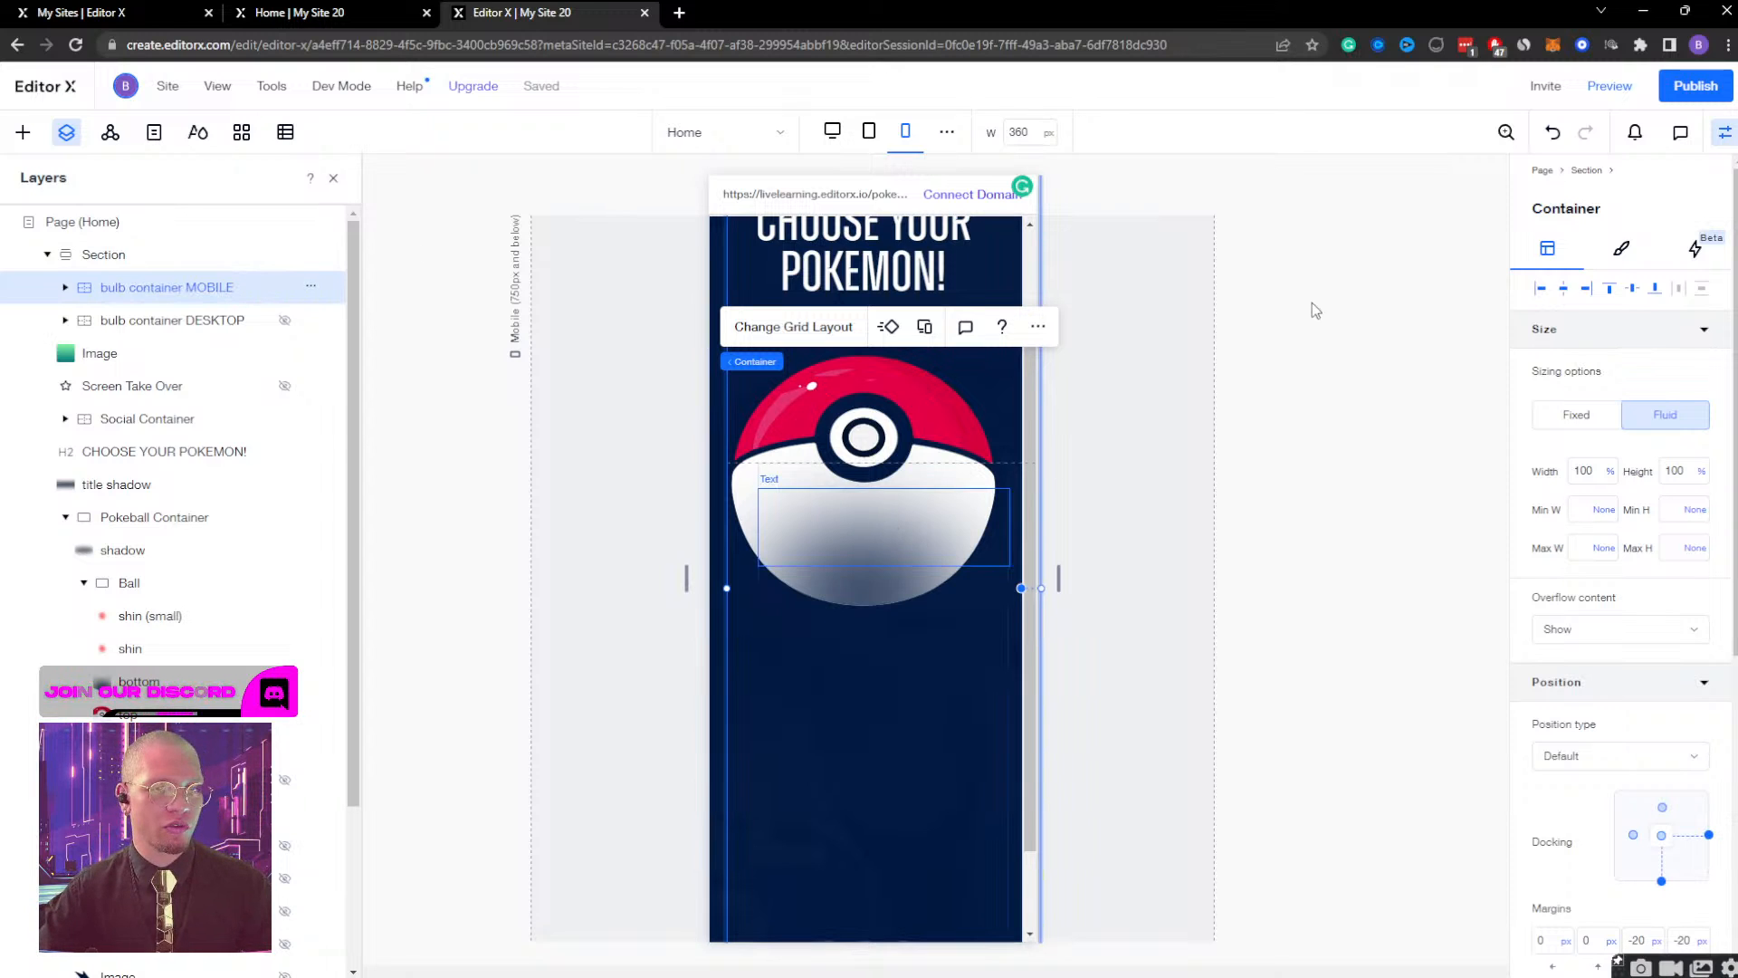
# Add a new click interaction to the Ball container with bulb container MOBILE as the affected element.
pyautogui.click(187, 587)
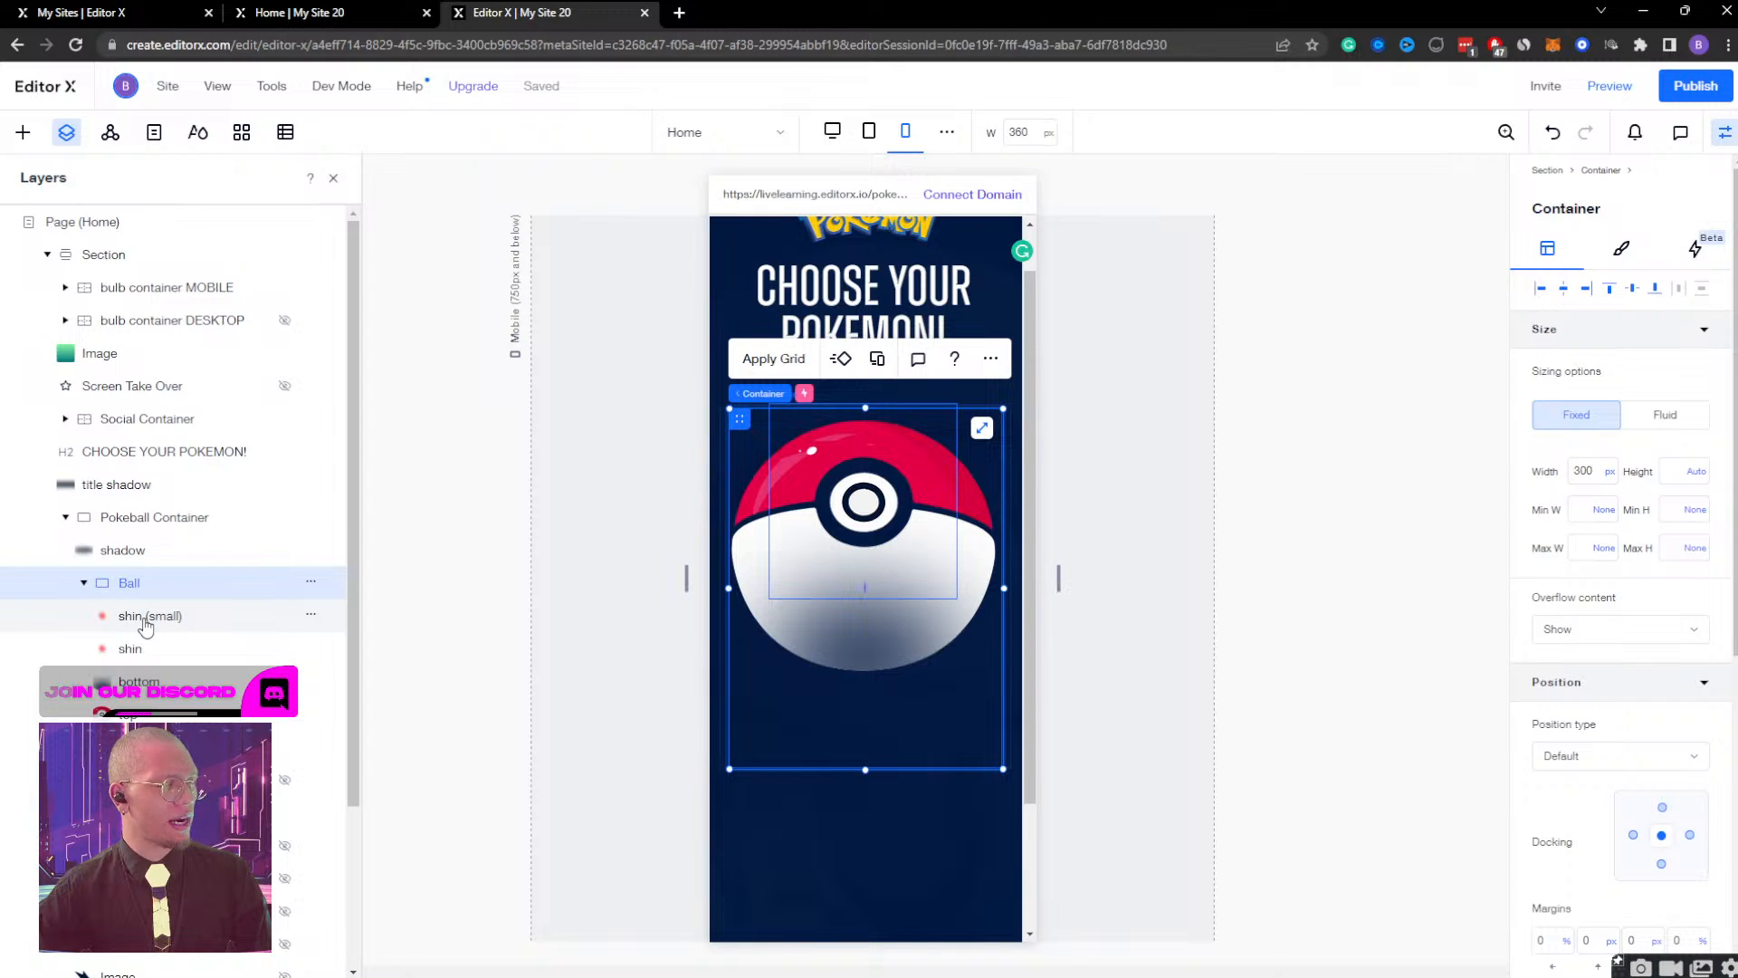
pyautogui.click(231, 321)
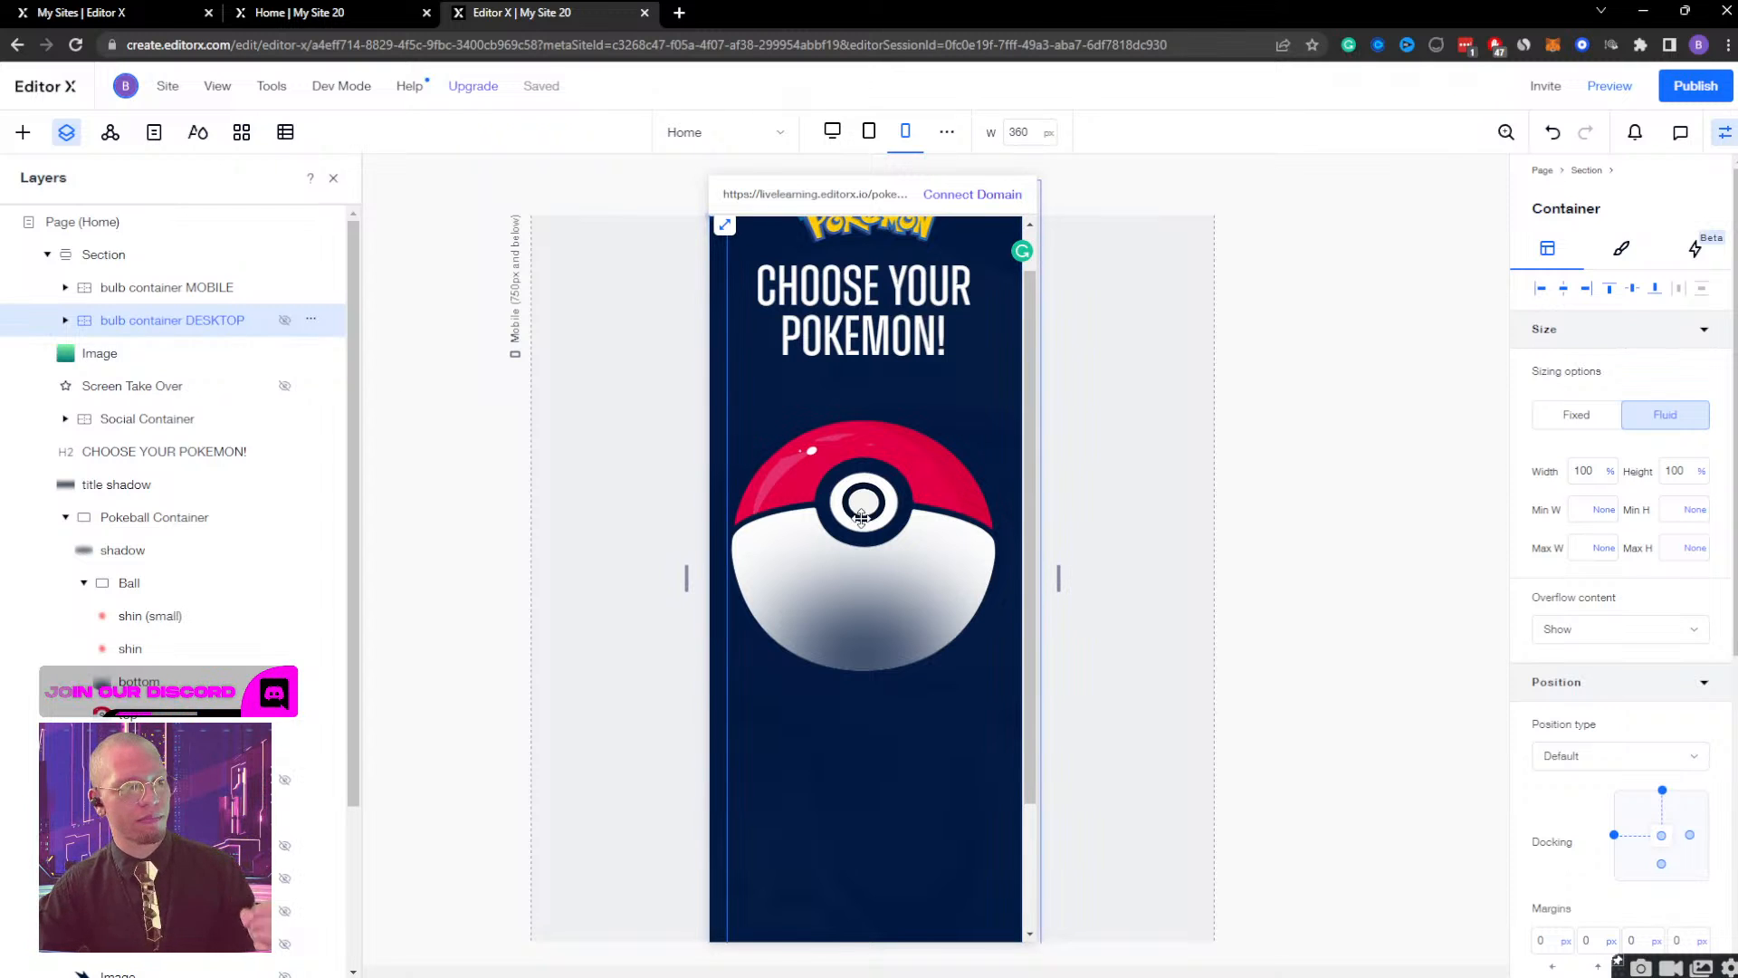
pyautogui.click(134, 587)
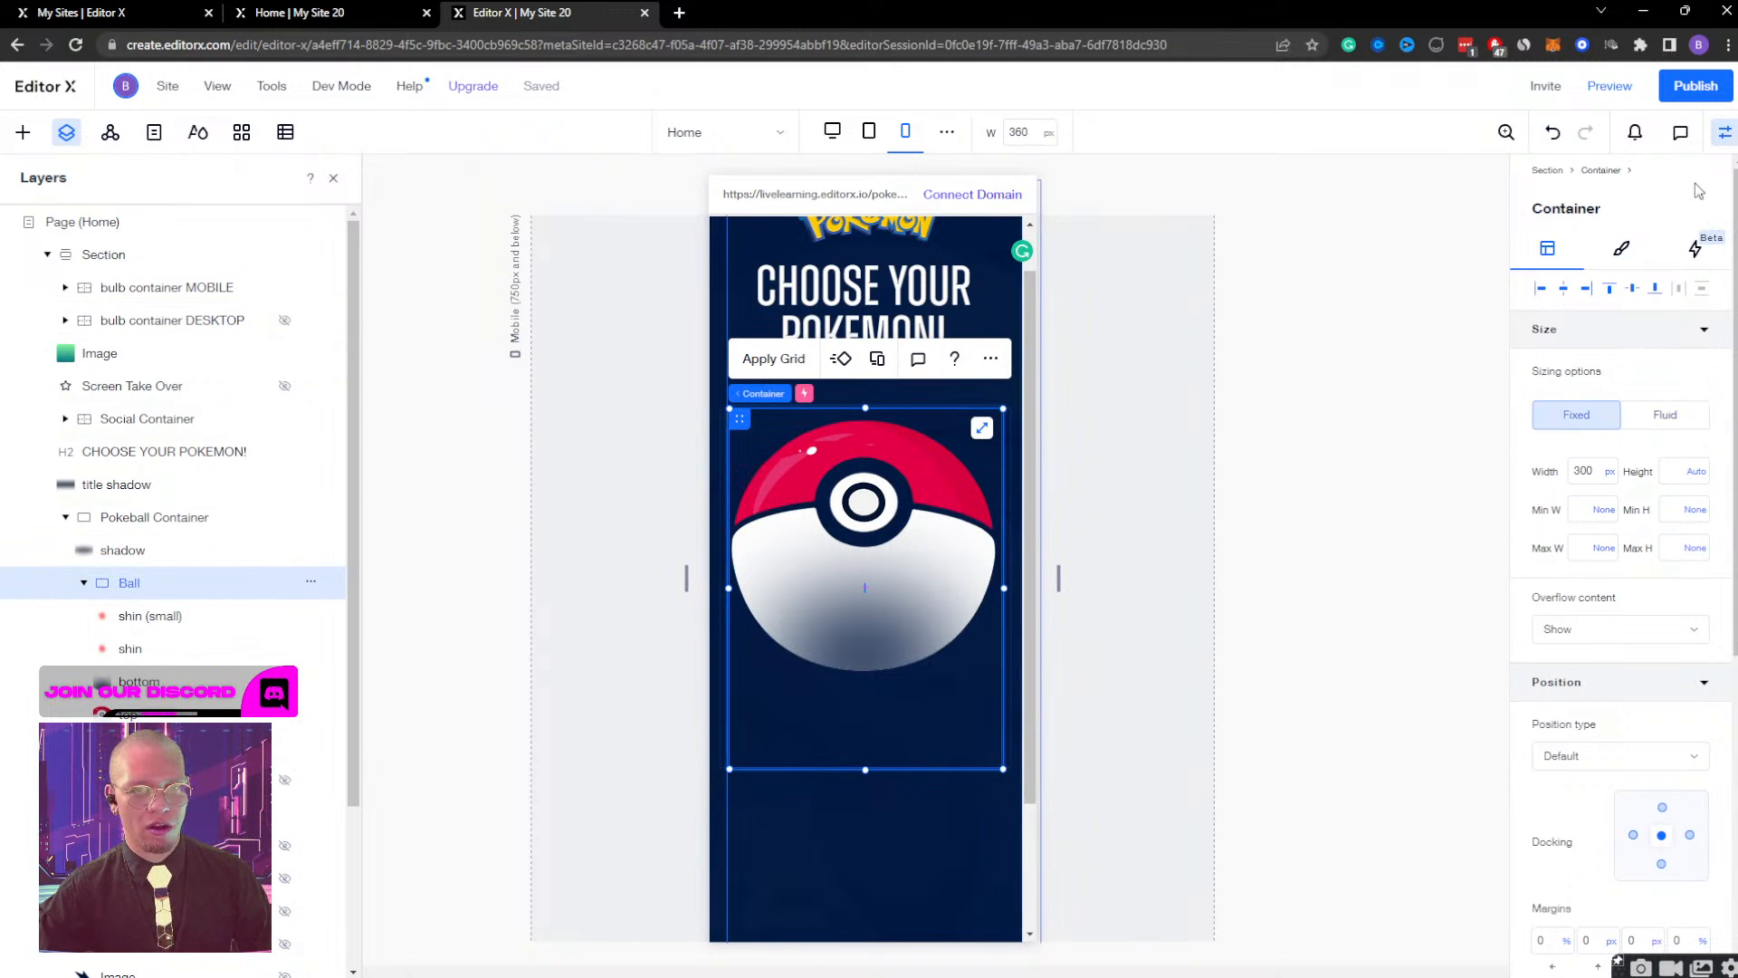
pyautogui.click(1697, 255)
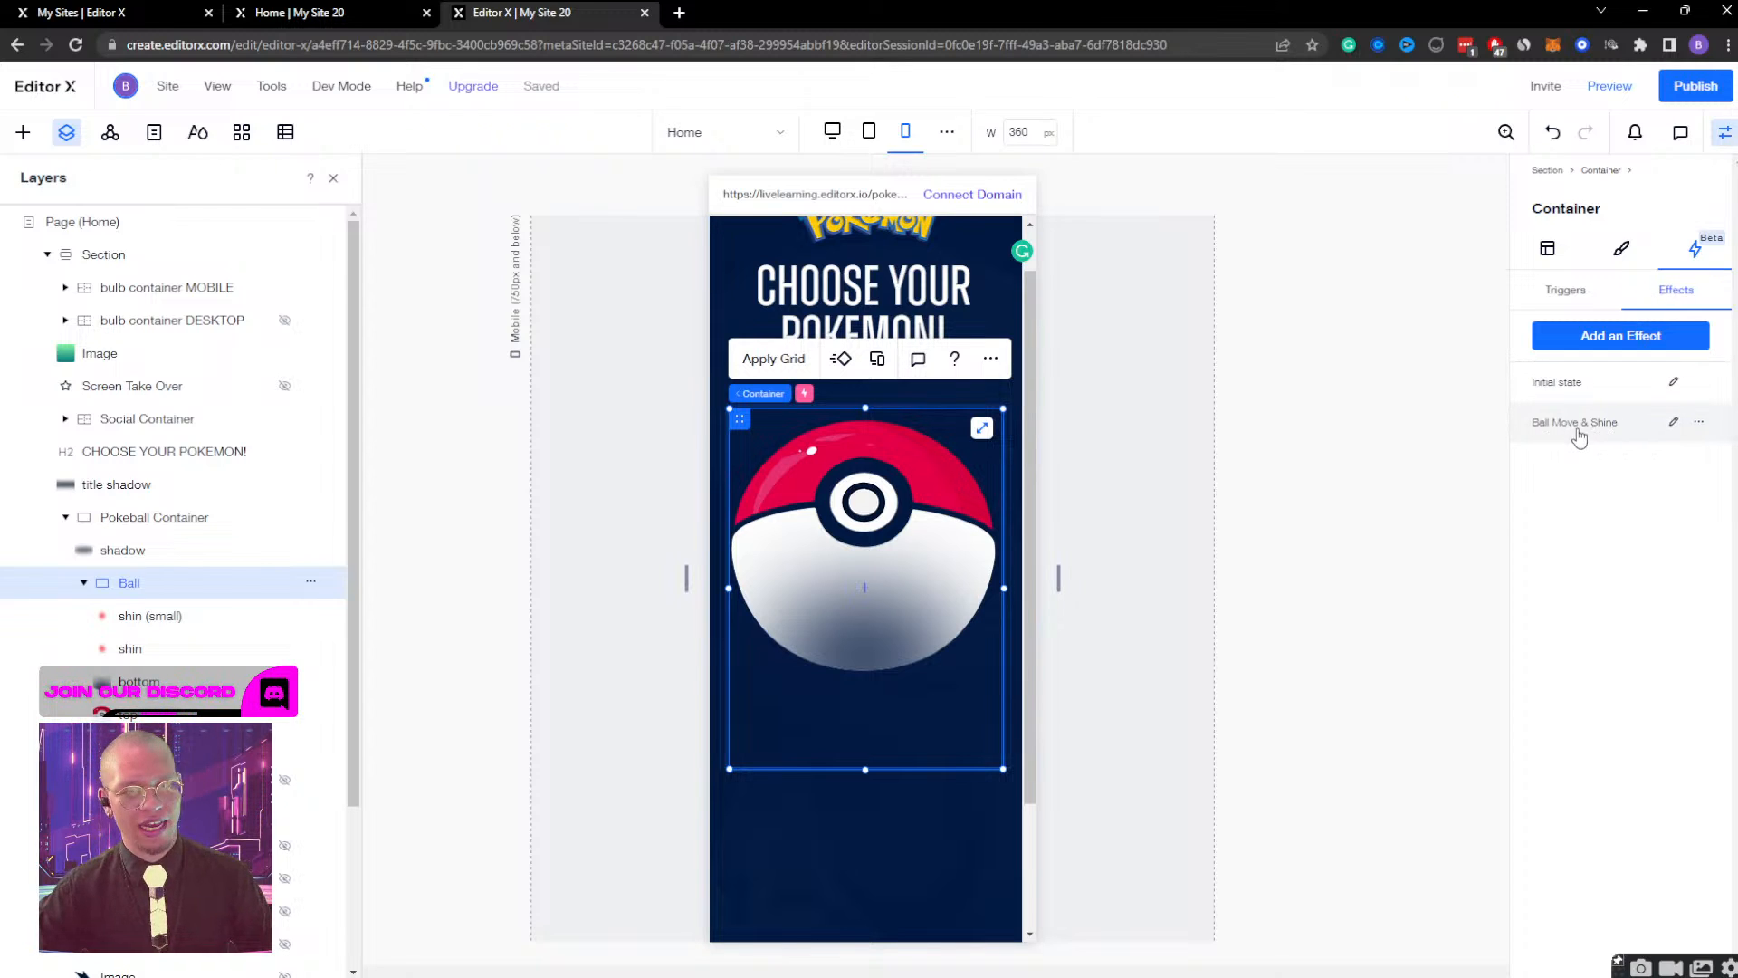
pyautogui.click(1579, 291)
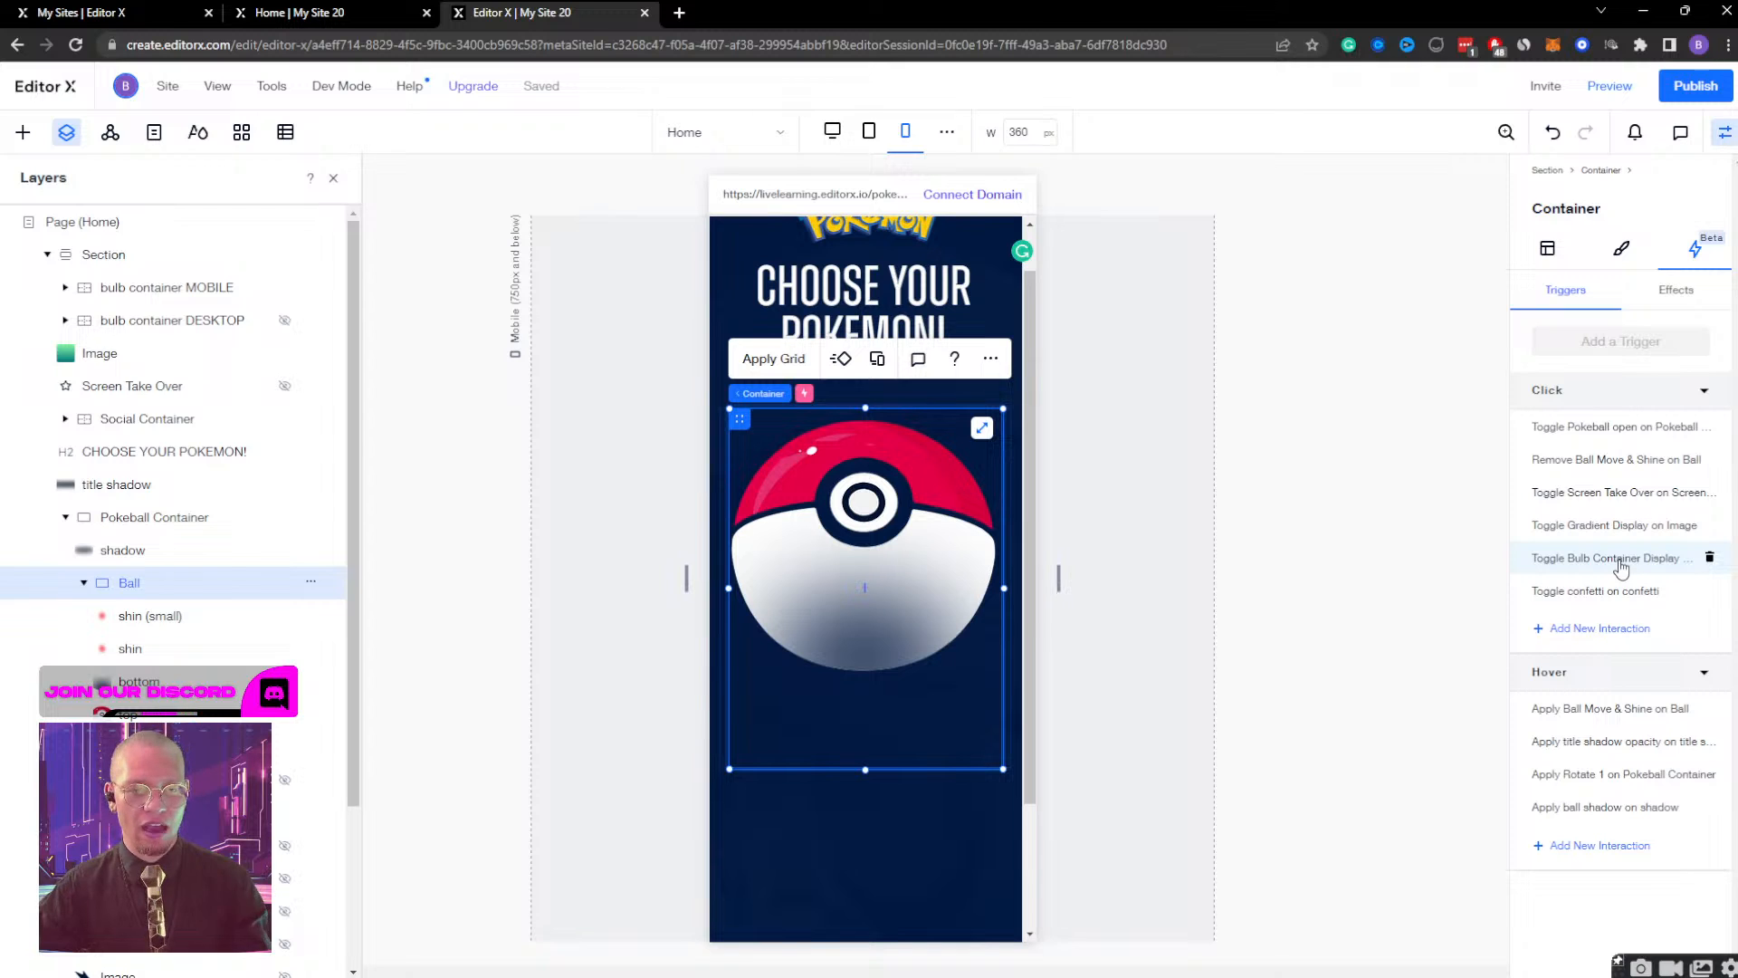
pyautogui.click(1582, 631)
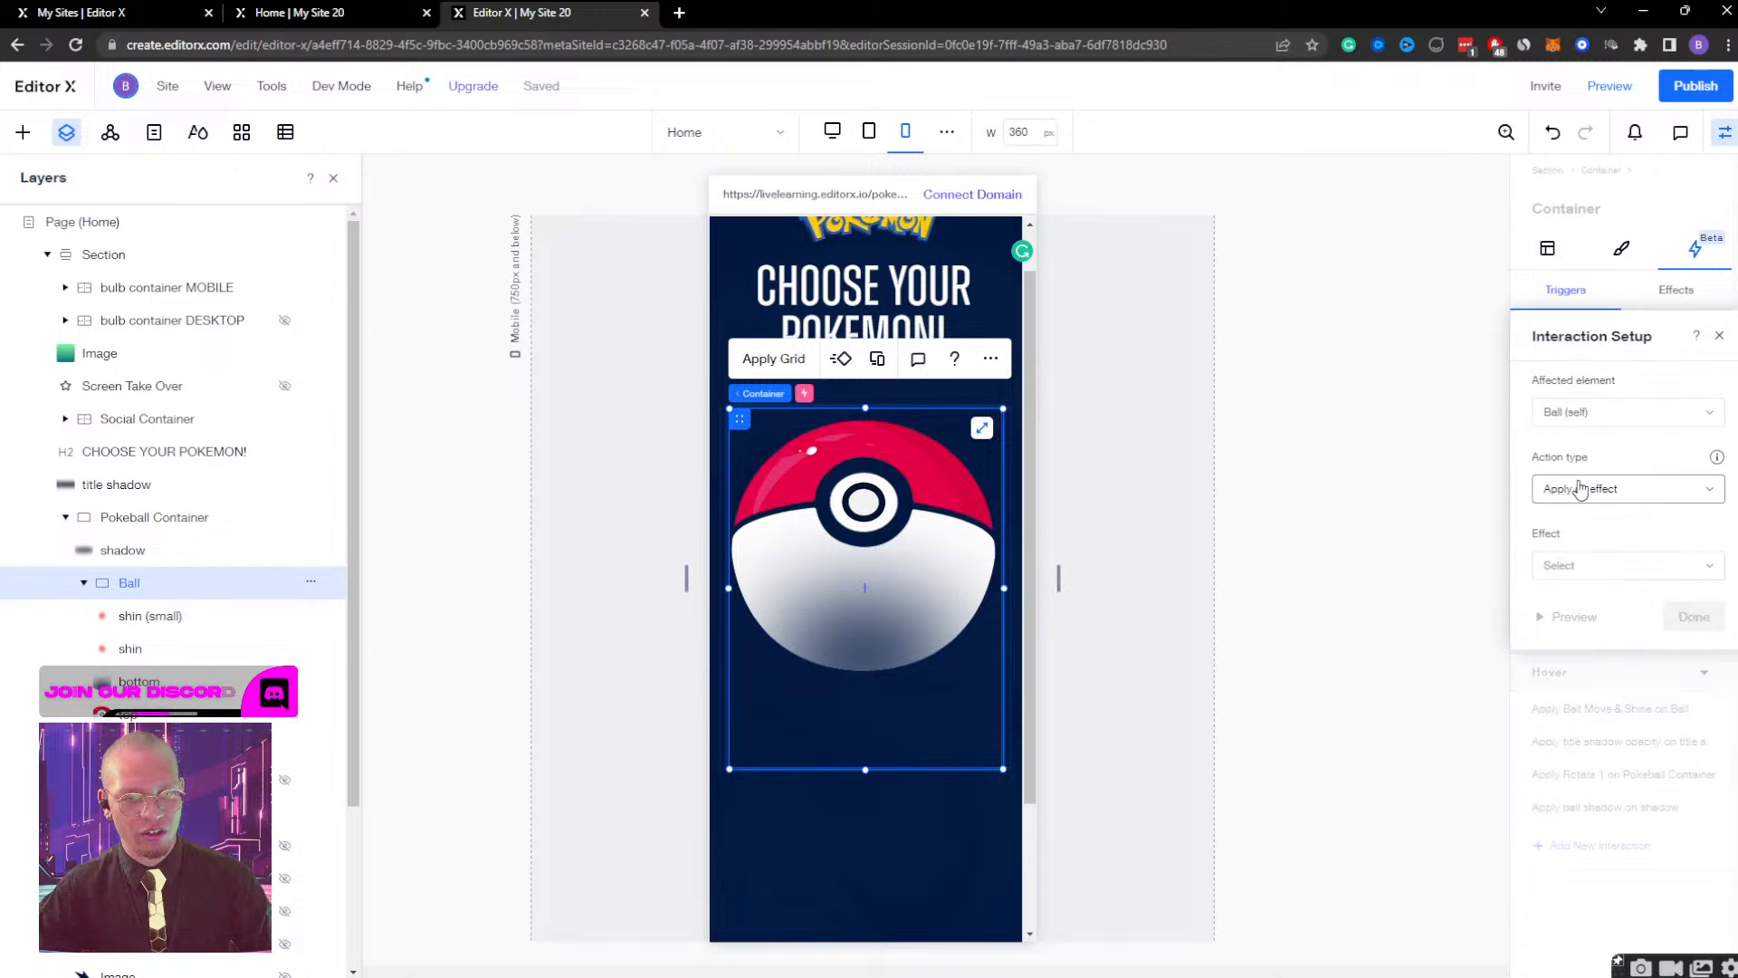
pyautogui.click(1586, 422)
pyautogui.click(1598, 452)
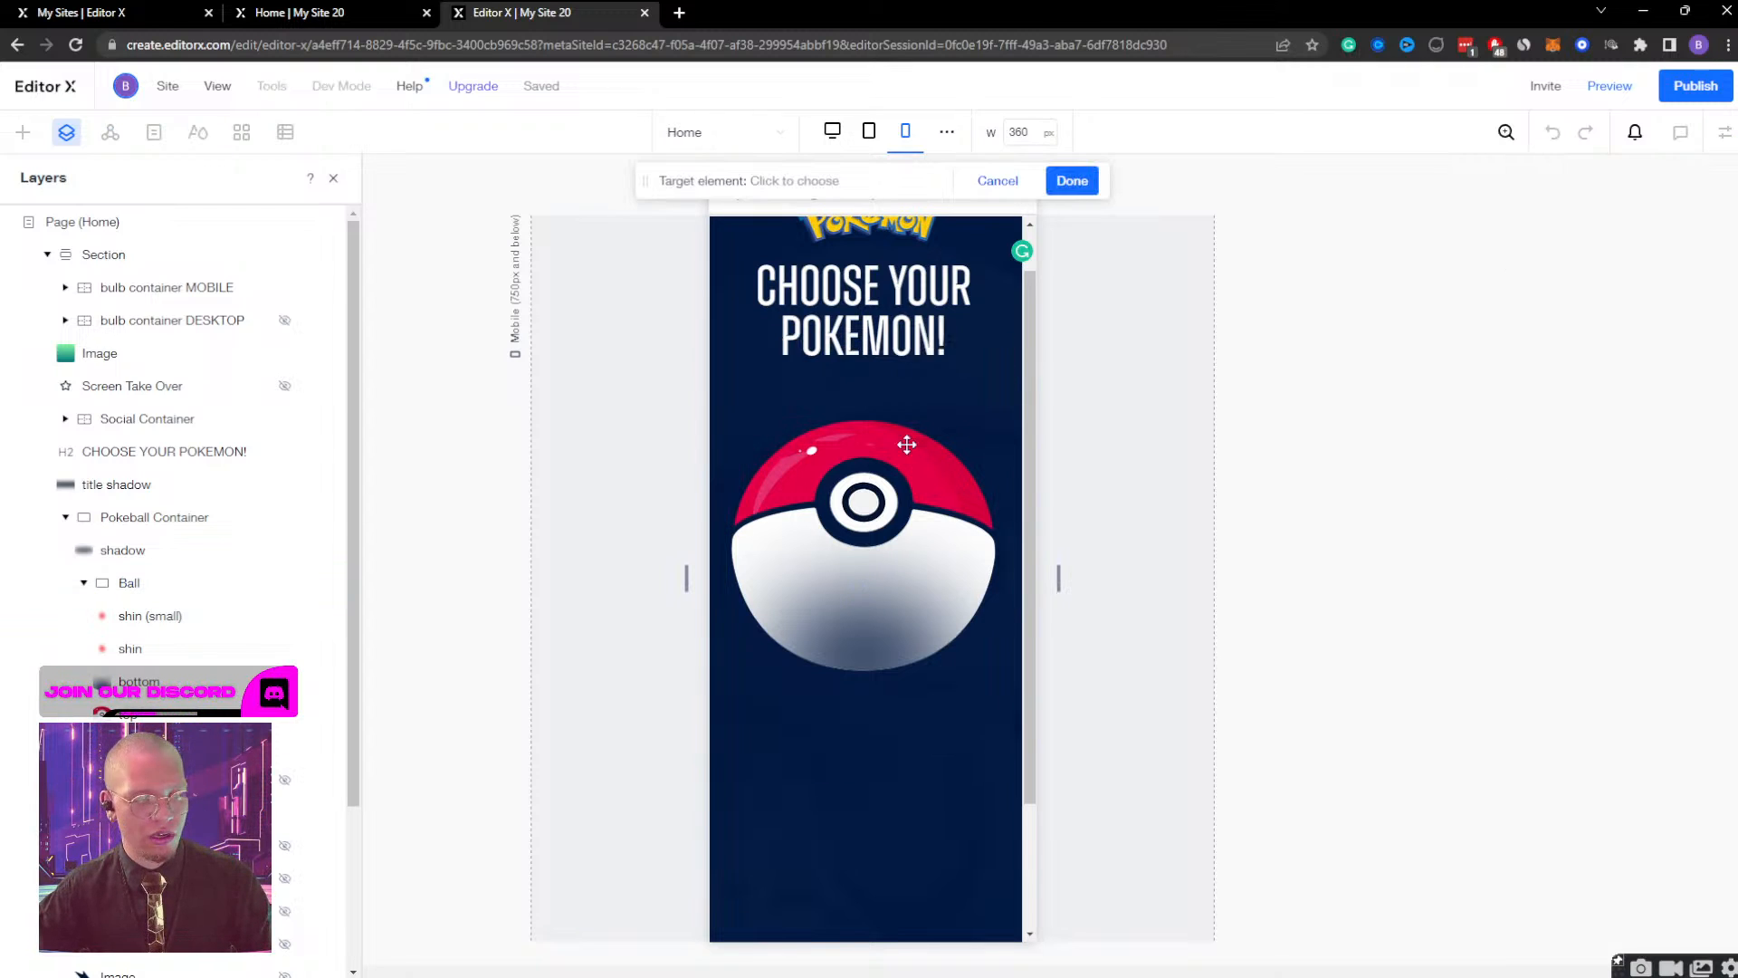
pyautogui.click(137, 296)
pyautogui.click(1071, 180)
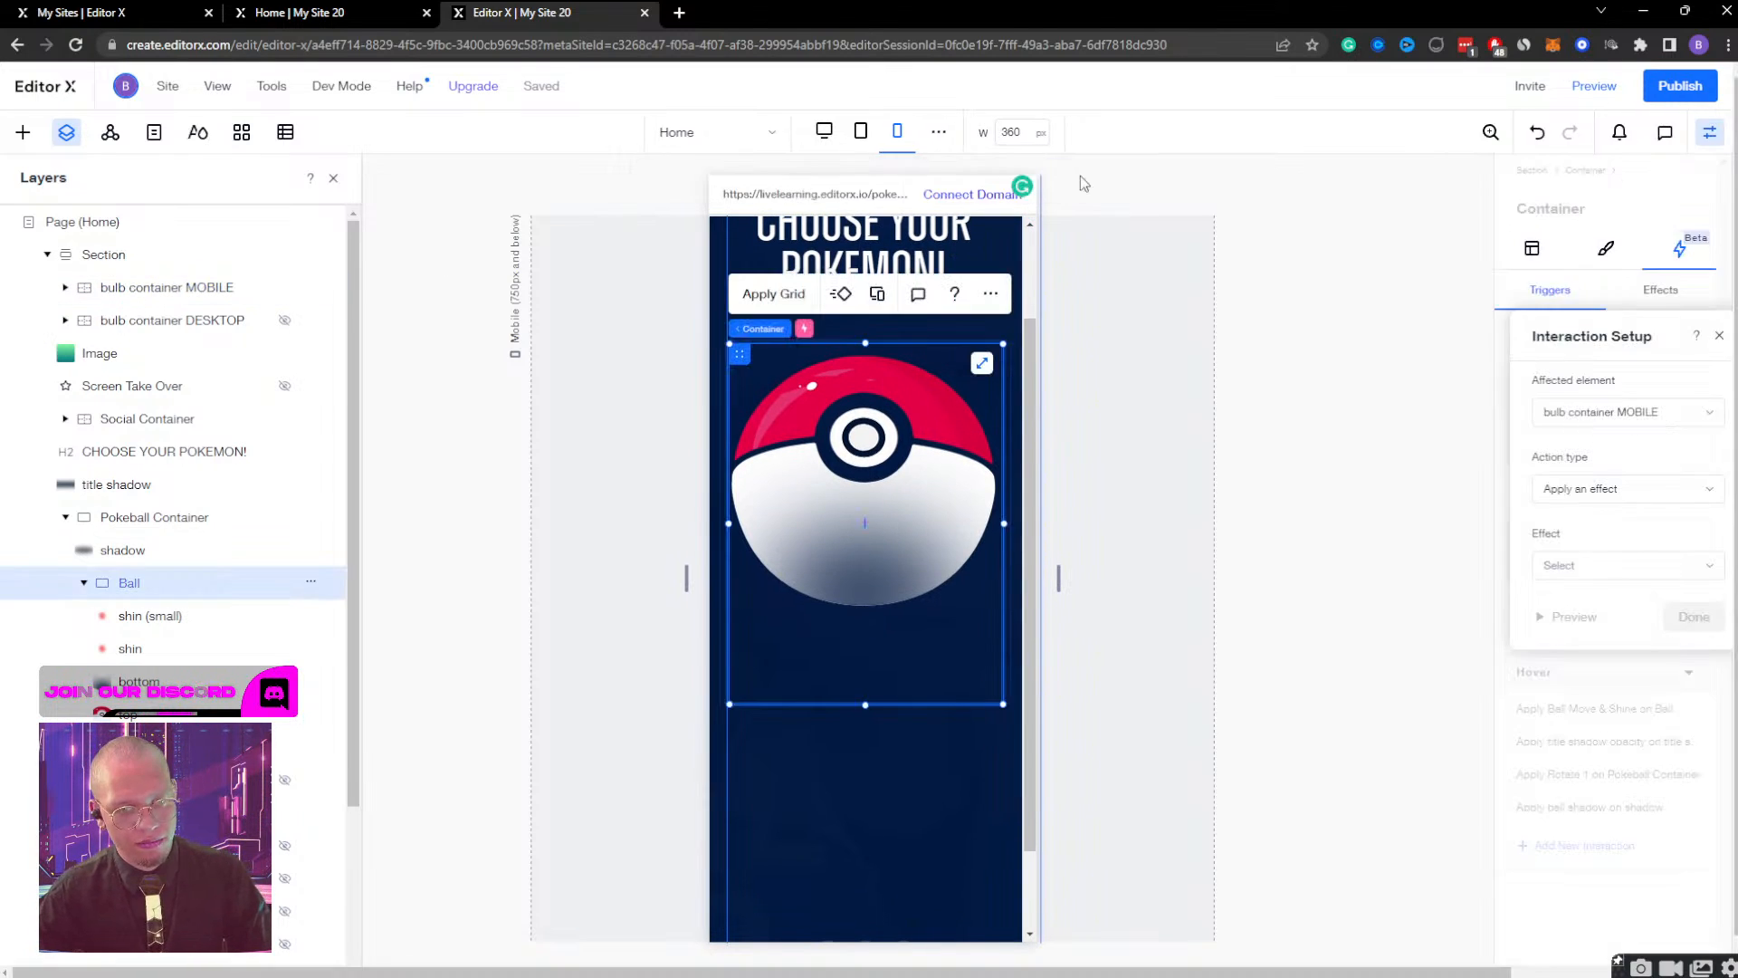
# Make the interaction toggle the Bulb Container Display effect on and off, preview it and save it.
pyautogui.click(1610, 494)
pyautogui.click(1603, 520)
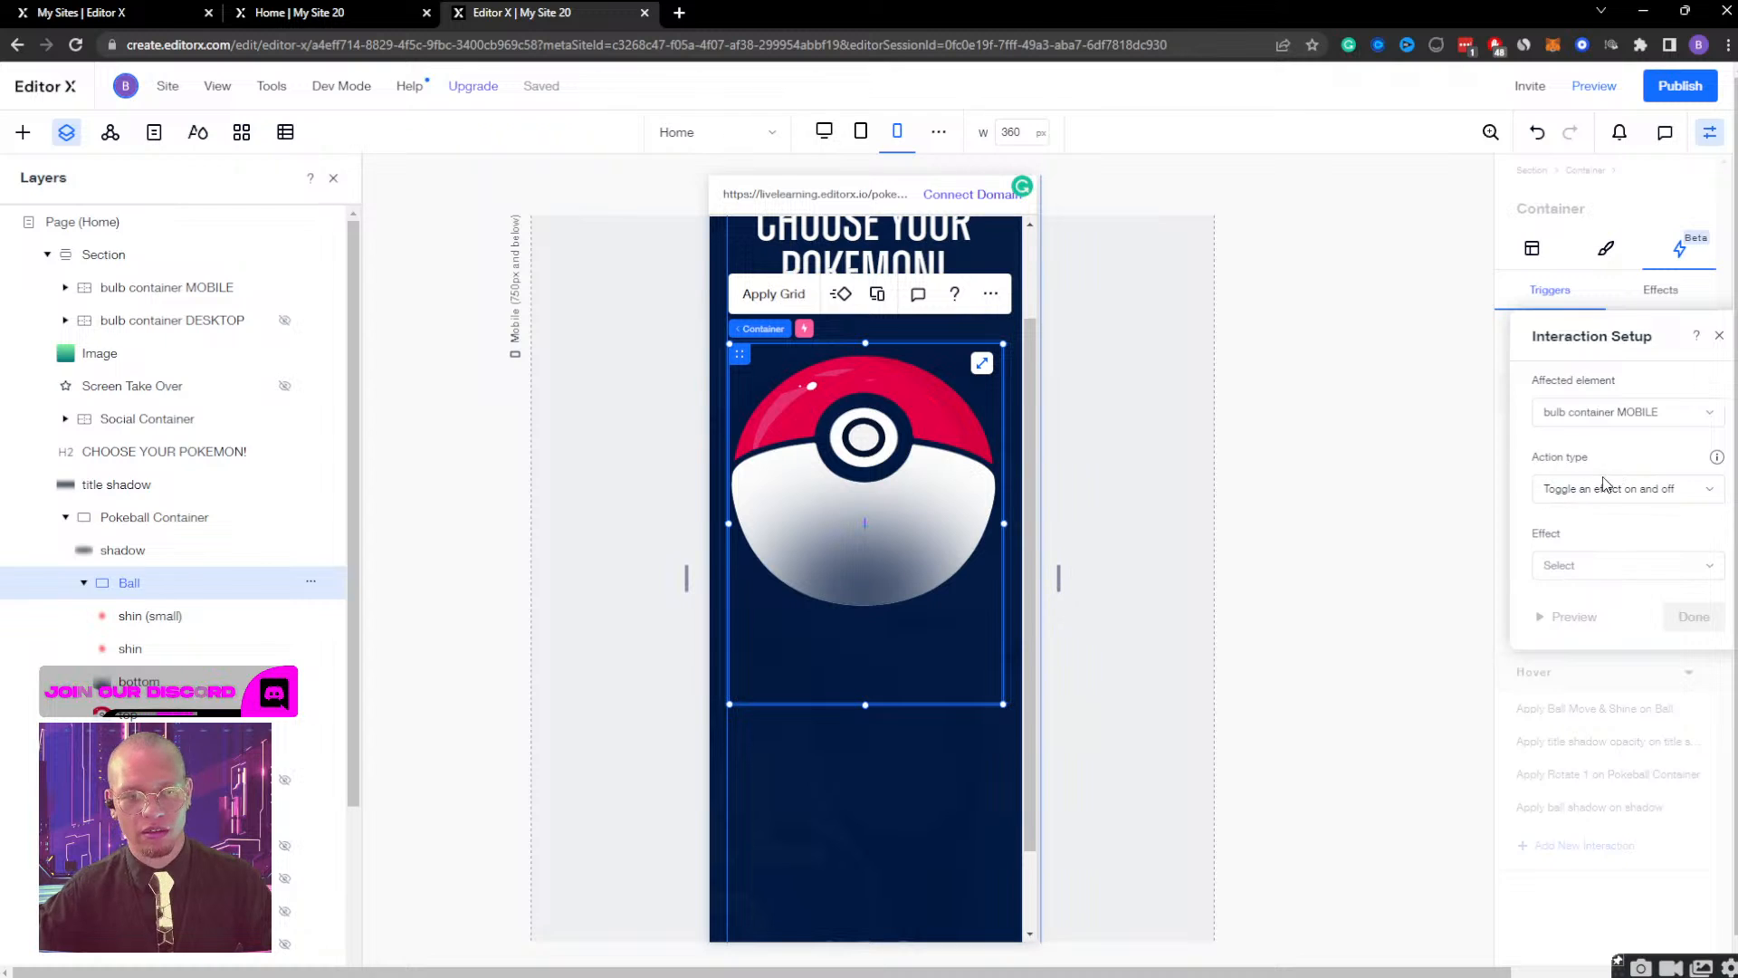
pyautogui.click(1584, 569)
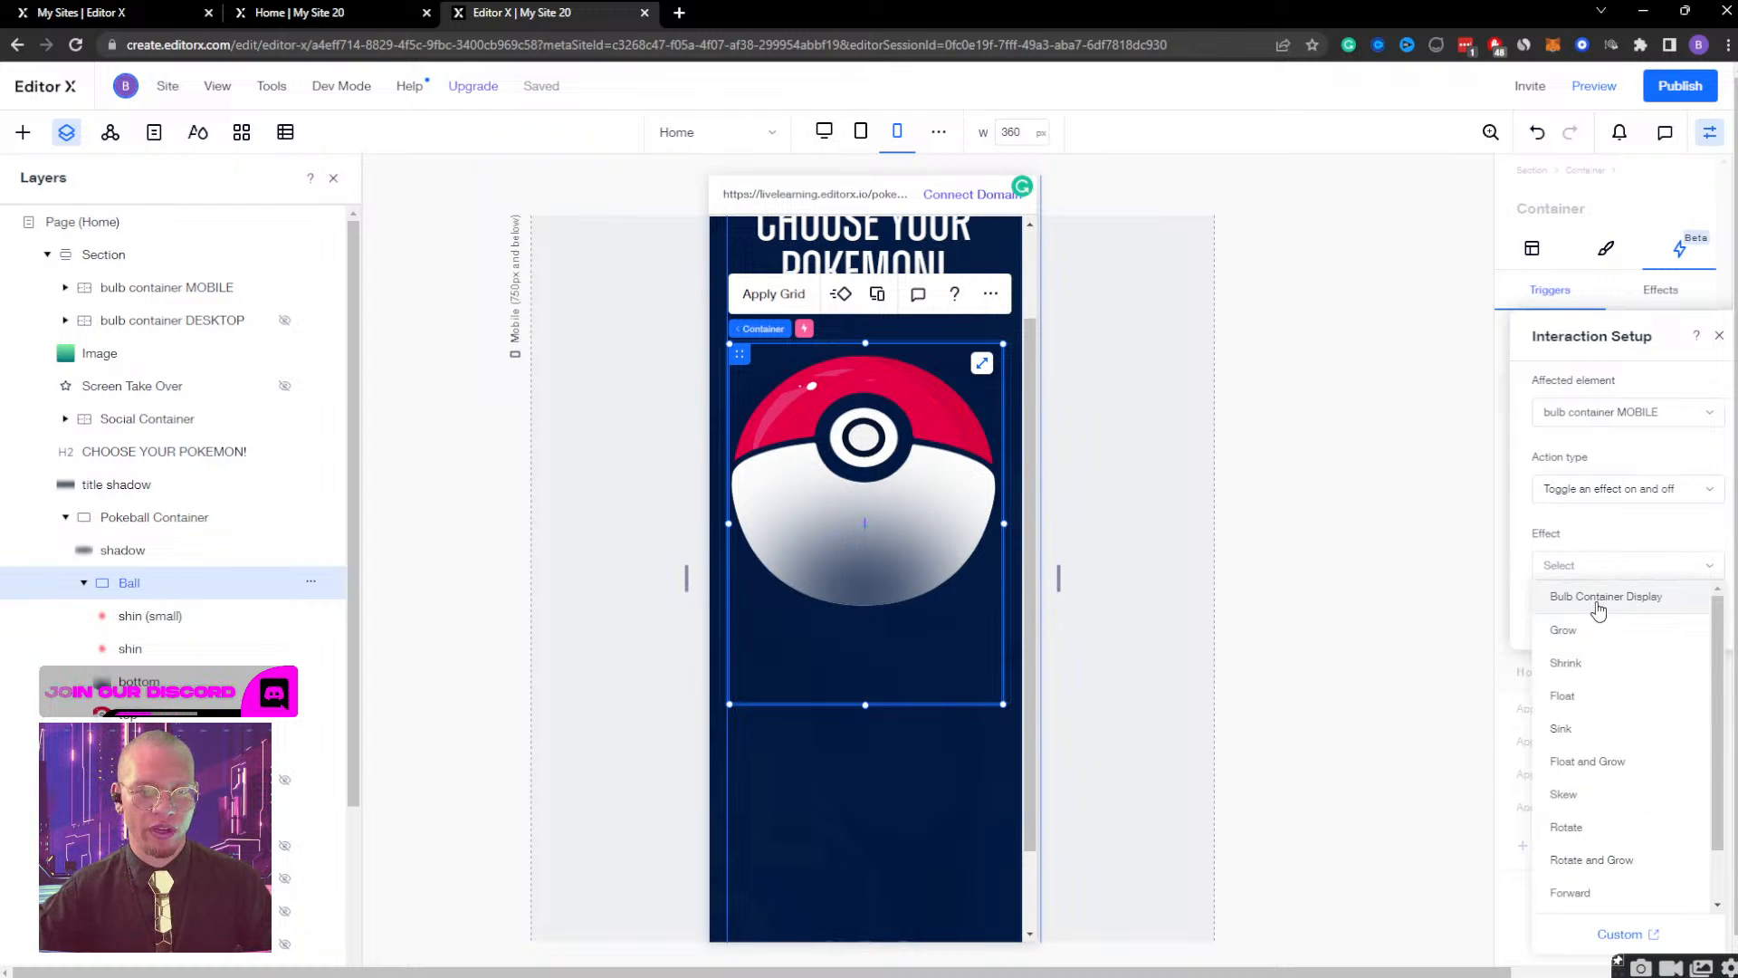
pyautogui.click(1645, 605)
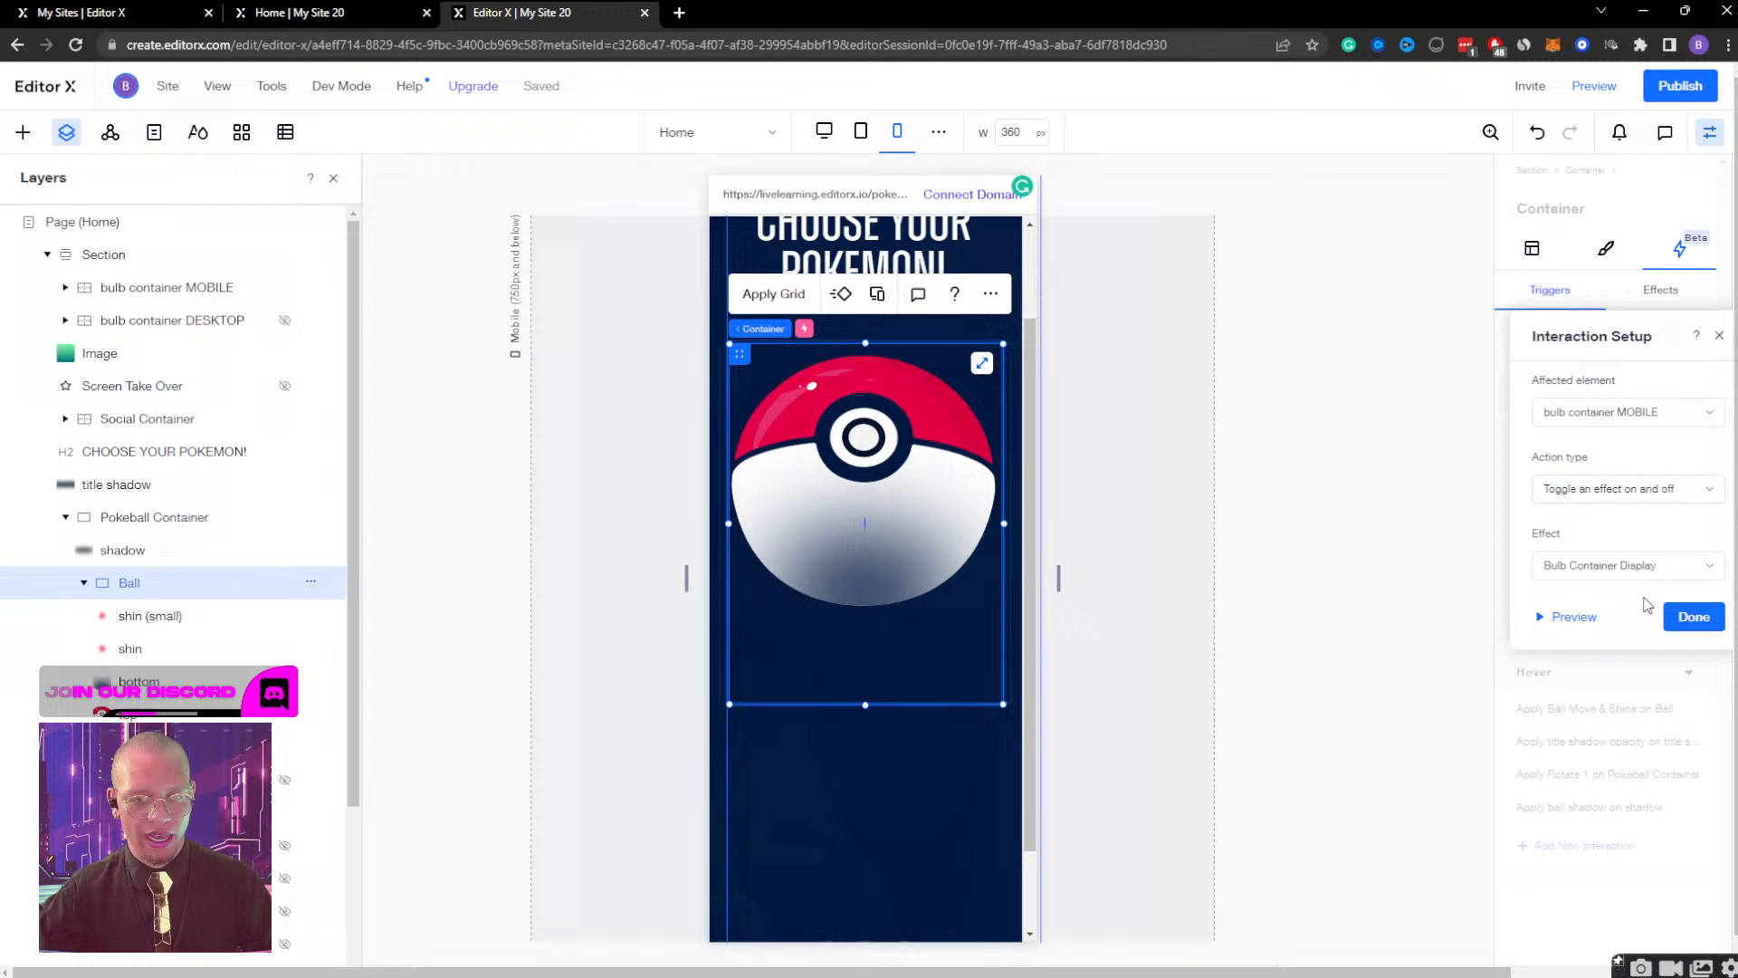
pyautogui.click(1574, 619)
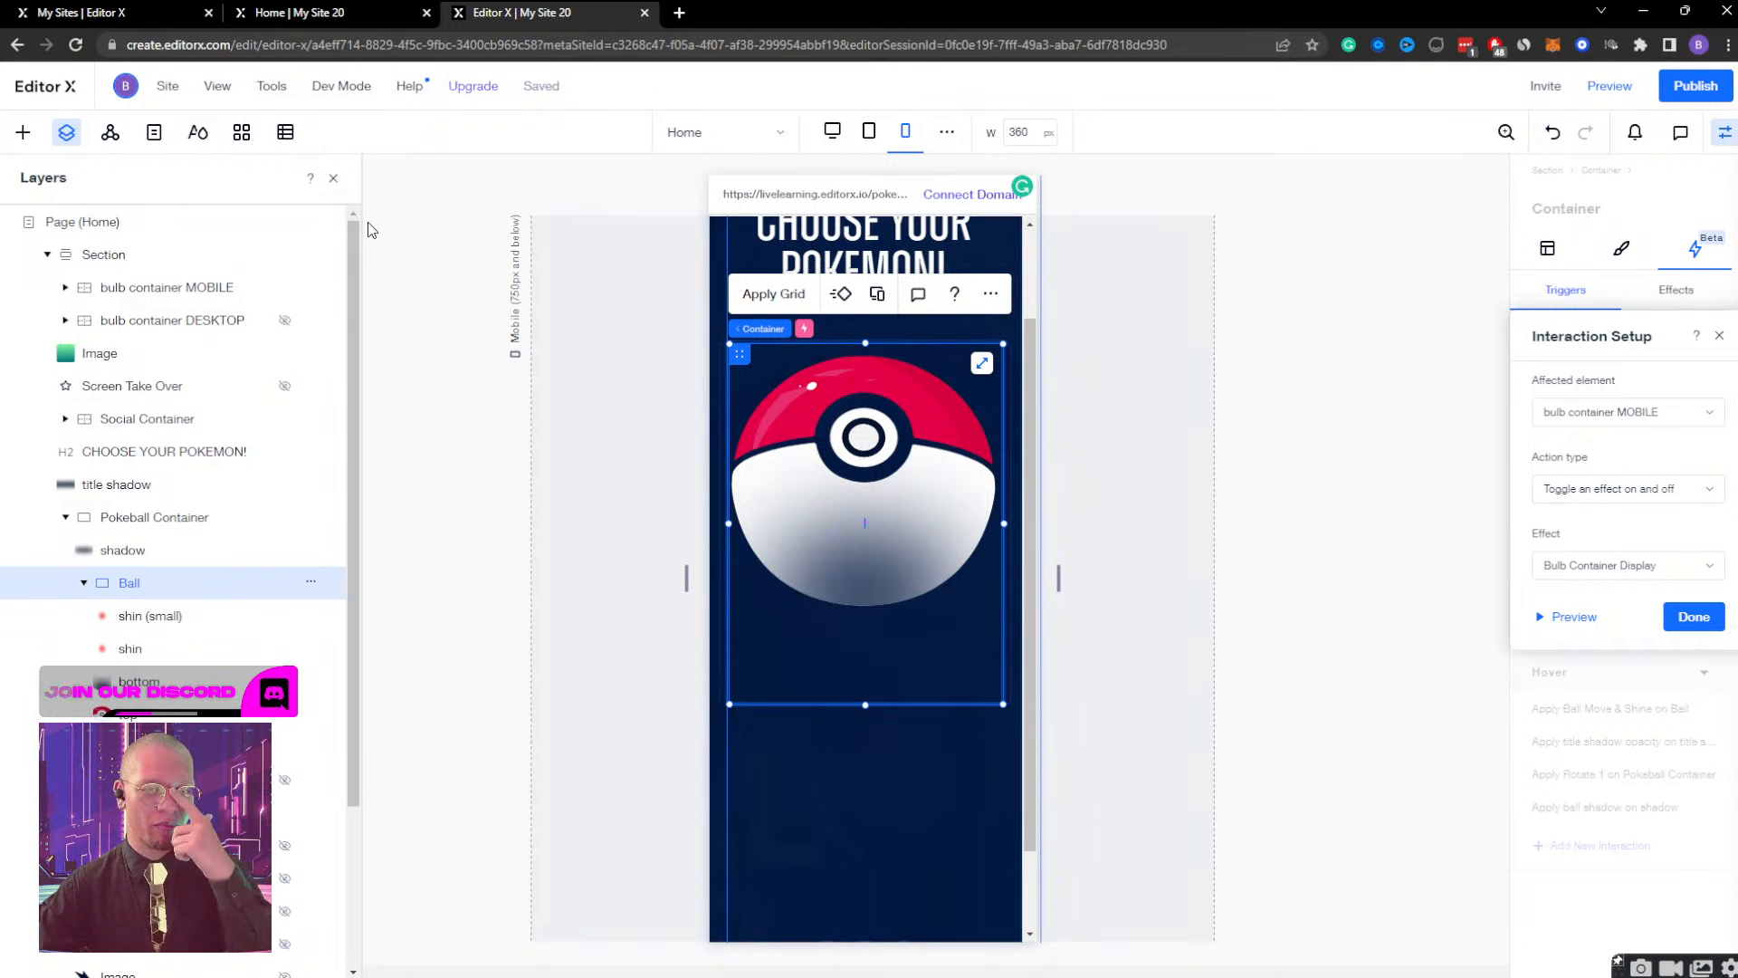
pyautogui.click(1684, 618)
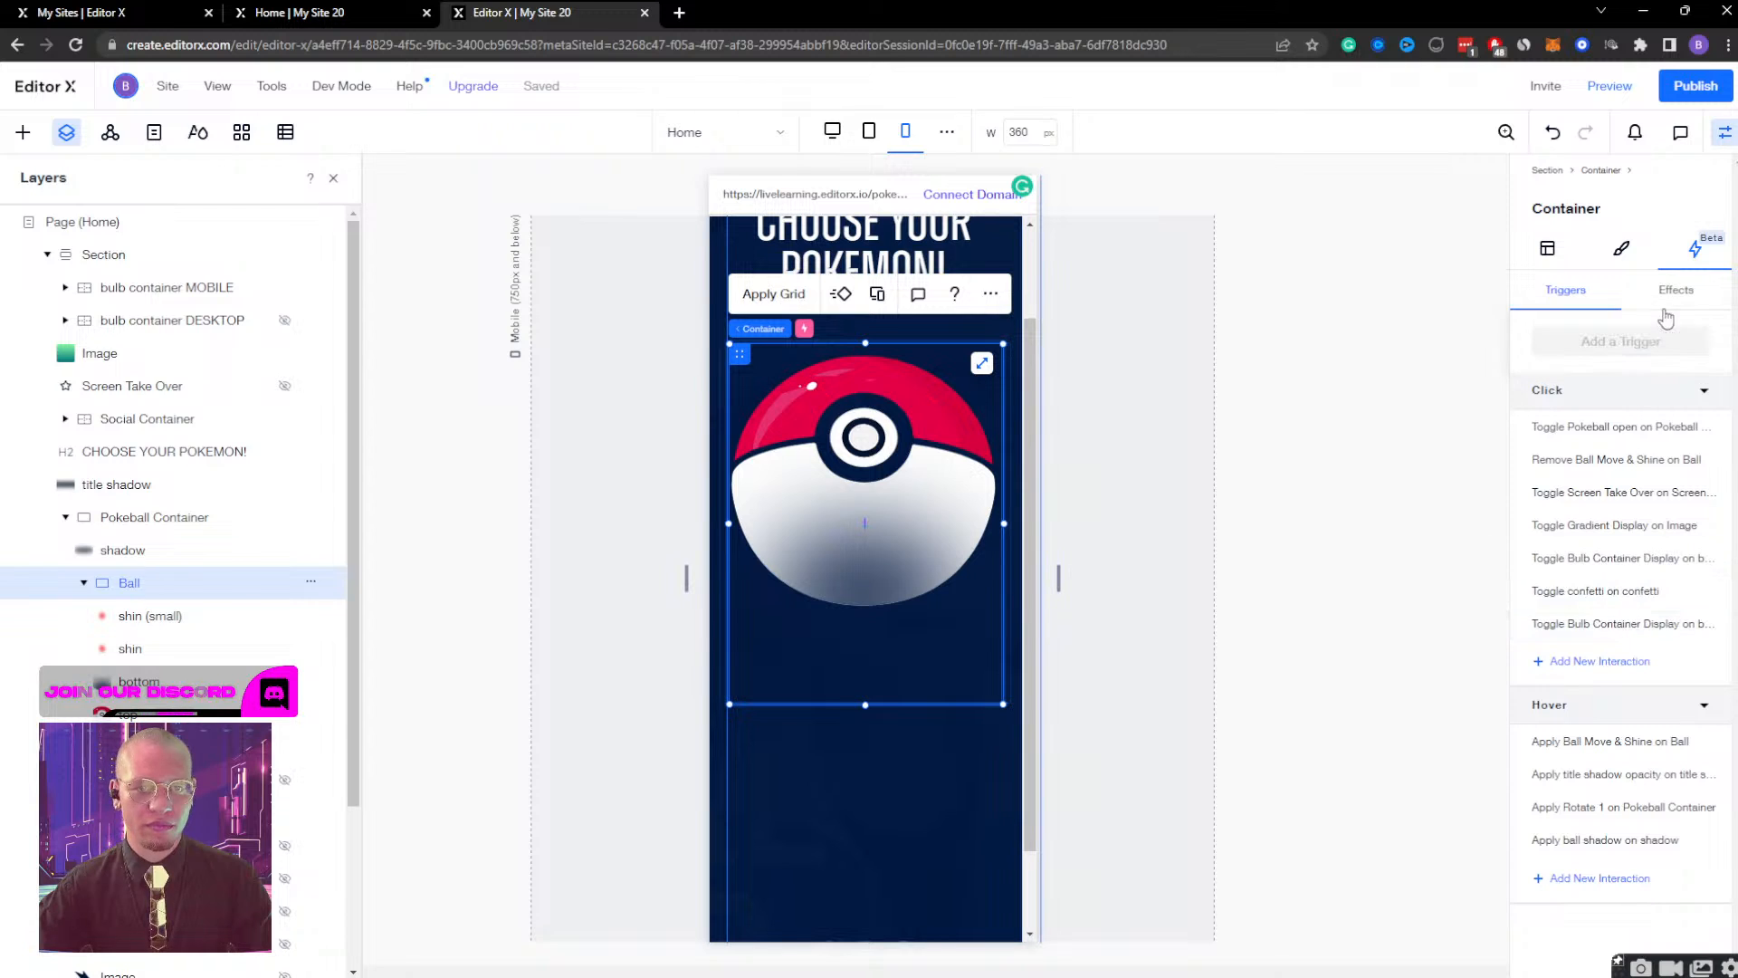
# Open the Bulb Container Display effect of bulb container MOBILE and play its animation.
pyautogui.click(131, 287)
pyautogui.click(1676, 292)
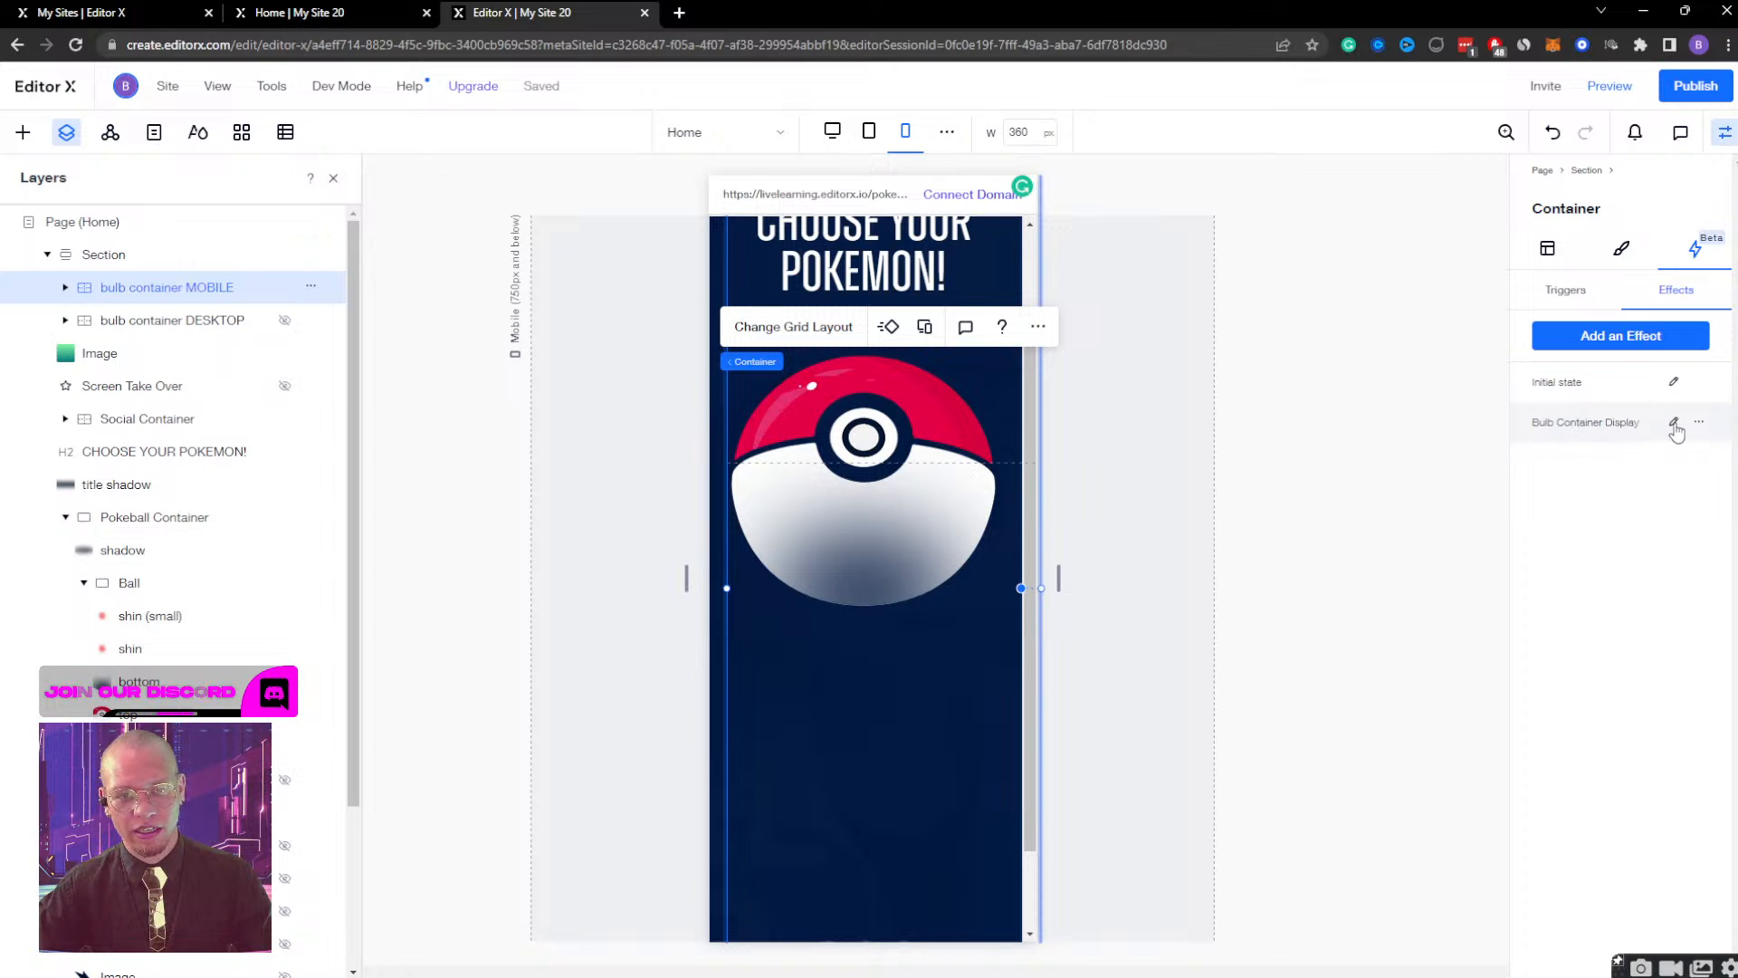
pyautogui.click(1675, 423)
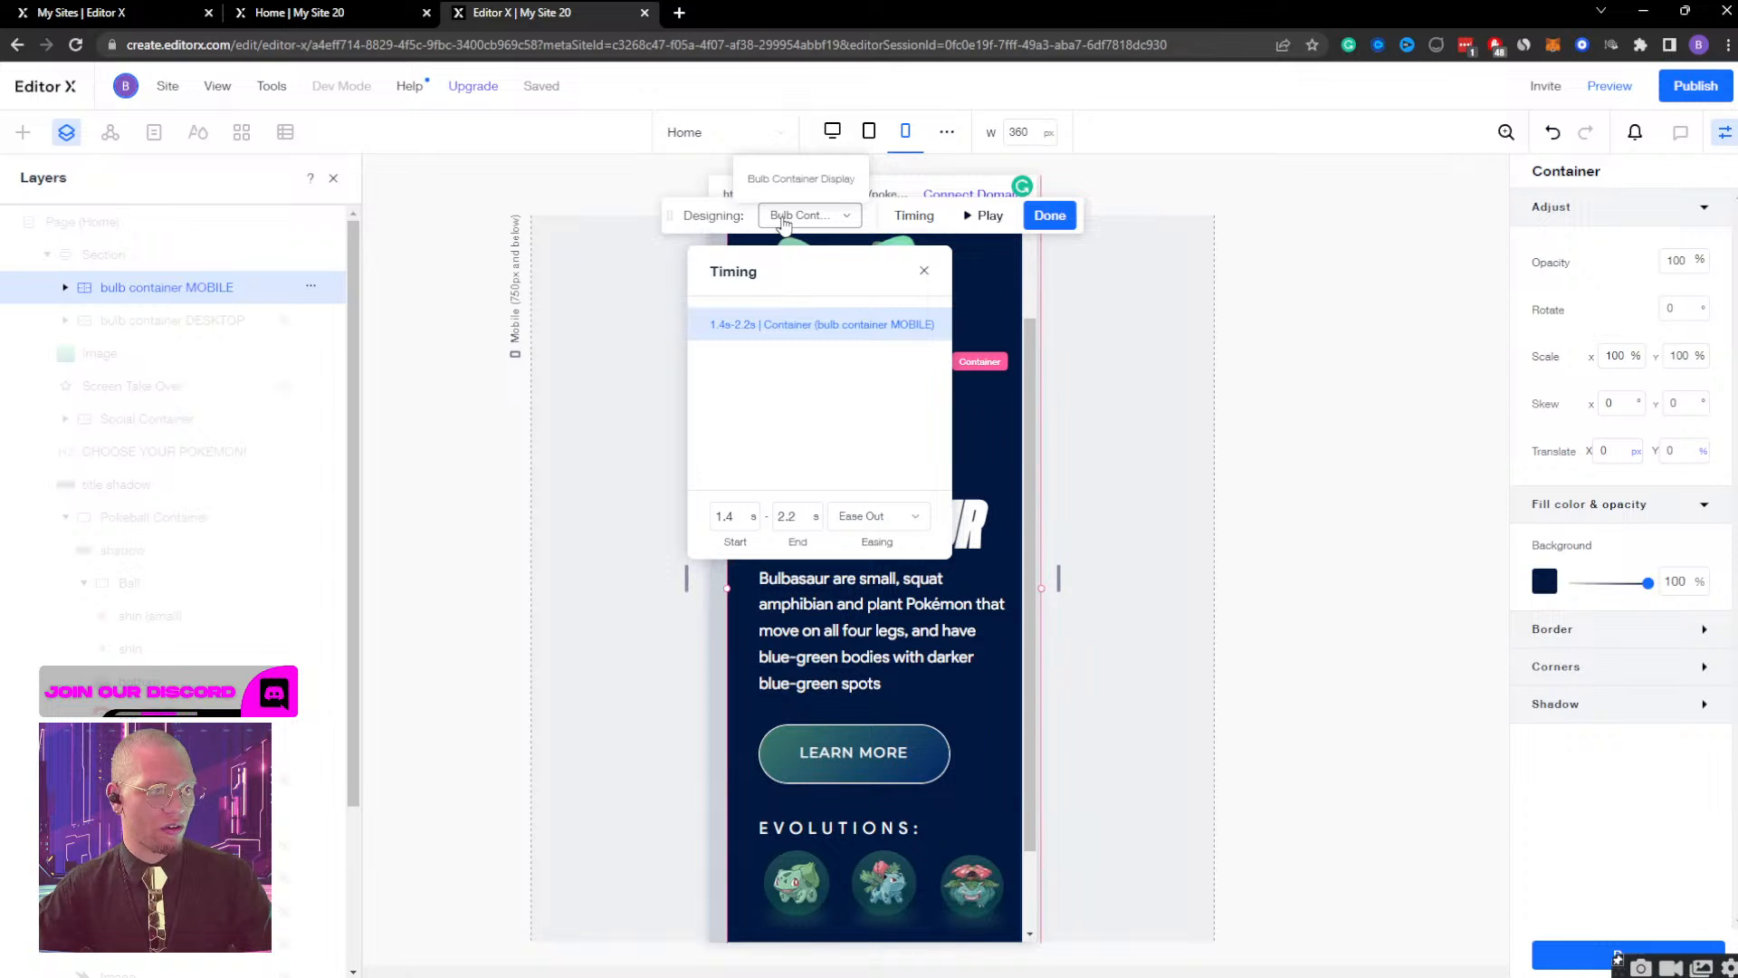
pyautogui.moveTo(790, 270); pyautogui.dragTo(1304, 288)
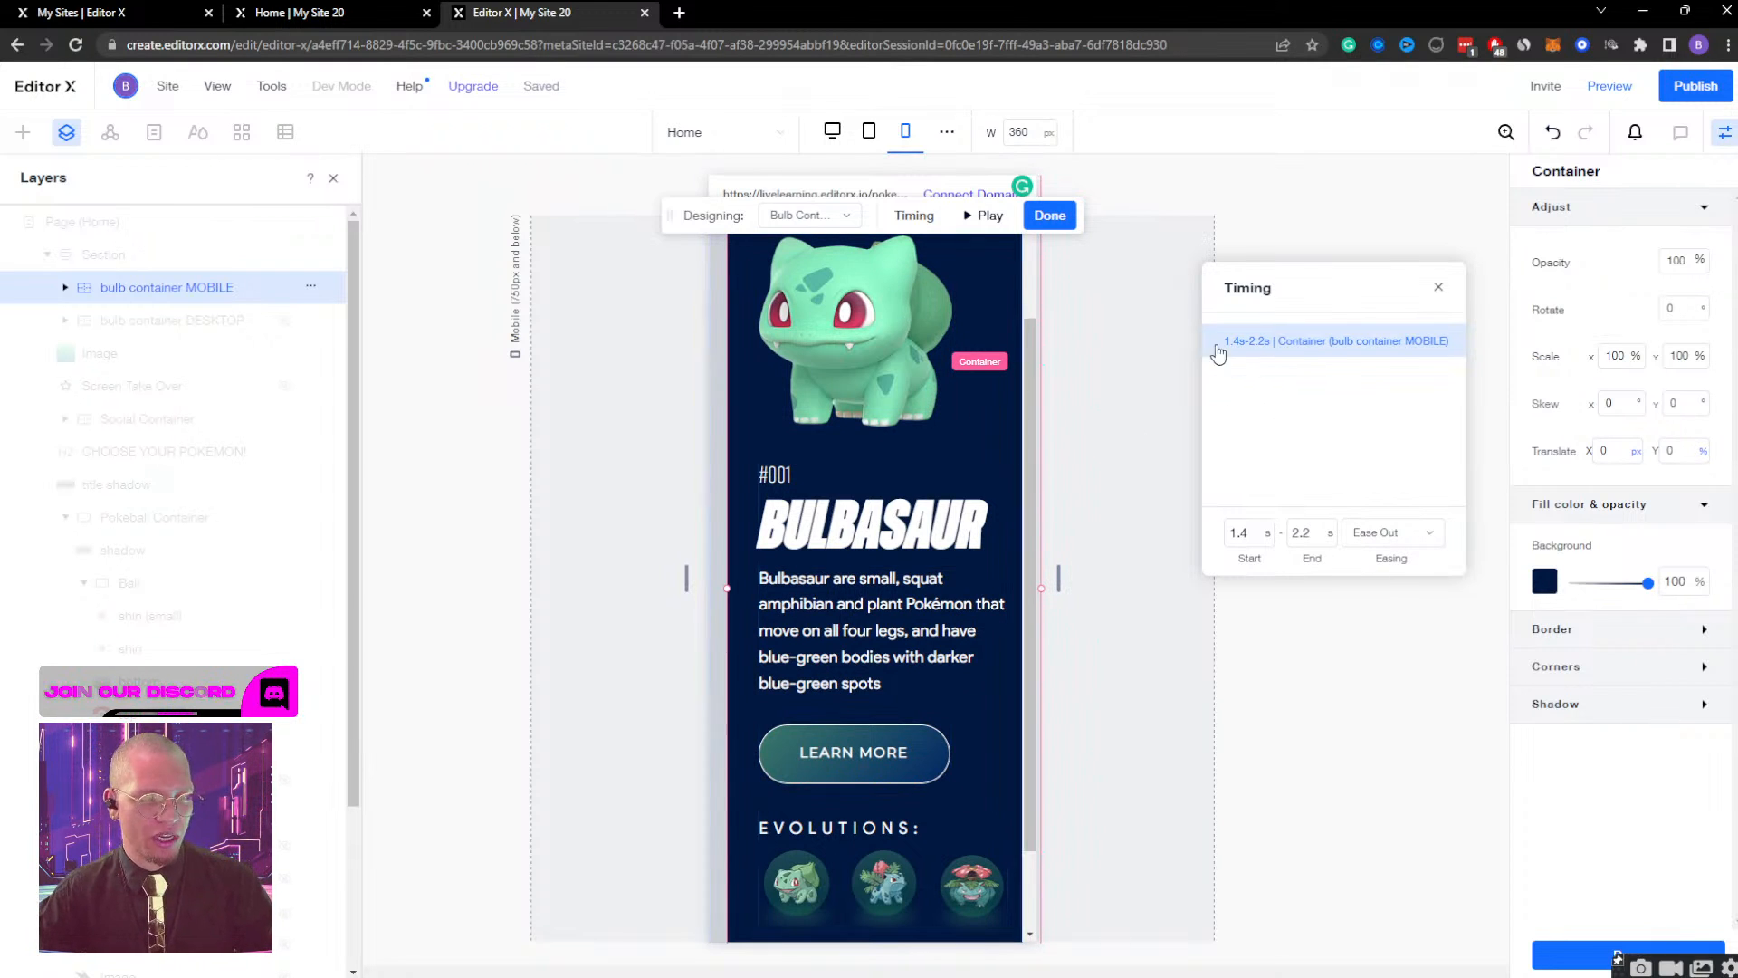
pyautogui.click(975, 218)
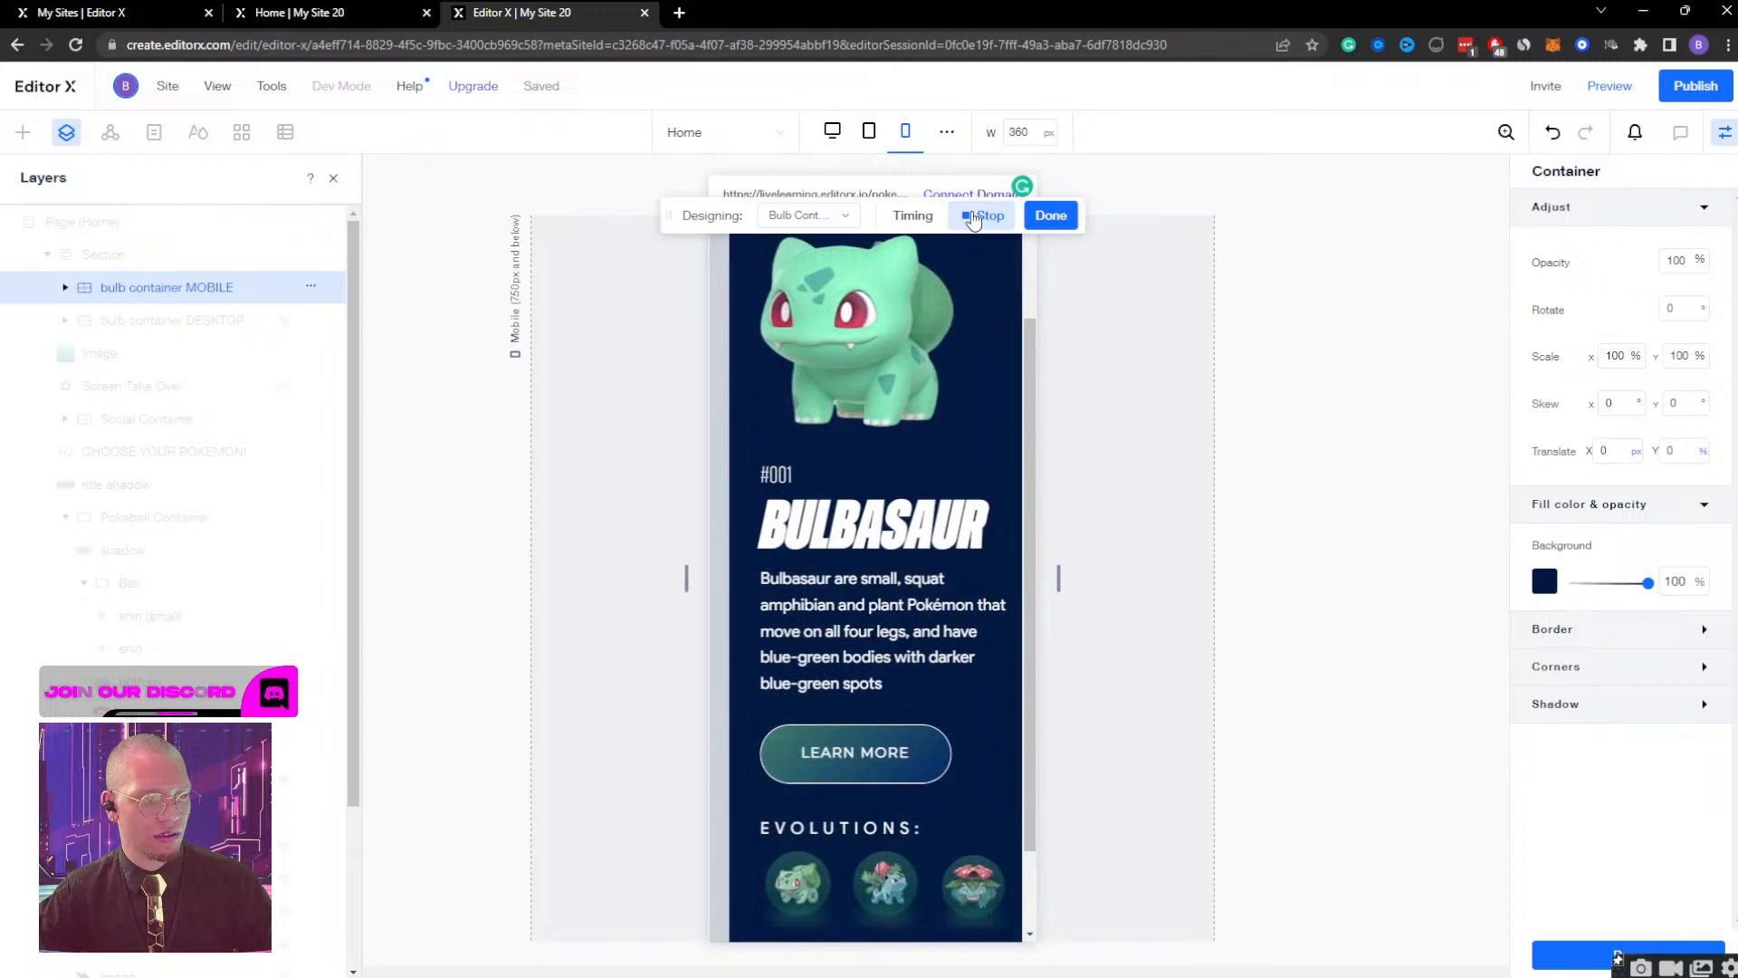
pyautogui.click(984, 216)
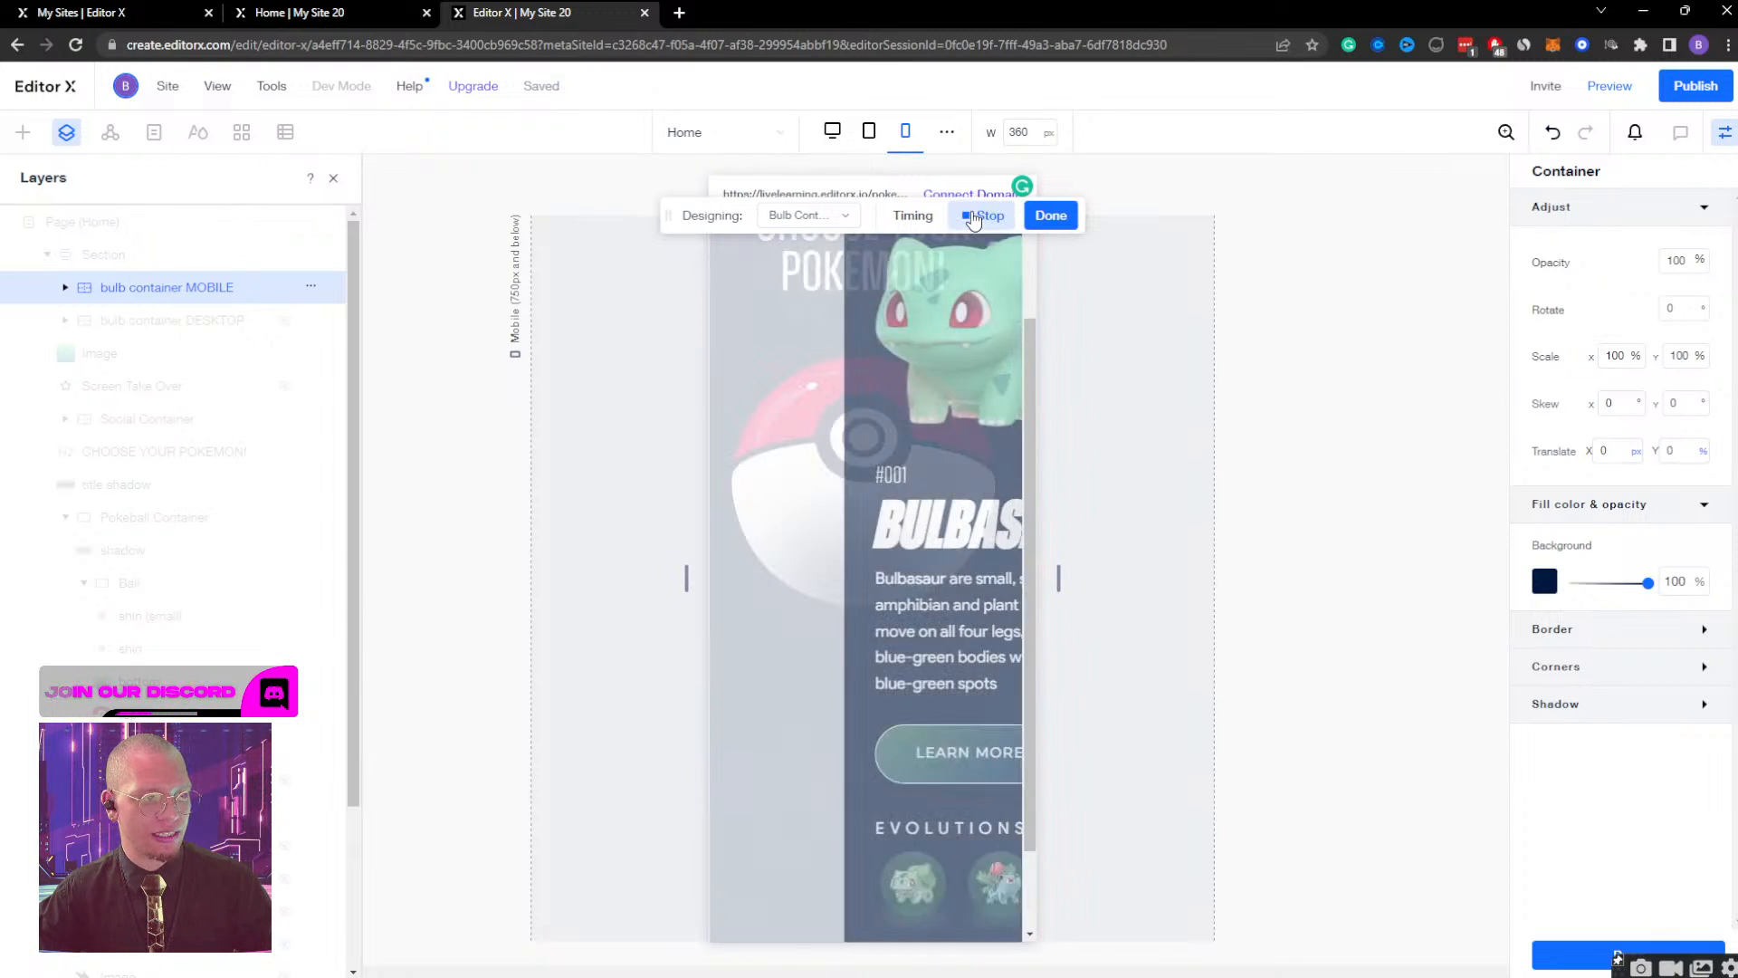
# Set the mobile container effect's timing to start at 2 s and end at 2.5 s, play it and finish editing.
pyautogui.click(914, 216)
pyautogui.click(777, 516)
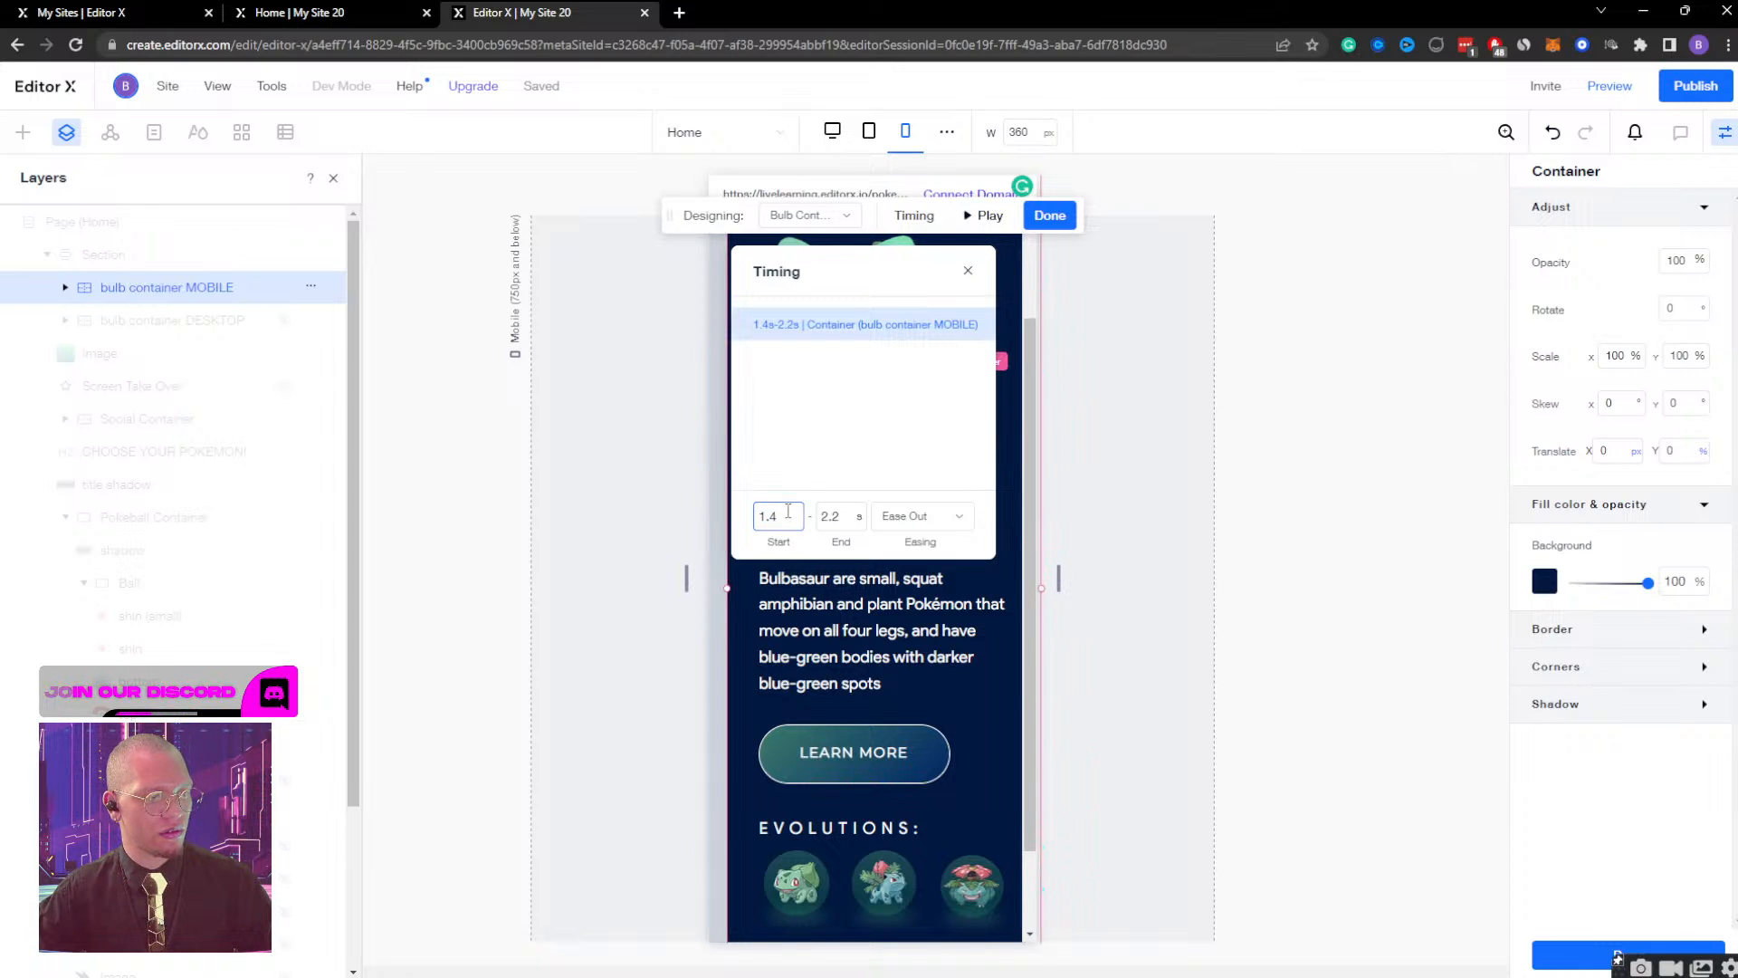
pyautogui.moveTo(787, 513); pyautogui.dragTo(752, 523)
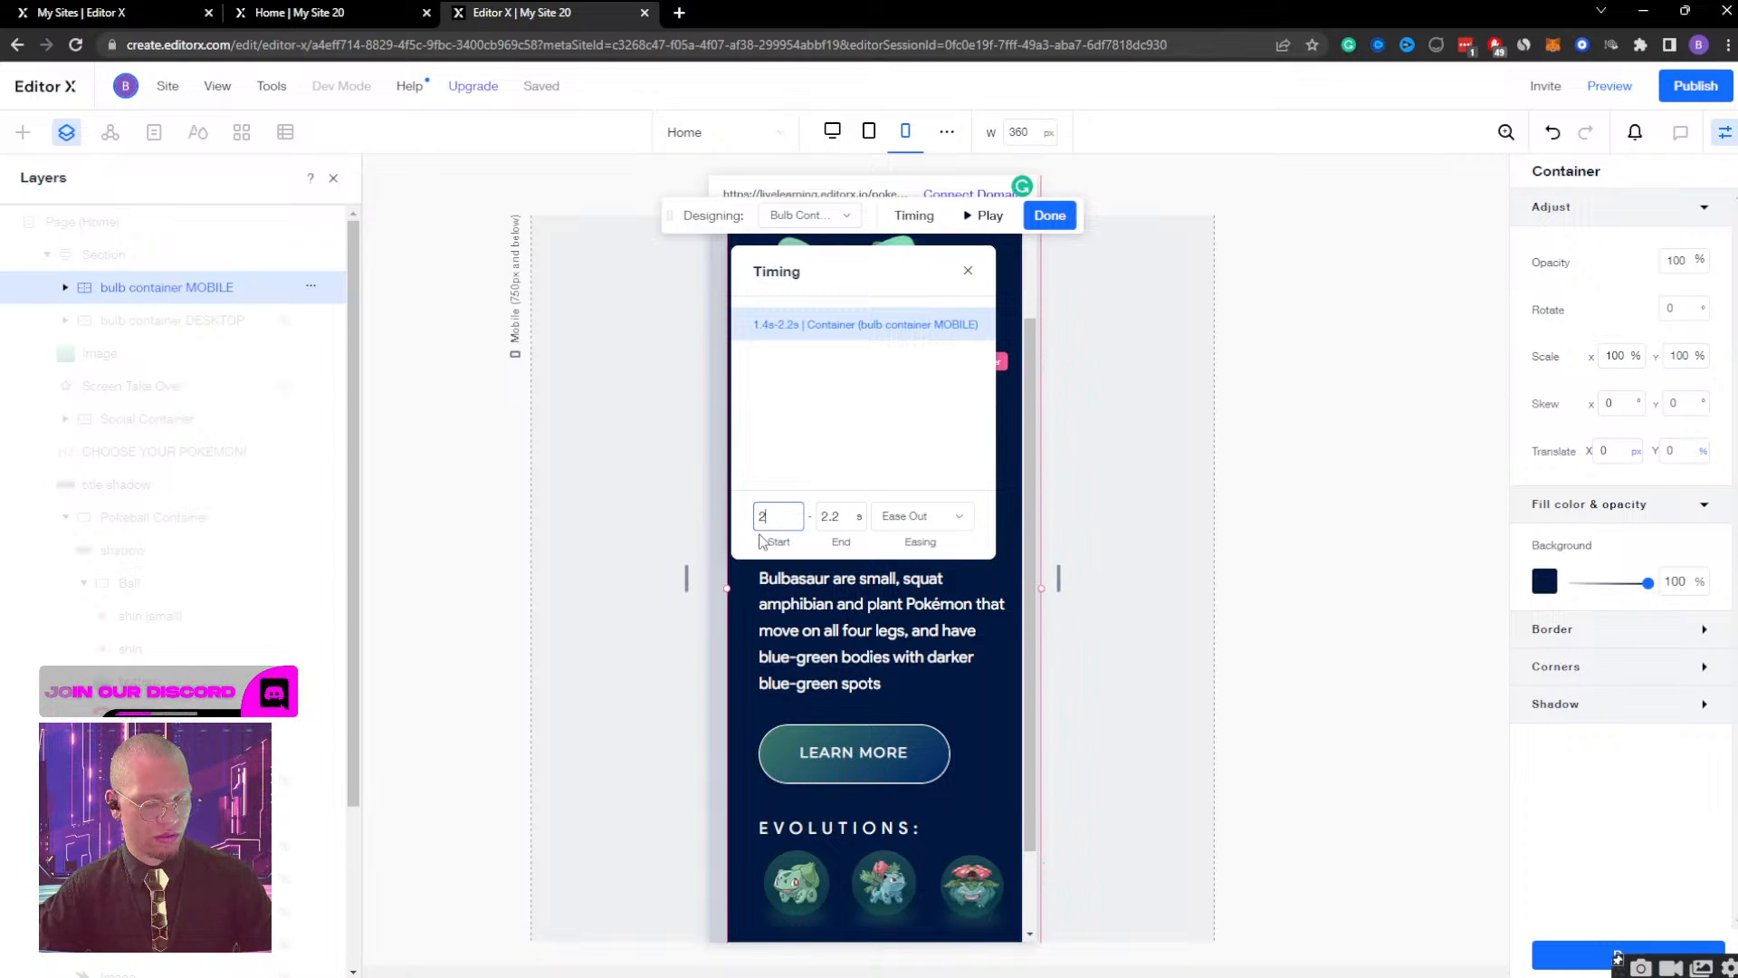
pyautogui.write('2')
pyautogui.press('Return')
pyautogui.click(838, 516)
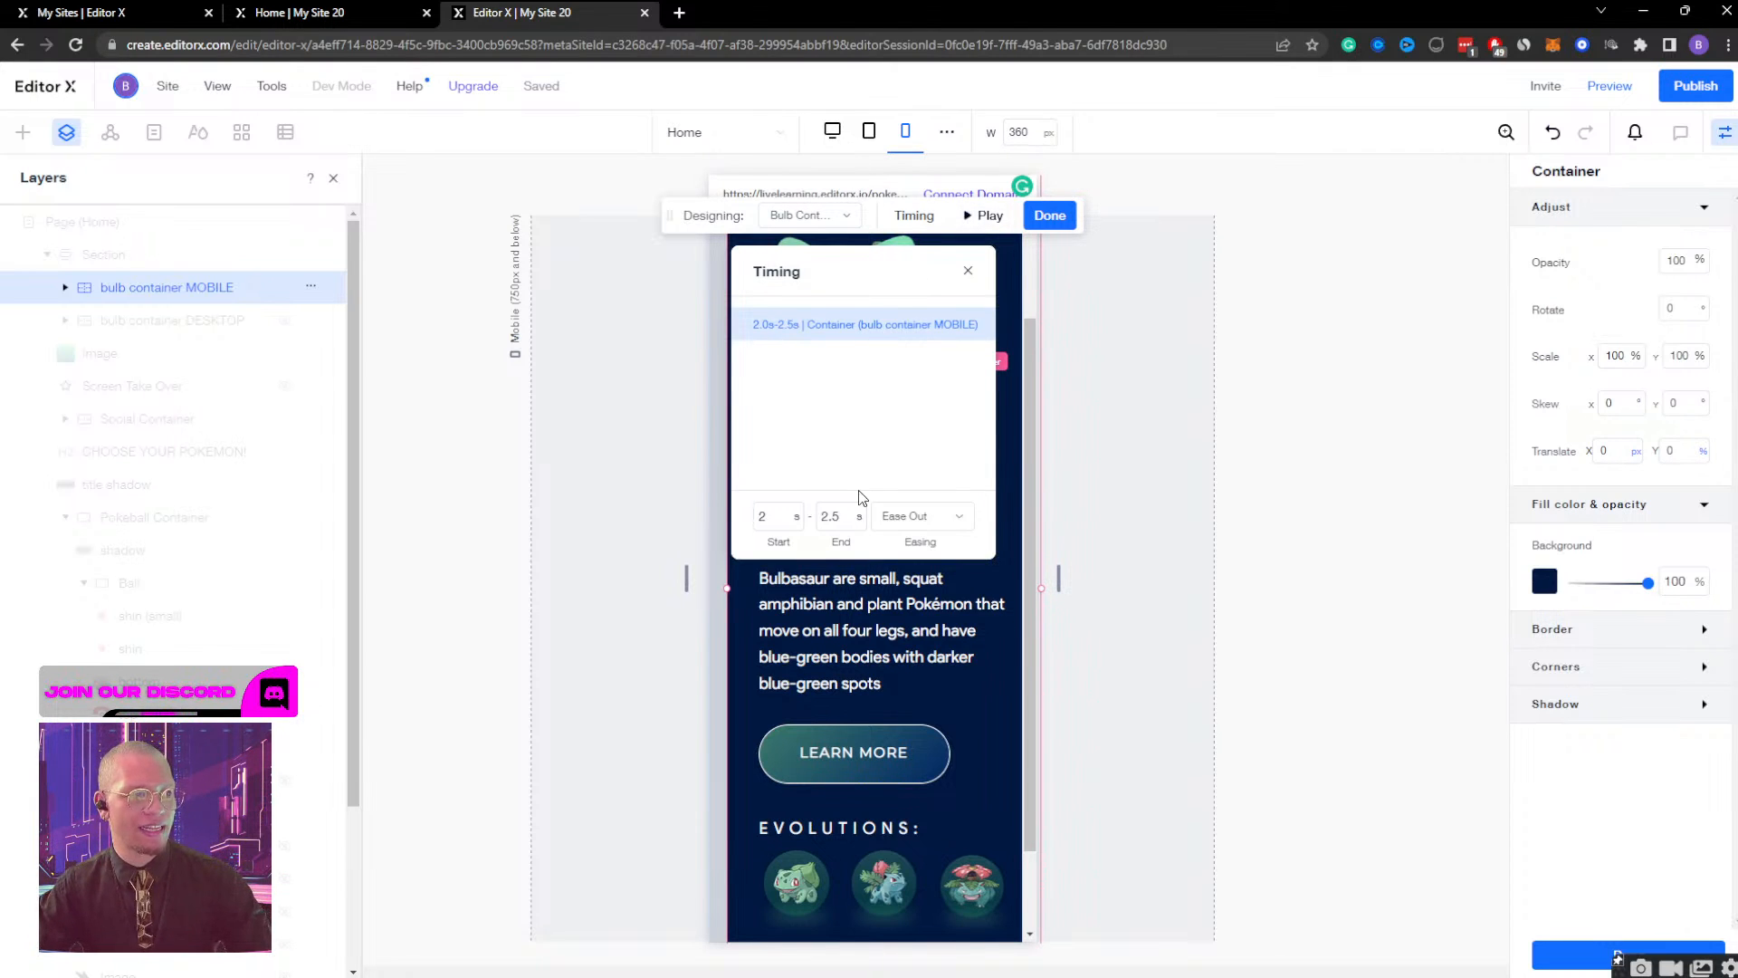
pyautogui.click(984, 218)
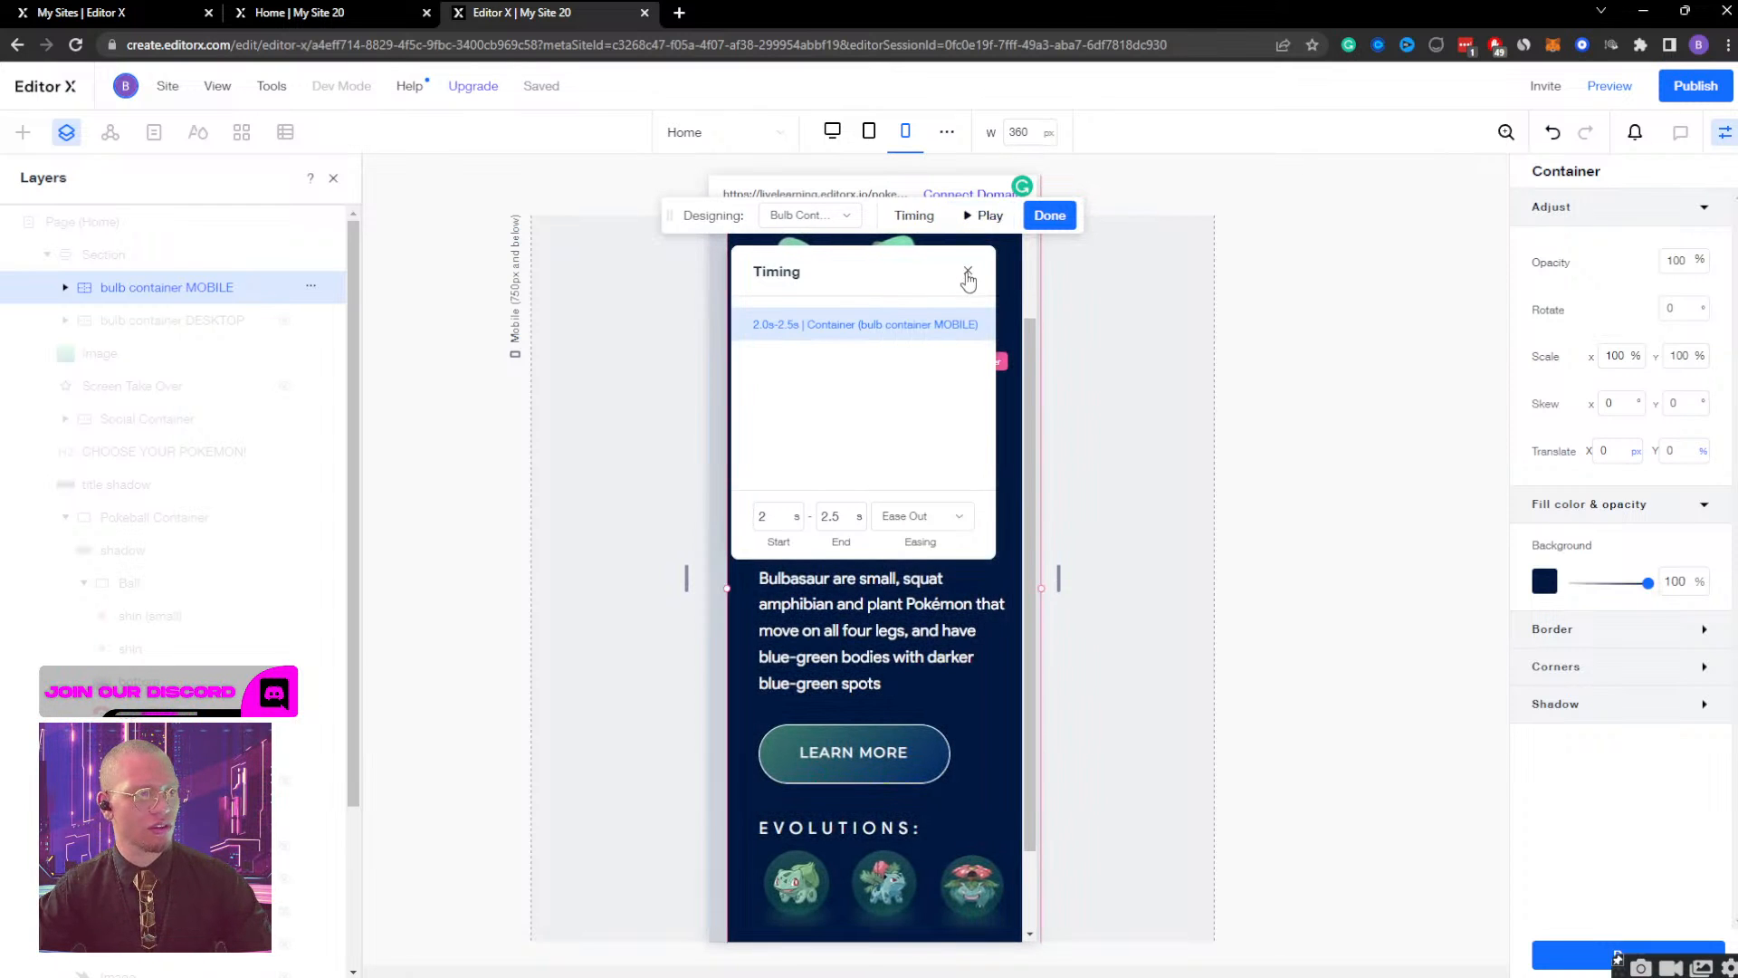
pyautogui.click(1038, 213)
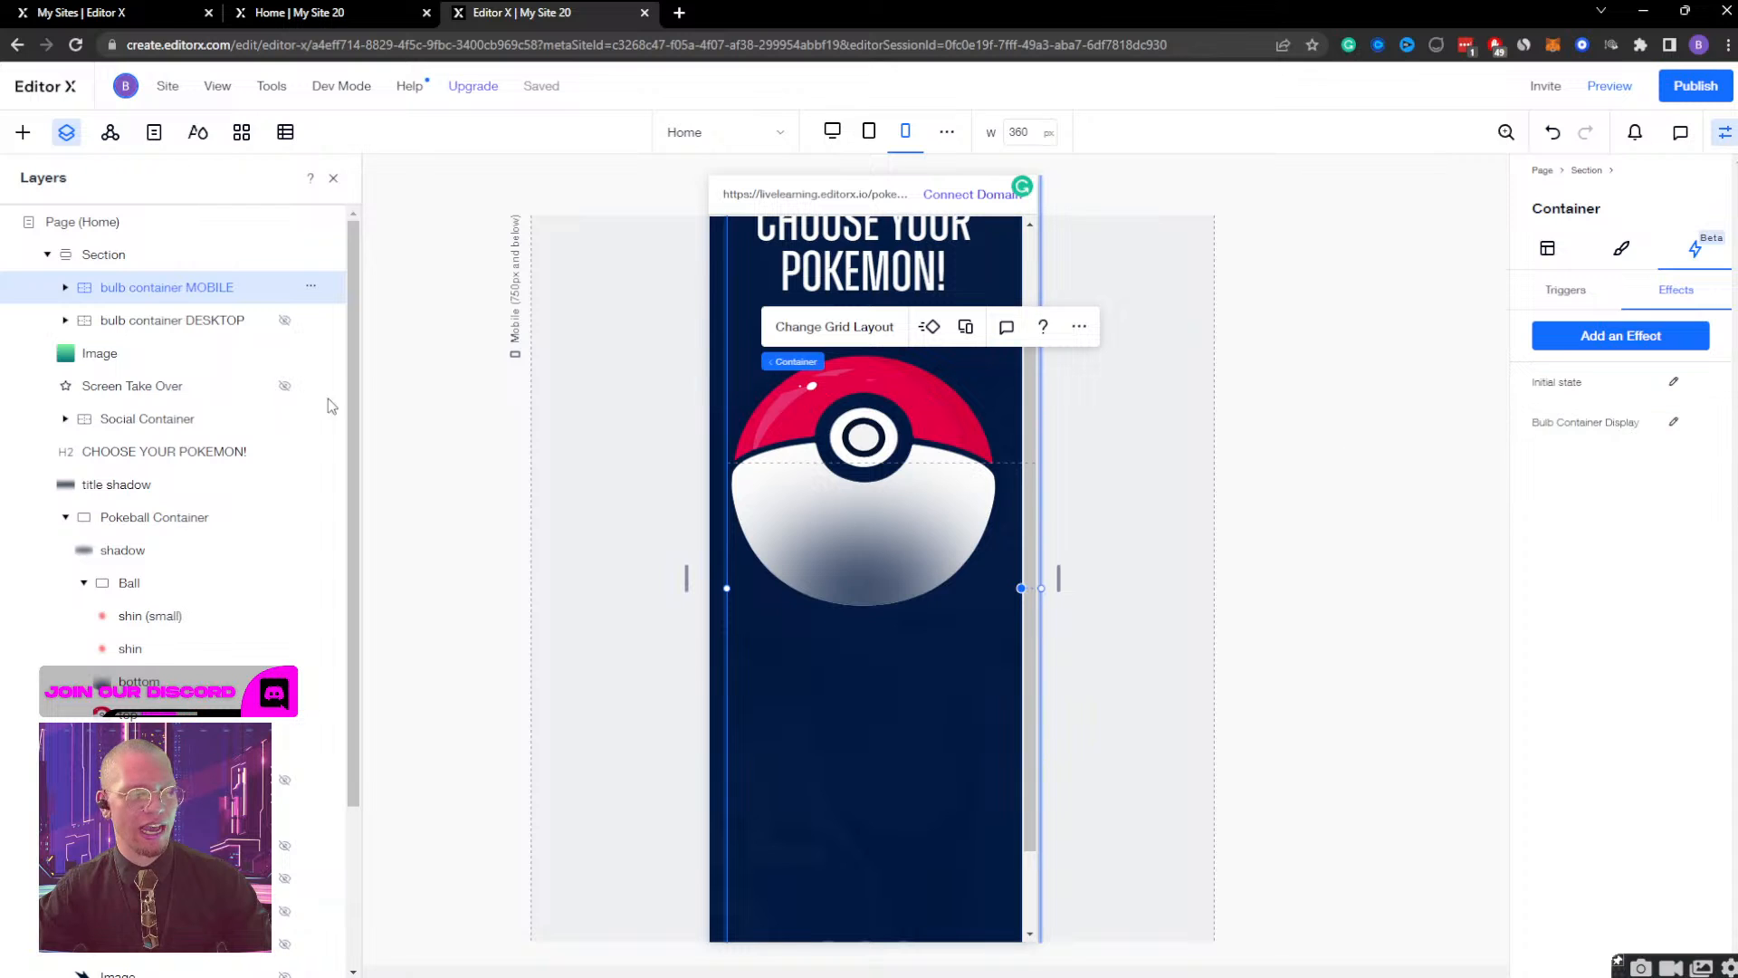
# Check the timing of the Bulb Container Display effect on bulb container DESKTOP, close it and reselect bulb container MOBILE.
pyautogui.click(136, 323)
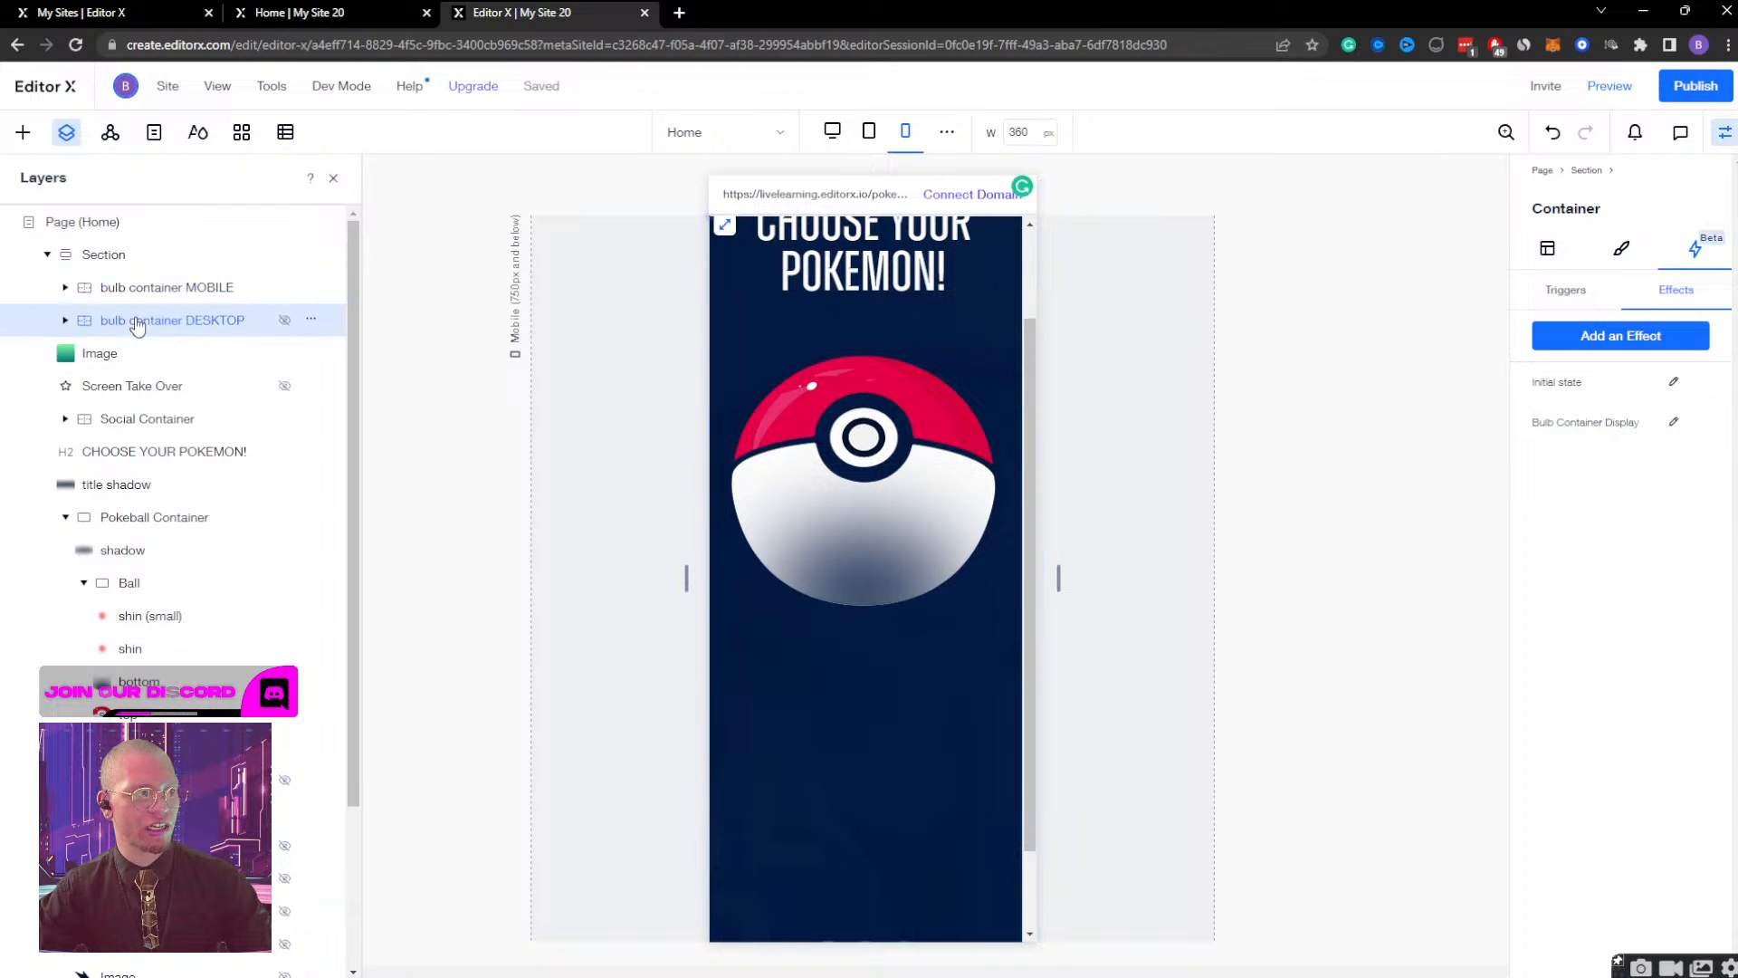
pyautogui.click(1678, 424)
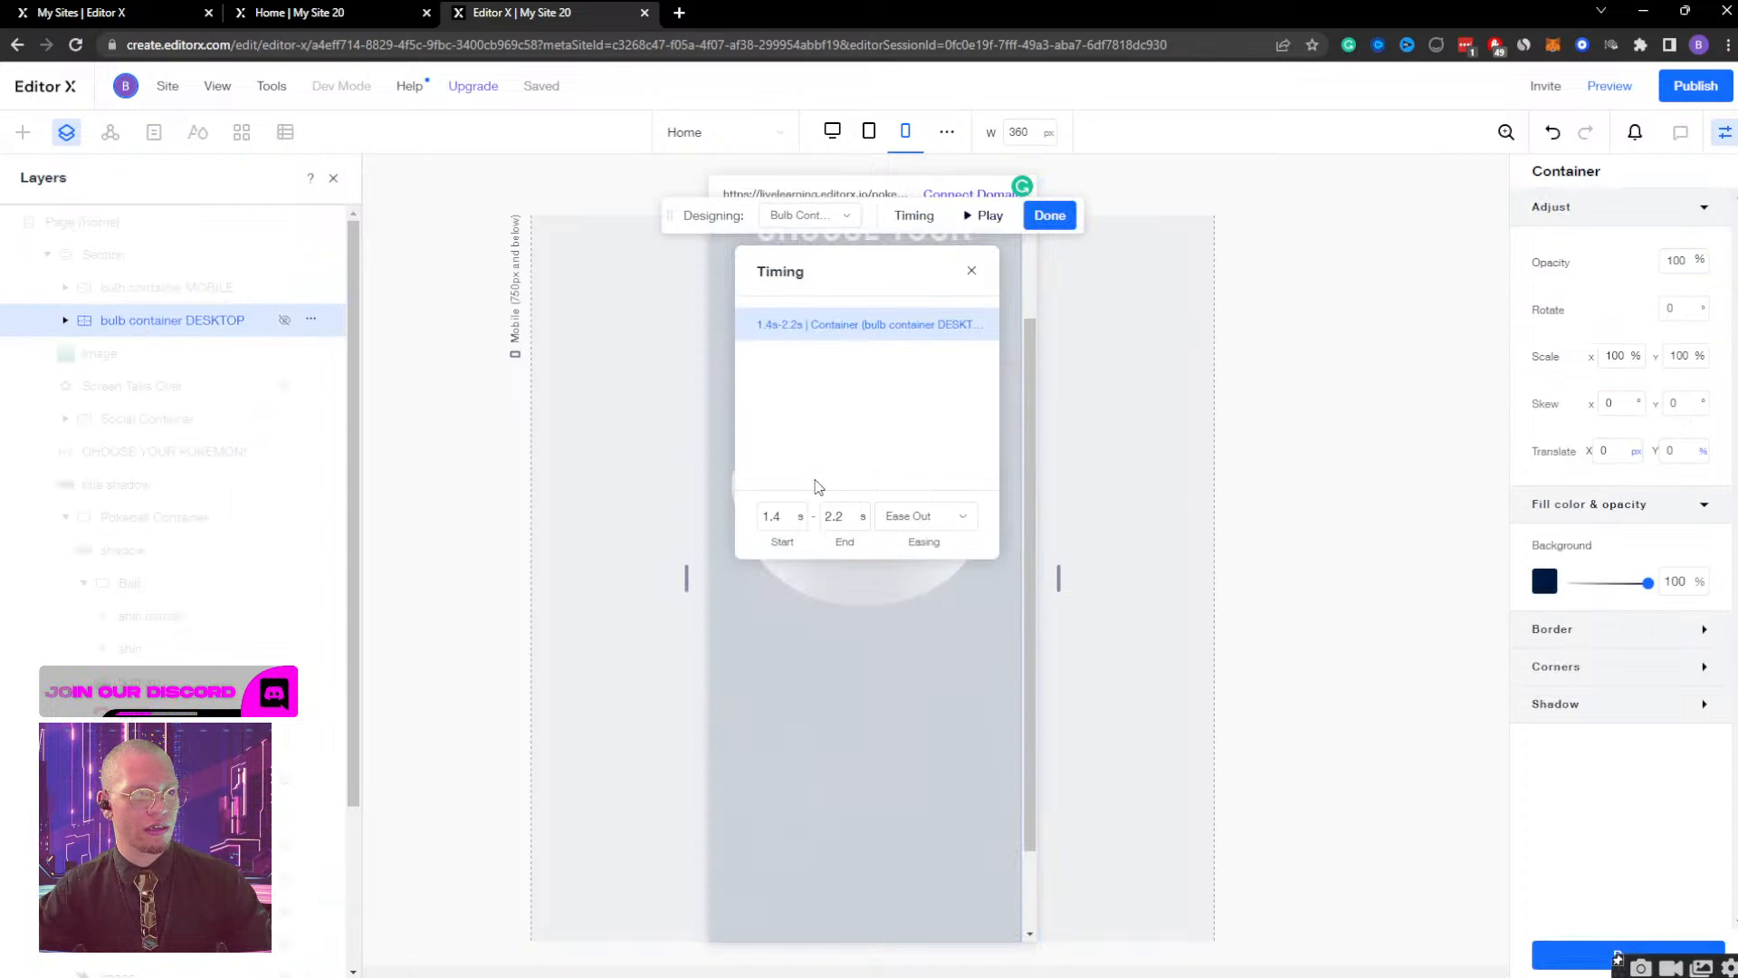
pyautogui.click(1050, 215)
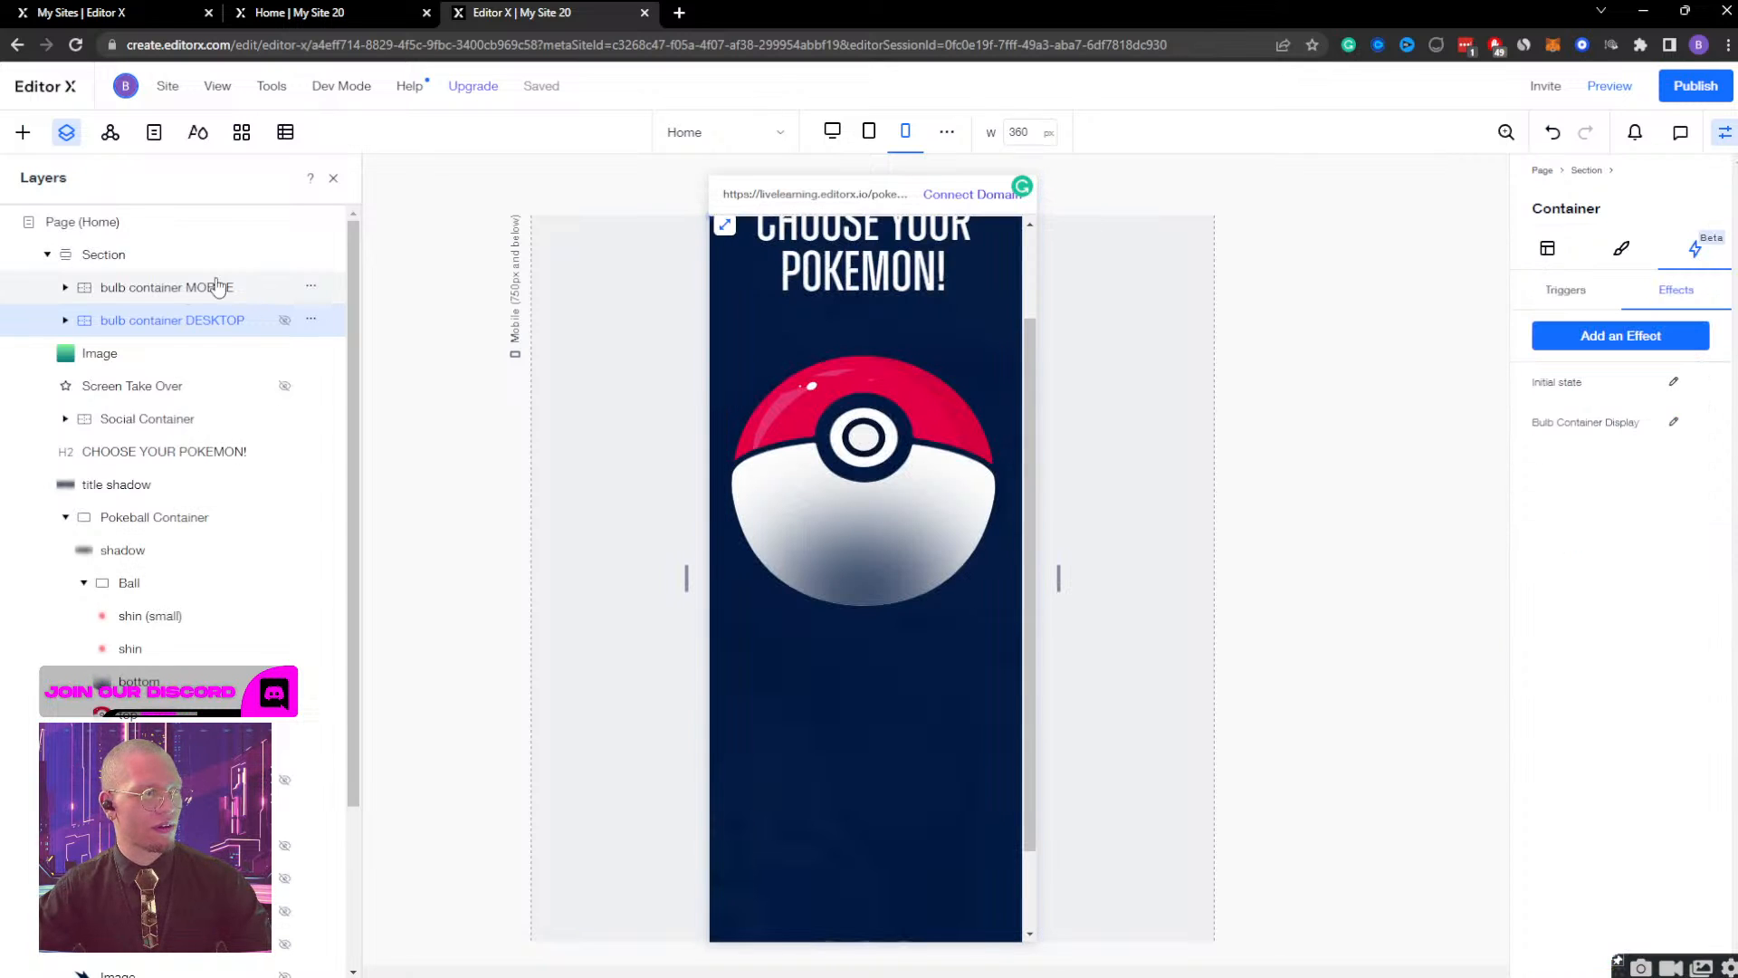
pyautogui.click(217, 287)
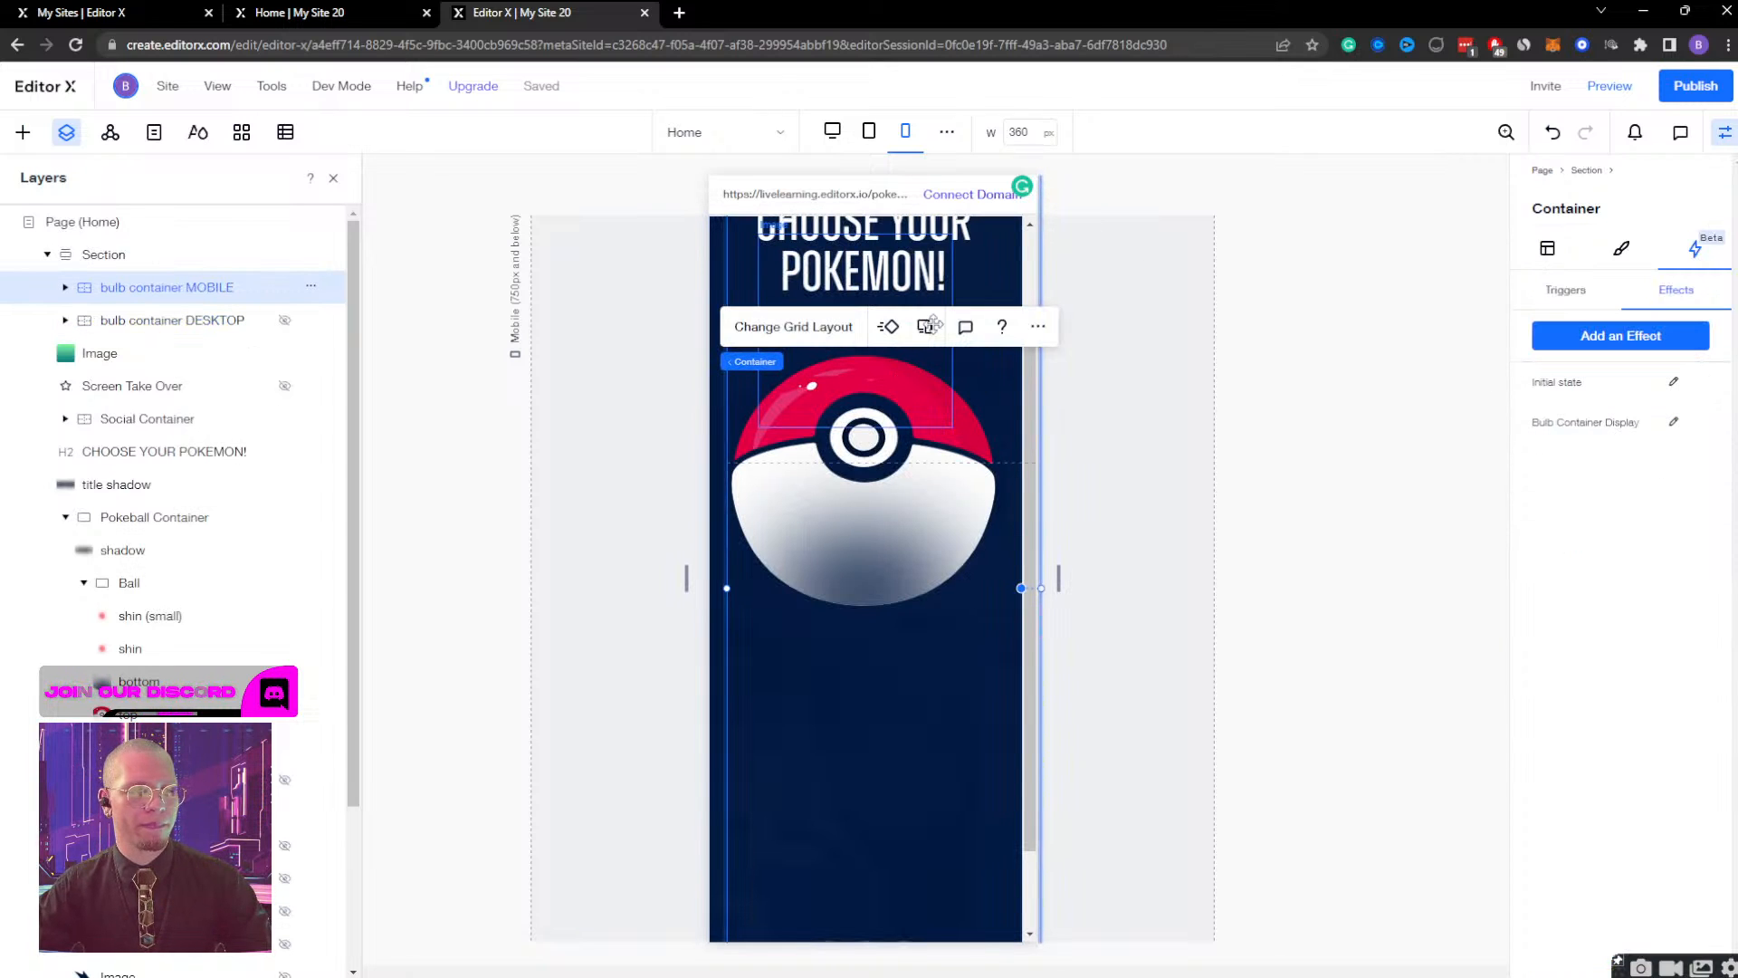
# Preview the mobile site, open the Pokeball, close the Bulbasaur view, examine the remaining page and return to editing.
pyautogui.click(1610, 85)
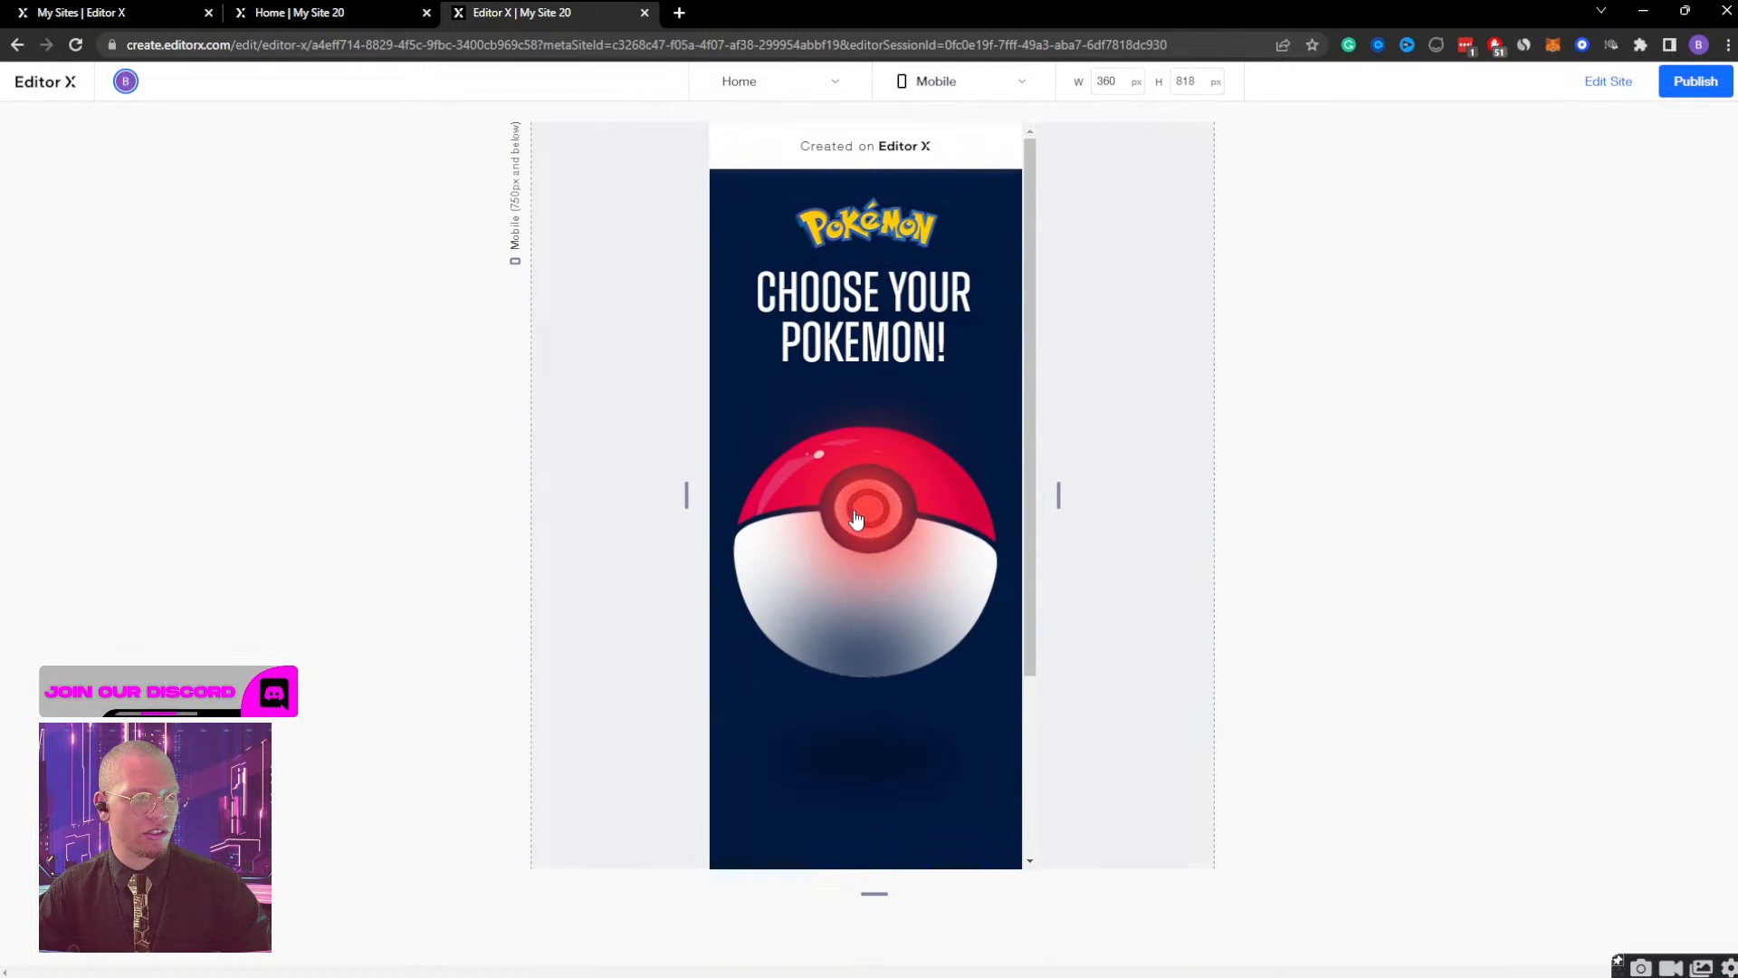
pyautogui.click(942, 475)
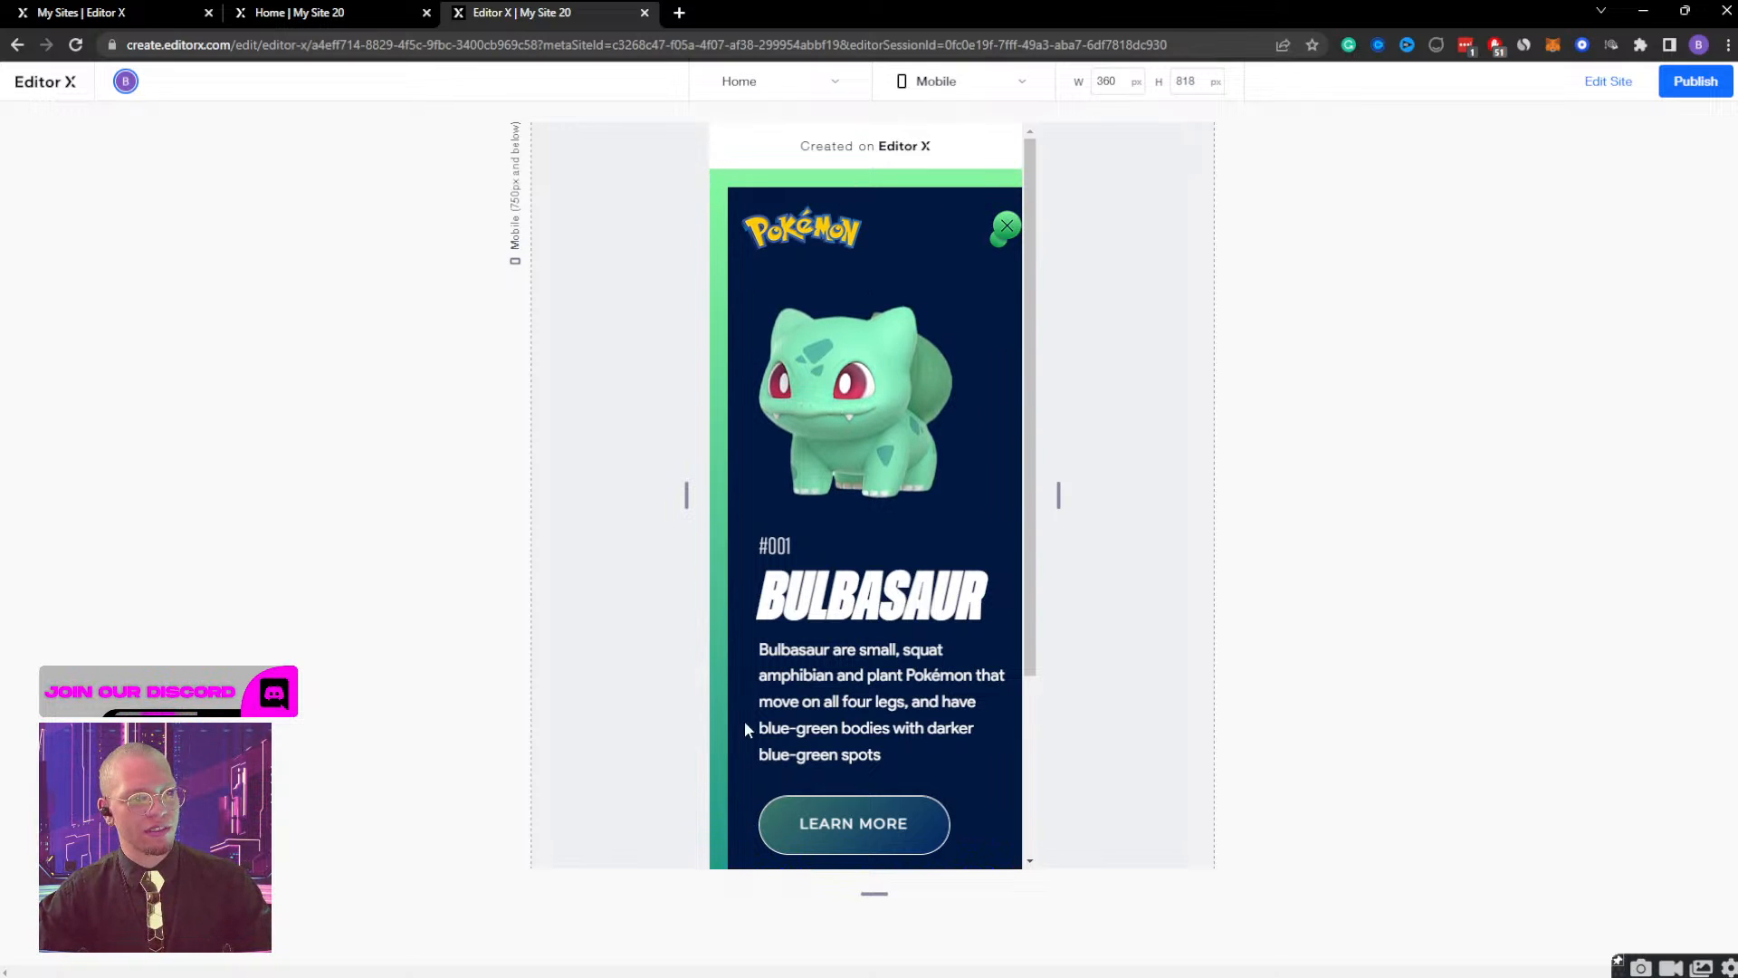
pyautogui.click(1005, 226)
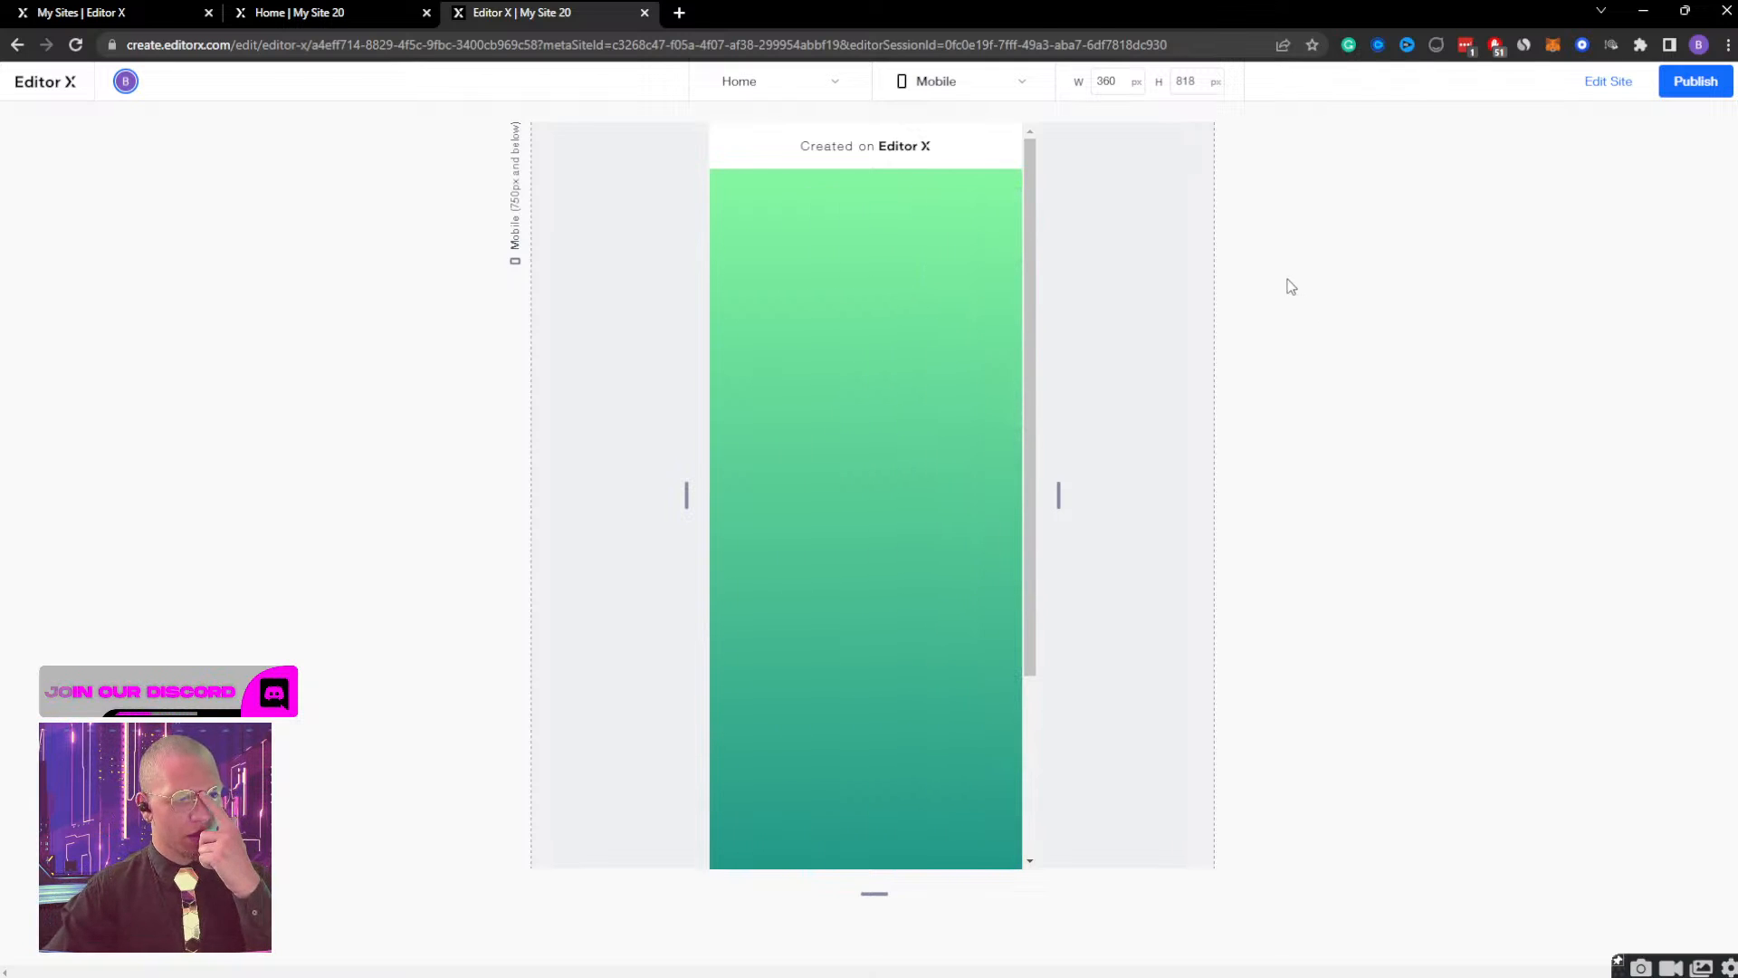
pyautogui.scroll(-5, 910, 361)
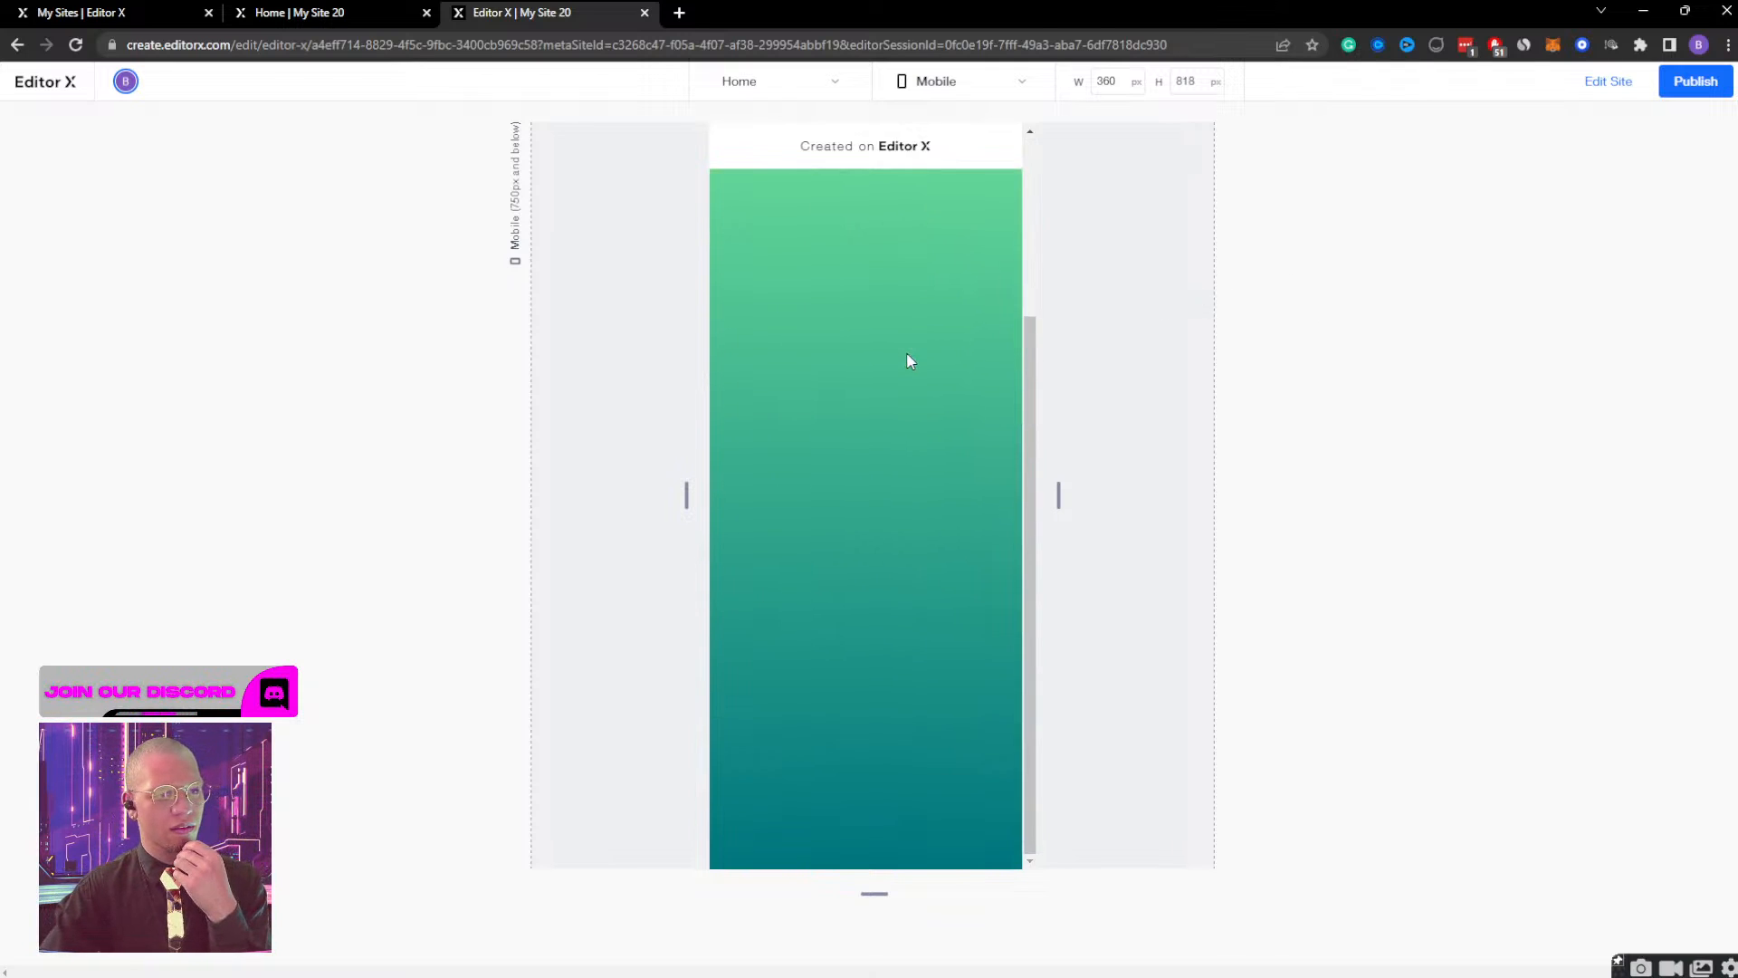
pyautogui.scroll(5, 910, 361)
pyautogui.scroll(-5, 909, 362)
pyautogui.scroll(5, 910, 362)
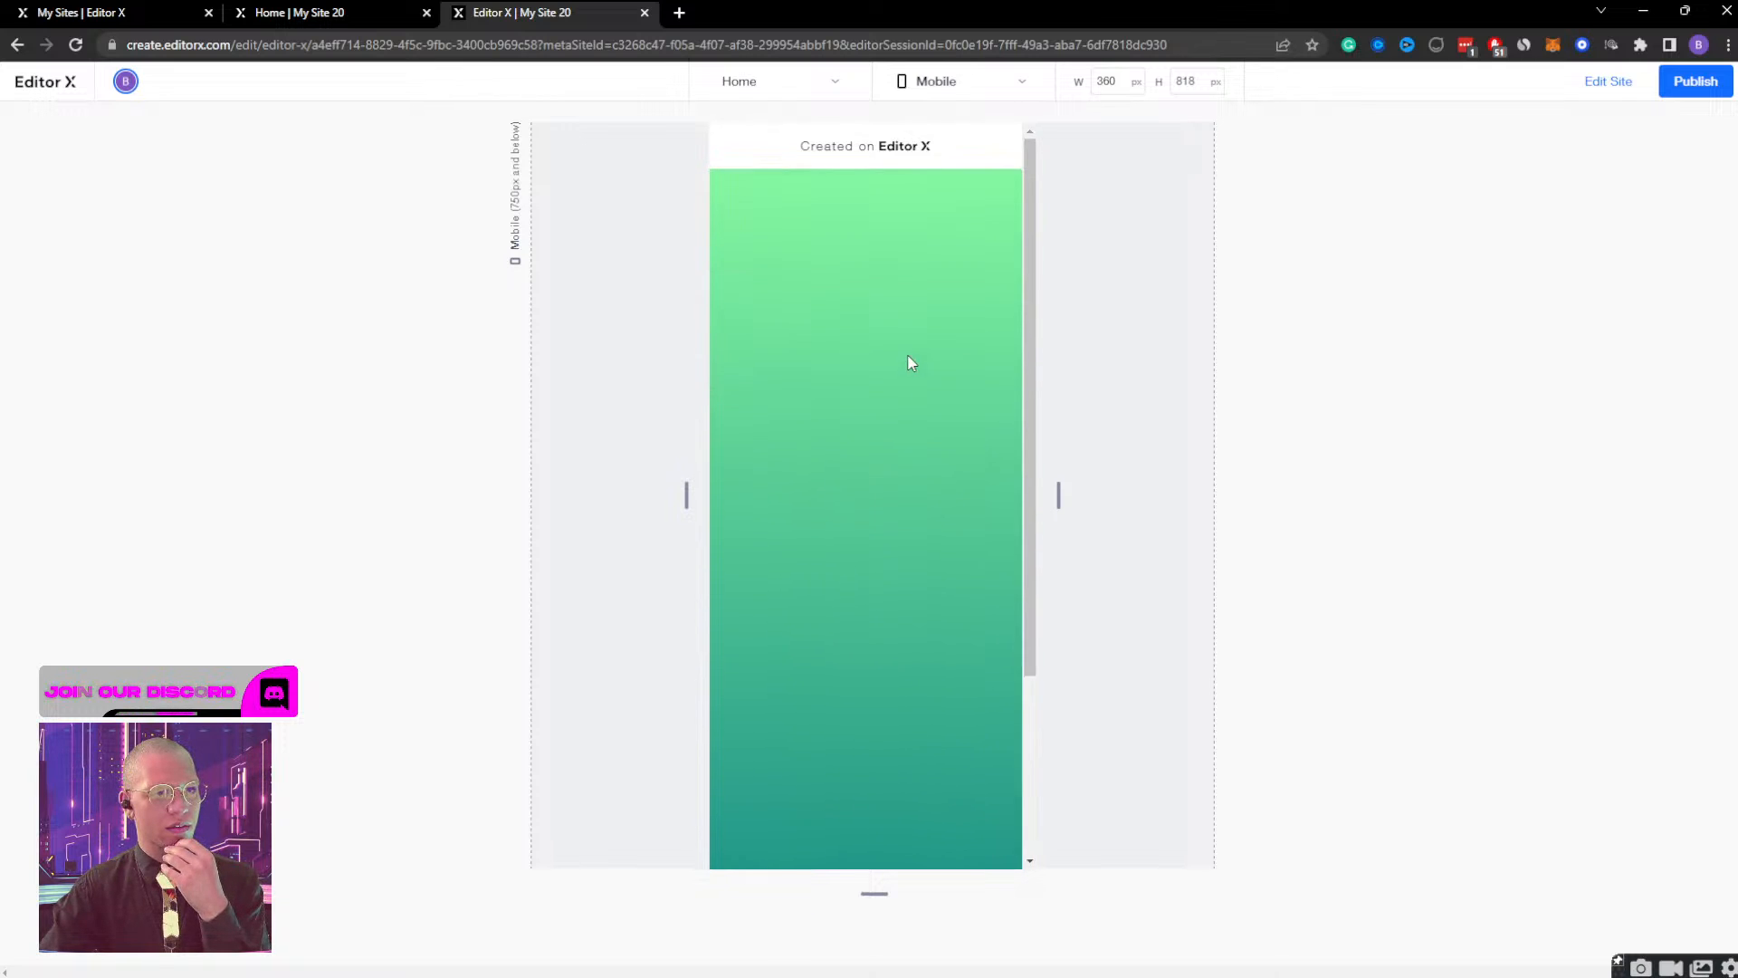
pyautogui.scroll(-3, 910, 362)
pyautogui.scroll(5, 910, 362)
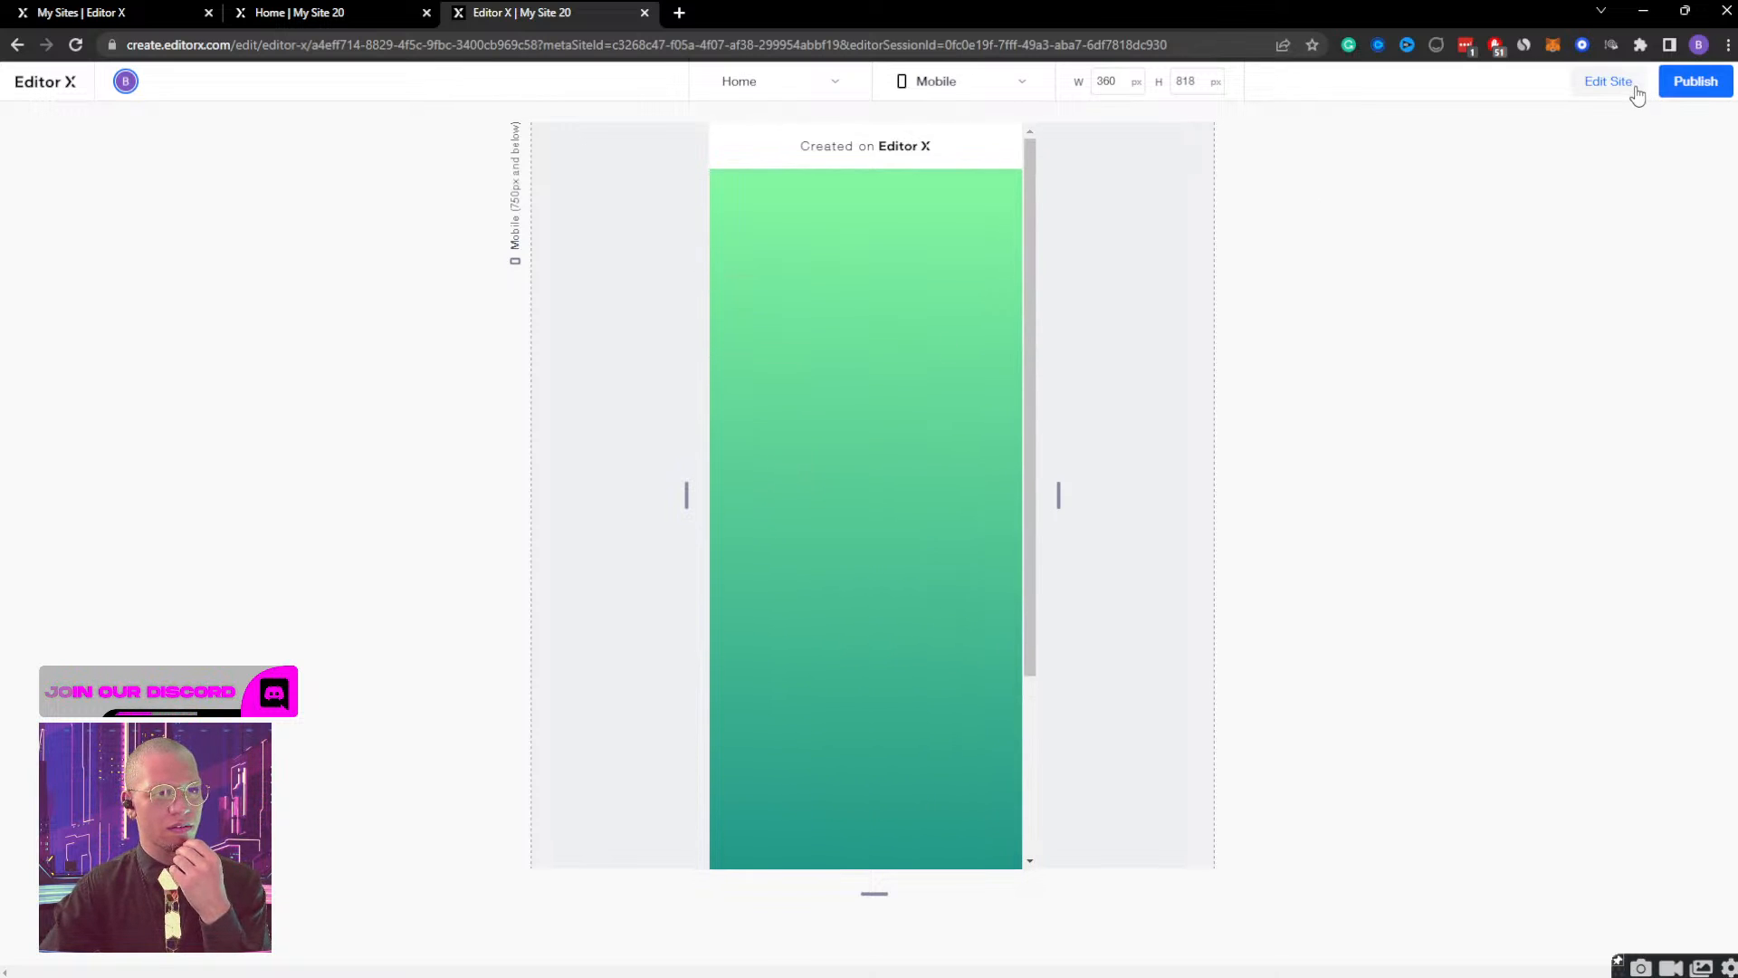
pyautogui.click(1608, 82)
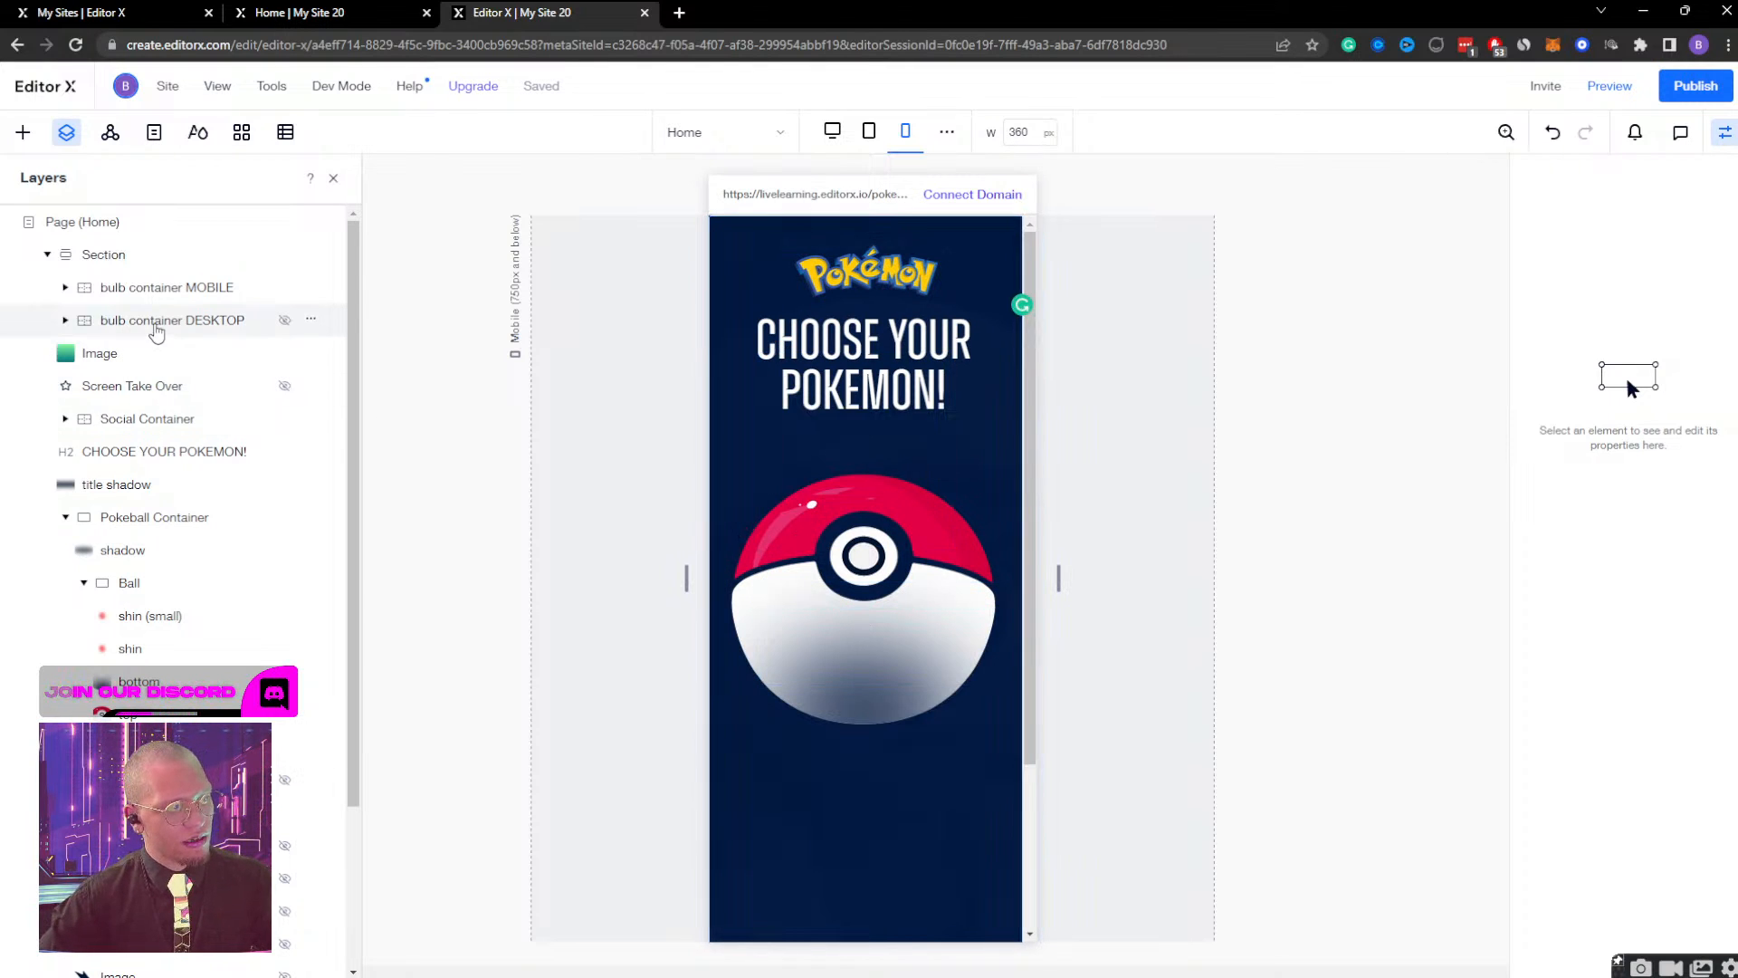
# Align bulb container MOBILE to the left and top edges of its section.
pyautogui.click(155, 321)
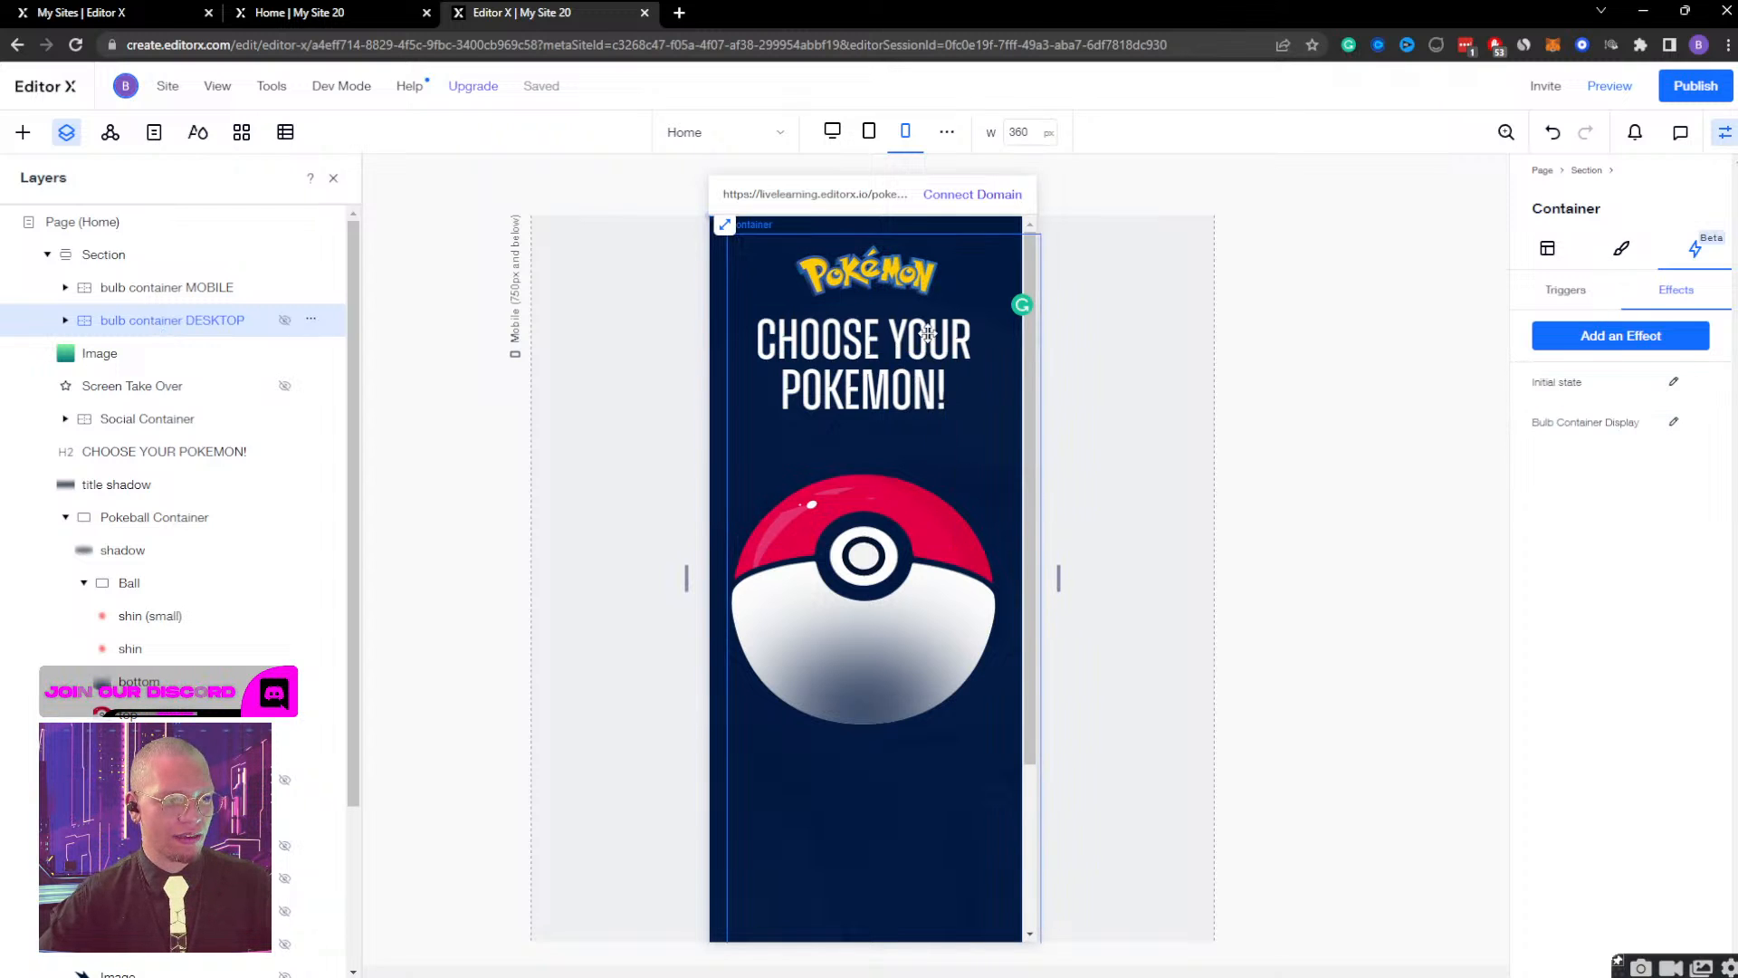
pyautogui.click(178, 287)
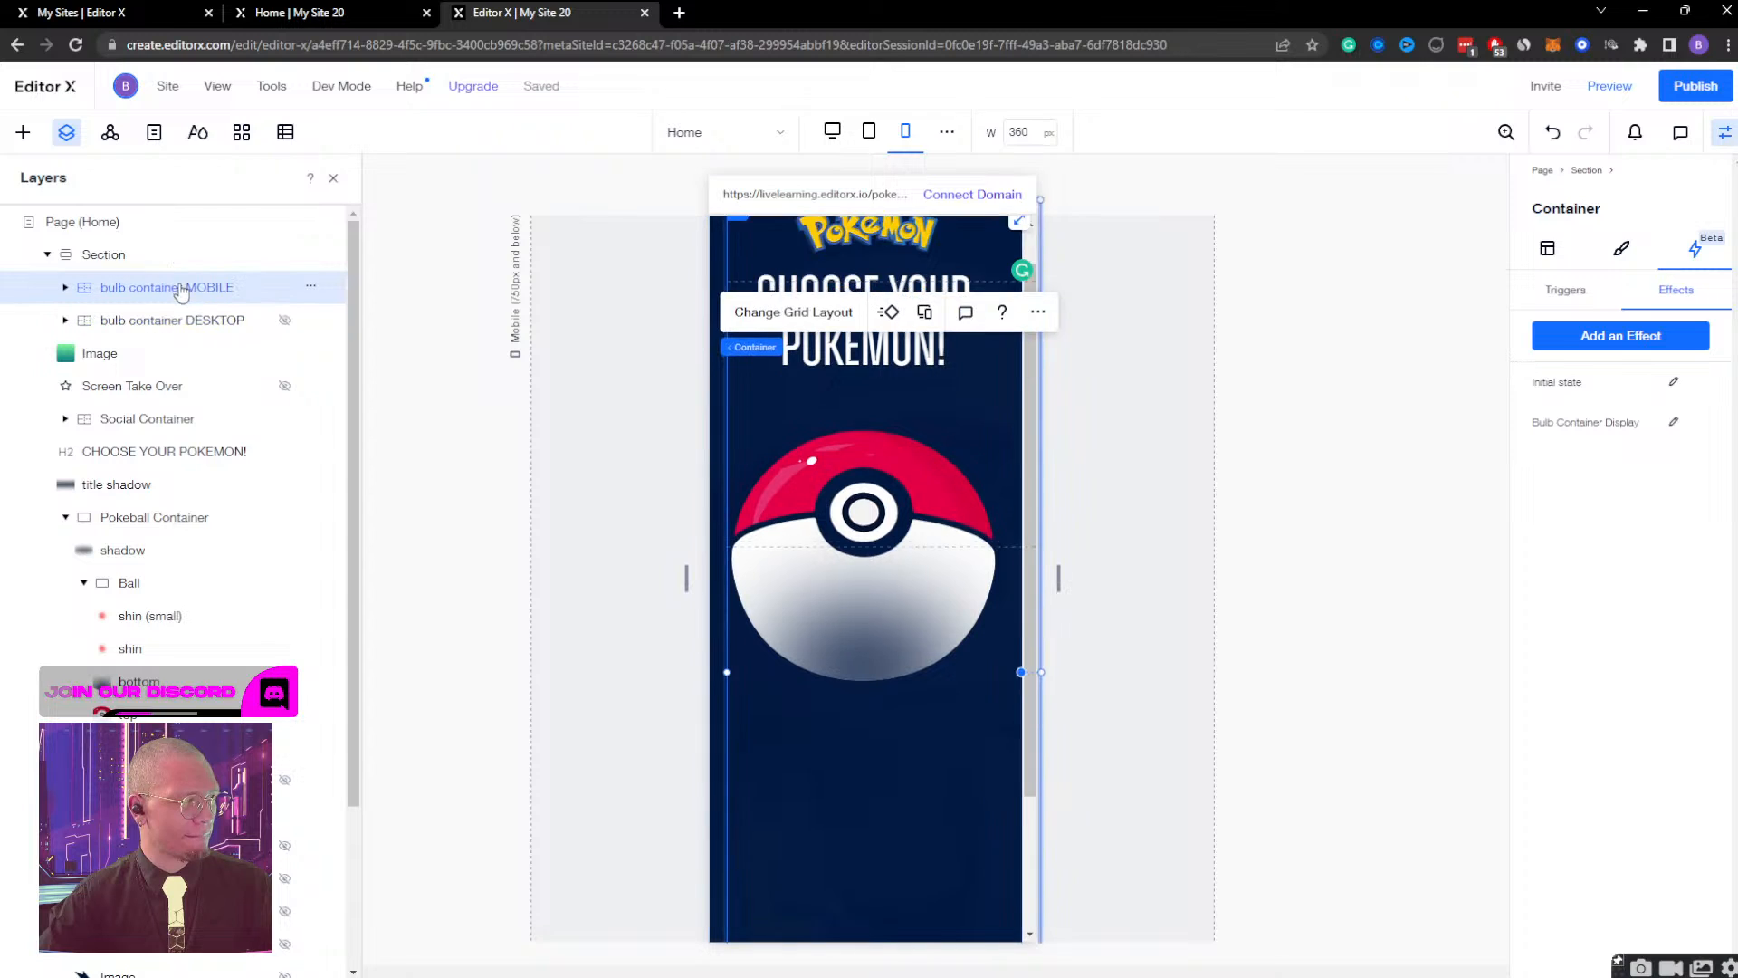
pyautogui.scroll(-2, 887, 461)
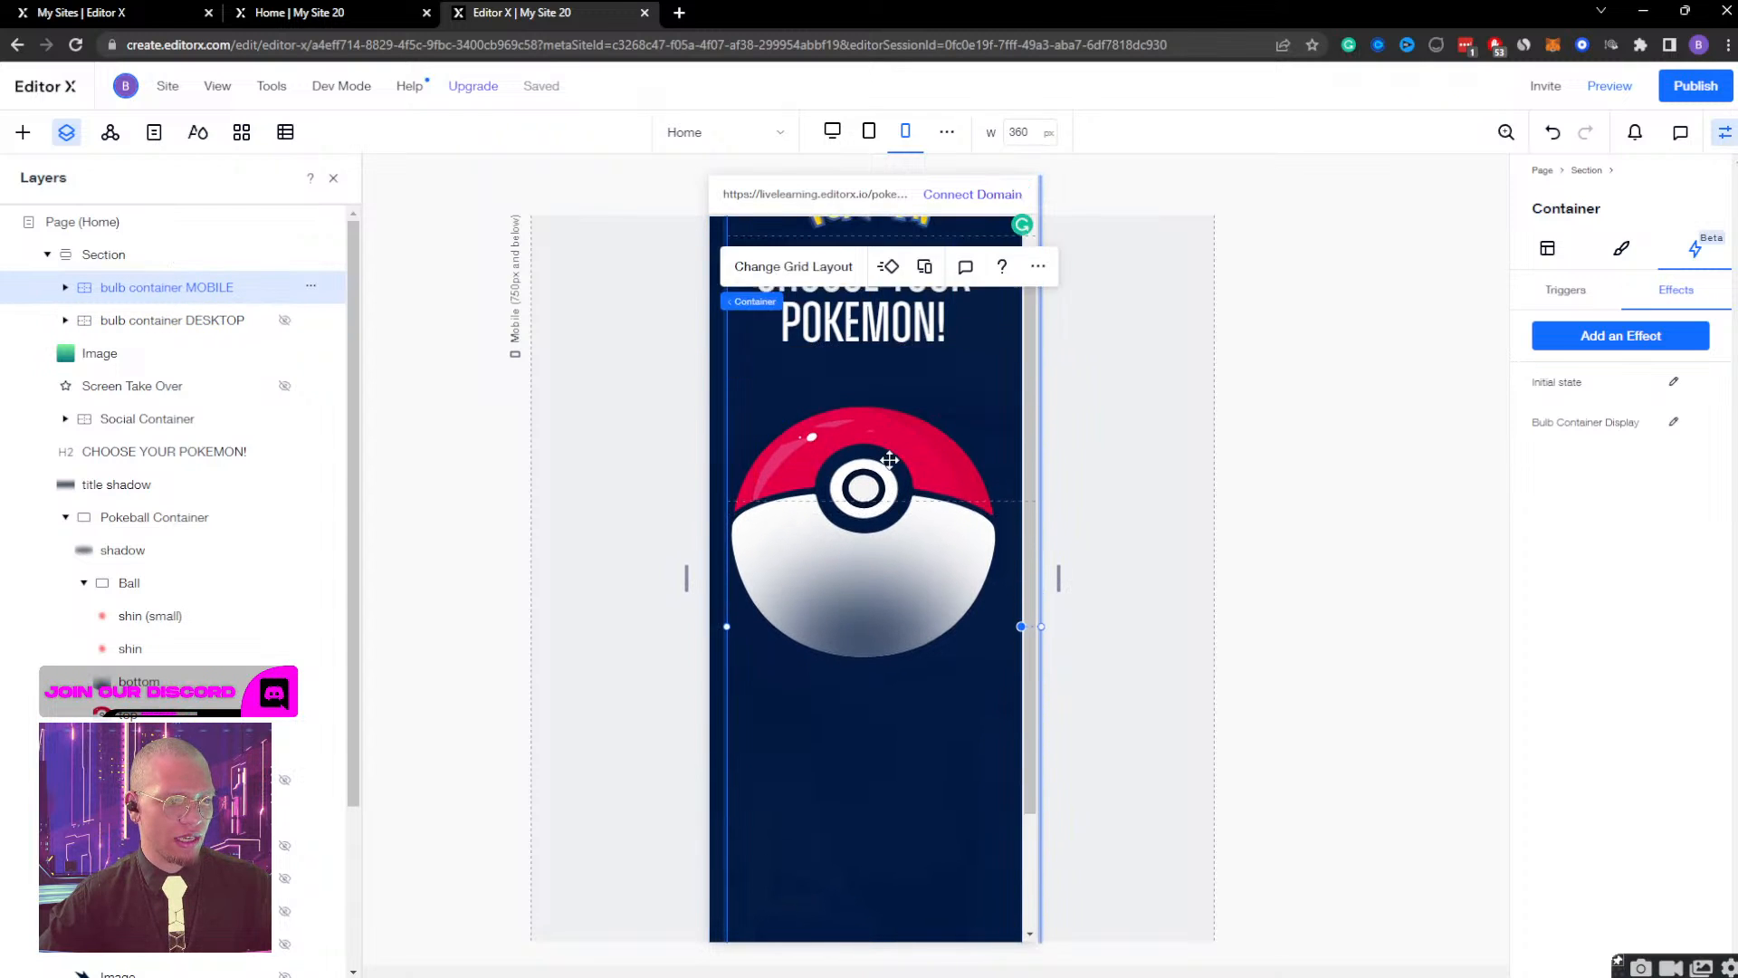
pyautogui.scroll(3, 889, 460)
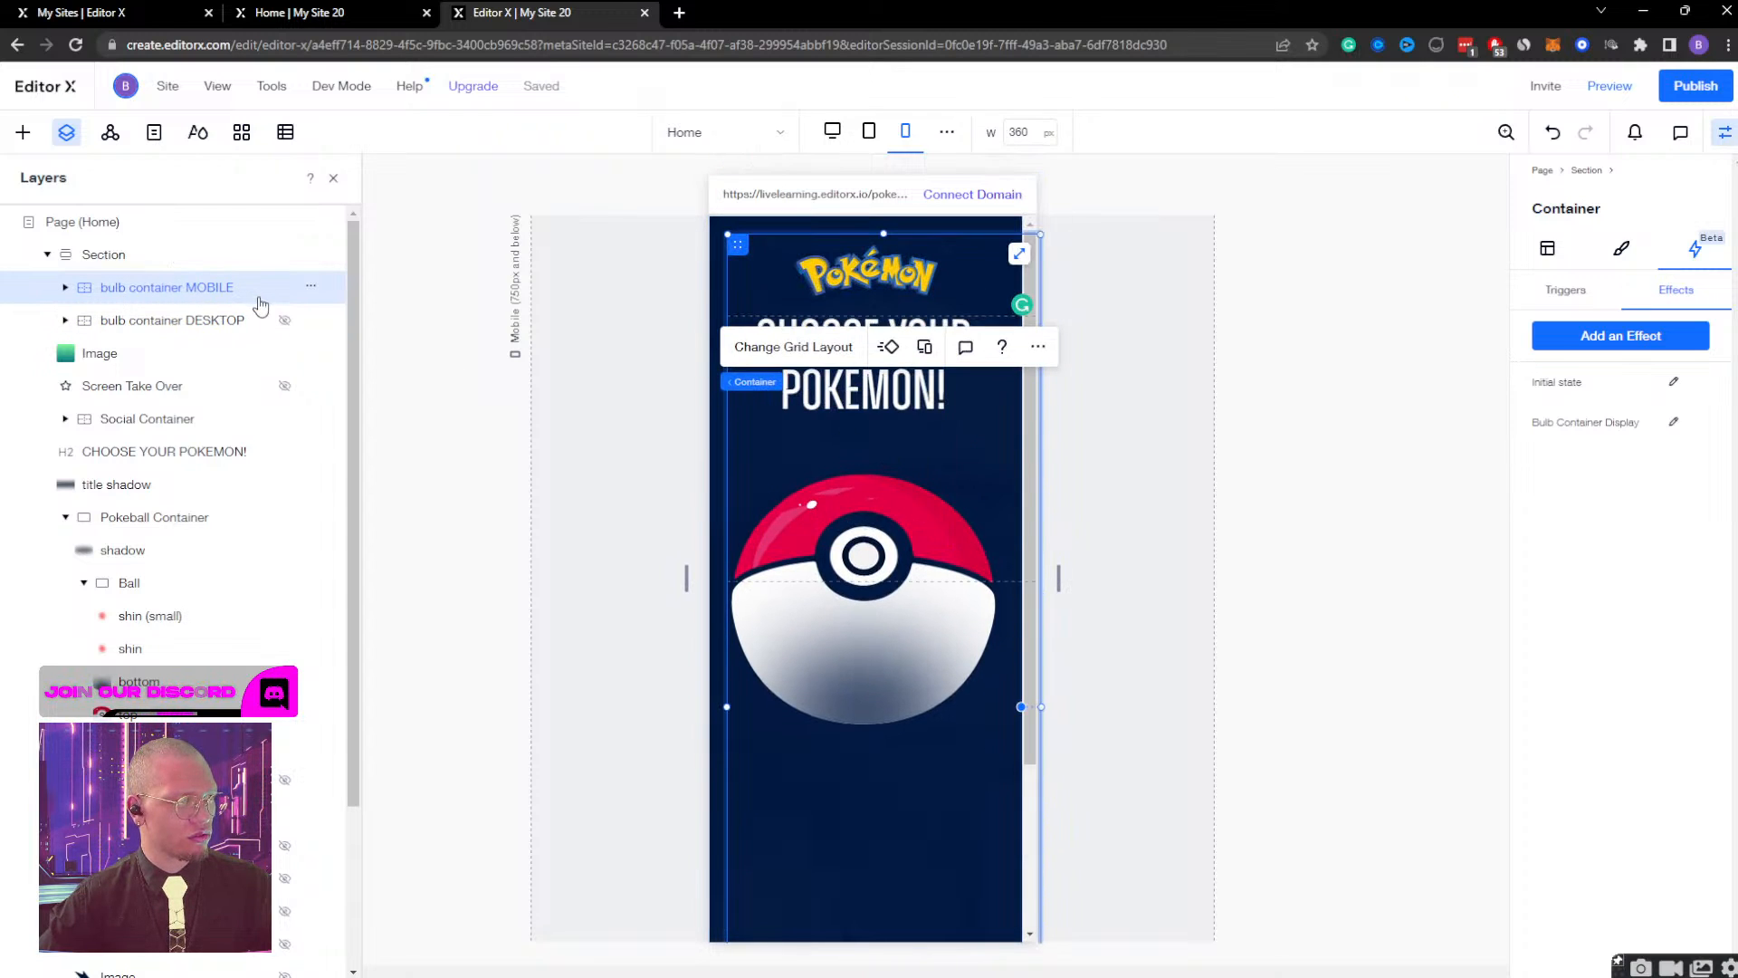
pyautogui.click(1620, 254)
pyautogui.click(1547, 248)
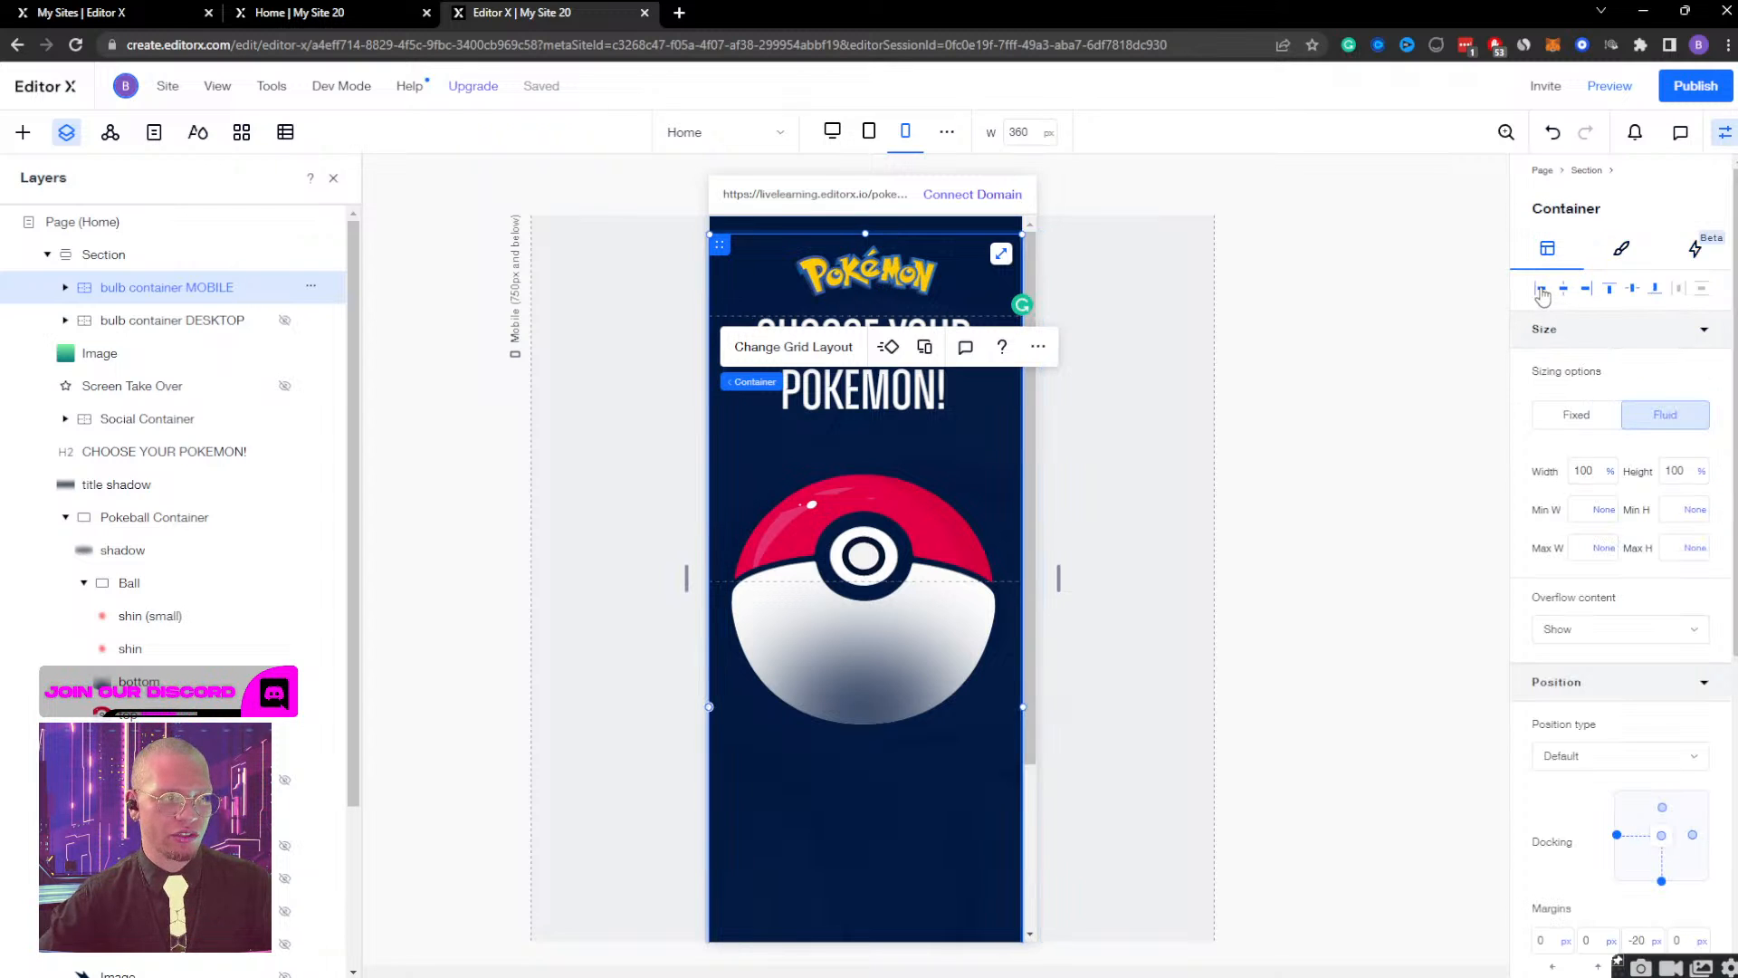
pyautogui.click(1609, 291)
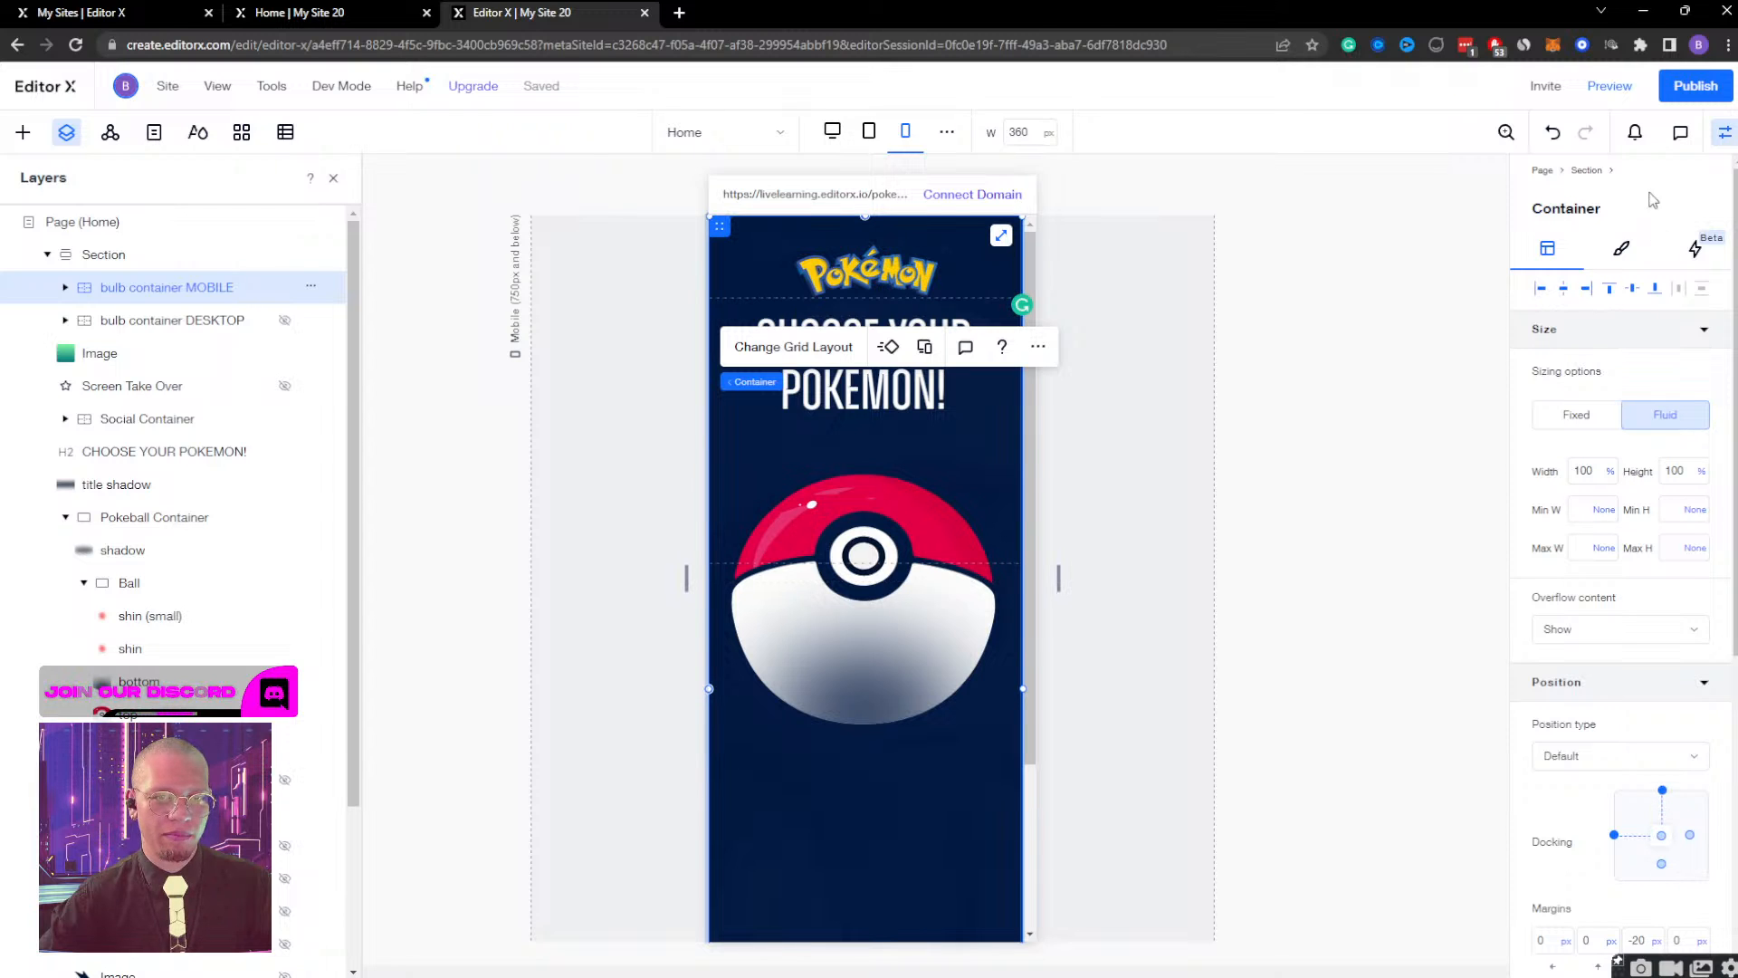
# Preview the realigned mobile container by opening the Pokeball and closing Bulbasaur, dismiss the Armoury Crate notice and return to editing.
pyautogui.click(1605, 87)
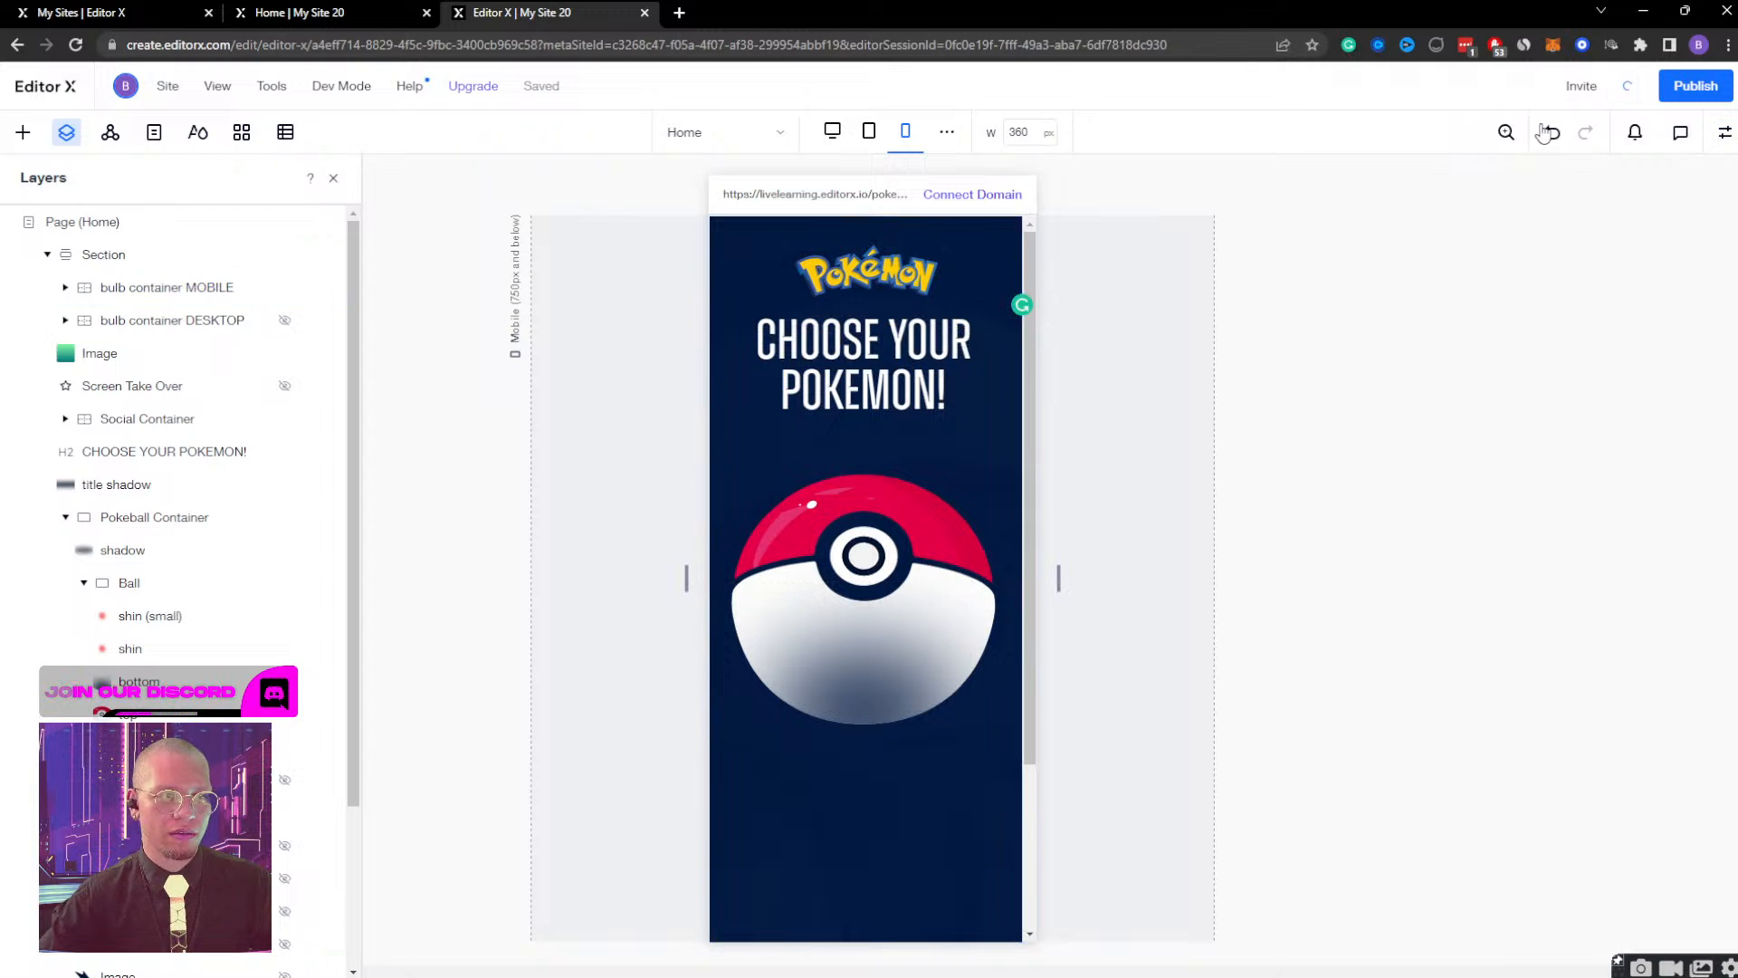
pyautogui.click(908, 453)
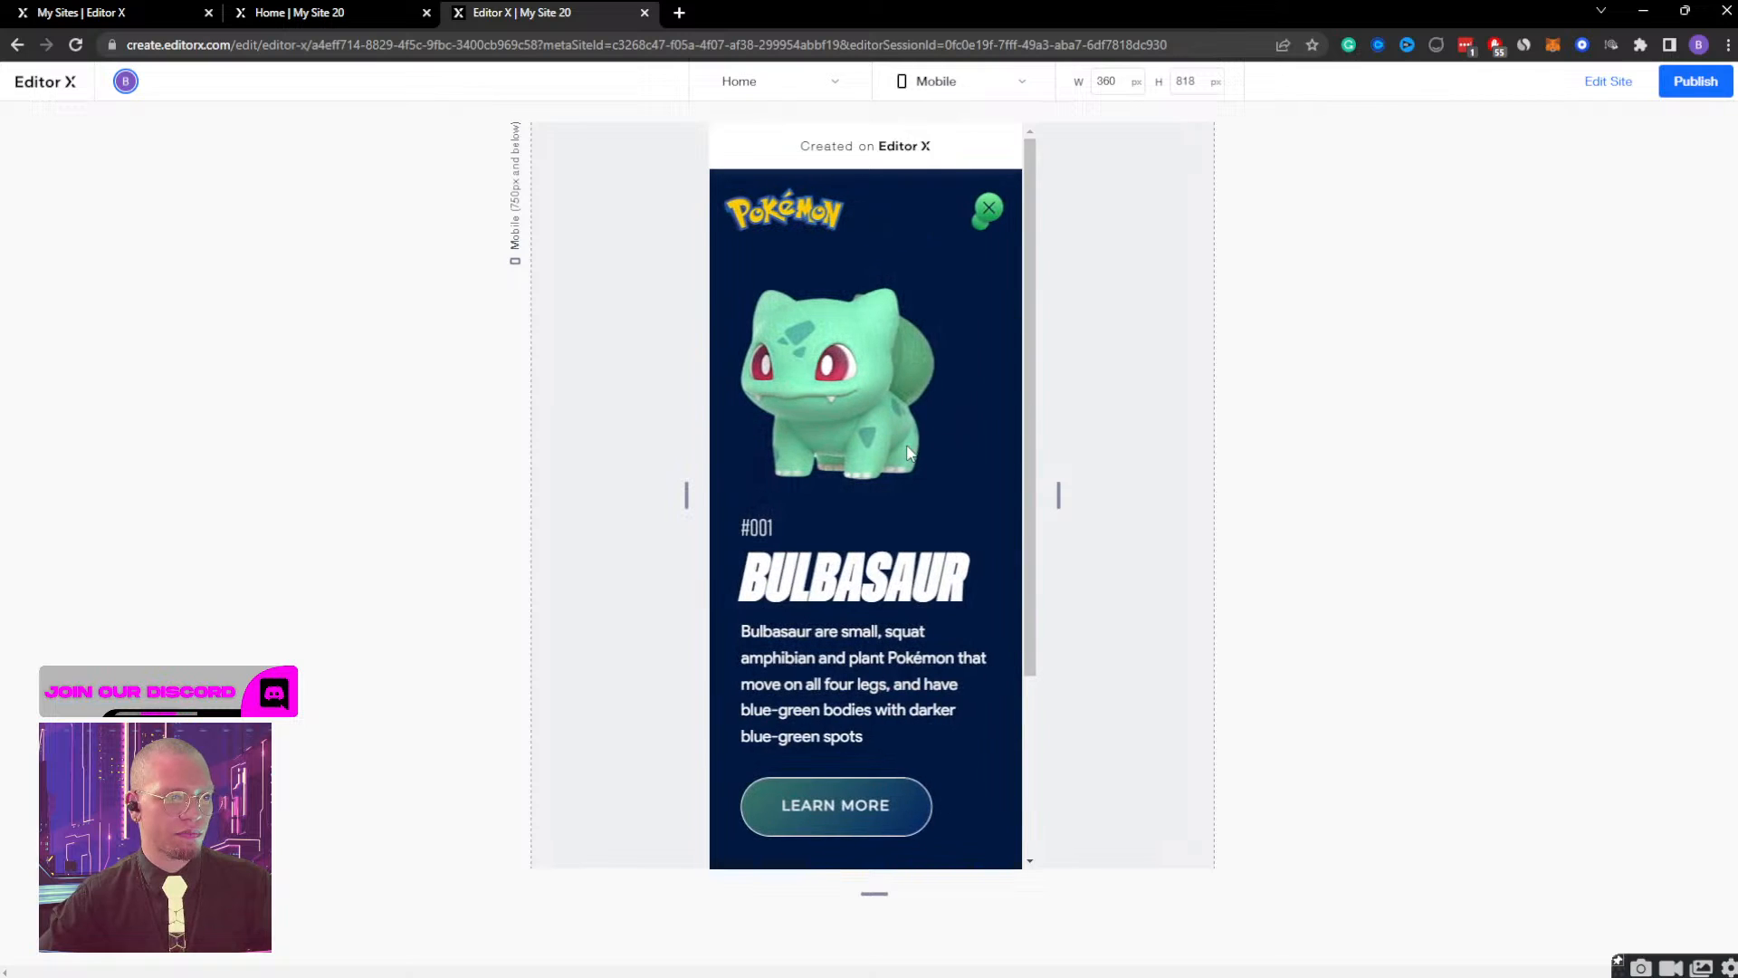
pyautogui.click(988, 208)
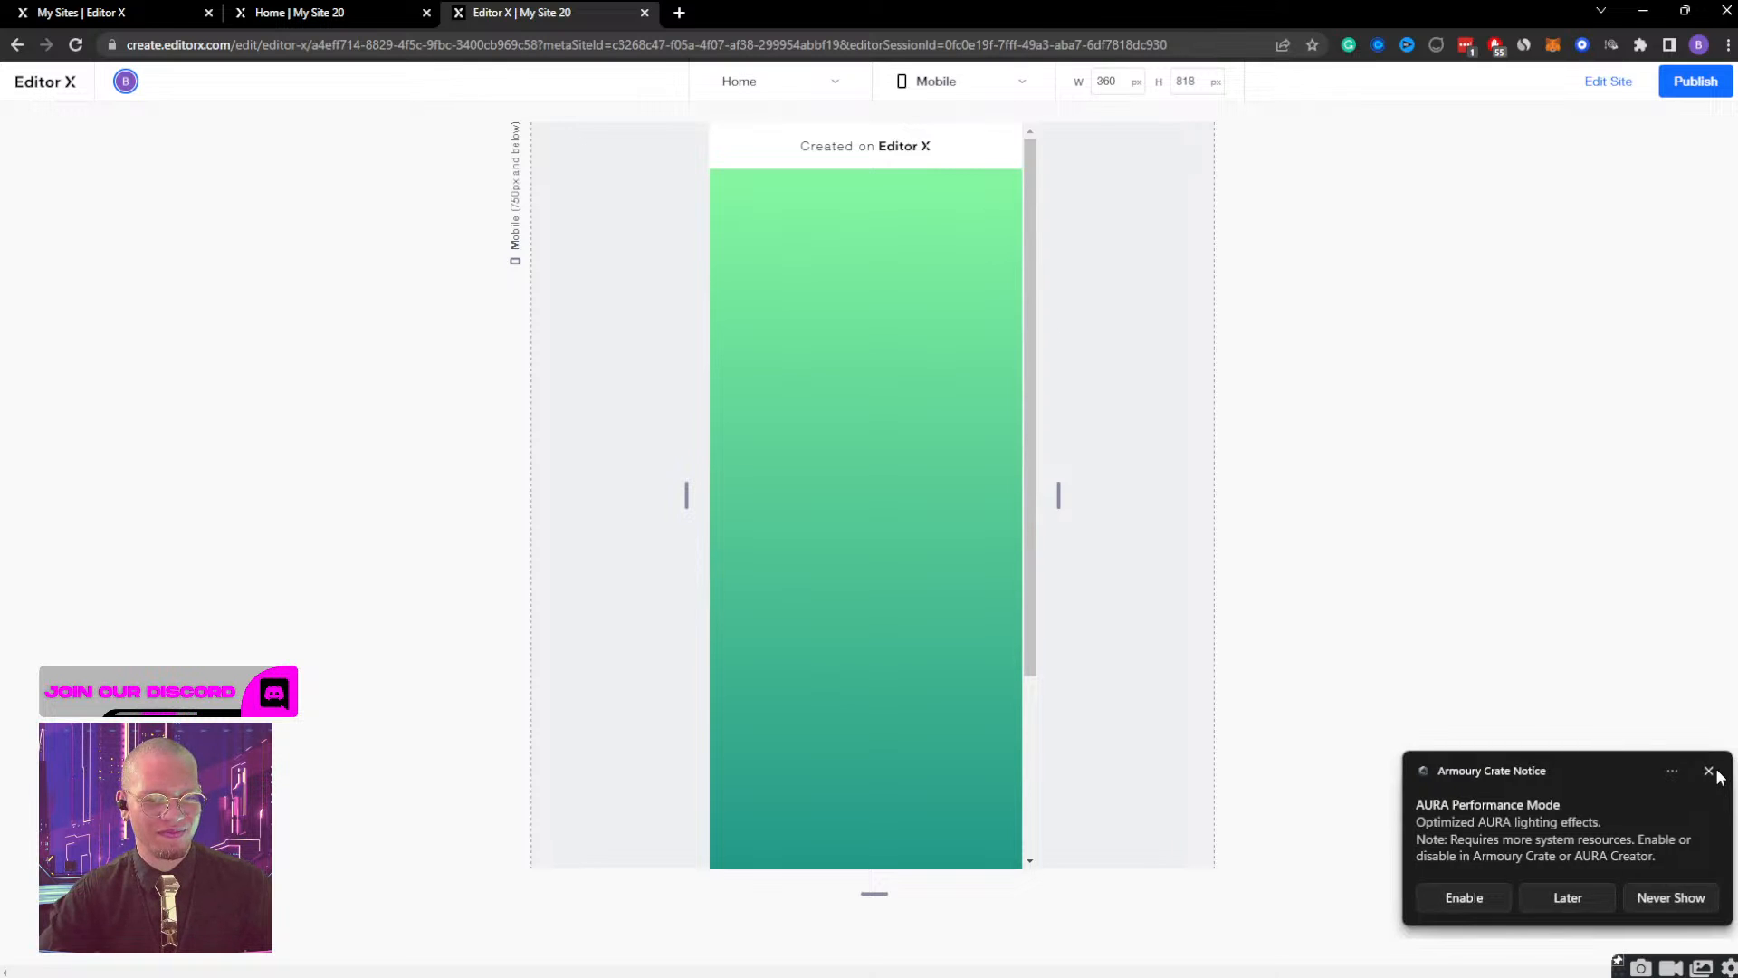
pyautogui.click(1709, 772)
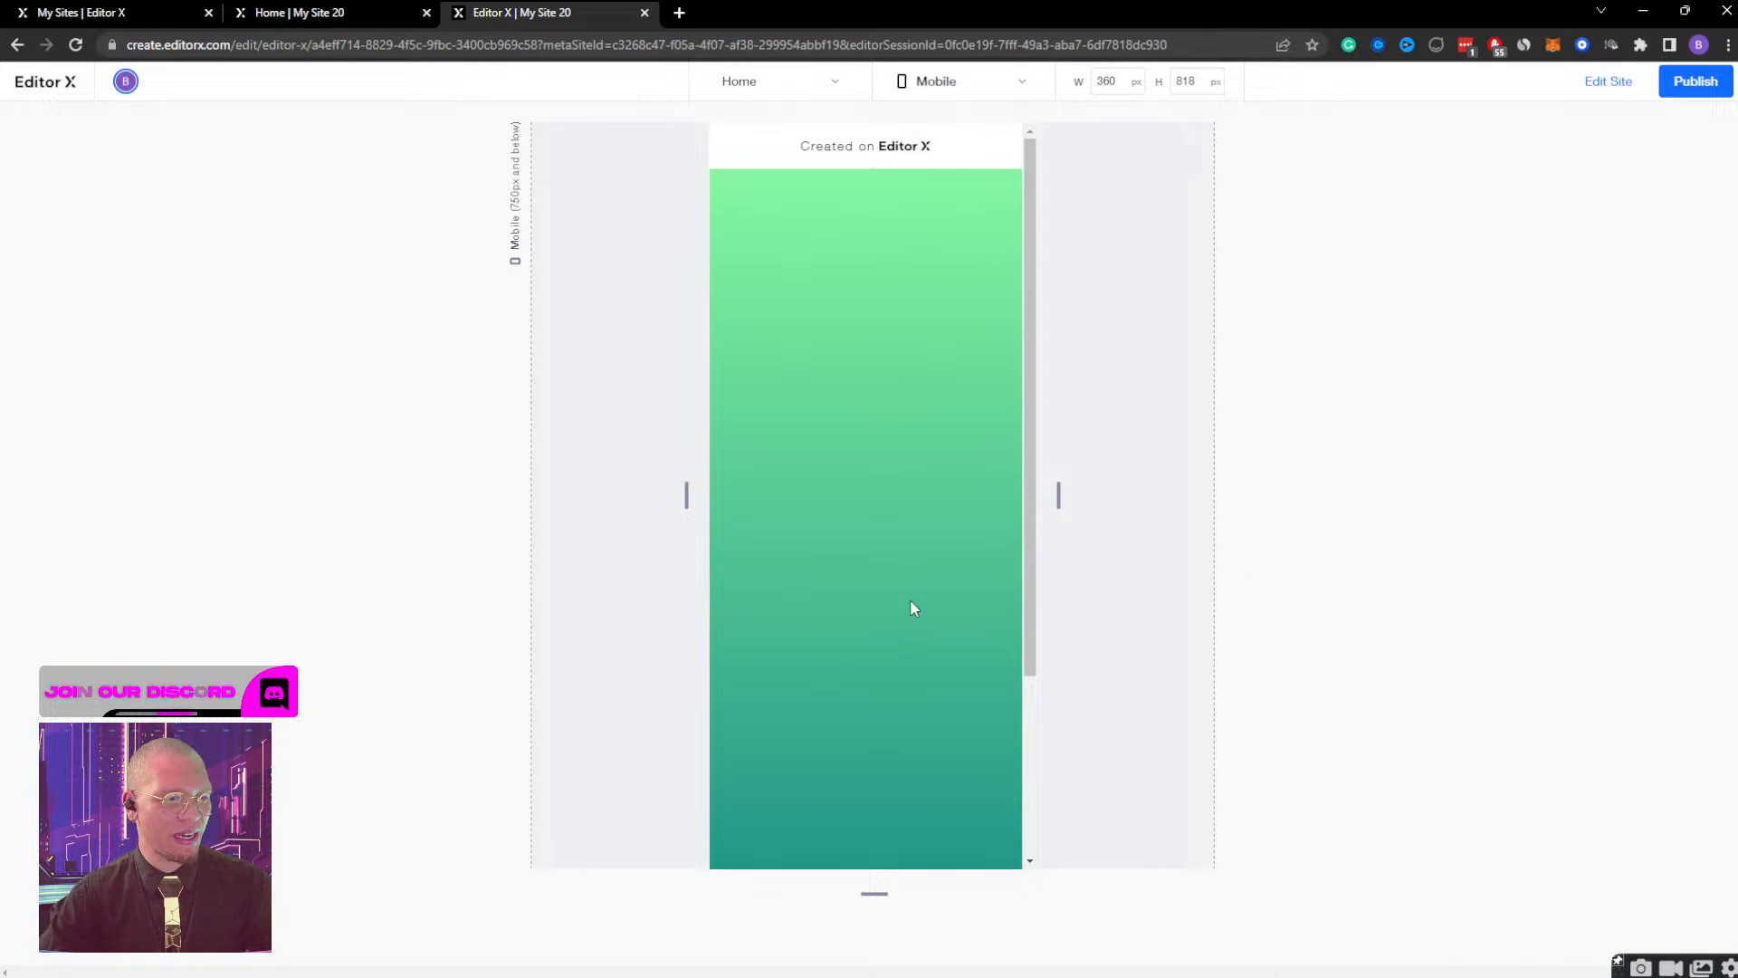
pyautogui.scroll(-3, 893, 365)
pyautogui.scroll(3, 901, 343)
pyautogui.scroll(-3, 903, 339)
pyautogui.scroll(3, 904, 340)
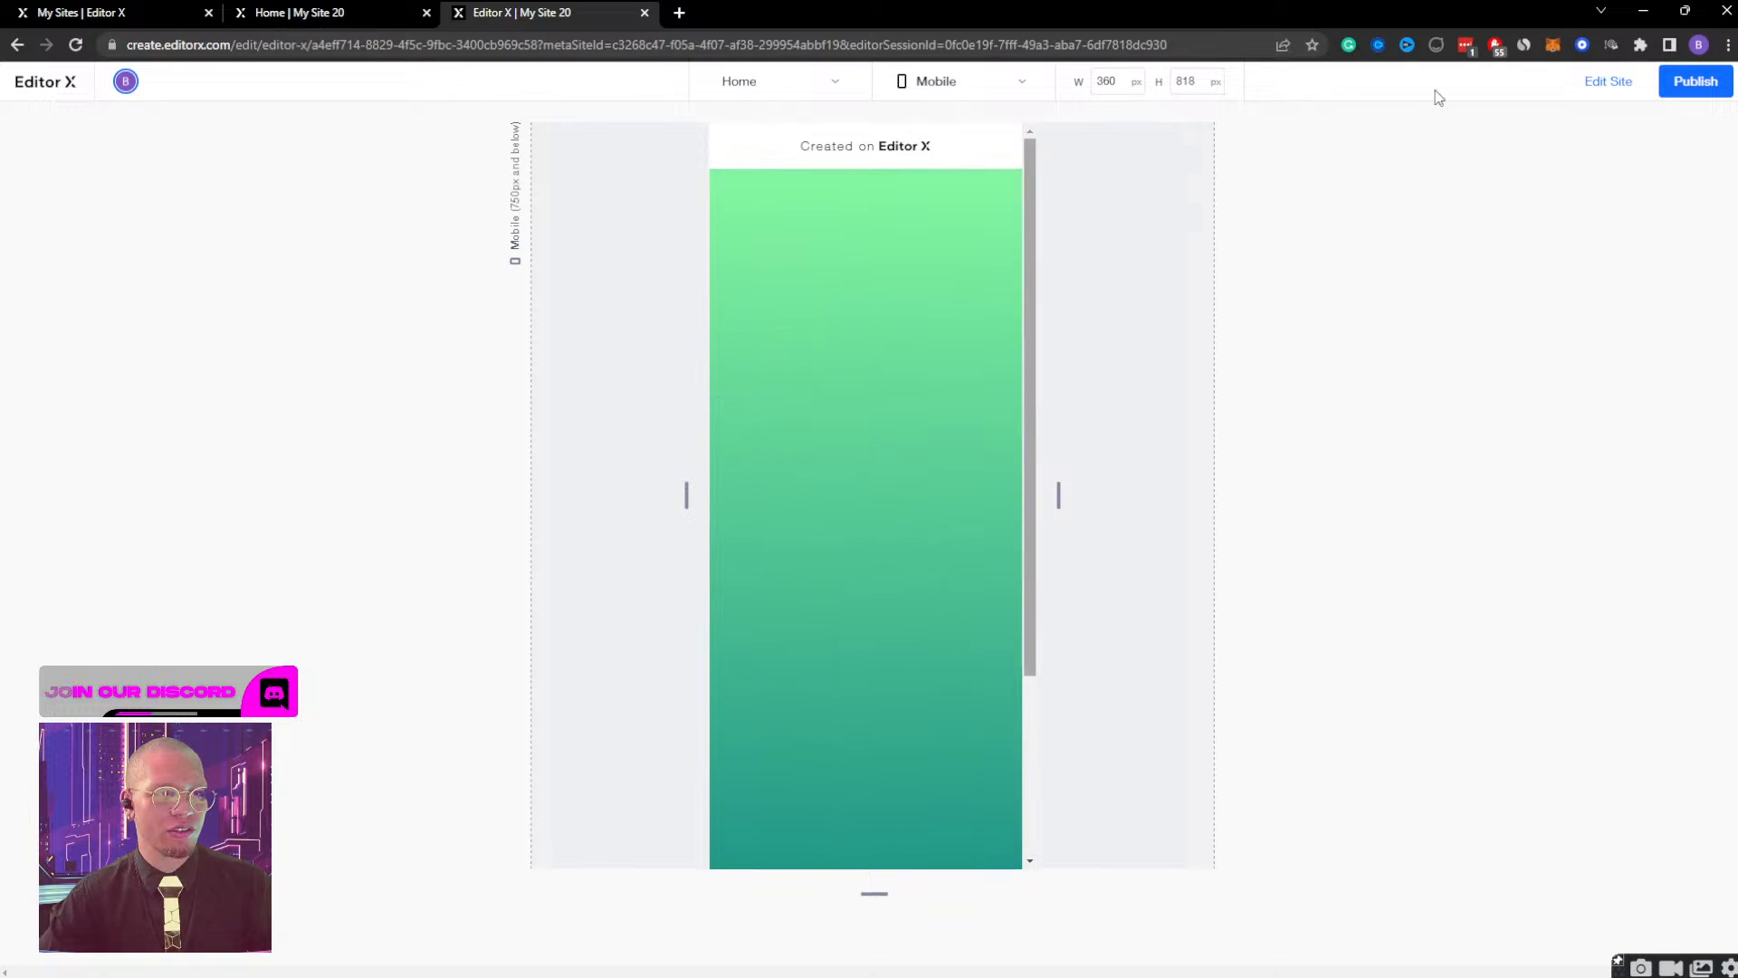
pyautogui.click(1610, 82)
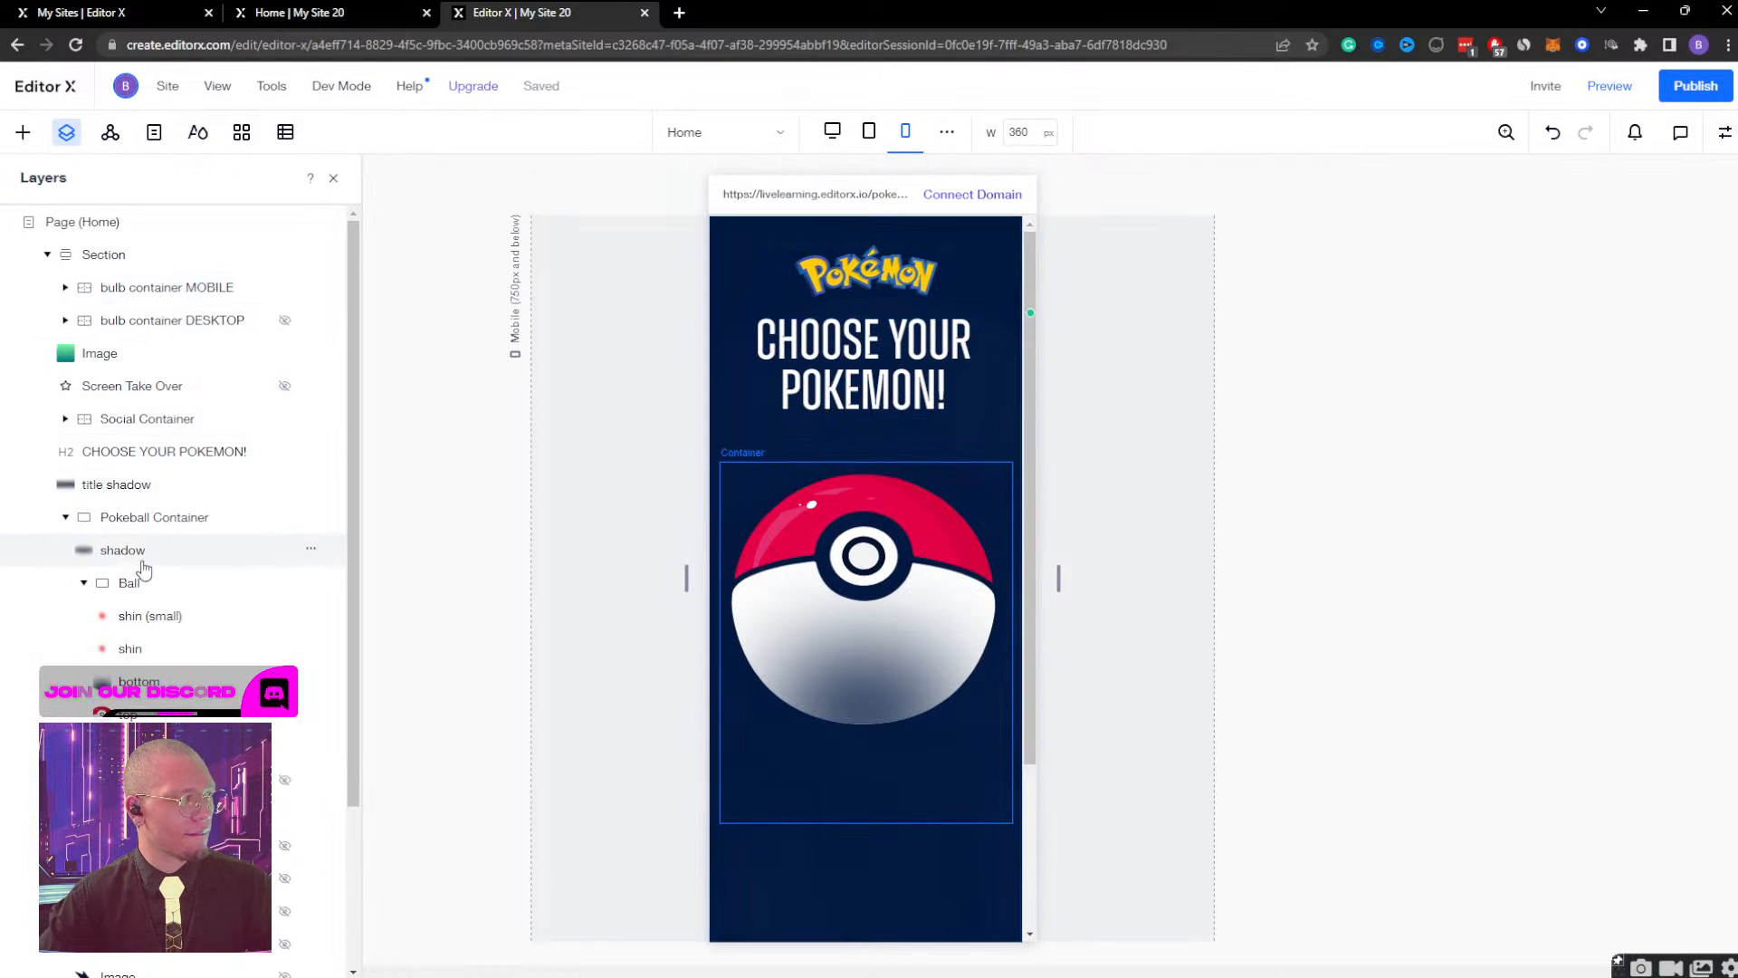
# Inspect the timing of the Pokeball open effect on the Pokeball Container and close the effect editor.
pyautogui.click(155, 517)
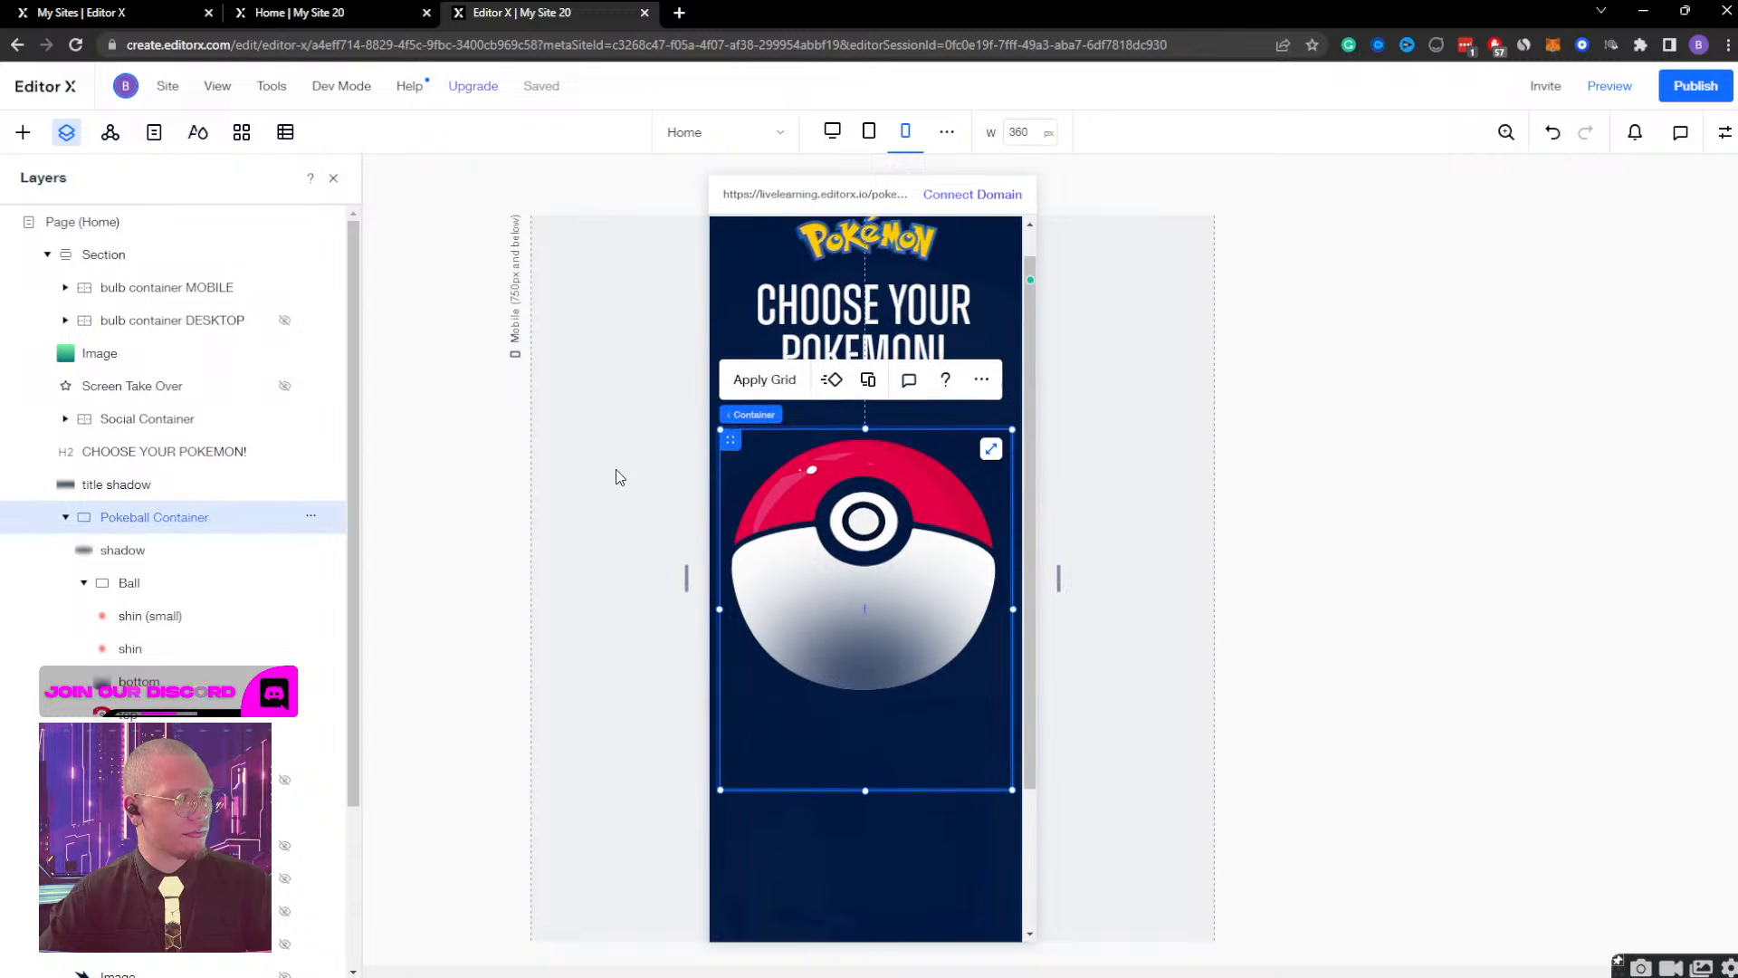
pyautogui.click(1725, 132)
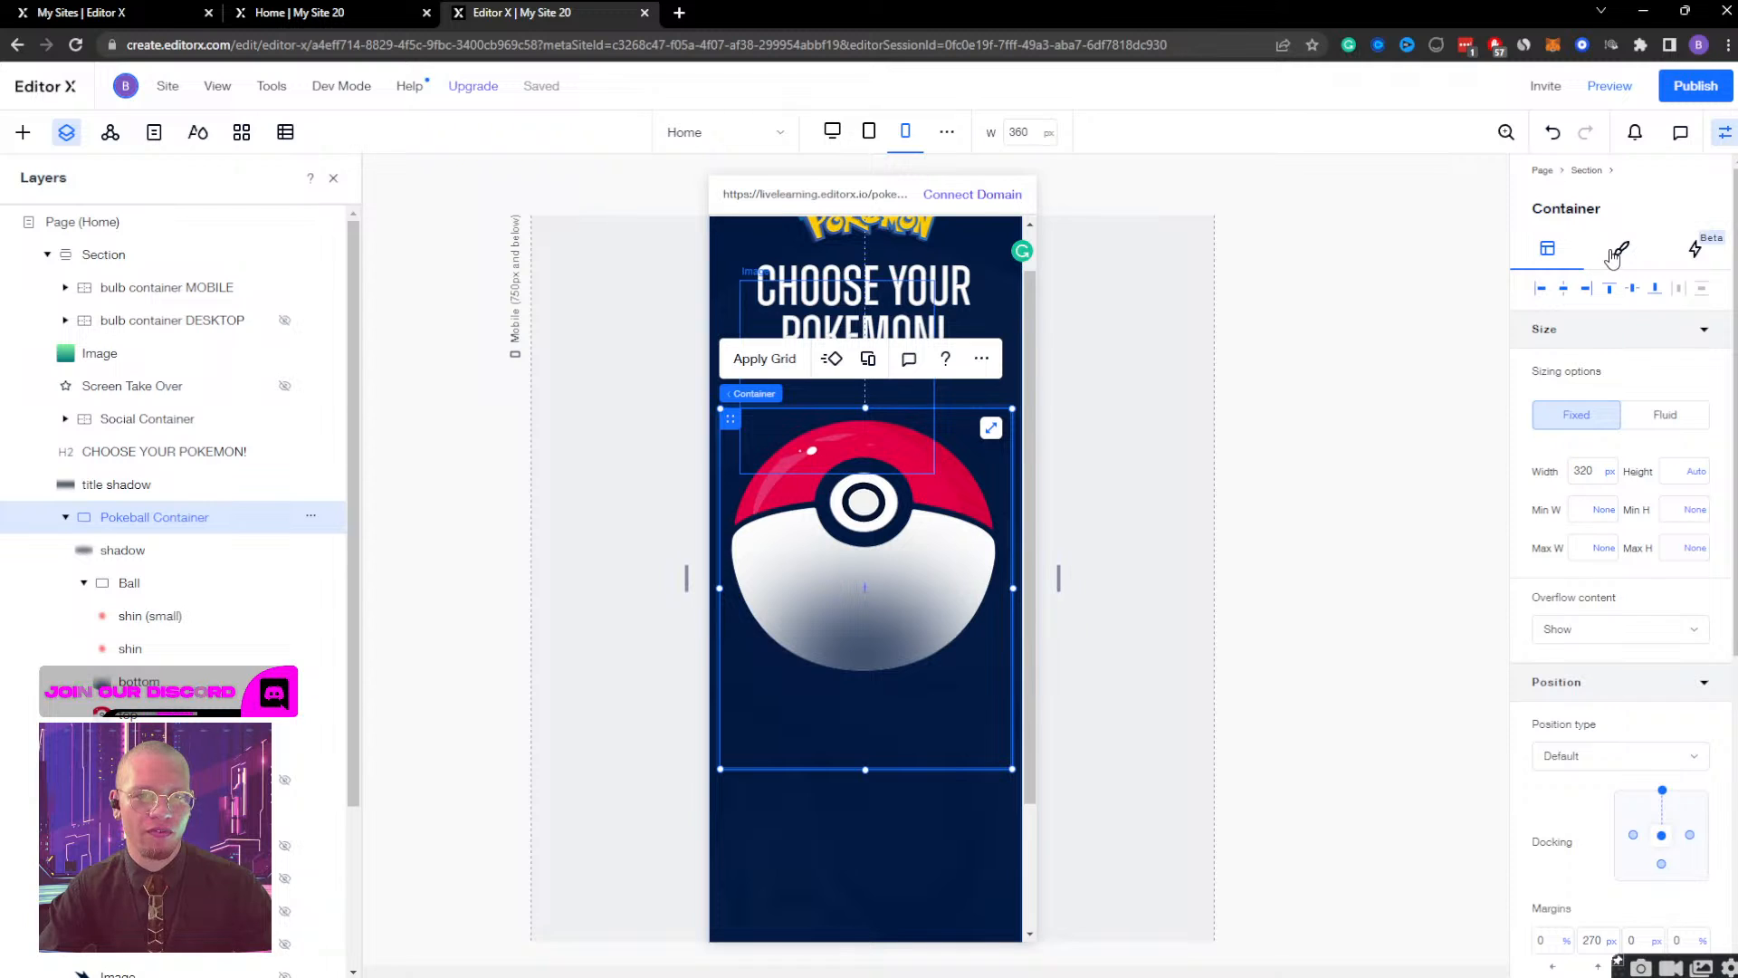
pyautogui.click(1693, 248)
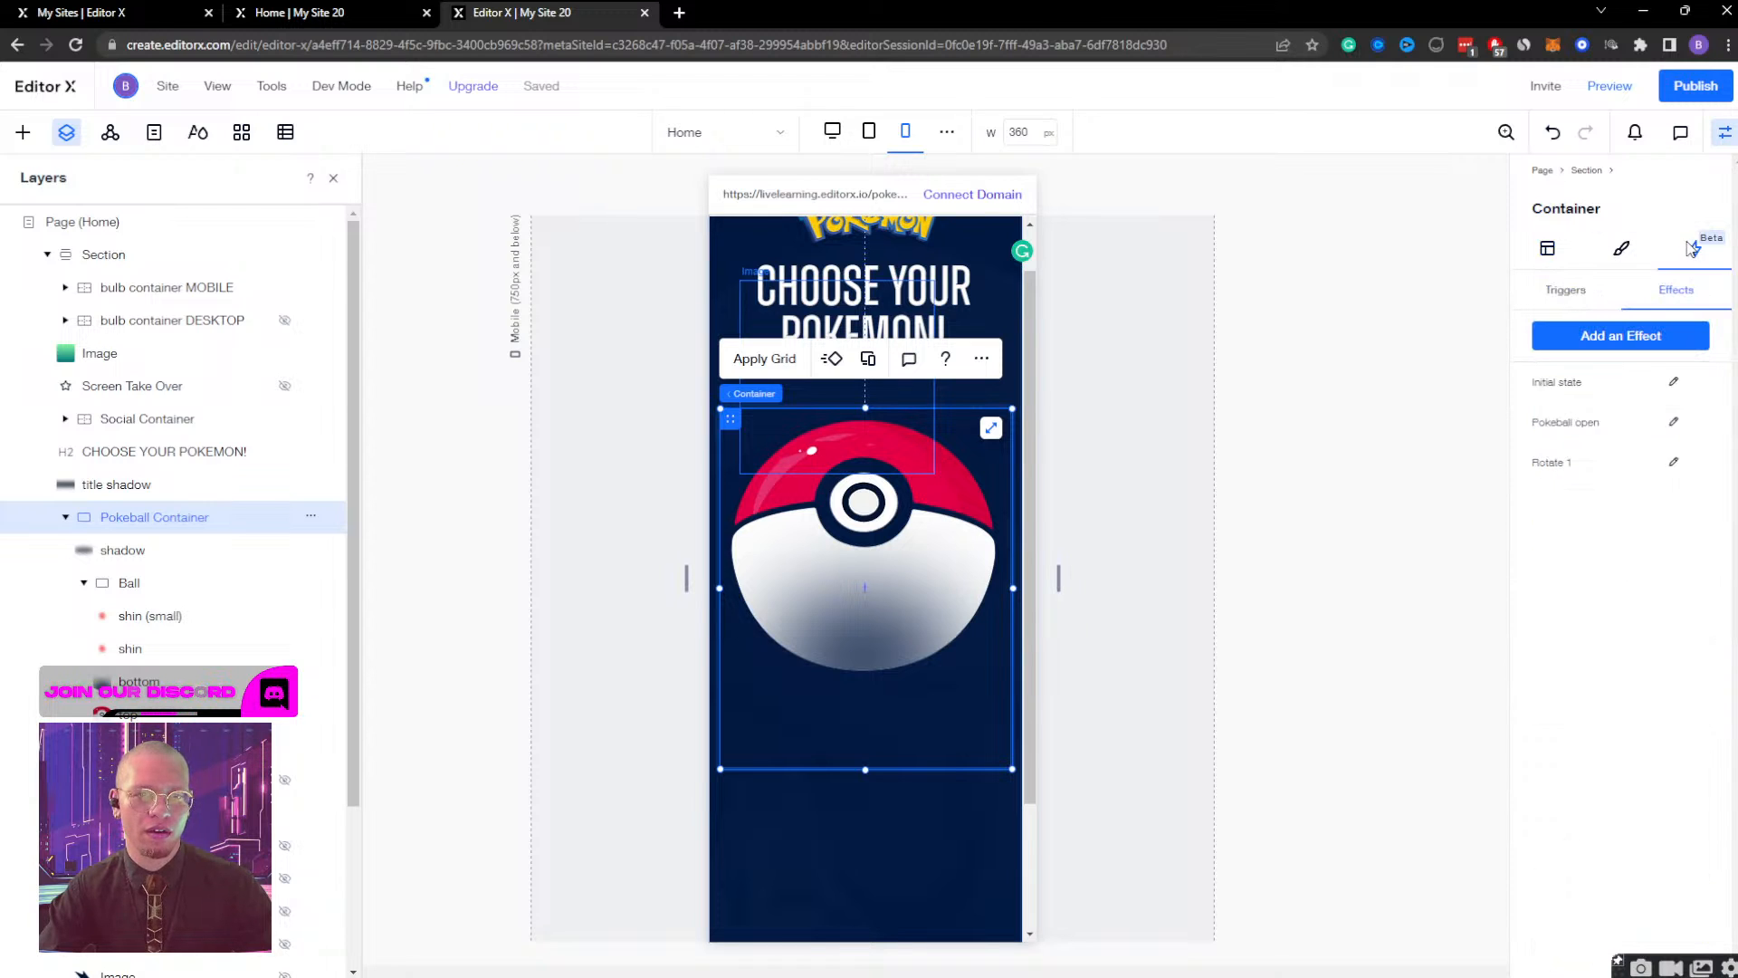
pyautogui.click(1675, 423)
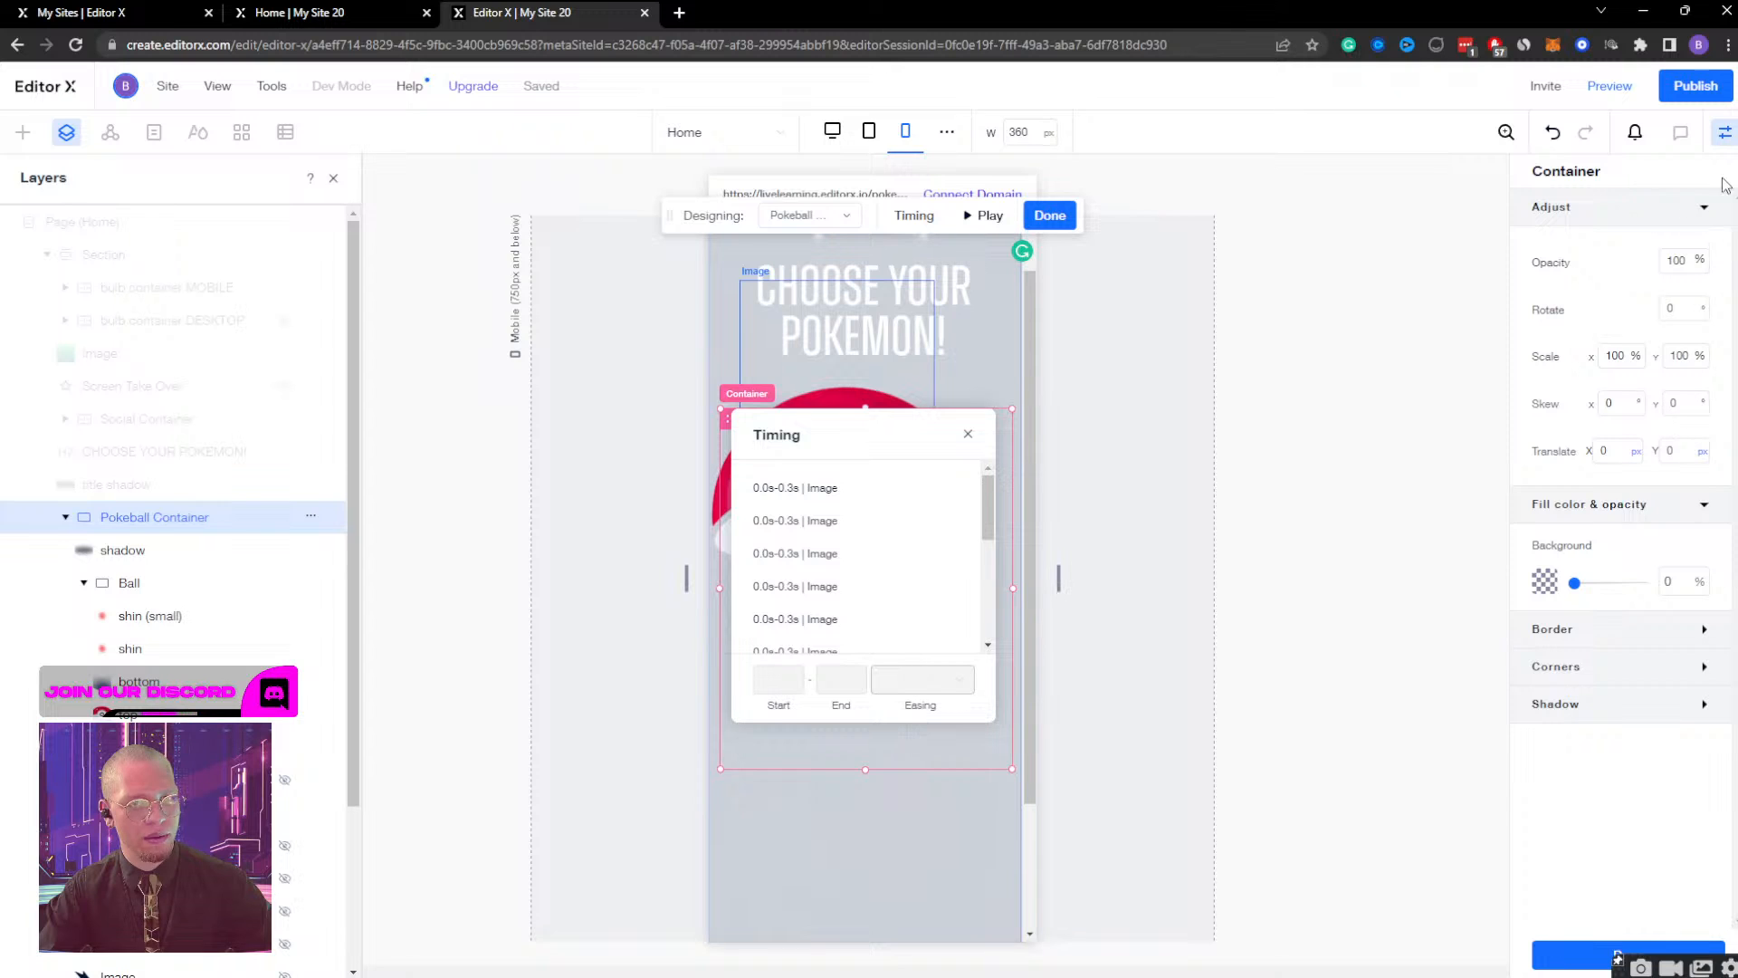
pyautogui.click(1726, 133)
pyautogui.click(1726, 133)
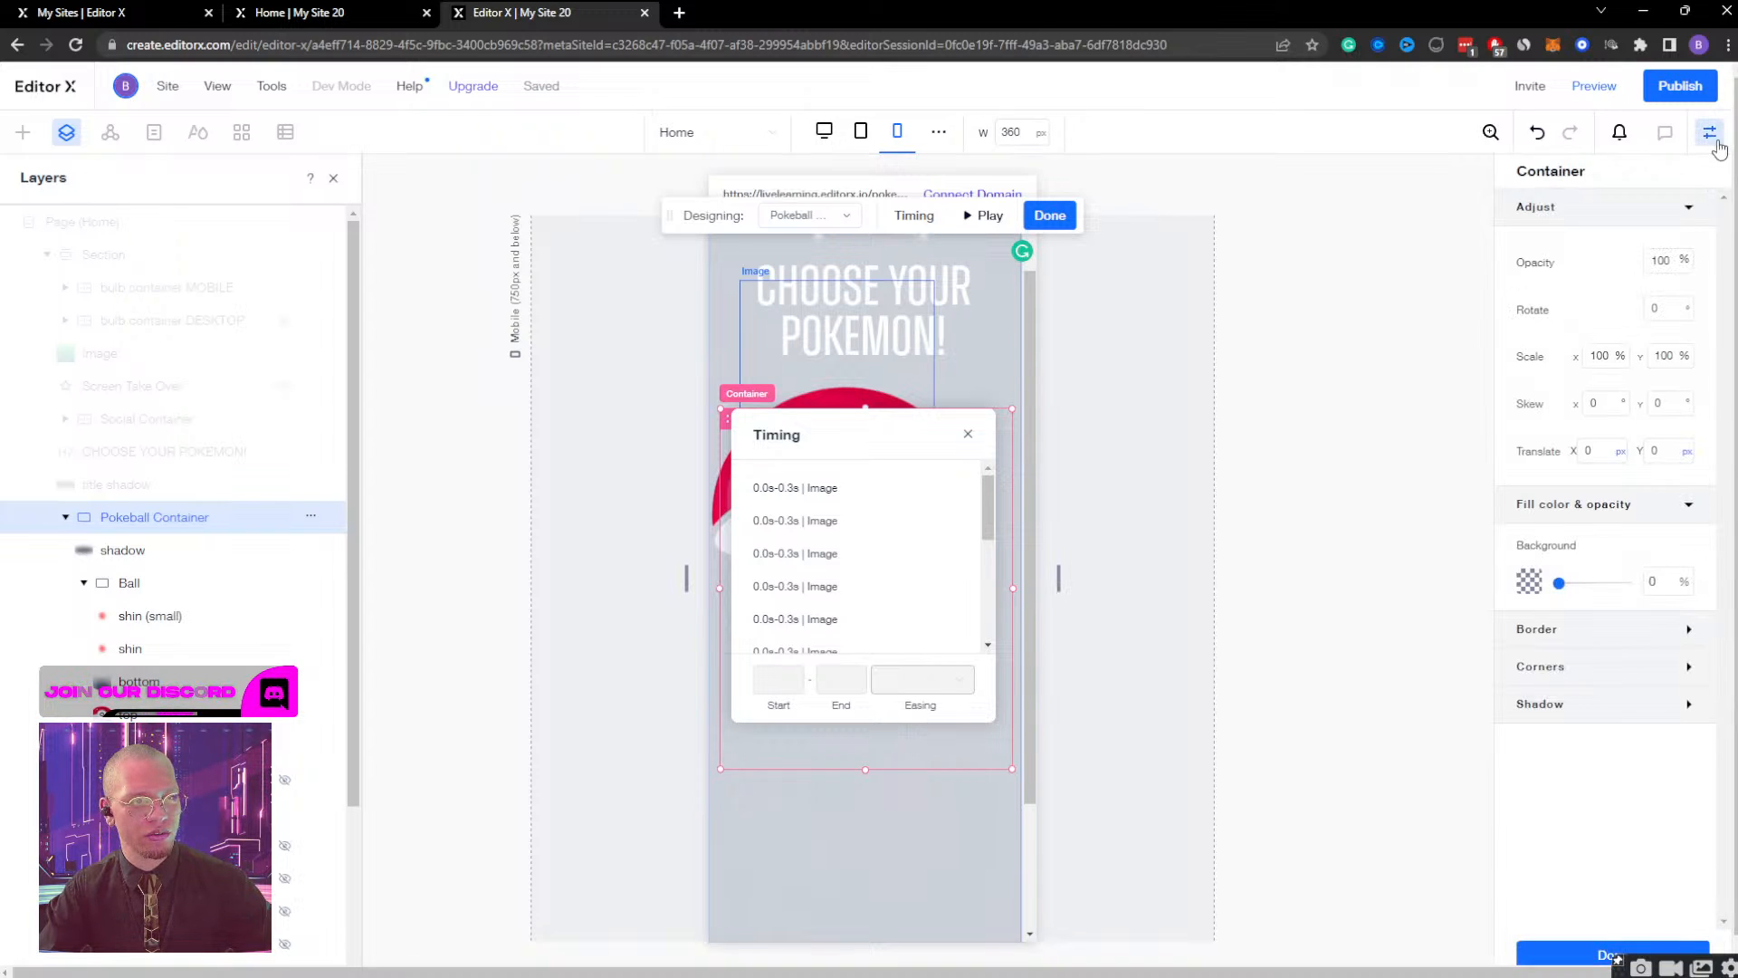
pyautogui.click(1050, 217)
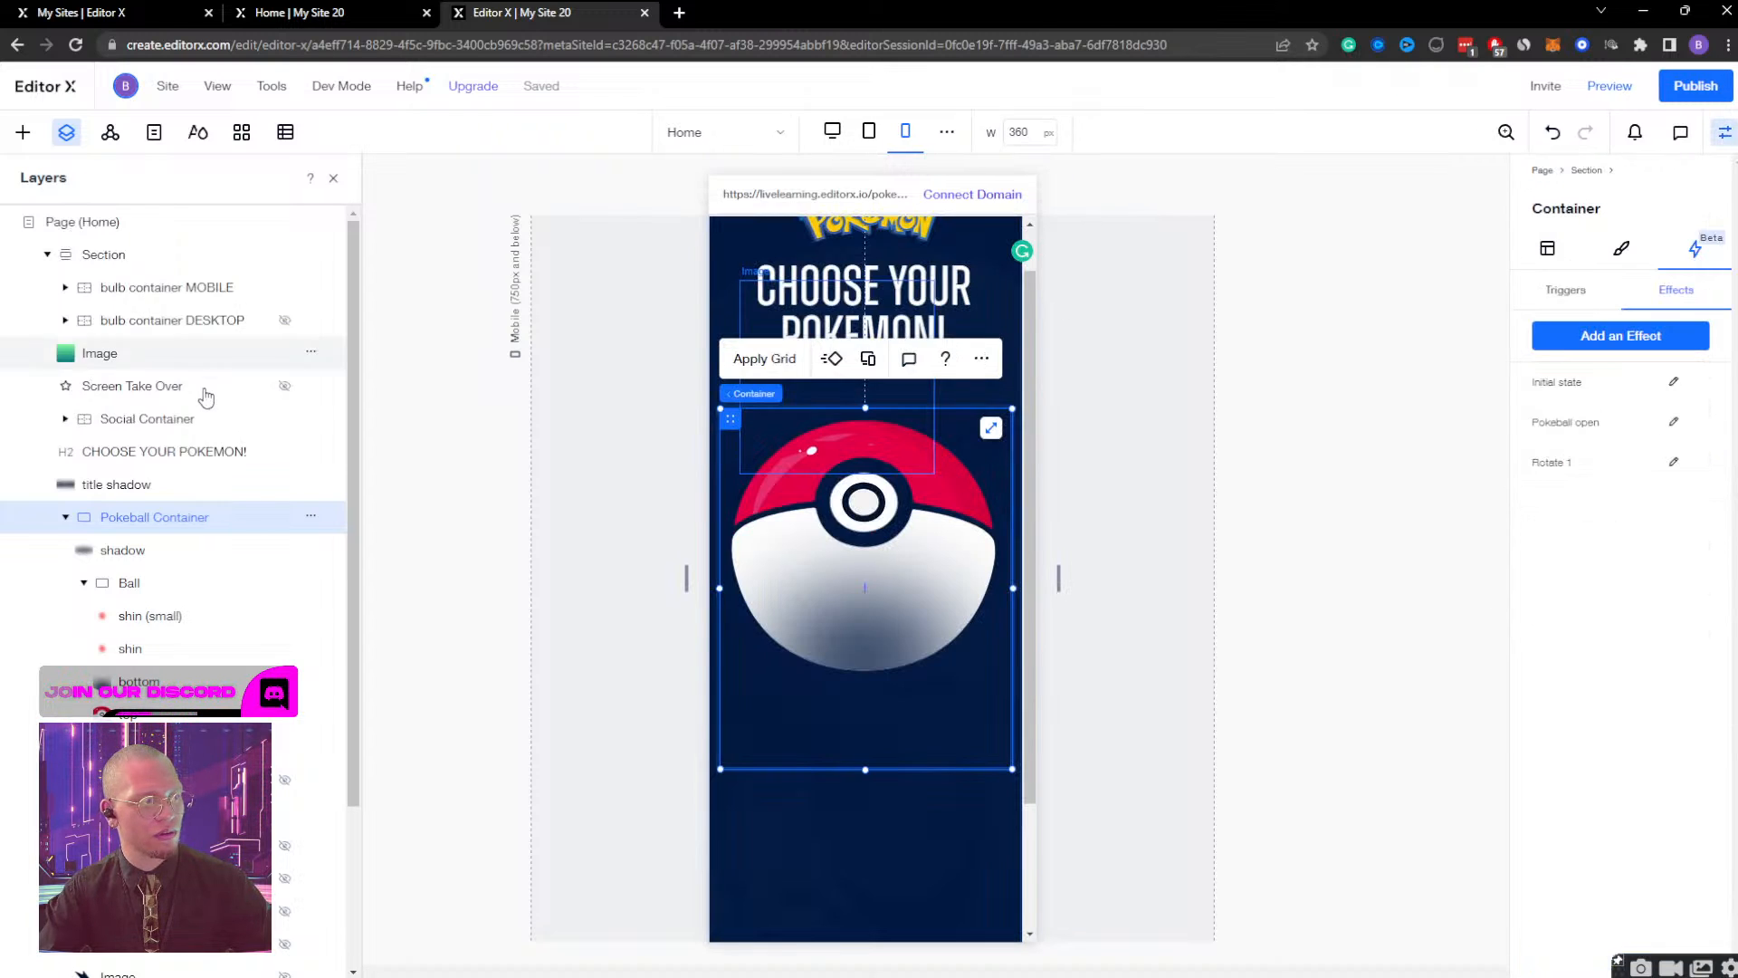
# Review the Ball's click interaction that toggles Gradient Display on the image, and look through the page's layers.
pyautogui.click(317, 580)
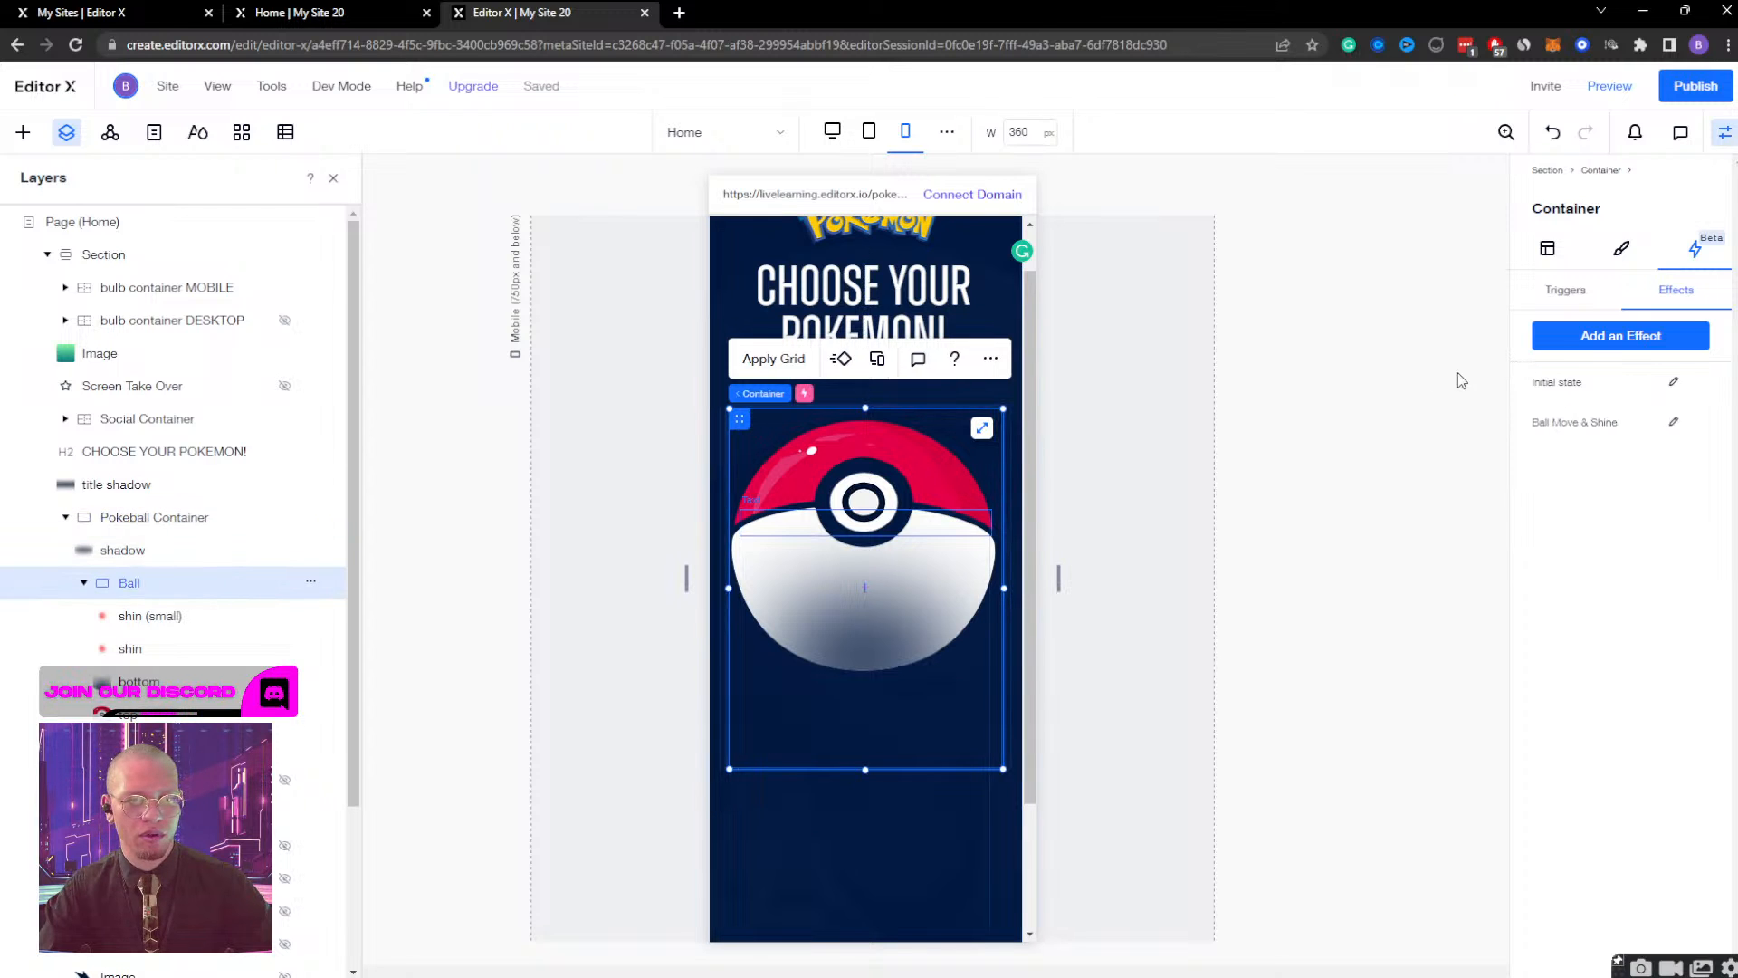
pyautogui.click(1591, 296)
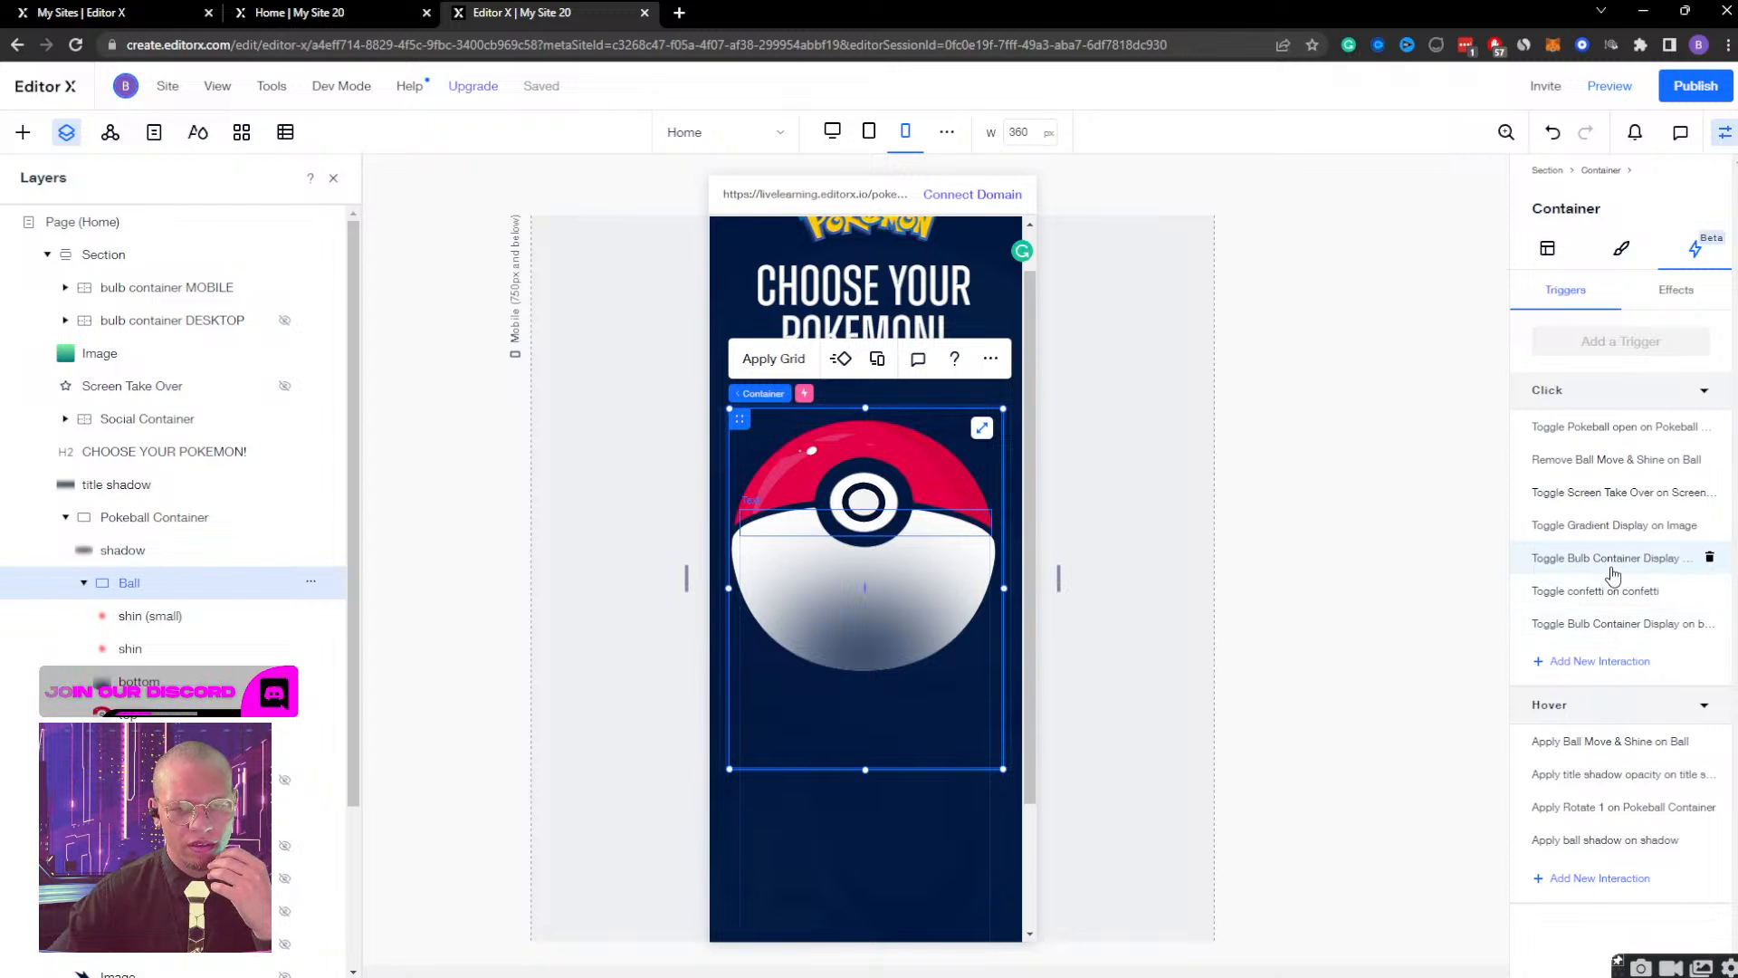
pyautogui.click(1600, 529)
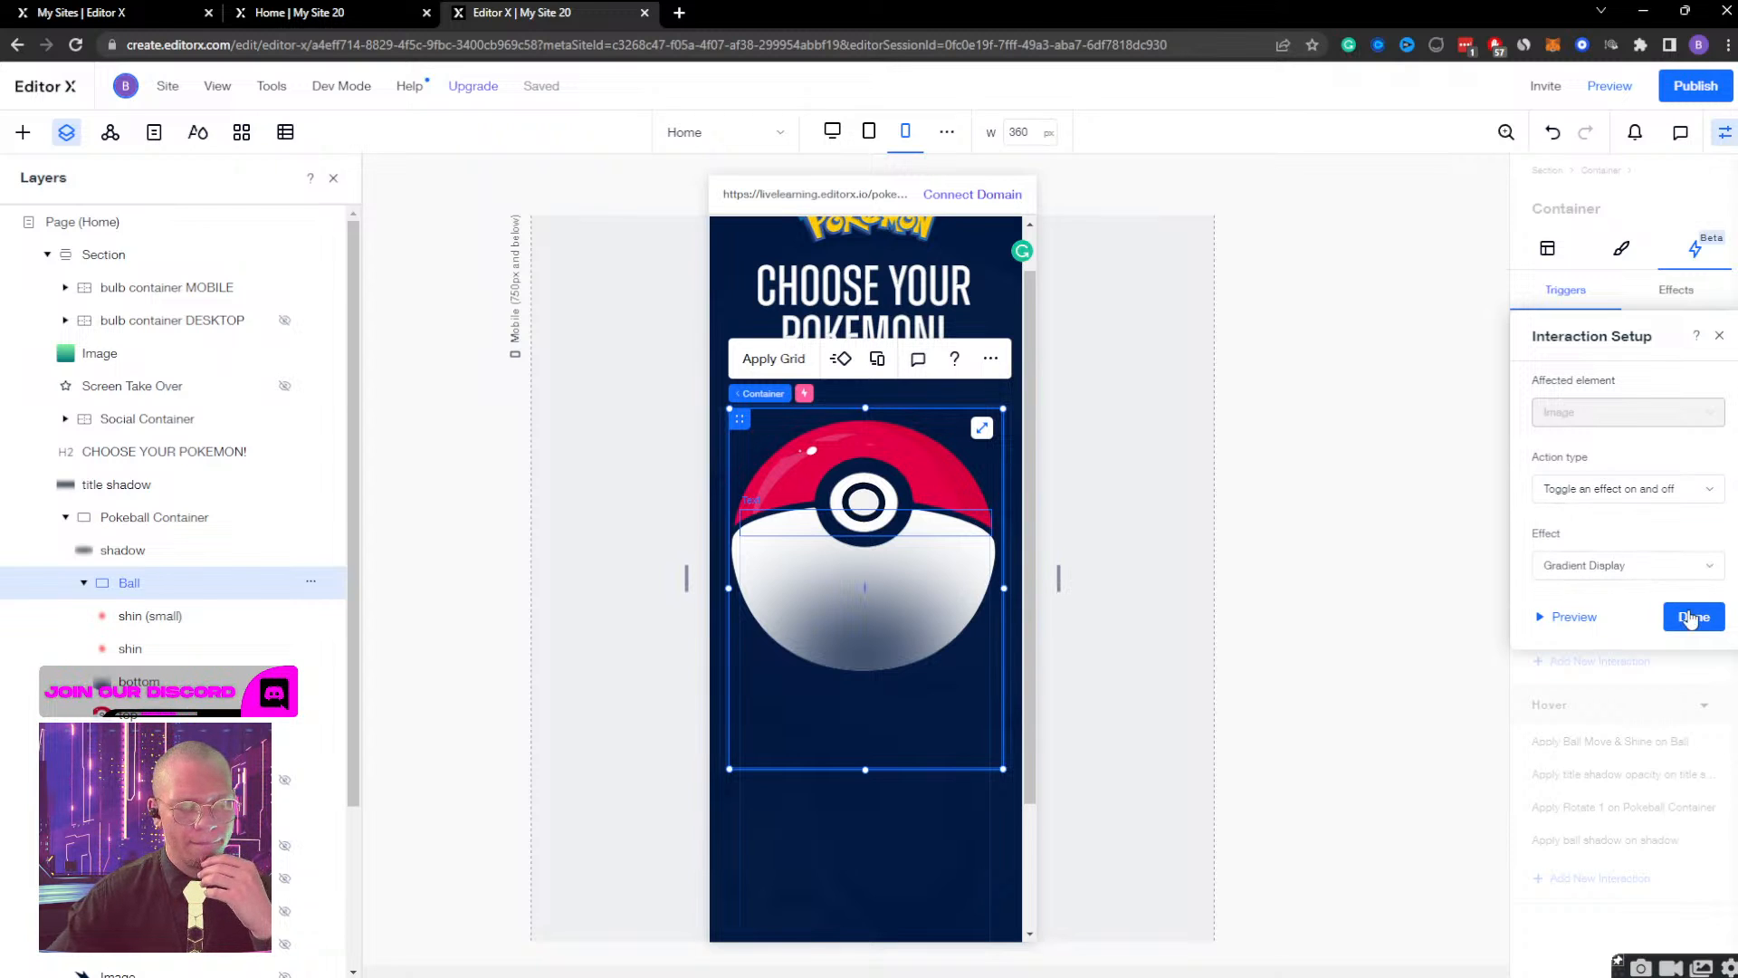
pyautogui.click(1689, 619)
pyautogui.scroll(-2, 161, 593)
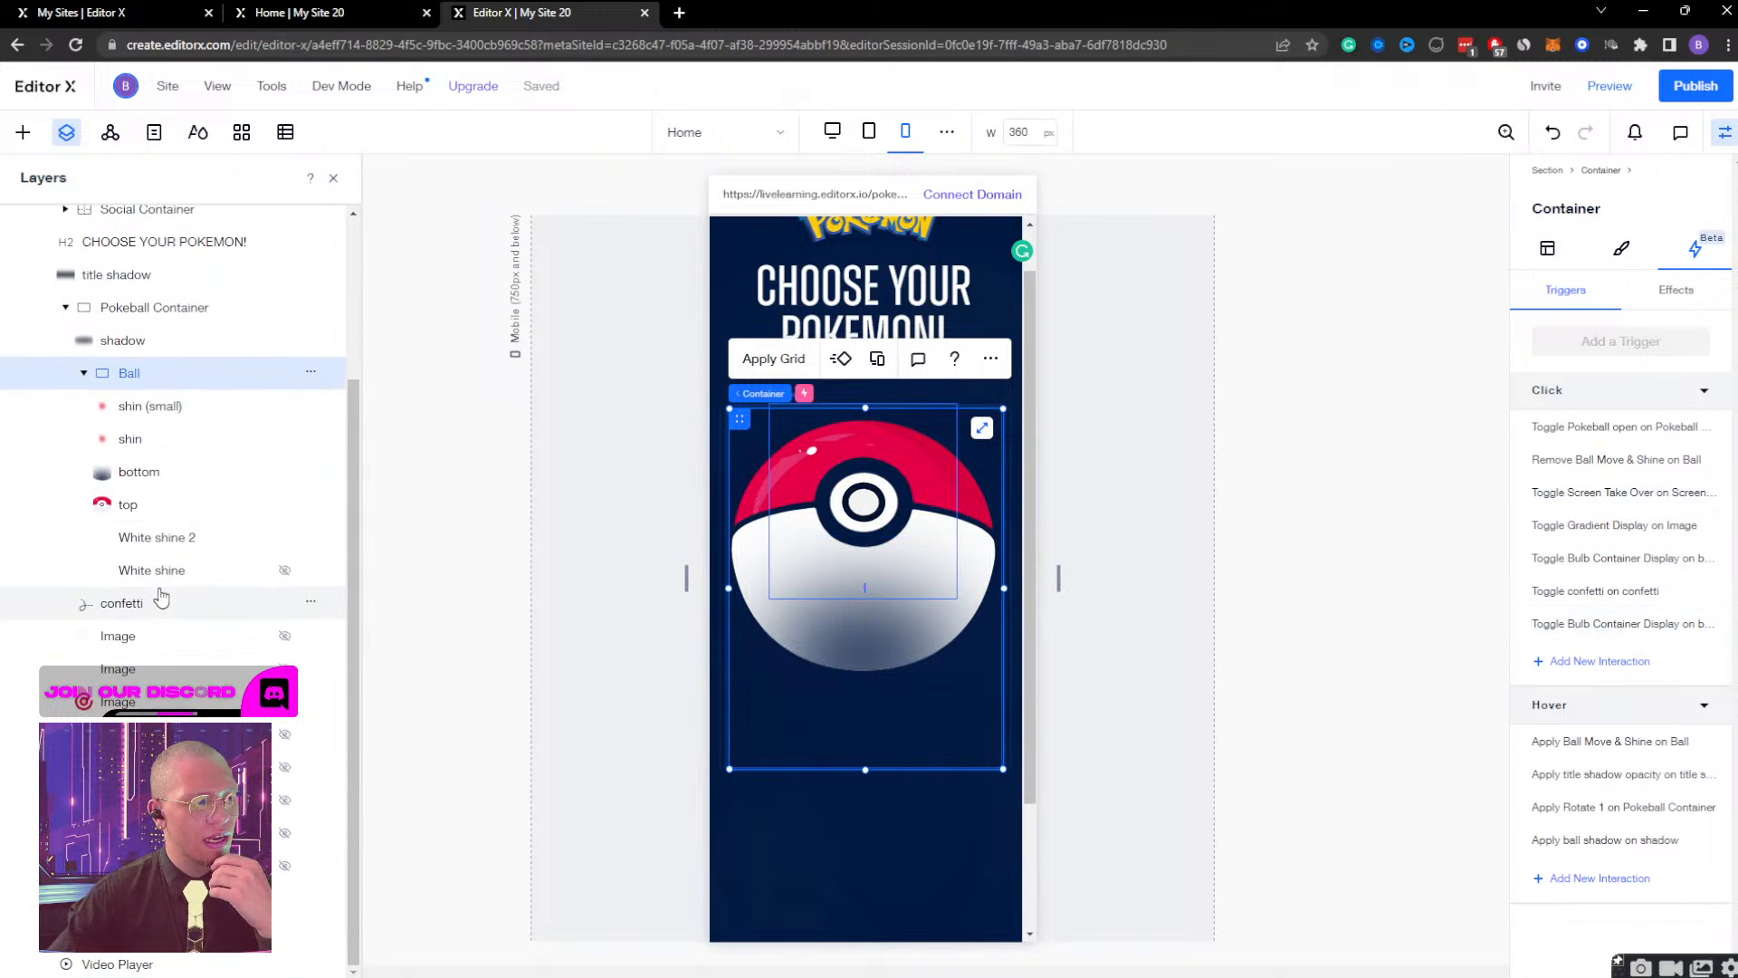
pyautogui.scroll(3, 161, 593)
pyautogui.scroll(-3, 162, 593)
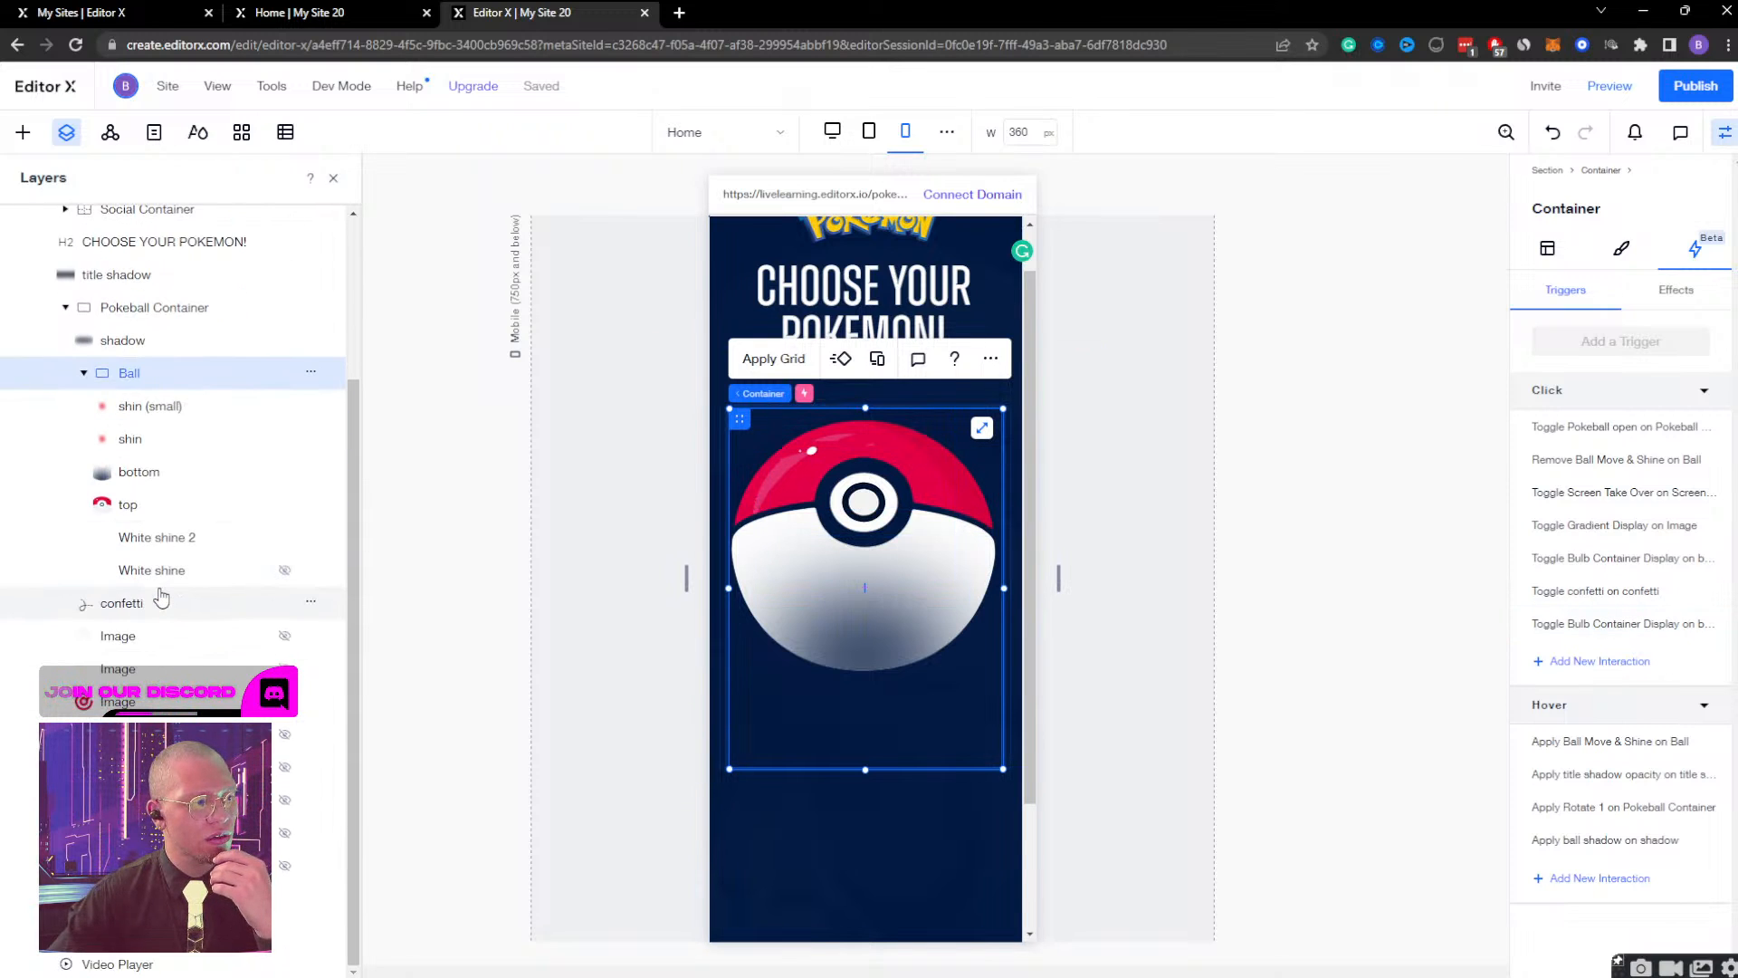
pyautogui.scroll(3, 161, 596)
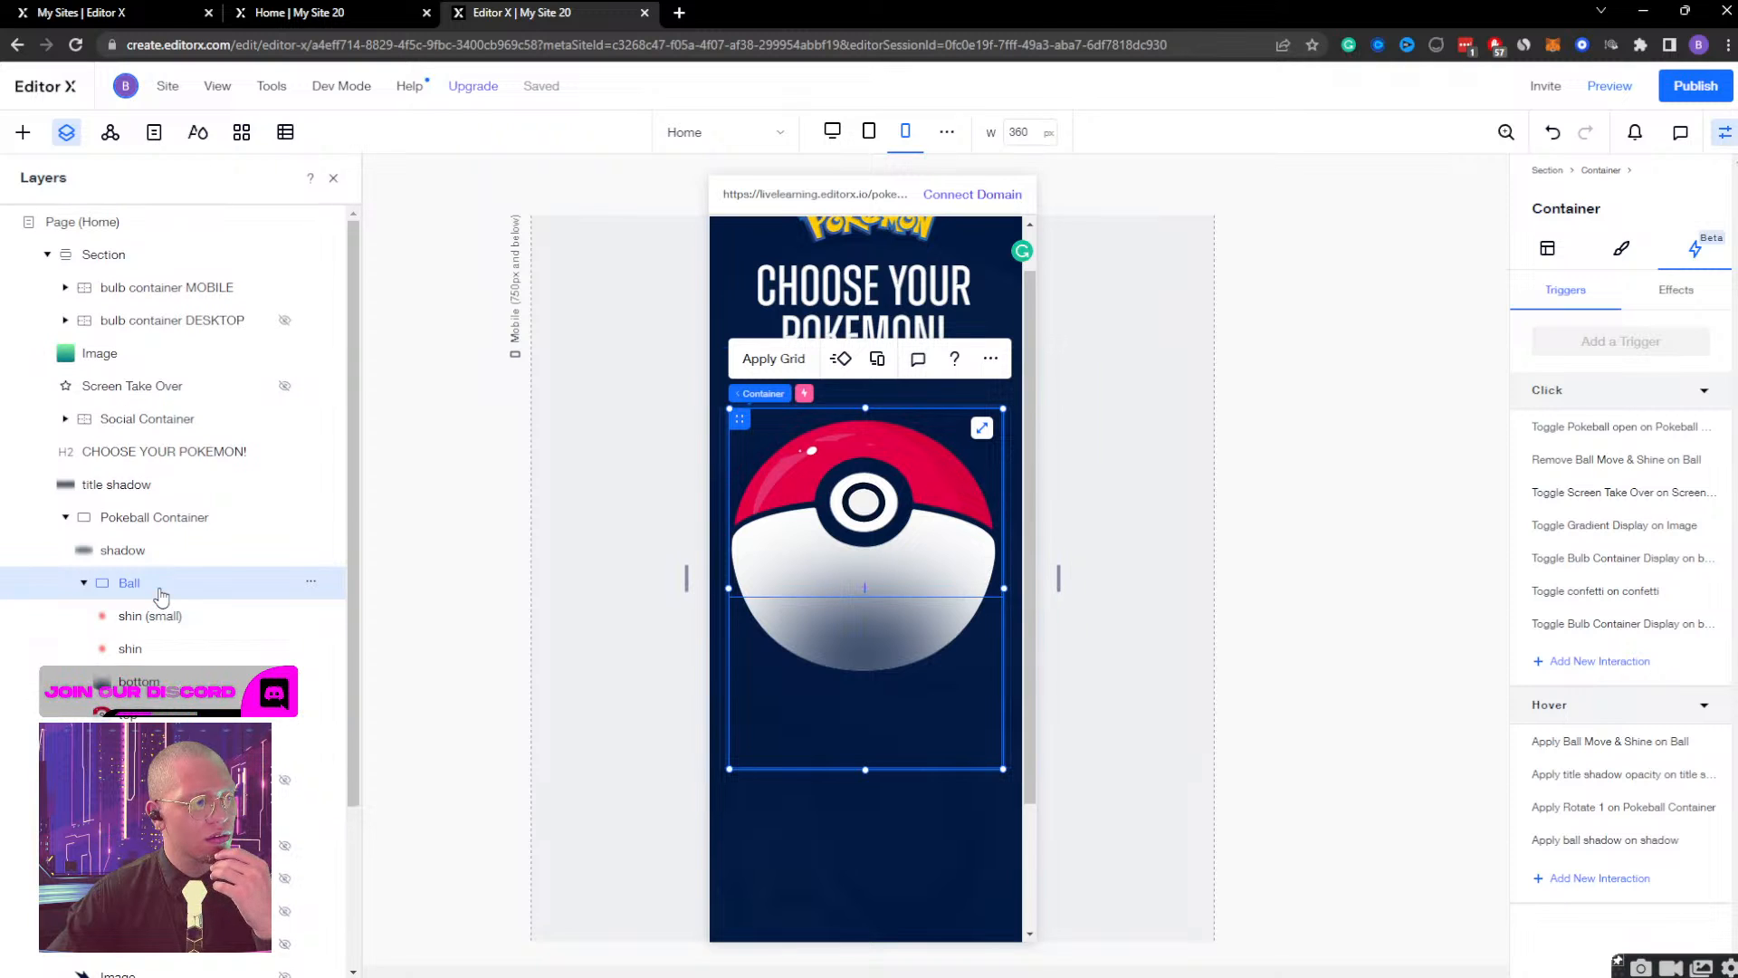
# Start a new click interaction on the close image in bulb container MOBILE, with the section's green gradient image as the affected element.
pyautogui.click(113, 287)
pyautogui.click(65, 289)
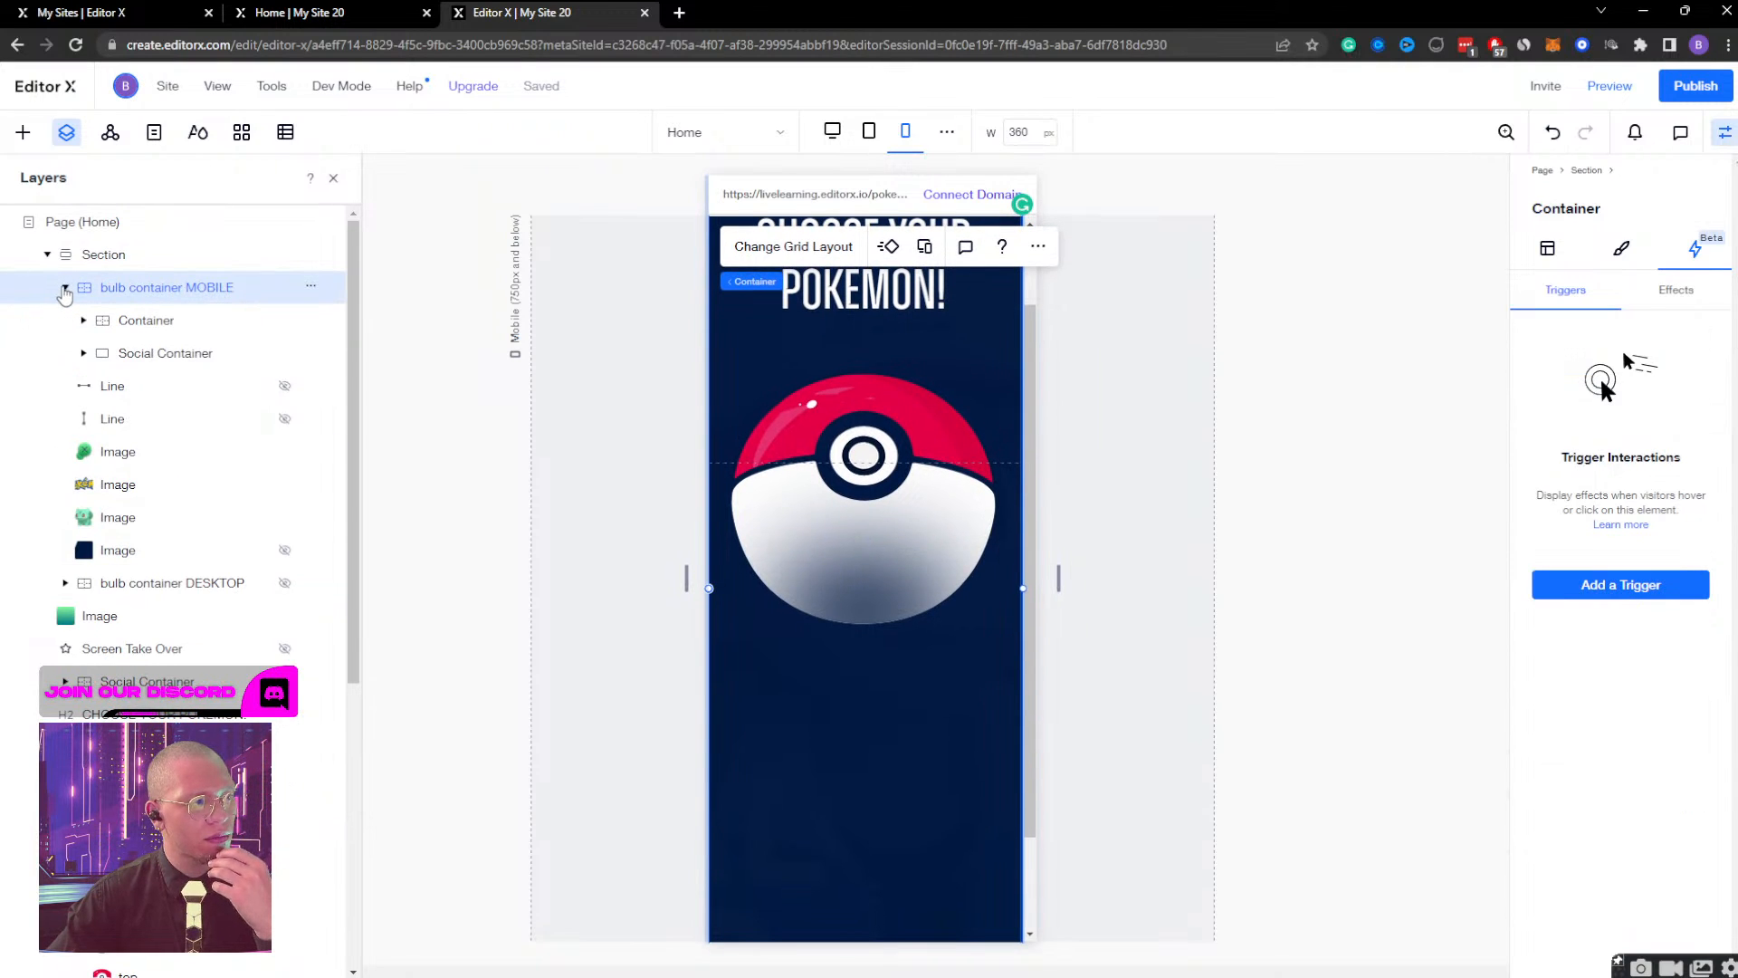
pyautogui.click(135, 450)
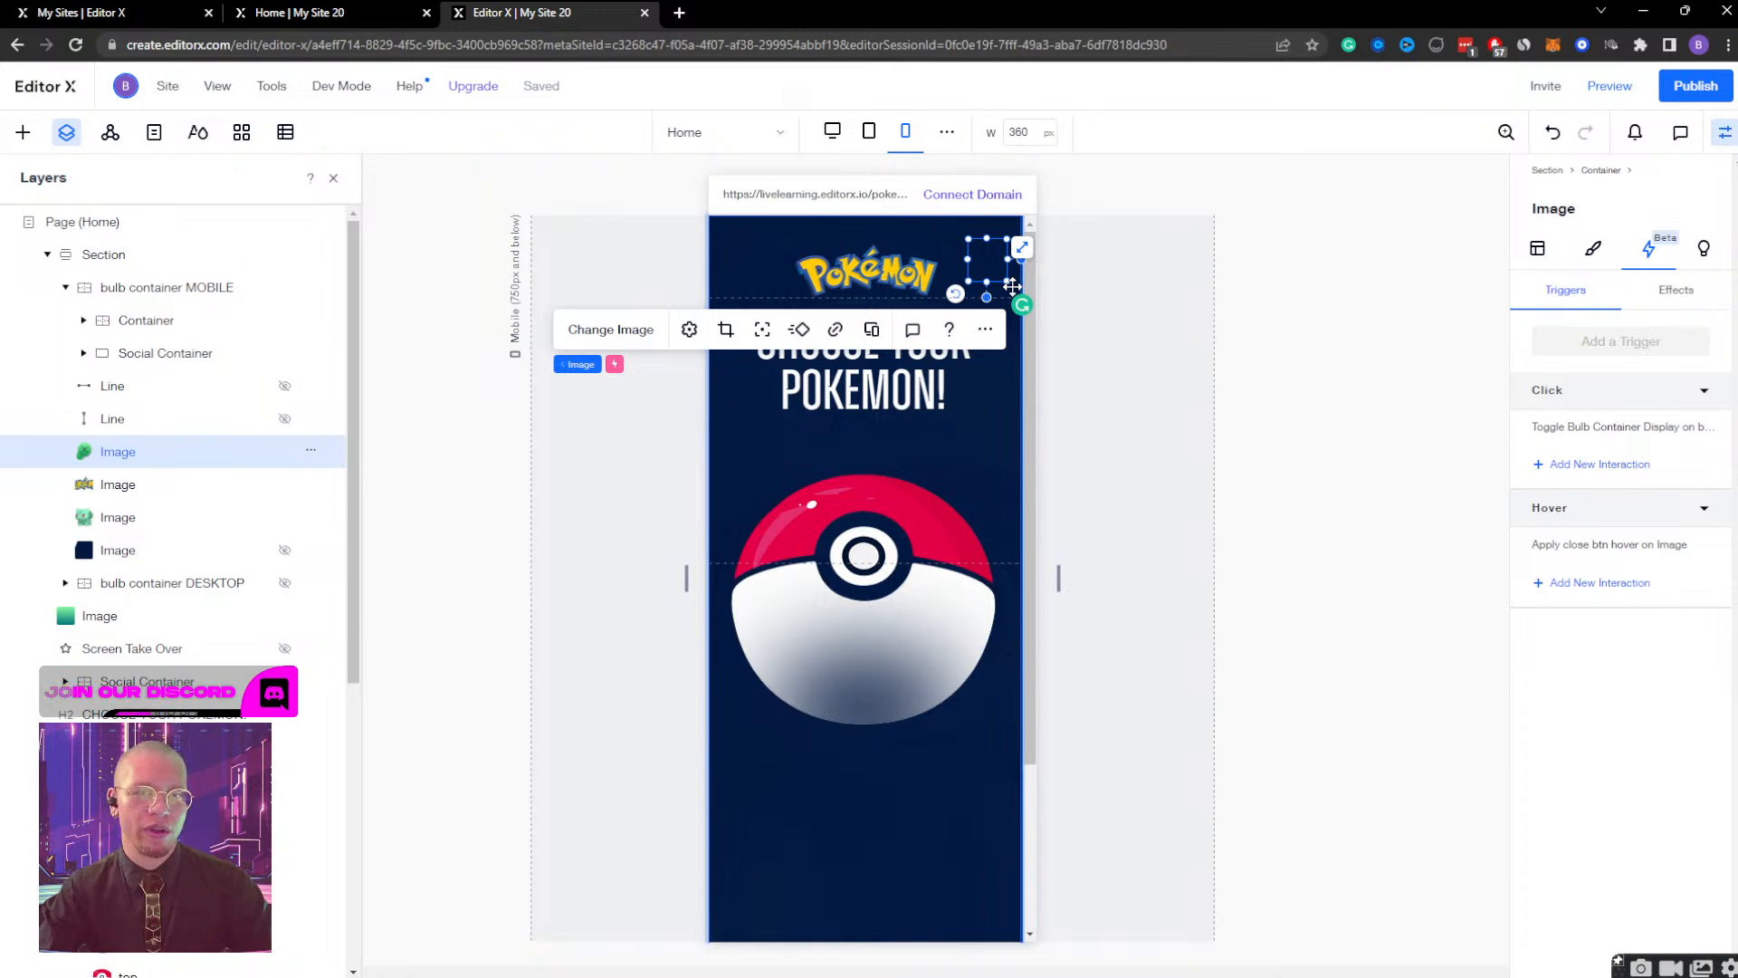
pyautogui.click(1550, 464)
pyautogui.click(1600, 418)
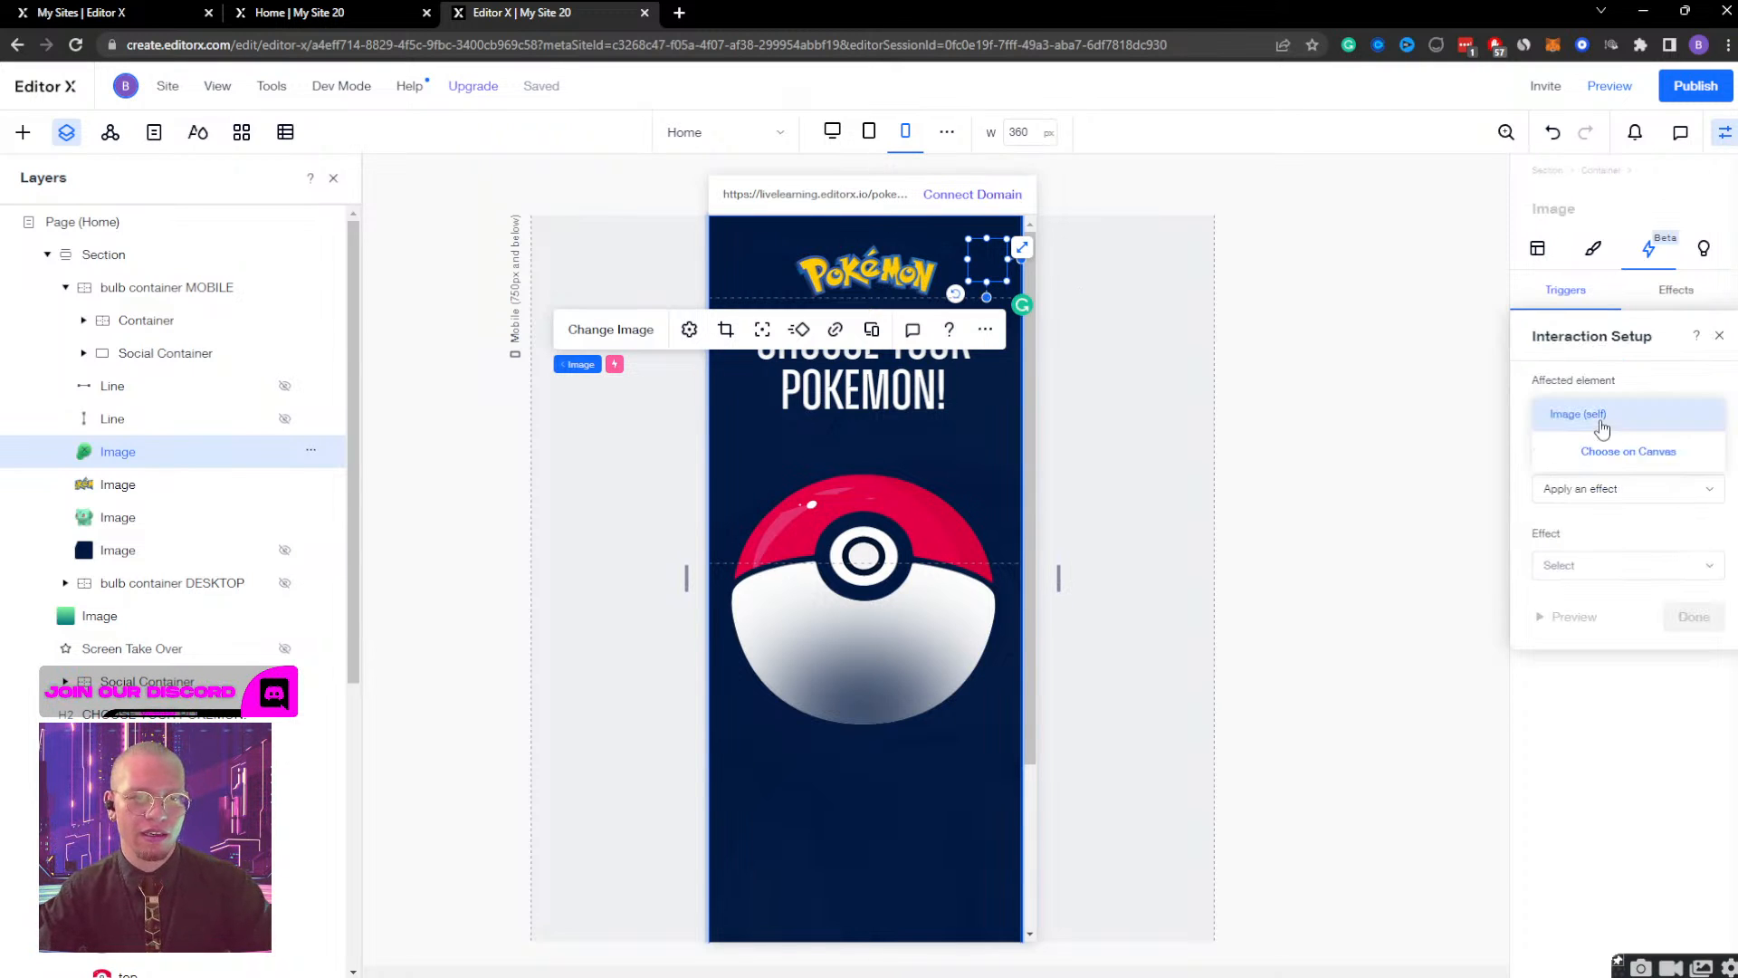
pyautogui.click(1615, 457)
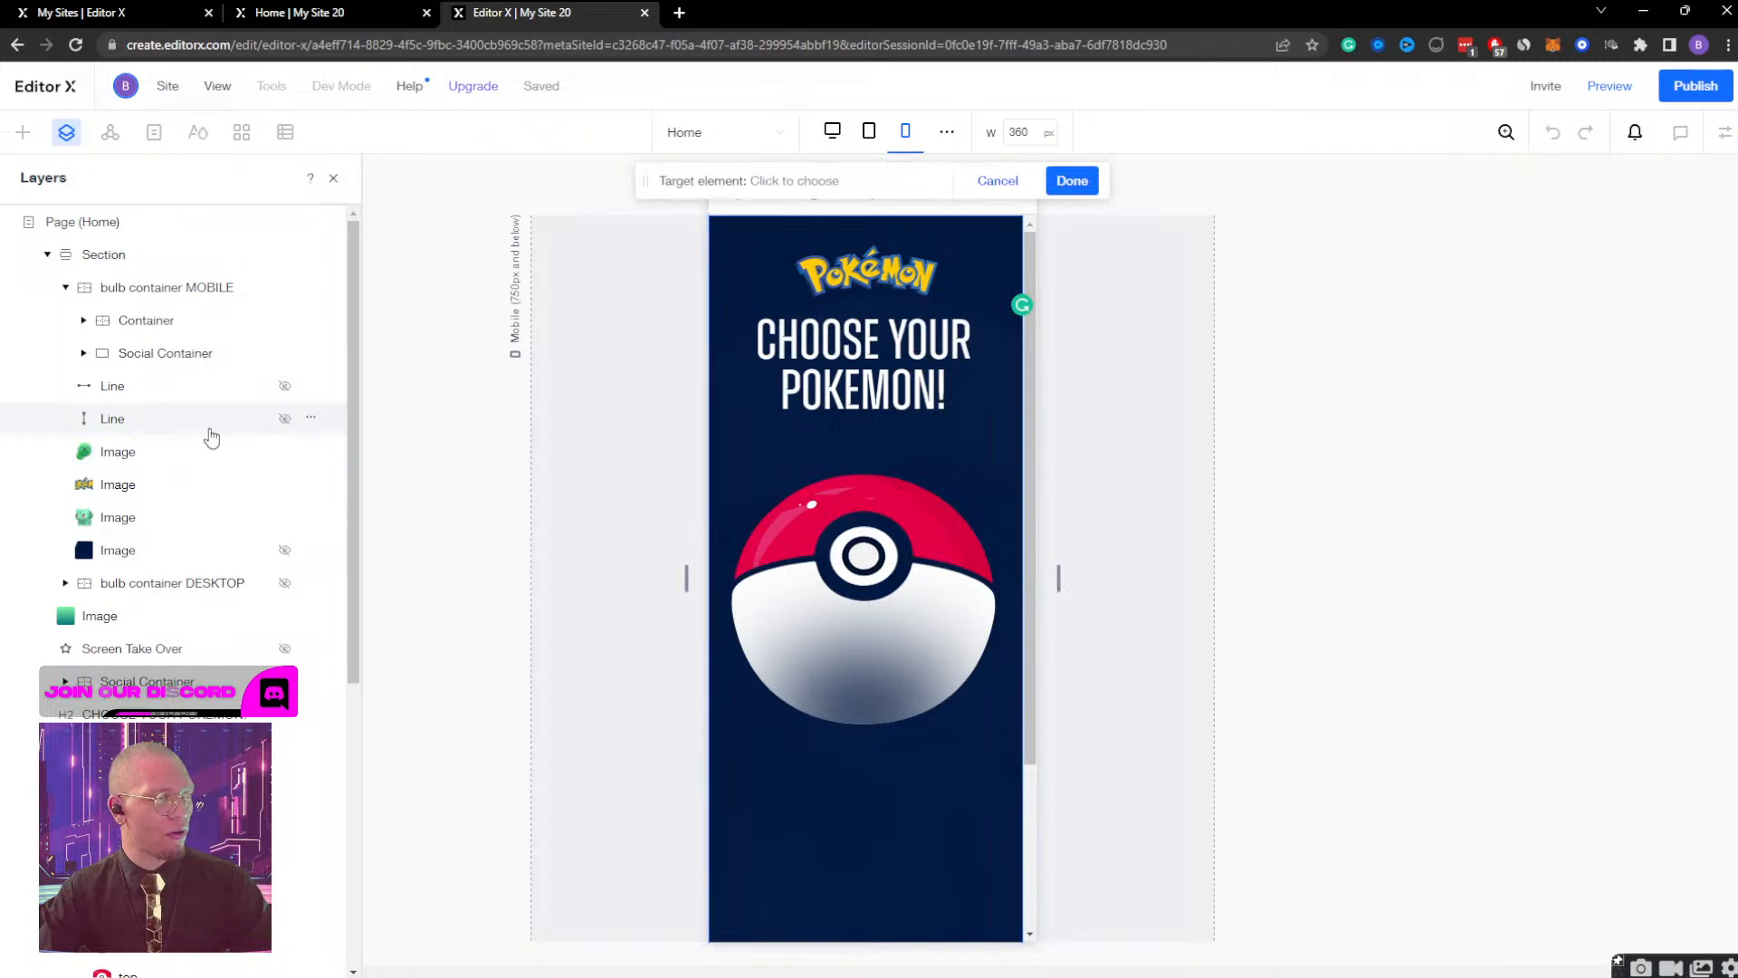
pyautogui.click(136, 616)
pyautogui.click(1071, 181)
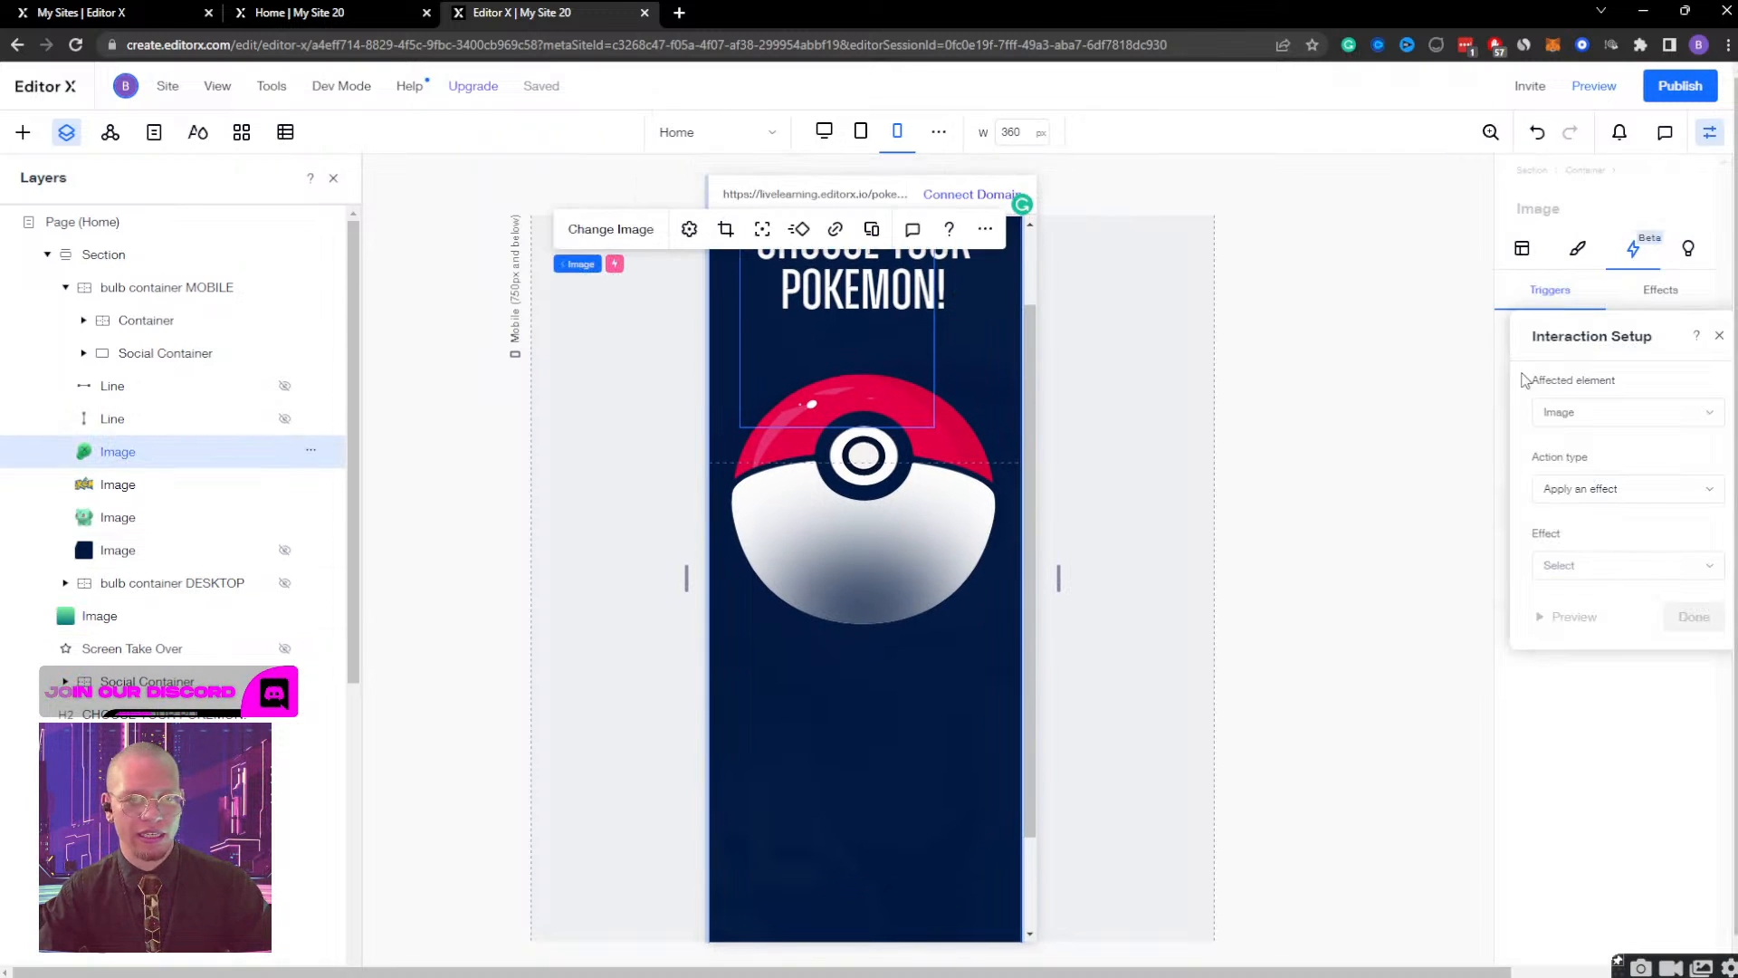
# Set the interaction to toggle the Gradient Display effect on and off, and save it.
pyautogui.click(1605, 494)
pyautogui.click(1601, 521)
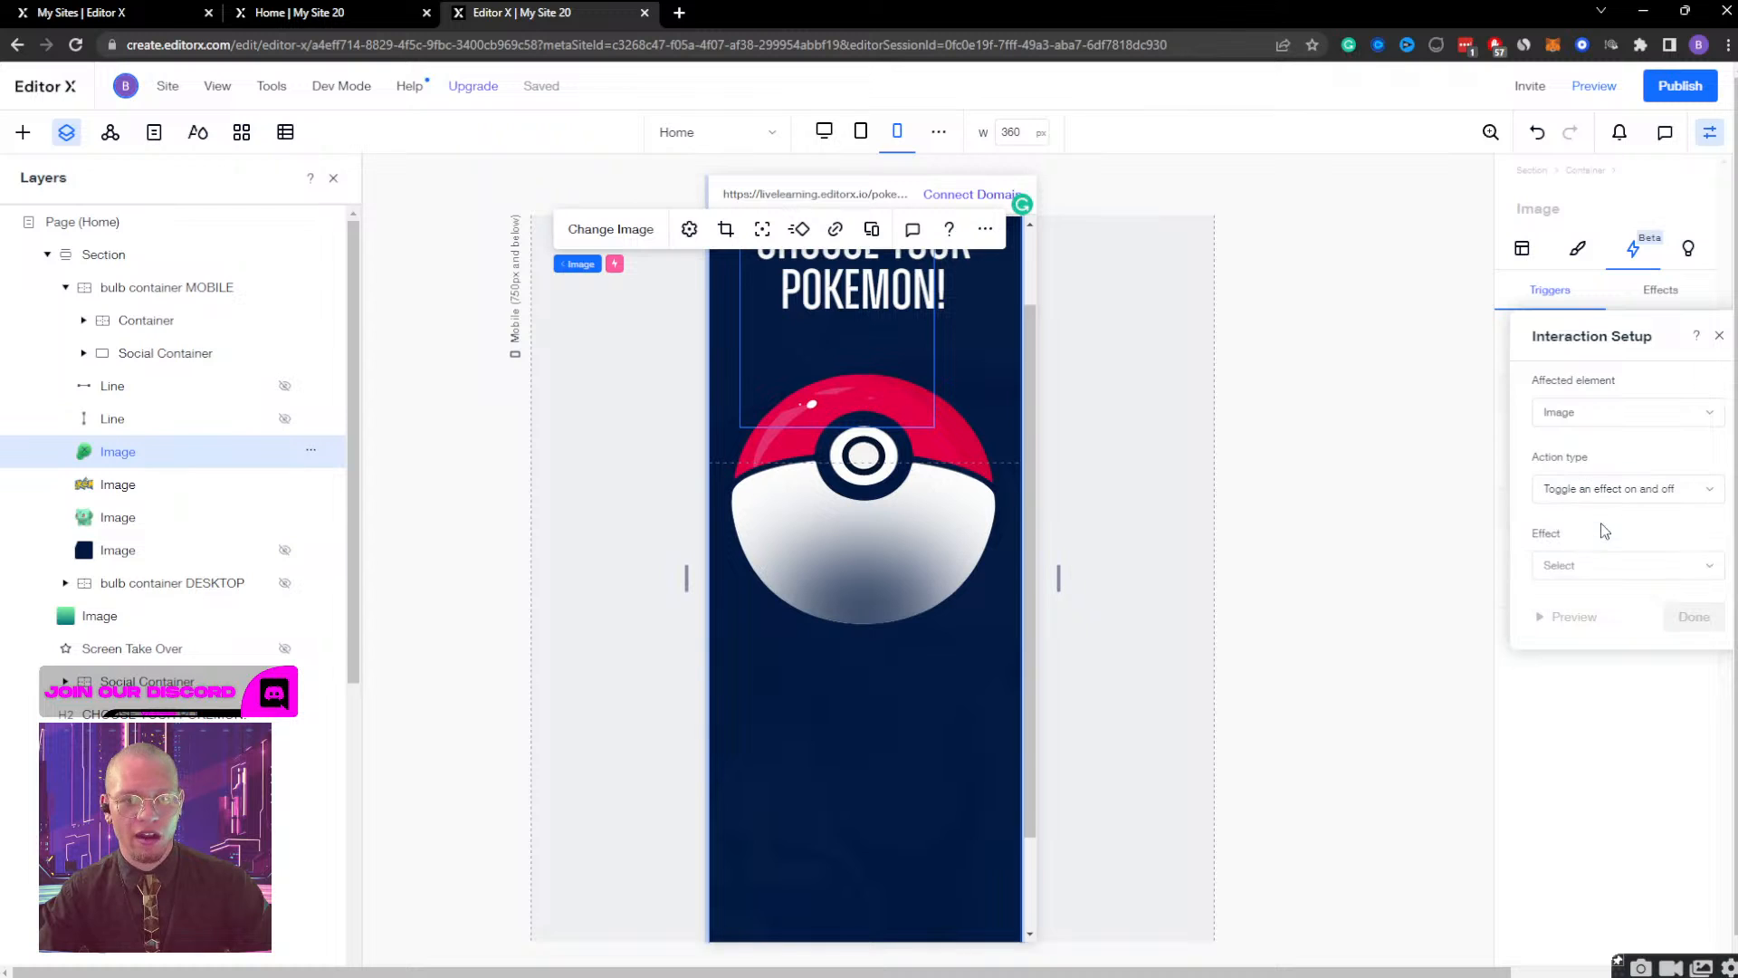
pyautogui.click(1611, 566)
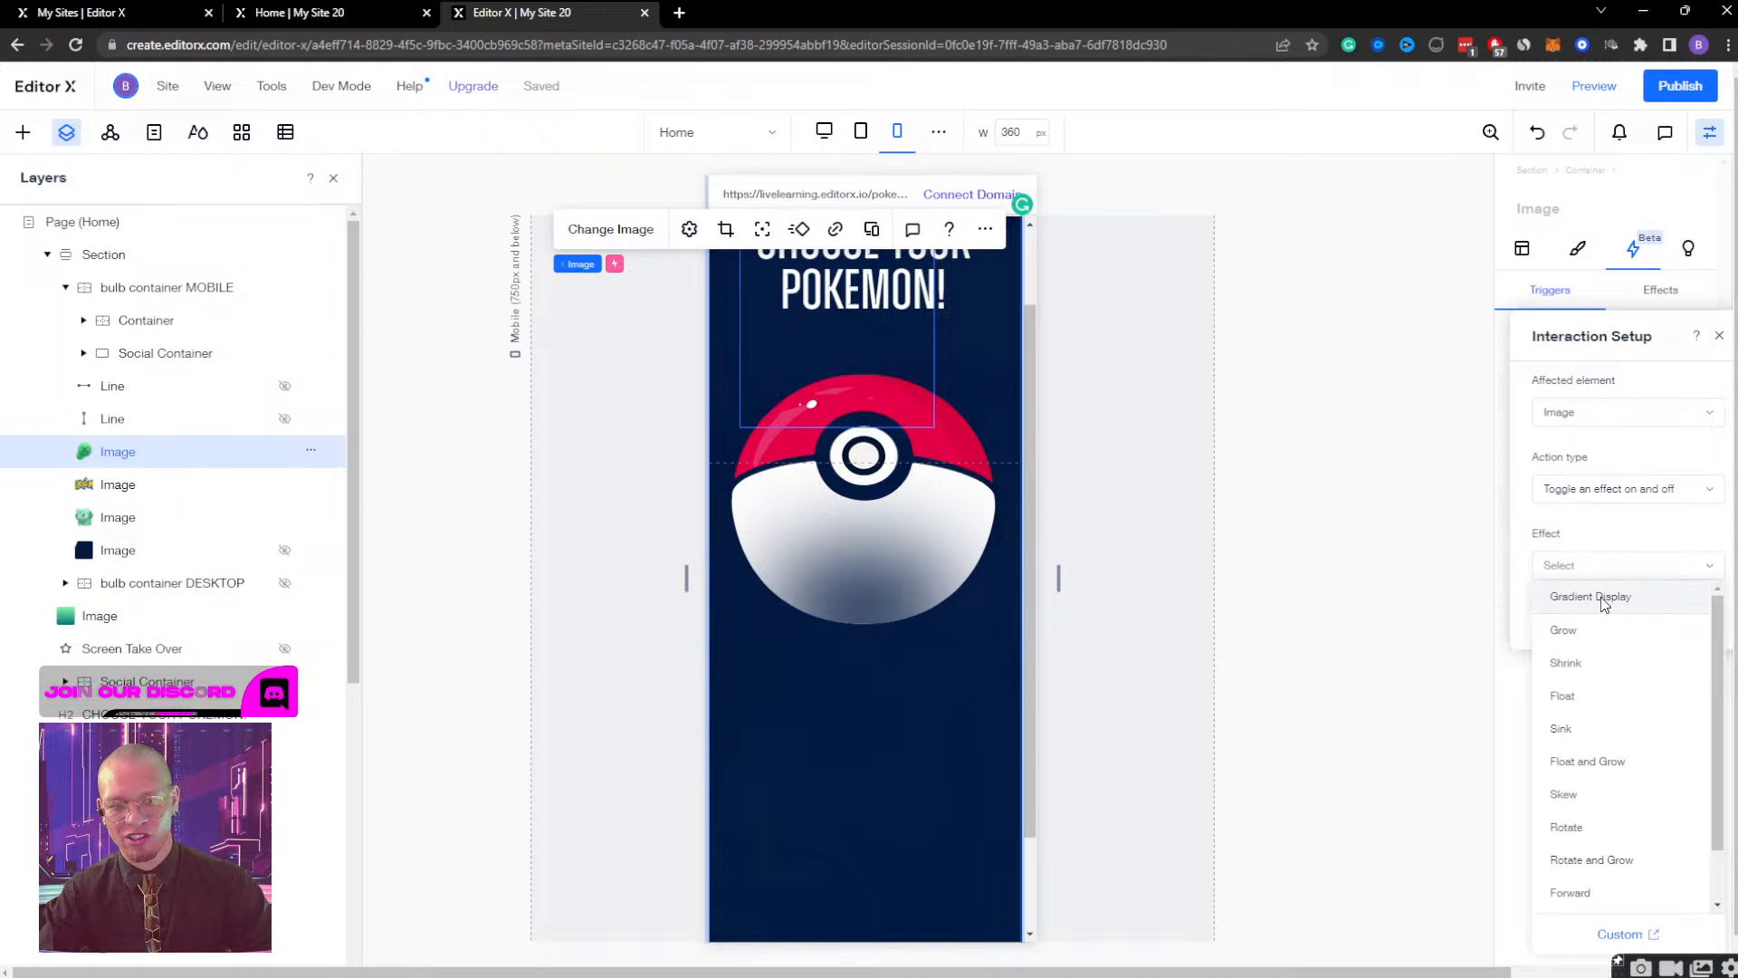
pyautogui.click(1603, 605)
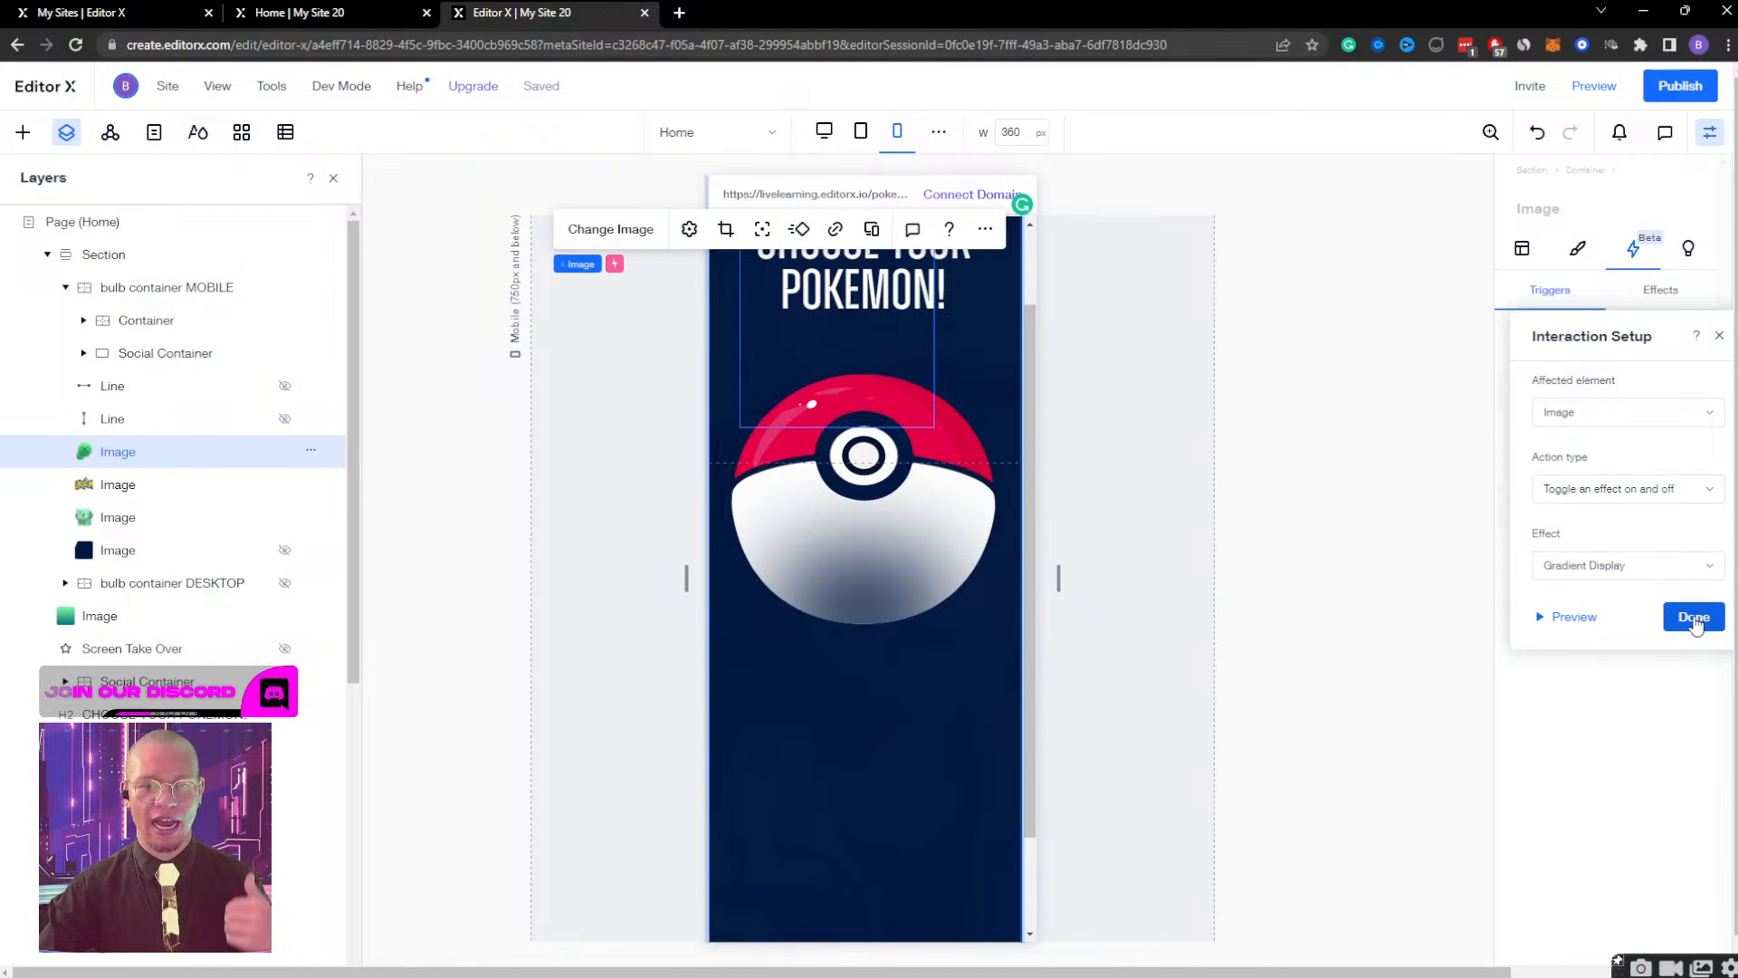
pyautogui.click(1694, 619)
# Preview the mobile page by opening the Pokeball and closing Bulbasaur, and return to editing.
pyautogui.click(1593, 85)
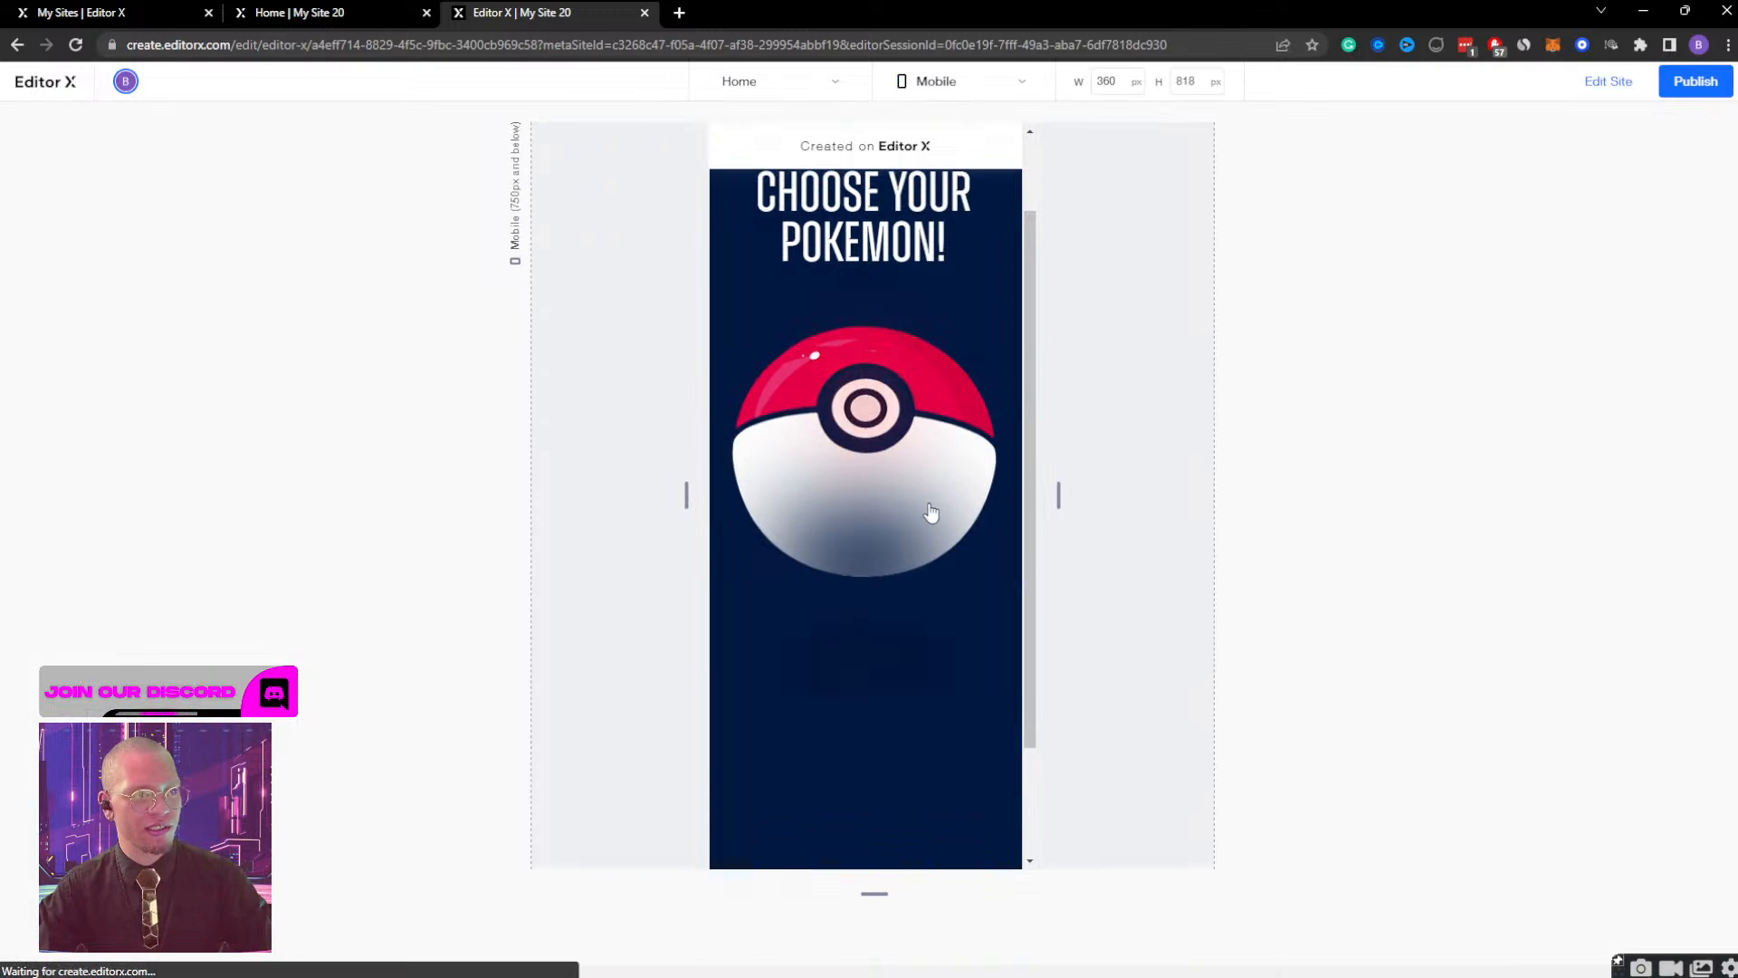
pyautogui.scroll(2, 932, 512)
pyautogui.click(889, 512)
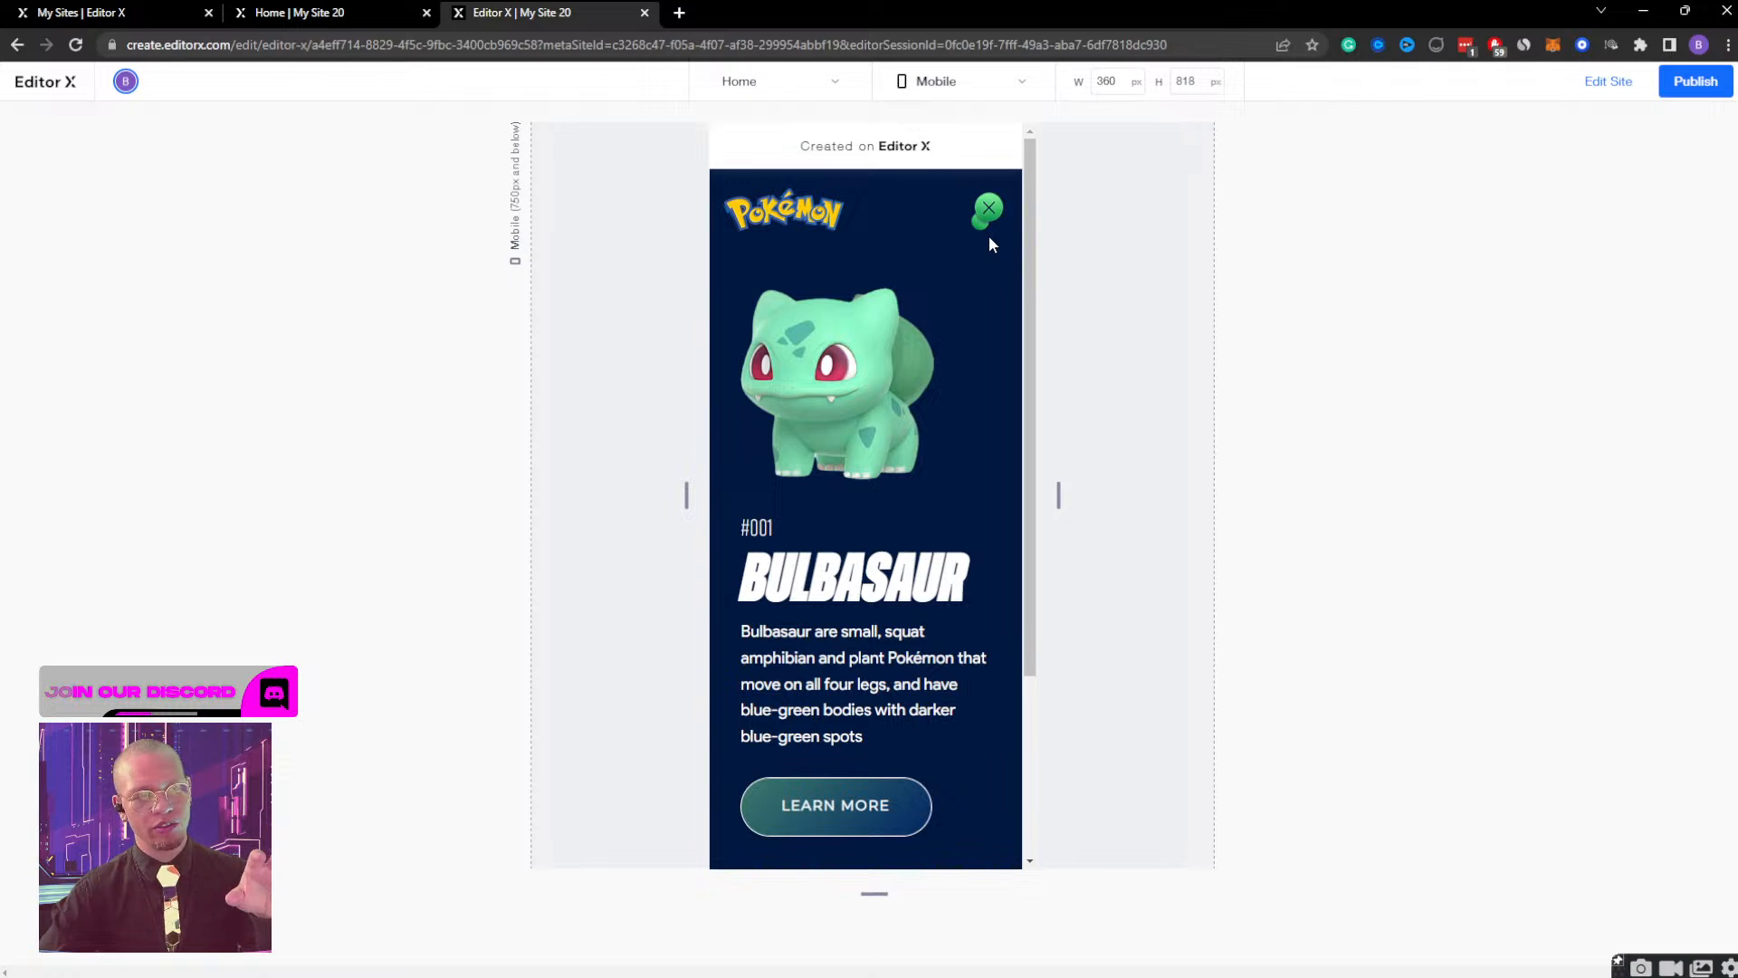
pyautogui.click(989, 207)
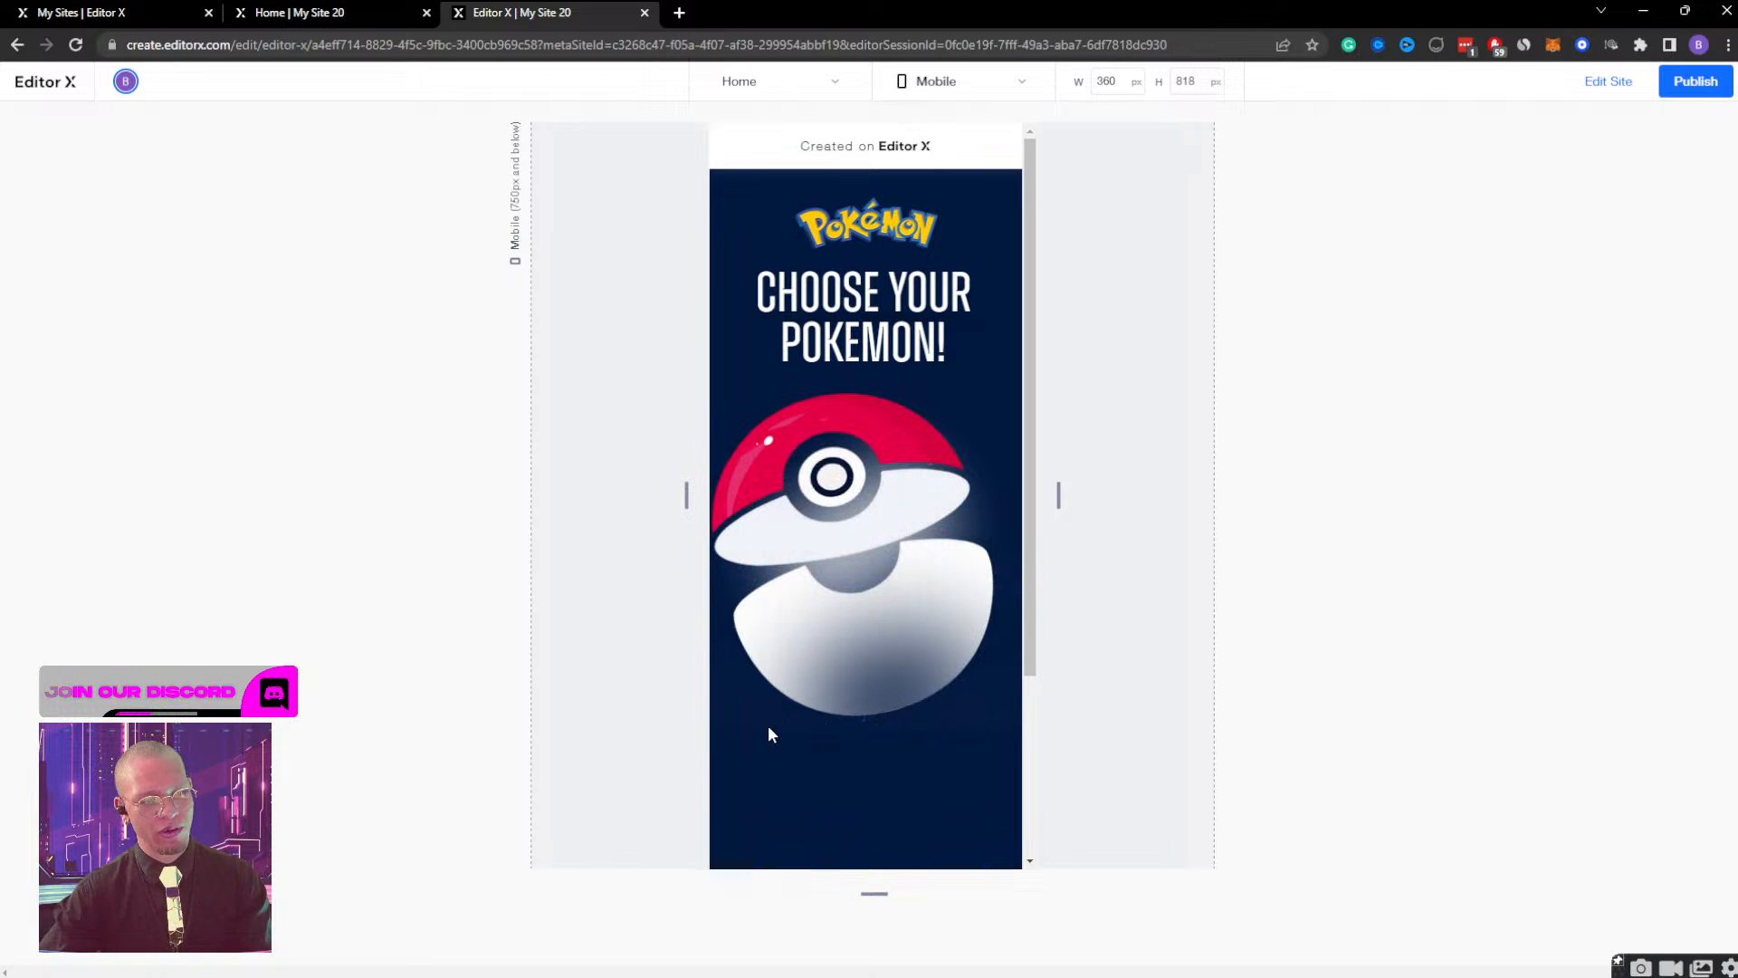
pyautogui.click(1608, 82)
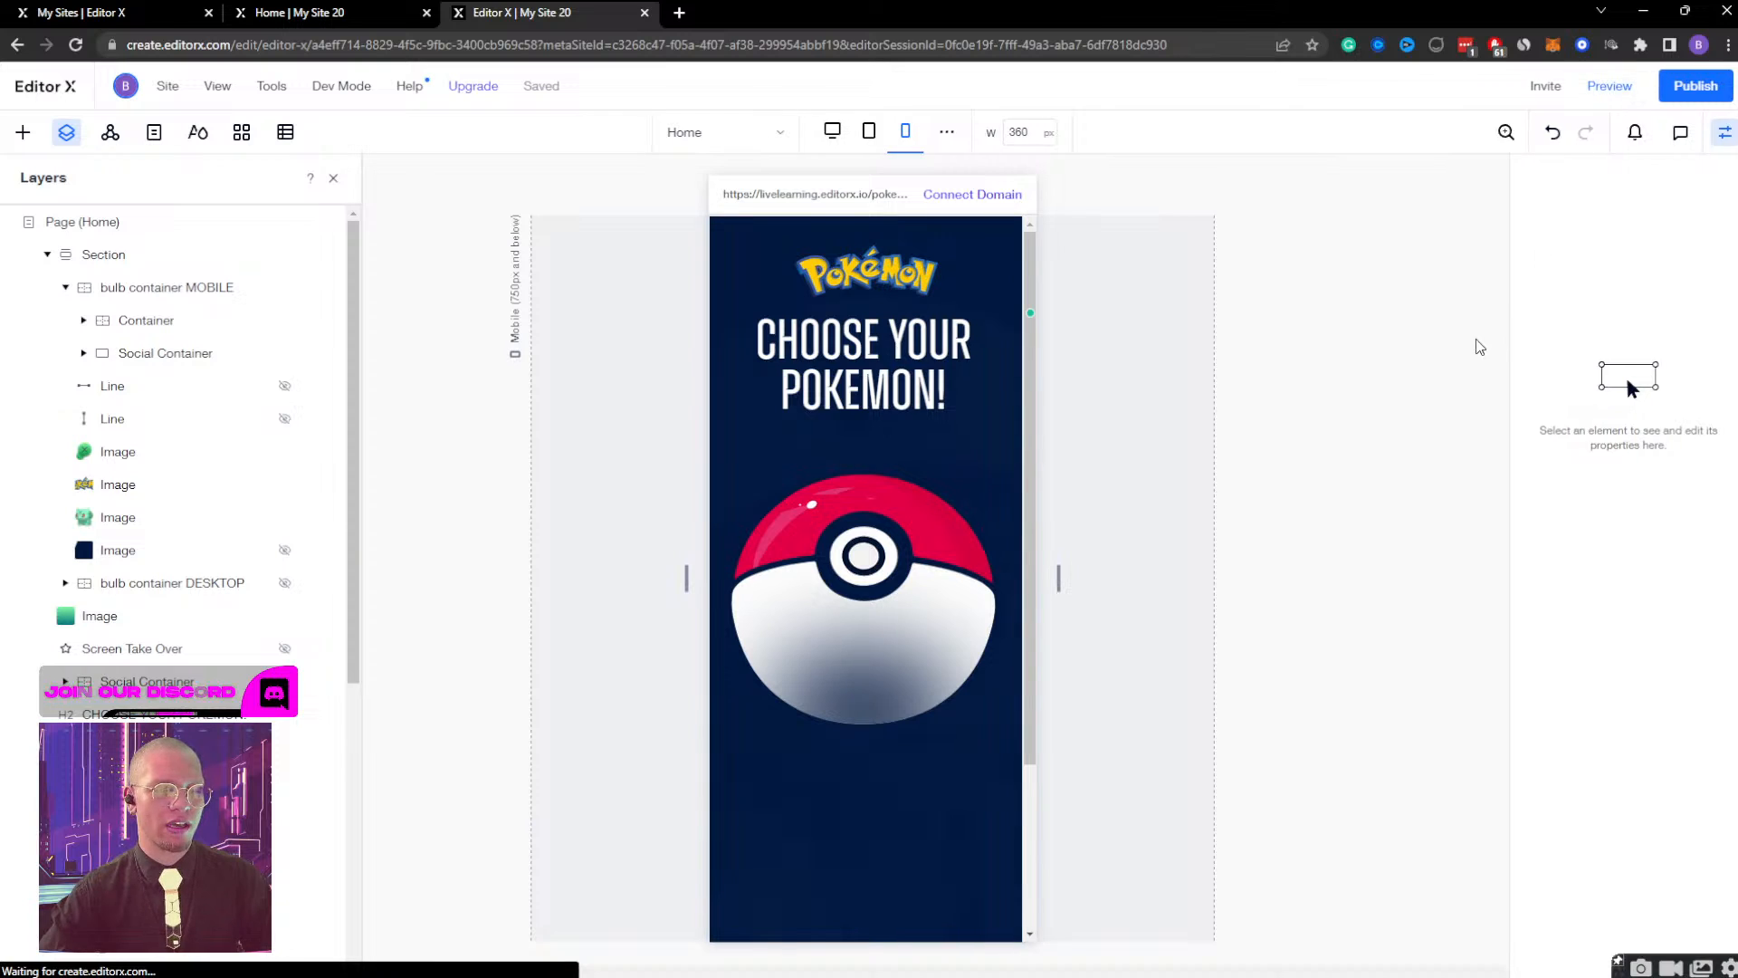
# Delete the Screen Take Over toggle from the click interactions of the close image in bulb container DESKTOP.
pyautogui.click(1723, 134)
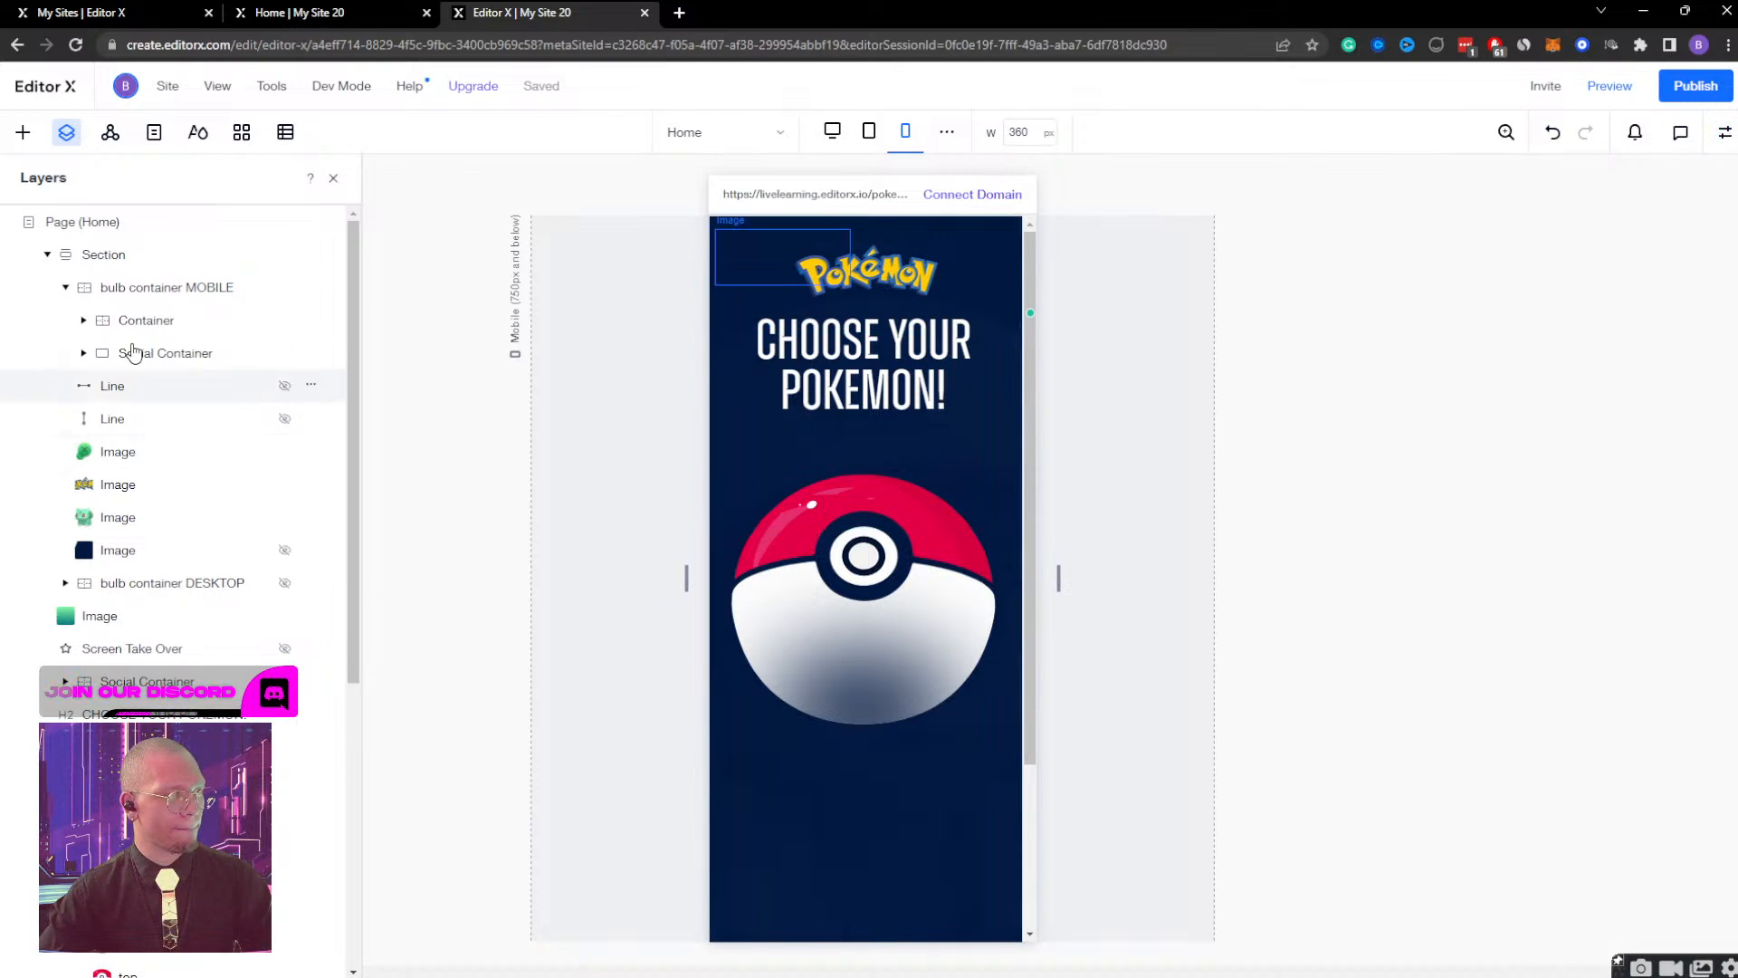
pyautogui.click(116, 453)
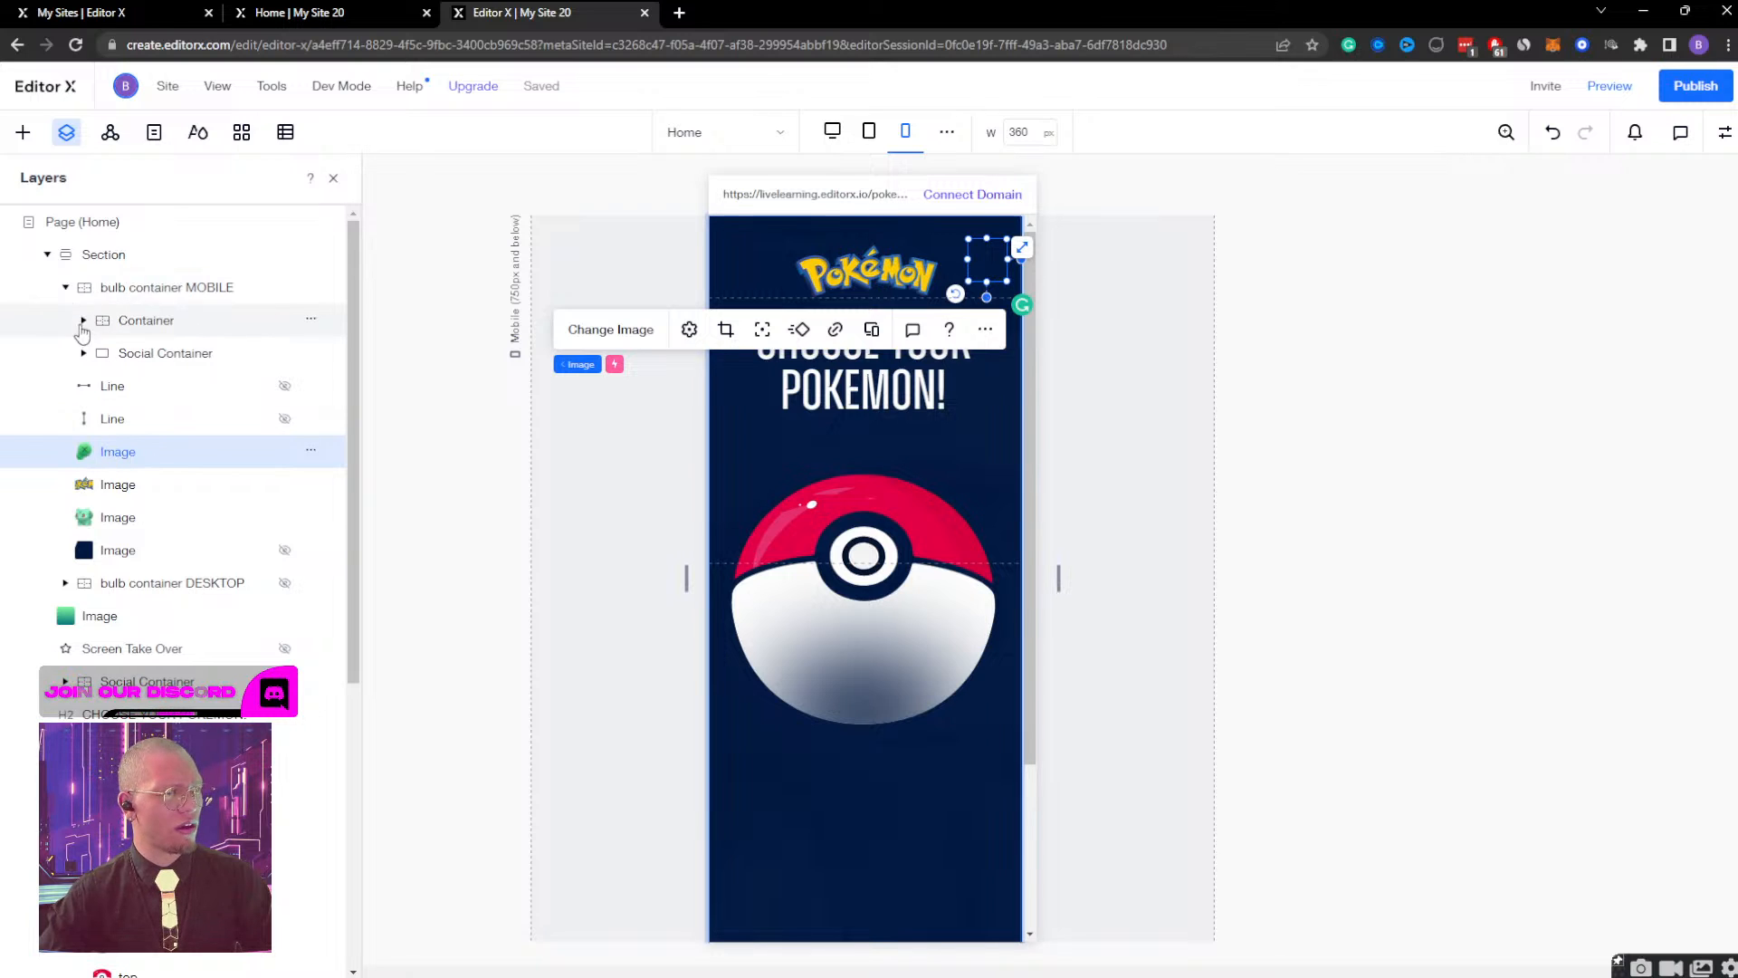
pyautogui.click(65, 287)
pyautogui.click(81, 324)
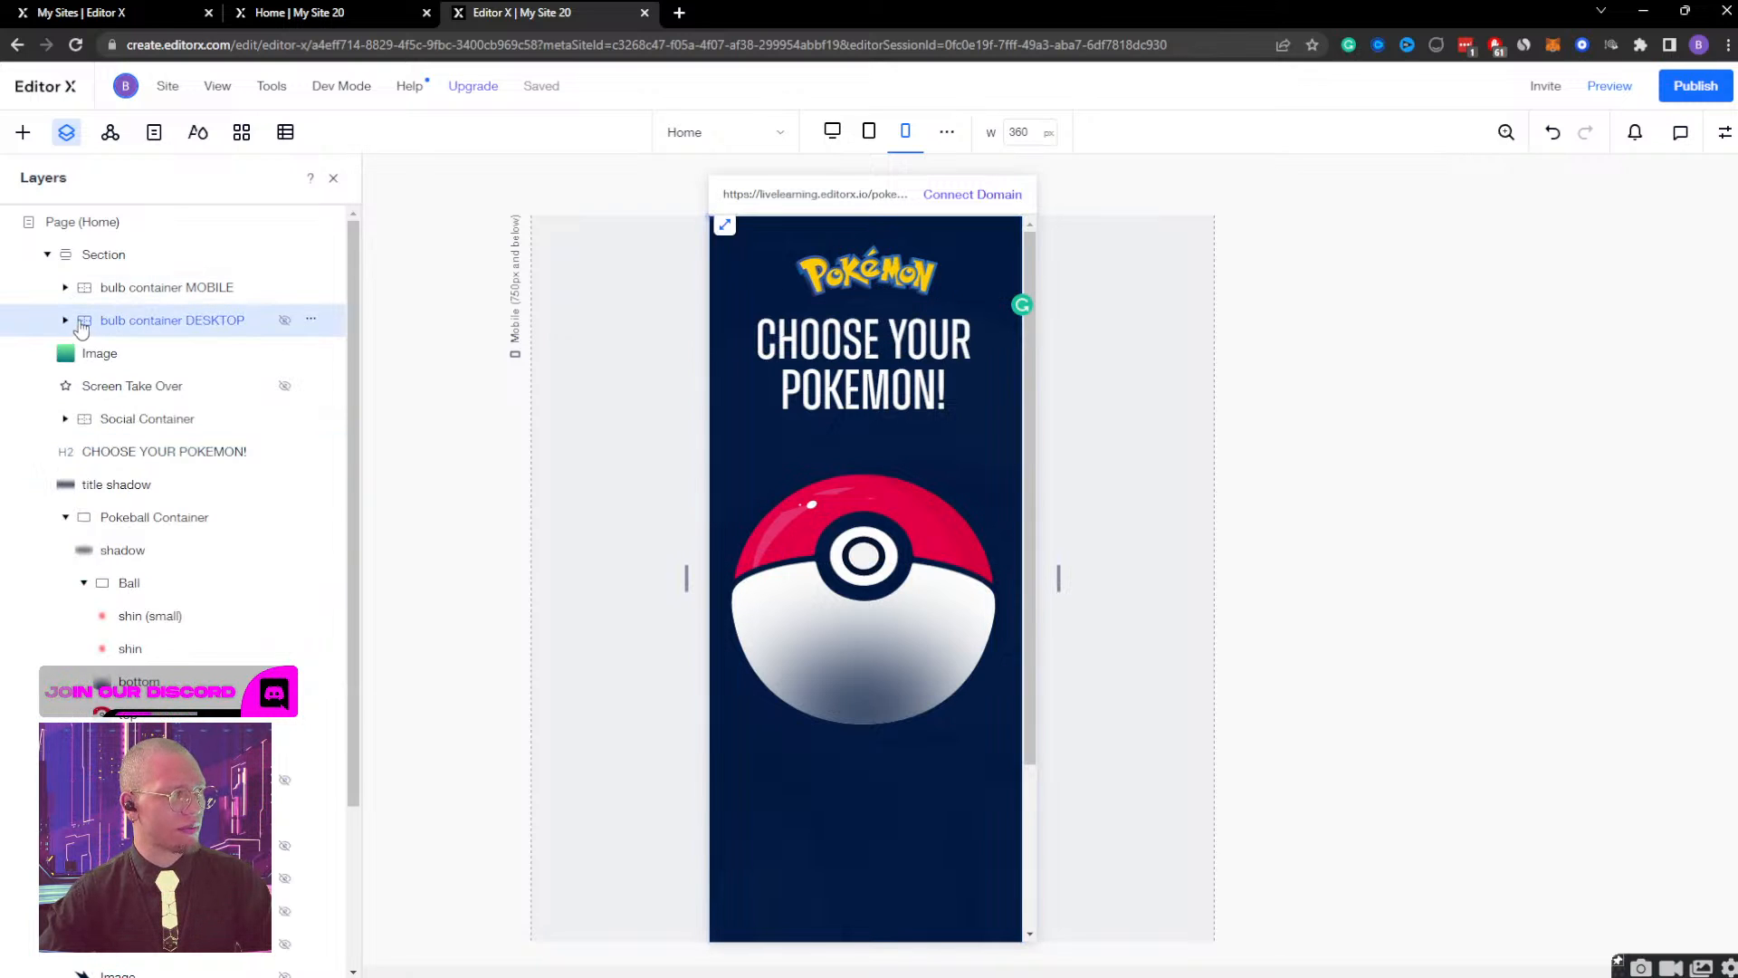
pyautogui.click(65, 320)
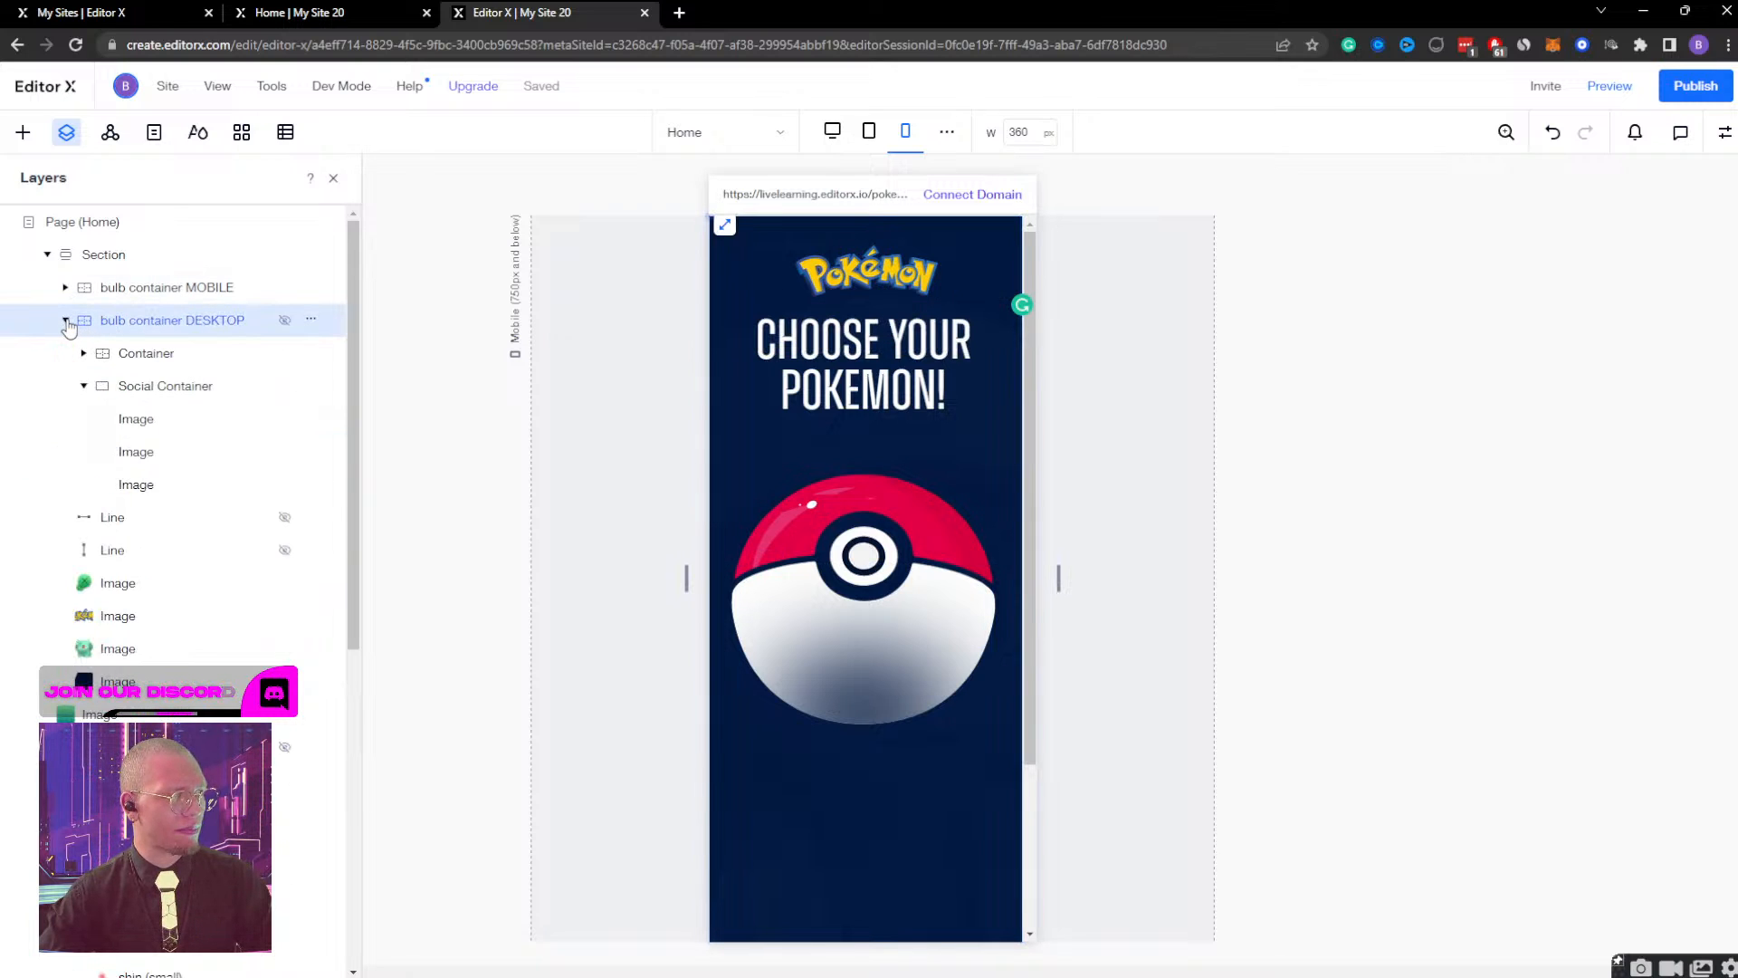
pyautogui.click(118, 584)
pyautogui.click(1723, 134)
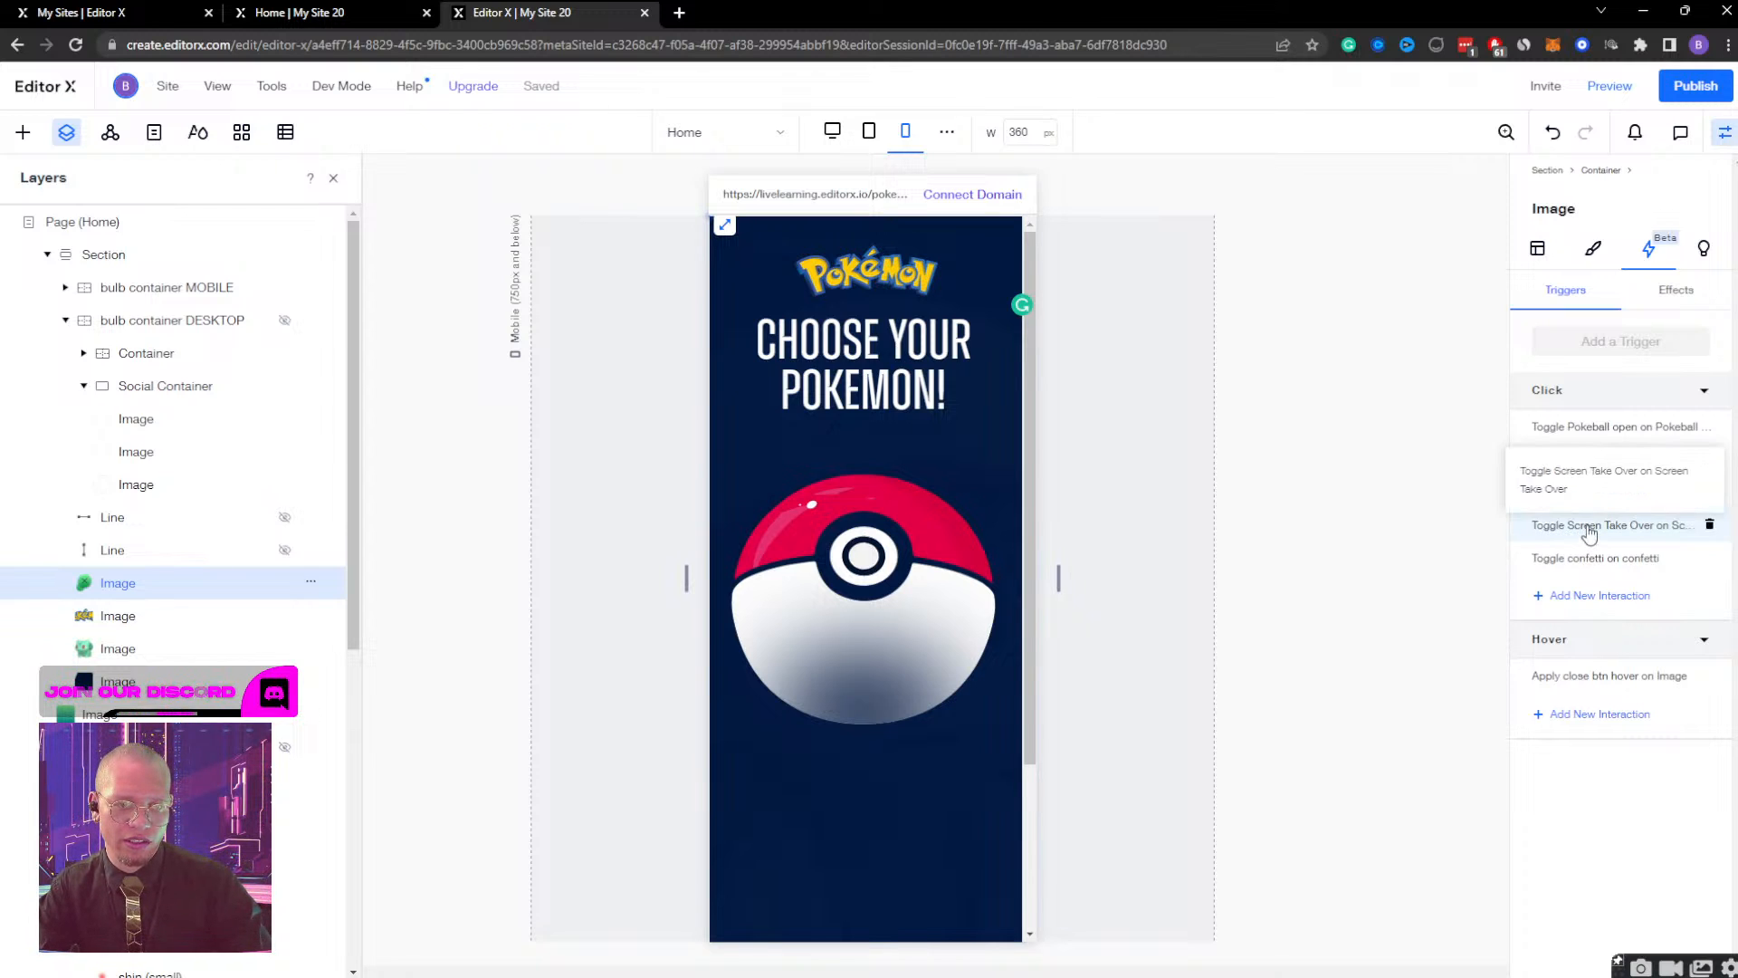
pyautogui.click(1709, 525)
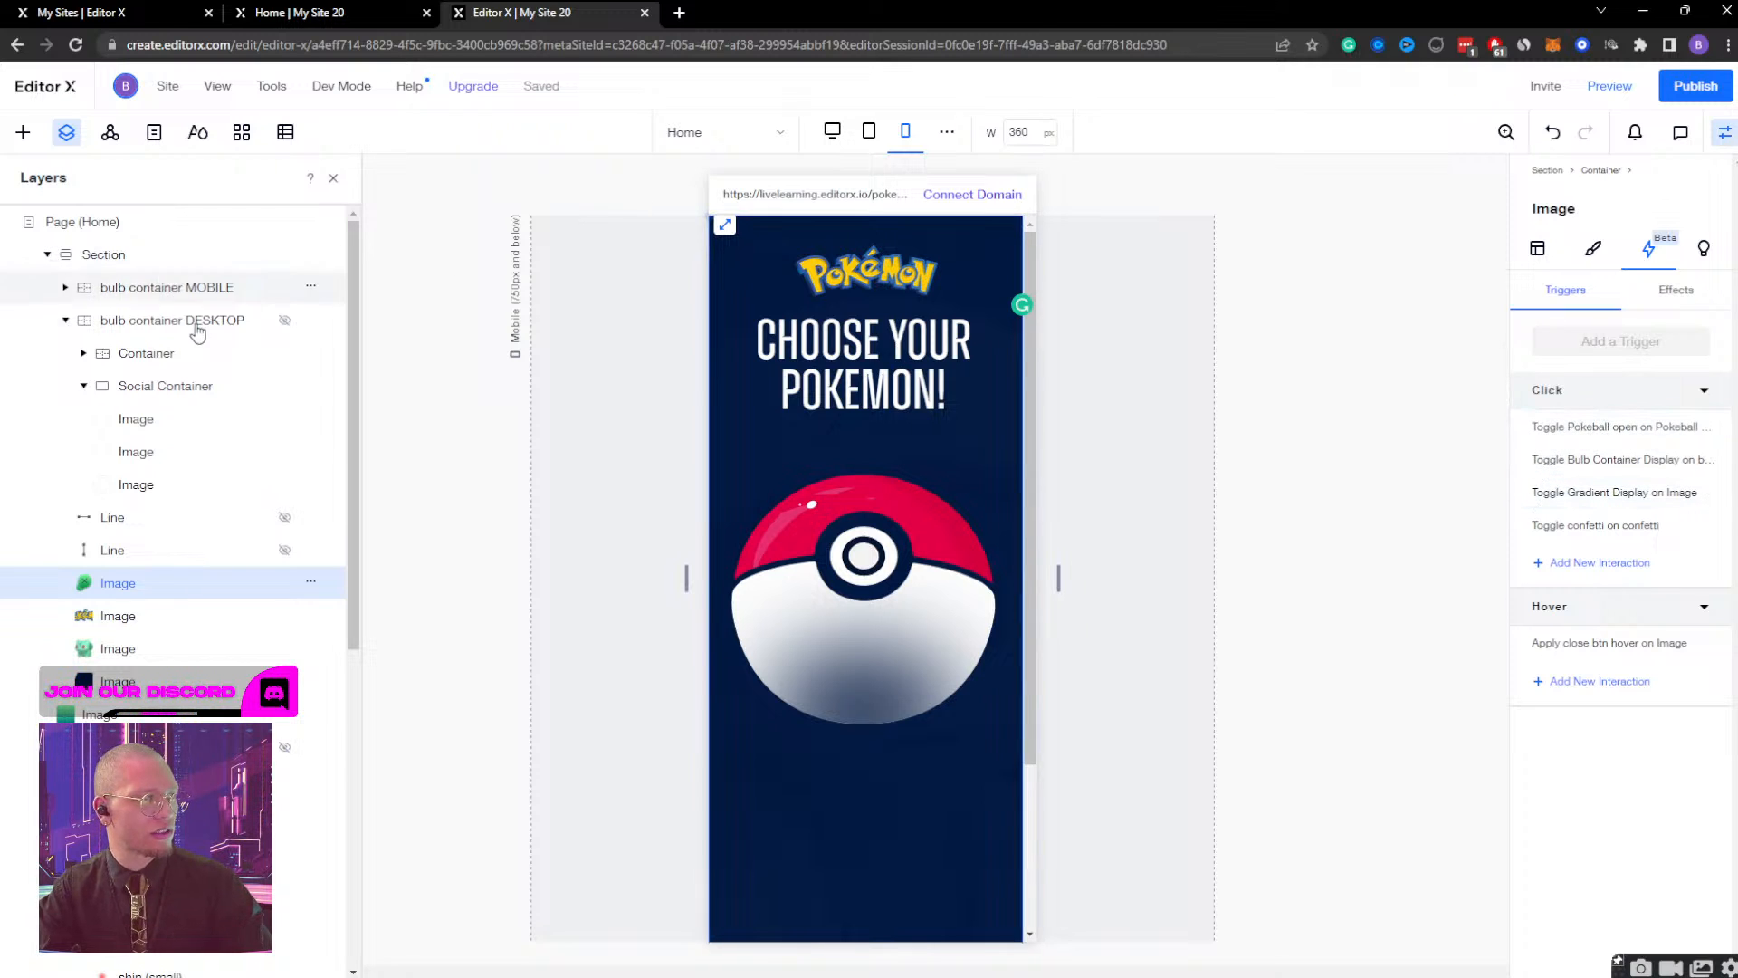
# Recheck the desktop close image's triggers, and start a click interaction on the mobile close image with Pokeball Container as the affected element.
pyautogui.click(184, 296)
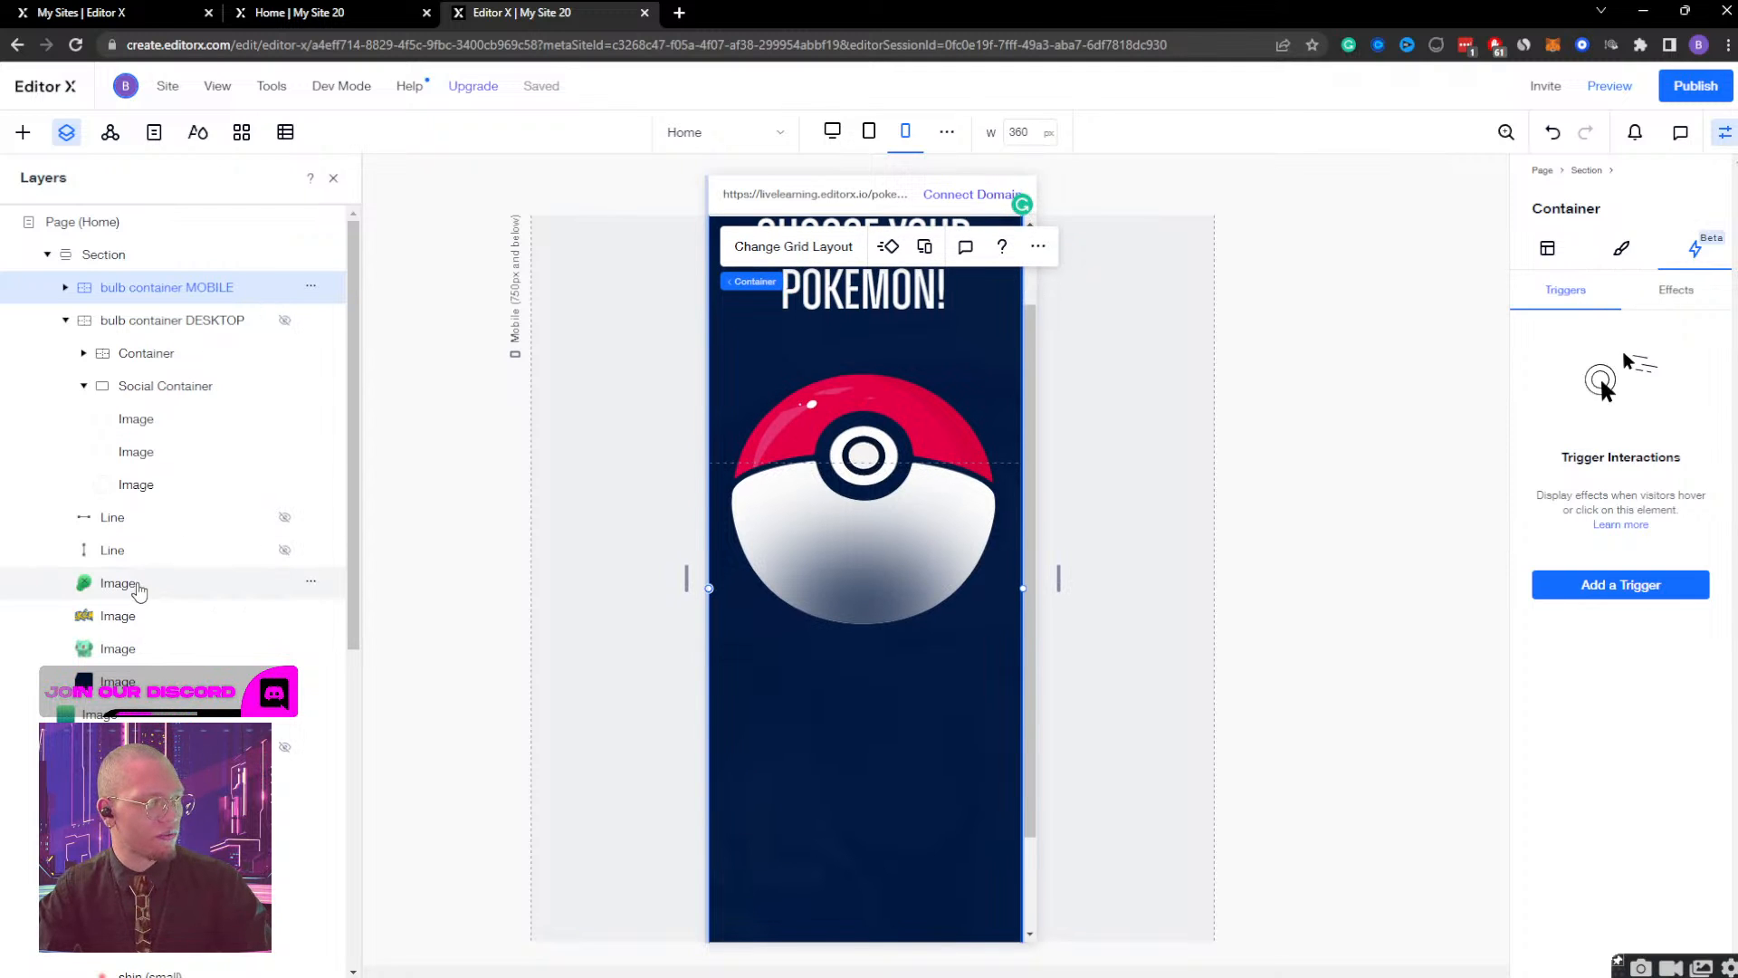
pyautogui.click(138, 587)
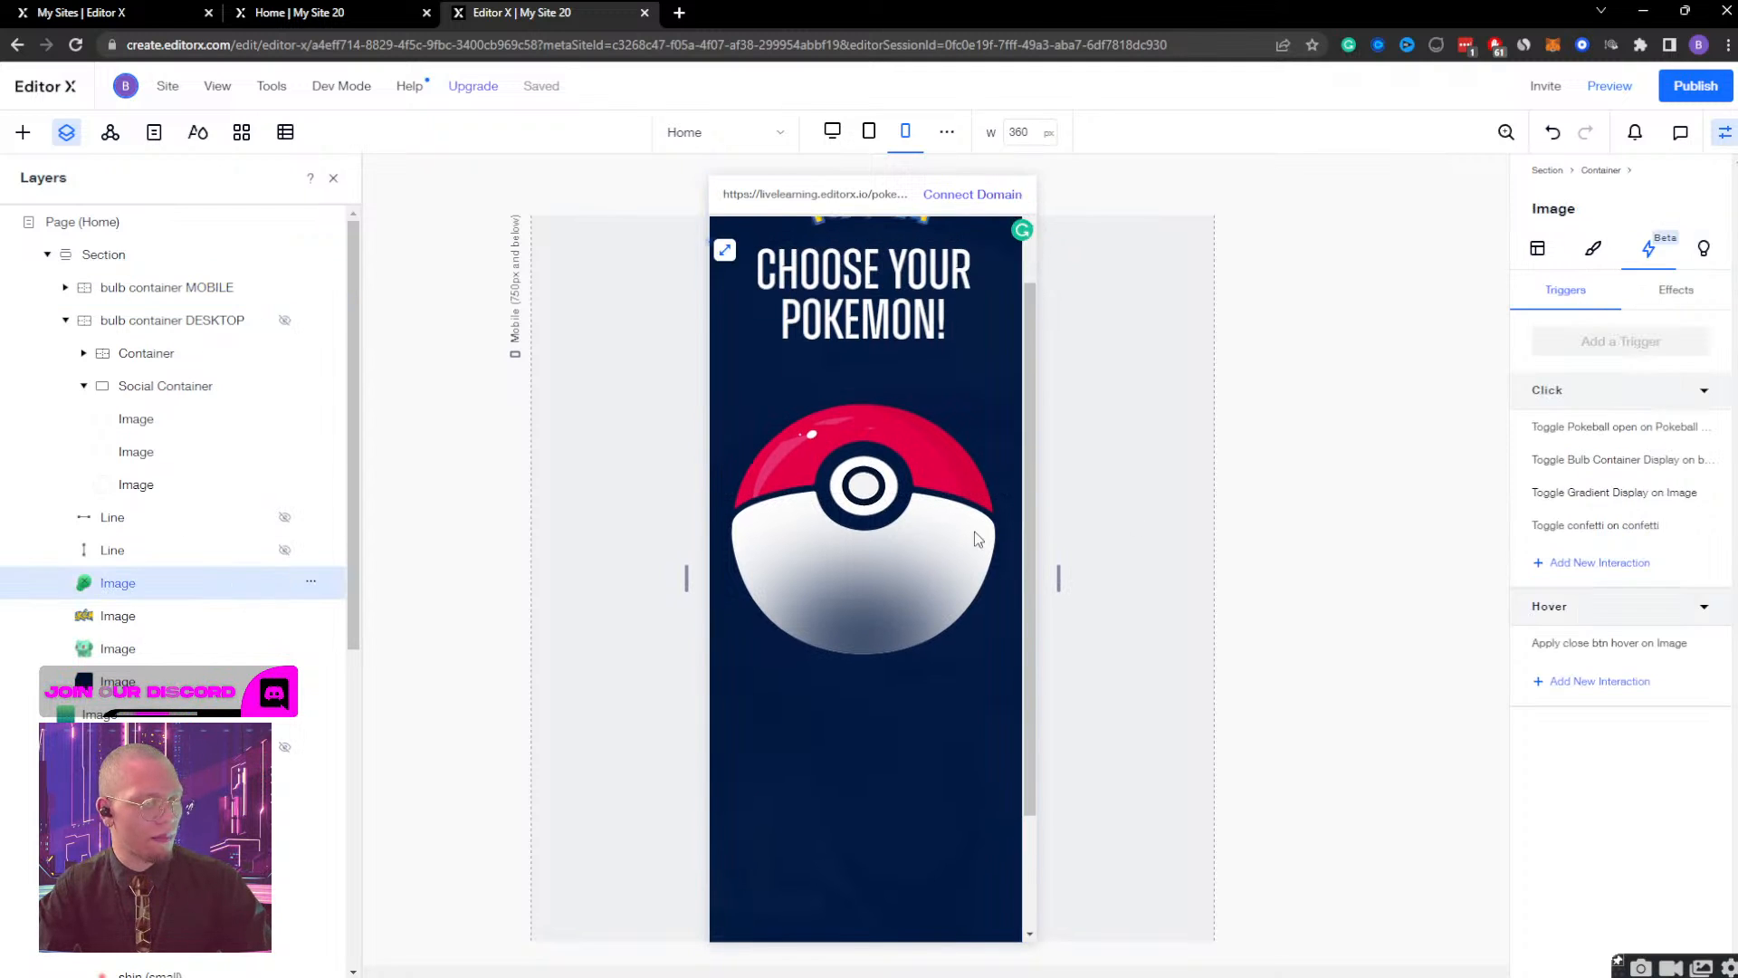
pyautogui.click(65, 320)
pyautogui.click(65, 287)
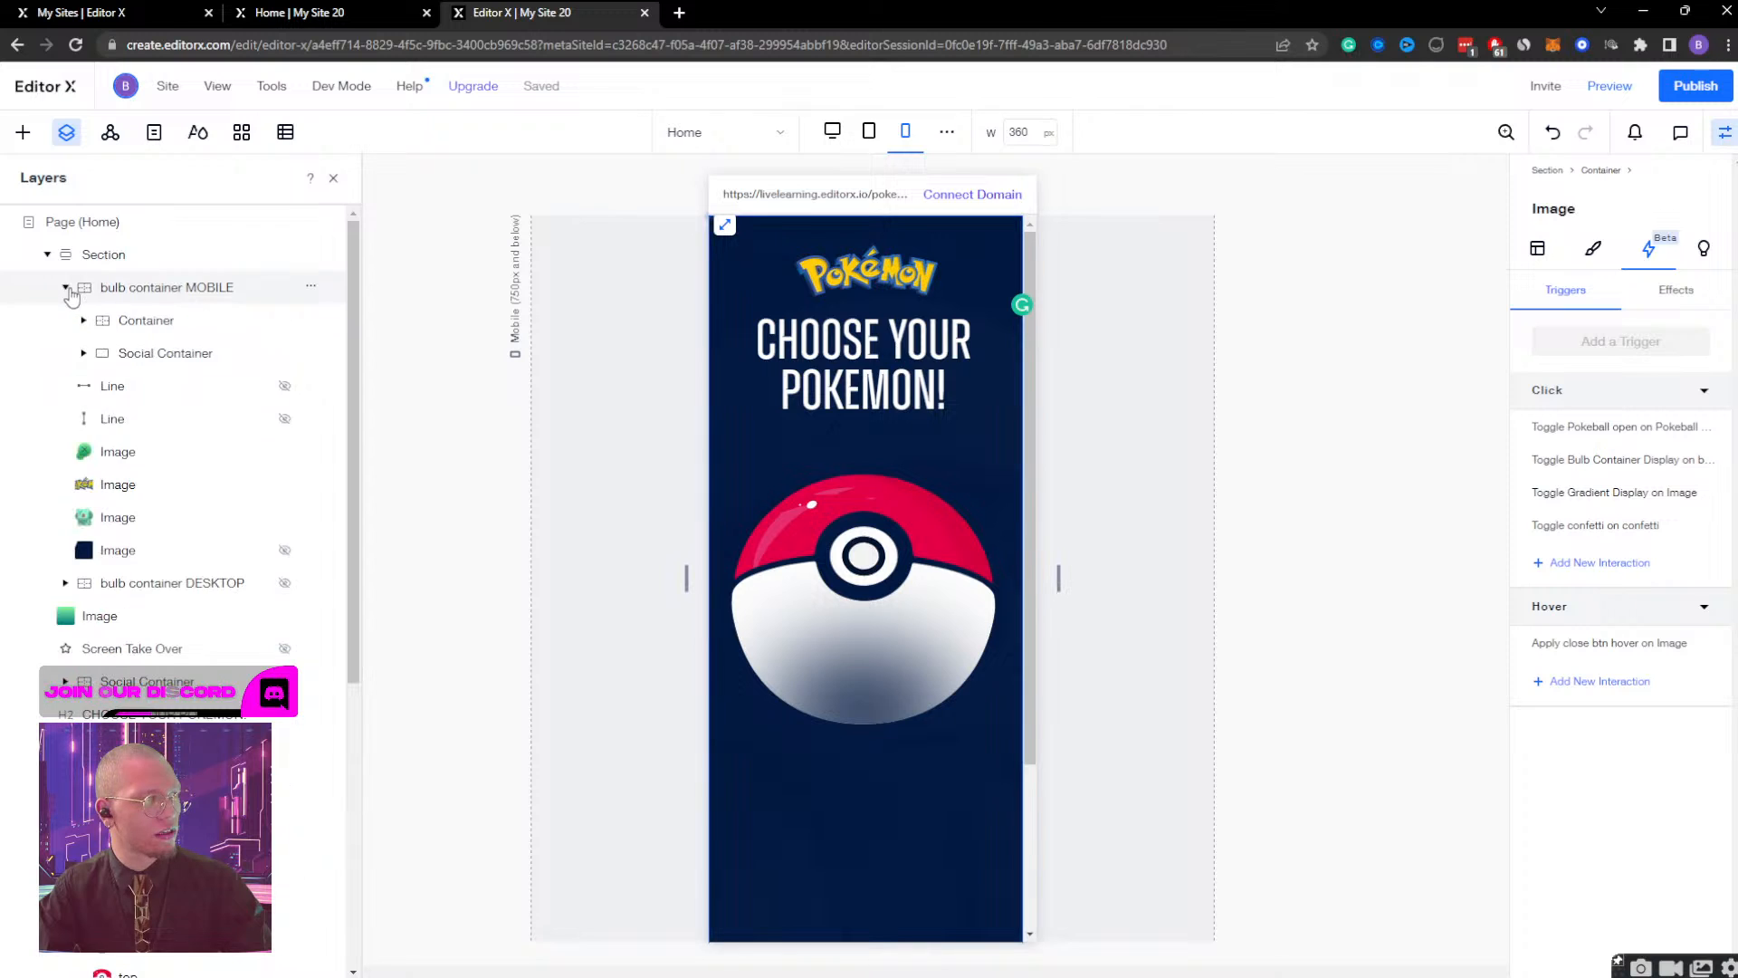
pyautogui.click(136, 452)
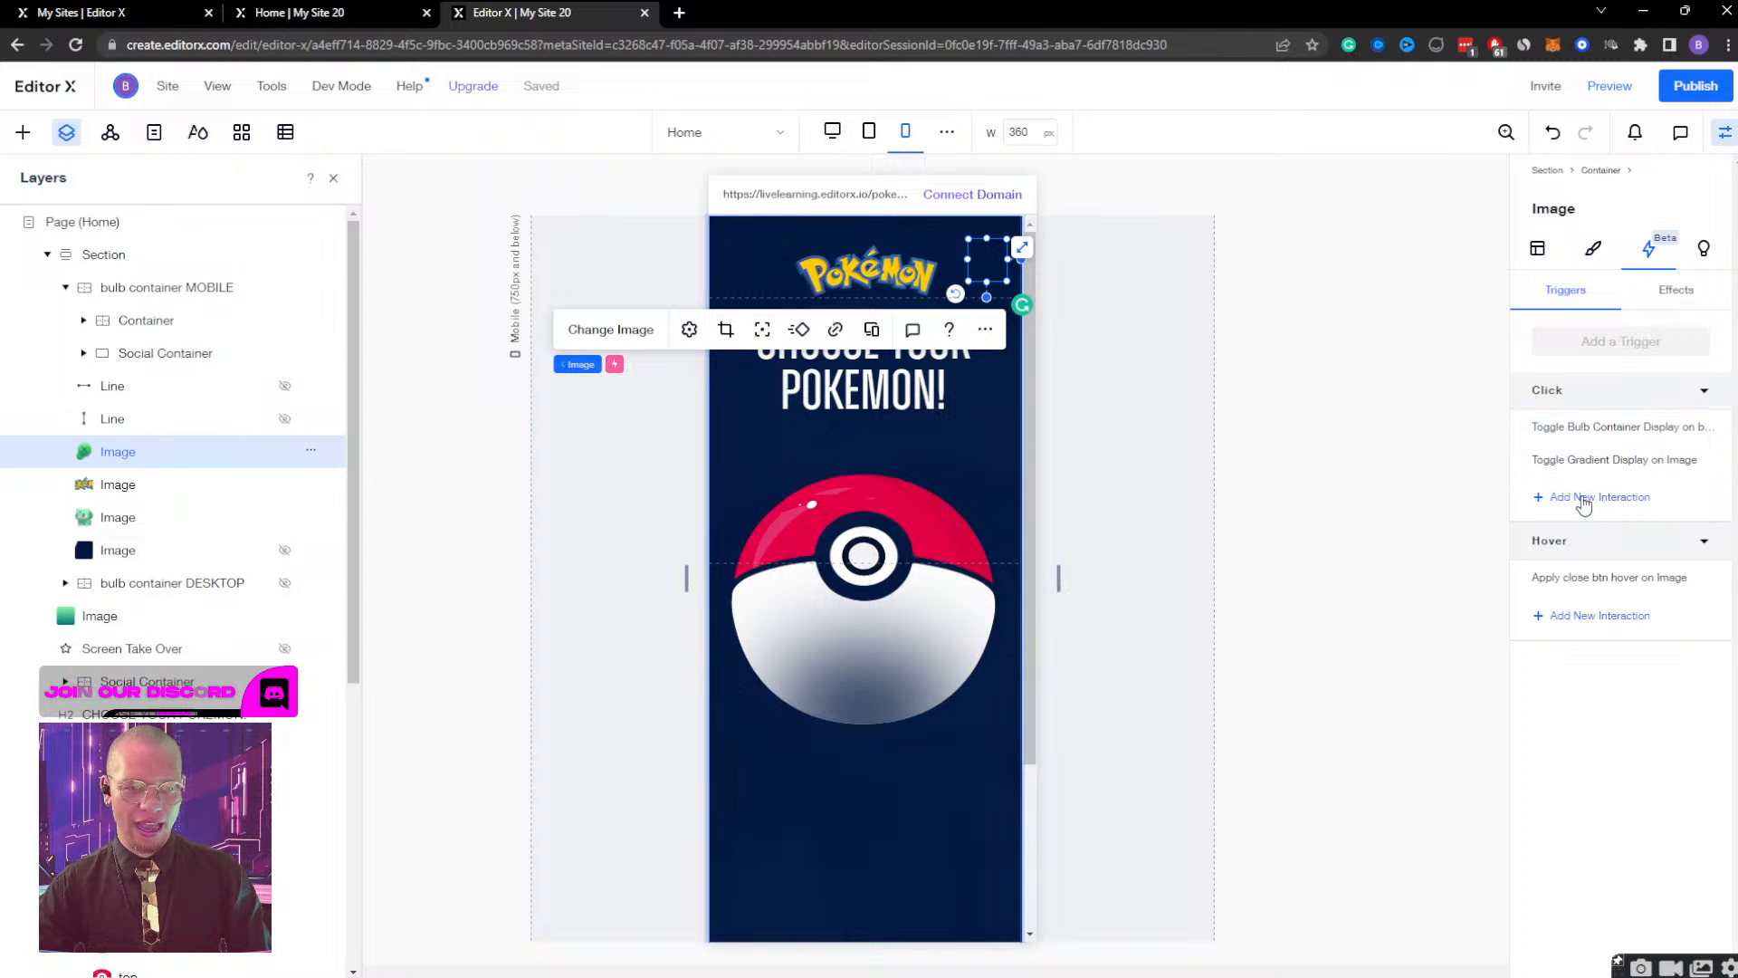
pyautogui.click(1584, 504)
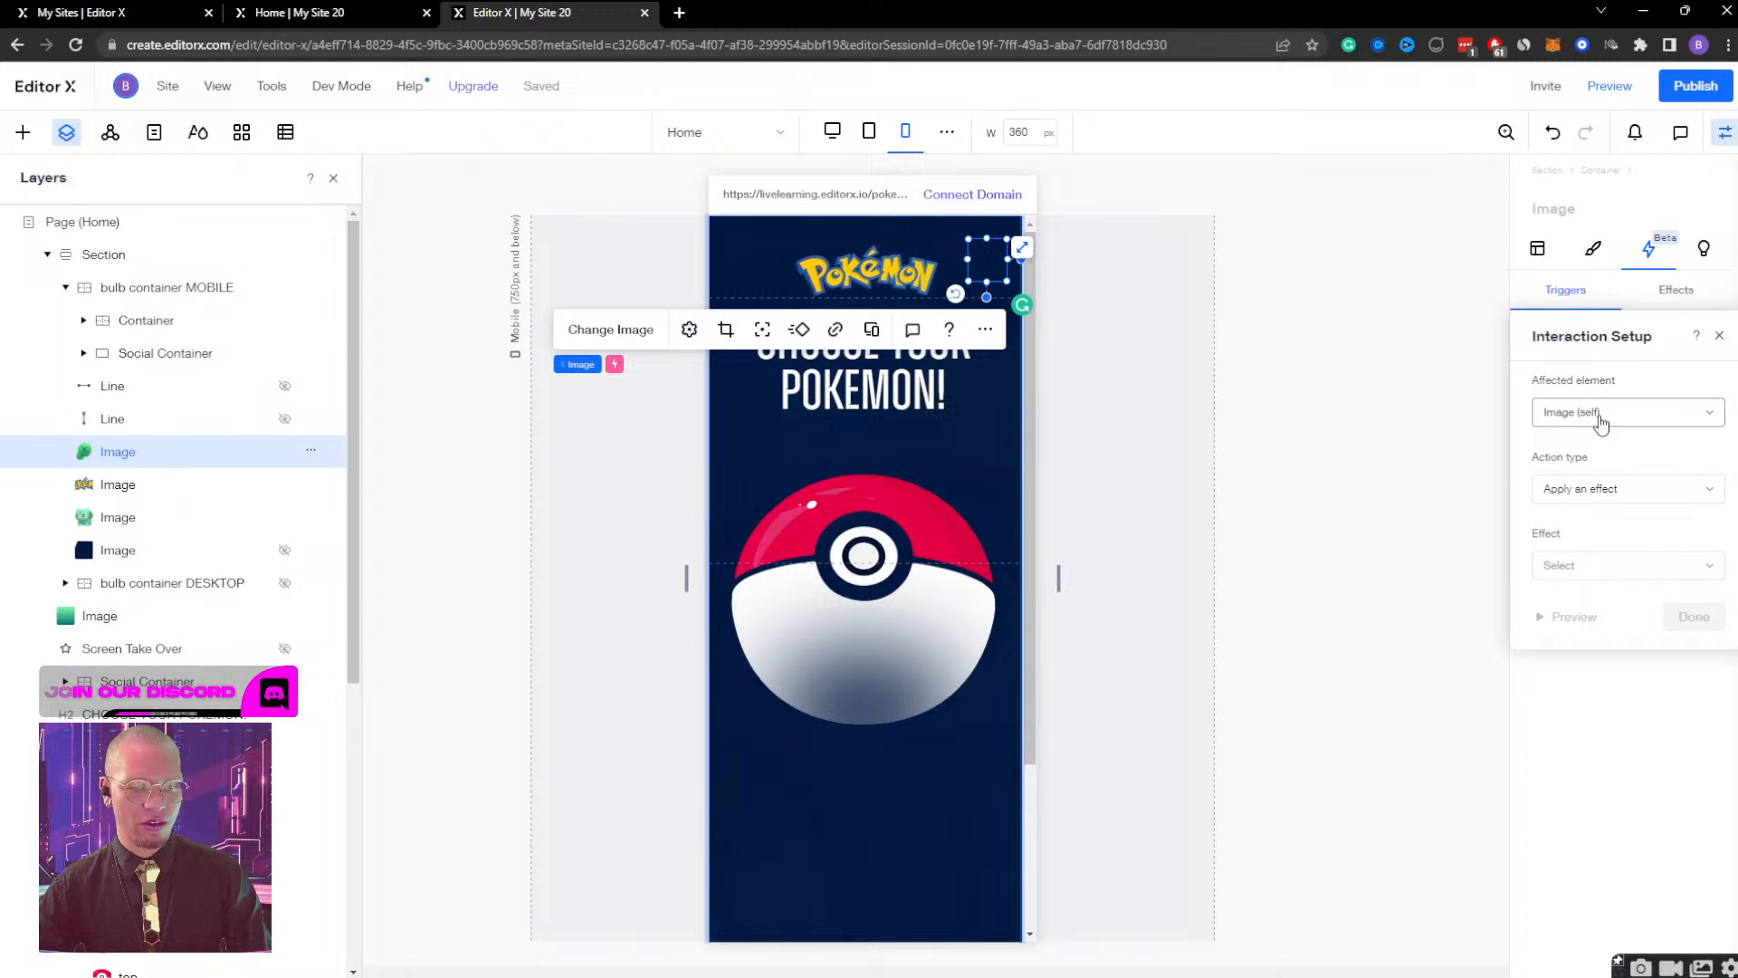
pyautogui.click(1601, 415)
pyautogui.click(1608, 457)
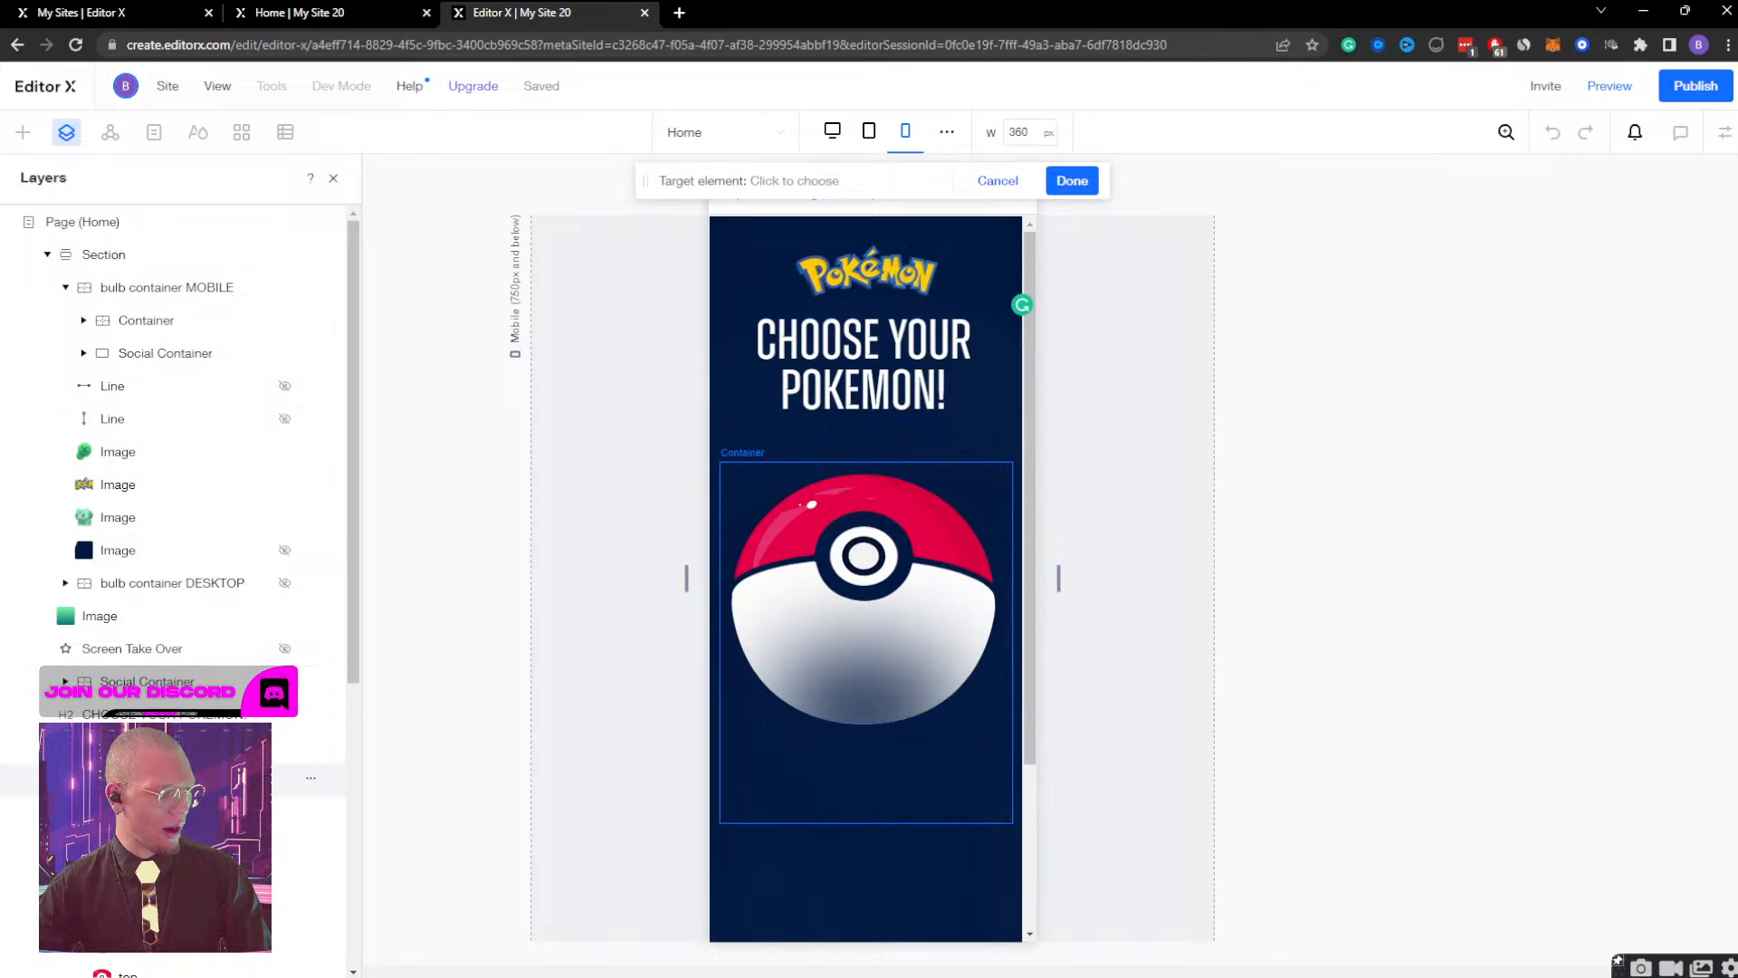
pyautogui.click(290, 776)
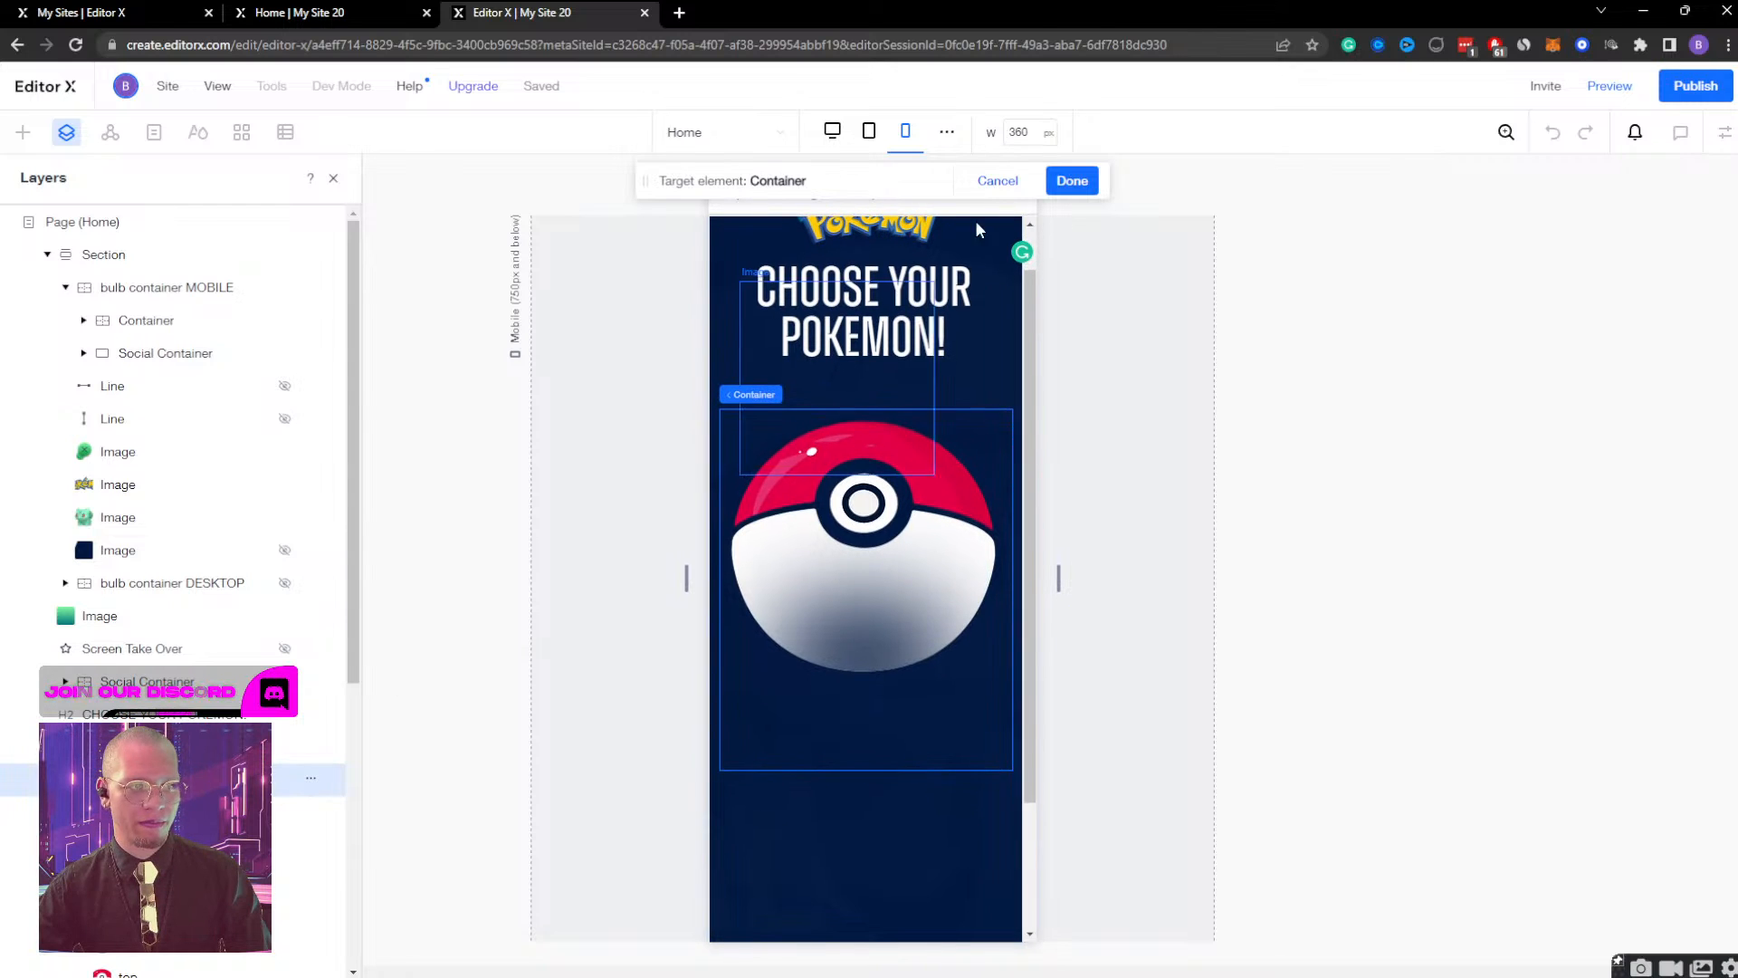
pyautogui.click(1071, 180)
# Make the interaction toggle the Pokeball open effect on and off, preview it and save it.
pyautogui.click(1609, 493)
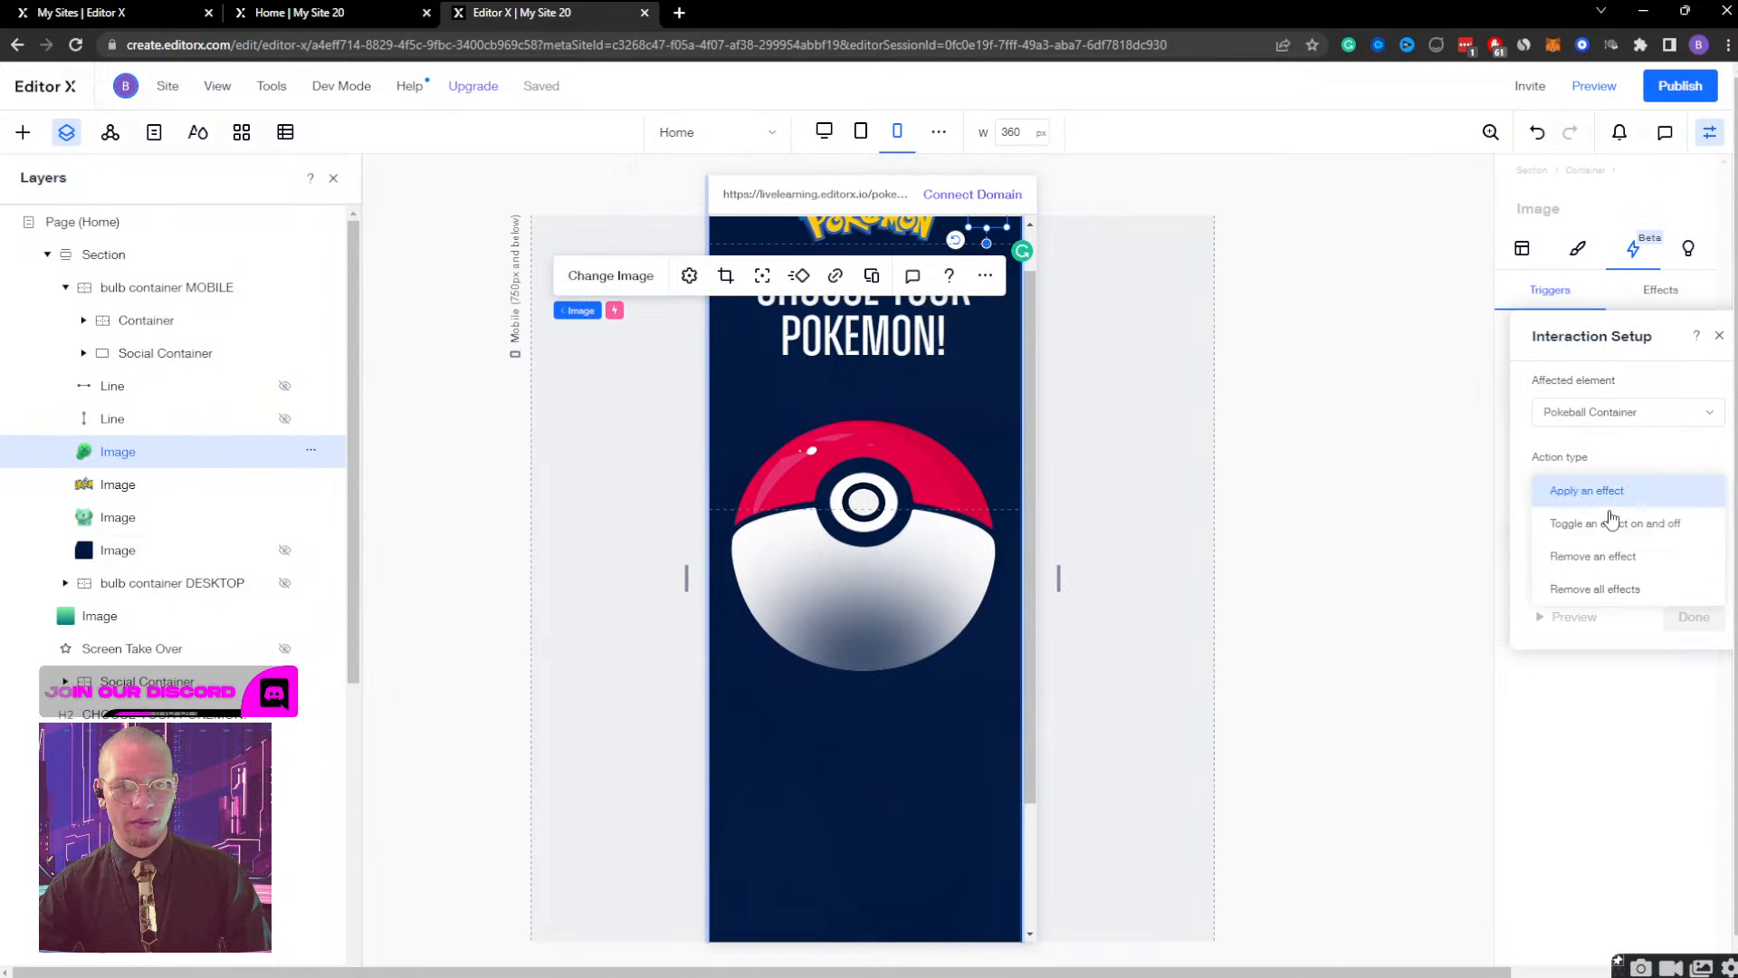
pyautogui.click(1598, 518)
pyautogui.click(1616, 567)
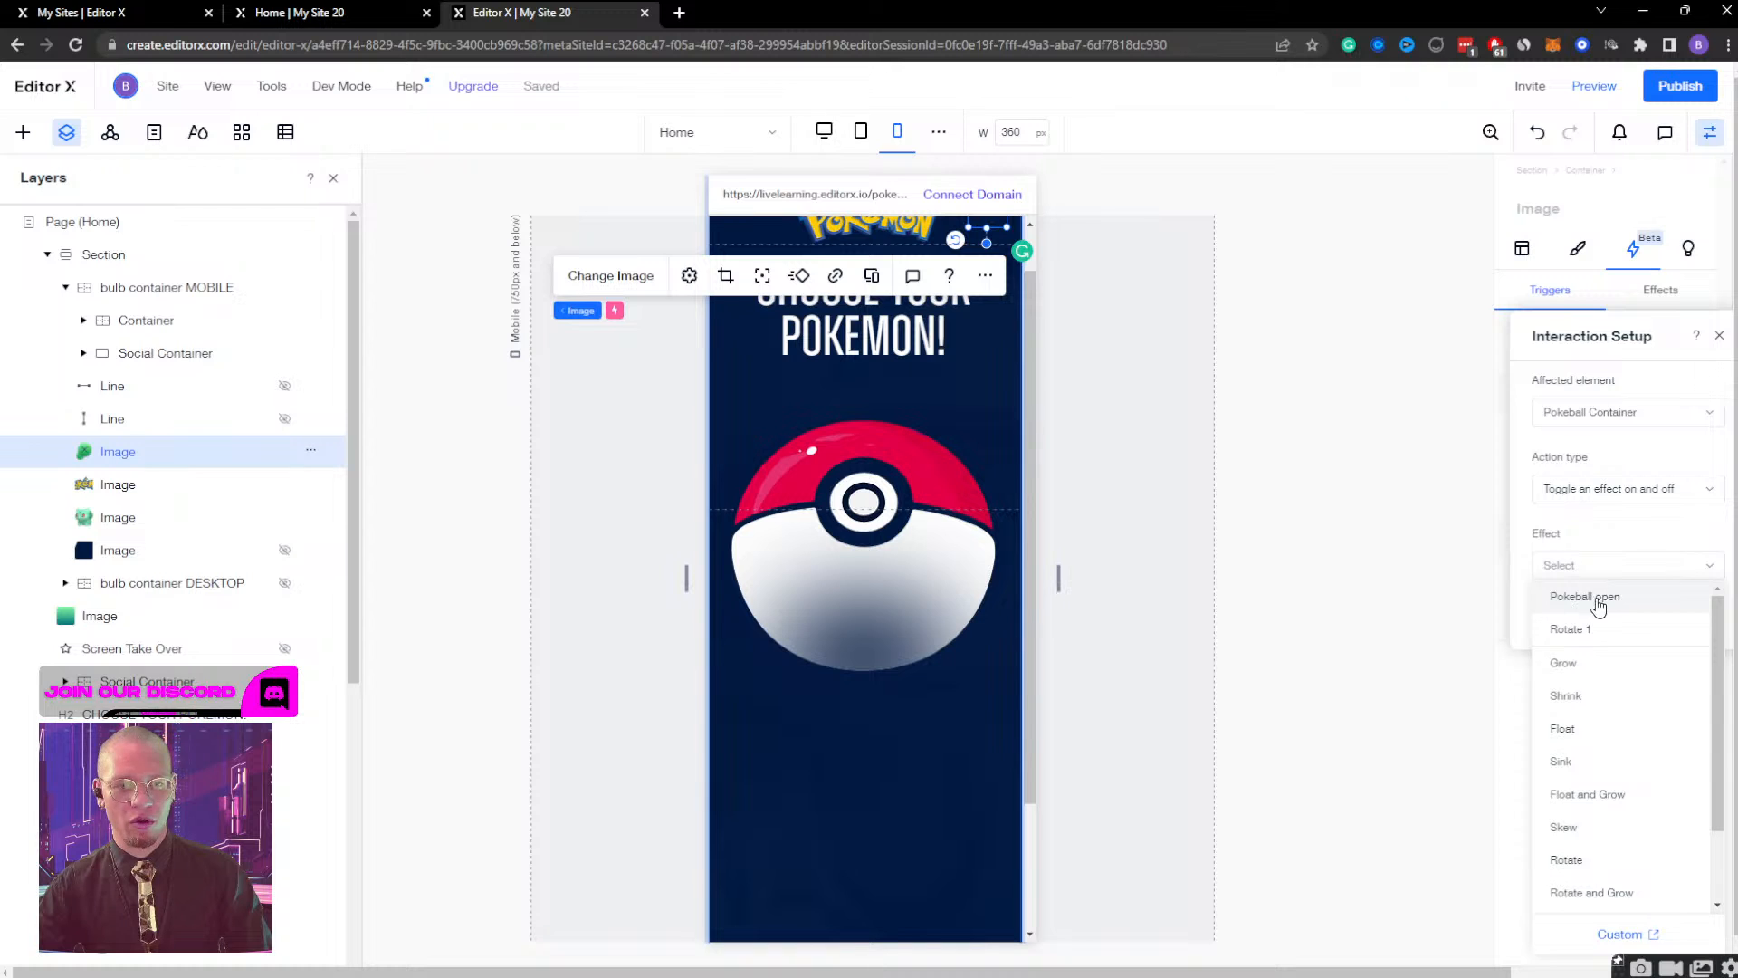
pyautogui.click(1598, 599)
pyautogui.click(1584, 621)
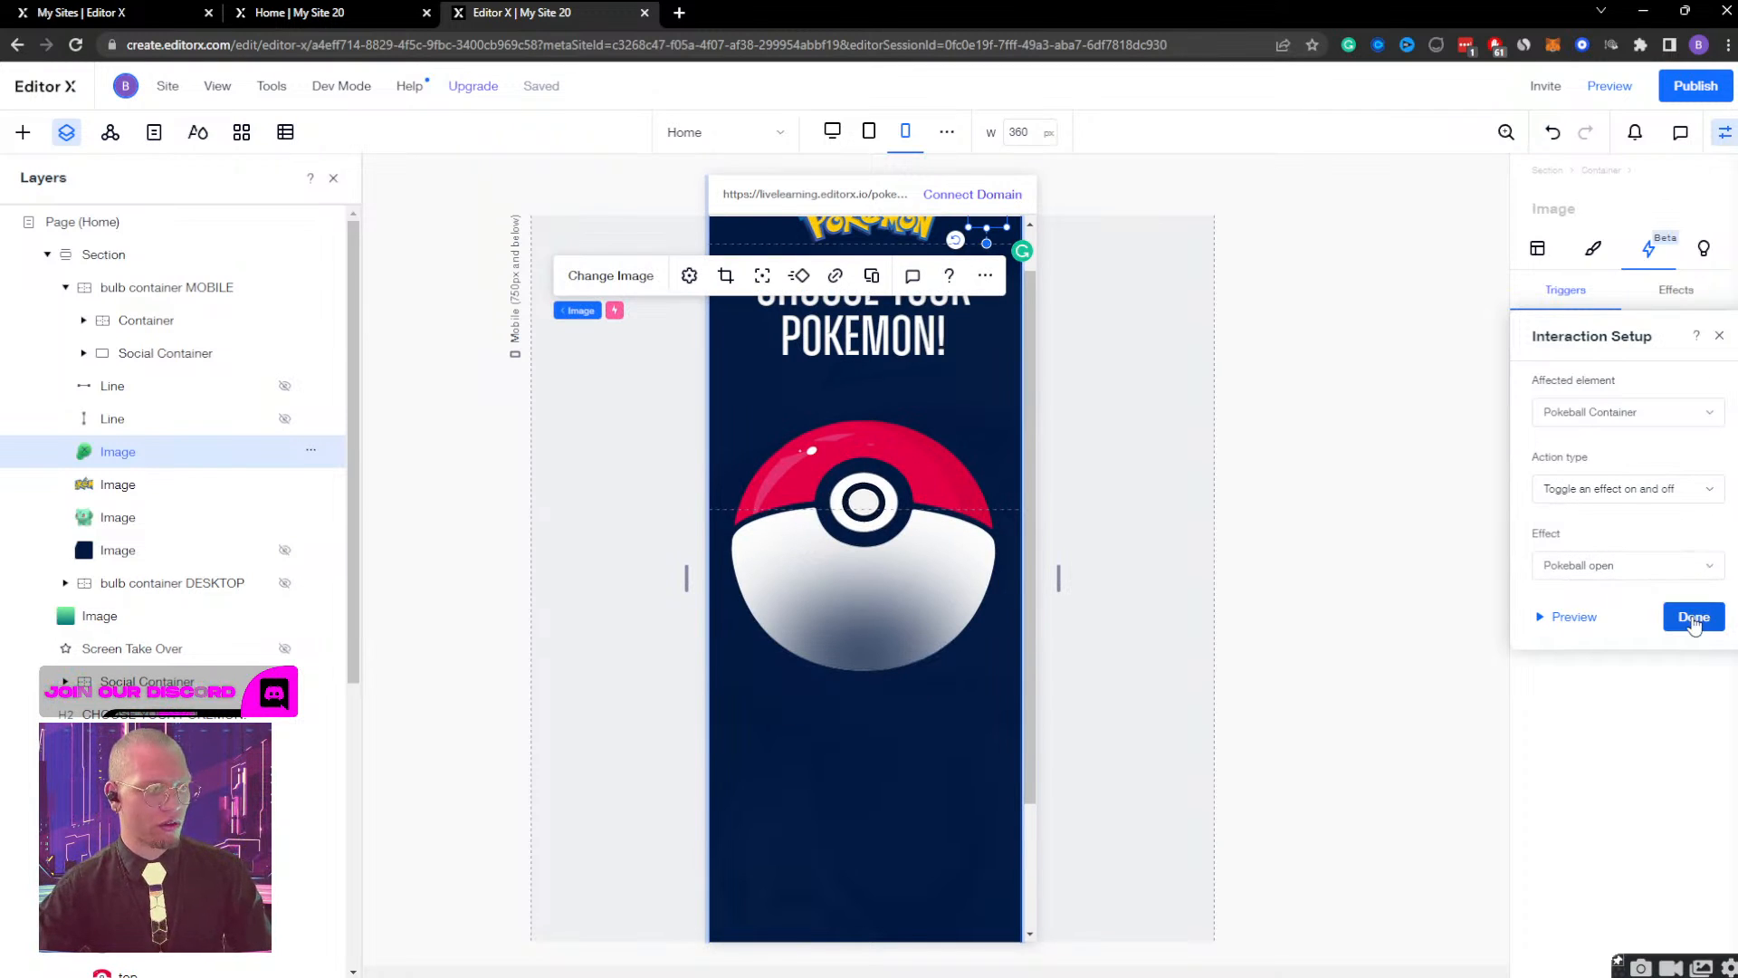
pyautogui.click(1693, 619)
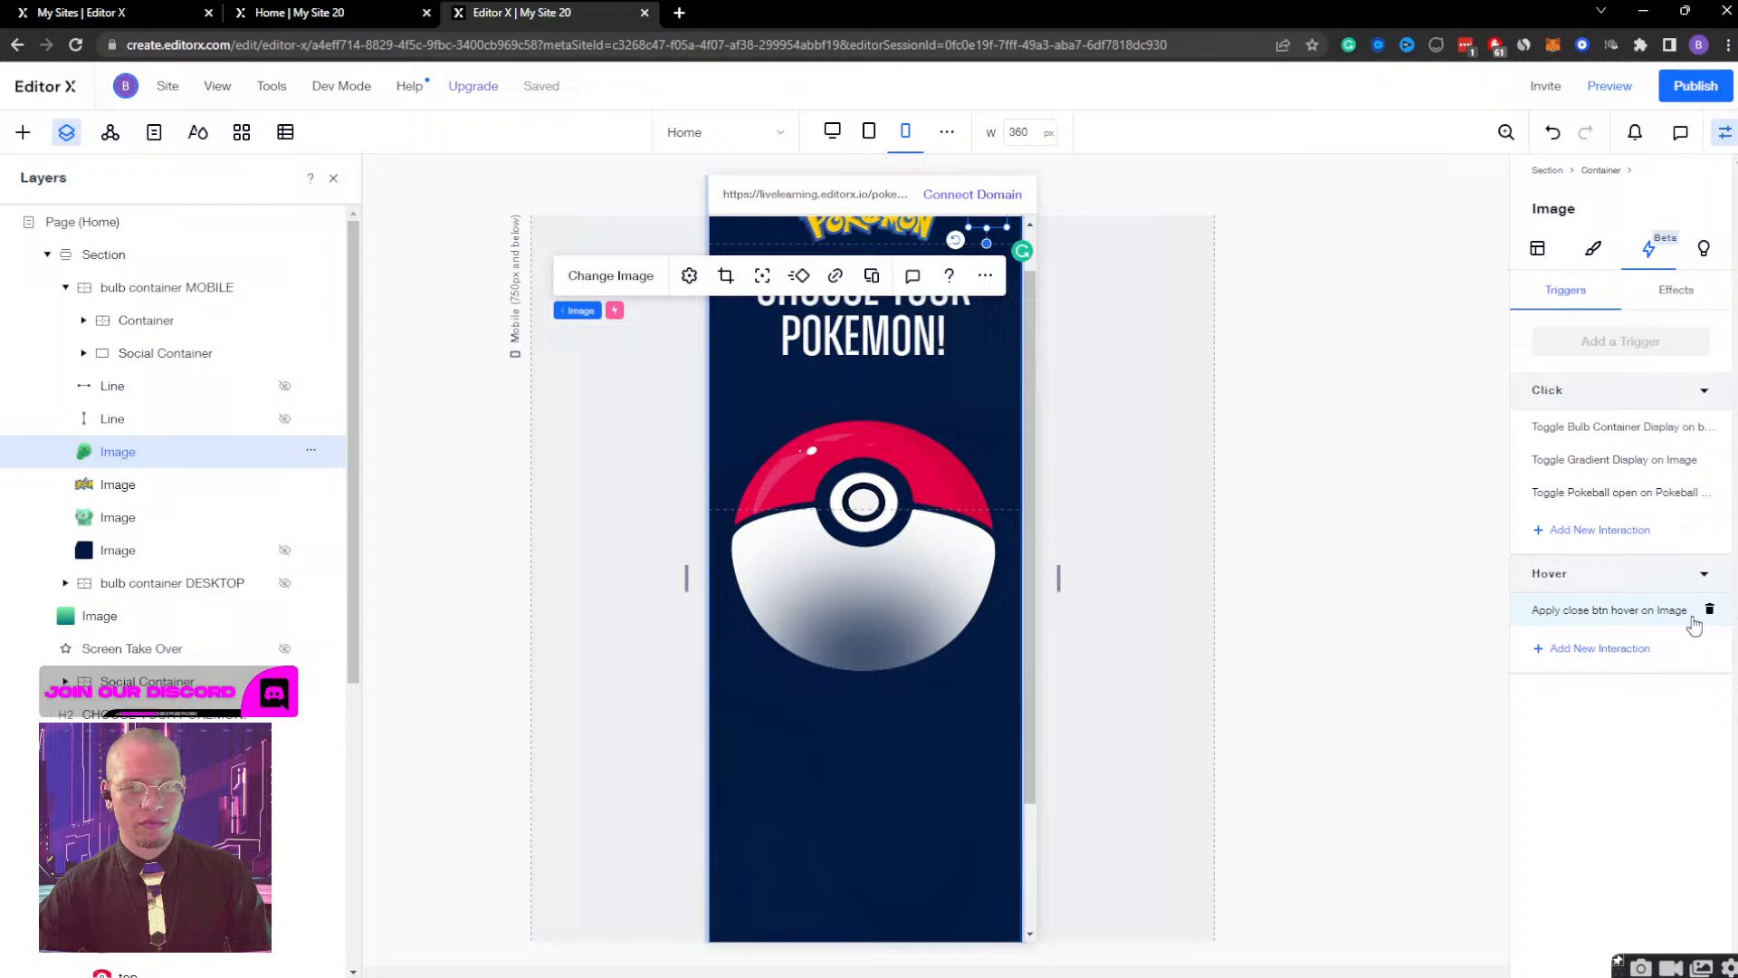
# Add another click interaction to the mobile close image and set its action type to toggle an effect on and off.
pyautogui.click(1598, 533)
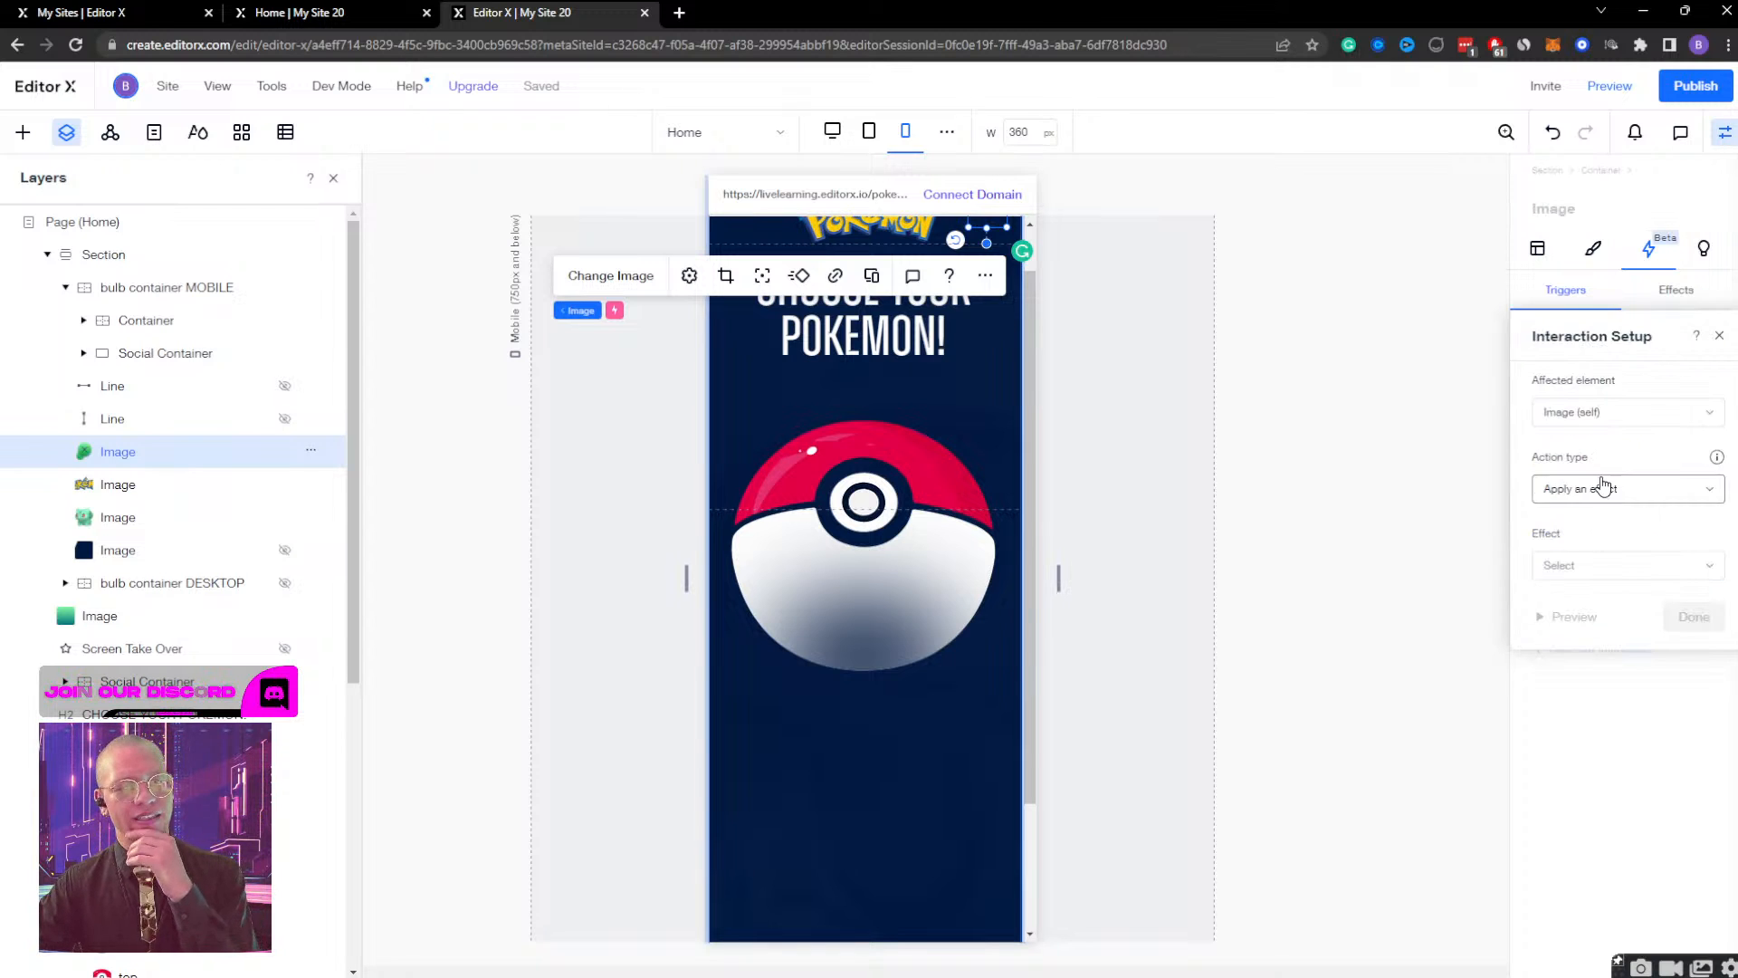
pyautogui.click(1597, 422)
pyautogui.click(1611, 452)
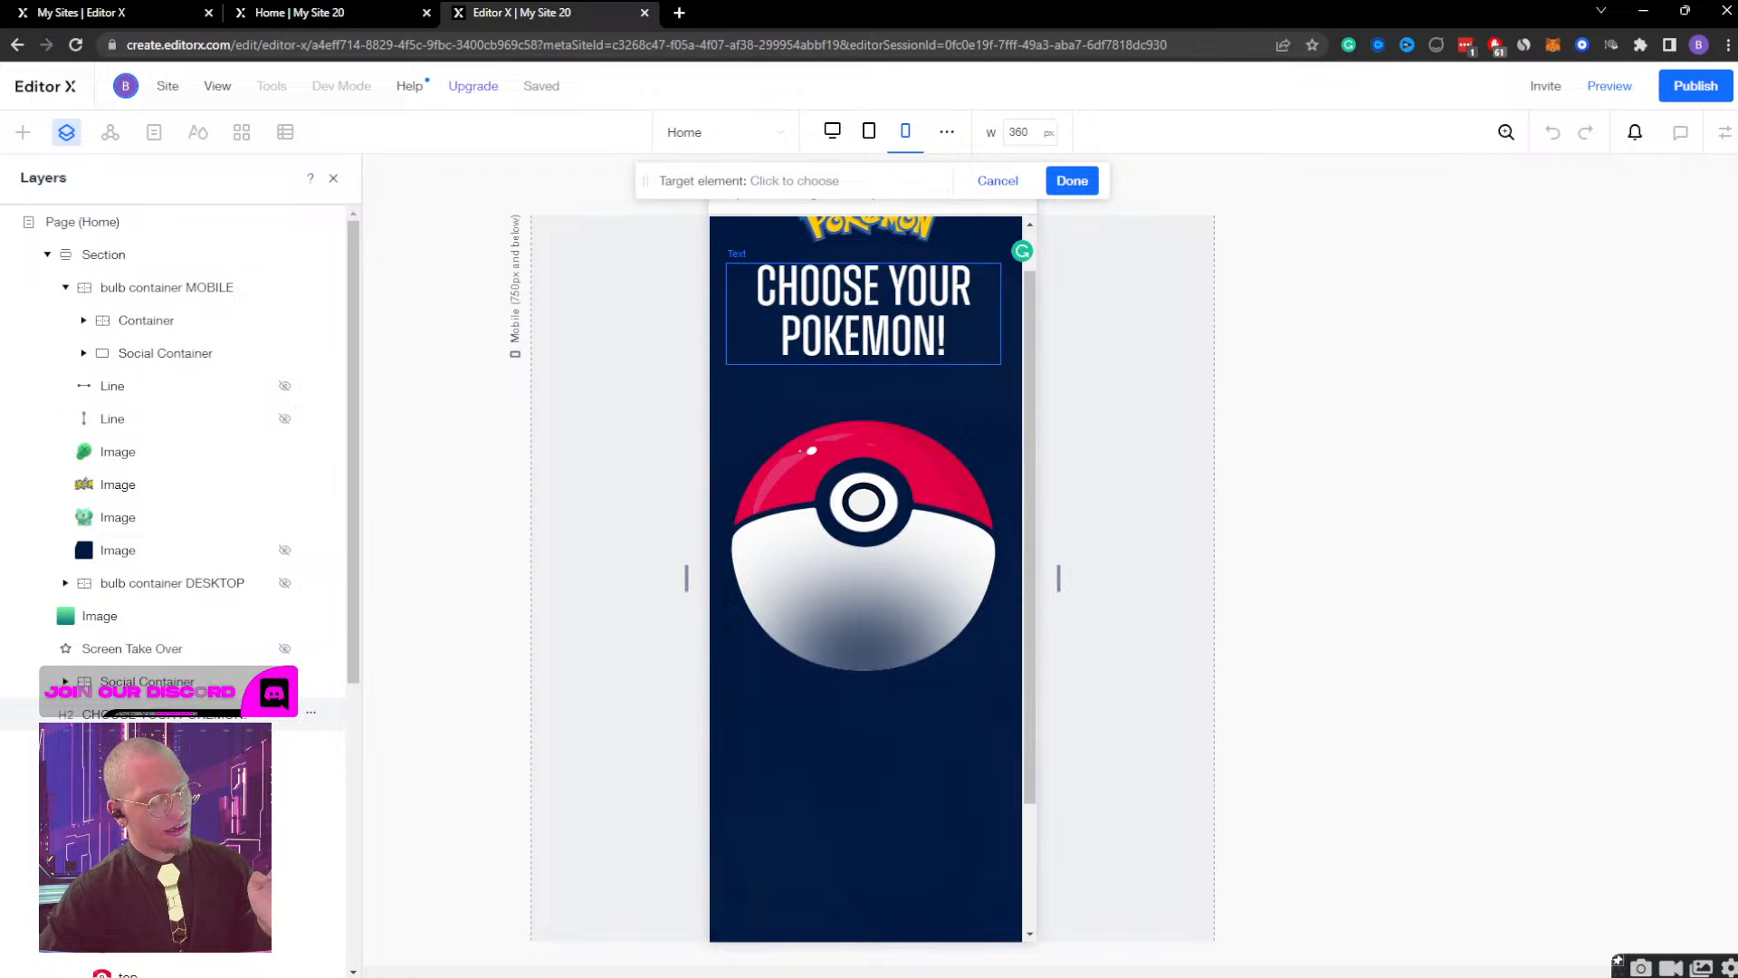
pyautogui.click(143, 455)
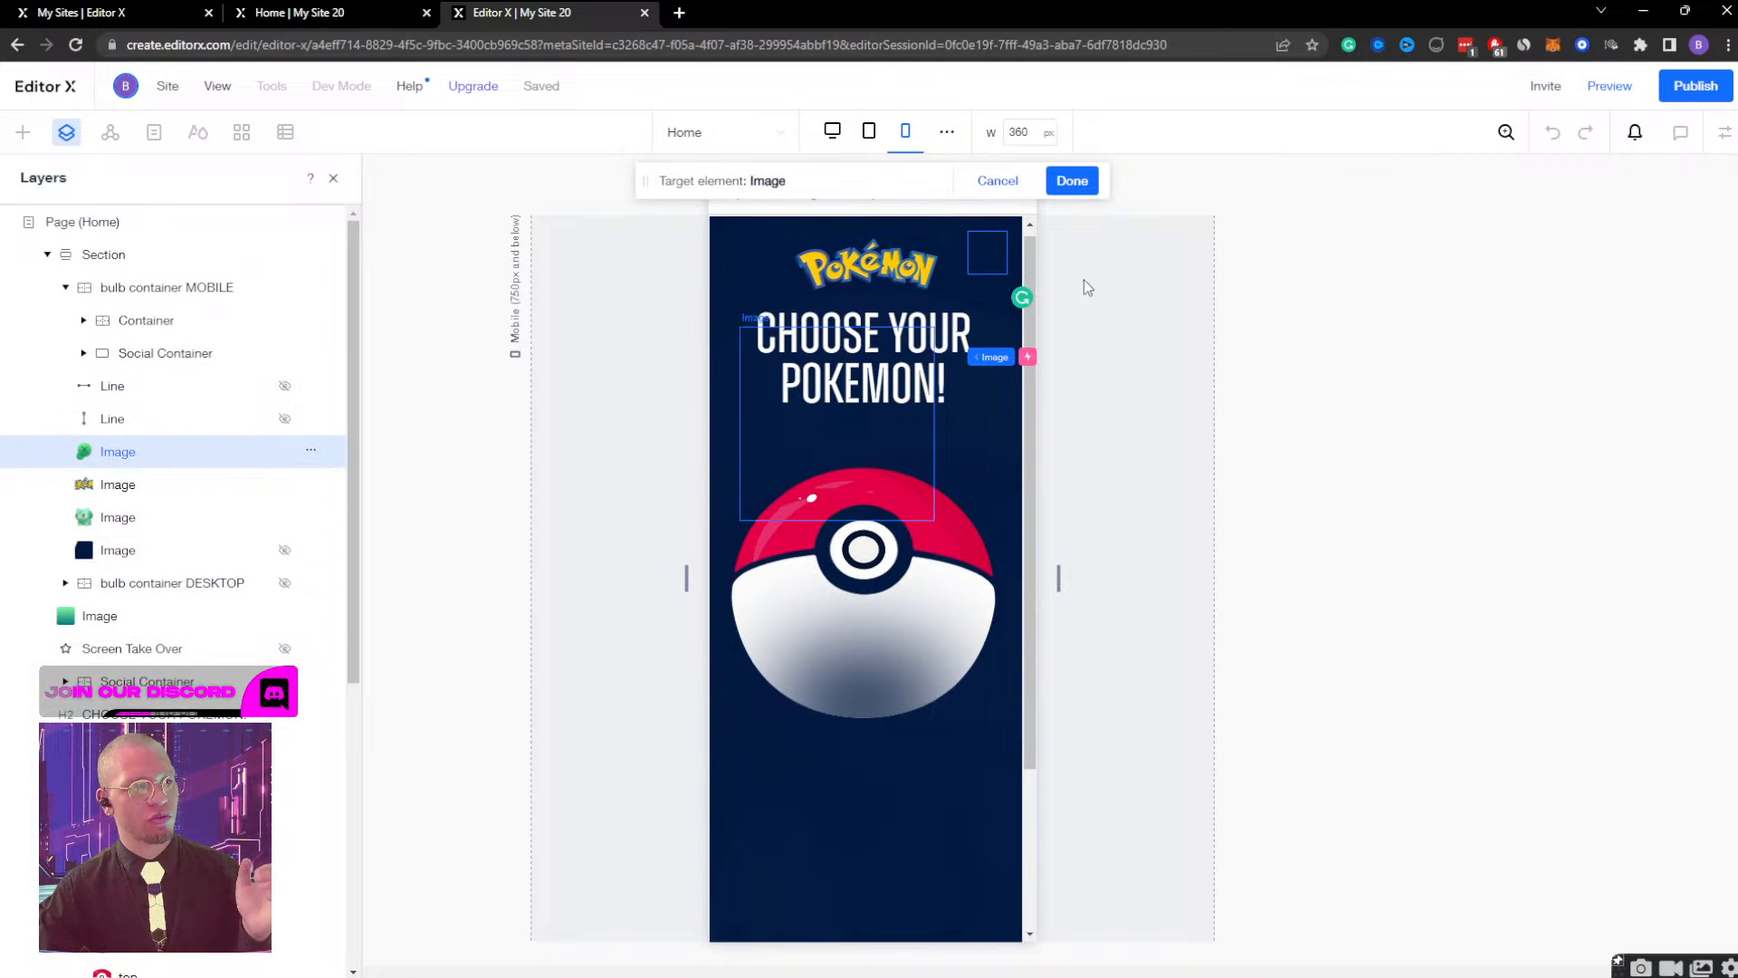
pyautogui.click(1072, 181)
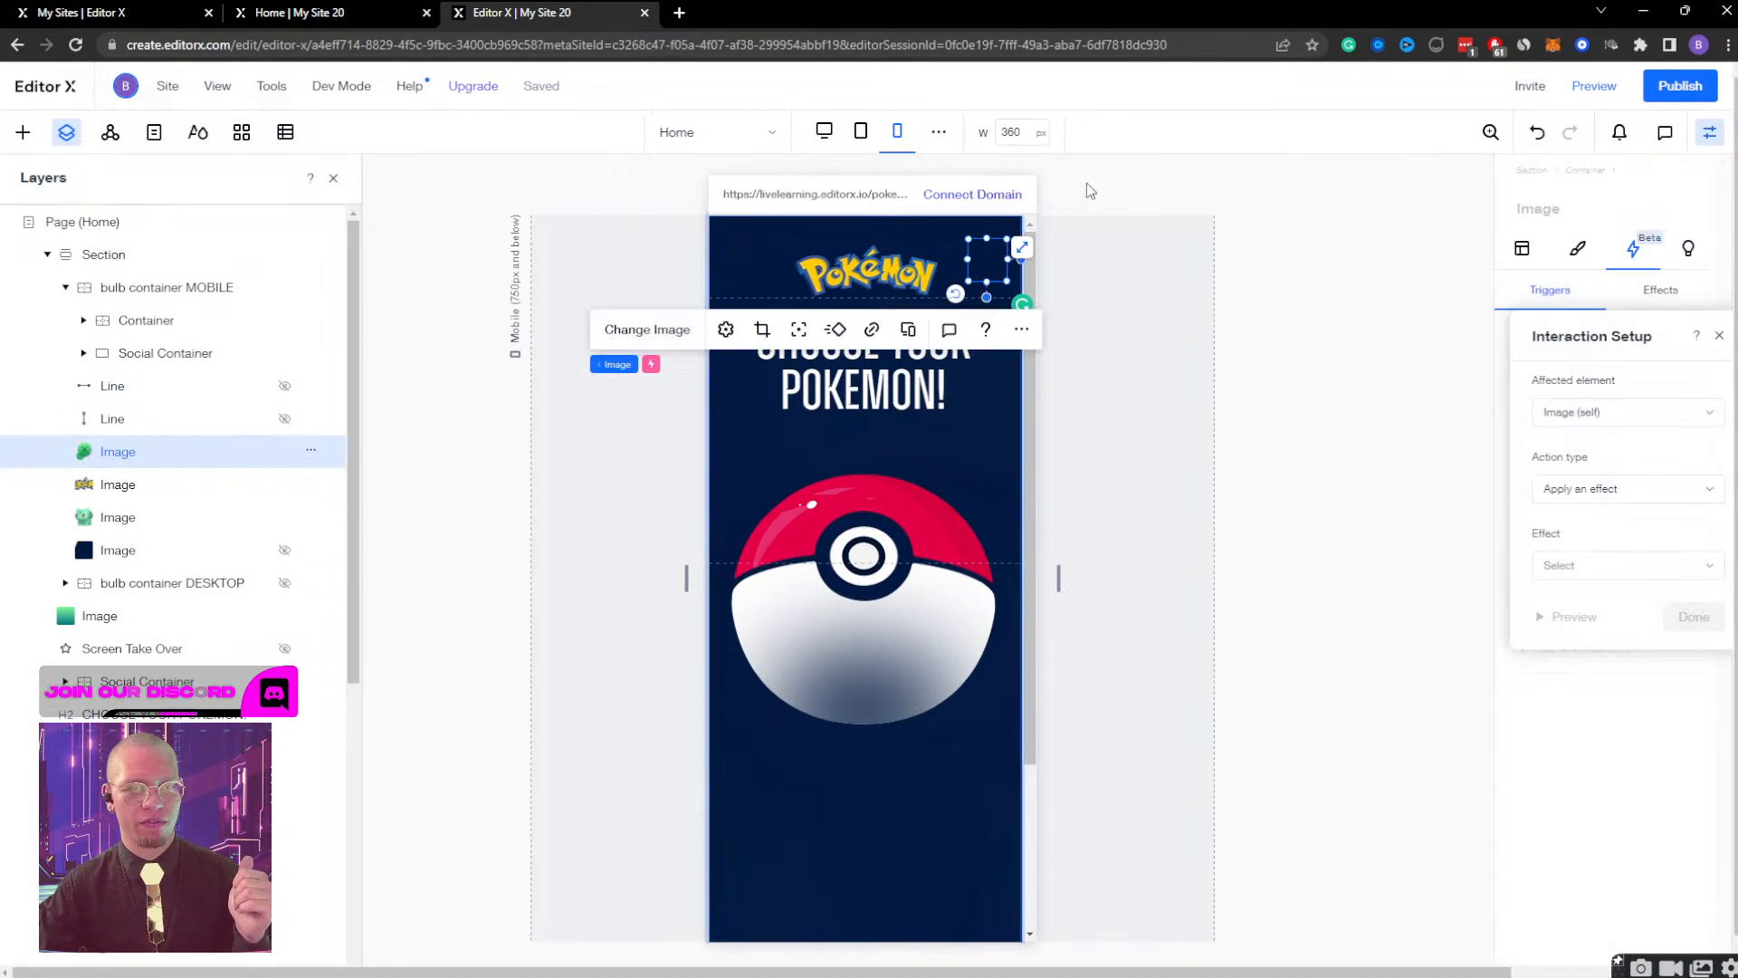
pyautogui.click(1635, 494)
pyautogui.click(1619, 538)
pyautogui.click(1614, 565)
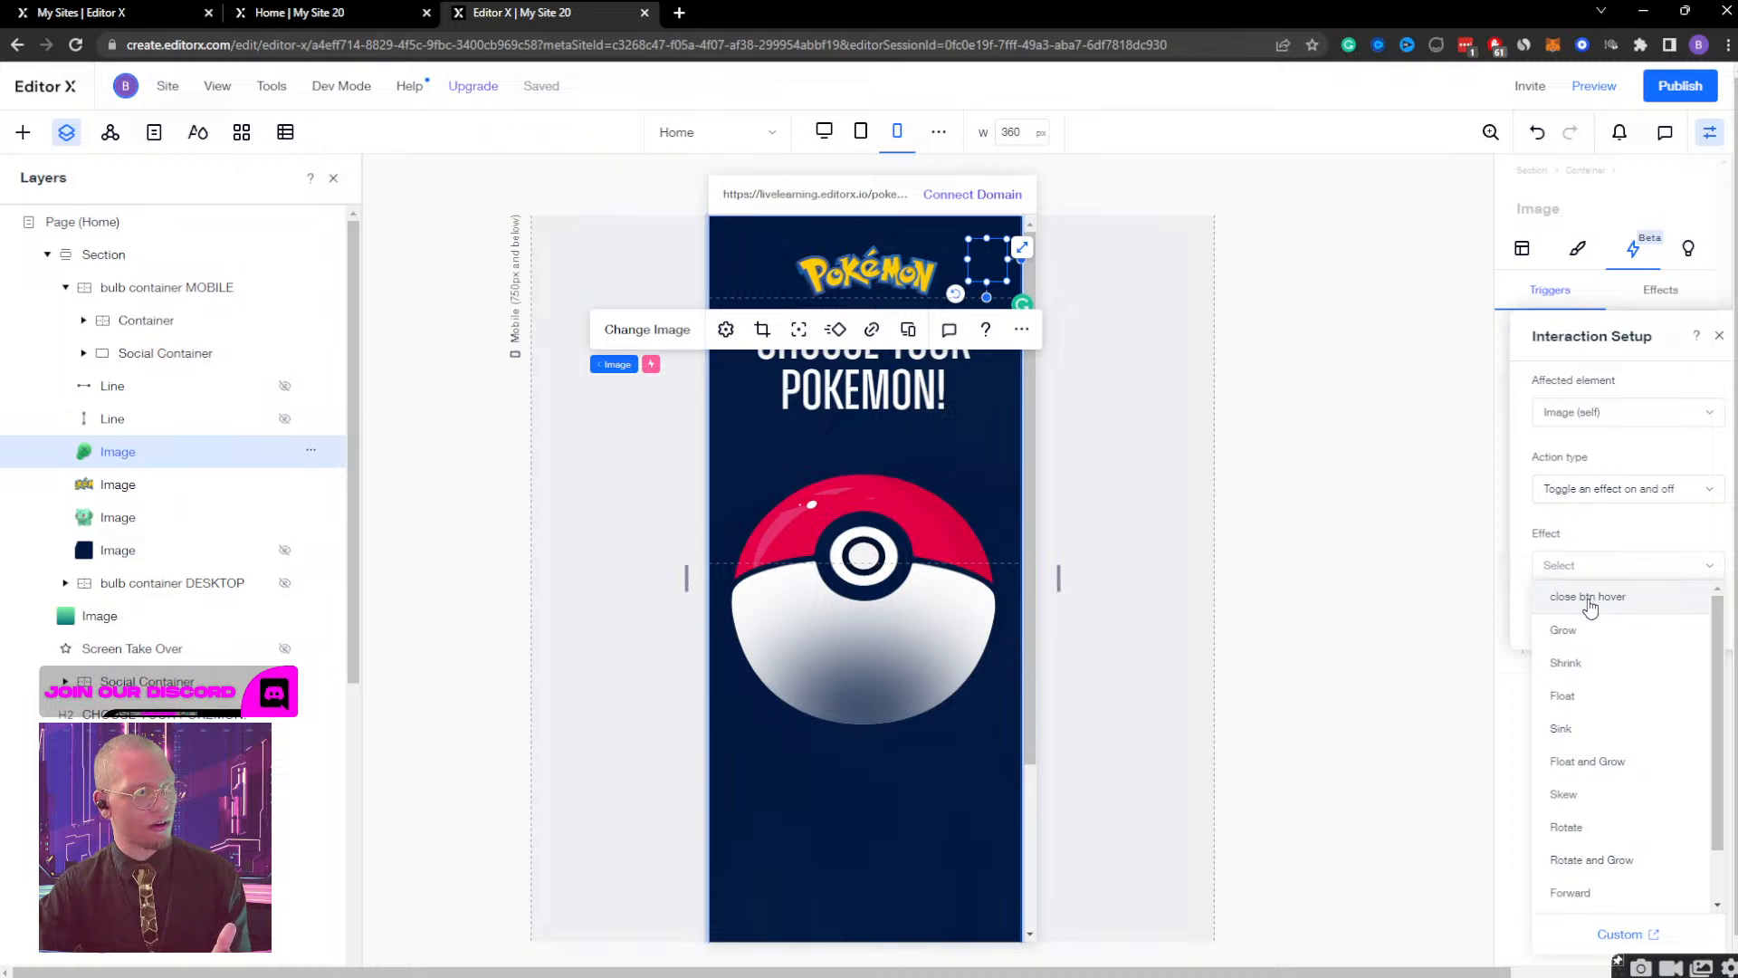
# Make the confetti layer in Pokeball Container the affected element, choose the confetti effect for the toggle, and save the interaction.
pyautogui.click(1594, 412)
pyautogui.click(1593, 412)
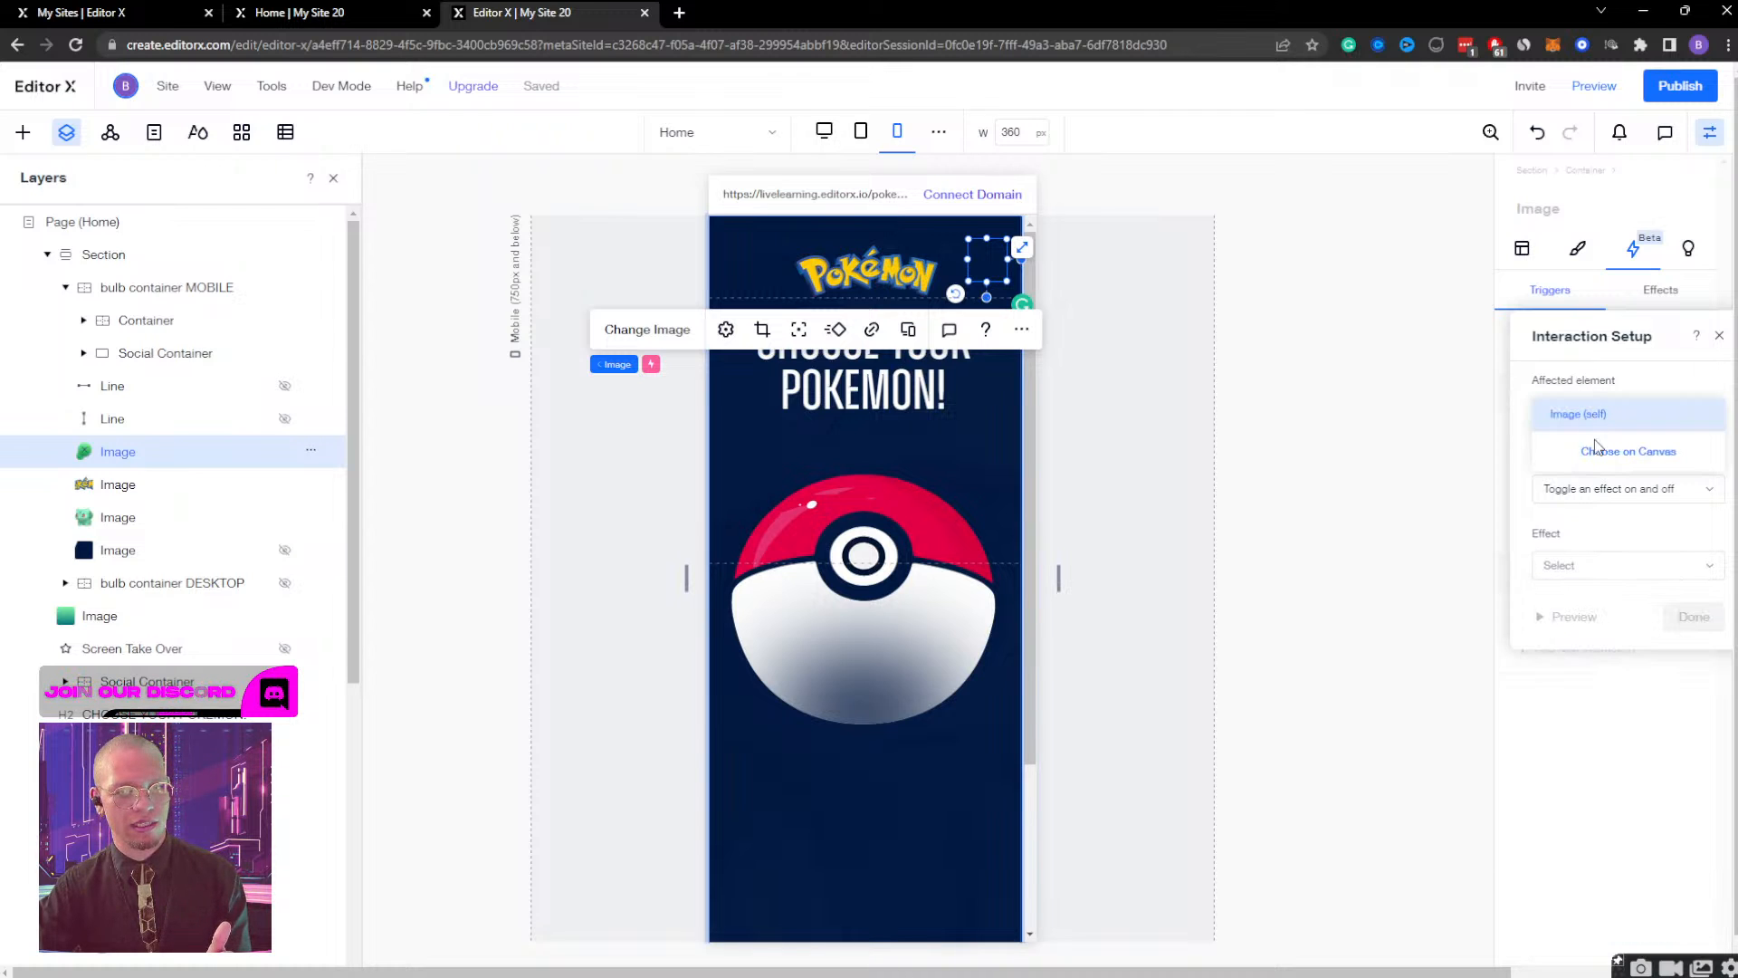
pyautogui.click(1600, 452)
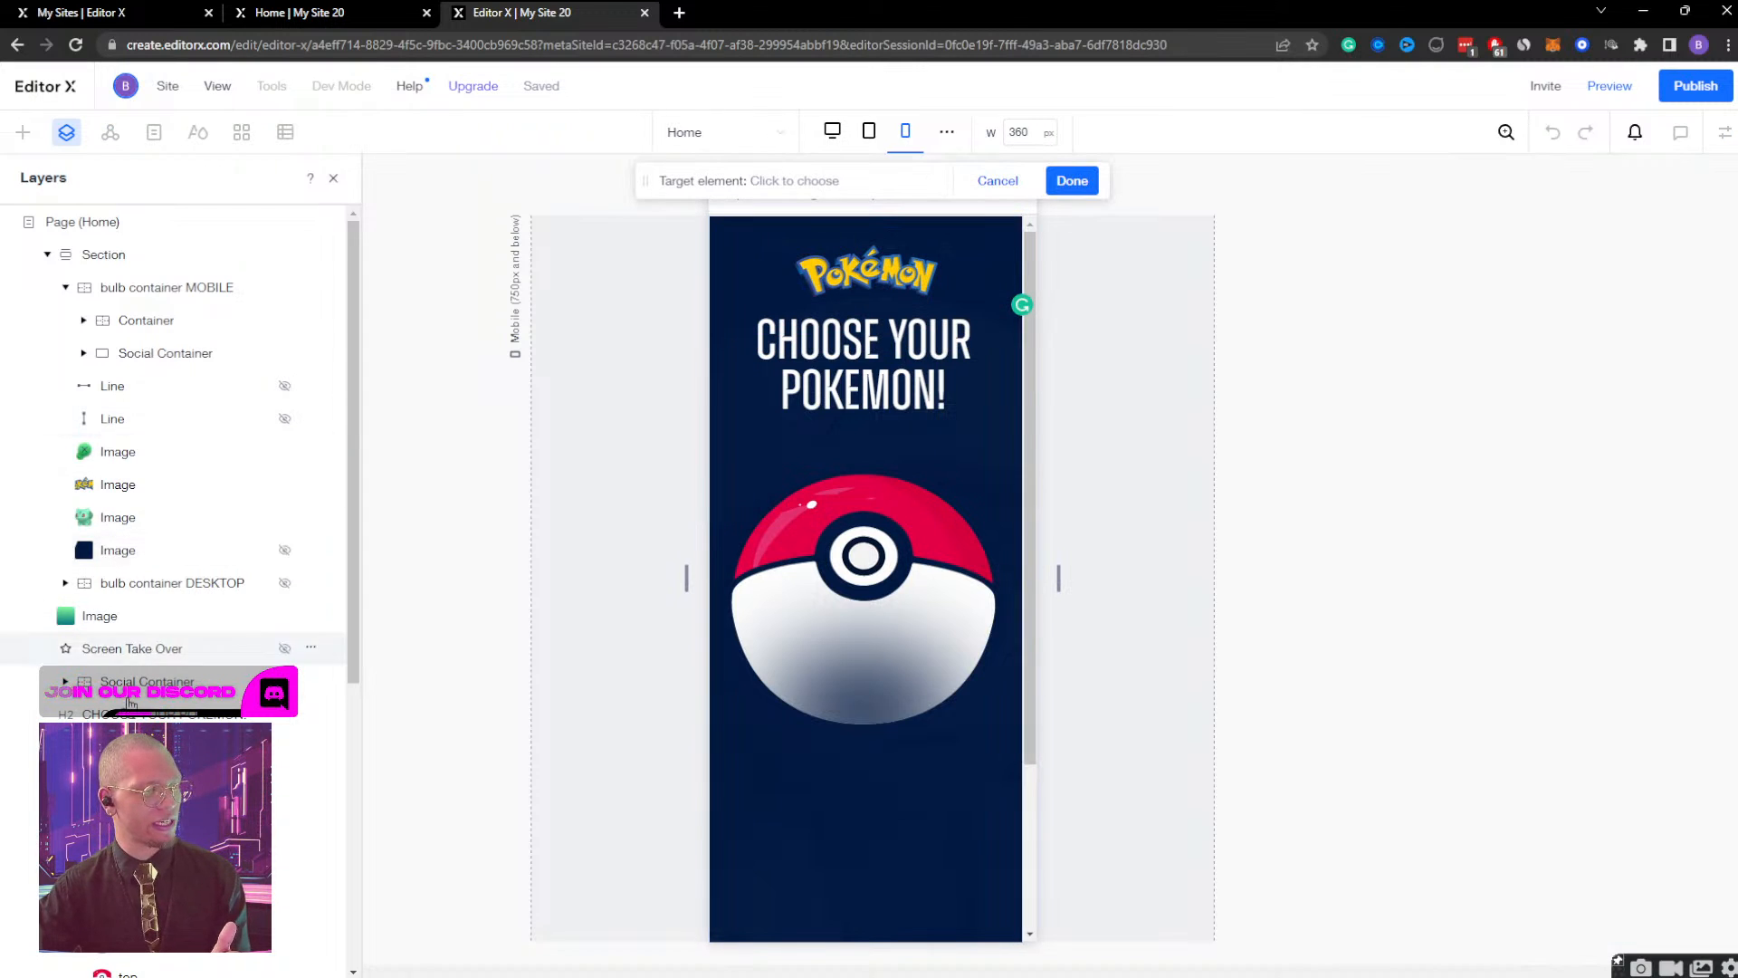
pyautogui.scroll(-4, 145, 579)
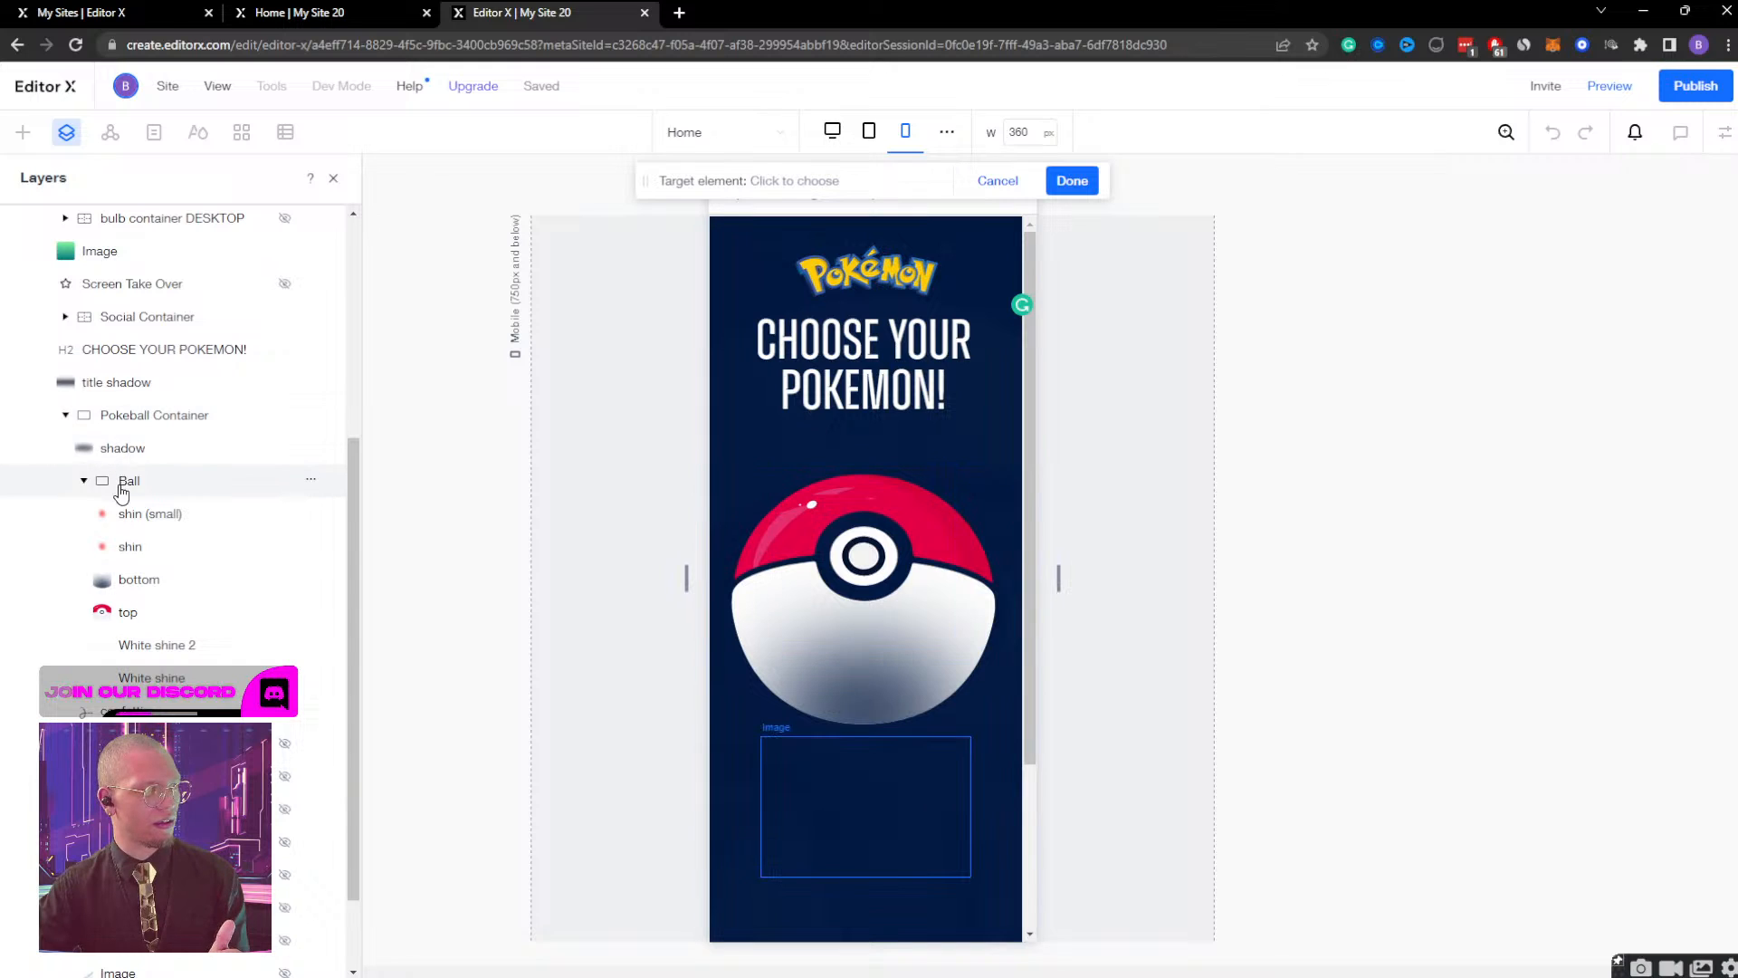
pyautogui.click(109, 711)
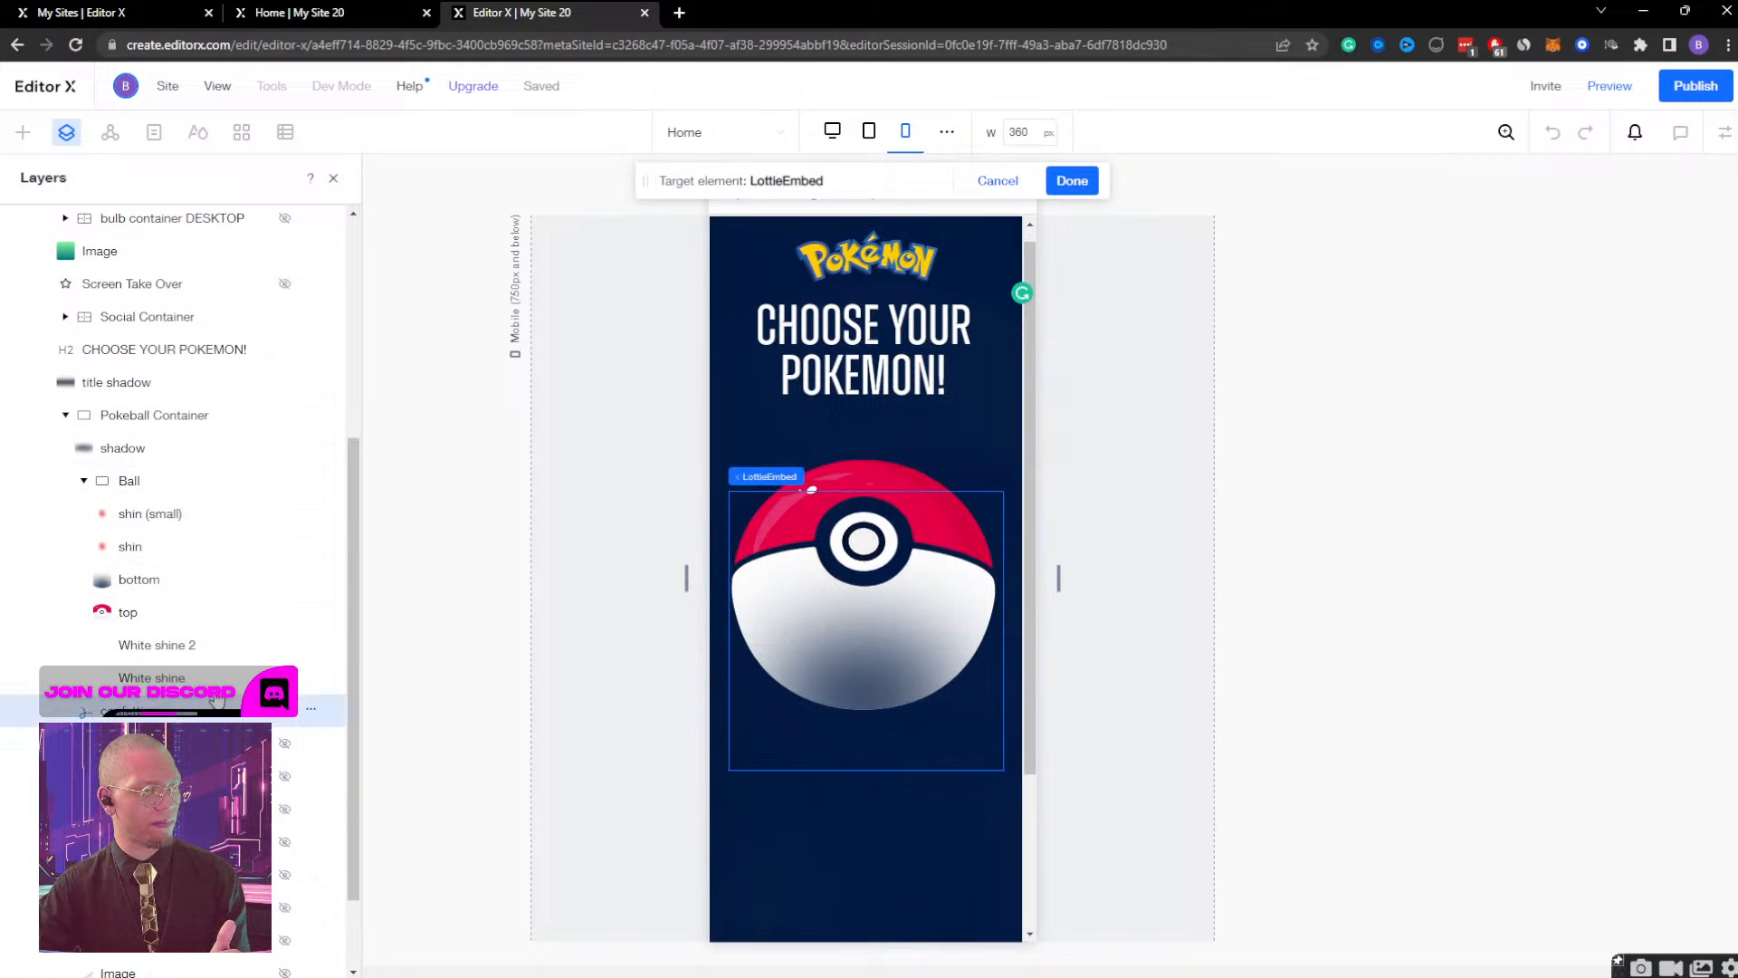
pyautogui.click(1066, 183)
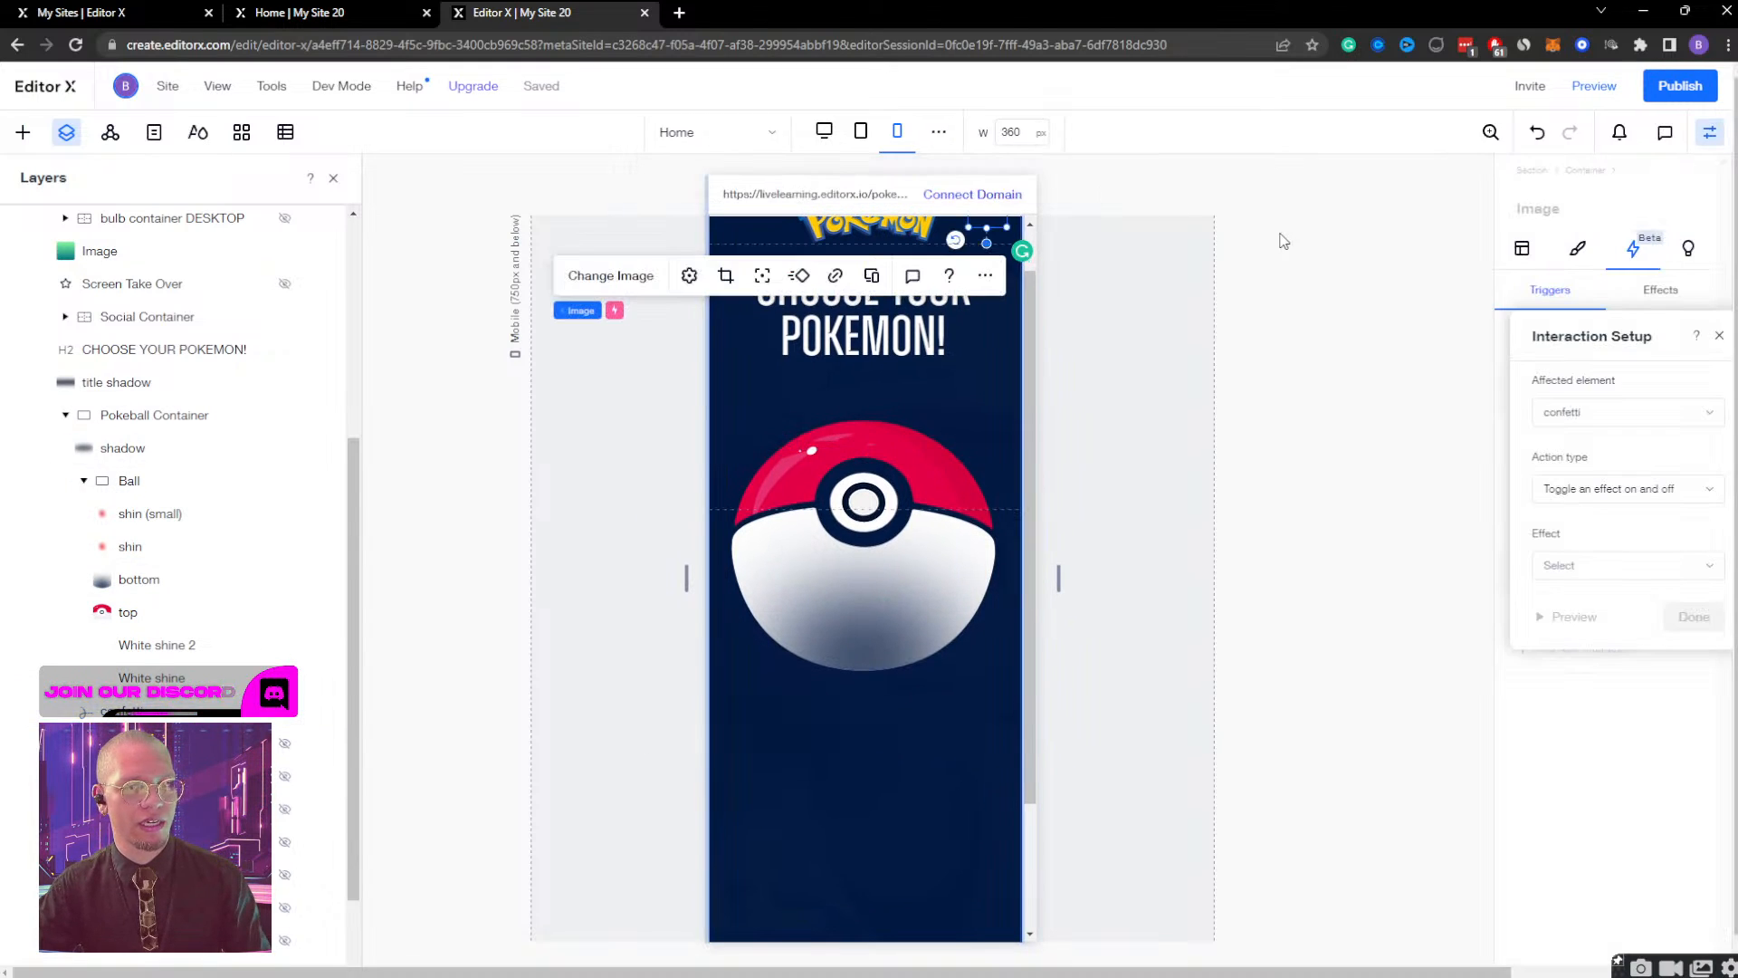
pyautogui.click(1620, 570)
pyautogui.click(1603, 598)
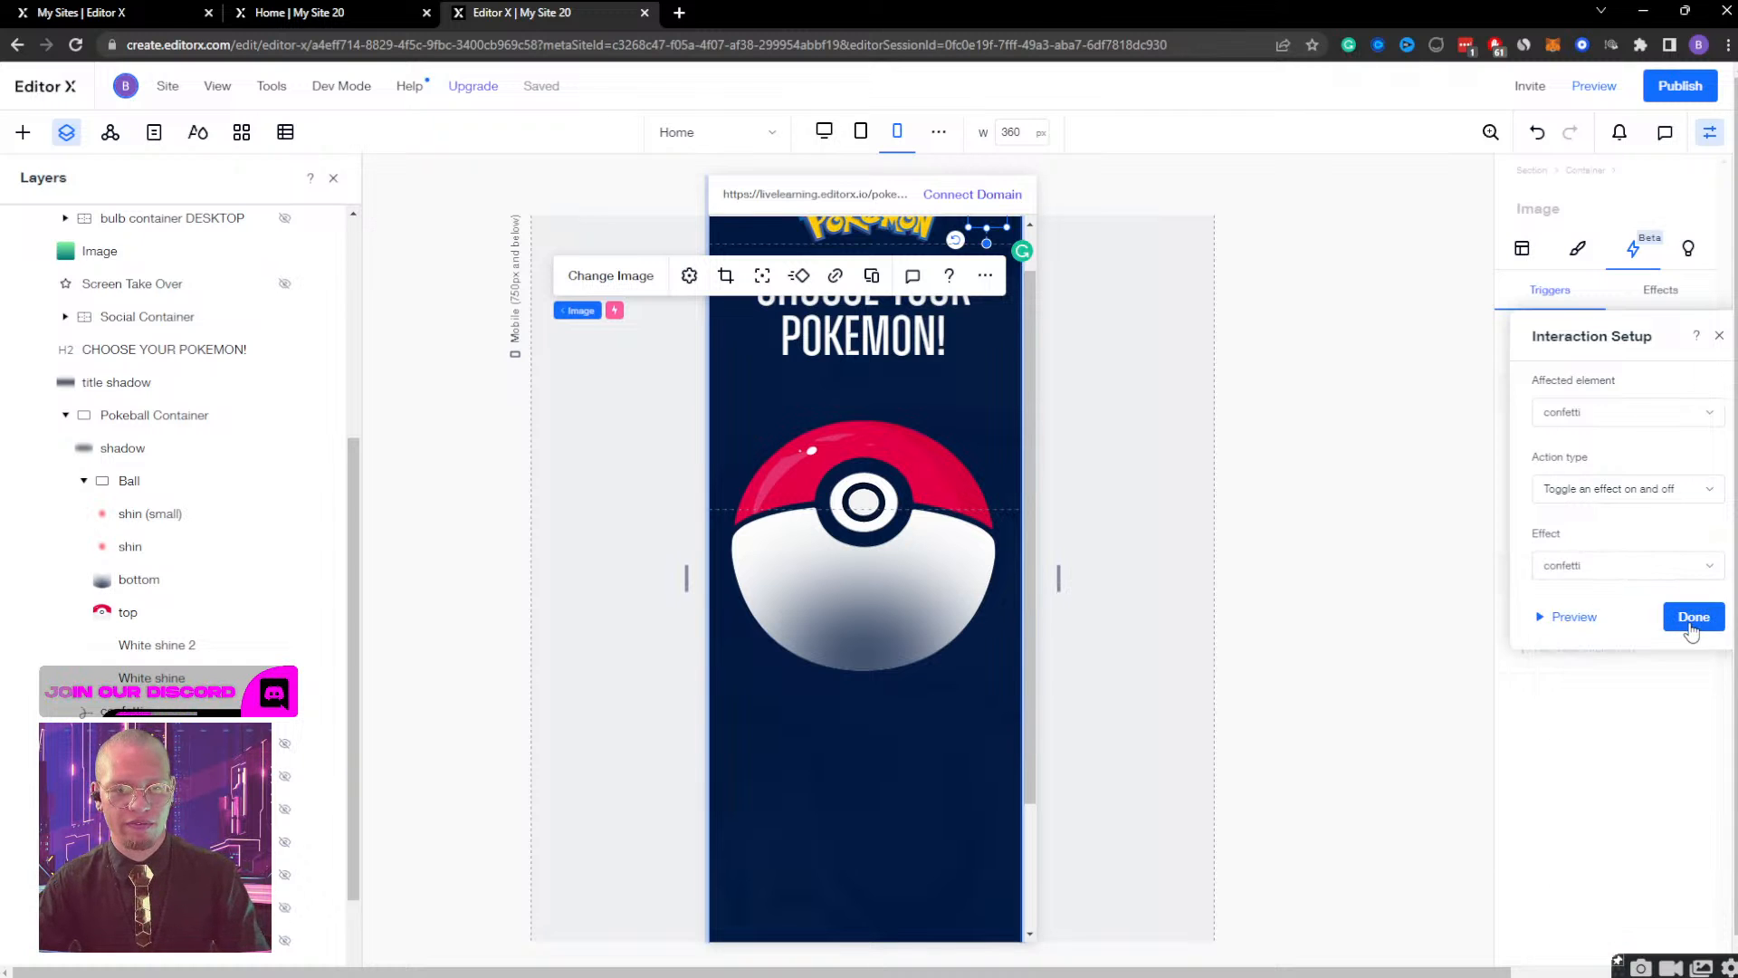
pyautogui.click(1693, 619)
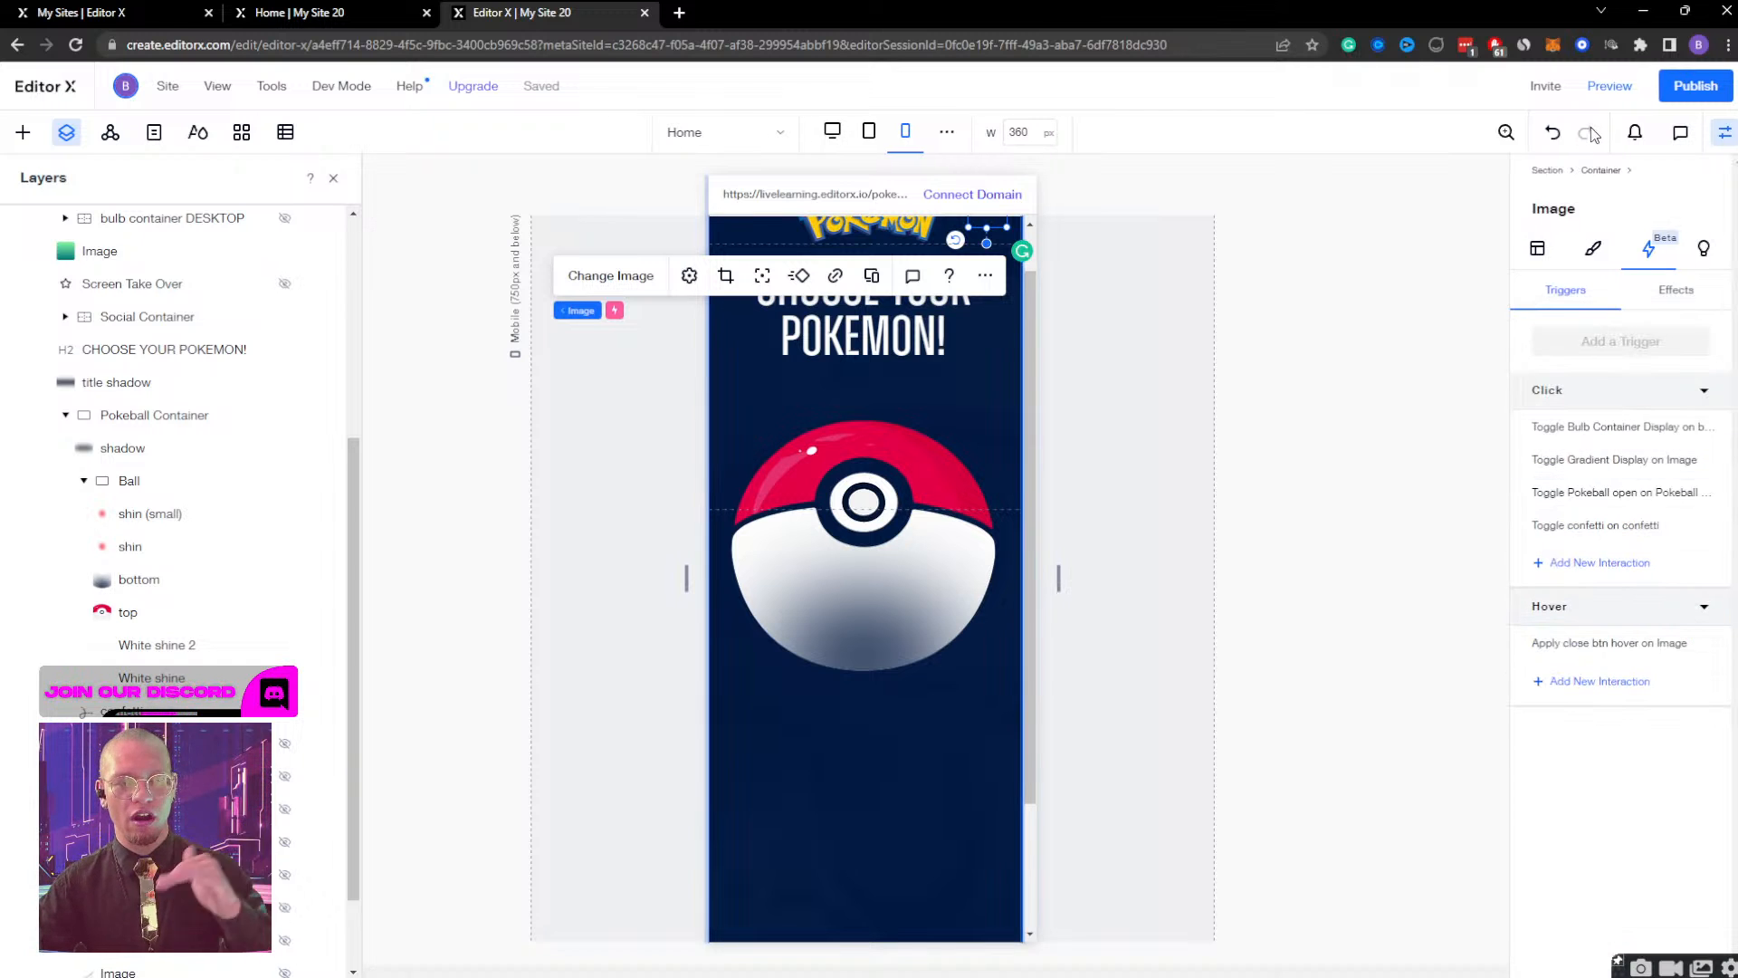
# Preview the mobile page by opening the Pokeball and closing Bulbasaur twice, and check the layout at a width of 502 px.
pyautogui.click(1609, 85)
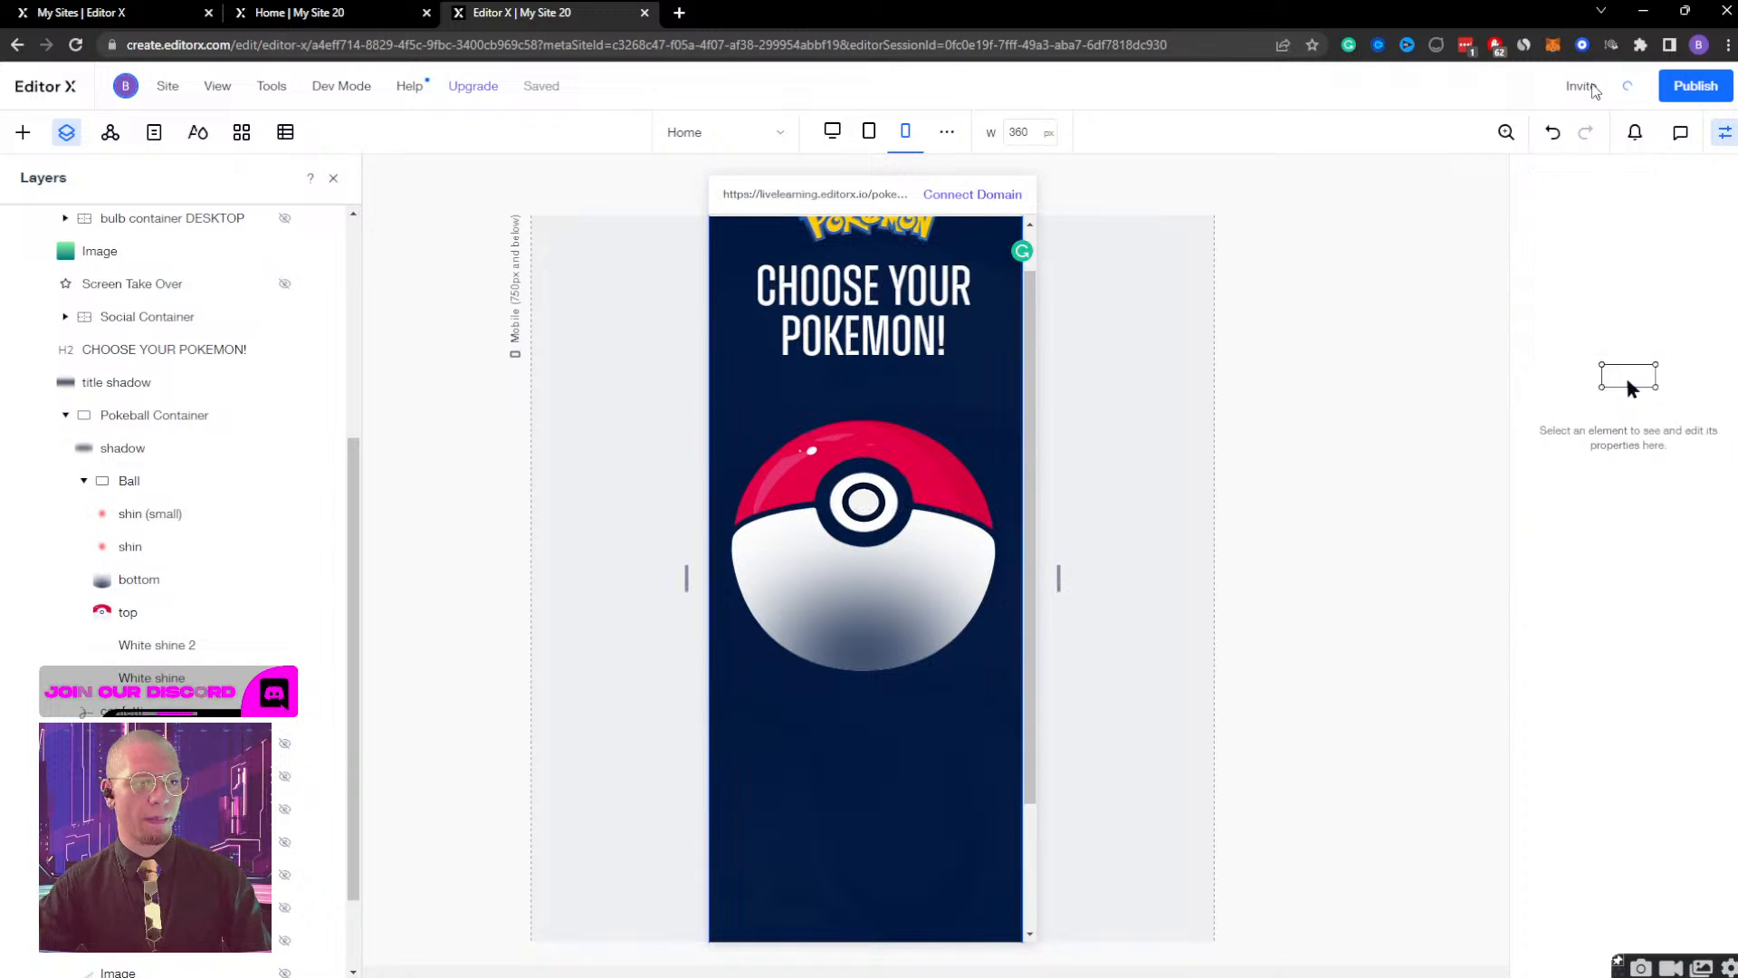
pyautogui.click(883, 541)
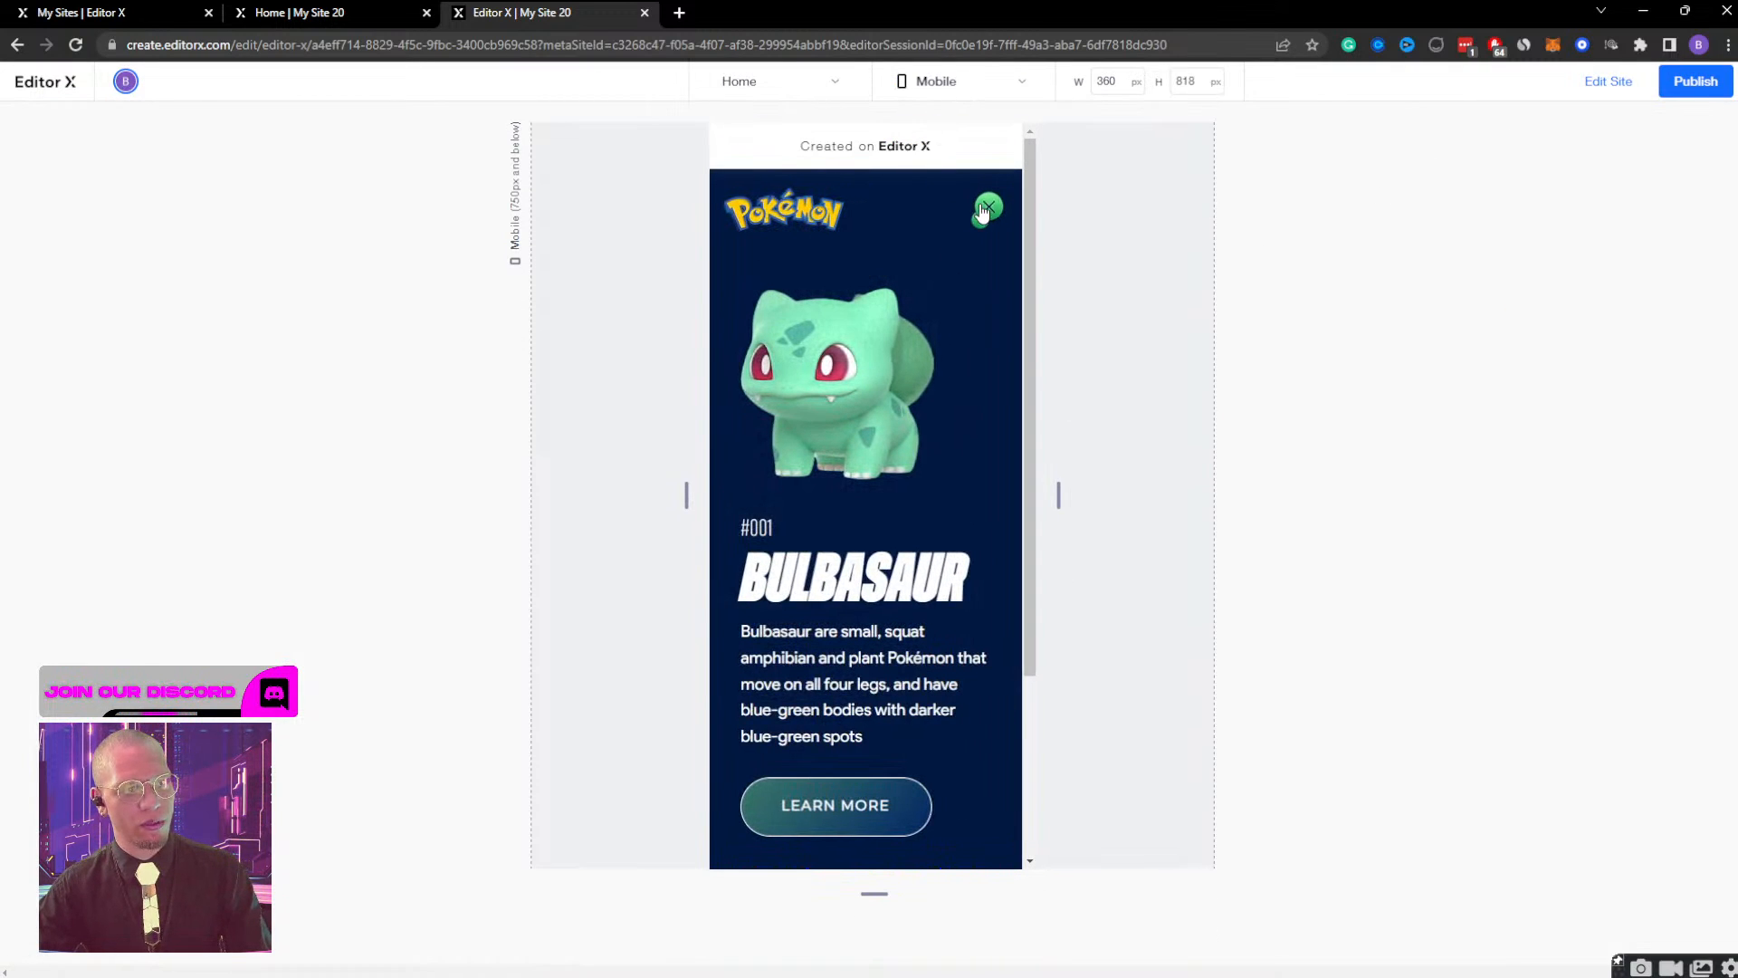
pyautogui.click(985, 209)
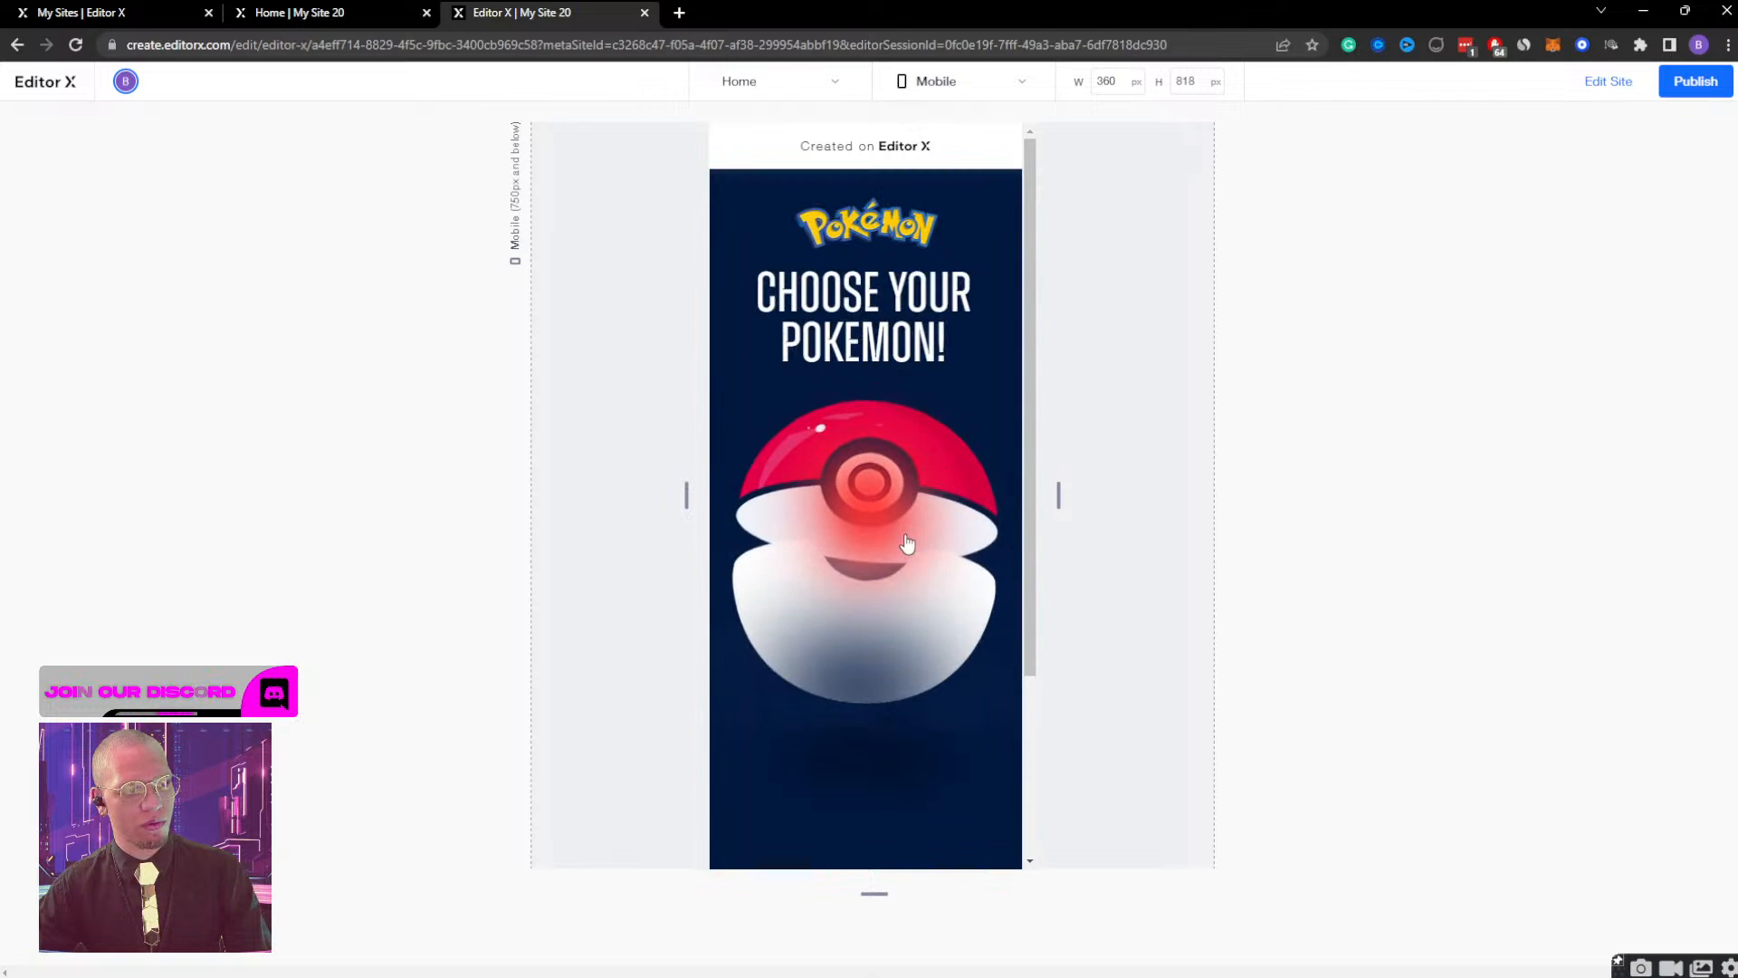
pyautogui.click(907, 543)
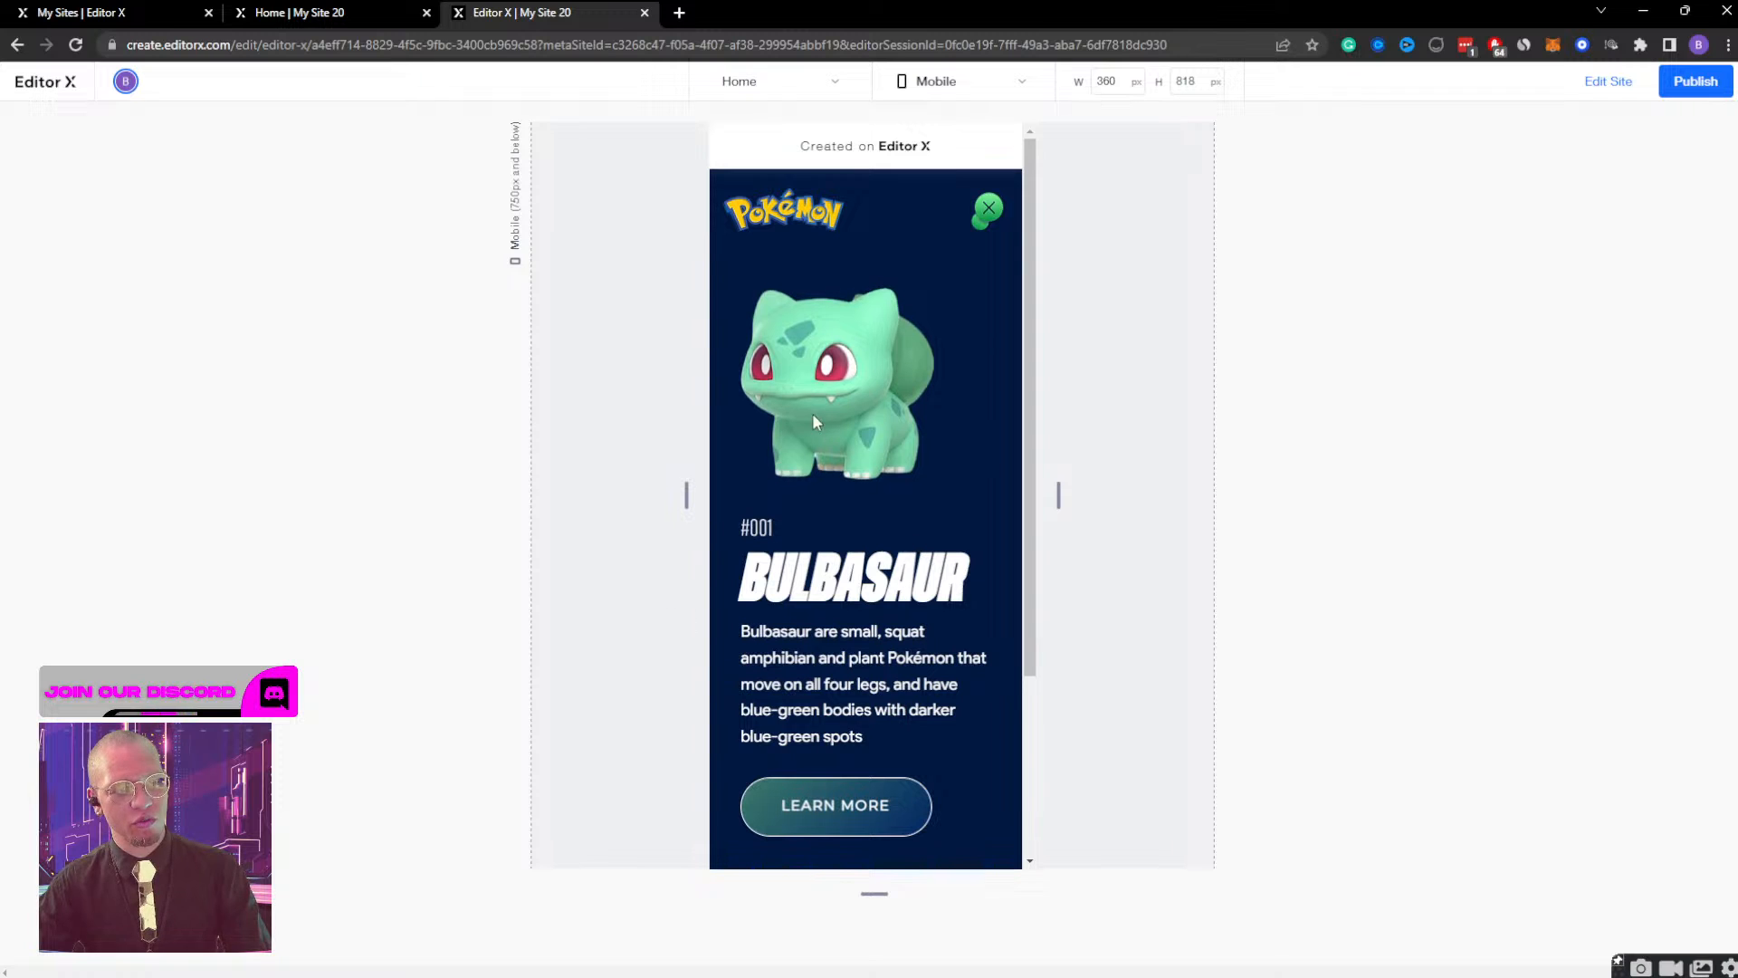
pyautogui.scroll(-3, 844, 707)
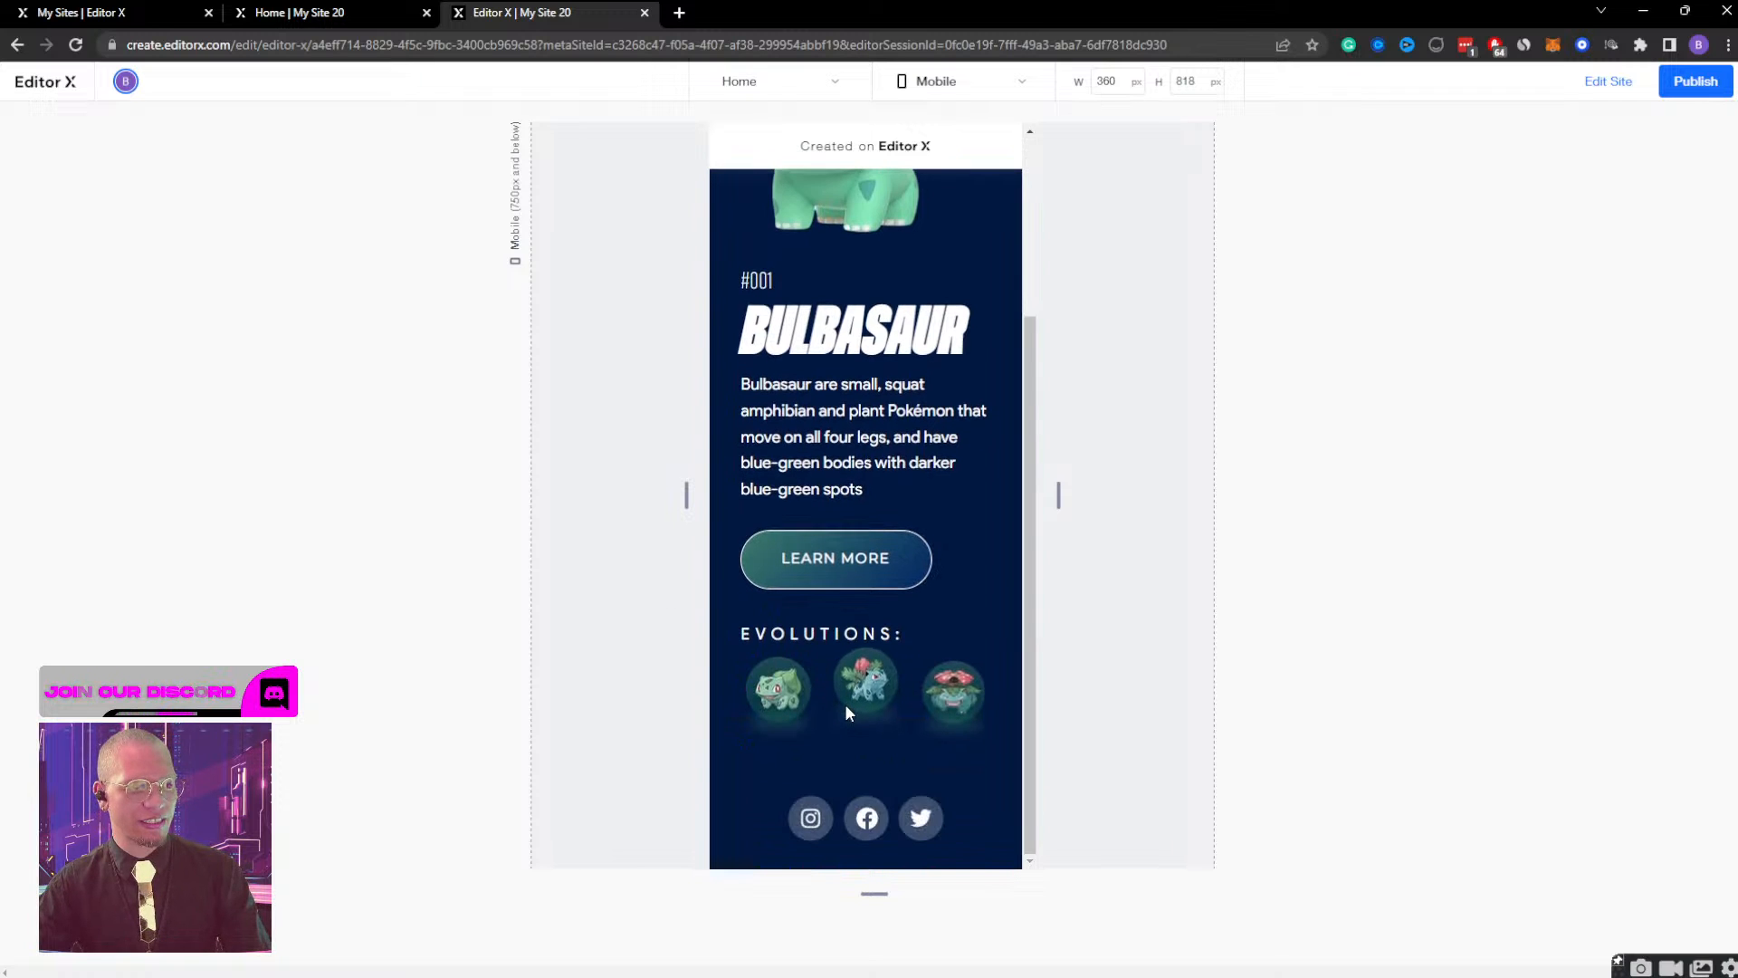
pyautogui.scroll(3, 844, 704)
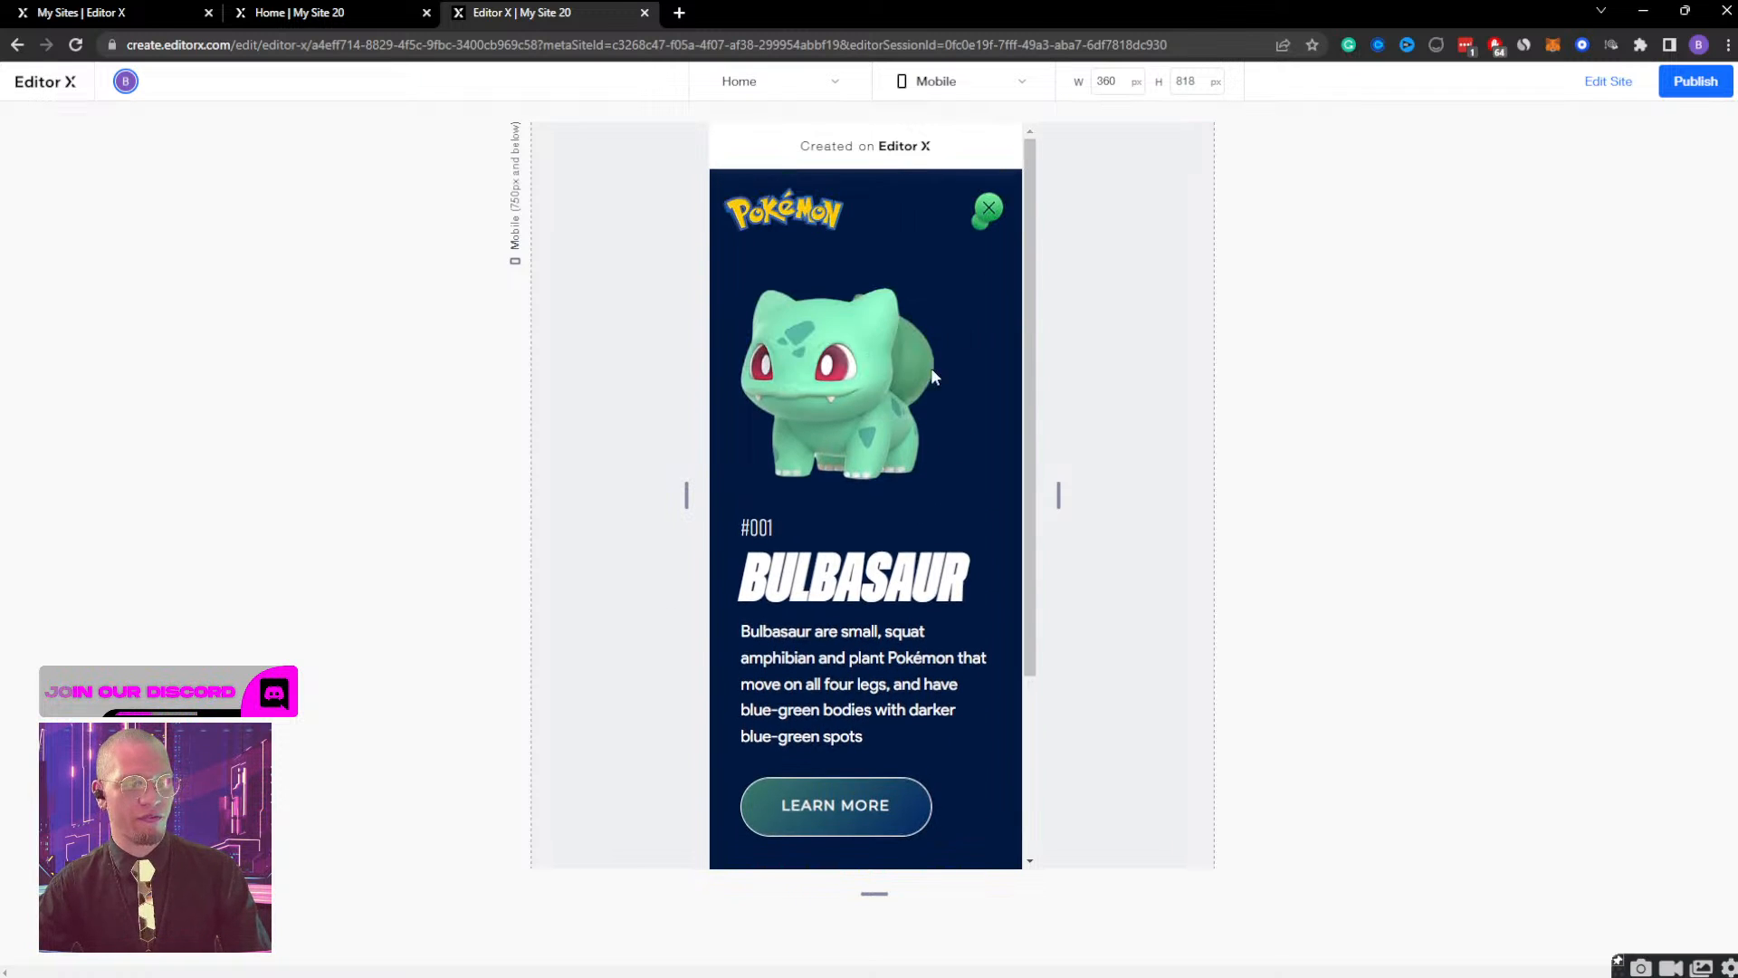
pyautogui.click(989, 208)
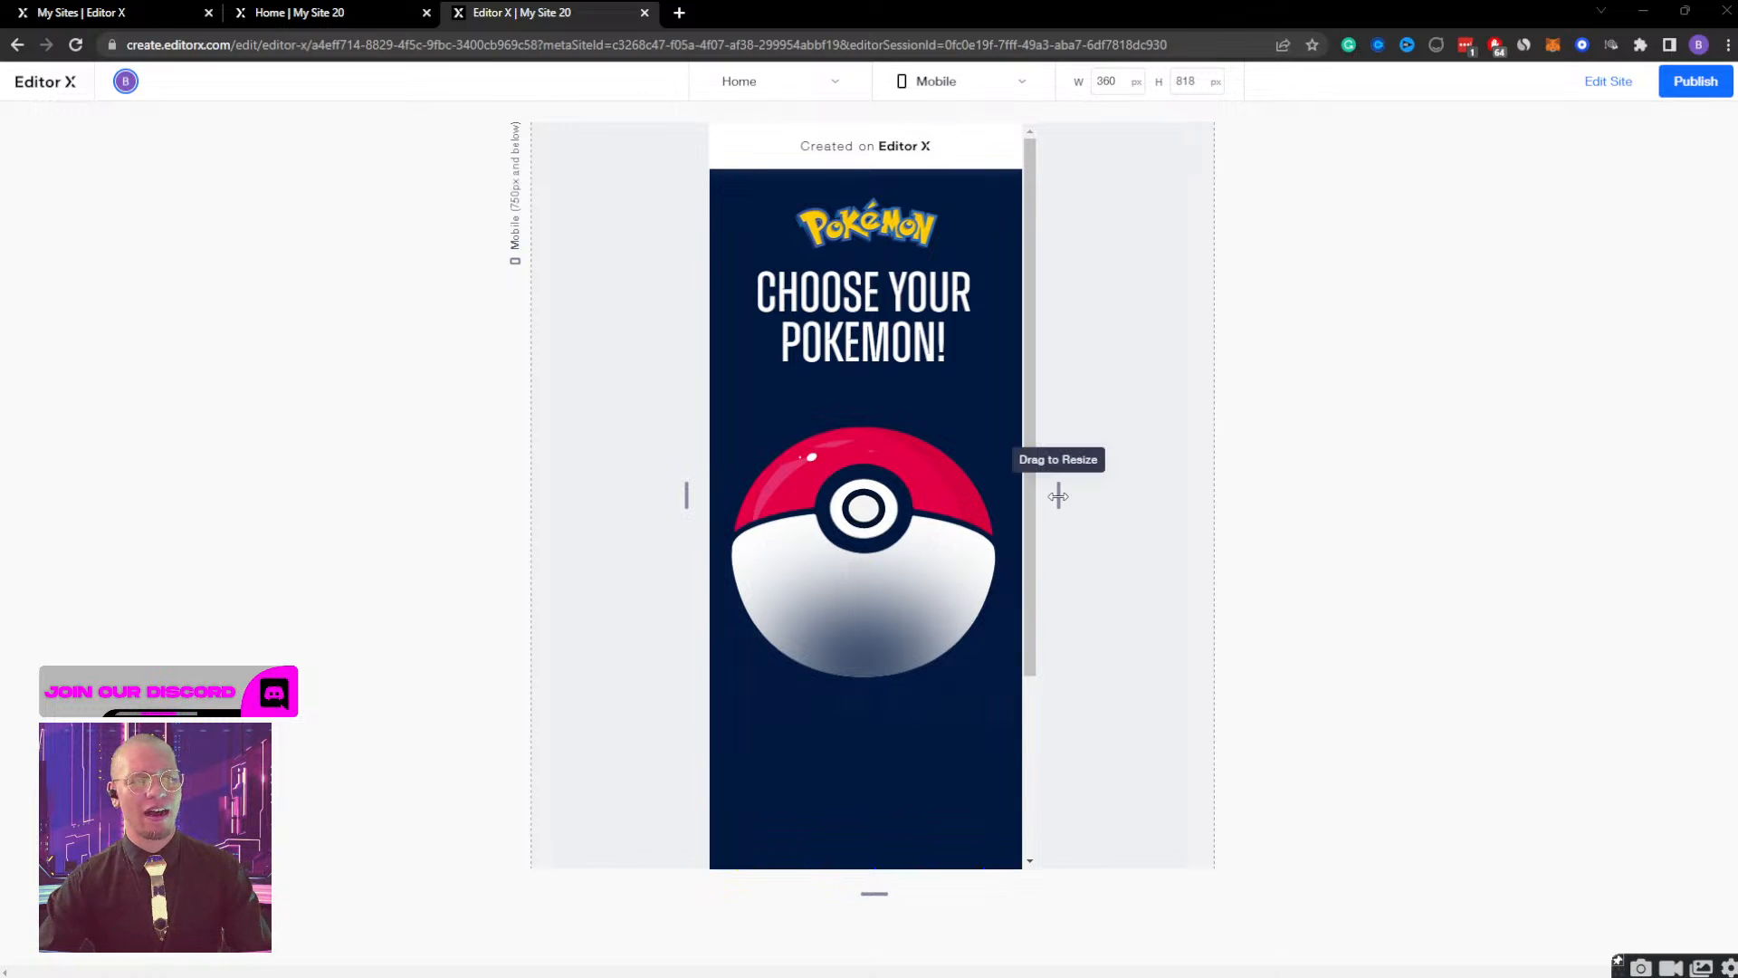
pyautogui.moveTo(1058, 496); pyautogui.dragTo(1115, 471)
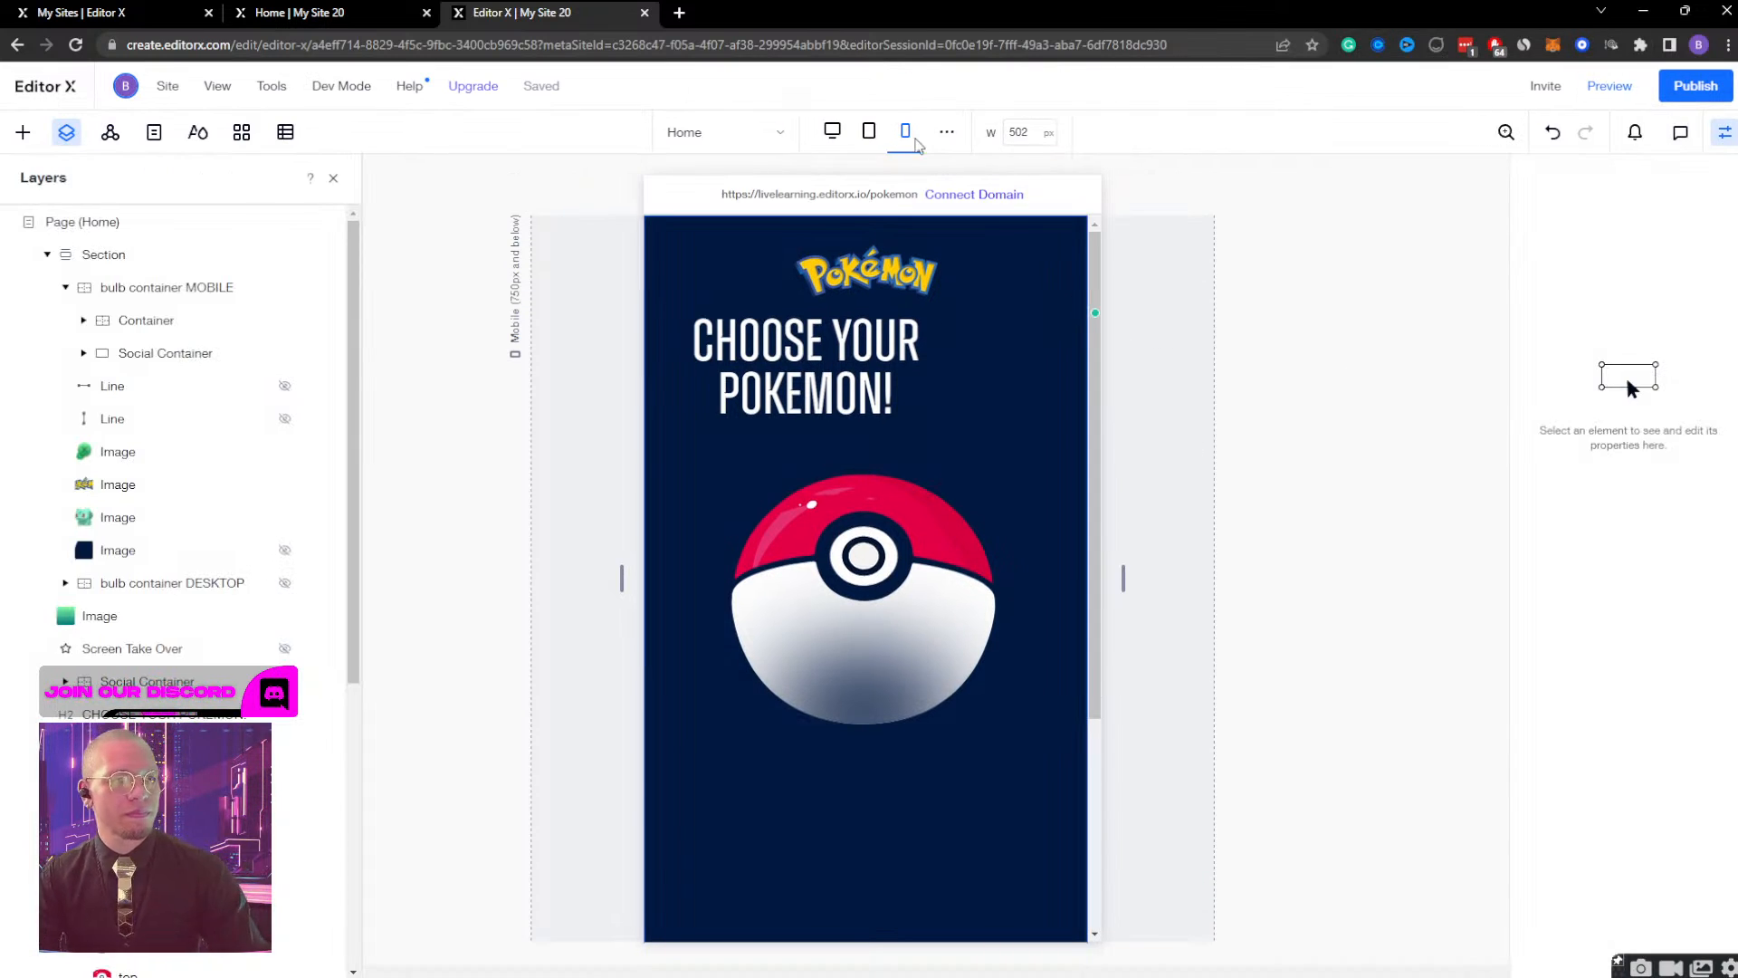
# Dock the CHOOSE YOUR POKEMON! heading to the horizontal centre instead of the left edge, and check it at canvas widths down to 320 px.
pyautogui.click(863, 342)
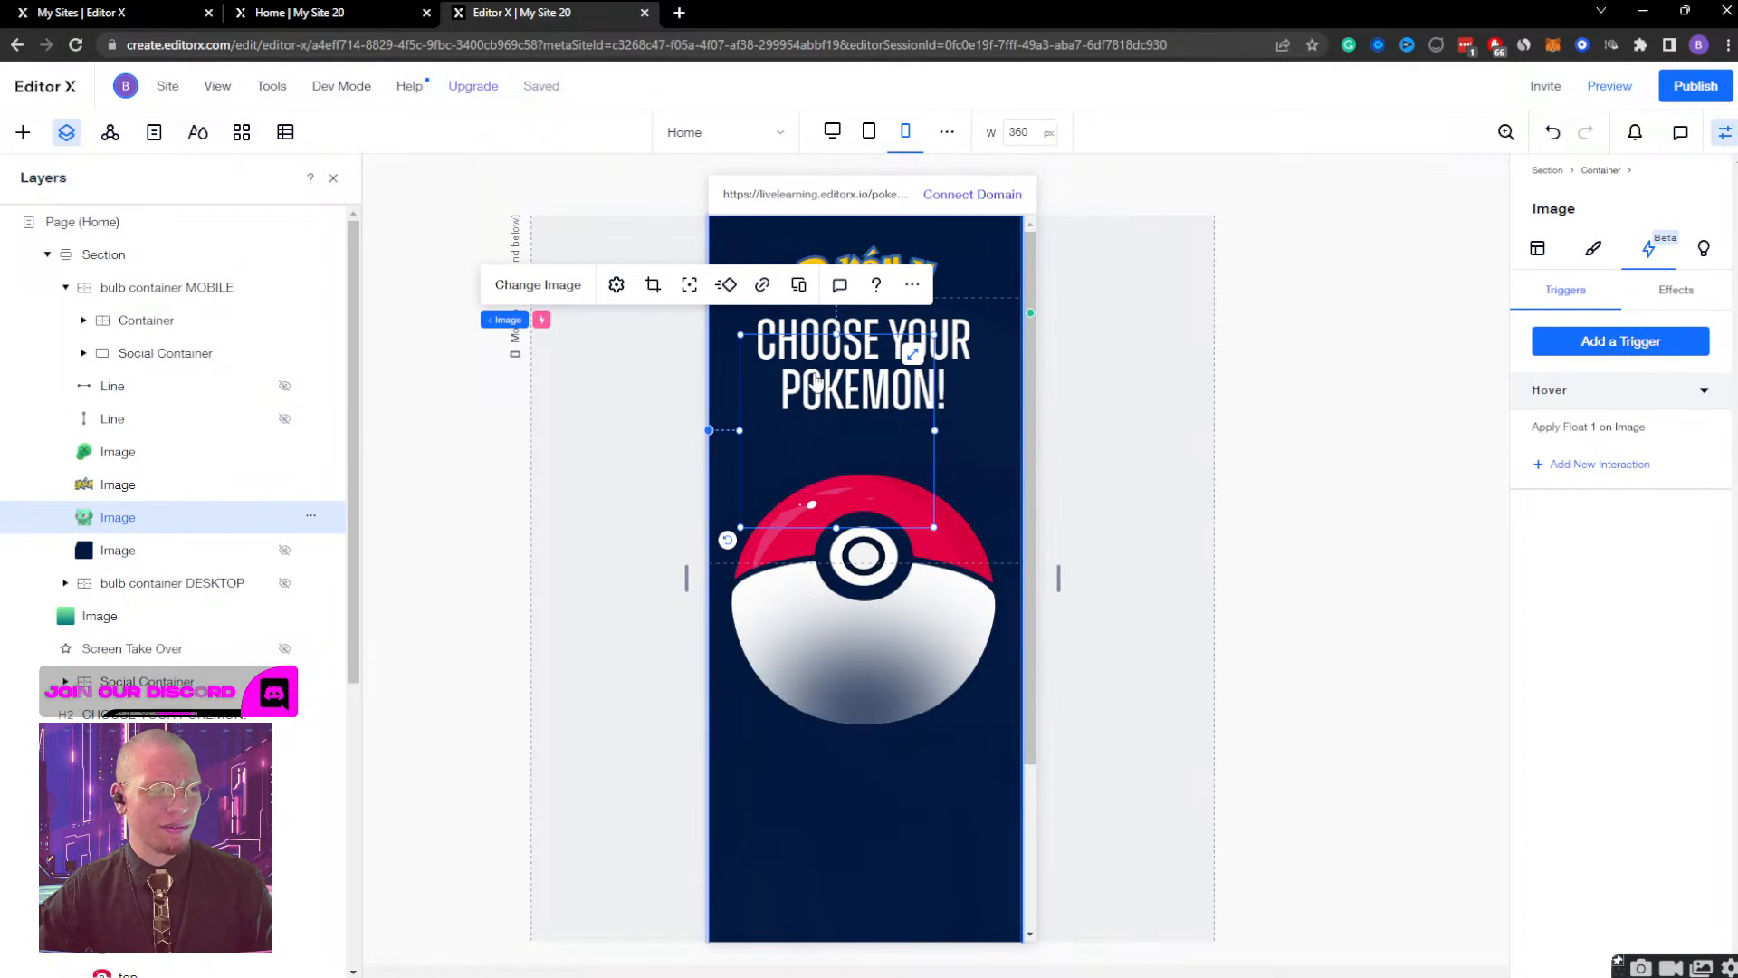
pyautogui.scroll(-2, 143, 437)
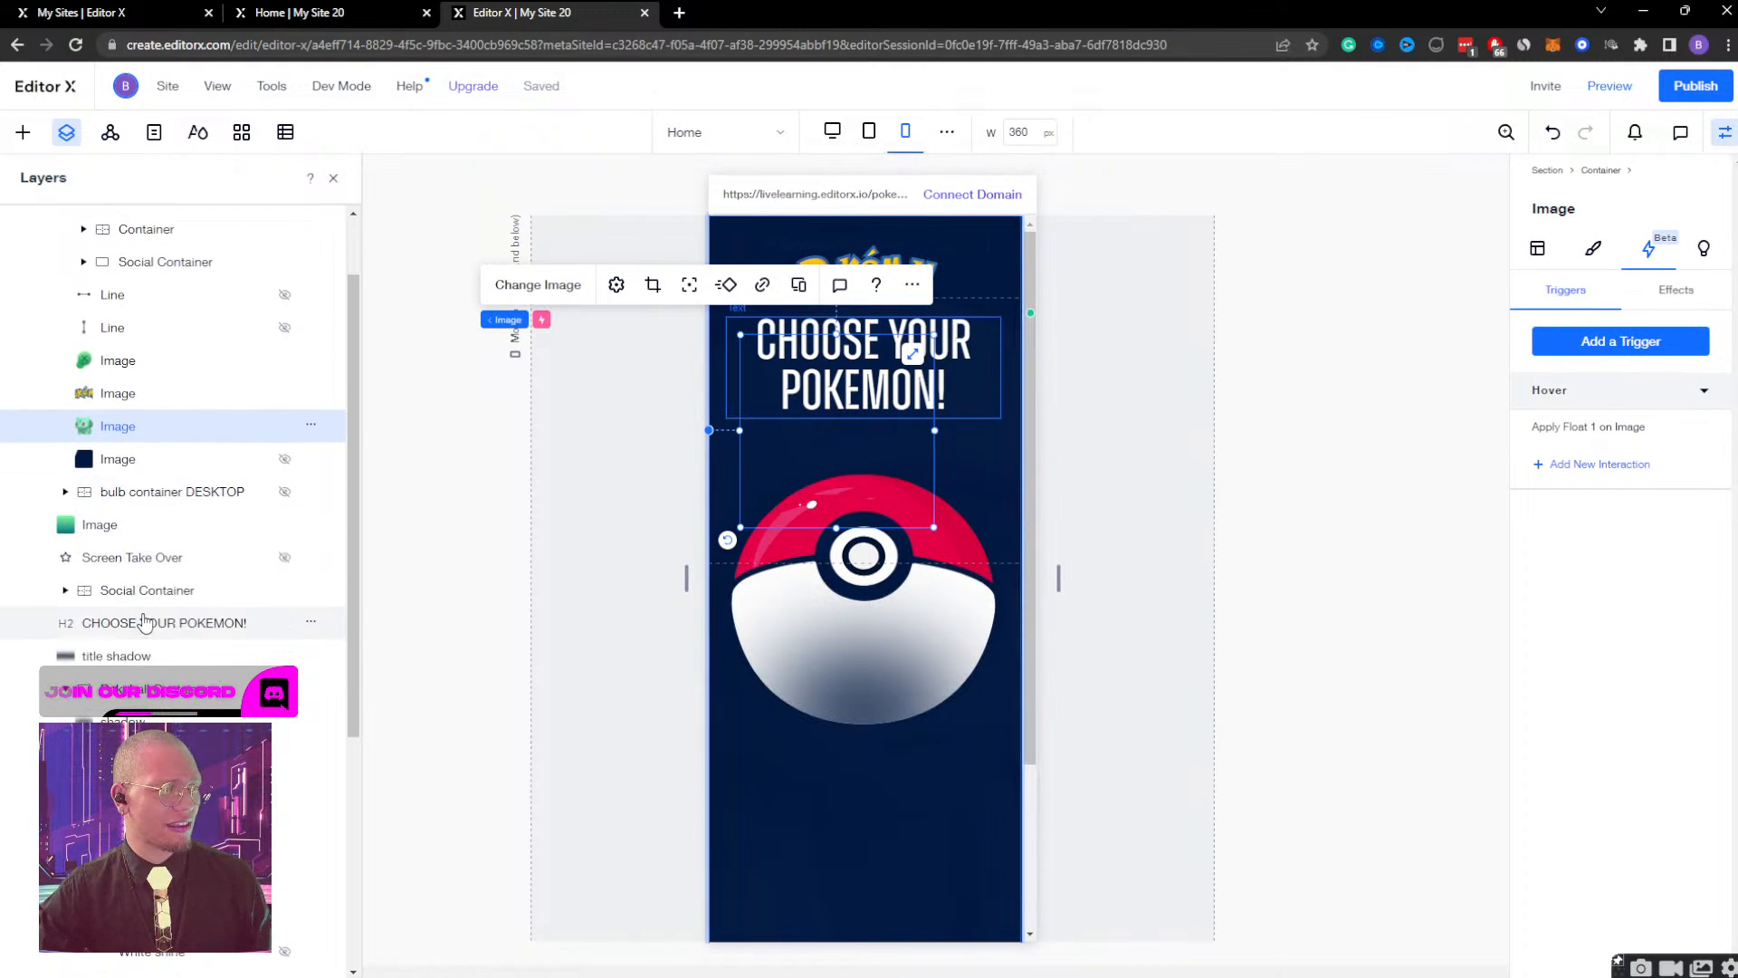
pyautogui.click(143, 622)
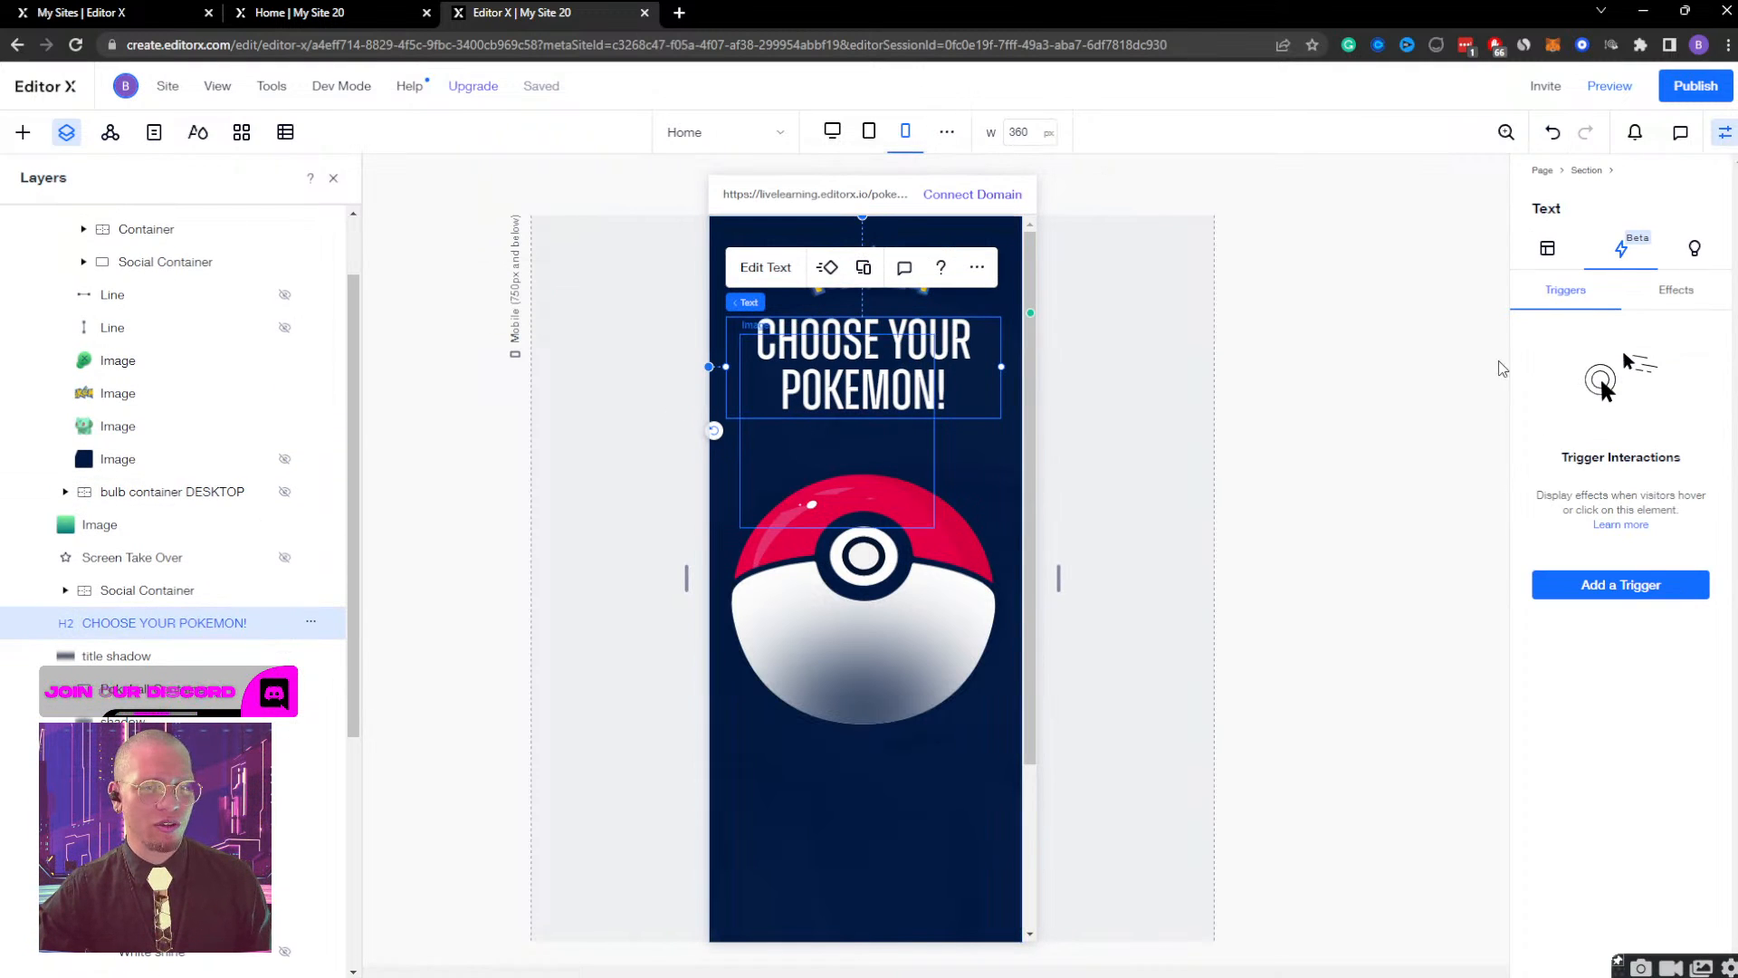
pyautogui.click(1547, 249)
pyautogui.click(1614, 746)
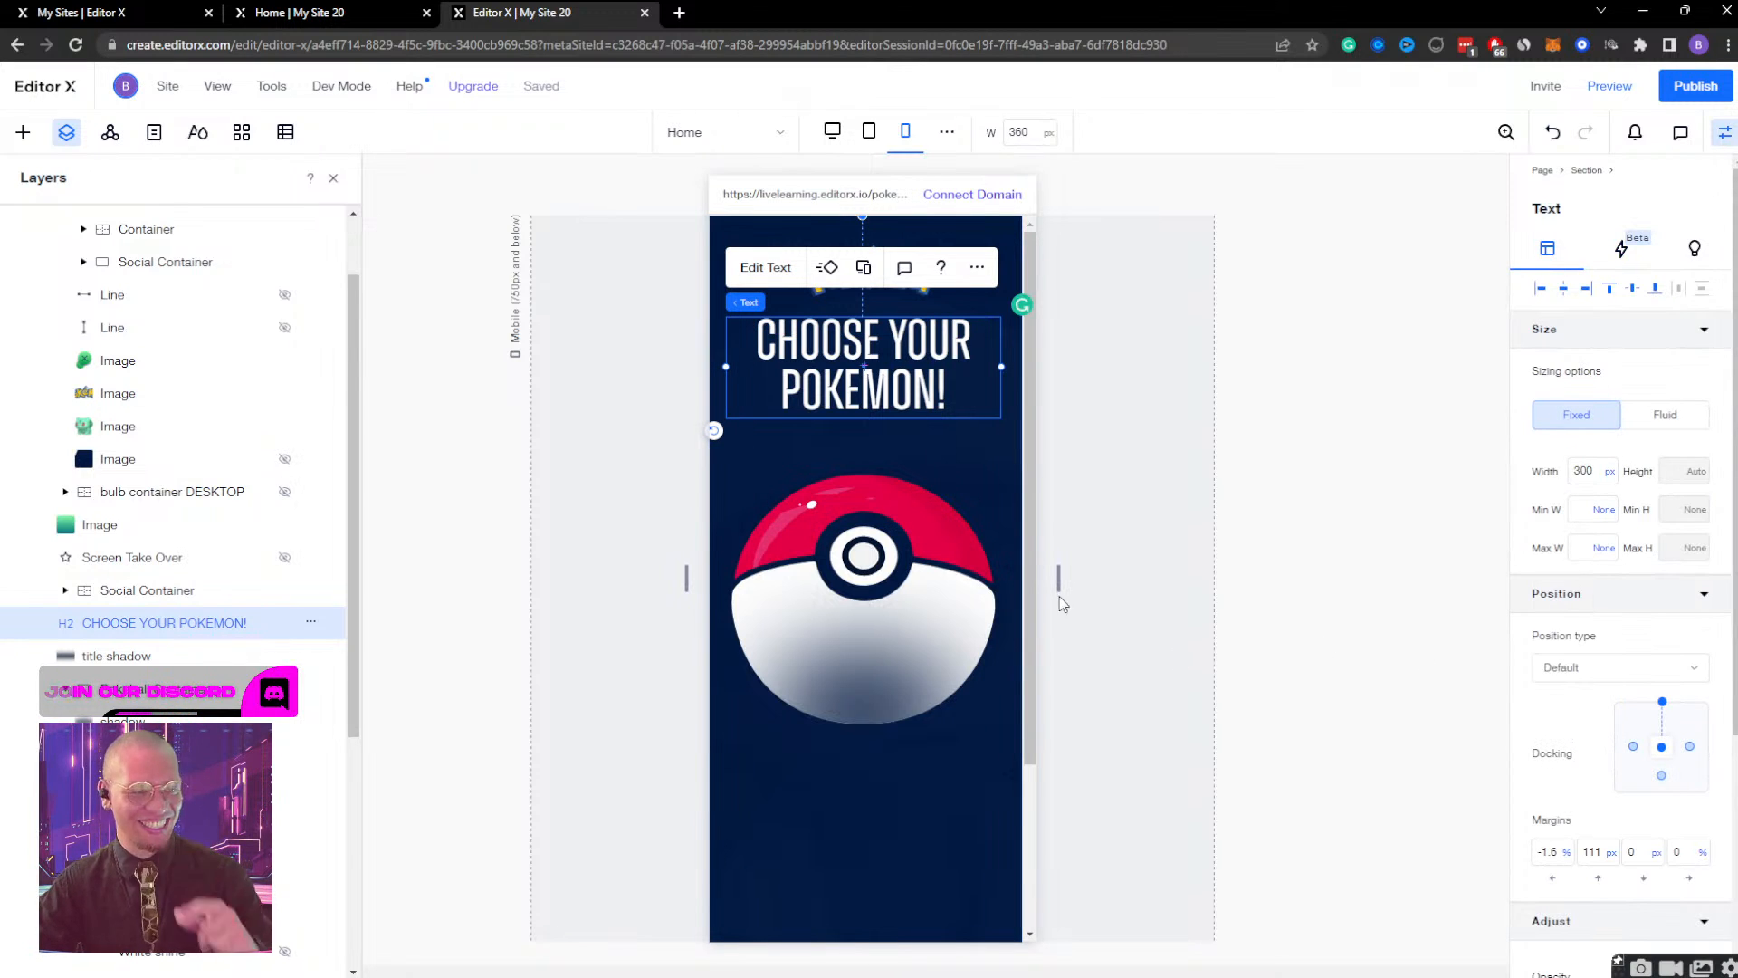
pyautogui.moveTo(1058, 578); pyautogui.dragTo(1189, 563)
pyautogui.moveTo(1393, 563); pyautogui.dragTo(936, 562)
# Set the fixed width of the main page's Social Container to 150 px.
pyautogui.scroll(-3, 869, 589)
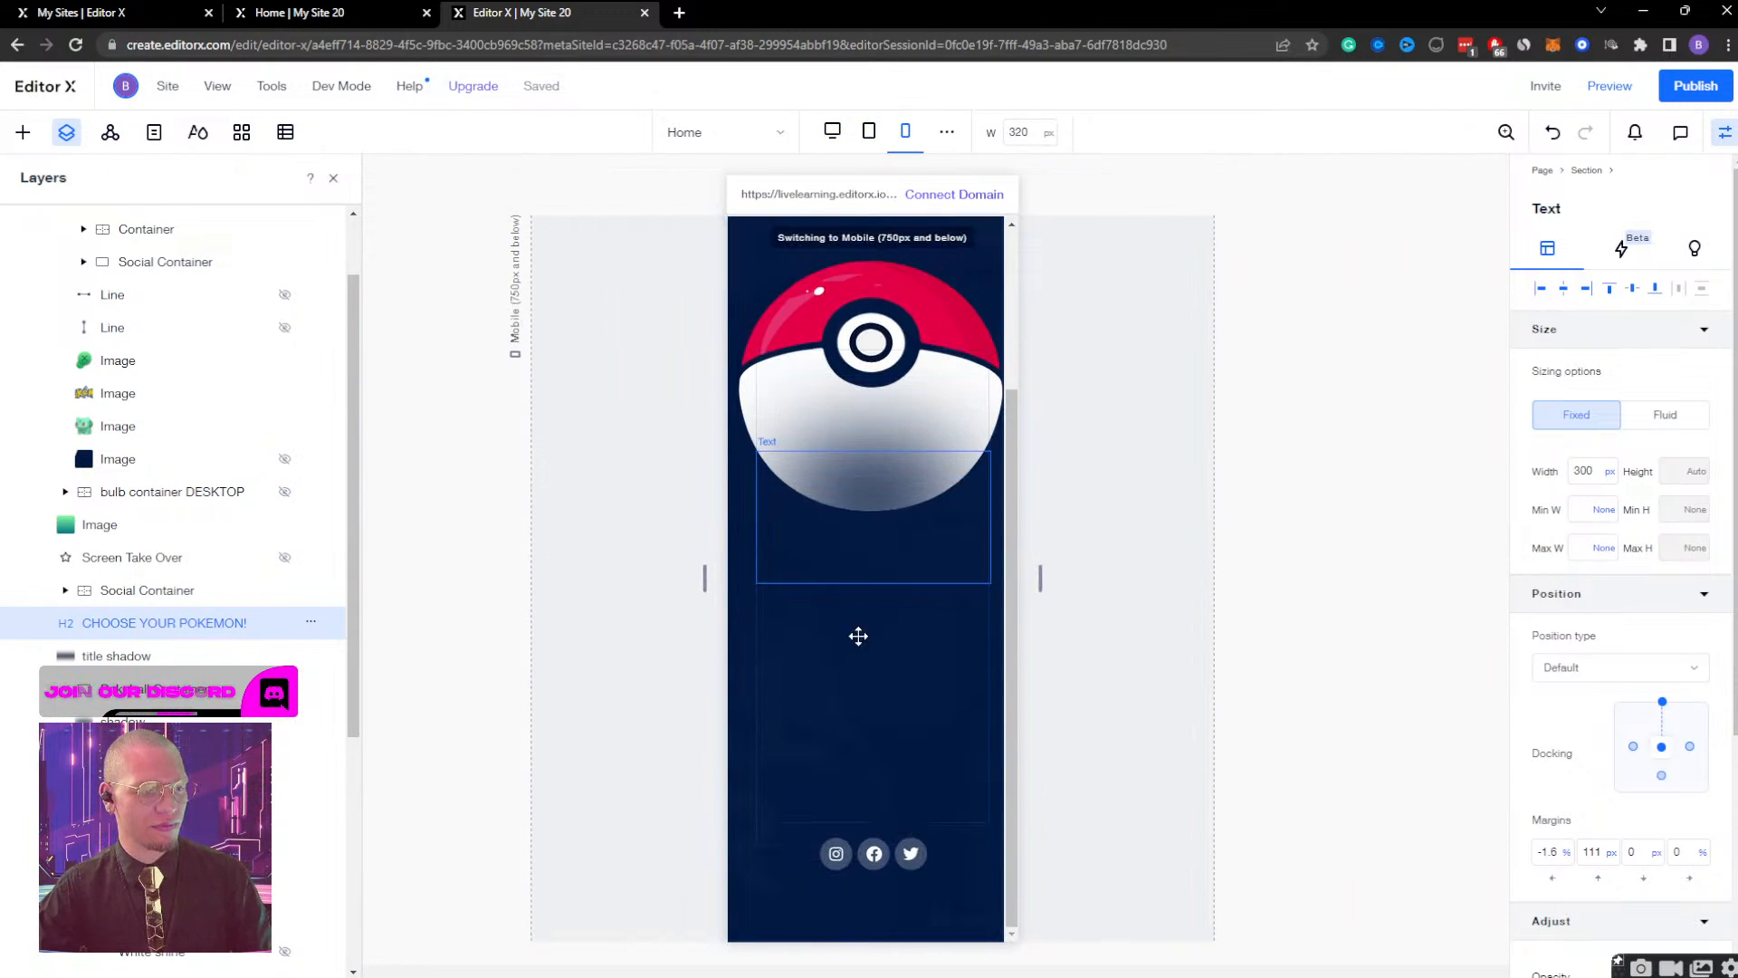
pyautogui.click(962, 704)
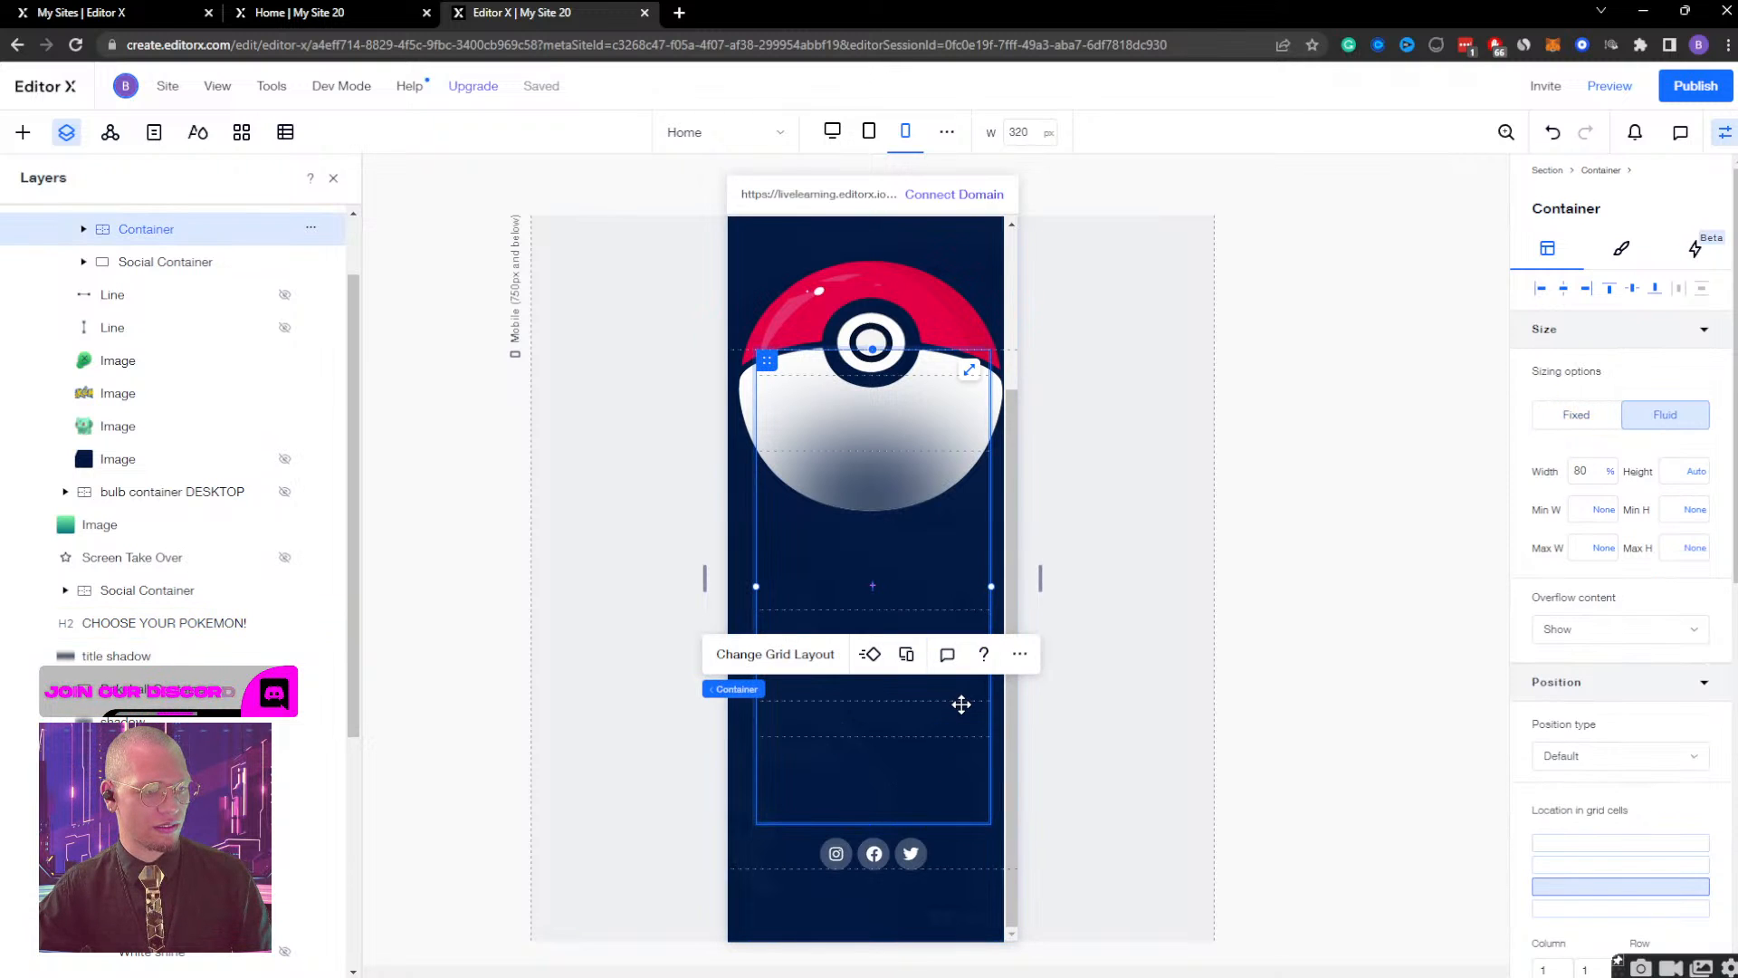
pyautogui.click(757, 862)
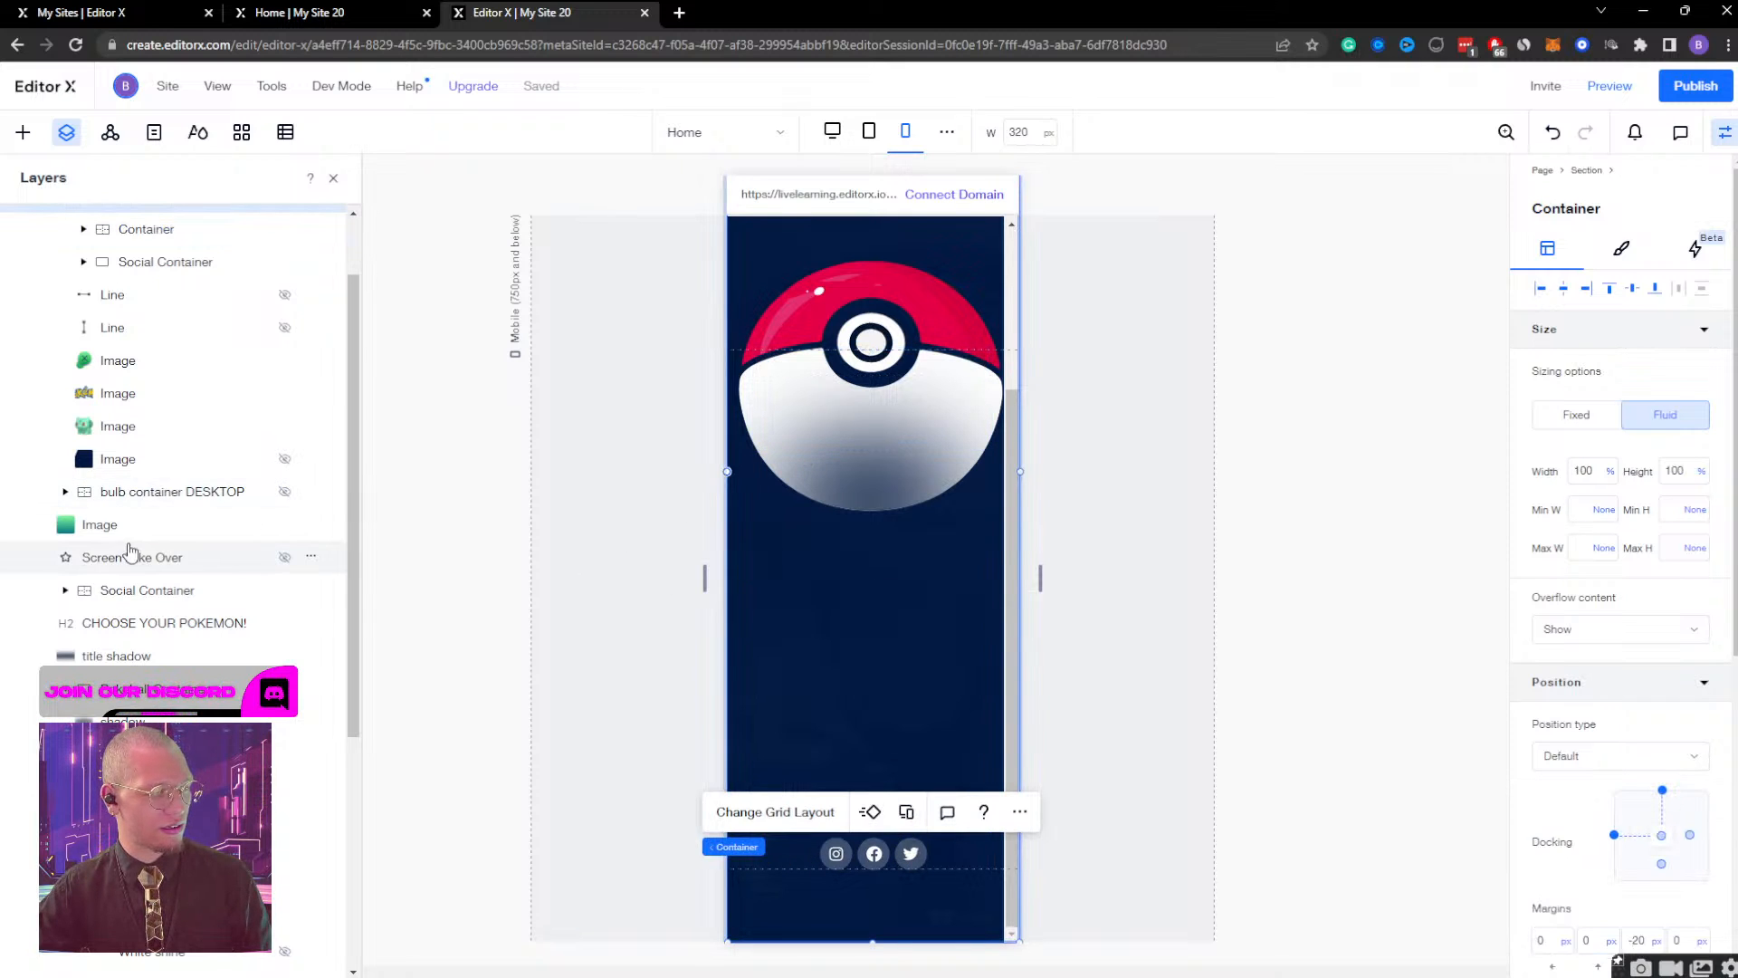
pyautogui.scroll(-4, 143, 555)
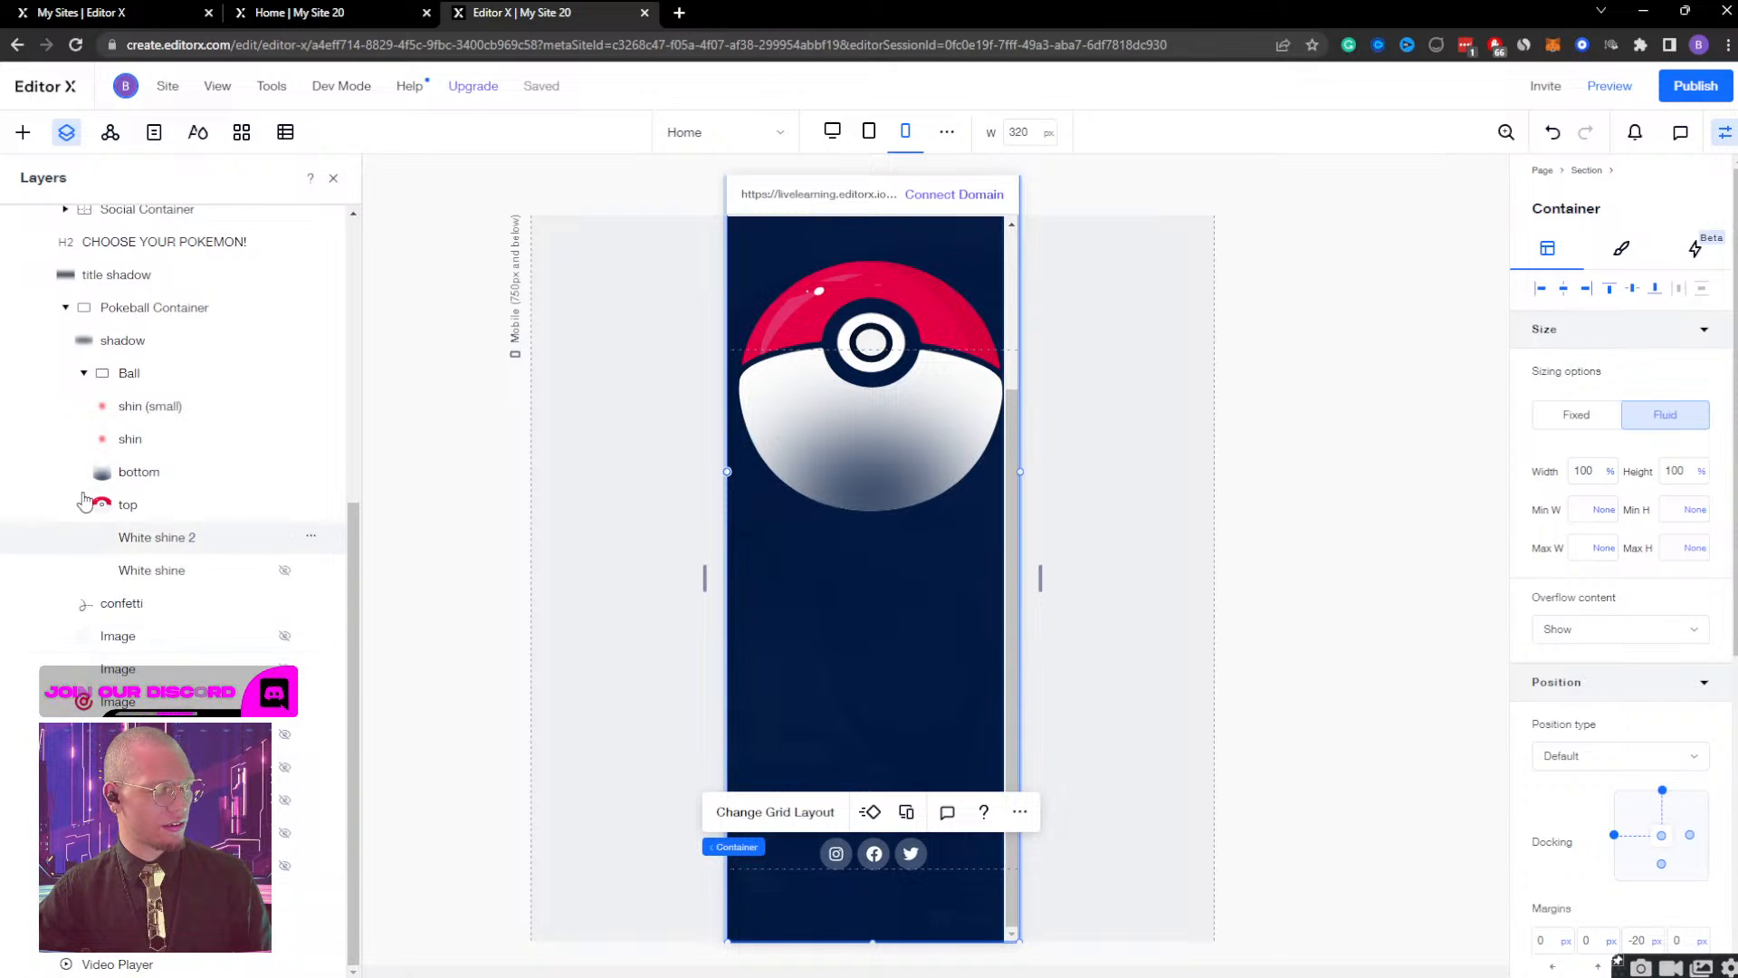
pyautogui.scroll(5, 69, 332)
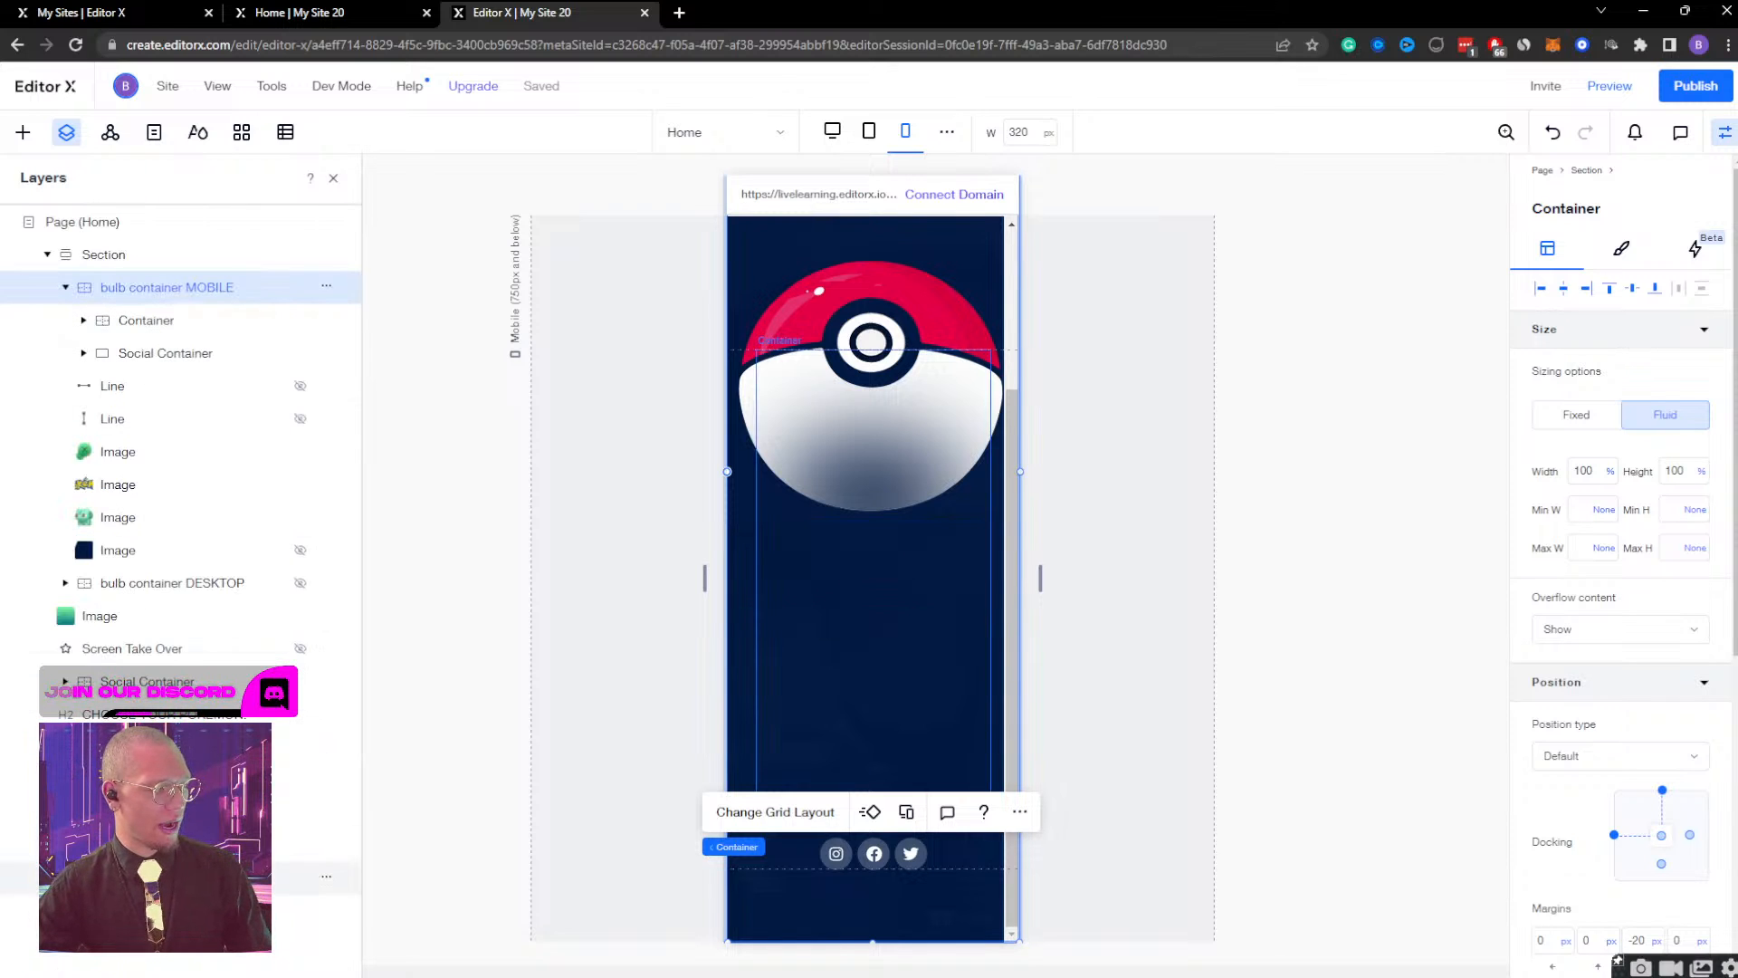
pyautogui.click(147, 688)
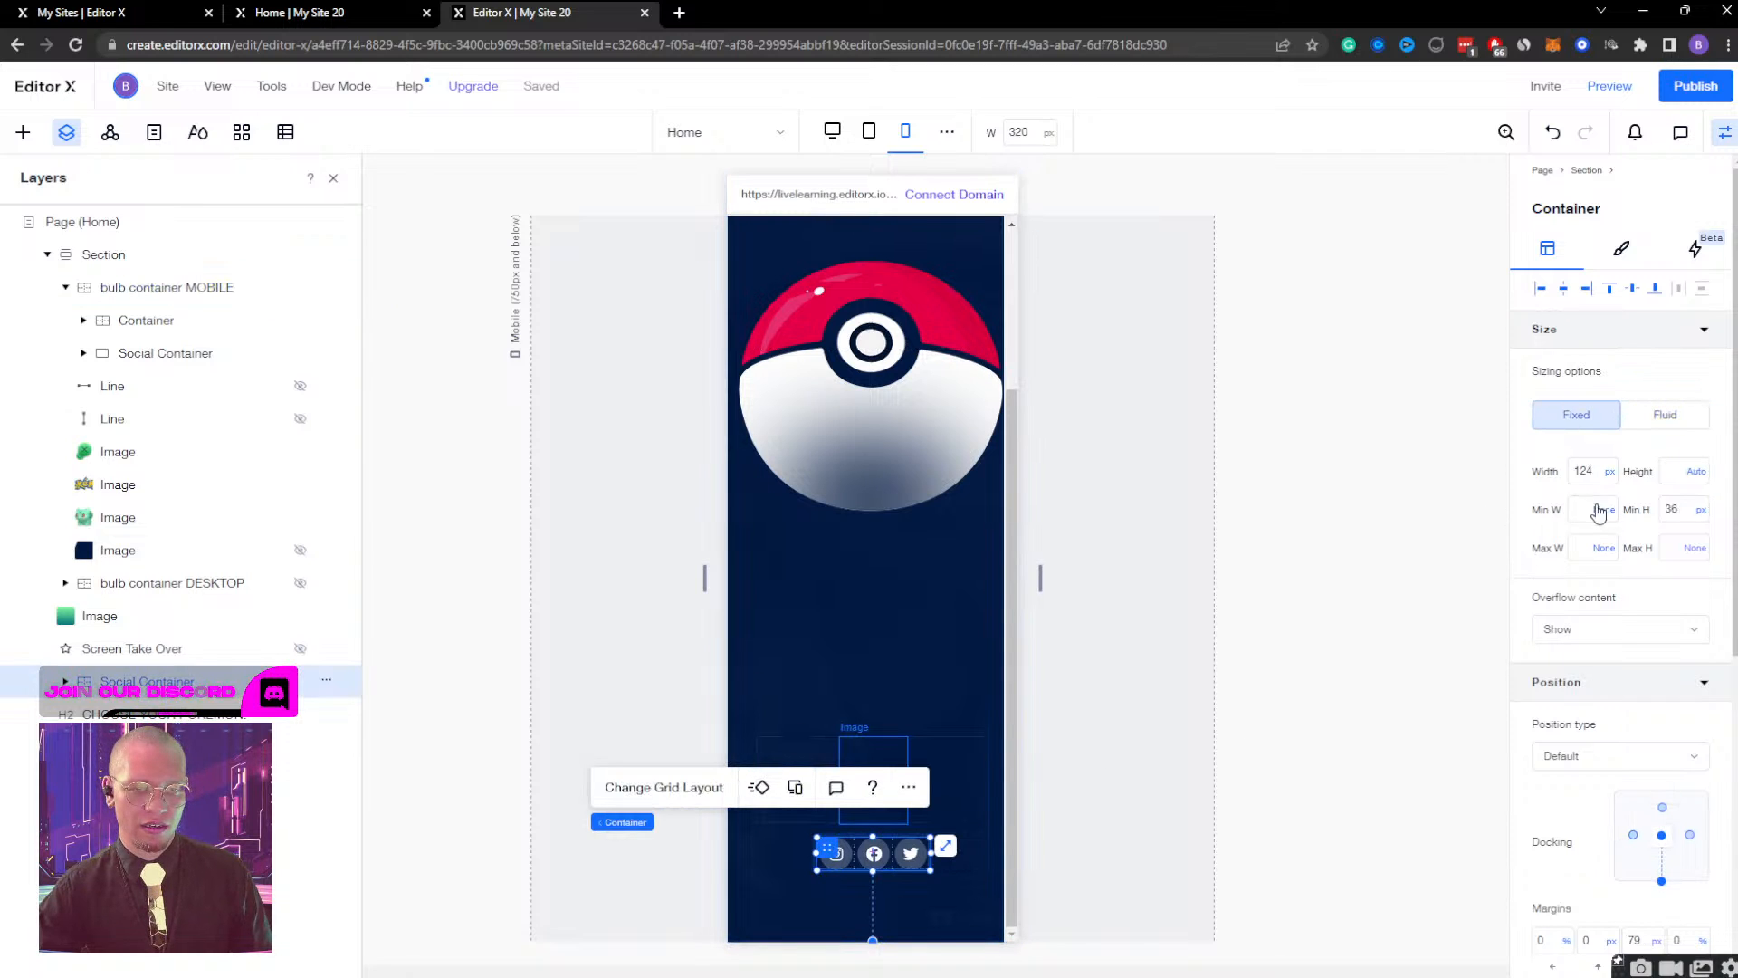
pyautogui.click(1588, 469)
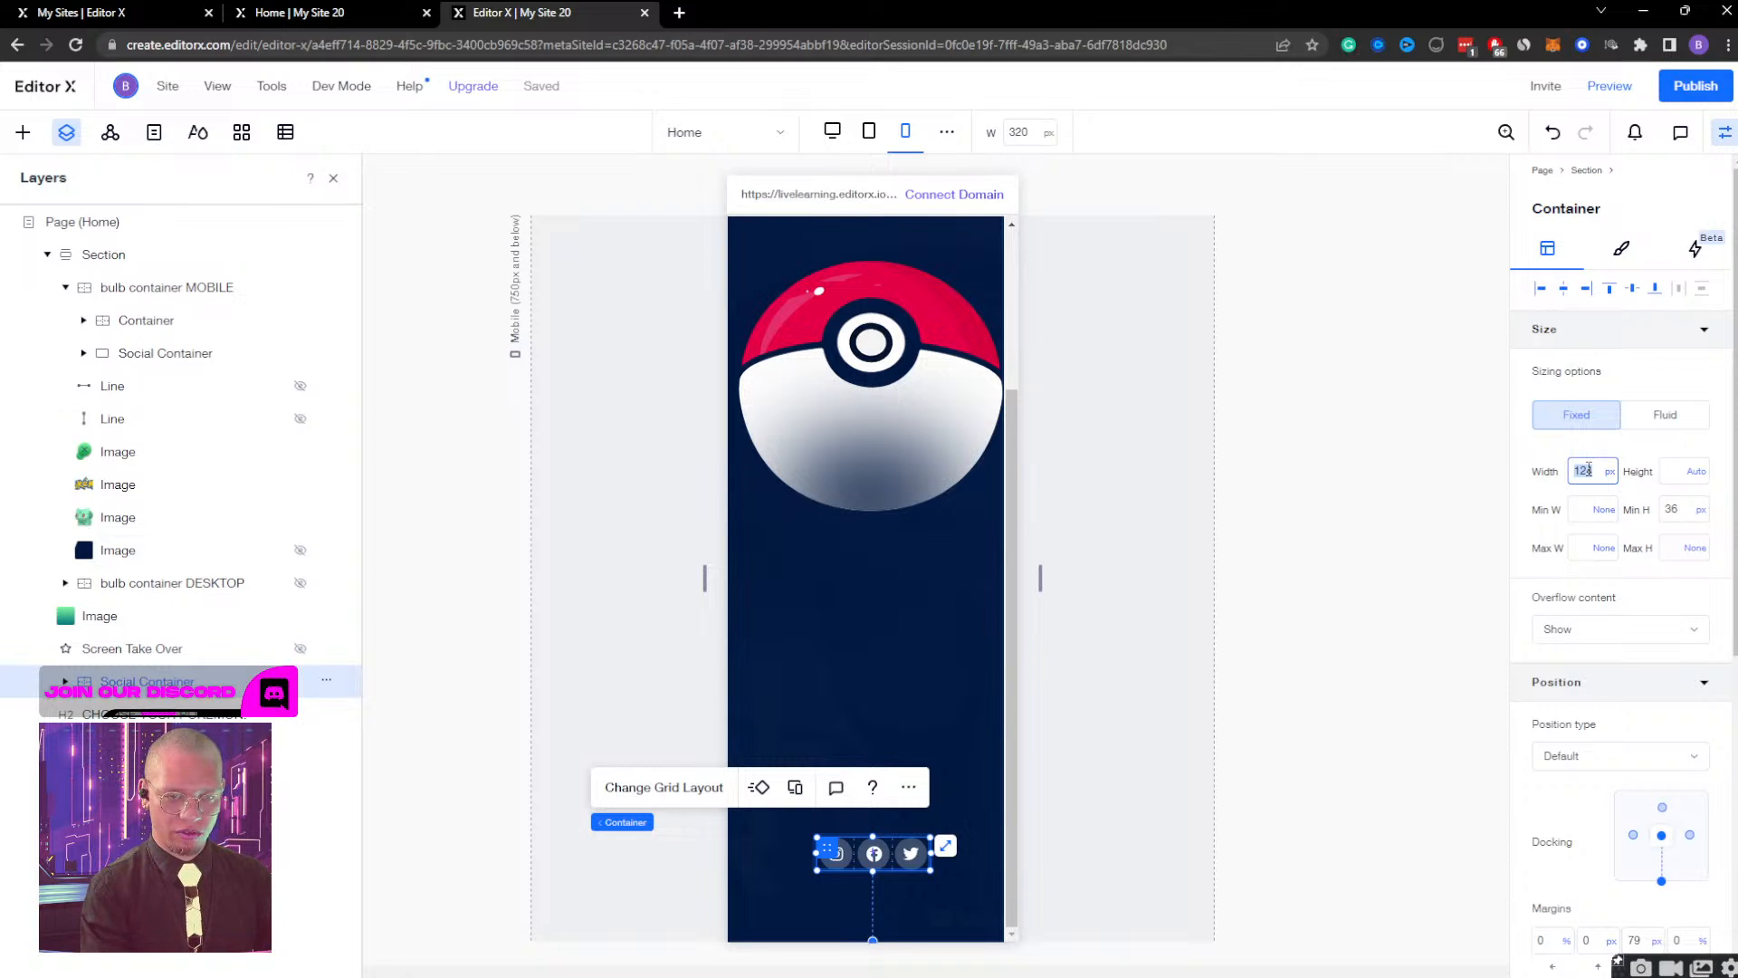
pyautogui.write('4')
pyautogui.press('Return')
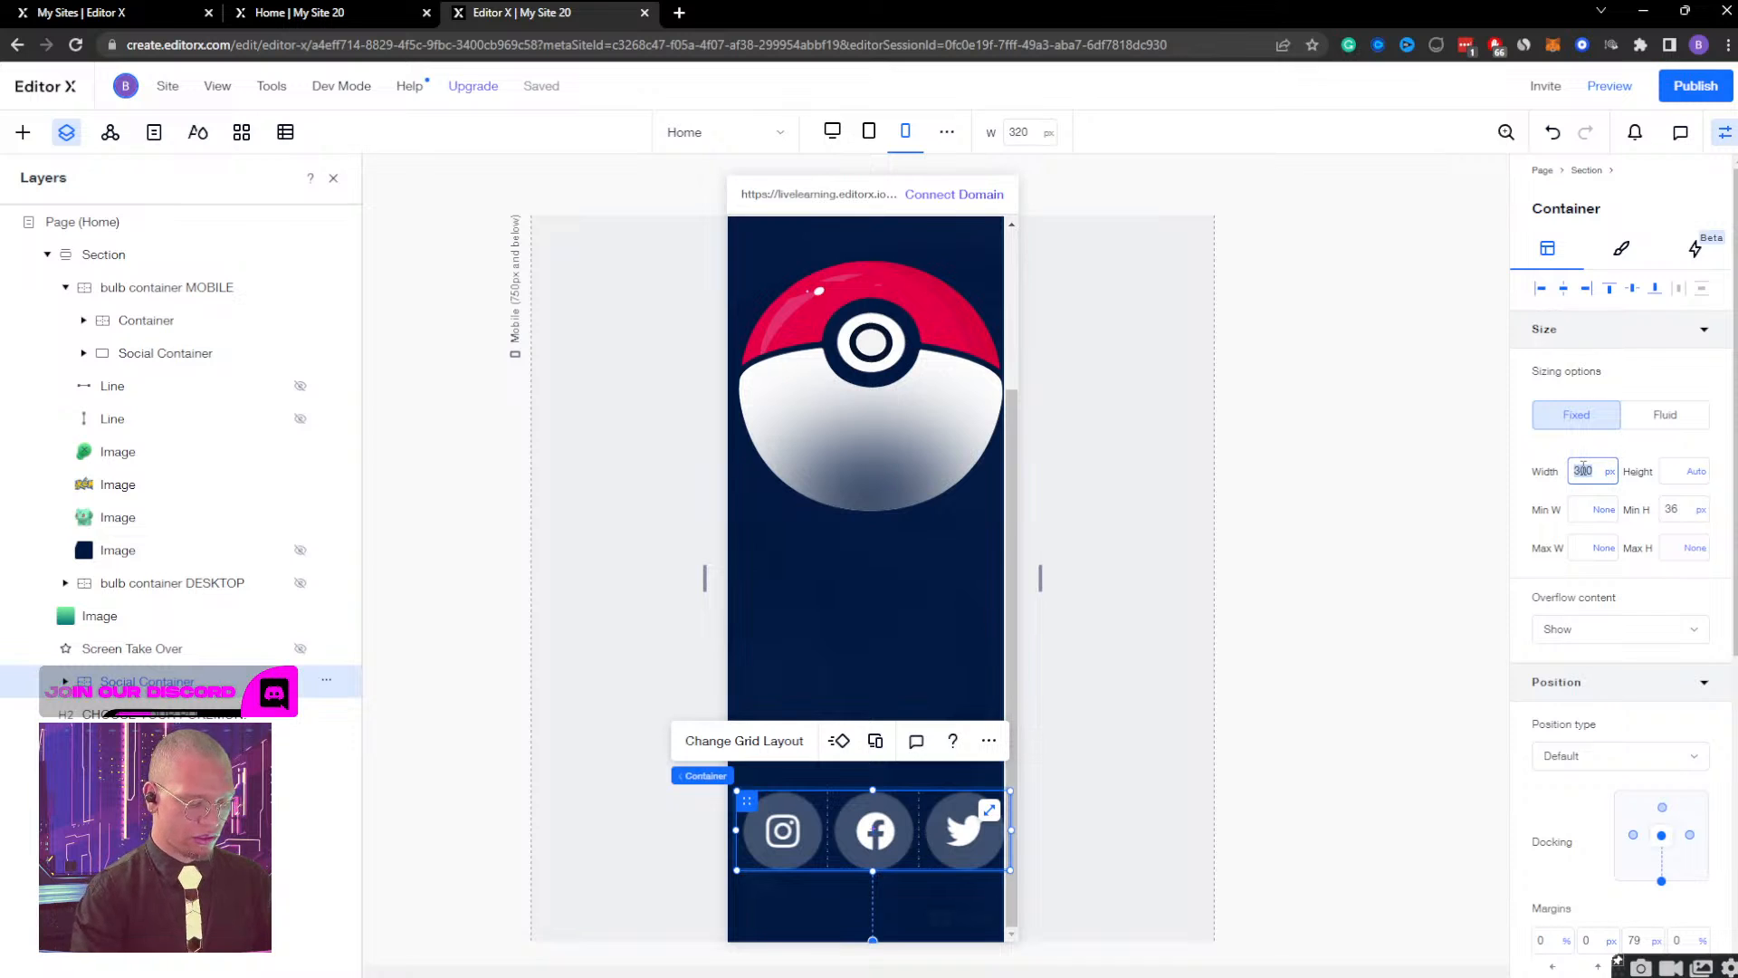
pyautogui.press('Return')
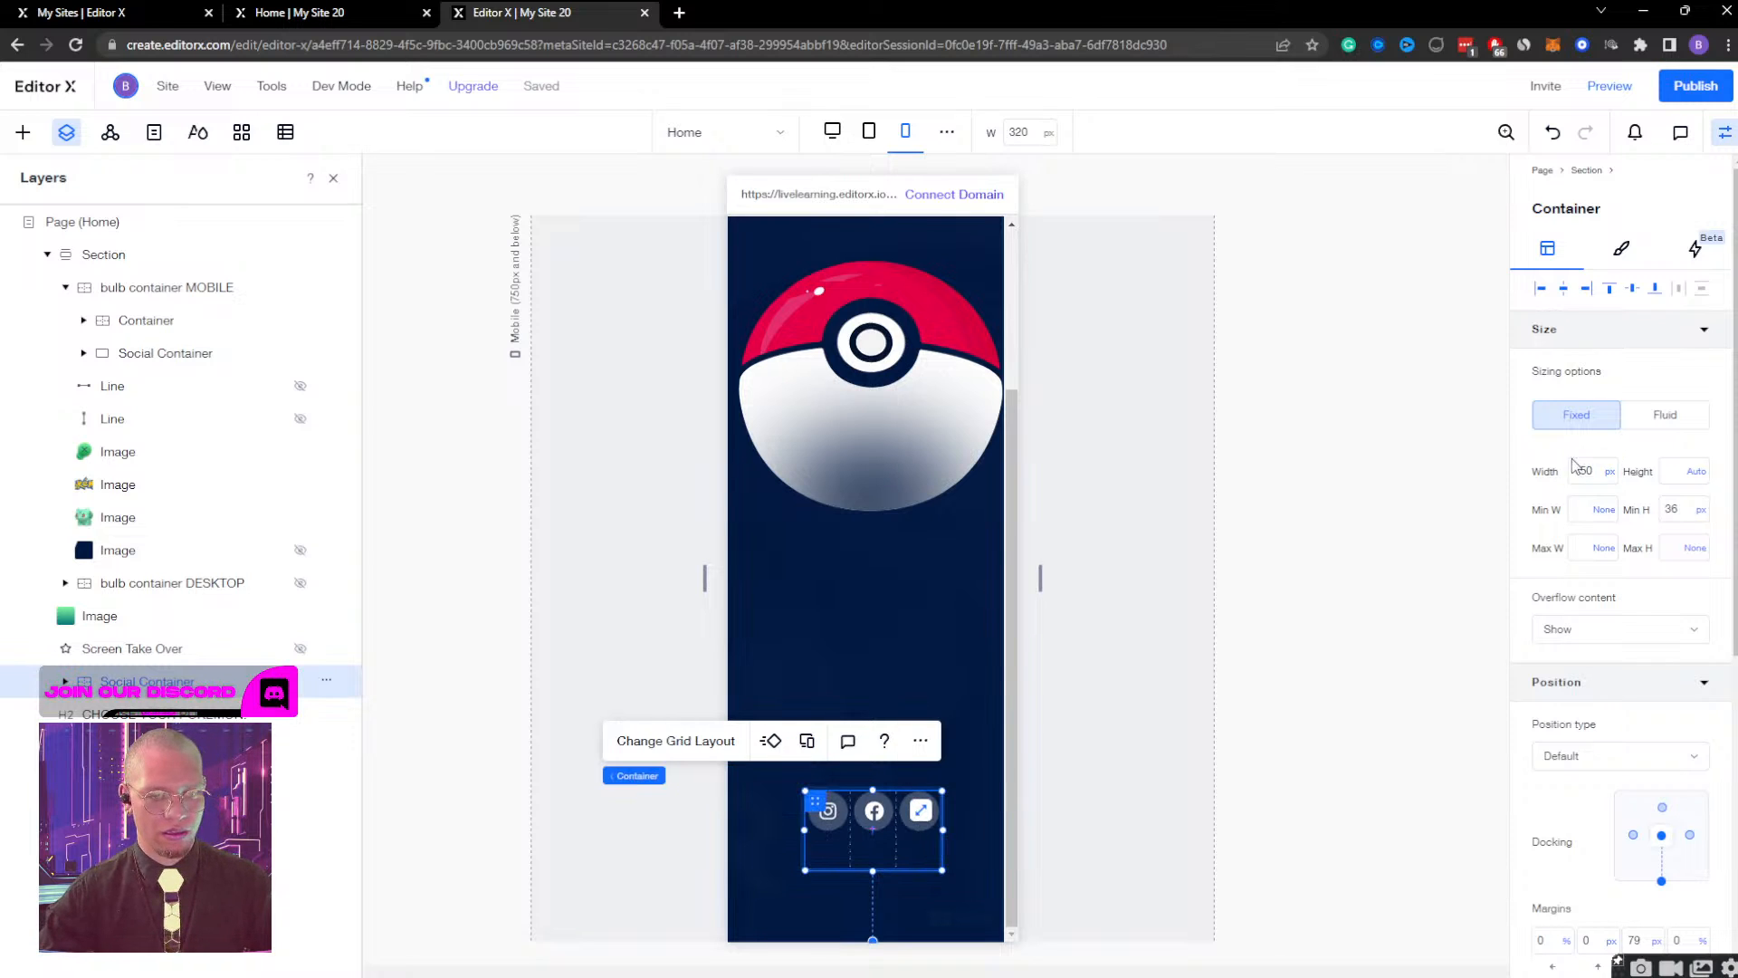
# Set the main page's Social Container minimum height to None and its height to Auto.
pyautogui.click(1701, 516)
pyautogui.click(1670, 477)
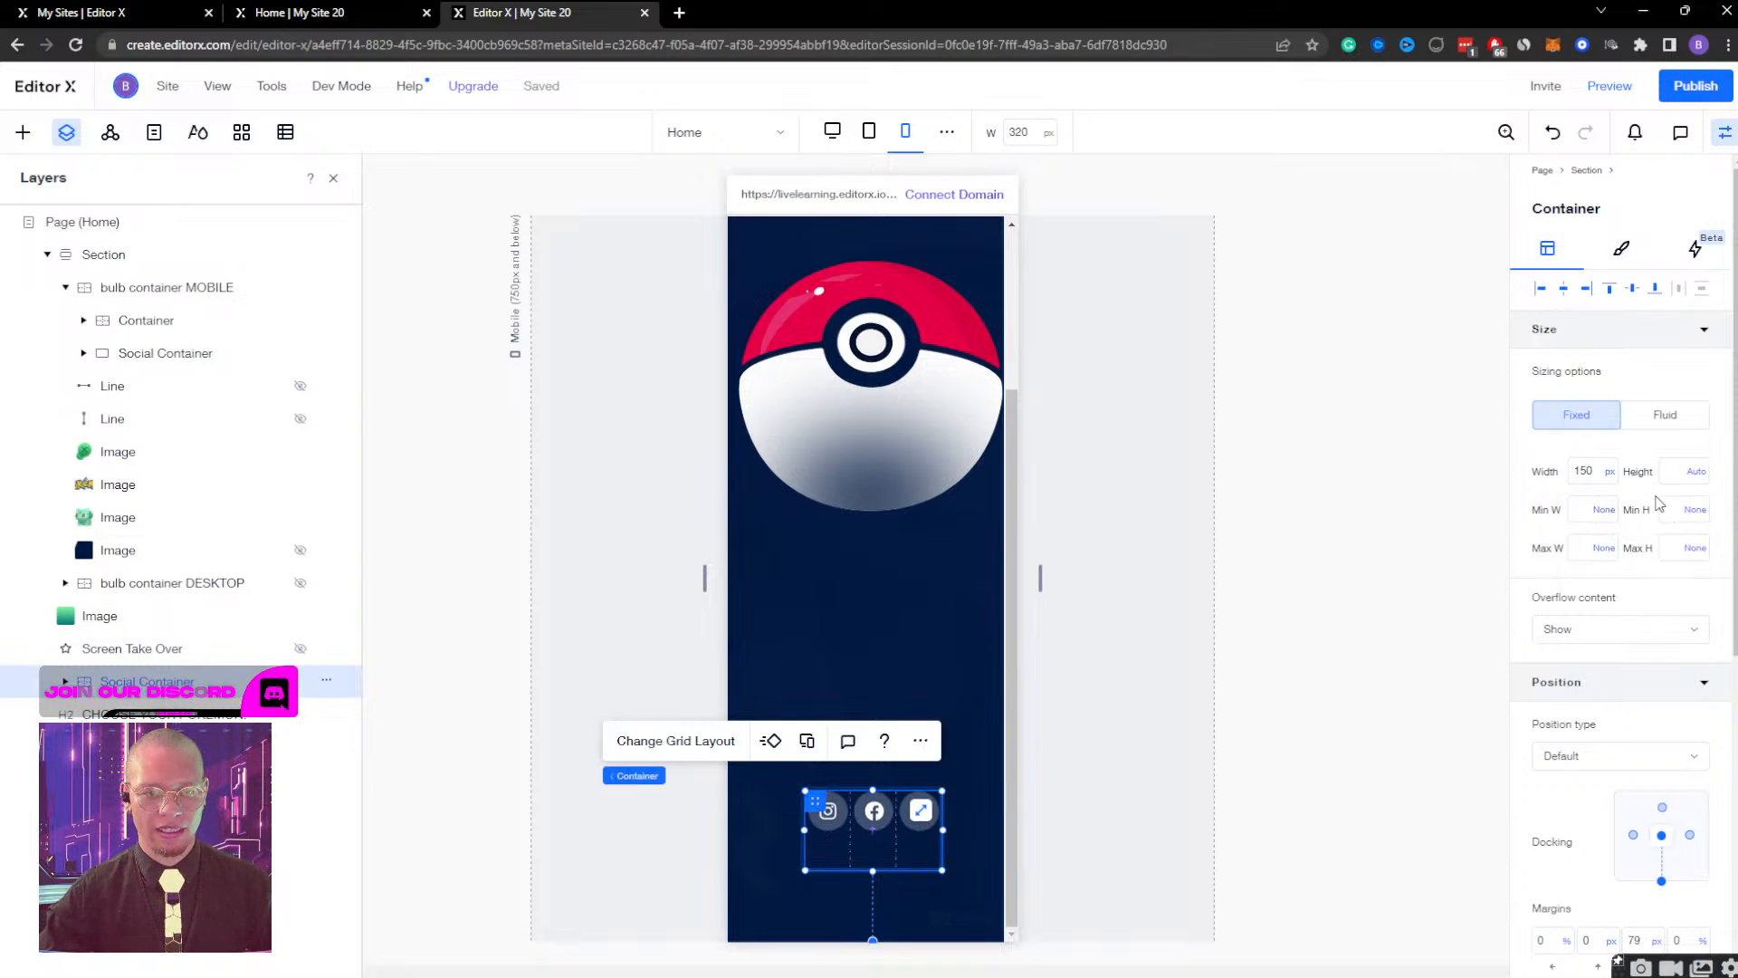
pyautogui.click(1699, 472)
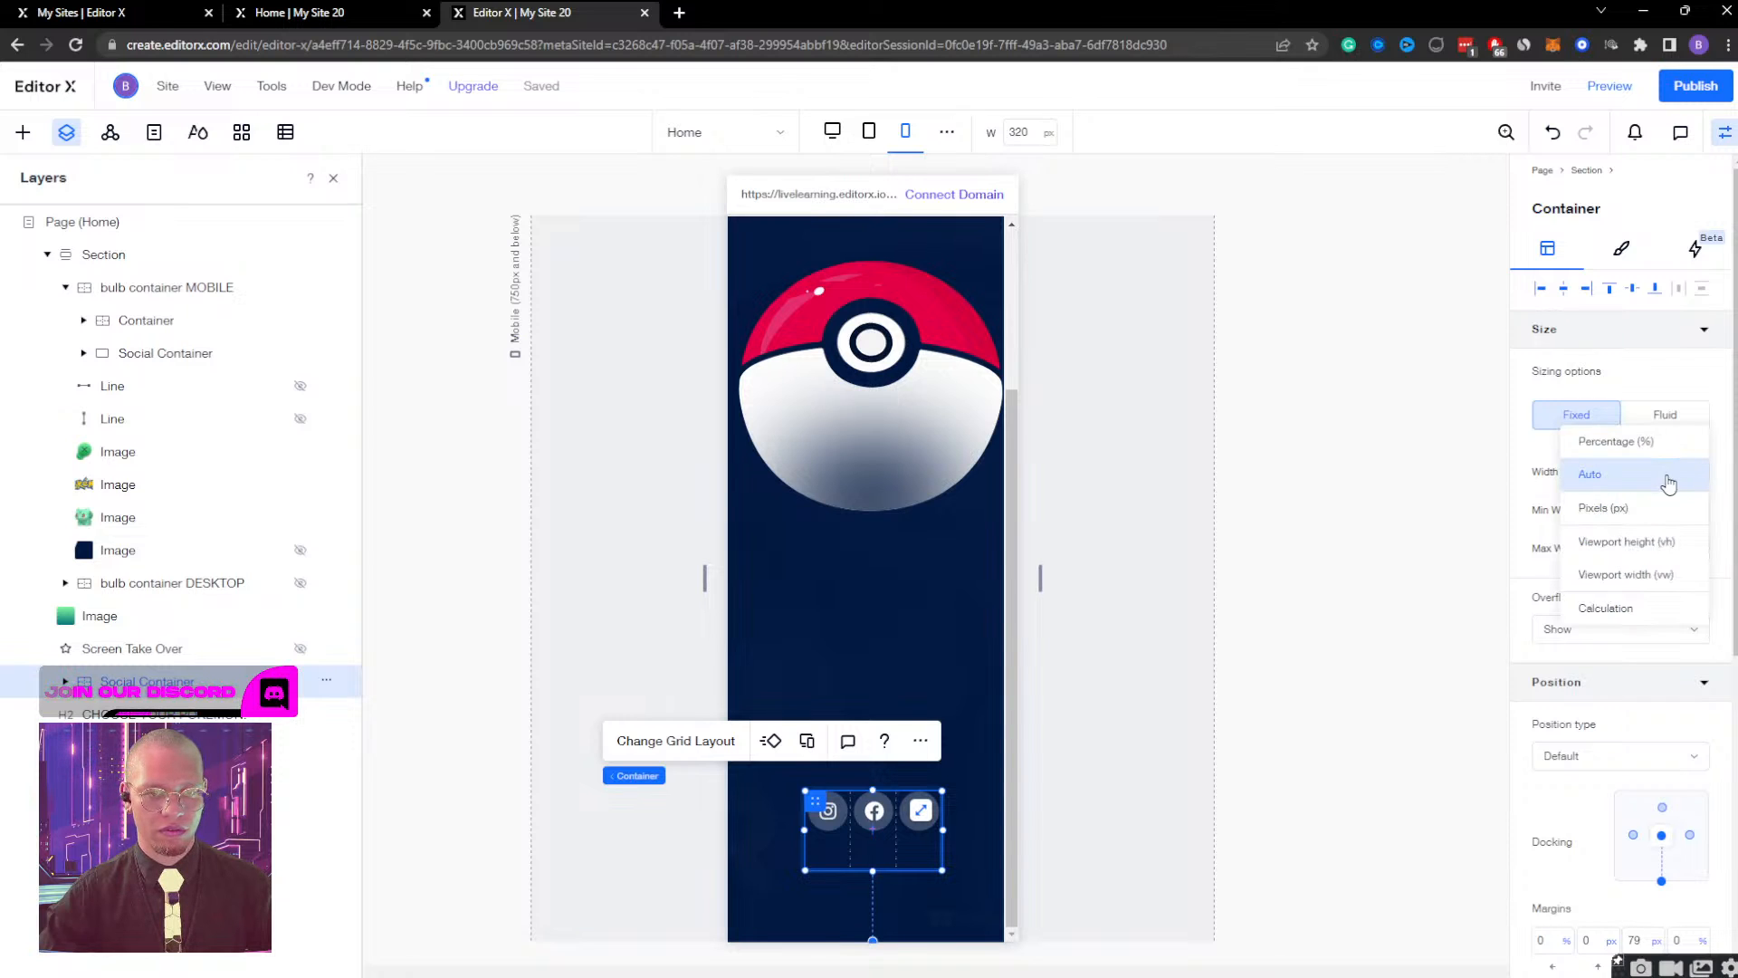
pyautogui.click(1669, 477)
# Try setting the minimum height of the Twitter, Facebook and Instagram buttons in the Social Container to None.
pyautogui.click(65, 681)
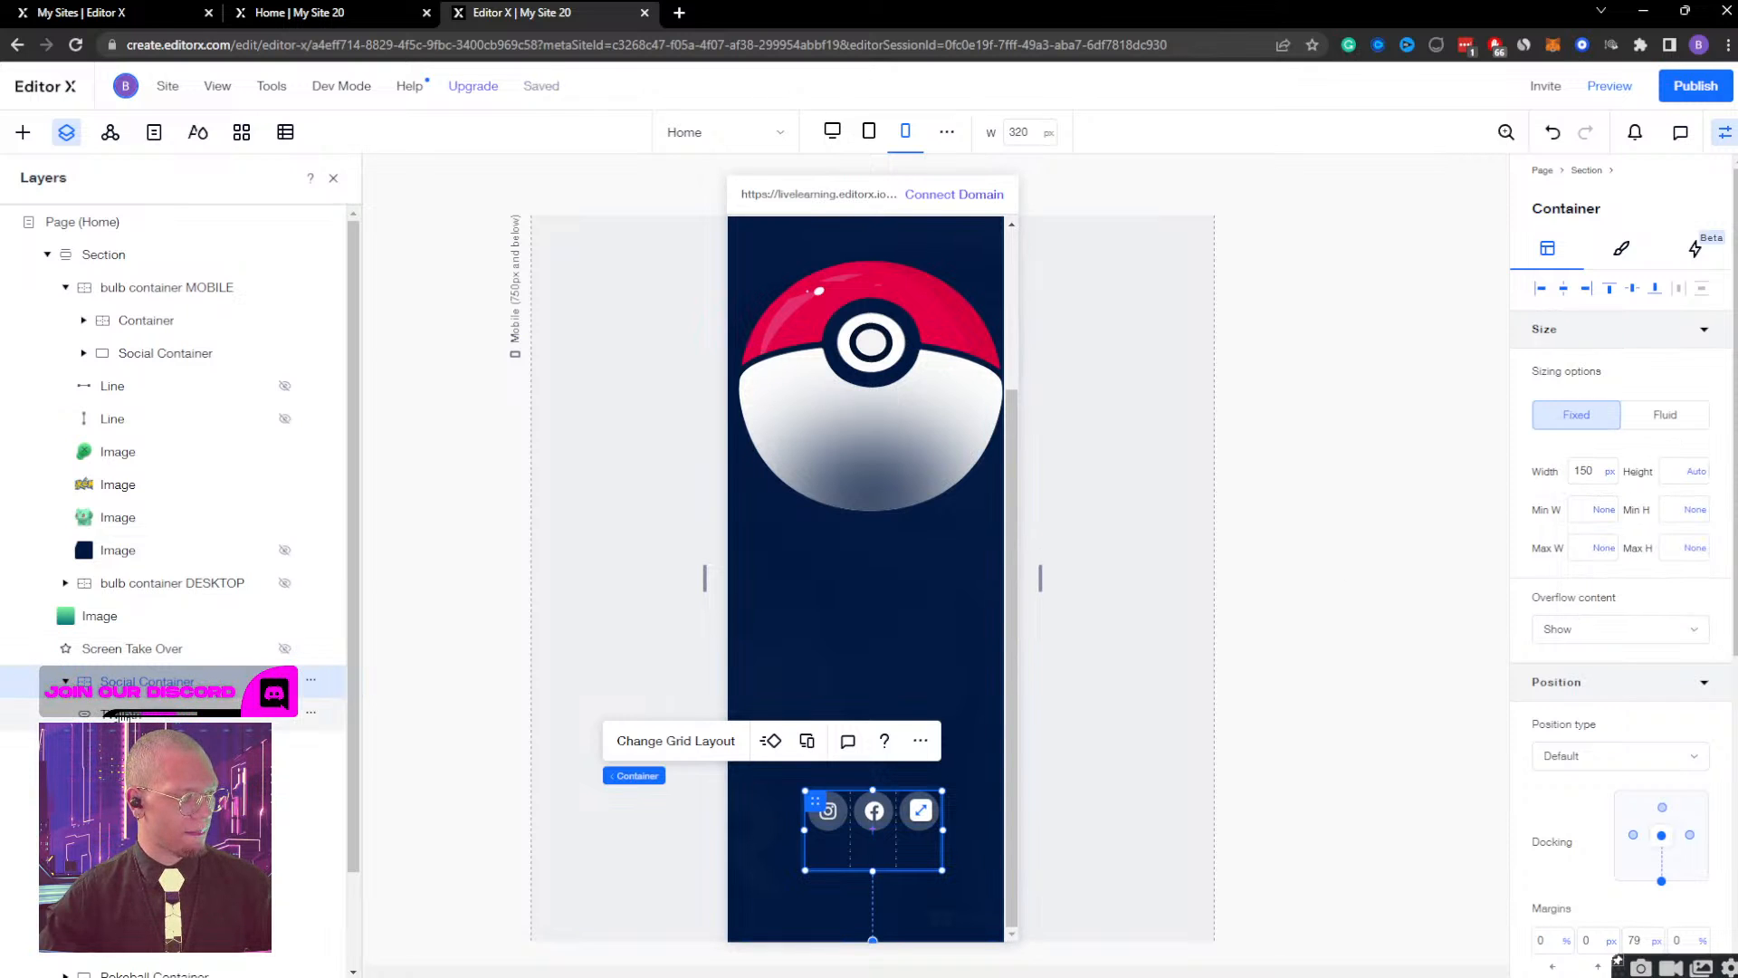
pyautogui.click(111, 714)
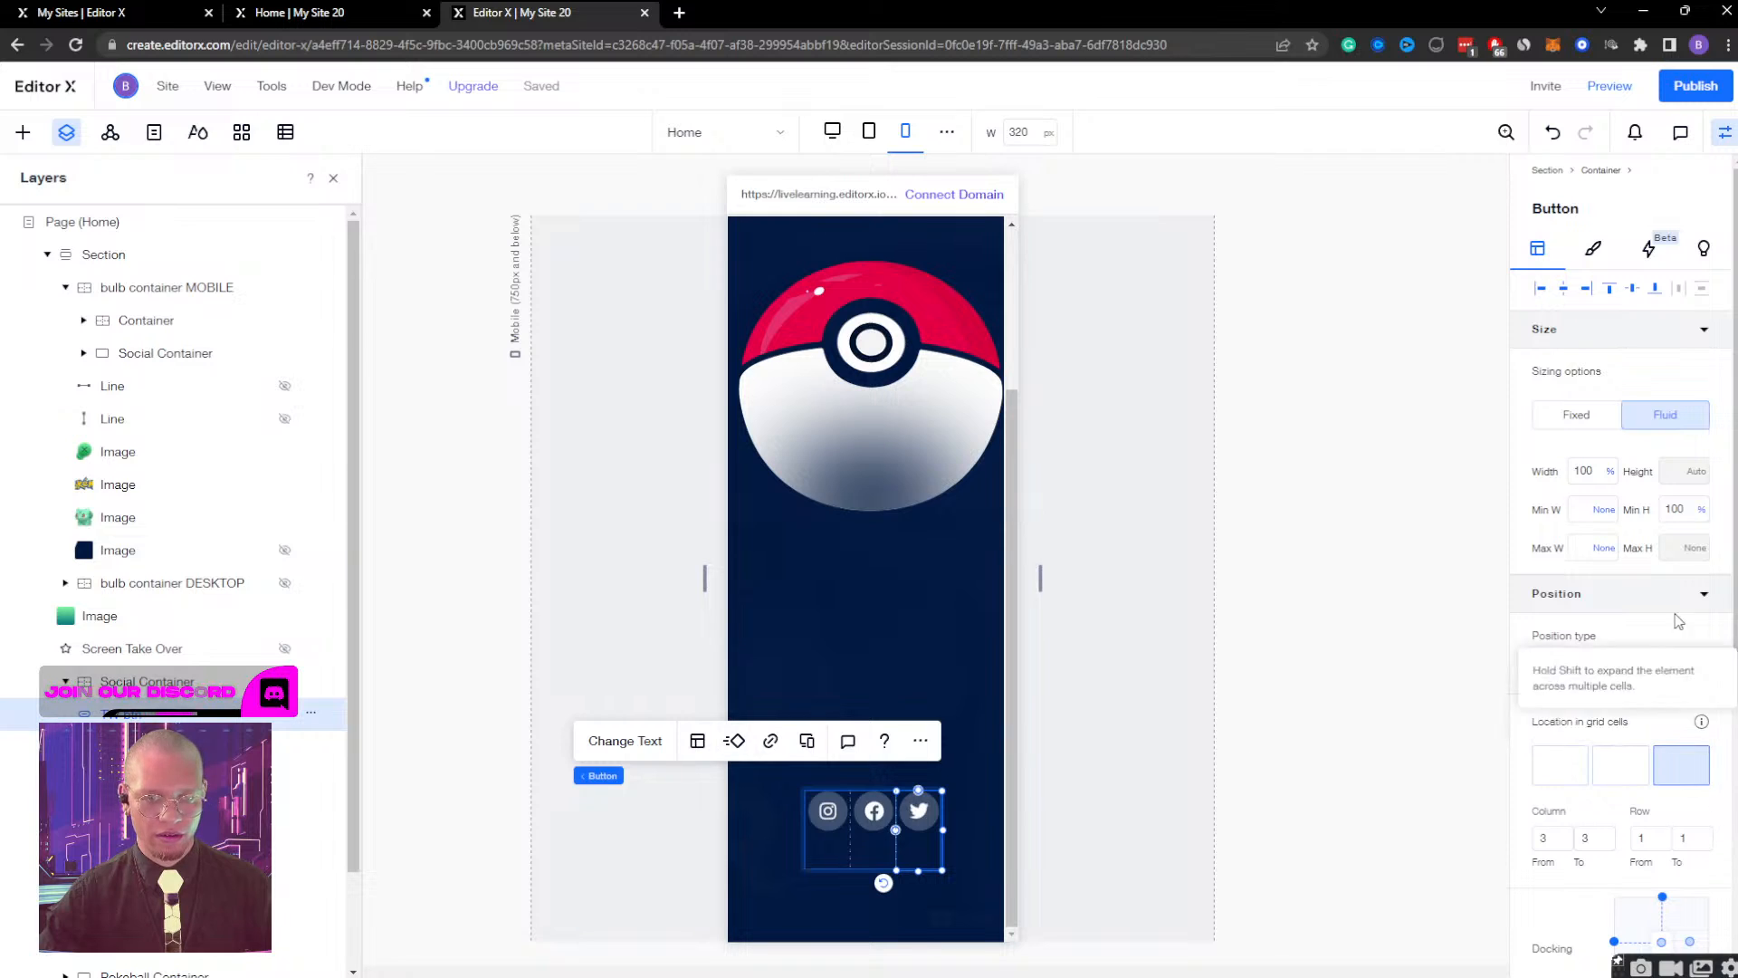
pyautogui.click(1698, 509)
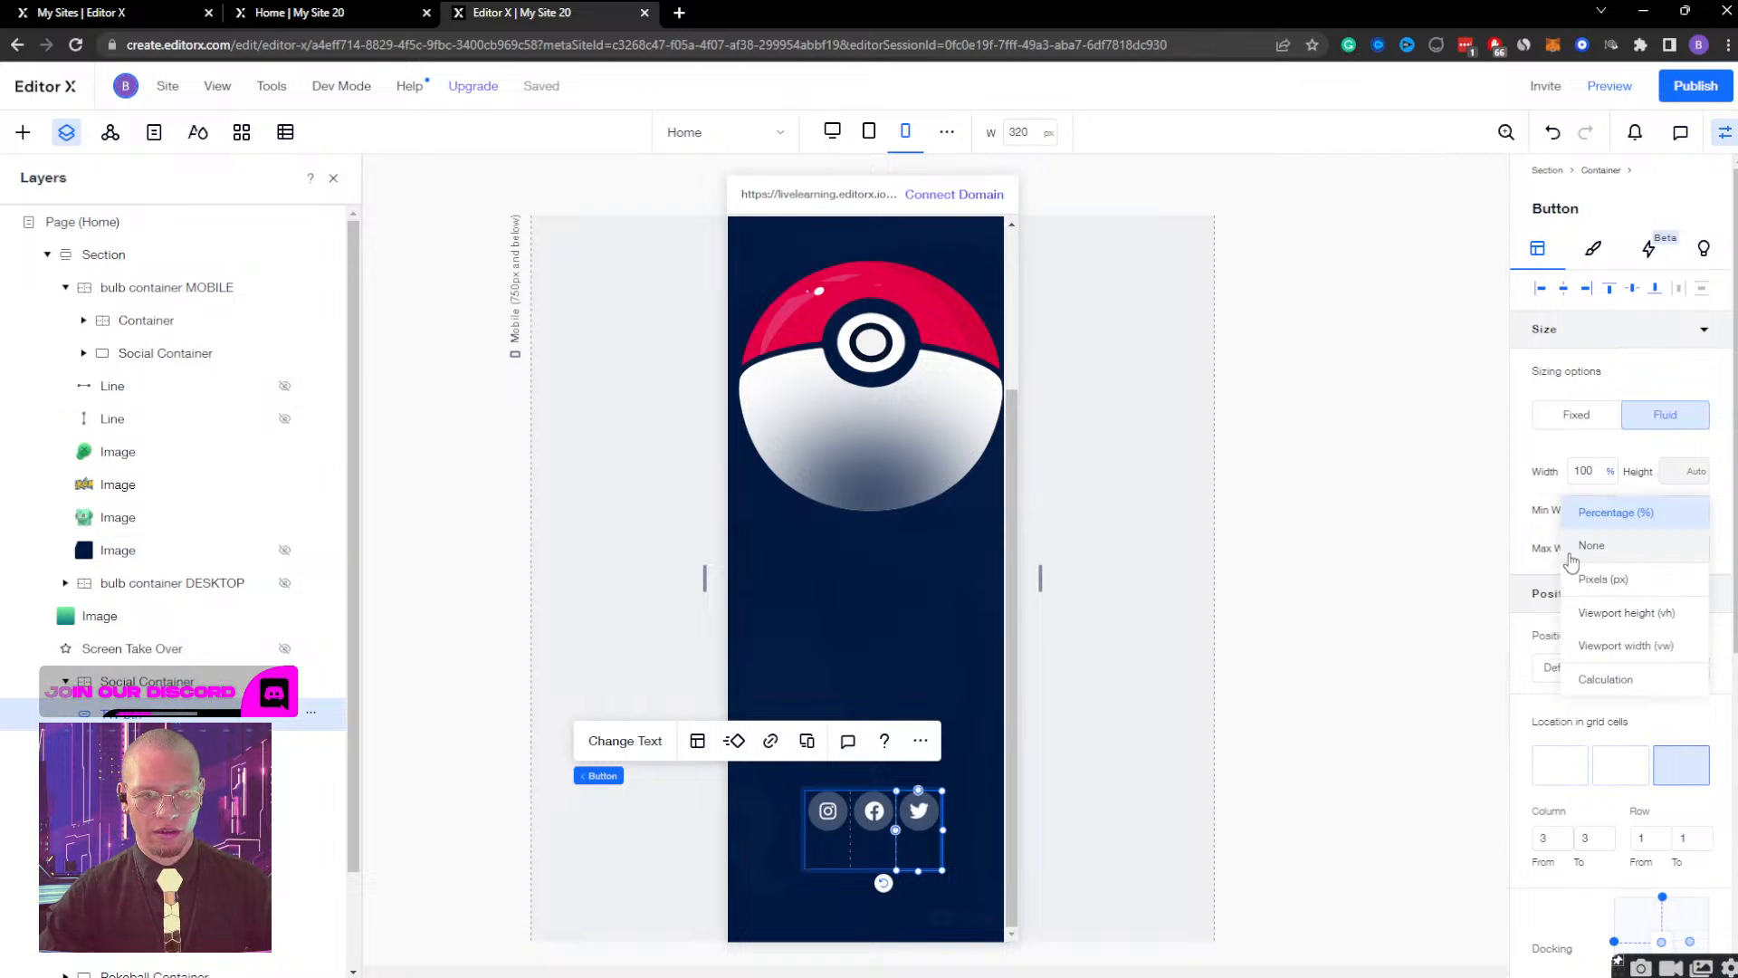
pyautogui.click(1591, 545)
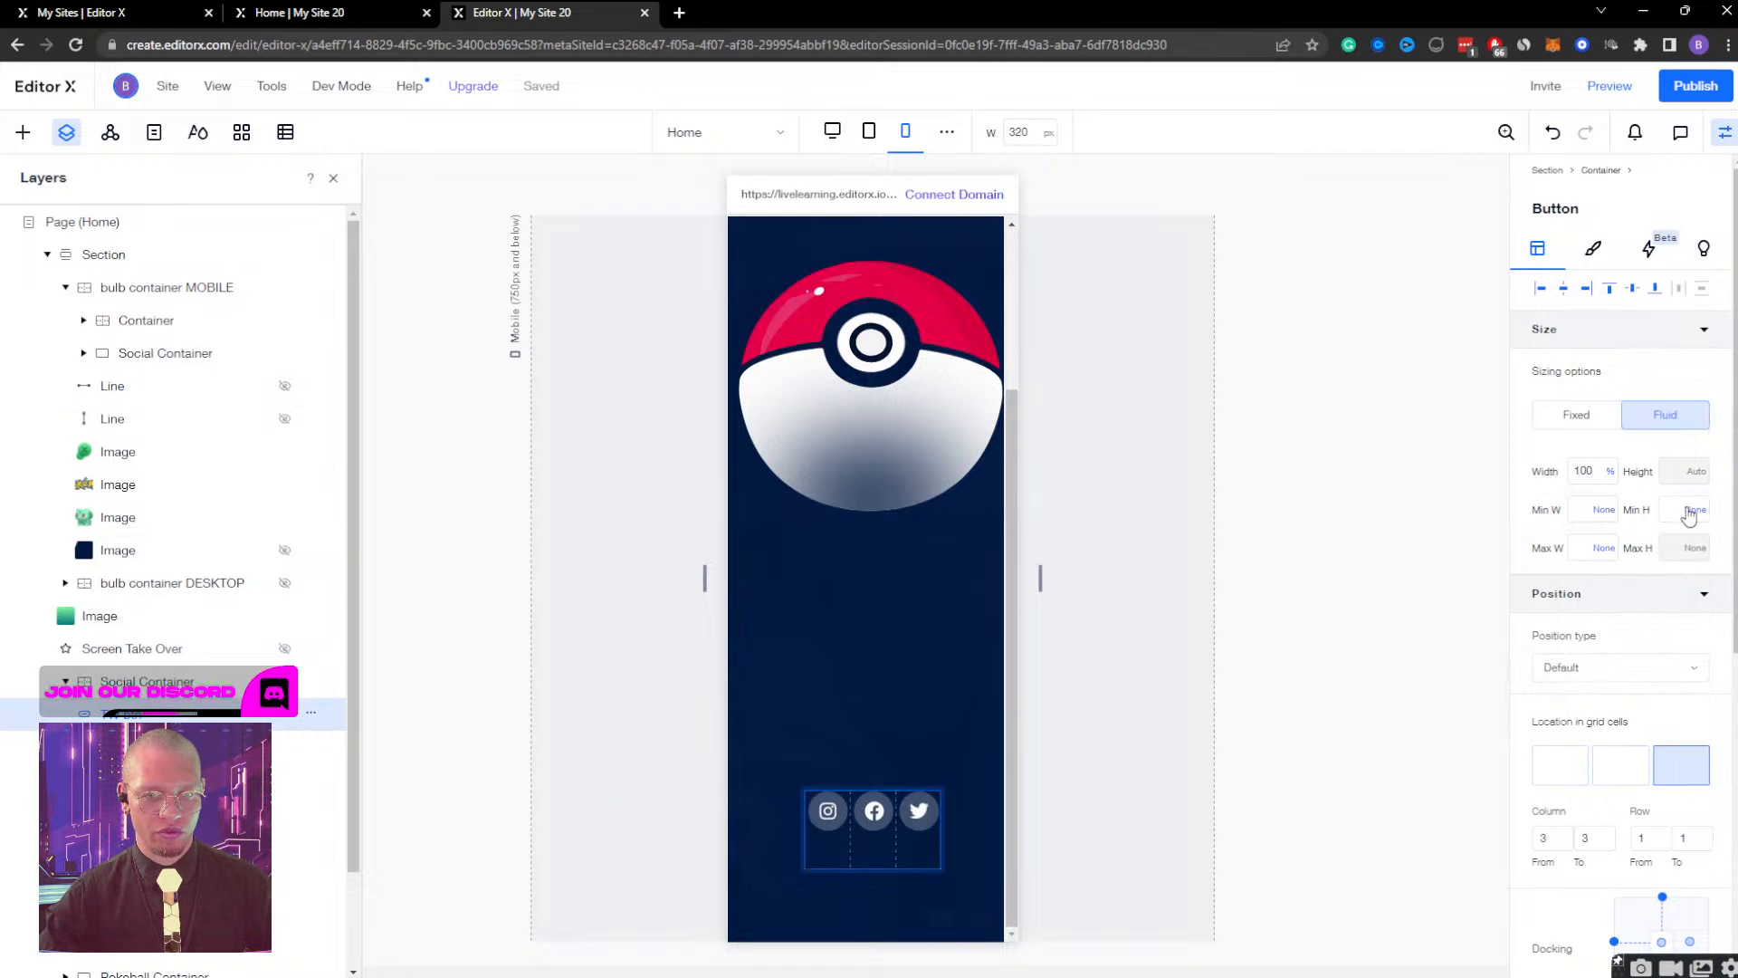
pyautogui.click(871, 826)
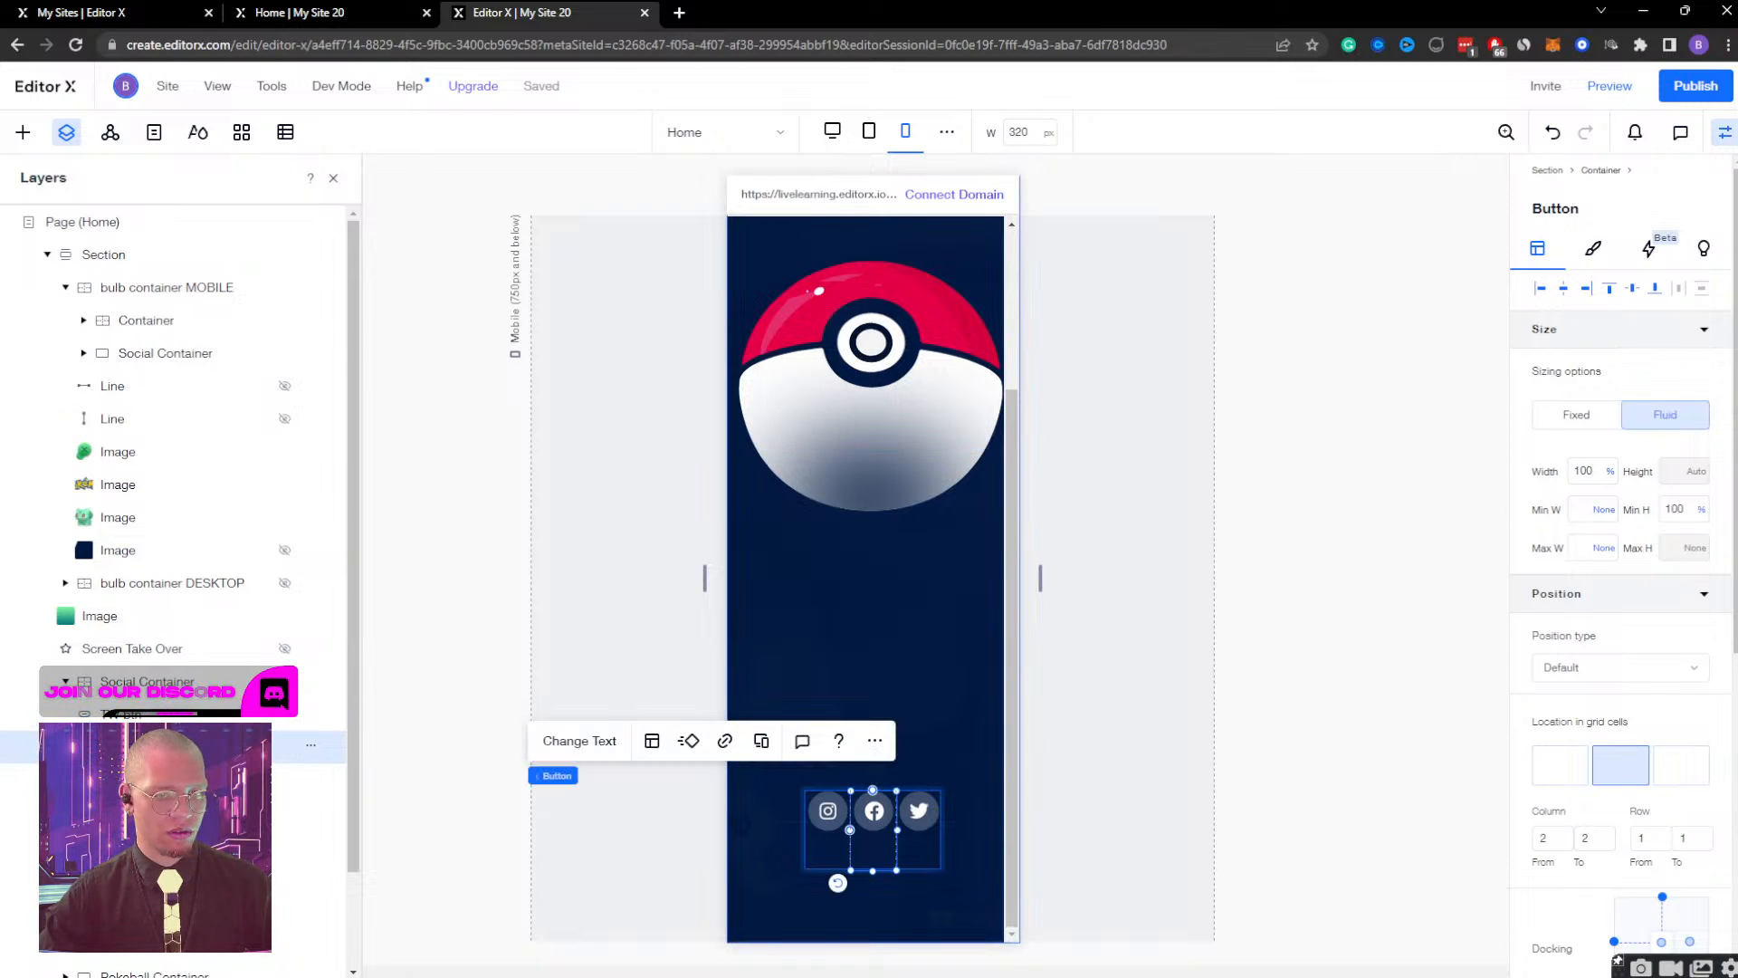
pyautogui.click(1700, 510)
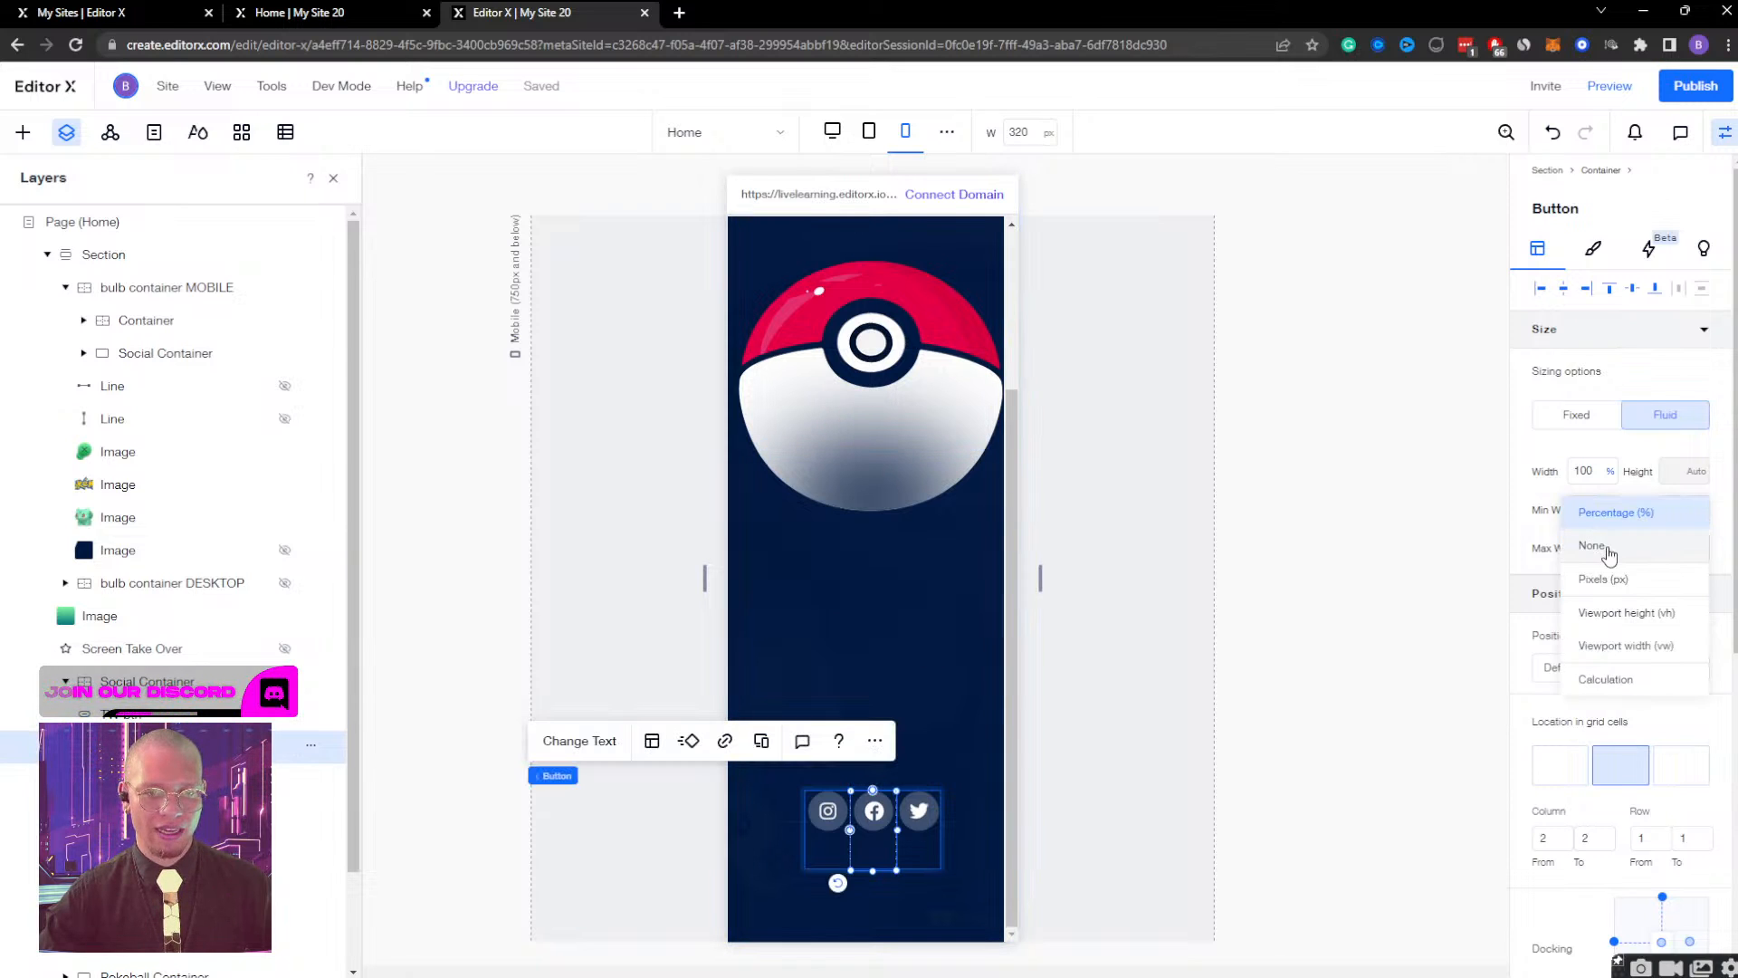
pyautogui.click(1591, 544)
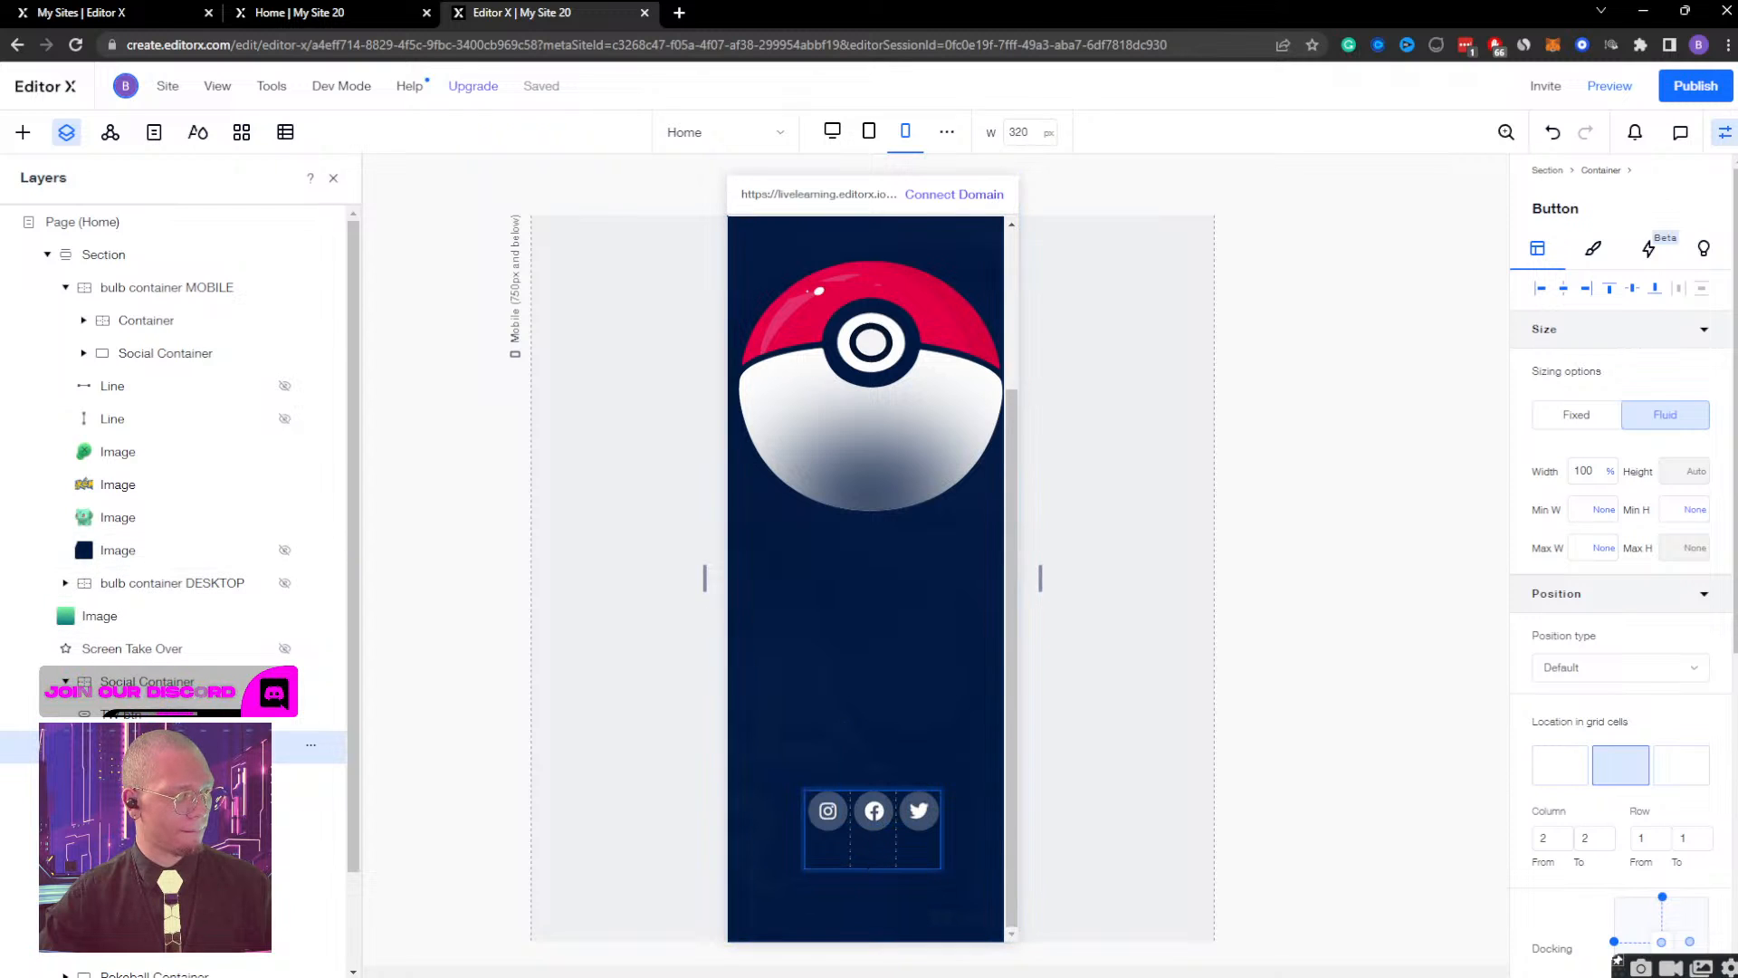
pyautogui.click(828, 820)
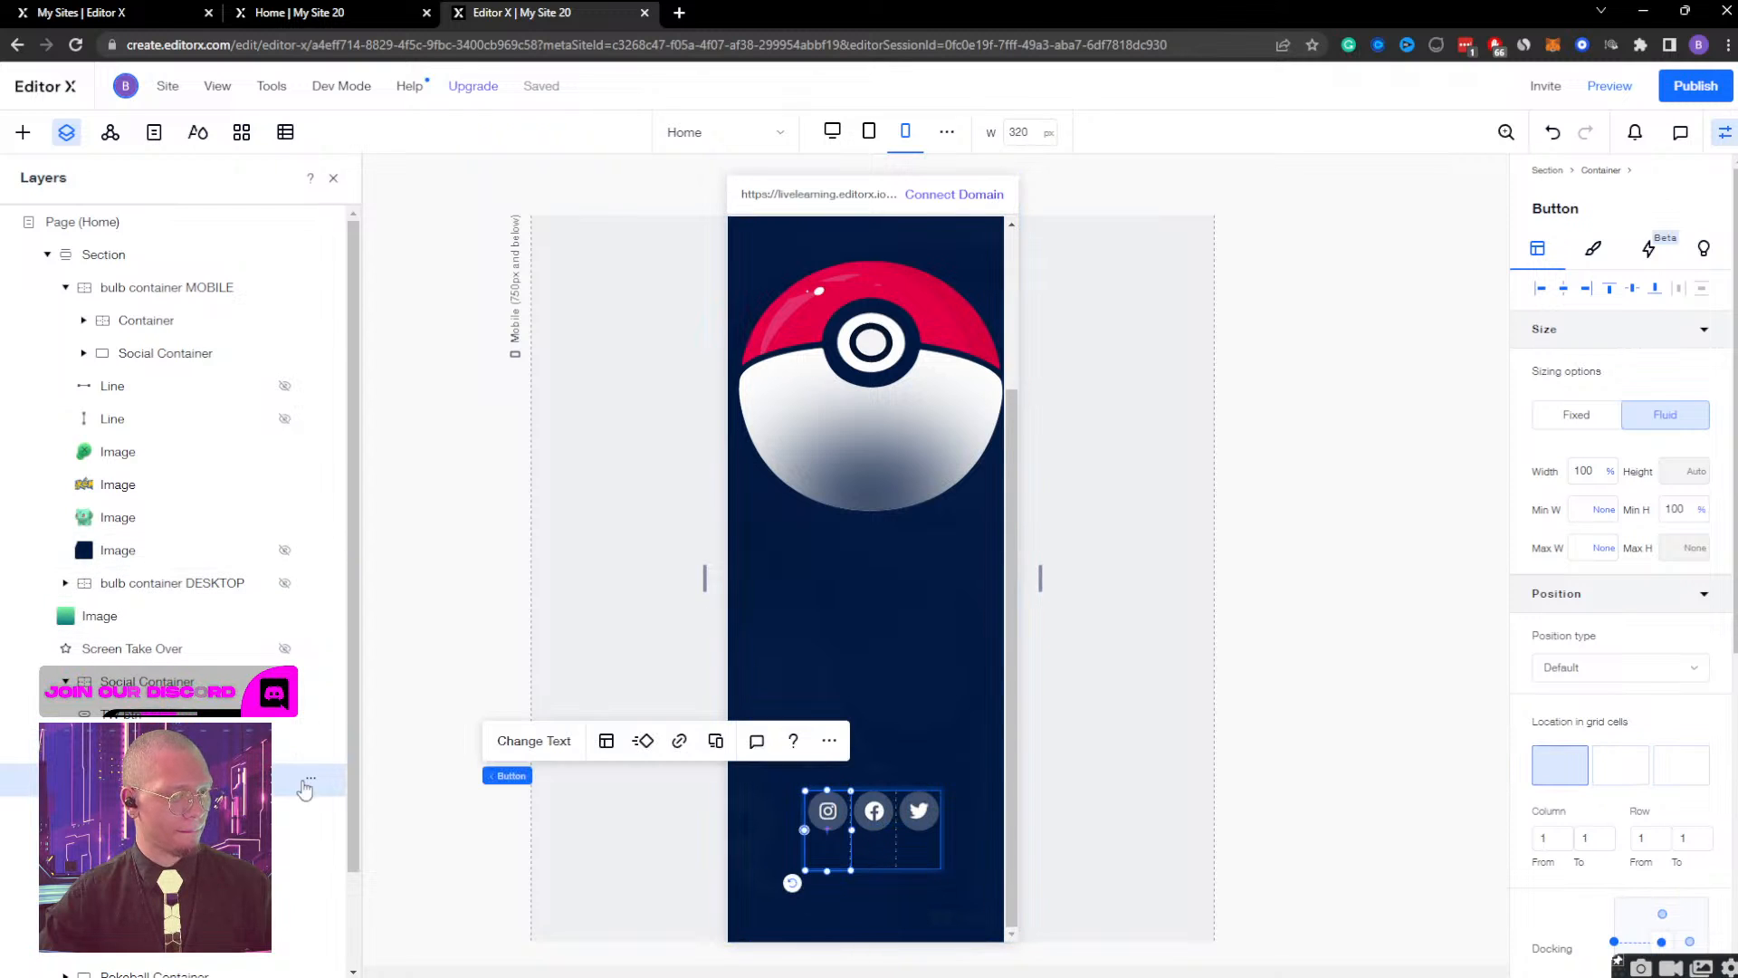
pyautogui.click(1699, 508)
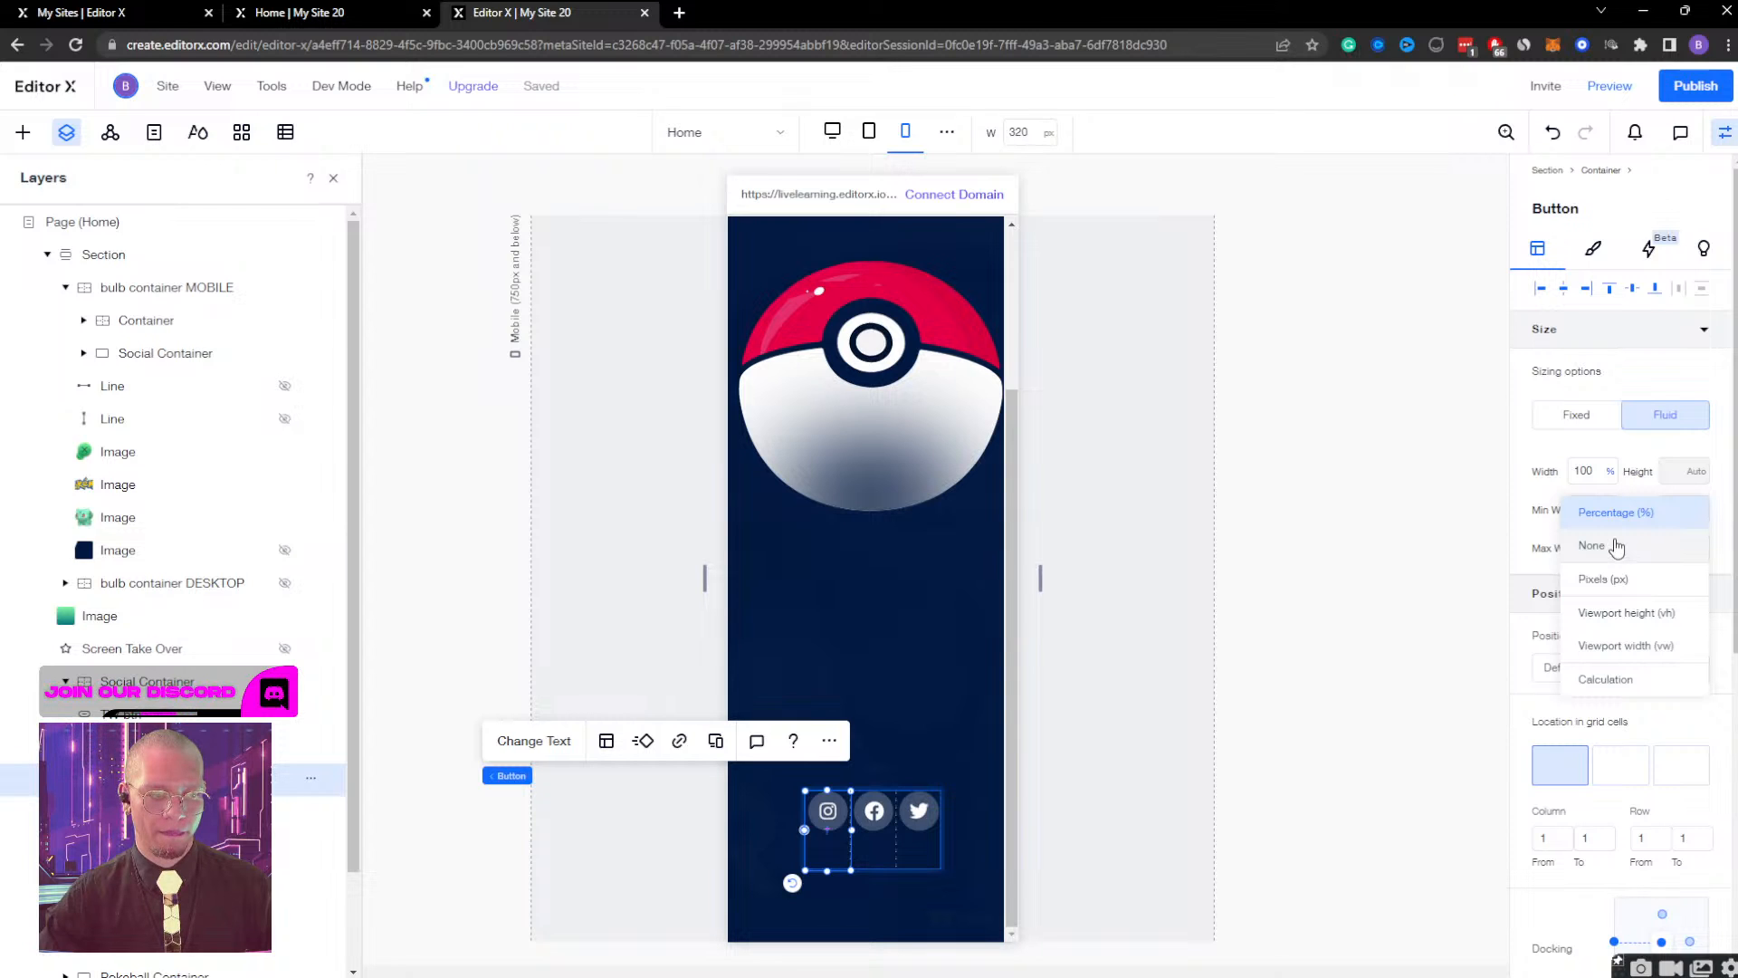
pyautogui.click(1617, 546)
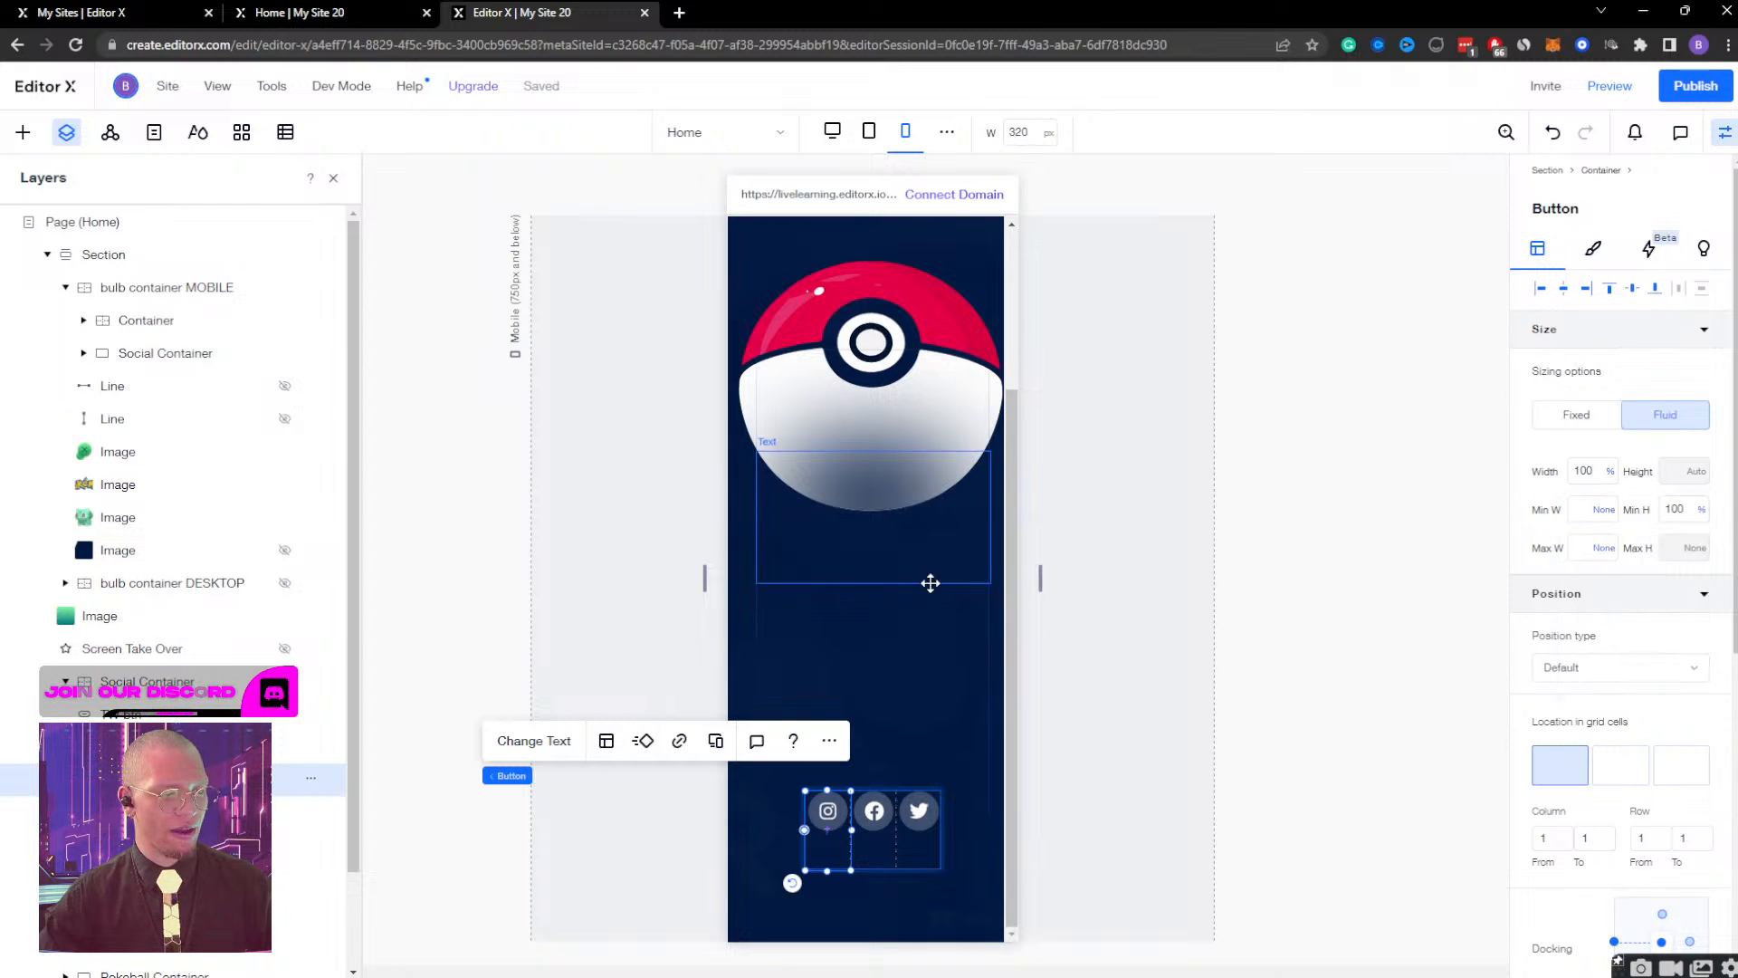
# Undo the minimum height changes on the social buttons and check the buttons' size settings.
pyautogui.hotkey('ctrl', 'z')
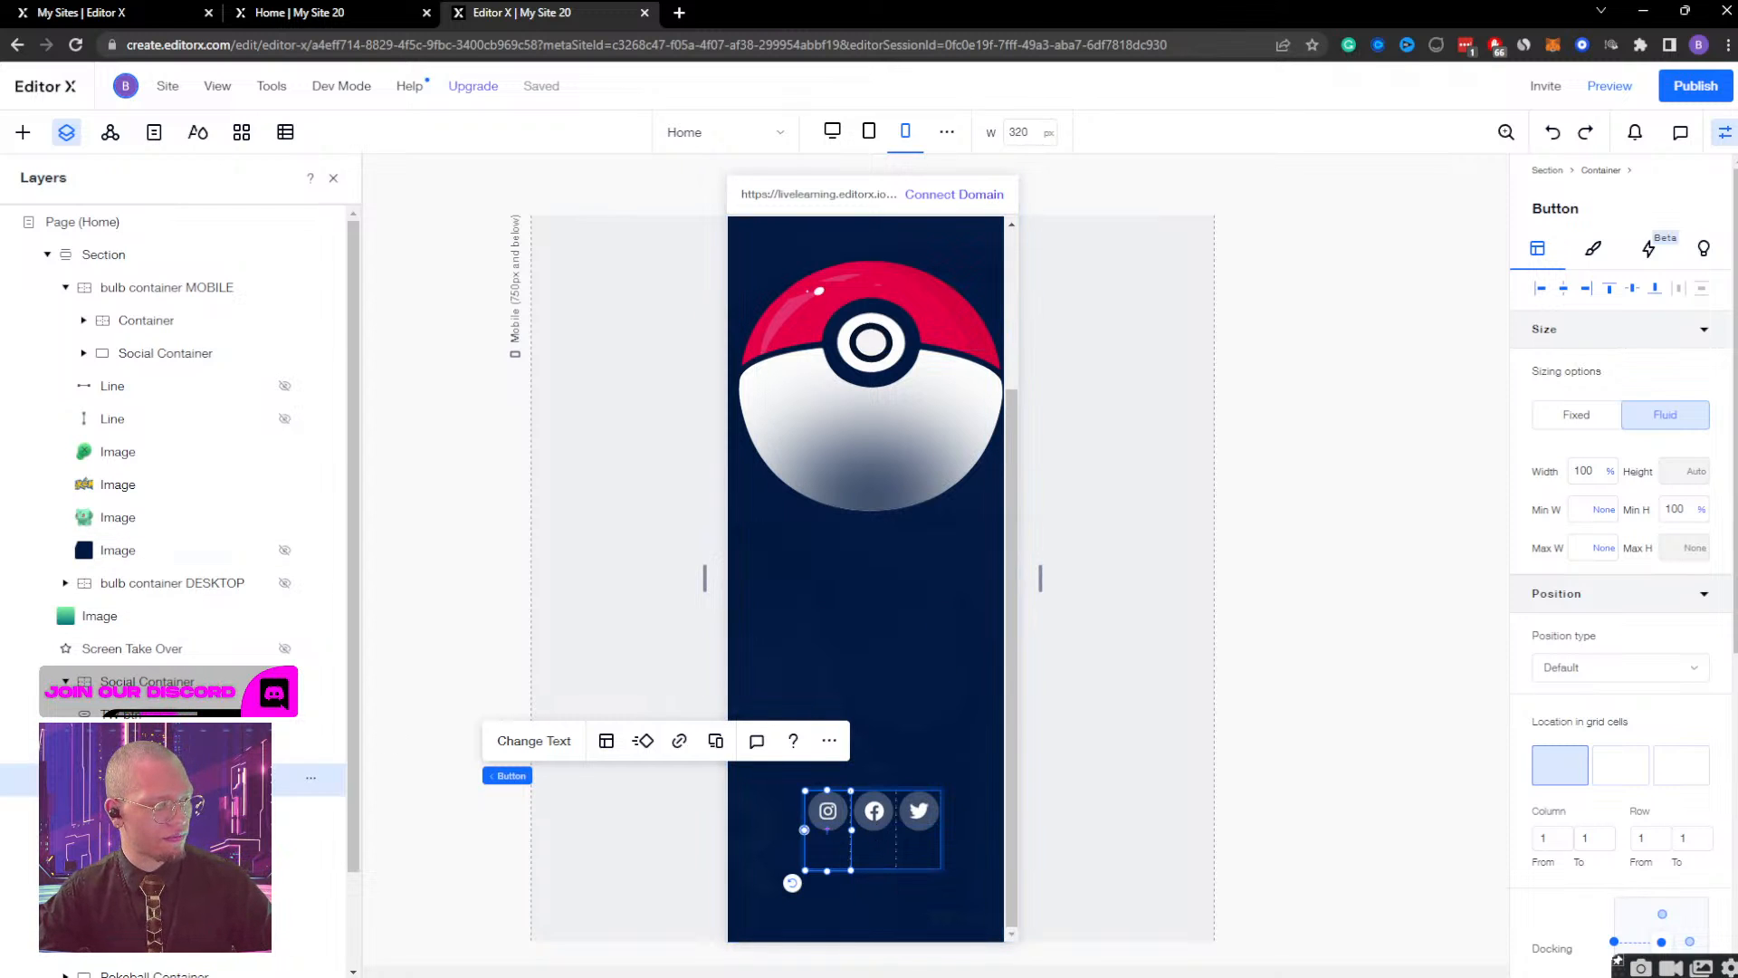
pyautogui.click(181, 746)
pyautogui.click(182, 714)
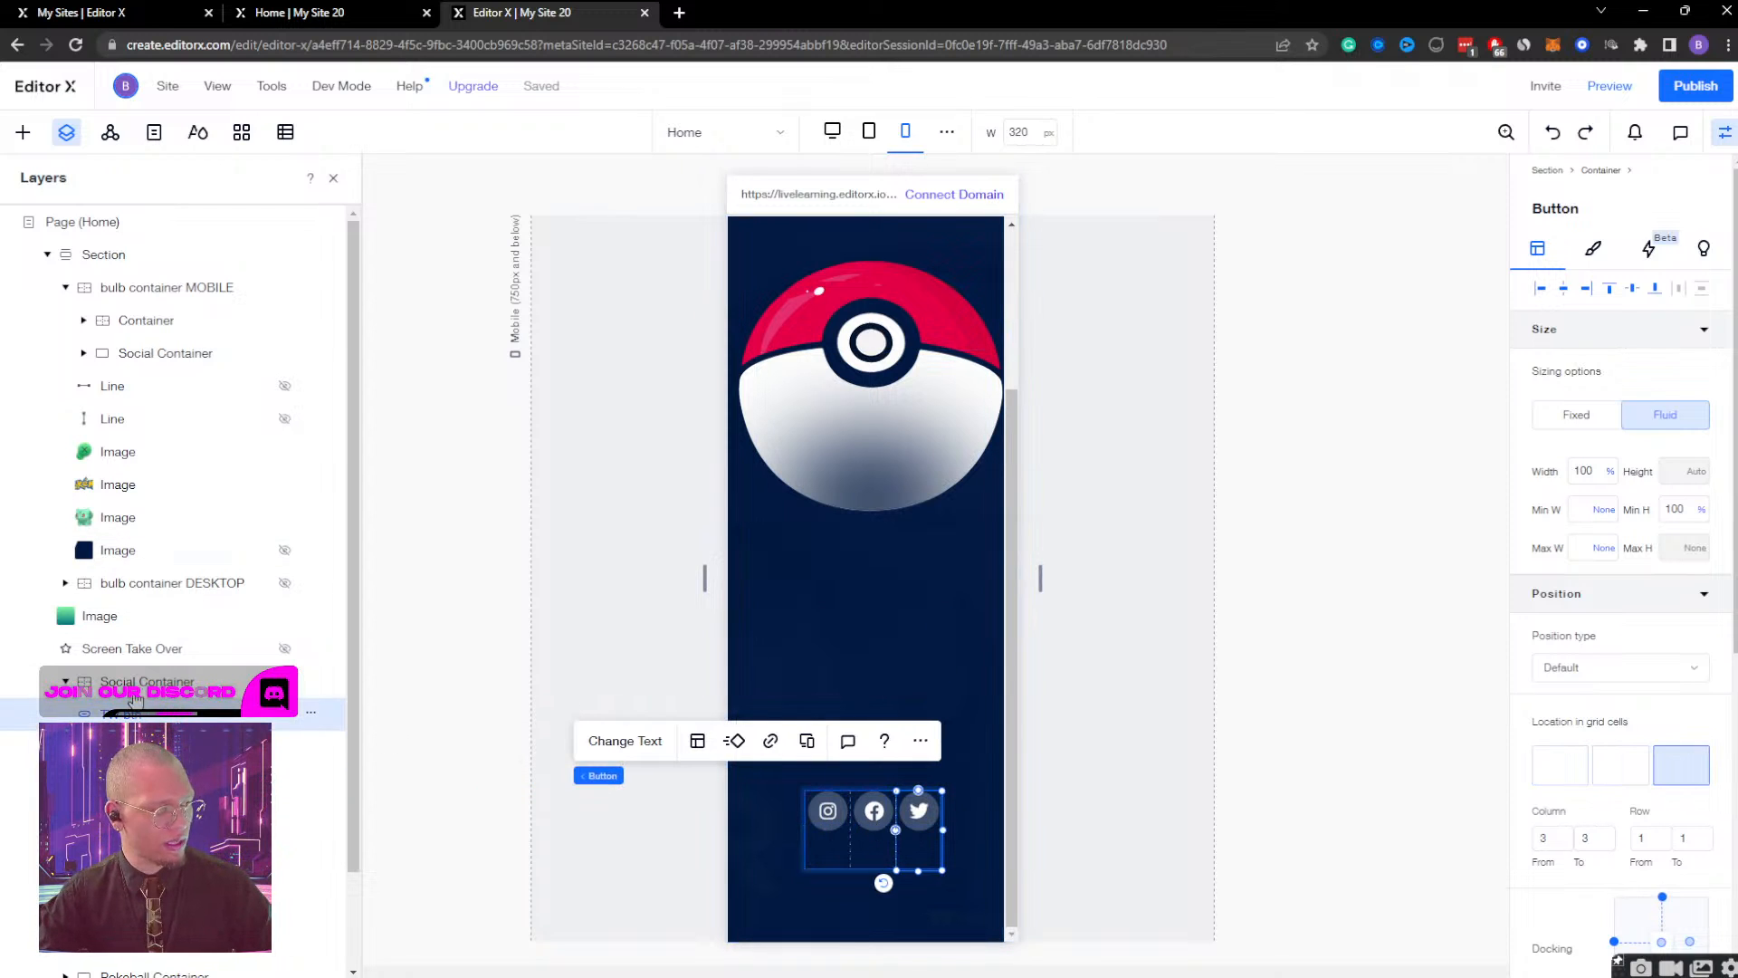
# Try heights of 200 px and 100 px on the Social Container, and set its fixed height to 50 px.
pyautogui.click(140, 682)
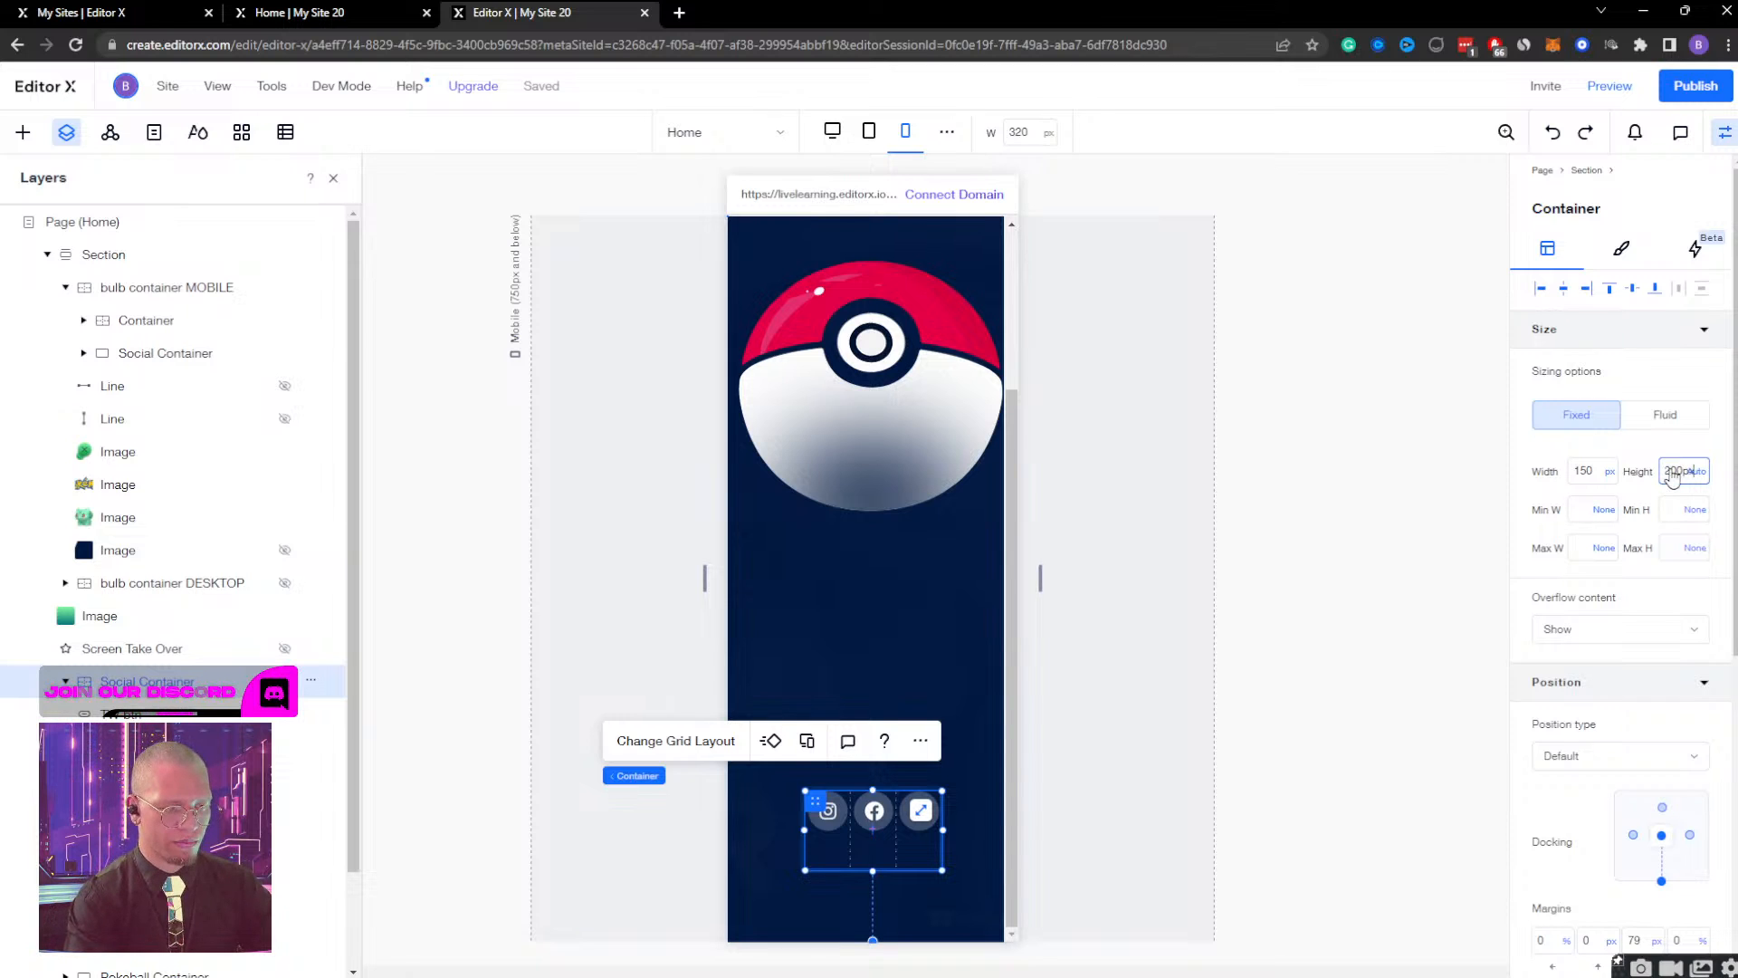
pyautogui.press('Return')
pyautogui.click(1675, 468)
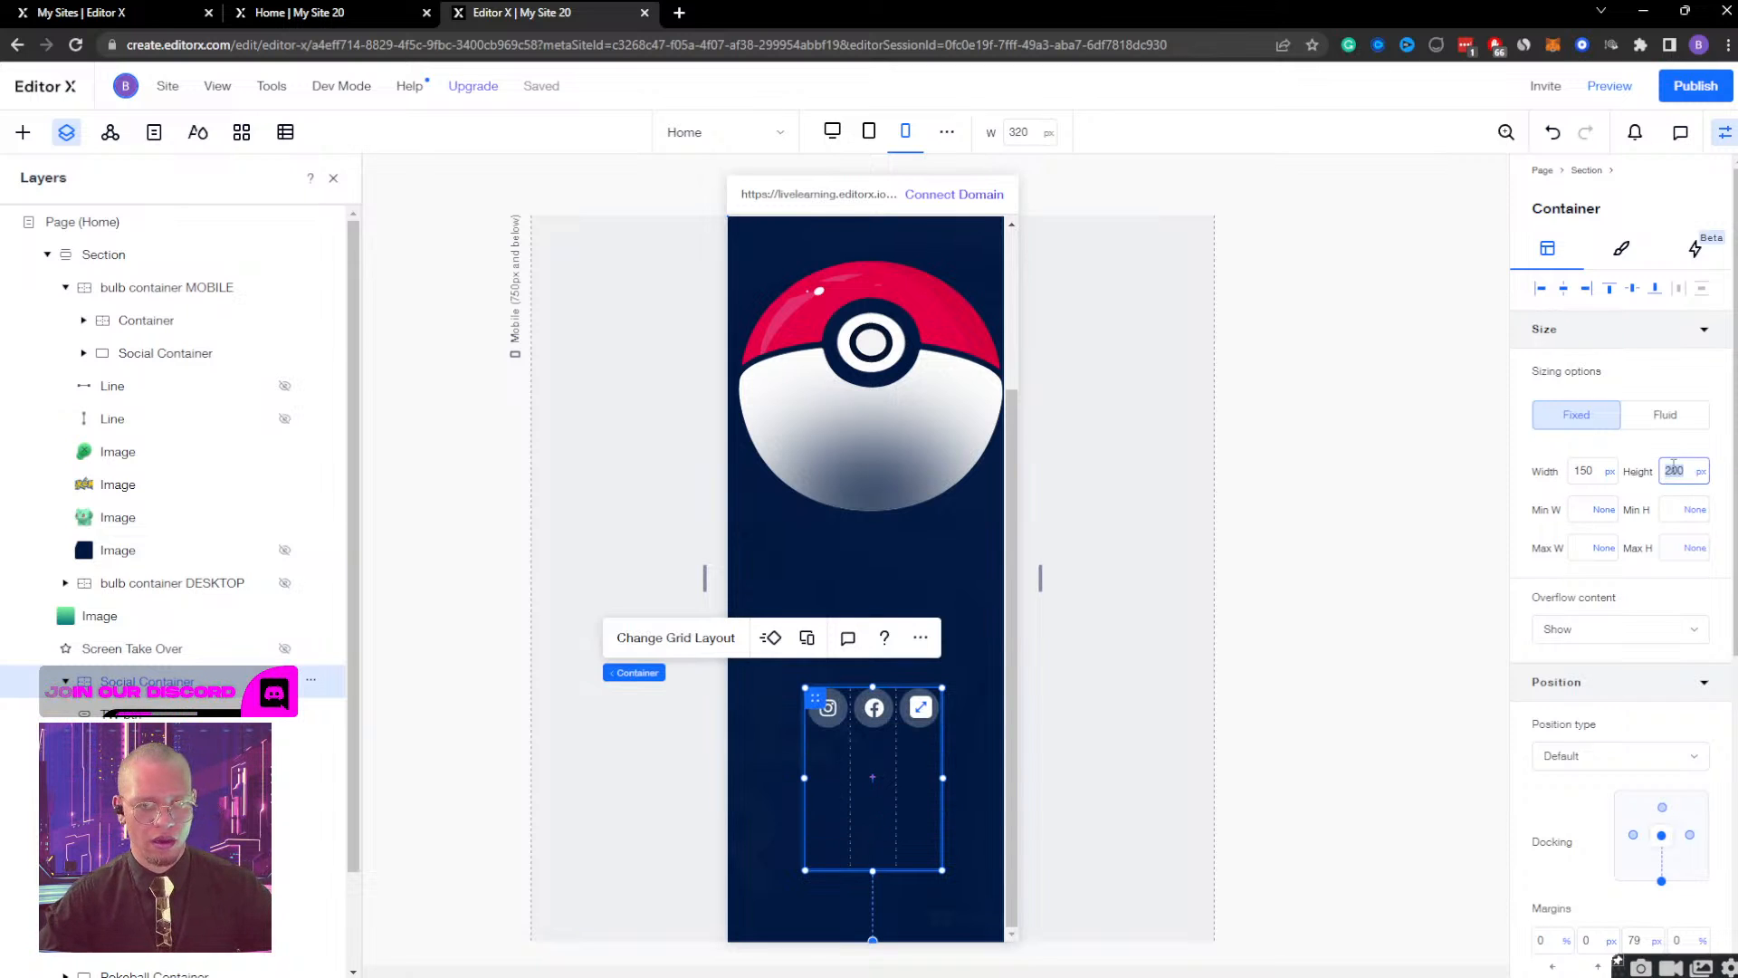
pyautogui.press('Return')
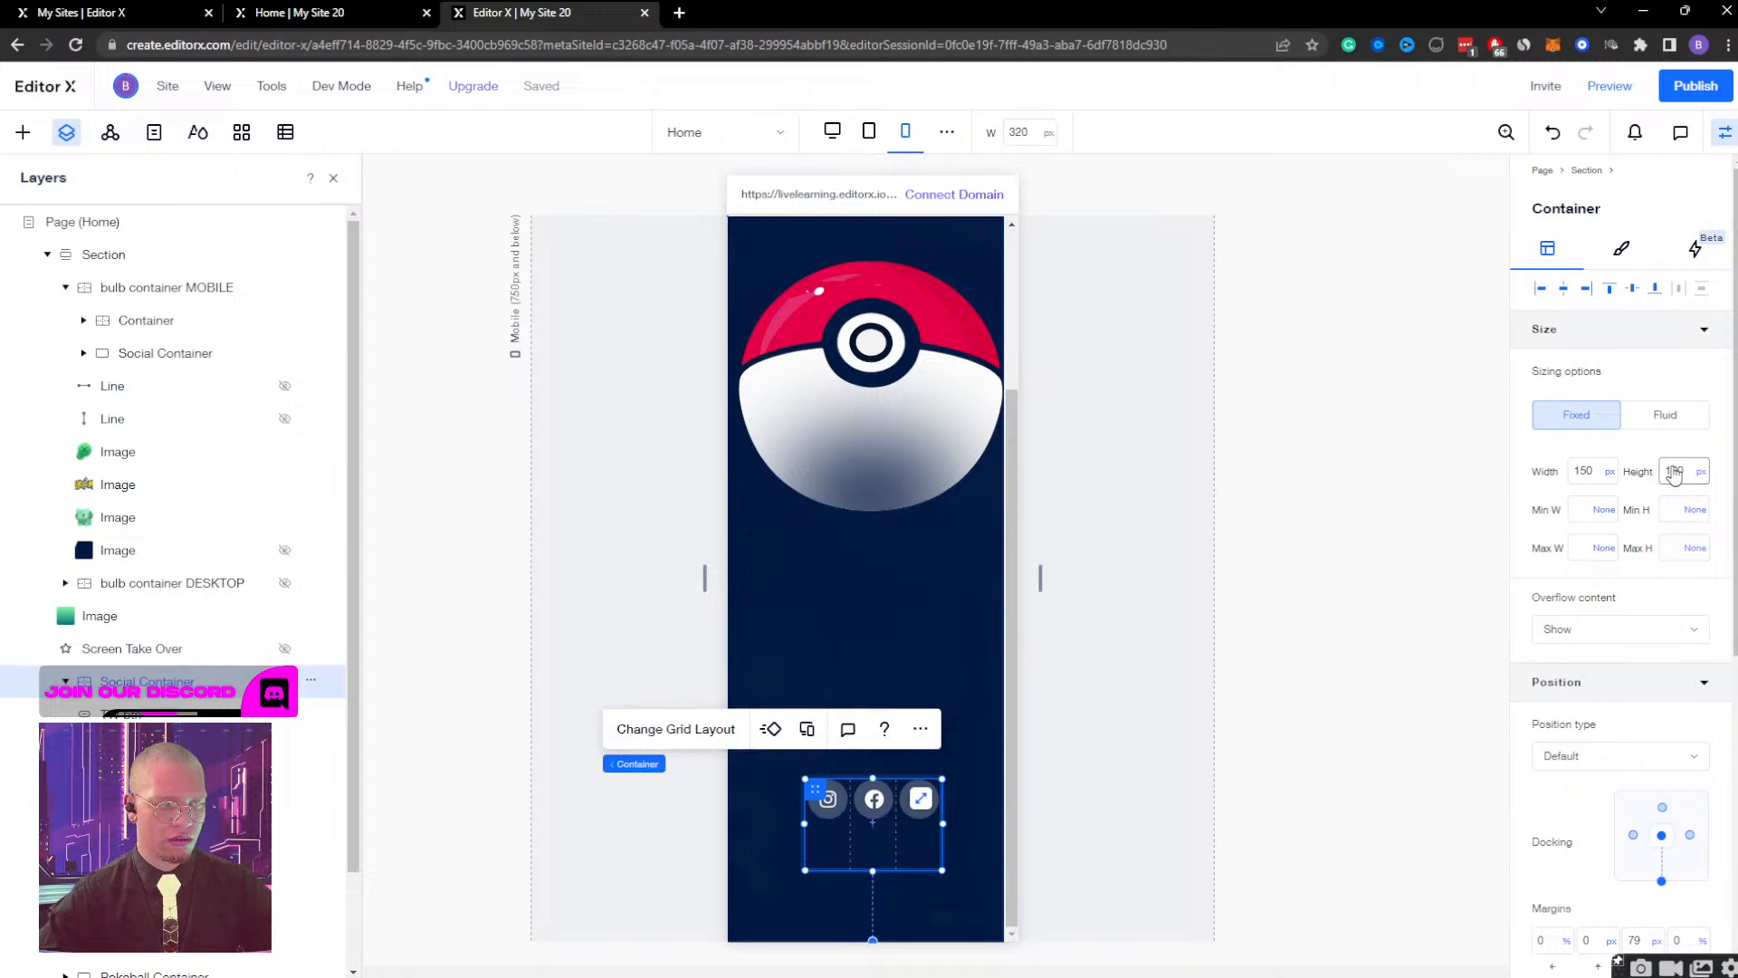
pyautogui.click(1680, 466)
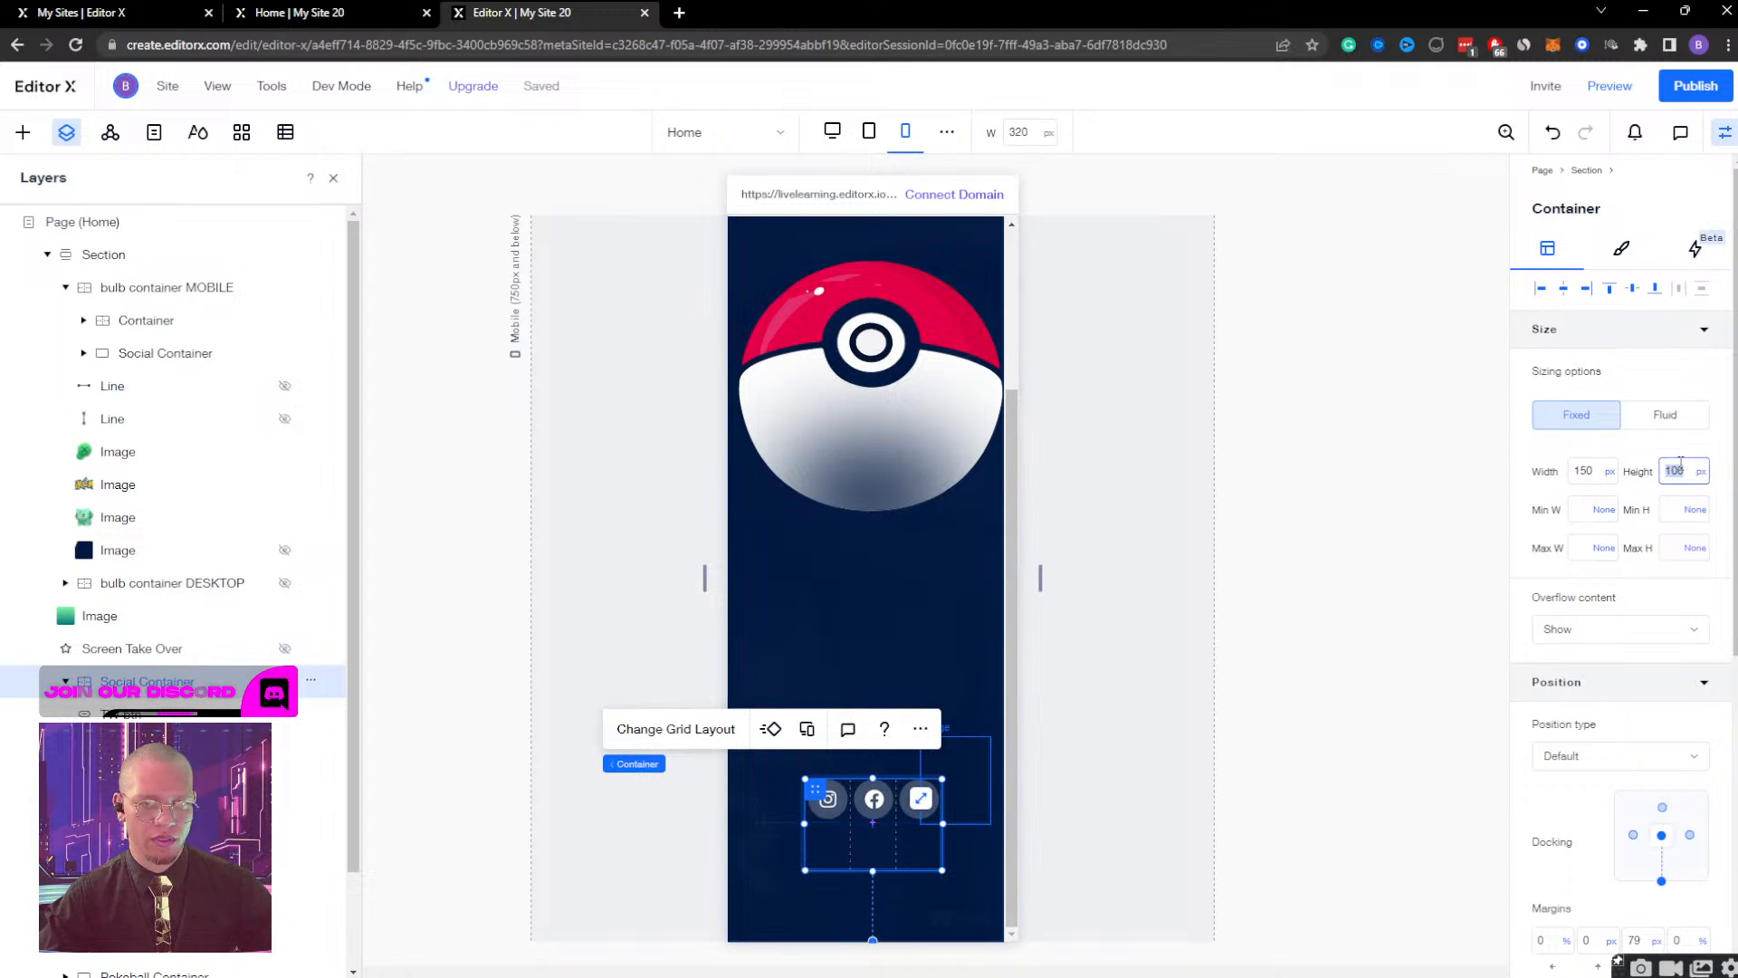
pyautogui.write('50')
pyautogui.press('Return')
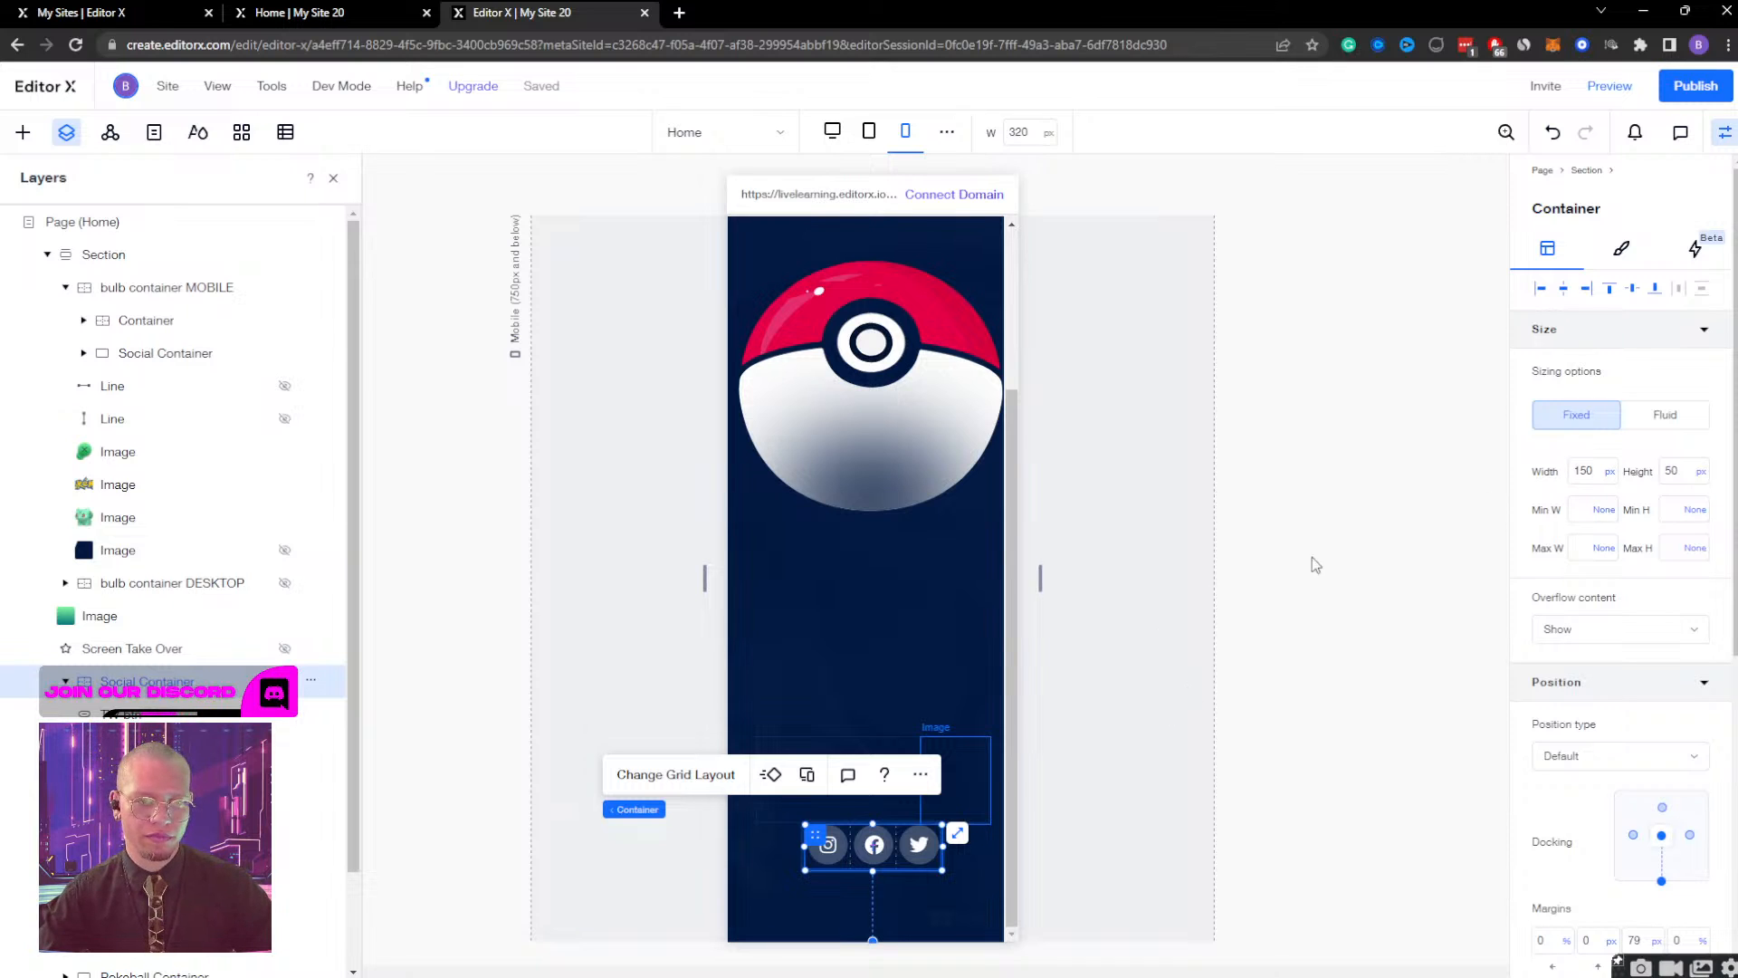
# Enlarge the Social Container to about 203 by 68 px and centre it horizontally in the section.
pyautogui.moveTo(802, 825); pyautogui.dragTo(759, 801)
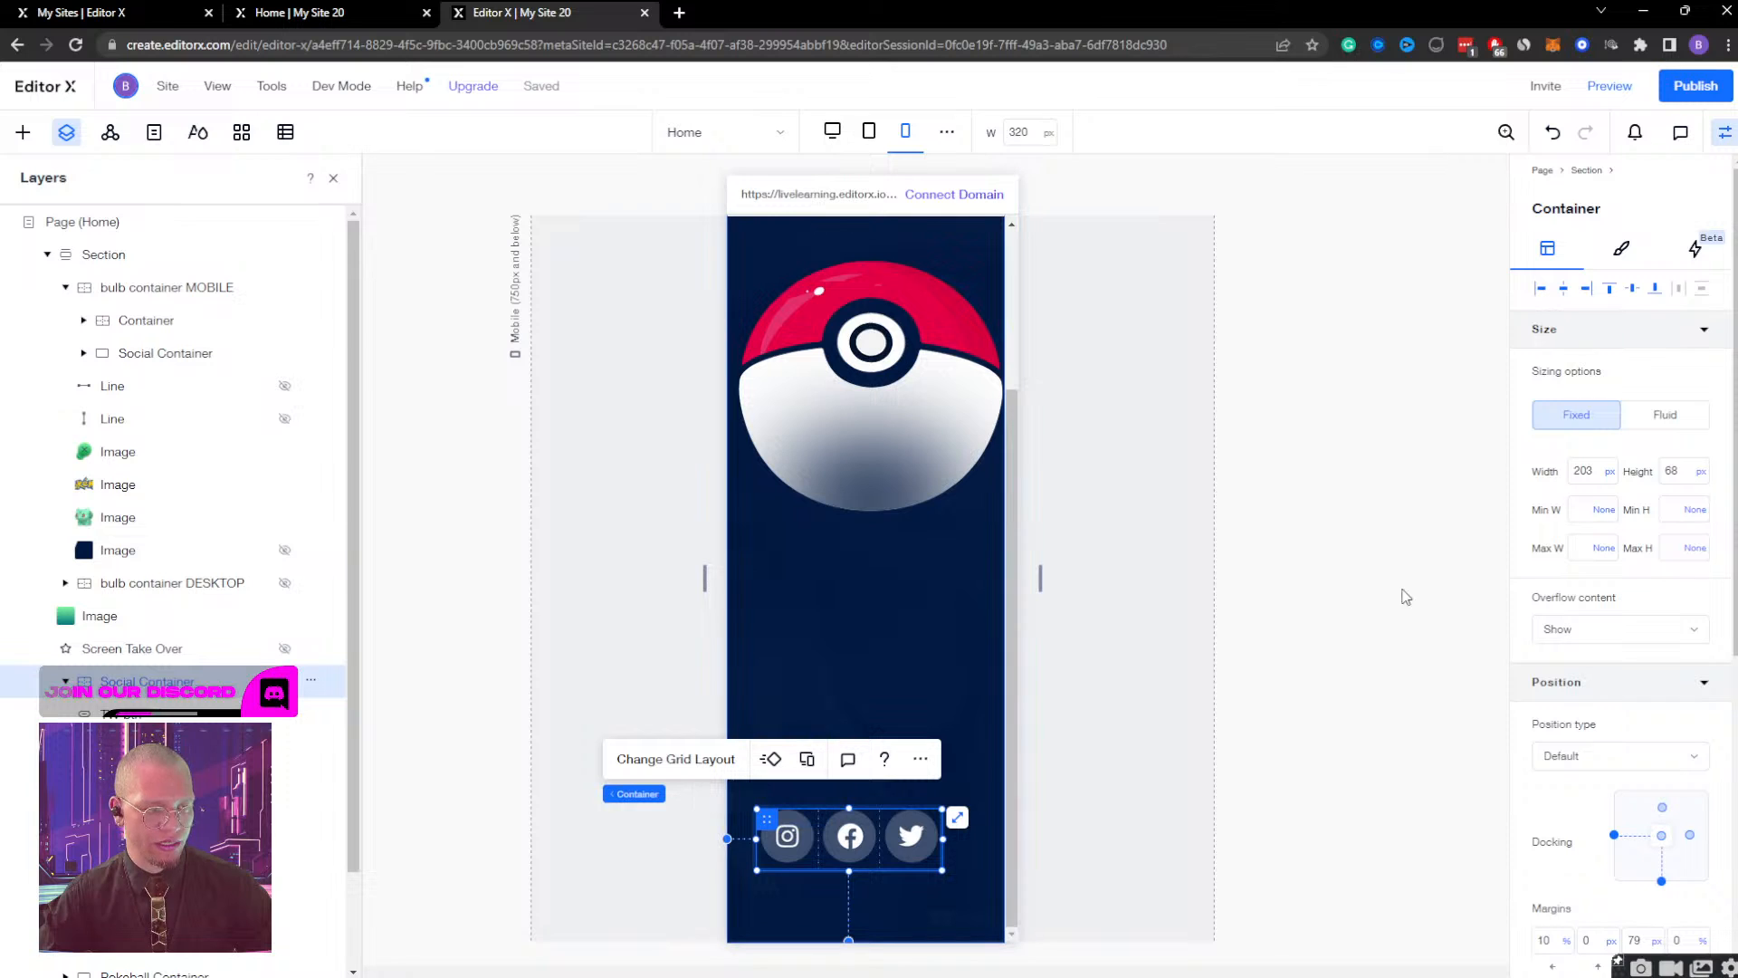
pyautogui.click(1565, 292)
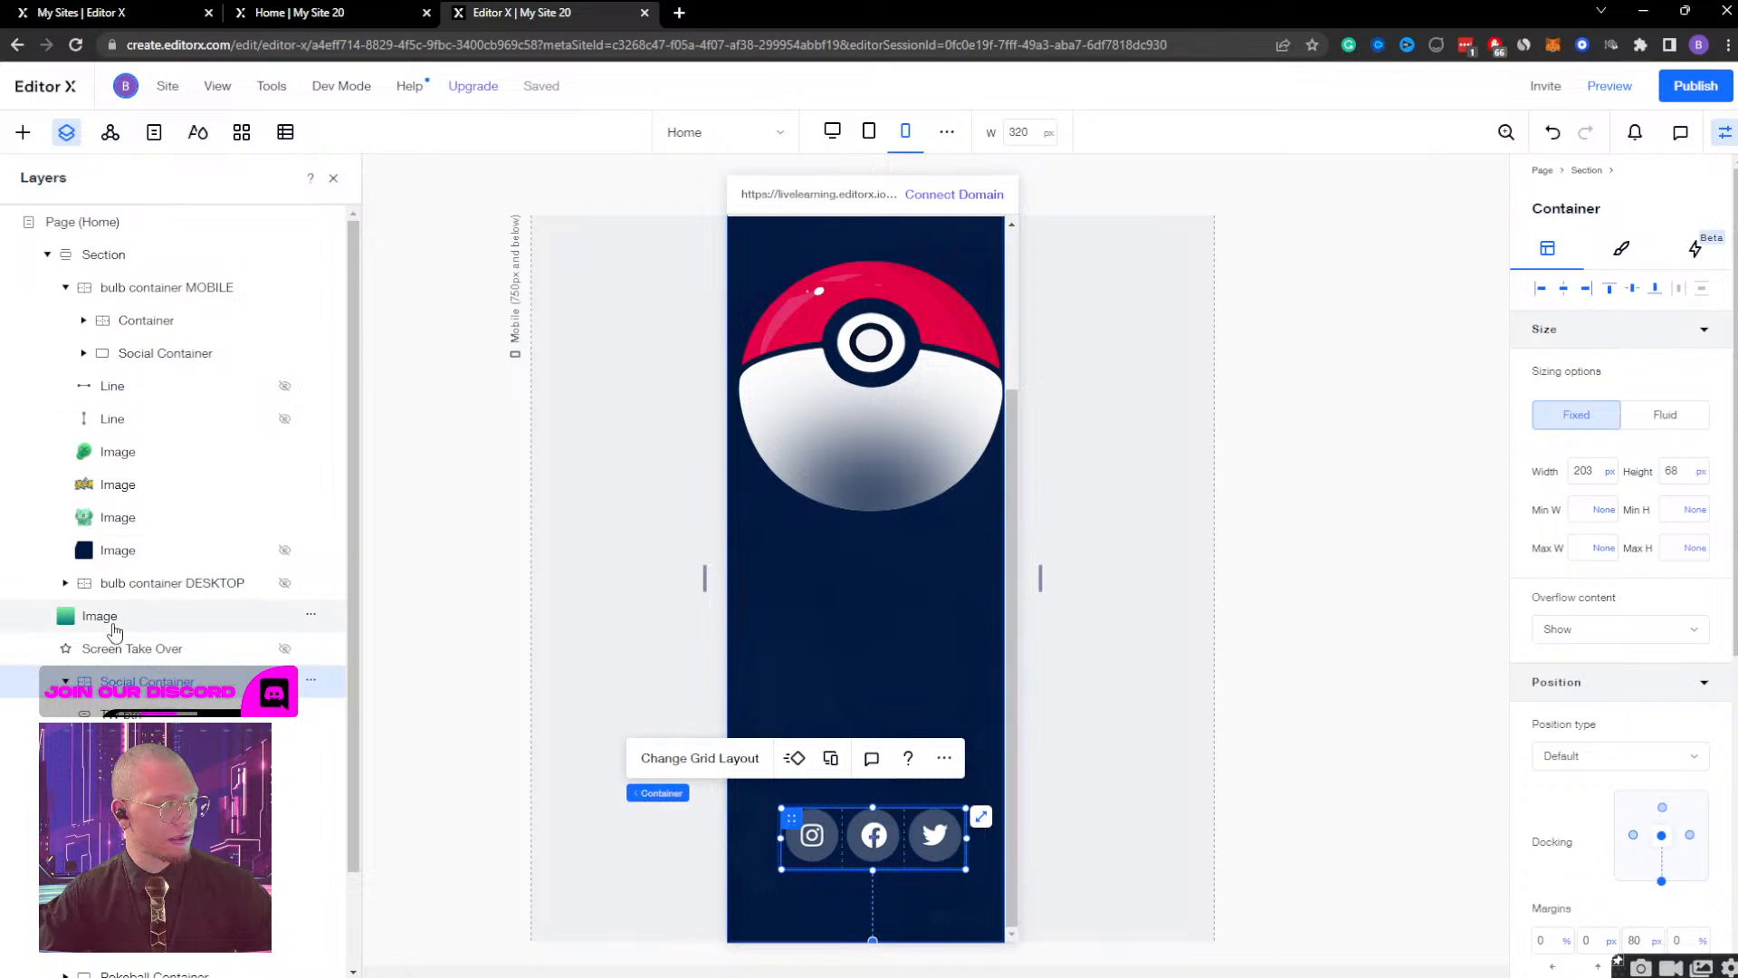
# Set the horizontal gap of the Social Container's three-column grid to 20 px after trying 10 px.
pyautogui.click(683, 761)
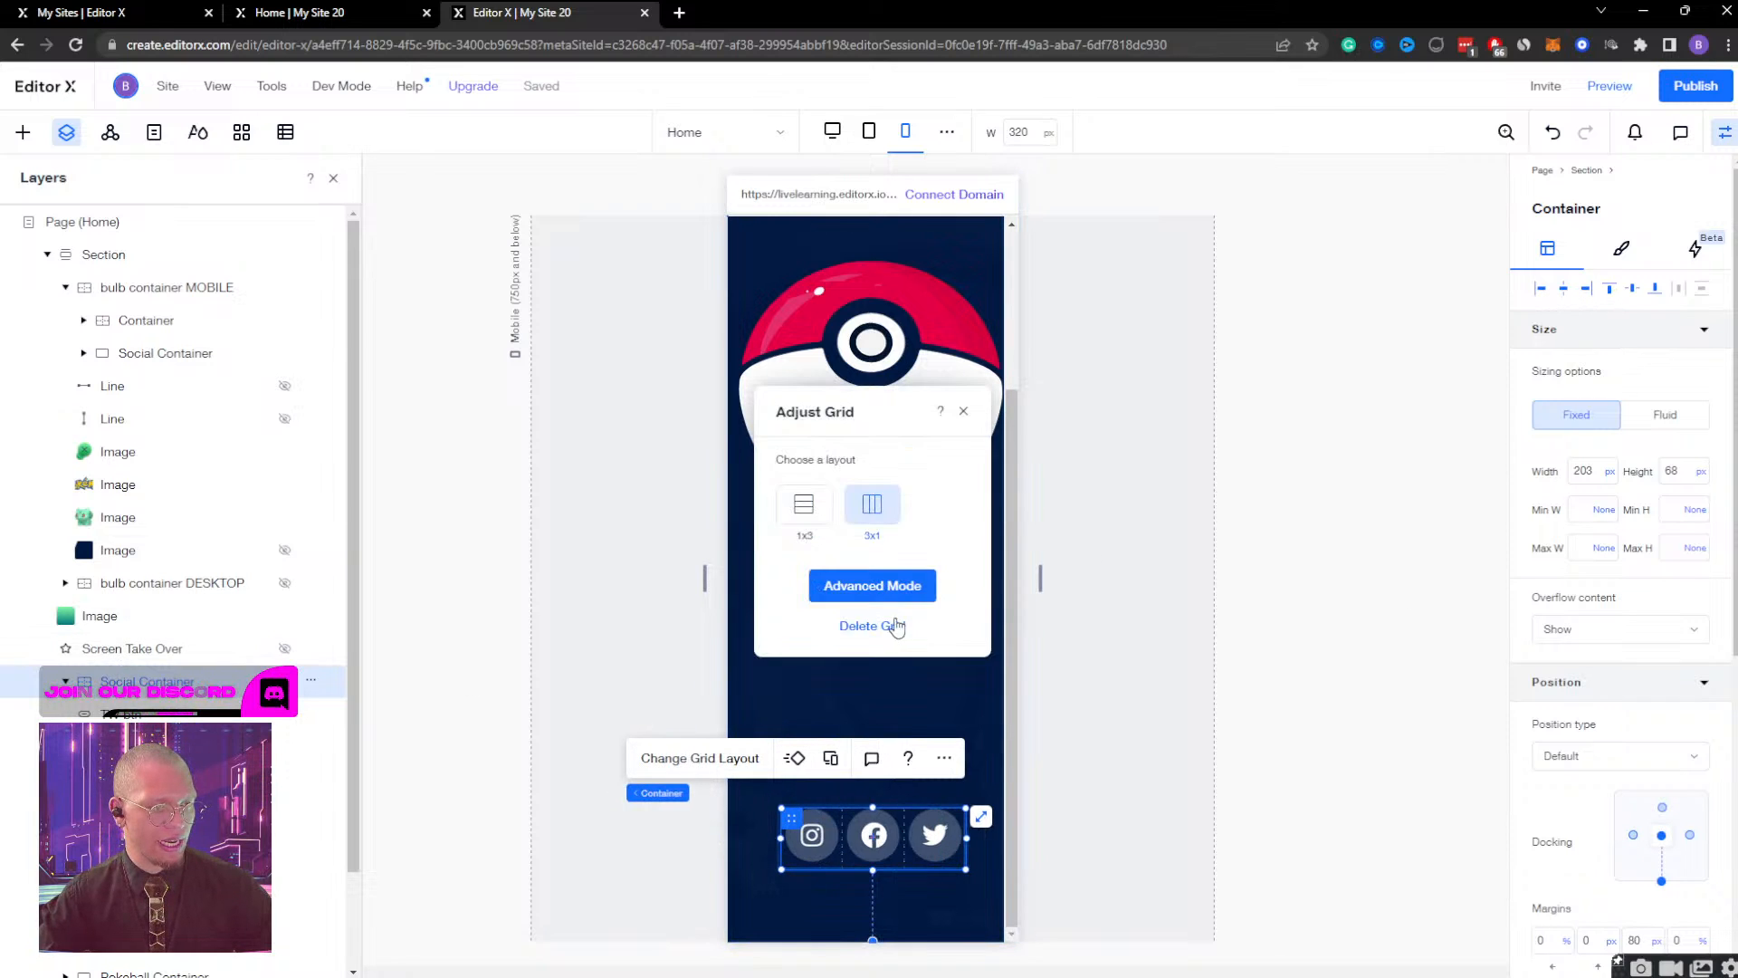
pyautogui.click(835, 586)
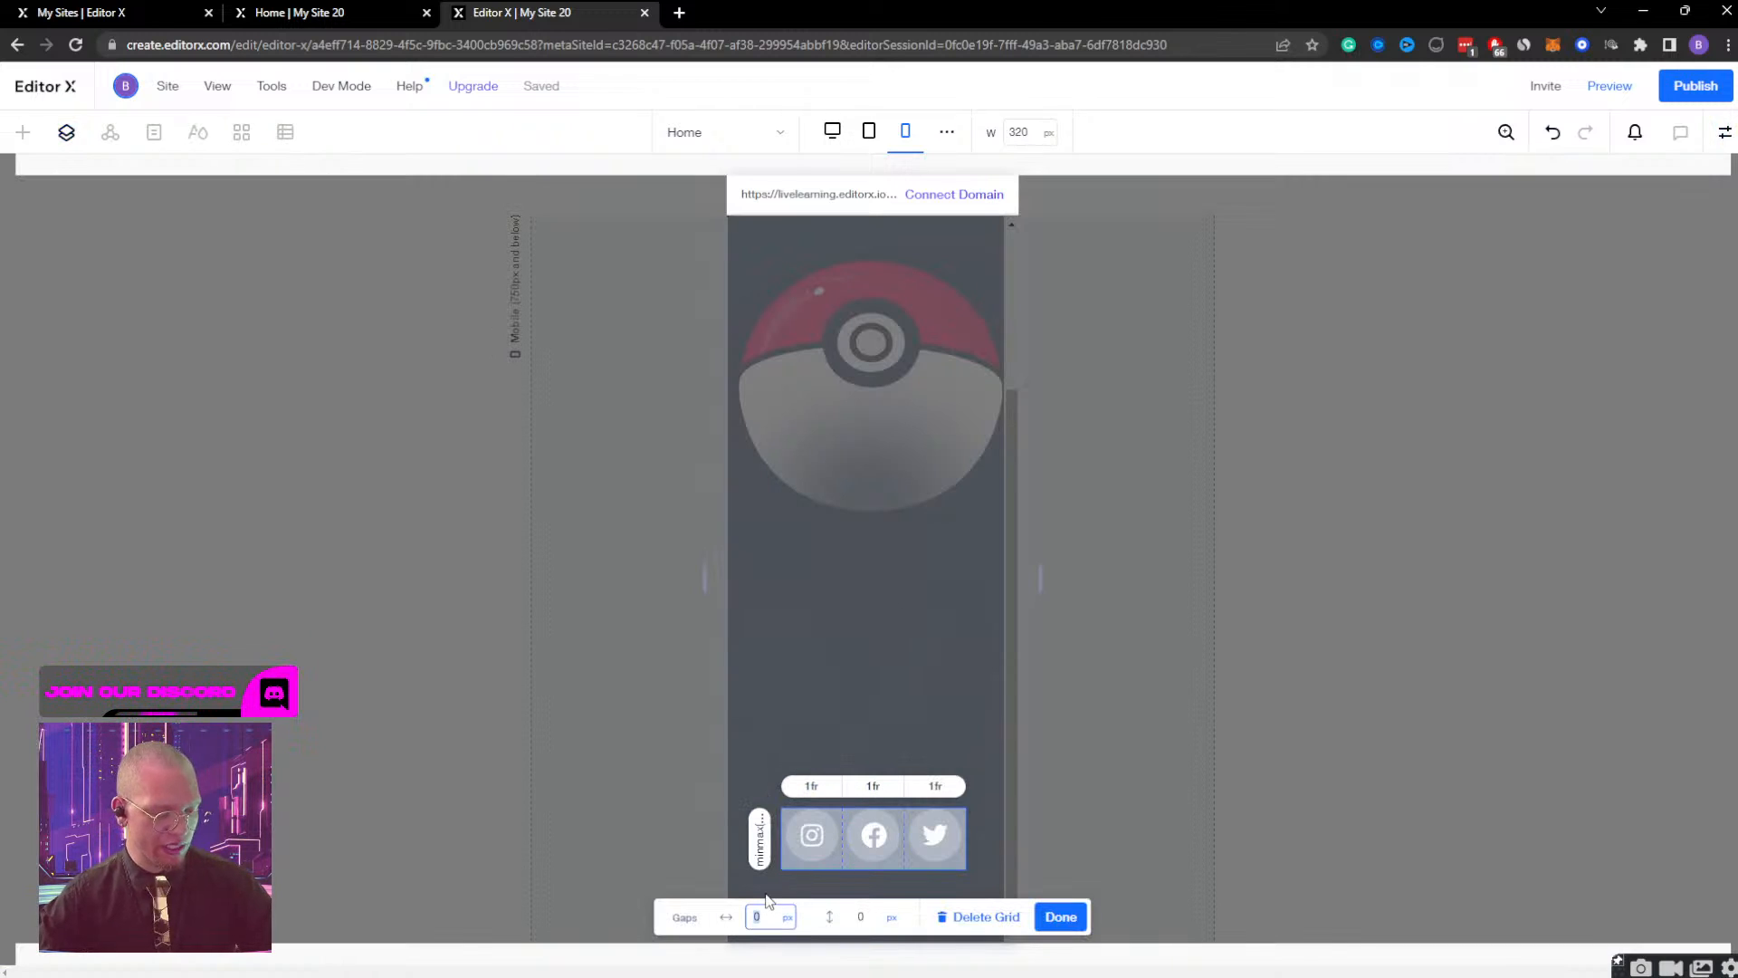
pyautogui.press('Return')
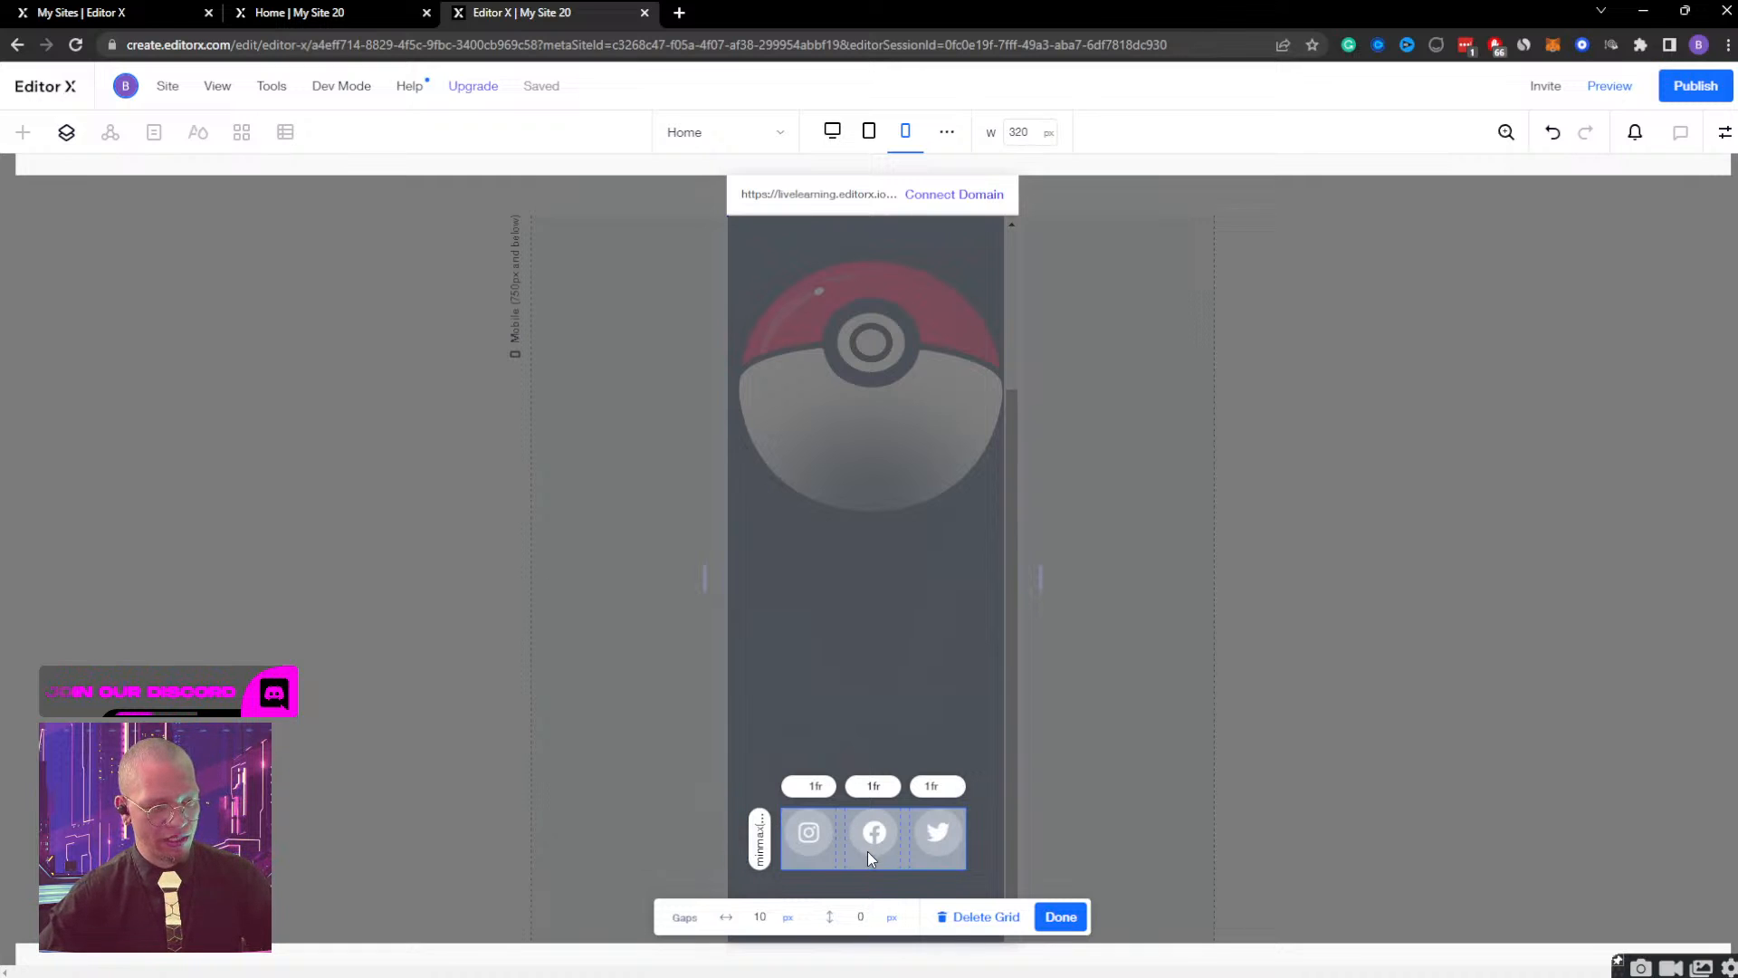
pyautogui.click(760, 916)
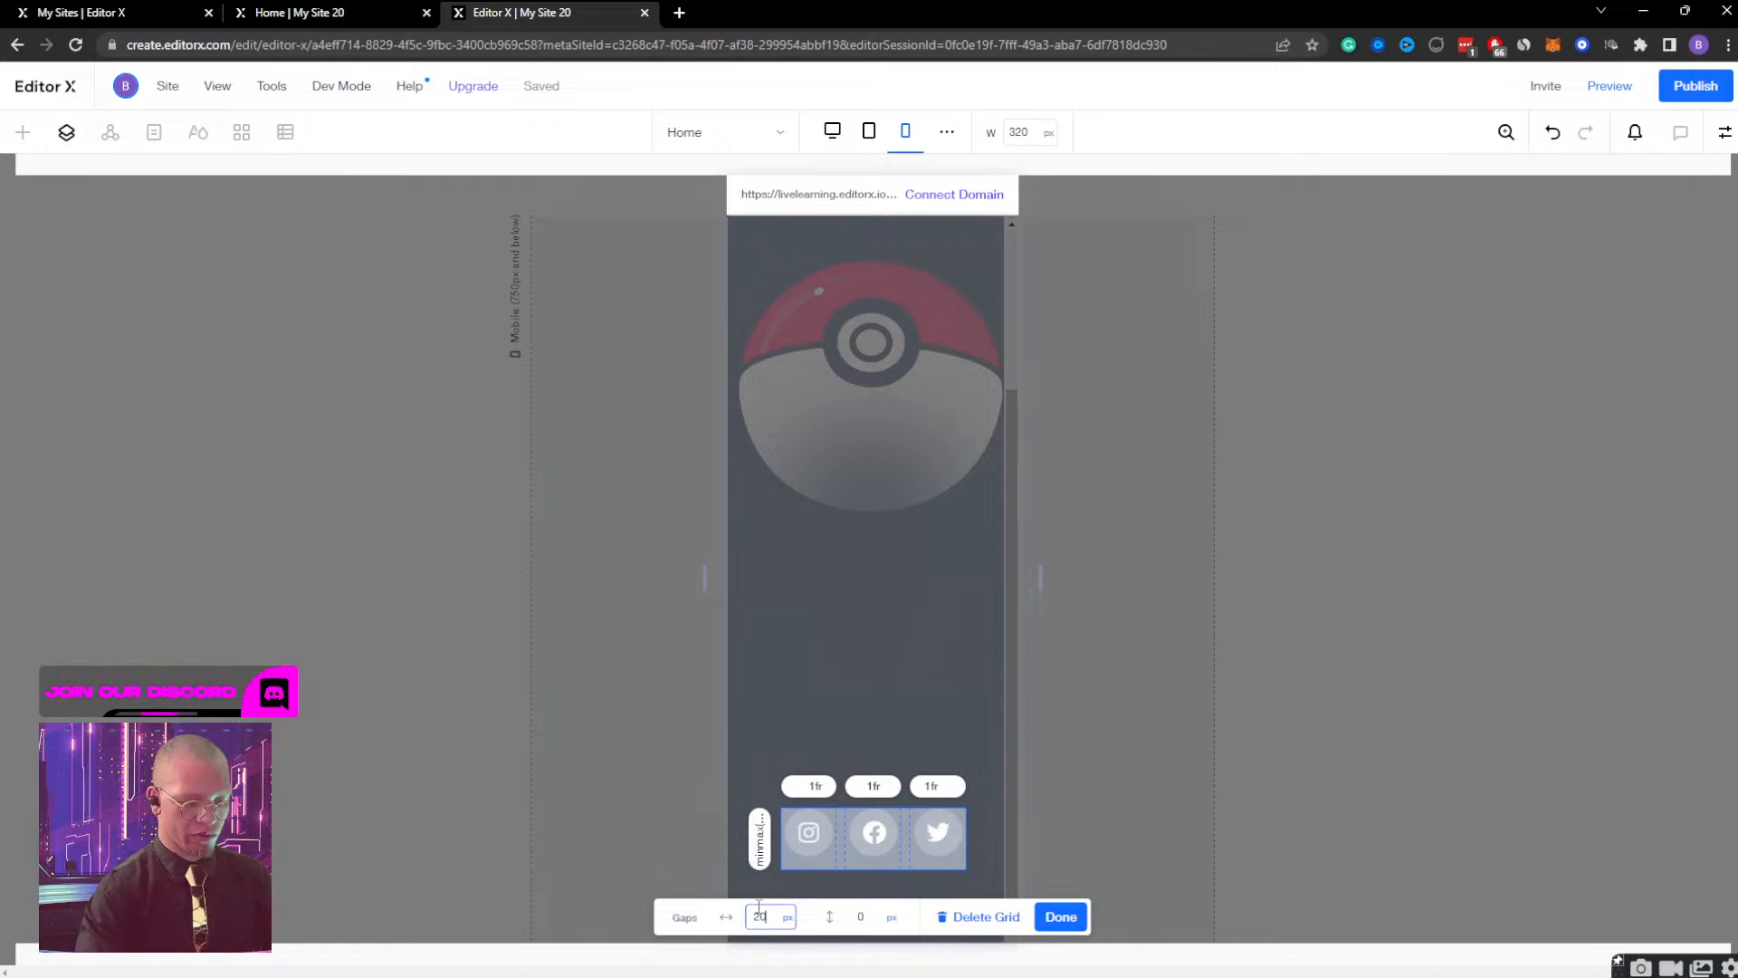
pyautogui.write('20')
pyautogui.press('Return')
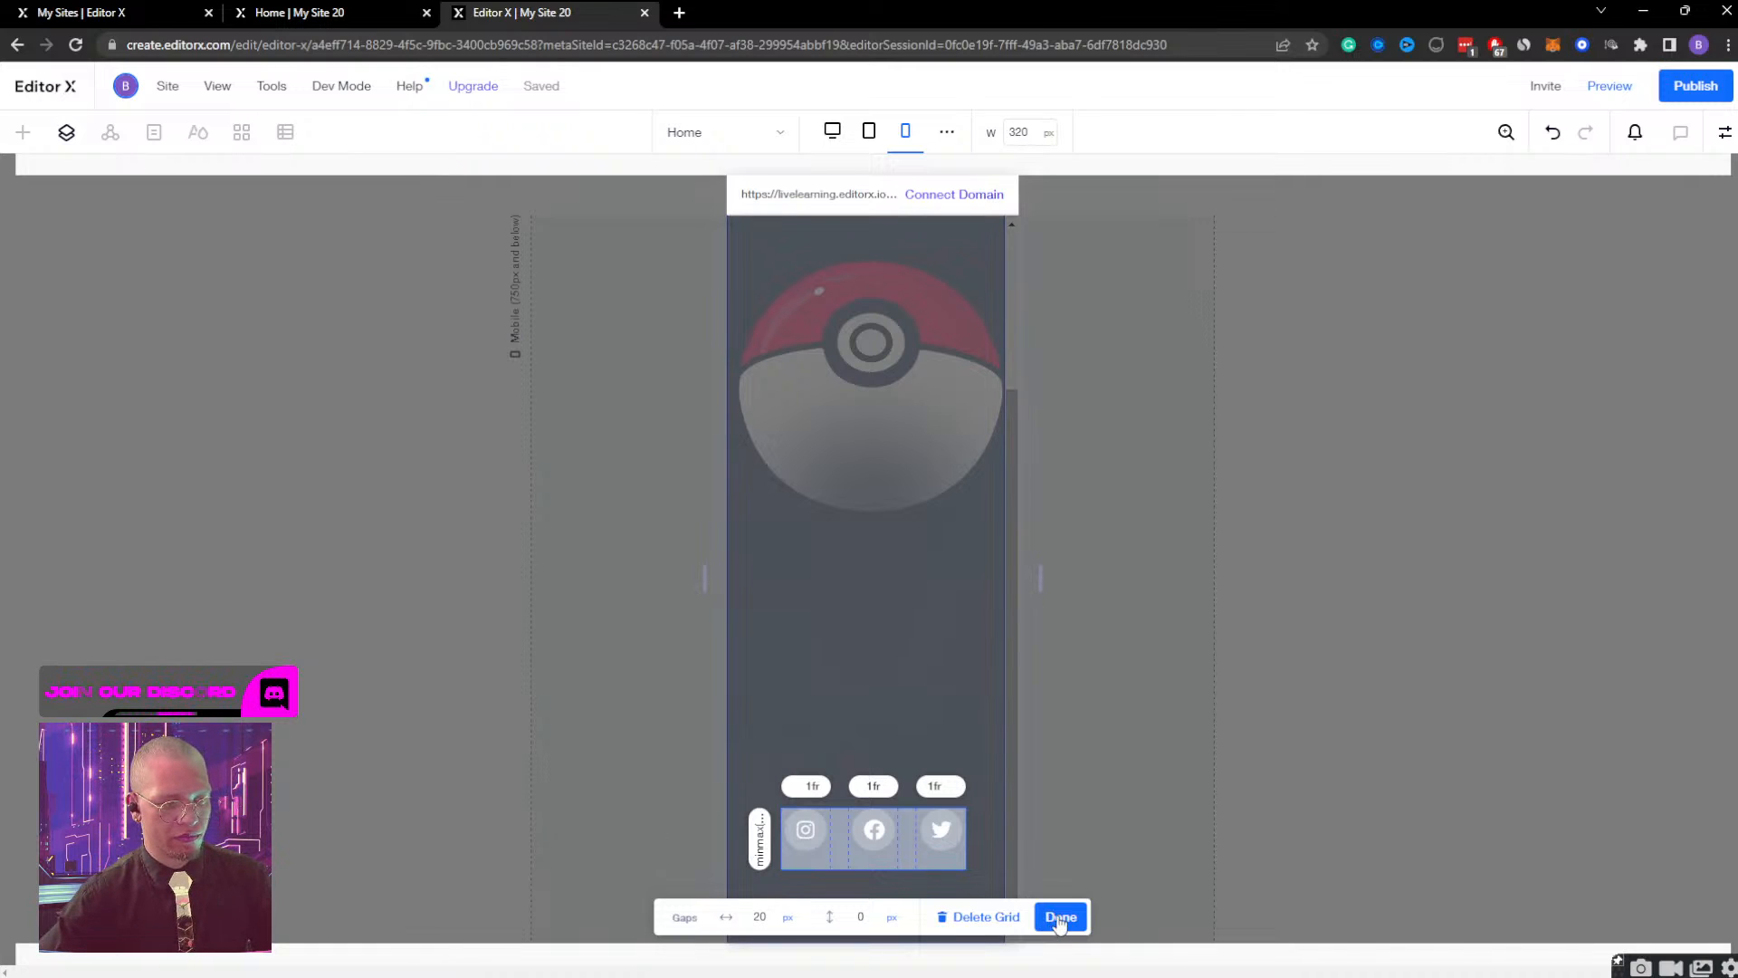
pyautogui.click(1060, 917)
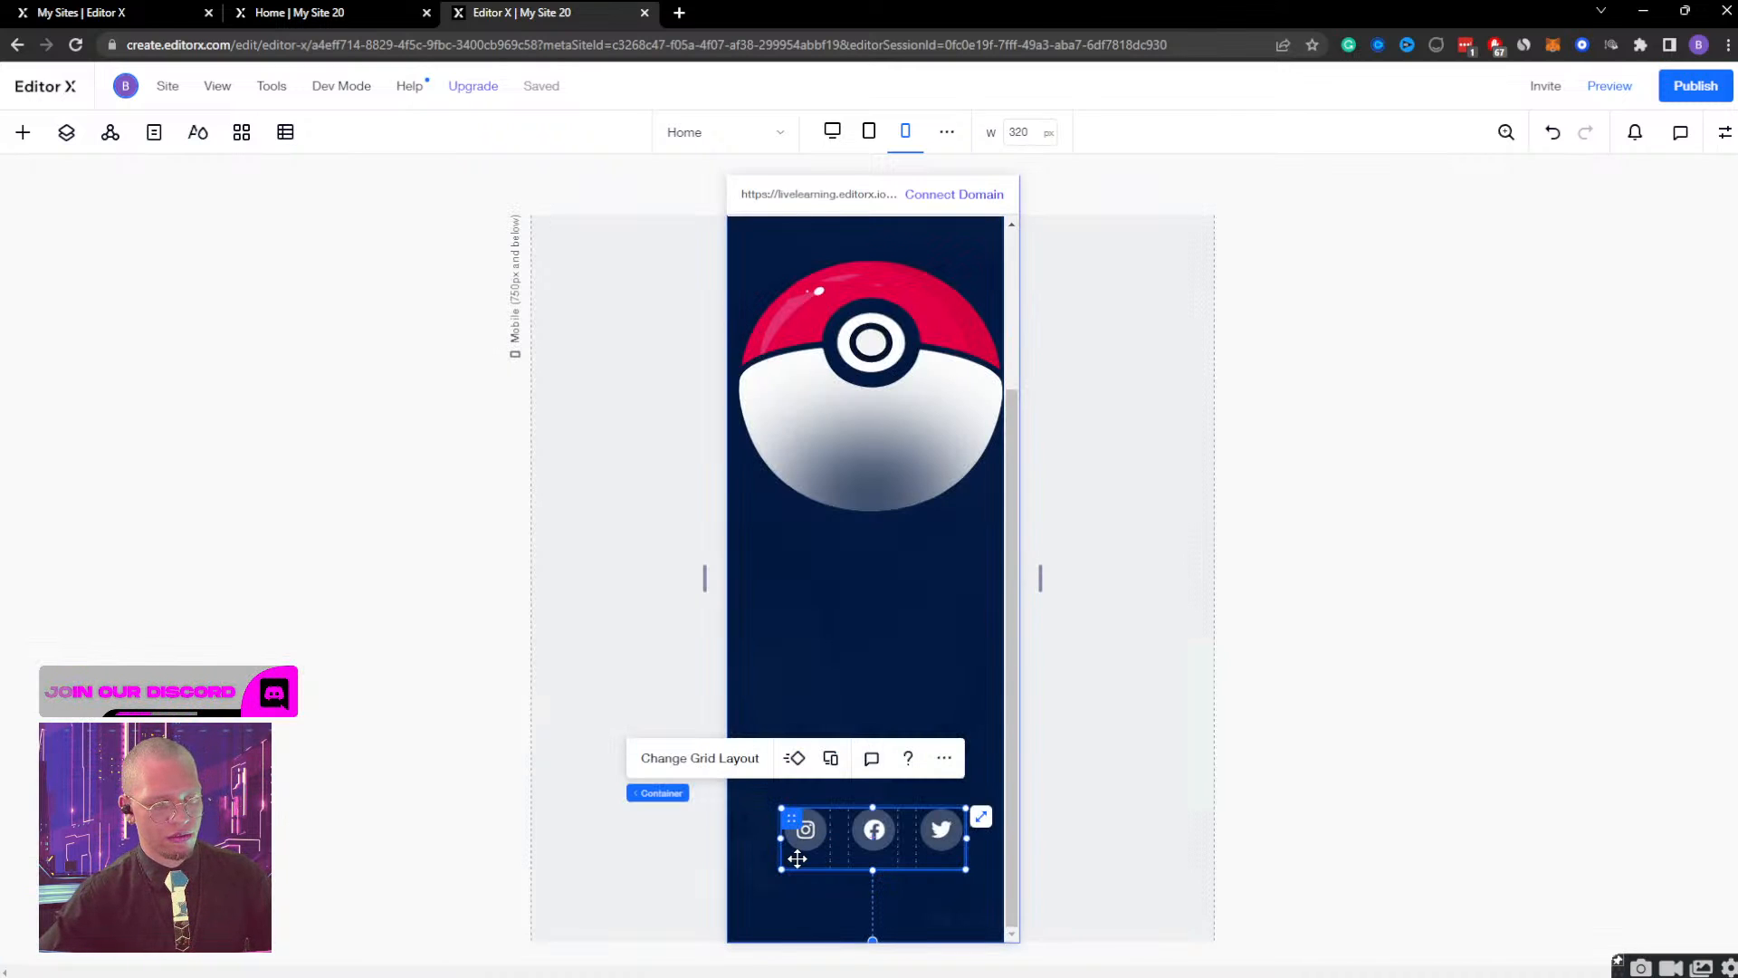
pyautogui.click(1083, 866)
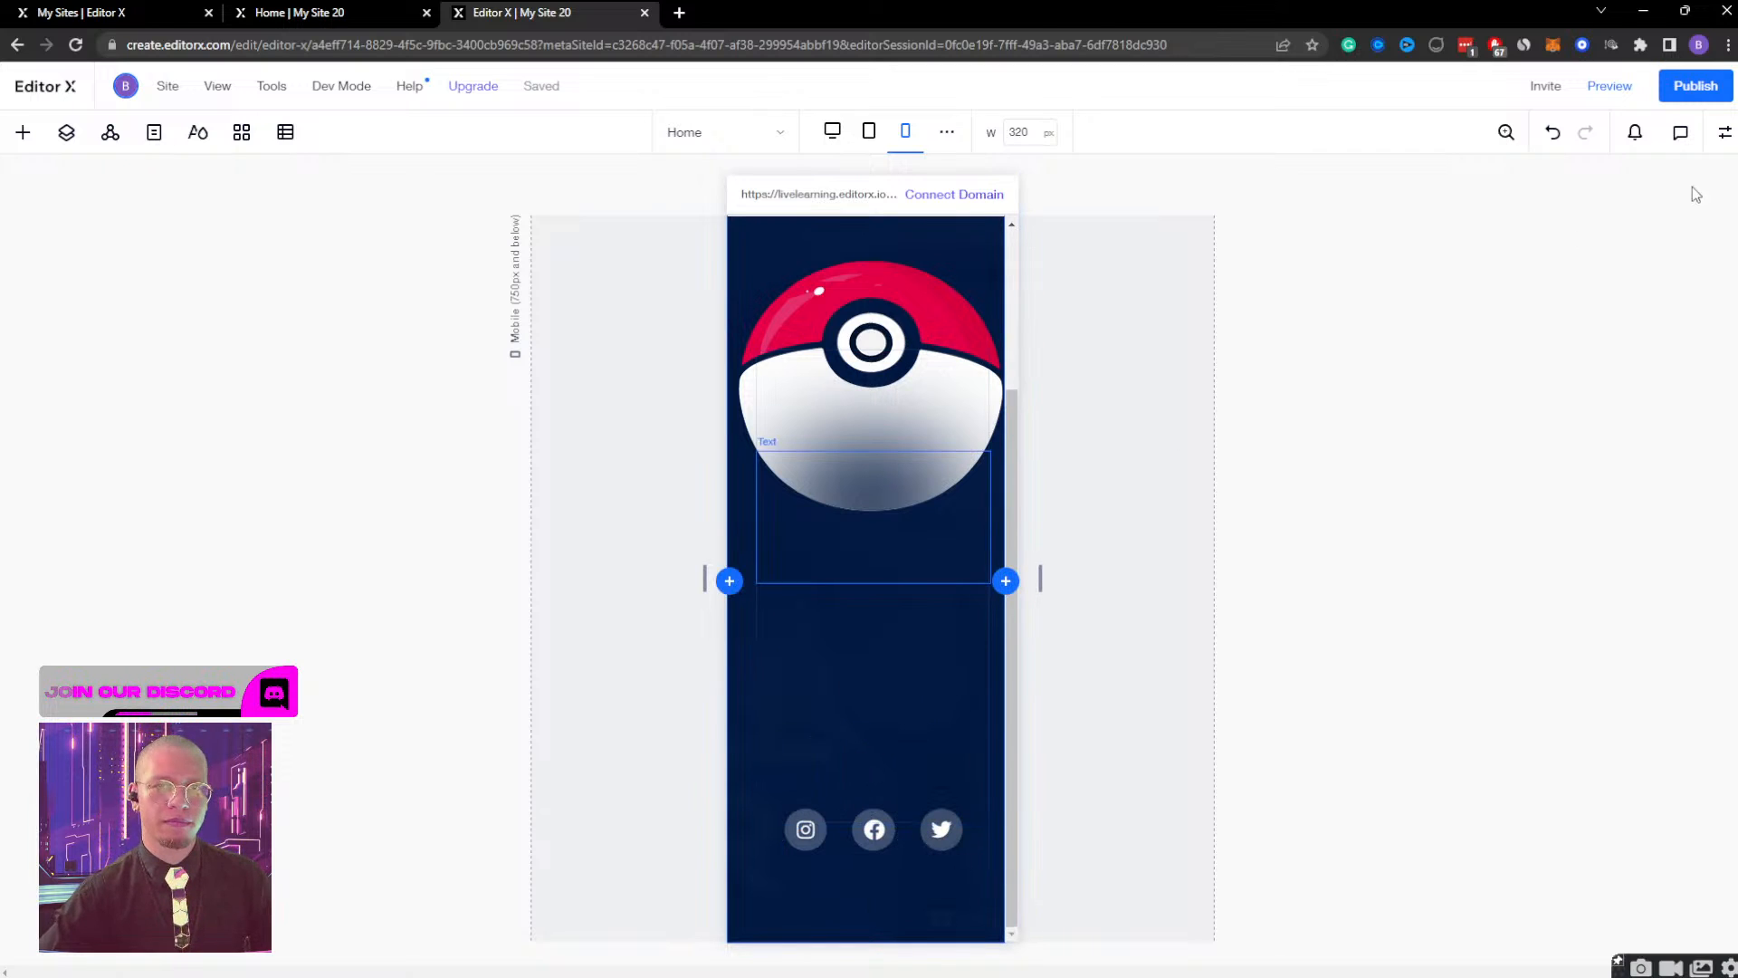
# Set the fluid width of the Twitter icon image in the Social Container to 100%.
pyautogui.click(1724, 132)
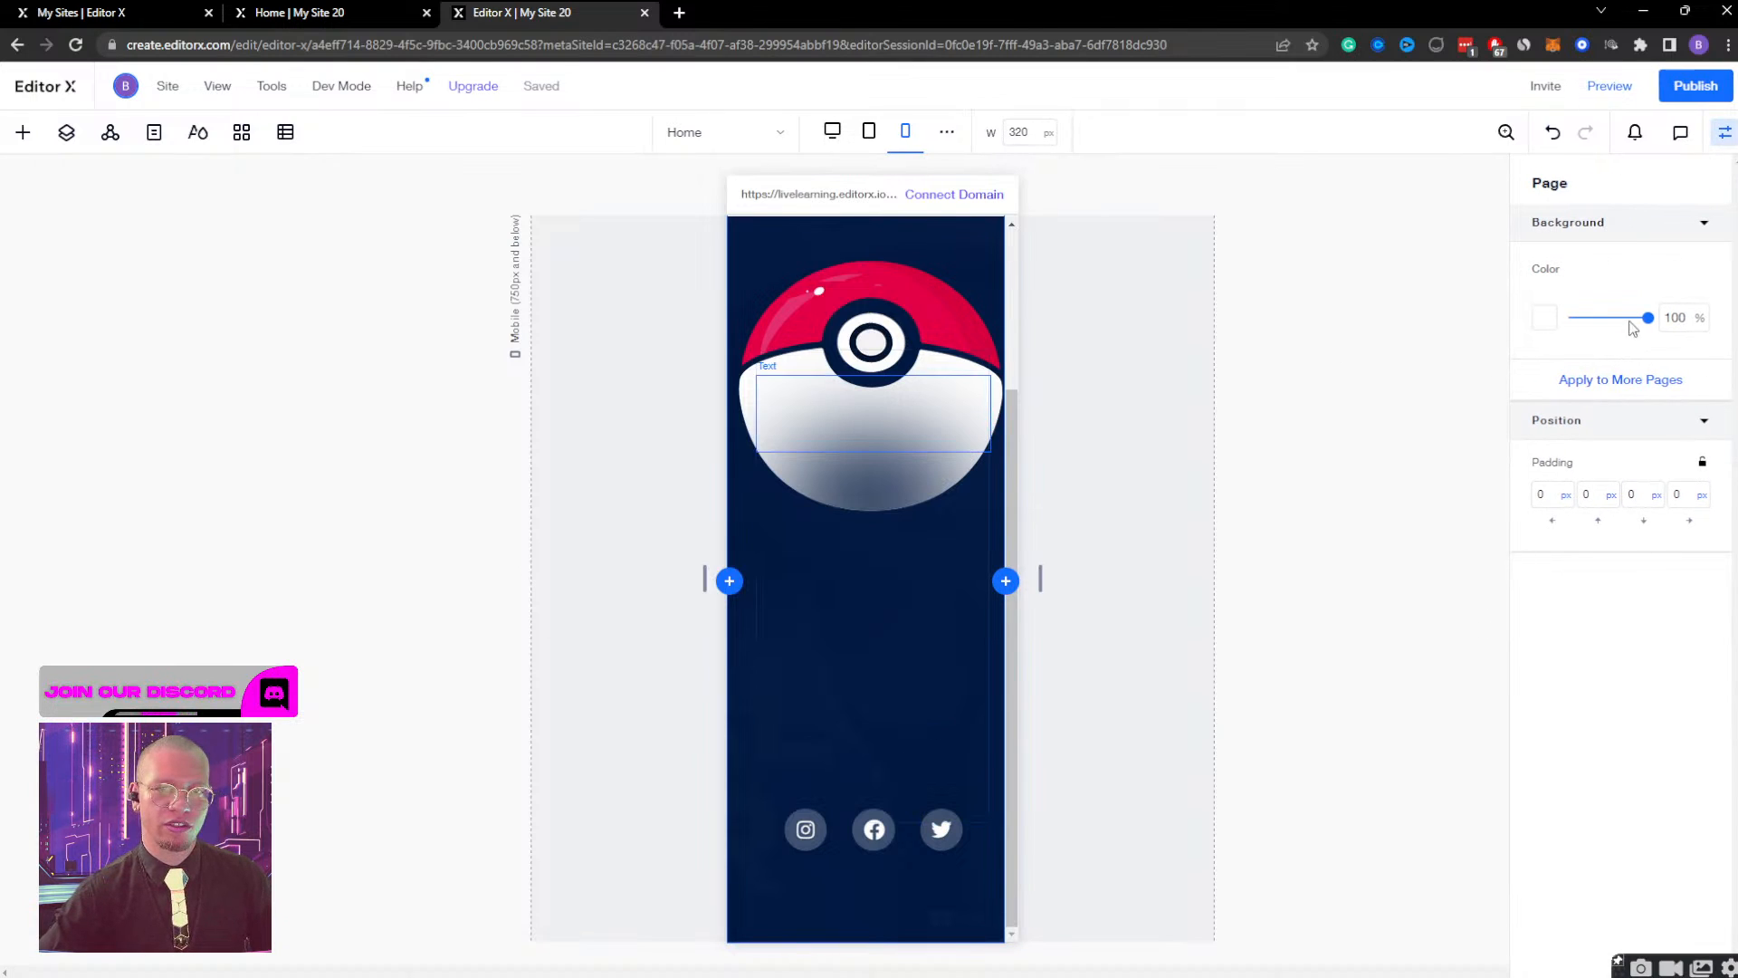
pyautogui.click(67, 132)
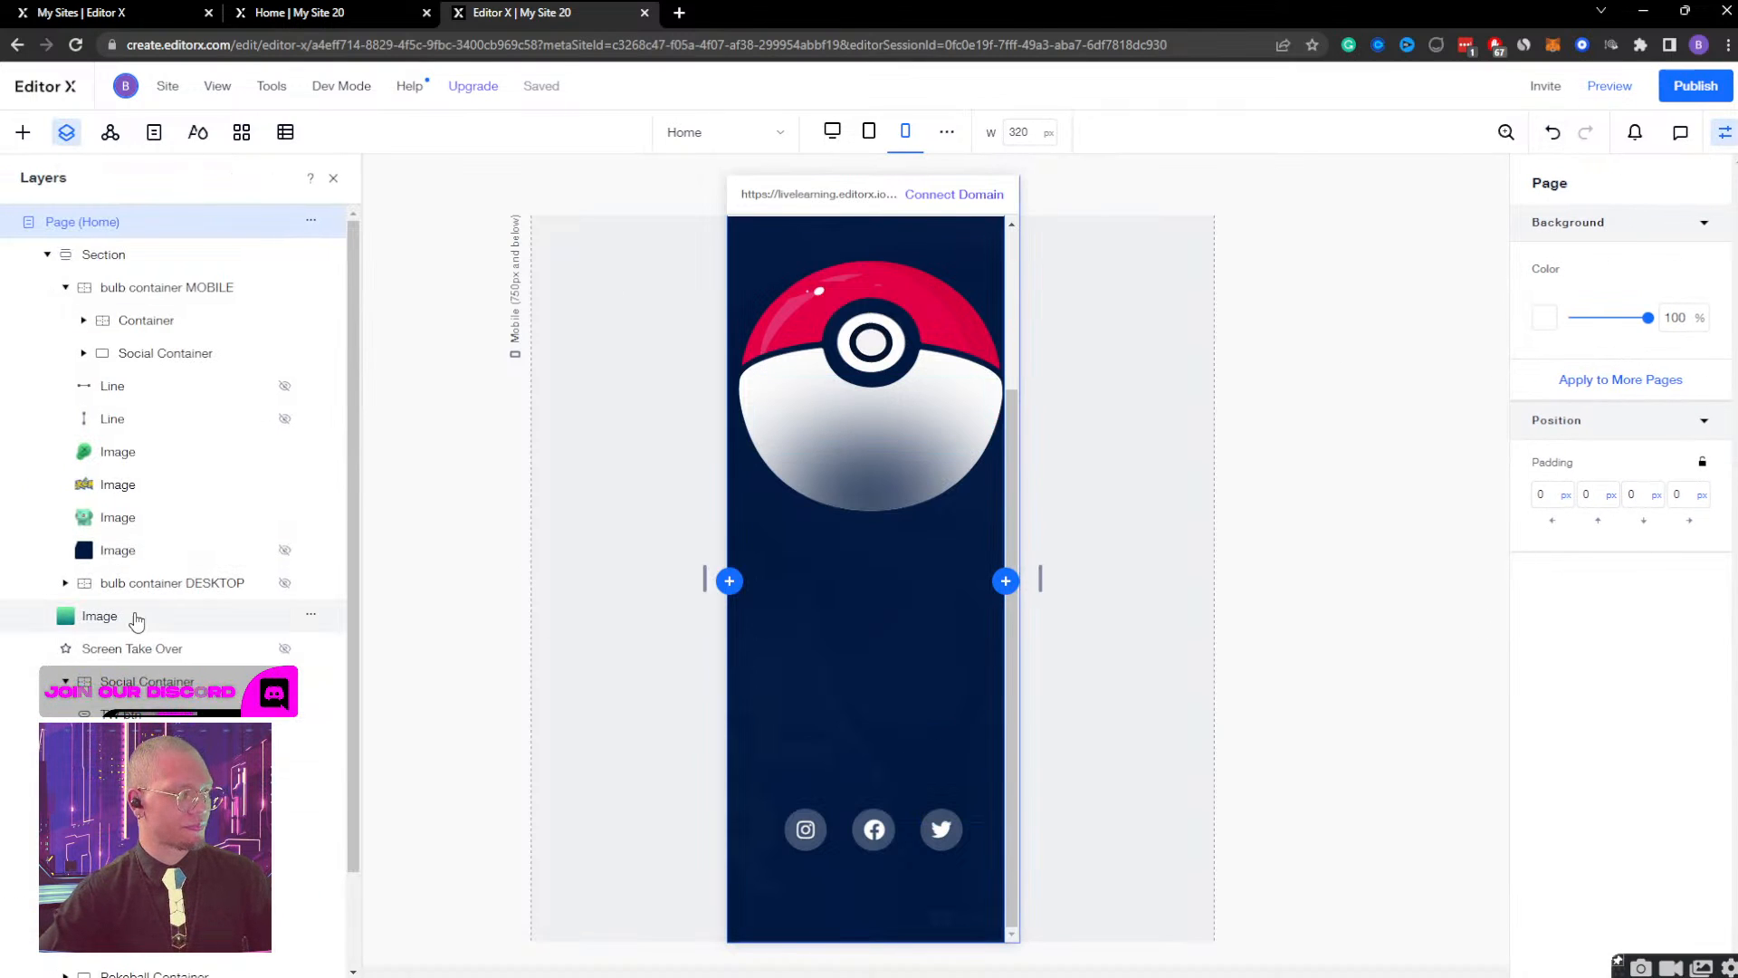
pyautogui.click(317, 681)
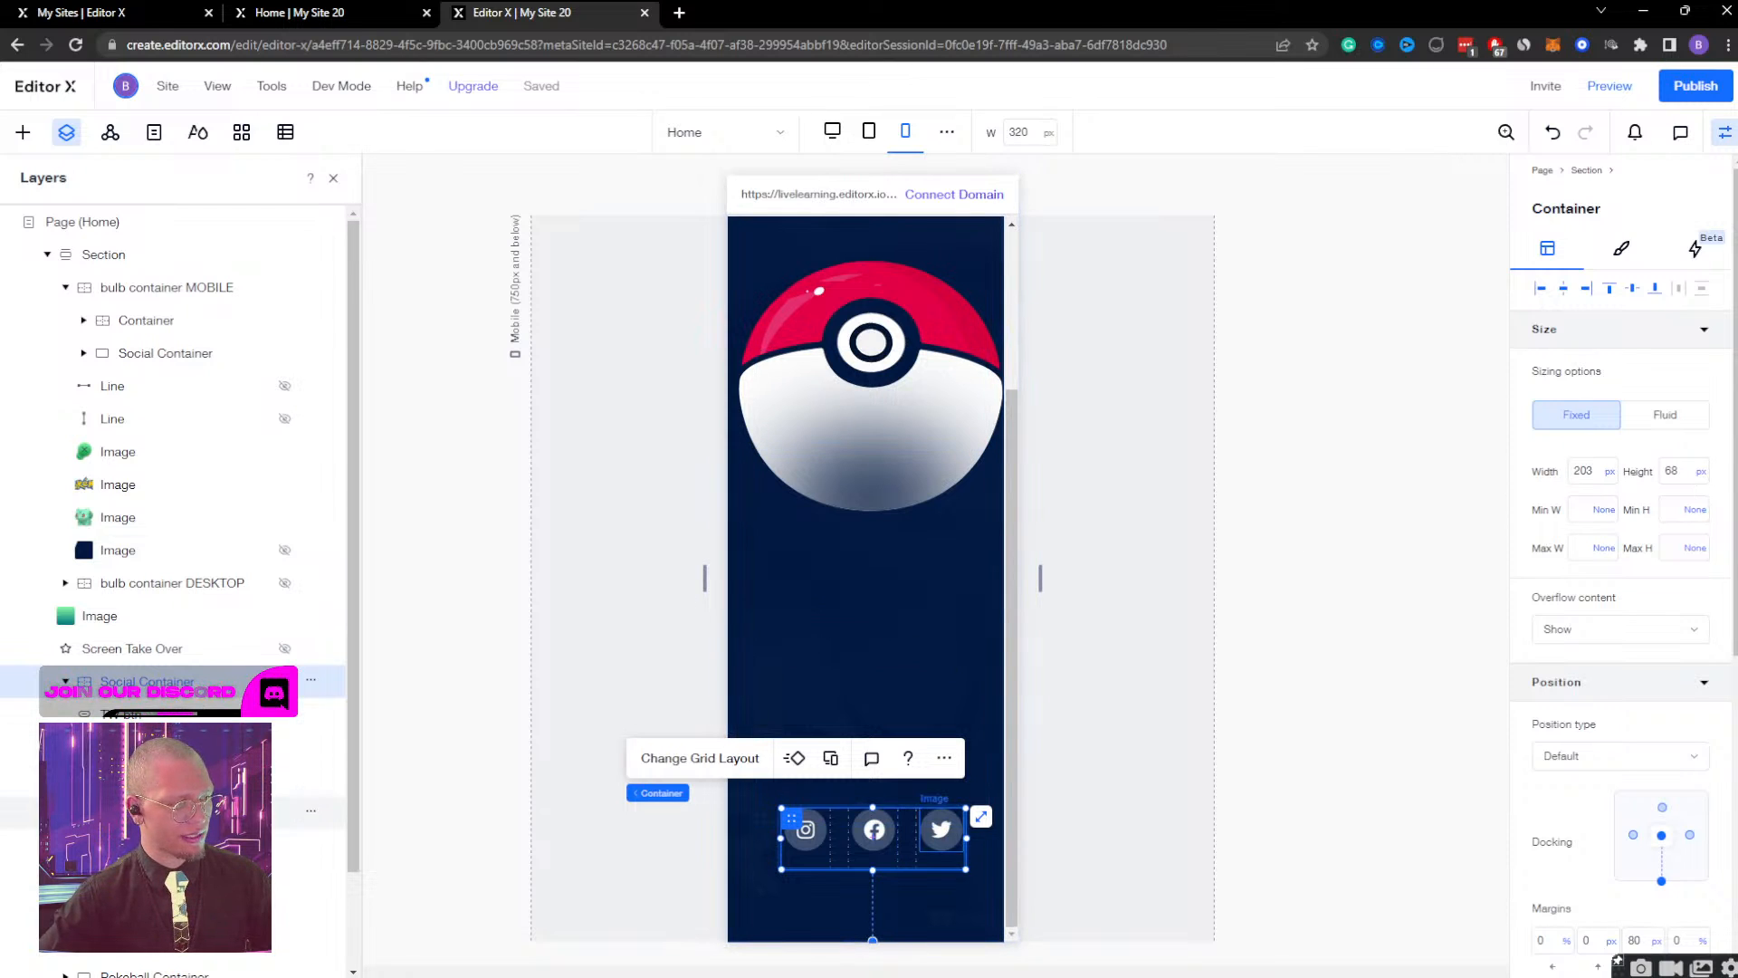
pyautogui.click(227, 810)
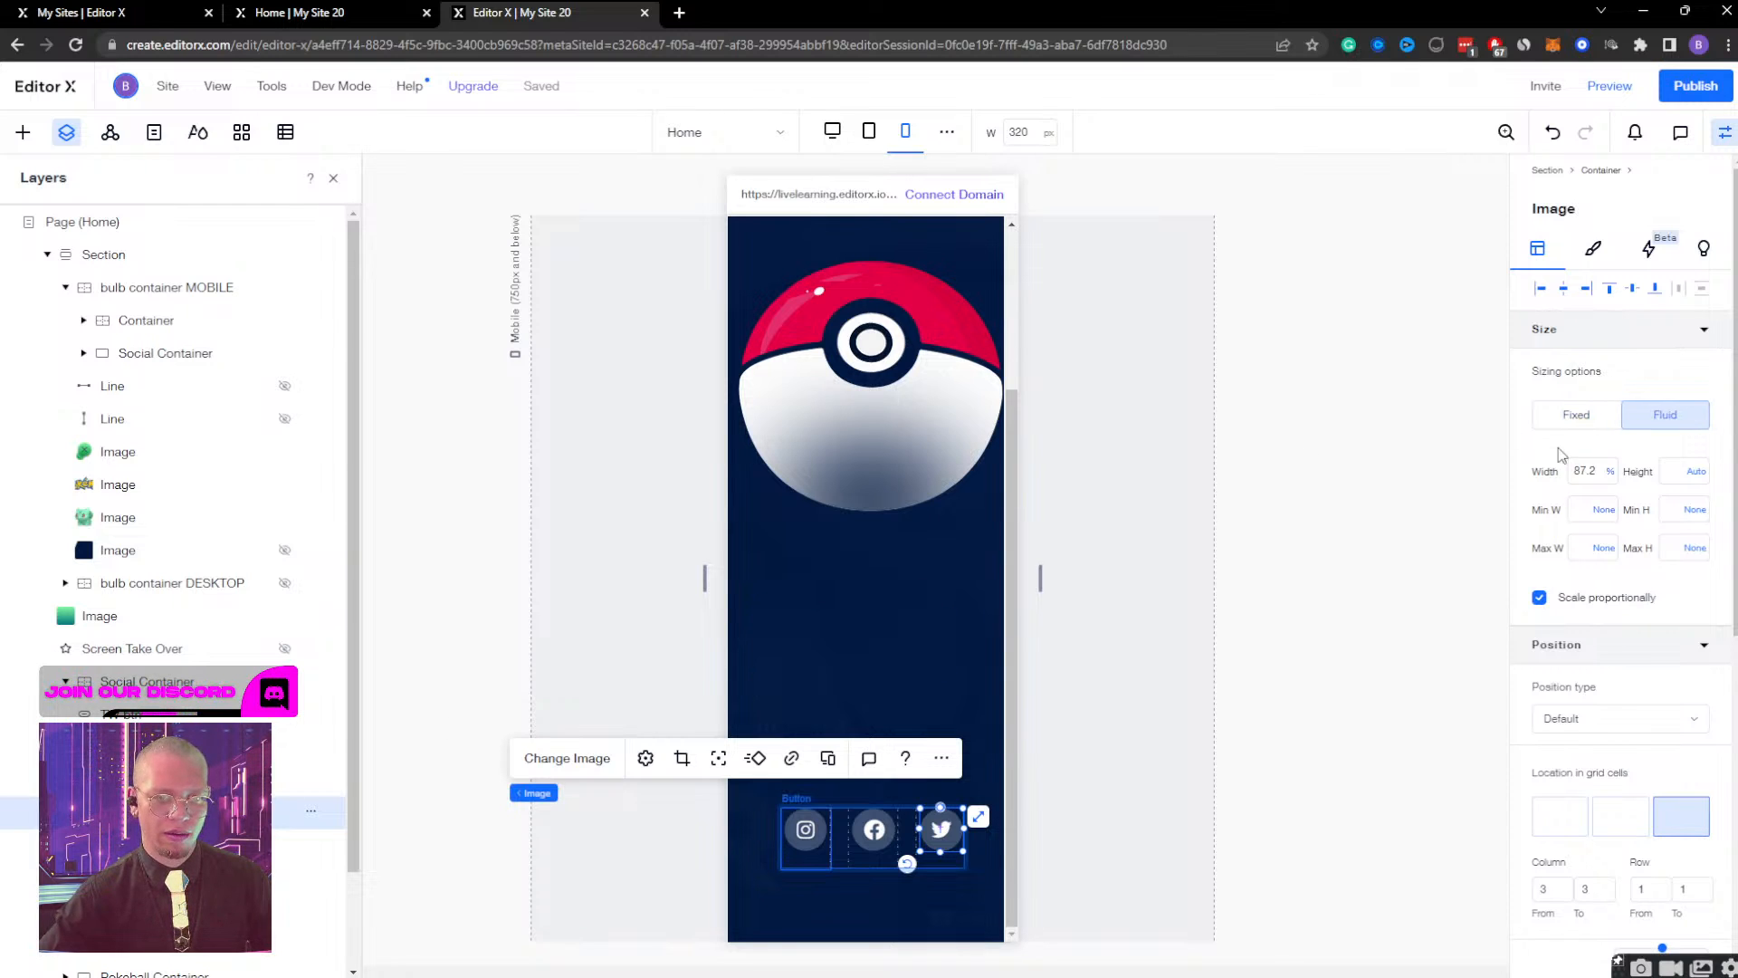
pyautogui.click(1589, 469)
pyautogui.write('100')
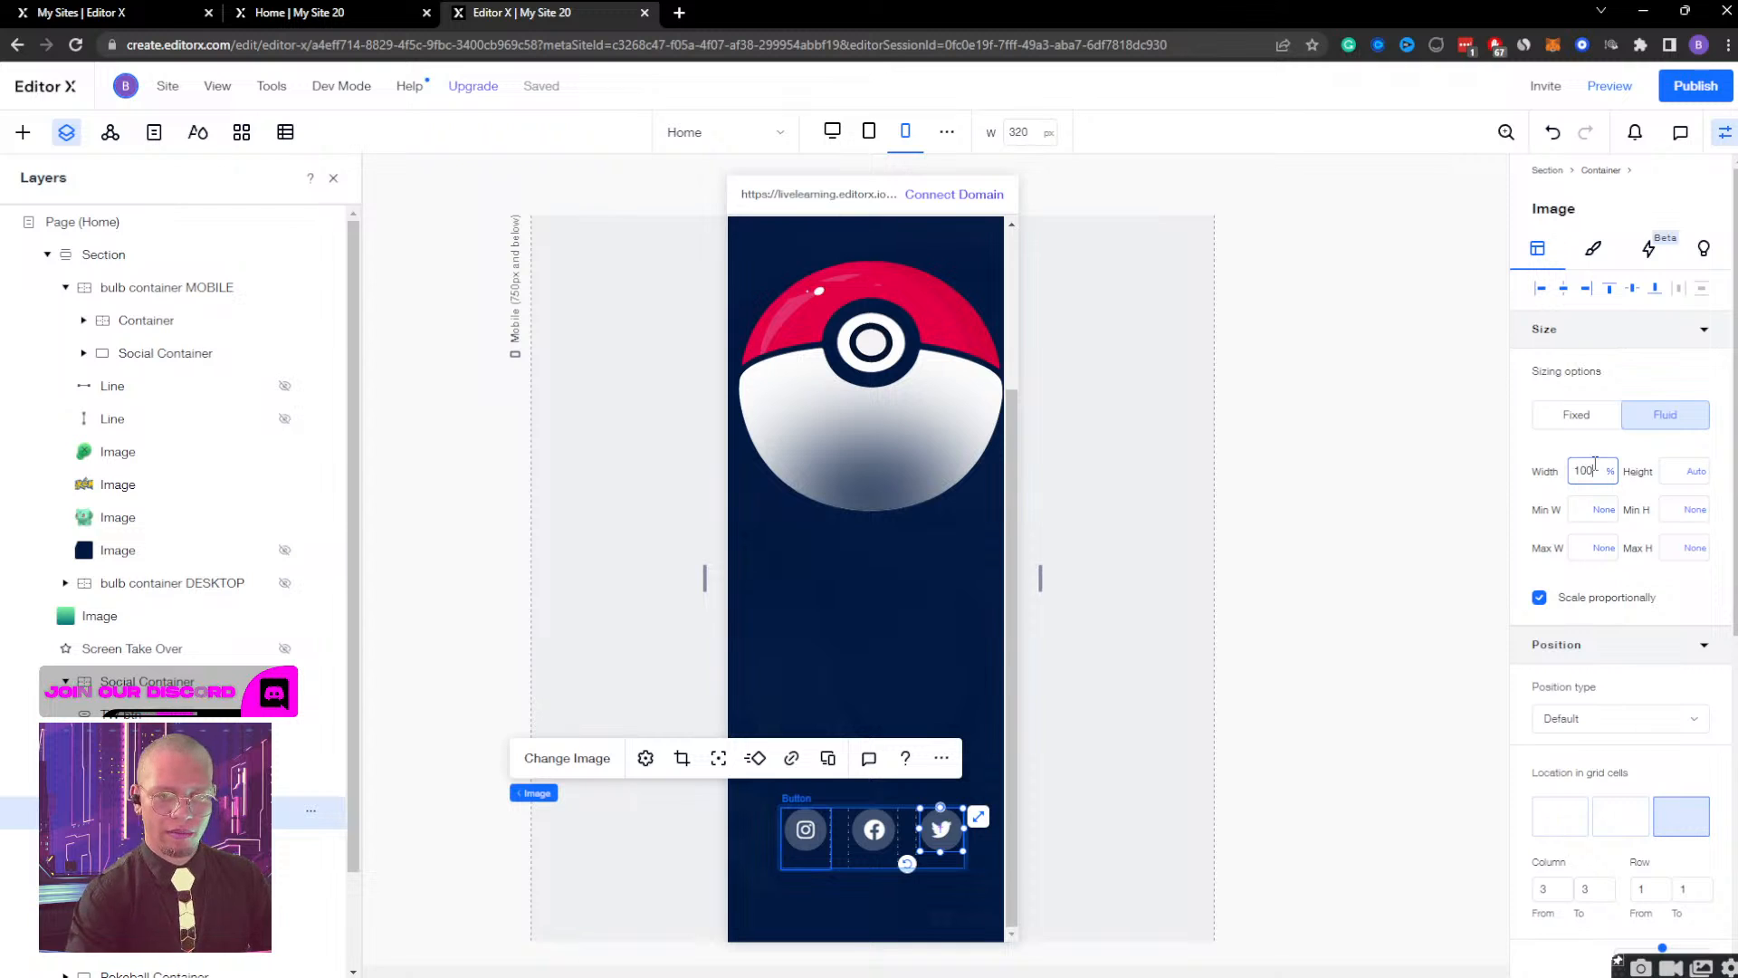
pyautogui.press('Return')
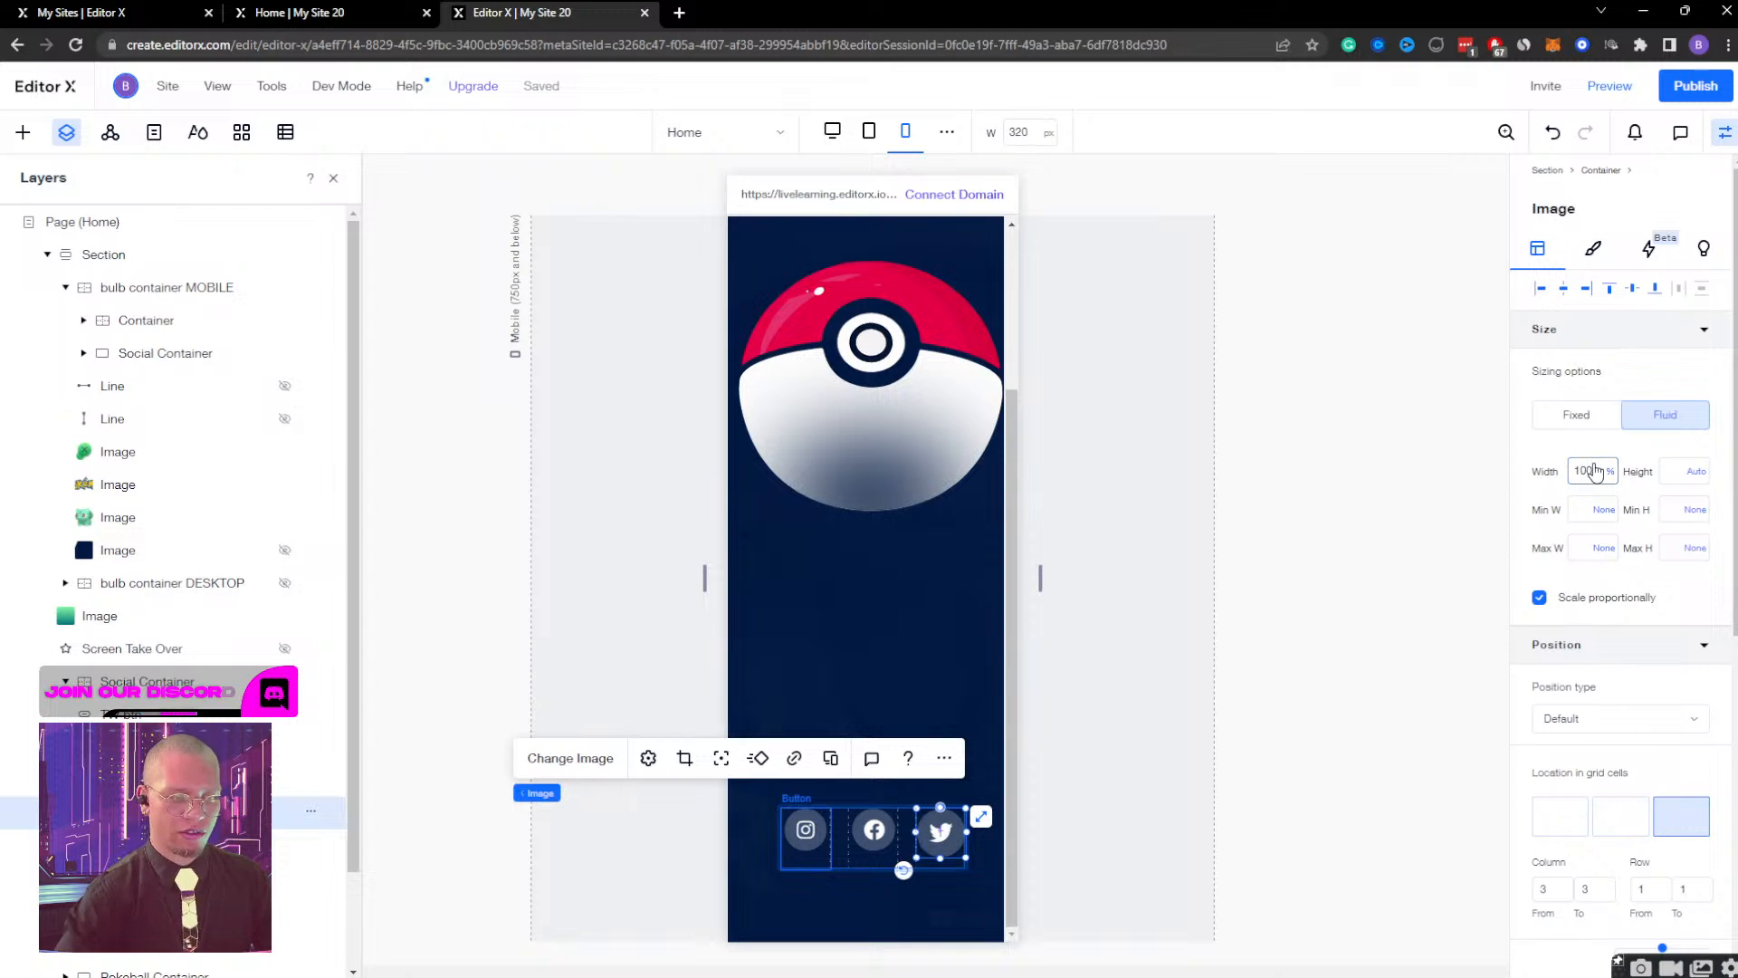
# Set the fluid width of the Facebook and Instagram icon images in the Social Container to 100%.
pyautogui.click(874, 829)
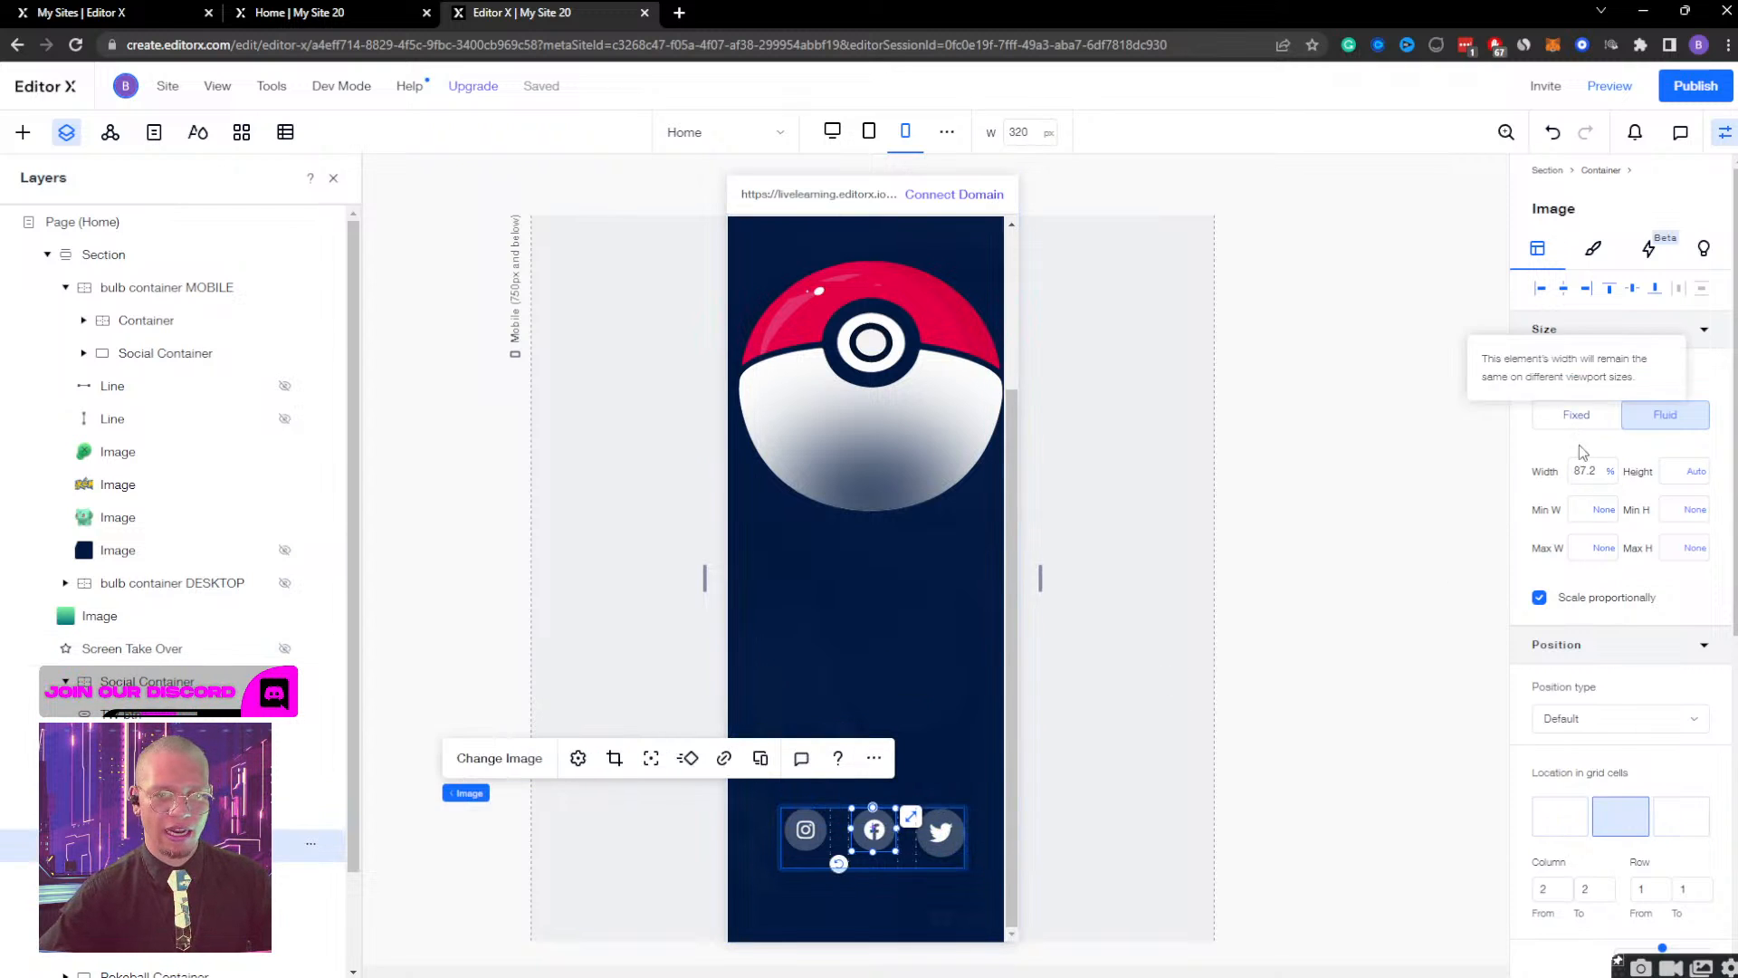
pyautogui.click(1584, 472)
pyautogui.write('100')
pyautogui.press('Return')
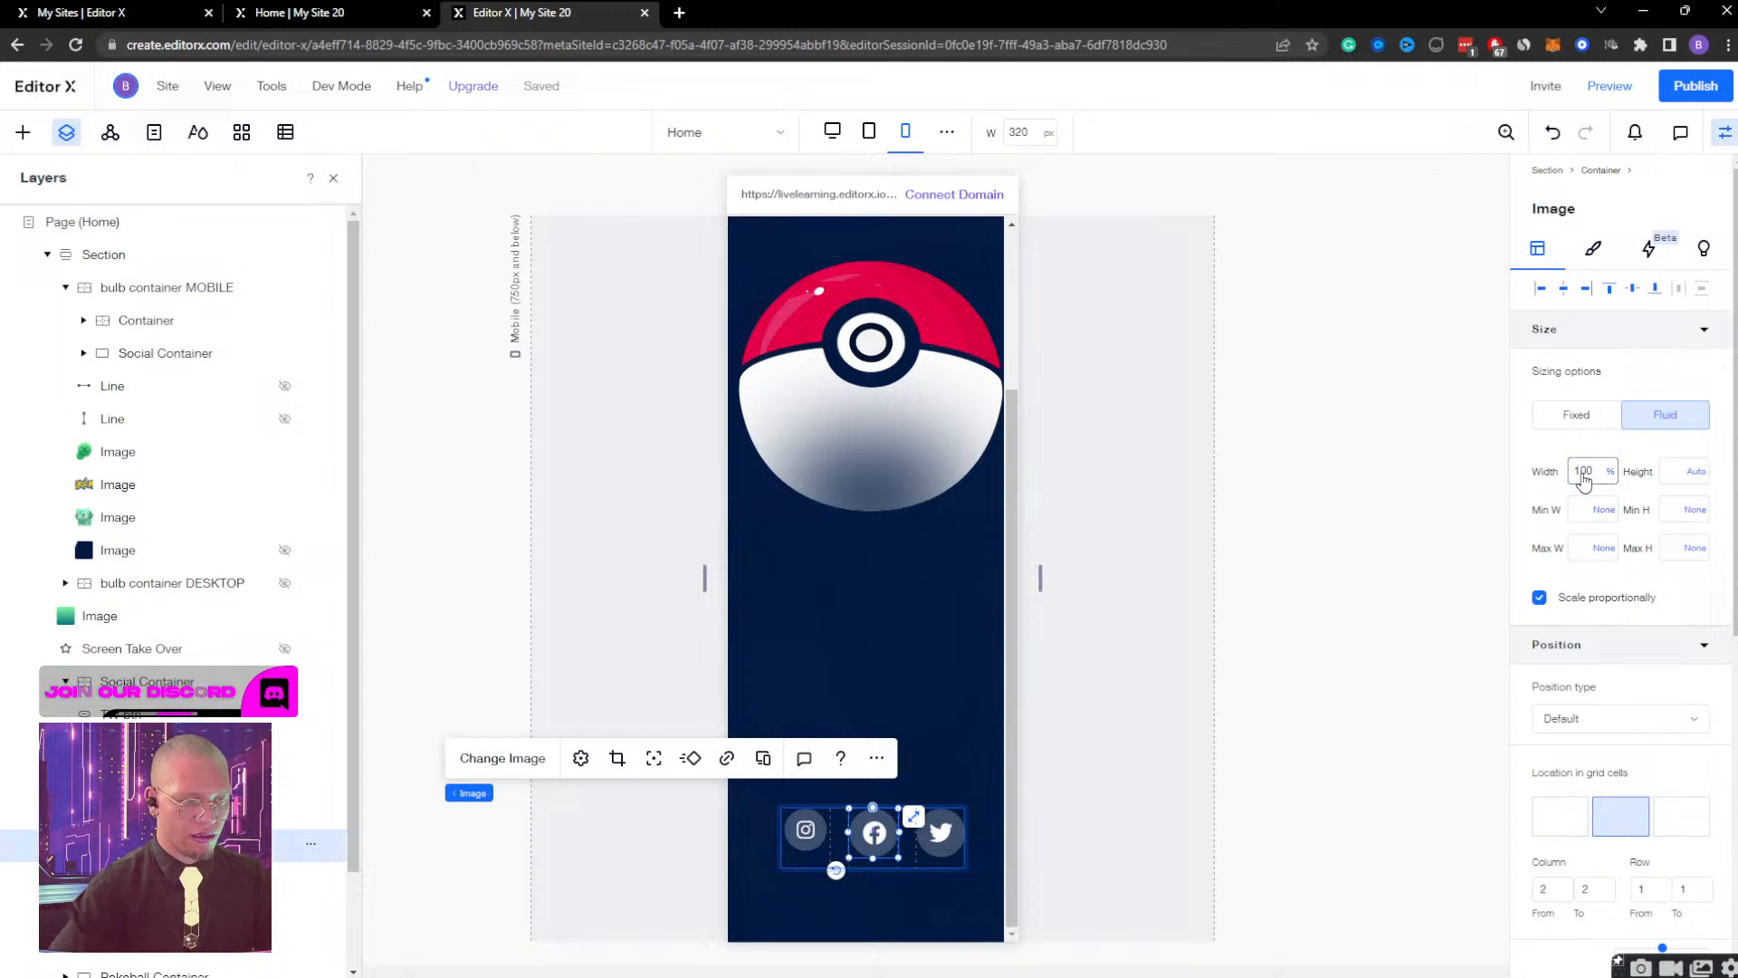
pyautogui.click(805, 829)
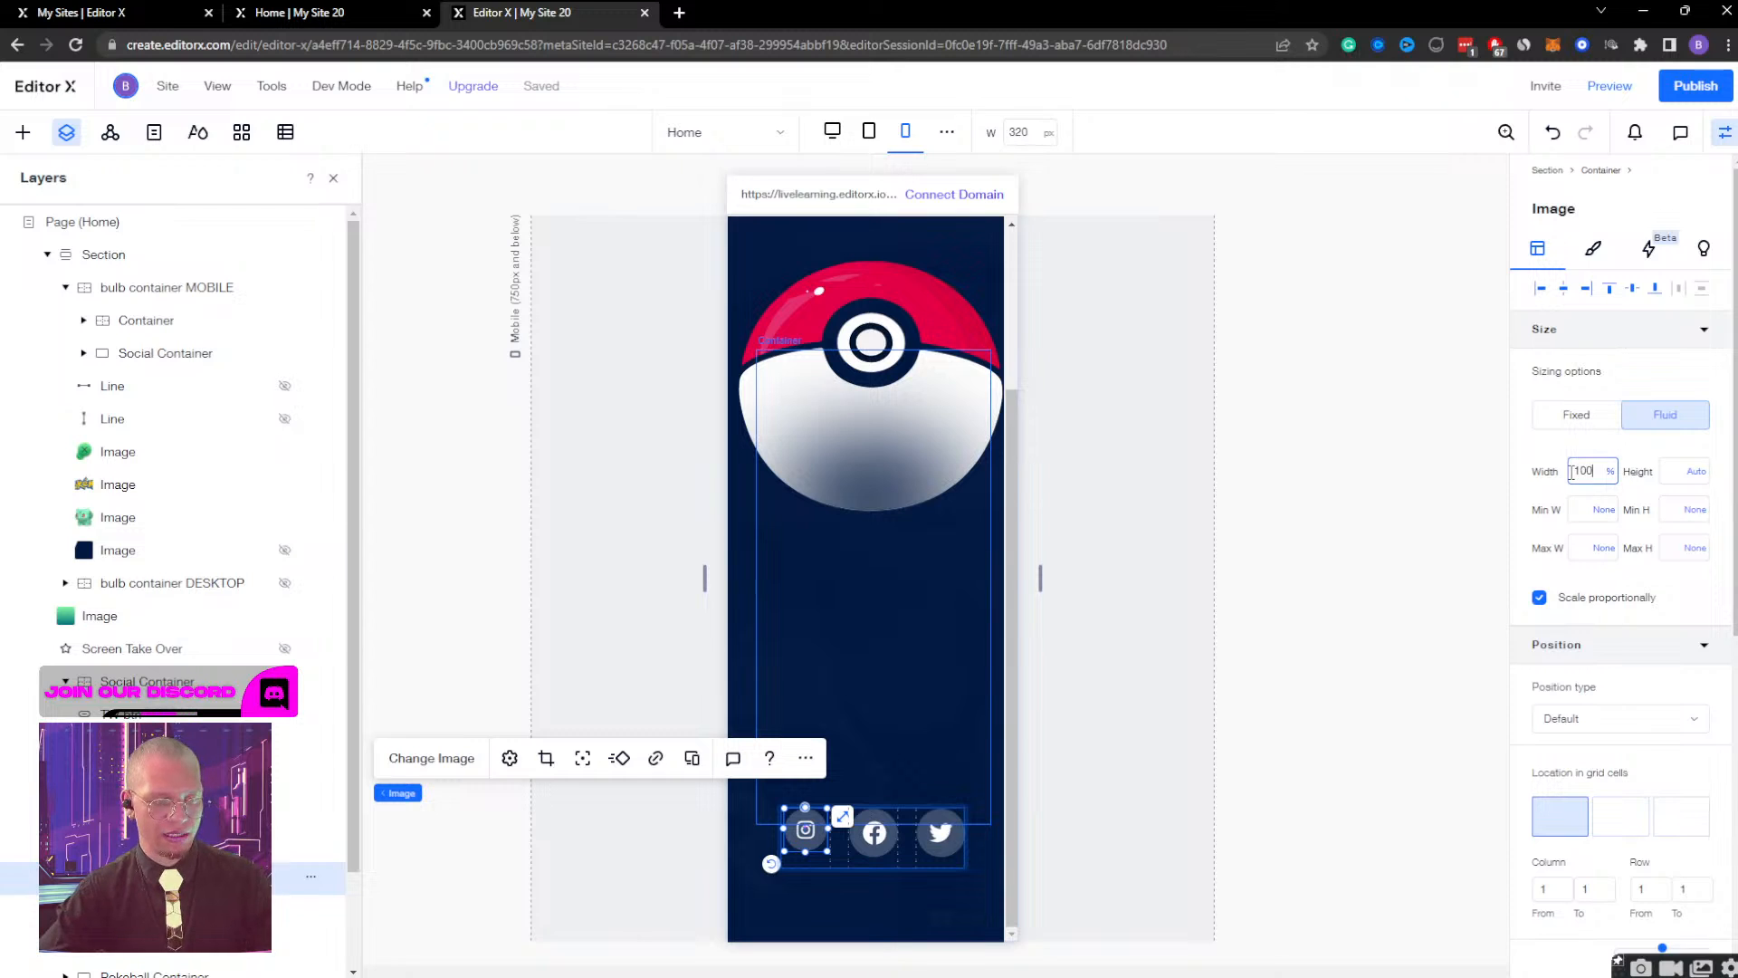
pyautogui.press('Return')
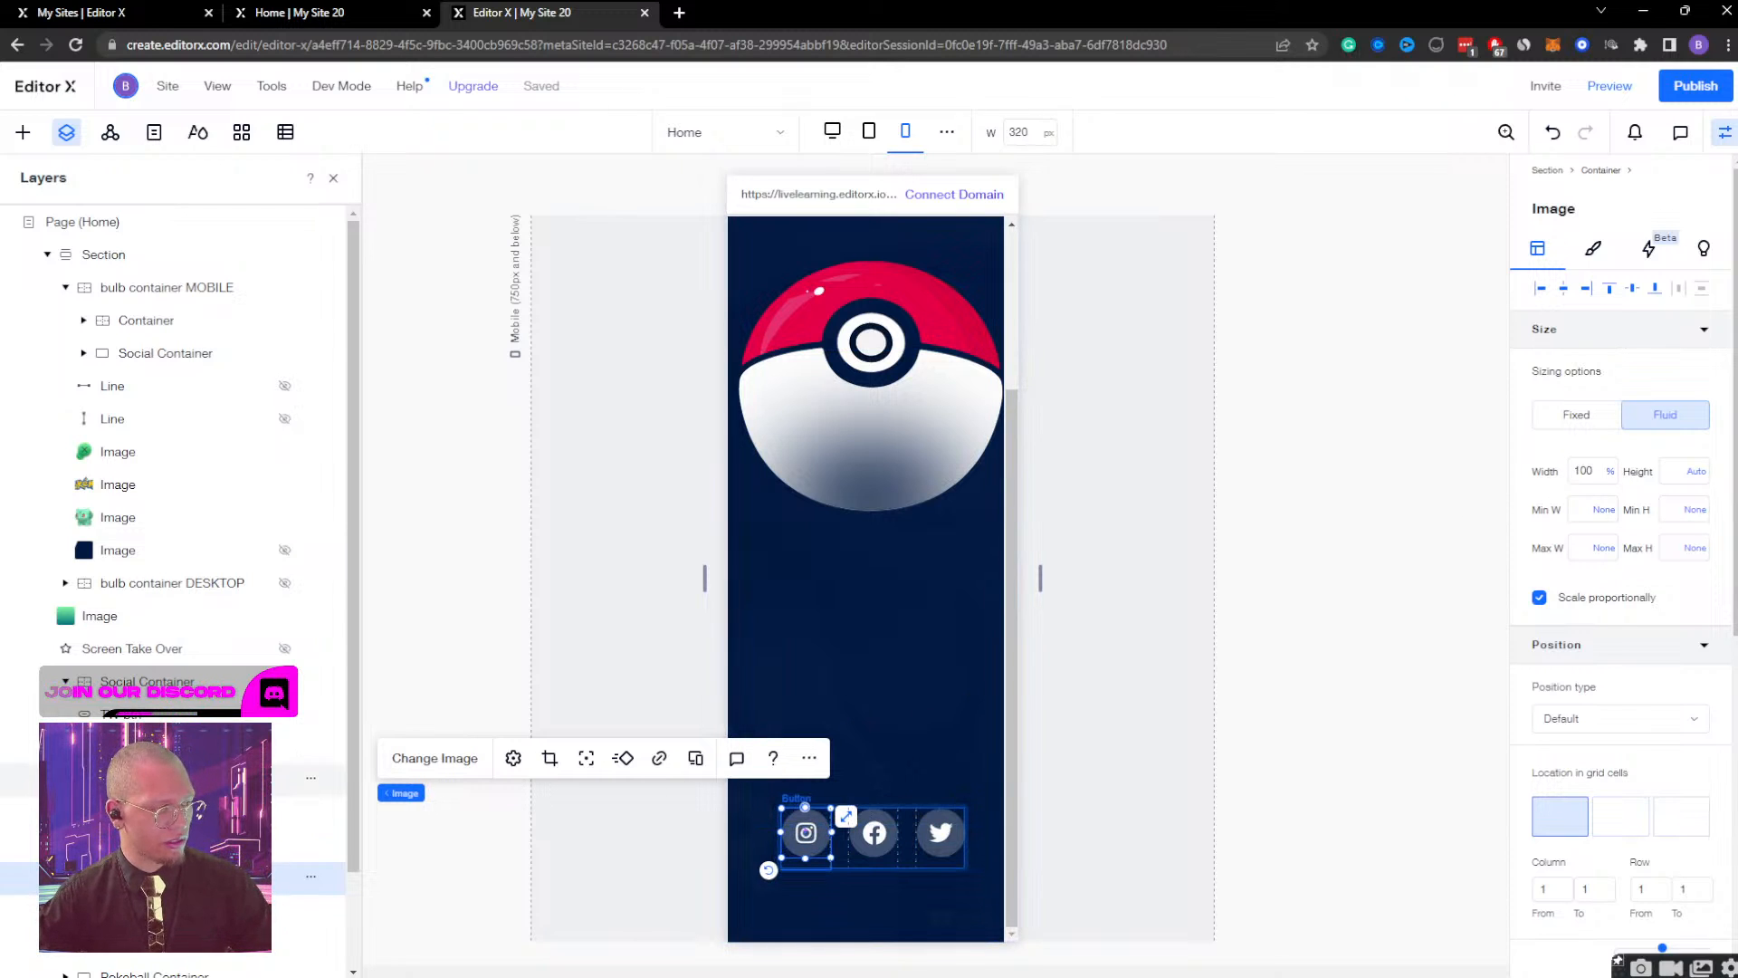
# Centre the Twitter, Facebook and Instagram icon images vertically within their cells of the Social Container.
pyautogui.click(154, 778)
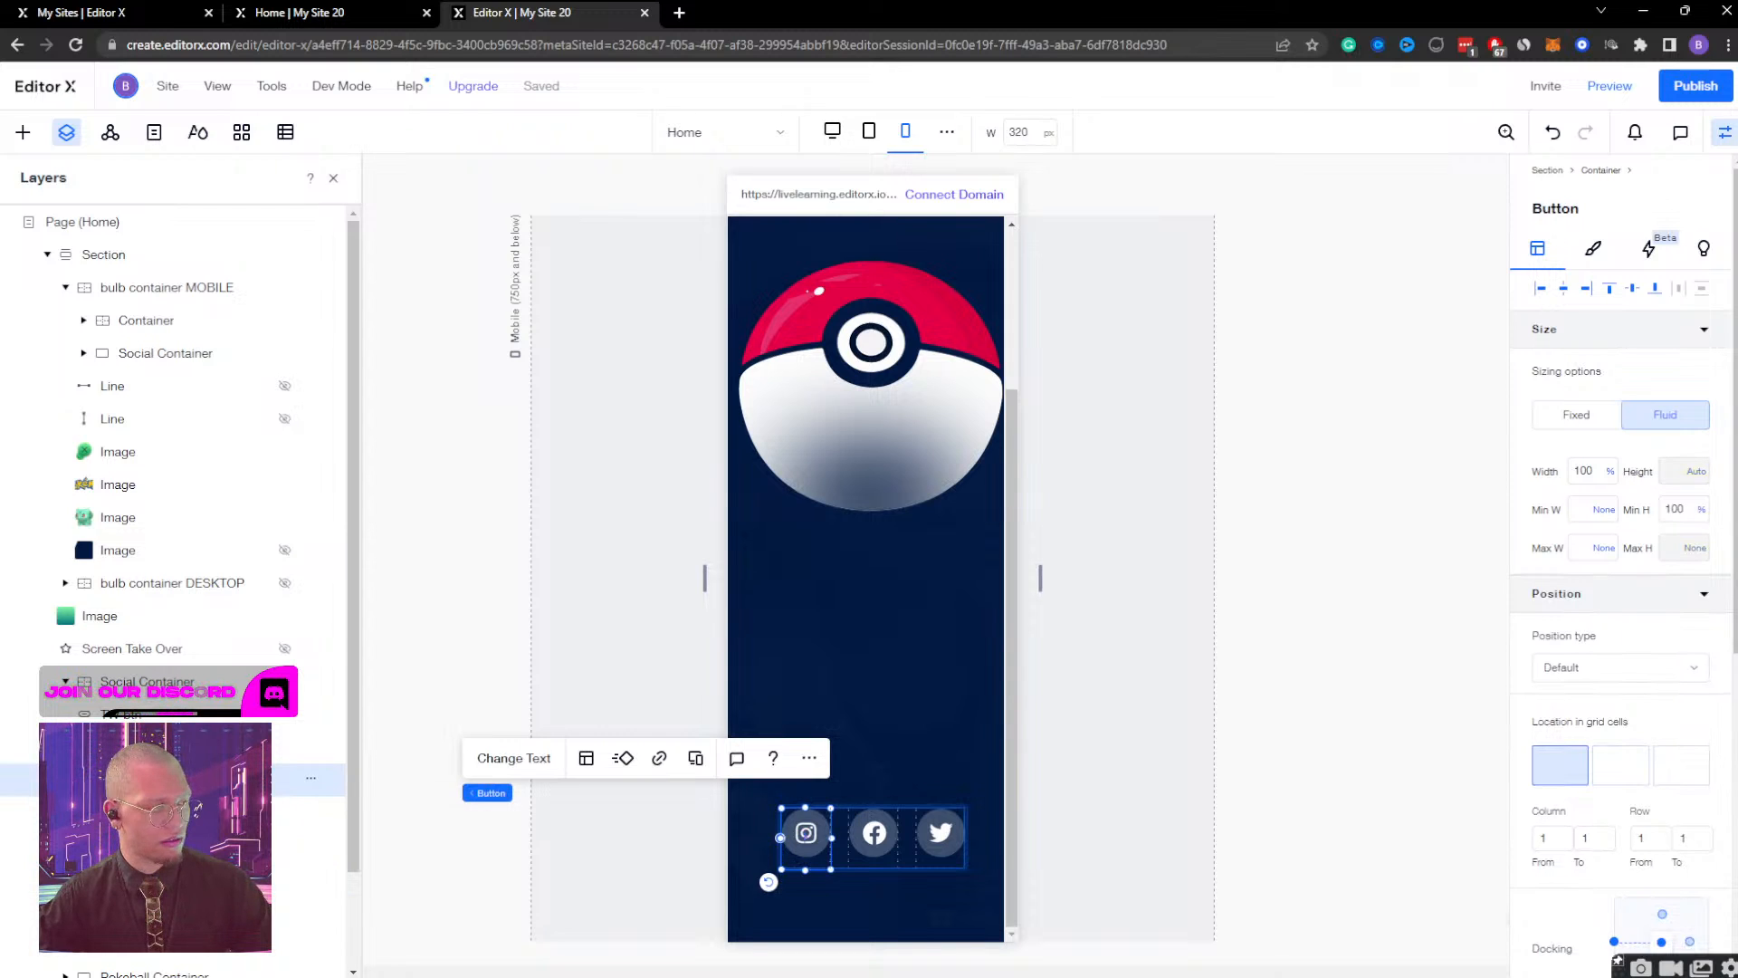
pyautogui.click(153, 812)
pyautogui.click(1635, 290)
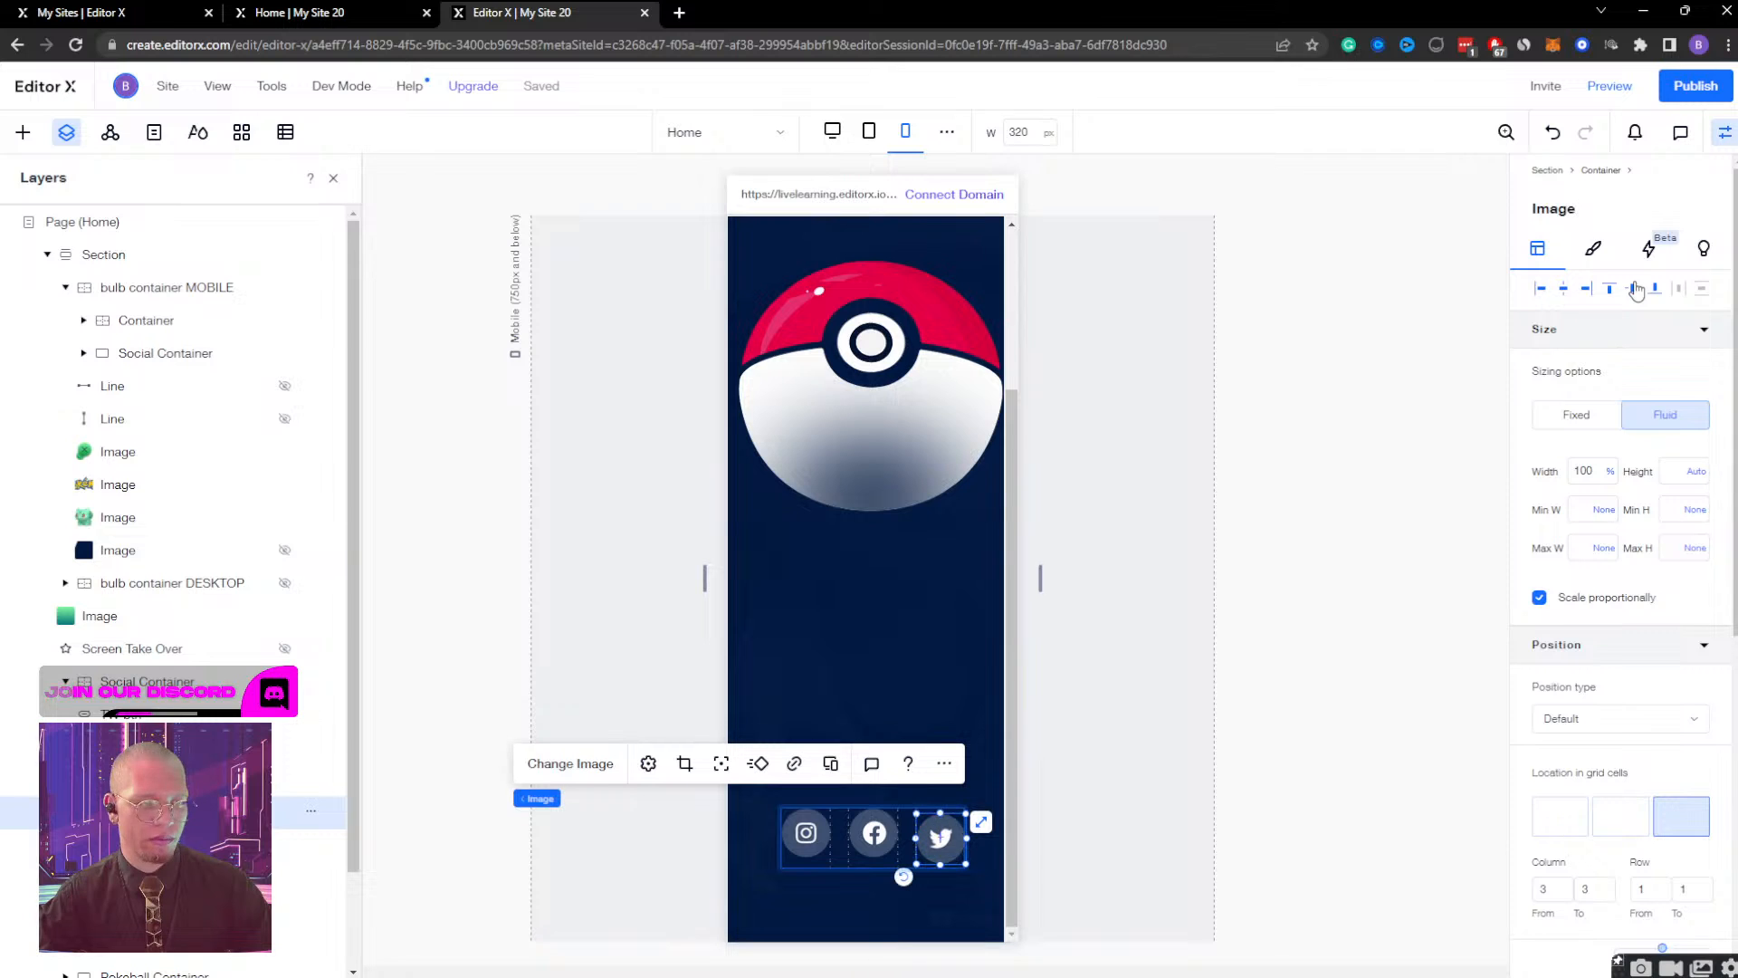
pyautogui.click(182, 844)
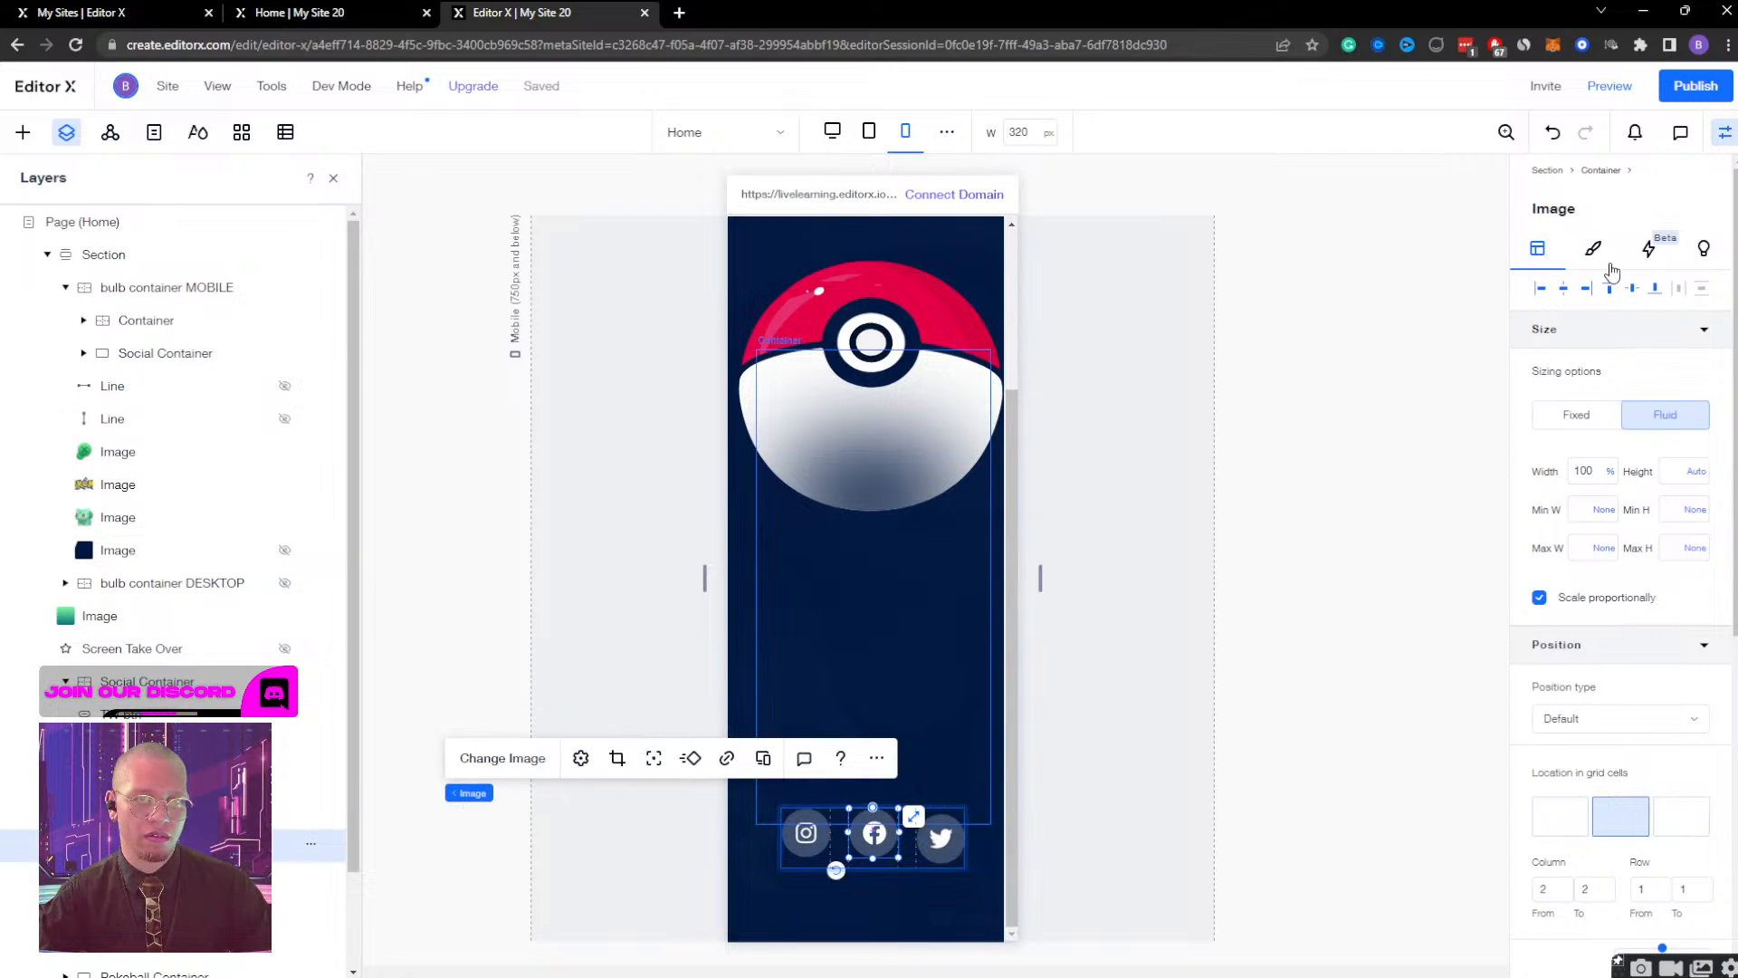
pyautogui.click(1636, 289)
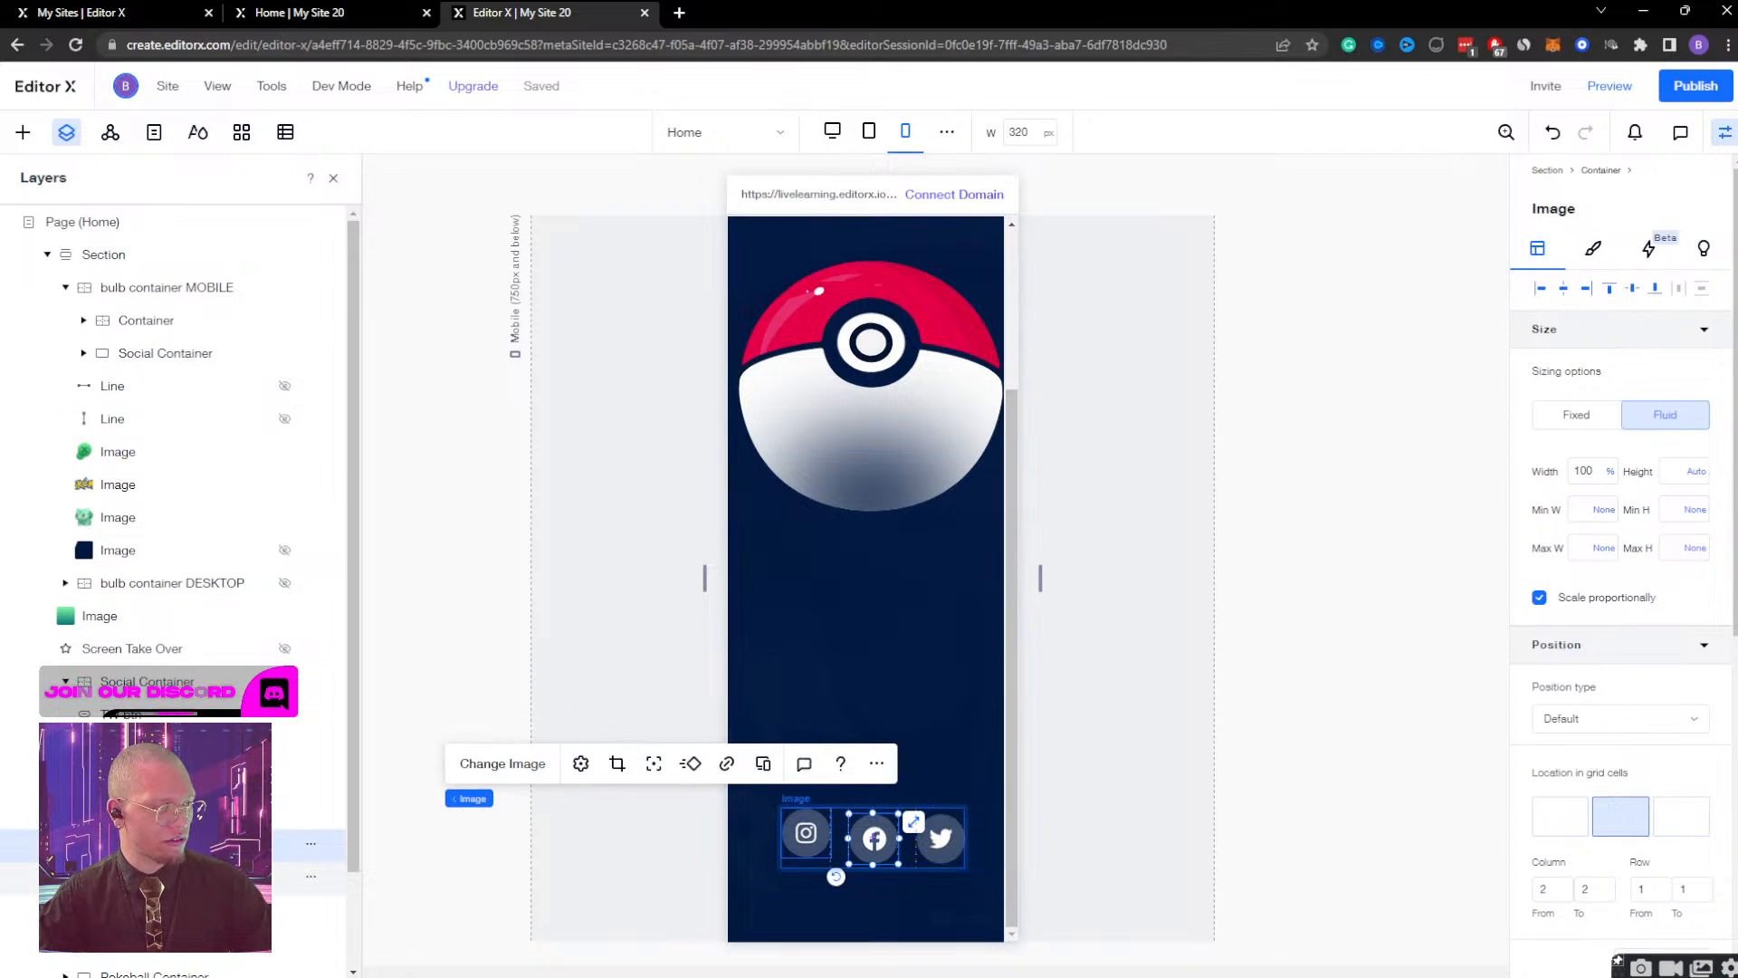
pyautogui.click(181, 876)
pyautogui.click(1636, 289)
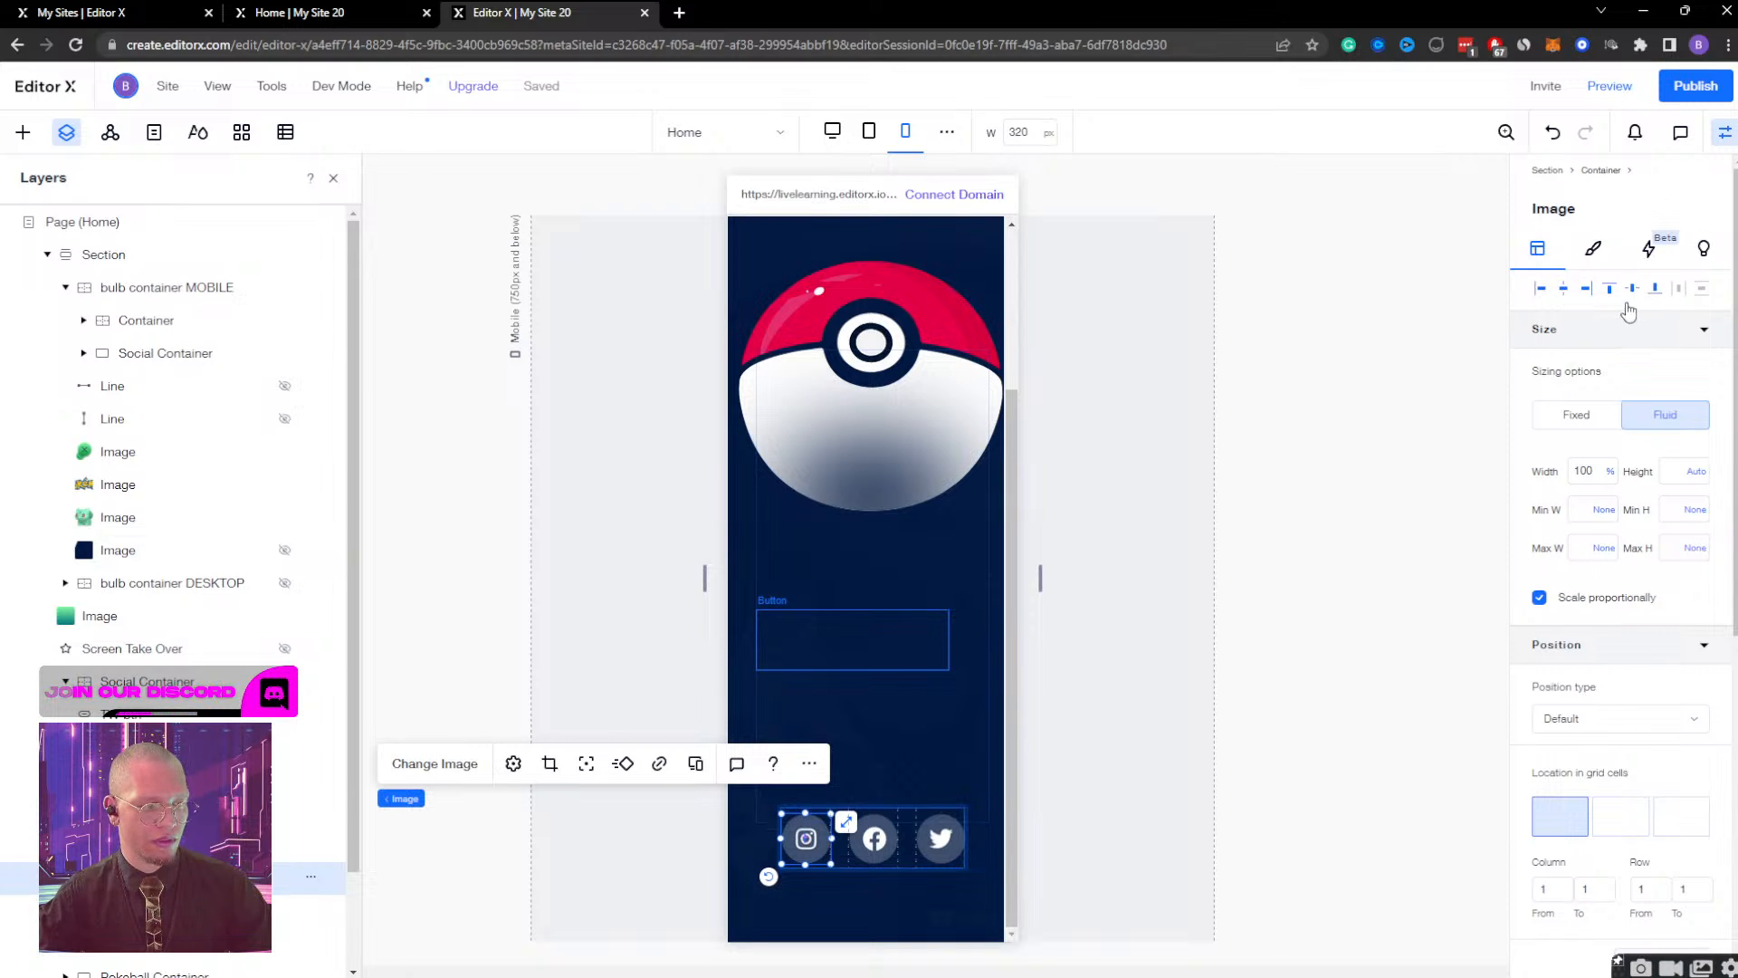
# Dock the Social Container to both the left and right edges of the section.
pyautogui.click(181, 680)
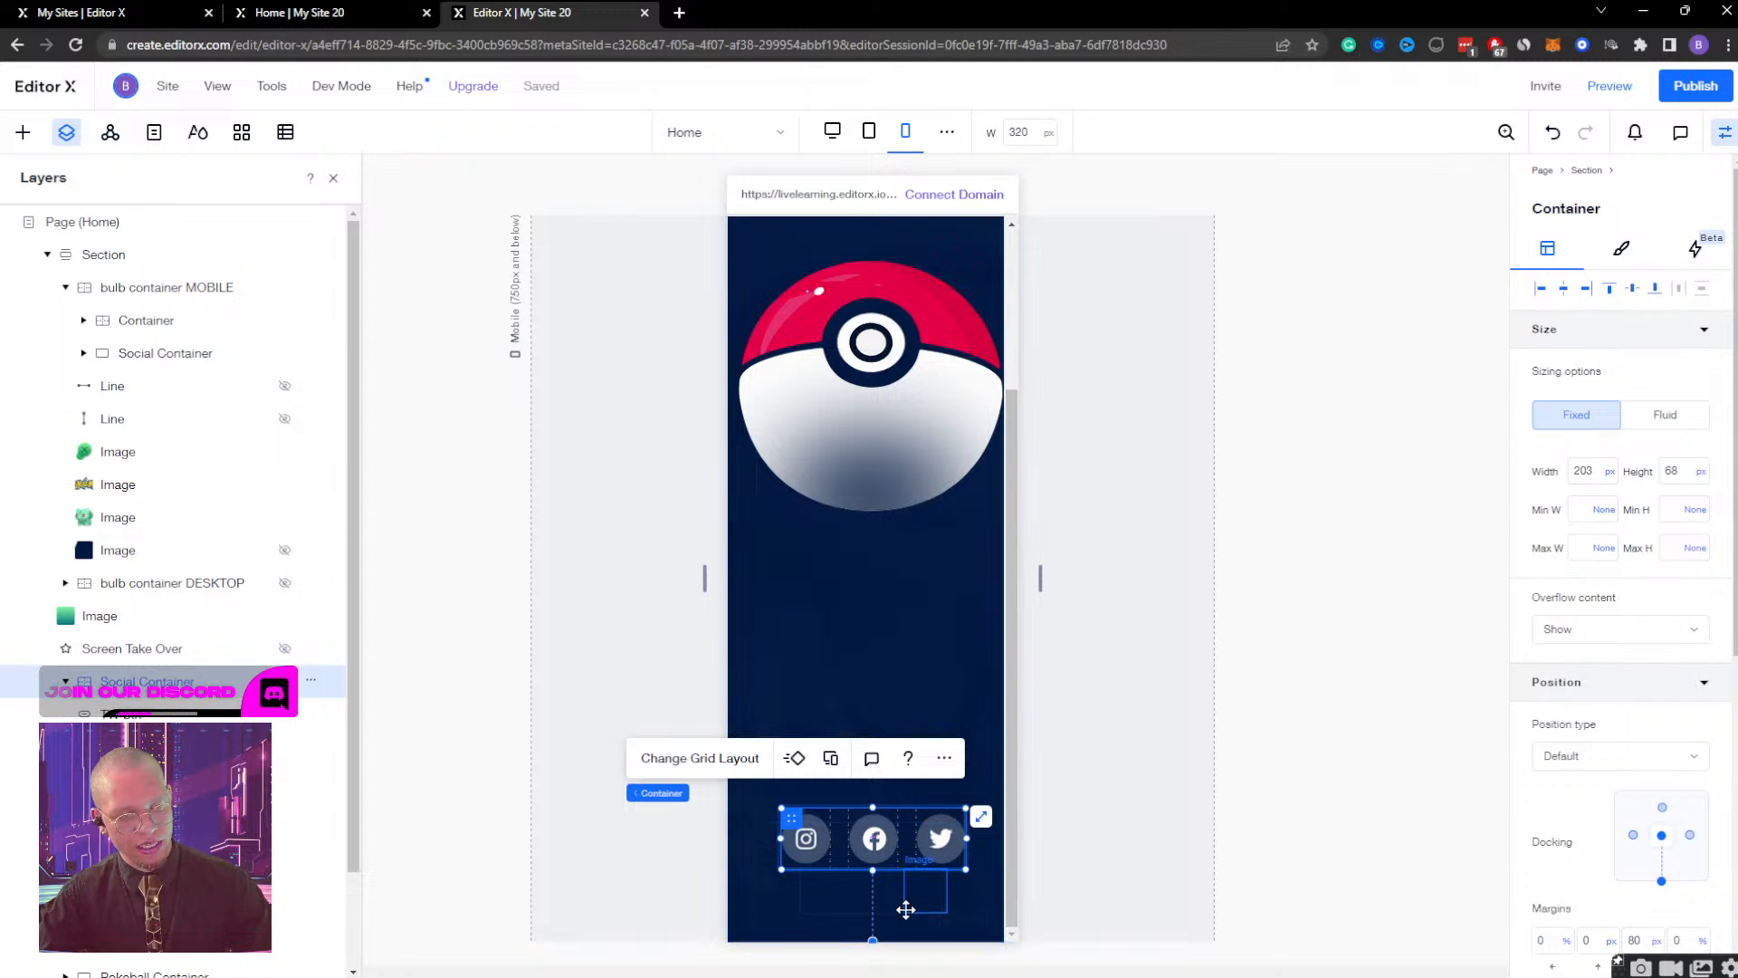
pyautogui.scroll(-3, 1629, 805)
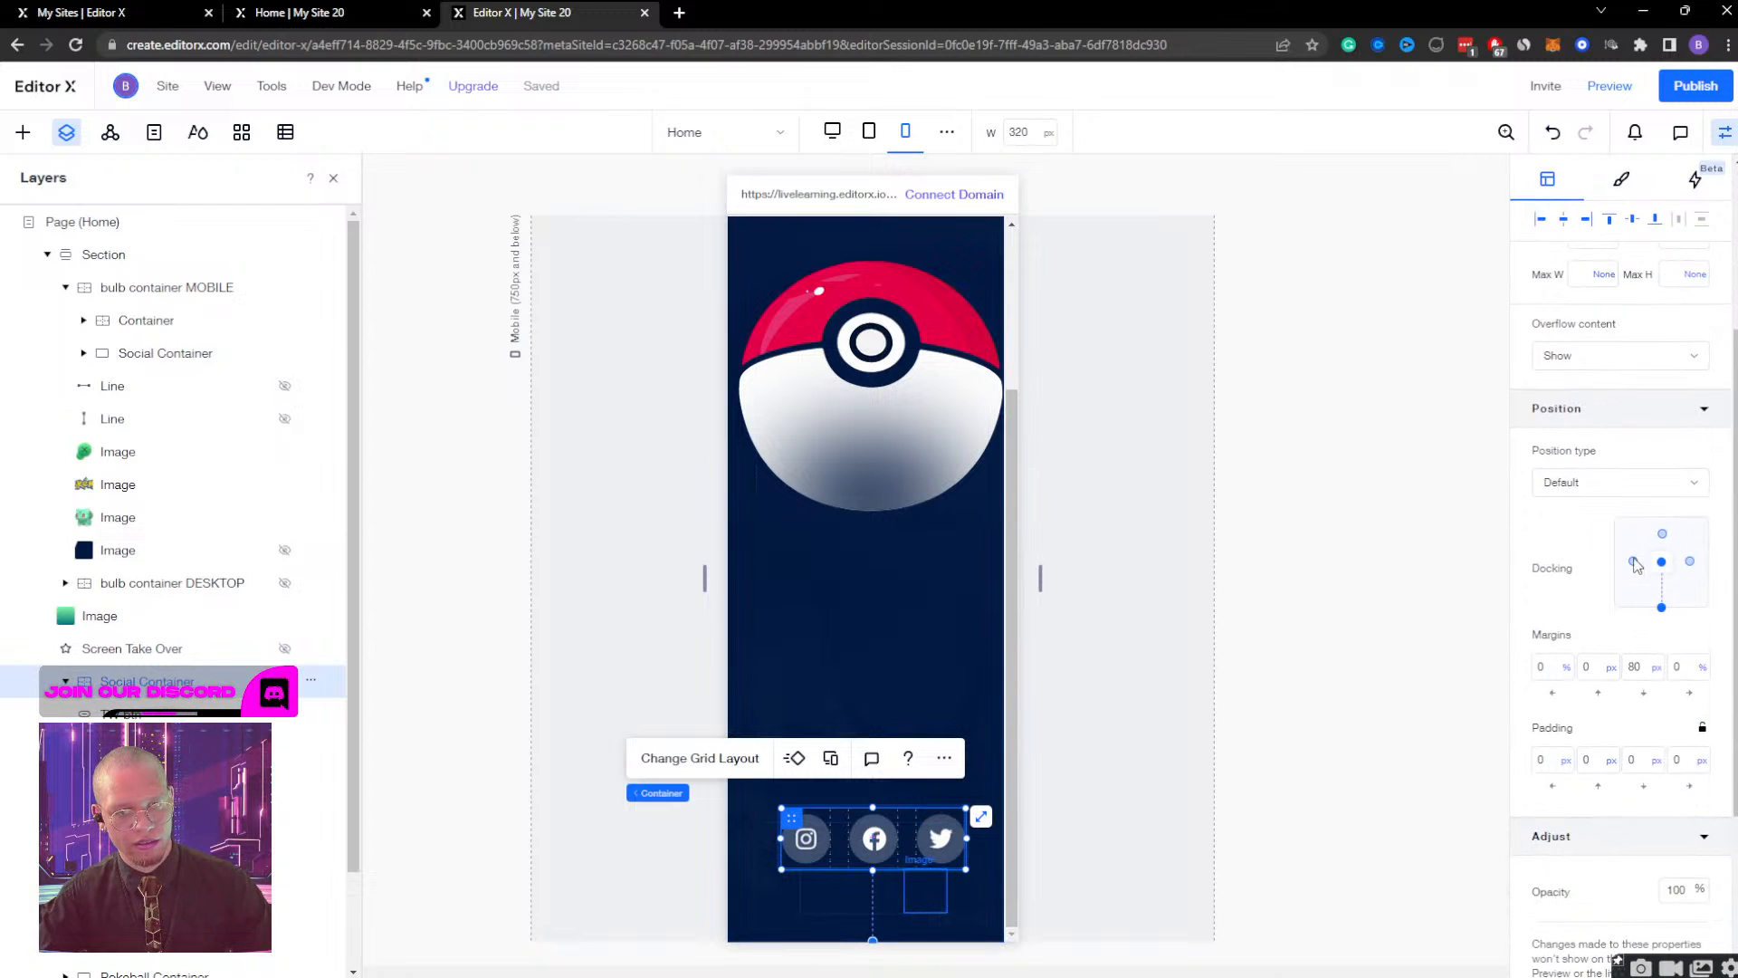
pyautogui.click(1634, 562)
pyautogui.click(1690, 562)
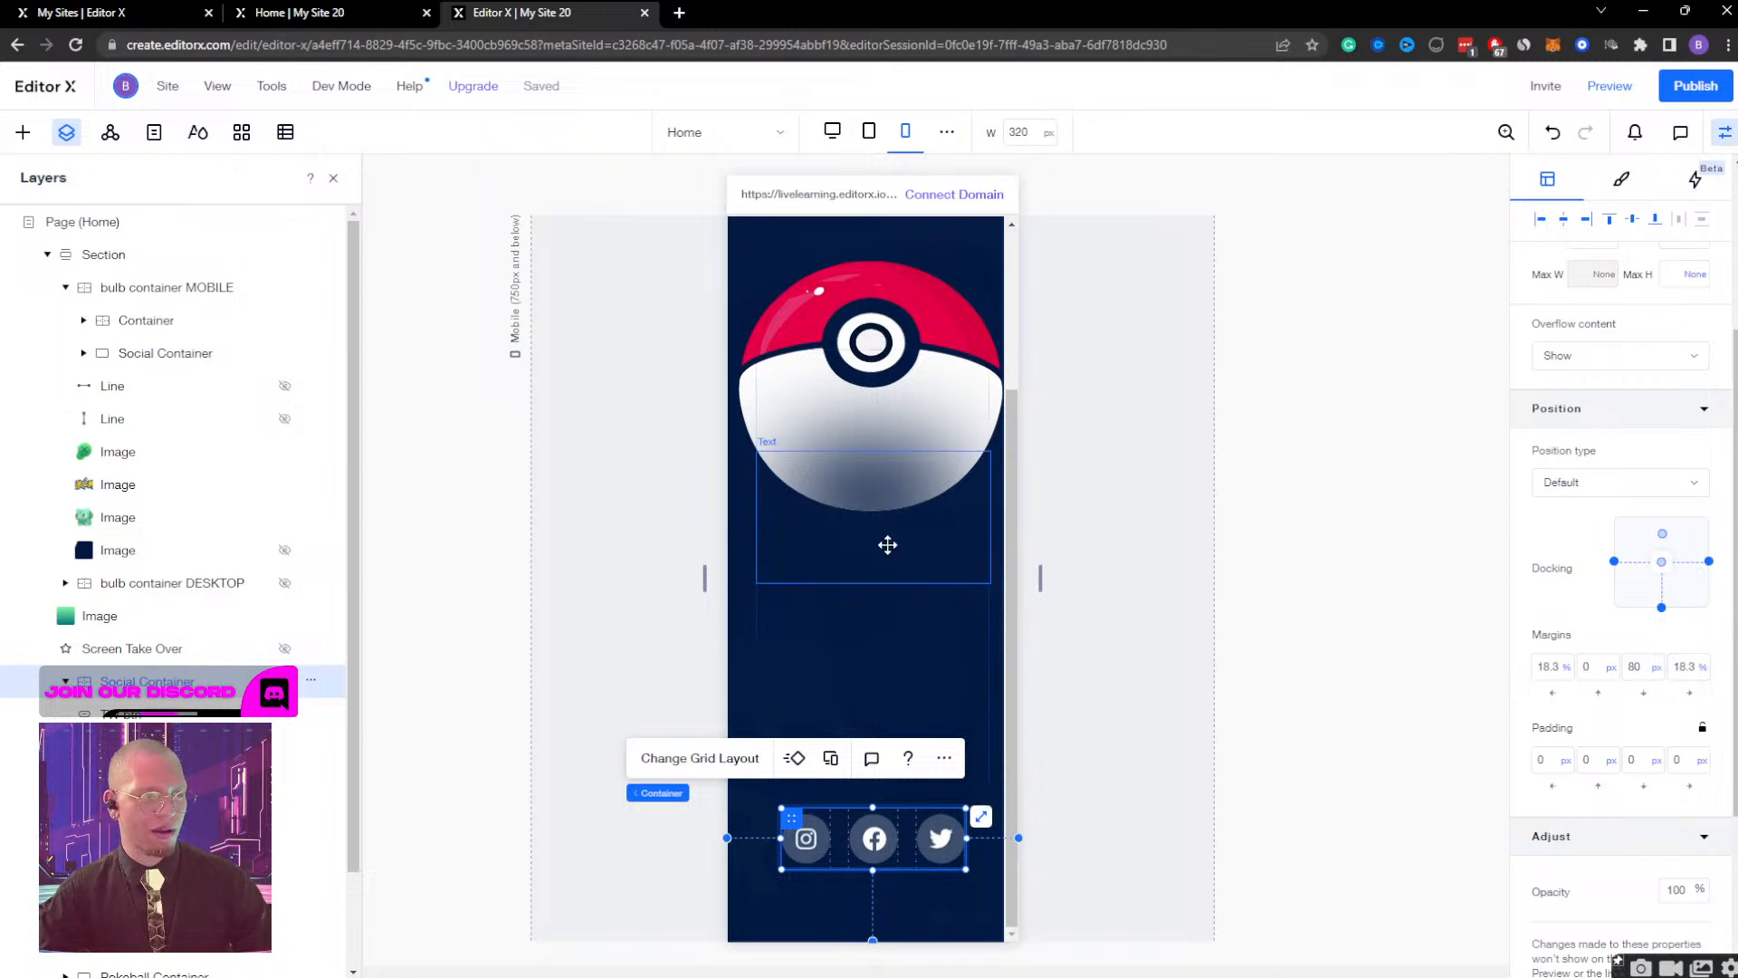
pyautogui.scroll(3, 900, 711)
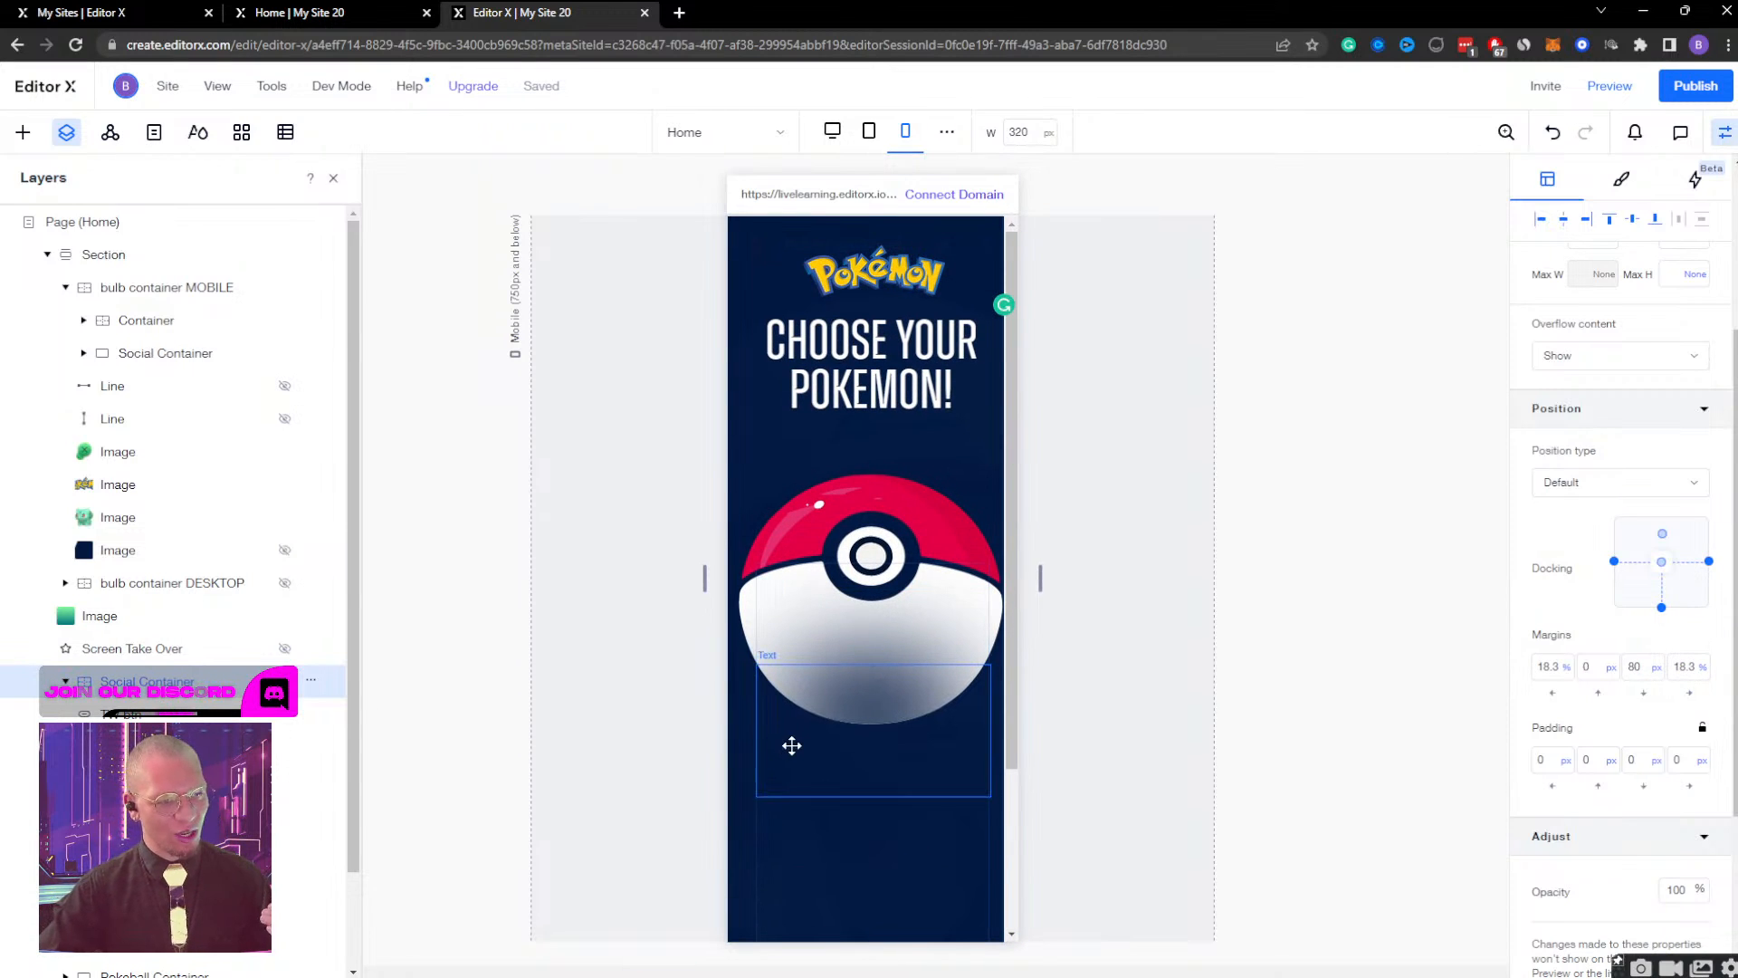
# Set the Pokeball Container's fixed width to 290 px after trying 300 px.
pyautogui.scroll(-2, 123, 550)
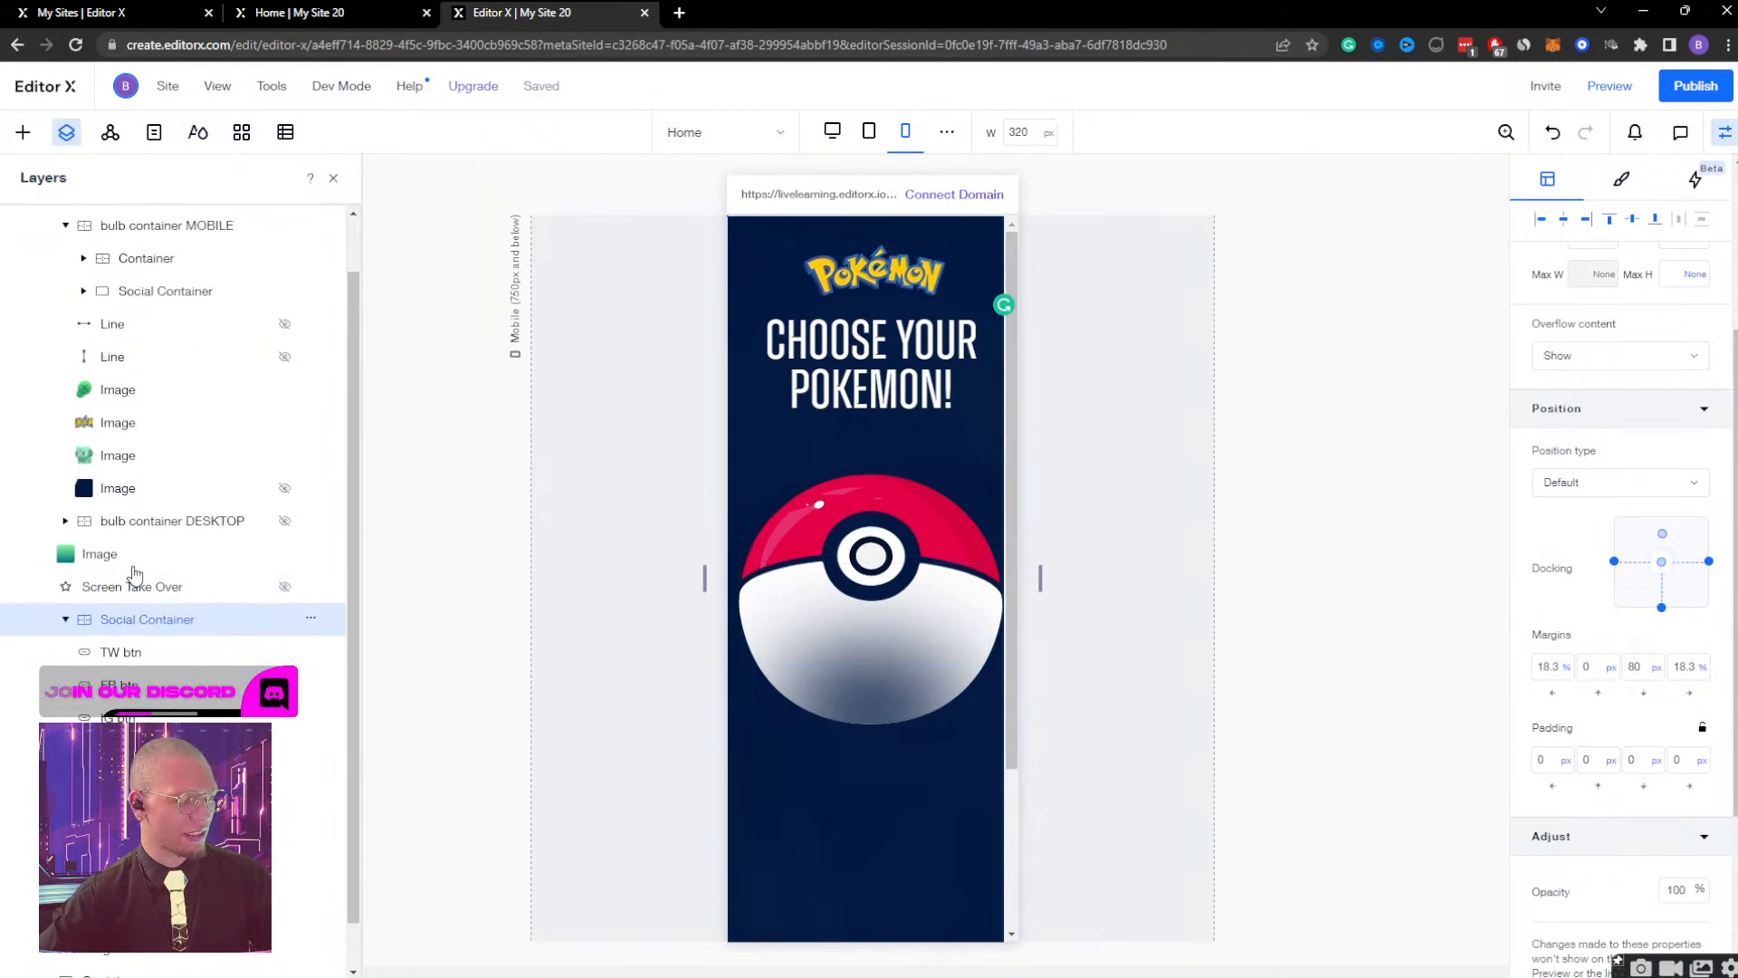
pyautogui.click(154, 863)
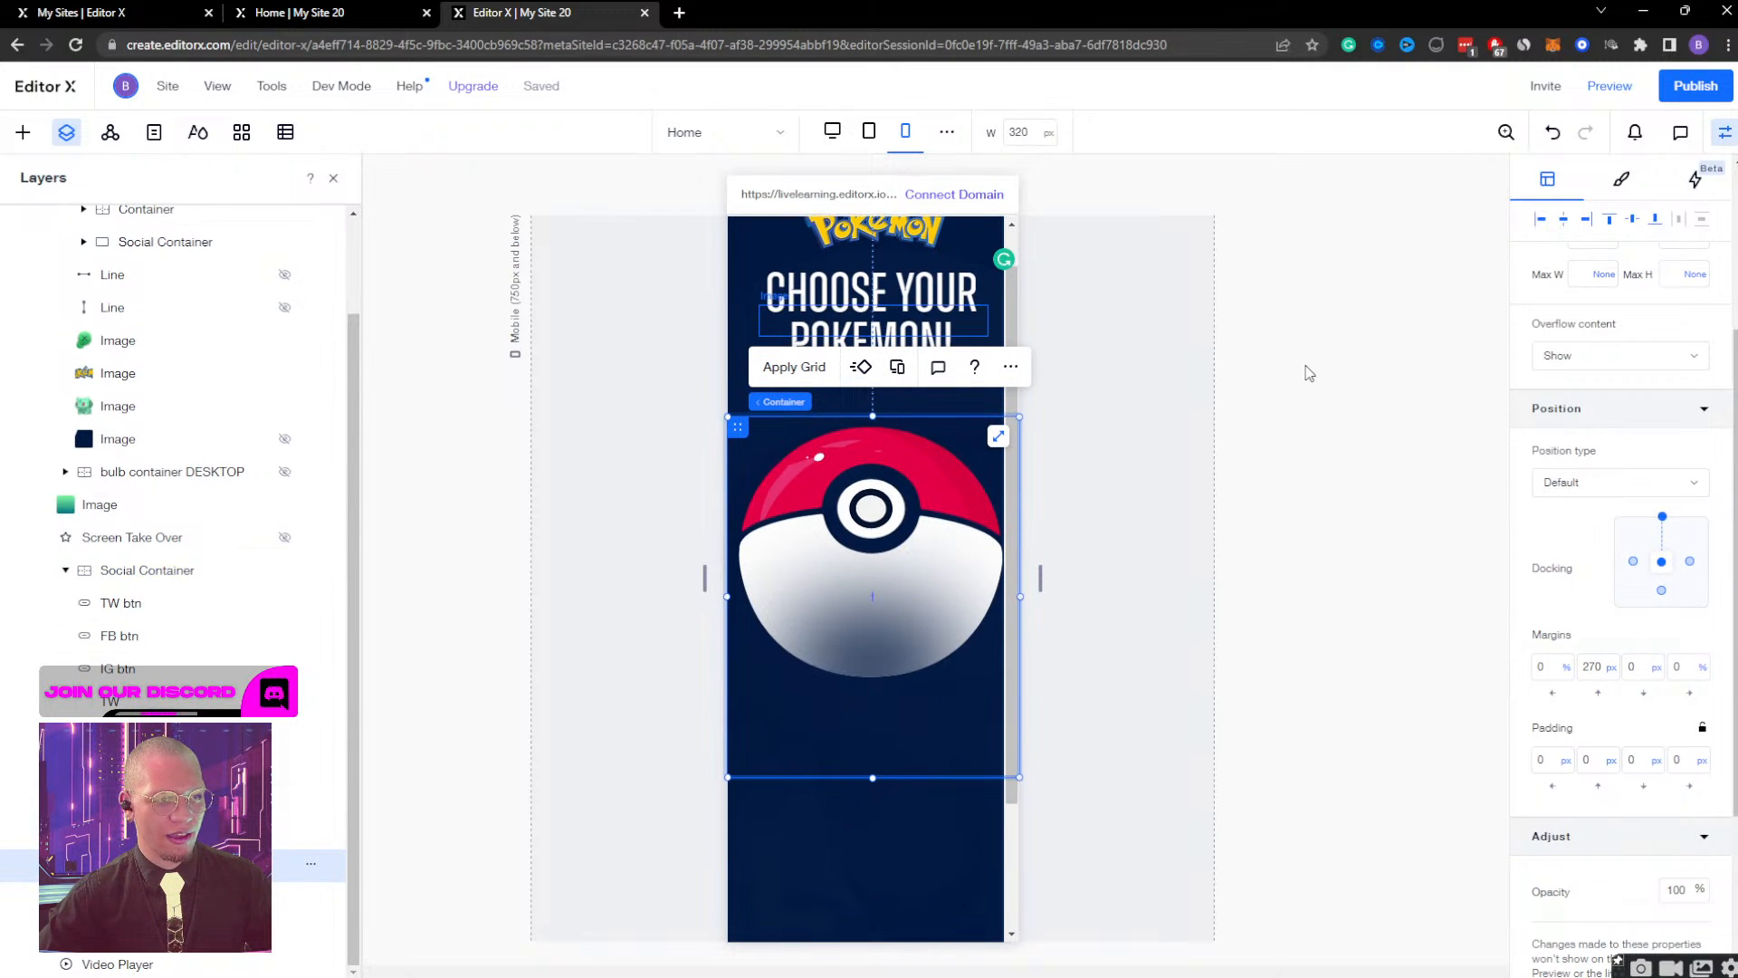
pyautogui.scroll(2, 861, 392)
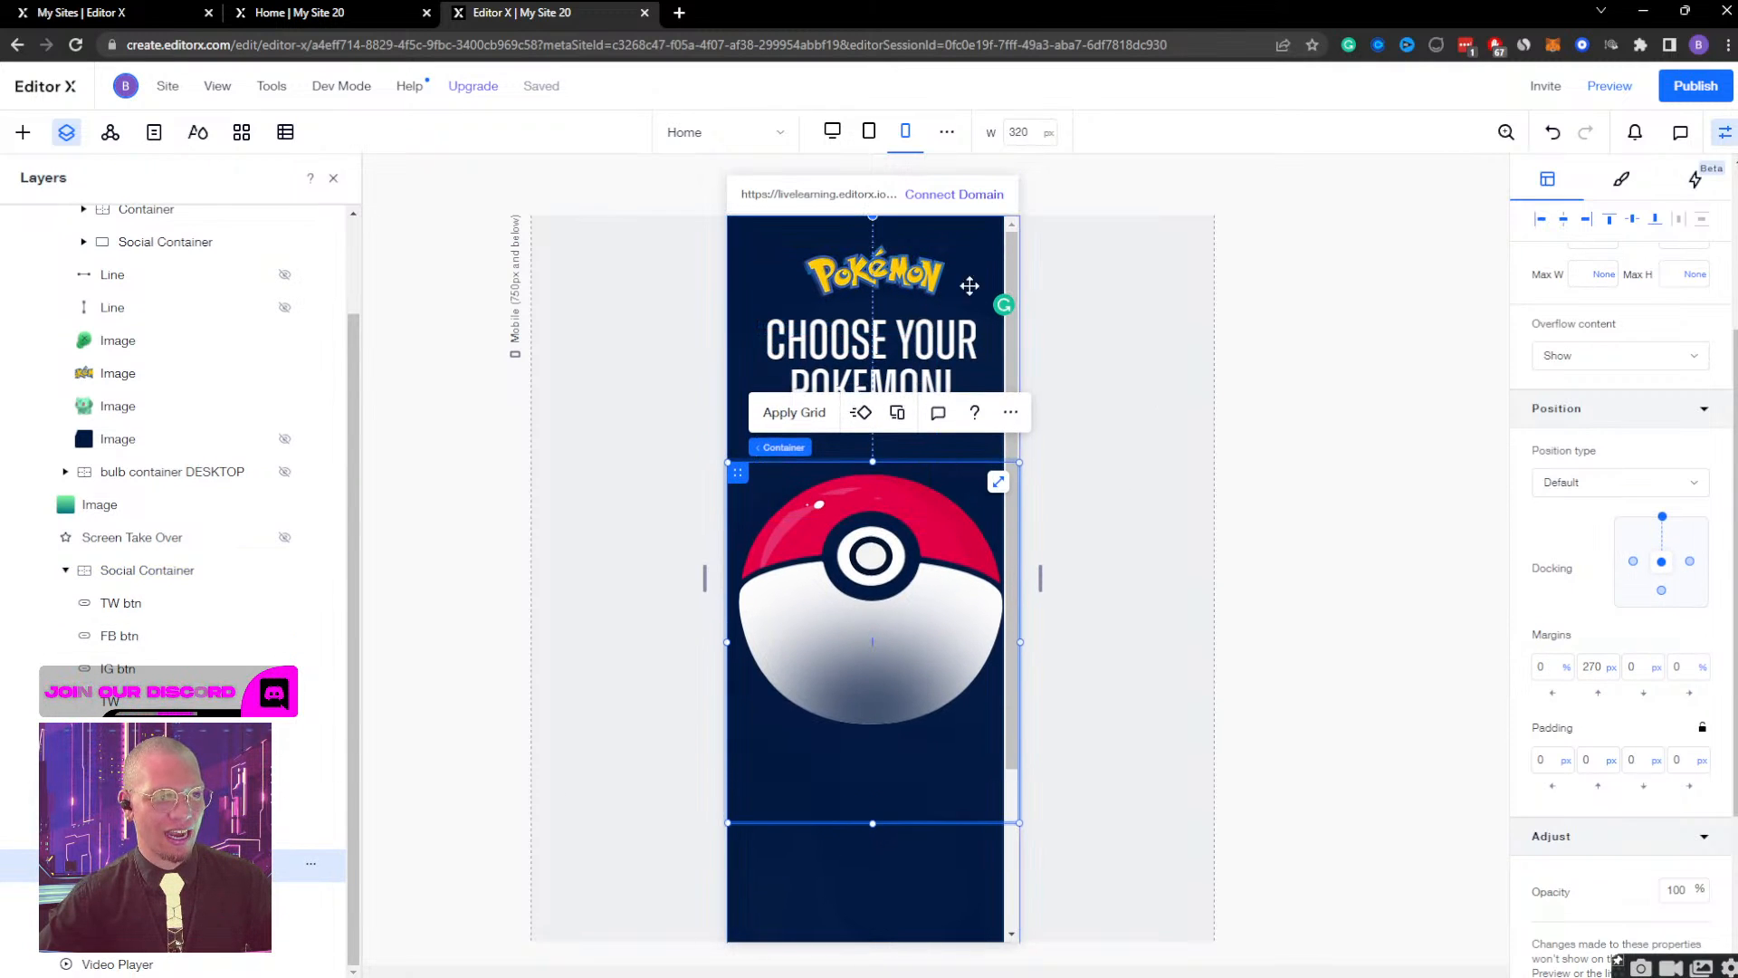
pyautogui.scroll(3, 1548, 480)
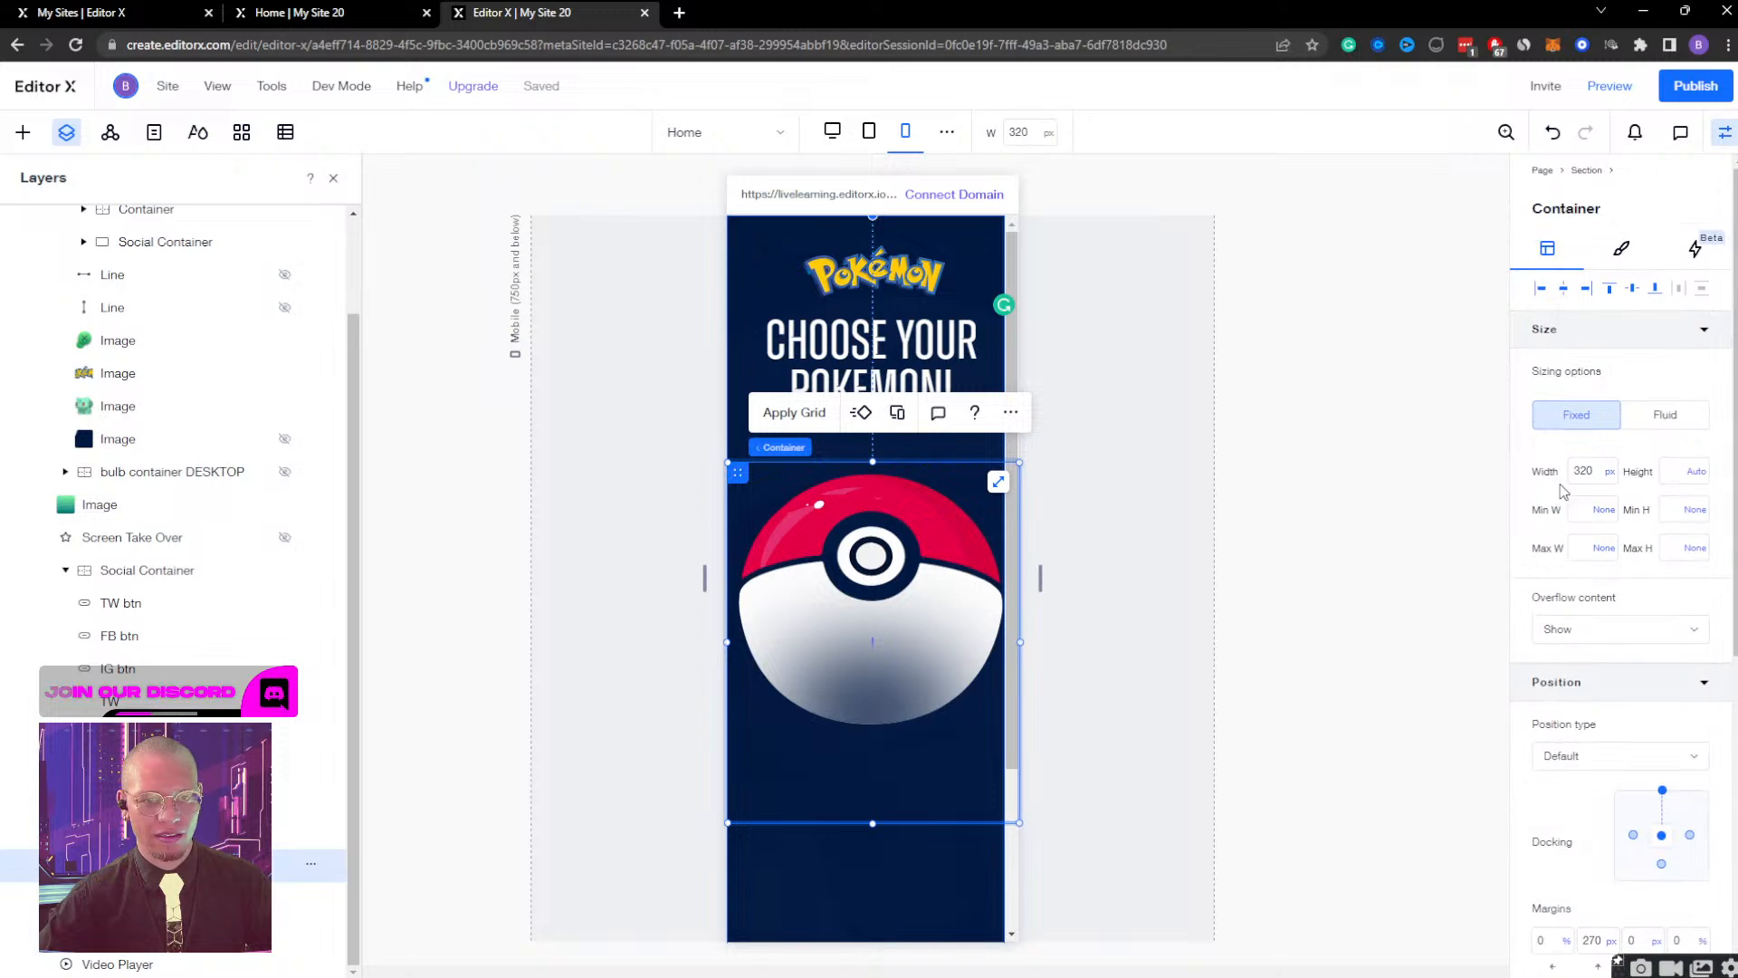
pyautogui.click(1586, 470)
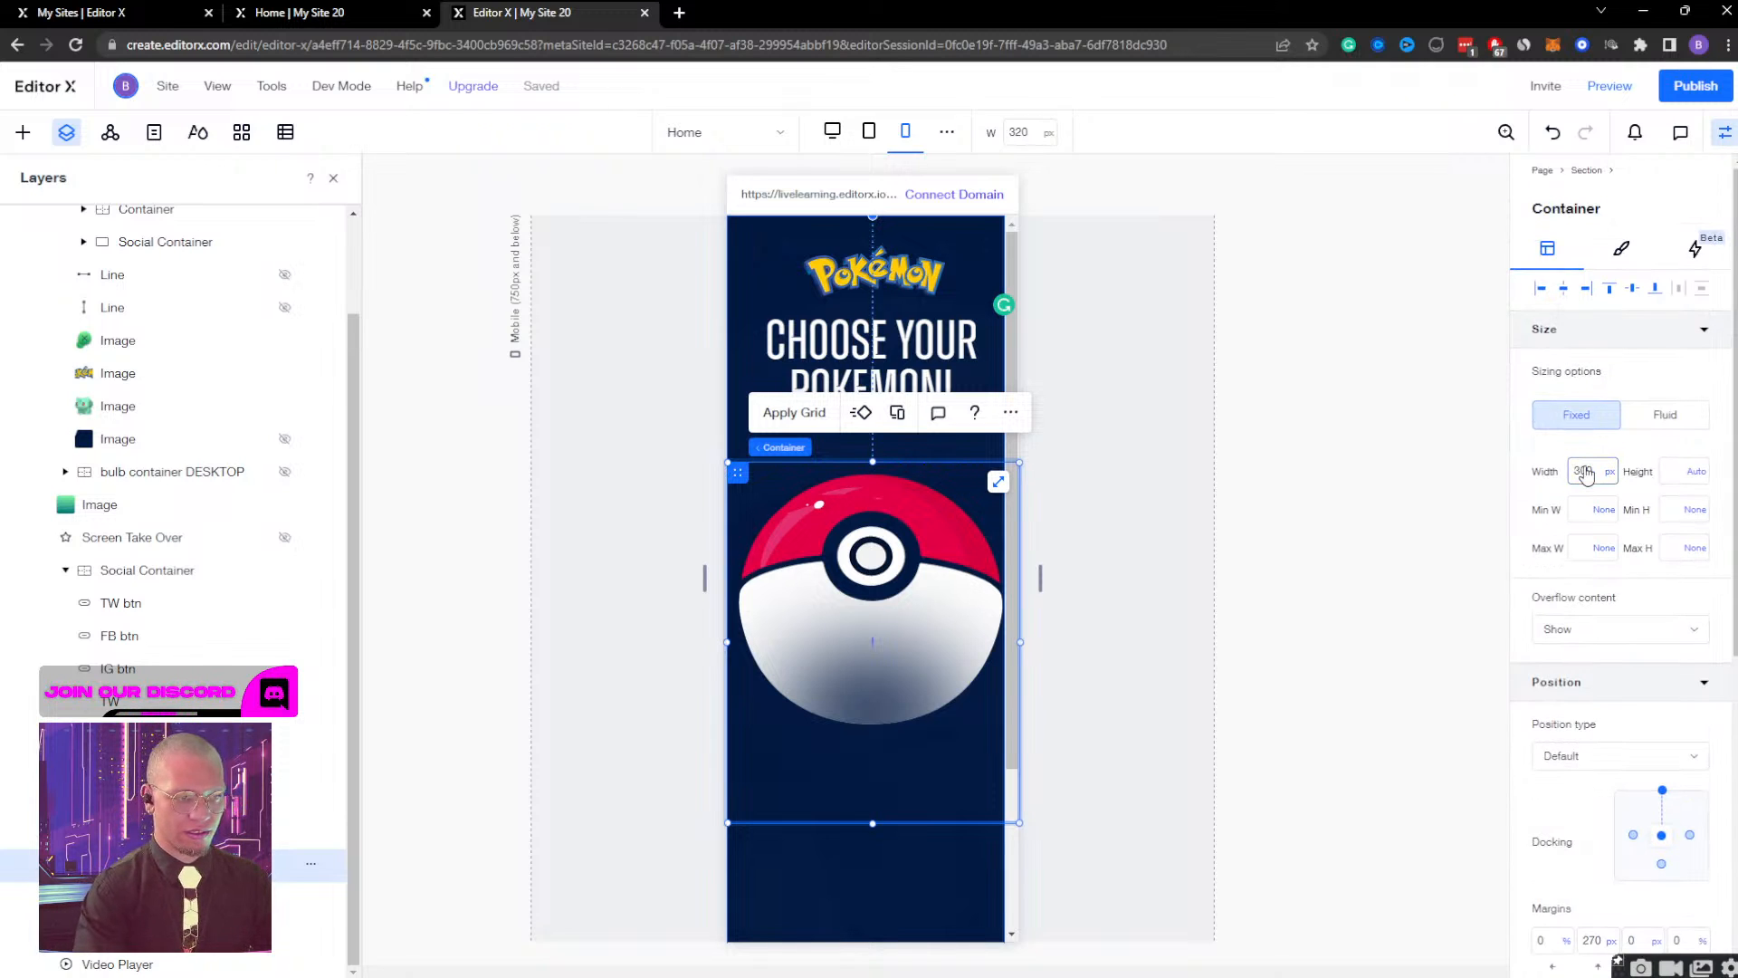
pyautogui.press('Return')
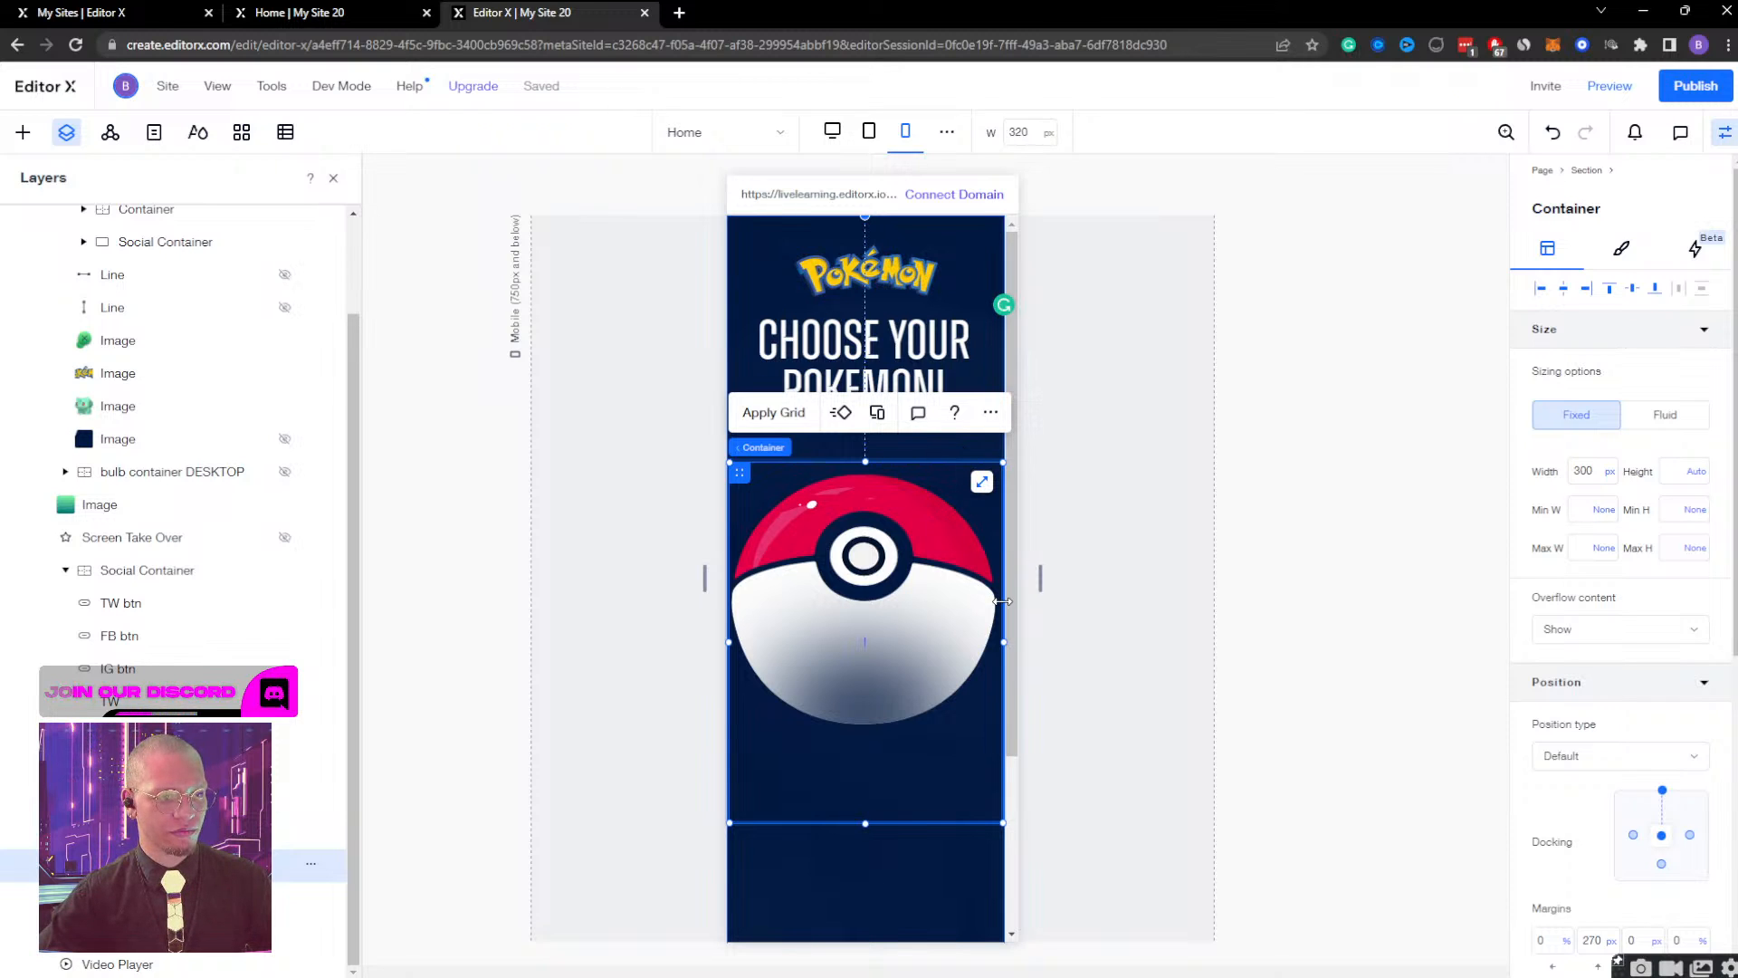
pyautogui.click(1588, 473)
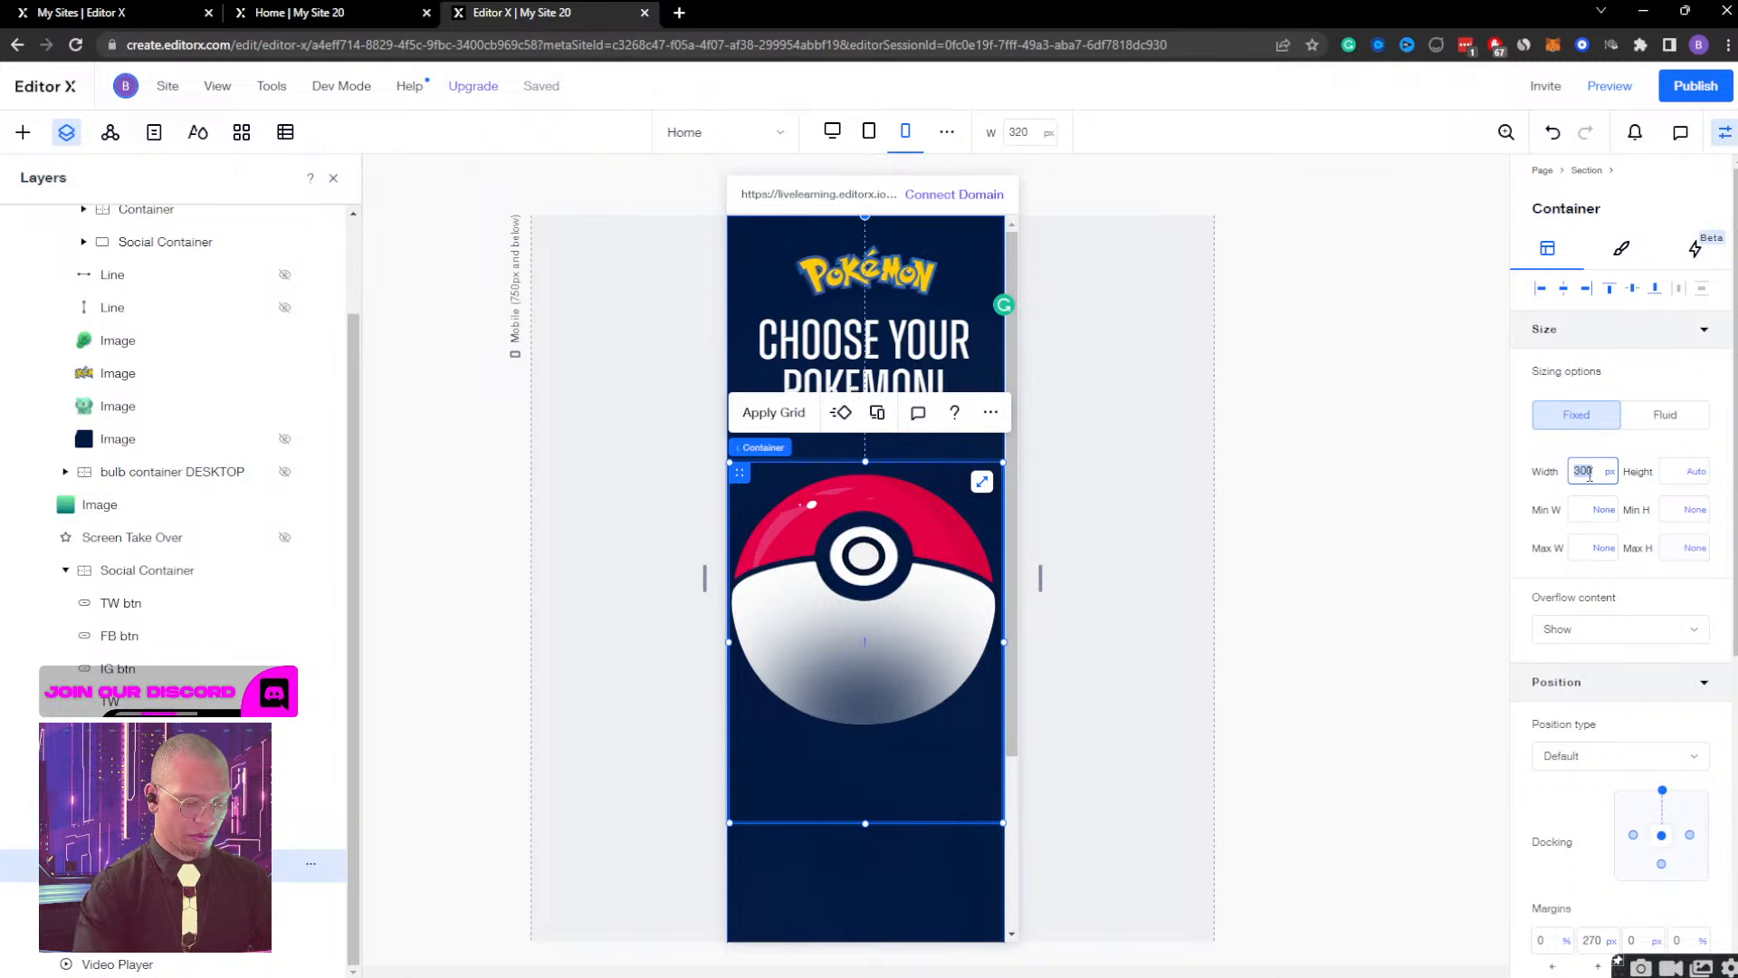
pyautogui.press('Return')
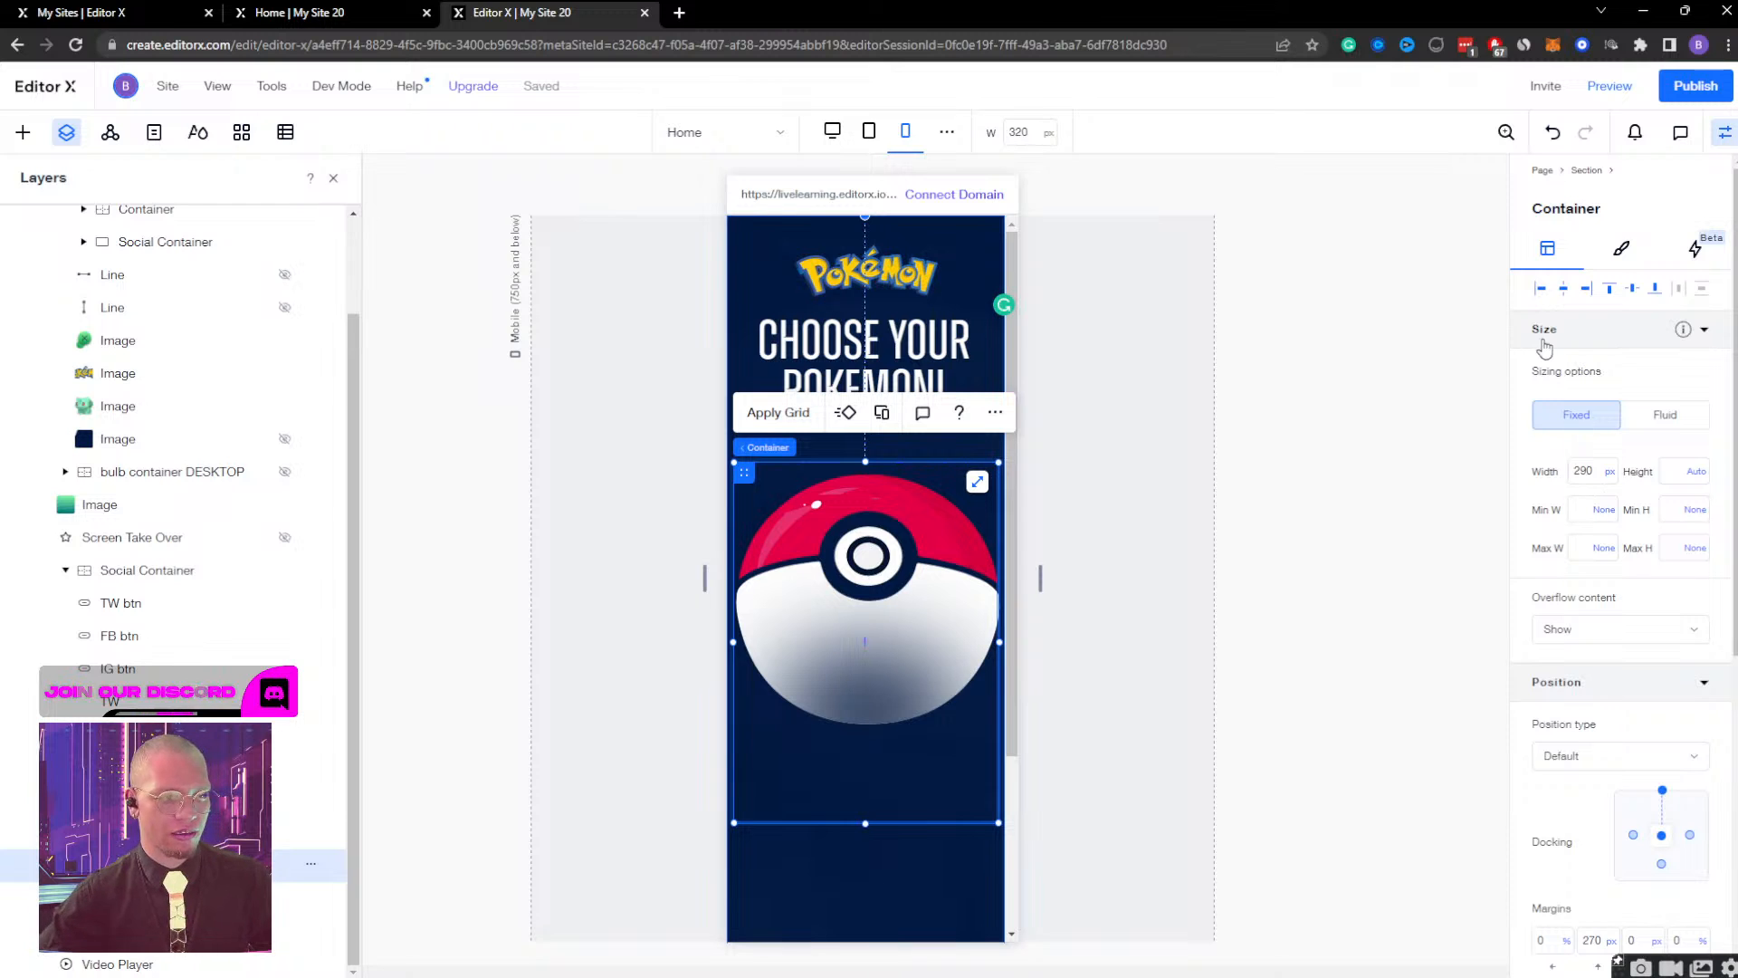
# Review the mobile page from the social icons up to the heading, and open the site preview.
pyautogui.scroll(-3, 812, 614)
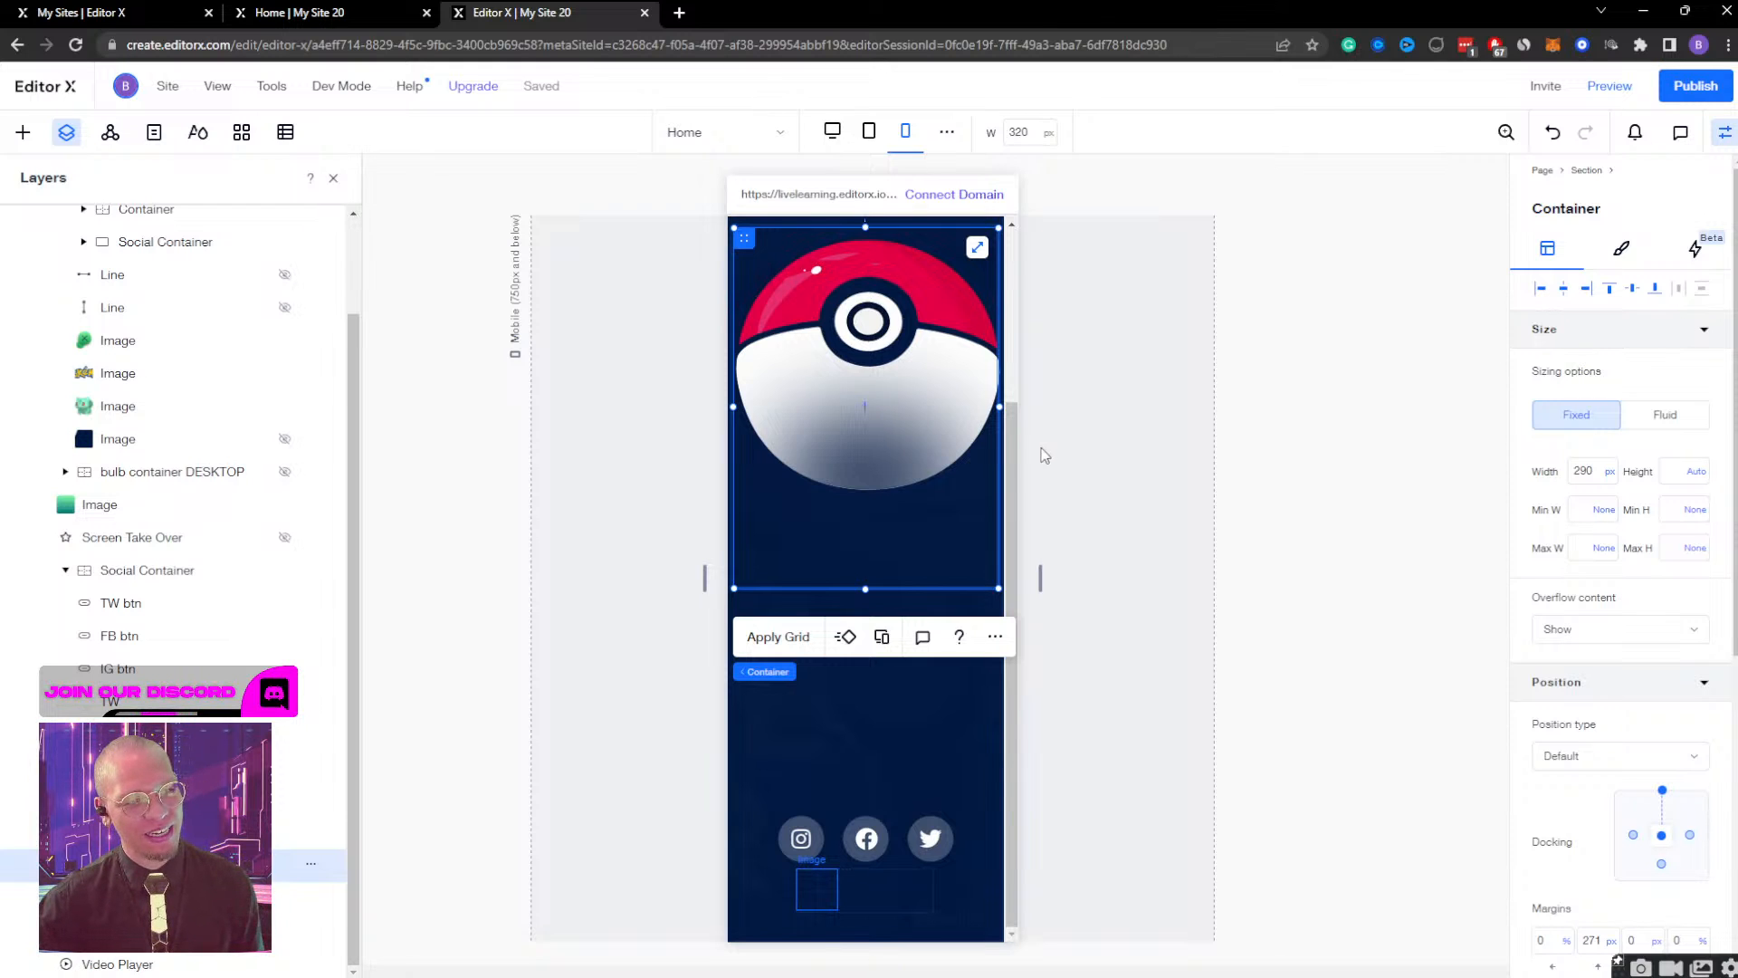
pyautogui.moveTo(1015, 447); pyautogui.dragTo(1030, 410)
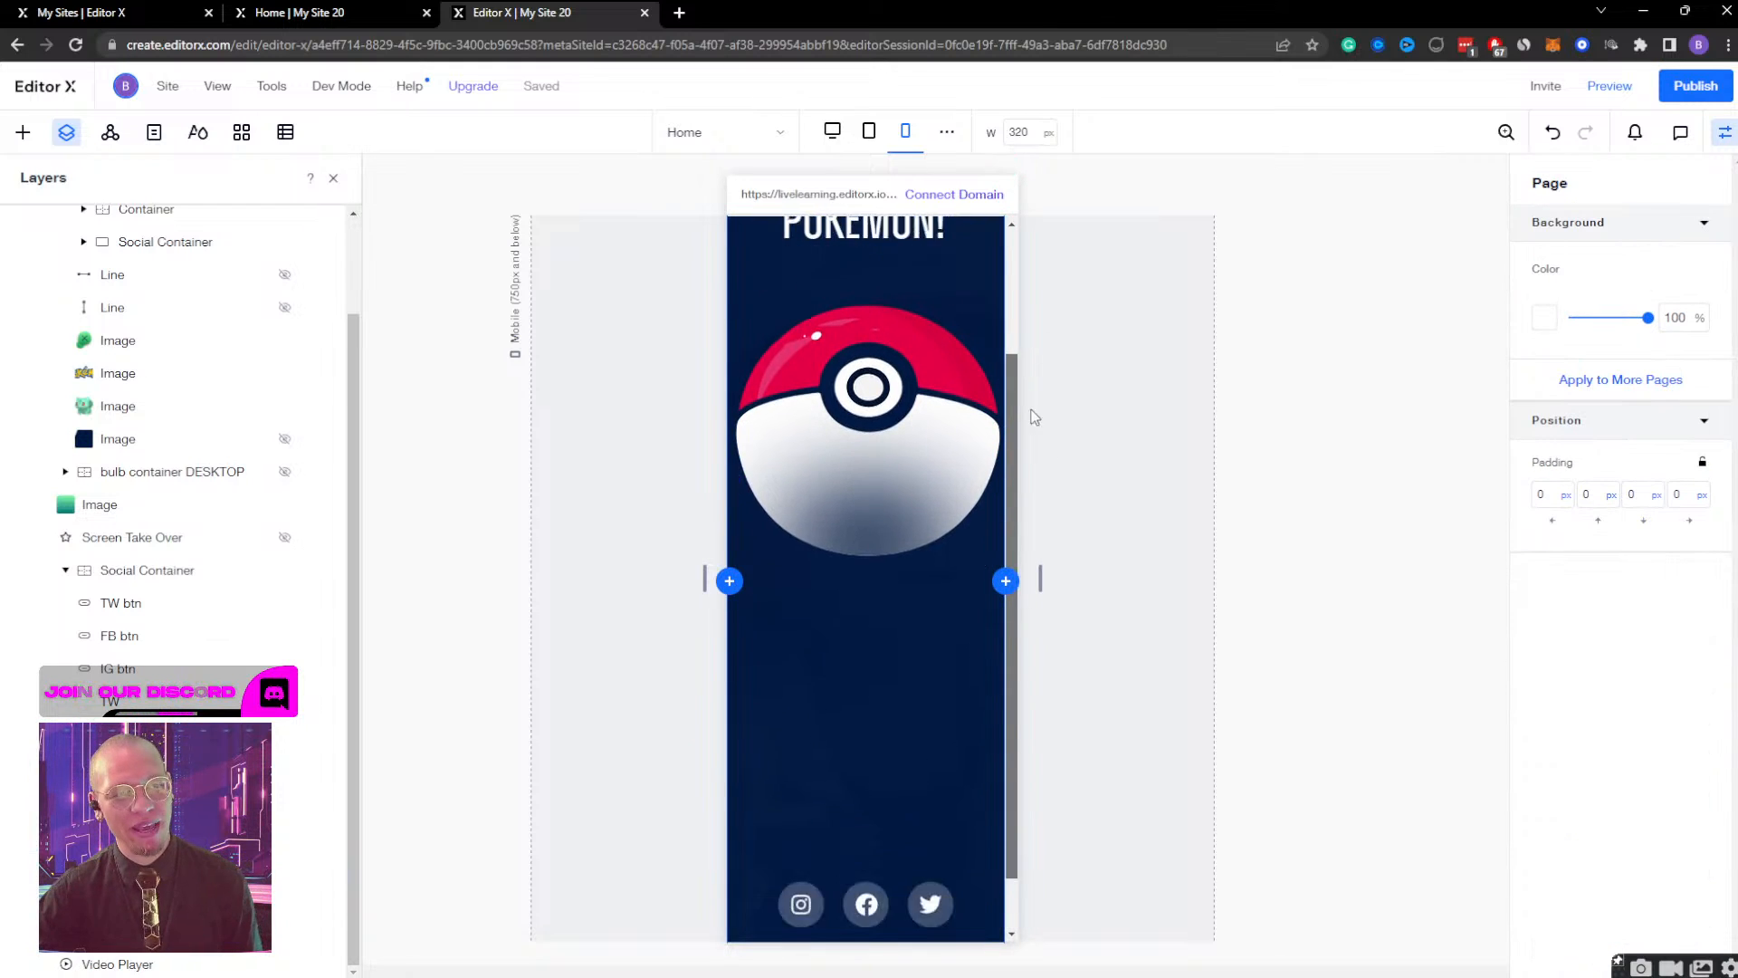
pyautogui.scroll(5, 1034, 416)
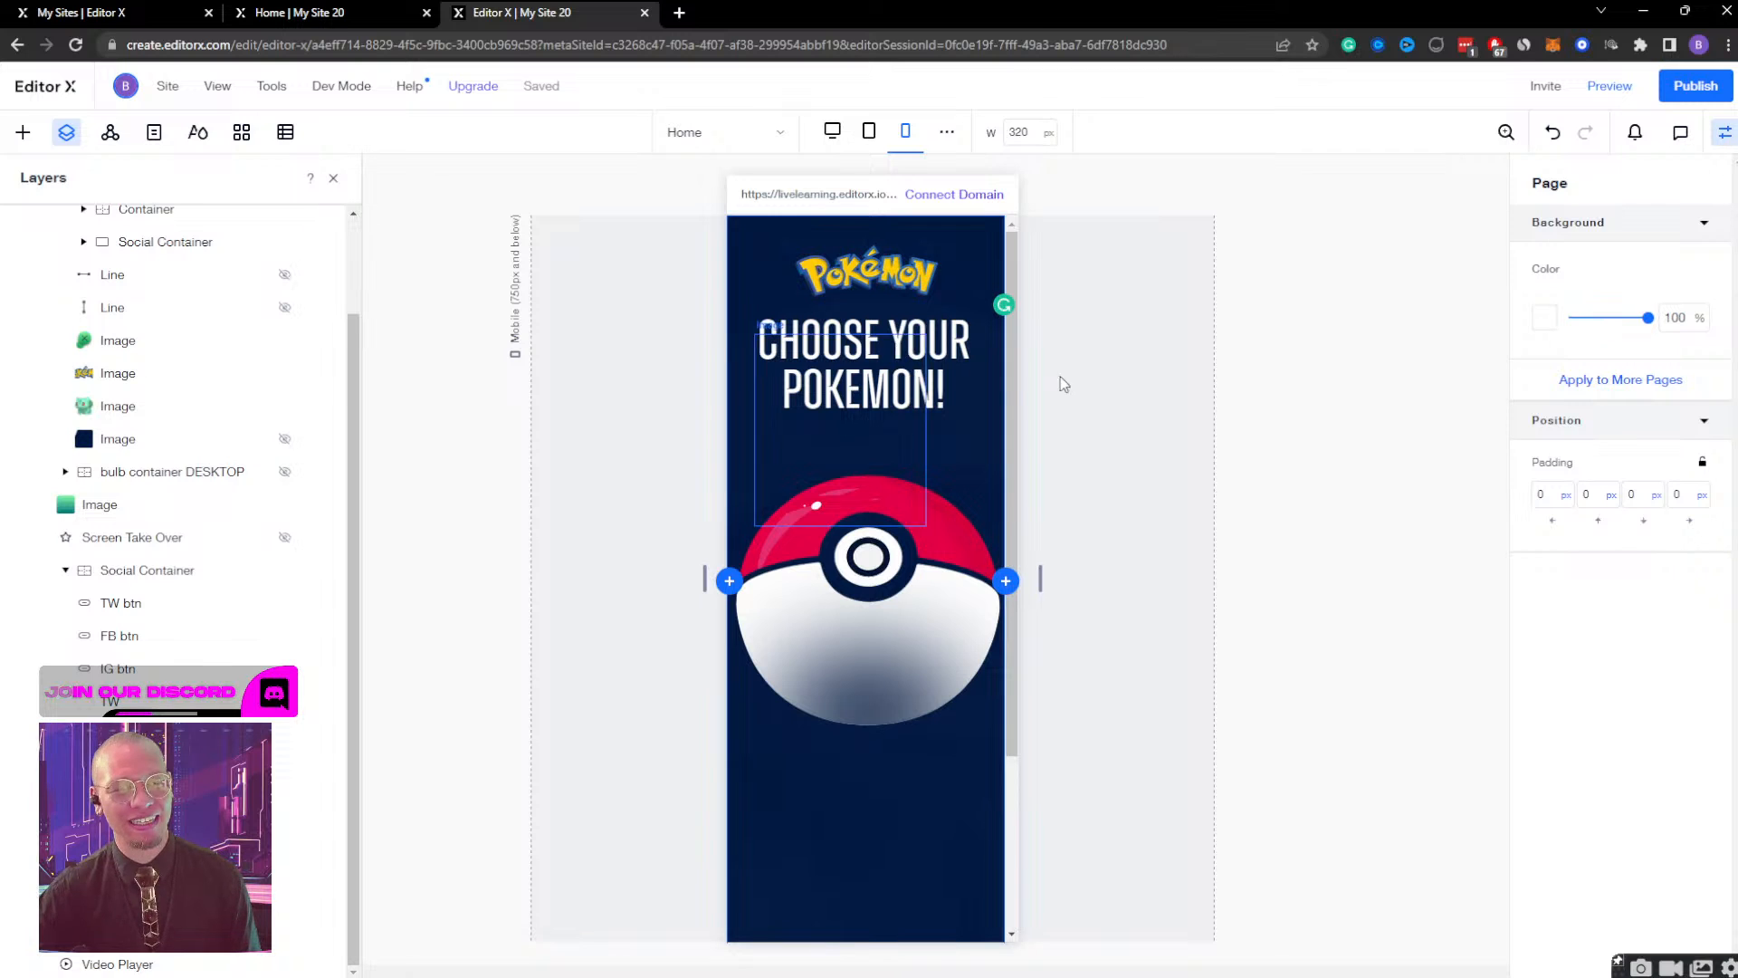
pyautogui.click(1600, 86)
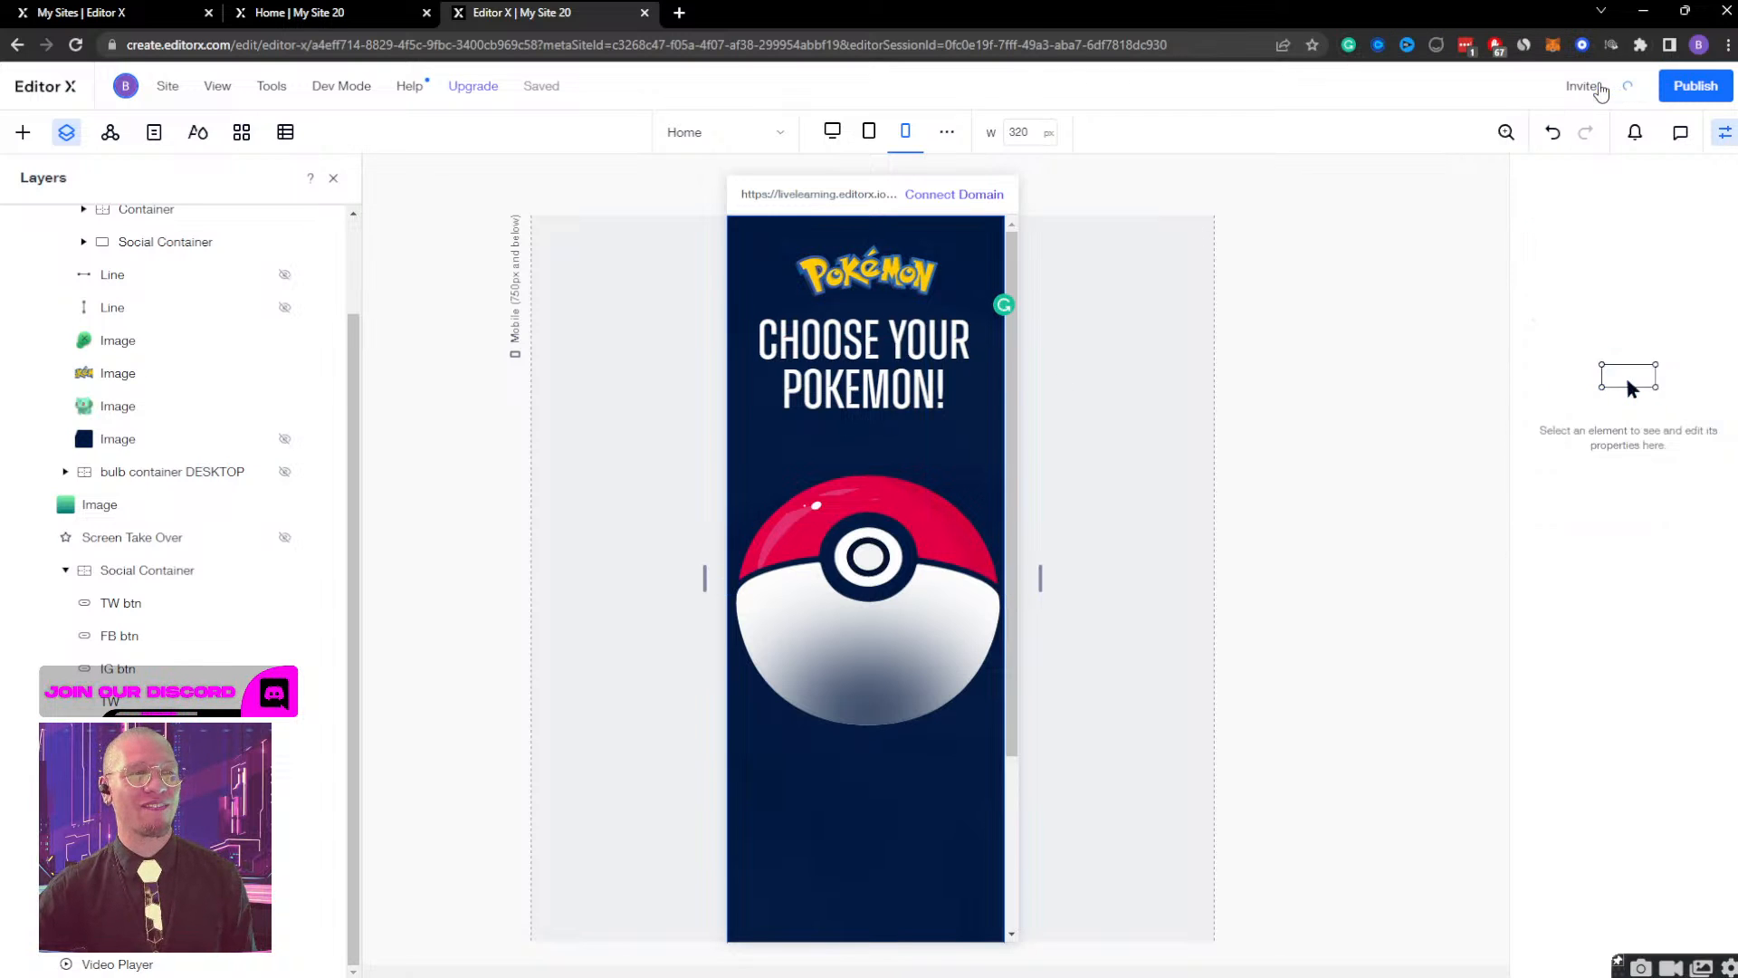
# On the published Pokemon page, test closing the Bulbasaur view, reopening it from the Pokeball and closing it again.
pyautogui.click(304, 16)
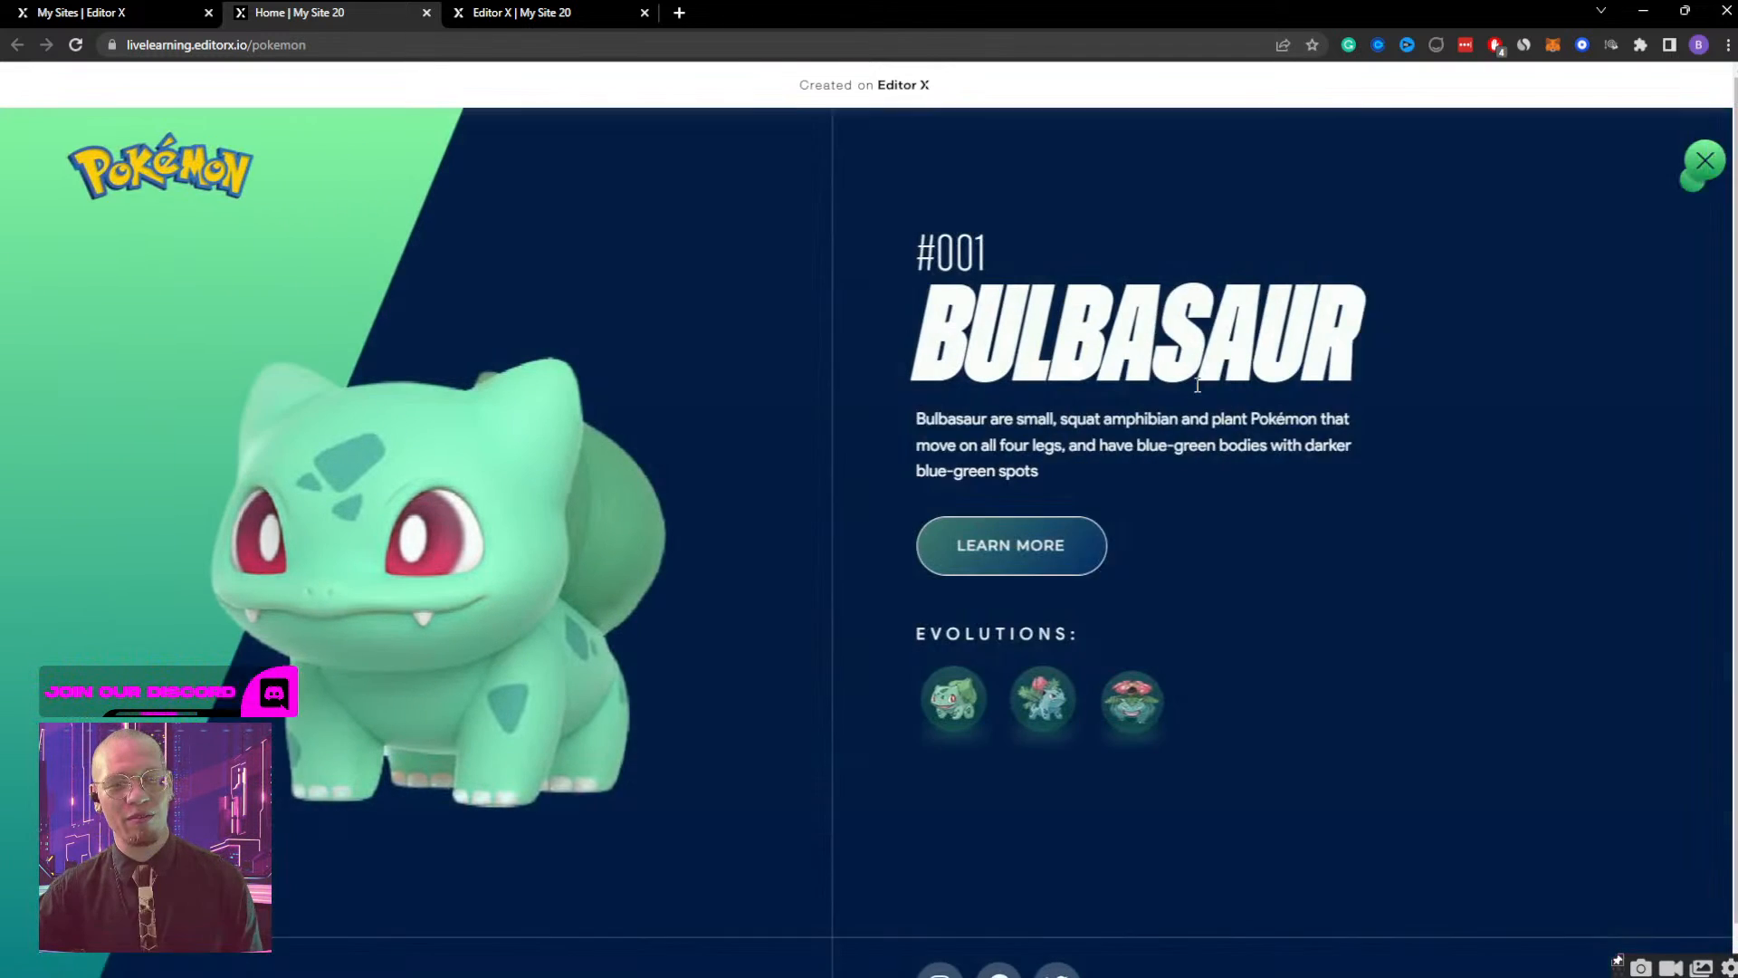
pyautogui.click(1665, 161)
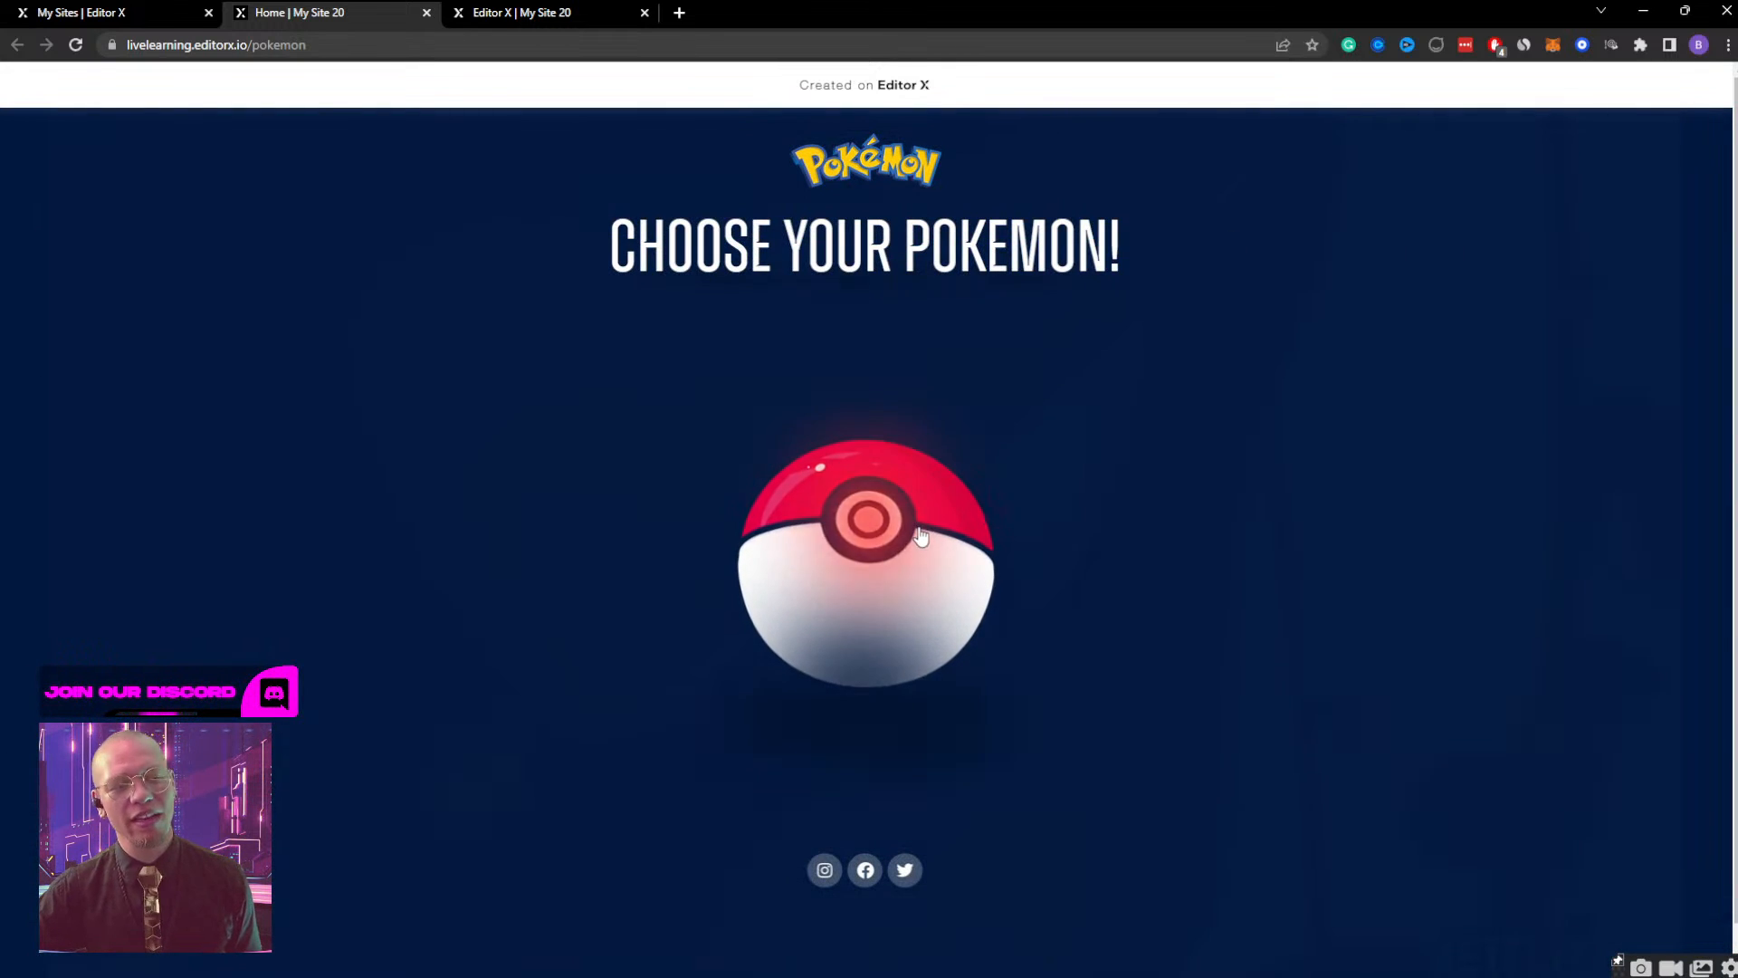
pyautogui.click(921, 536)
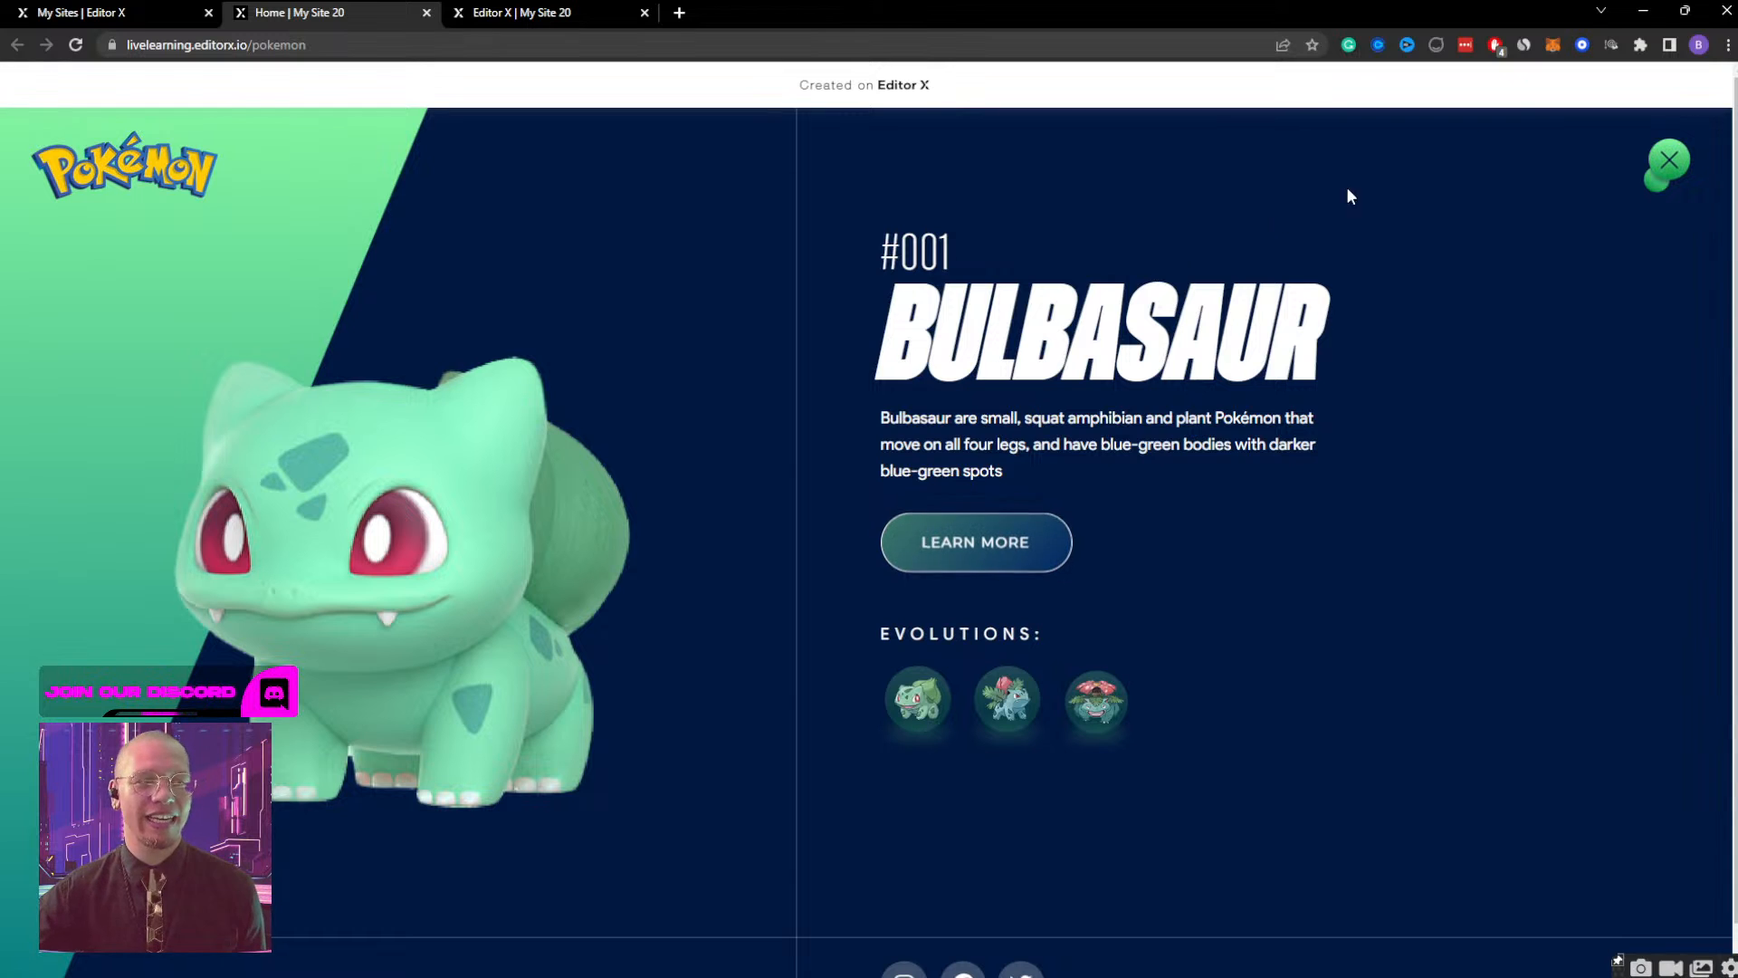
pyautogui.click(1669, 163)
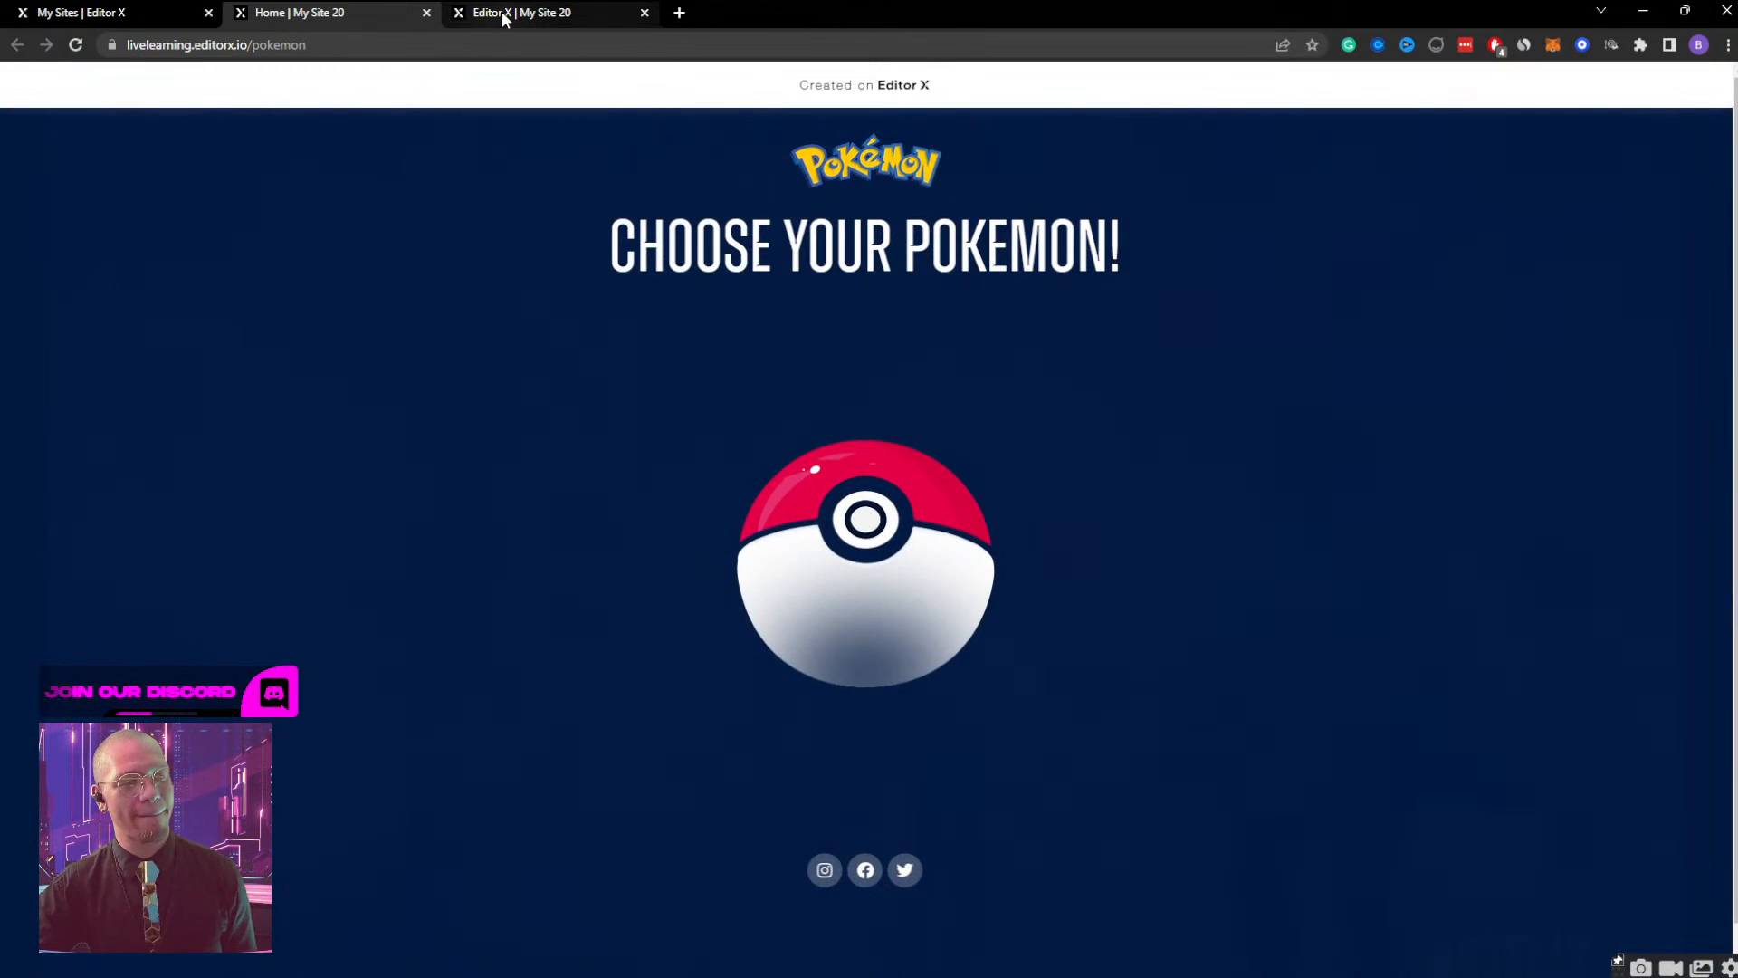
# Return to the mobile preview, test resizing its viewport width, and go back to editing the site.
pyautogui.click(503, 17)
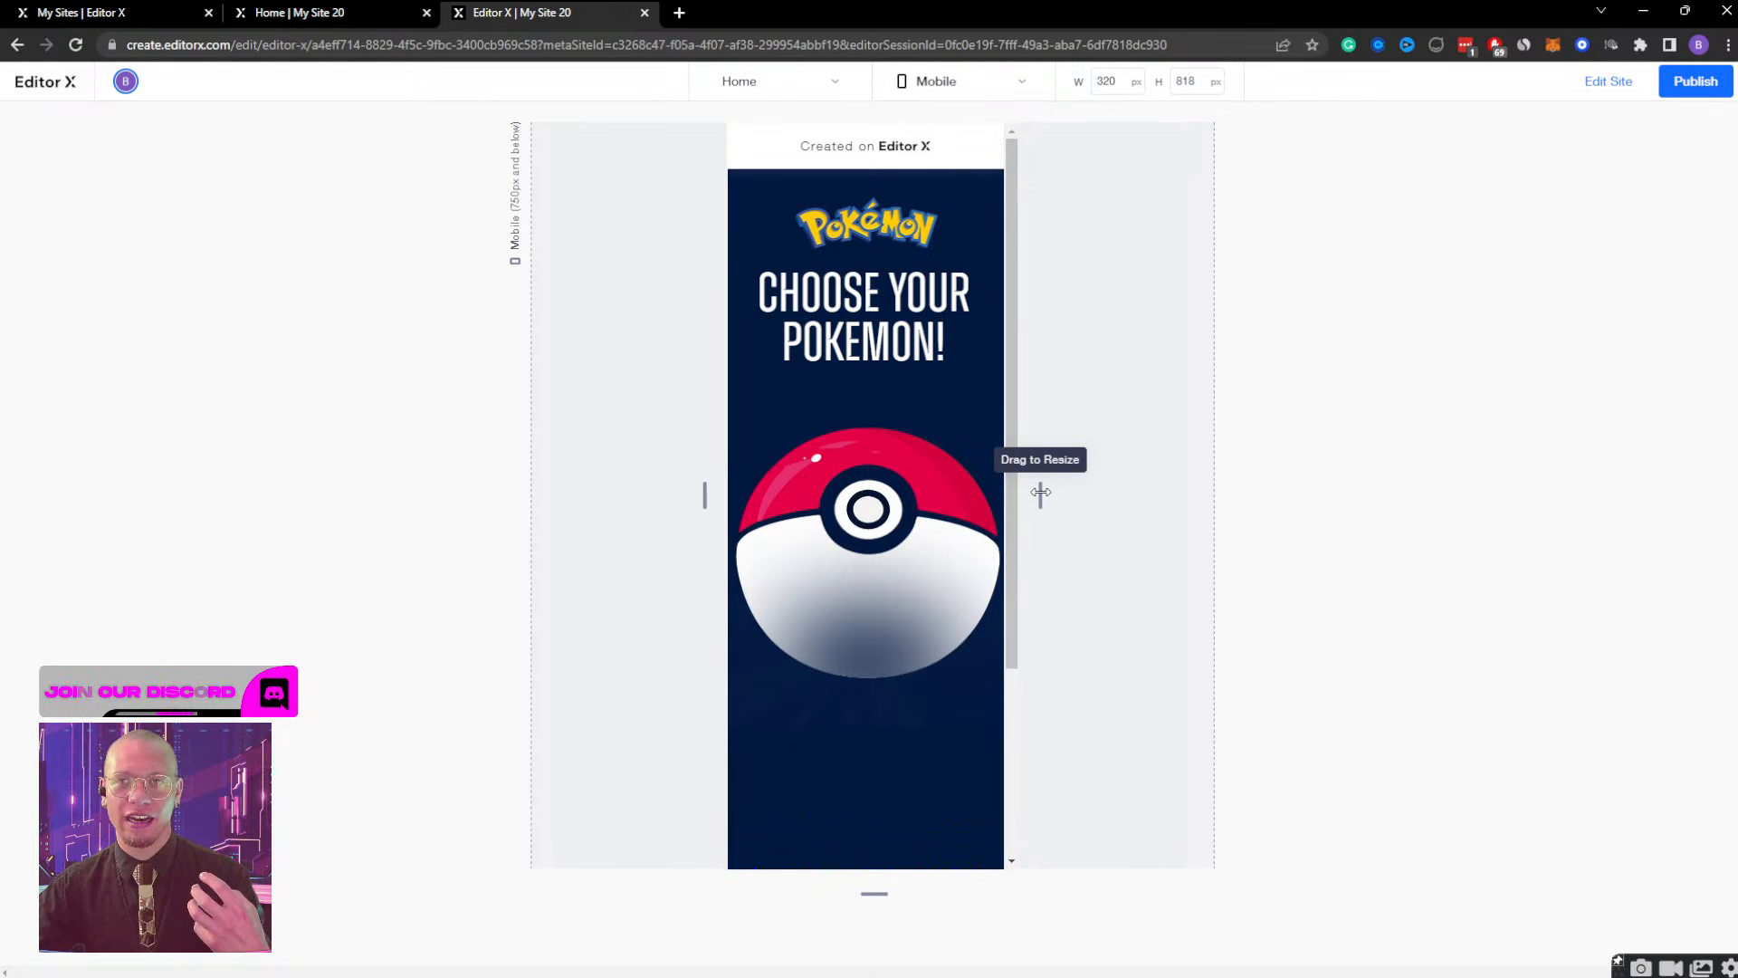
pyautogui.moveTo(1040, 492); pyautogui.dragTo(1003, 479)
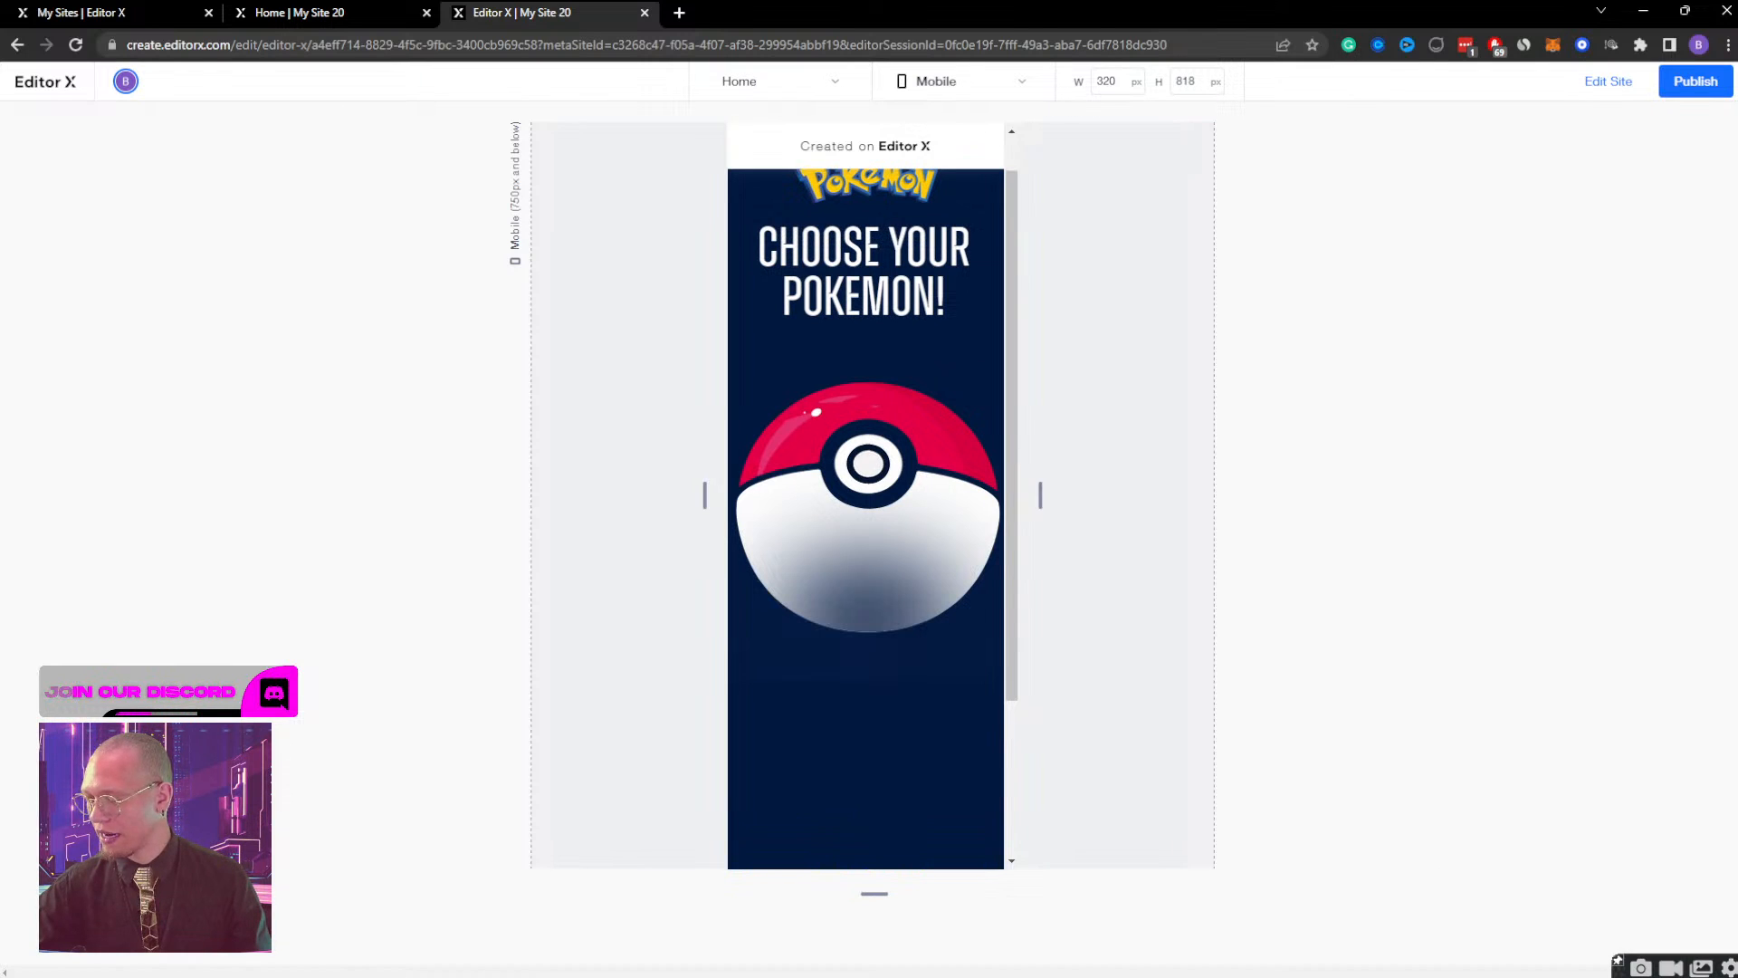
pyautogui.scroll(1, 971, 382)
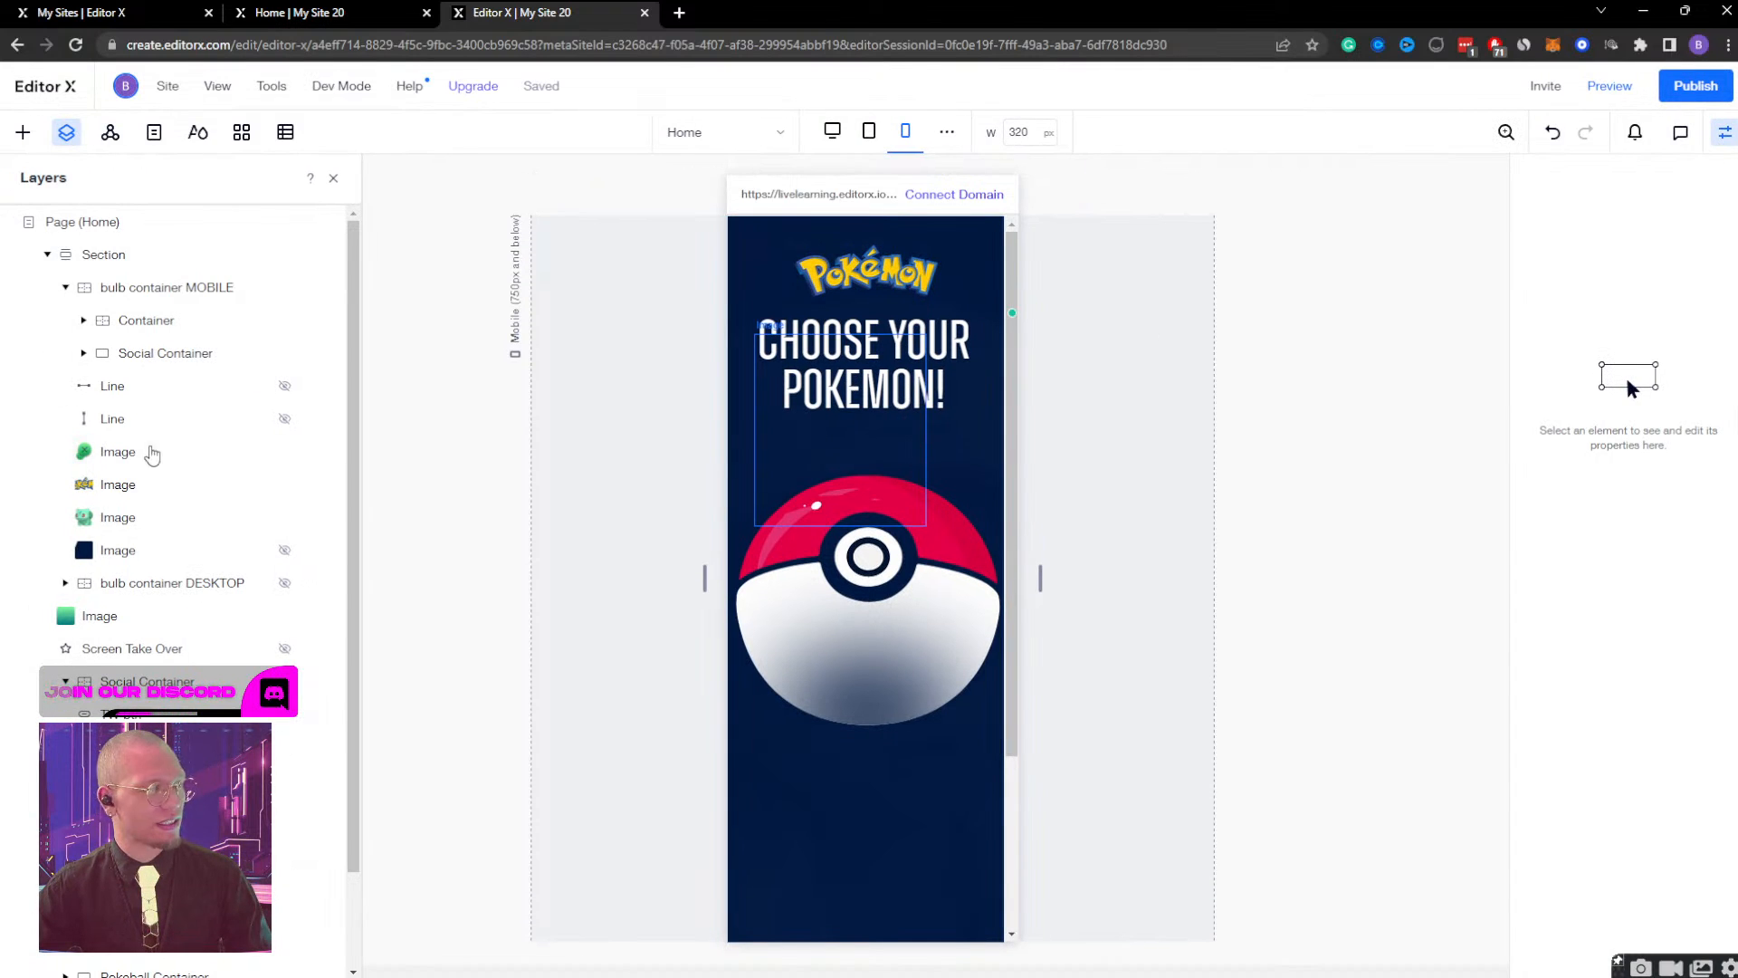
# Nudge the CHOOSE YOUR POKEMON! heading down to a top margin of 138 px.
pyautogui.scroll(-1, 136, 479)
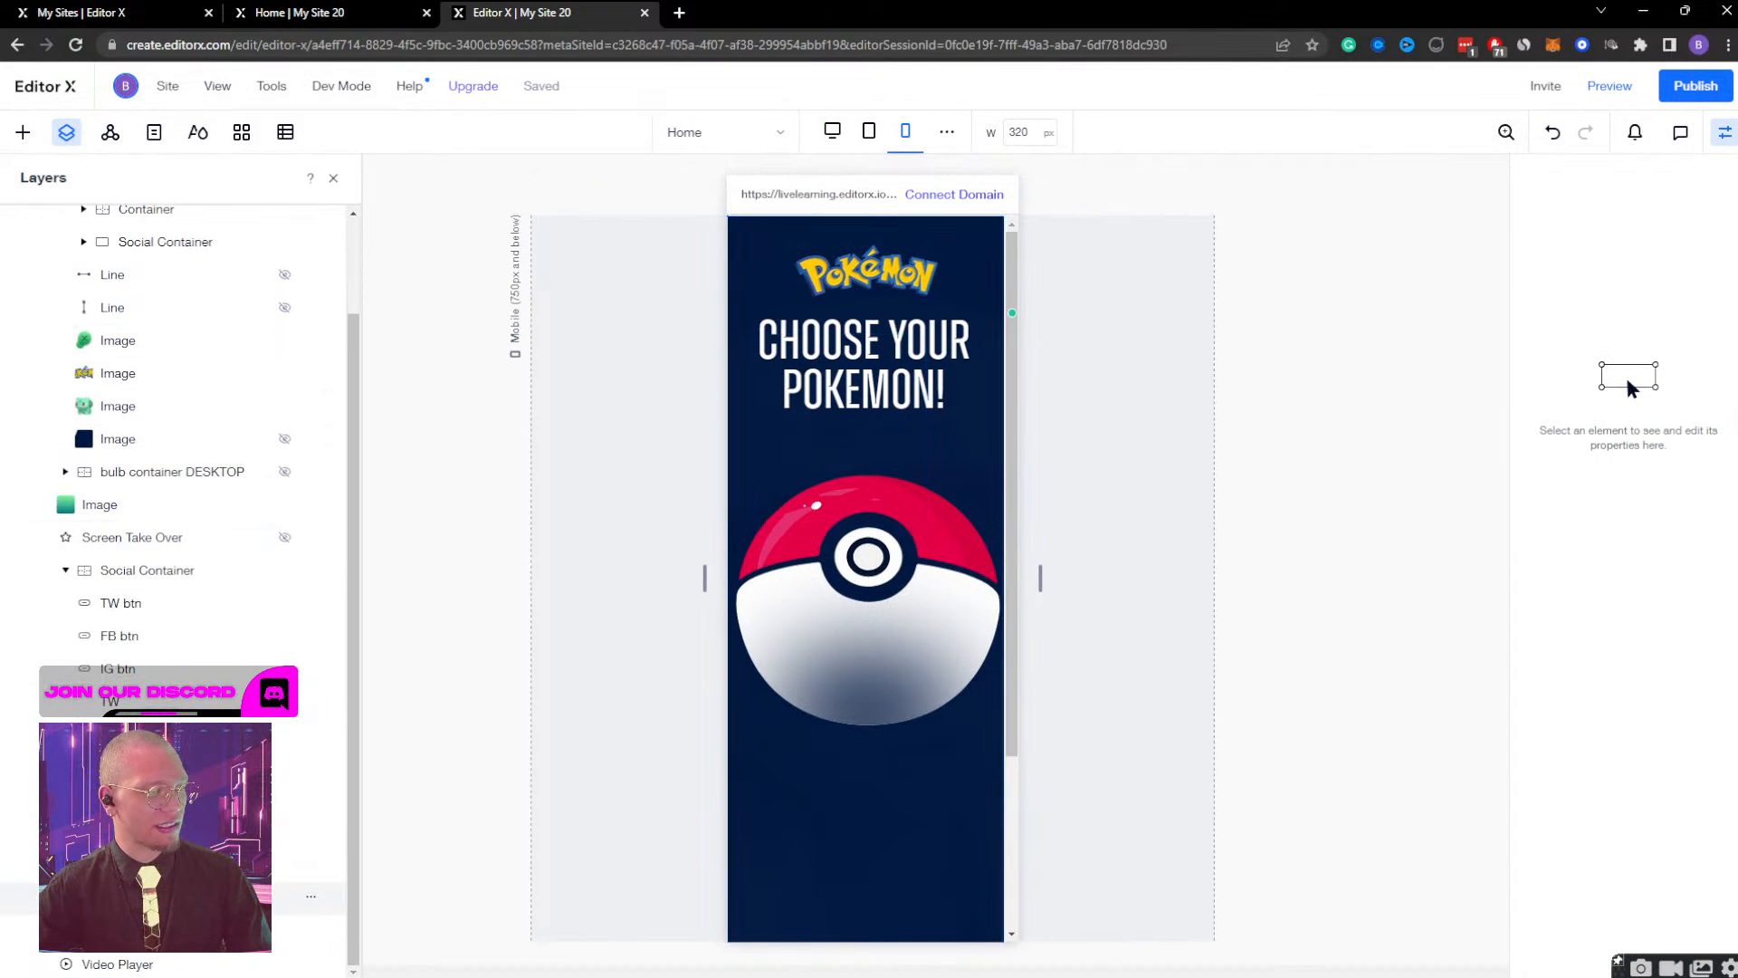
pyautogui.click(154, 865)
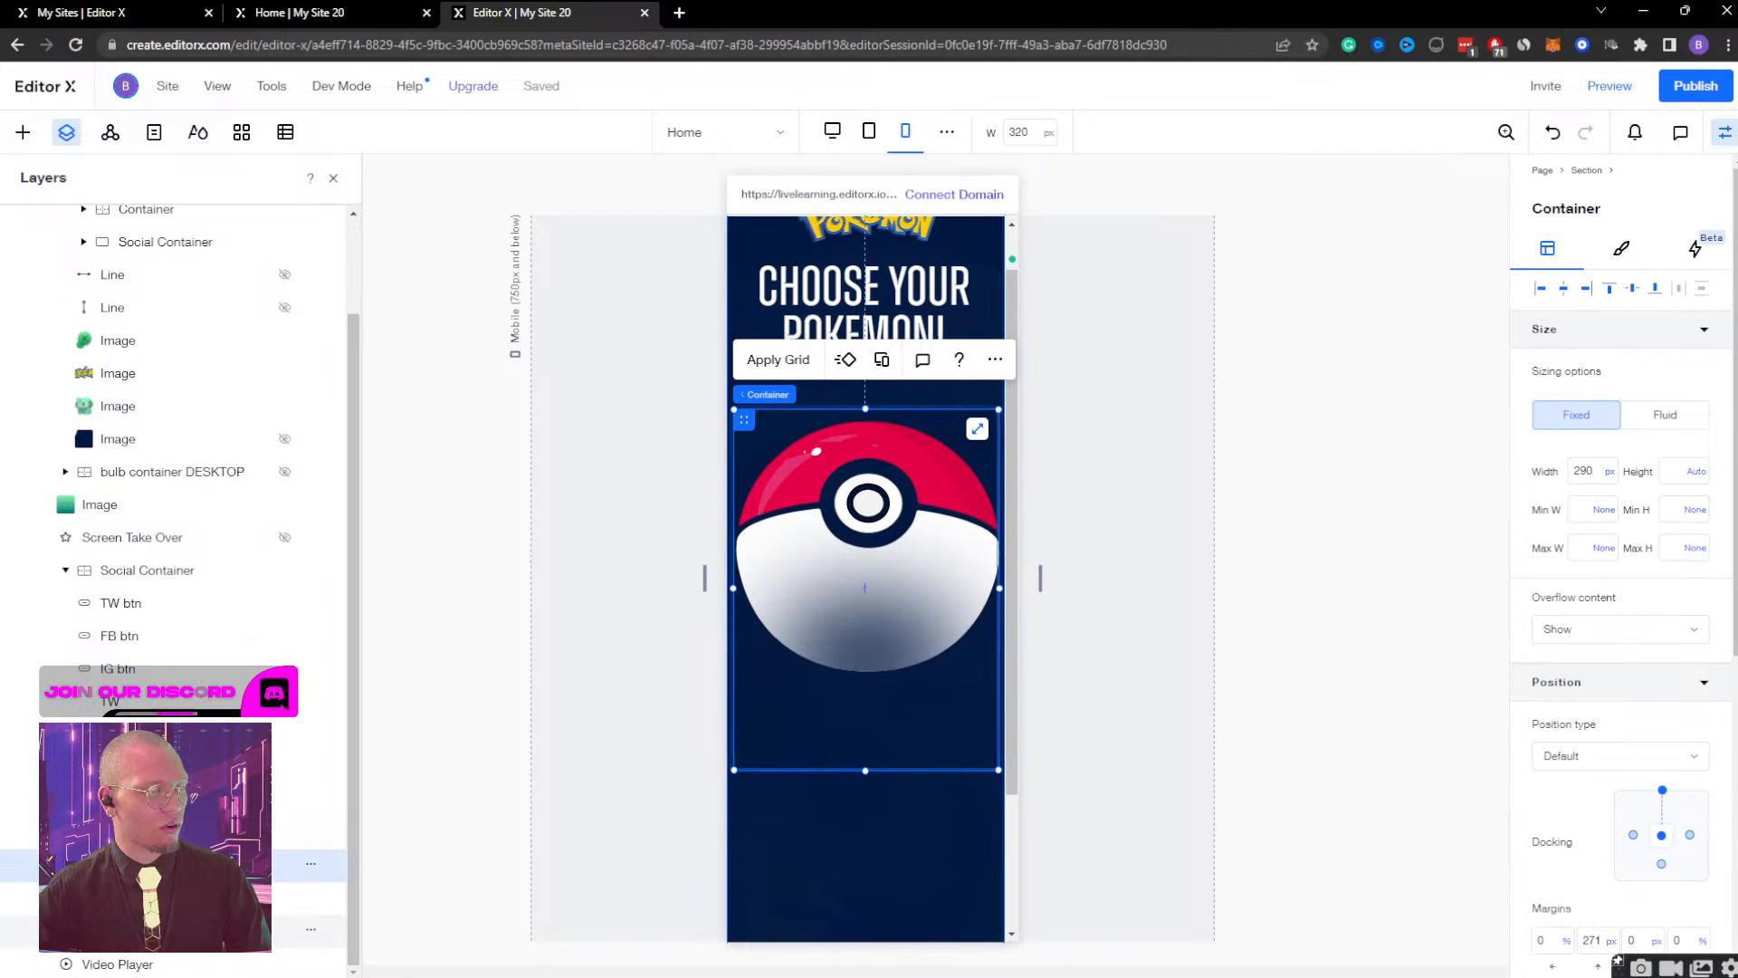
pyautogui.scroll(1, 135, 453)
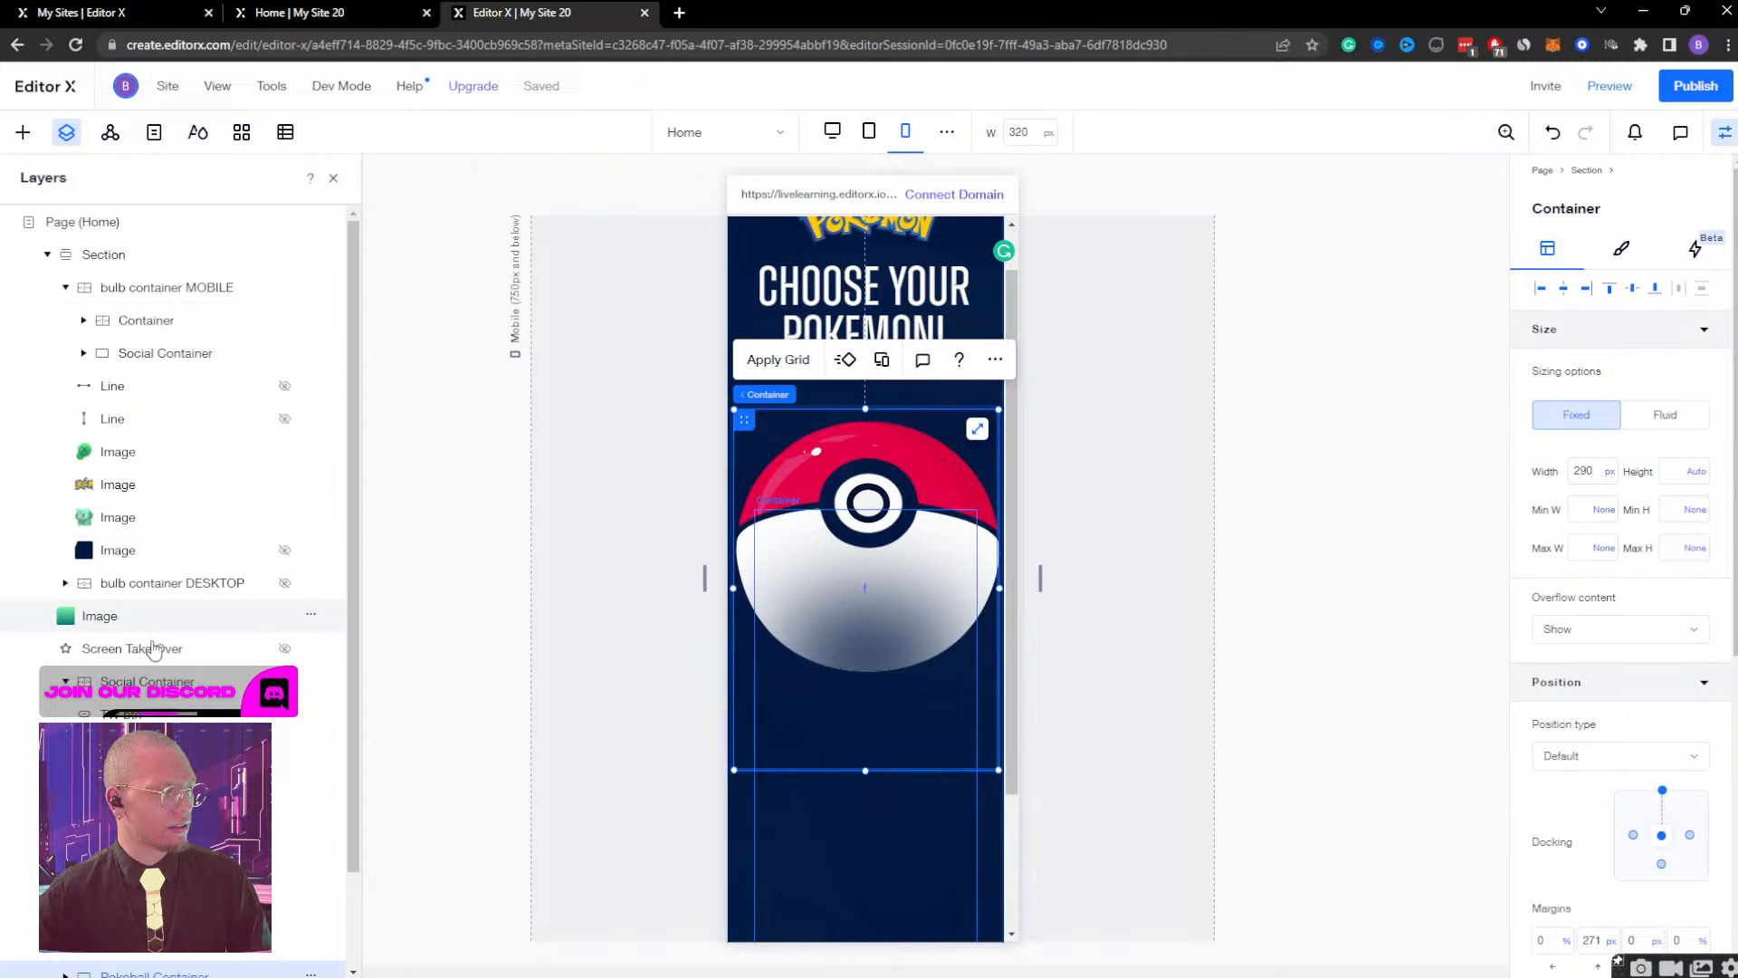
pyautogui.click(937, 286)
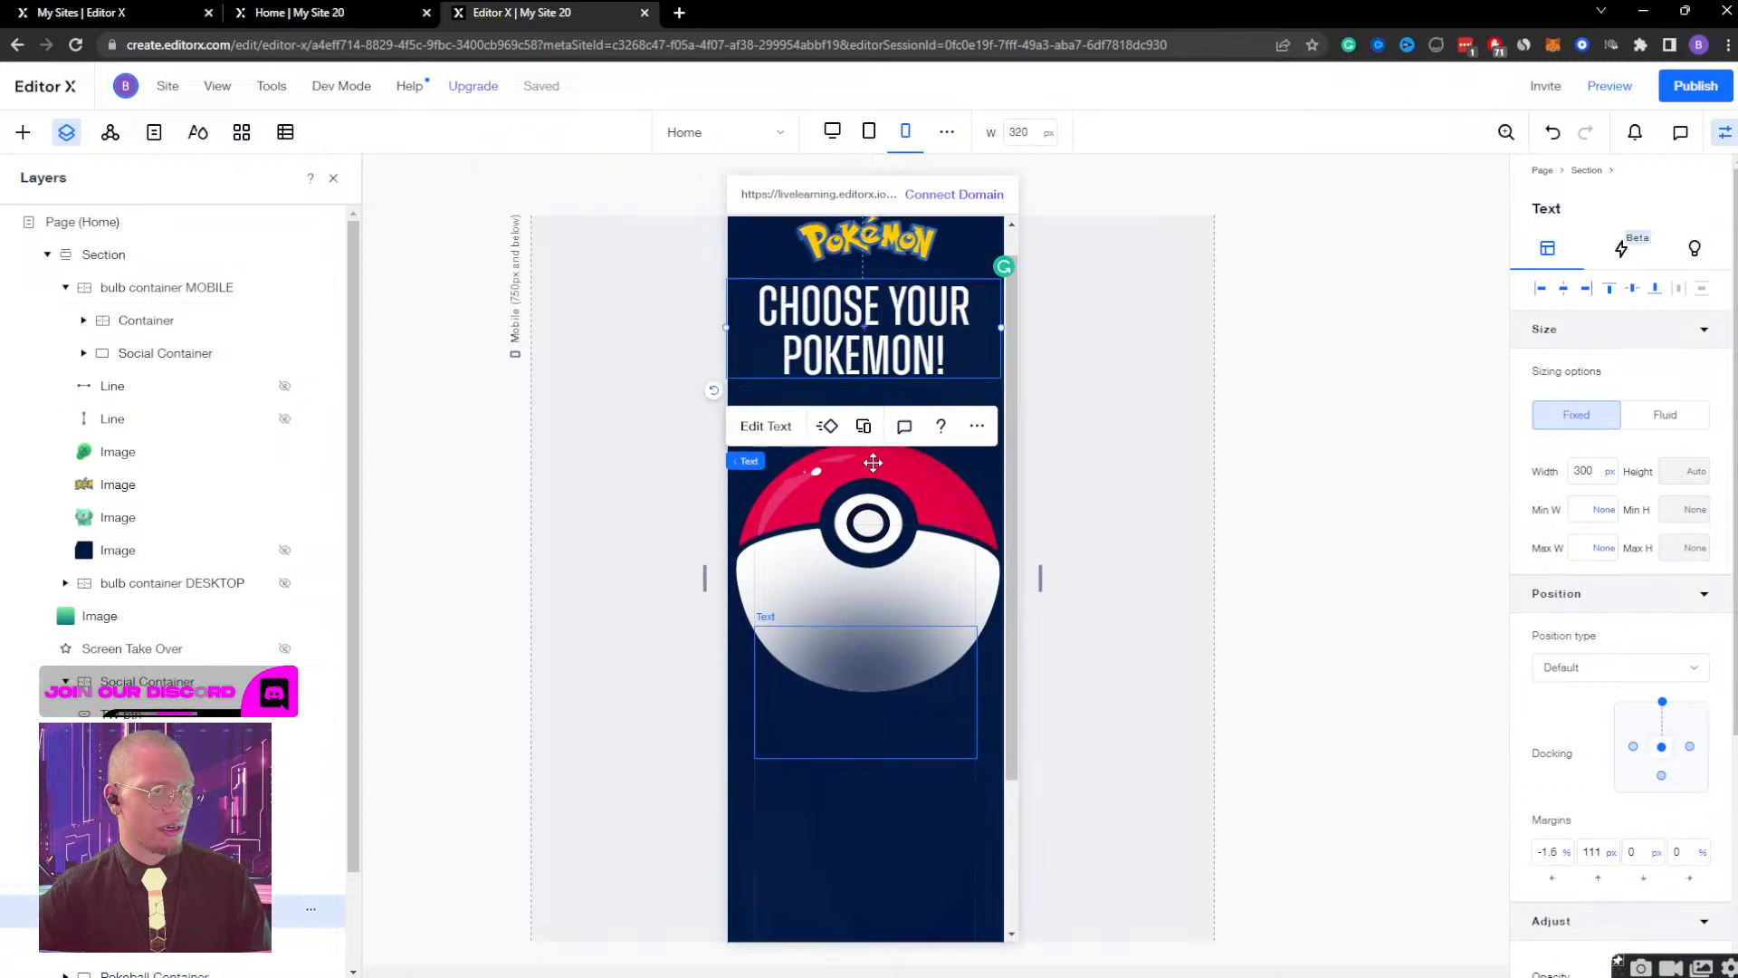
pyautogui.hotkey('shift', 'Down')
pyautogui.hotkey('shift', 'Down')
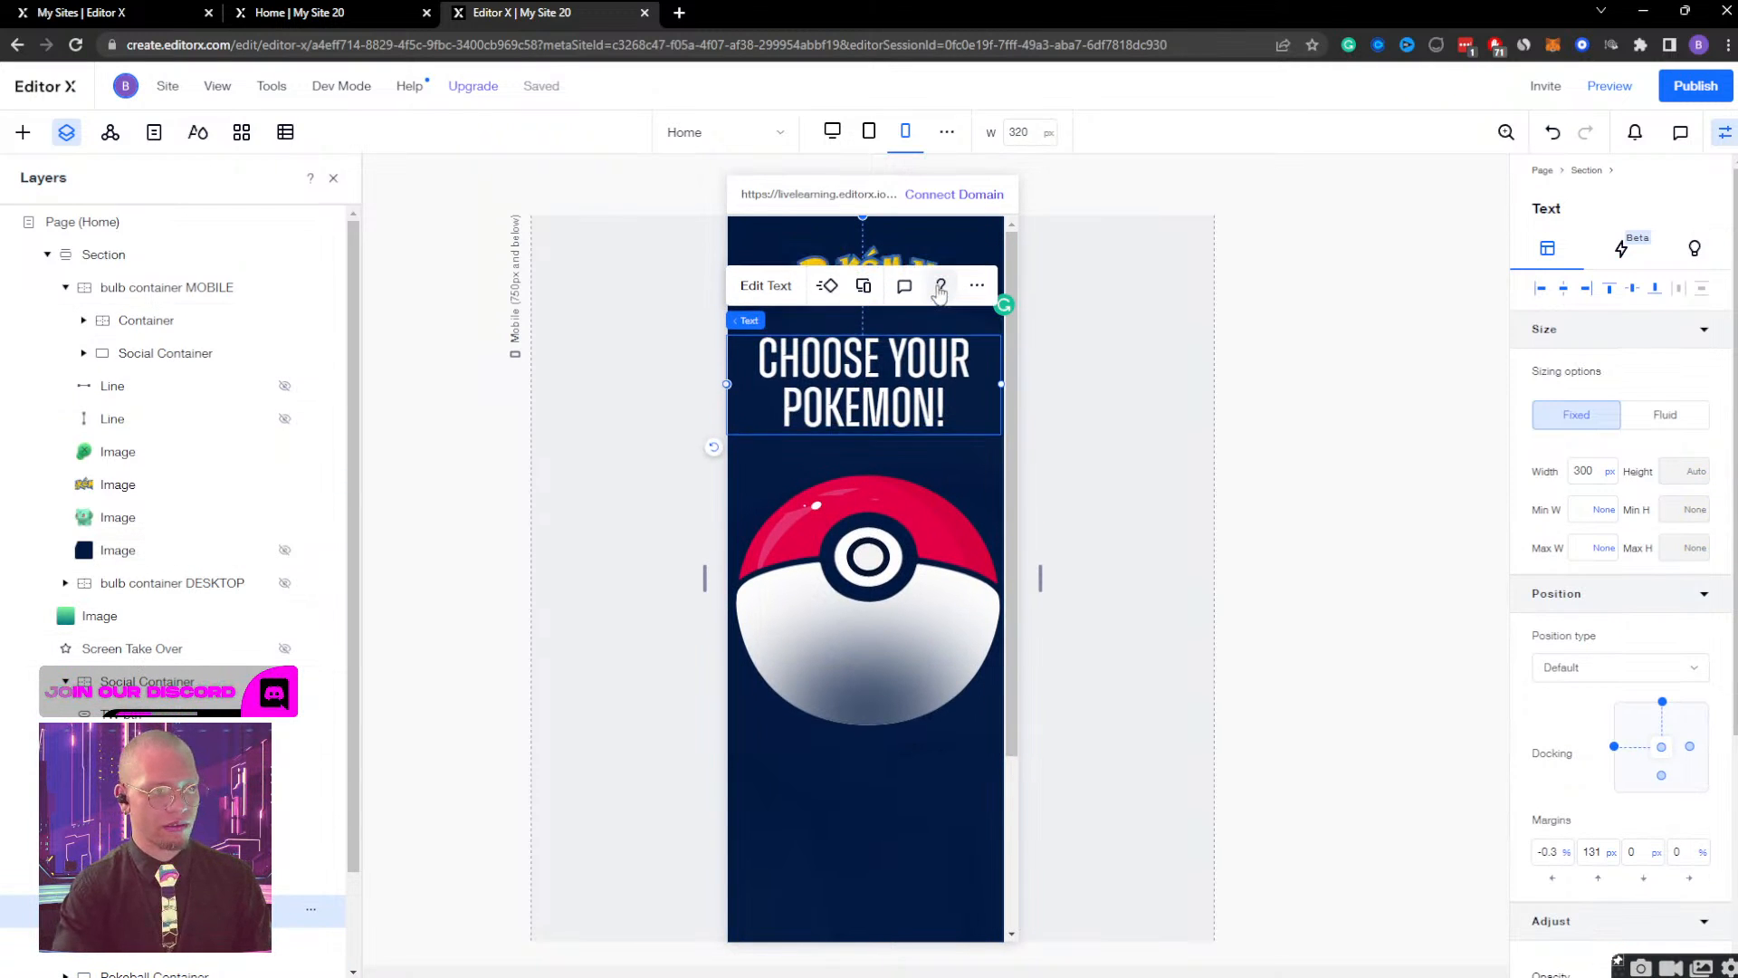
pyautogui.hotkey('shift', 'Down')
pyautogui.press('Up')
pyautogui.press('Up')
pyautogui.press('Up')
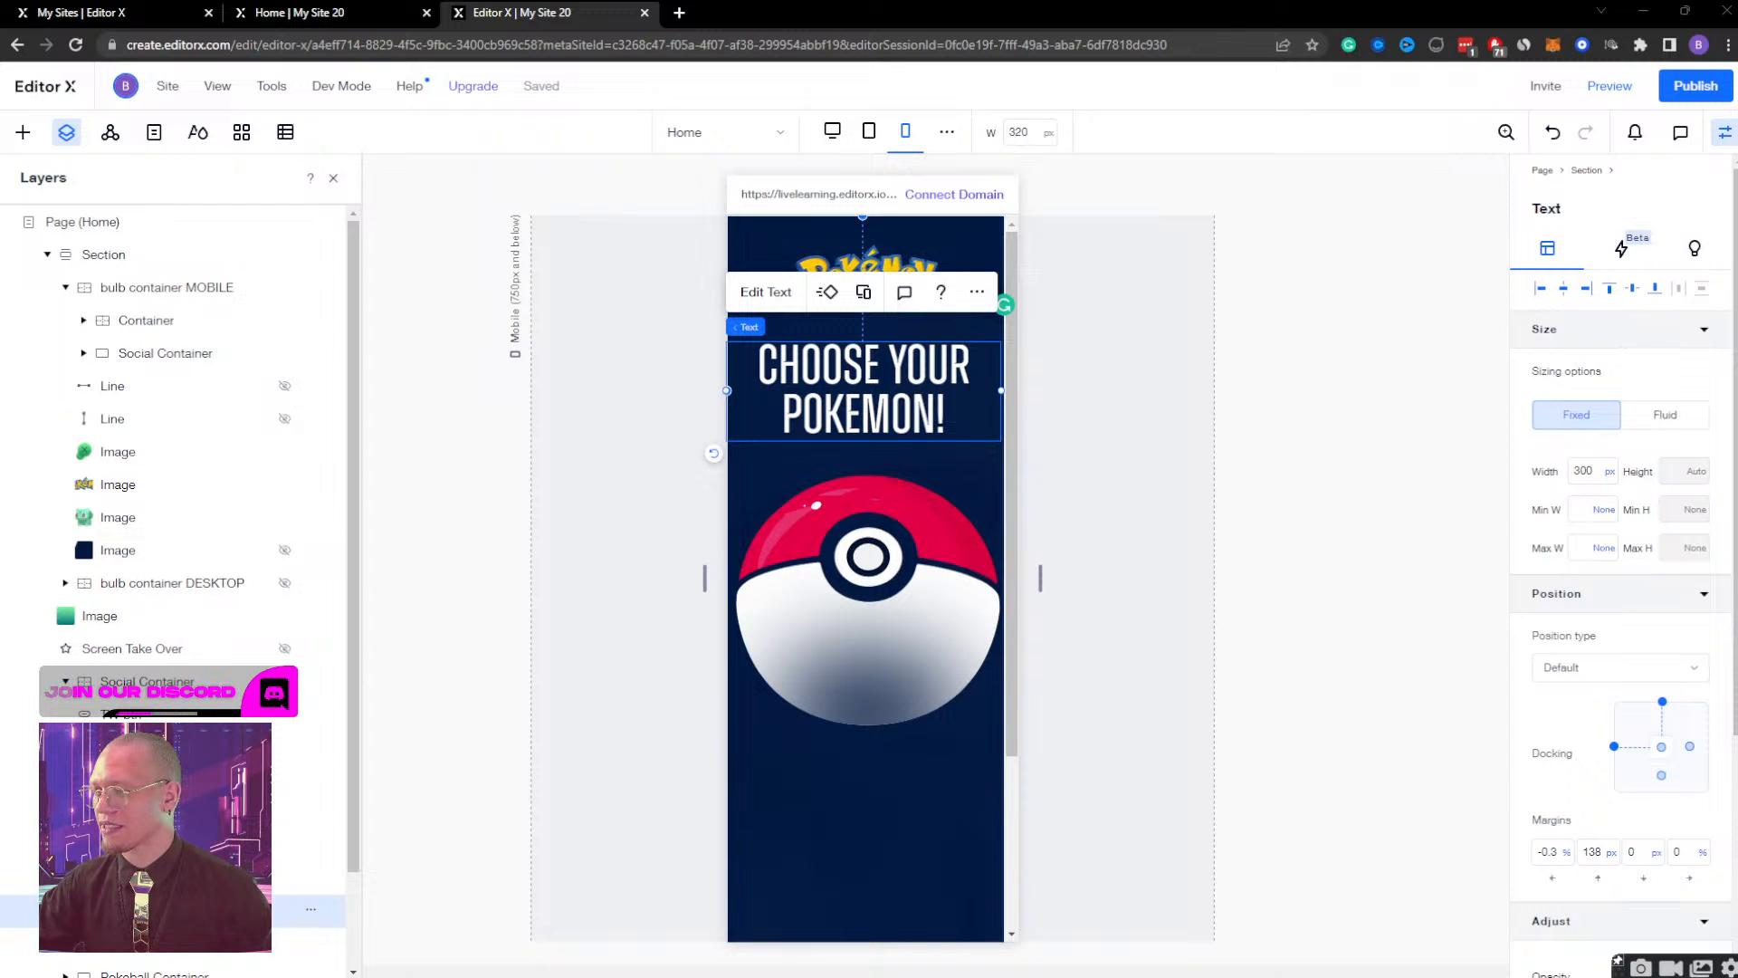
pyautogui.click(1250, 425)
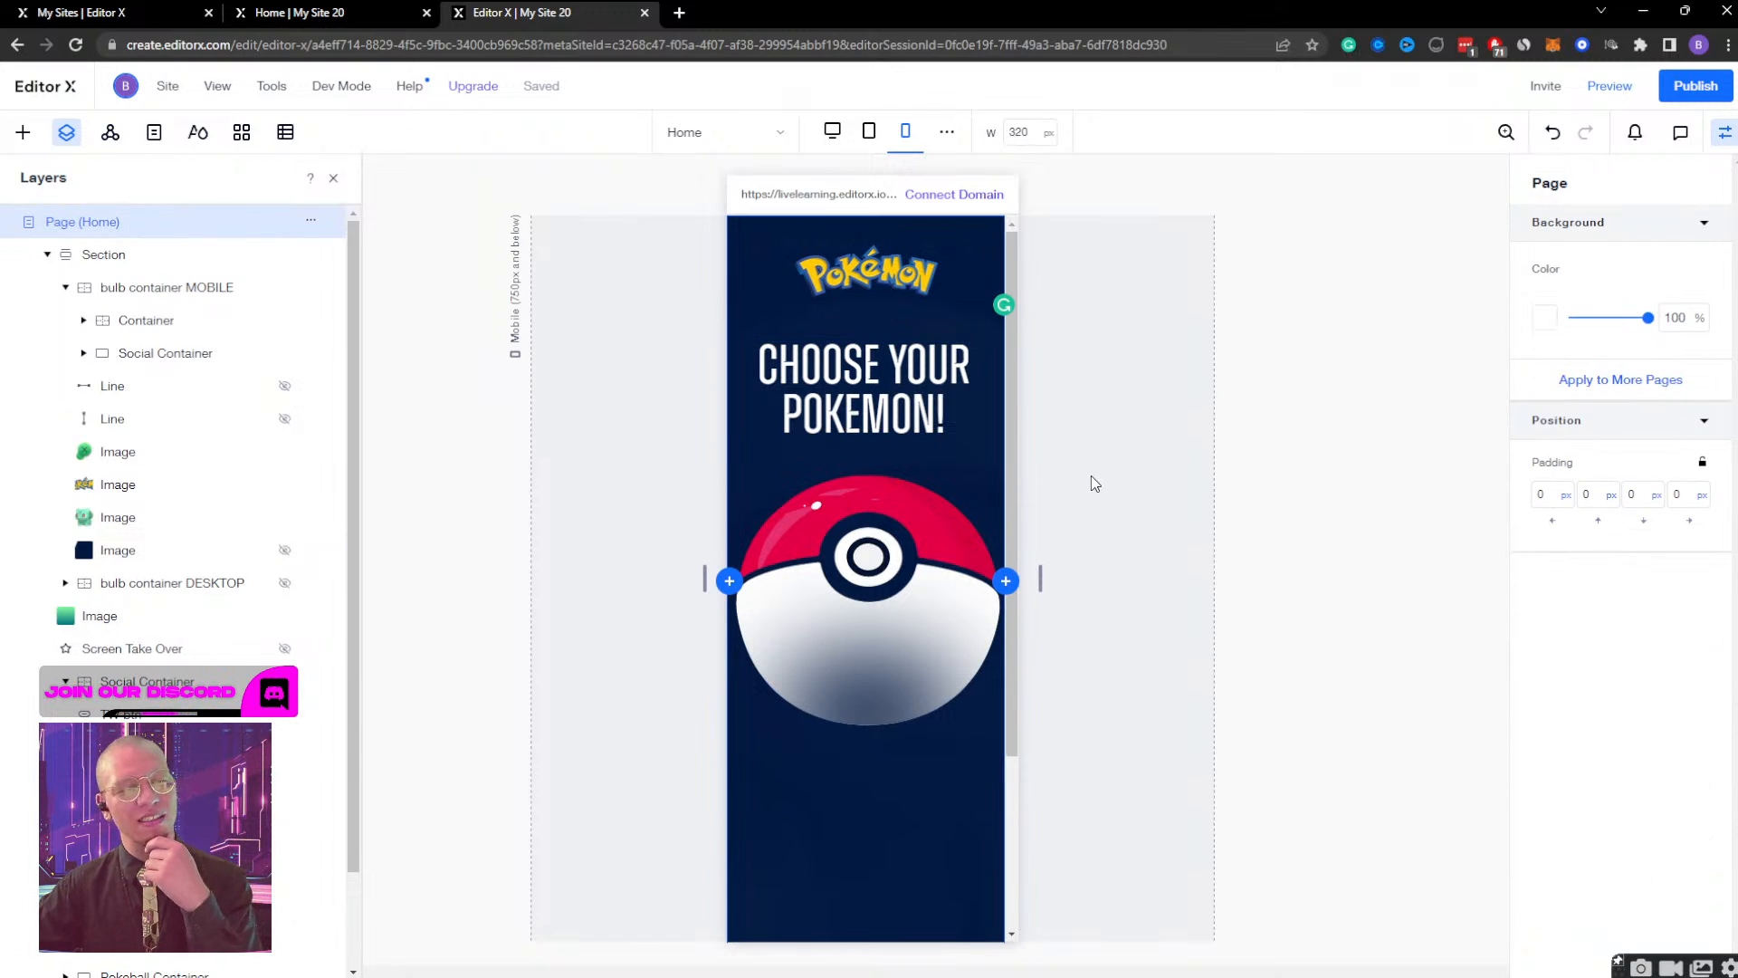
# Check the mobile page's layout at a viewport width of about 612 px and return to the default mobile width.
pyautogui.scroll(-2, 1103, 472)
pyautogui.scroll(2, 925, 554)
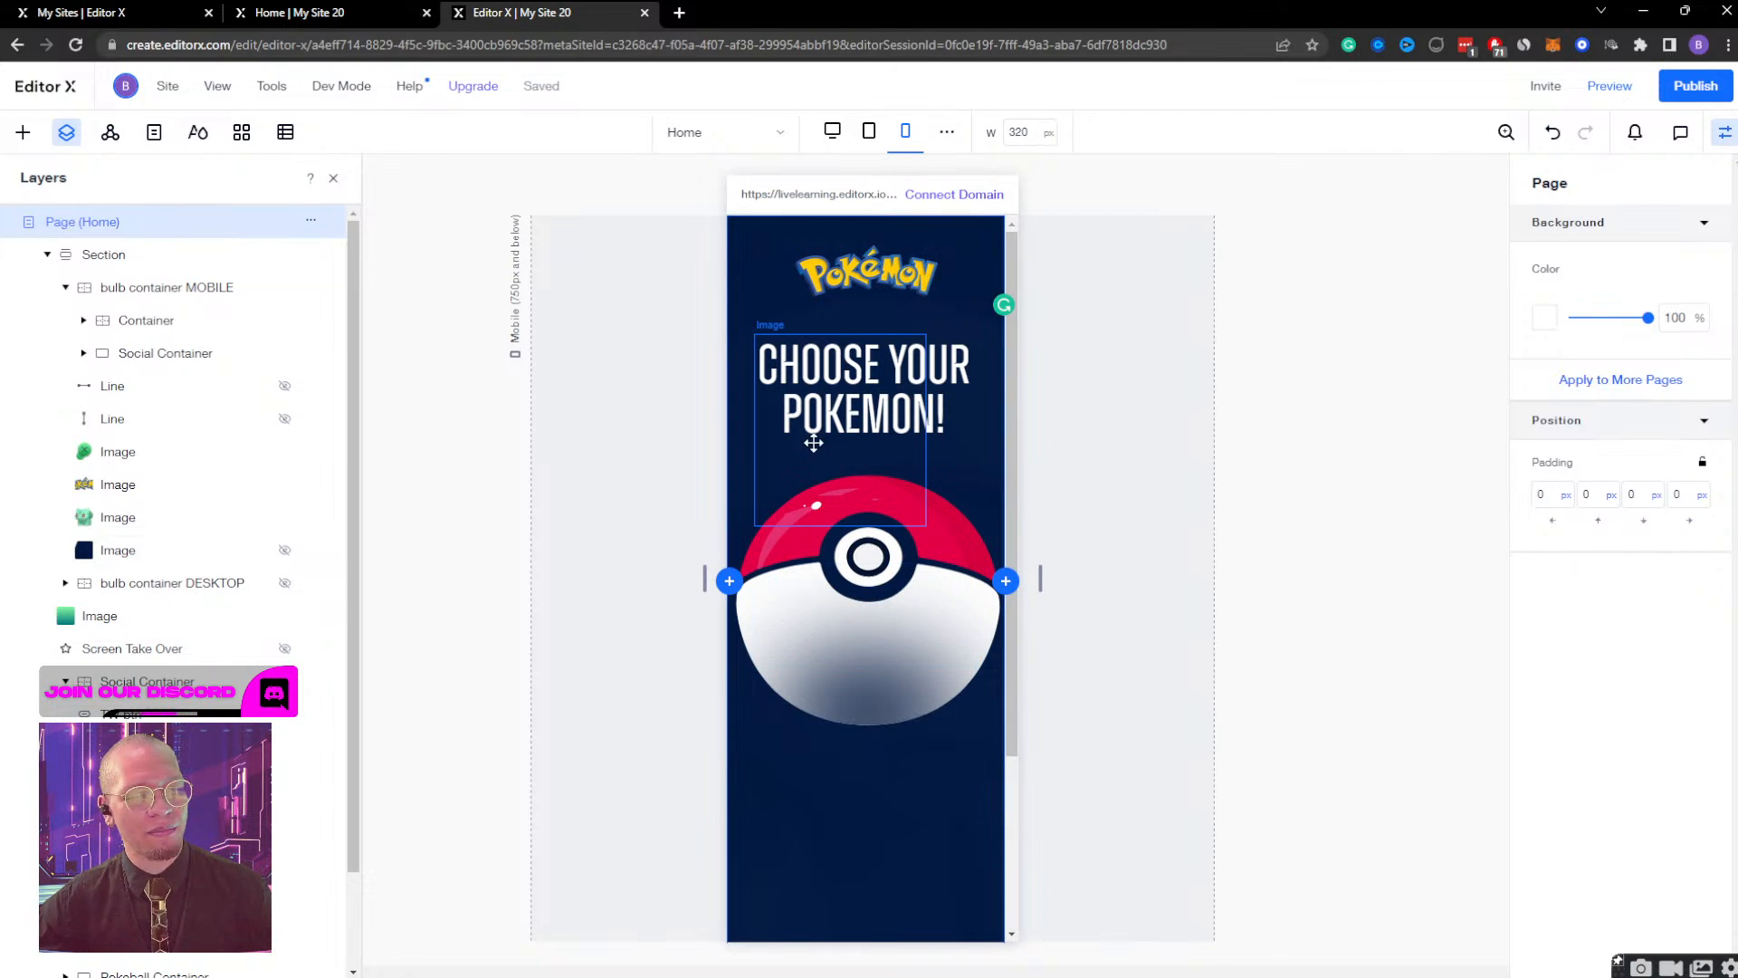
pyautogui.moveTo(1040, 578); pyautogui.dragTo(1173, 578)
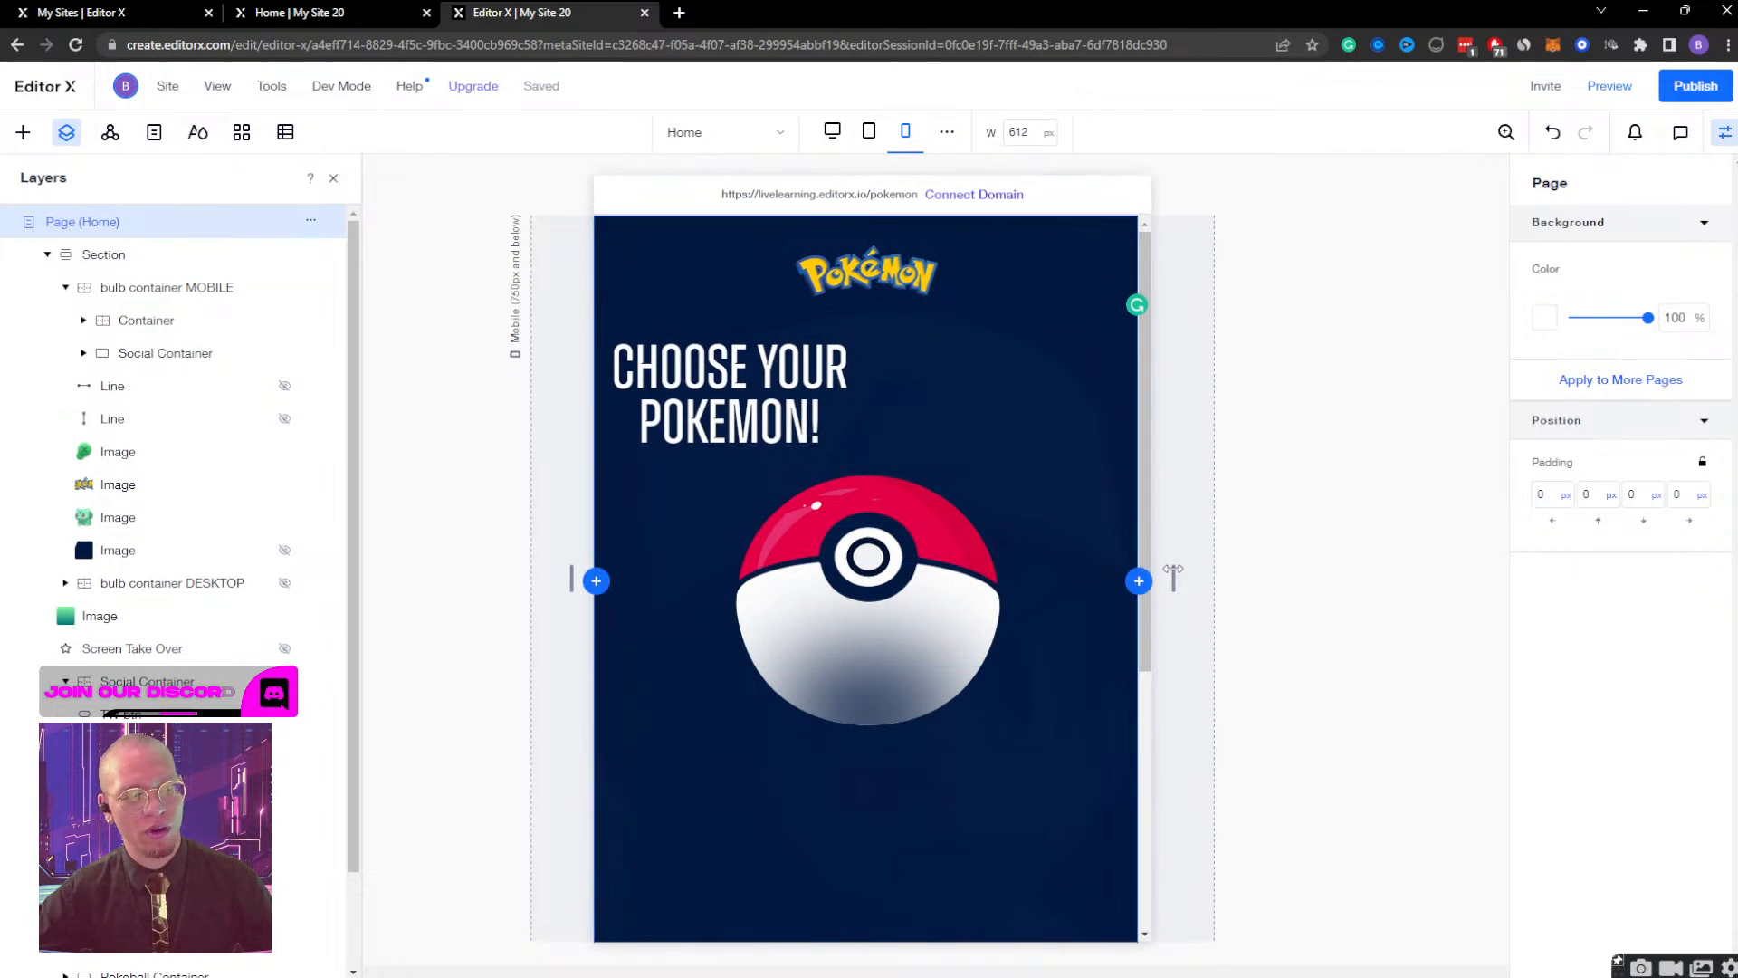
pyautogui.click(906, 131)
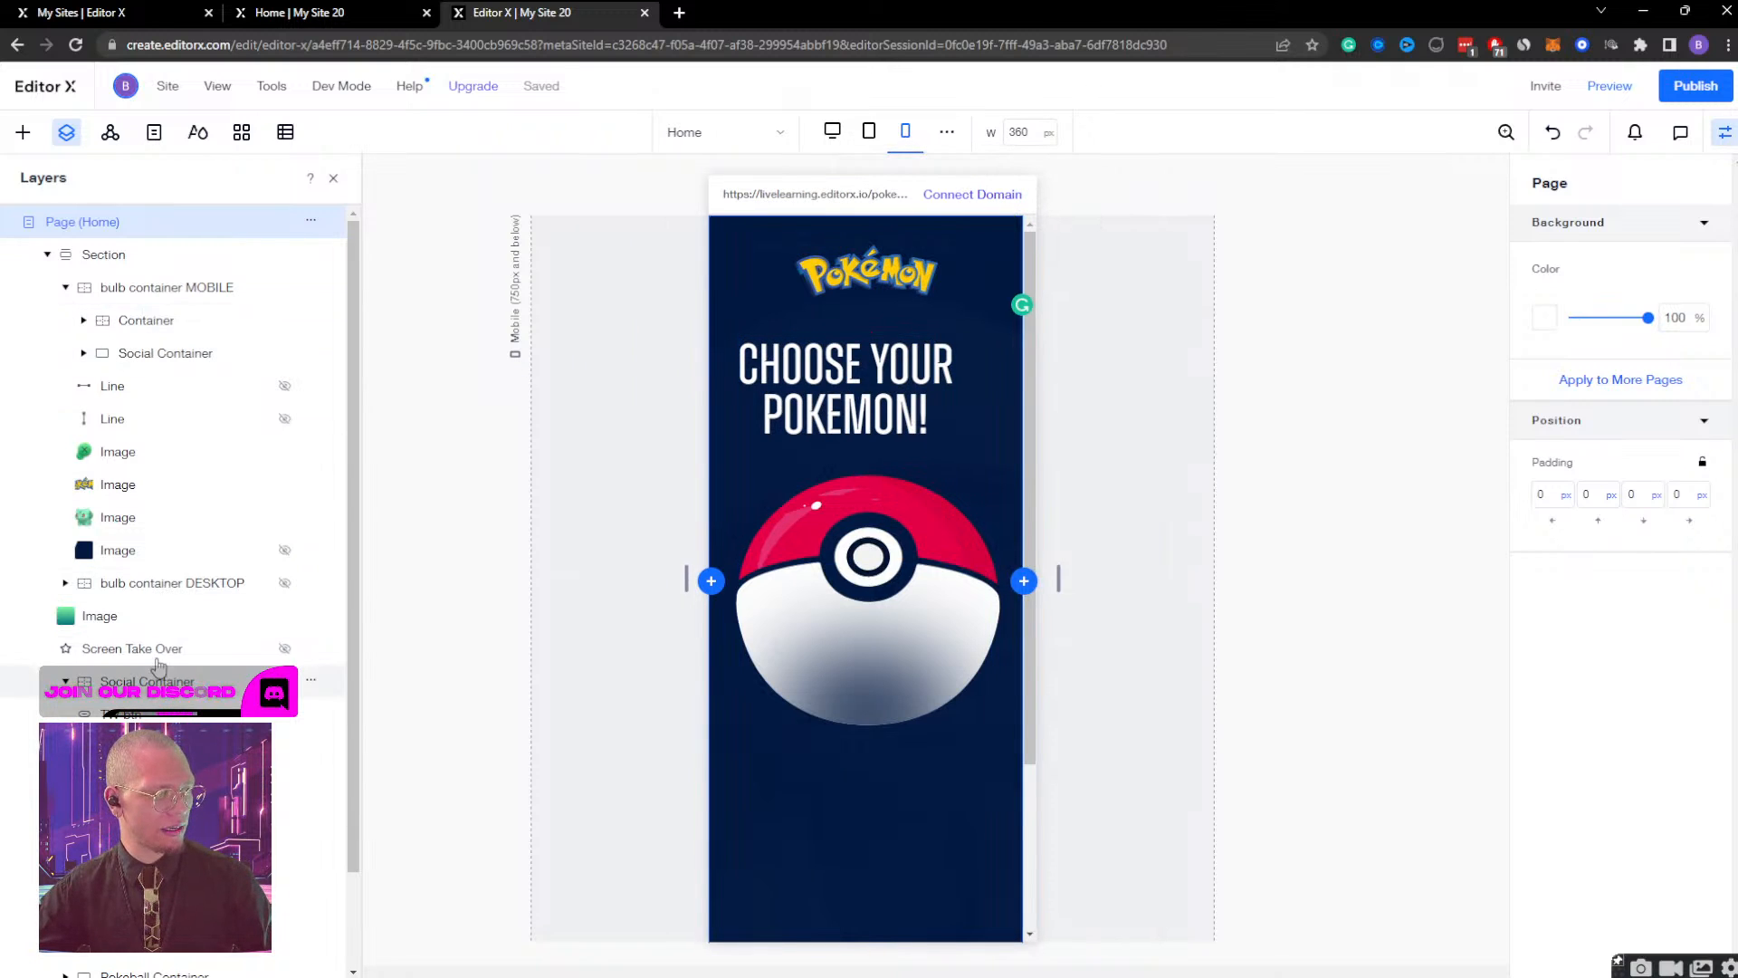
# Remove the CHOOSE YOUR POKEMON! heading's left docking and centre it horizontally on the page.
pyautogui.click(181, 911)
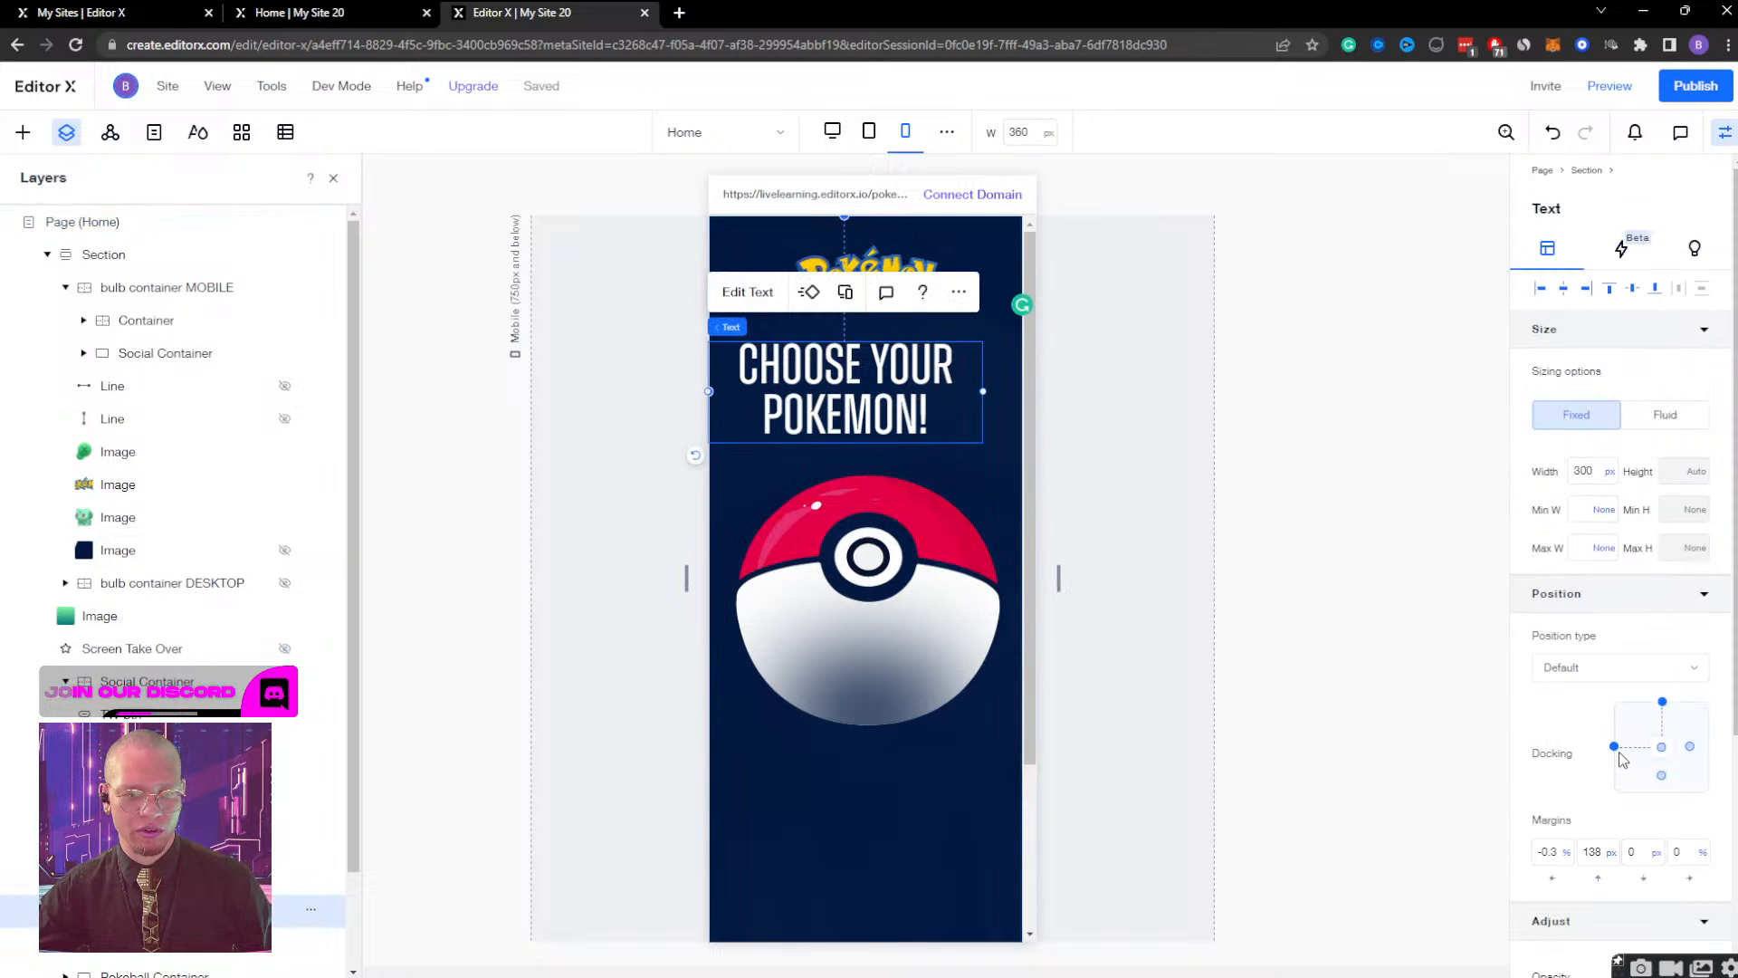
pyautogui.click(1615, 749)
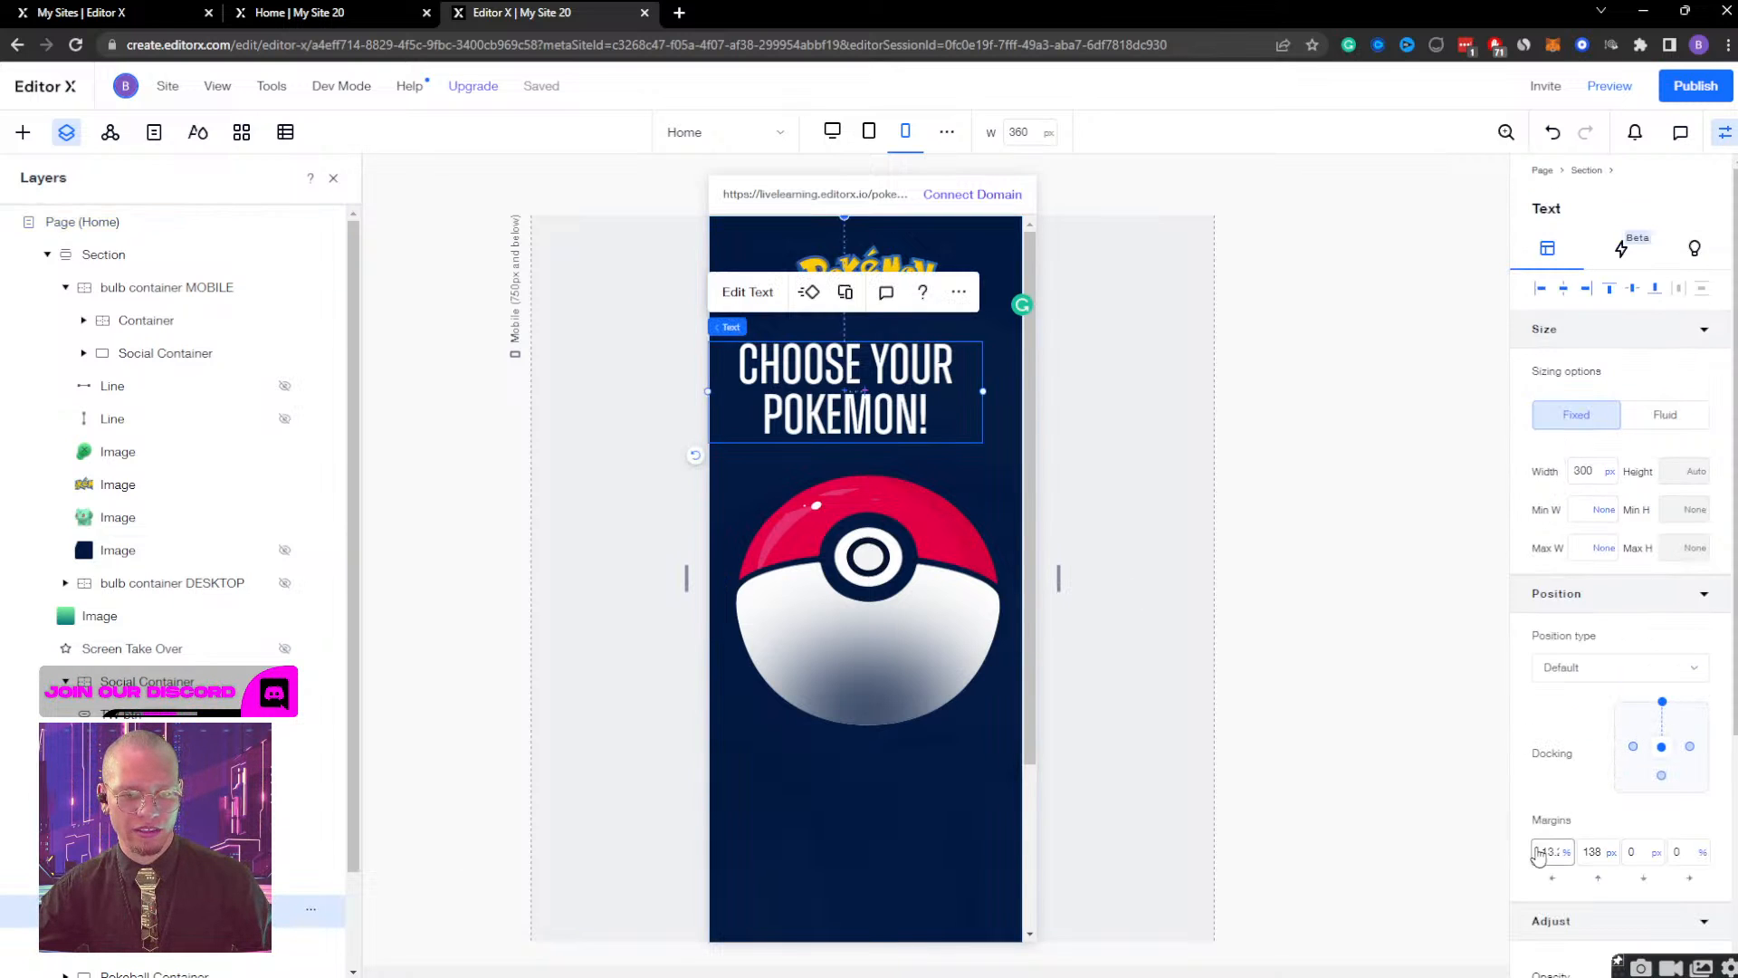
pyautogui.click(1569, 290)
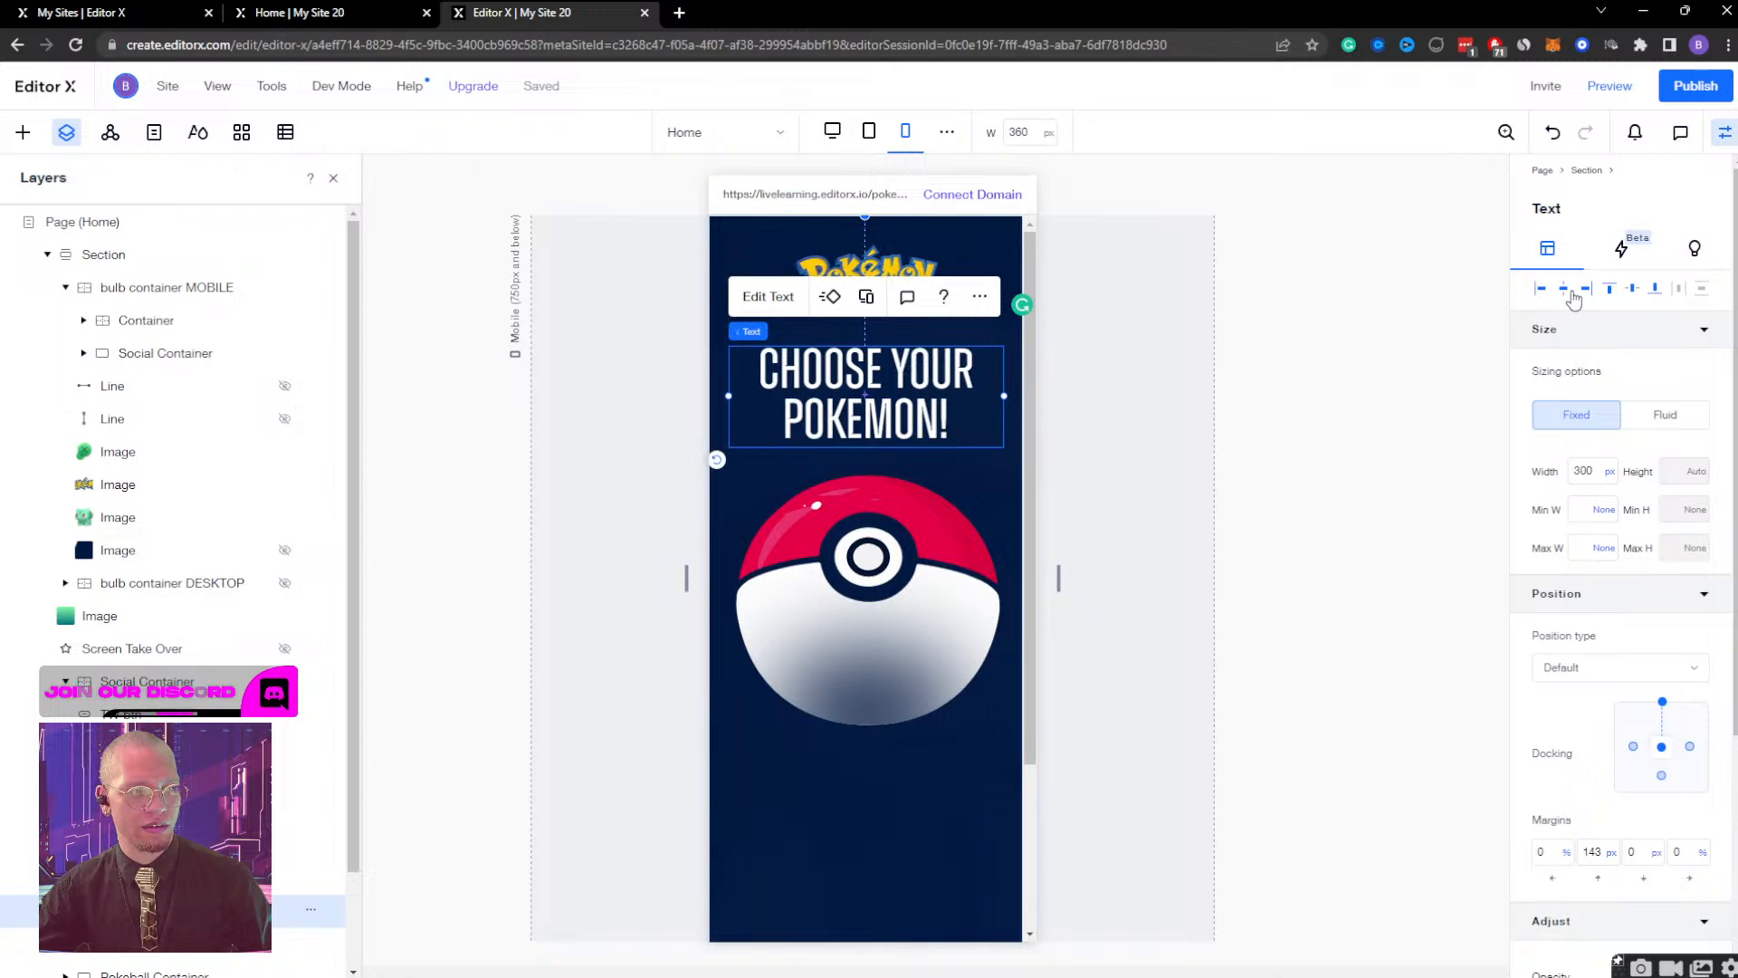
# Preview the mobile site, test it at a viewport width of 320 px, and go back to editing.
pyautogui.click(1606, 90)
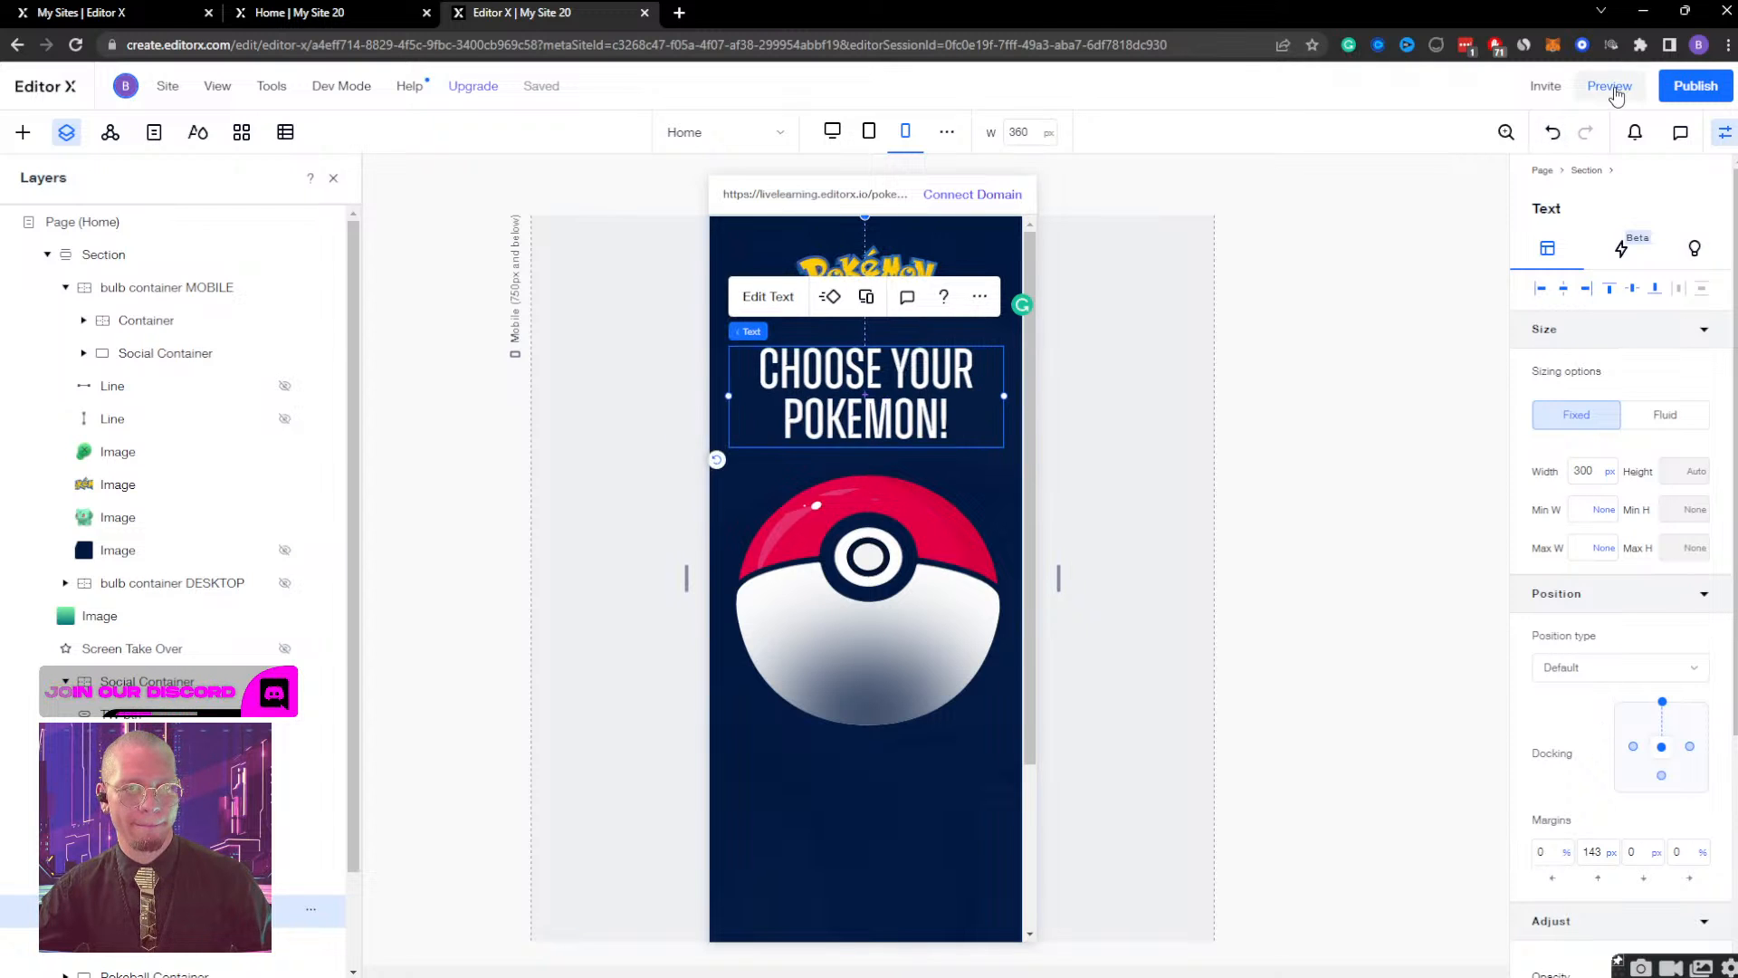
pyautogui.moveTo(1060, 507); pyautogui.dragTo(993, 462)
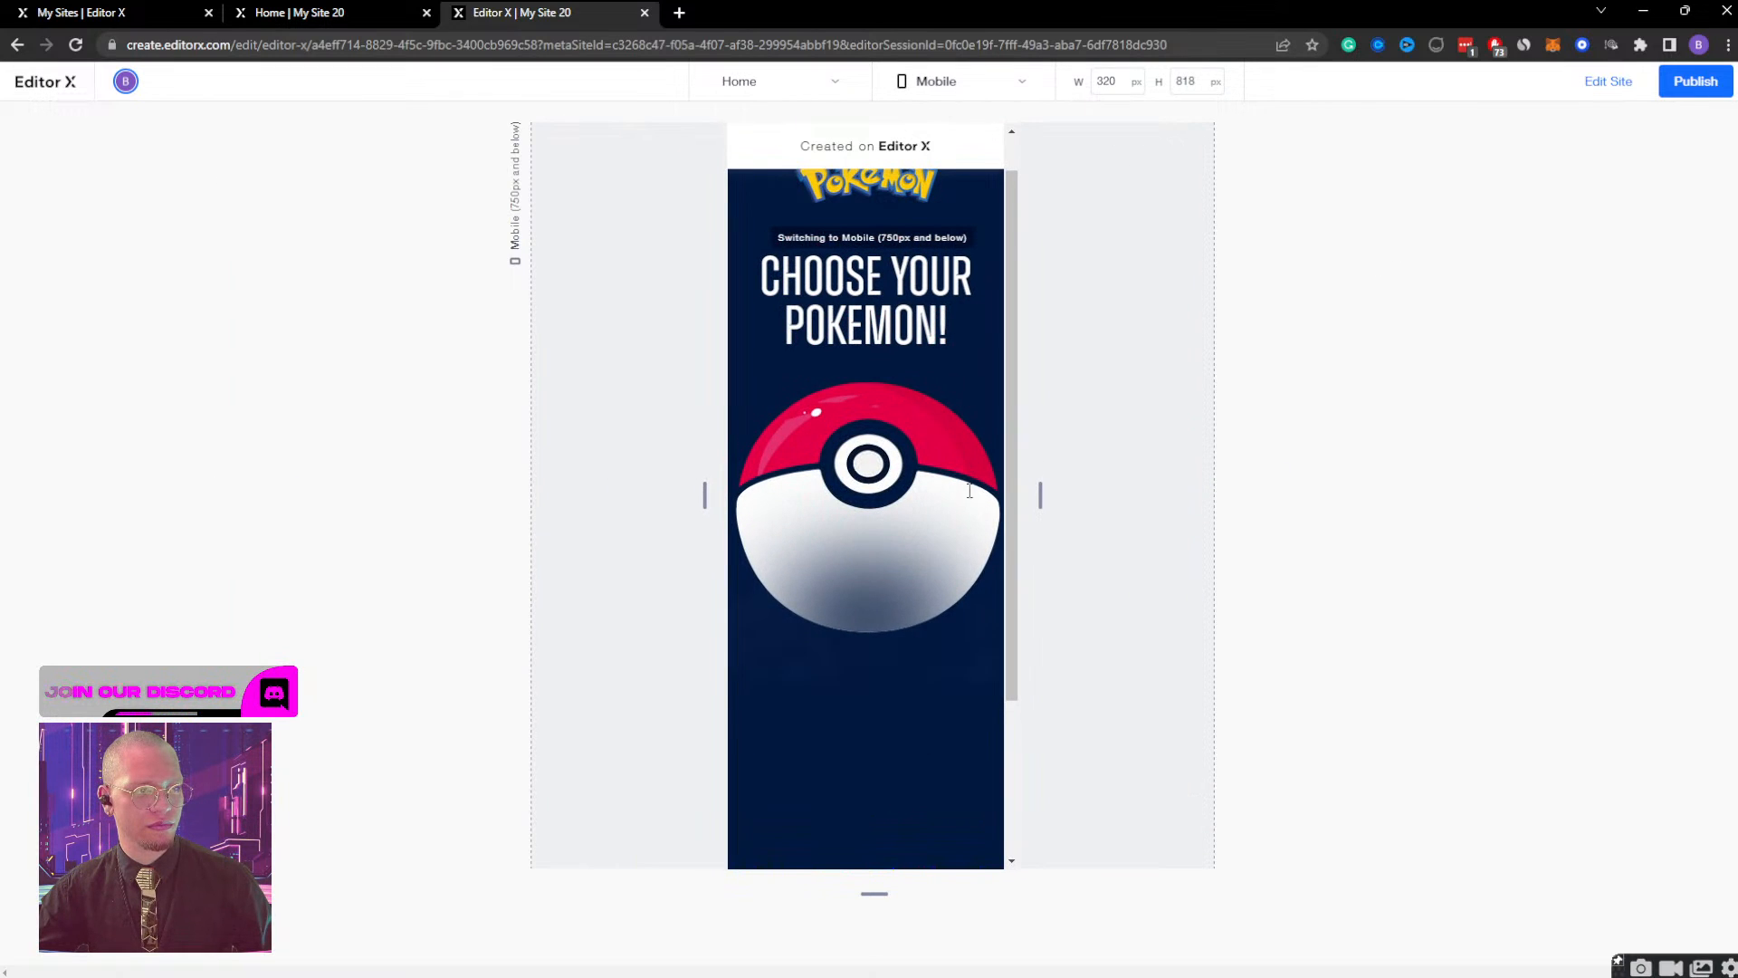
pyautogui.click(1607, 81)
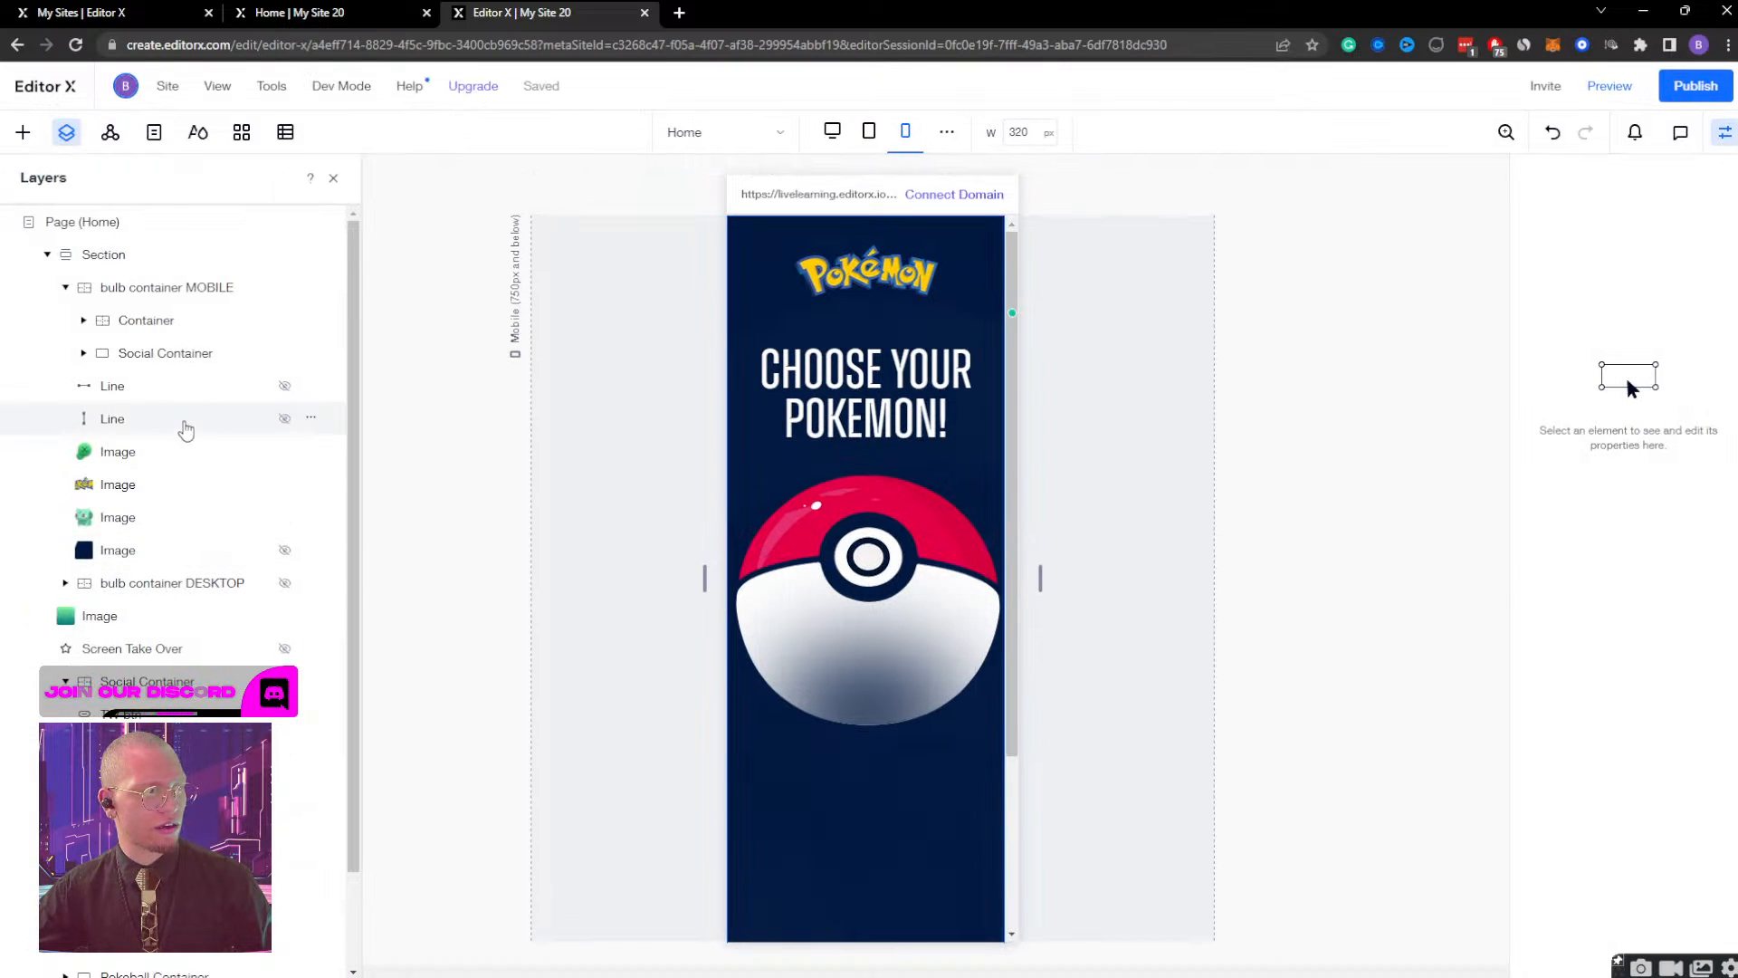
# Set the Pokeball Container's width to Max content after trying a fixed width of 250 px.
pyautogui.click(172, 865)
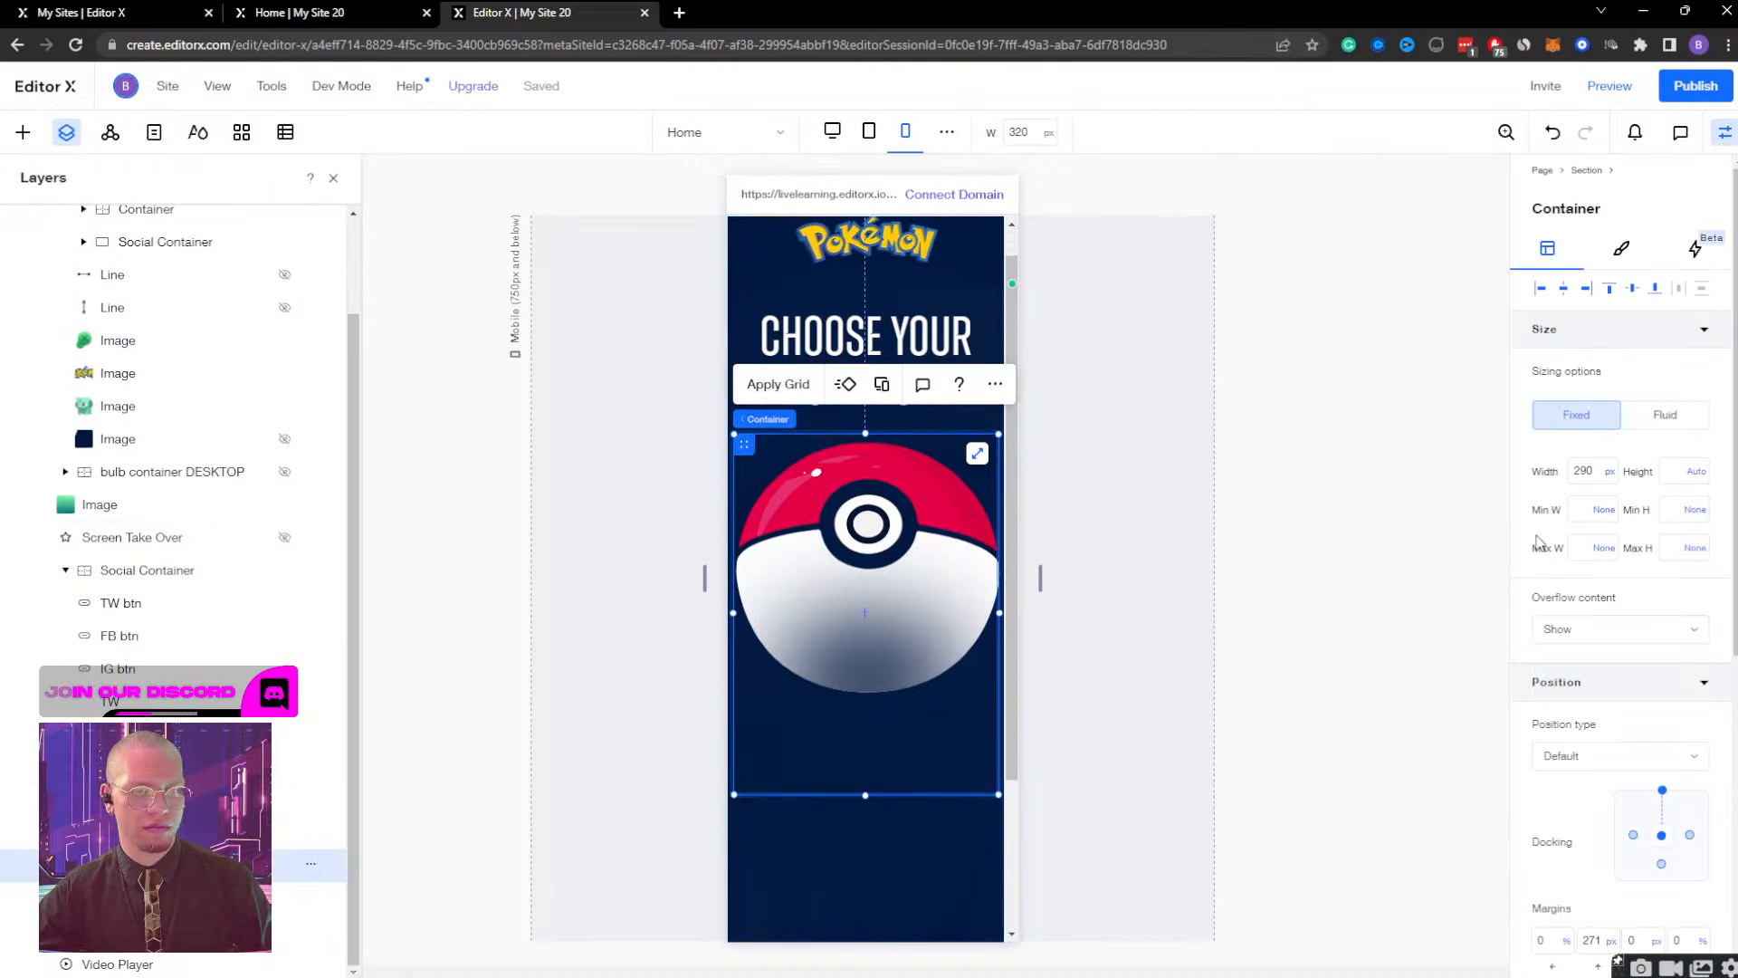
pyautogui.write('15')
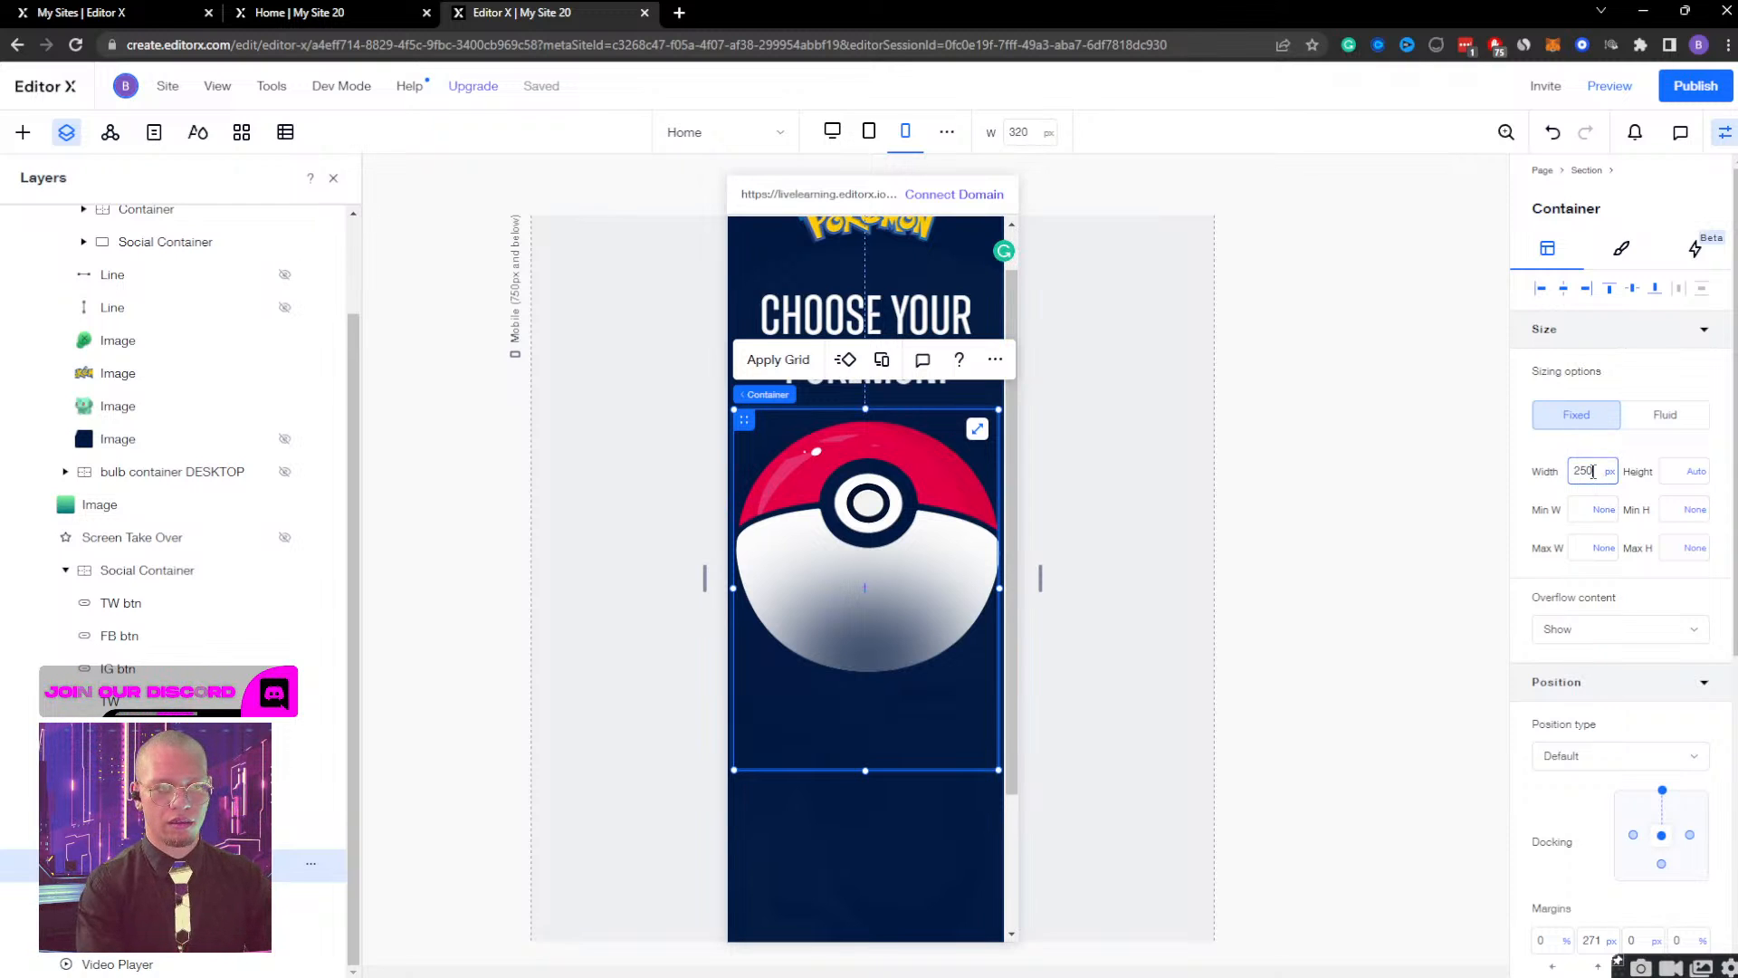
pyautogui.write('0')
pyautogui.press('Return')
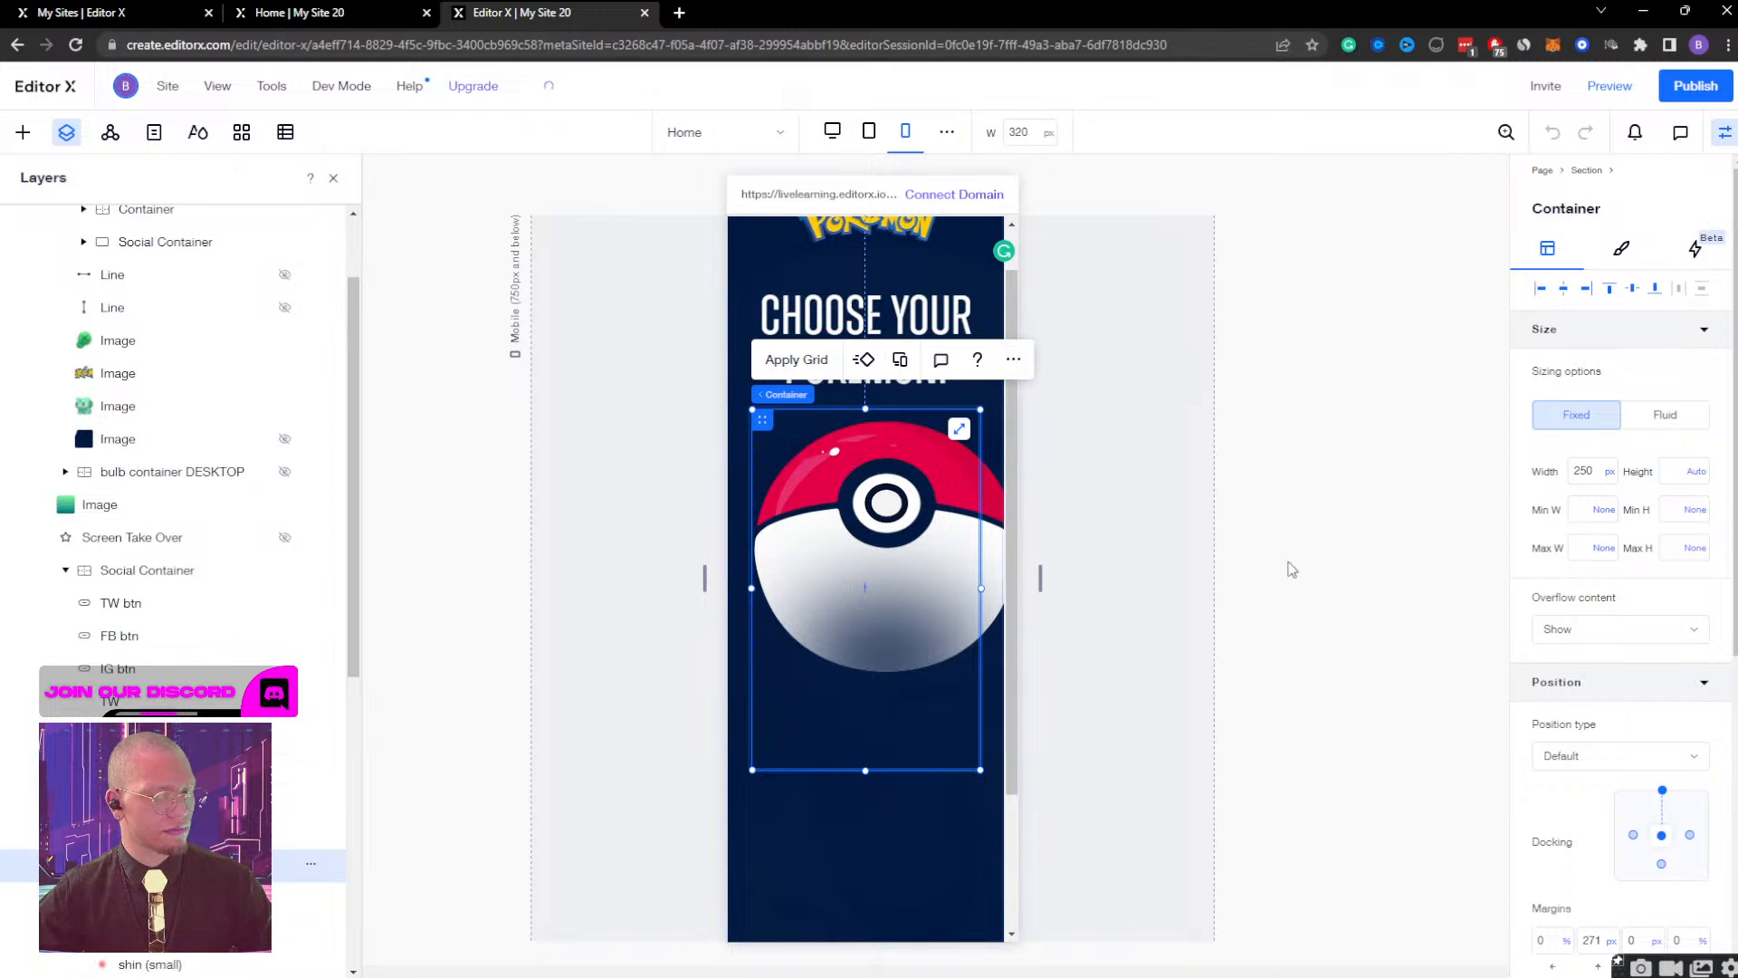
pyautogui.click(1597, 472)
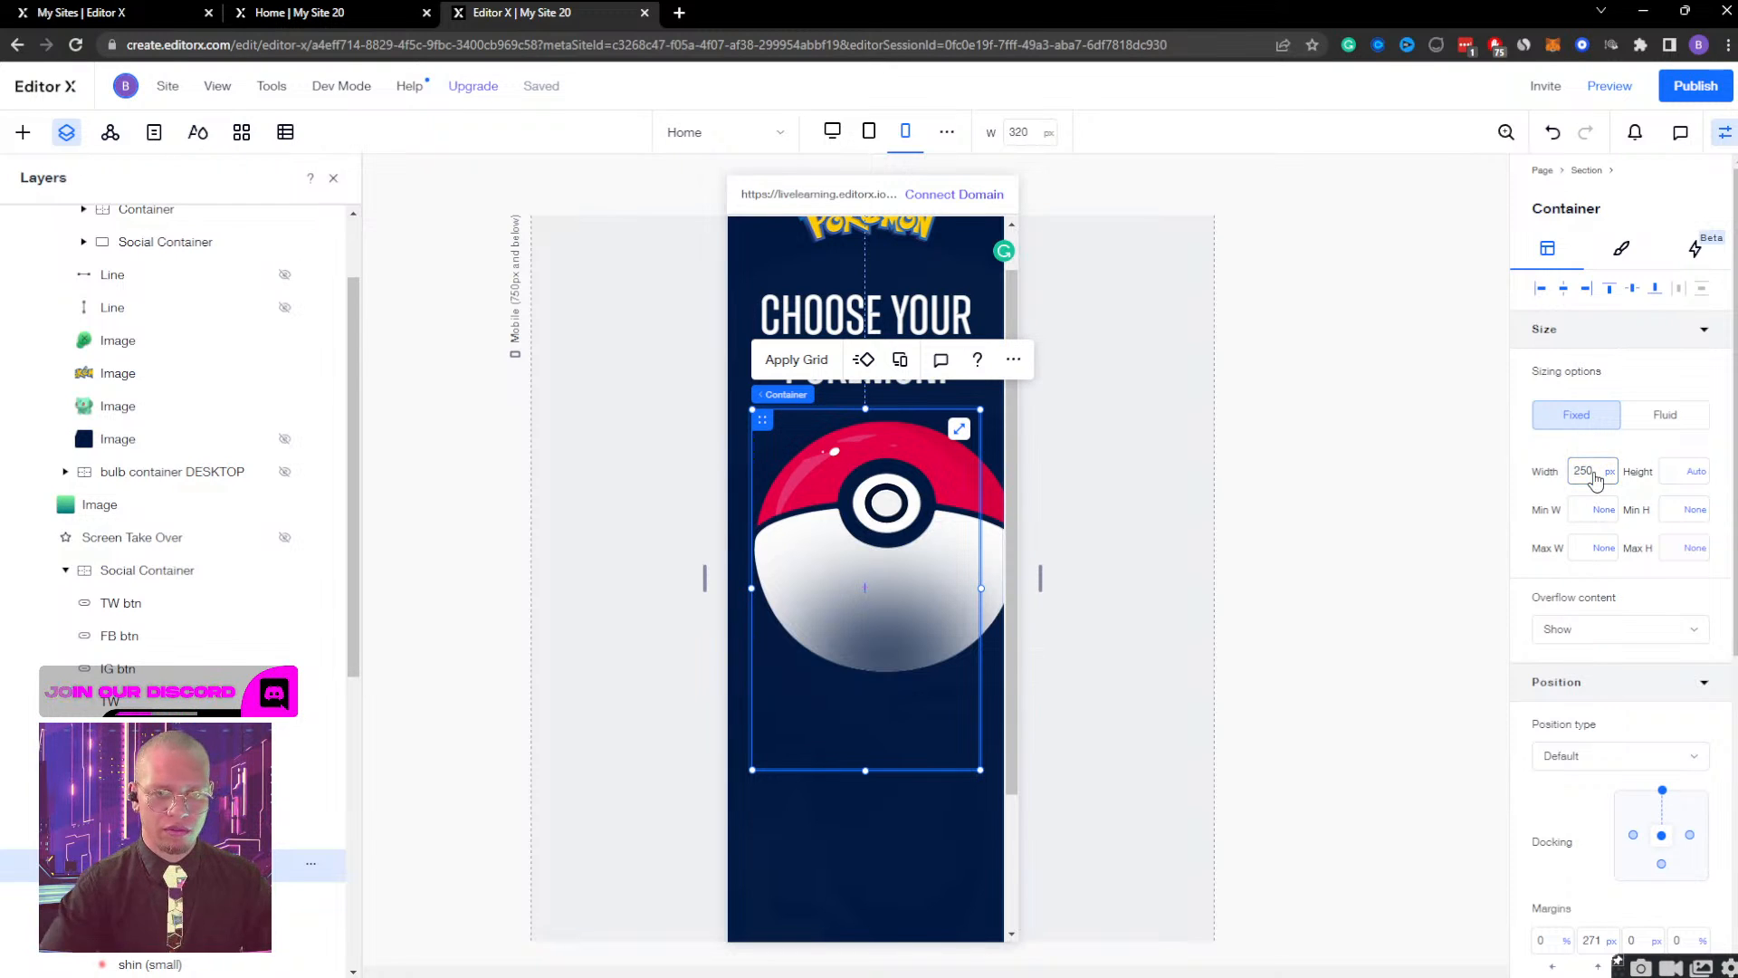
pyautogui.click(1609, 471)
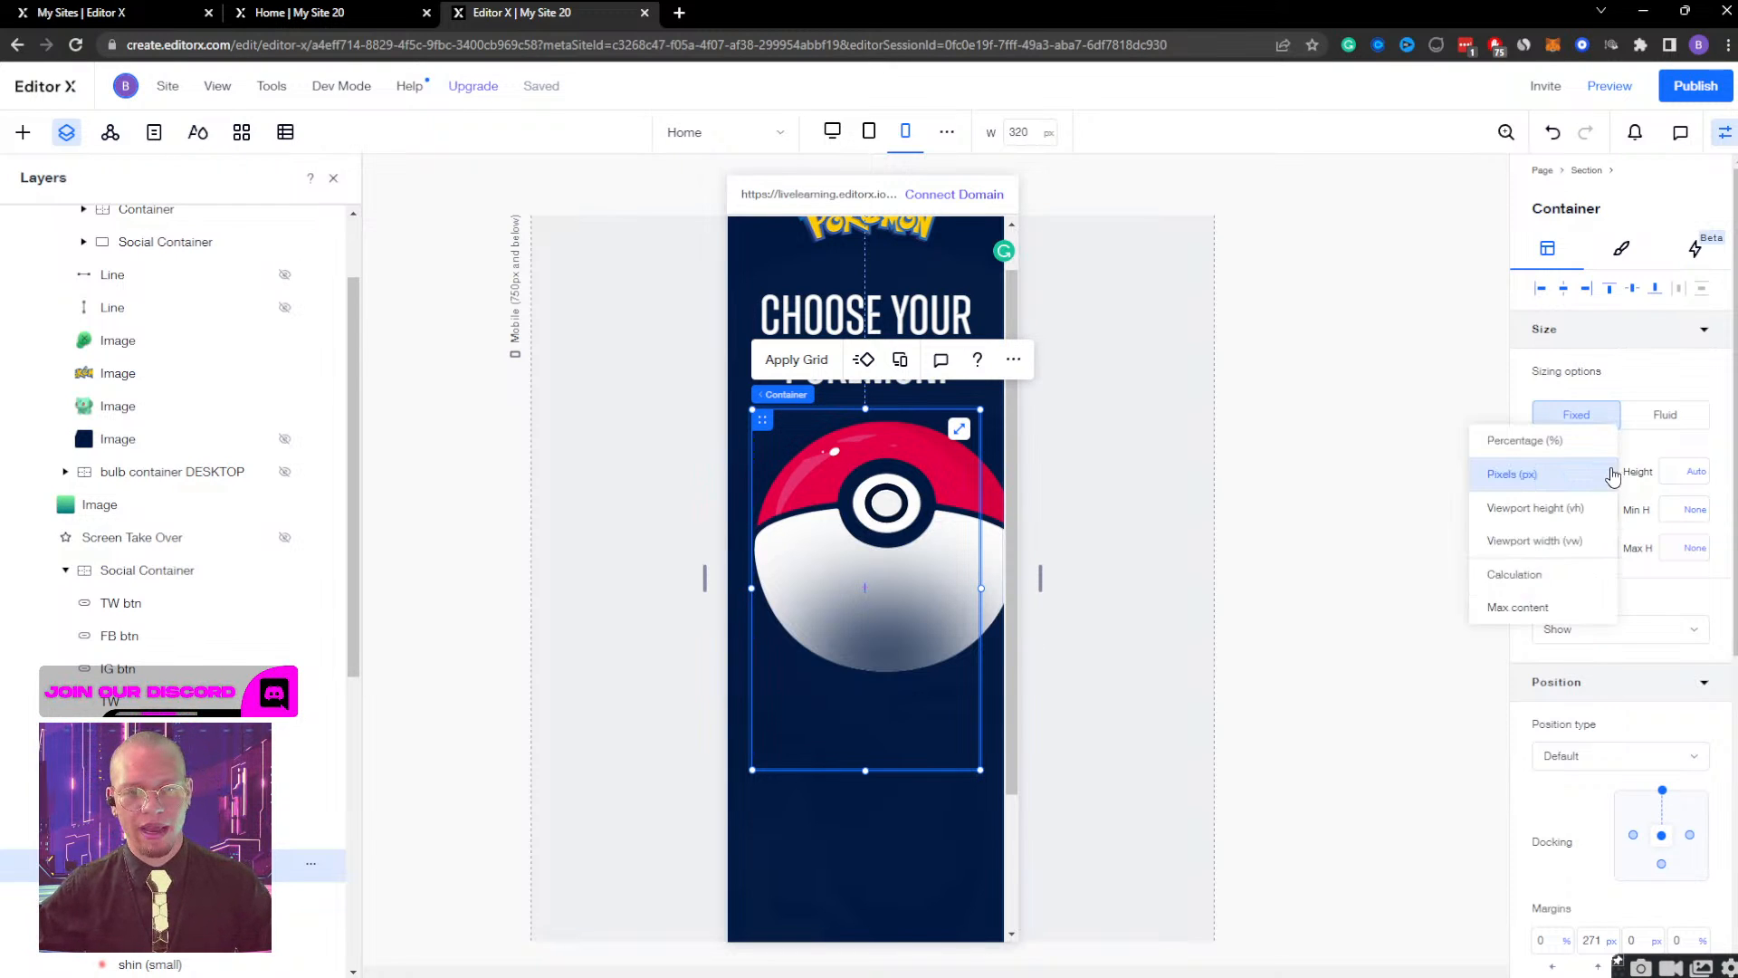
pyautogui.click(1514, 606)
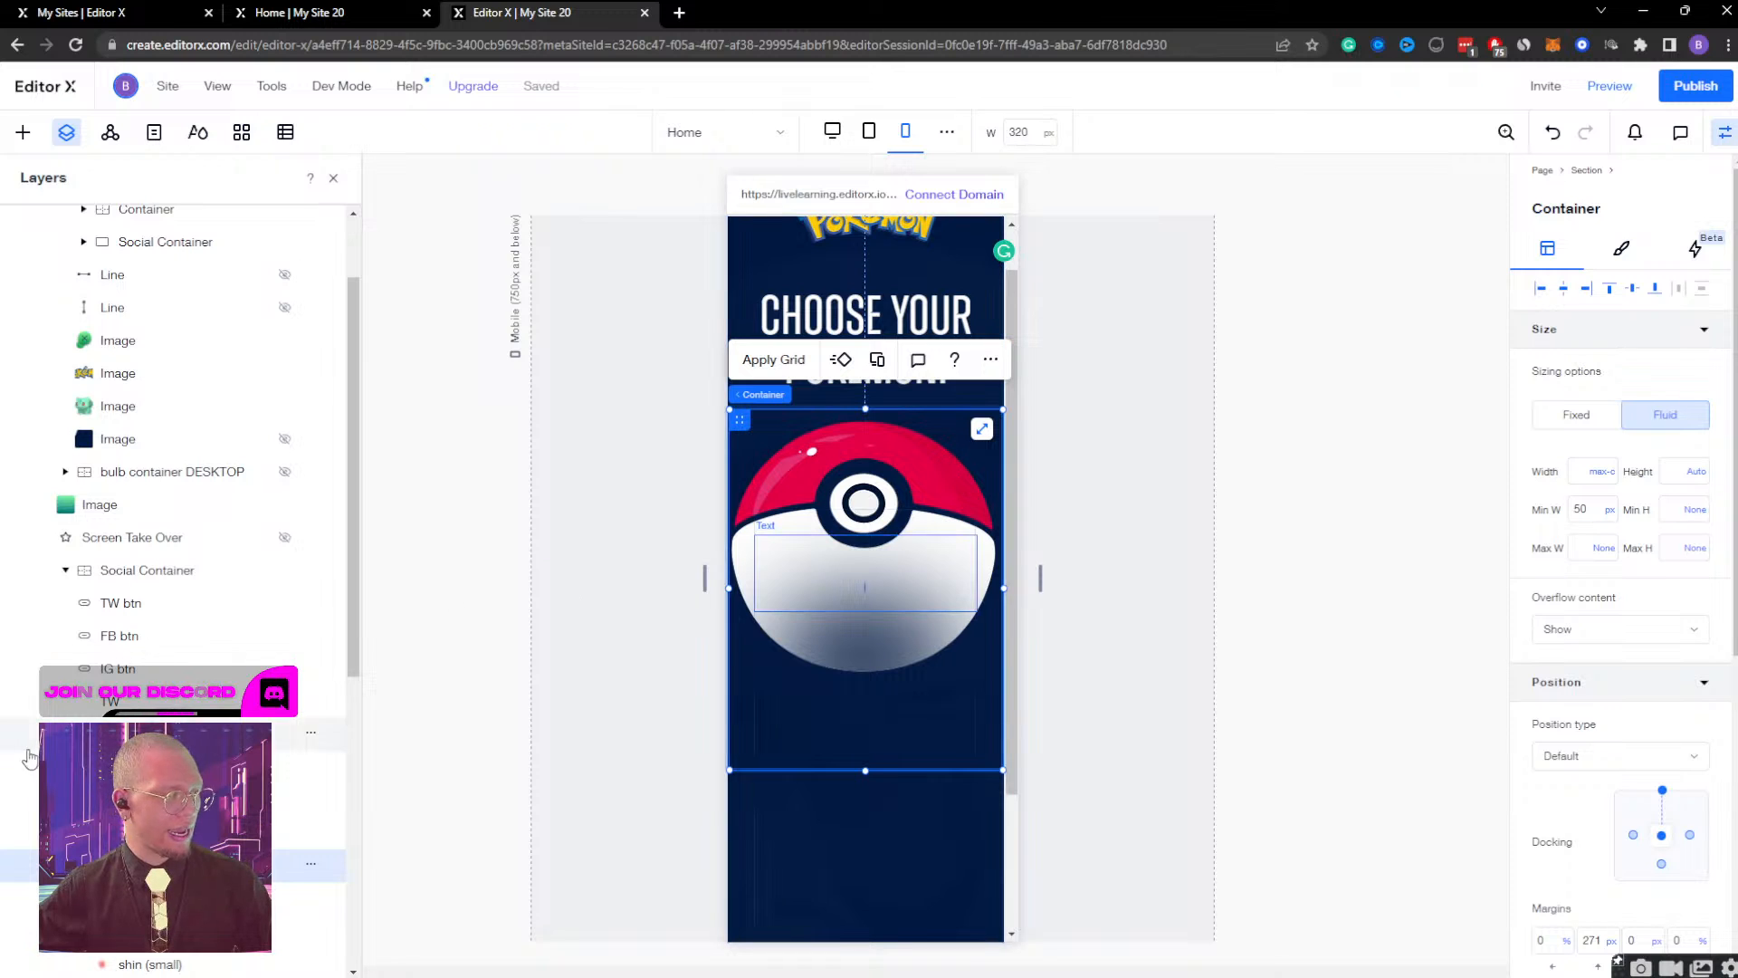
# Set the width of the Pokeball's bottom image to 80%.
pyautogui.scroll(-5, 136, 543)
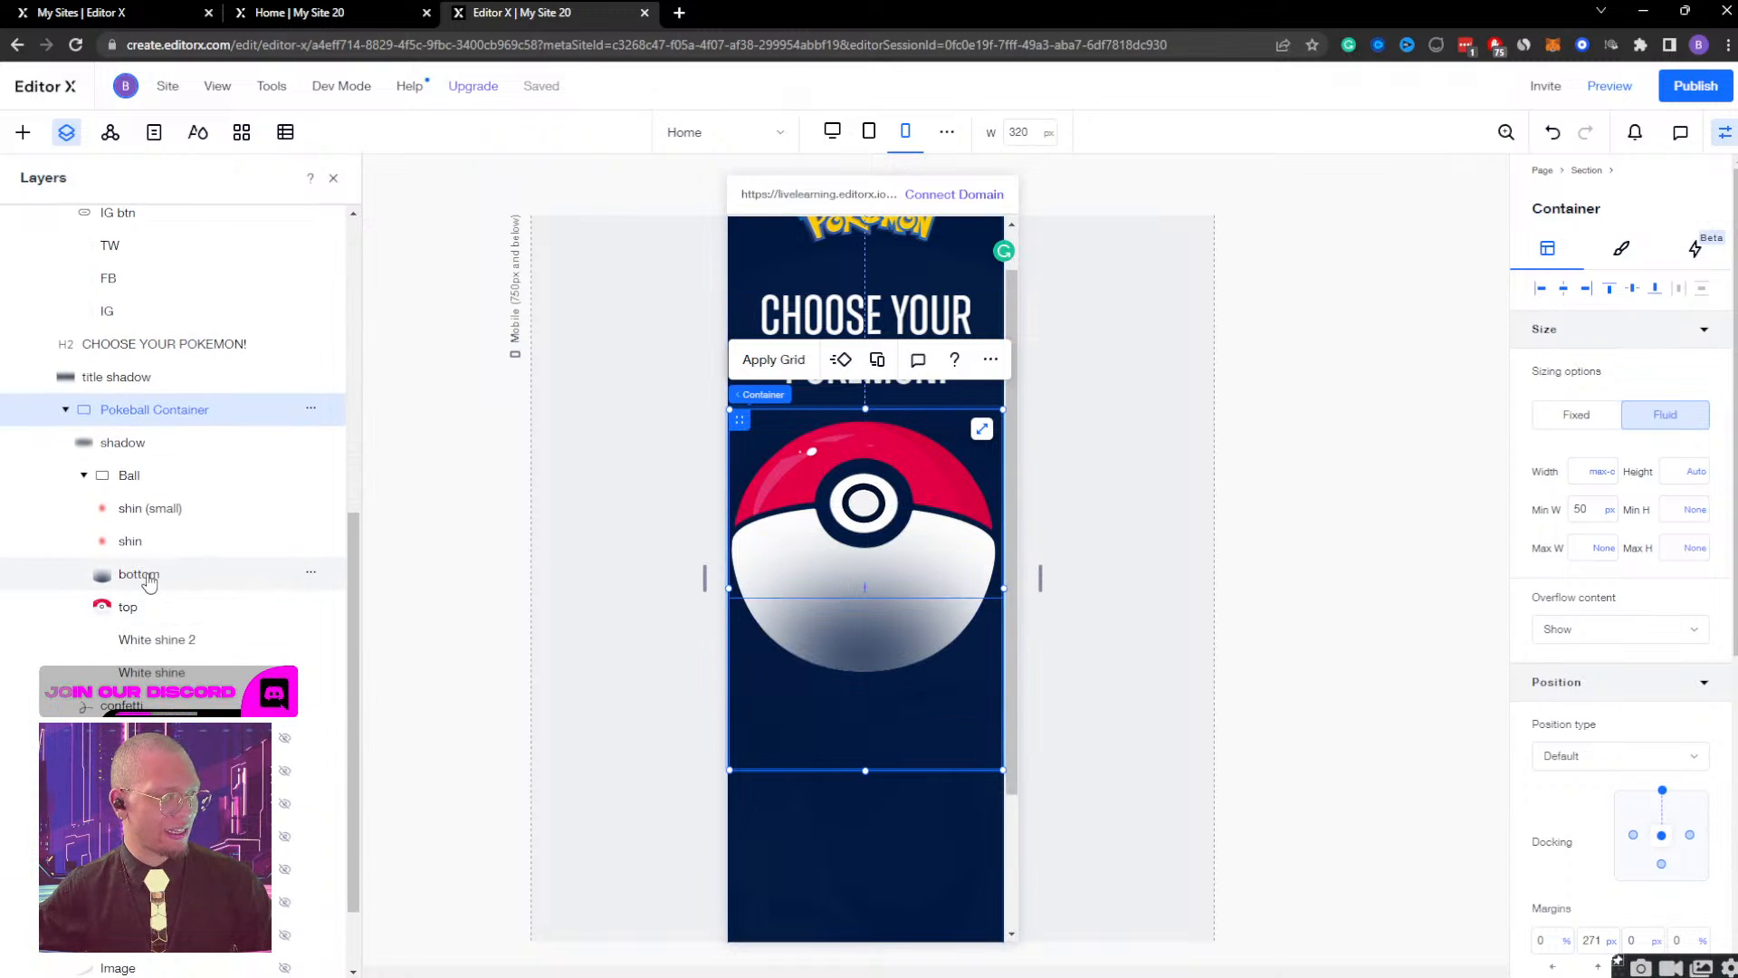
pyautogui.click(140, 576)
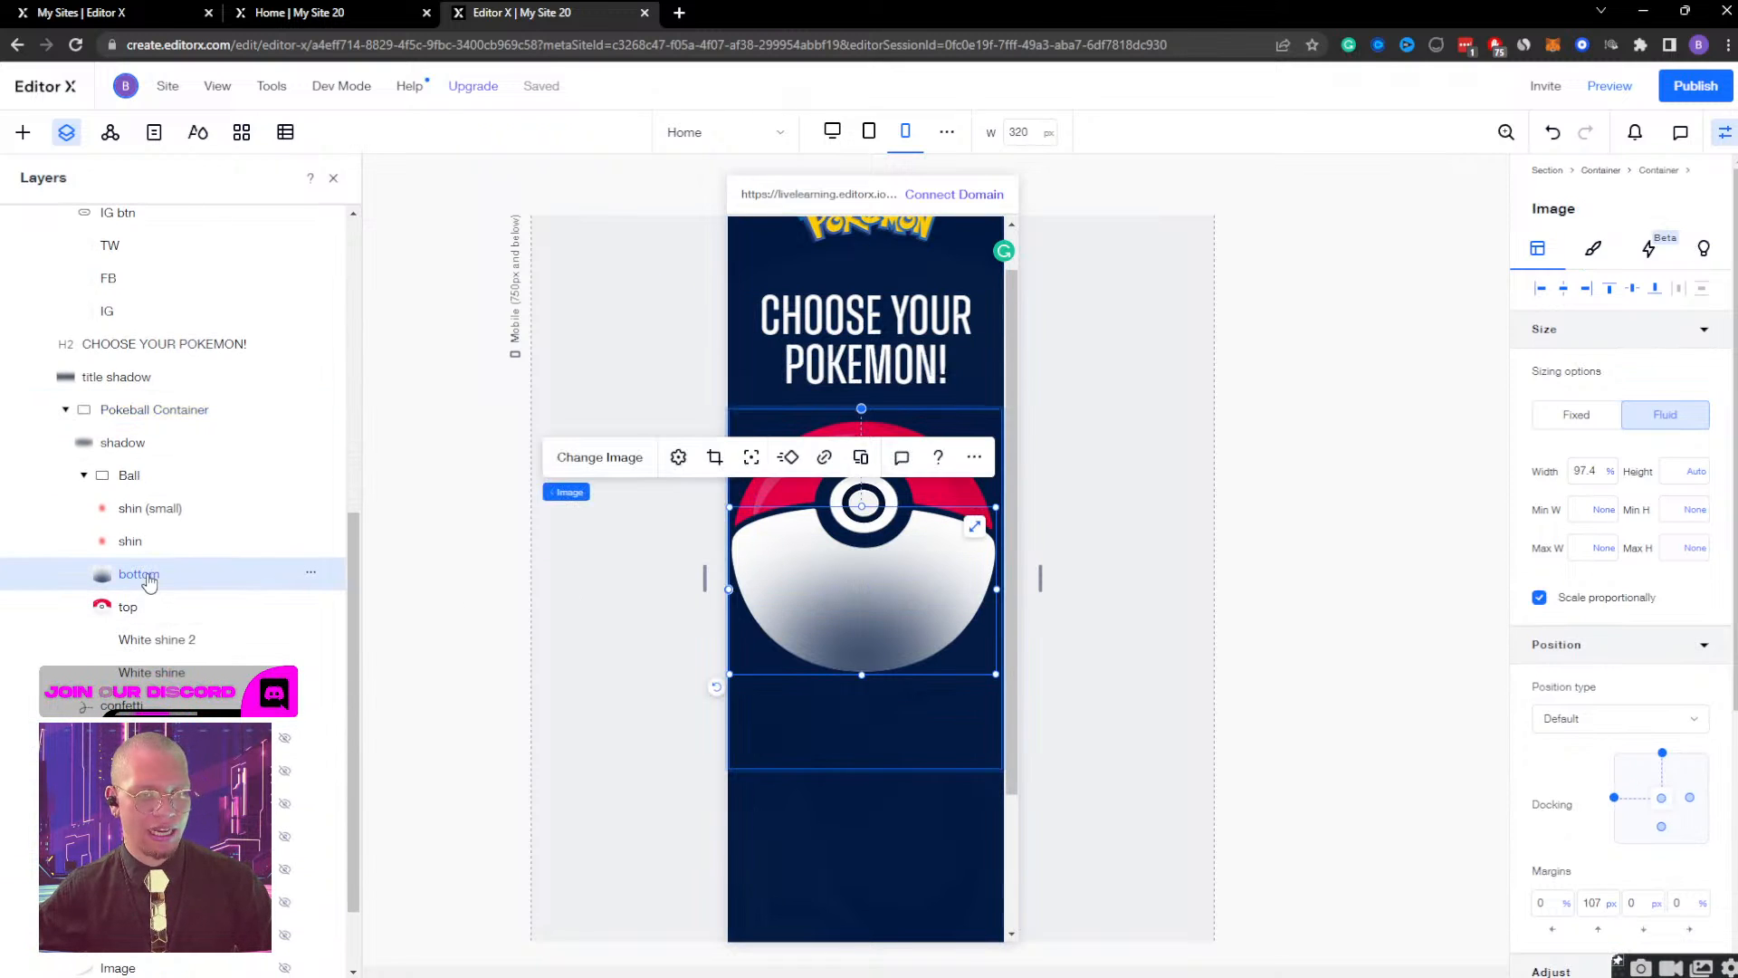
pyautogui.click(1594, 471)
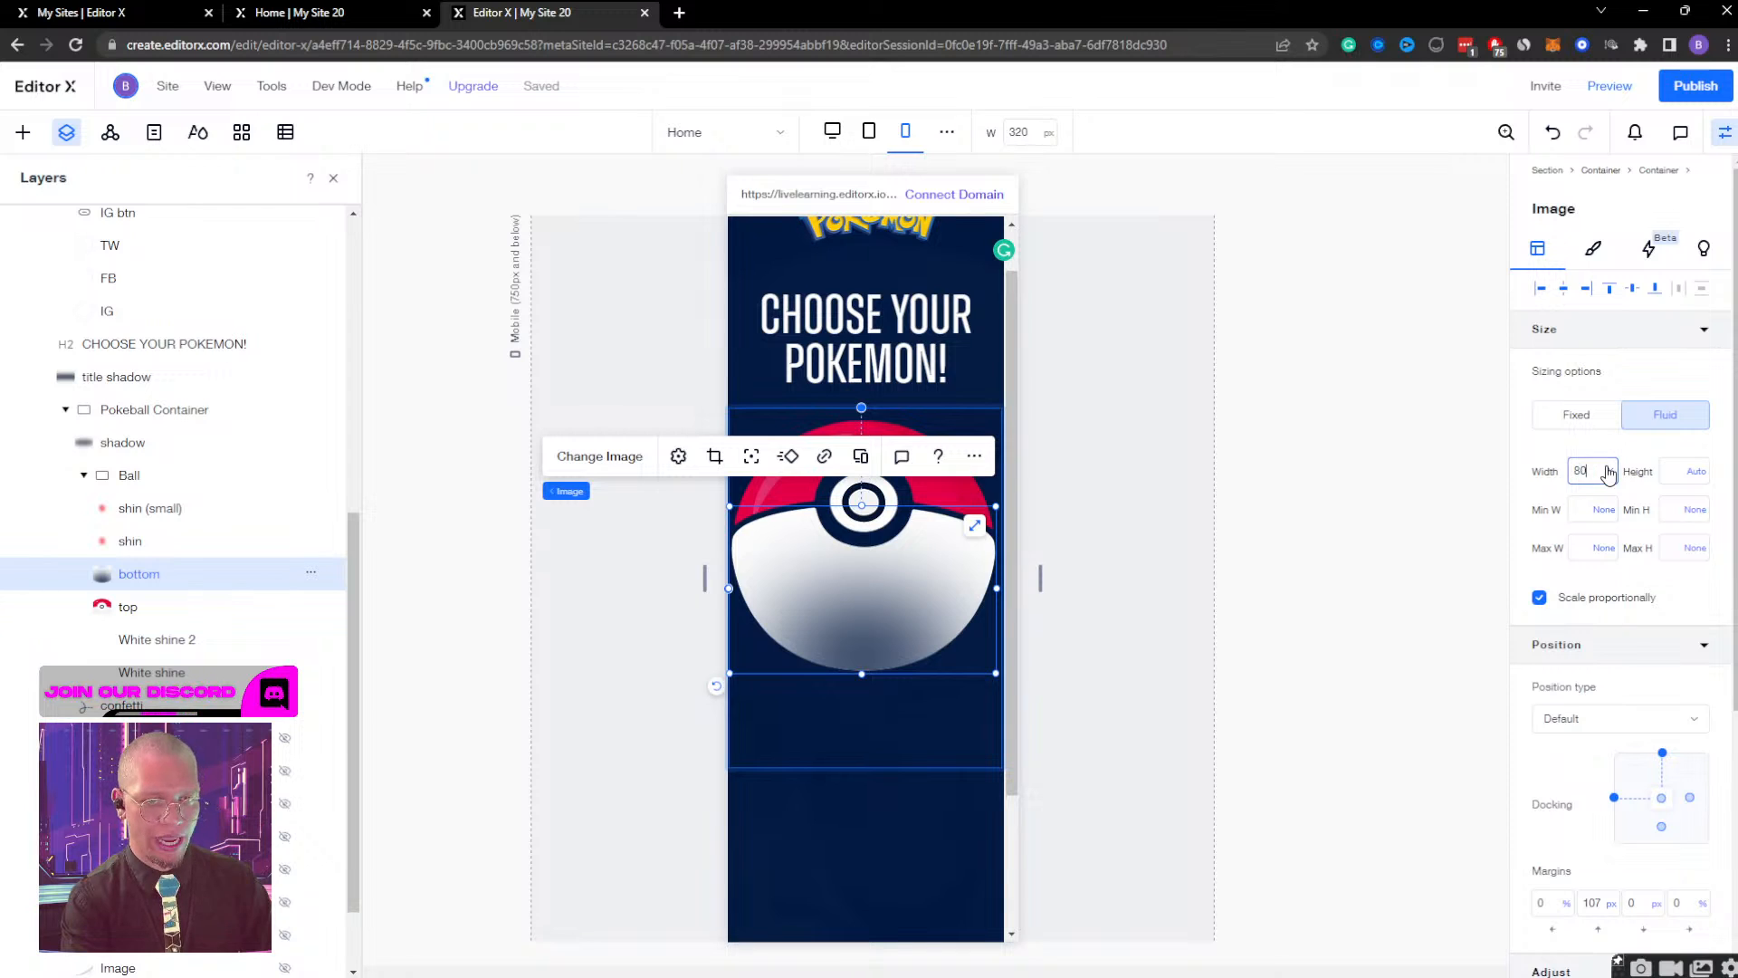
pyautogui.press('Return')
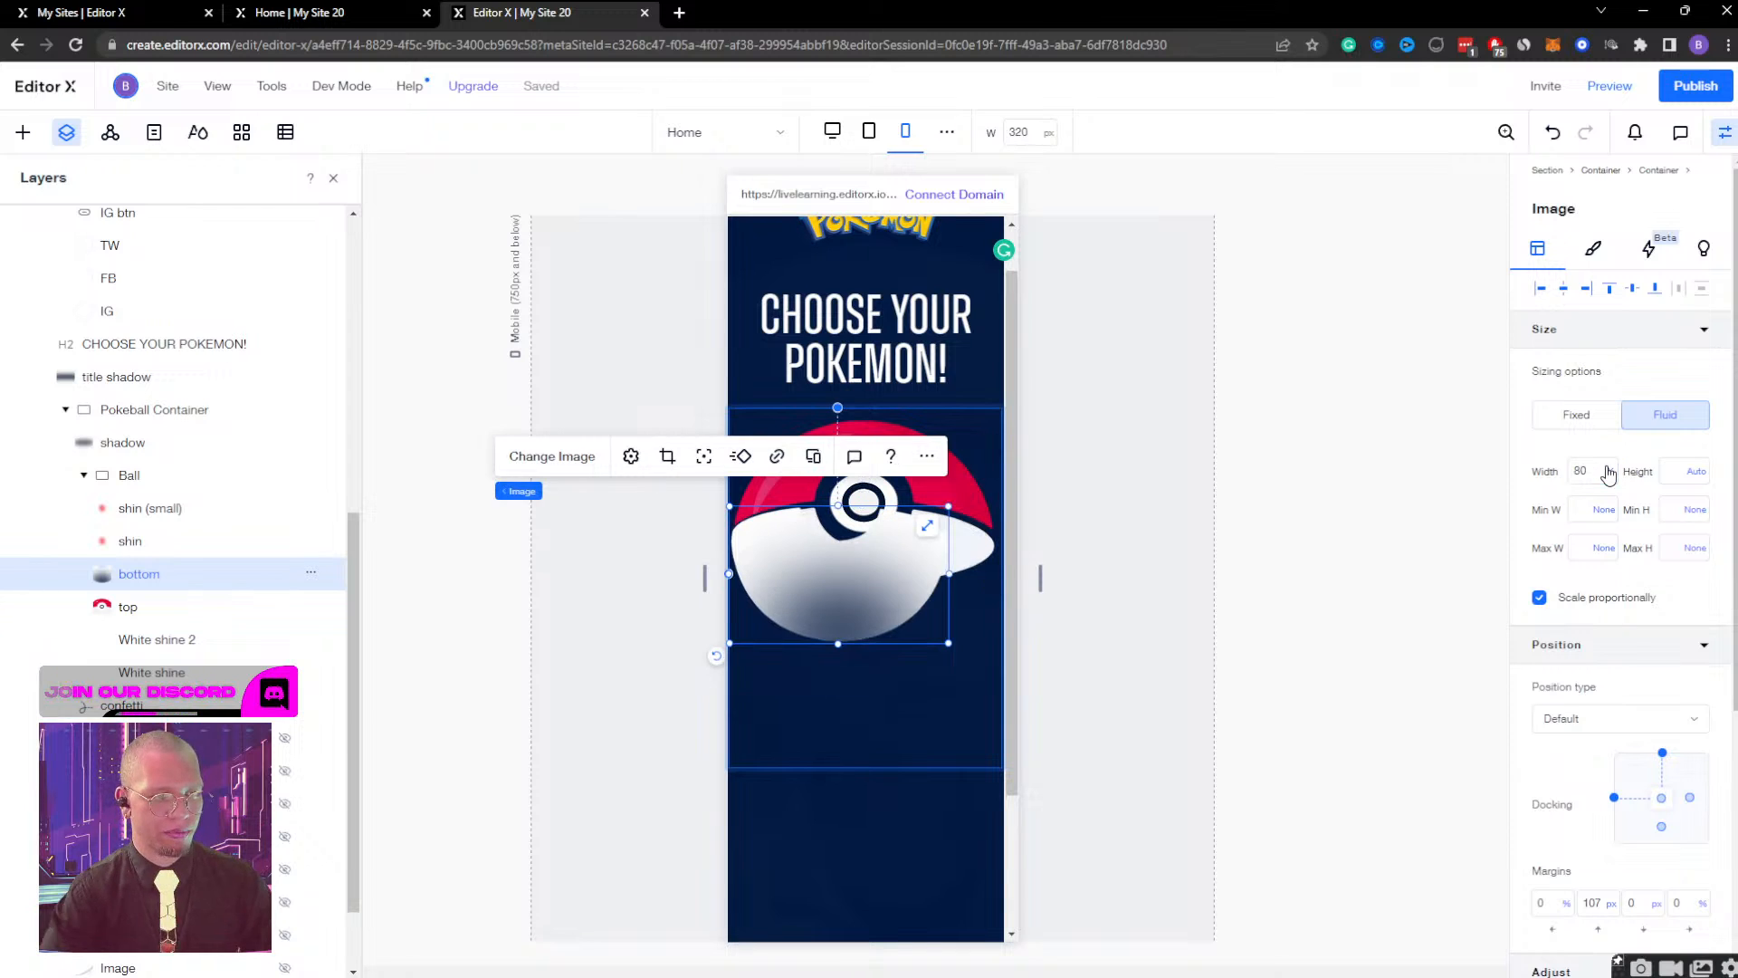
# Set the width of the Pokeball's top image to 80% and centre it horizontally in its container.
pyautogui.click(141, 614)
pyautogui.click(1585, 471)
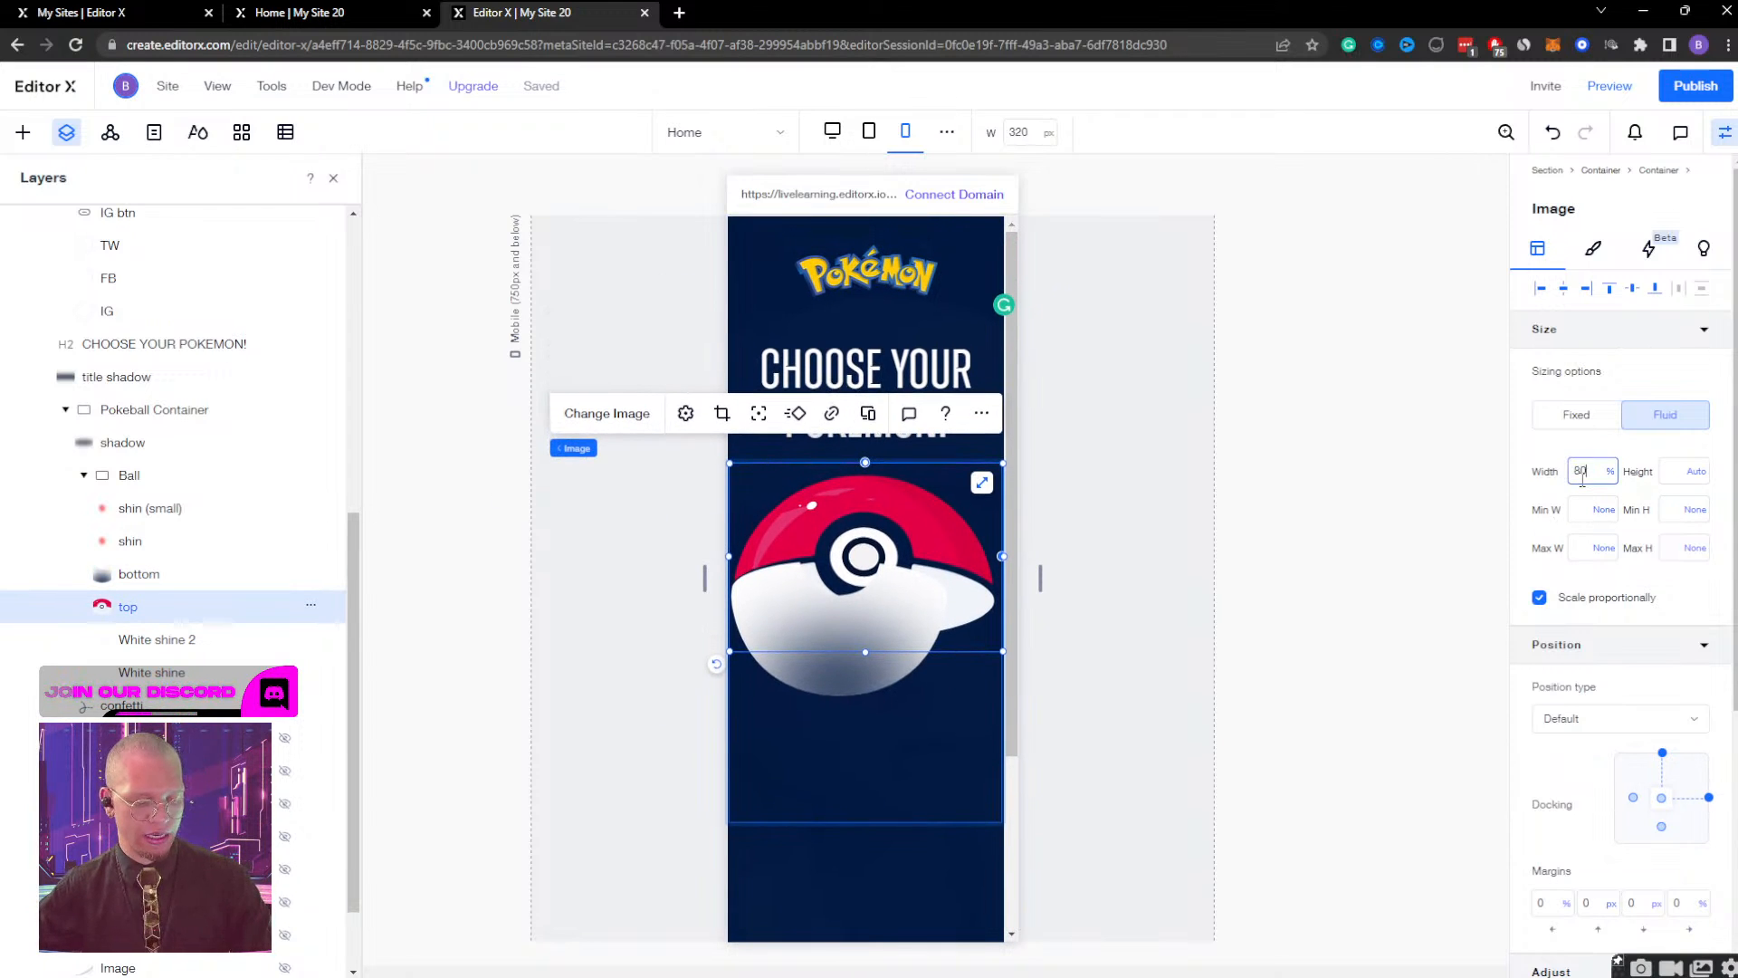
pyautogui.press('Return')
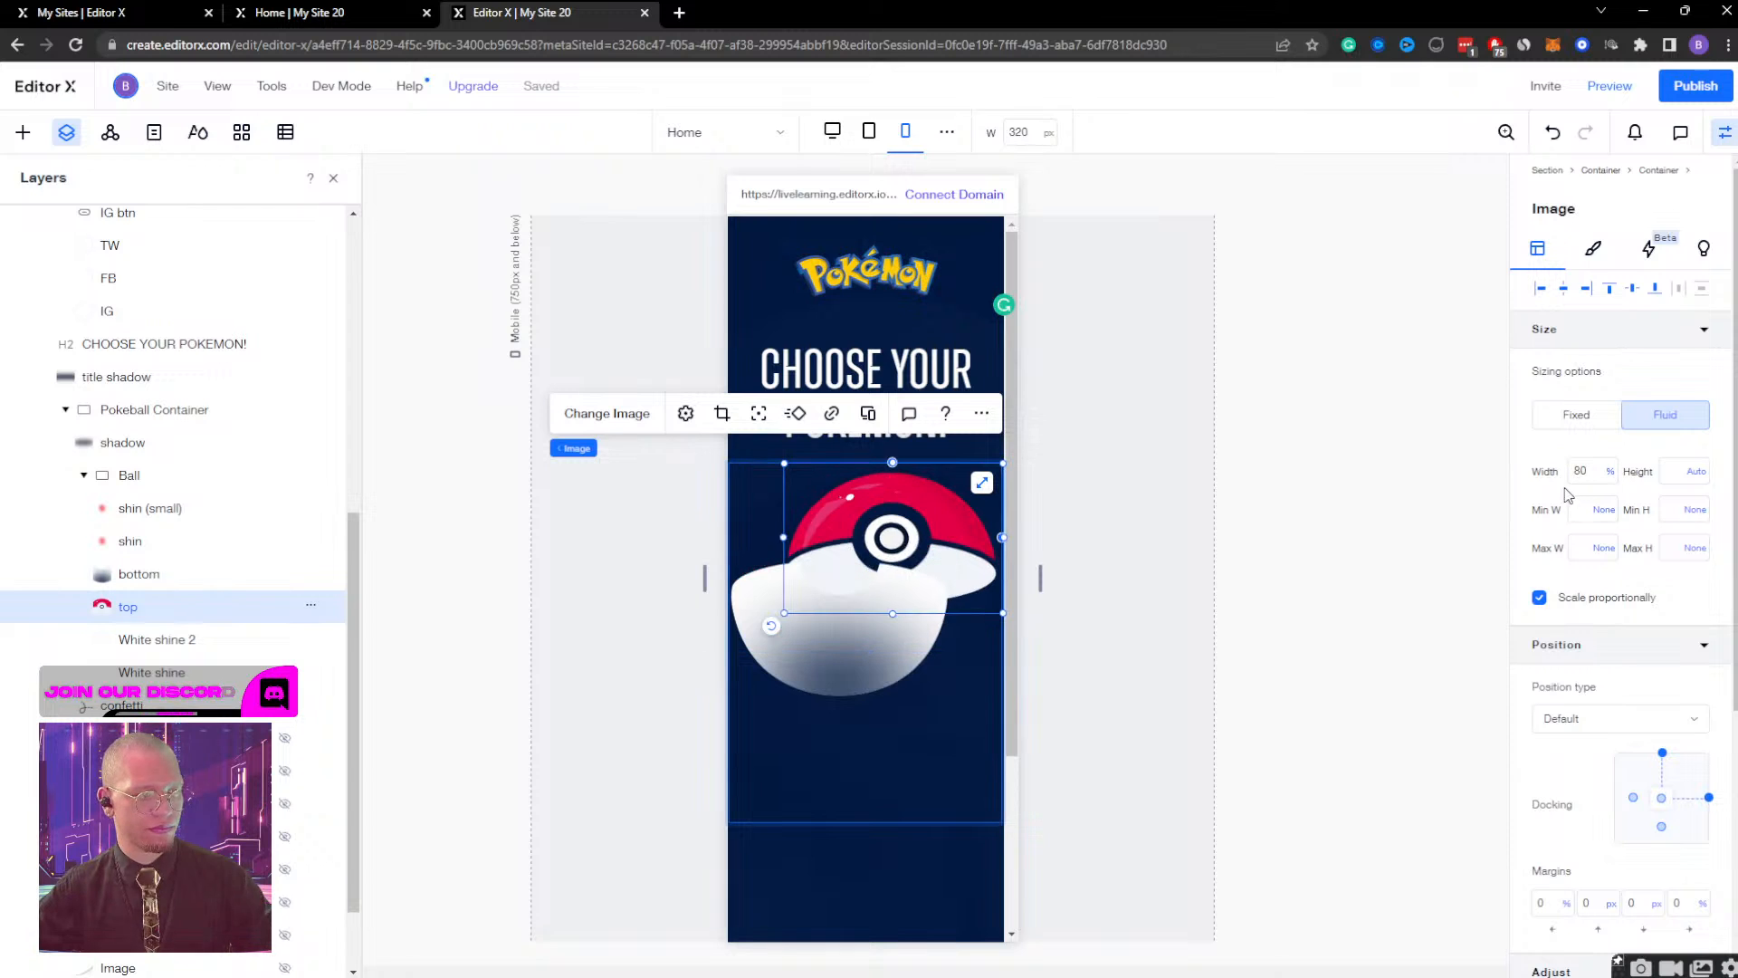
pyautogui.click(1563, 290)
# Centre the Pokeball's bottom image horizontally beneath the top image.
pyautogui.click(145, 578)
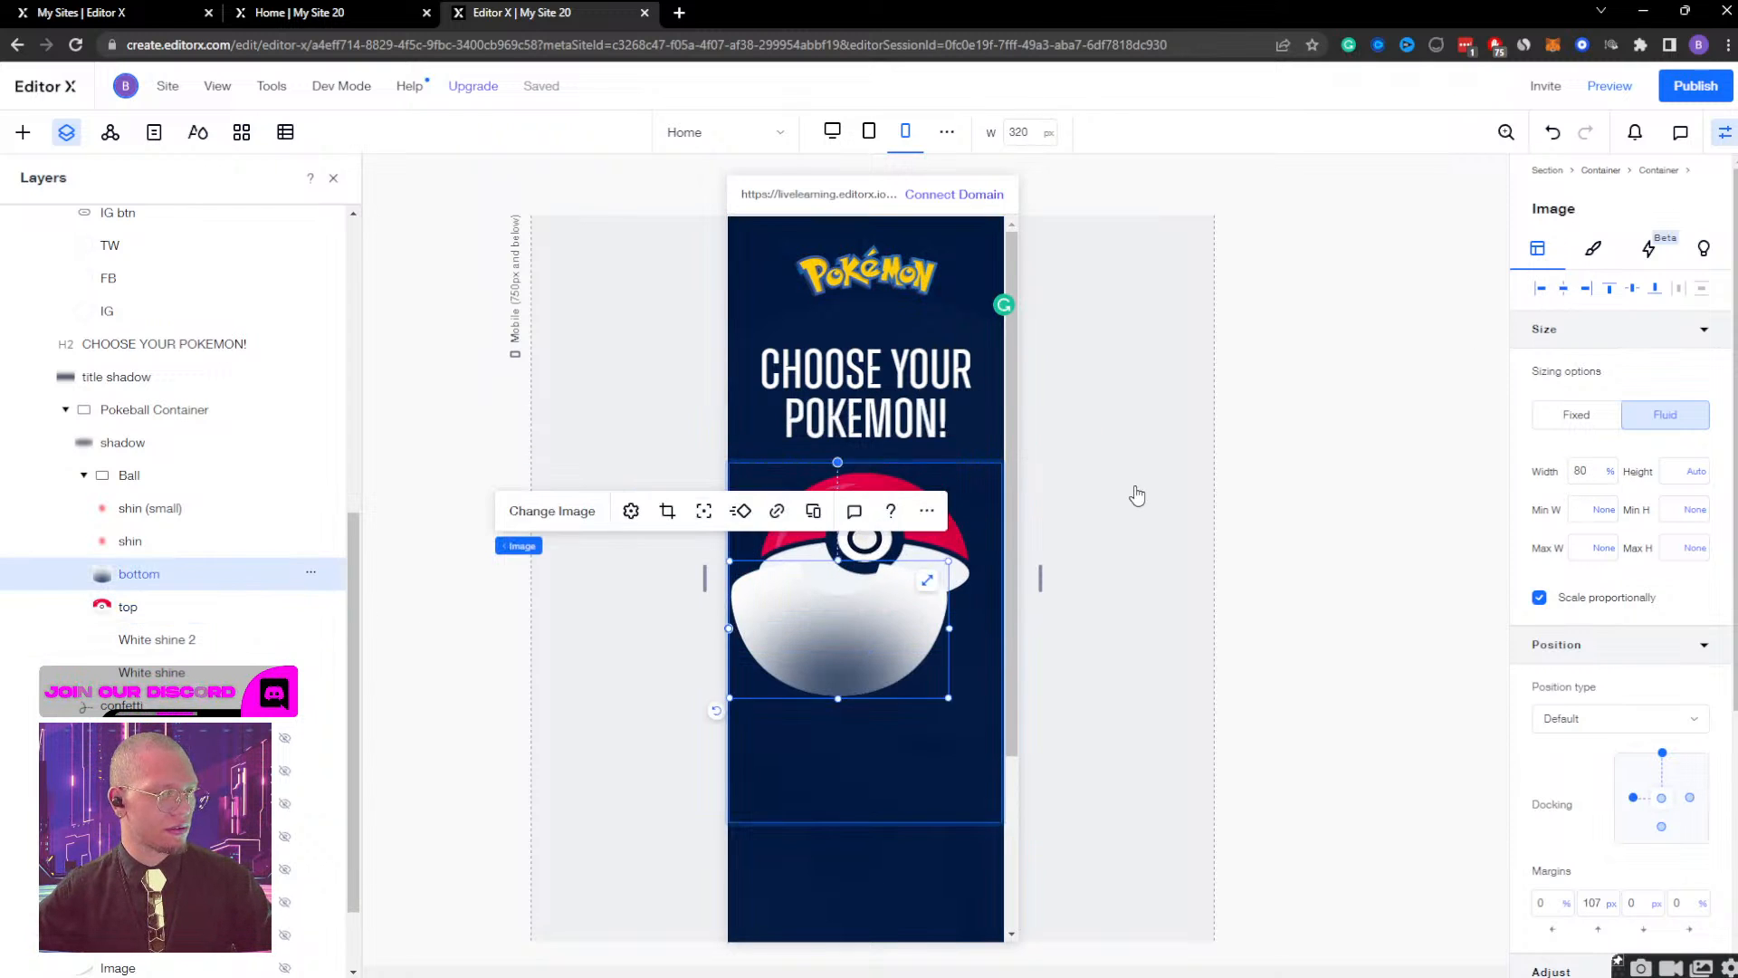
pyautogui.scroll(-1, 1138, 495)
pyautogui.click(1564, 289)
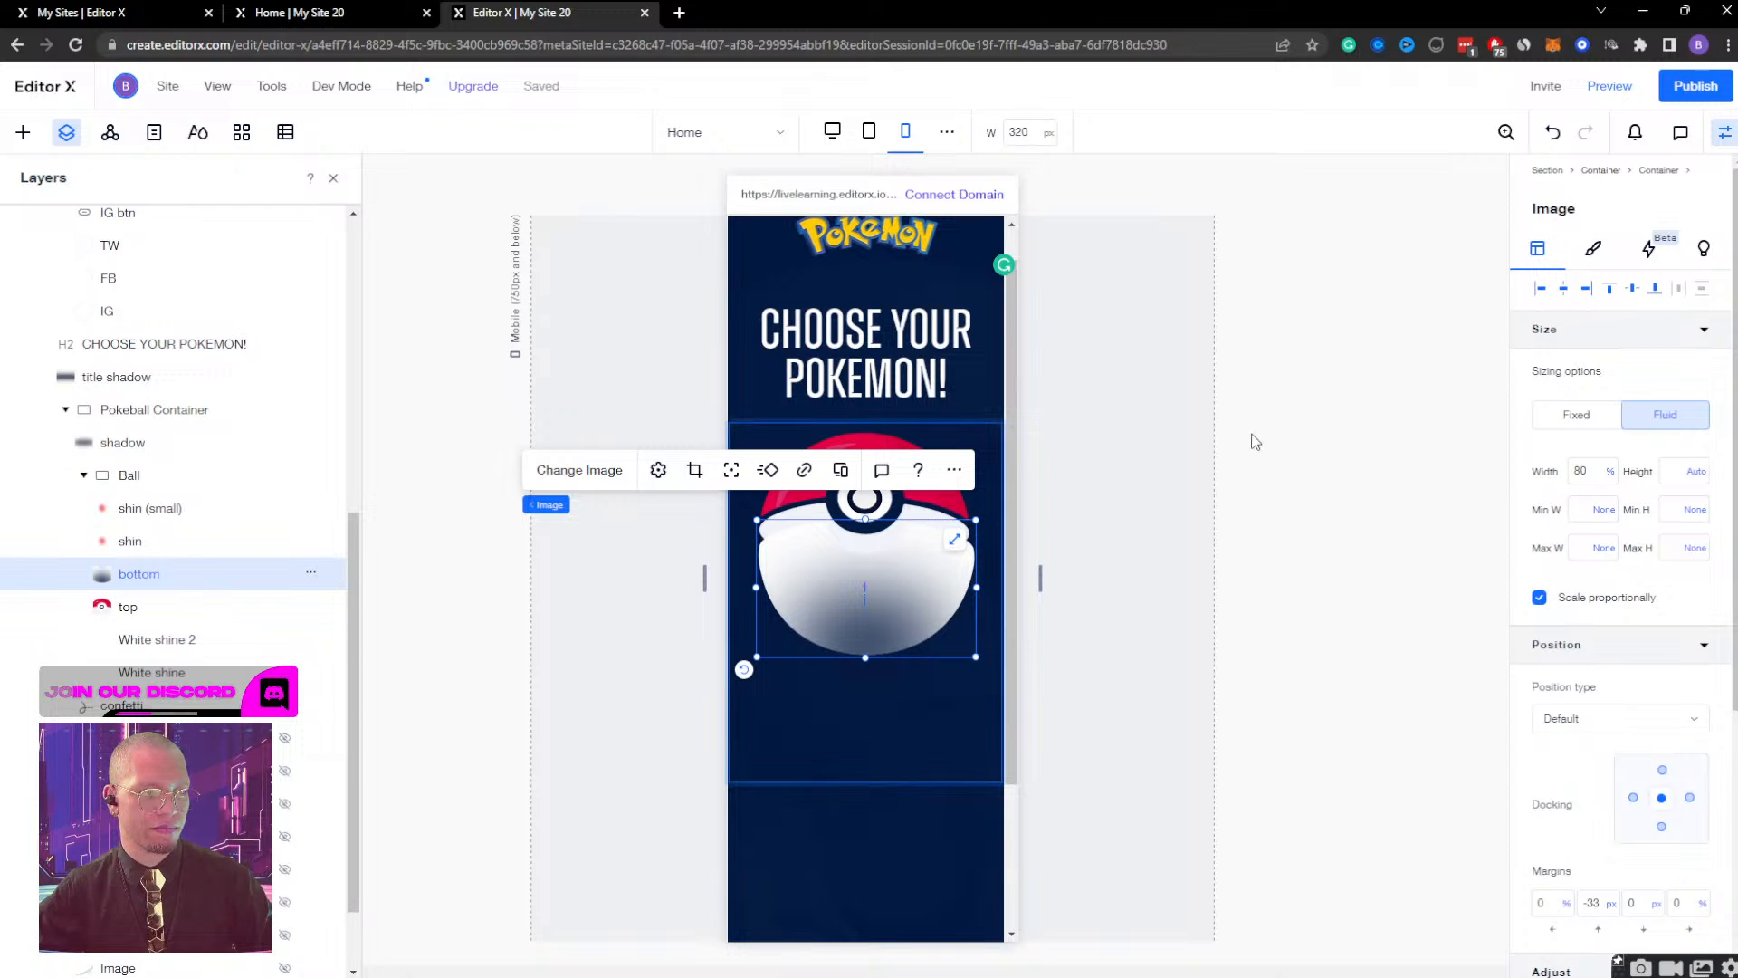
# Nudge the Pokeball's bottom image up and slightly left to fit the top half, with an 88 px top margin and 1.3% right margin.
pyautogui.hotkey('shift', 'Up')
pyautogui.hotkey('shift', 'Up')
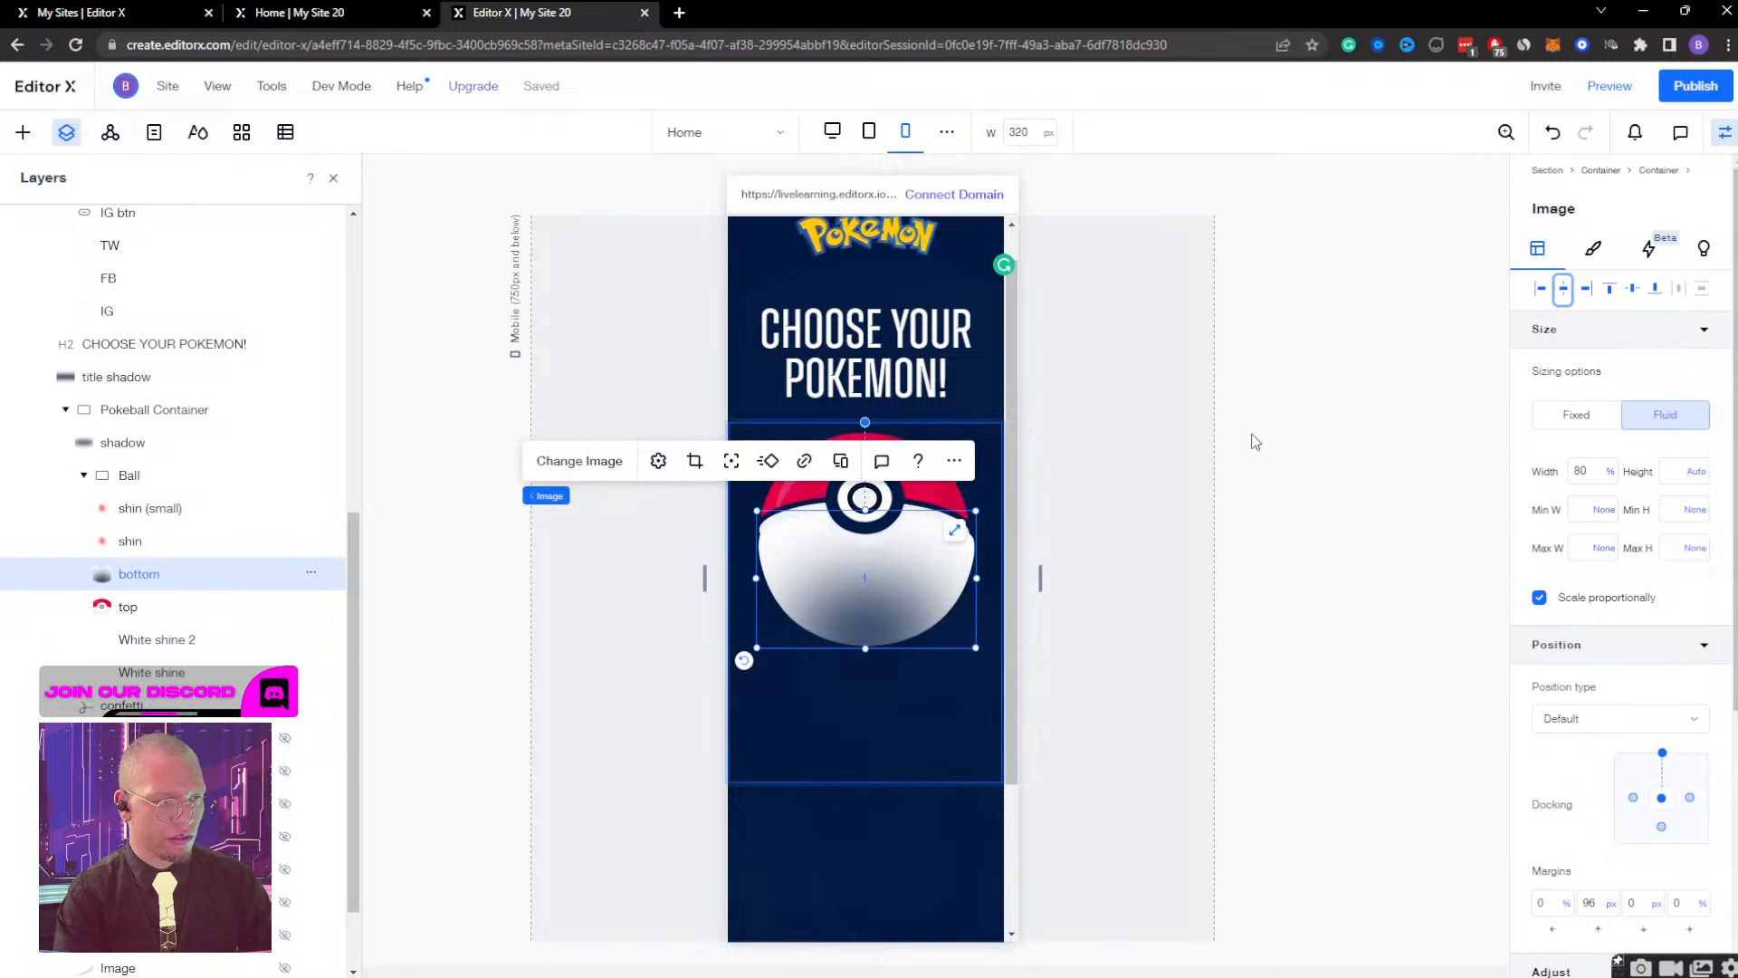
pyautogui.press('Left')
pyautogui.press('Left')
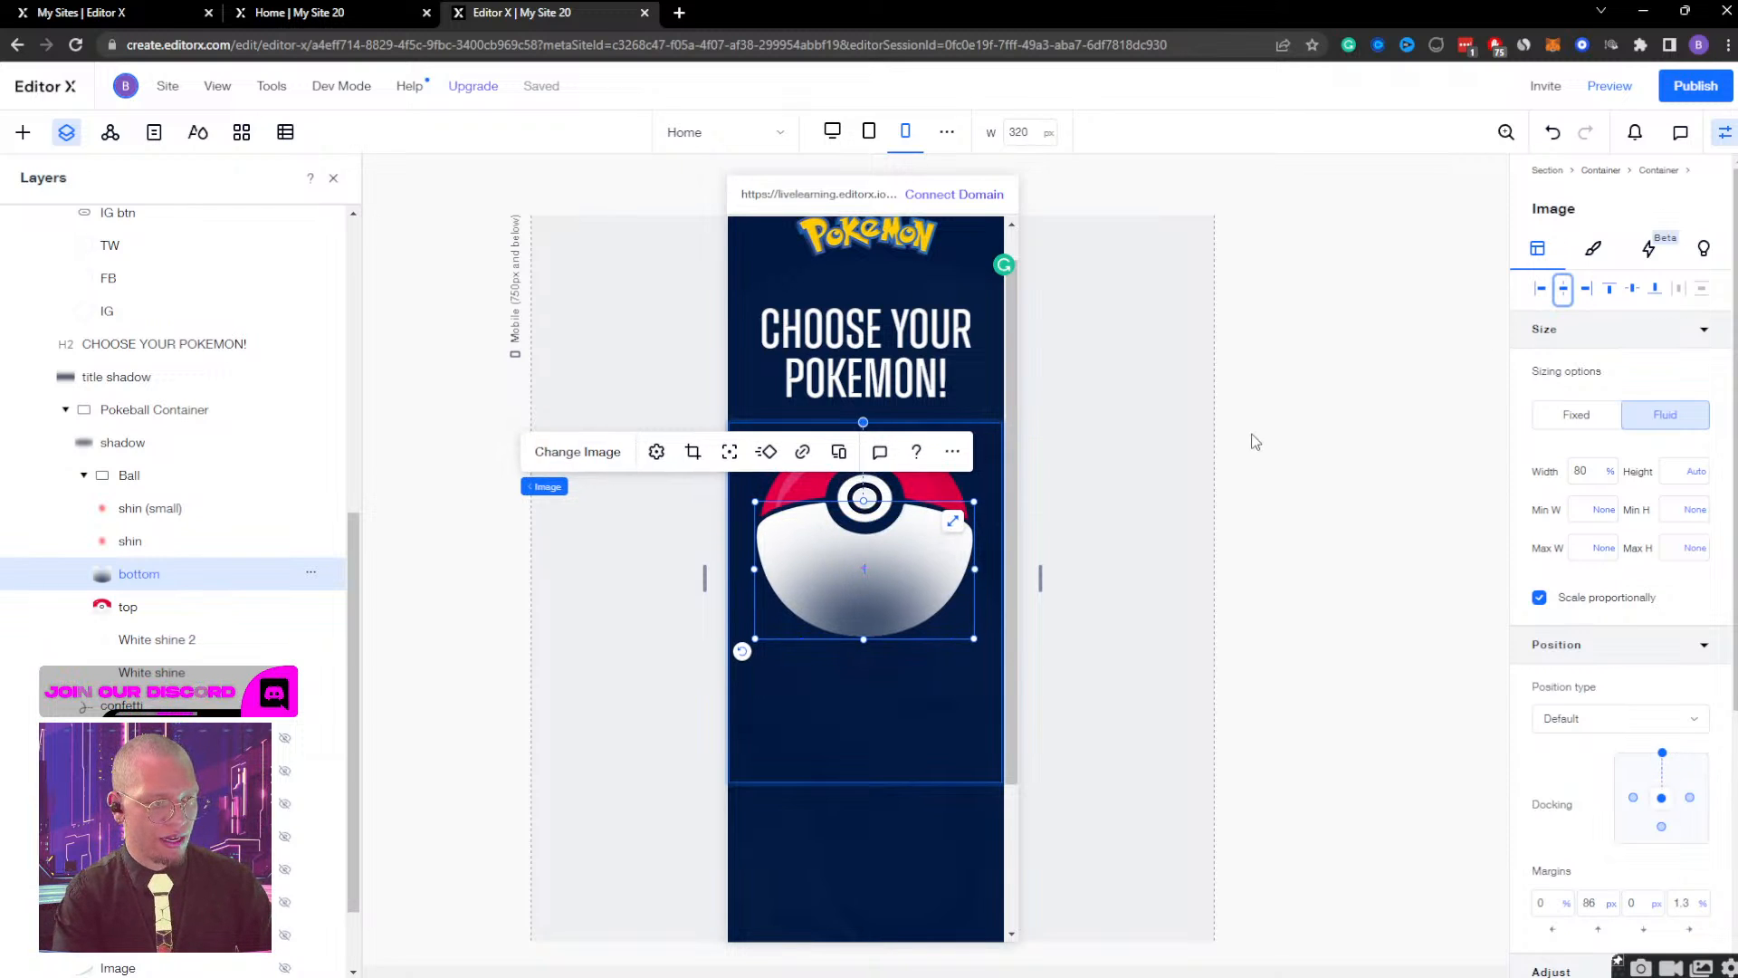
pyautogui.press('Up')
pyautogui.press('Up')
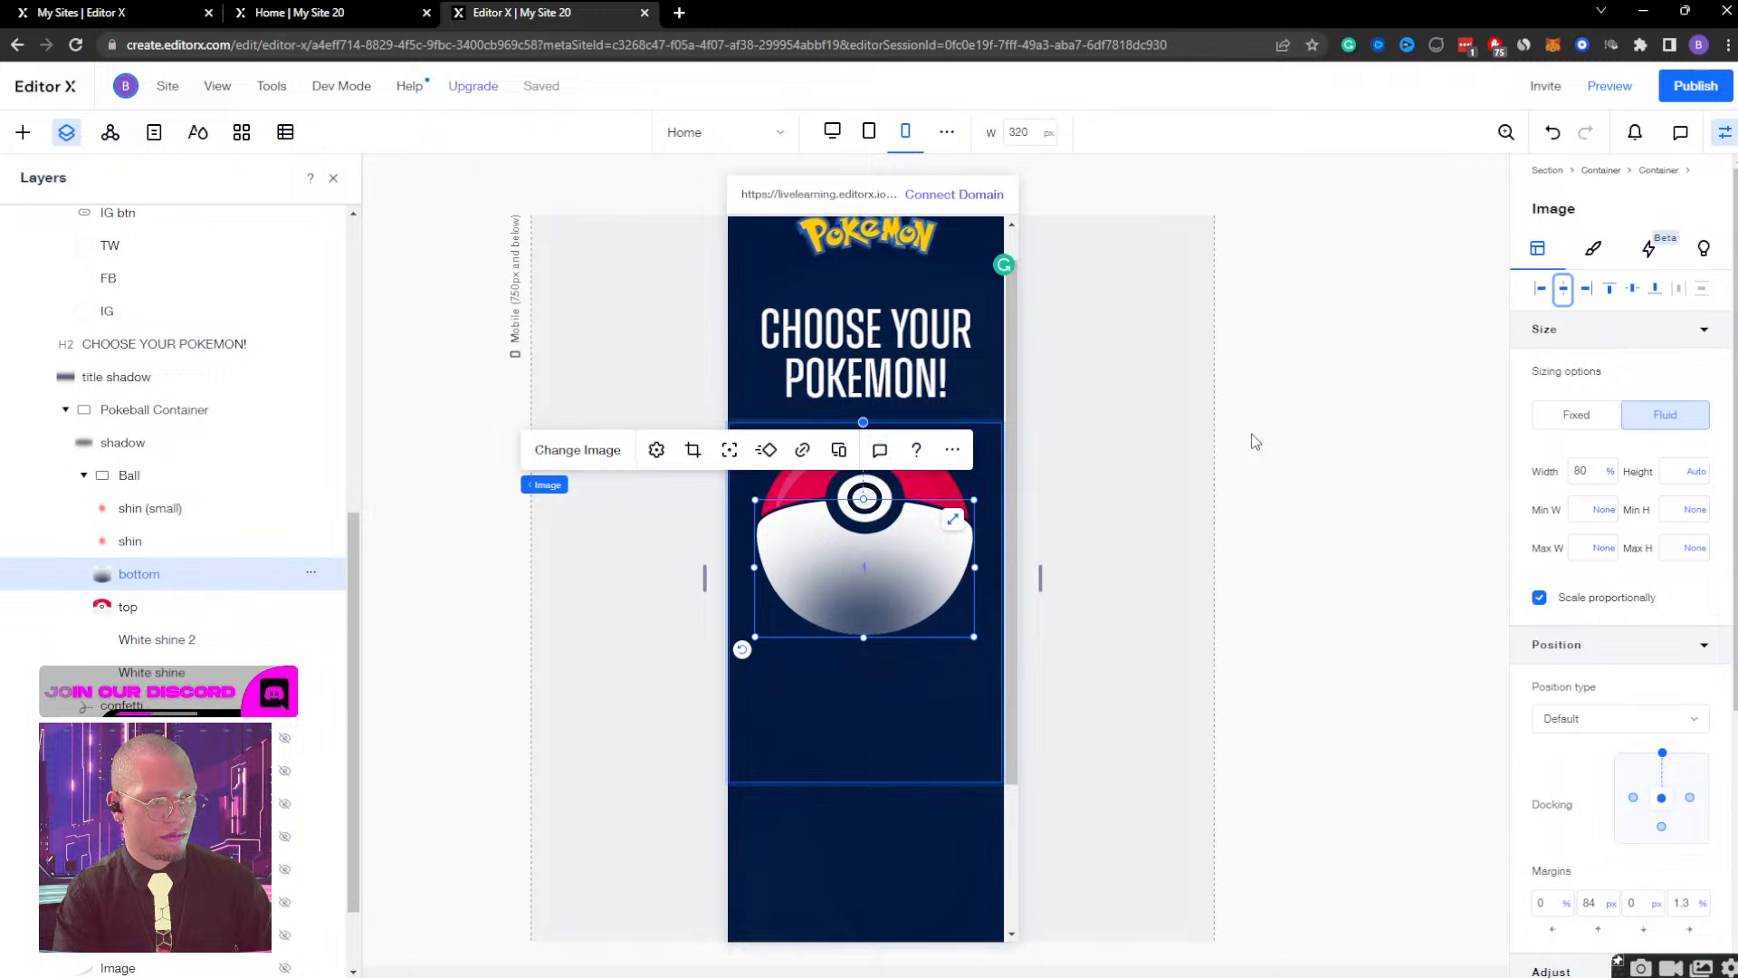
pyautogui.press('Down')
pyautogui.press('Left')
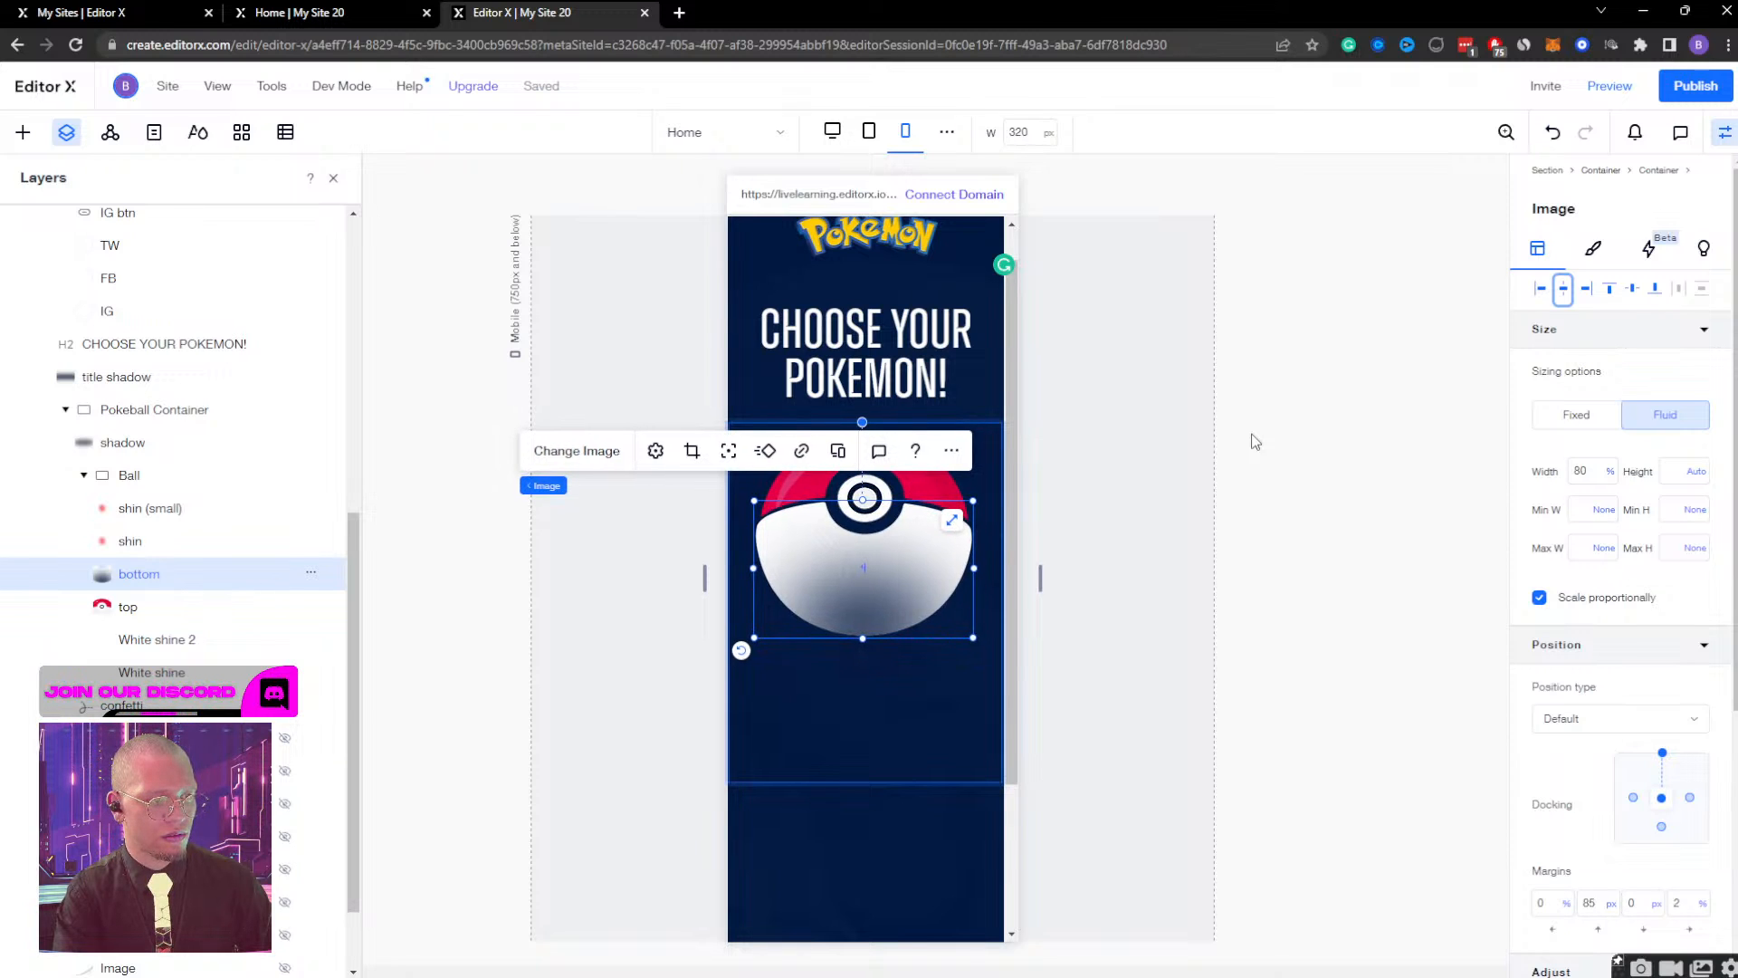
pyautogui.press('Down')
pyautogui.press('Down')
pyautogui.press('Right')
pyautogui.press('Down')
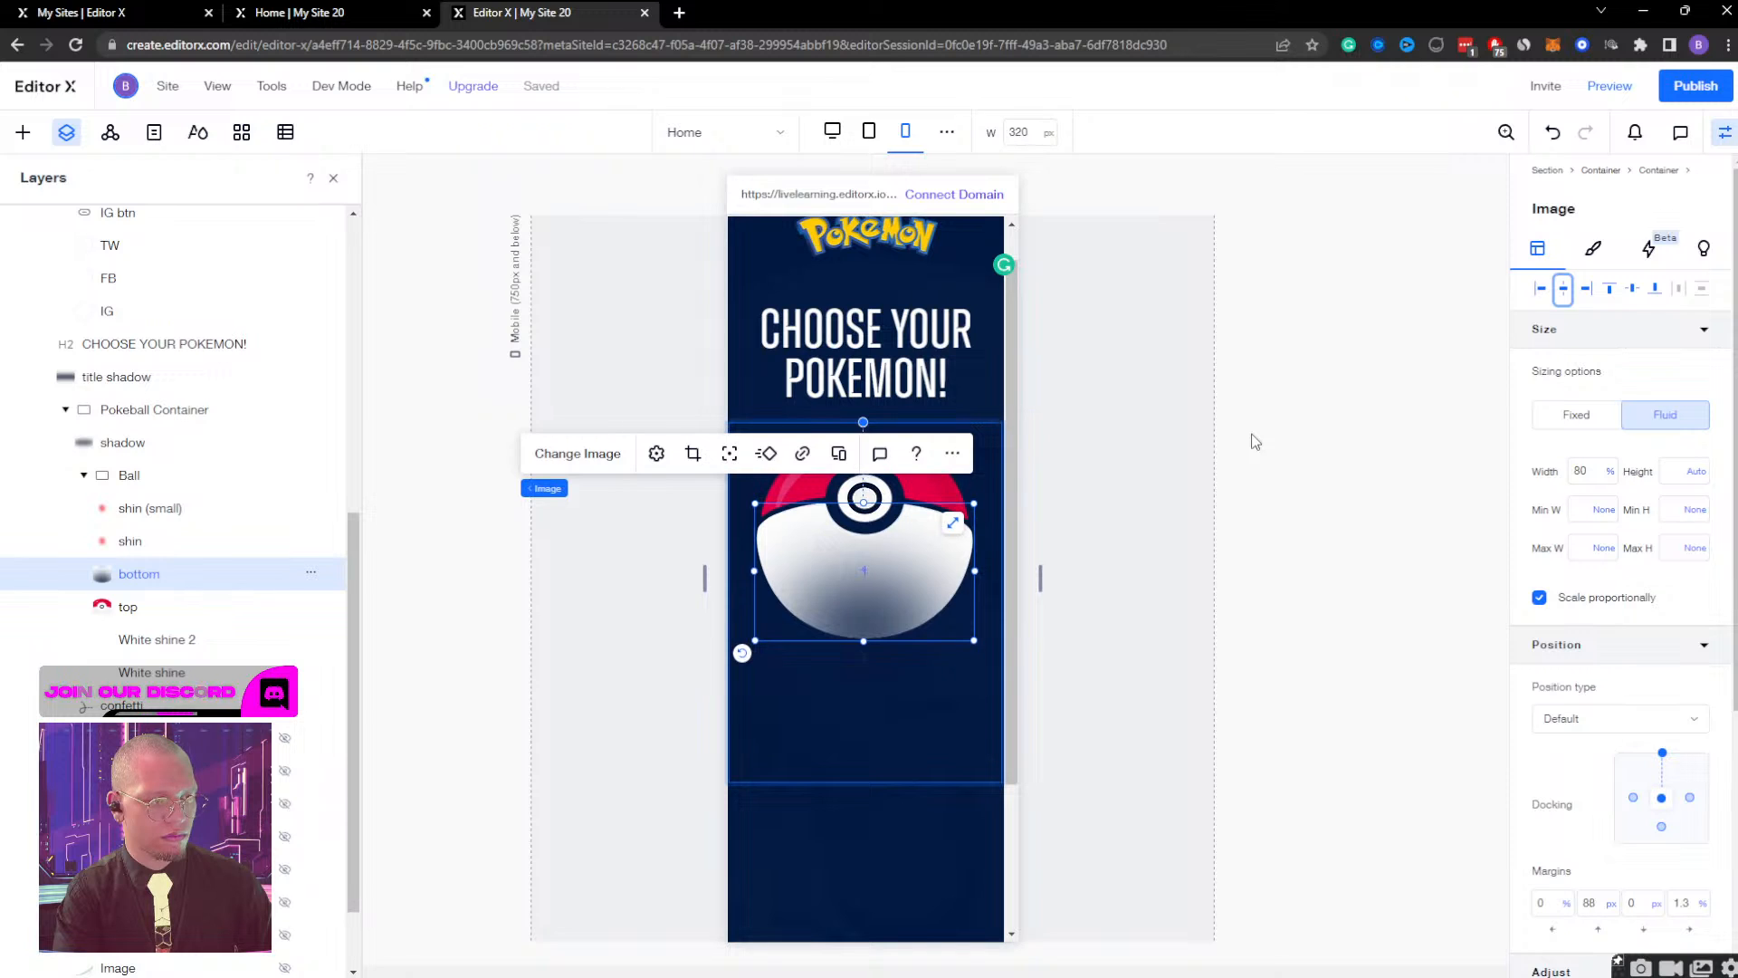
# Fine-tune the Pokeball's bottom image against the top half, with an 87 px top margin and 2% right margin.
pyautogui.press('Up')
pyautogui.press('Right')
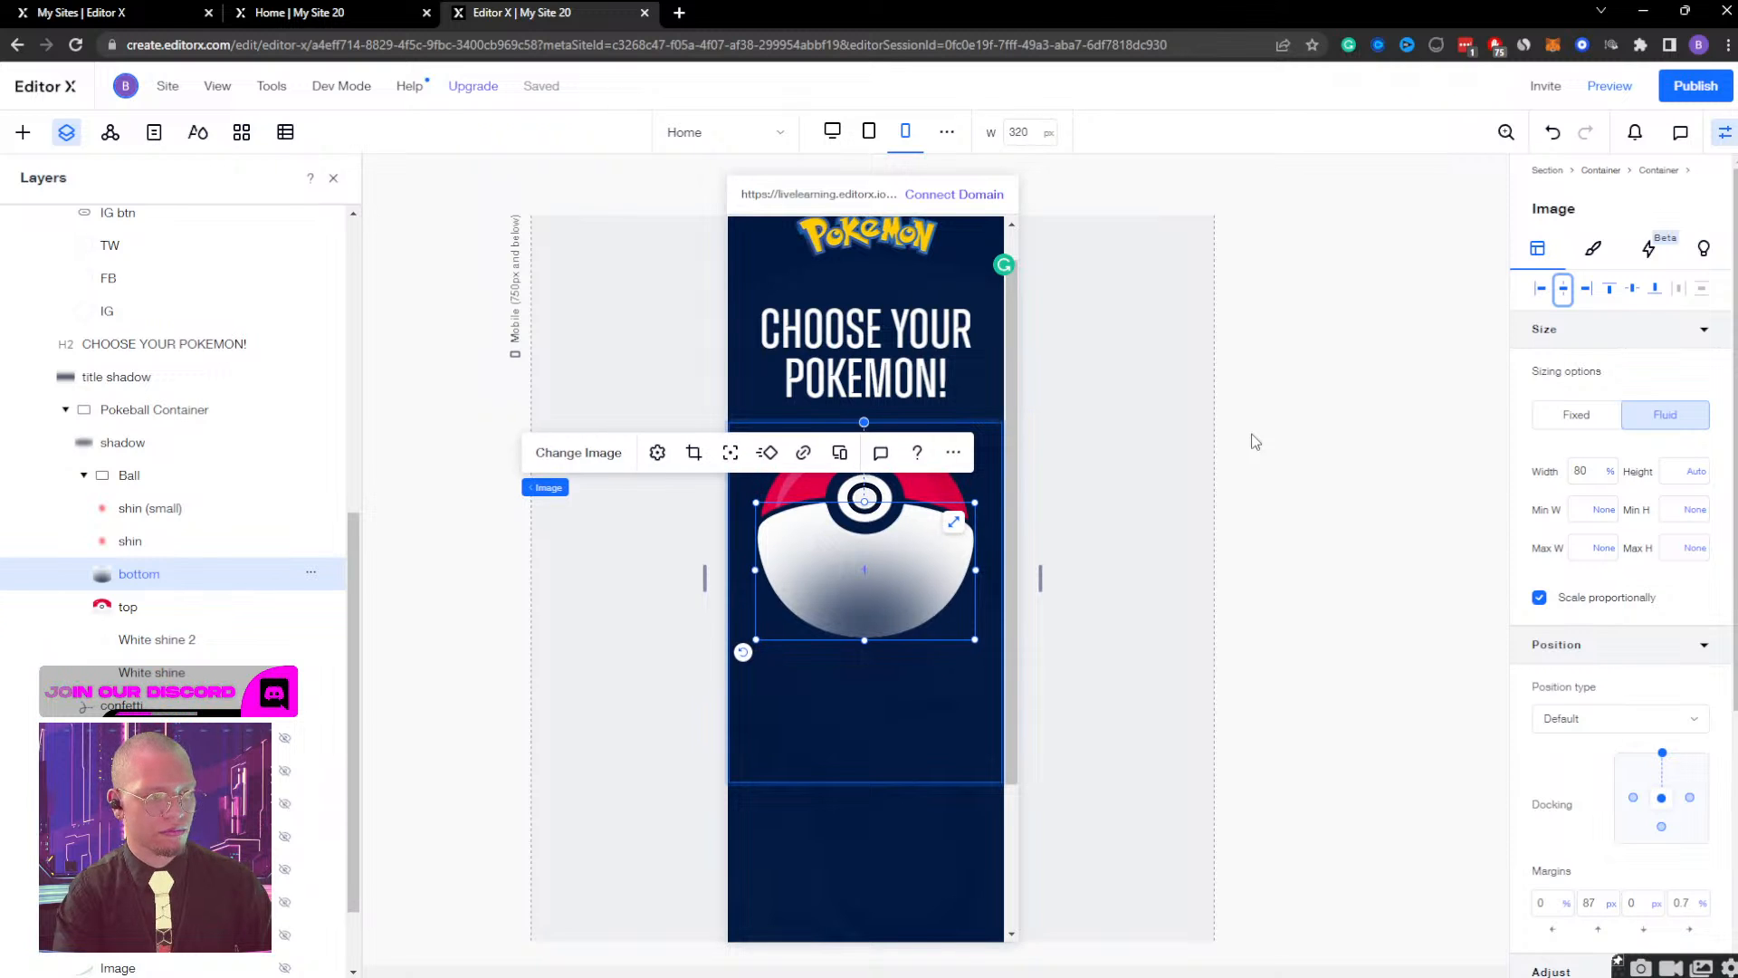
pyautogui.click(1139, 735)
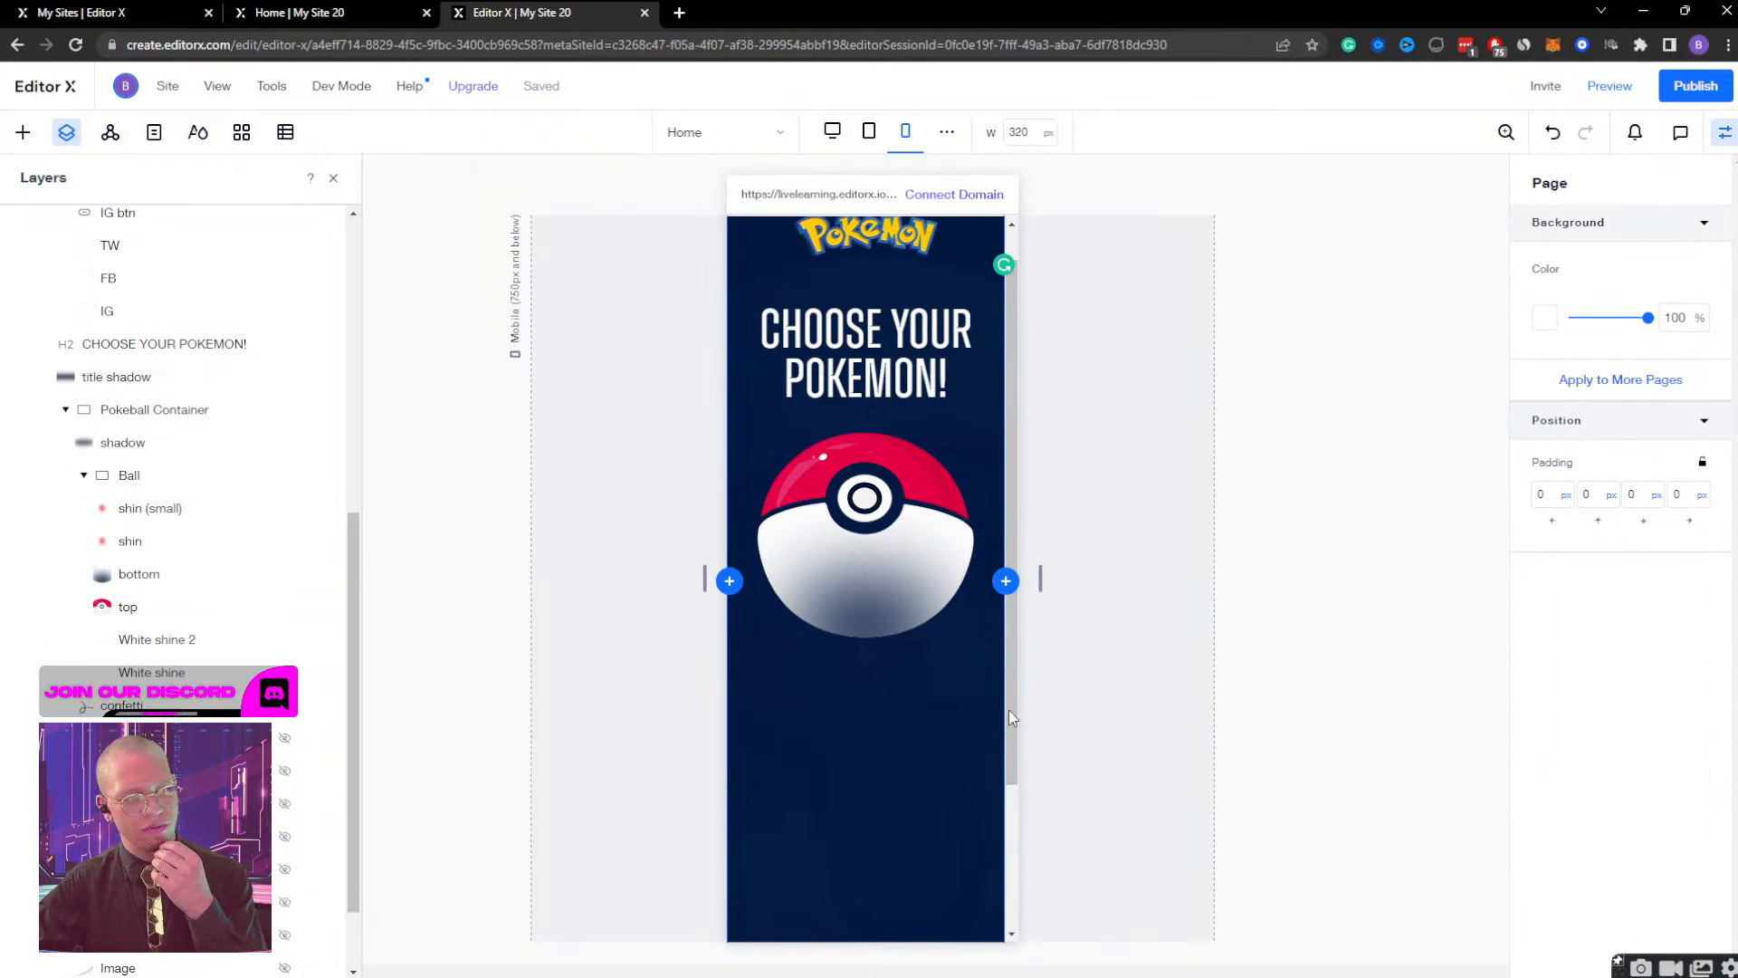
pyautogui.click(170, 590)
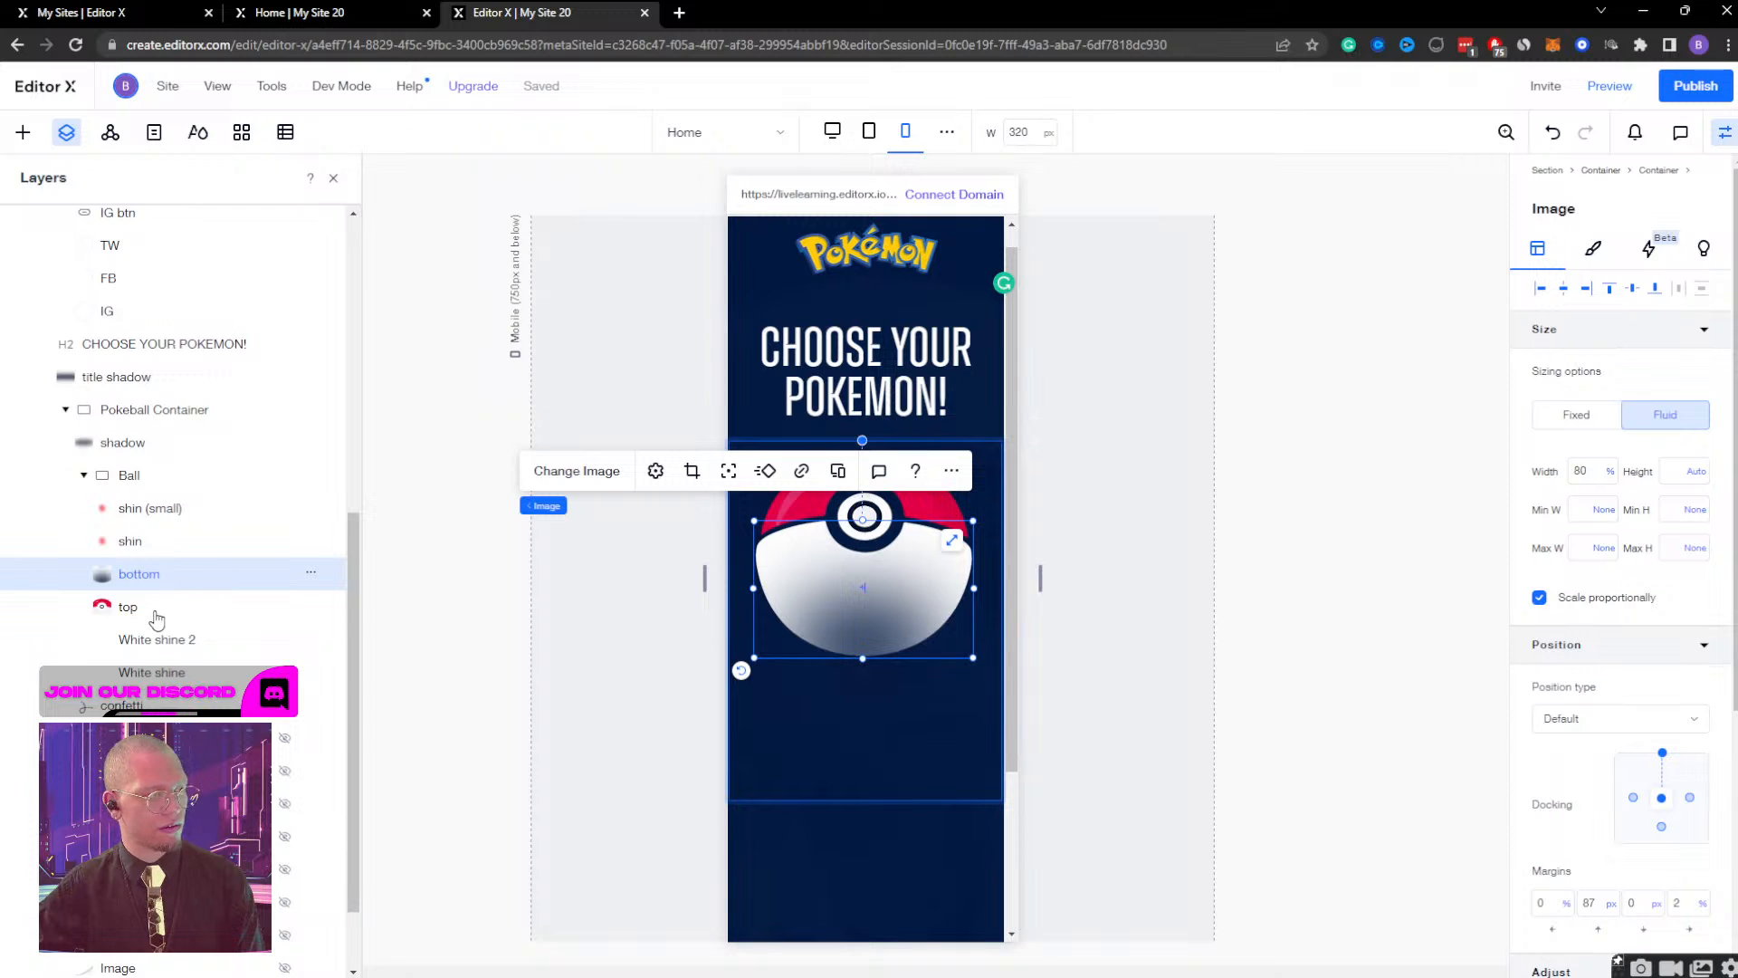
# Set the width of the Pokeball's top image to 81% and check the fit in the preview.
pyautogui.click(154, 612)
pyautogui.click(176, 677)
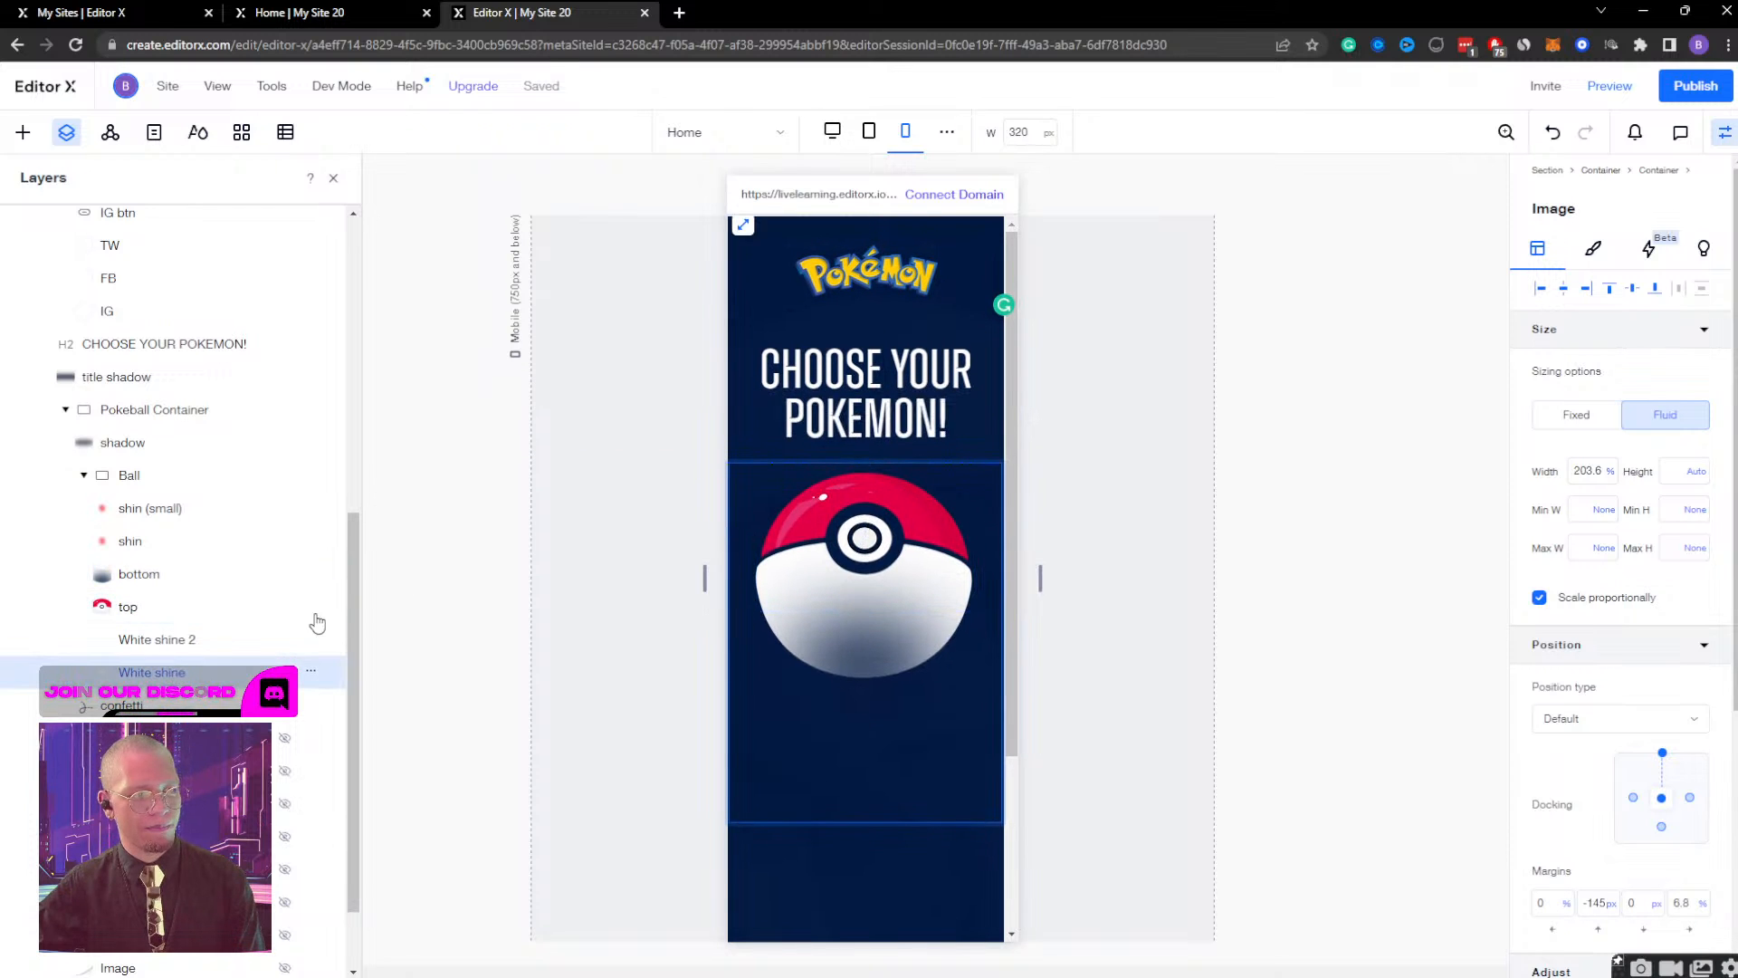
pyautogui.click(147, 621)
pyautogui.click(1597, 468)
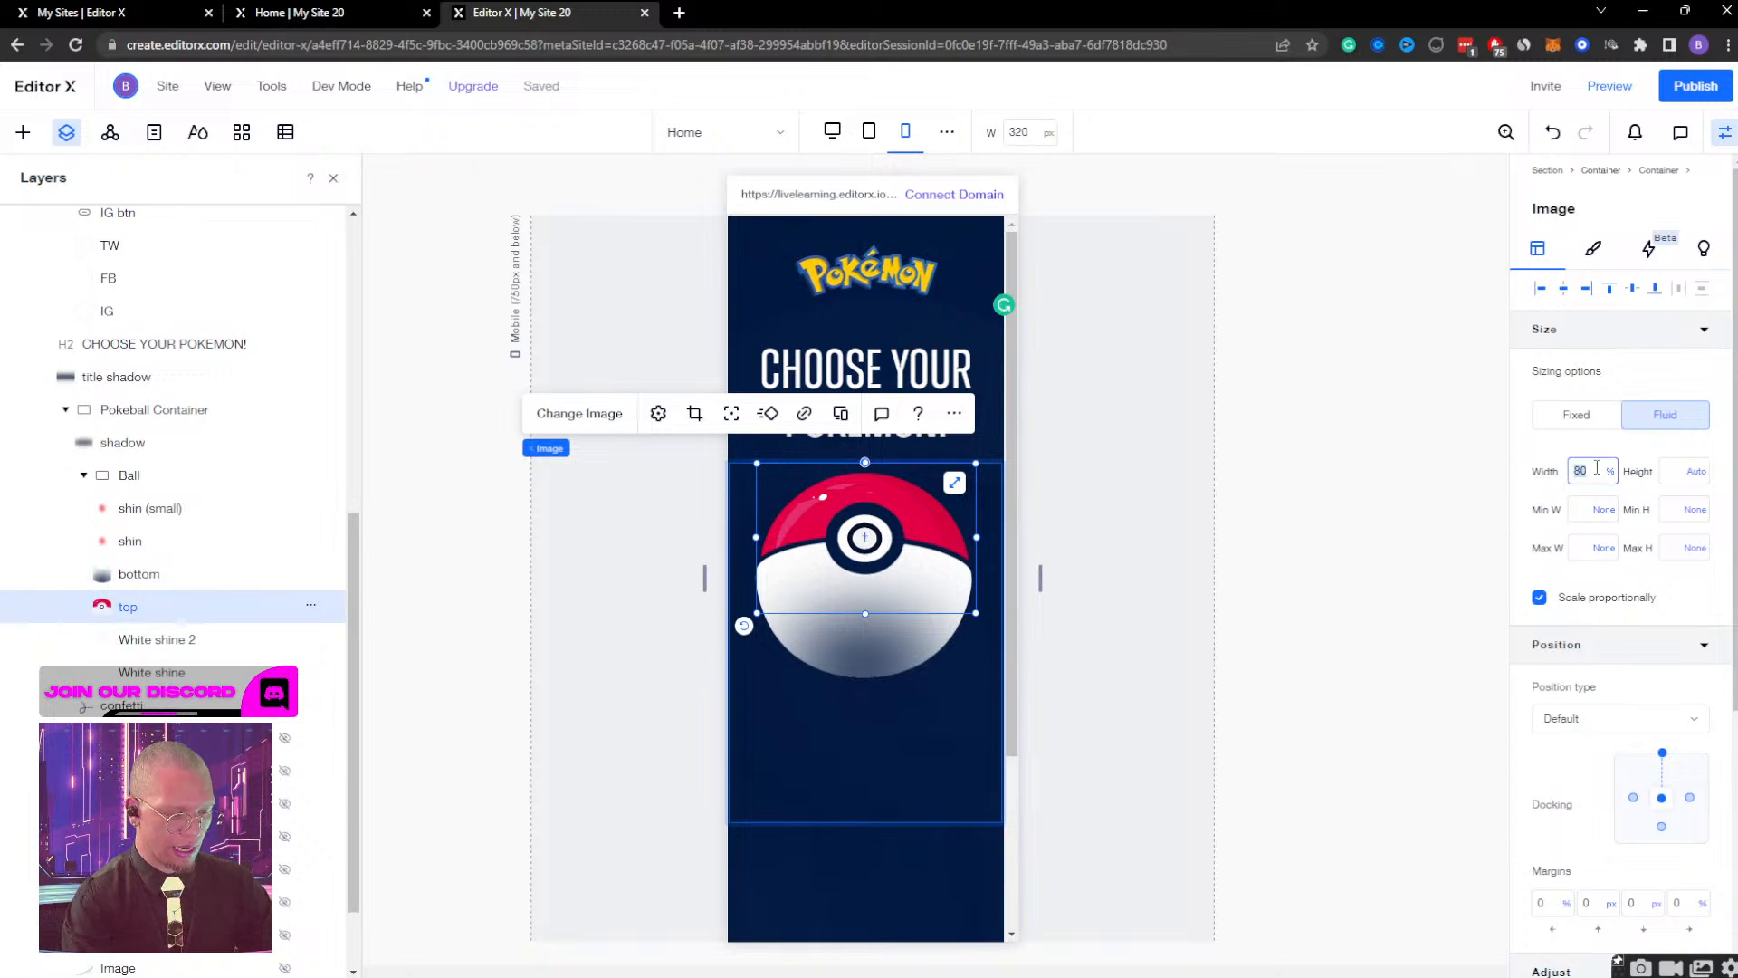
pyautogui.write('81')
pyautogui.press('Return')
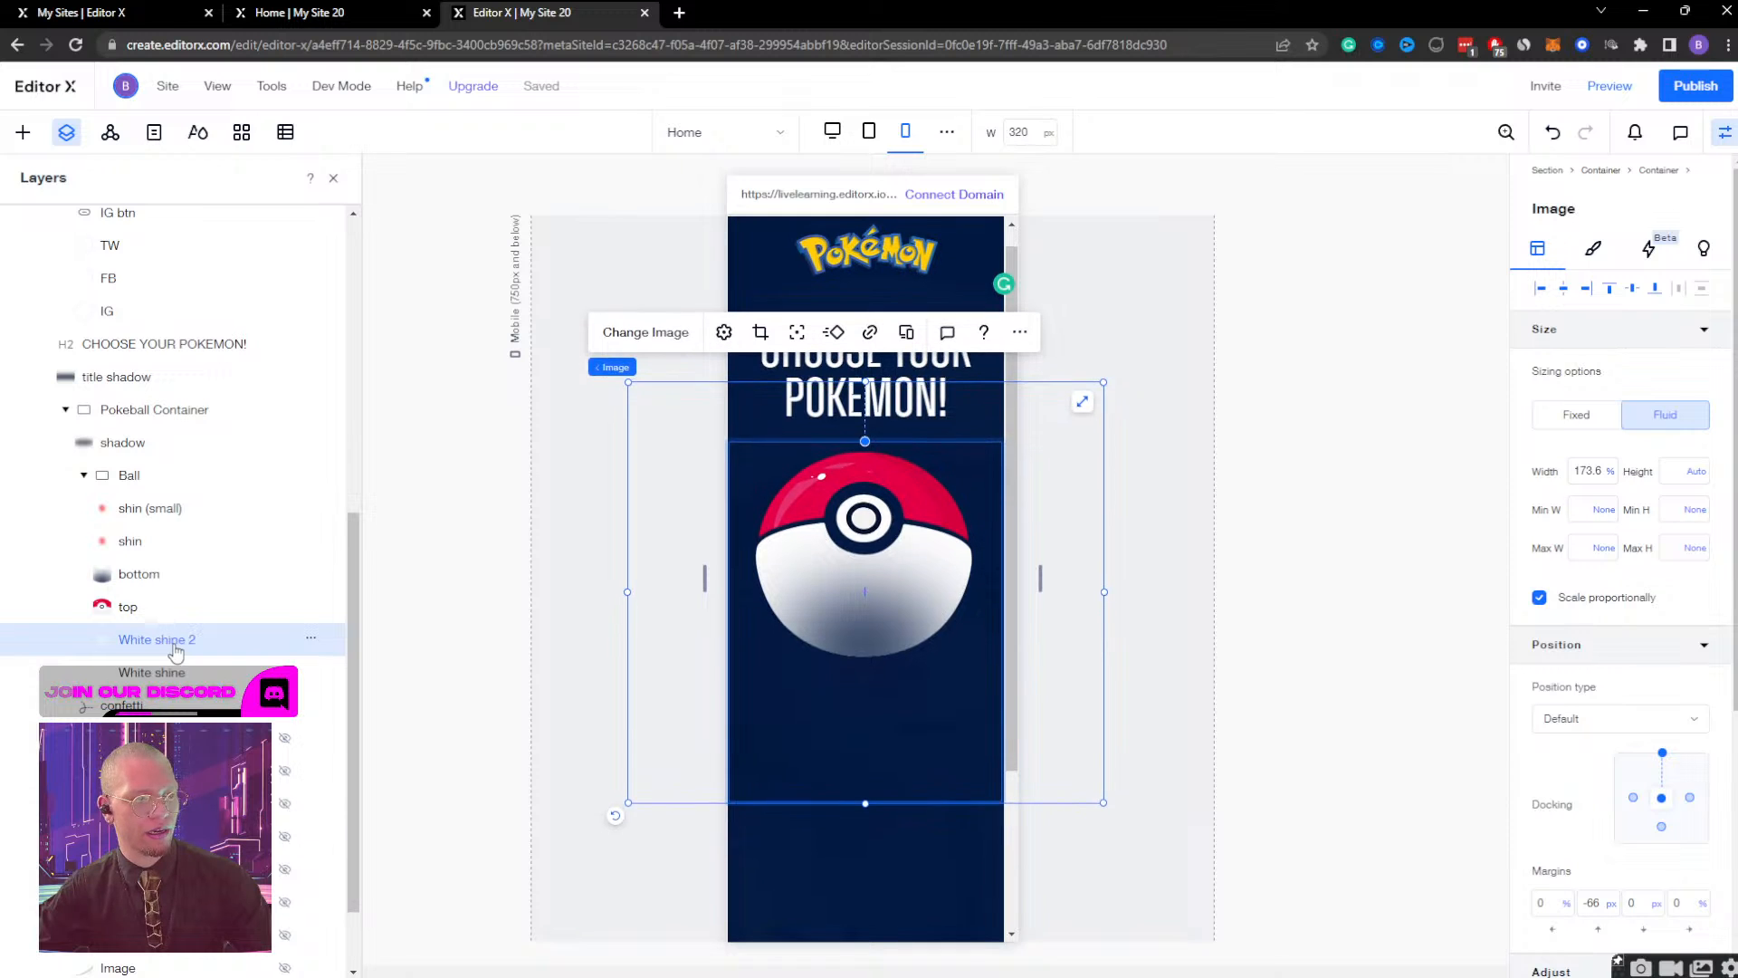
pyautogui.click(1600, 87)
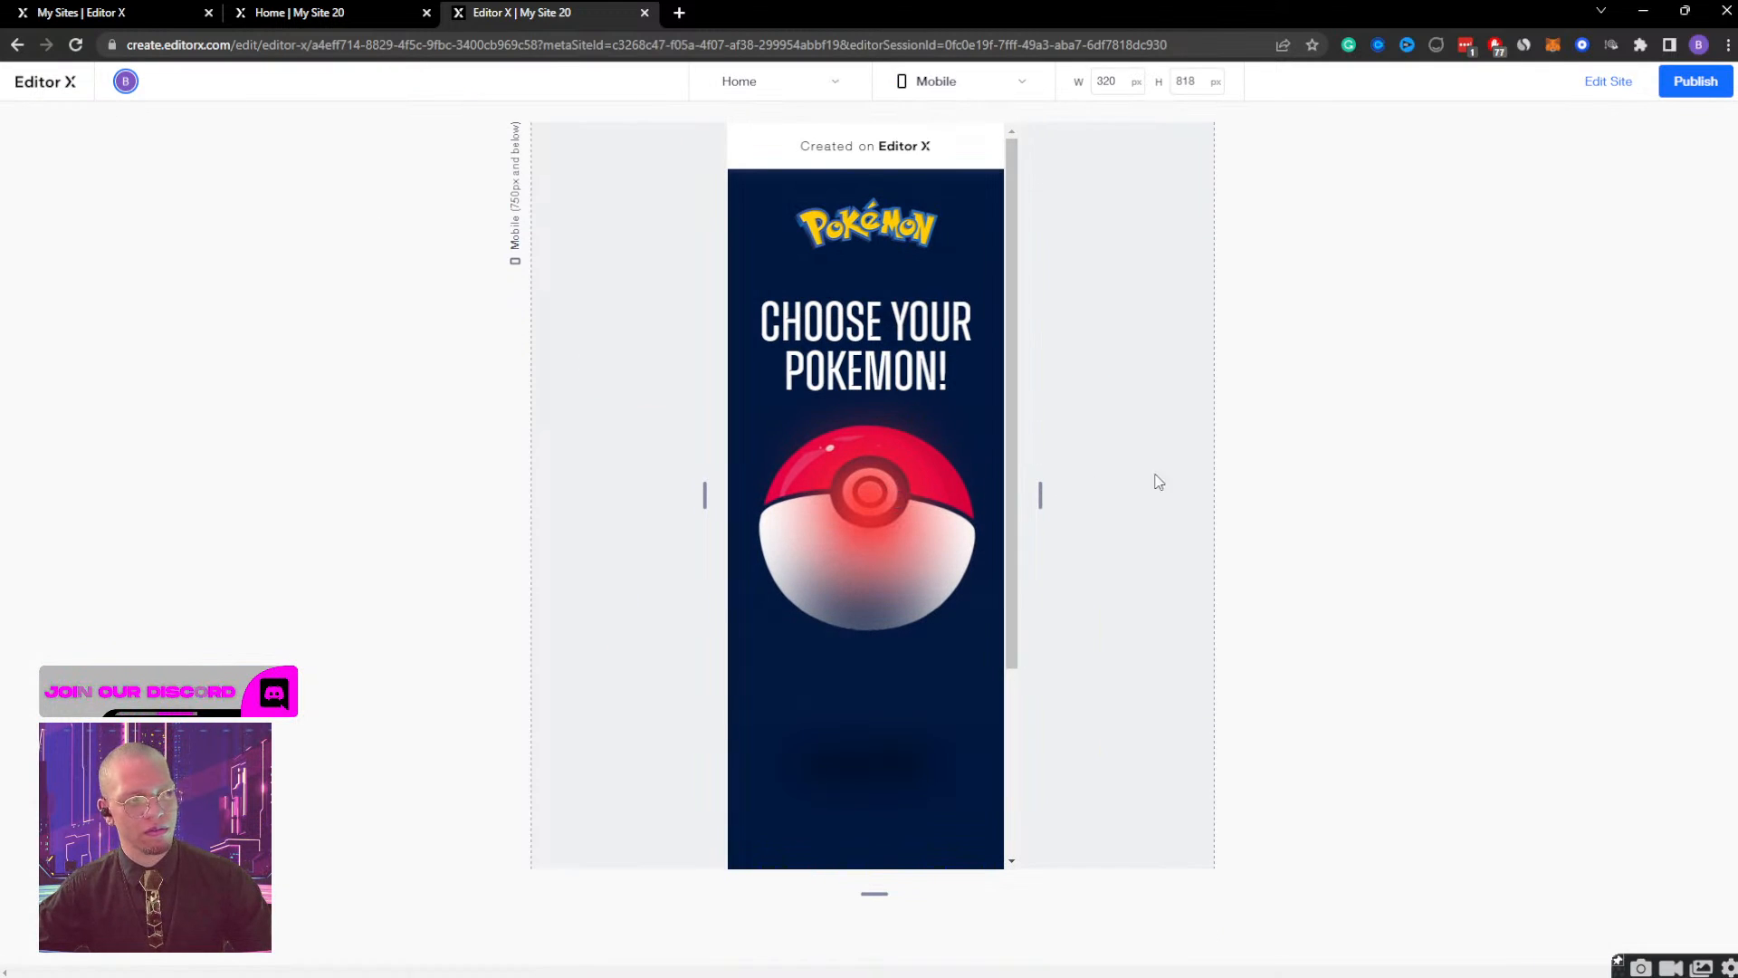
pyautogui.click(1609, 82)
# Move the Pokeball's top and bottom images down together by about 20 px, away from the heading.
pyautogui.scroll(-3, 161, 667)
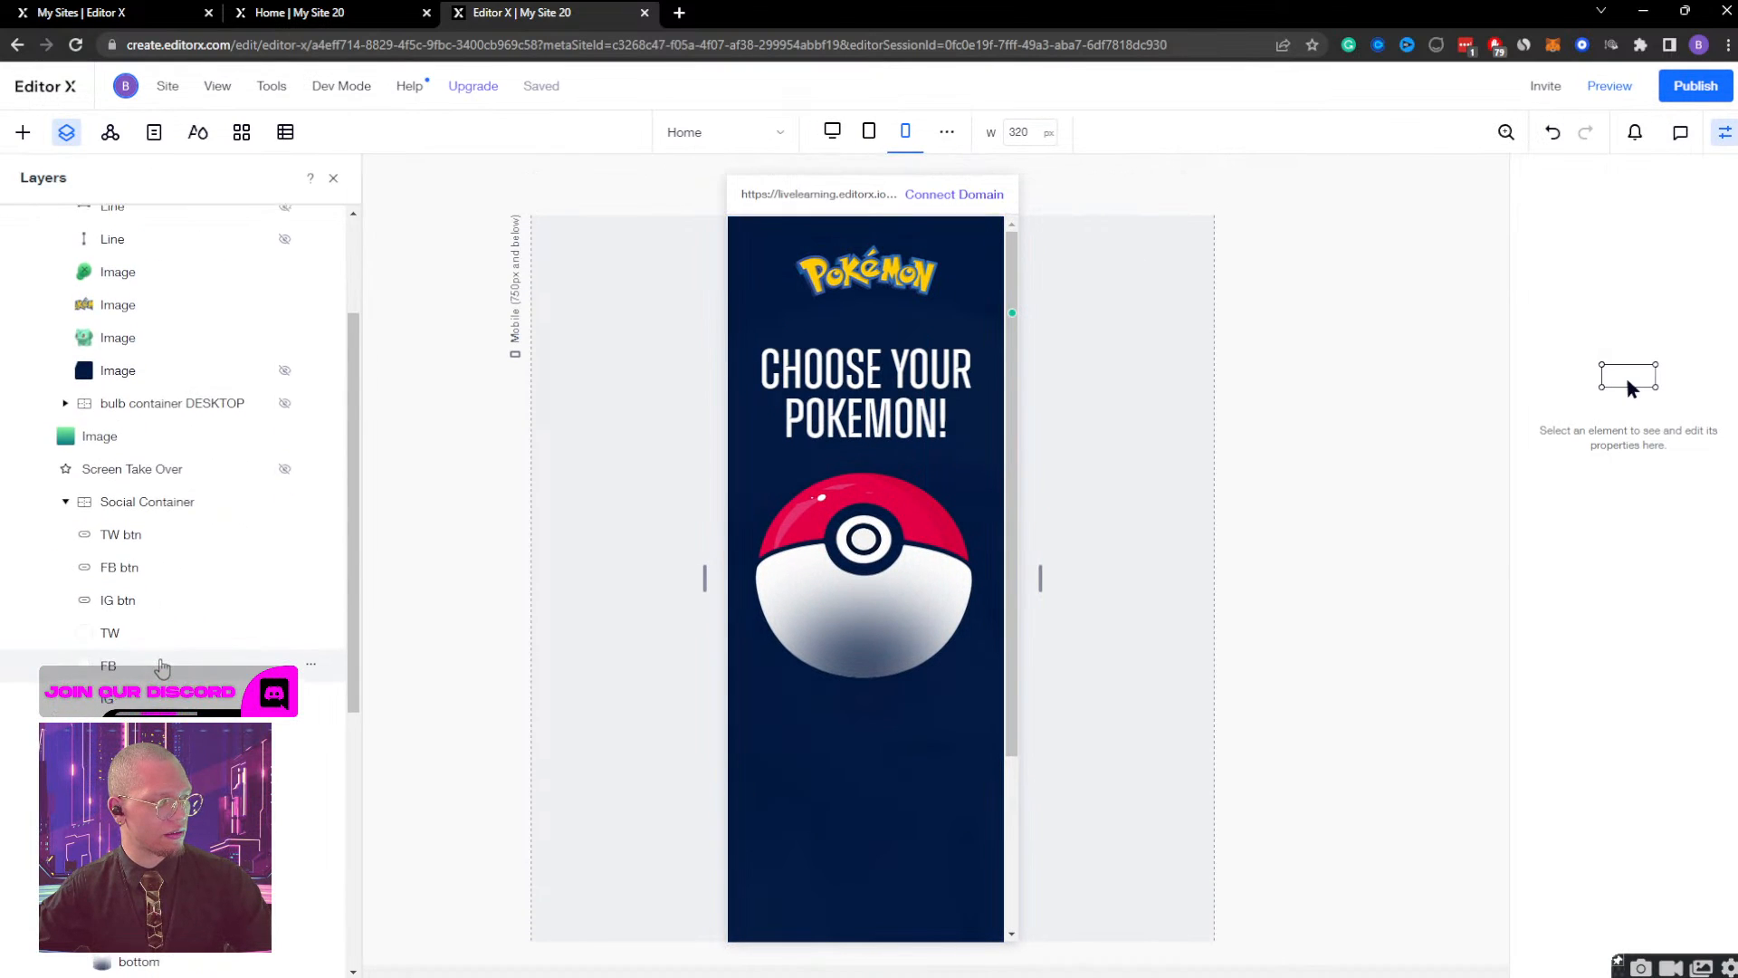
pyautogui.scroll(-2, 162, 667)
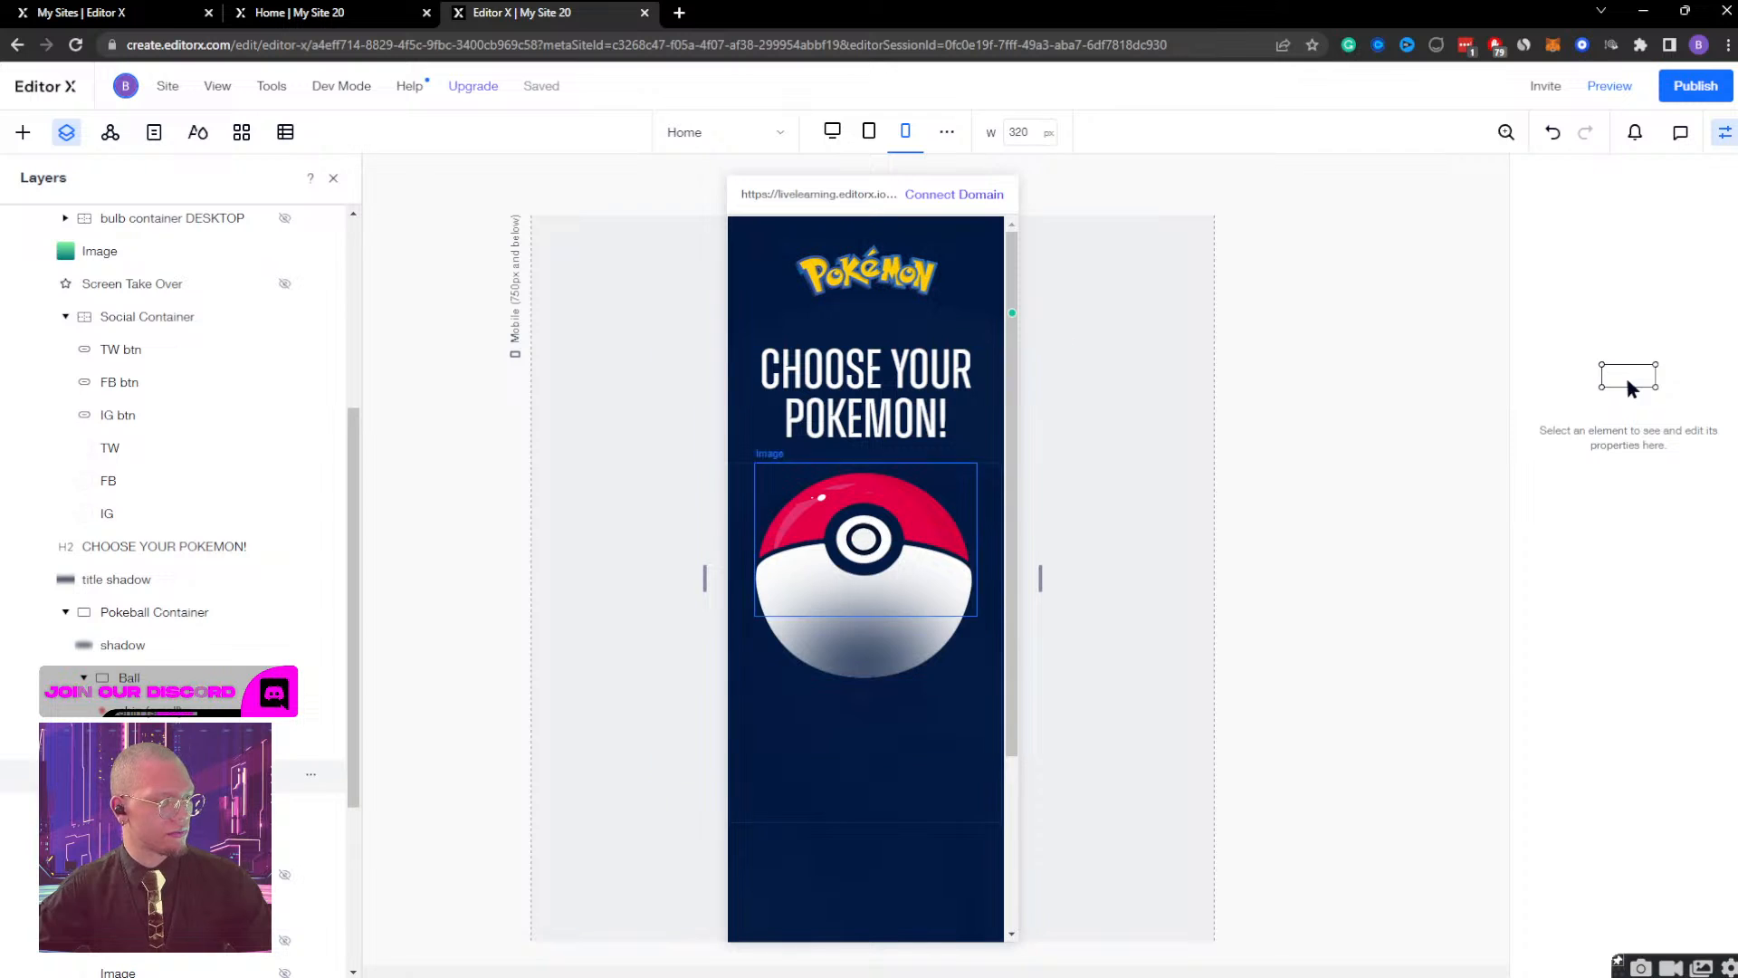
pyautogui.click(237, 807)
pyautogui.keyDown('shift'); pyautogui.click(332, 773); pyautogui.keyUp('shift')
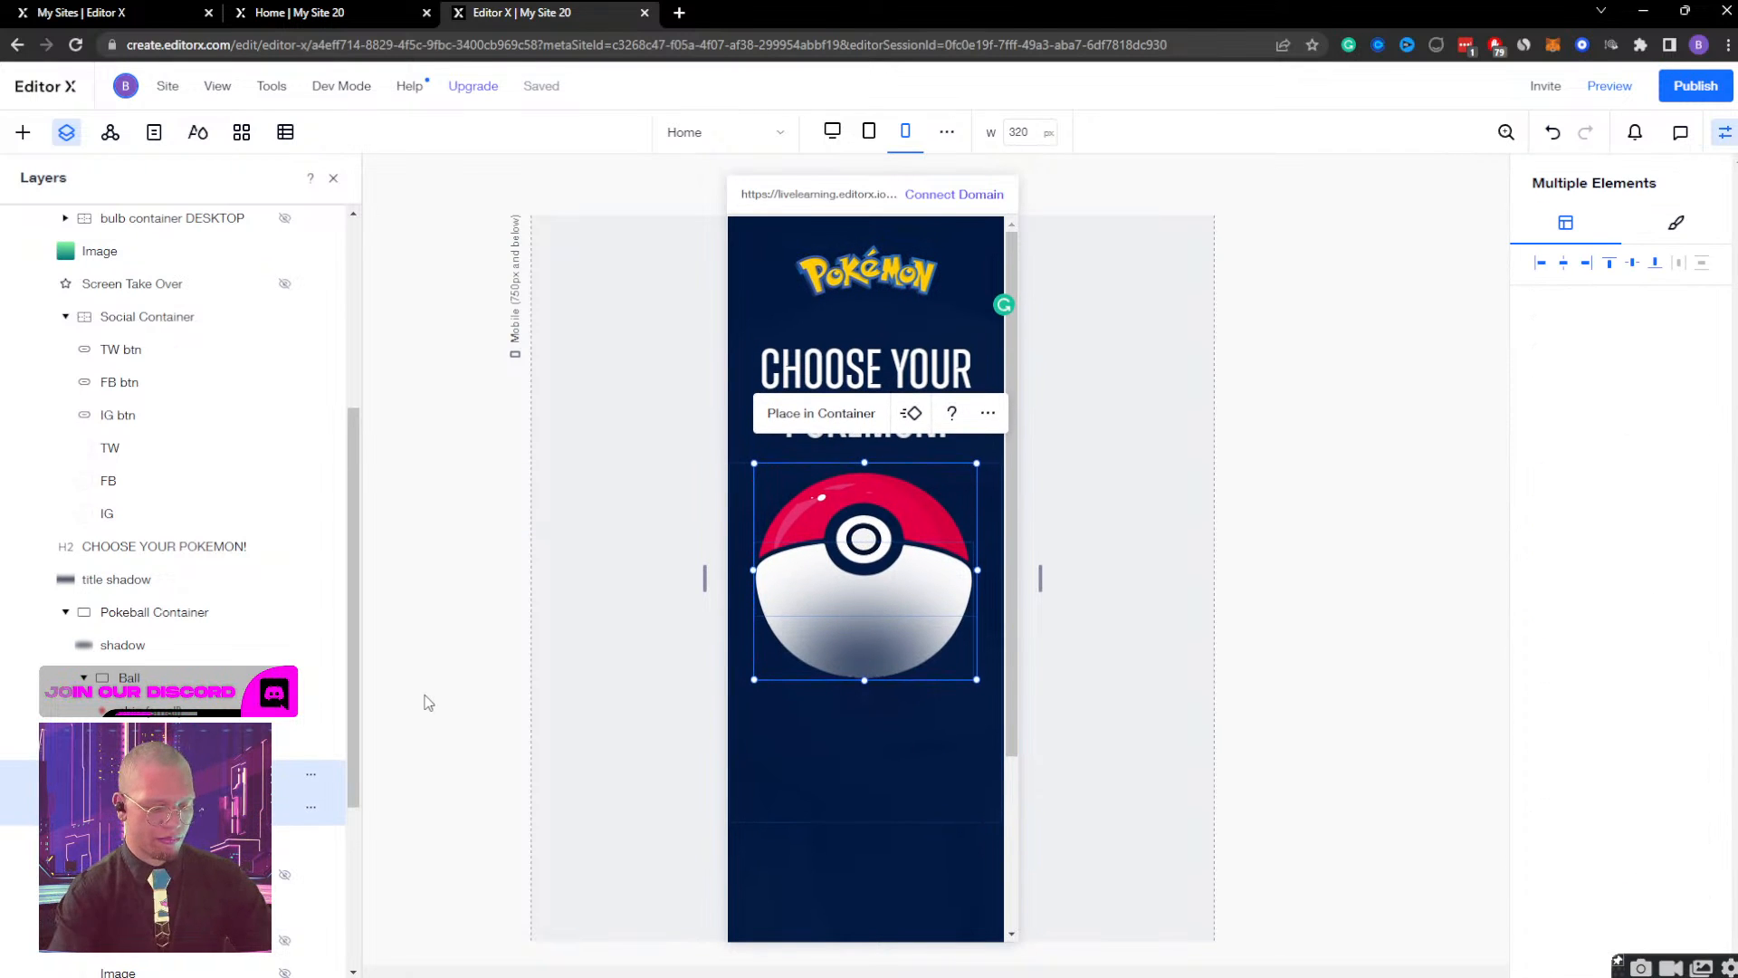
pyautogui.hotkey('shift', 'Down')
pyautogui.hotkey('shift', 'Down')
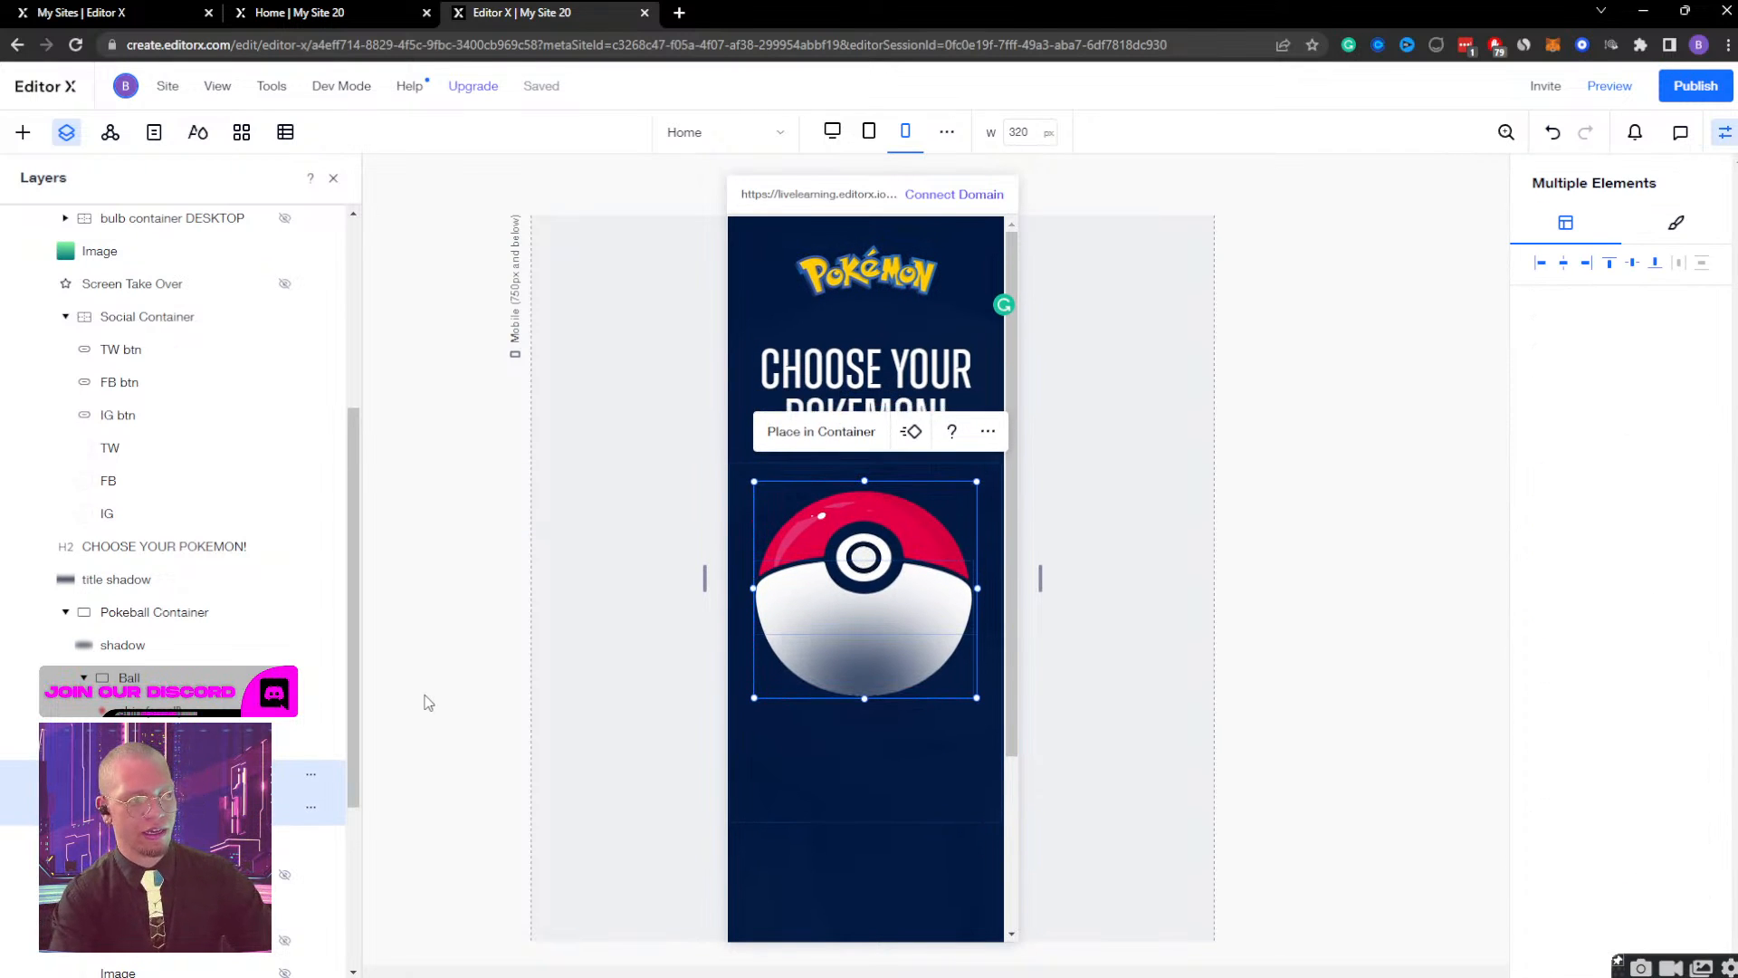
# Preview the mobile page, open and close the Bulbasaur screen from the Pokeball, and check the layout at desktop width.
pyautogui.click(1608, 85)
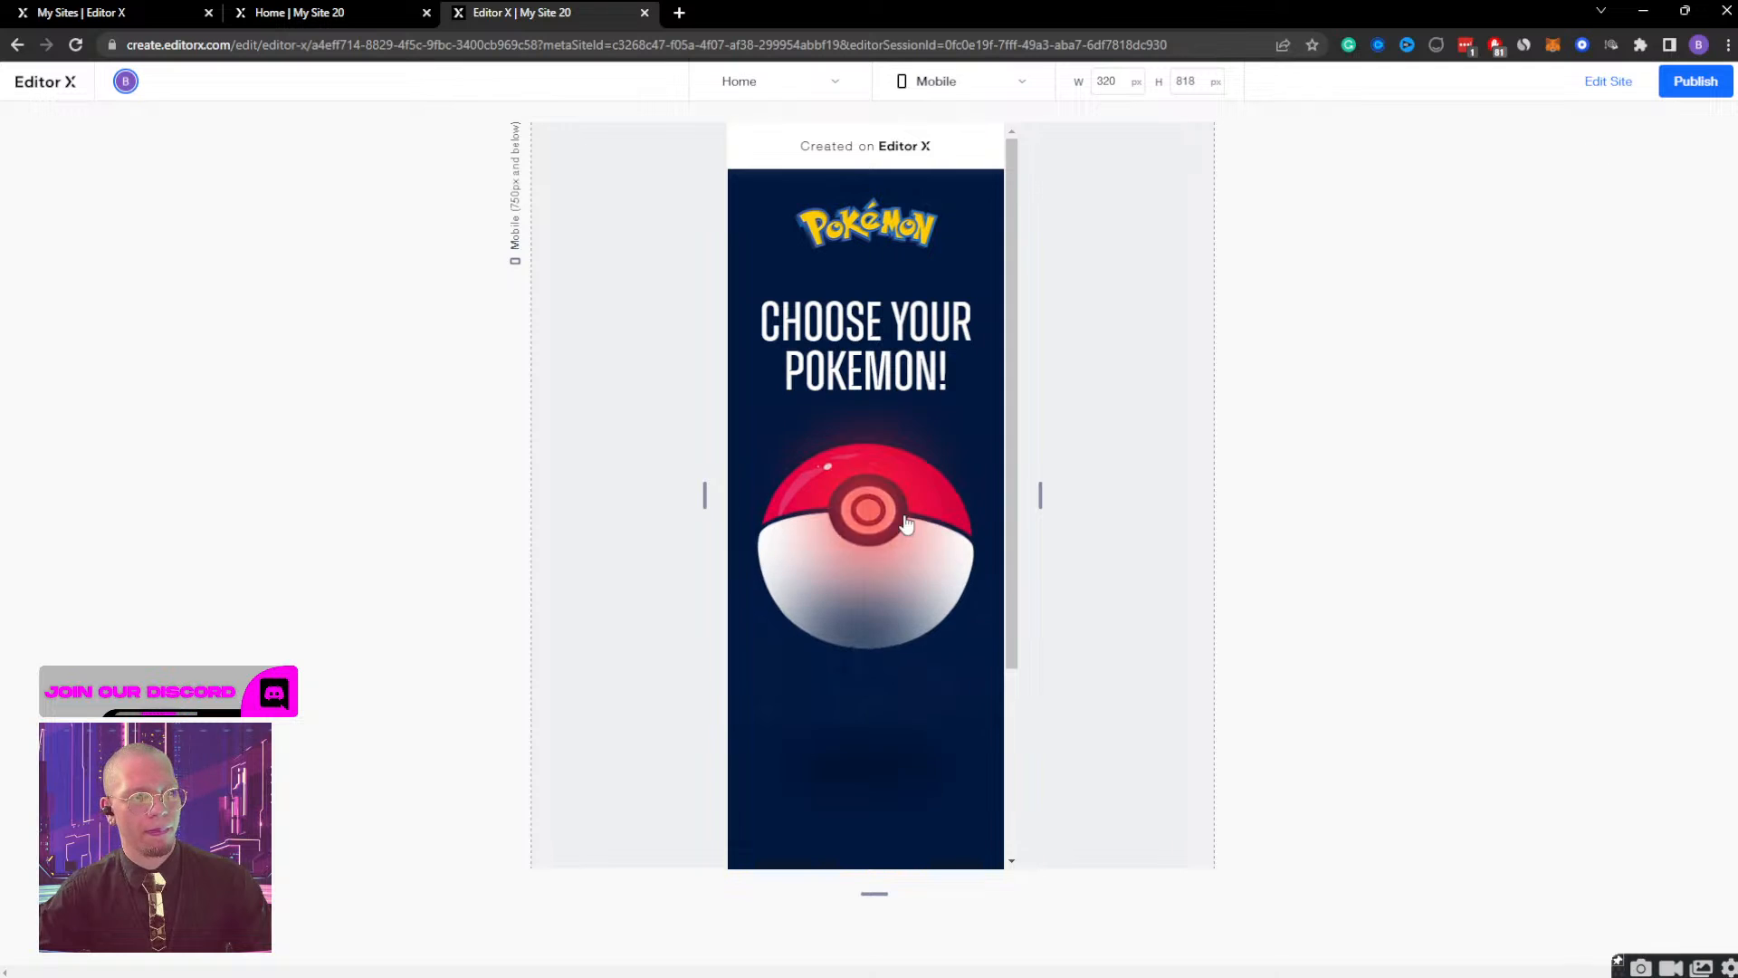
pyautogui.click(827, 543)
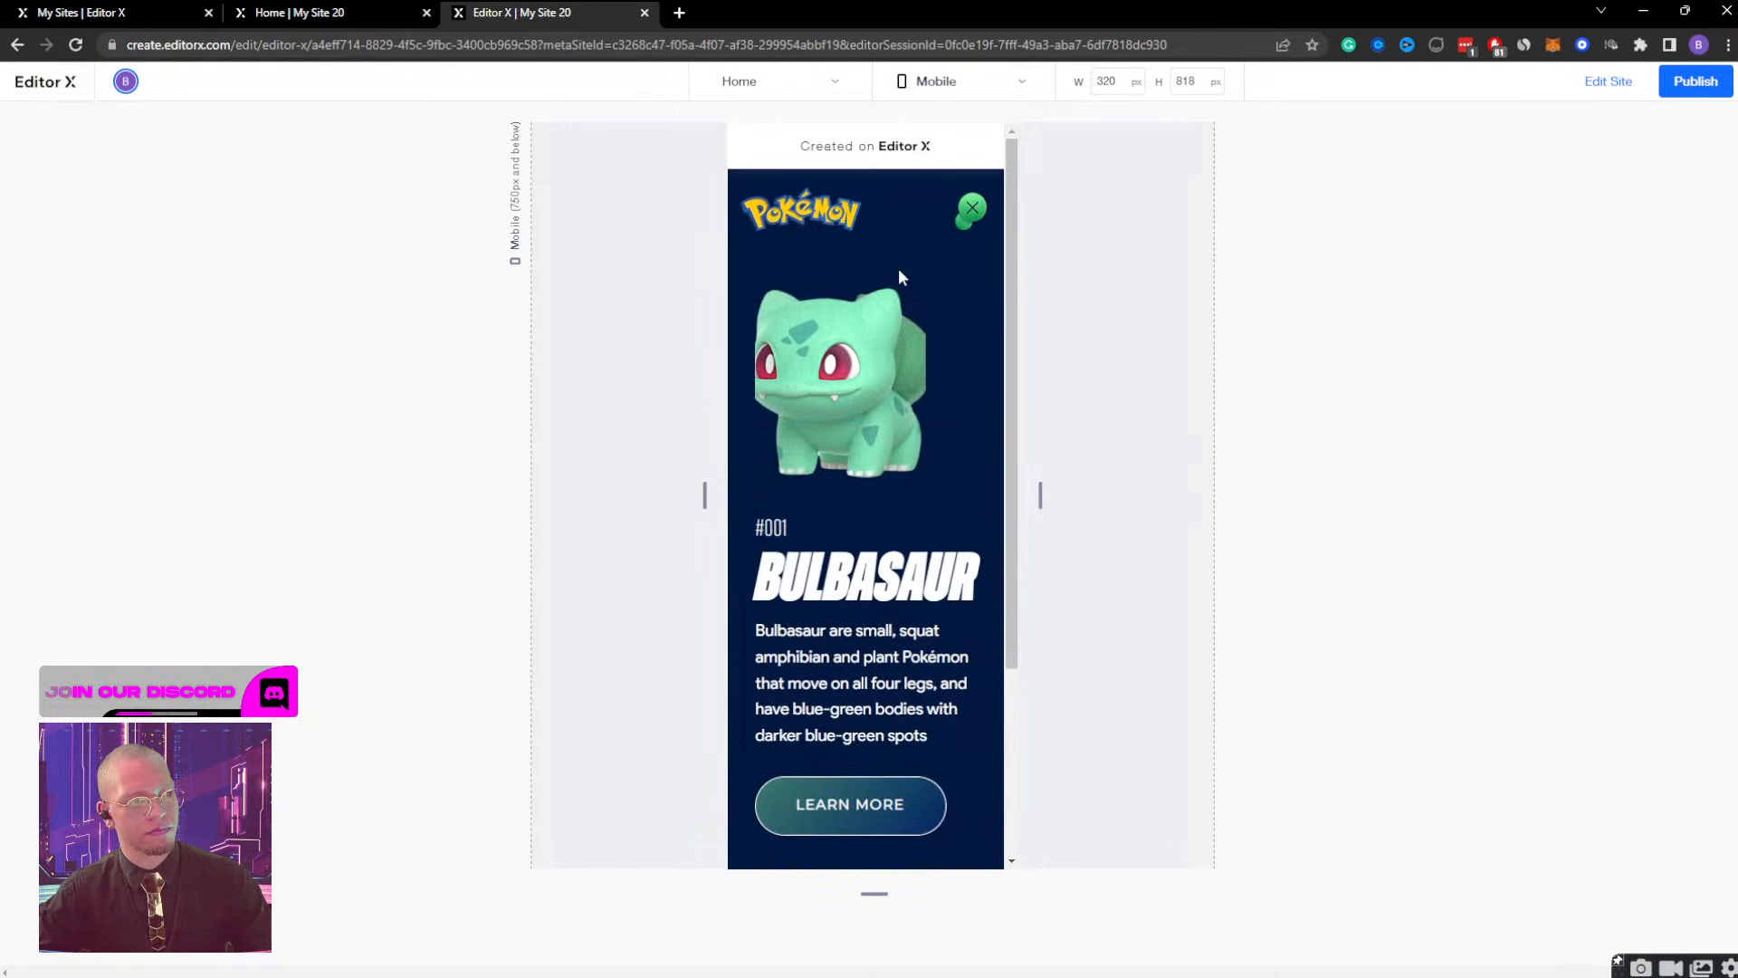
pyautogui.click(972, 212)
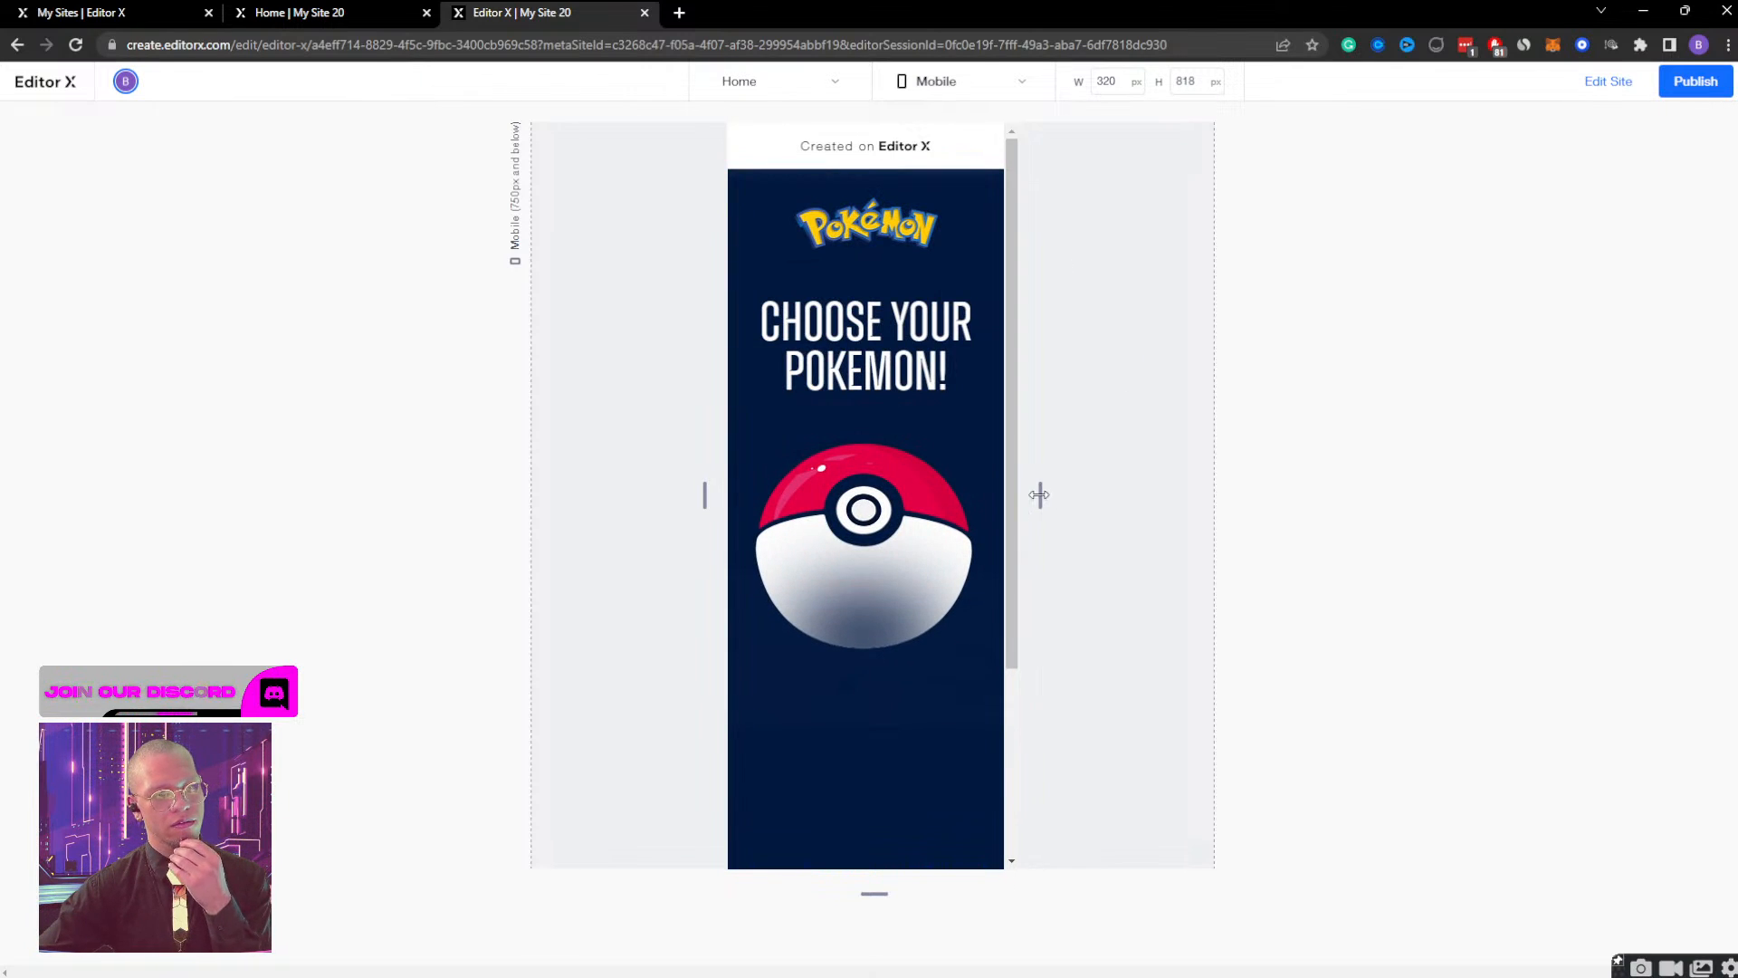
pyautogui.moveTo(1041, 494); pyautogui.dragTo(1365, 467)
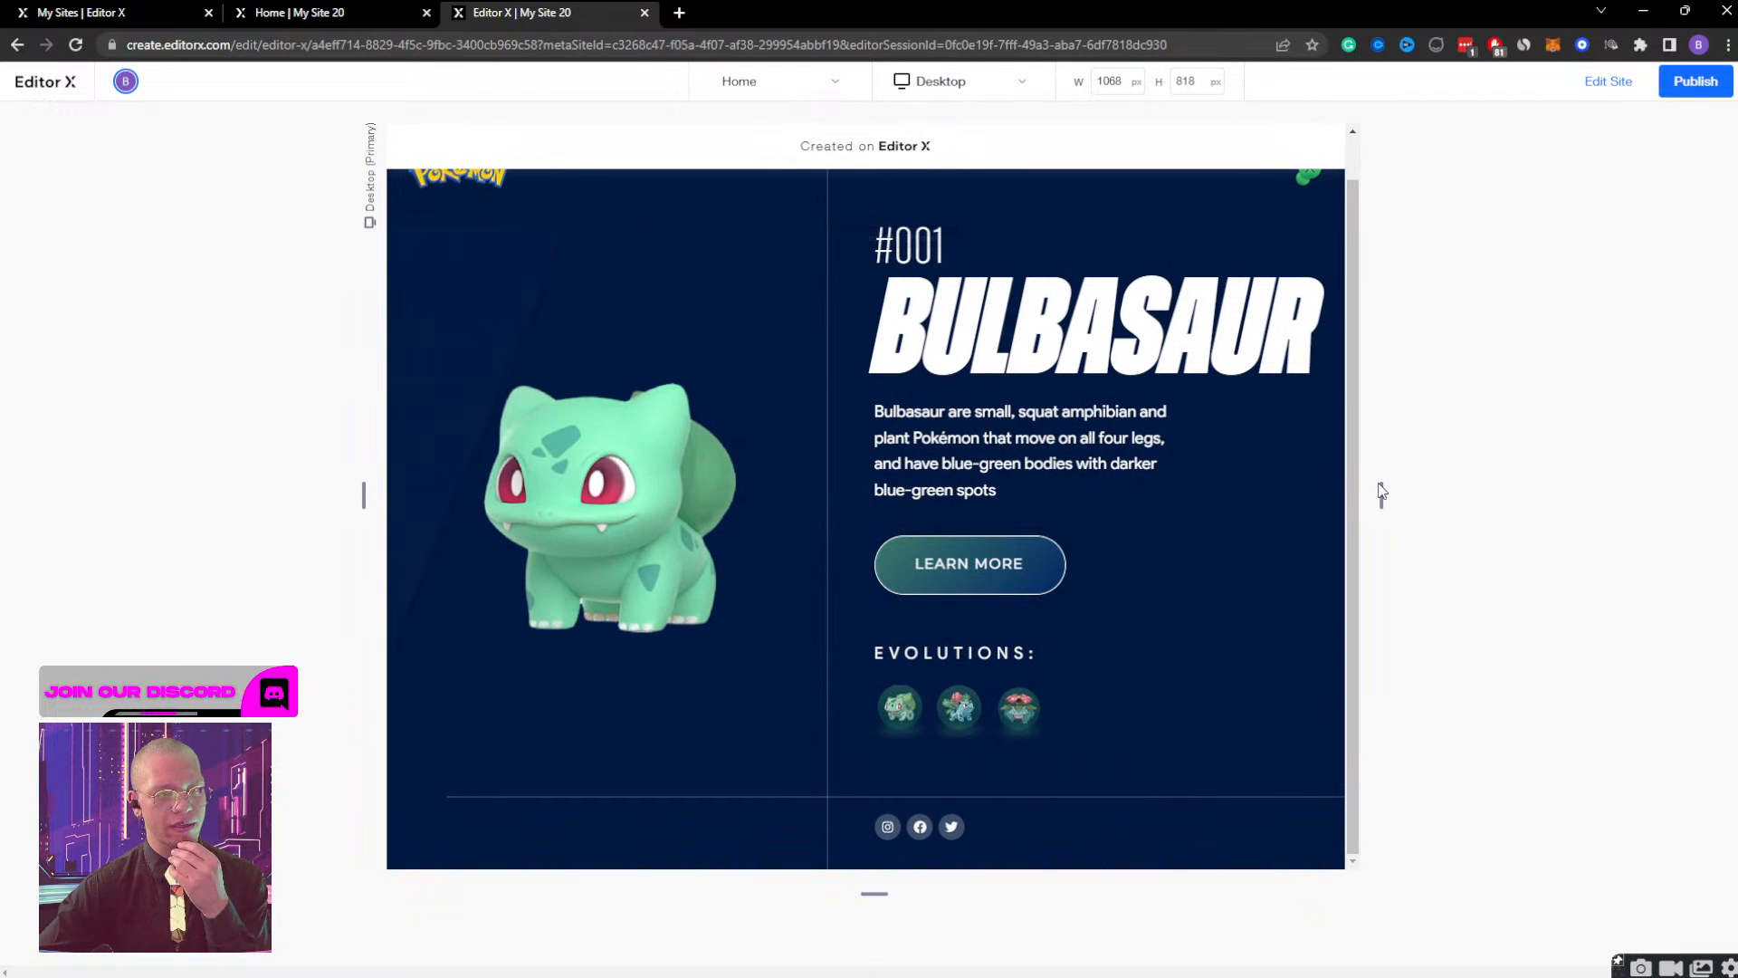
pyautogui.click(1609, 81)
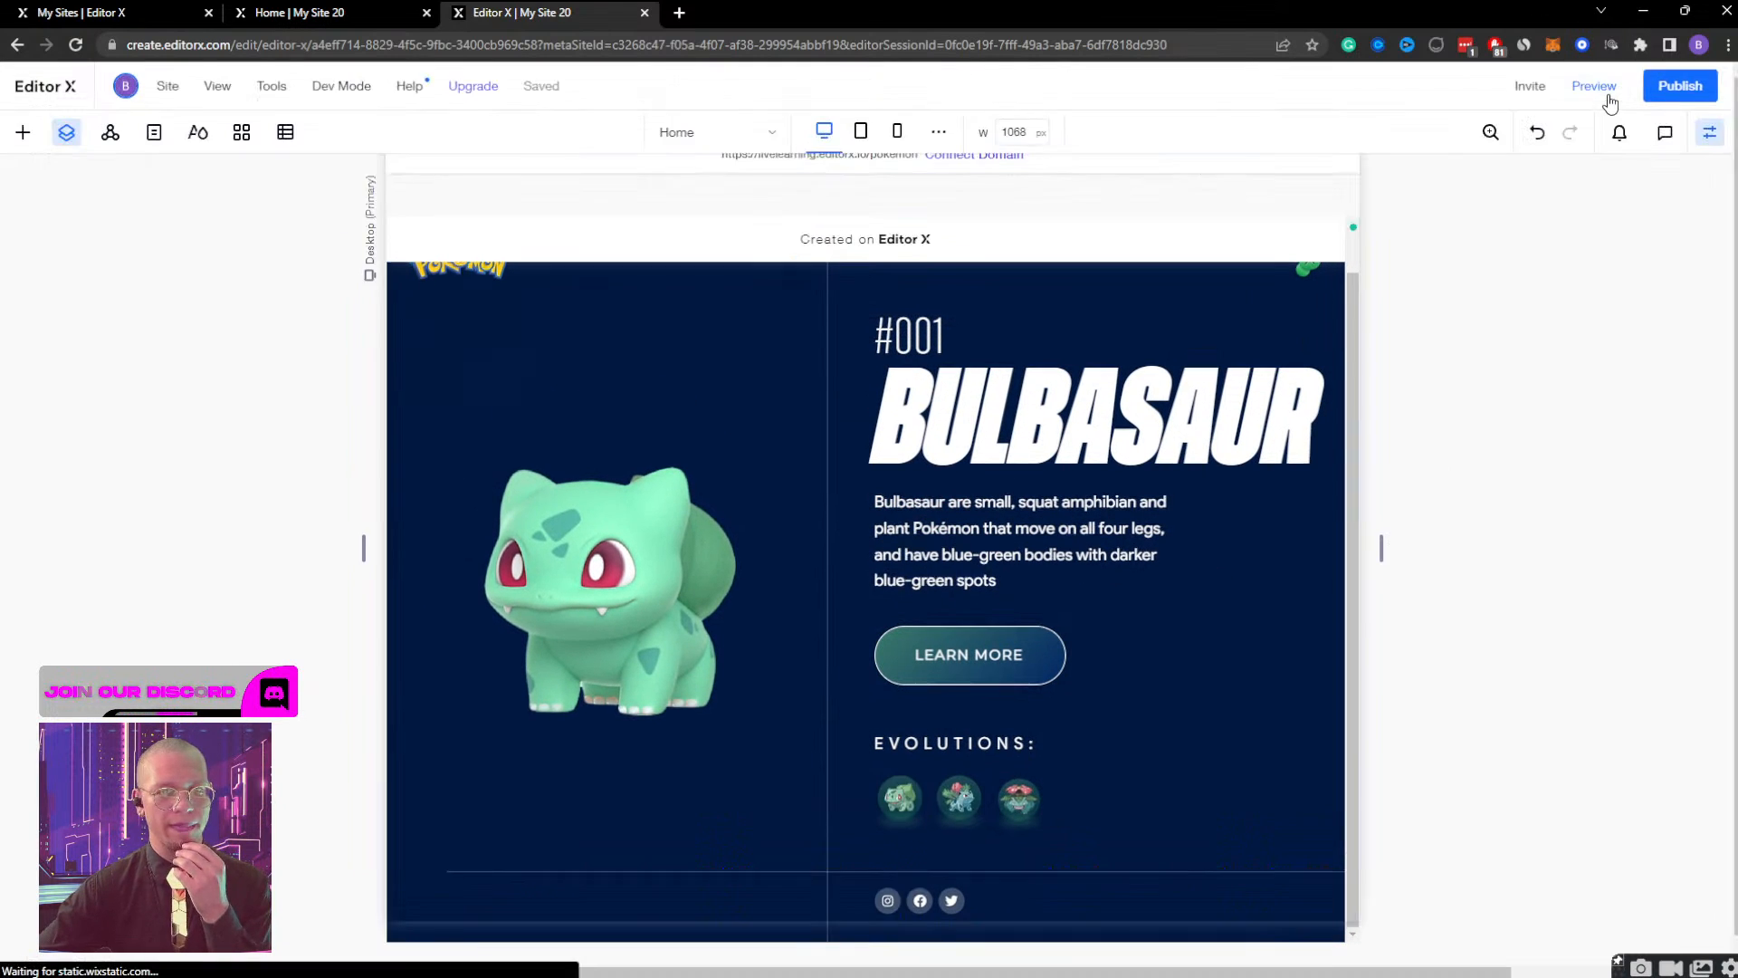
# Set the bulb container MOBILE to not display on the tablet breakpoint.
pyautogui.click(871, 134)
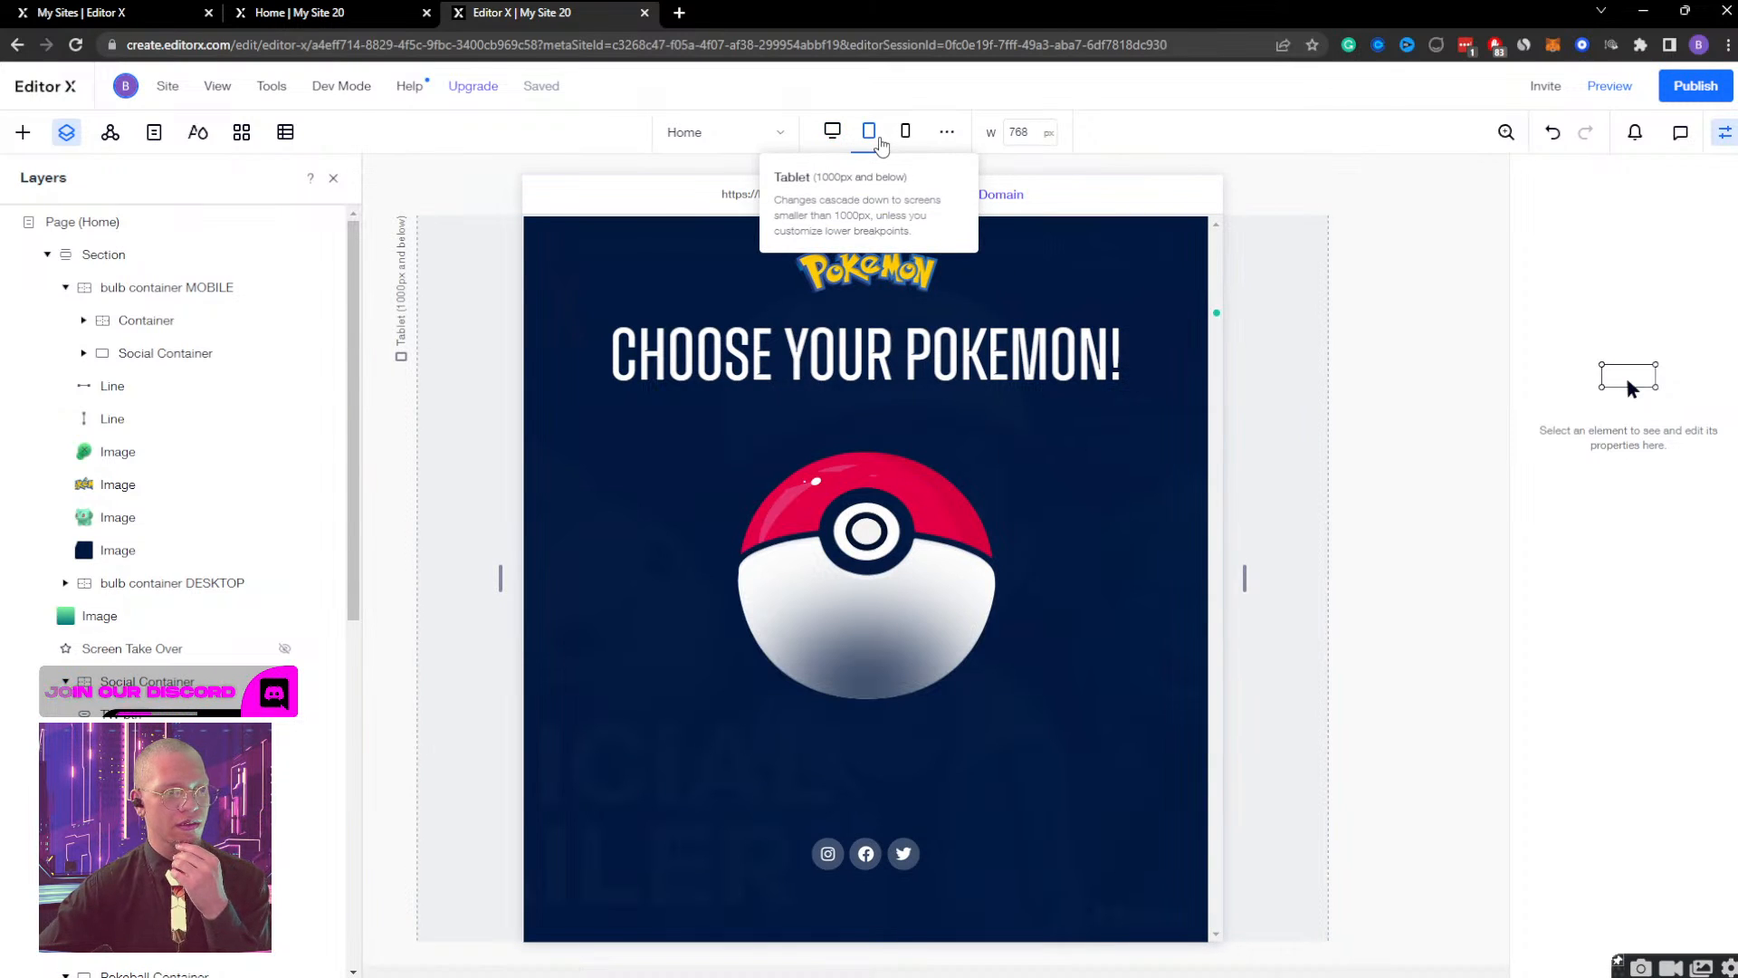
pyautogui.moveTo(1248, 578); pyautogui.dragTo(1350, 561)
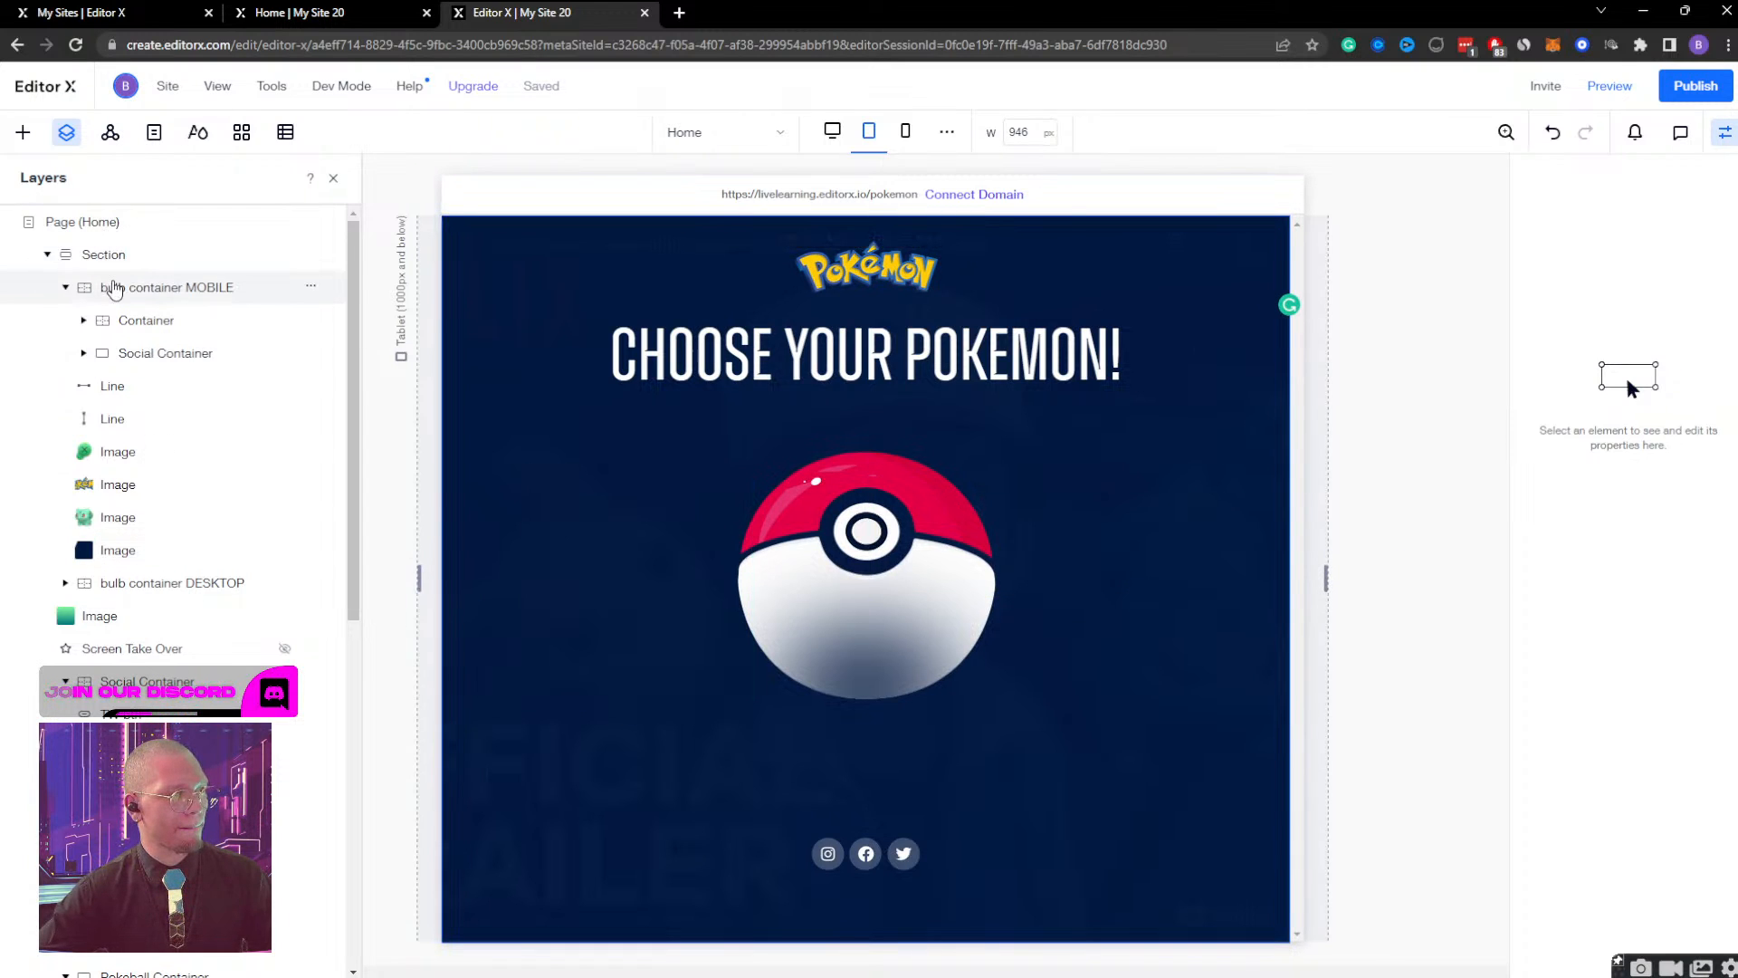
pyautogui.click(112, 288)
pyautogui.click(65, 288)
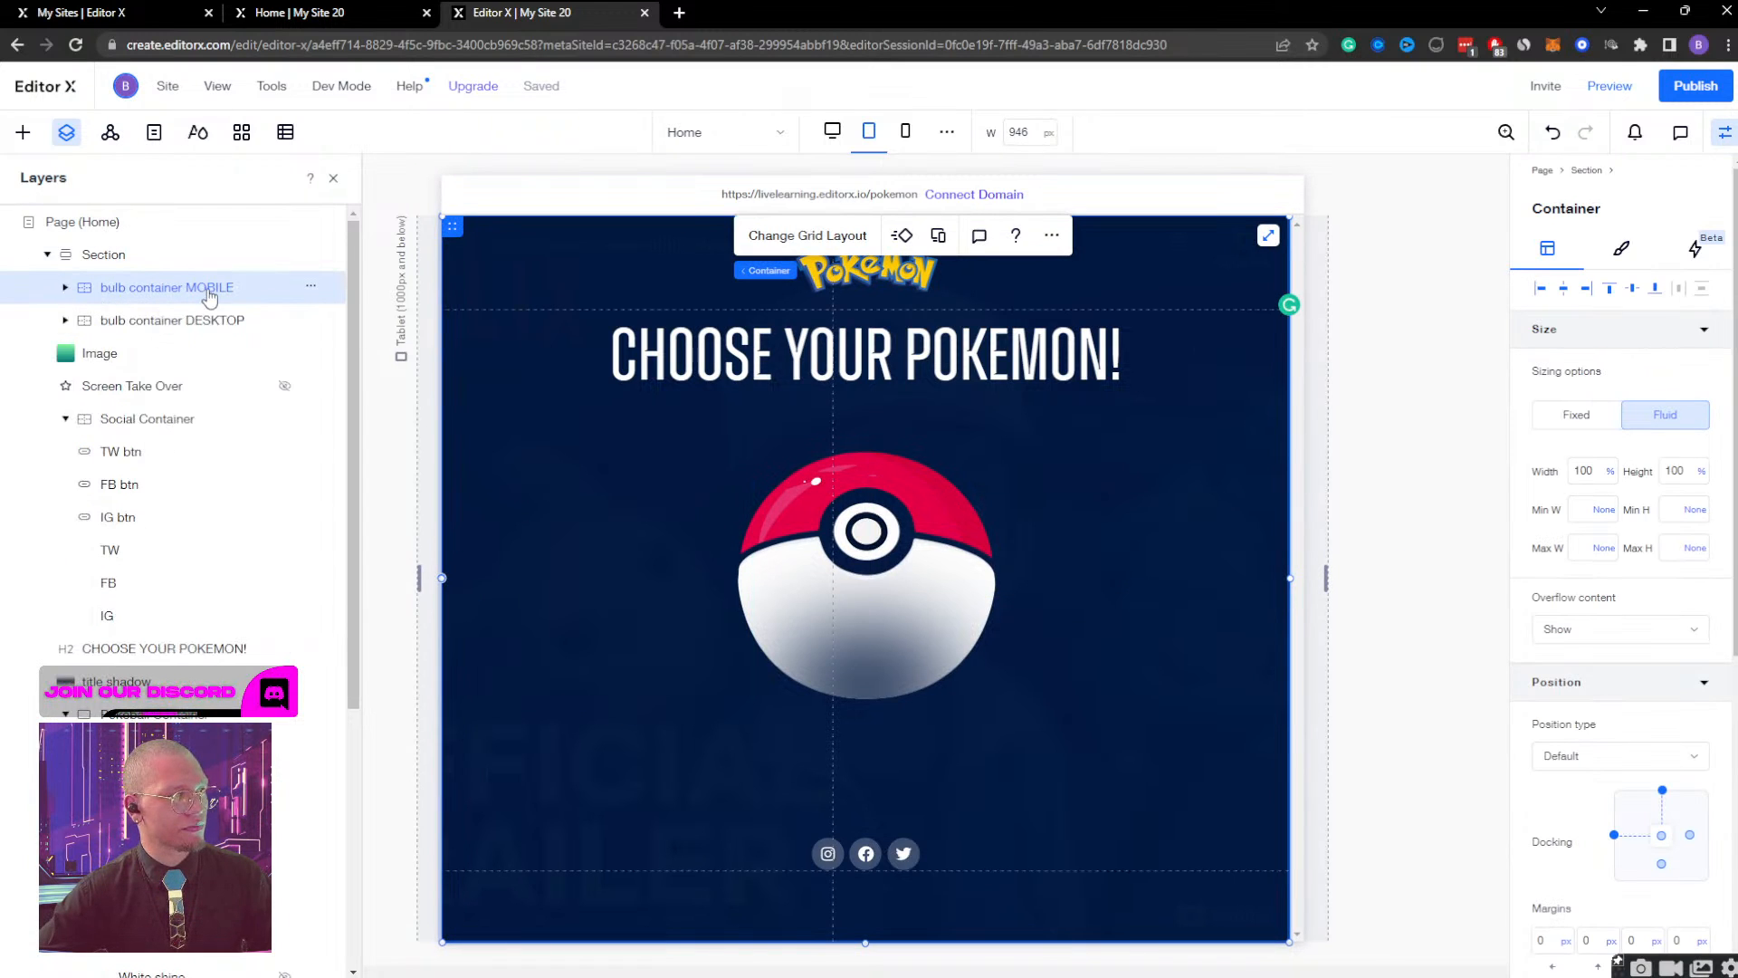
pyautogui.click(869, 131)
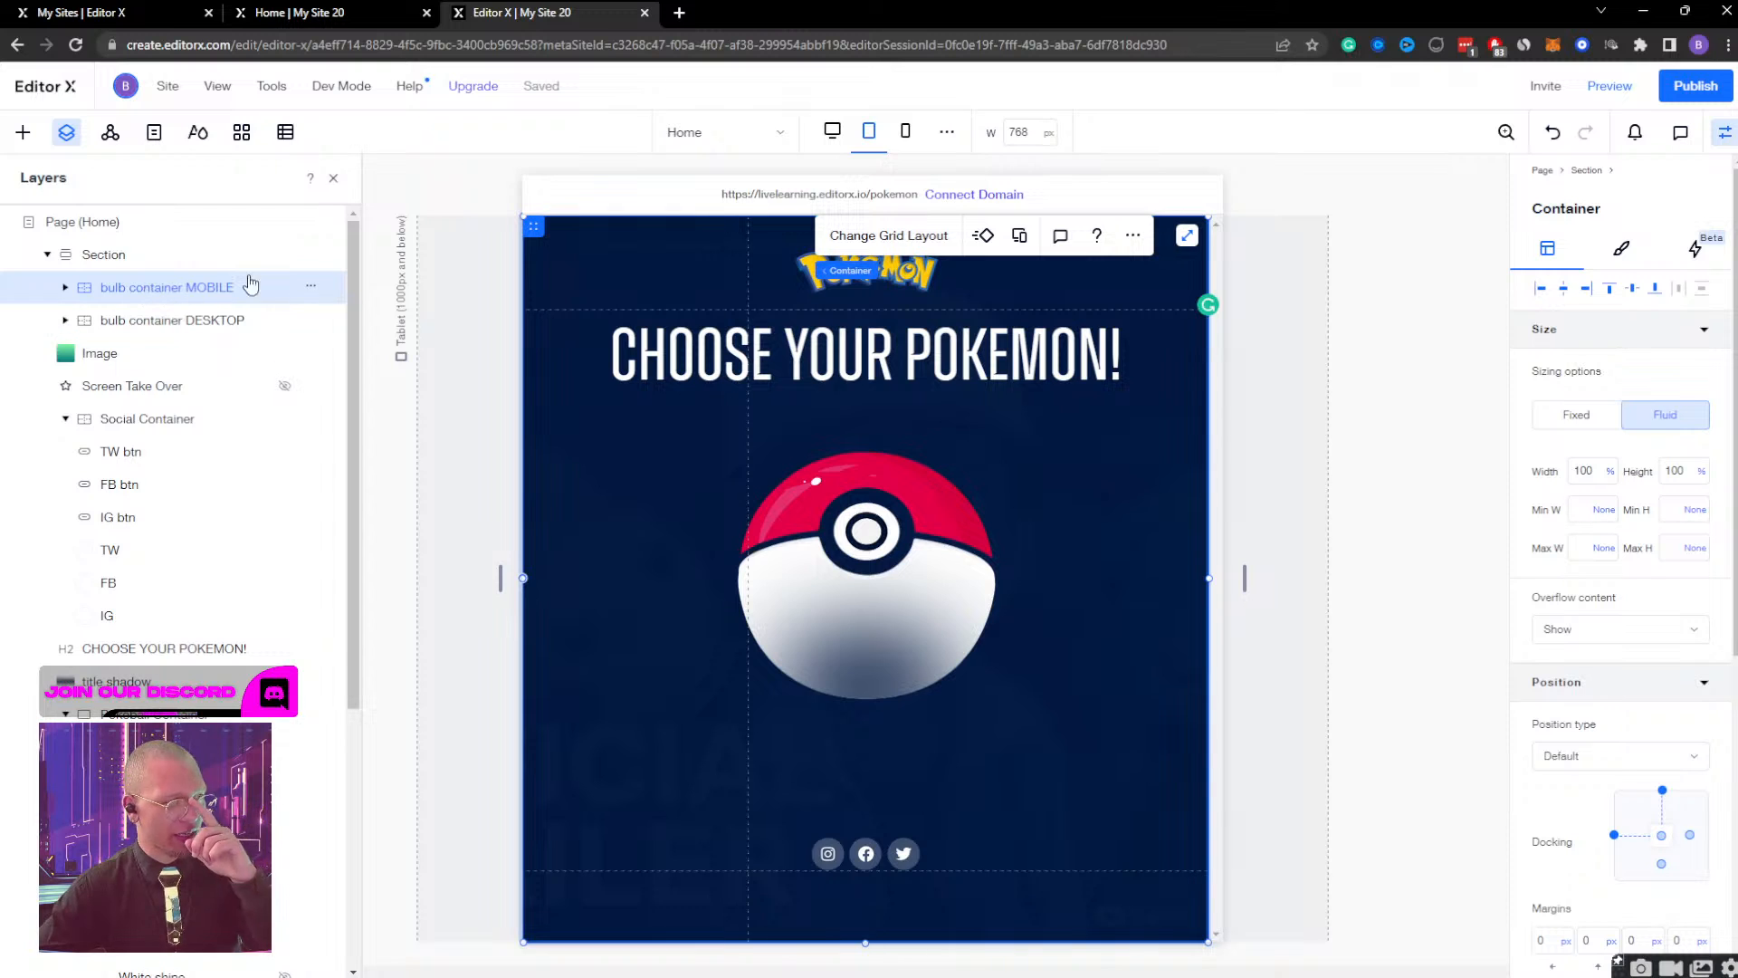
pyautogui.click(311, 287)
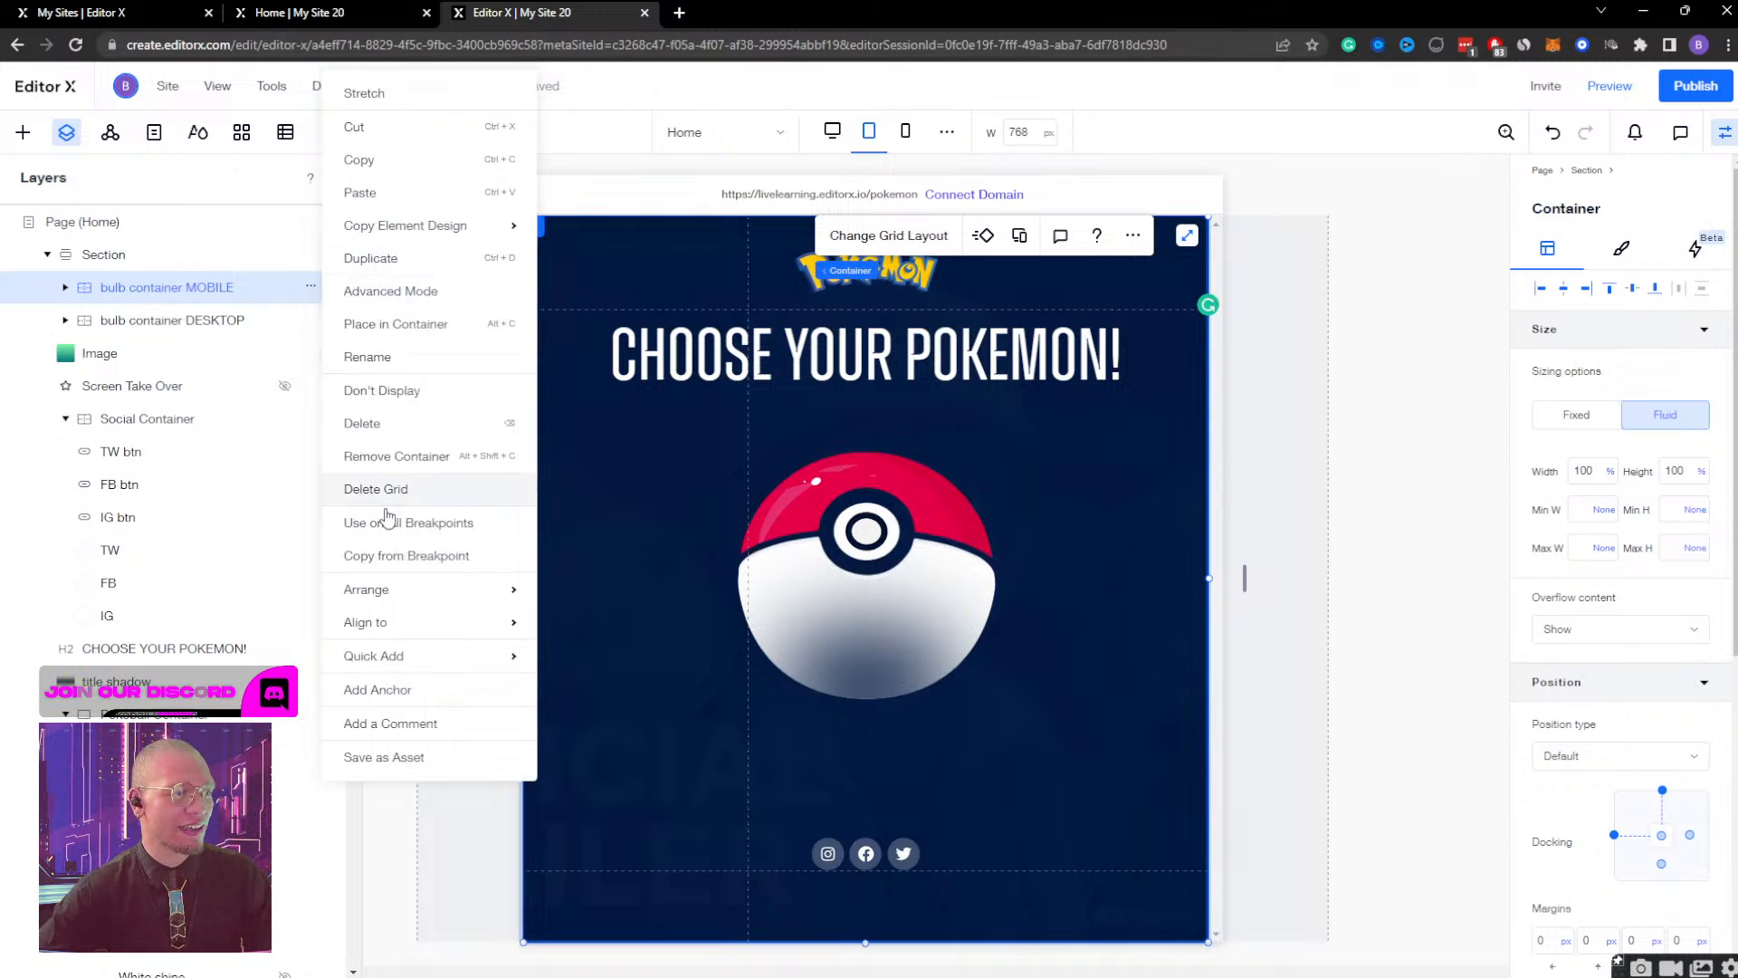
pyautogui.click(409, 390)
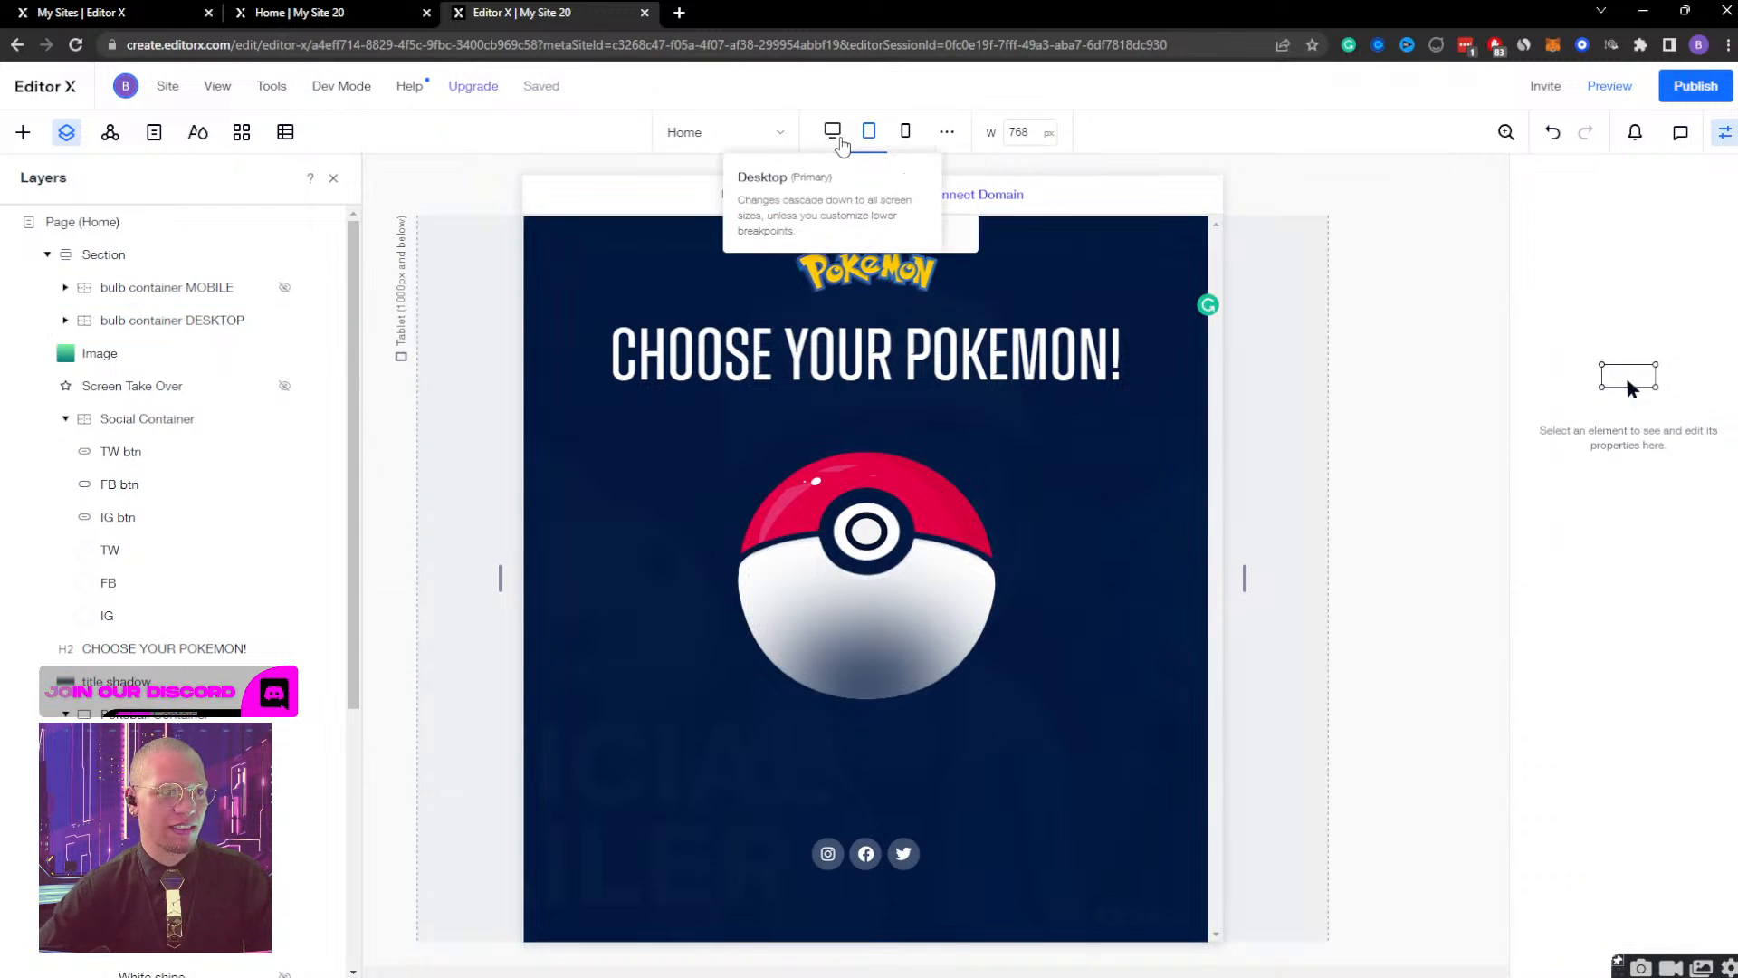
# Set the bulb container MOBILE to not display on the desktop breakpoint.
pyautogui.click(832, 132)
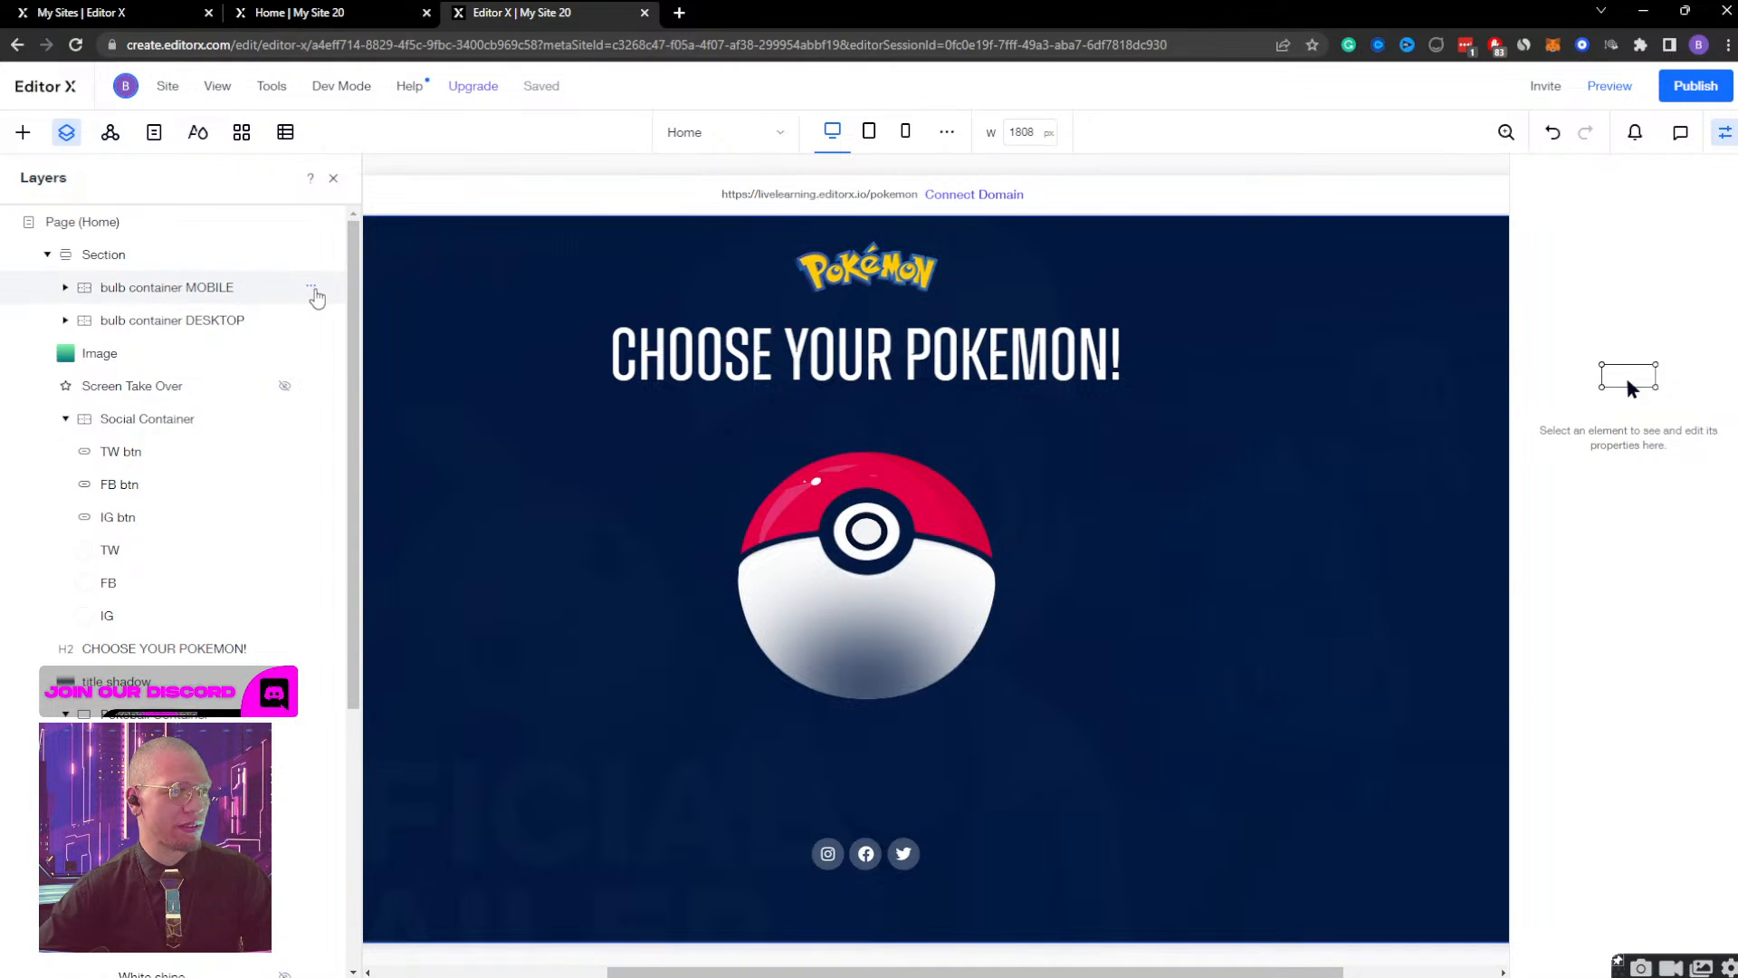
pyautogui.click(311, 288)
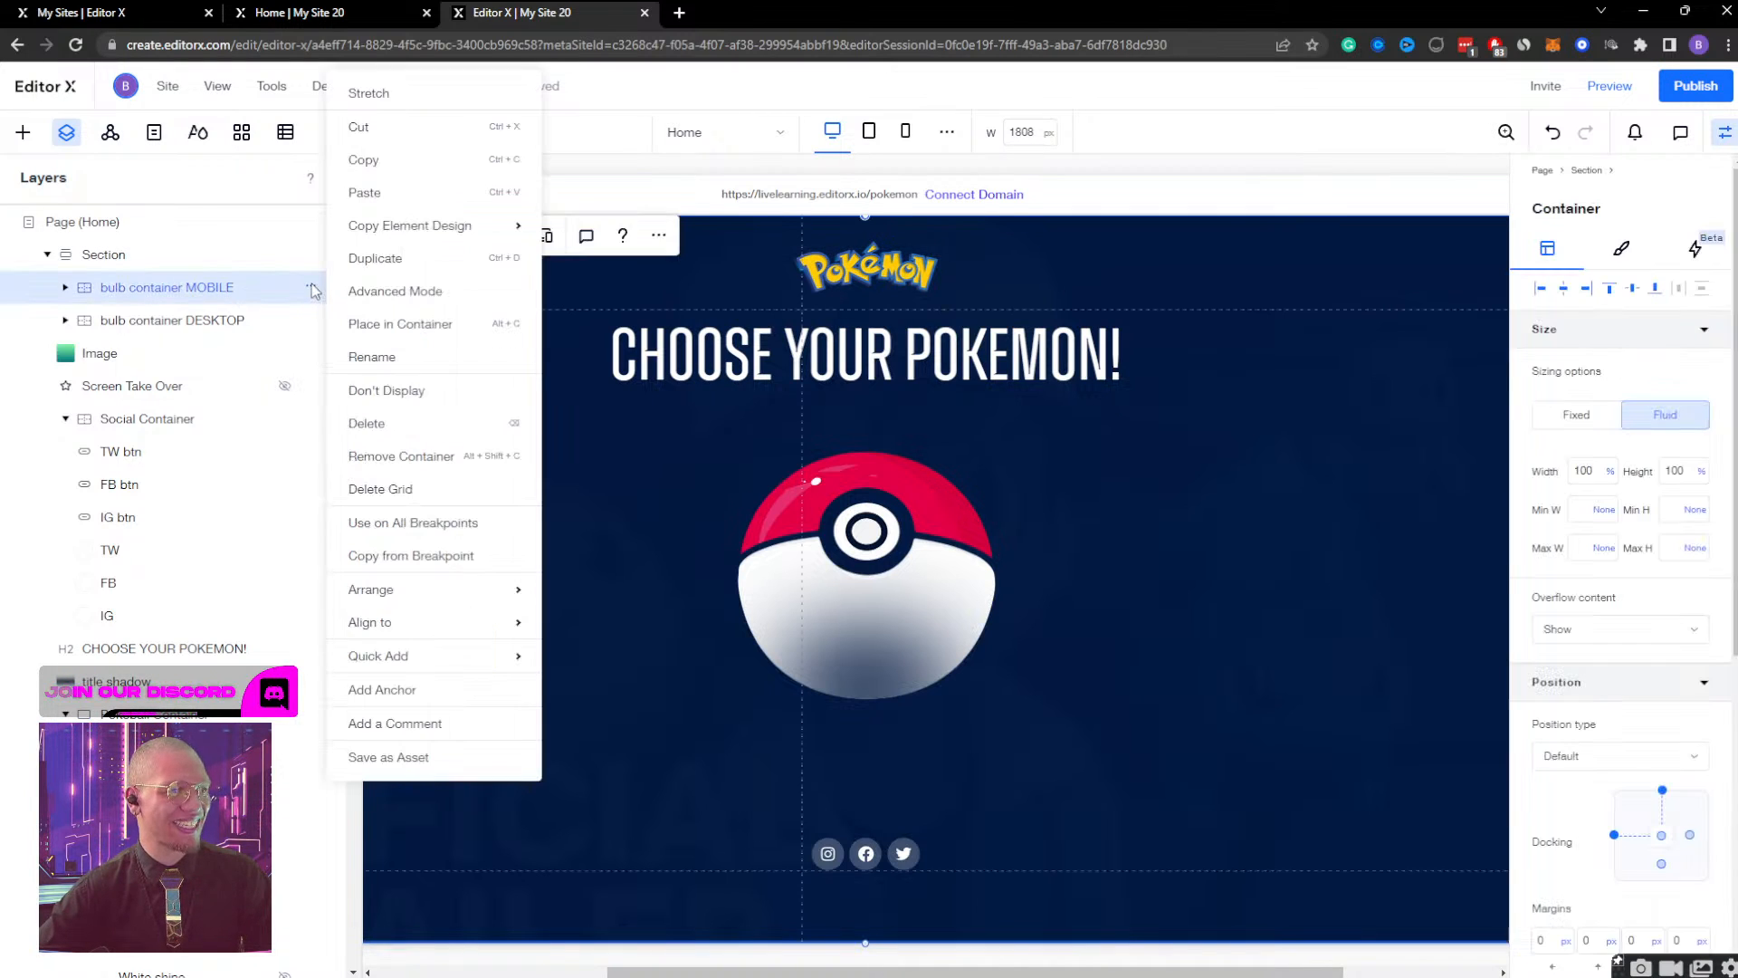
pyautogui.click(399, 390)
# Display the bulb container MOBILE on the mobile breakpoint.
pyautogui.click(905, 134)
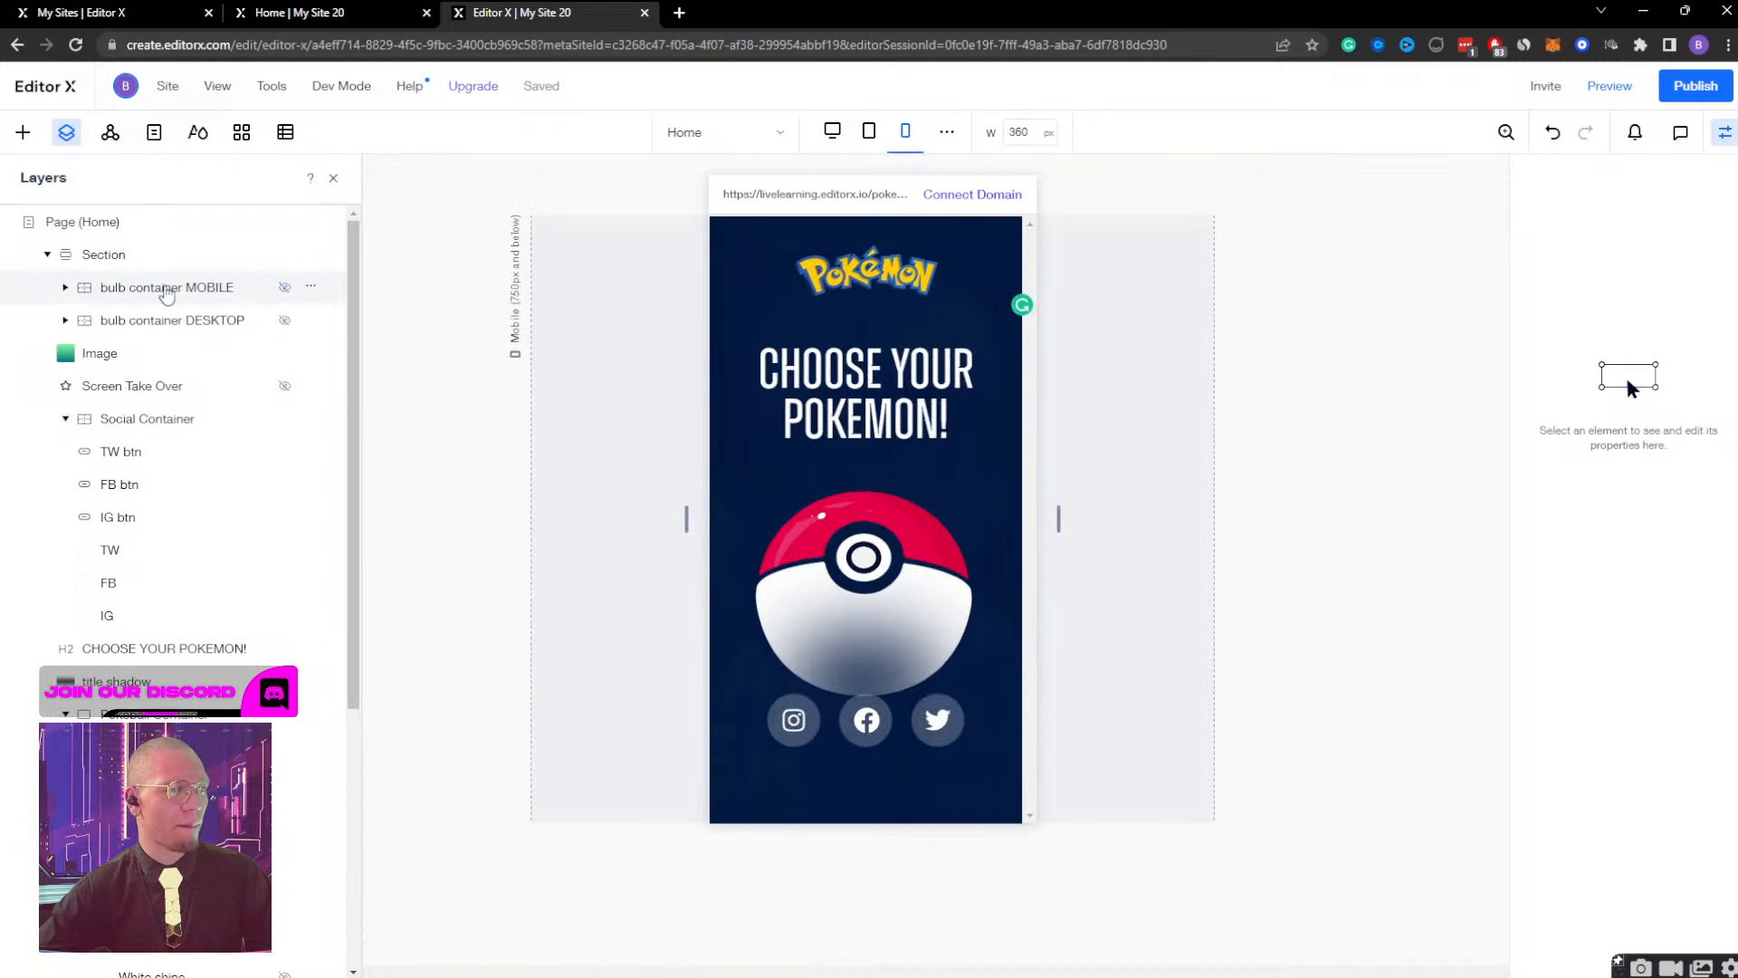
pyautogui.click(285, 288)
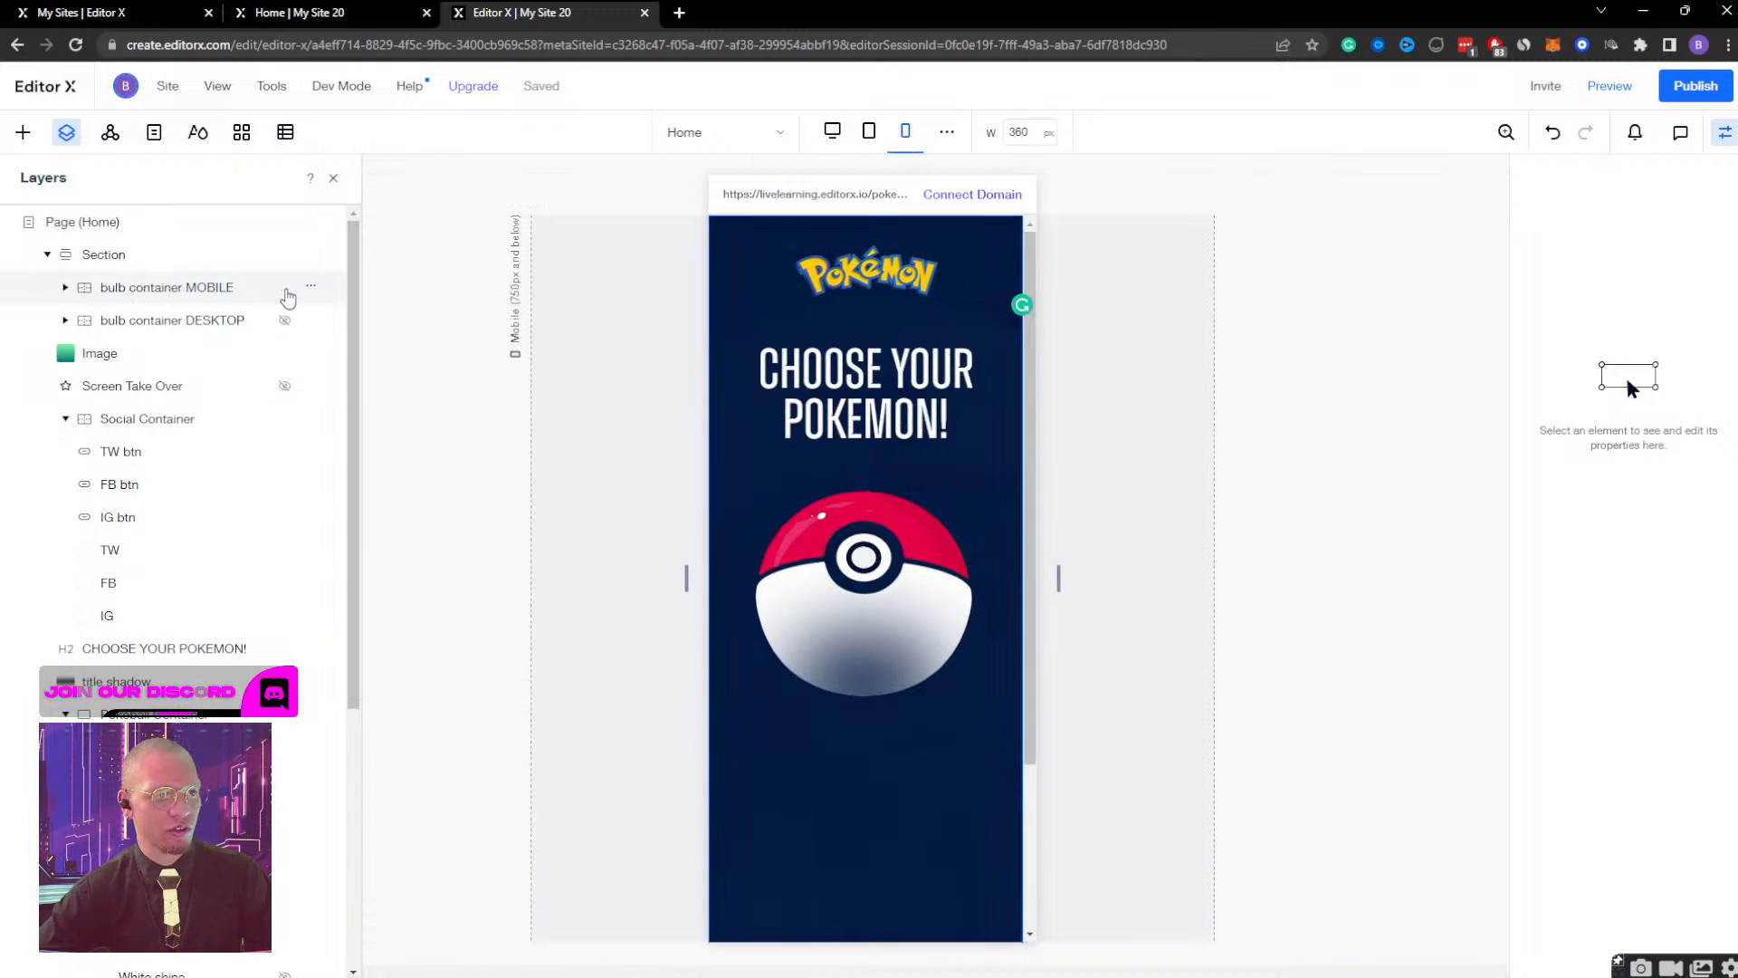
pyautogui.scroll(-3, 792, 413)
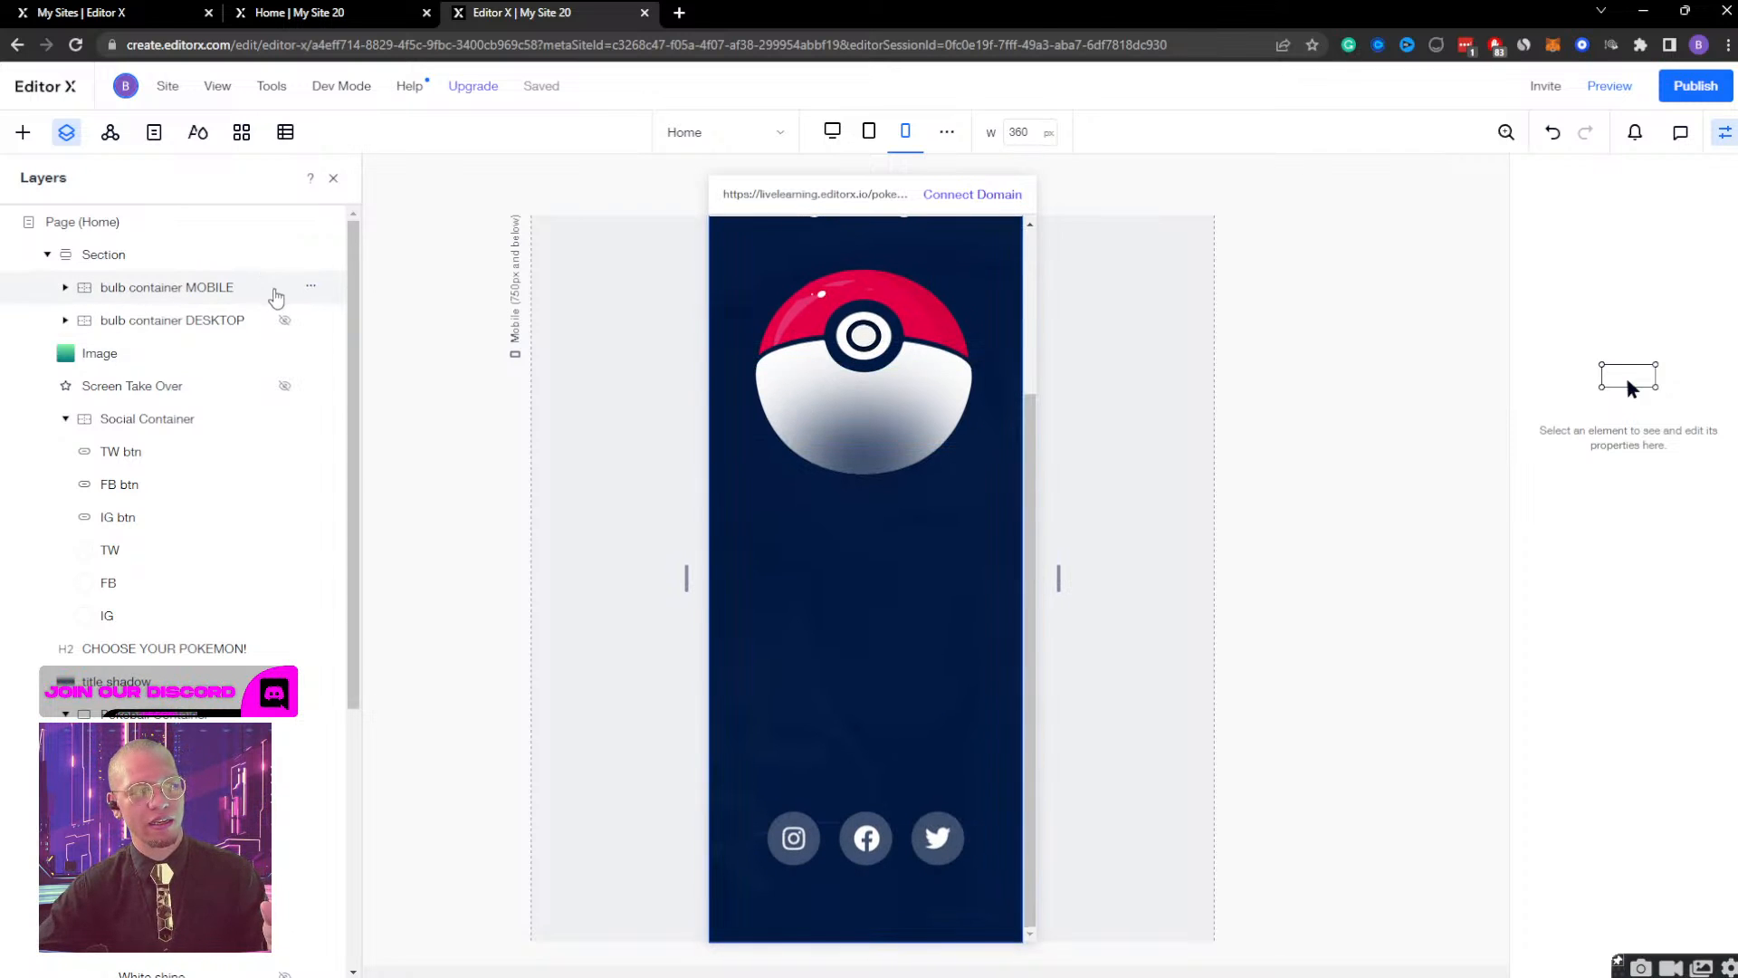
# Hide the bulb container MOBILE on the mobile breakpoint and display it again to compare the section's height.
pyautogui.click(307, 290)
pyautogui.click(309, 289)
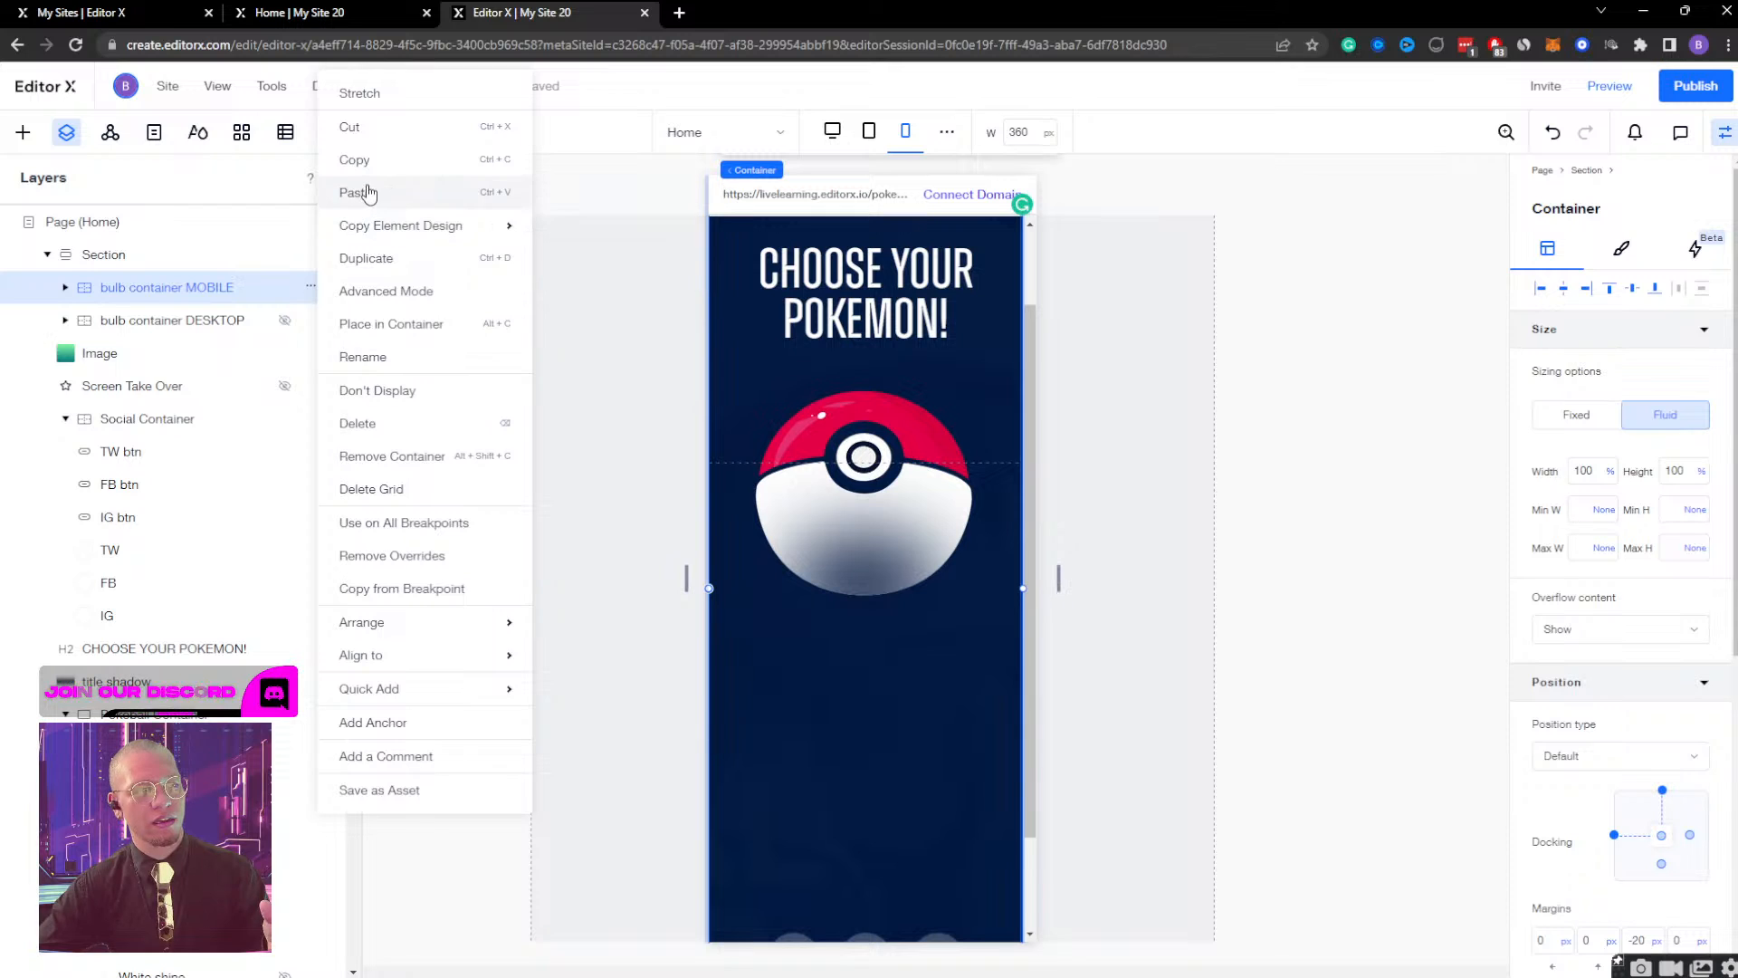
pyautogui.click(389, 389)
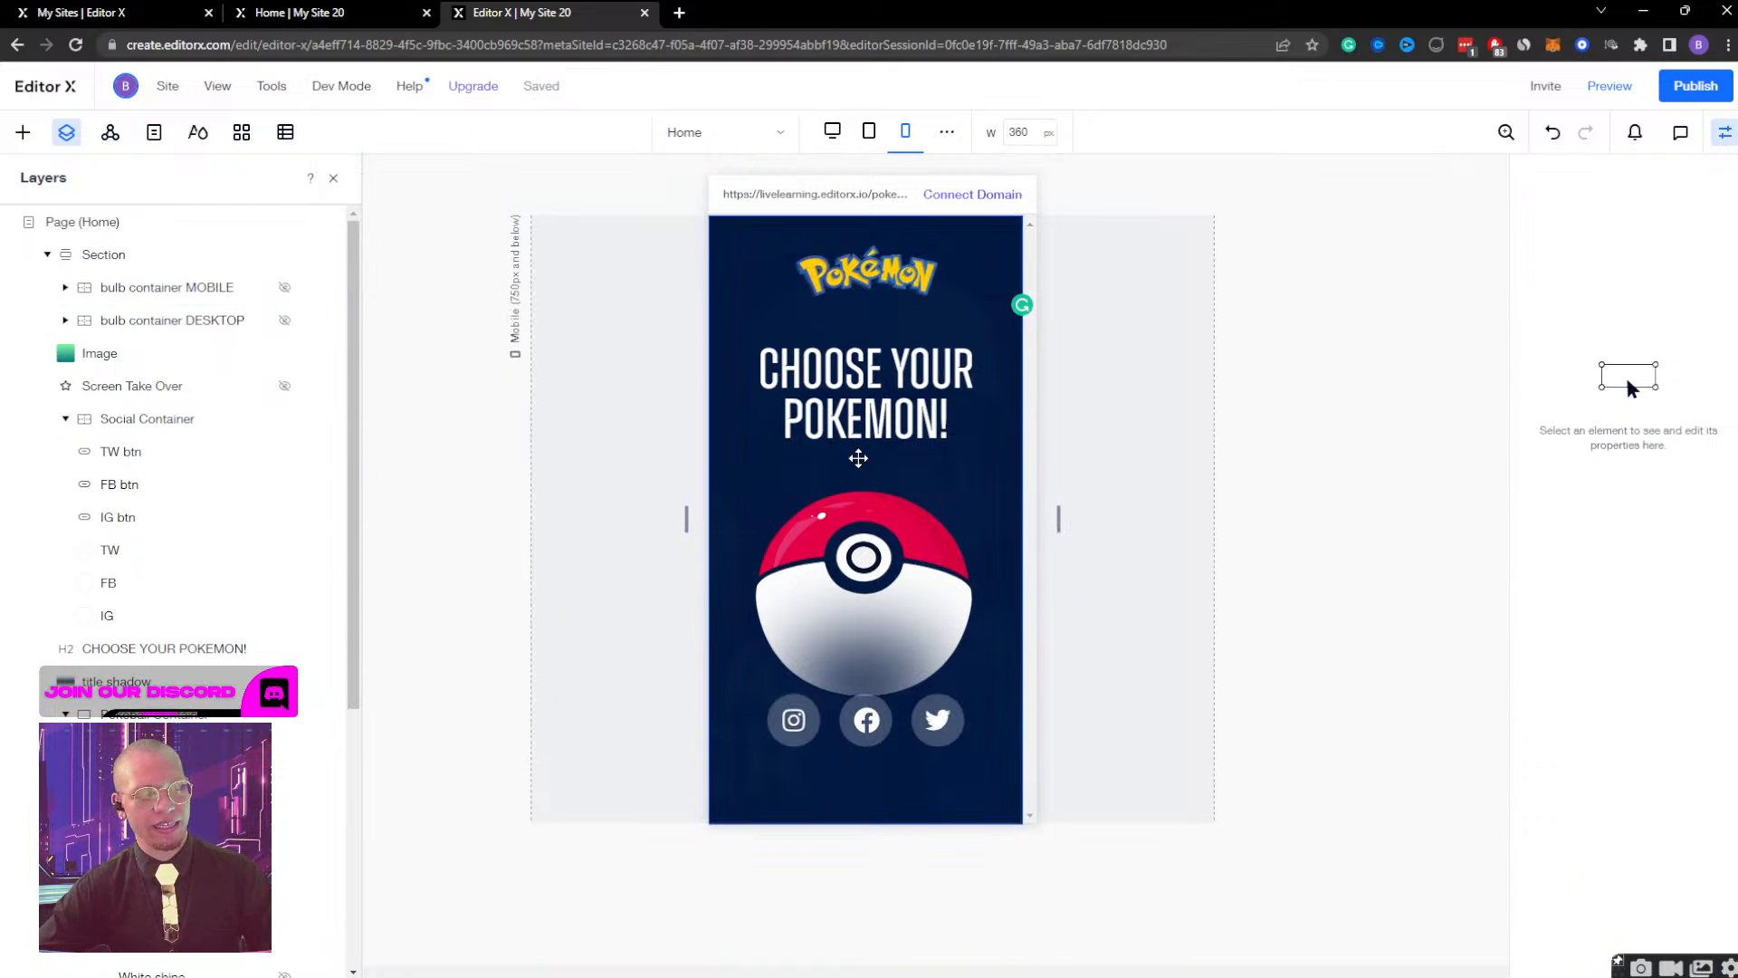
pyautogui.click(212, 254)
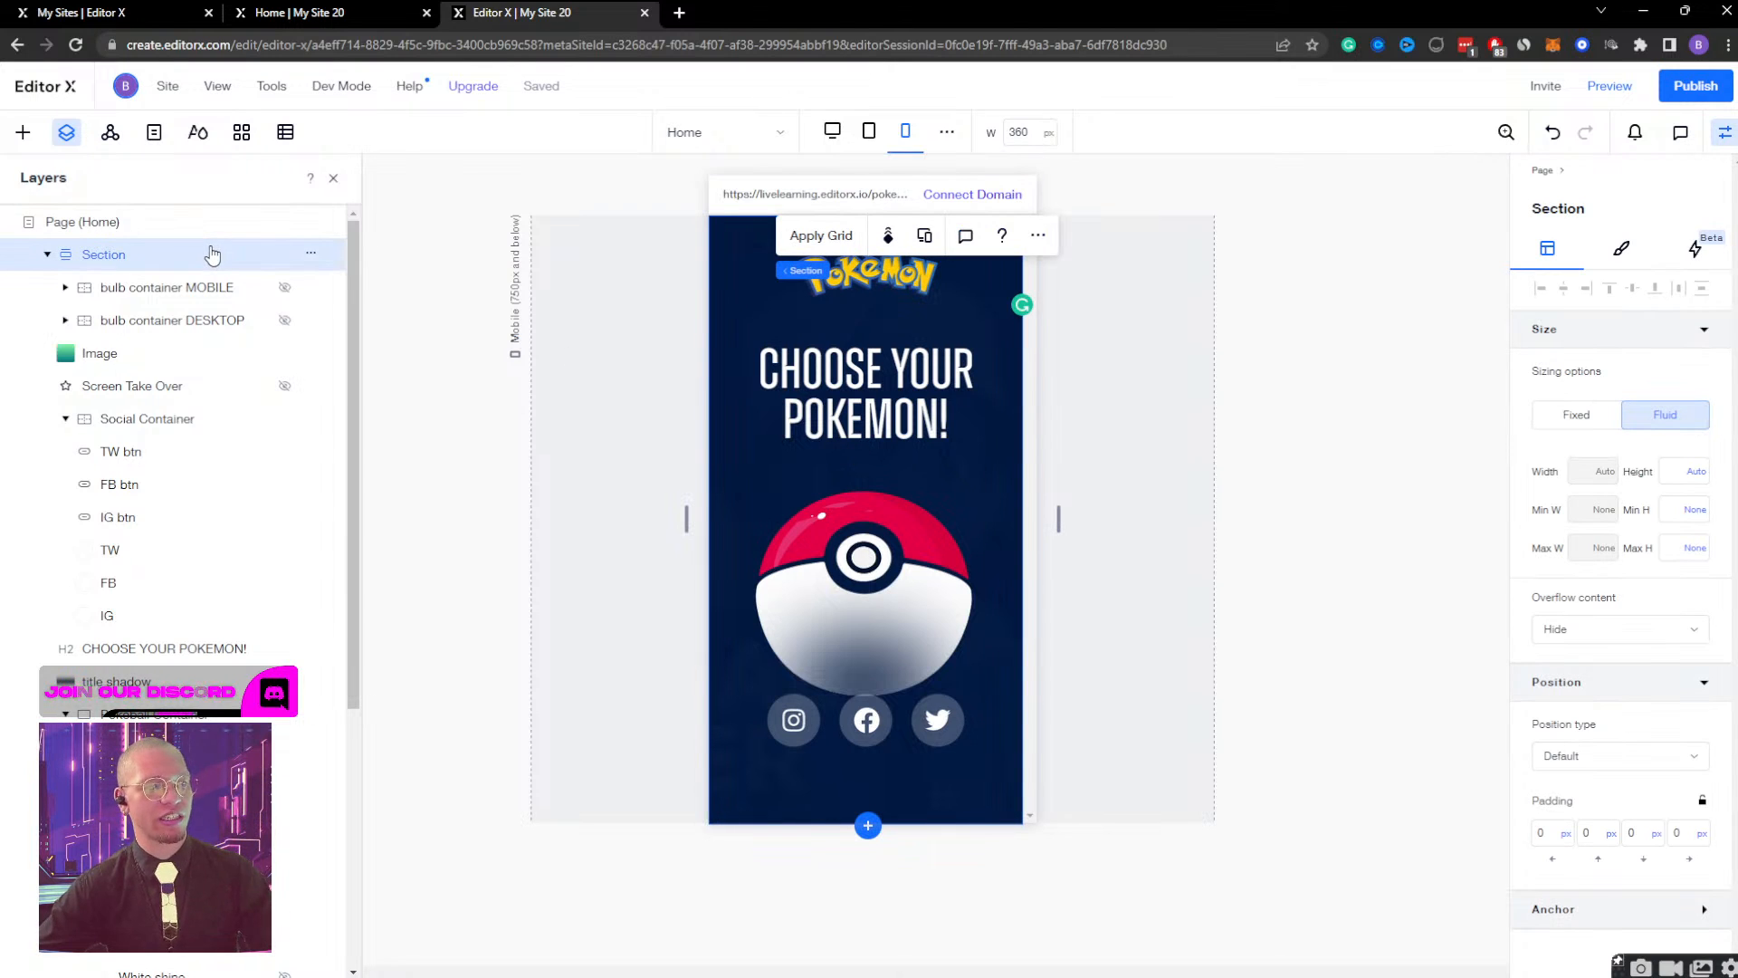
pyautogui.click(284, 287)
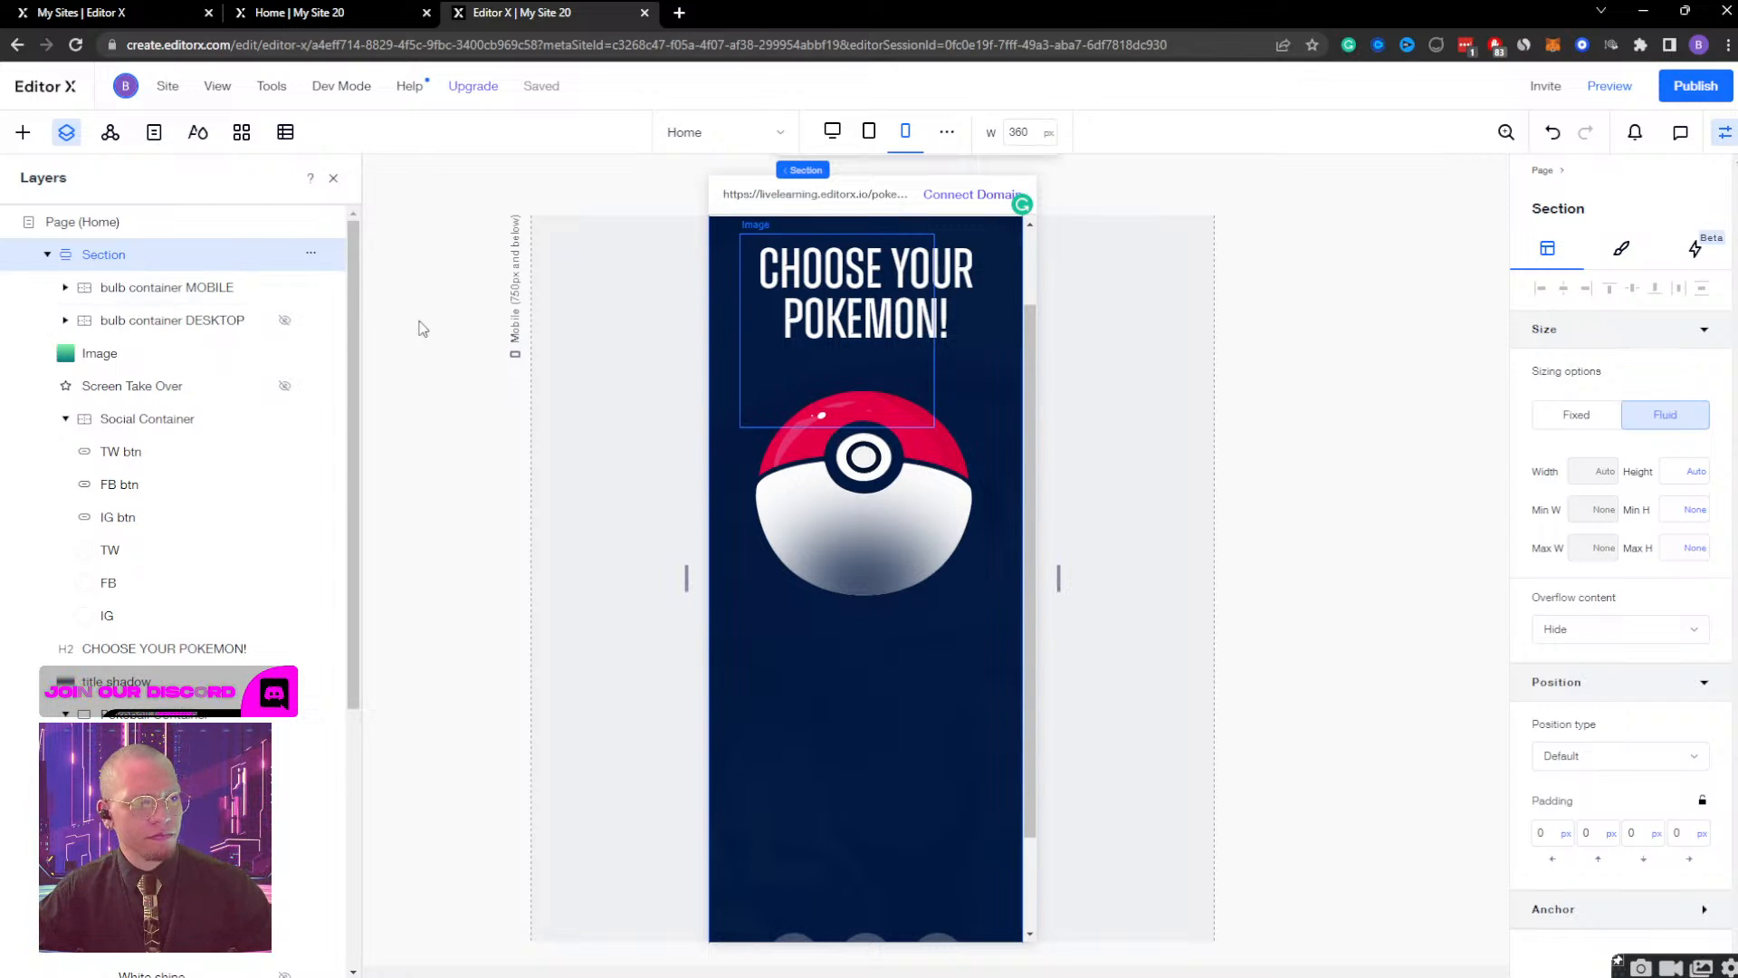
pyautogui.click(294, 297)
pyautogui.click(237, 264)
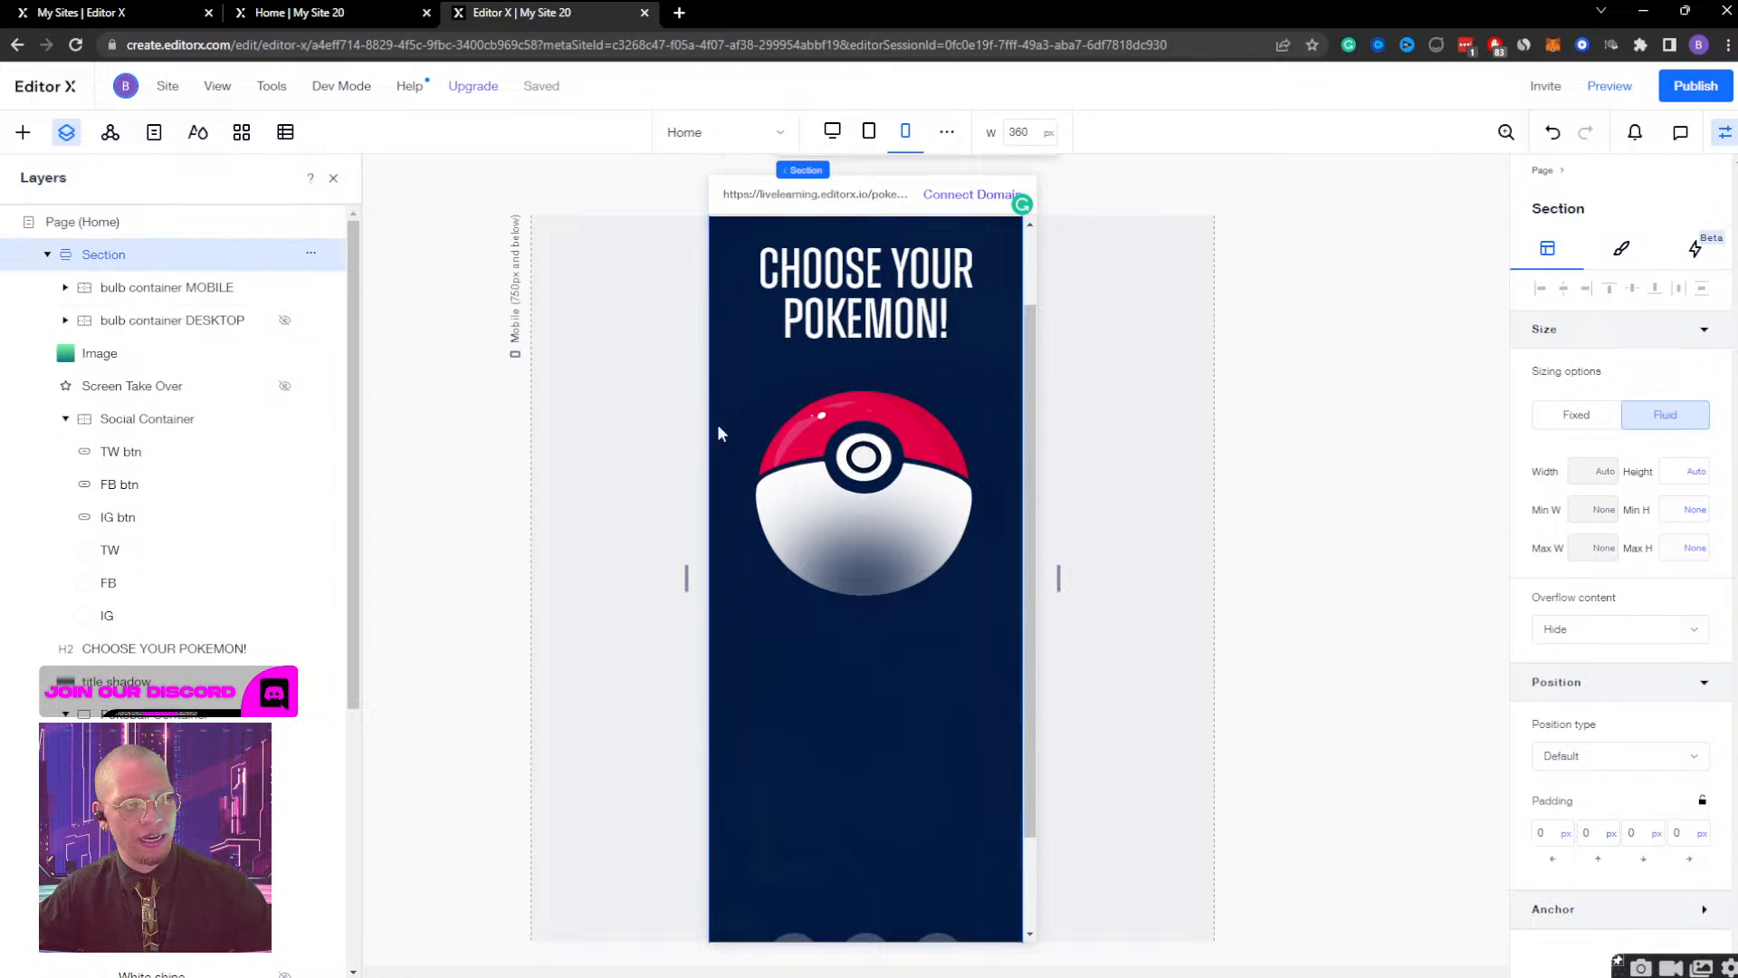
# Examine the bulb container MOBILE's extent in the mobile section and collapse the Social Container and Pokeball Container in the layer tree.
pyautogui.scroll(-3, 719, 433)
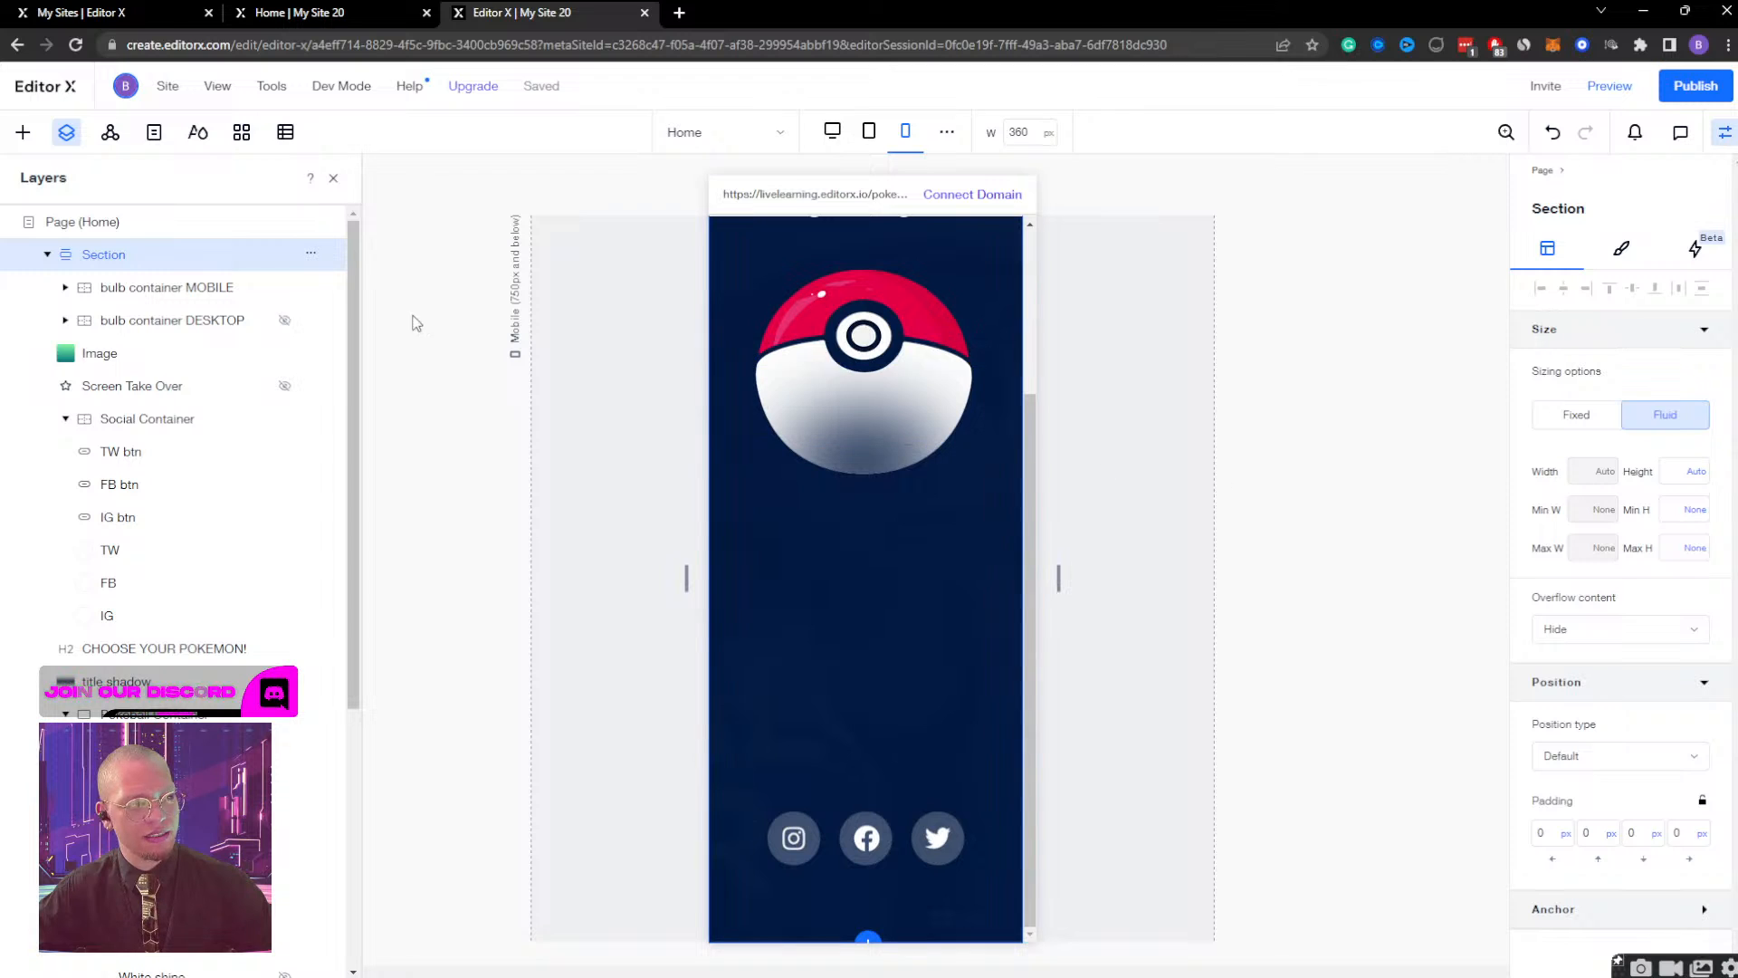
pyautogui.click(181, 288)
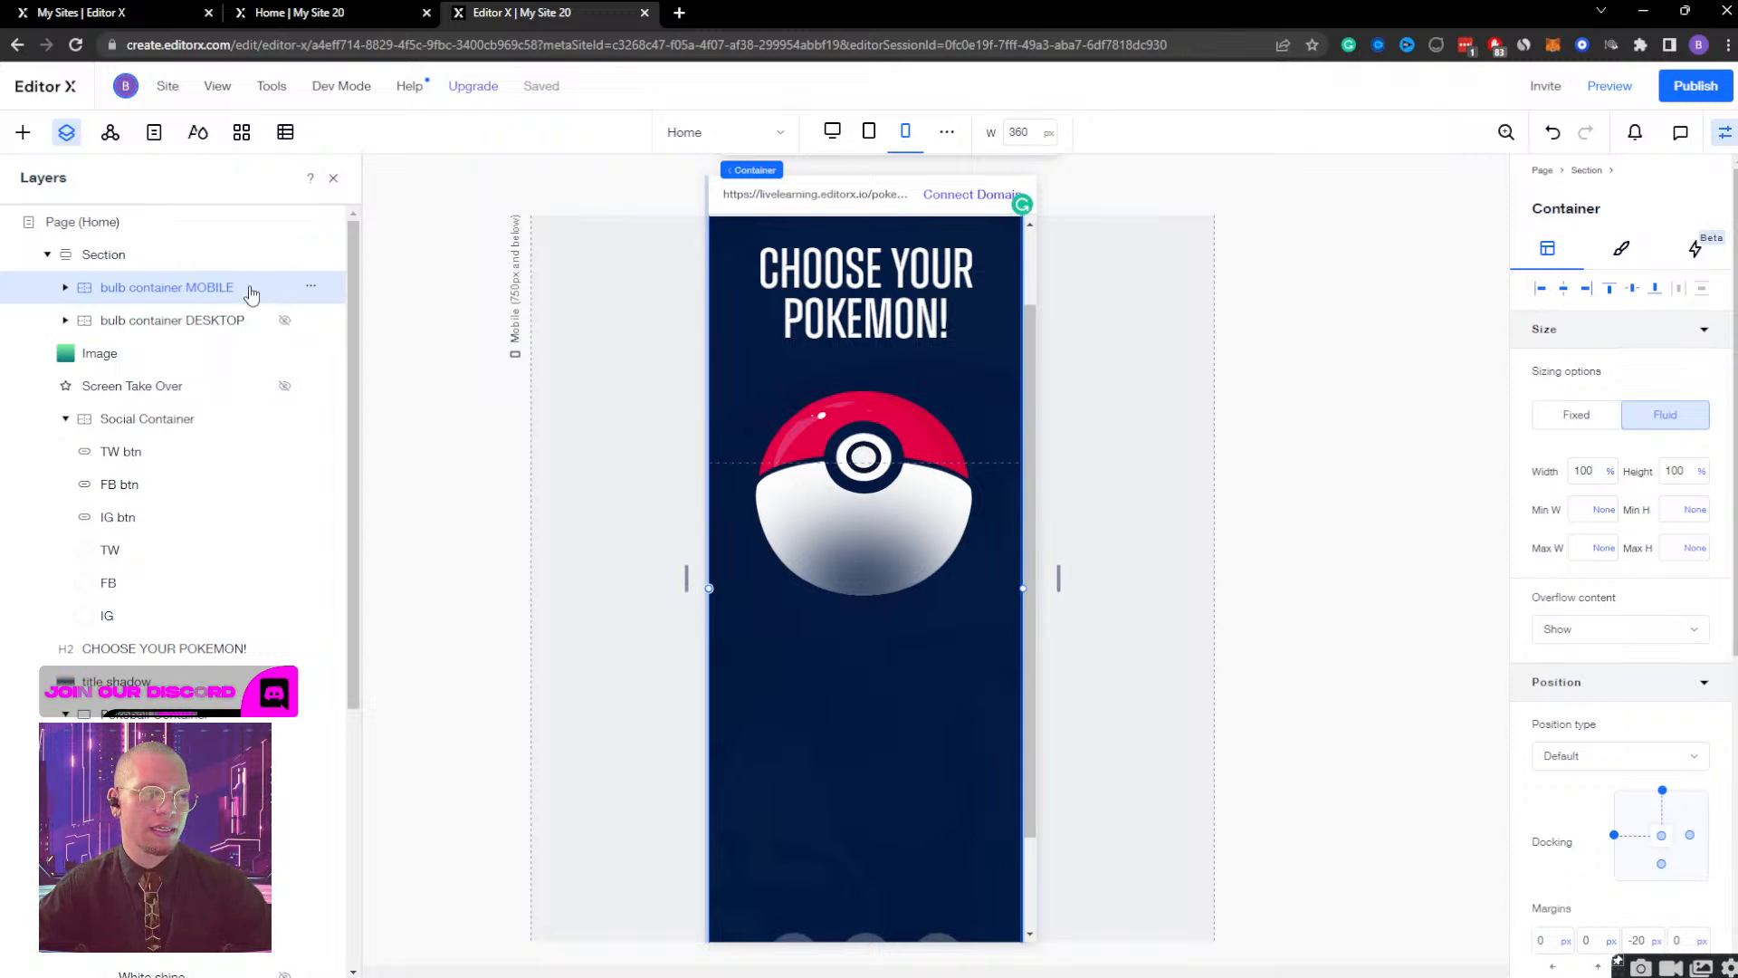
pyautogui.scroll(-2, 846, 587)
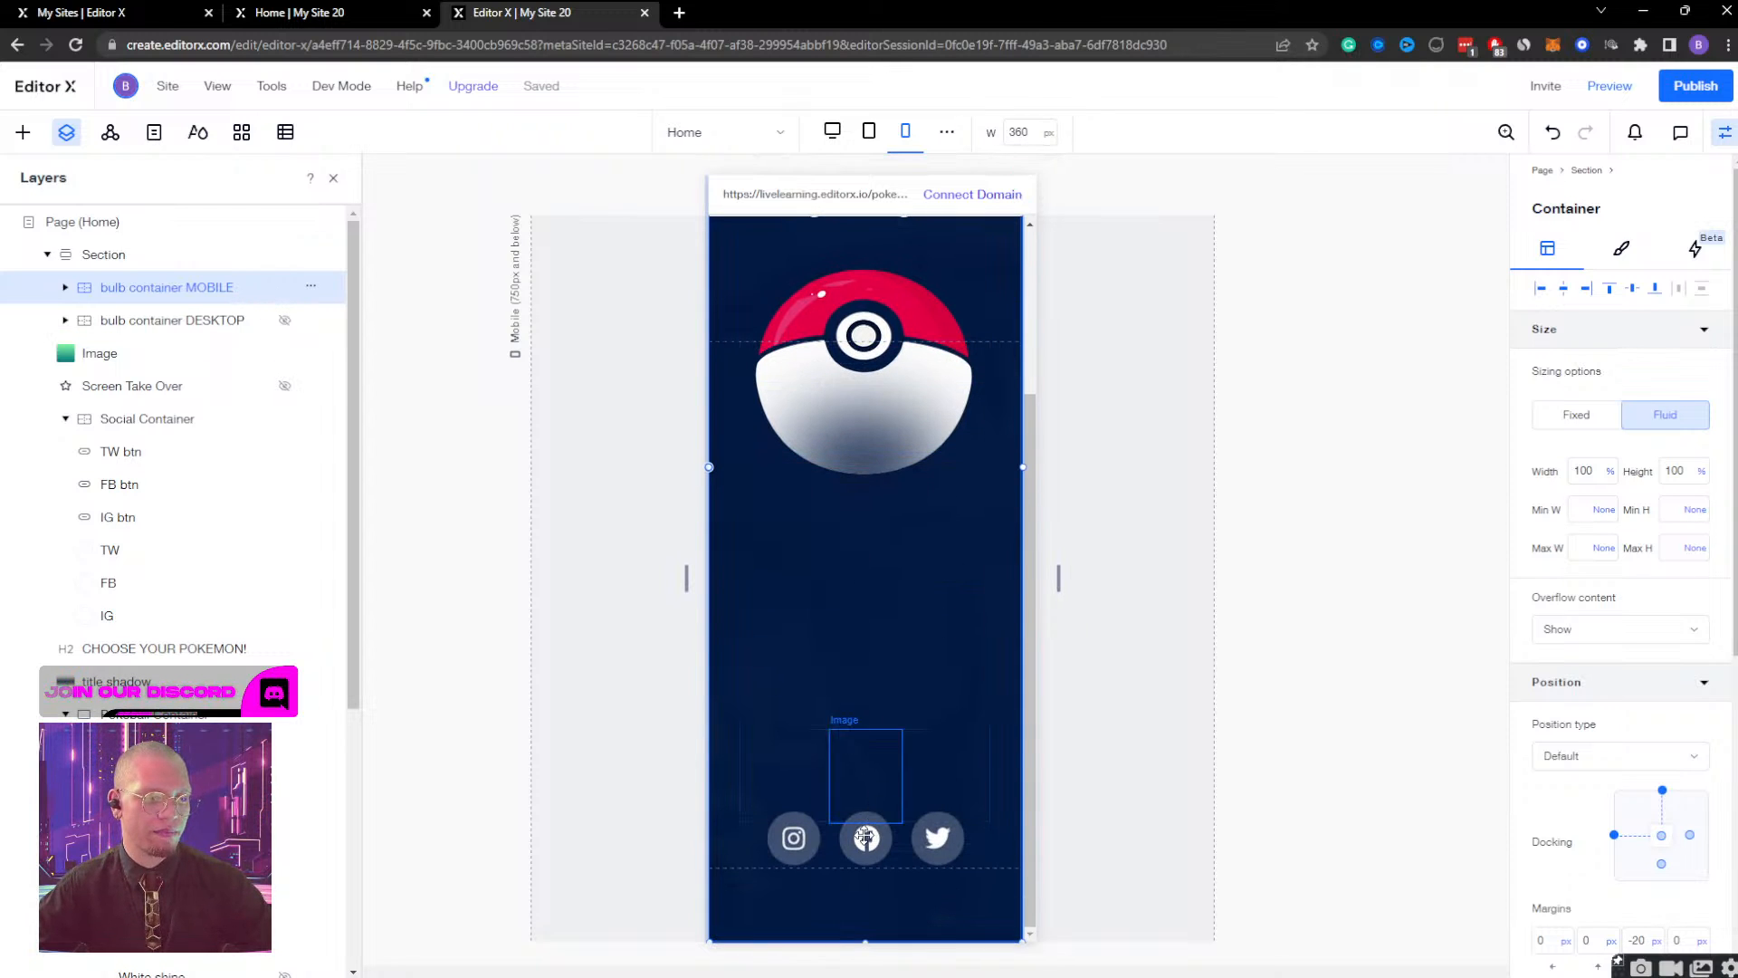
pyautogui.scroll(-5, 304, 699)
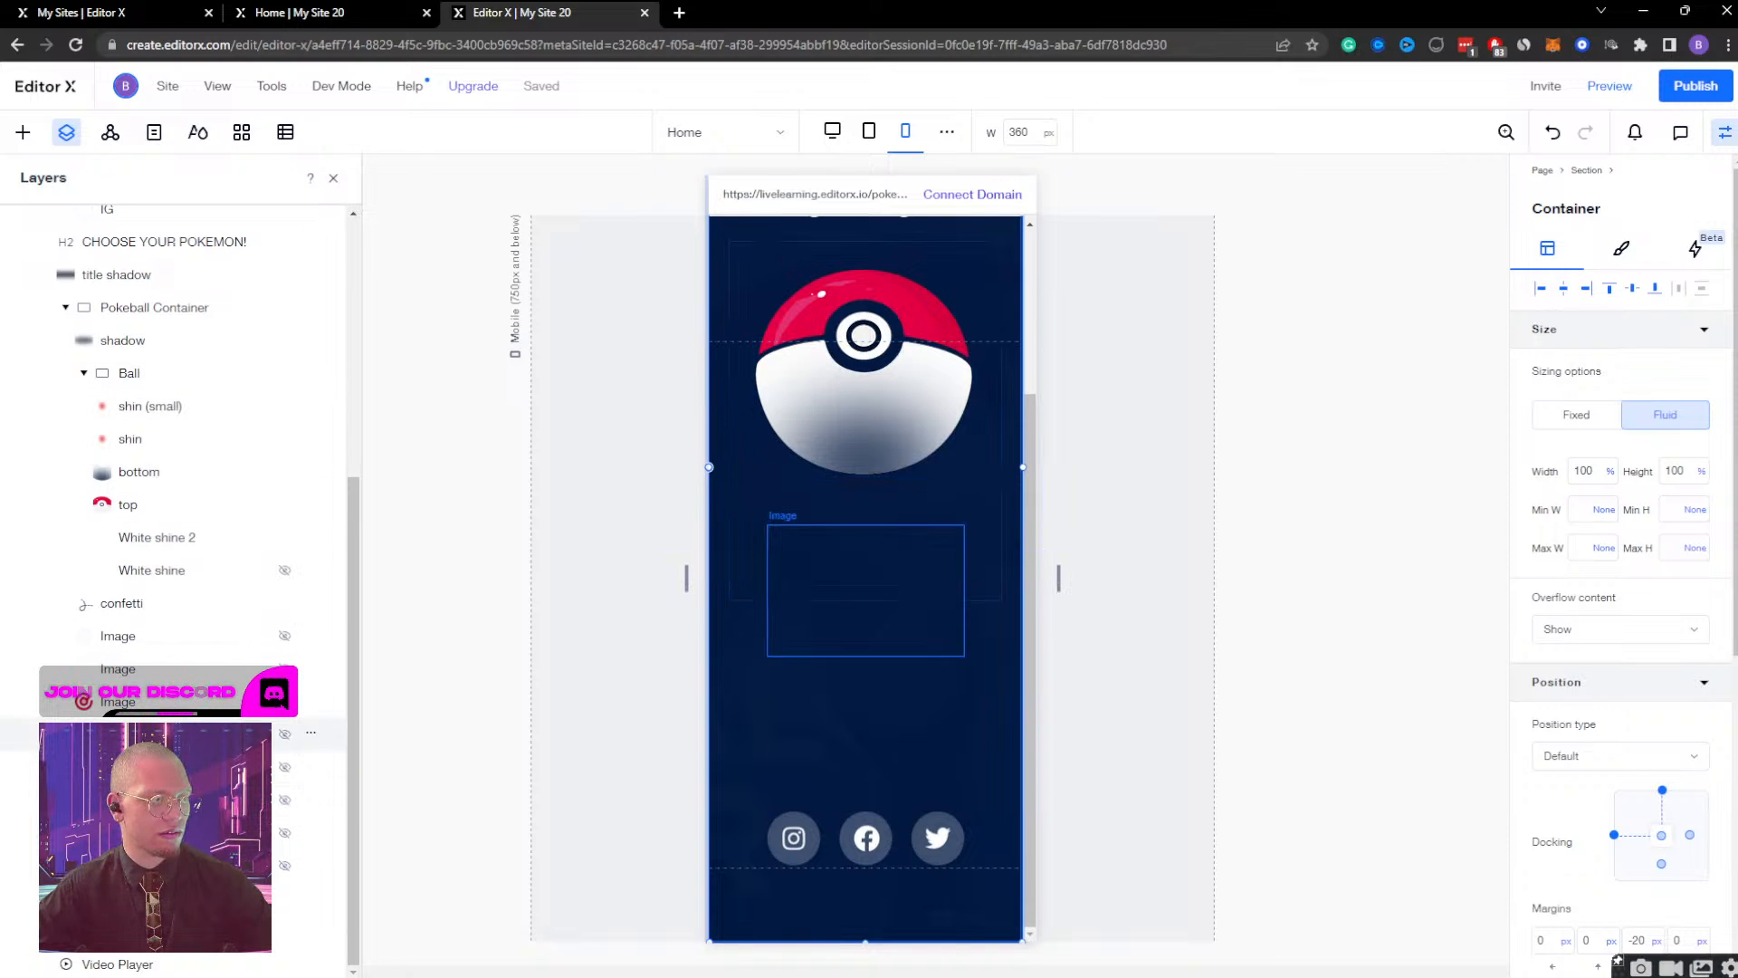
pyautogui.scroll(5, 133, 573)
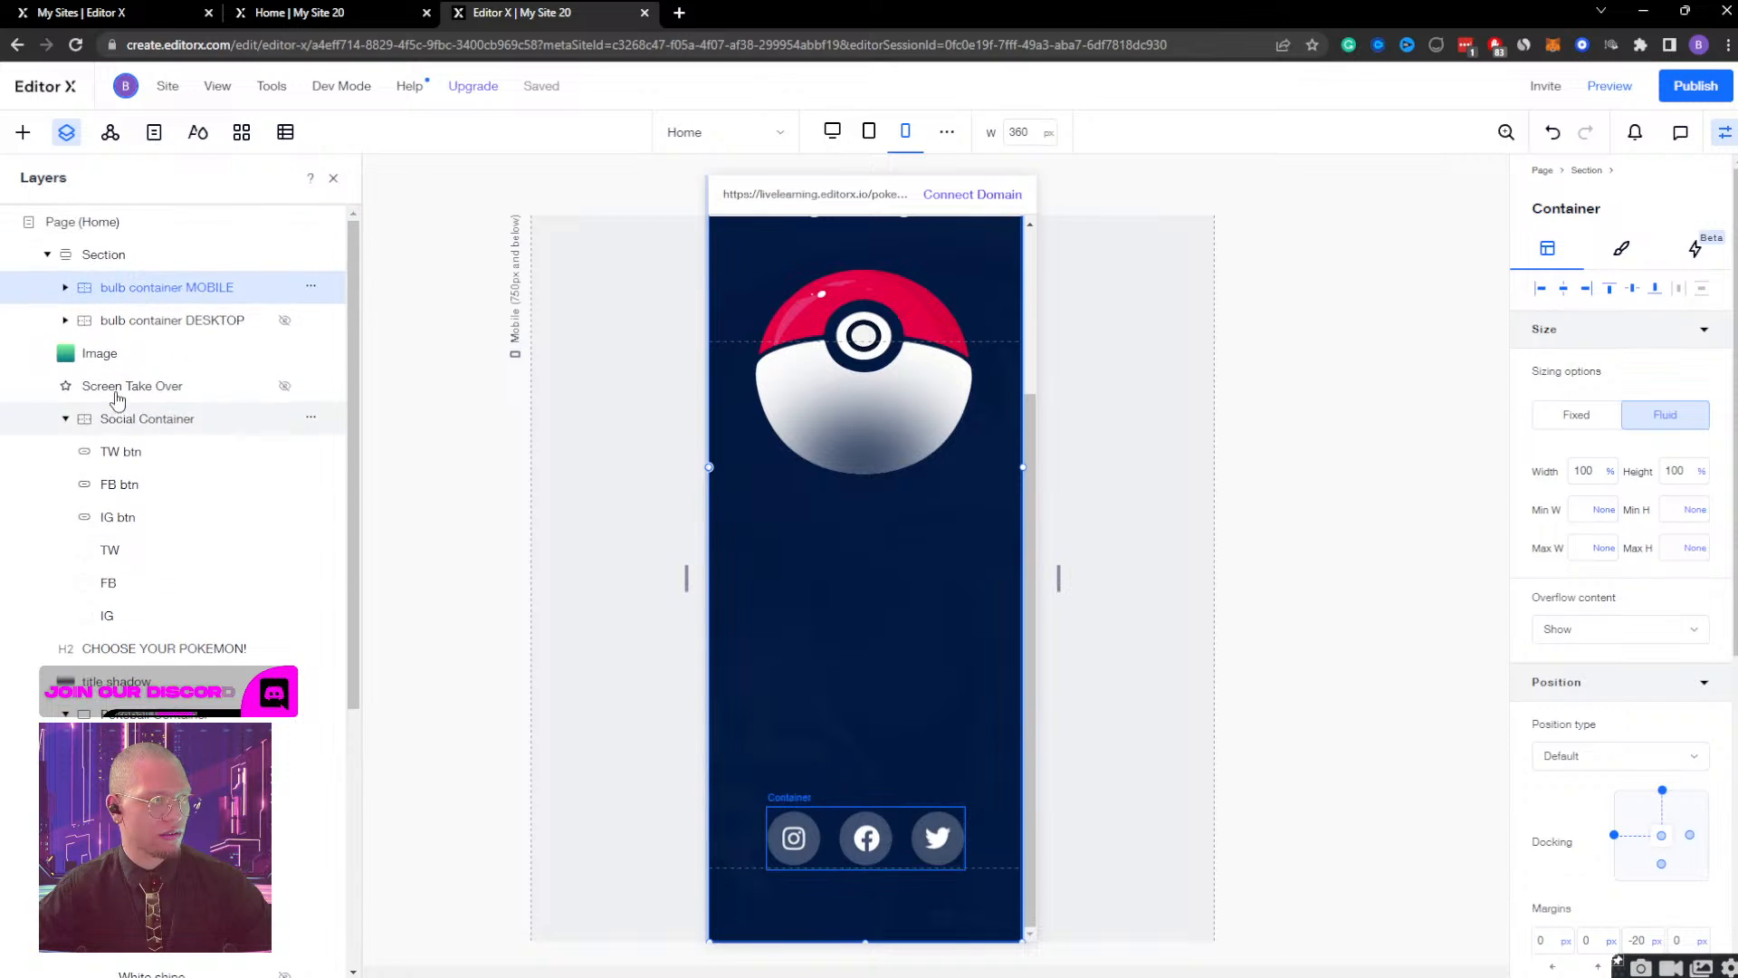
pyautogui.click(47, 254)
pyautogui.click(47, 254)
pyautogui.click(66, 418)
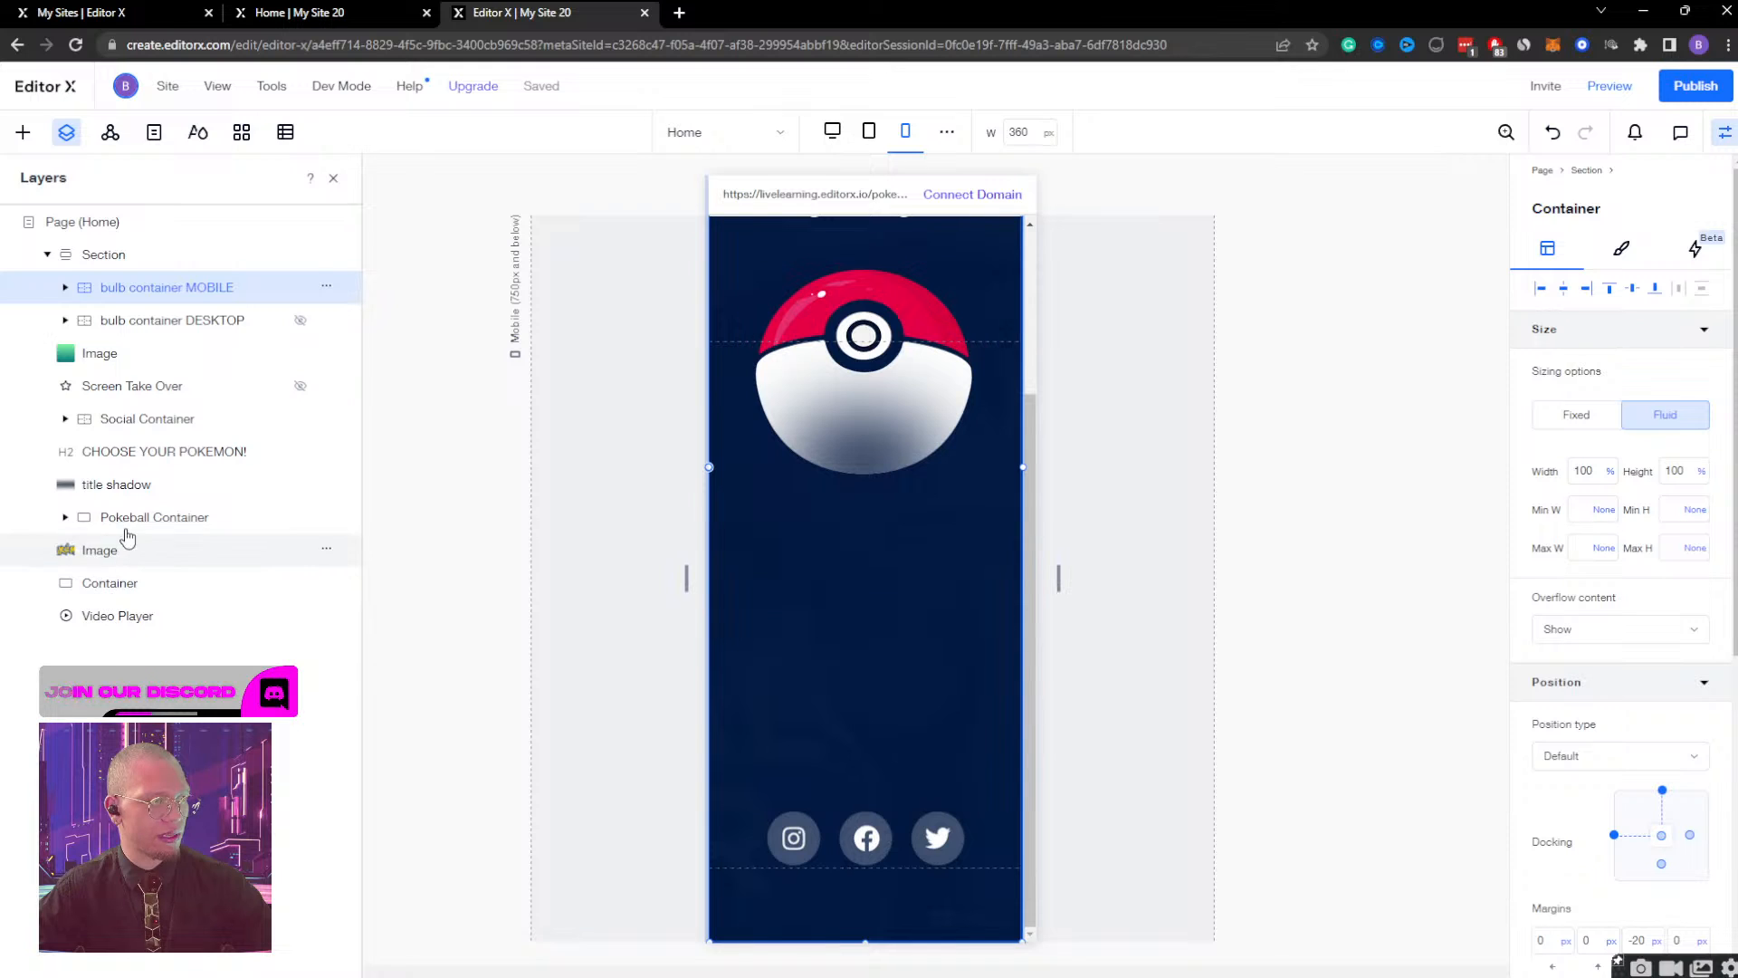
# Remove the left and right docking of the Social Container so it docks to the bottom centre of the section.
pyautogui.click(136, 419)
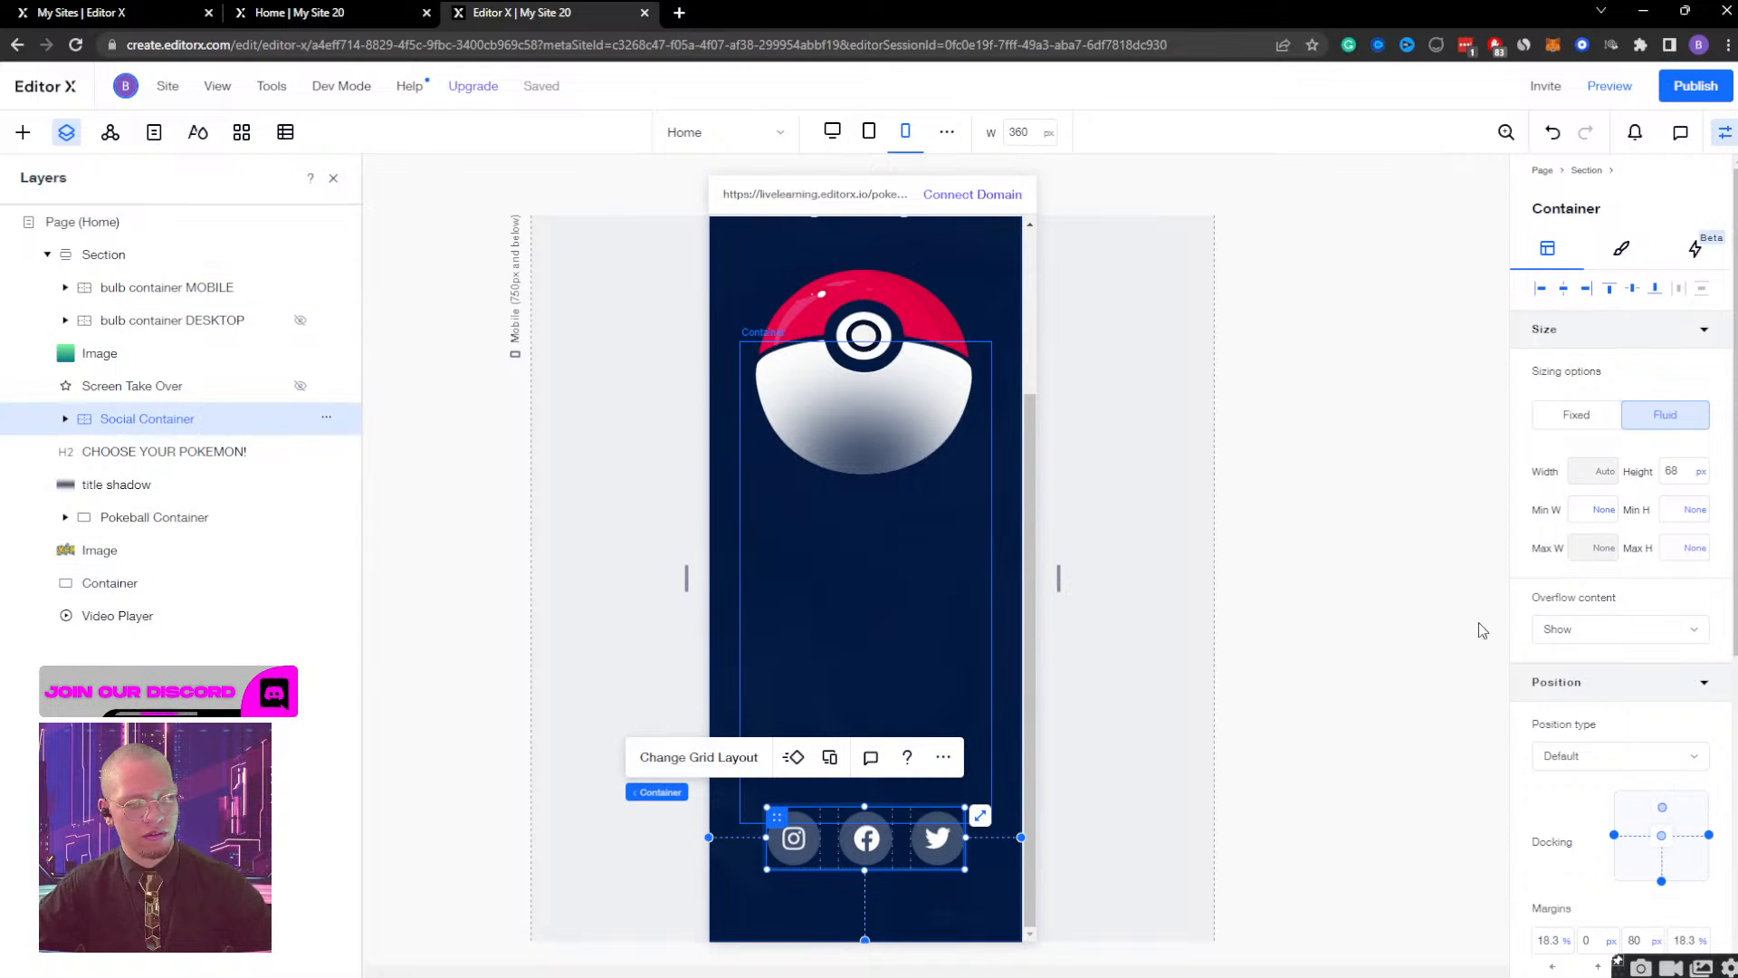
pyautogui.click(1615, 834)
pyautogui.click(1710, 836)
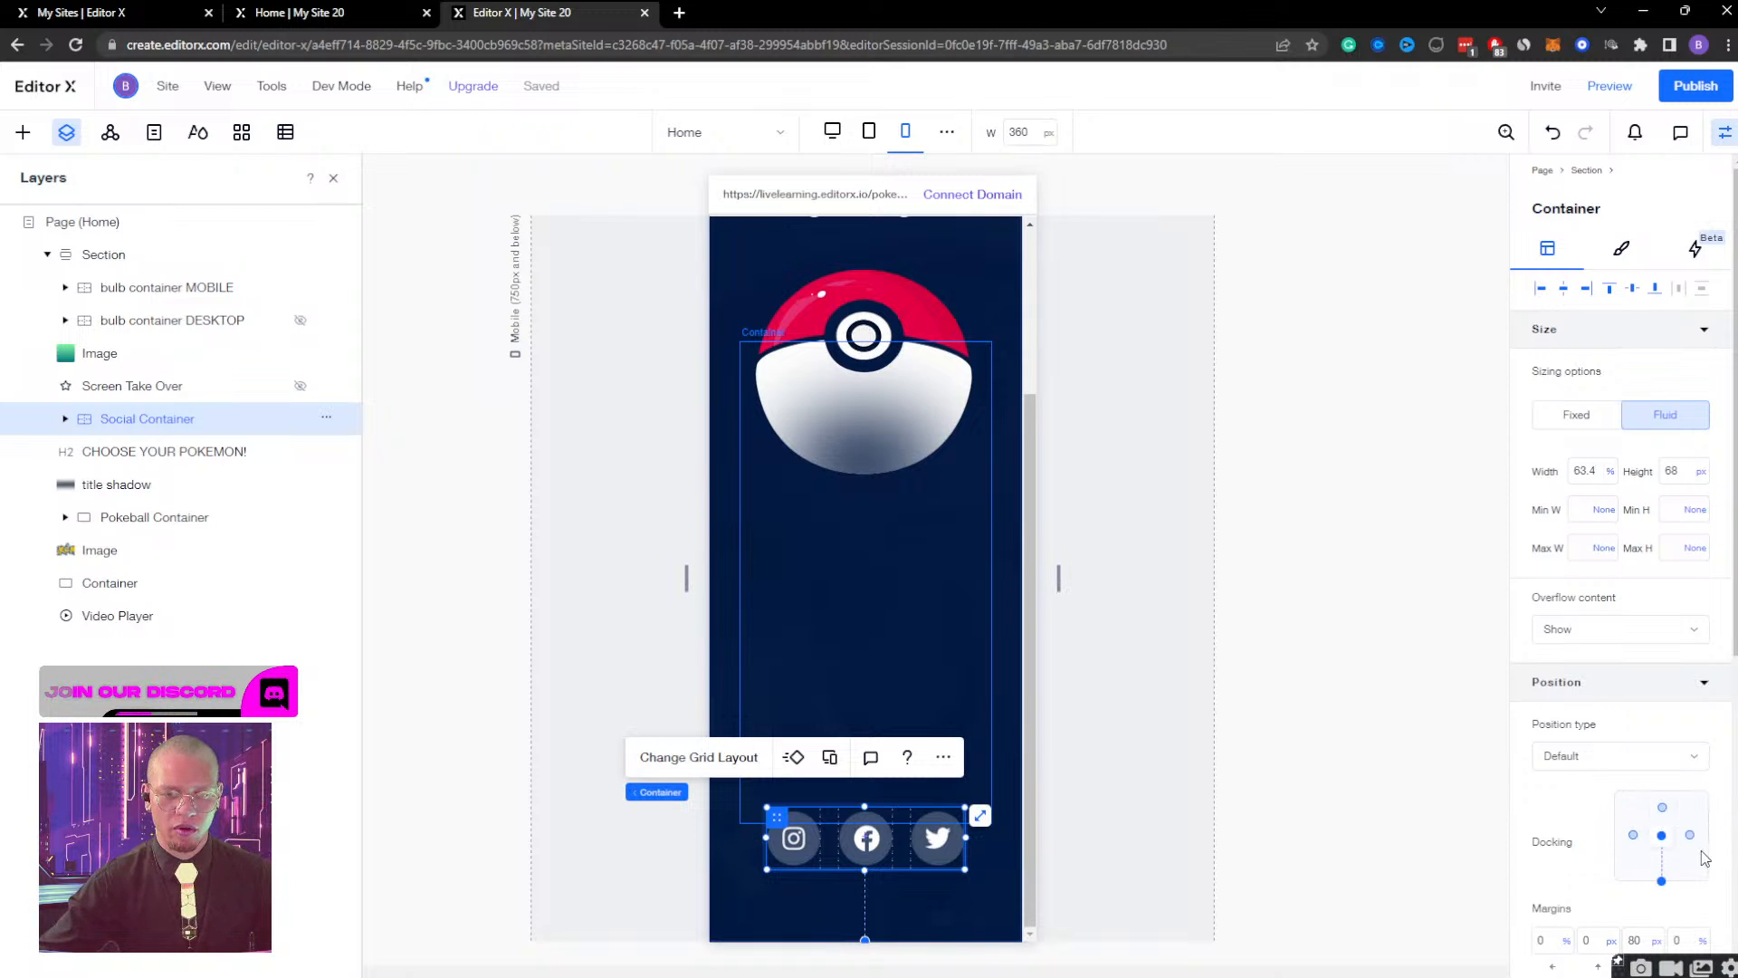
# Try bottom margins of 600, 450 and 300 px on the Social Container and settle on 400 px.
pyautogui.scroll(-5, 1634, 815)
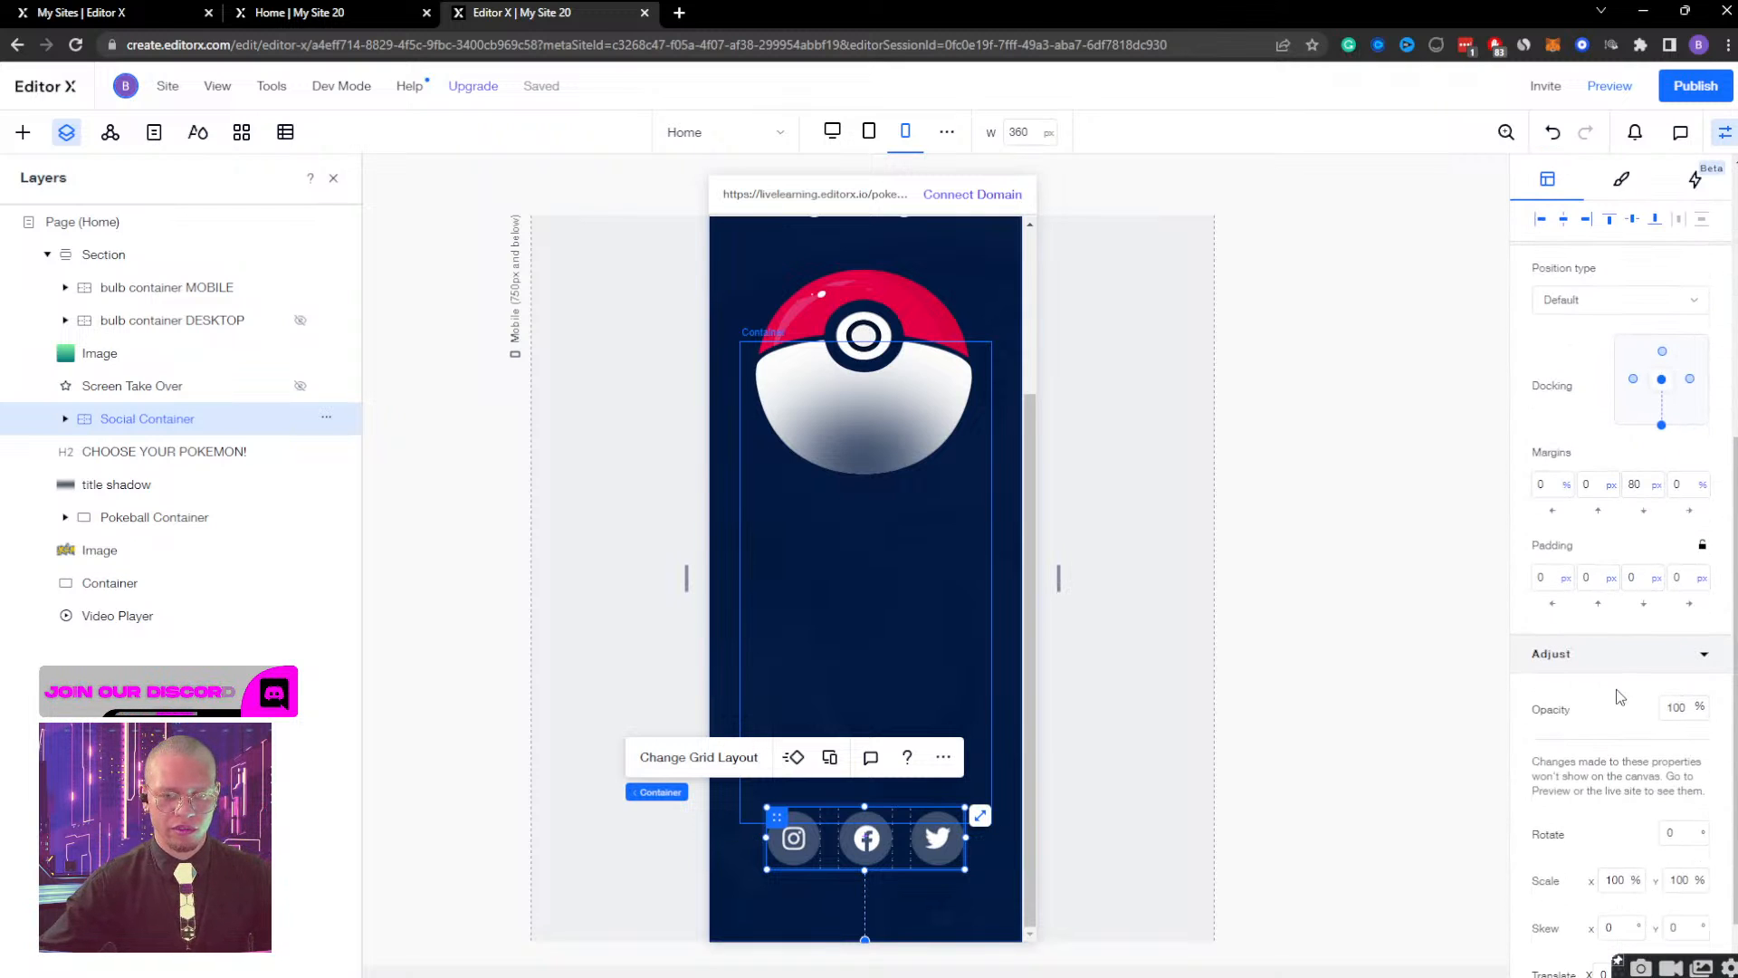
pyautogui.click(1649, 488)
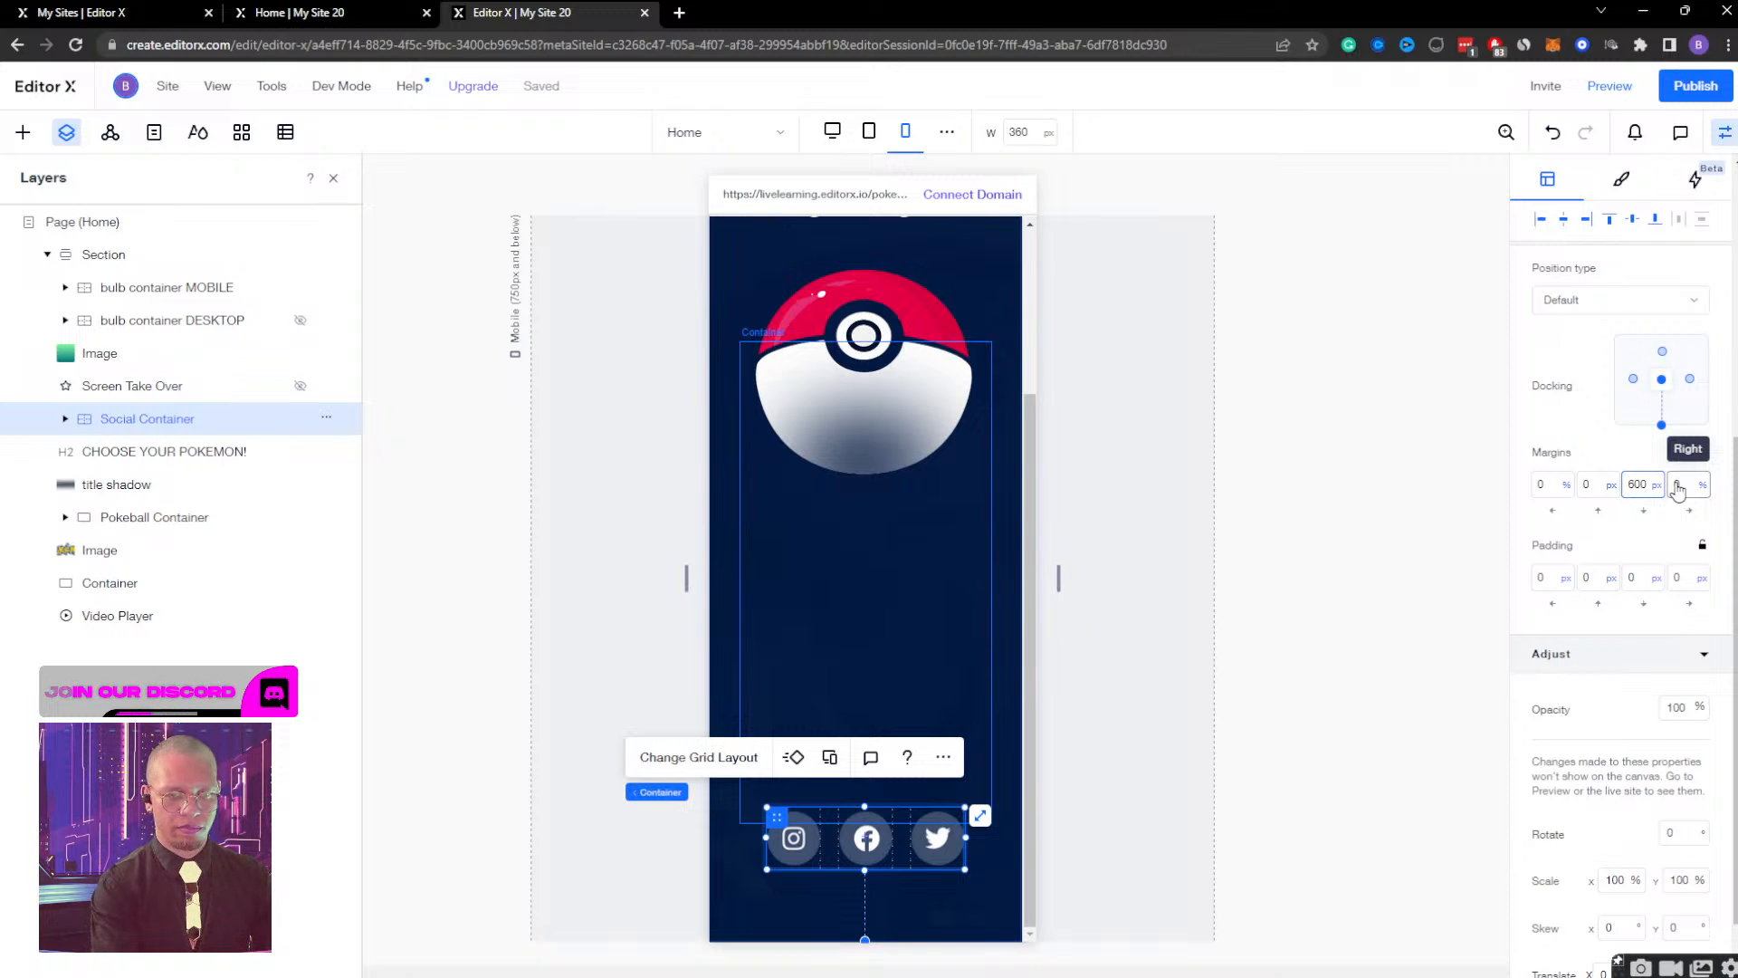
pyautogui.press('Return')
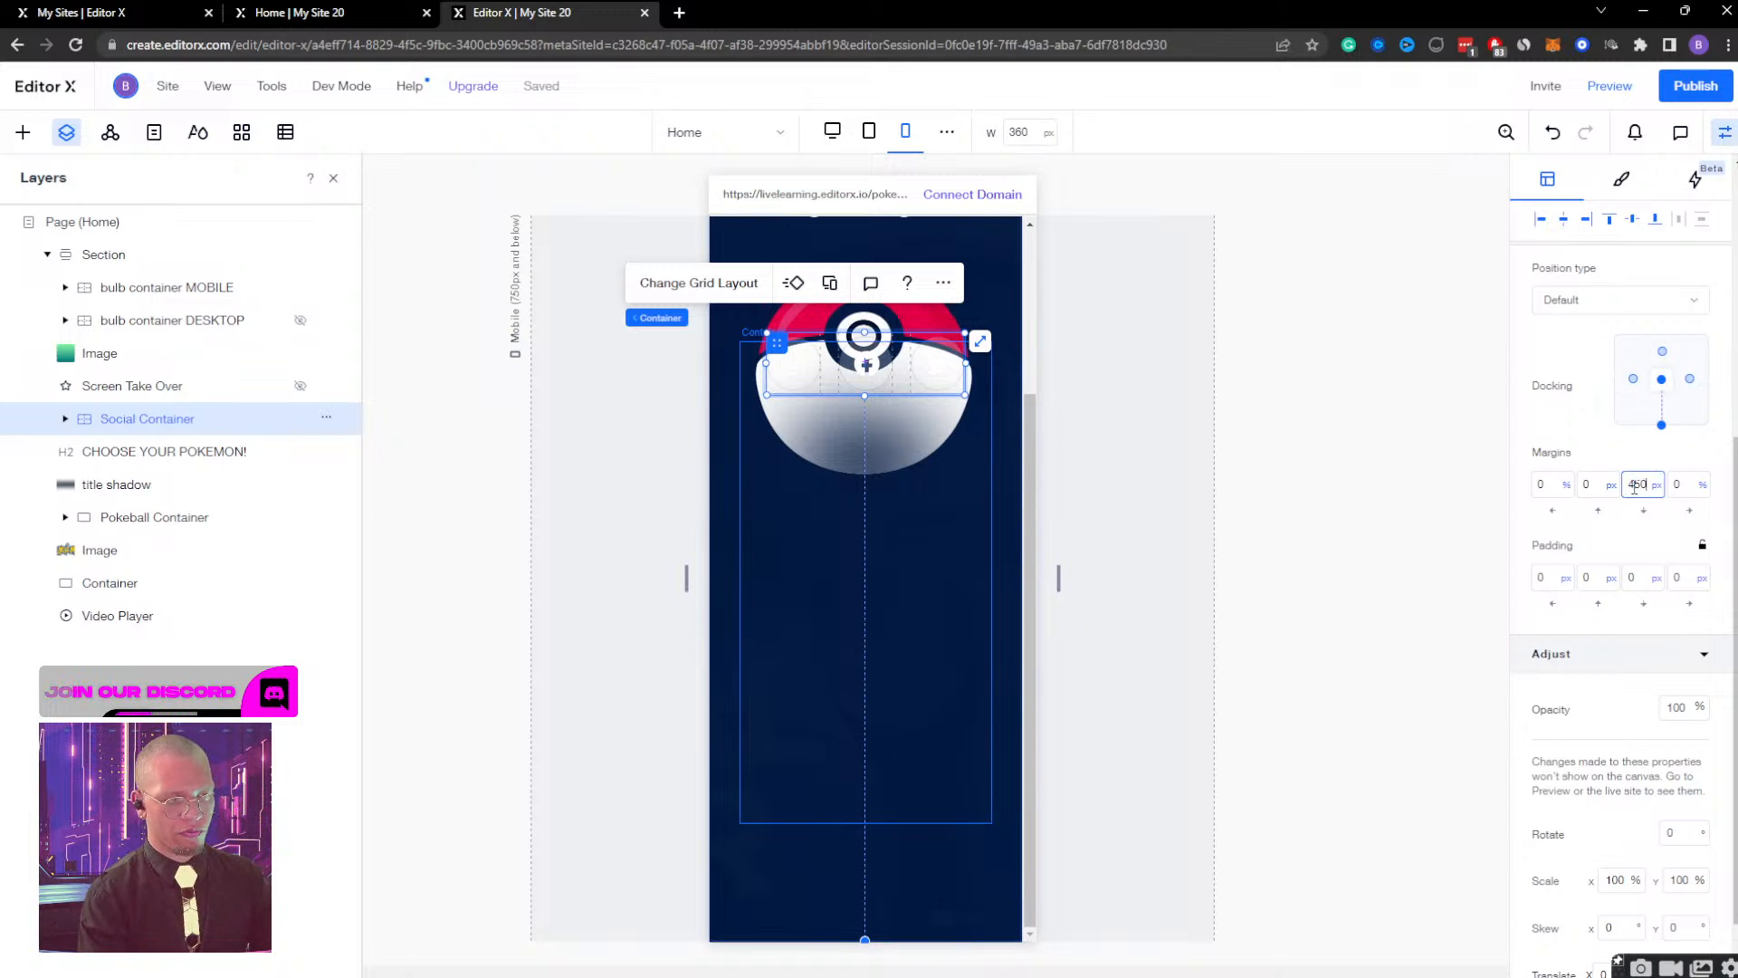
pyautogui.press('Return')
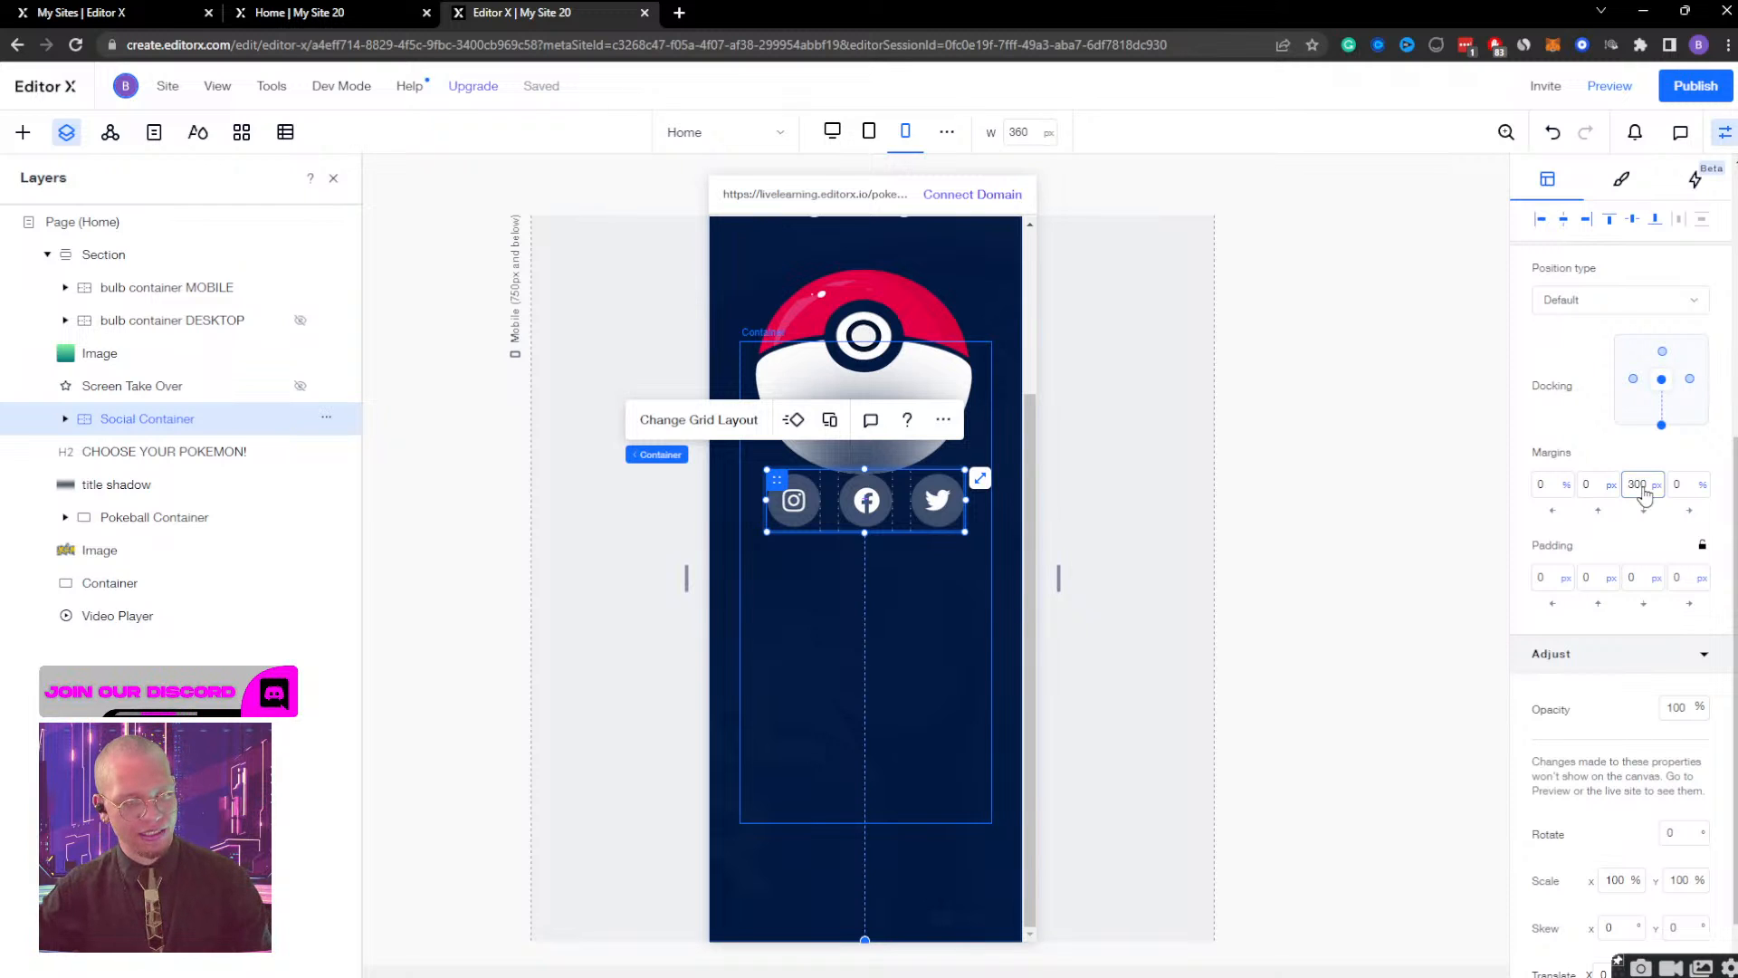
pyautogui.press('Return')
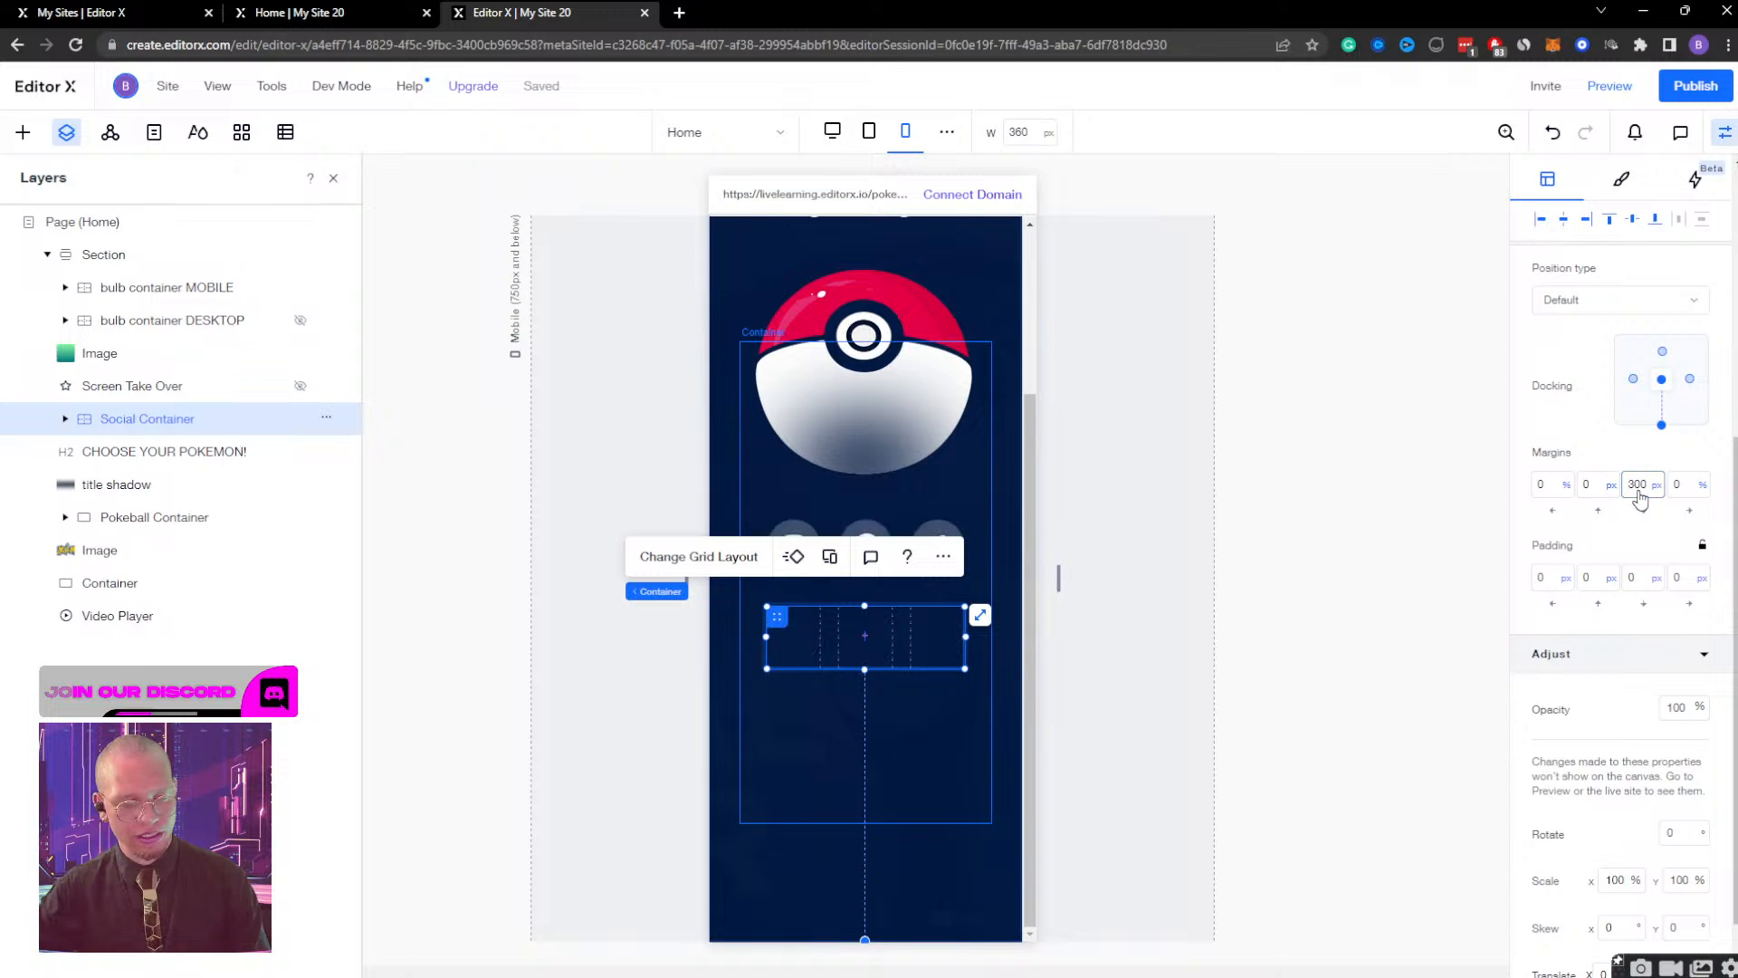
pyautogui.press('Return')
pyautogui.scroll(3, 877, 686)
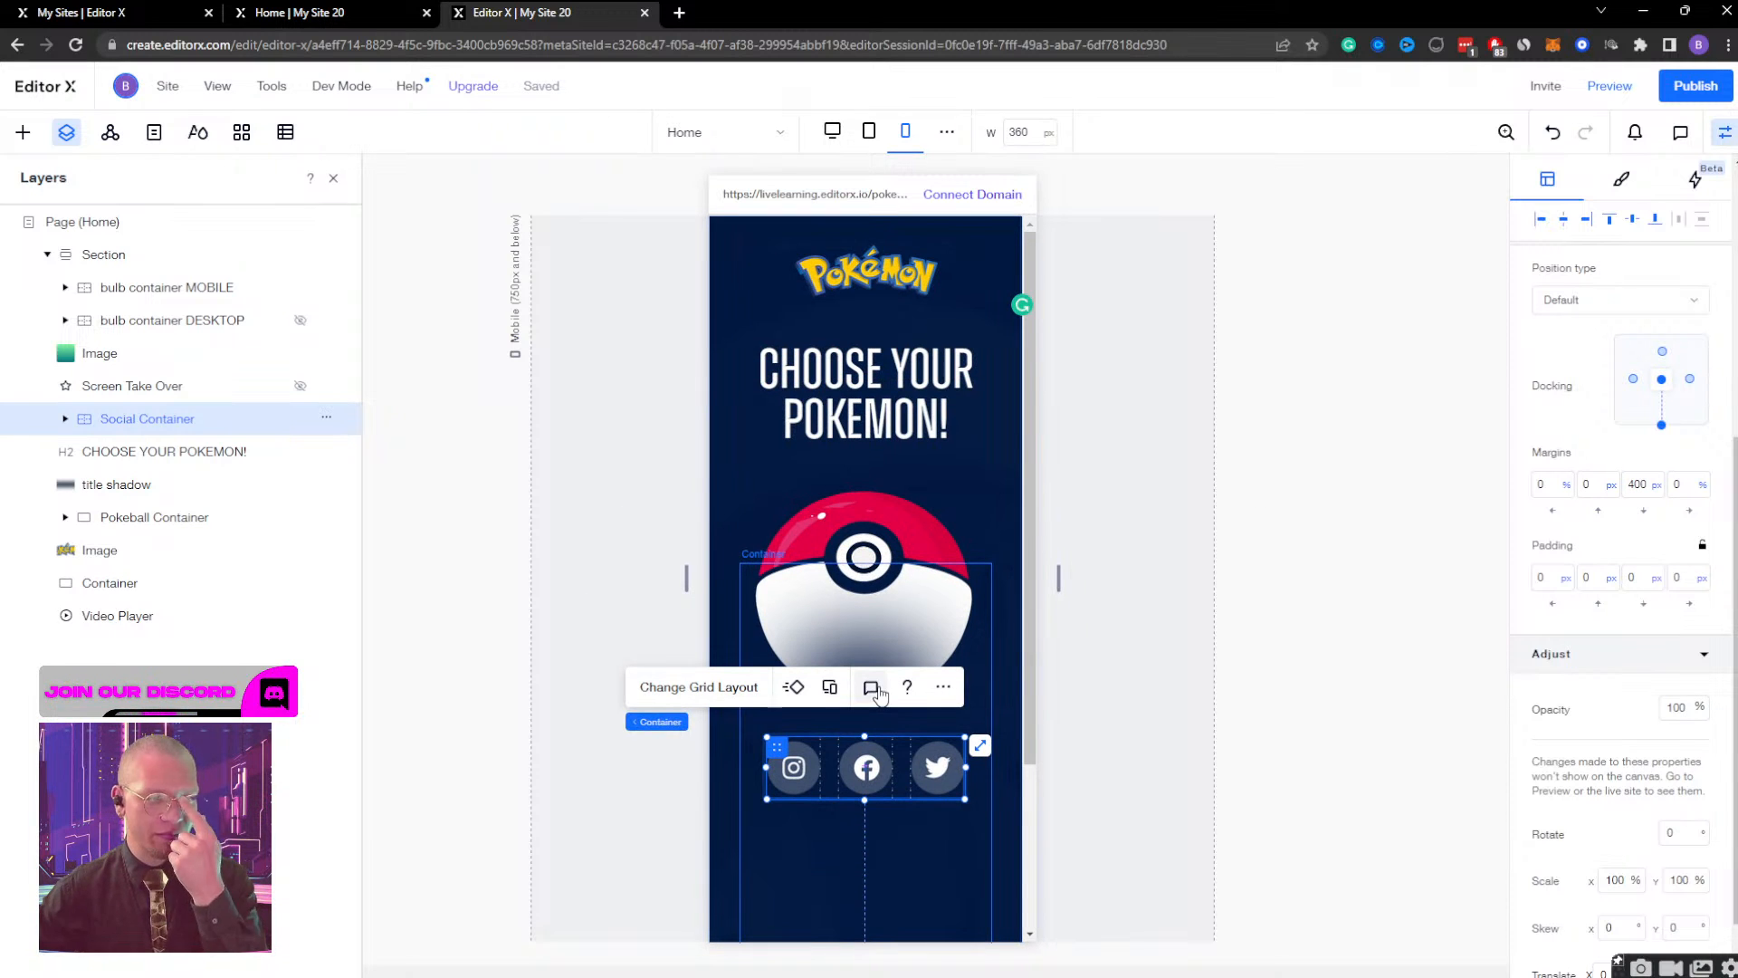
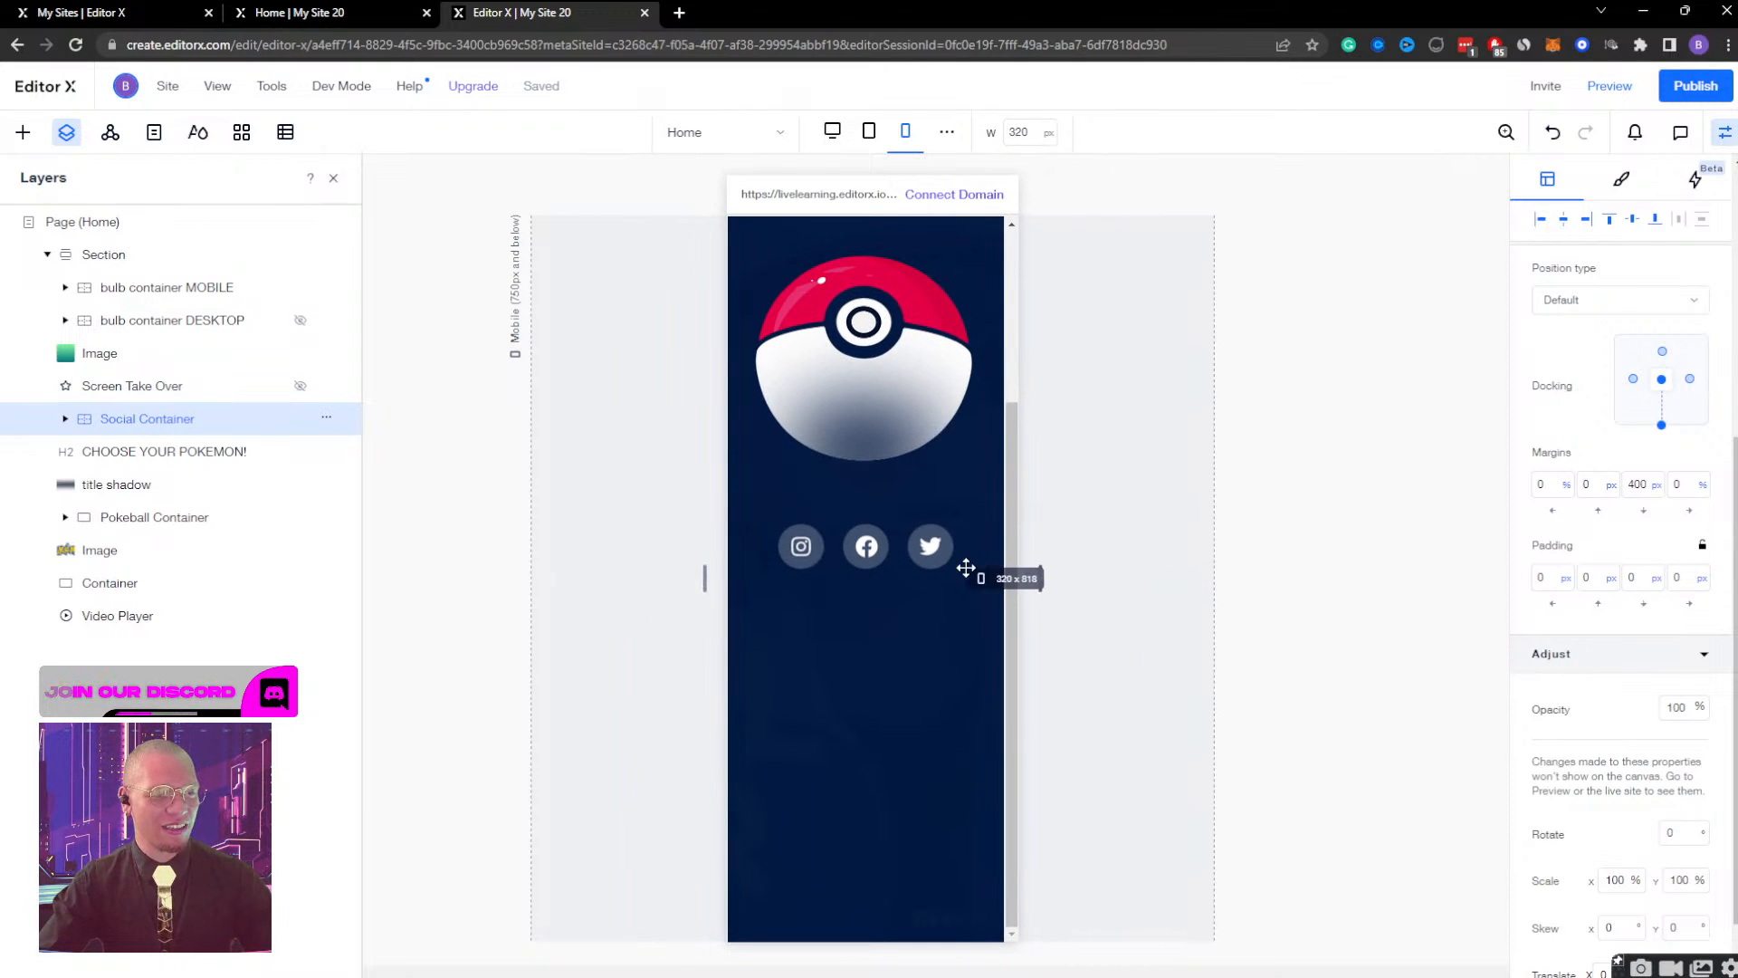
# Dock the Social Container to the top centre of the section on the mobile breakpoint.
pyautogui.scroll(2, 984, 497)
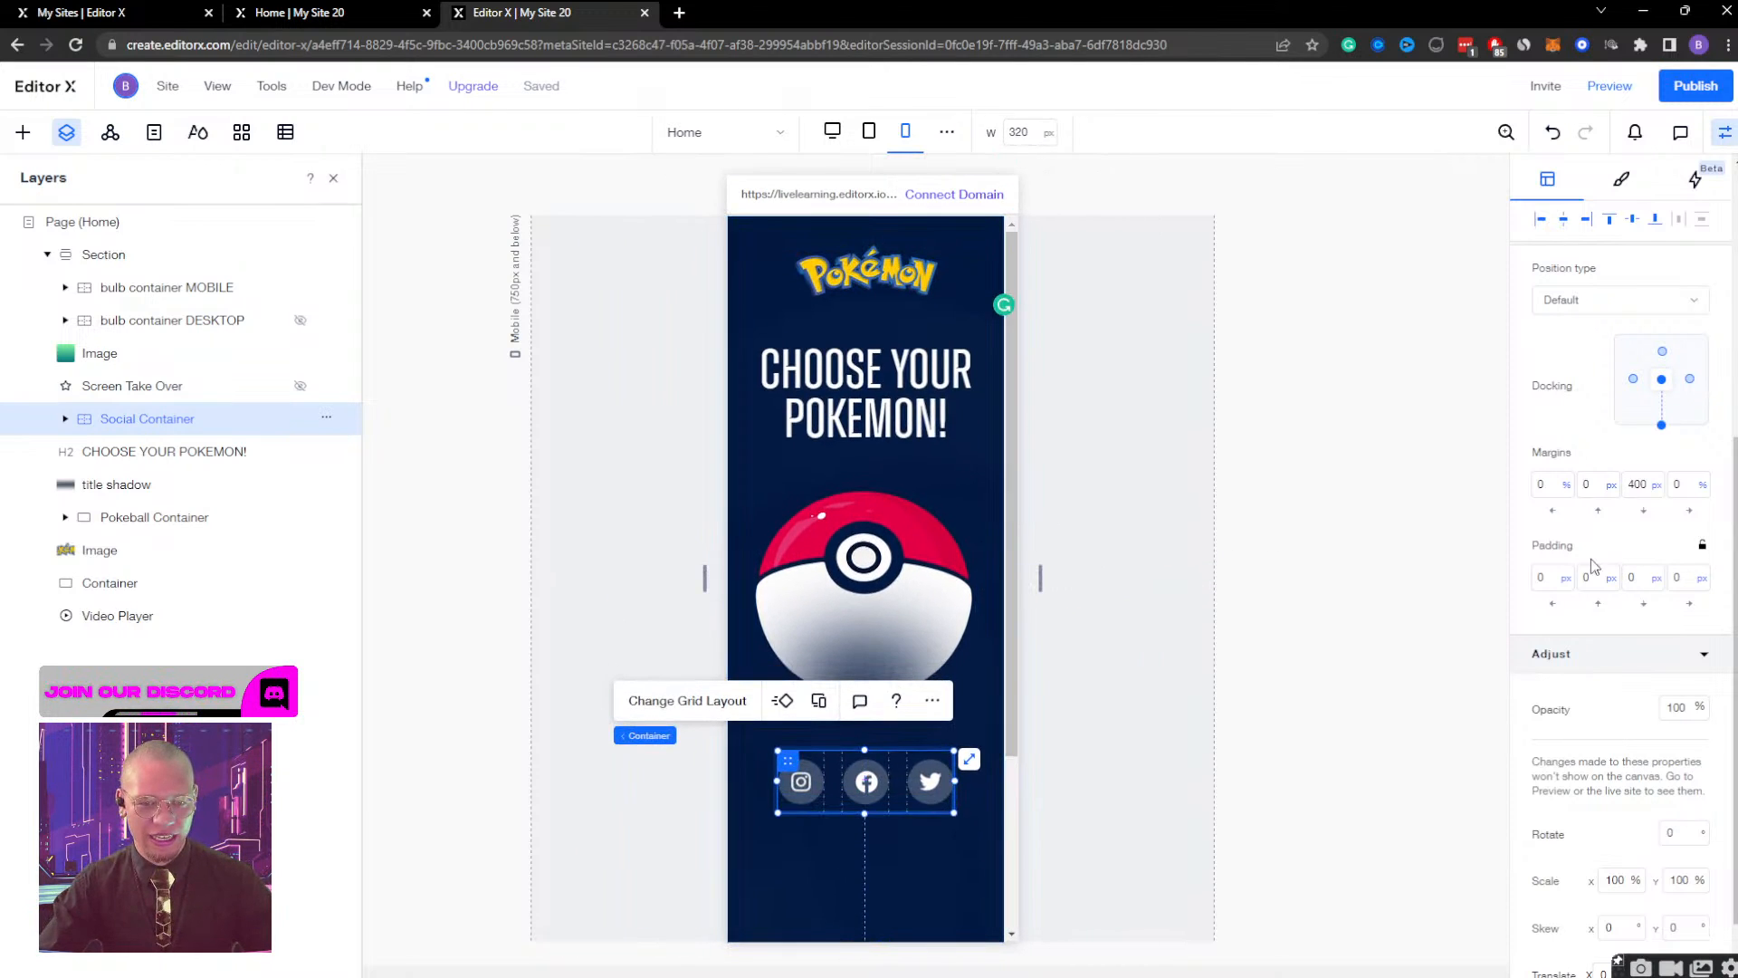
pyautogui.scroll(-2, 1141, 504)
pyautogui.scroll(2, 1136, 504)
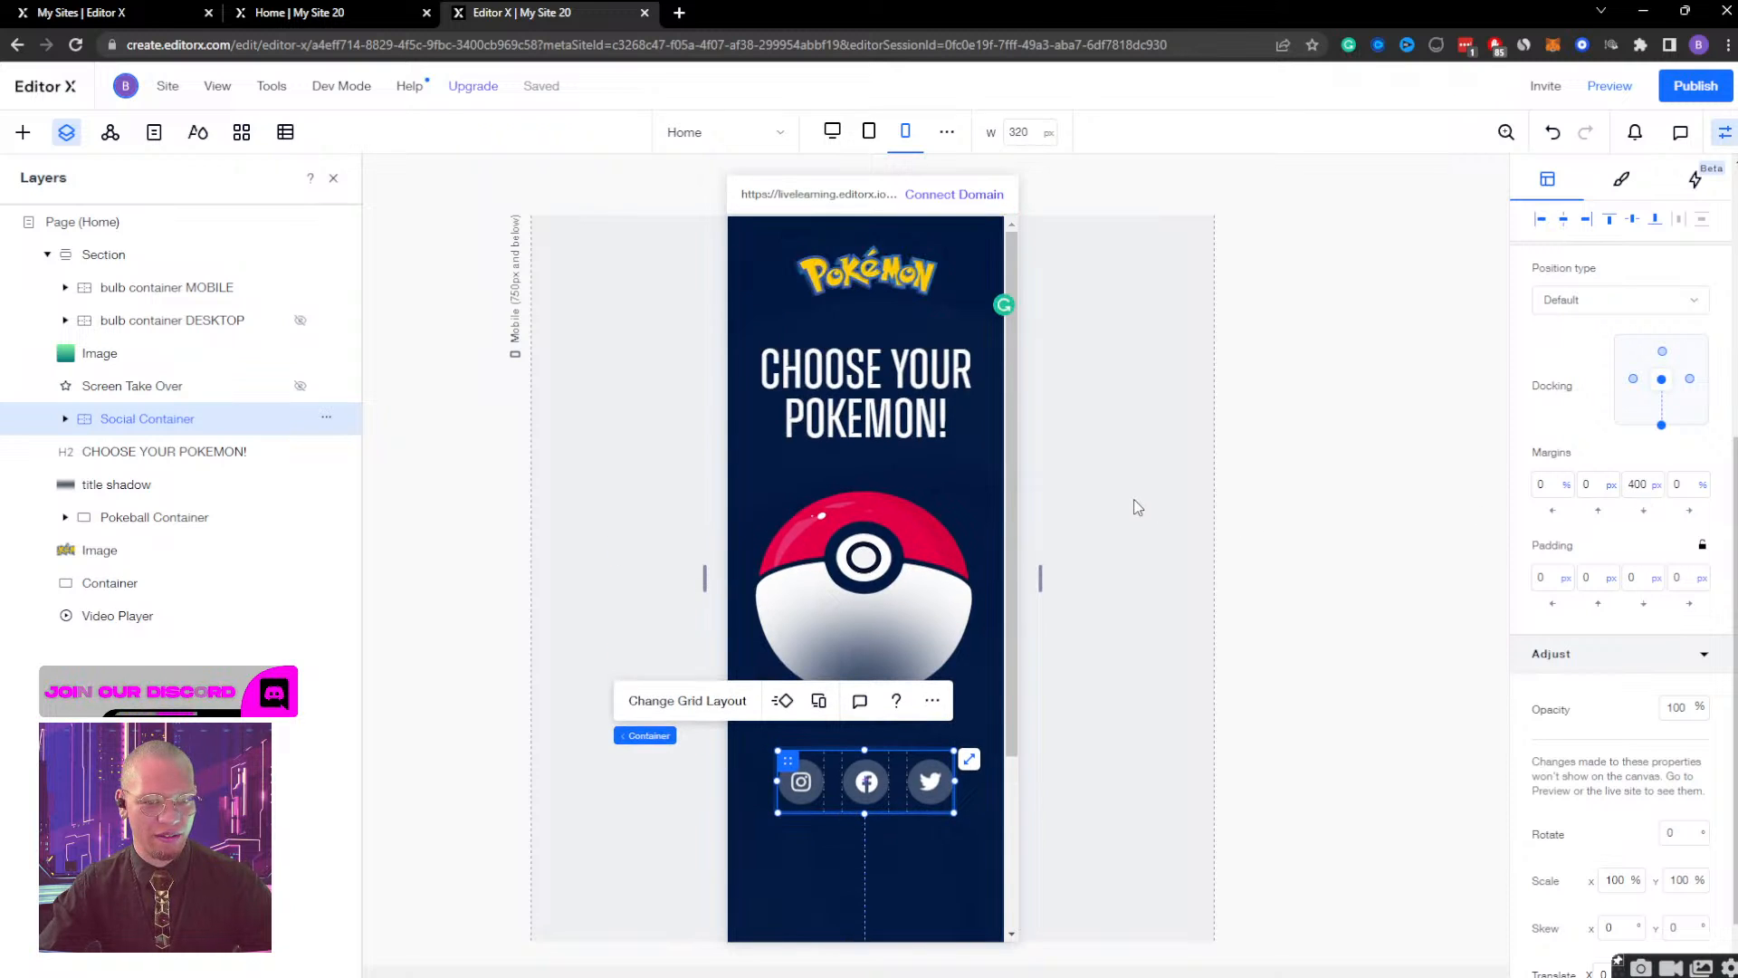
pyautogui.scroll(-2, 1138, 507)
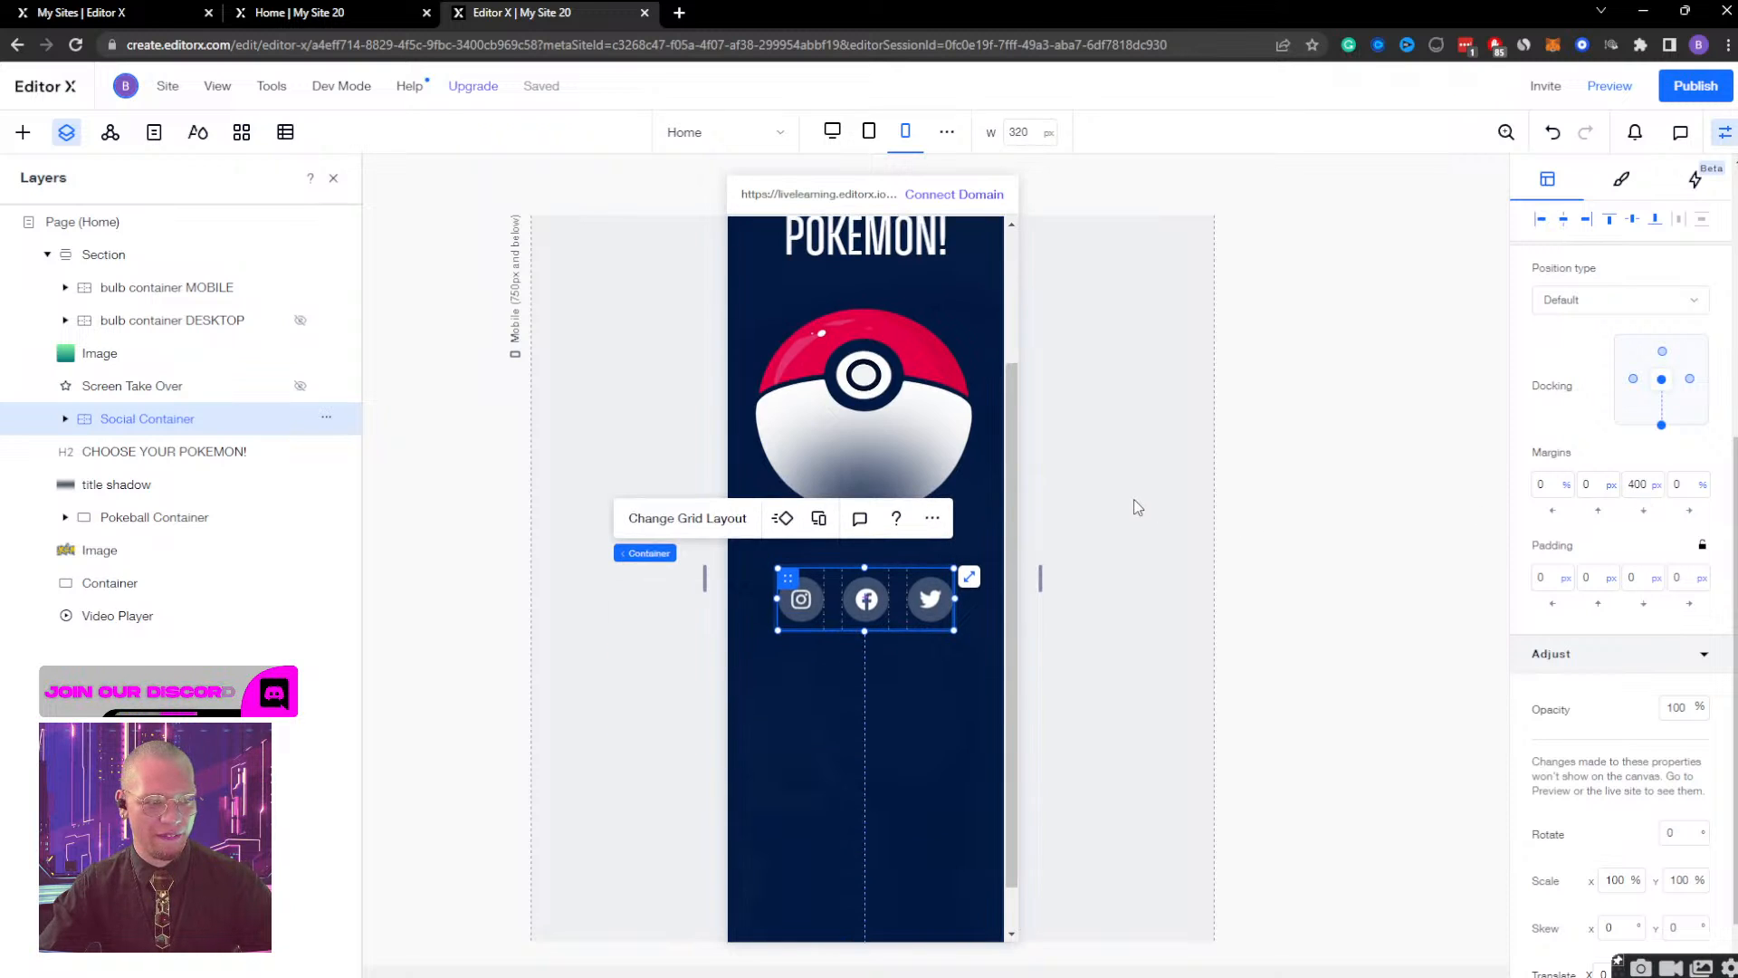
pyautogui.click(1662, 351)
pyautogui.scroll(2, 1016, 614)
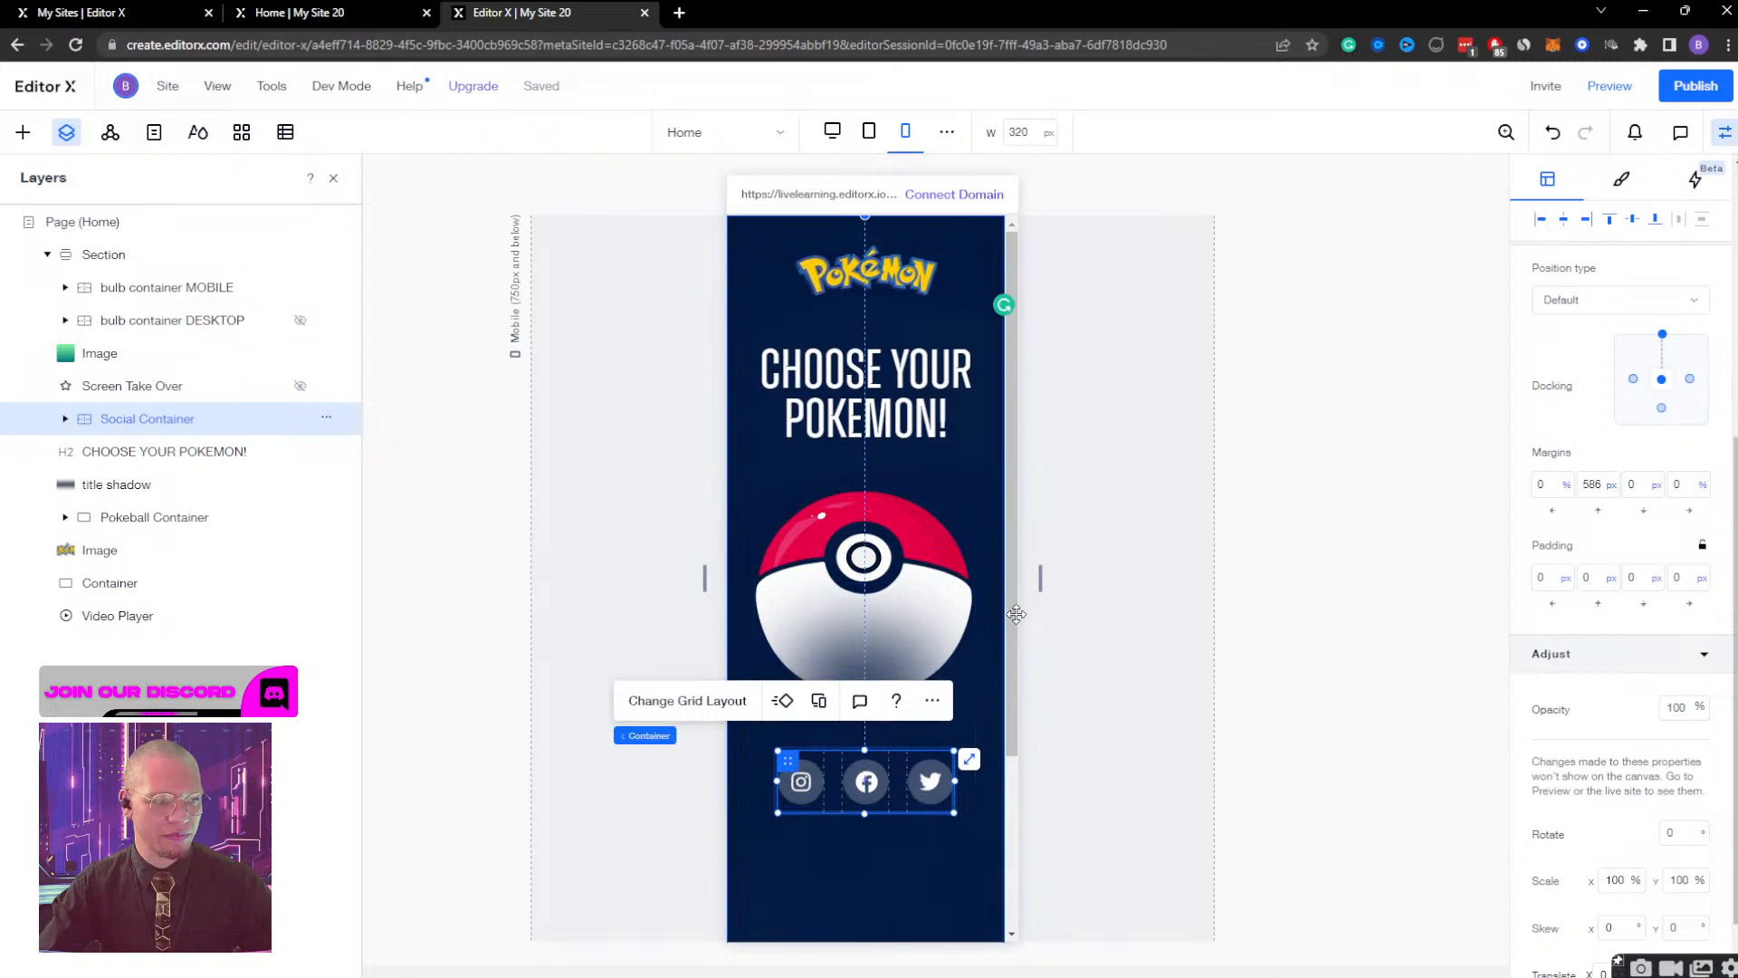
pyautogui.moveTo(1041, 586); pyautogui.dragTo(926, 601)
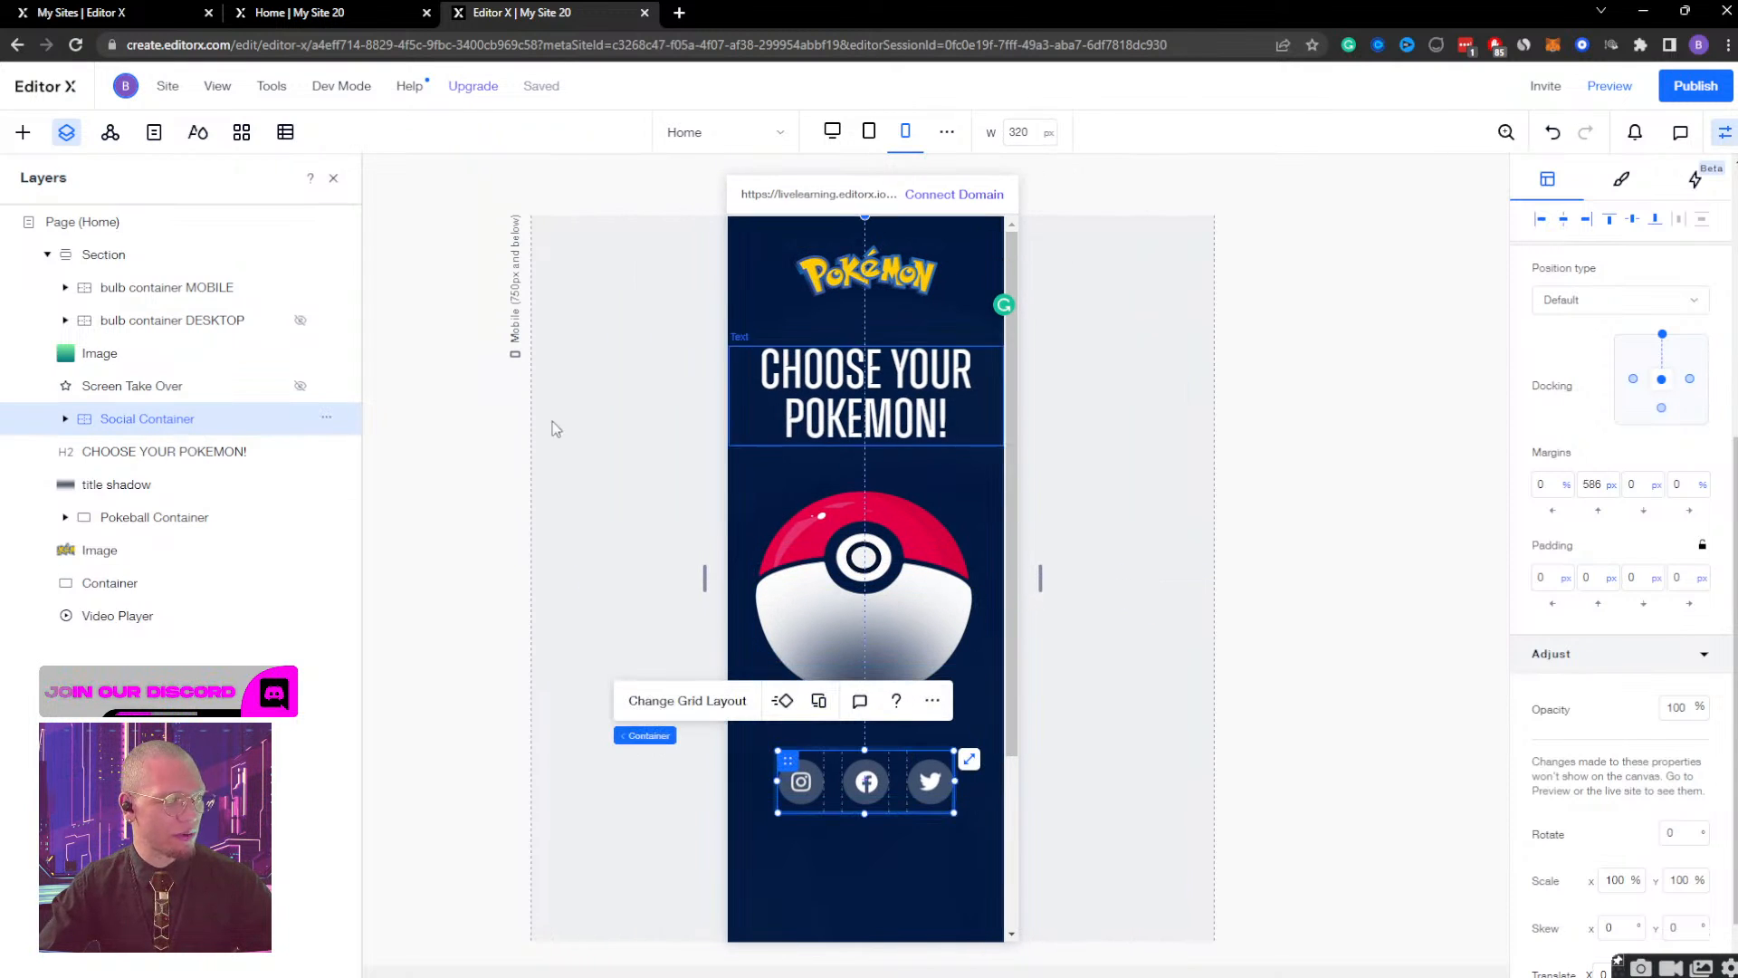
# Change the Social Container's width unit to pixels on the mobile breakpoint.
pyautogui.scroll(5, 1588, 436)
pyautogui.click(1586, 469)
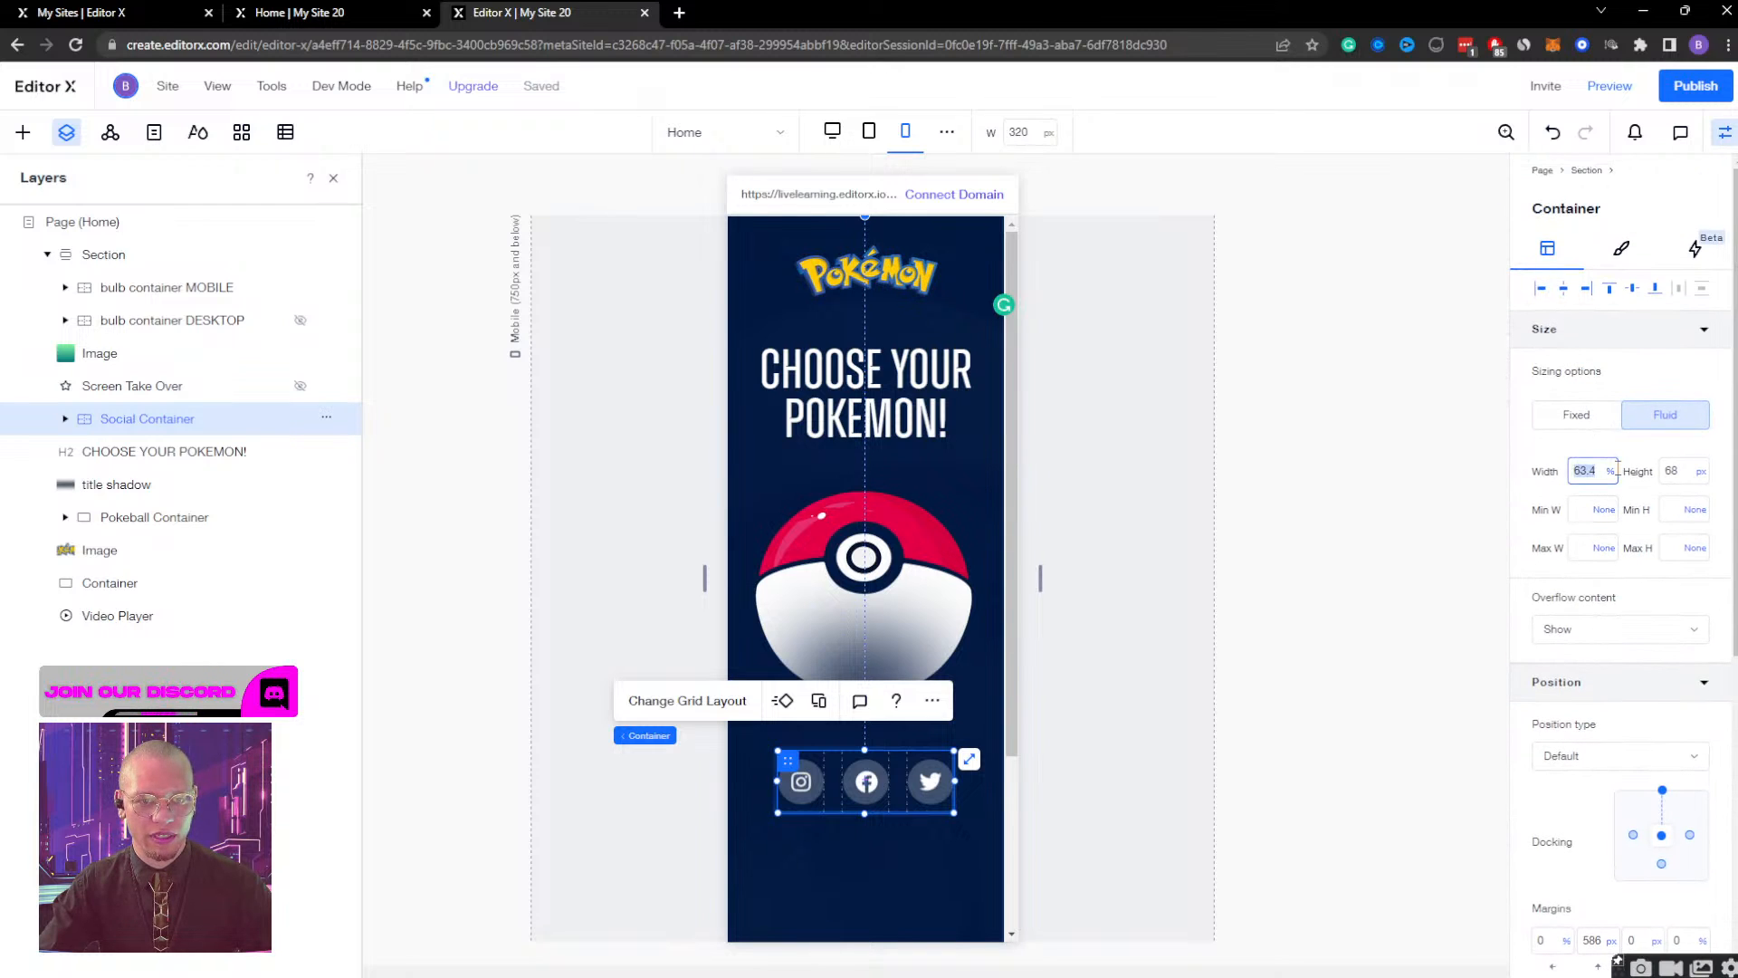
pyautogui.click(1608, 486)
pyautogui.click(1557, 505)
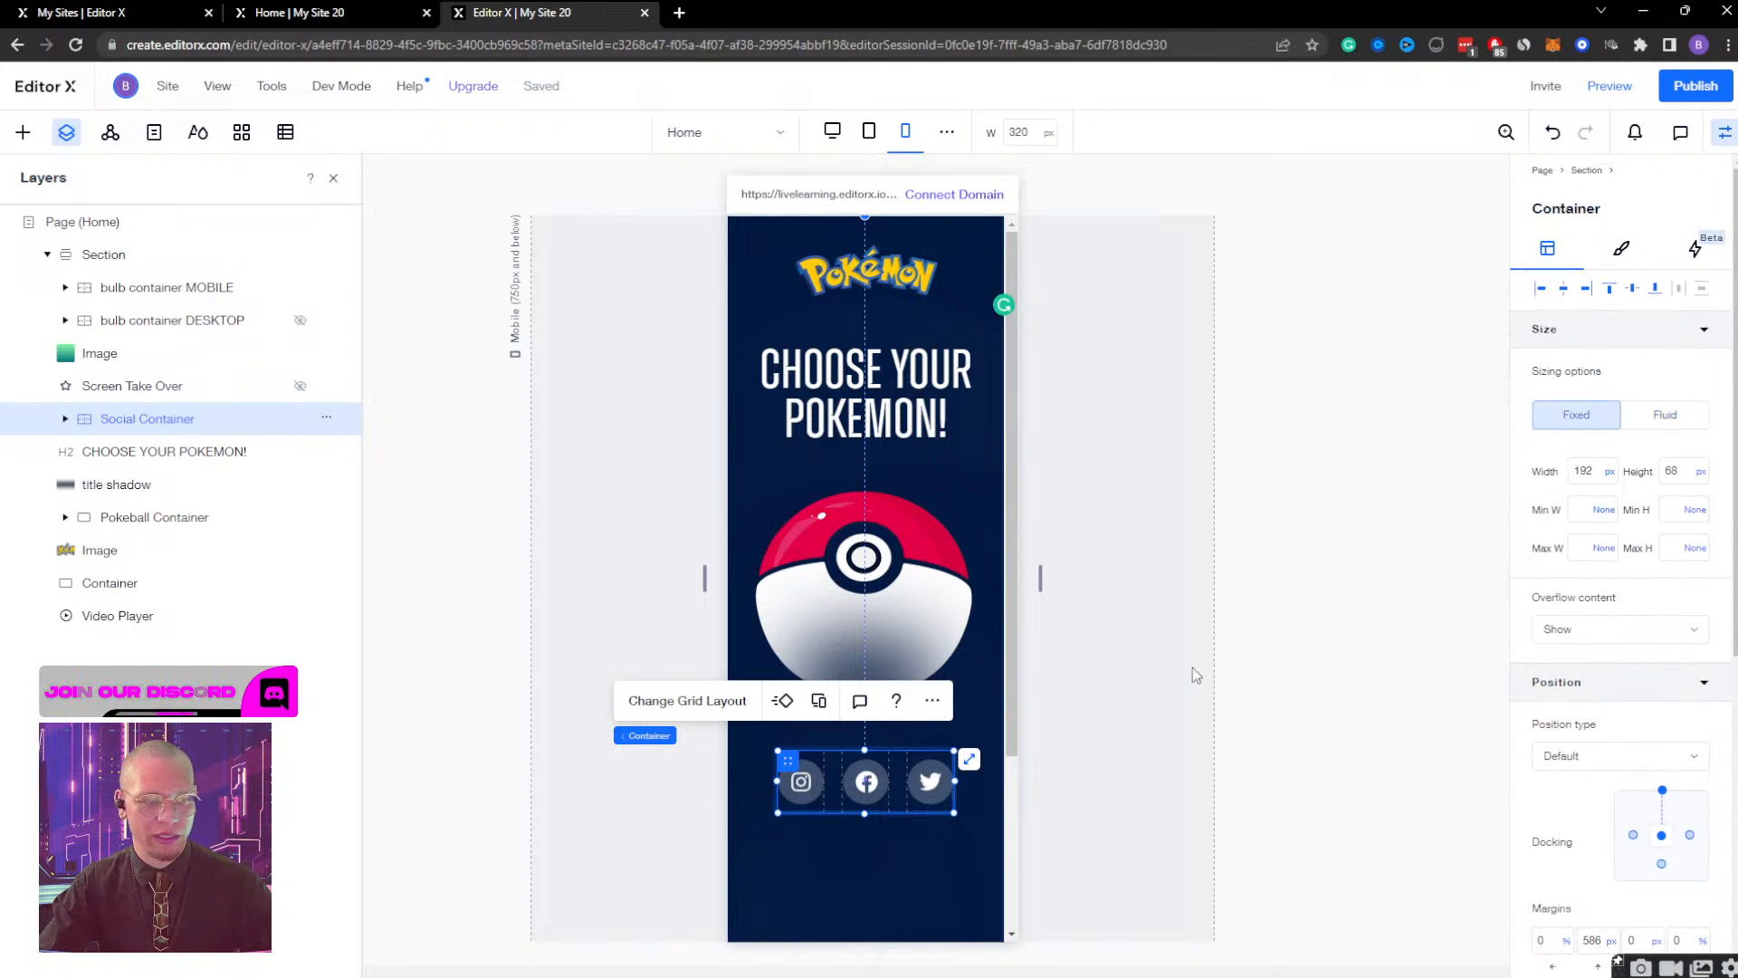
# Widen the canvas to the tablet breakpoint and set the Social Container's width to 175 px.
pyautogui.moveTo(1041, 581); pyautogui.dragTo(1358, 552)
pyautogui.moveTo(1083, 540); pyautogui.dragTo(1340, 548)
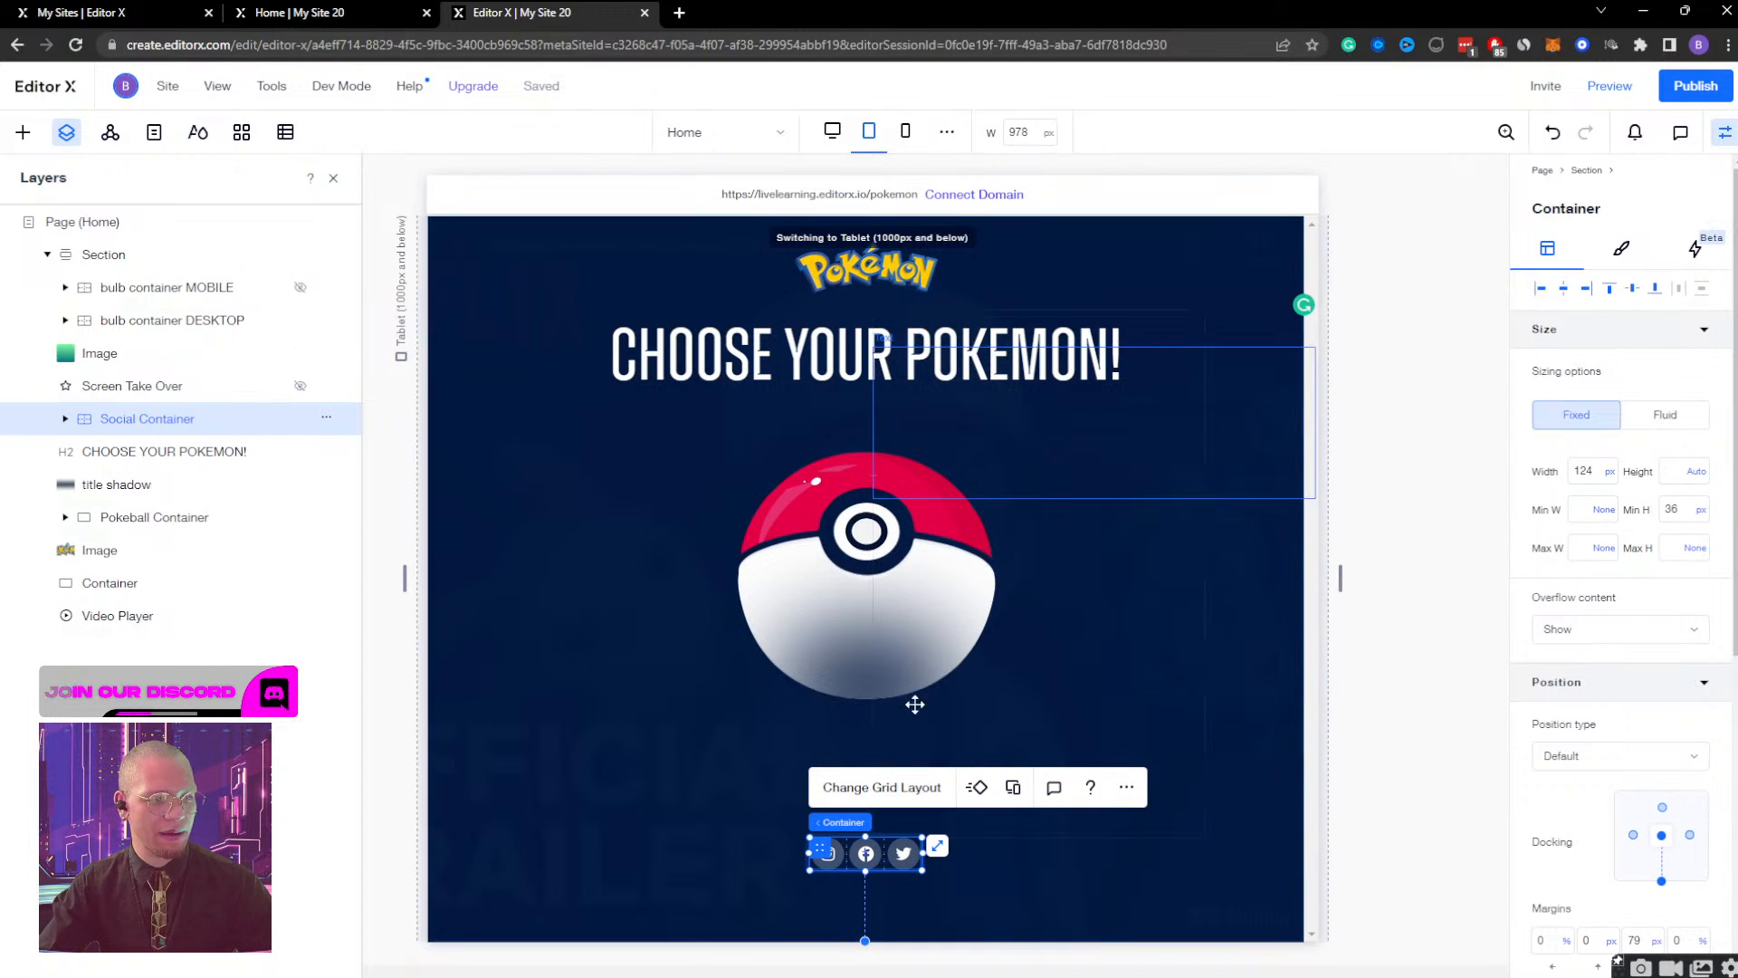
pyautogui.click(1586, 472)
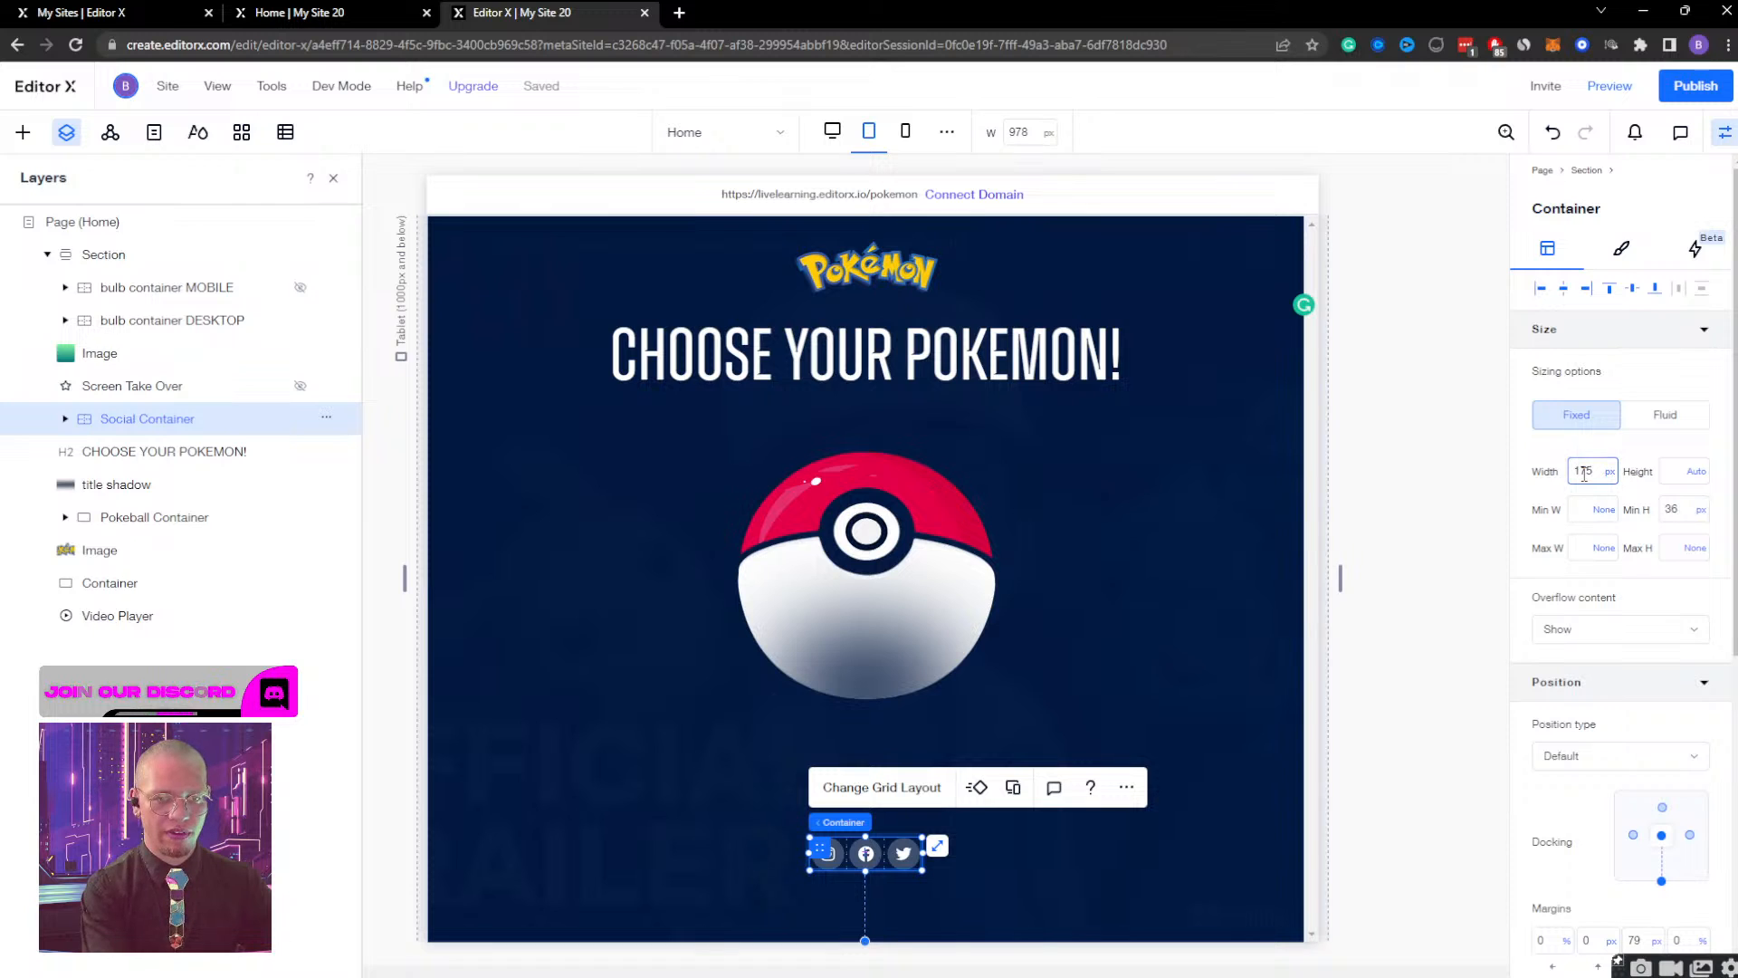
pyautogui.press('Return')
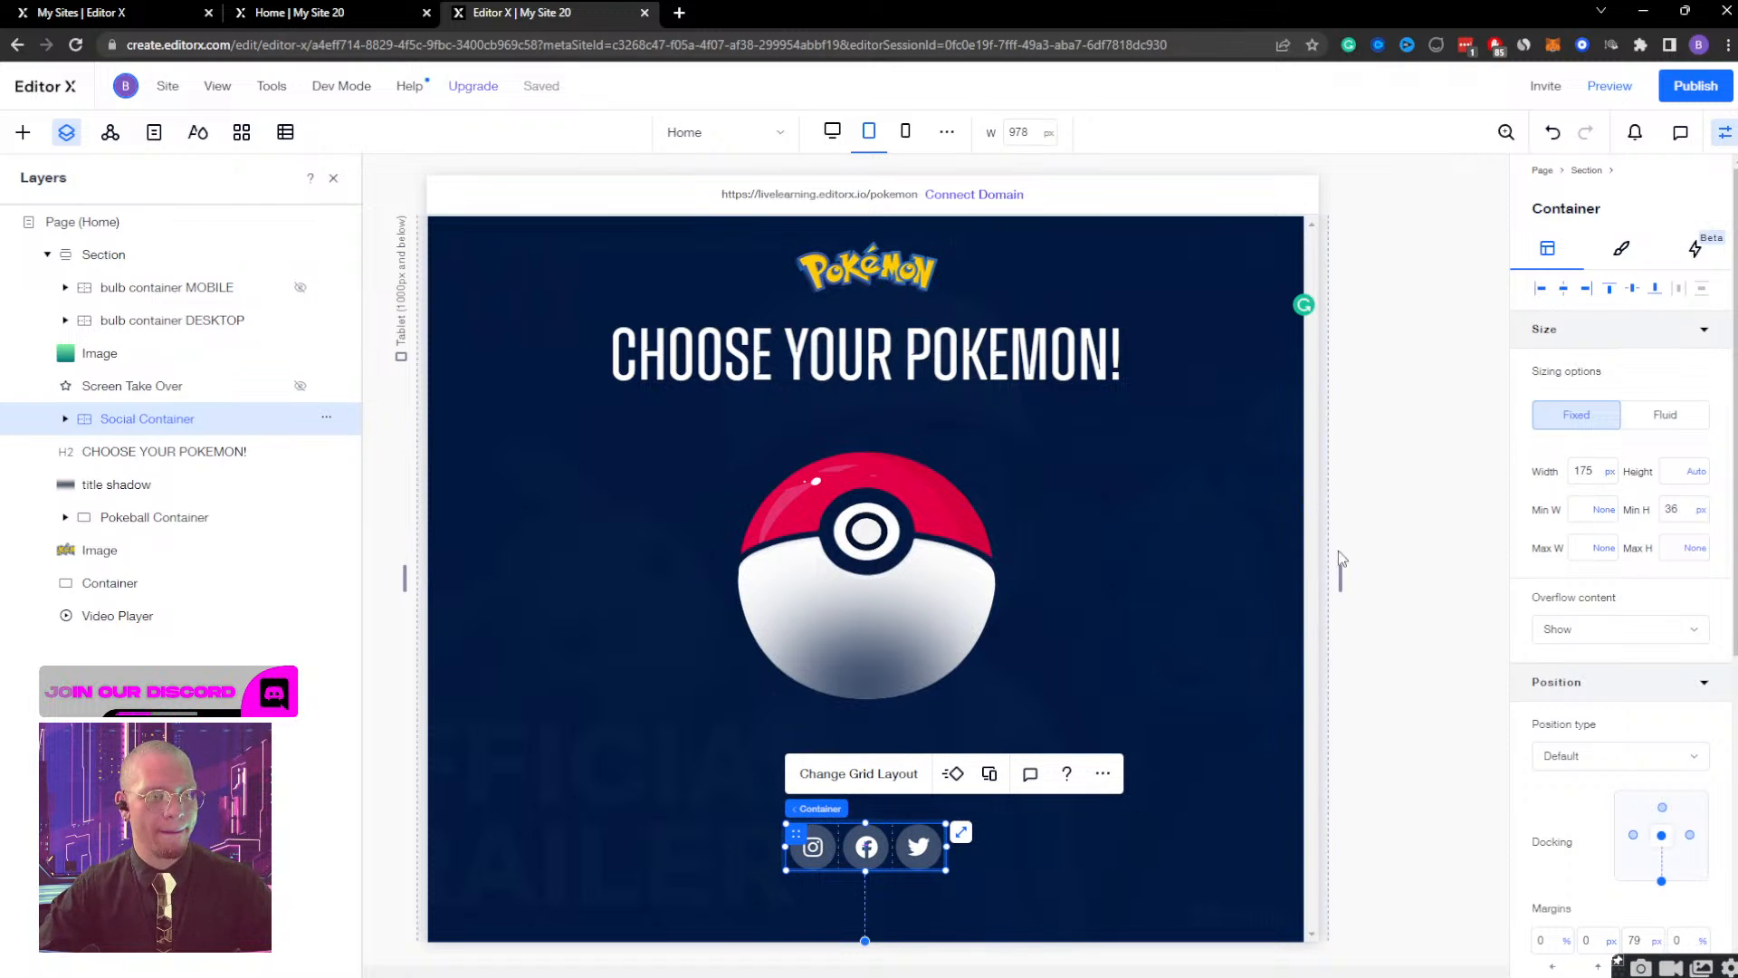
# Set the Social Container's width to 175 px on the desktop breakpoint as well and close its properties.
pyautogui.moveTo(1341, 576); pyautogui.dragTo(1485, 570)
pyautogui.click(1590, 482)
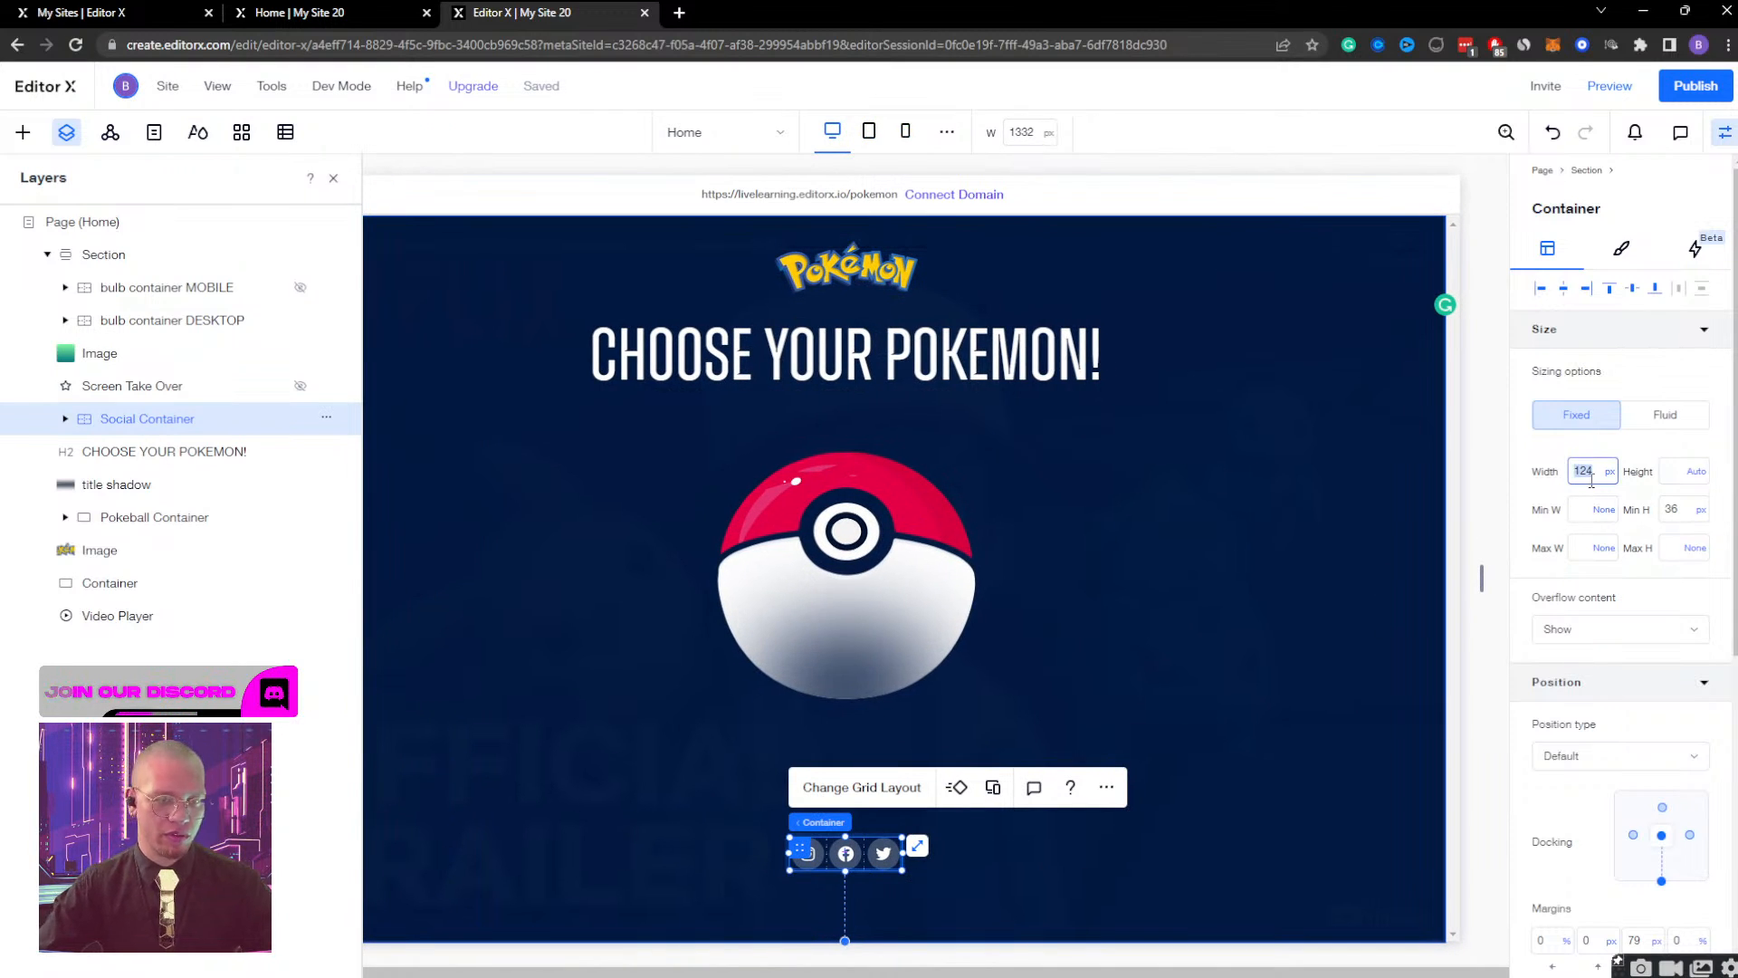
pyautogui.write('175')
pyautogui.press('Return')
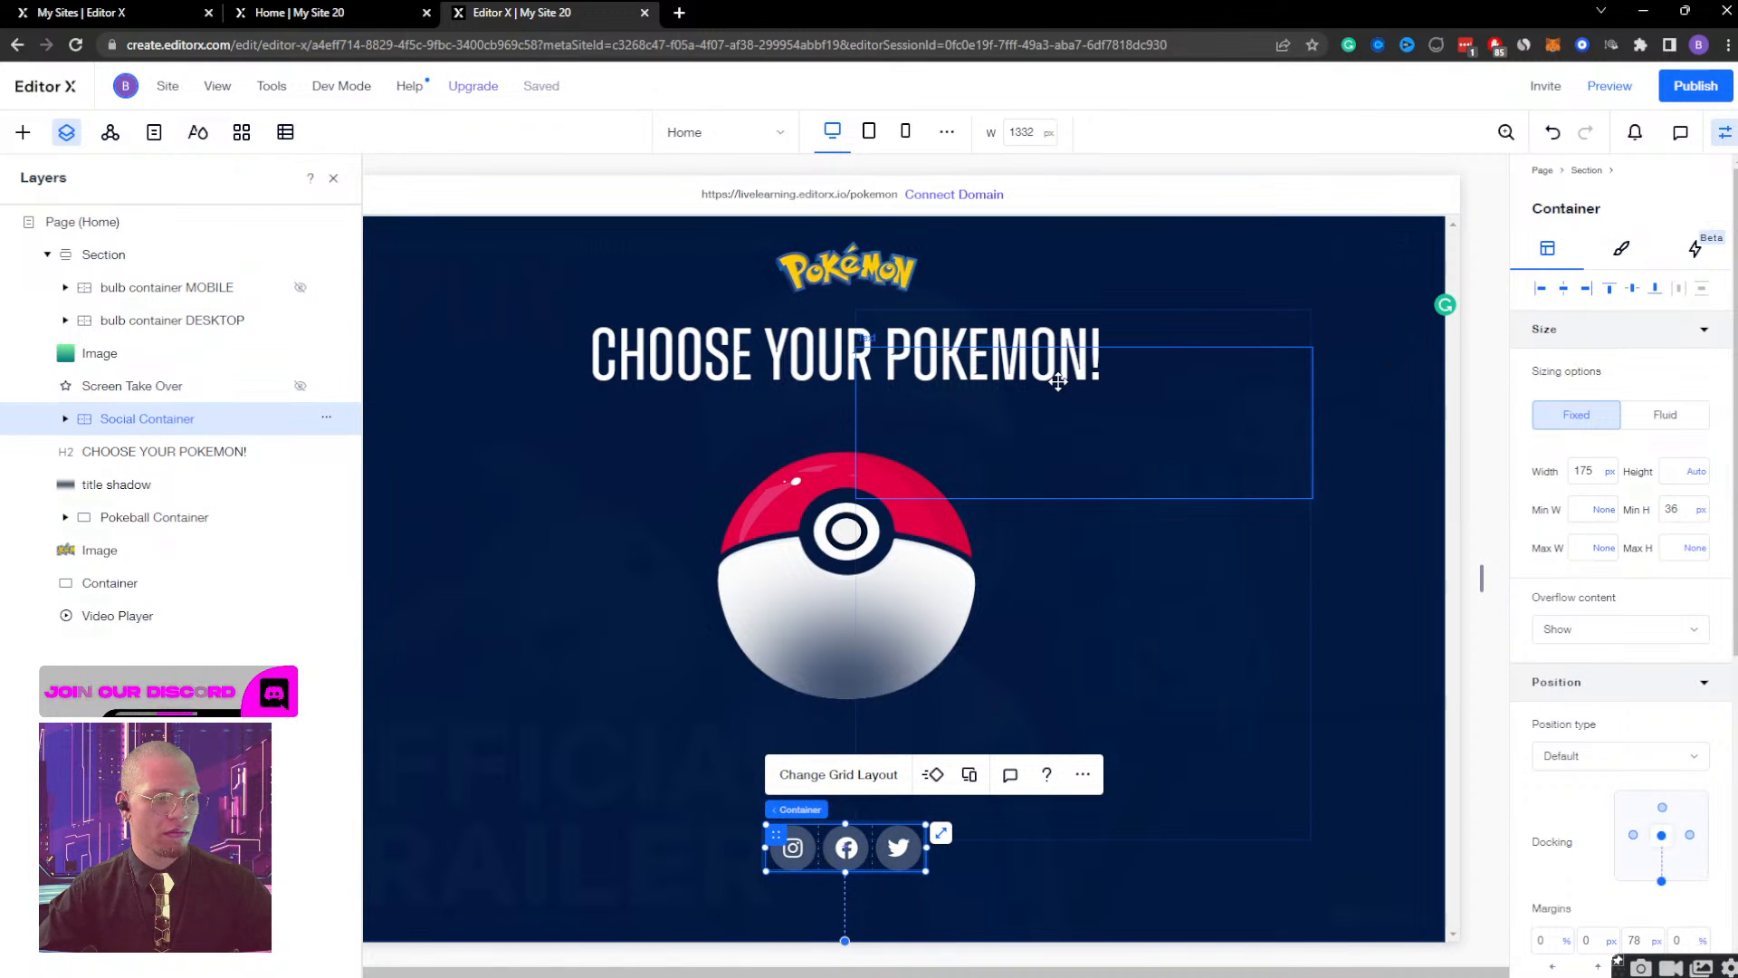
pyautogui.click(1724, 132)
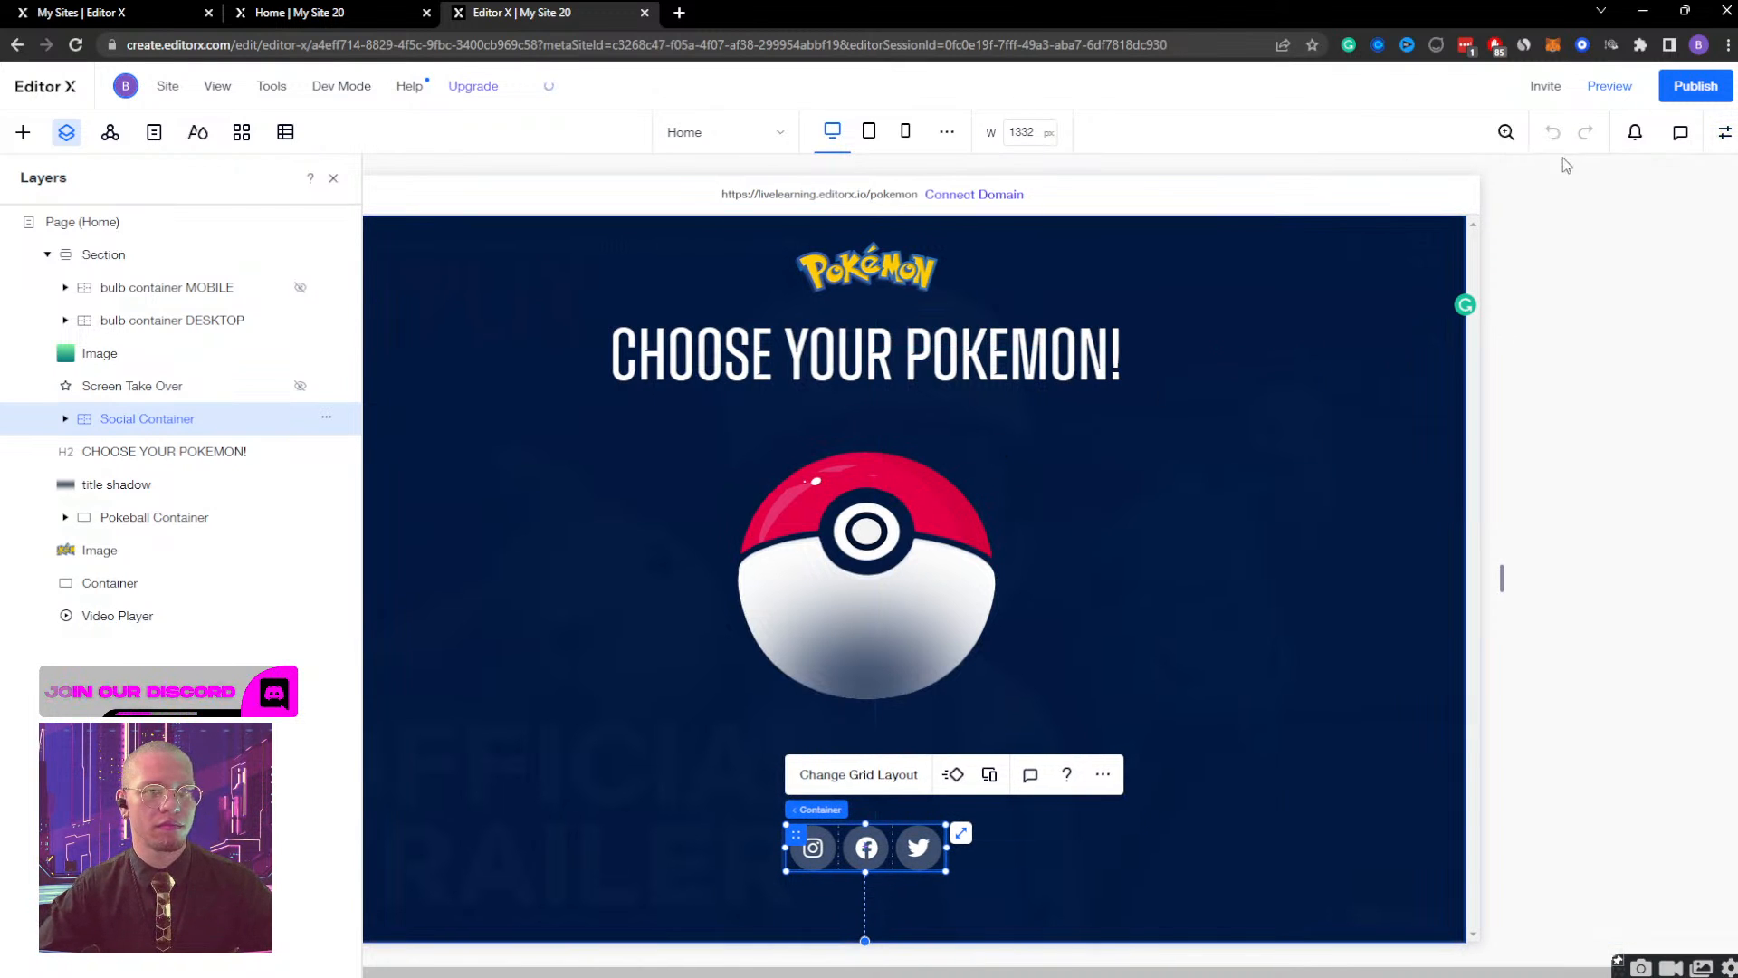
# Preview the site on desktop, opening the Bulbasaur view from the Pokeball and closing it again.
pyautogui.click(1601, 102)
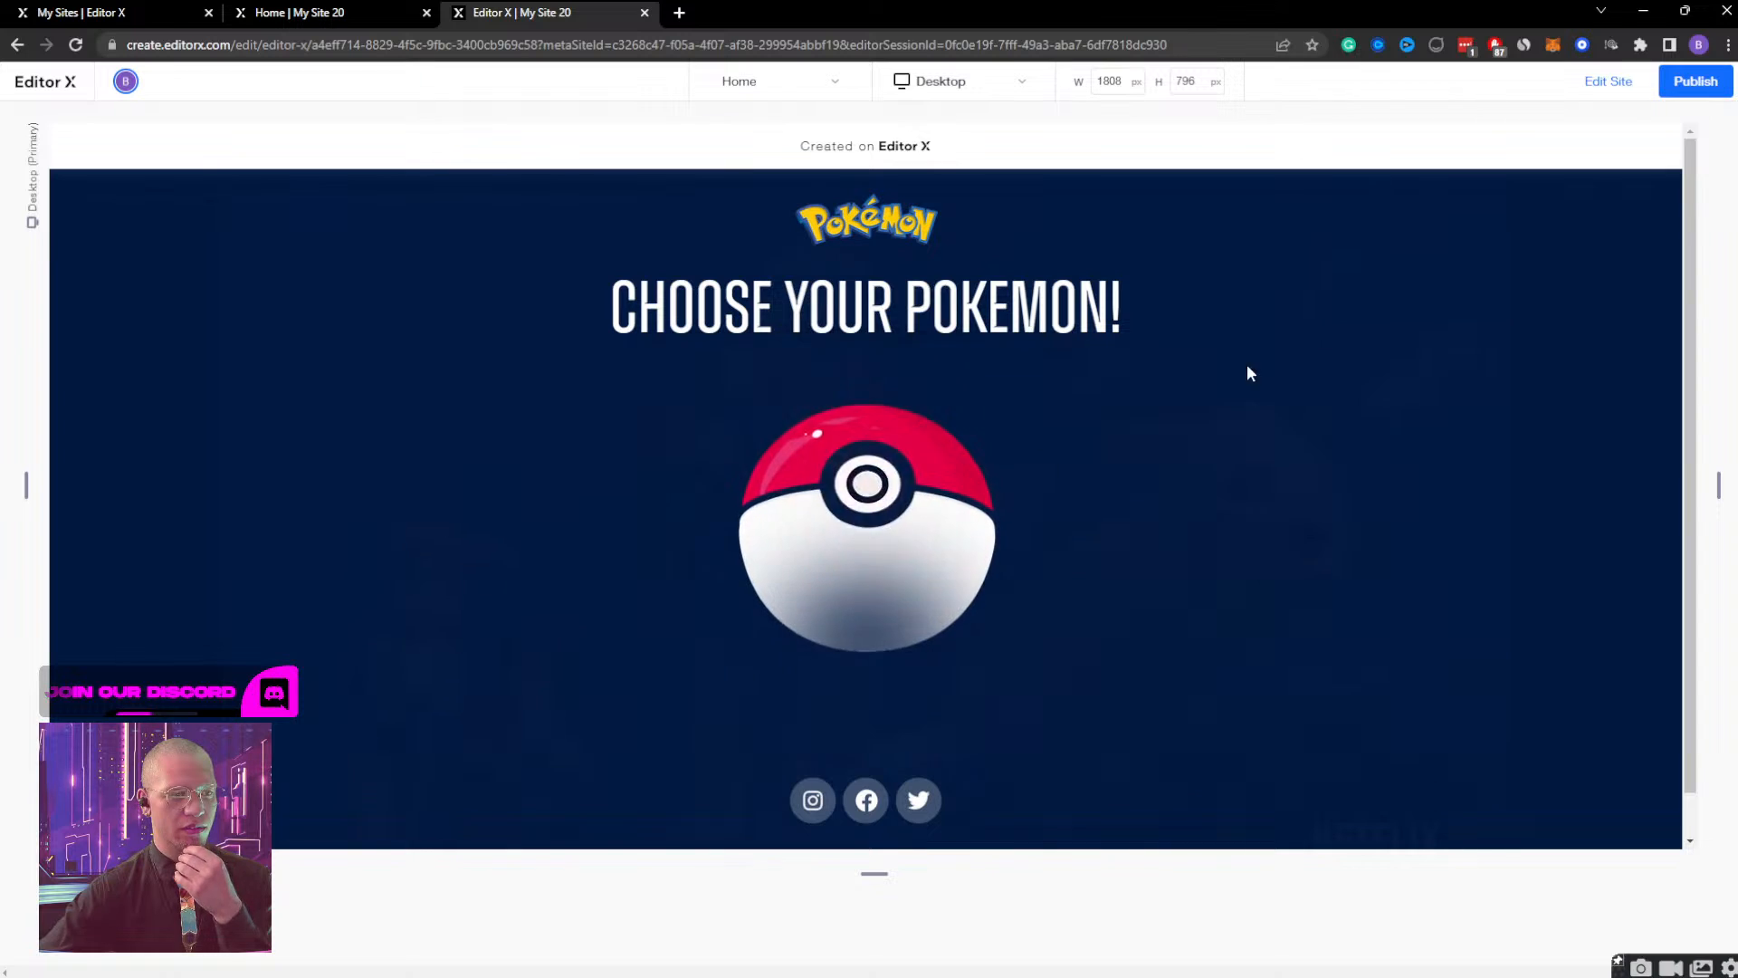
pyautogui.click(853, 498)
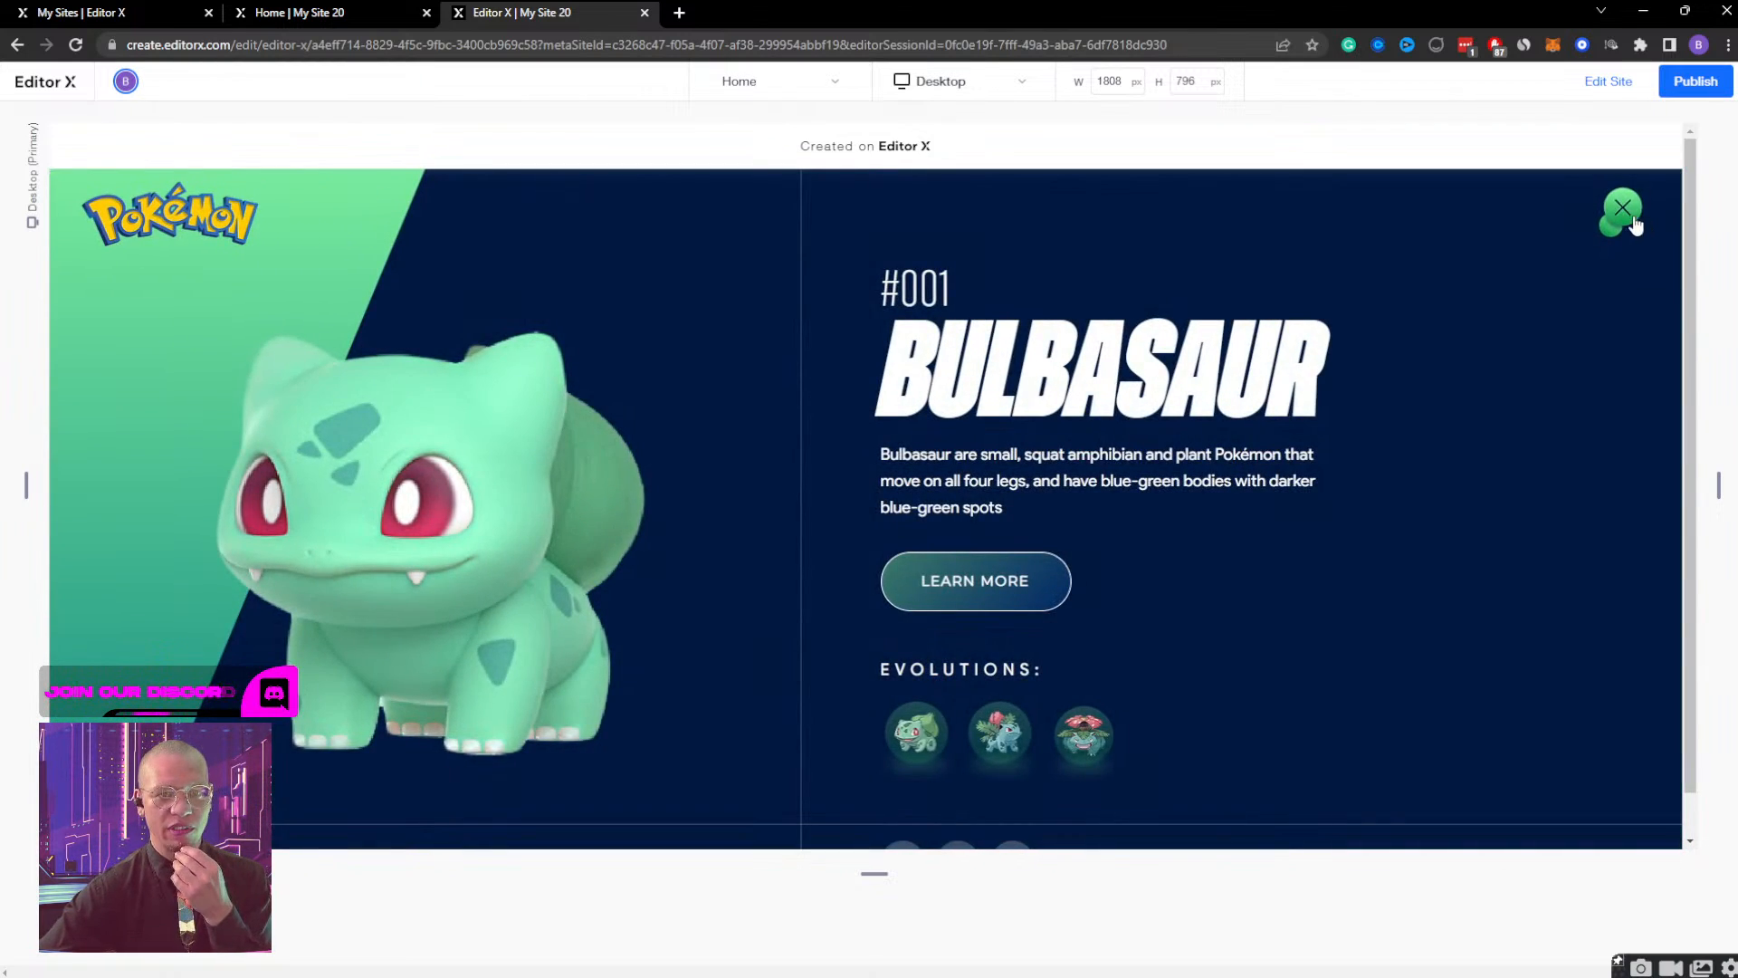
pyautogui.click(1634, 224)
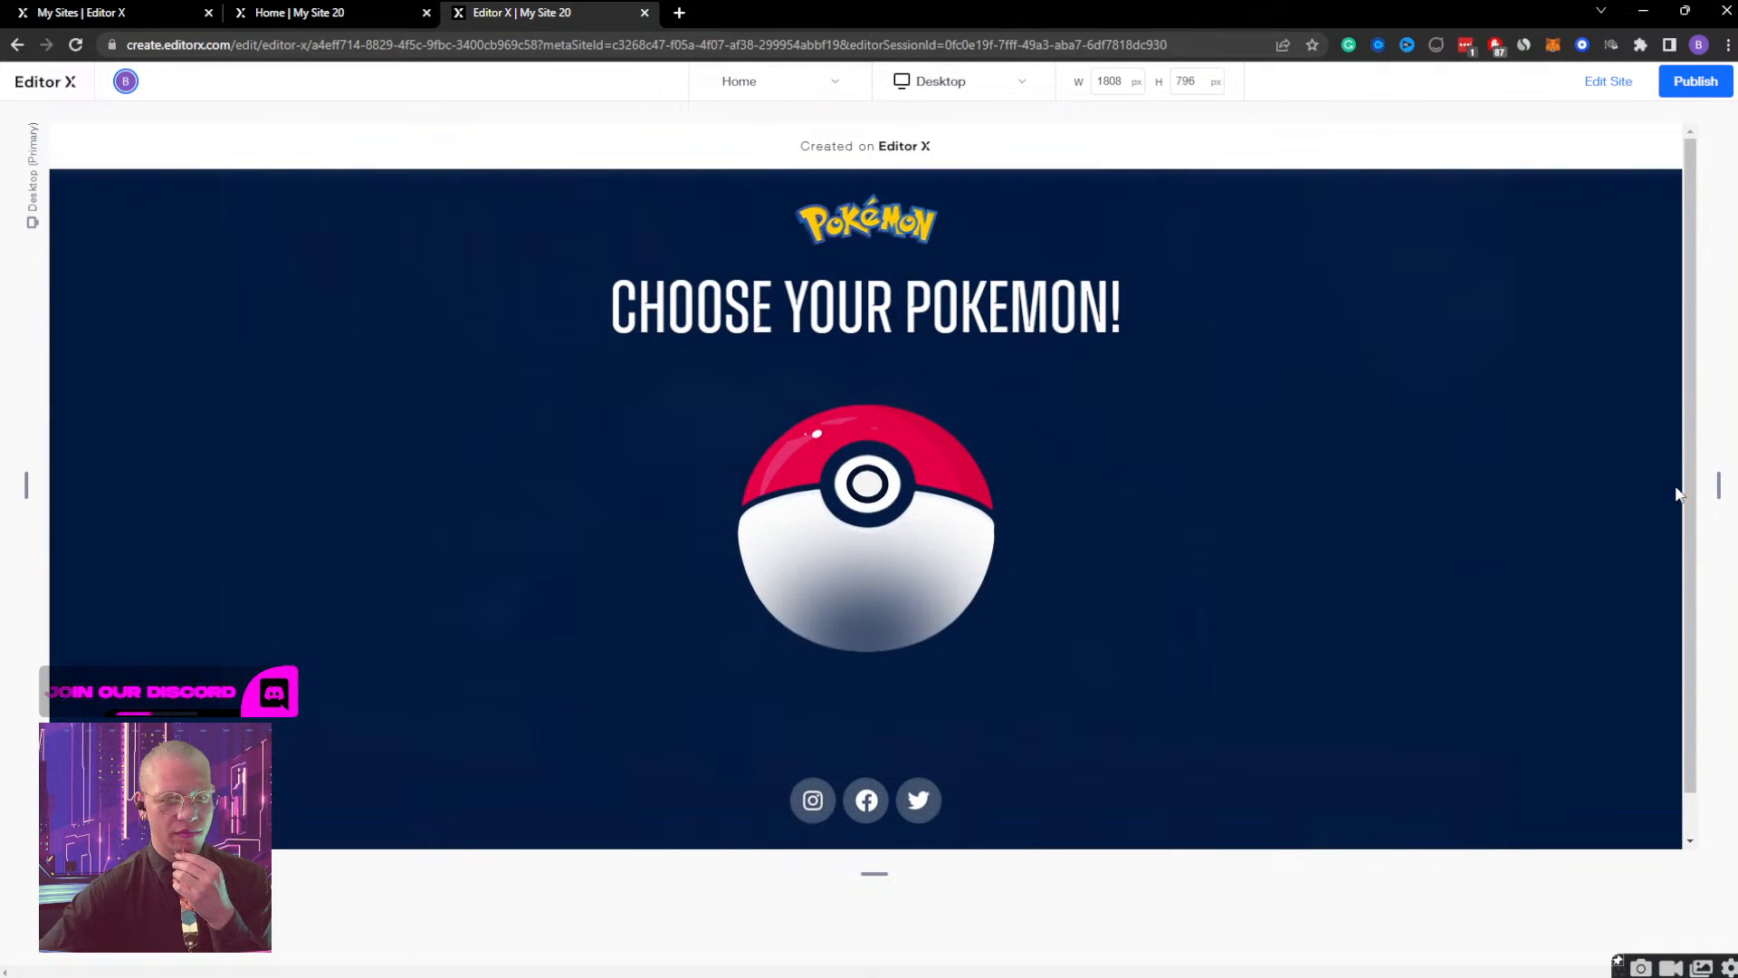
# Check the preview at 798 px tablet width with Bulbasaur opened, and at 320 px mobile width, and return to editing.
pyautogui.moveTo(1720, 481); pyautogui.dragTo(1257, 489)
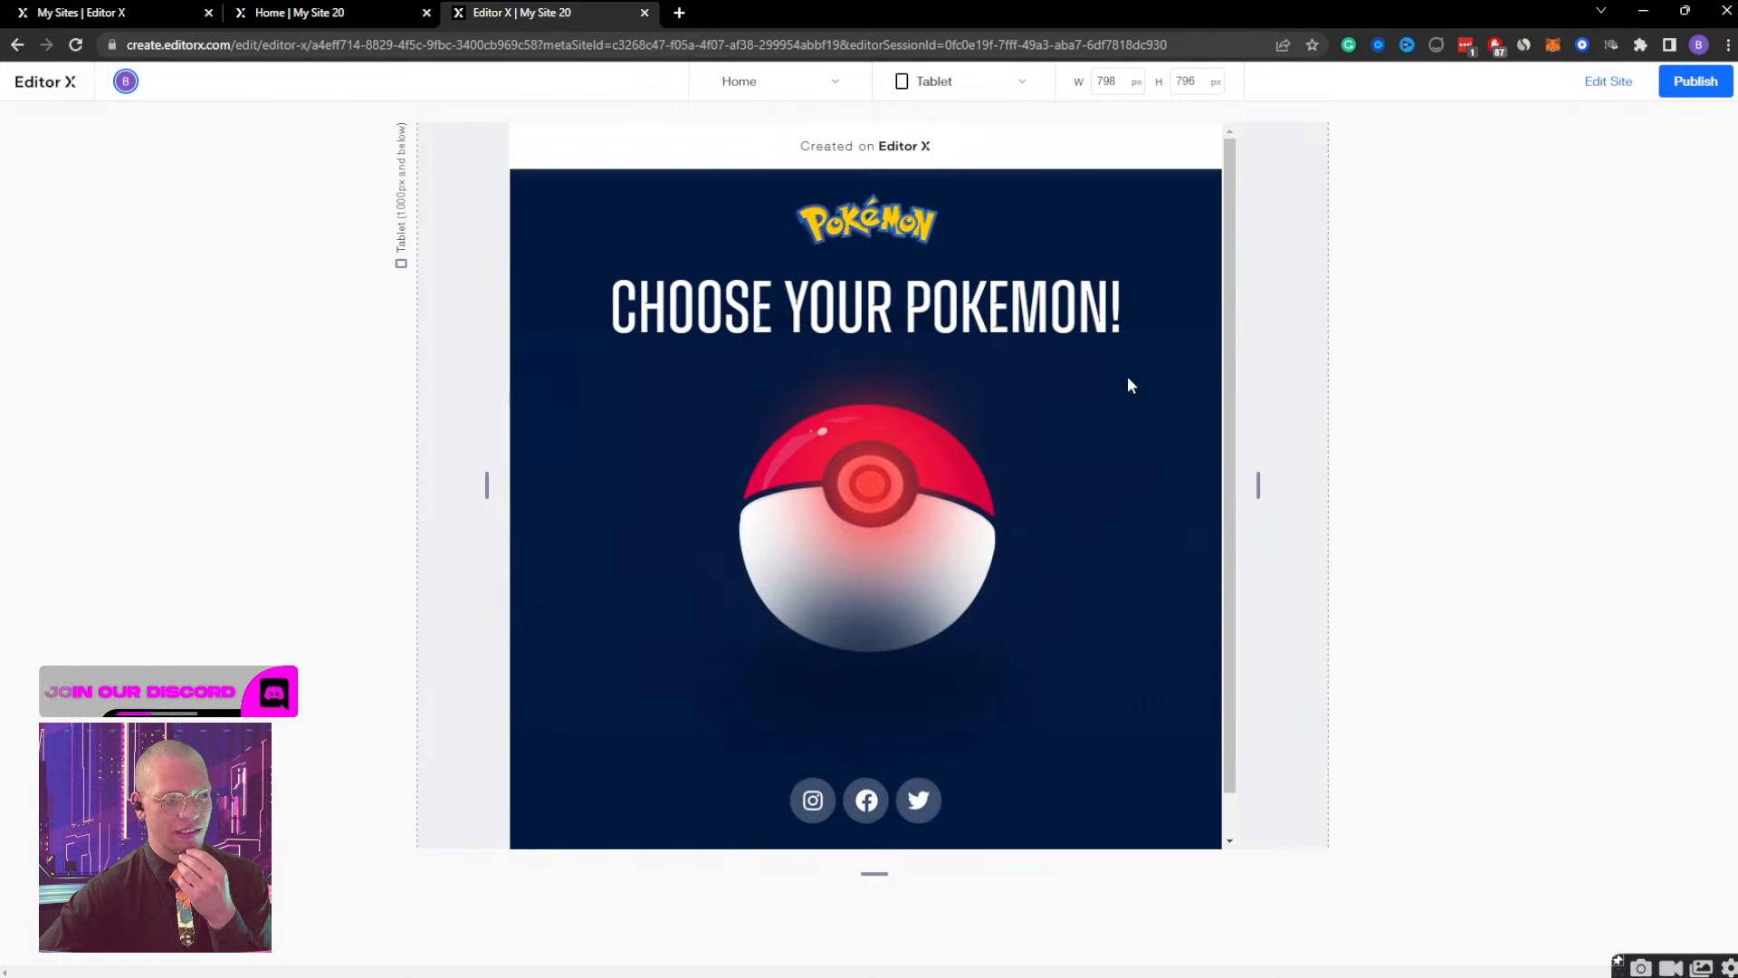
pyautogui.click(891, 518)
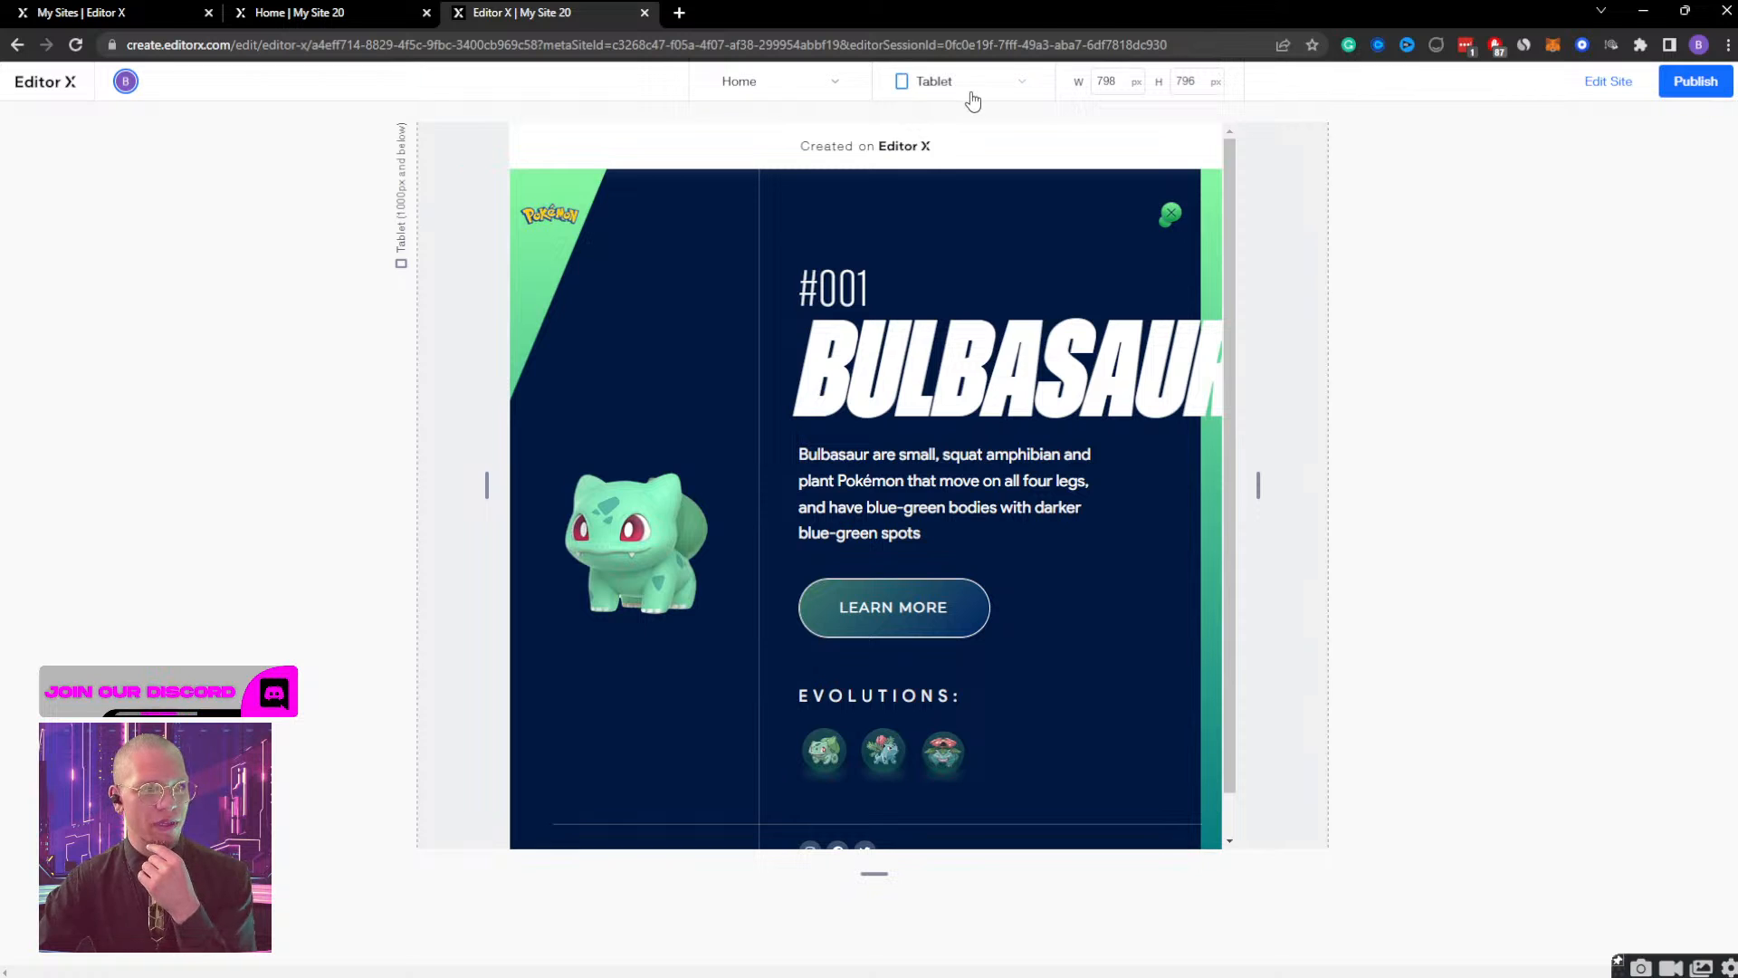
pyautogui.moveTo(1259, 479); pyautogui.dragTo(1001, 487)
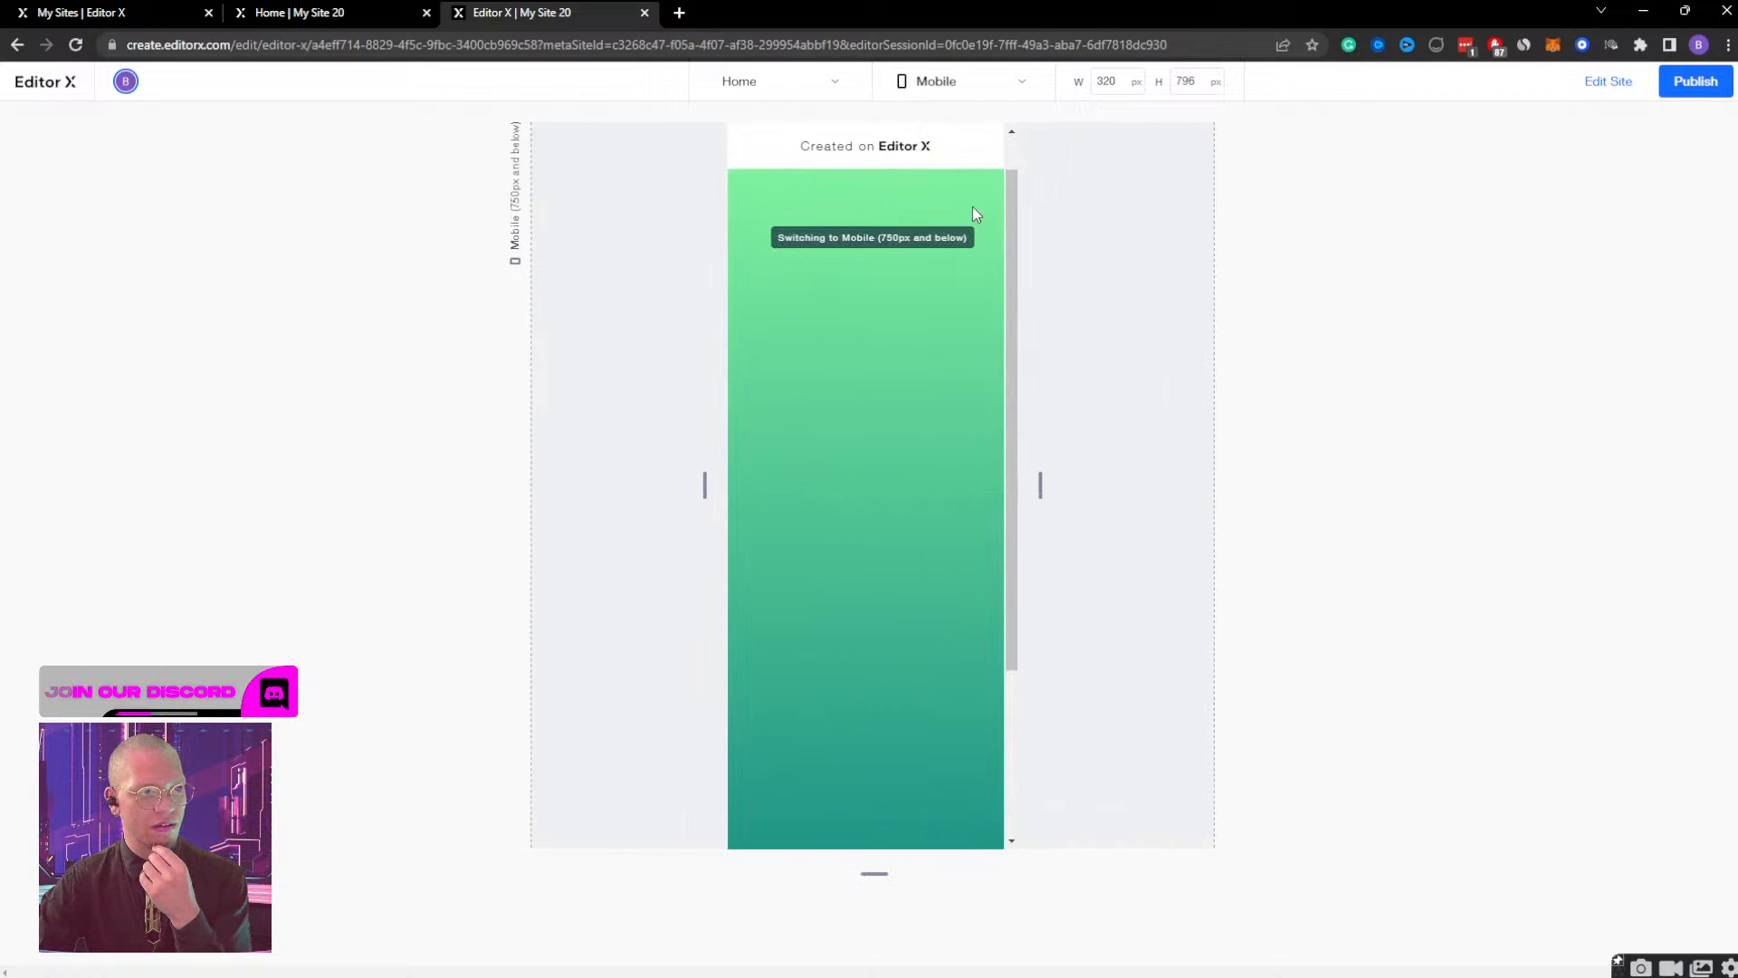
pyautogui.click(1606, 84)
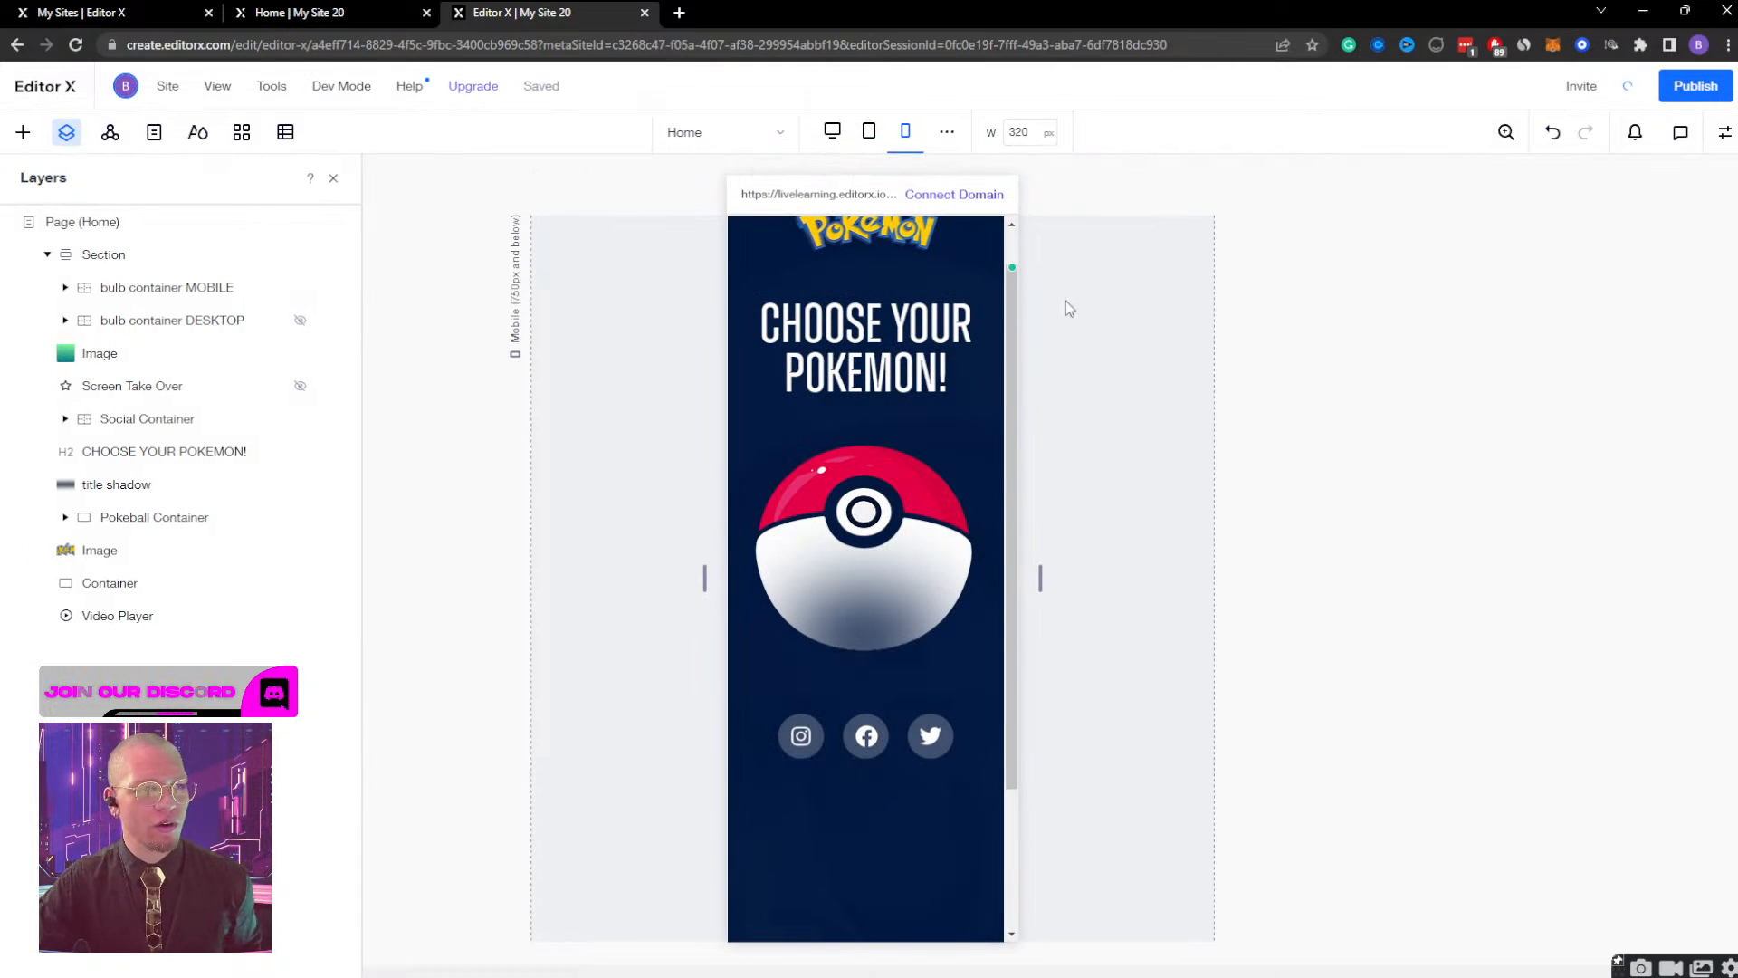
# Preview the mobile page, open the Bulbasaur view, examine its layout down to the evolutions and social icons, and close it.
pyautogui.scroll(1, 905, 412)
pyautogui.click(896, 519)
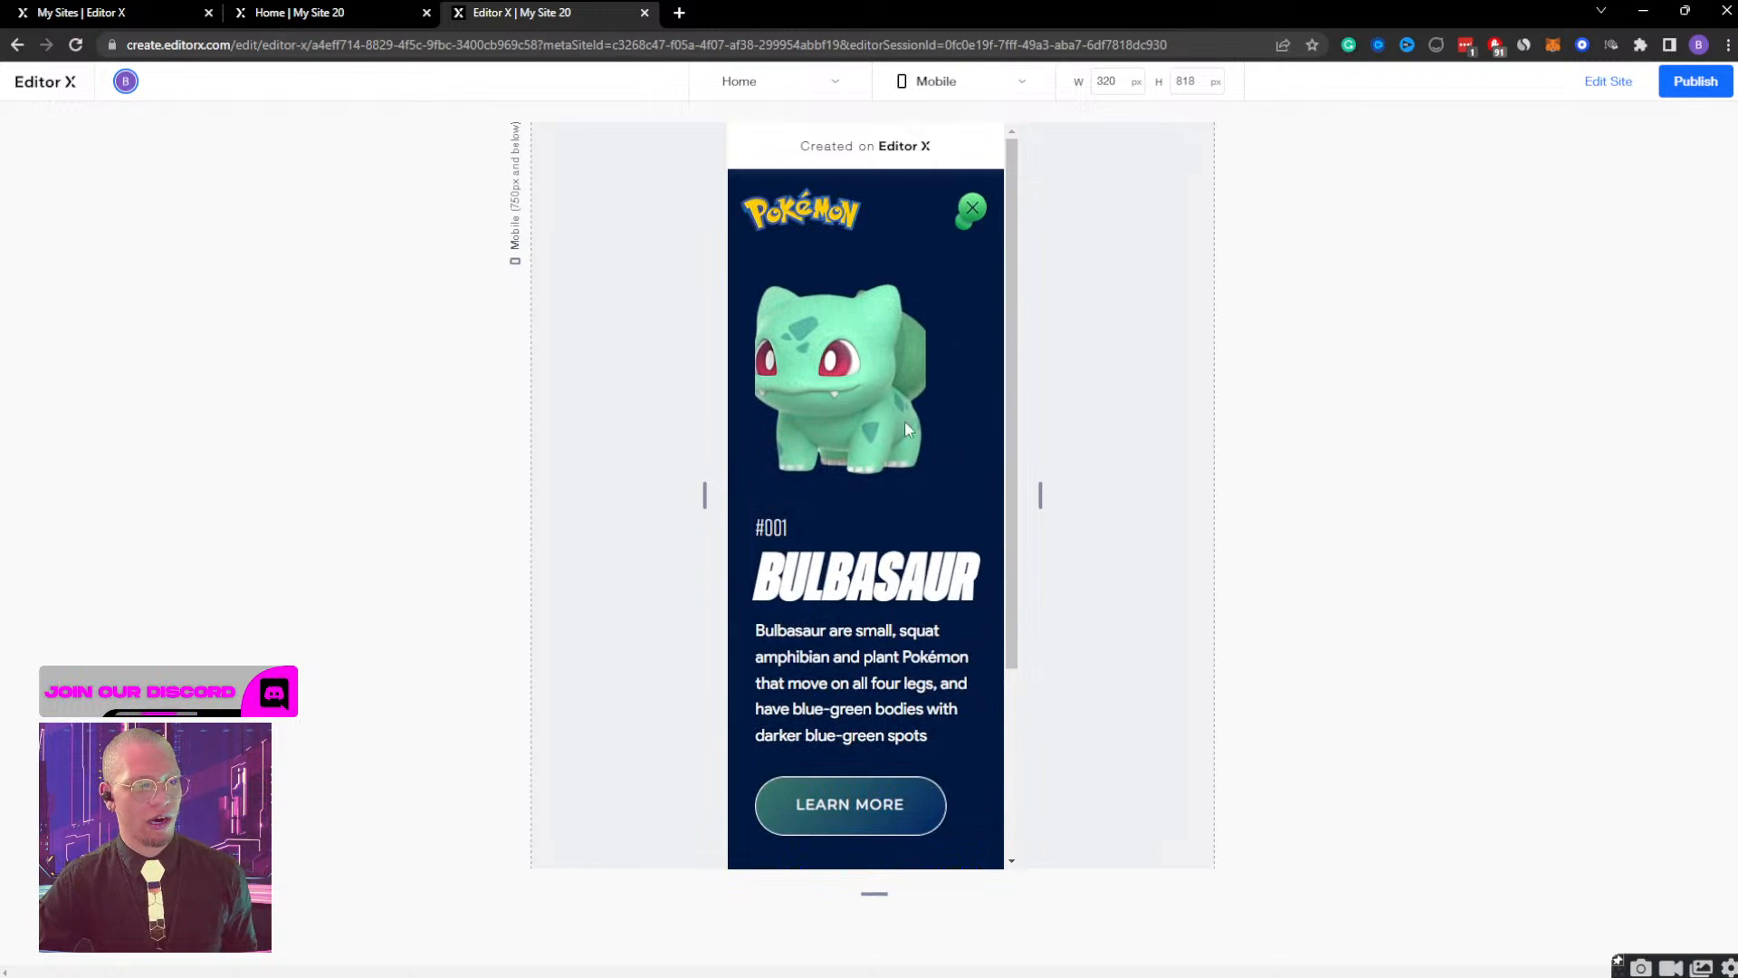
pyautogui.scroll(-3, 787, 407)
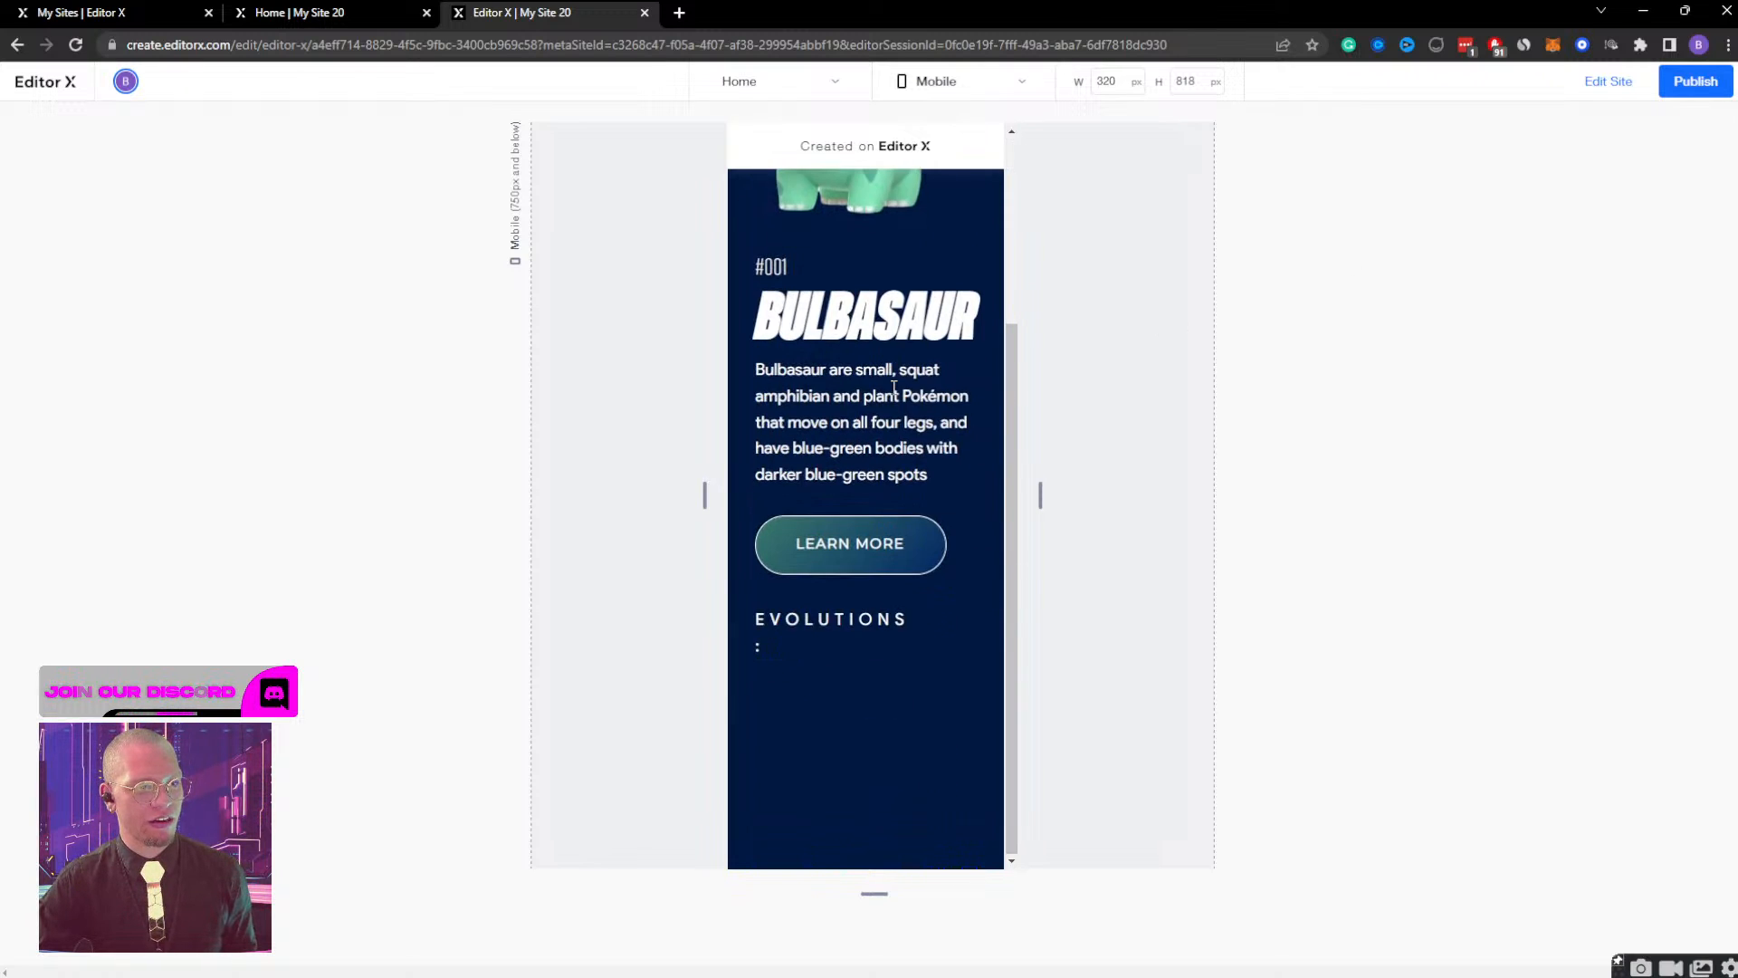
pyautogui.scroll(1, 833, 639)
pyautogui.scroll(-1, 834, 639)
pyautogui.scroll(-1, 834, 639)
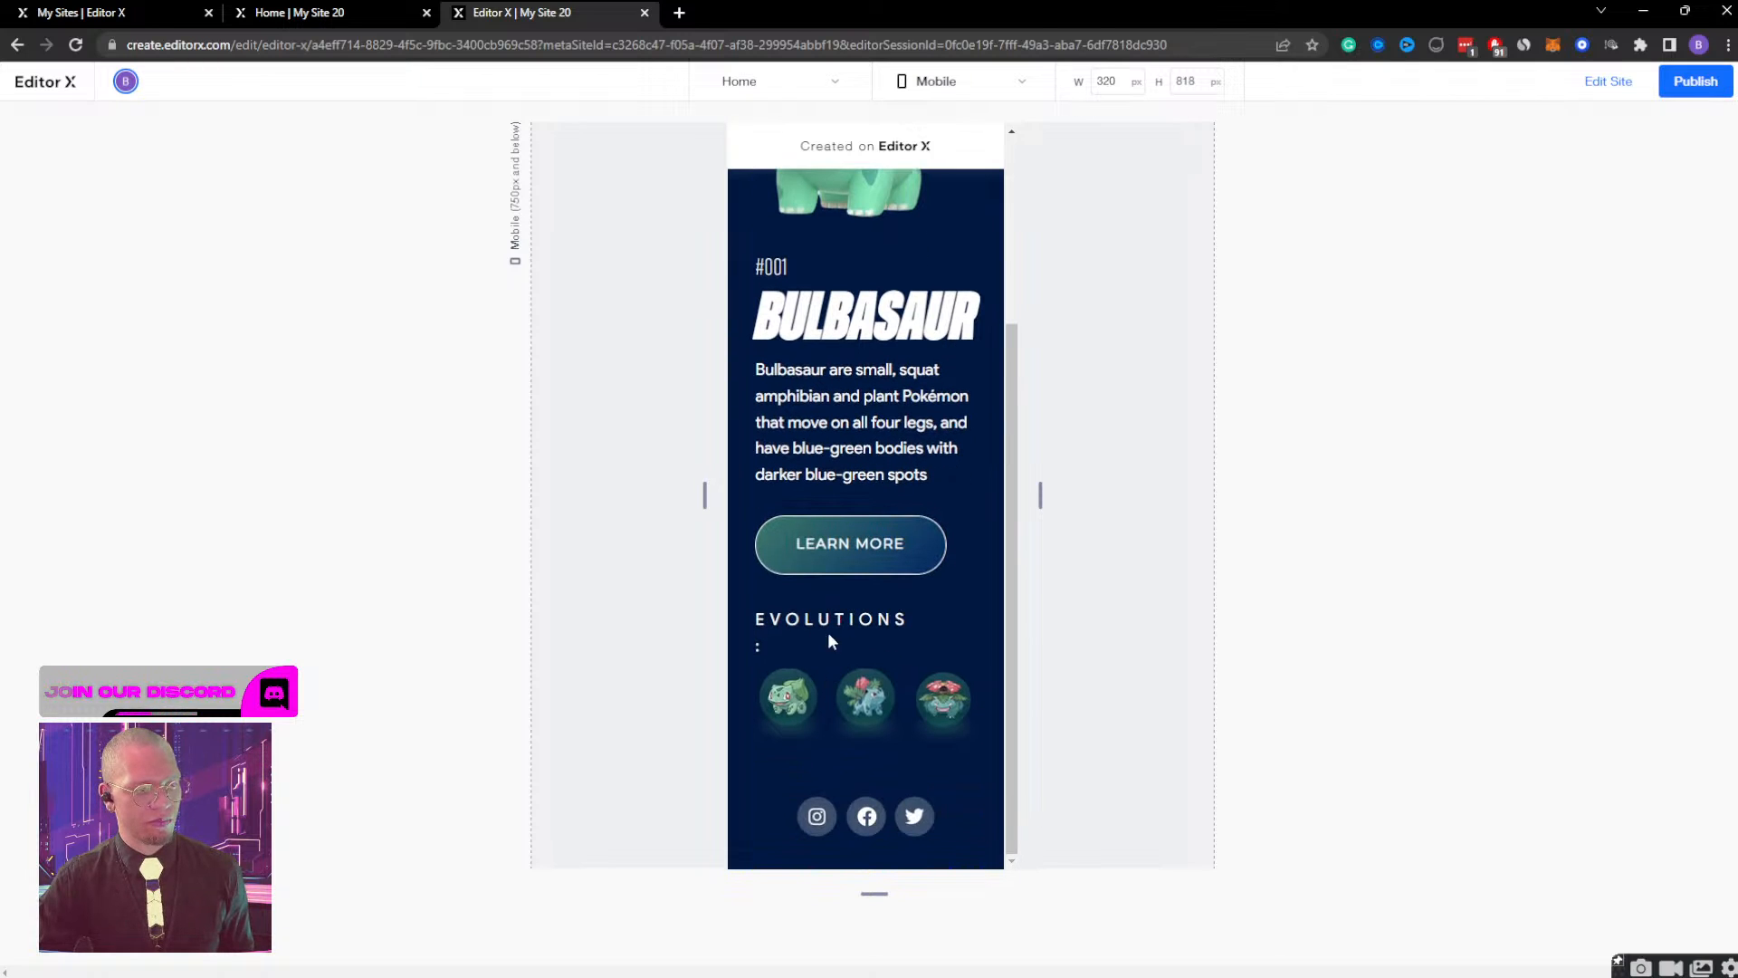
pyautogui.moveTo(850, 626); pyautogui.dragTo(960, 624)
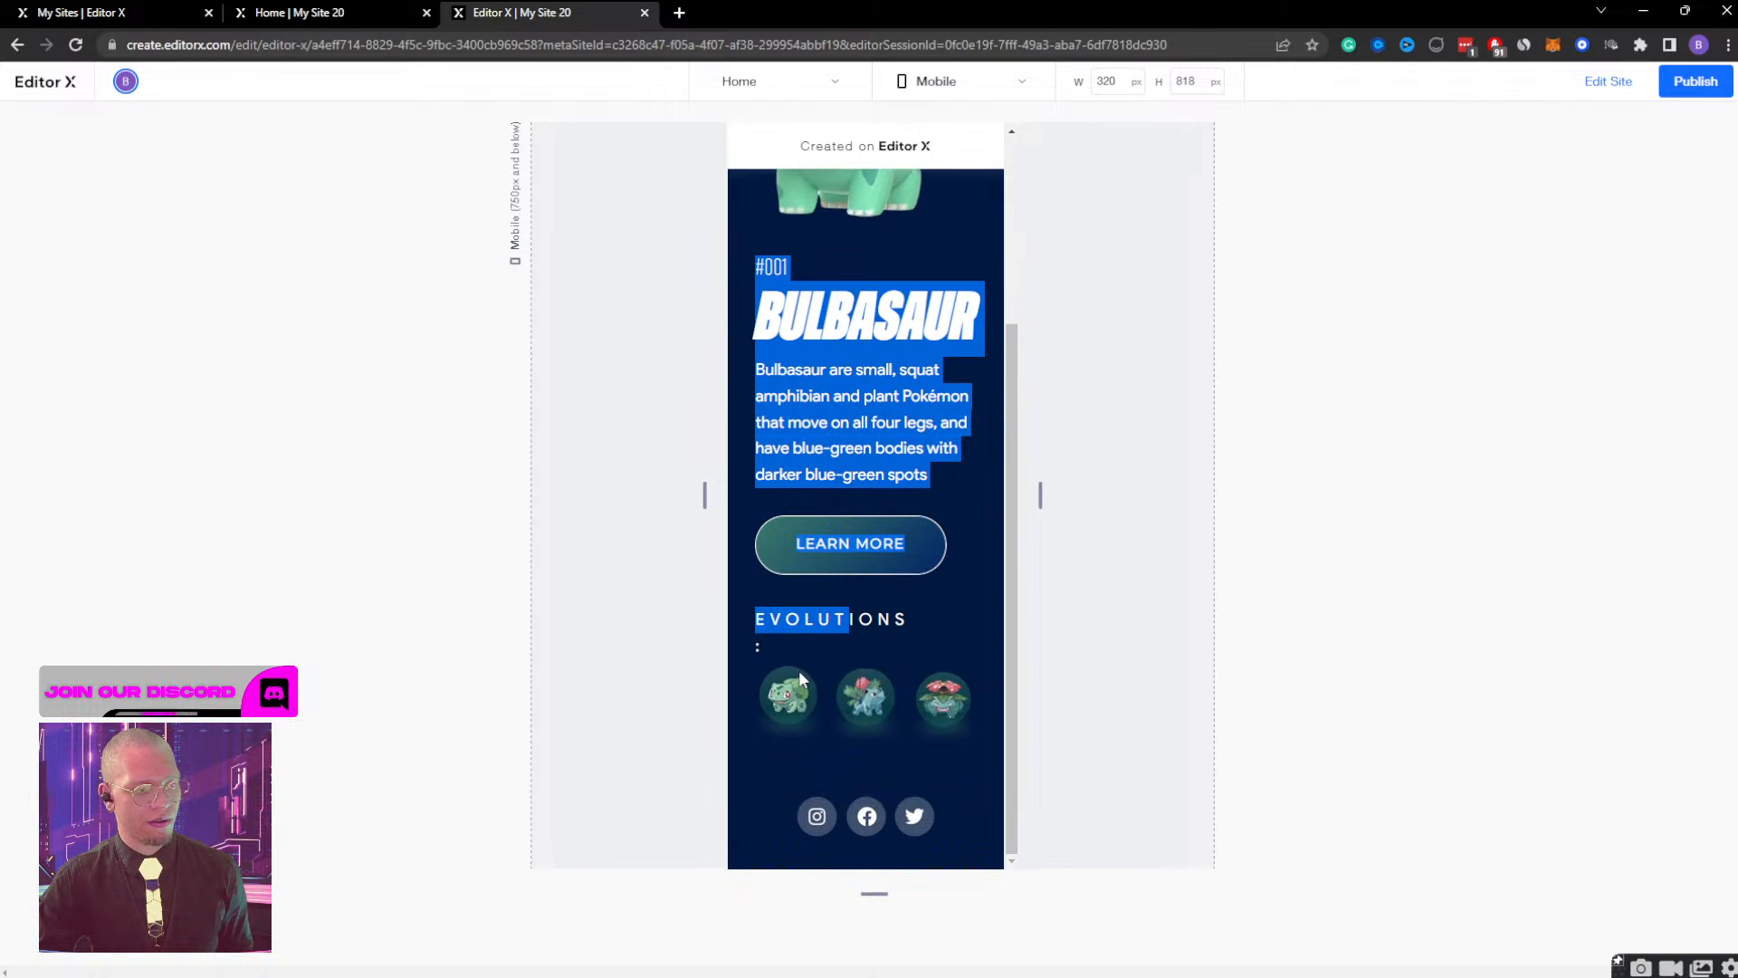
pyautogui.scroll(3, 897, 311)
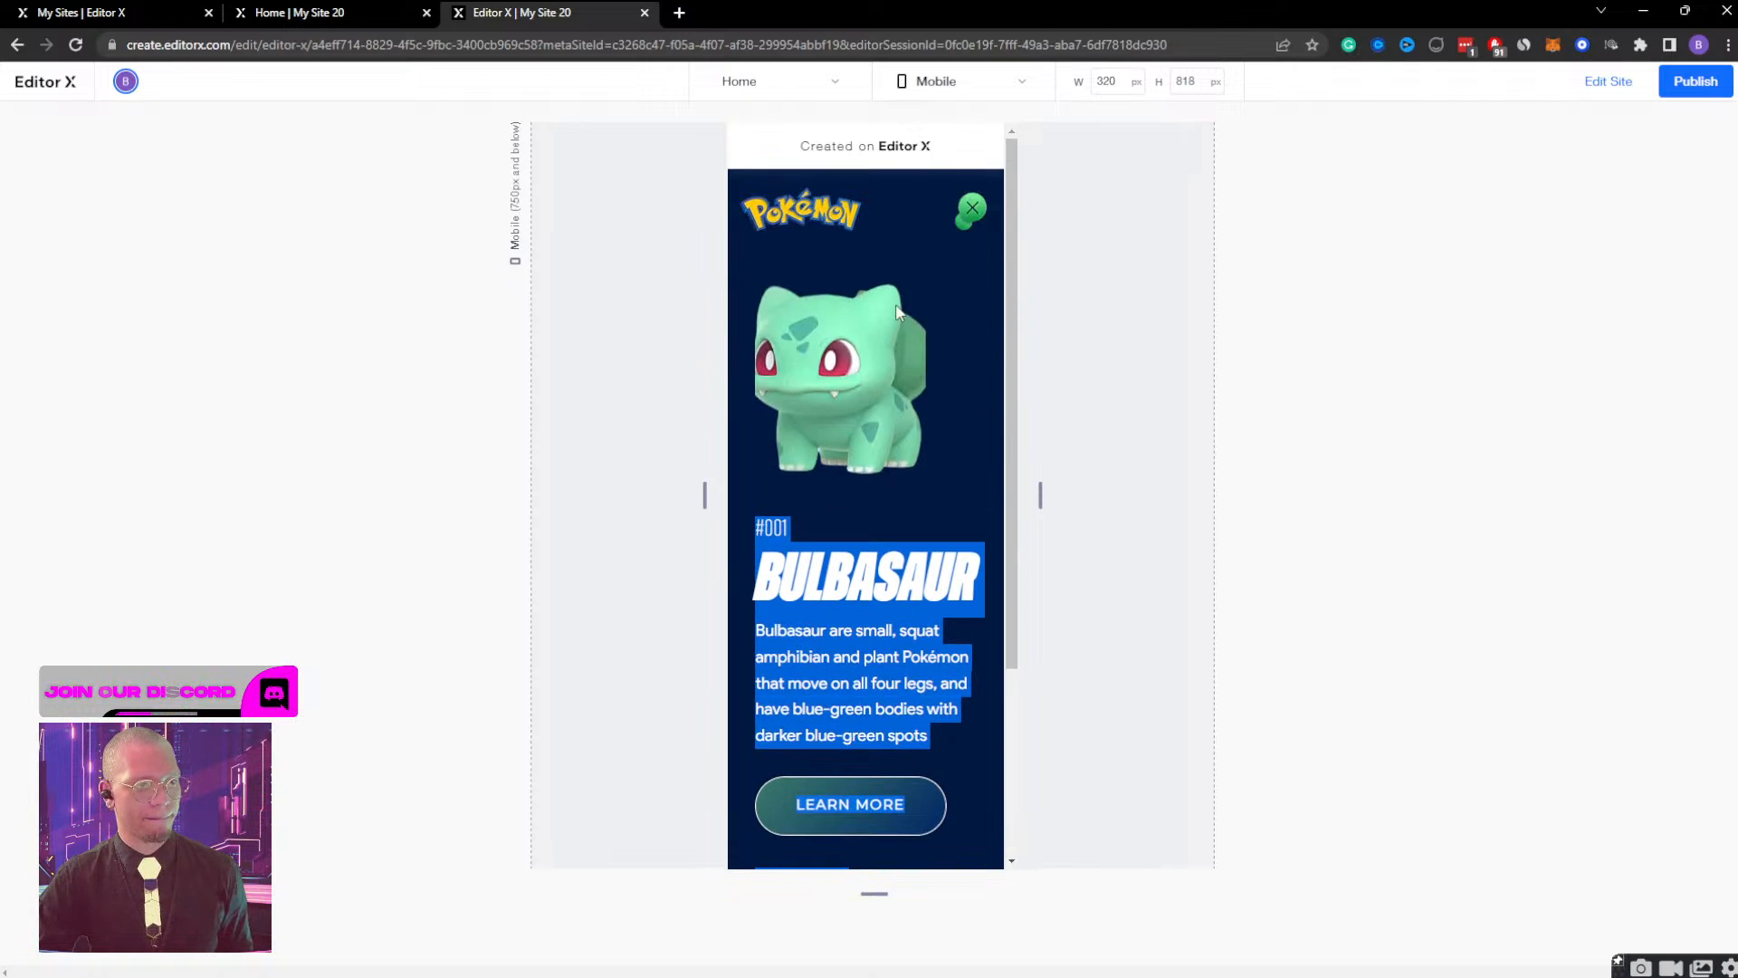
pyautogui.click(968, 209)
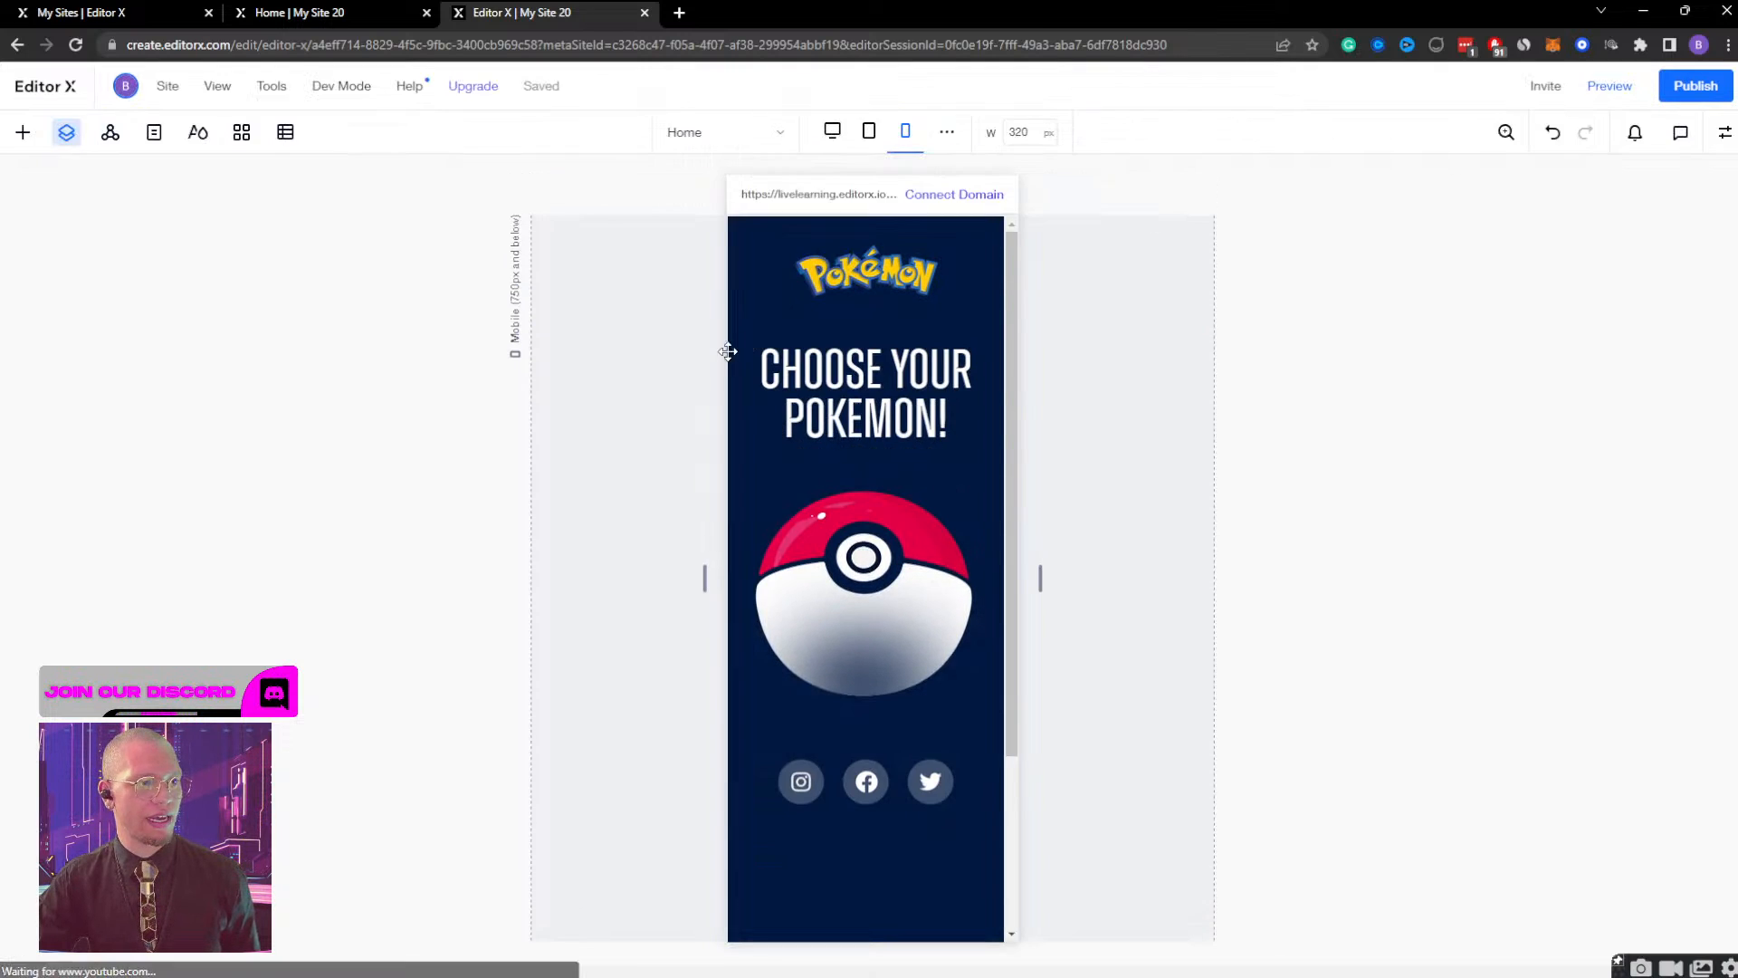
# Set the opacity of the bulb container MOBILE to 100% on the mobile breakpoint.
pyautogui.click(310, 277)
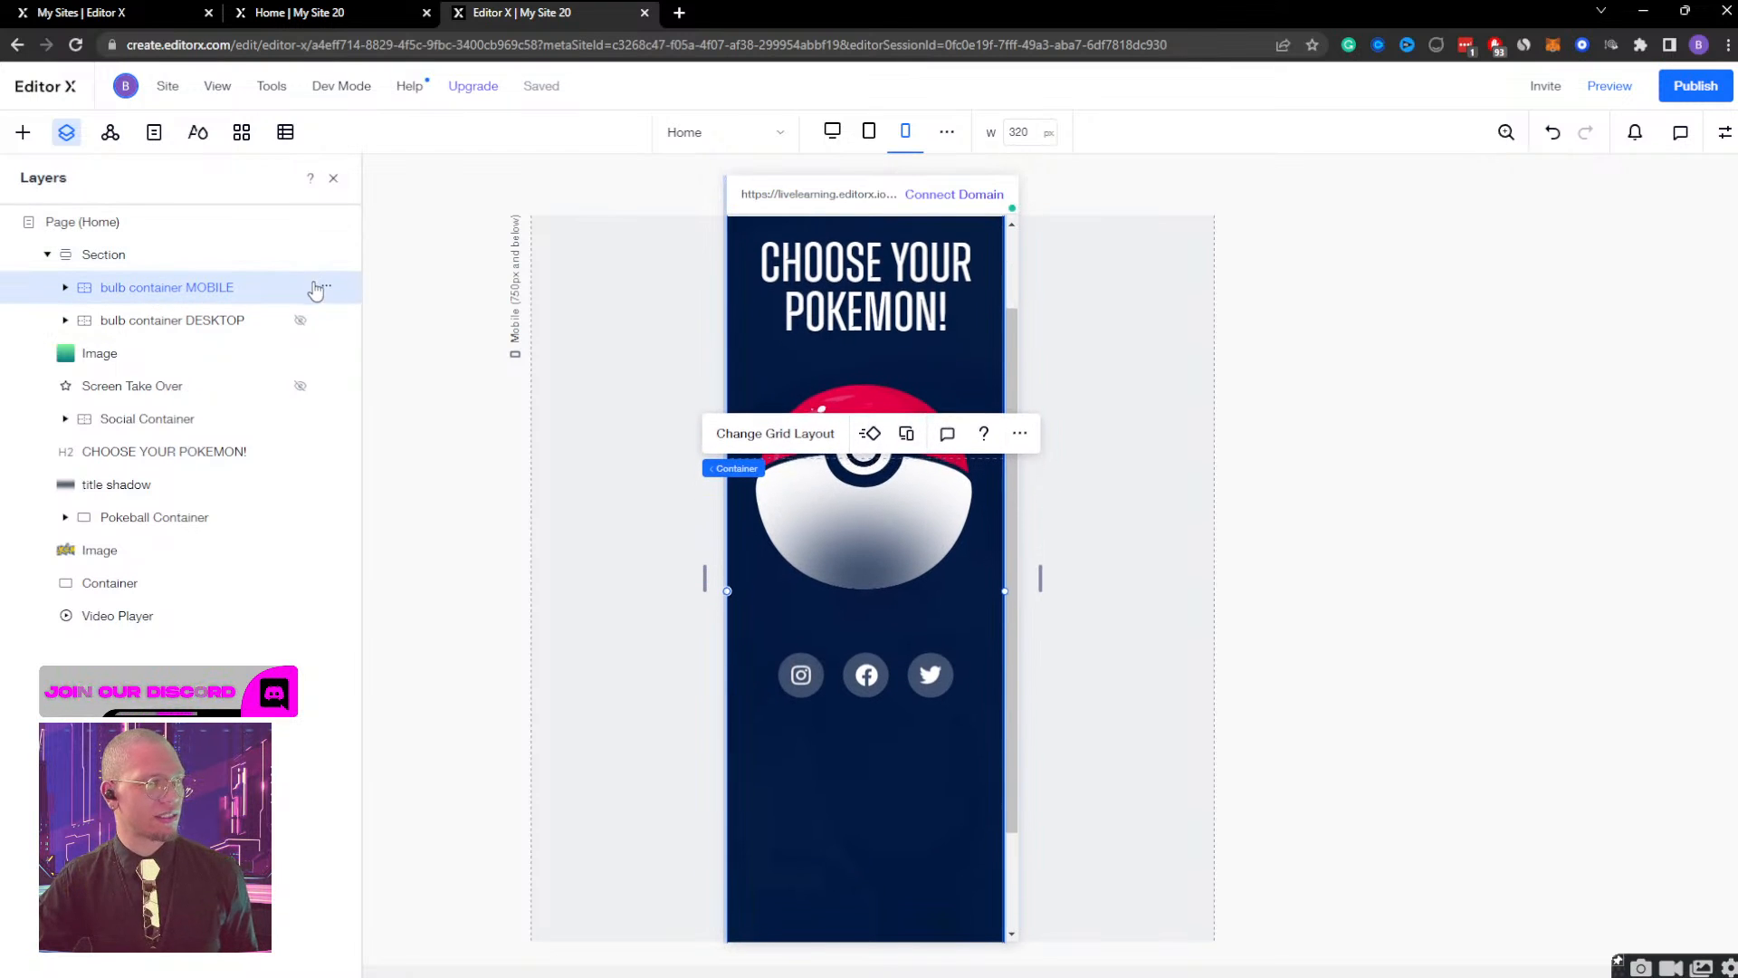
pyautogui.click(1724, 133)
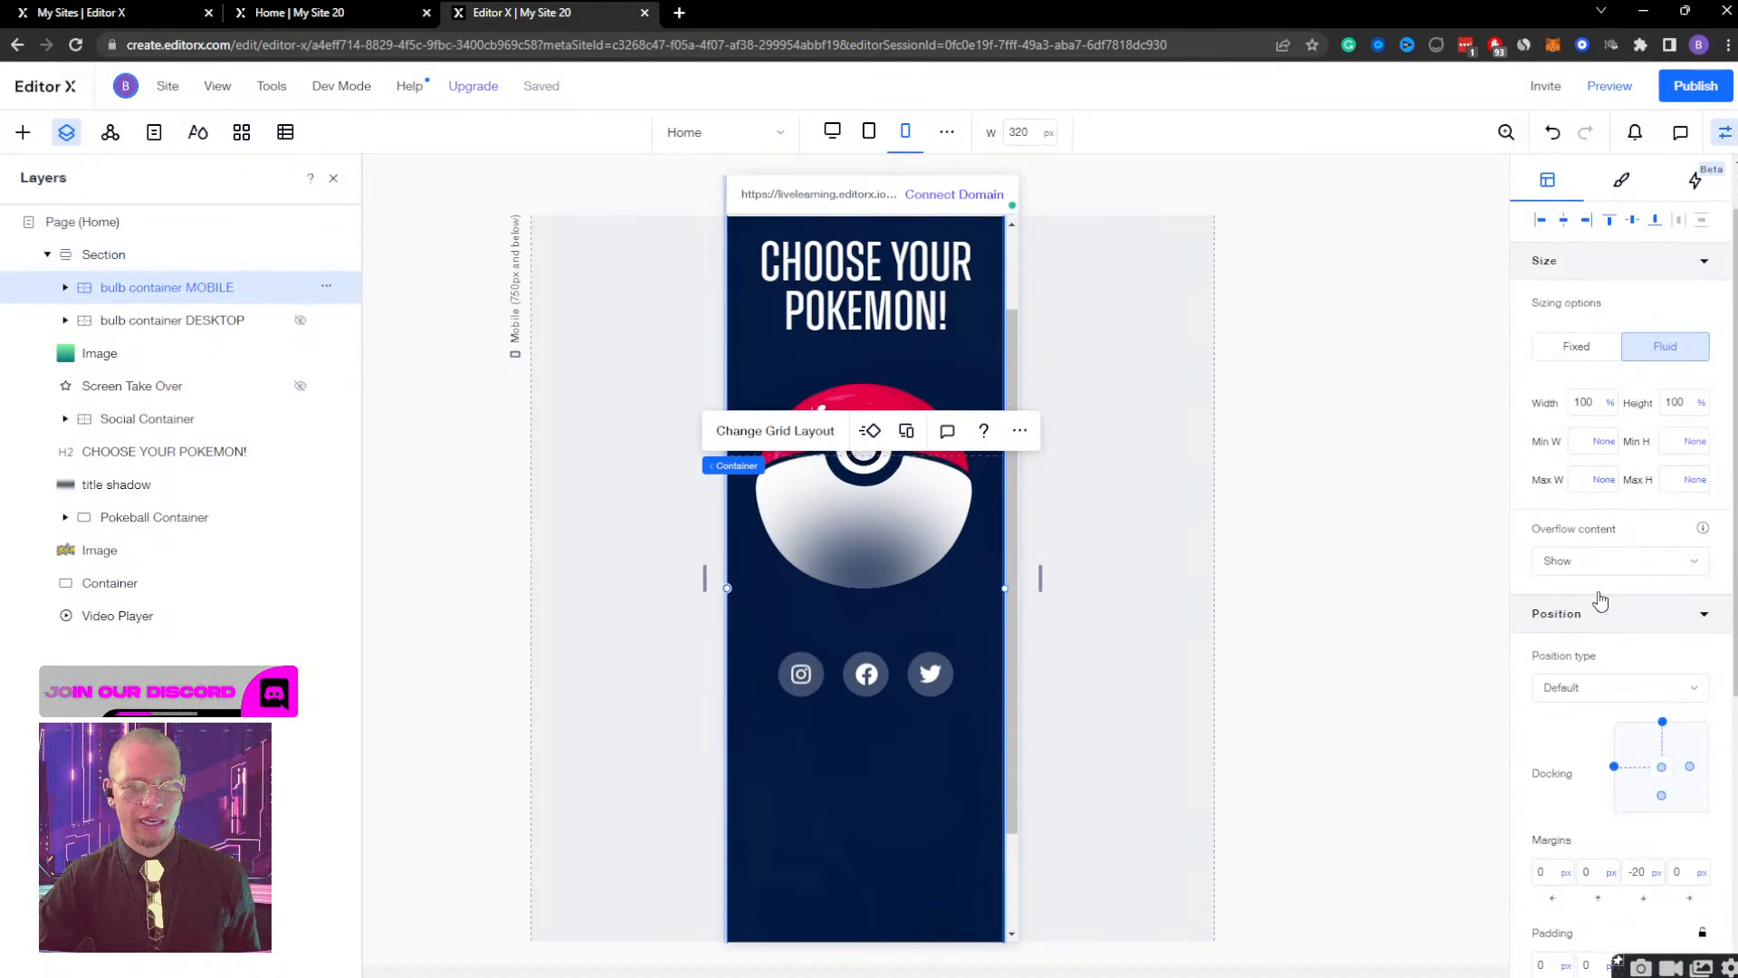
pyautogui.scroll(-5, 1601, 601)
pyautogui.click(1675, 645)
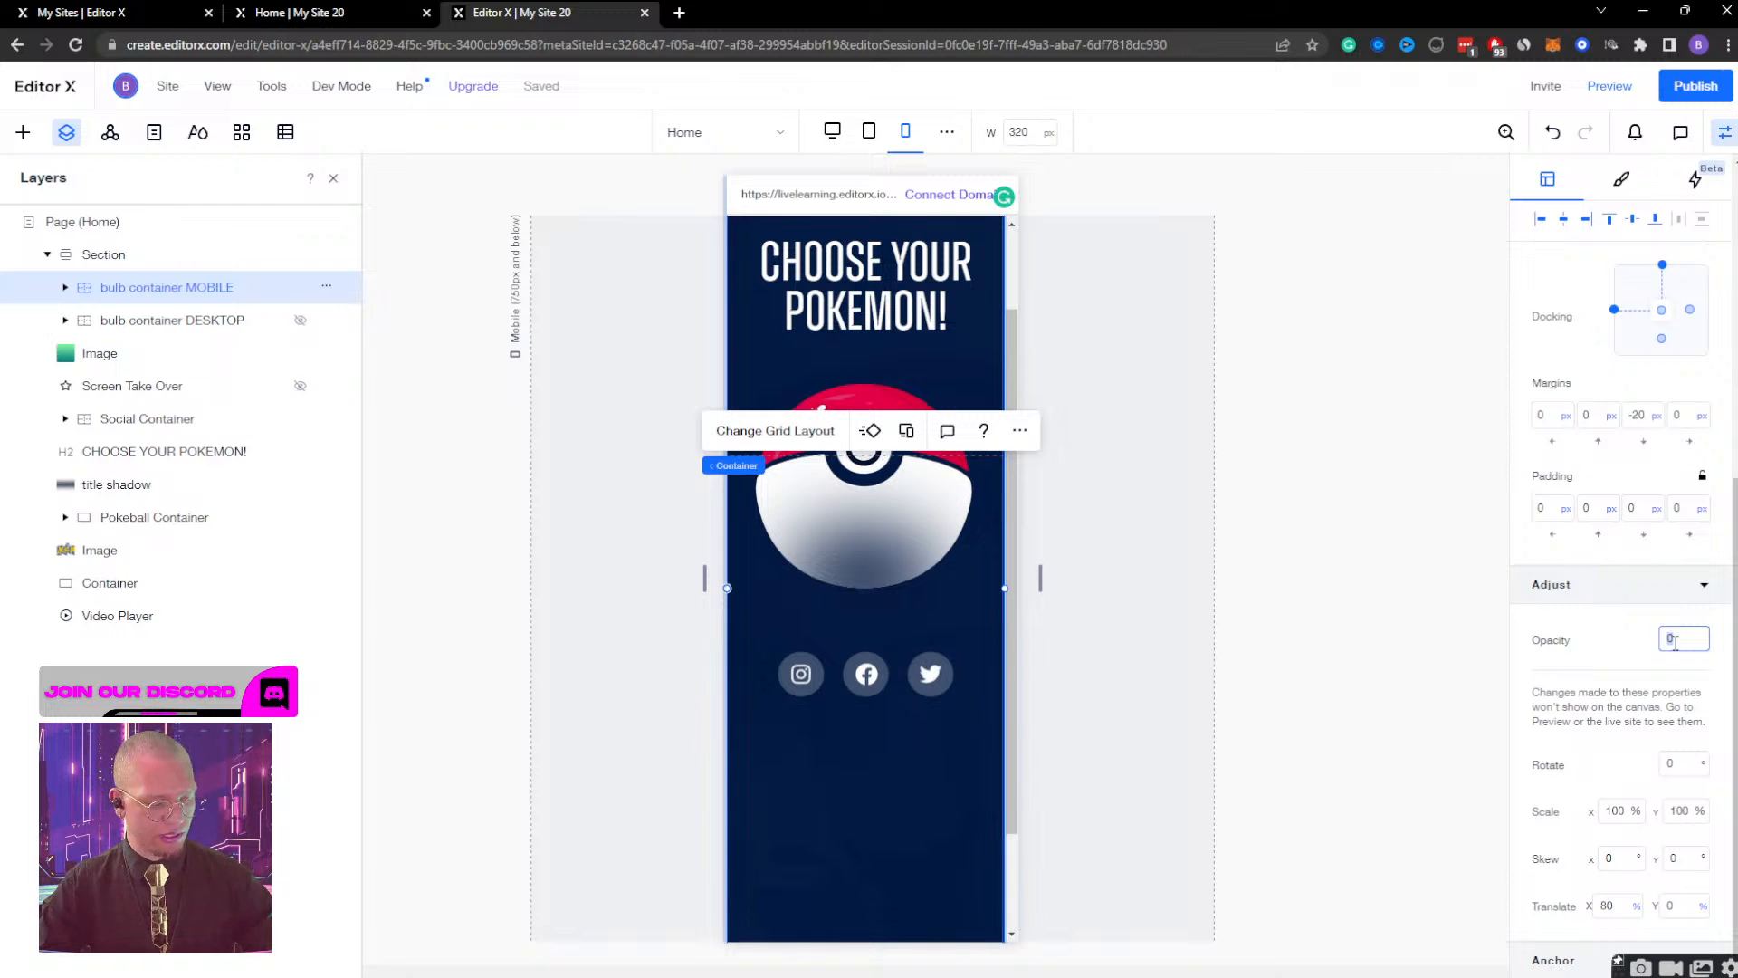
pyautogui.write('100')
pyautogui.press('Return')
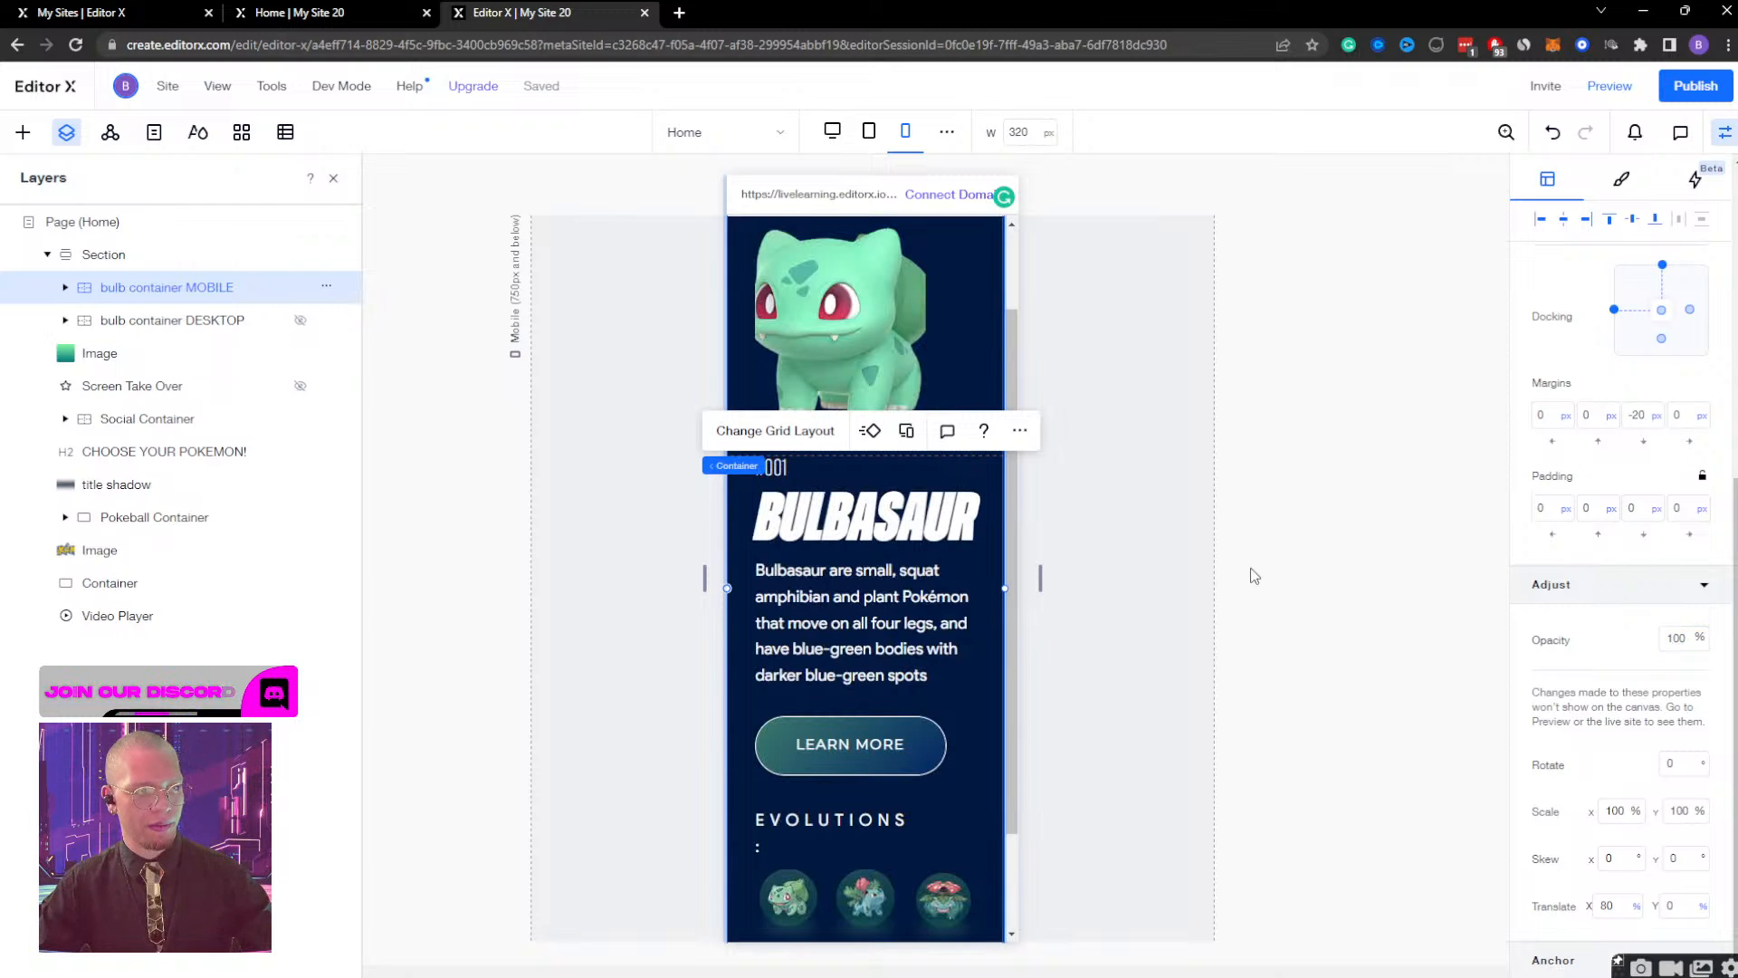
# Try switching the height unit of the Bulbasaur image in the mobile container to pixels.
pyautogui.click(886, 315)
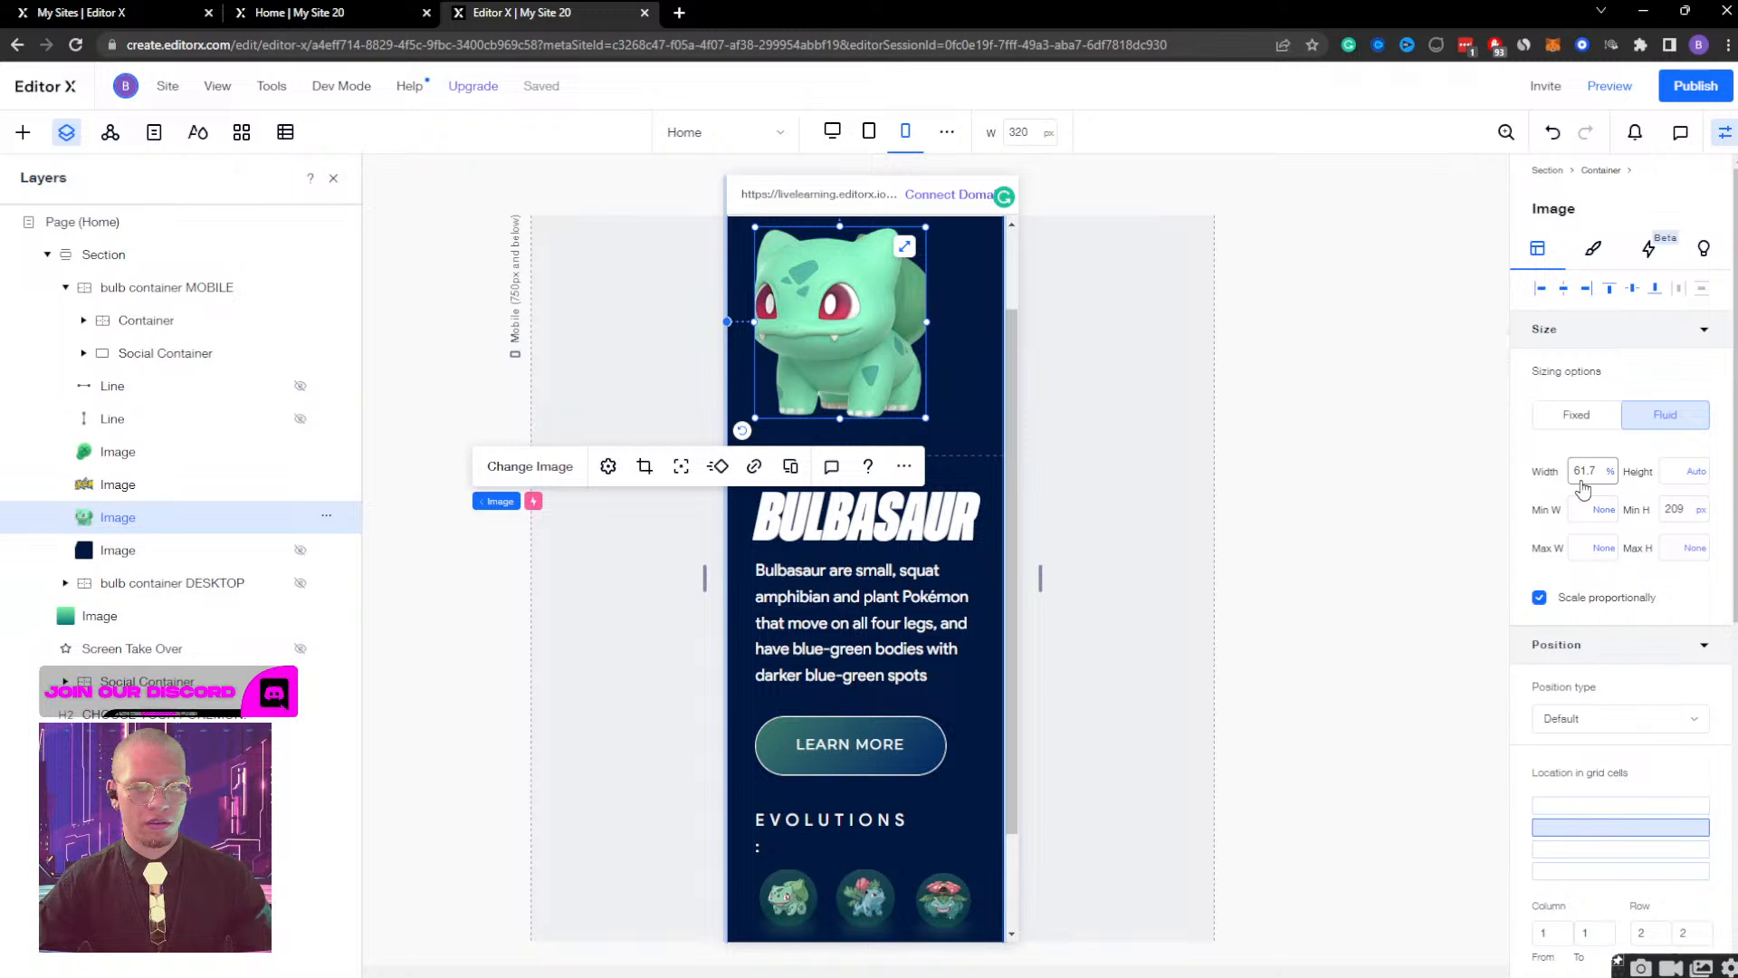
pyautogui.scroll(2, 1058, 441)
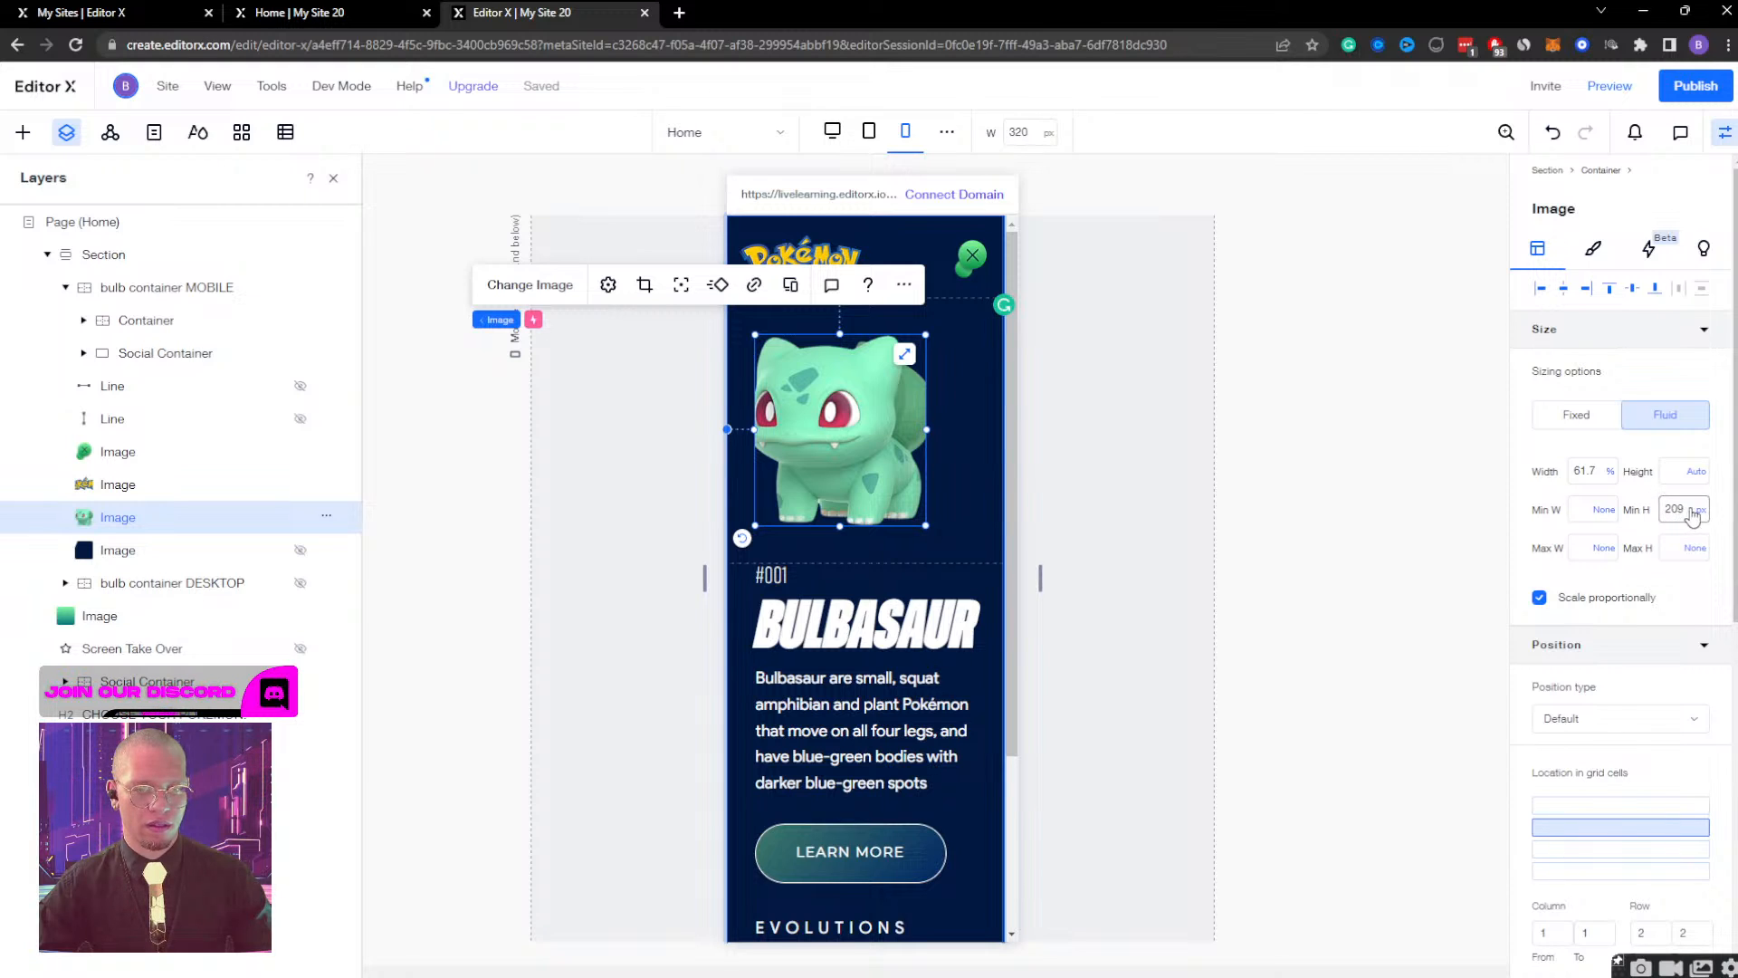
pyautogui.click(1693, 481)
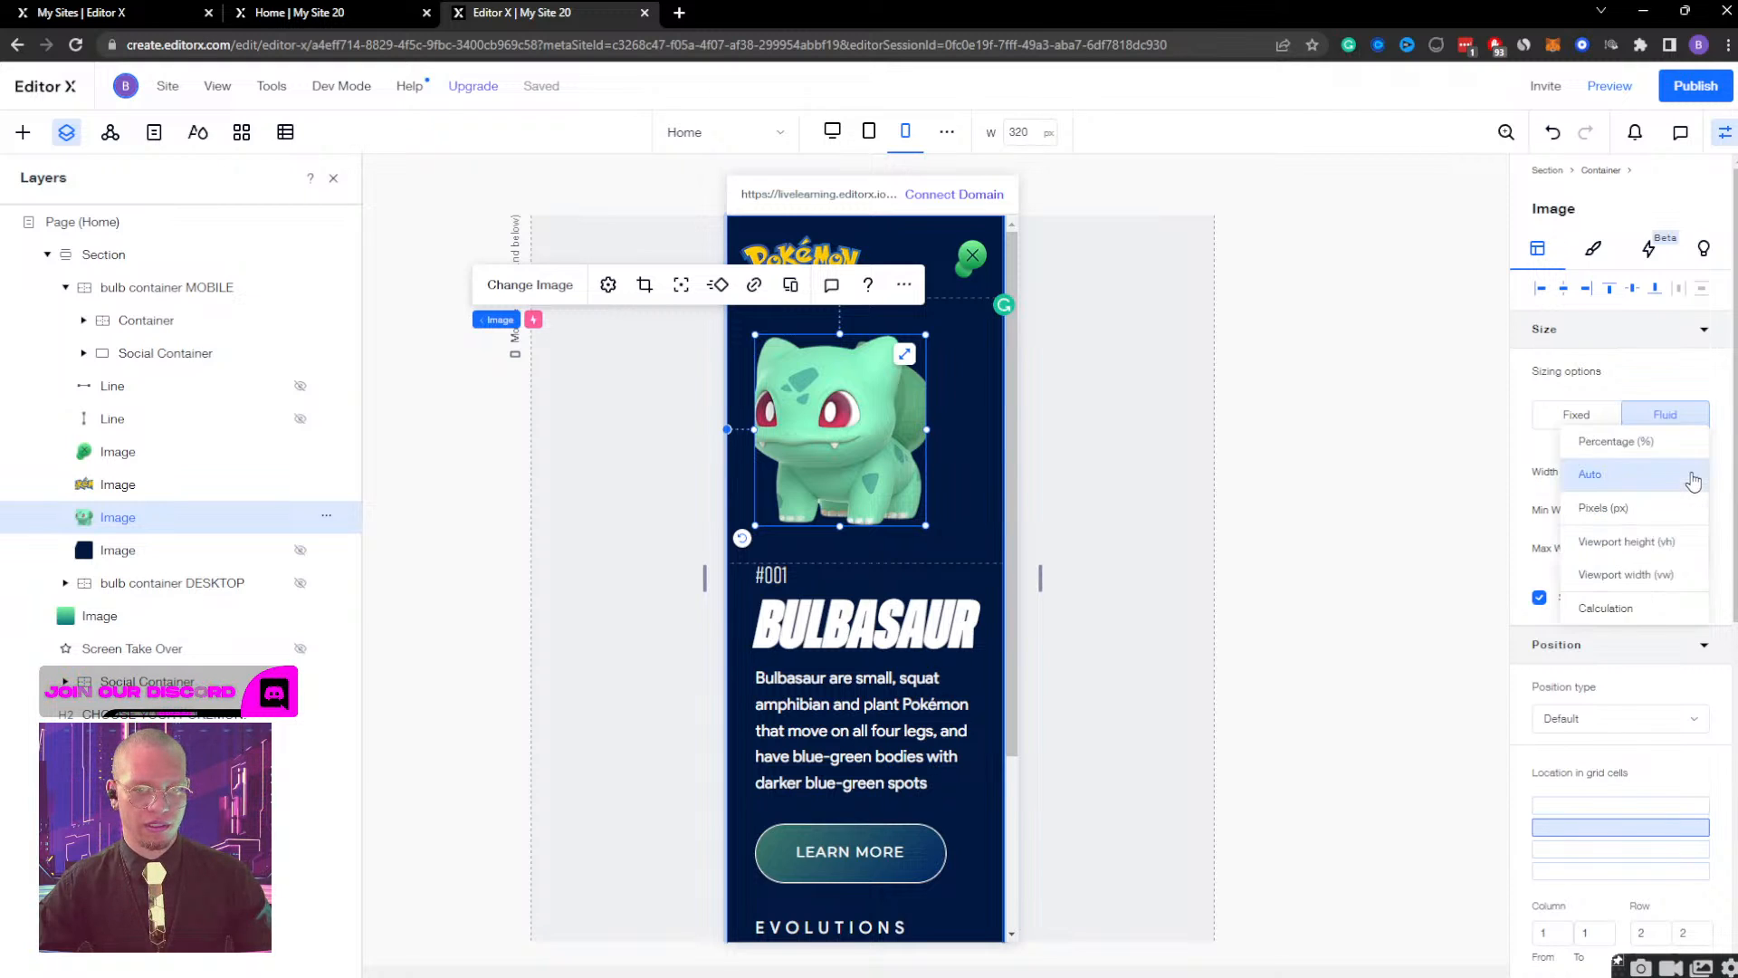
pyautogui.click(1649, 504)
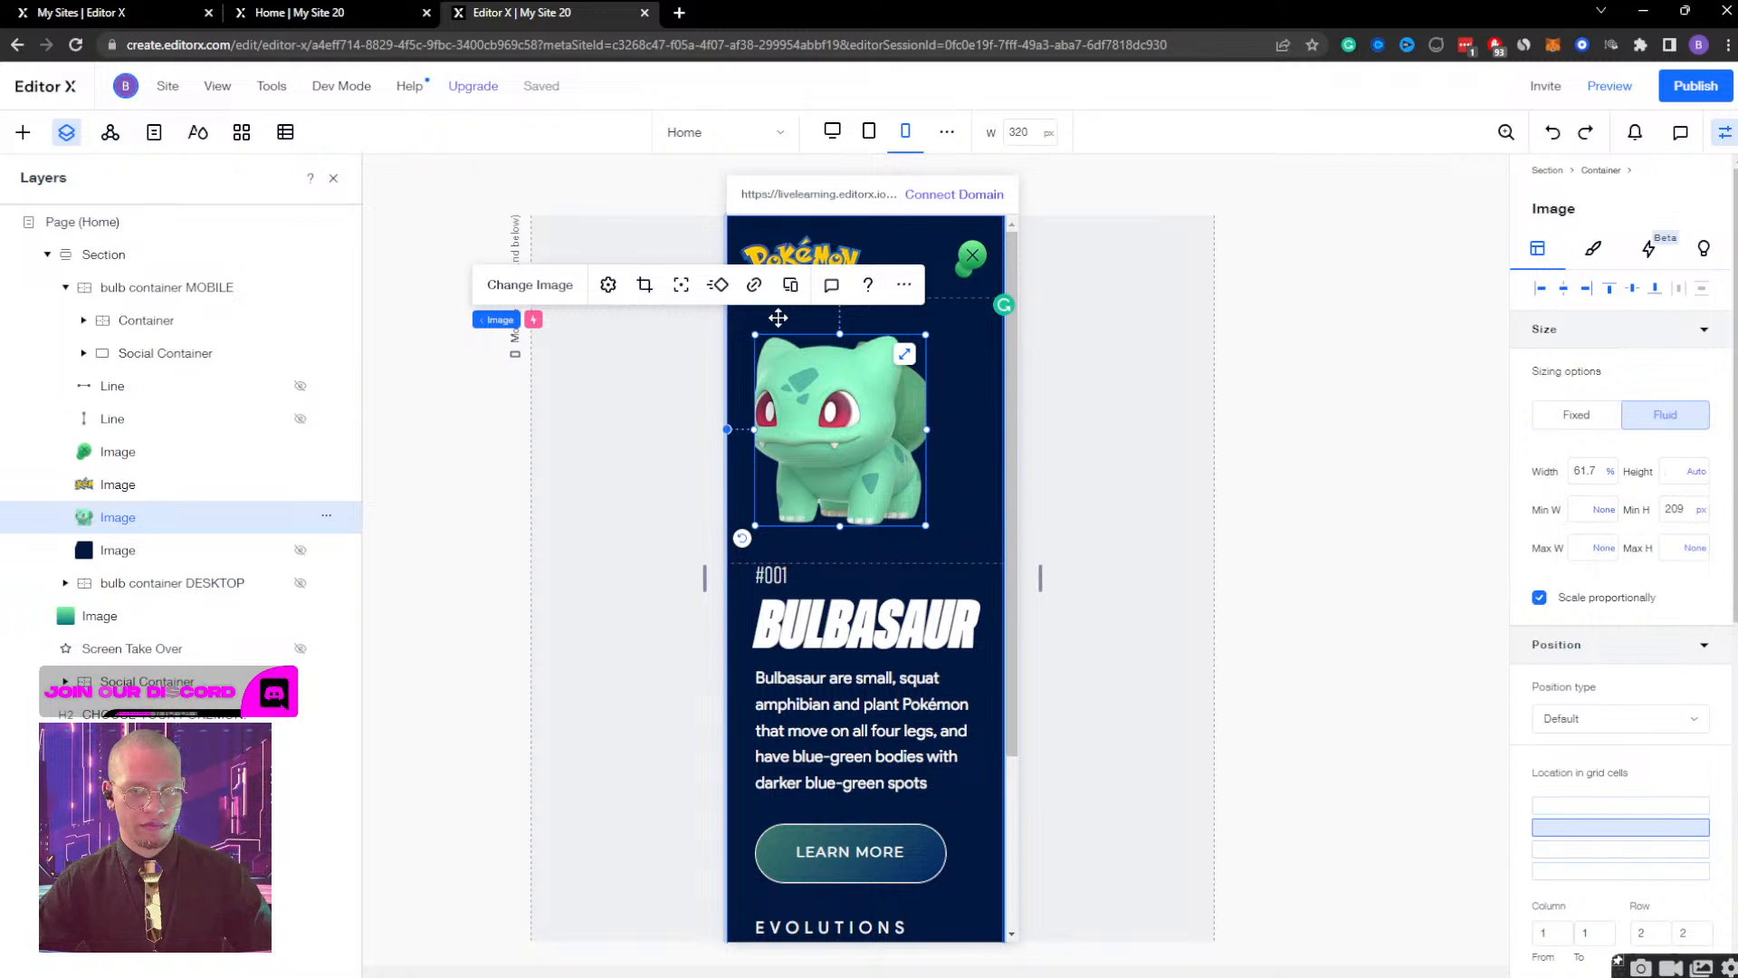
# Reset the Bulbasaur image in the mobile container through its image settings.
pyautogui.click(609, 285)
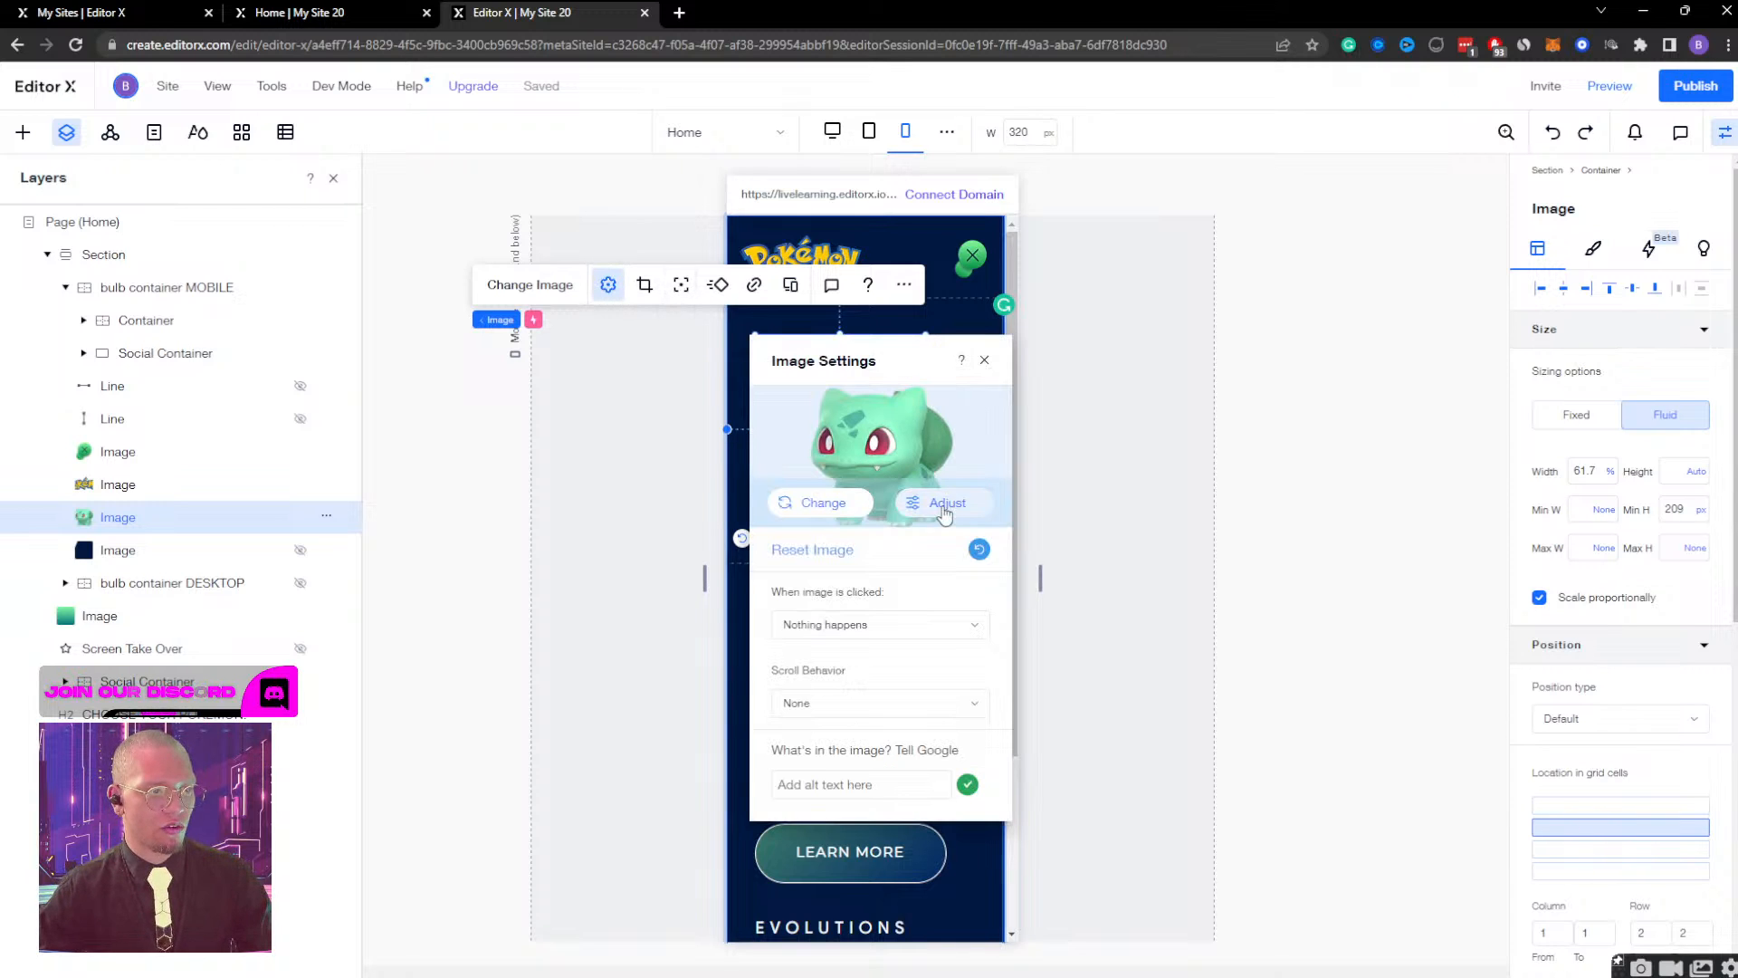
pyautogui.click(979, 549)
pyautogui.click(984, 360)
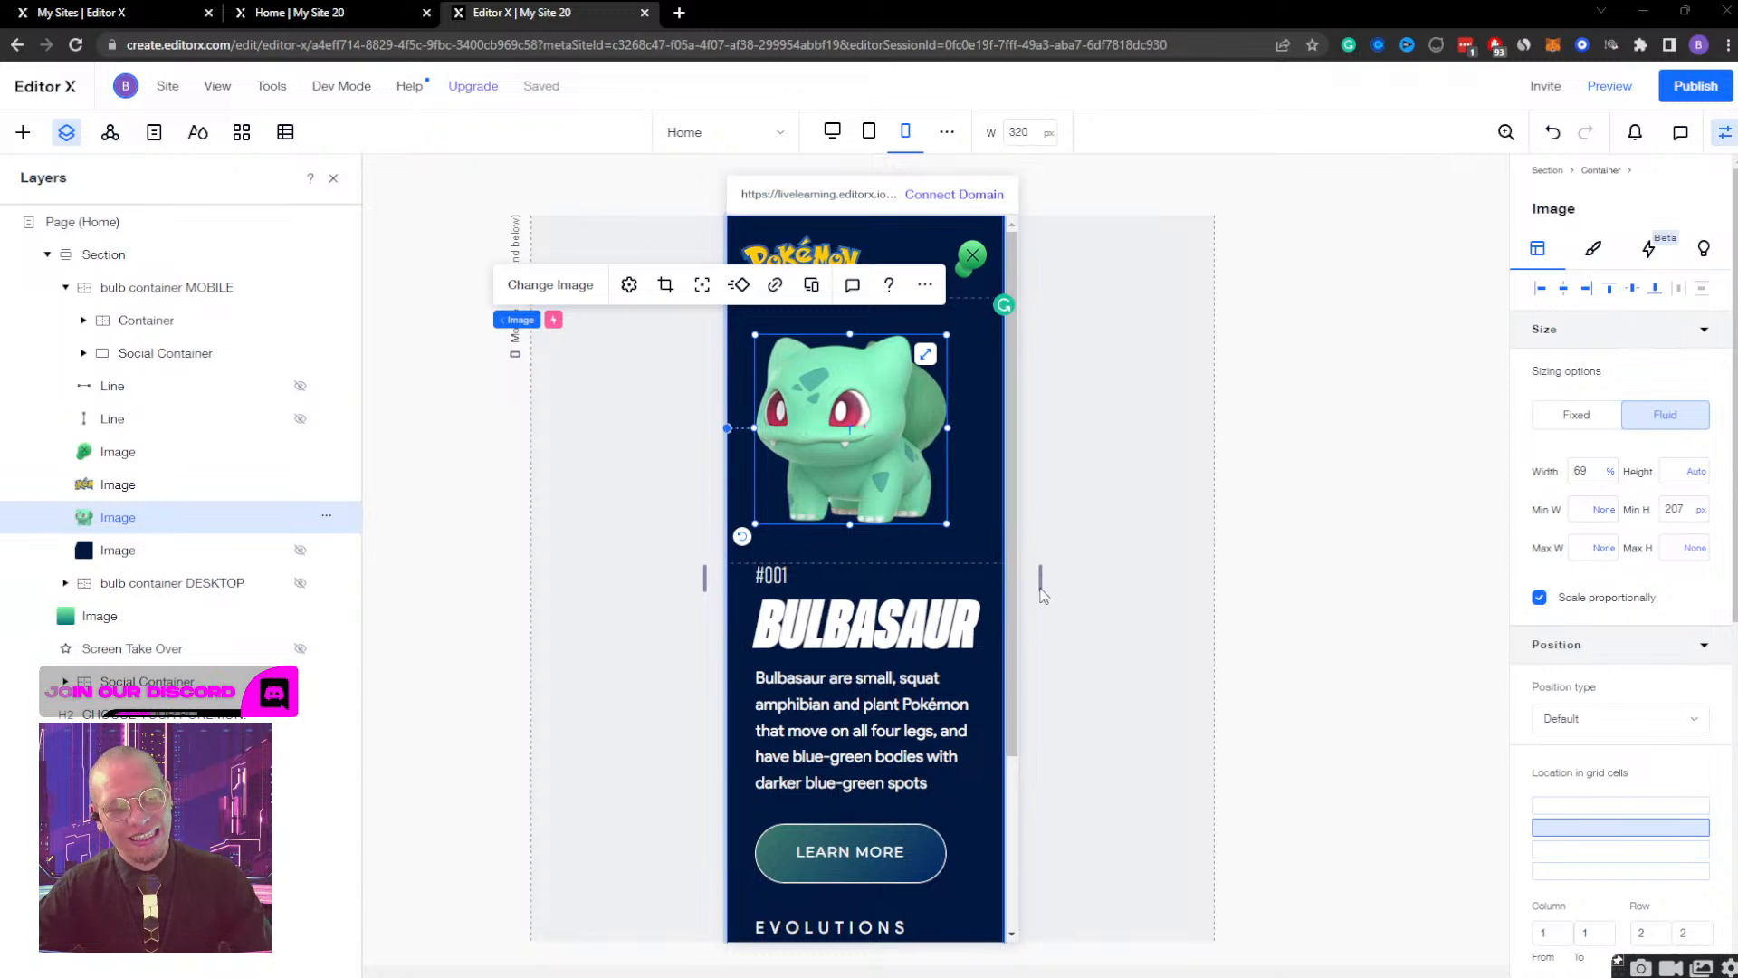
# Examine how the Bulbasaur image and the mobile text container adapt when the mobile canvas width changes.
pyautogui.moveTo(1039, 586); pyautogui.dragTo(982, 575)
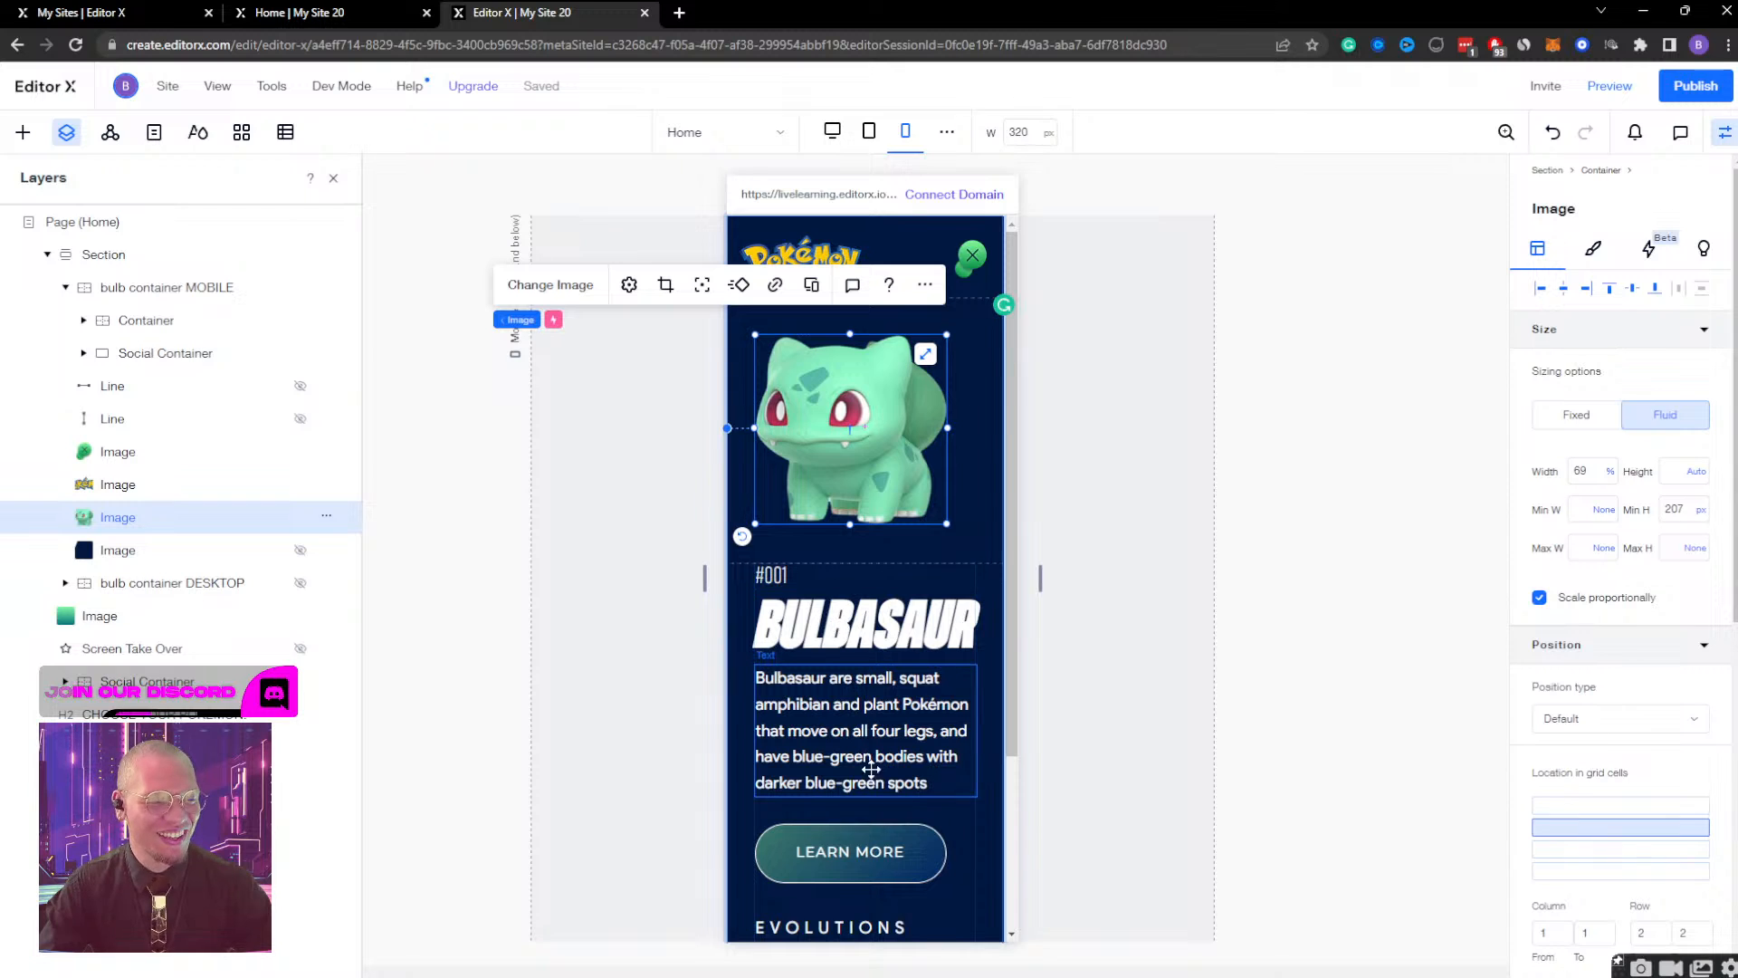
pyautogui.click(933, 808)
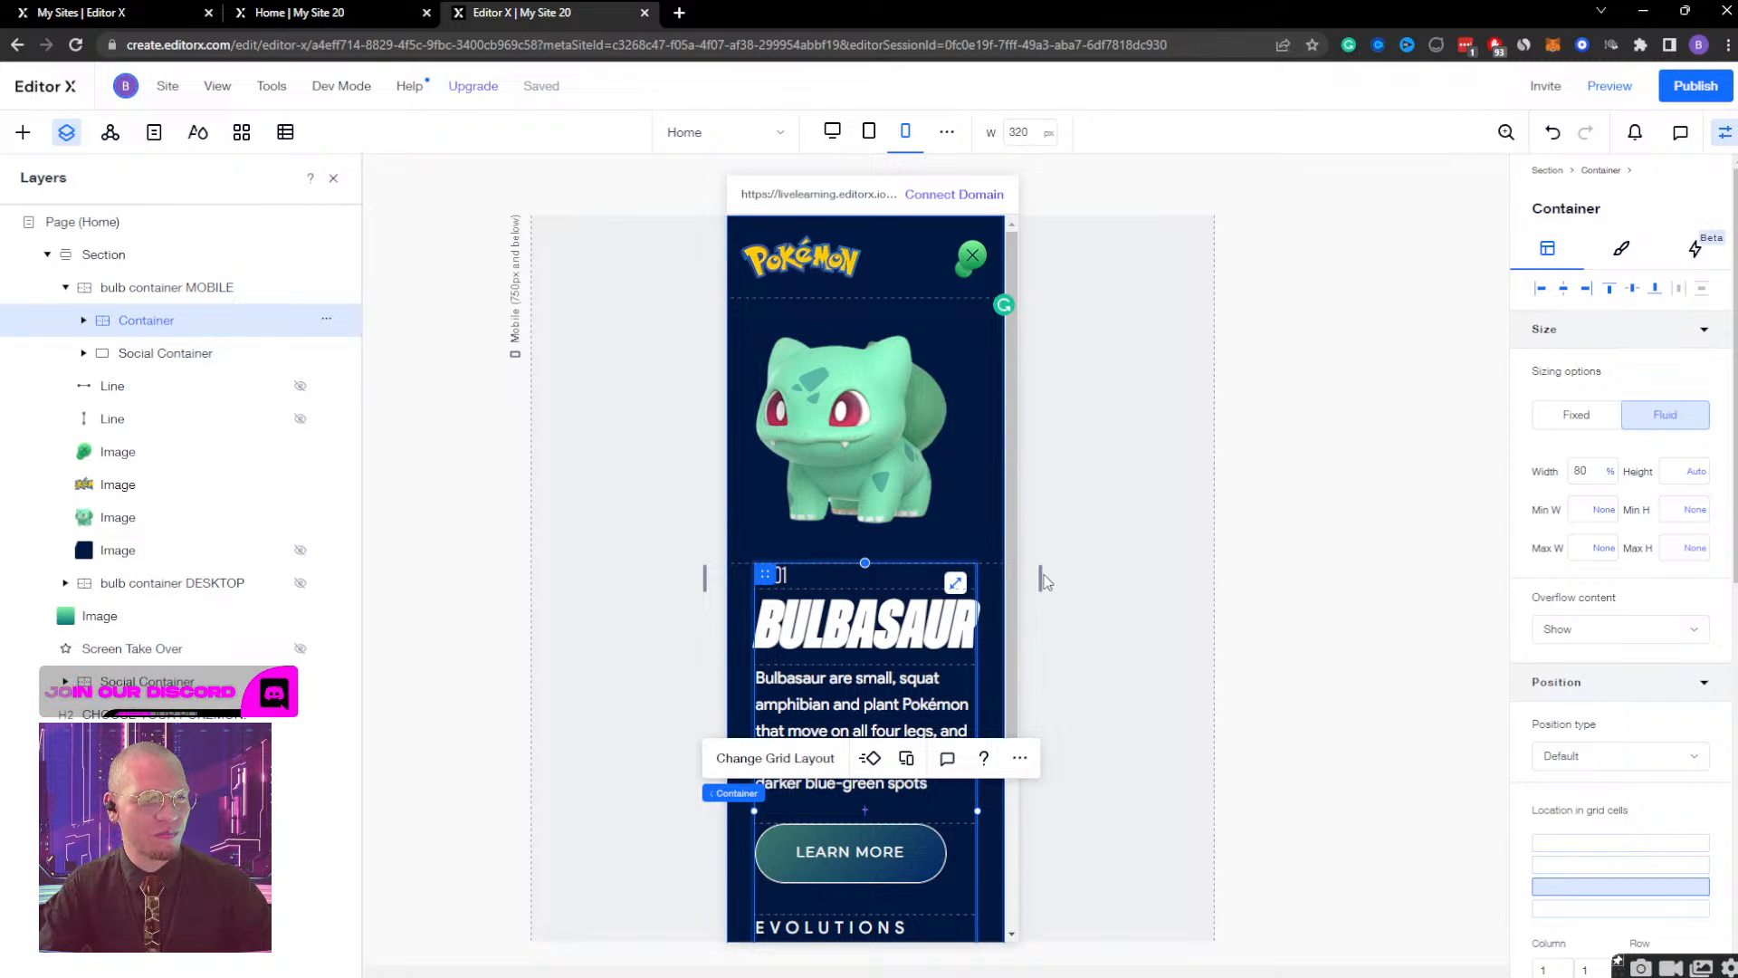
pyautogui.moveTo(1039, 574); pyautogui.dragTo(910, 559)
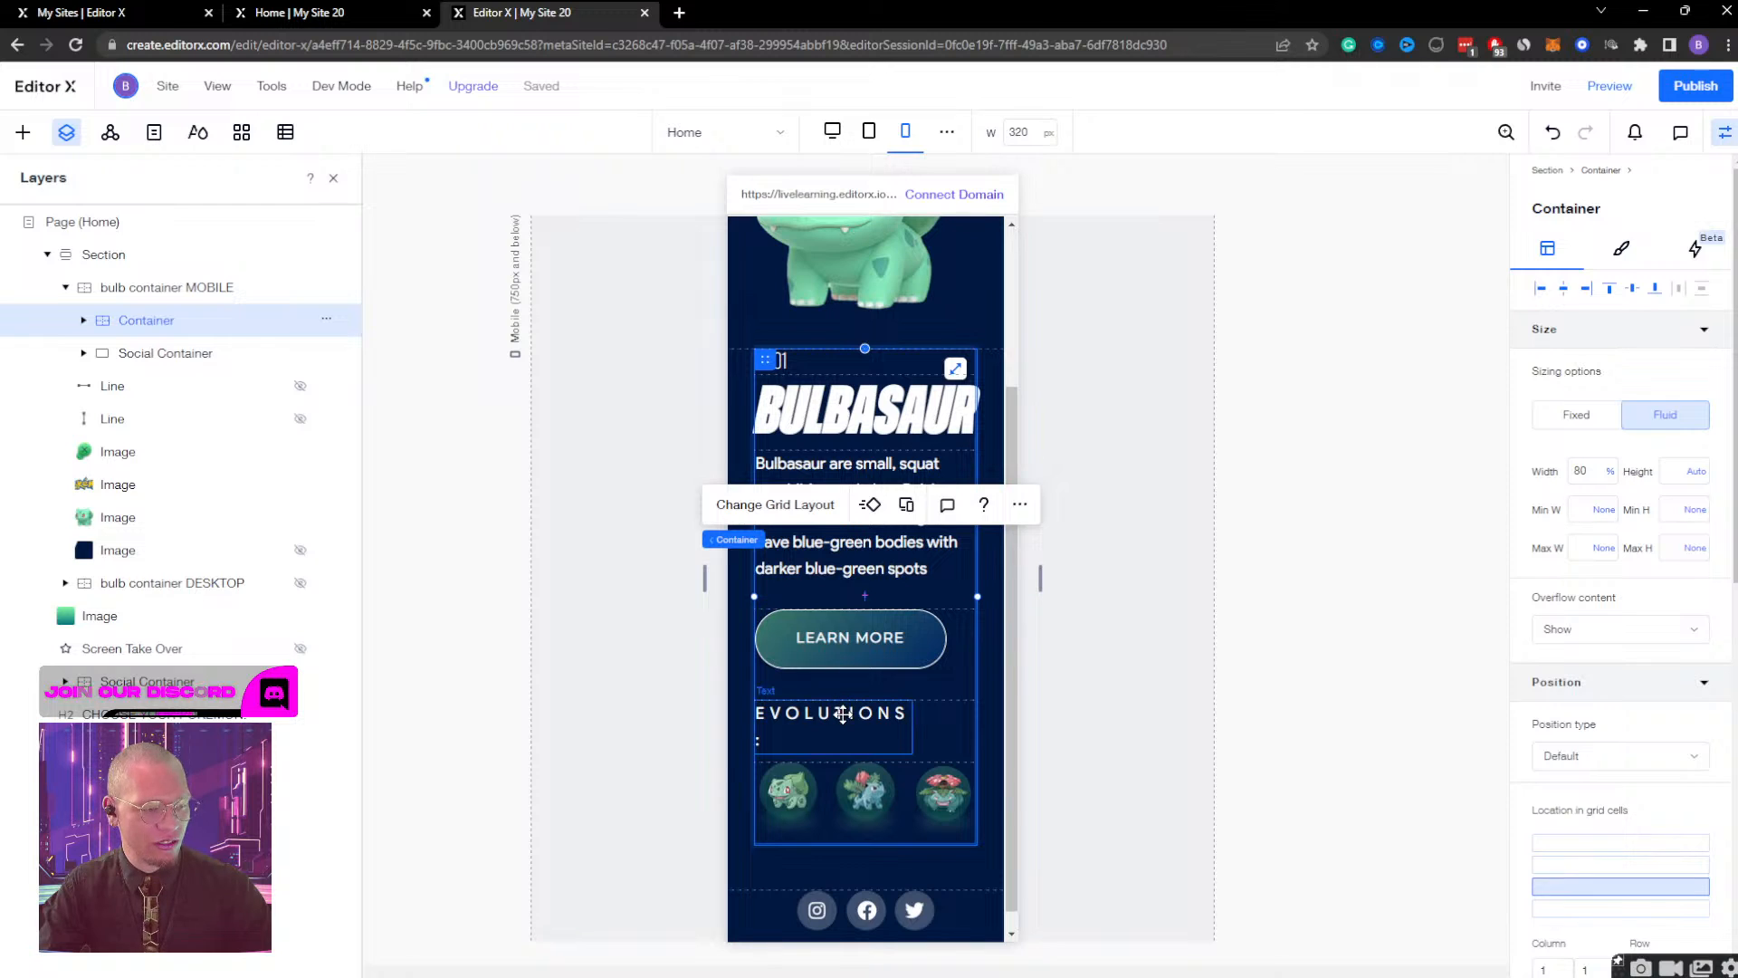
# Set the width of the EVOLUTIONS: text to 100% and check the layout at other mobile canvas widths.
pyautogui.click(842, 713)
pyautogui.click(1579, 469)
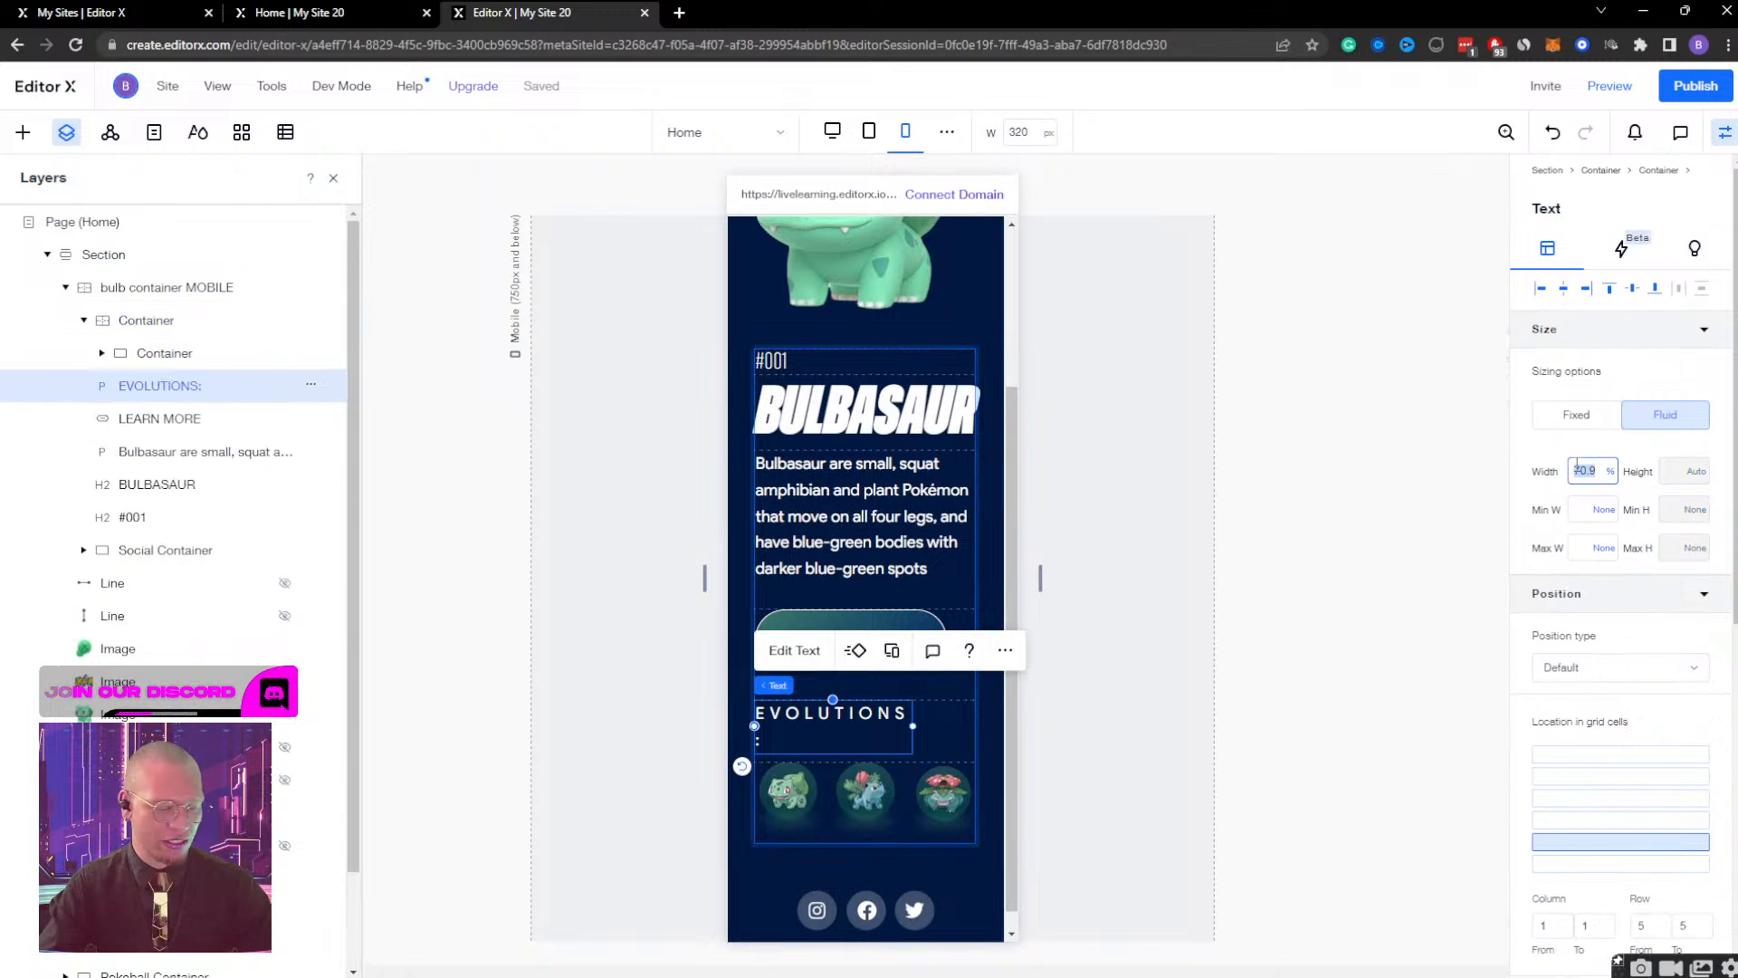
pyautogui.write('100')
pyautogui.press('Return')
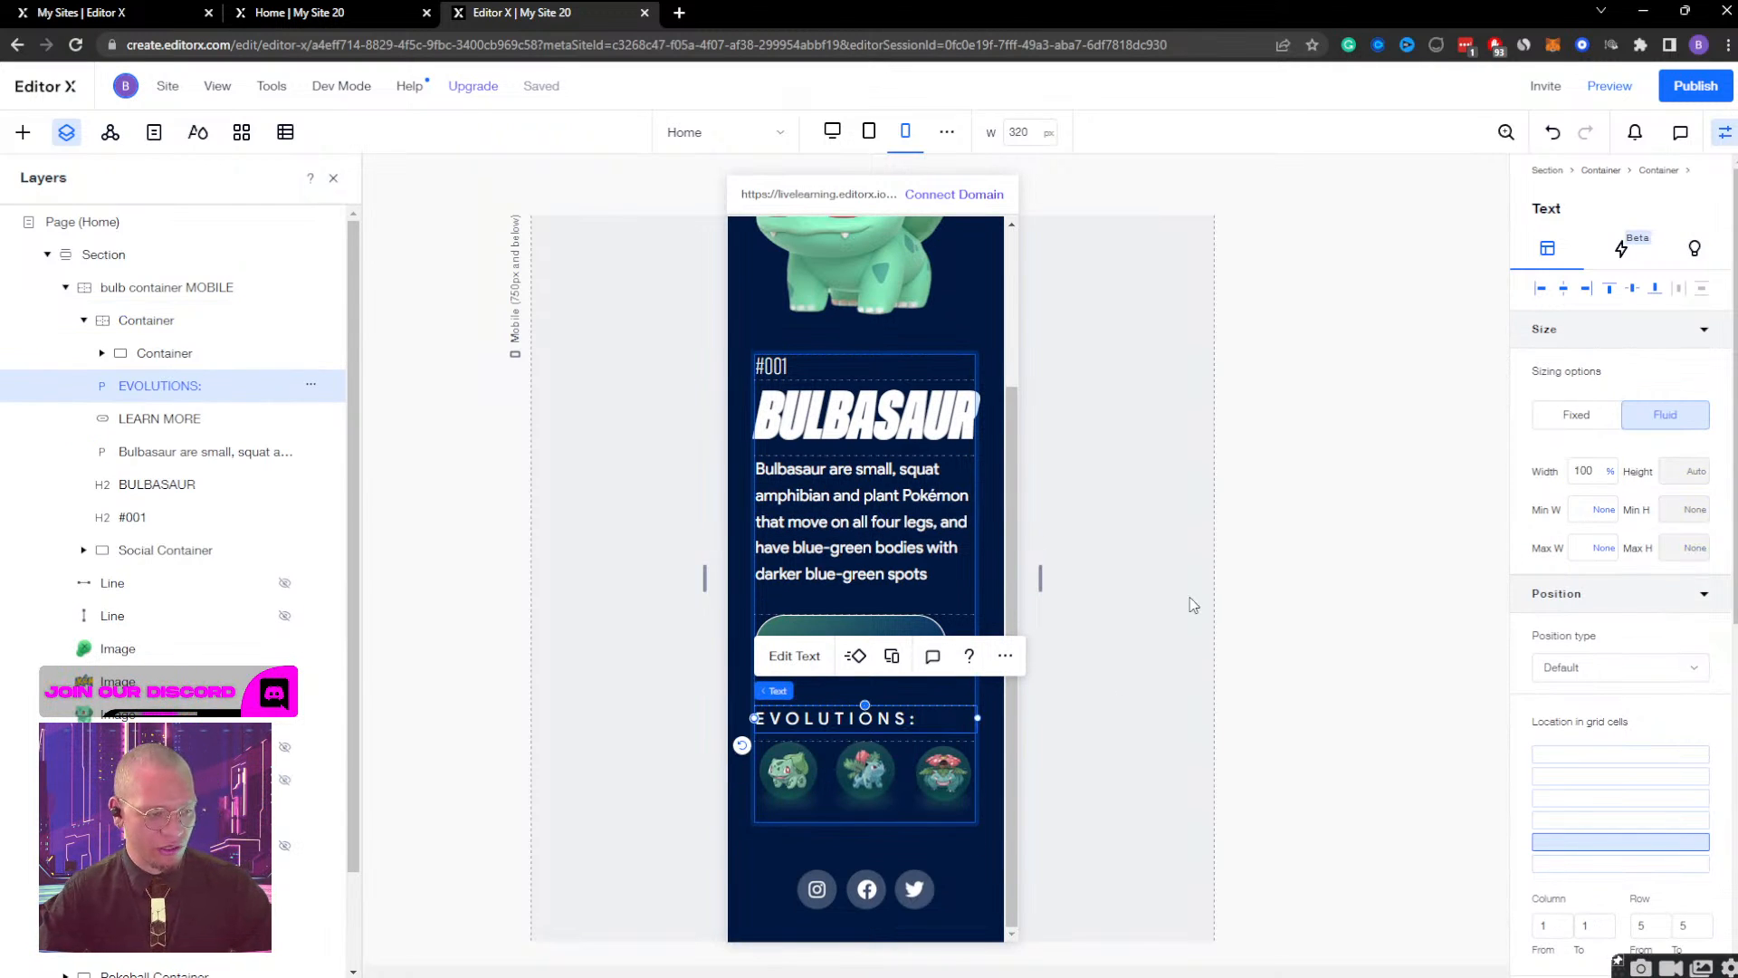
pyautogui.scroll(2, 979, 794)
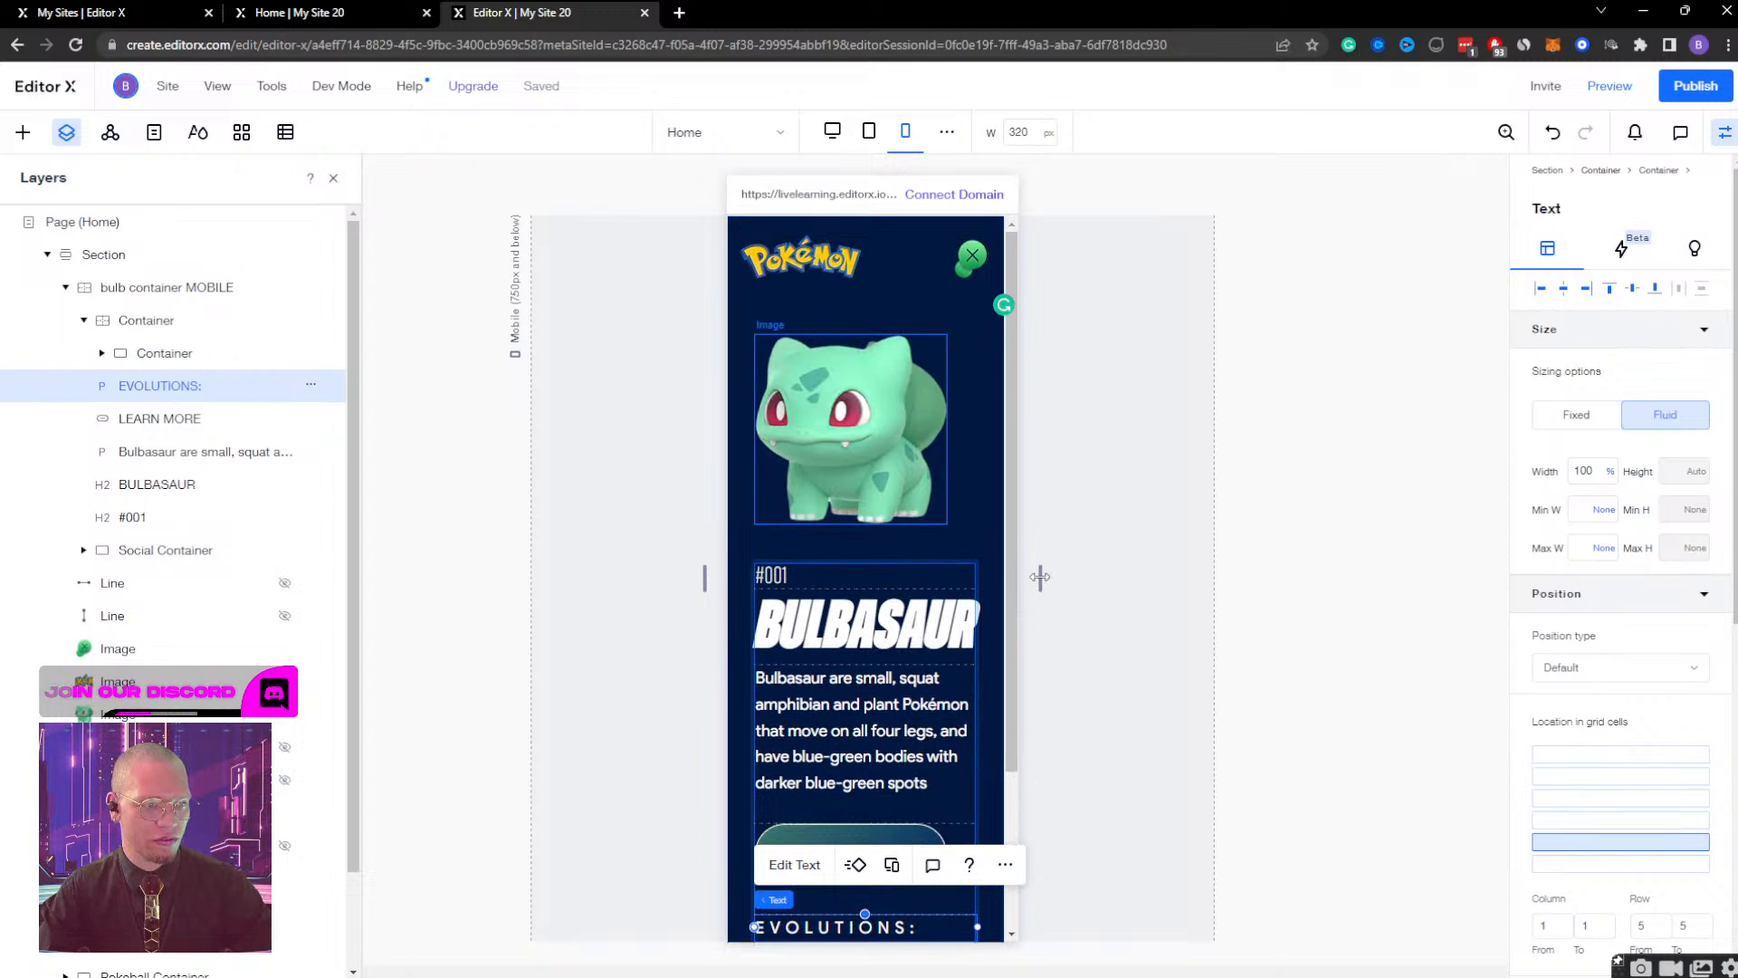
pyautogui.moveTo(1040, 576); pyautogui.dragTo(995, 550)
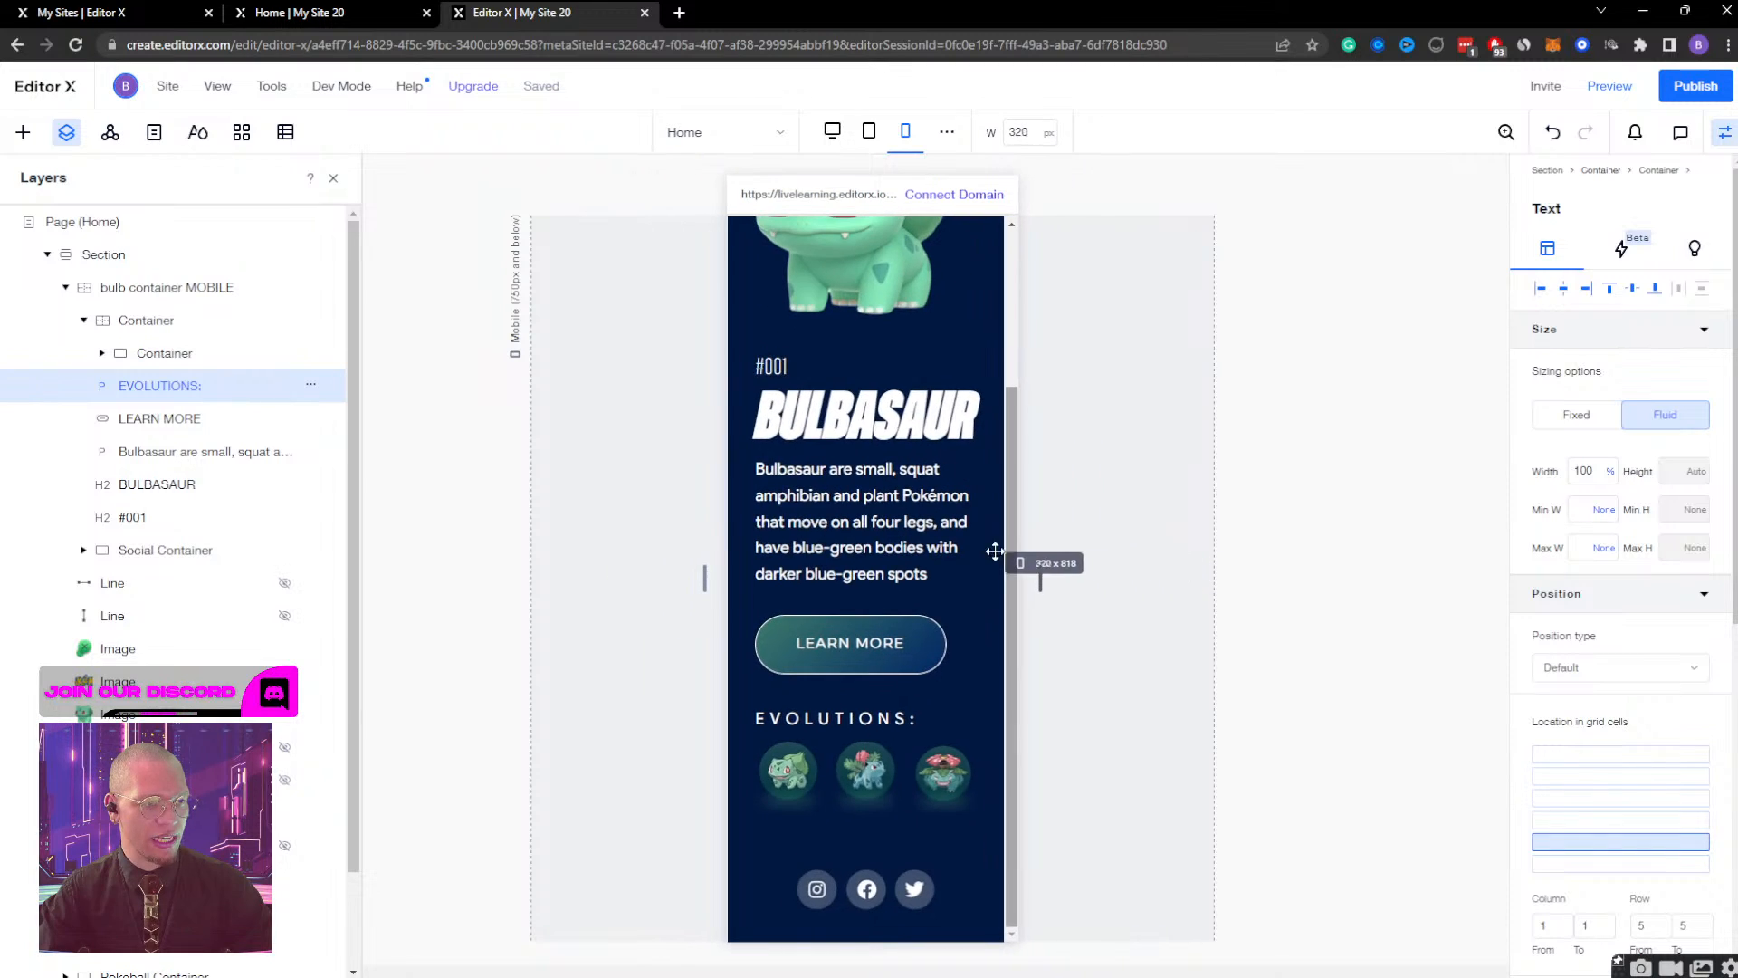
# Try switching the Bulbasaur image's width unit to pixels, and return it to percentage.
pyautogui.scroll(3, 881, 536)
pyautogui.click(876, 485)
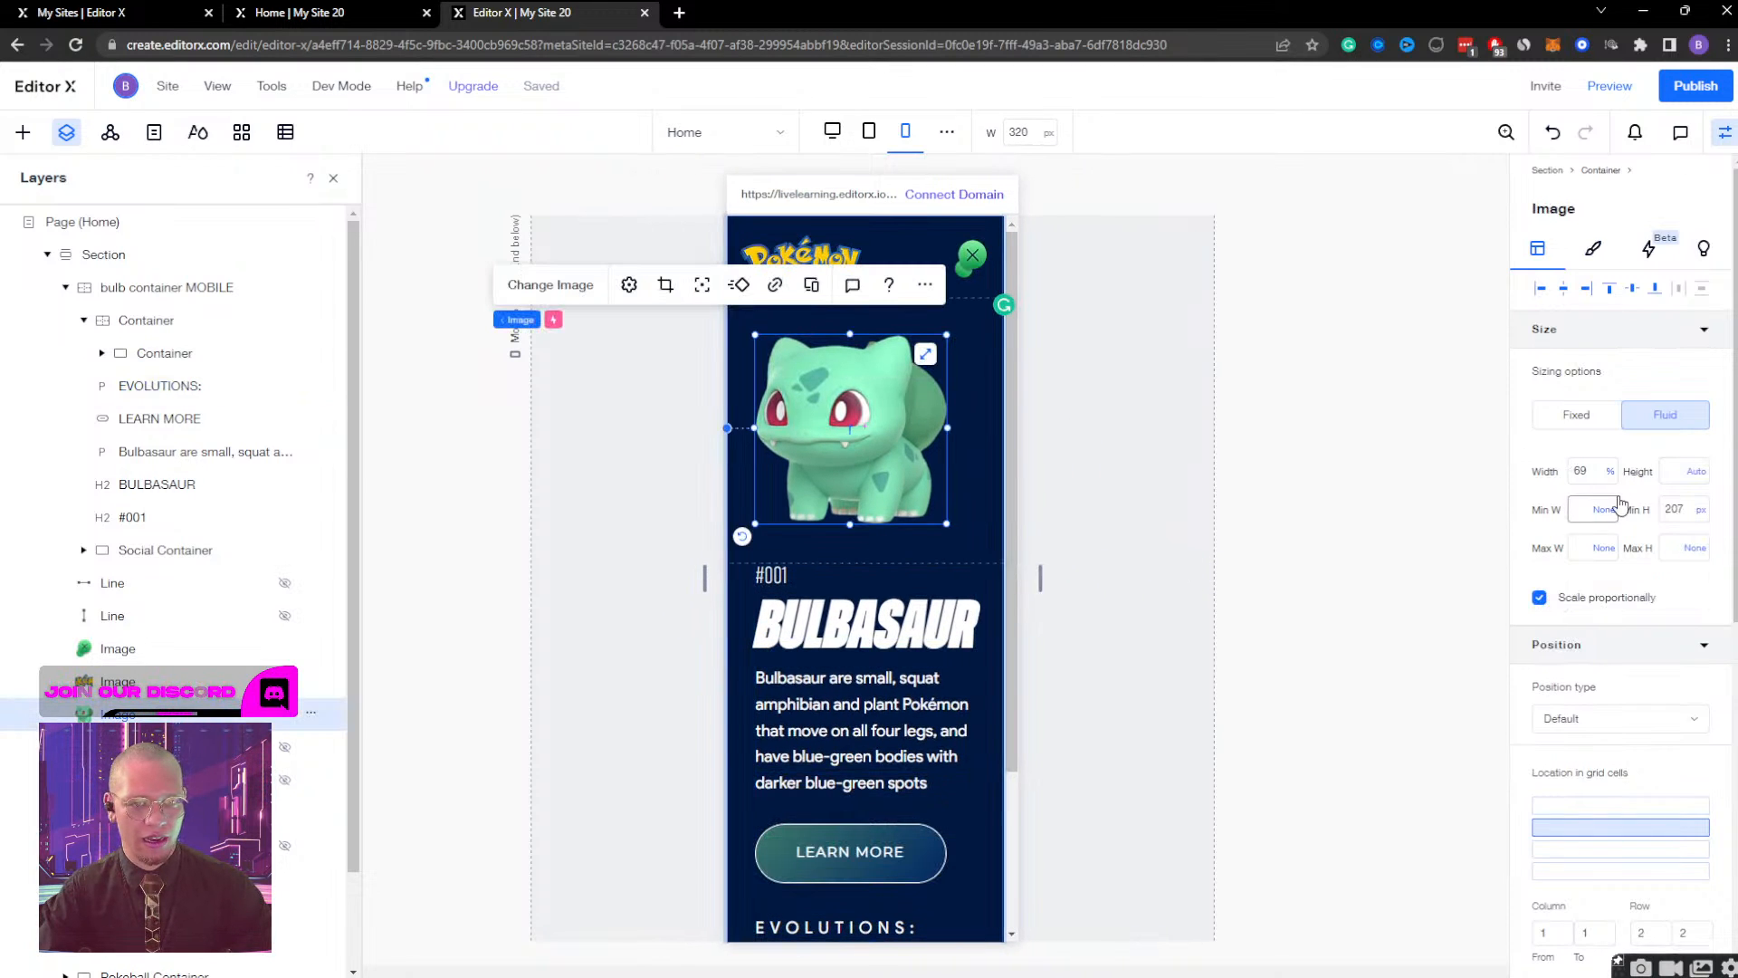
pyautogui.click(1591, 470)
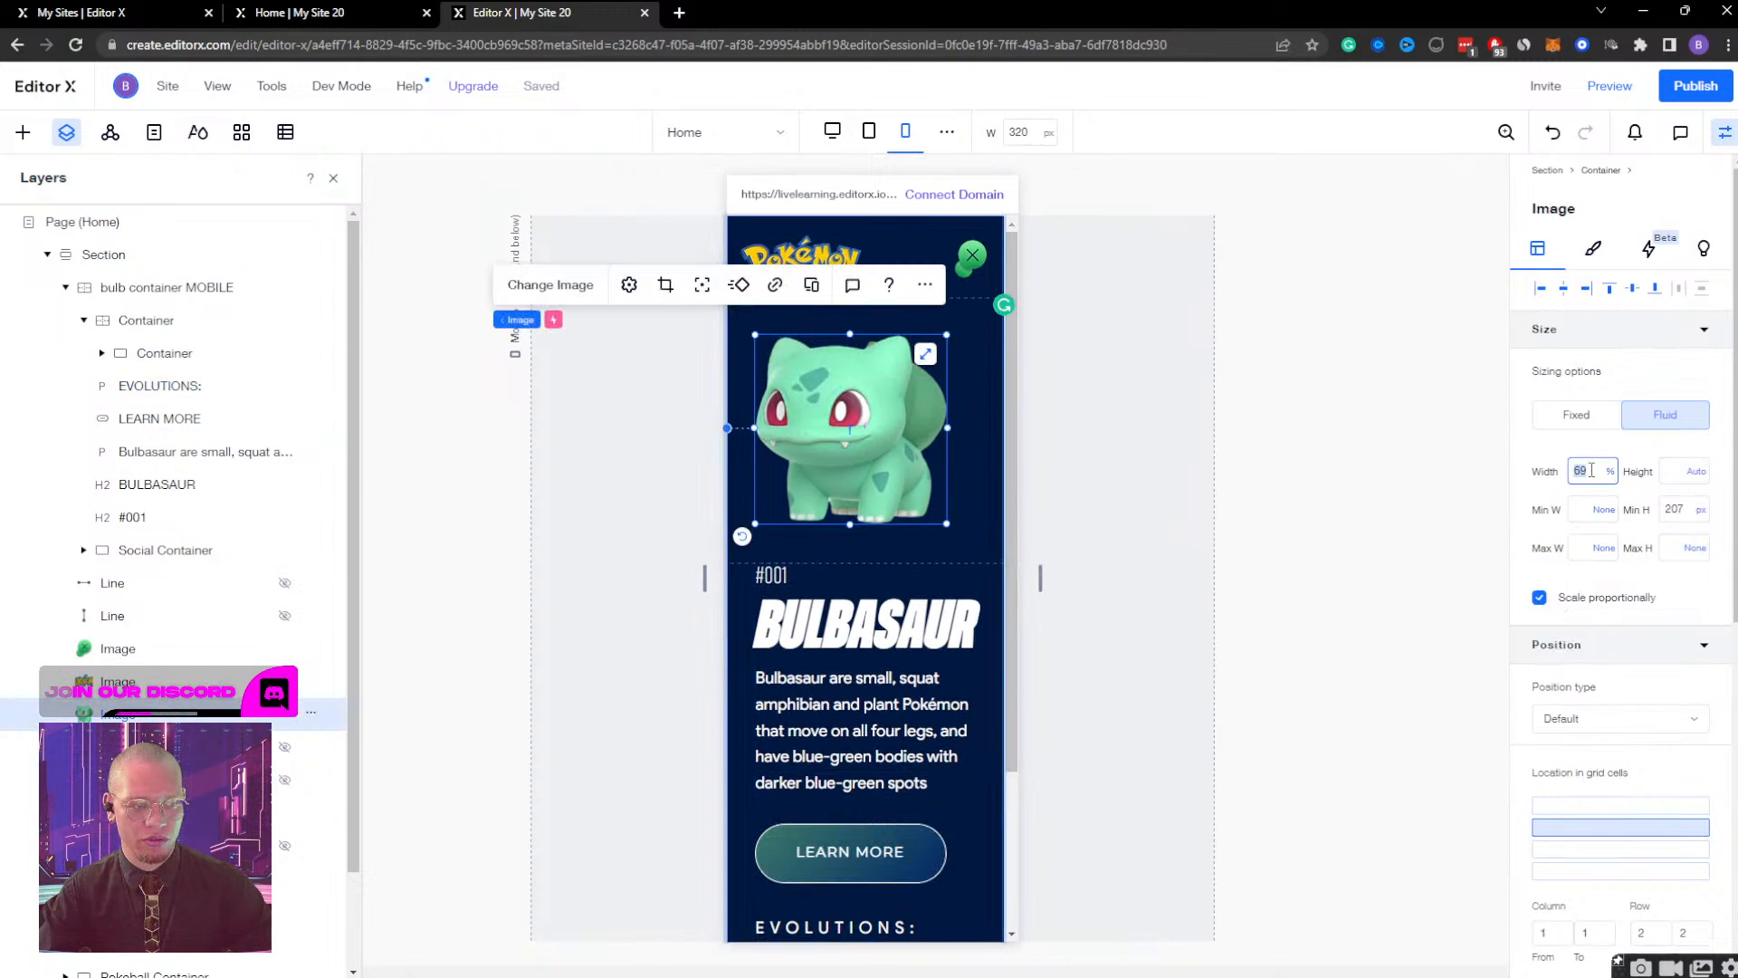
pyautogui.click(1611, 471)
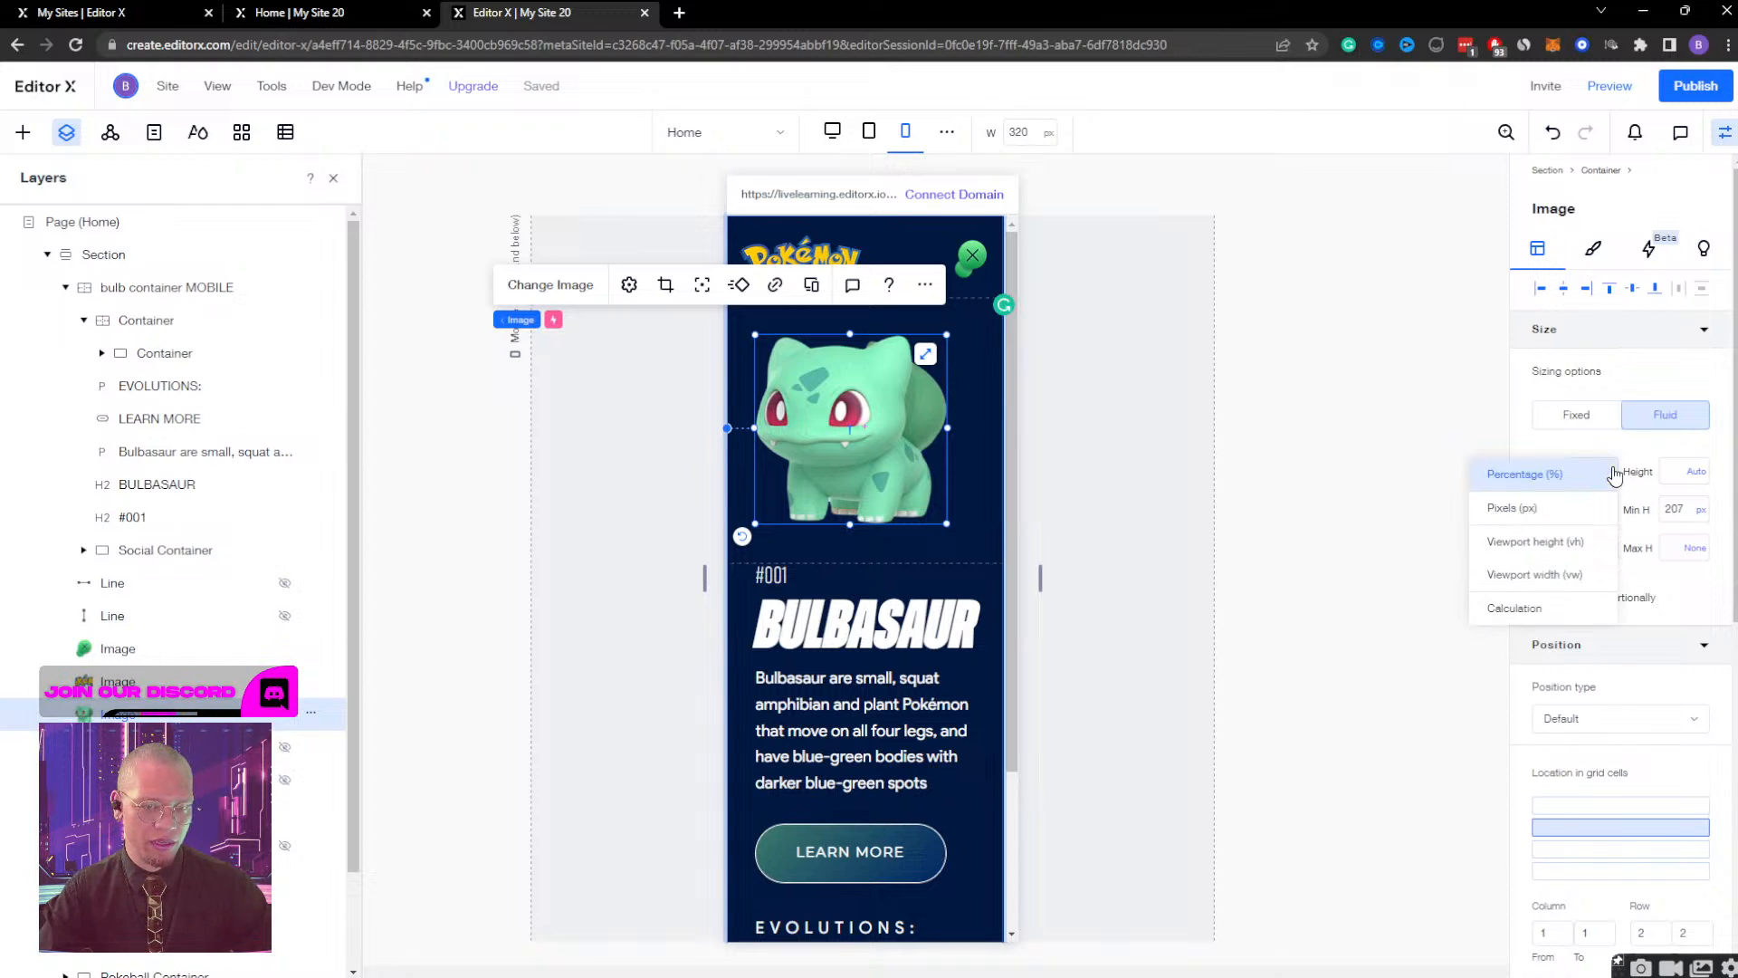
pyautogui.click(1539, 510)
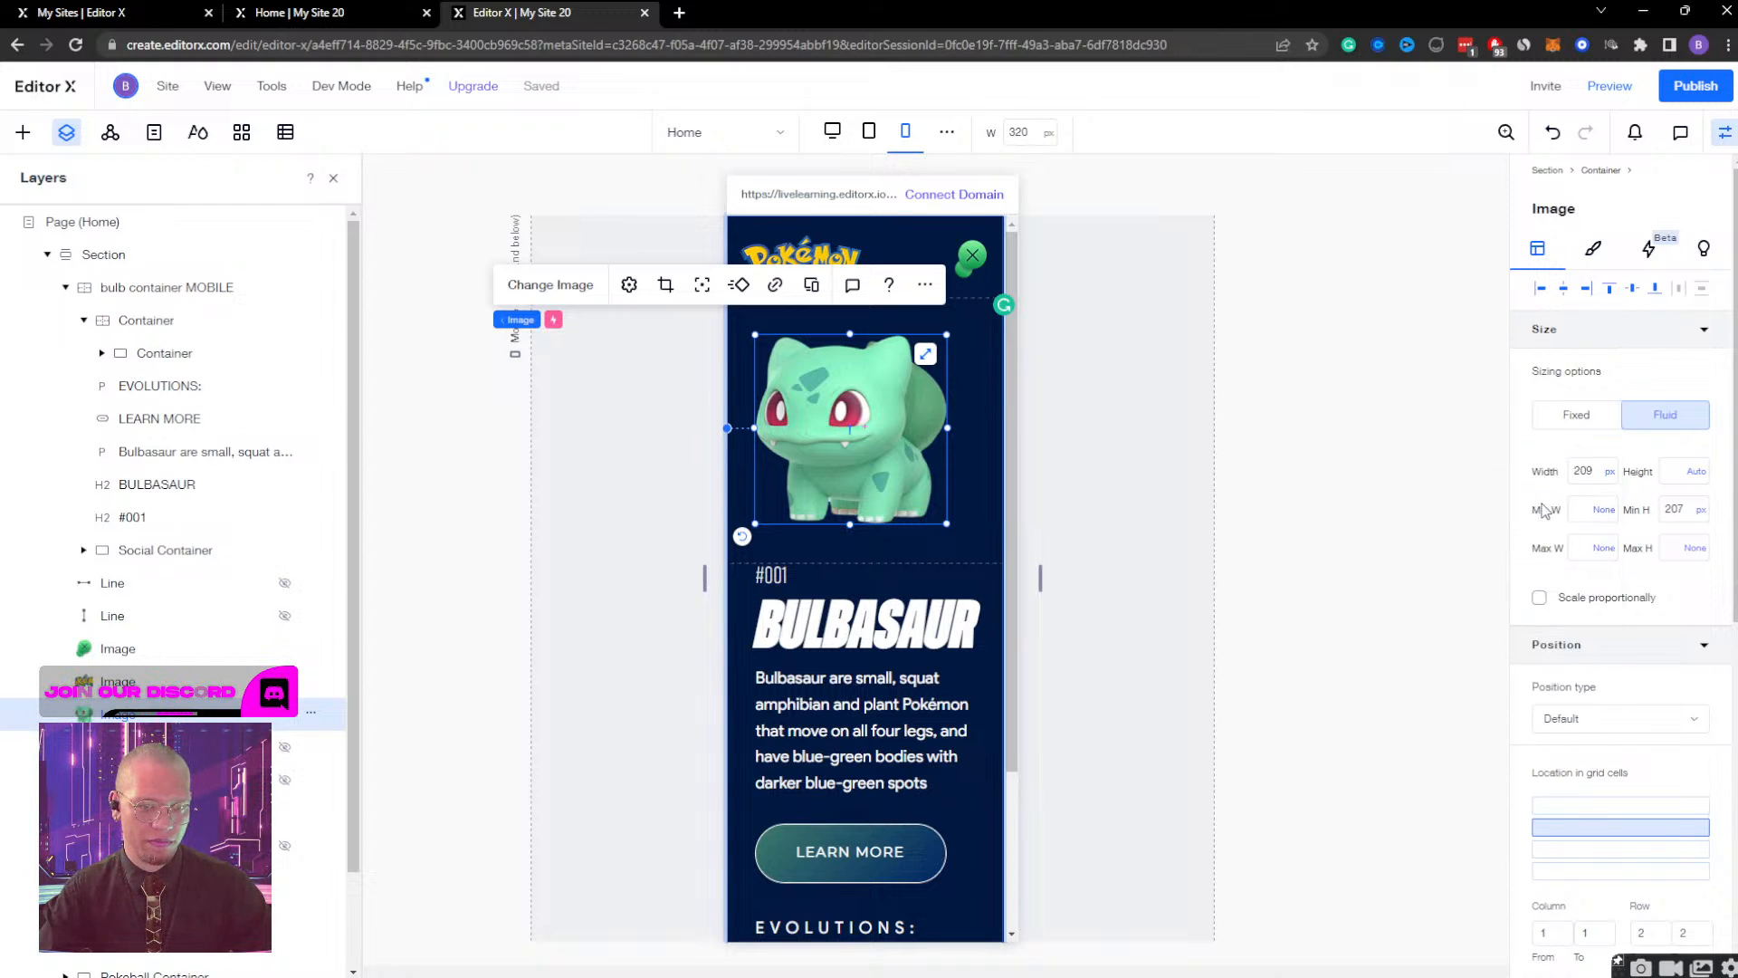
pyautogui.click(1608, 477)
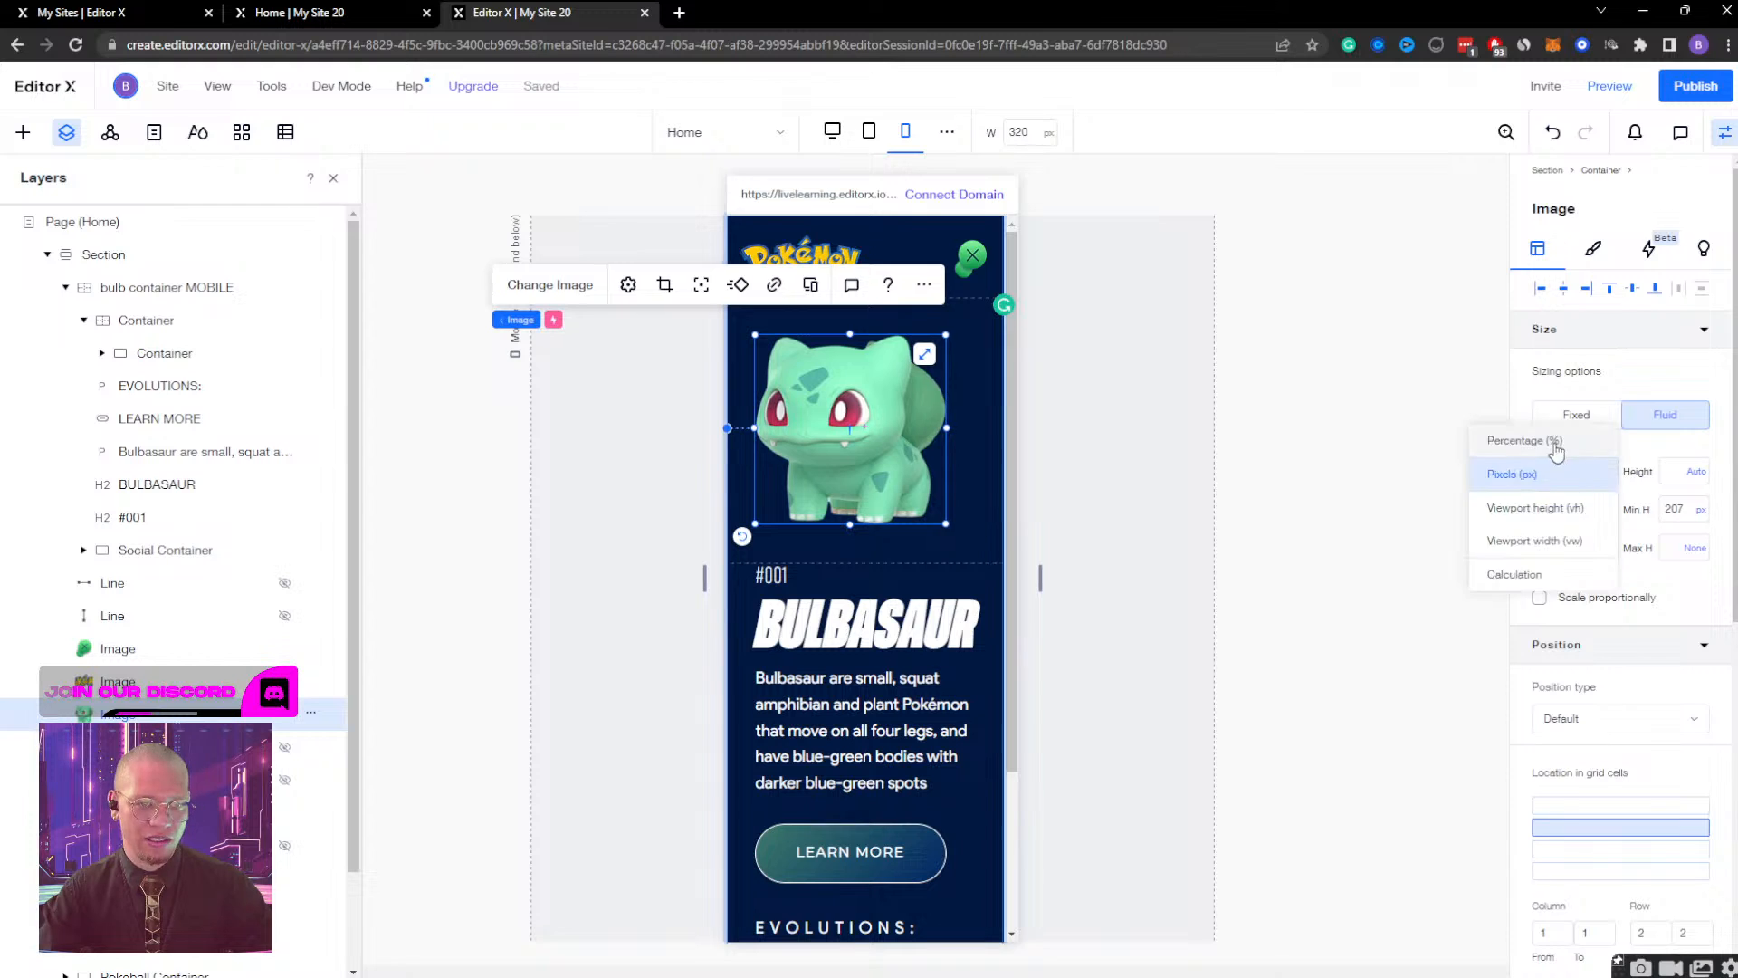
pyautogui.click(1564, 470)
# Limit the Bulbasaur image's maximum width and maximum height to 300 px each.
pyautogui.click(1603, 549)
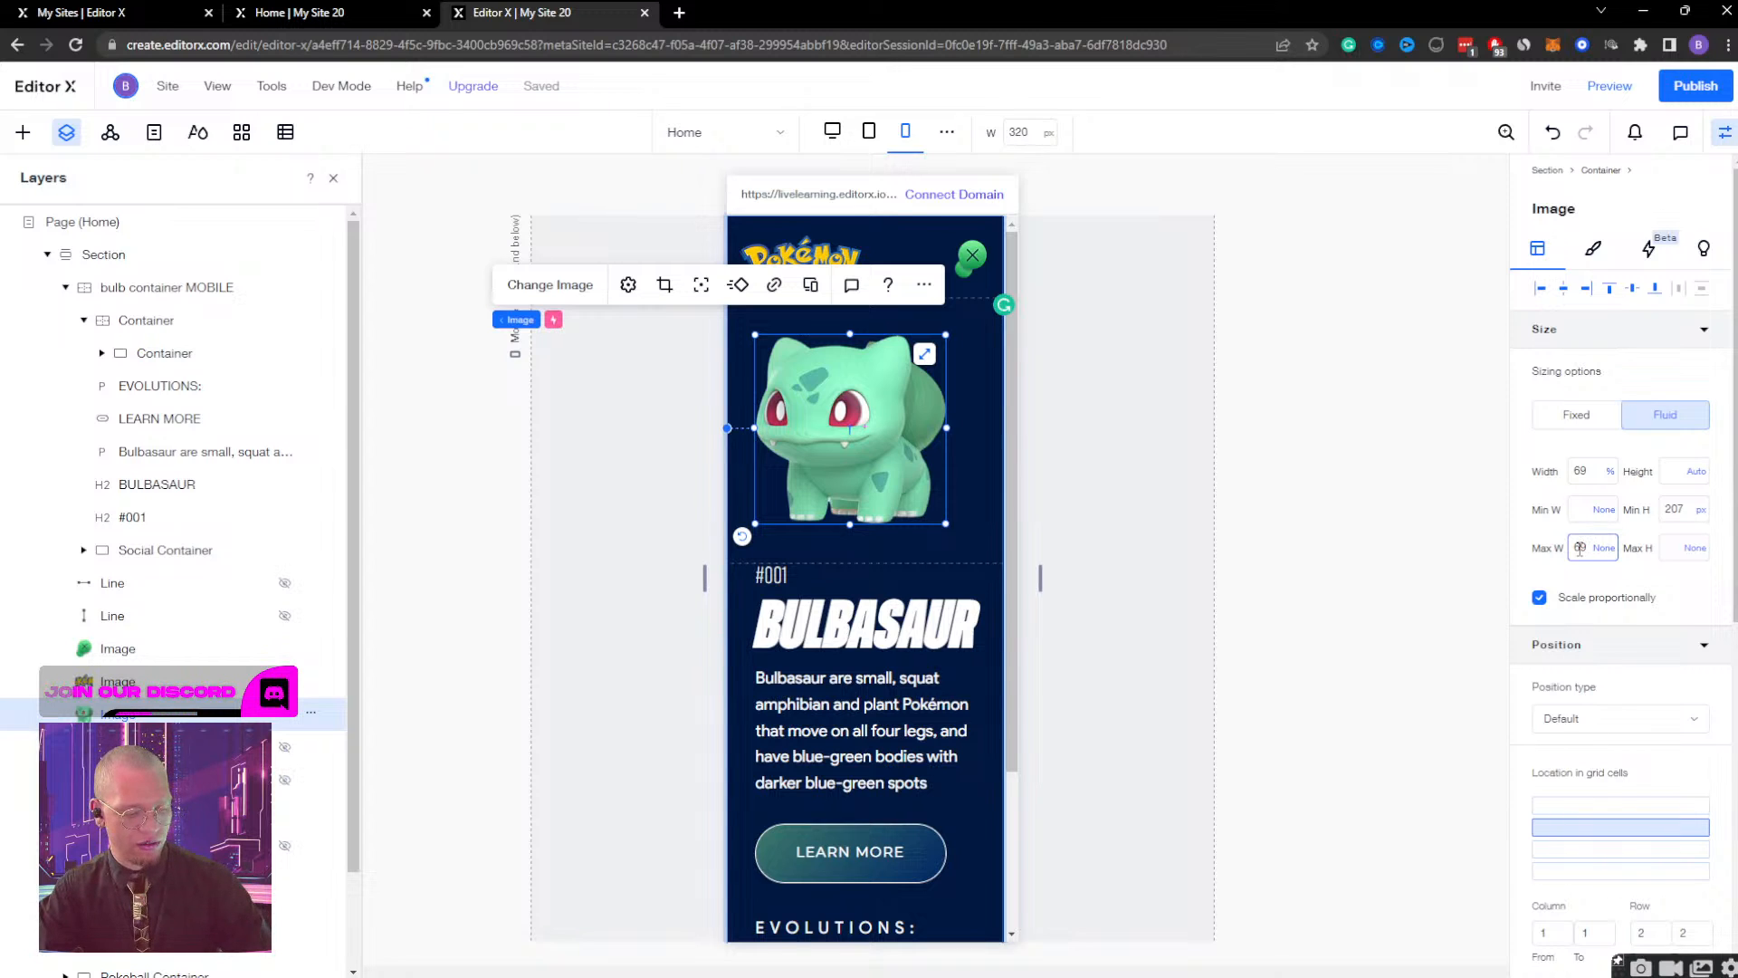
pyautogui.write('69%')
pyautogui.press('Return')
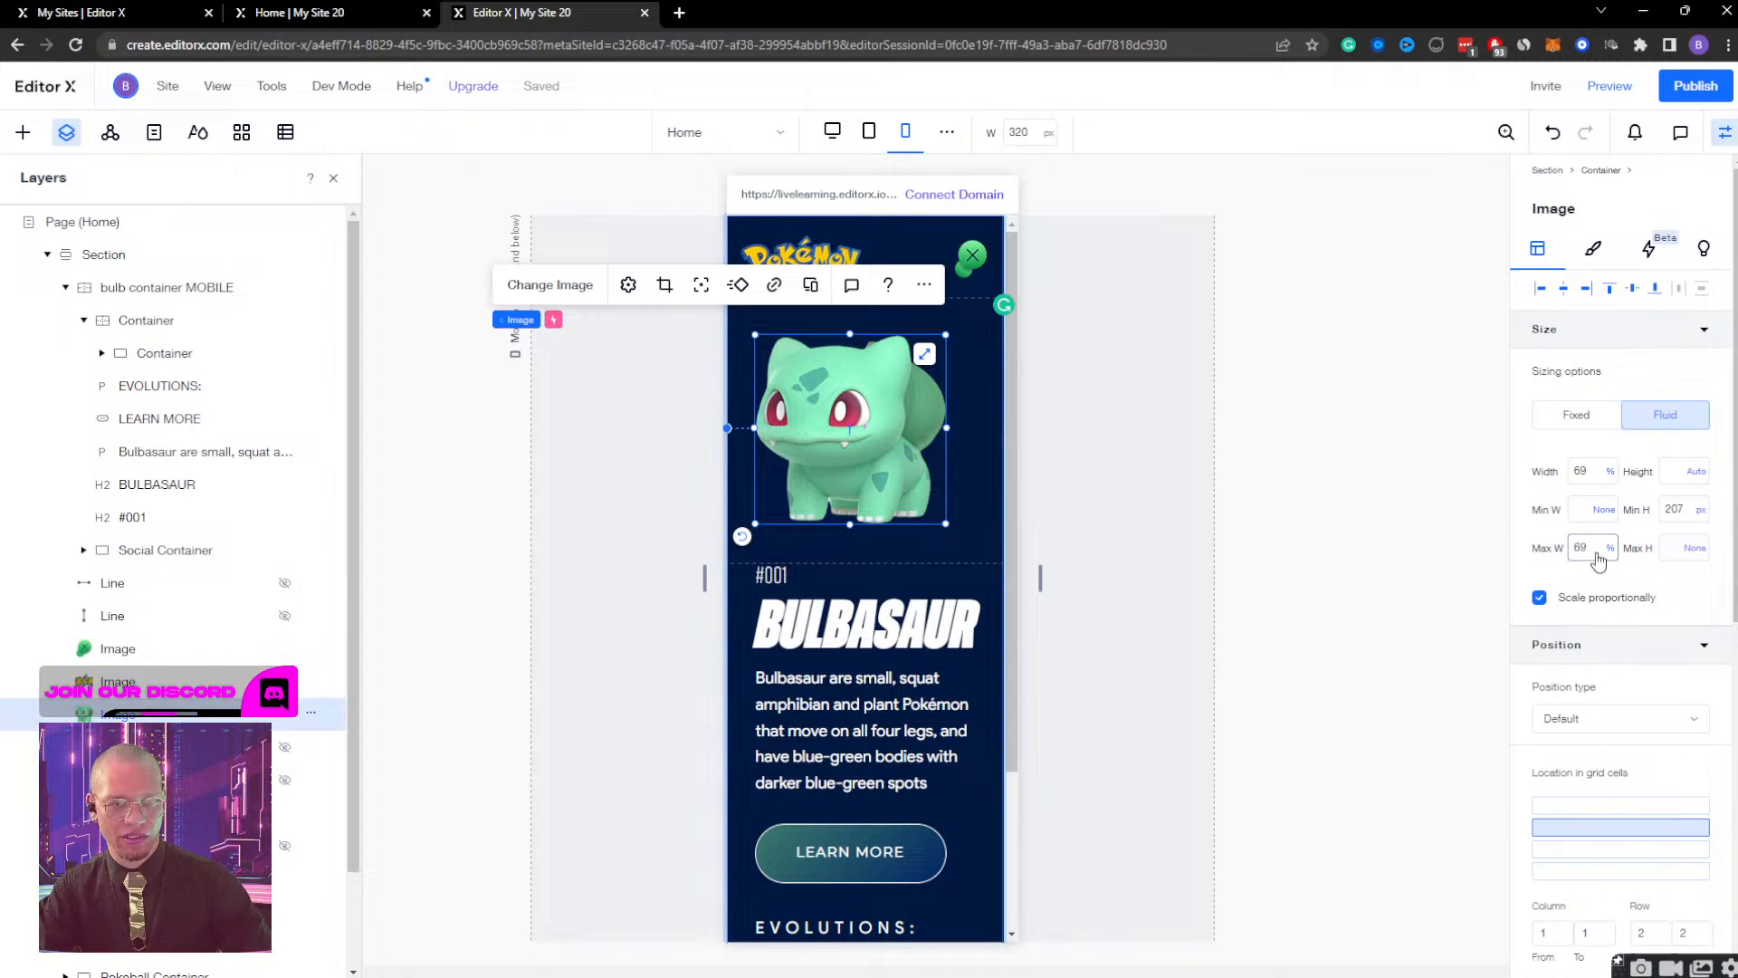
pyautogui.click(1608, 548)
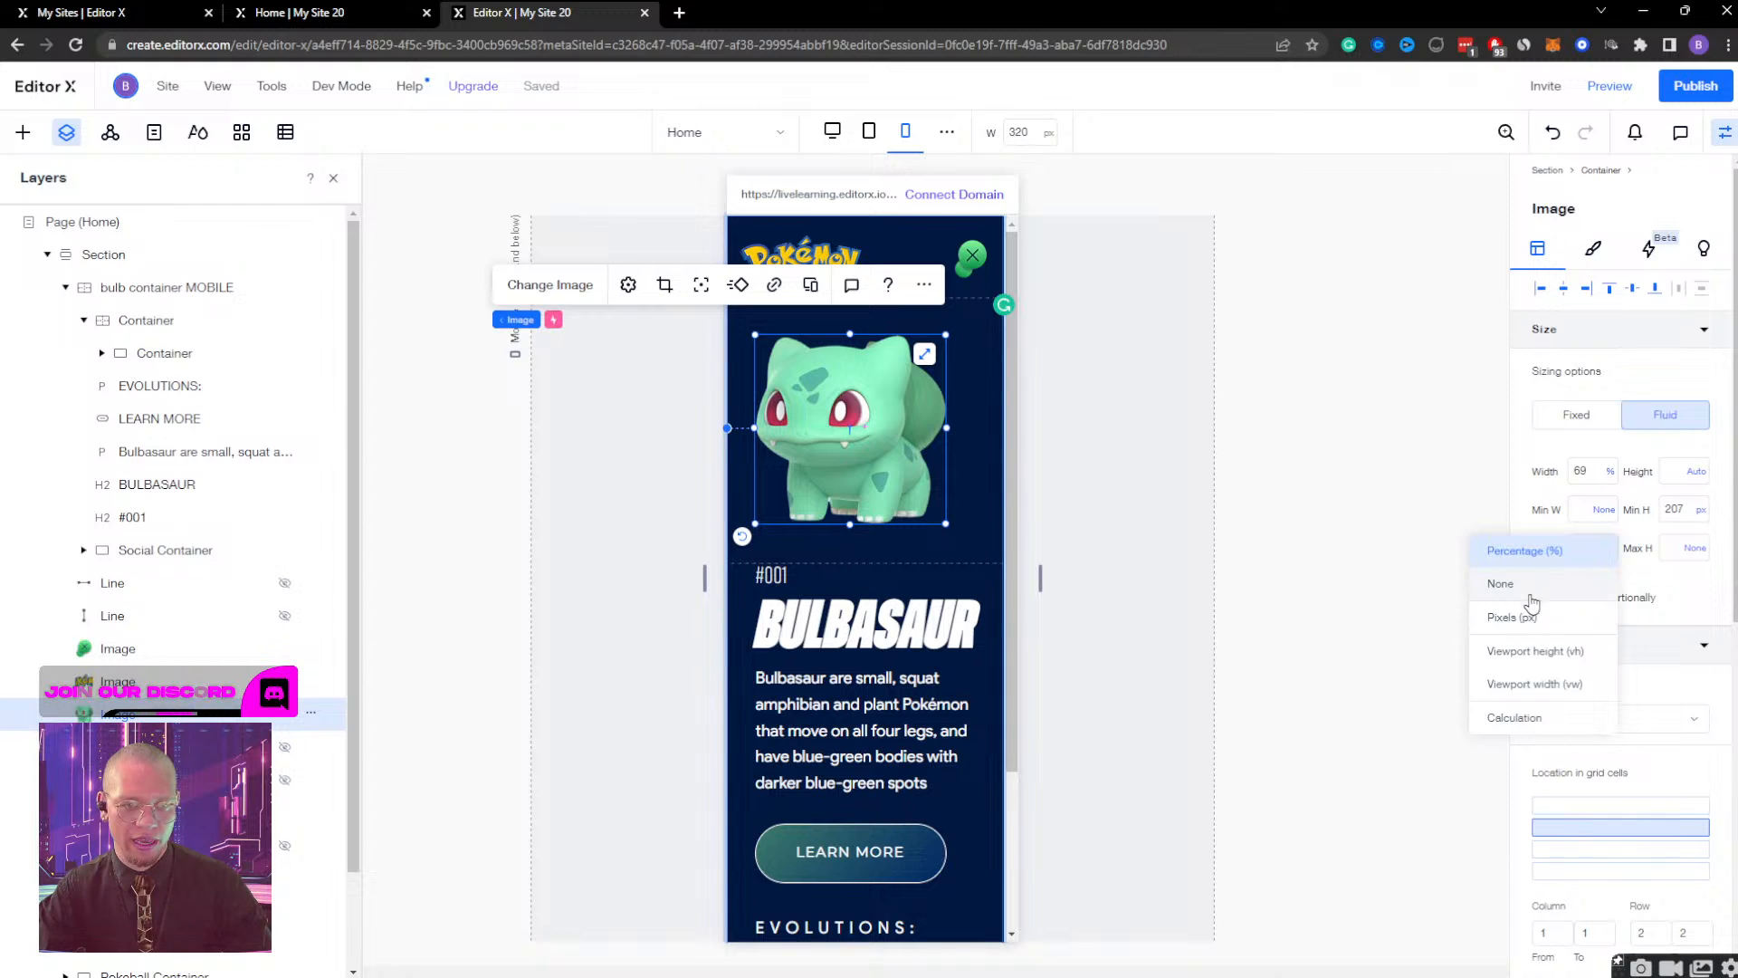
pyautogui.click(1533, 617)
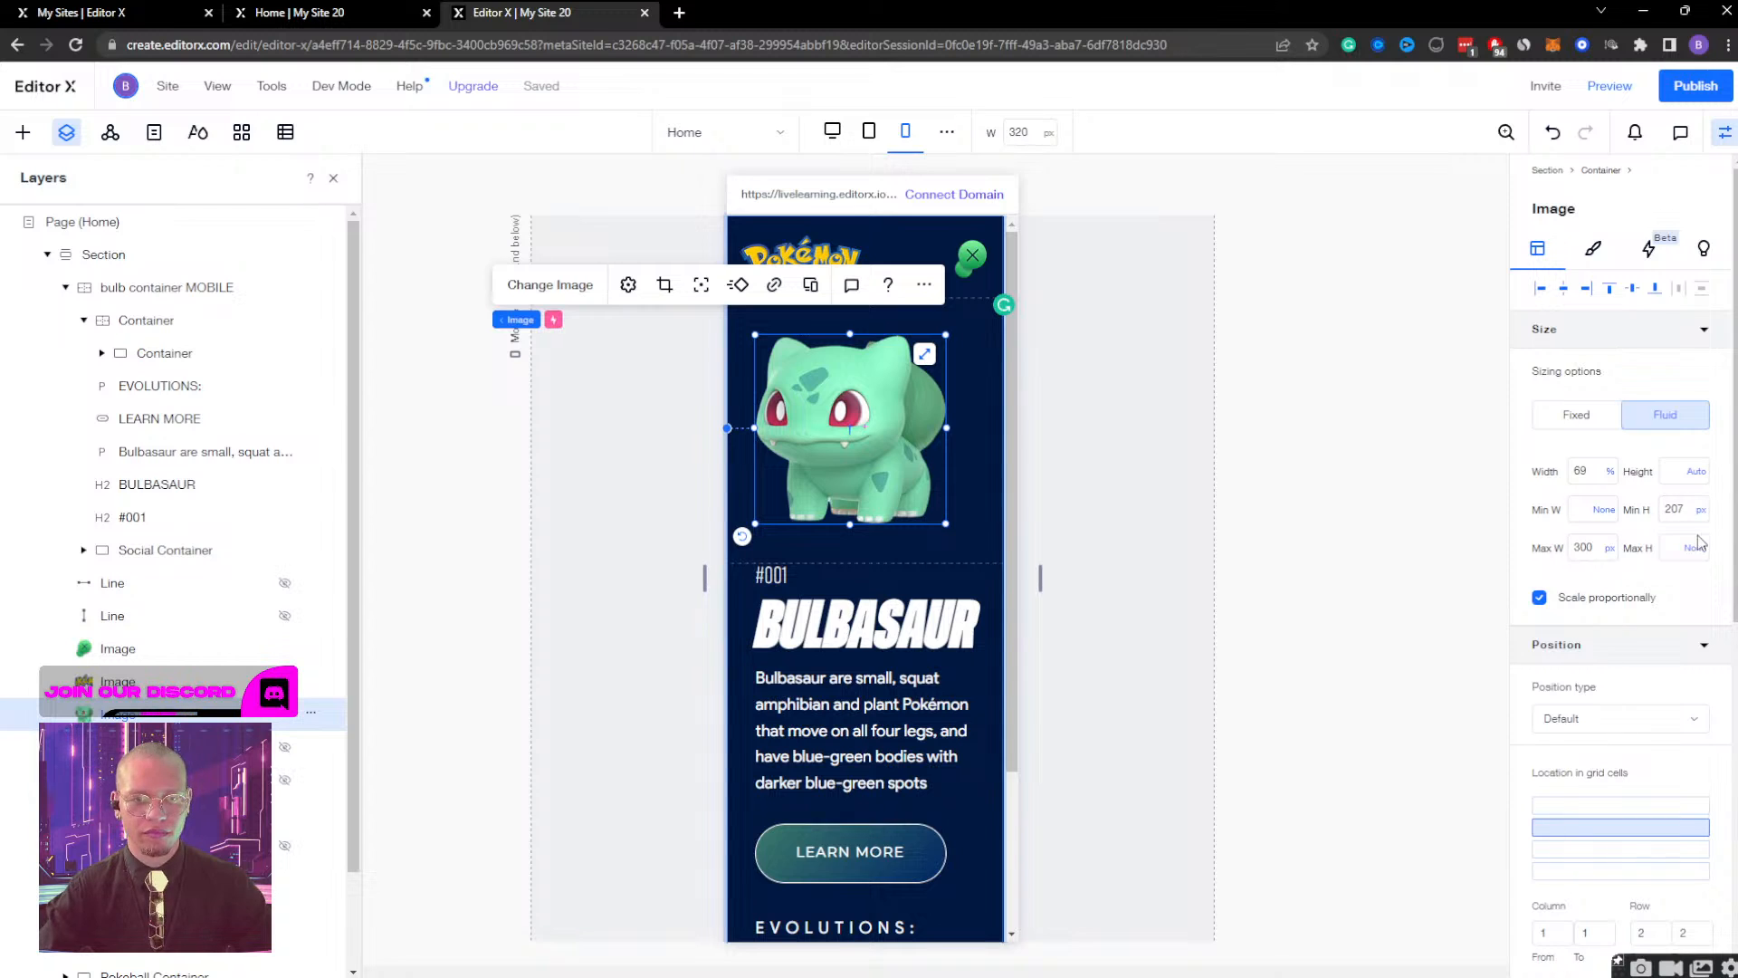
pyautogui.click(1678, 550)
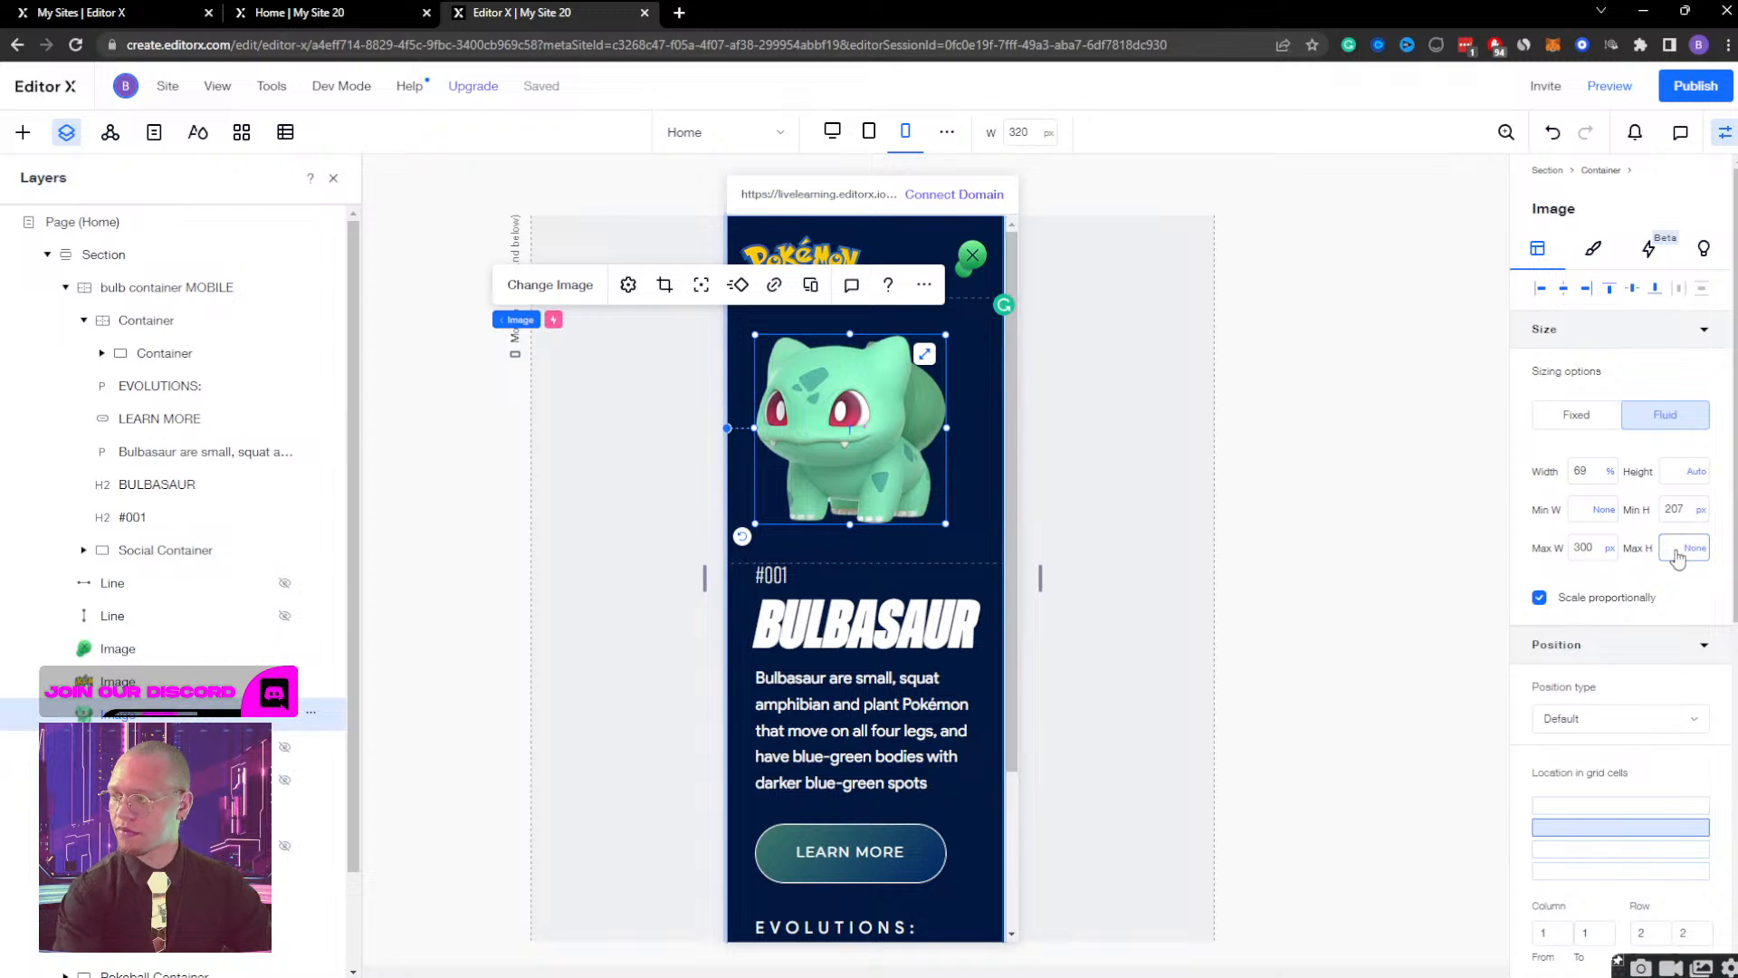
pyautogui.press('Return')
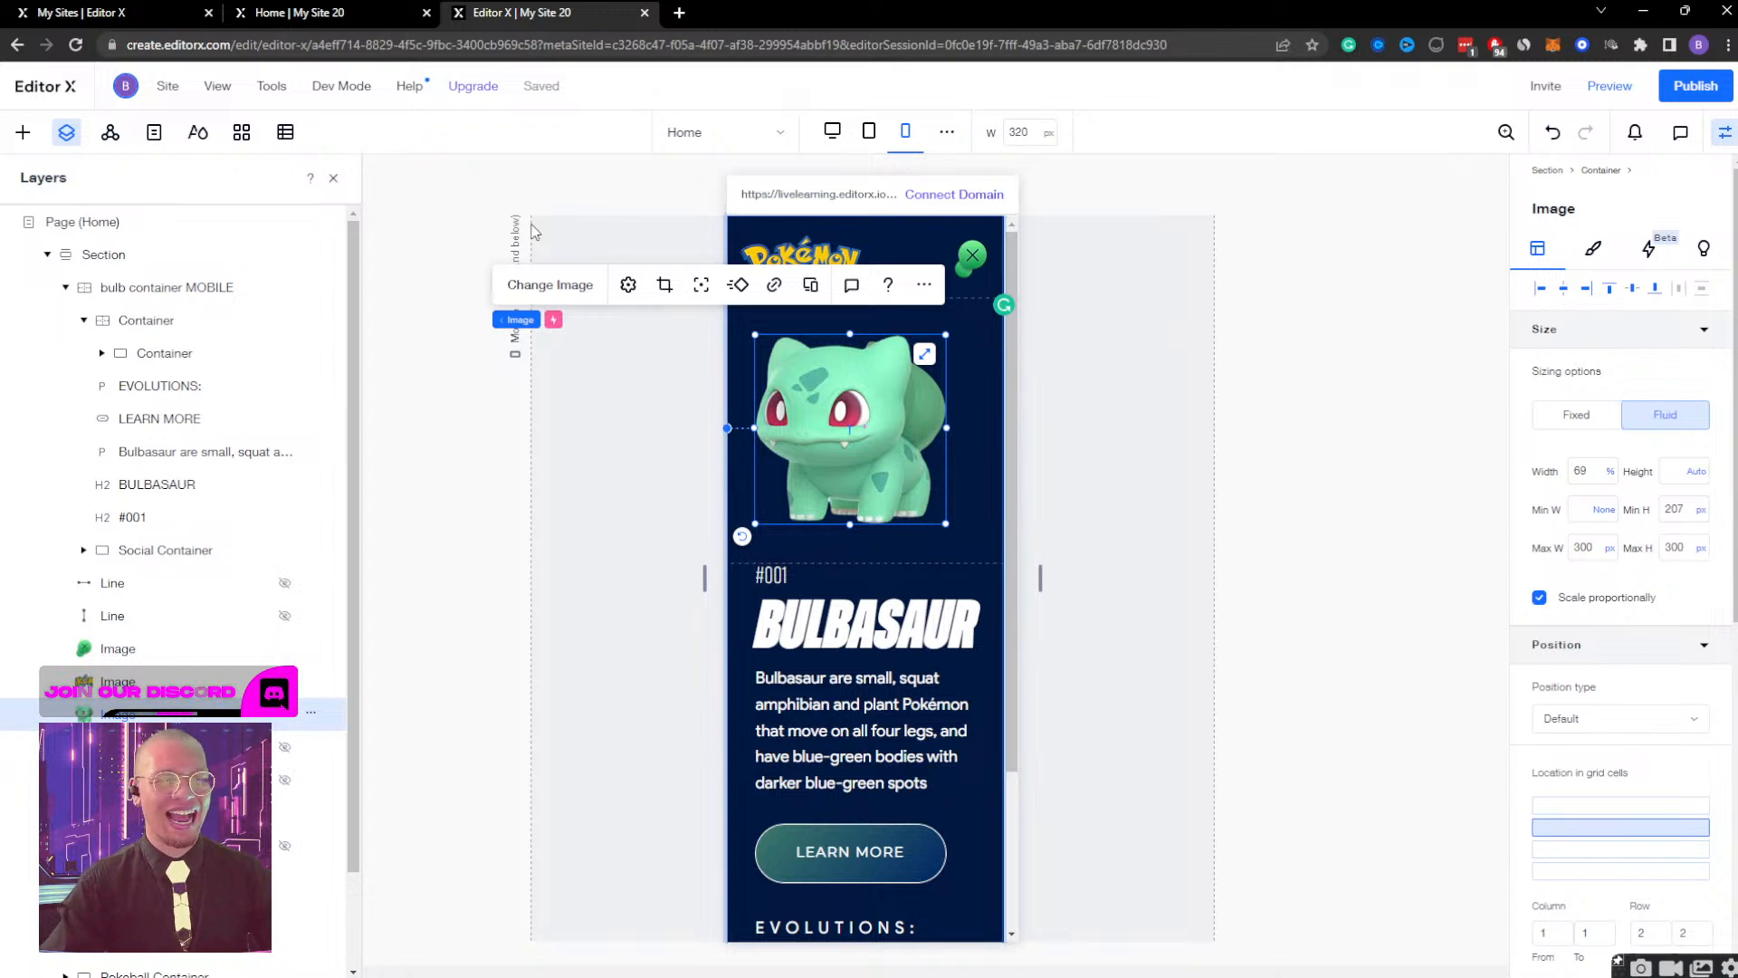
# Check how the Bulbasaur image scales at different mobile canvas widths, from 320 px up to 504 px.
pyautogui.moveTo(1043, 588); pyautogui.dragTo(950, 578)
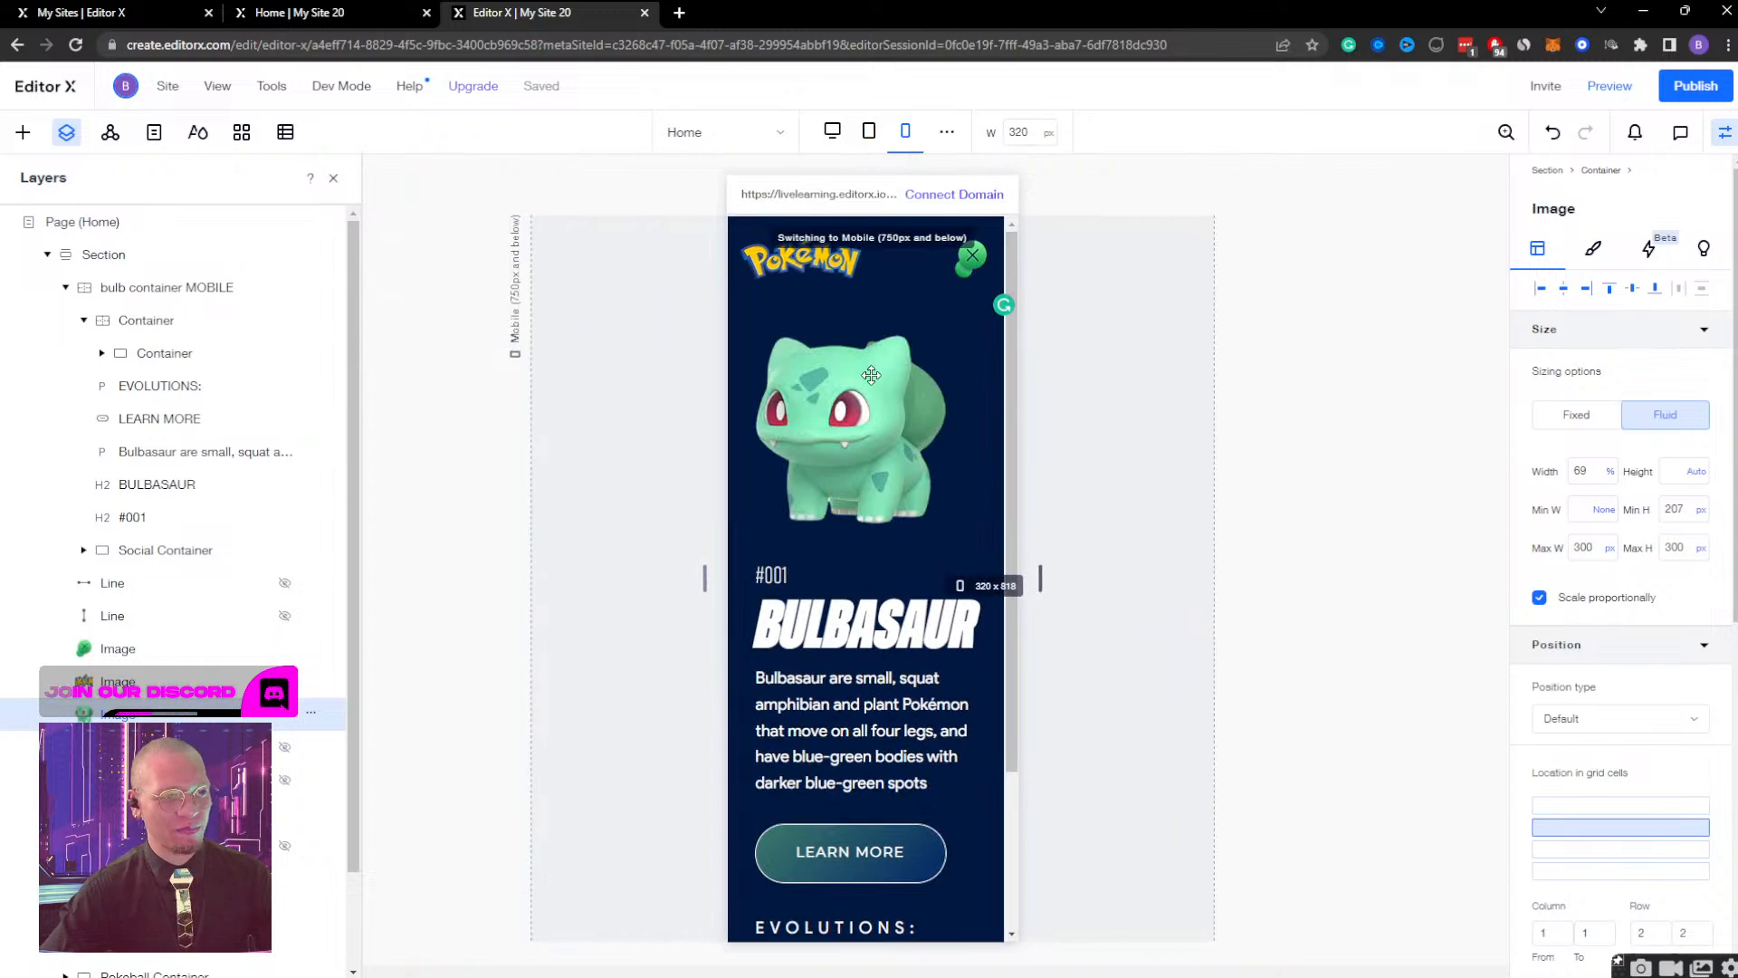
pyautogui.click(878, 423)
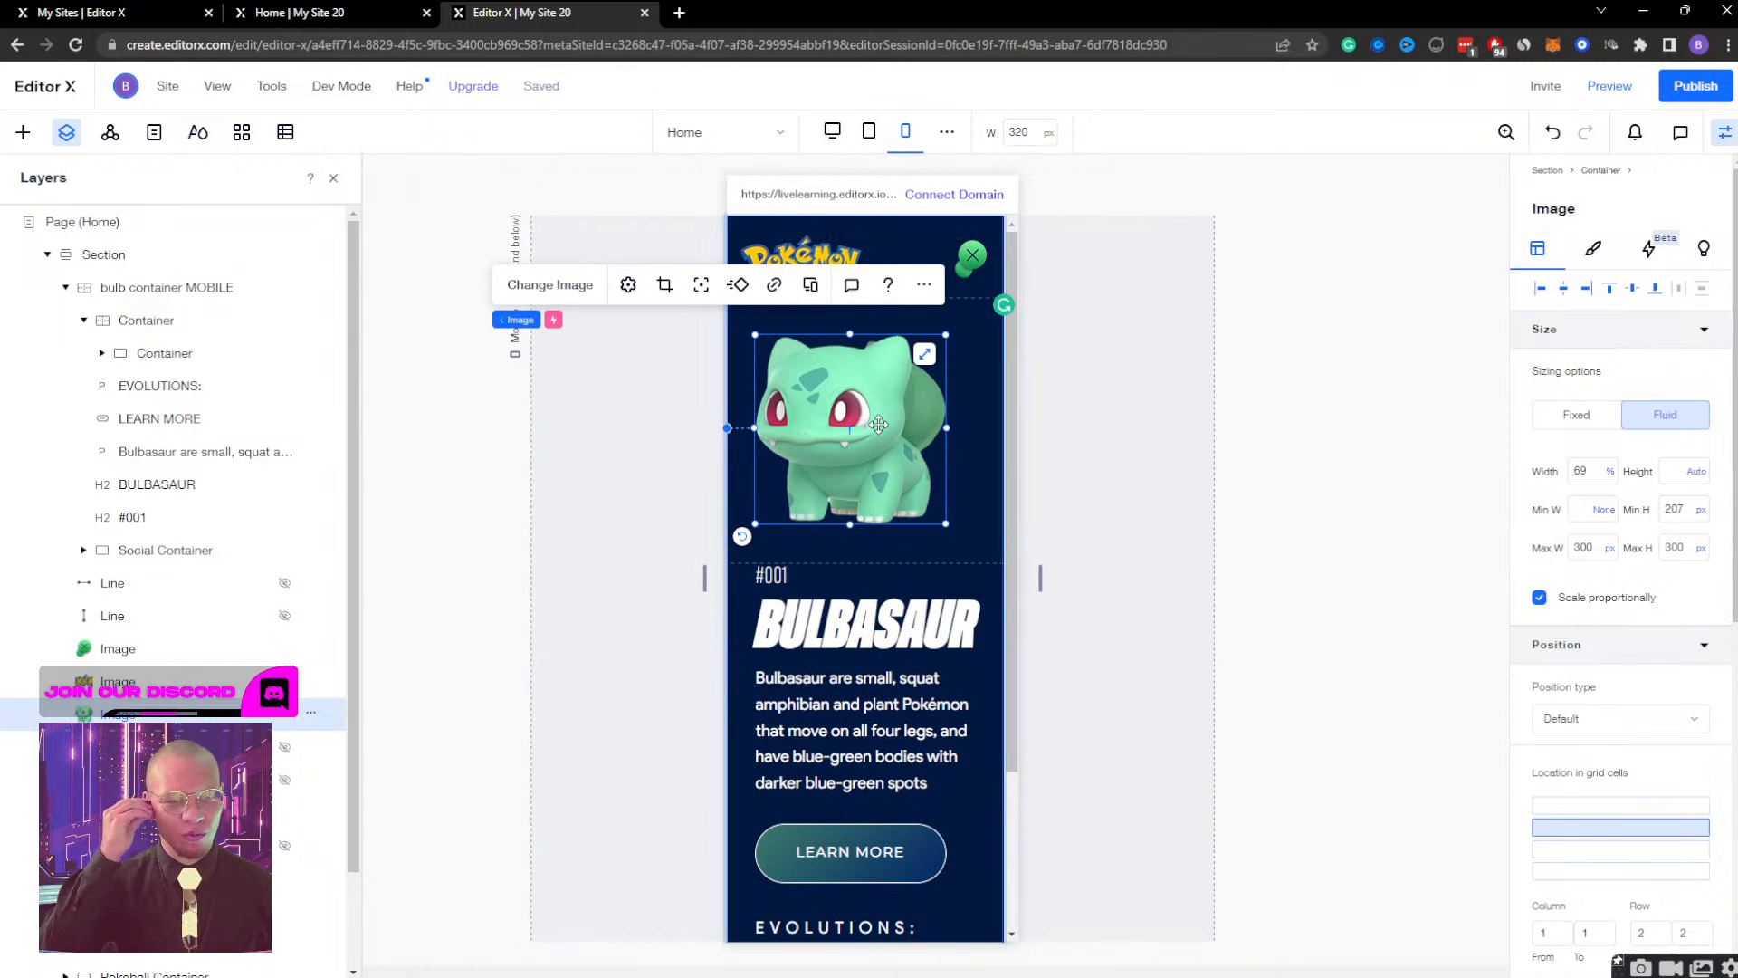
pyautogui.click(1577, 470)
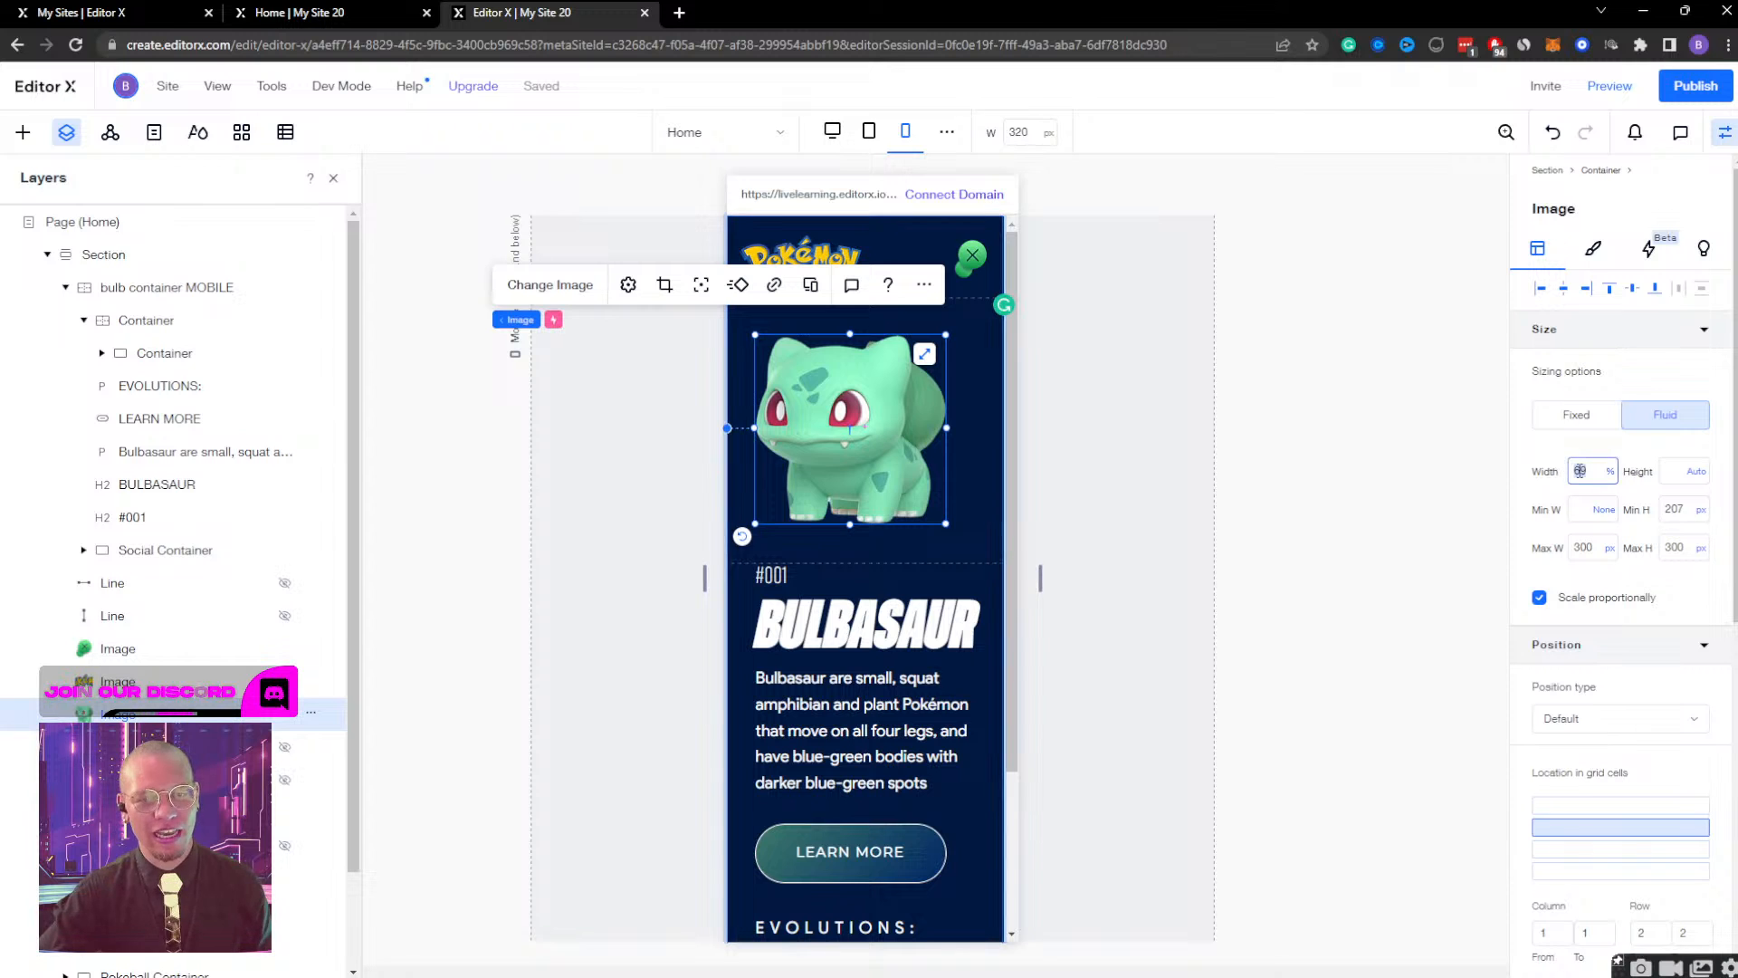
pyautogui.moveTo(1040, 578); pyautogui.dragTo(996, 518)
pyautogui.click(863, 356)
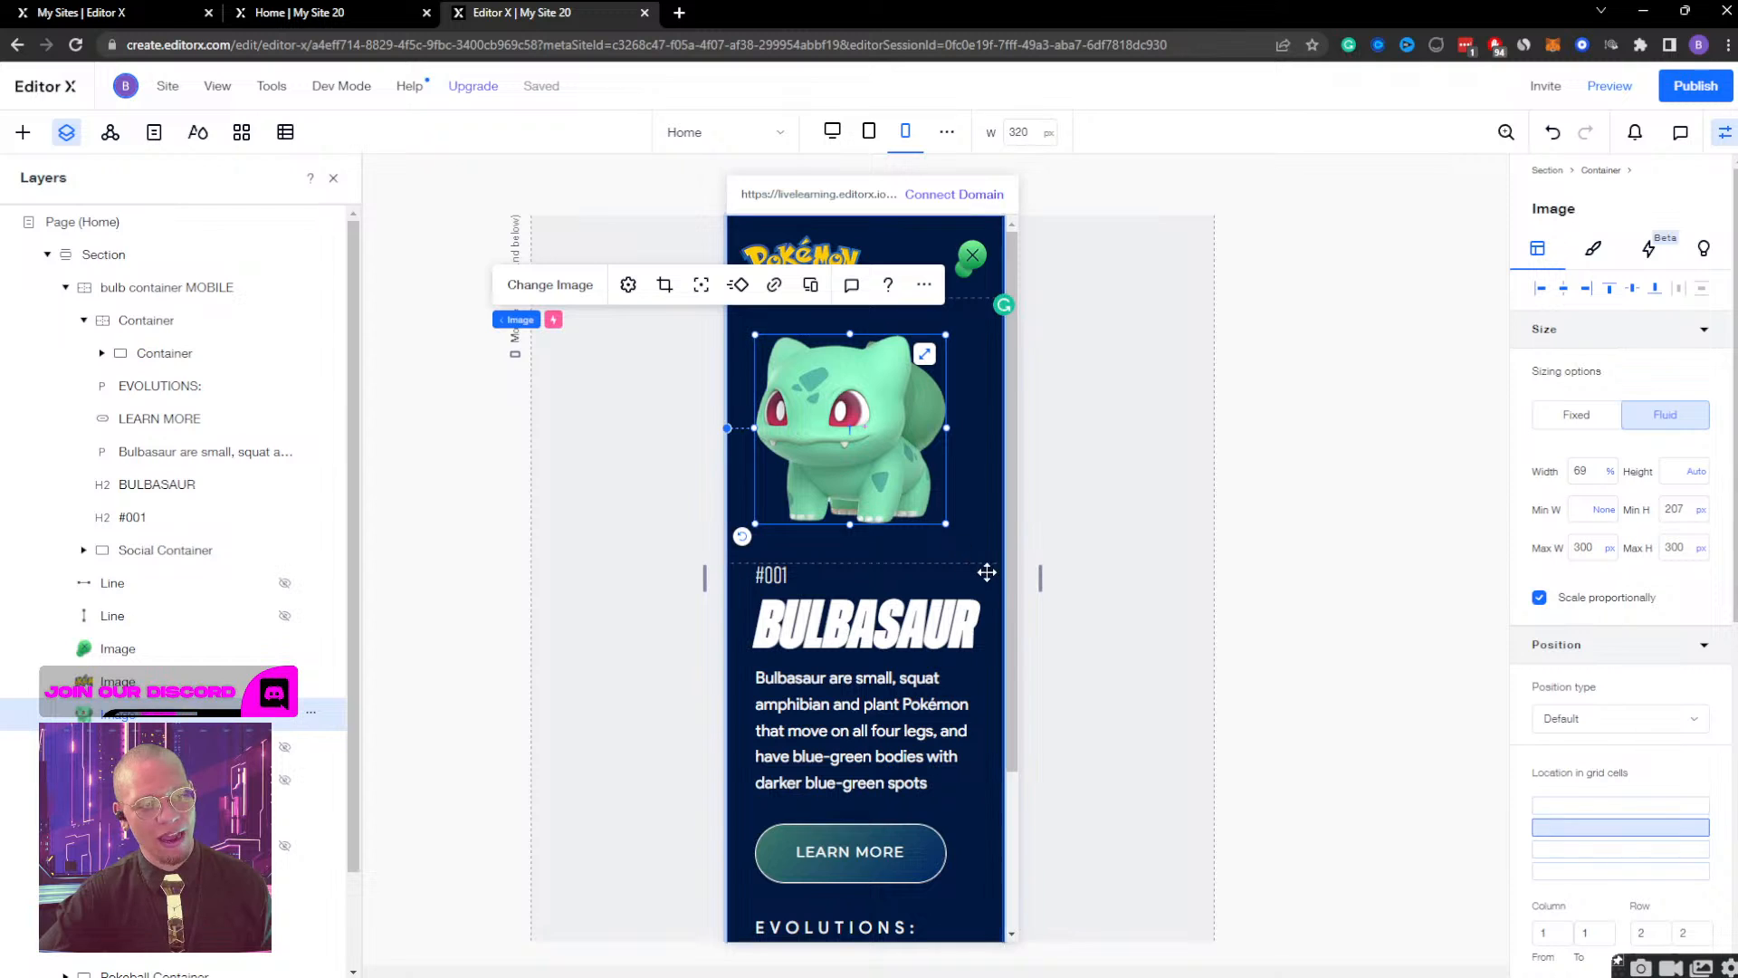
pyautogui.moveTo(1039, 577); pyautogui.dragTo(1124, 578)
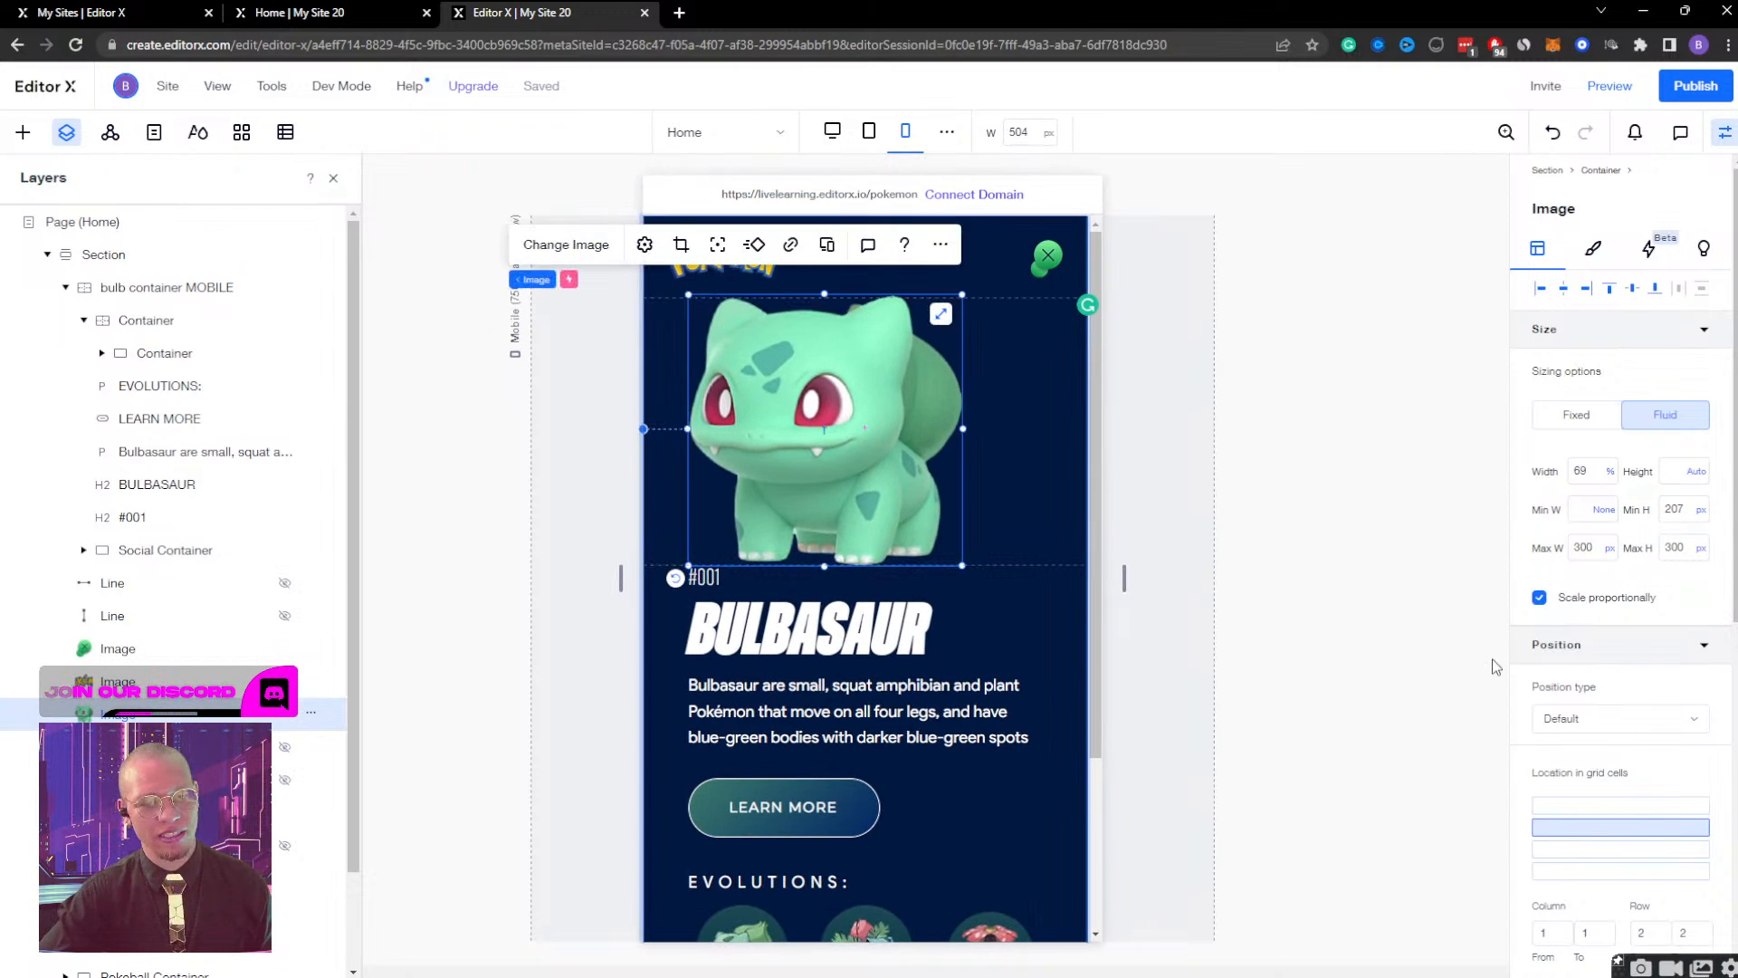
# Set the Bulbasaur image's top and bottom margins to 40 px on the mobile breakpoint and check the spacing at other canvas widths.
pyautogui.scroll(-6, 1610, 616)
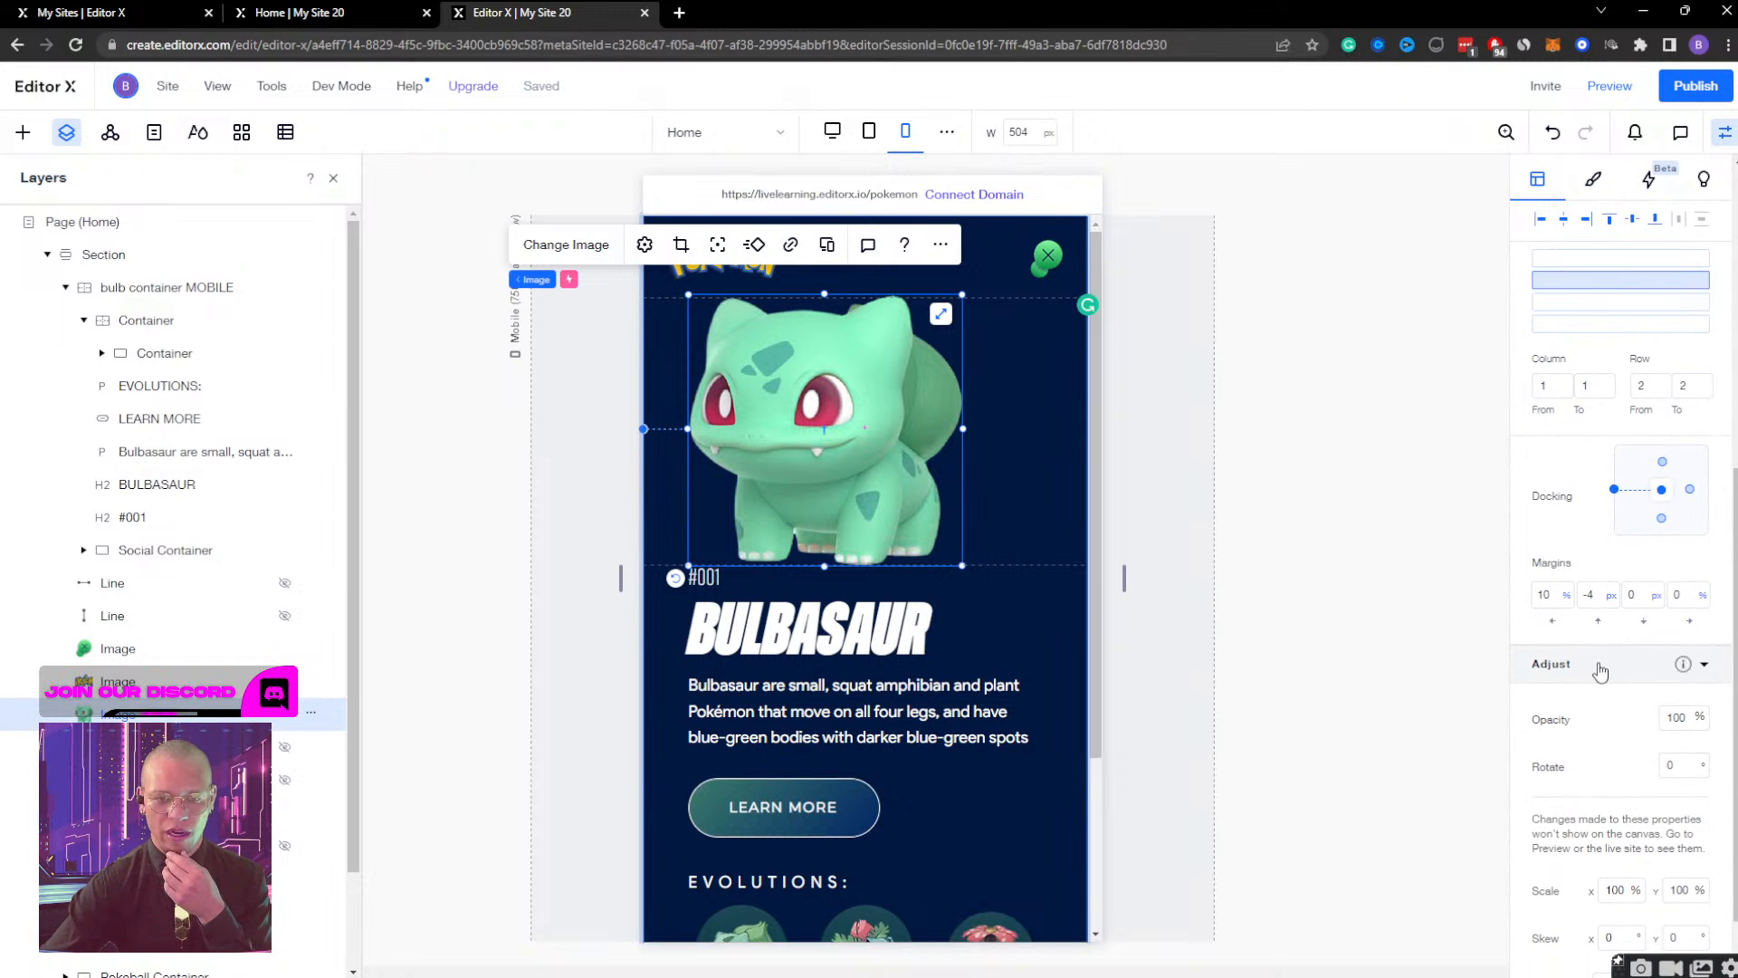
pyautogui.click(905, 132)
pyautogui.click(1589, 595)
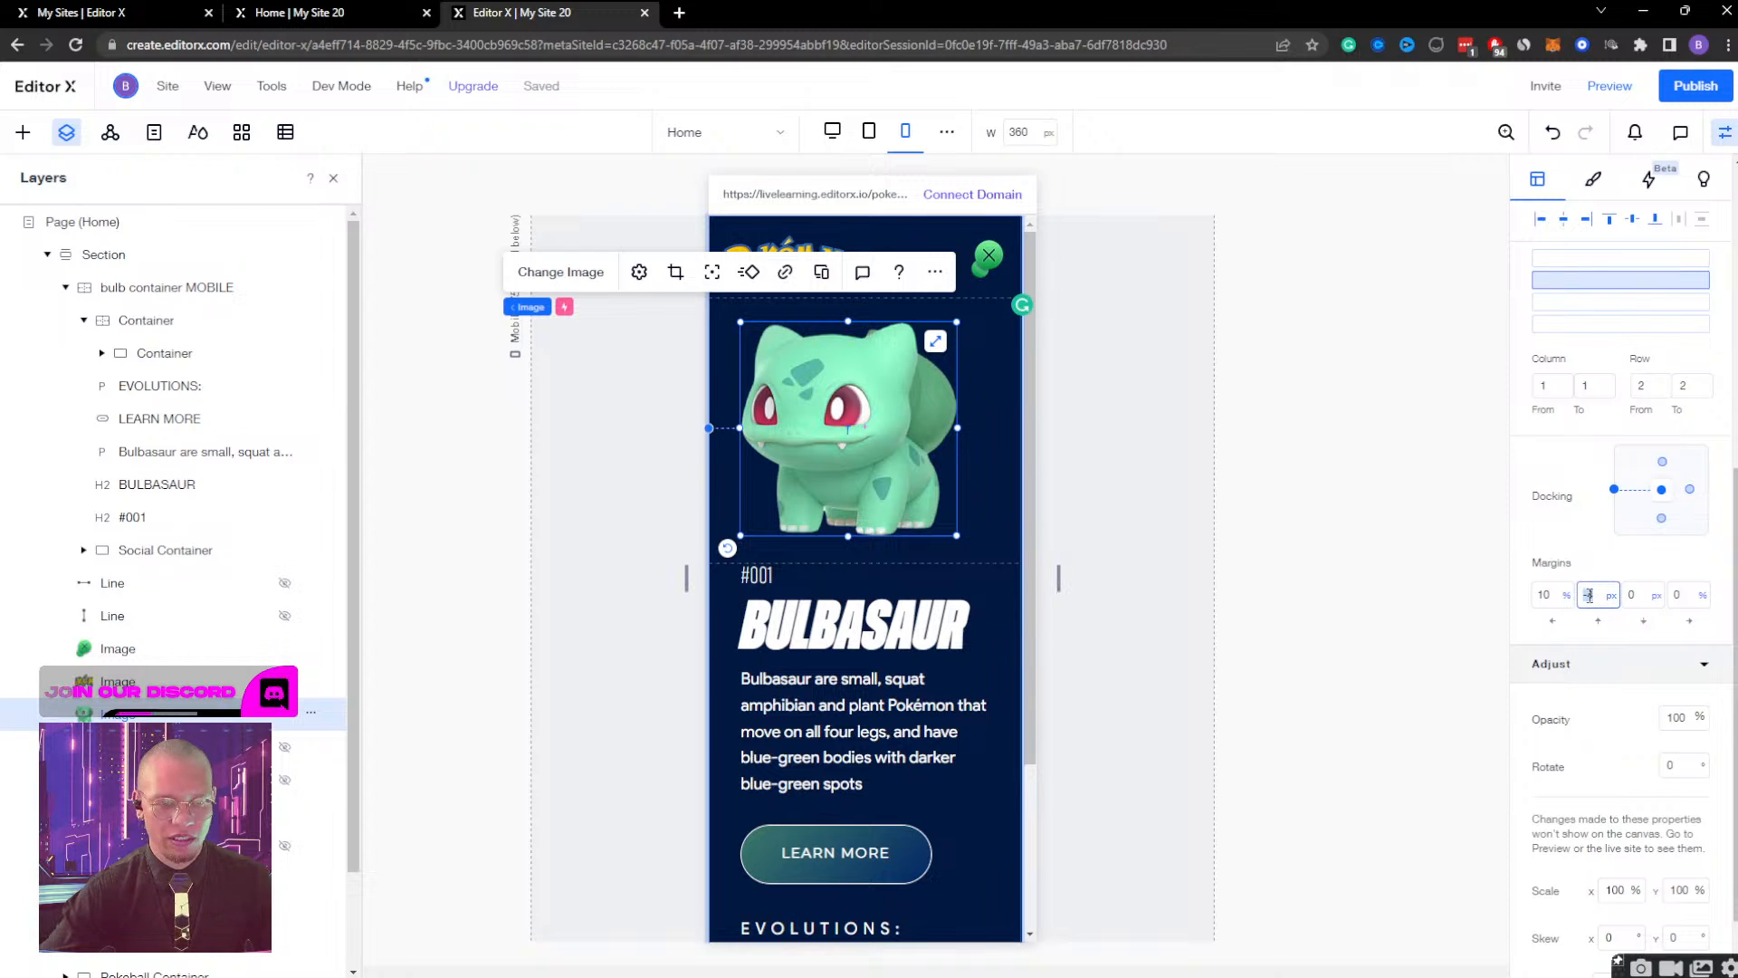
pyautogui.write('40')
pyautogui.press('Tab')
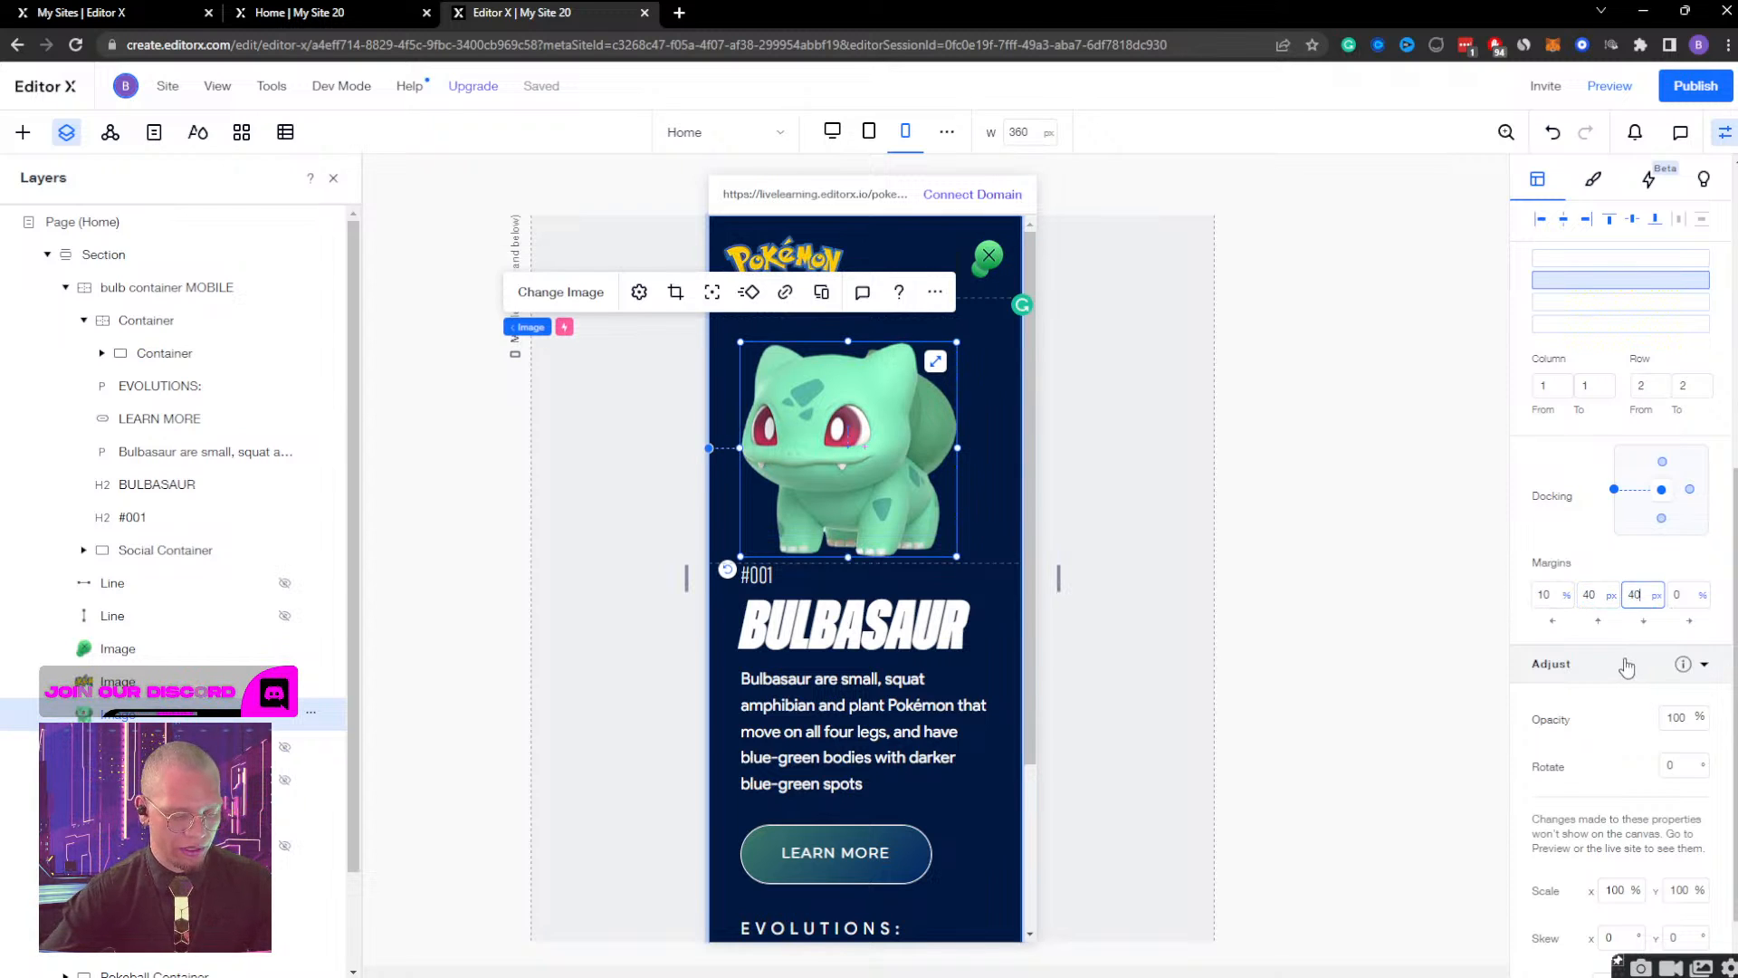
pyautogui.press('Return')
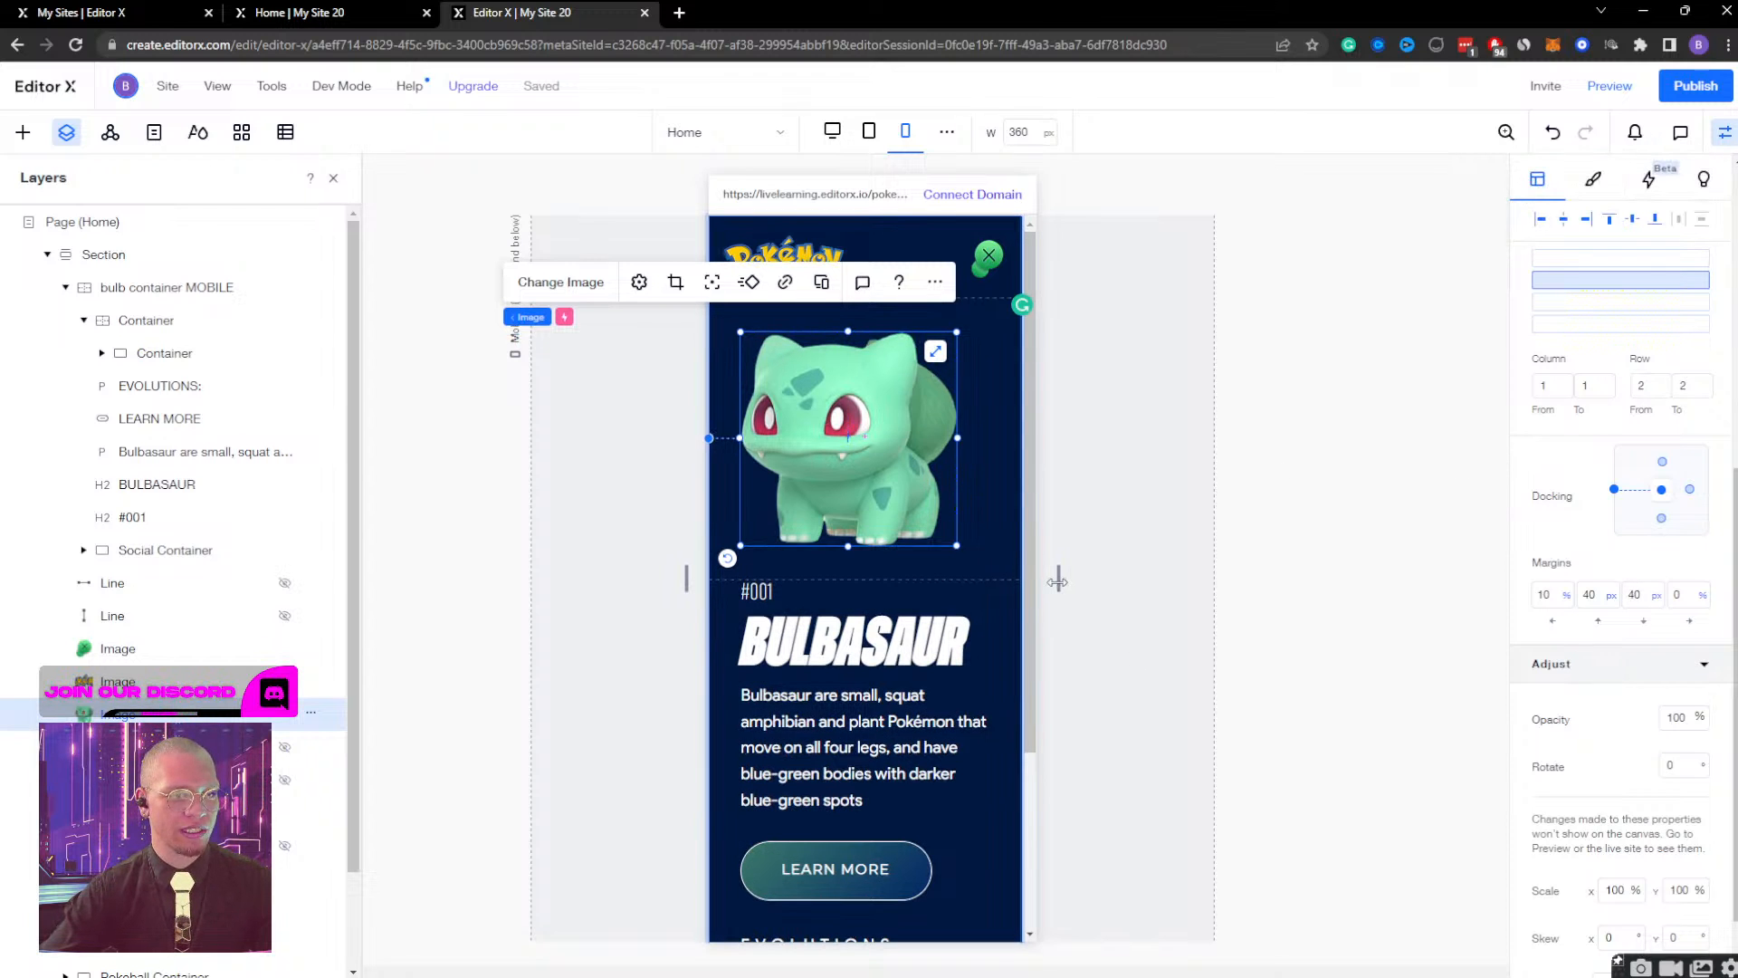
pyautogui.moveTo(1057, 580); pyautogui.dragTo(888, 559)
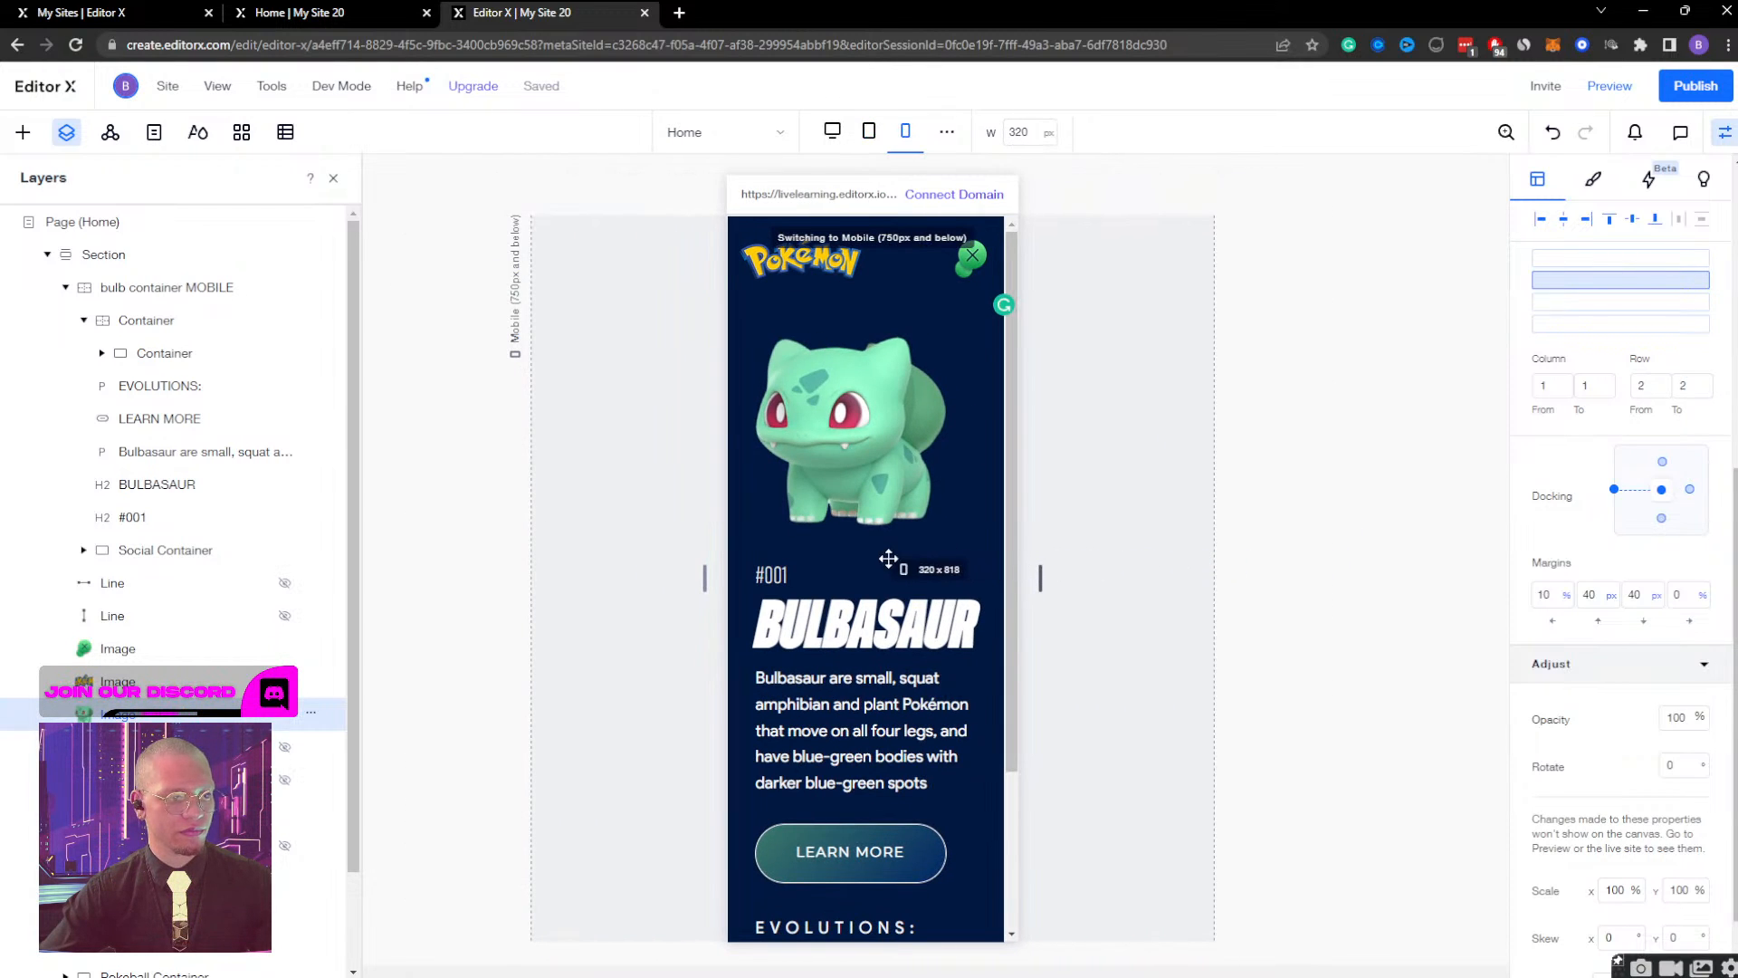
# Try setting the Bulbasaur image's opacity to 0%, and undo the change.
pyautogui.scroll(-1, 1688, 647)
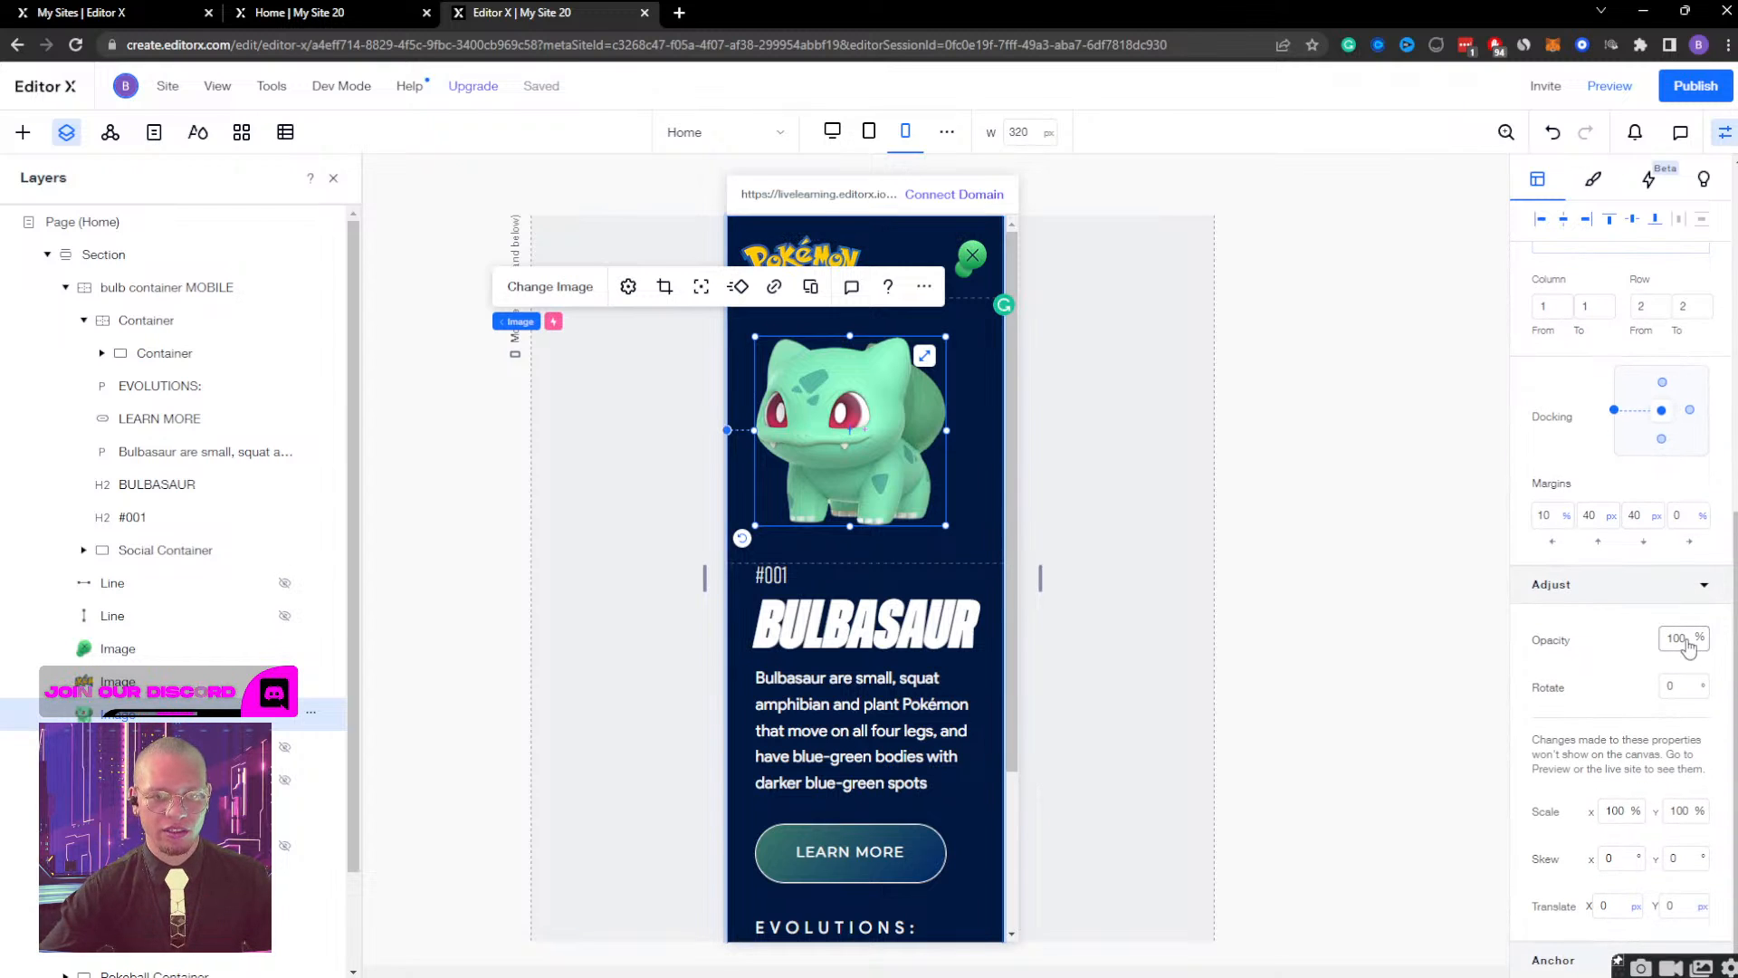
pyautogui.click(1681, 641)
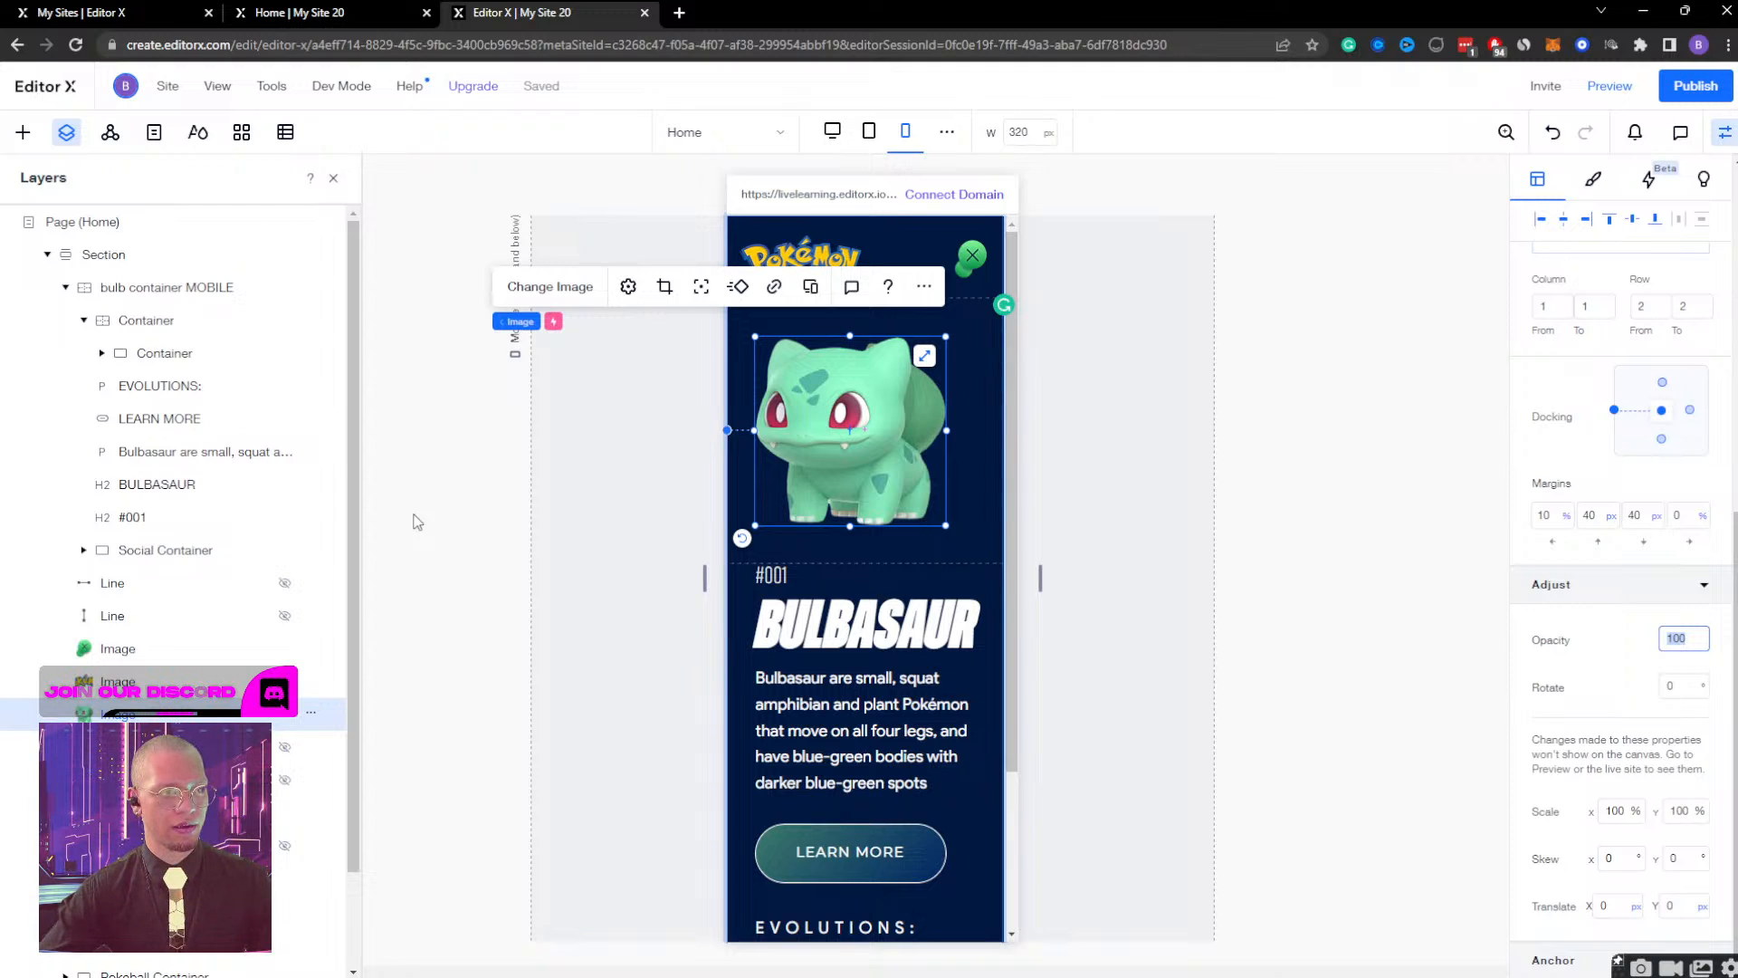
pyautogui.write('0')
pyautogui.press('Return')
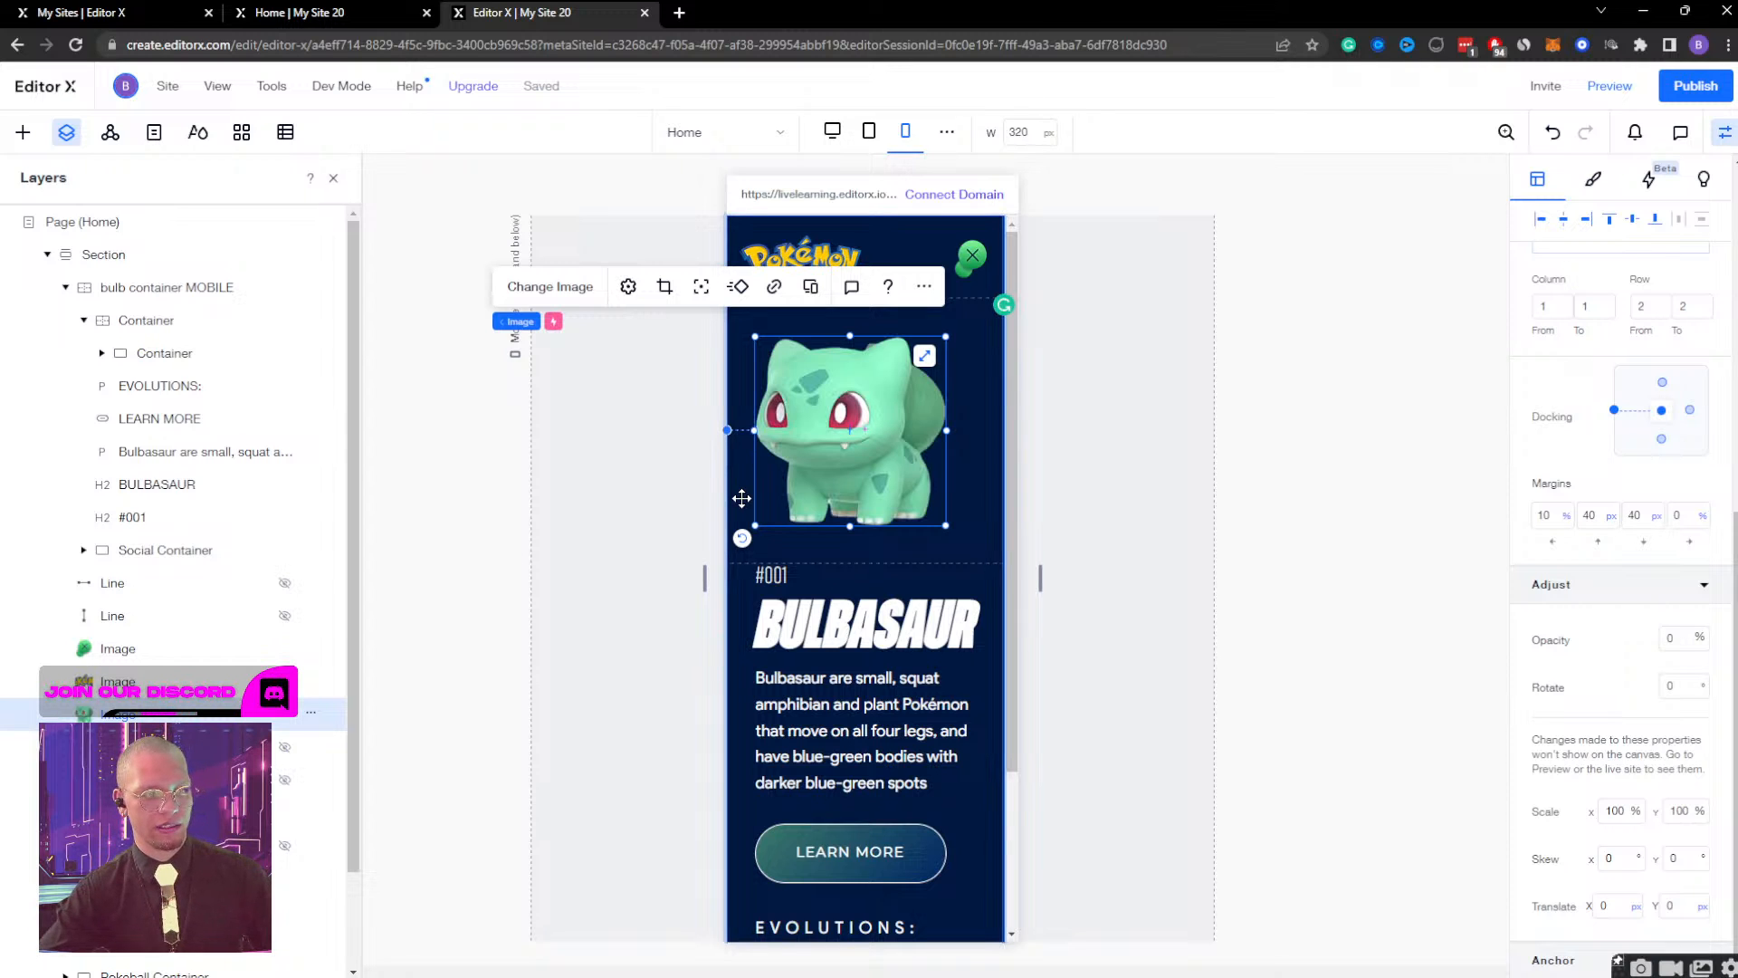
pyautogui.hotkey('ctrl', 'z')
# Review the click and hover triggers assigned to the Ball inside the Pokeball Container.
pyautogui.click(126, 289)
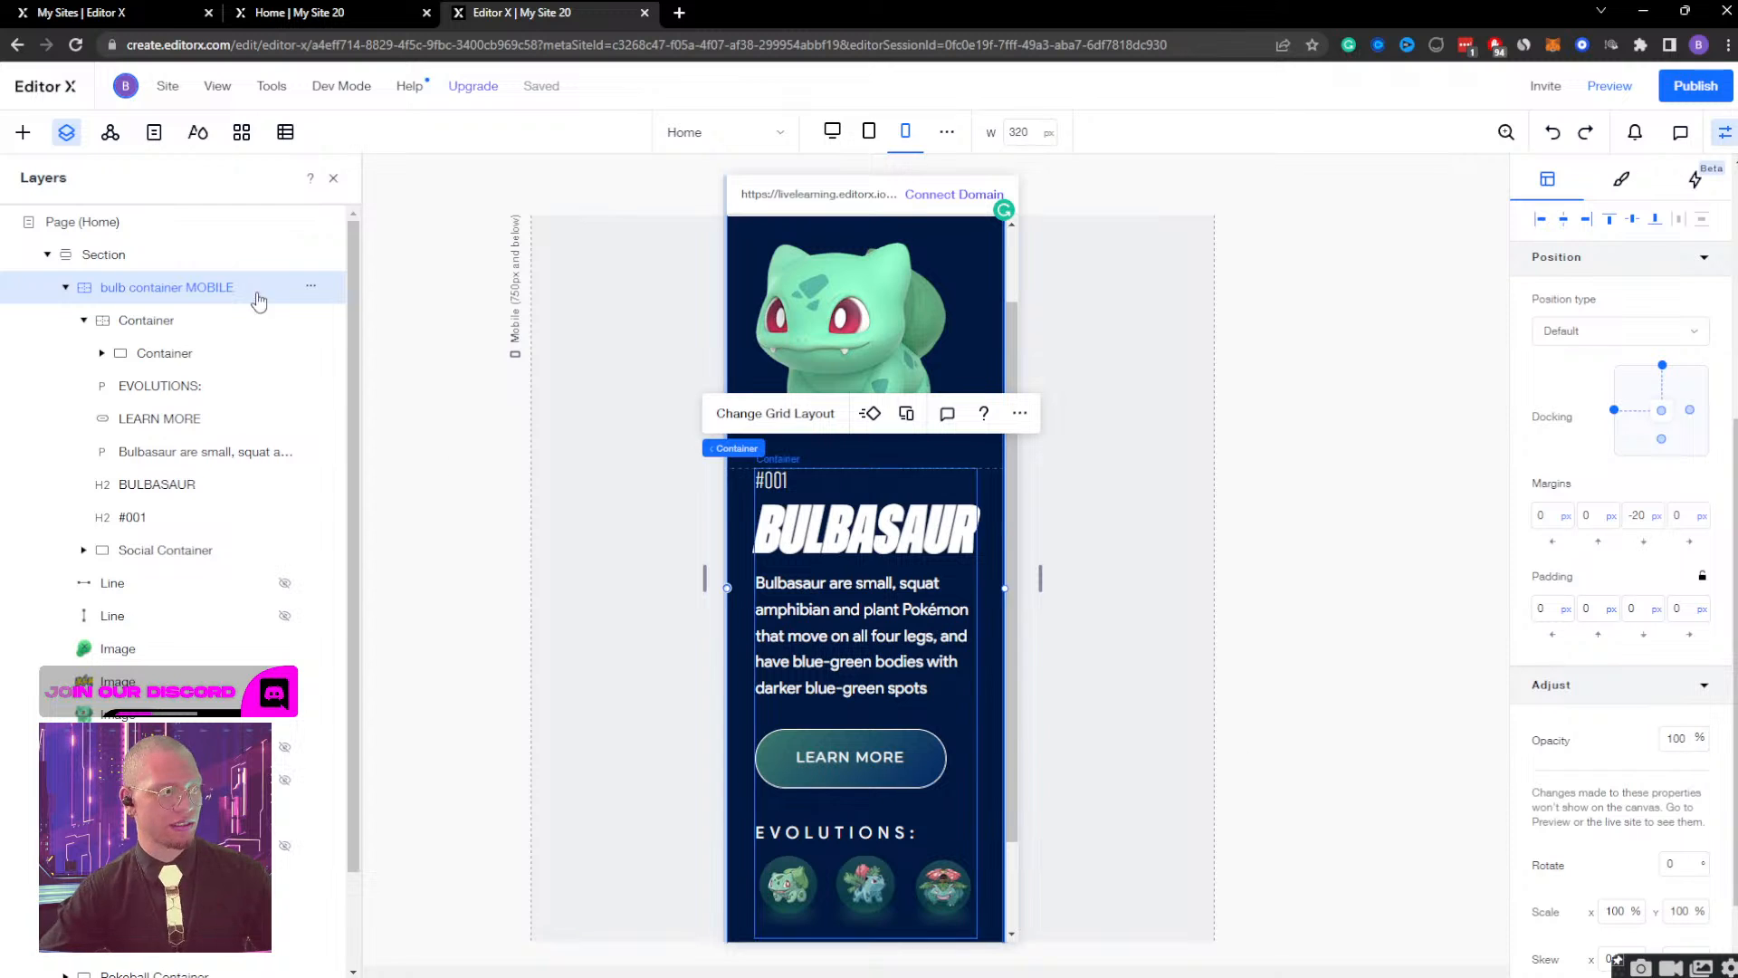
pyautogui.click(65, 289)
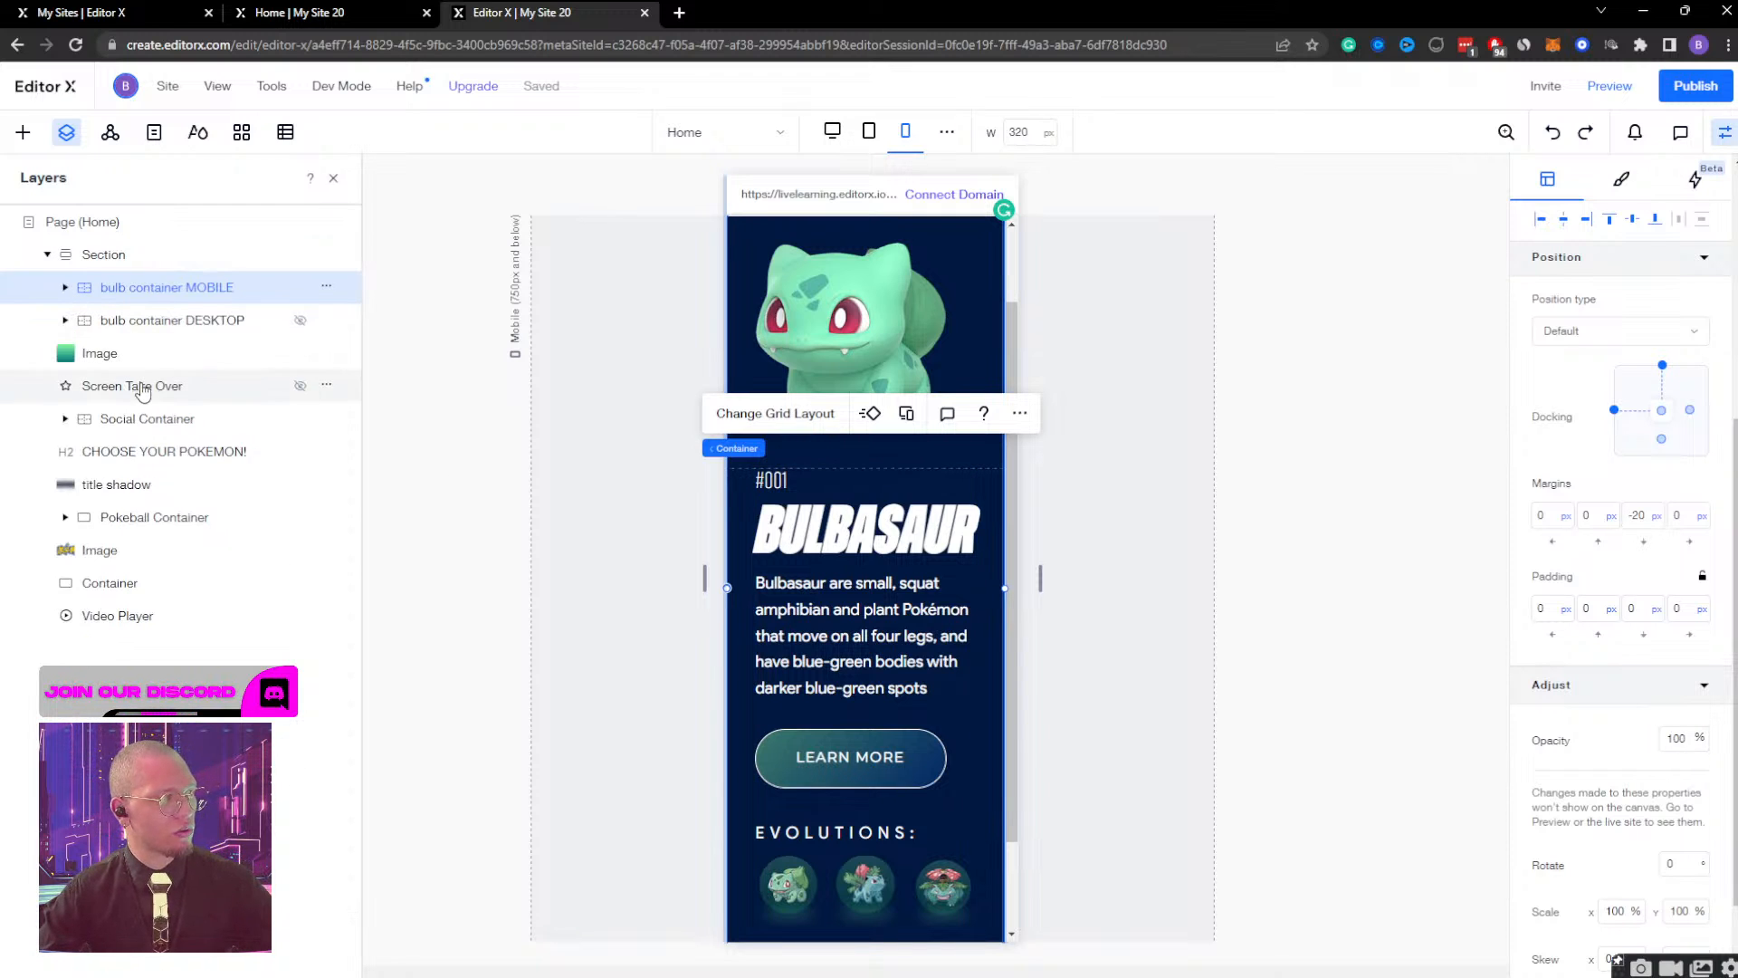
pyautogui.click(127, 517)
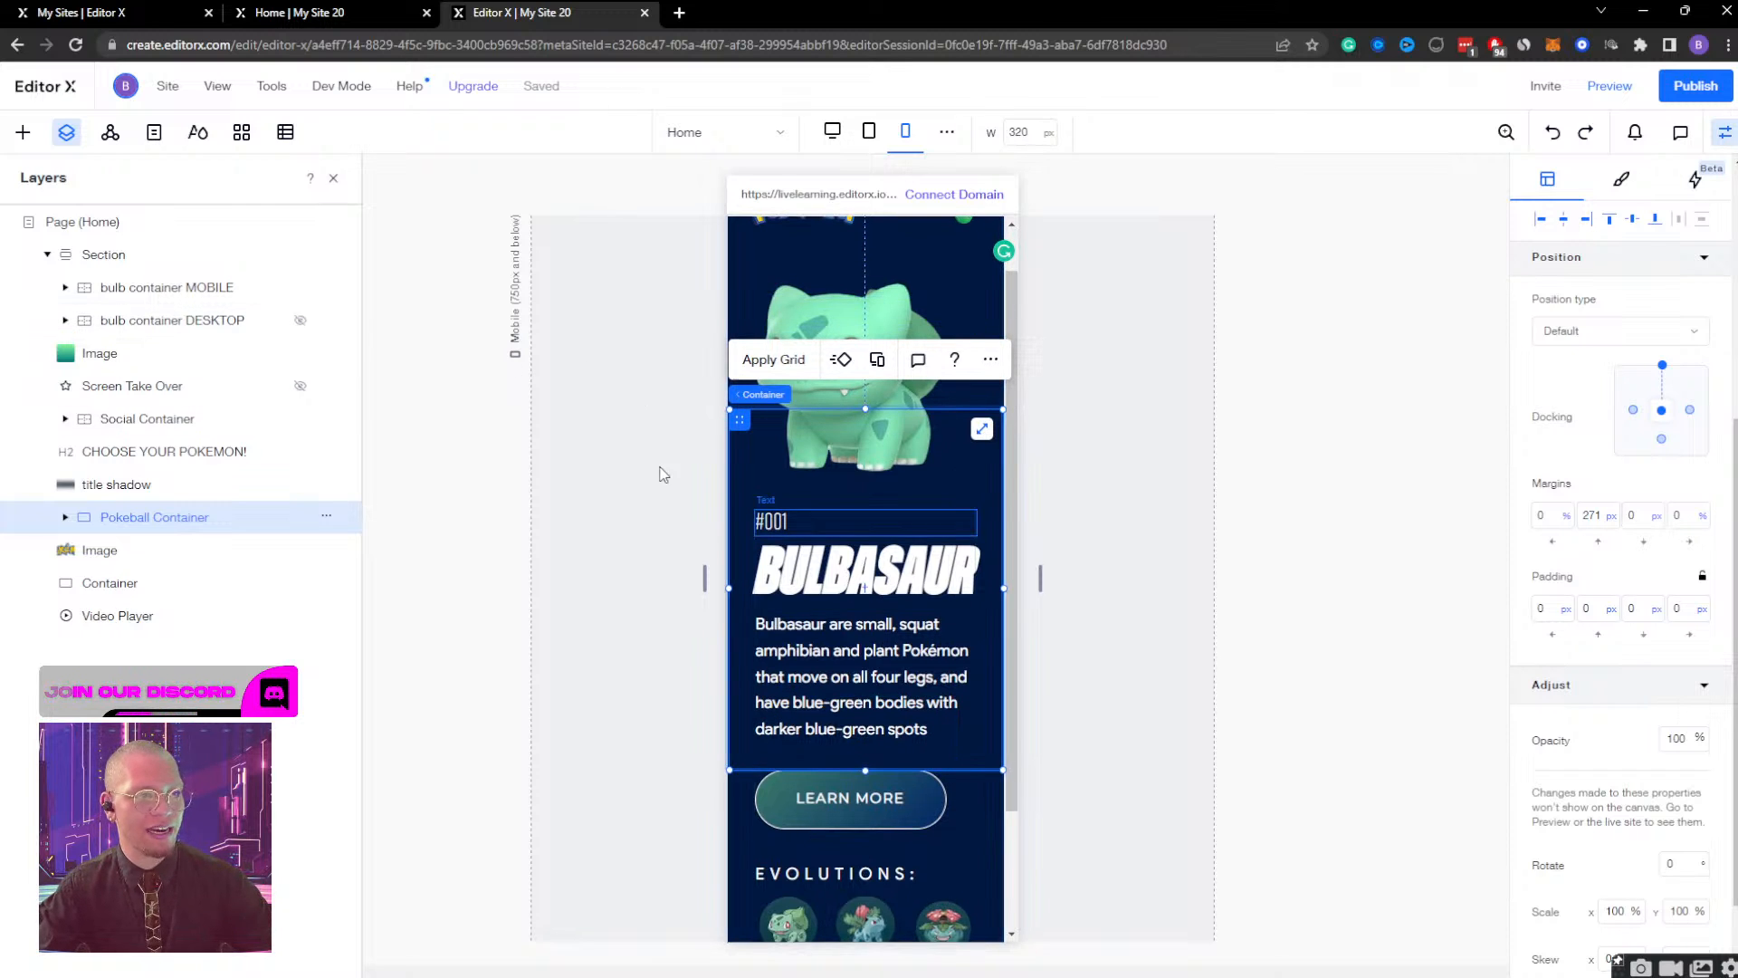
pyautogui.click(1622, 183)
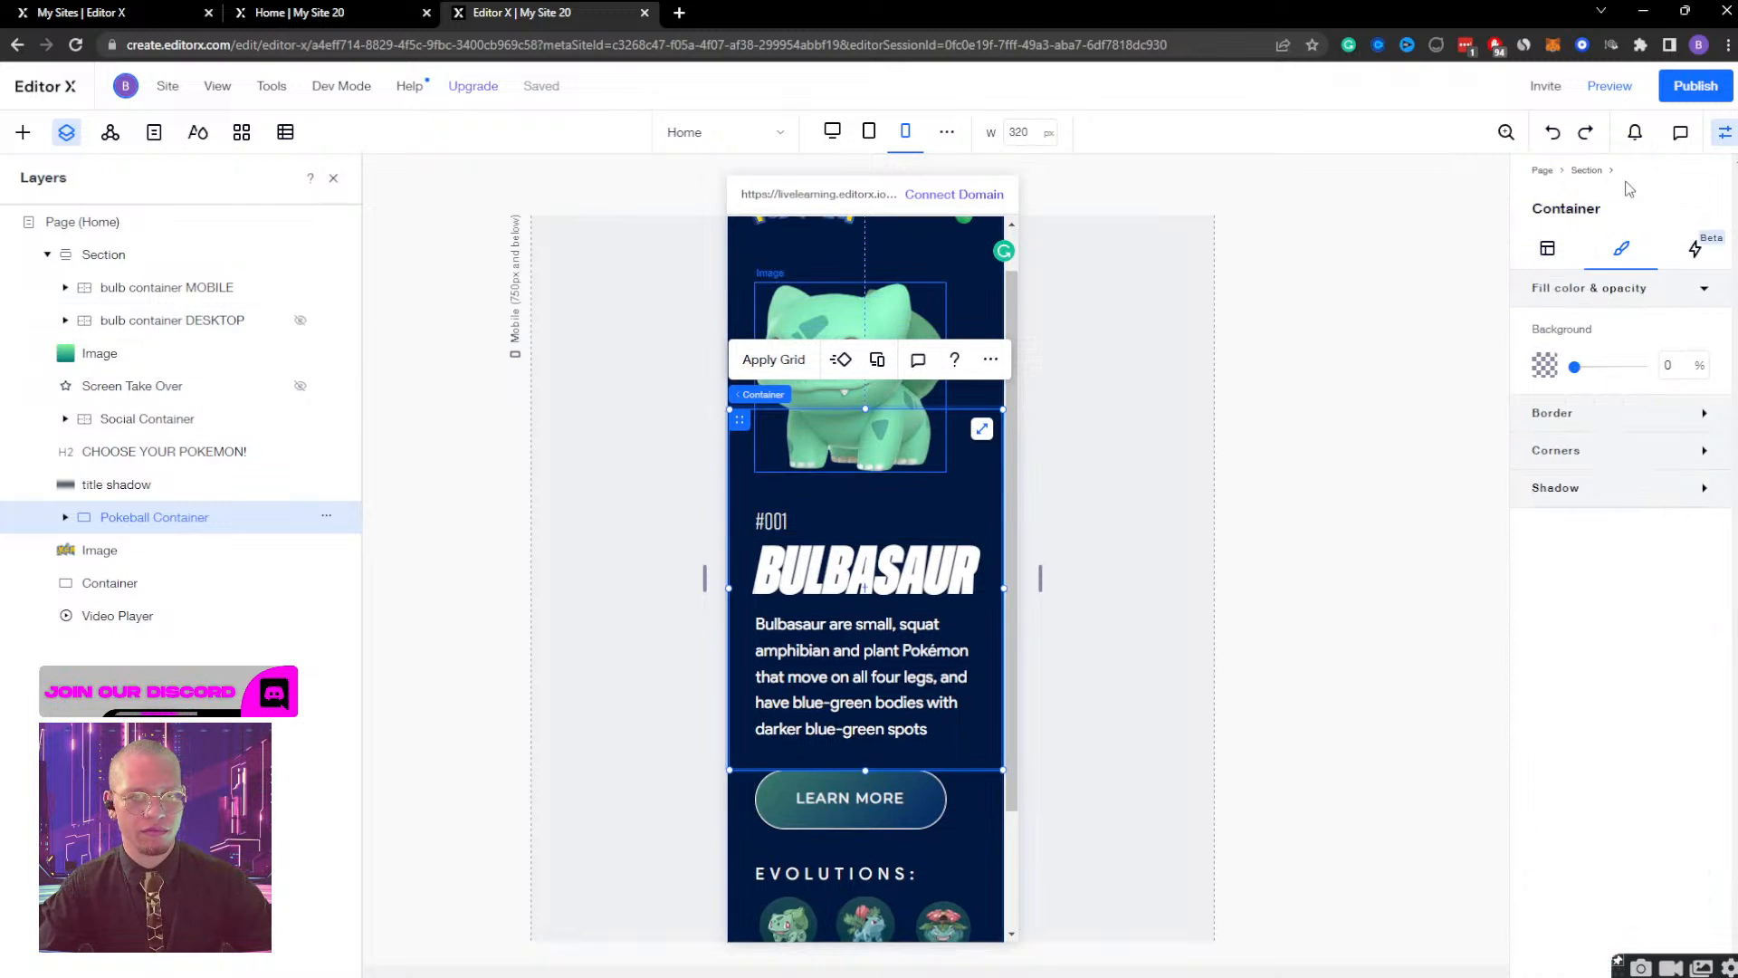
pyautogui.click(66, 517)
pyautogui.click(166, 583)
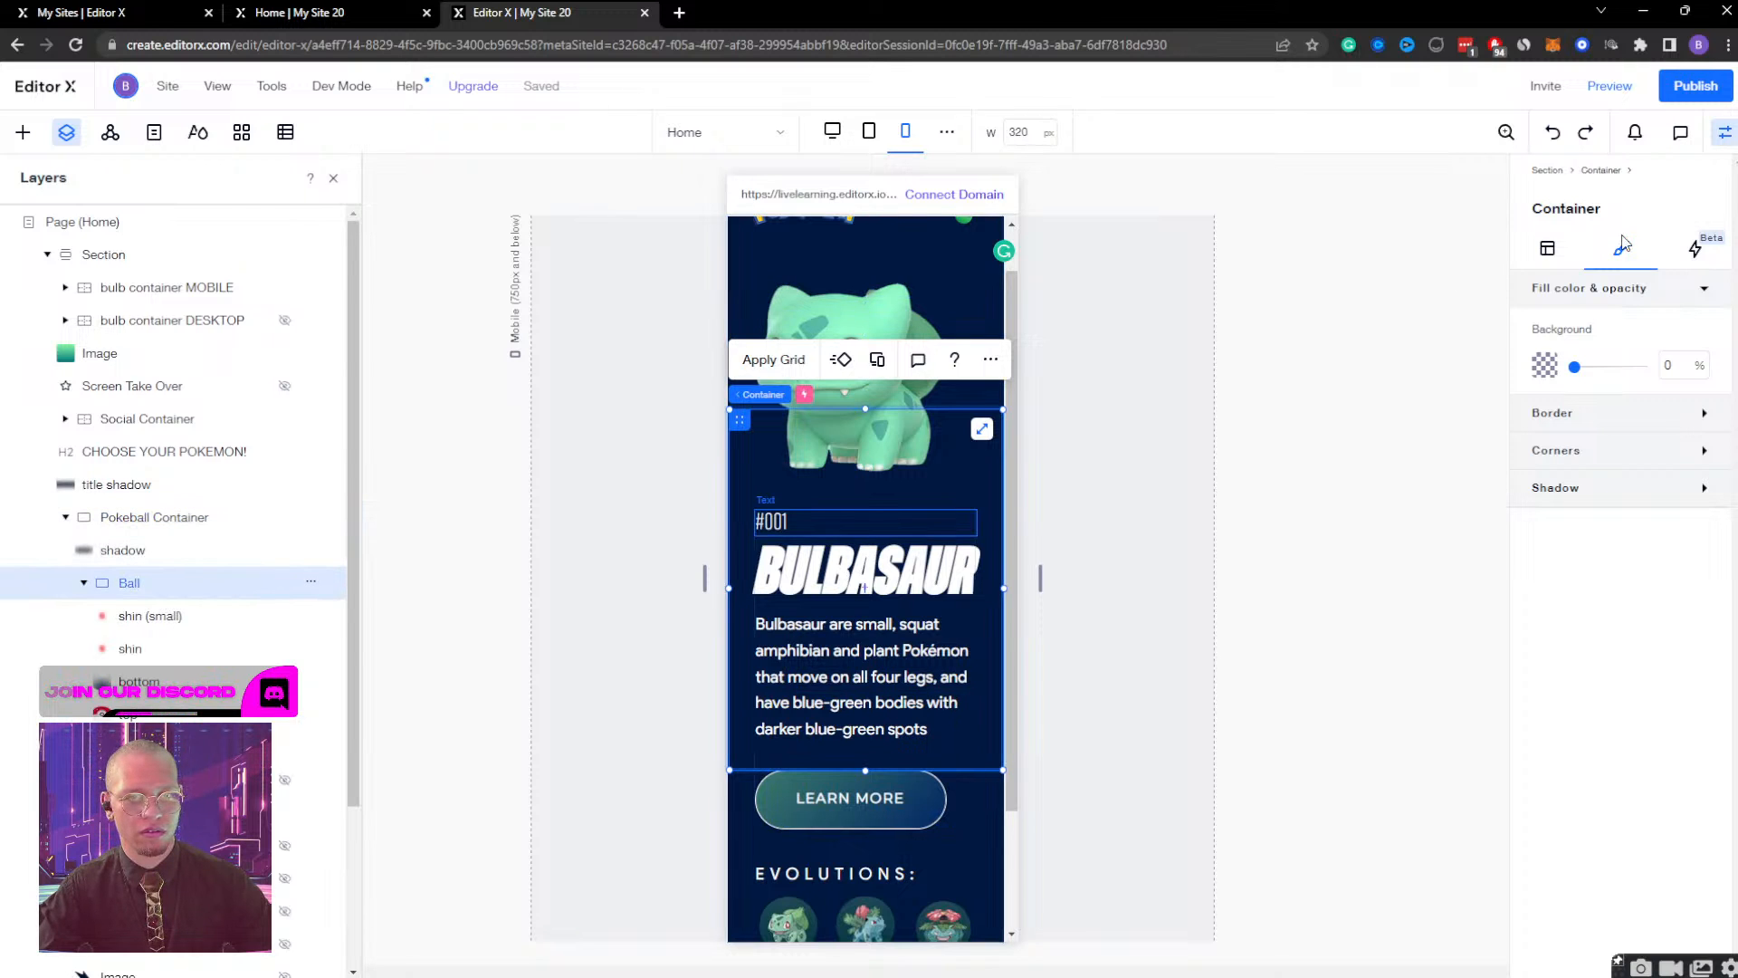
pyautogui.click(1698, 256)
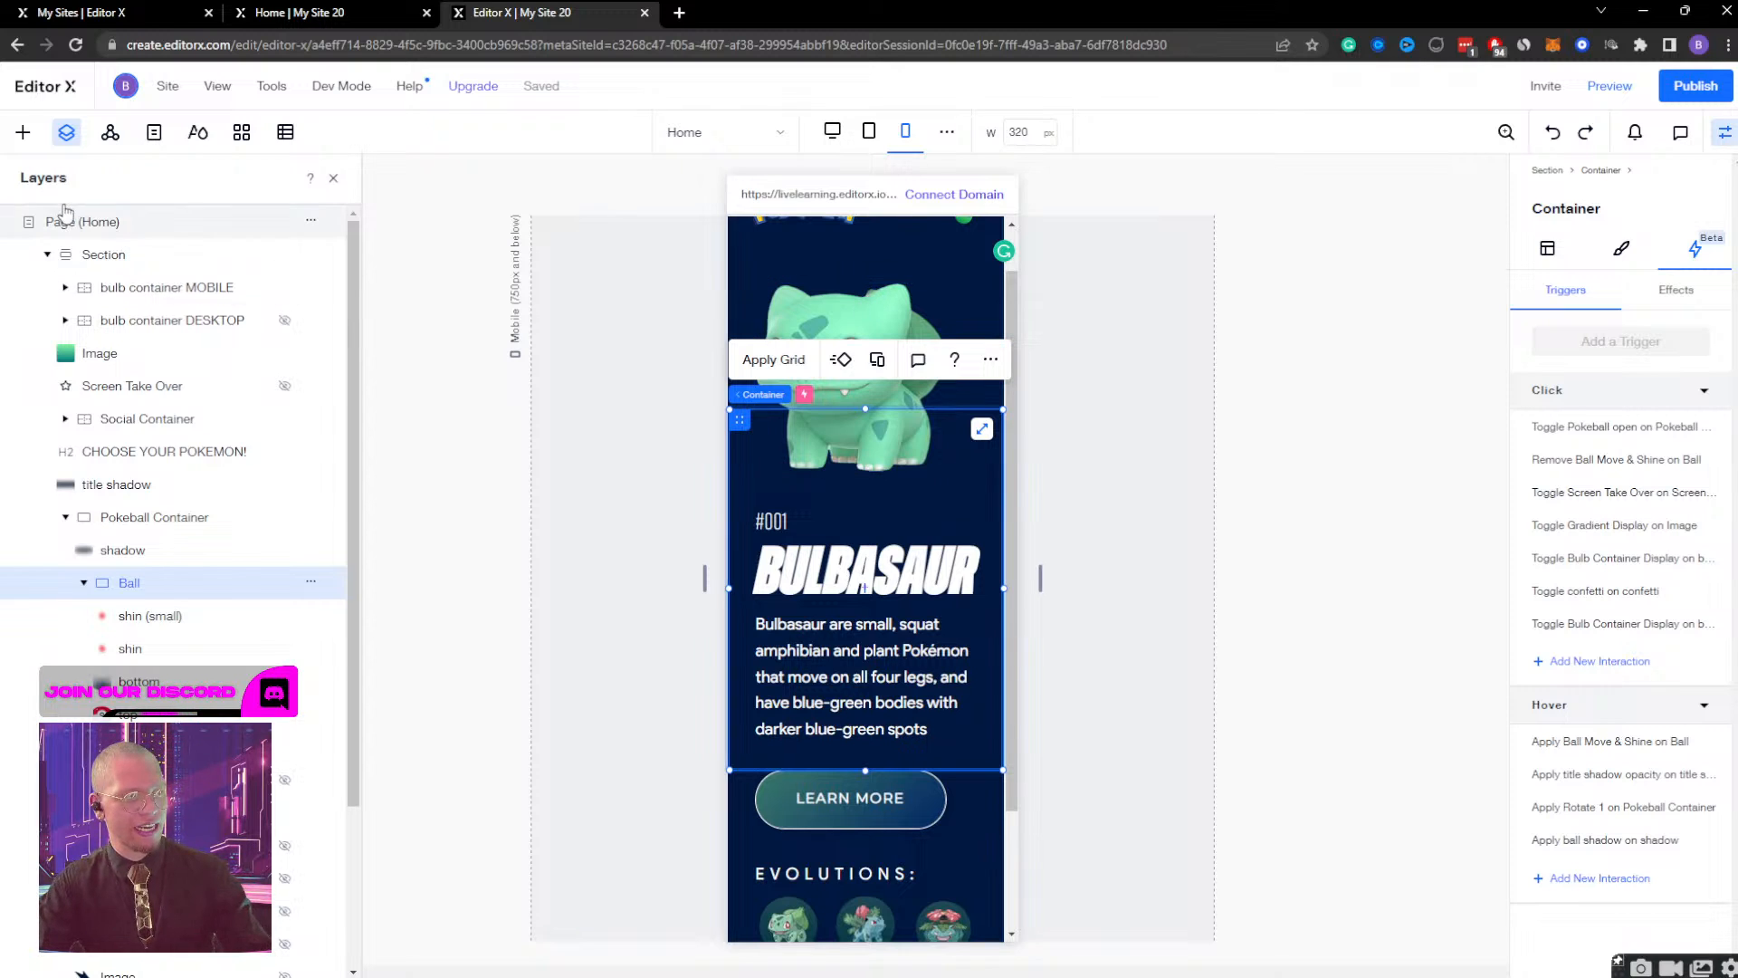
# Open the Bulb Container Display effect of bulb container MOBILE, play it, and compare it with the container's initial state.
pyautogui.click(154, 287)
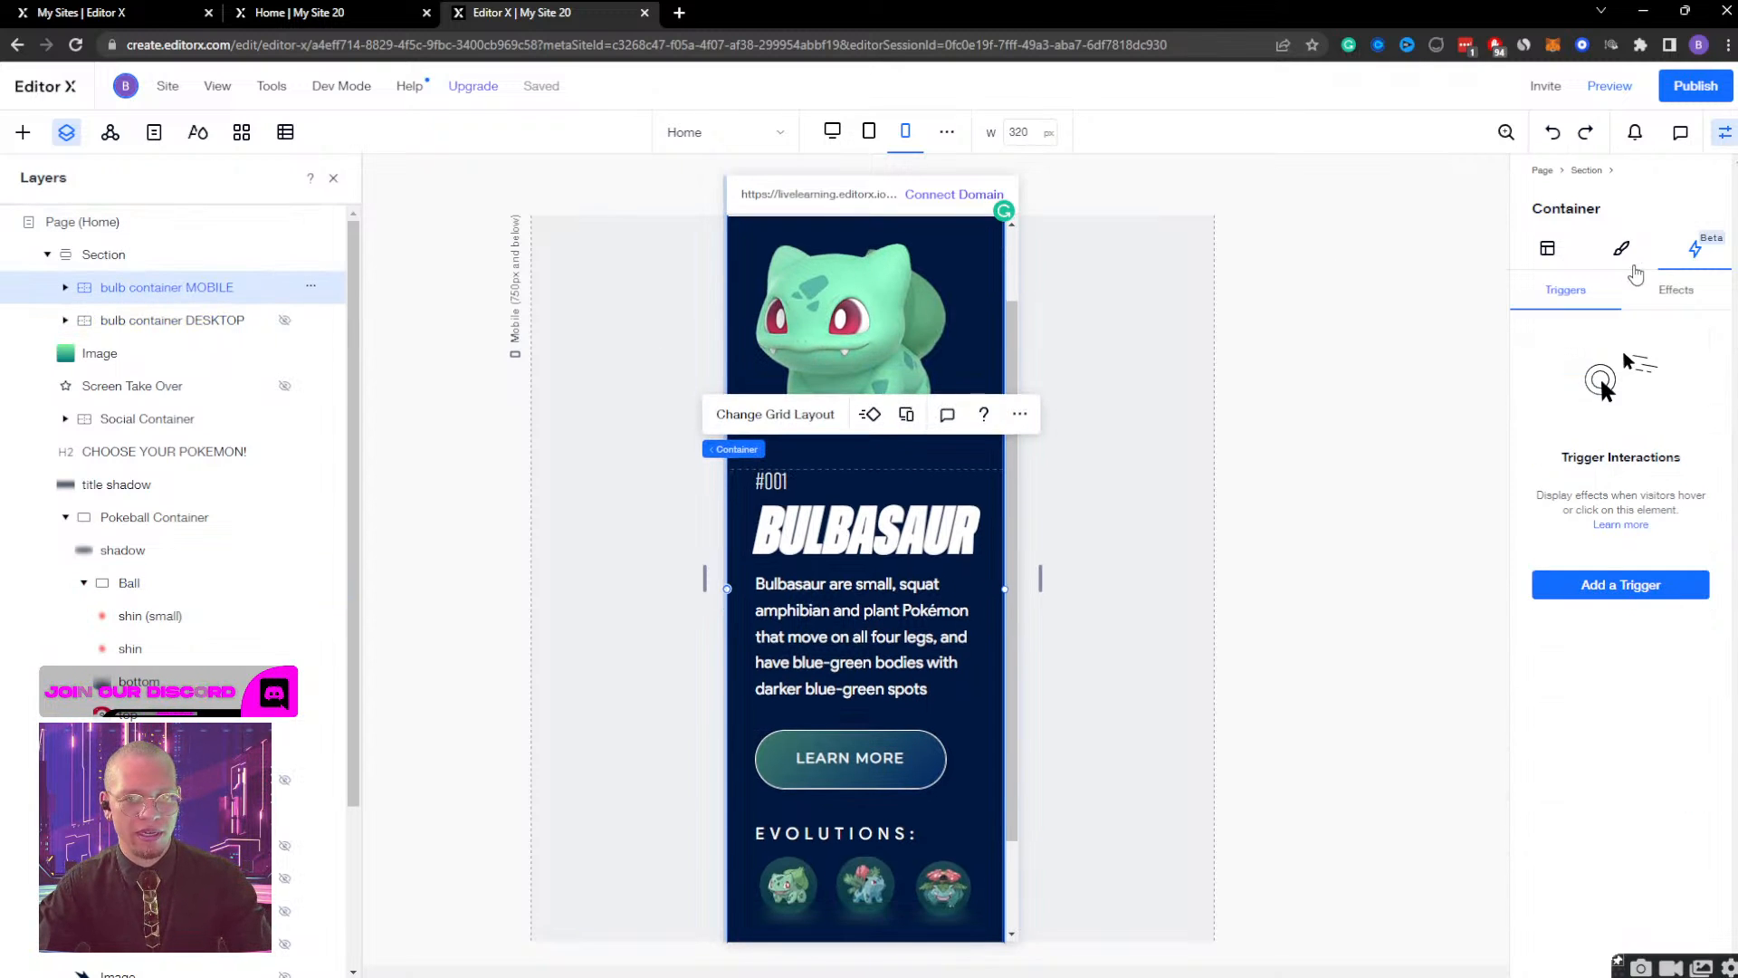
pyautogui.click(1676, 290)
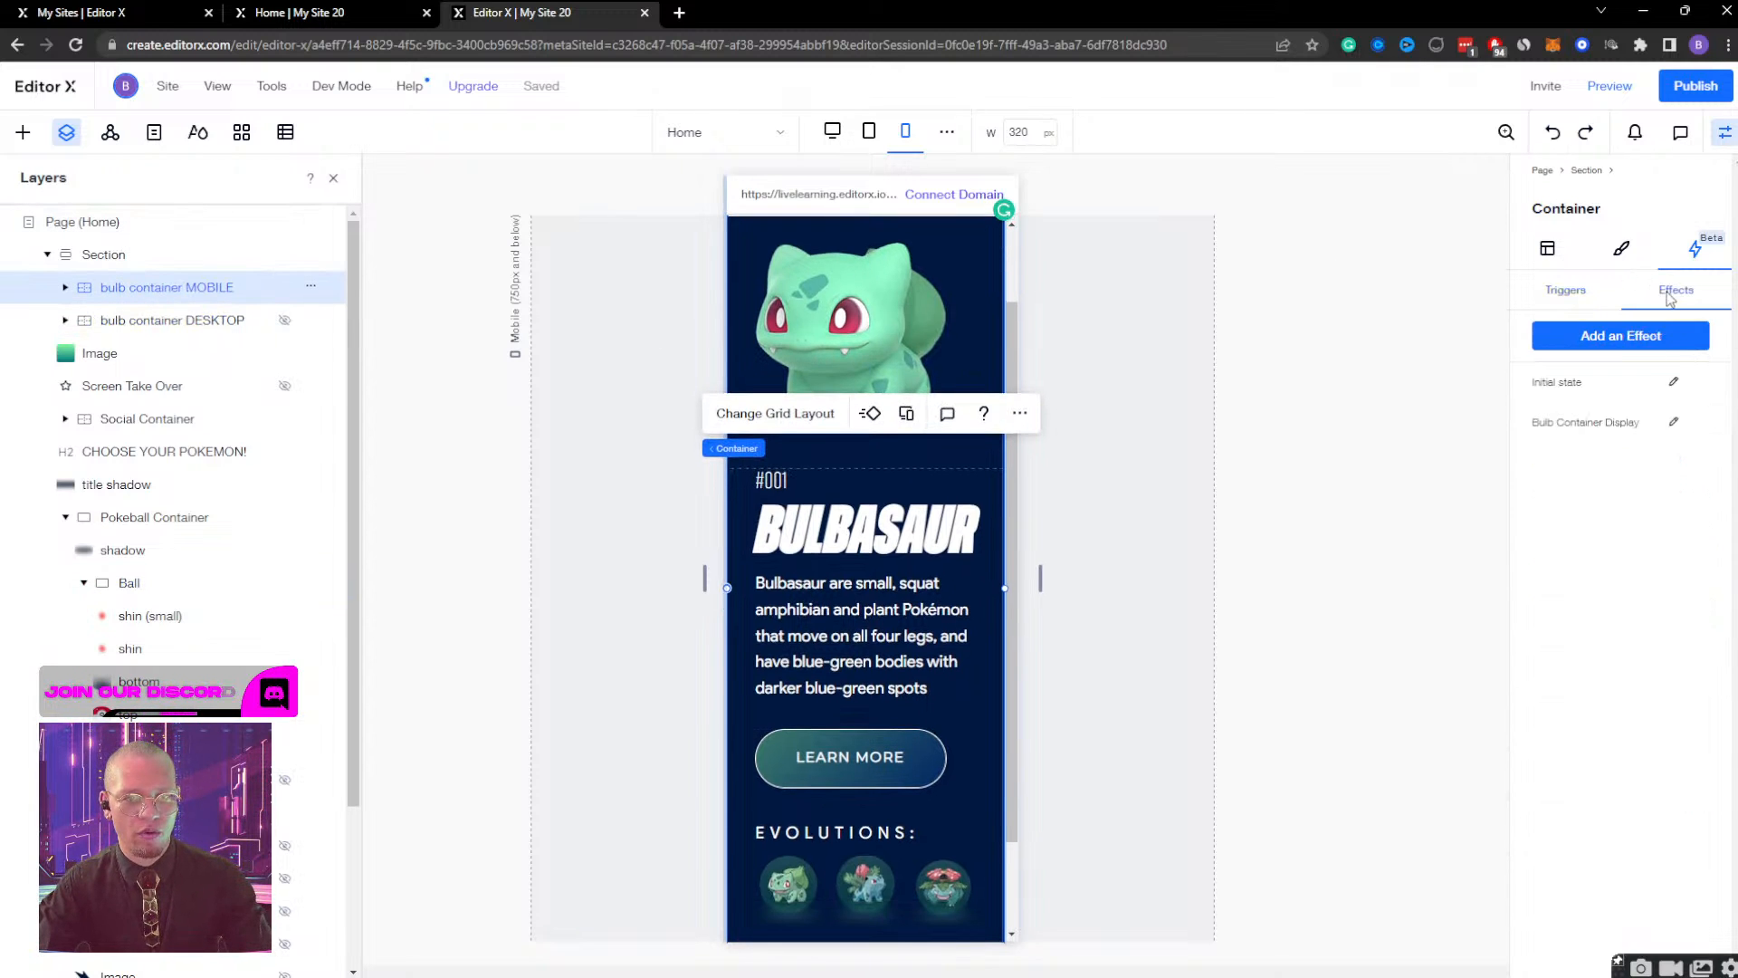
pyautogui.click(1675, 423)
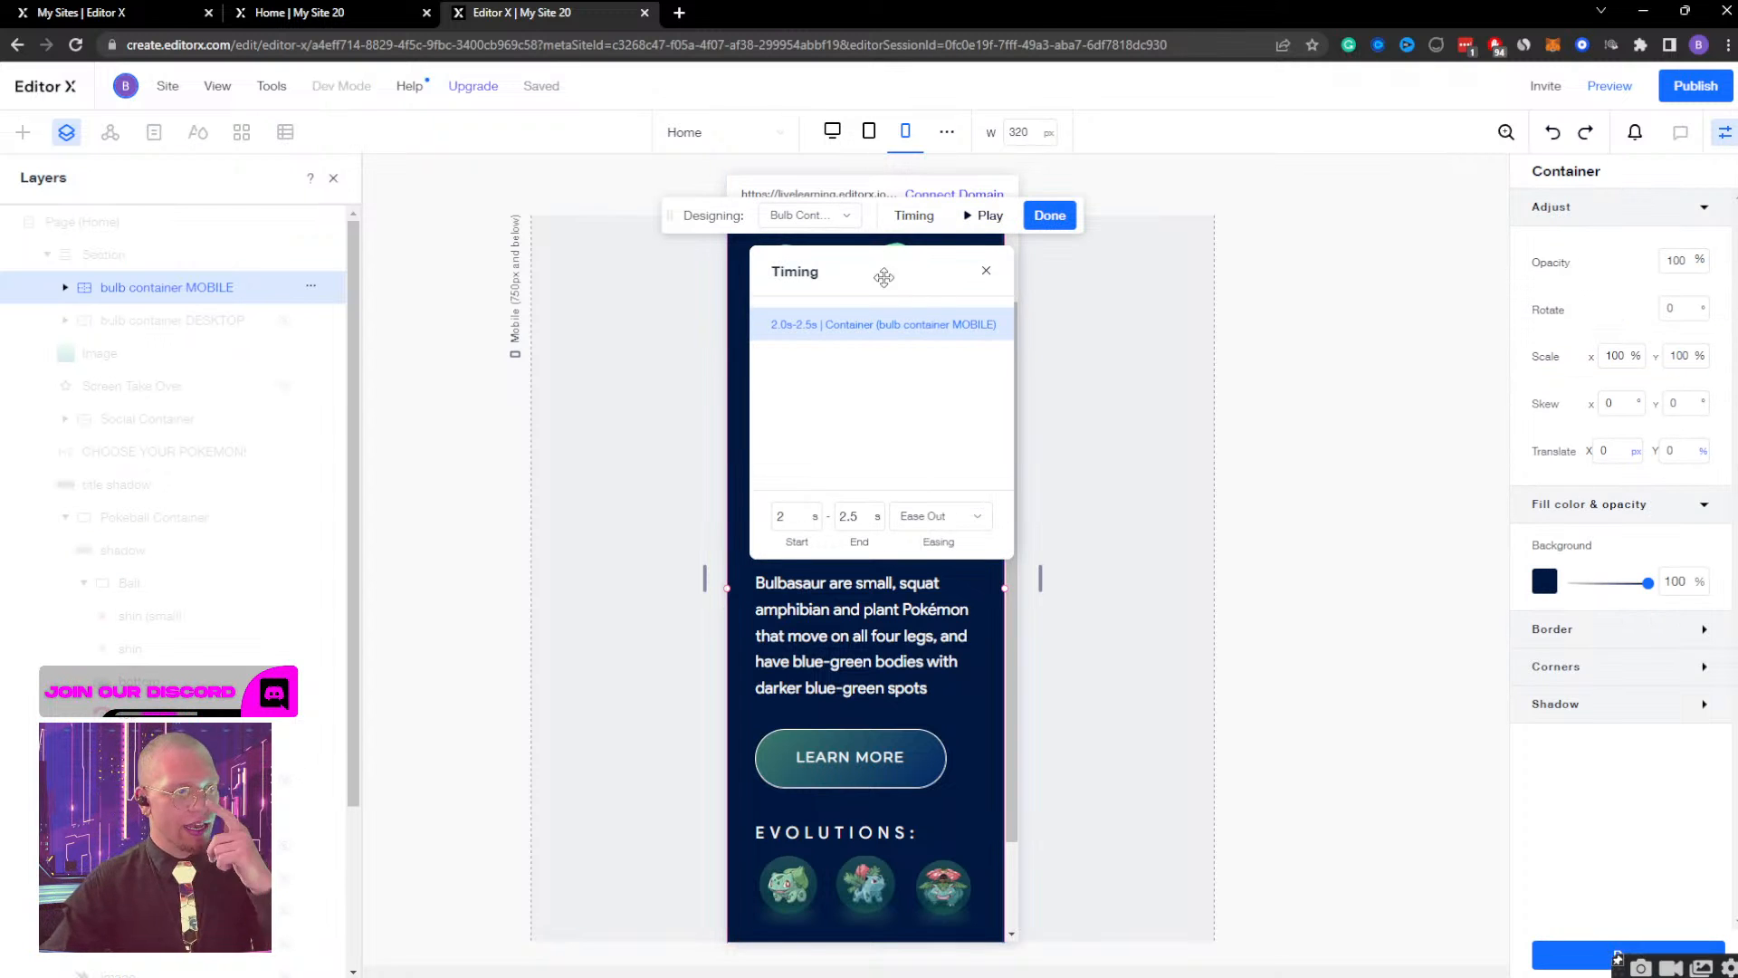
pyautogui.click(982, 220)
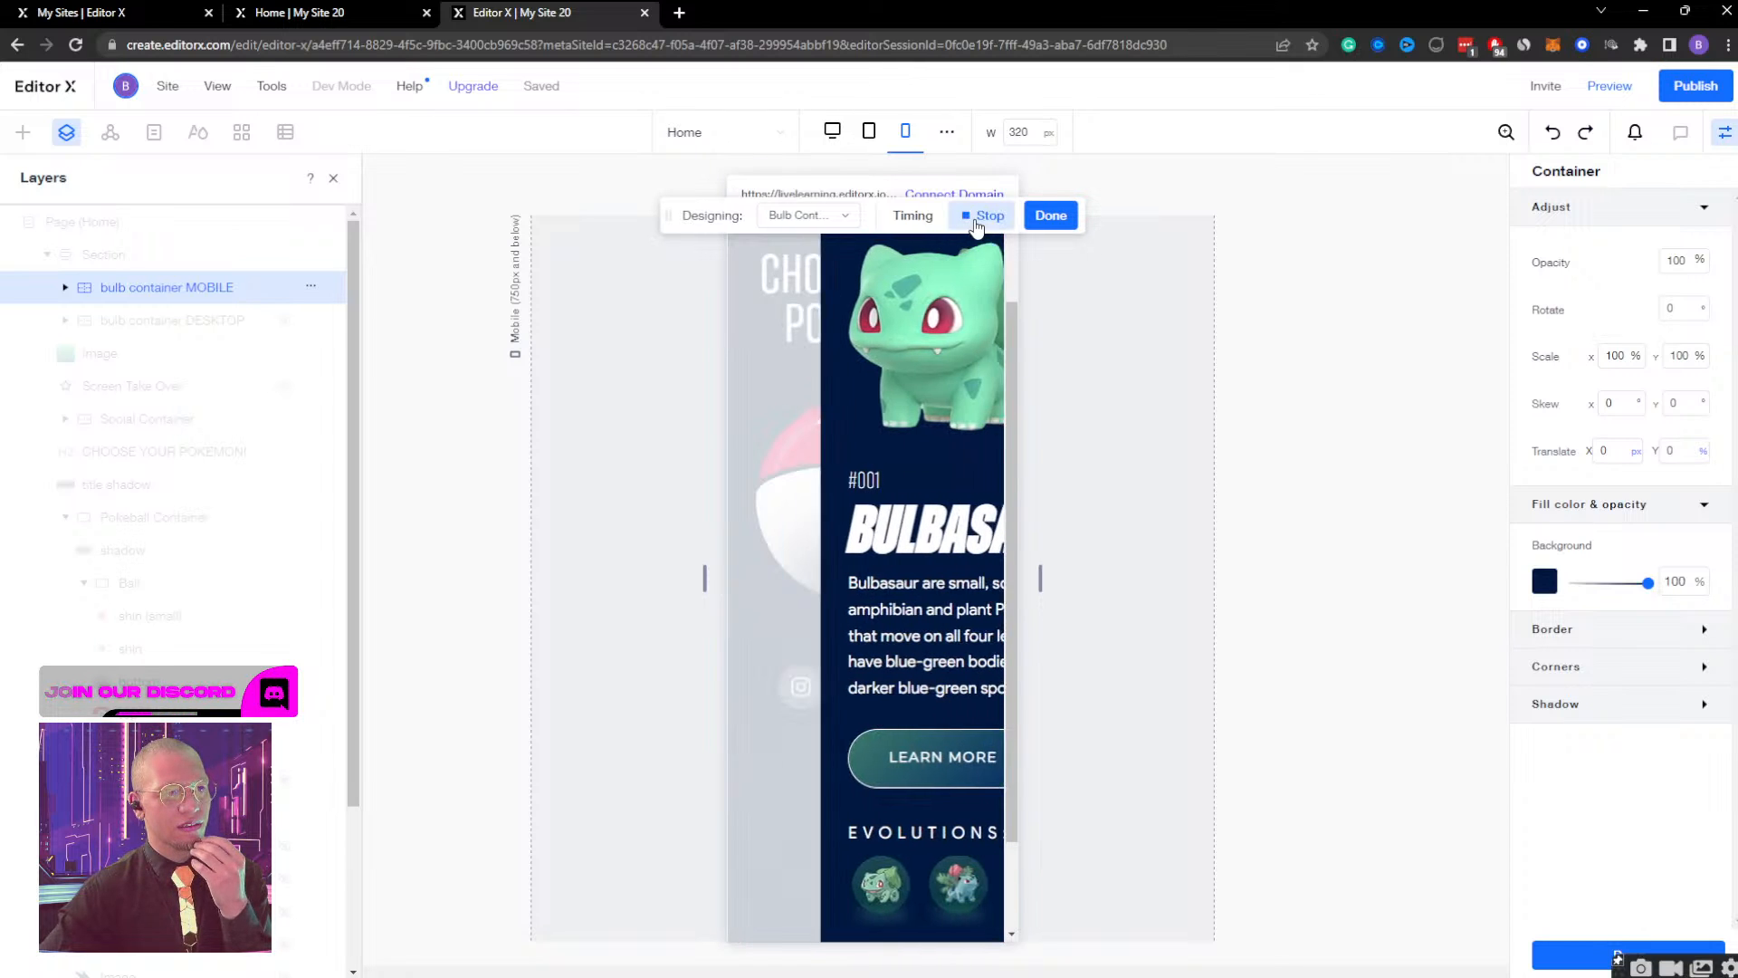
pyautogui.click(831, 217)
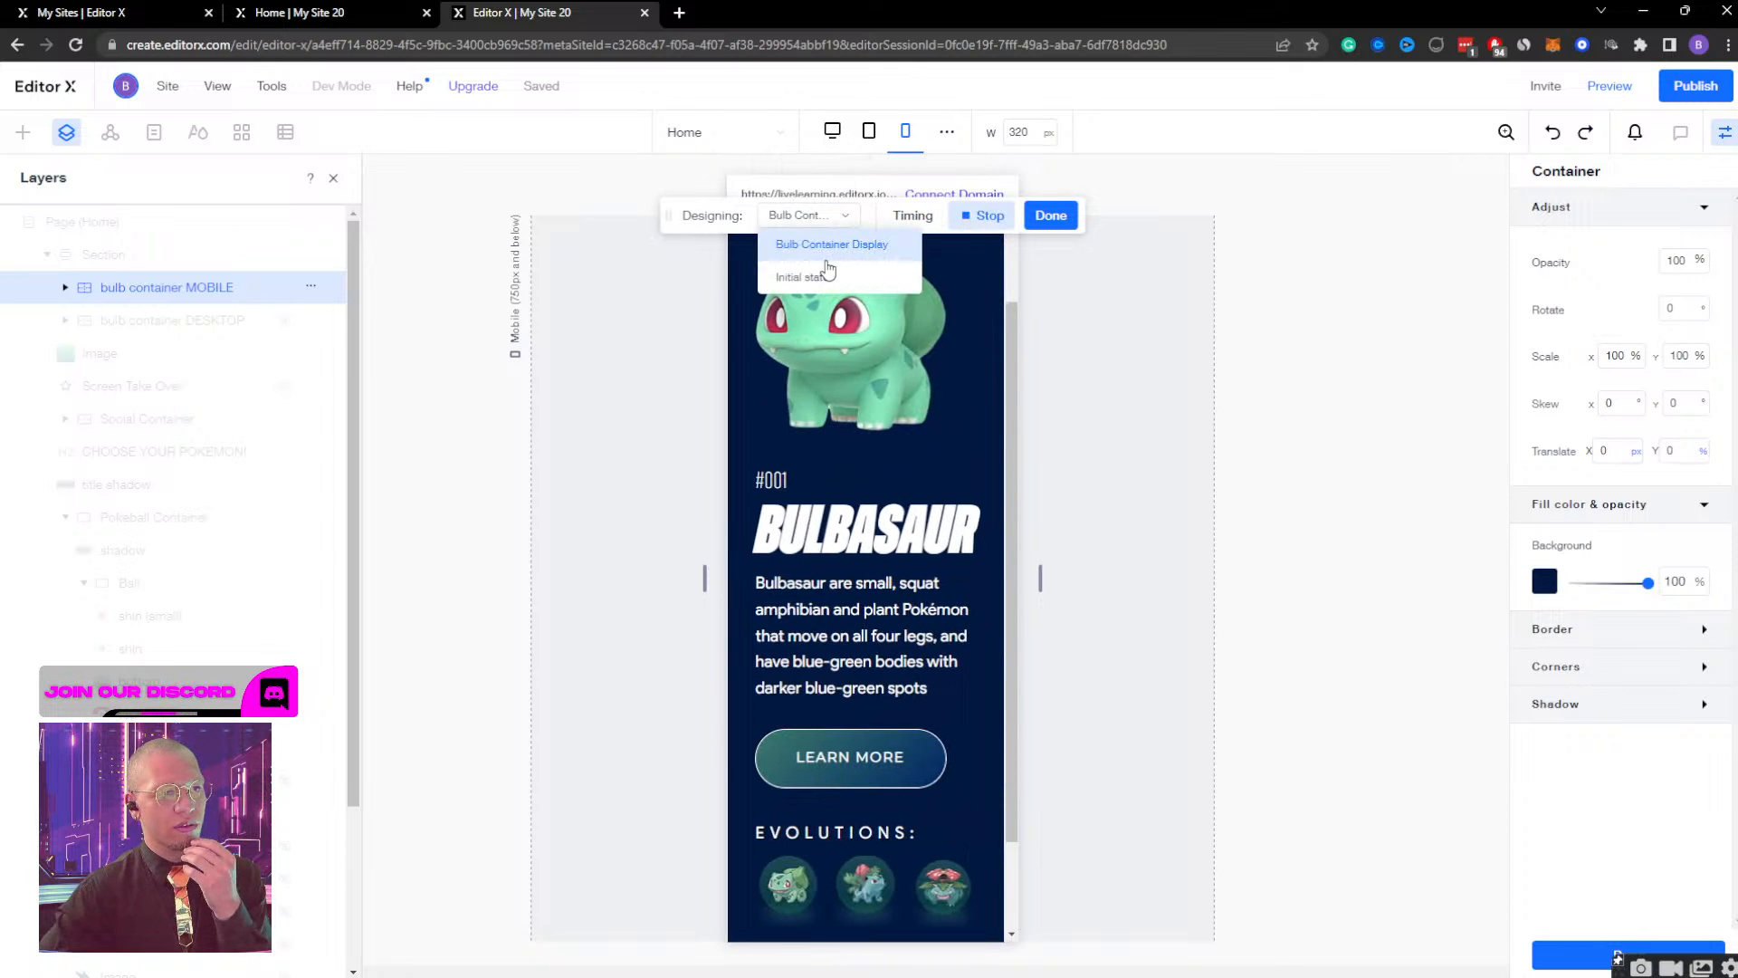
pyautogui.click(826, 275)
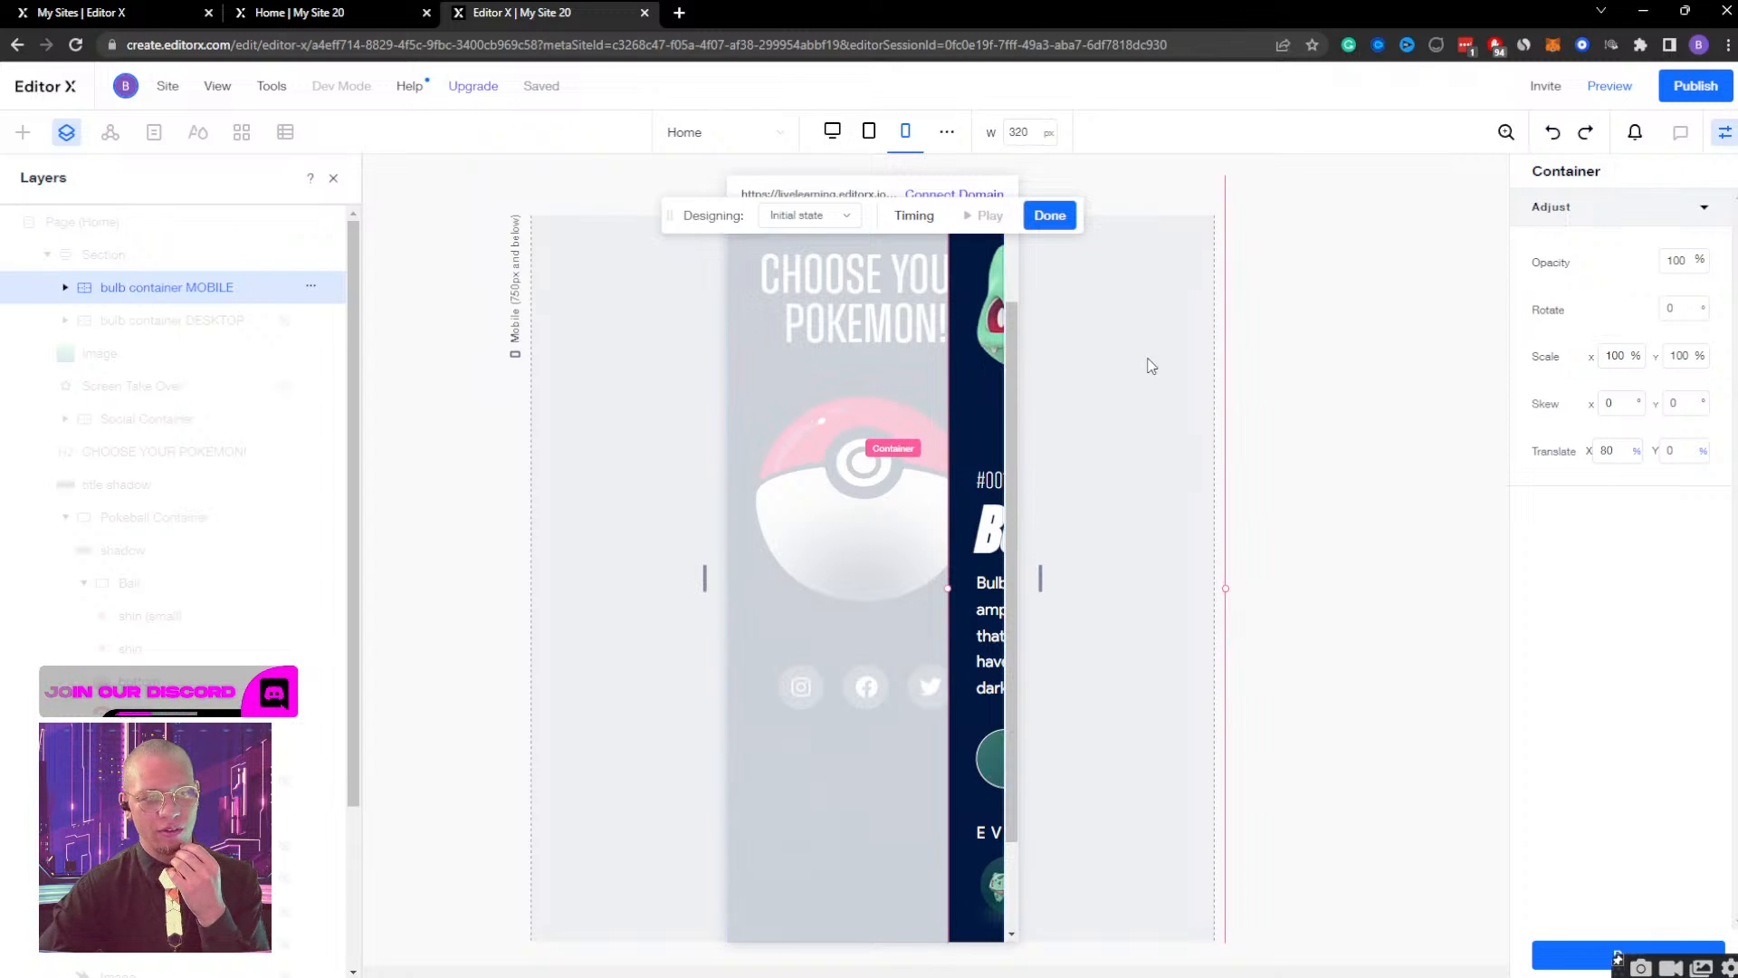
pyautogui.click(815, 218)
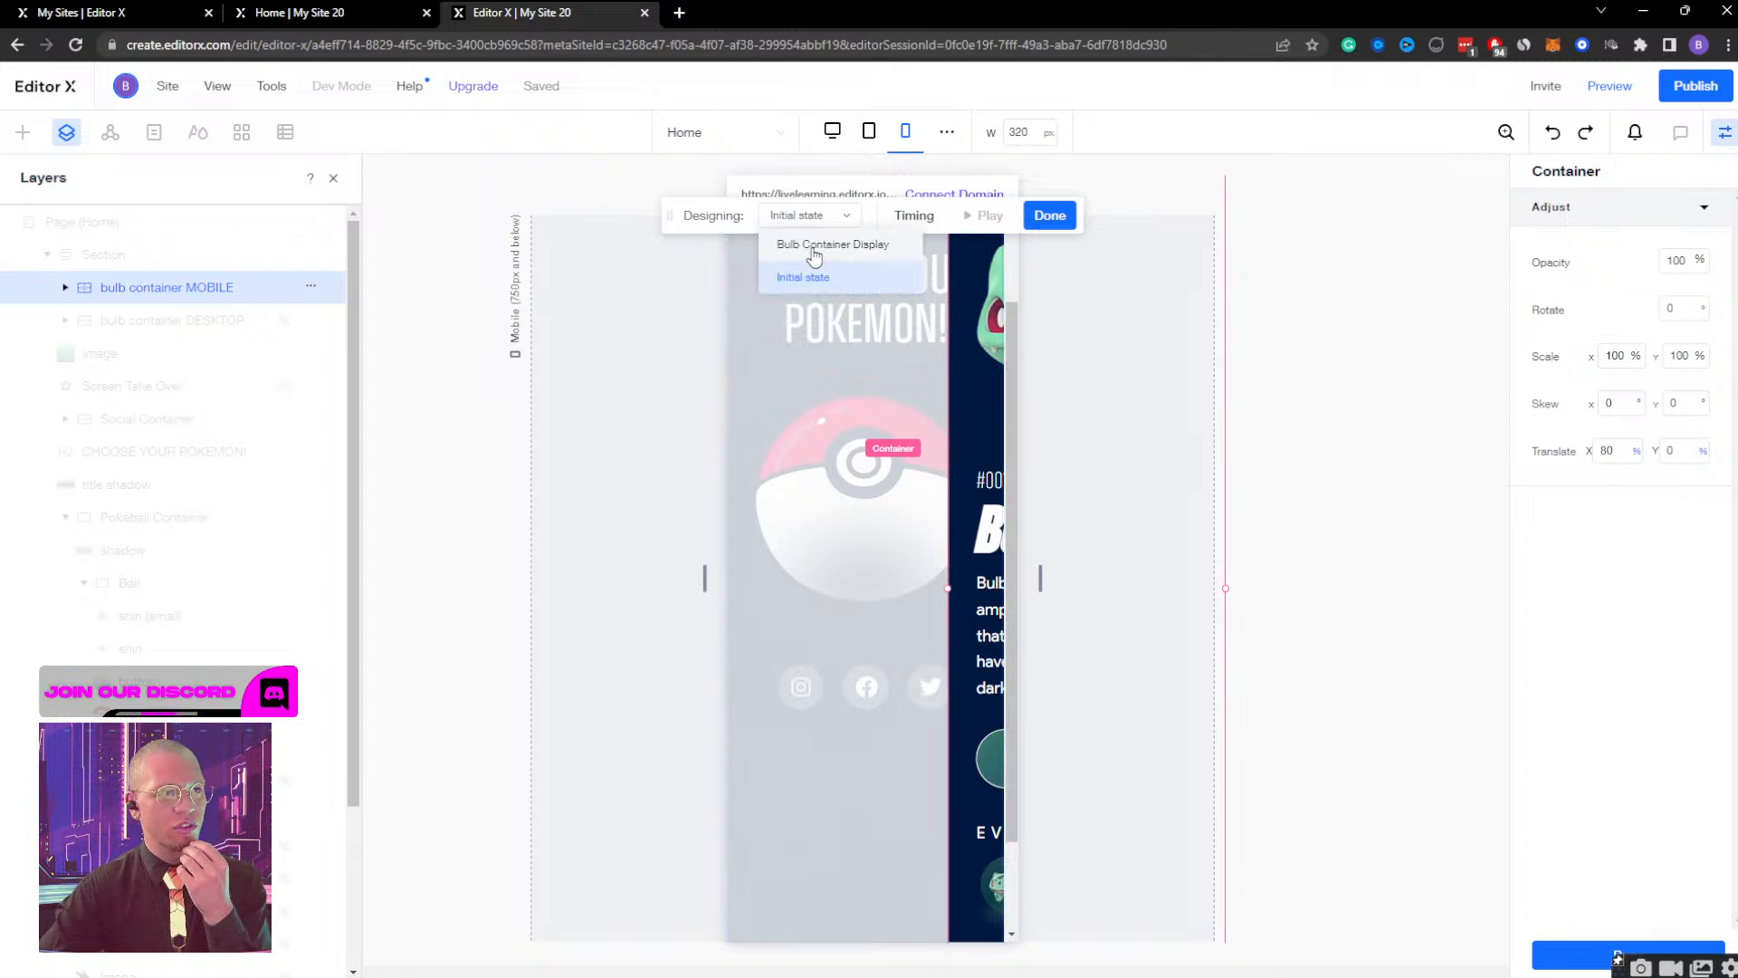
pyautogui.click(812, 246)
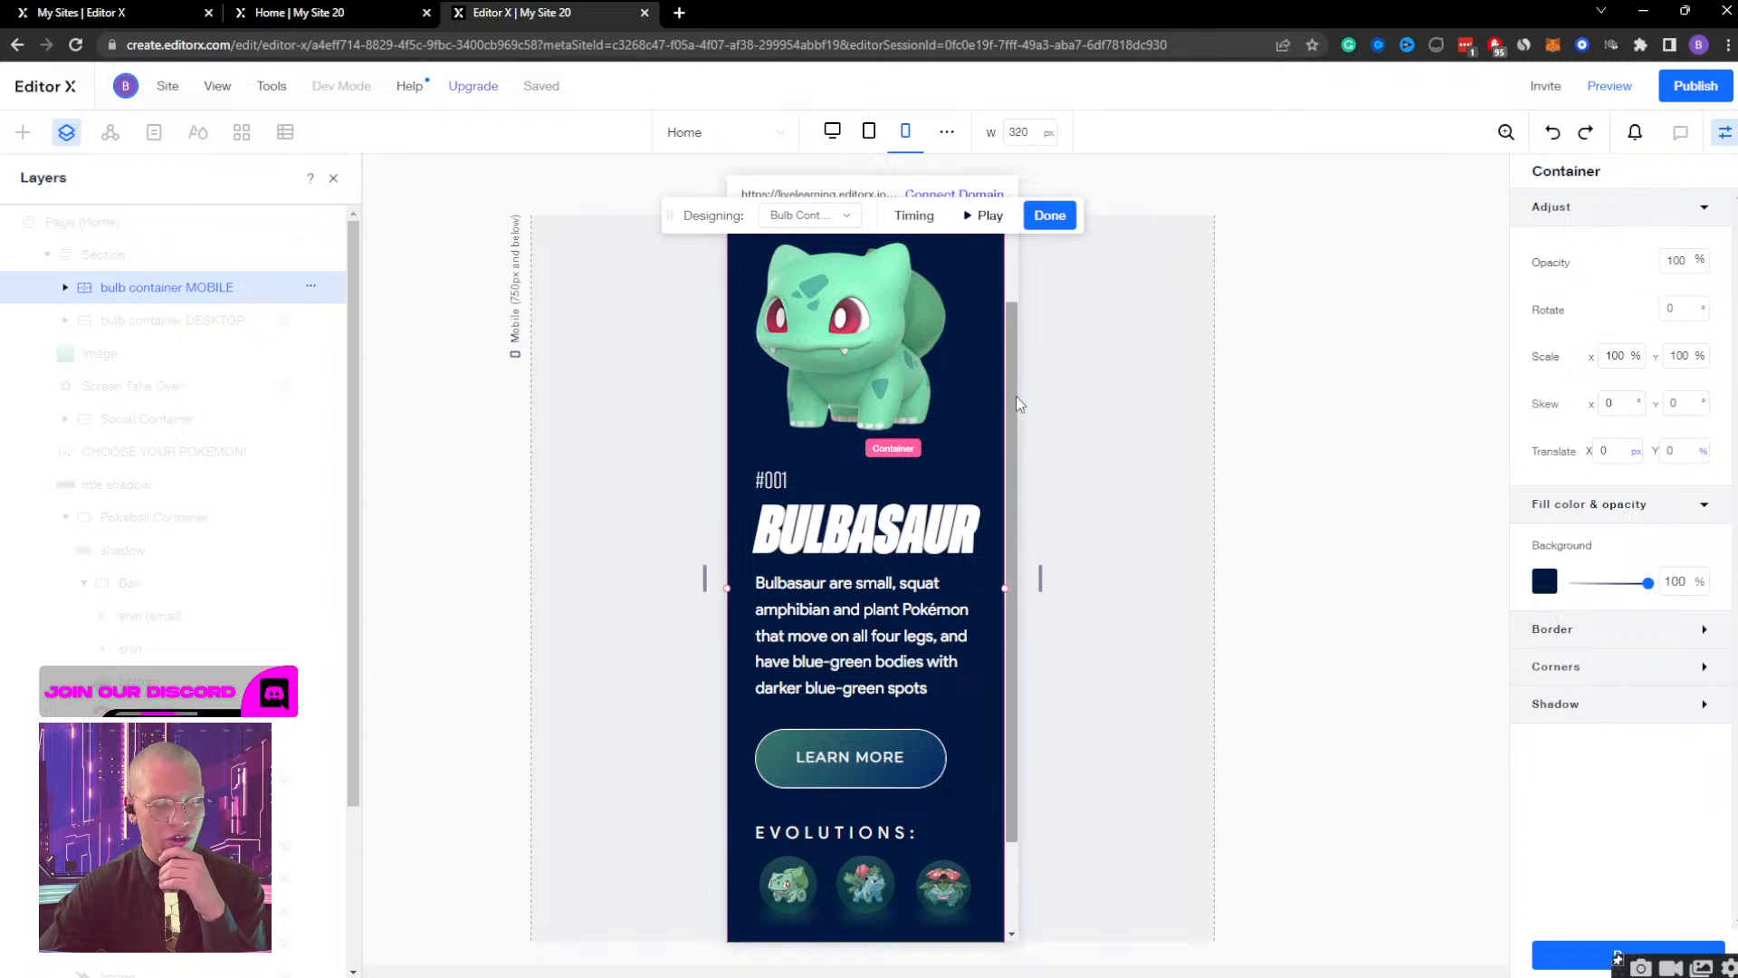
pyautogui.scroll(-1, 912, 428)
pyautogui.scroll(2, 911, 427)
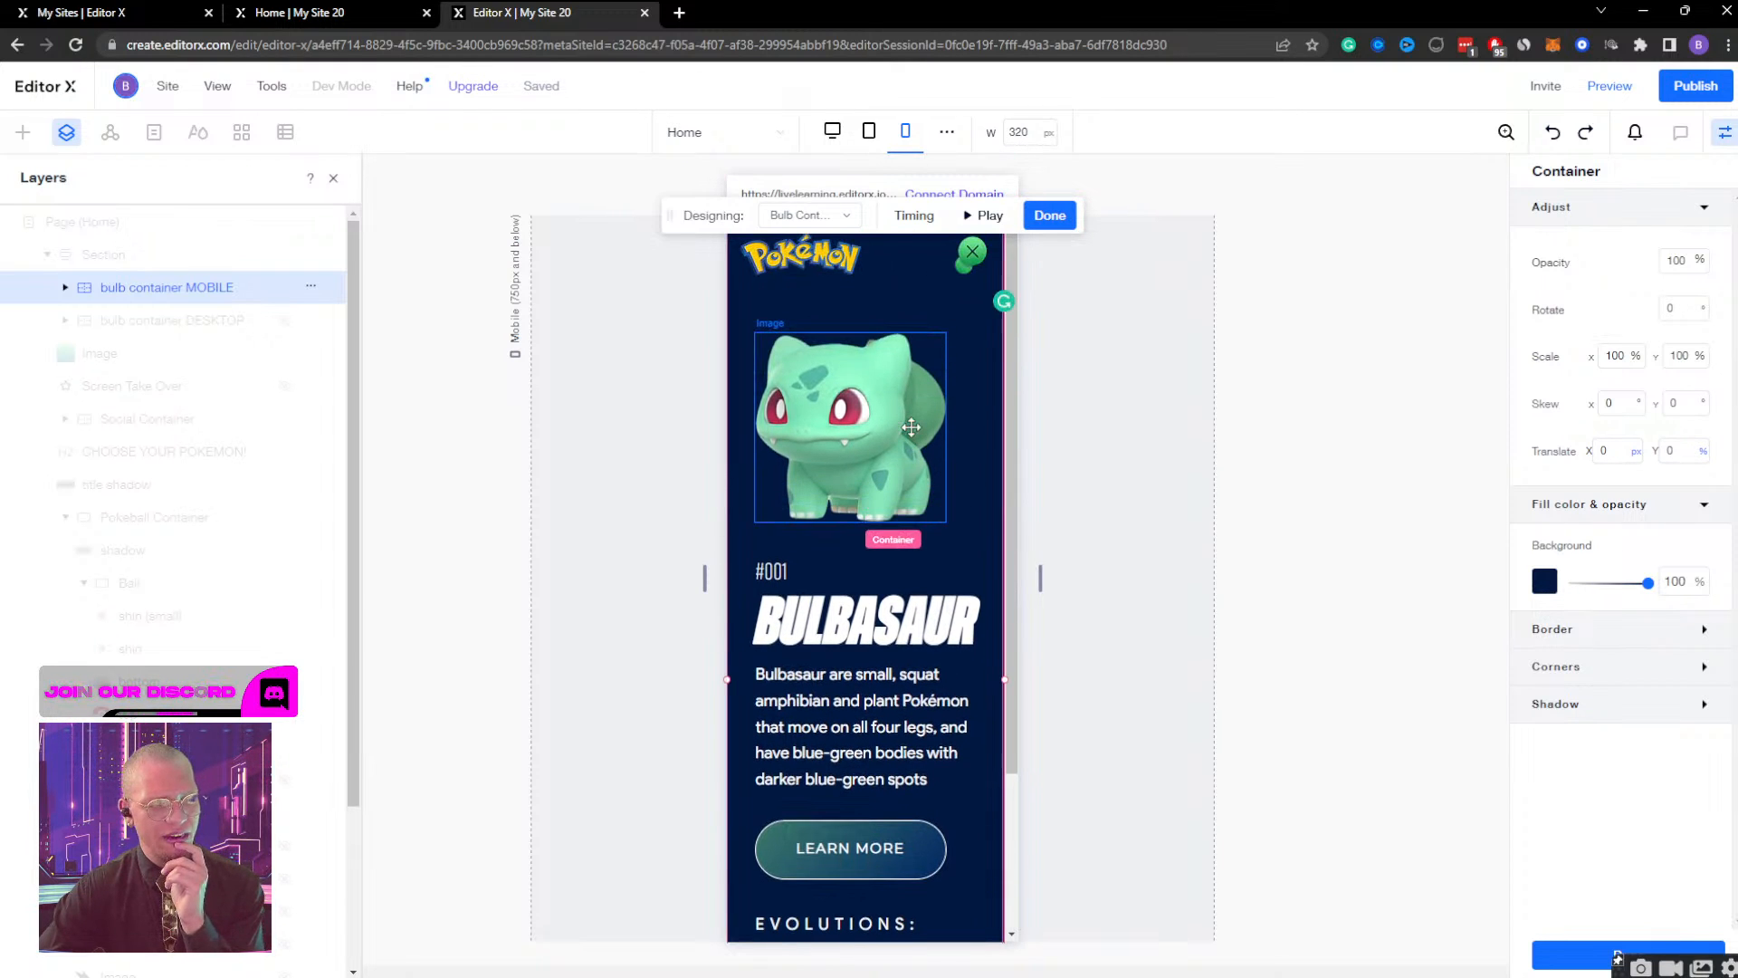
# Set the Bulb Container Display effect's timing to start at 0 s and end at 0.8 s, and play the animation.
pyautogui.click(910, 226)
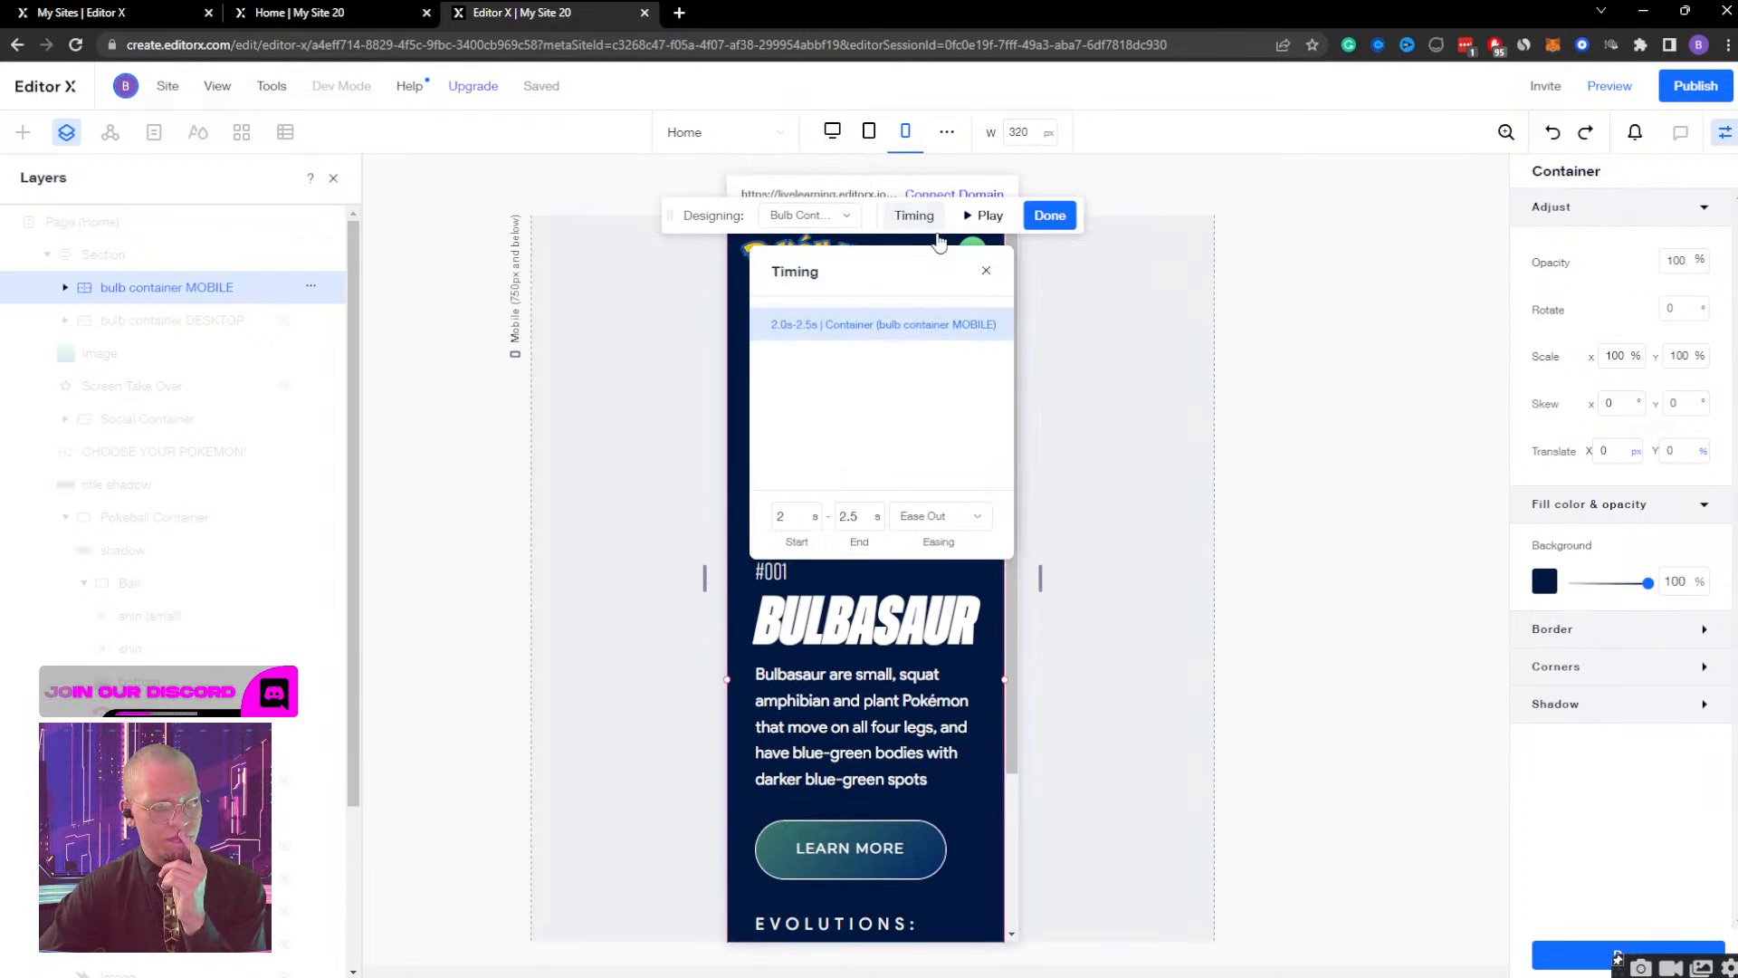
pyautogui.moveTo(901, 267); pyautogui.dragTo(1360, 252)
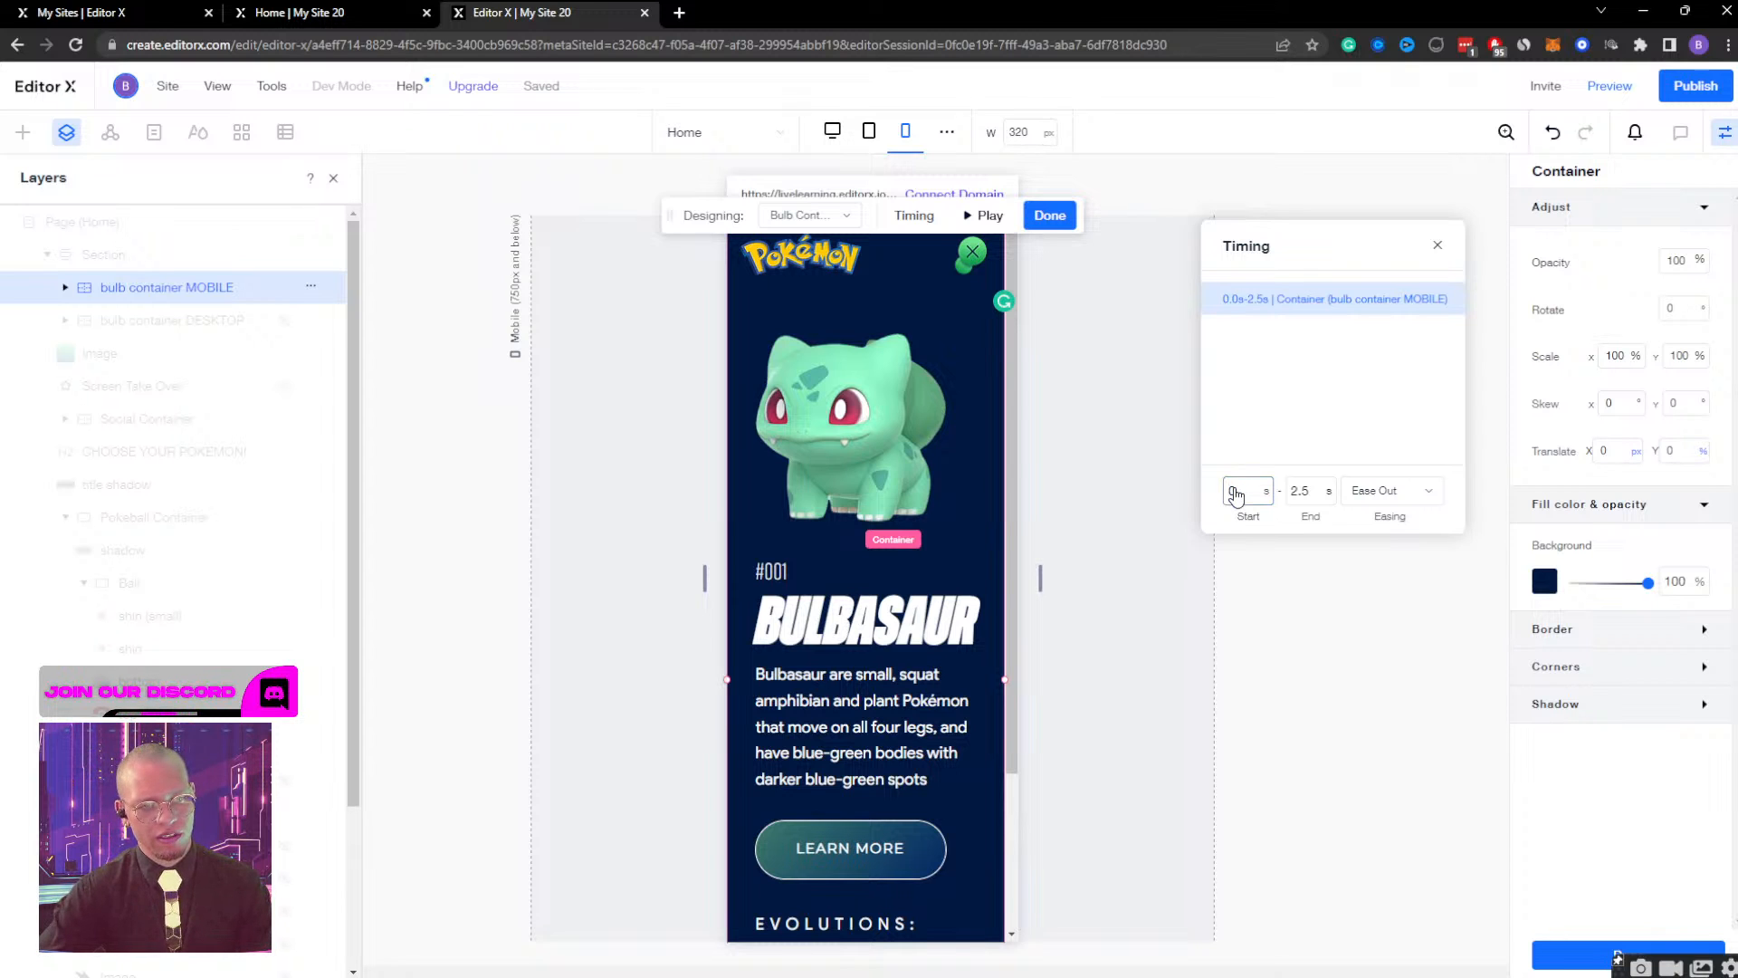
pyautogui.click(1296, 496)
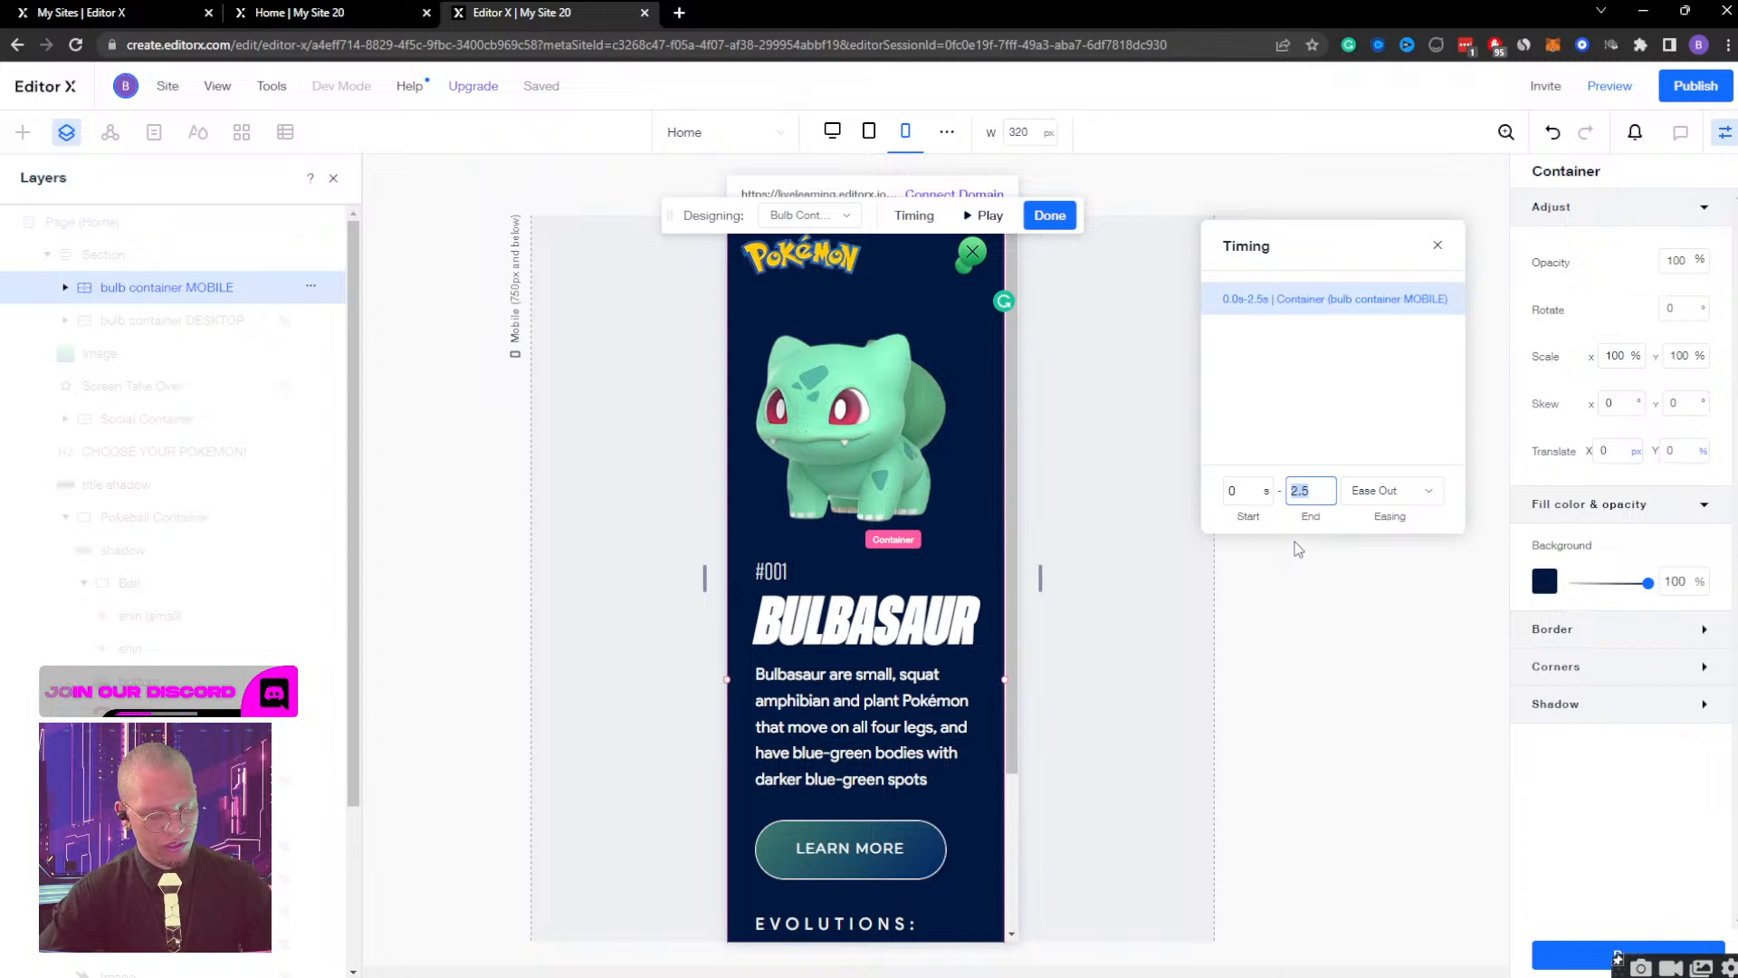
pyautogui.press('Return')
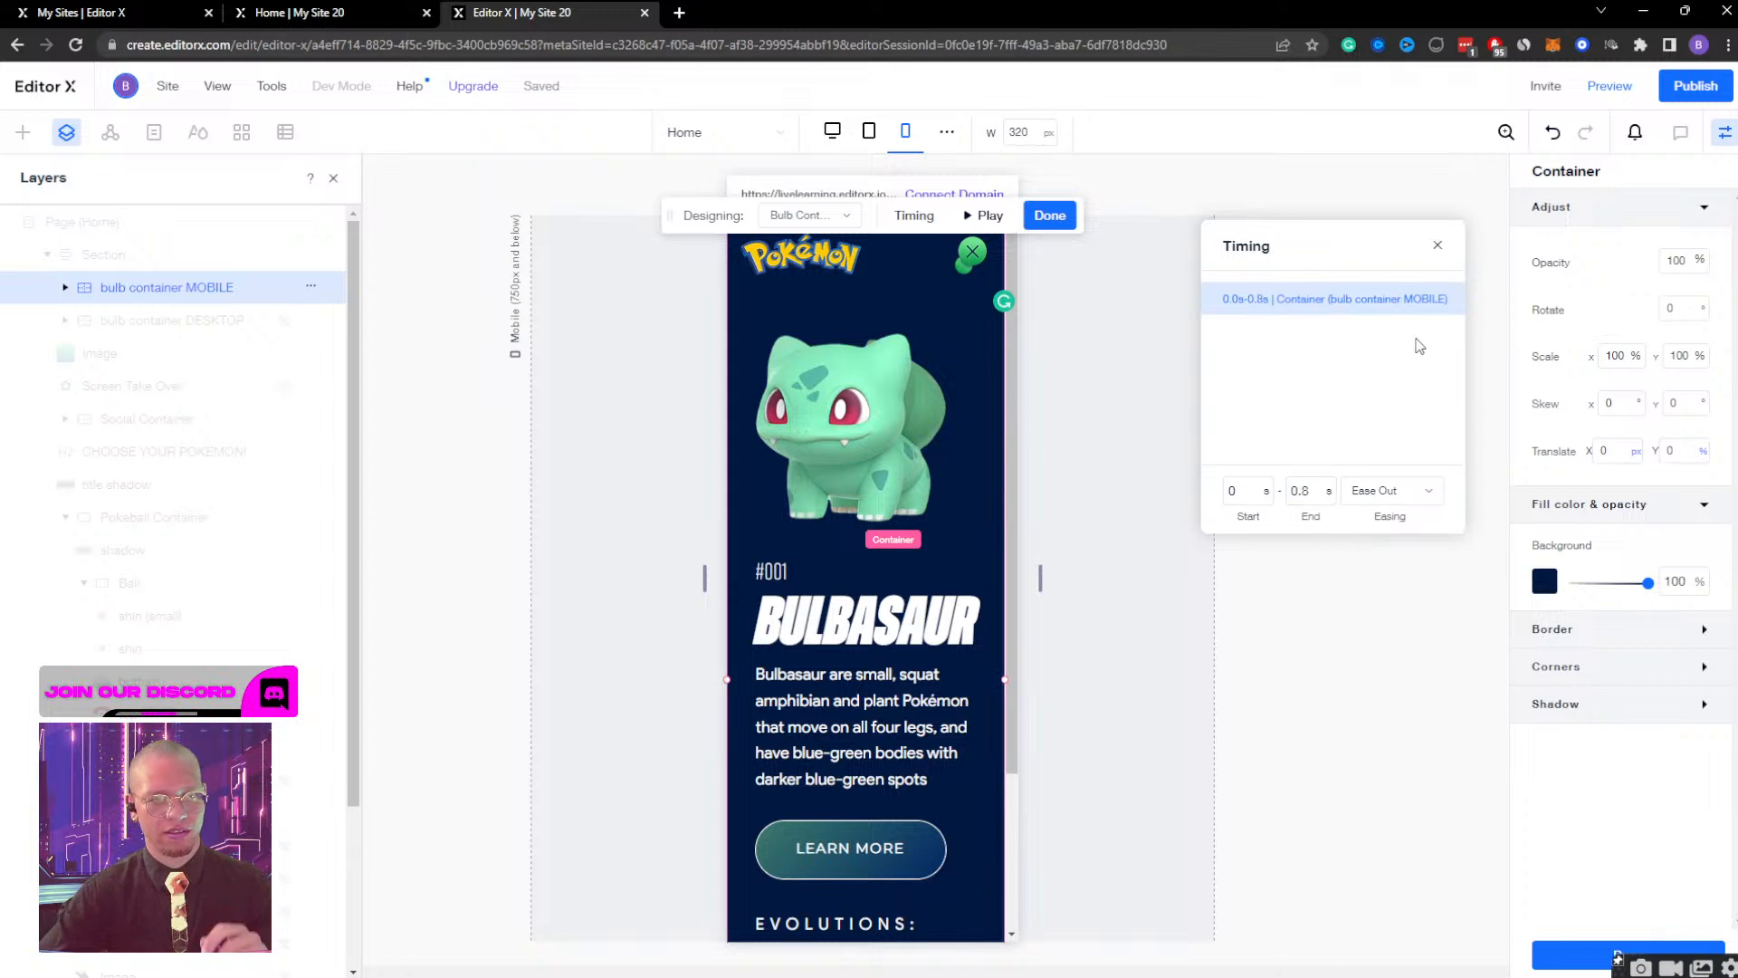
pyautogui.click(985, 216)
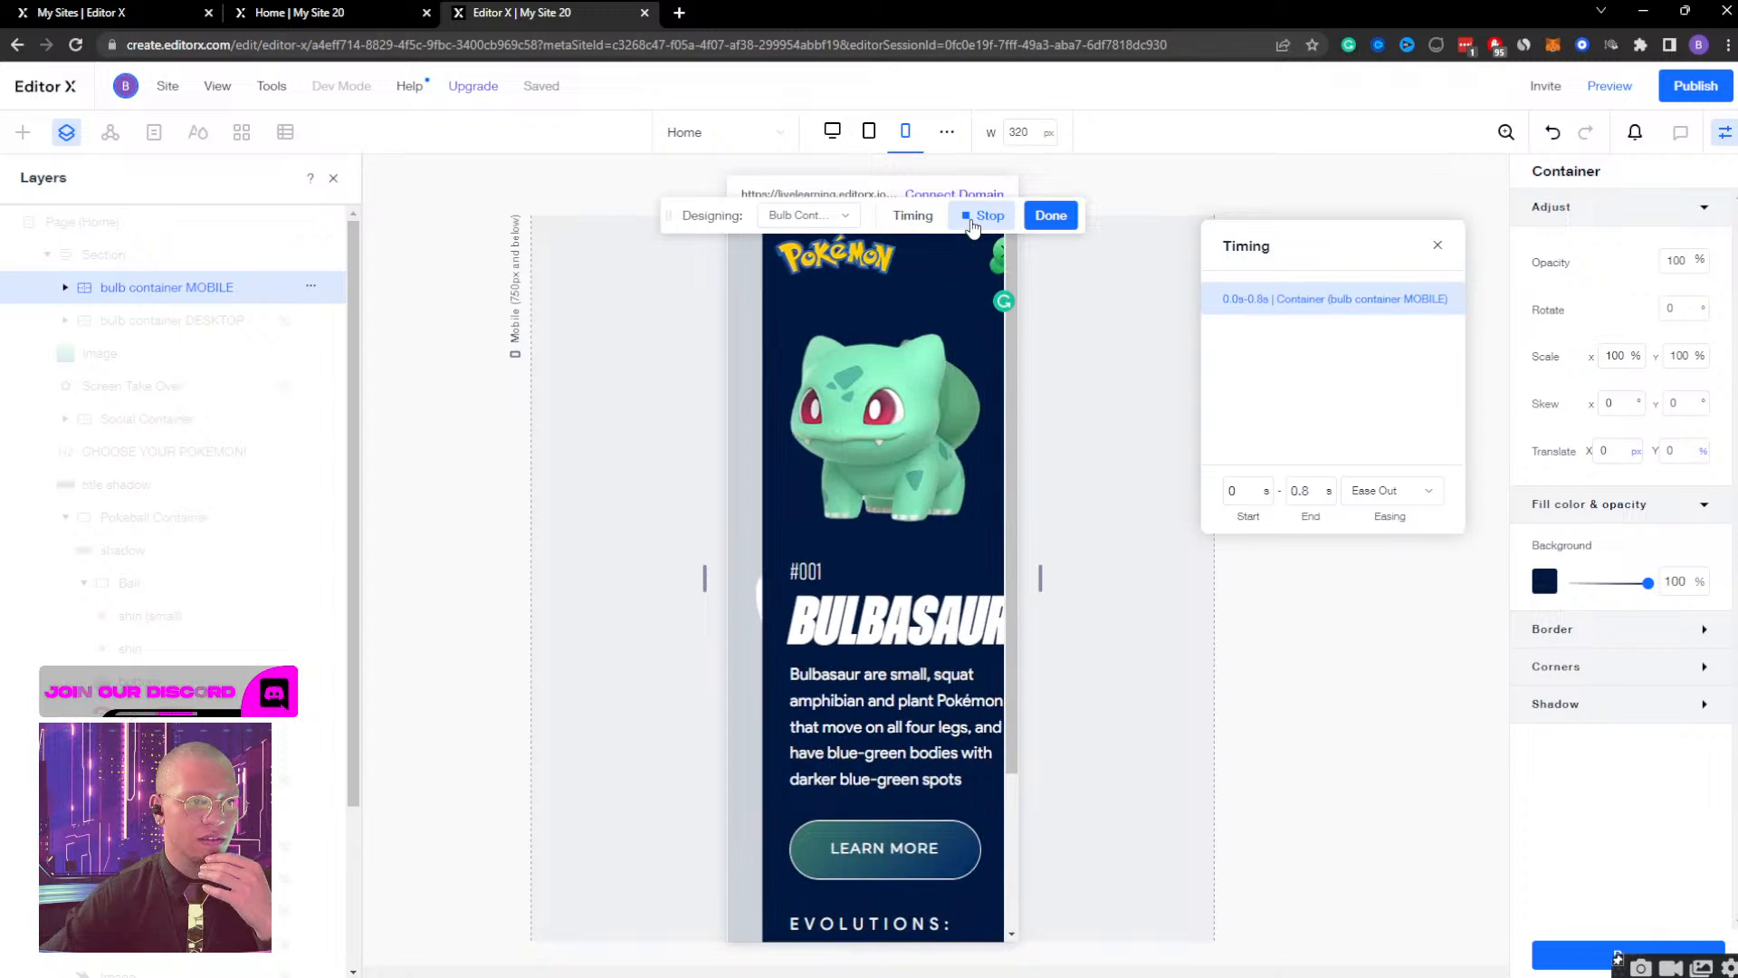
pyautogui.click(972, 219)
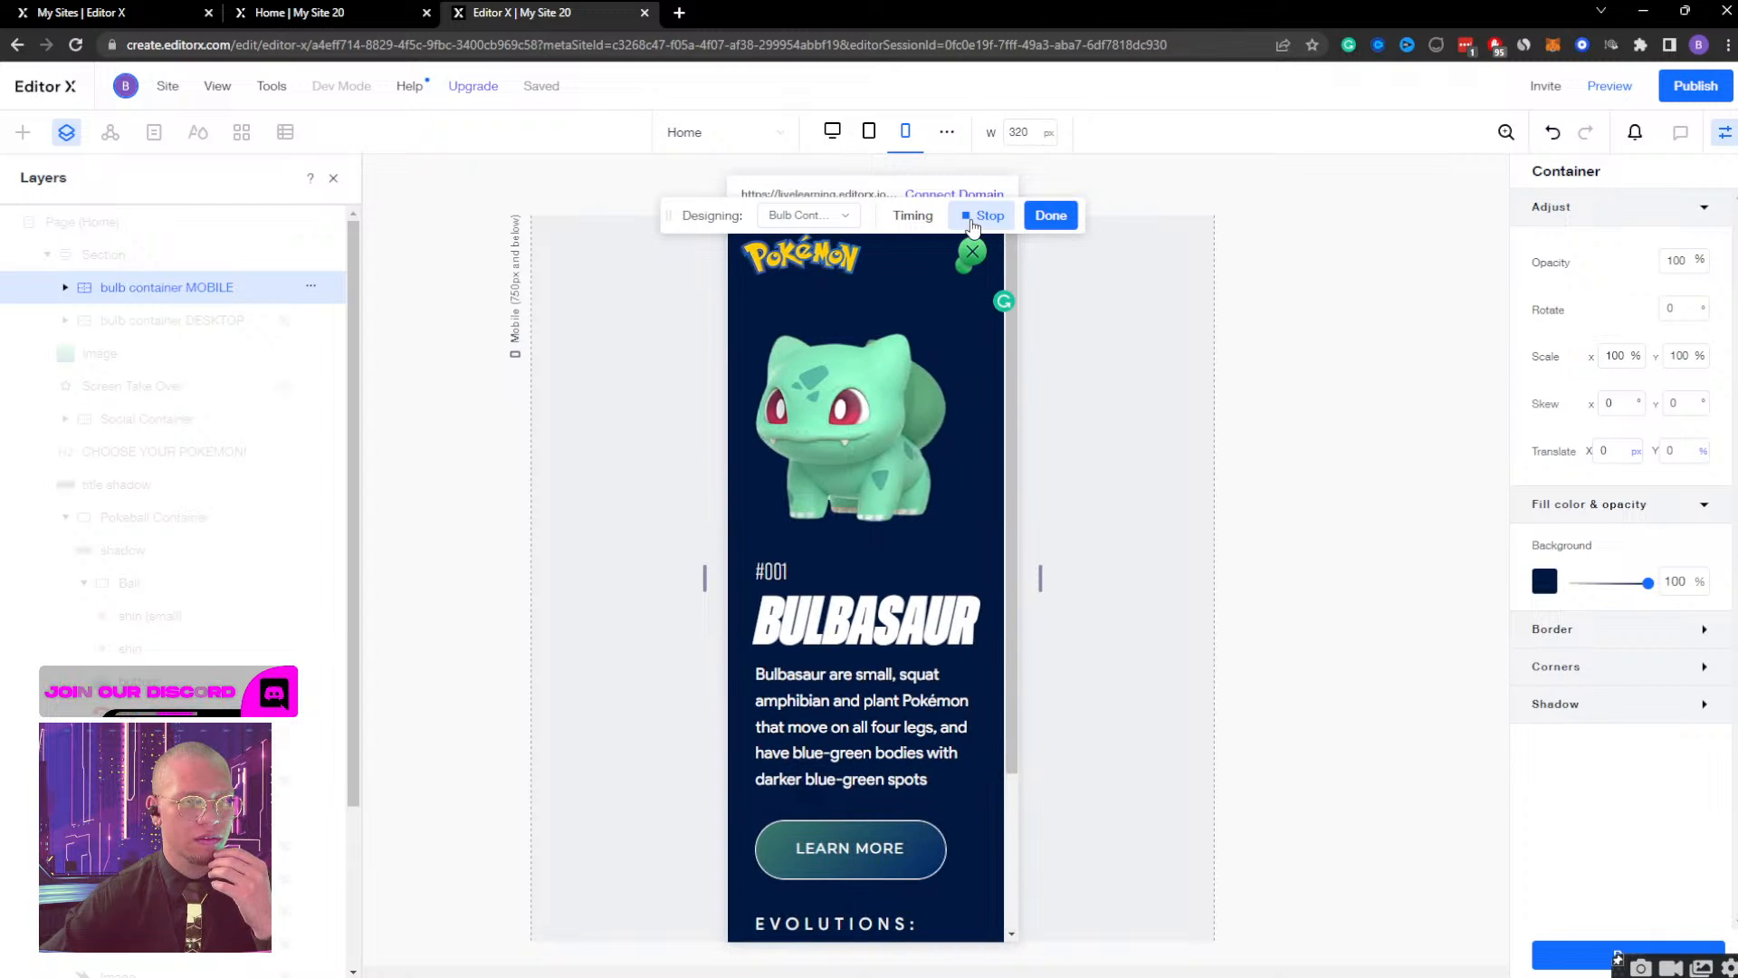
pyautogui.click(972, 221)
# Set the mobile Bulbasaur container's opacity to 0% in its initial state and play the Bulb Container Display effect.
pyautogui.click(808, 215)
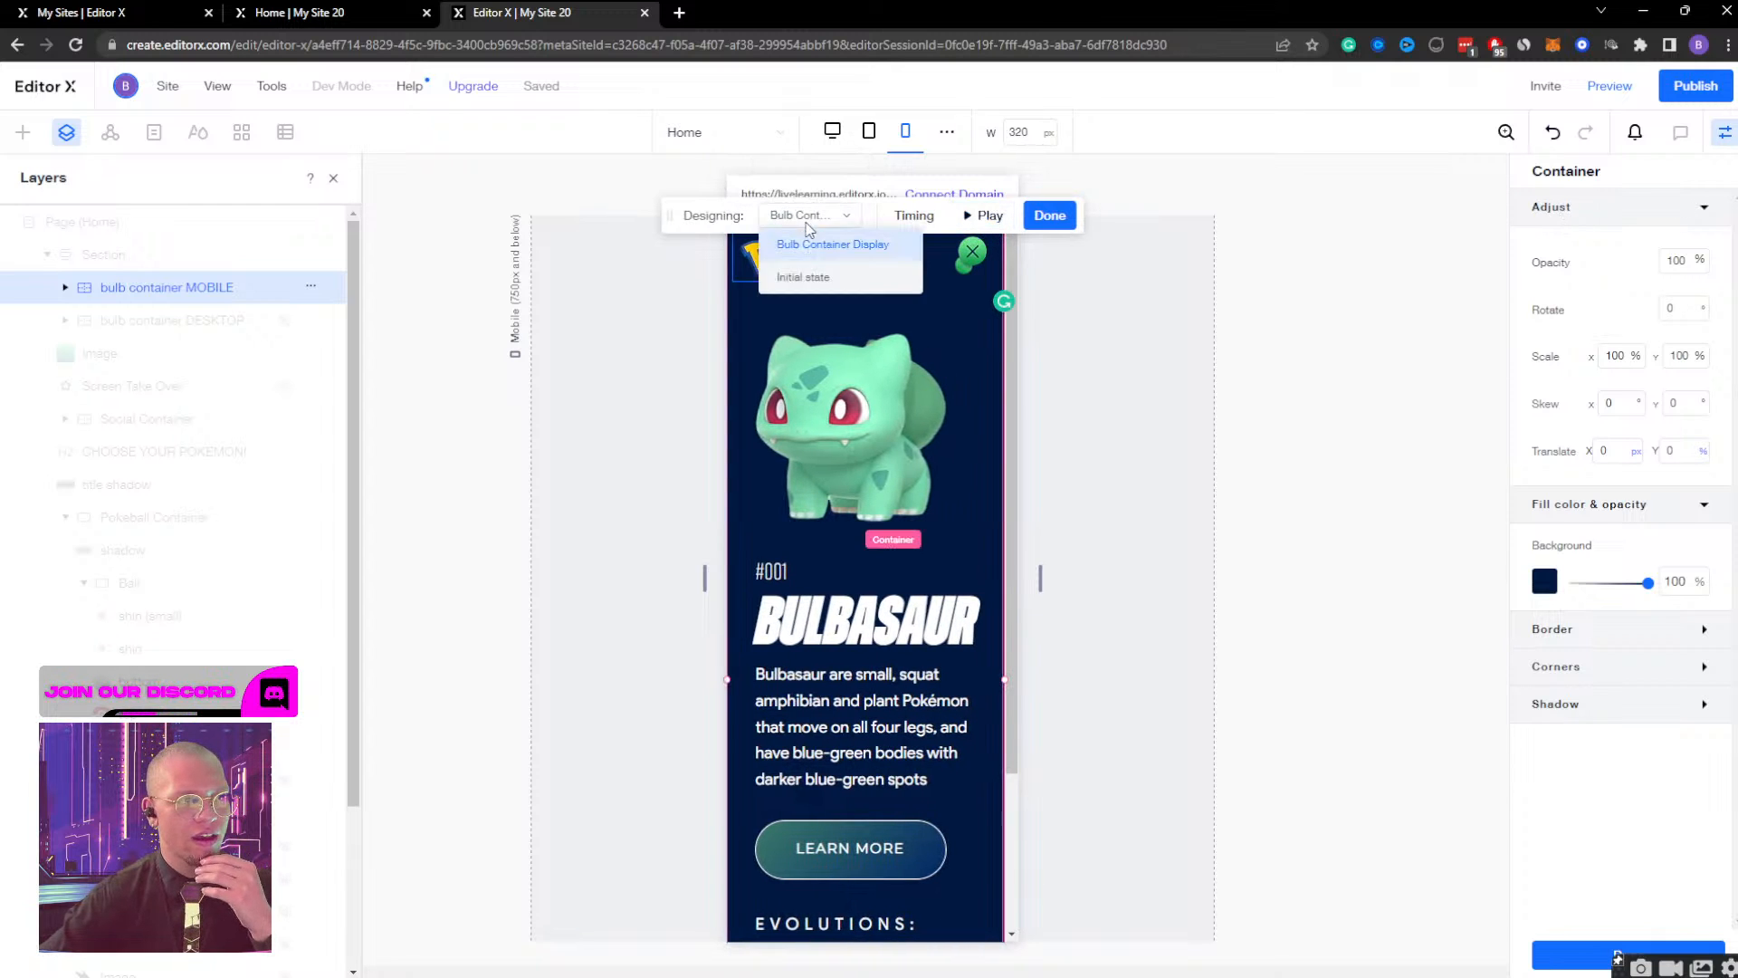
pyautogui.click(806, 277)
pyautogui.click(1676, 261)
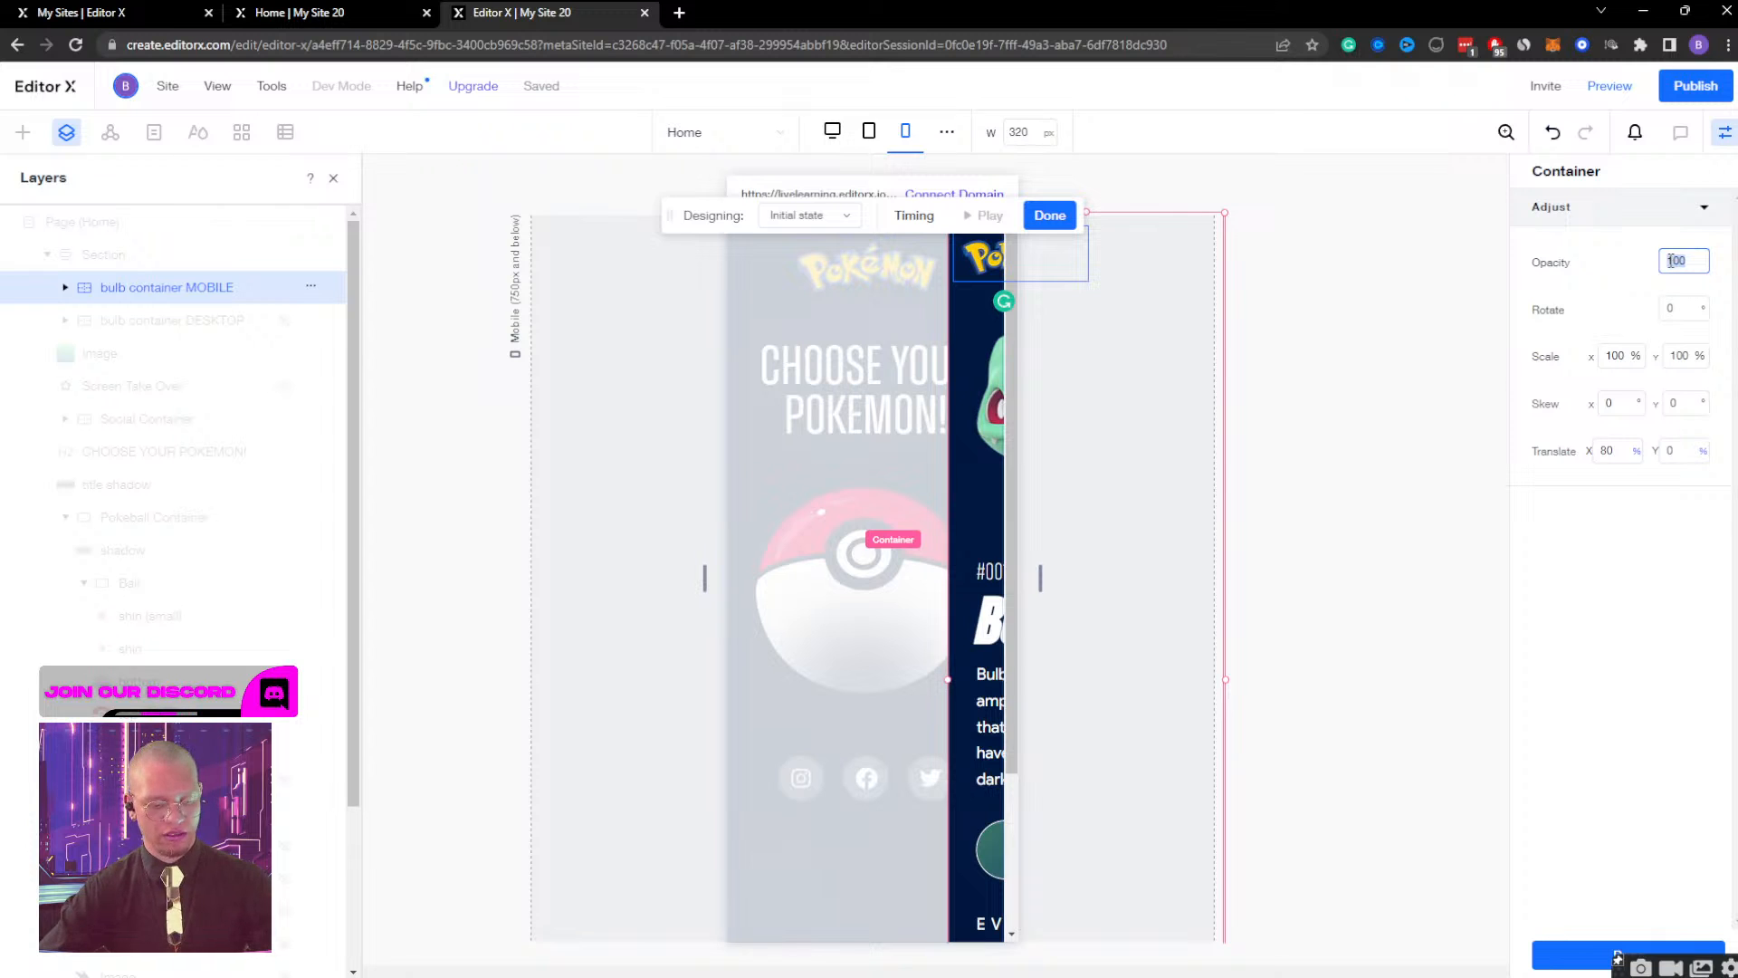
pyautogui.write('0')
pyautogui.press('Return')
pyautogui.click(808, 215)
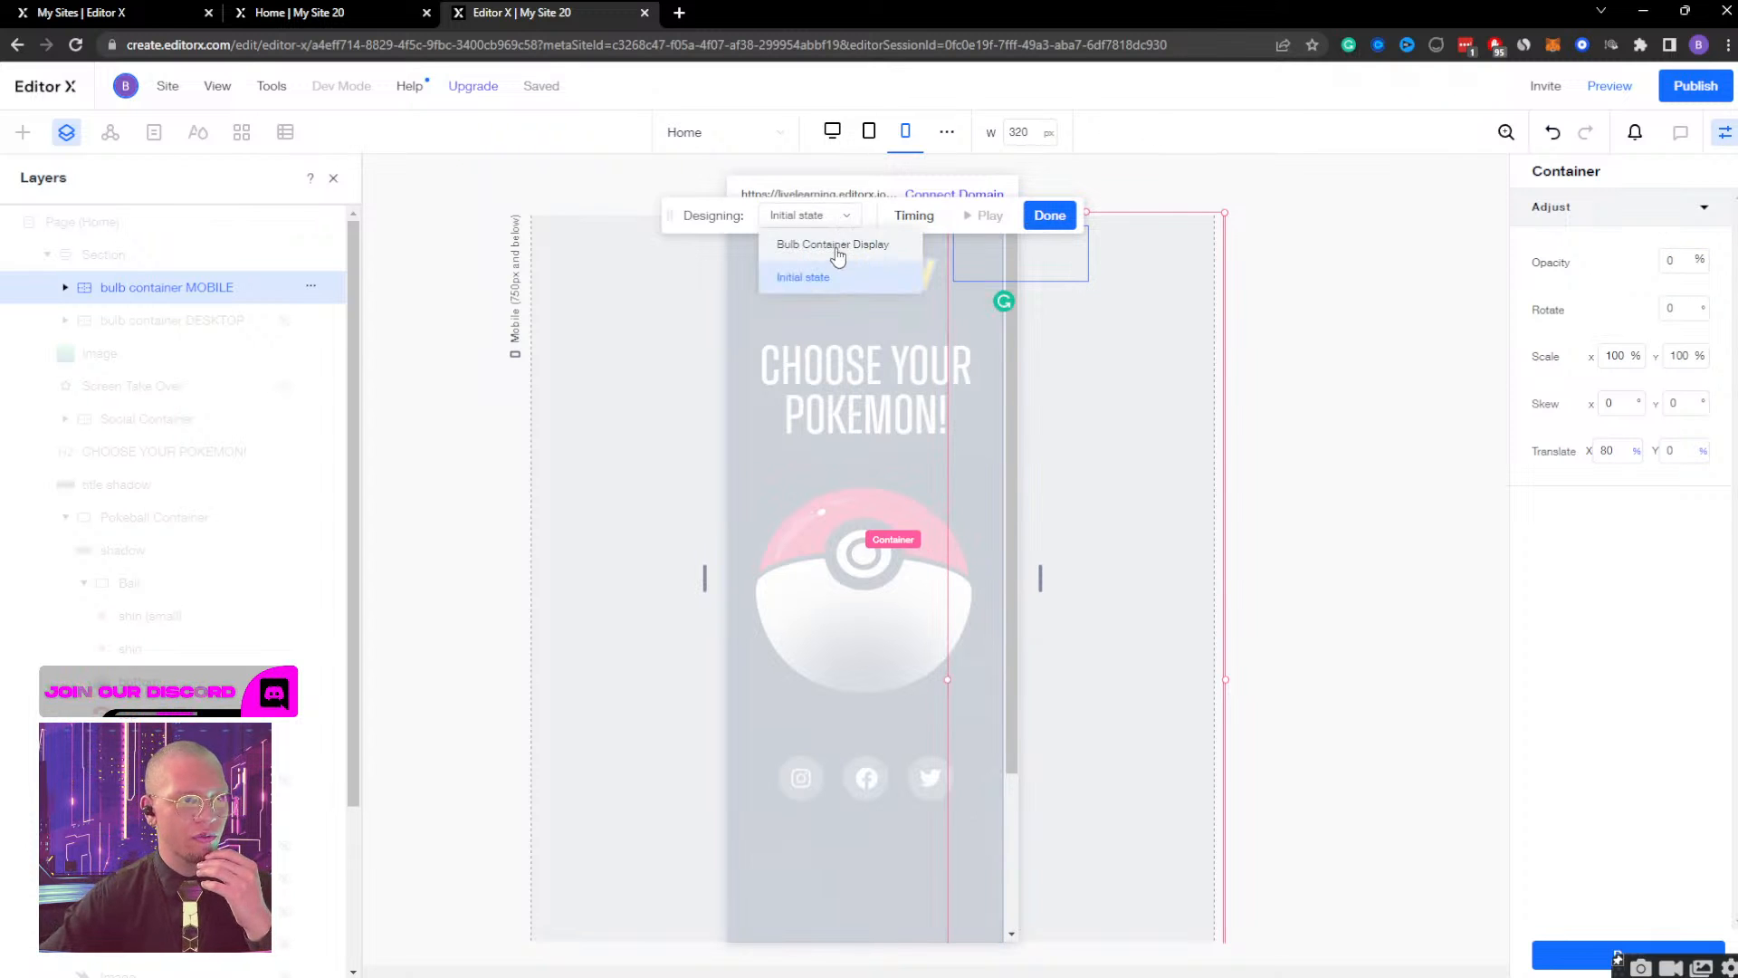
pyautogui.click(833, 244)
pyautogui.click(988, 215)
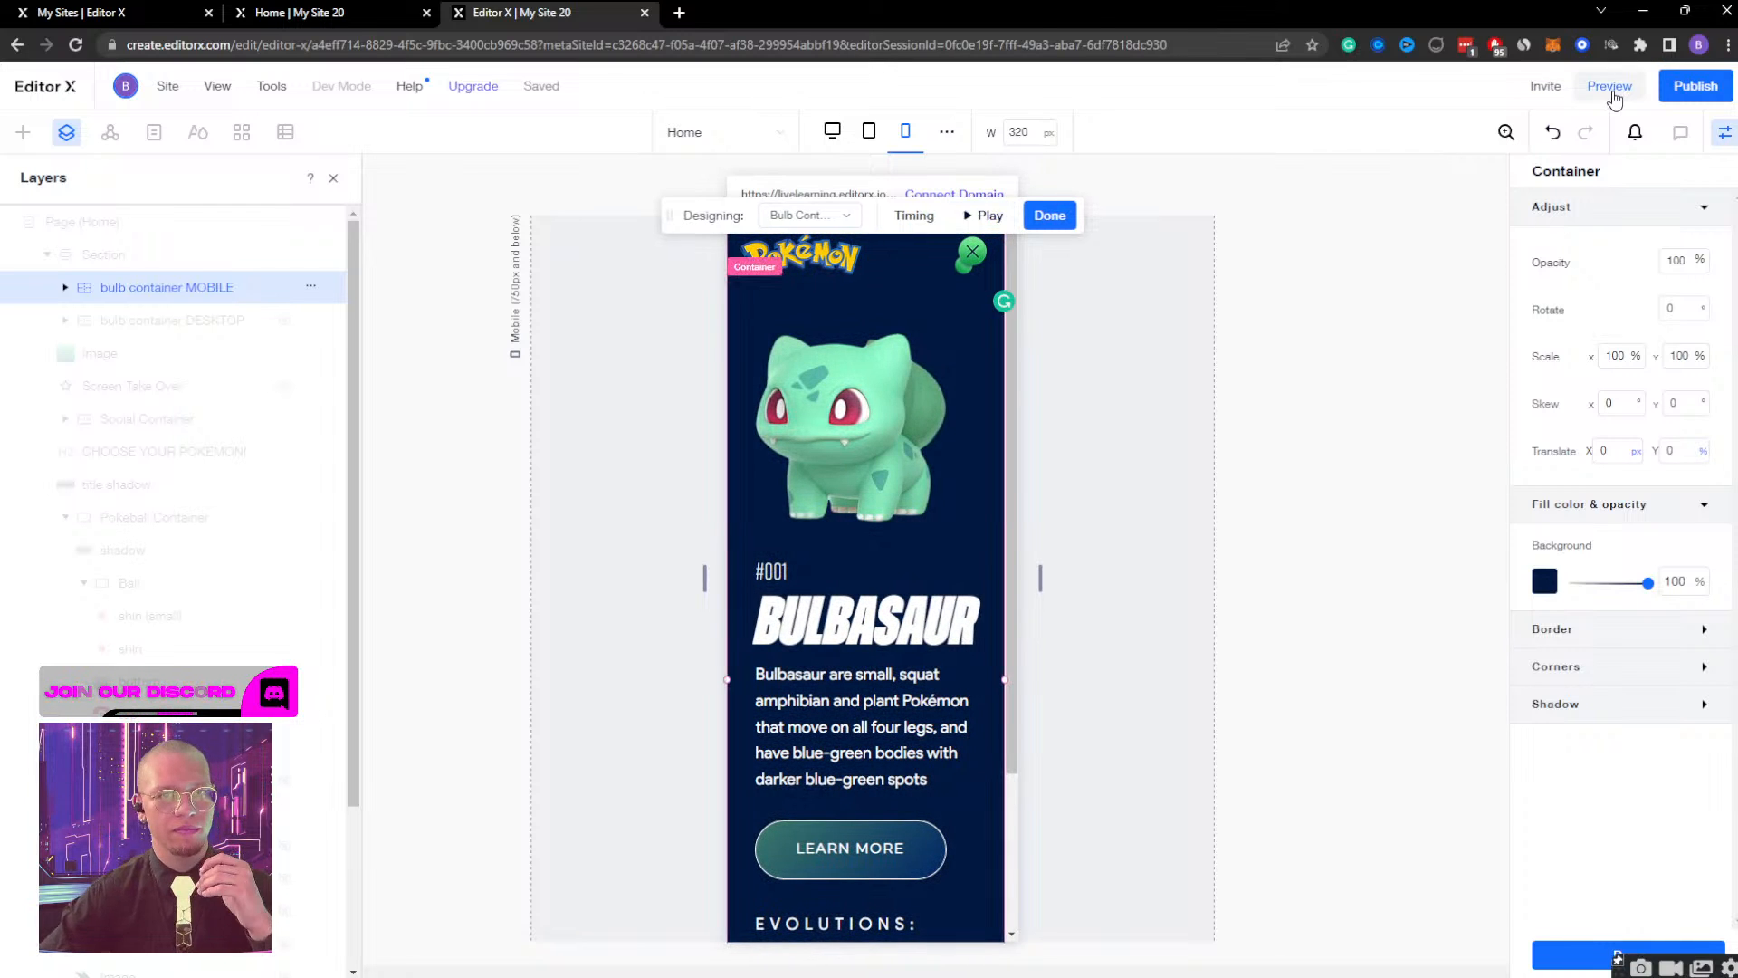
# Preview the mobile site, open the Bulbasaur container from the Pokeball, check its content, close it and return to editing.
pyautogui.click(1610, 86)
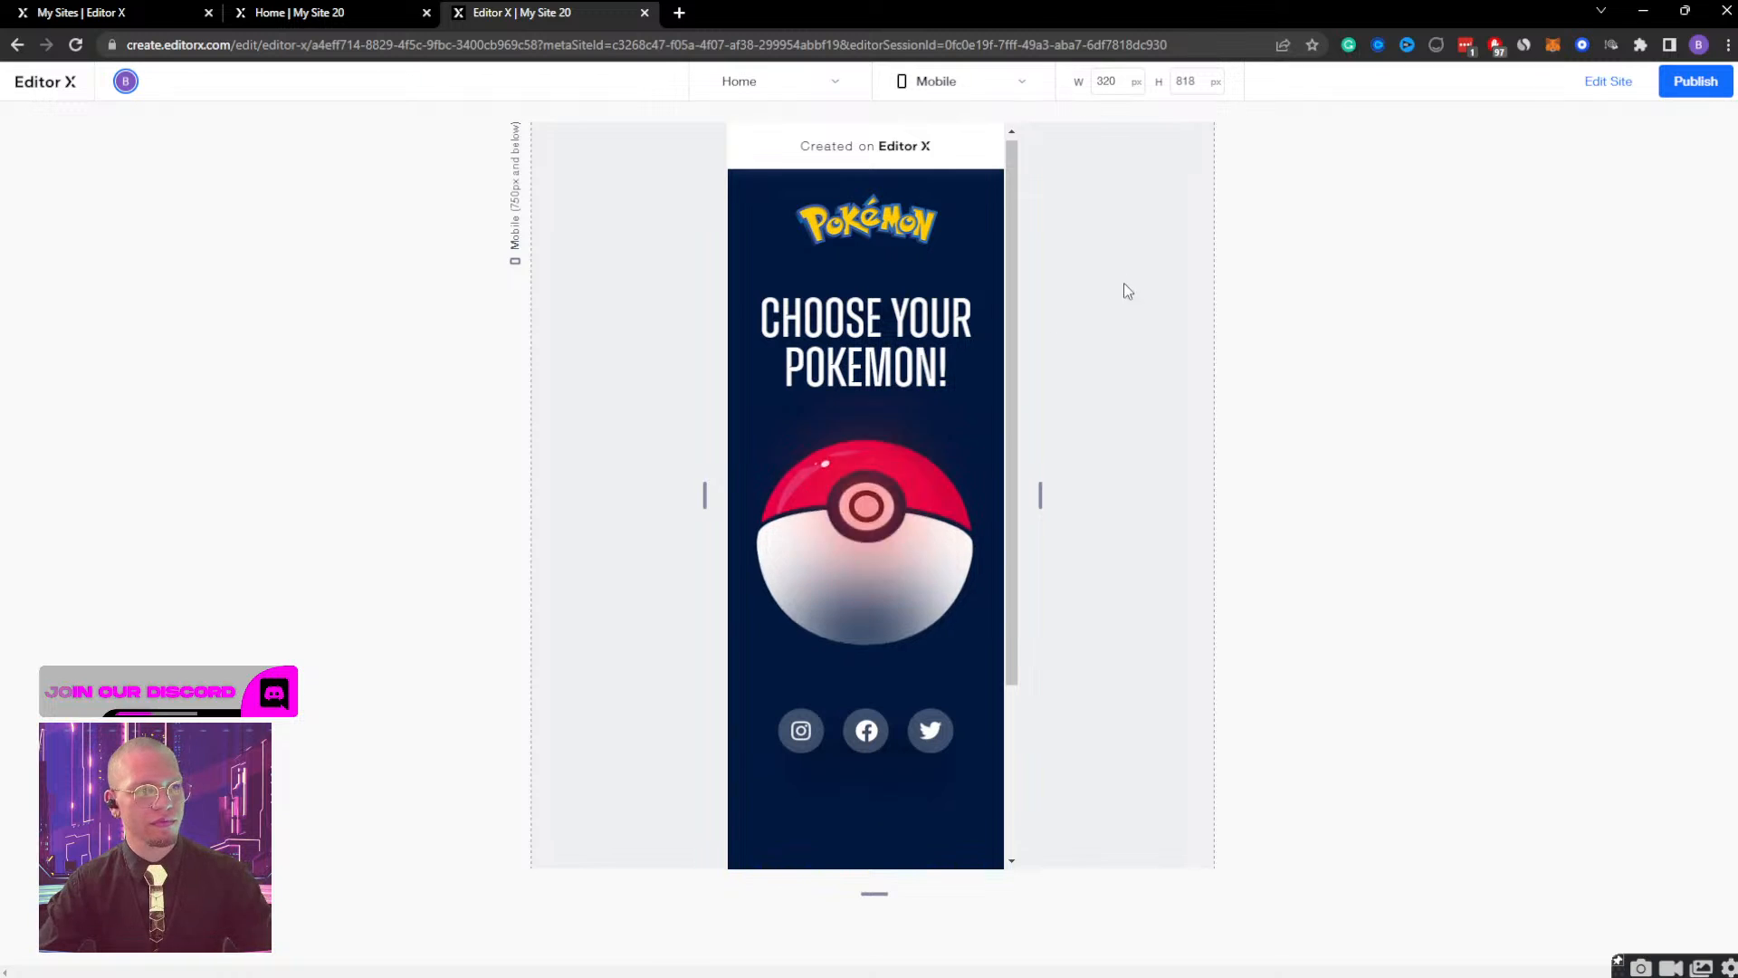
pyautogui.click(895, 522)
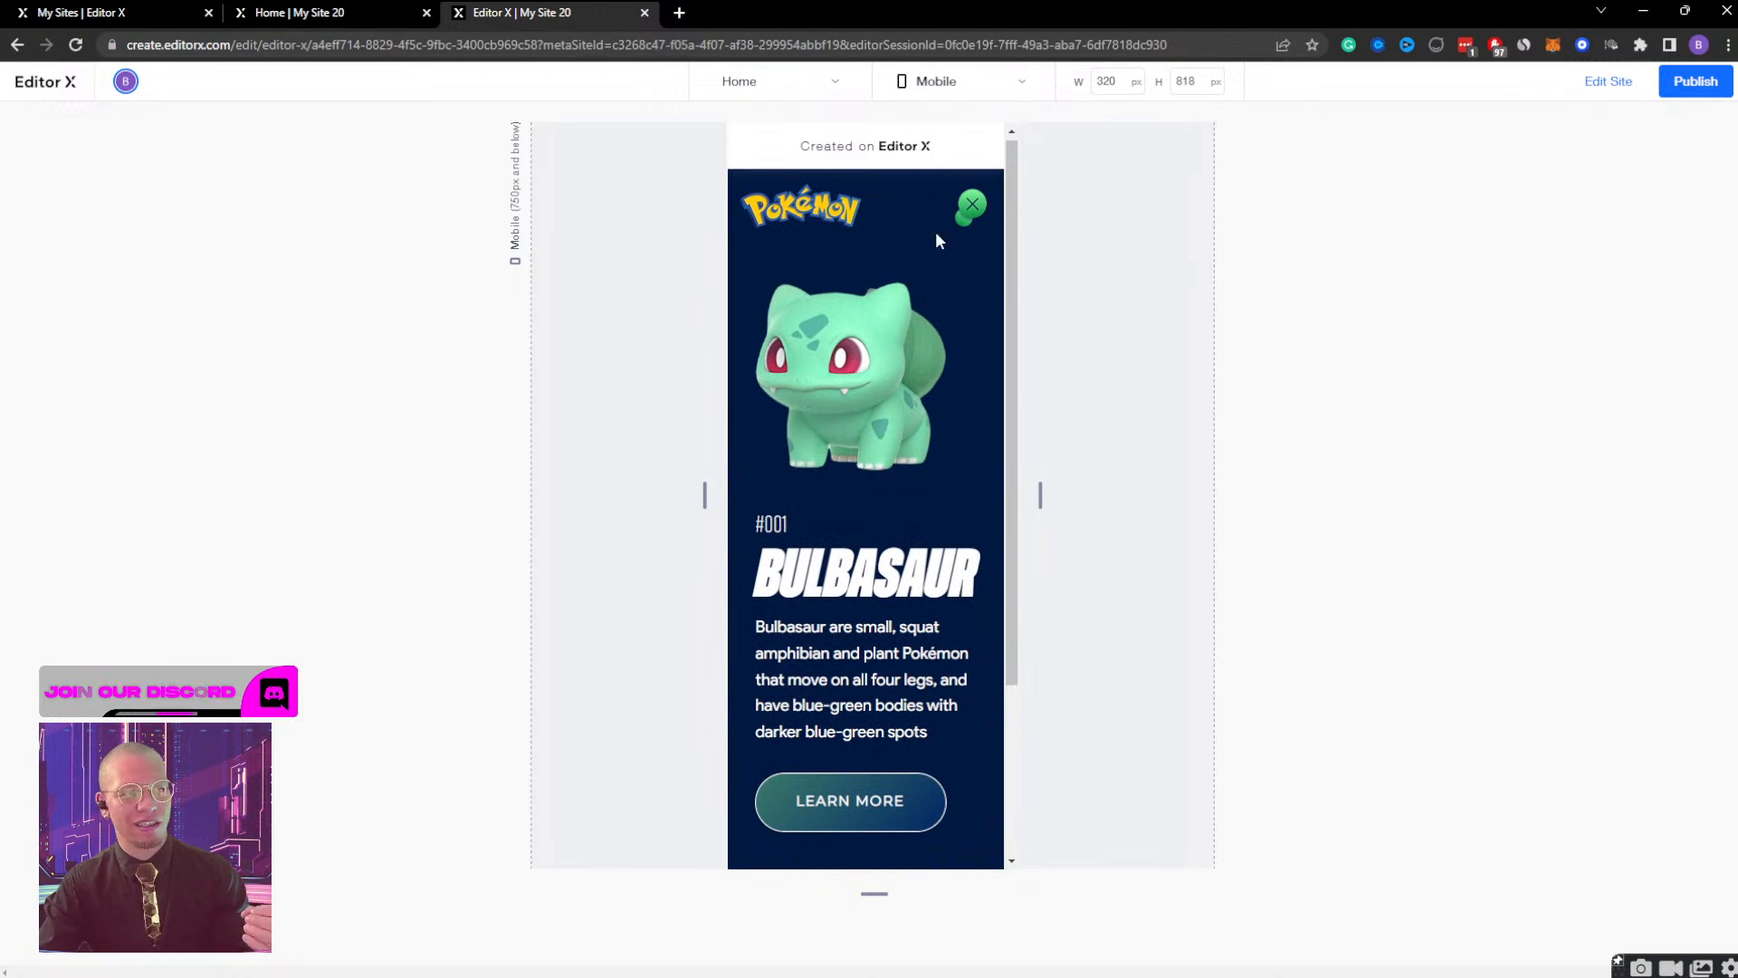
pyautogui.scroll(-3, 845, 611)
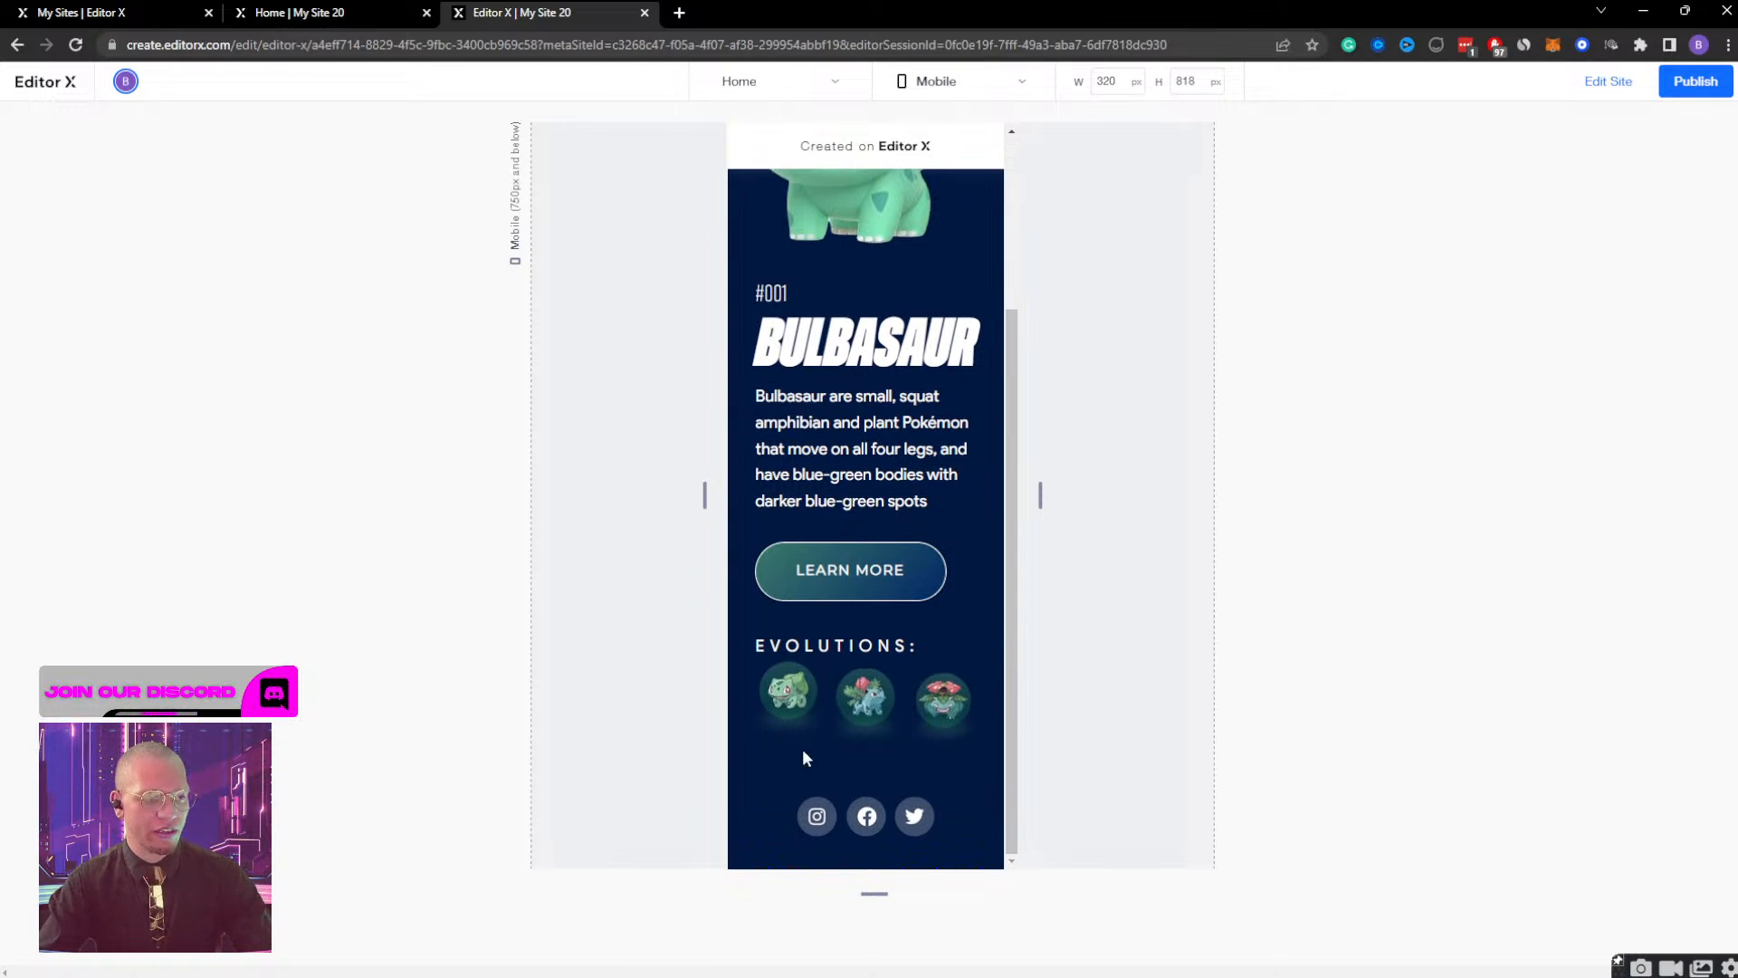
pyautogui.scroll(3, 873, 507)
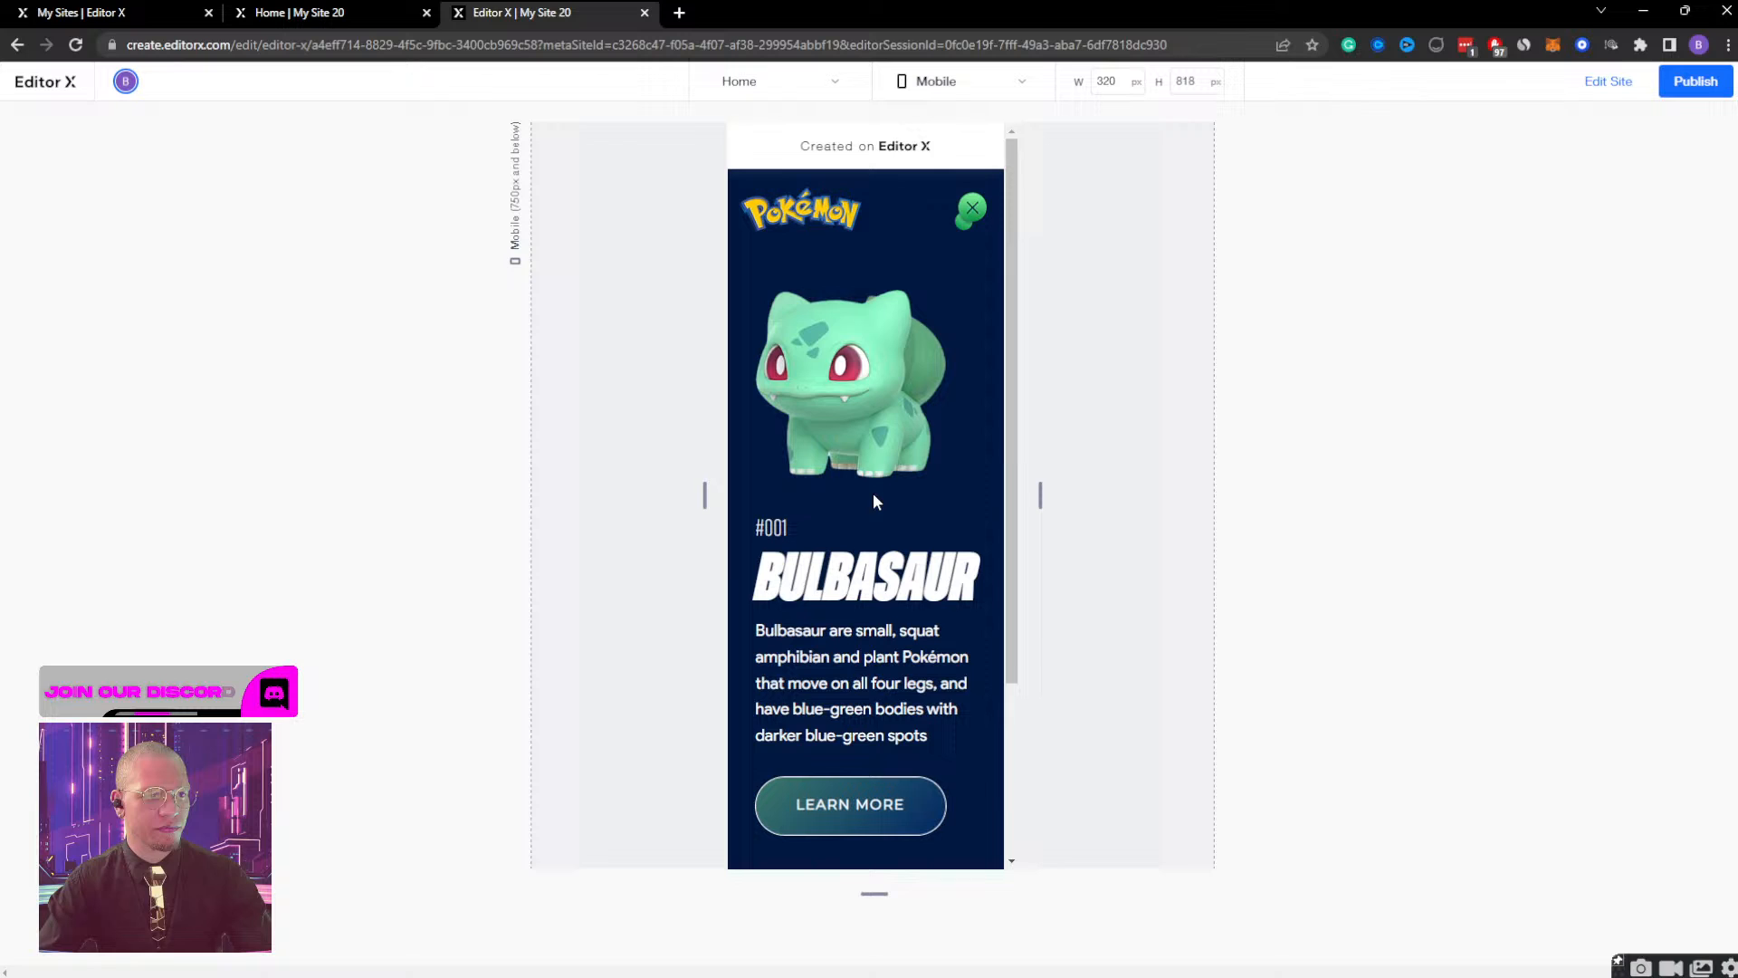
pyautogui.click(969, 212)
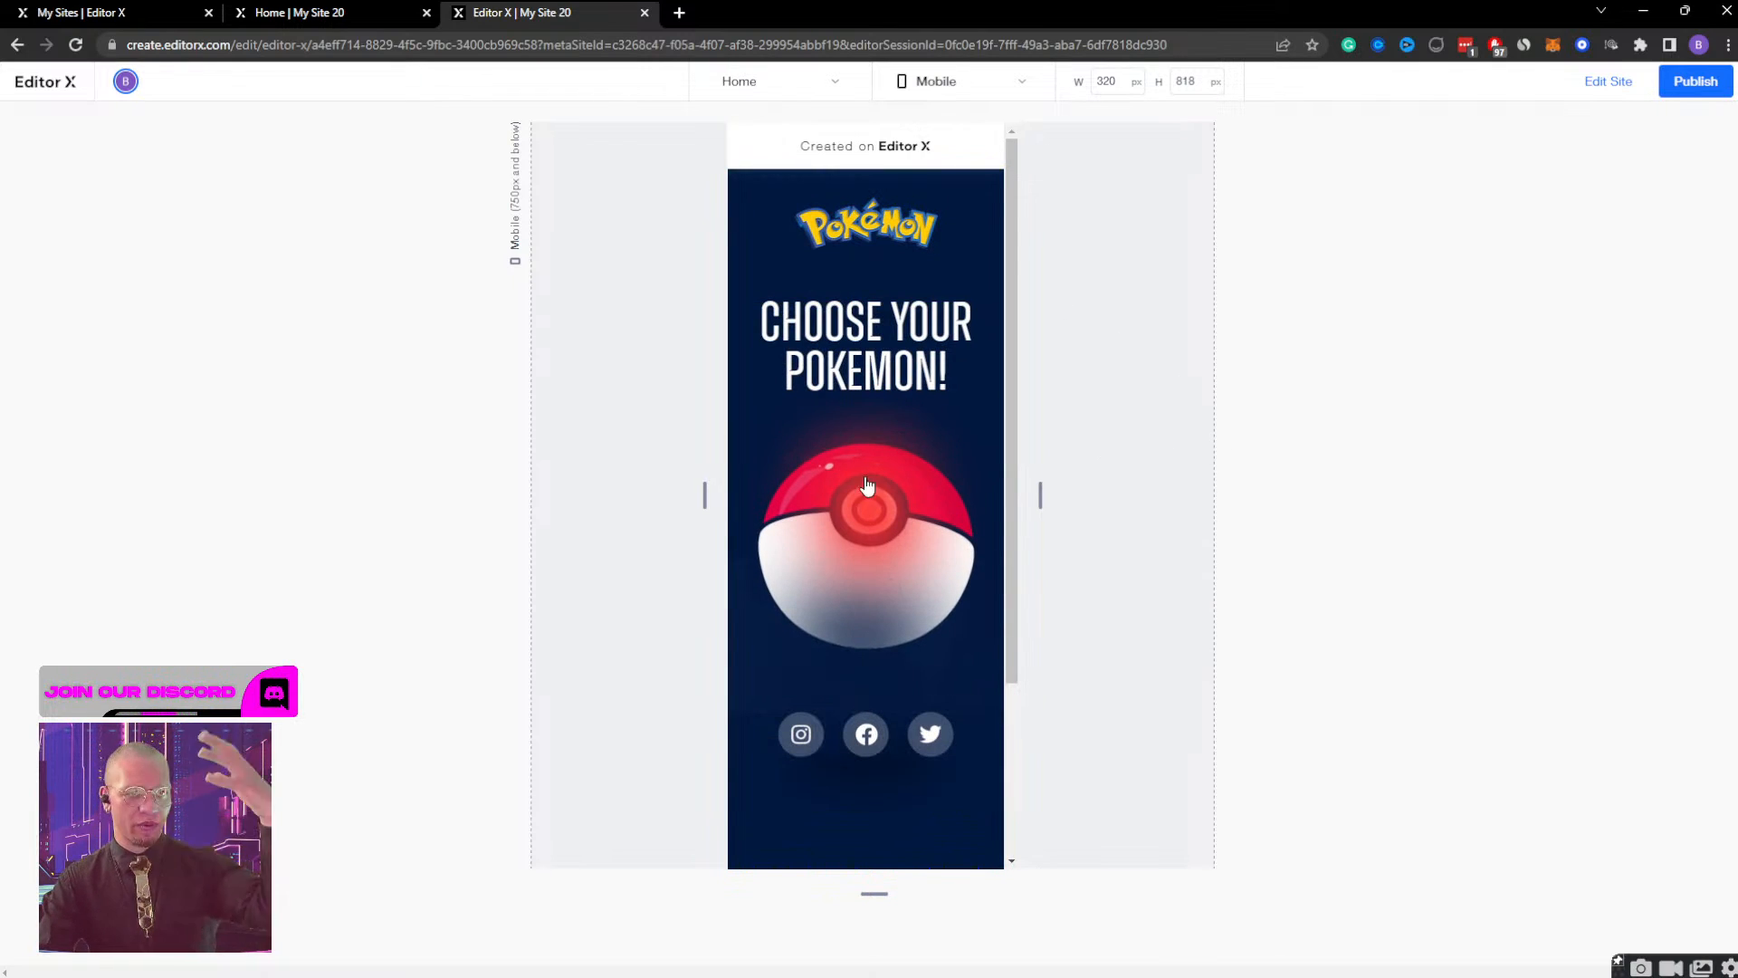
pyautogui.click(1611, 82)
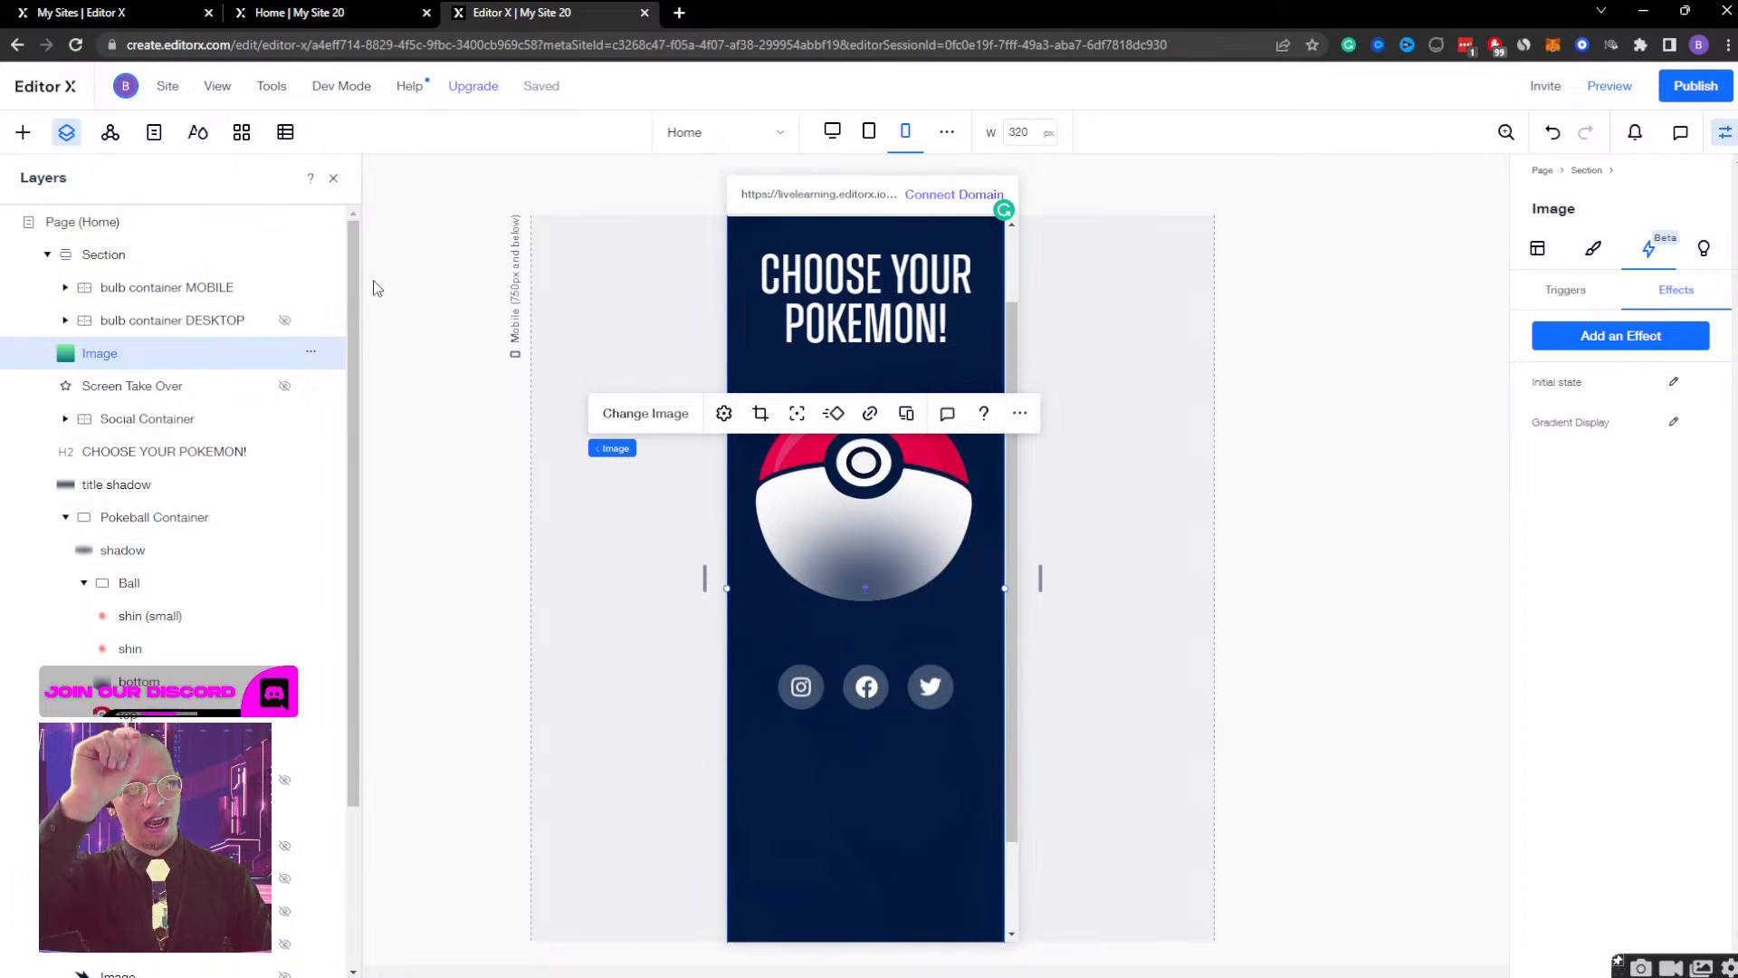
# Duplicate the gradient image and move the copy directly above the original in the layer order, below bulb container DESKTOP.
pyautogui.hotkey('ctrl', 'd')
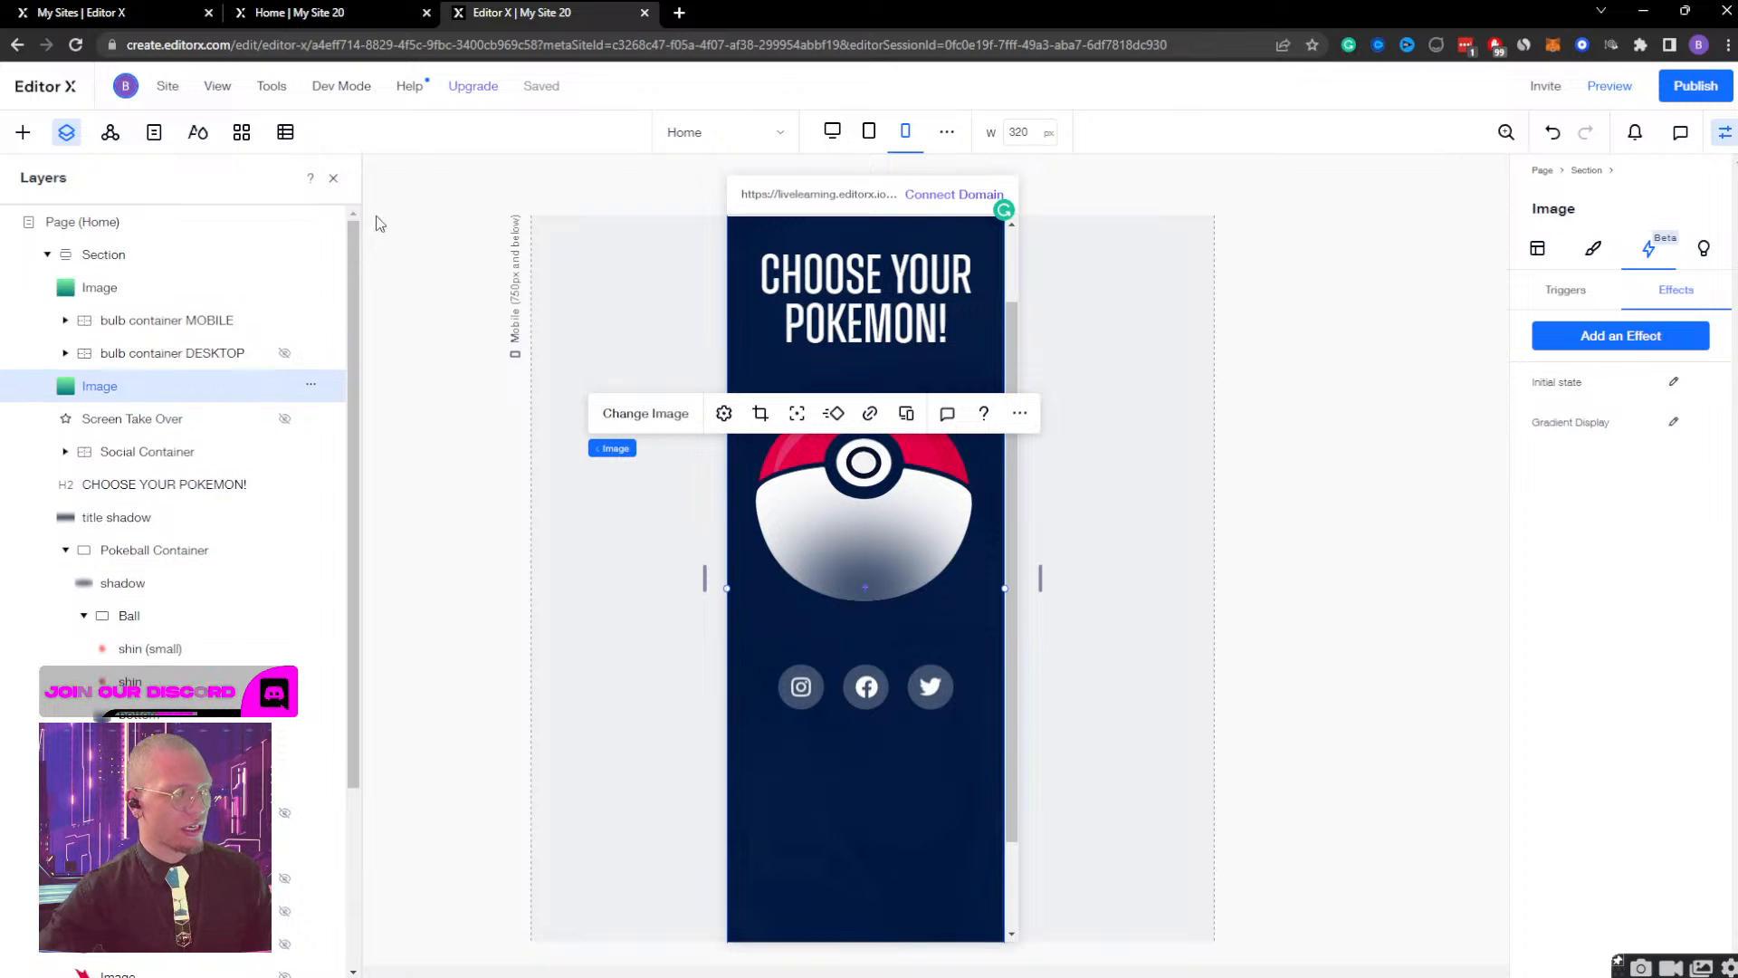
pyautogui.click(101, 288)
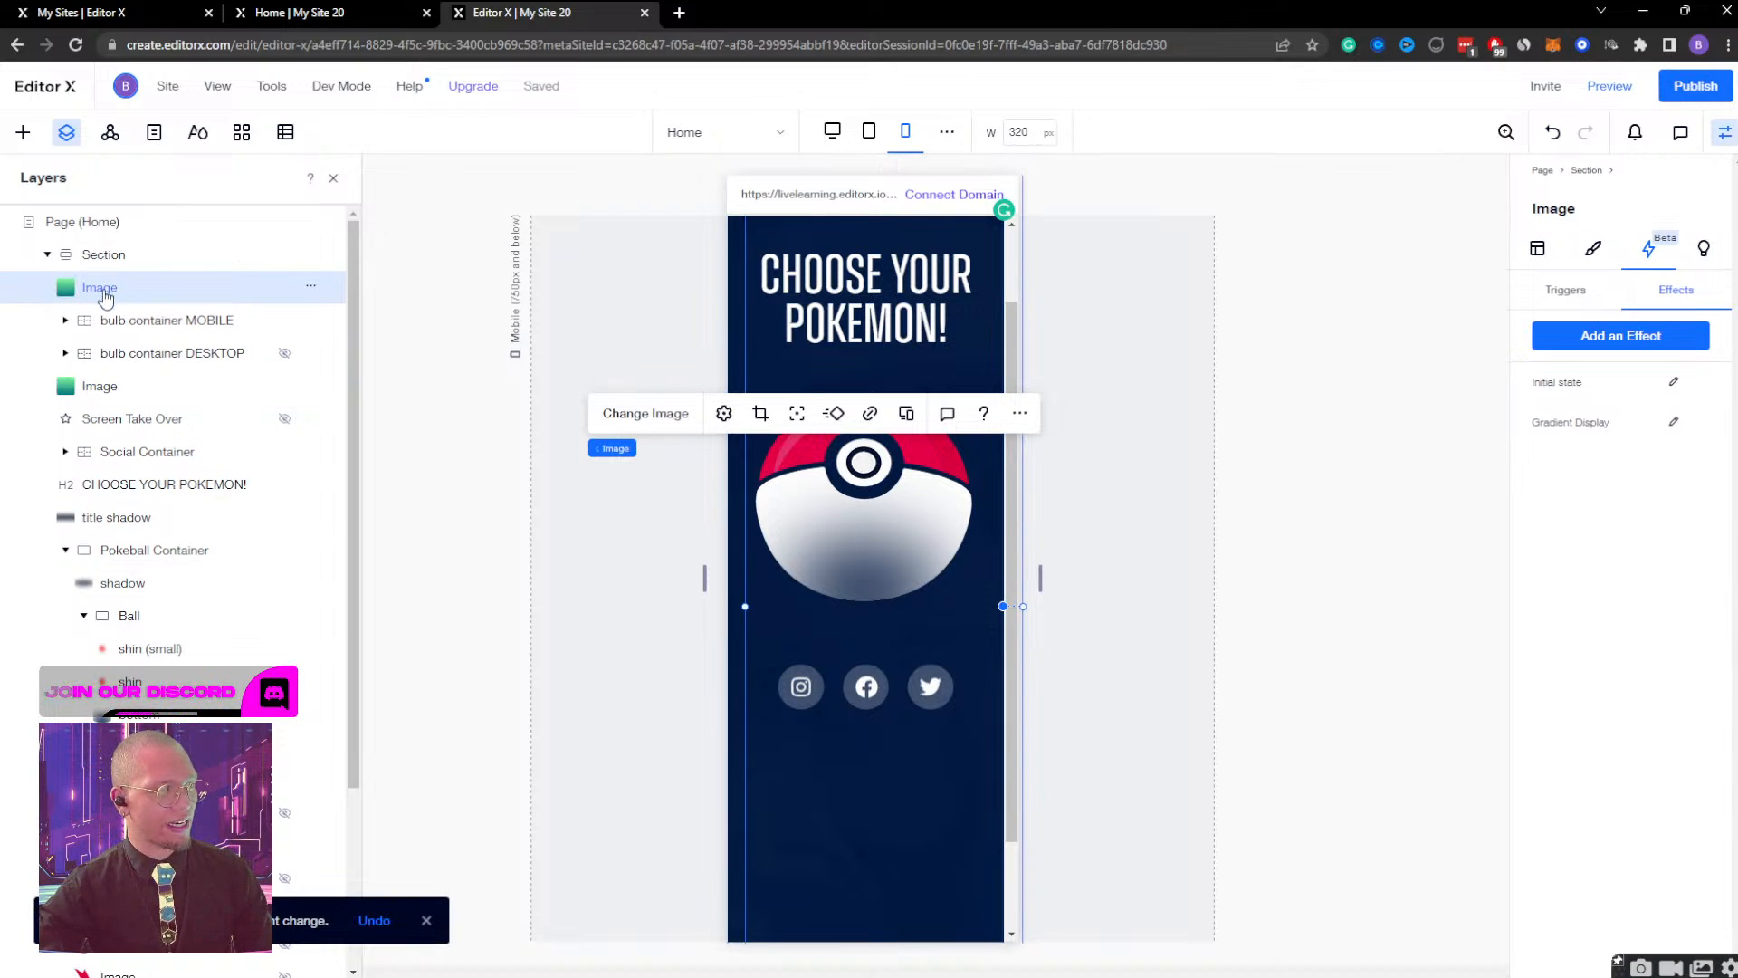
pyautogui.moveTo(101, 289); pyautogui.dragTo(101, 375)
# Name the copied gradient image MOBILE GRADIENT and align it to the section's top-left corner.
pyautogui.doubleClick(172, 352)
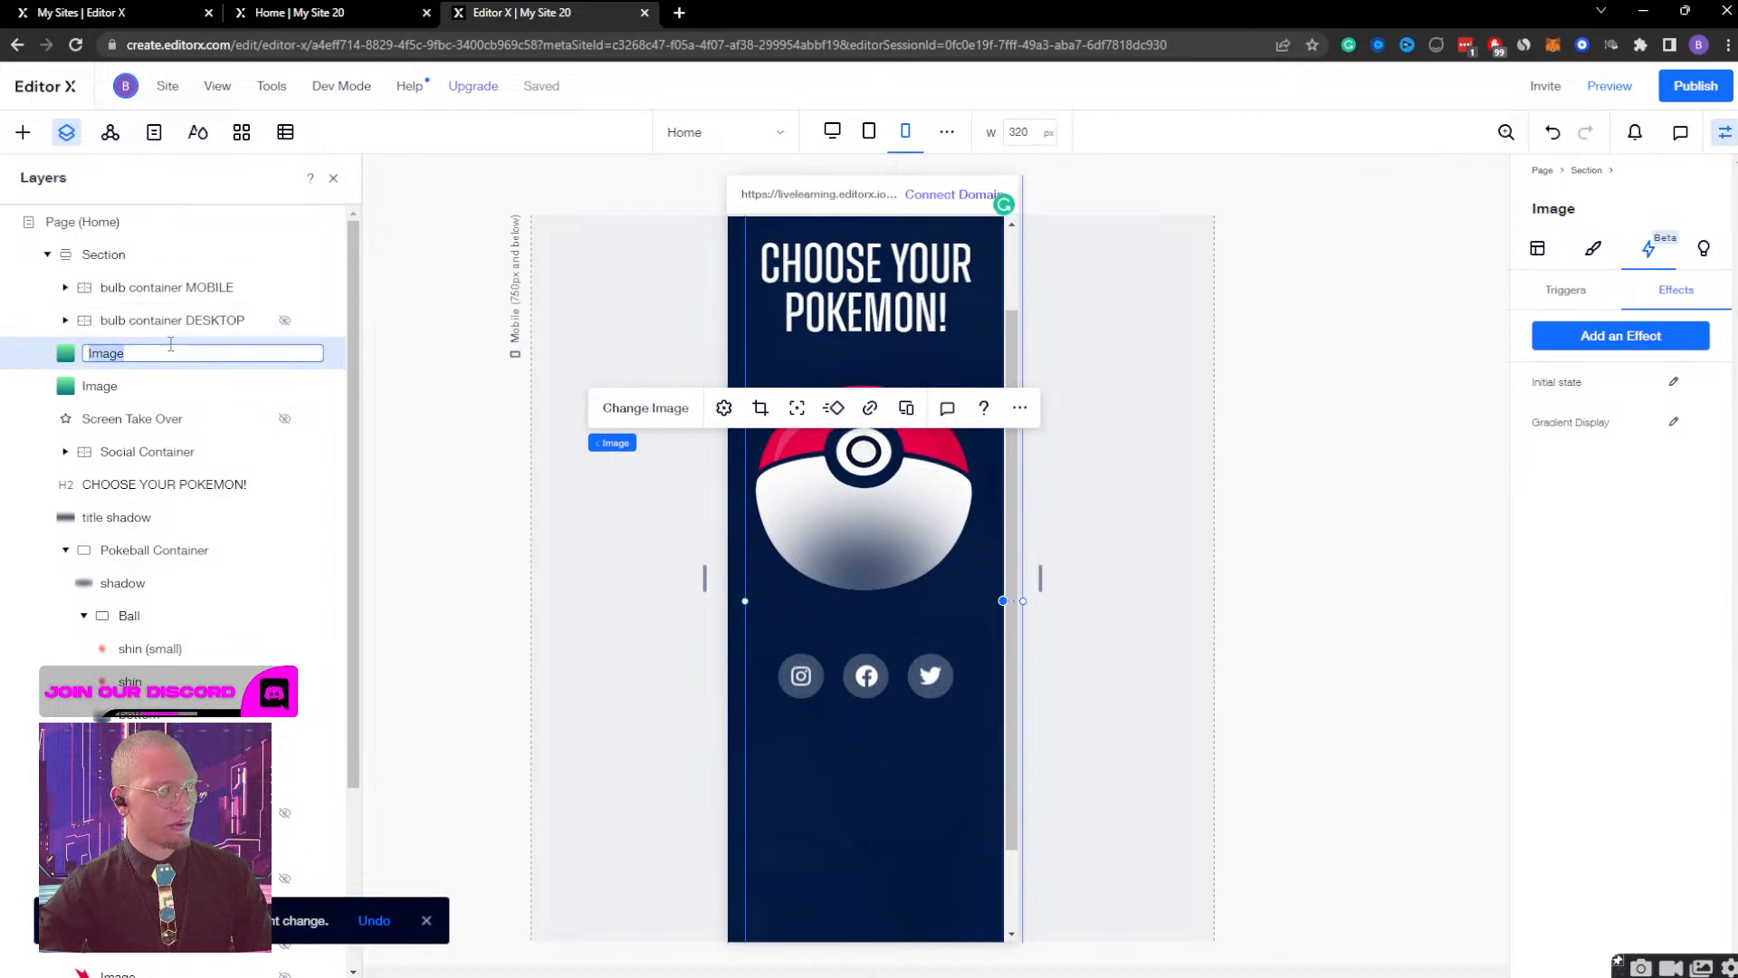
pyautogui.write('M')
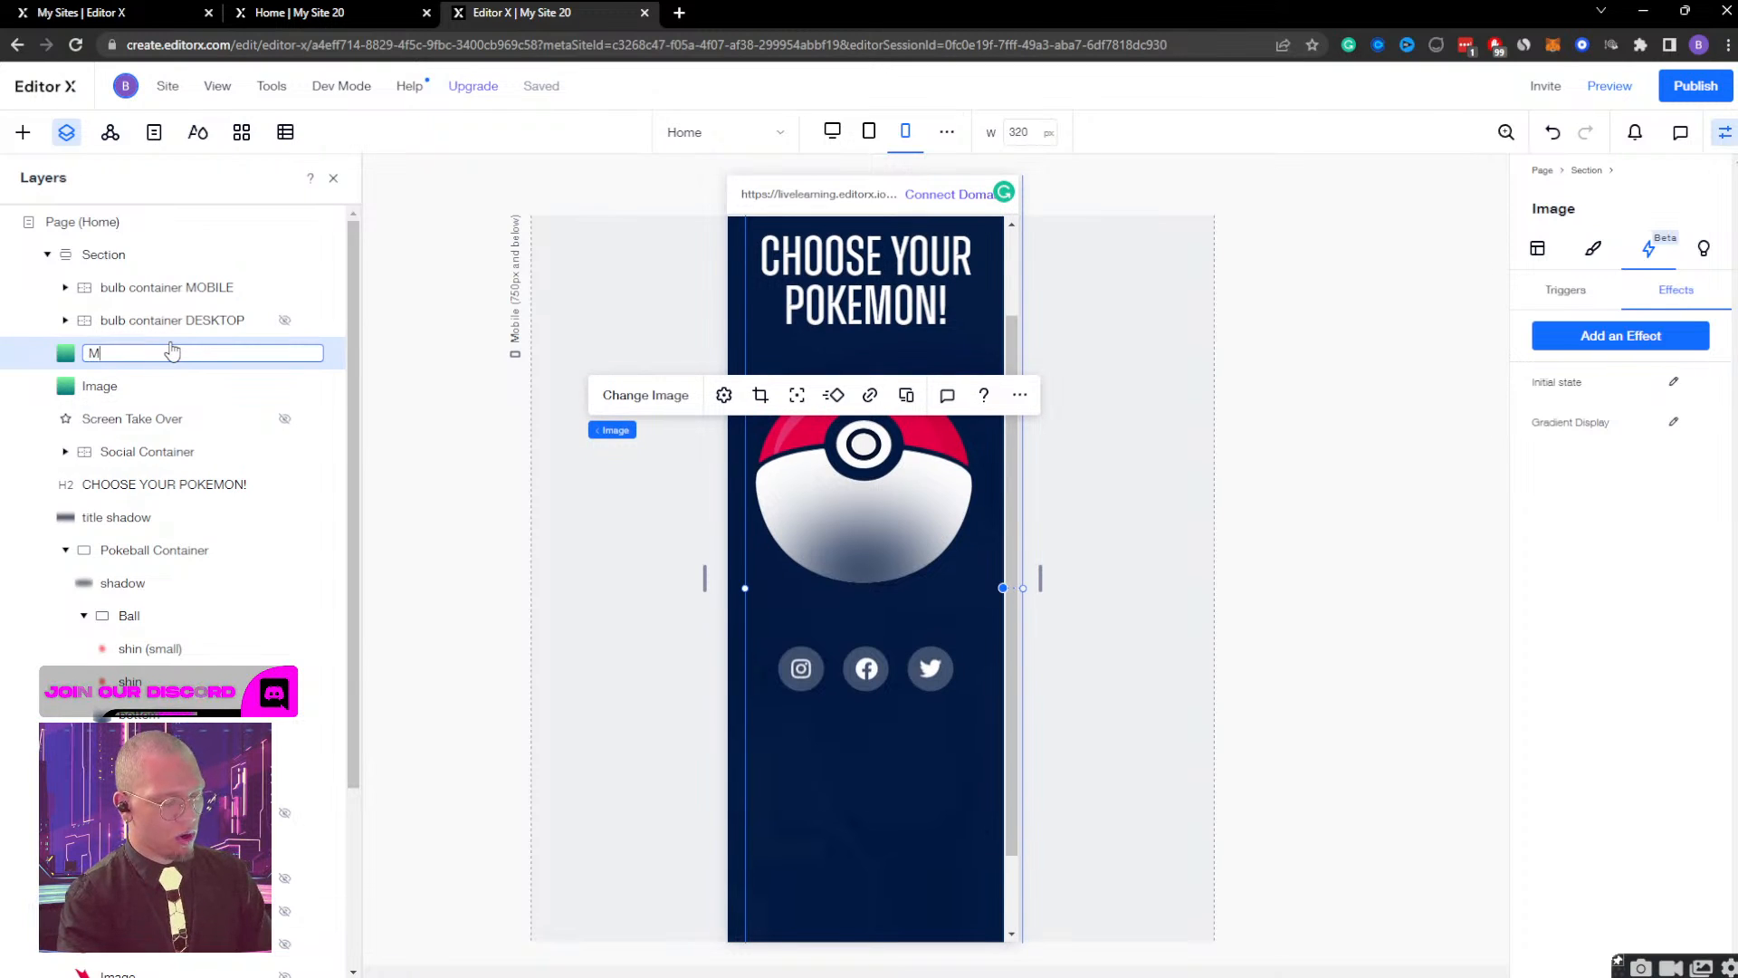
pyautogui.write('OBILE GRADIENT')
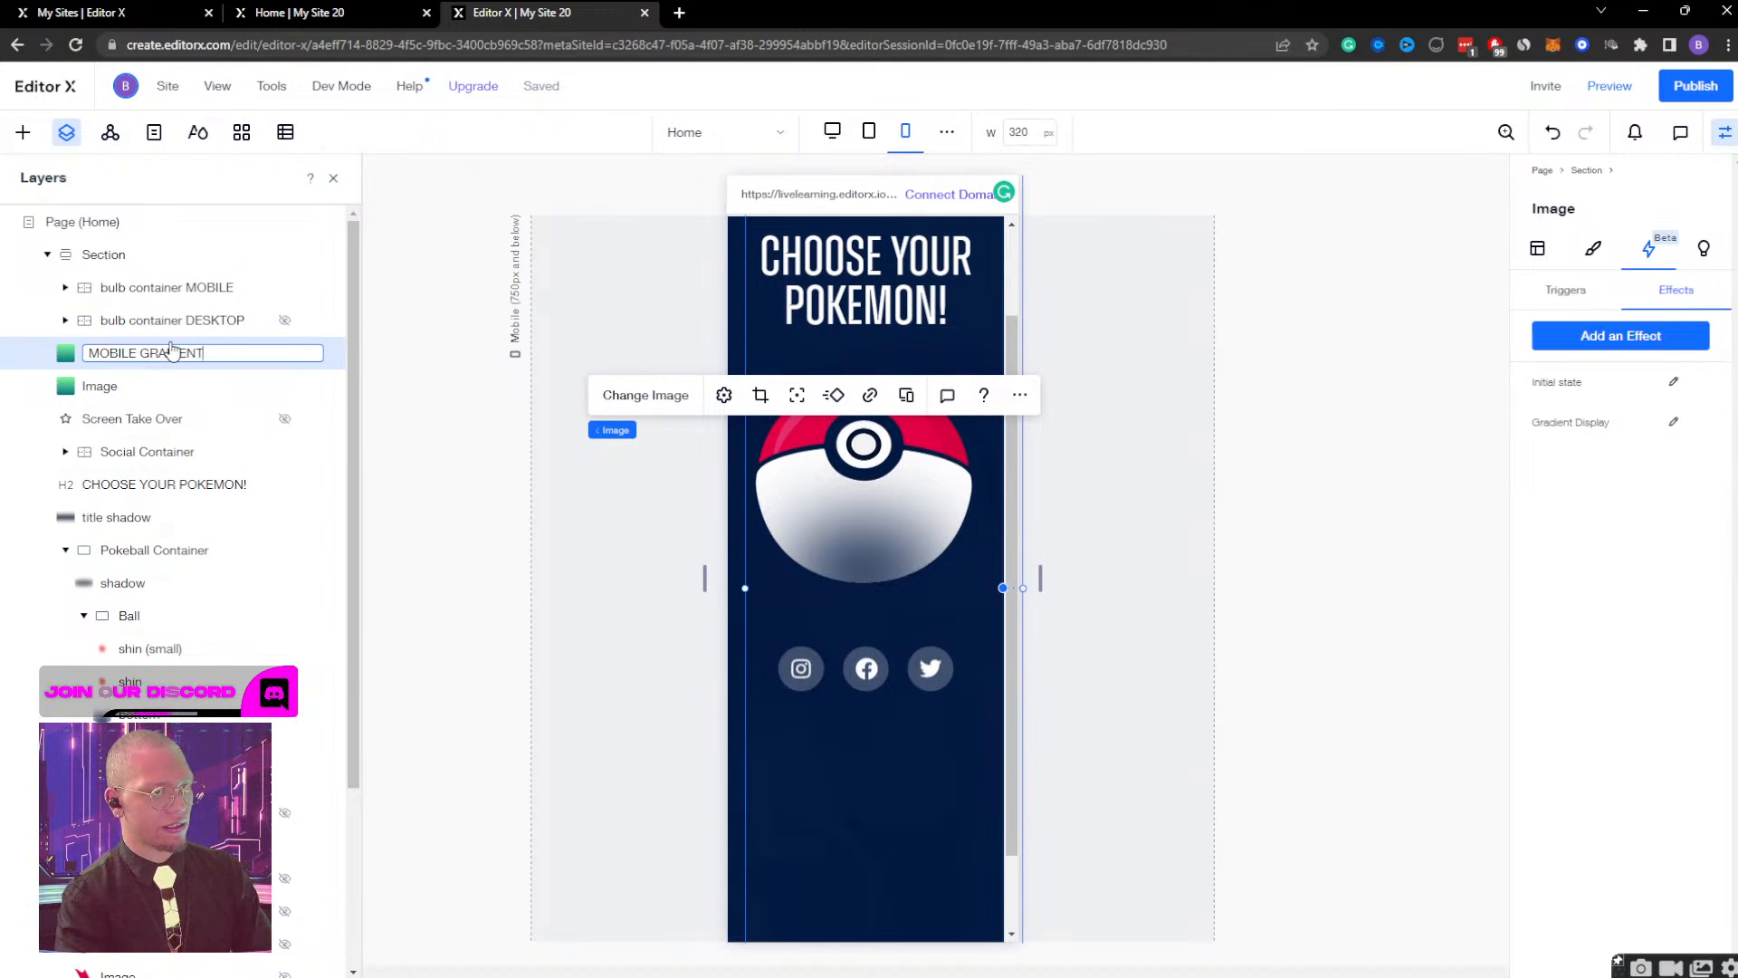
pyautogui.press('Return')
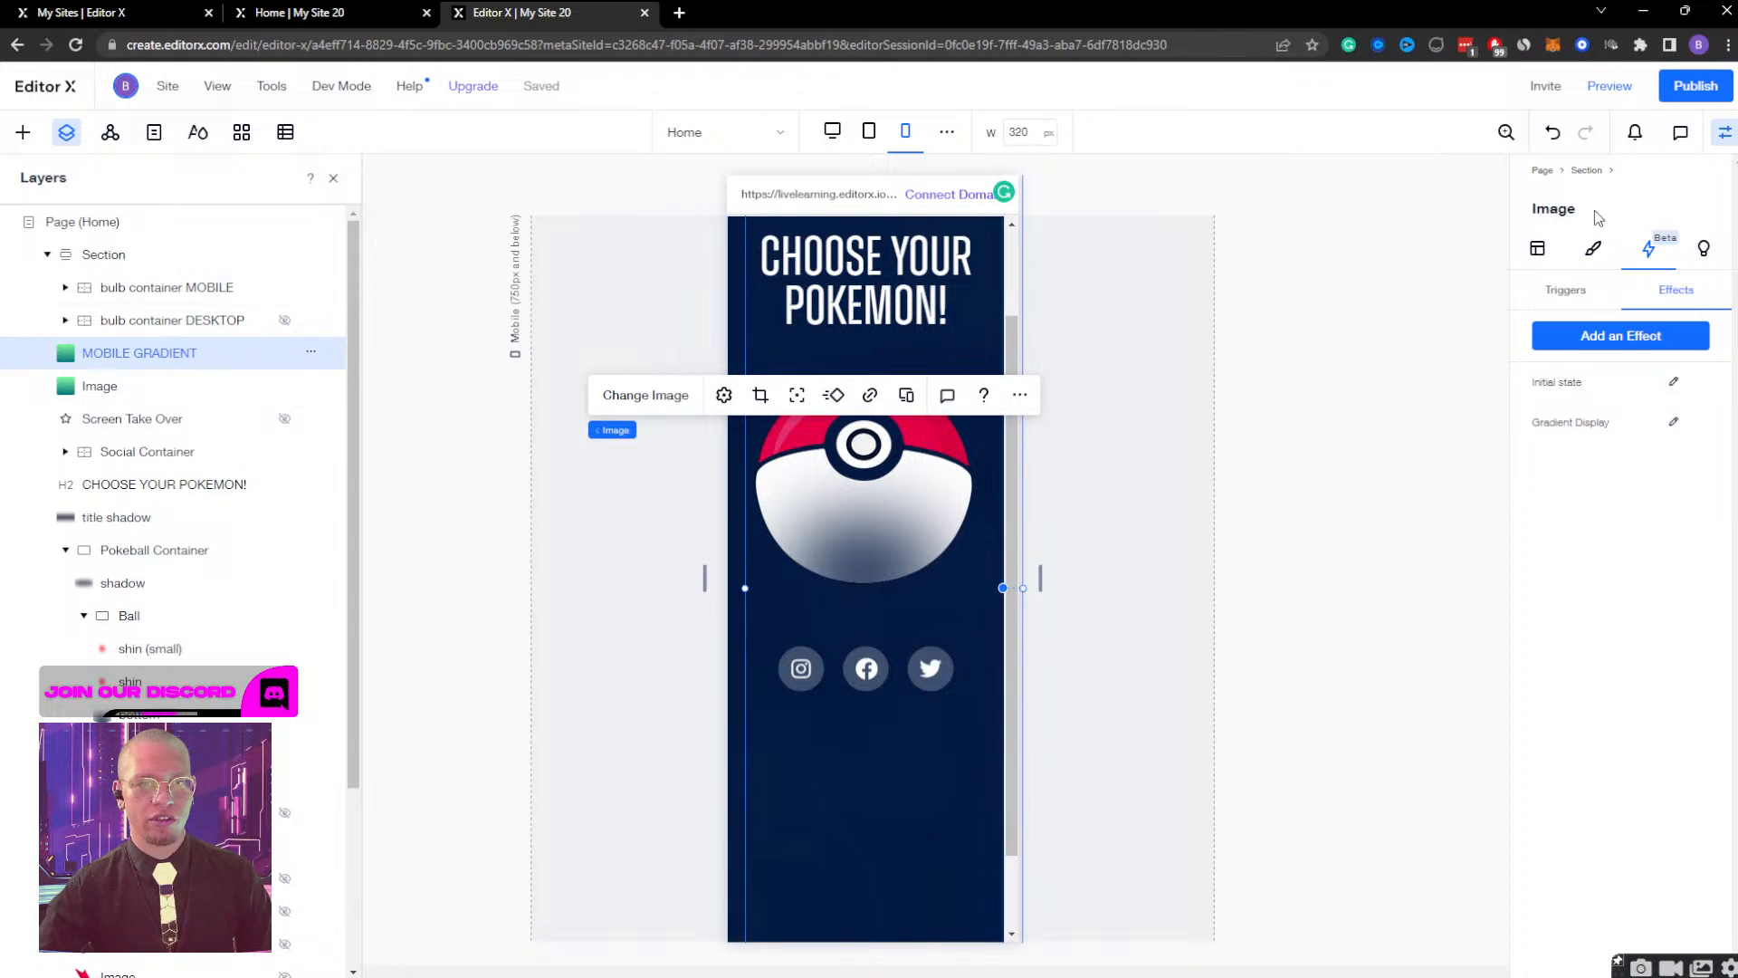
pyautogui.click(1537, 248)
pyautogui.click(1608, 289)
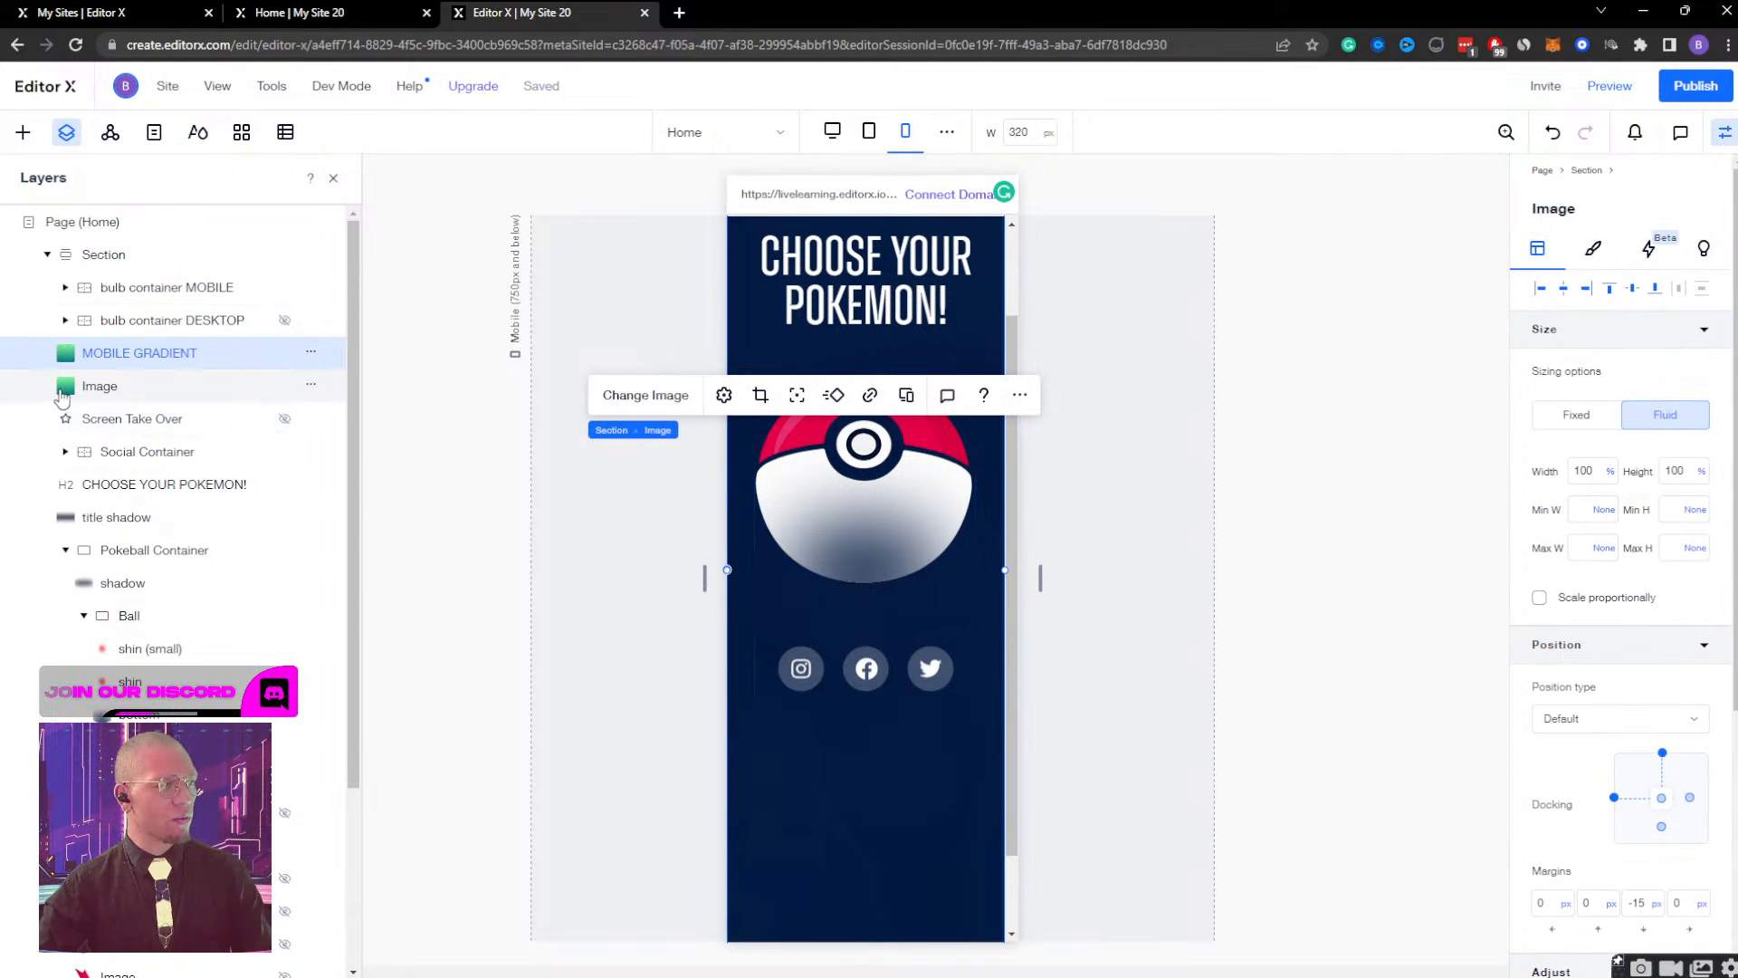
# Rename the original gradient image layer as DESKTOP Gradient.
pyautogui.click(100, 386)
pyautogui.doubleClick(93, 385)
pyautogui.write('D')
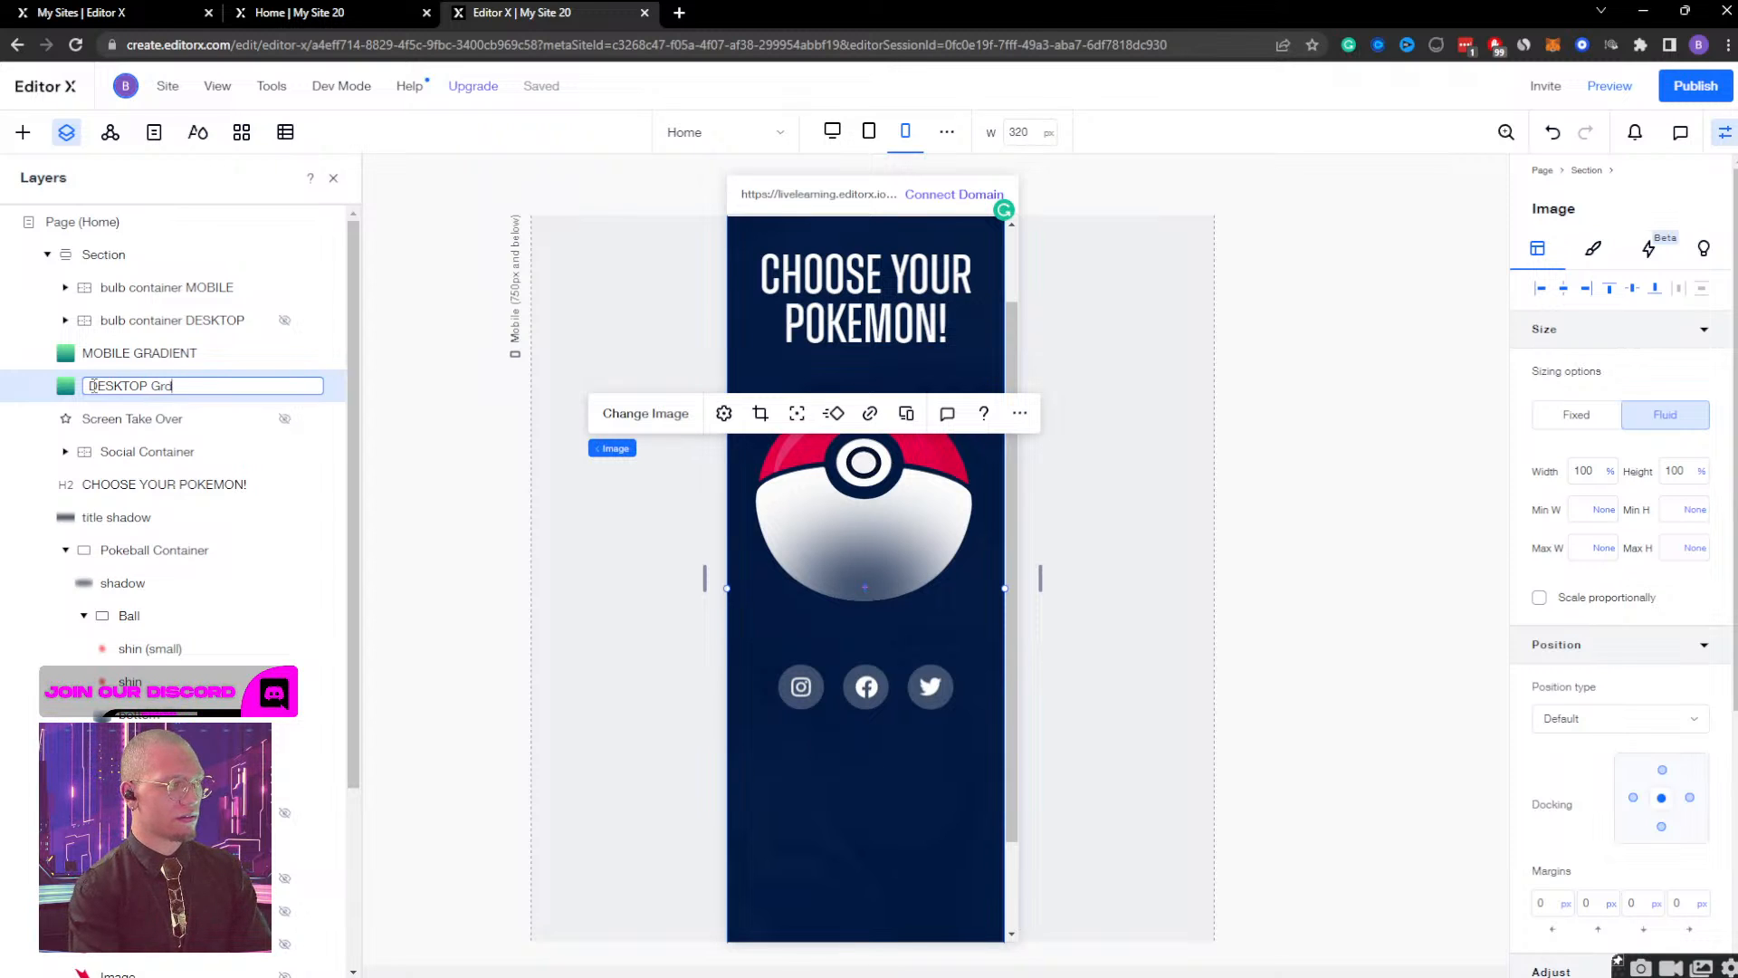
pyautogui.write('ESKTOP Gradient')
pyautogui.press('Return')
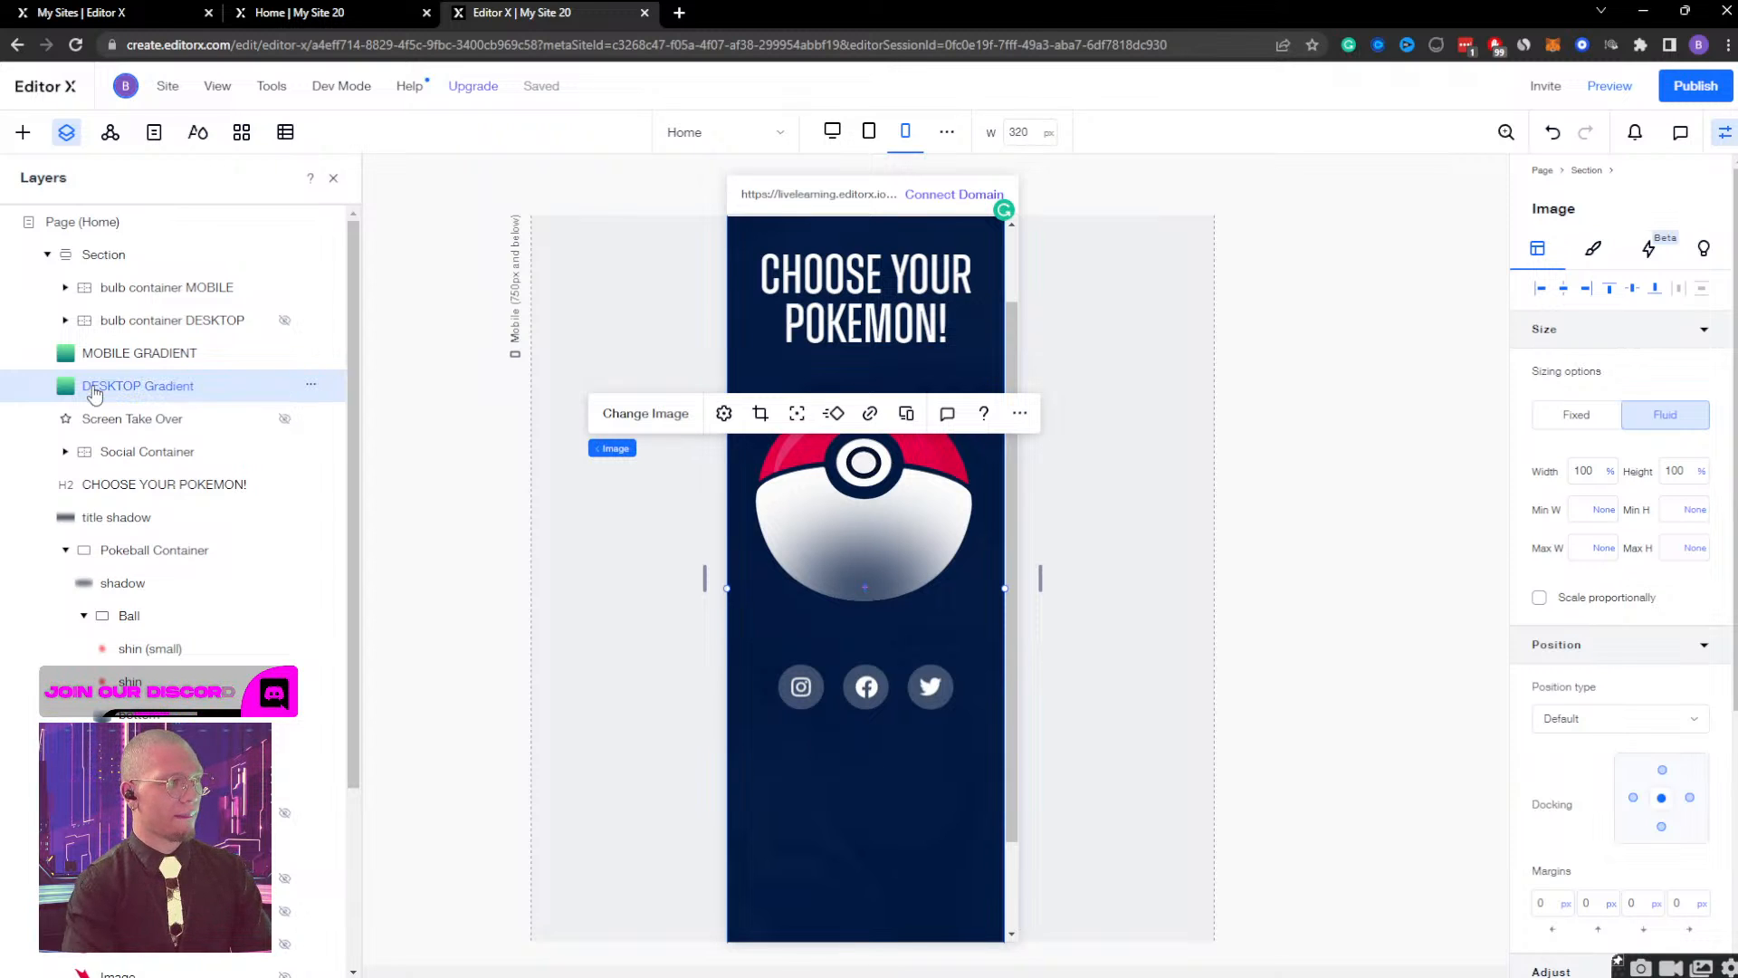
# Change the copied gradient layer's name to MOBILE Gradient so its capitalization matches the desktop layer.
pyautogui.click(183, 355)
pyautogui.doubleClick(183, 354)
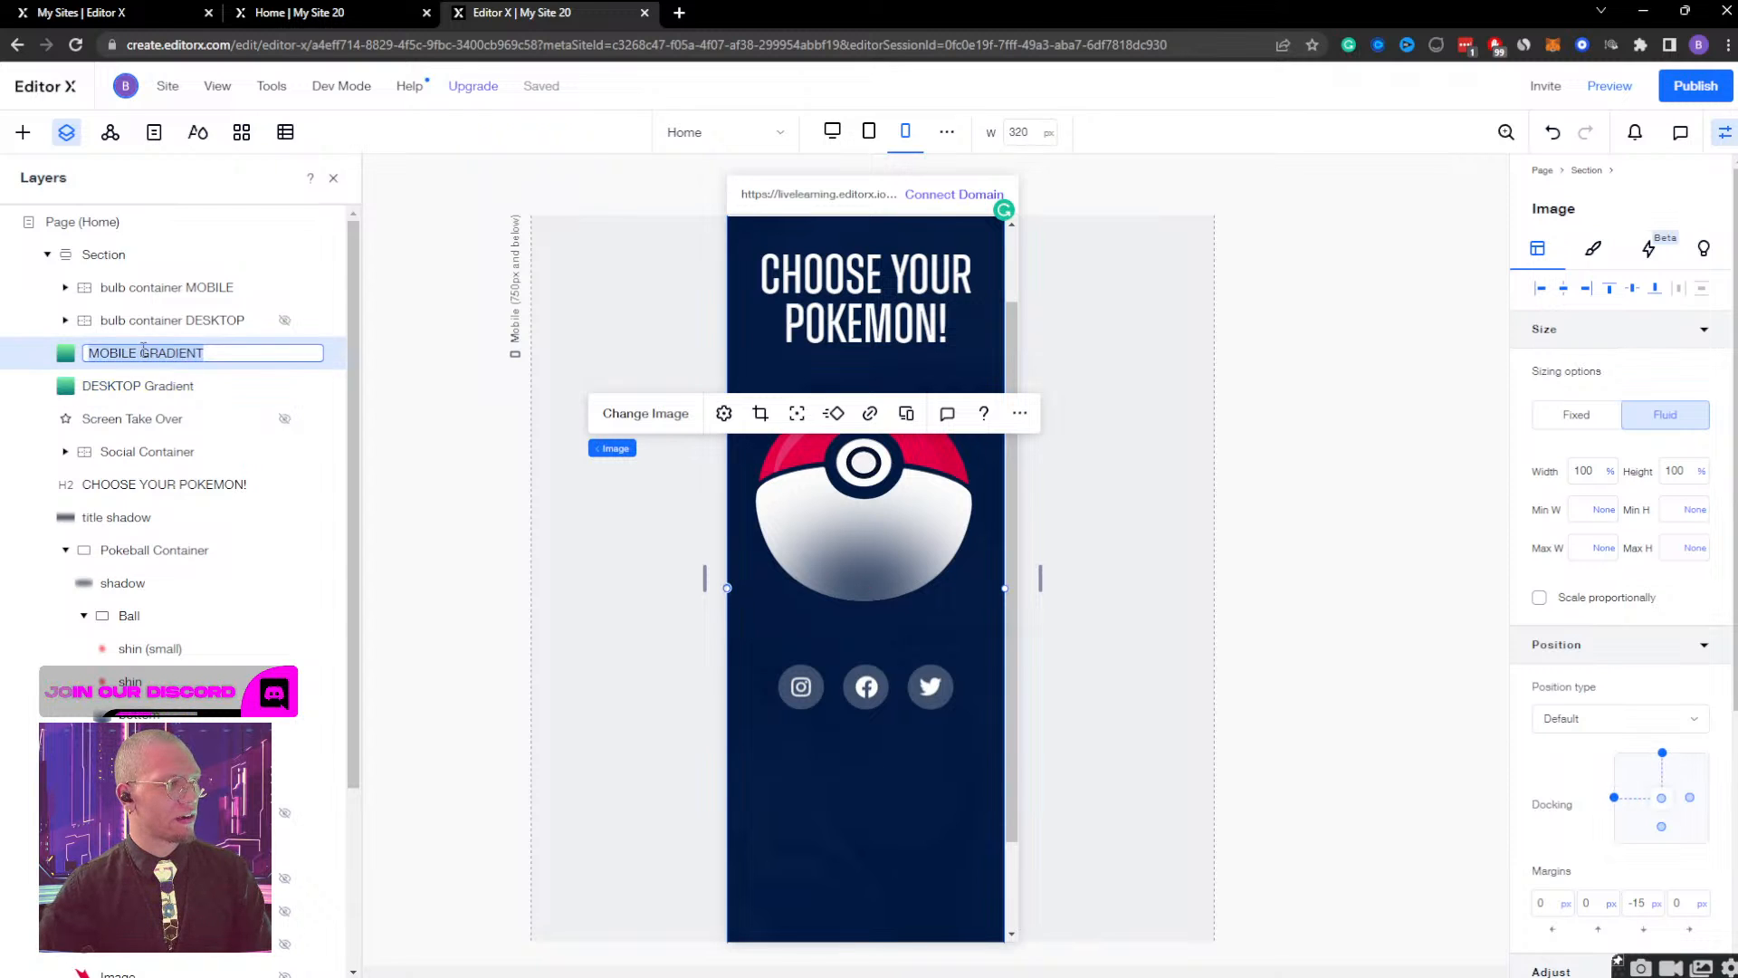
pyautogui.click(251, 354)
pyautogui.doubleClick(252, 354)
pyautogui.write('Gra')
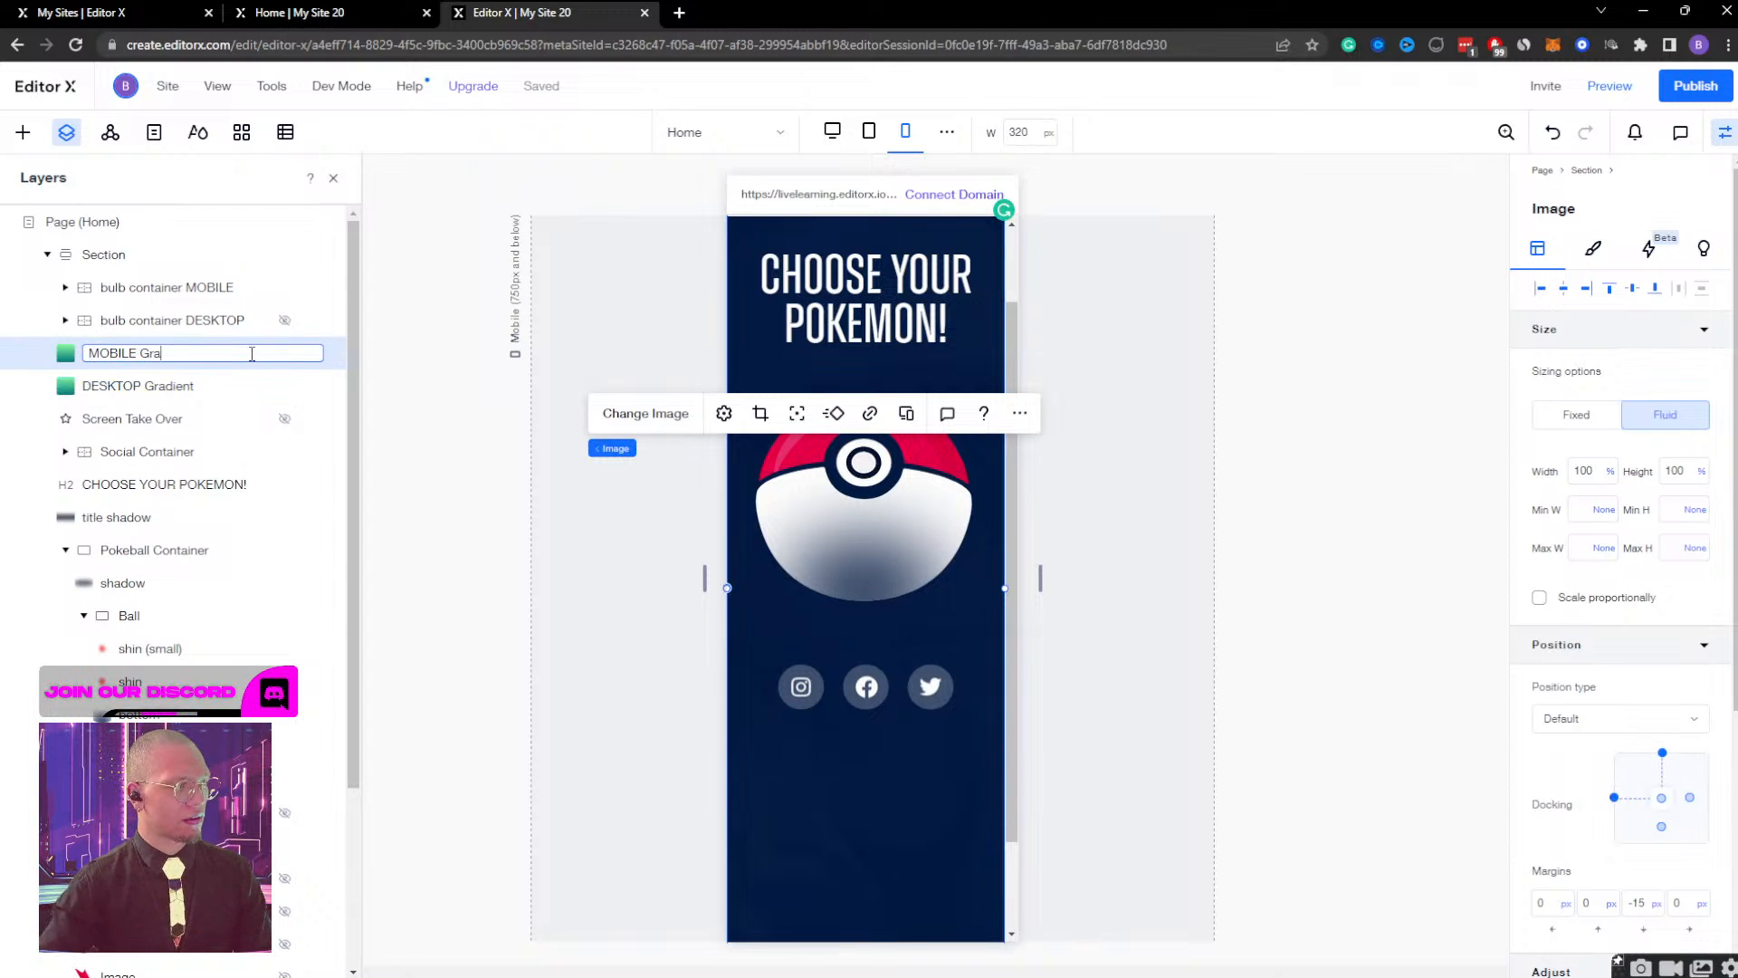
pyautogui.write('dient')
pyautogui.press('Return')
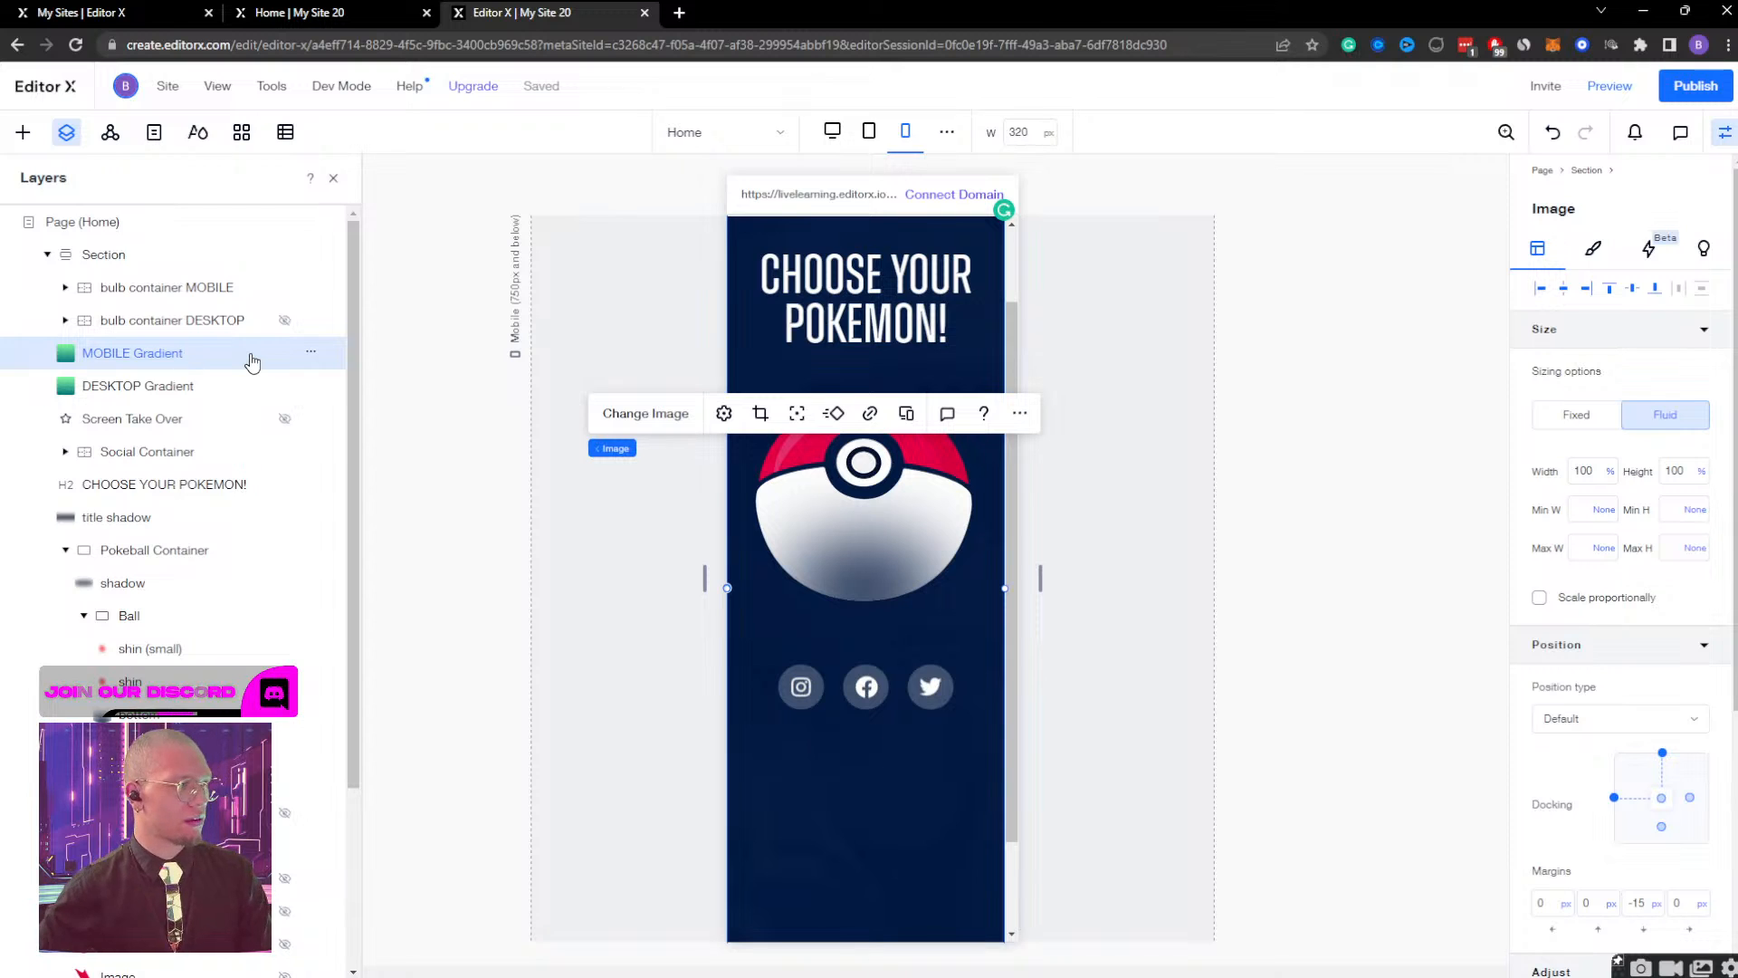
# Hide the DESKTOP Gradient image on the mobile breakpoint.
pyautogui.click(204, 388)
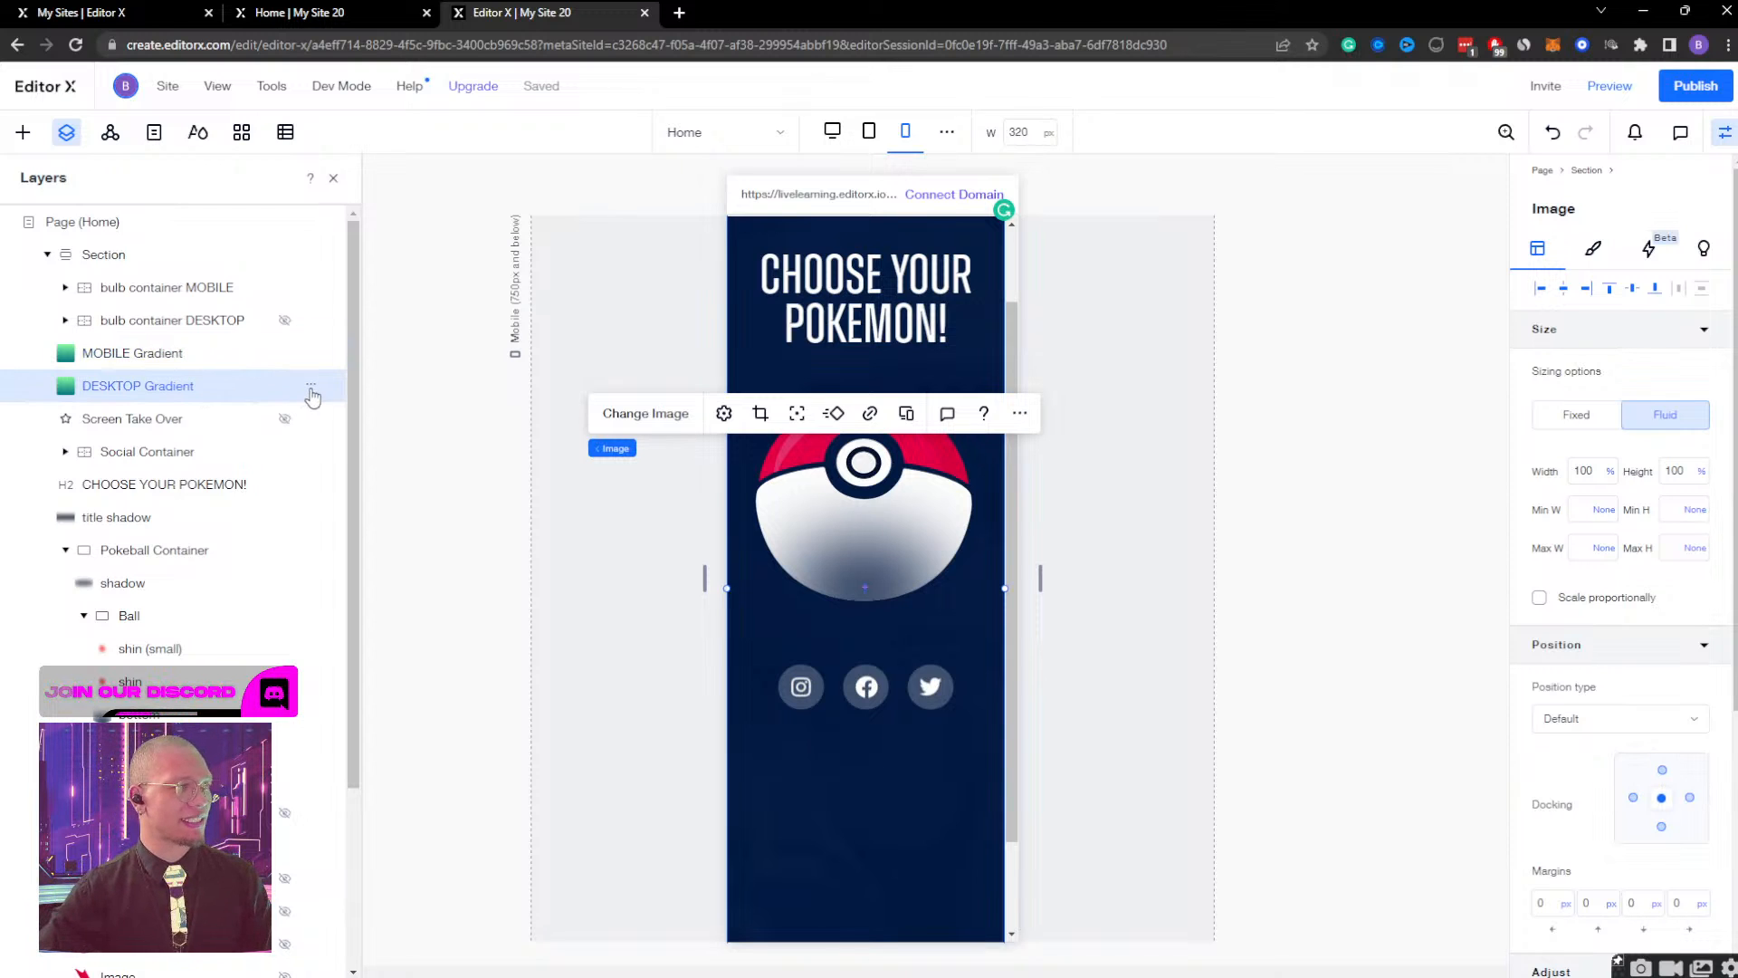
pyautogui.click(311, 388)
pyautogui.click(363, 360)
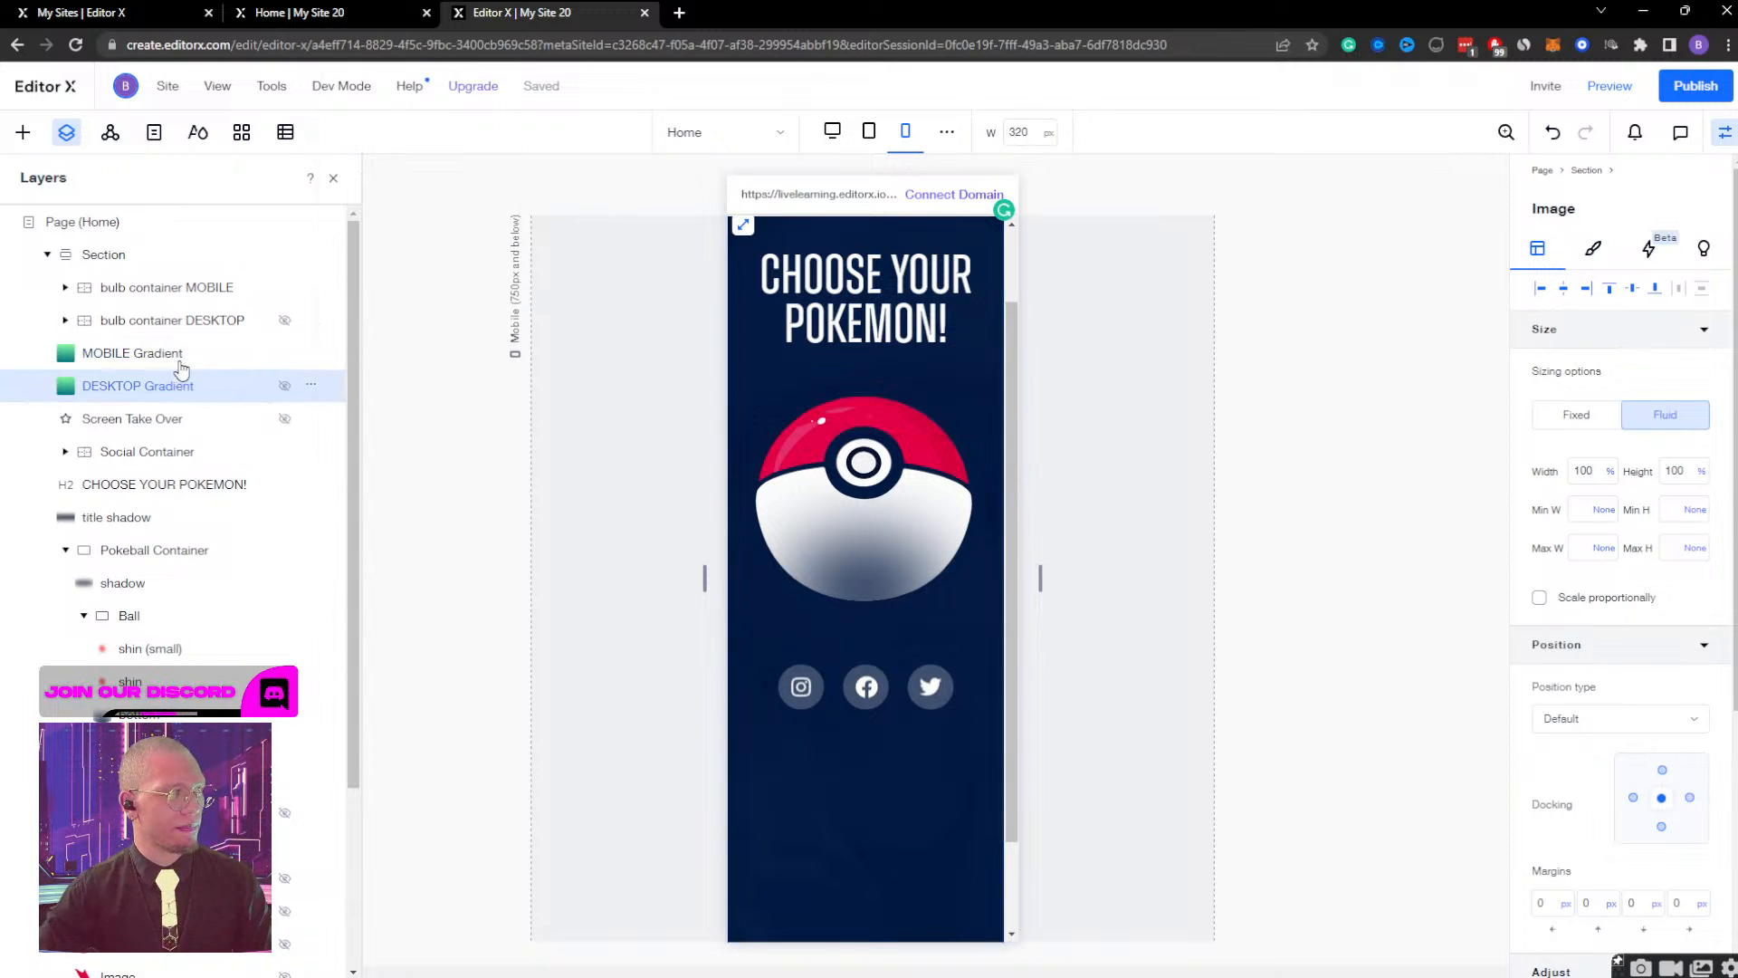
pyautogui.click(182, 357)
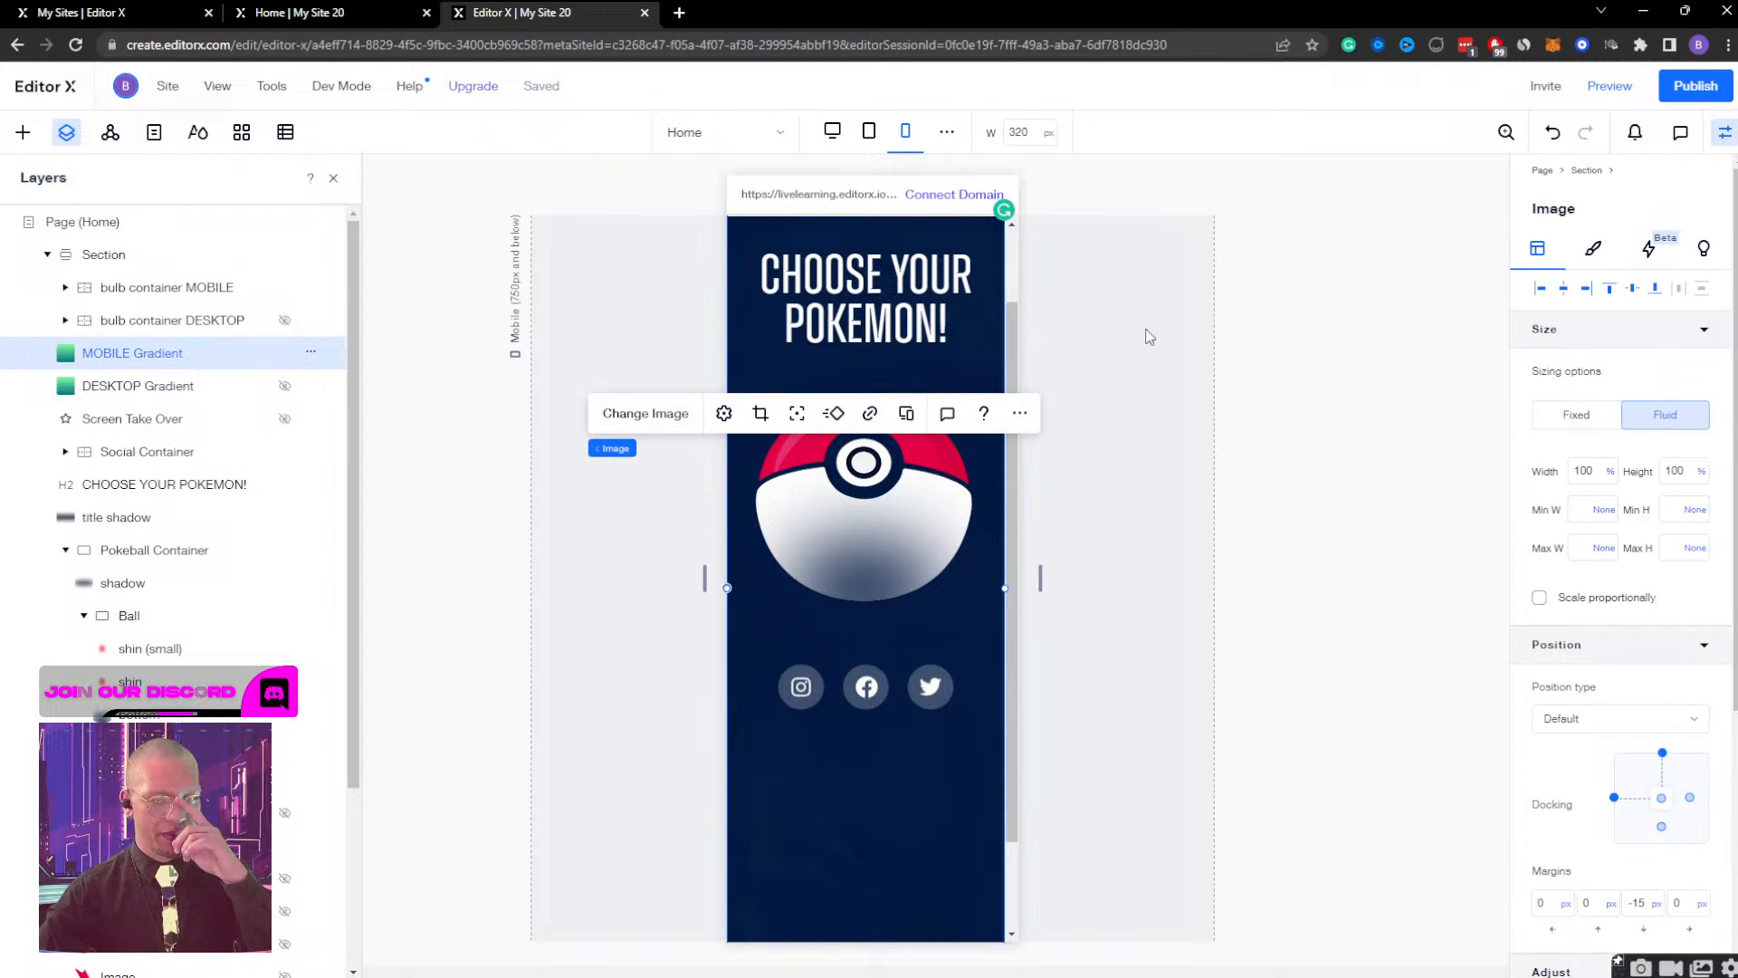
pyautogui.click(149, 617)
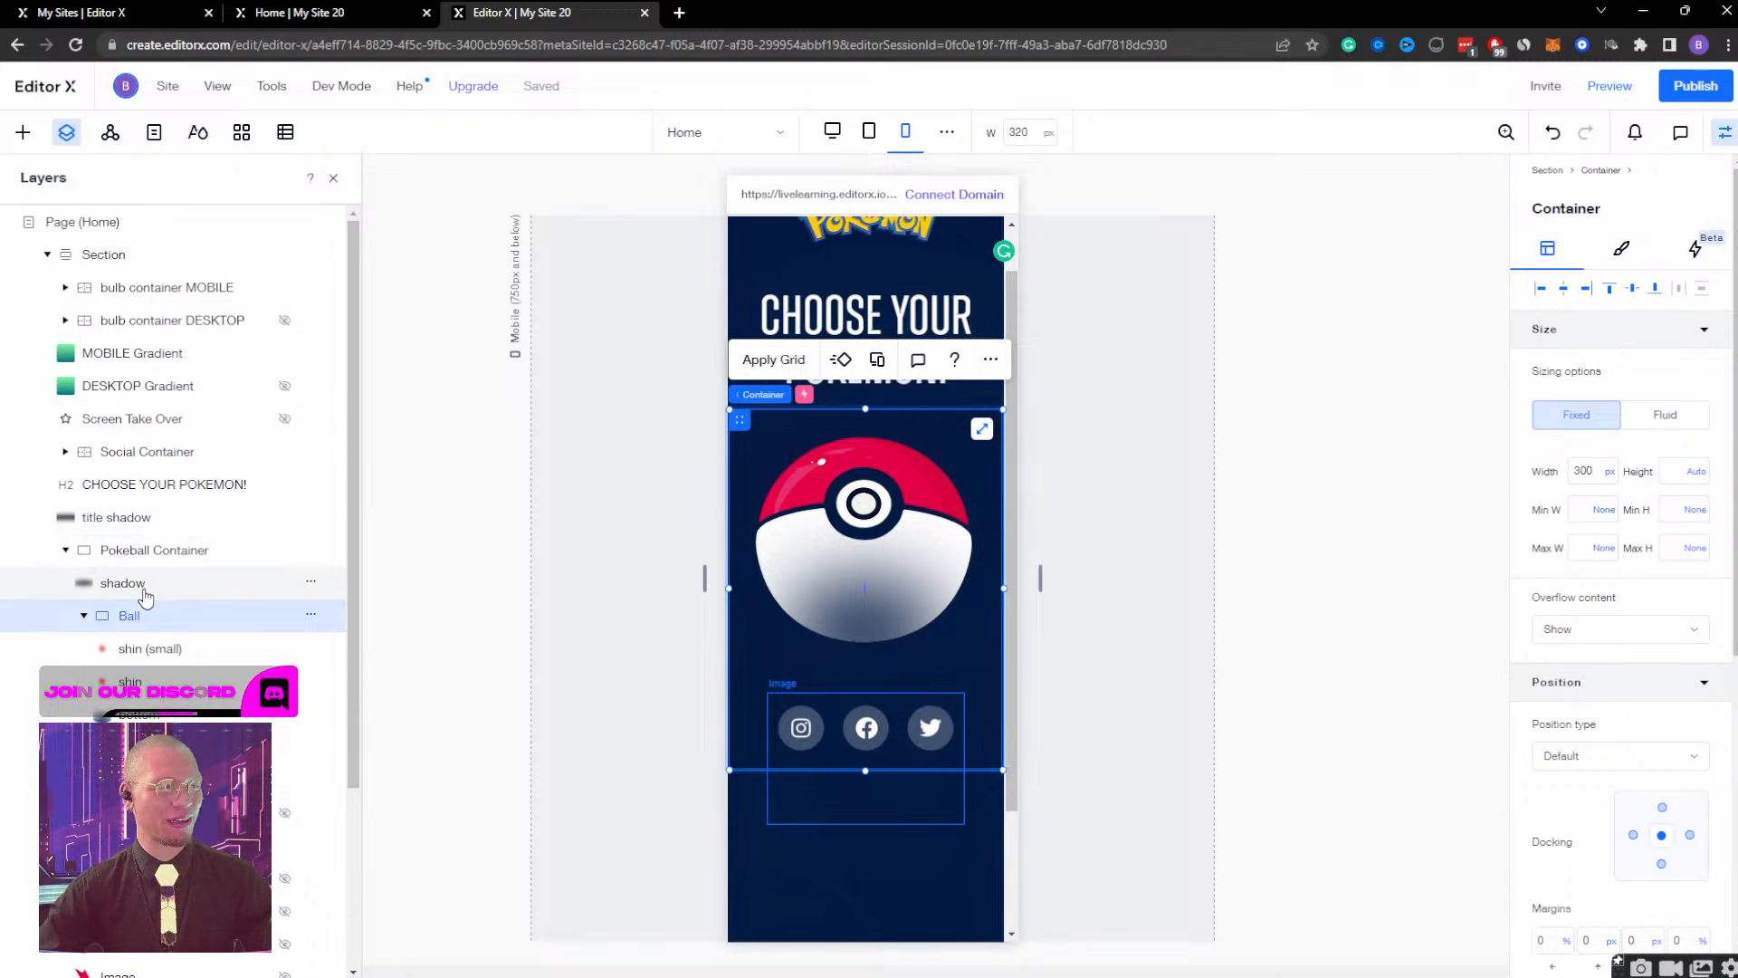
pyautogui.click(137, 554)
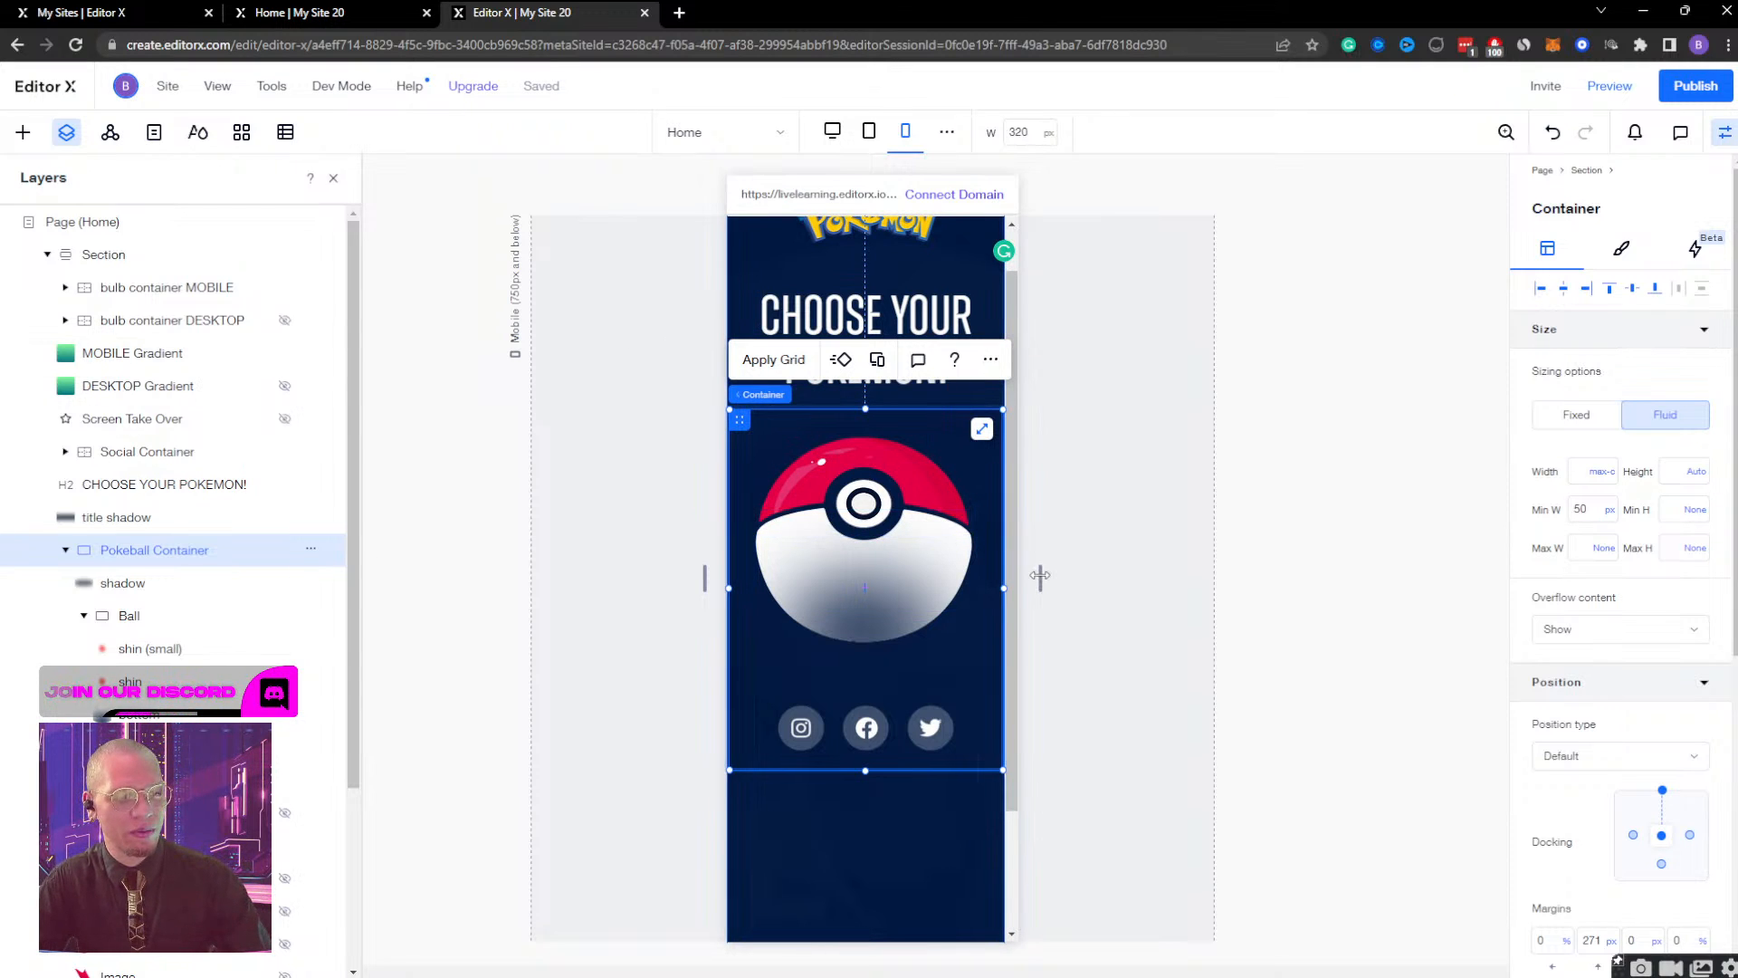
pyautogui.scroll(2, 924, 596)
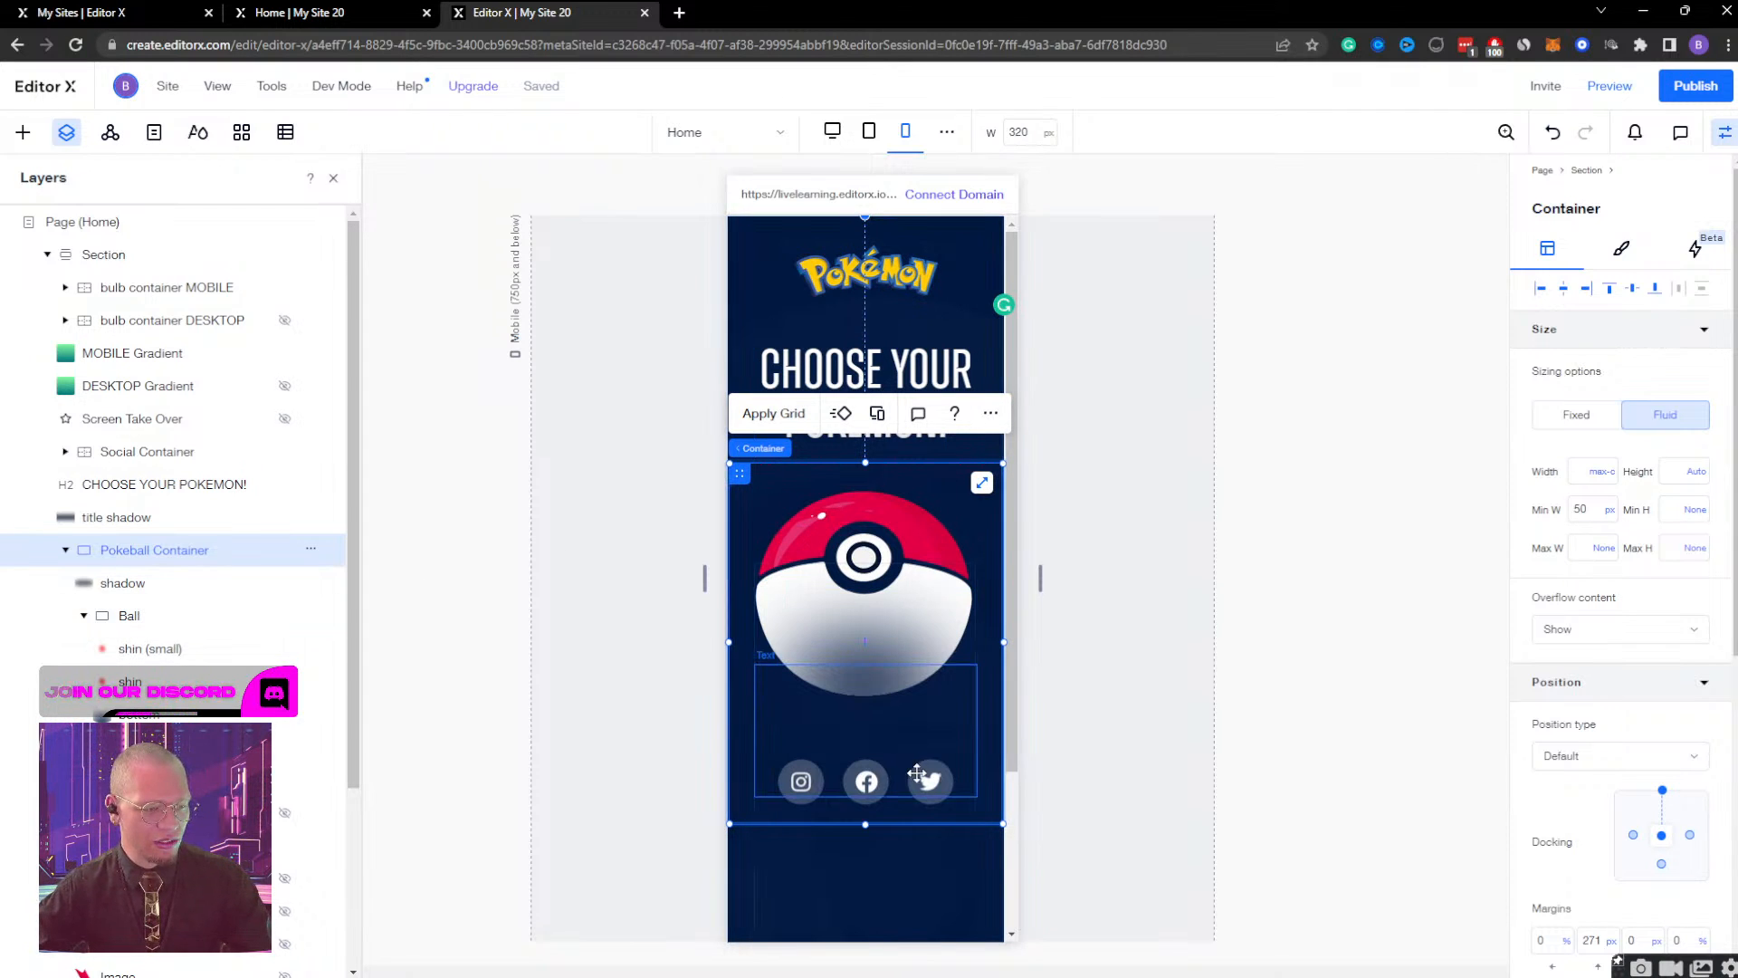
pyautogui.scroll(-5, 919, 774)
pyautogui.scroll(4, 919, 774)
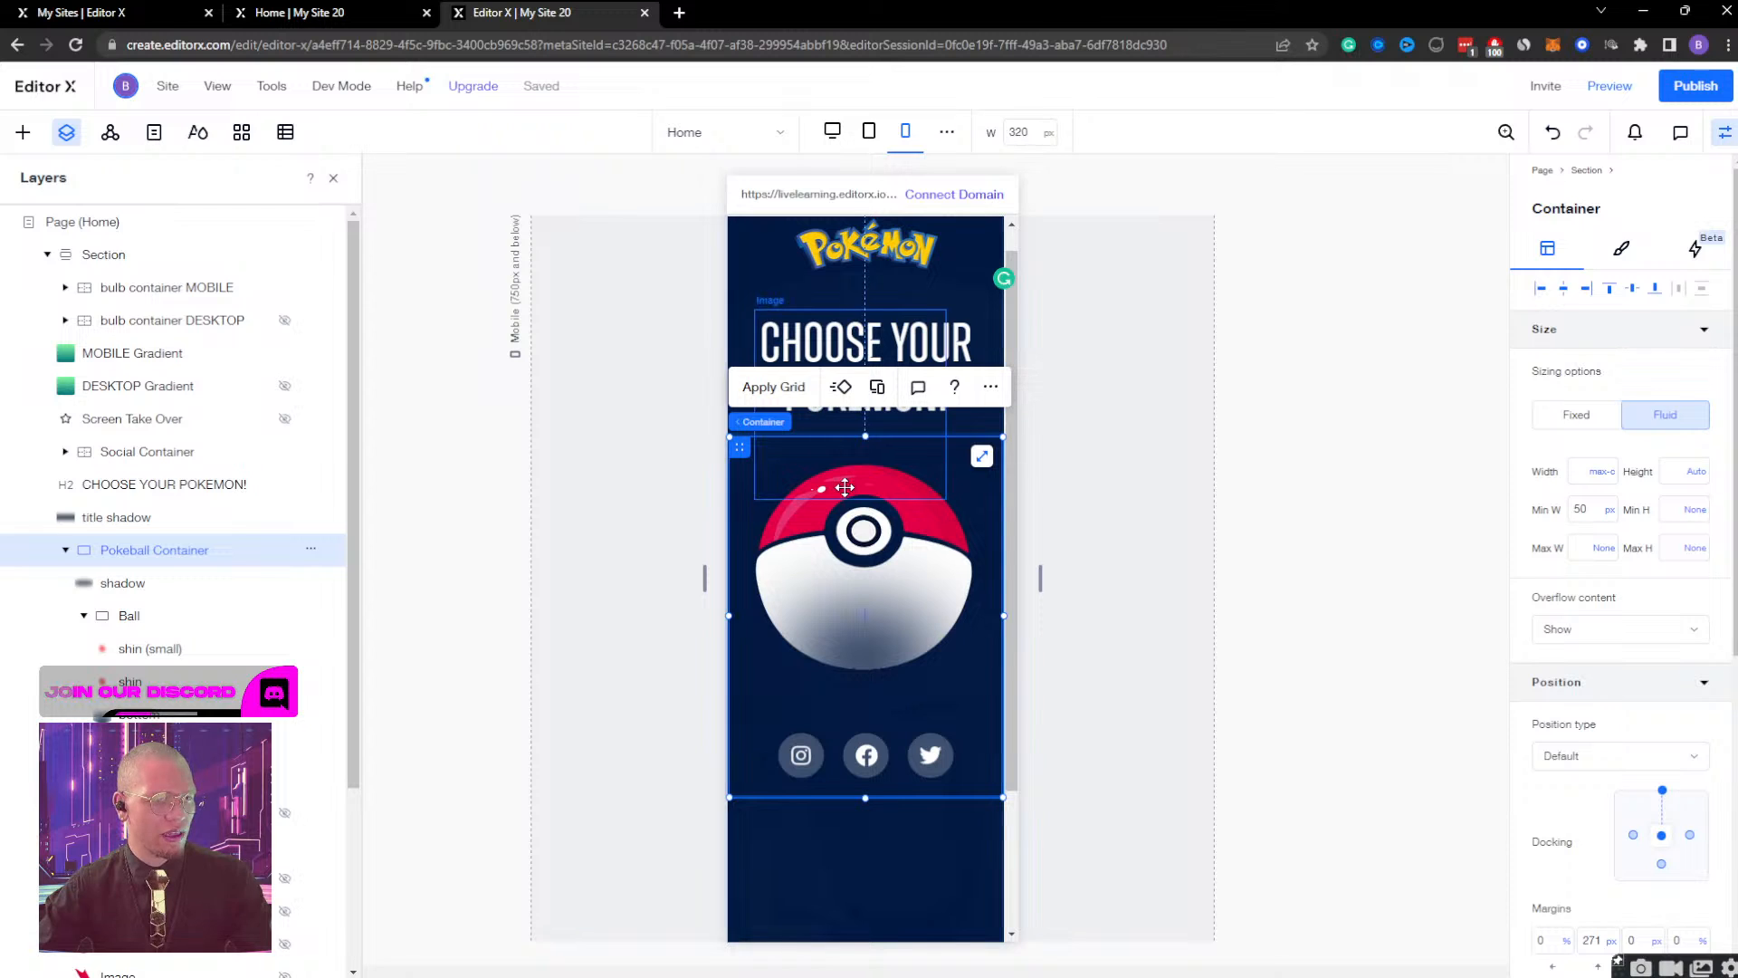
pyautogui.moveTo(1040, 577)
pyautogui.mouseDown()
pyautogui.moveTo(1285, 574)
pyautogui.moveTo(1041, 577)
pyautogui.mouseUp()
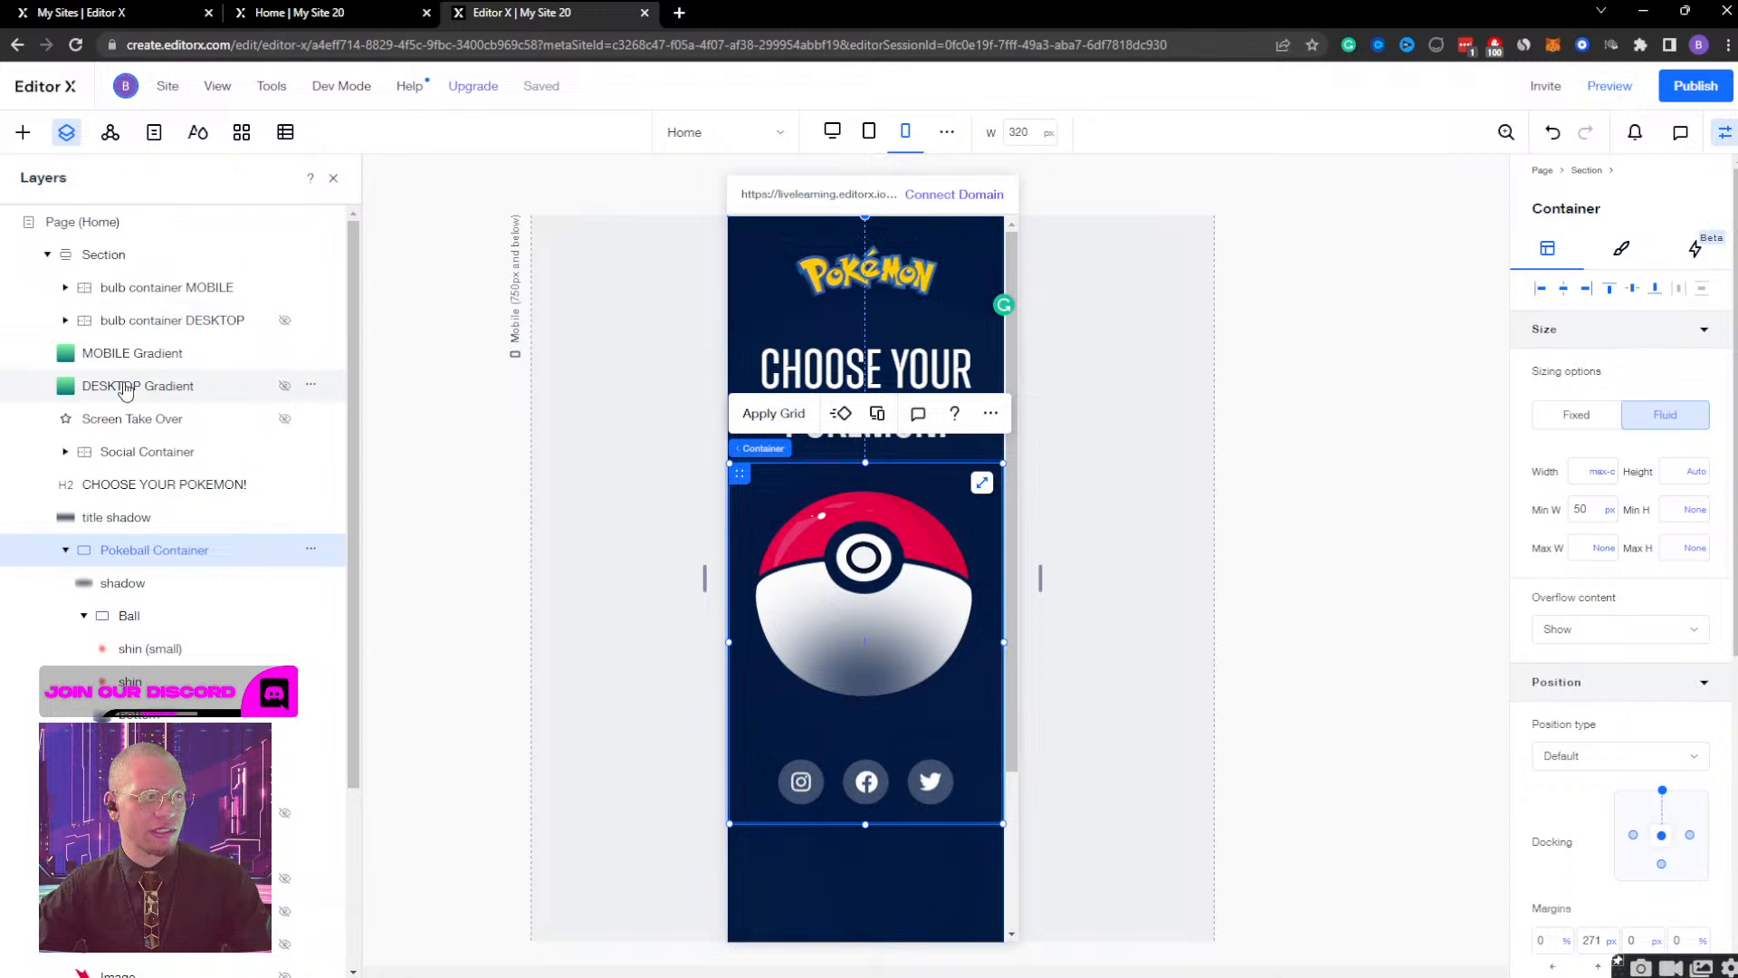
pyautogui.click(137, 354)
pyautogui.scroll(-2, 1231, 416)
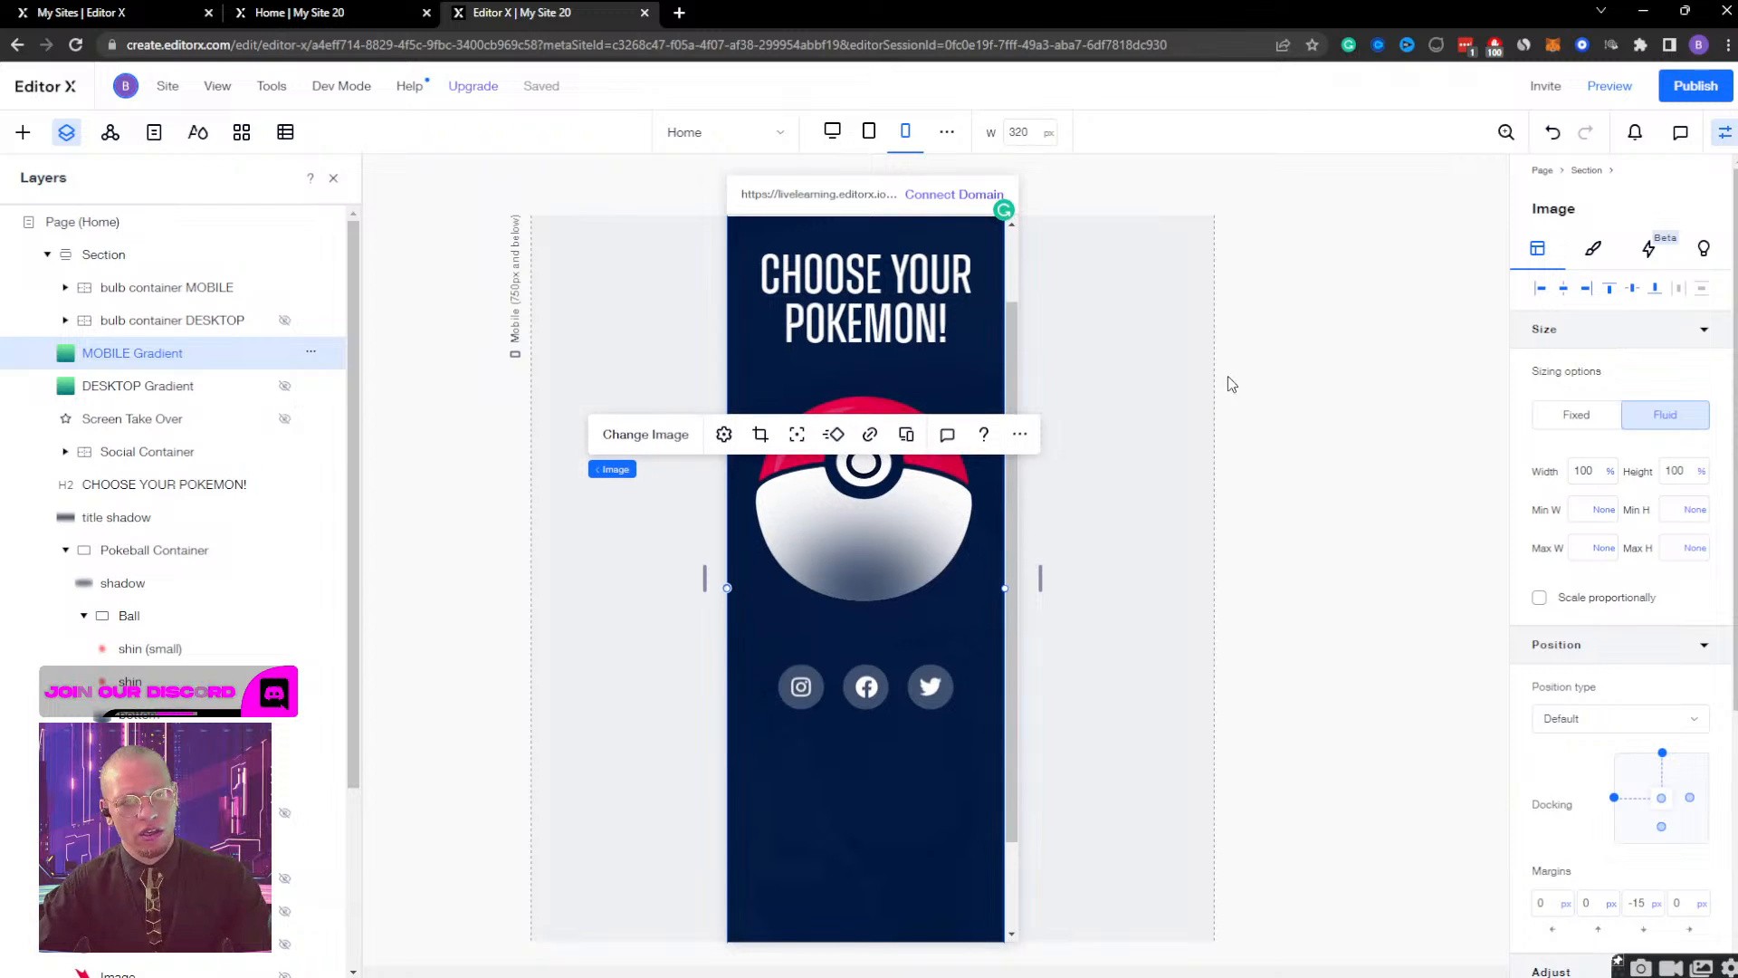
# Check the effects of the Ball and Pokeball Container layers and open the Ball's interaction triggers.
pyautogui.click(145, 629)
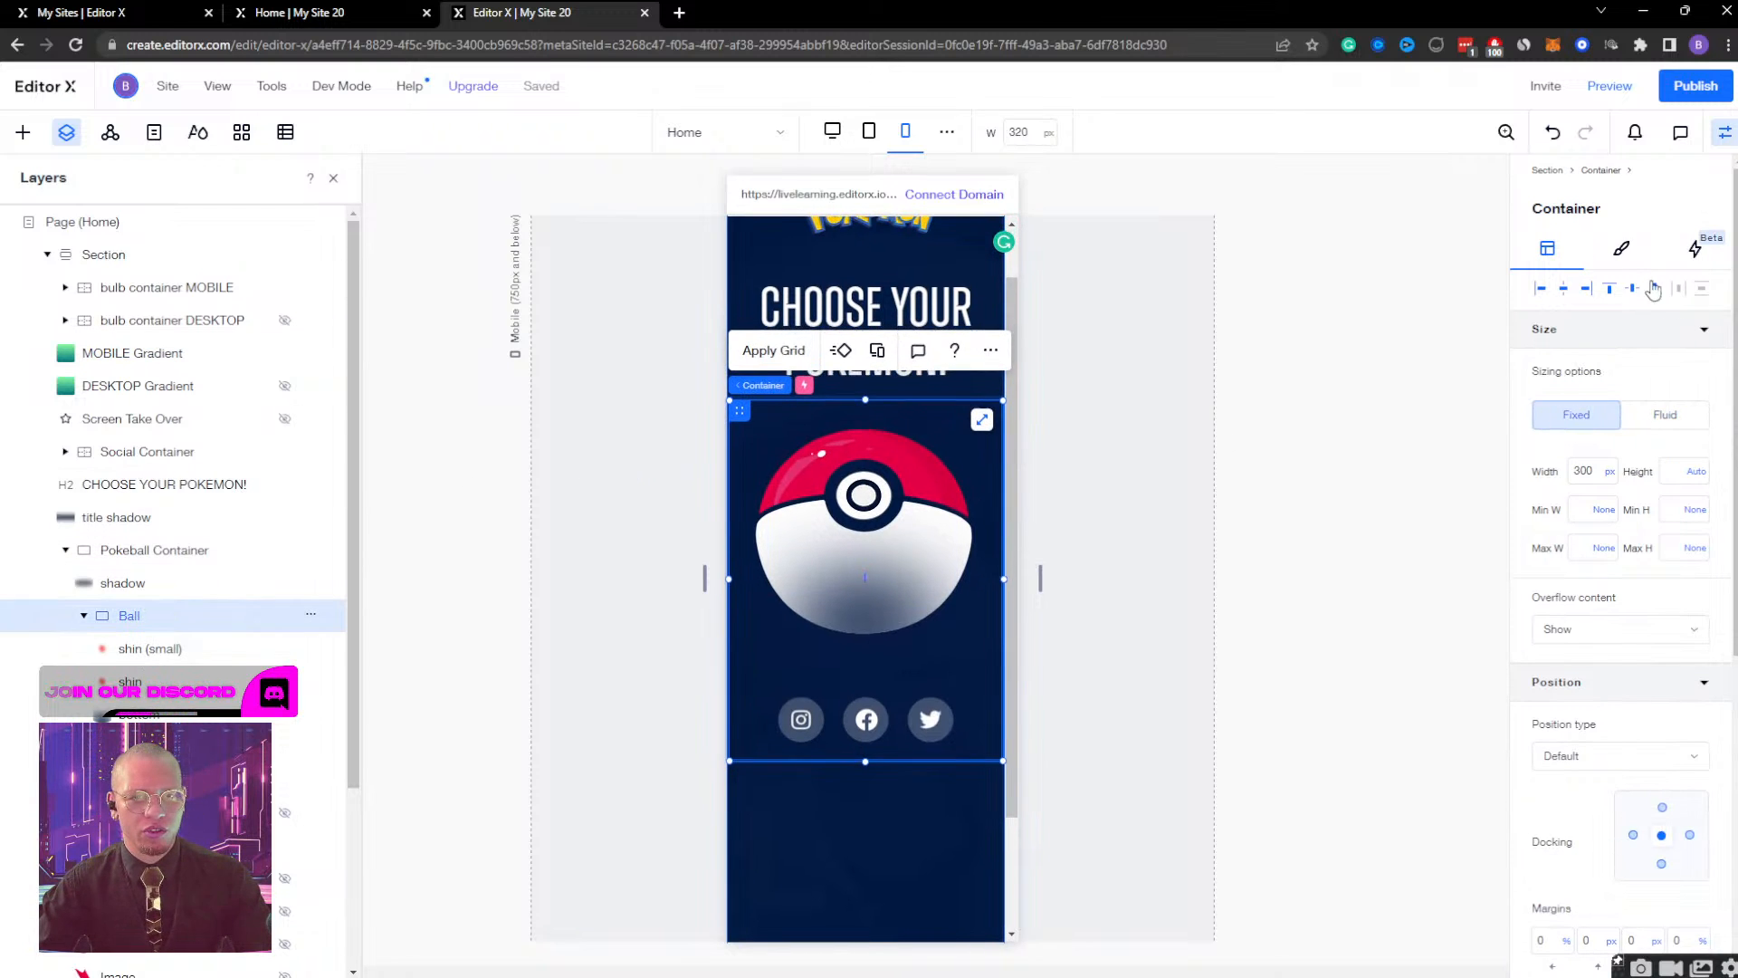
pyautogui.click(1623, 263)
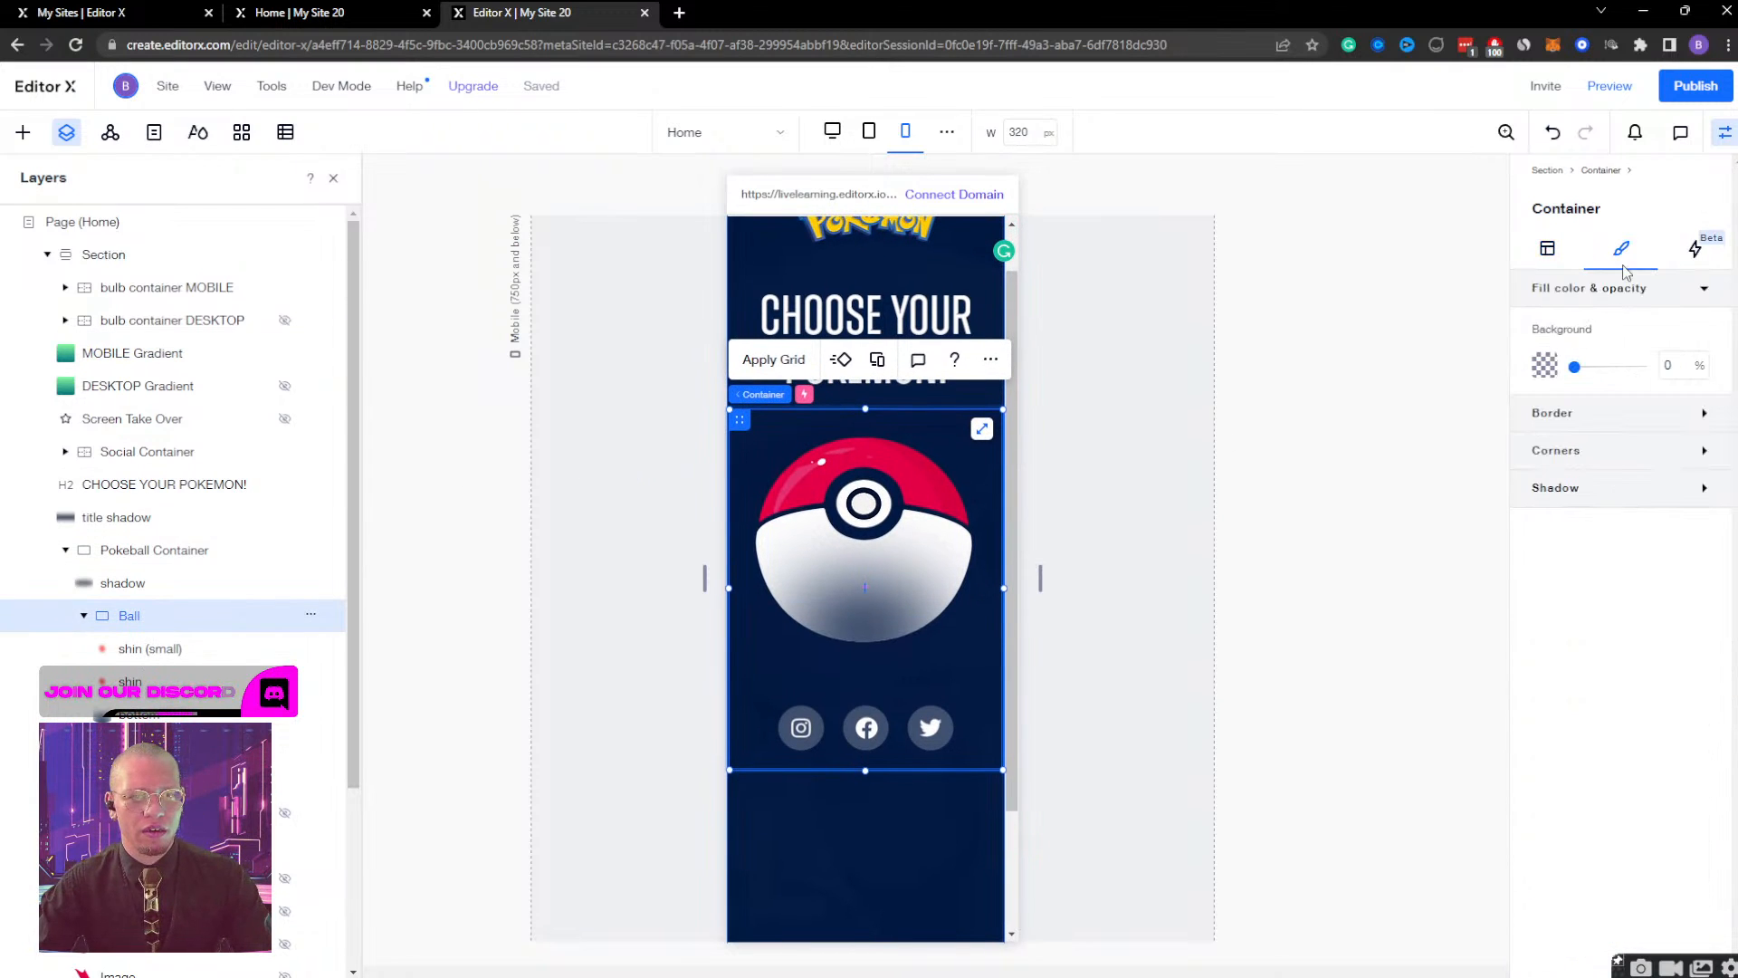
pyautogui.click(1695, 248)
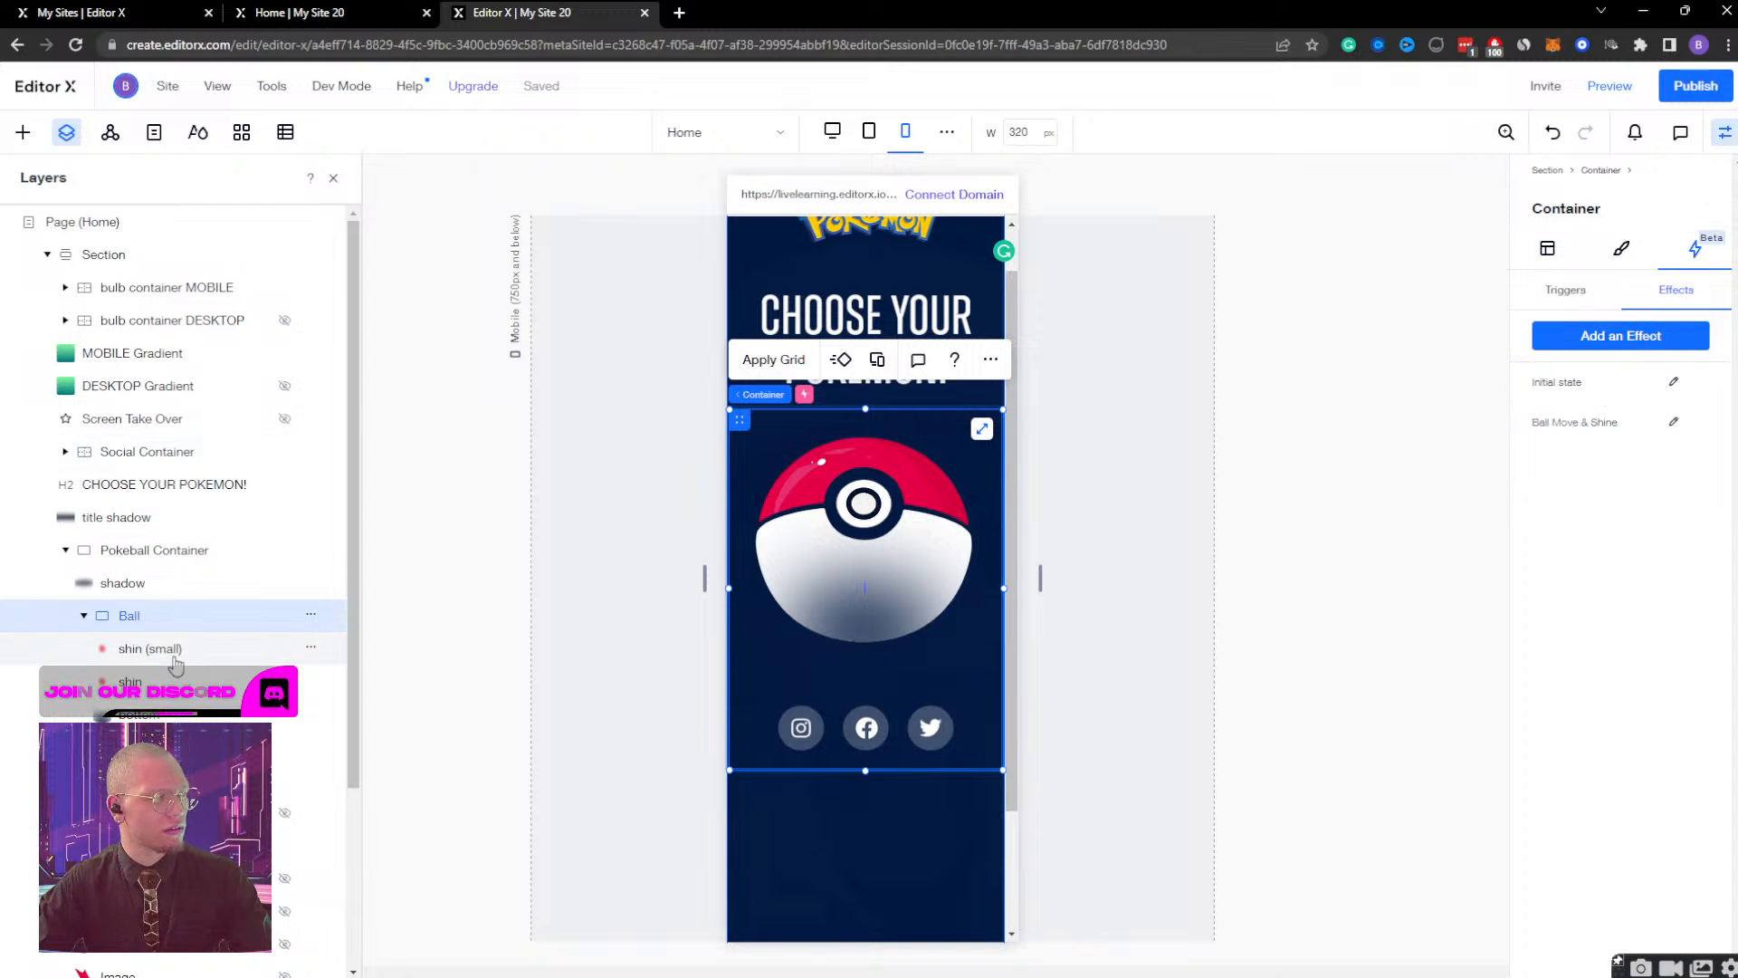
pyautogui.click(141, 552)
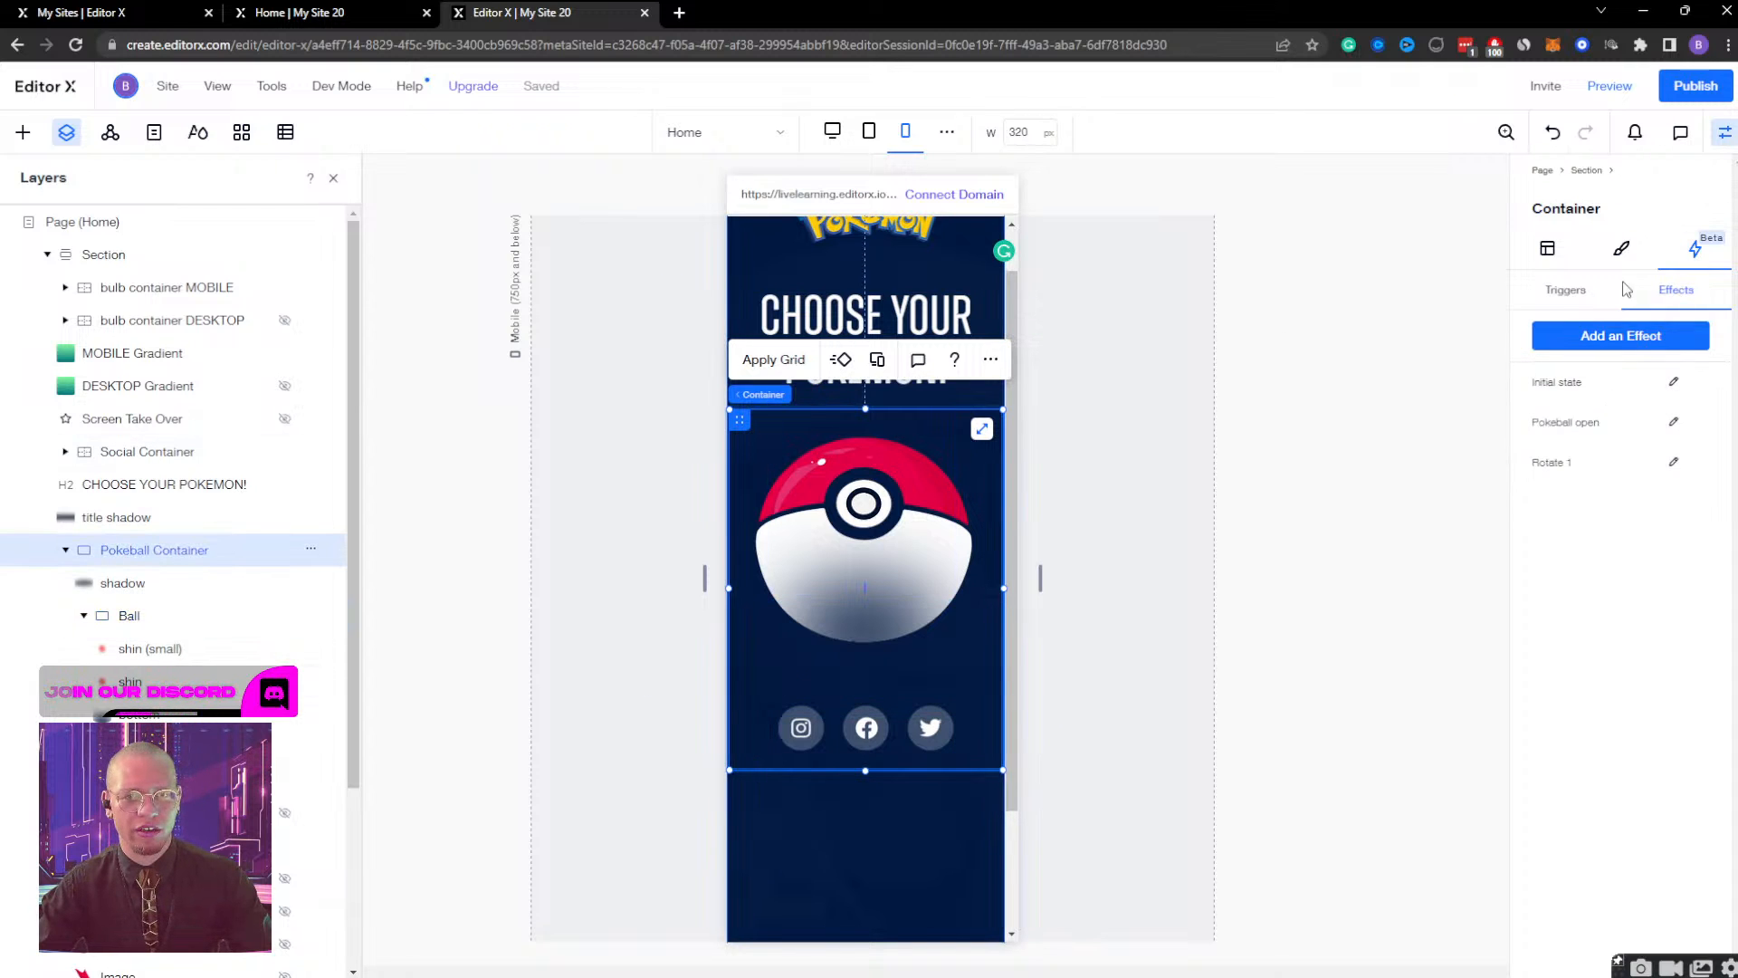
pyautogui.click(1578, 291)
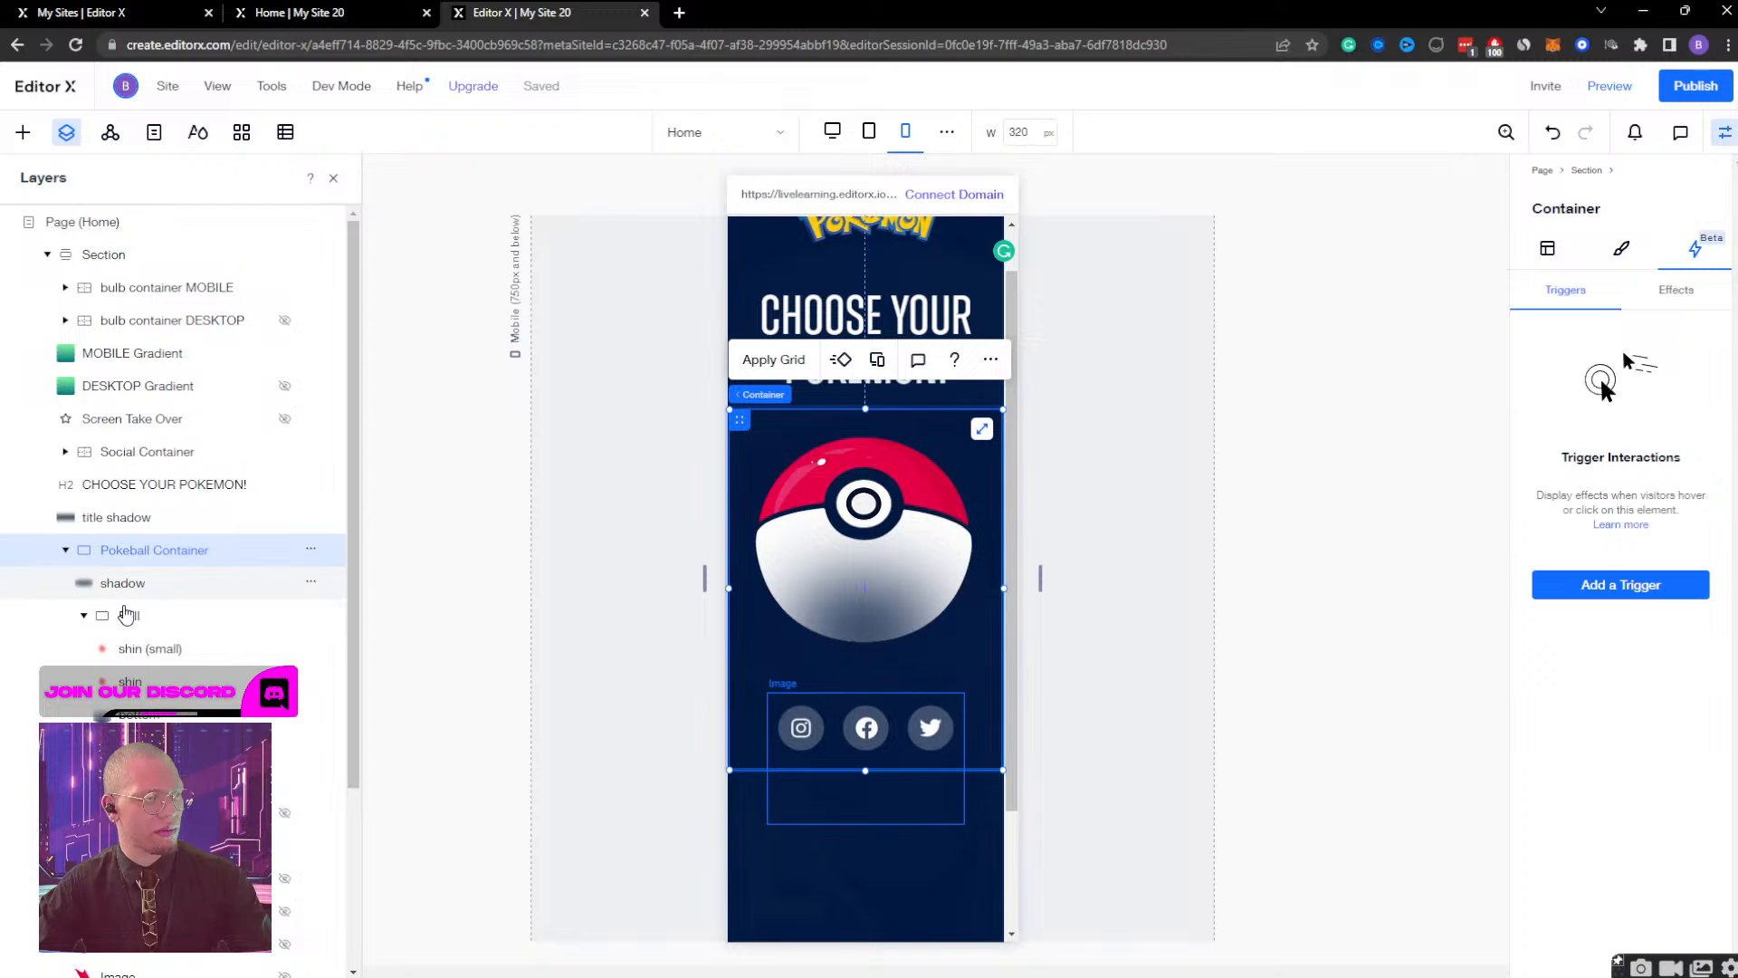
pyautogui.click(129, 616)
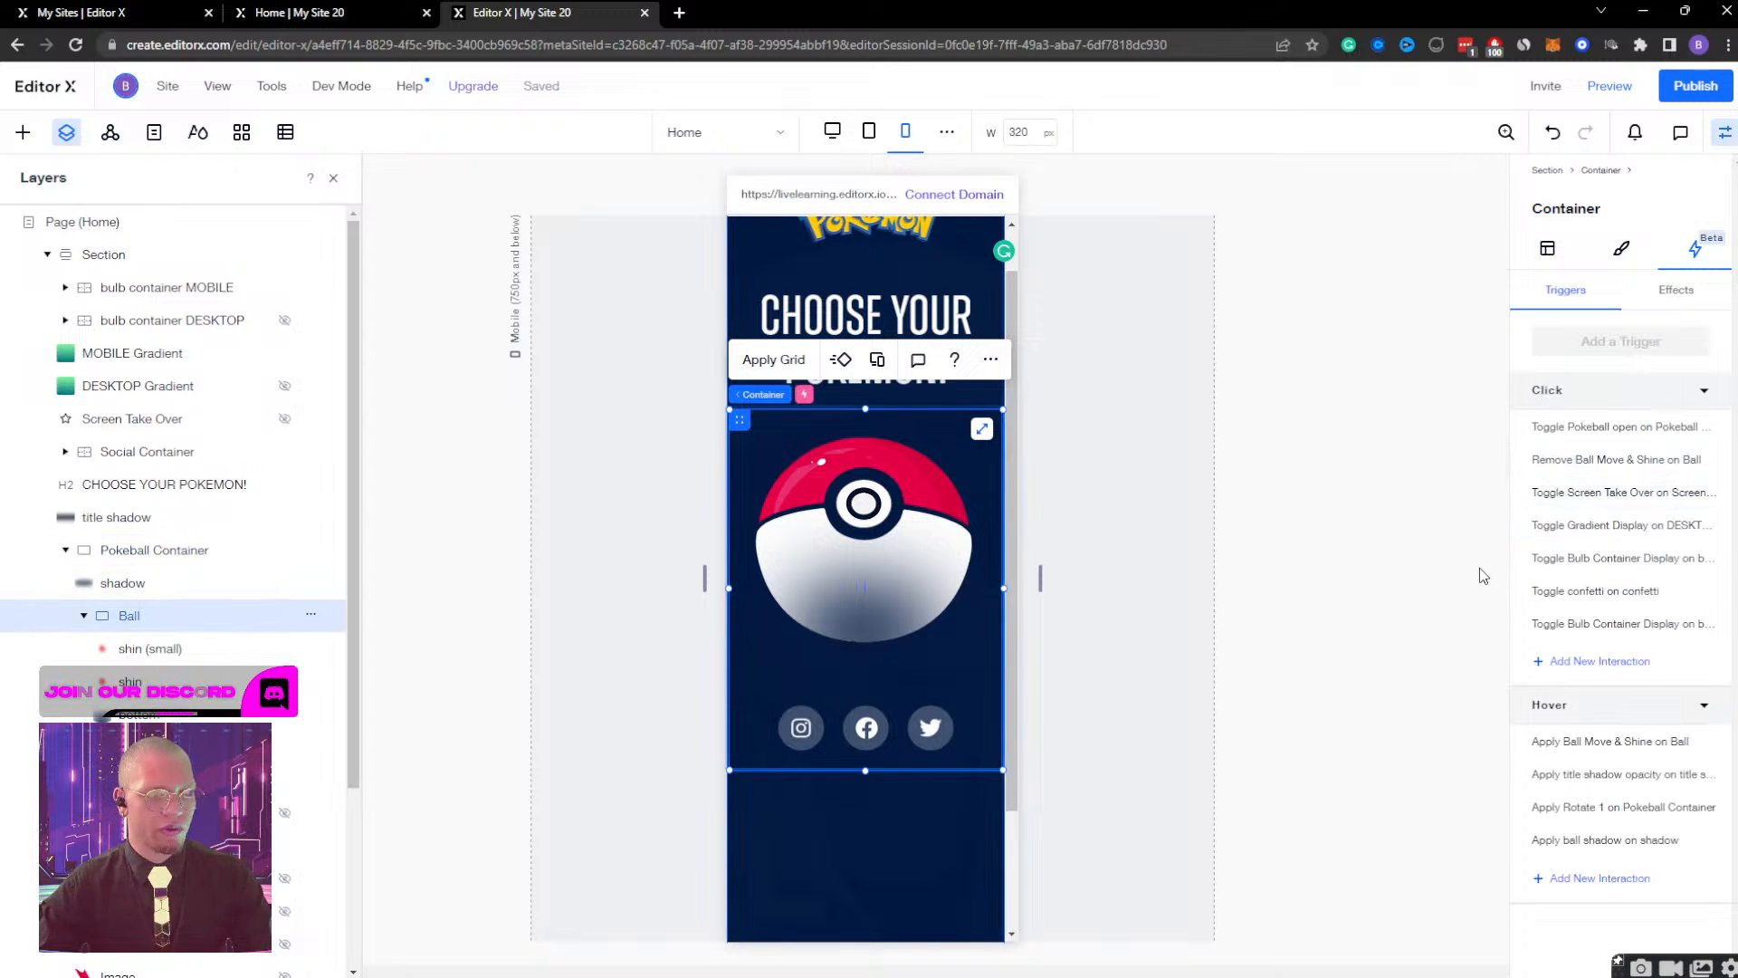
# Add a new click interaction to the Ball with MOBILE Gradient as the affected element.
pyautogui.click(1576, 662)
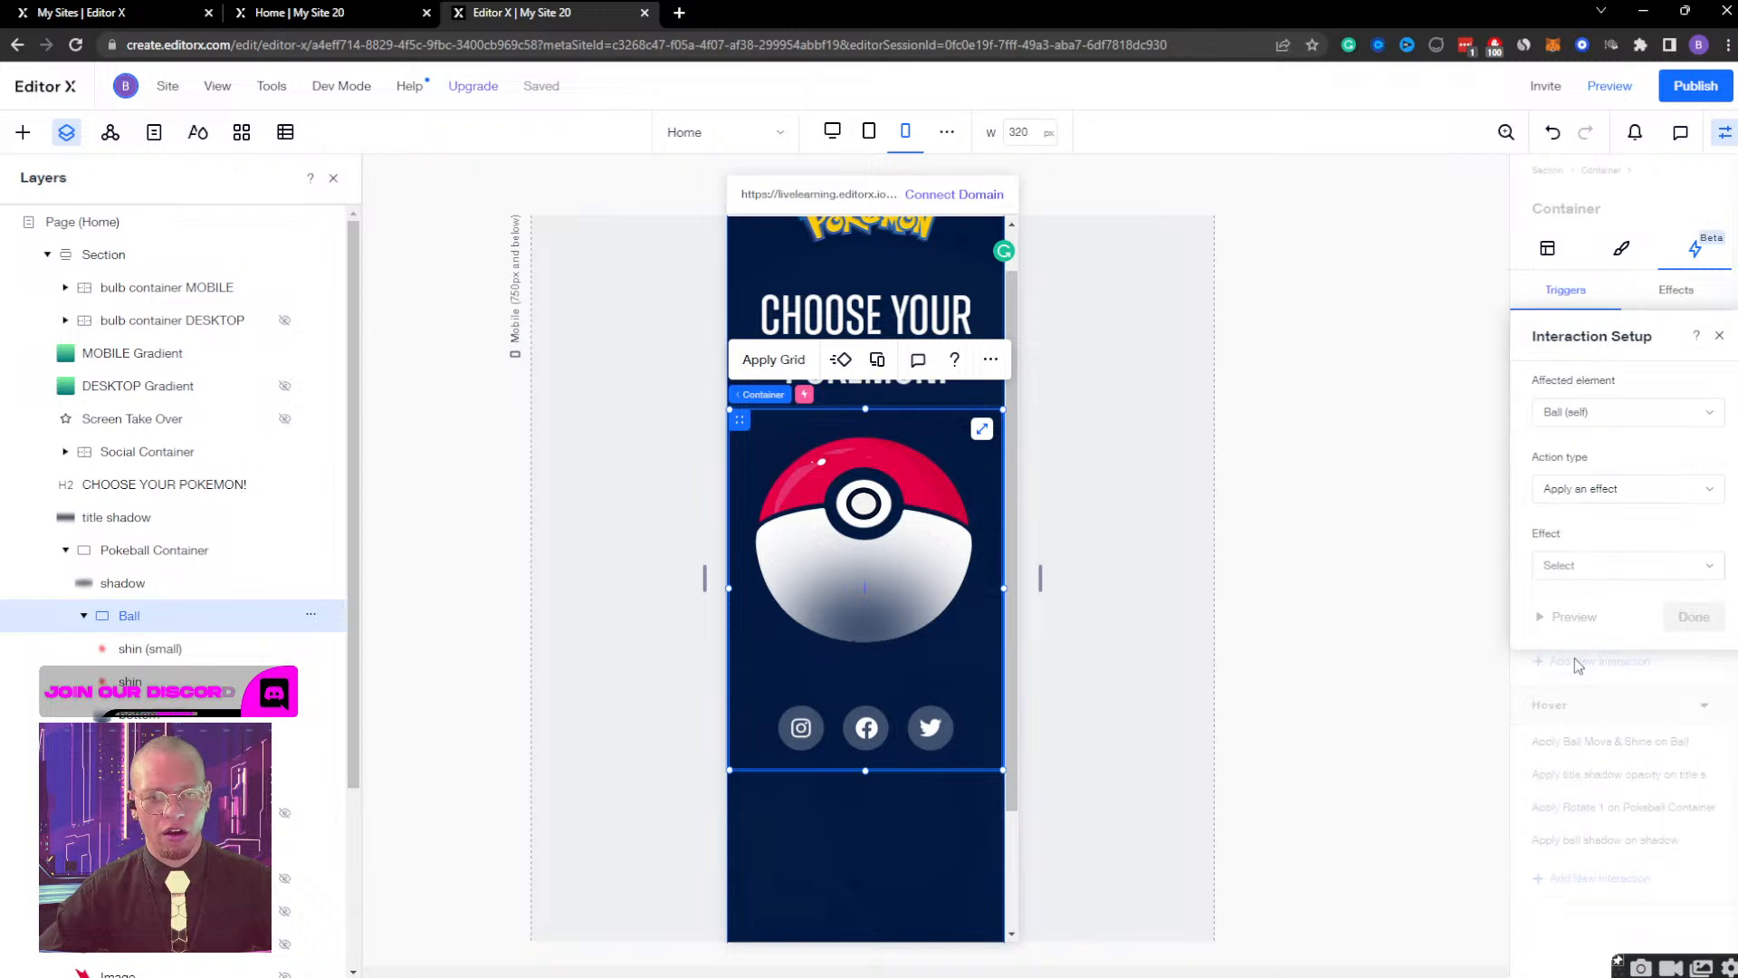
pyautogui.click(1580, 418)
pyautogui.click(1591, 452)
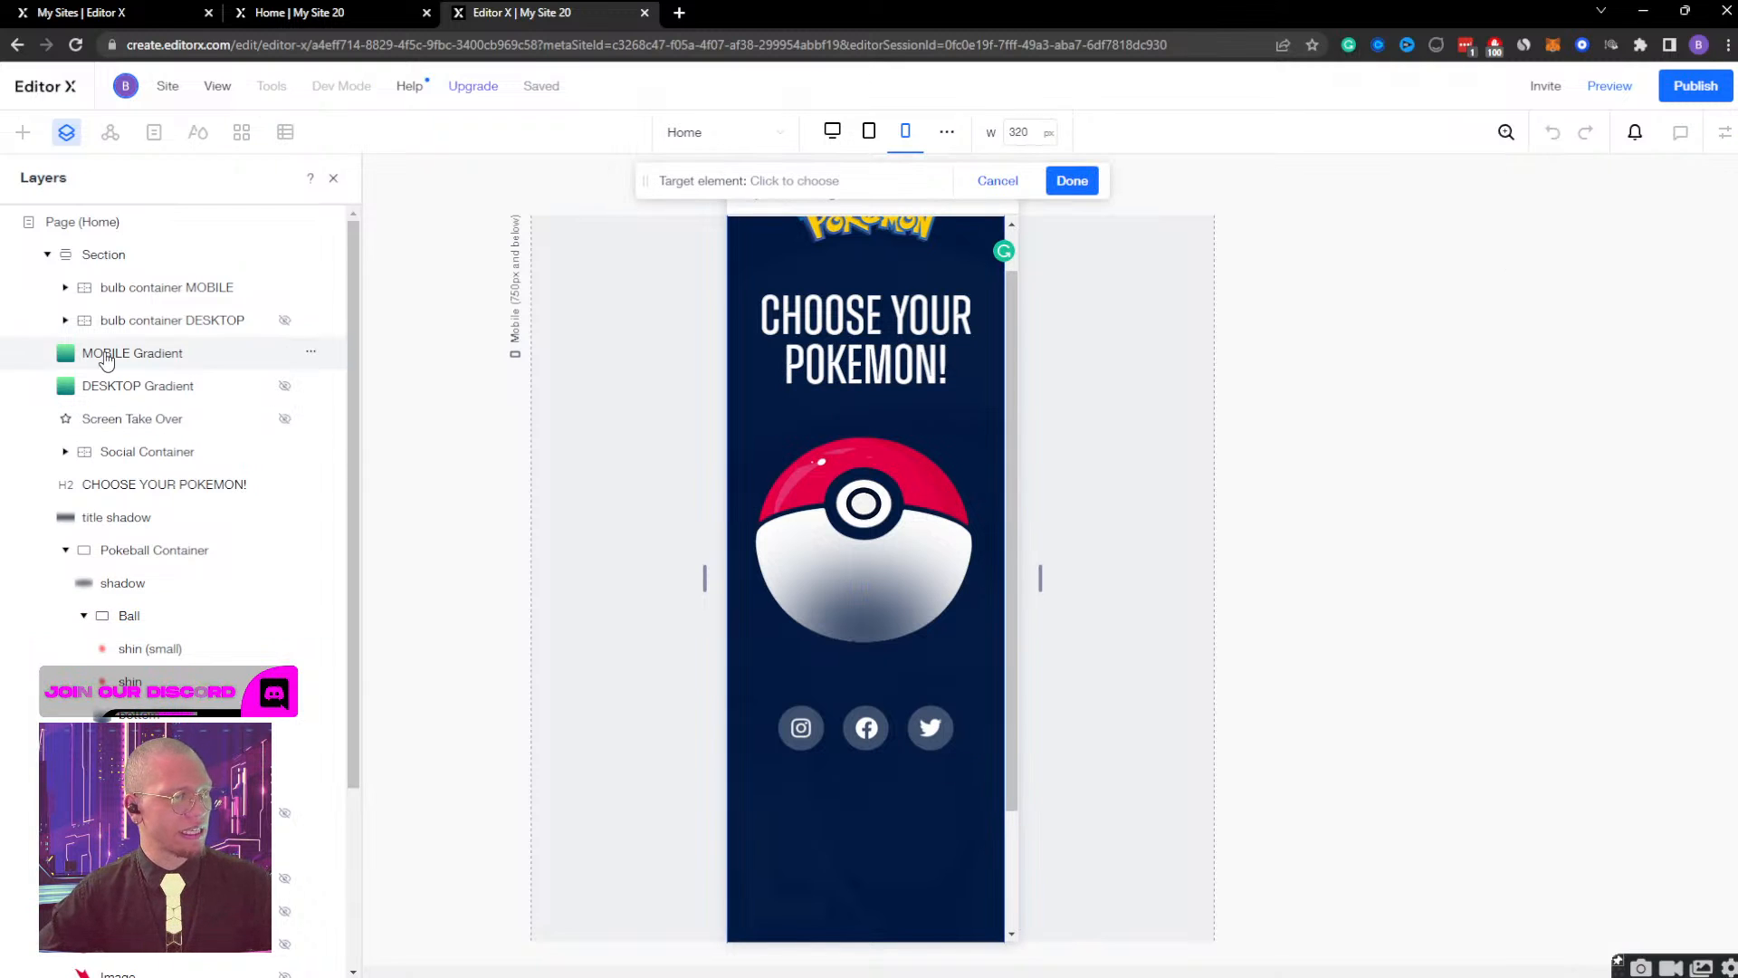
pyautogui.click(272, 355)
pyautogui.click(1072, 180)
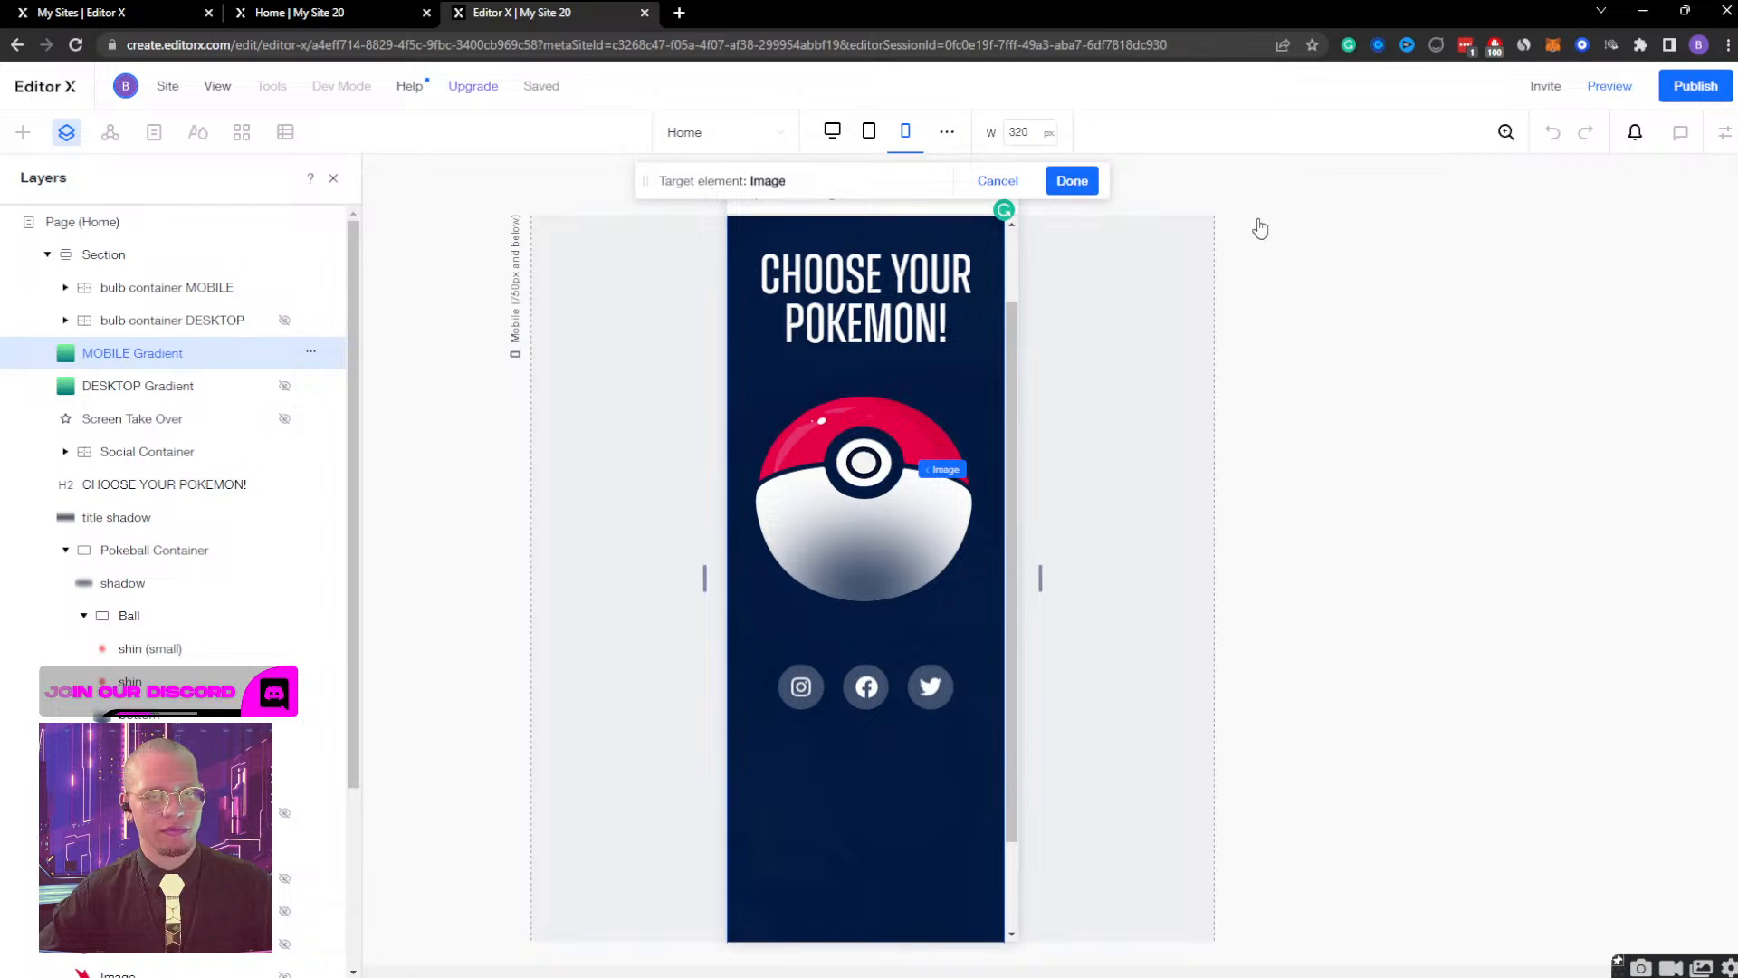
# Set the interaction to toggle the Gradient Display effect on and off, preview it, and save the interaction.
pyautogui.click(1634, 486)
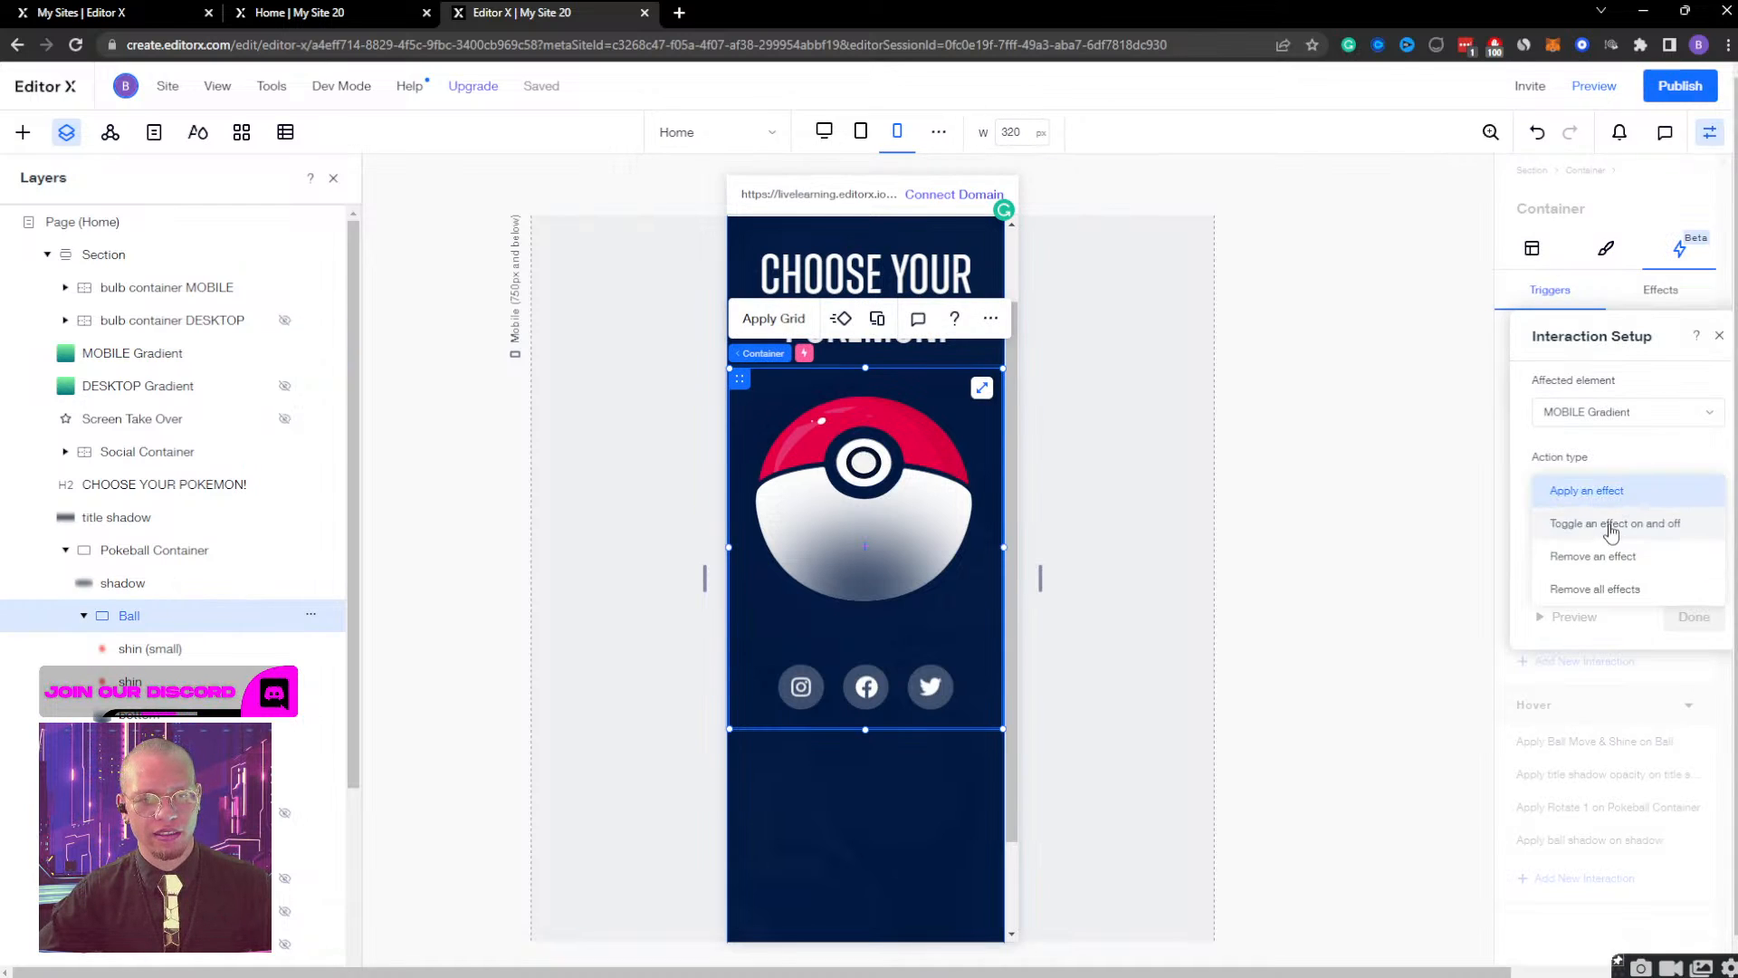
pyautogui.click(1612, 524)
pyautogui.click(1605, 565)
pyautogui.click(1589, 596)
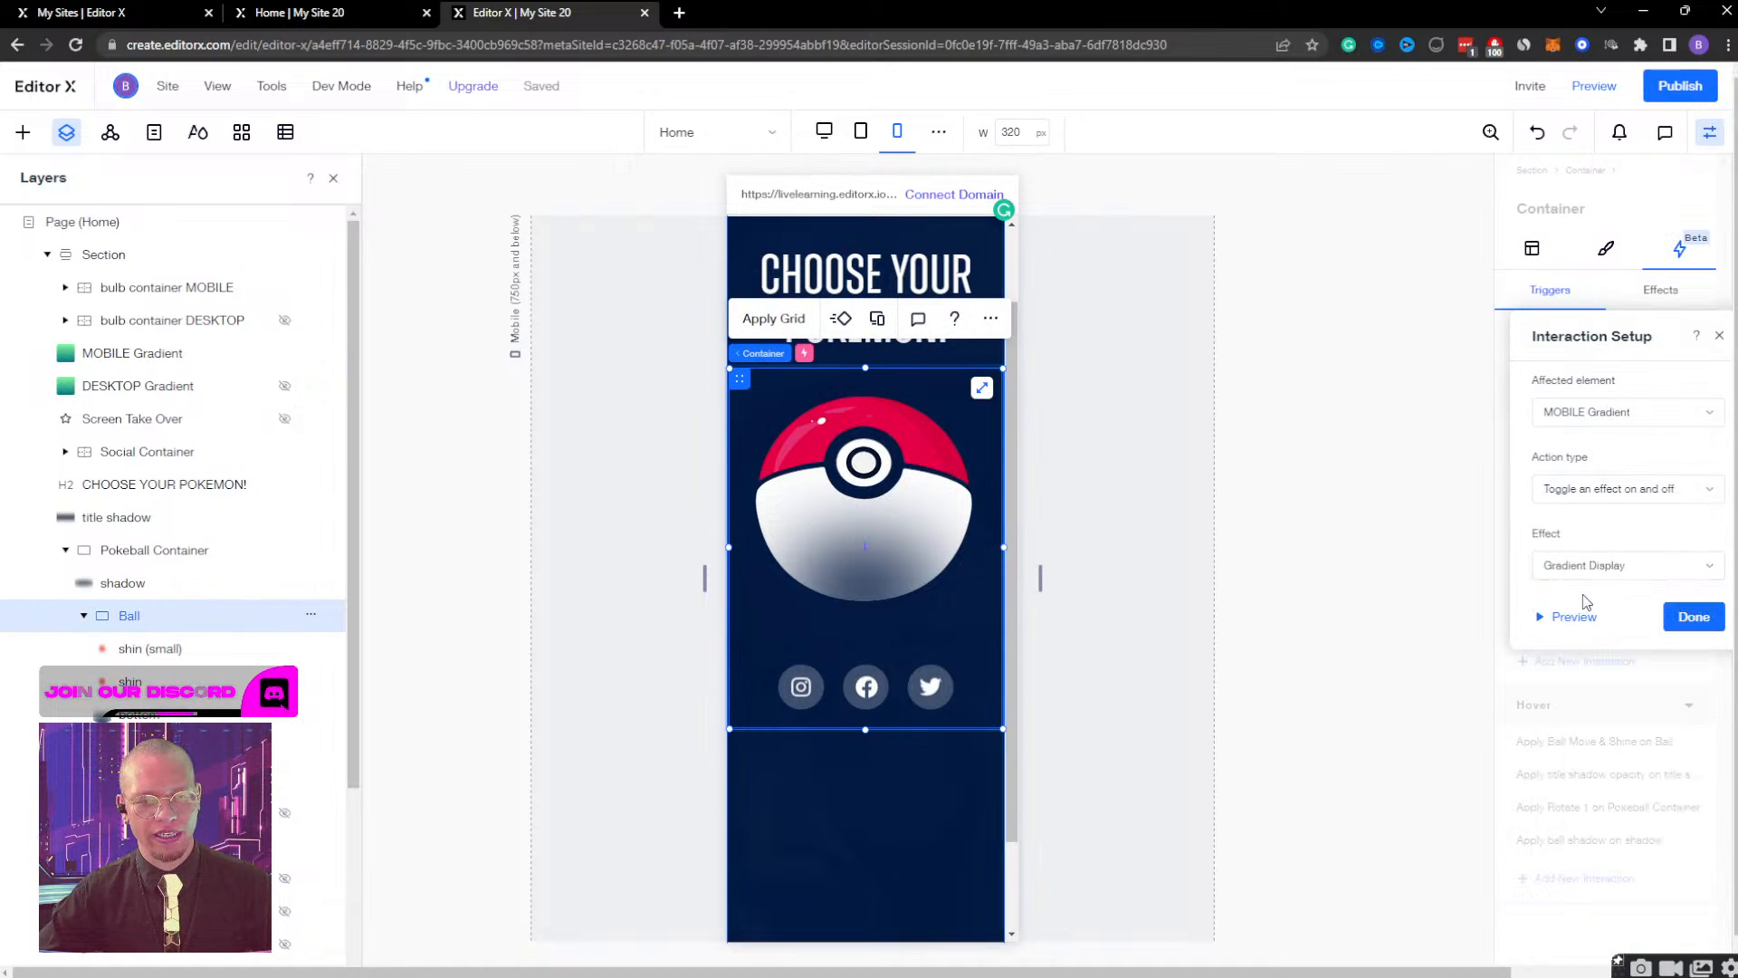
pyautogui.click(1578, 617)
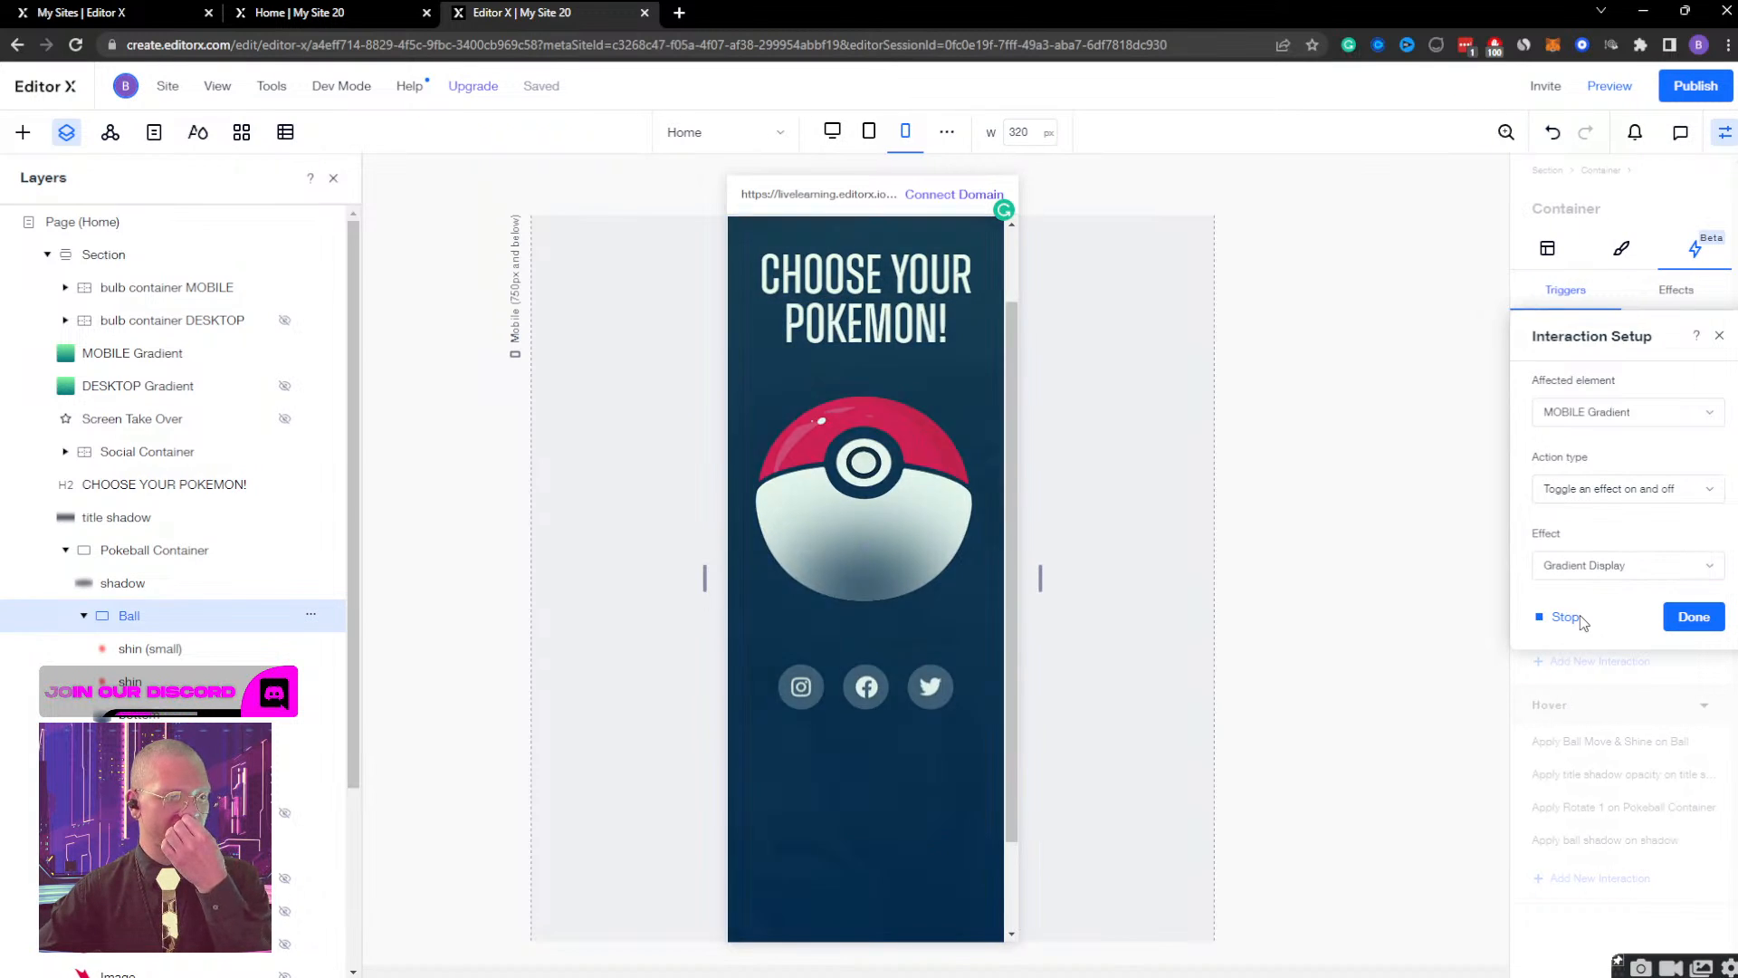
pyautogui.click(1579, 616)
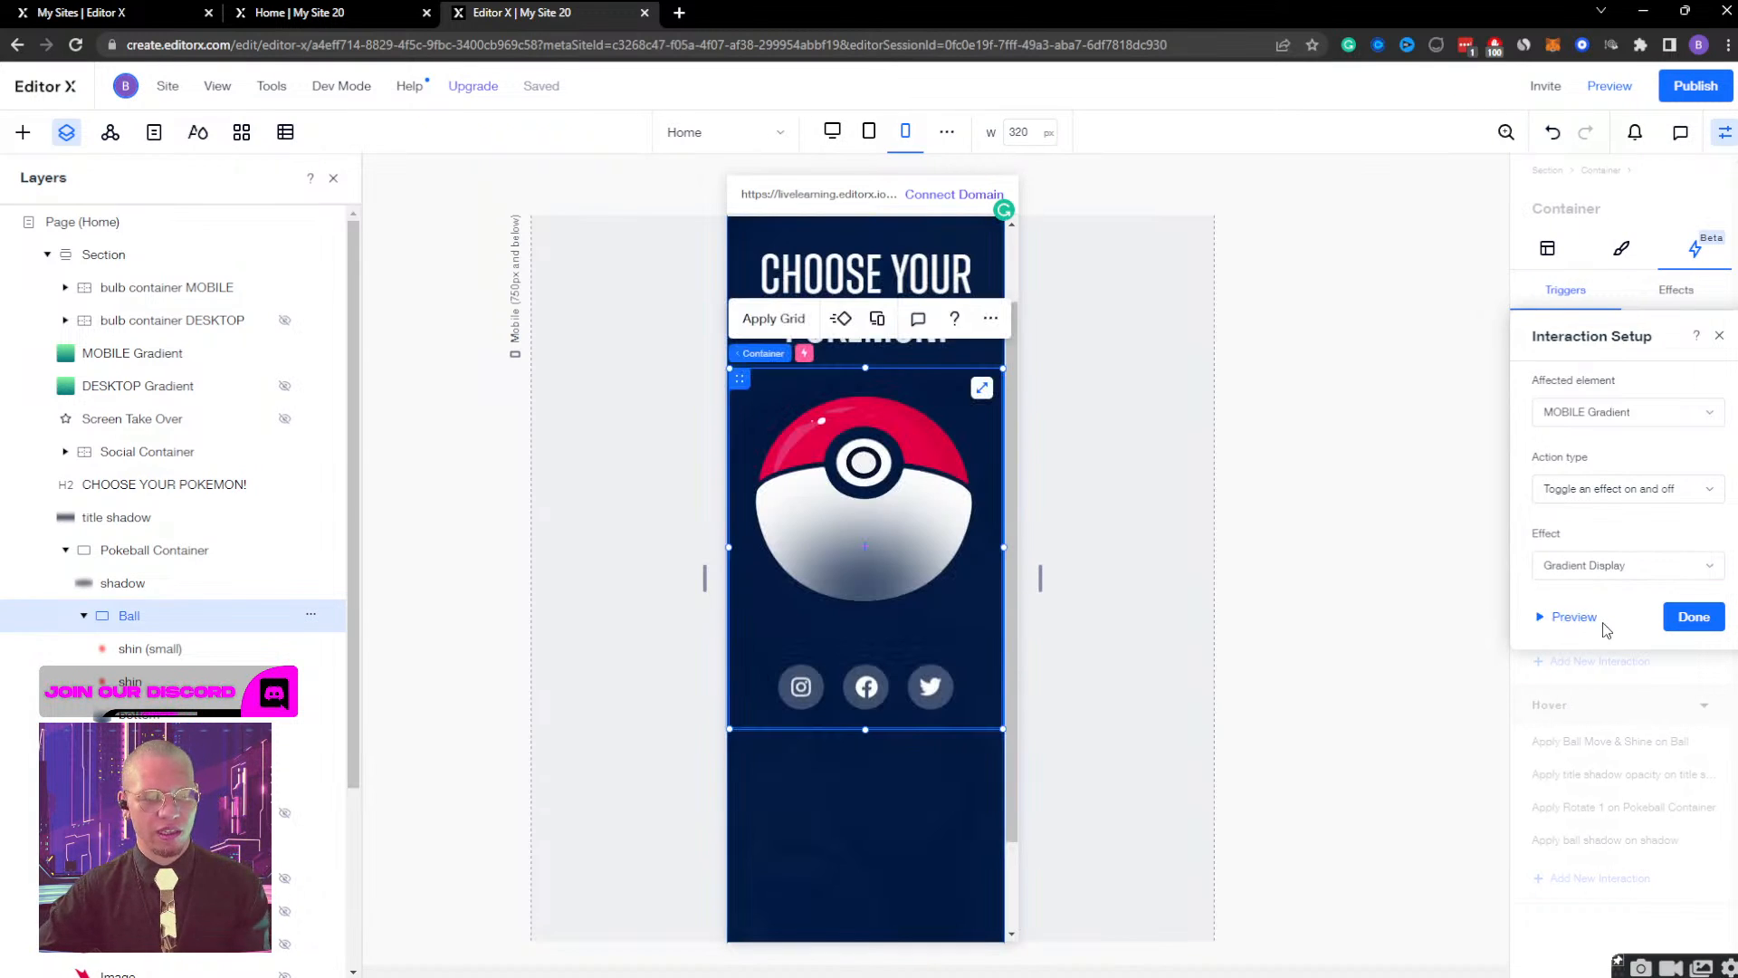
pyautogui.click(1693, 617)
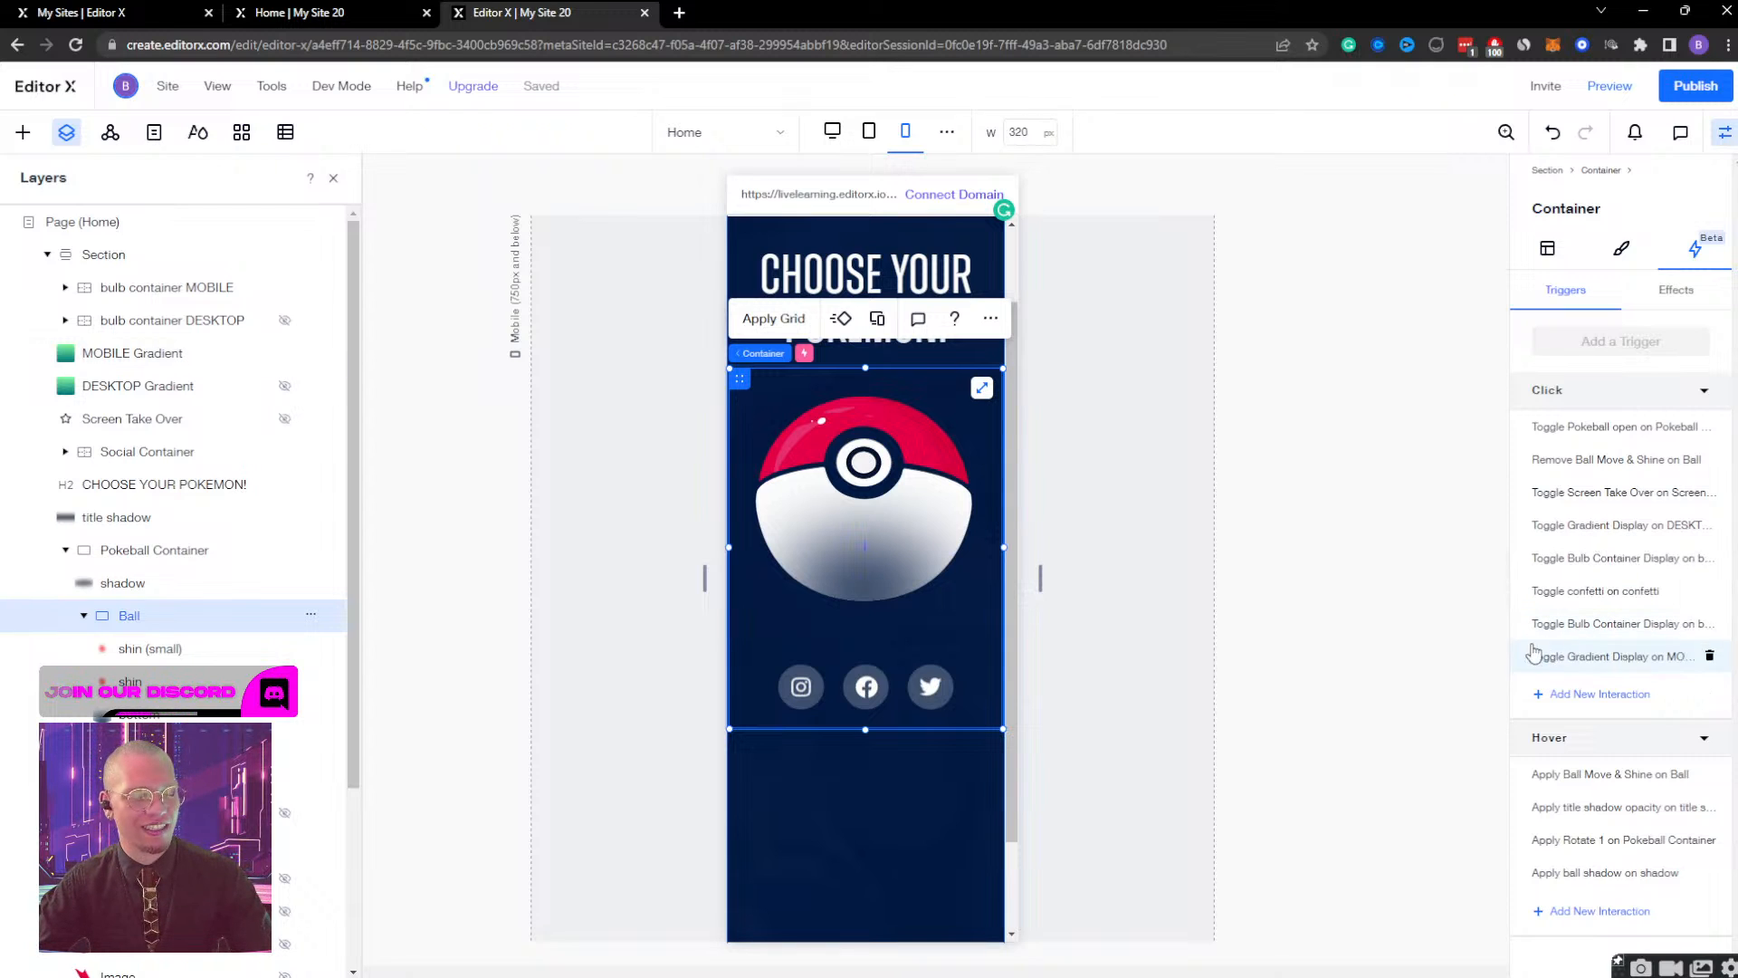
# Set the start time of the MOBILE Gradient's Gradient Display effect to 0.3 s and play the effect.
pyautogui.click(310, 352)
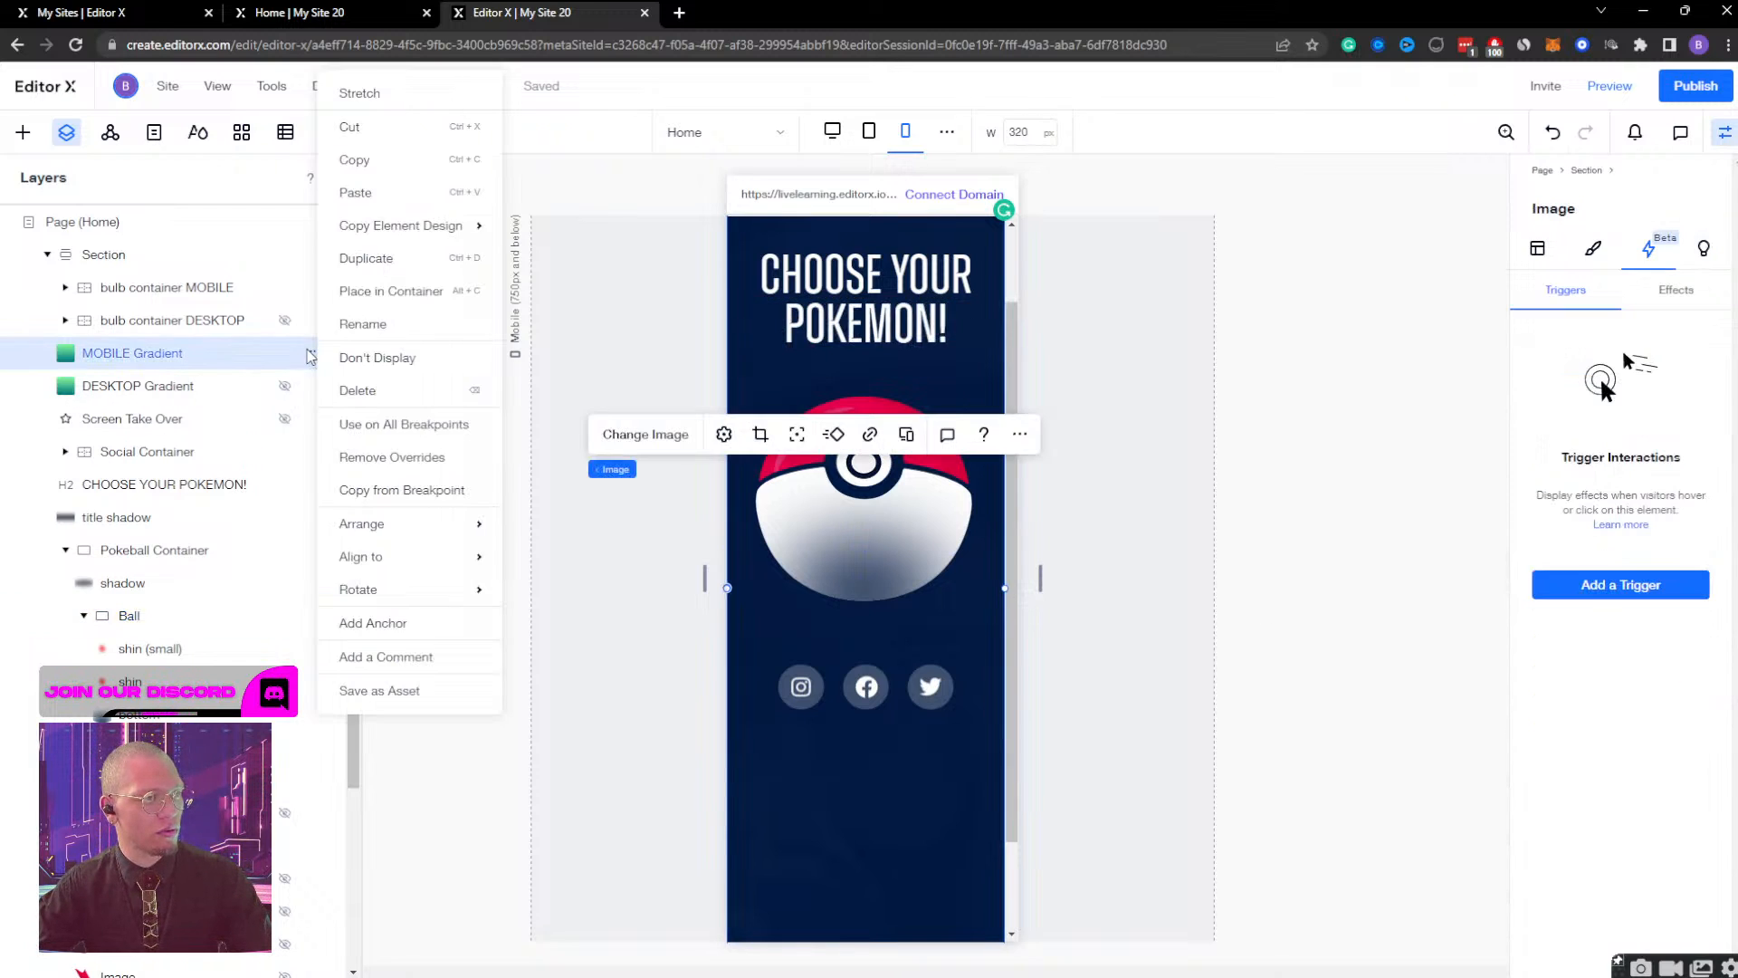
pyautogui.click(211, 362)
pyautogui.click(1675, 290)
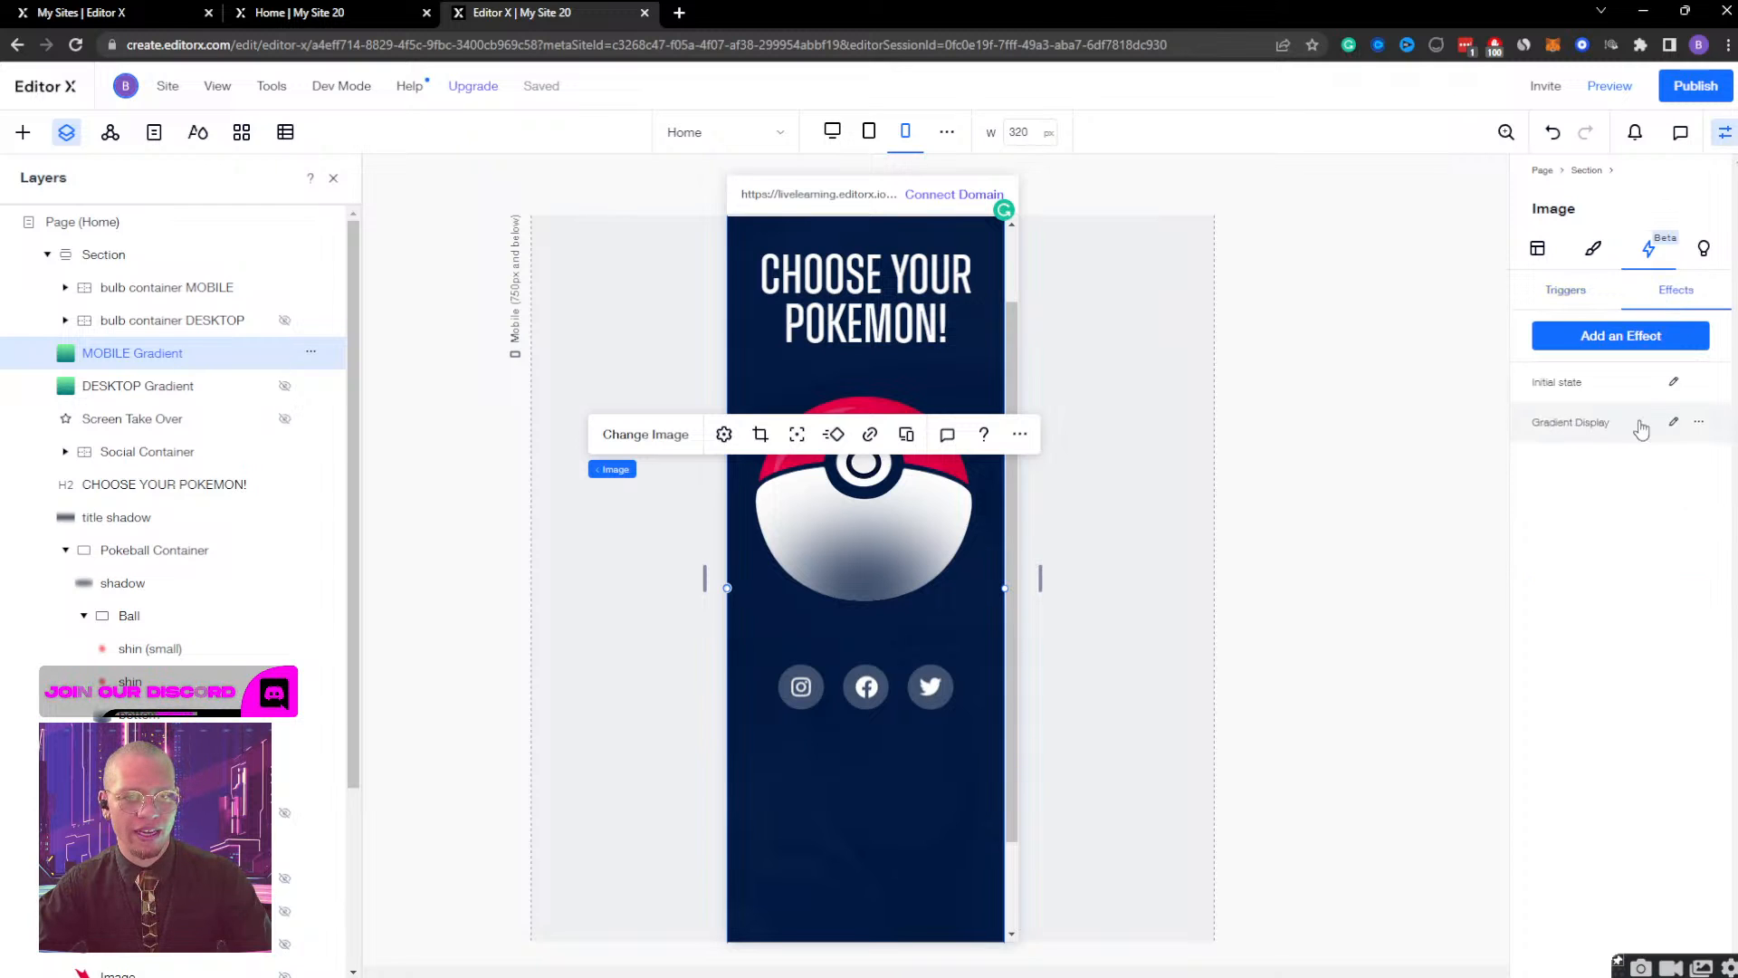
pyautogui.click(1673, 424)
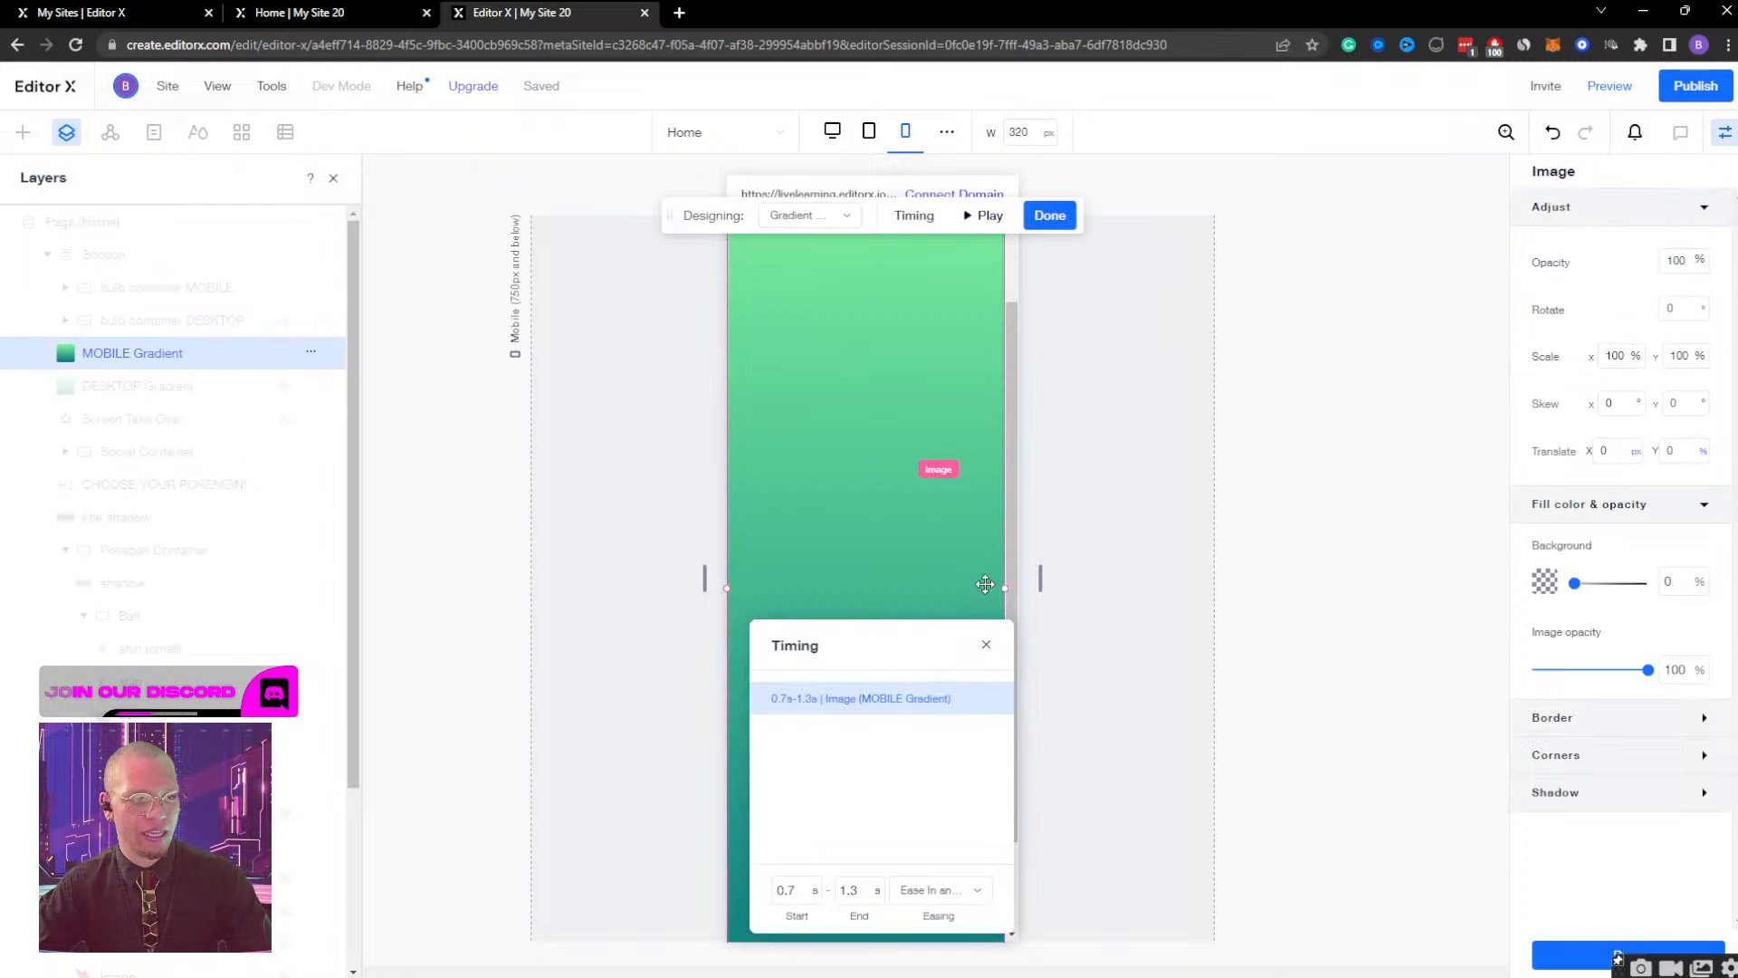
pyautogui.click(796, 891)
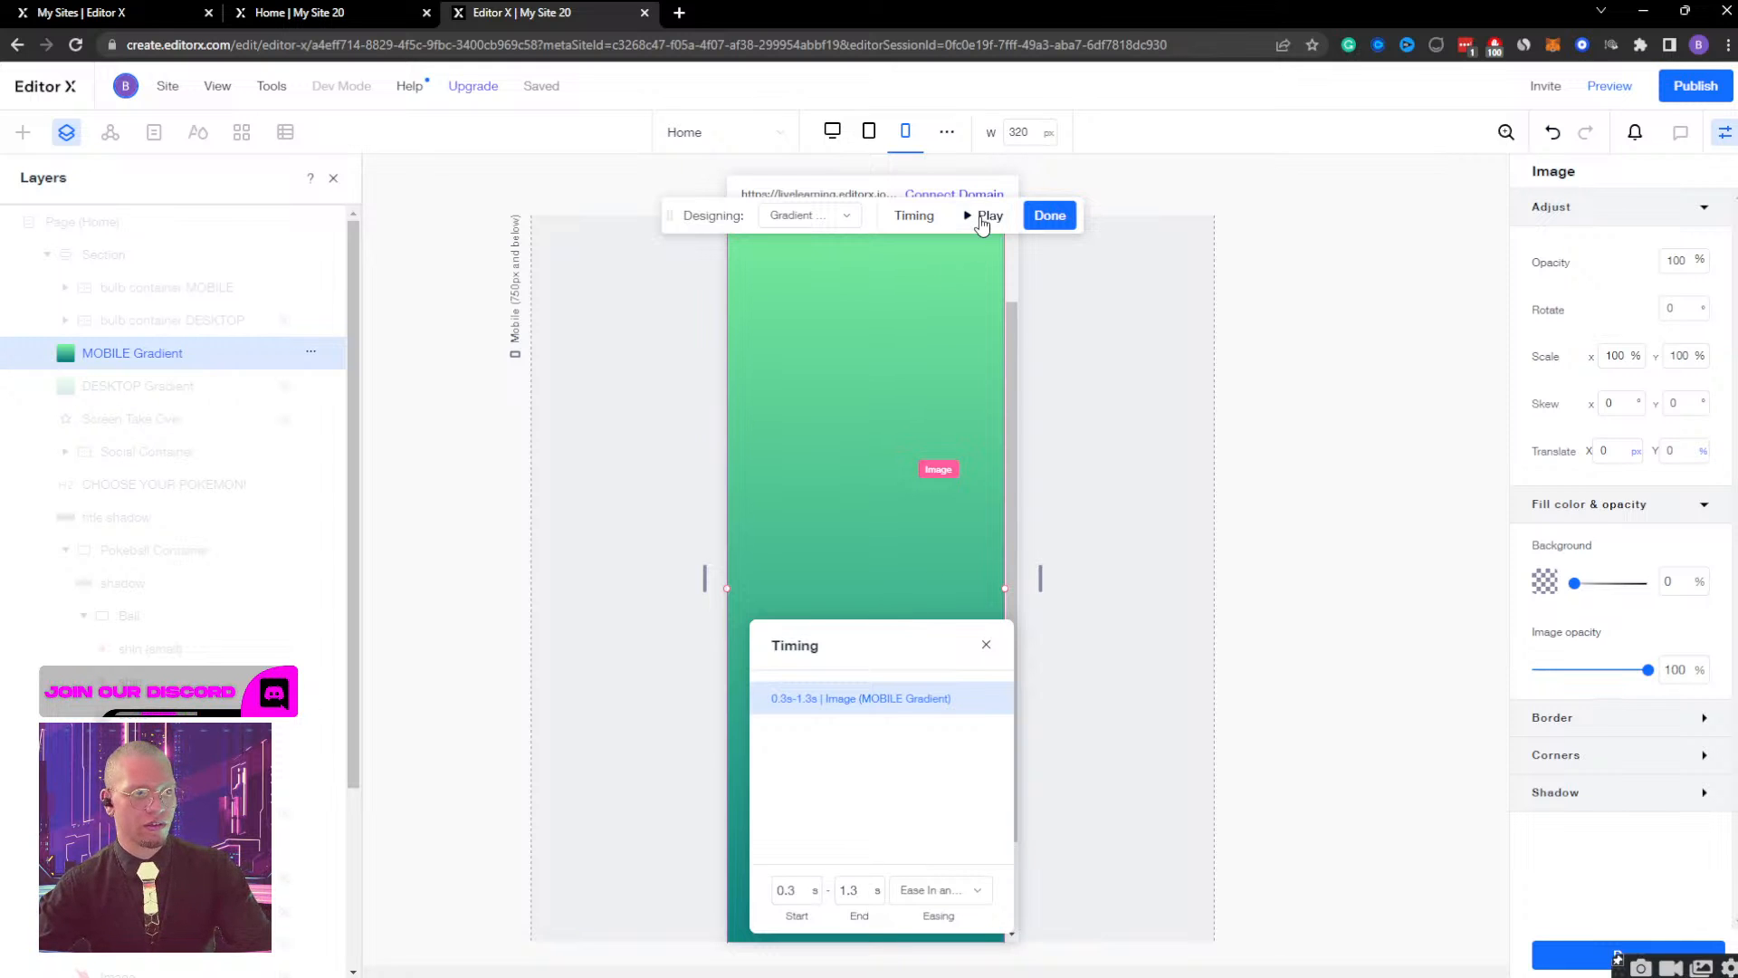
pyautogui.click(985, 217)
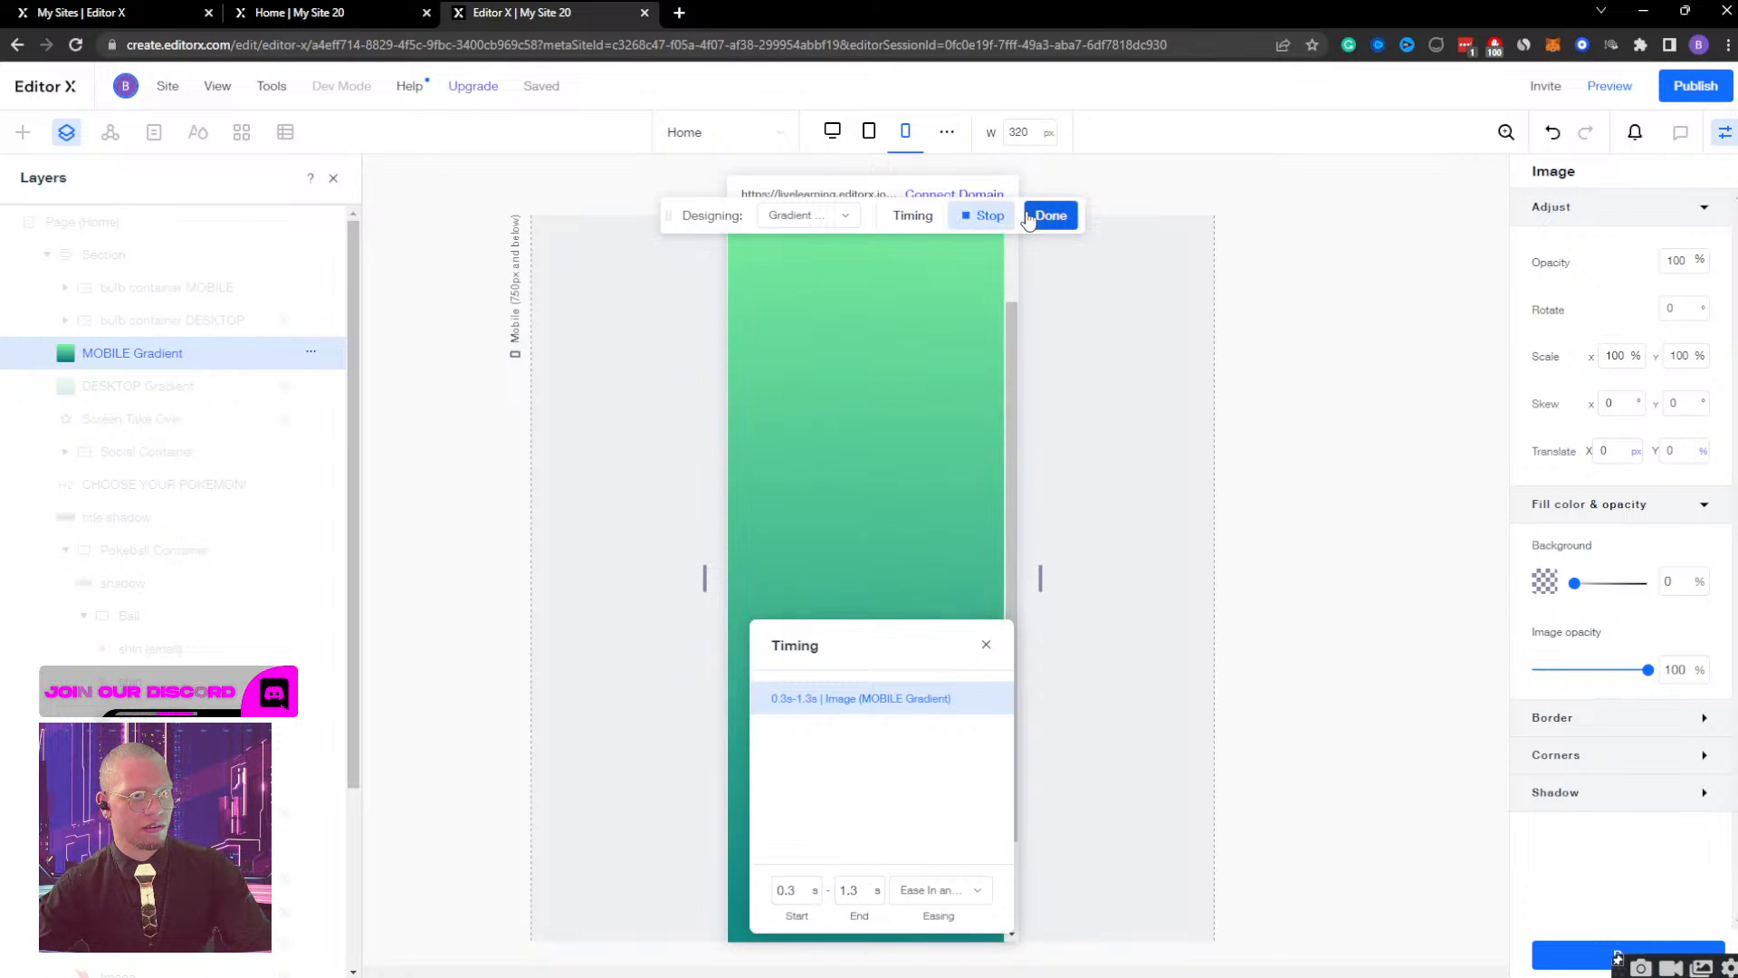
pyautogui.click(797, 889)
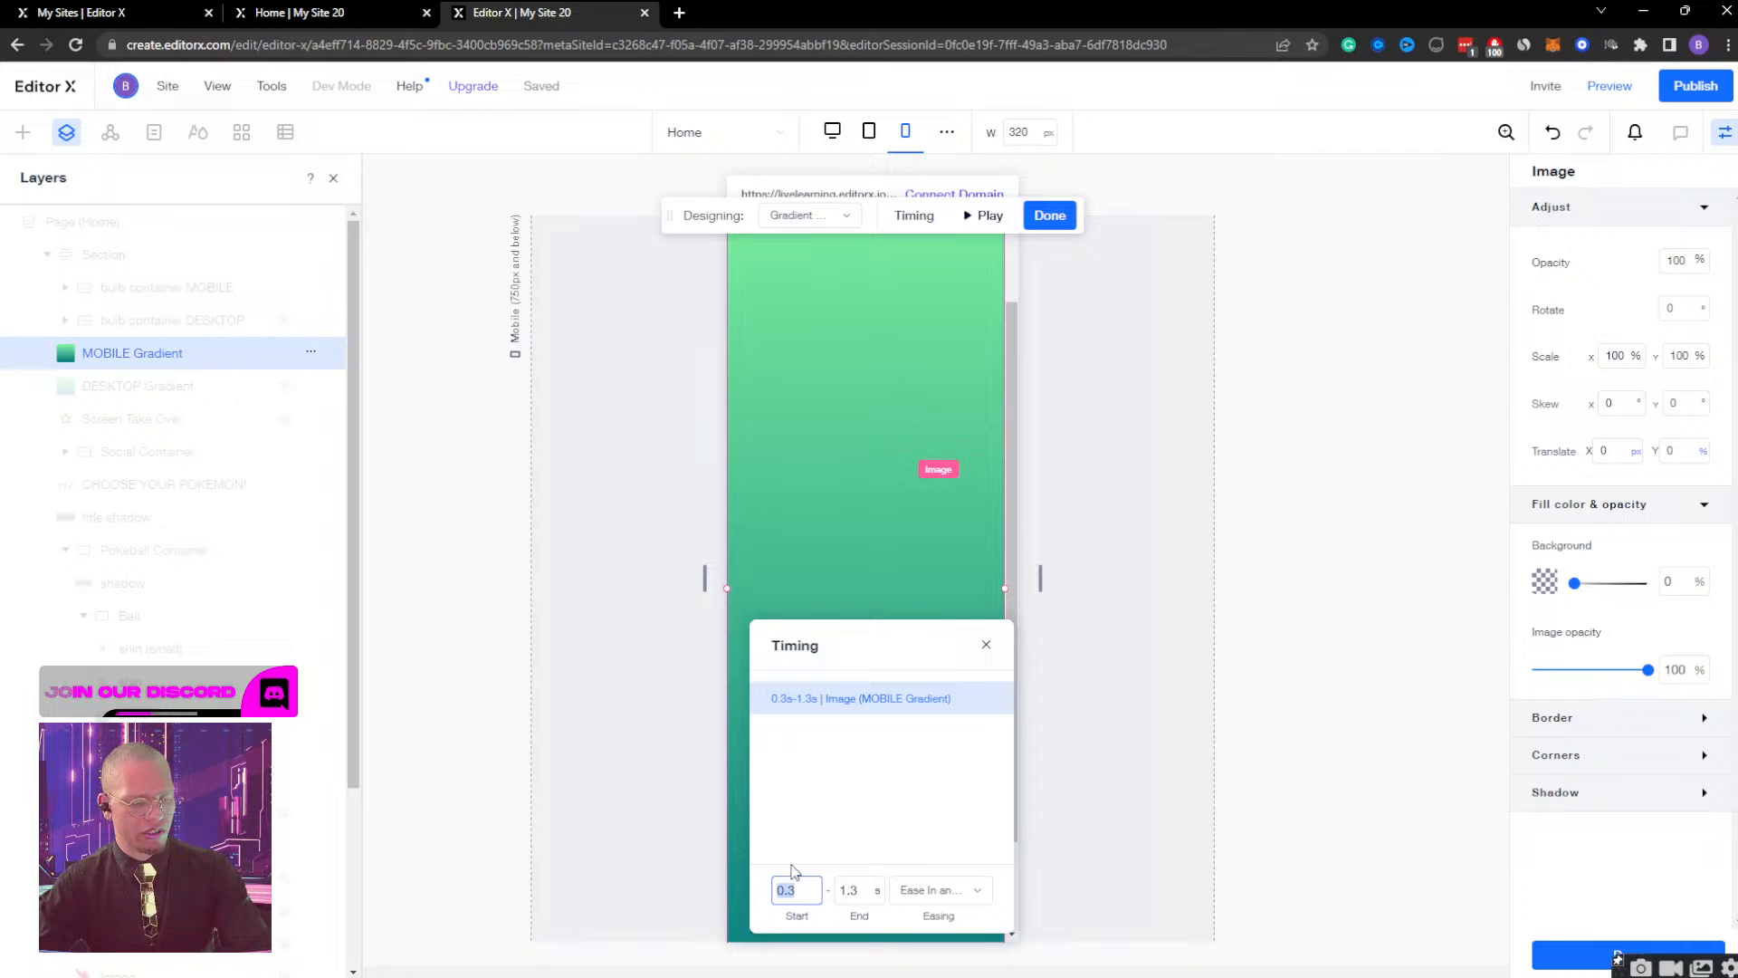
# Preview the mobile page, open the Pokeball to check the gradient and Bulbasaur animation, and return to editing.
pyautogui.click(1609, 85)
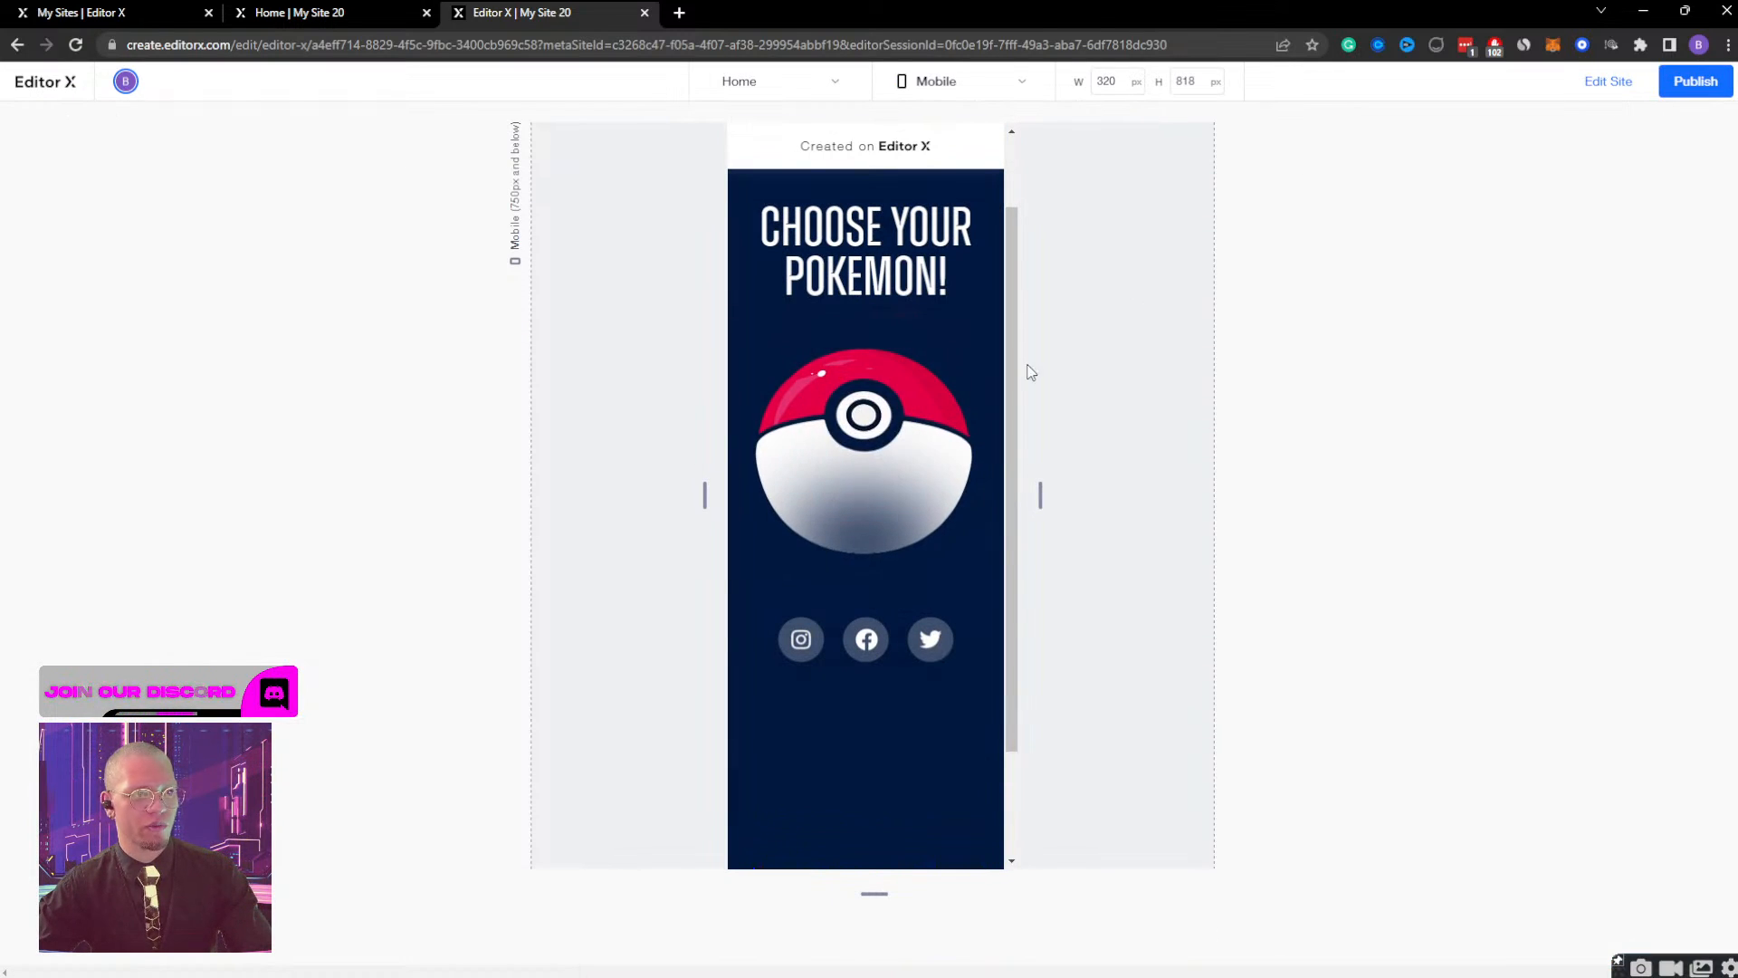
pyautogui.click(866, 437)
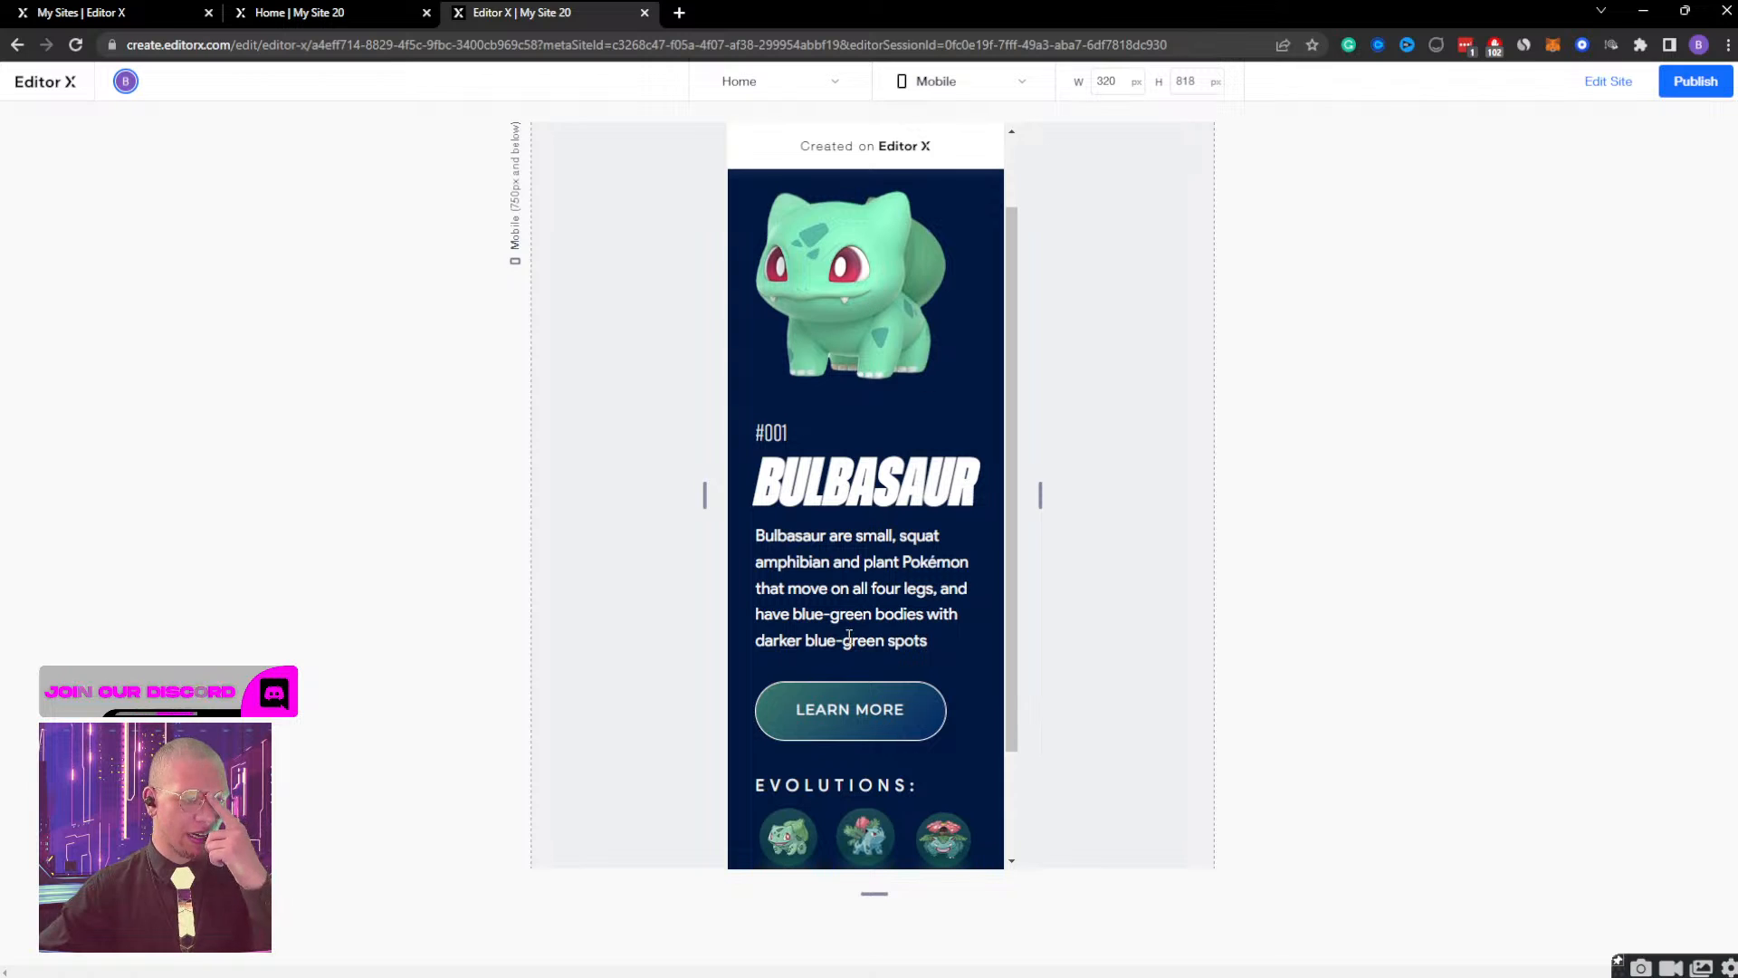
pyautogui.scroll(1, 888, 404)
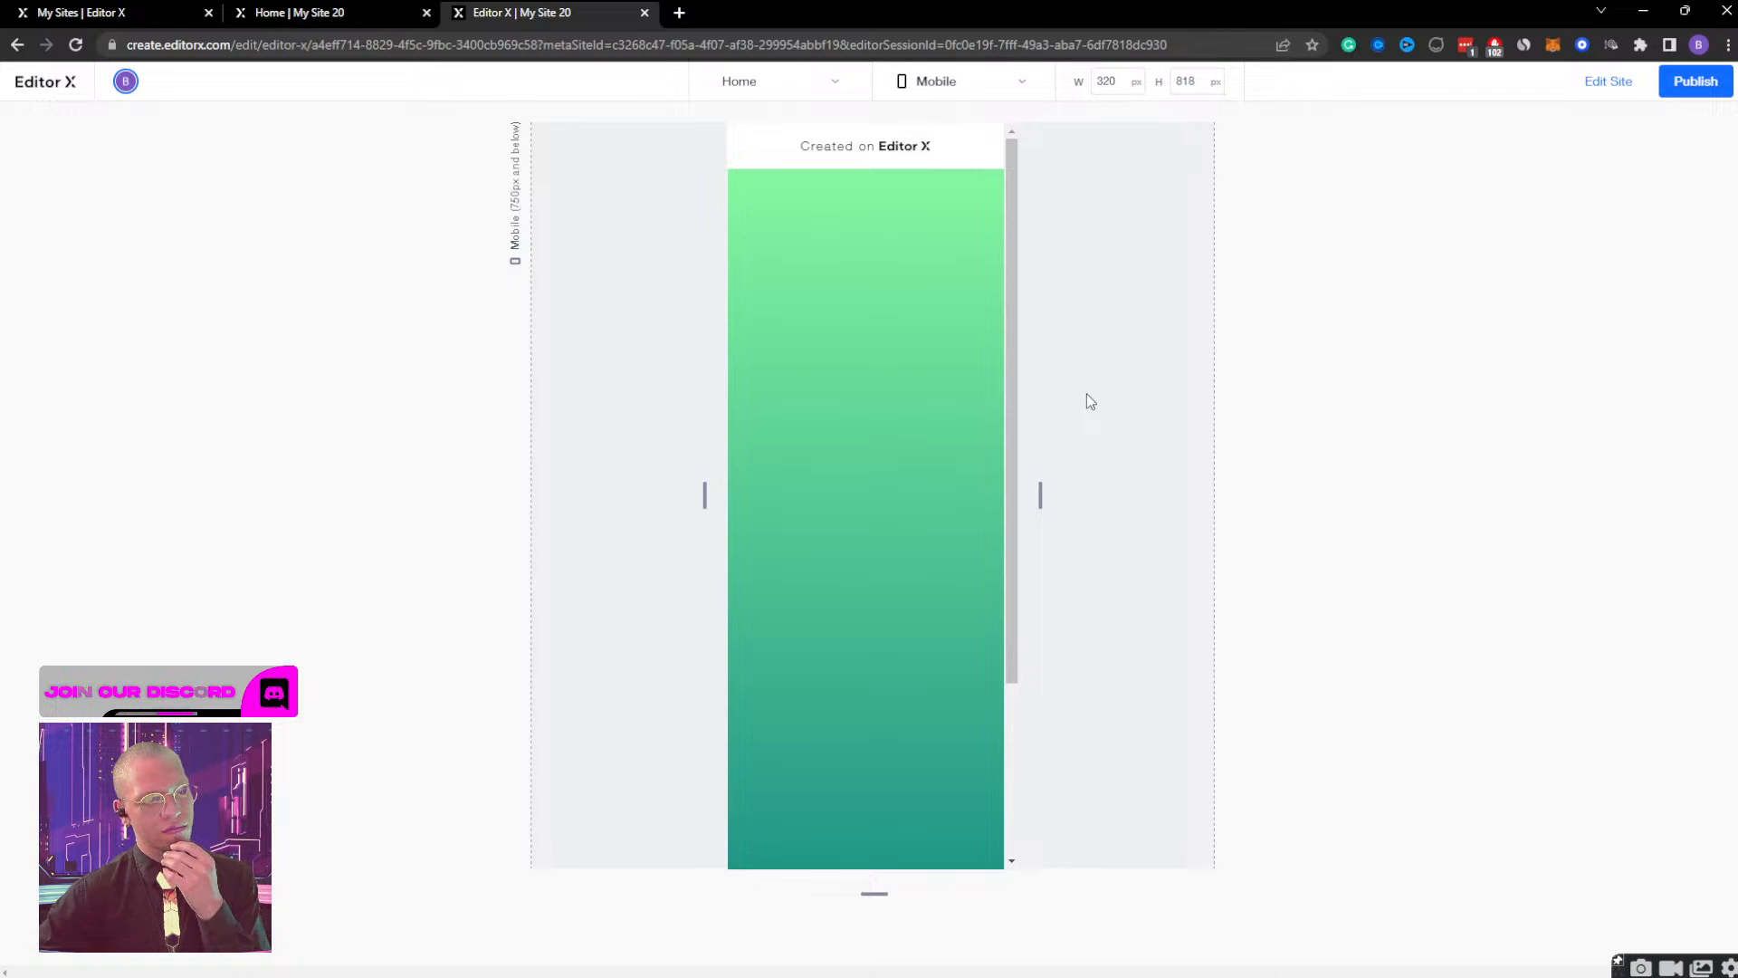
pyautogui.click(1620, 84)
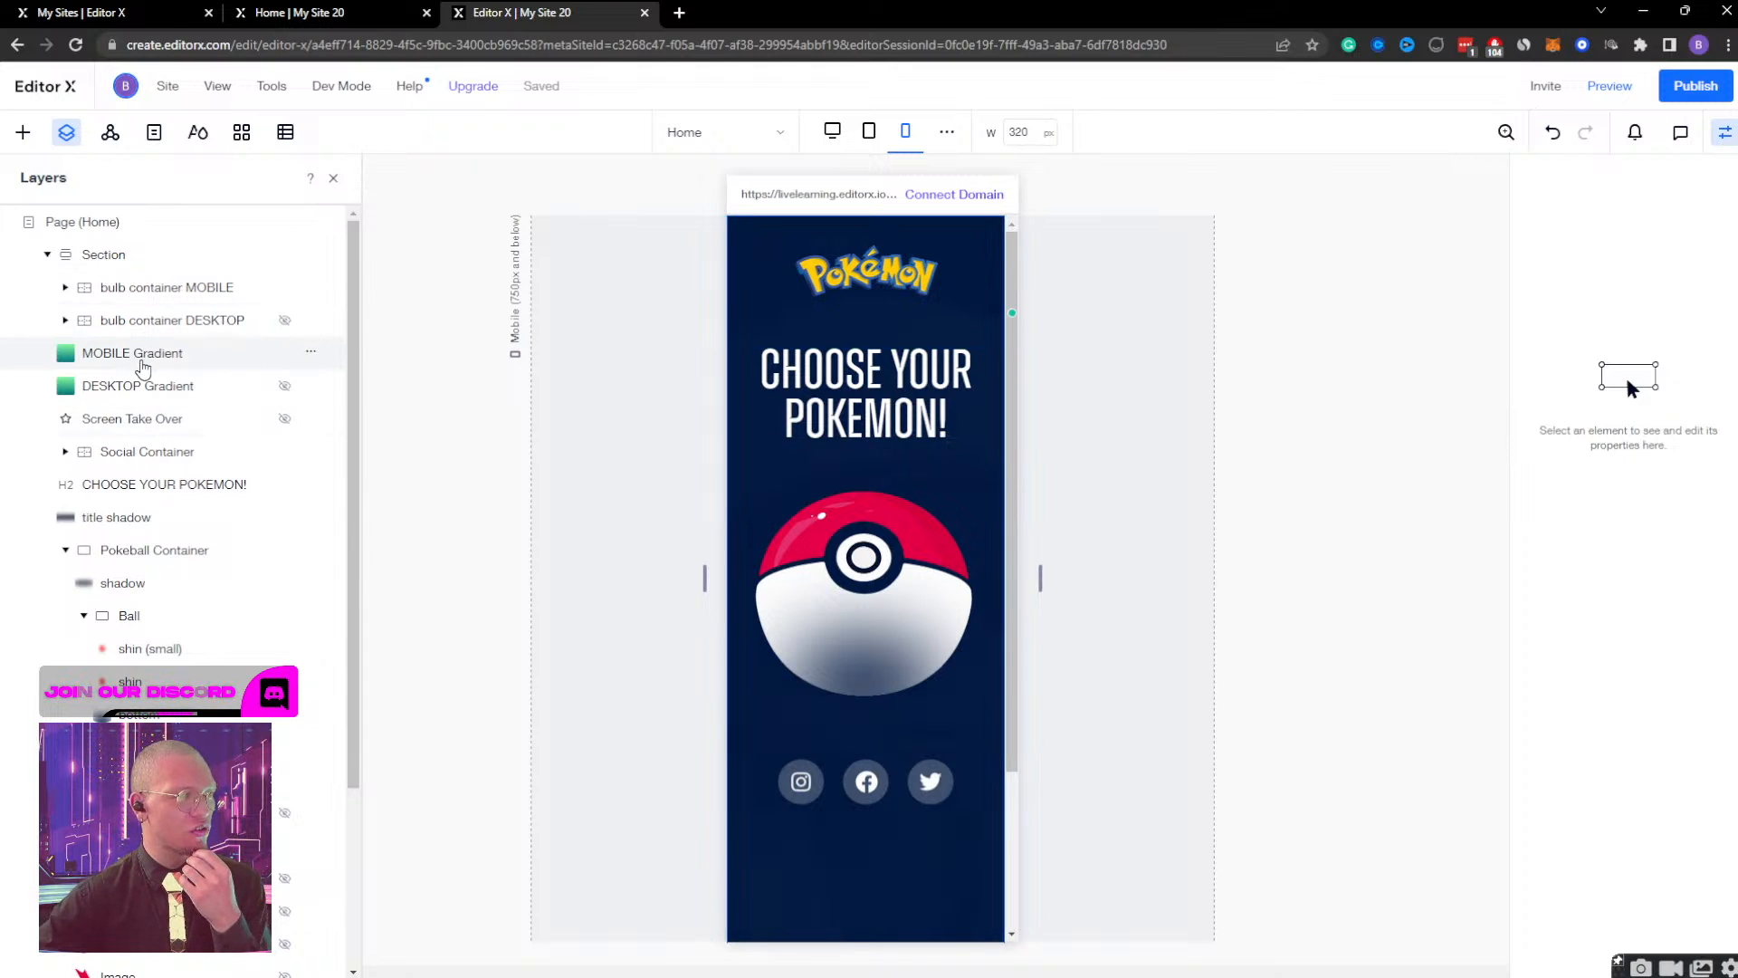
# Add a new click interaction to the green close image inside bulb container MOBILE, with MOBILE Gradient as the affected element.
pyautogui.scroll(-3, 163, 452)
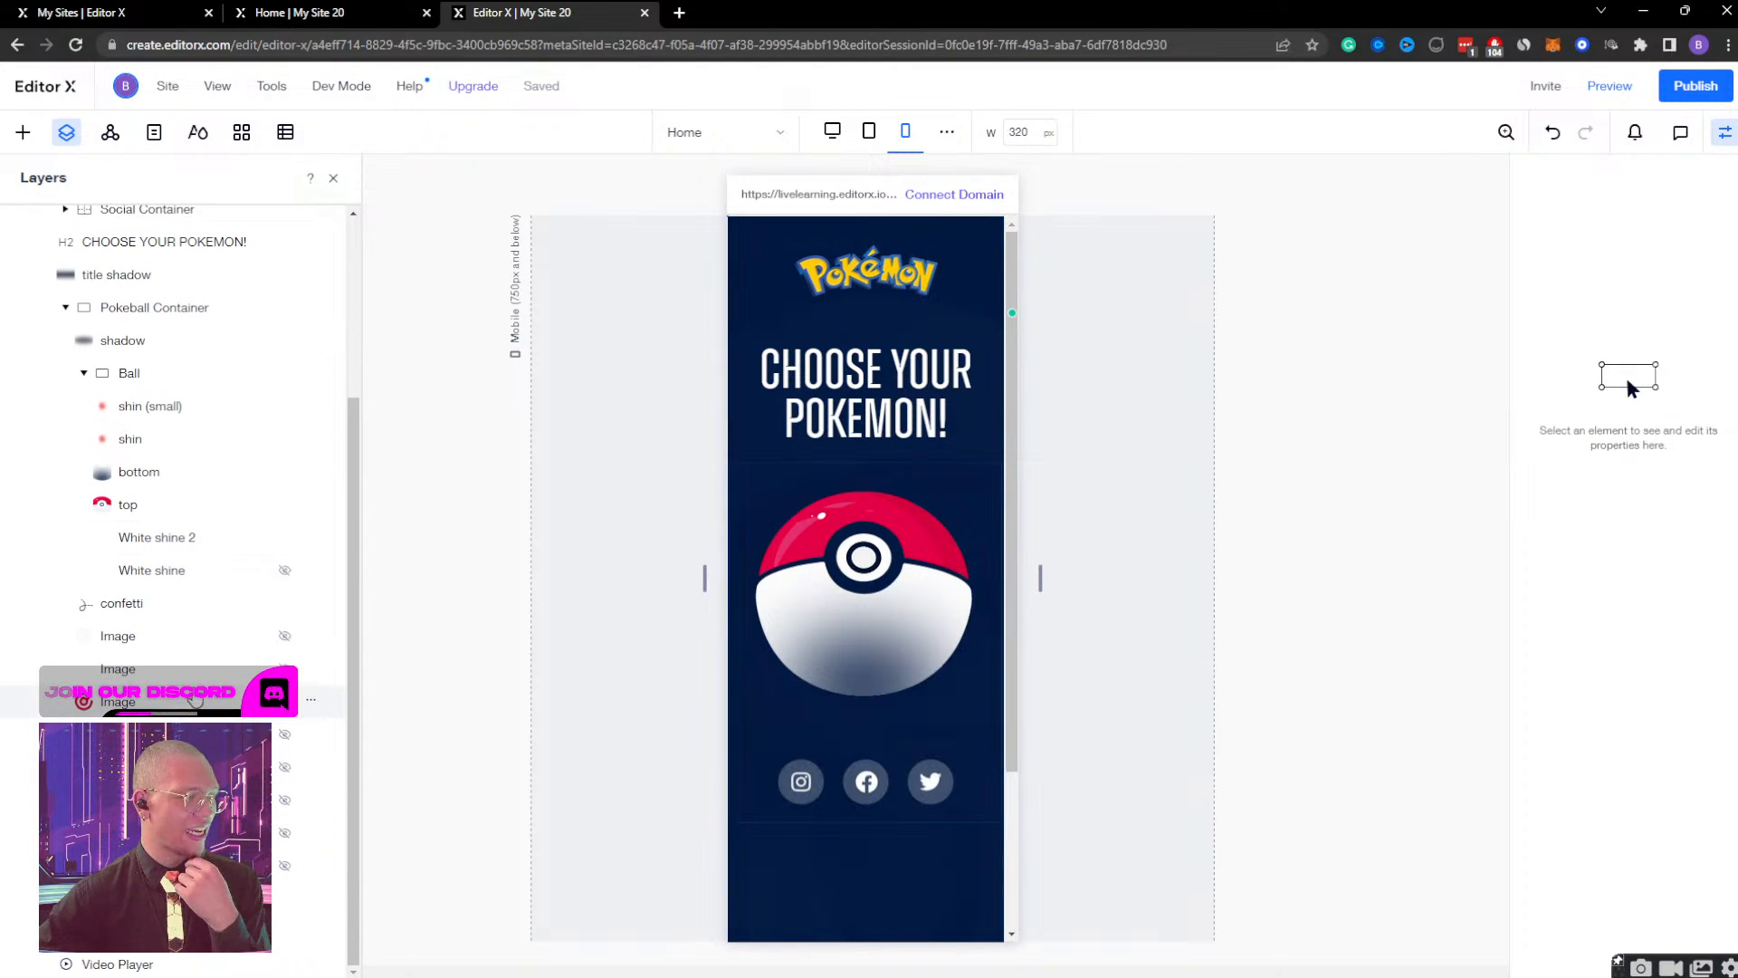
pyautogui.scroll(3, 150, 546)
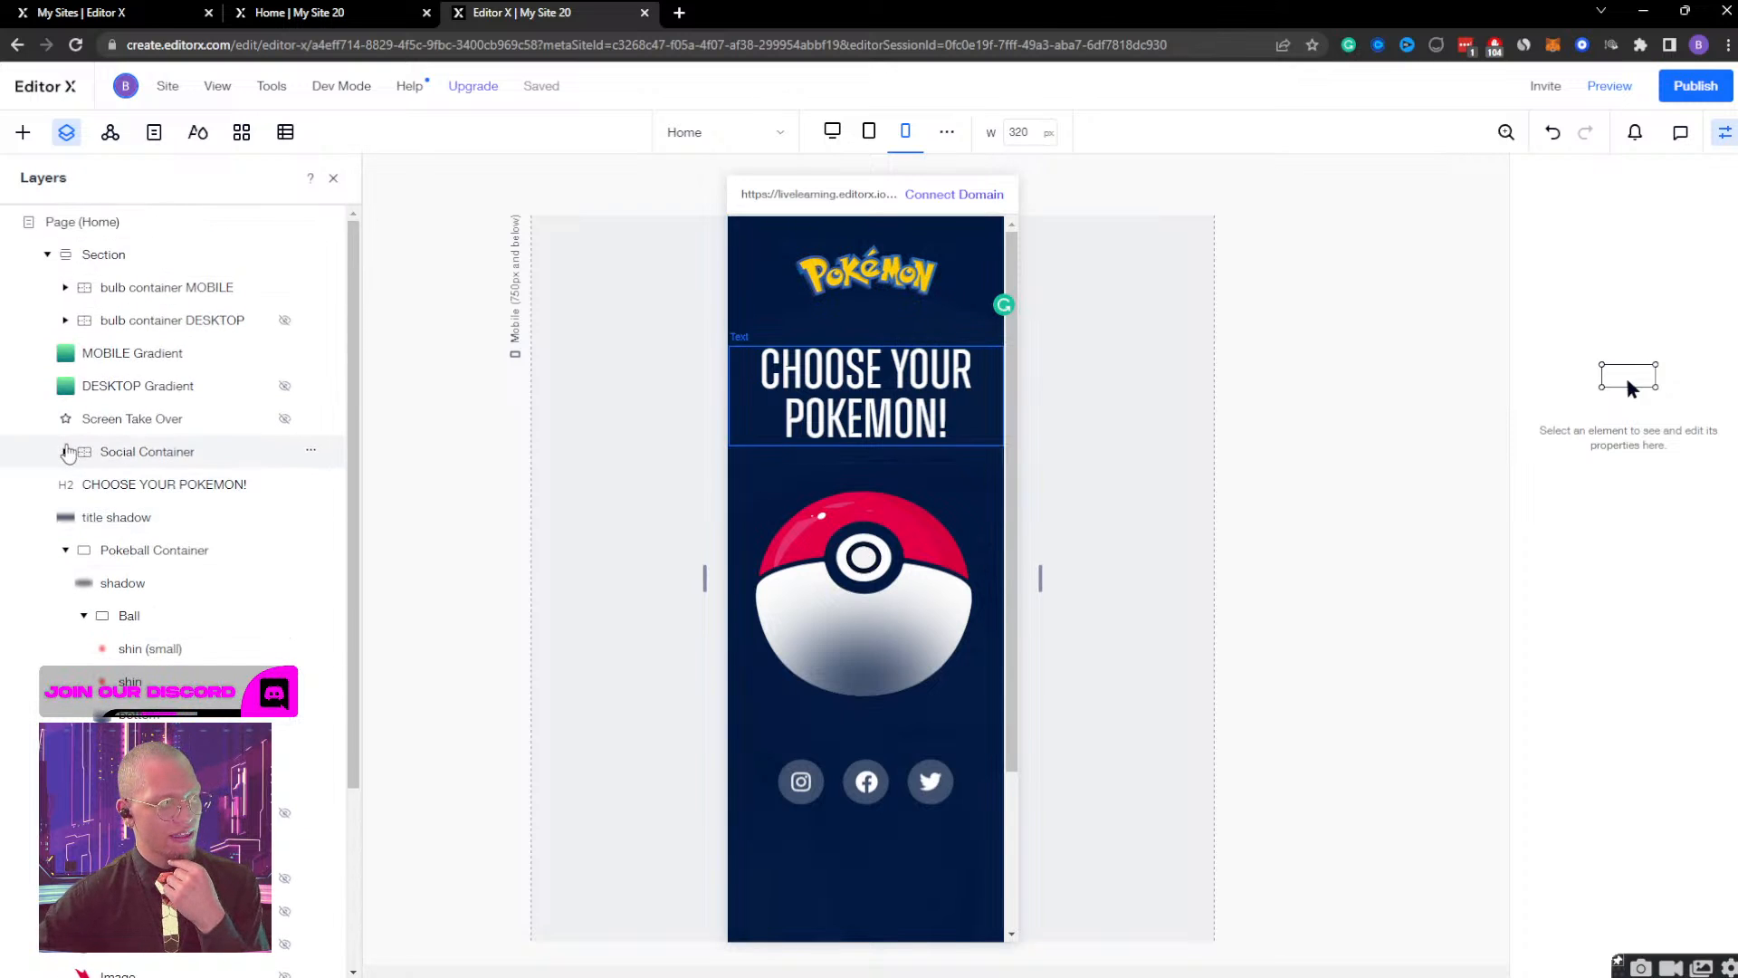
pyautogui.click(66, 287)
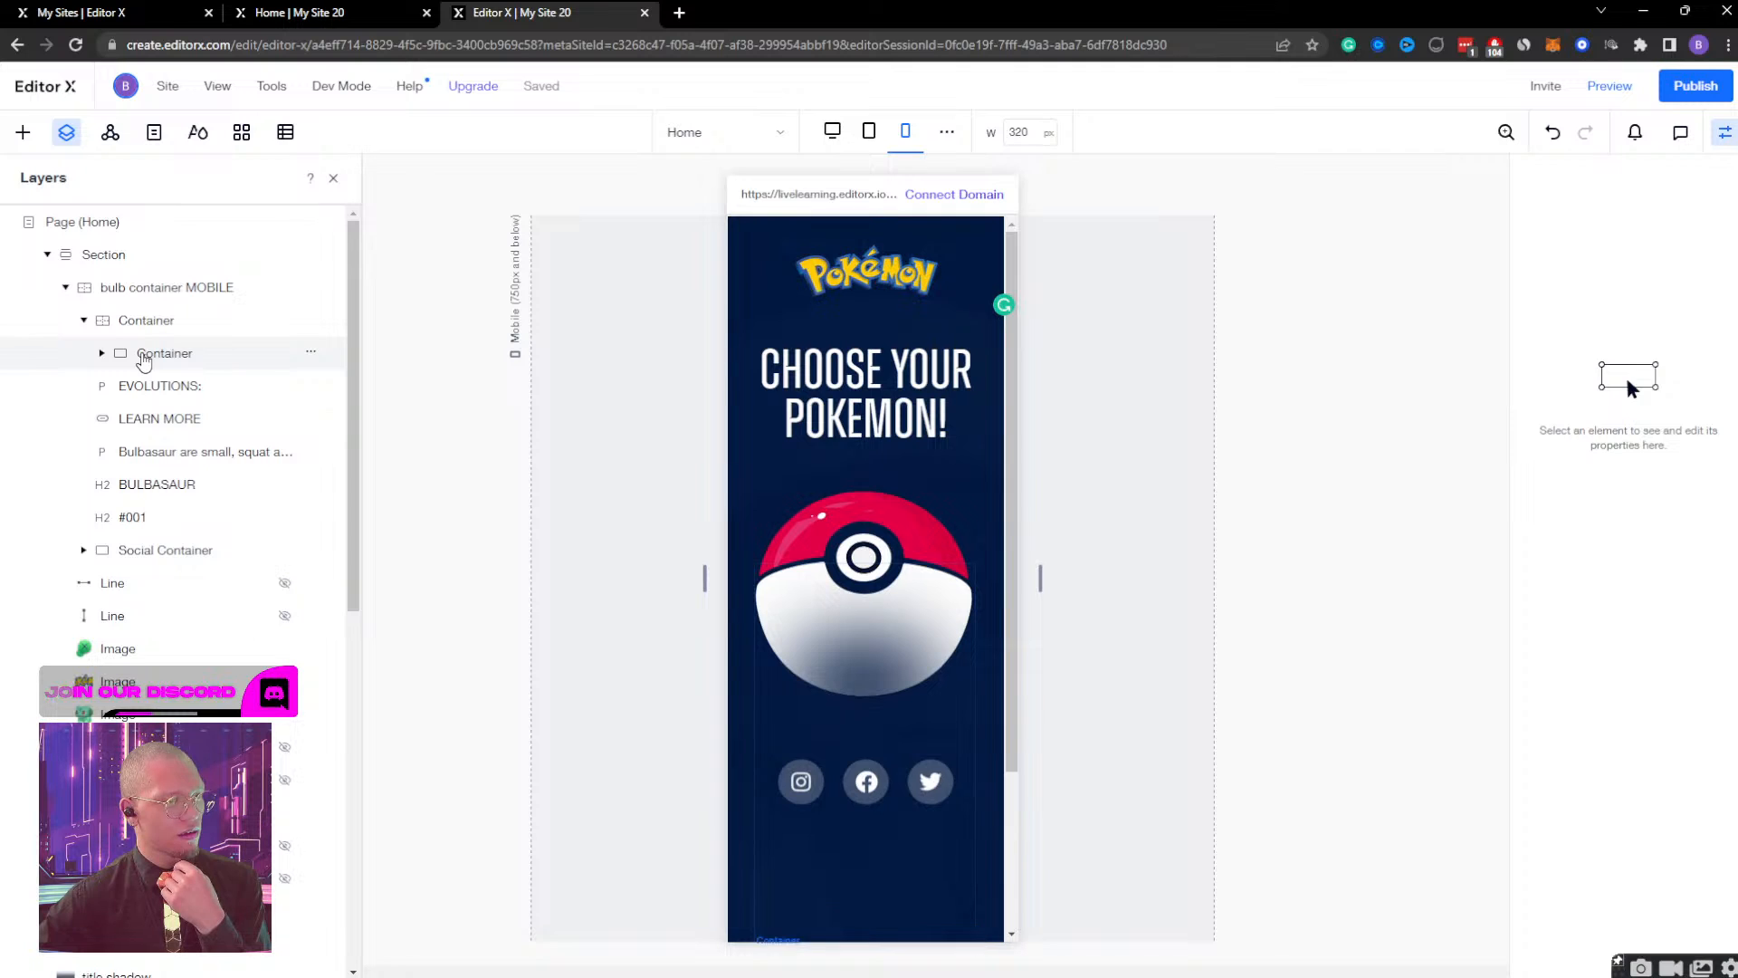
pyautogui.click(145, 354)
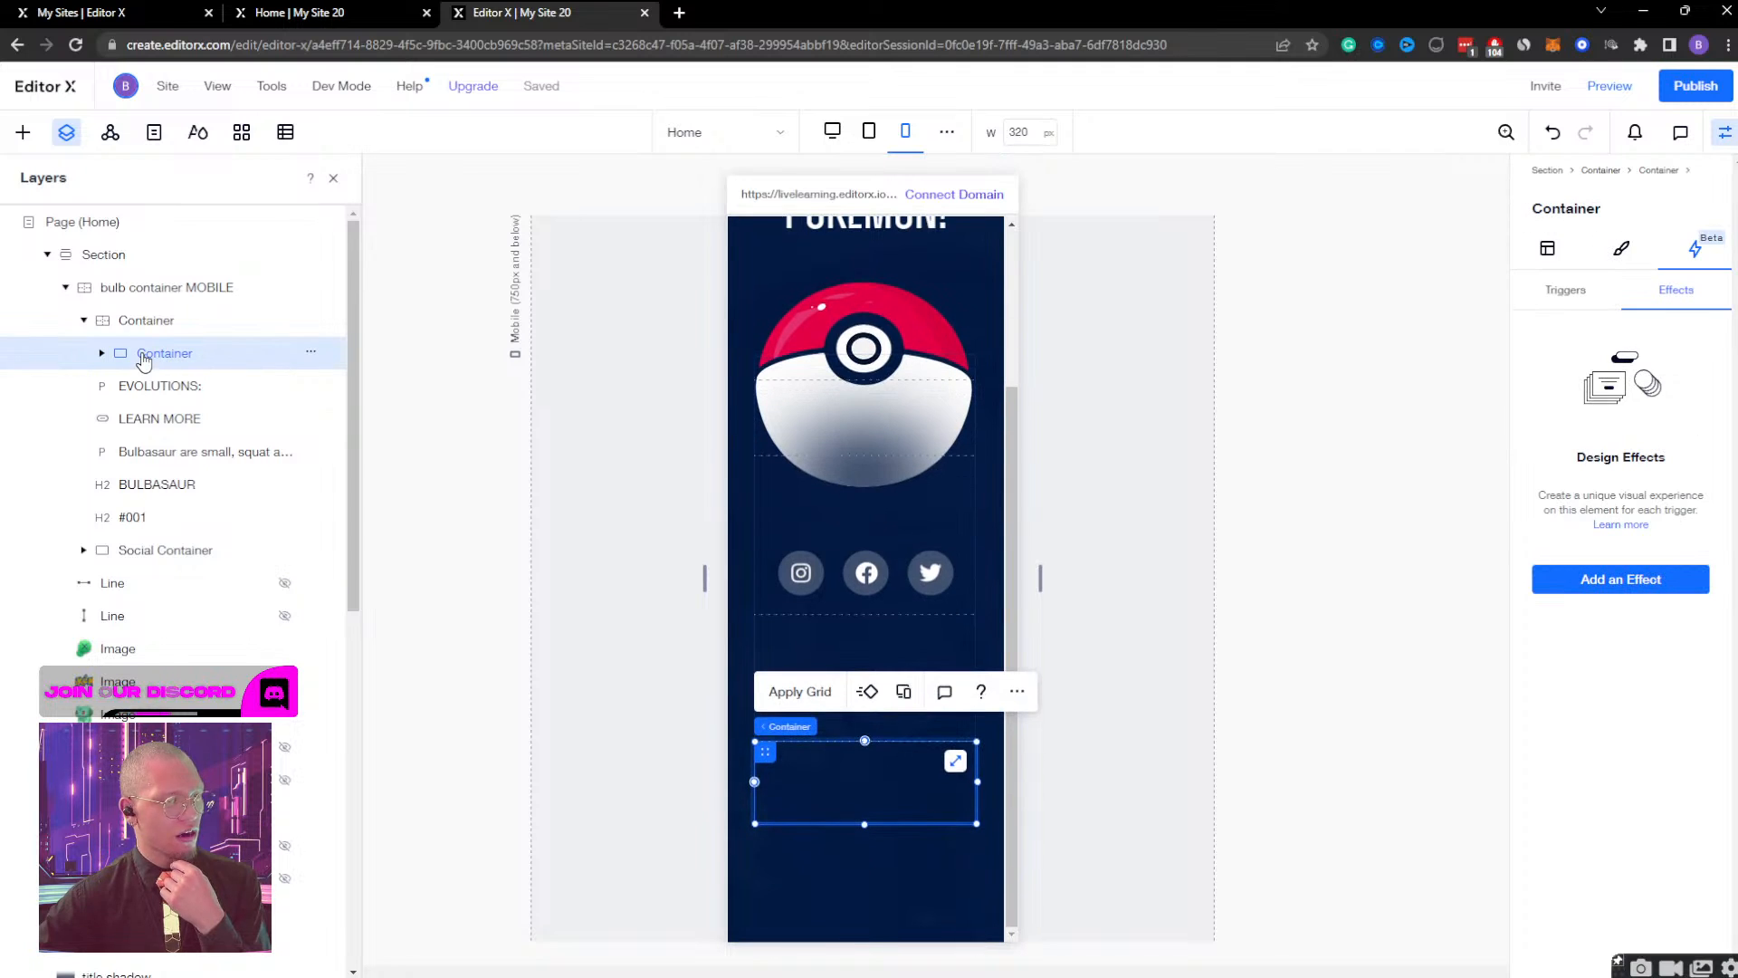
pyautogui.click(110, 652)
pyautogui.click(1568, 292)
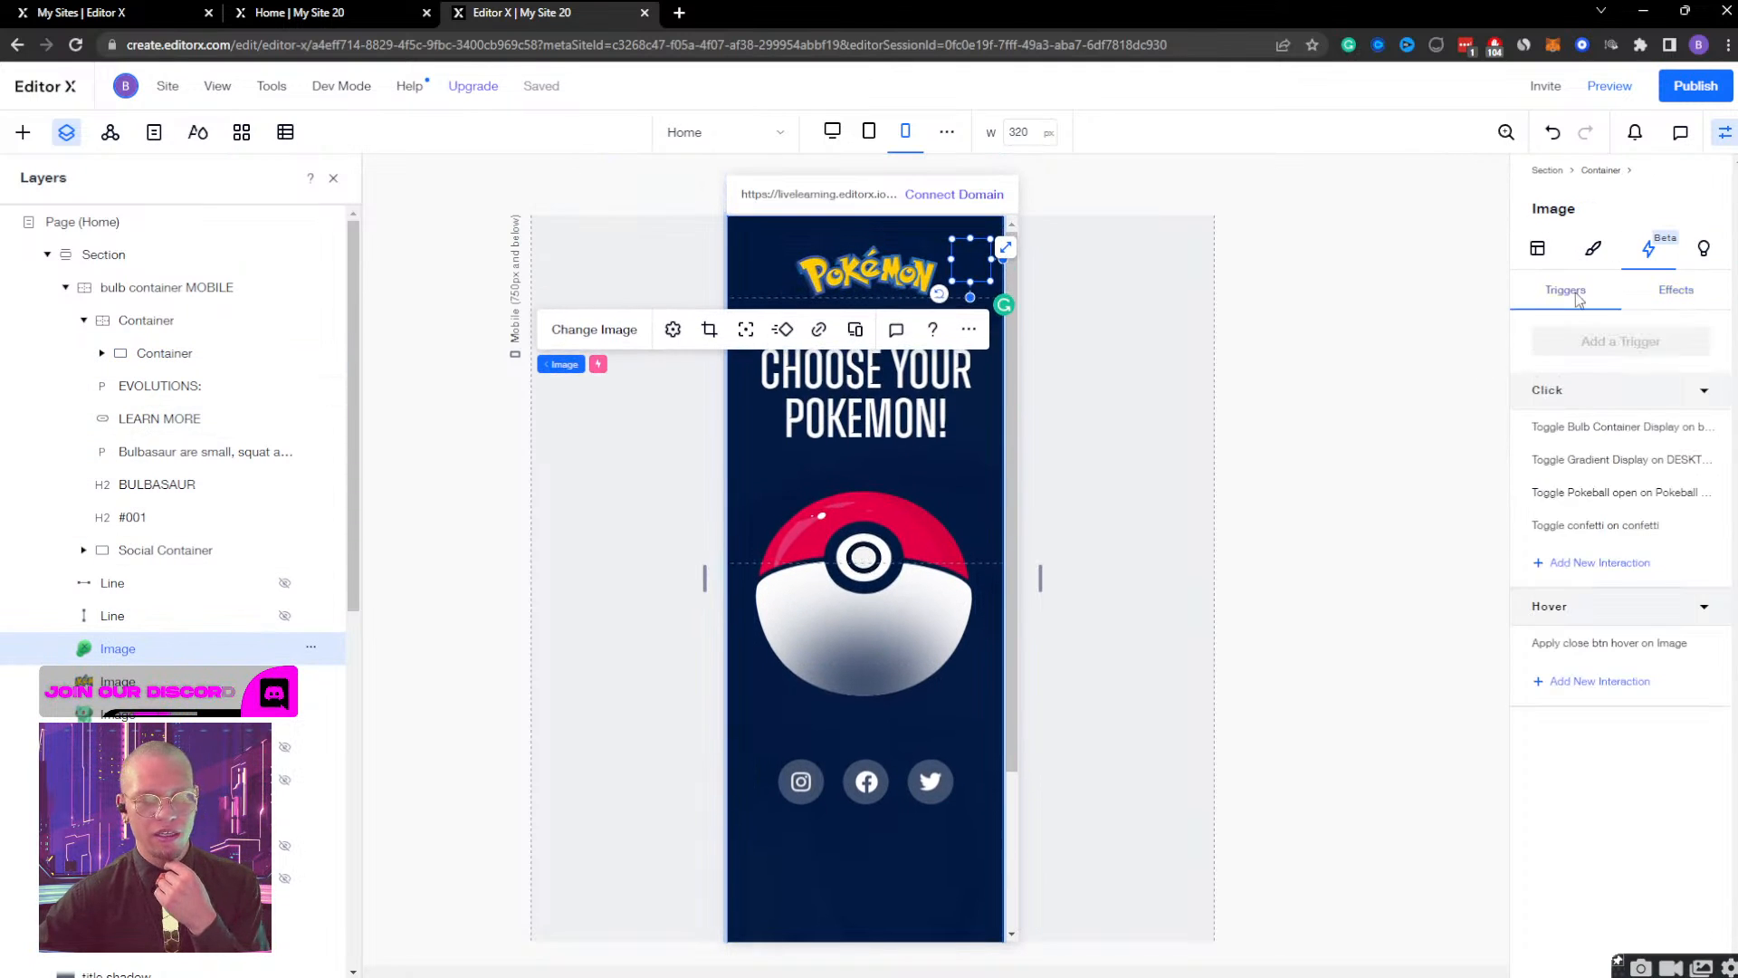
pyautogui.click(1595, 562)
pyautogui.click(1633, 421)
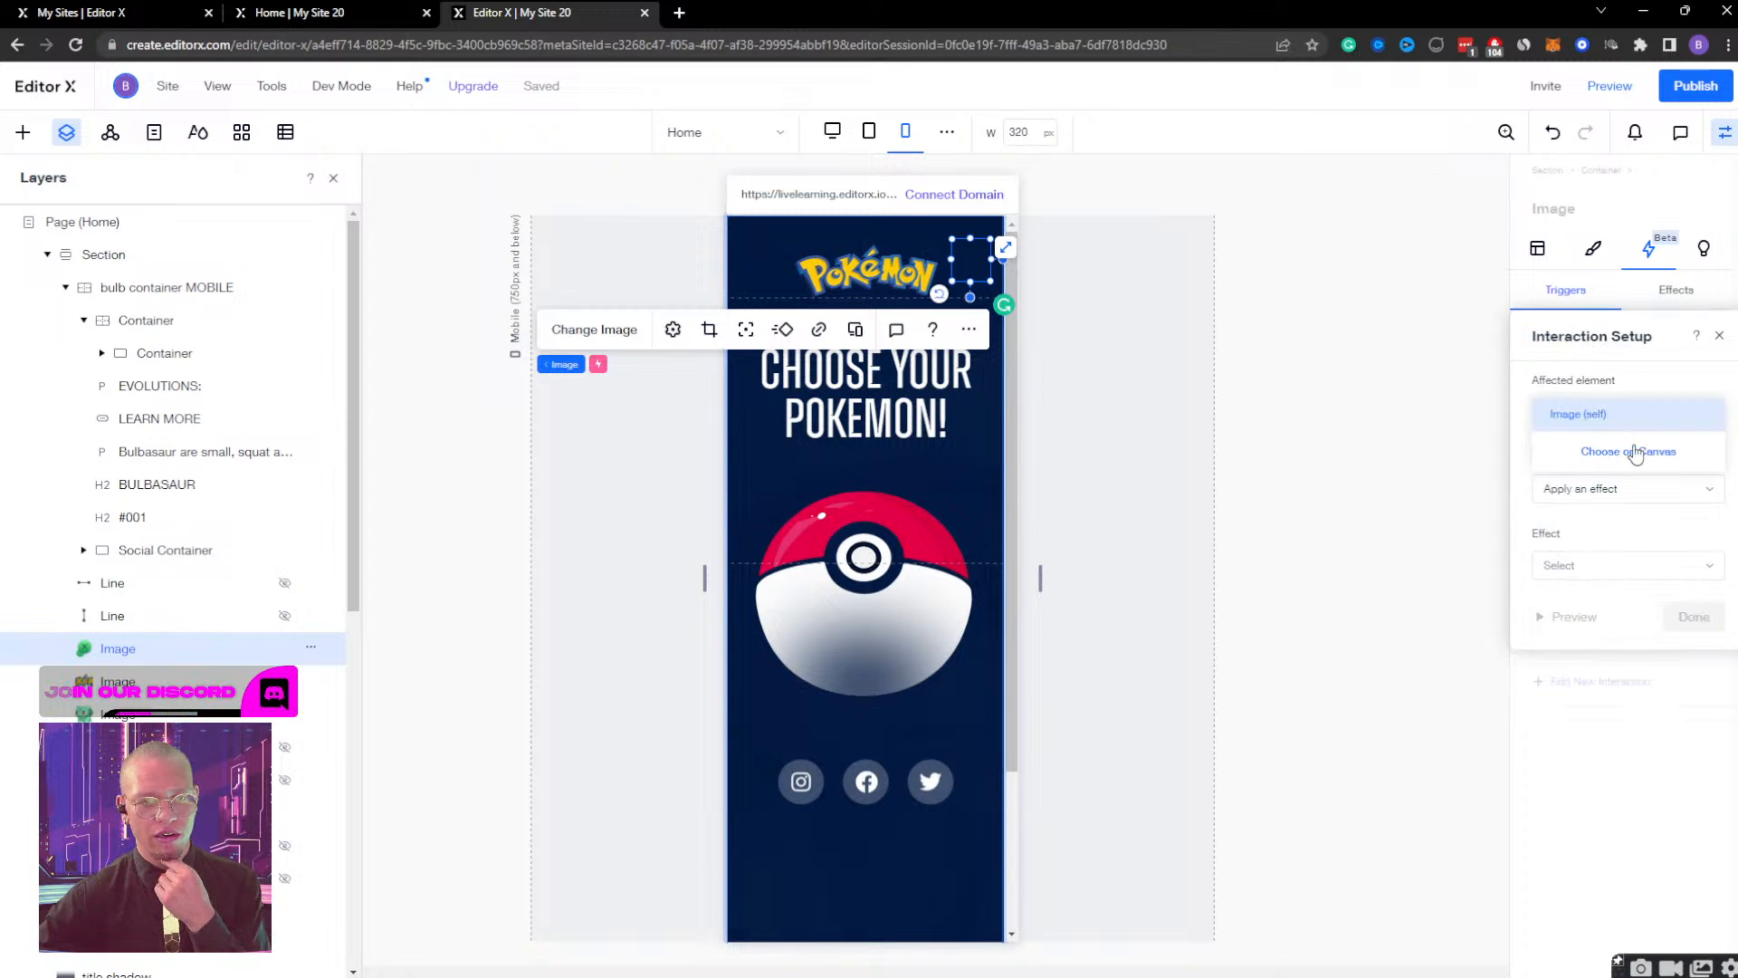
pyautogui.click(1645, 450)
pyautogui.scroll(-5, 181, 407)
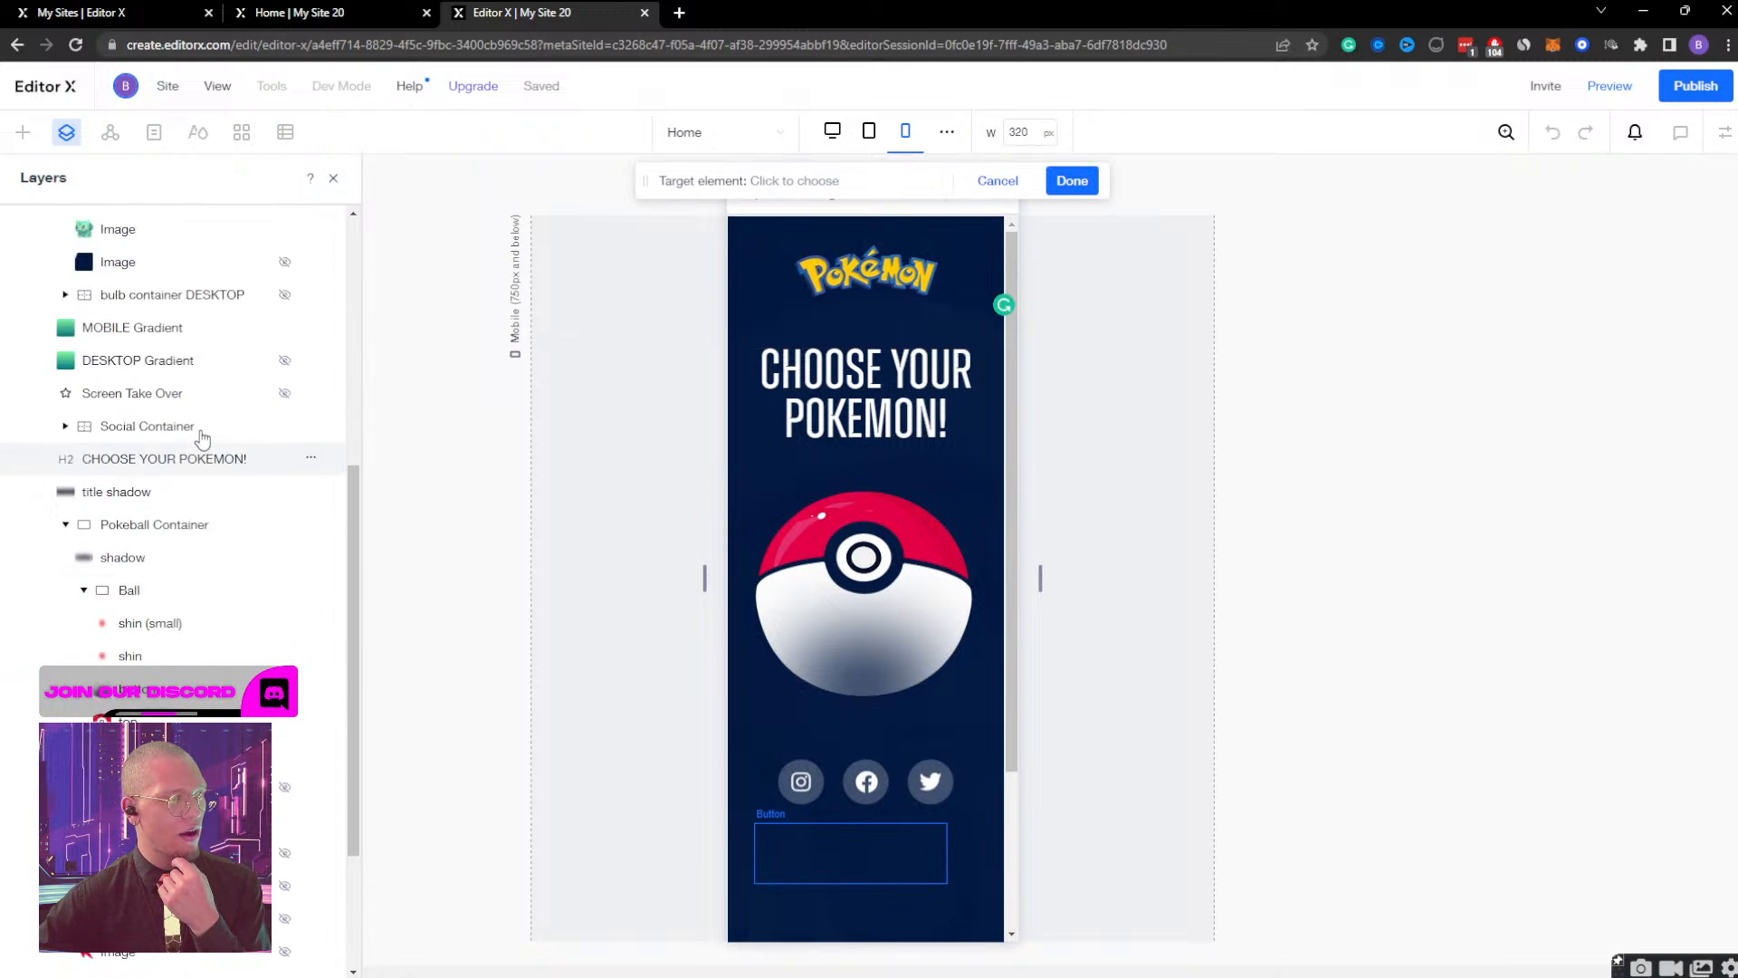
pyautogui.click(154, 362)
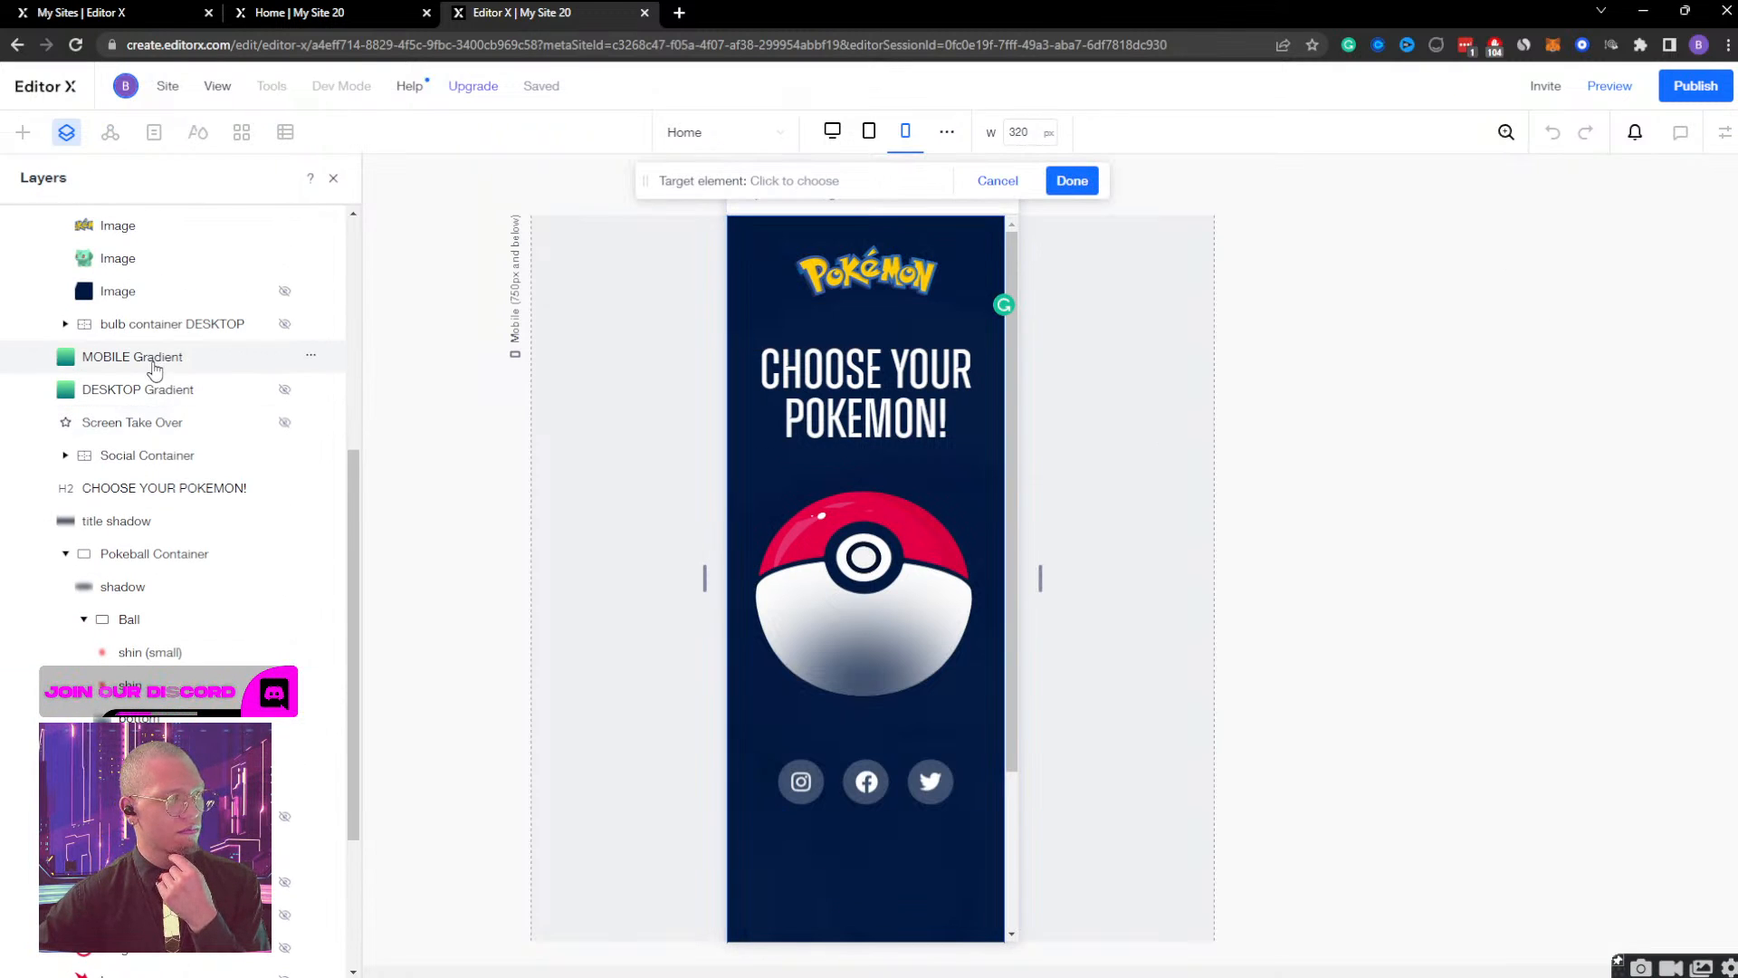
pyautogui.click(1087, 183)
# Set the close image's new interaction to toggle the Gradient Display effect on and off, and save it.
pyautogui.click(1599, 489)
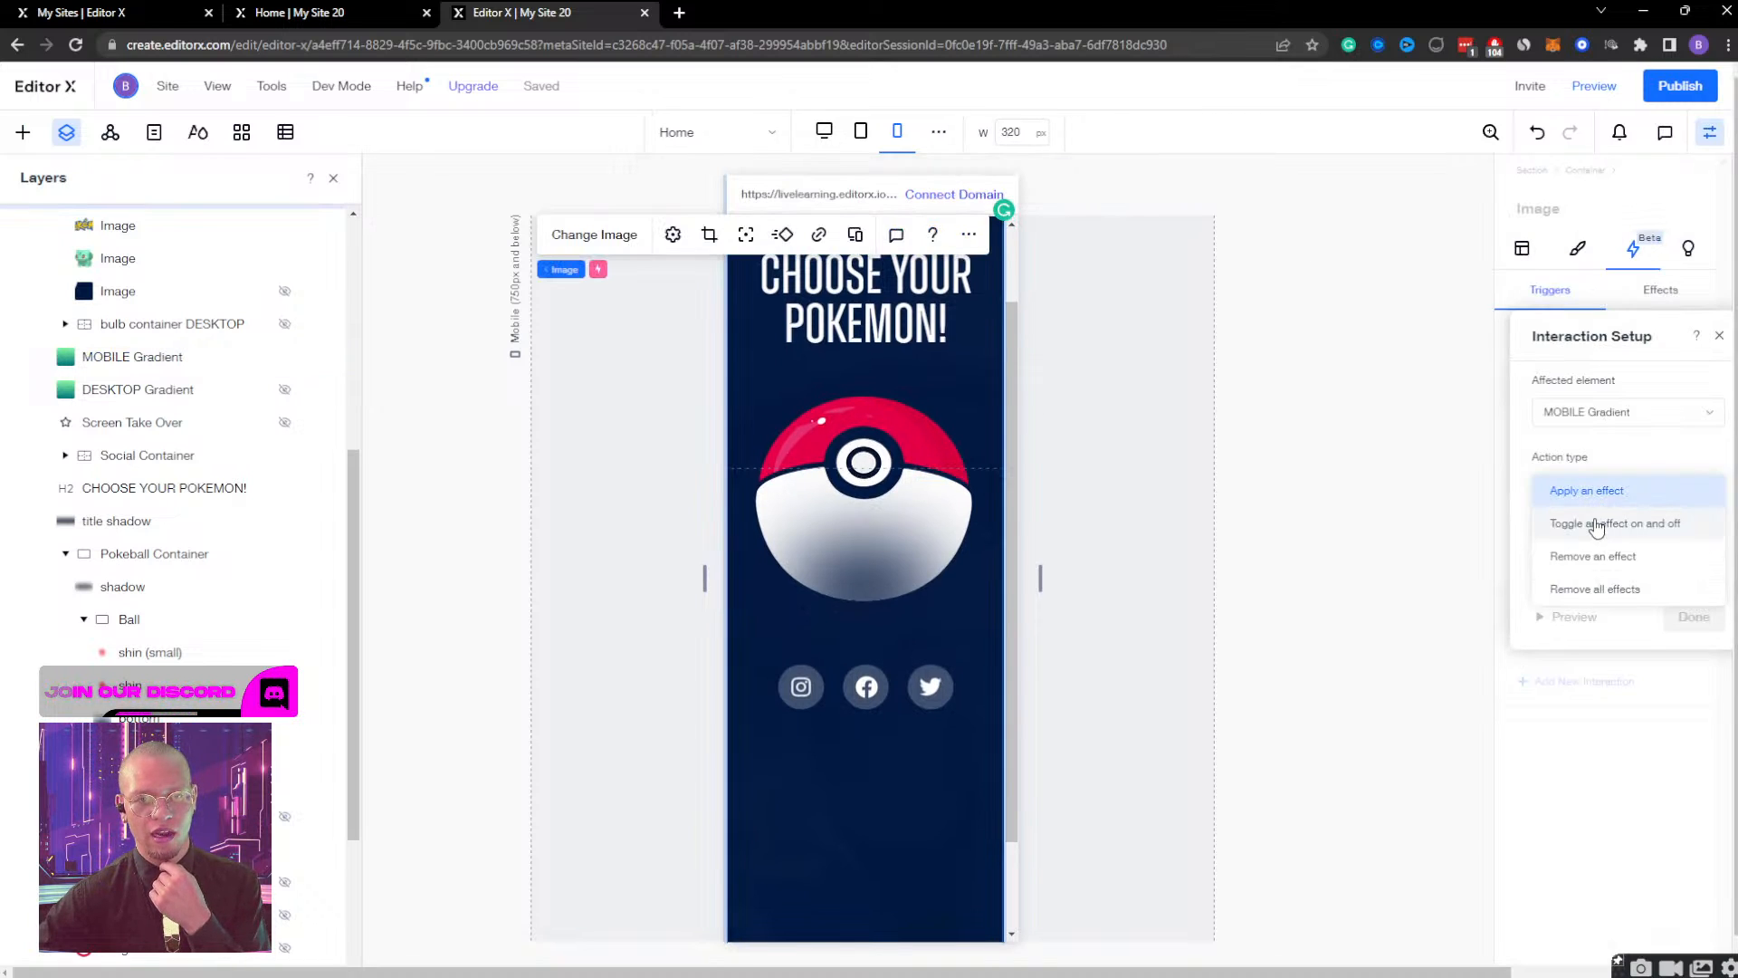
pyautogui.click(1596, 521)
pyautogui.click(1611, 569)
pyautogui.click(1619, 604)
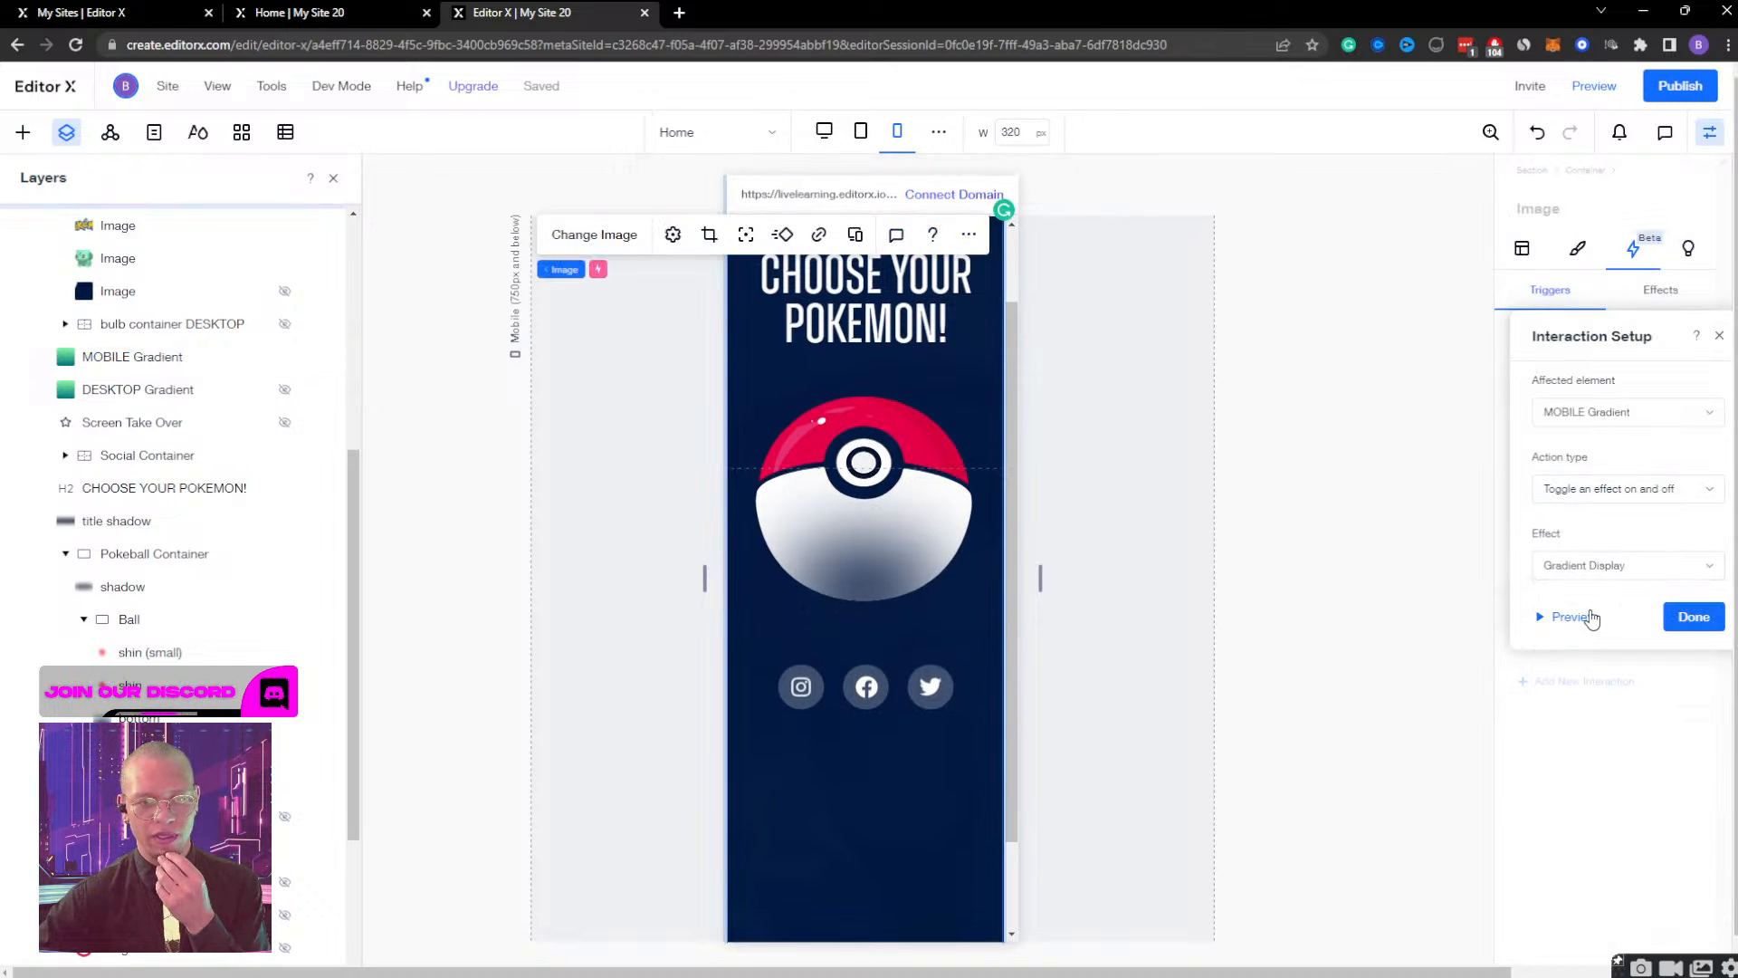
pyautogui.click(1692, 616)
# Preview the mobile page, open the Pokeball, close the Bulbasaur view with its close image, and return to editing.
pyautogui.click(1595, 86)
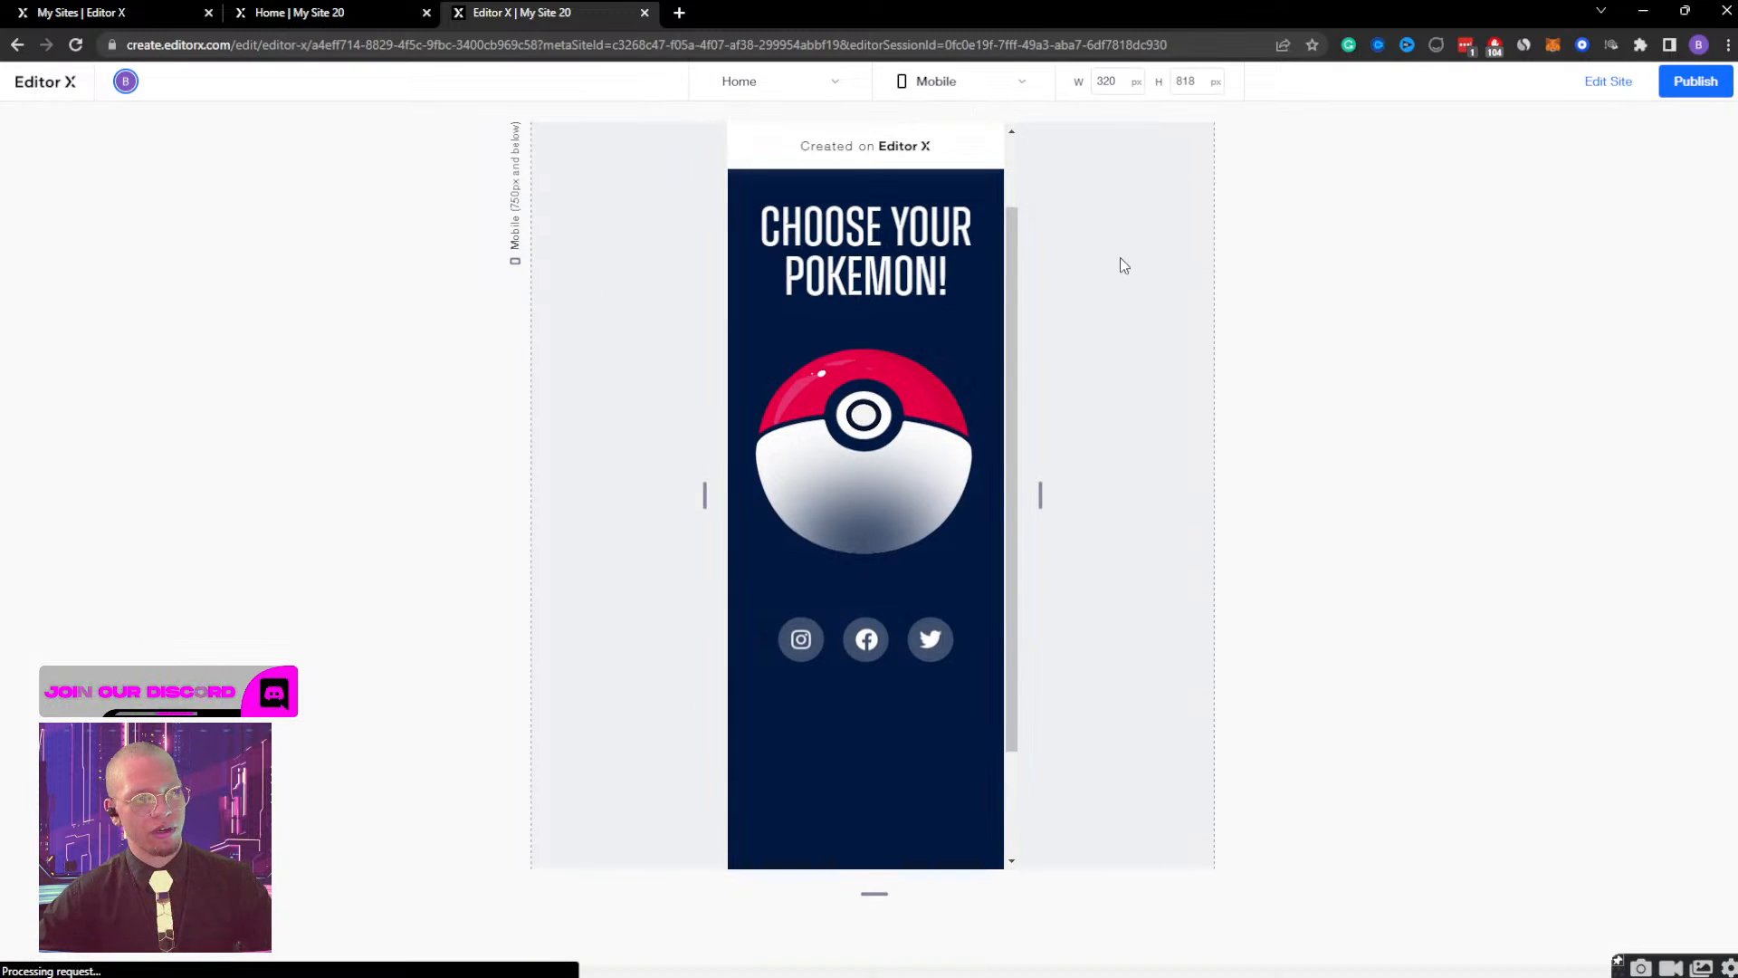
pyautogui.click(863, 433)
pyautogui.scroll(2, 943, 393)
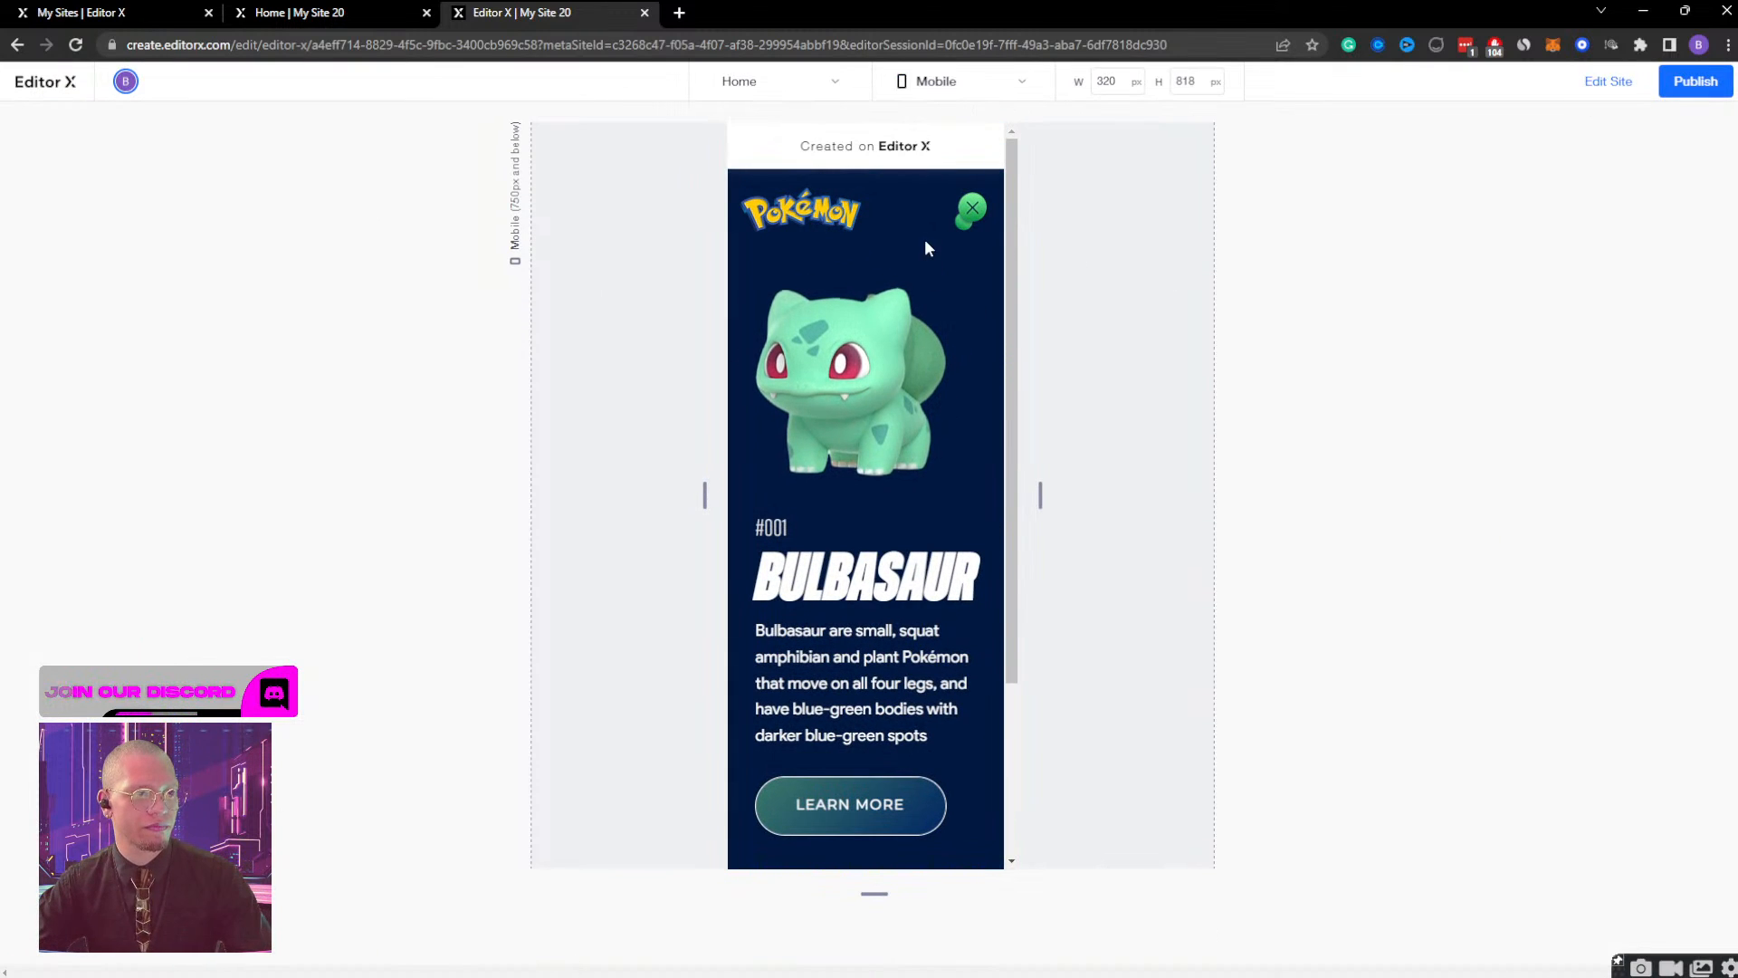
pyautogui.click(969, 216)
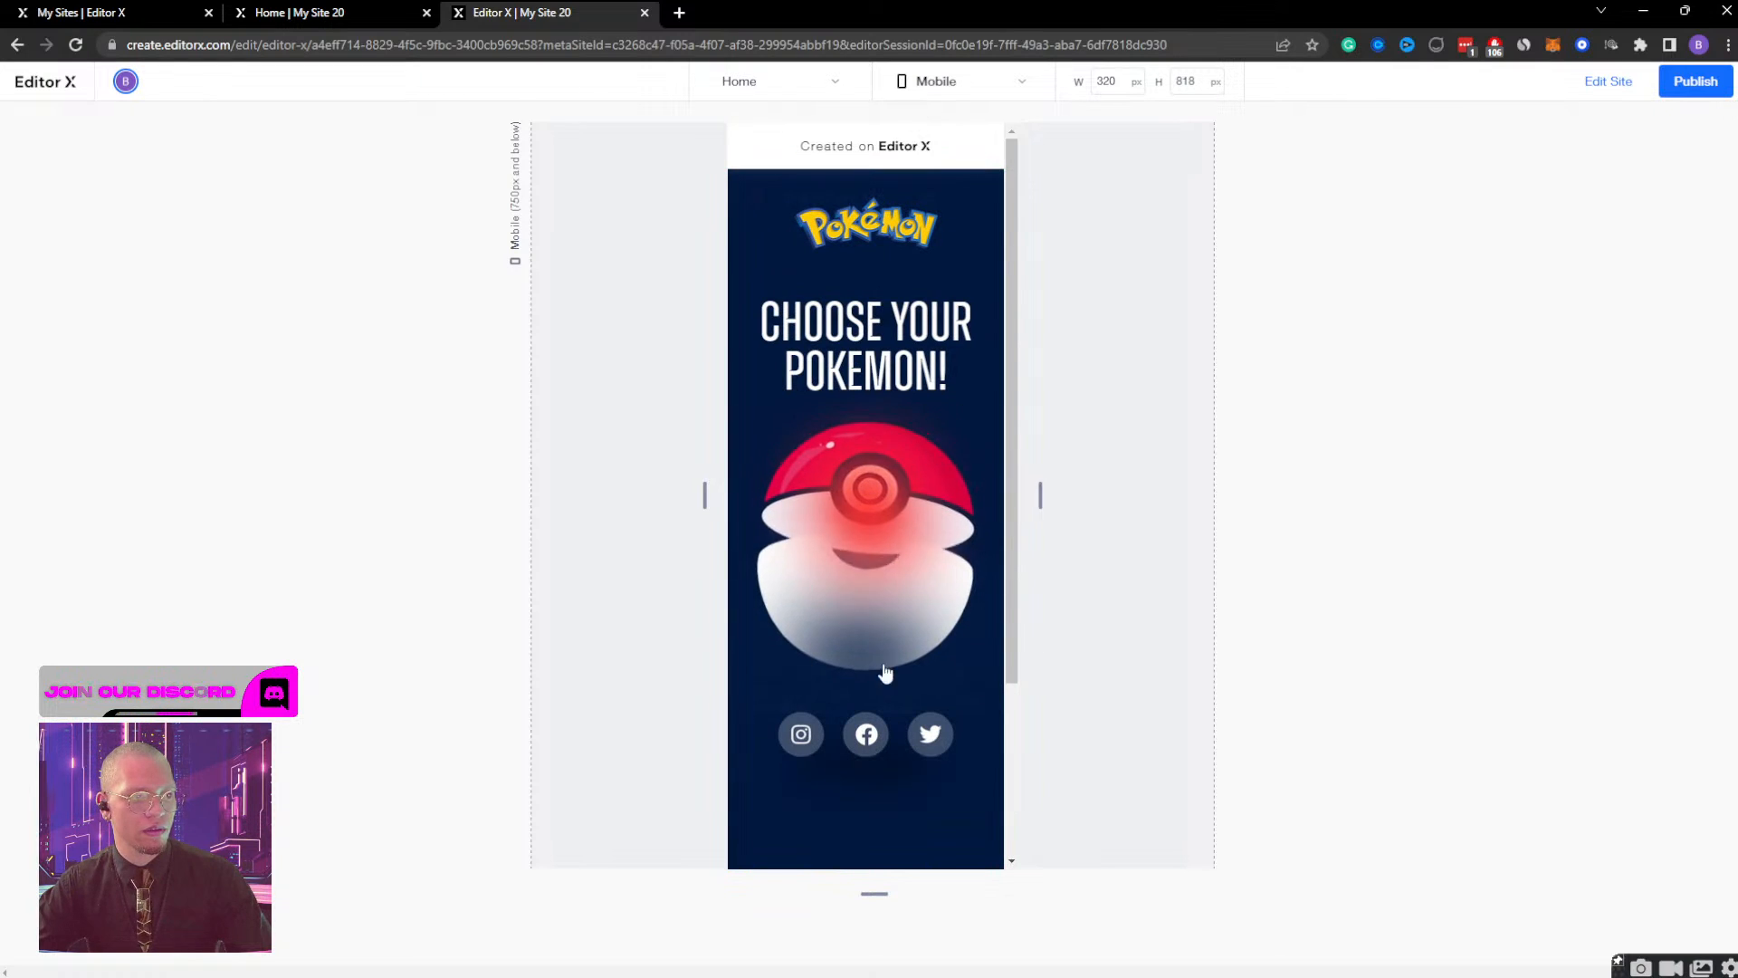
pyautogui.click(1608, 81)
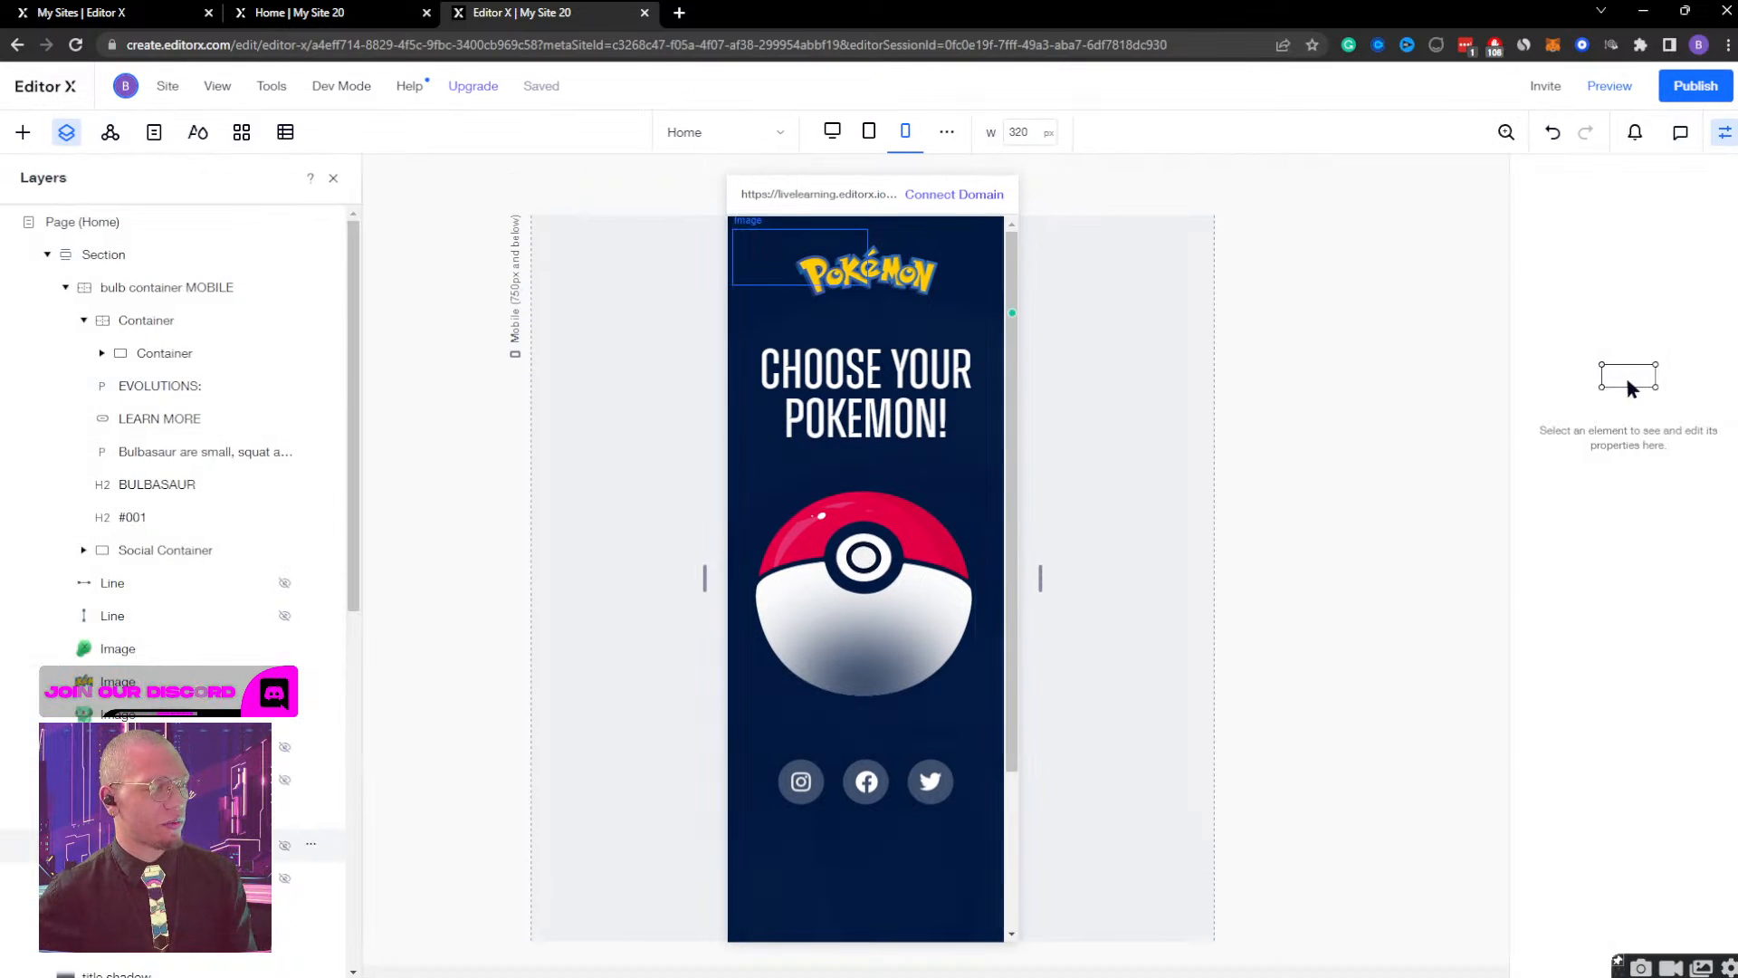
# Set the MOBILE Gradient's Gradient Display timing to start at 0 s and end at 0.8 s, play and save it, and preview the page.
pyautogui.click(138, 812)
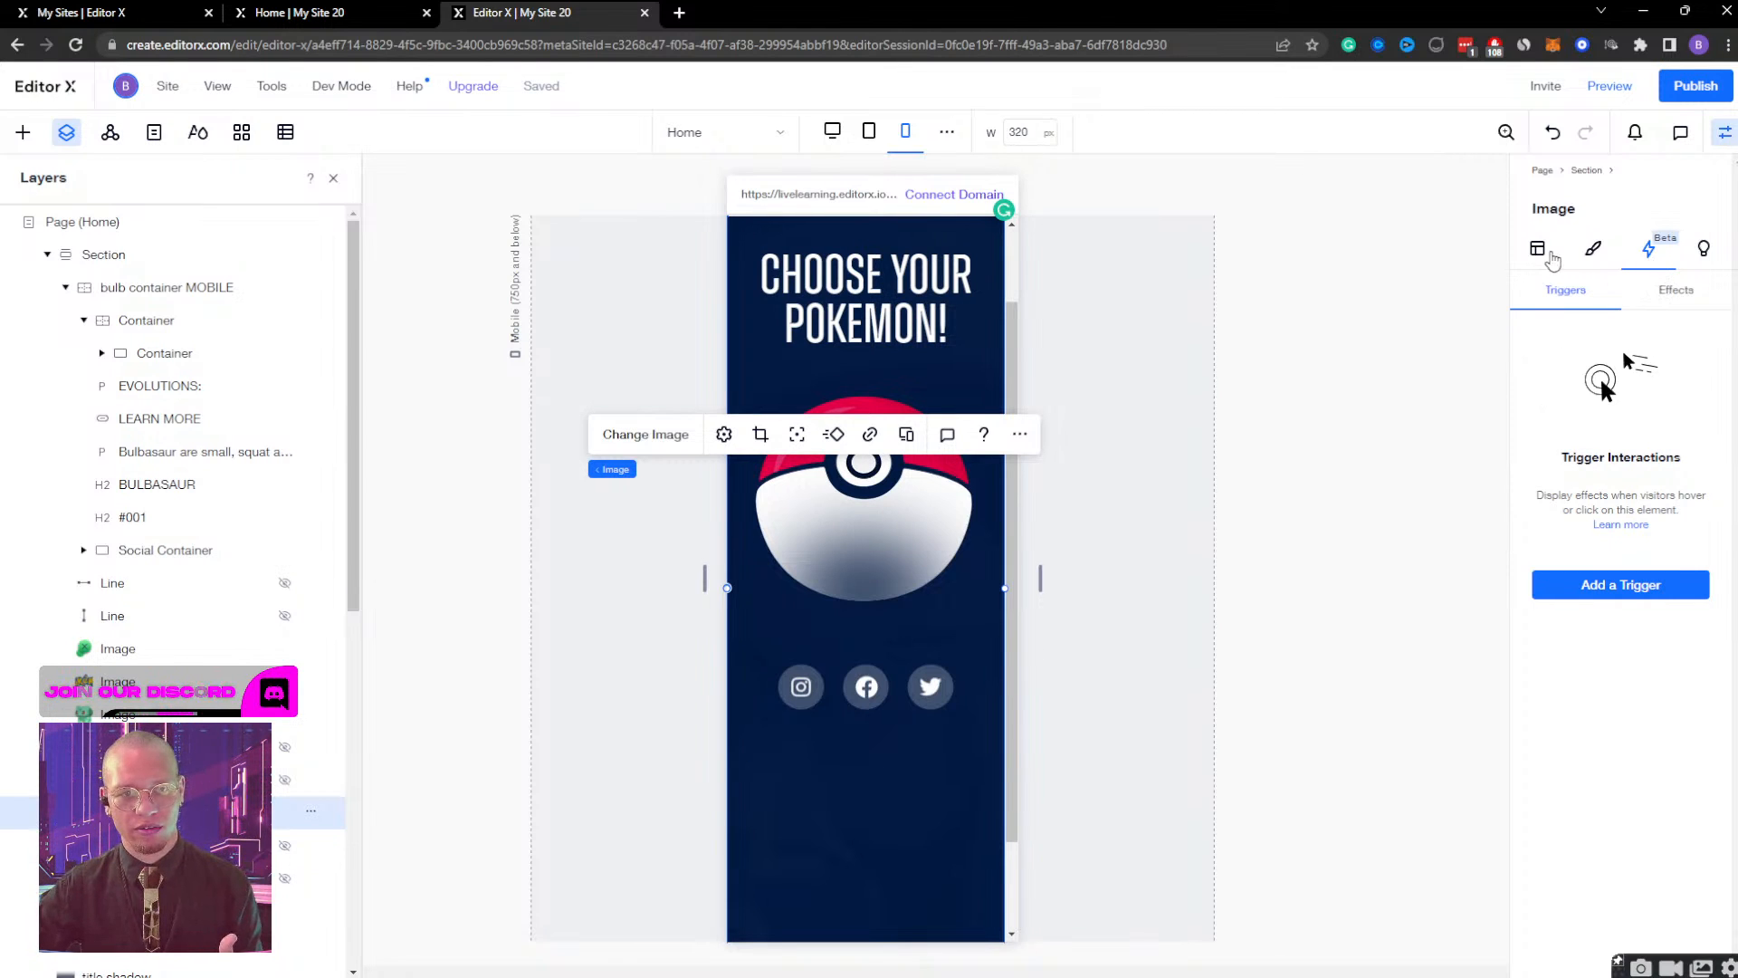
pyautogui.click(1685, 295)
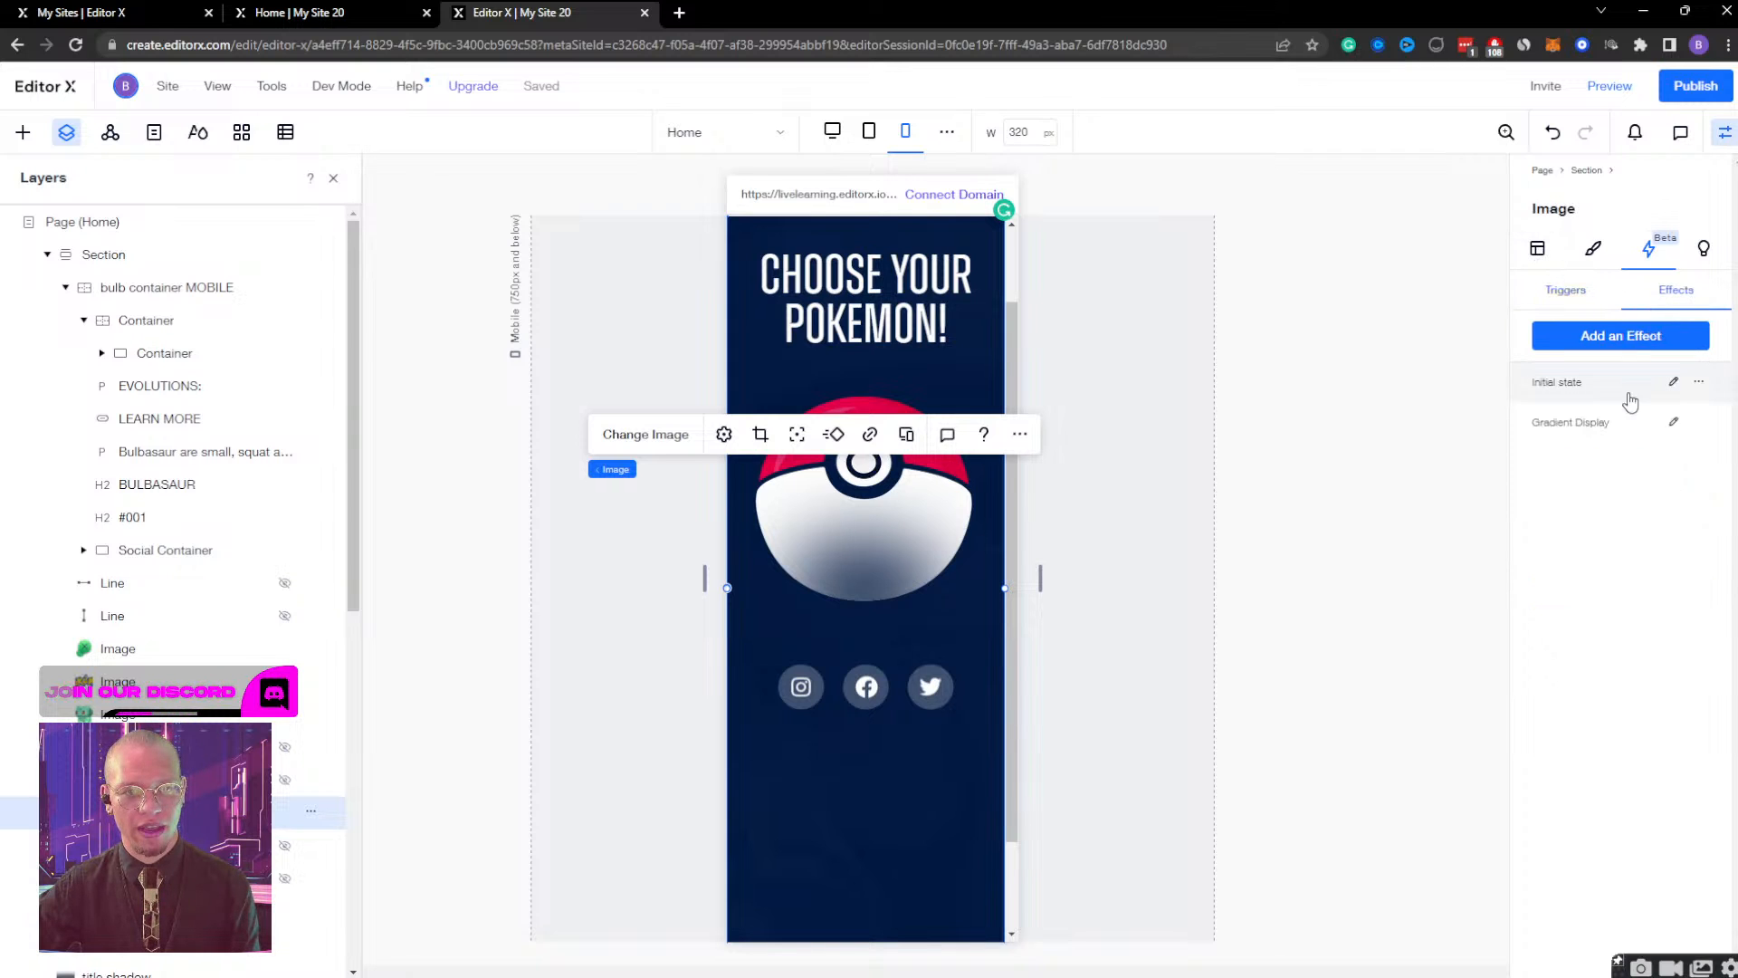
pyautogui.click(1674, 422)
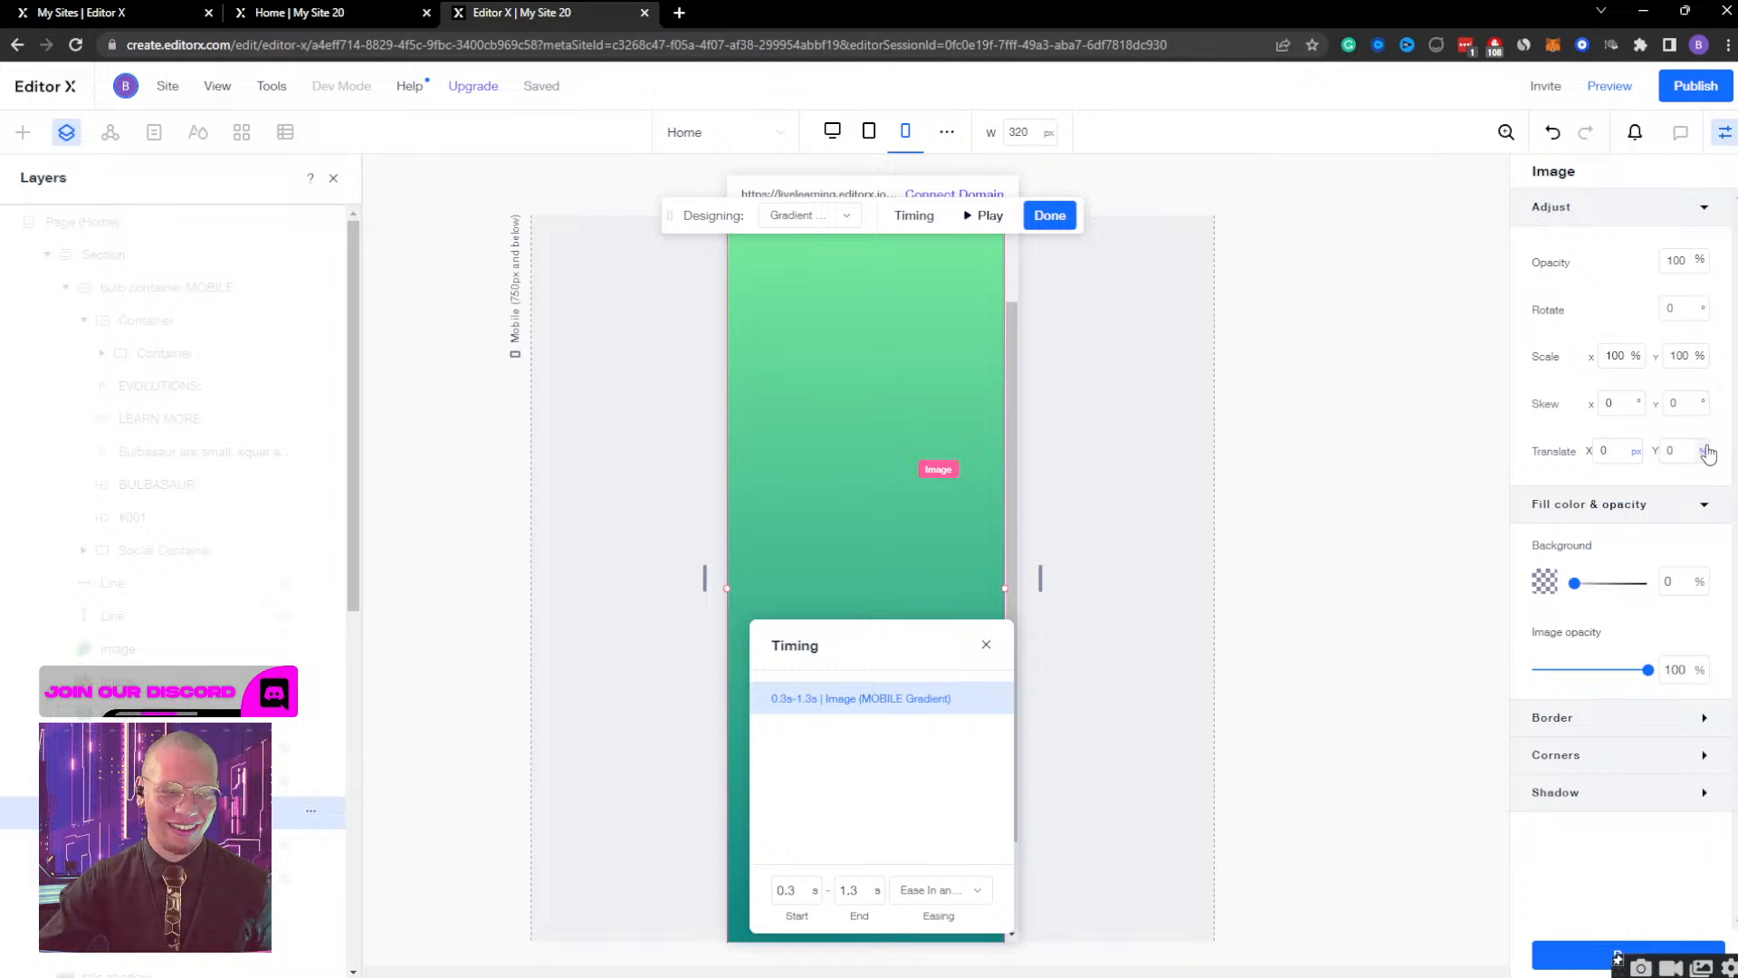
pyautogui.click(797, 893)
pyautogui.write('0')
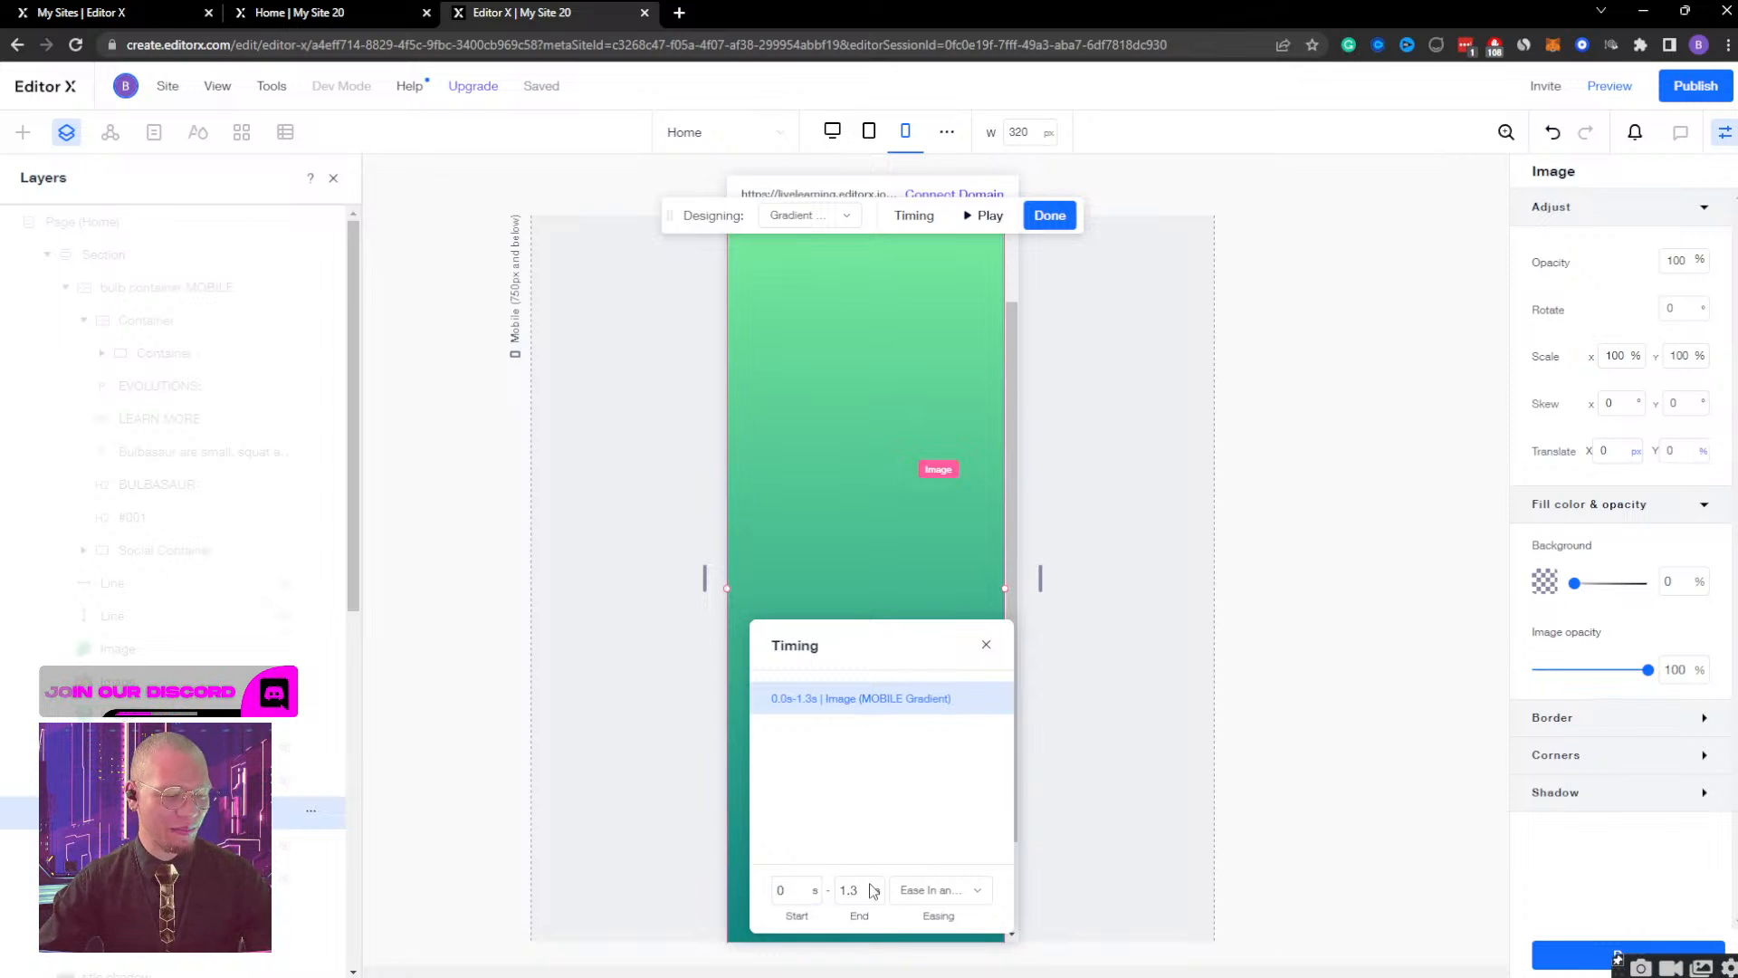
pyautogui.click(854, 891)
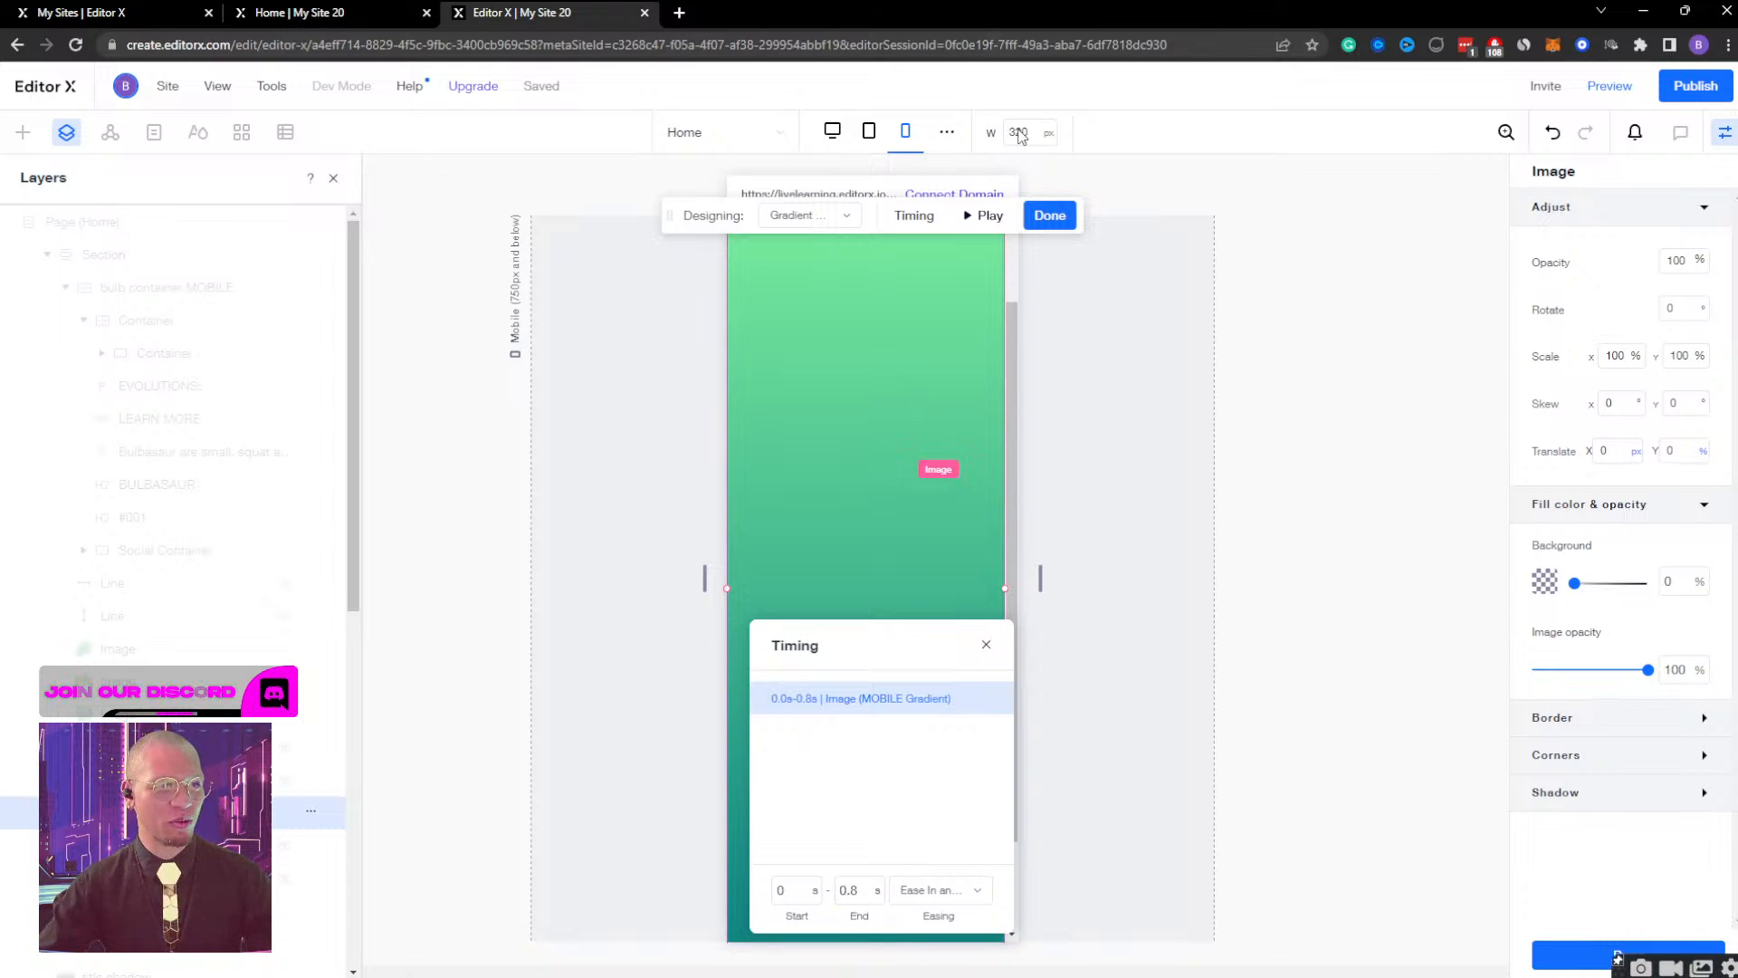
pyautogui.click(993, 227)
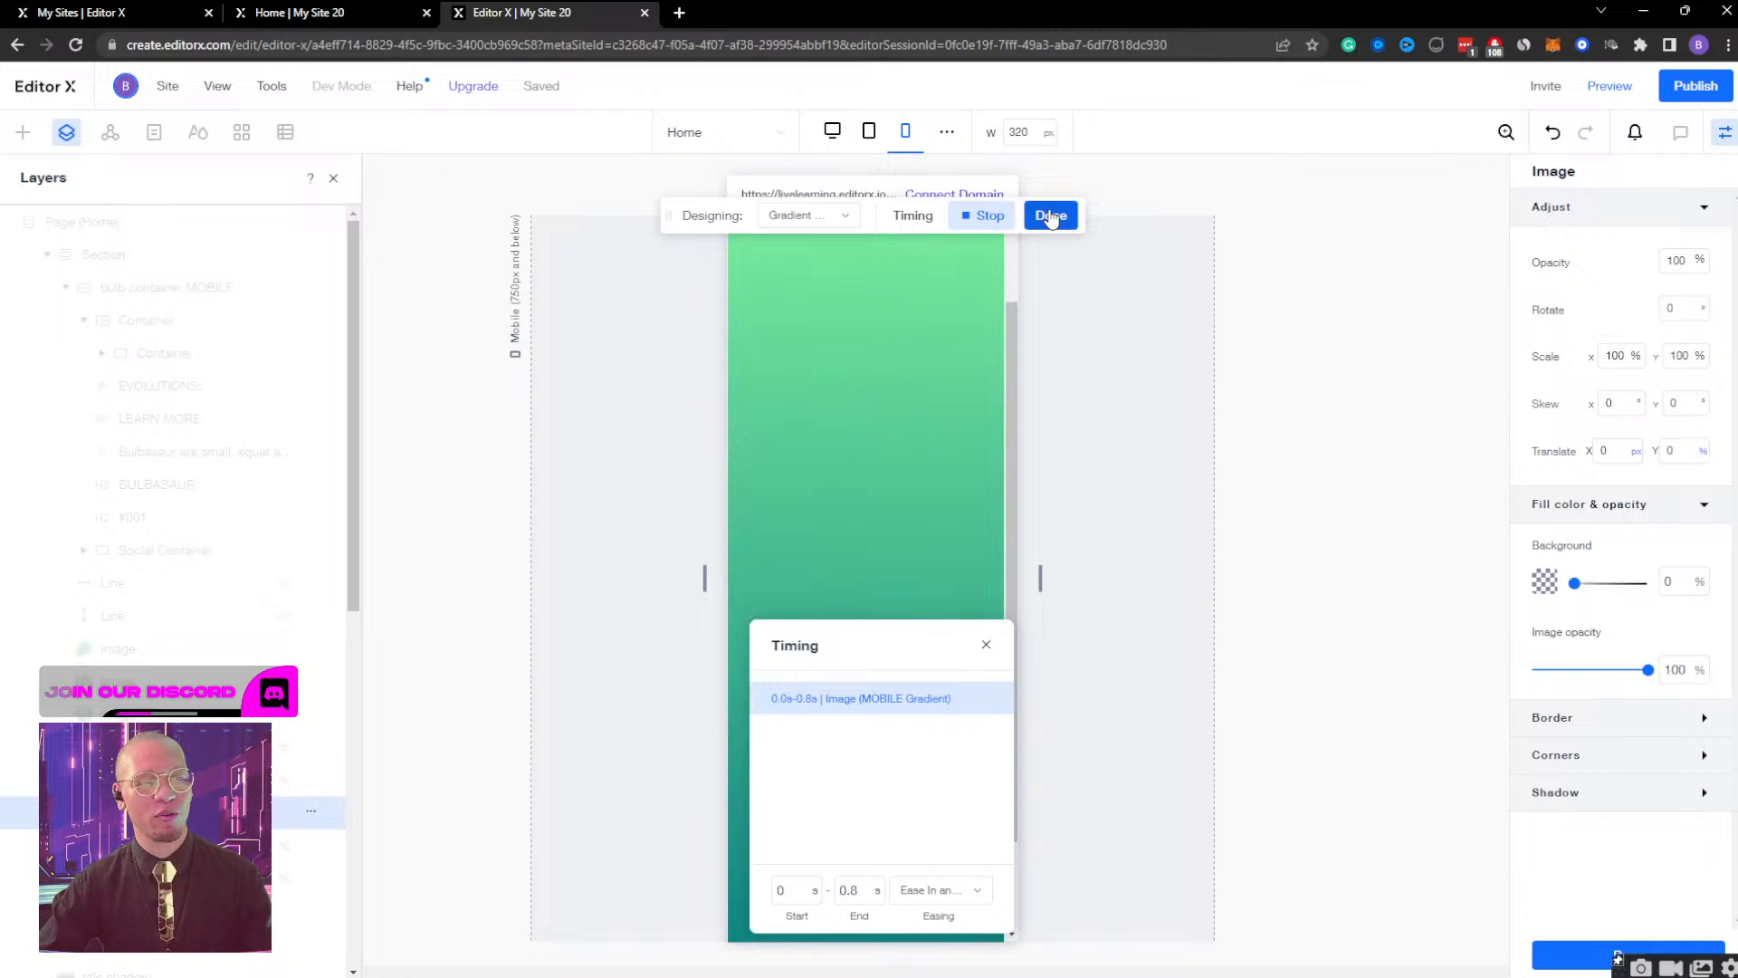
pyautogui.click(1051, 215)
pyautogui.click(1621, 87)
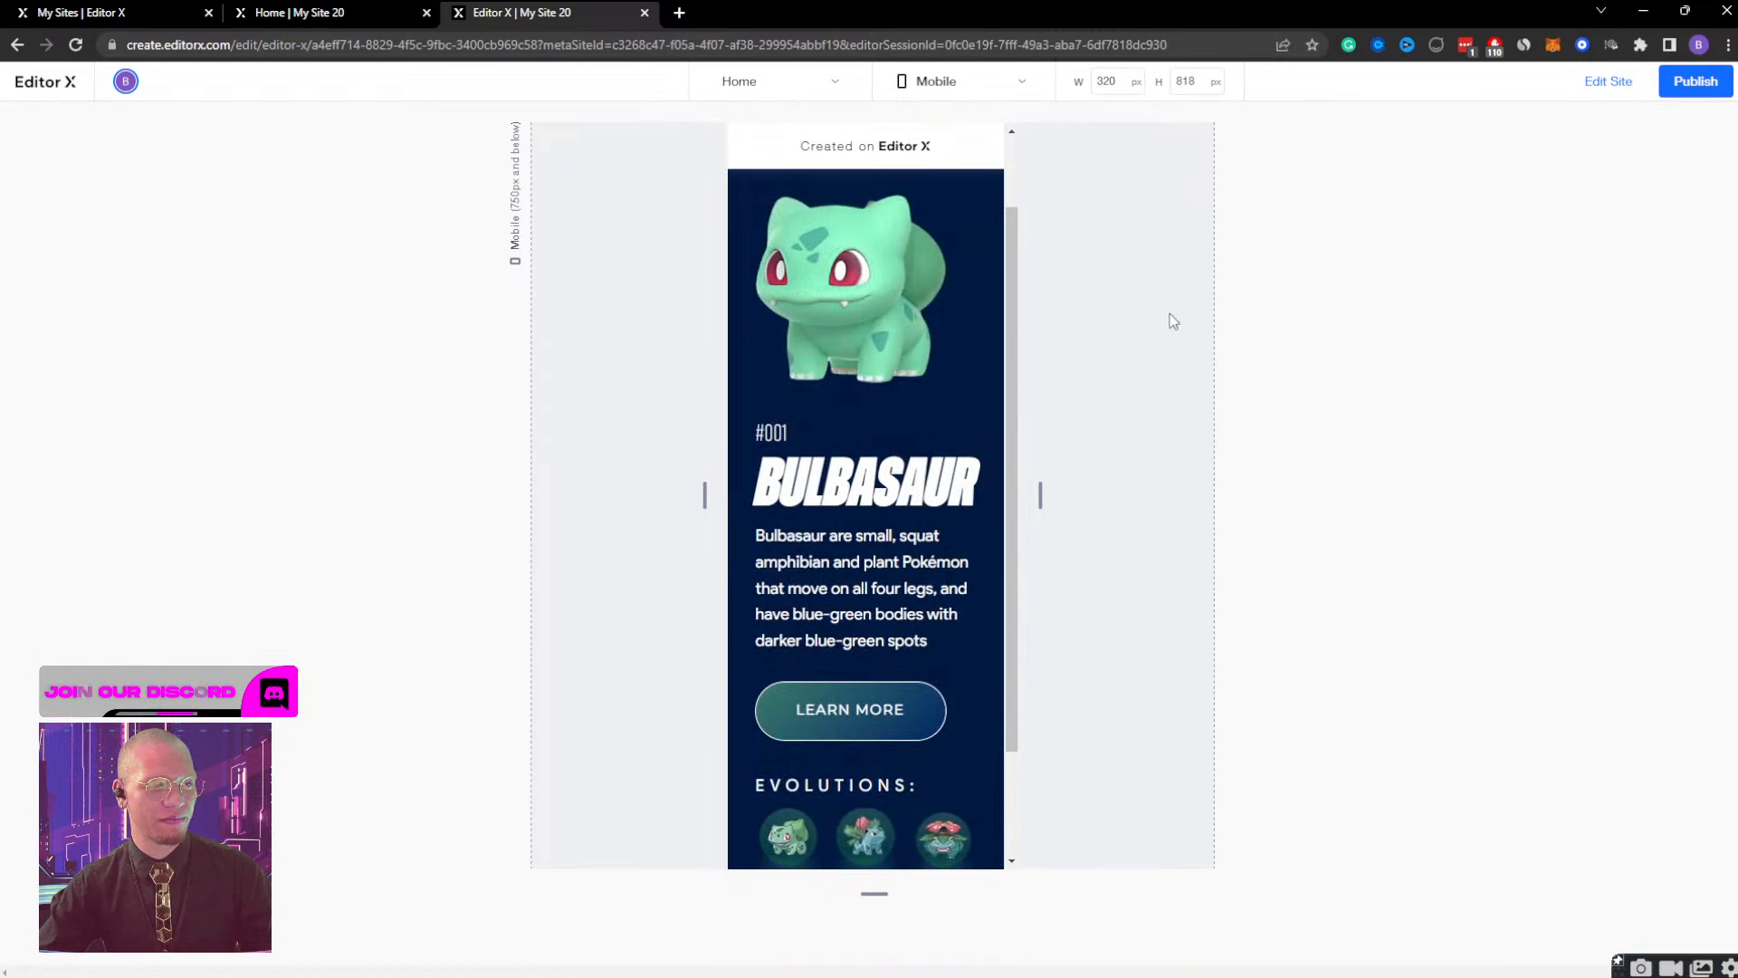
pyautogui.click(1609, 81)
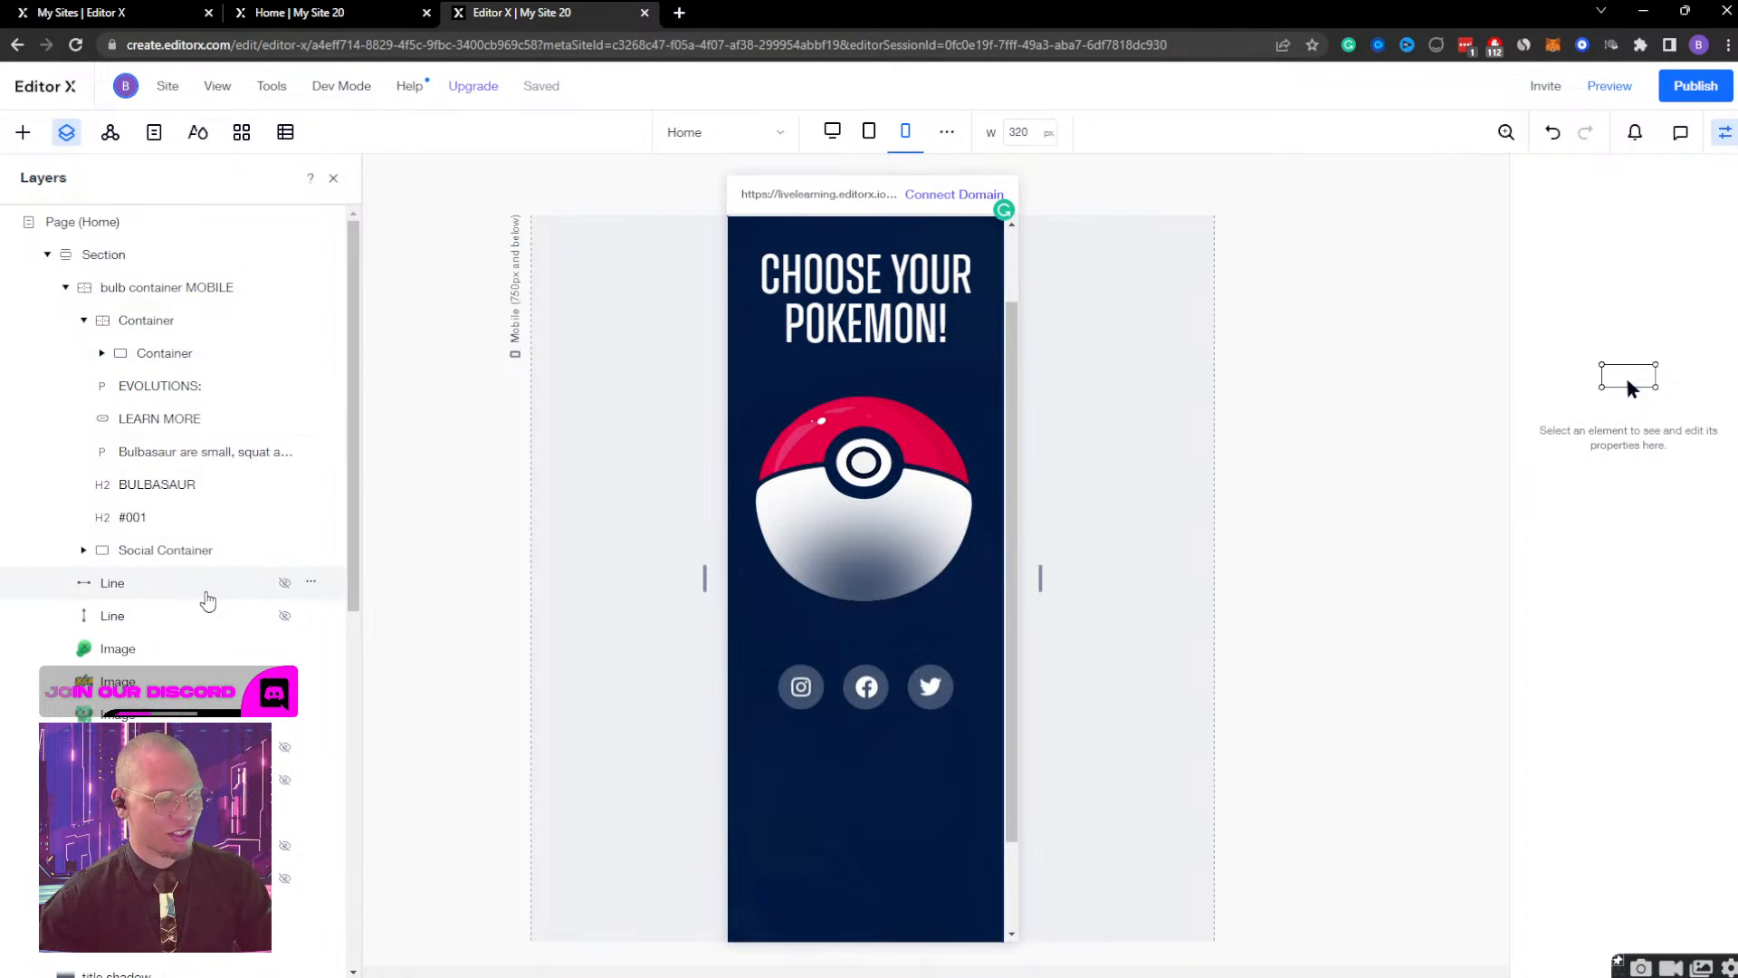
# Set the Bulb Container Display timing of bulb container MOBILE to start at 0.8 s and end at 1.8 s, play it, and save it.
pyautogui.click(139, 290)
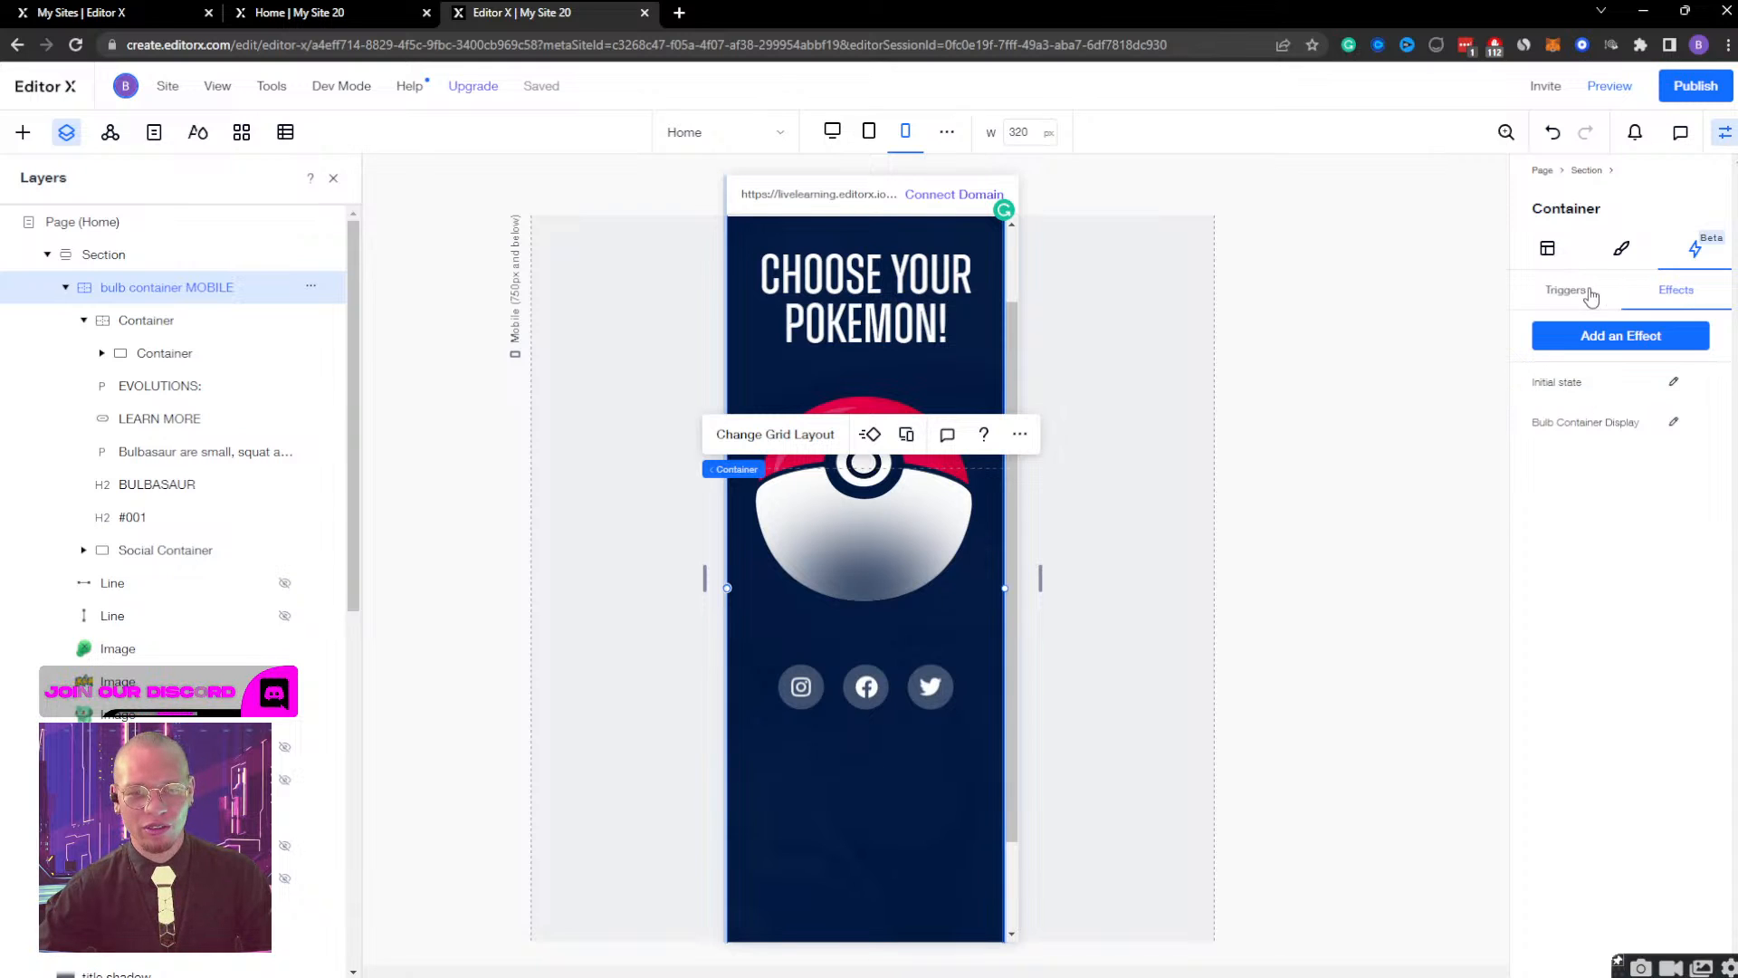
pyautogui.click(1590, 295)
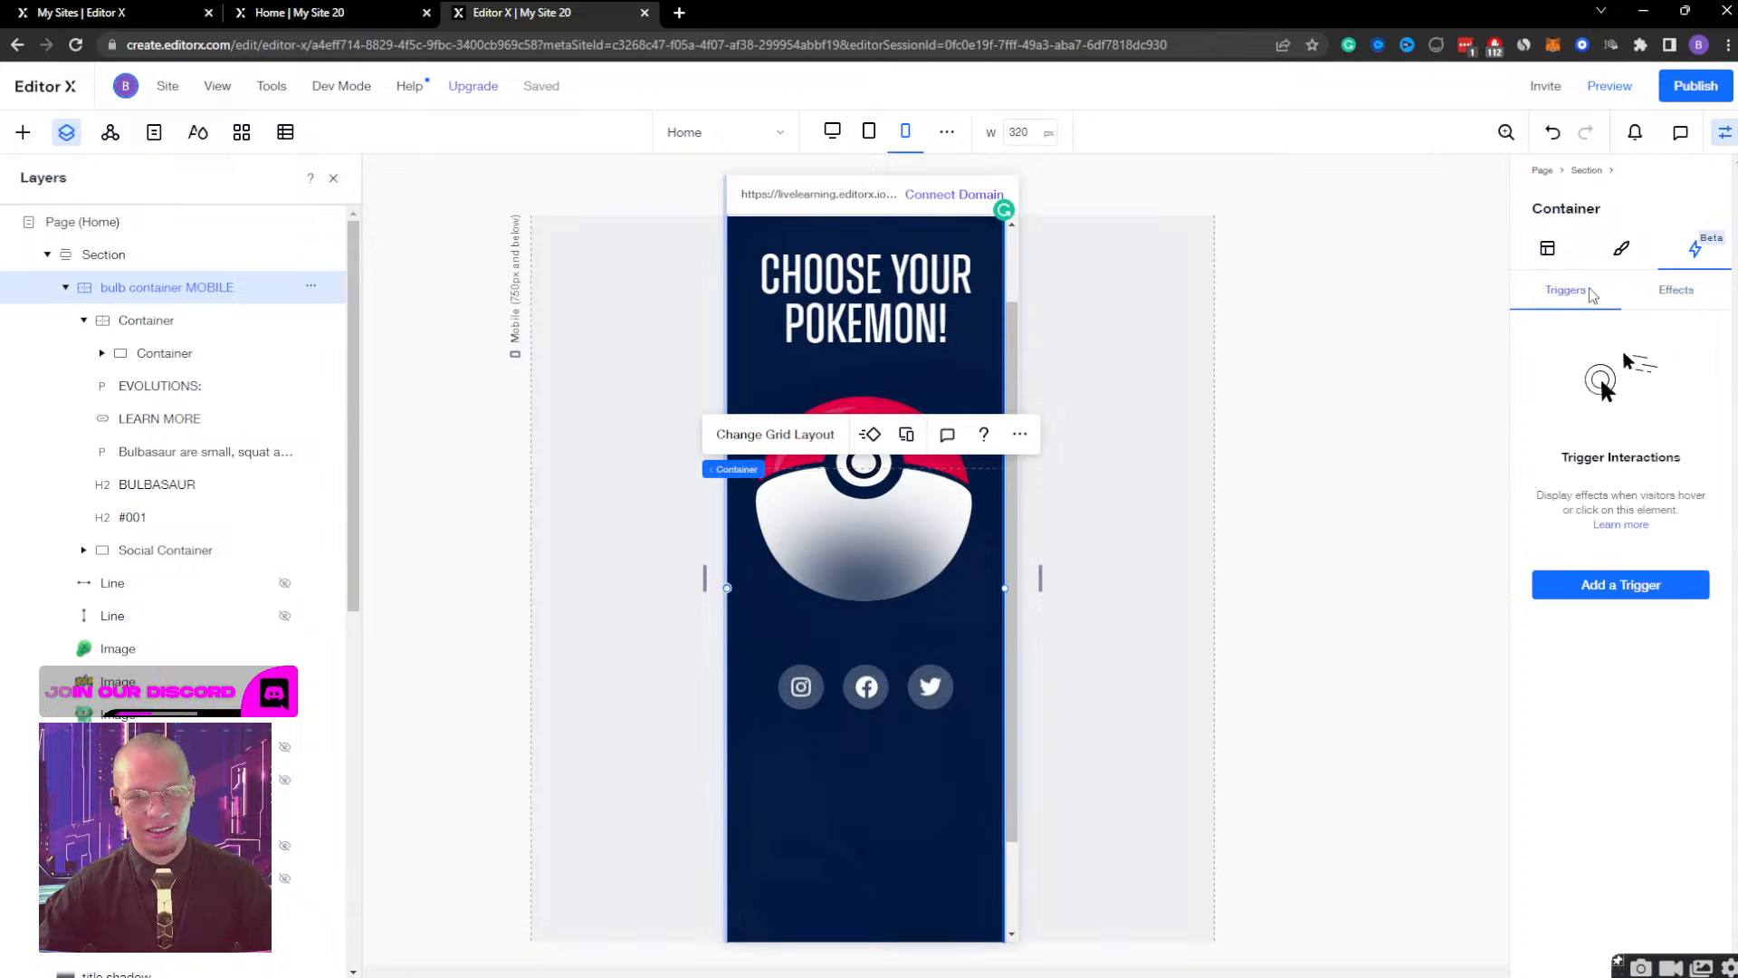
pyautogui.click(1655, 291)
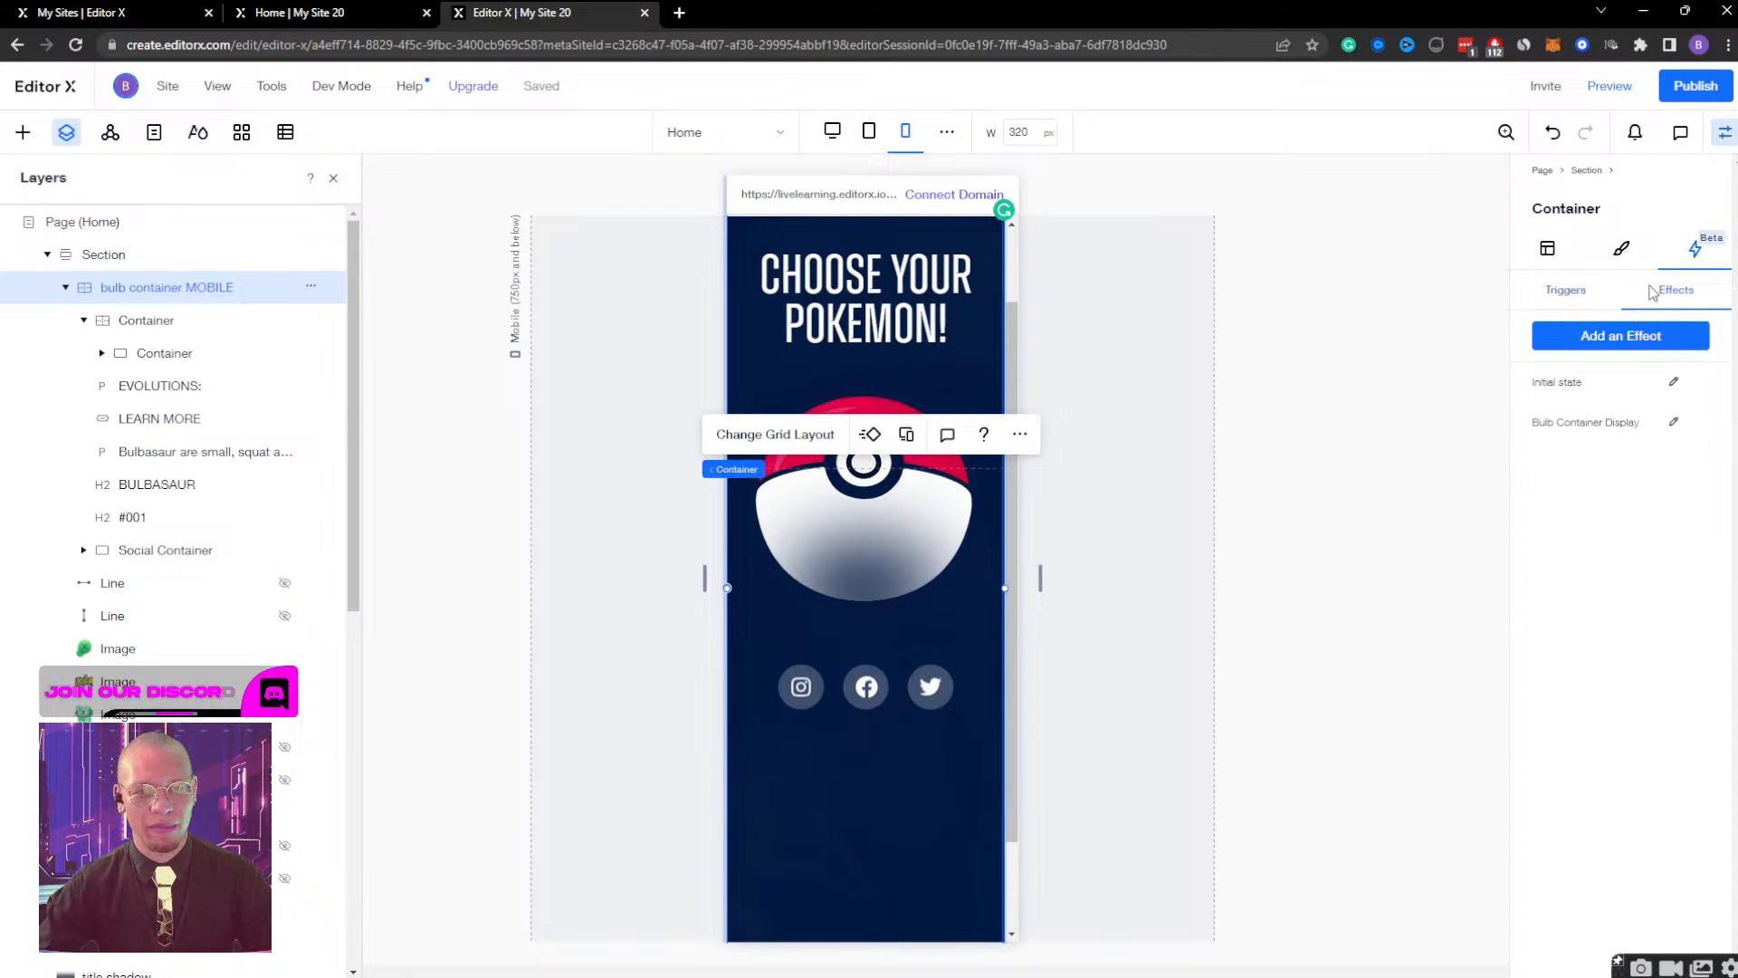
pyautogui.click(1674, 423)
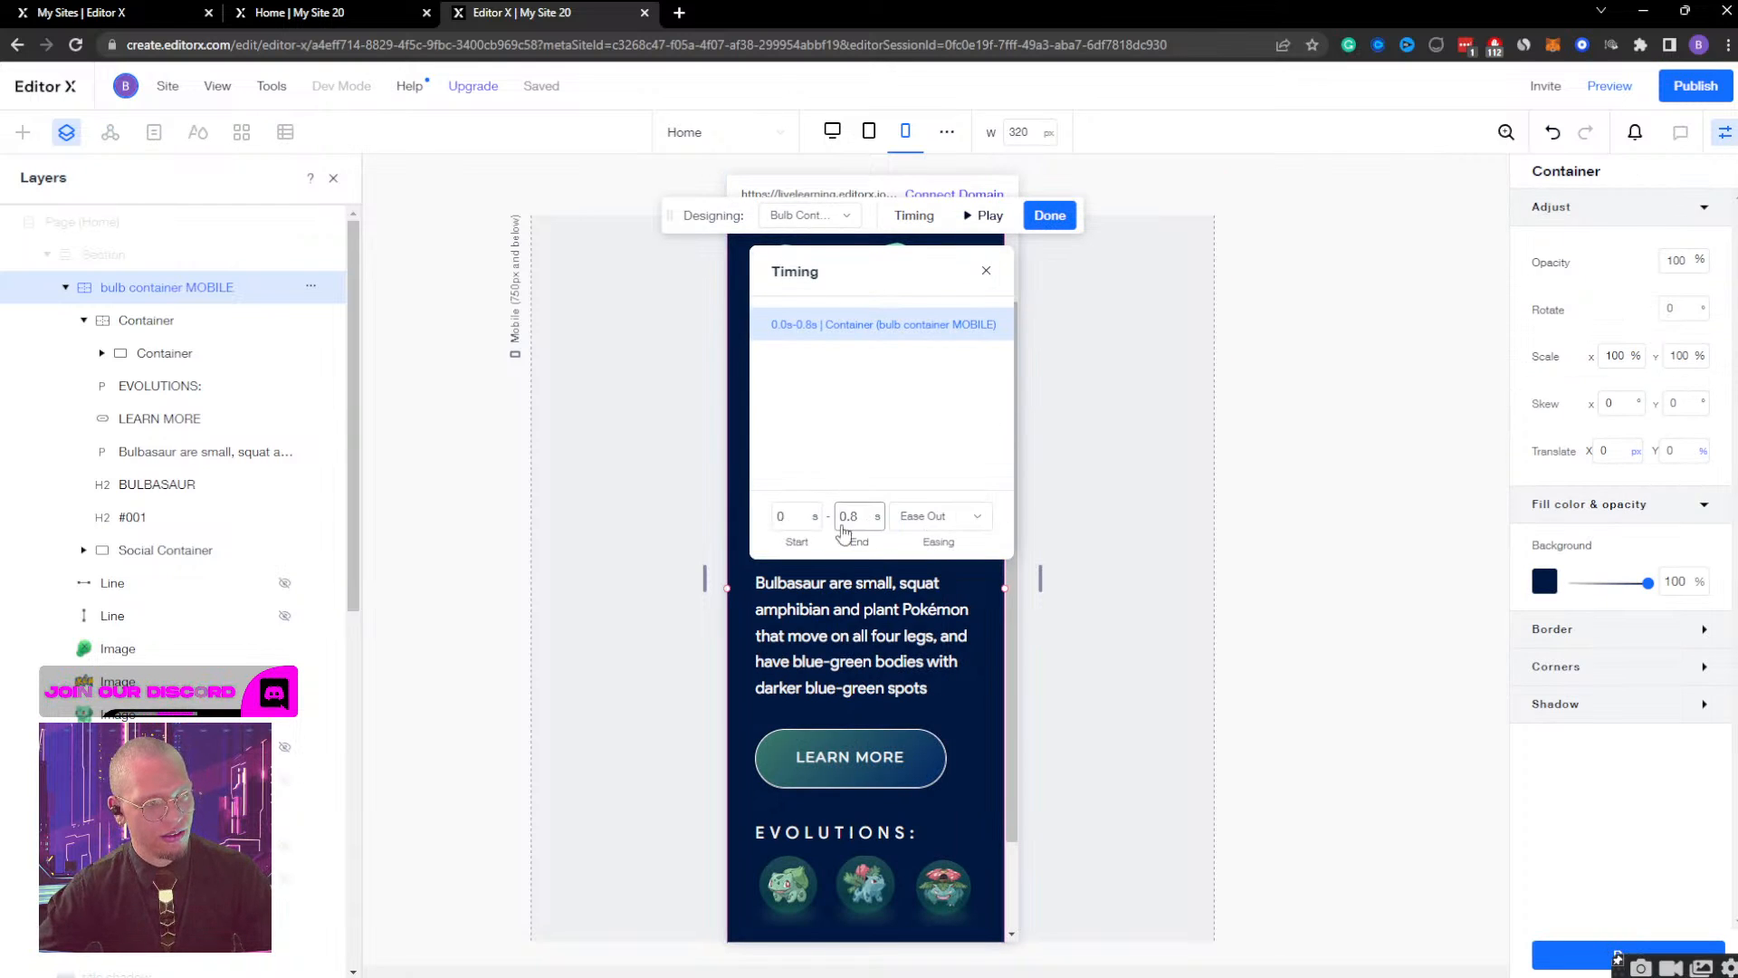
pyautogui.click(789, 521)
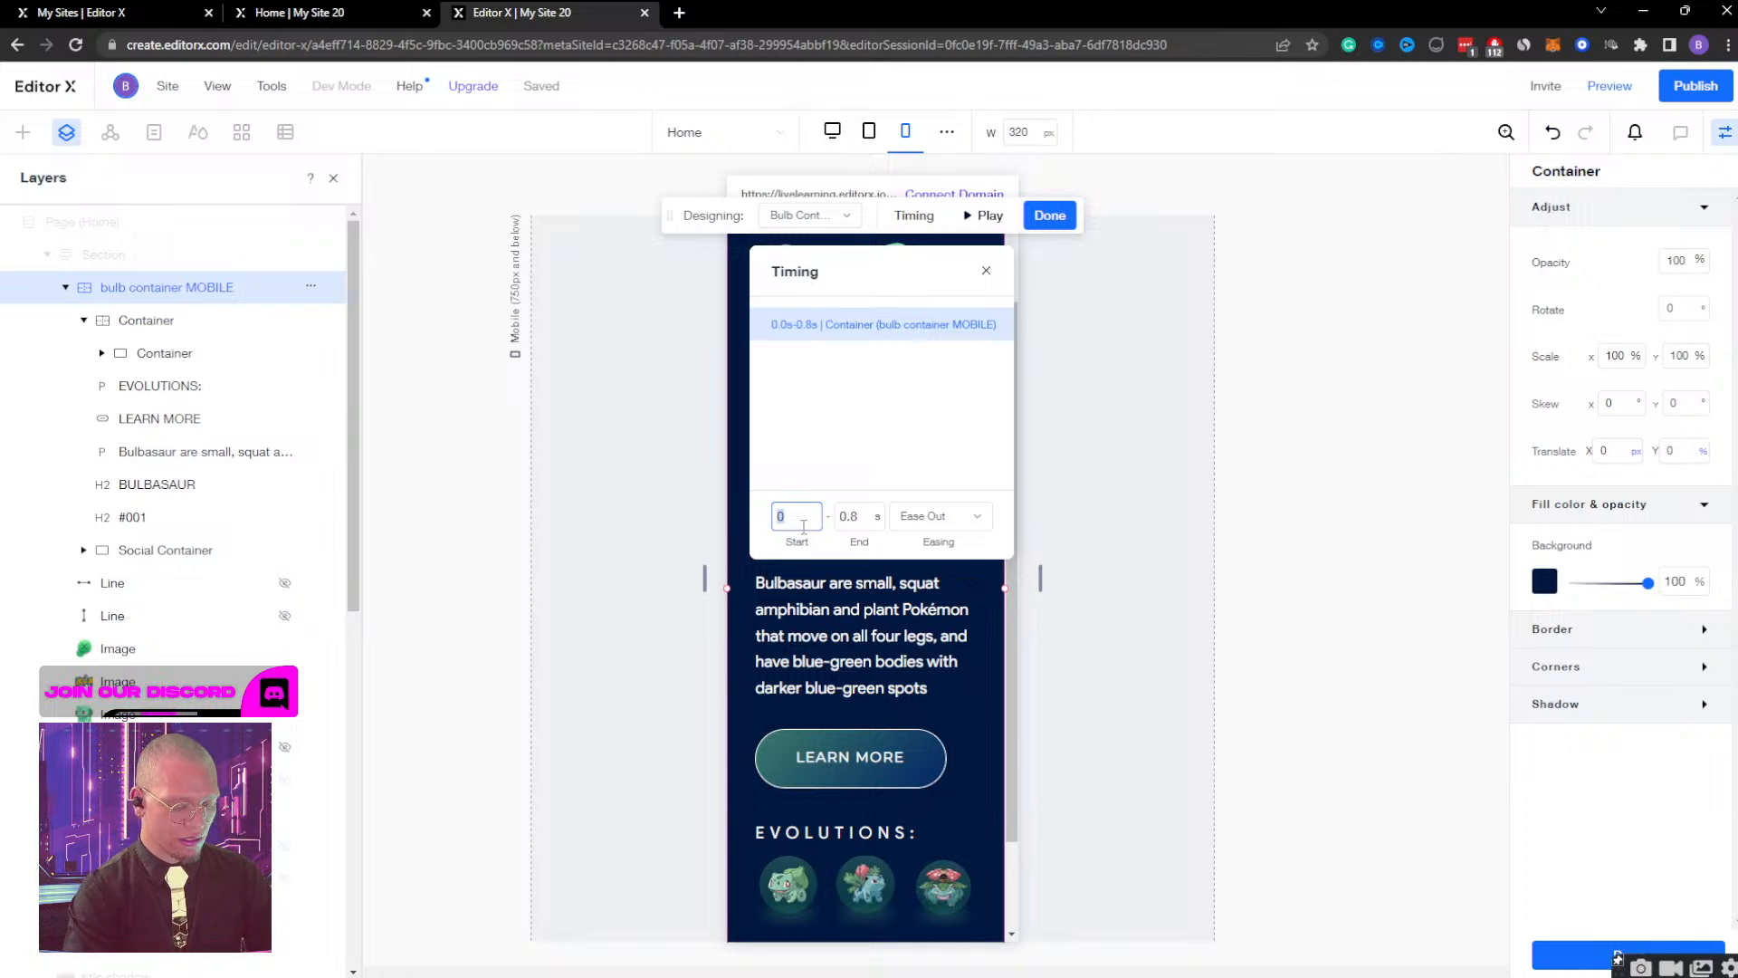
pyautogui.press('Tab')
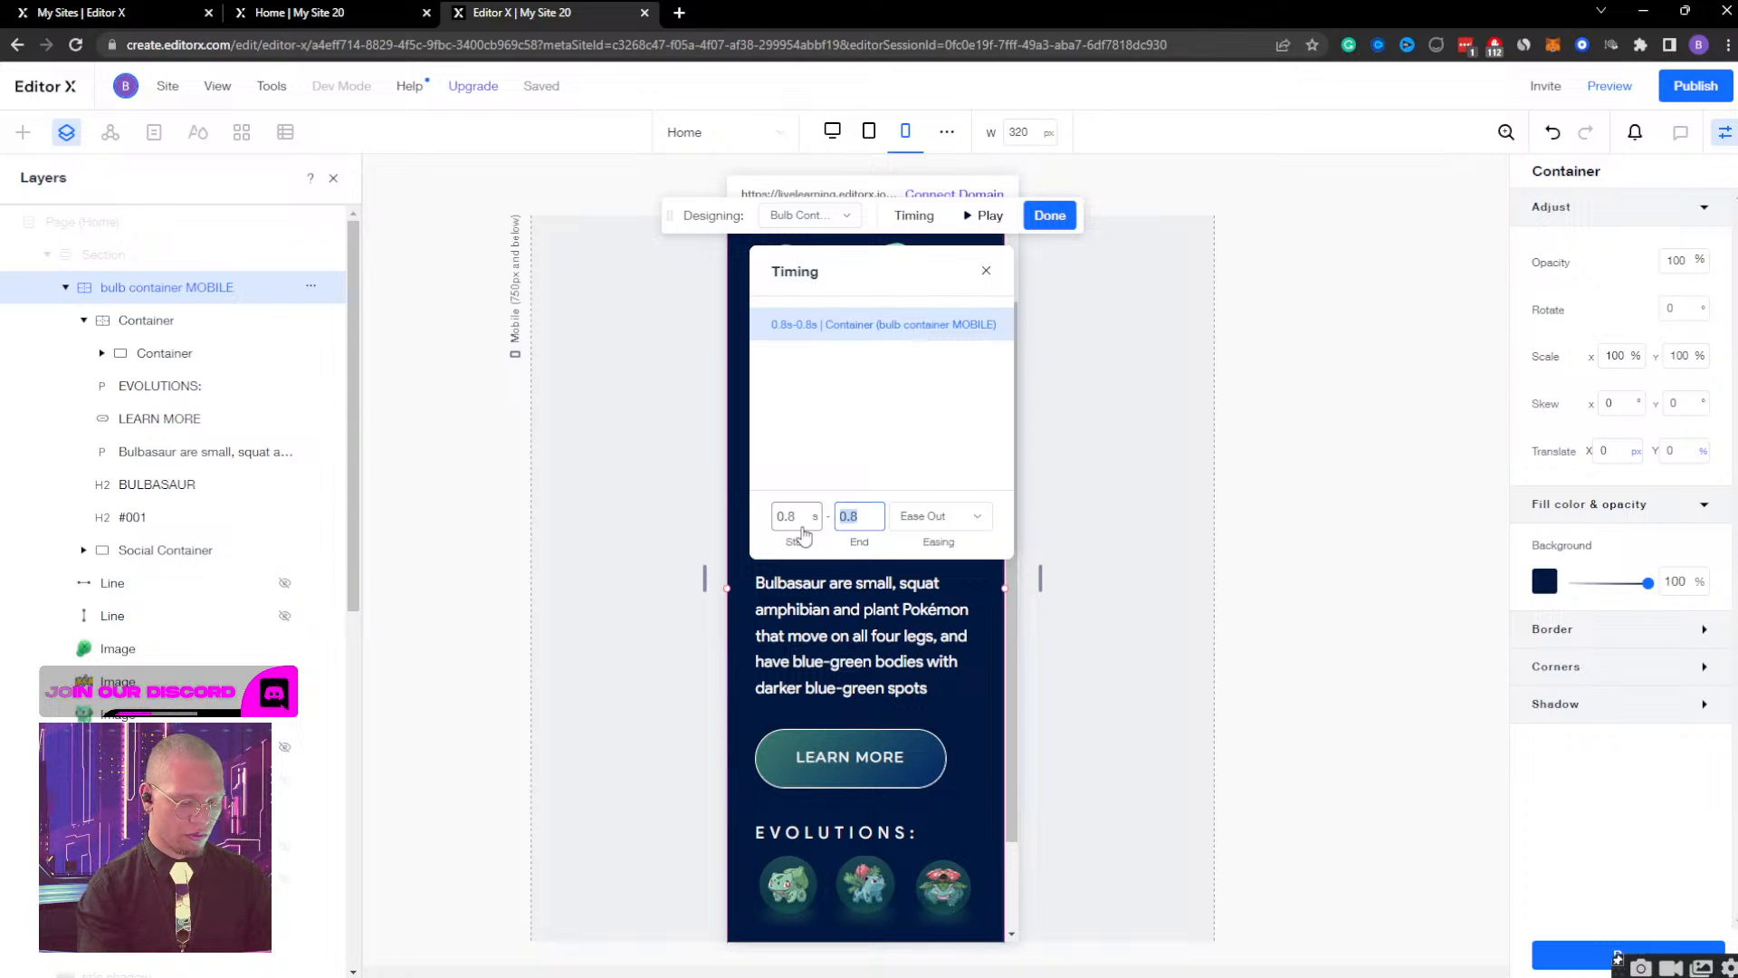
pyautogui.press('Return')
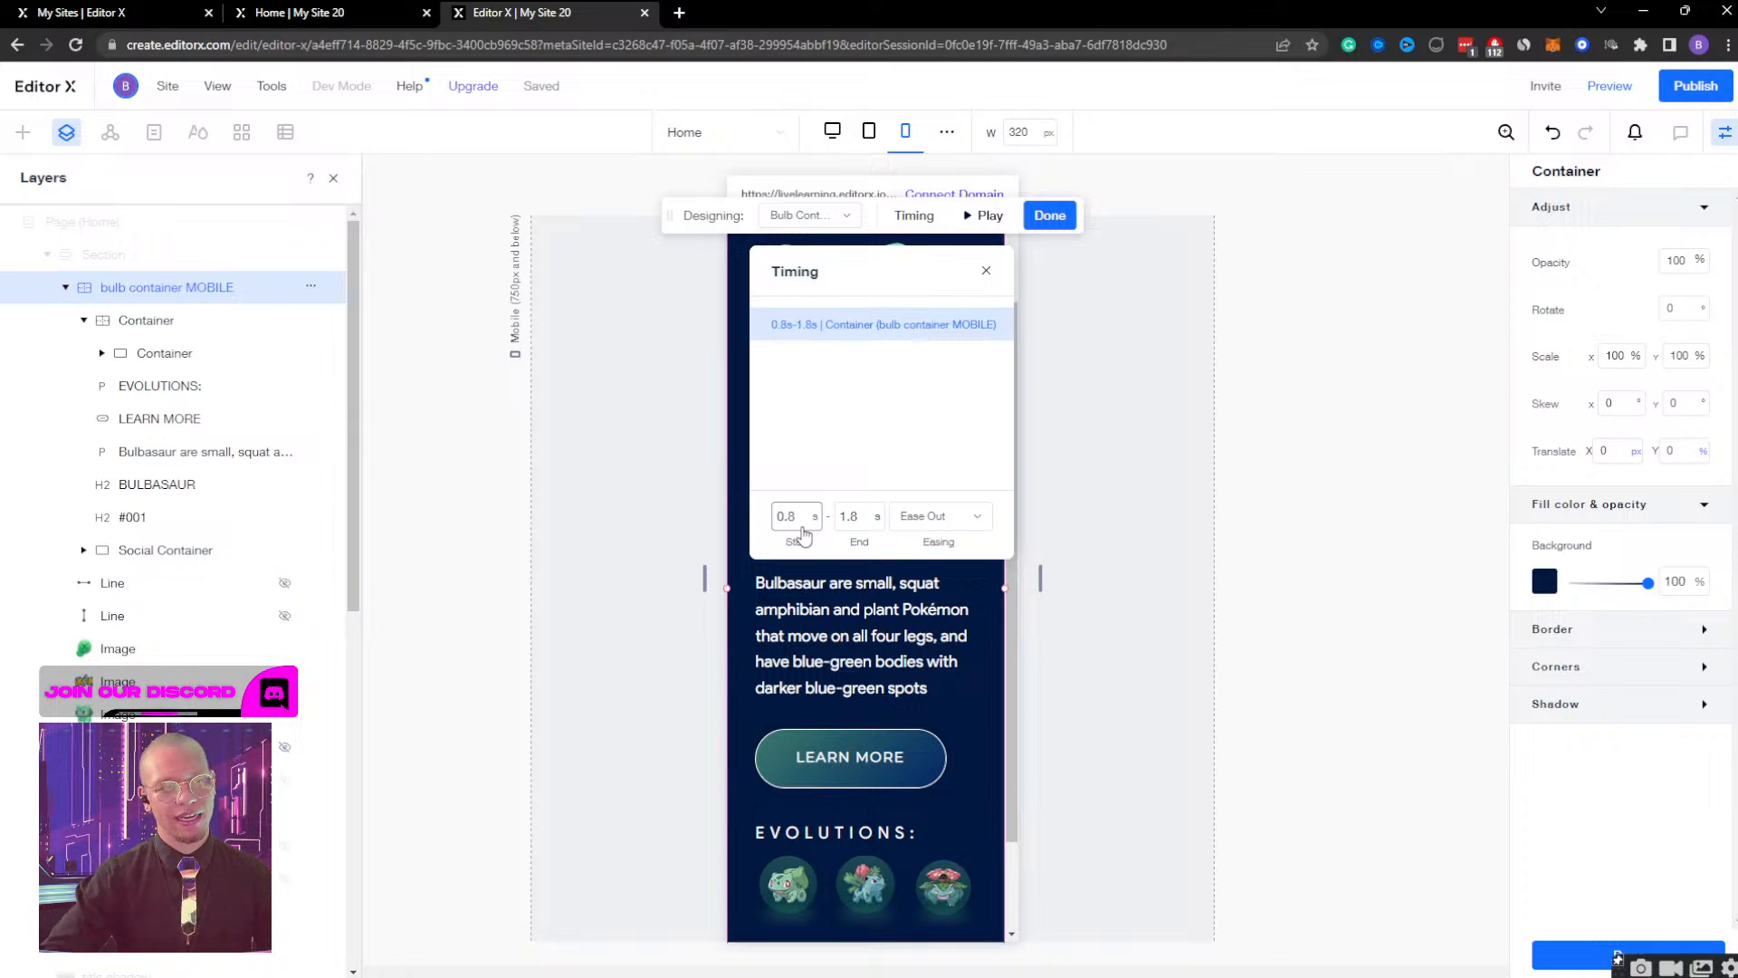
pyautogui.click(990, 218)
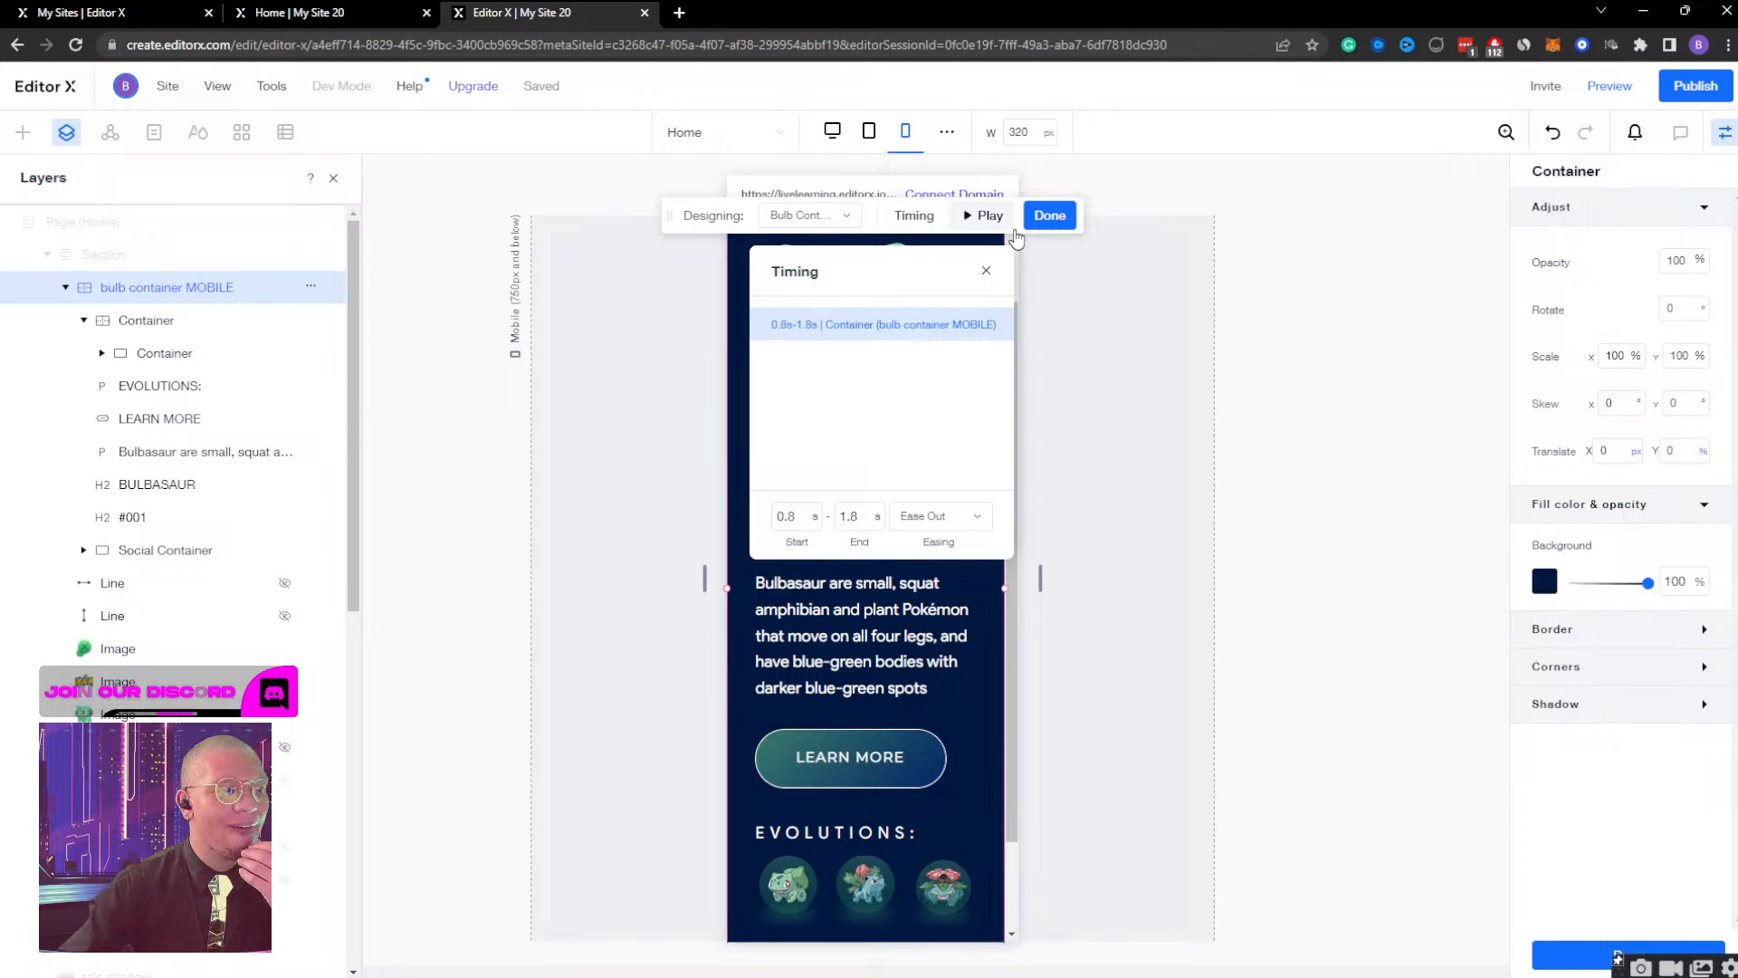
pyautogui.click(190, 321)
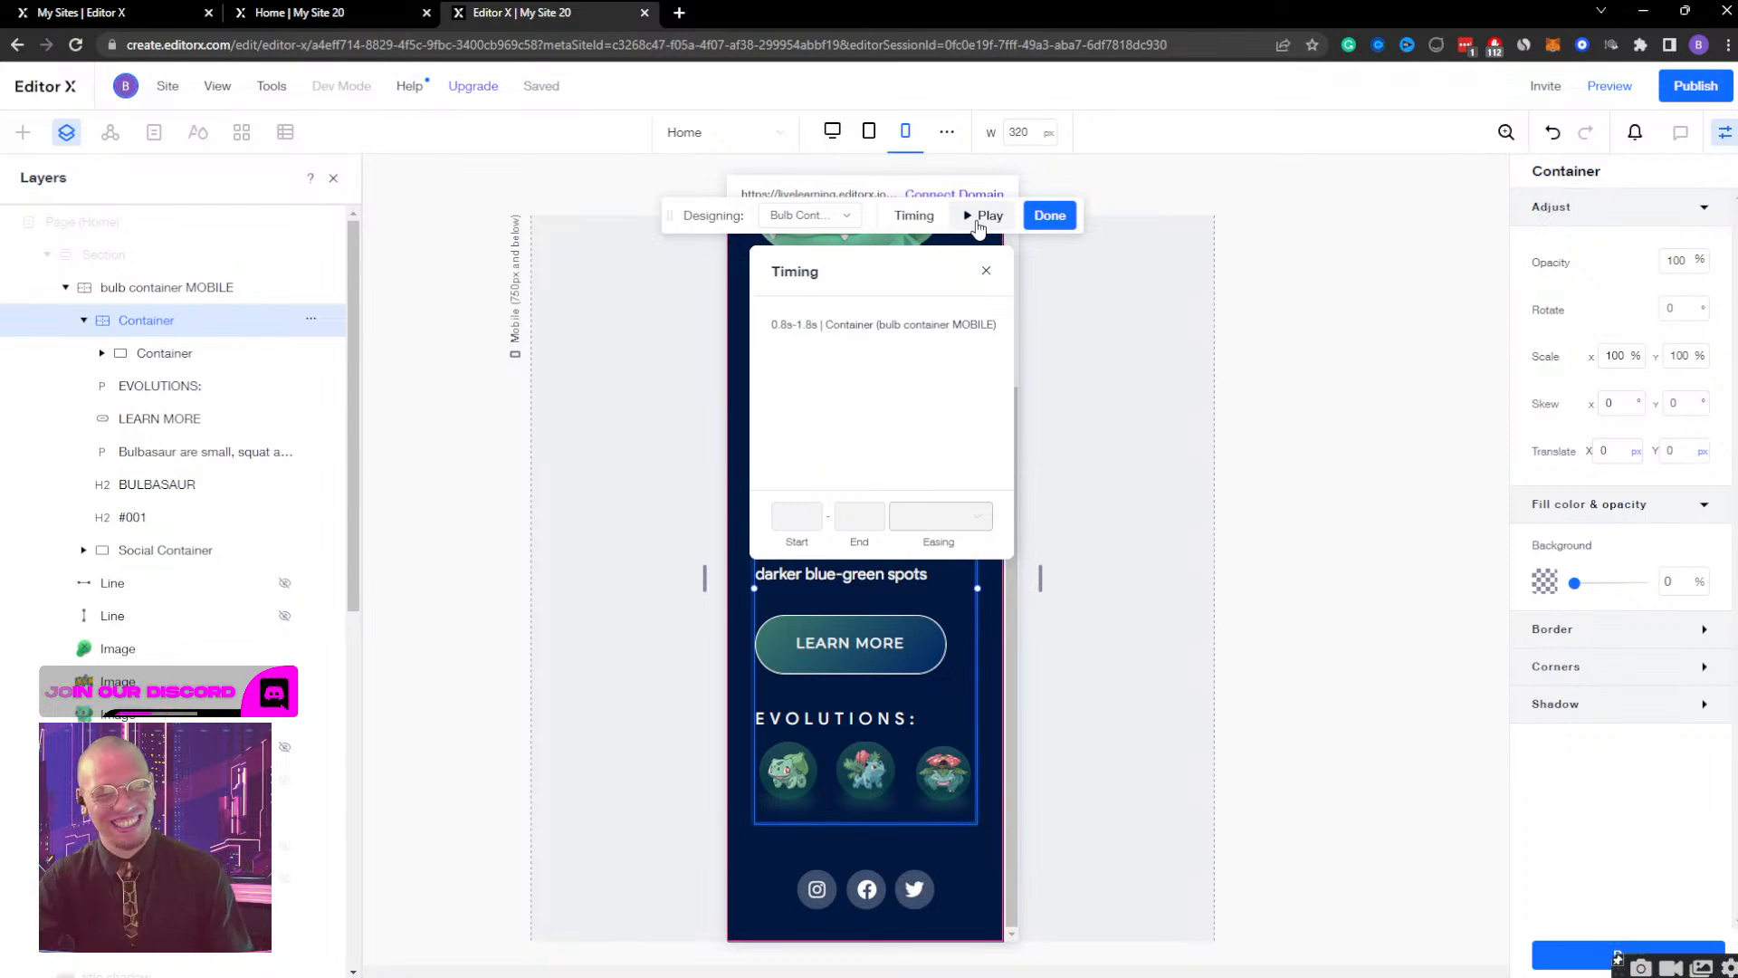
pyautogui.click(1050, 215)
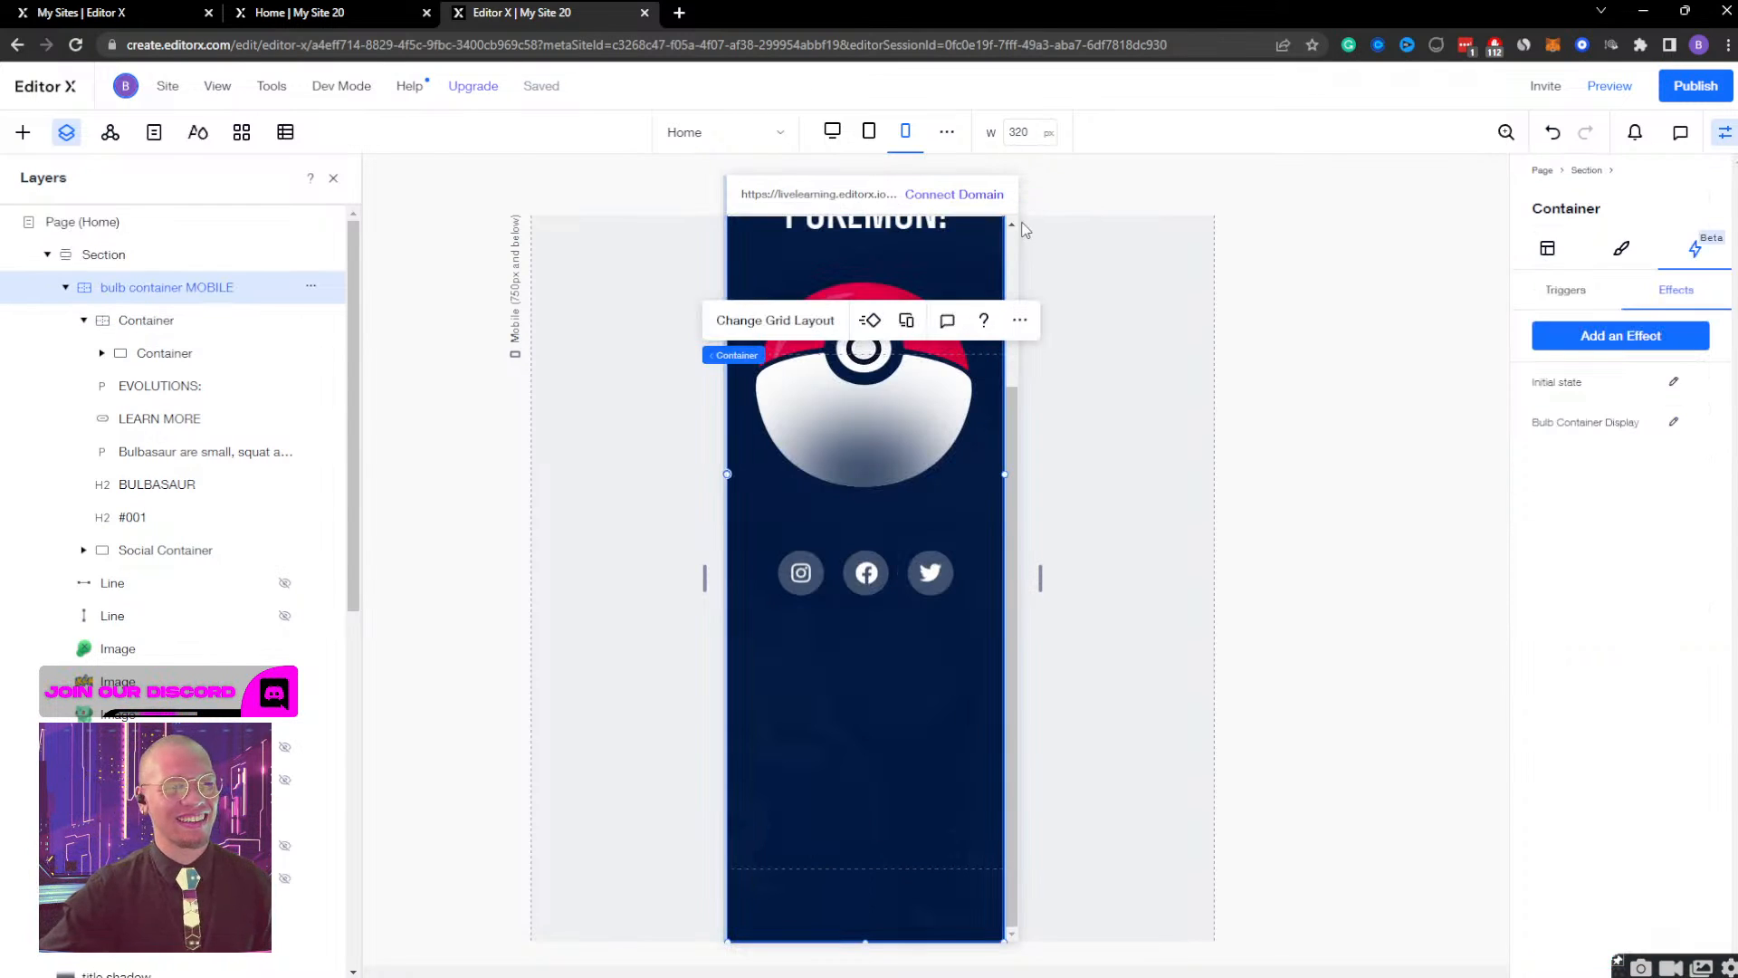
# Preview the mobile page, open the Pokeball and close the Bulbasaur view twice, and return to editing.
pyautogui.scroll(3, 942, 504)
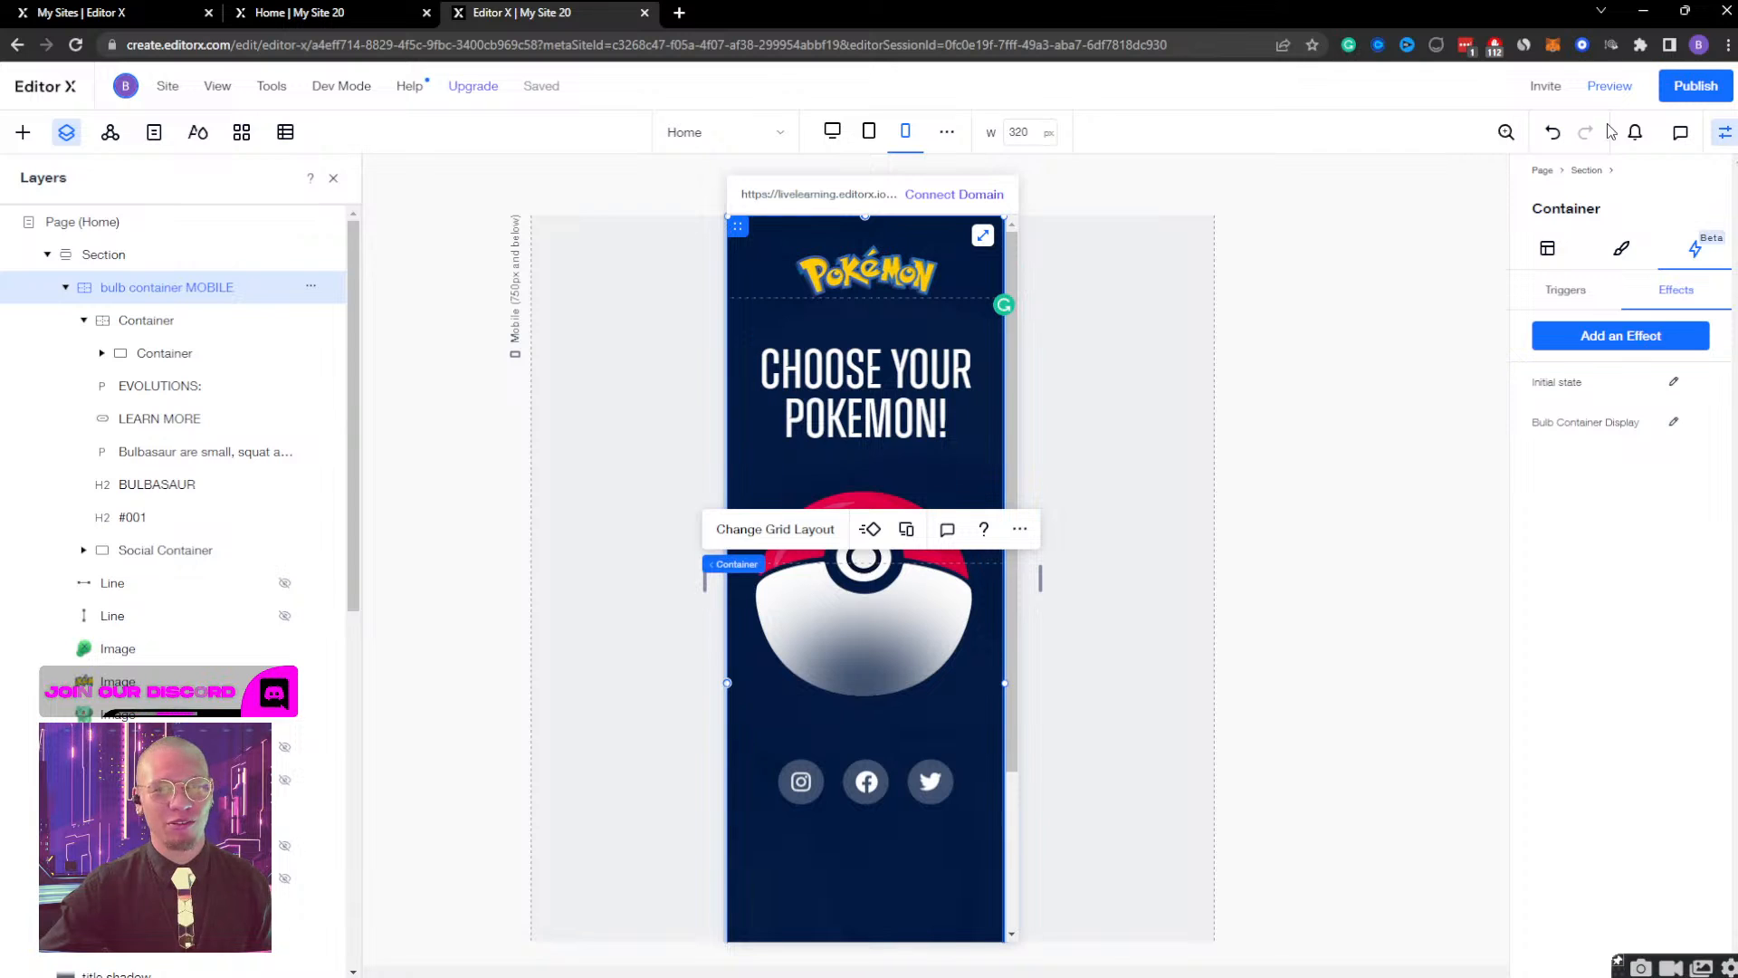
pyautogui.click(1610, 86)
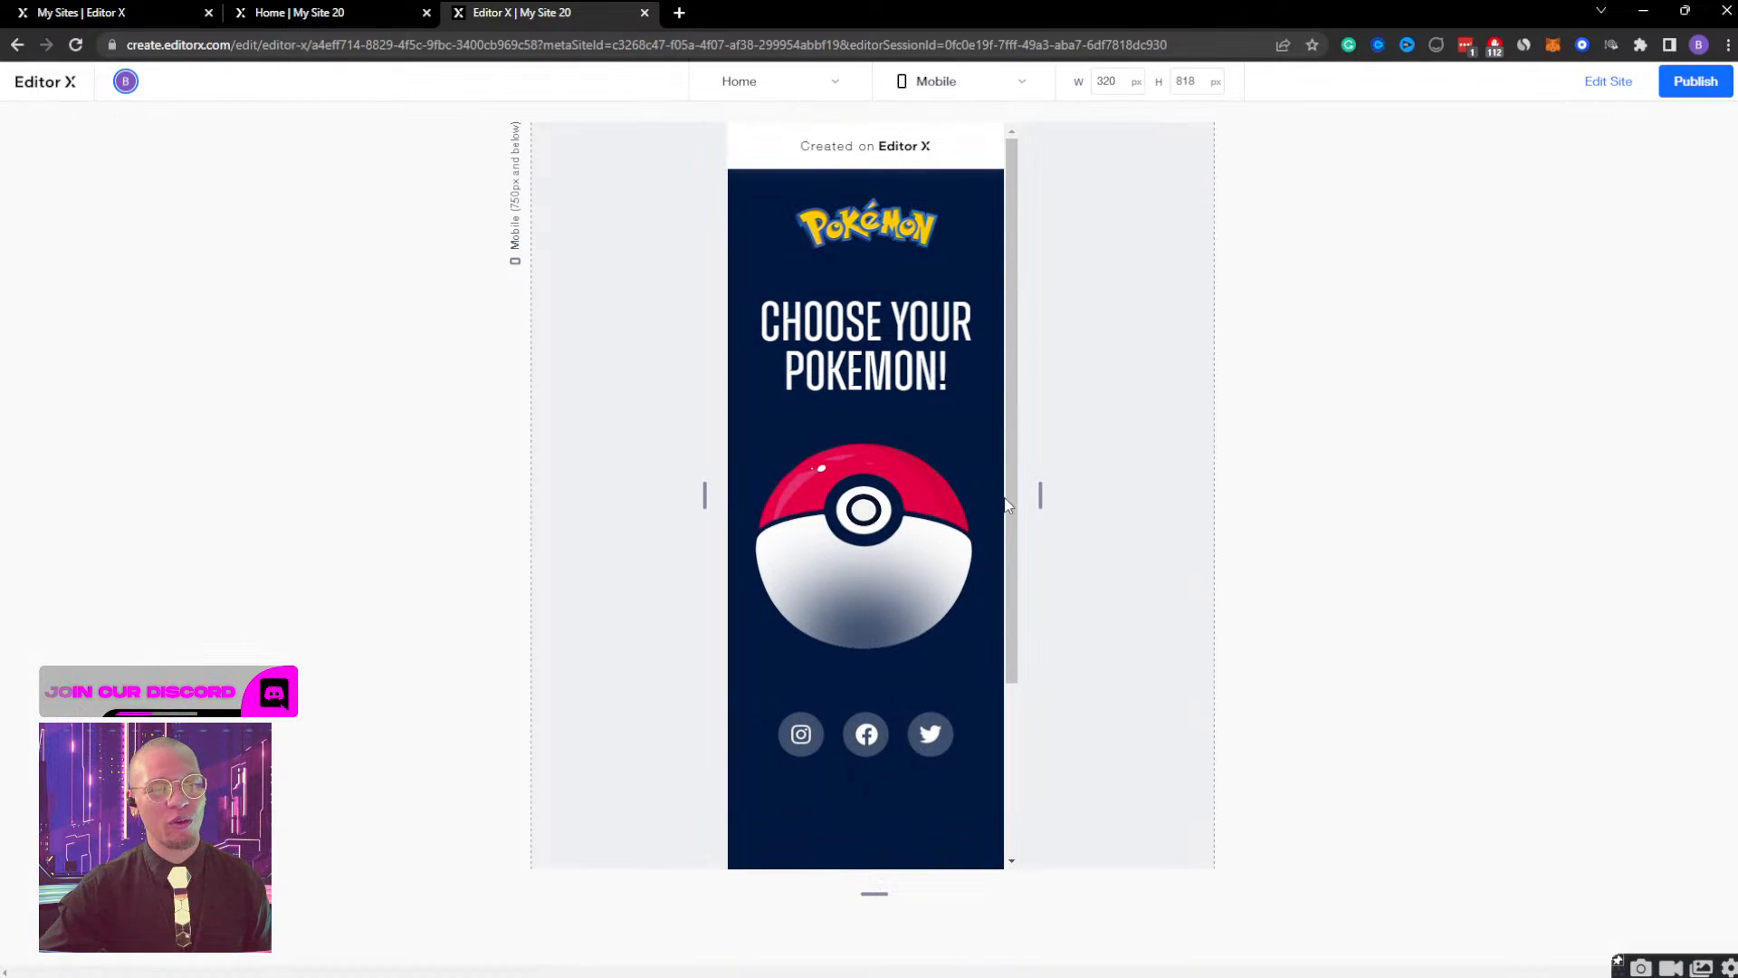
pyautogui.click(858, 546)
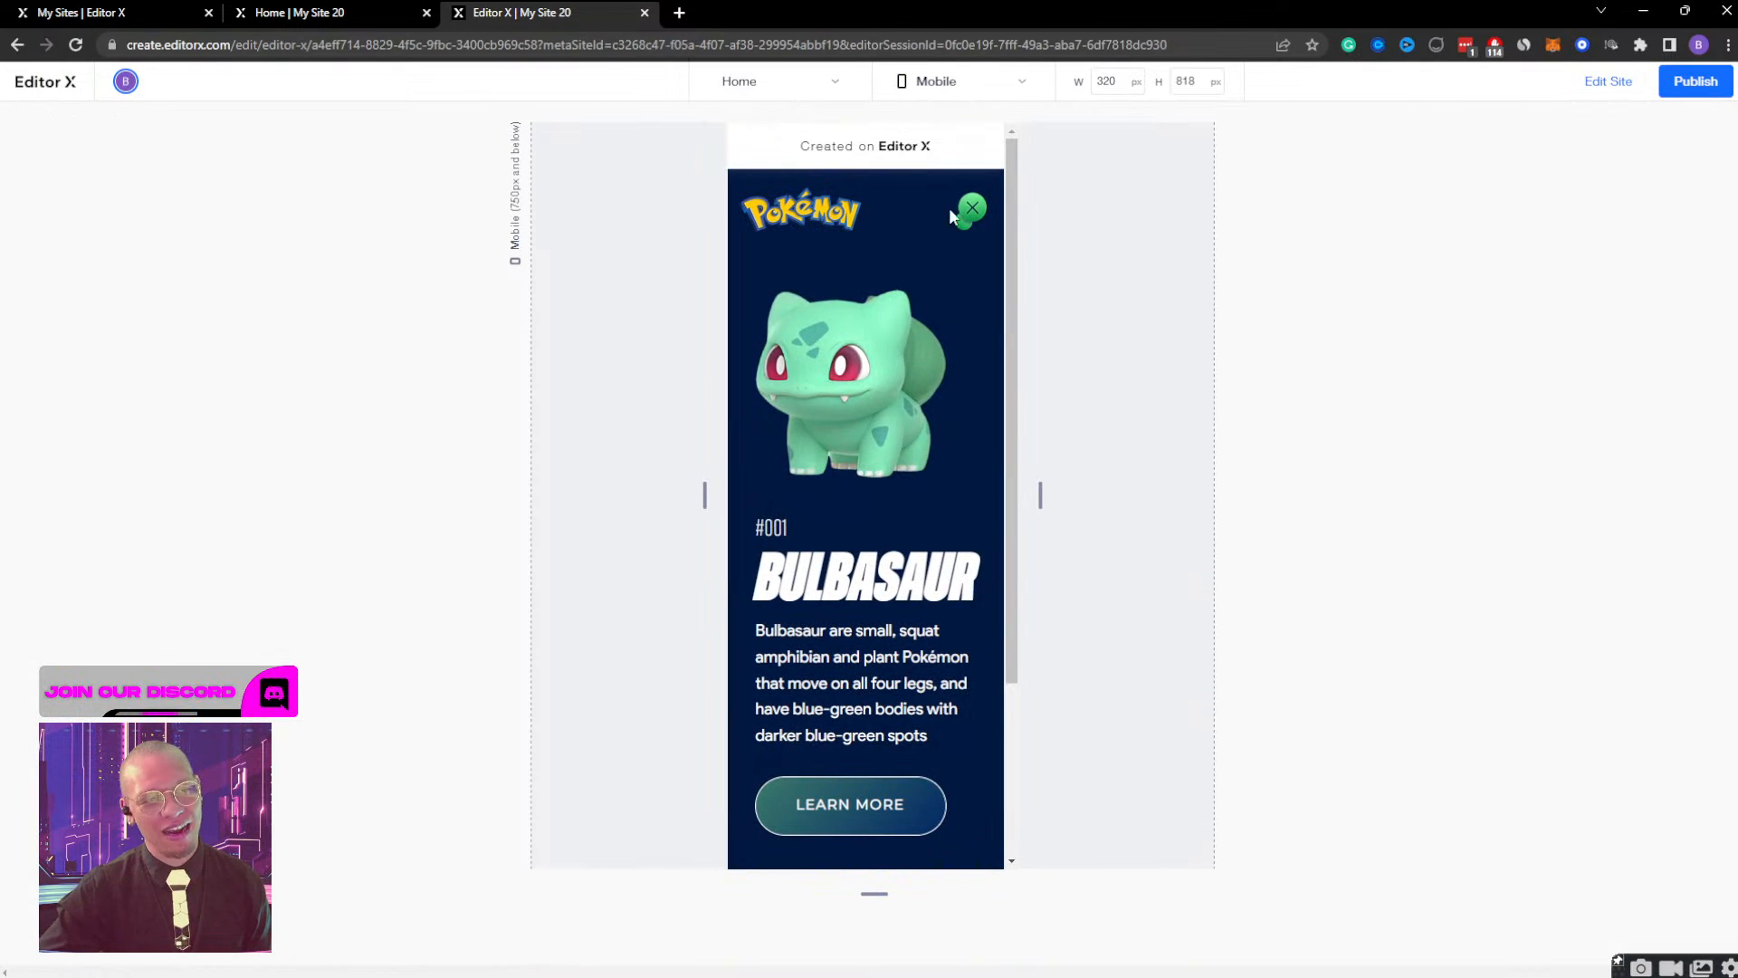
pyautogui.click(967, 209)
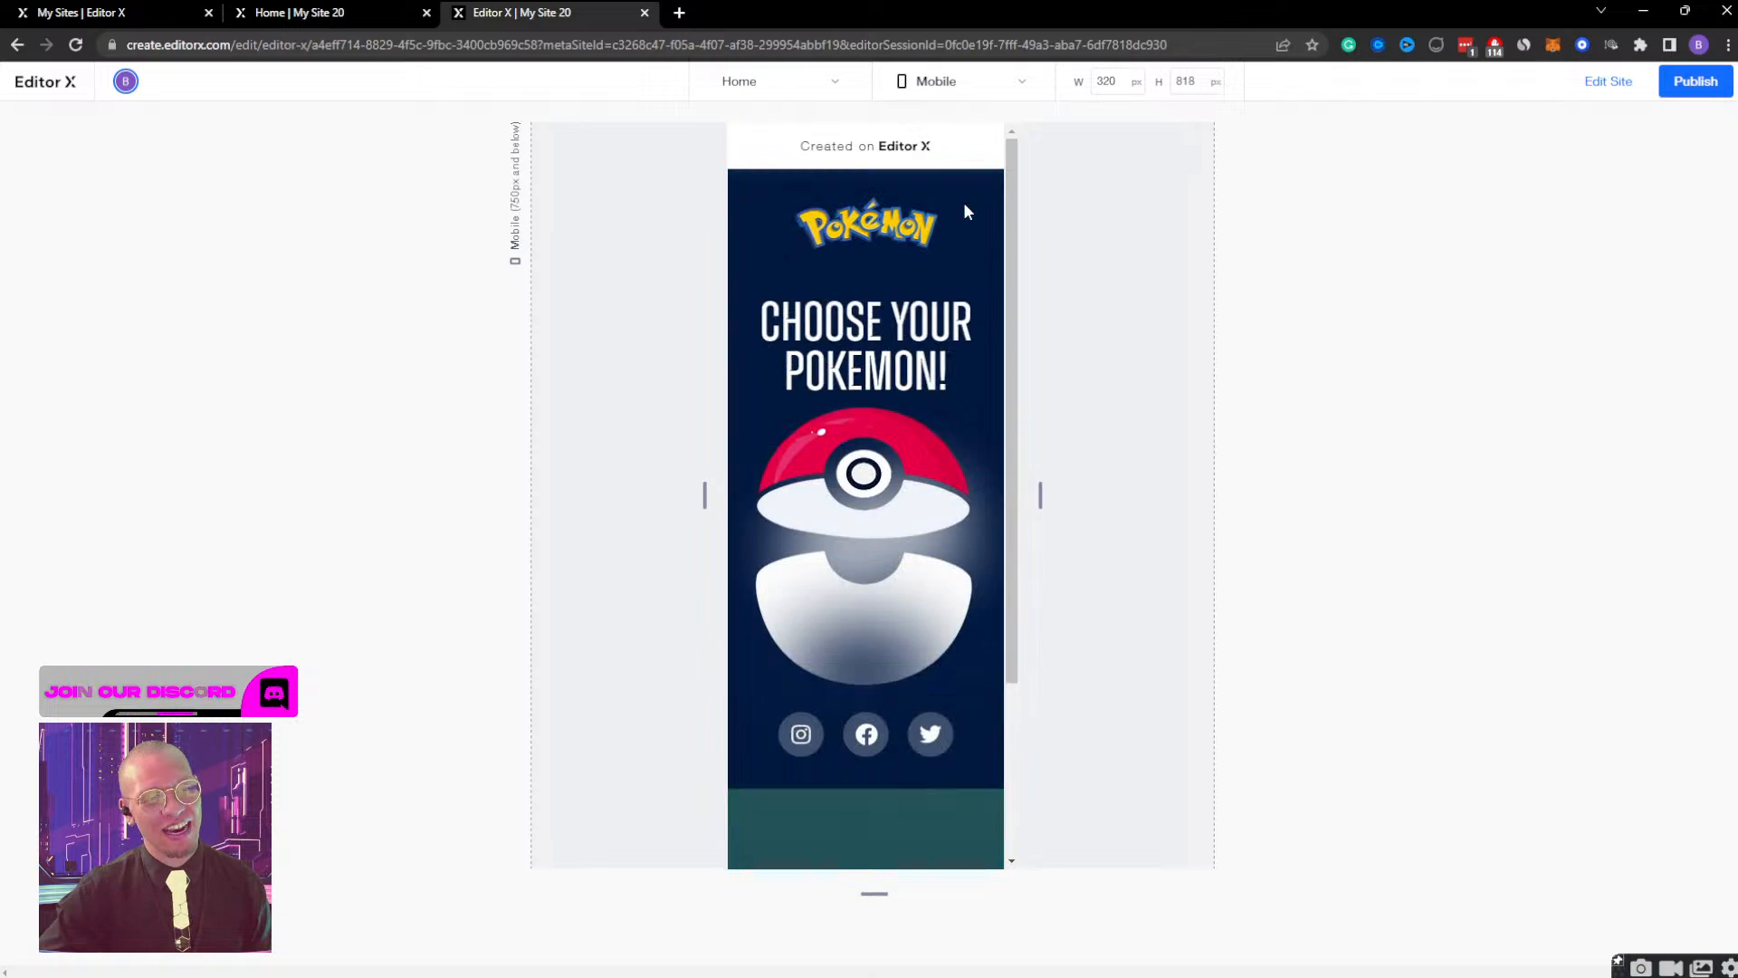
pyautogui.click(849, 539)
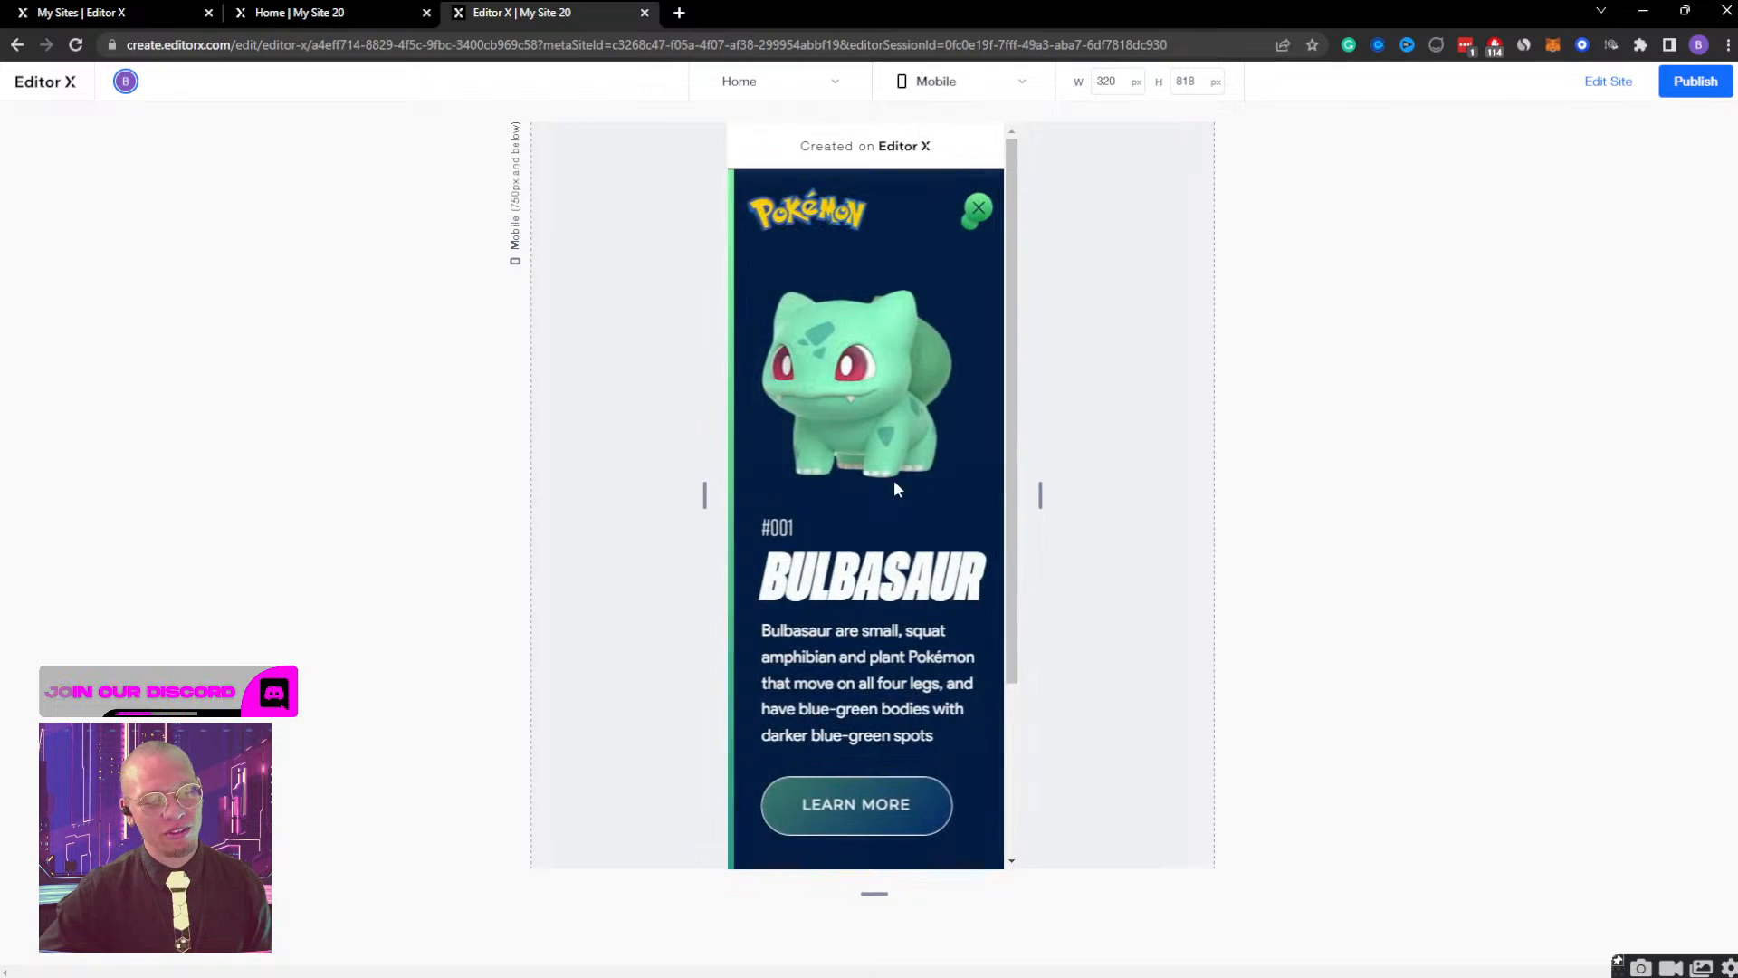
pyautogui.click(979, 220)
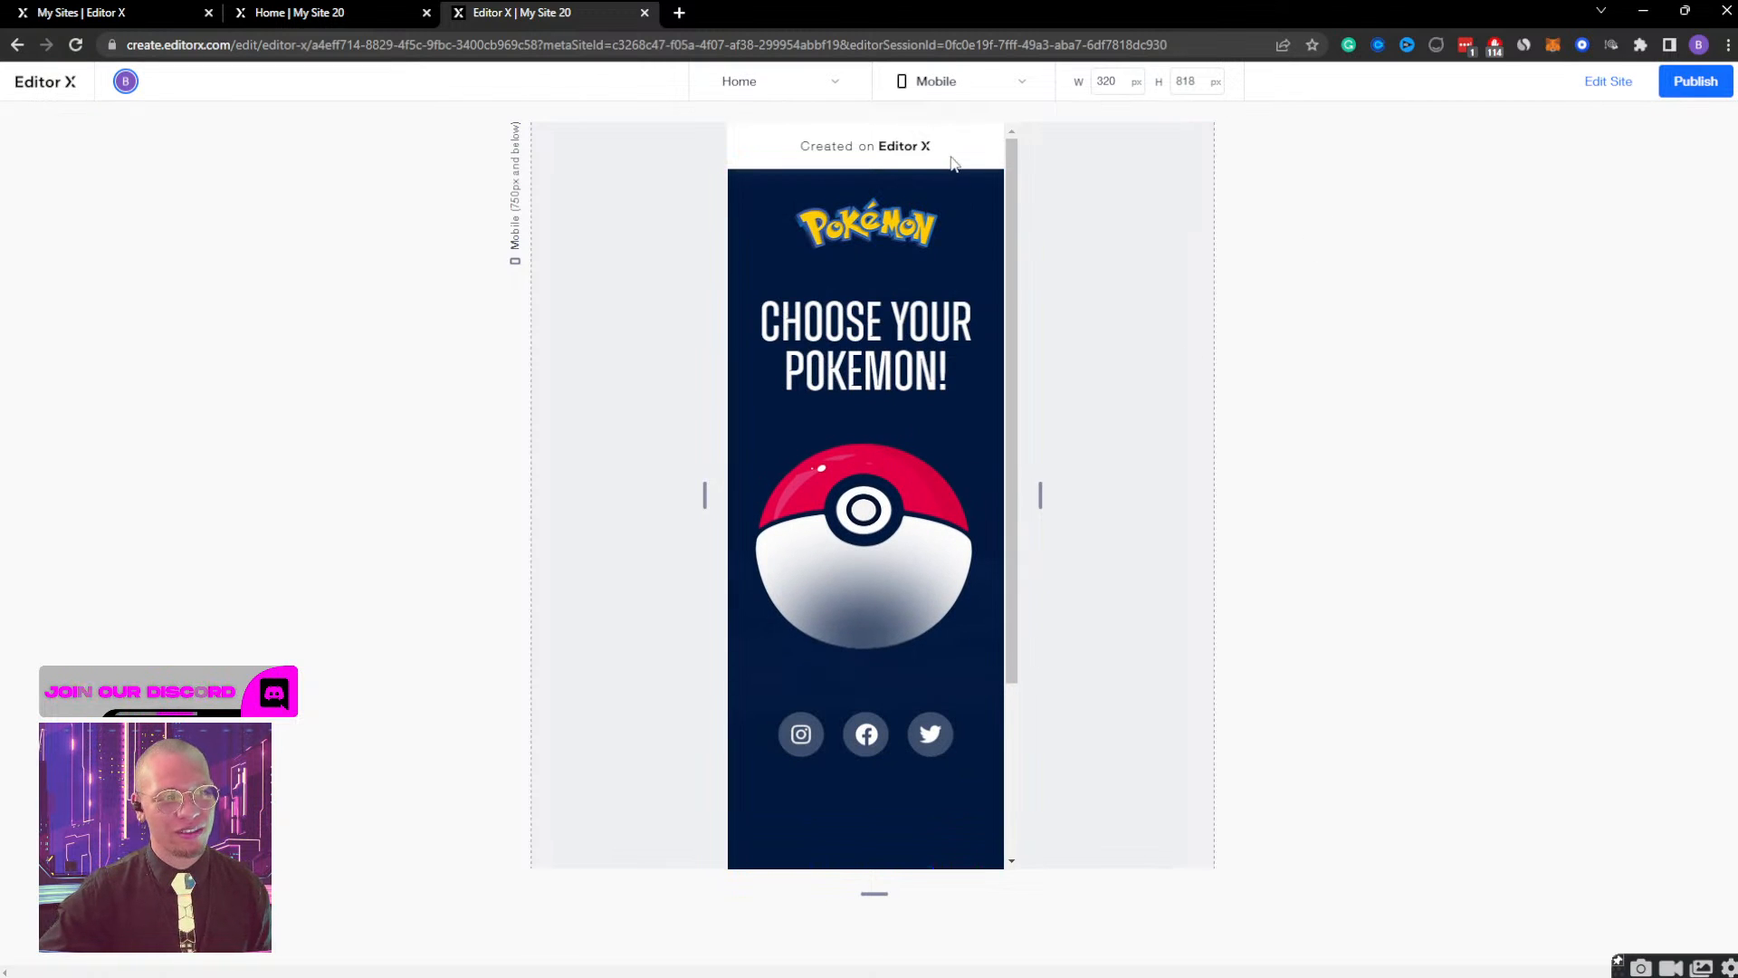
pyautogui.click(1596, 83)
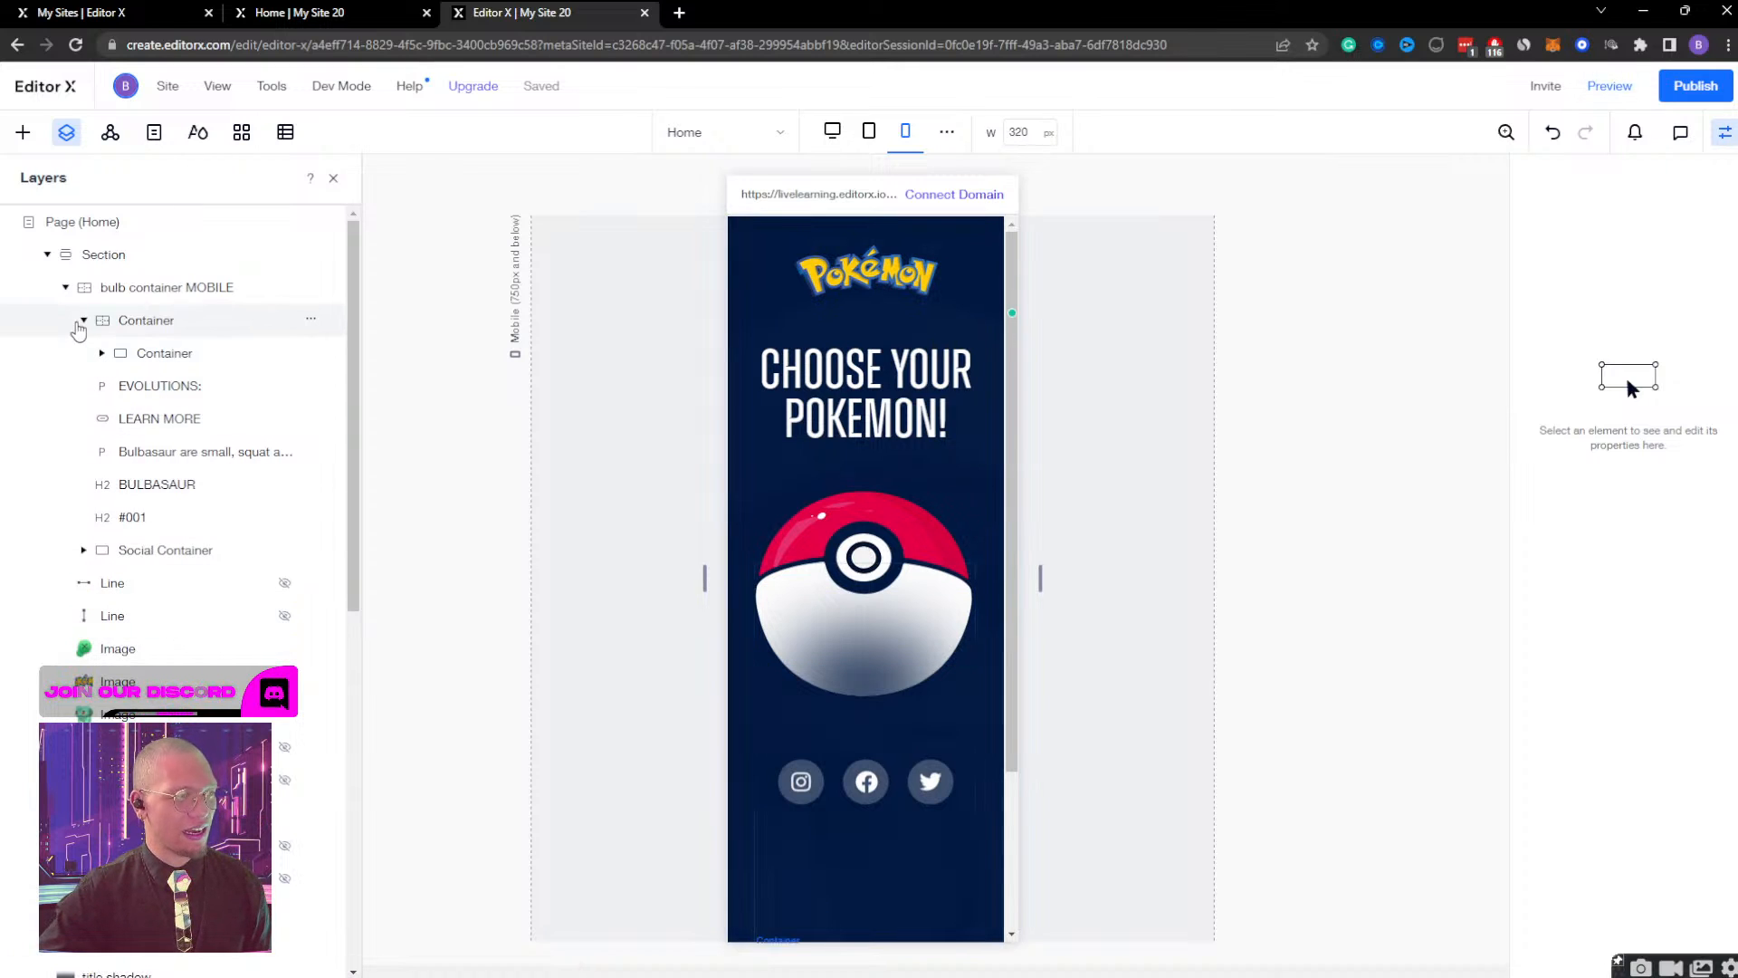
# Collapse the Container nested in bulb container MOBILE in the layer tree and inspect the bulb container MOBILE and DESKTOP layers.
pyautogui.click(84, 320)
pyautogui.click(127, 287)
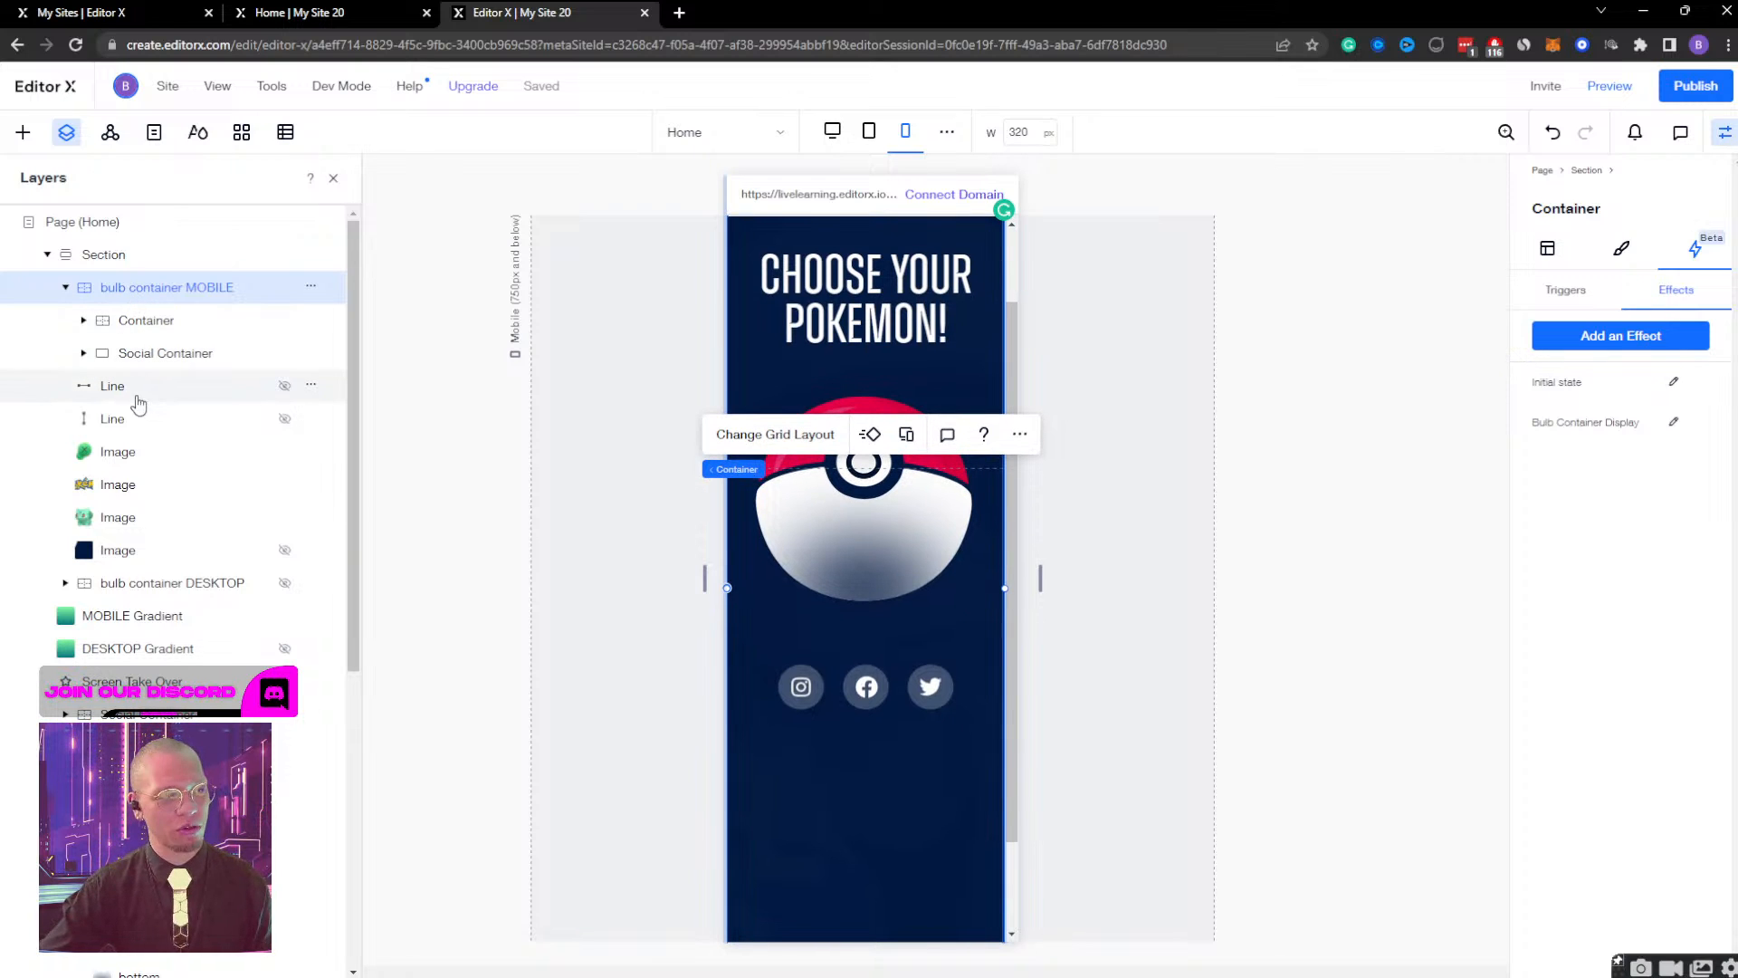
pyautogui.click(132, 587)
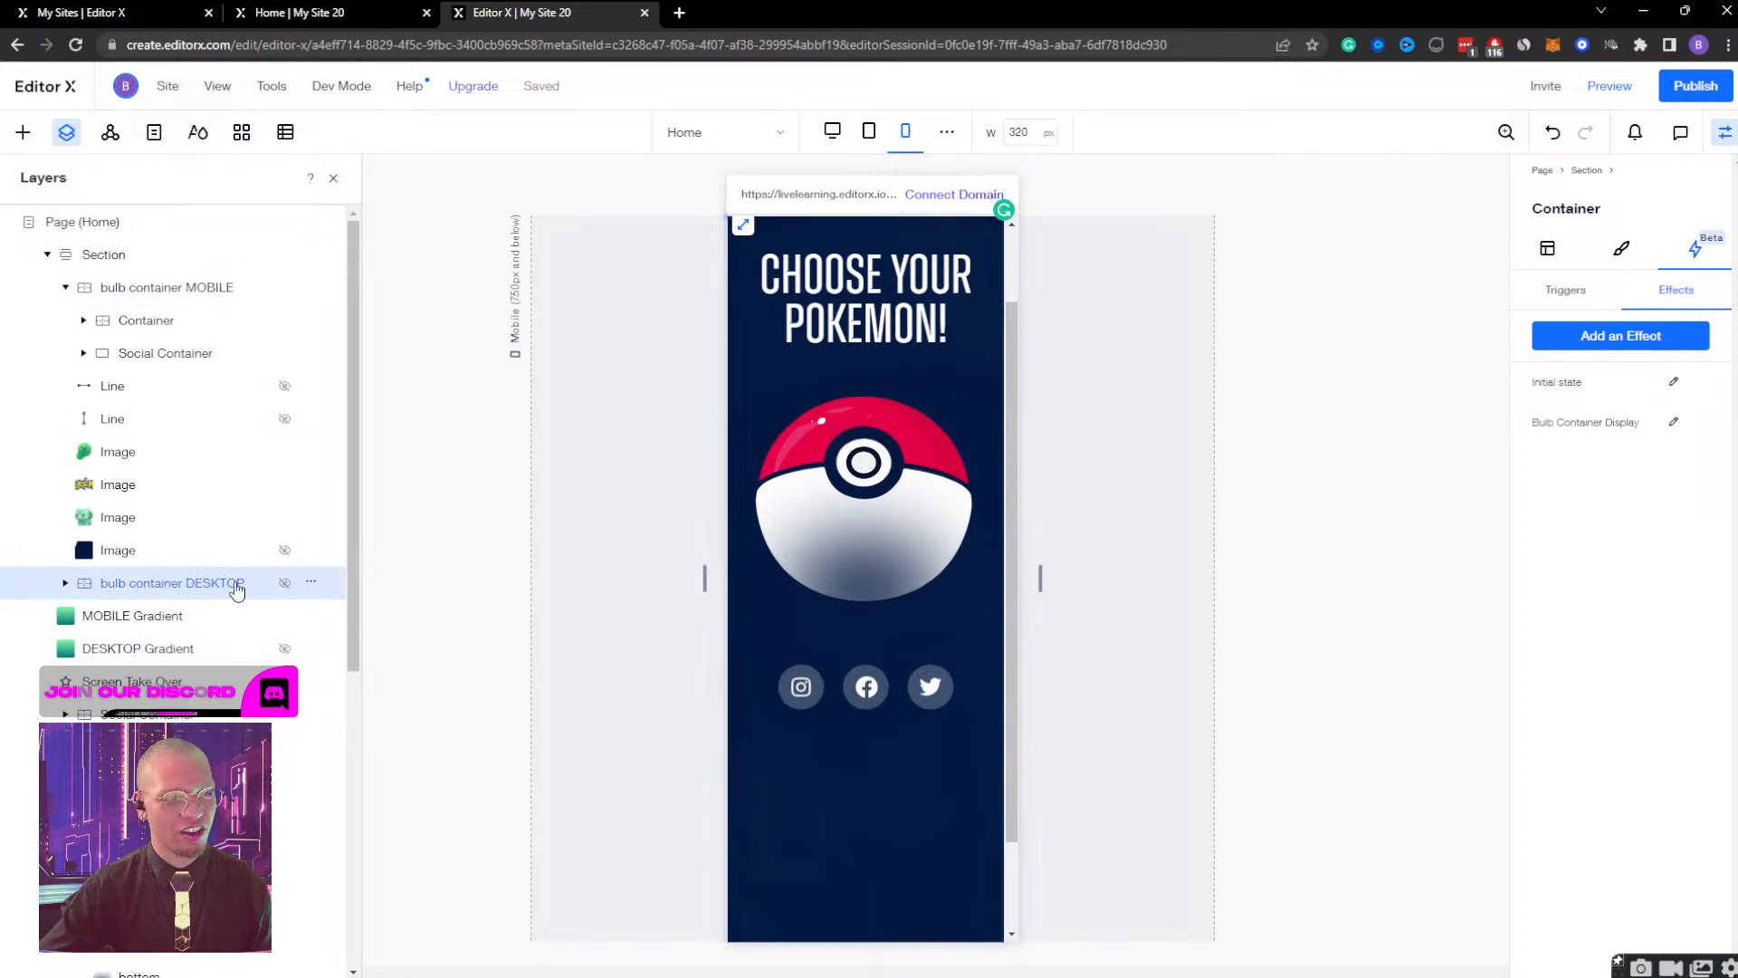
pyautogui.scroll(2, 823, 582)
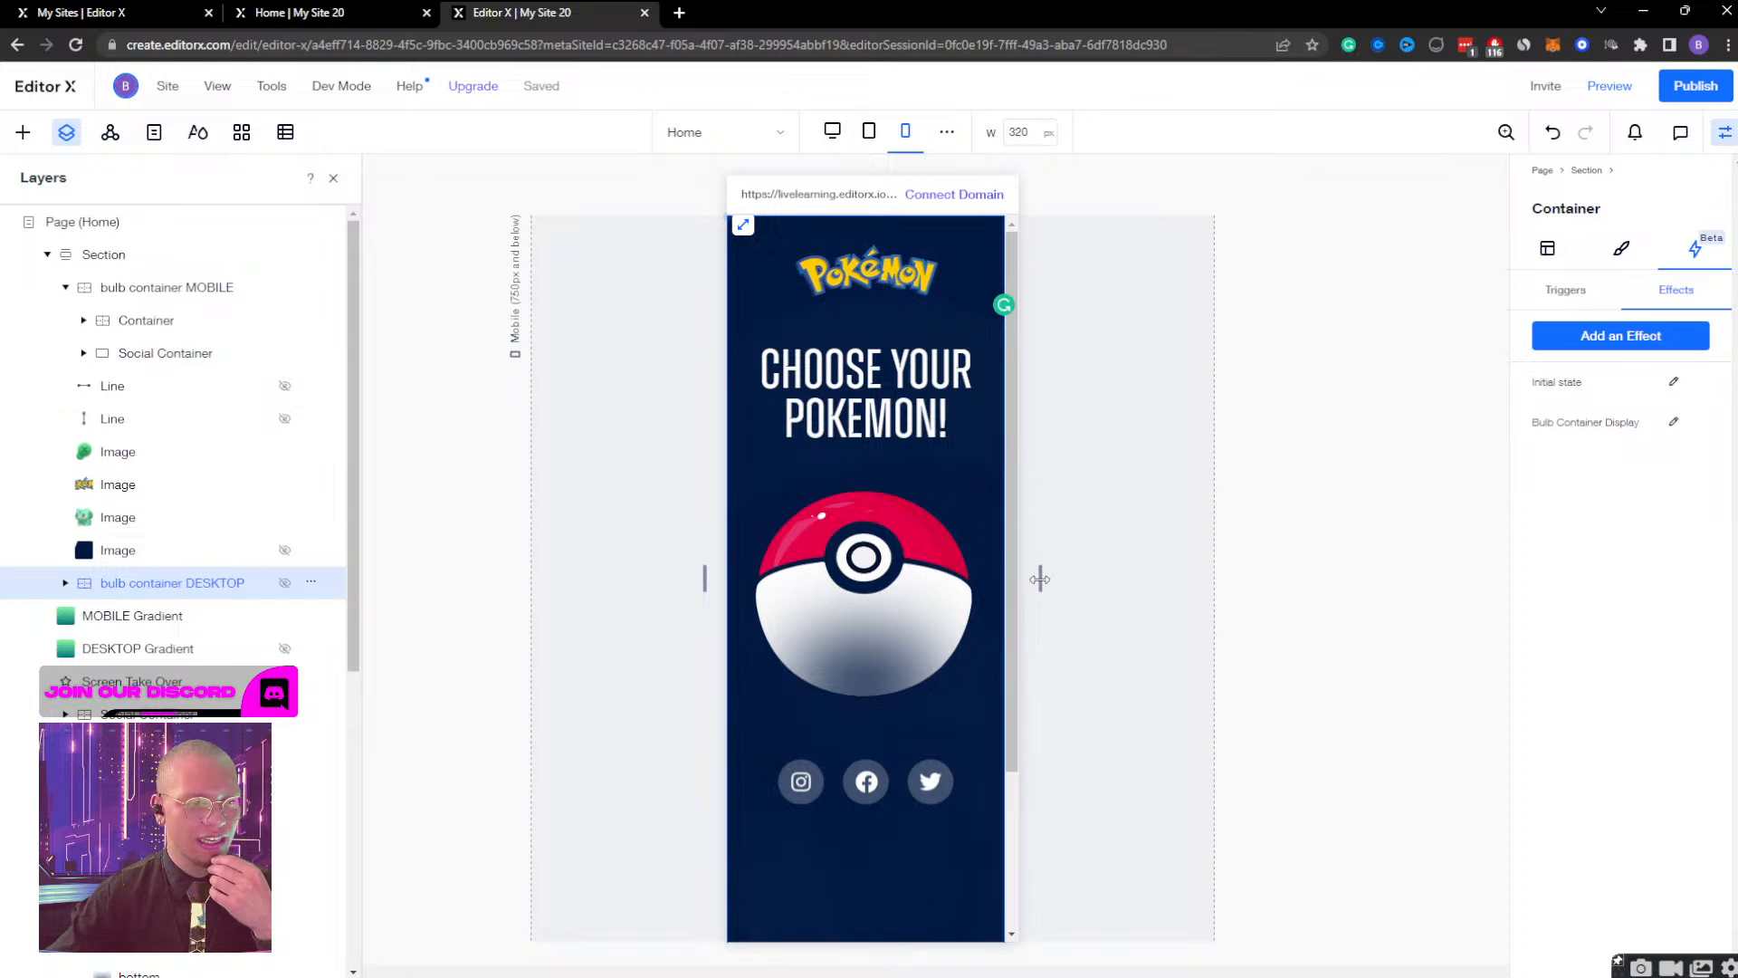
pyautogui.moveTo(1040, 580); pyautogui.dragTo(975, 553)
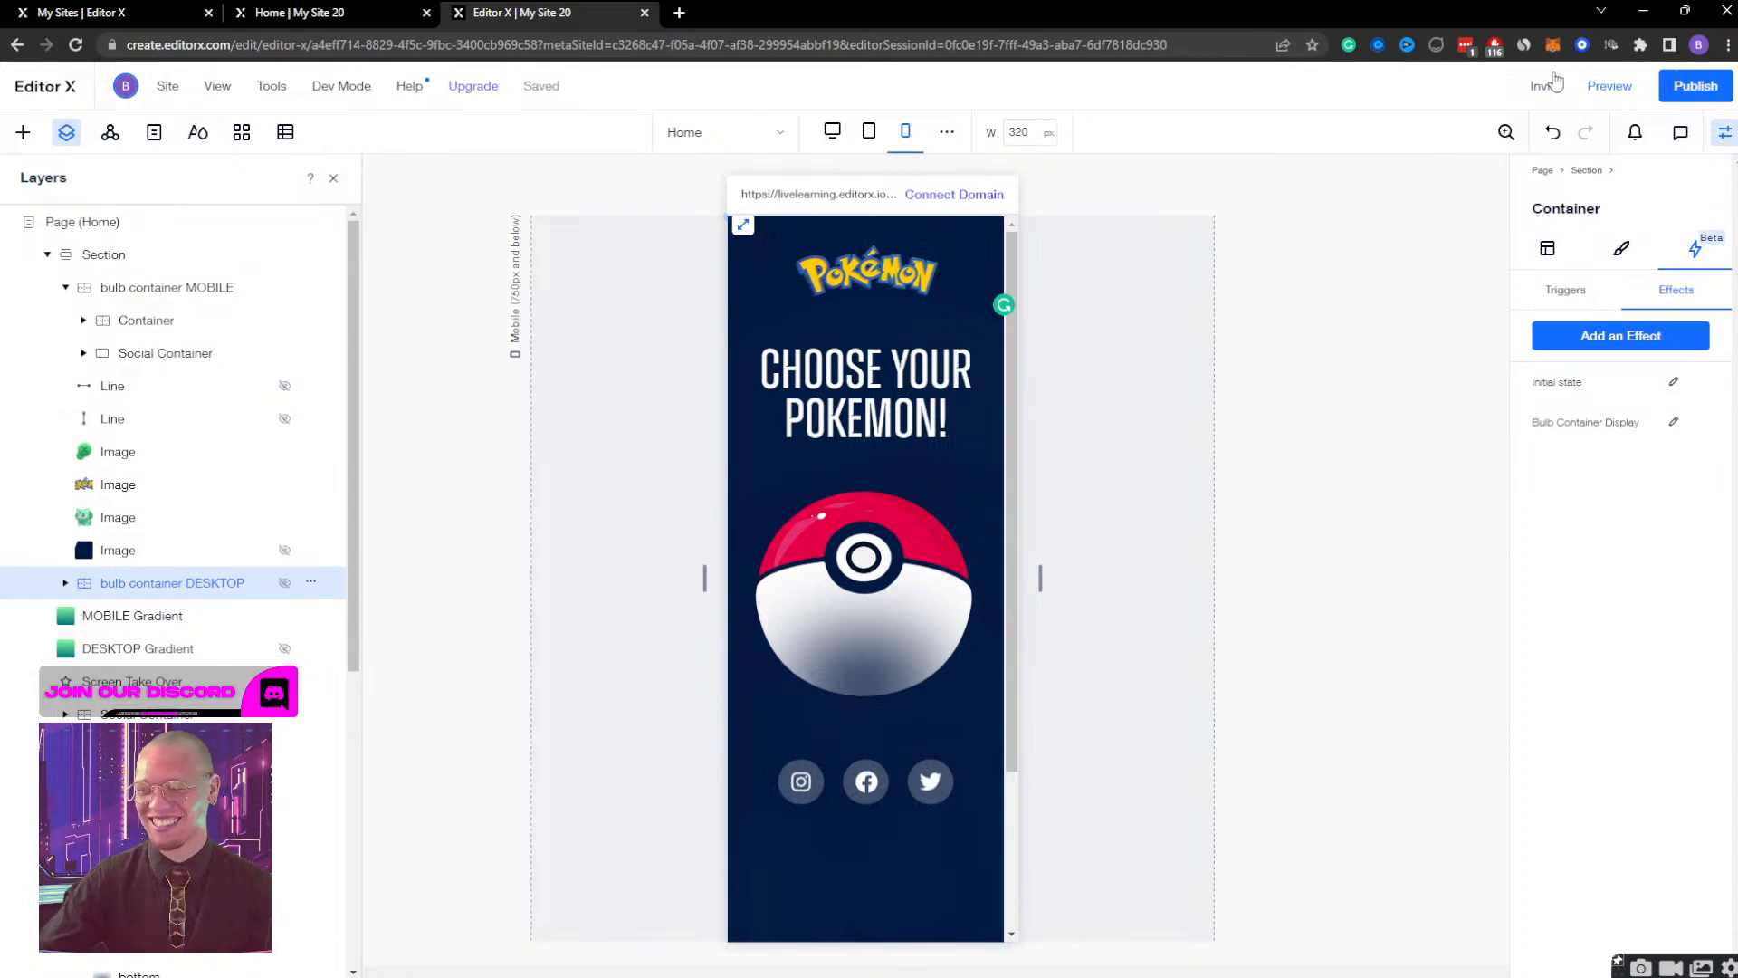
# Preview the mobile page widened to about 658 px, open the Pokeball, look through the Bulbasaur view, and close it.
pyautogui.click(1607, 84)
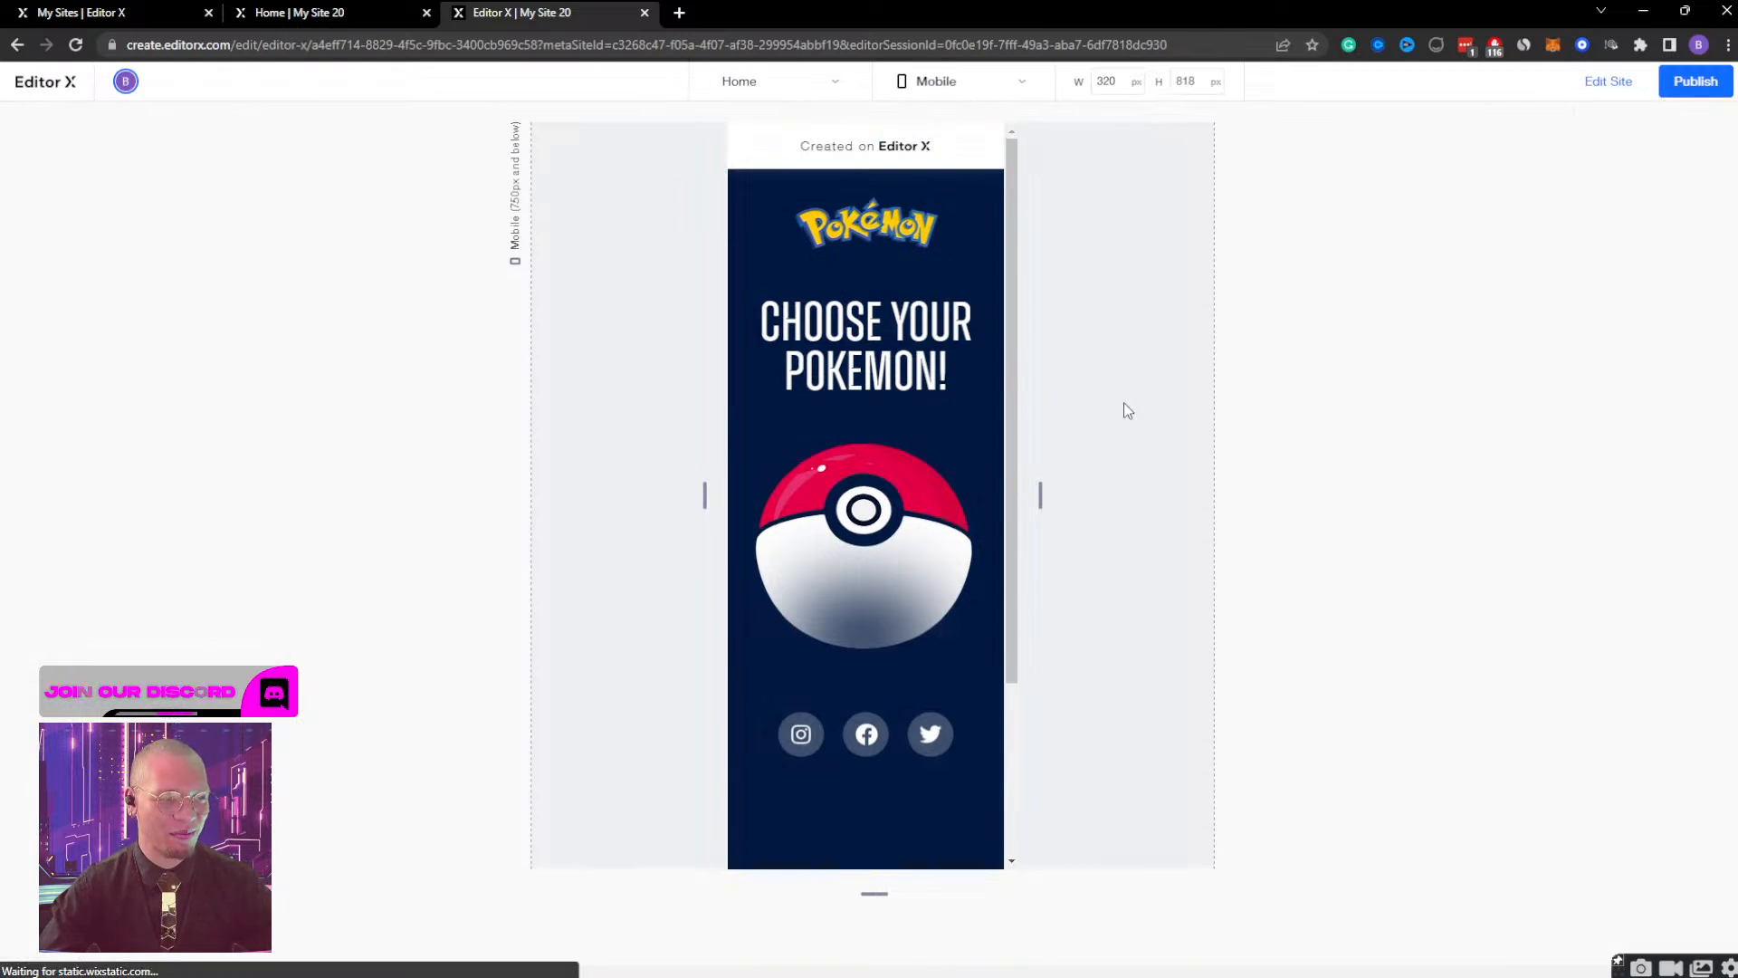
pyautogui.moveTo(1040, 510); pyautogui.dragTo(1195, 497)
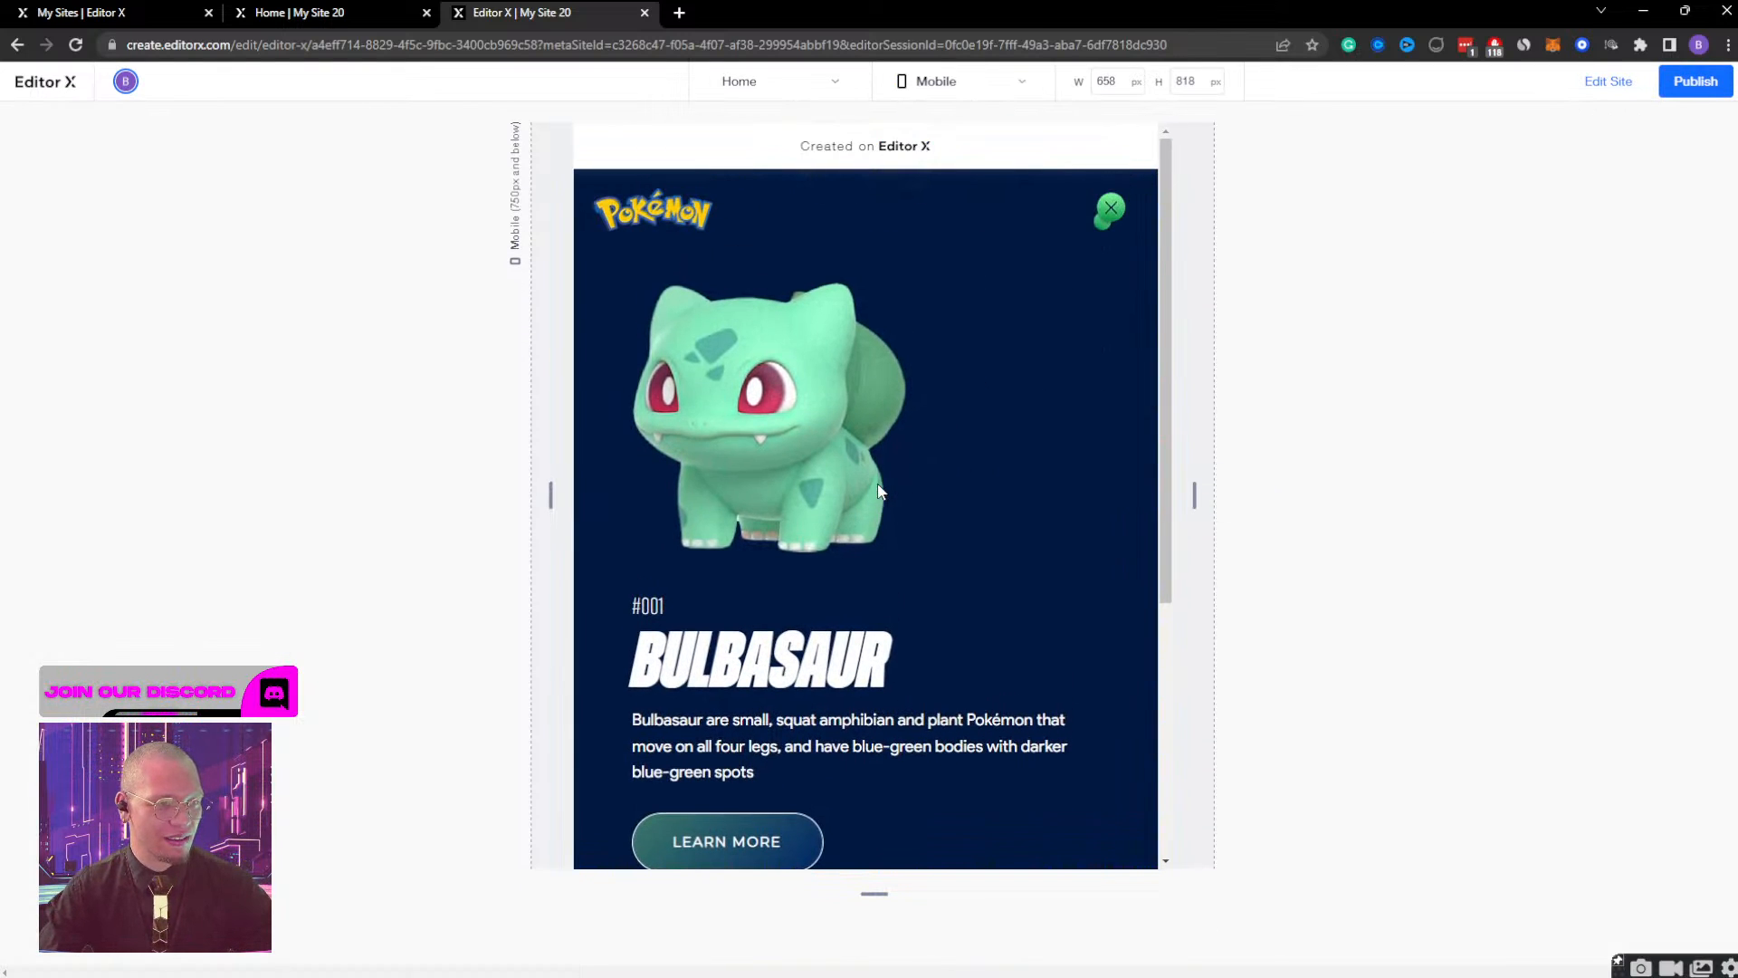
pyautogui.scroll(-5, 906, 415)
pyautogui.scroll(4, 907, 418)
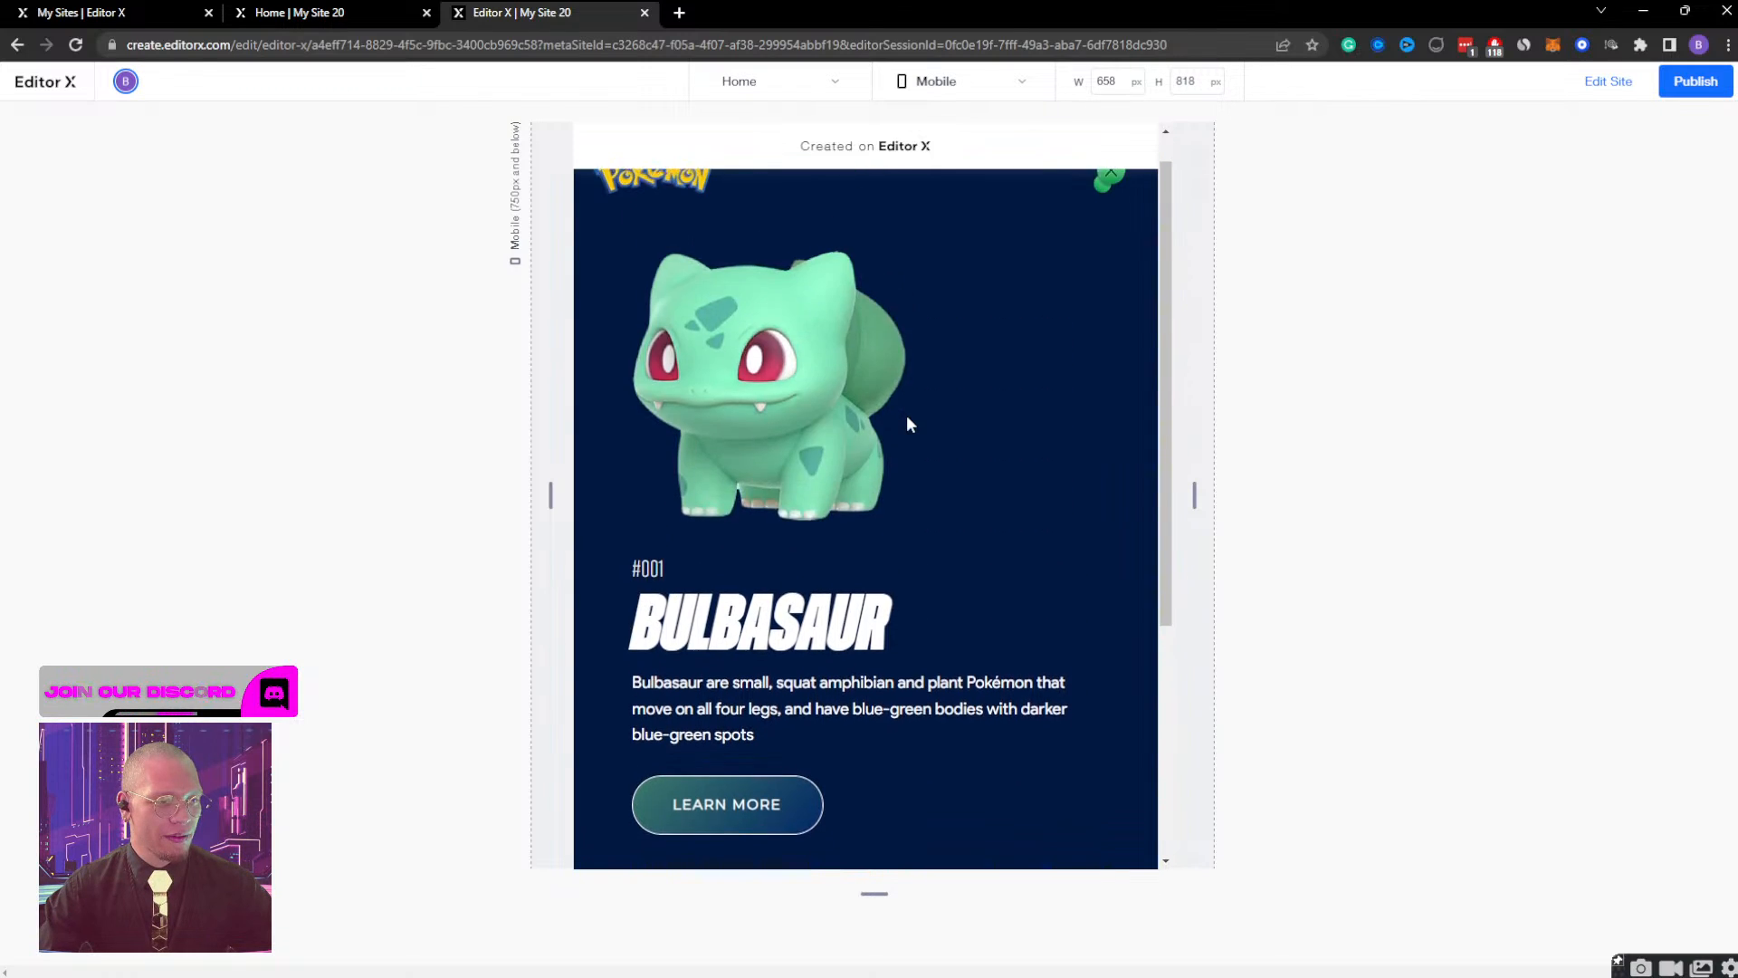
pyautogui.scroll(-4, 907, 418)
pyautogui.scroll(5, 785, 615)
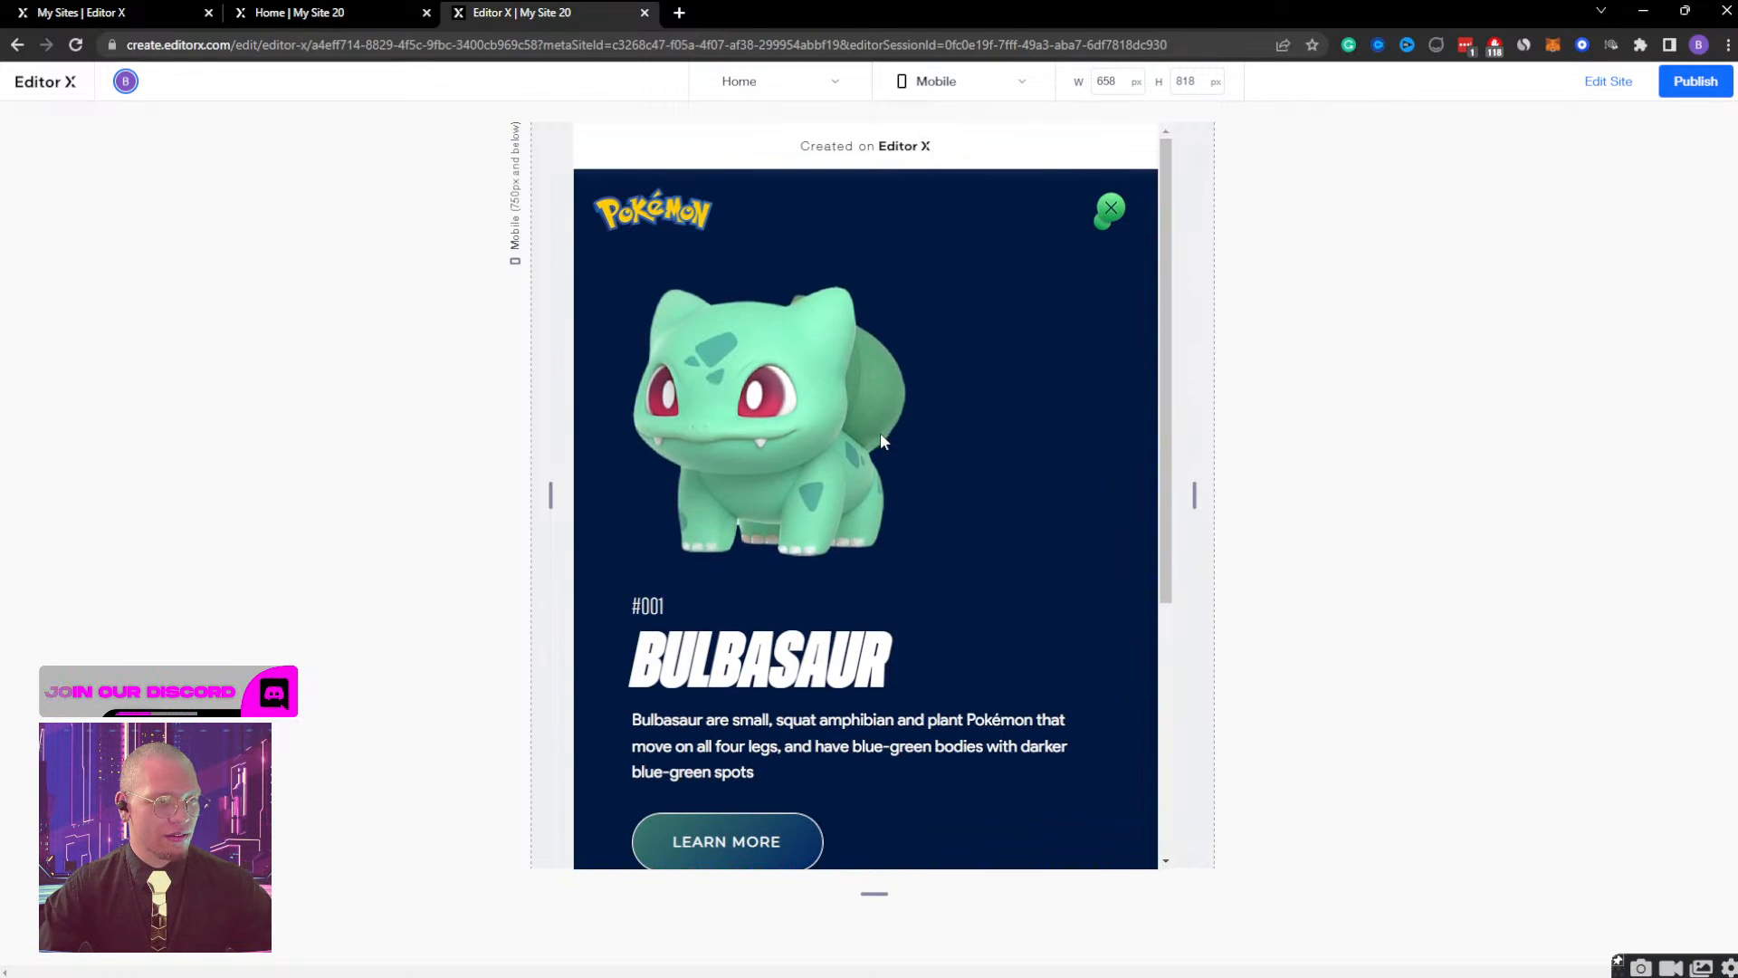
pyautogui.click(1120, 221)
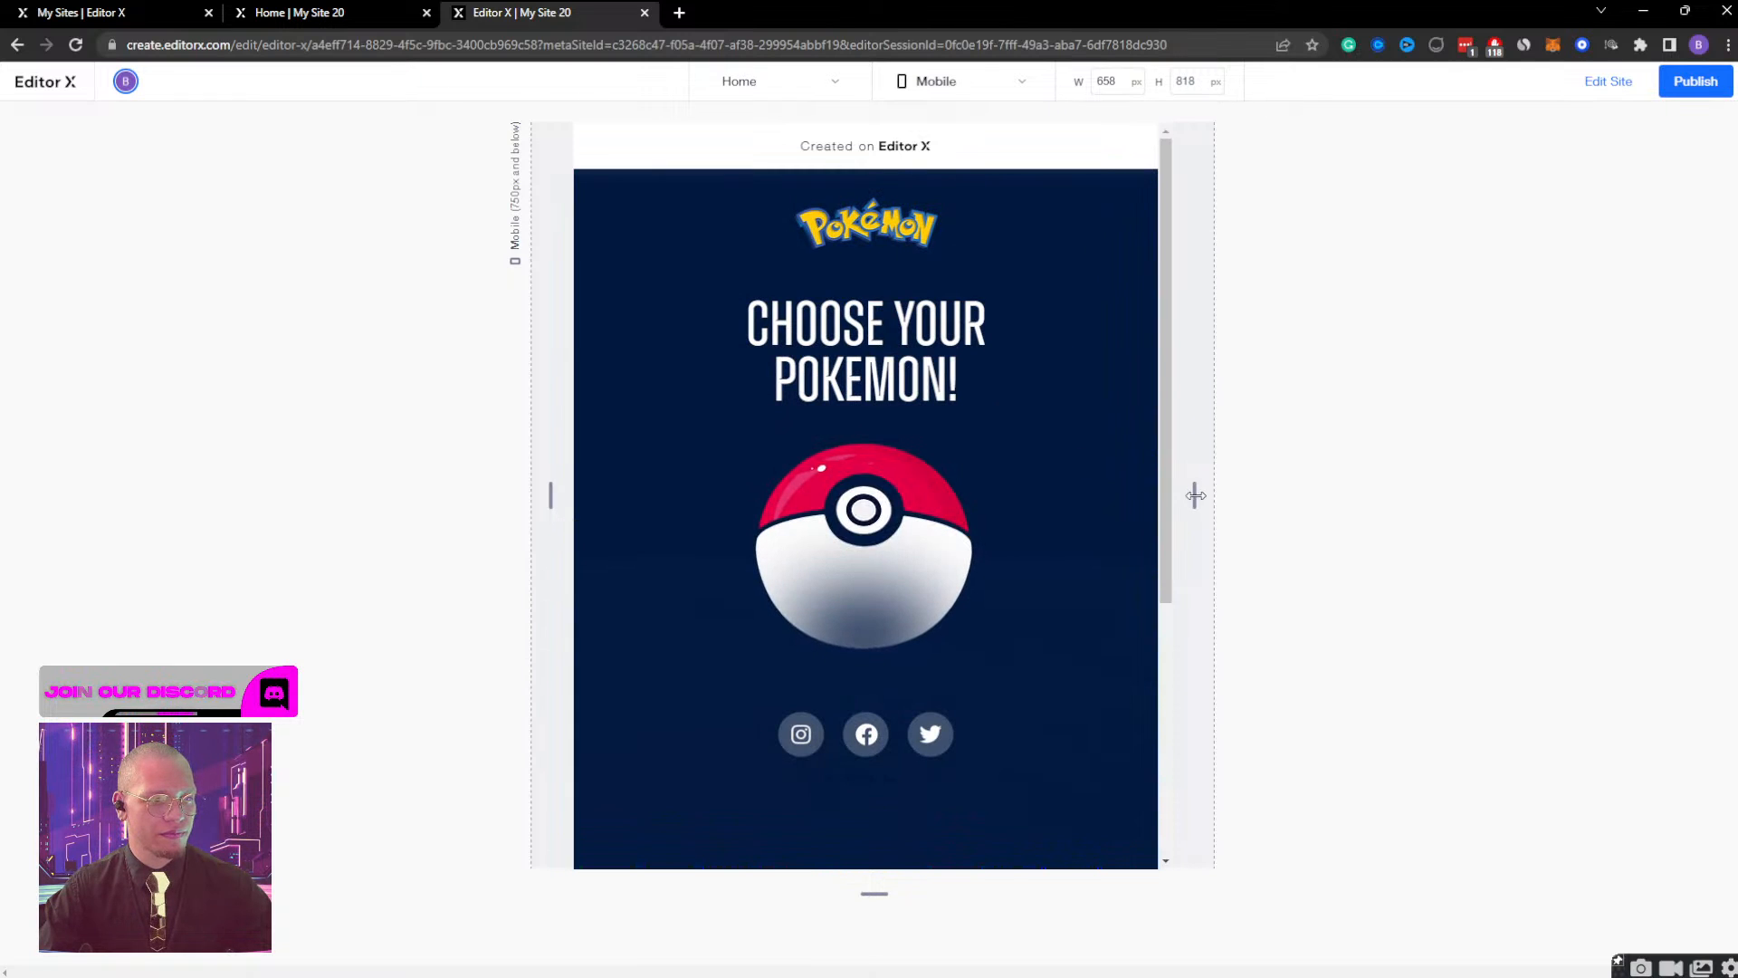
# Narrow the preview to 320 px, open the Pokeball and close the Bulbasaur view twice, and return to editing.
pyautogui.moveTo(1196, 496); pyautogui.dragTo(787, 513)
pyautogui.click(896, 446)
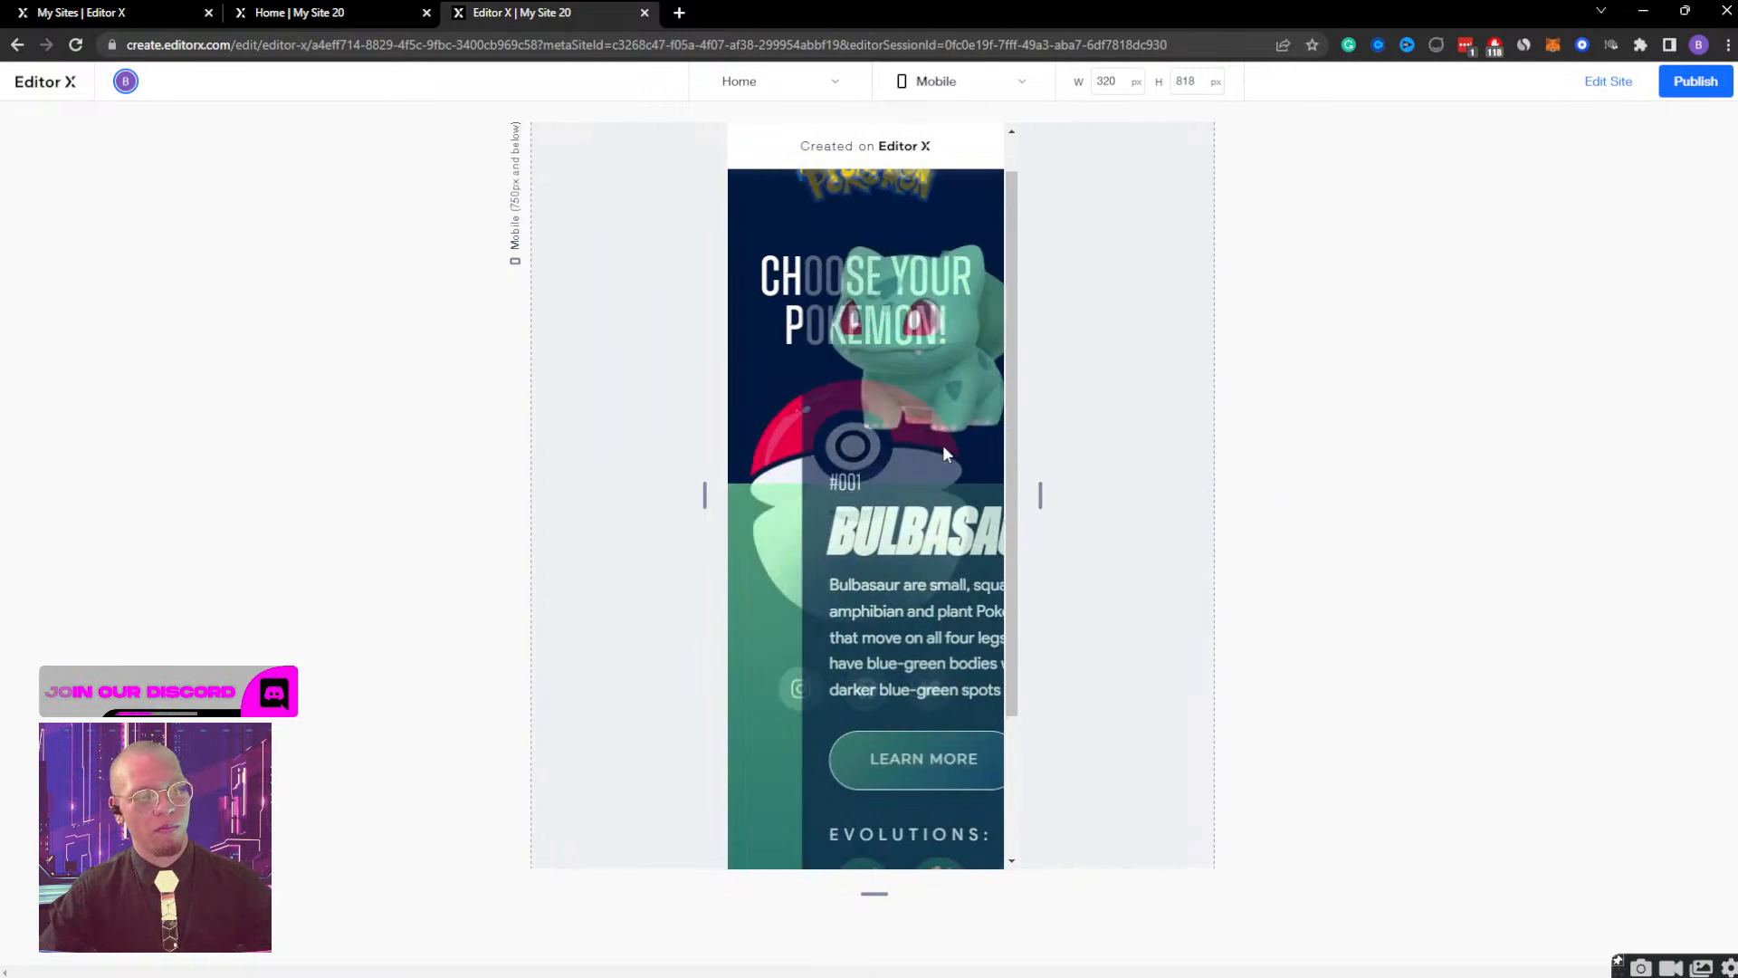
pyautogui.click(968, 212)
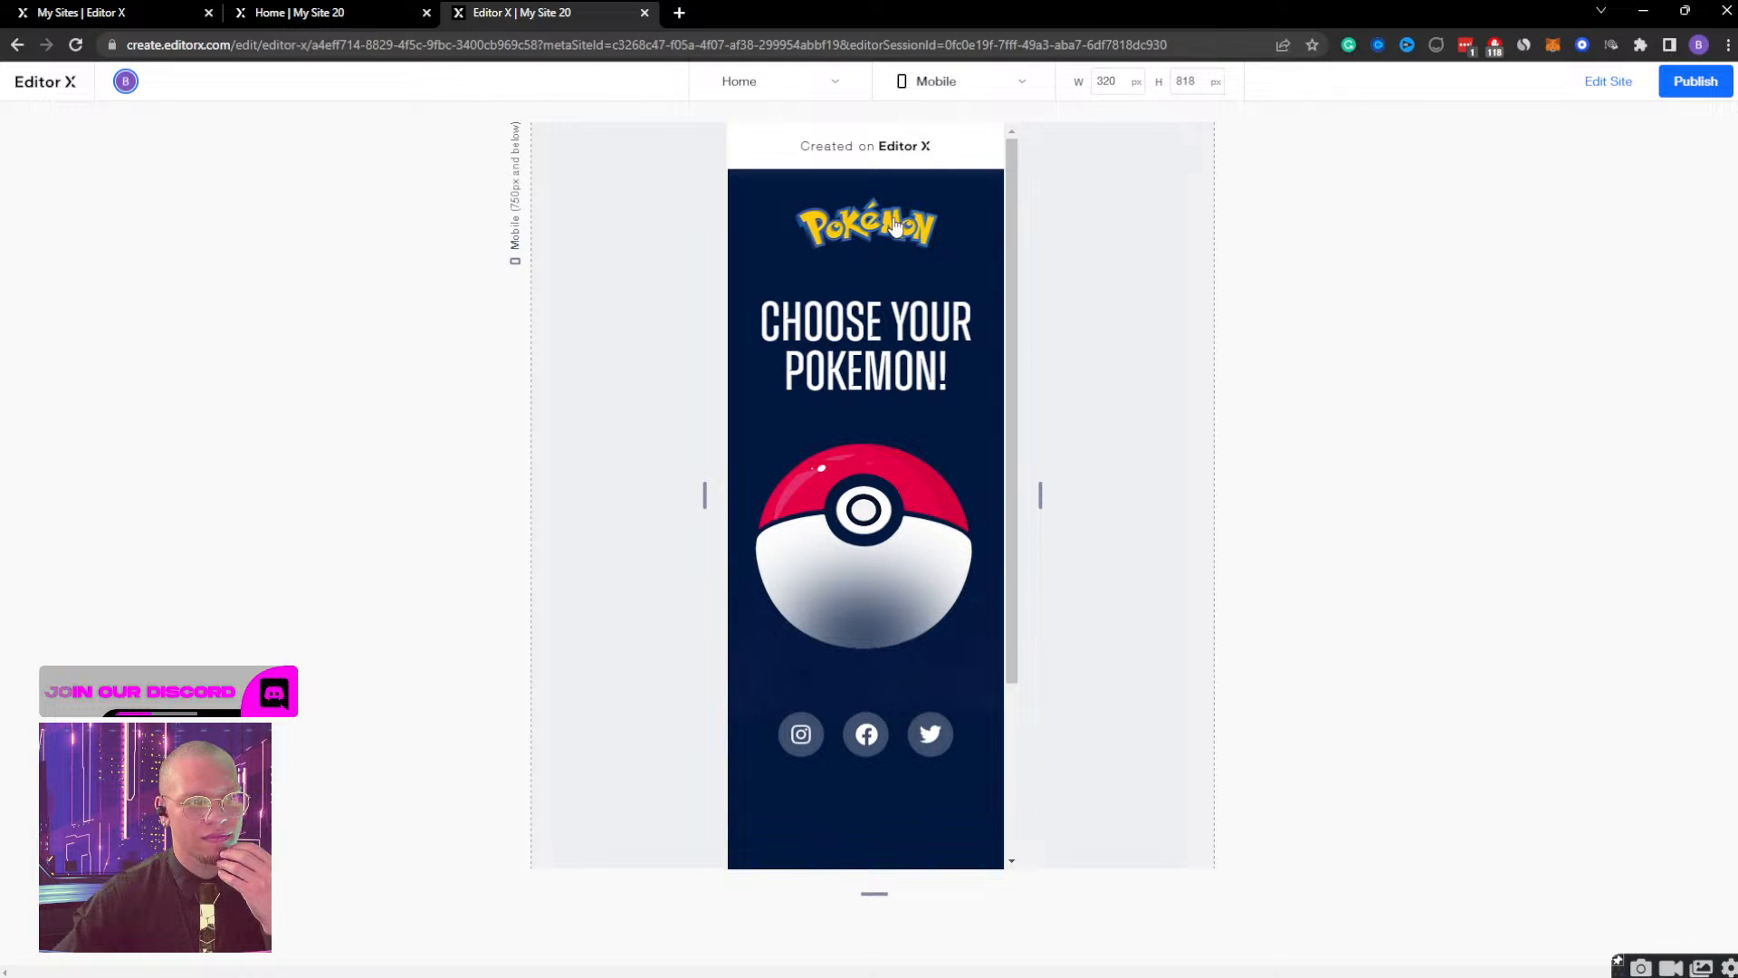
pyautogui.click(900, 478)
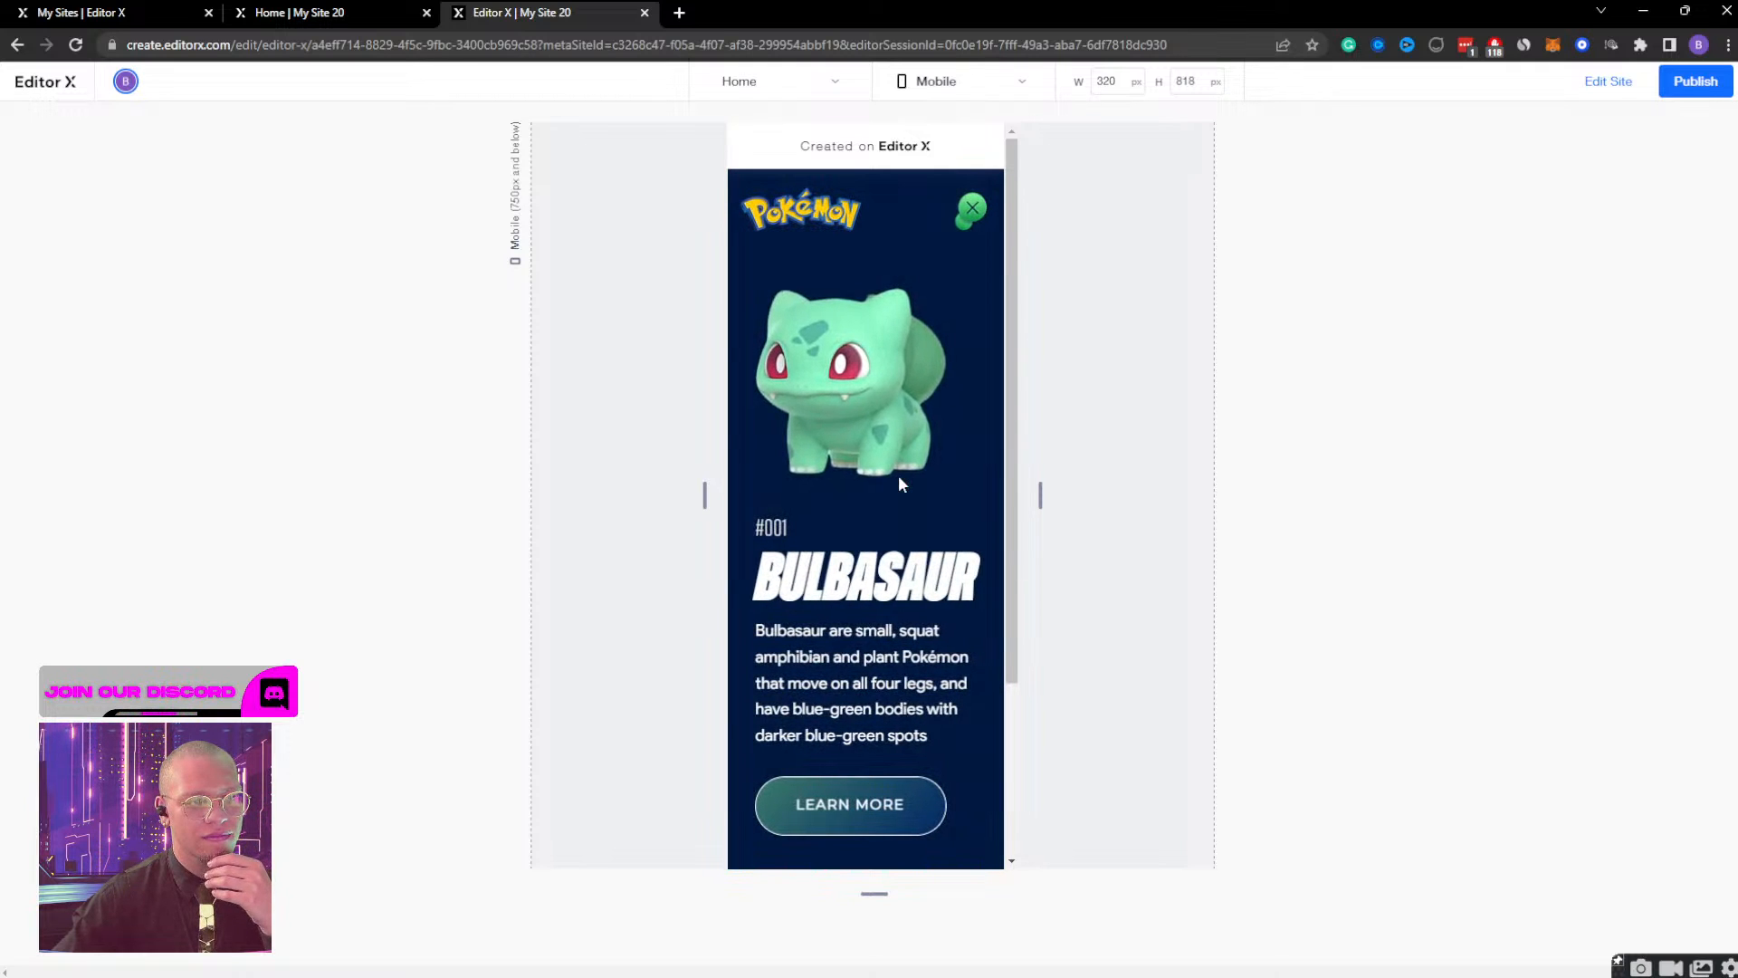
pyautogui.click(971, 209)
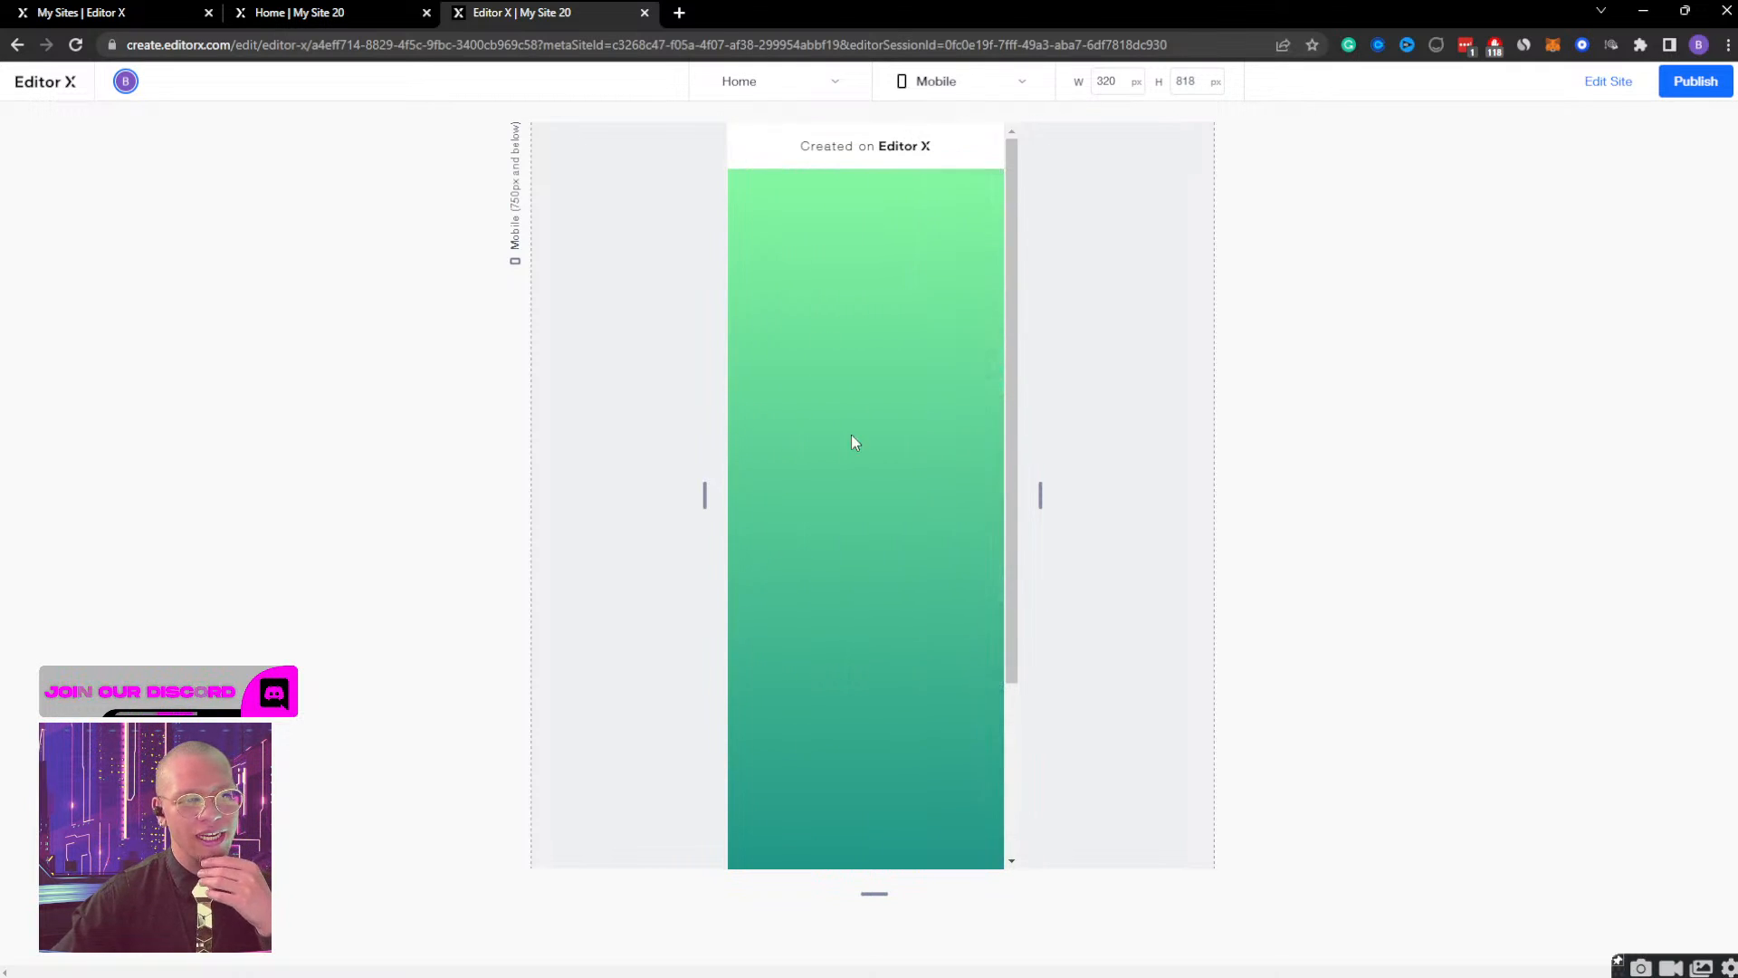
pyautogui.click(1611, 83)
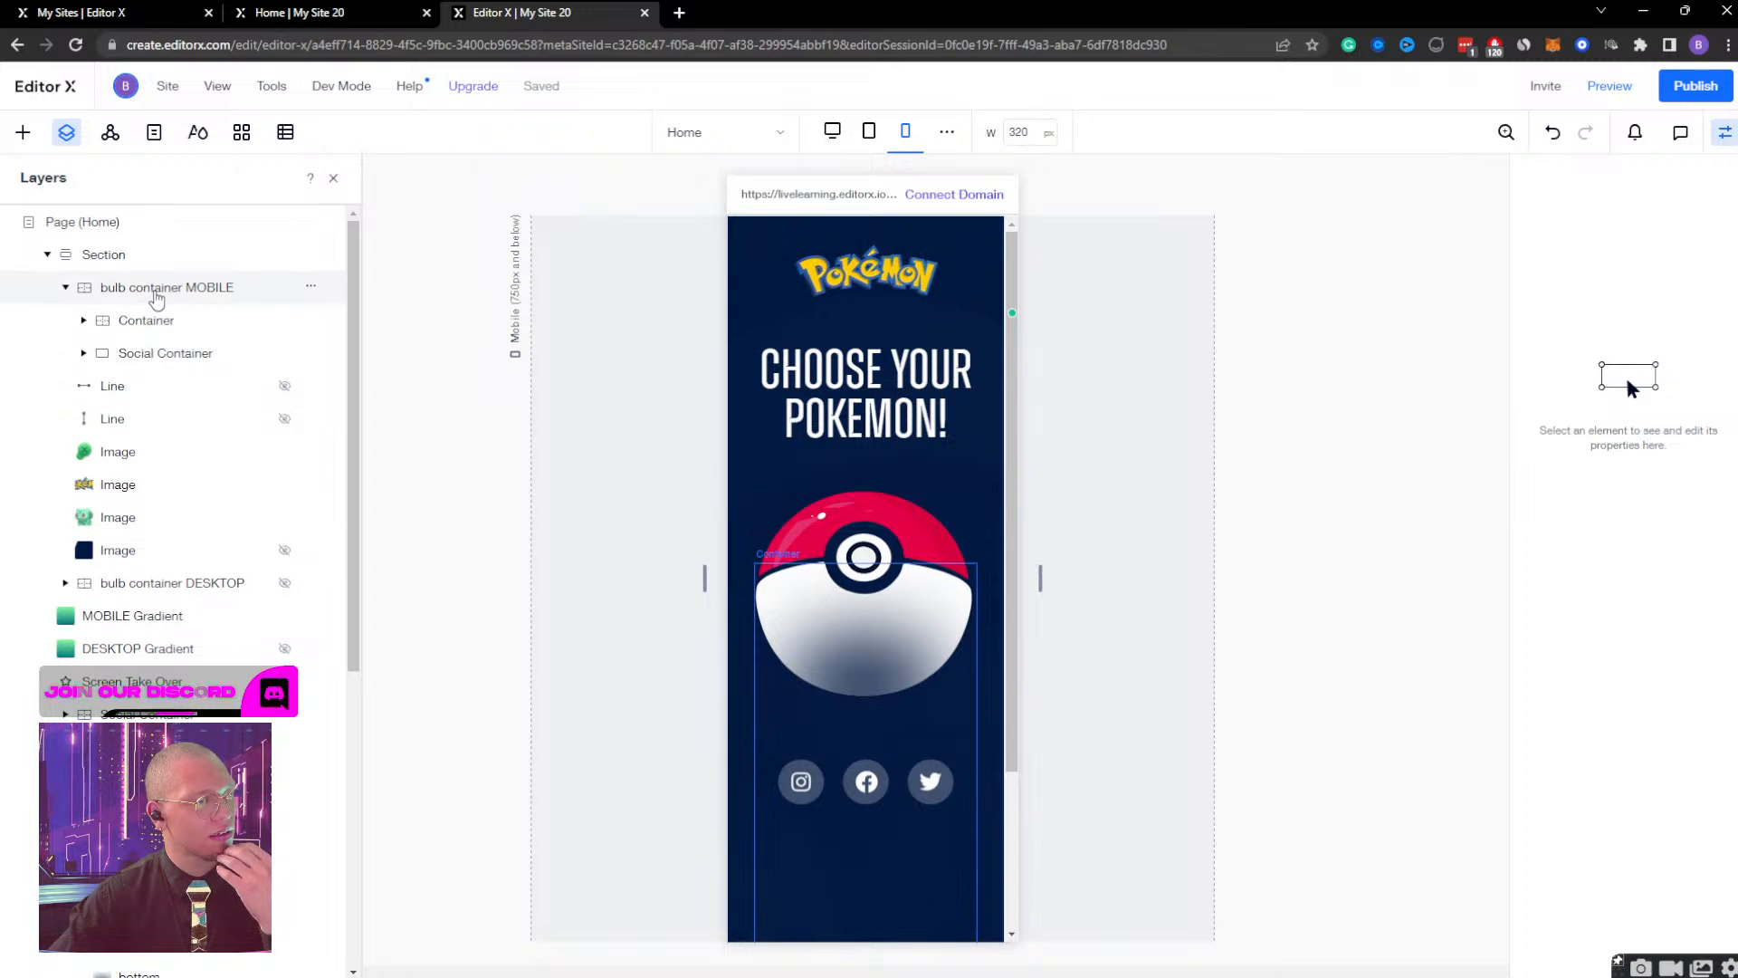
# Open the Bulb Container Display effect of bulb container MOBILE and play its animation.
pyautogui.click(156, 290)
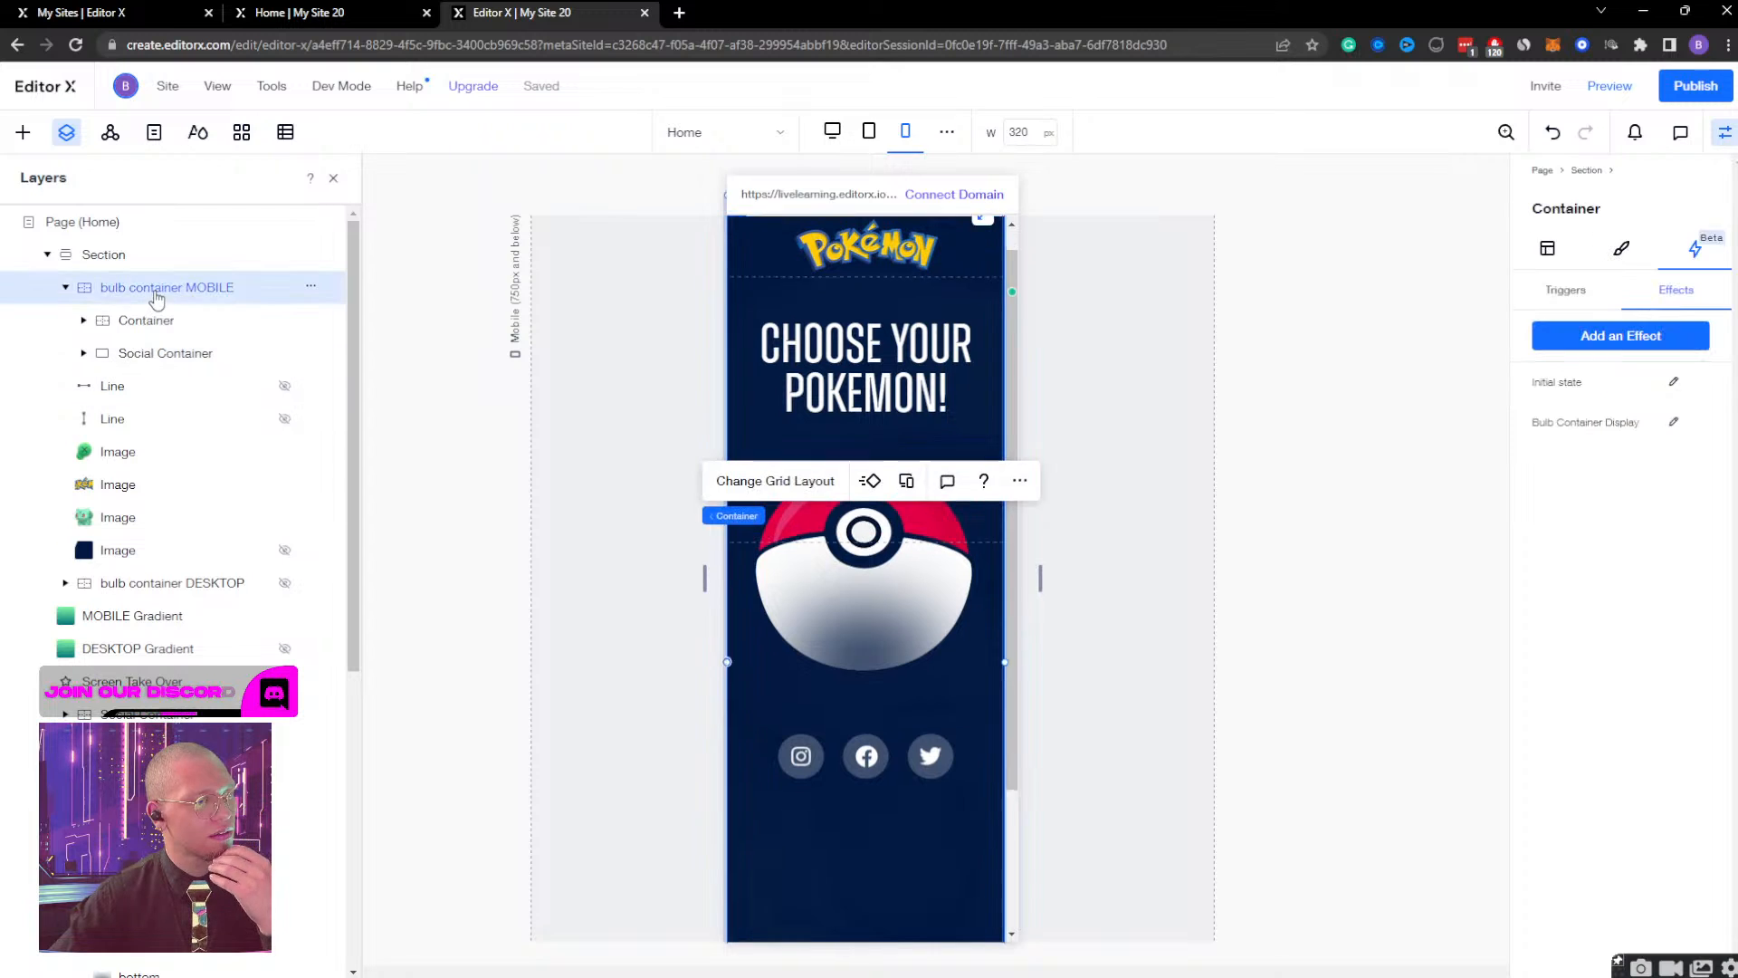
pyautogui.click(1675, 422)
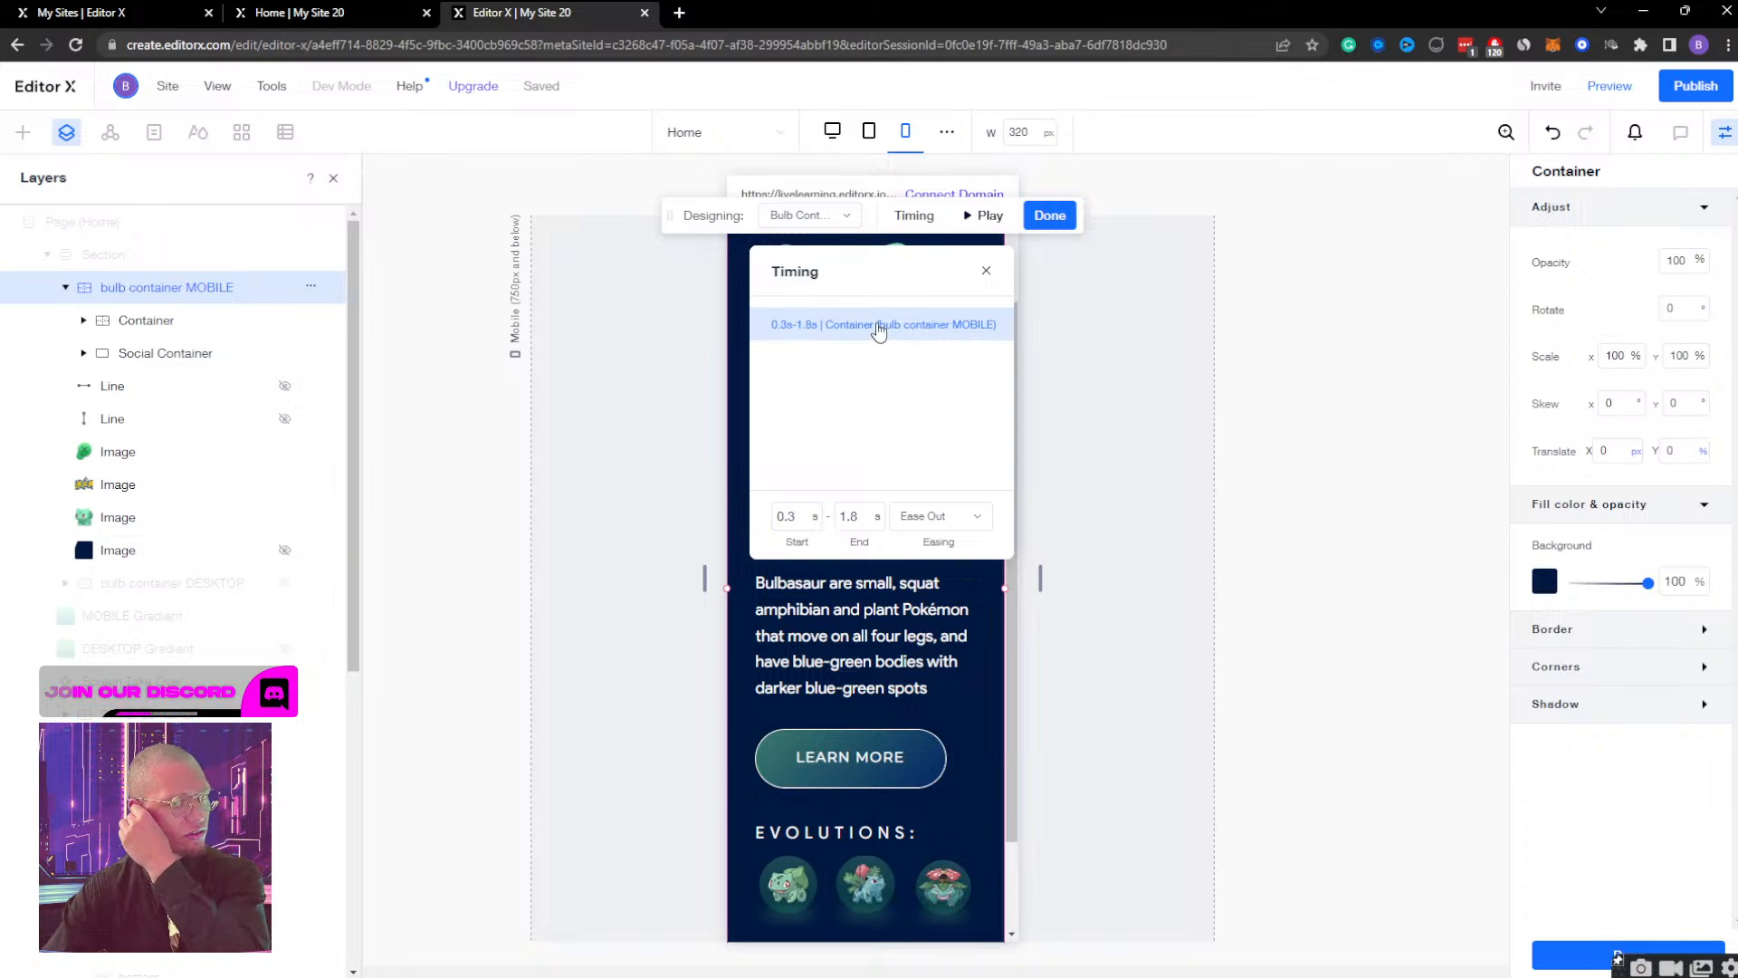
pyautogui.click(979, 223)
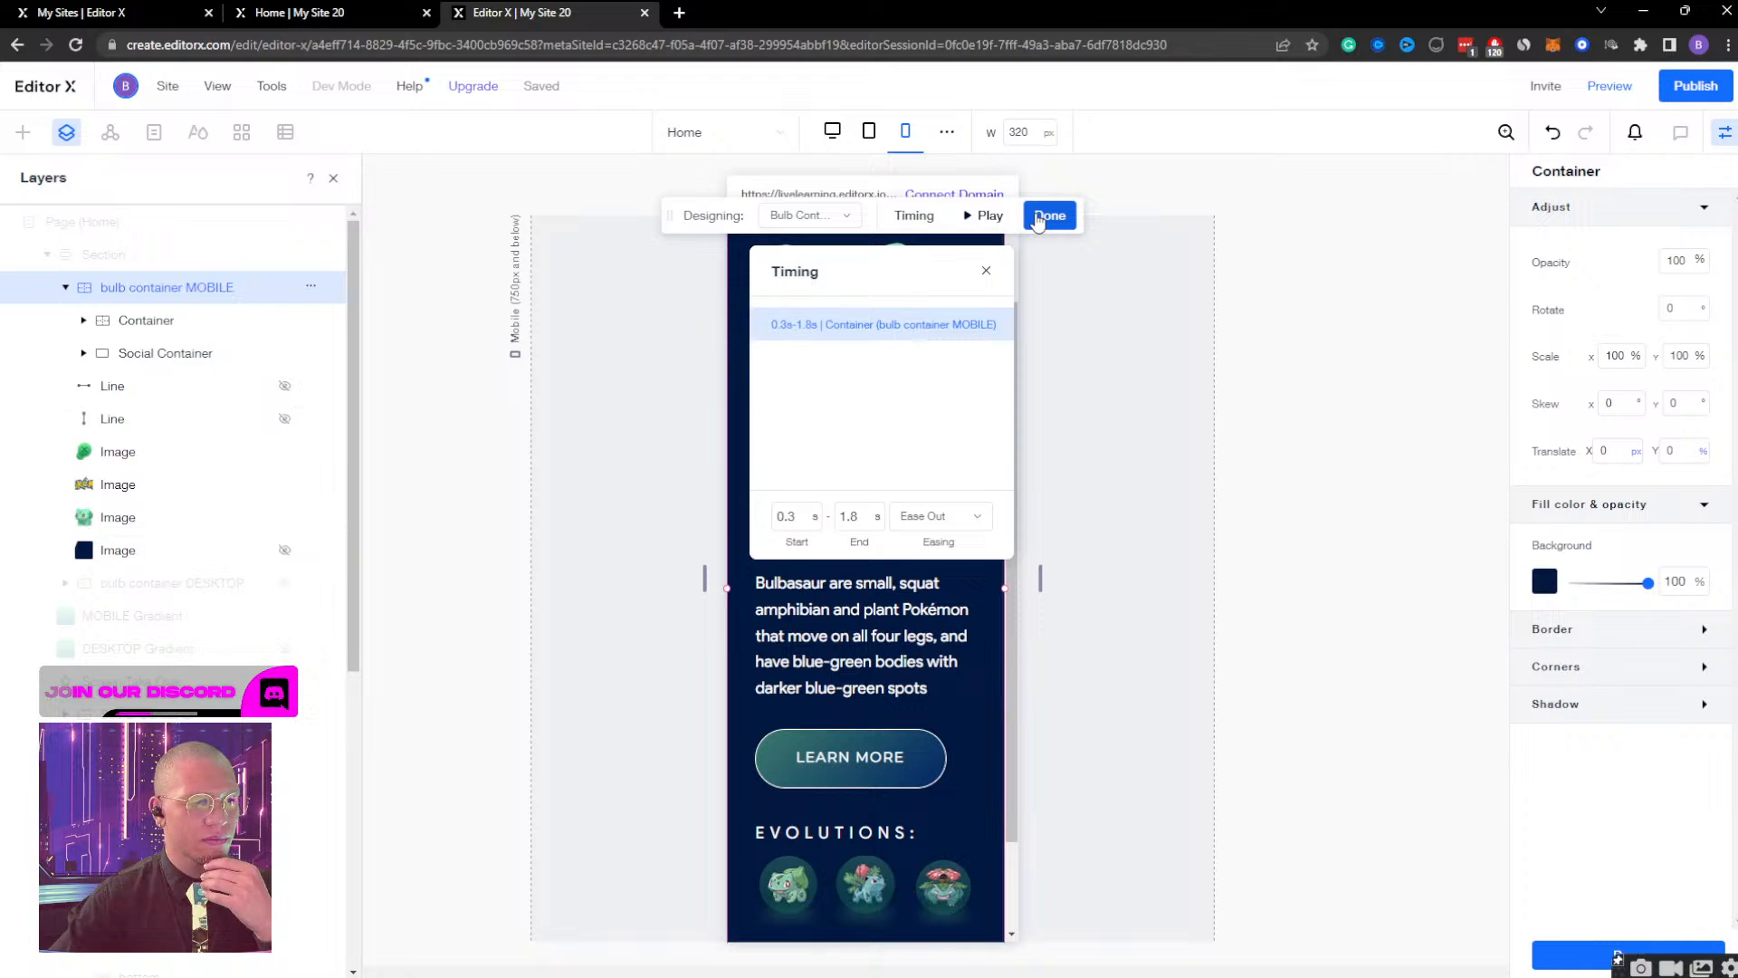
# Set the horizontal translate of bulb container MOBILE to 99% in its initial state and finish designing the effect.
pyautogui.click(801, 217)
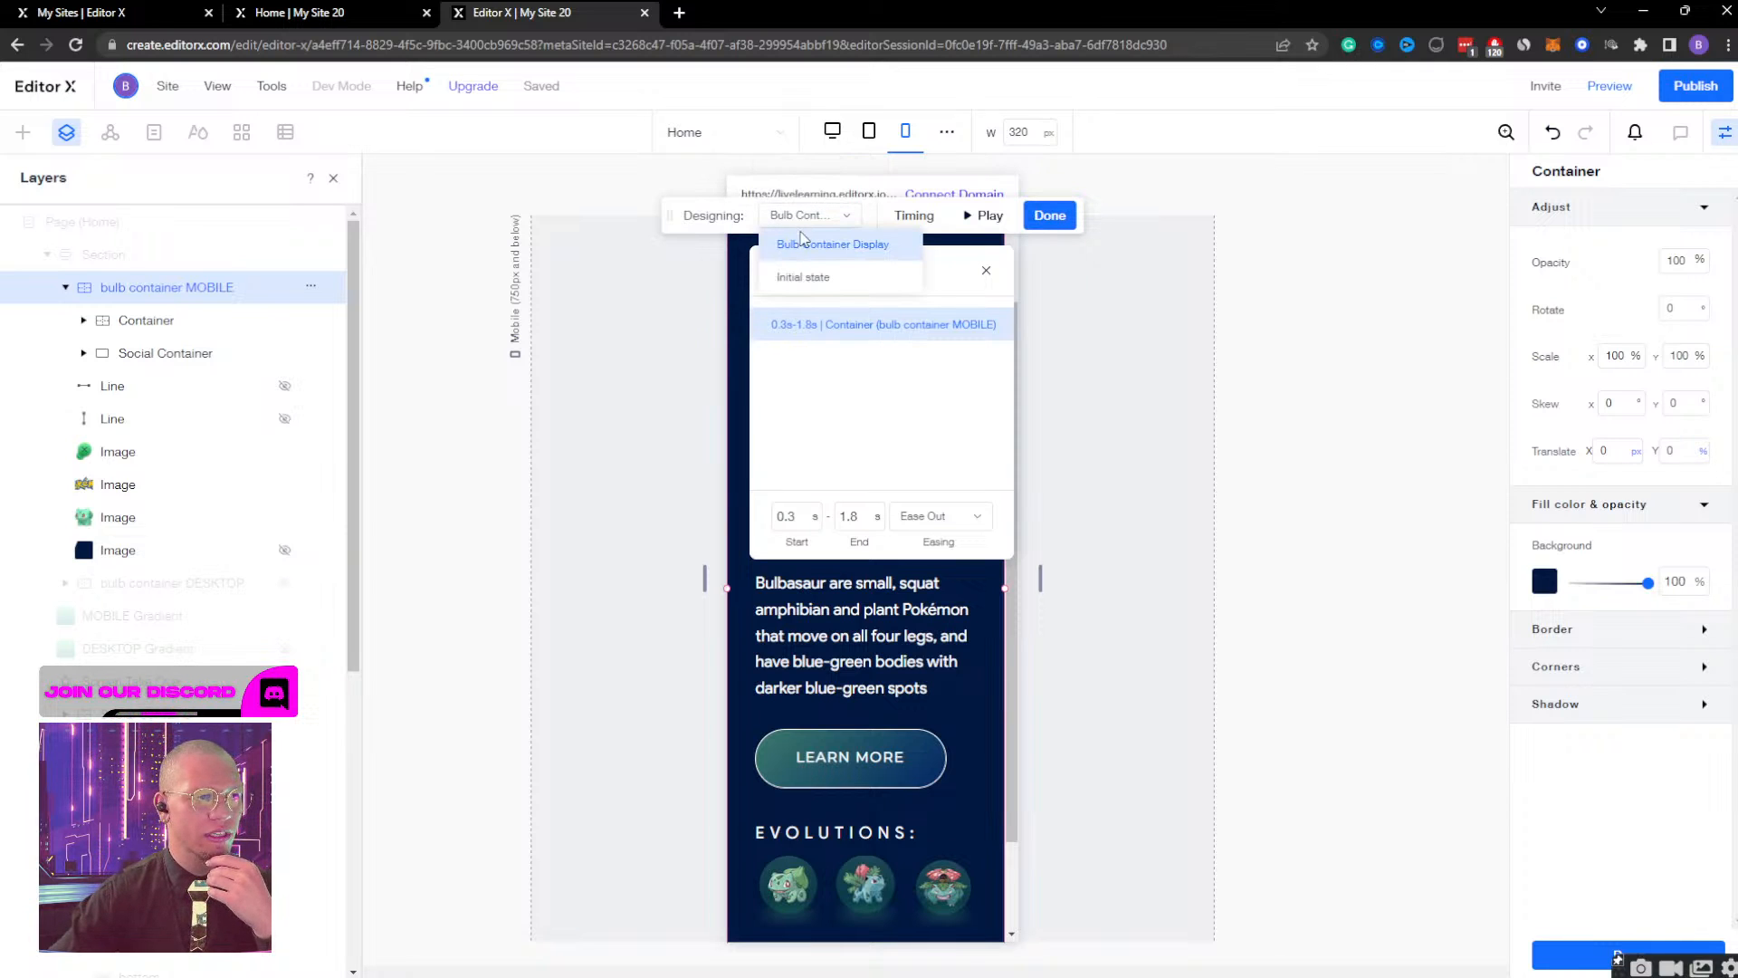
pyautogui.click(801, 274)
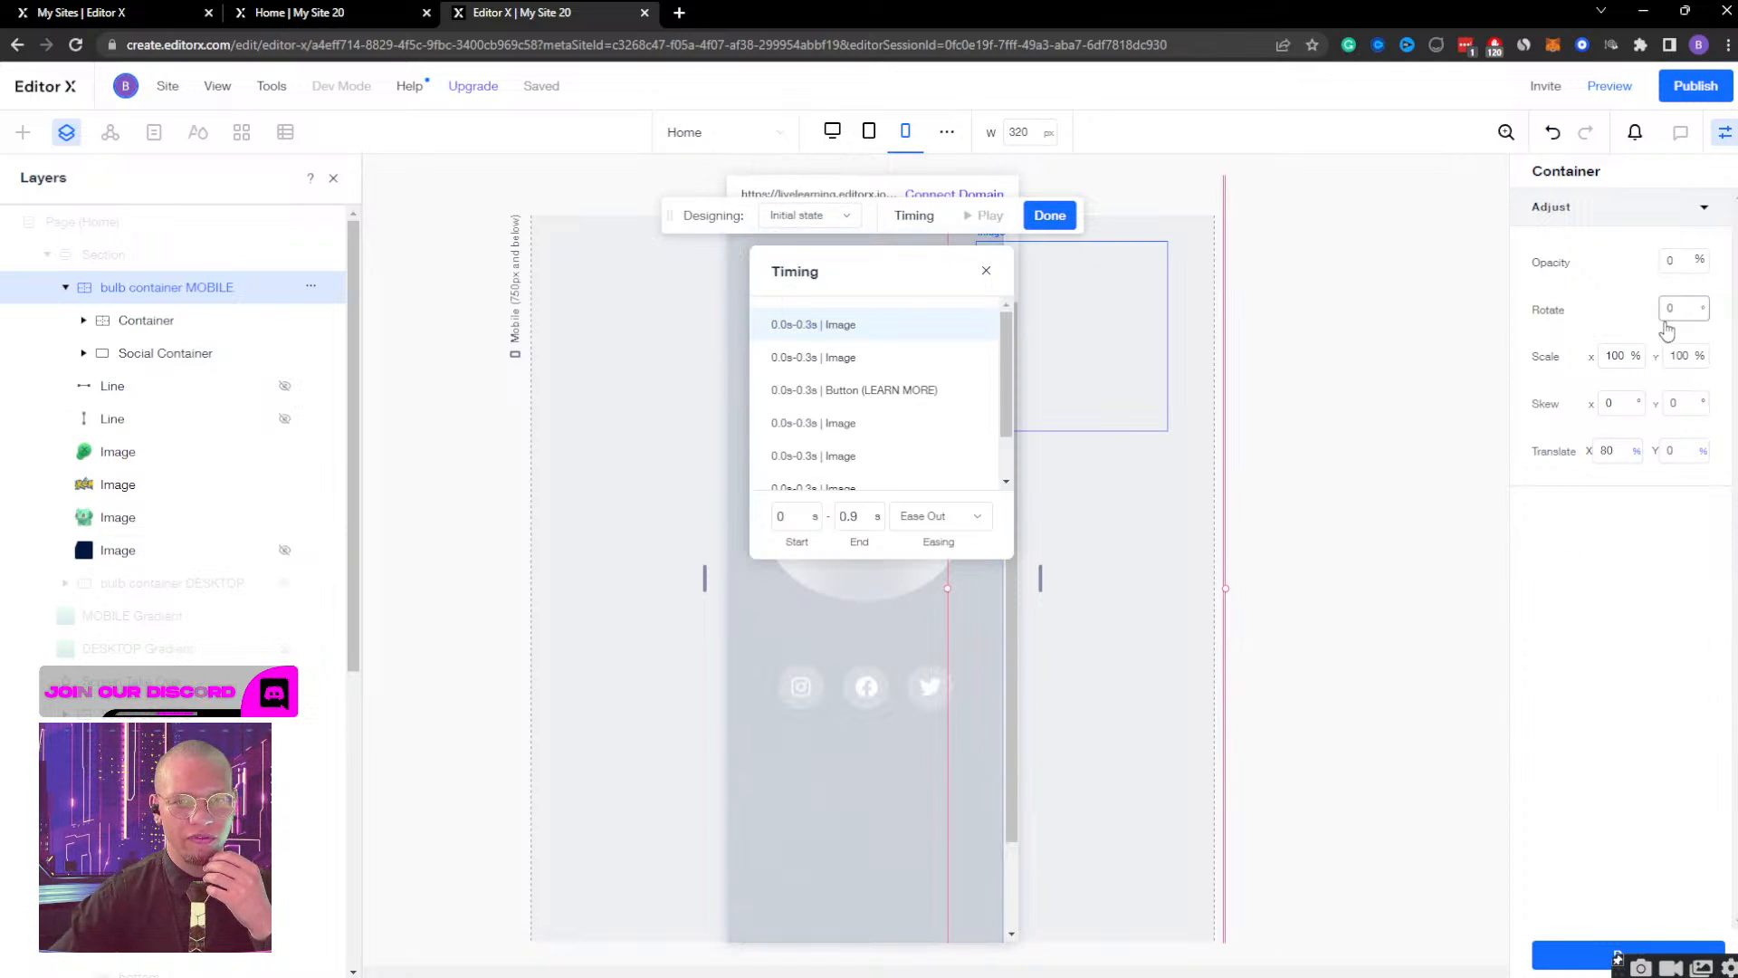
pyautogui.click(1622, 455)
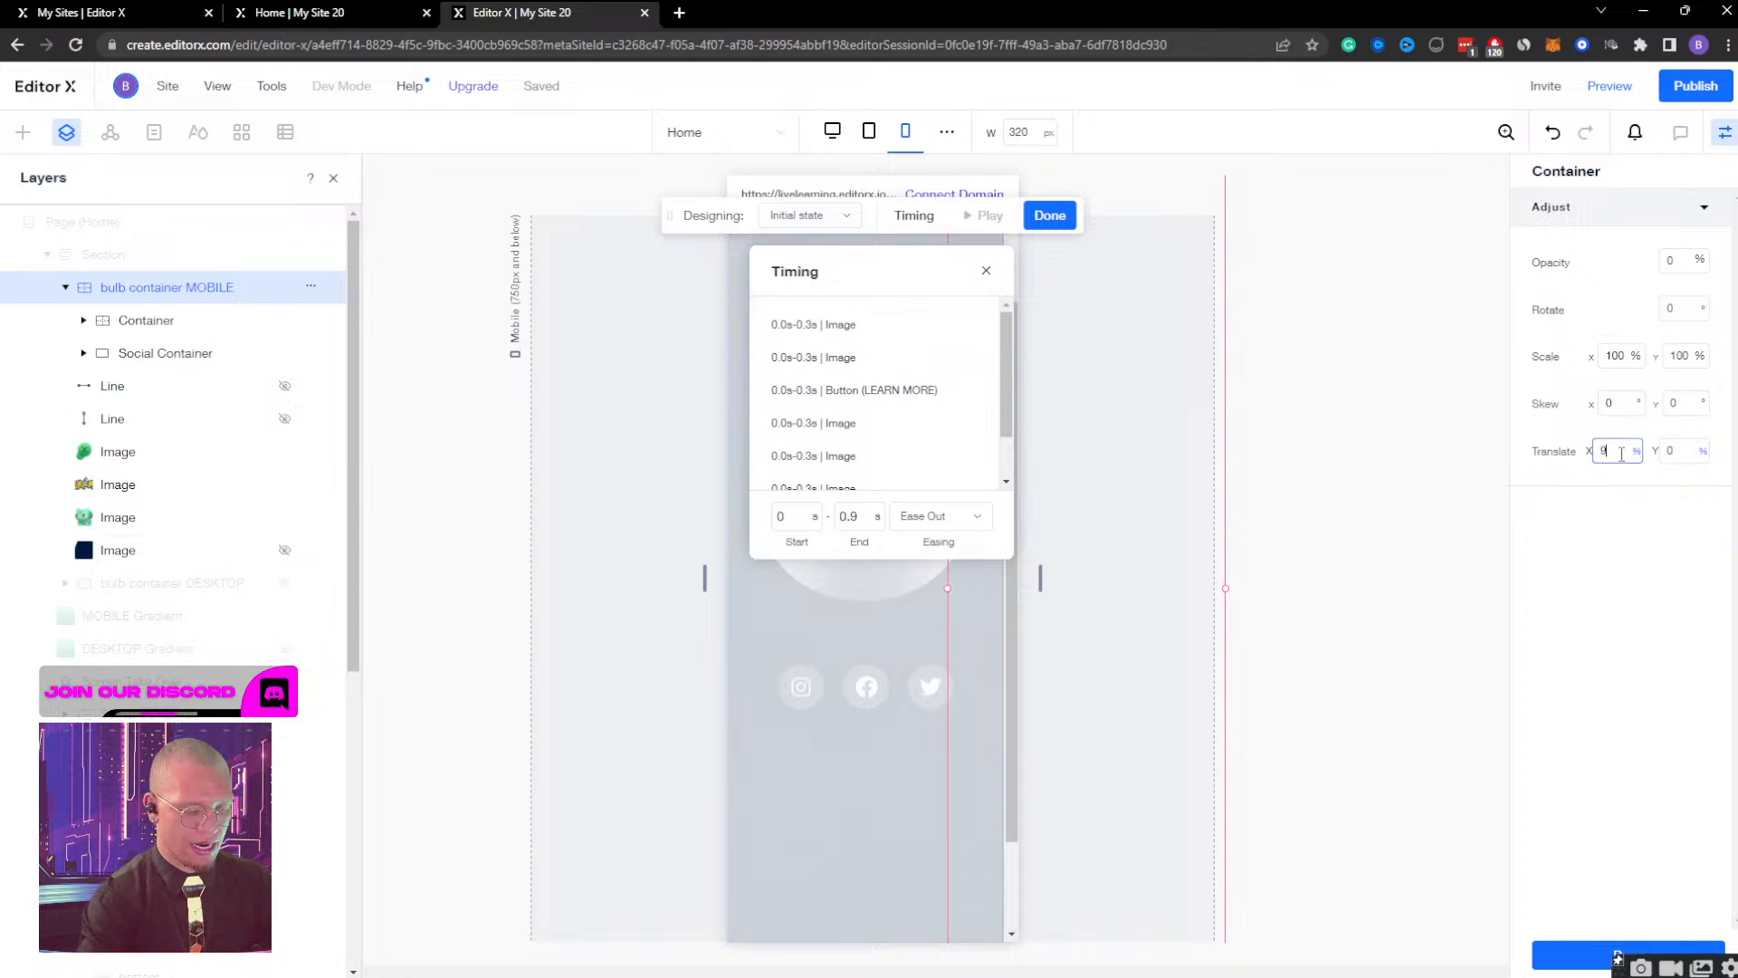
pyautogui.write('99')
pyautogui.press('Return')
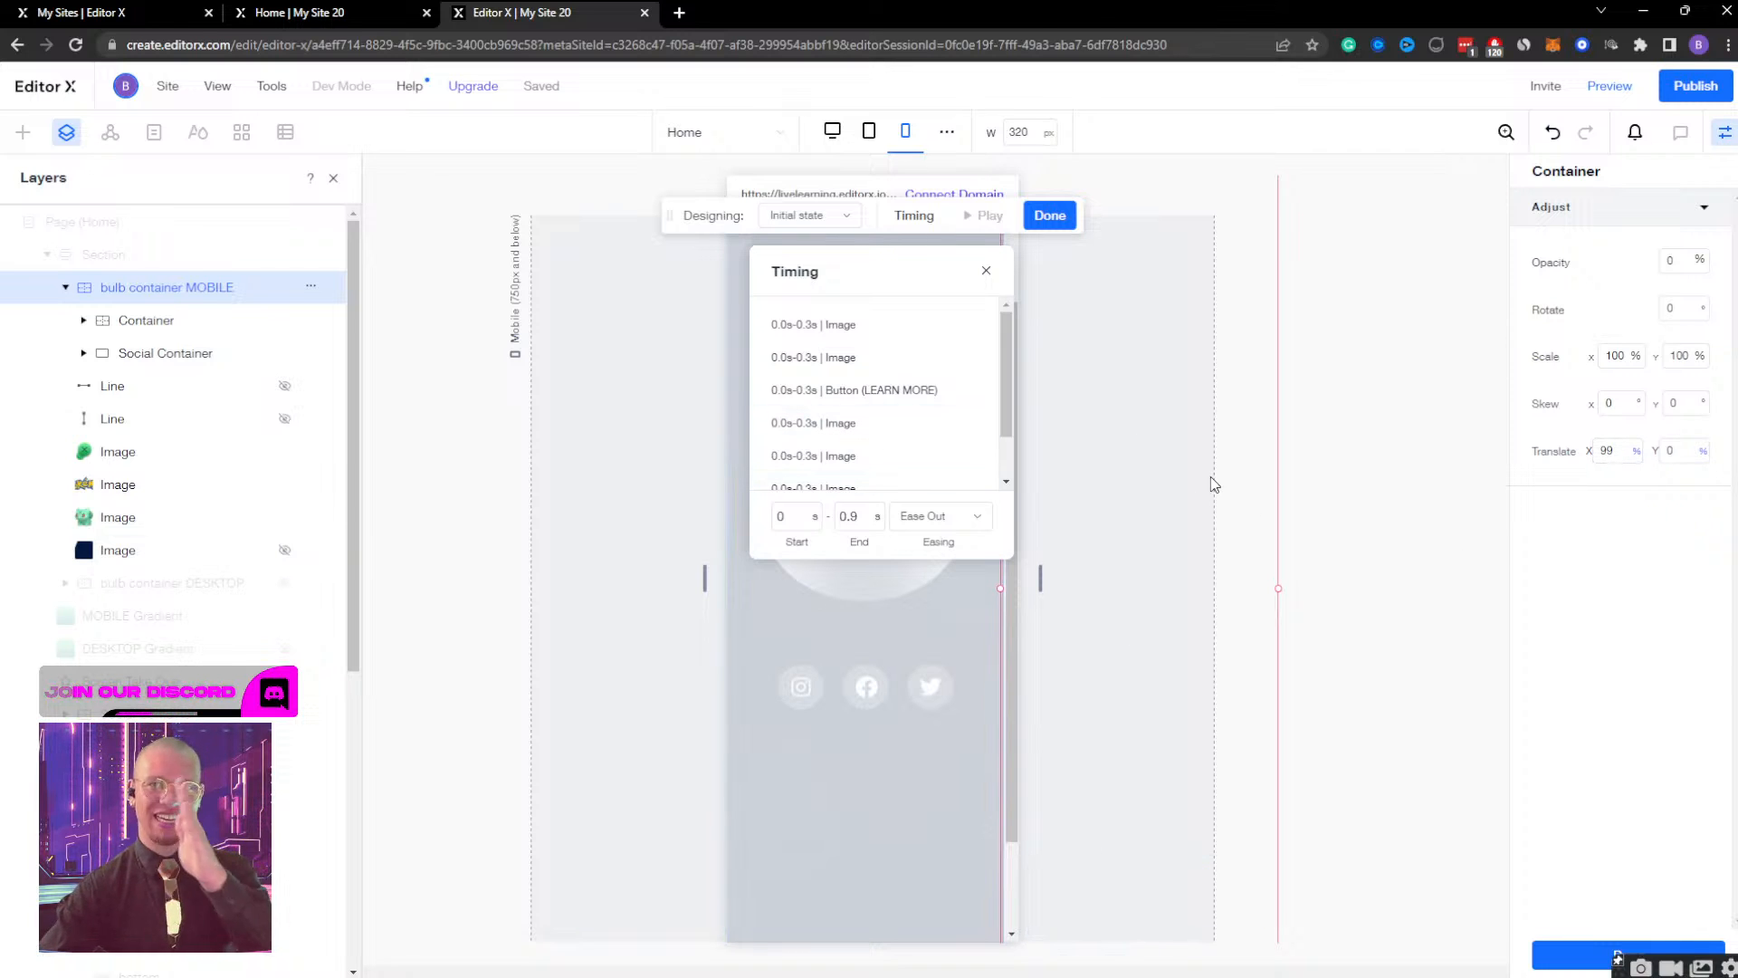
pyautogui.click(1050, 215)
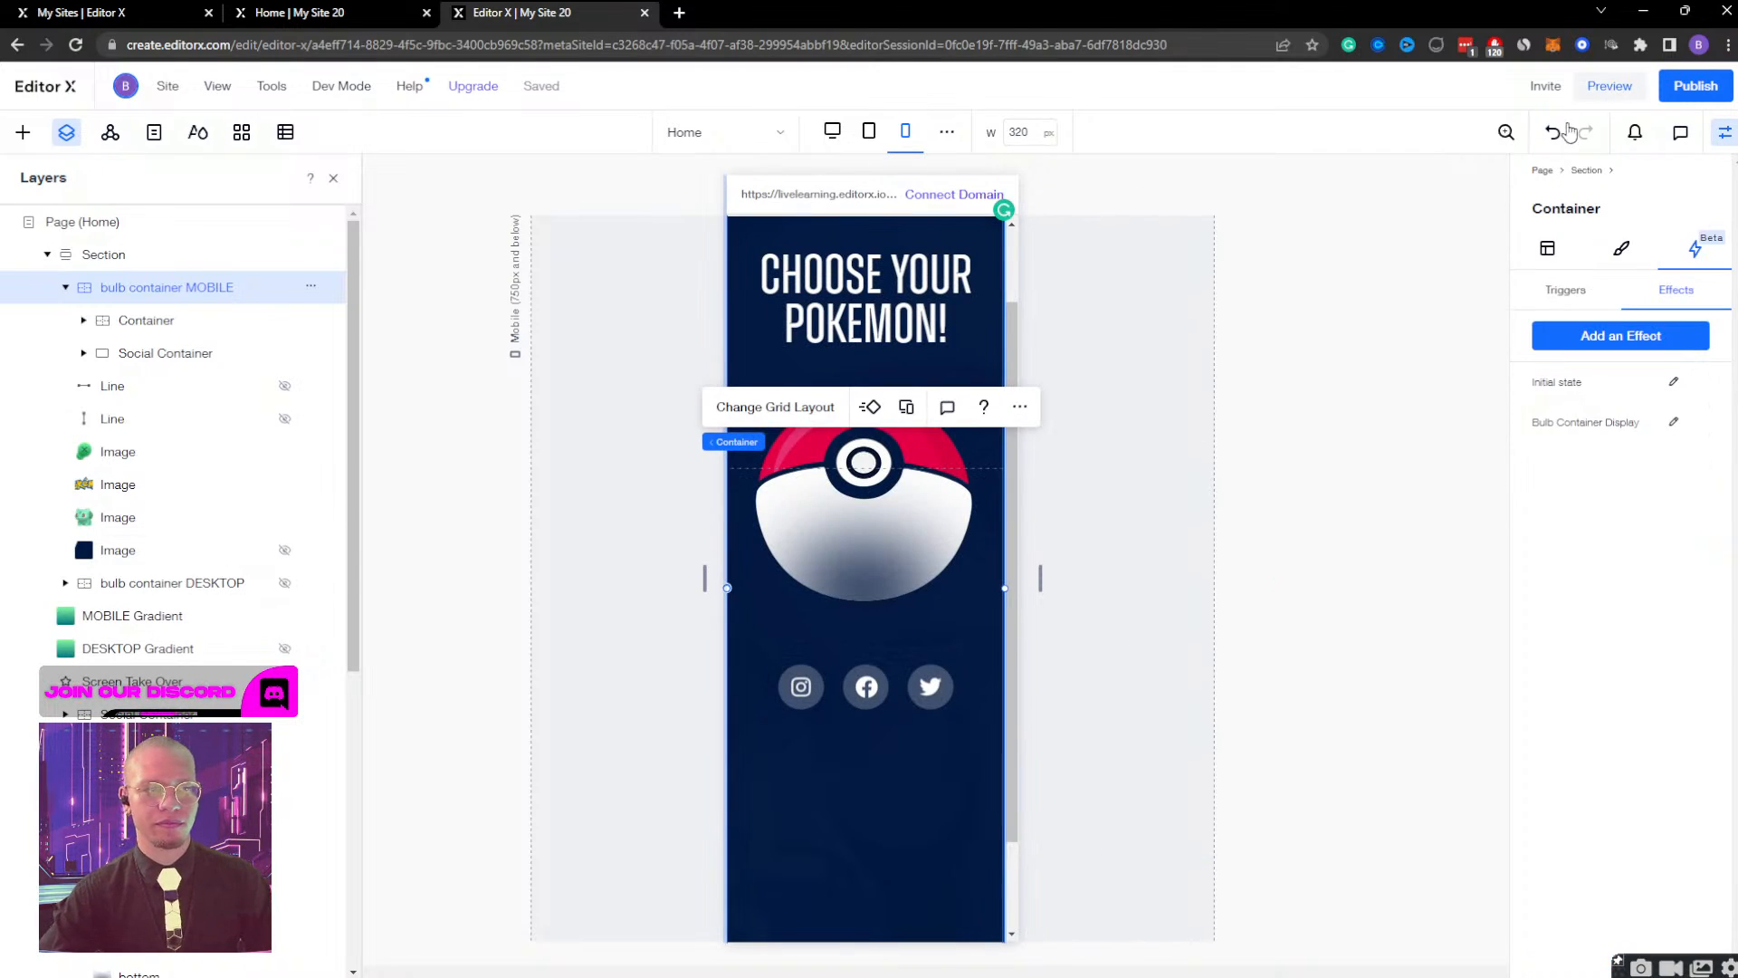
# Preview the mobile page, repeatedly open the Pokeball and close the Bulbasaur view to check the slide animation, and return to editing.
pyautogui.click(1609, 86)
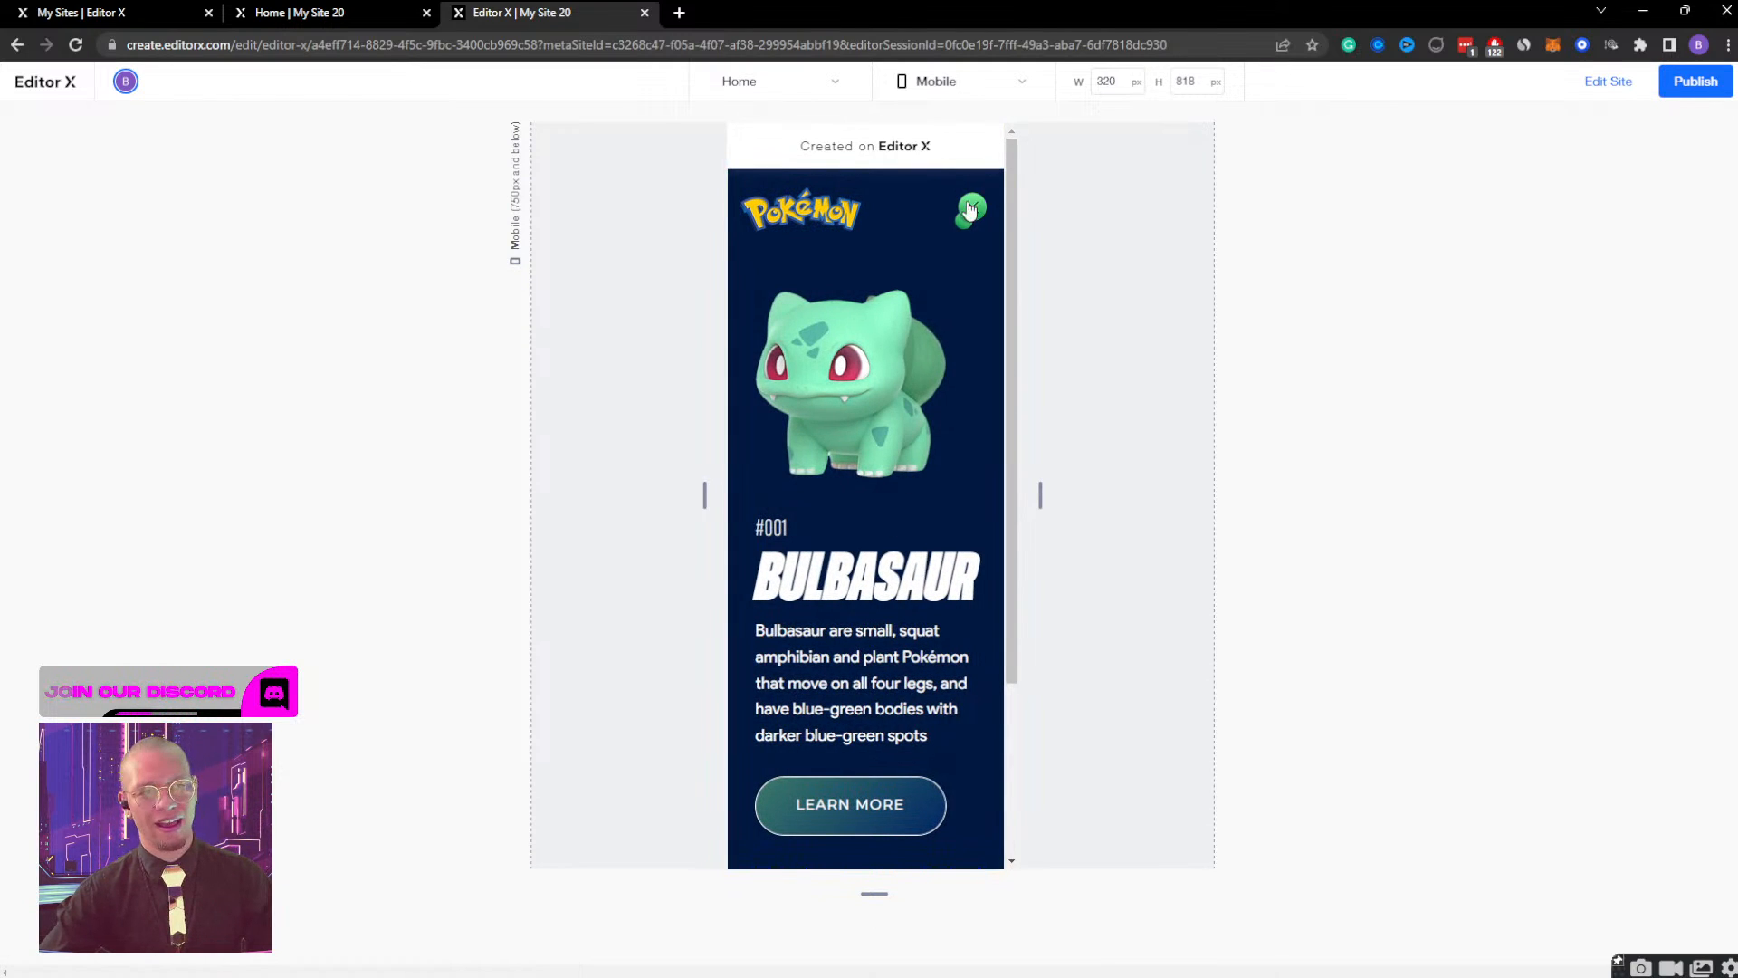
pyautogui.click(970, 209)
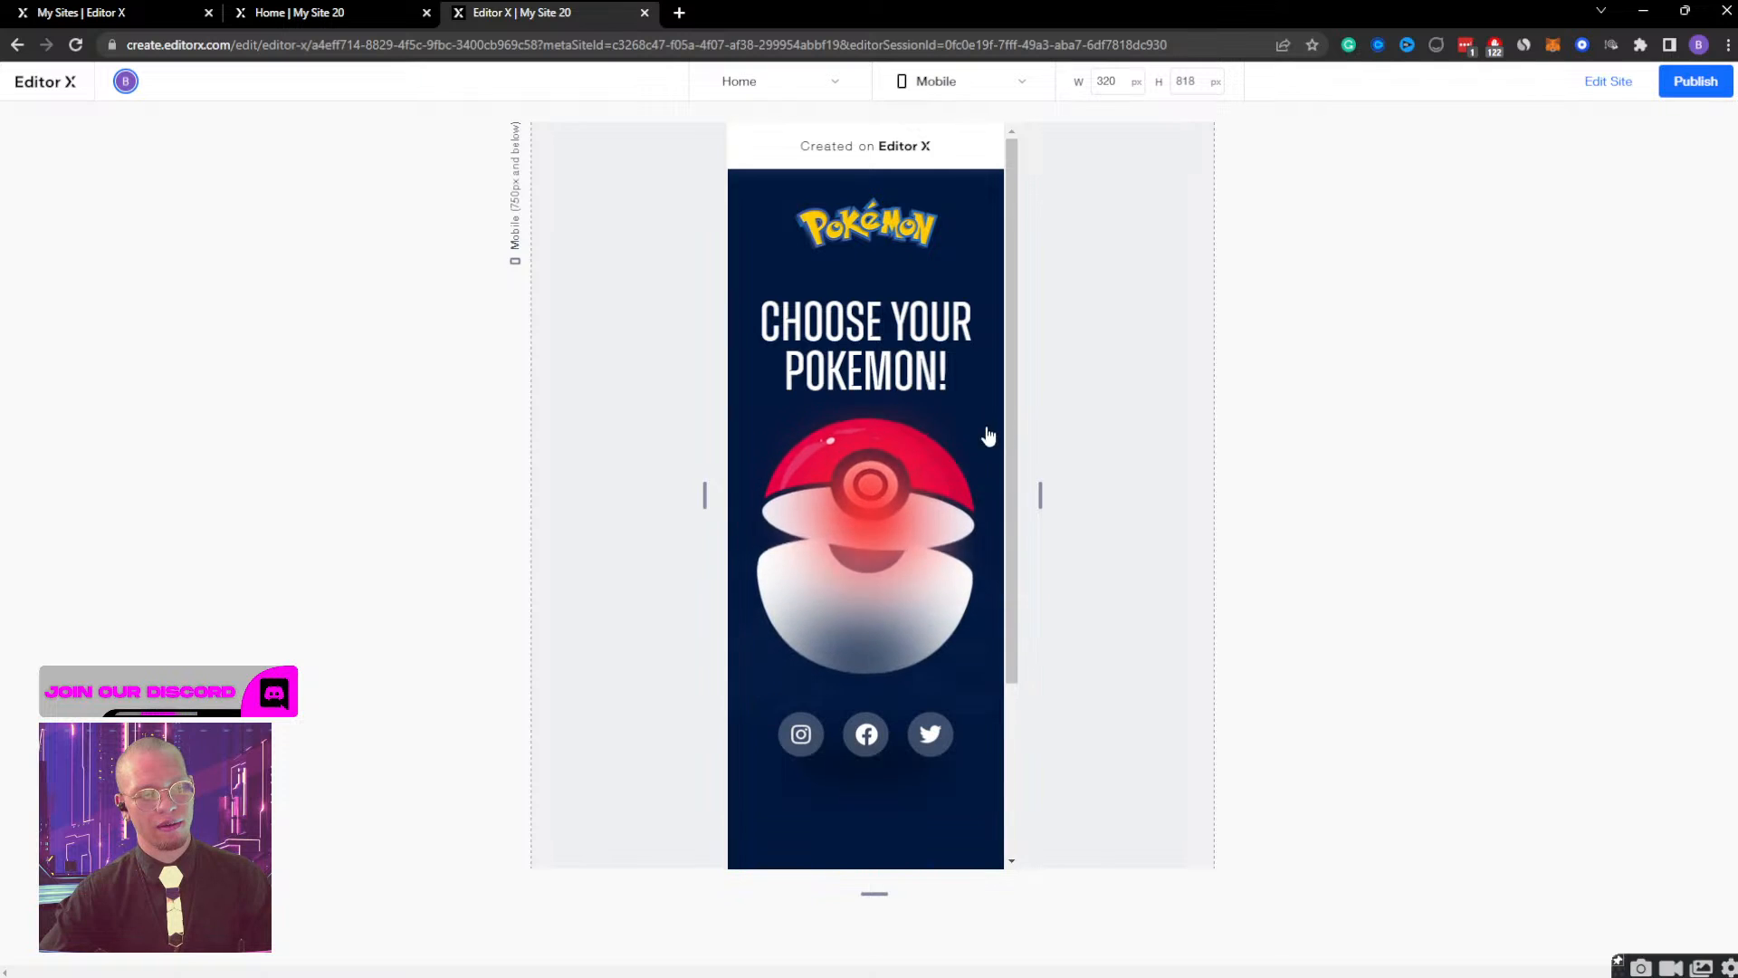
pyautogui.click(899, 514)
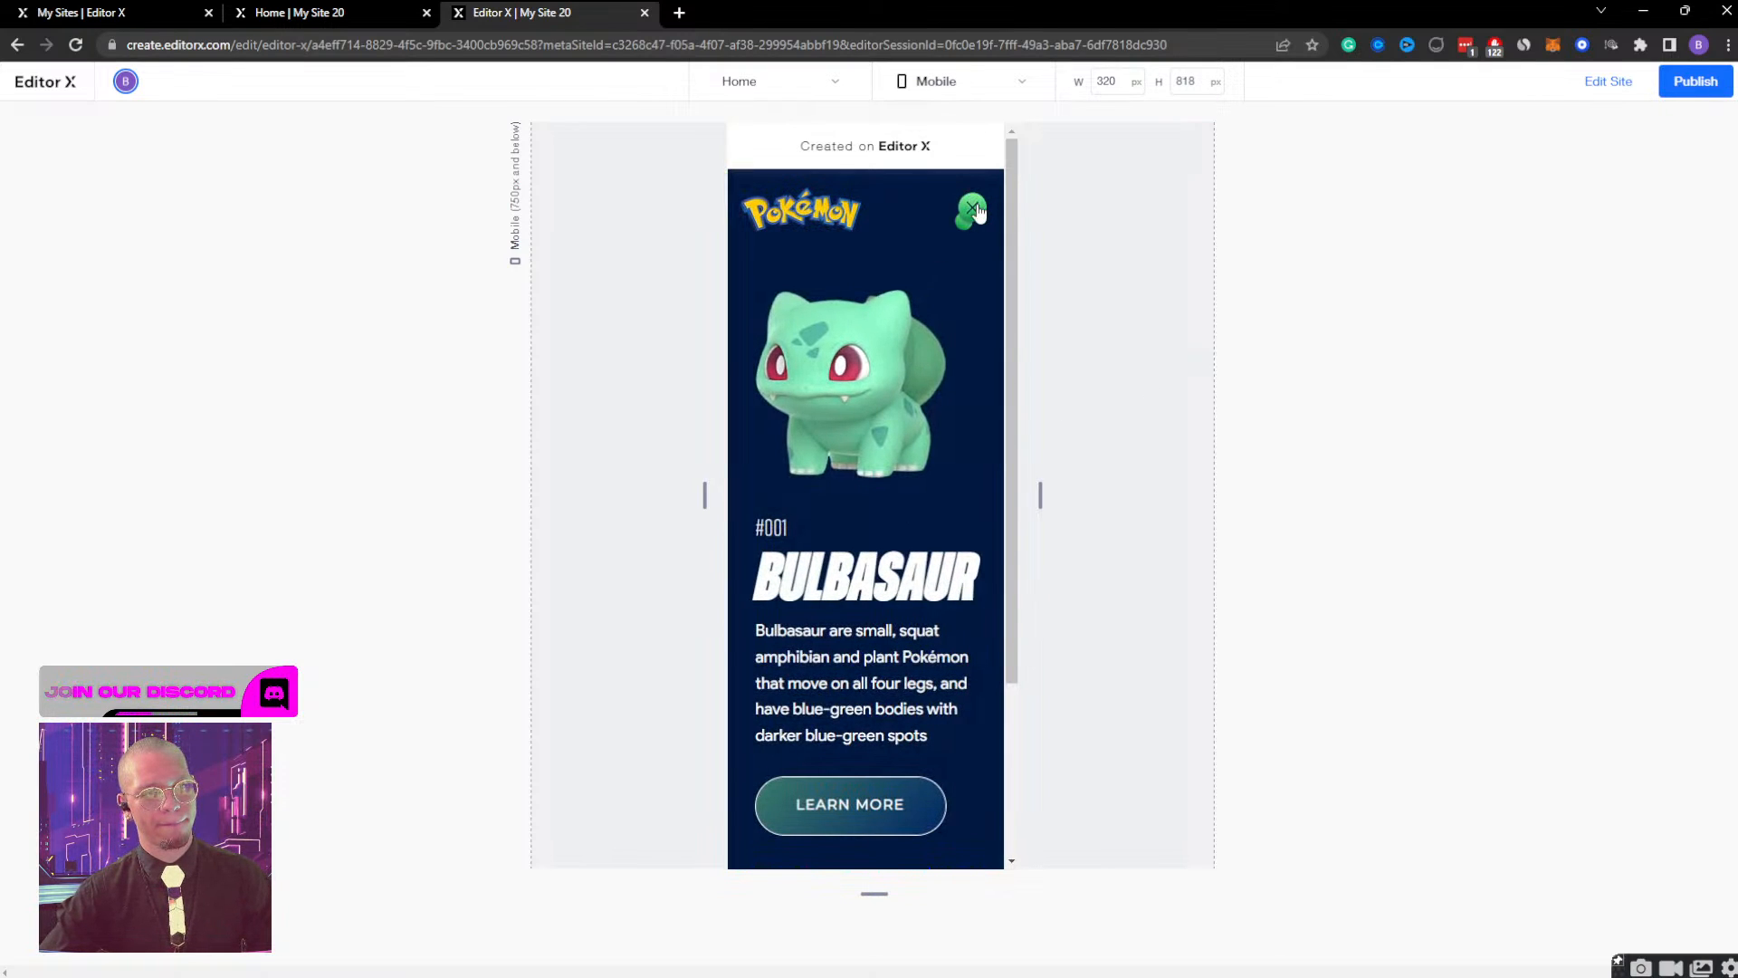
pyautogui.click(970, 210)
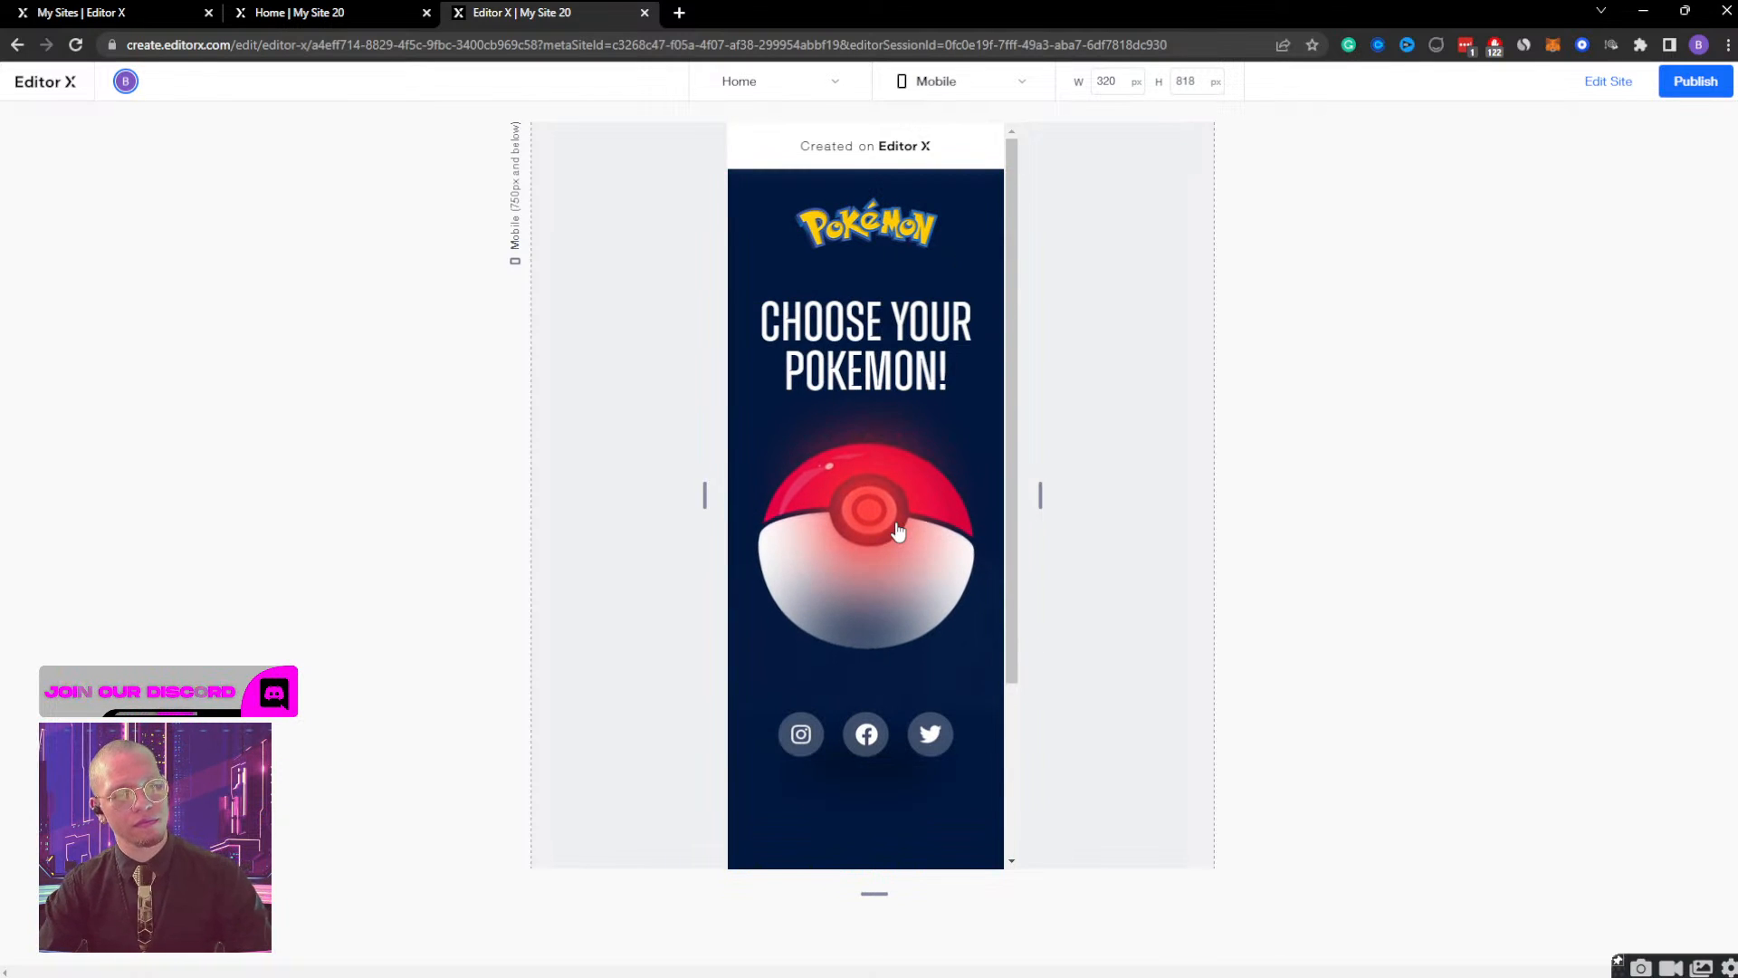
pyautogui.click(836, 531)
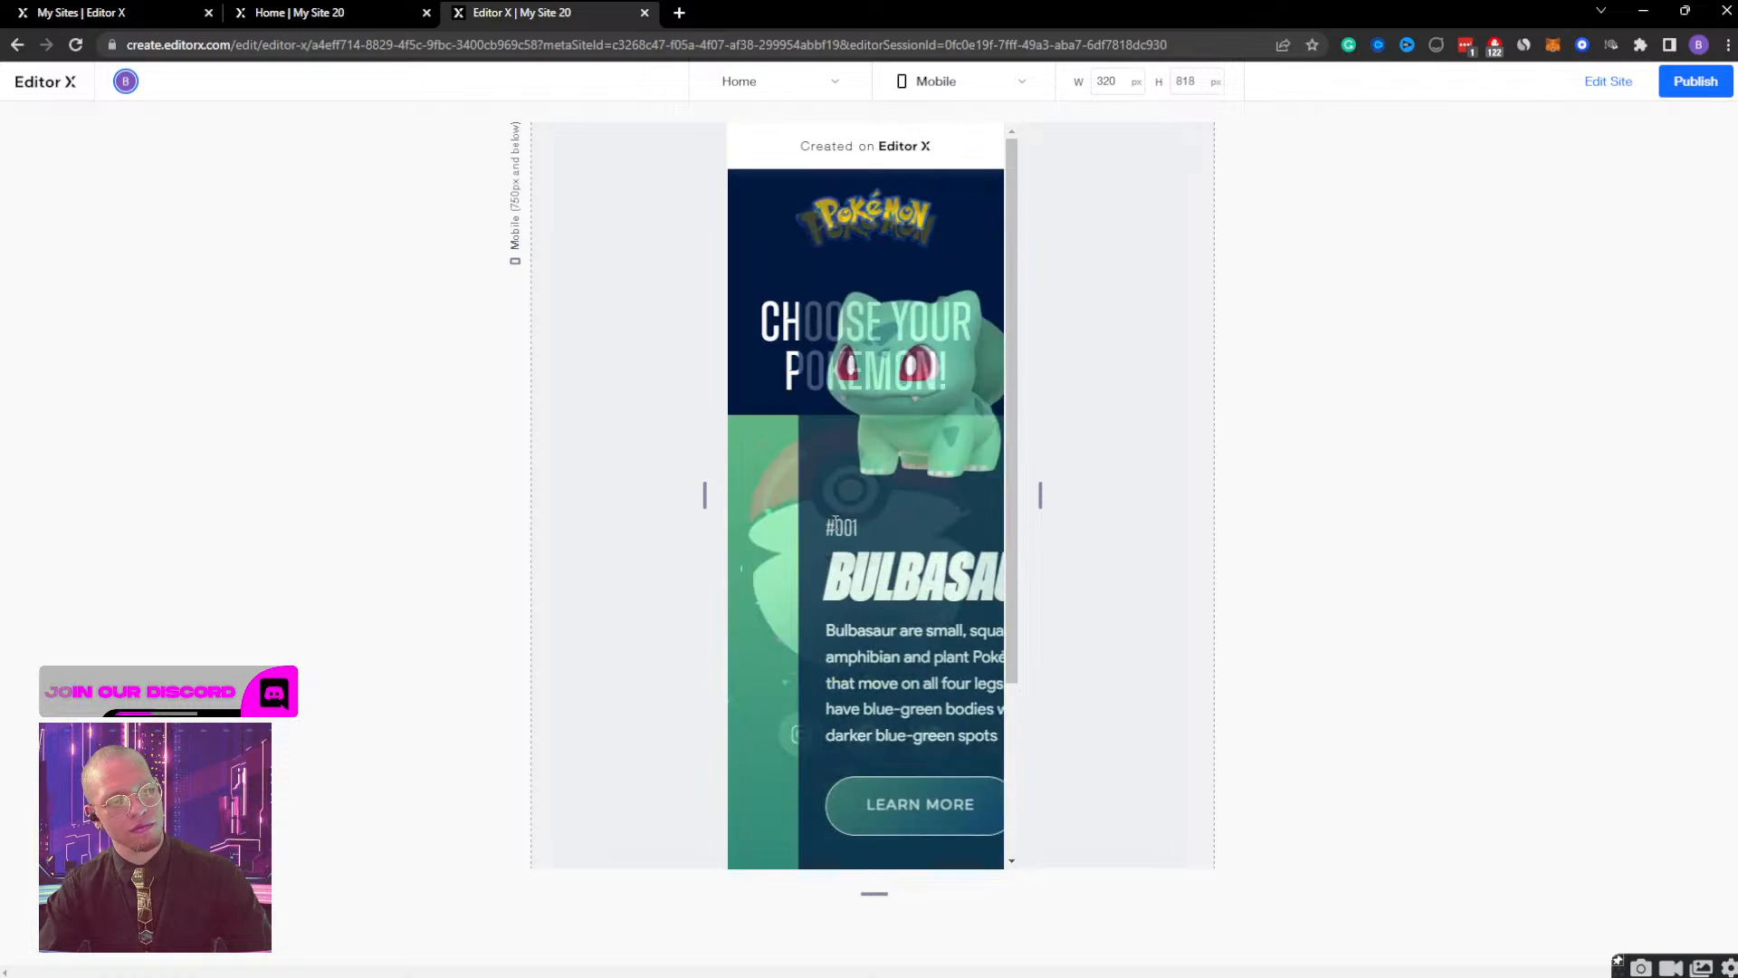
pyautogui.click(967, 212)
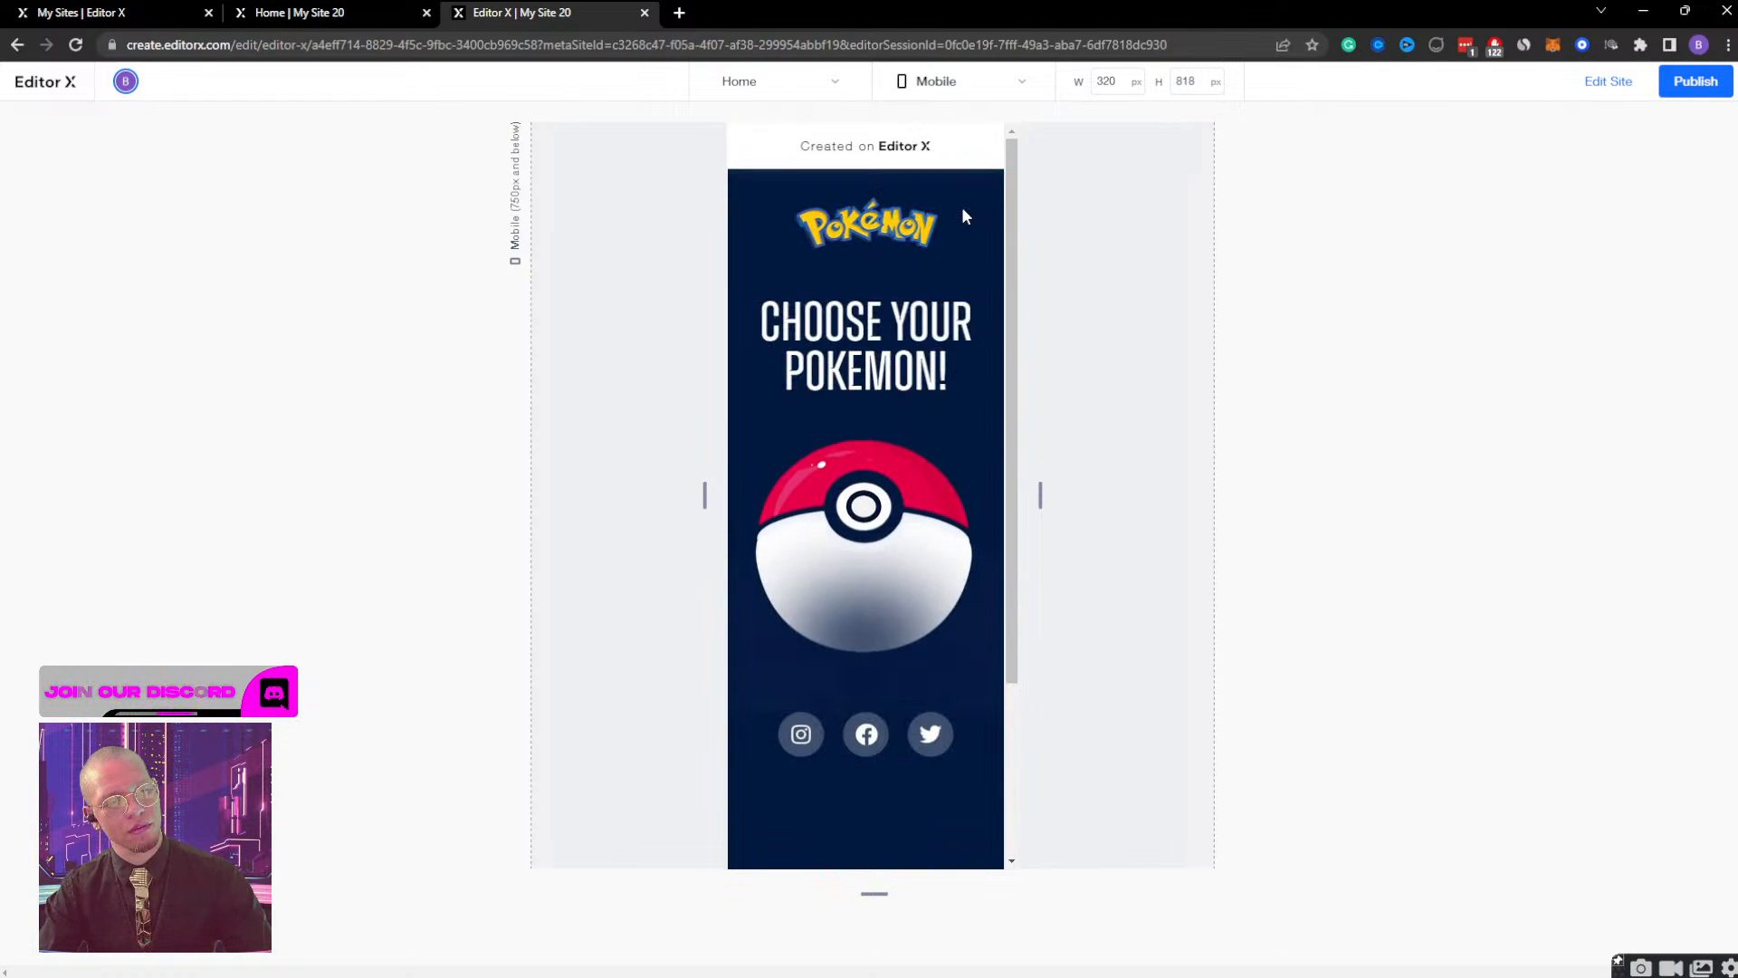
pyautogui.click(884, 530)
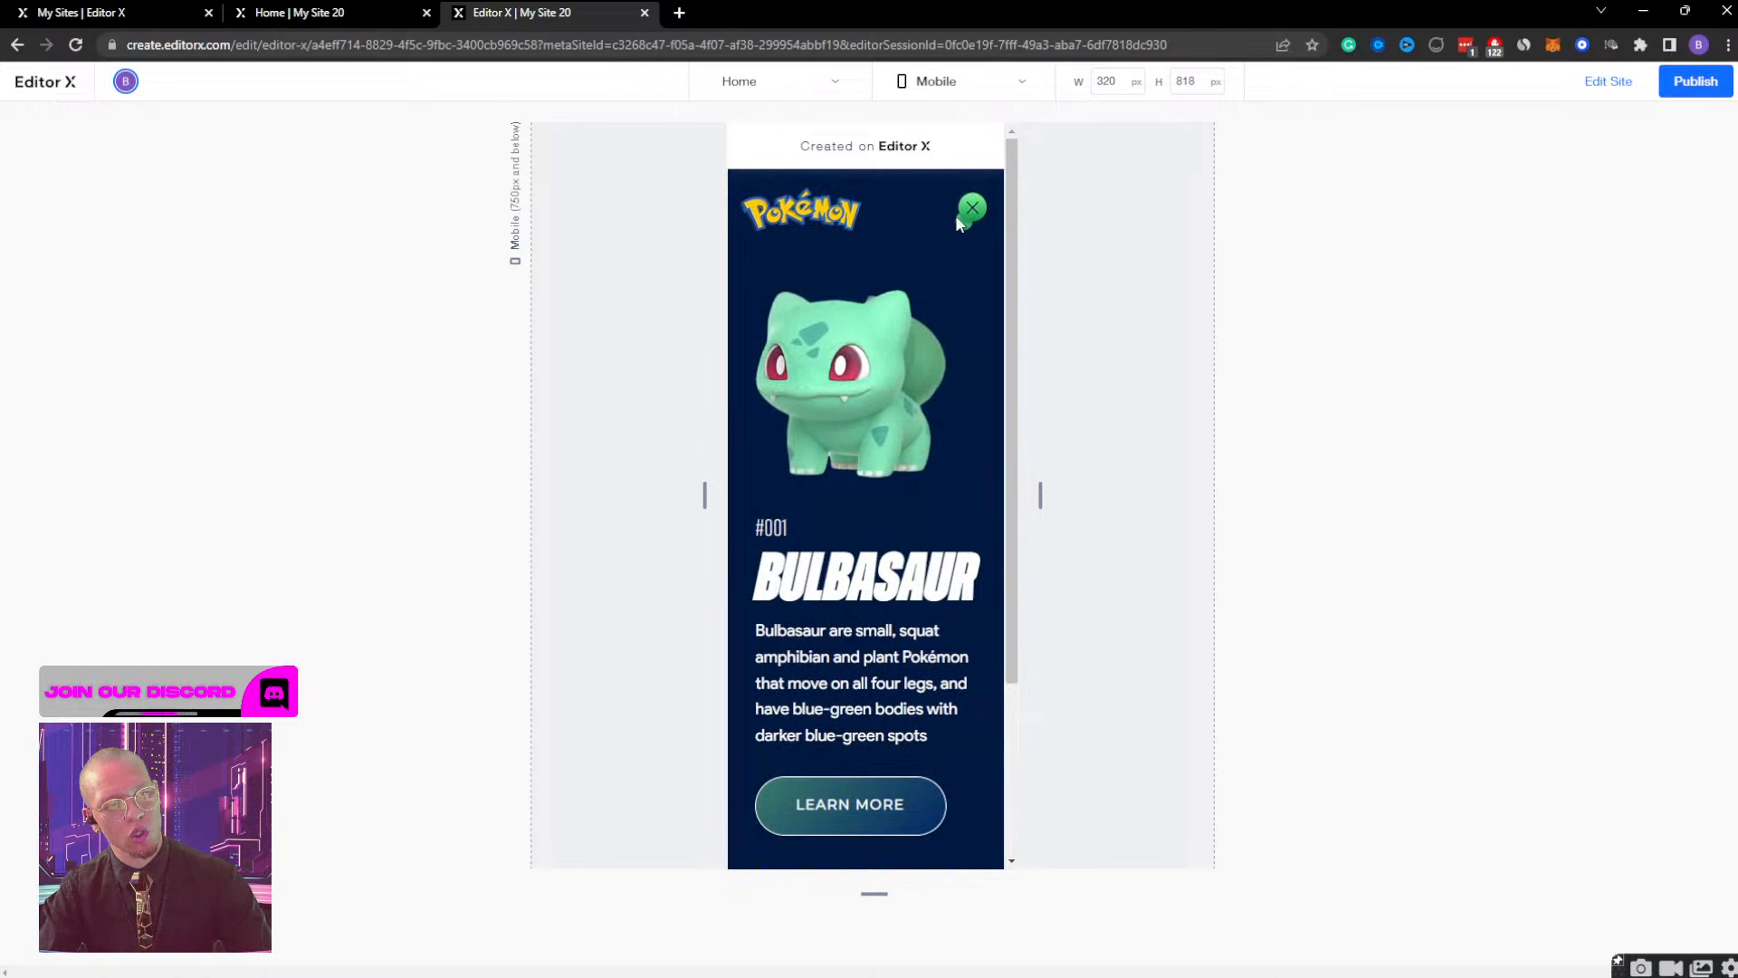
pyautogui.click(967, 207)
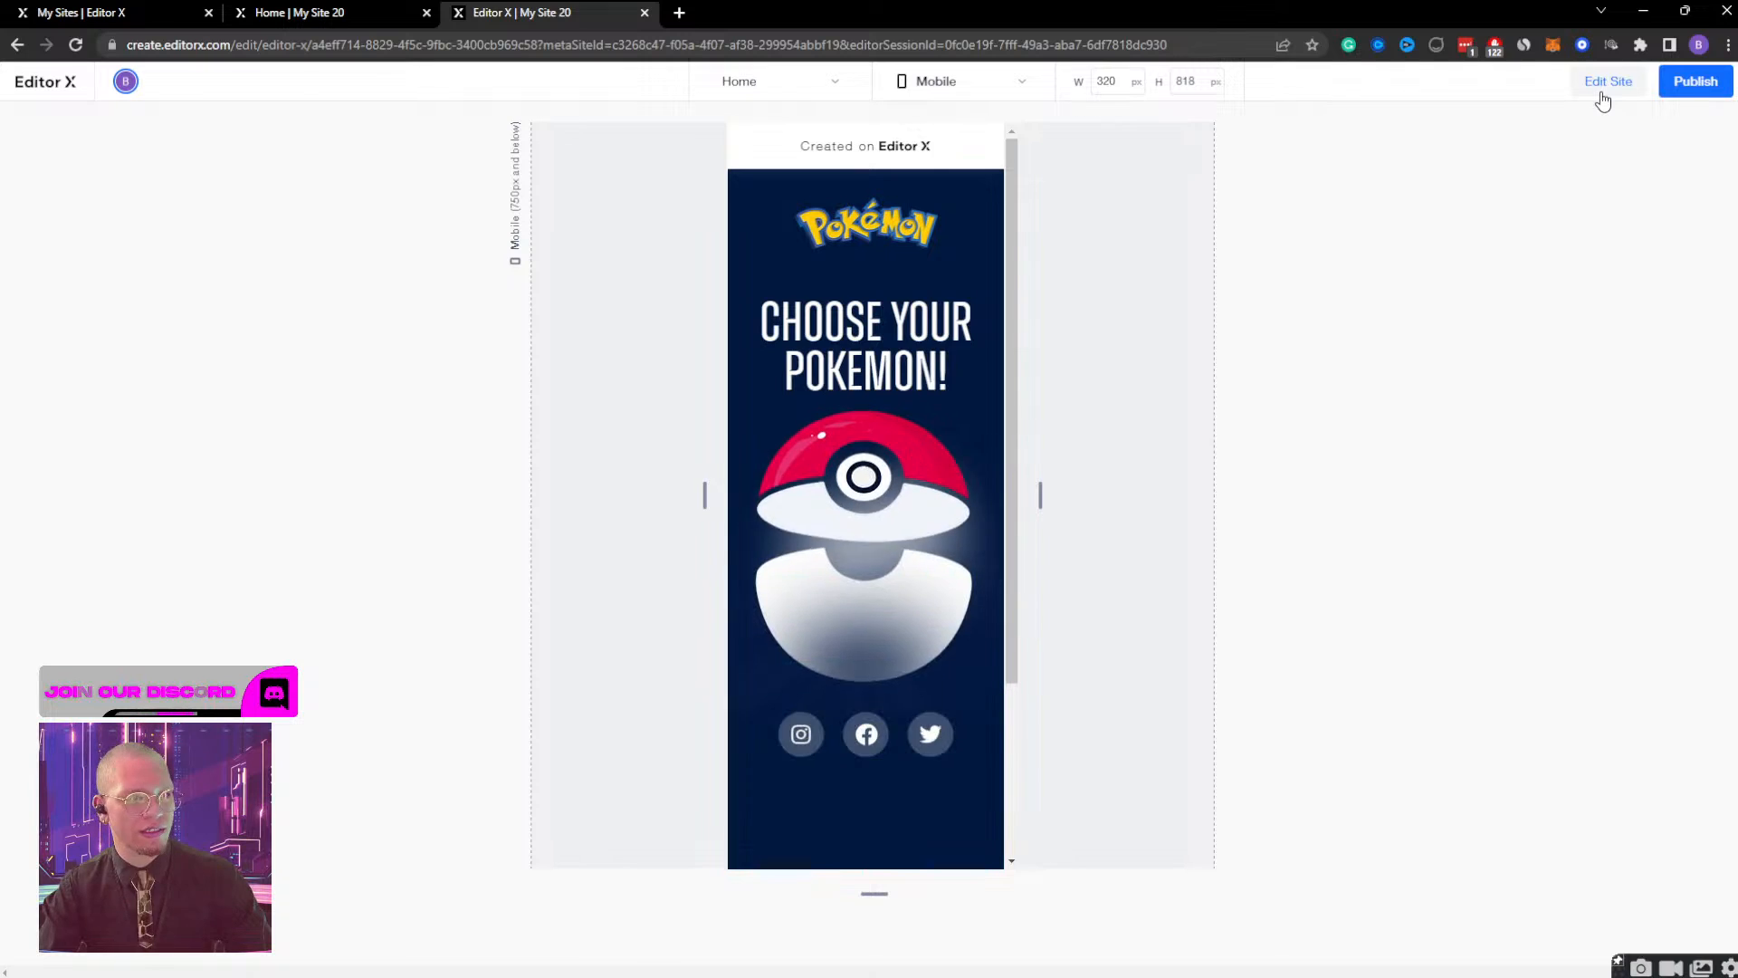
pyautogui.click(1602, 90)
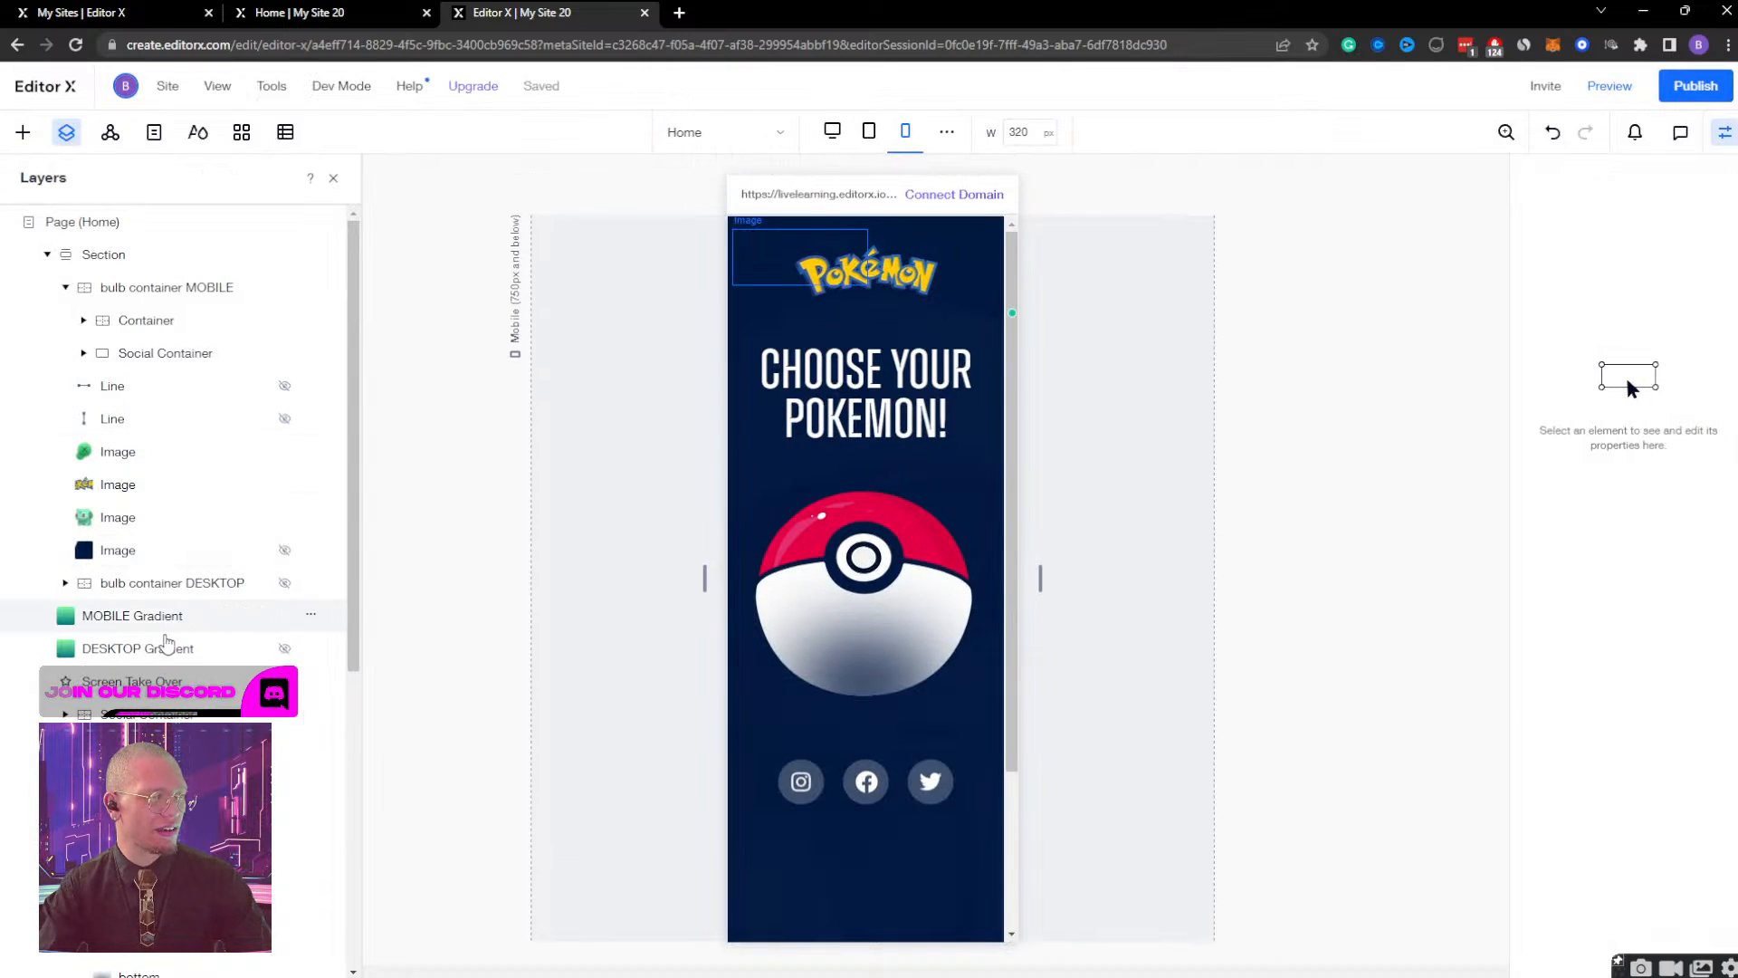
# Hide MOBILE Gradient at the mobile breakpoint, test opening and closing the Bulbasaur view in preview, and return to editing.
pyautogui.click(310, 615)
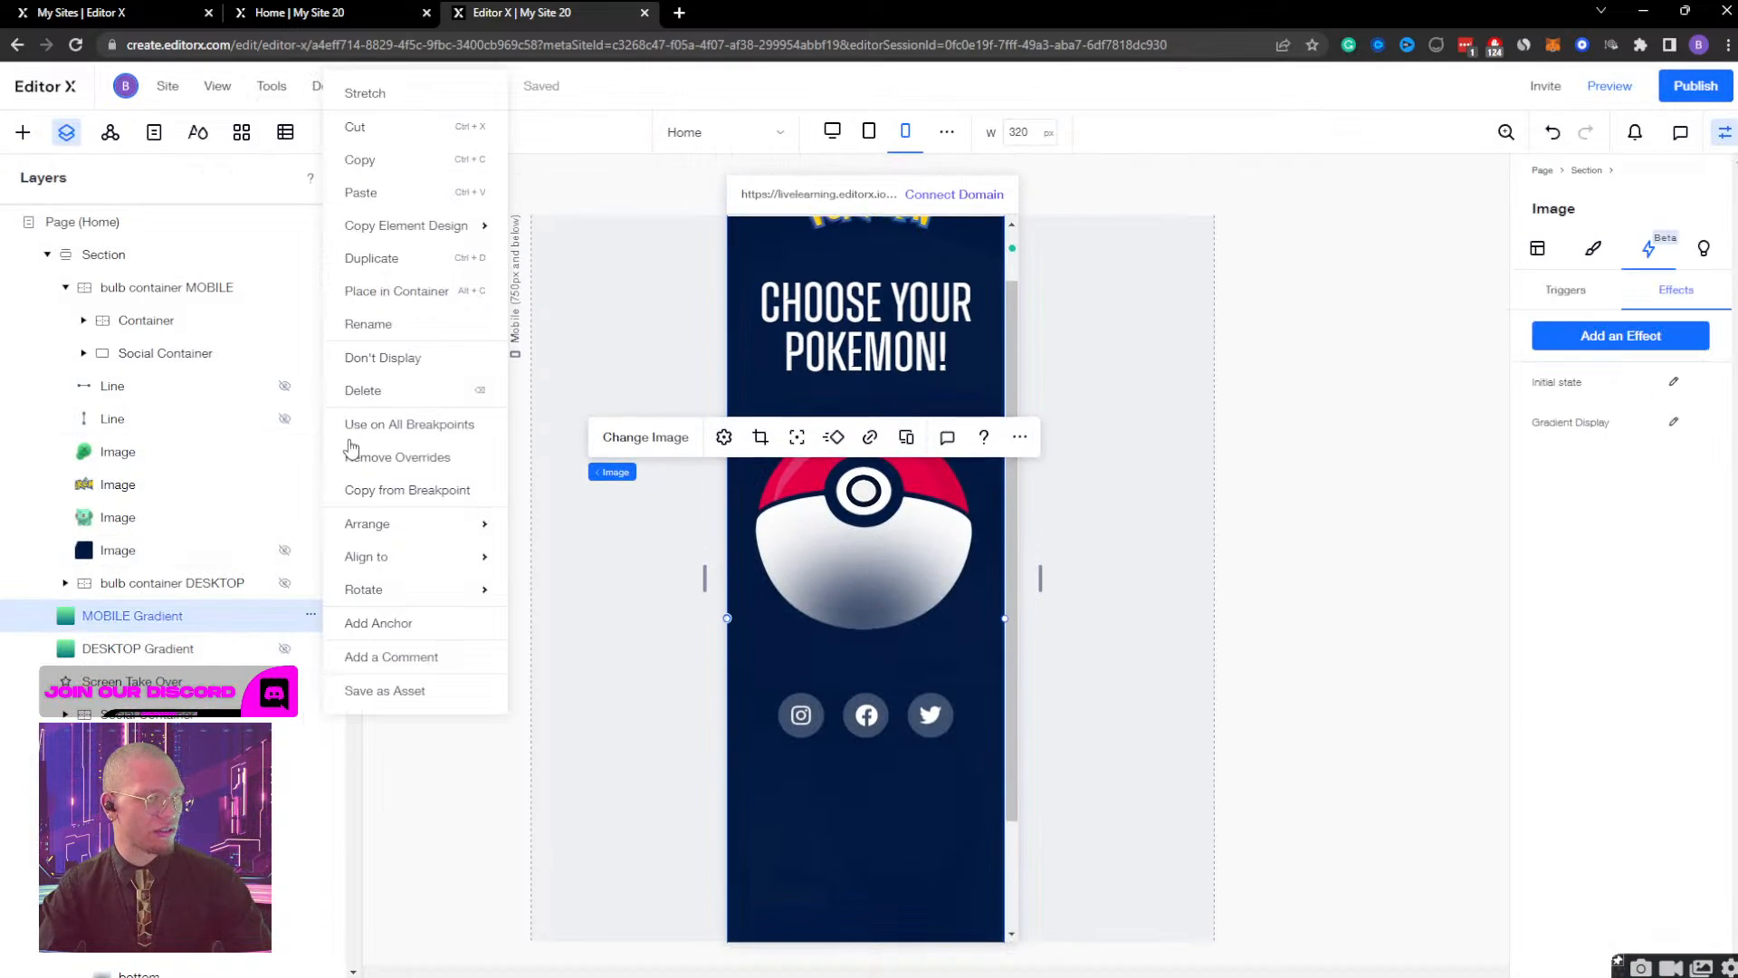
pyautogui.click(388, 356)
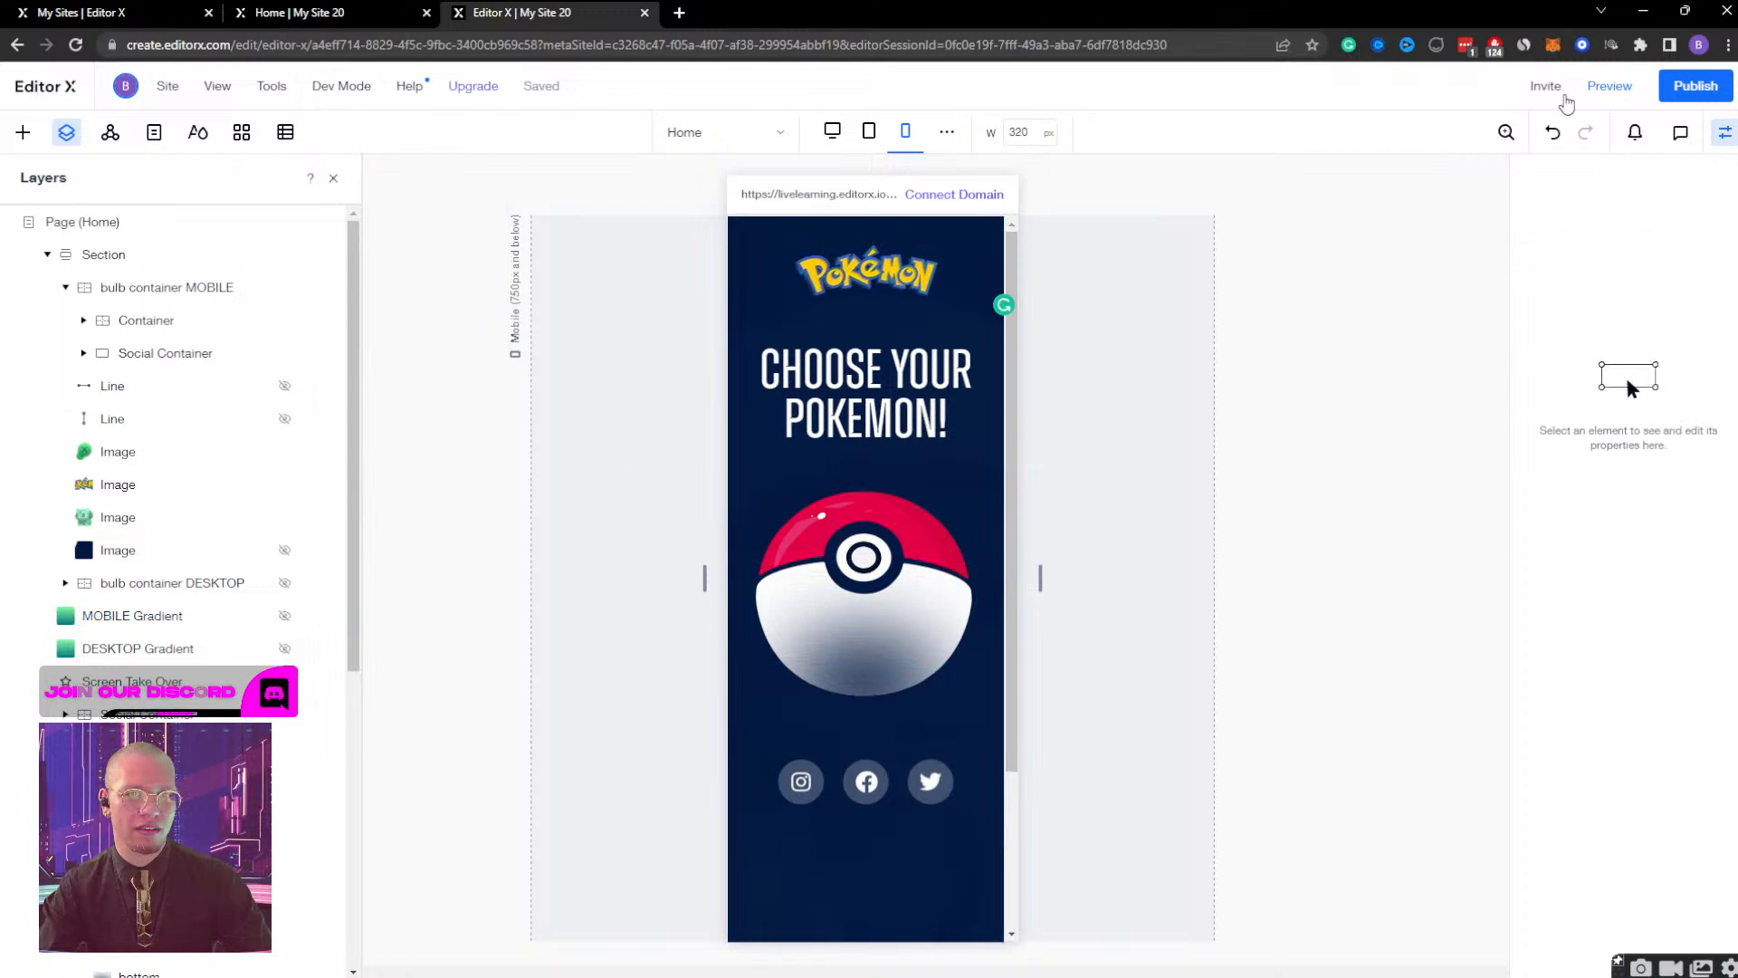
pyautogui.click(1610, 86)
pyautogui.click(854, 471)
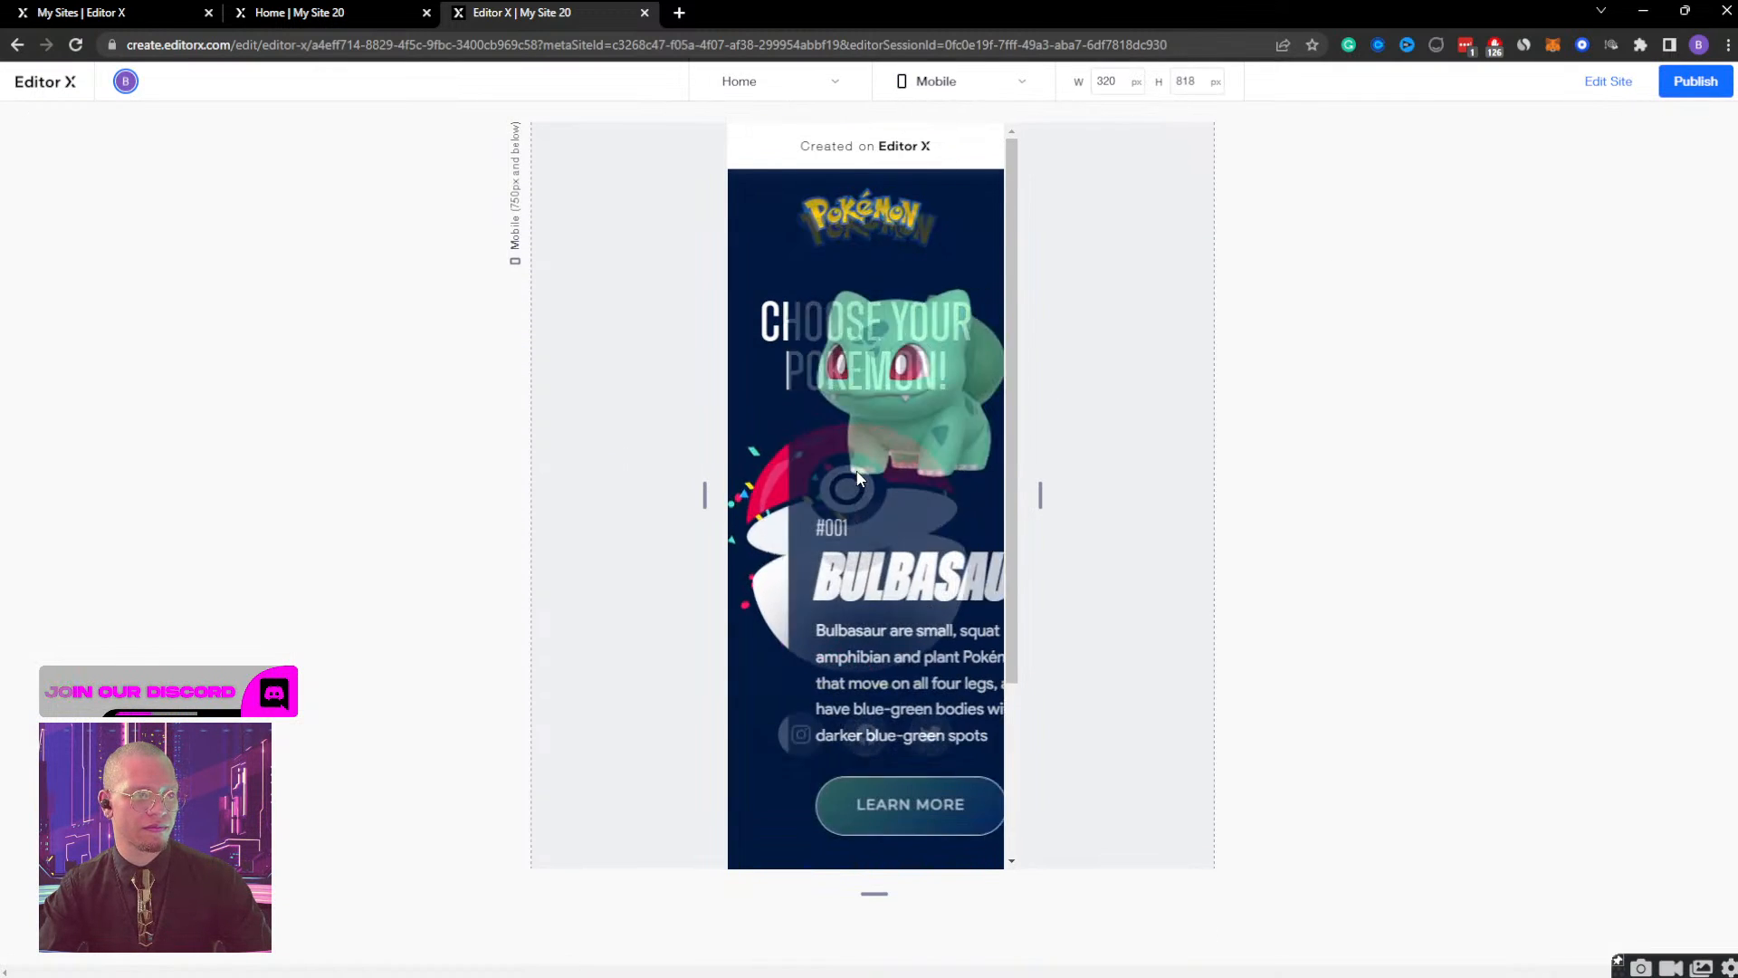
pyautogui.click(965, 212)
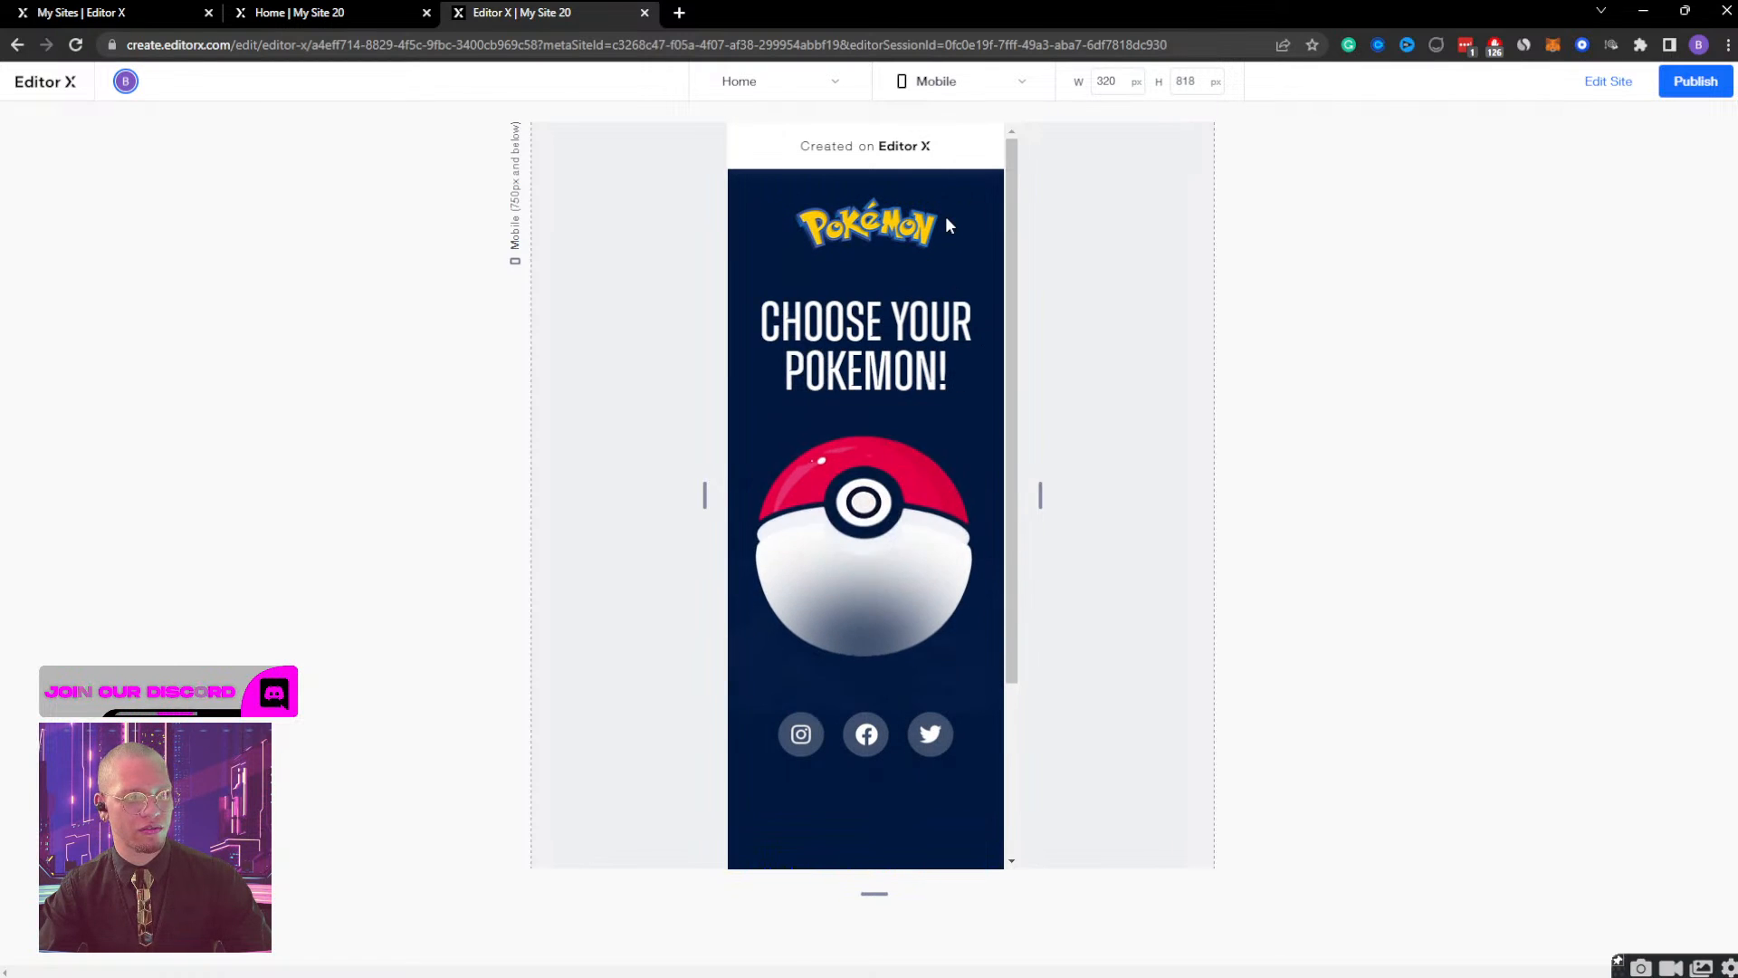
pyautogui.click(871, 484)
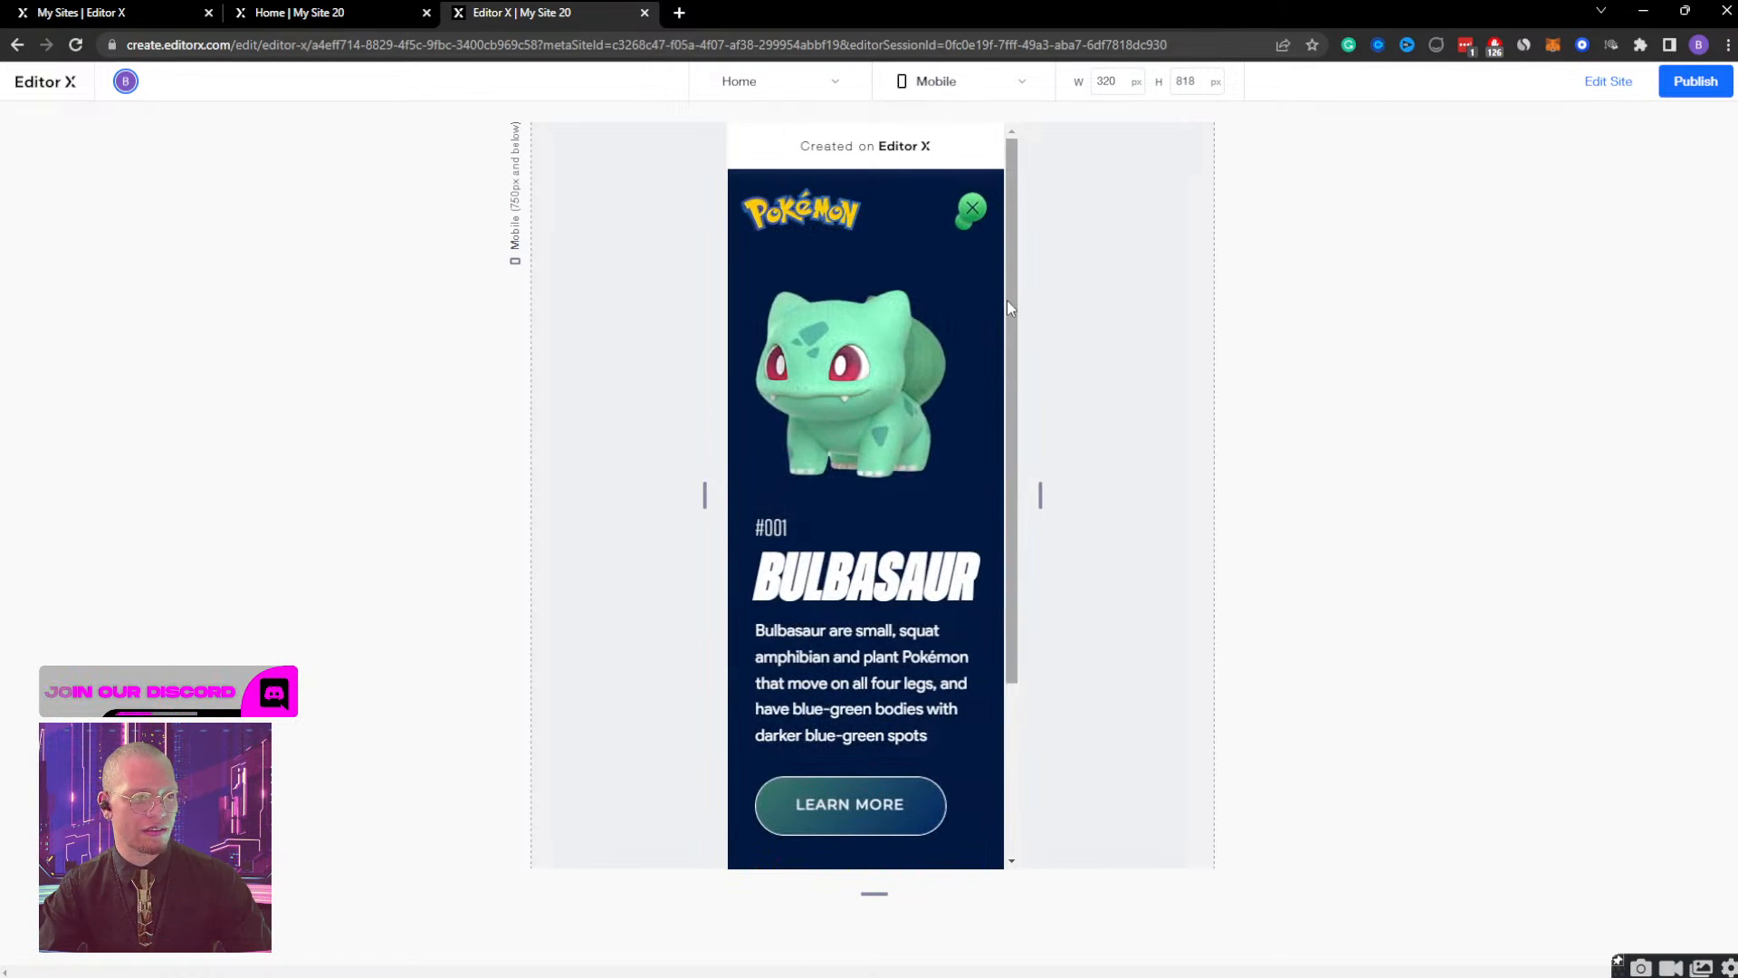
pyautogui.click(974, 206)
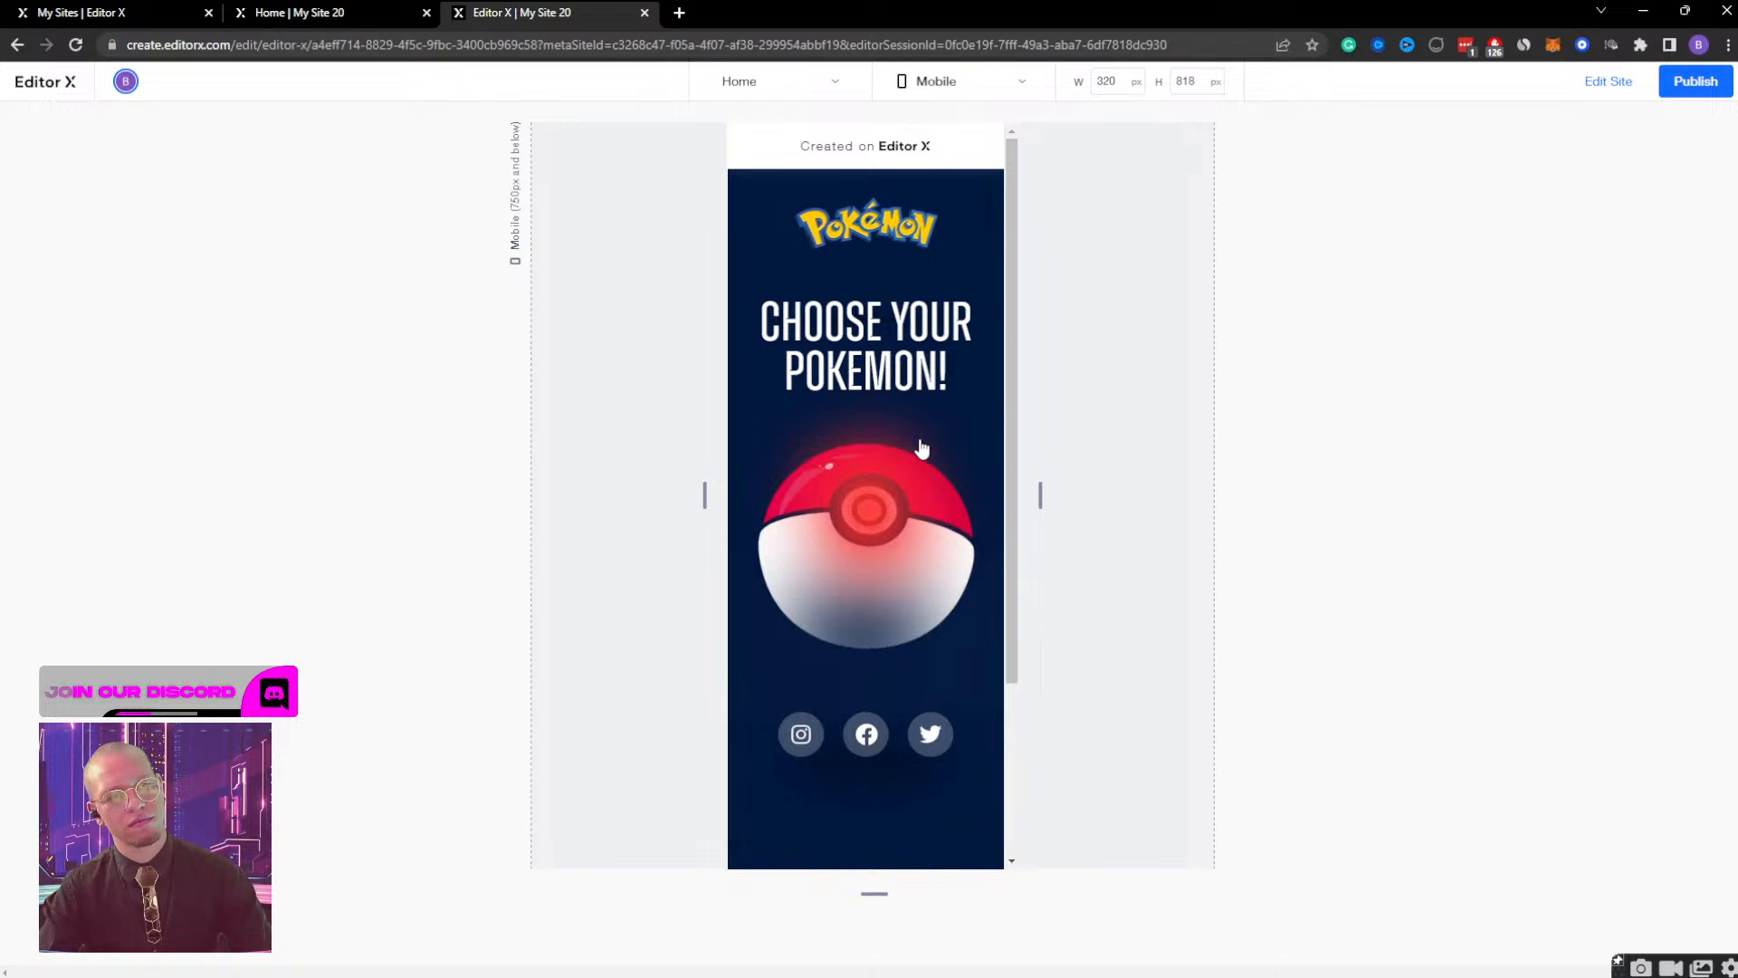
pyautogui.click(921, 443)
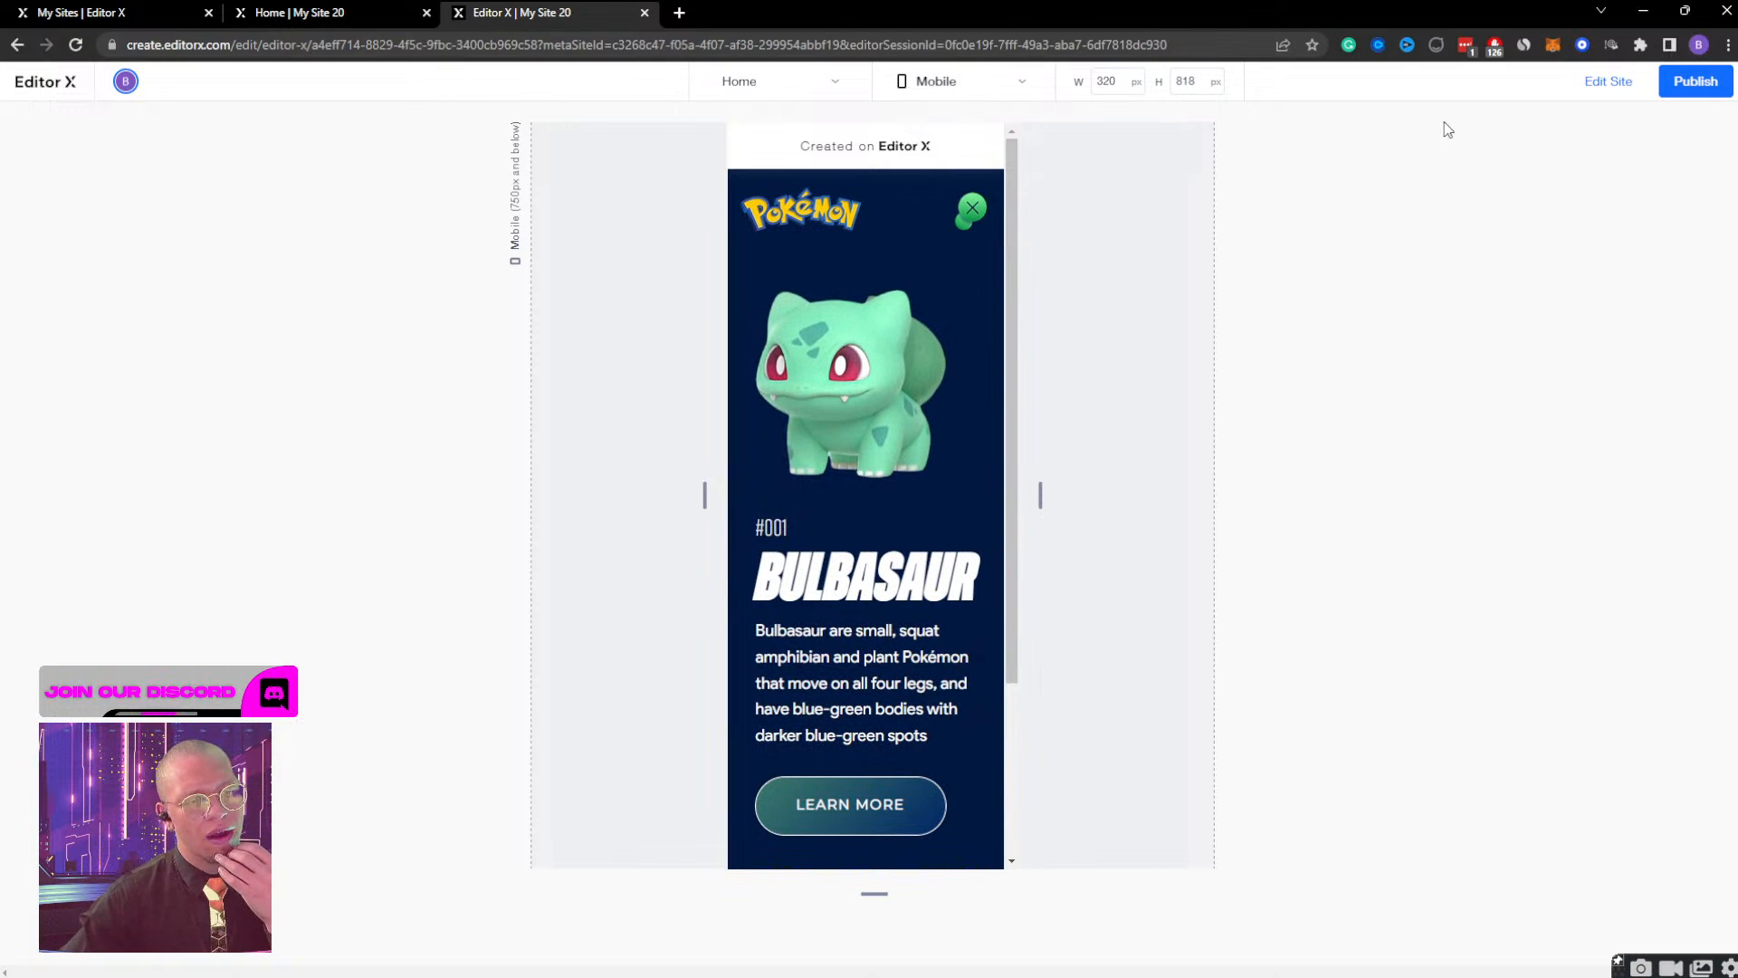
pyautogui.scroll(-3, 880, 483)
pyautogui.scroll(3, 878, 486)
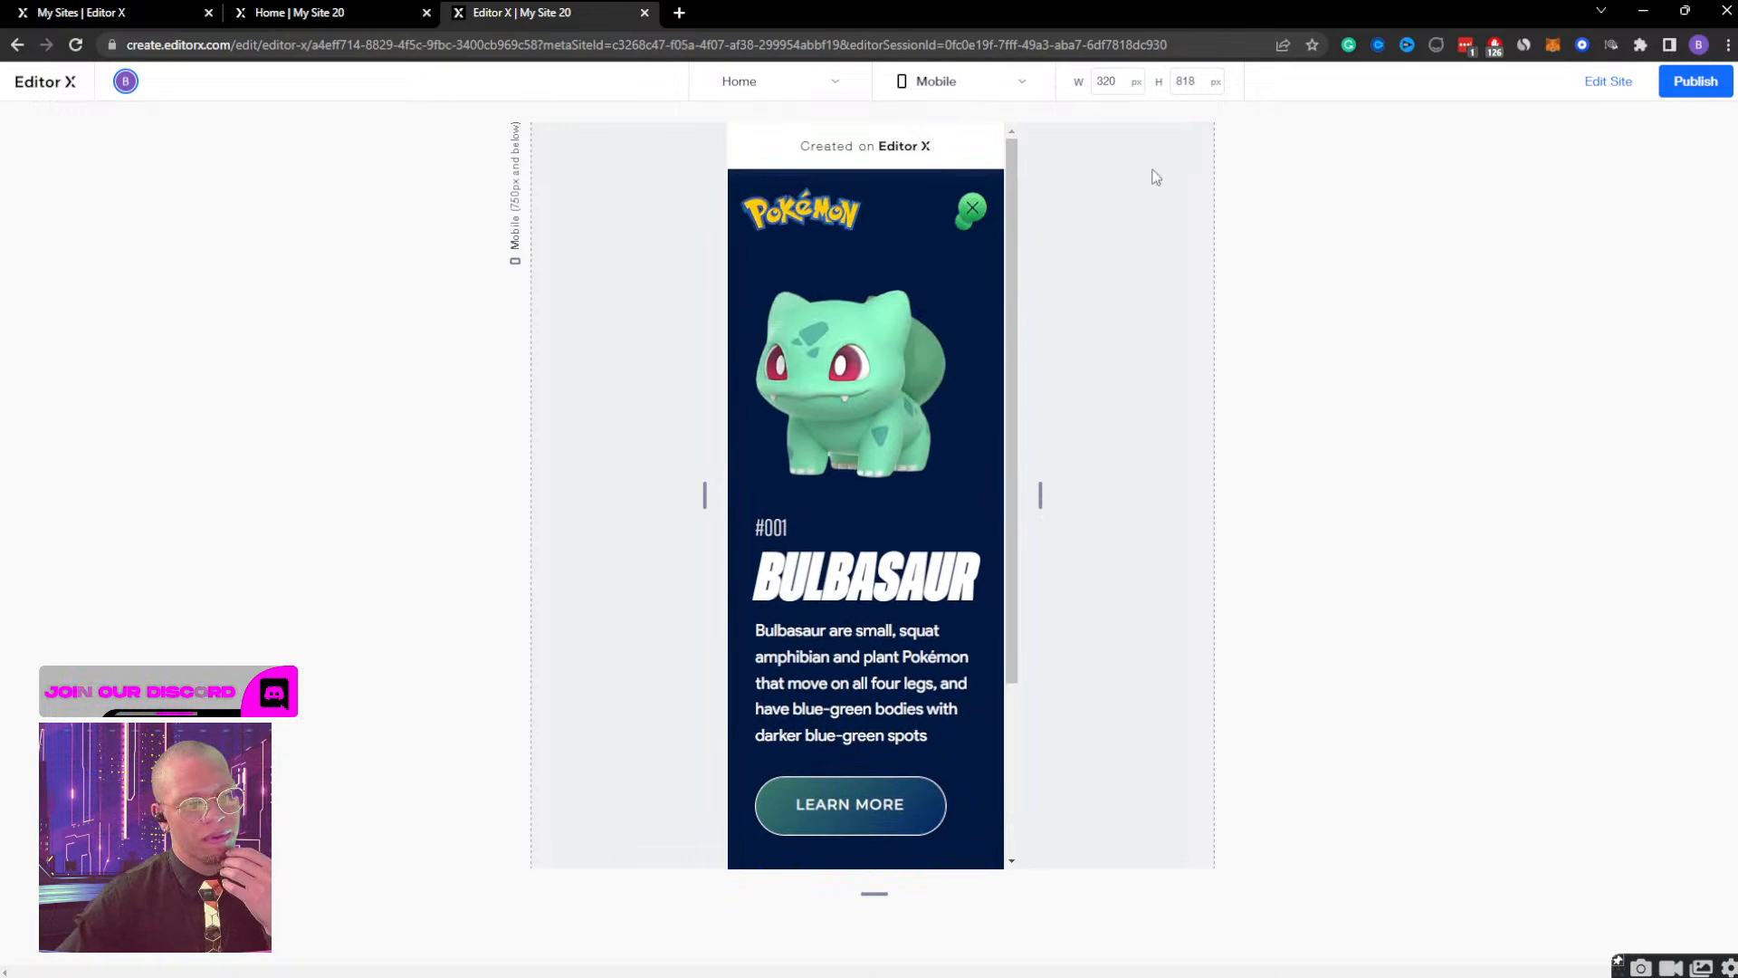
pyautogui.click(1610, 81)
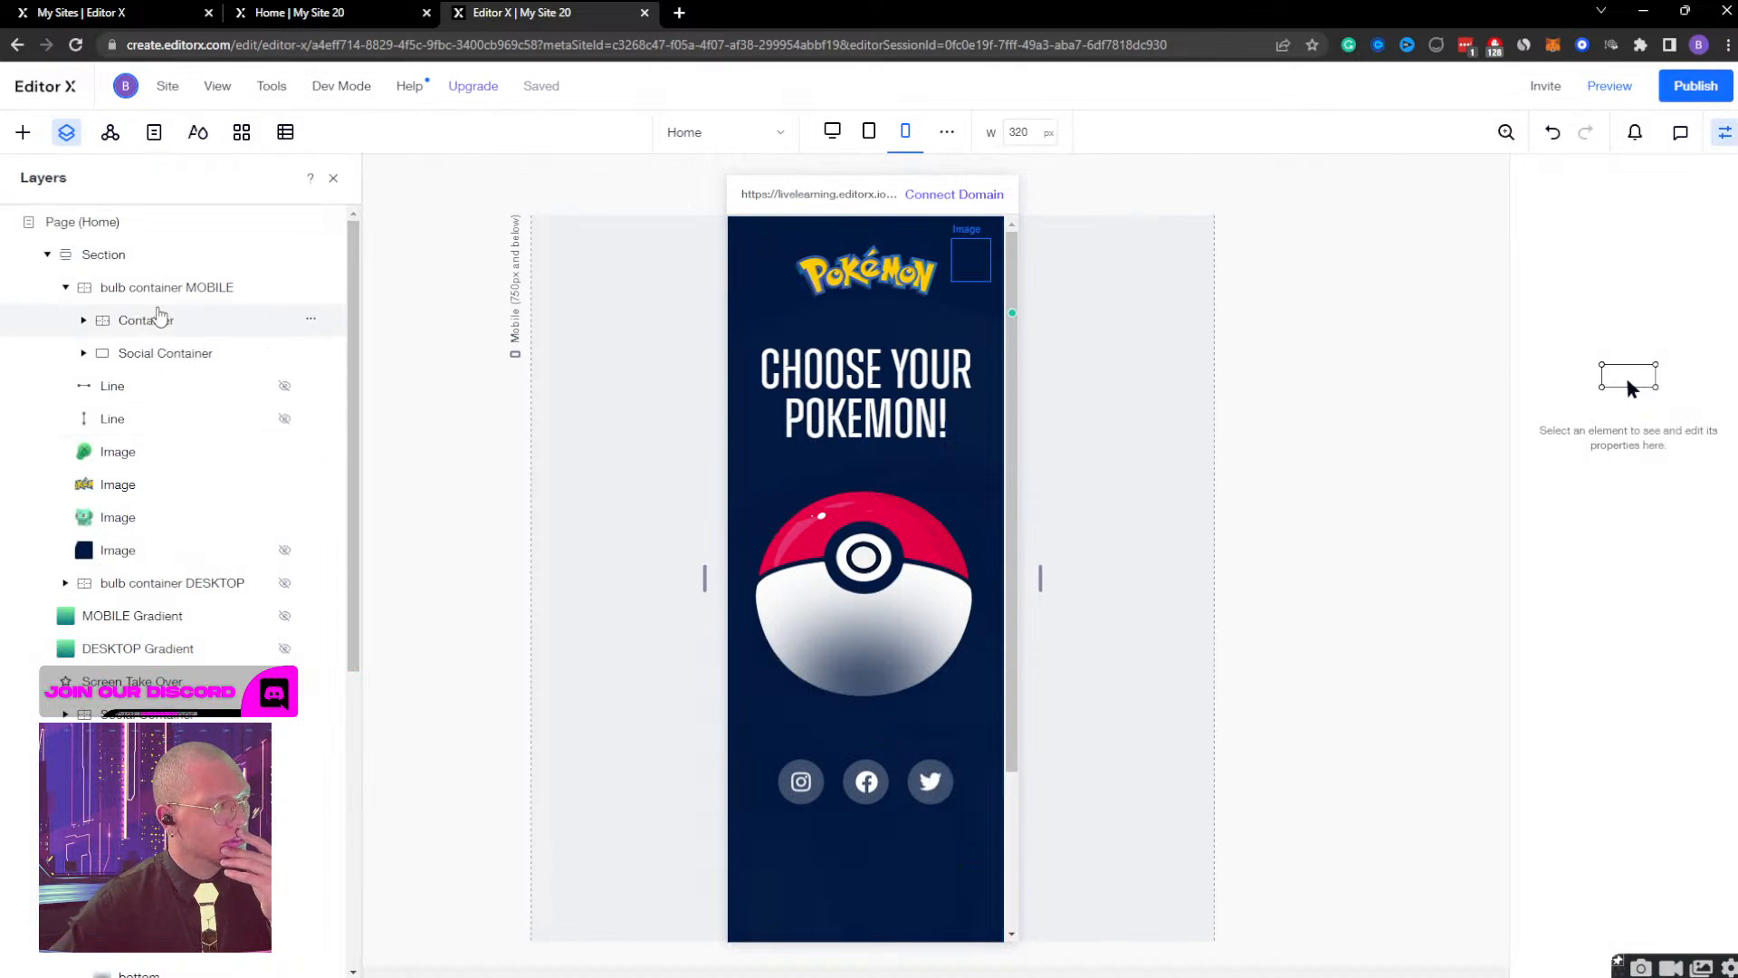
# Set the initial-state translate of bulb container MOBILE to X 0% and Y 100%, and finish designing the effect.
pyautogui.click(172, 289)
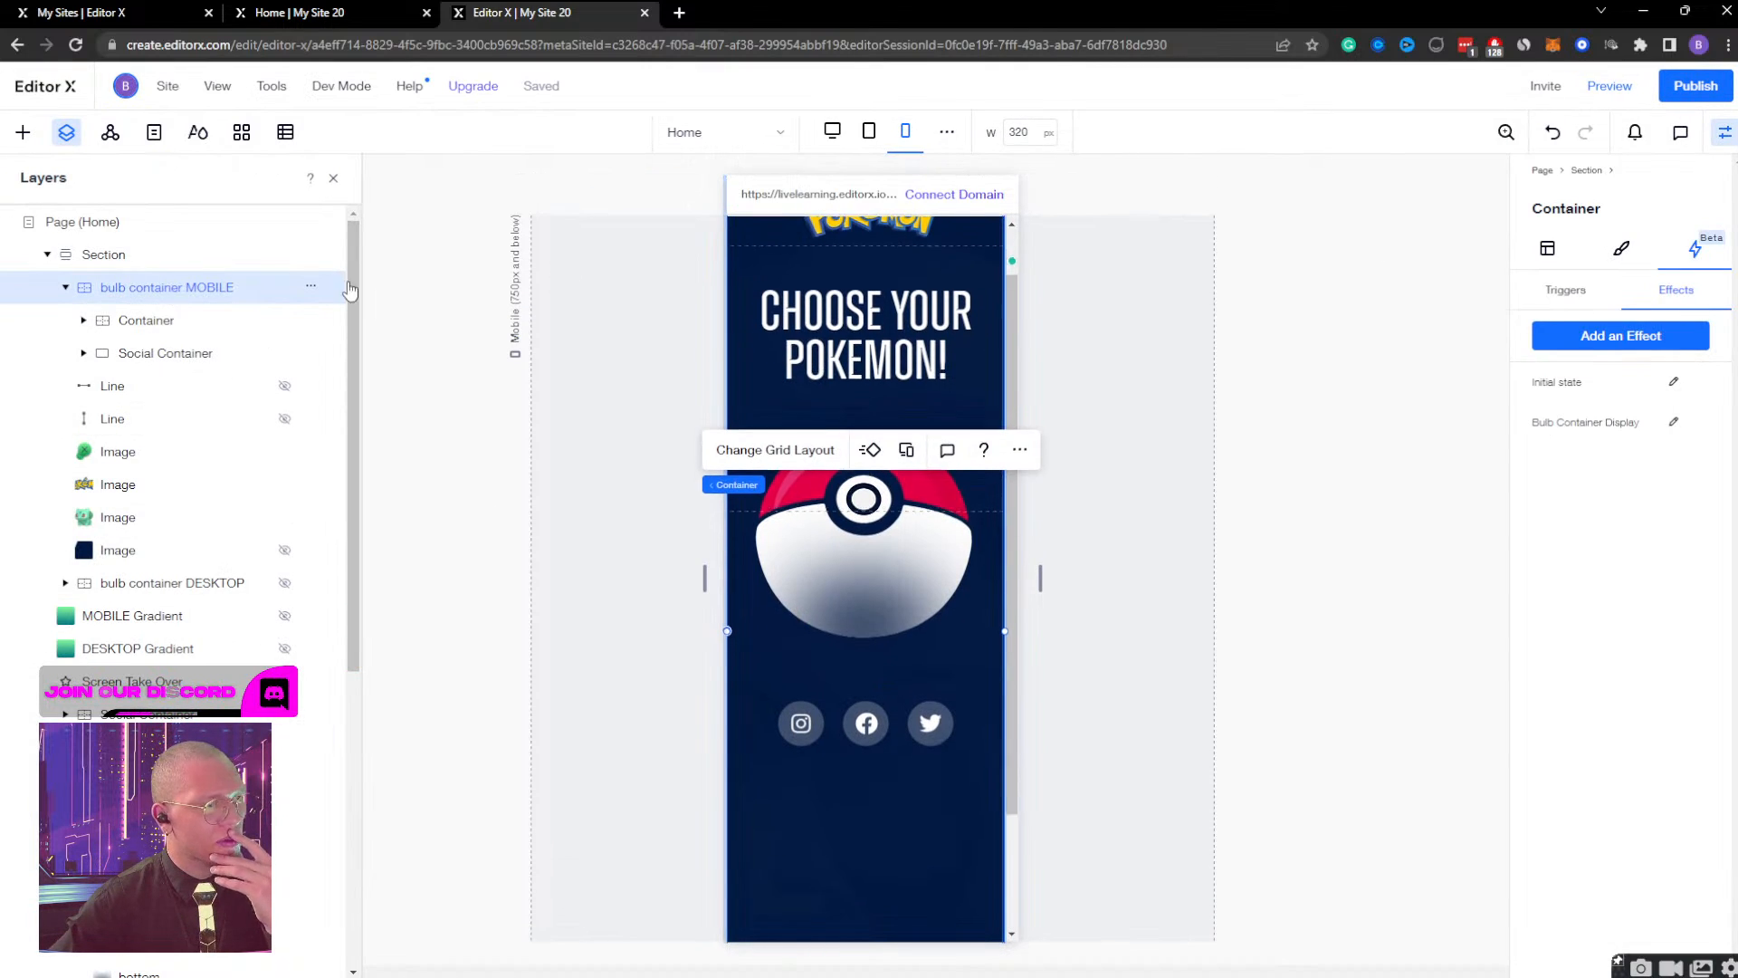
pyautogui.click(1673, 422)
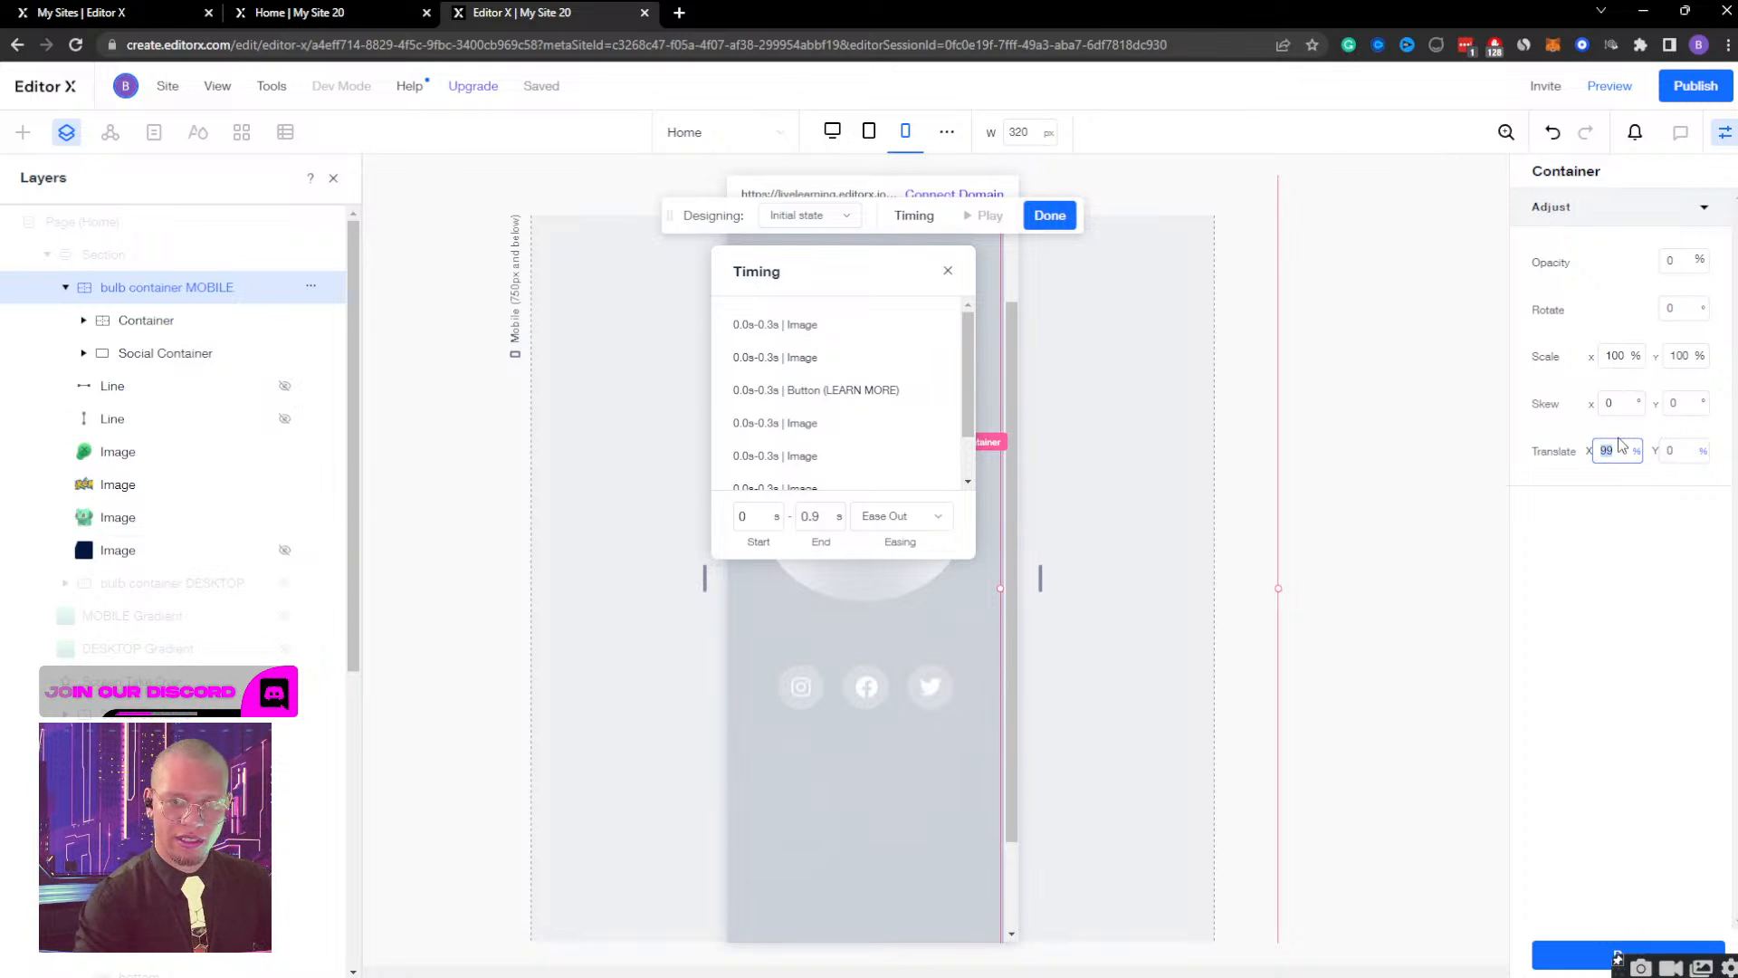
pyautogui.press('Return')
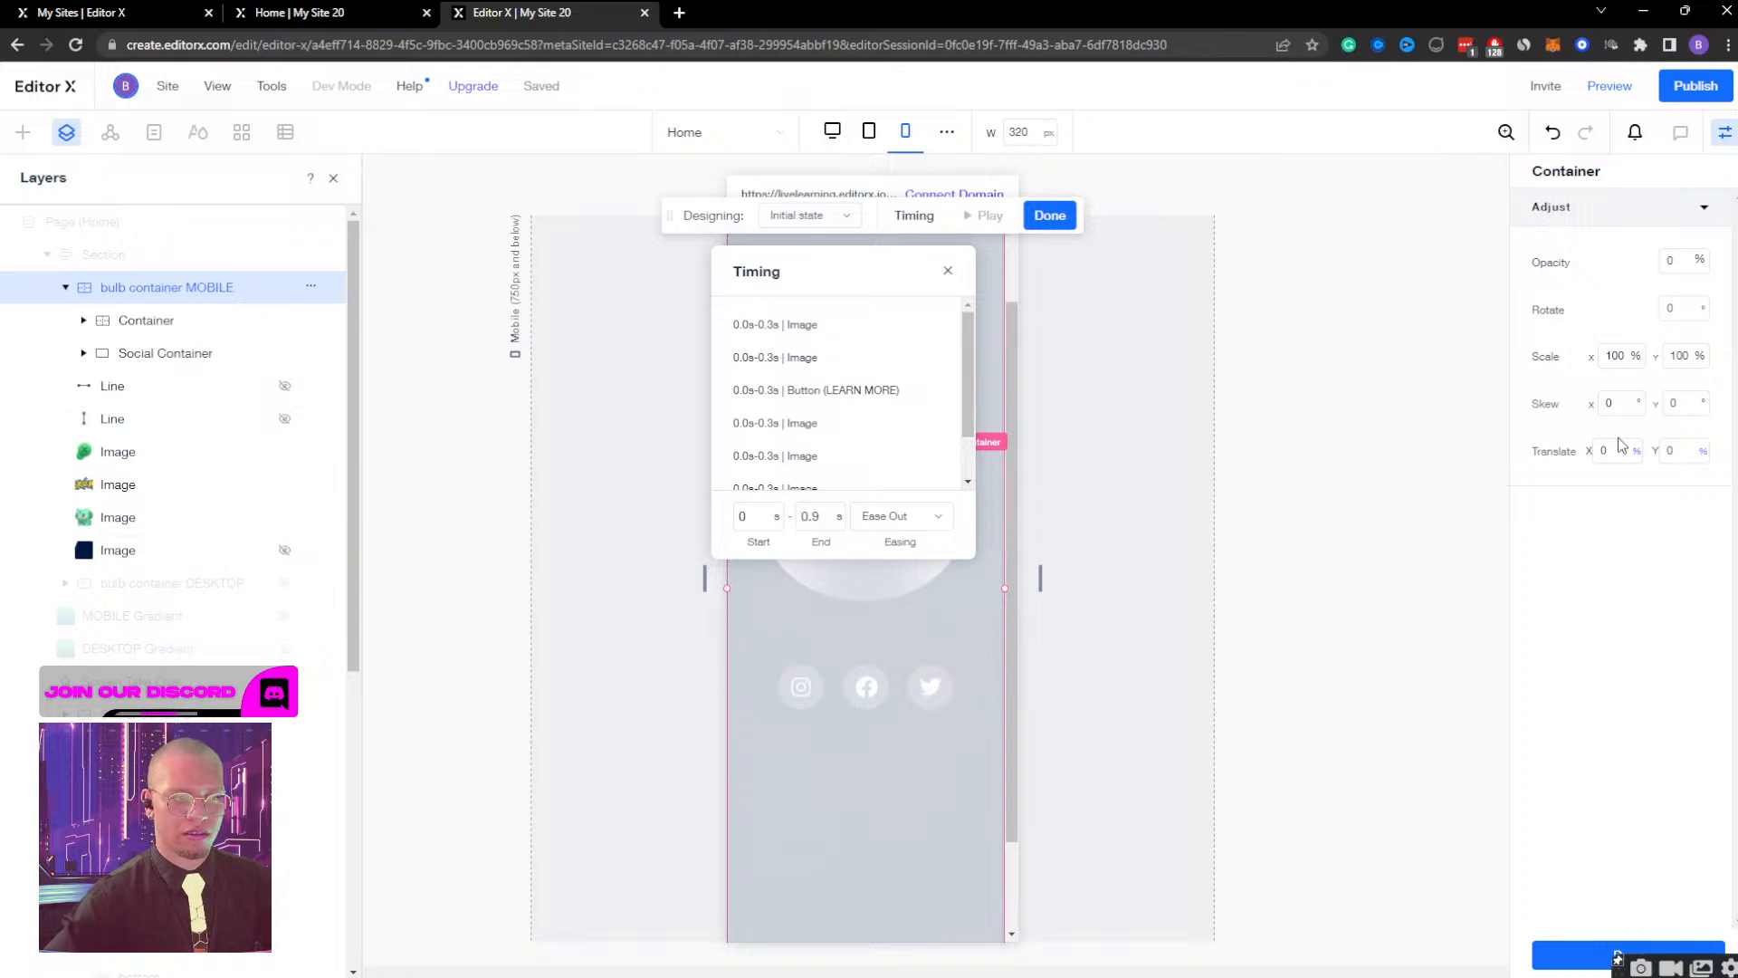
pyautogui.click(1707, 459)
pyautogui.click(1686, 450)
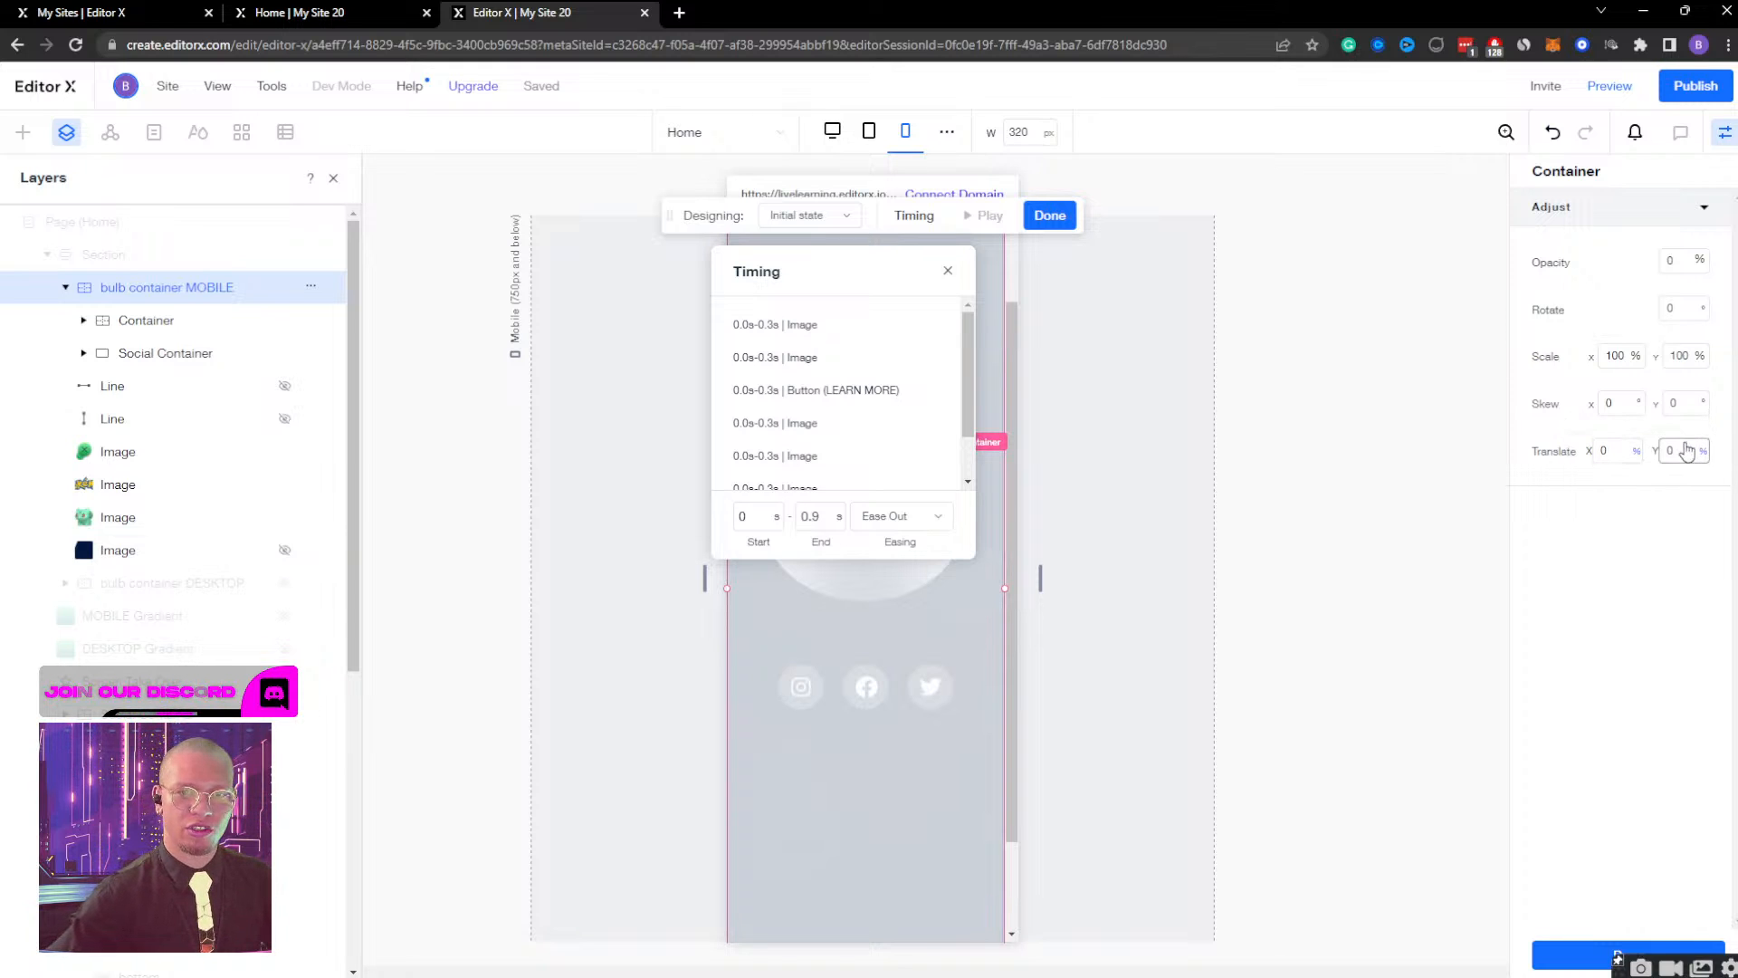
pyautogui.write('100')
pyautogui.press('Return')
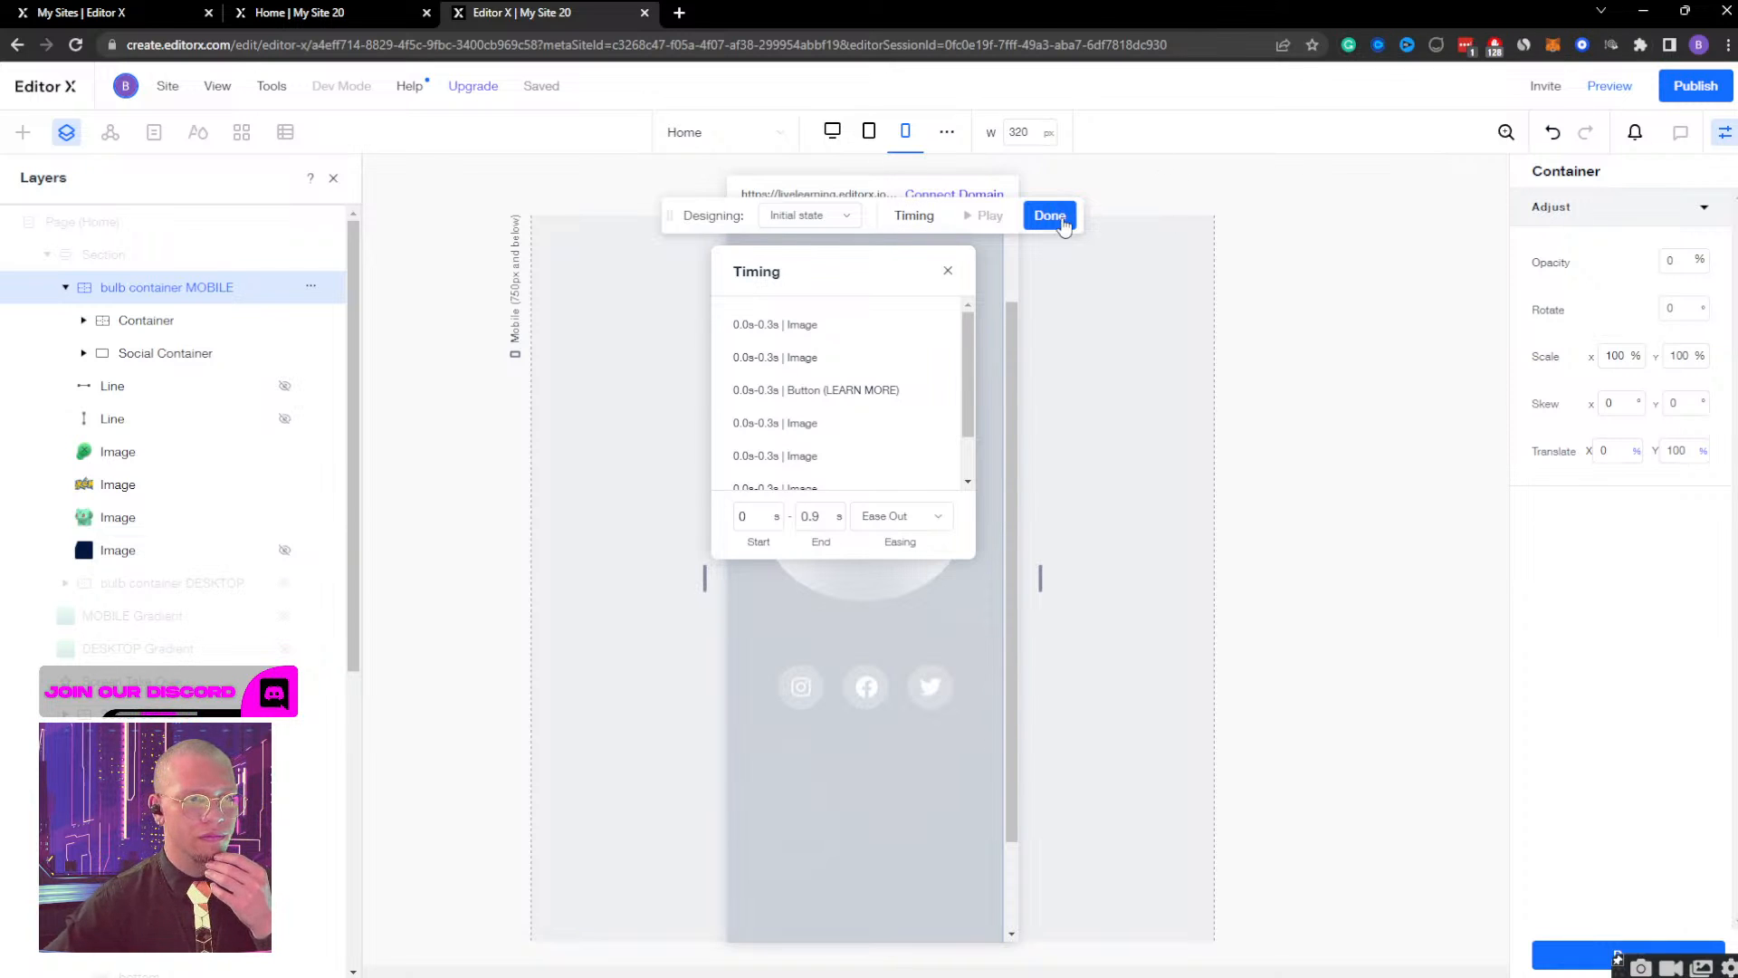
pyautogui.click(1050, 216)
# Preview the mobile page, open the Pokeball, close the Bulbasaur view, and open it again to check the vertical slide.
pyautogui.click(1610, 85)
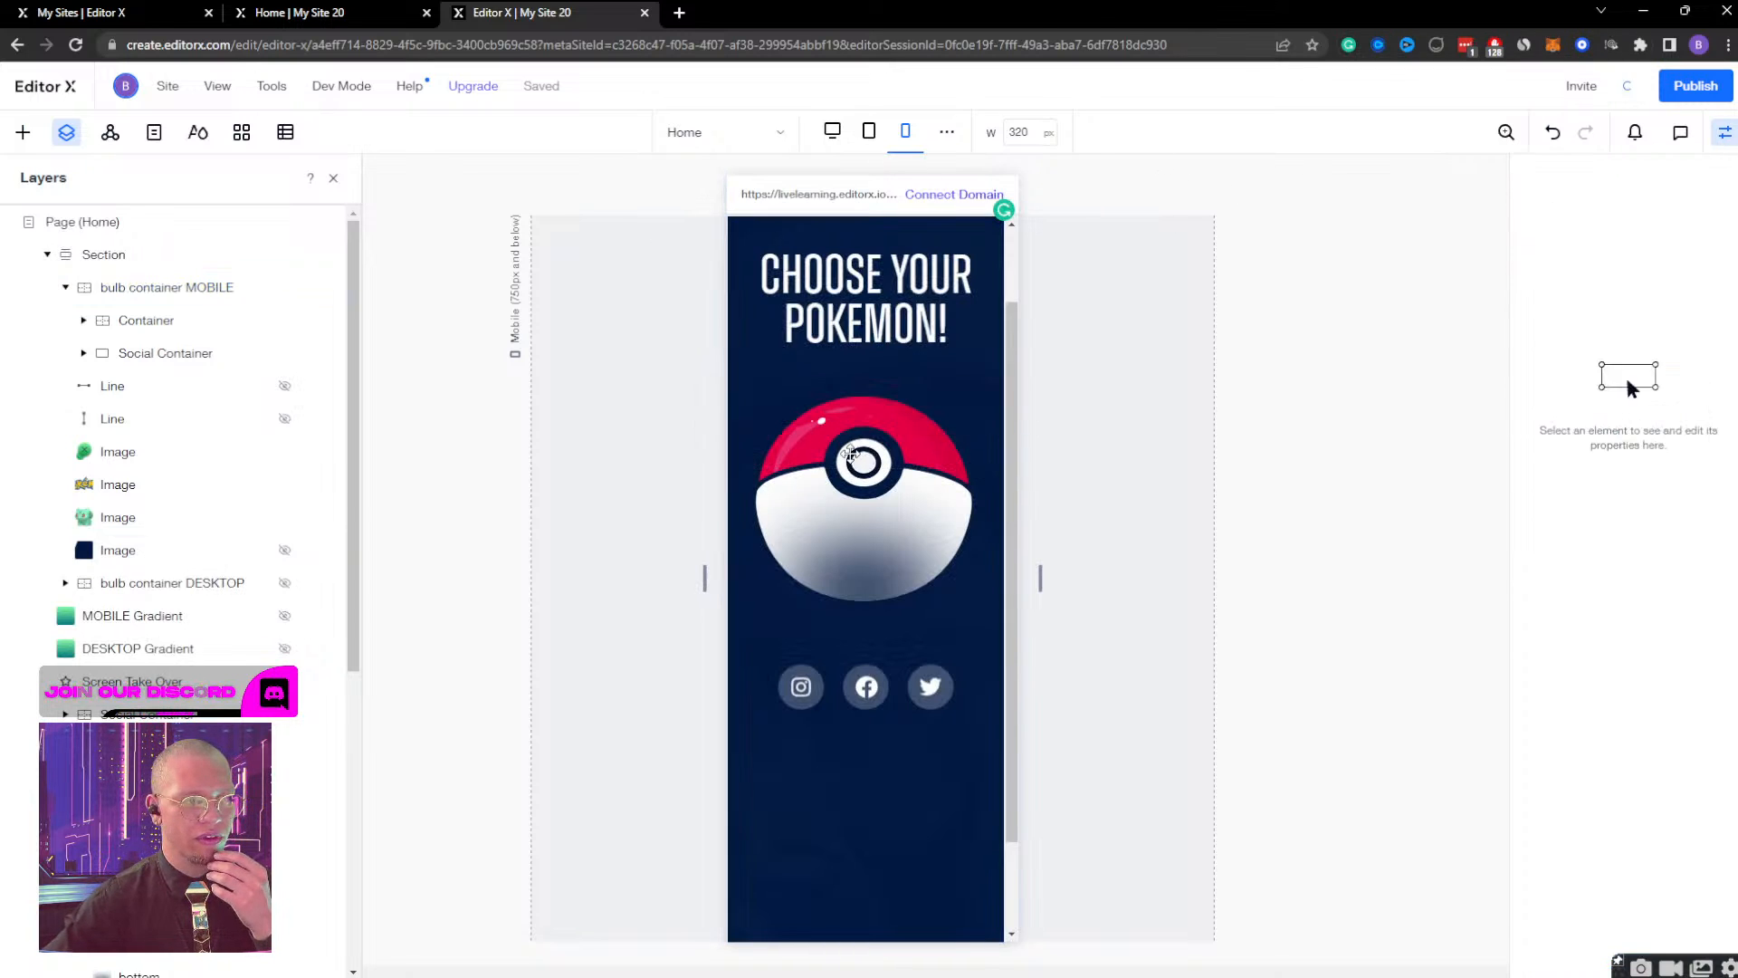
pyautogui.click(852, 462)
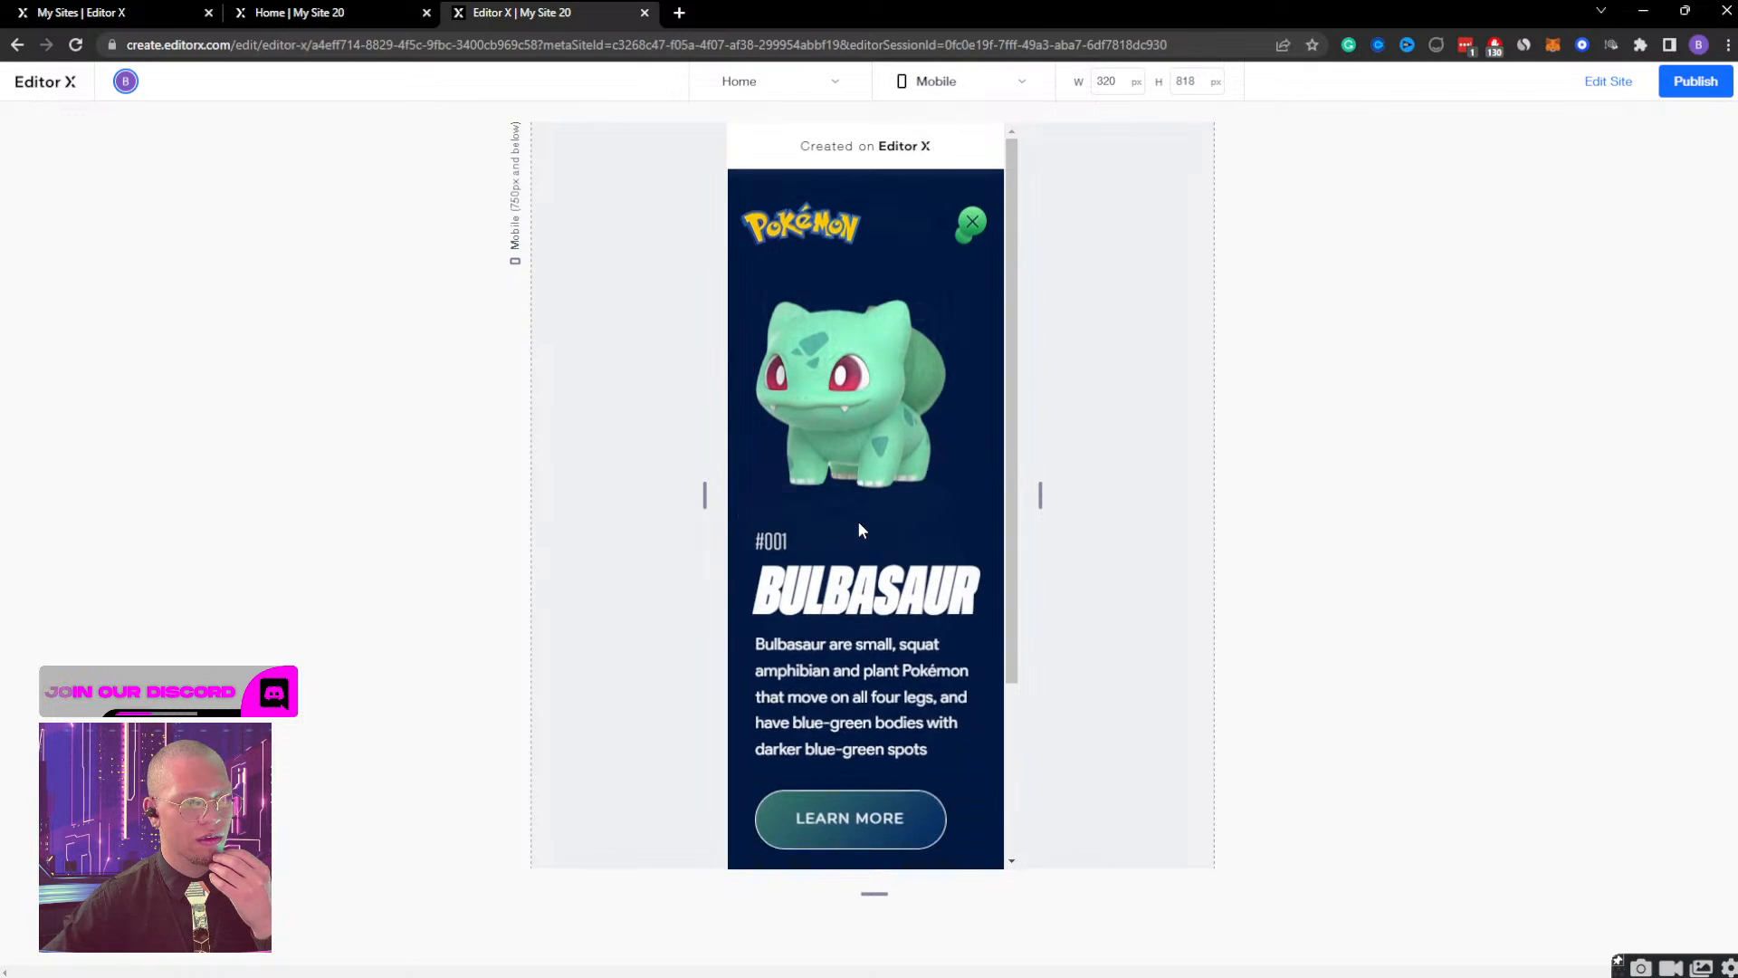
pyautogui.click(970, 219)
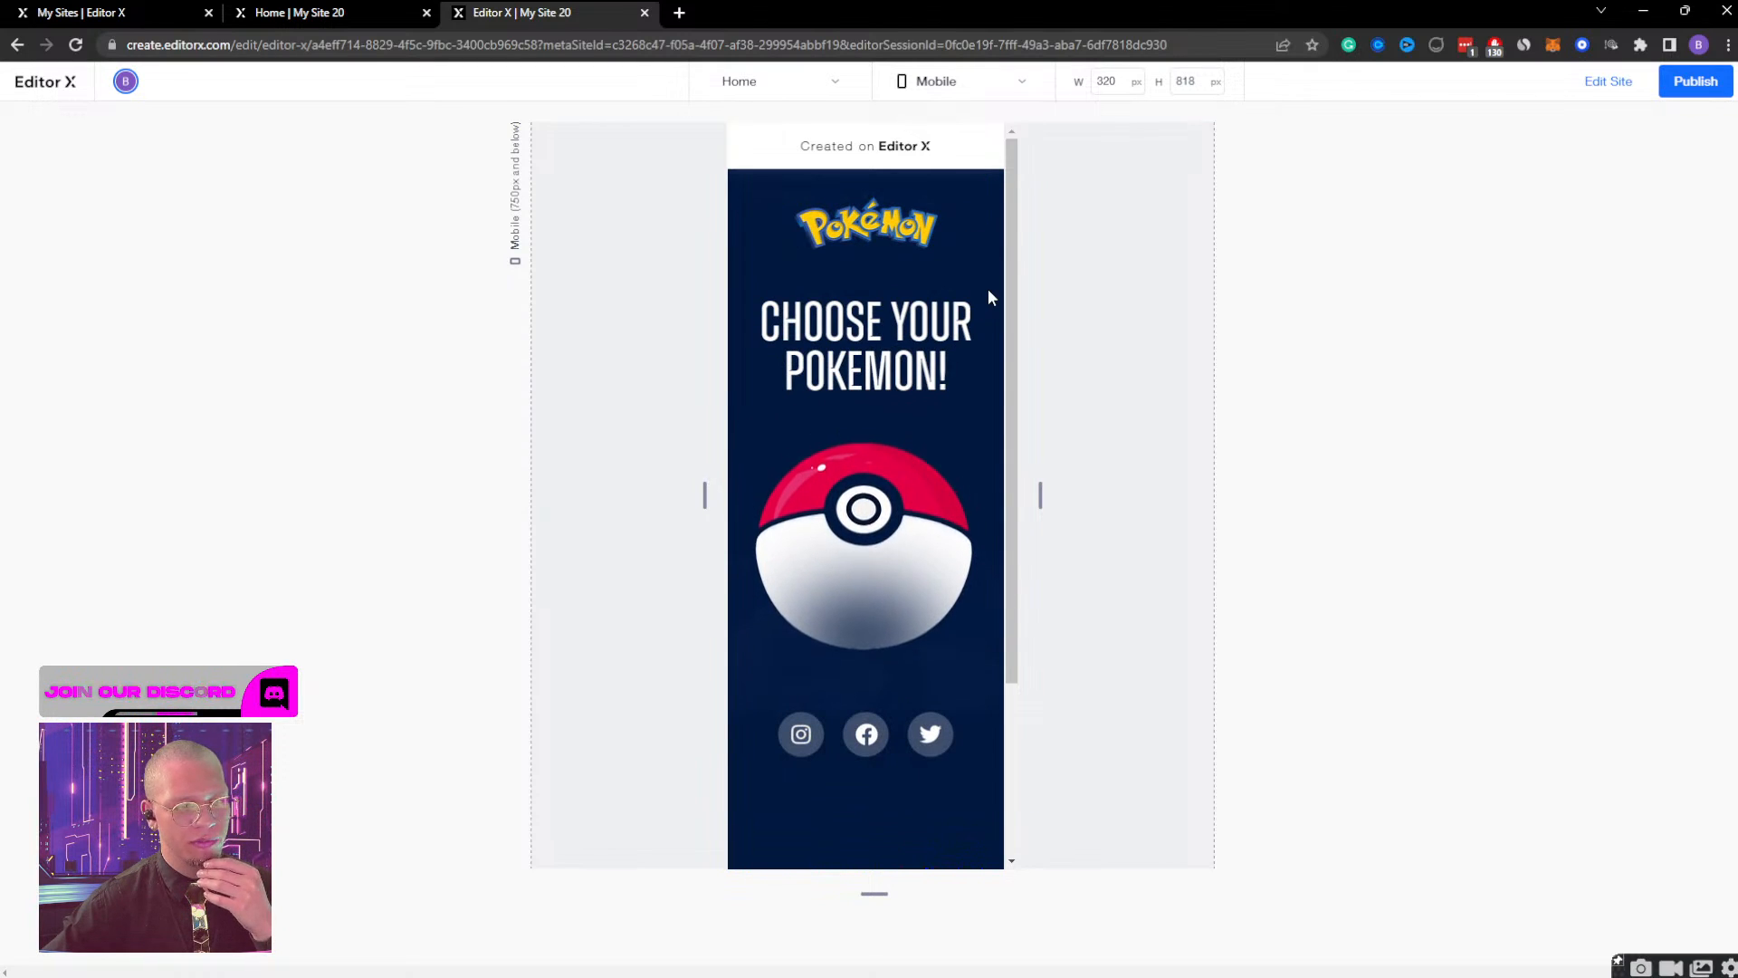
pyautogui.click(897, 544)
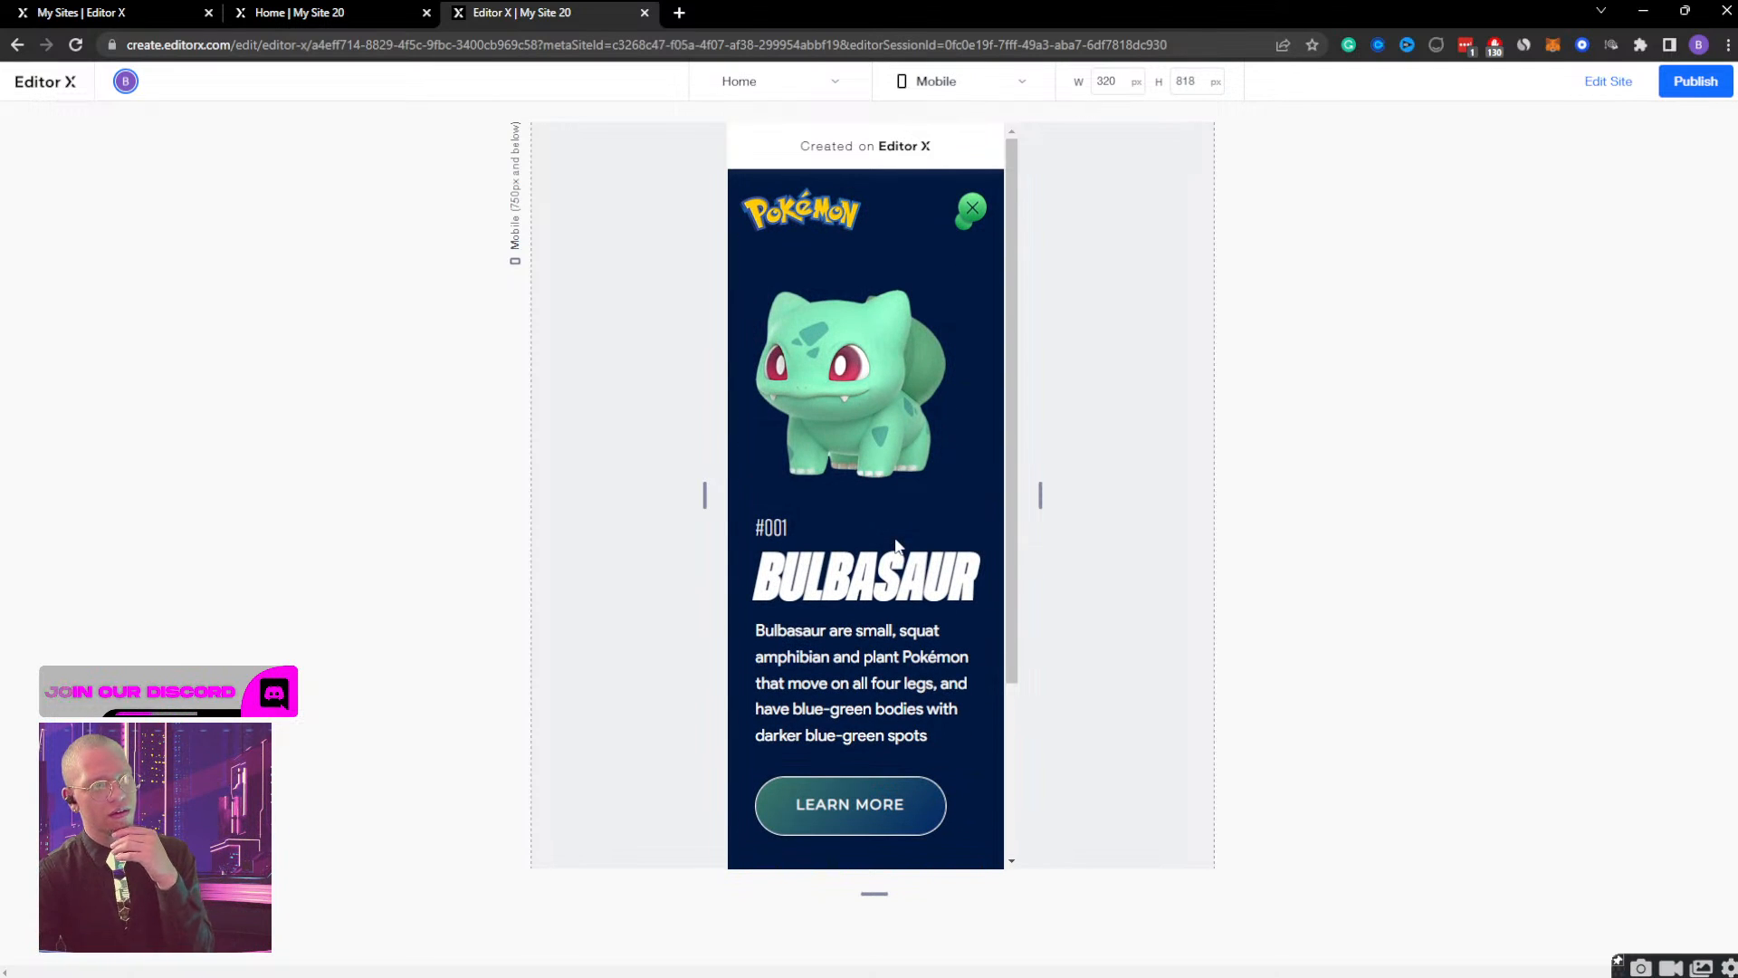
# Close and reopen the Bulbasaur view twice in the mobile preview to check the slide animation and the opened view.
pyautogui.click(965, 222)
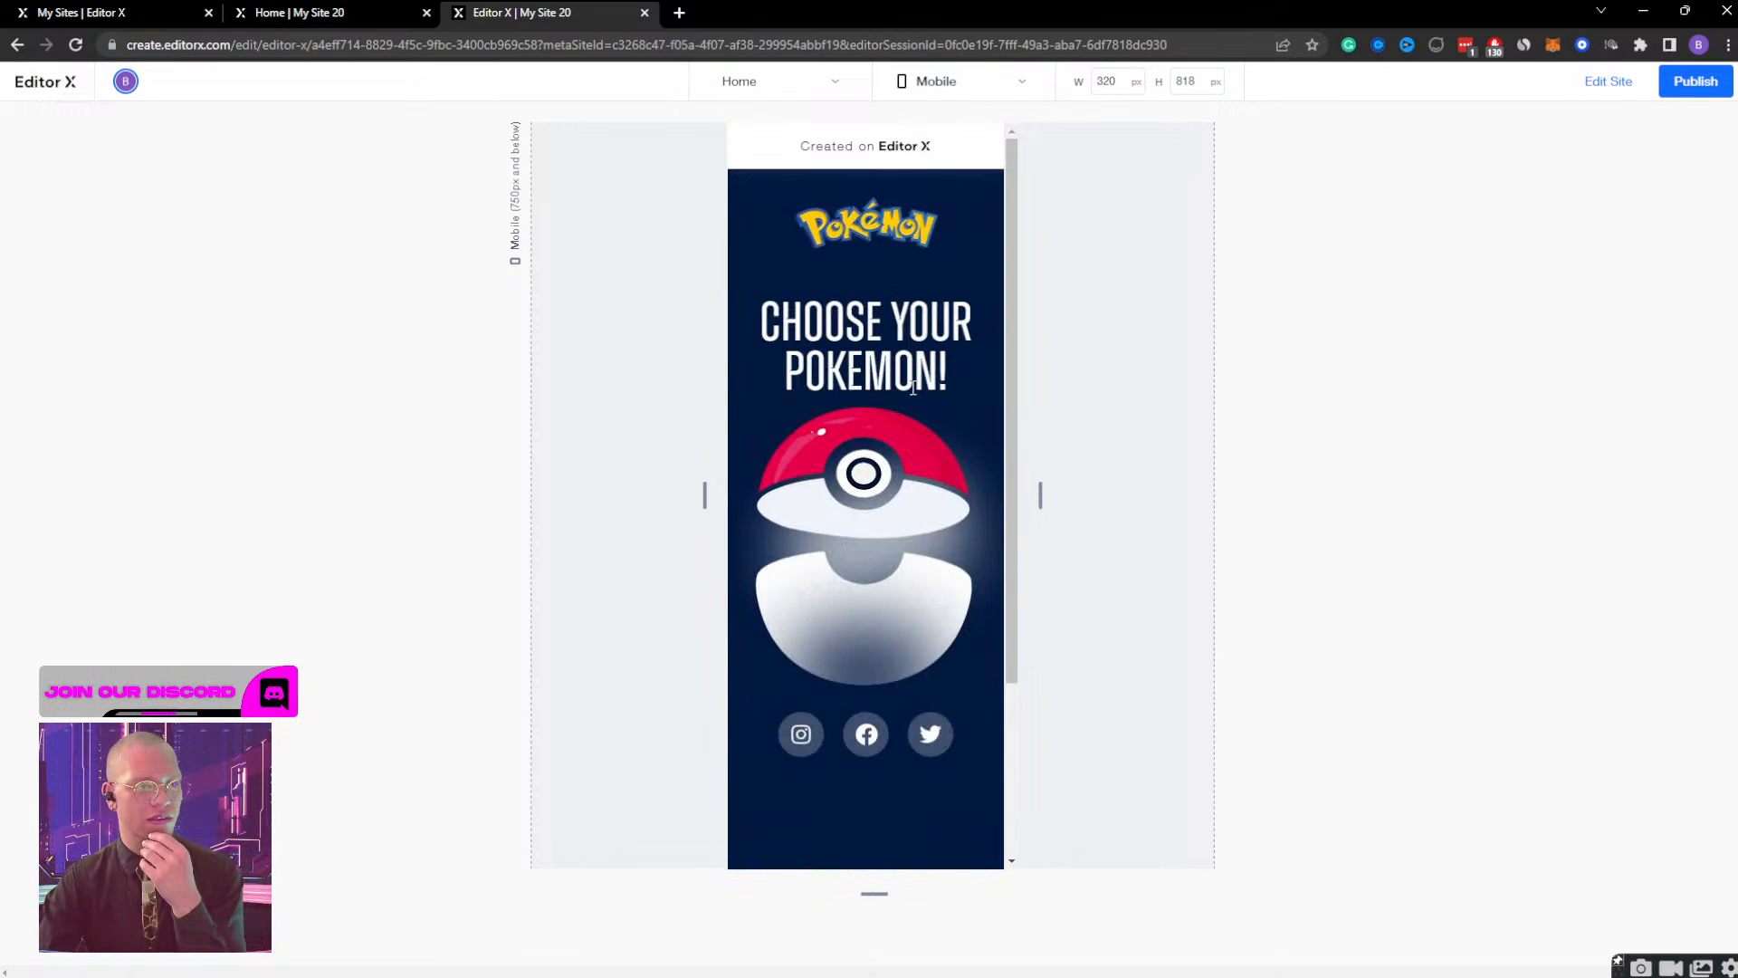
pyautogui.click(878, 531)
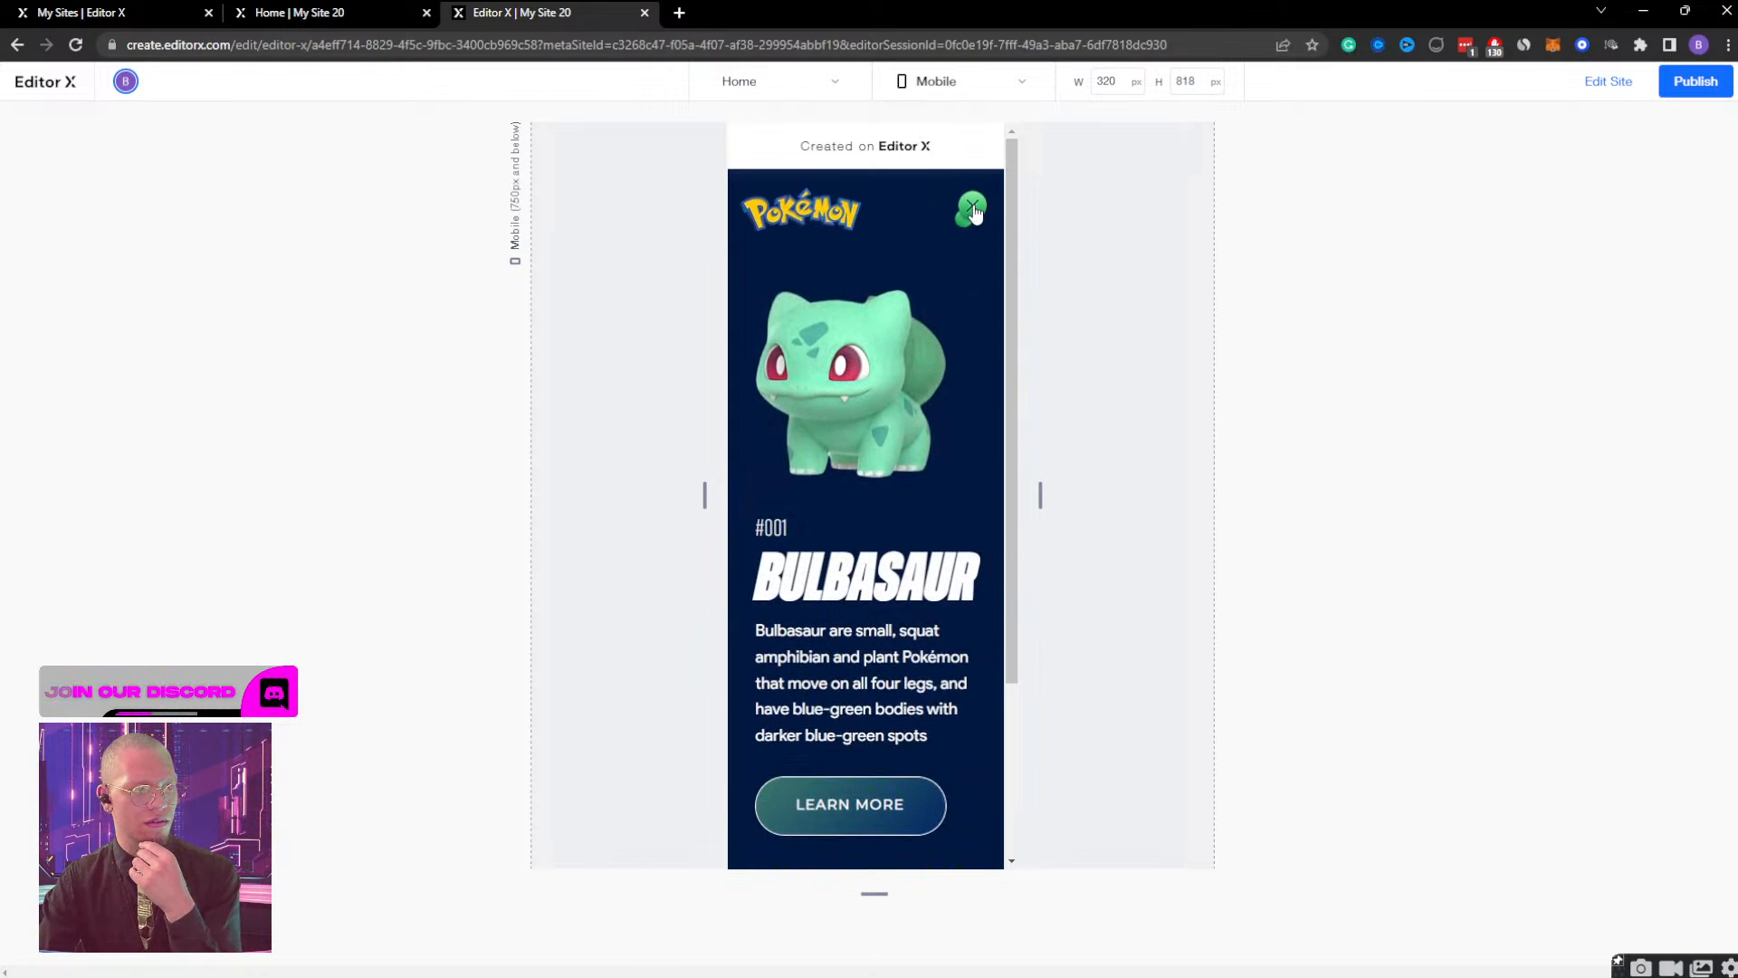
pyautogui.click(973, 208)
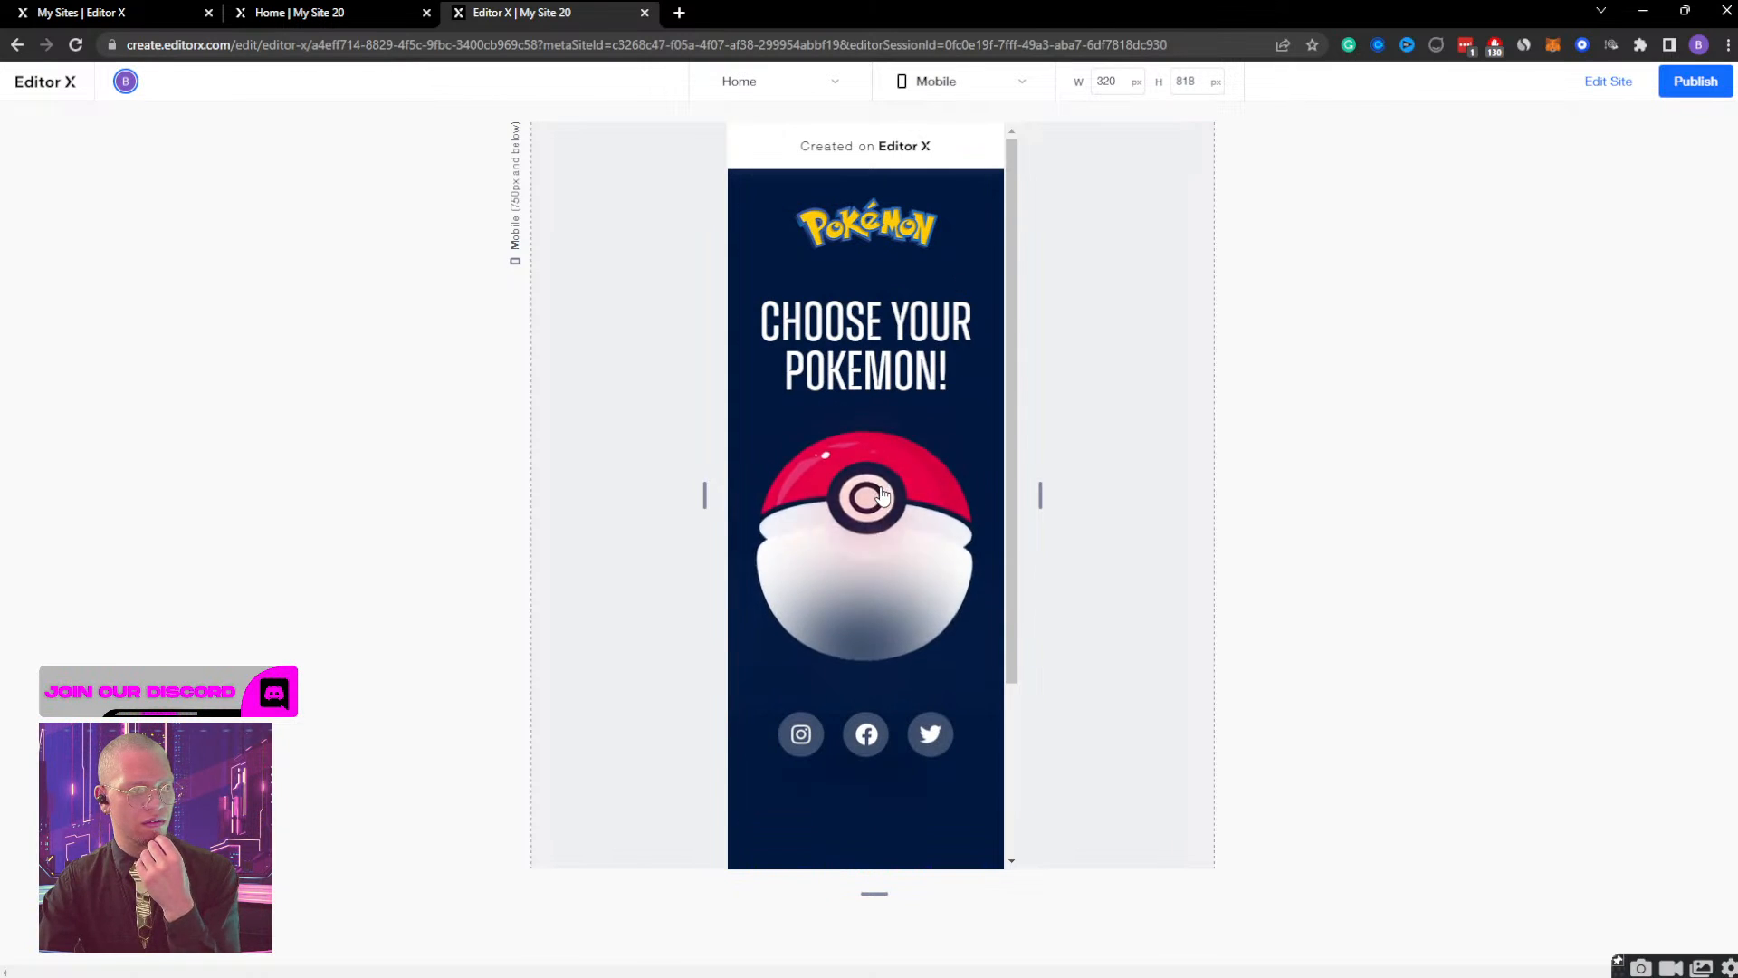
pyautogui.click(883, 493)
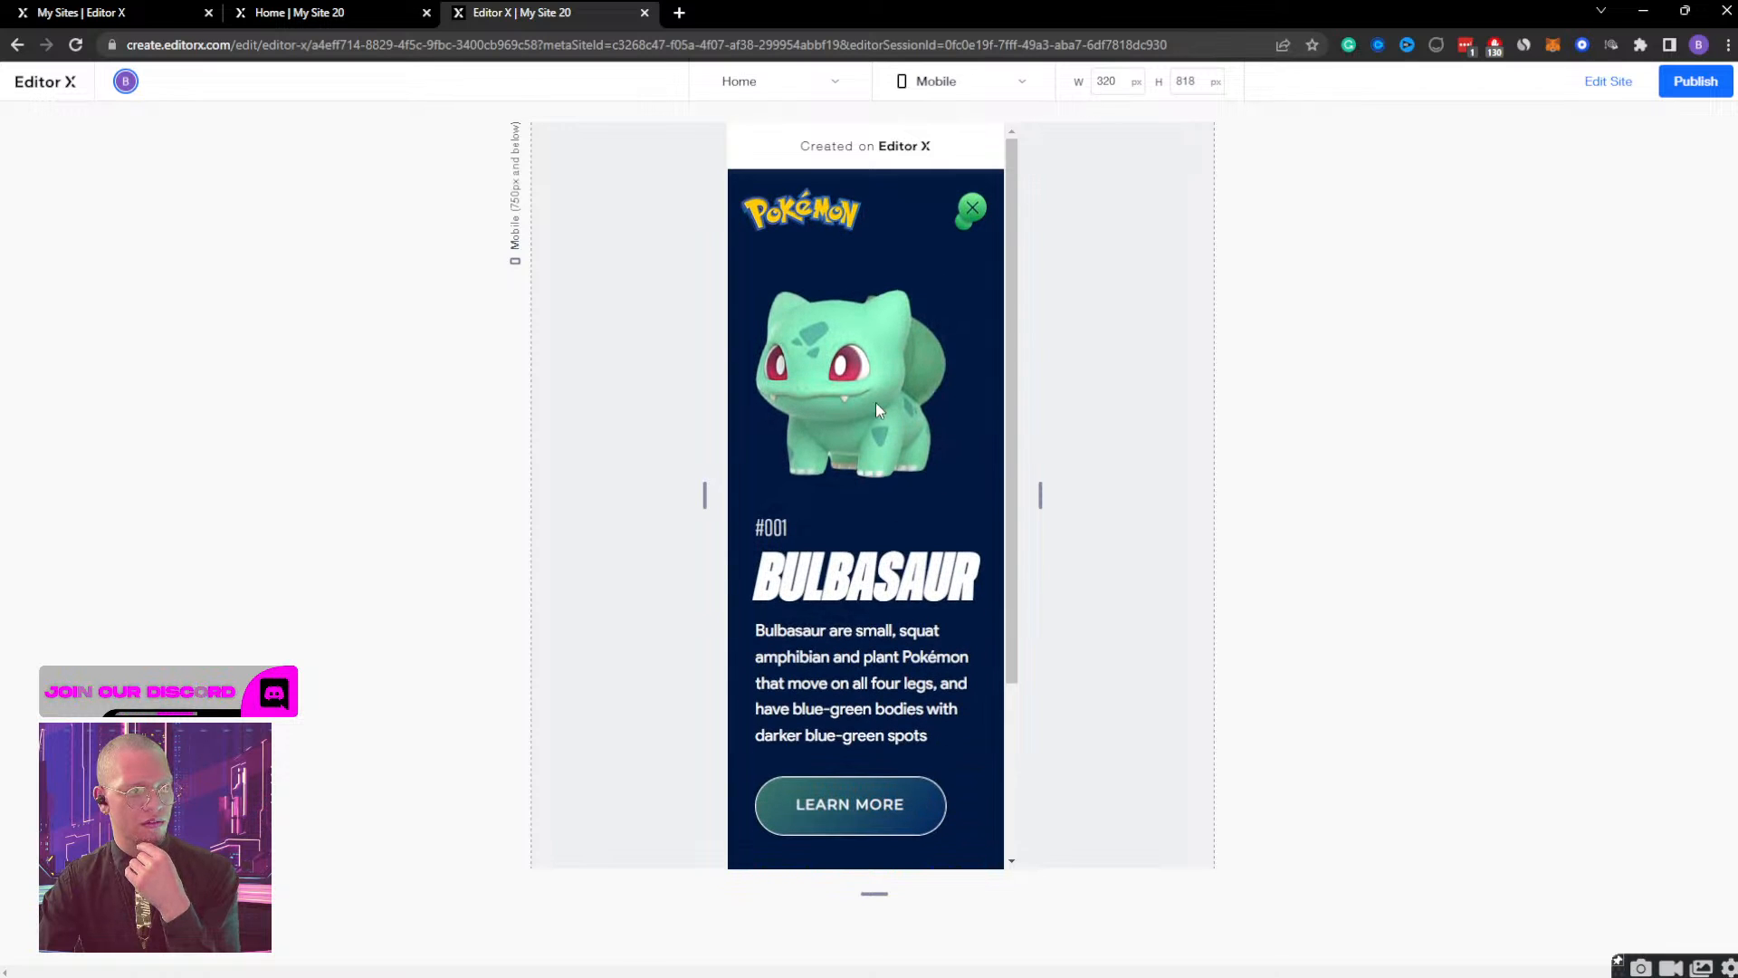
pyautogui.scroll(-5, 876, 410)
pyautogui.scroll(5, 906, 362)
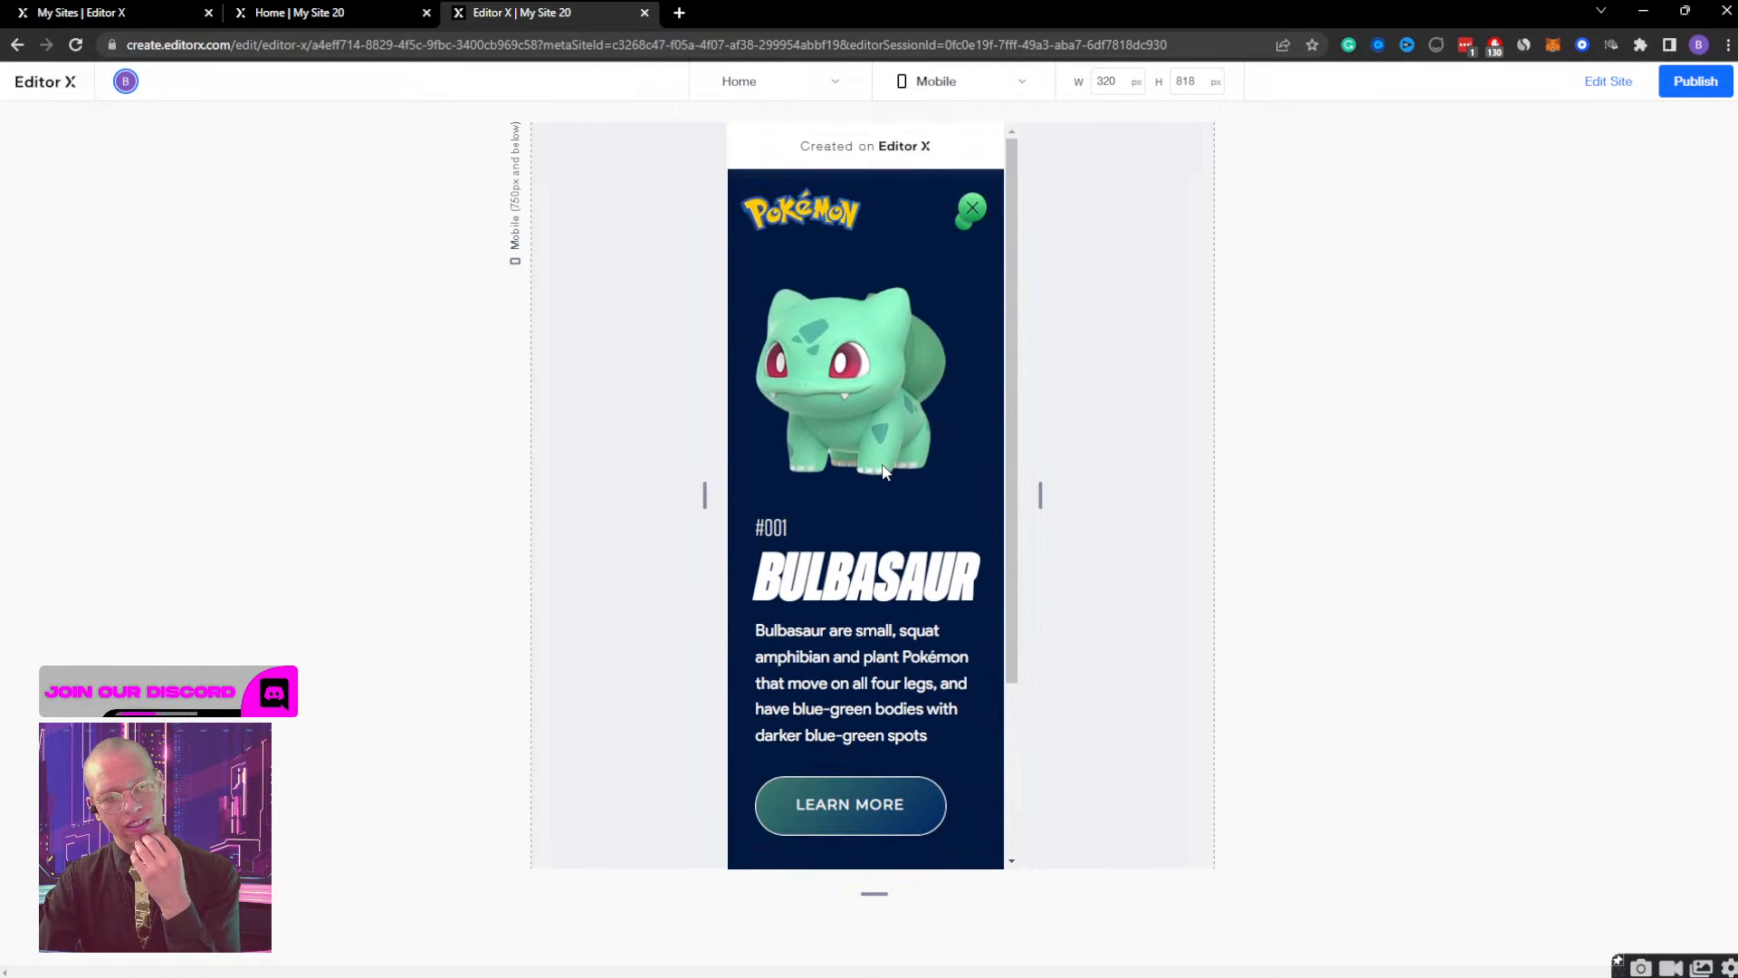
# Close the Bulbasaur view, test opening the Pokeball from the lower part of the page, close it again, and return to editing.
pyautogui.click(973, 209)
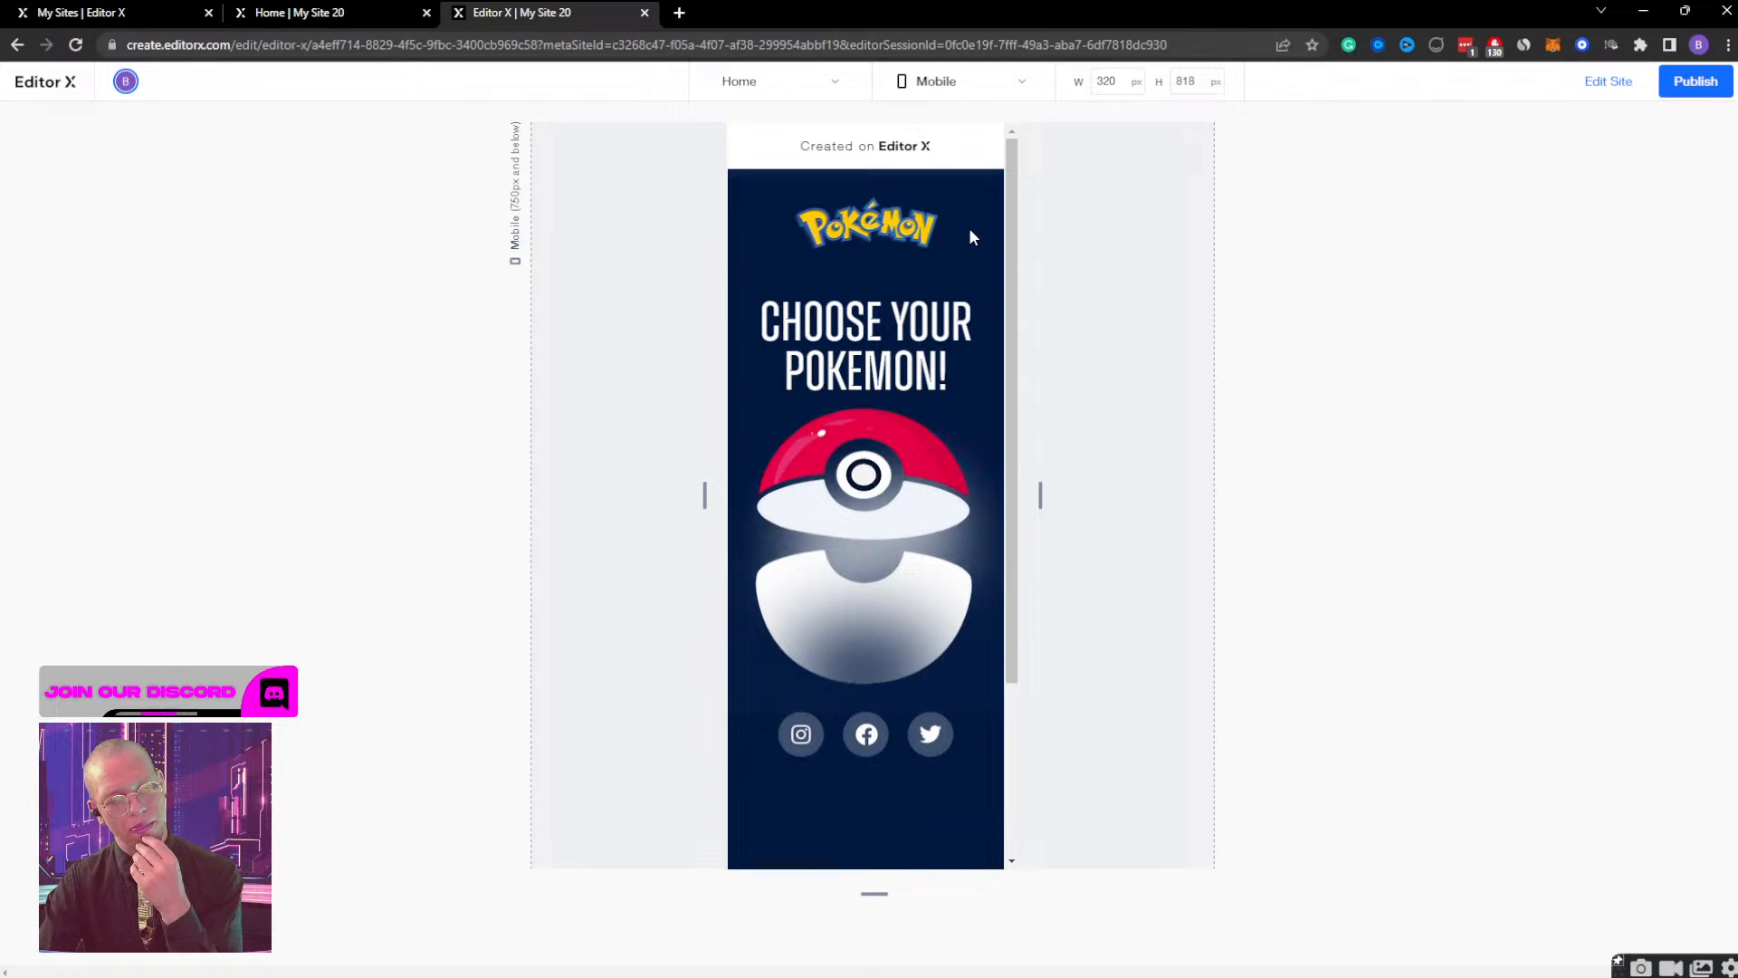
pyautogui.scroll(-3, 881, 570)
pyautogui.click(872, 334)
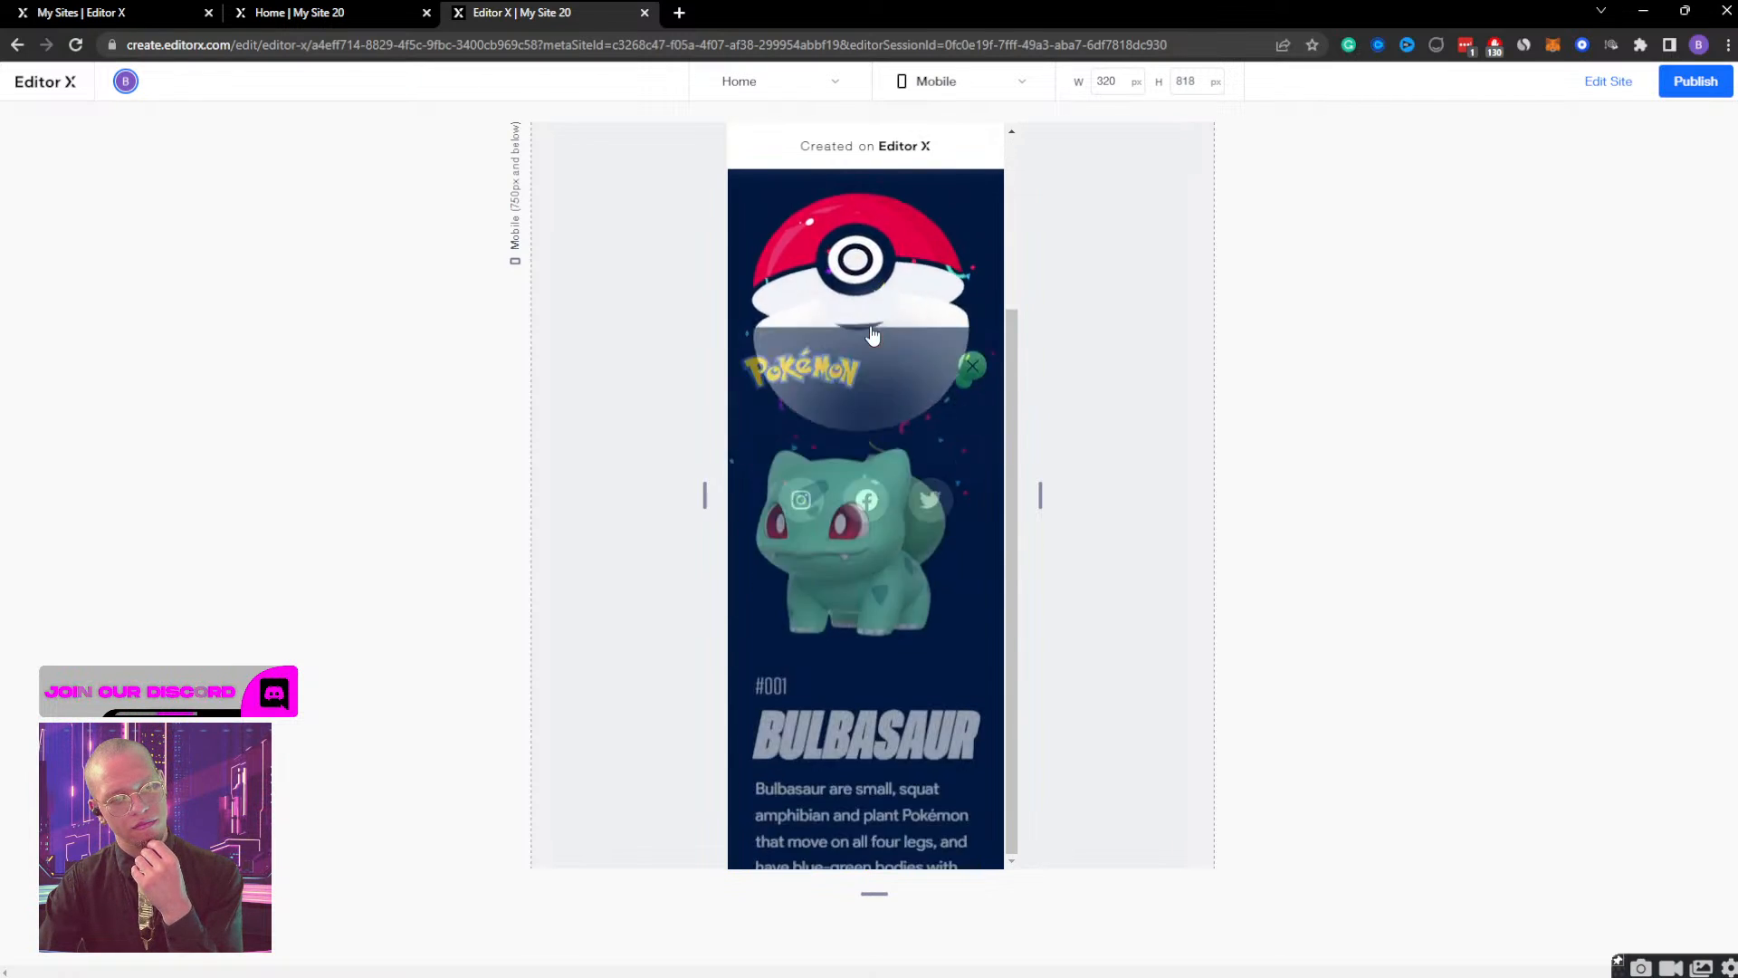
pyautogui.scroll(3, 871, 326)
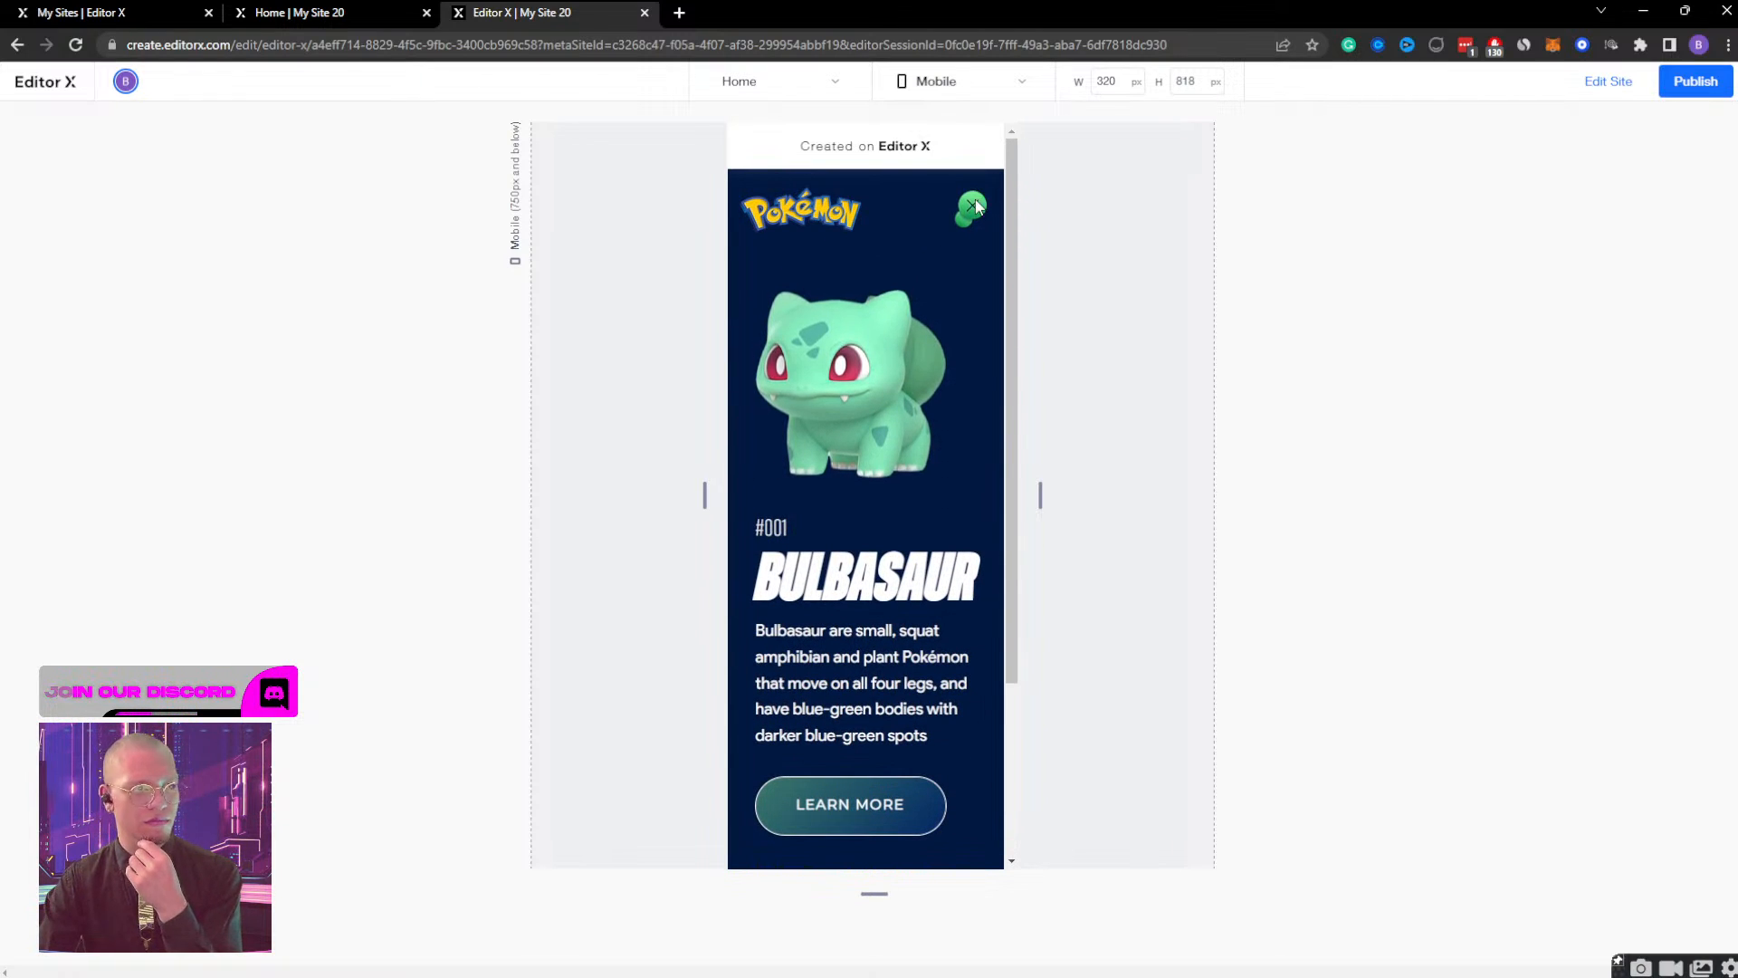
pyautogui.click(967, 212)
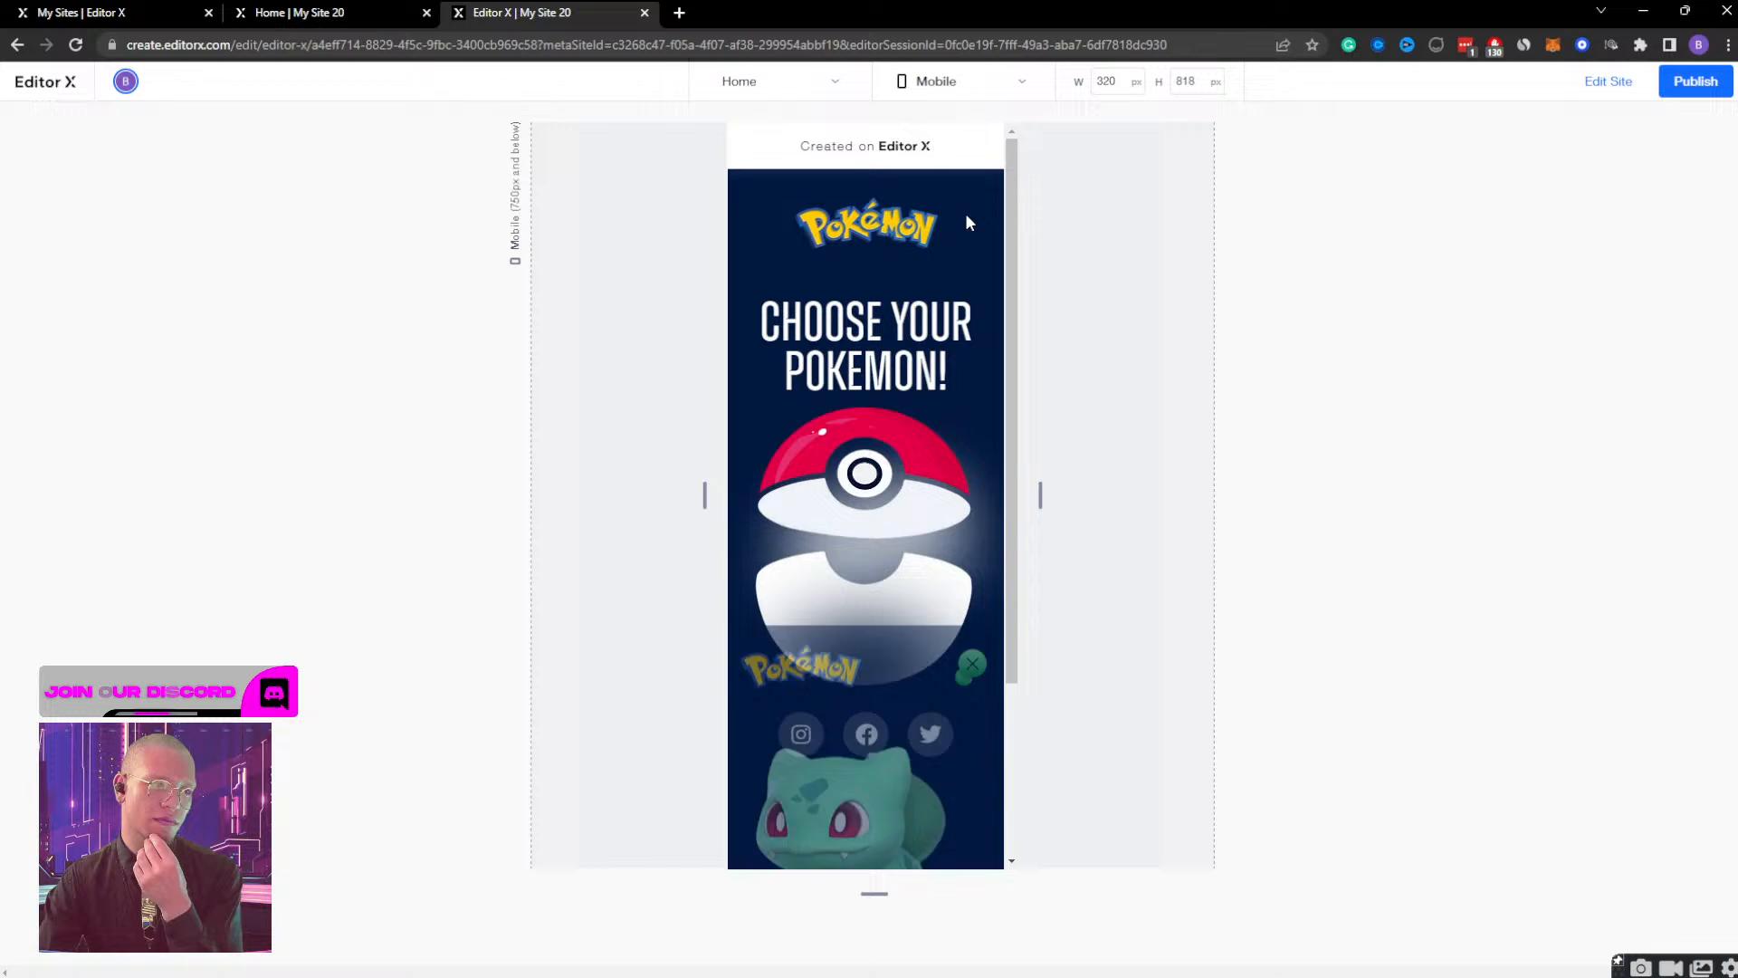
pyautogui.click(1616, 81)
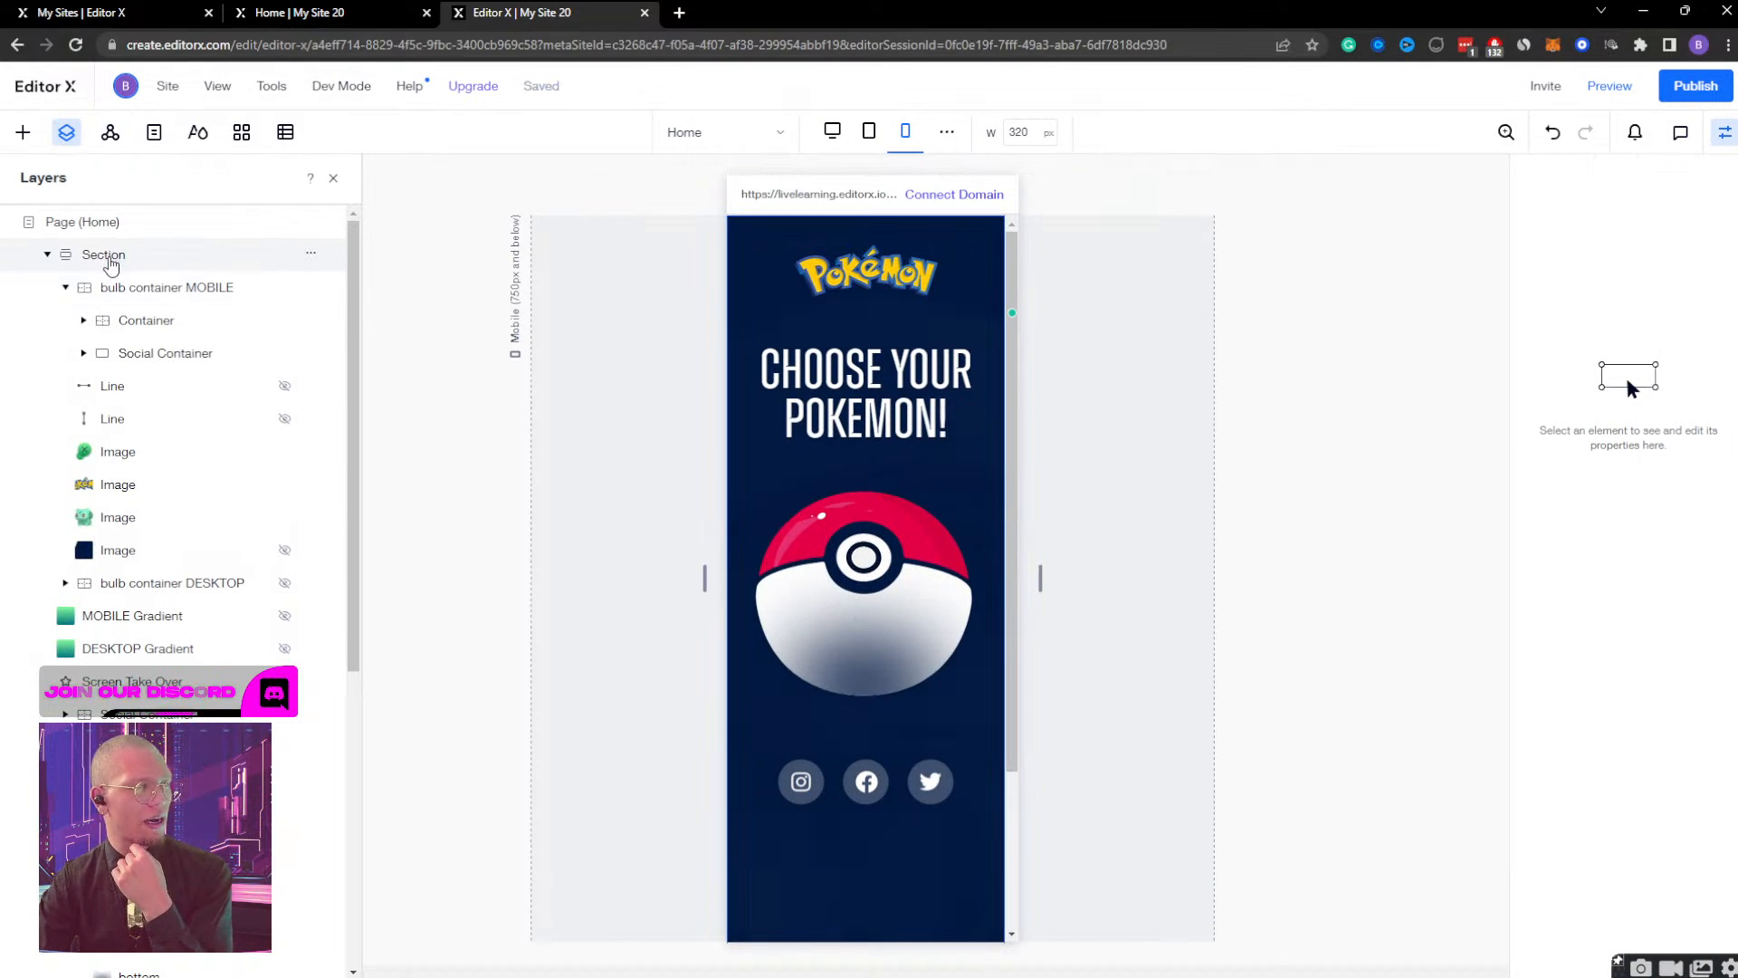
# Select the page's Section and open its size and position settings.
pyautogui.click(107, 256)
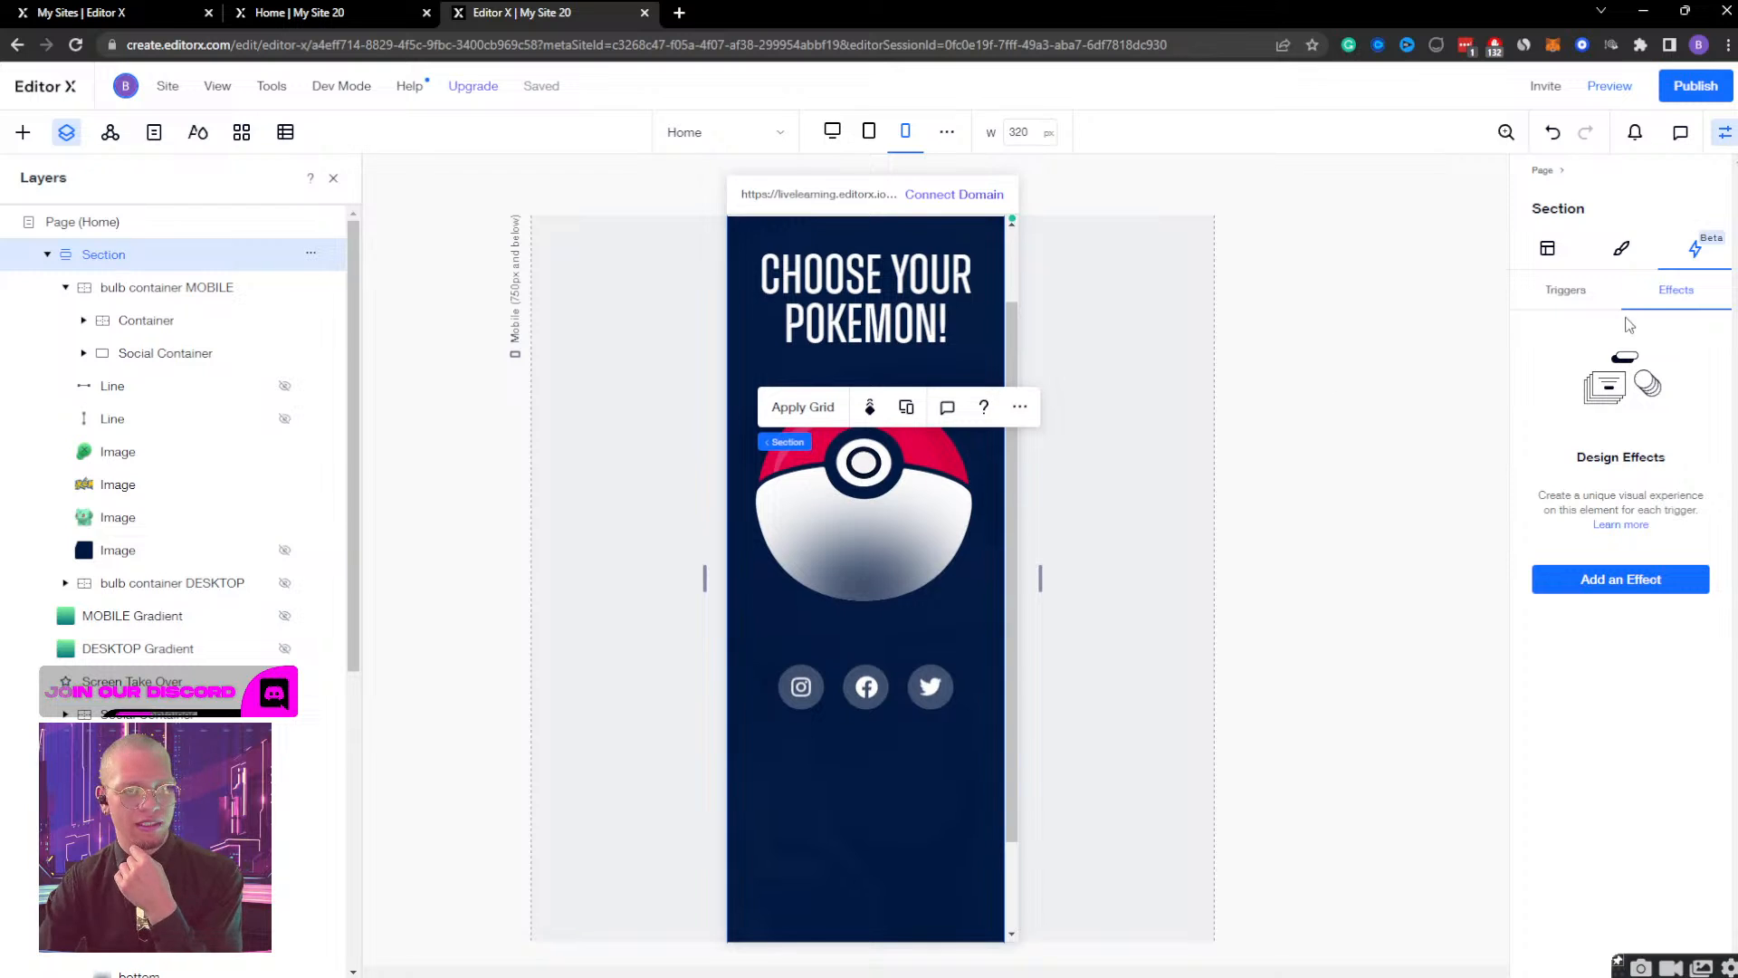
pyautogui.click(1550, 253)
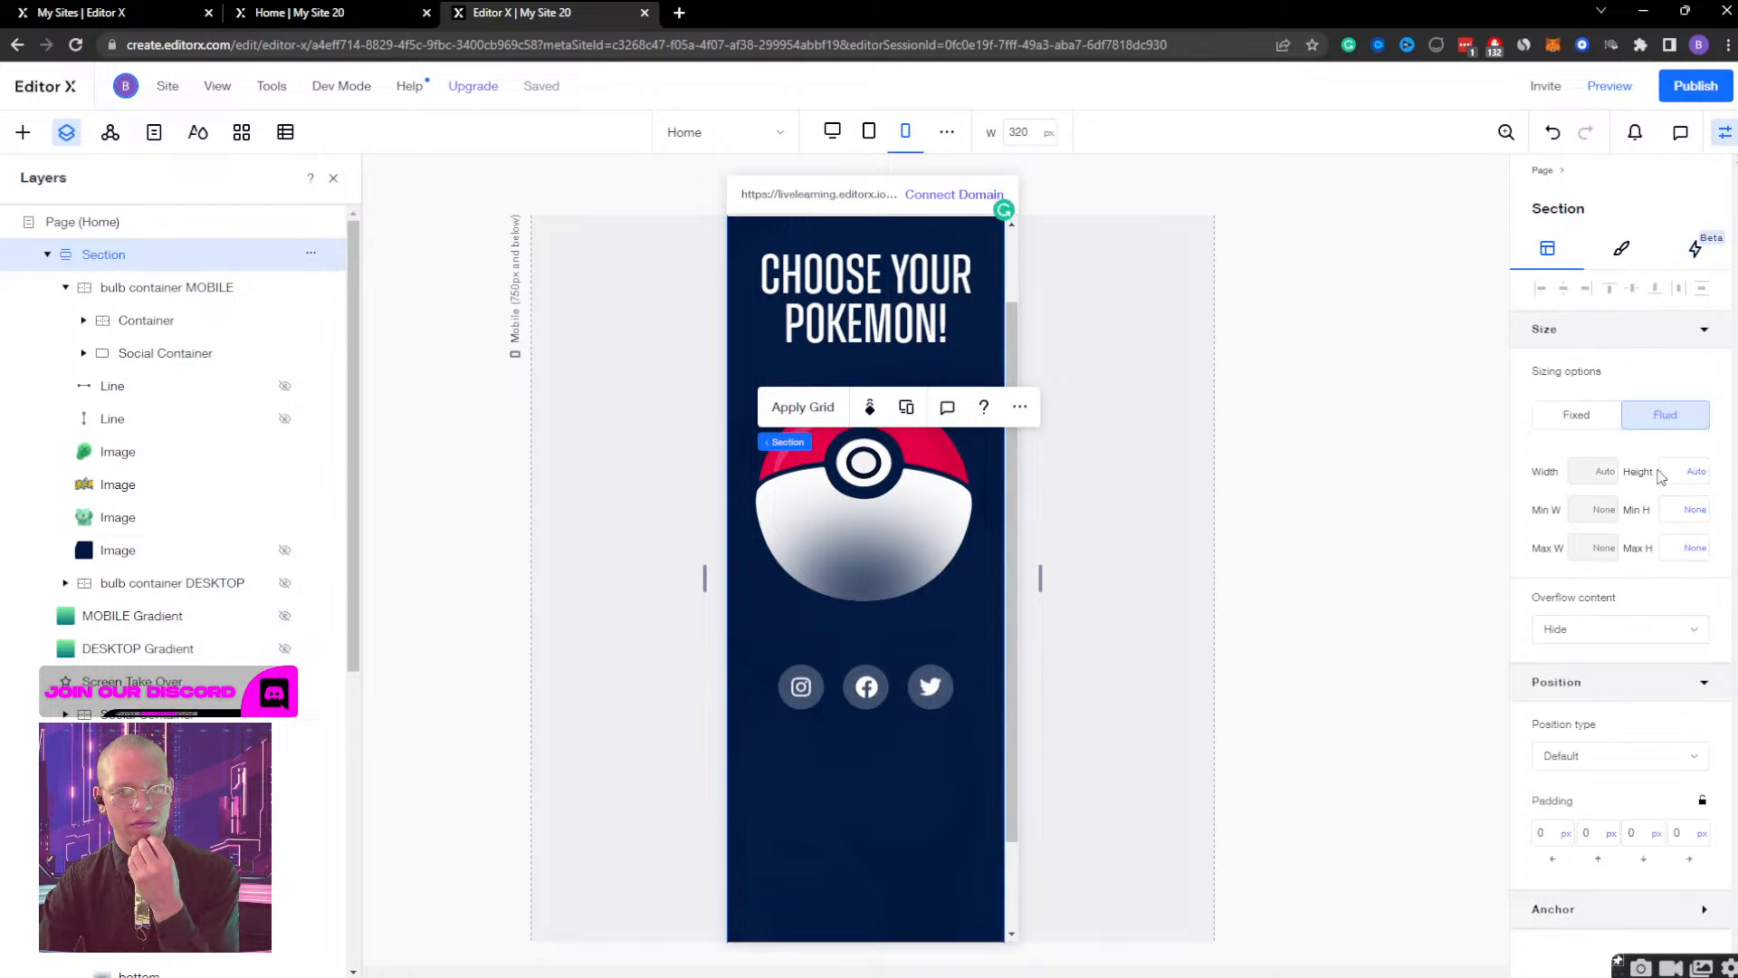
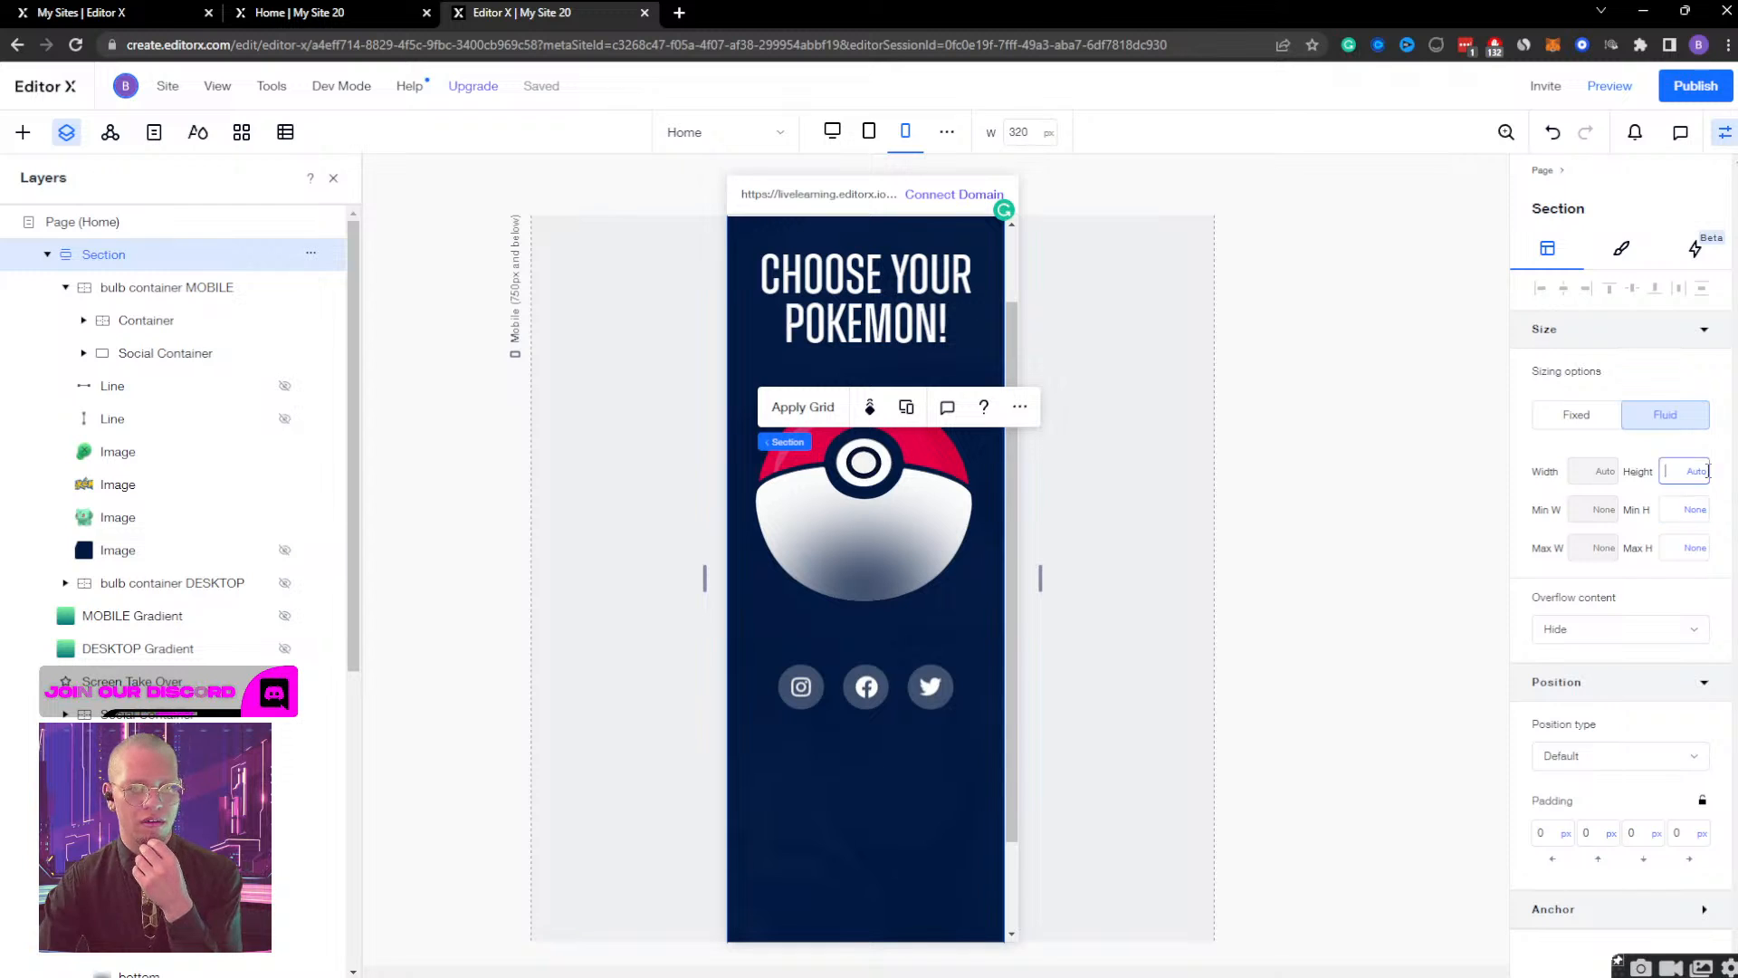
# Set the mobile Section's height to 100 vh, its minimum height to 100 vh and its maximum height to 128 vh.
pyautogui.click(1699, 478)
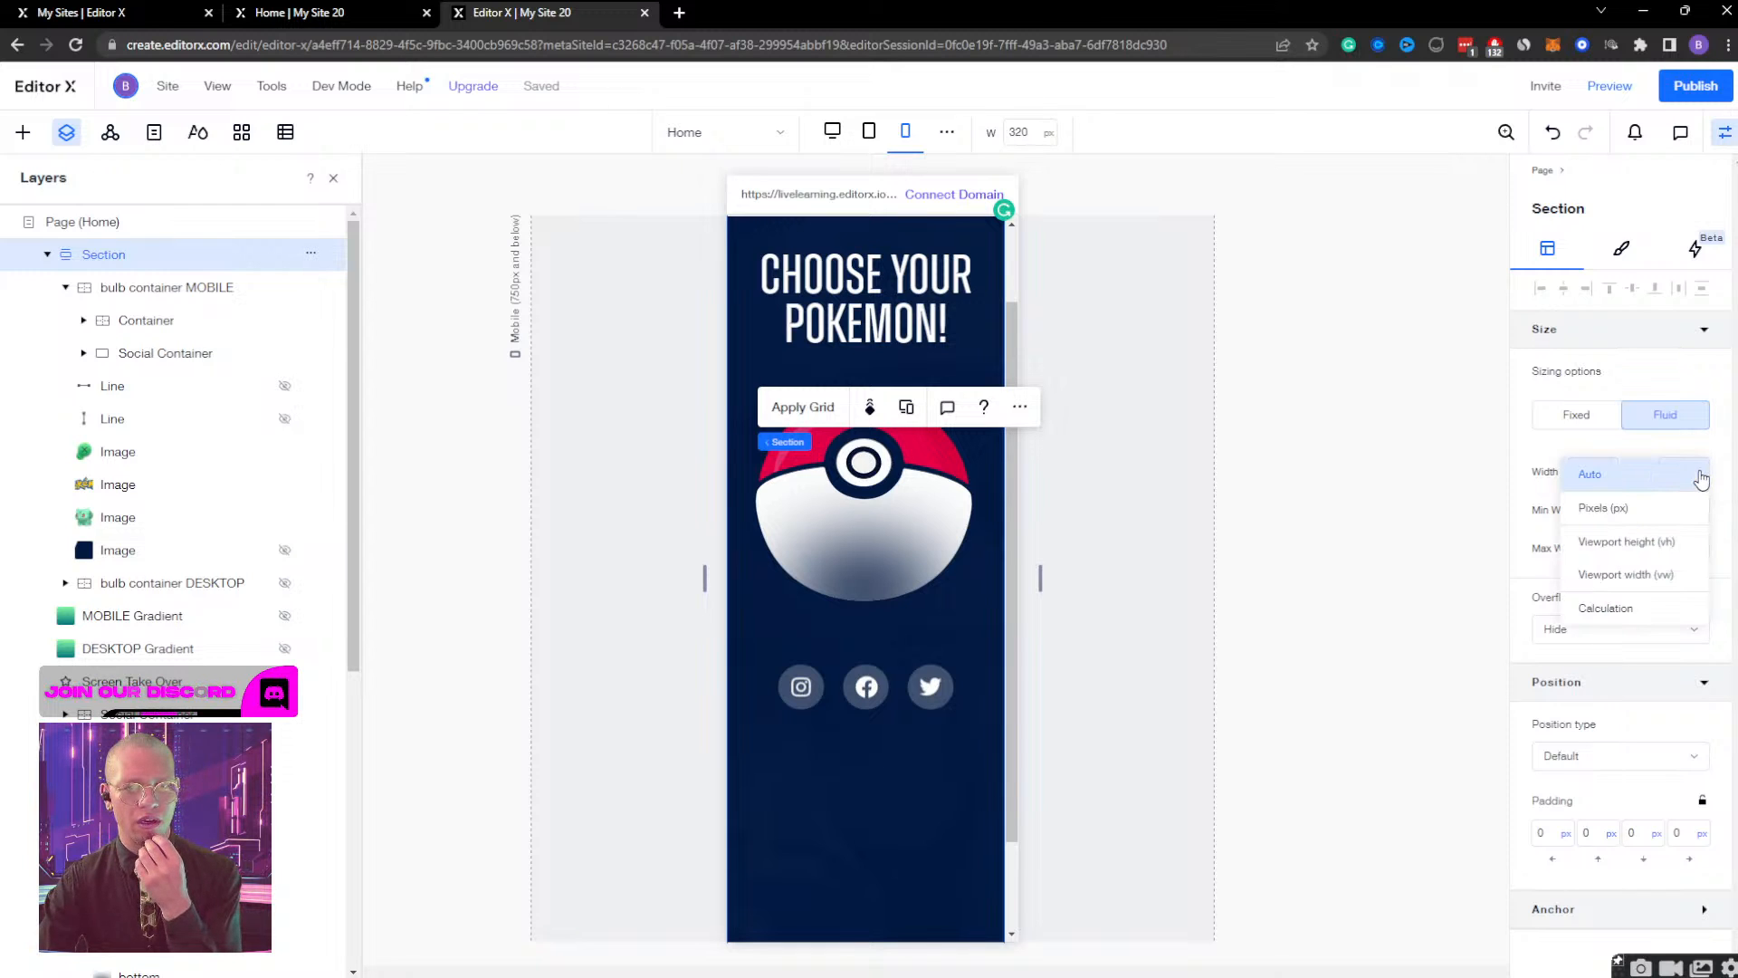
pyautogui.click(1645, 553)
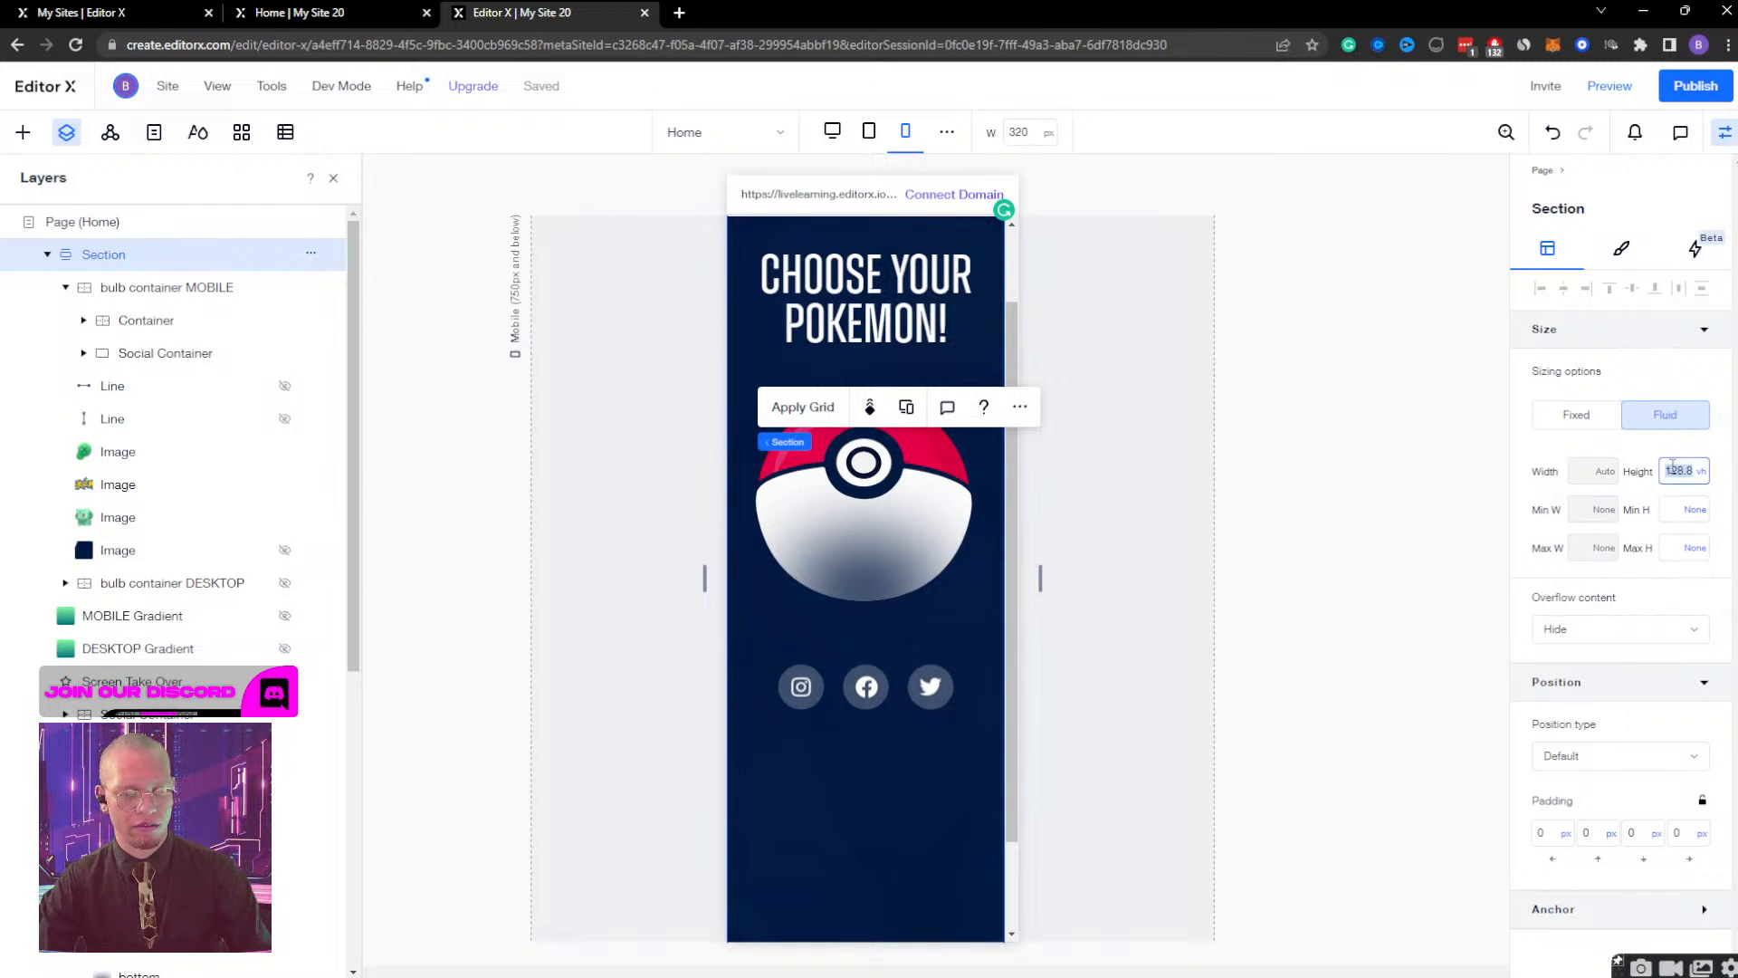
pyautogui.press('Return')
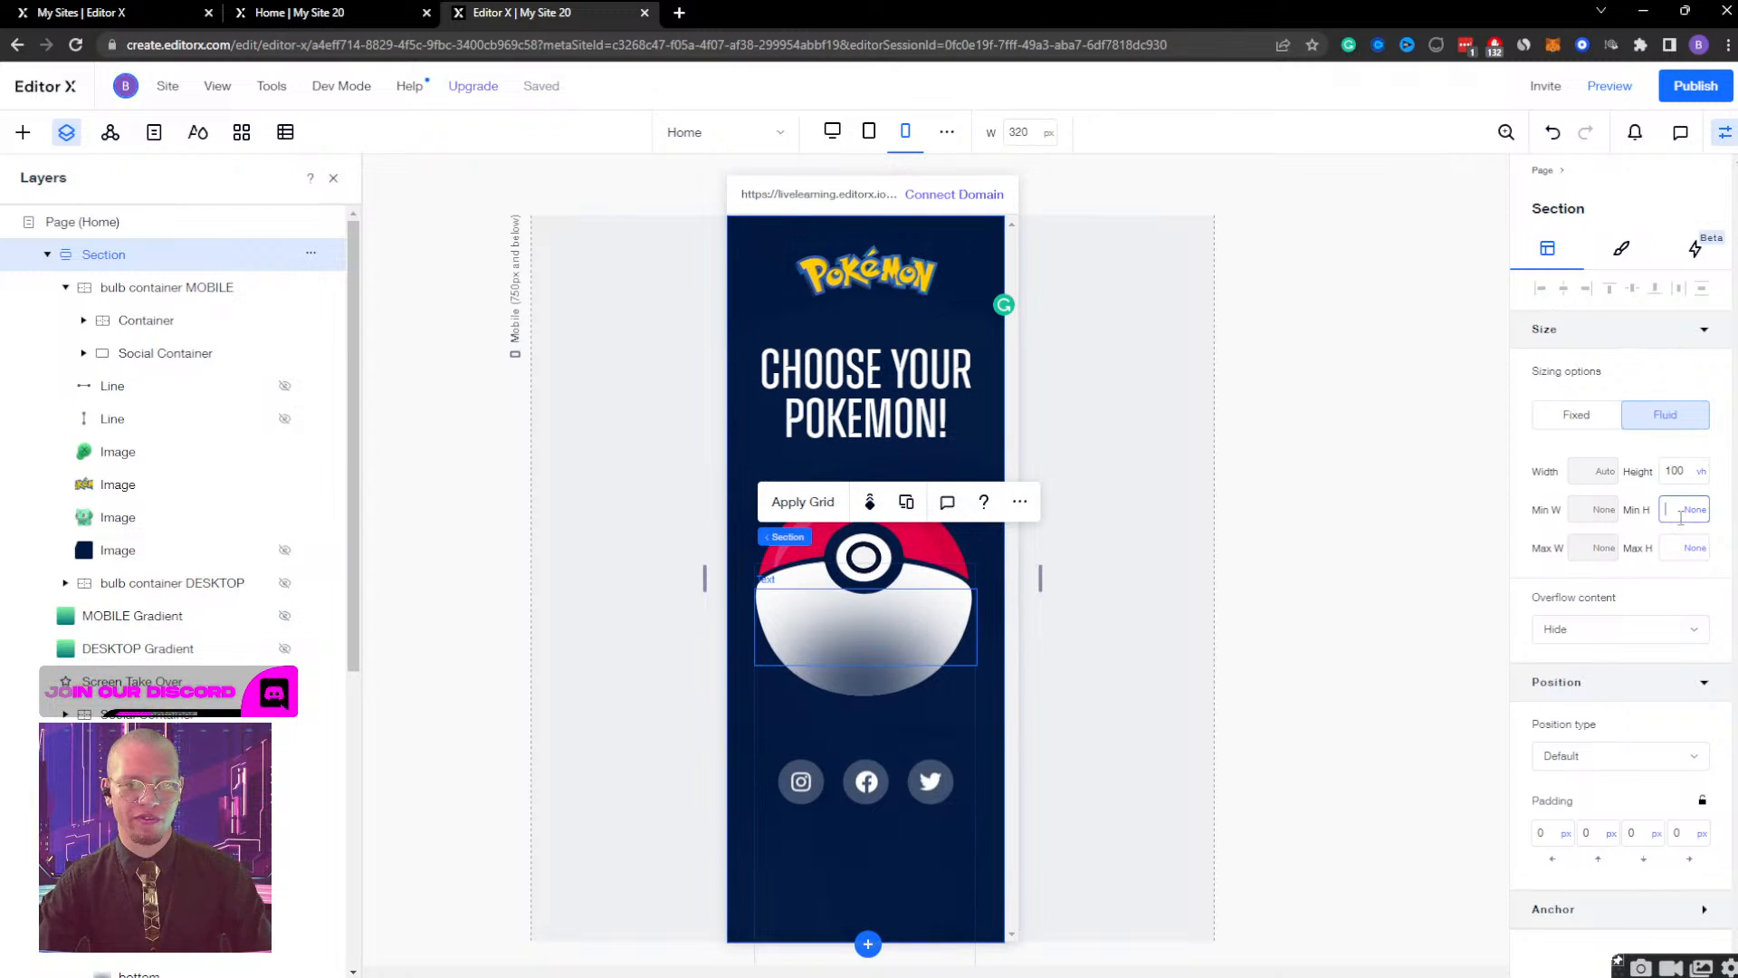
pyautogui.write('00')
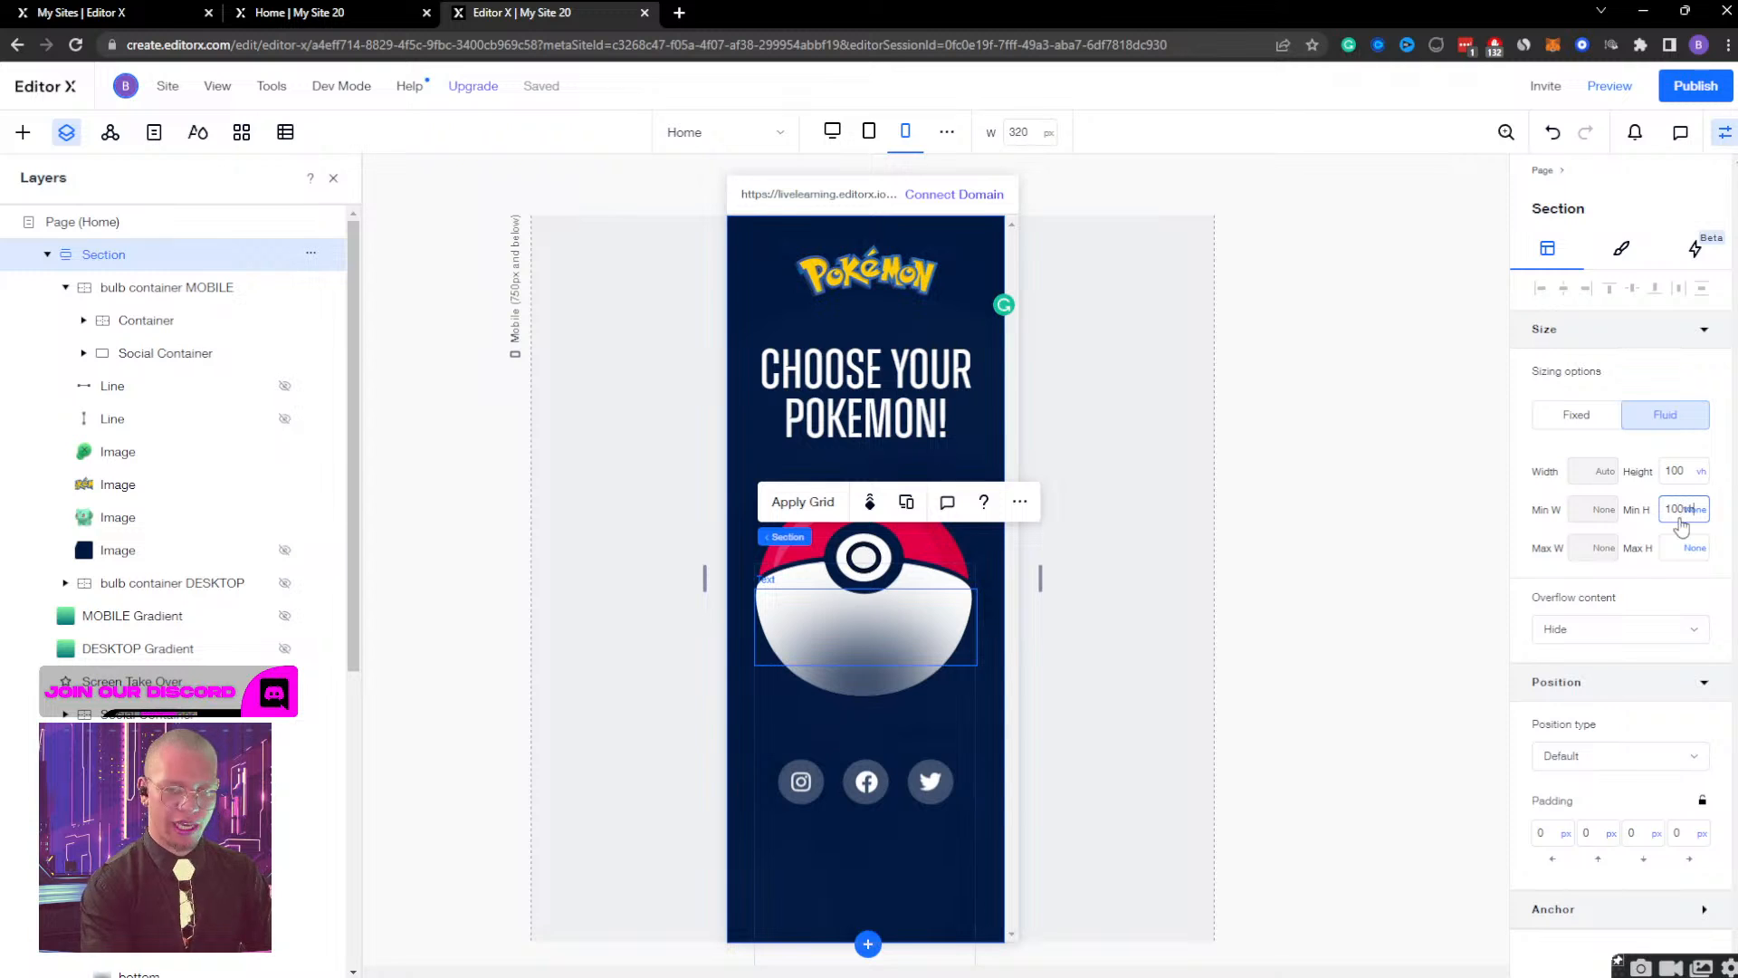
pyautogui.click(1672, 552)
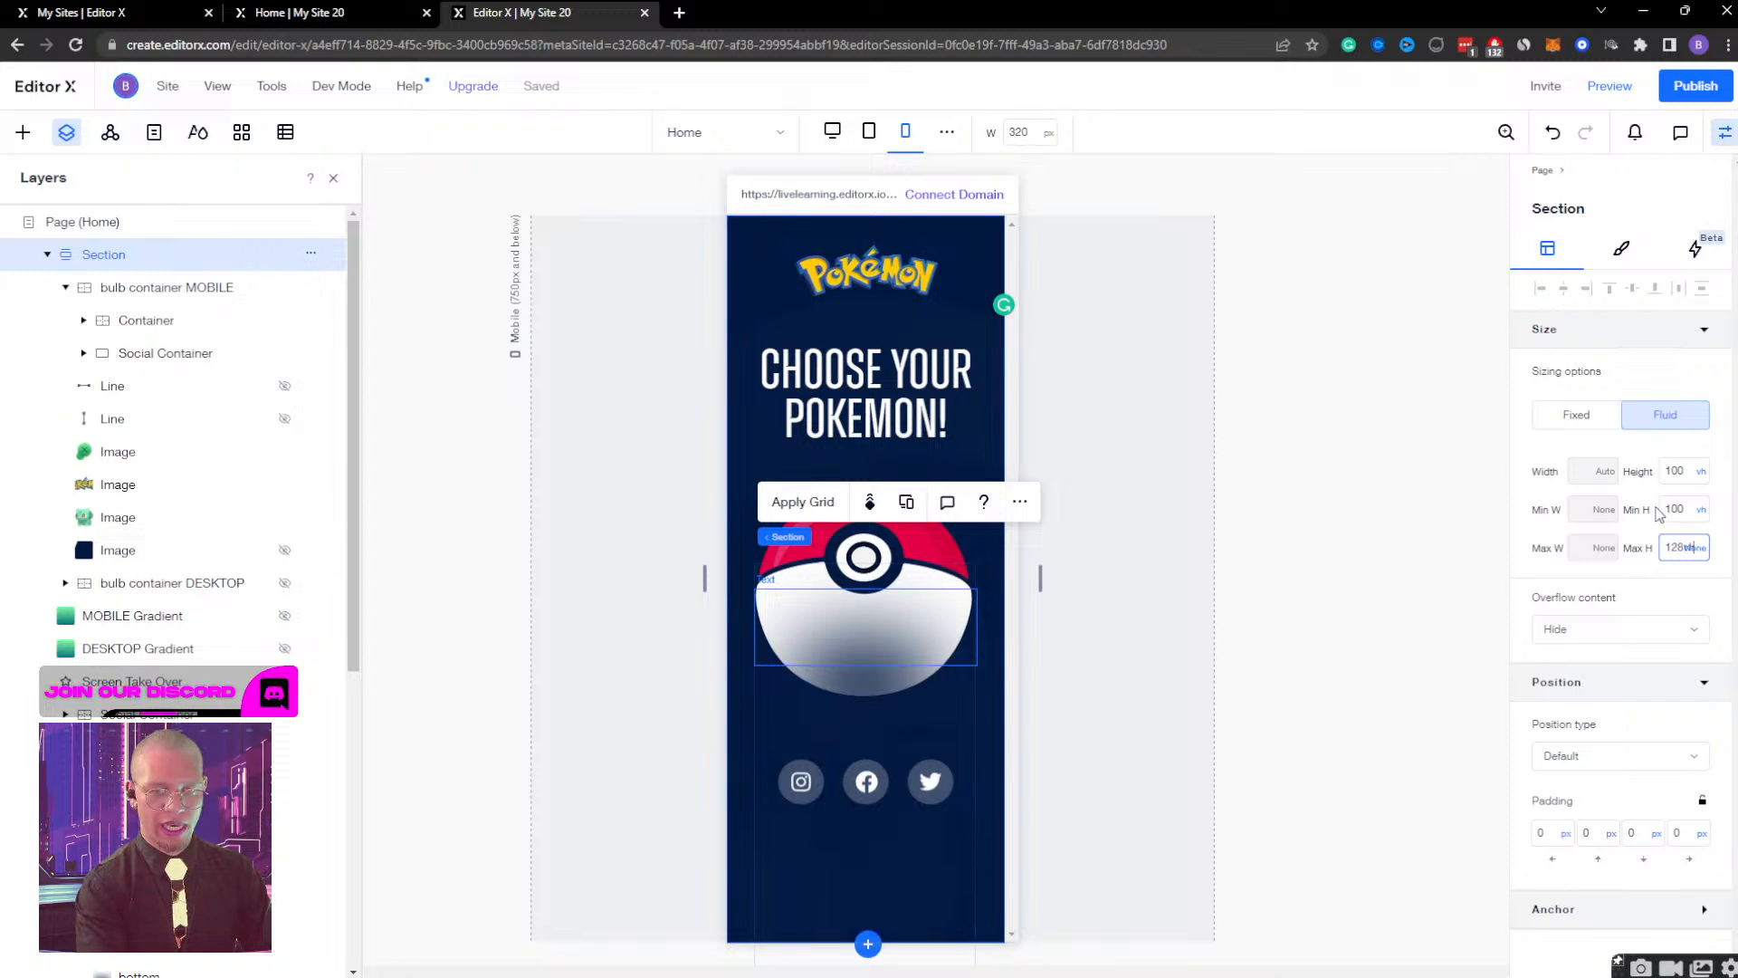
pyautogui.press('Return')
# Try the Section's height on Auto, check the page's scroll length, and set the height back to 100 vh.
pyautogui.click(1700, 472)
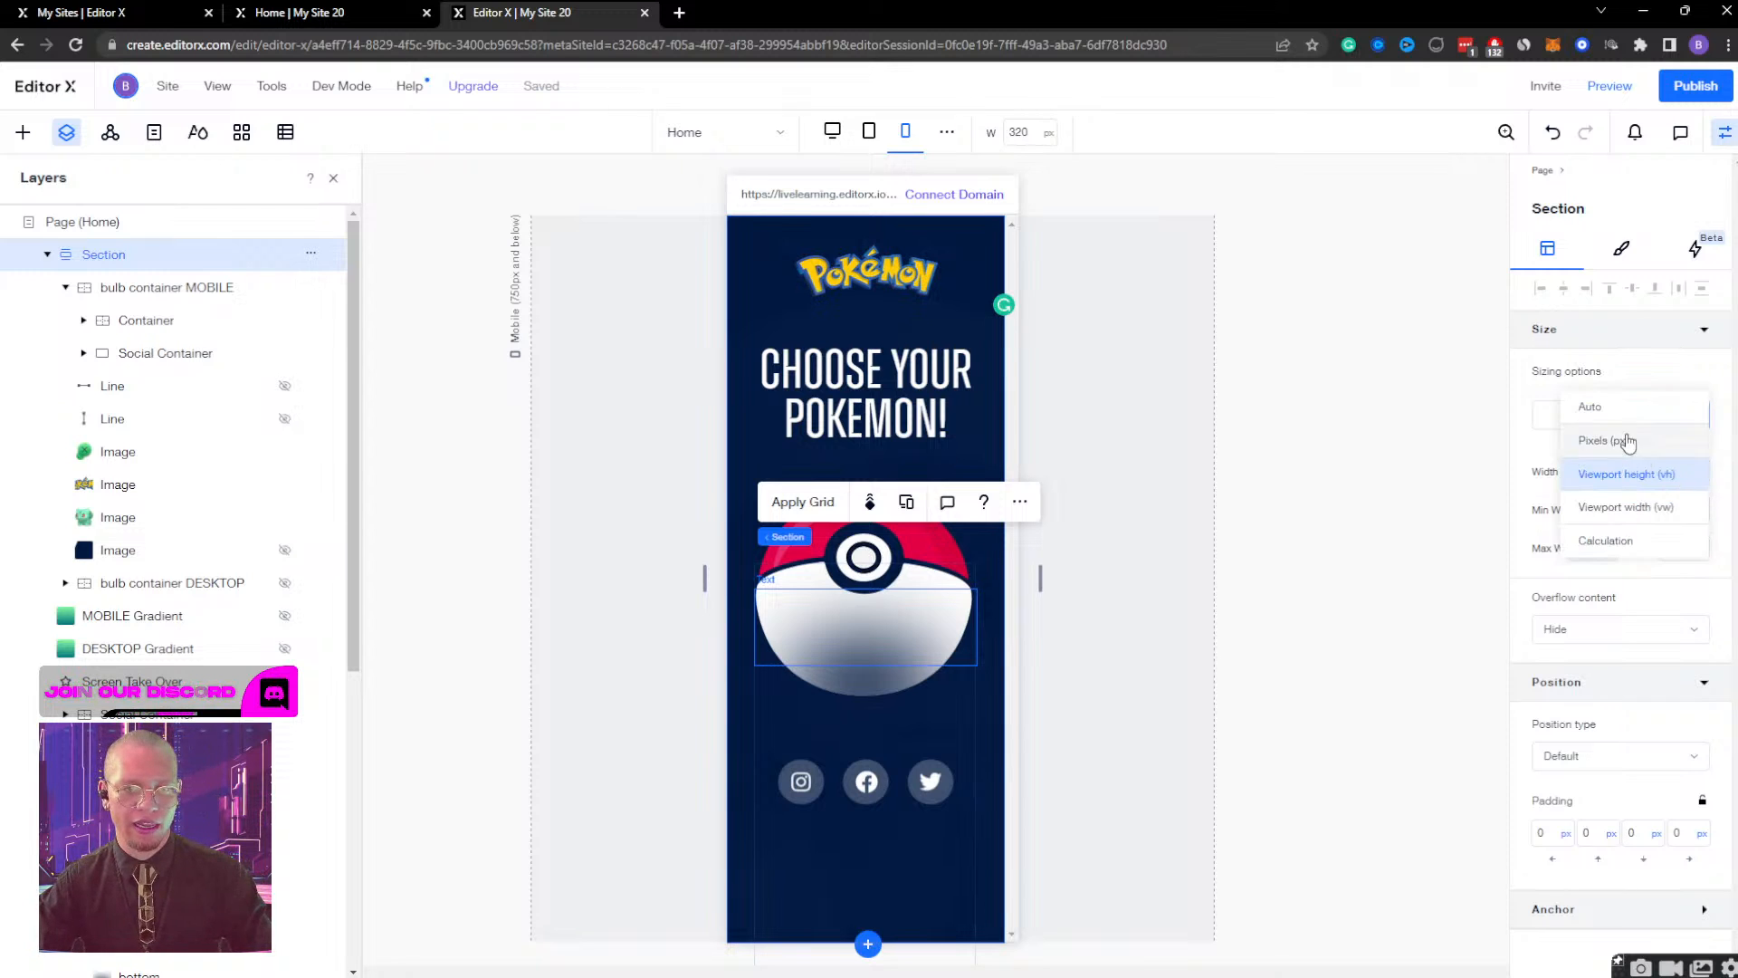
pyautogui.click(1631, 416)
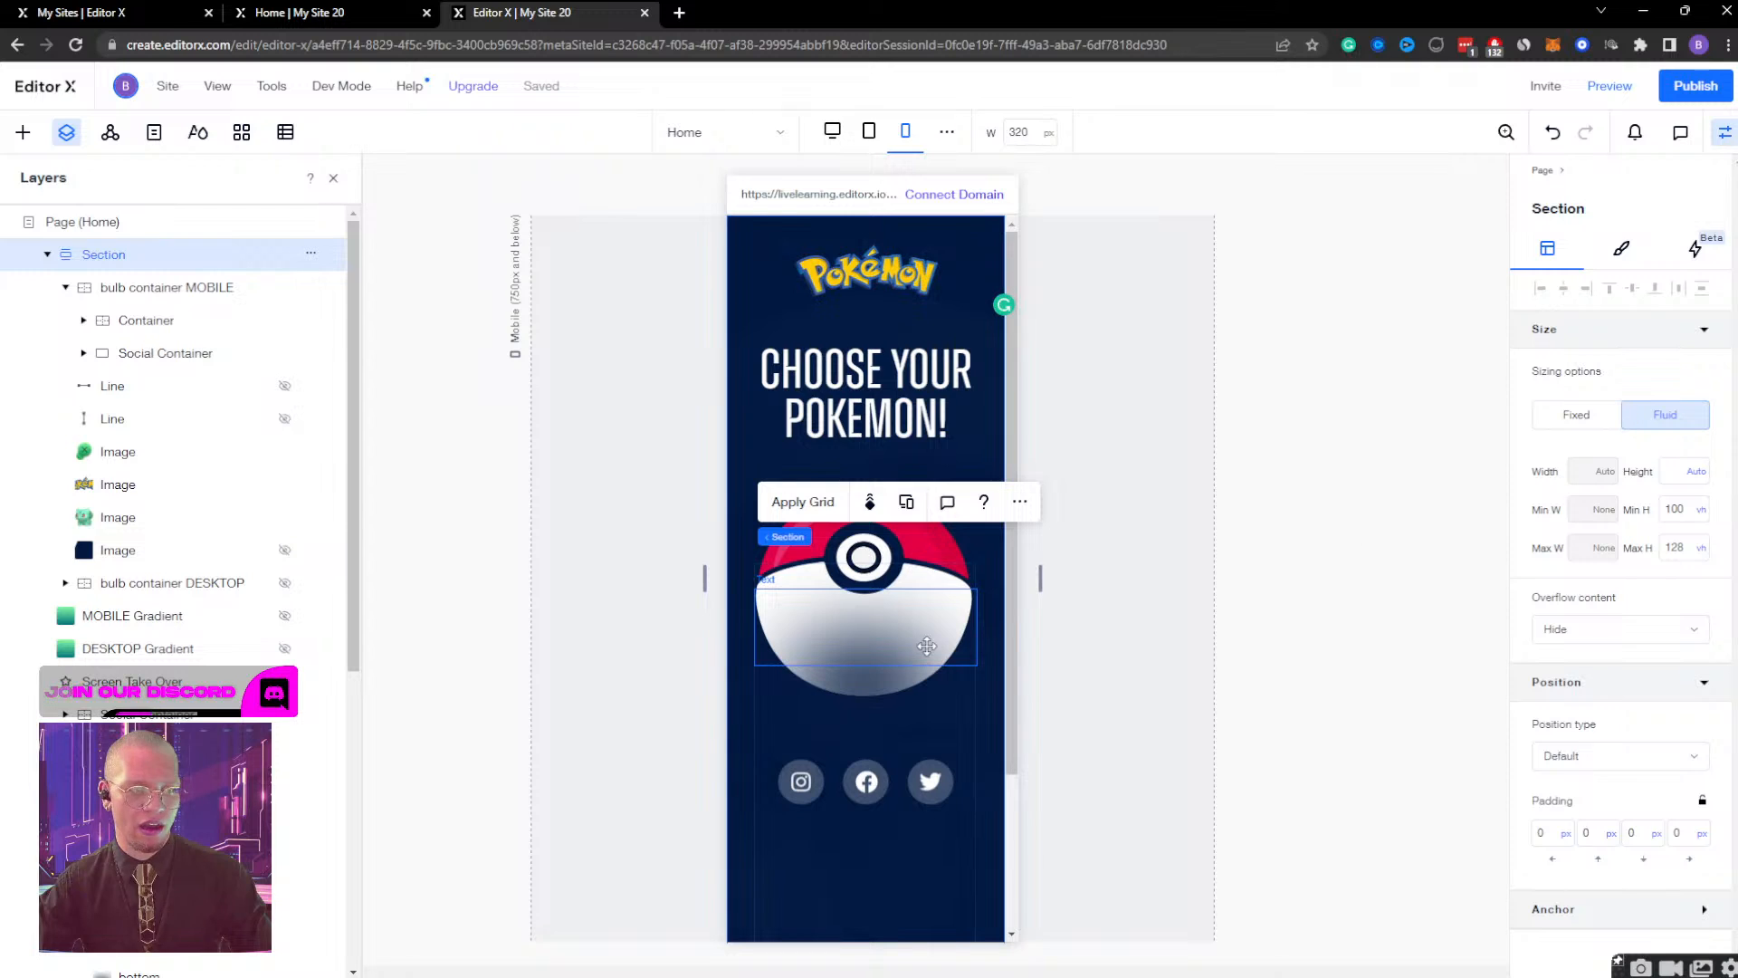
pyautogui.scroll(-2, 893, 698)
pyautogui.scroll(2, 898, 699)
pyautogui.scroll(-2, 898, 699)
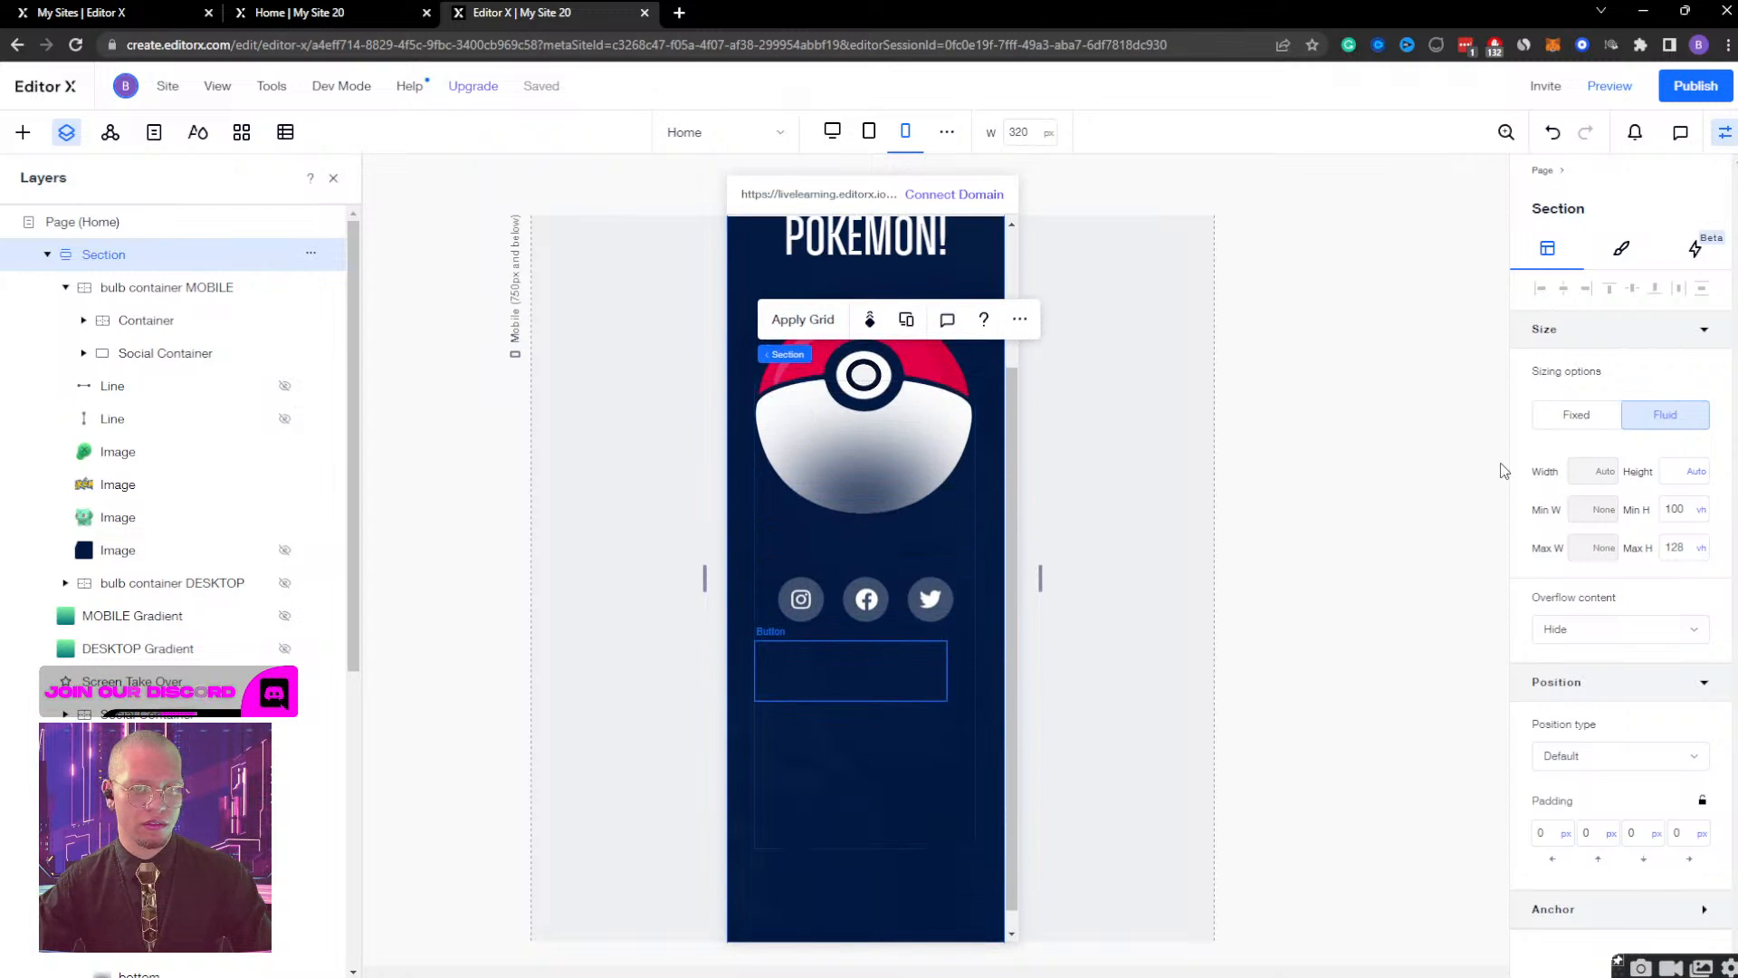
pyautogui.click(1682, 475)
pyautogui.write('100v')
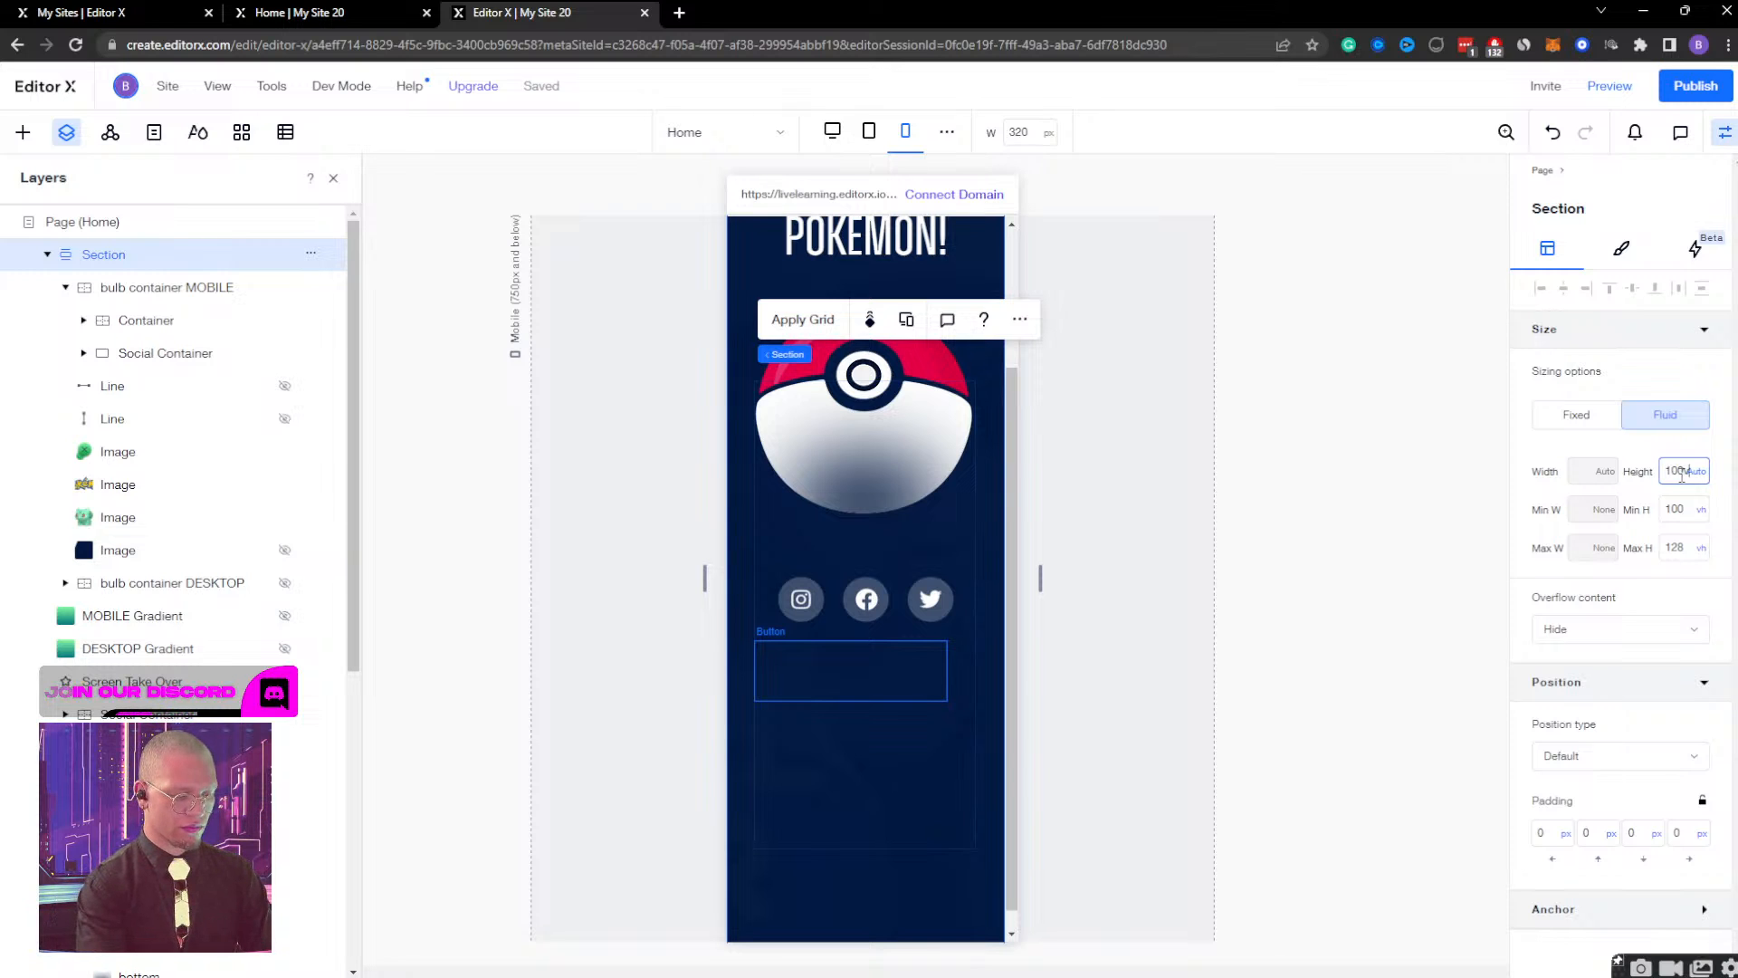
pyautogui.write('h')
pyautogui.press('Return')
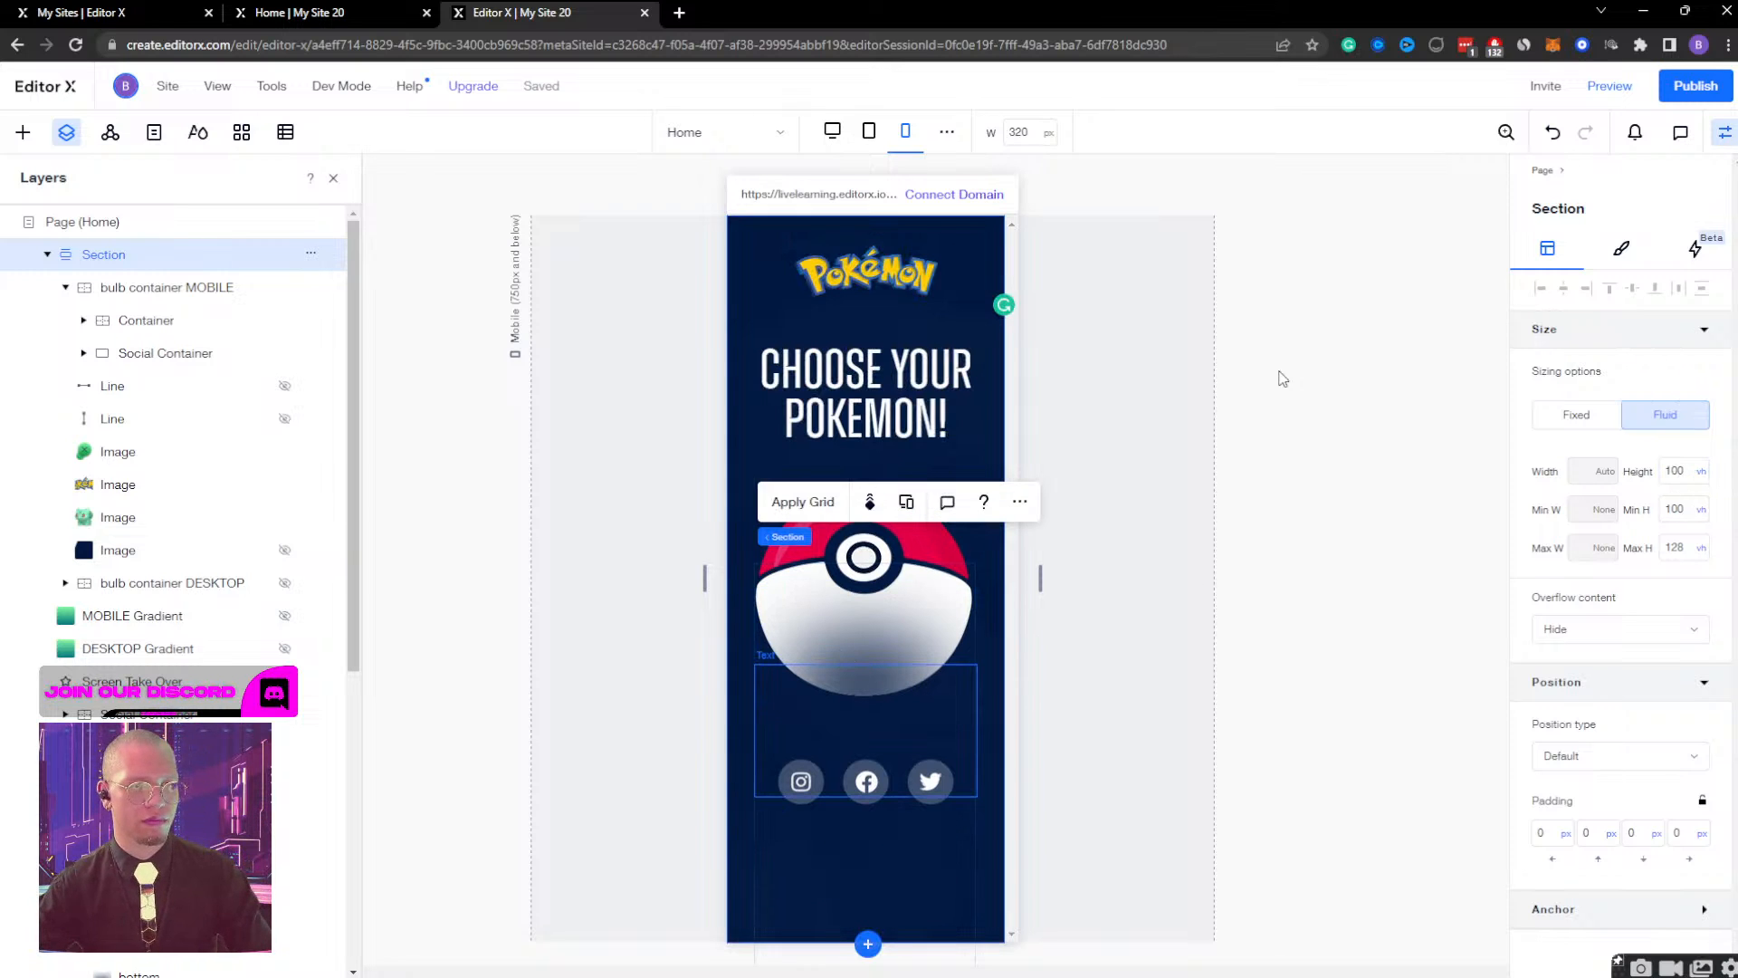
# Preview the mobile page and repeatedly open the Pokeball and close the Bulbasaur view to check the transition.
pyautogui.click(1610, 87)
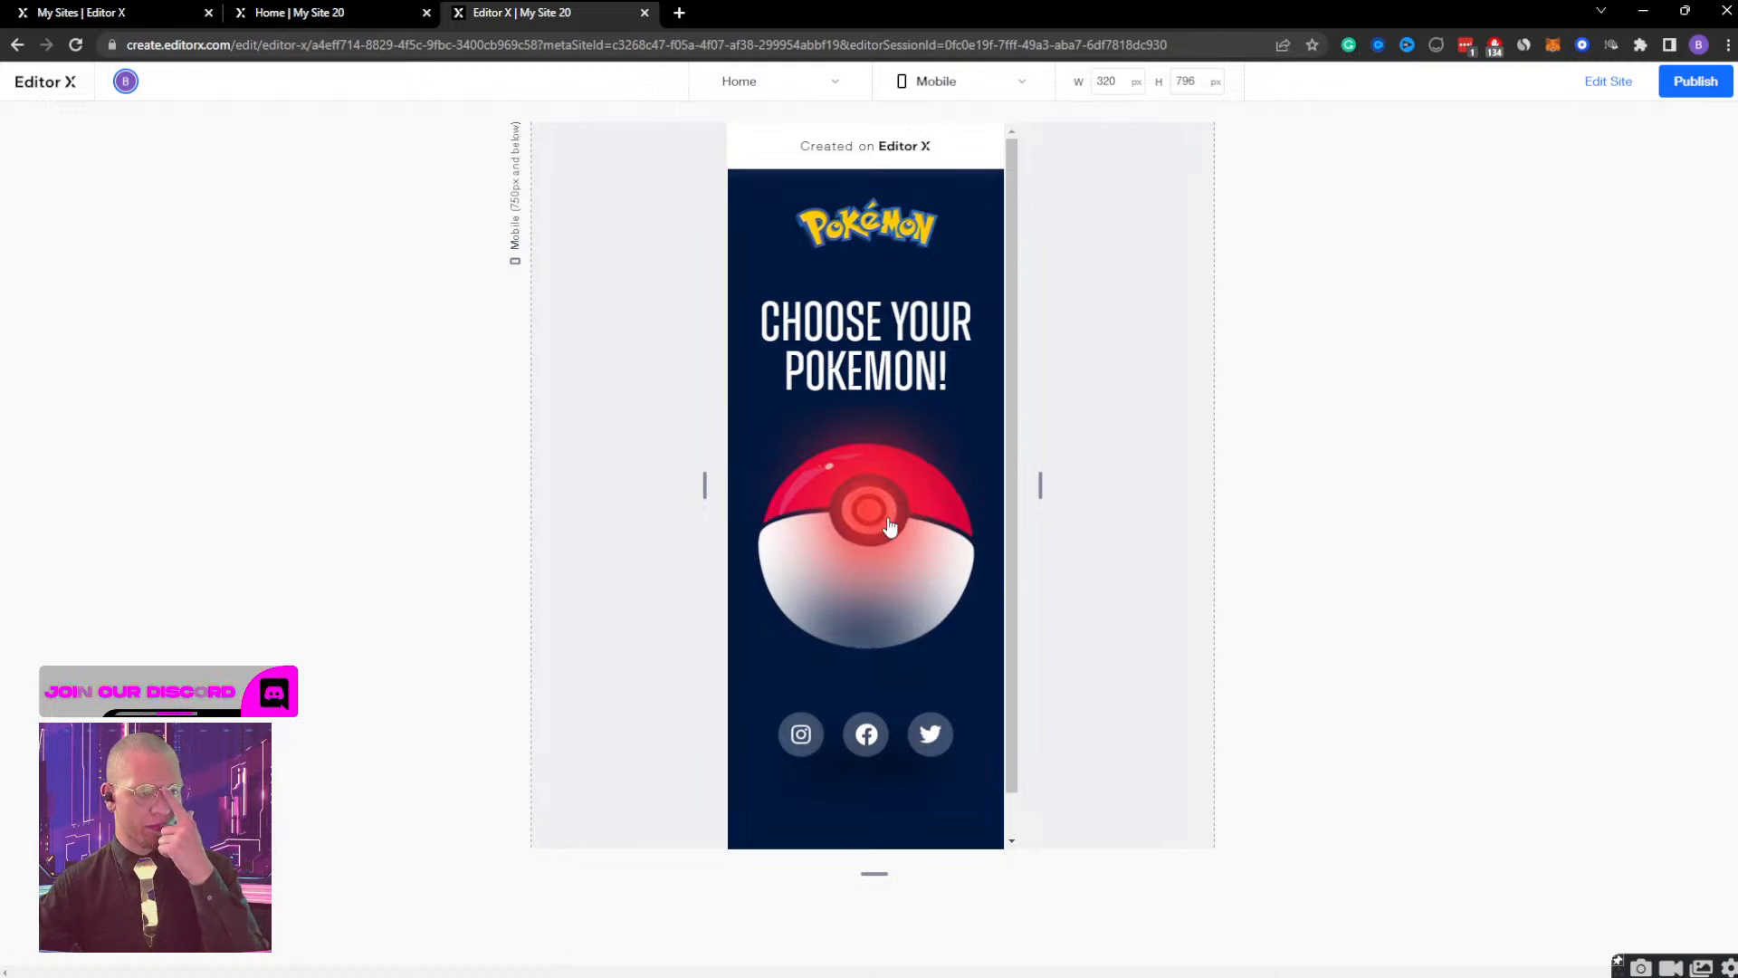
pyautogui.click(973, 211)
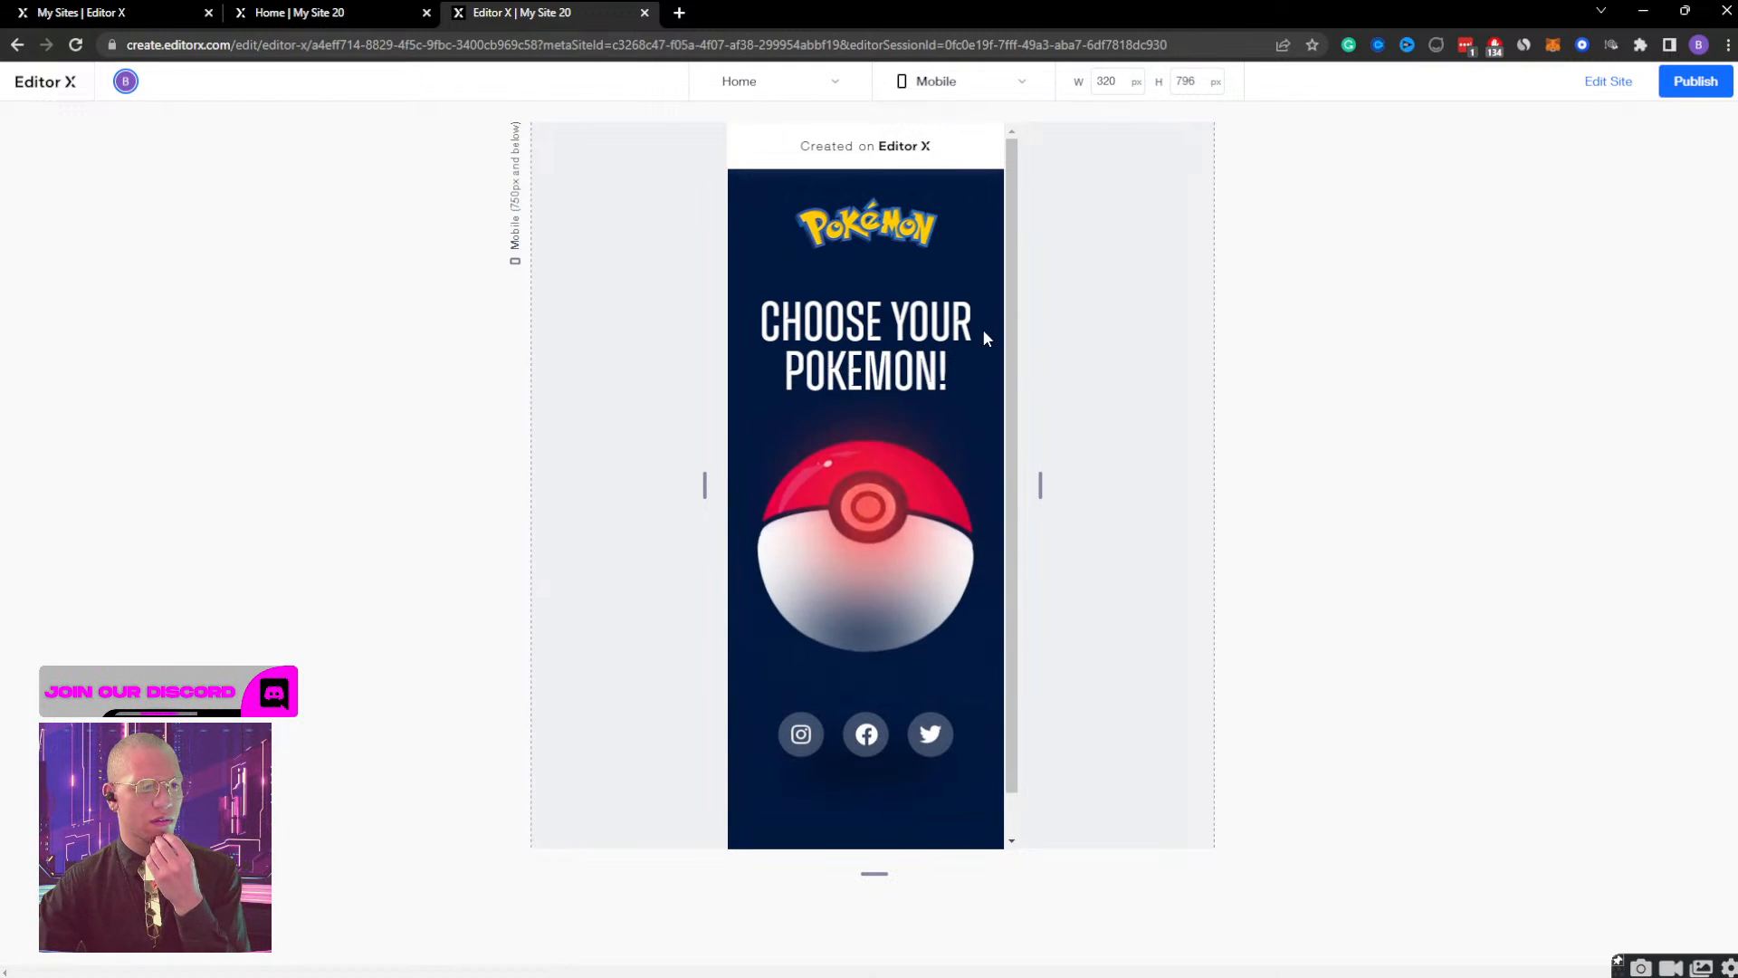
pyautogui.click(909, 473)
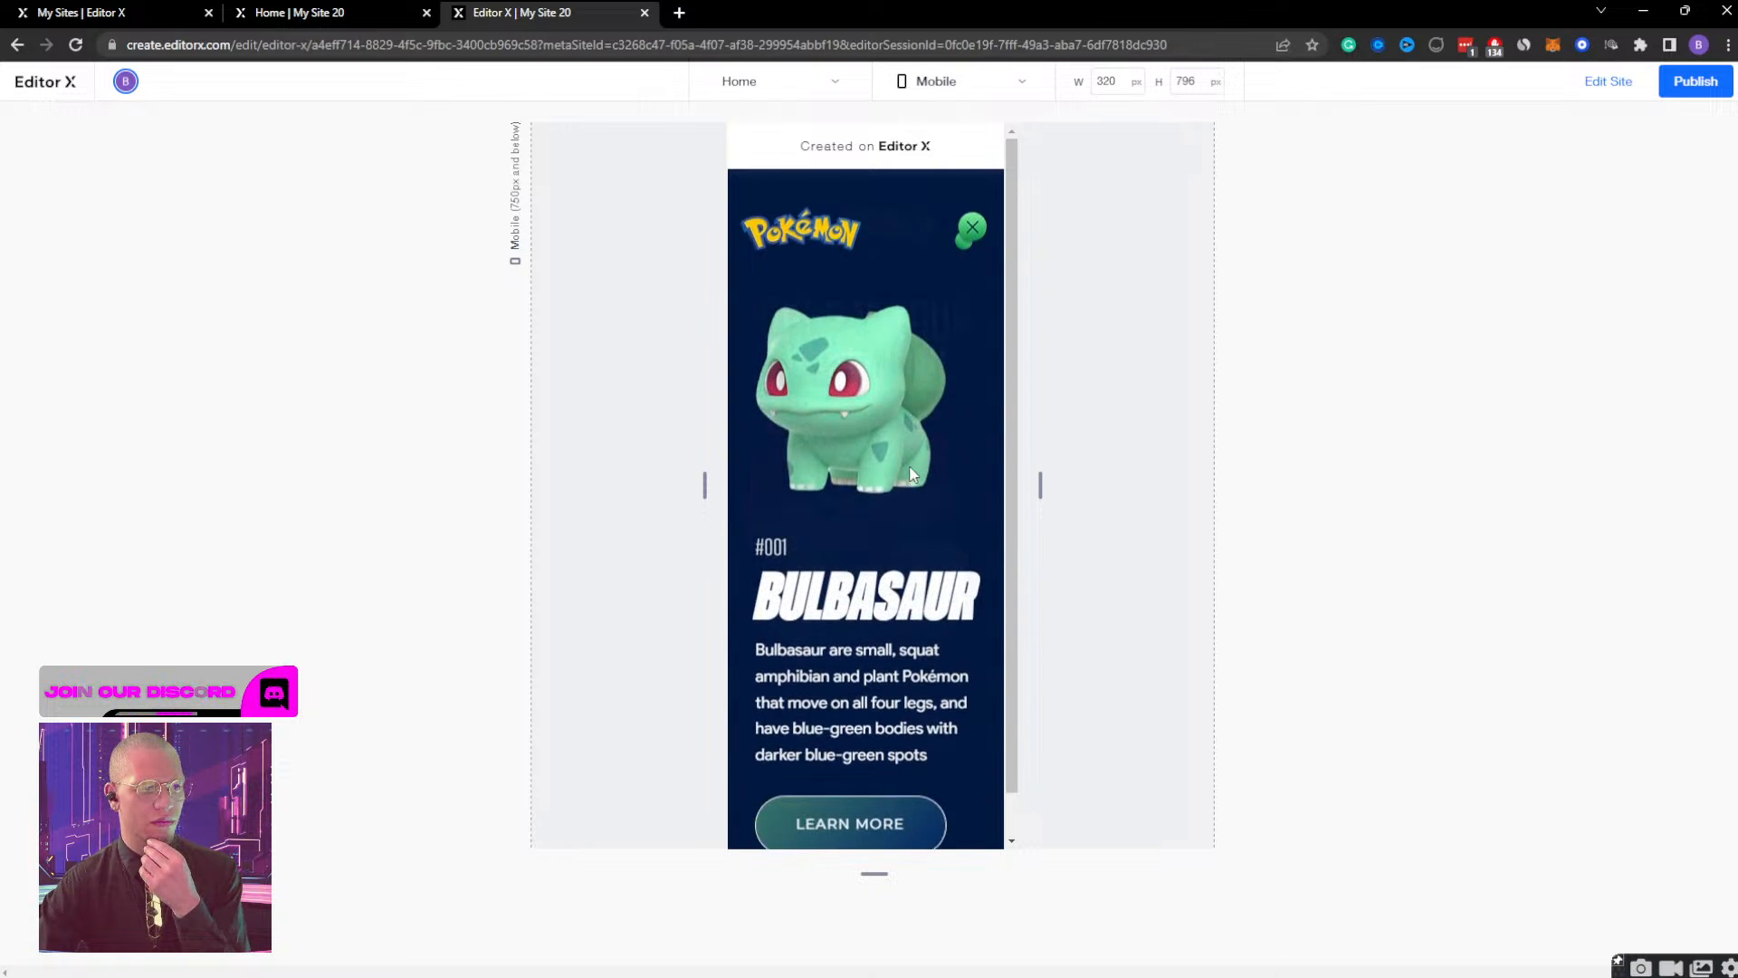
pyautogui.click(974, 210)
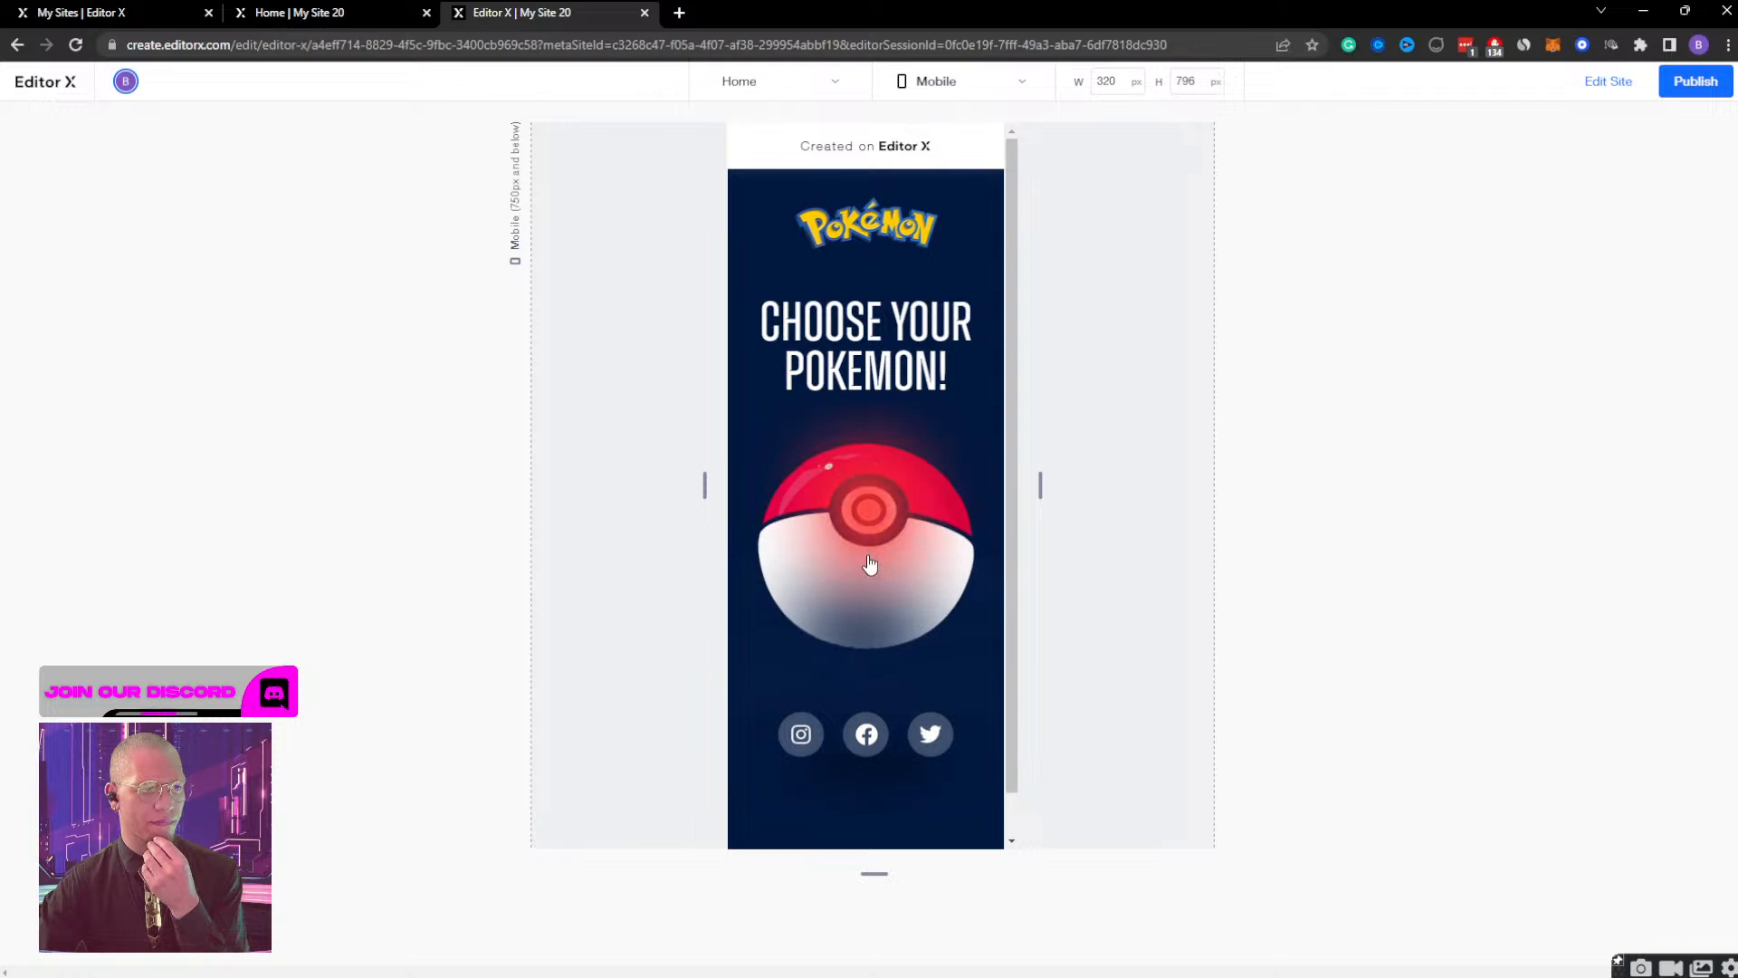
pyautogui.click(869, 563)
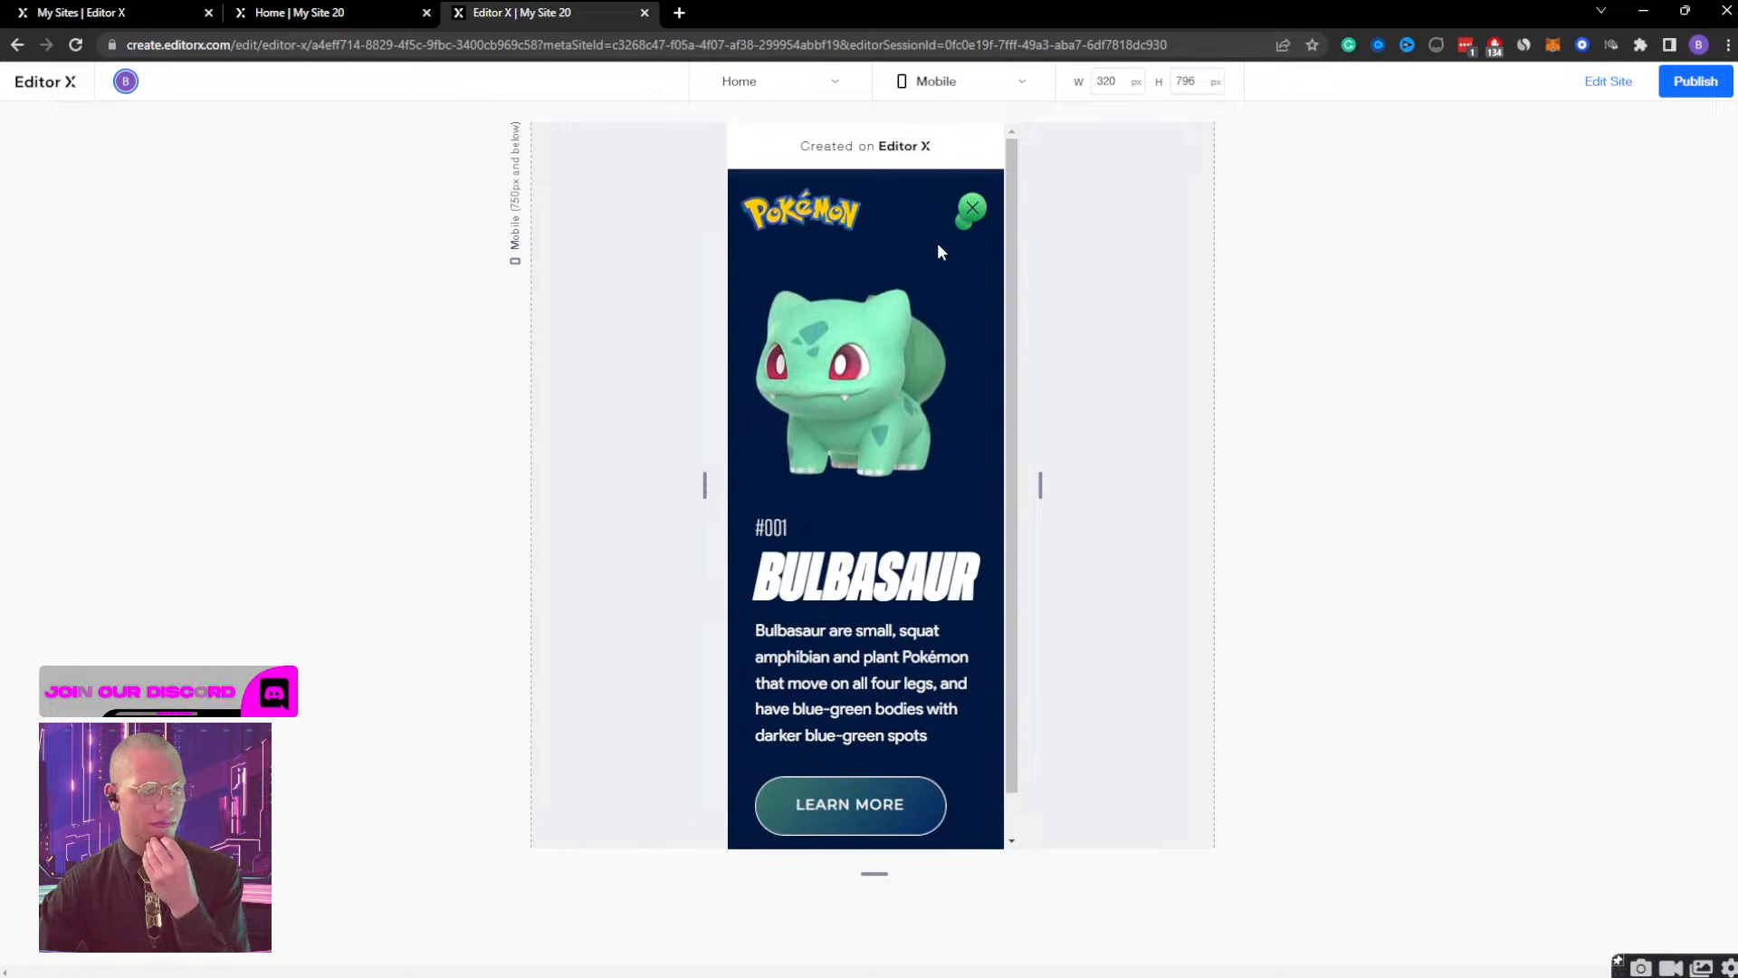
pyautogui.click(973, 212)
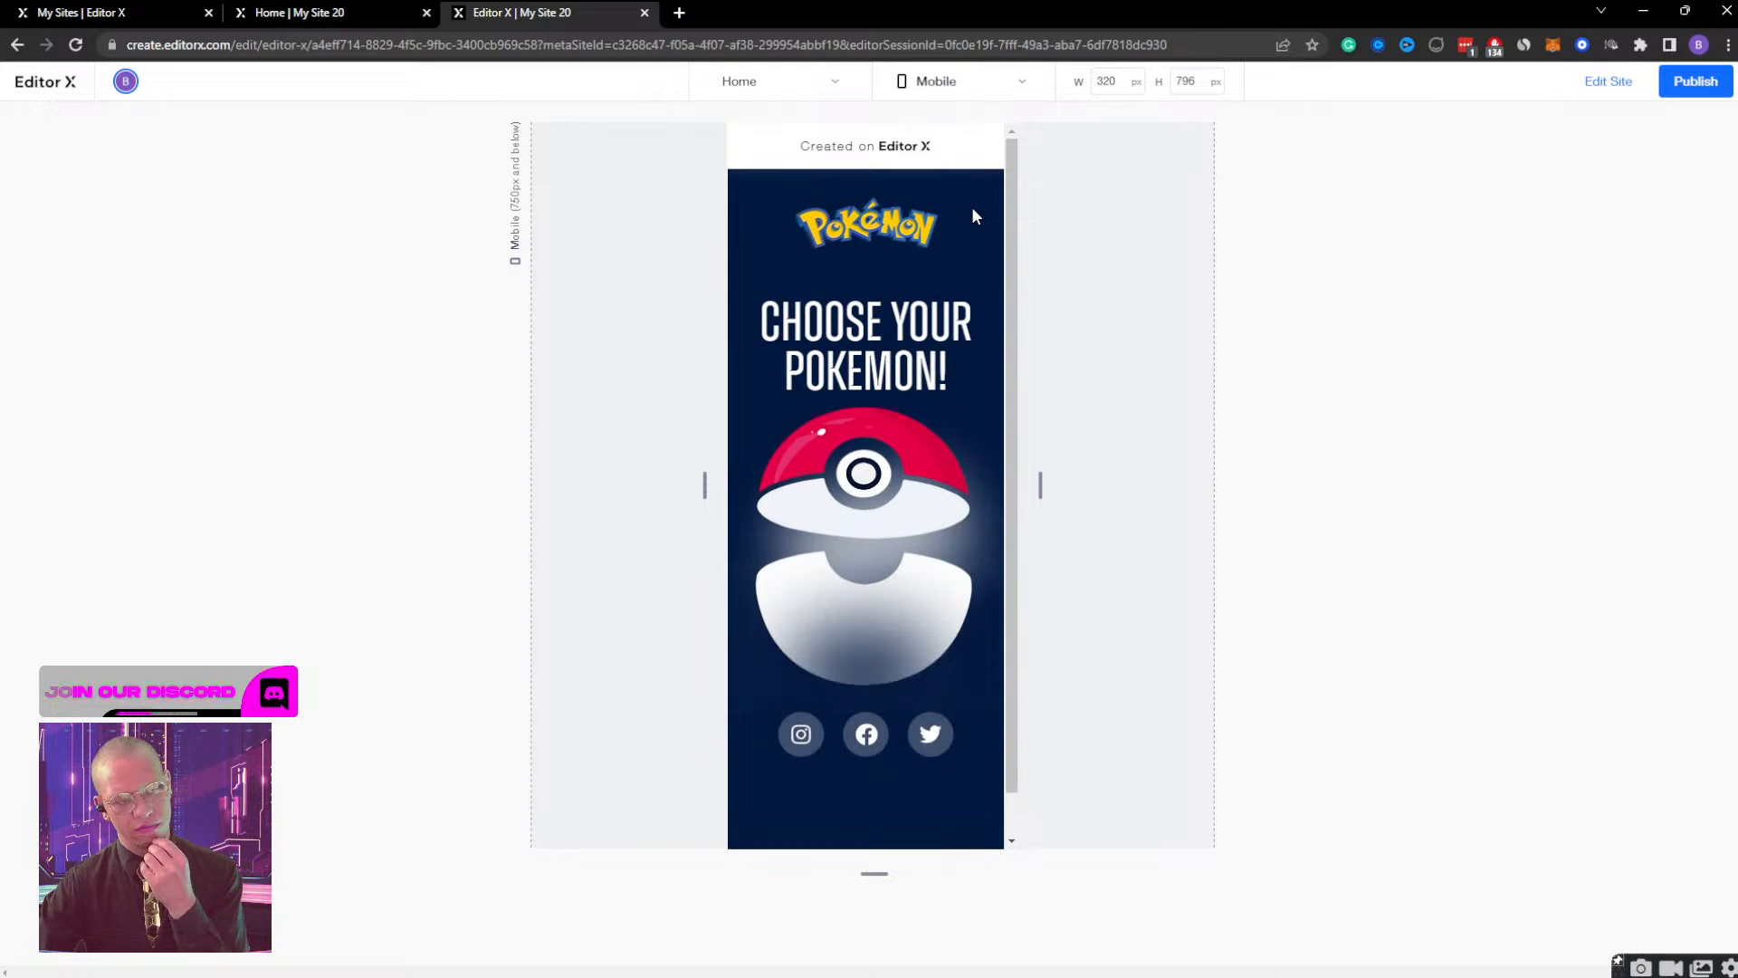
# Open and close the Bulbasaur view two more times in the mobile preview to check the slide animation.
pyautogui.click(937, 483)
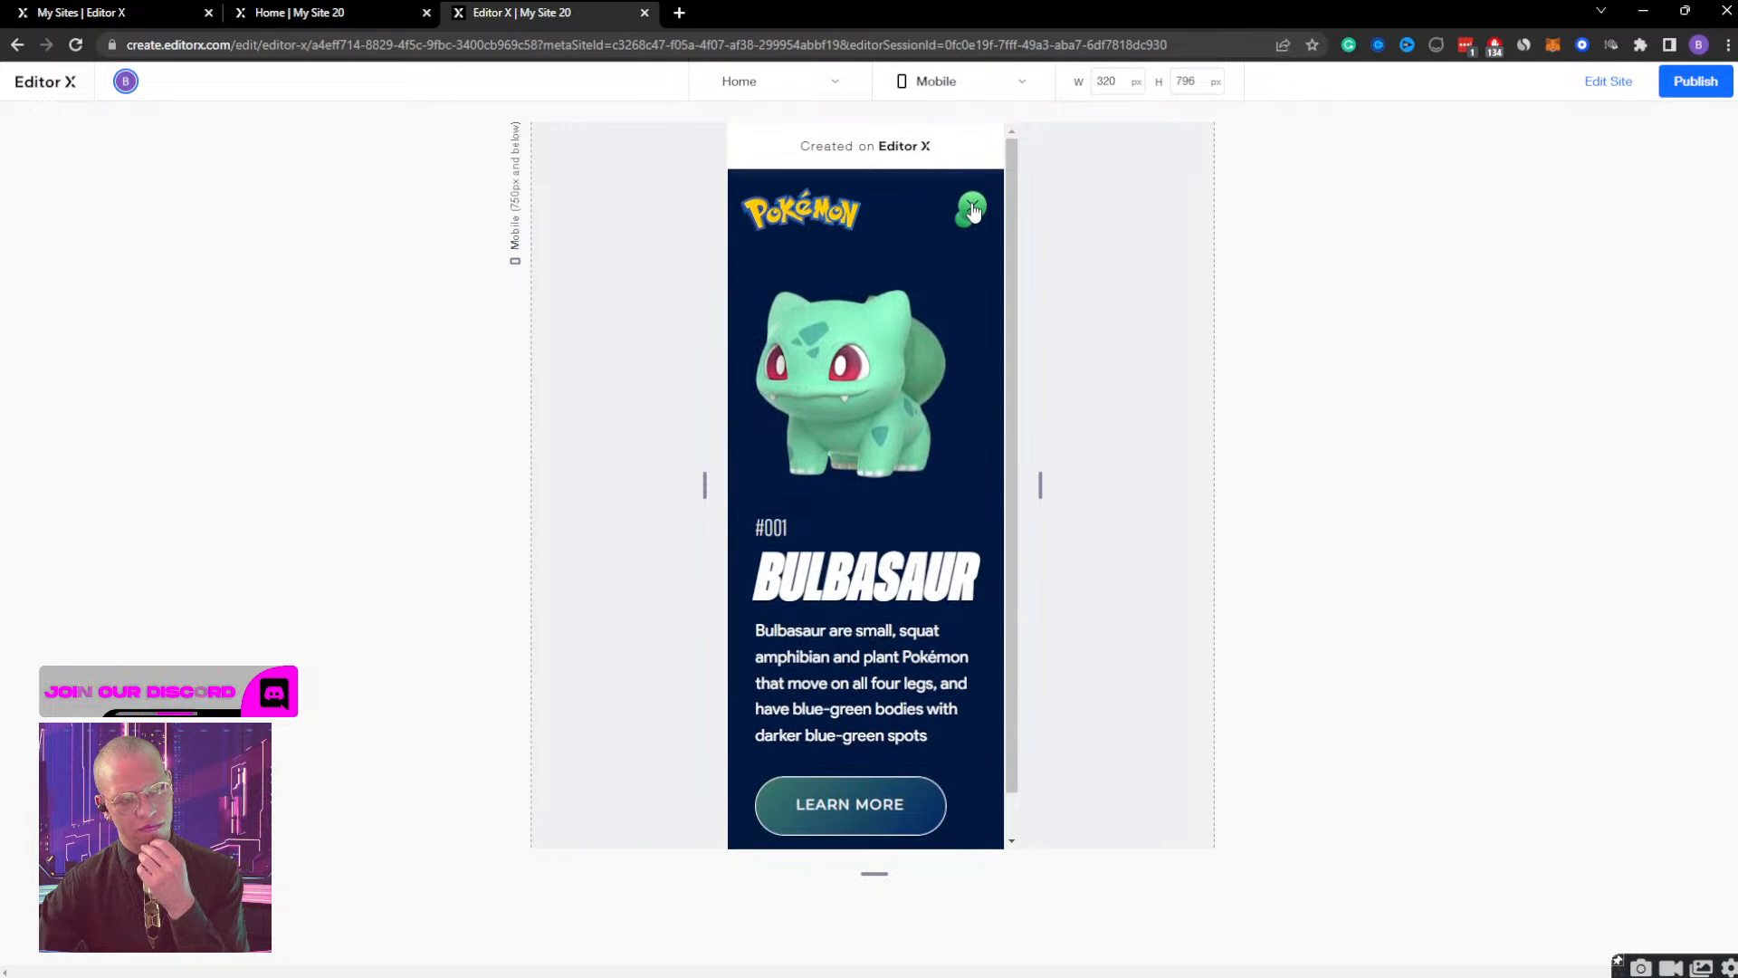
pyautogui.click(974, 210)
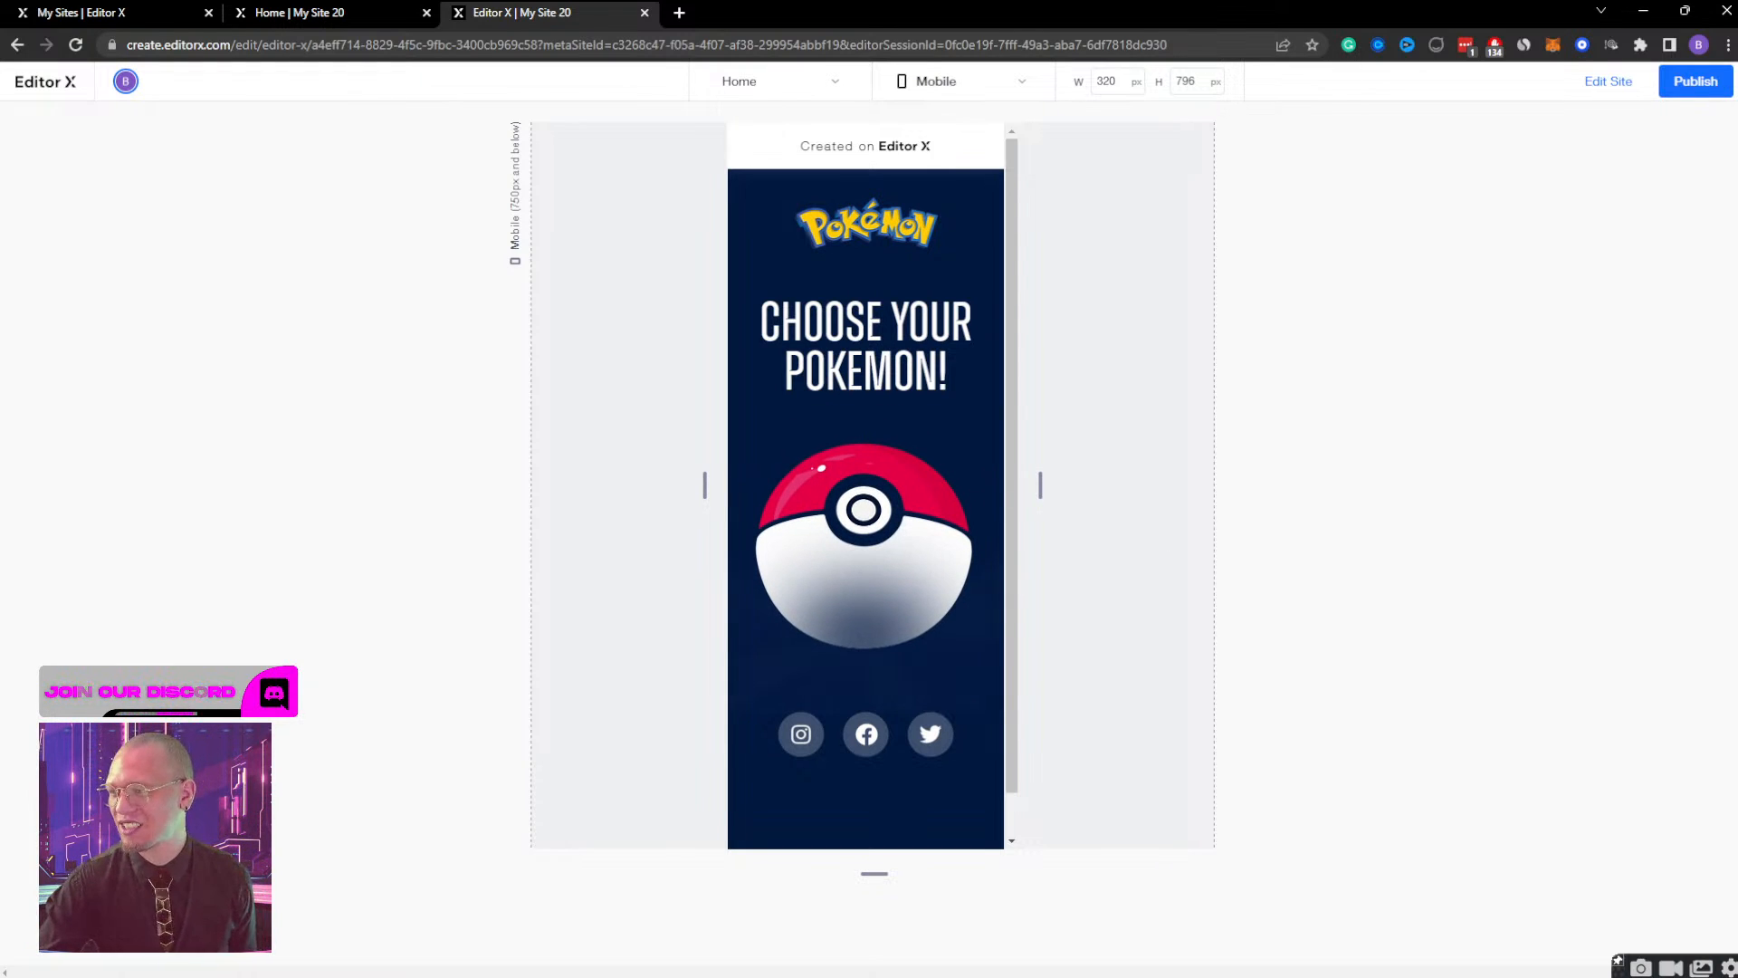
pyautogui.click(835, 548)
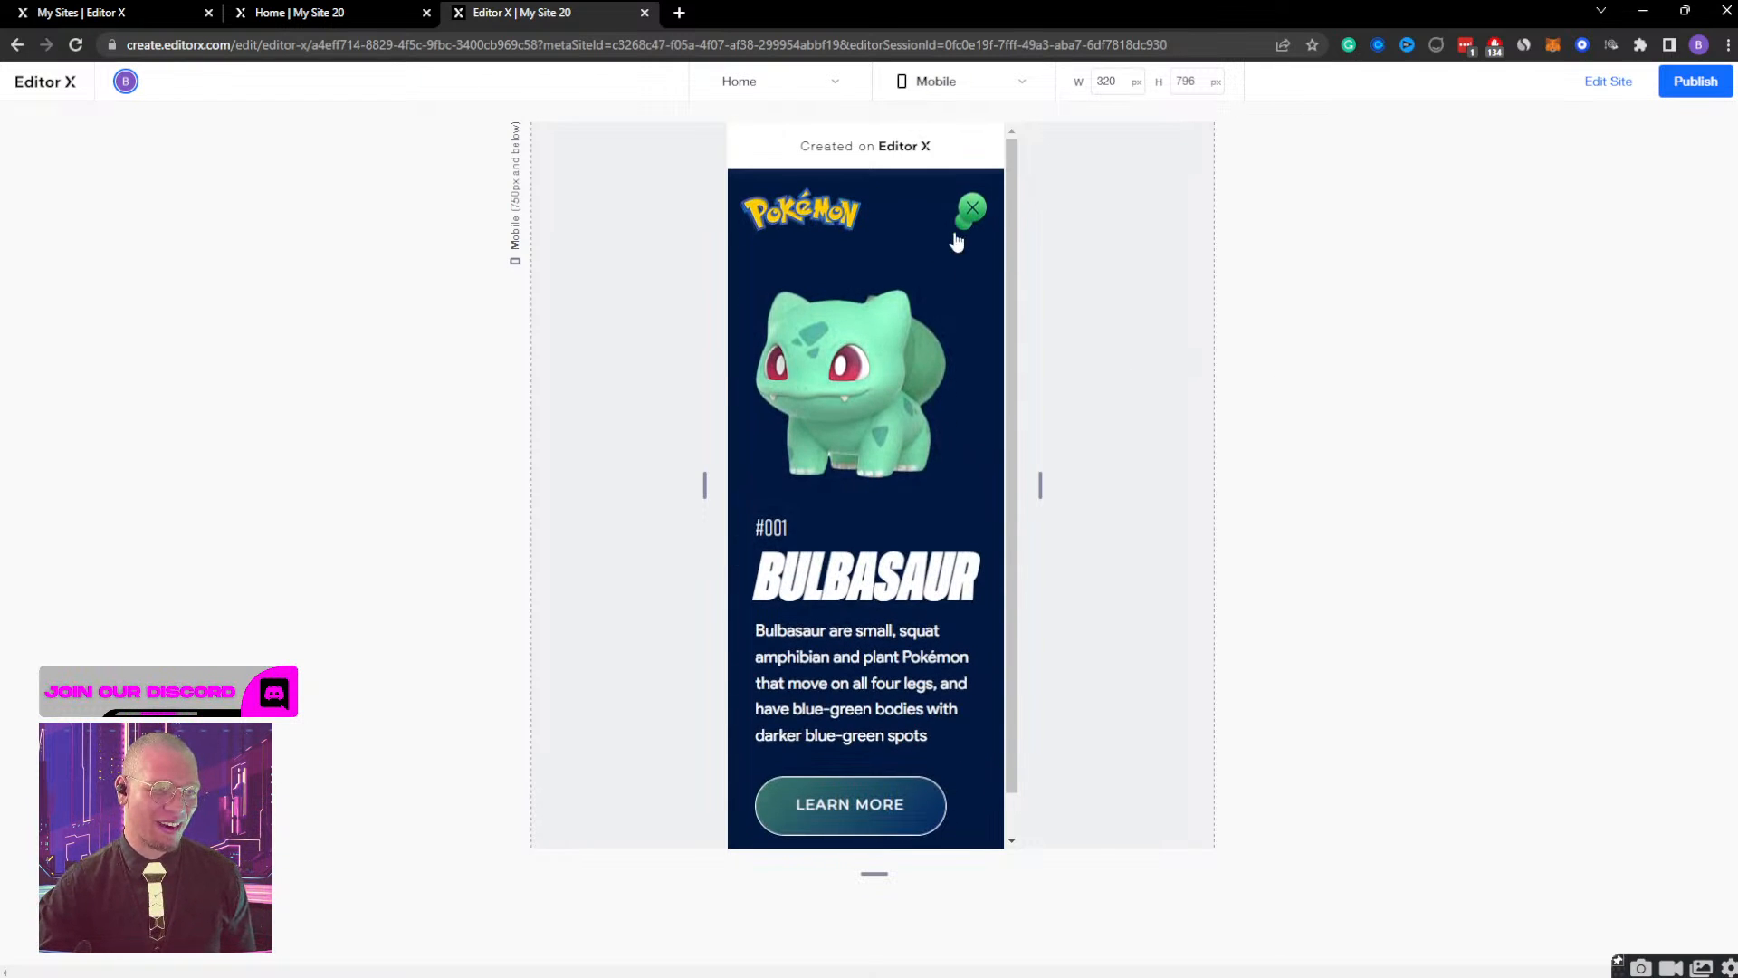
pyautogui.click(960, 231)
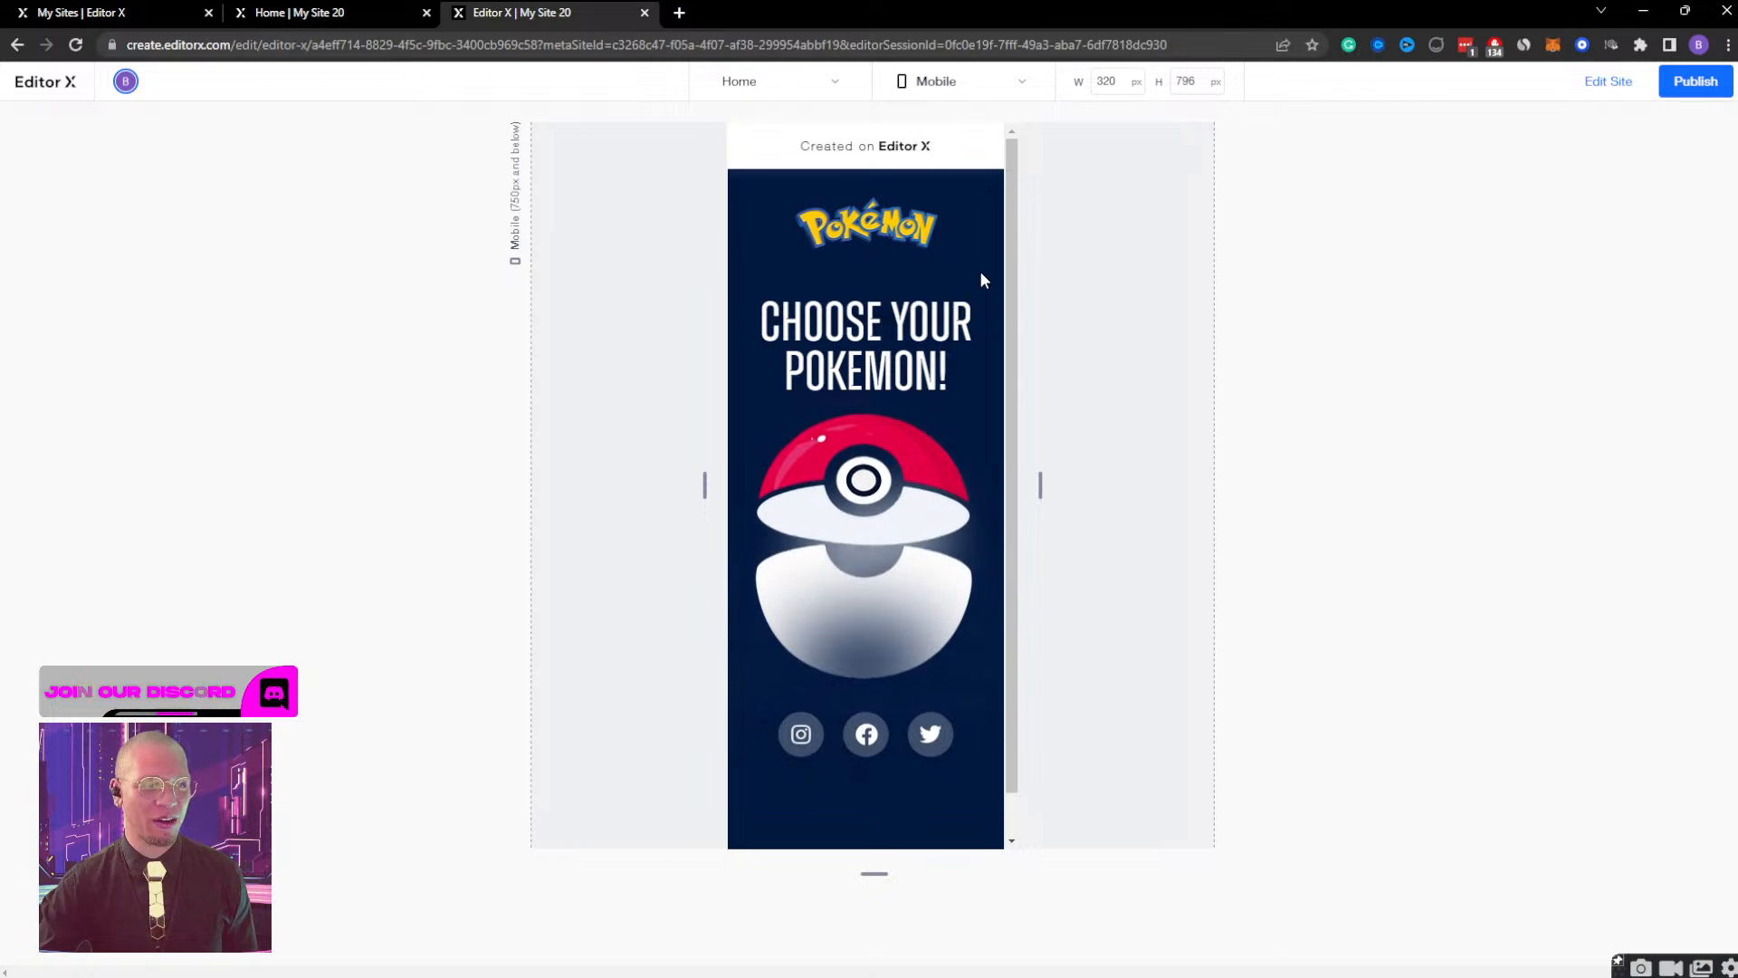
# Open the Bulbasaur view, check how far its content can be scrolled, and close it from the scrolled position.
pyautogui.click(951, 476)
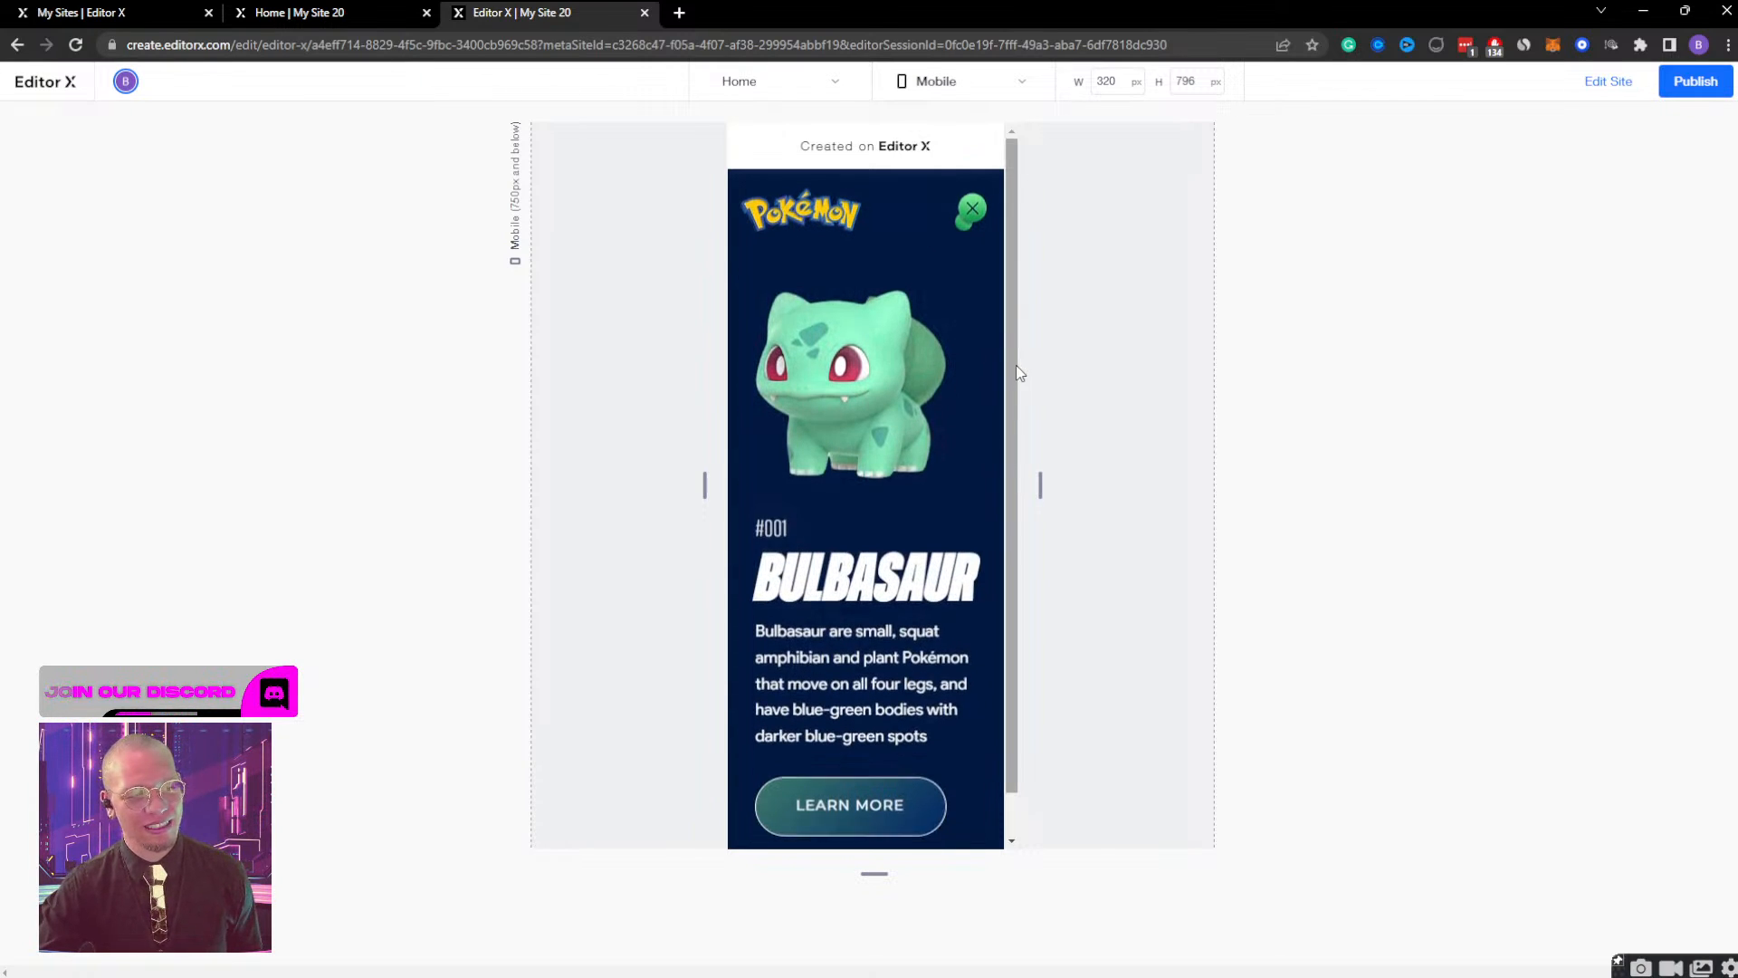
pyautogui.scroll(-1, 817, 454)
pyautogui.scroll(1, 816, 454)
pyautogui.scroll(-1, 817, 455)
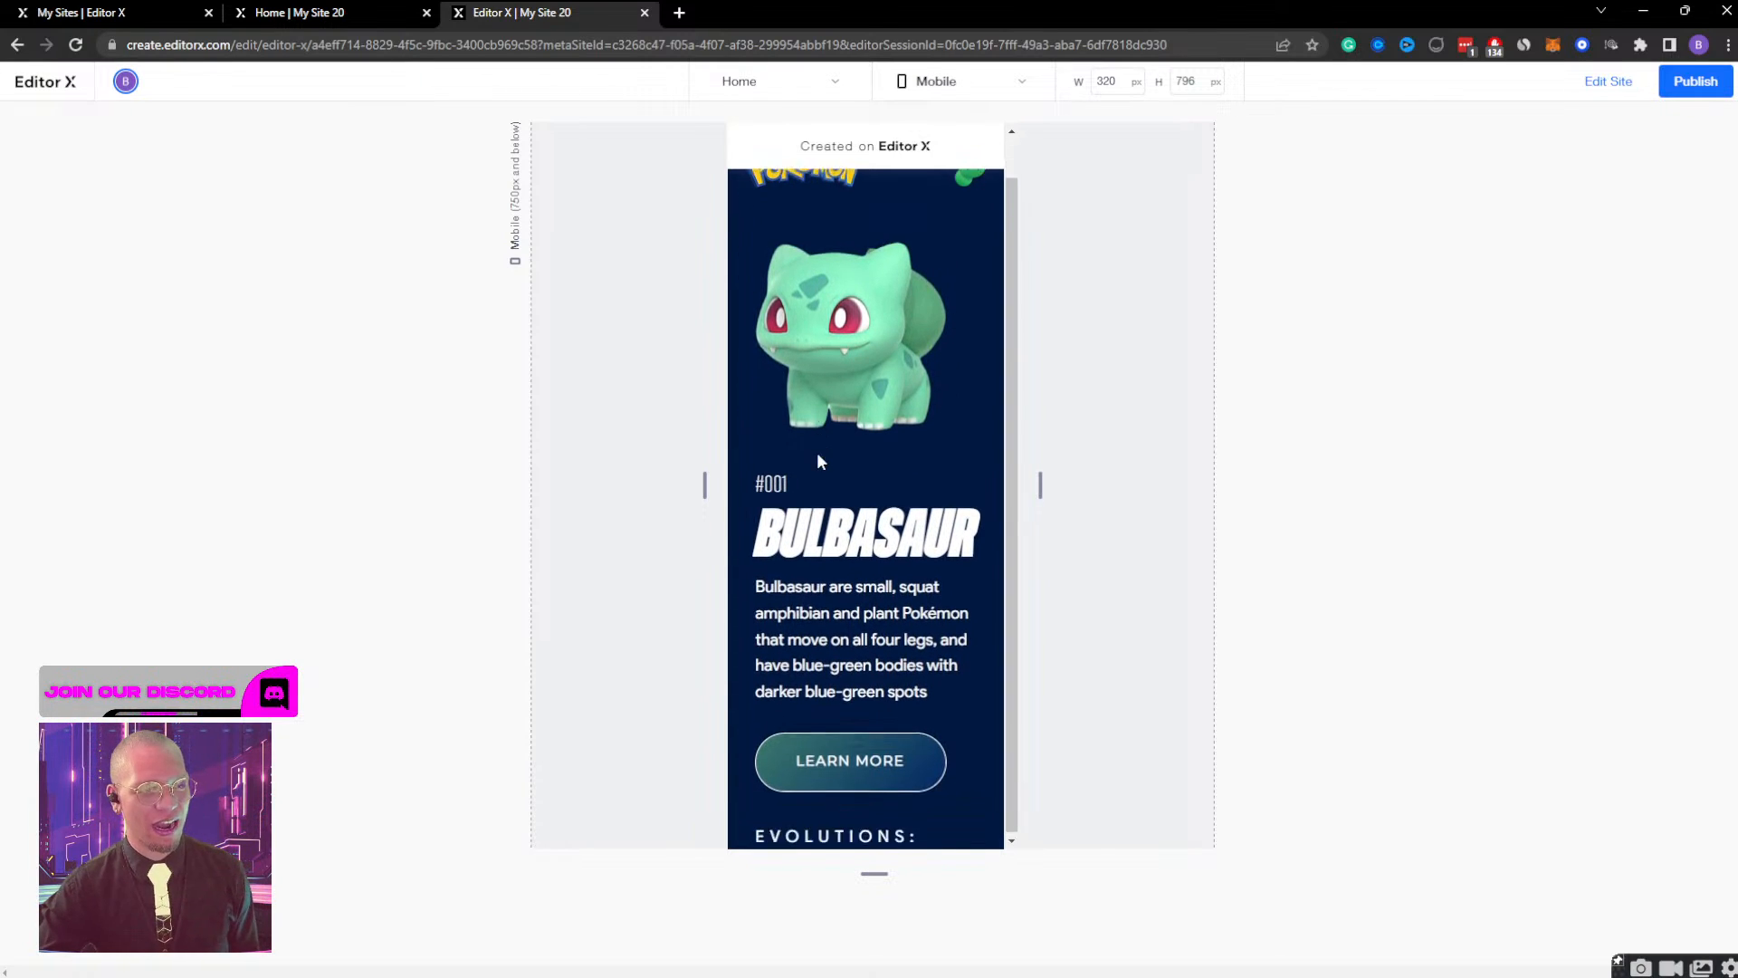
pyautogui.scroll(1, 816, 455)
pyautogui.scroll(-1, 816, 455)
pyautogui.click(971, 184)
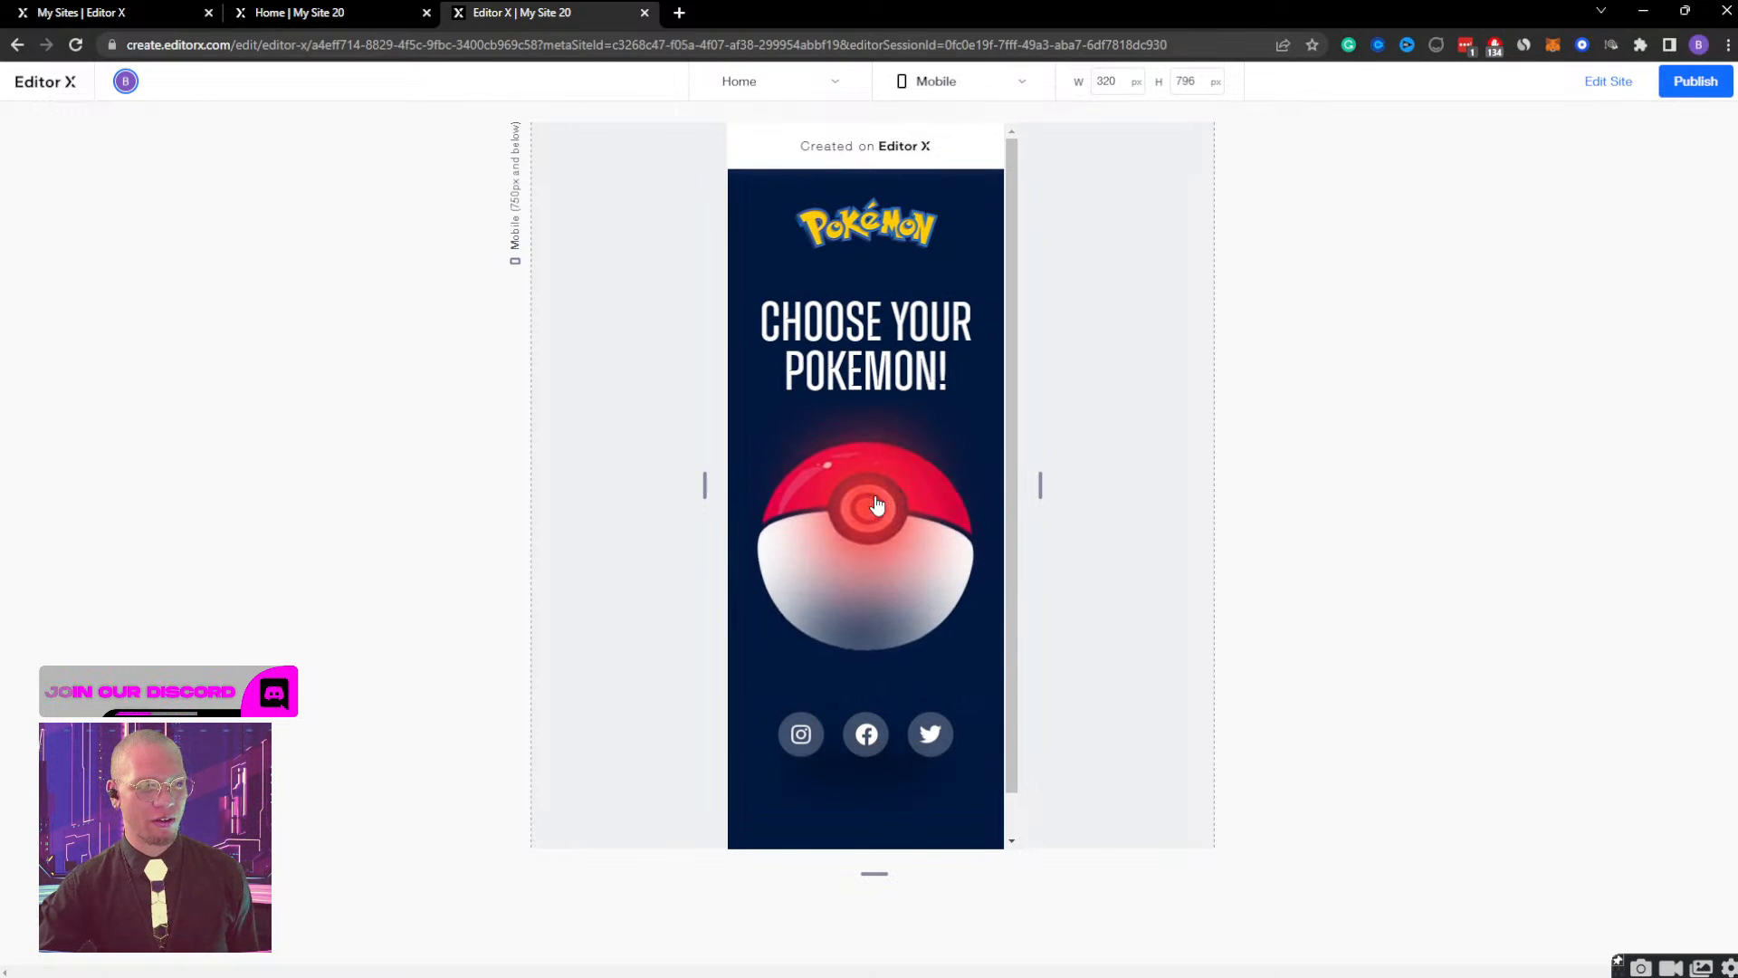
# Recheck the opened Bulbasaur view's scroll range, test closing and reopening it, and return to editing with the view closed.
pyautogui.click(877, 503)
pyautogui.scroll(-1, 881, 506)
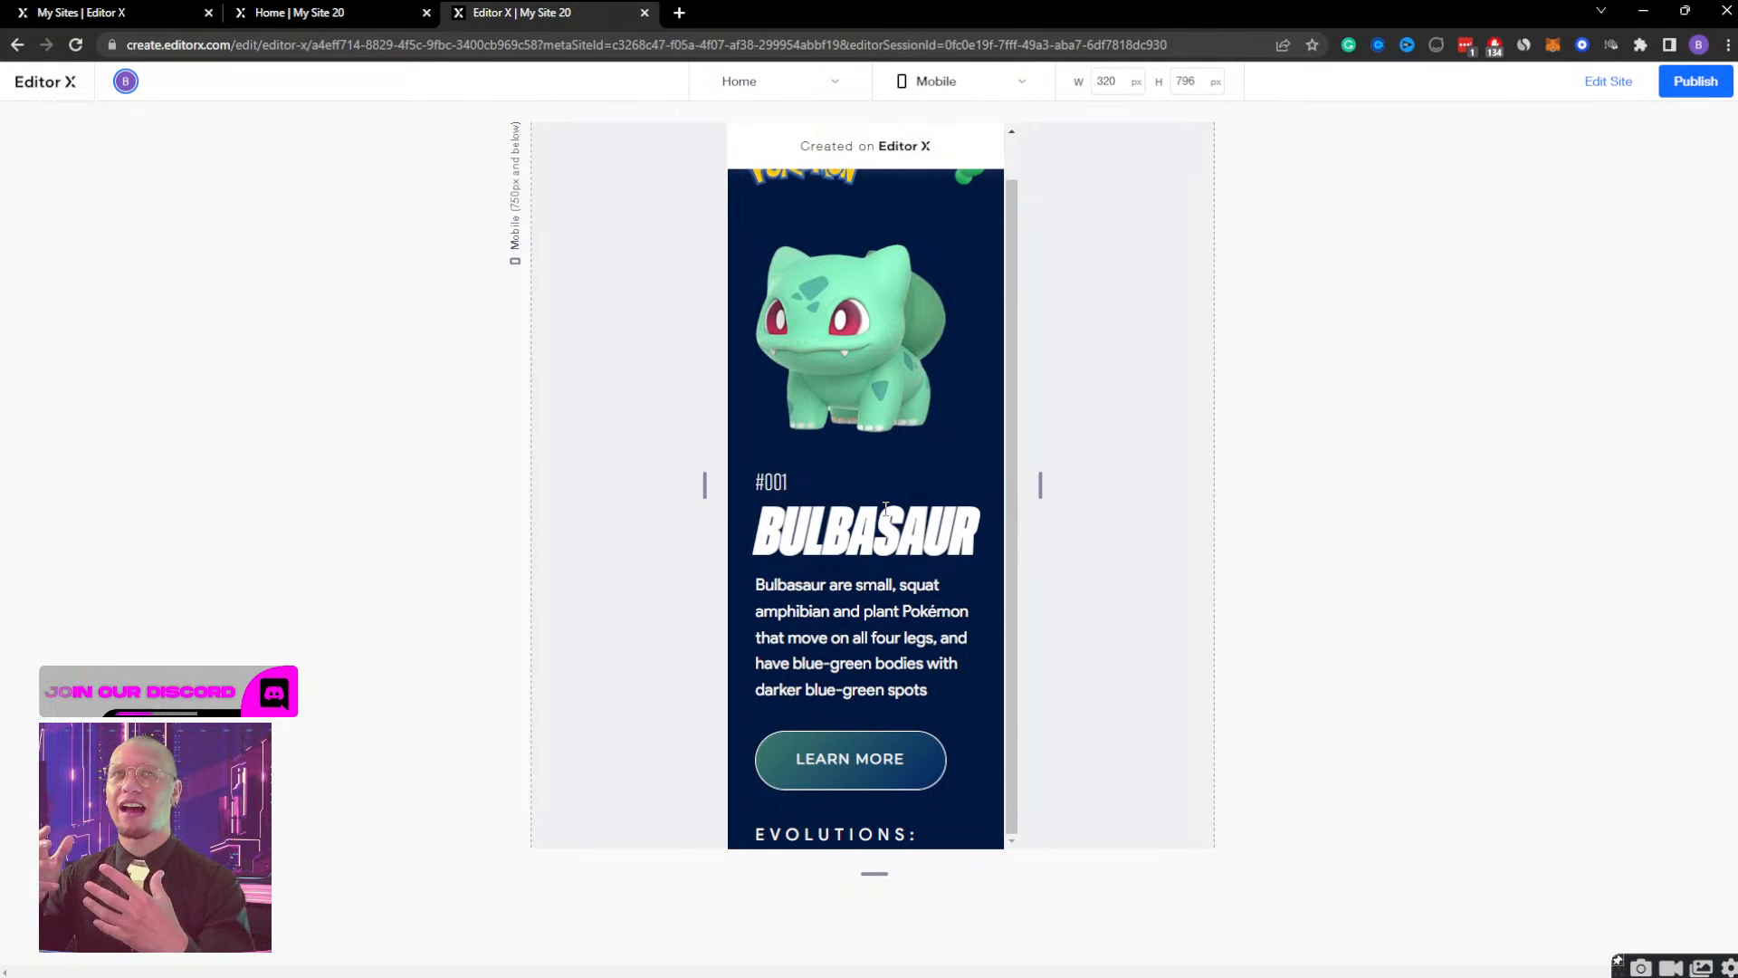
pyautogui.scroll(1, 942, 250)
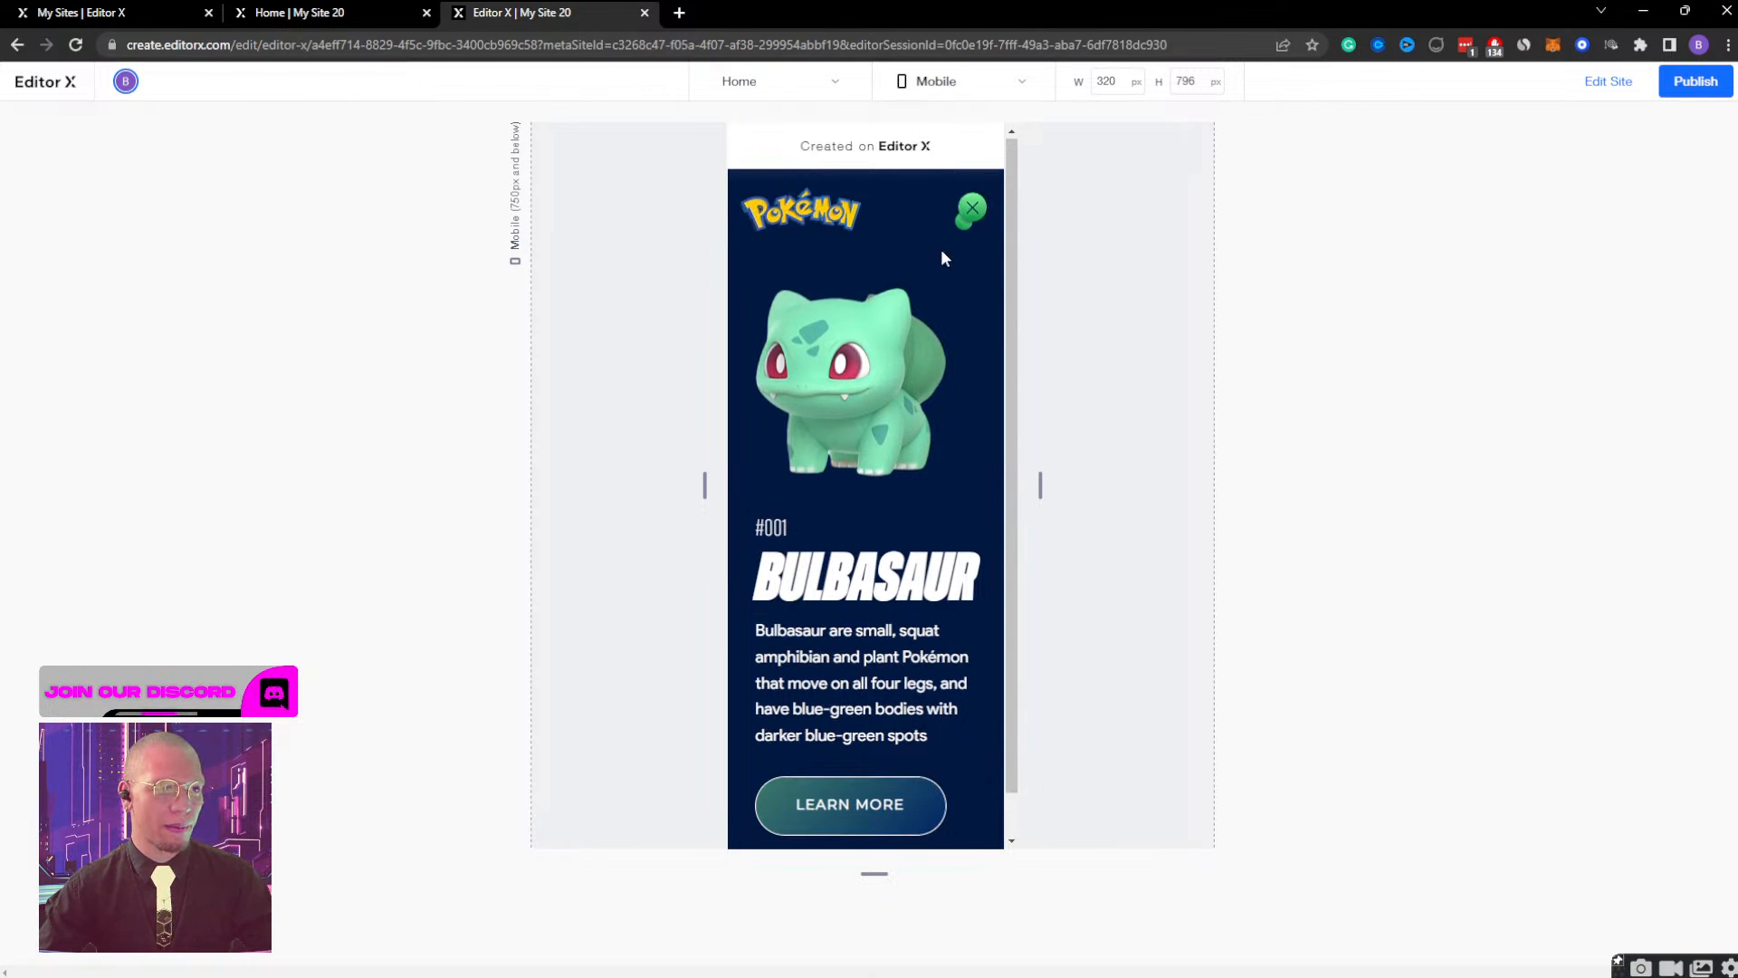
pyautogui.click(967, 216)
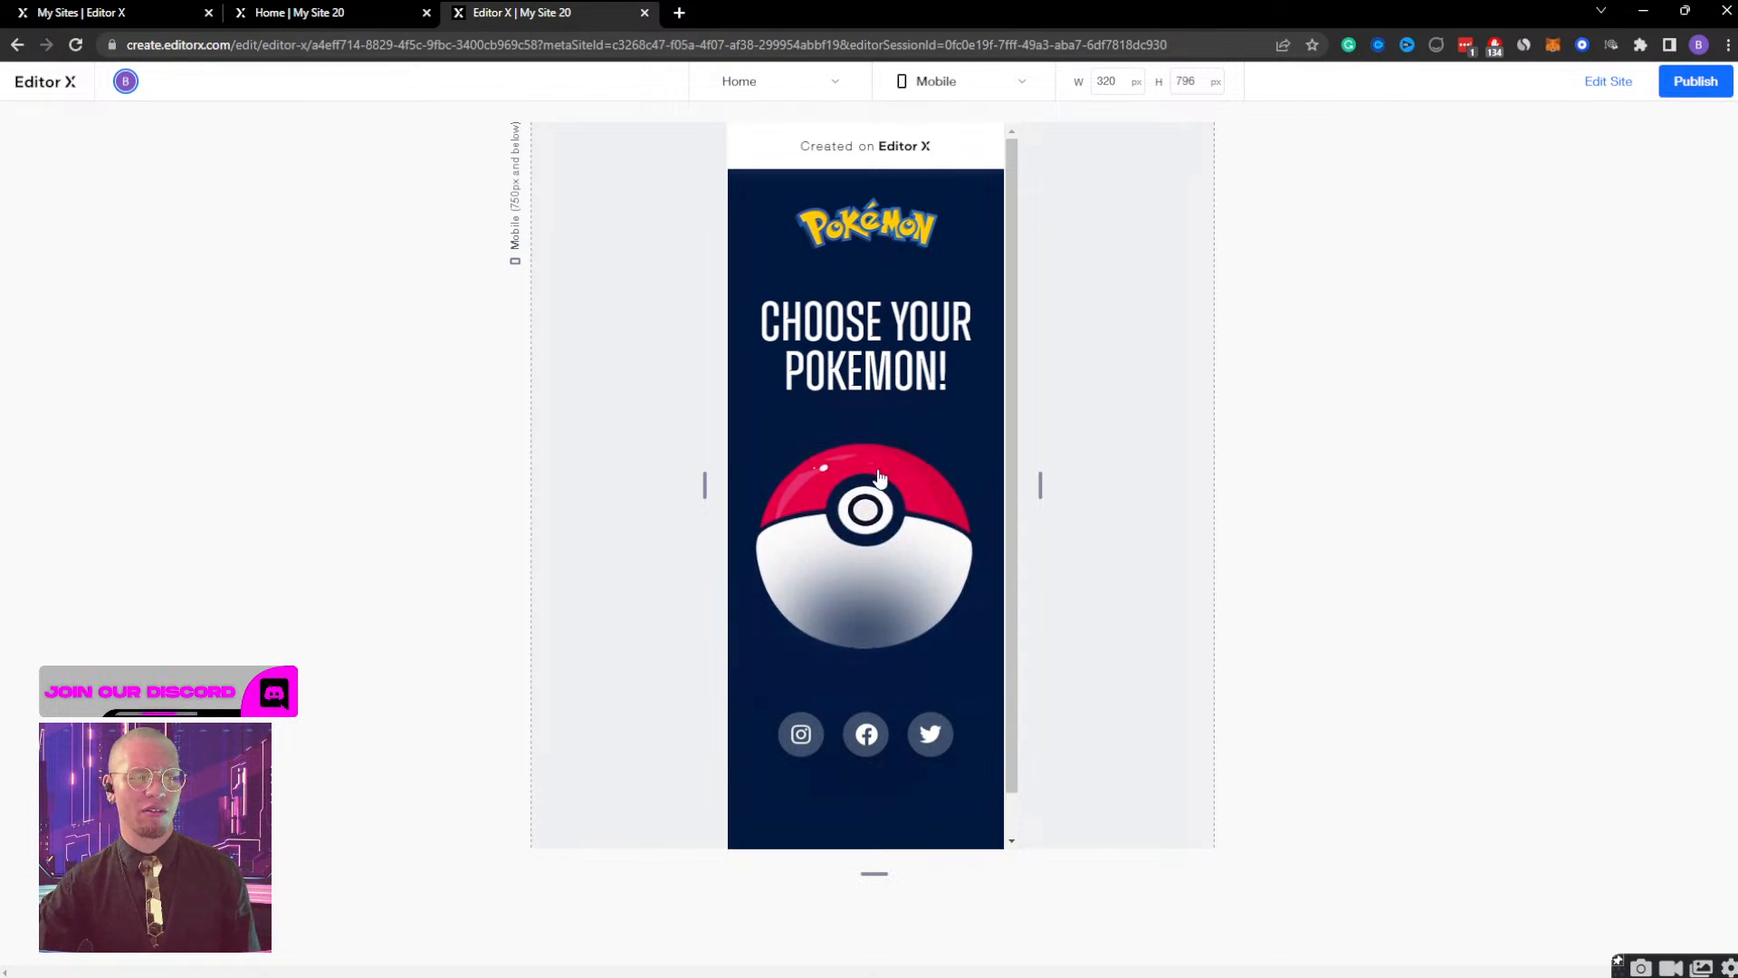
pyautogui.click(867, 520)
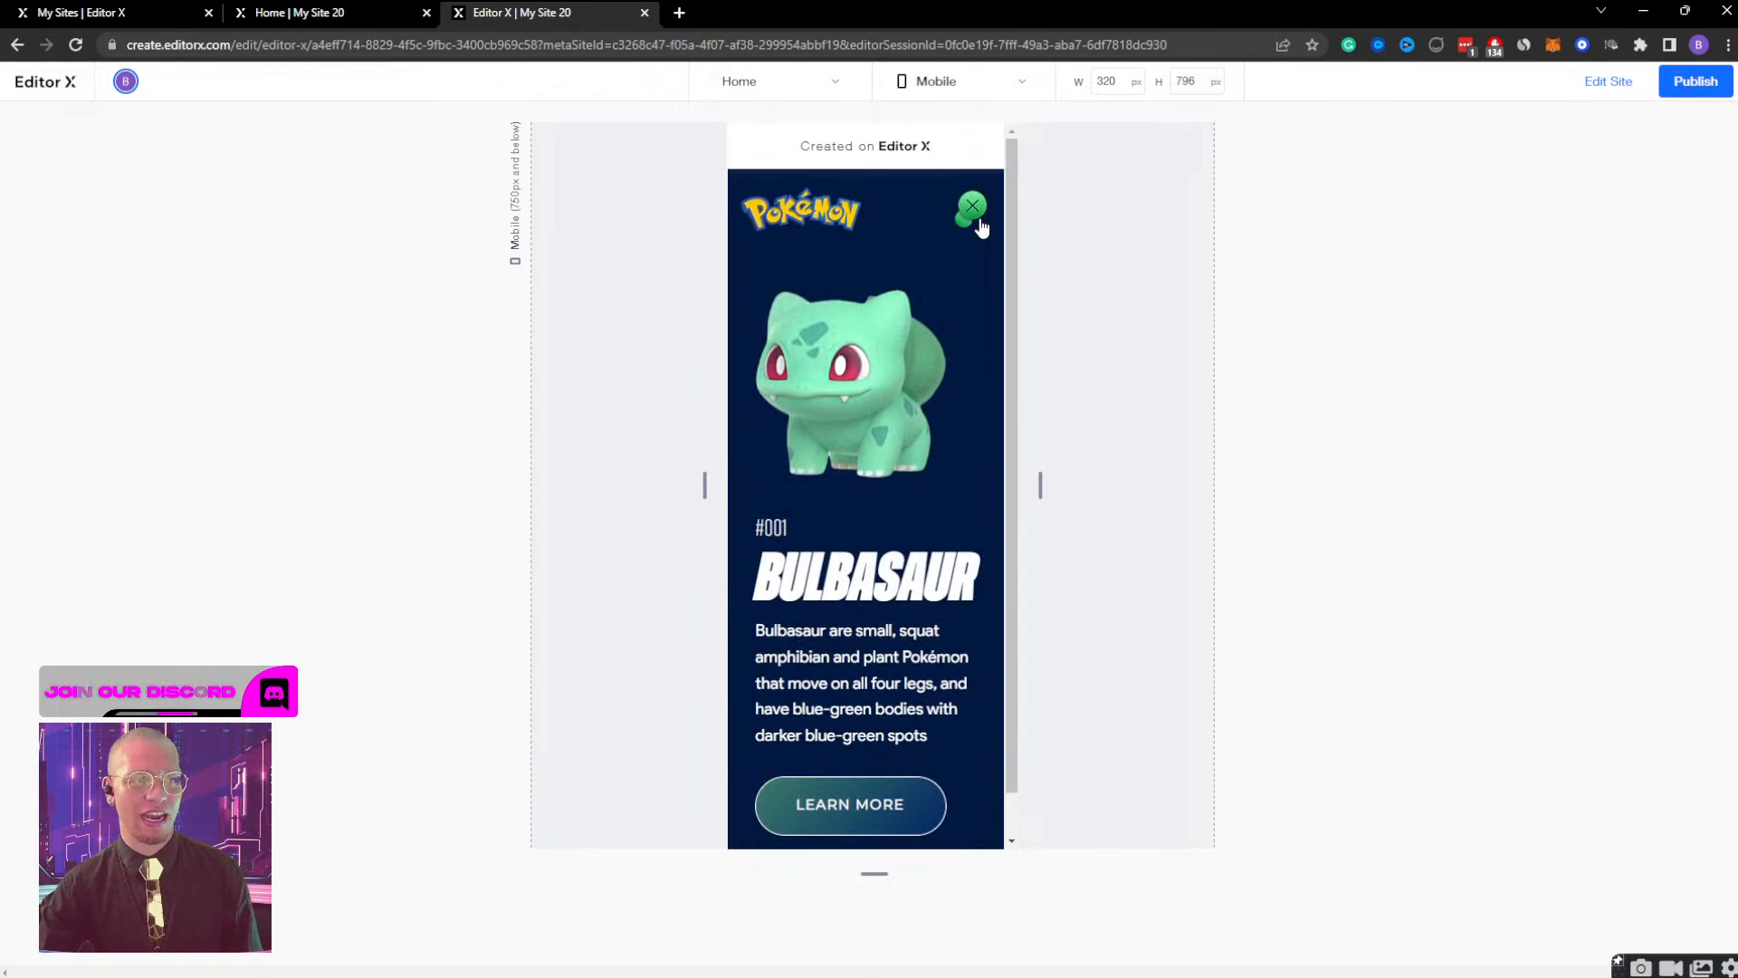
pyautogui.click(978, 215)
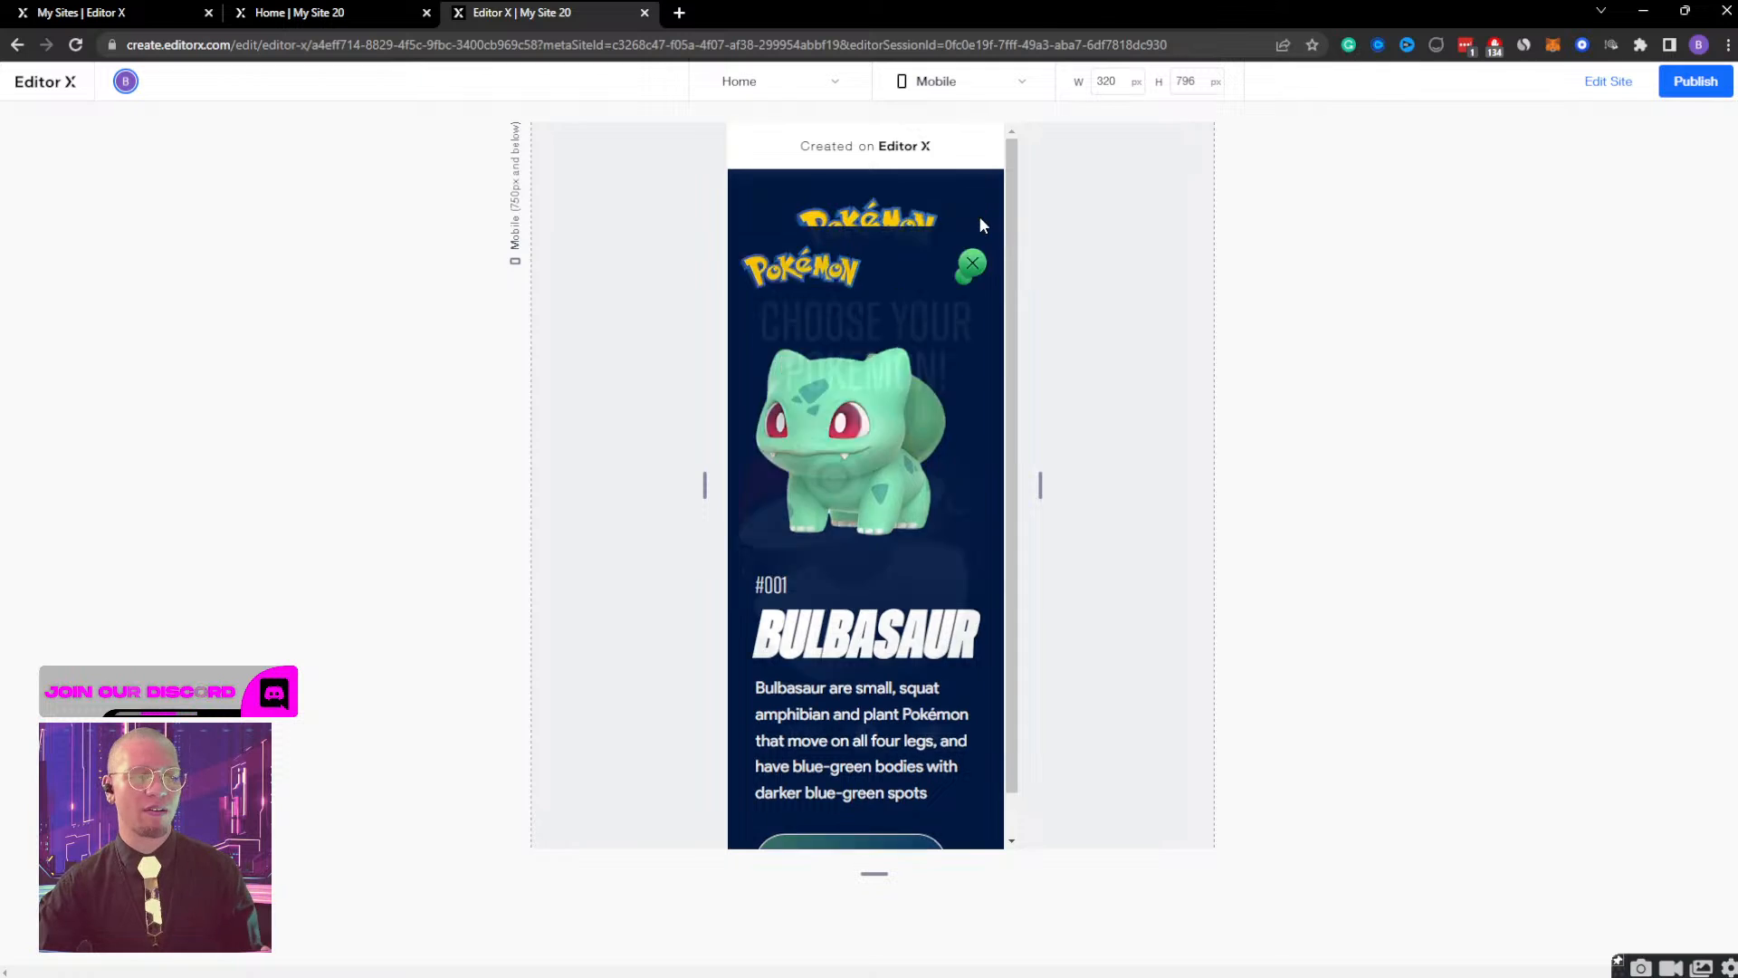
pyautogui.click(1611, 83)
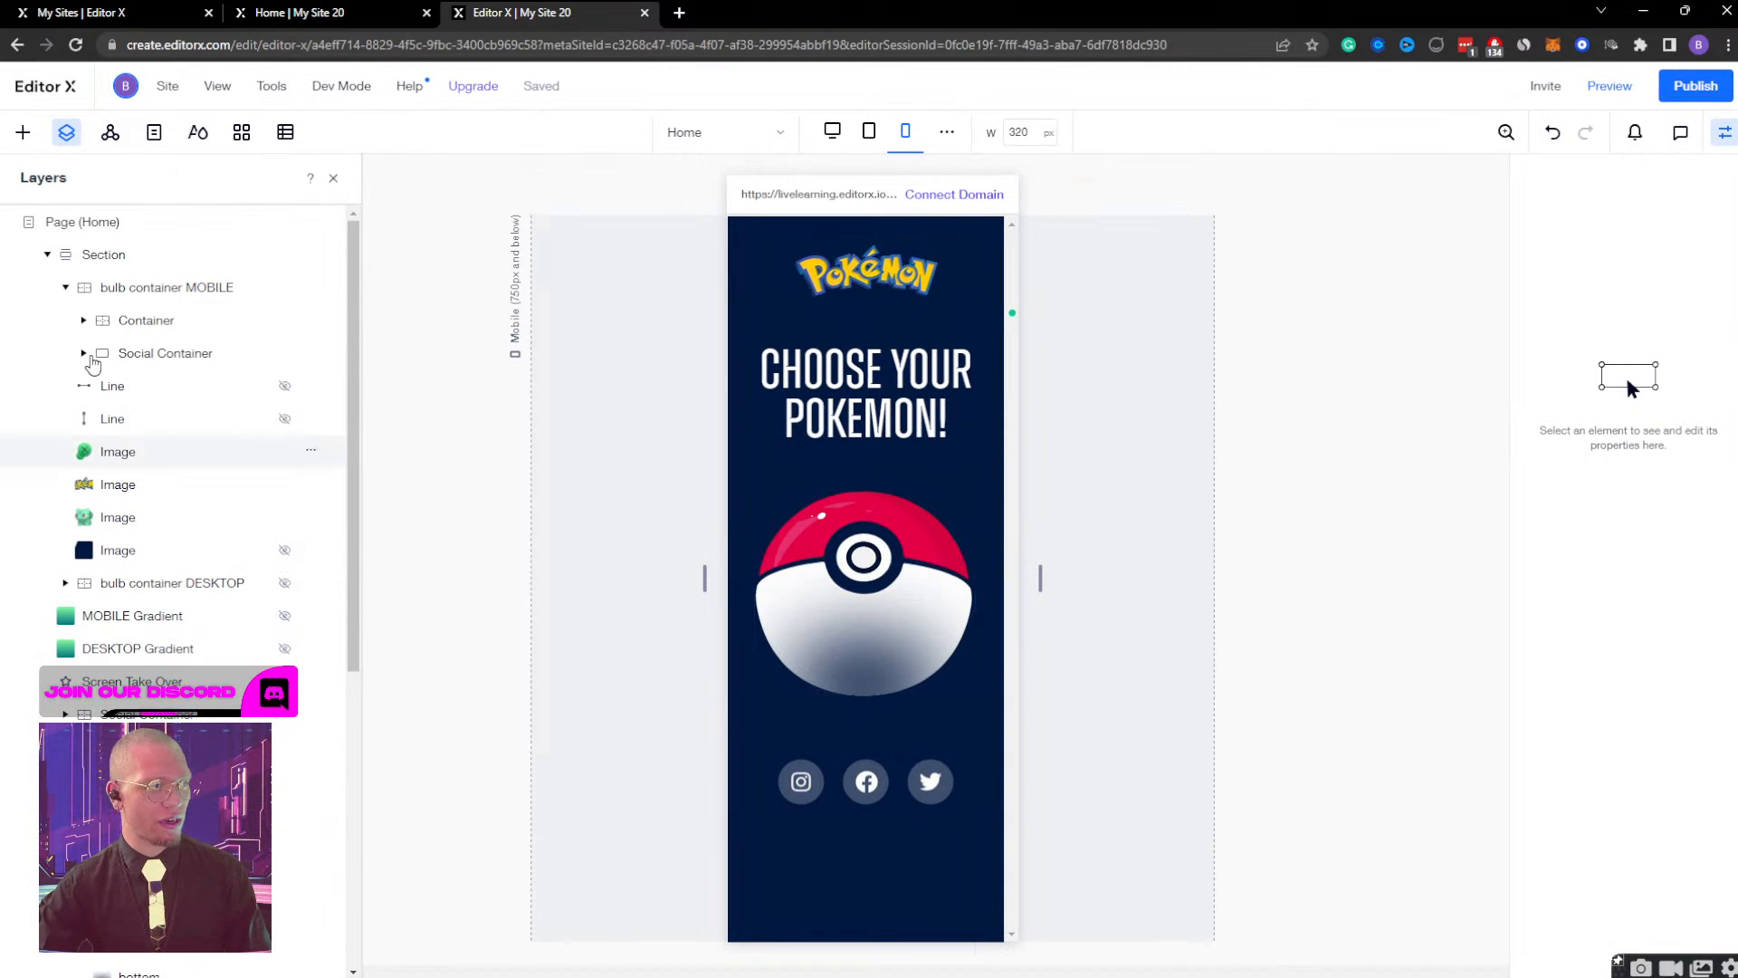
# Reset the Section's sizing to Auto for height and None for both minimum and maximum height.
pyautogui.click(151, 264)
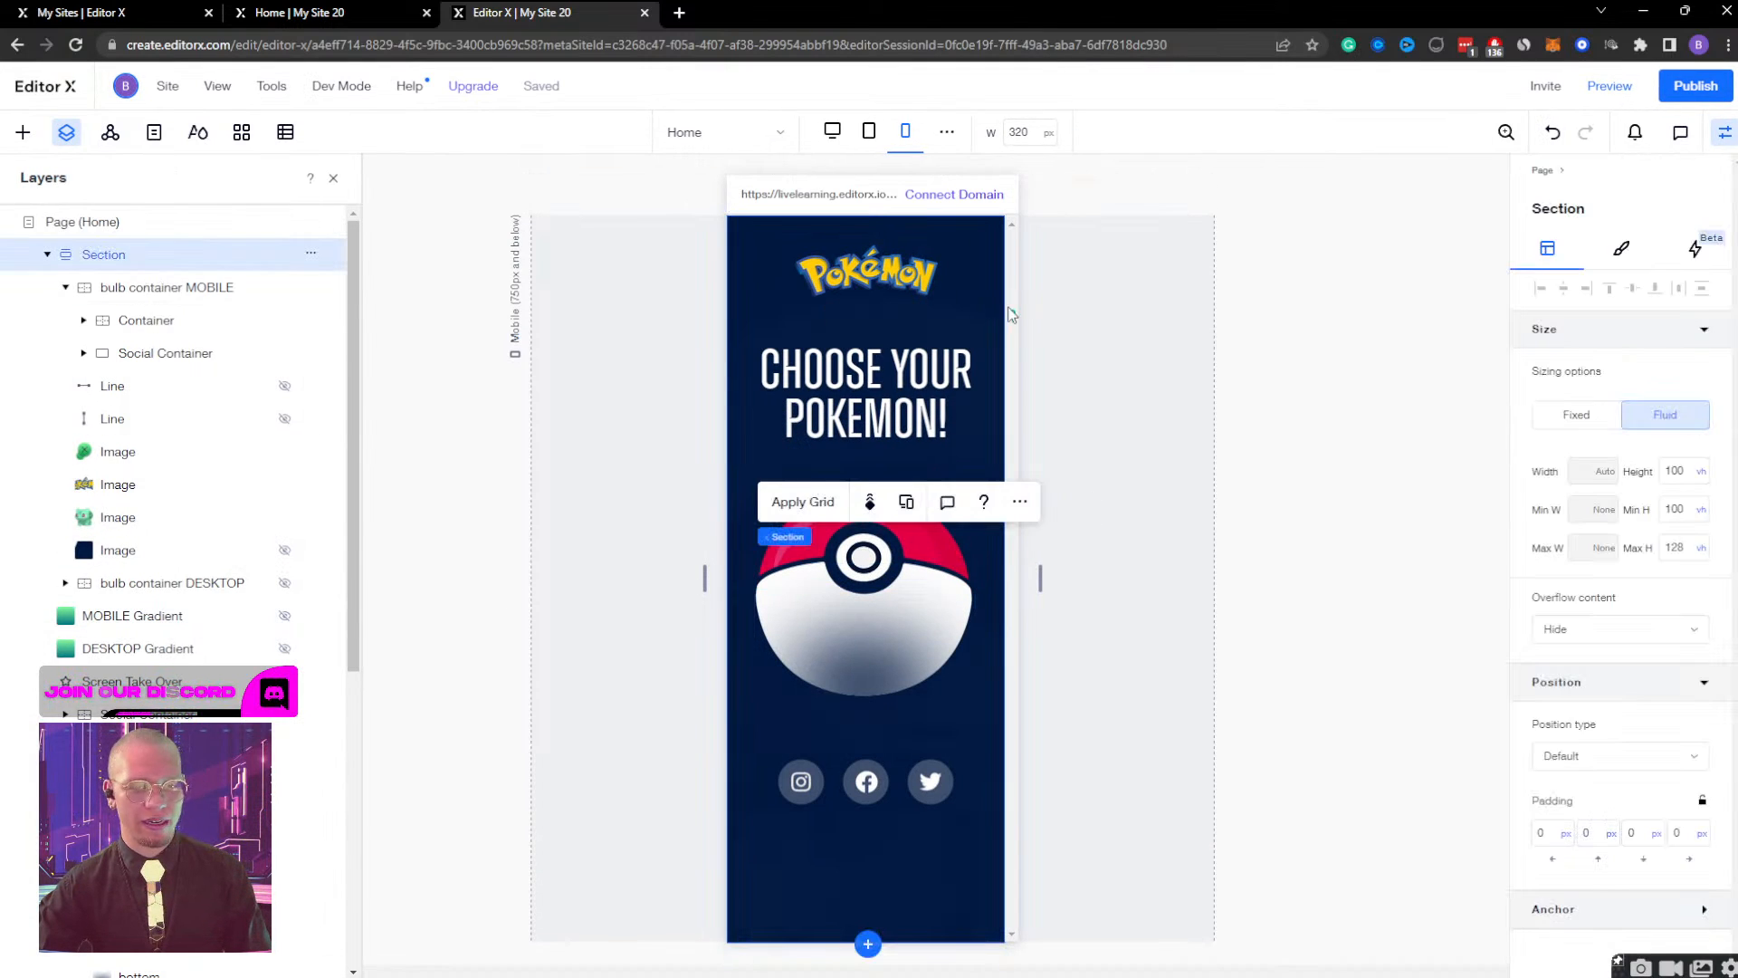
pyautogui.click(1676, 473)
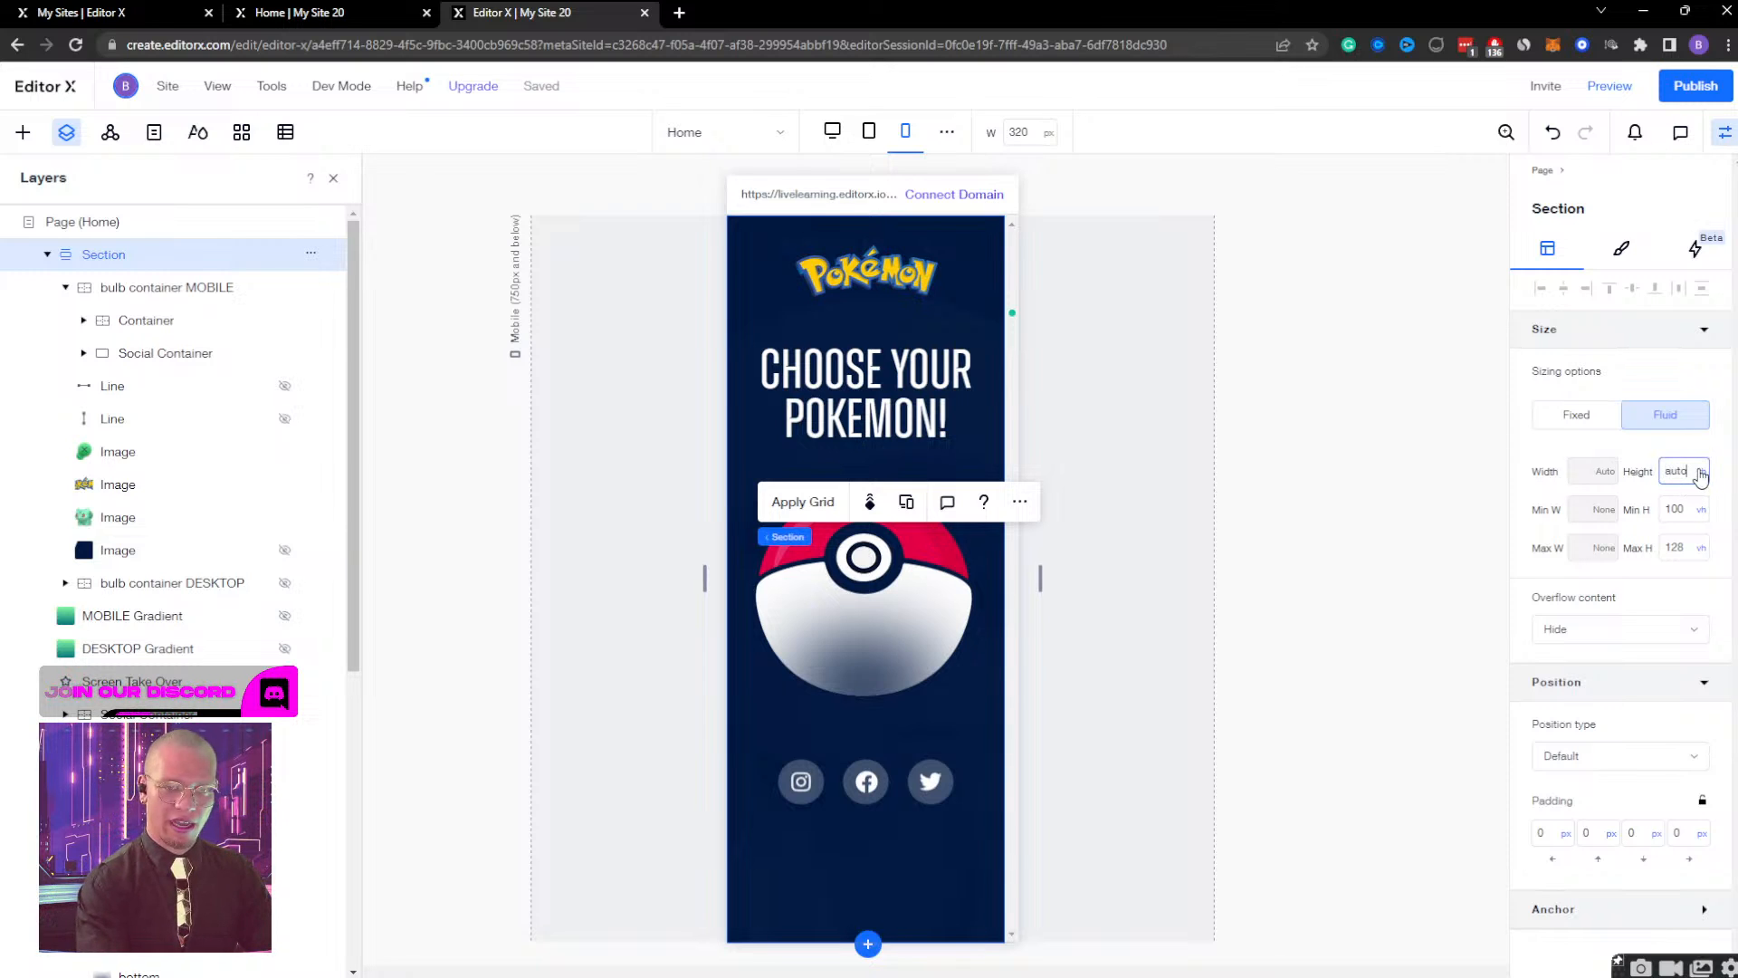
pyautogui.write('auto')
pyautogui.click(1702, 510)
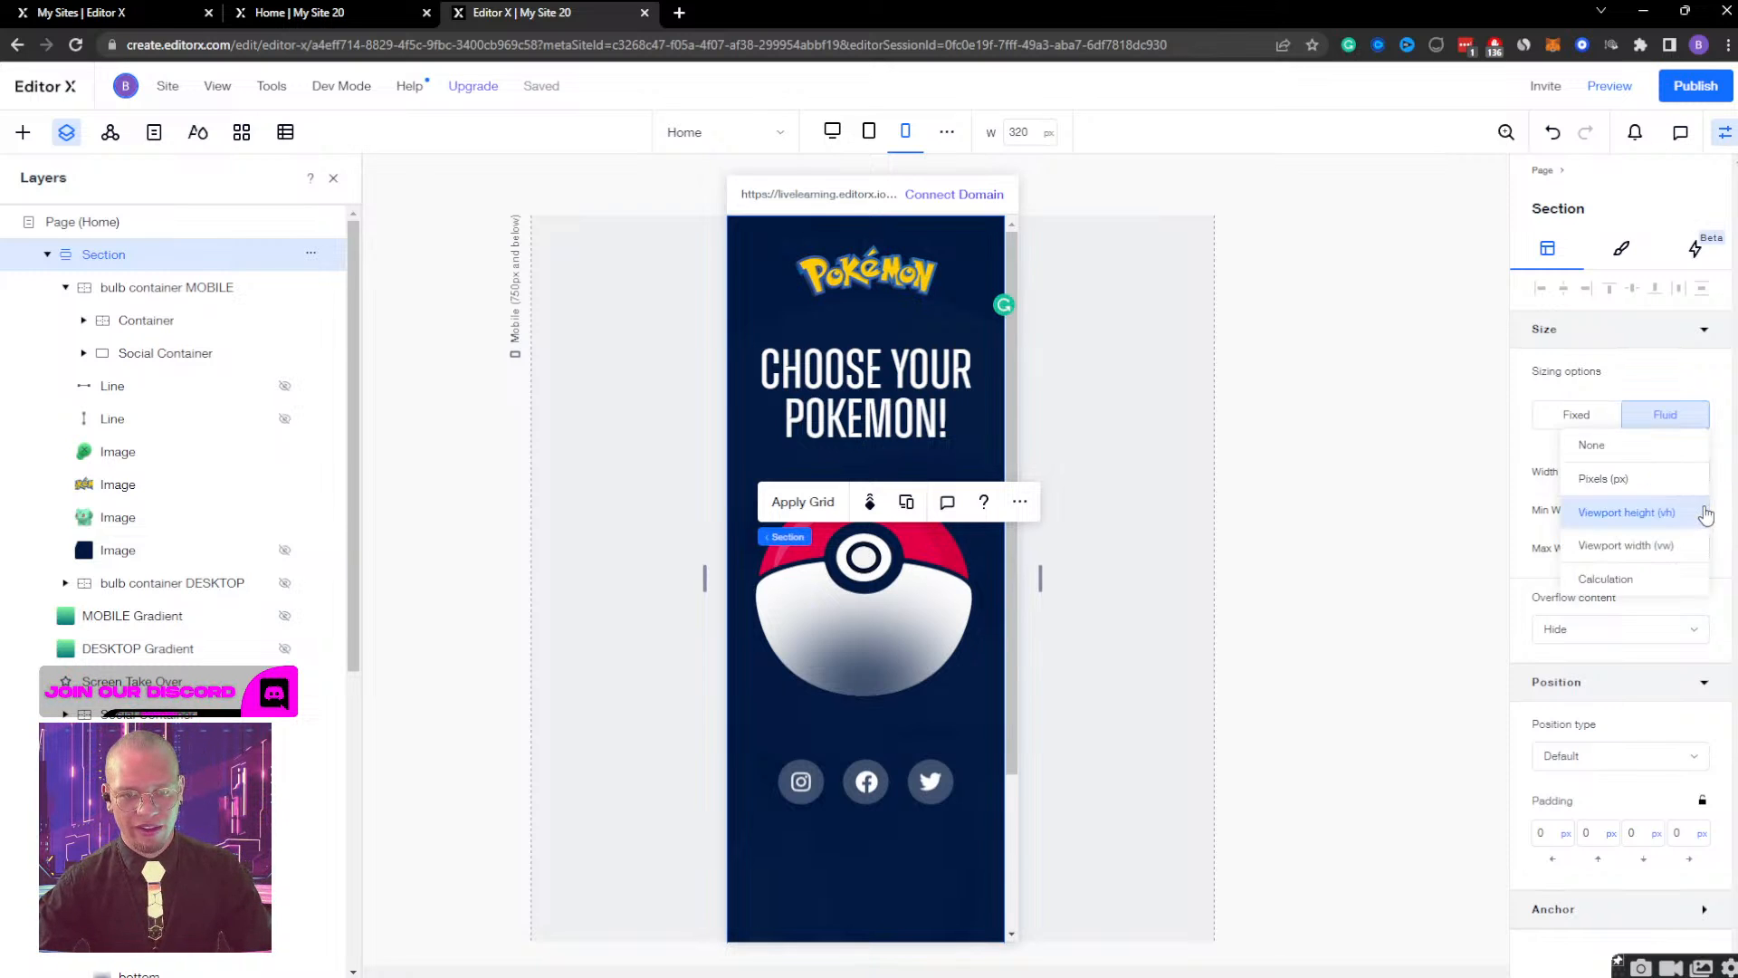
pyautogui.click(1635, 453)
pyautogui.click(1704, 550)
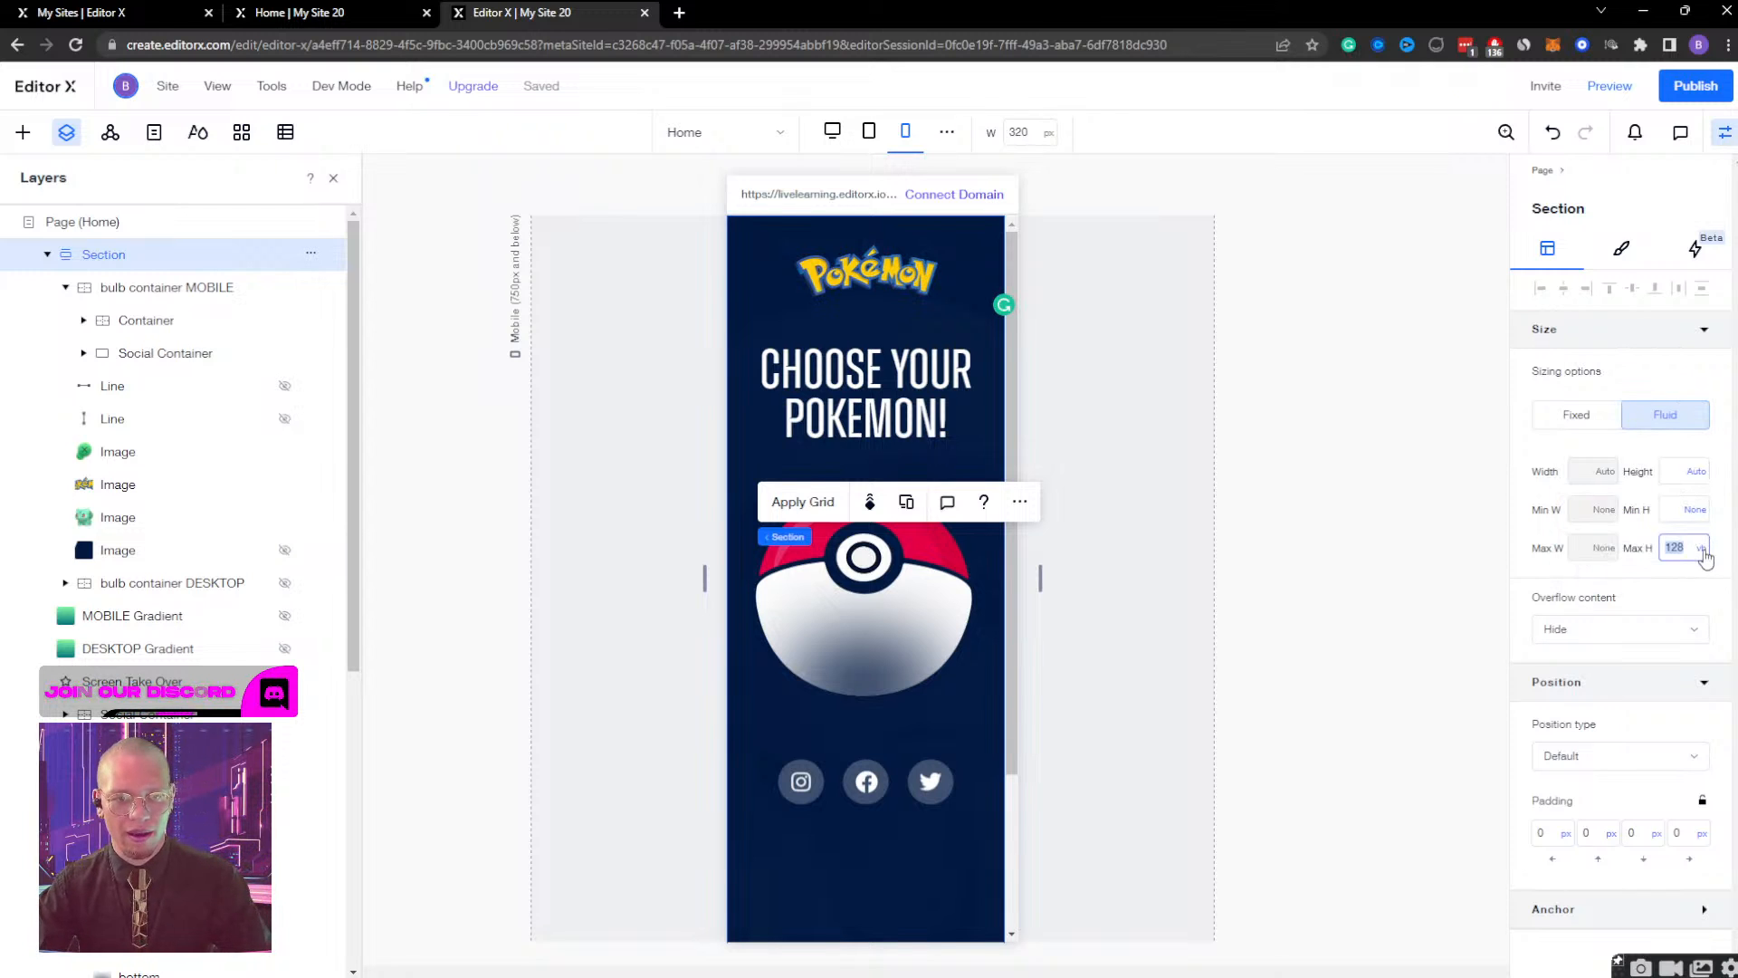
pyautogui.click(1702, 549)
pyautogui.click(1630, 482)
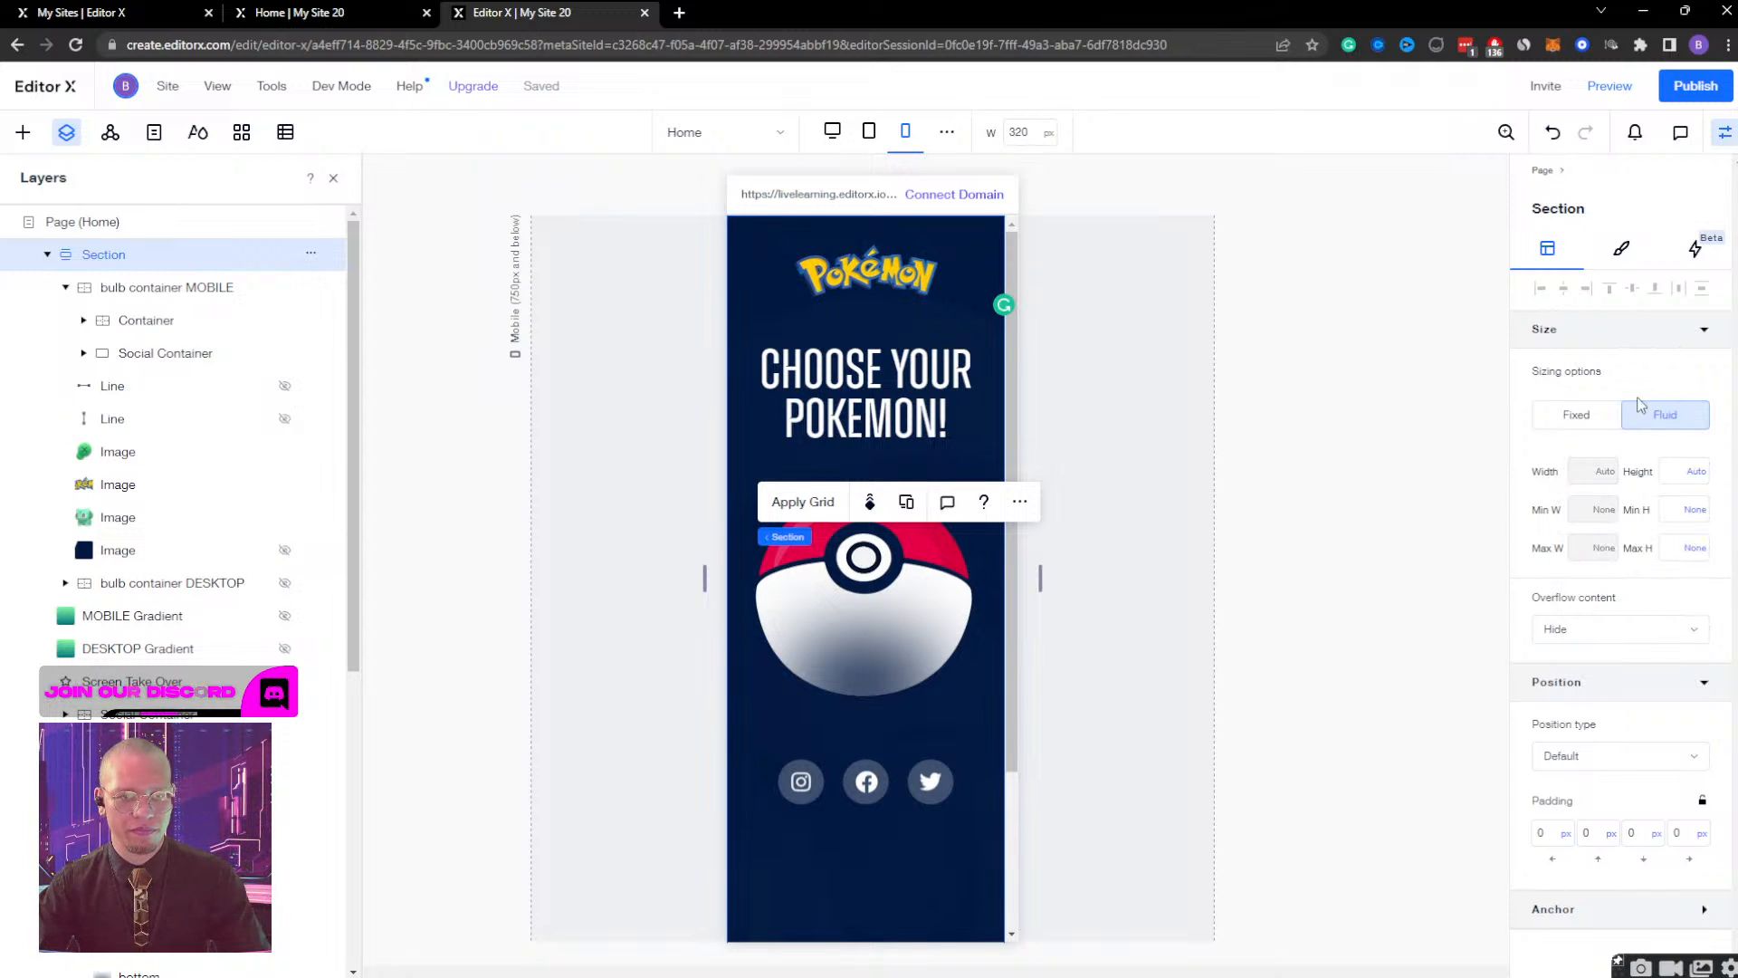
# Preview the mobile page, scroll through the opened Bulbasaur view, close it, check the closed page's scroll range, and return to editing.
pyautogui.click(1610, 85)
pyautogui.click(846, 516)
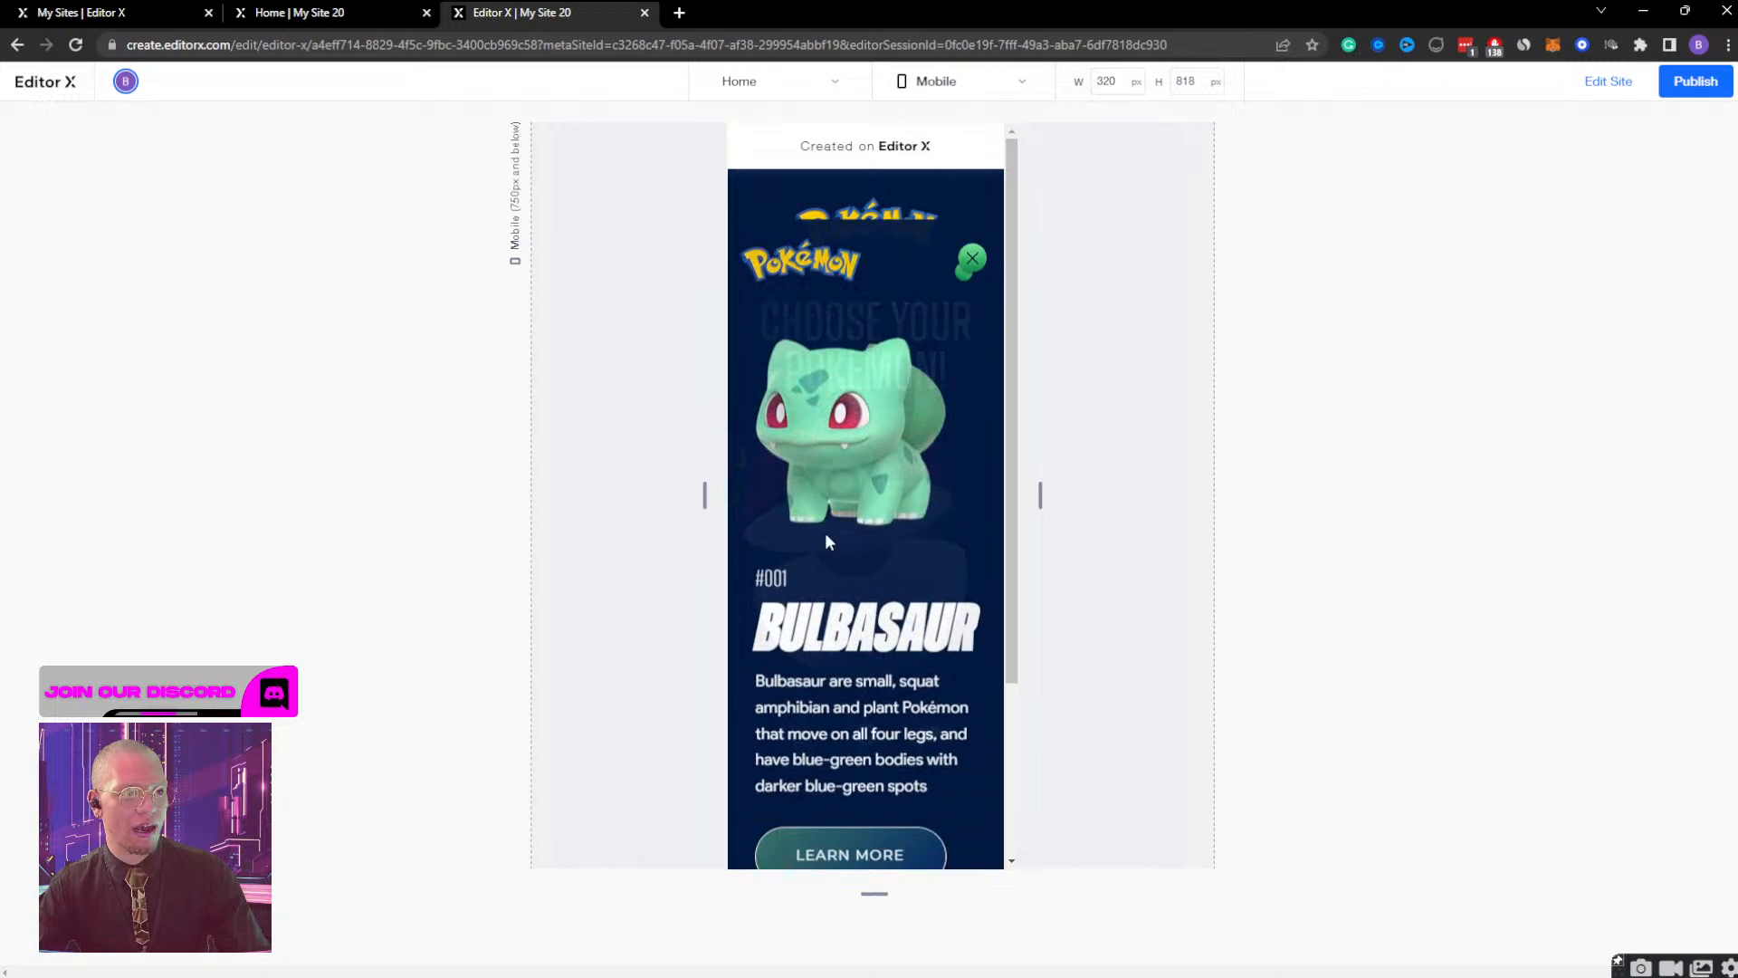
pyautogui.scroll(-3, 896, 429)
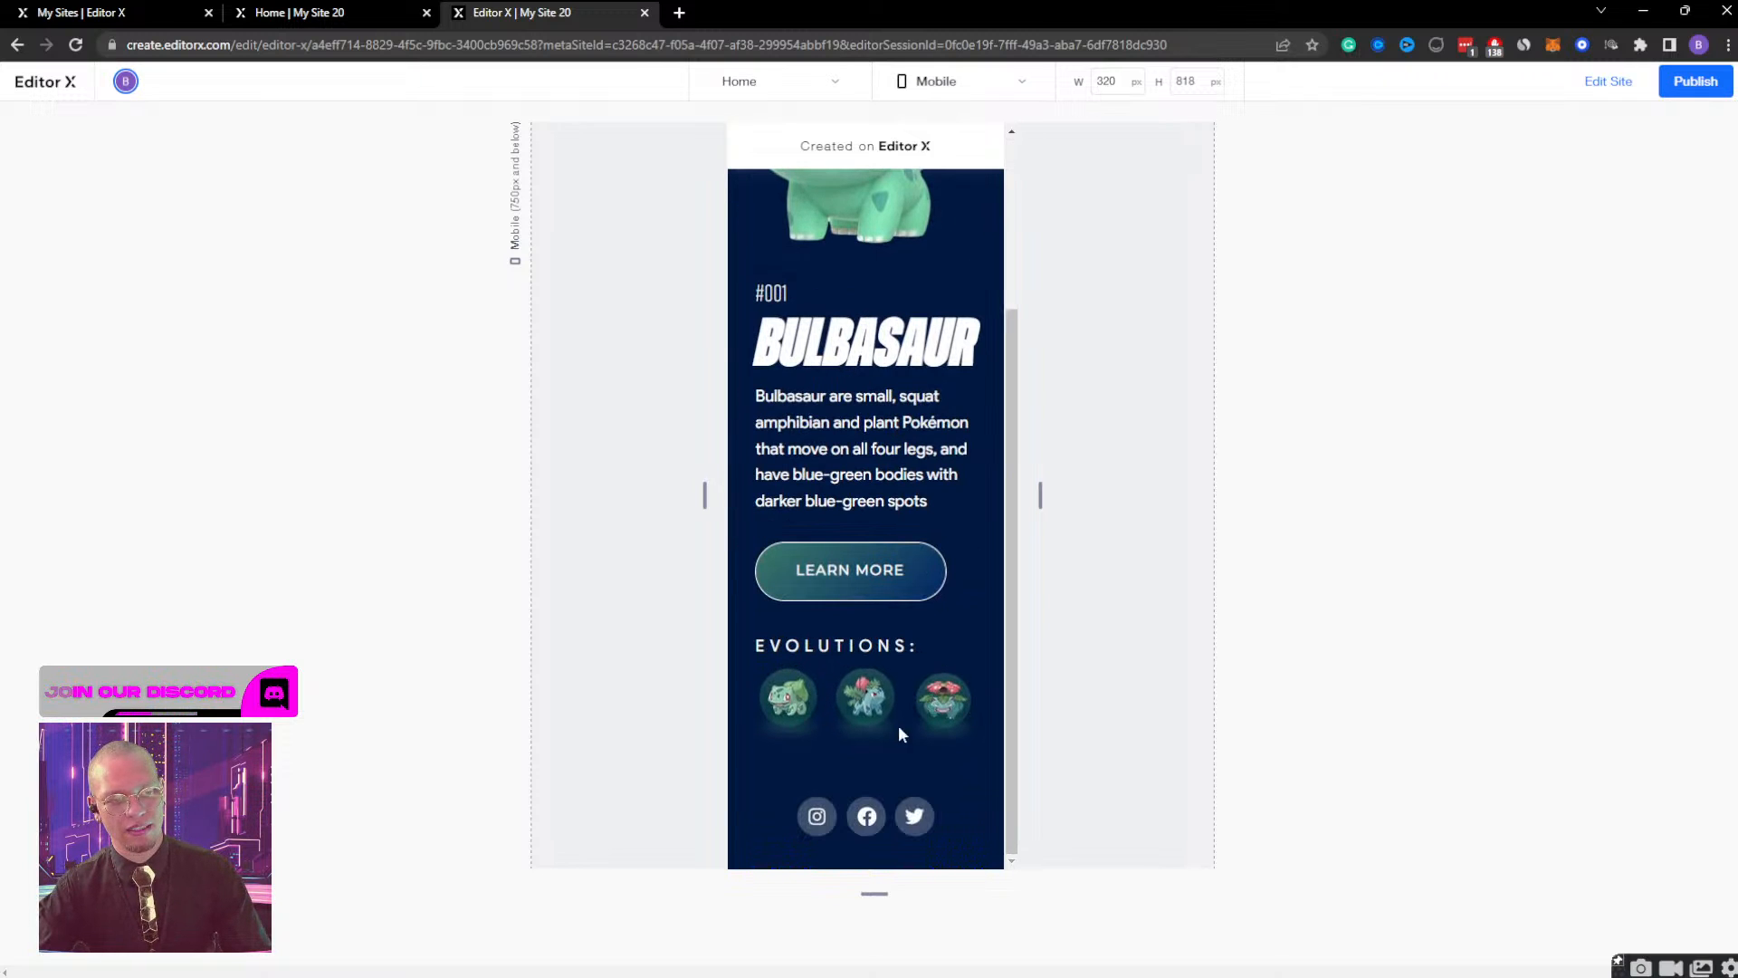
pyautogui.scroll(3, 907, 773)
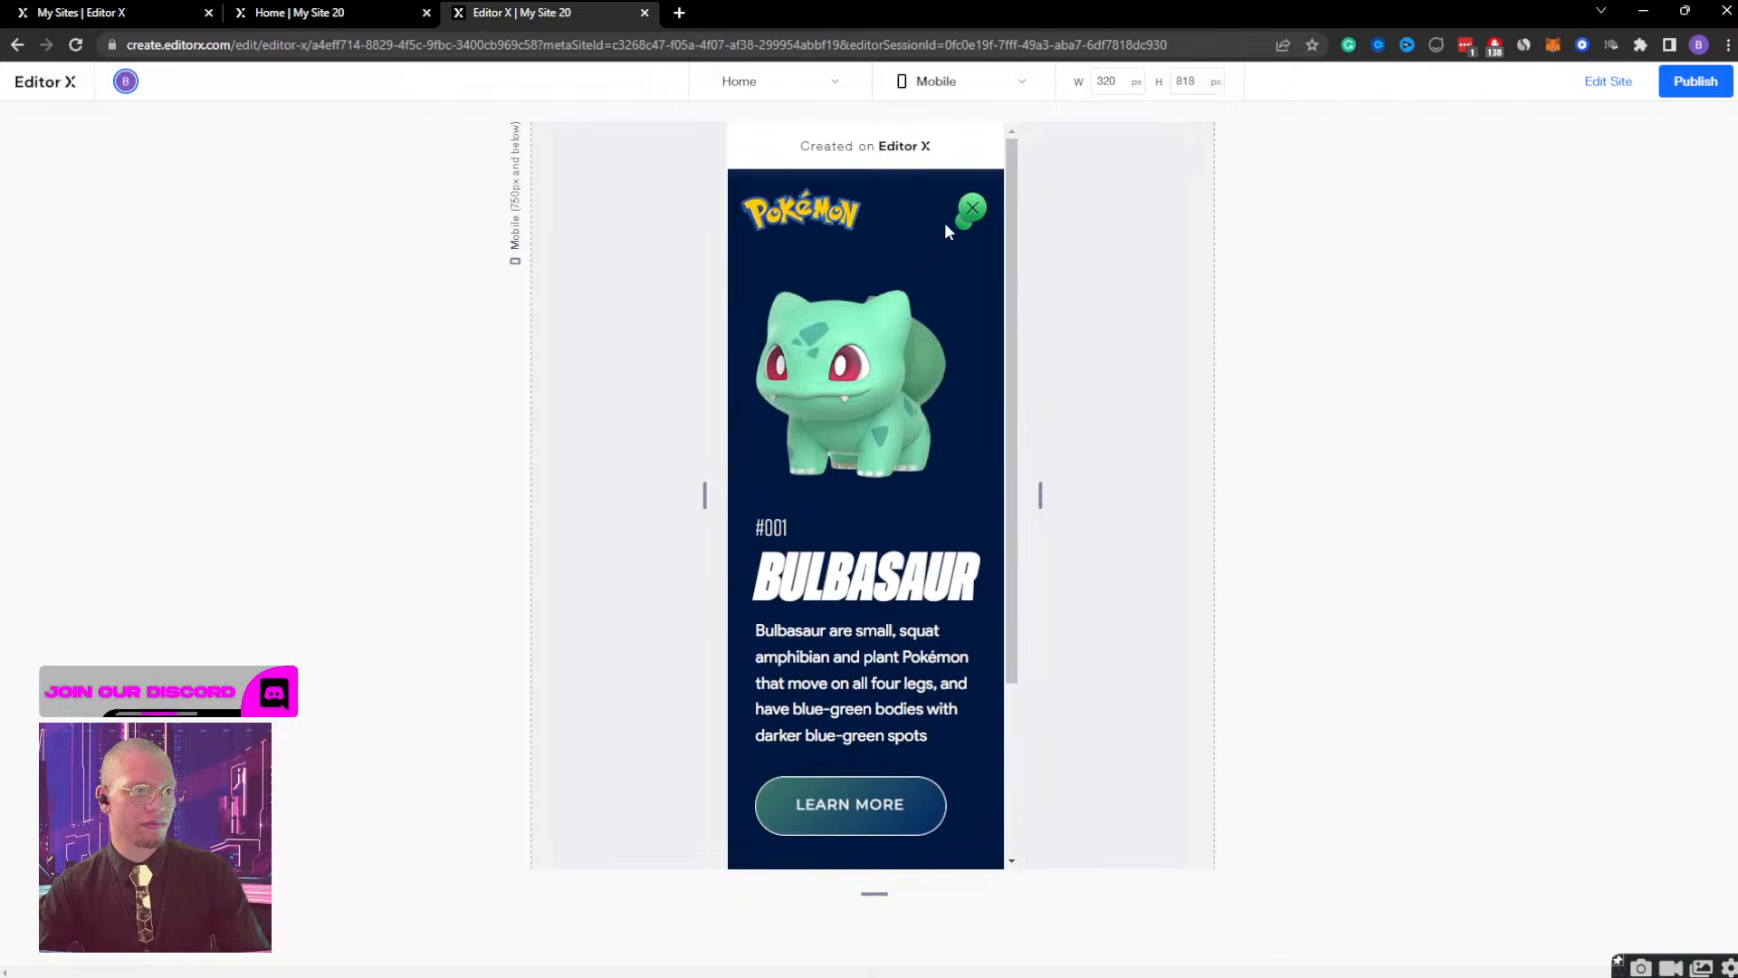
pyautogui.click(965, 208)
pyautogui.scroll(-3, 929, 441)
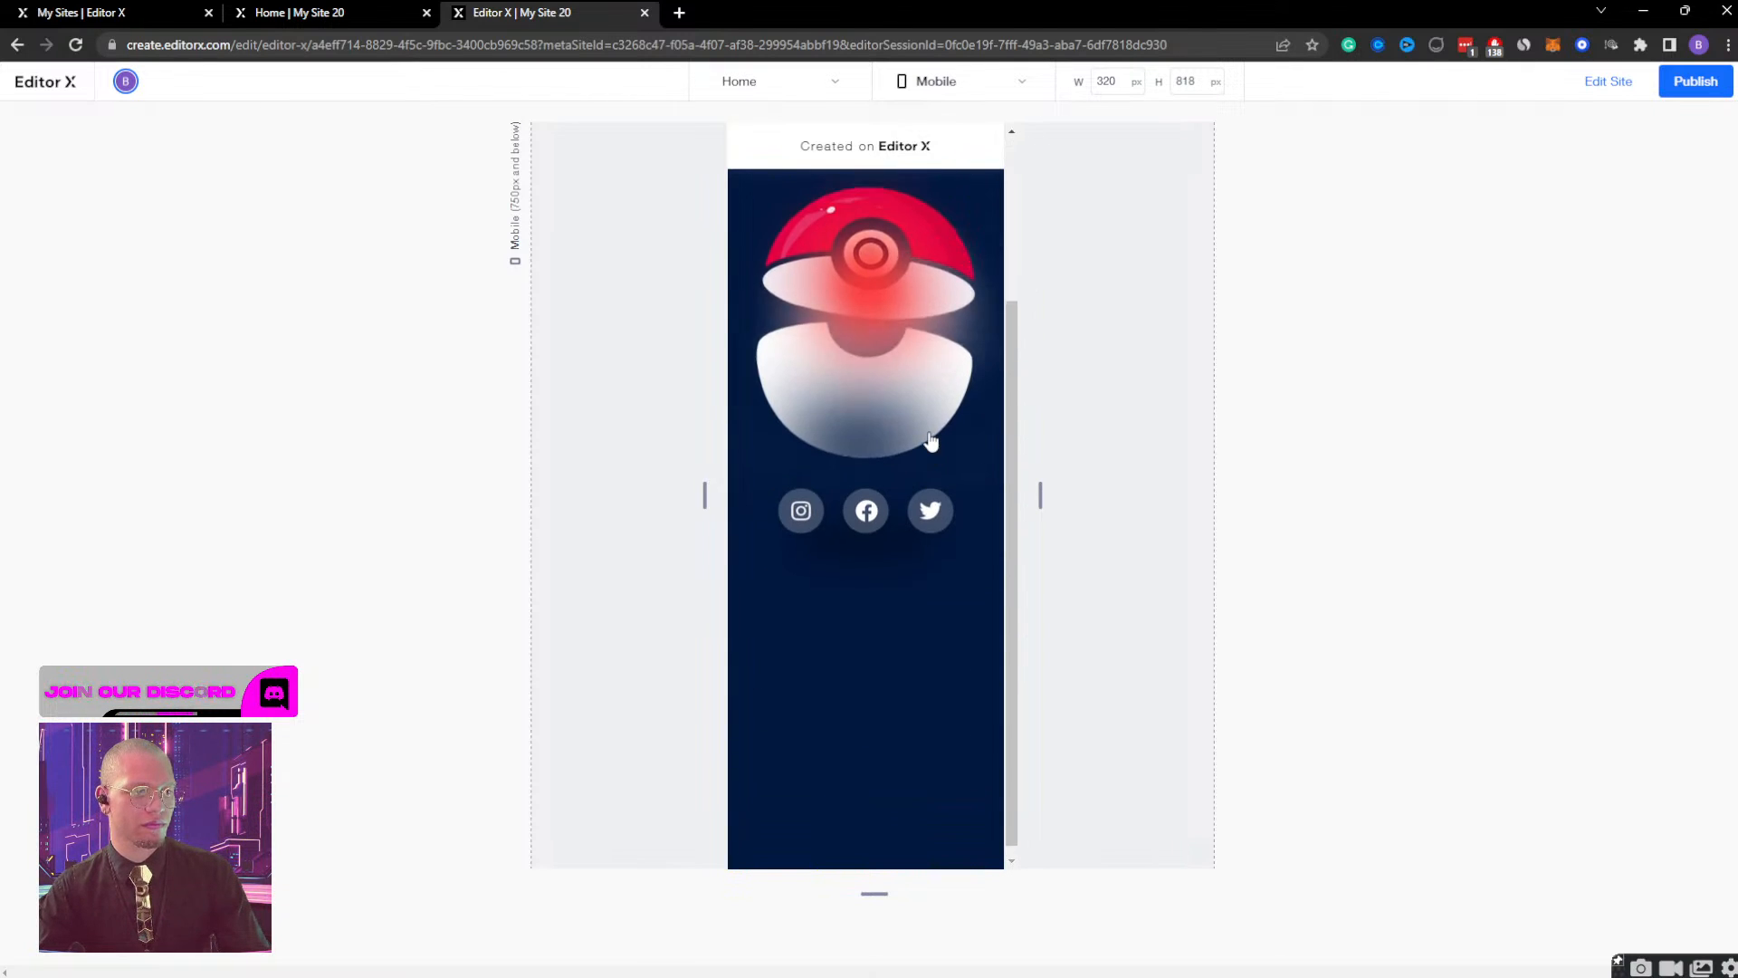
pyautogui.scroll(3, 928, 444)
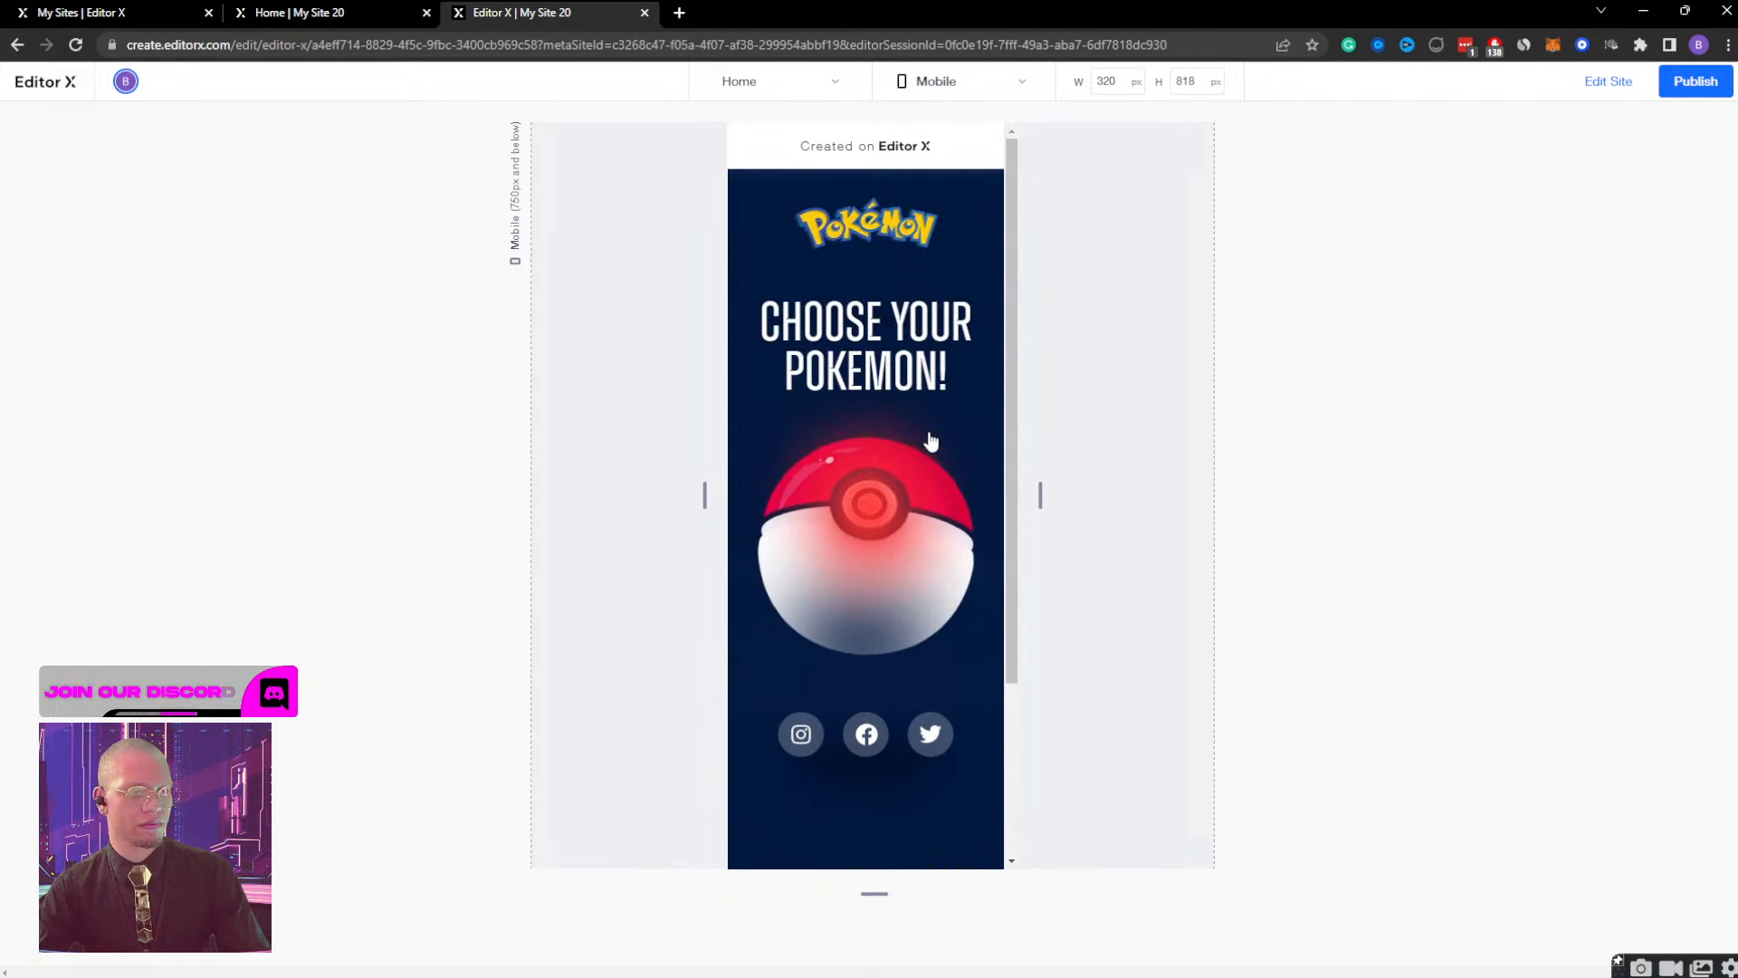
pyautogui.click(1599, 84)
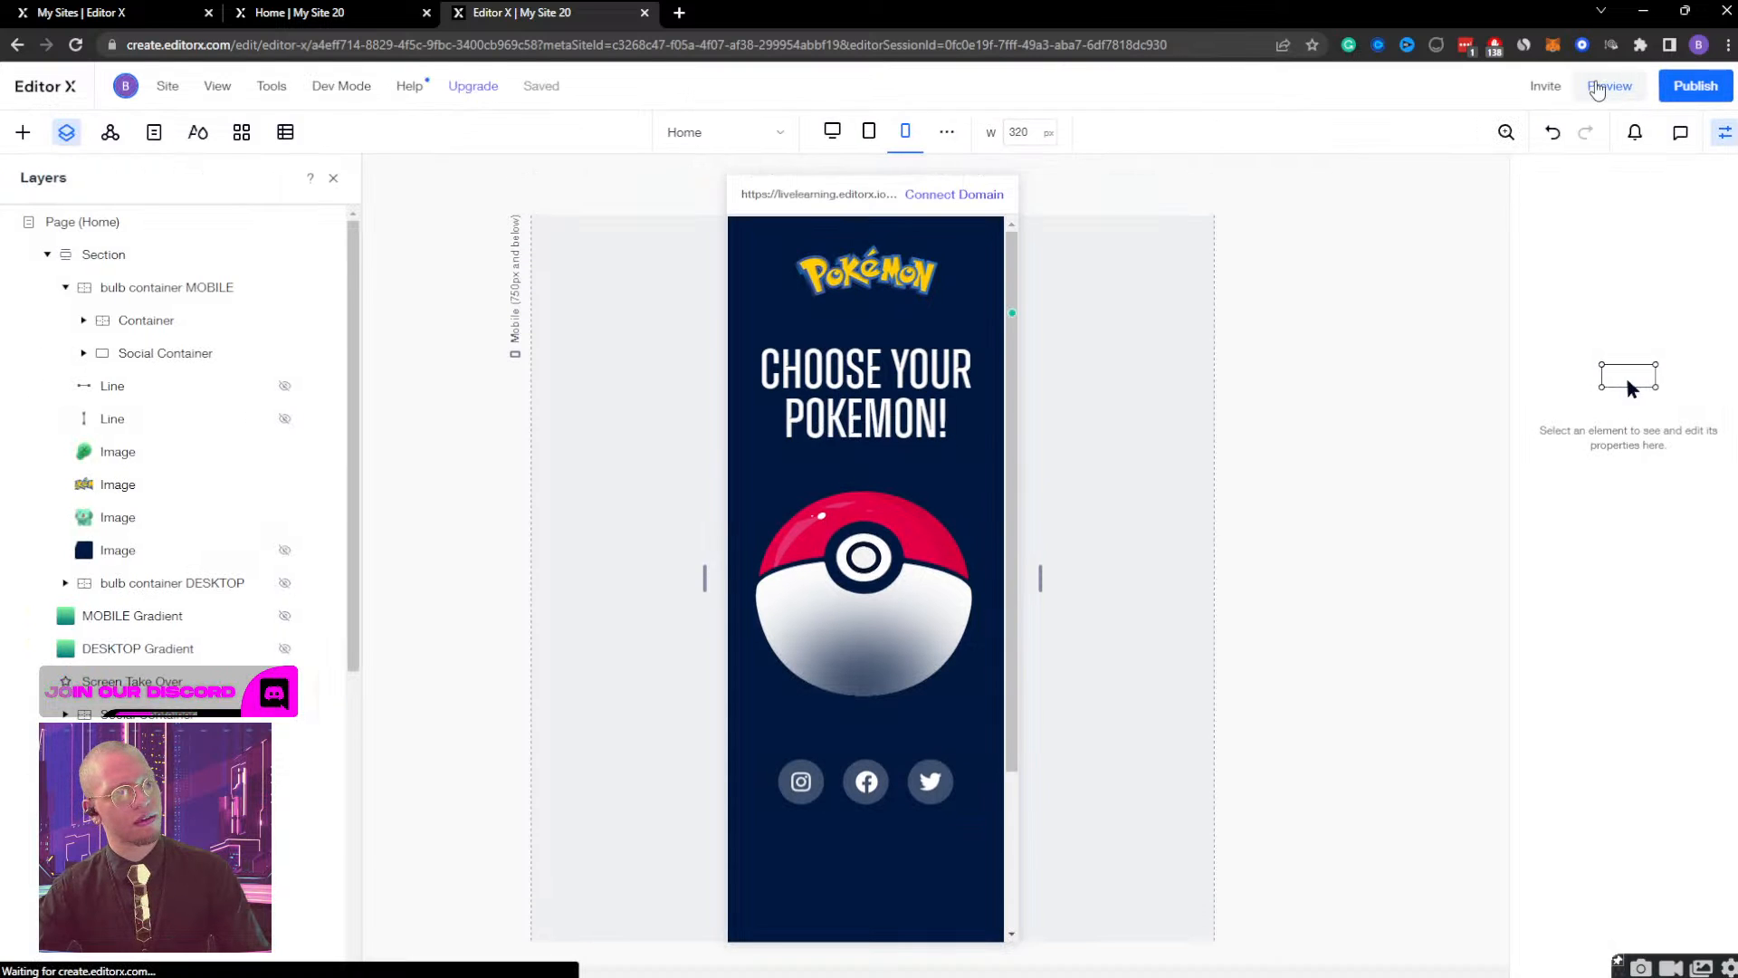
# Set the horizontal scale of the bulb container MOBILE to 0%.
pyautogui.click(241, 297)
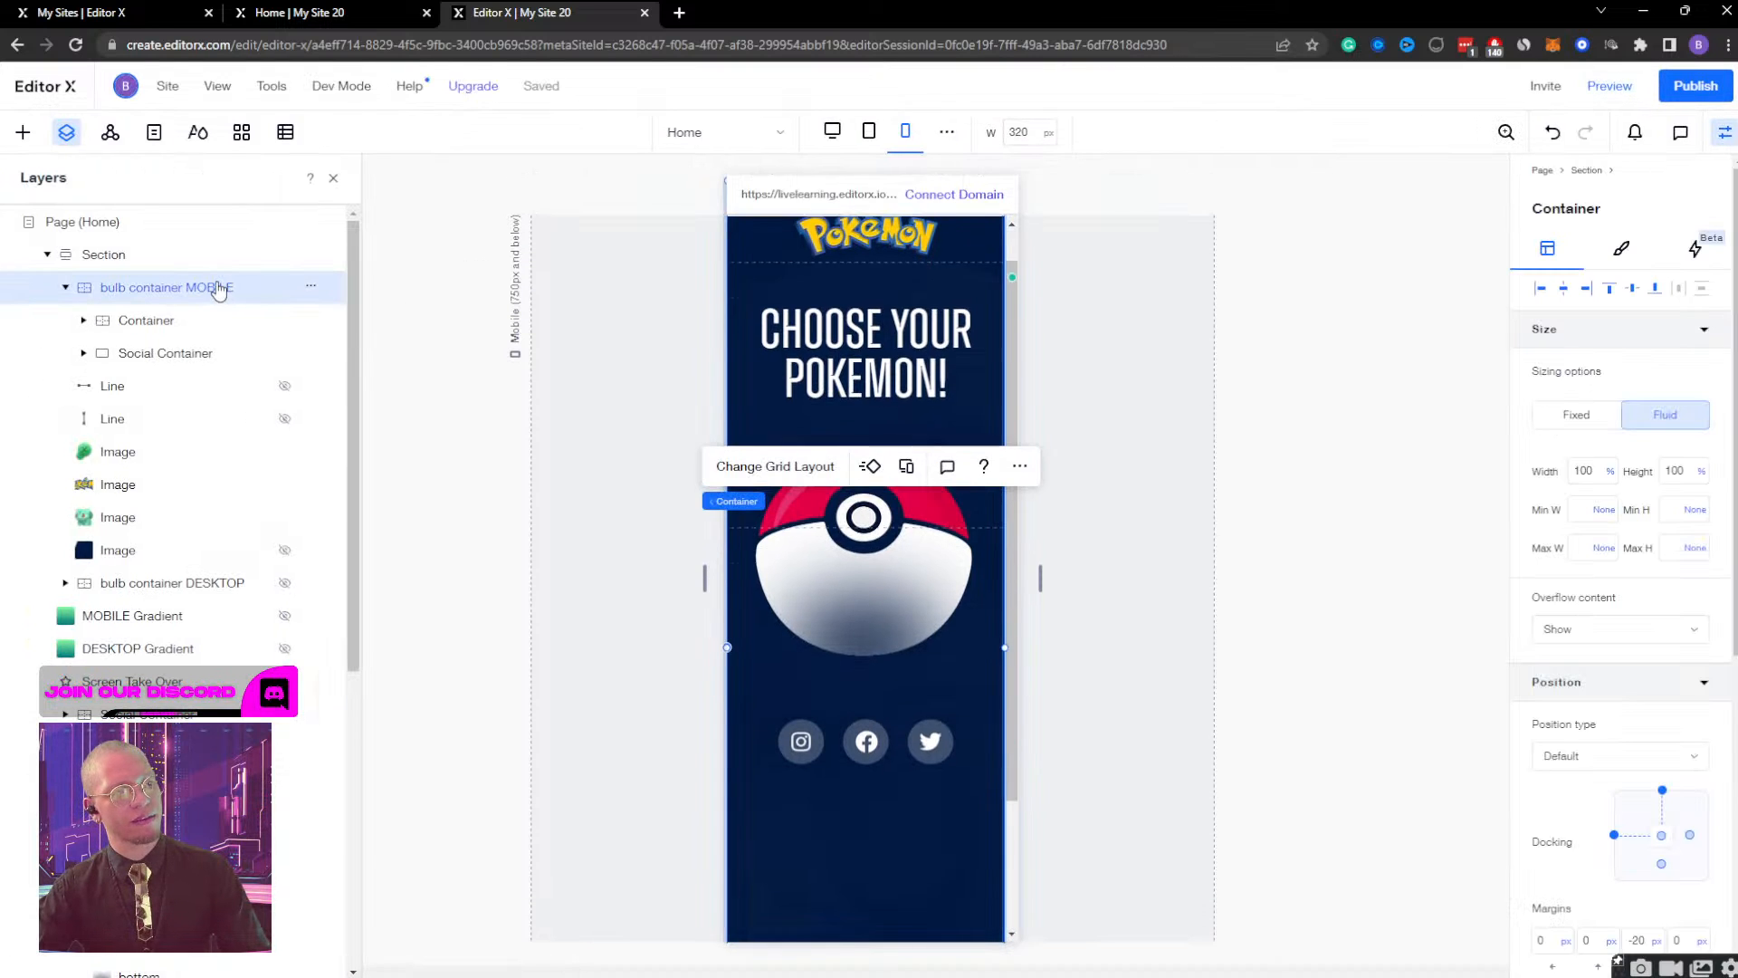
pyautogui.scroll(-2, 1099, 401)
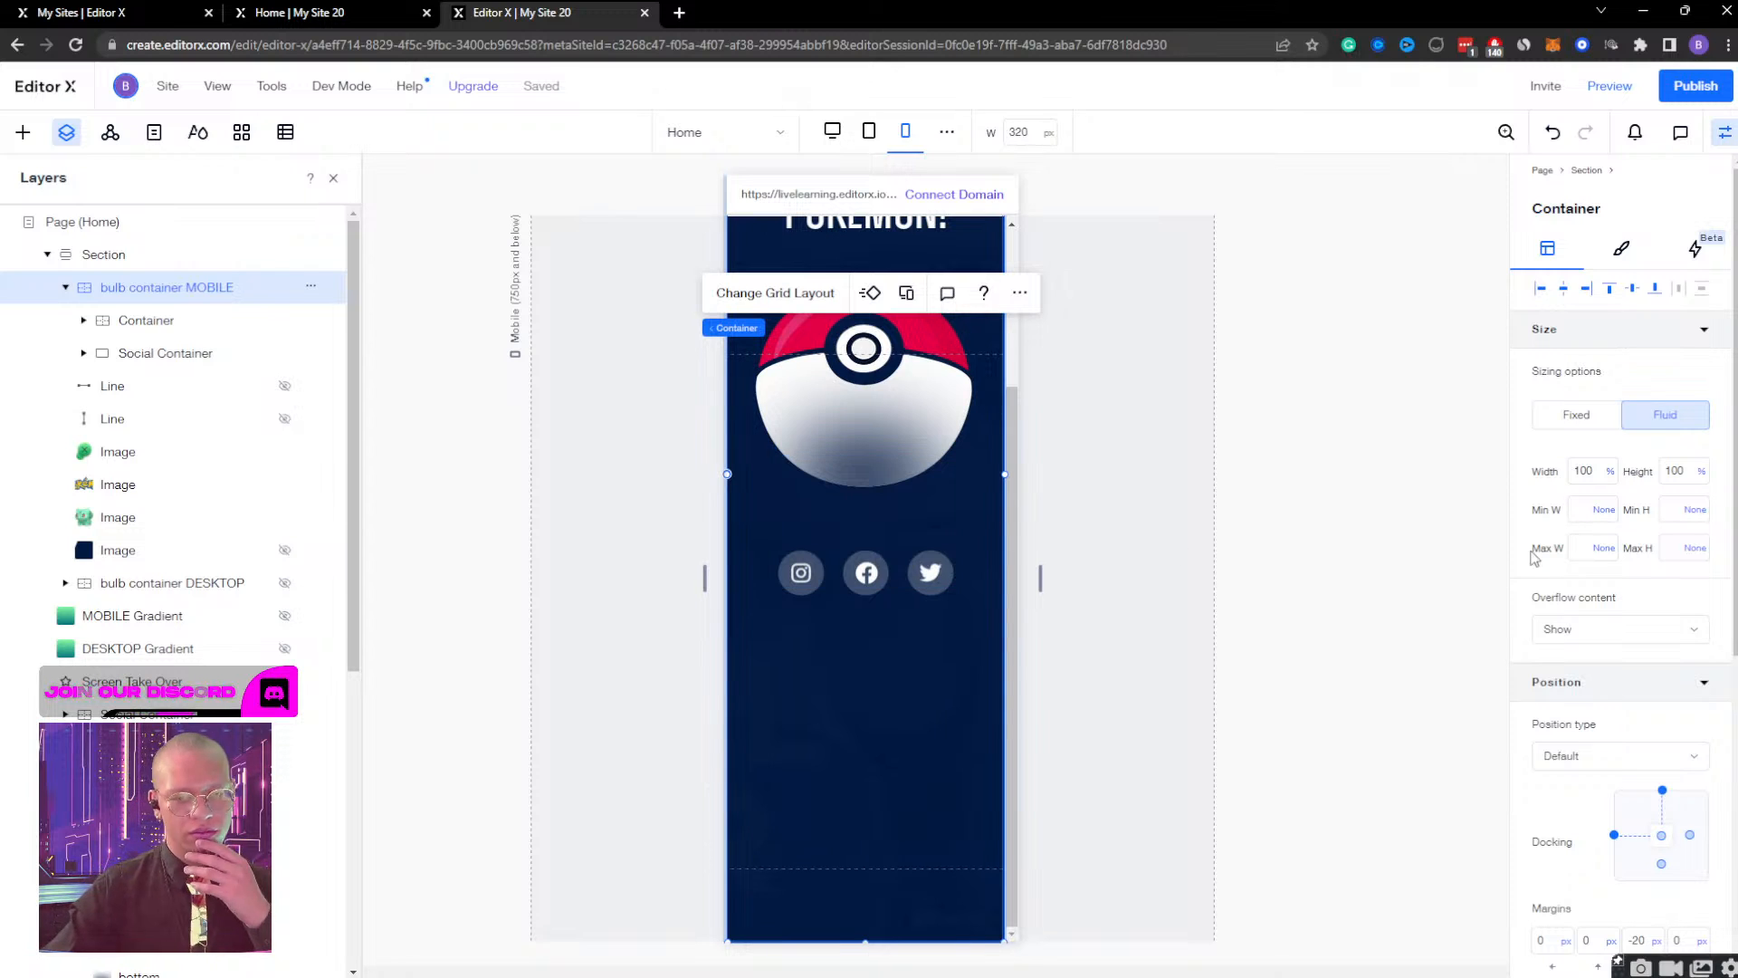
pyautogui.scroll(-1, 1620, 587)
pyautogui.scroll(-5, 1621, 586)
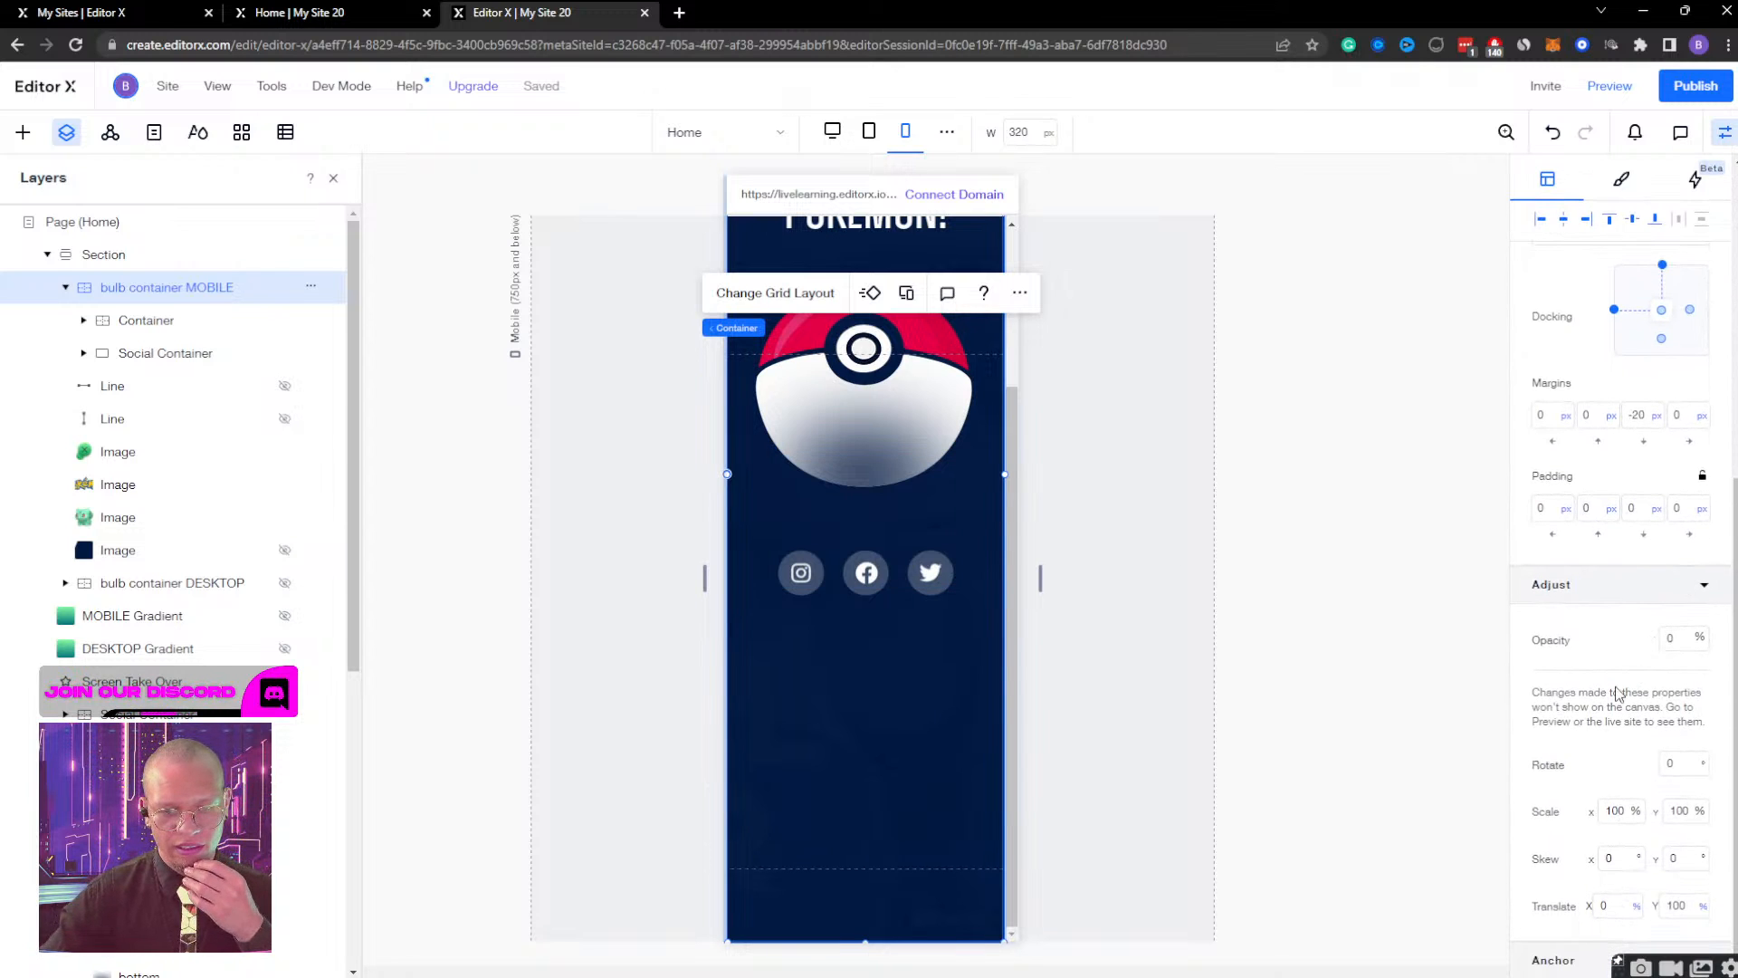
pyautogui.click(1626, 818)
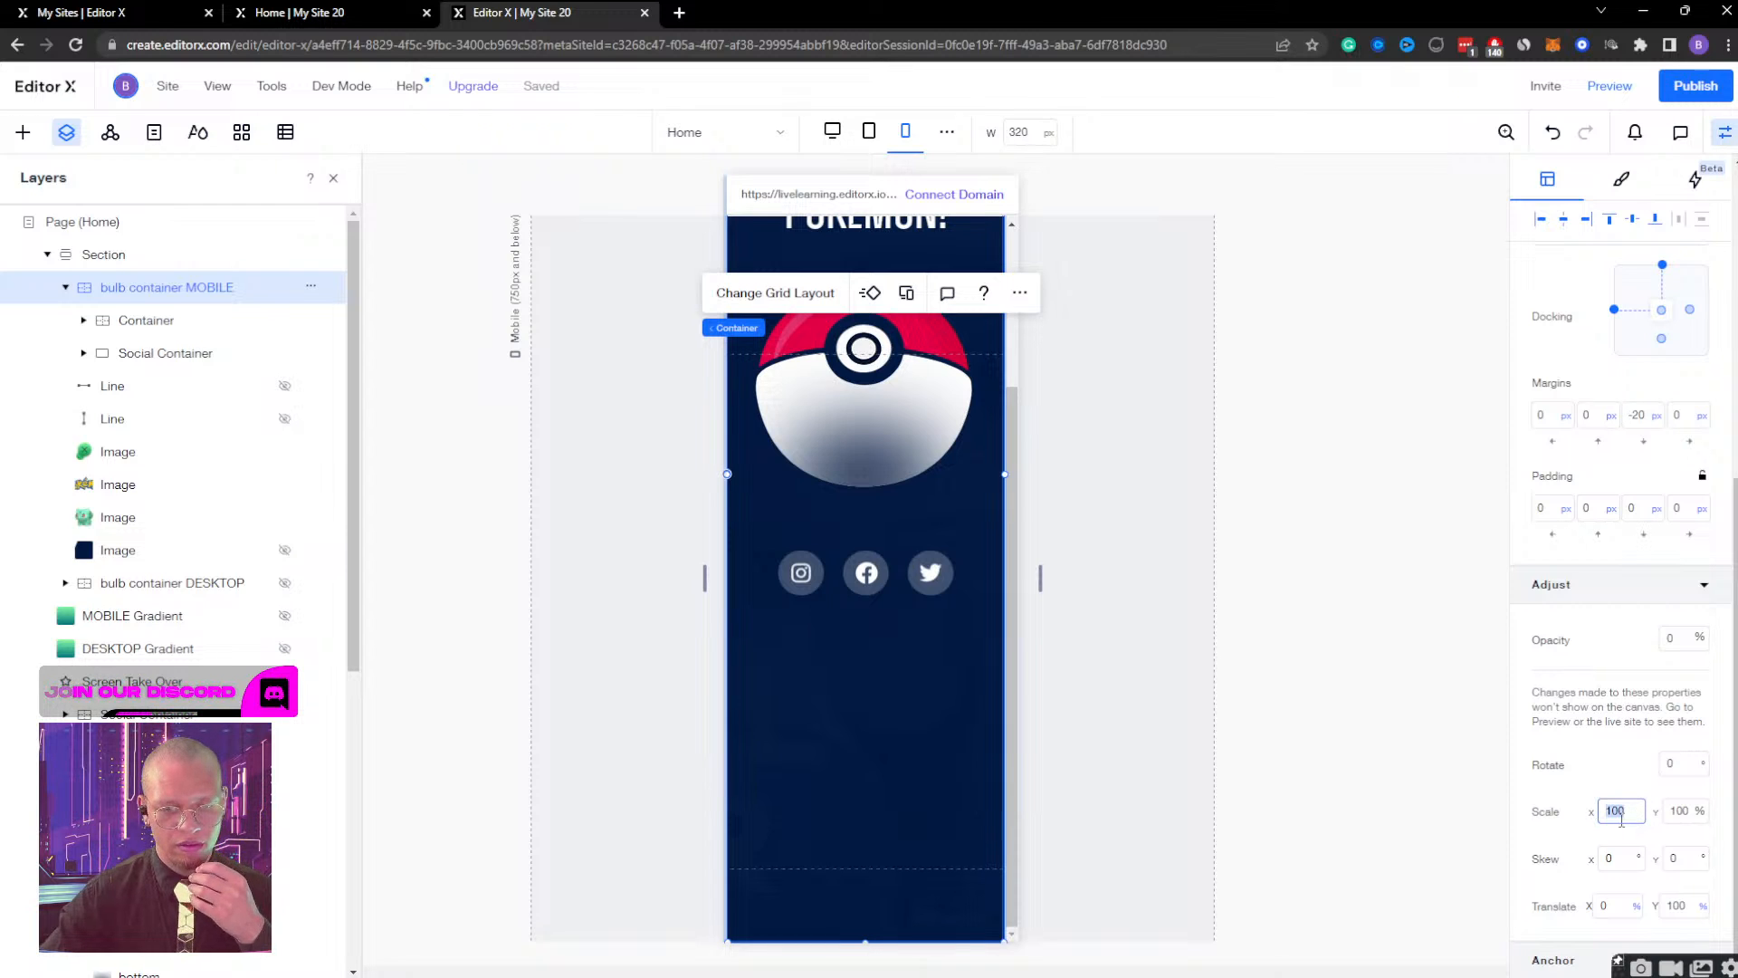
pyautogui.press('Return')
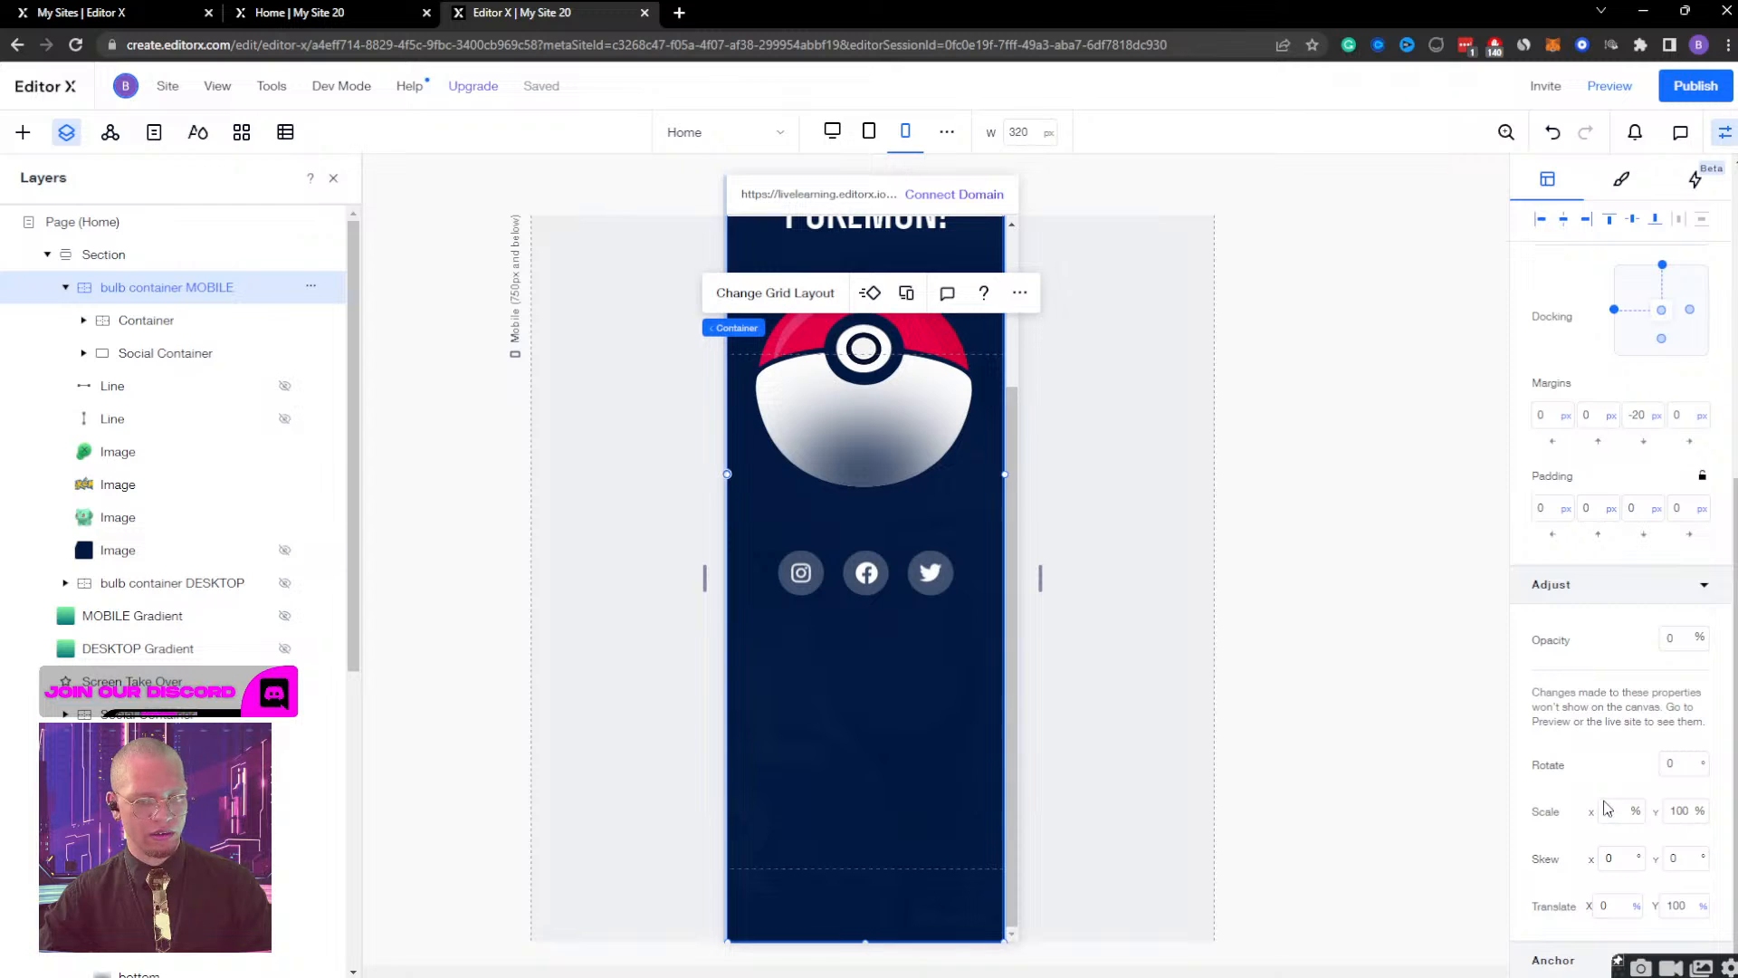
# Set the bulb container MOBILE's scale to 100% on X and 0% on Y.
pyautogui.scroll(6, 1577, 657)
pyautogui.scroll(-6, 1577, 658)
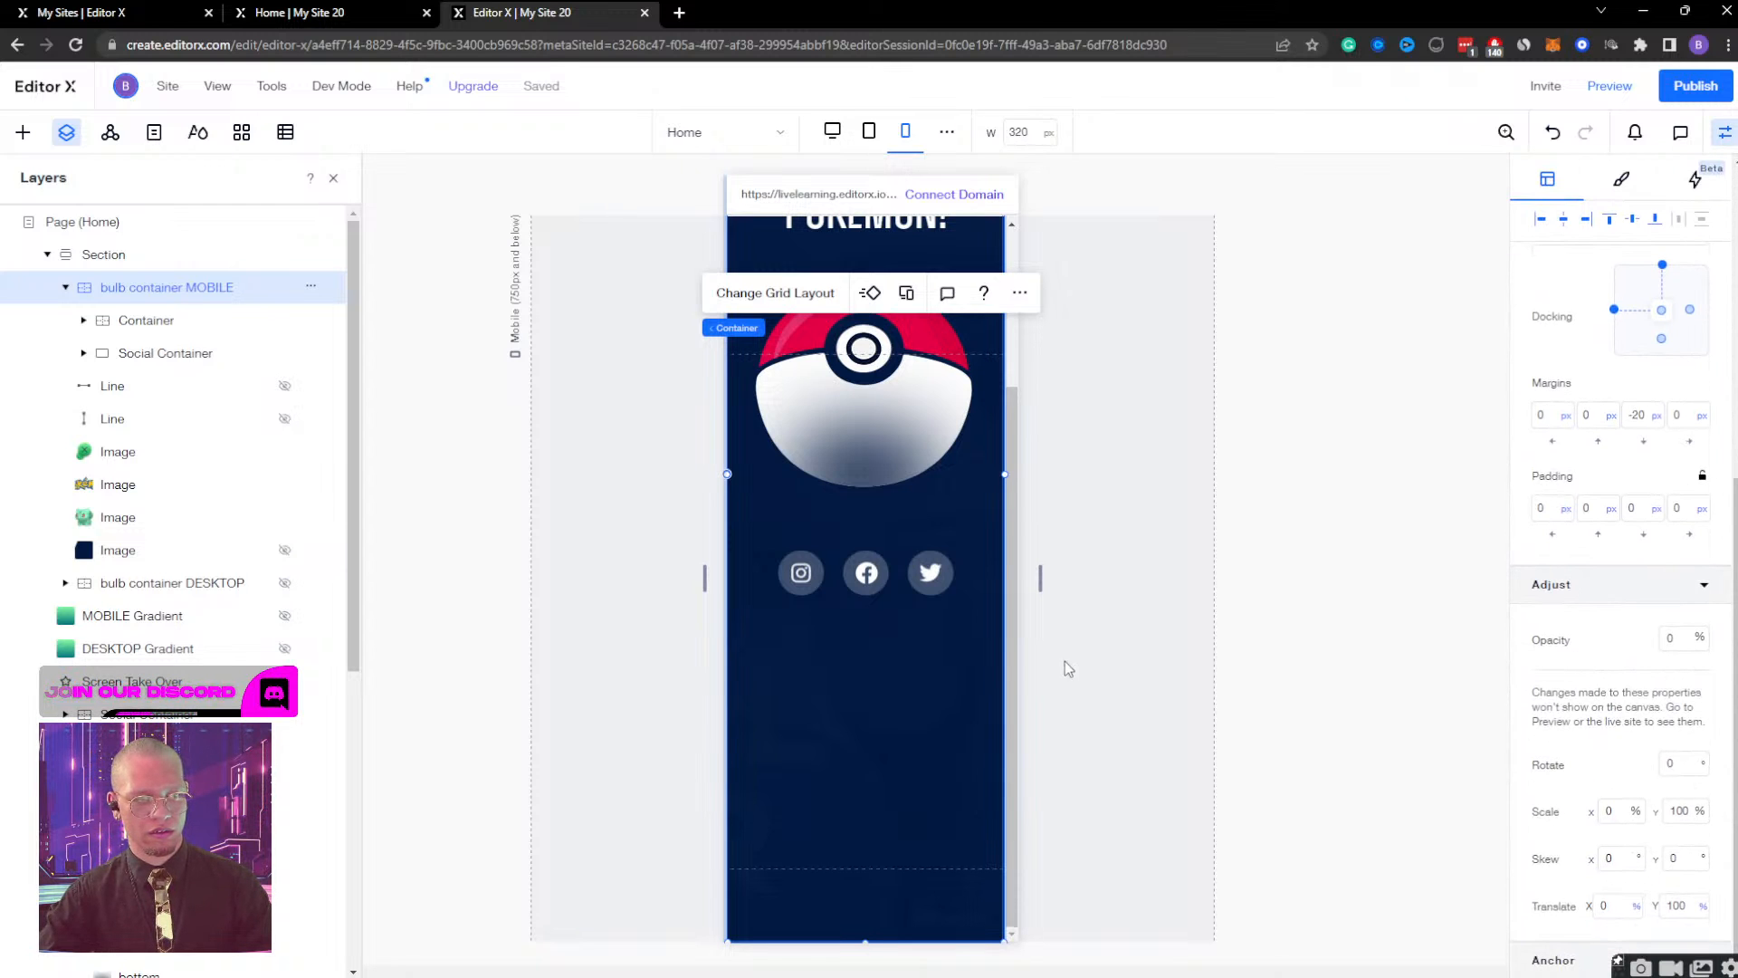
pyautogui.click(1622, 811)
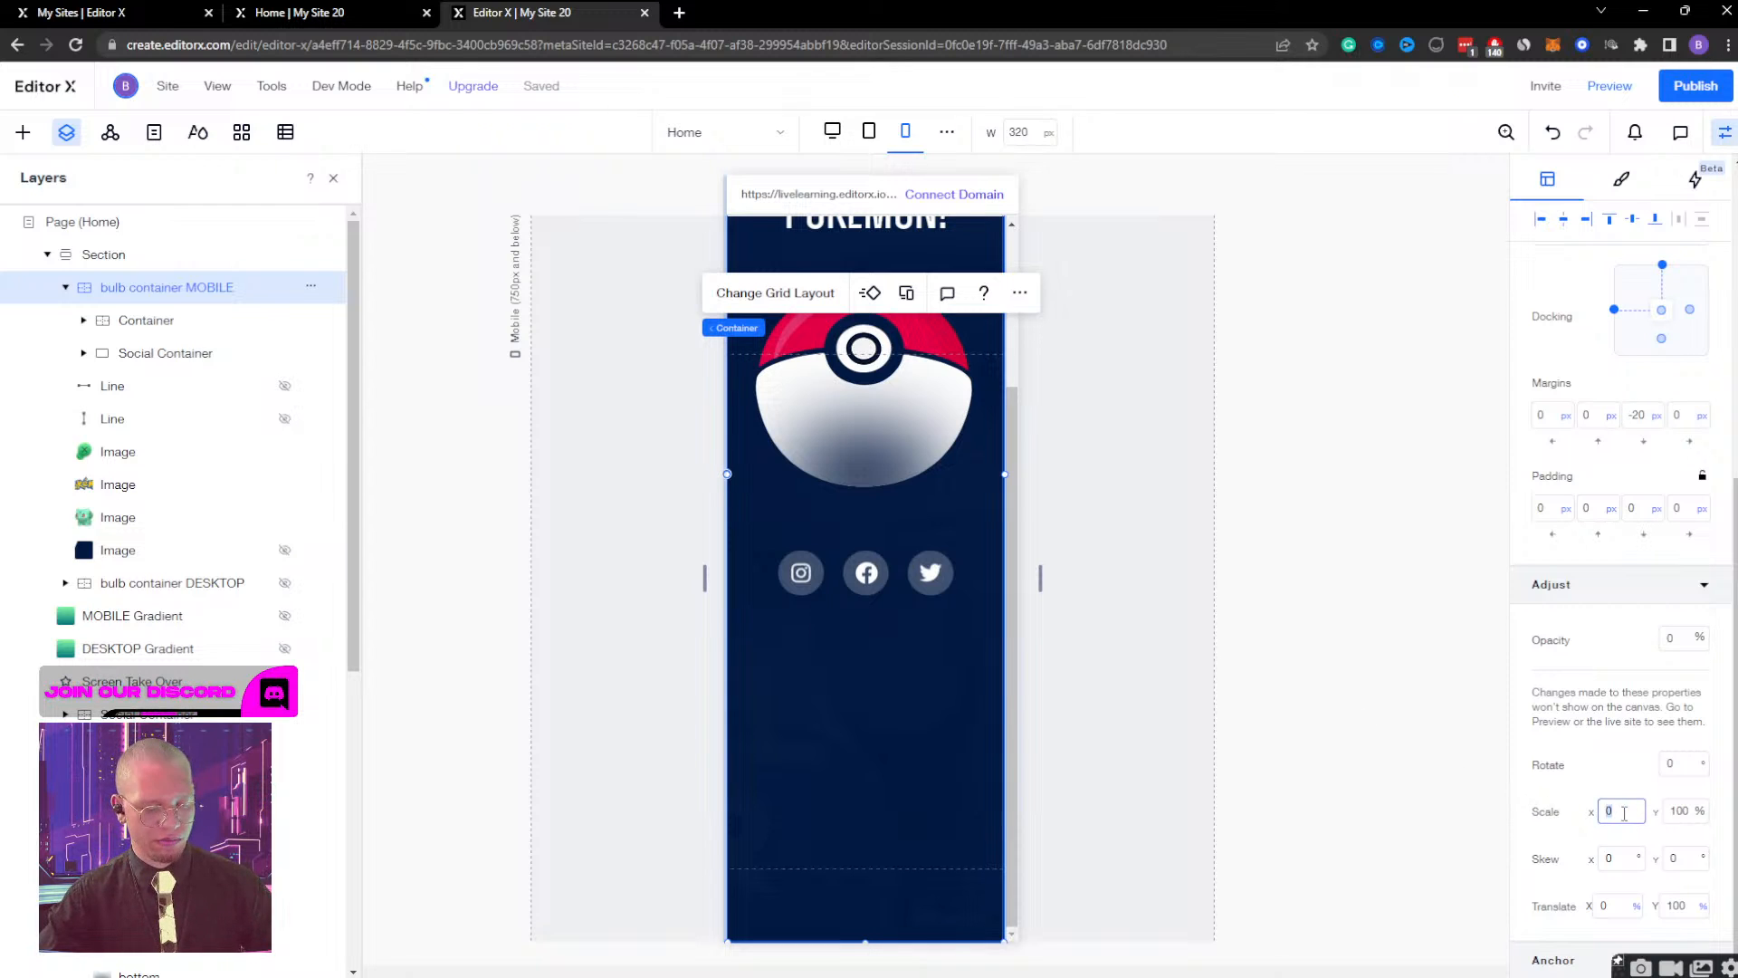
pyautogui.click(1670, 813)
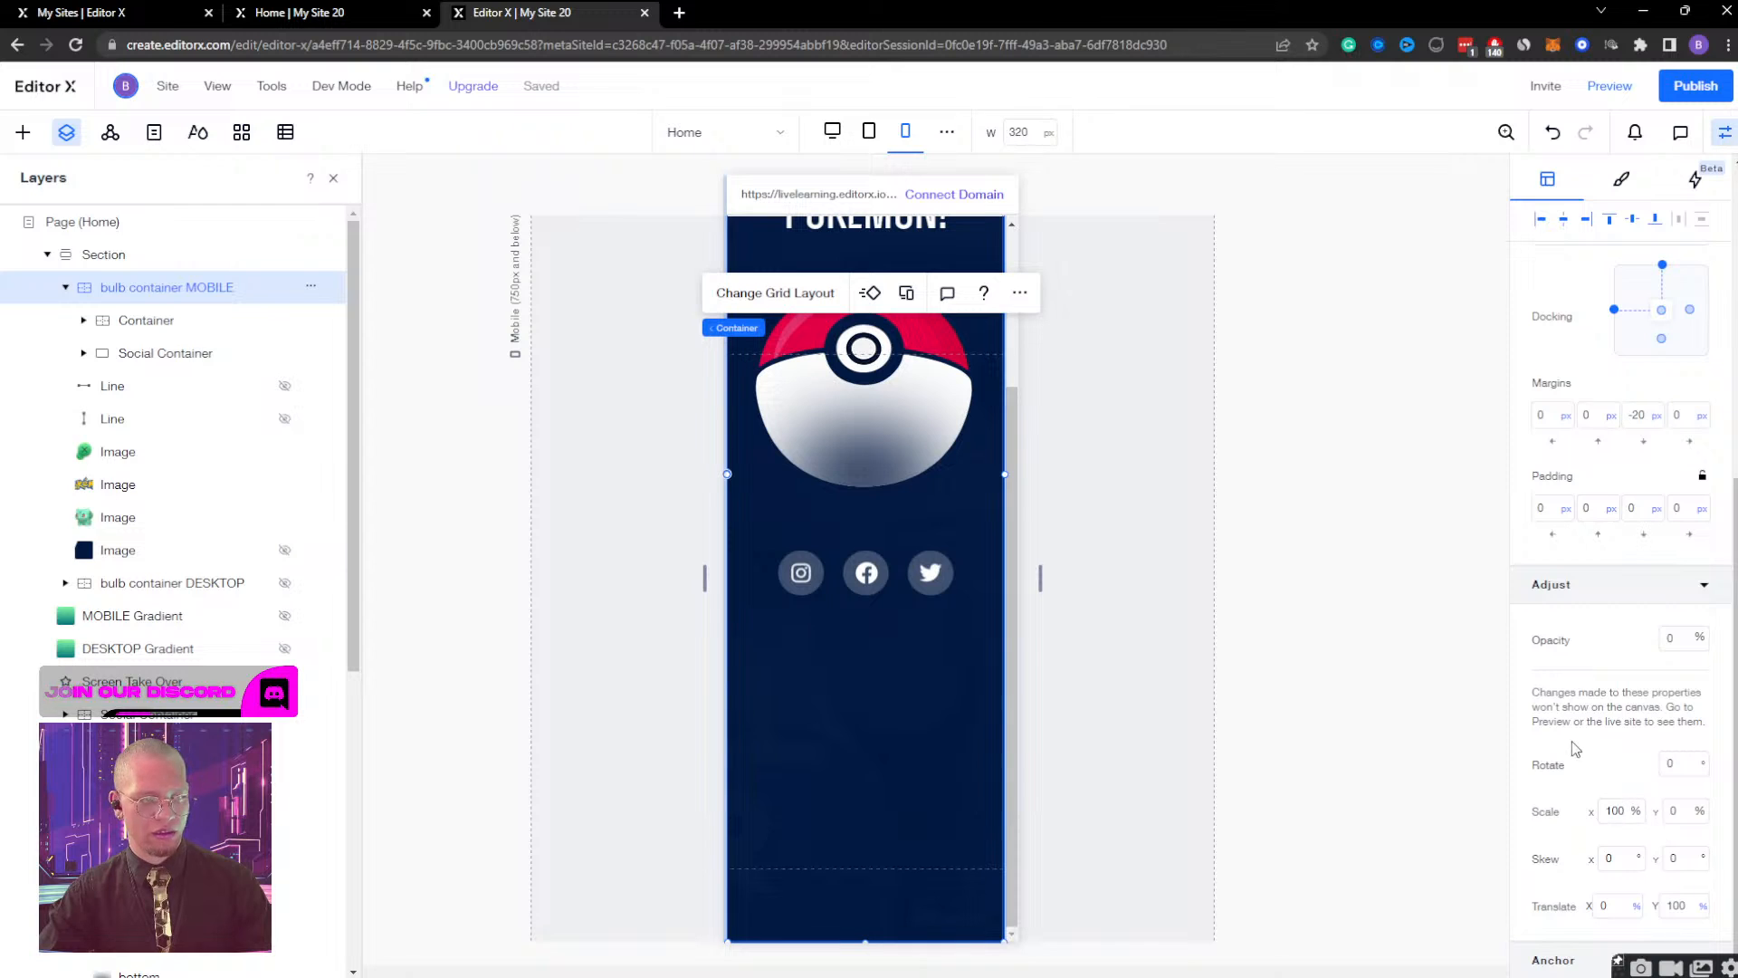
# Set the bulb container MOBILE's height to Auto and check how the container fits on the mobile canvas.
pyautogui.scroll(6, 1575, 749)
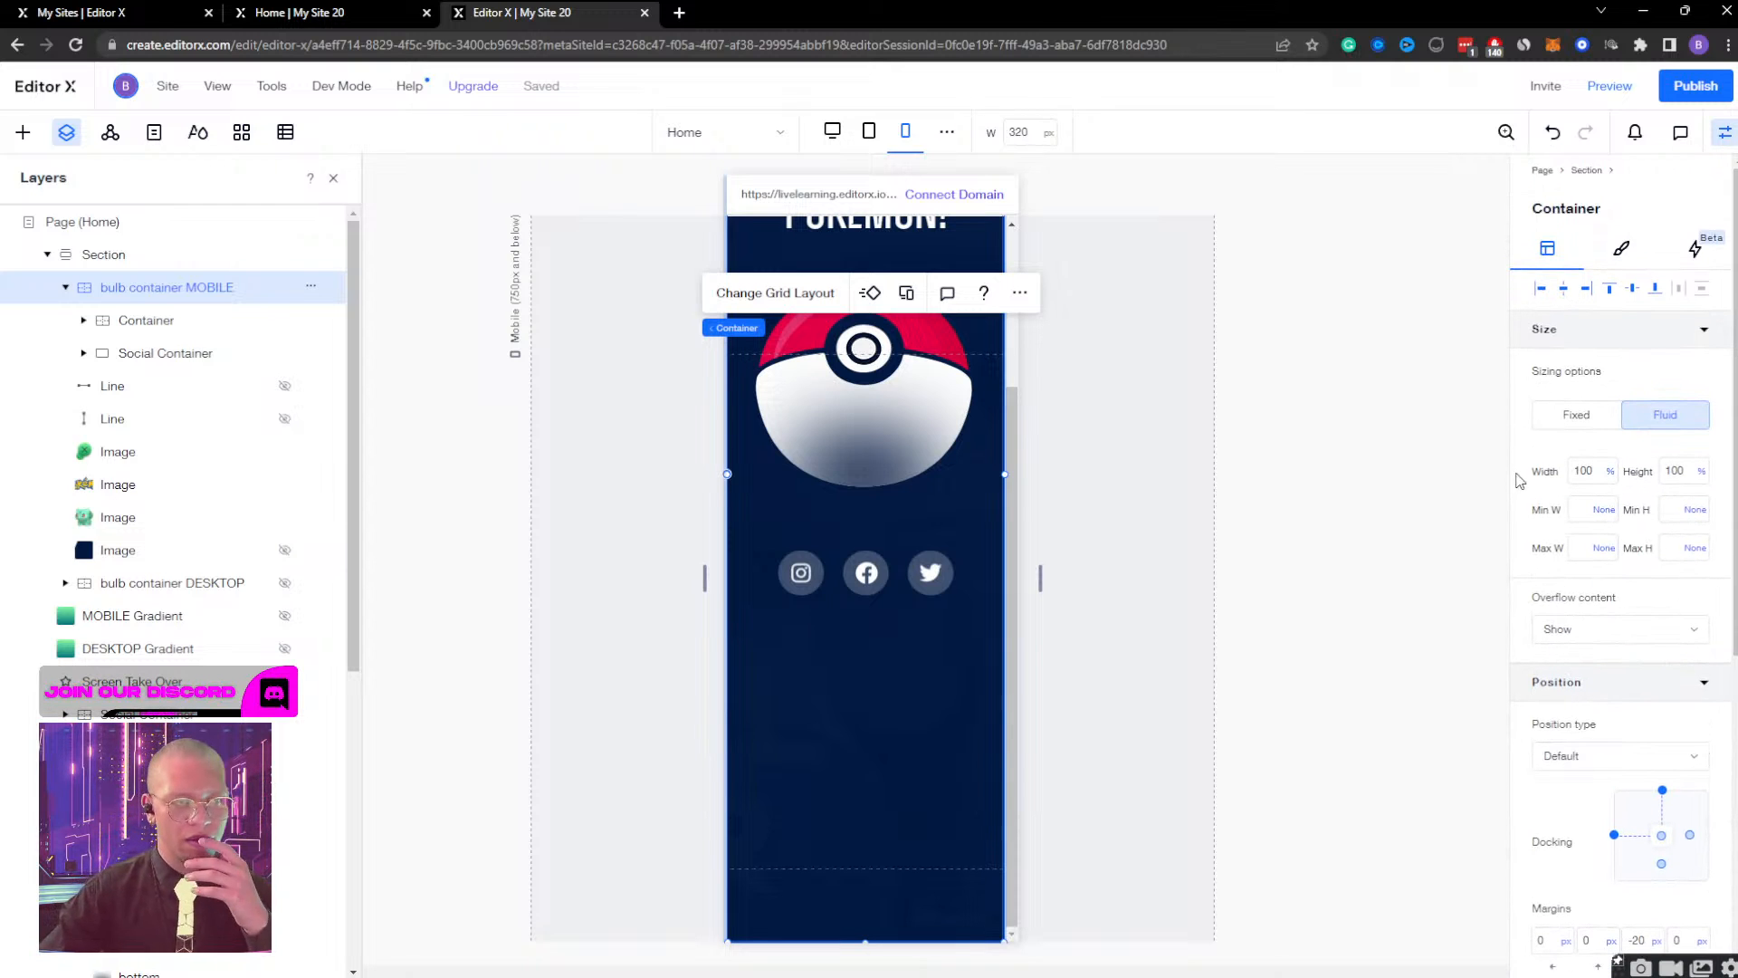
pyautogui.scroll(3, 842, 505)
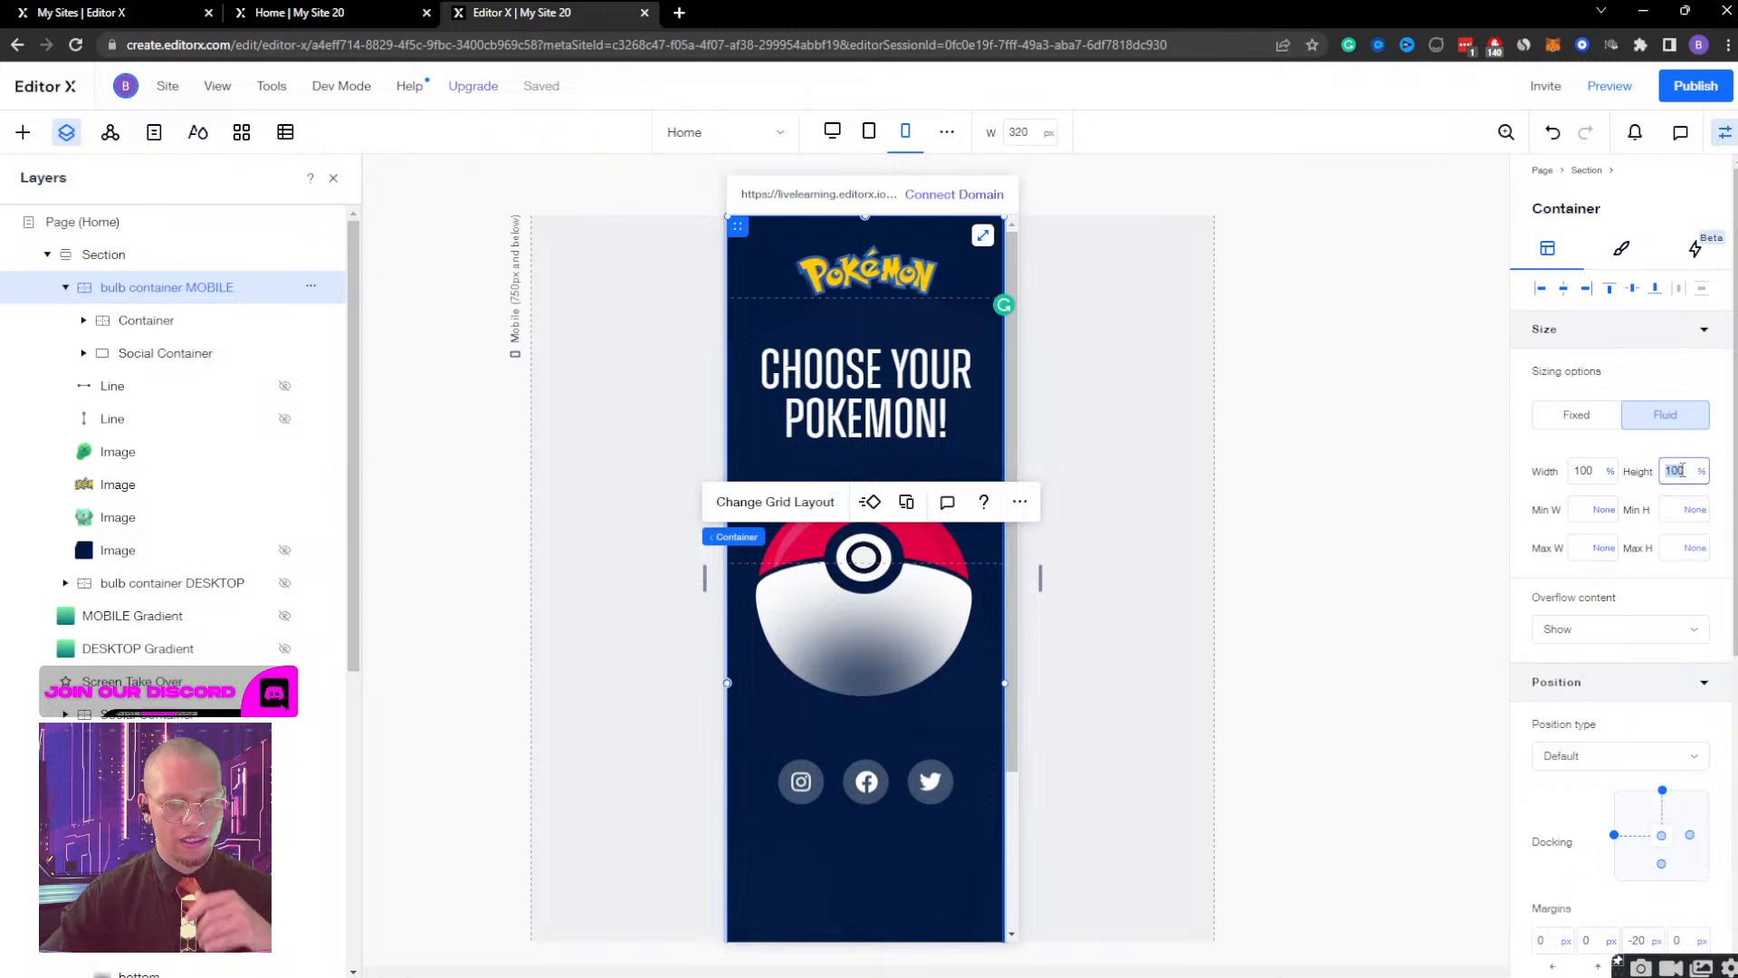
pyautogui.hotkey('ctrl', 'z')
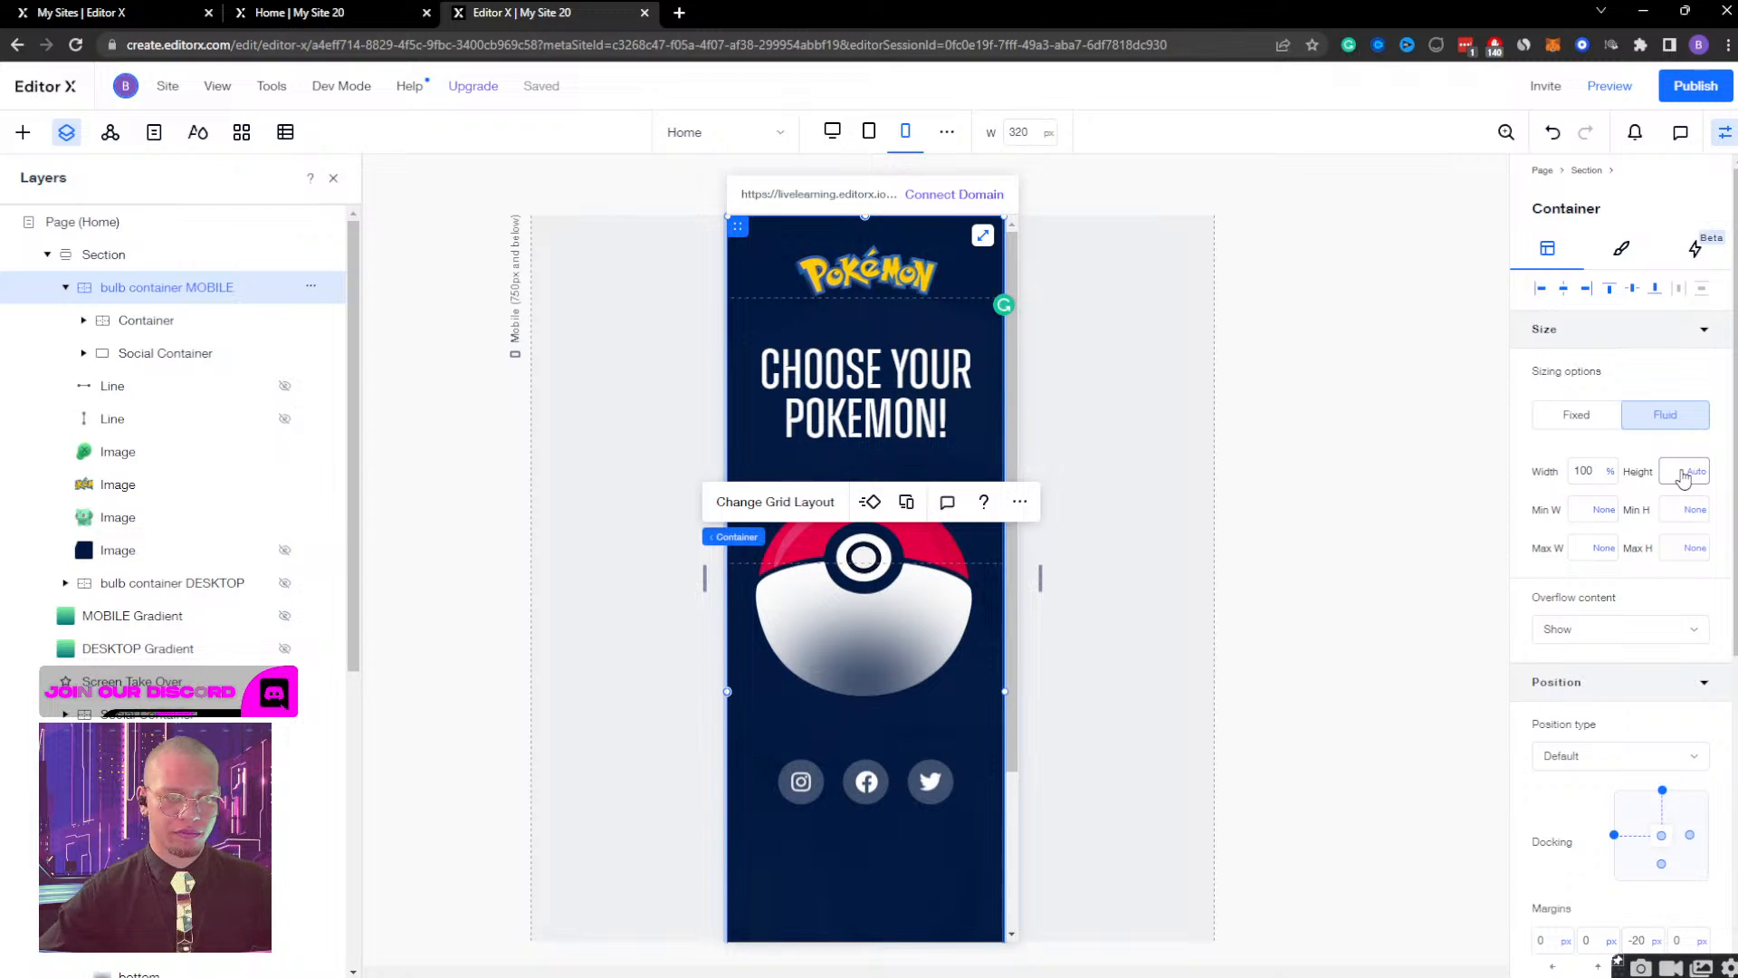
pyautogui.scroll(-3, 888, 760)
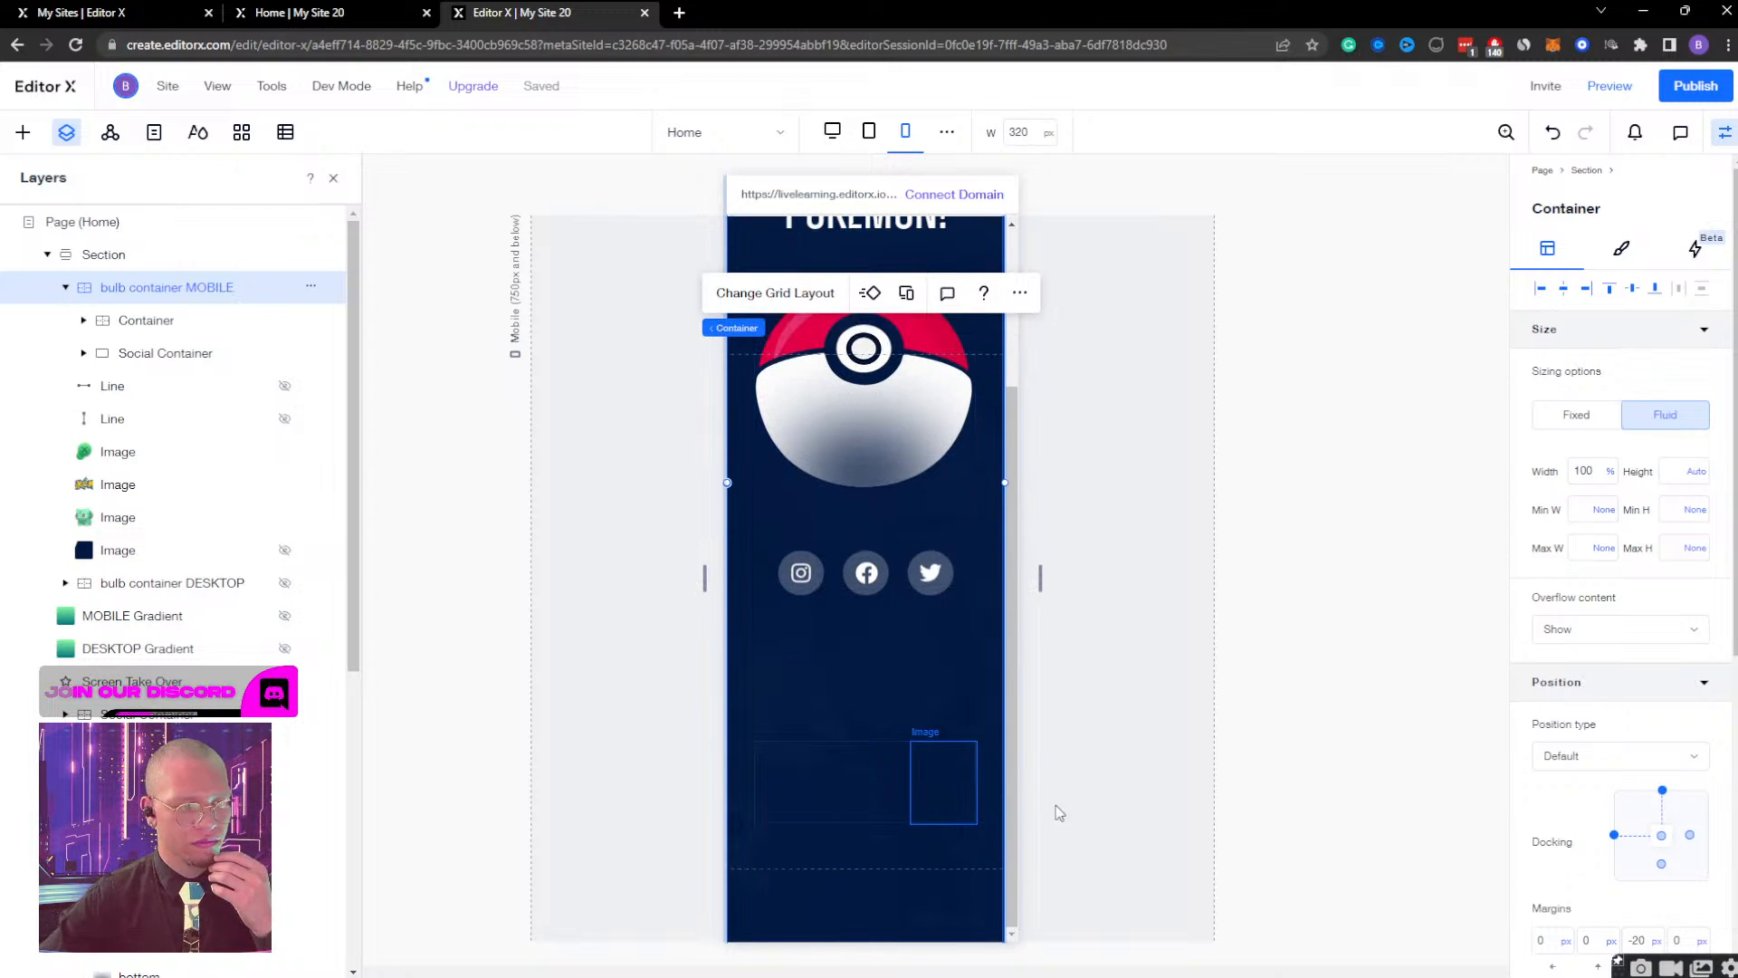
pyautogui.scroll(-6, 1569, 771)
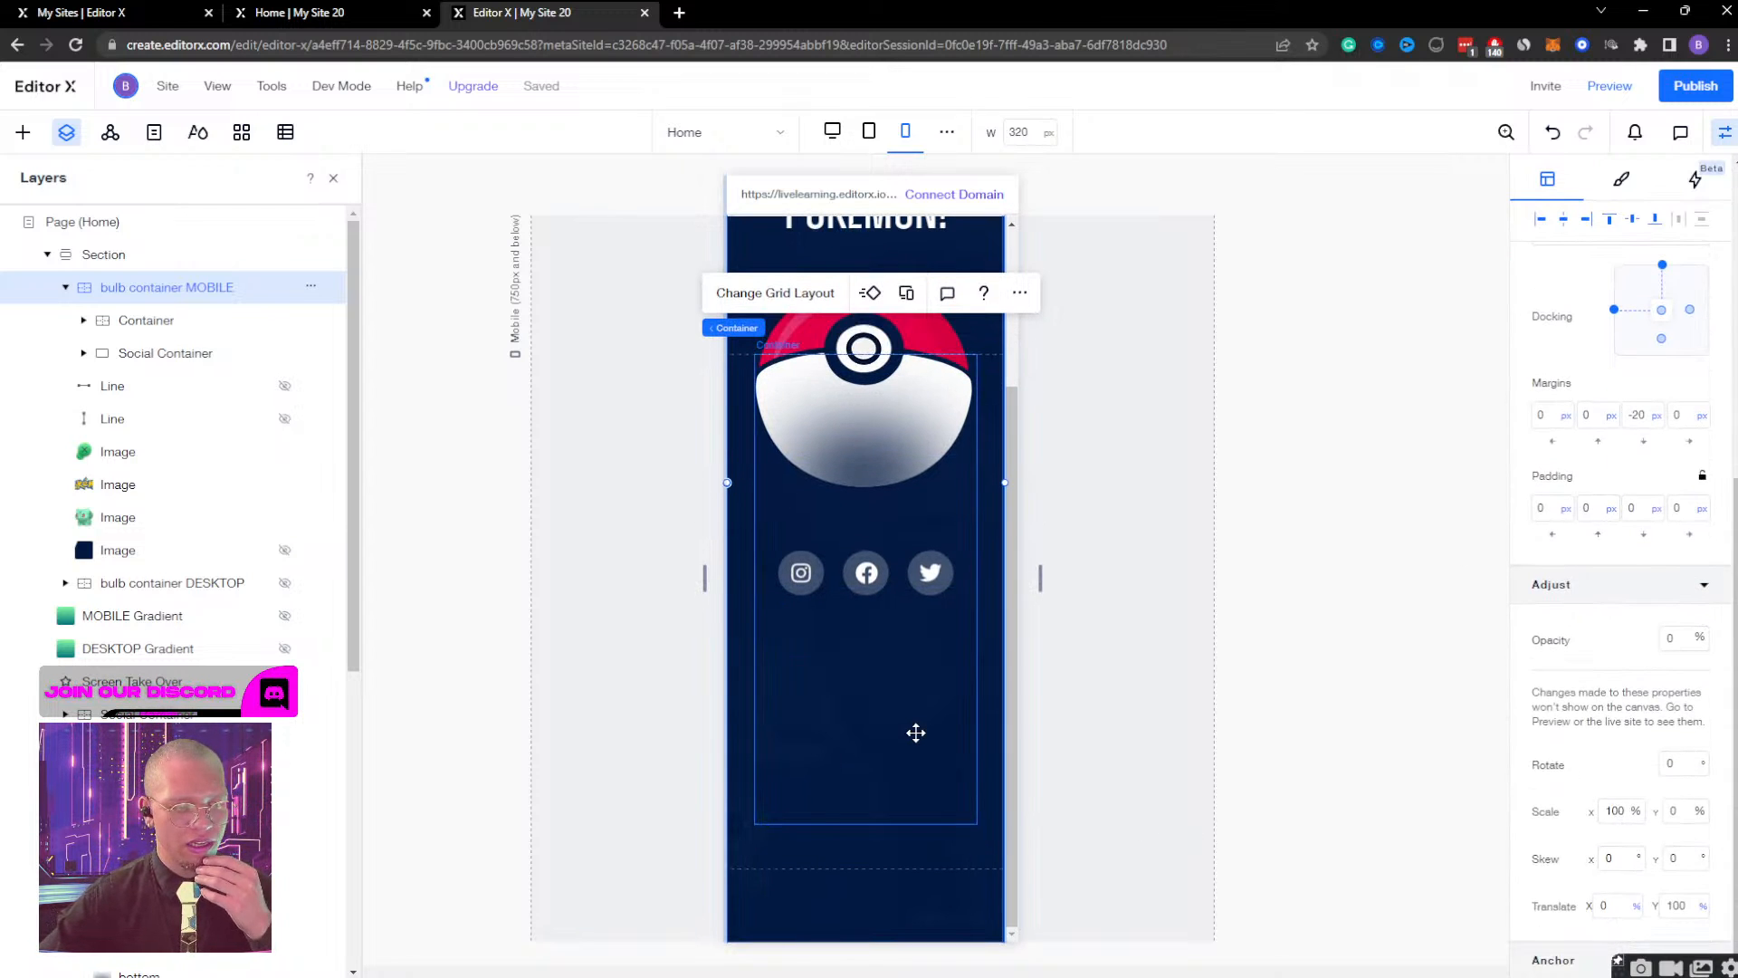
pyautogui.scroll(6, 1588, 611)
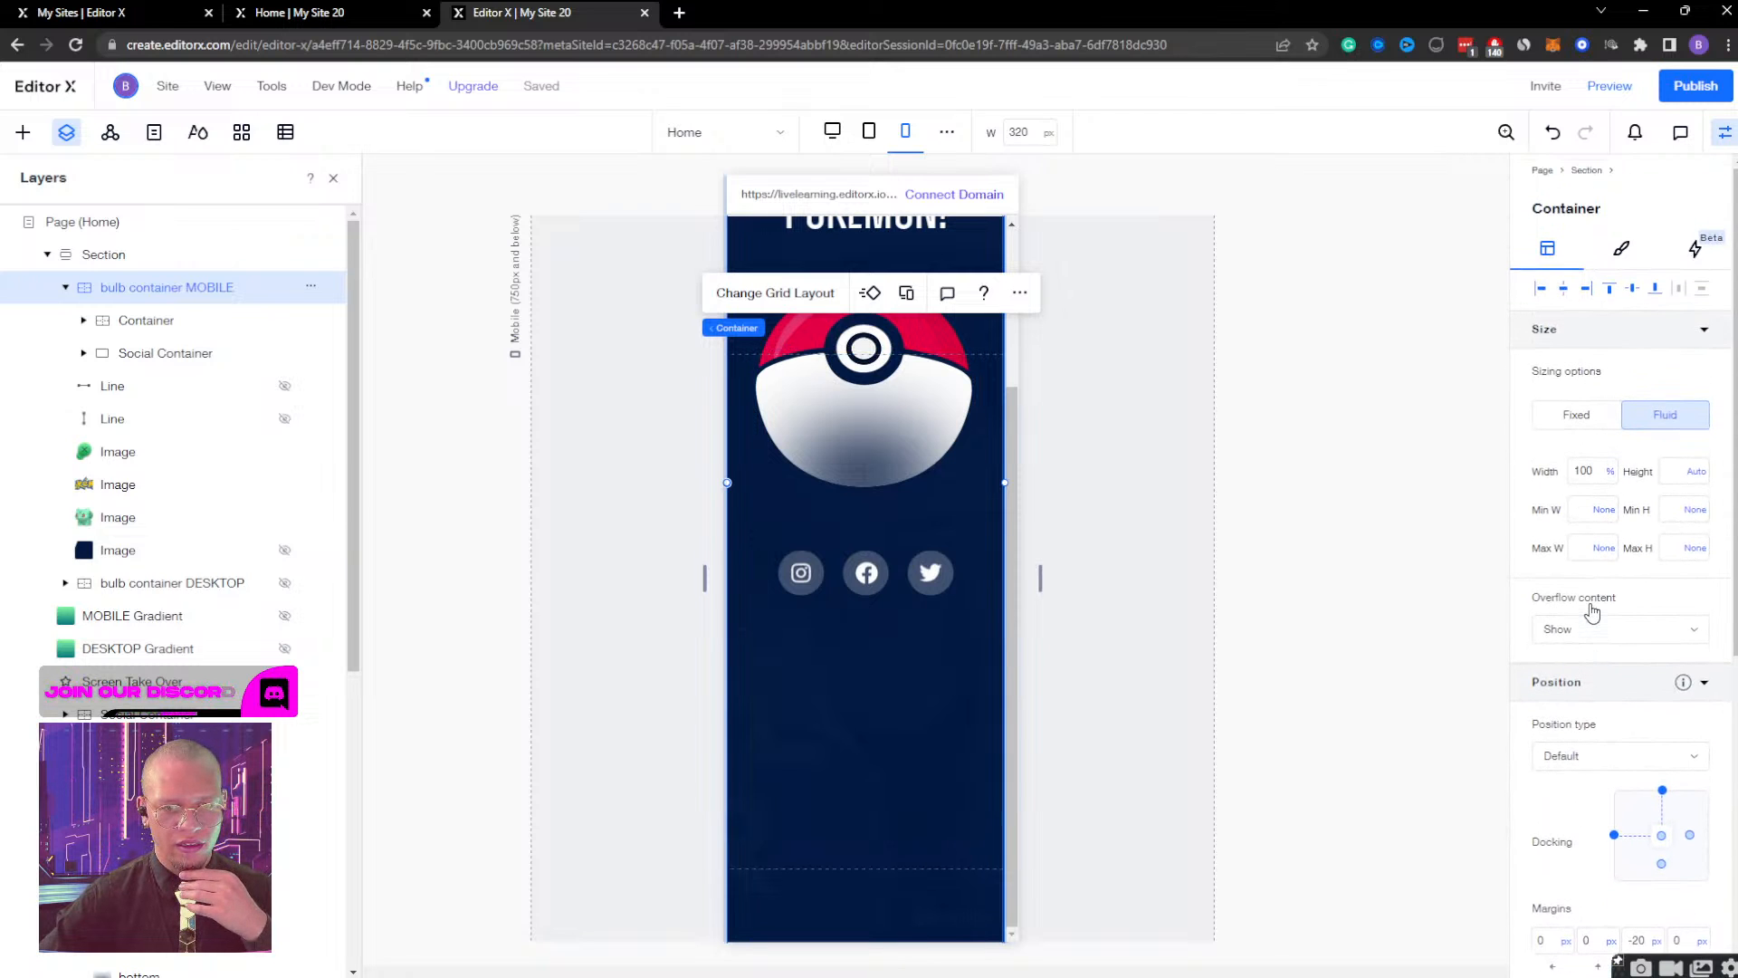
# Collapse the bulb container MOBILE layer and review the Section's sizing, including its minimum height unit options, leaving it at None.
pyautogui.click(73, 287)
pyautogui.click(101, 257)
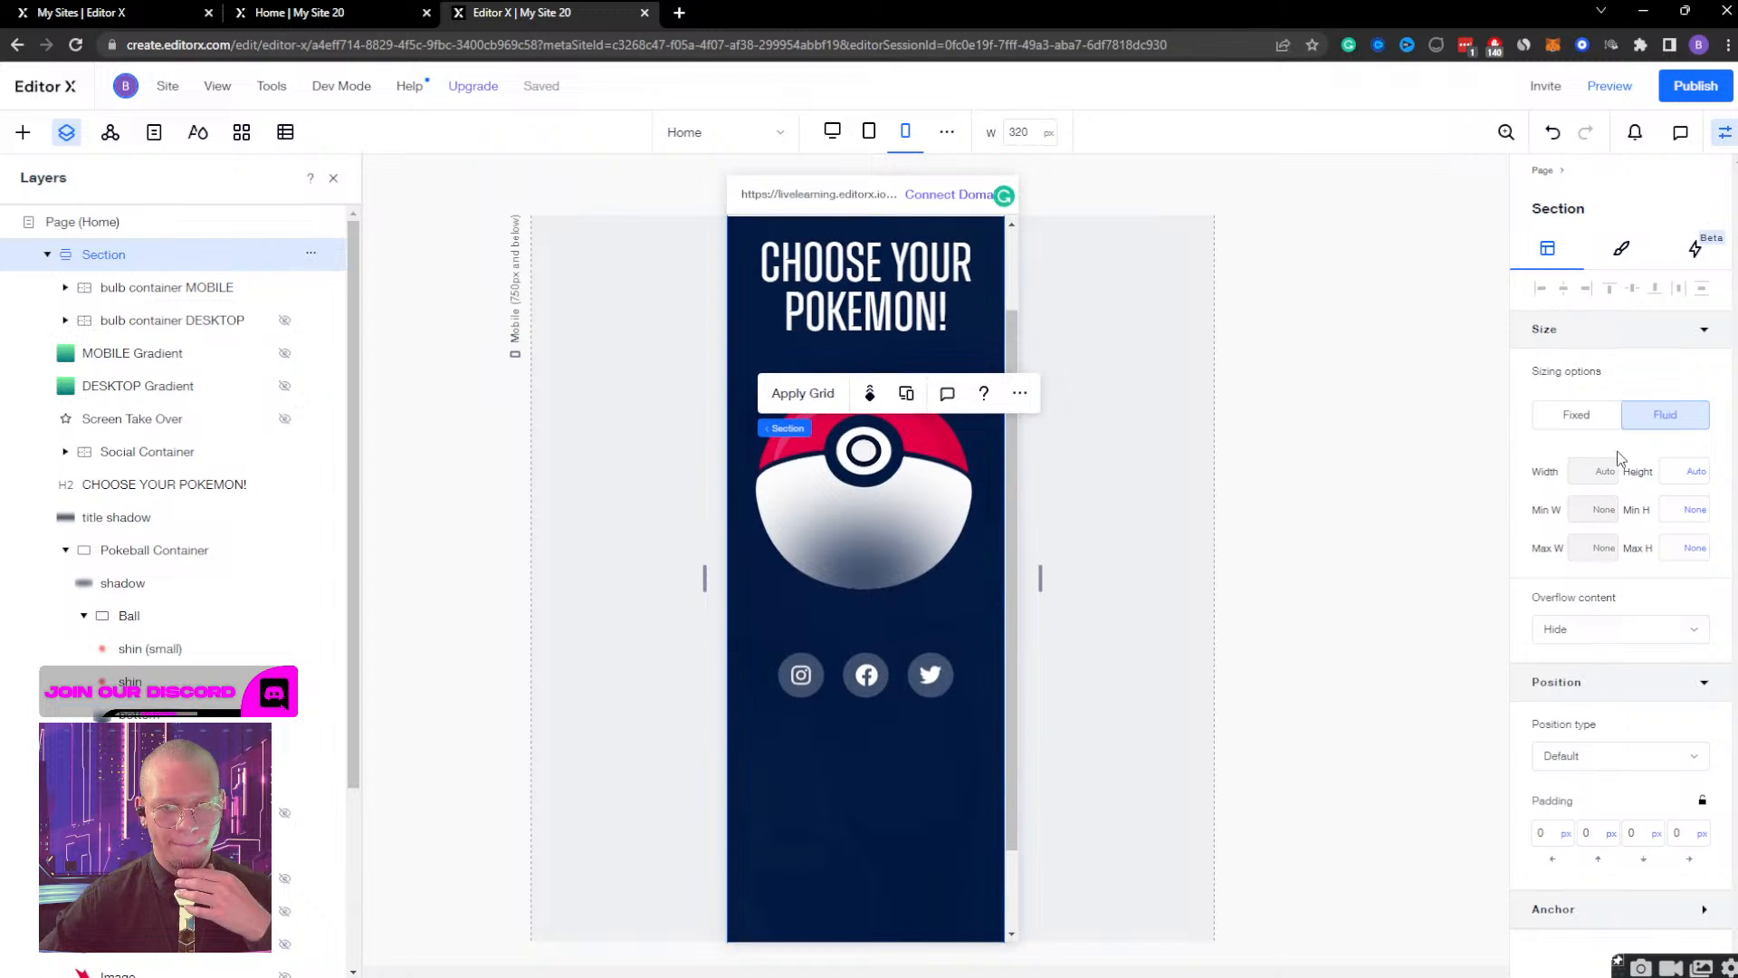
pyautogui.scroll(-1, 876, 626)
pyautogui.scroll(2, 875, 624)
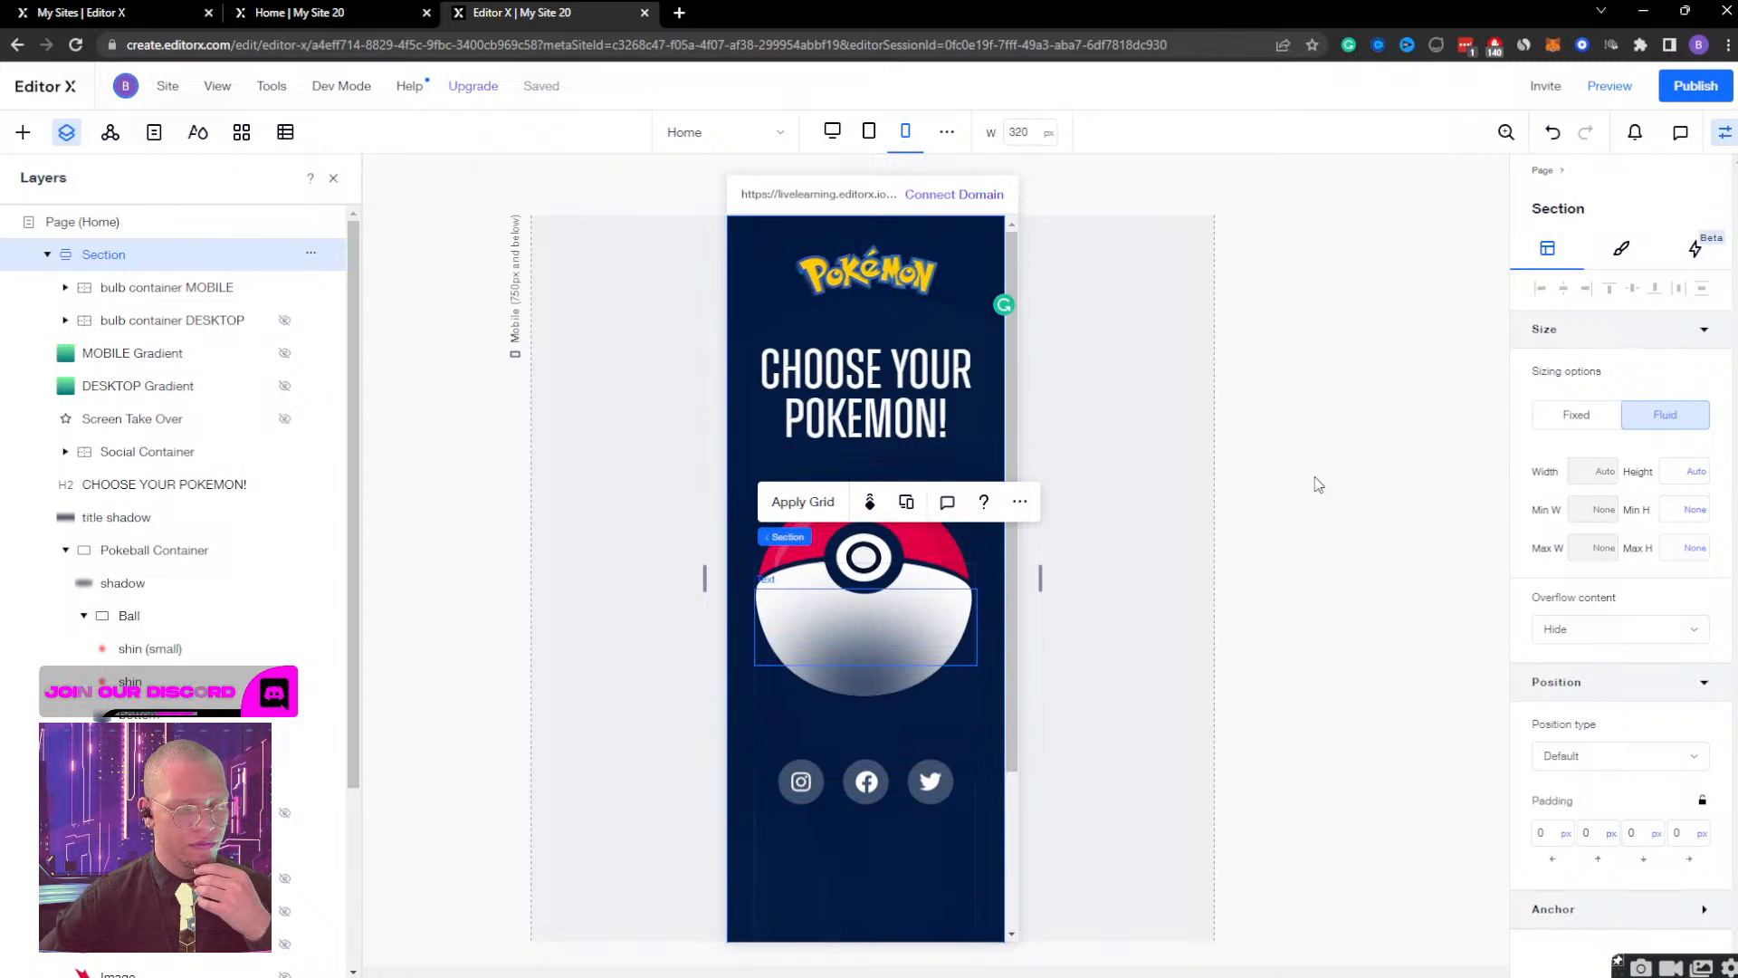
pyautogui.click(1694, 512)
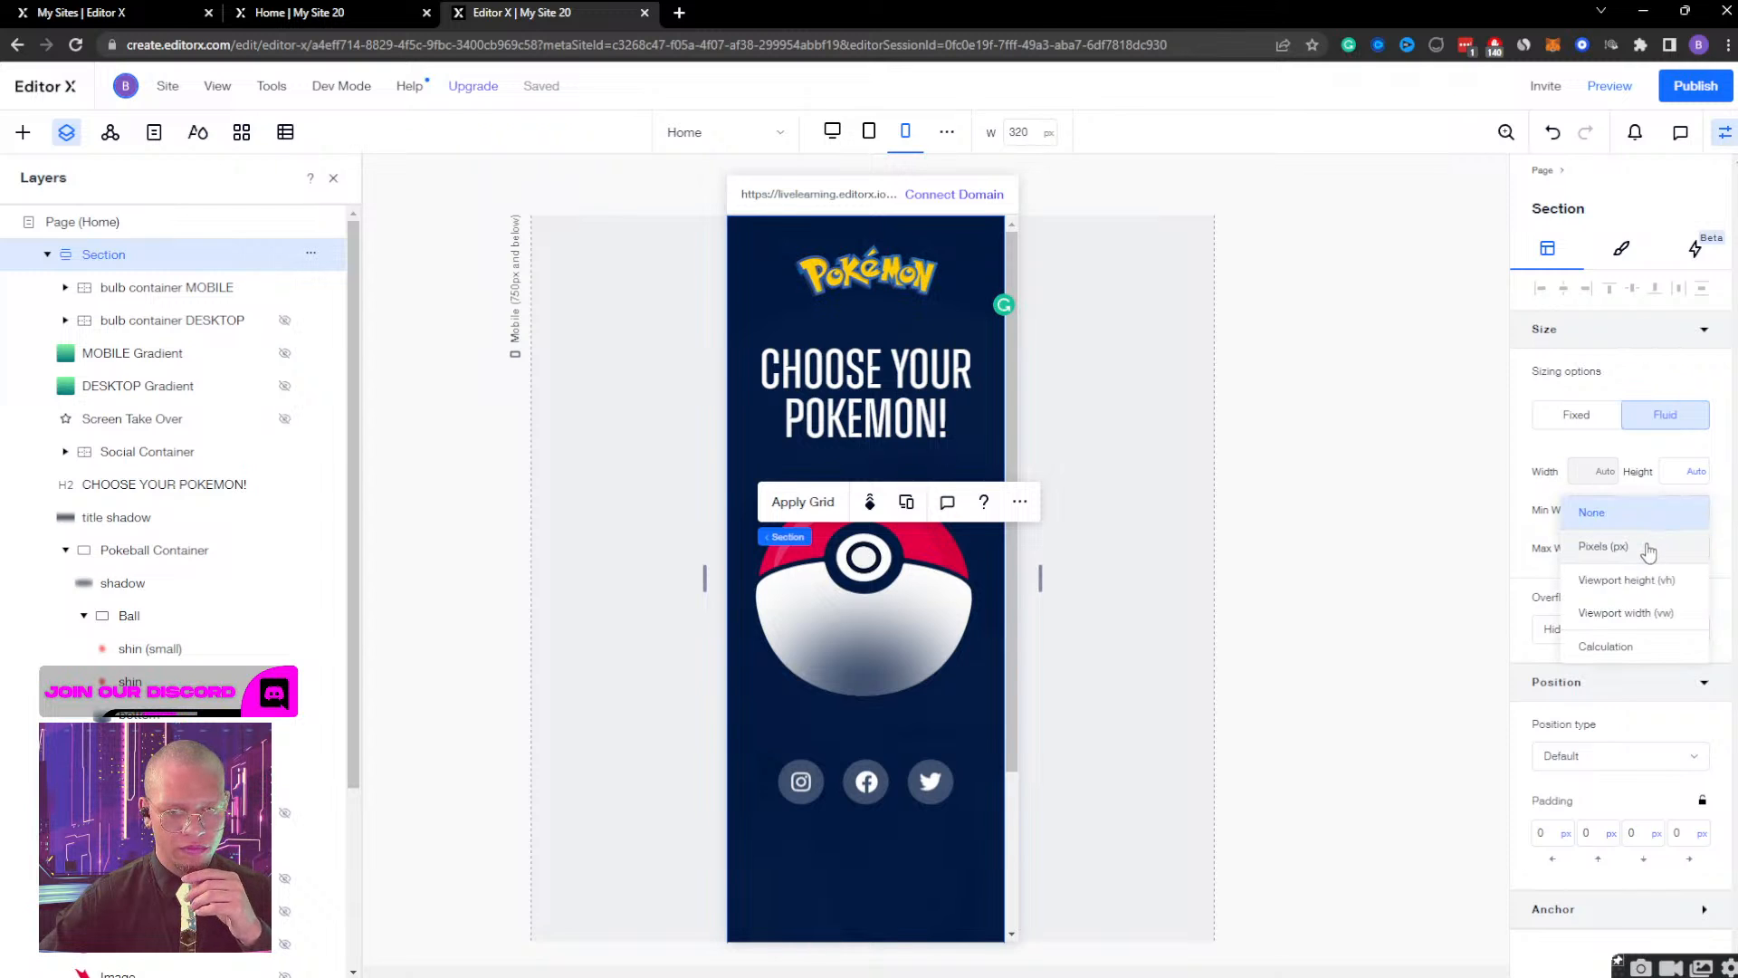
pyautogui.click(1634, 459)
# Preview the mobile page, test opening the Pokeball with the current container settings, and return to editing.
pyautogui.click(1616, 87)
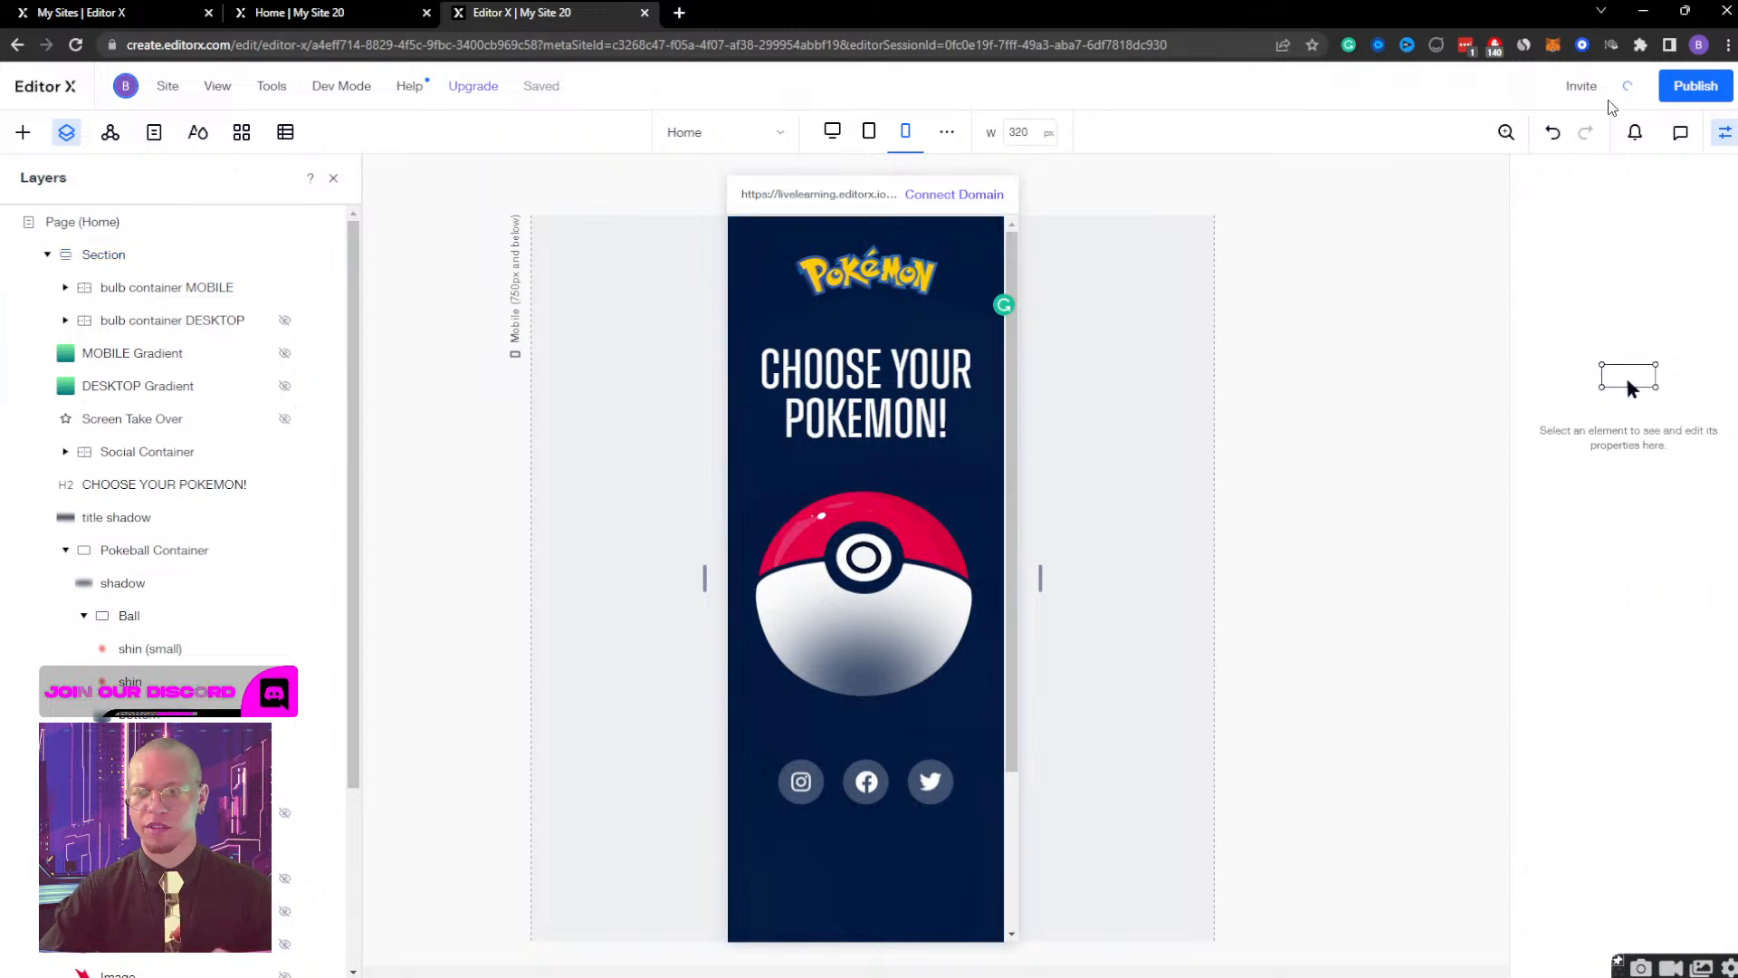
pyautogui.click(881, 518)
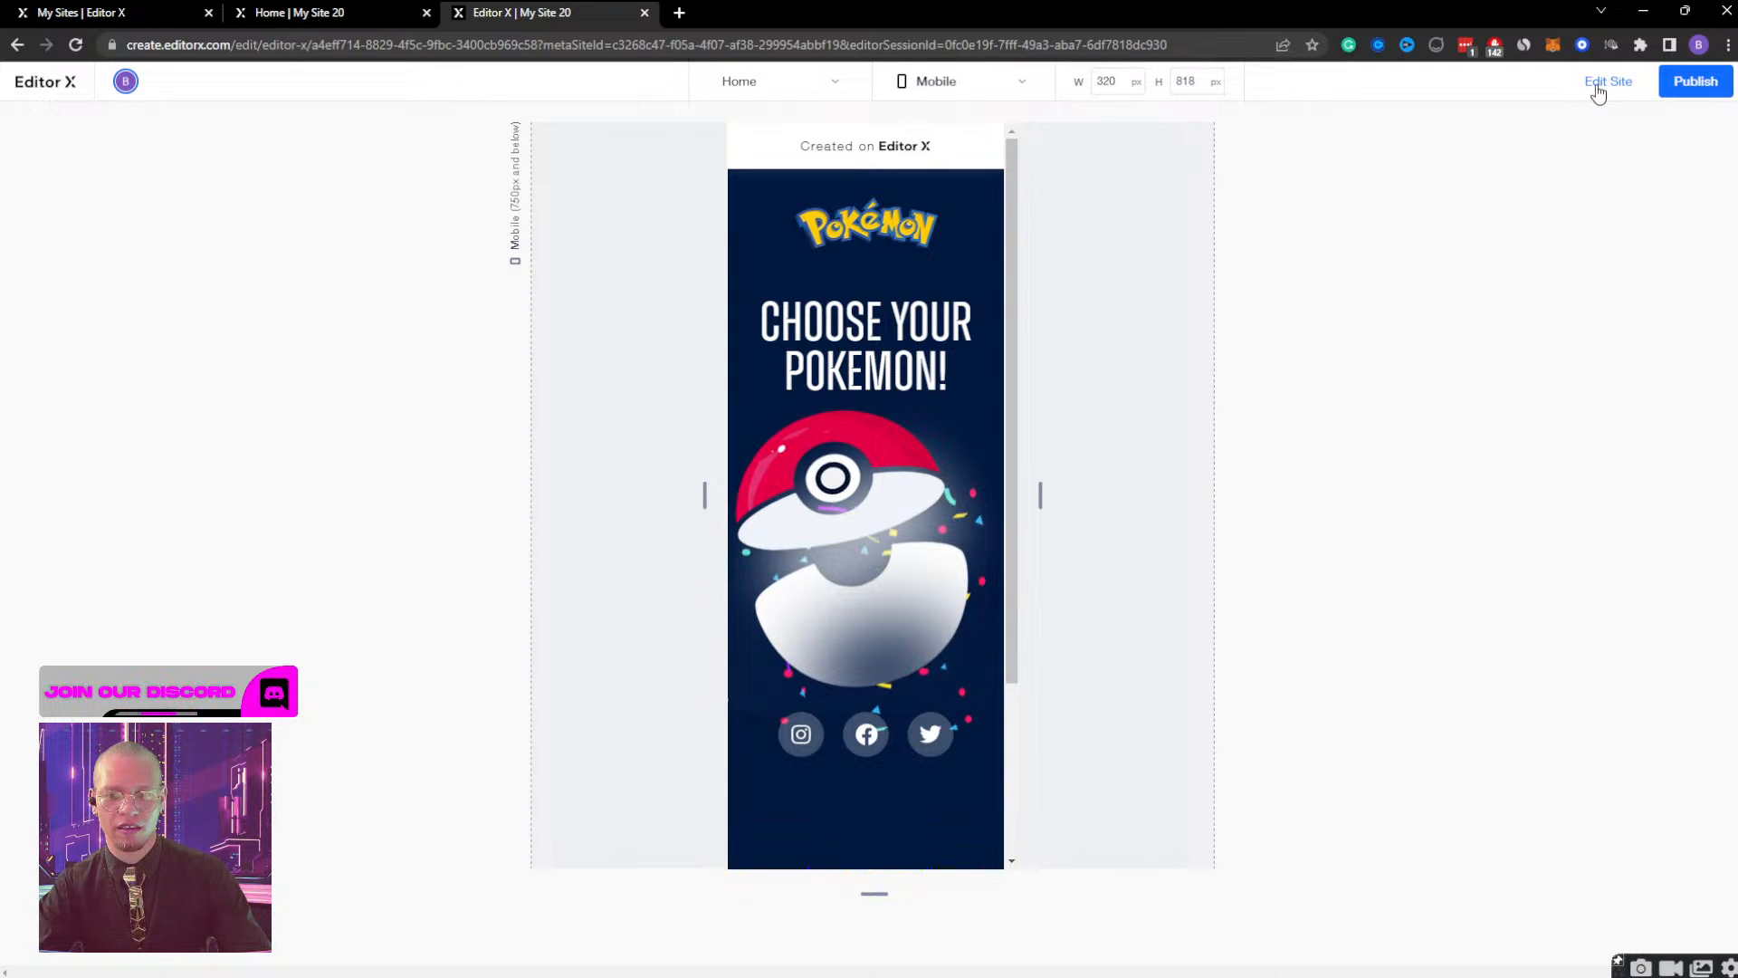
pyautogui.click(1608, 82)
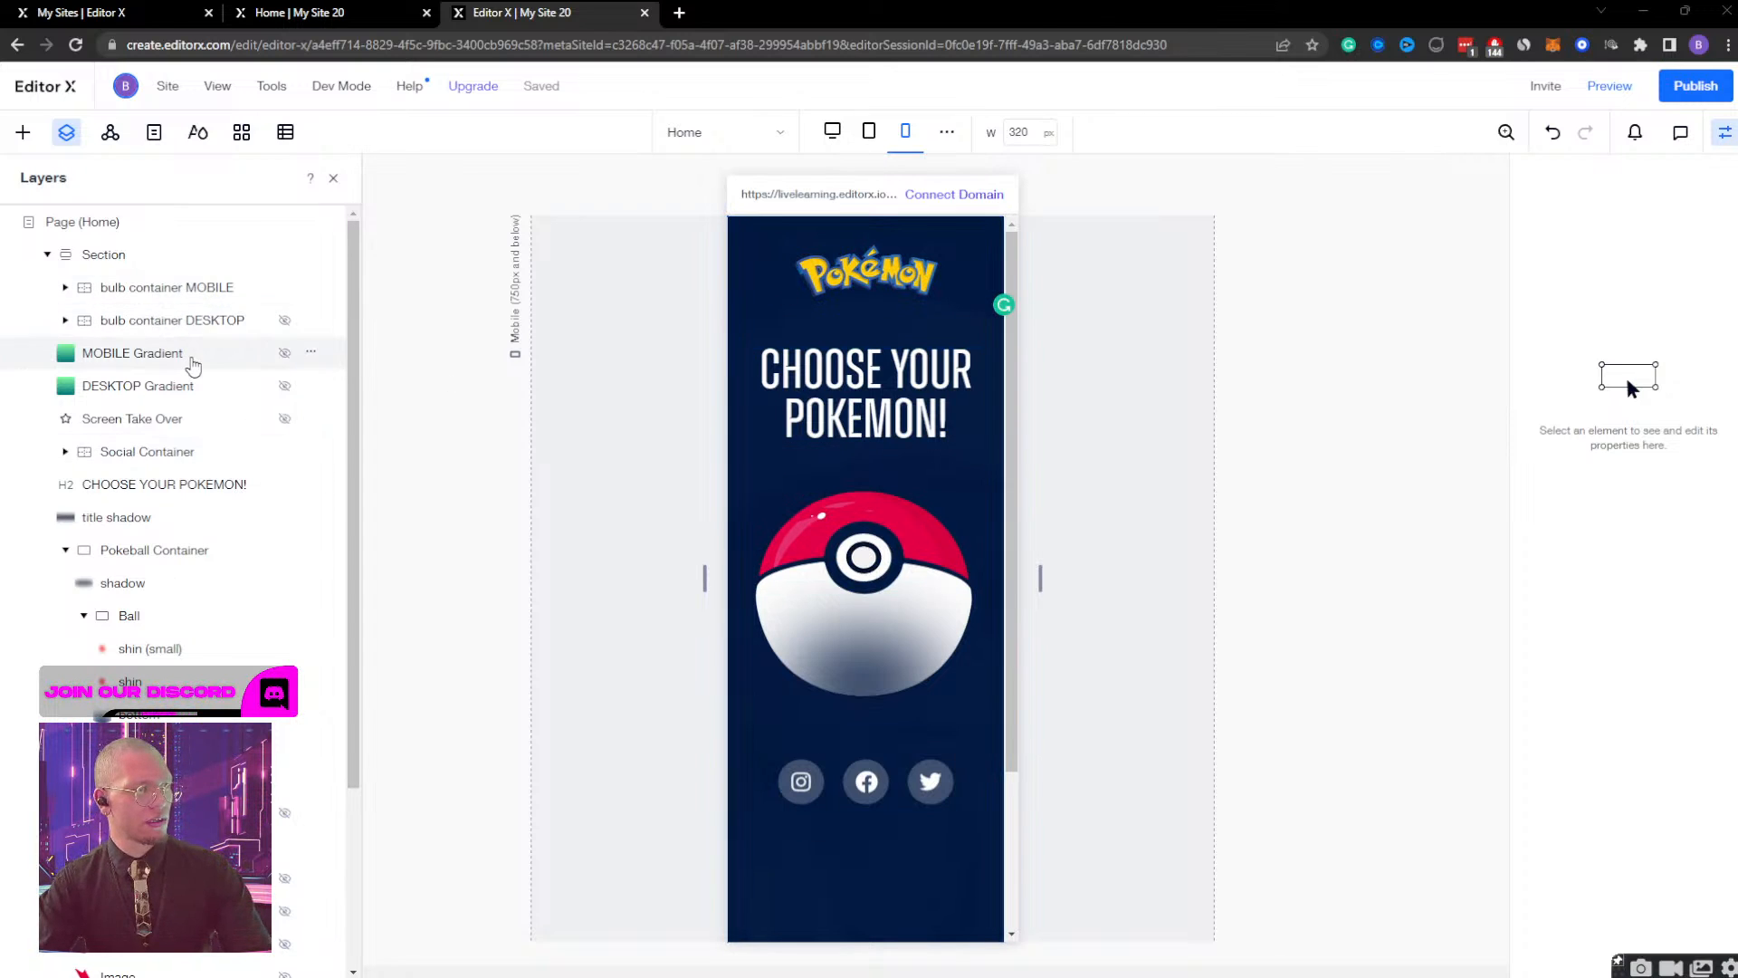
# Inspect the MOBILE Gradient image, then review the bulb container MOBILE's layout and adjustment settings.
pyautogui.click(243, 358)
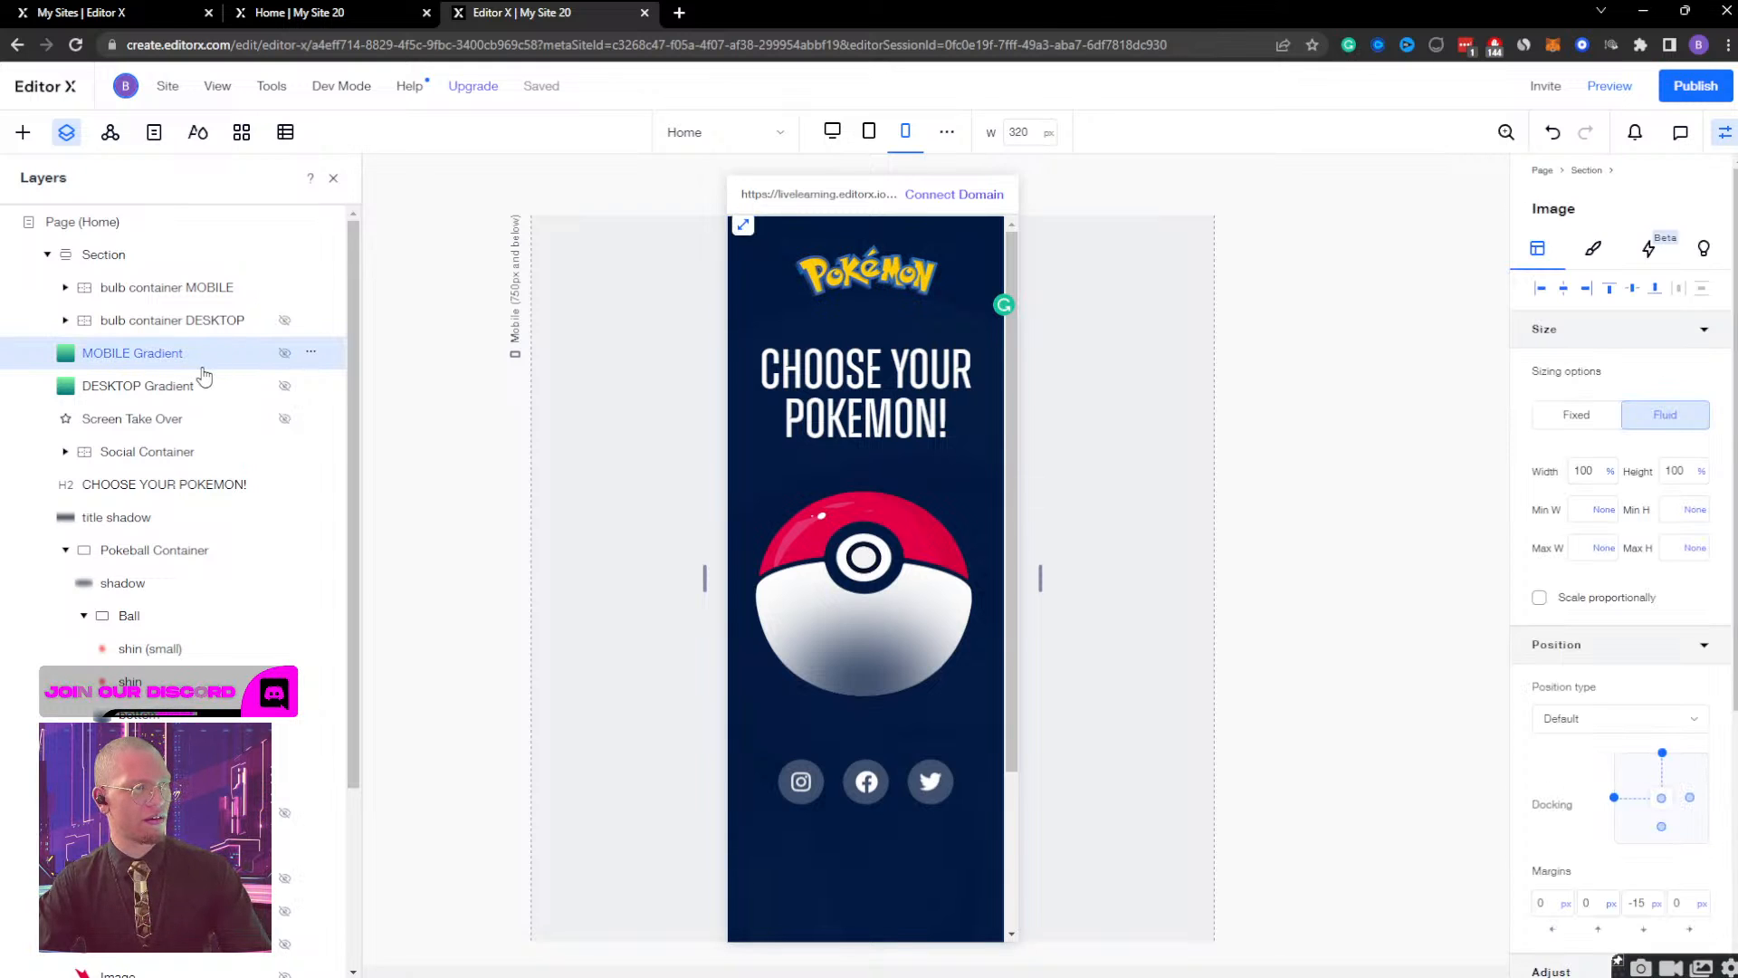
pyautogui.click(222, 288)
pyautogui.scroll(-2, 1176, 364)
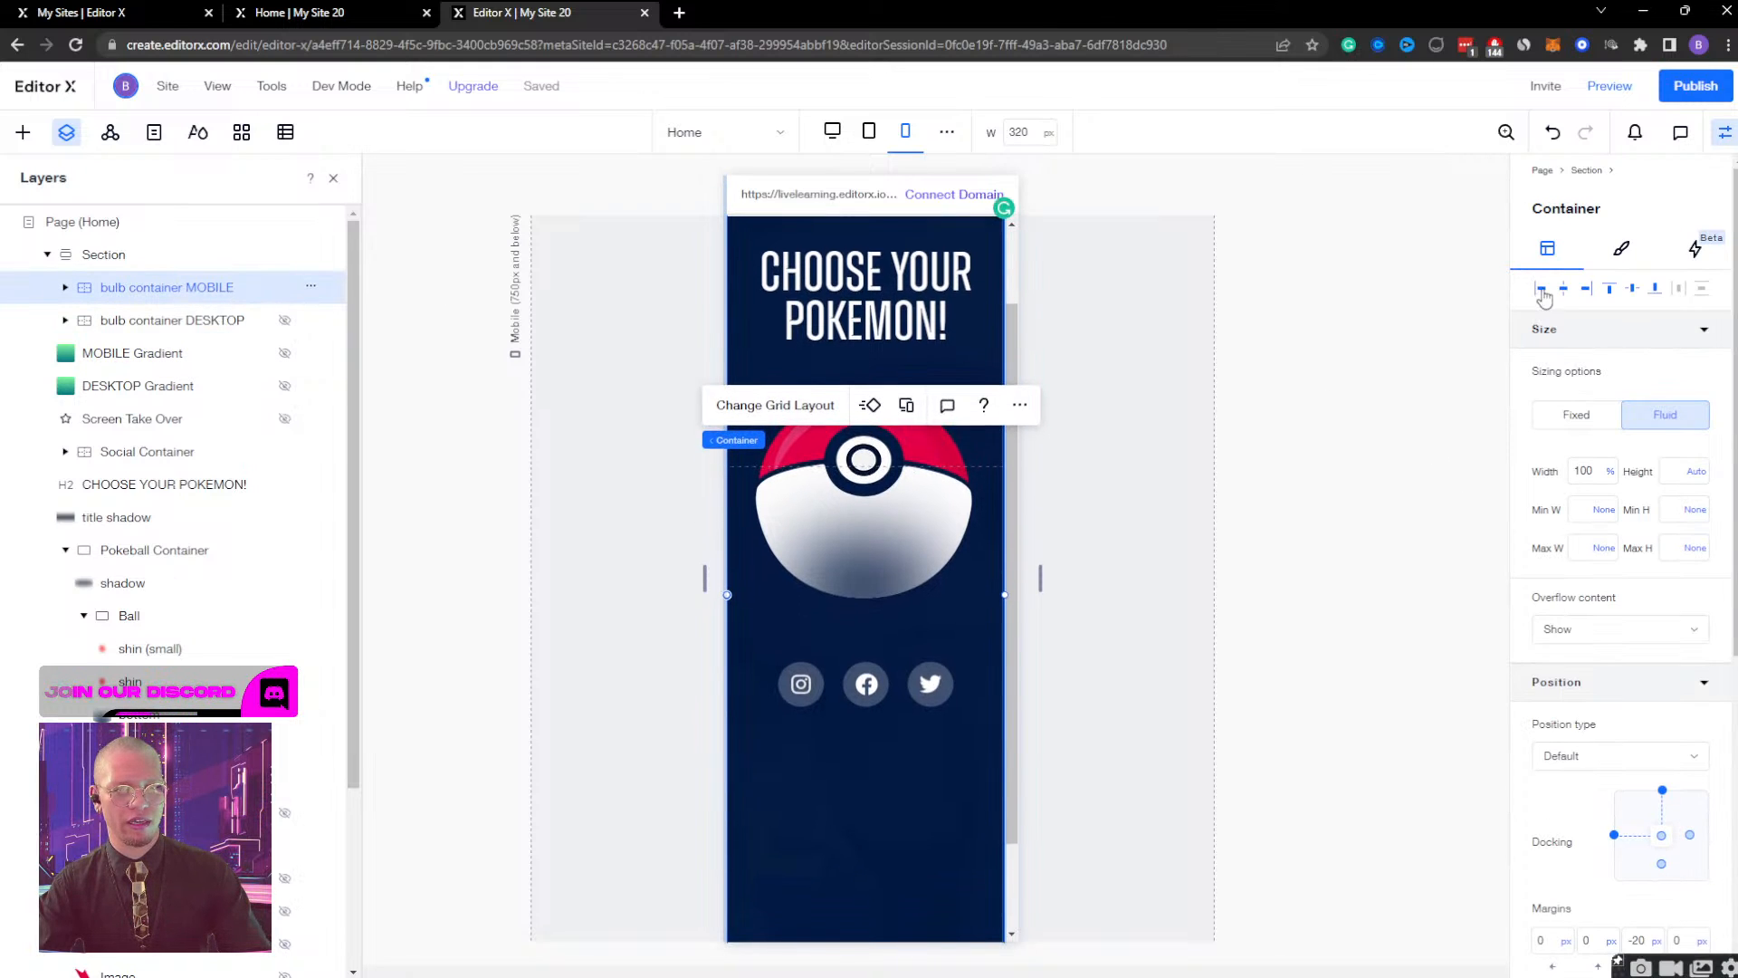
pyautogui.scroll(-4, 1527, 478)
pyautogui.scroll(-1, 1526, 478)
pyautogui.scroll(5, 1527, 478)
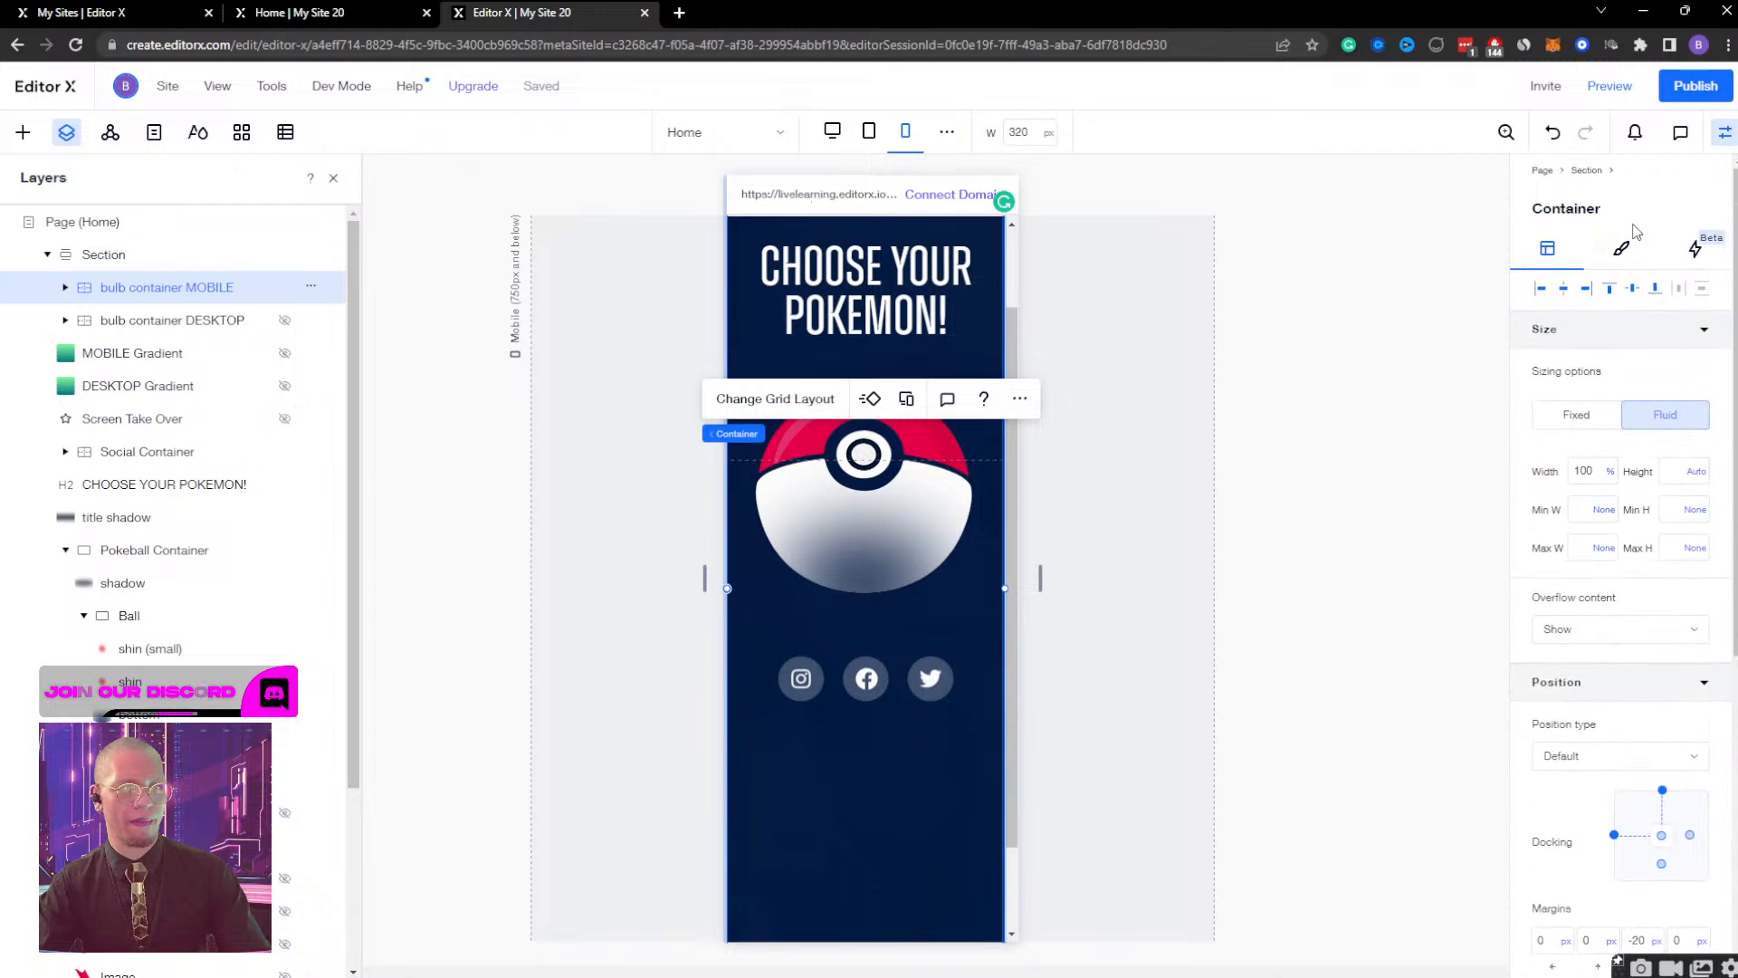
# Open the container's Bulb Container Display effect for design, play its animation, hide the properties inspector, and finish designing the effect.
pyautogui.click(1713, 256)
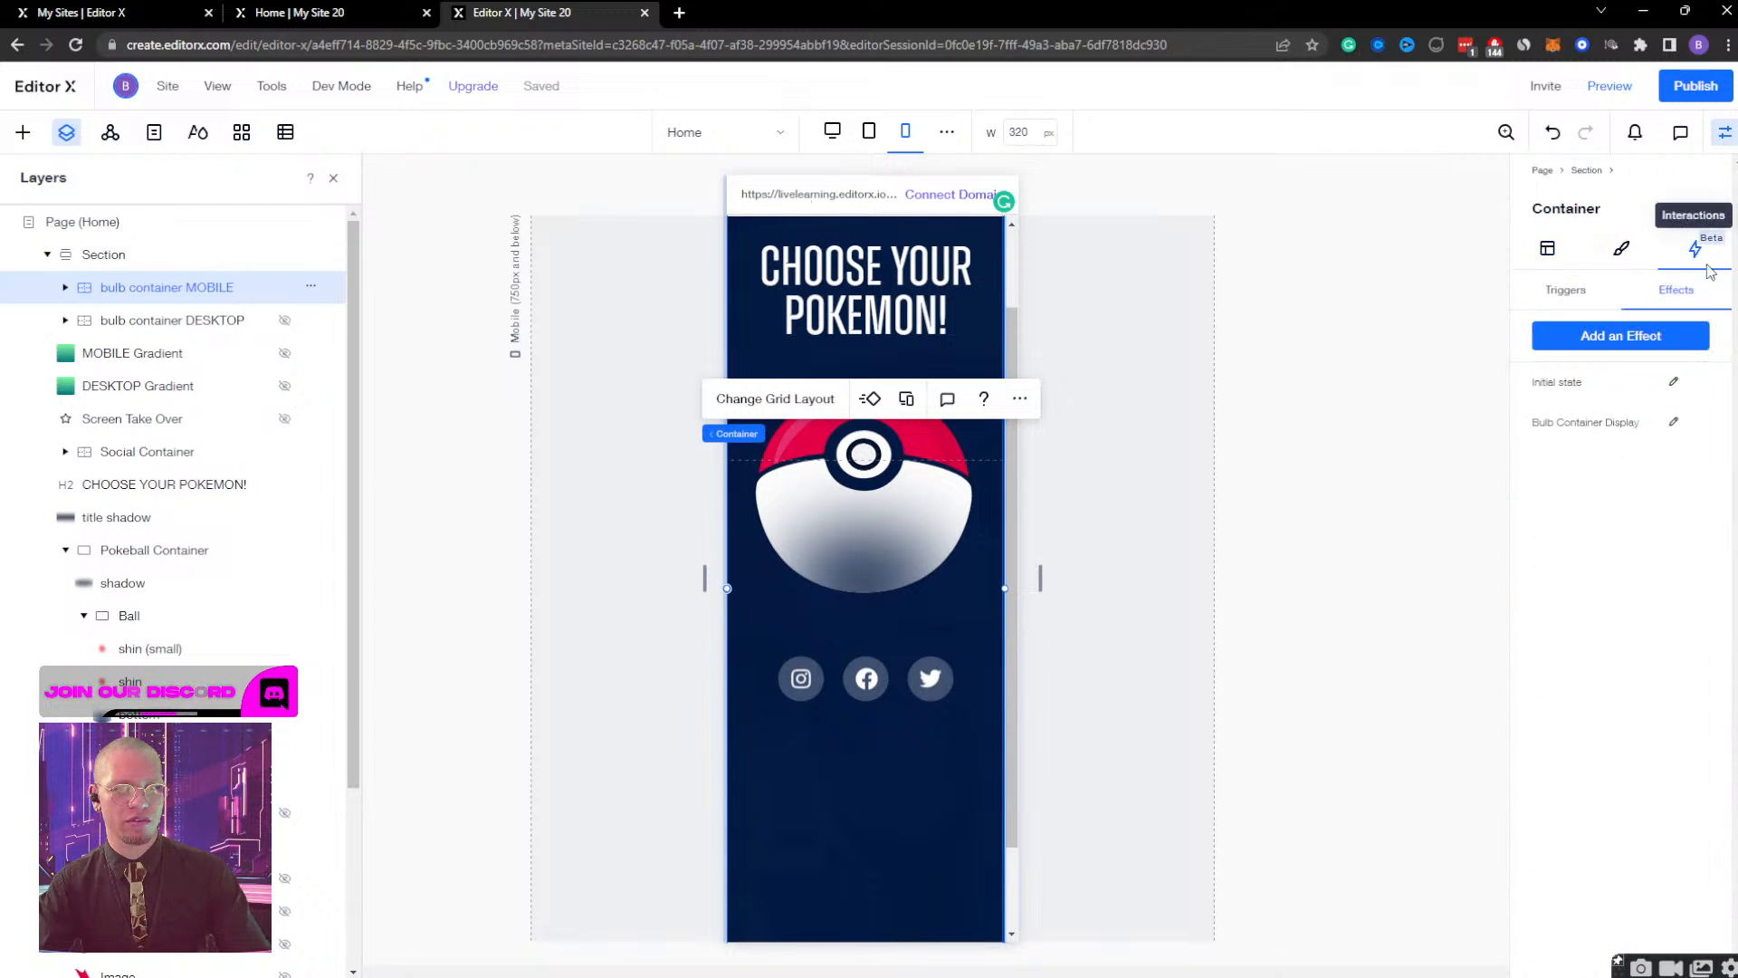
pyautogui.click(1674, 424)
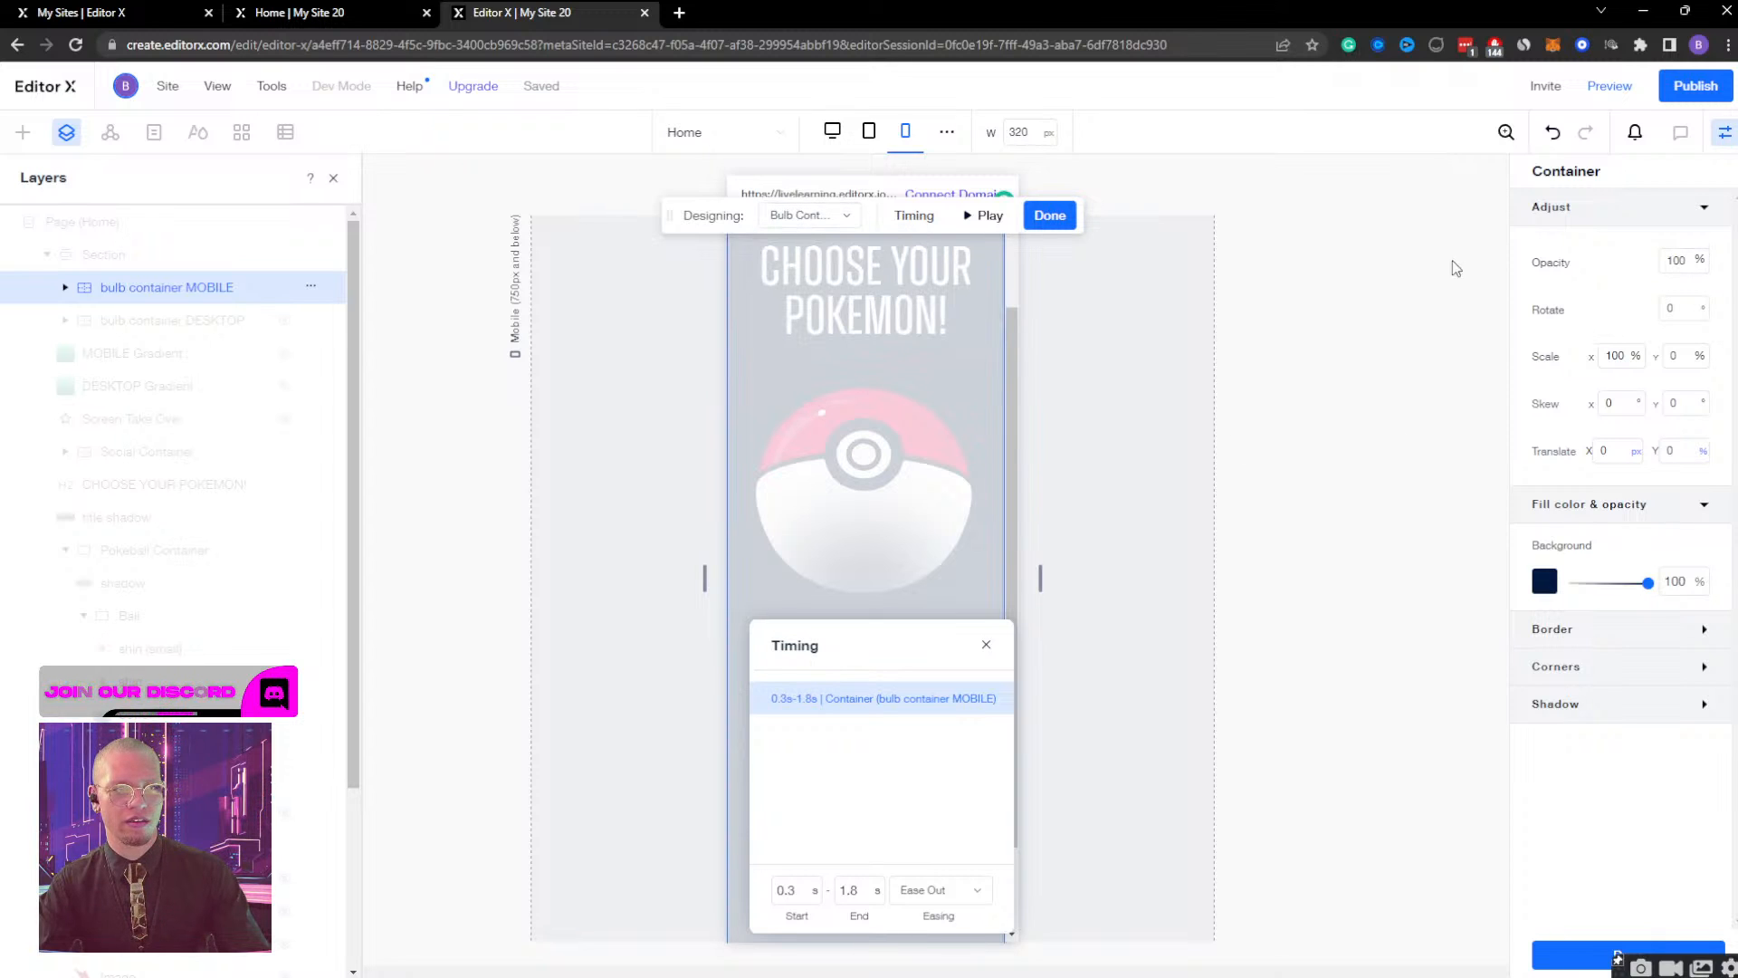
pyautogui.click(986, 215)
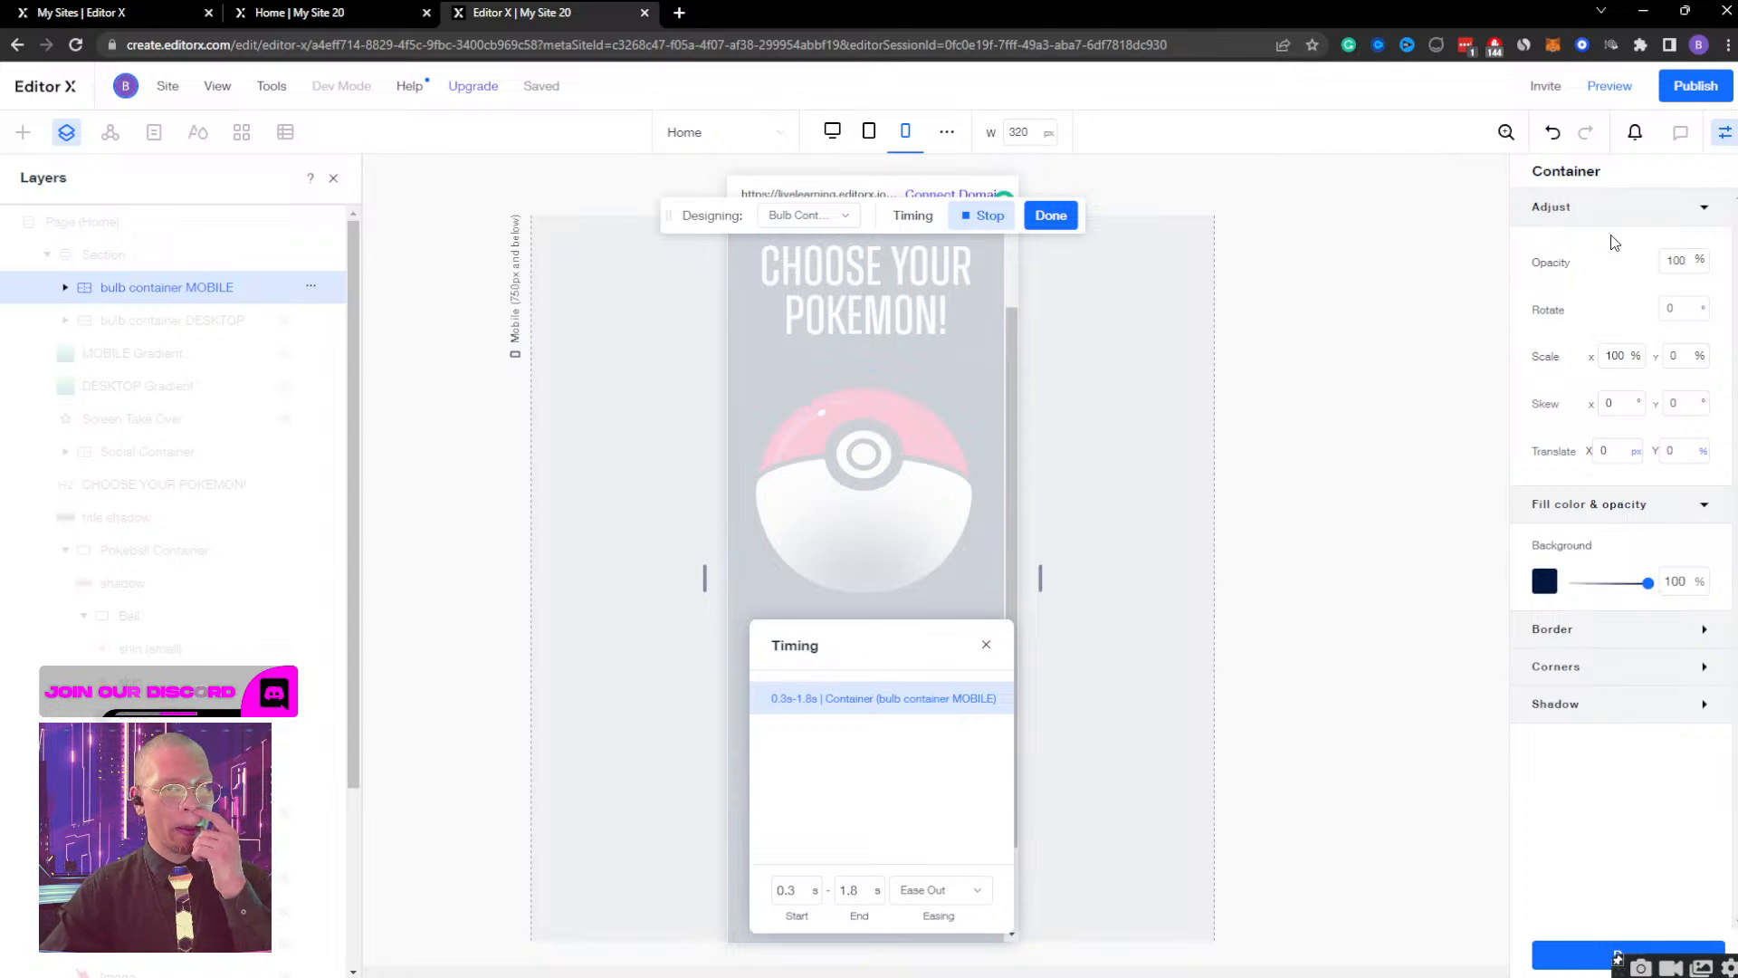
pyautogui.click(1724, 135)
pyautogui.click(1029, 219)
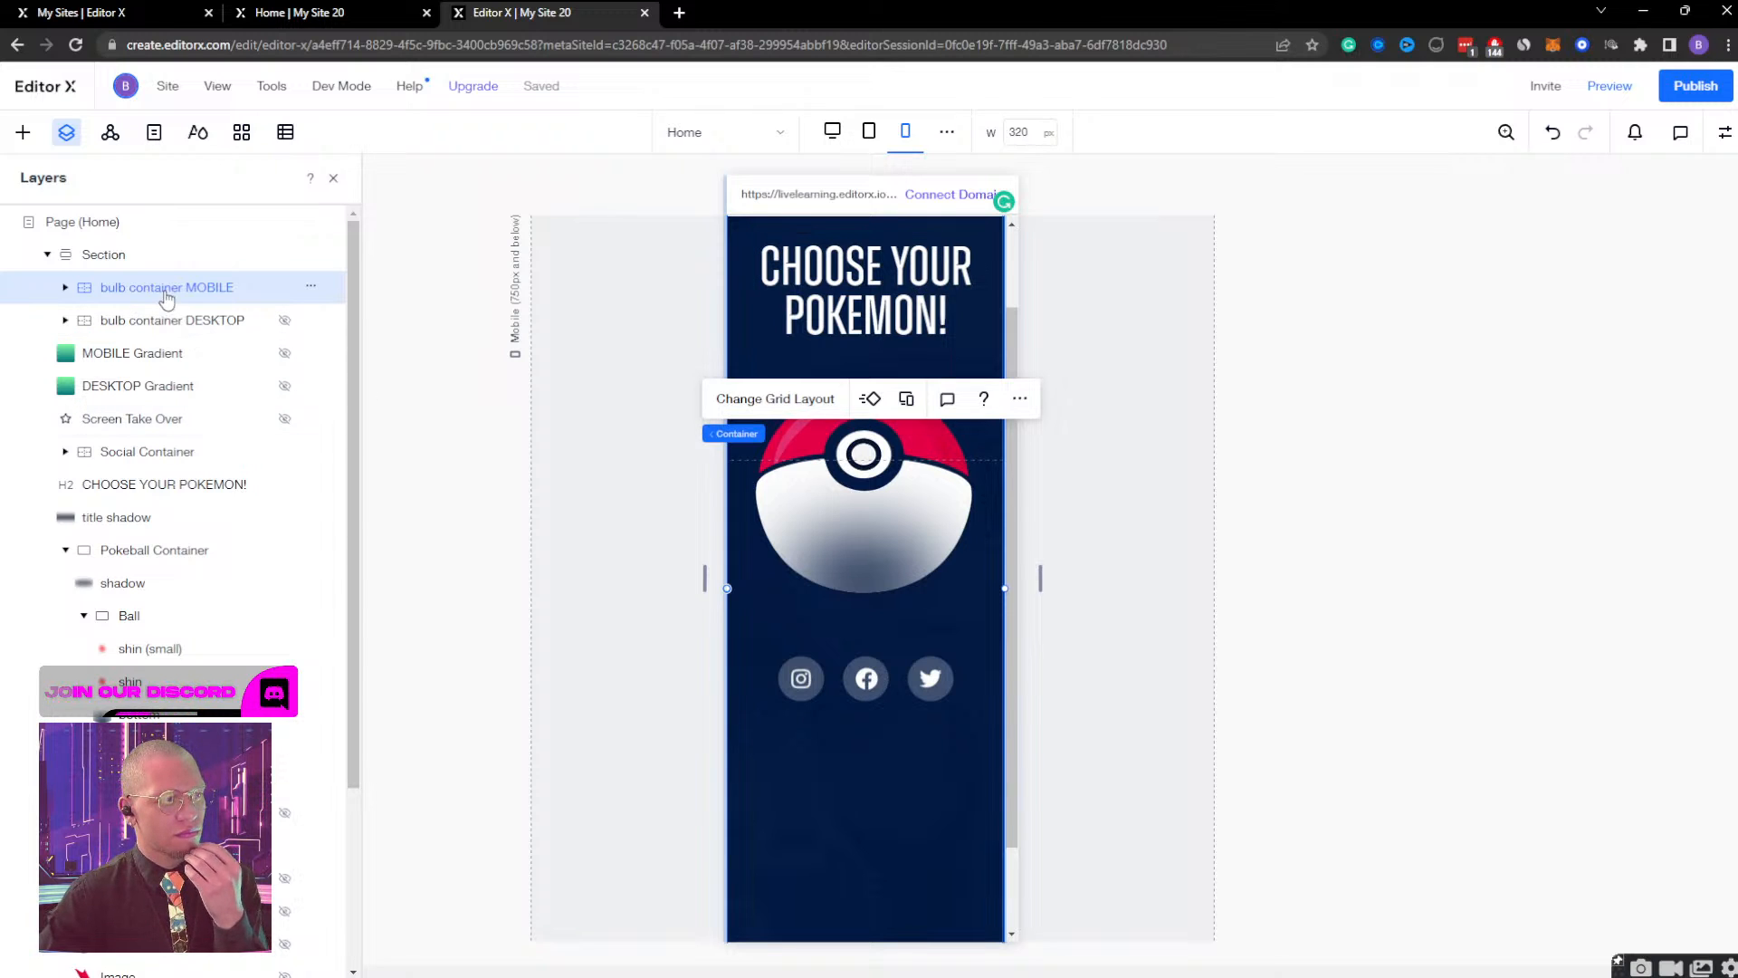
# Preview the mobile page again, open the Bulbasaur view from the Pokeball, and scroll through its content and back.
pyautogui.click(1604, 86)
pyautogui.click(874, 402)
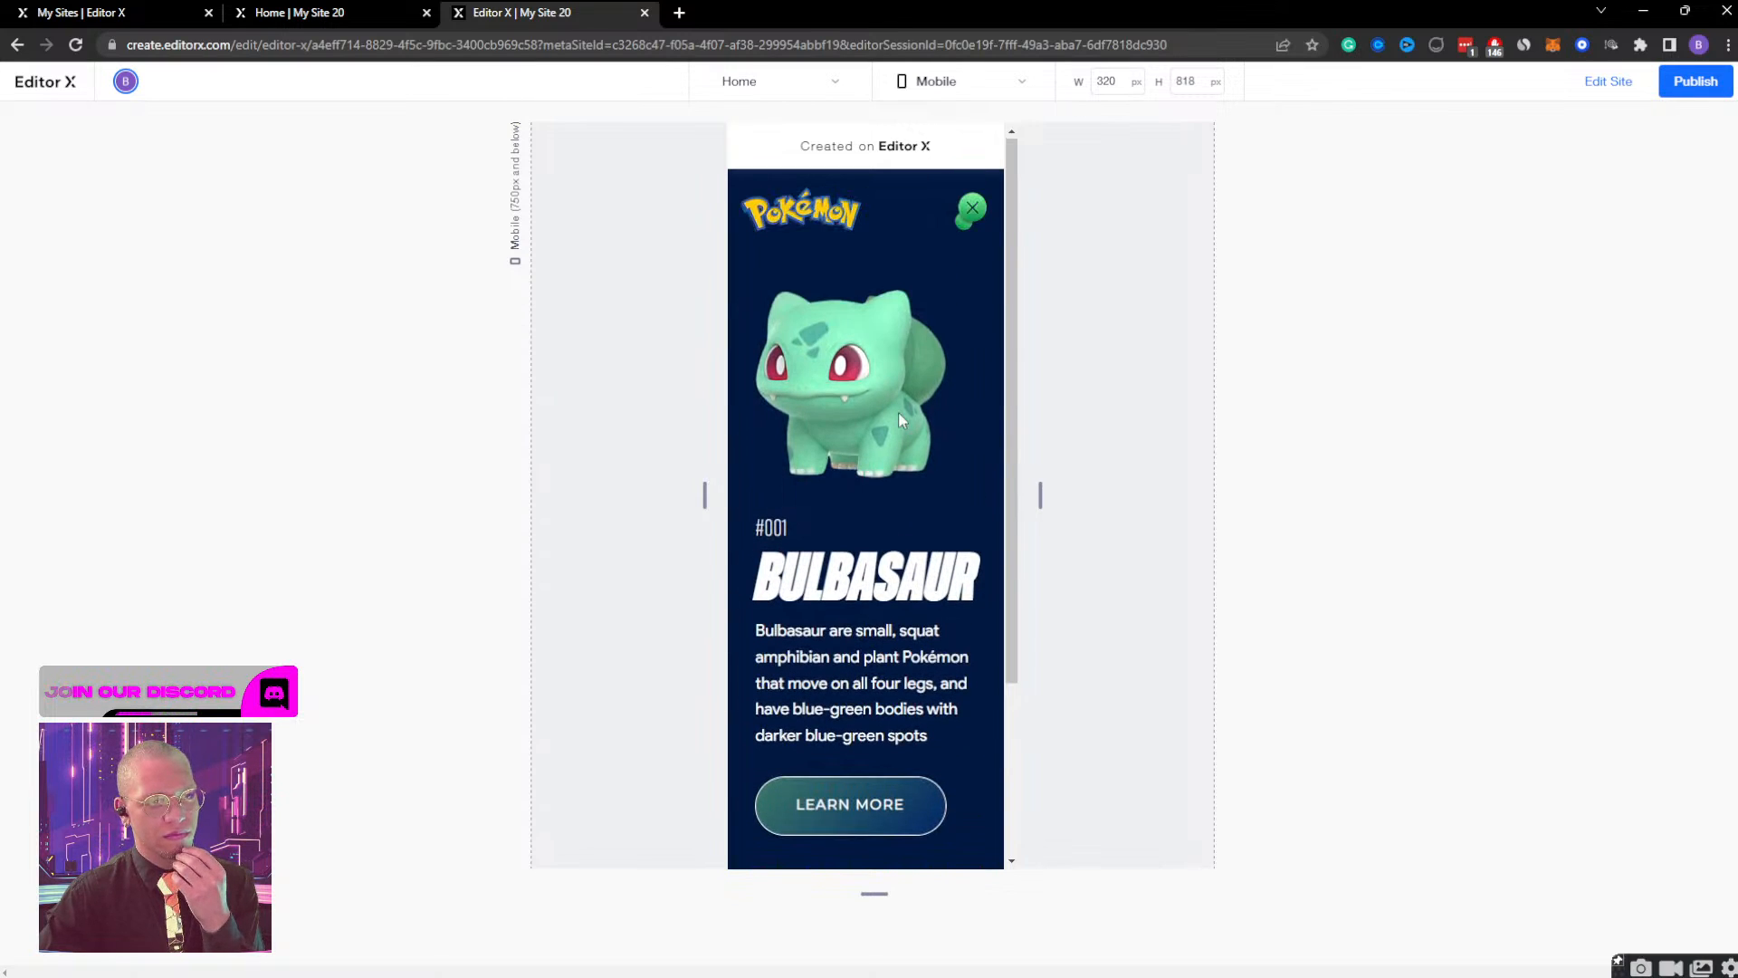
pyautogui.scroll(-3, 898, 418)
pyautogui.scroll(3, 898, 419)
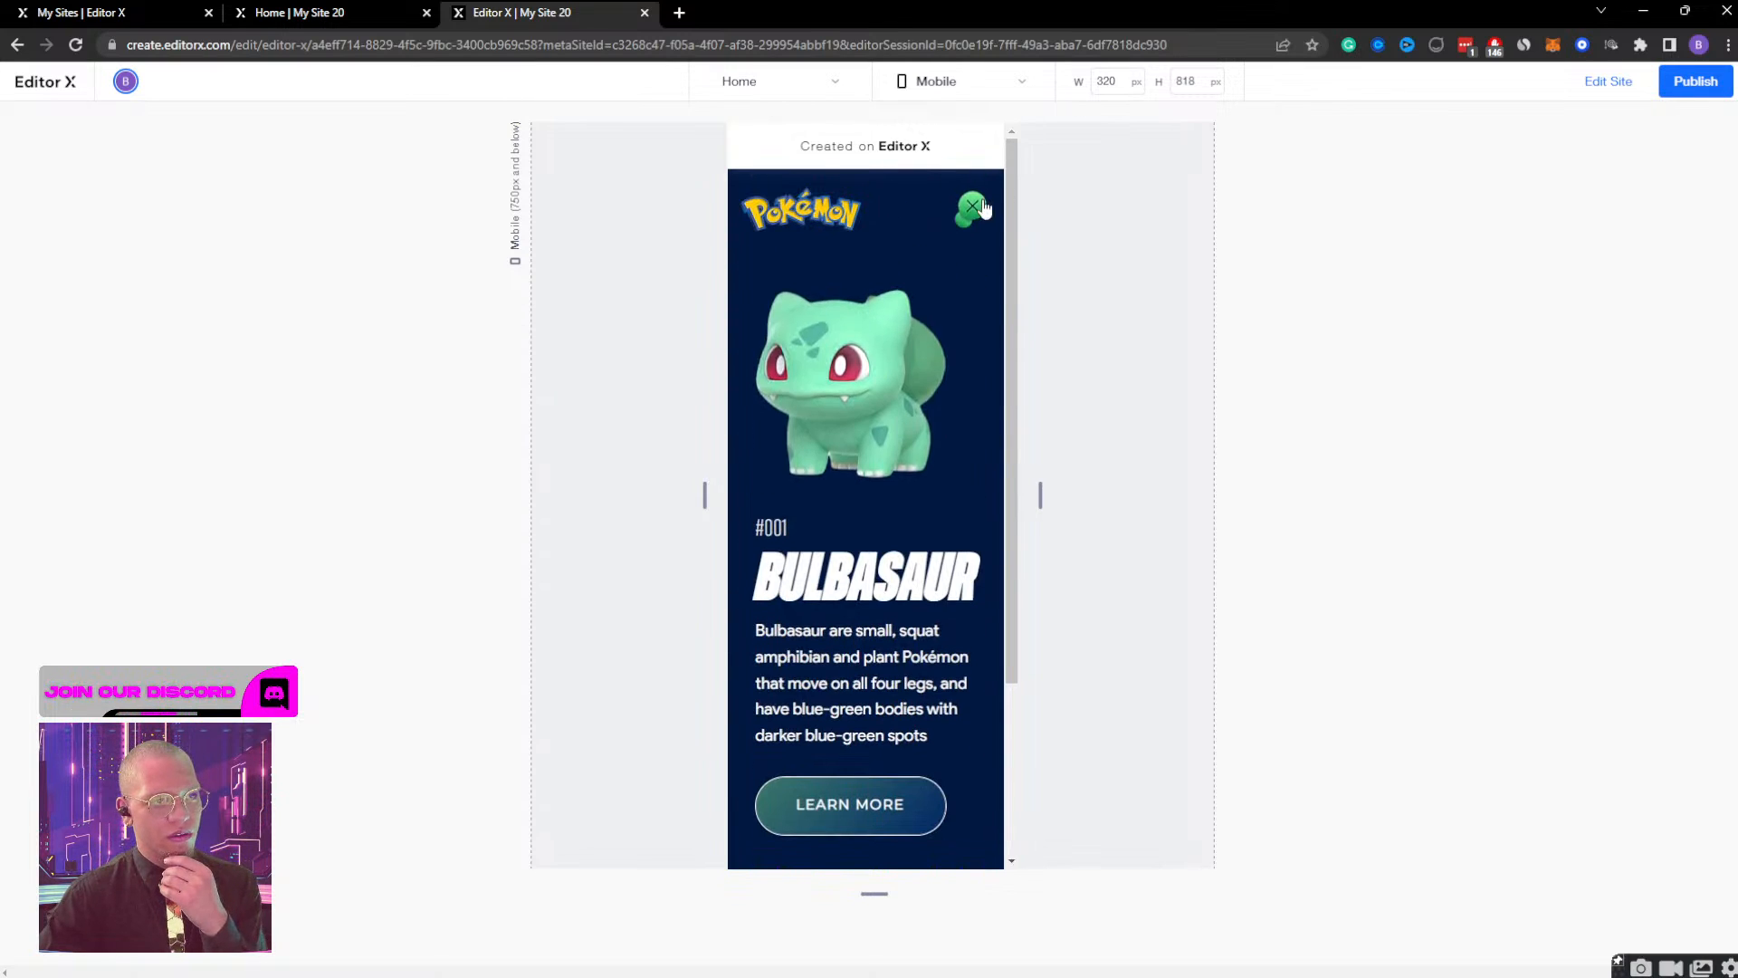
# Test closing the Bulbasaur view, reopening it from the Pokeball and closing it again, and return to editing the site.
pyautogui.click(975, 208)
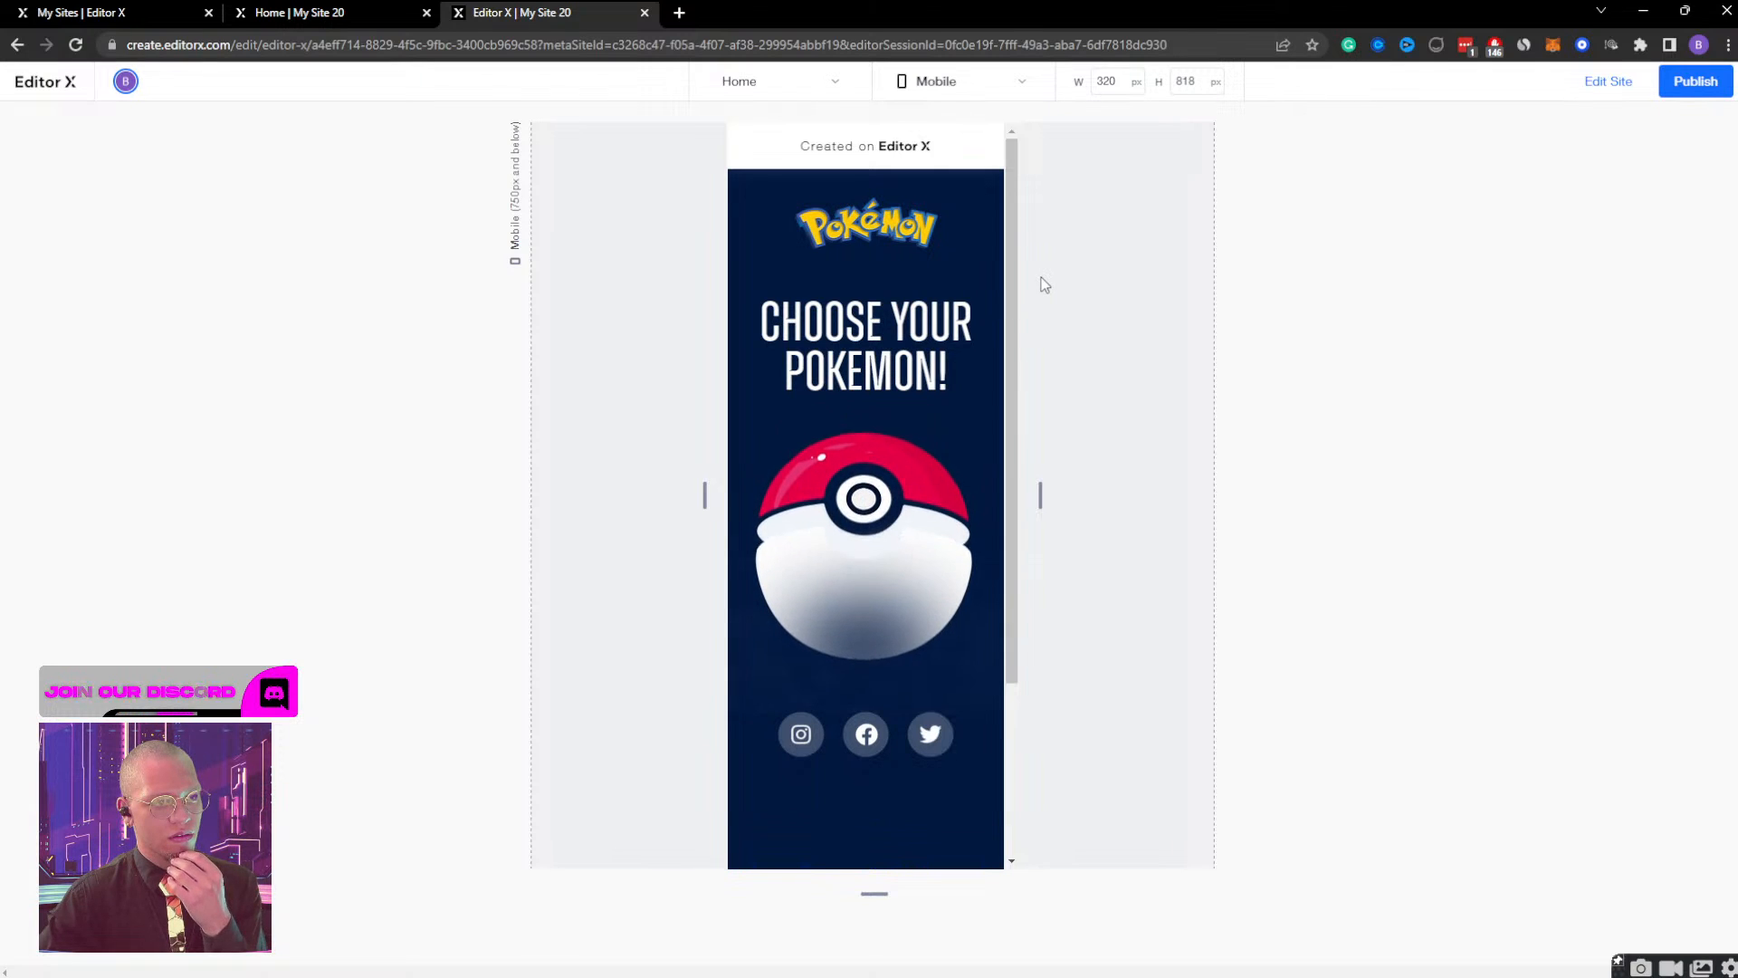
pyautogui.click(879, 472)
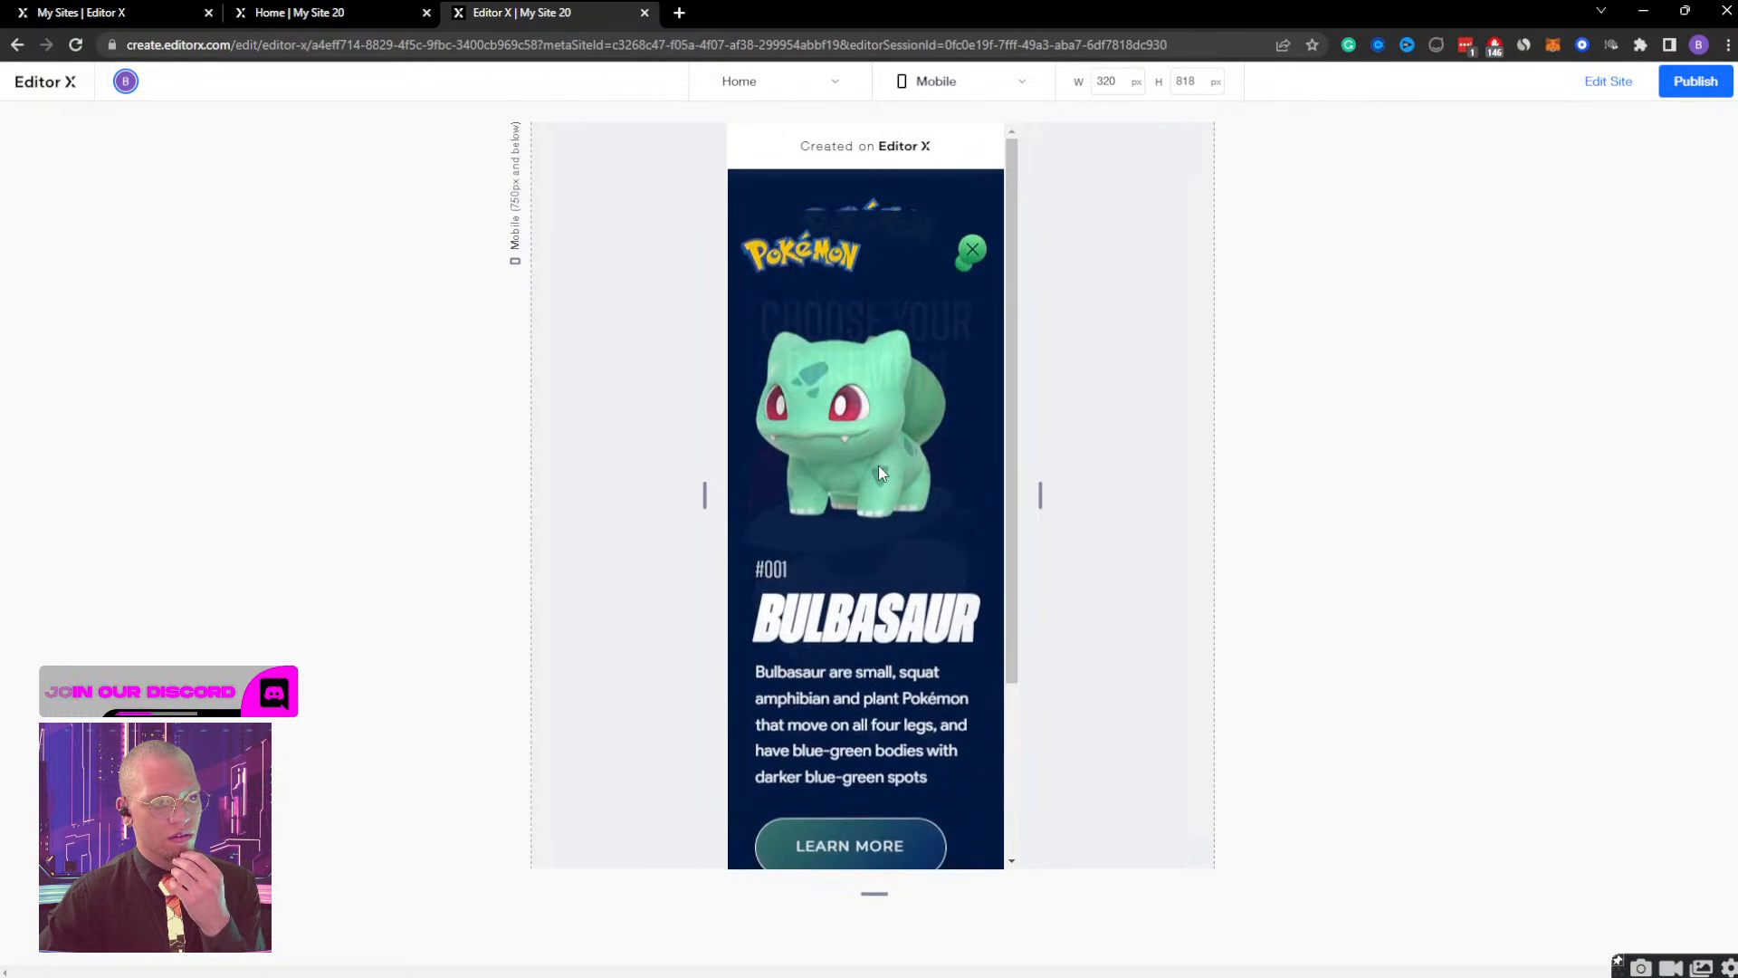
pyautogui.click(975, 210)
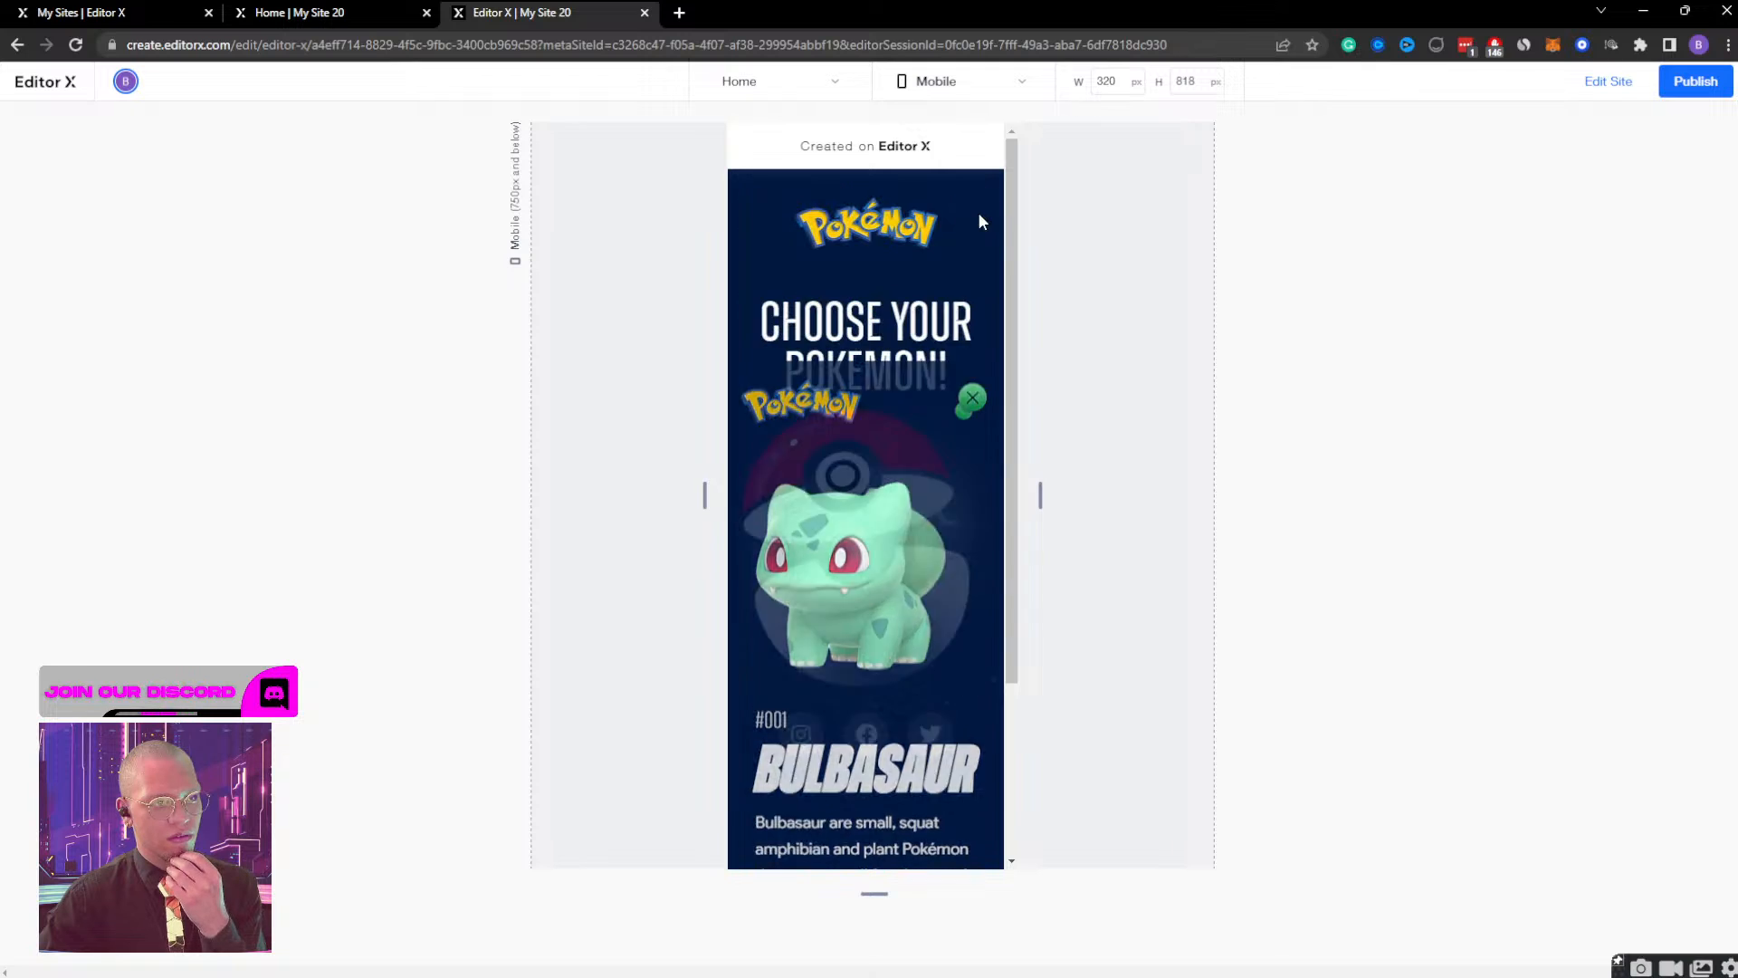
pyautogui.click(1608, 81)
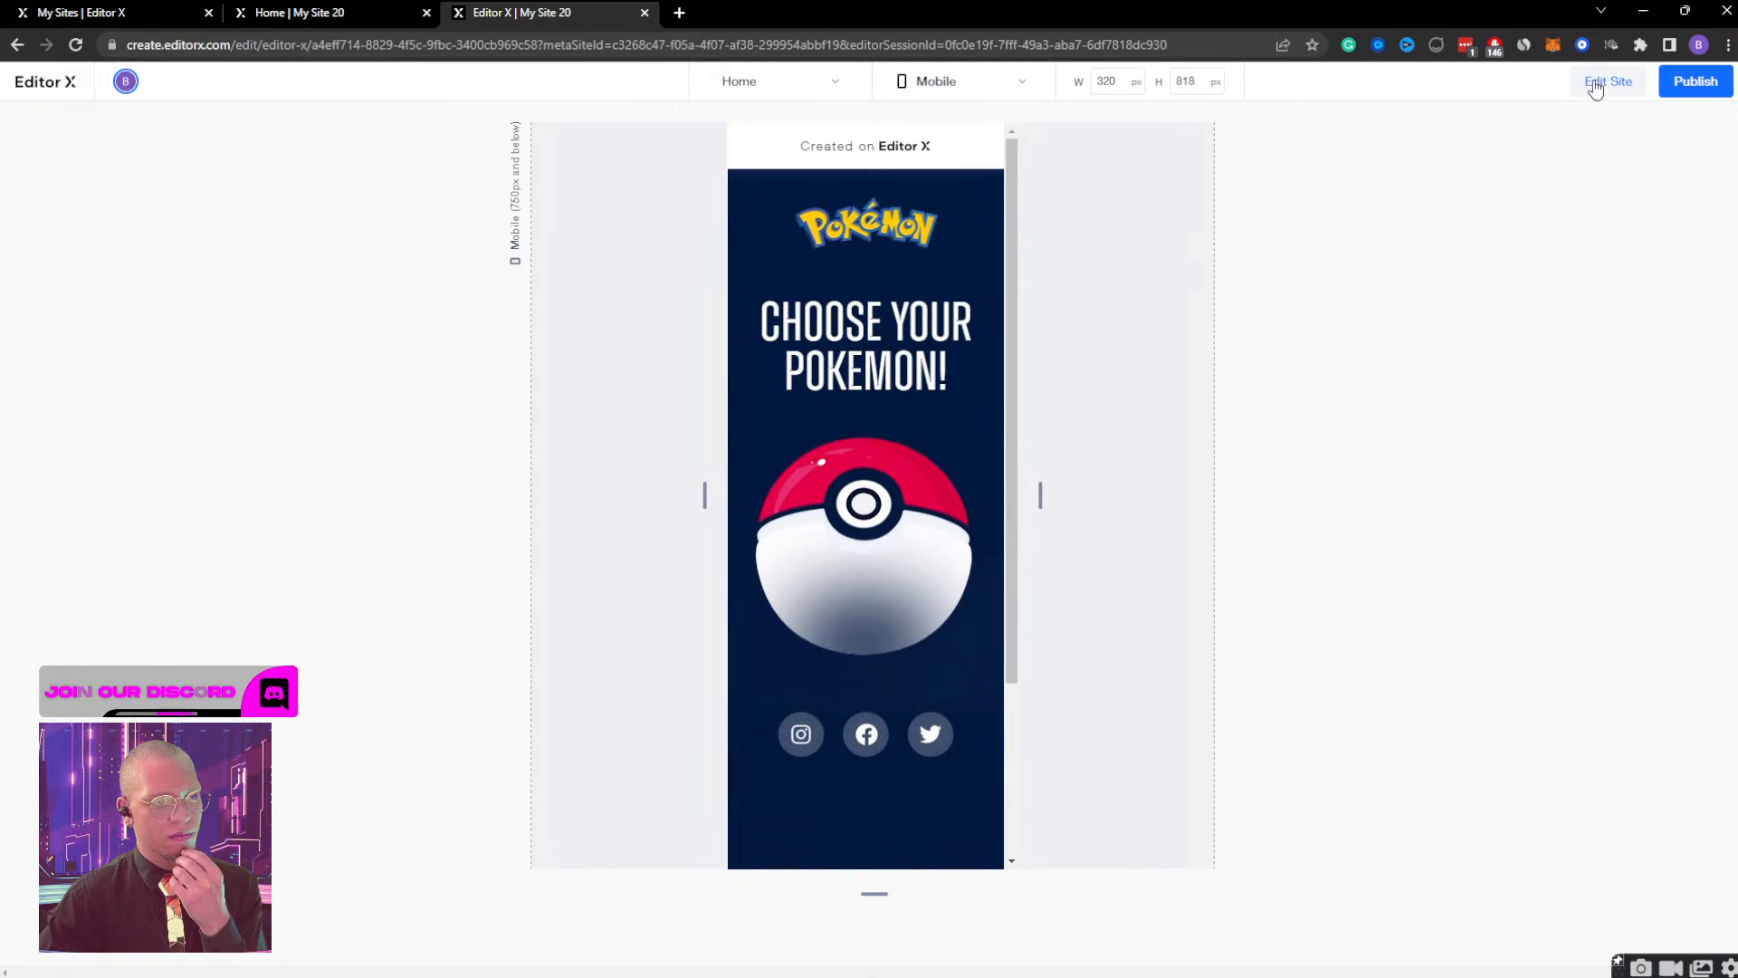
# In the bulb container MOBILE's Initial state effect, set the container's timing end to 2 seconds and finish designing.
pyautogui.click(143, 353)
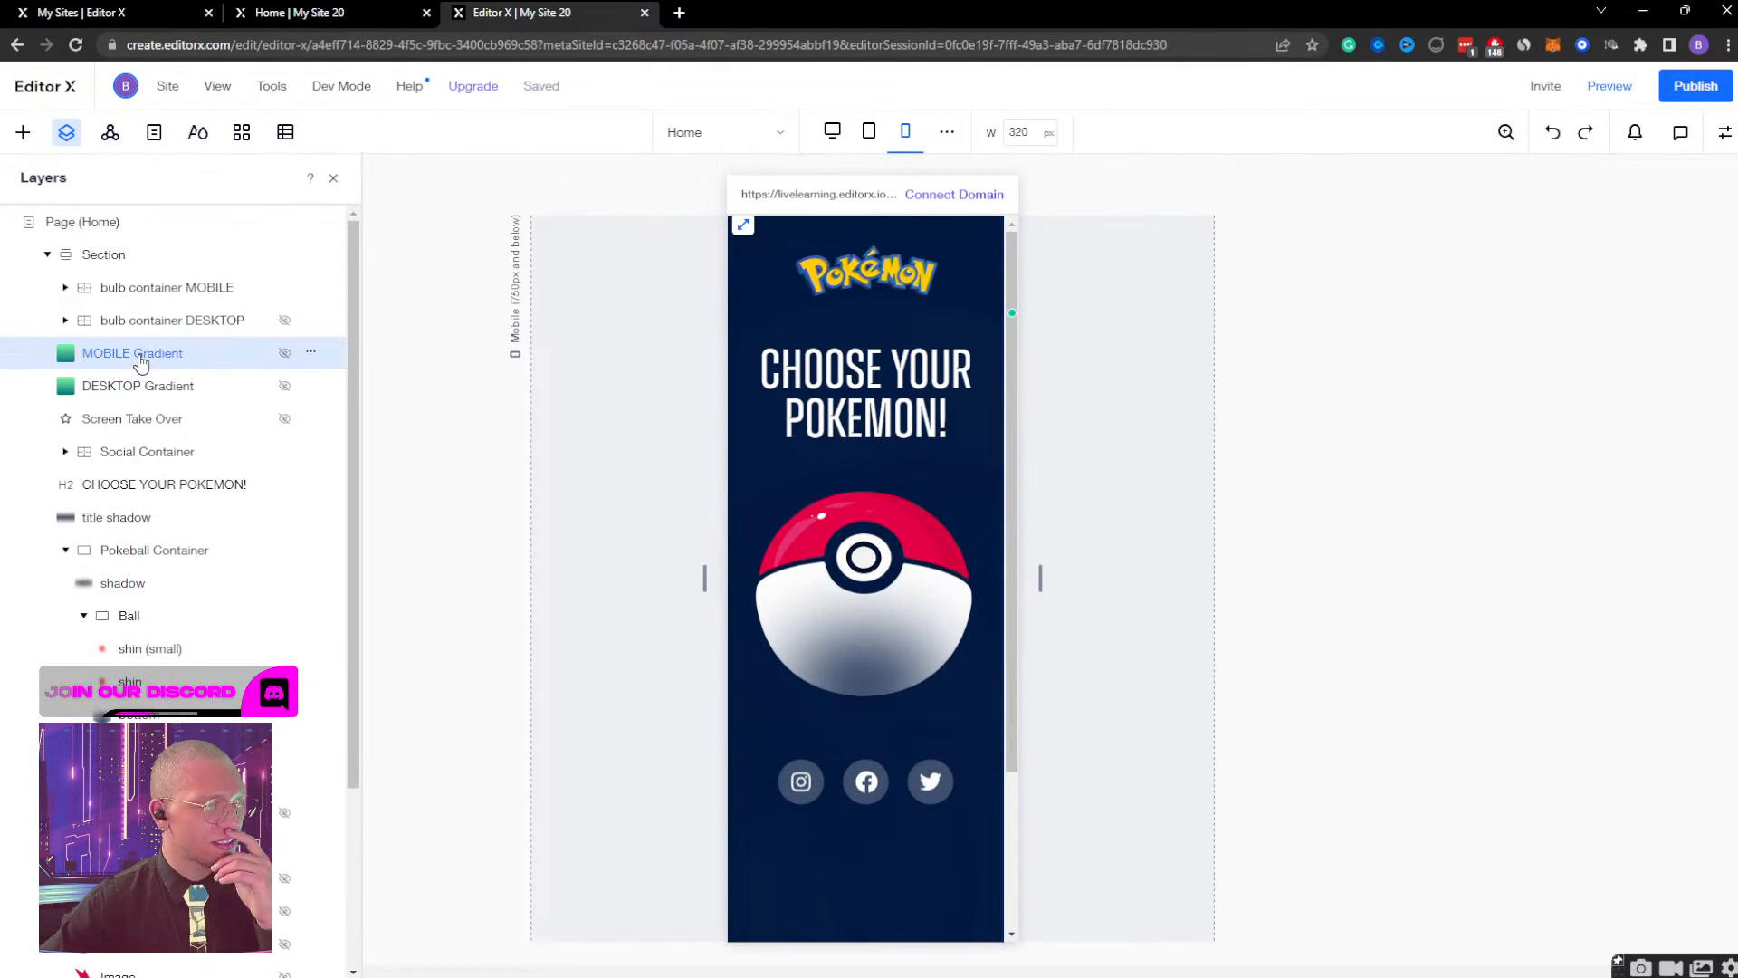
pyautogui.click(182, 288)
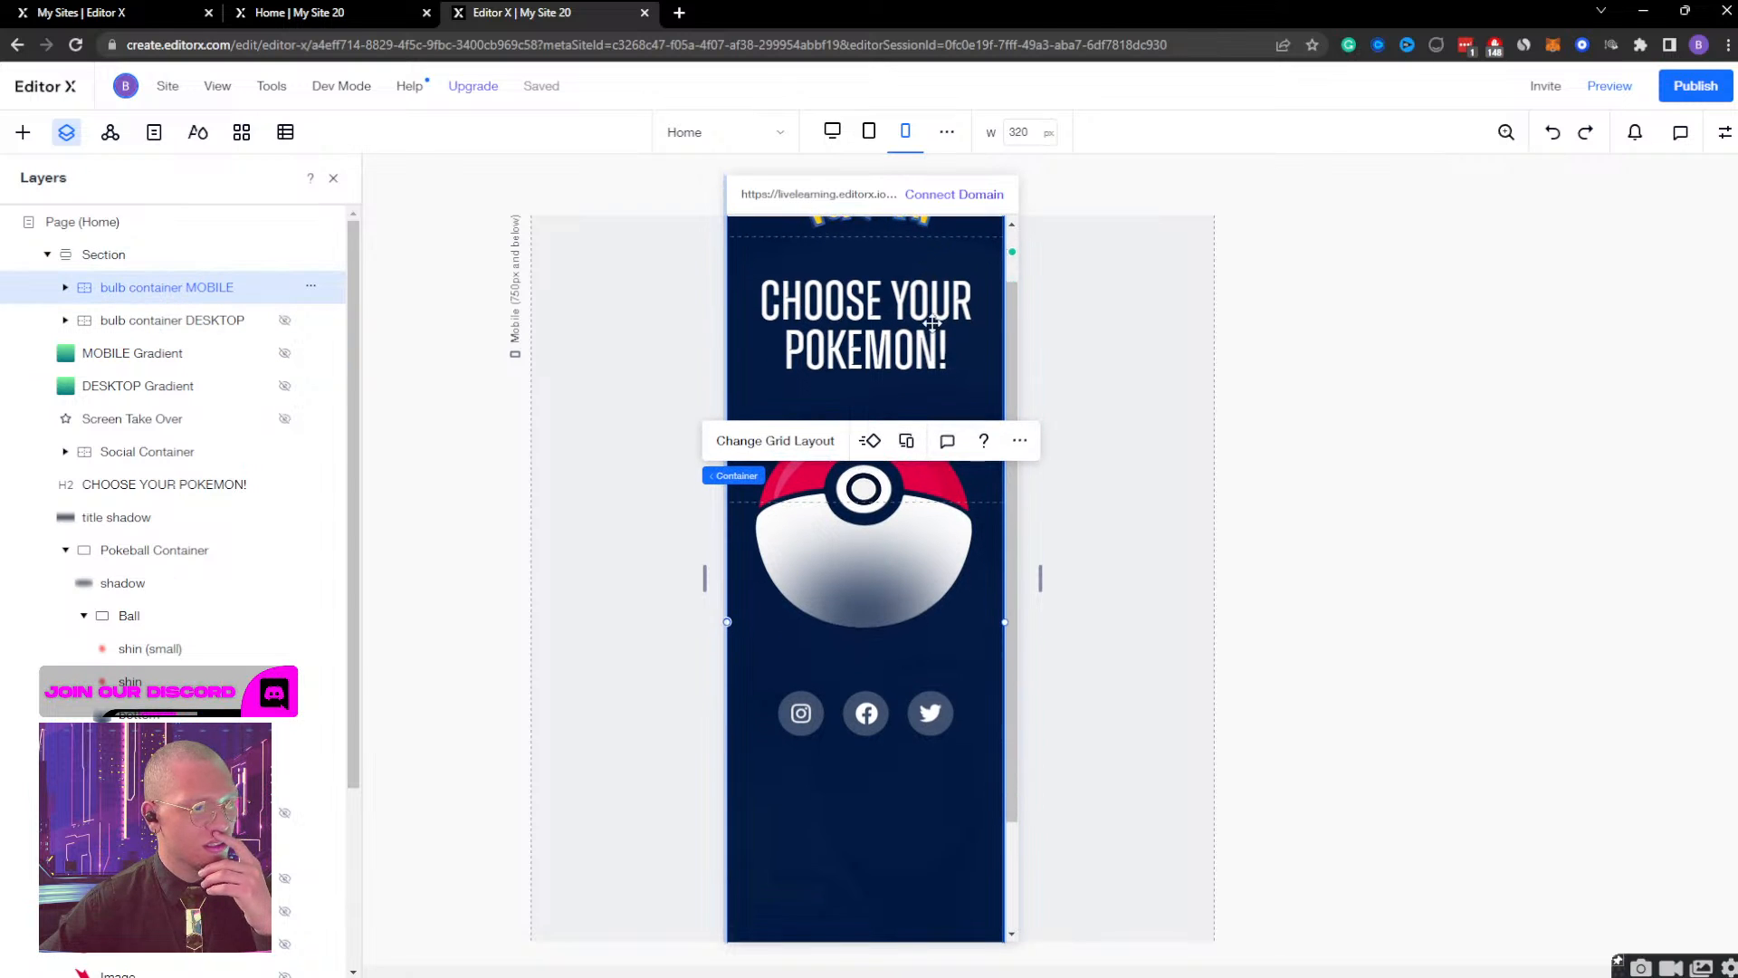
pyautogui.click(1724, 133)
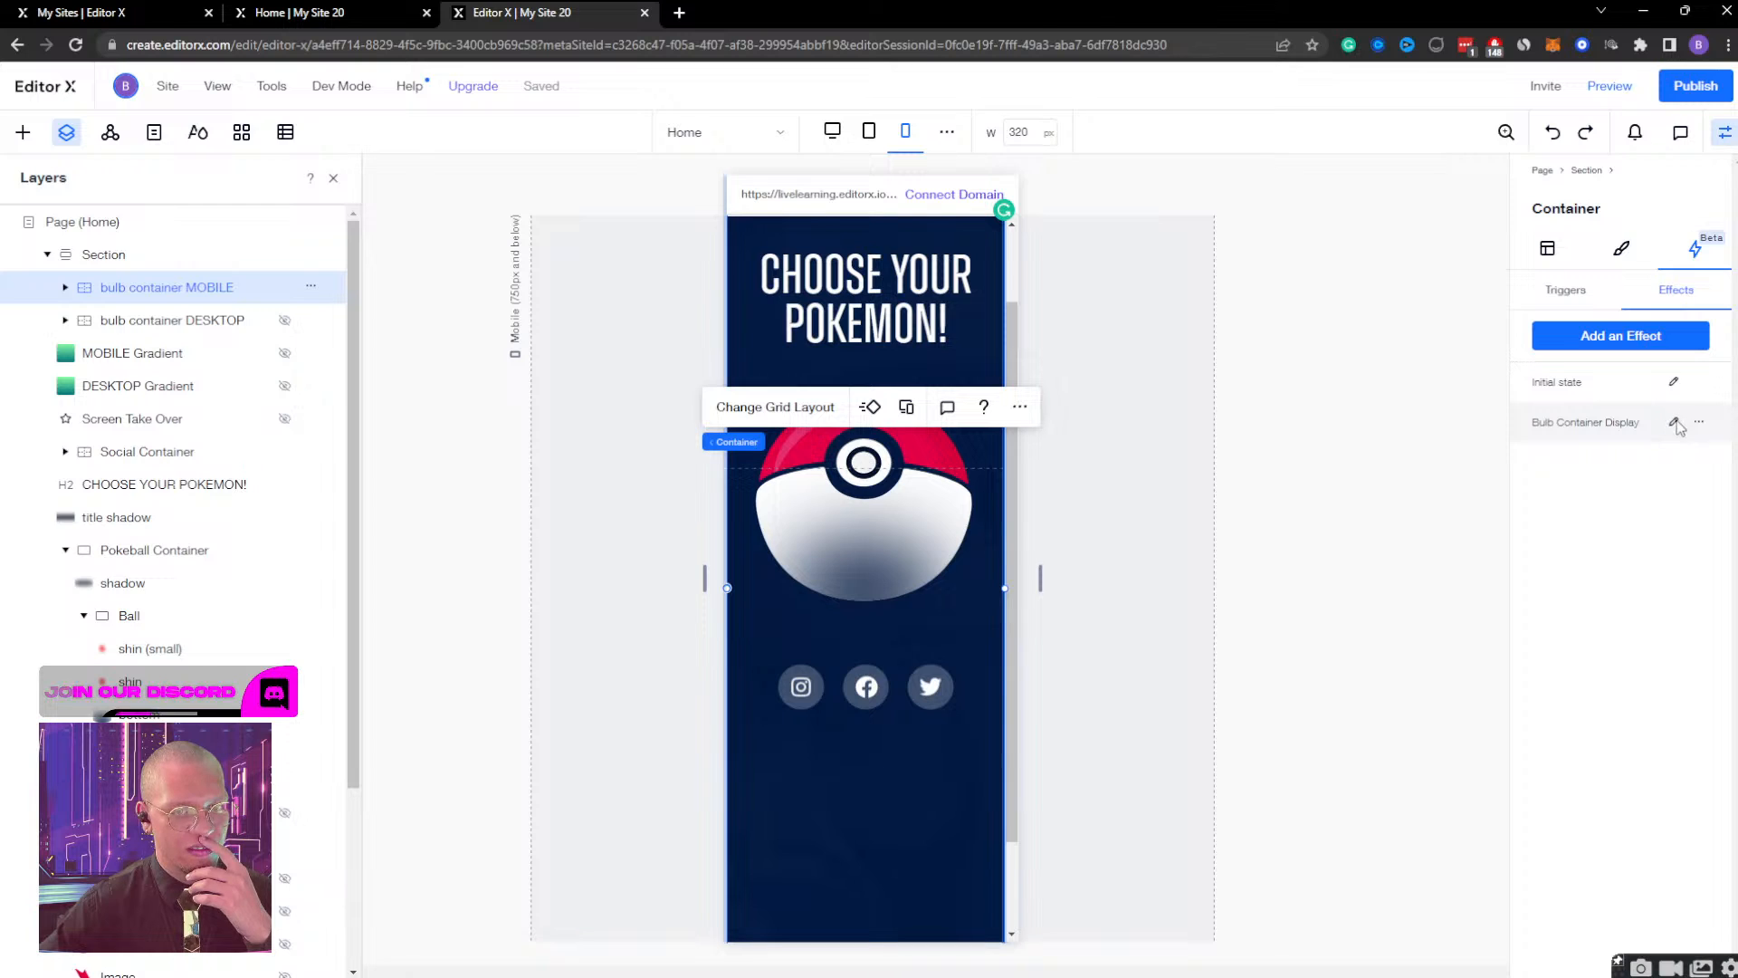
pyautogui.click(812, 223)
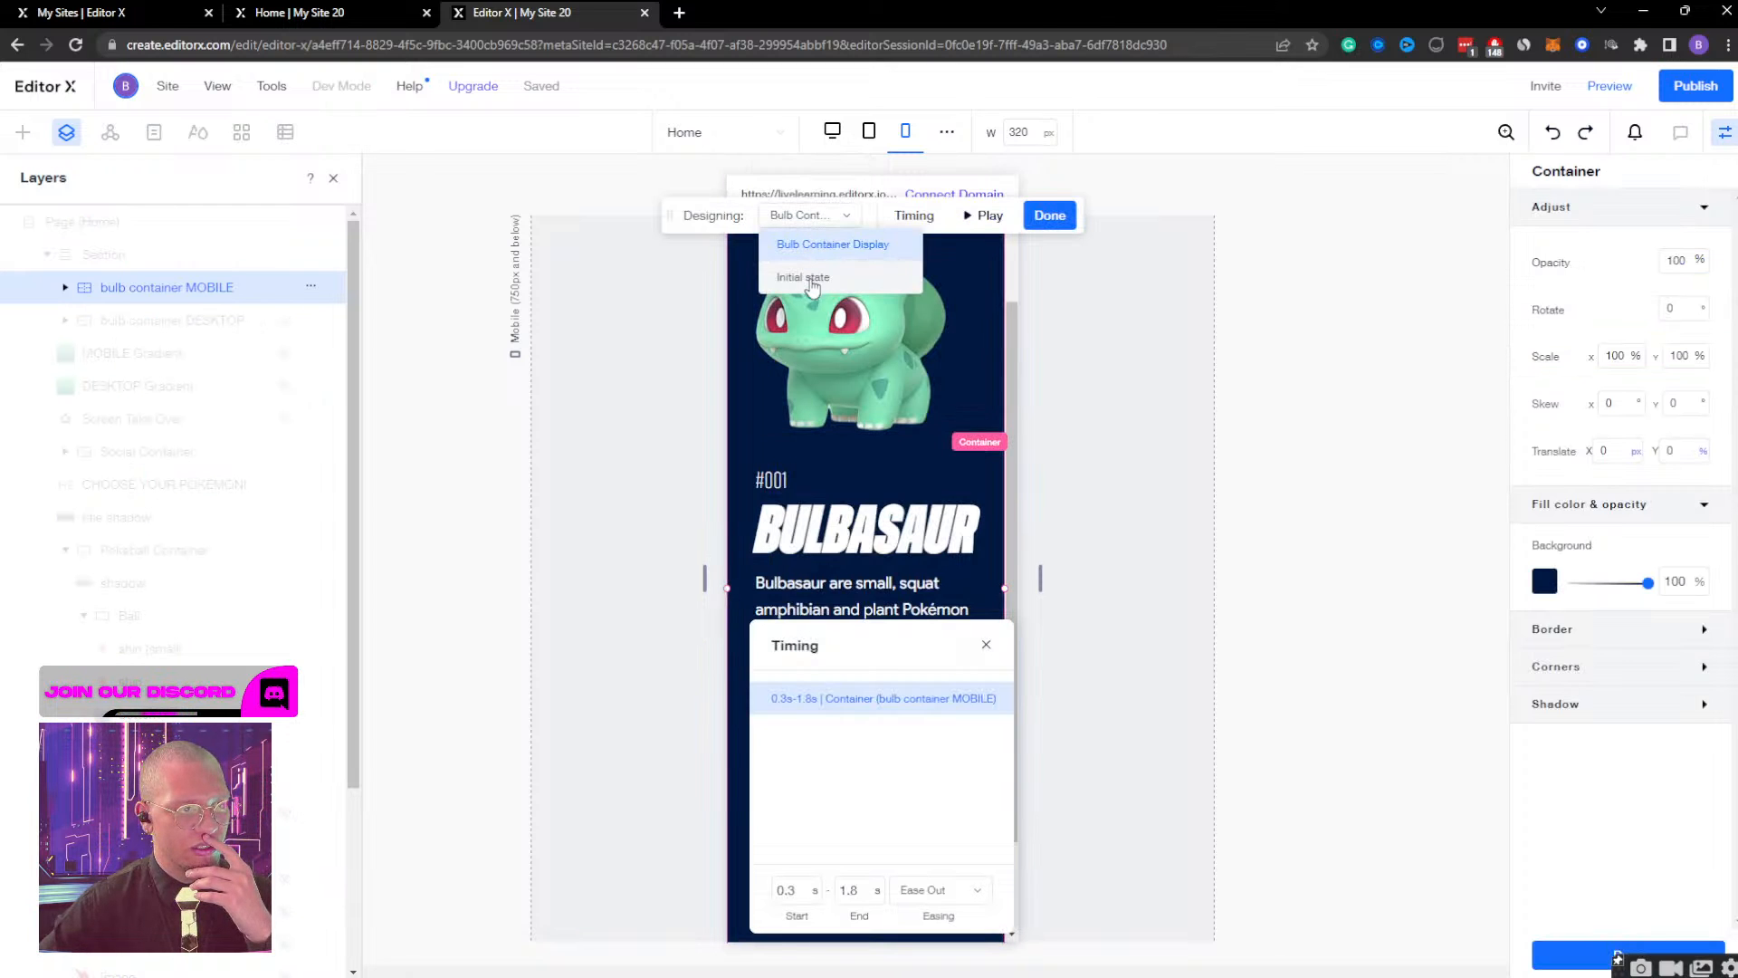
pyautogui.click(810, 279)
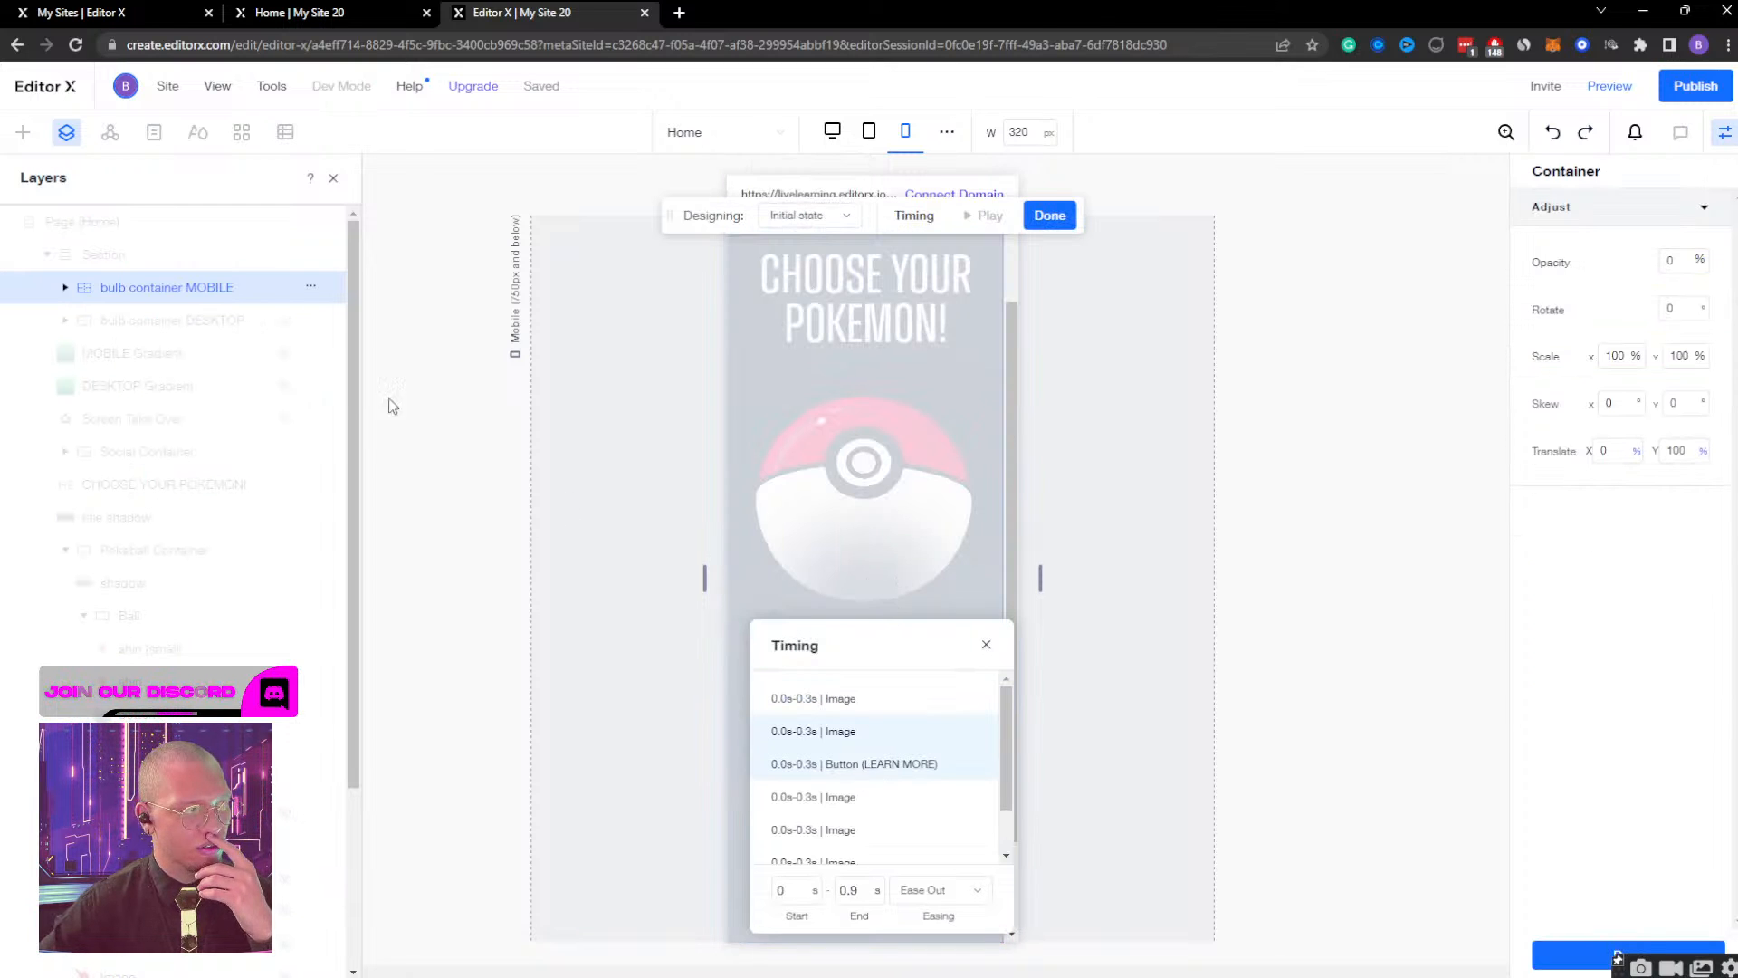
pyautogui.scroll(-1, 861, 750)
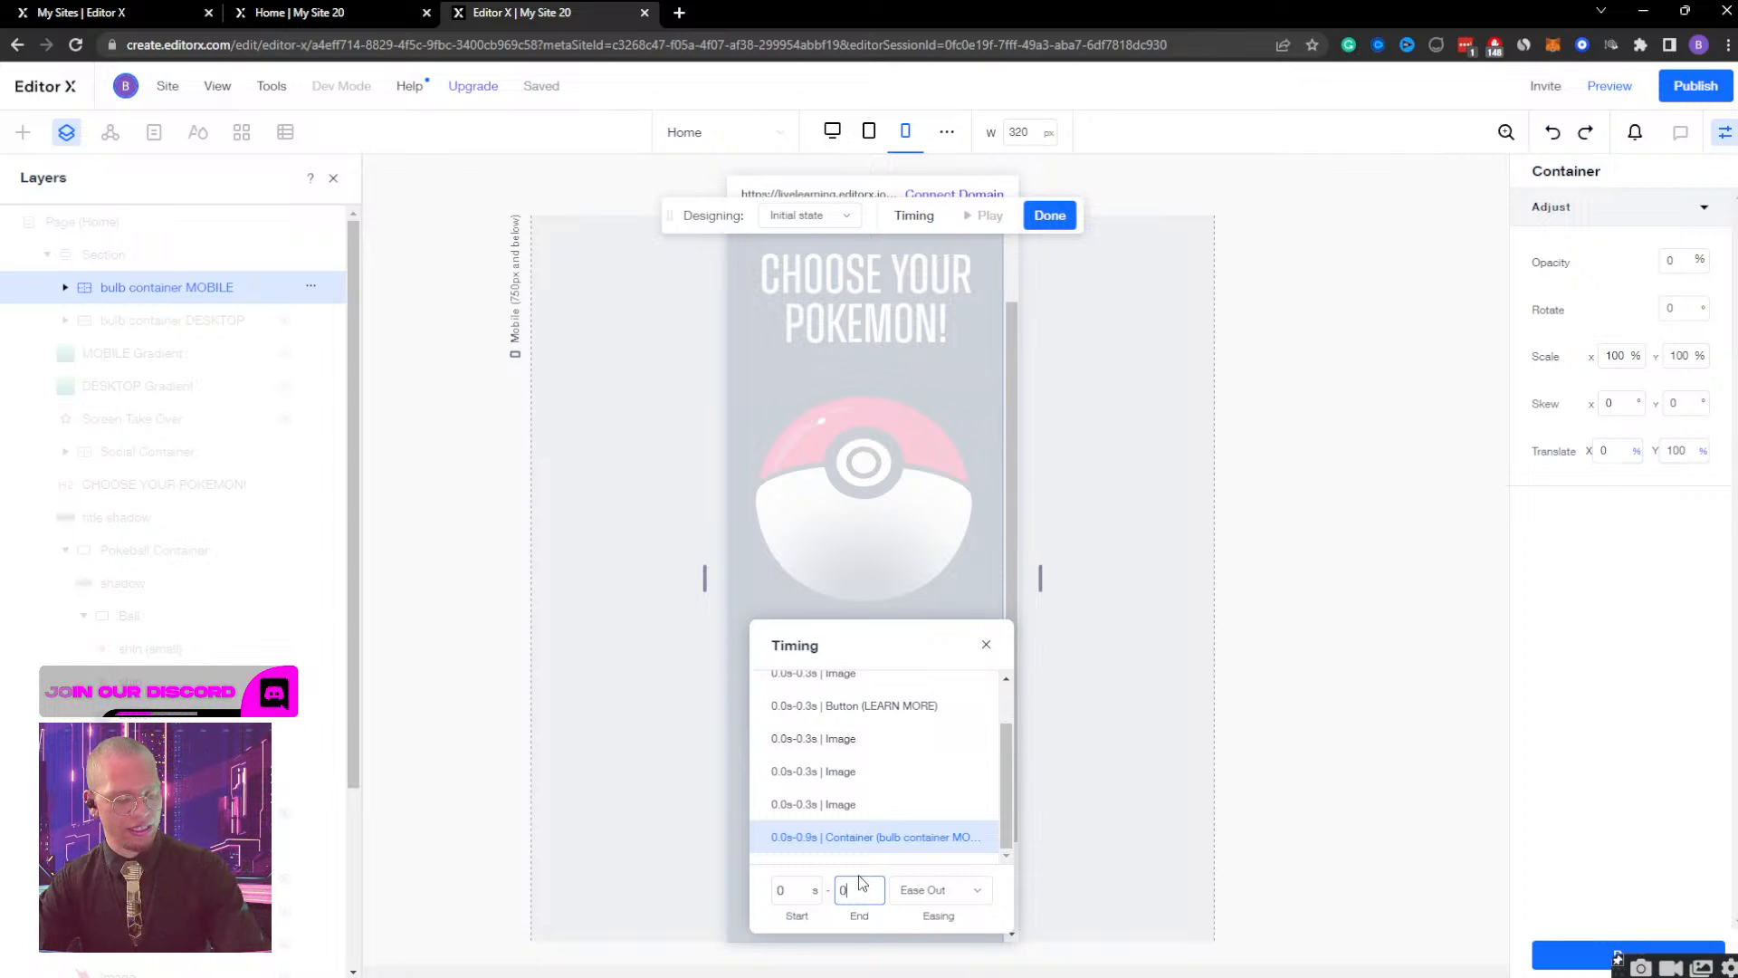
pyautogui.press('BackSpace')
pyautogui.write('2')
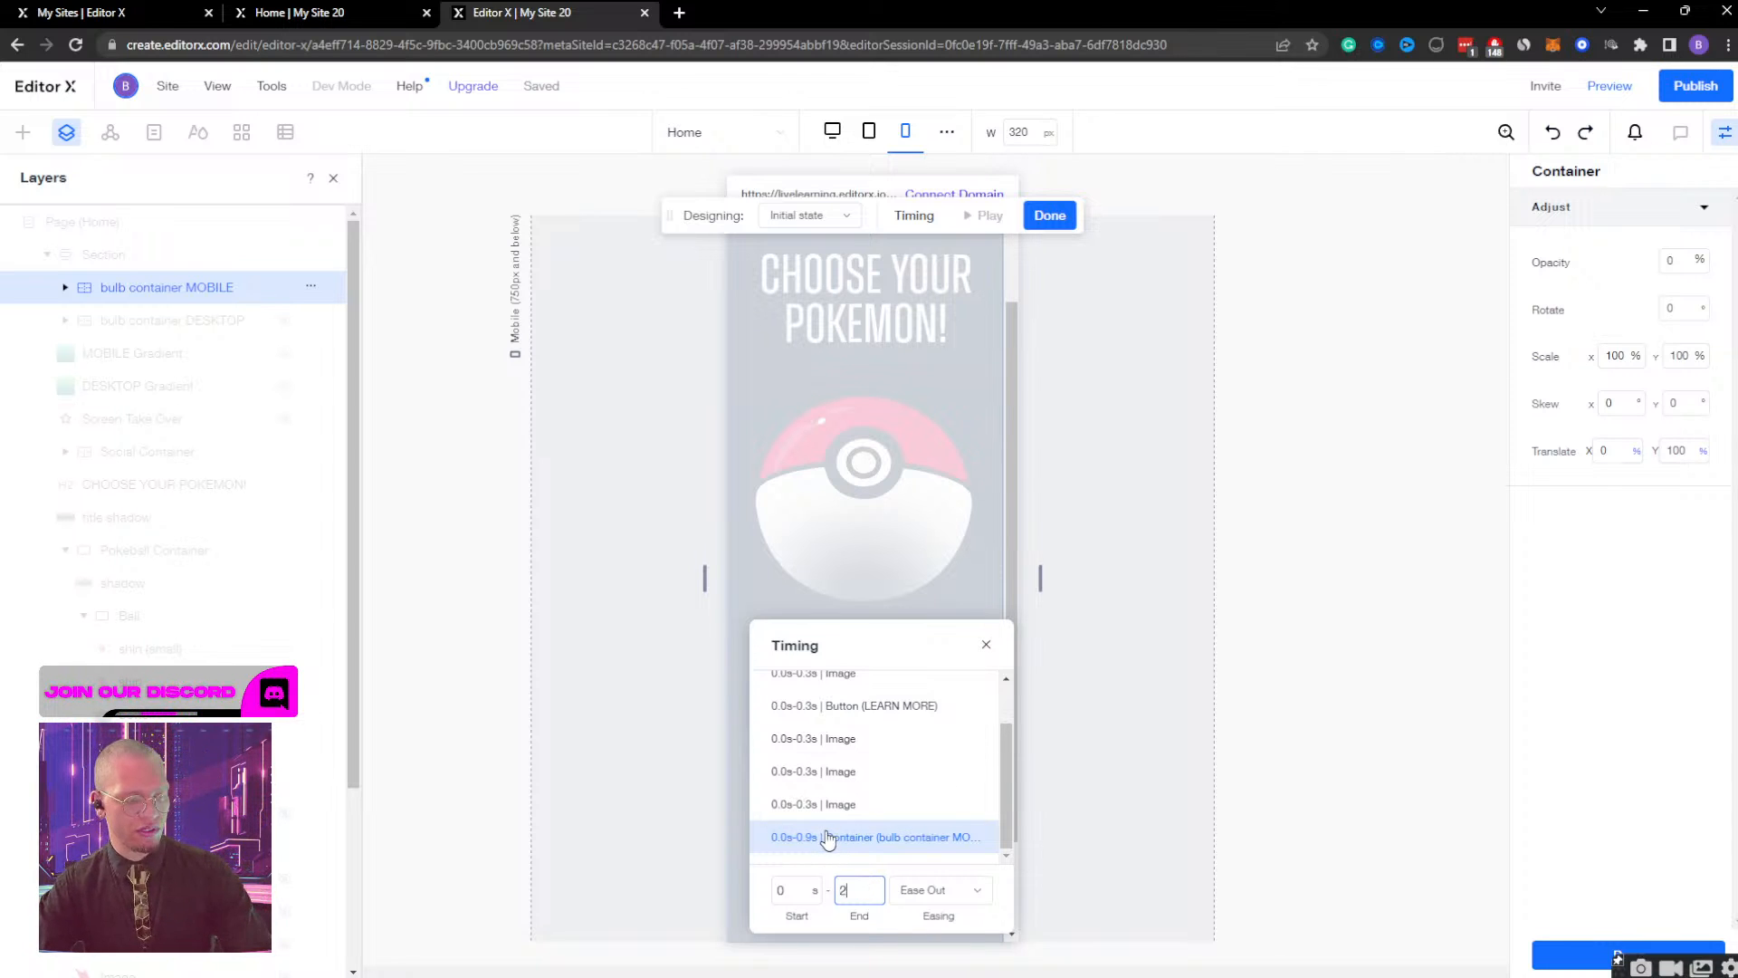
pyautogui.click(1047, 215)
# Preview the mobile page, test the Bulbasaur view's opening and closing animation with the new timing, and return to editing.
pyautogui.click(1608, 86)
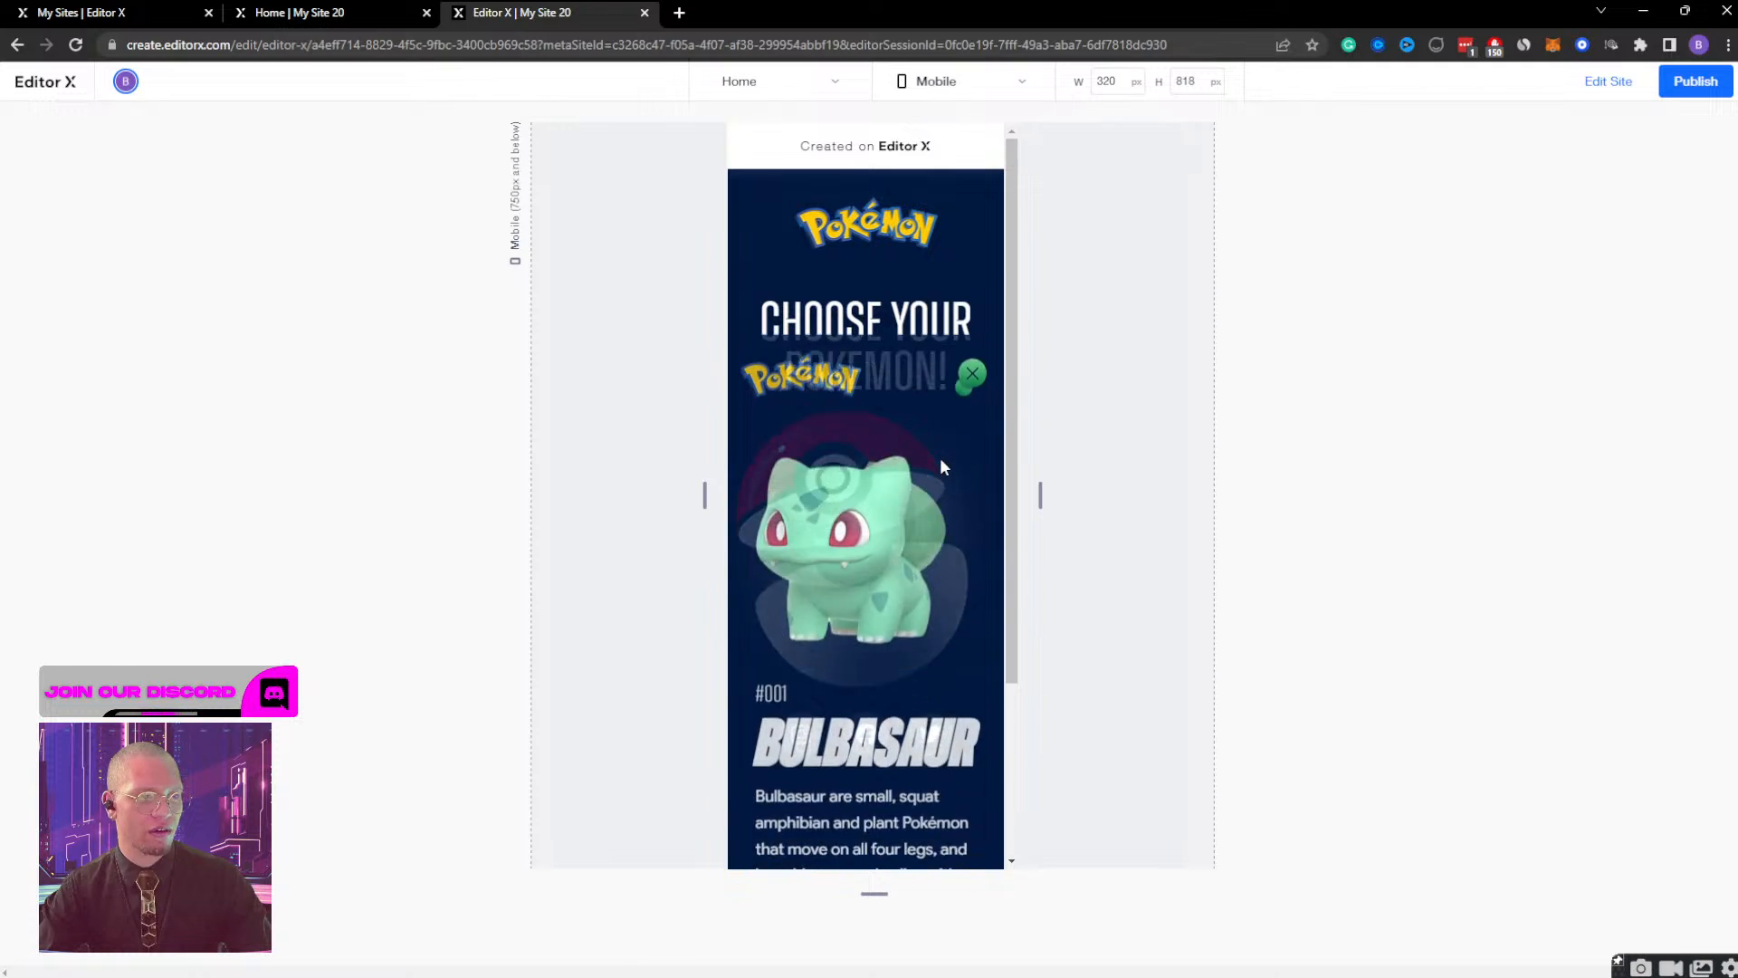
pyautogui.click(976, 213)
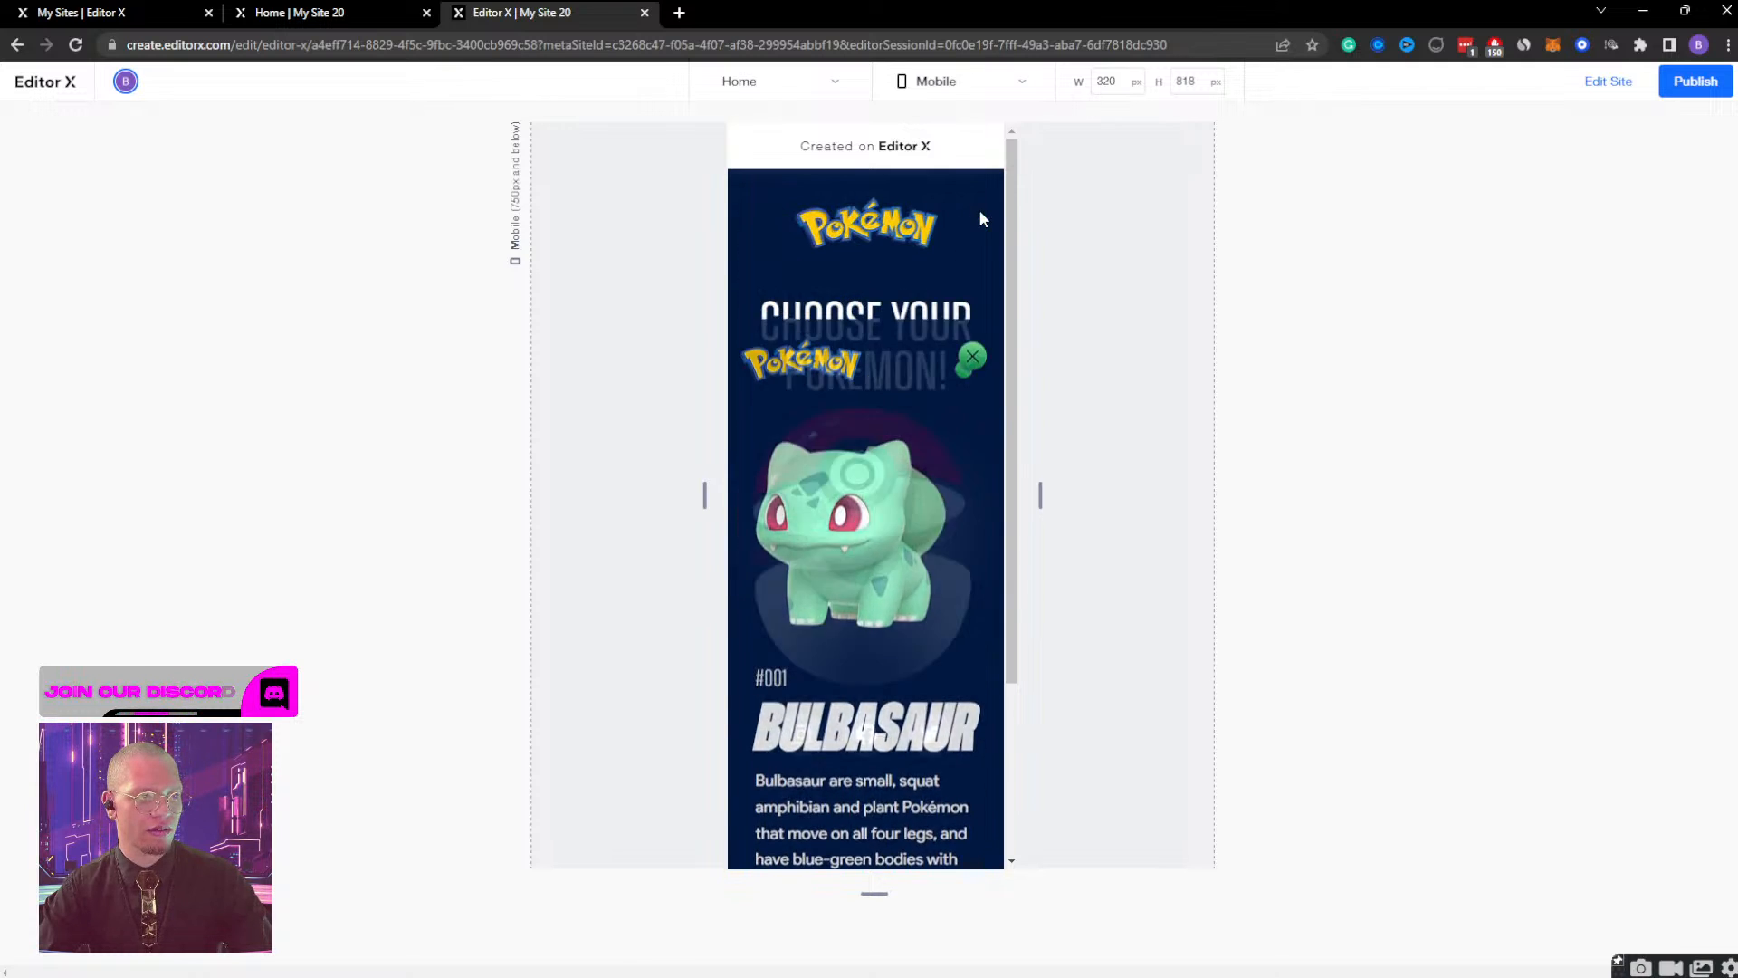
pyautogui.click(919, 509)
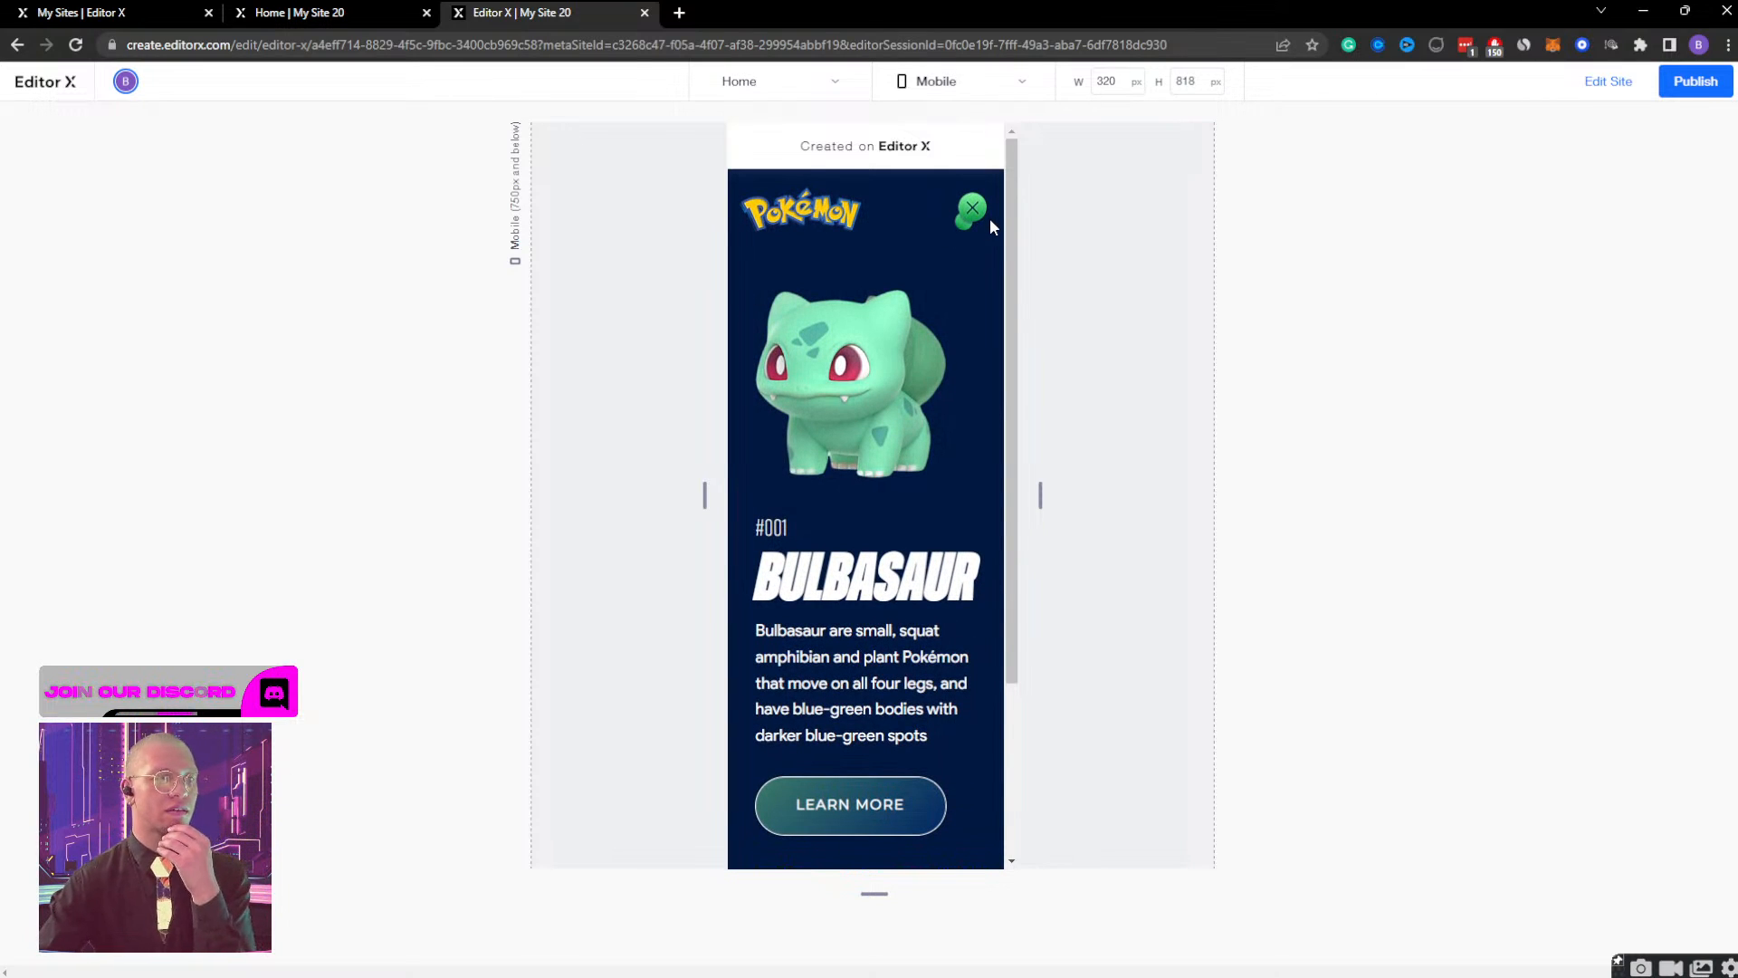
pyautogui.click(982, 214)
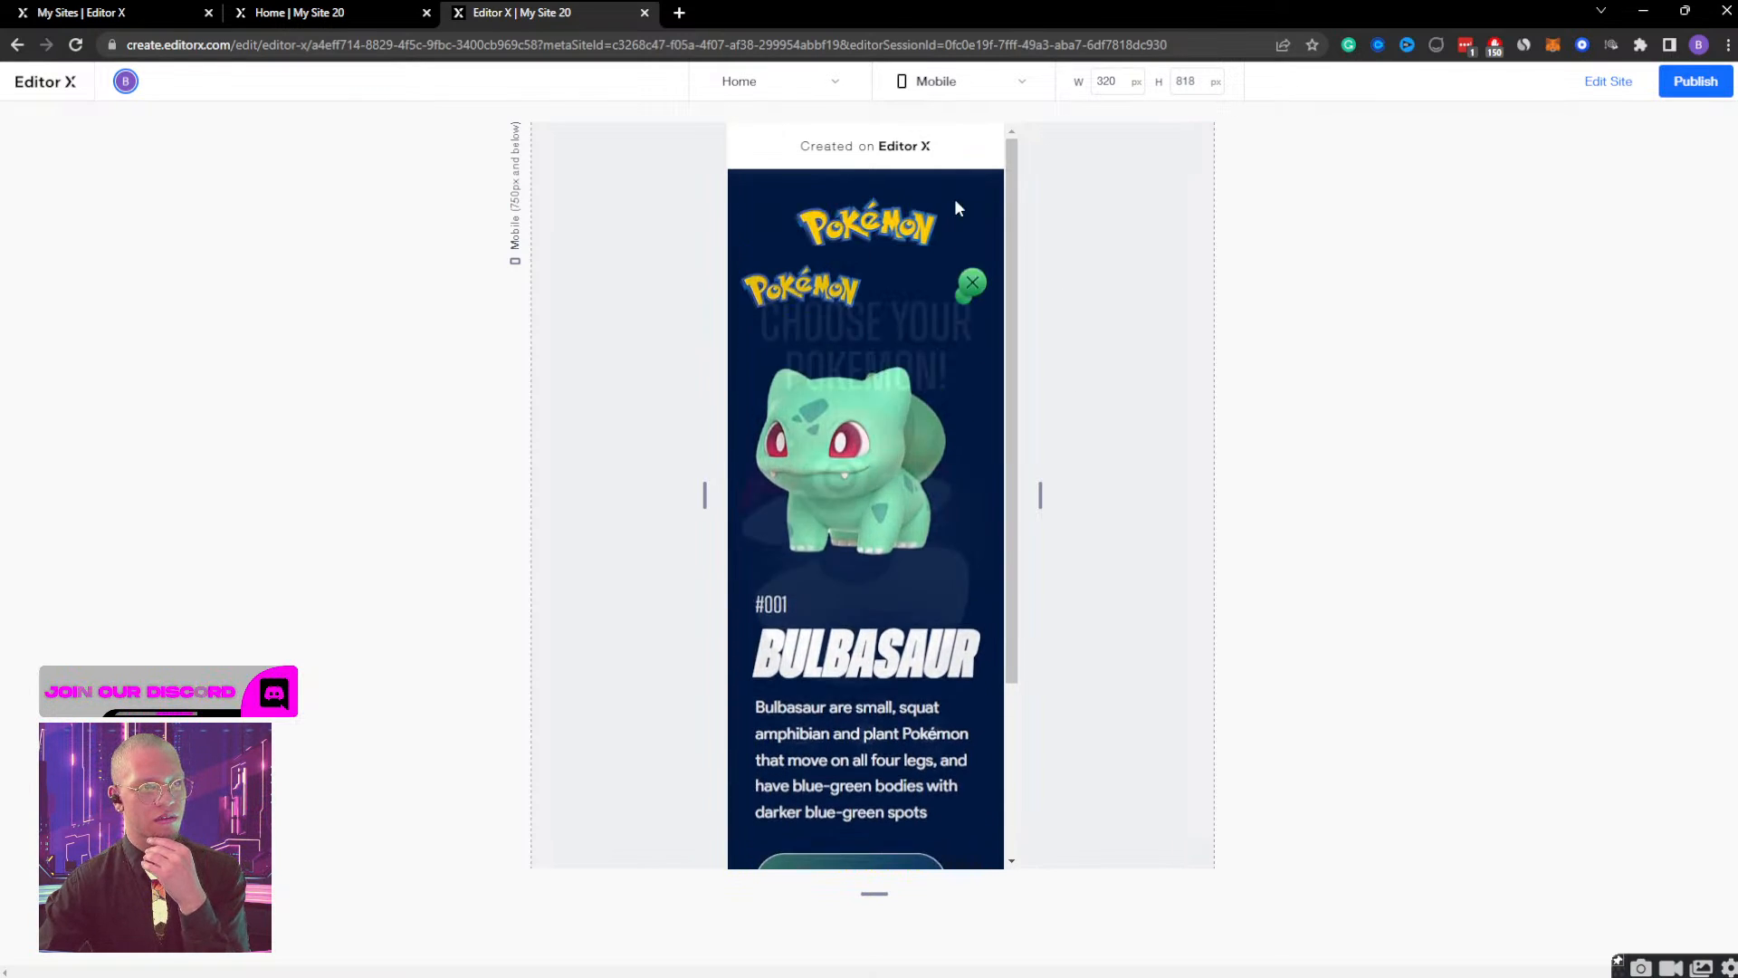
pyautogui.click(1610, 82)
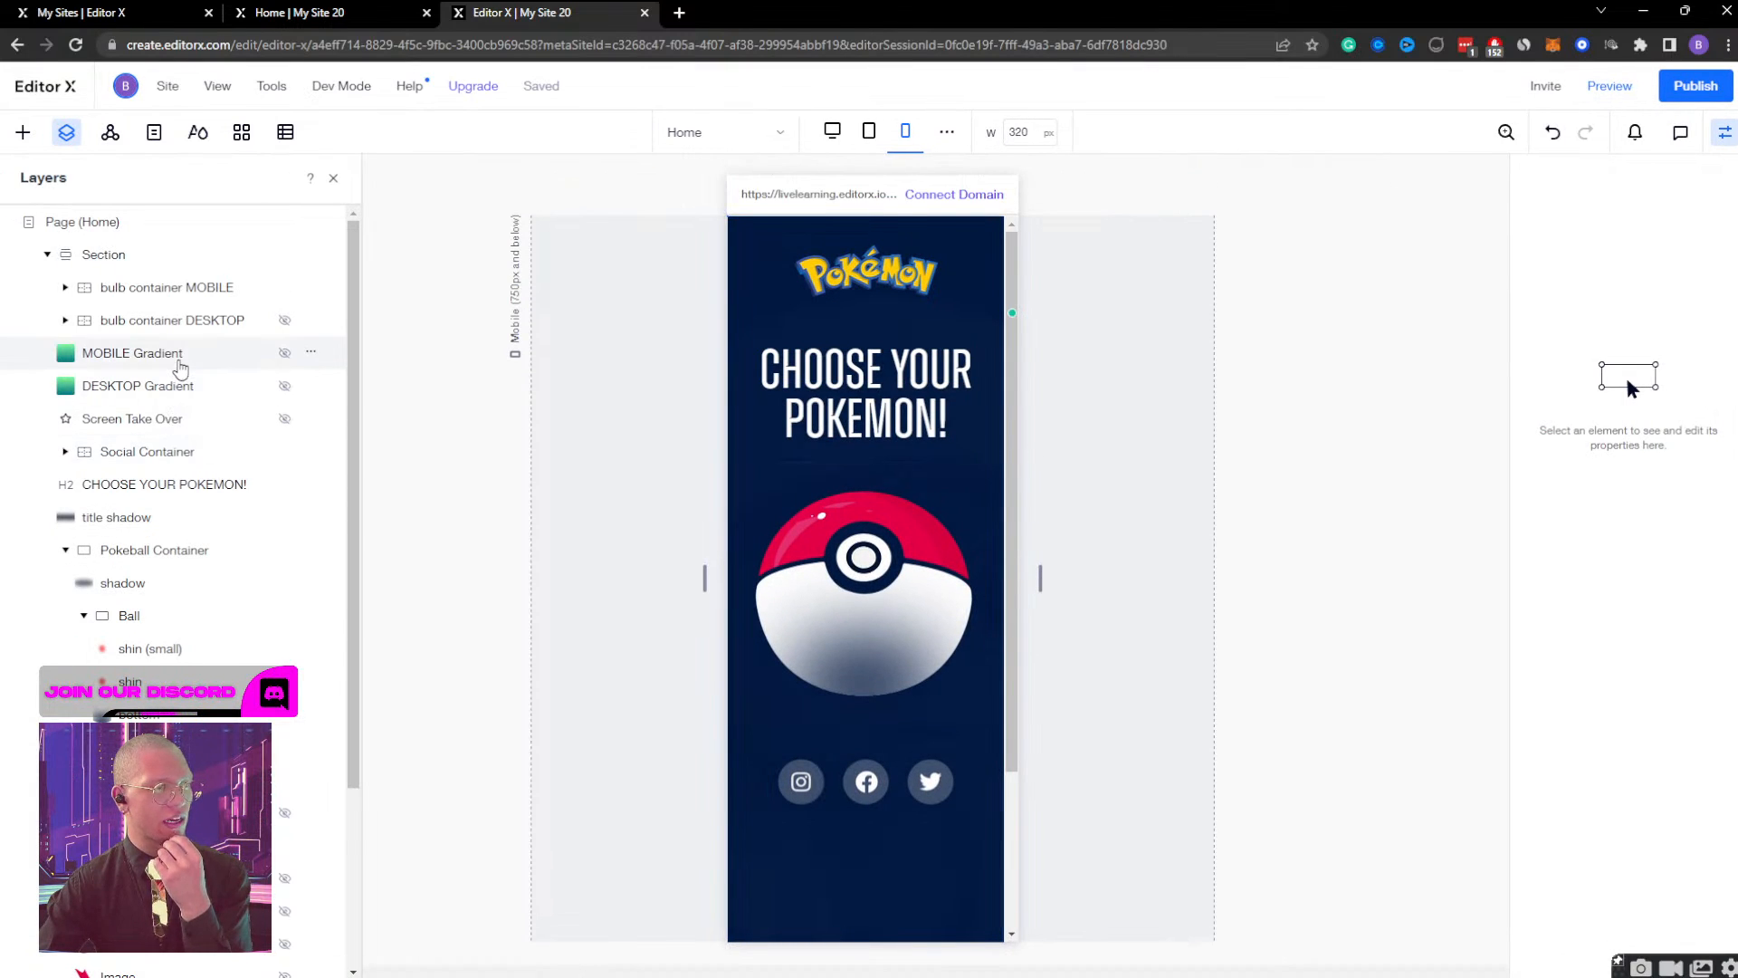
# Open the bulb container MOBILE's Bulb Container Display effect, examine the EVOLUTIONS: text and the evolution images' container, and finish designing.
pyautogui.click(181, 363)
pyautogui.click(221, 288)
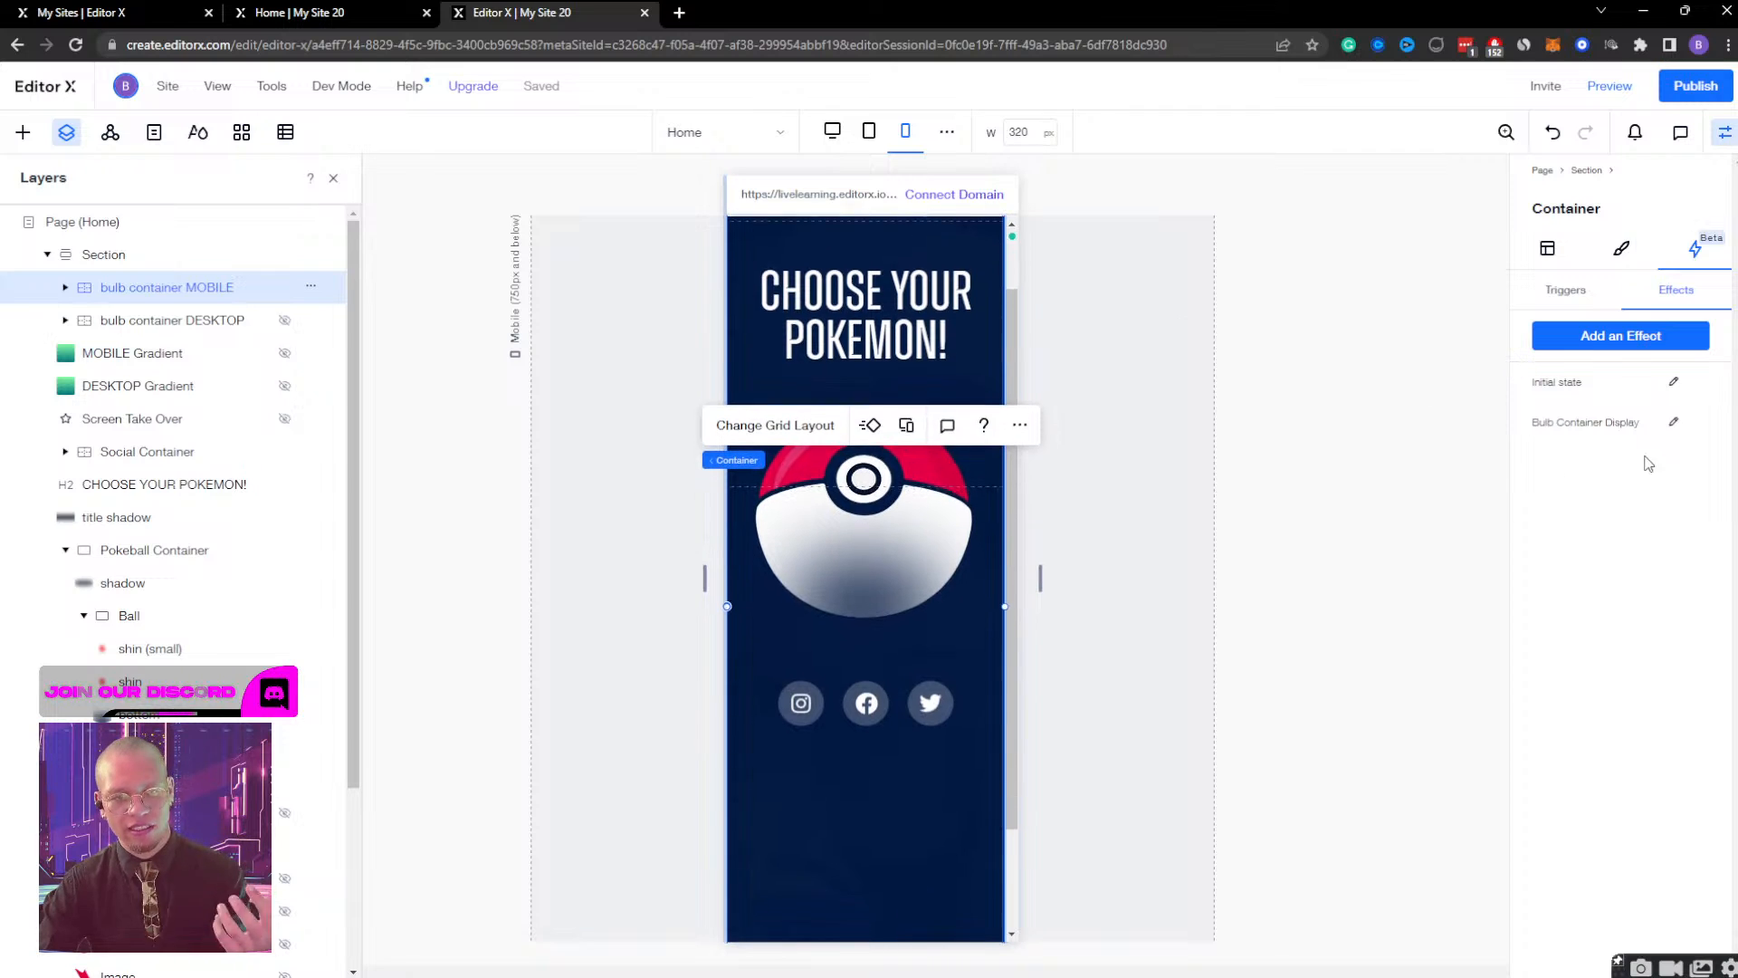
pyautogui.click(1675, 423)
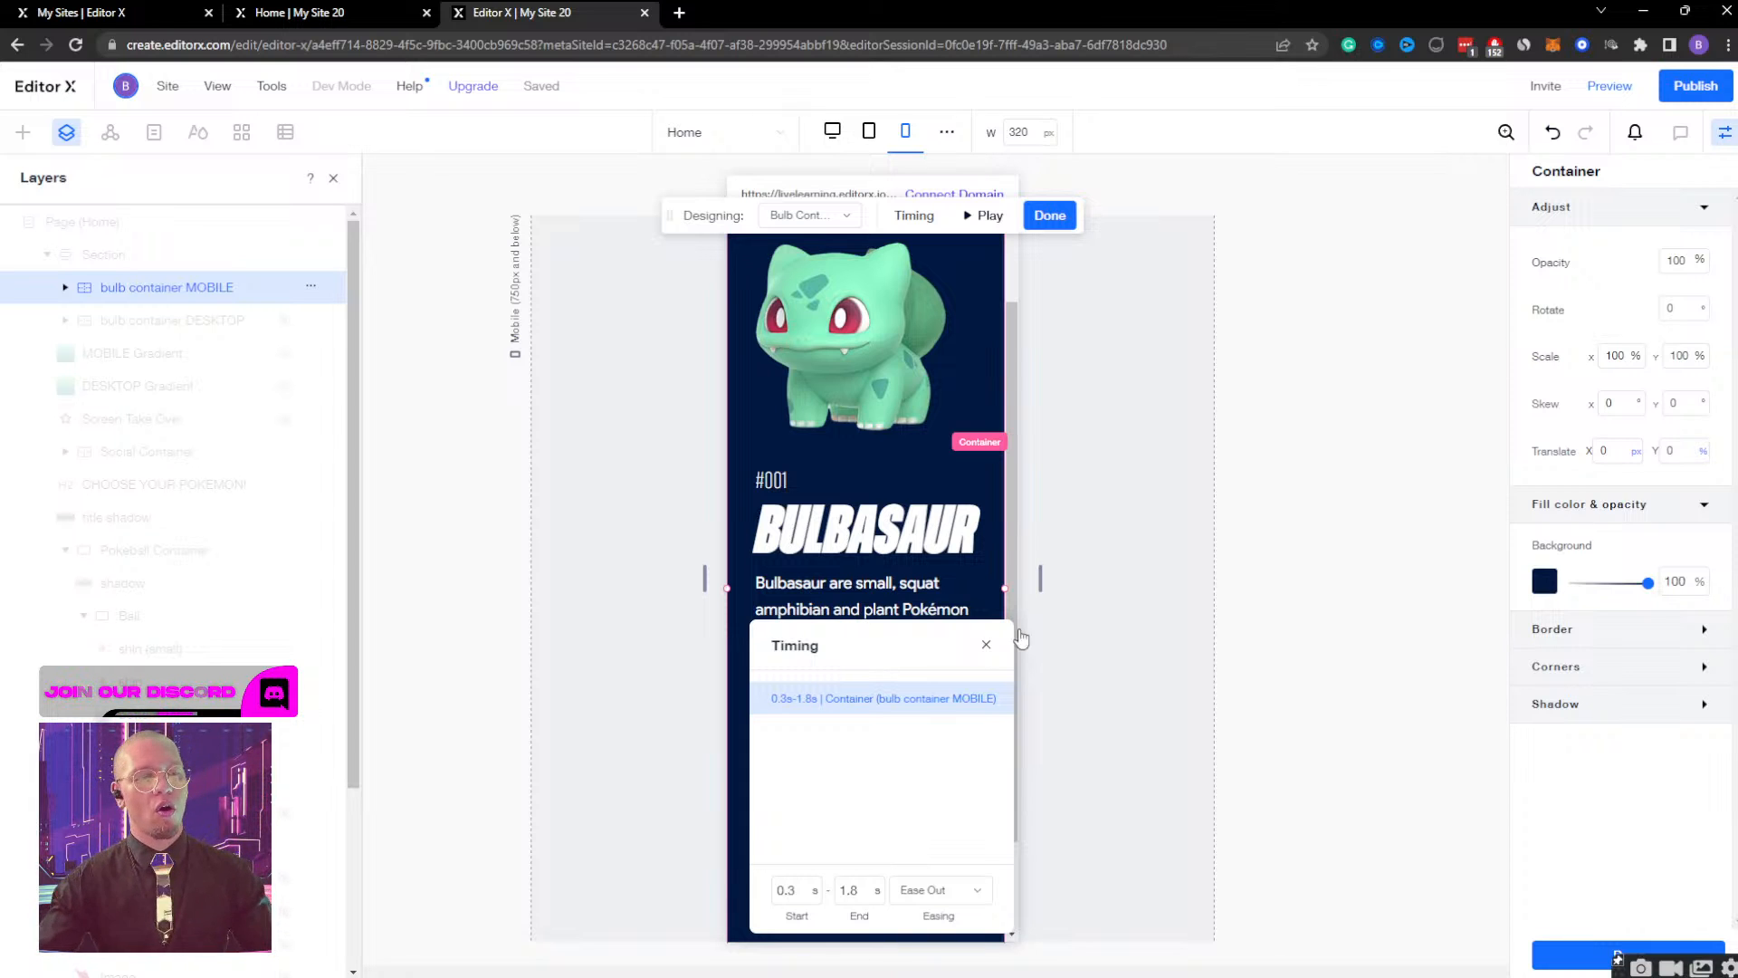
pyautogui.click(985, 645)
pyautogui.scroll(-2, 904, 638)
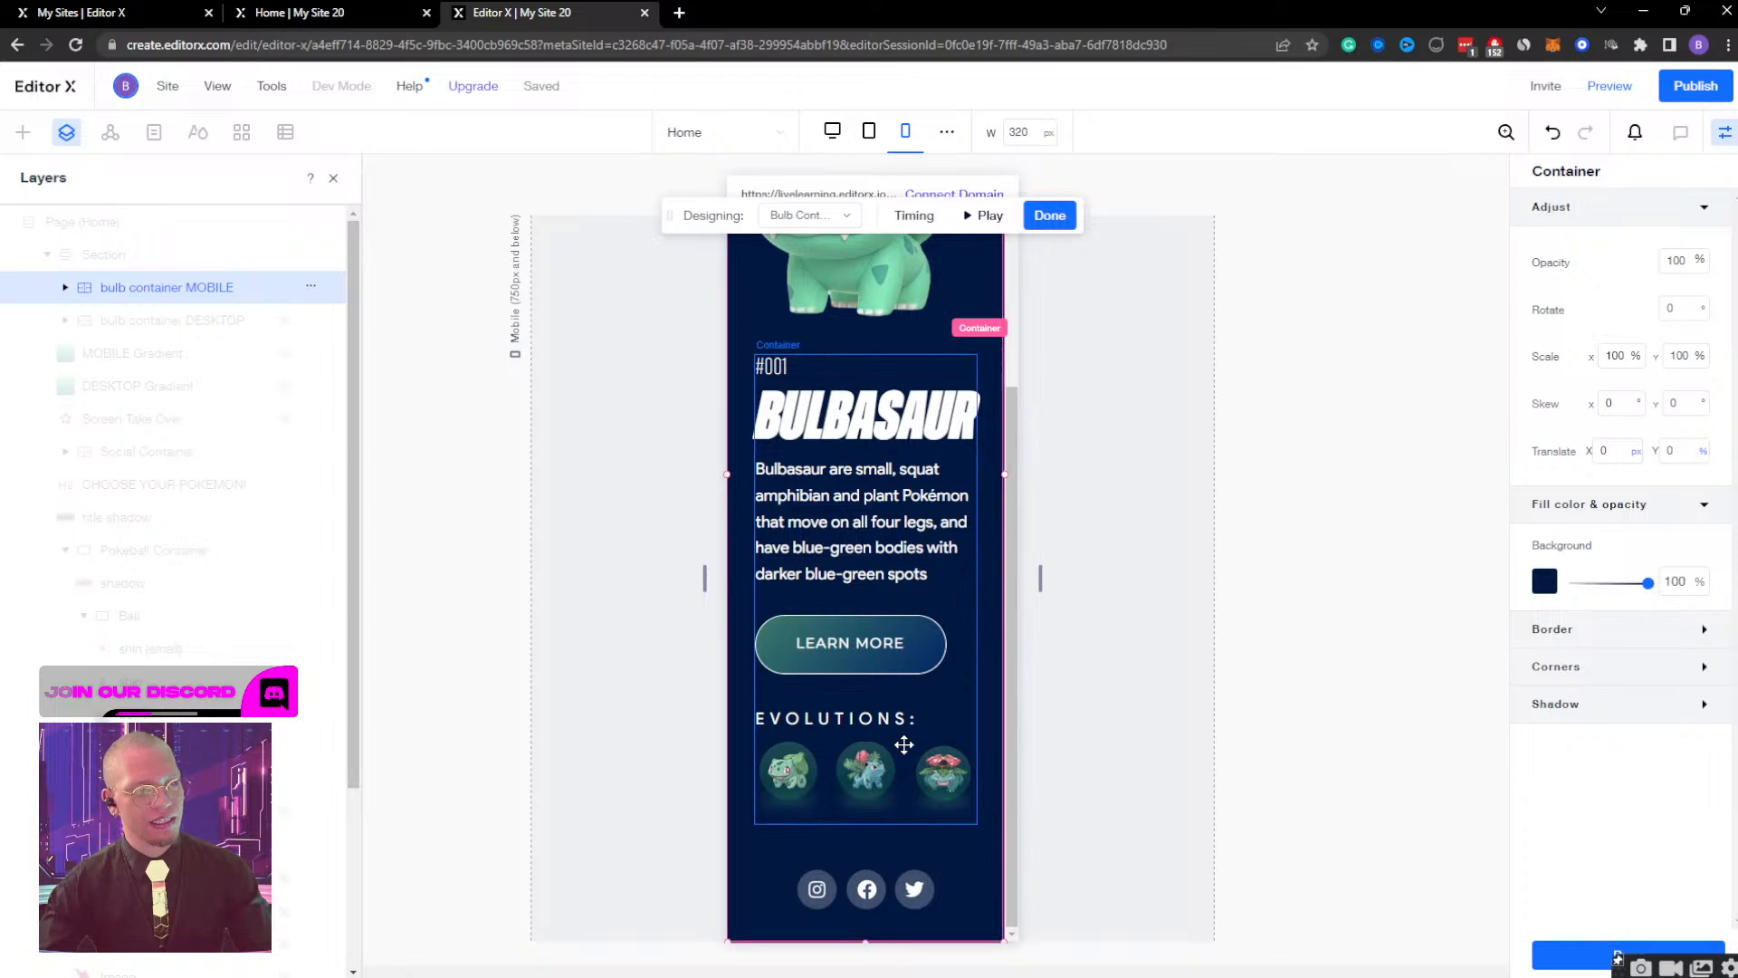
pyautogui.scroll(3, 904, 744)
pyautogui.scroll(-2, 903, 745)
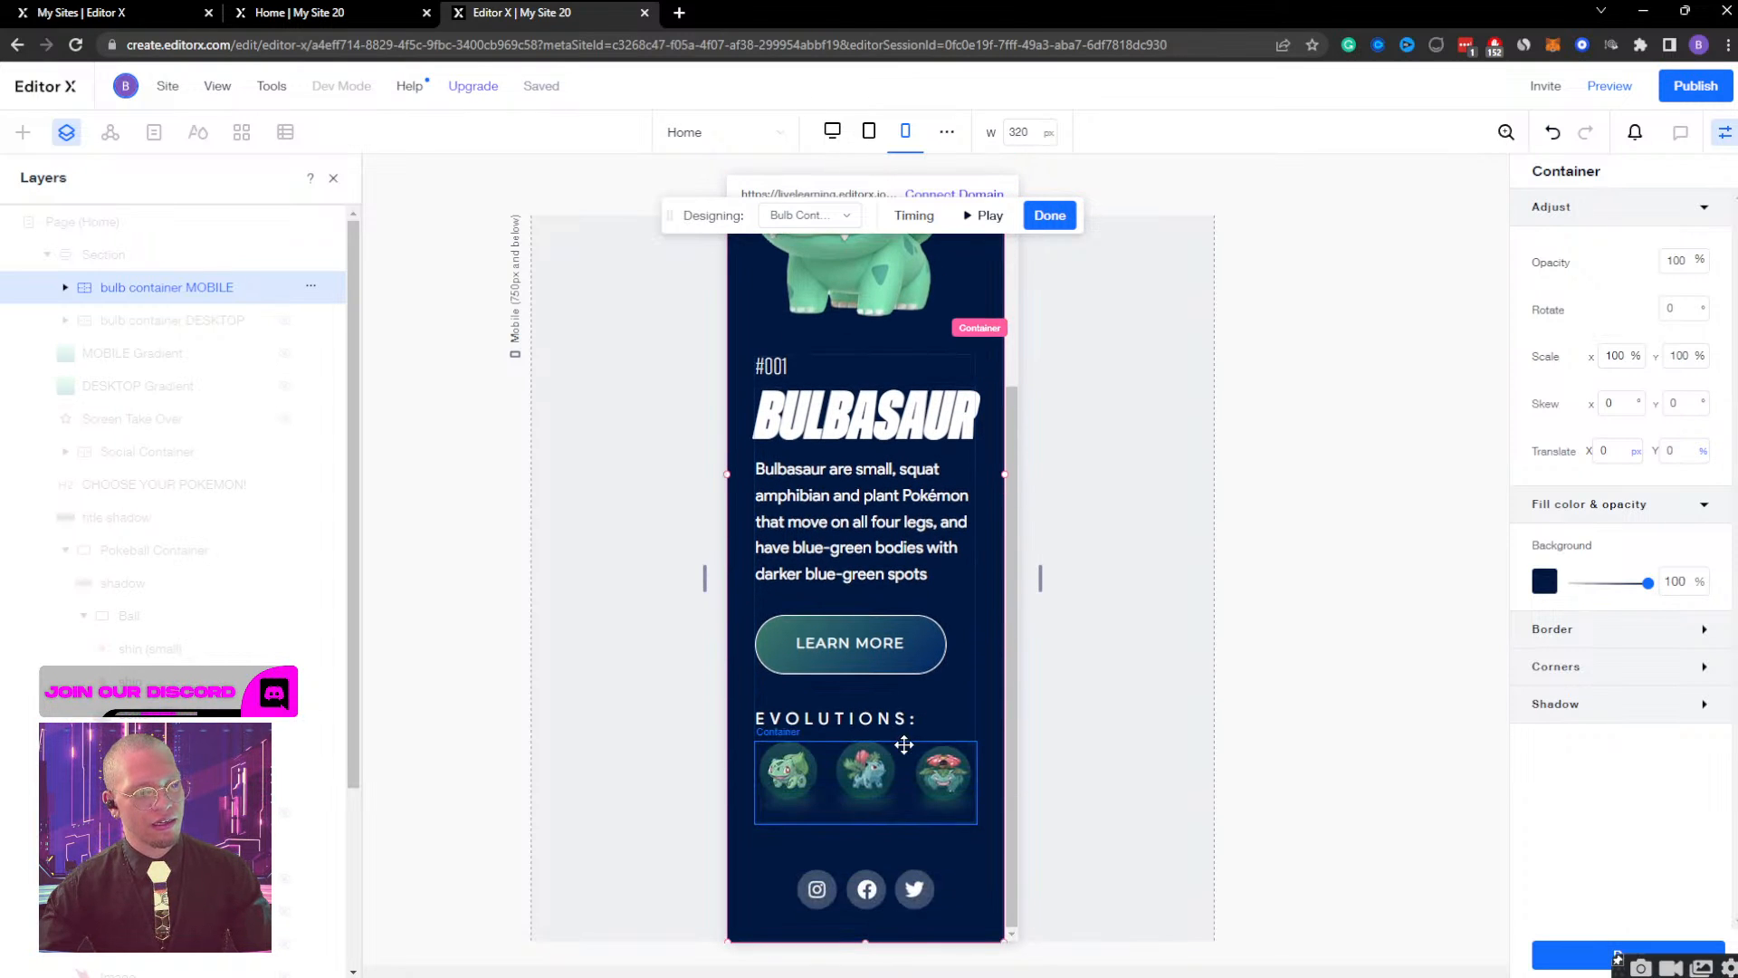
pyautogui.click(777, 723)
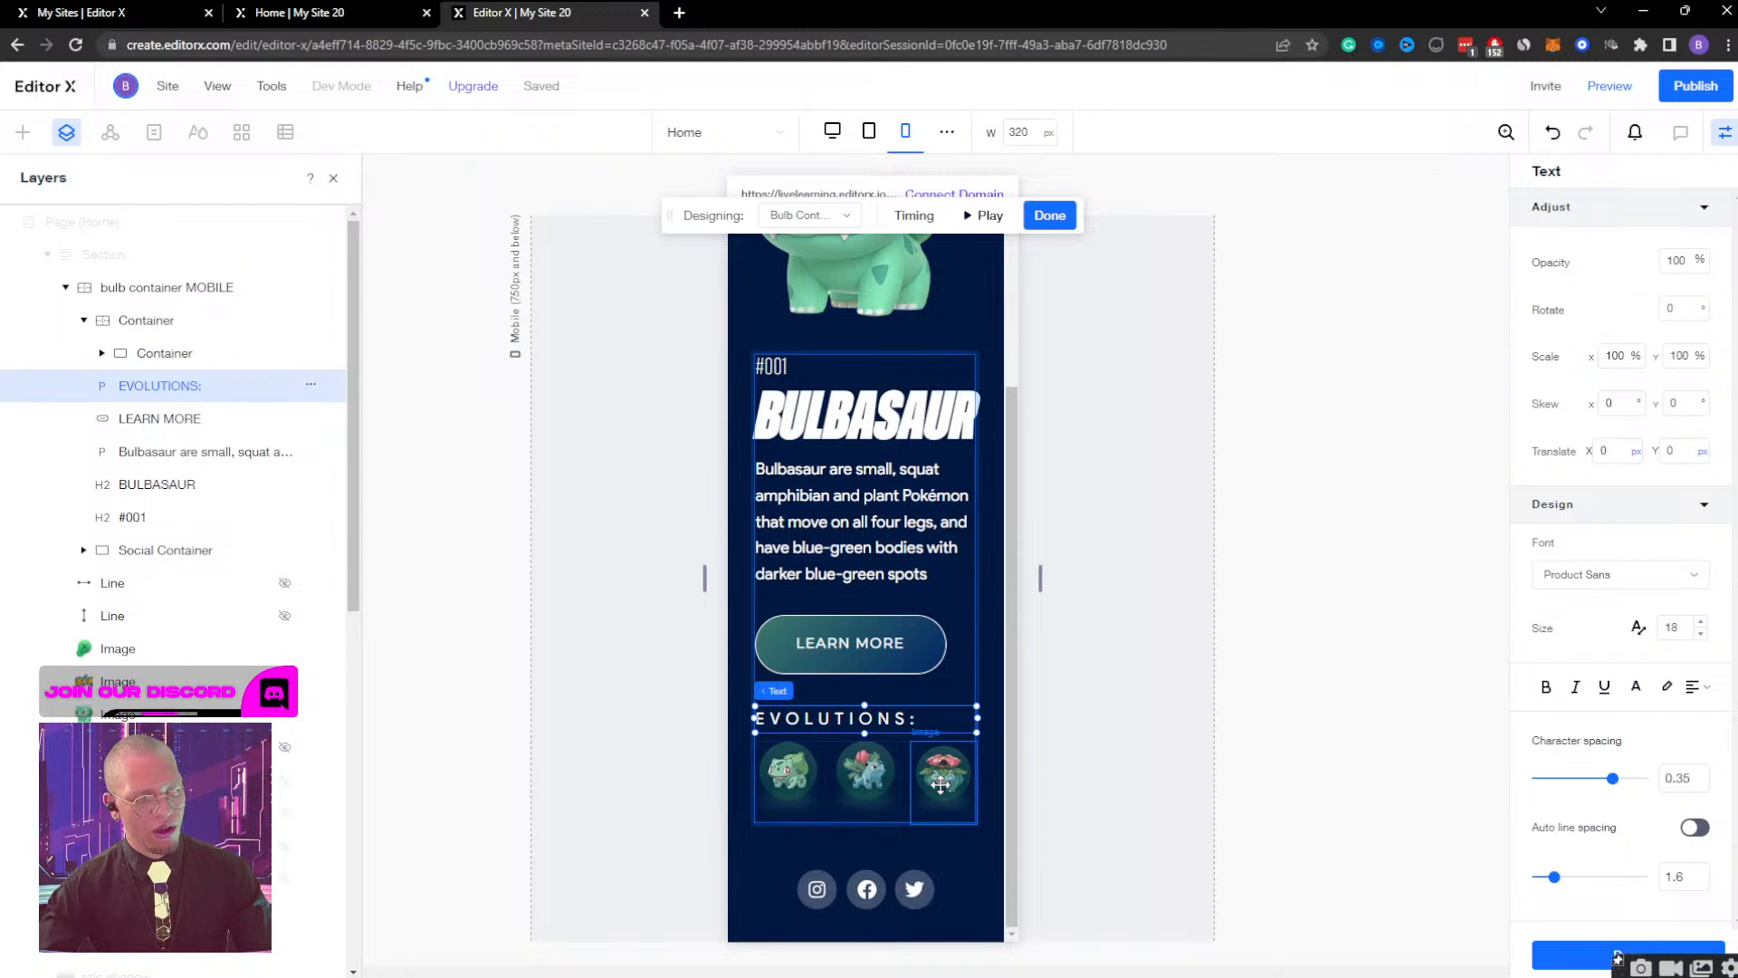
pyautogui.click(827, 745)
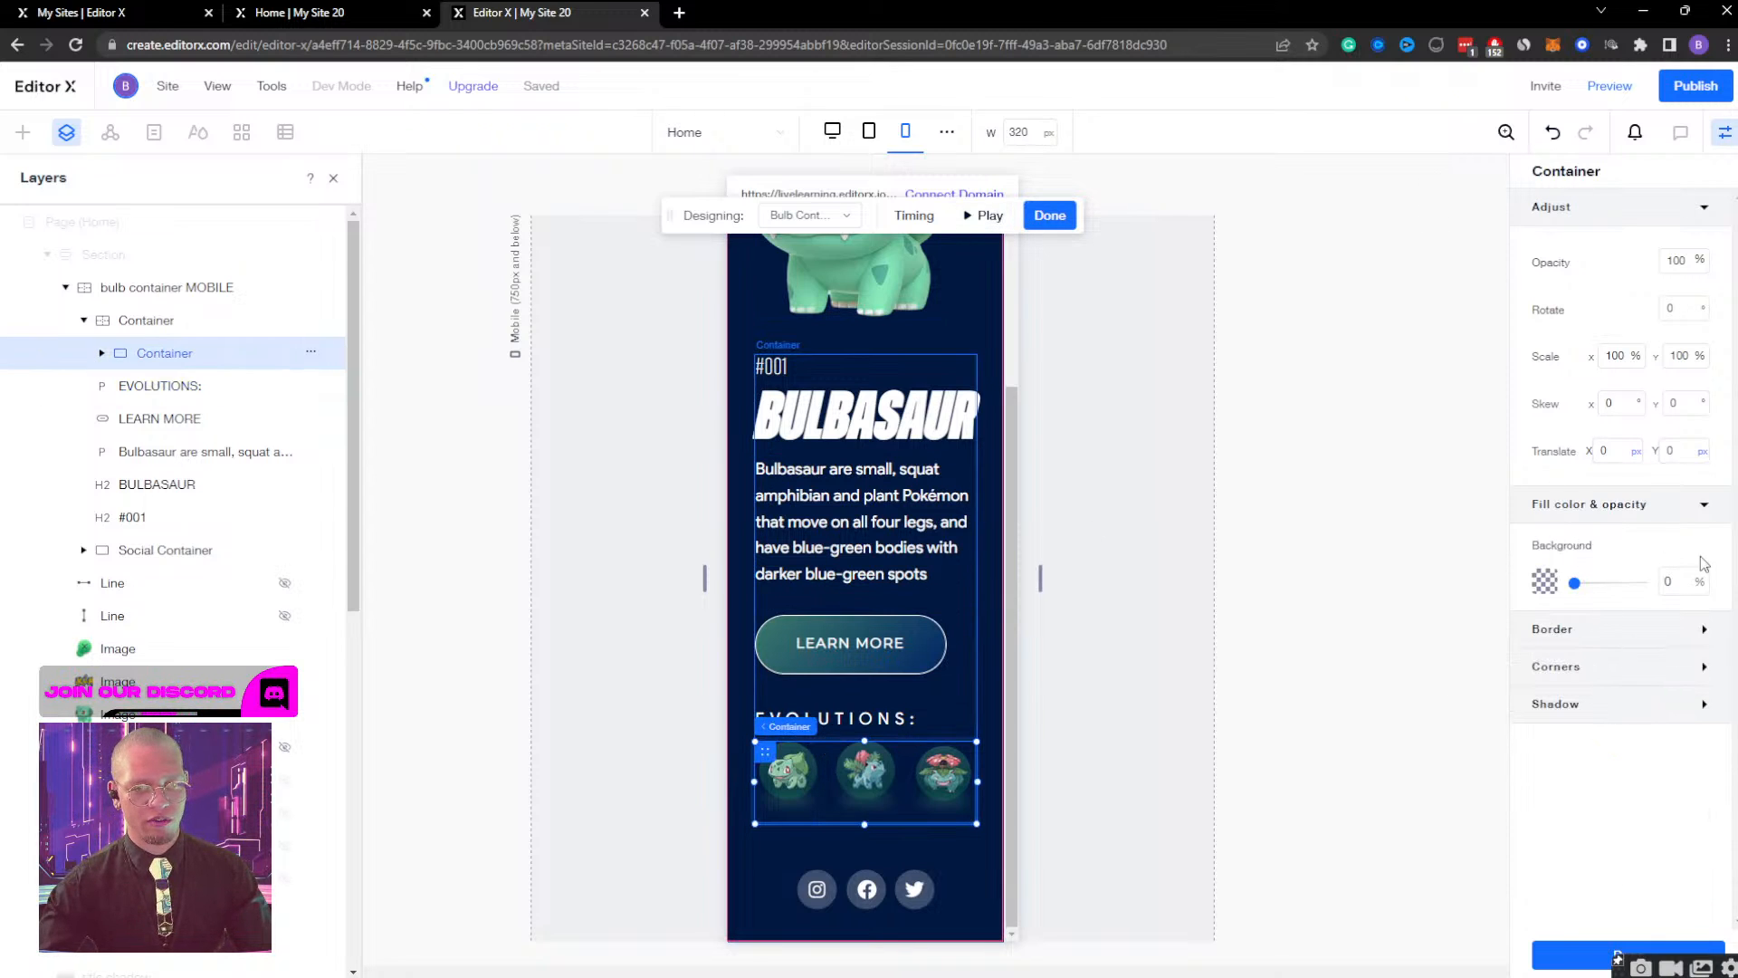
pyautogui.scroll(3, 846, 497)
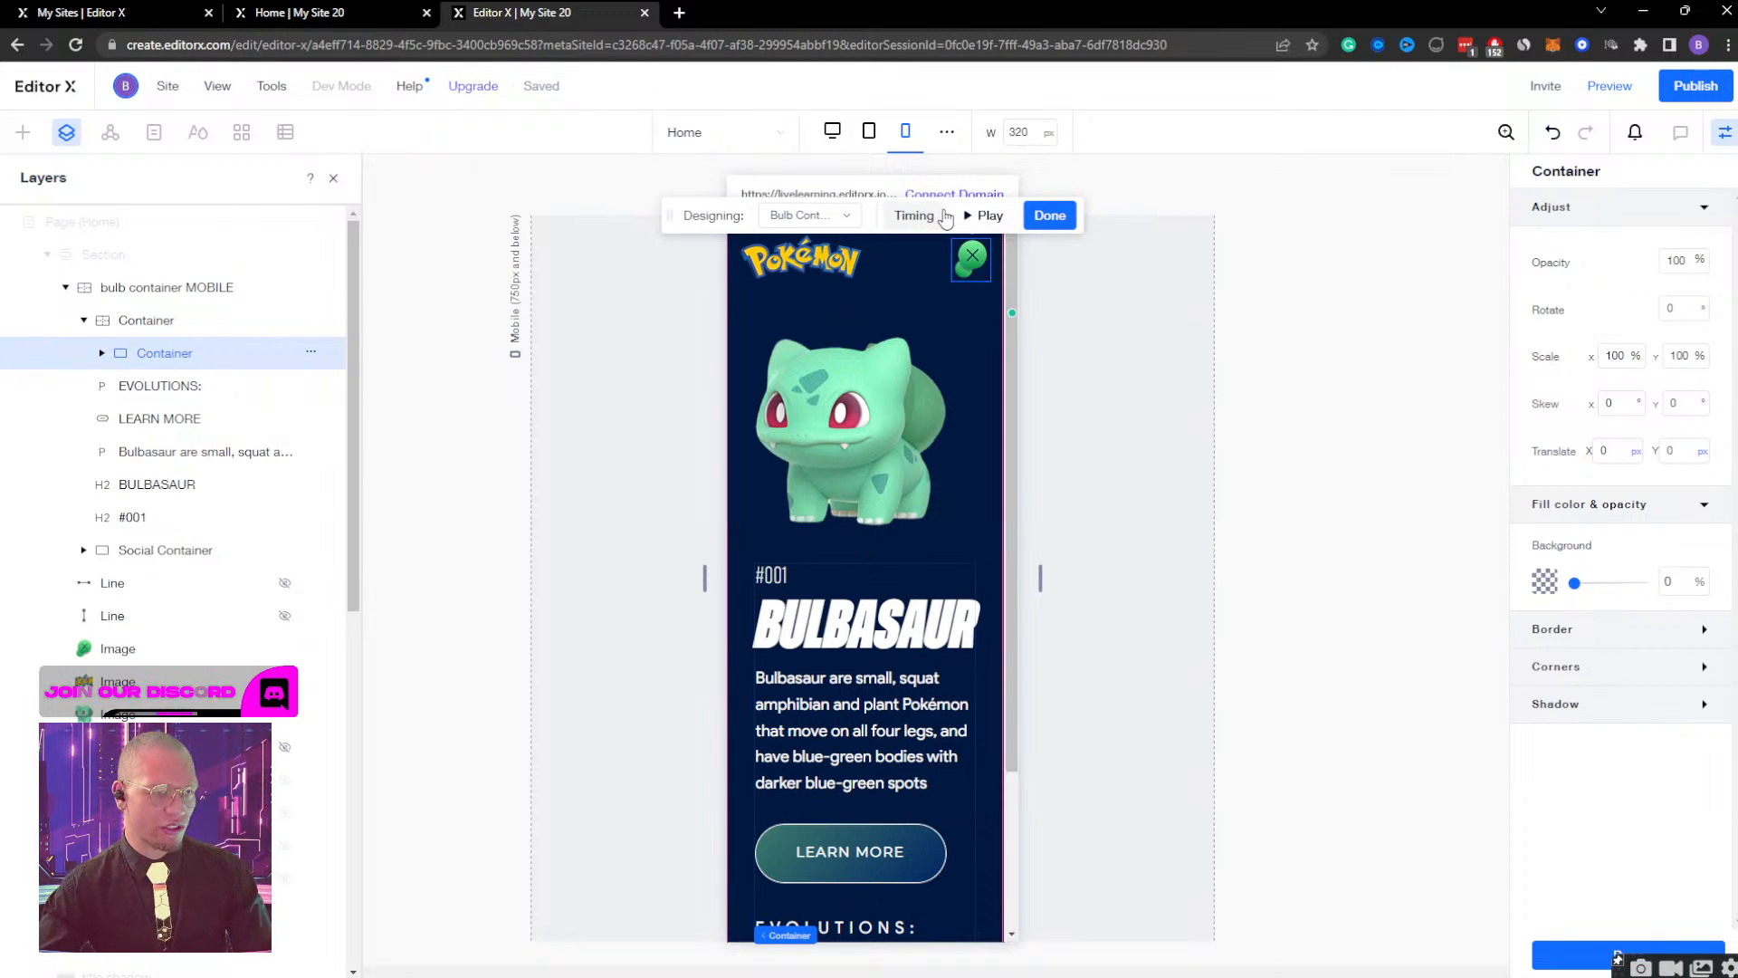
pyautogui.click(1050, 215)
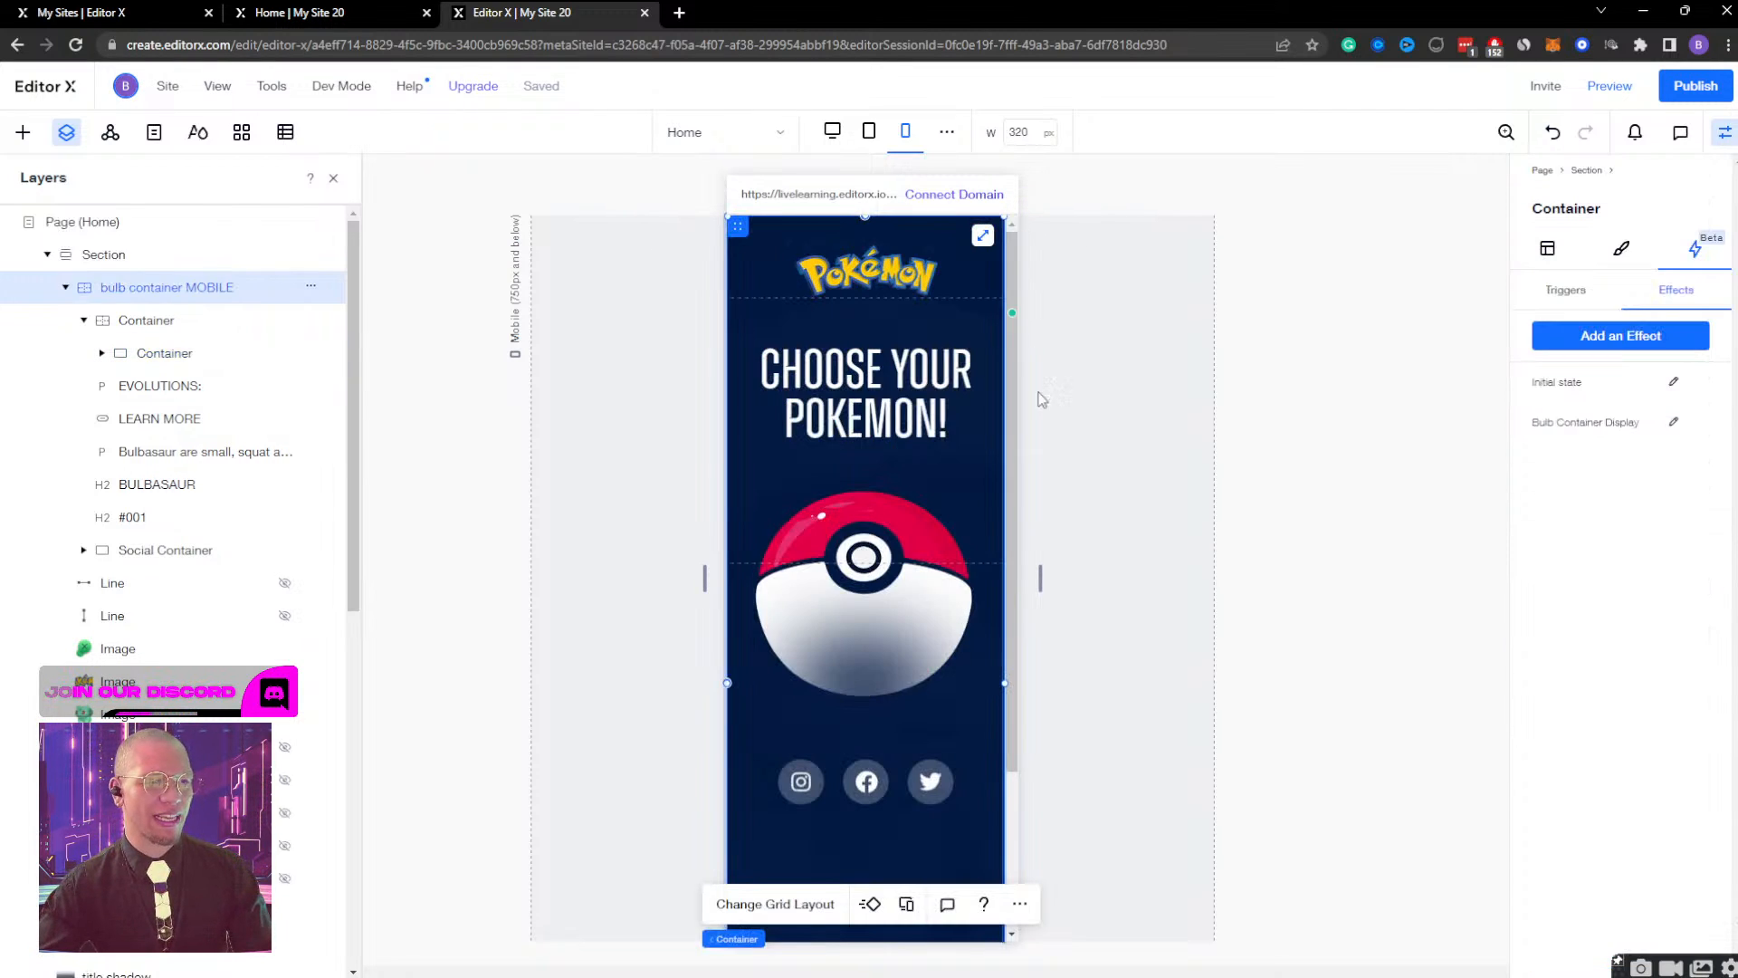
# Preview the mobile page, open the Bulbasaur view from the Pokeball, close it, and go back to the editor.
pyautogui.click(1610, 86)
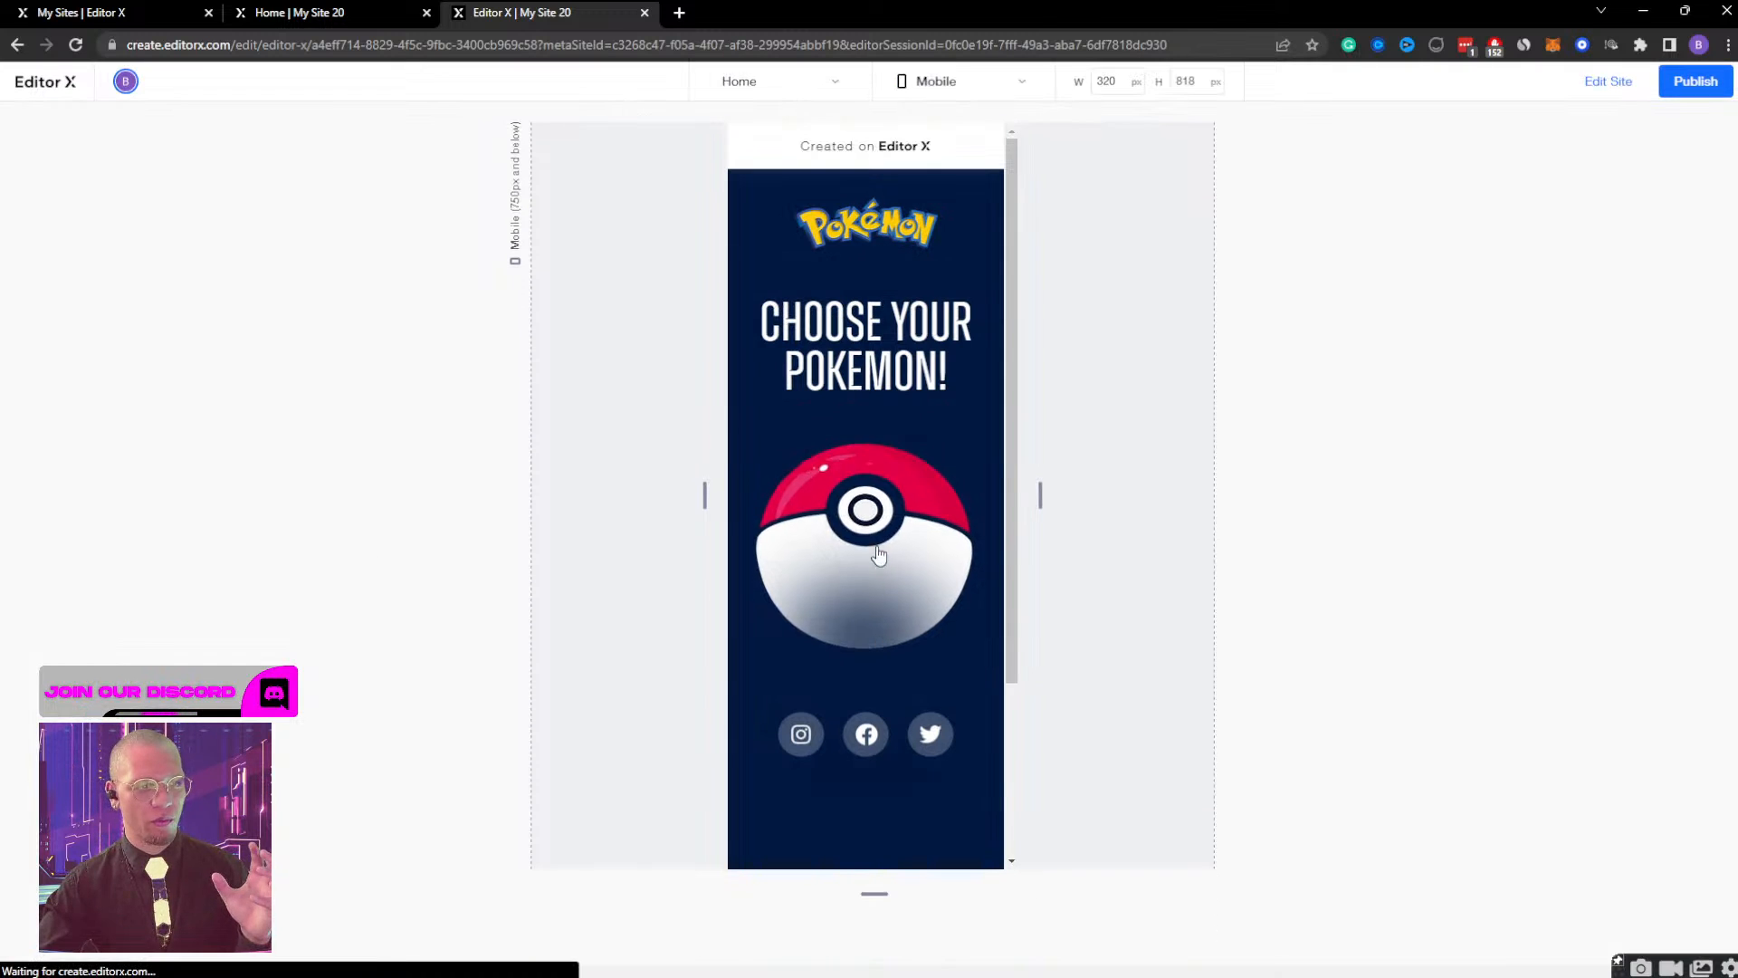
pyautogui.click(874, 493)
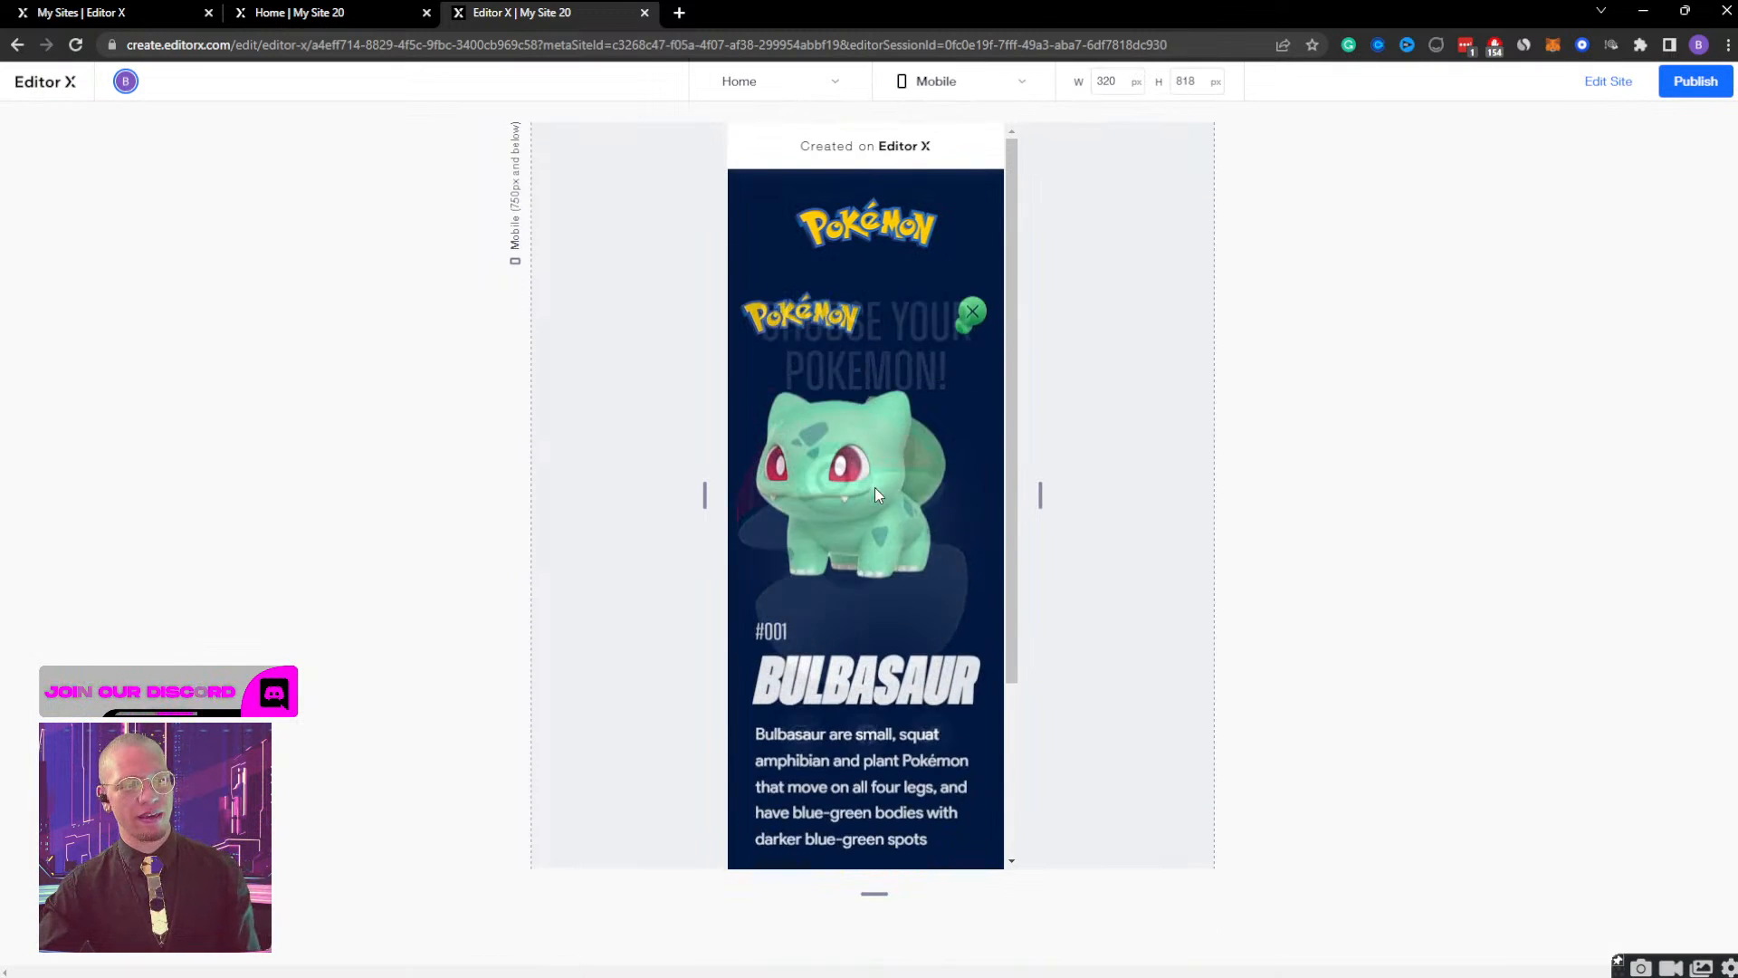
pyautogui.click(971, 215)
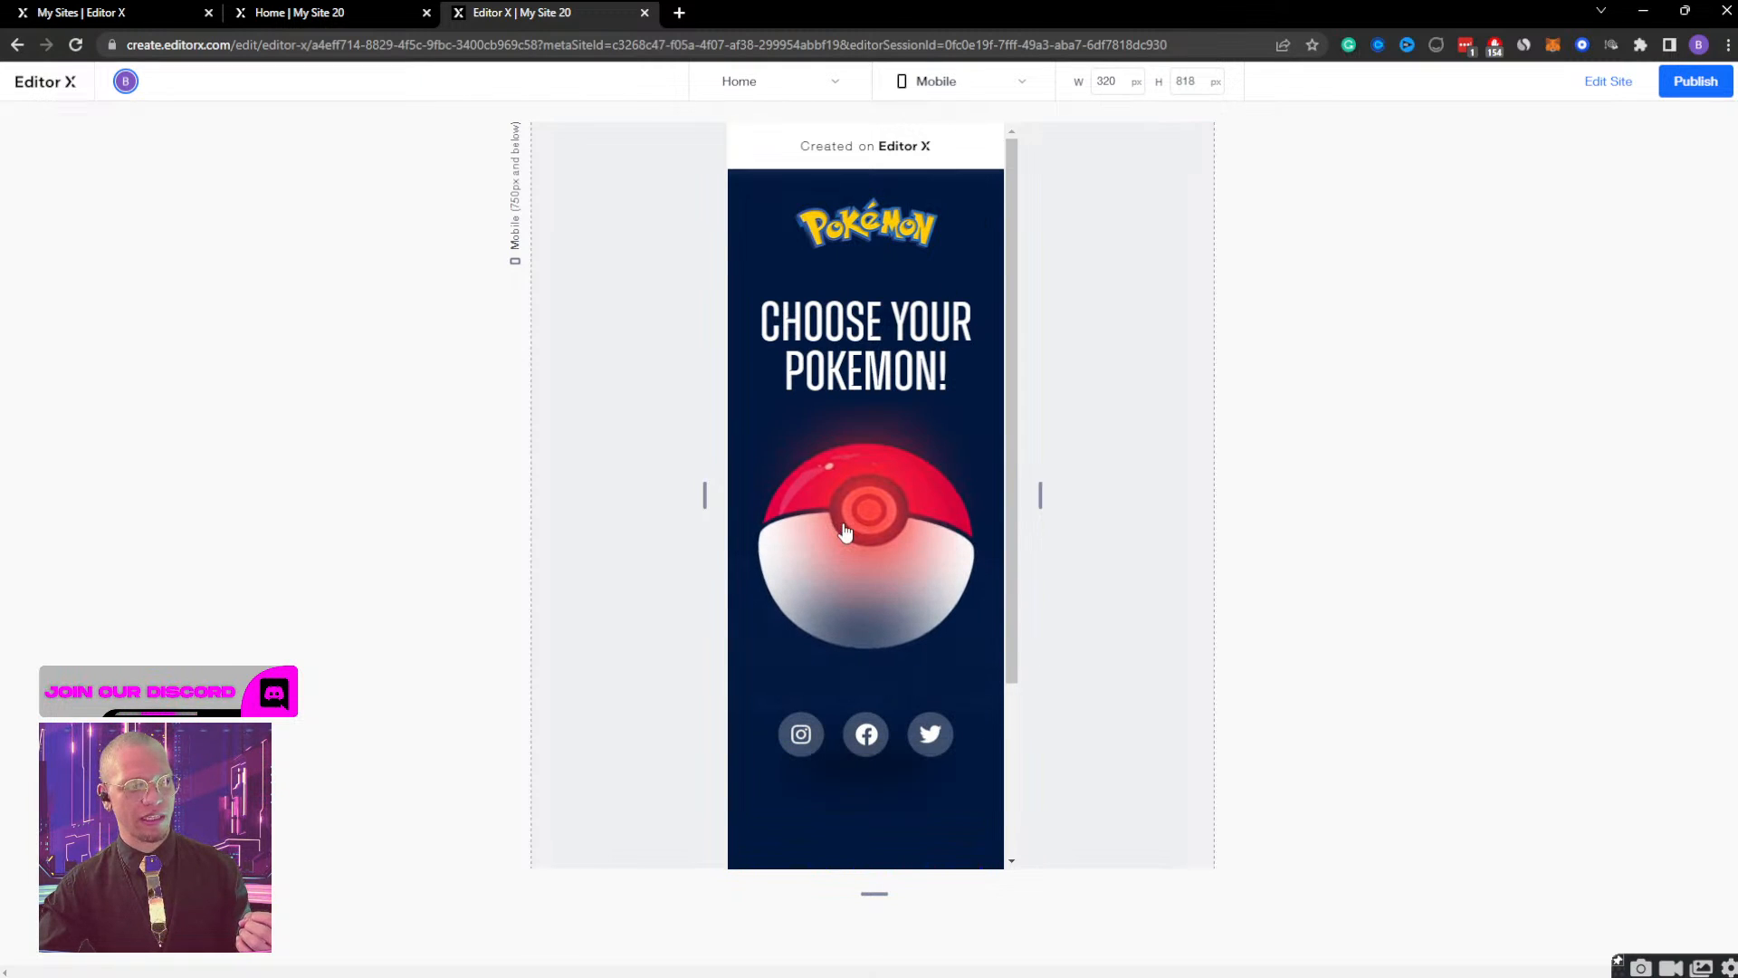
pyautogui.click(1608, 82)
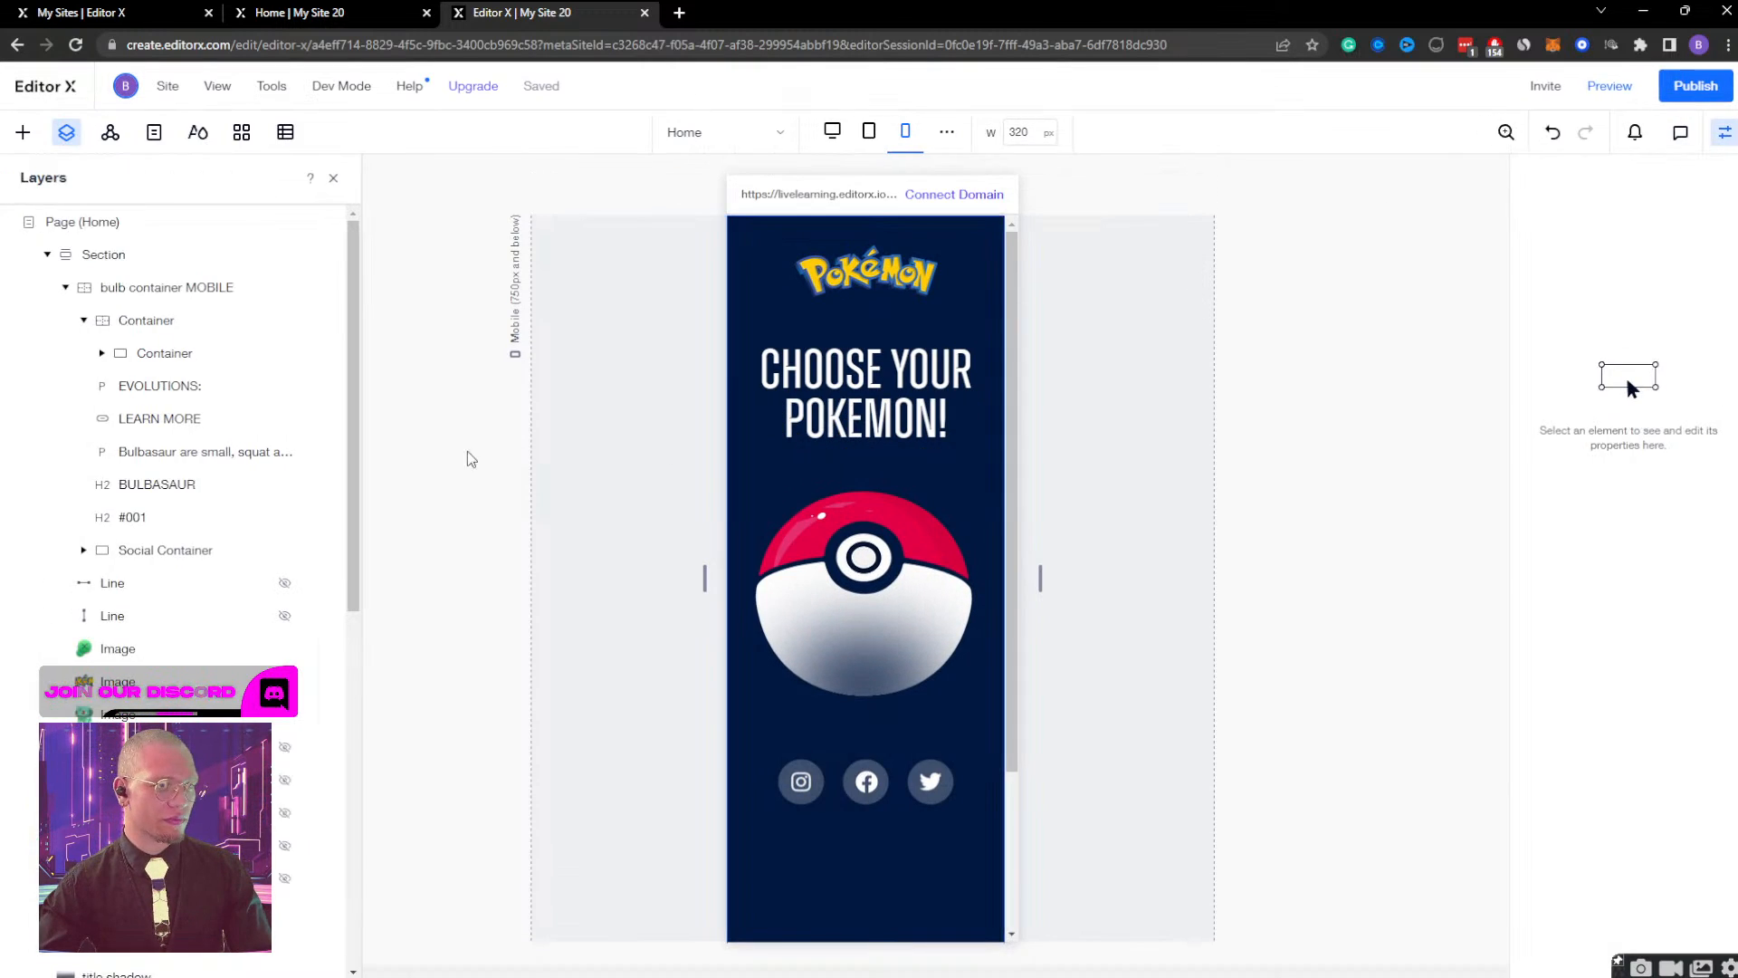
# Unhide the MOBILE Gradient image on mobile and preview opening and closing the Bulbasaur view twice with it.
pyautogui.scroll(-2, 174, 625)
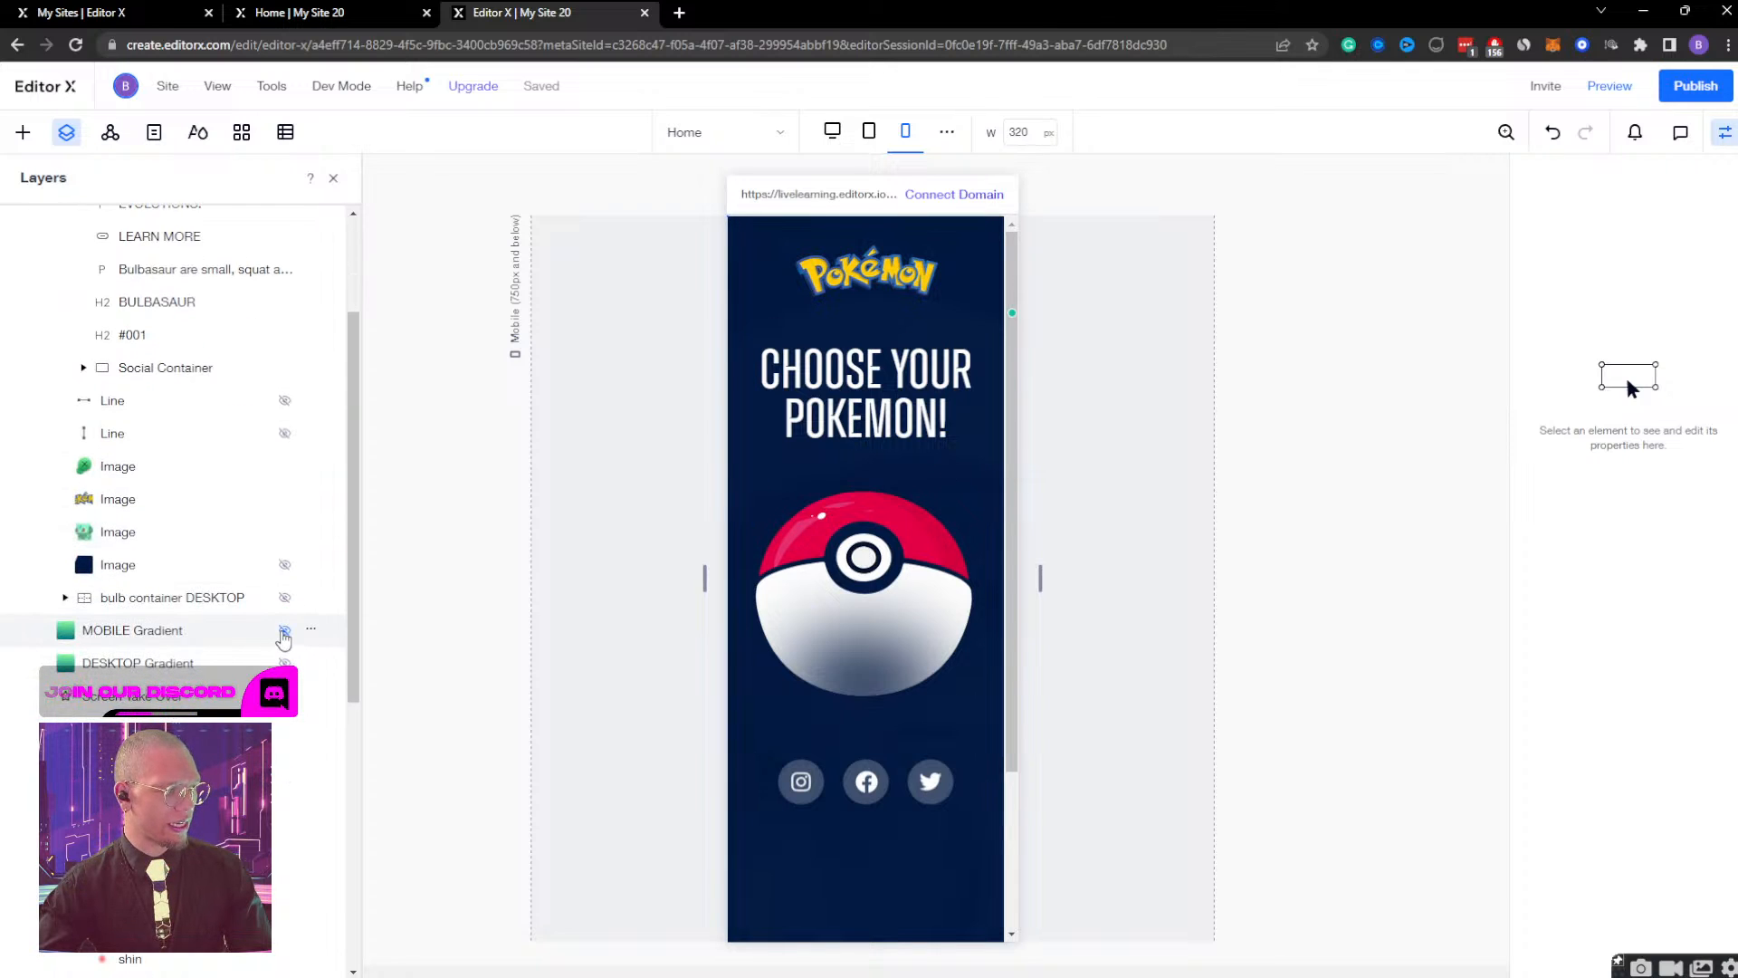
pyautogui.click(1609, 83)
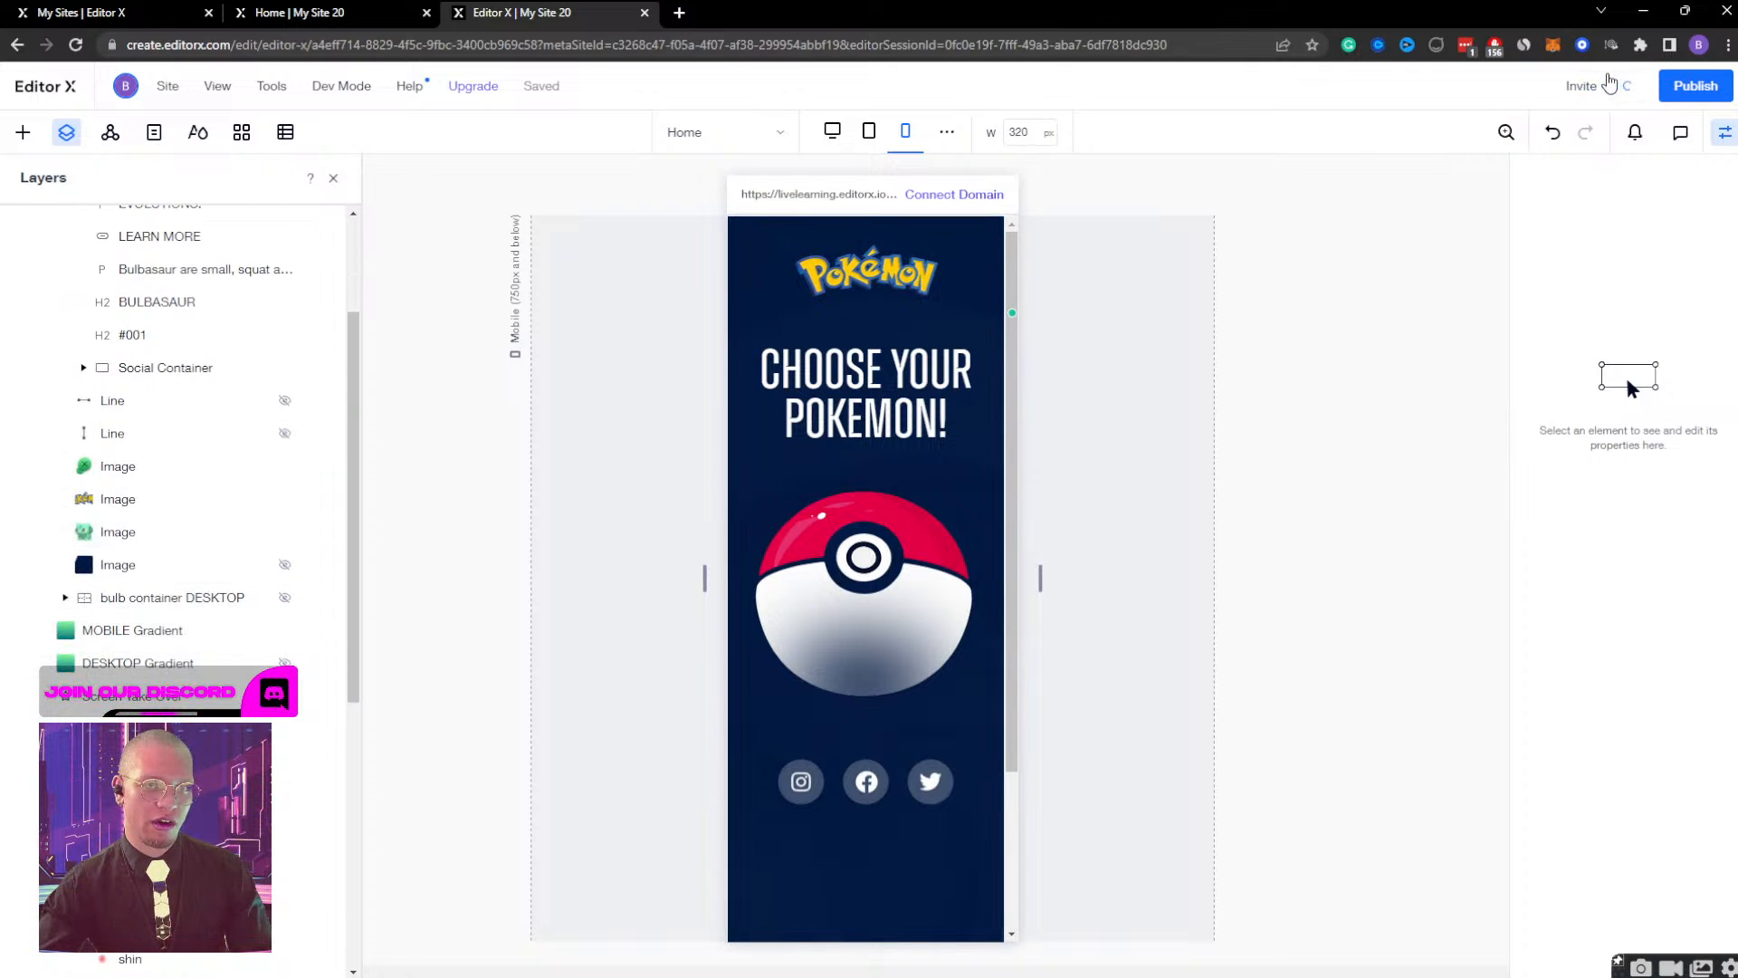
pyautogui.click(864, 504)
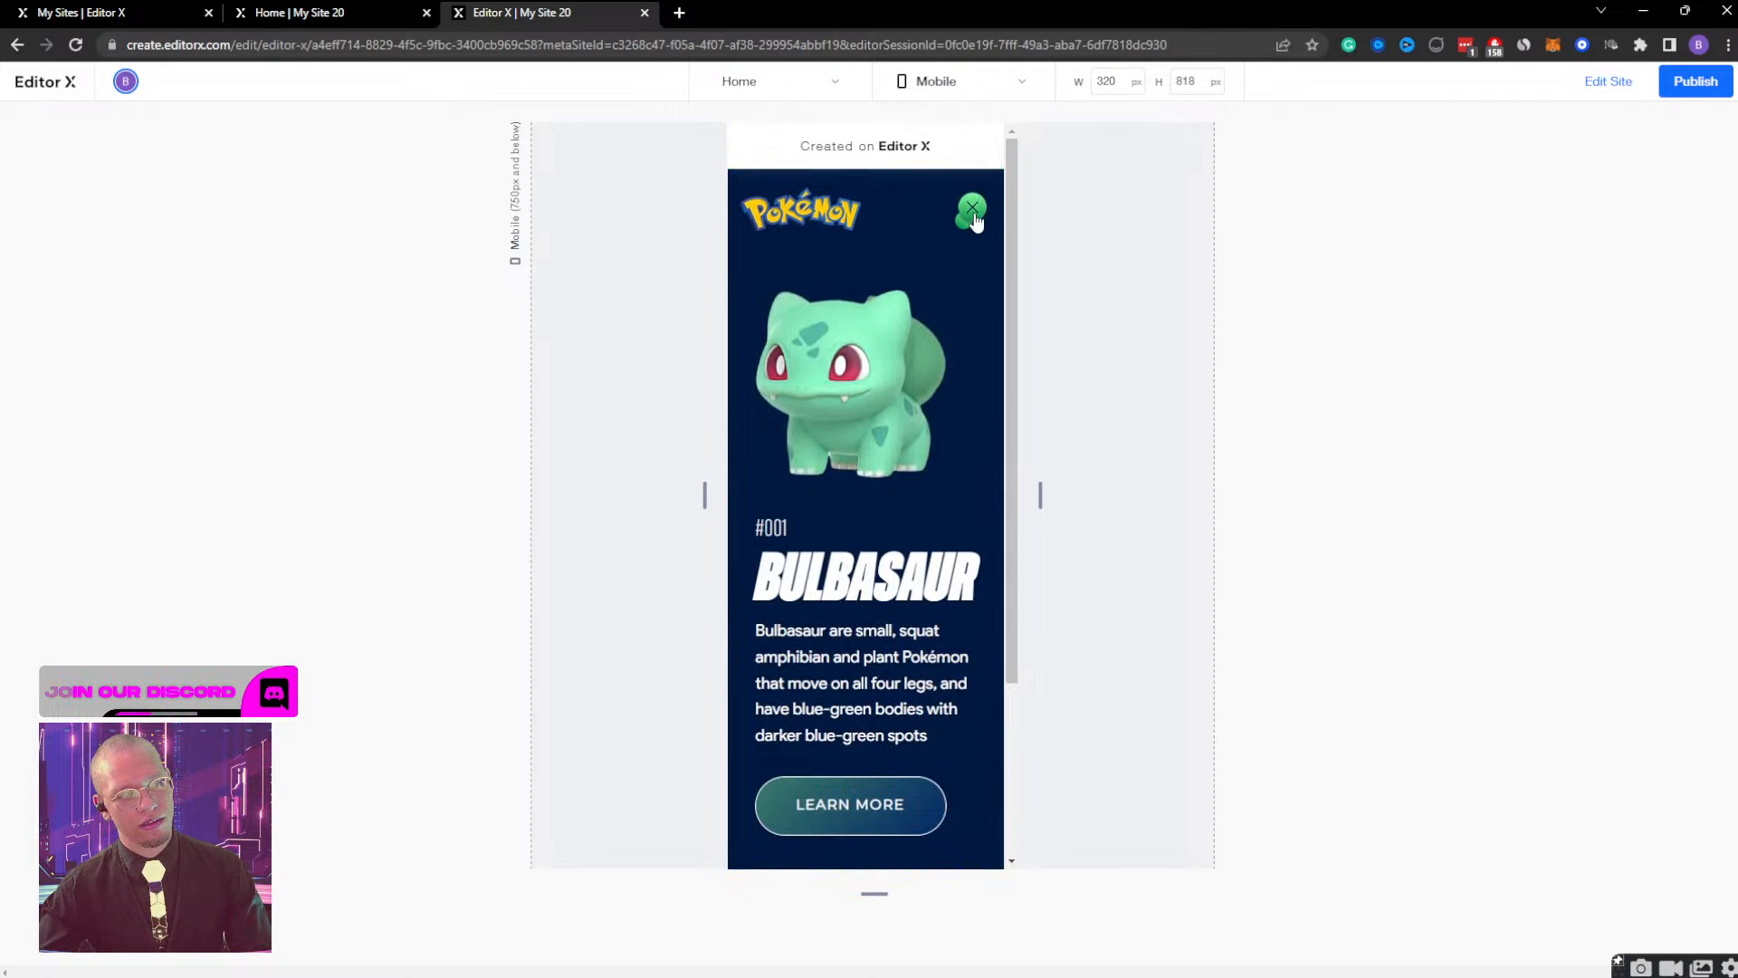
pyautogui.click(973, 212)
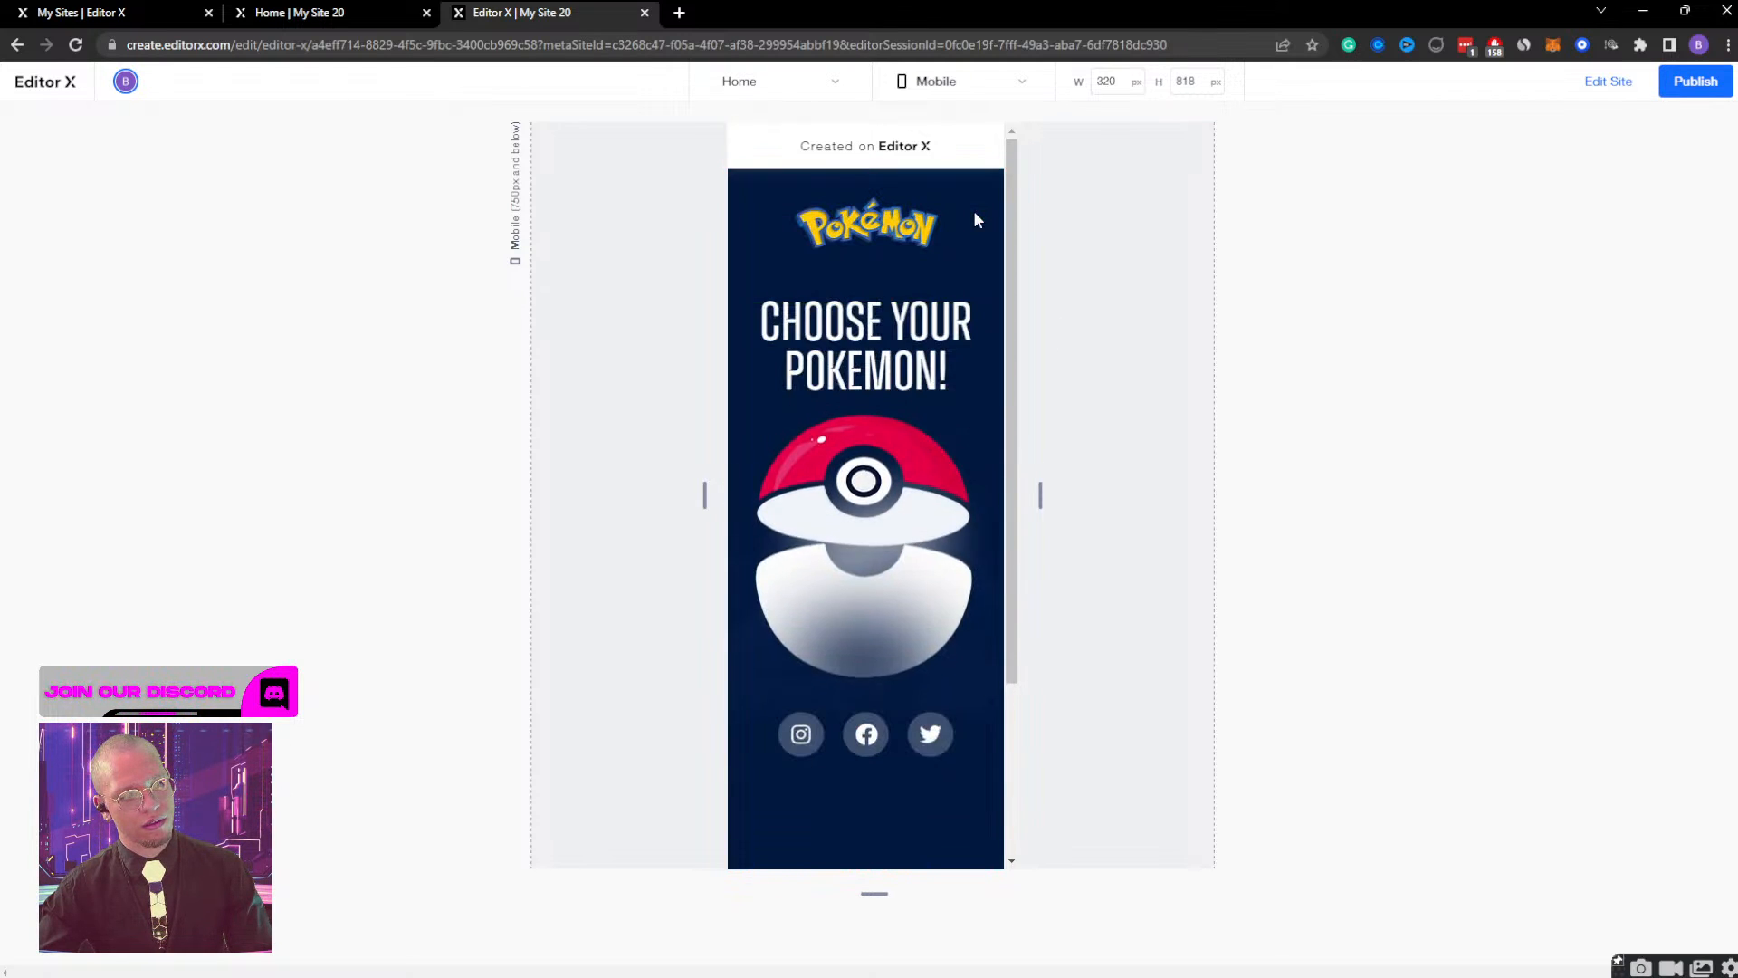
pyautogui.click(876, 583)
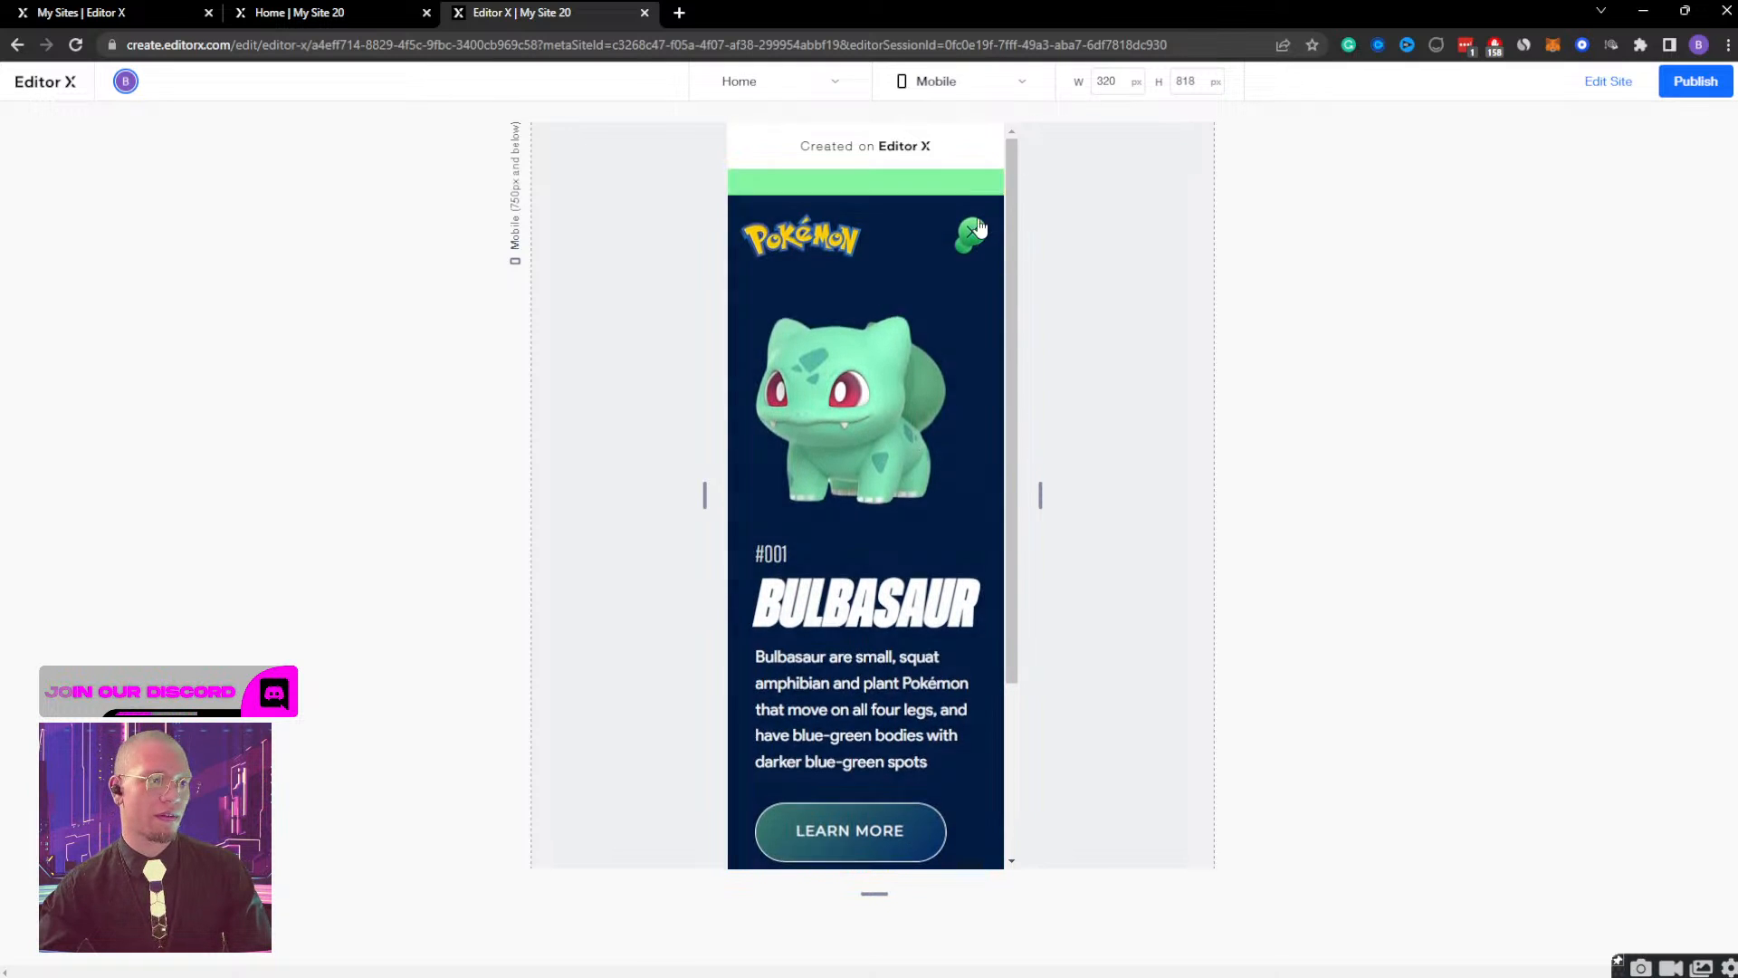
pyautogui.click(975, 230)
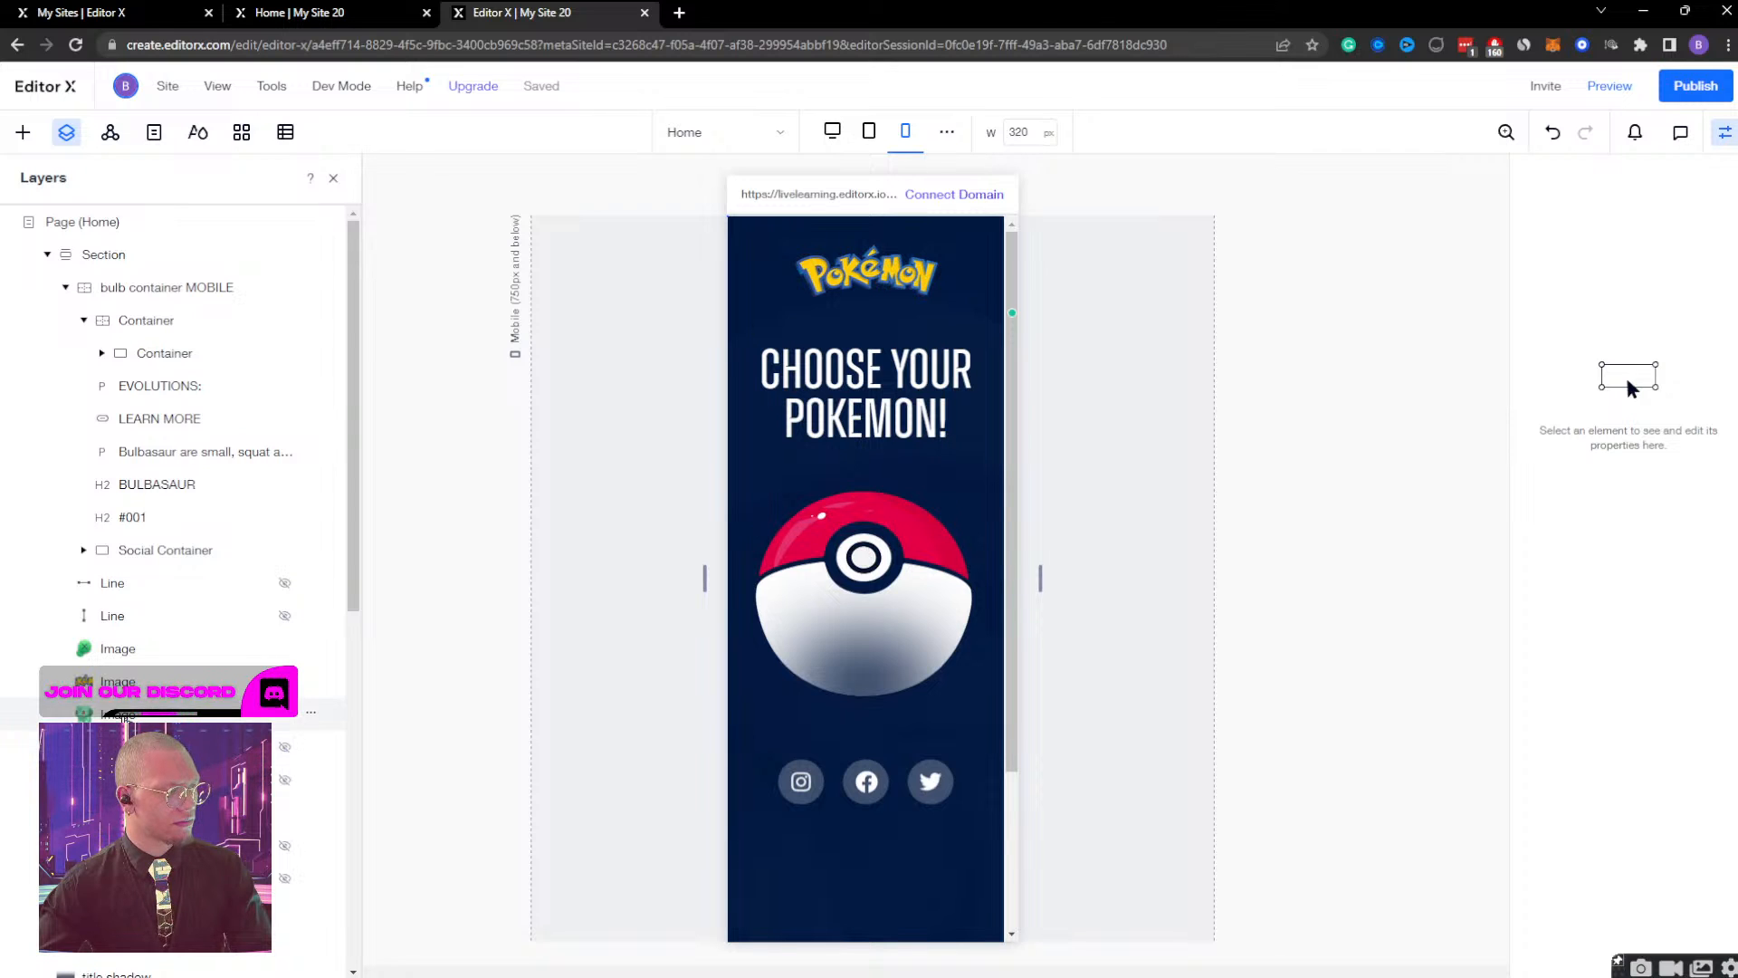
# Set the MOBILE Gradient image's Gradient Display effect to run from 0 to 1 s, play it, and finish designing.
pyautogui.click(156, 812)
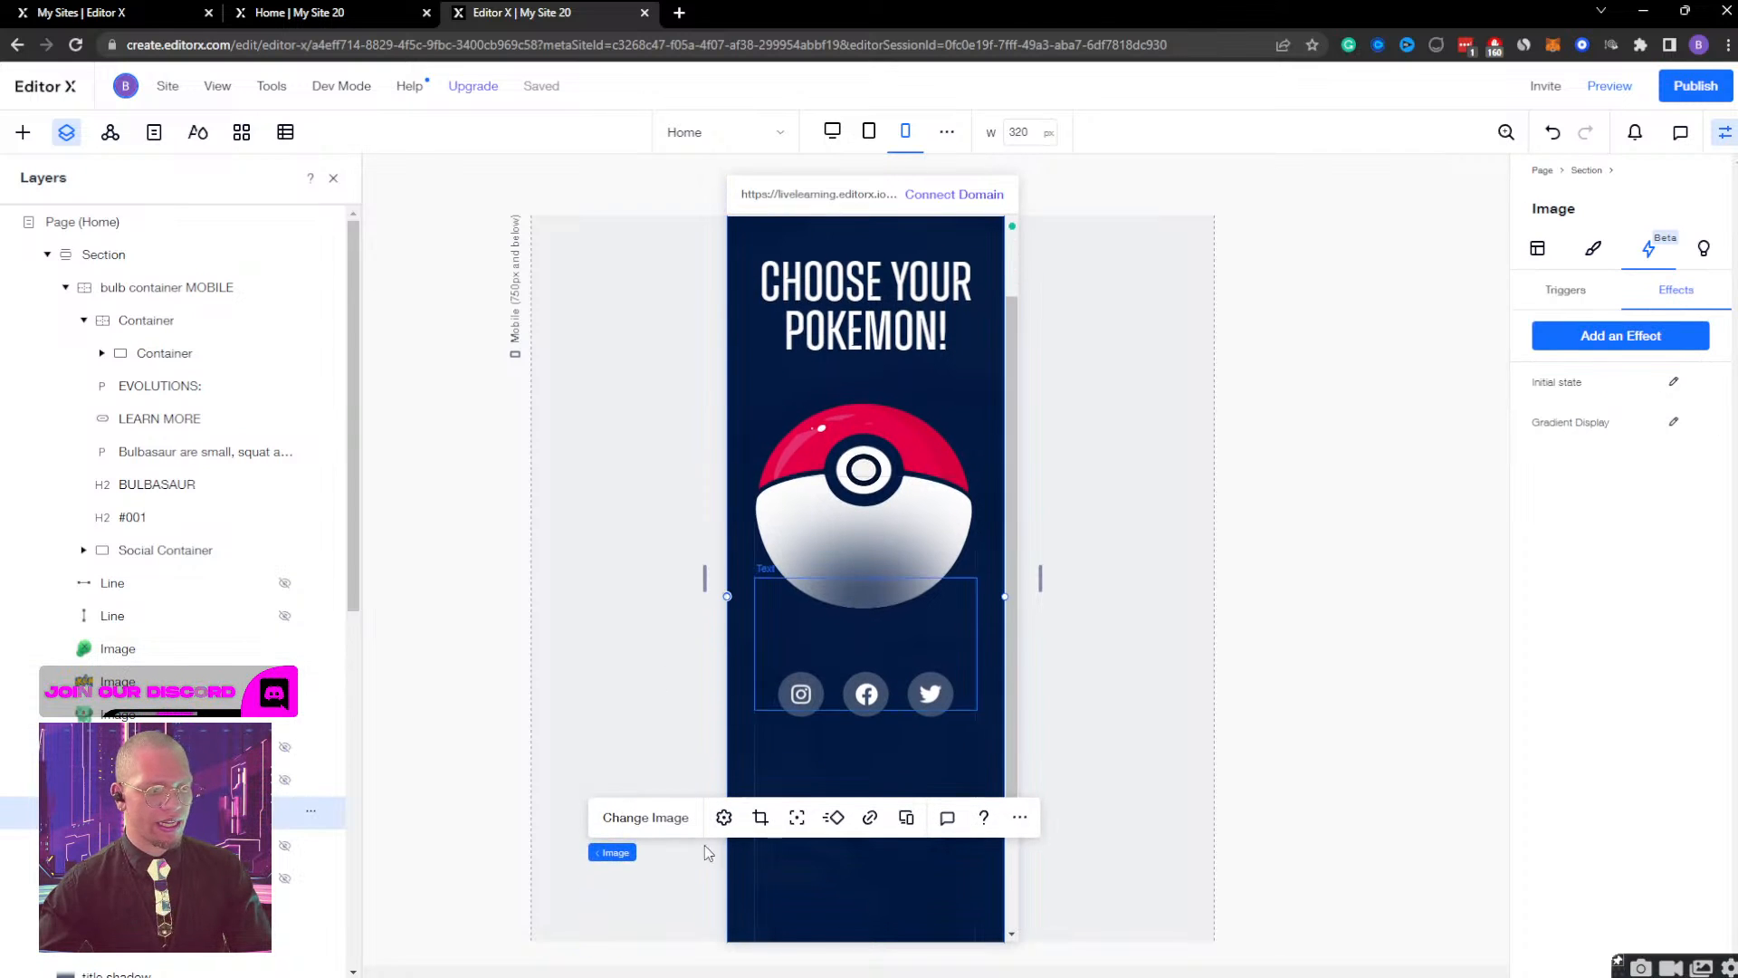
pyautogui.click(1675, 427)
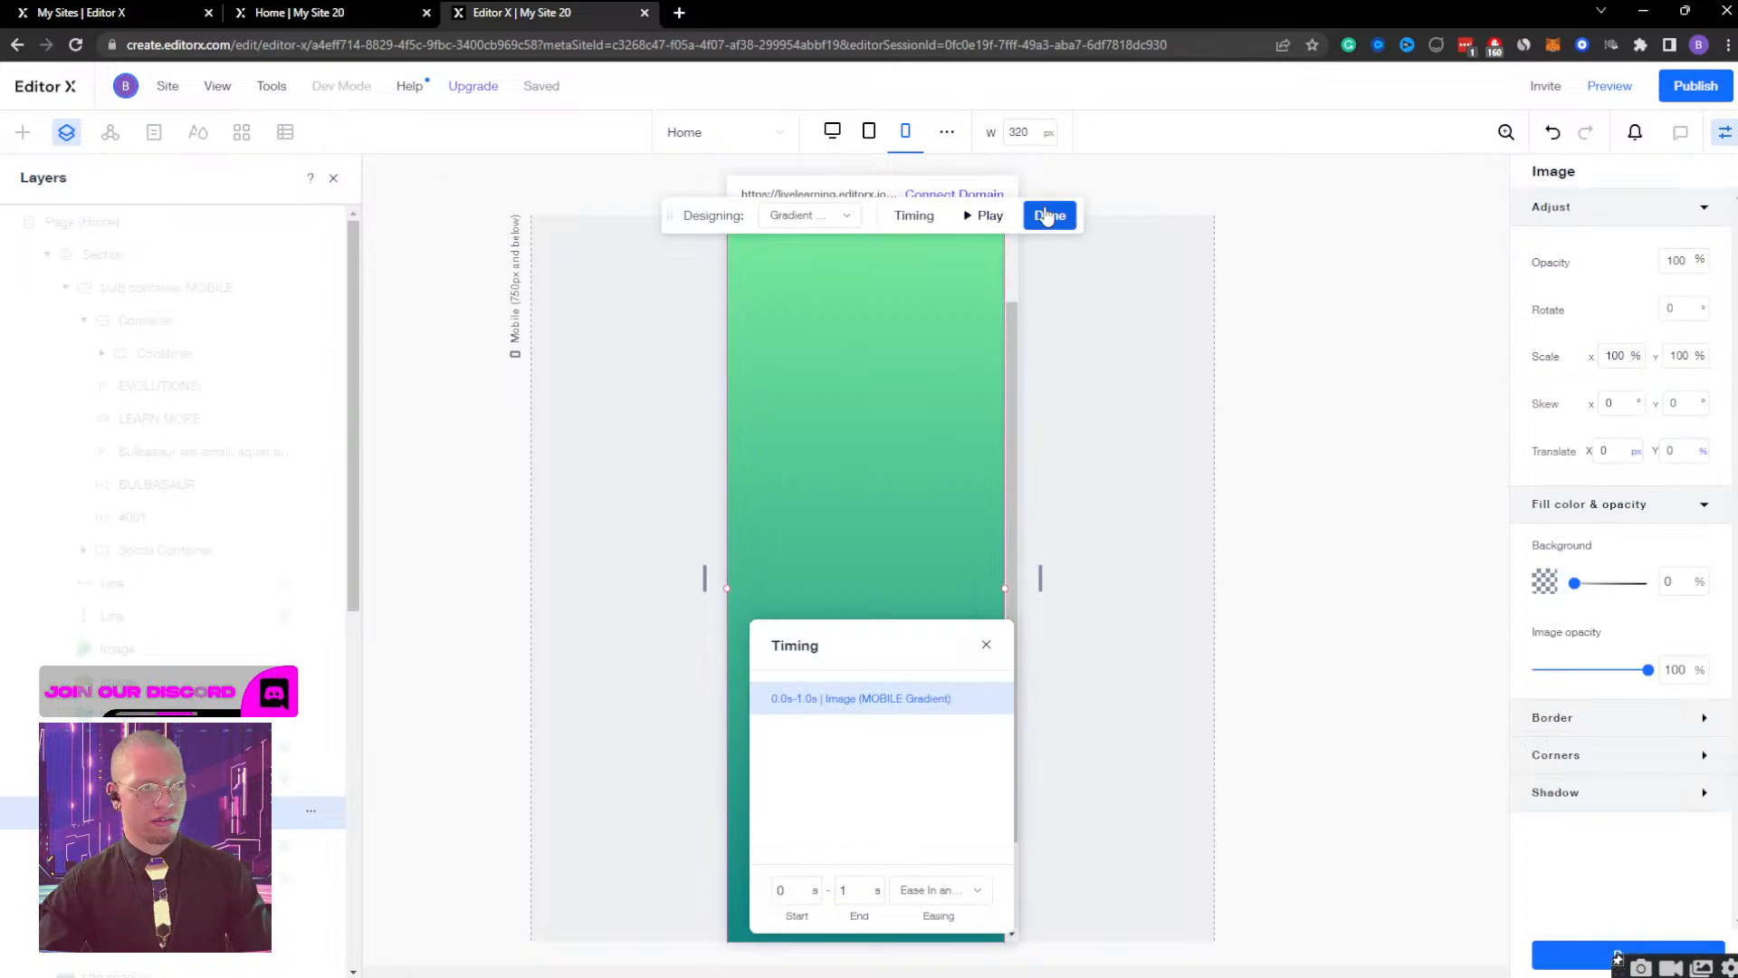
pyautogui.click(990, 218)
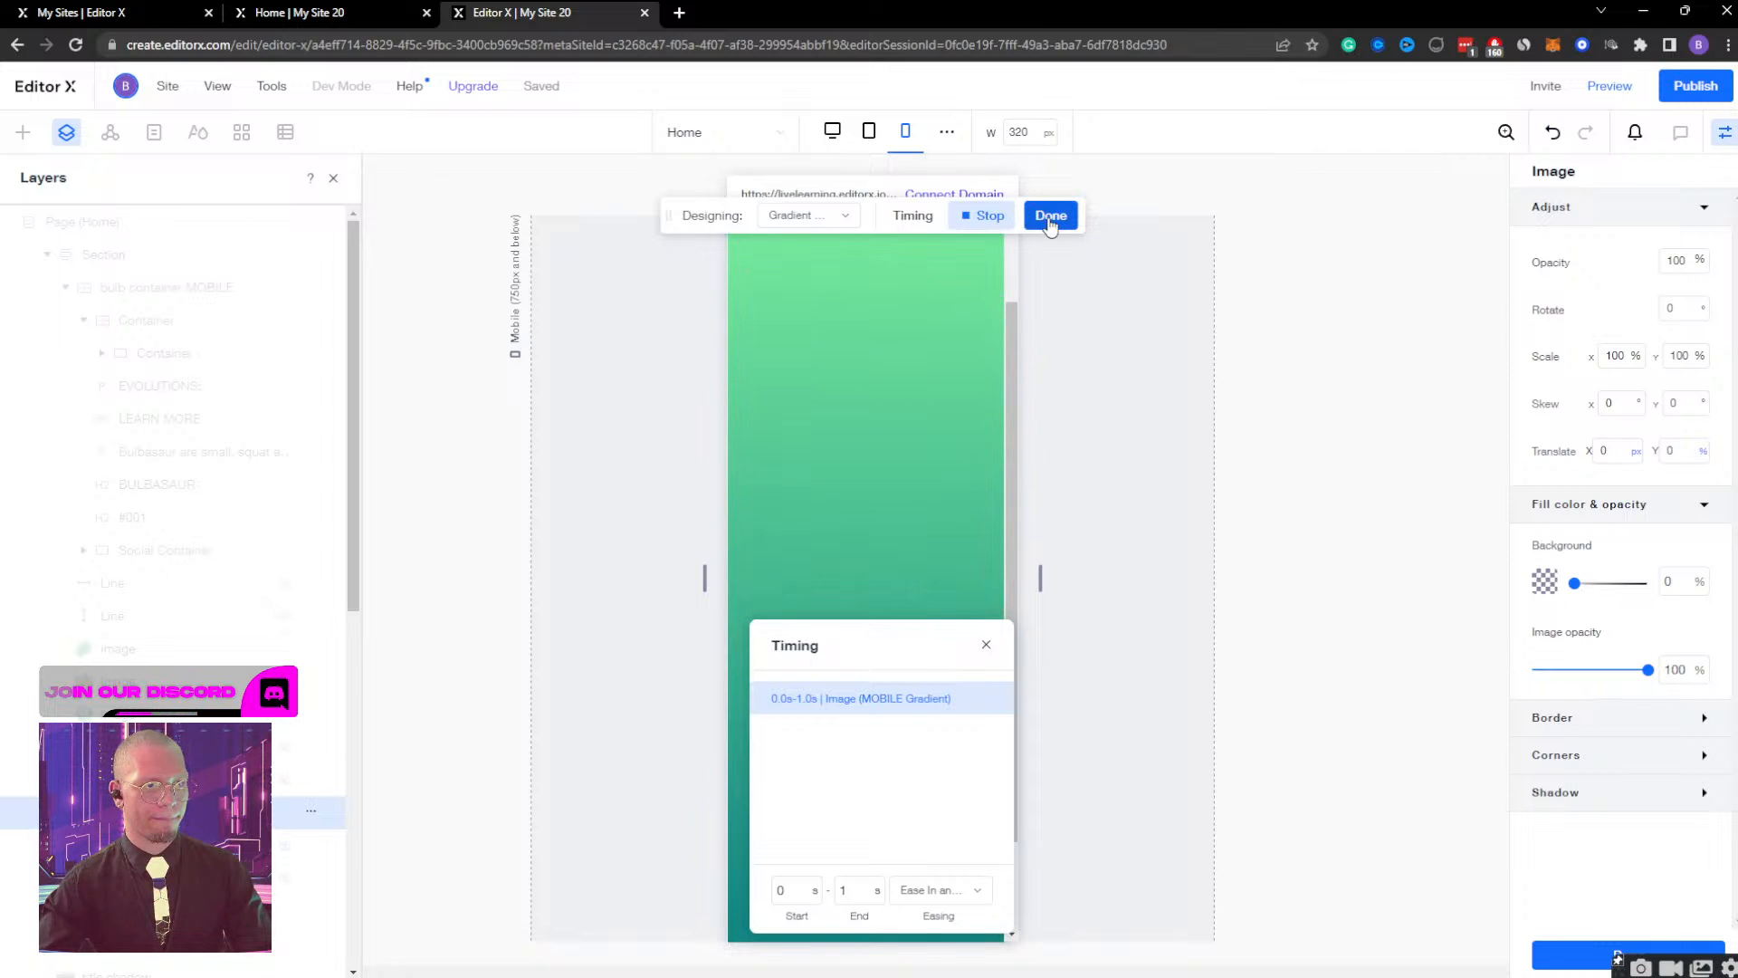
pyautogui.click(1050, 217)
# Preview the mobile page, open and close the Bulbasaur view repeatedly to check the gradient's timing, and return to editing.
pyautogui.click(1611, 86)
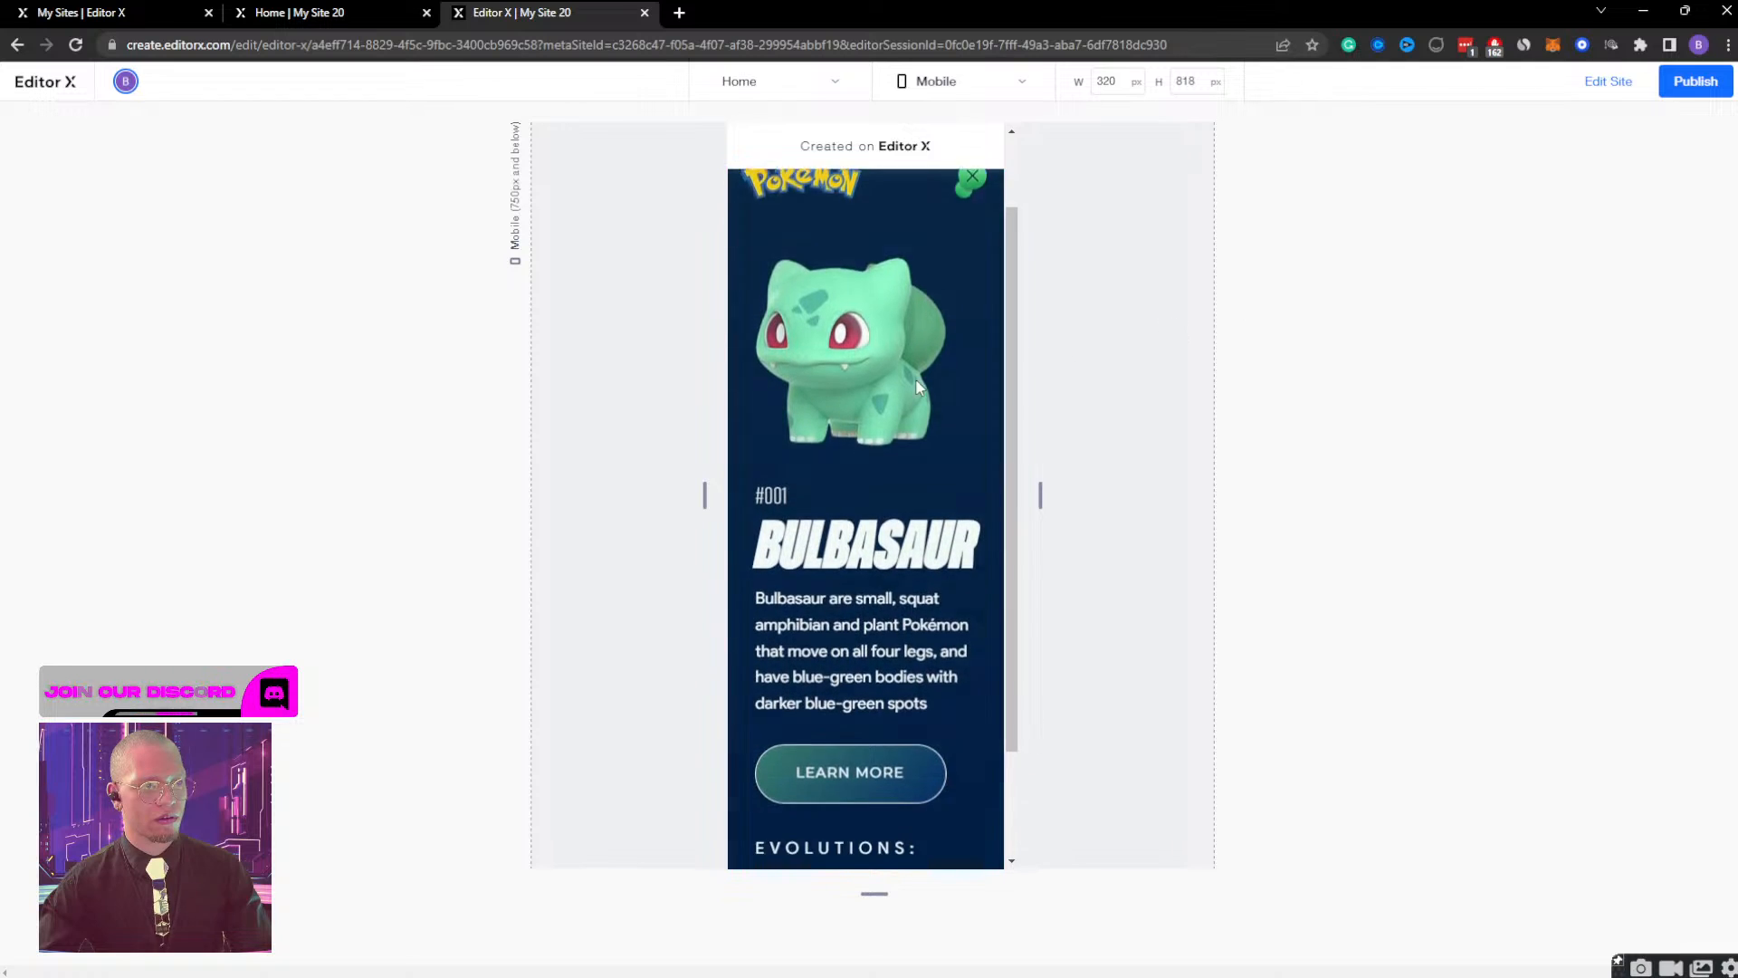
pyautogui.scroll(1, 880, 398)
pyautogui.click(973, 212)
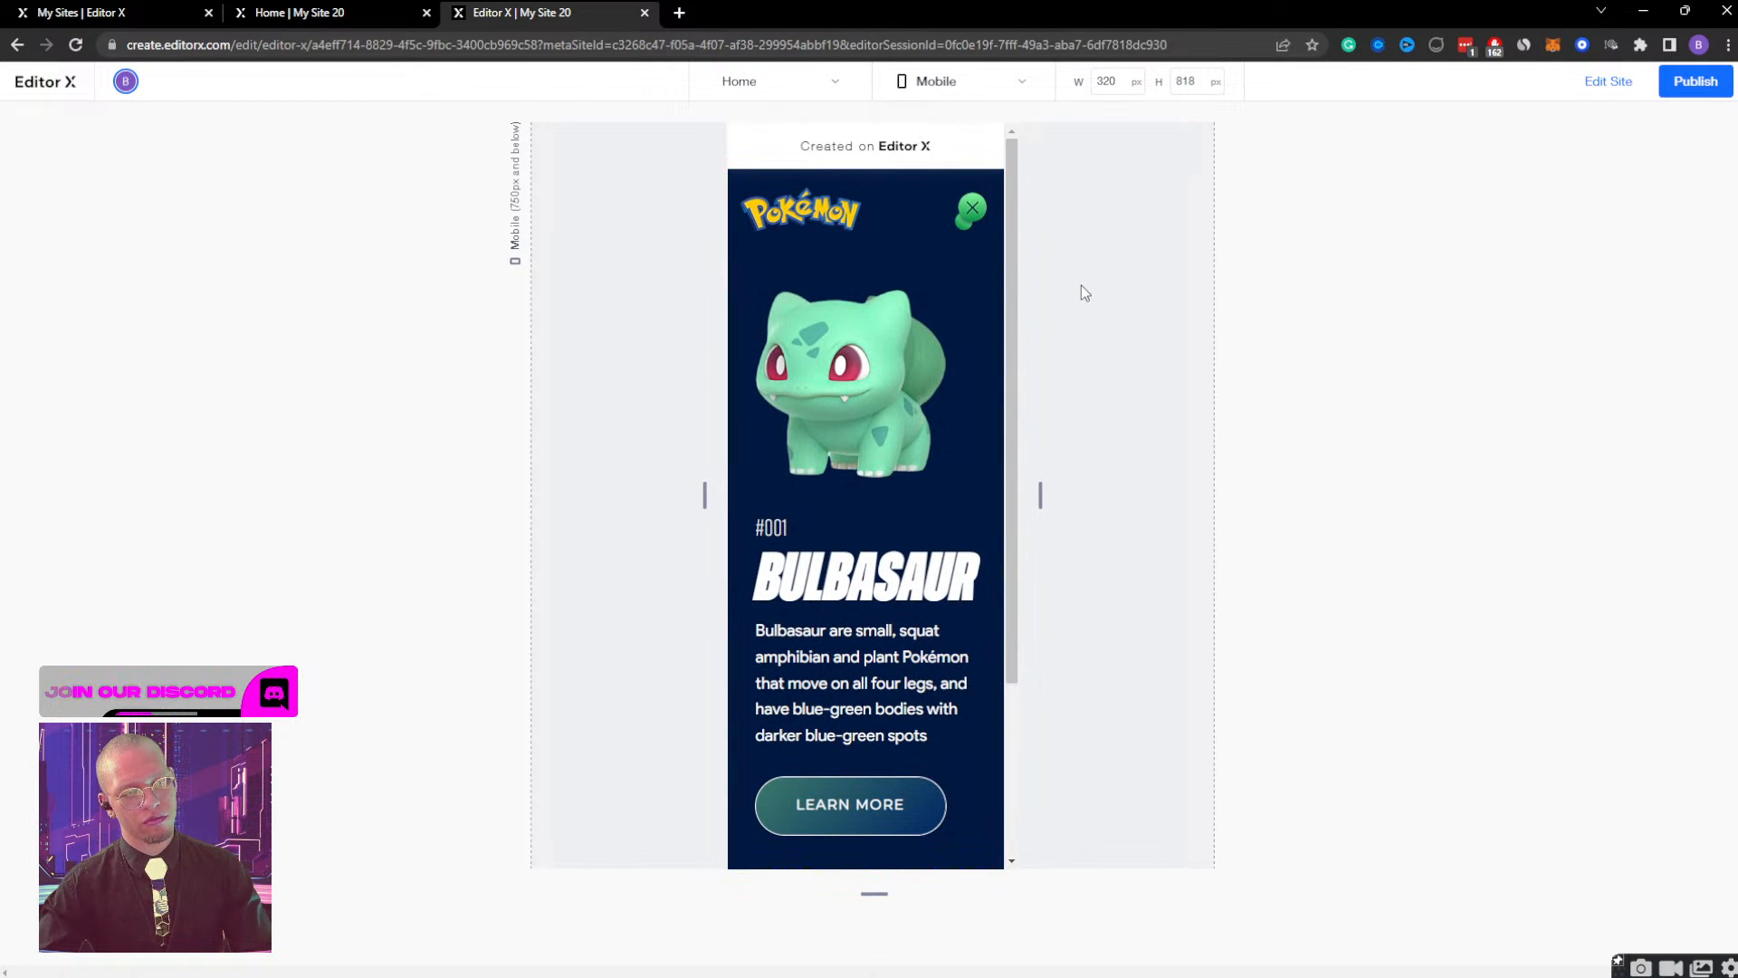
pyautogui.click(971, 209)
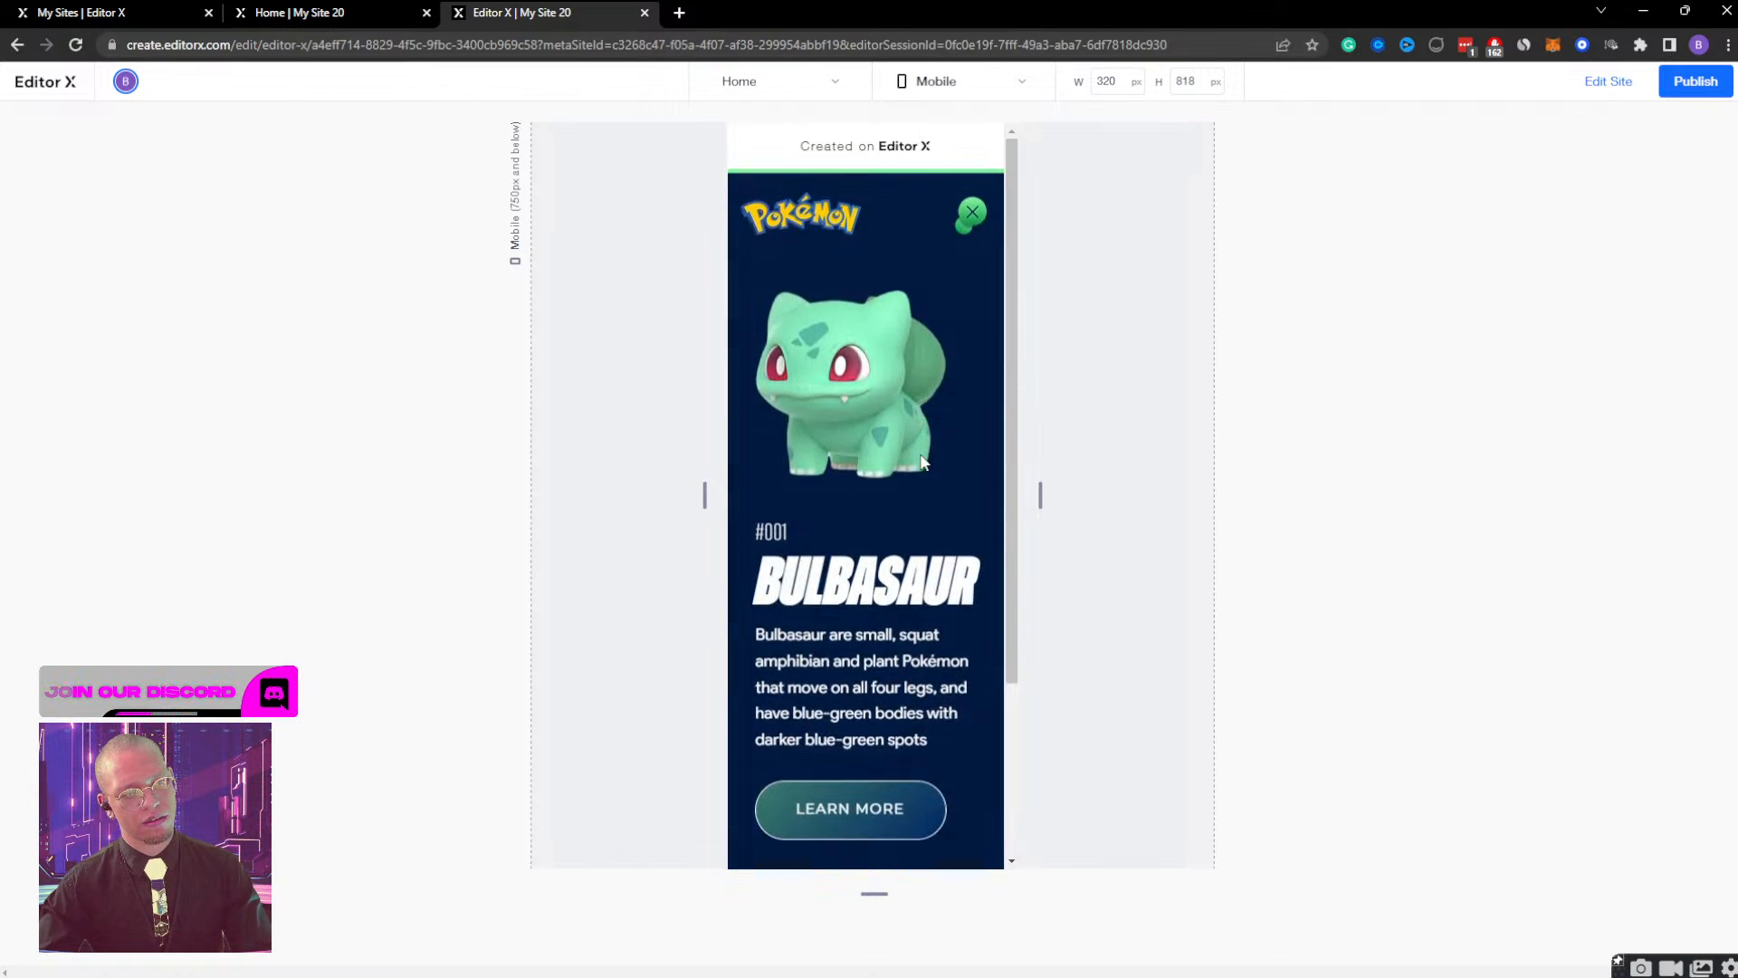
pyautogui.click(973, 211)
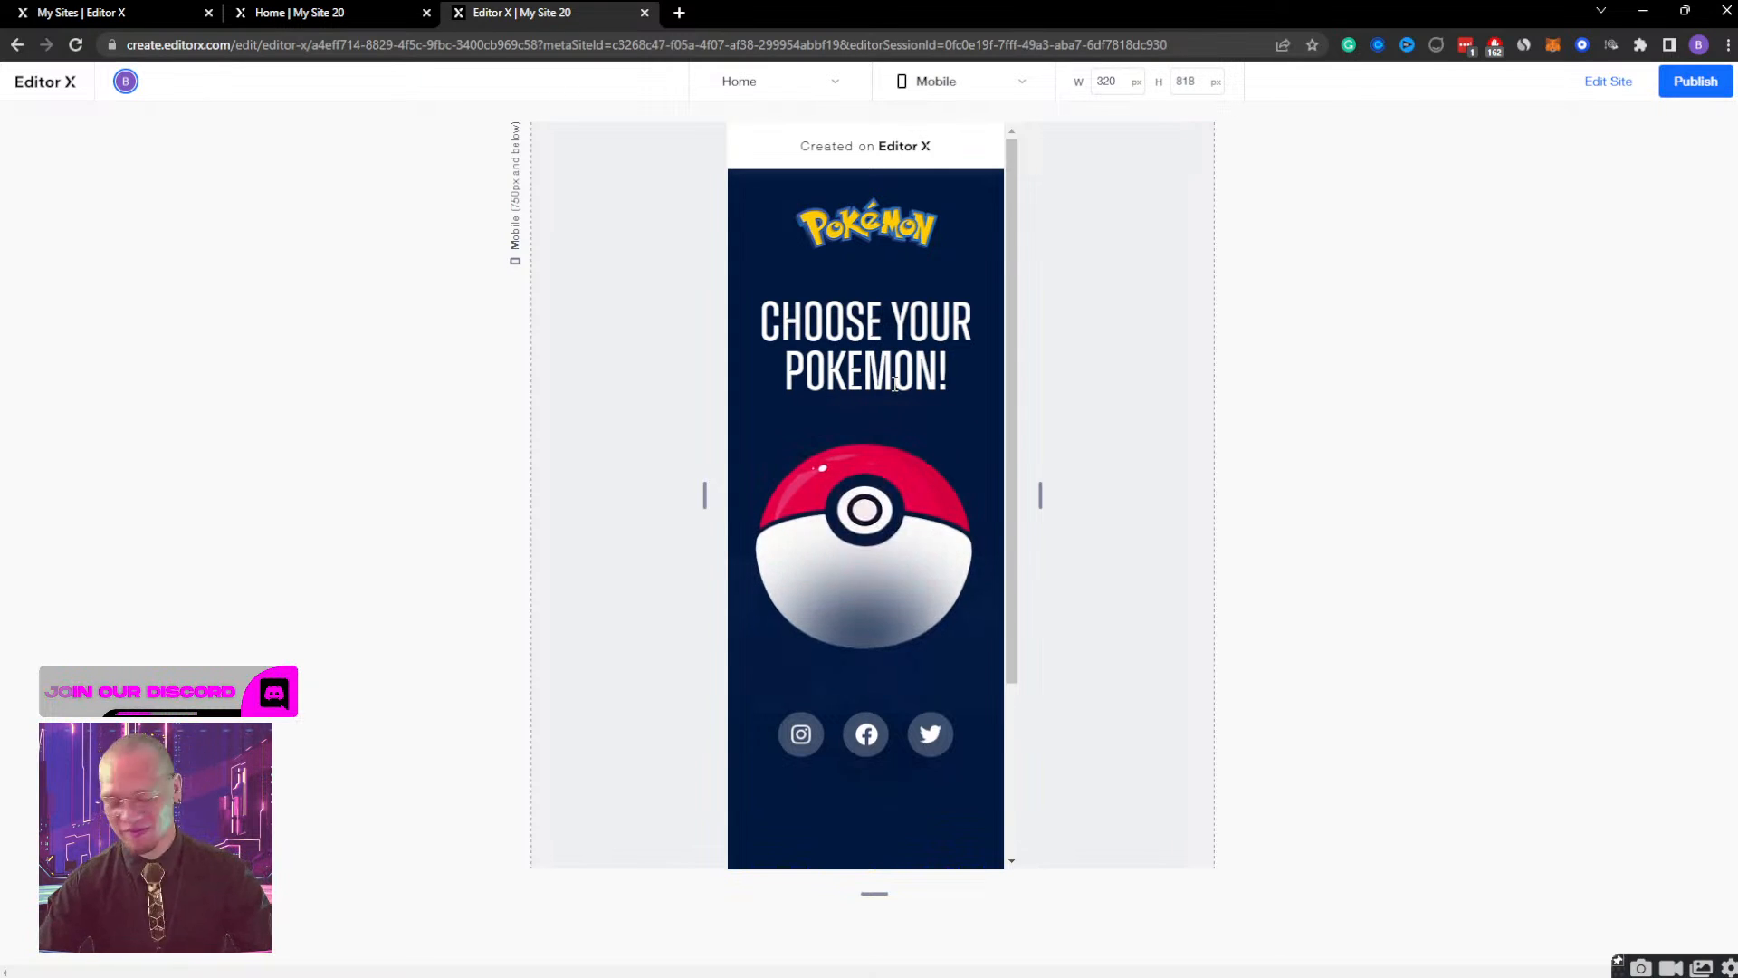
pyautogui.click(845, 502)
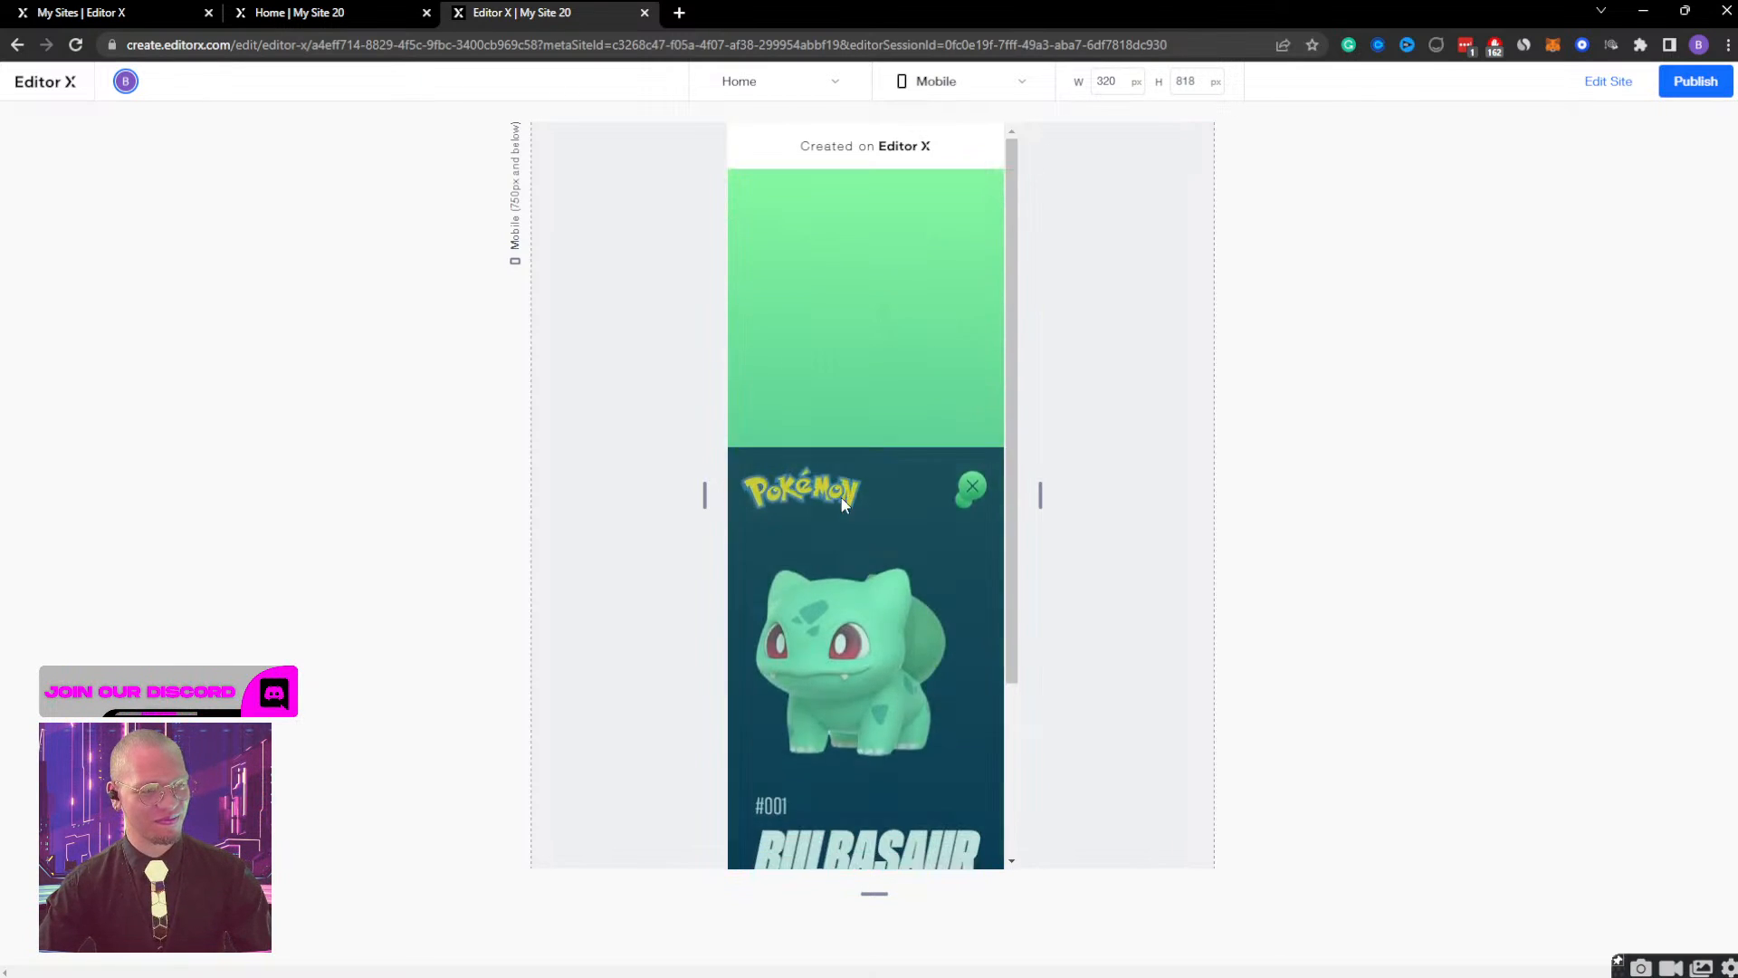
pyautogui.click(967, 218)
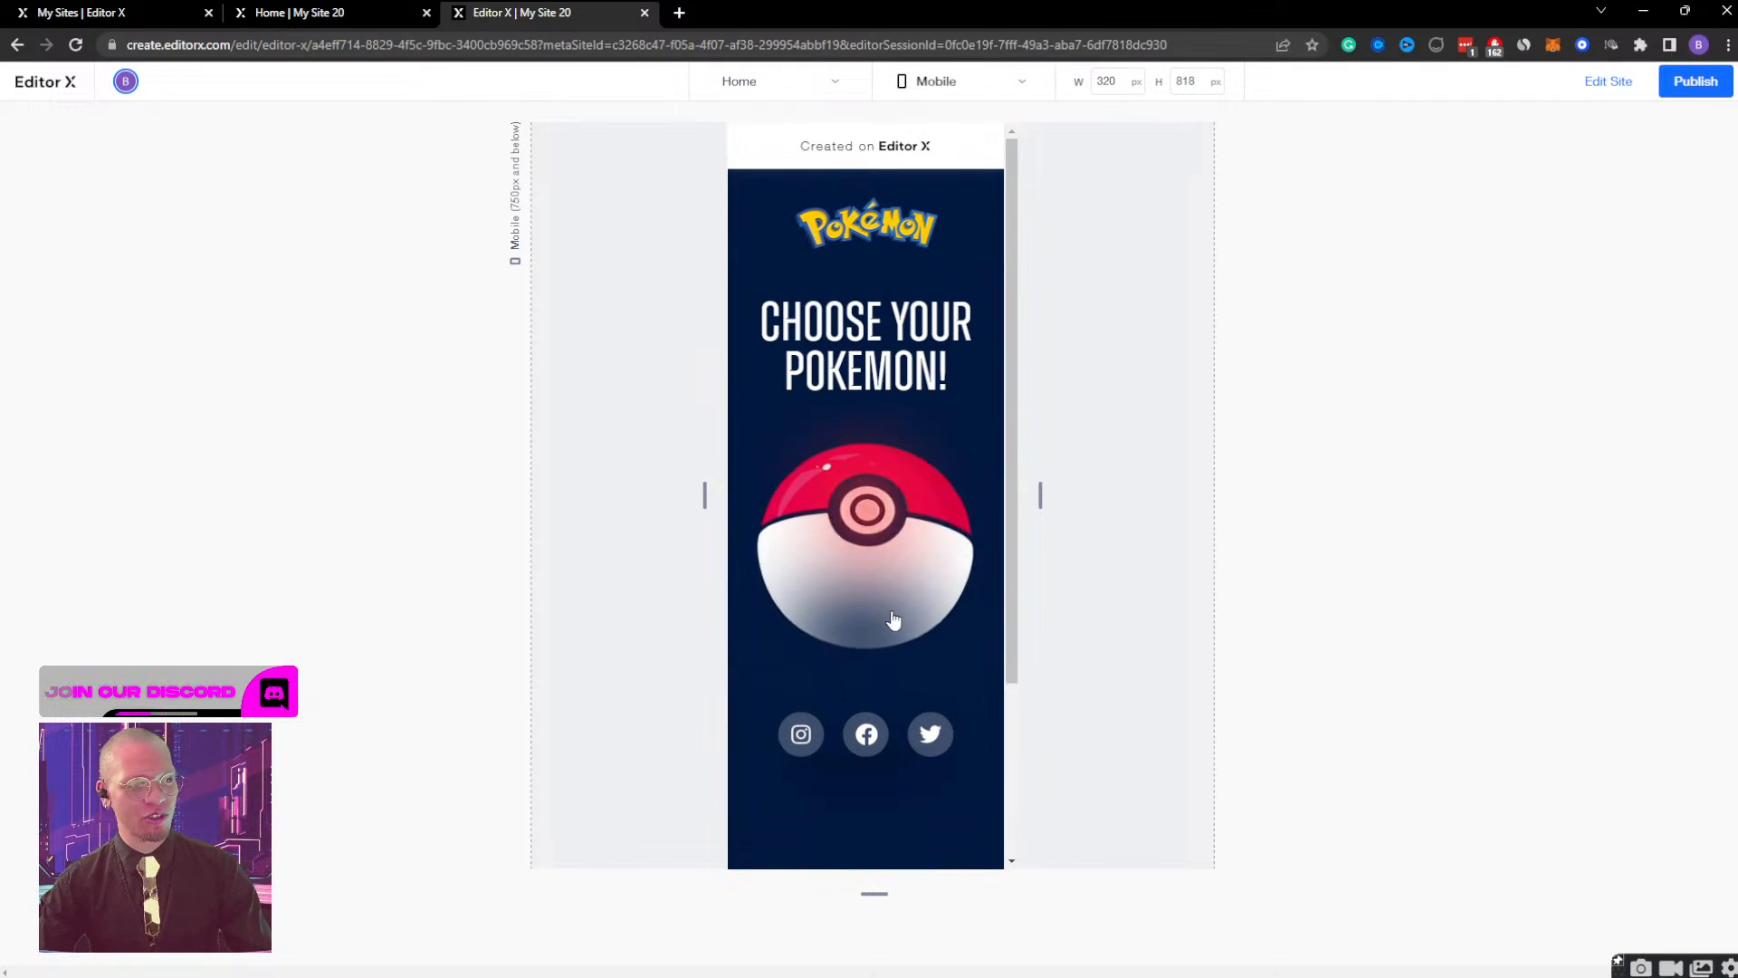
pyautogui.click(863, 501)
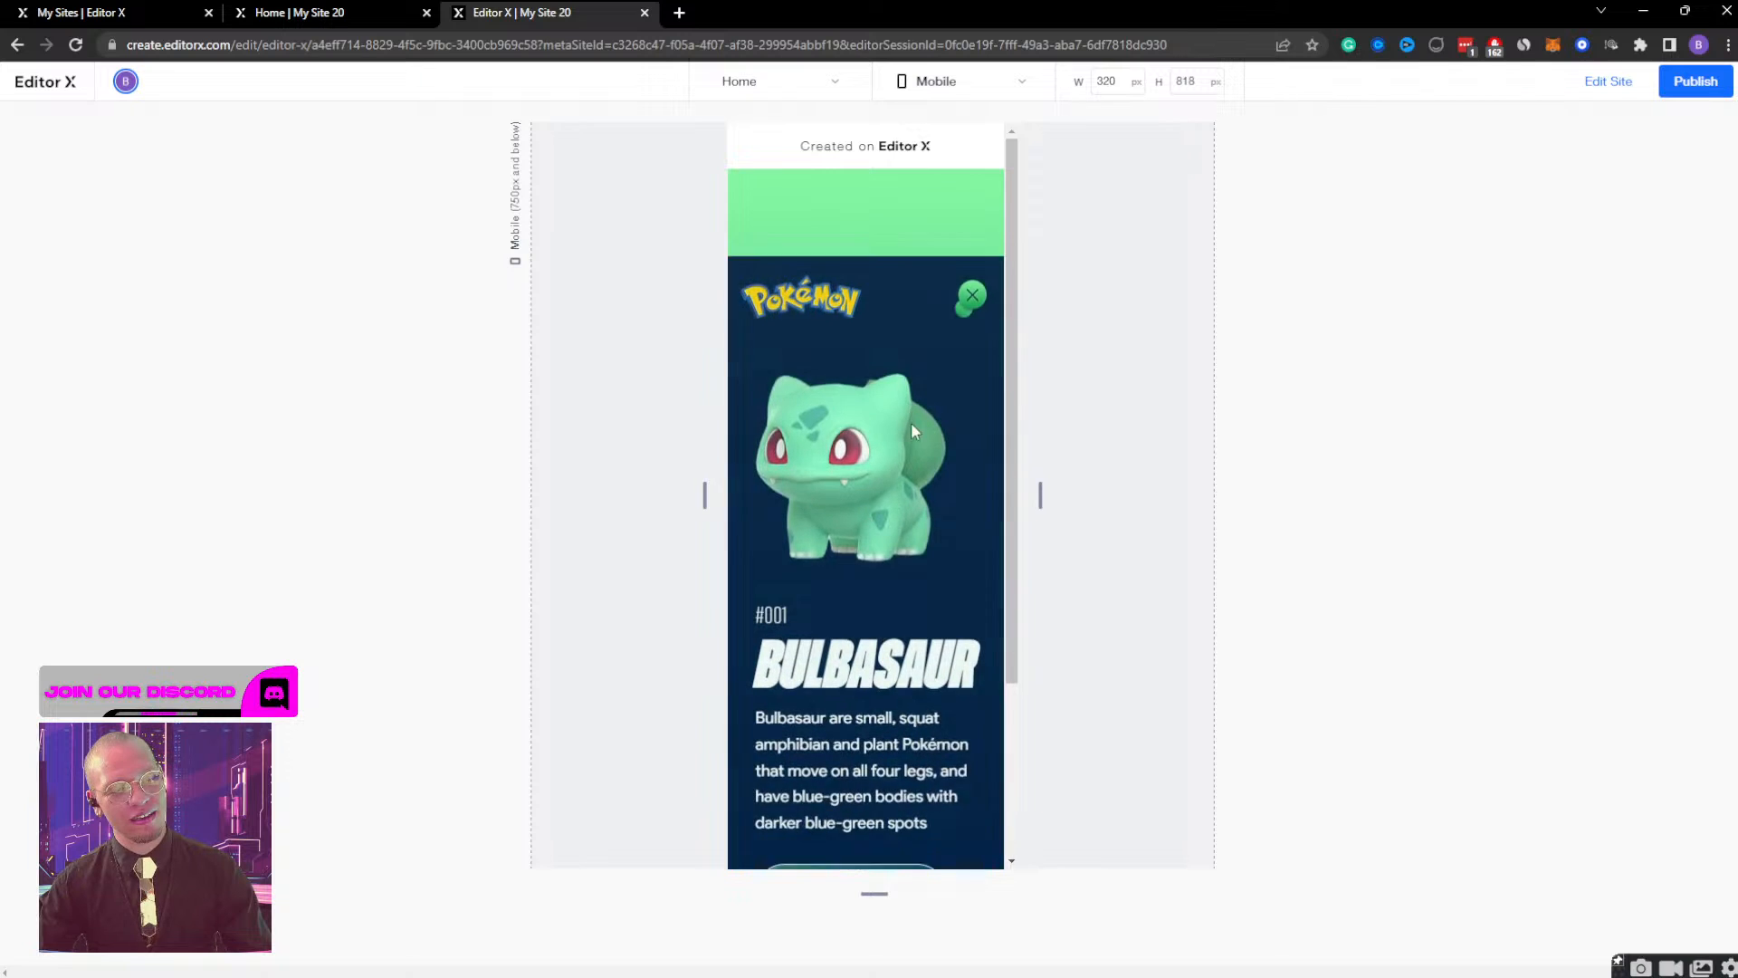
pyautogui.click(968, 213)
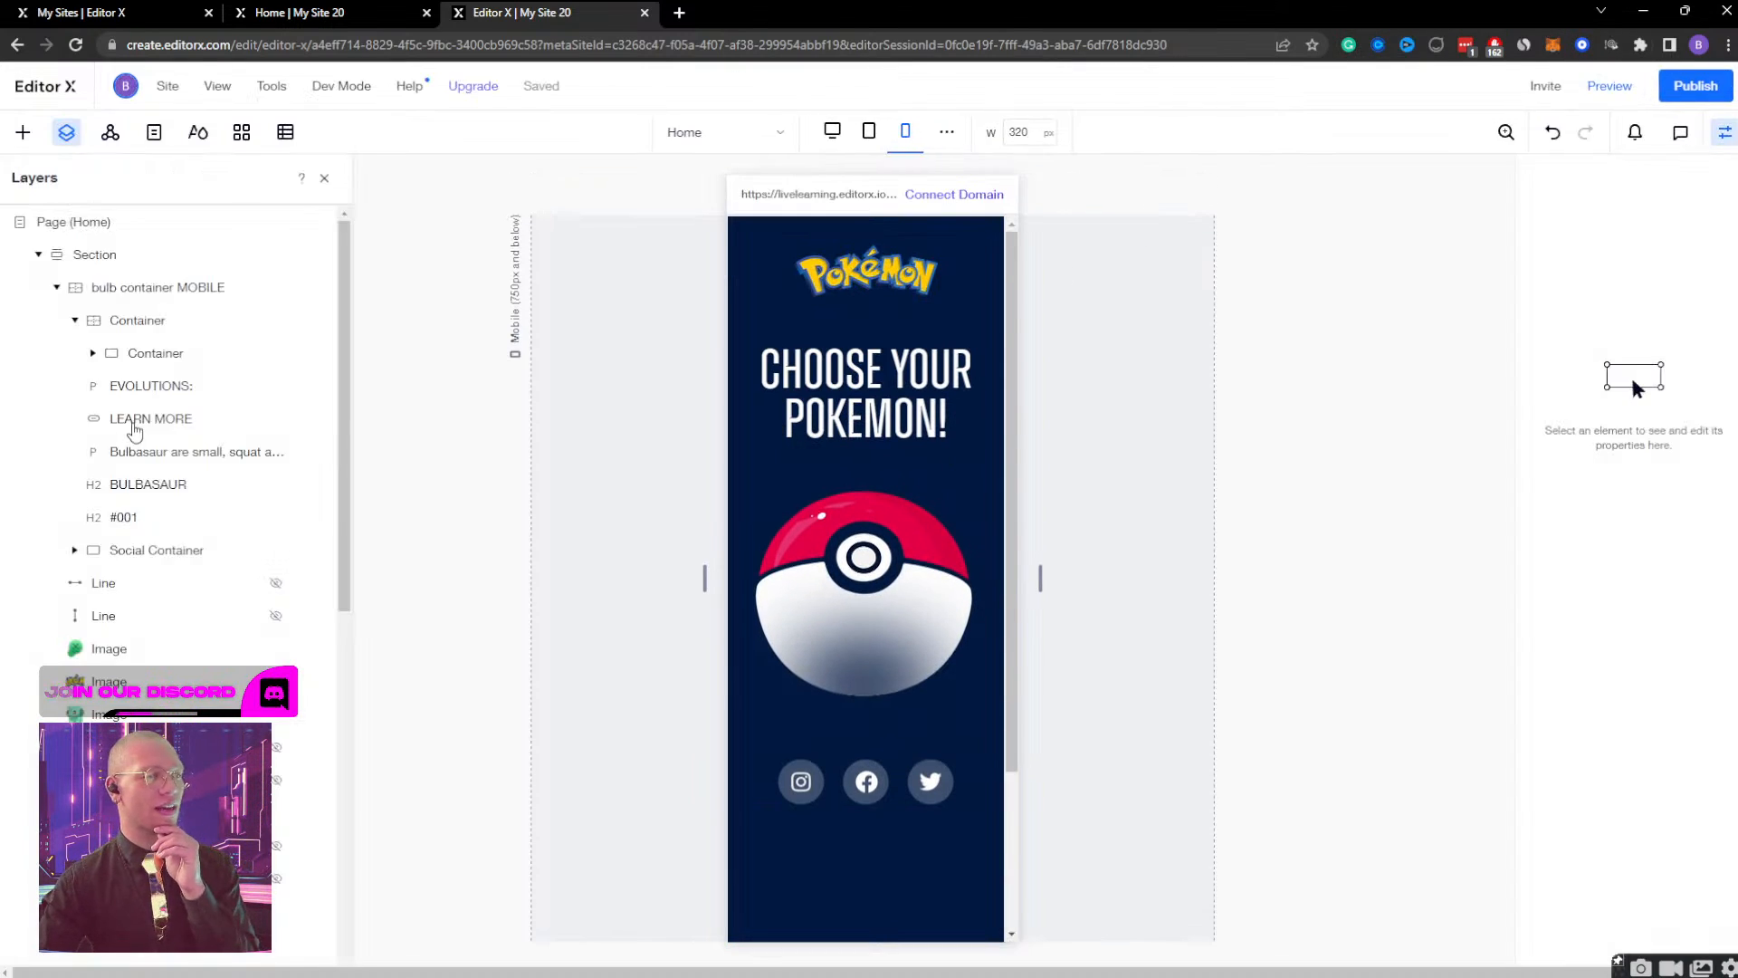
# Set the end time of the bulb container MOBILE's Bulb Container Display effect to 1 s, play it, and finish designing.
pyautogui.click(175, 296)
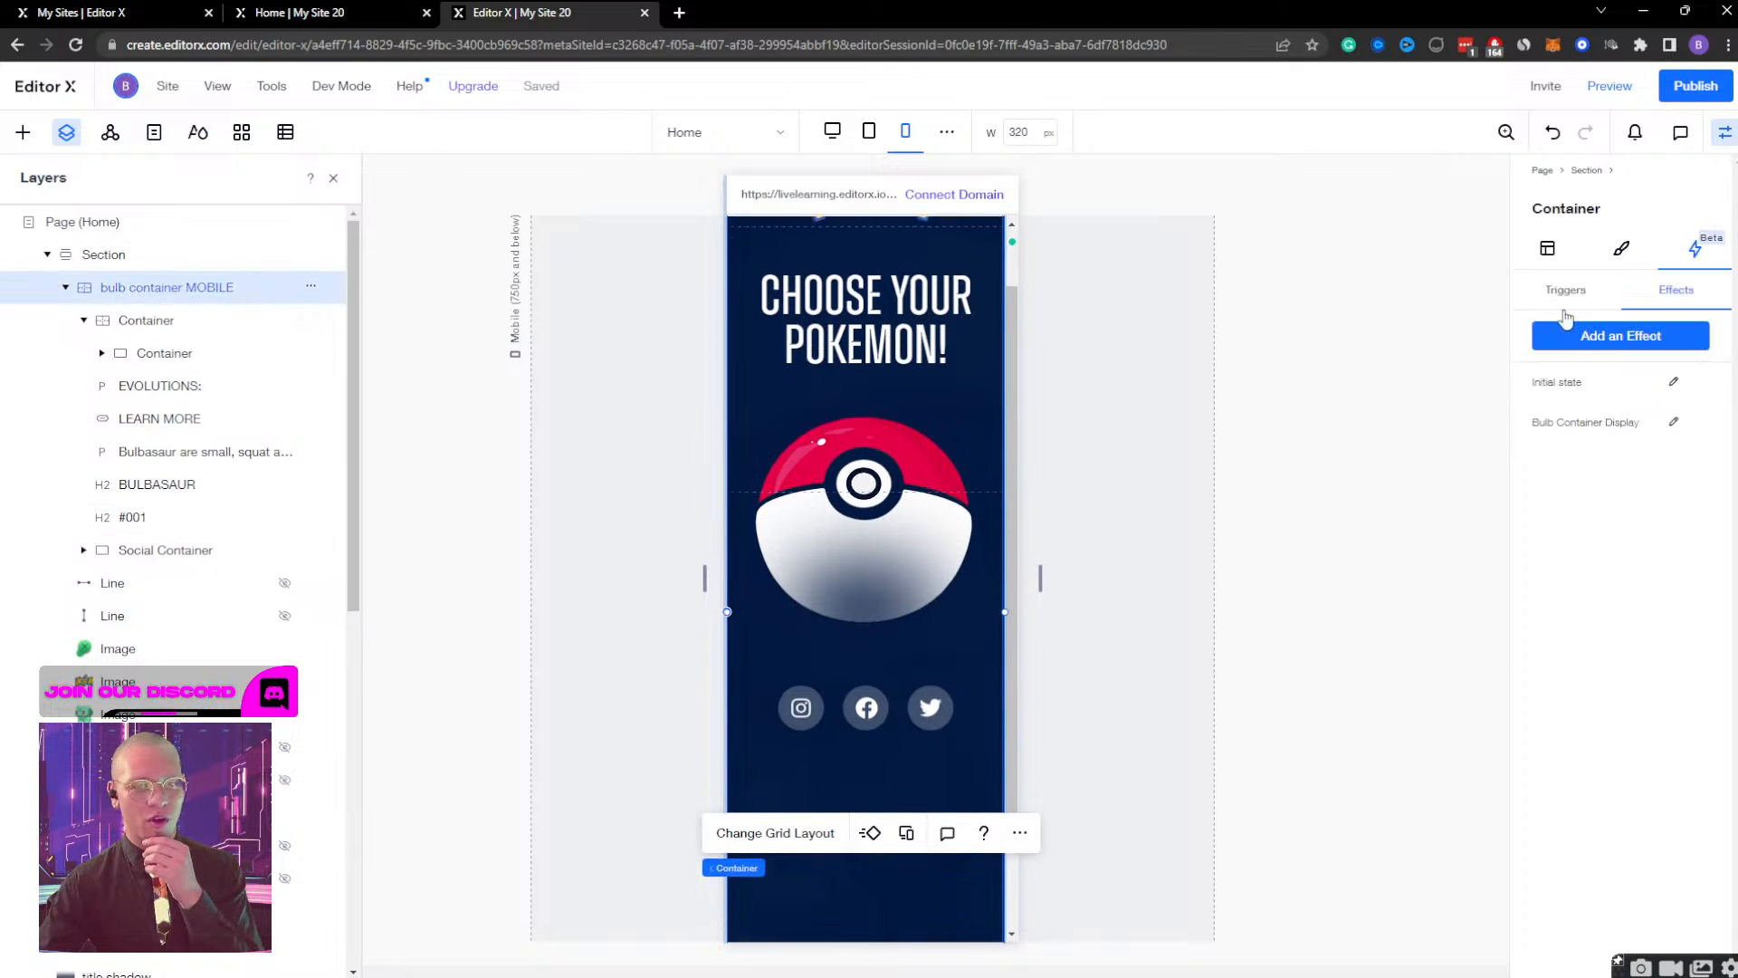
pyautogui.click(1674, 424)
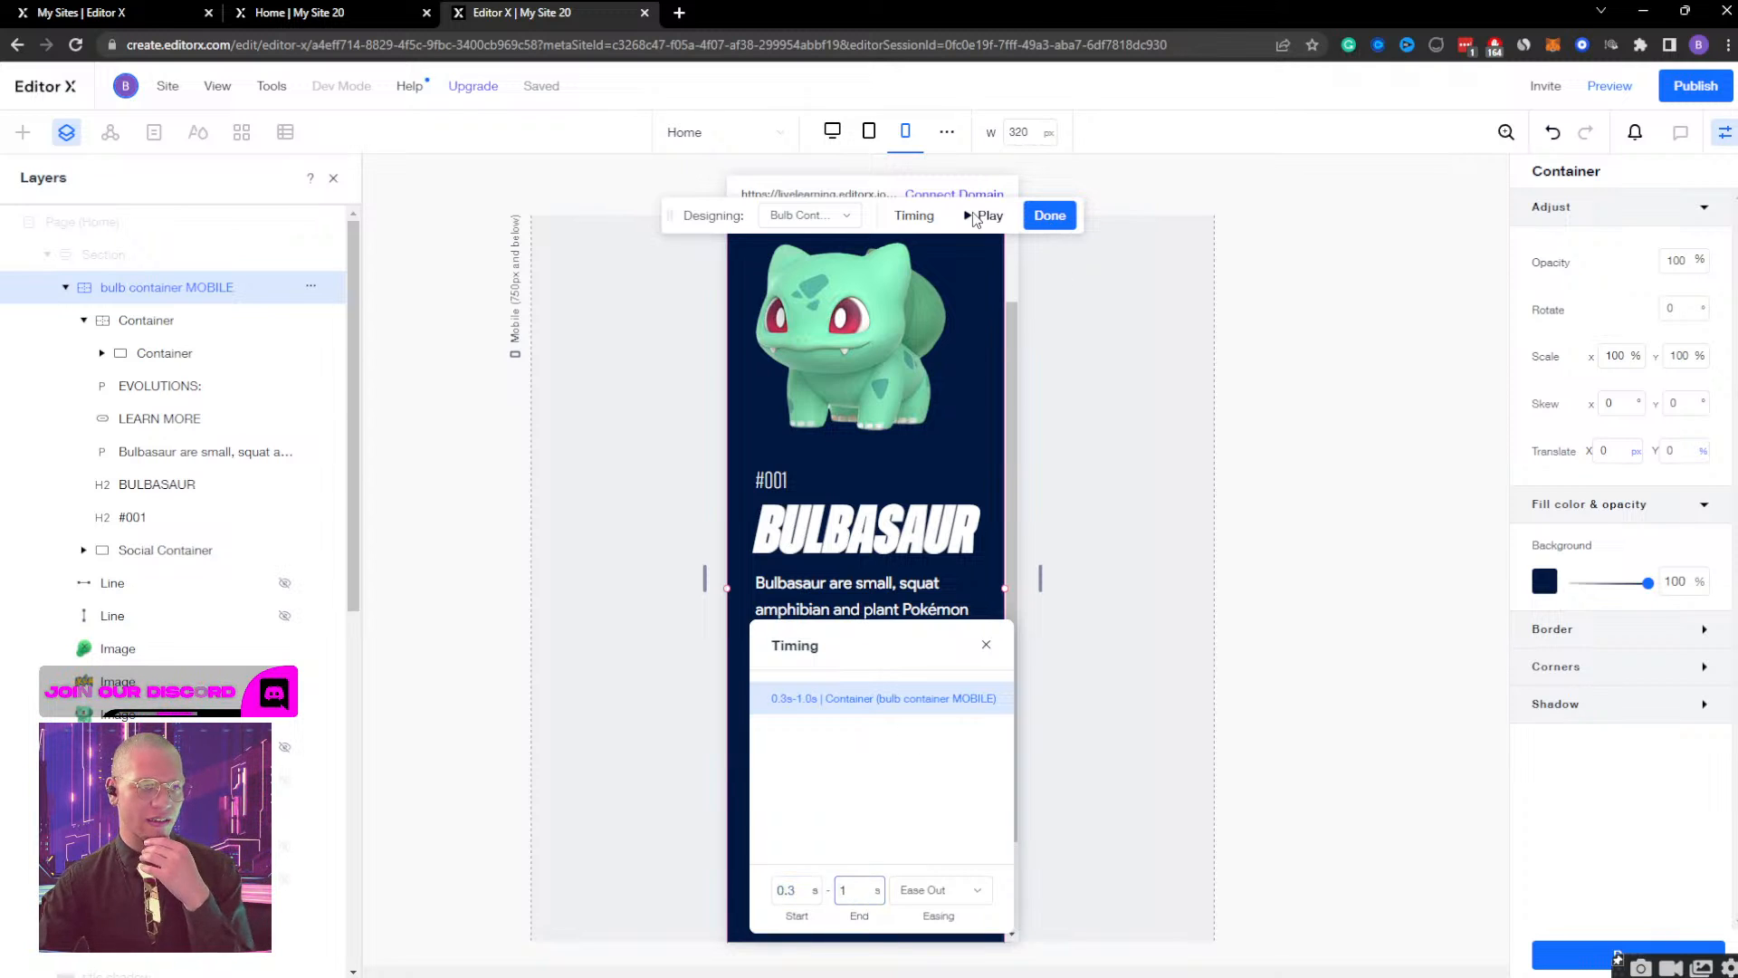
pyautogui.click(978, 216)
pyautogui.click(1050, 214)
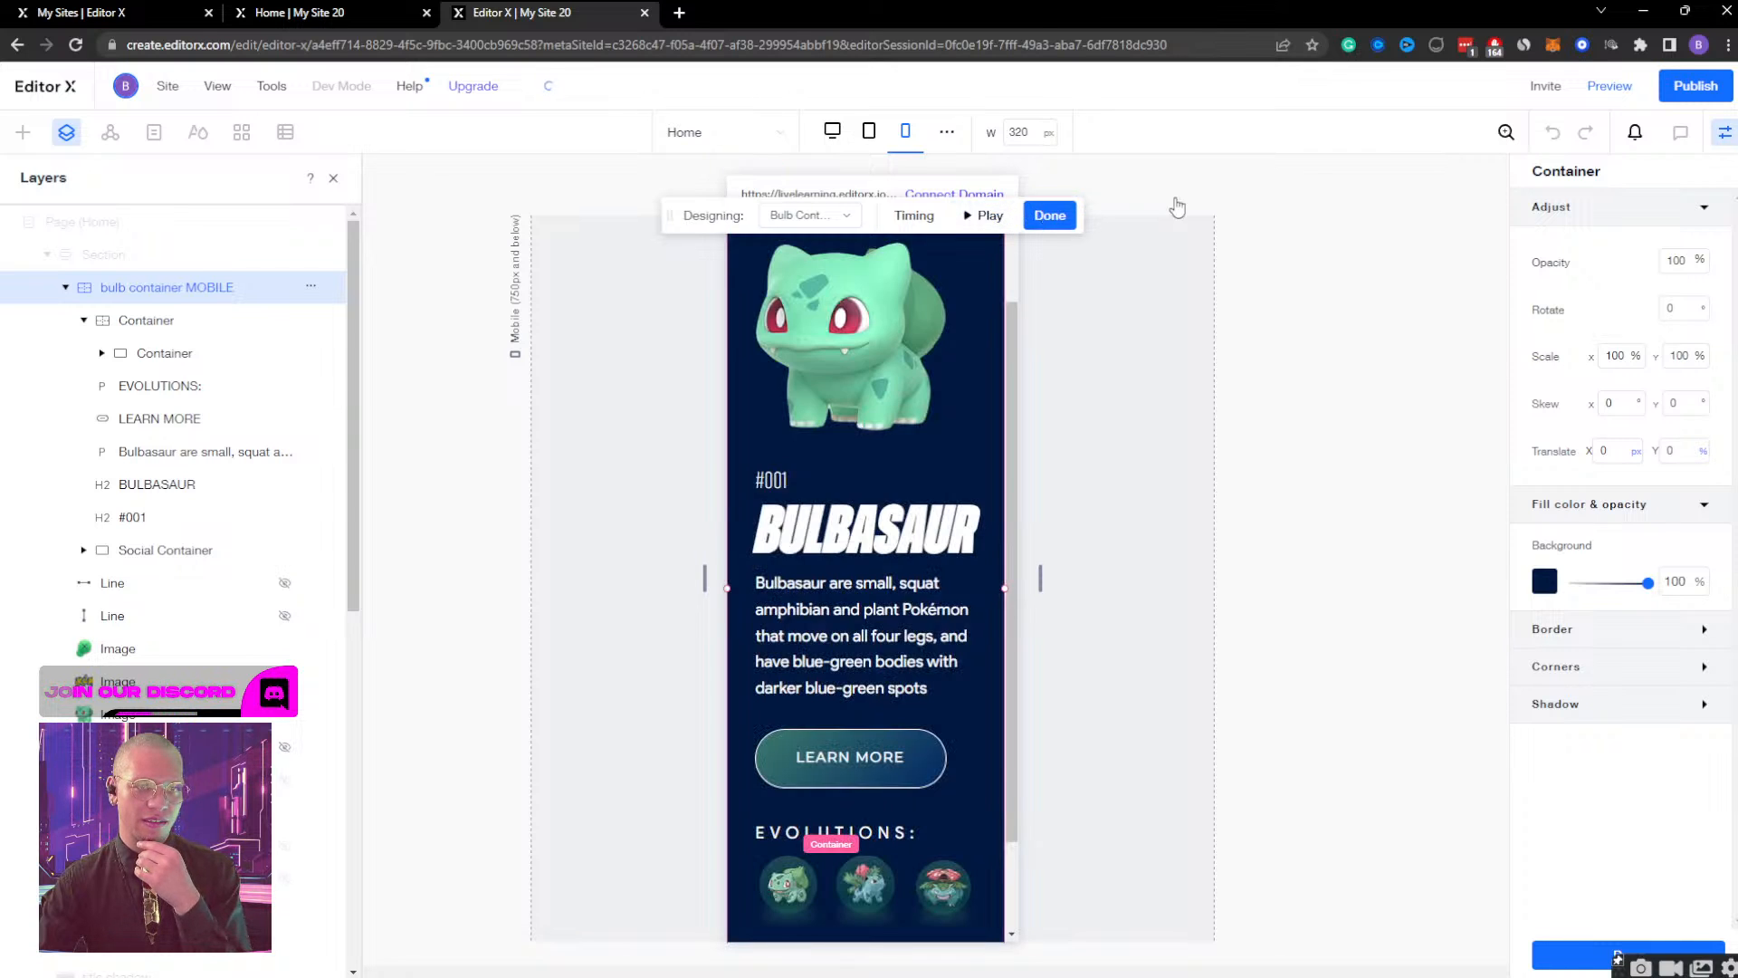
# Preview the mobile page, scroll through the Bulbasaur view, test its opening and closing several times, and go back to the editor.
pyautogui.click(1608, 85)
pyautogui.click(920, 471)
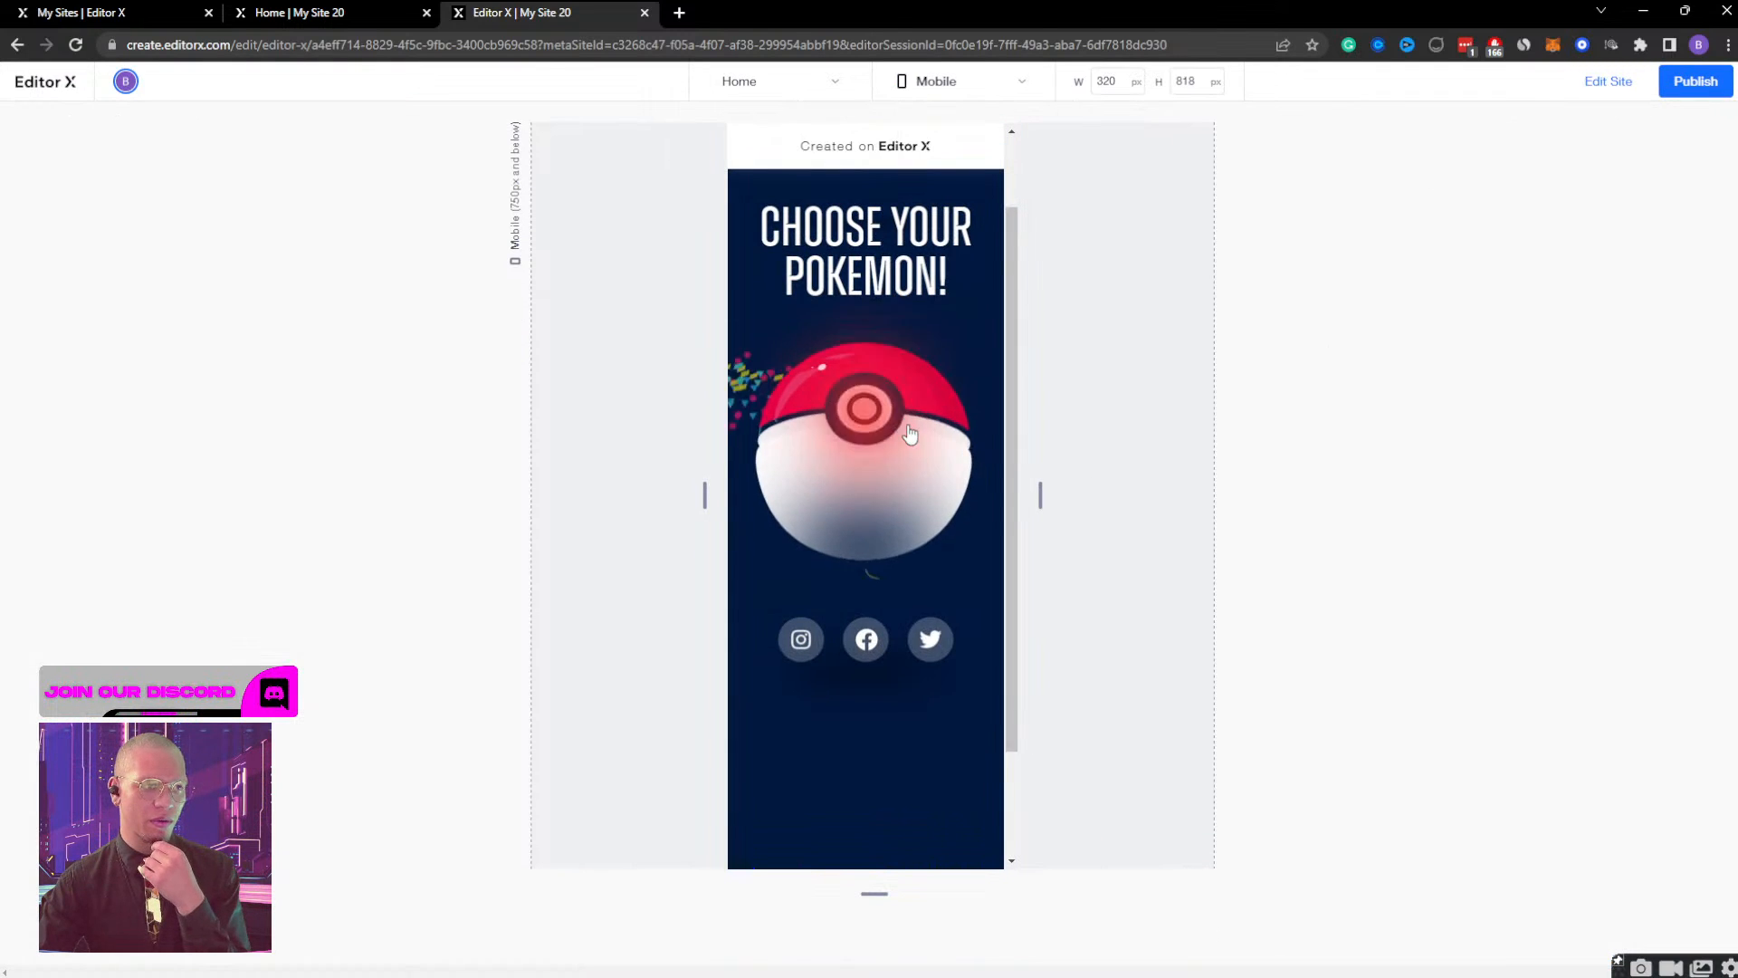
pyautogui.scroll(-1, 927, 438)
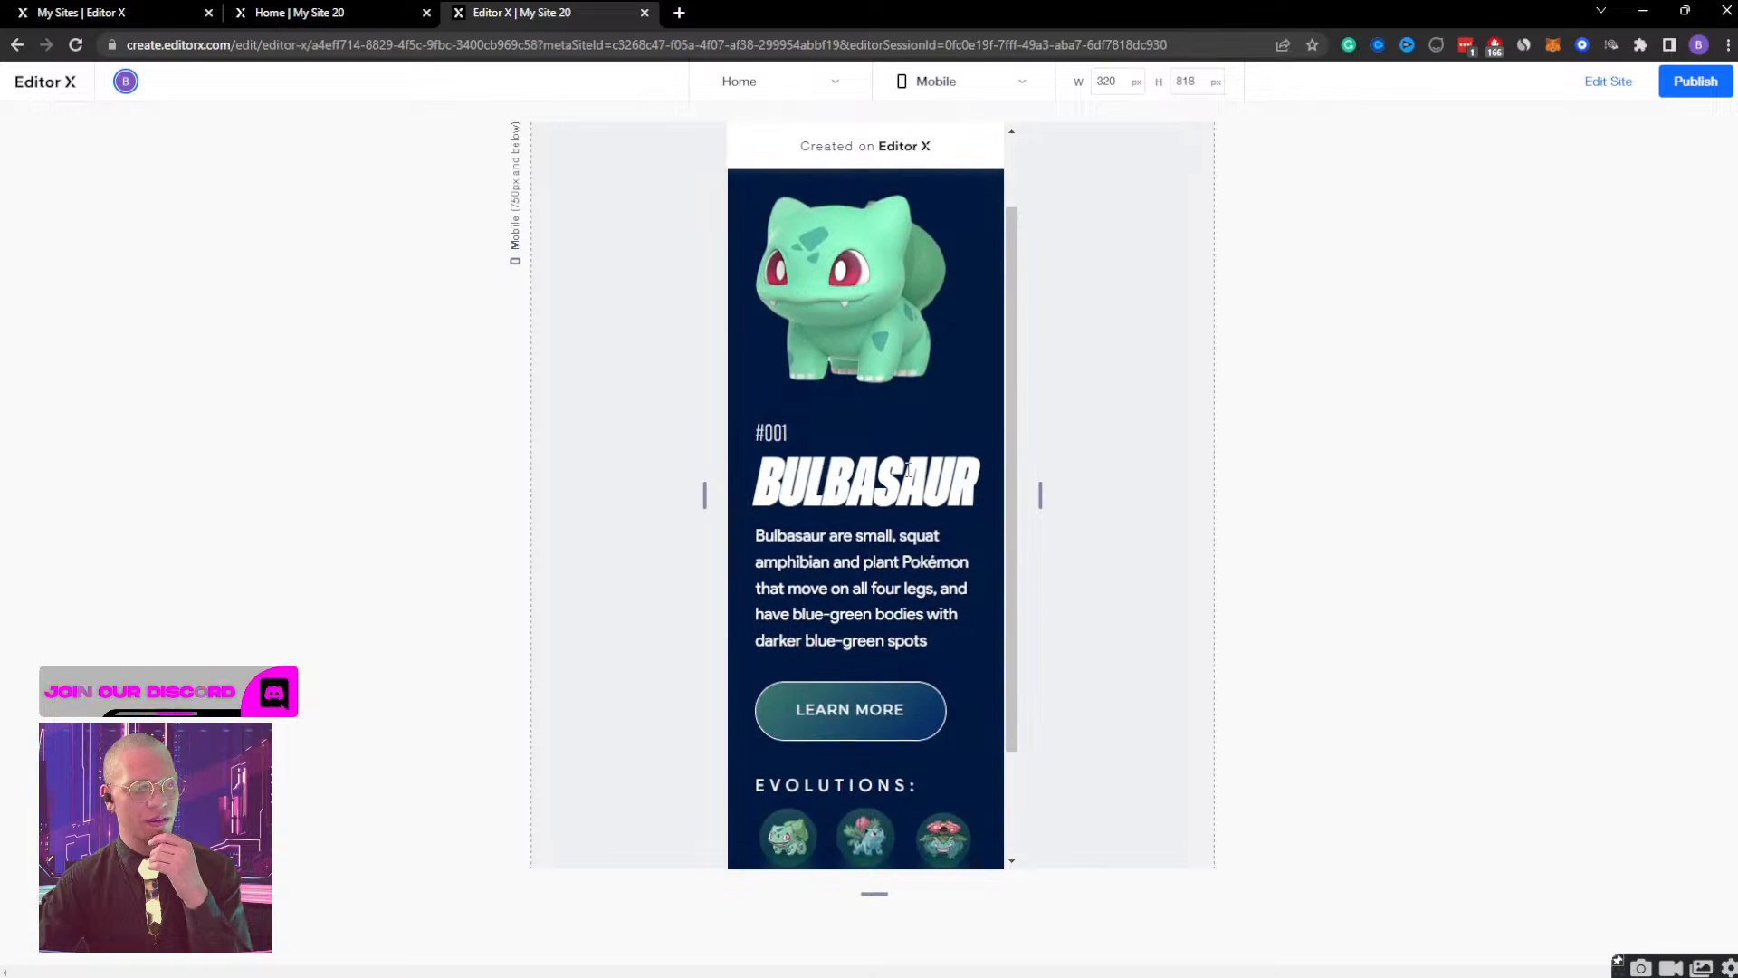
pyautogui.scroll(2, 927, 439)
pyautogui.click(981, 202)
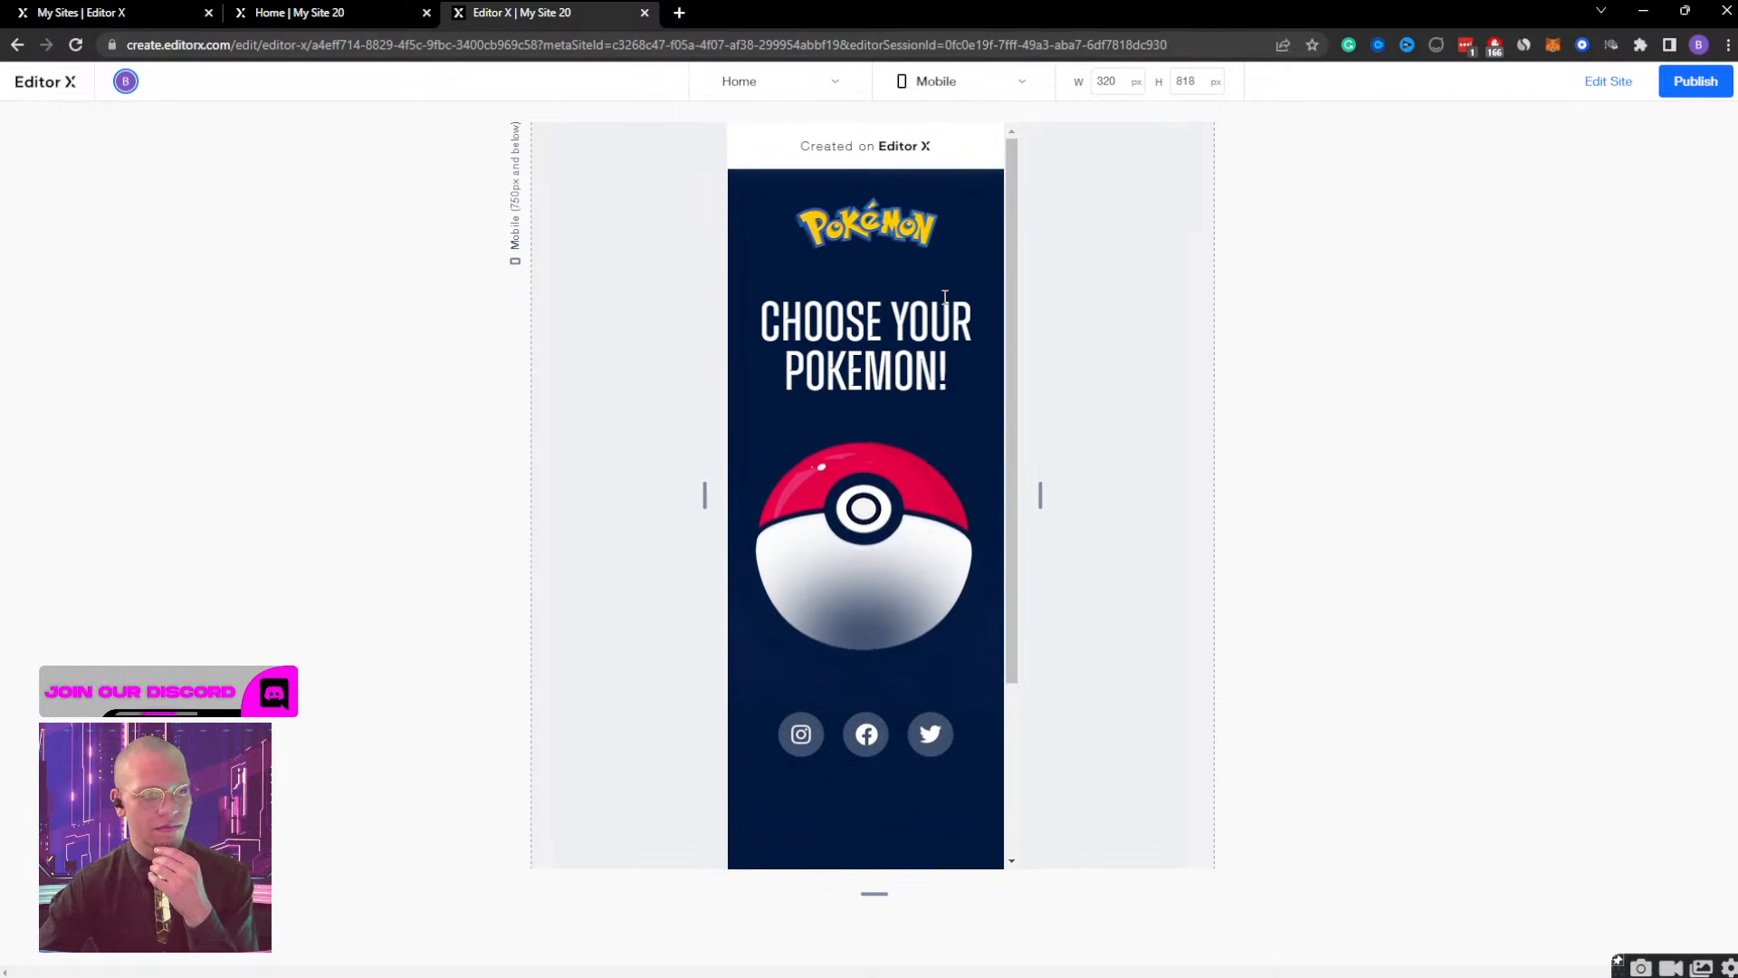
pyautogui.click(881, 513)
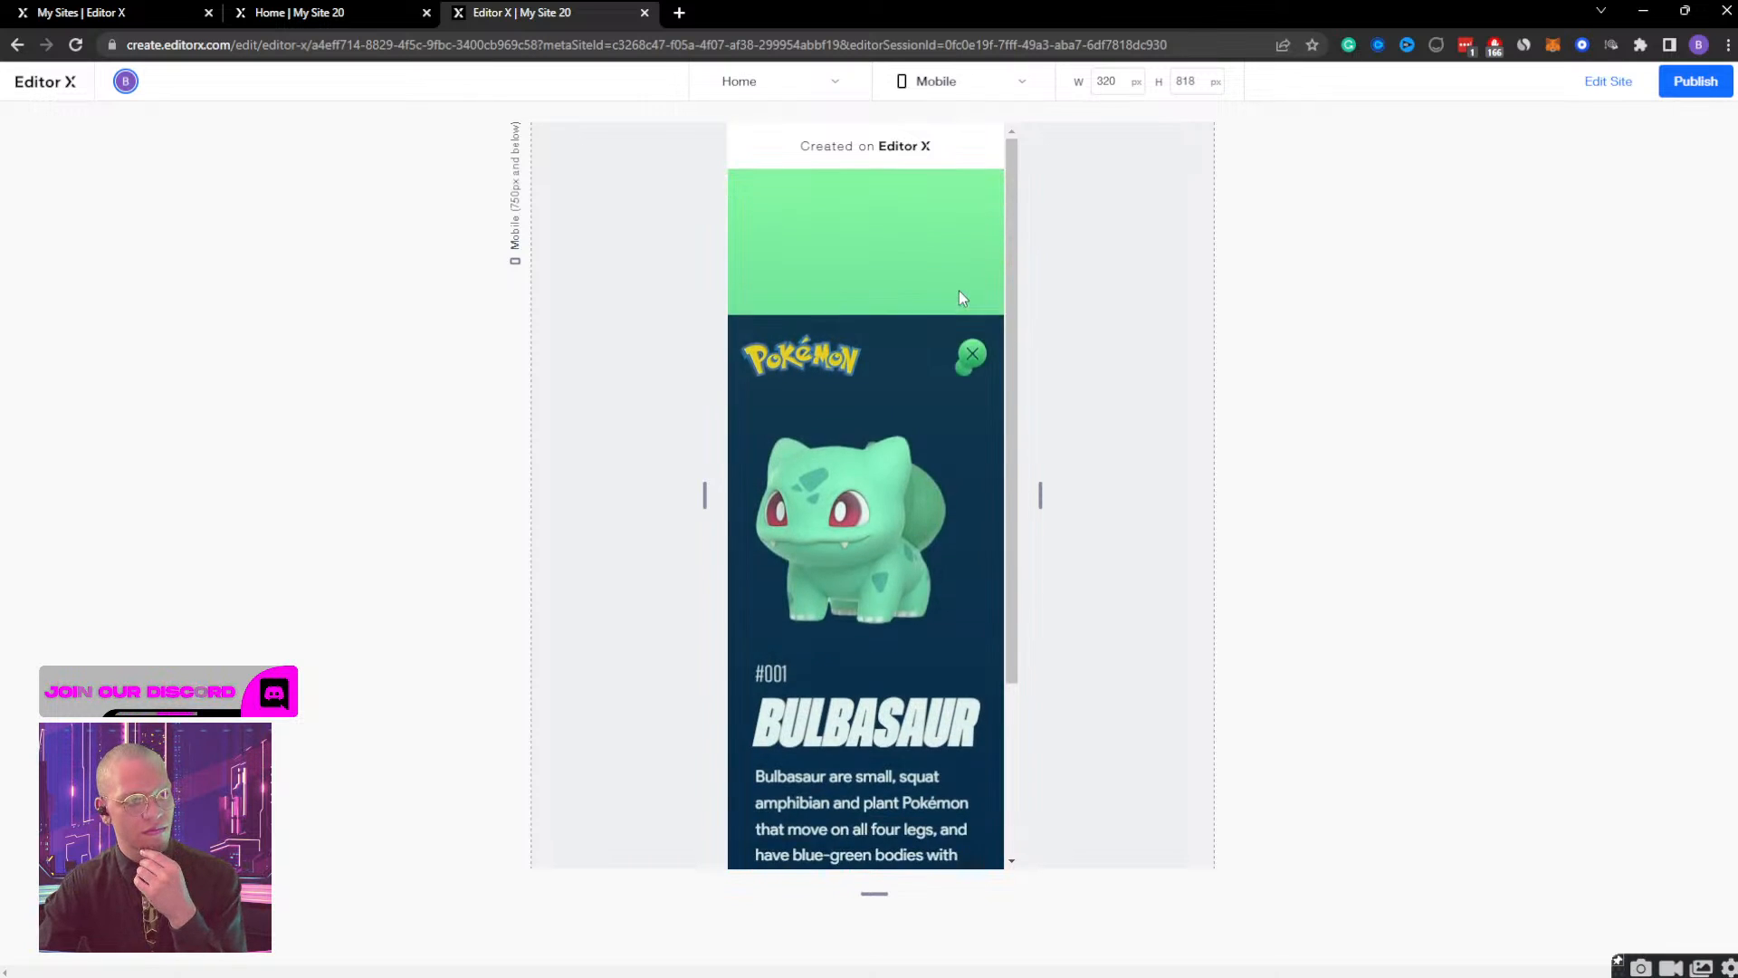
pyautogui.click(970, 214)
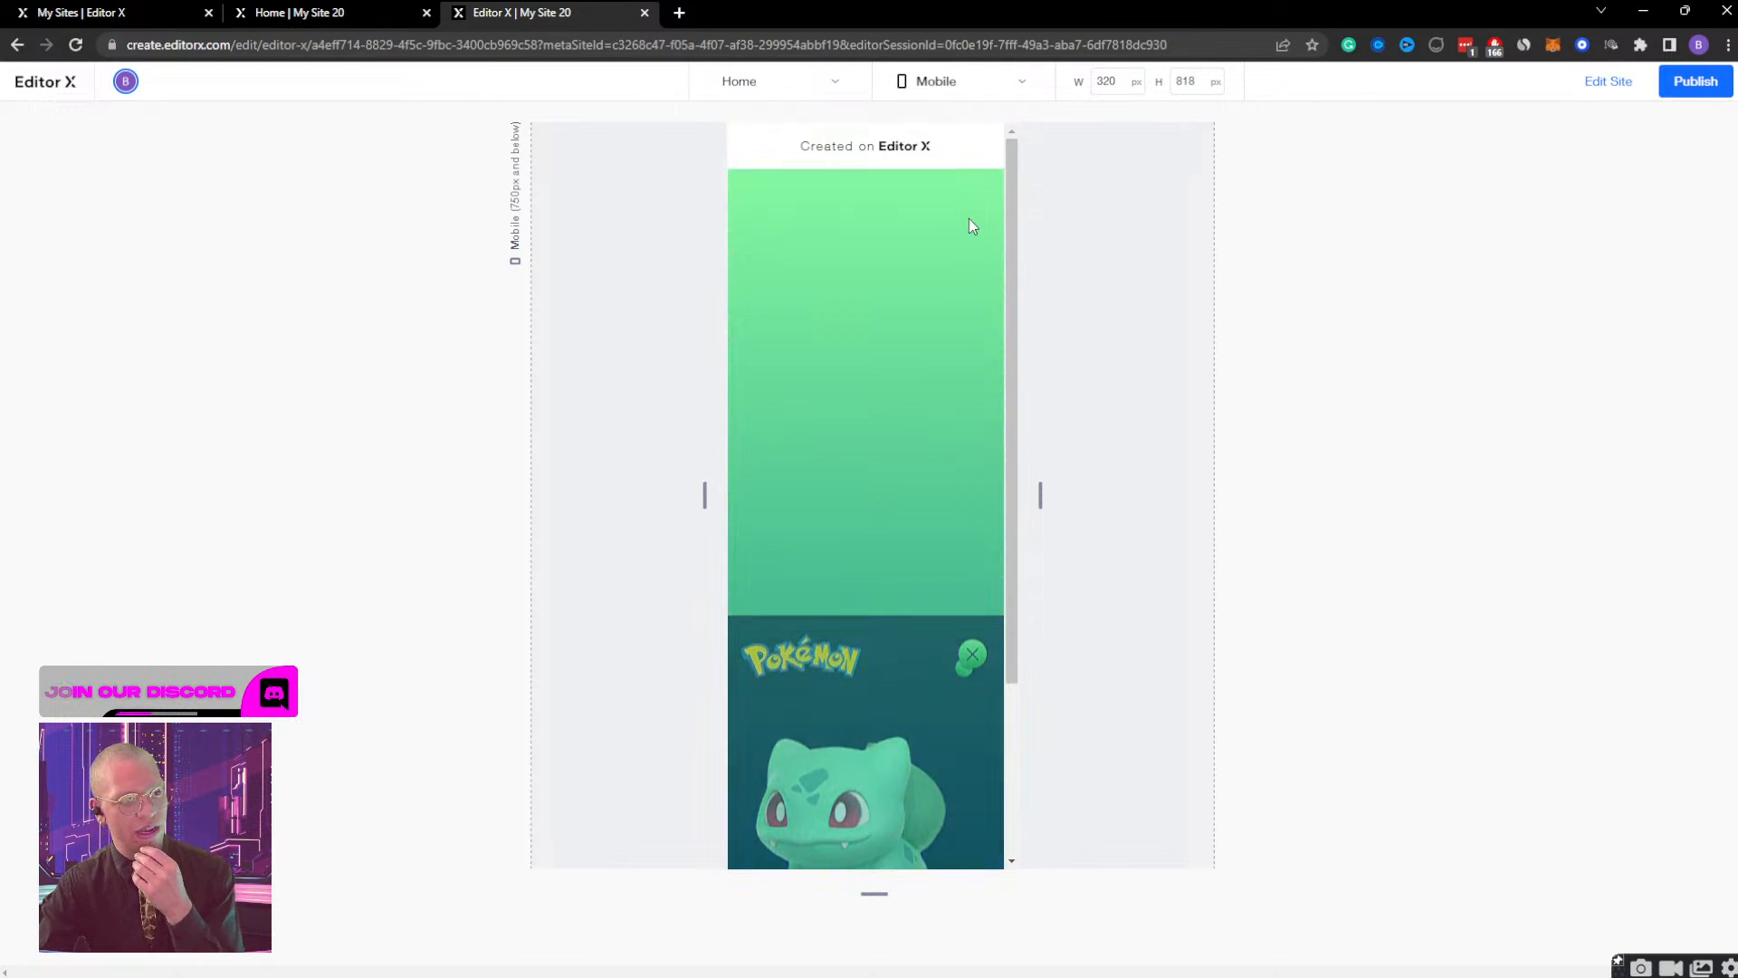
pyautogui.click(915, 522)
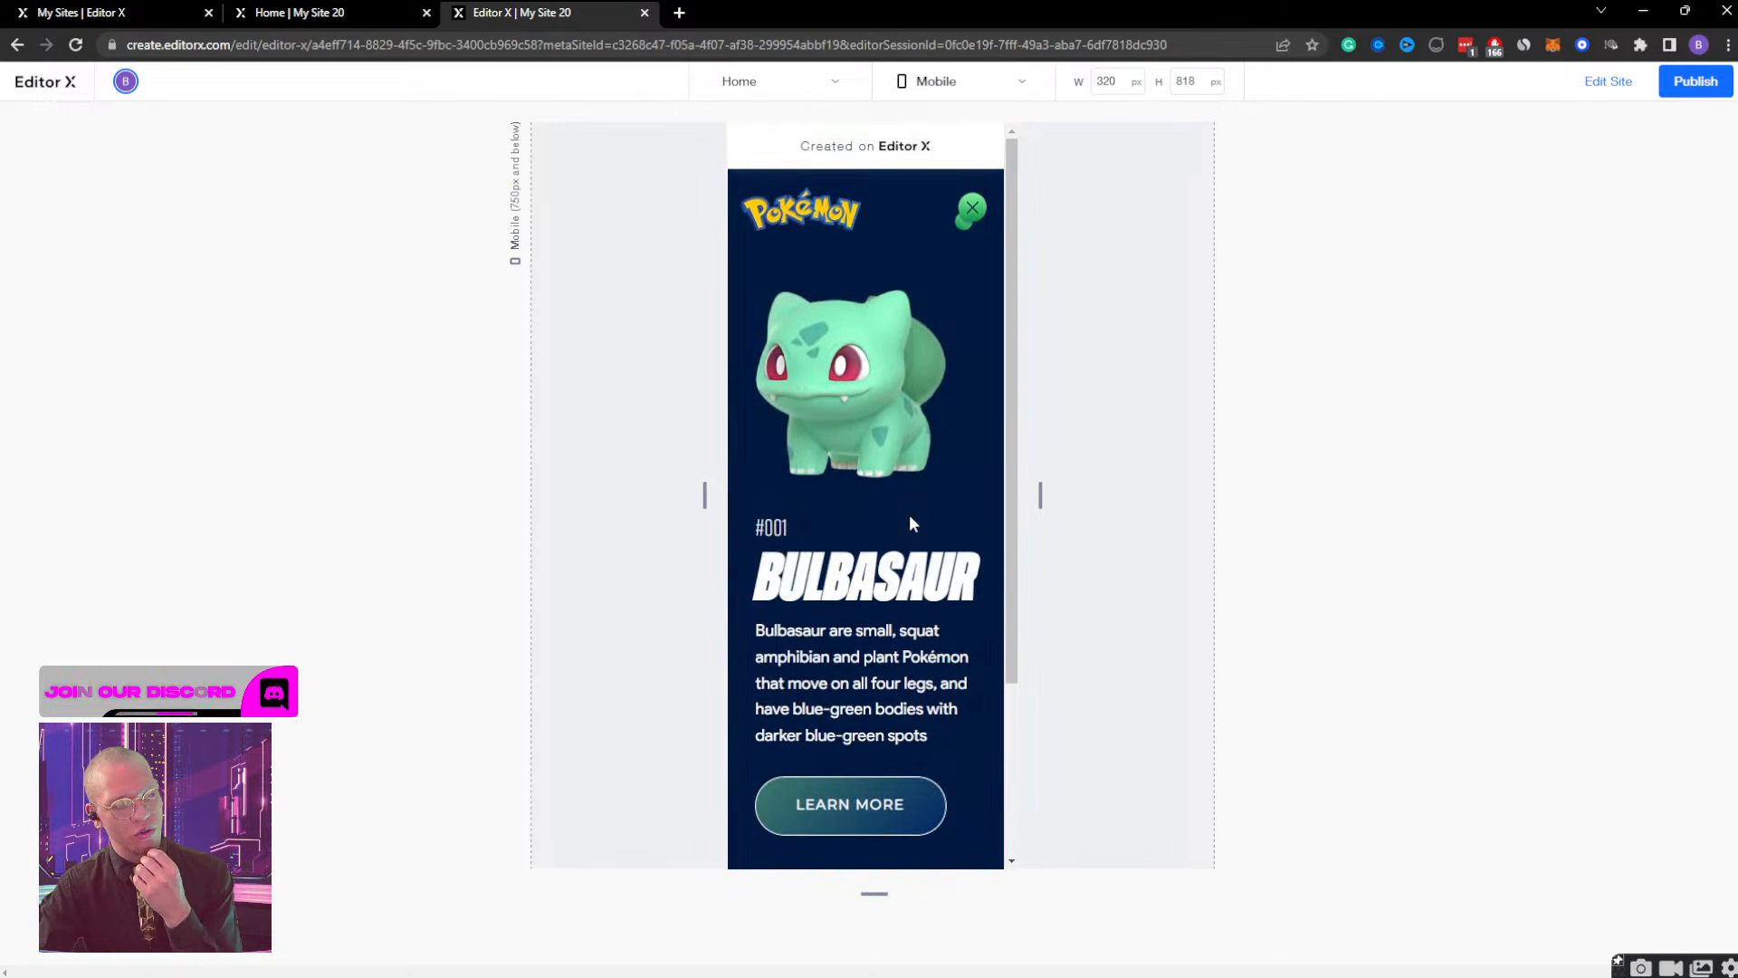
pyautogui.click(969, 217)
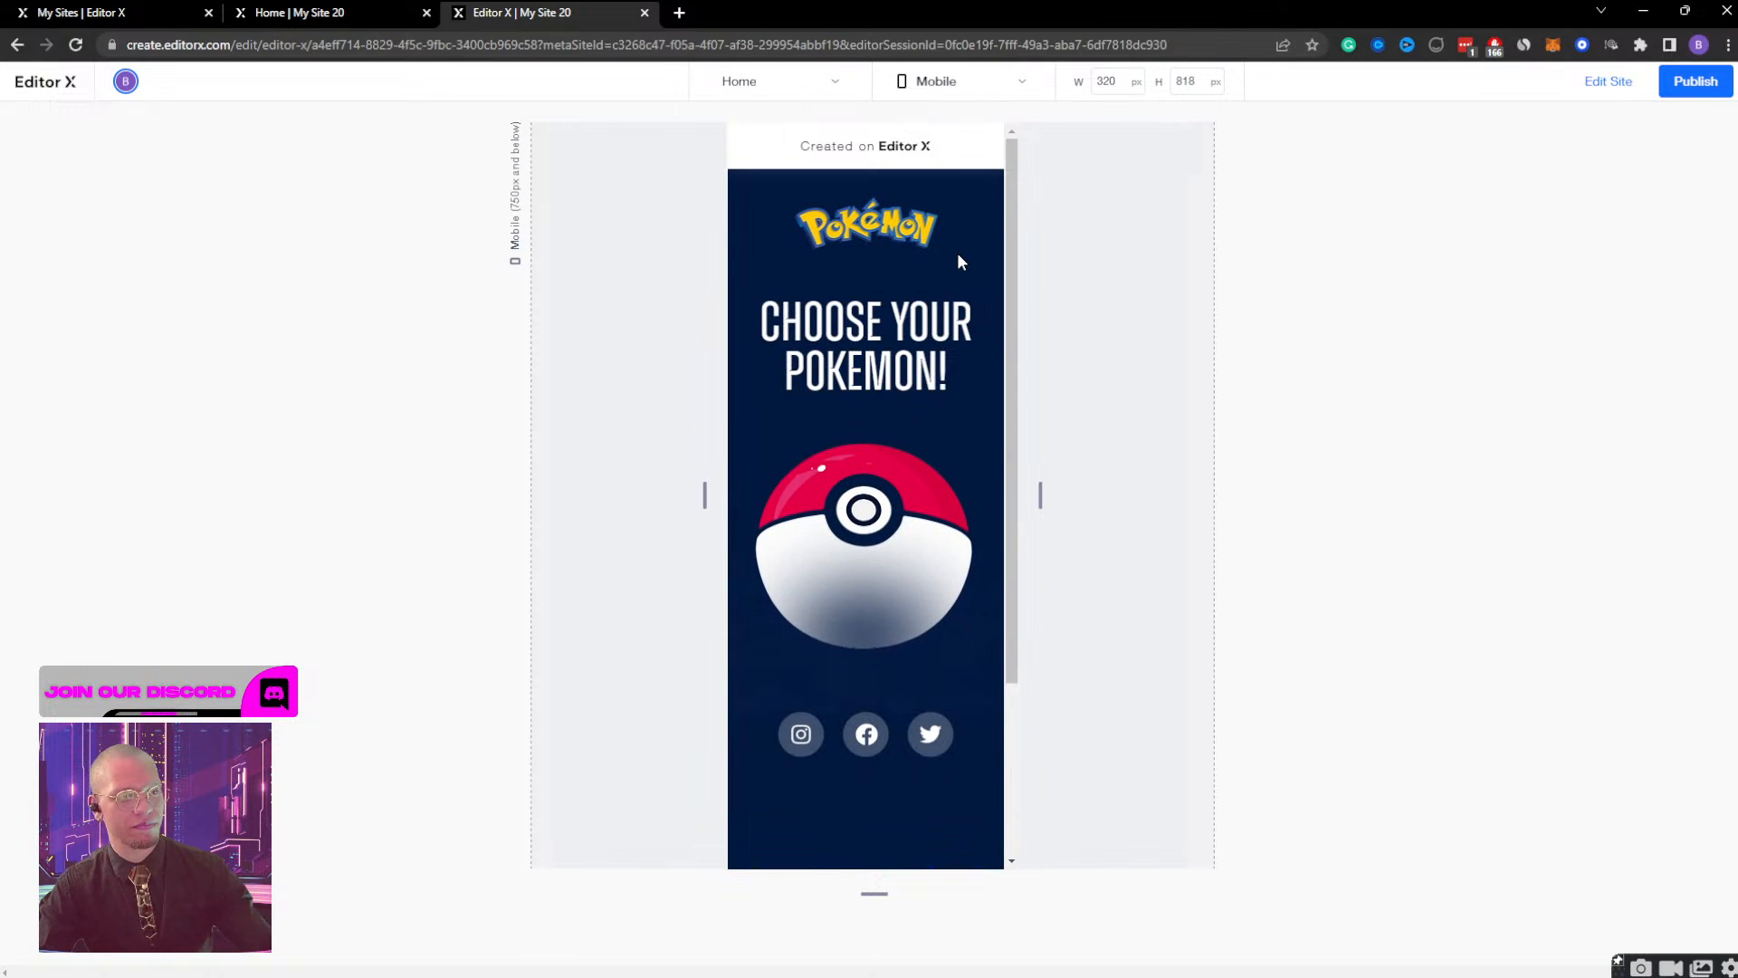
pyautogui.click(882, 501)
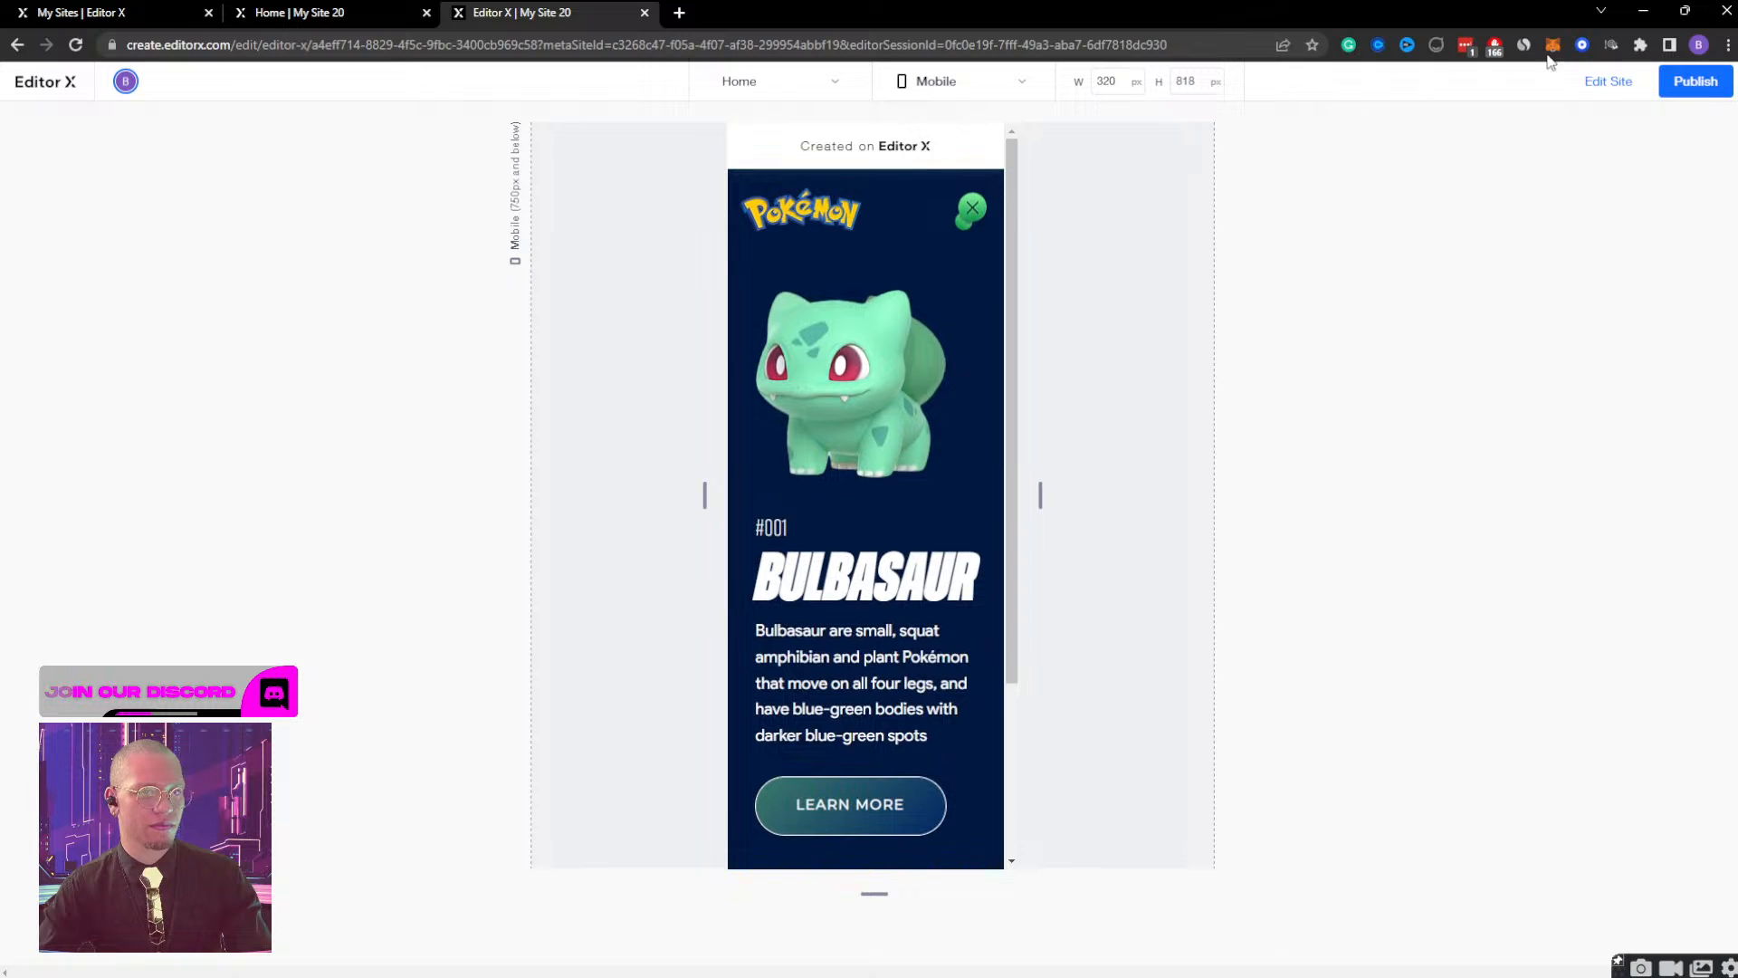
pyautogui.click(1599, 83)
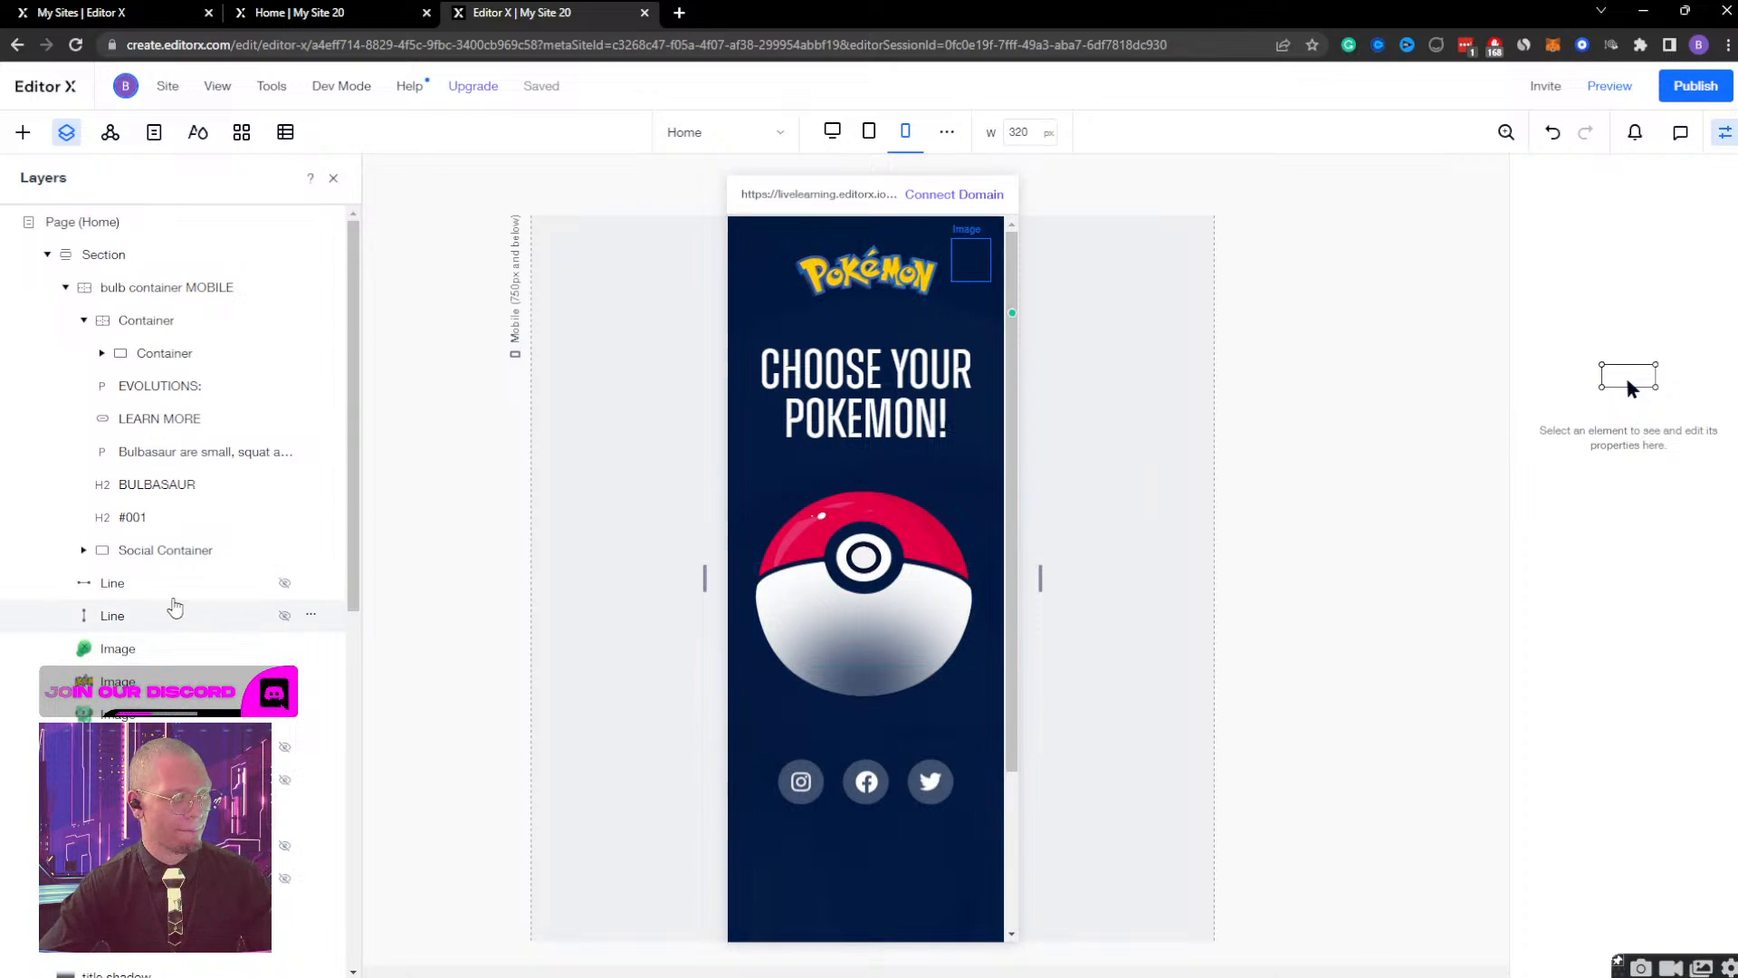
# Preview the mobile page again, open, close and reopen the Bulbasaur view from the Pokeball, and resume editing.
pyautogui.moveTo(1040, 575)
pyautogui.mouseDown()
pyautogui.moveTo(1355, 529)
pyautogui.moveTo(1041, 552)
pyautogui.mouseUp()
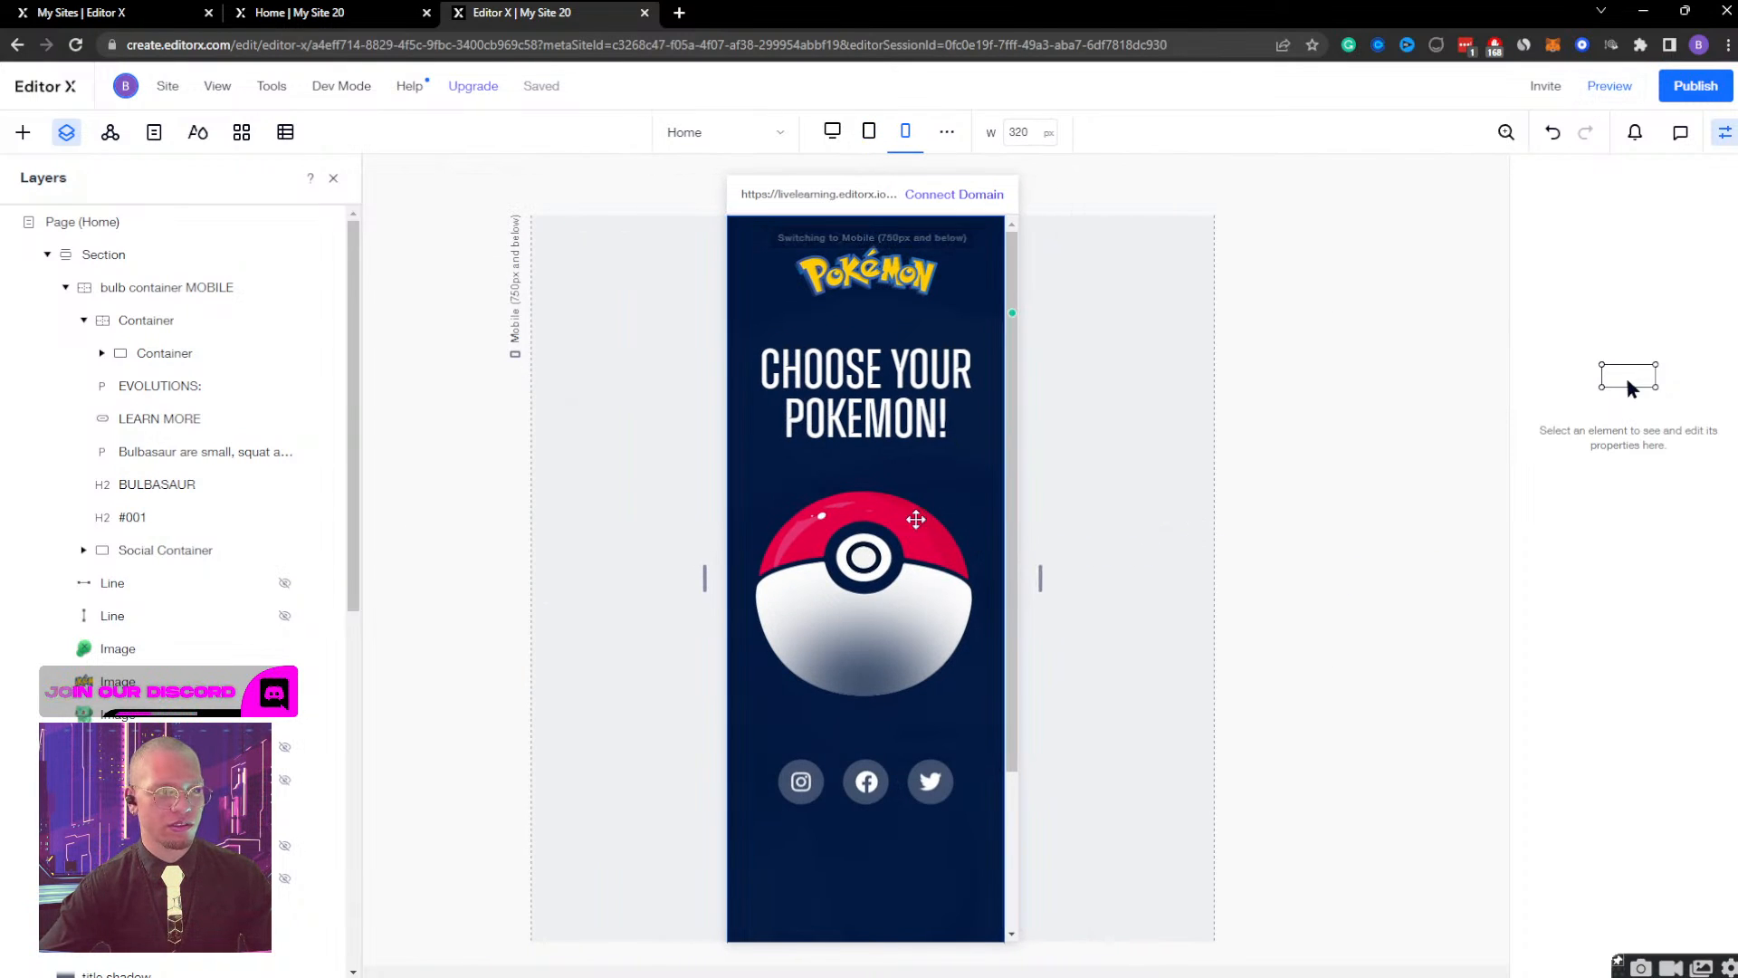
pyautogui.click(1596, 90)
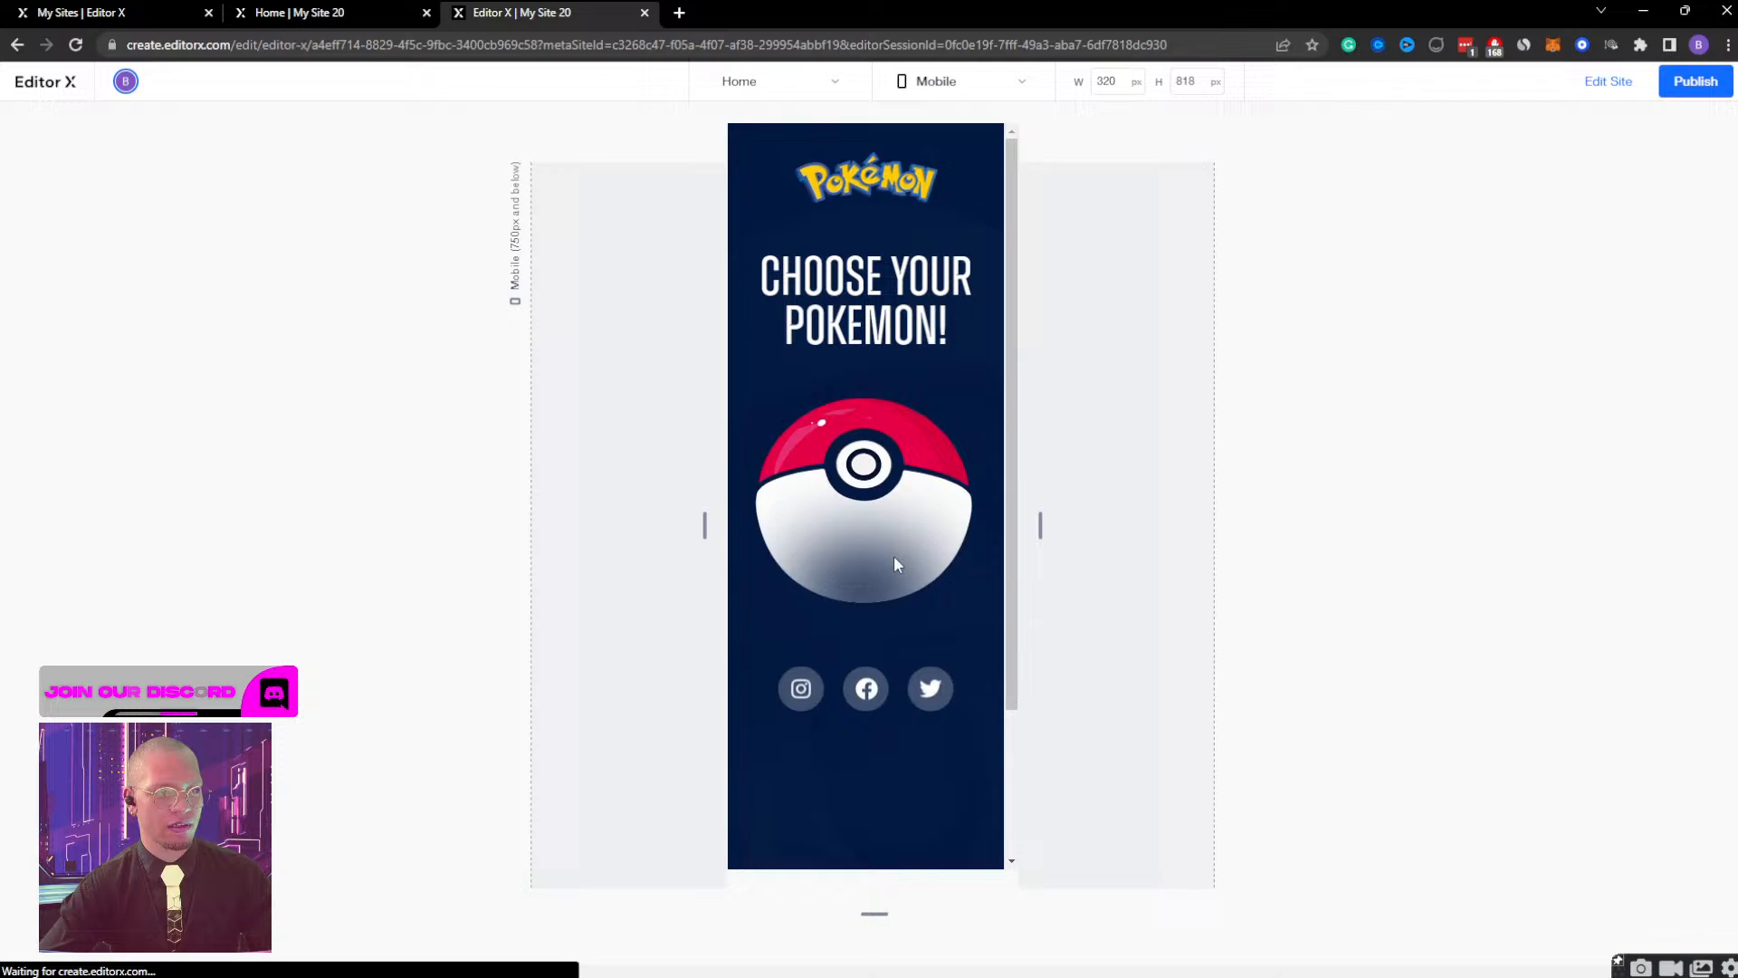
pyautogui.click(865, 471)
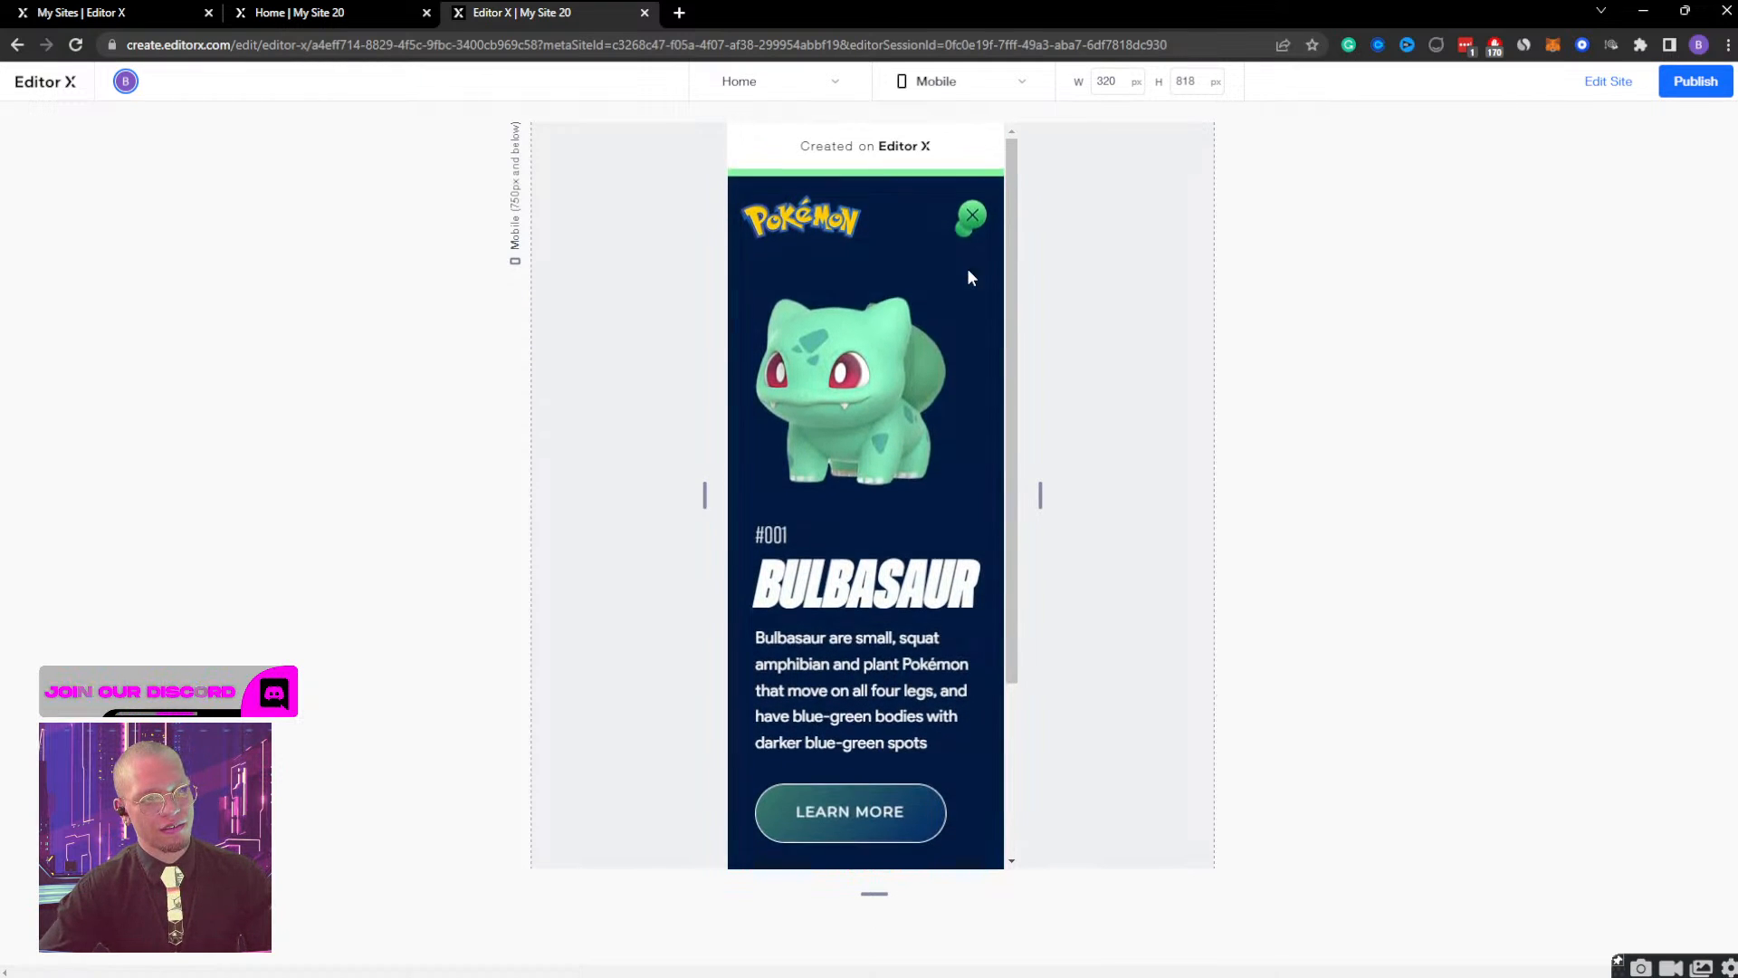
pyautogui.click(969, 212)
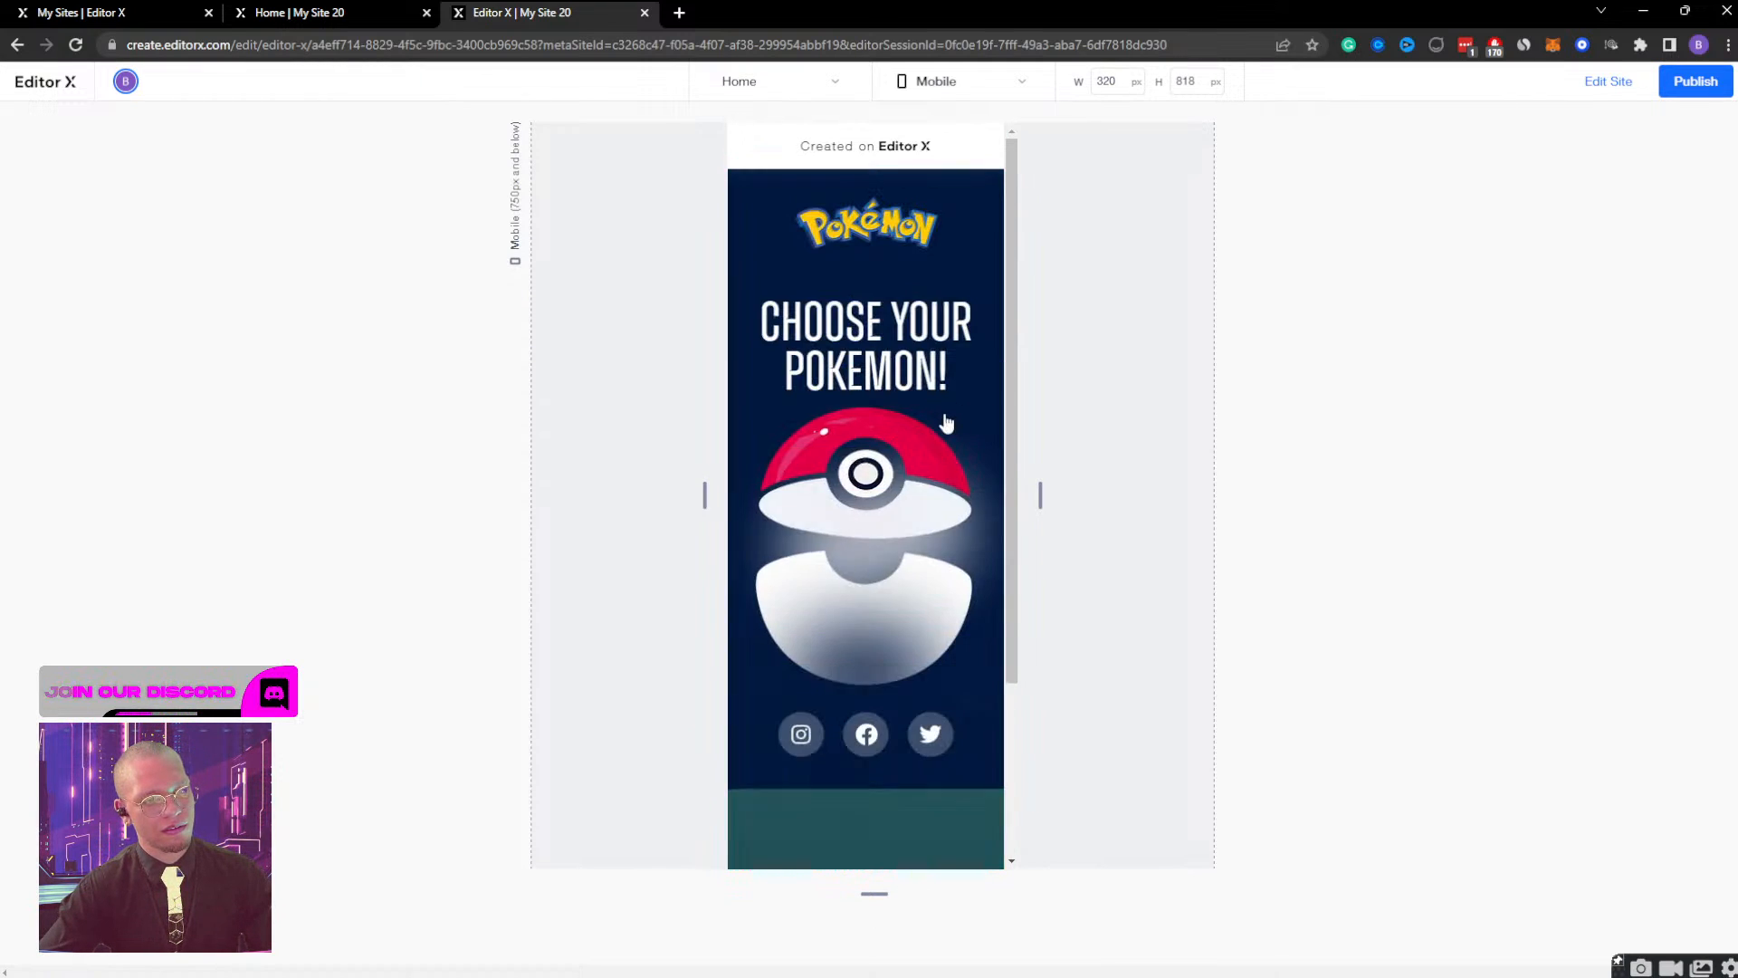
pyautogui.click(932, 457)
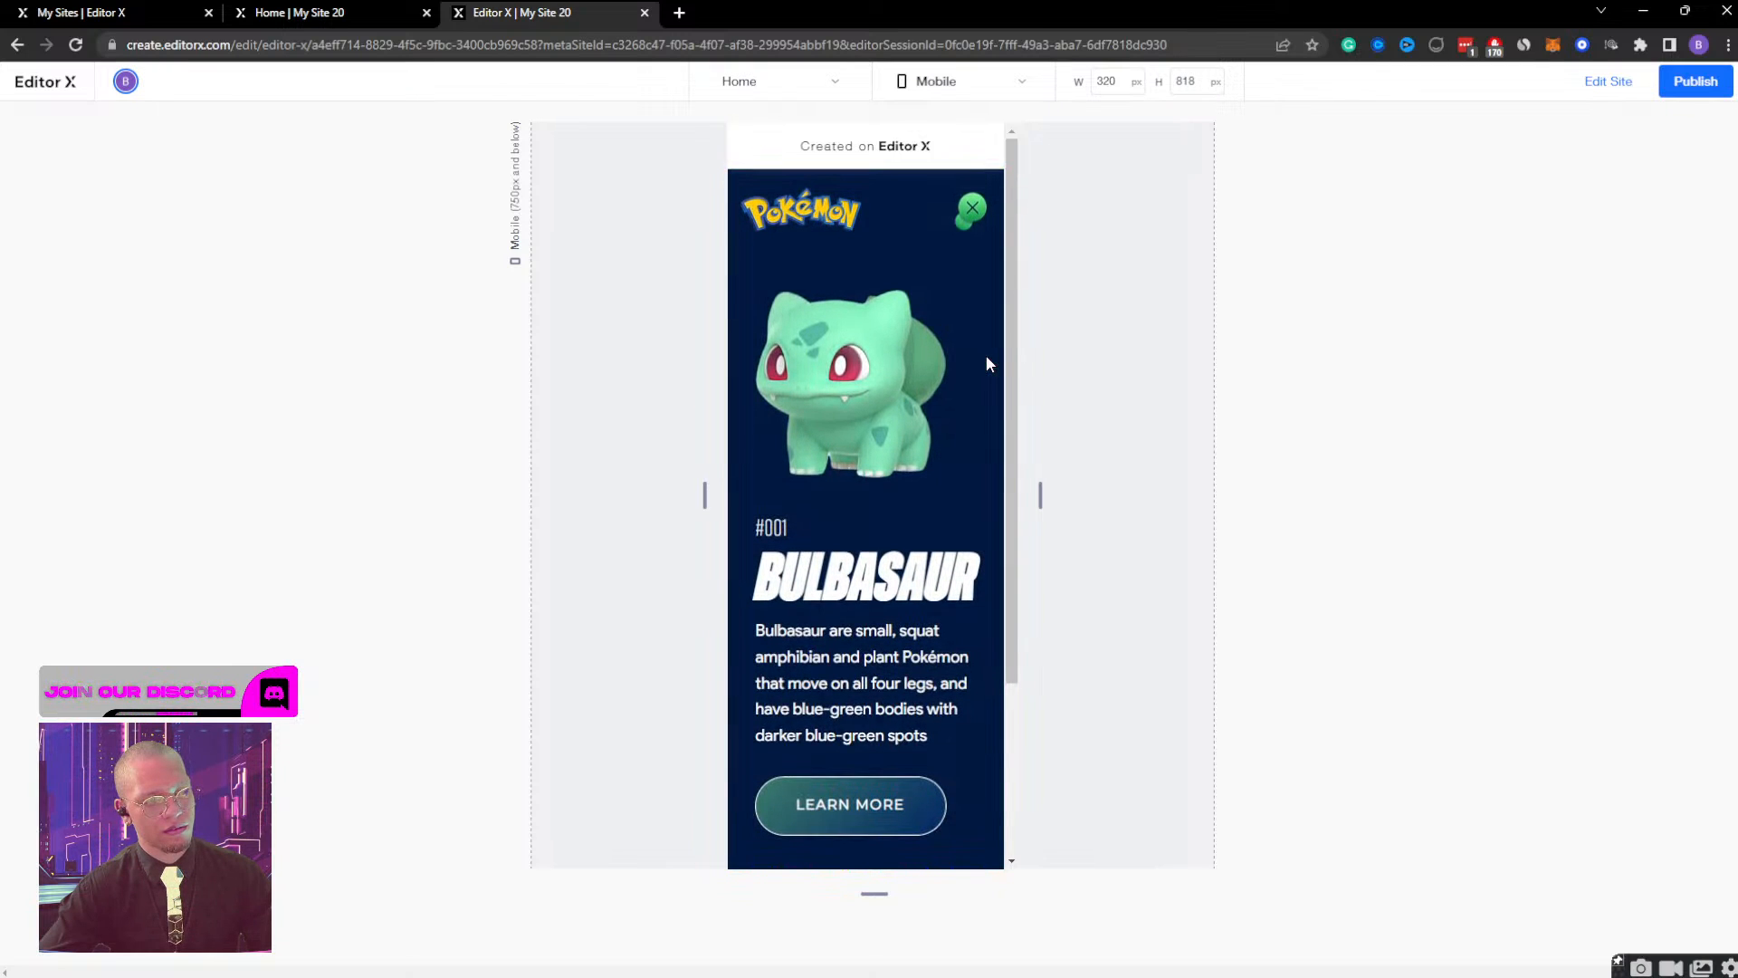
pyautogui.click(1592, 84)
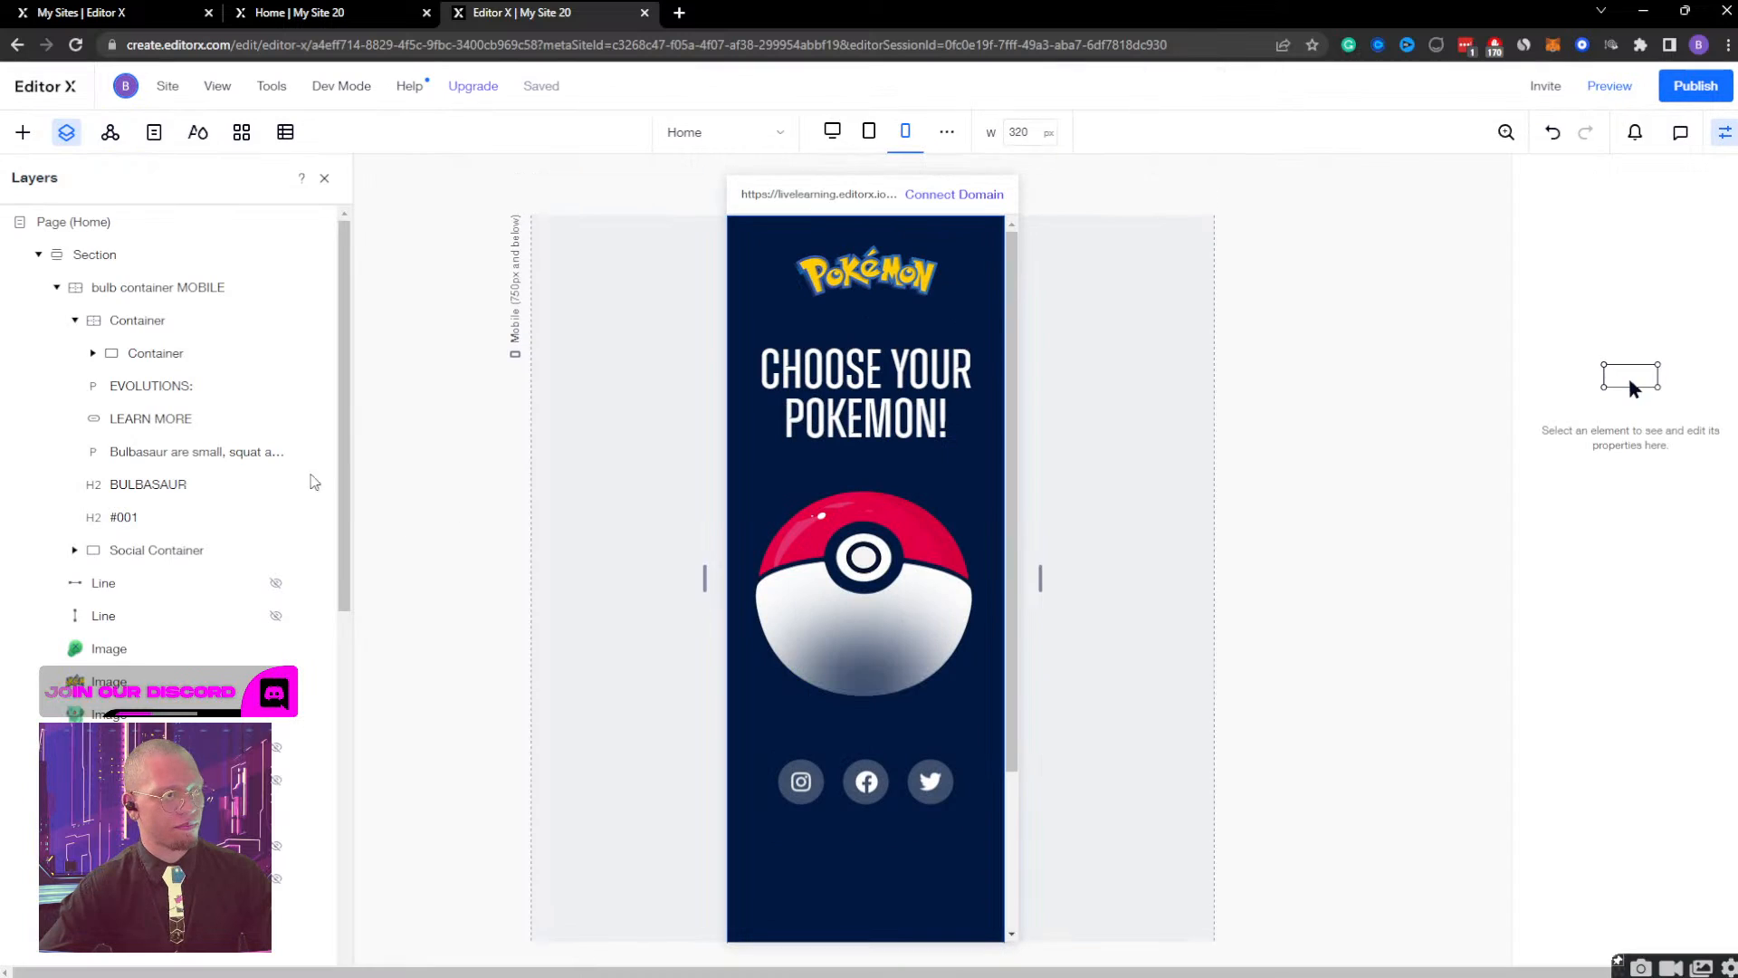
# Shorten the bulb container MOBILE's Bulb Container Display effect by setting its end time to 0.8 s, and play it.
pyautogui.click(172, 288)
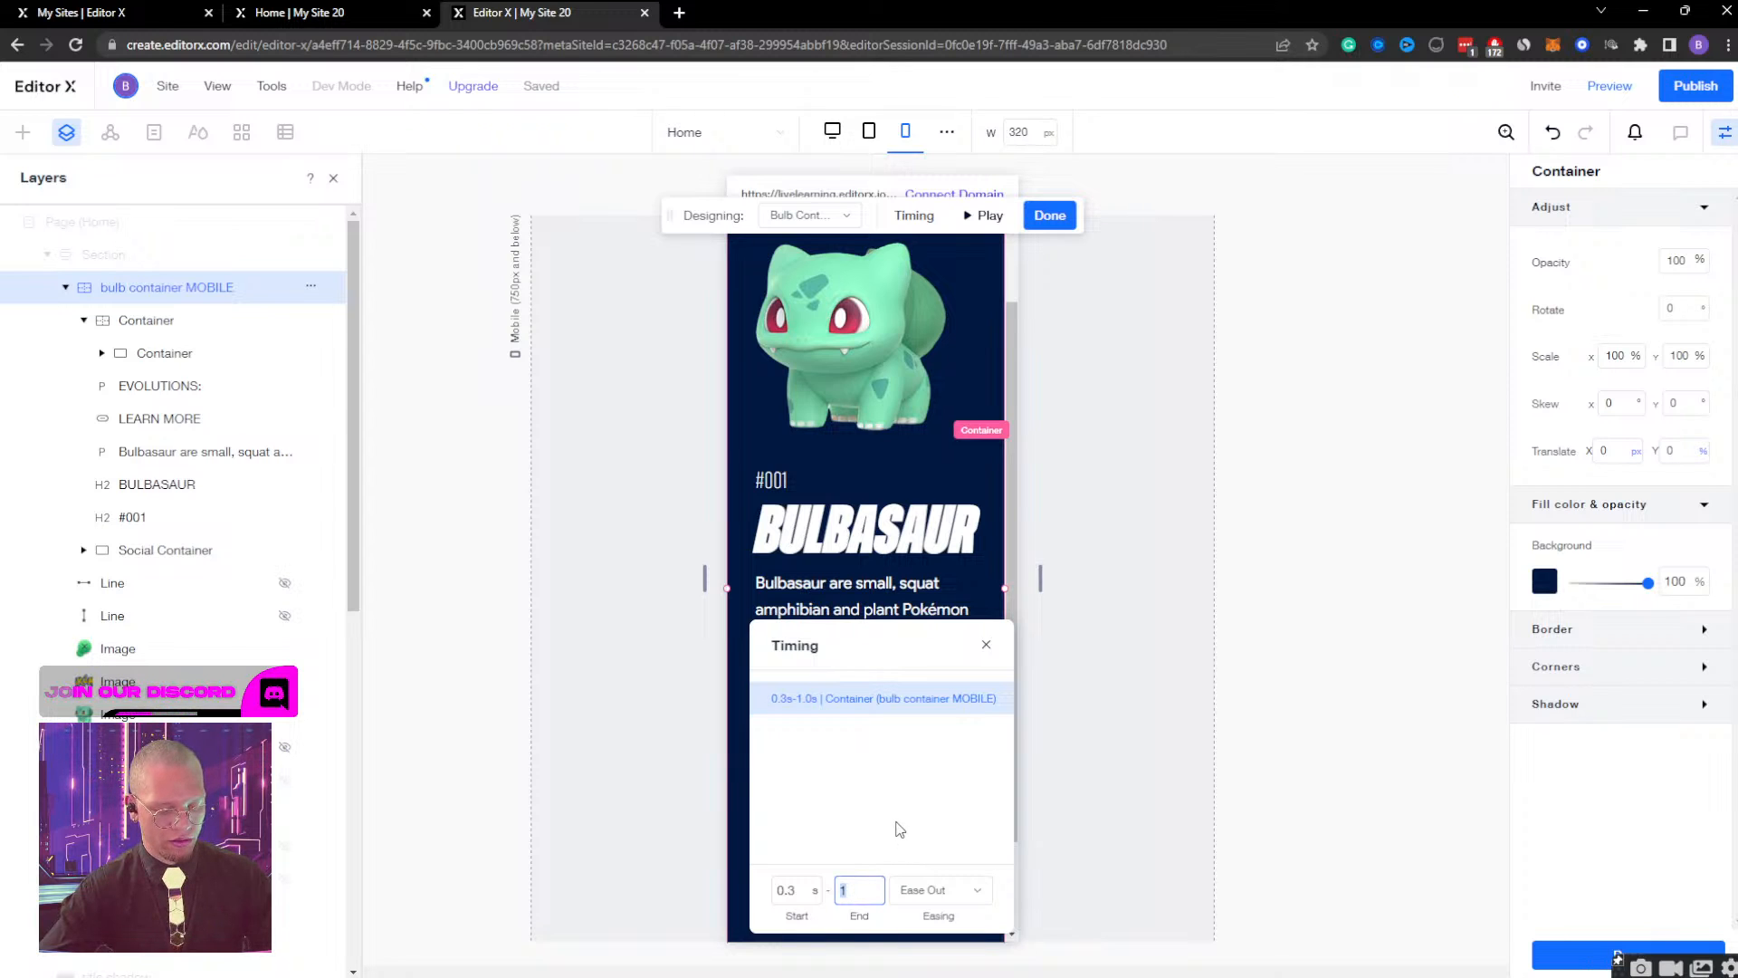
pyautogui.press('Return')
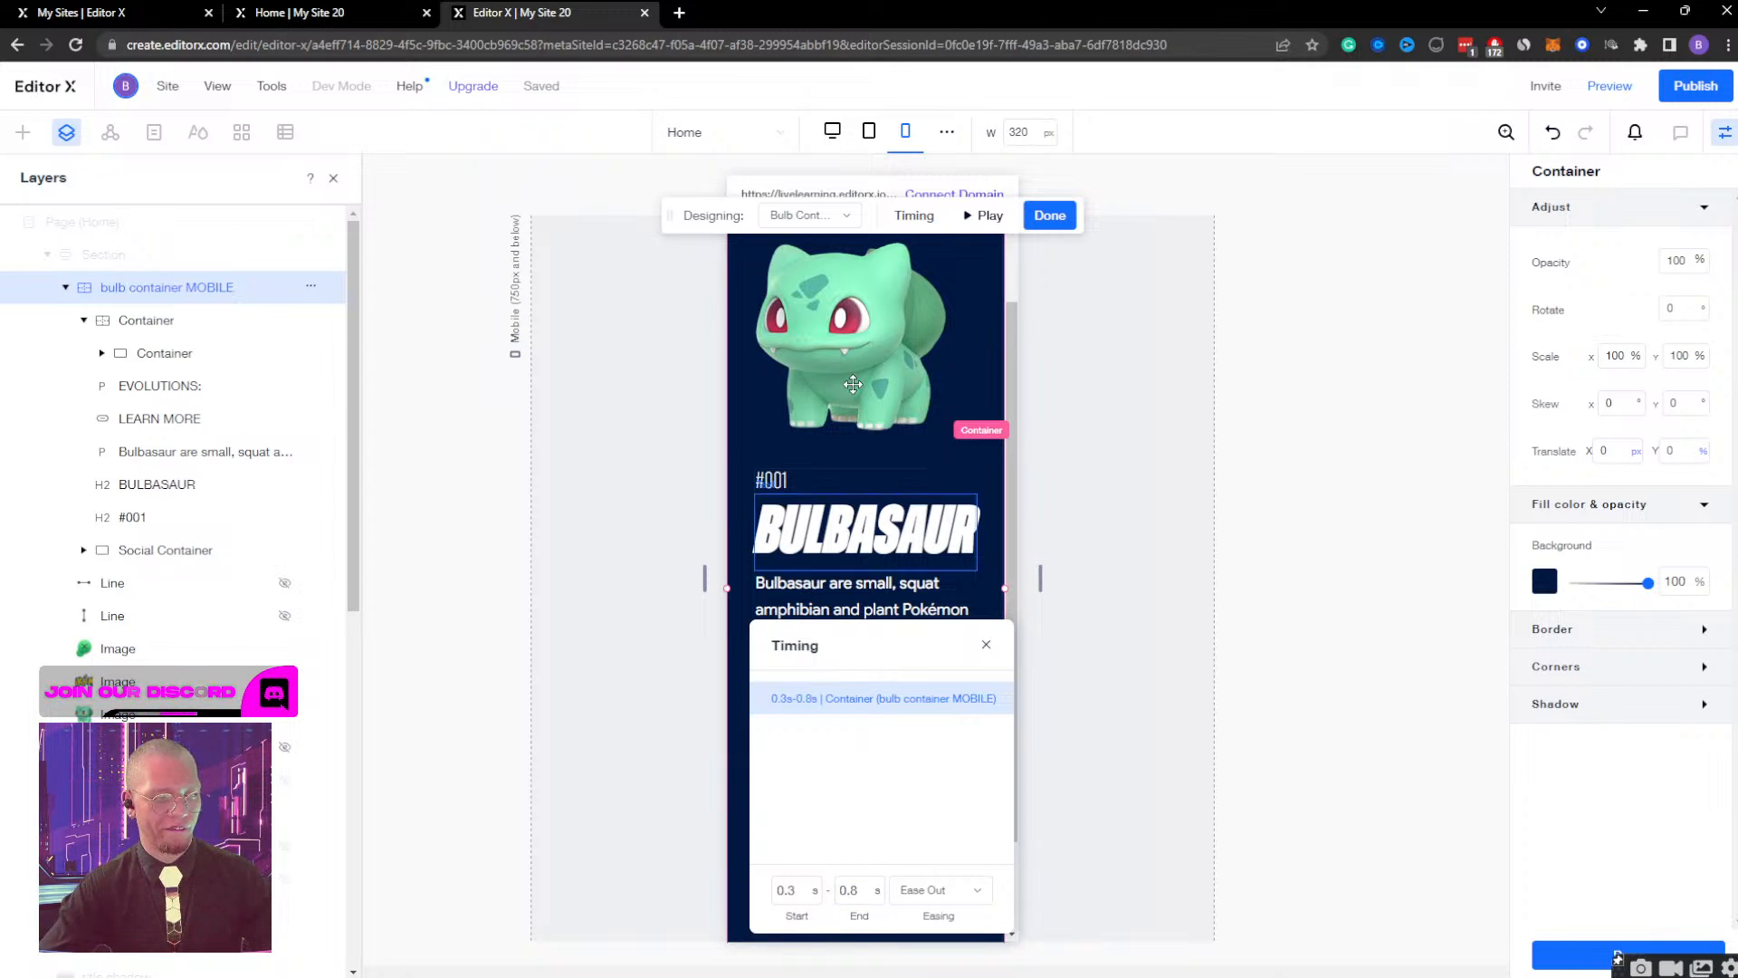
pyautogui.click(983, 214)
# Preview the mobile page and test closing and reopening the Bulbasaur view with the shorter container animation.
pyautogui.click(1608, 94)
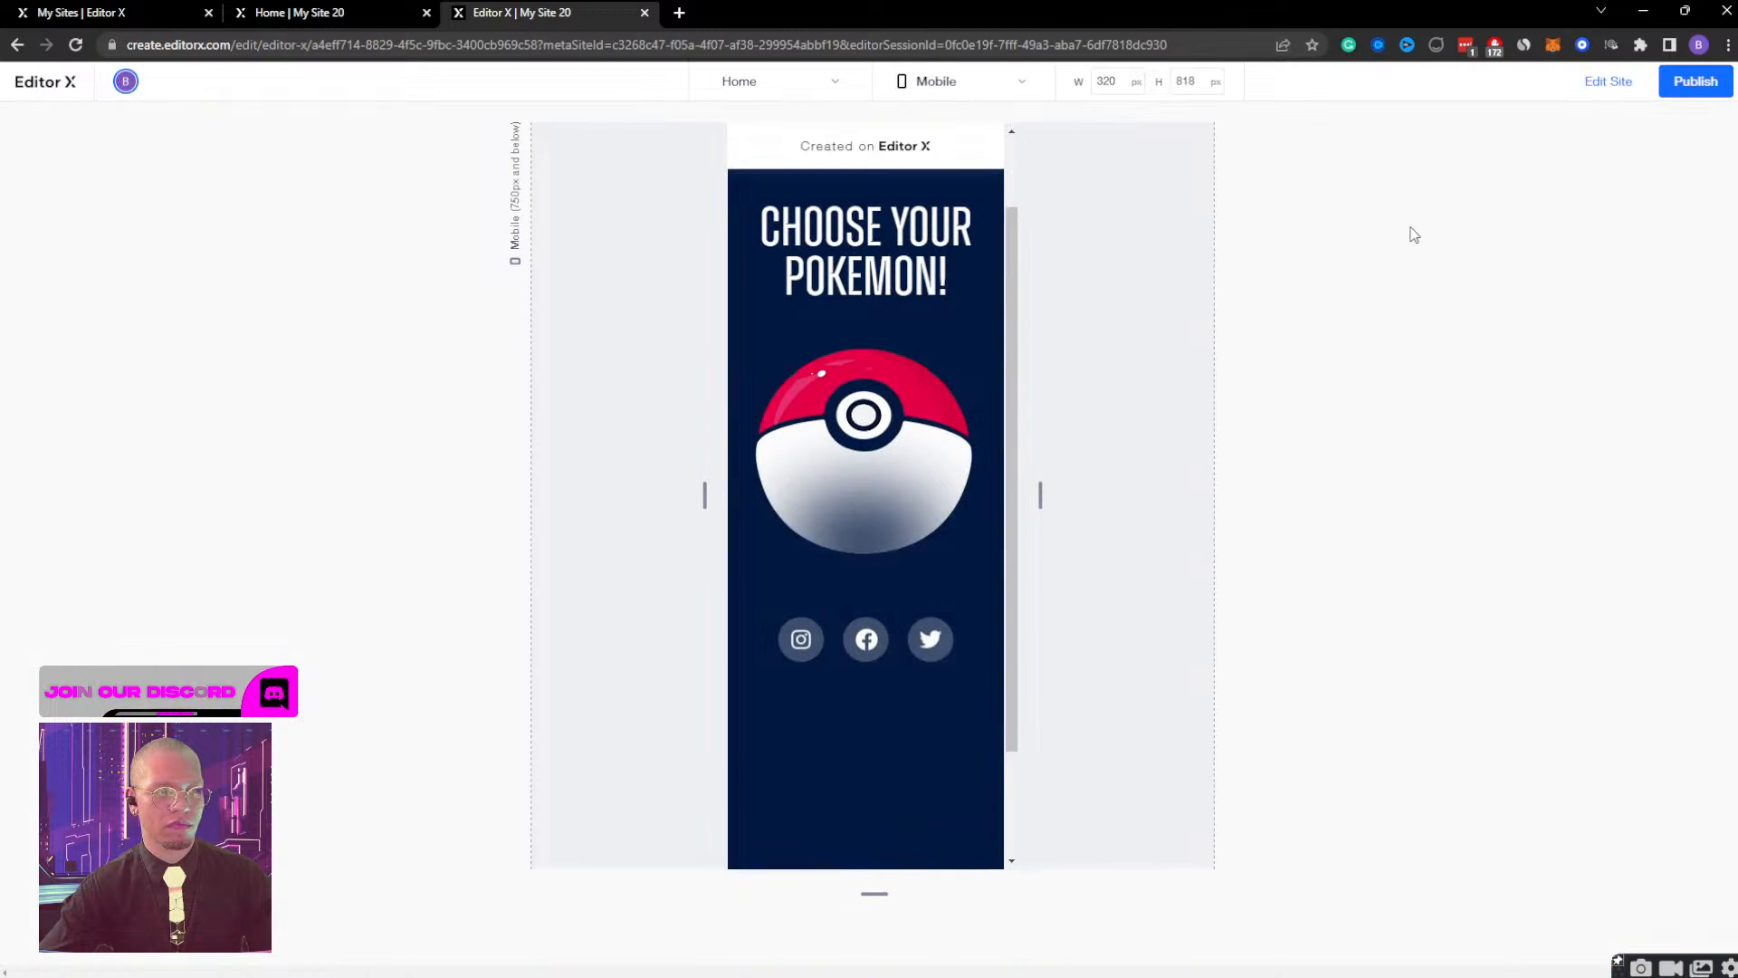
pyautogui.scroll(-10, 1048, 353)
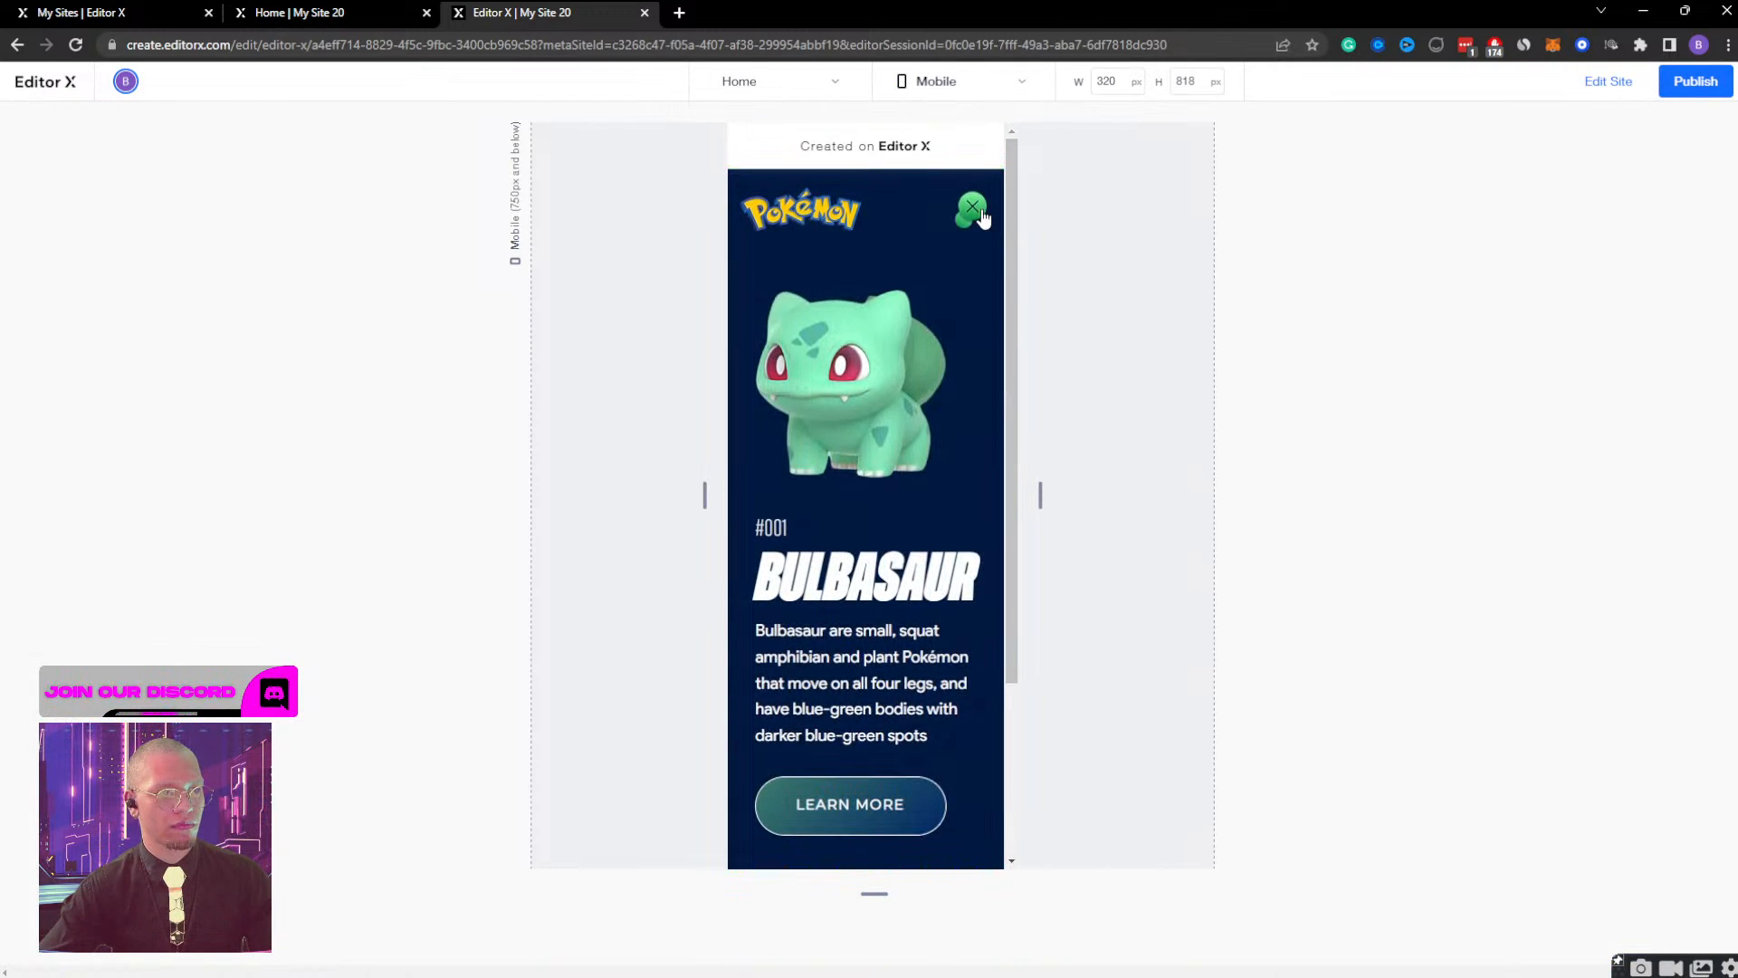
pyautogui.click(975, 210)
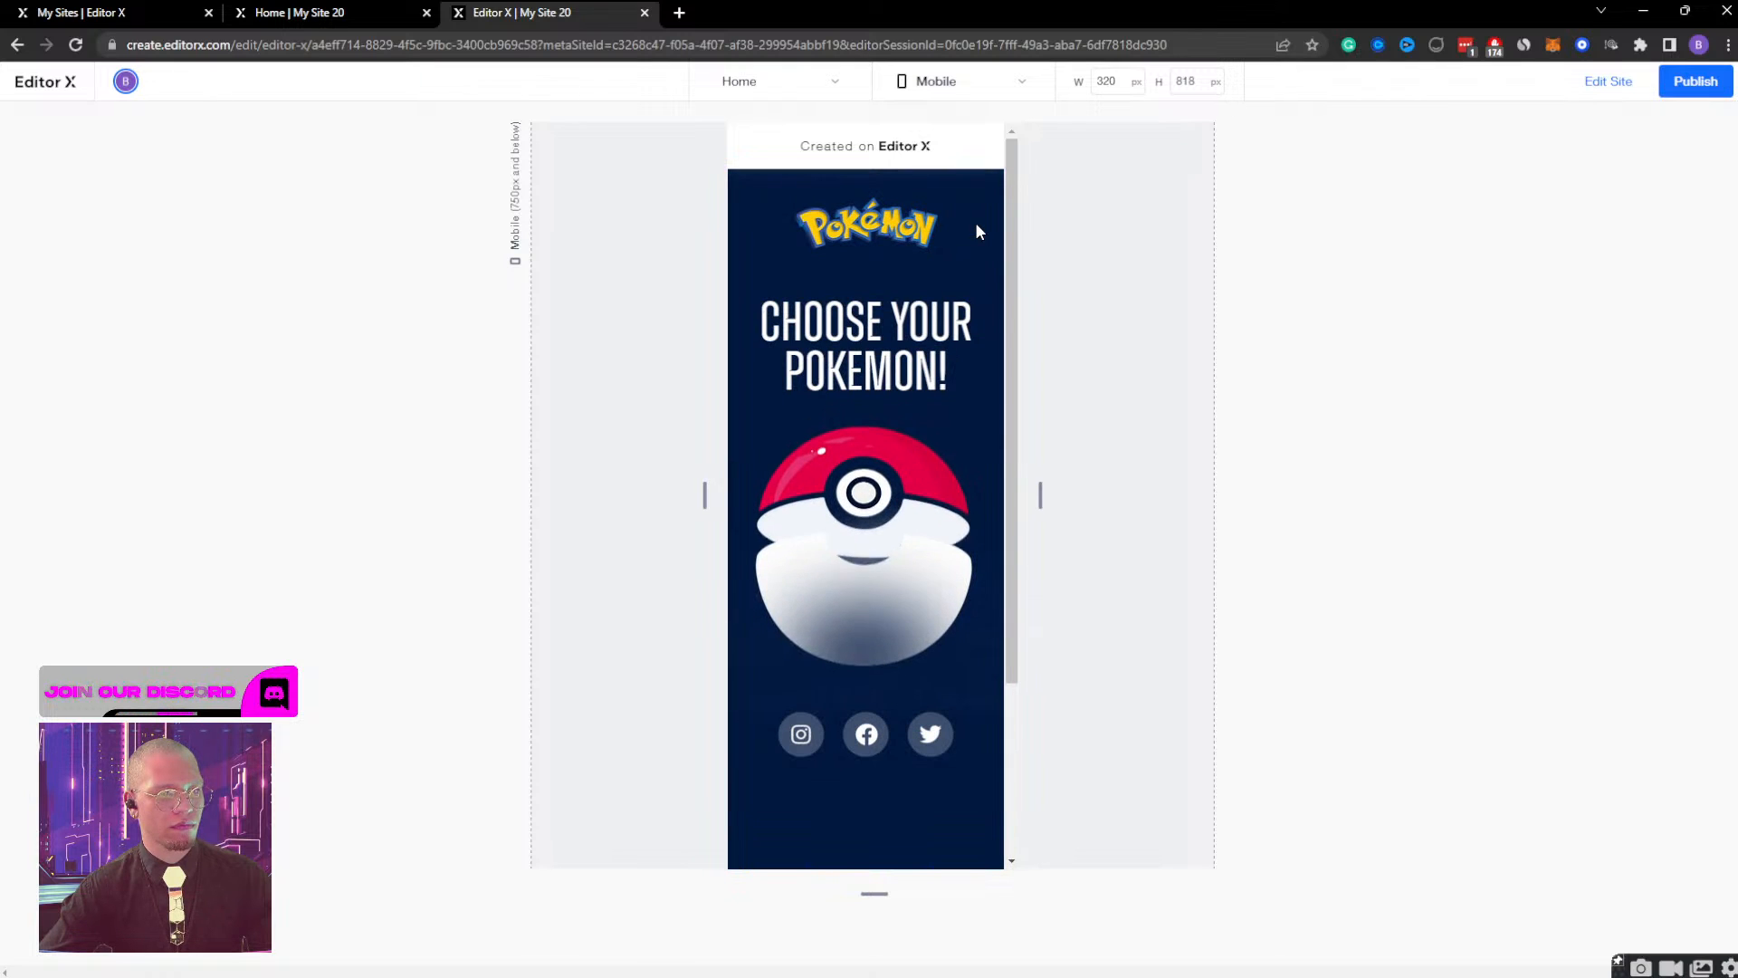
pyautogui.click(821, 539)
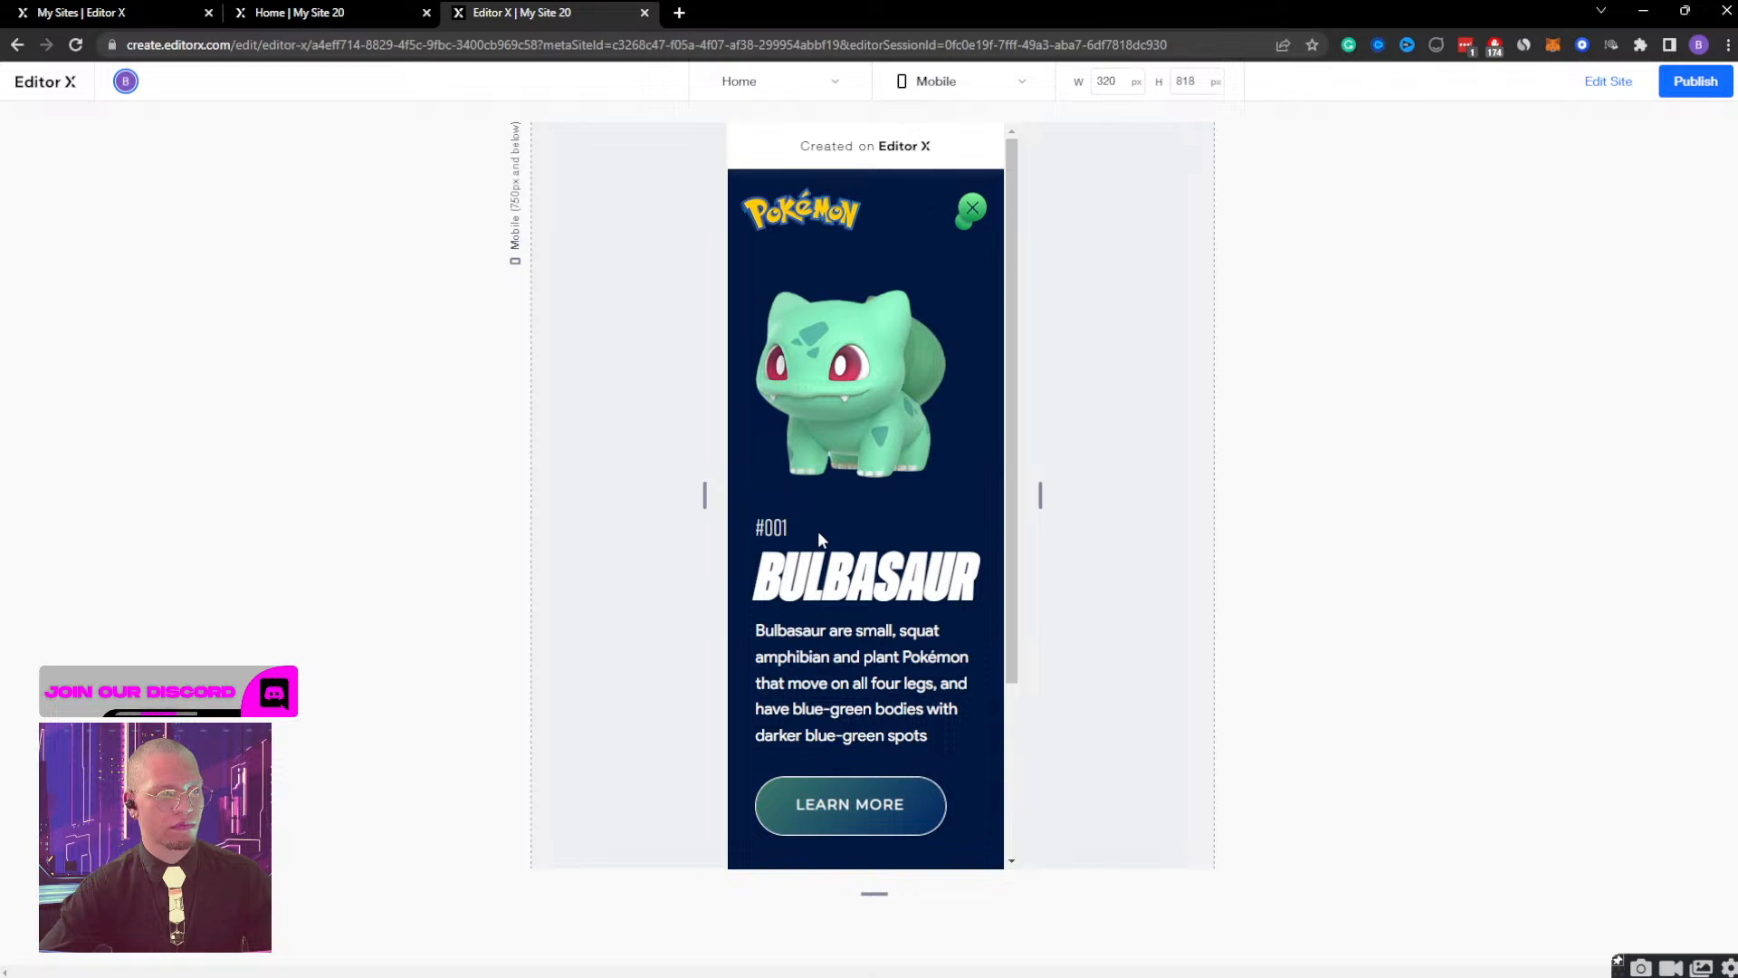
# Test closing and reopening the Bulbasaur view from the Pokeball twice in the mobile preview, and return to the editor.
pyautogui.click(973, 209)
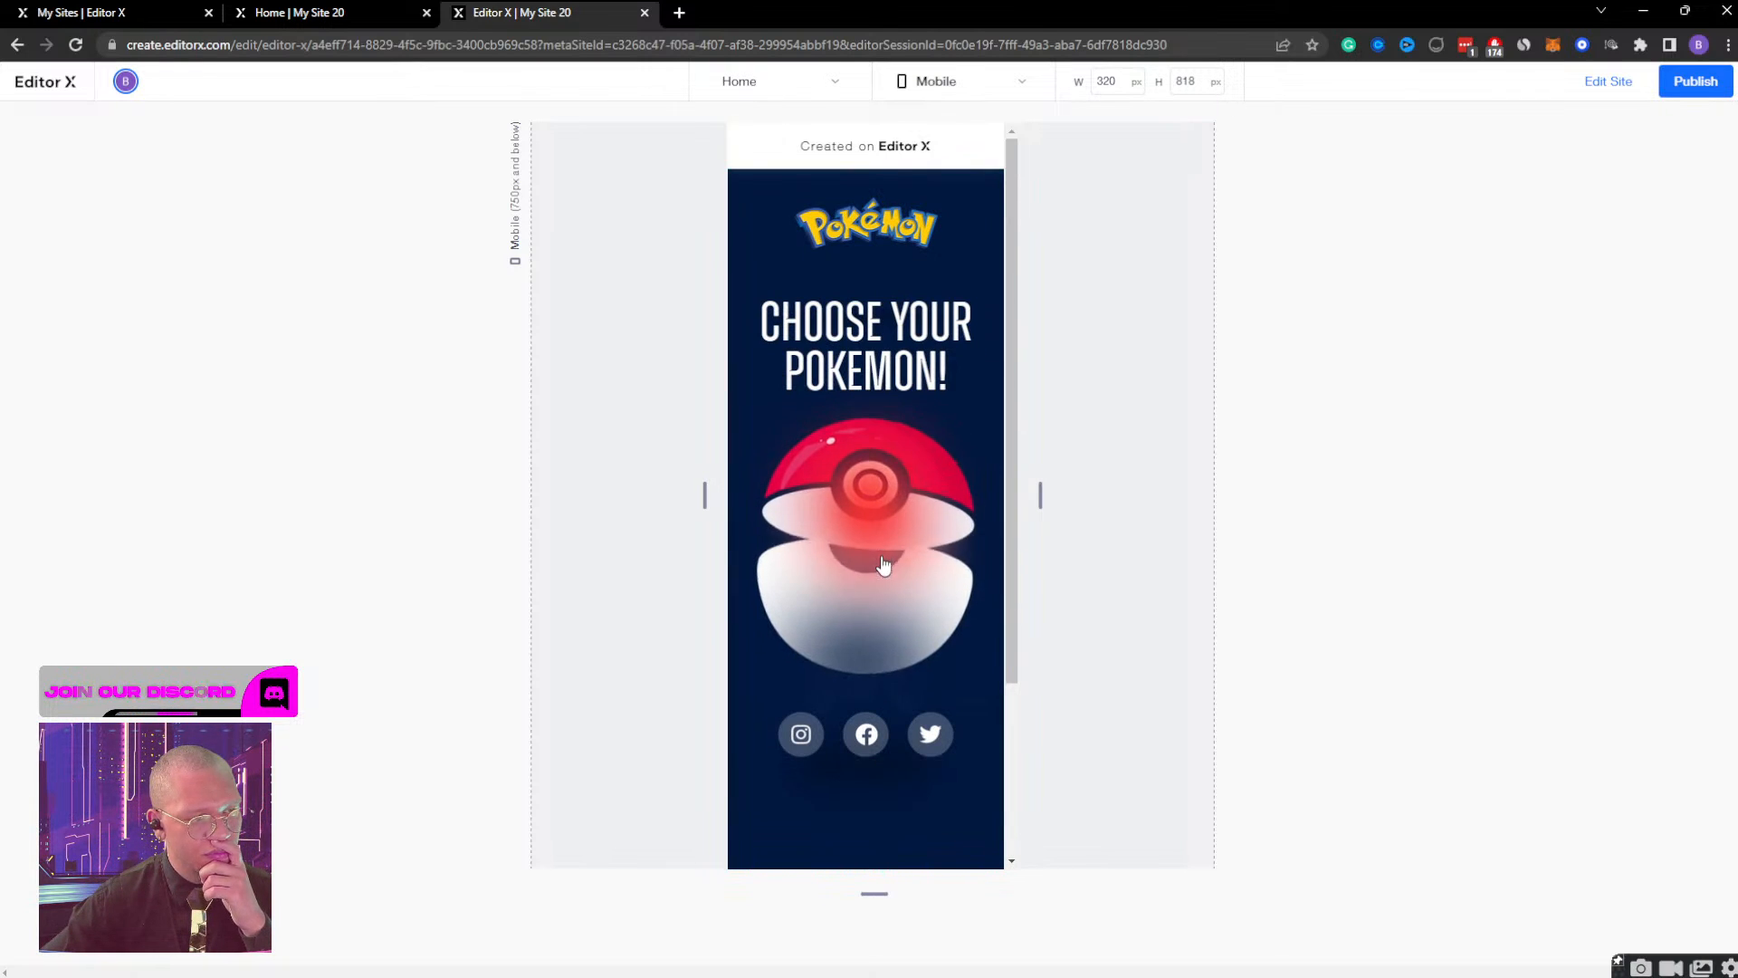
pyautogui.click(874, 533)
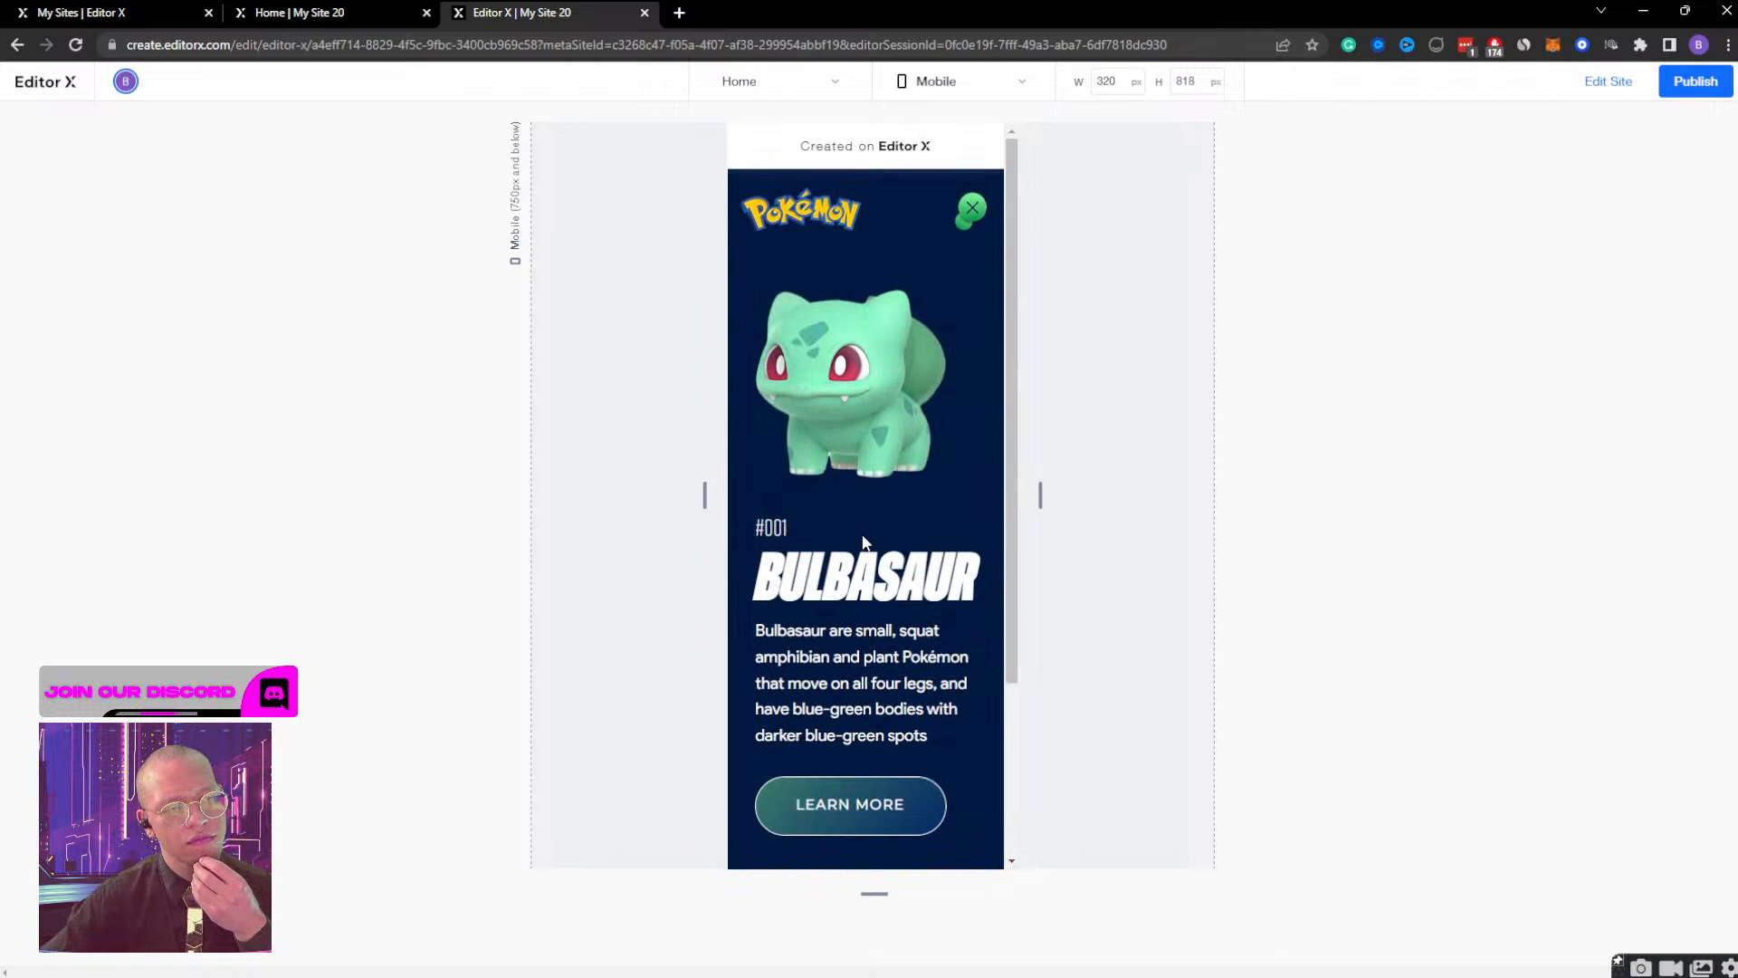
pyautogui.click(974, 221)
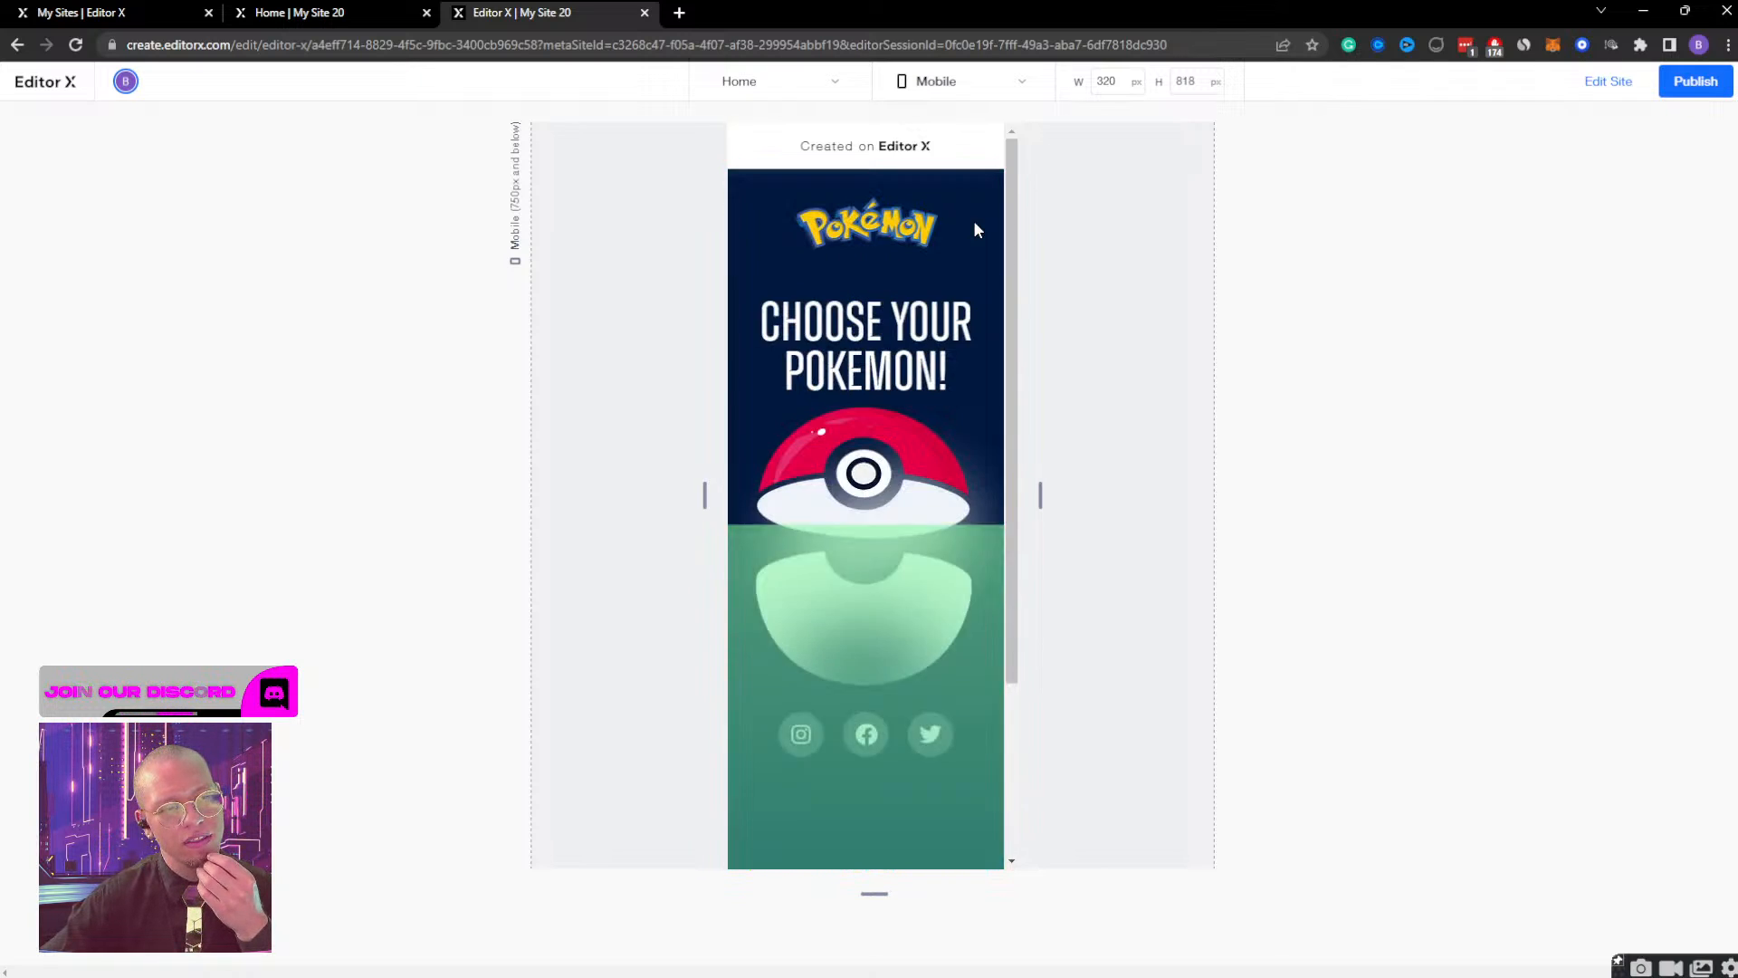
pyautogui.click(874, 499)
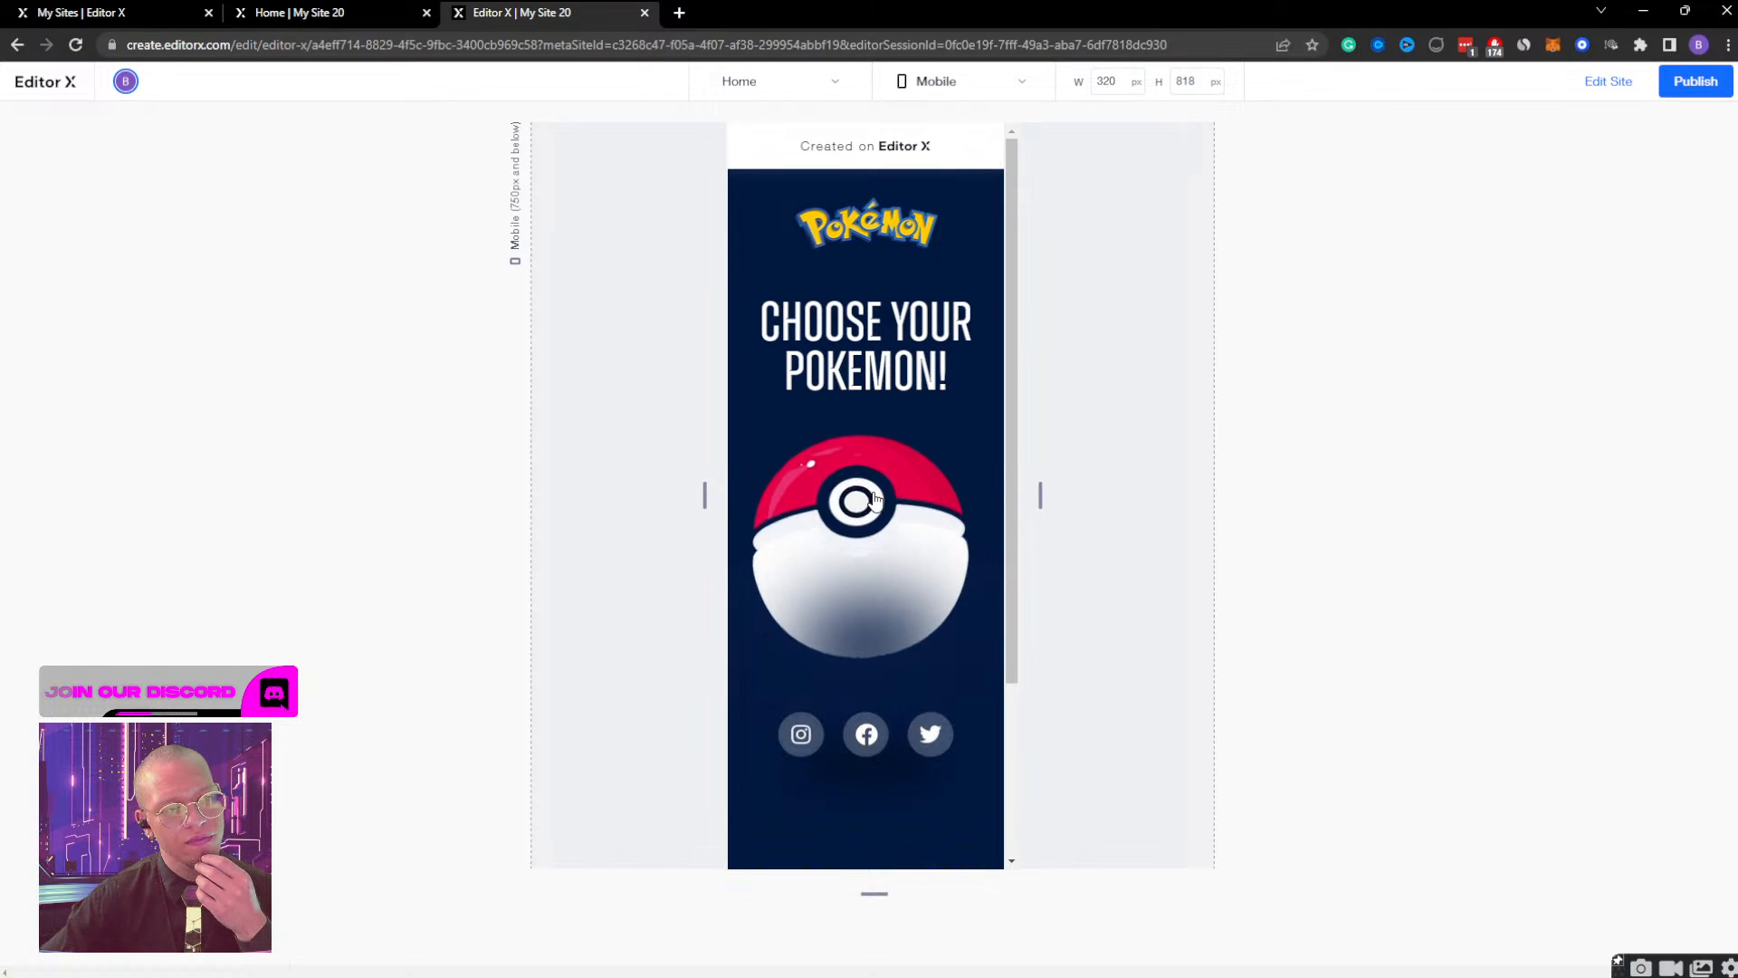
pyautogui.click(1604, 85)
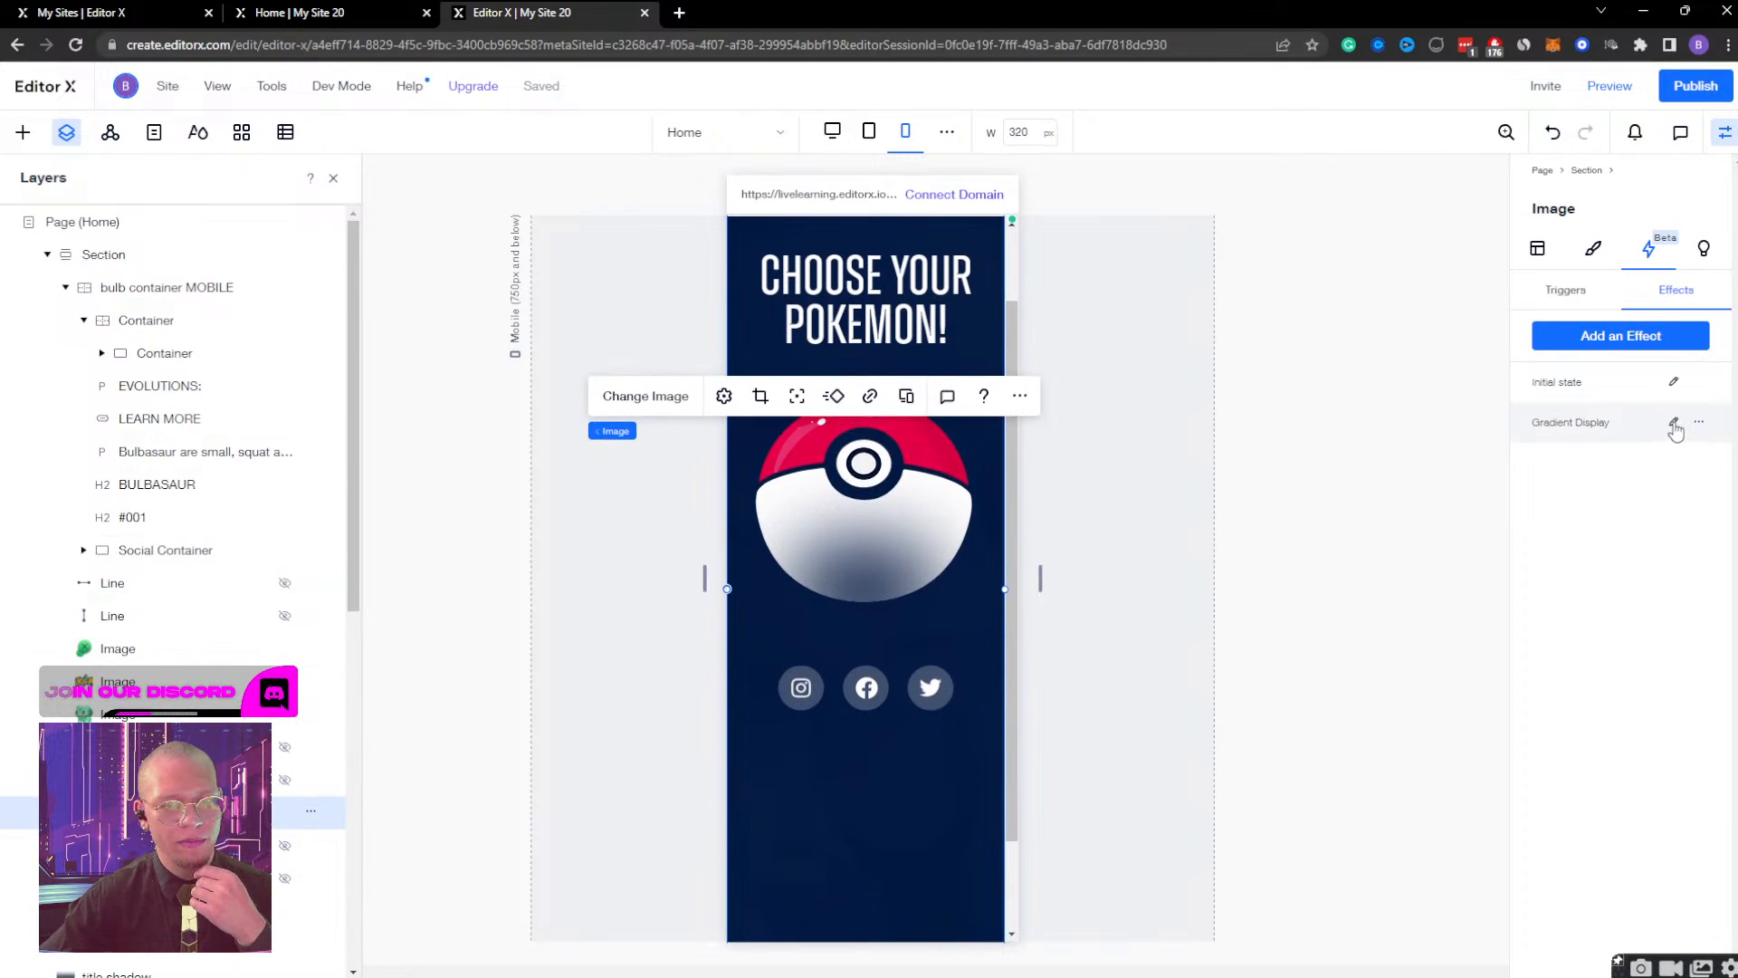
# Shorten the MOBILE Gradient image's Gradient Display effect by setting its end time to 0.5 s, play it, and finish editing the effect.
pyautogui.click(1673, 422)
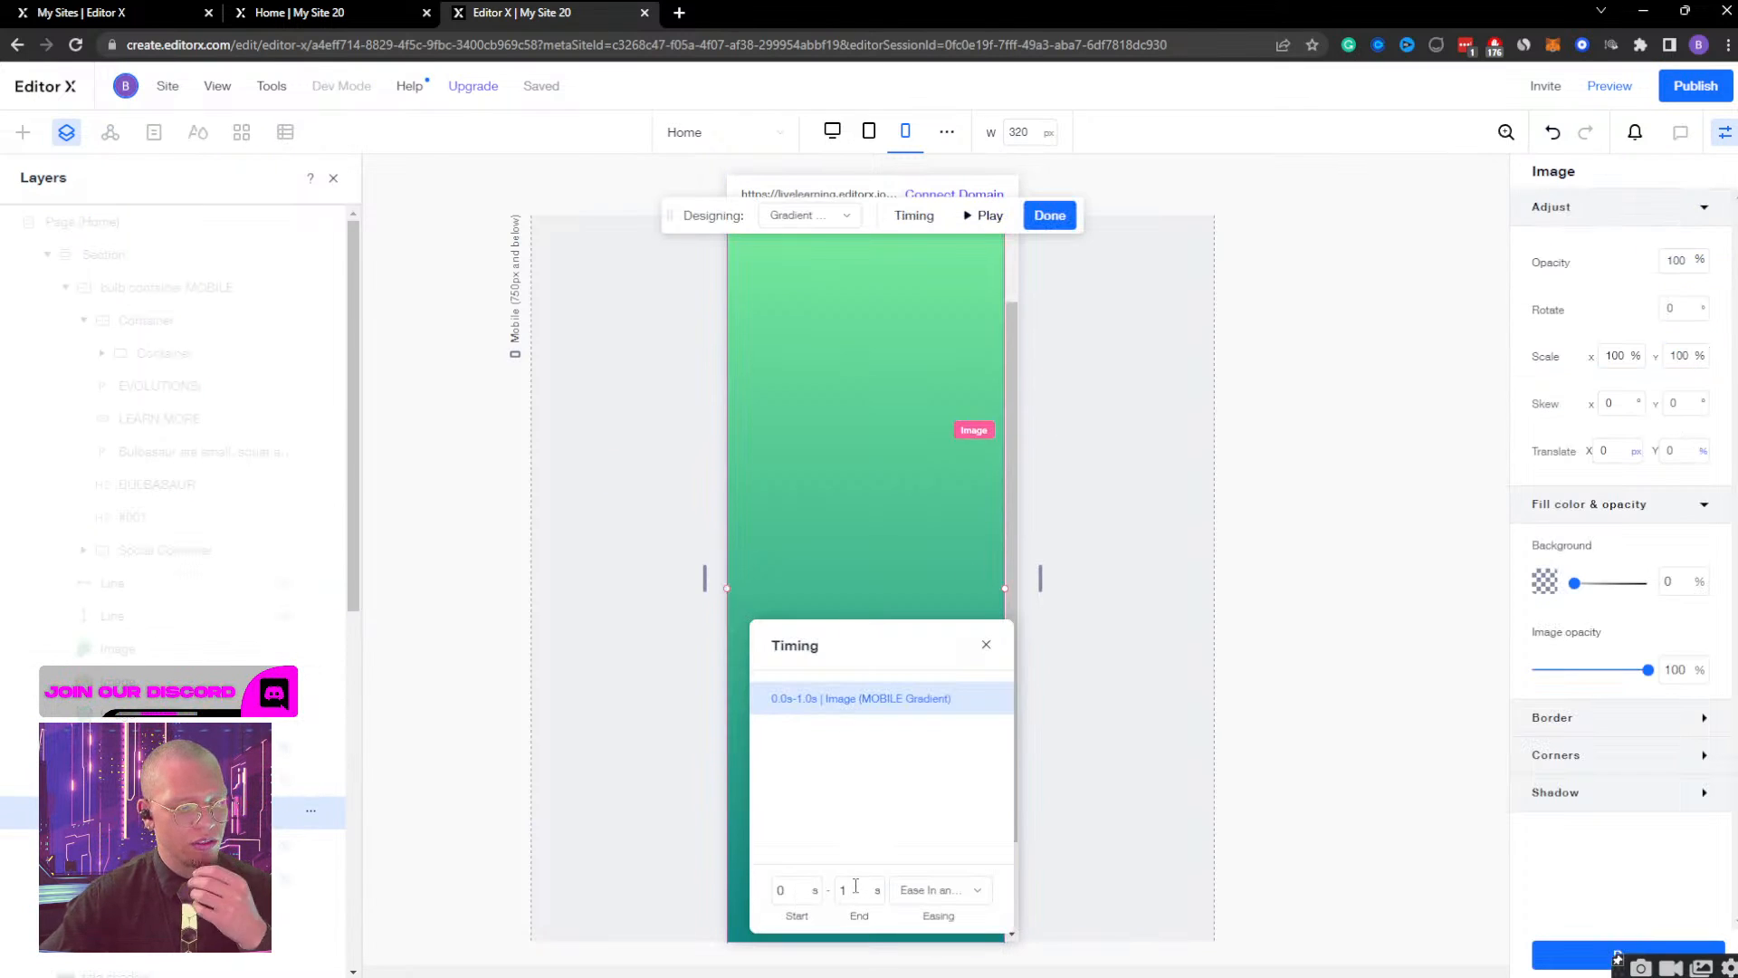
pyautogui.press('BackSpace')
pyautogui.write('0.5')
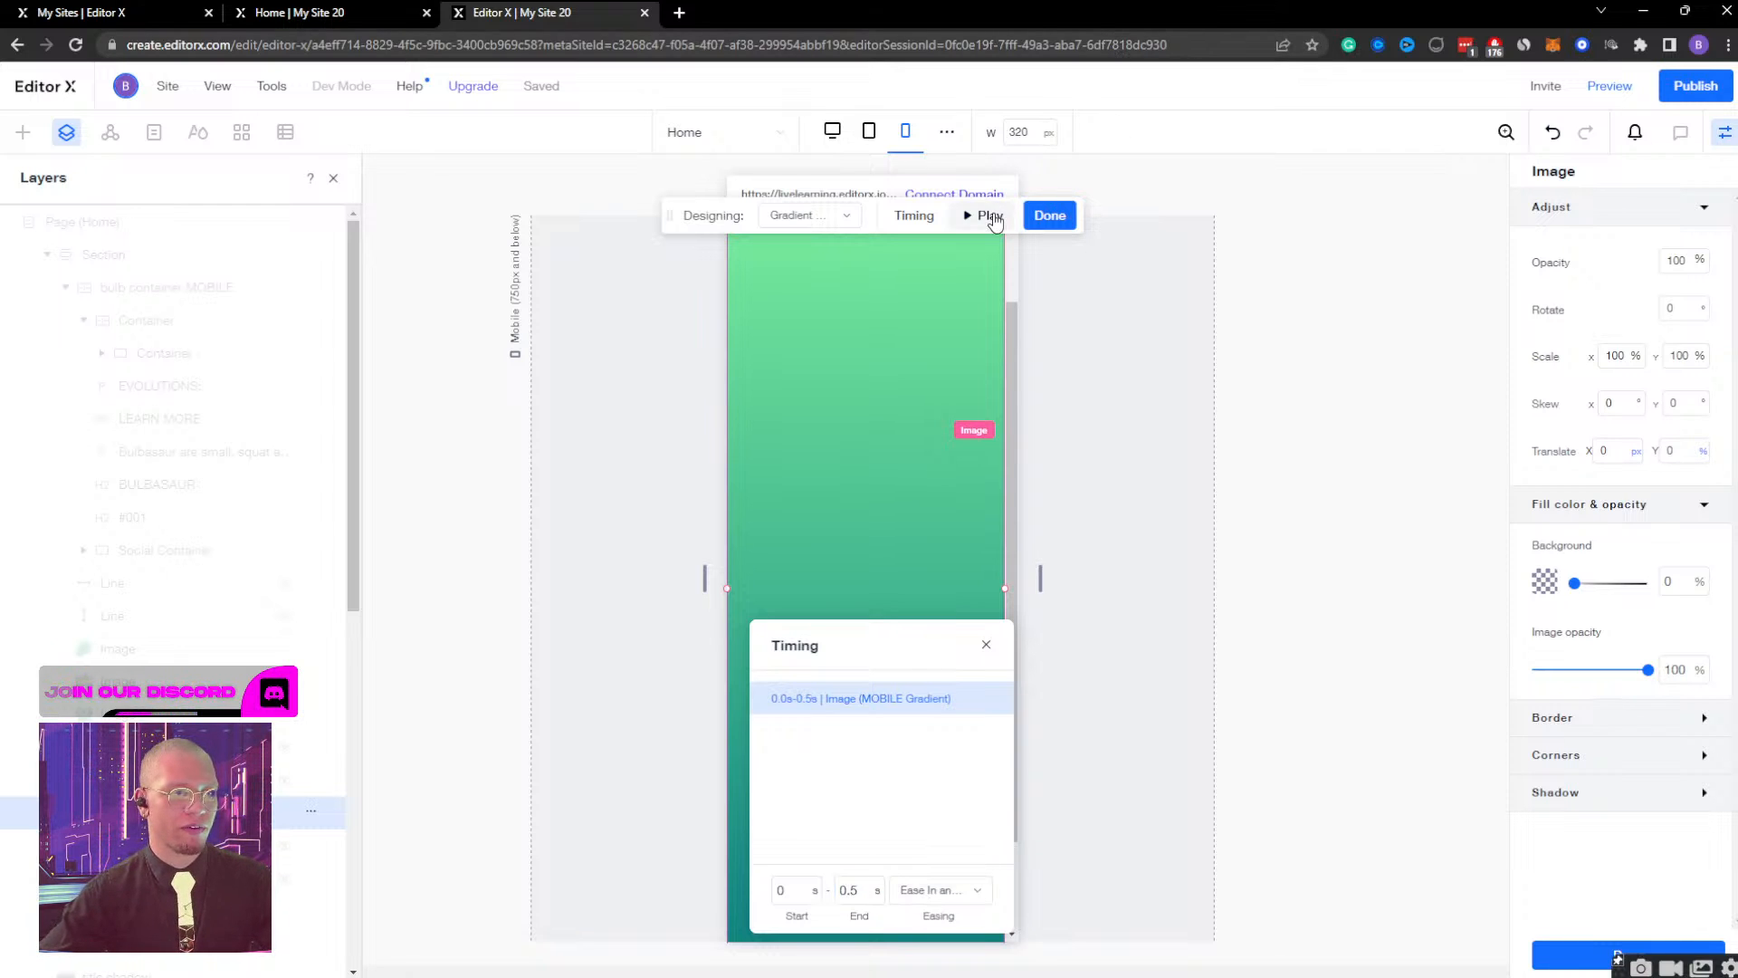
pyautogui.click(985, 215)
pyautogui.click(1049, 215)
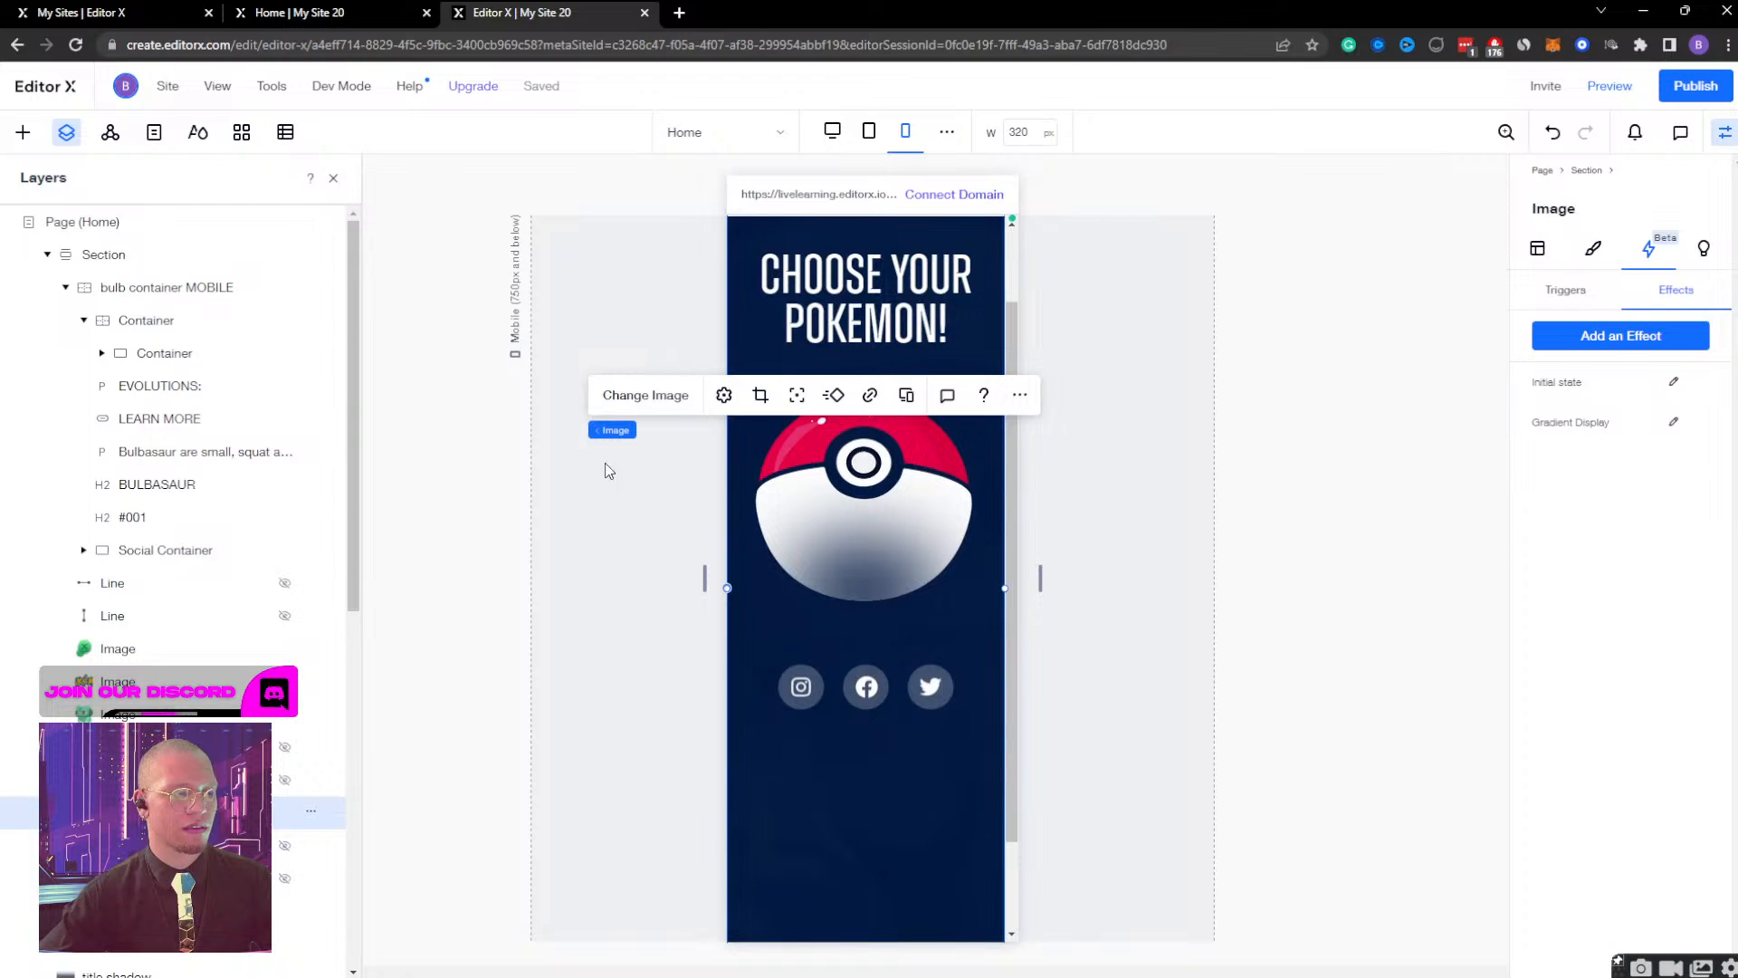
# Set the bulb container MOBILE's Bulb Container Display effect to run from 0.3 s to 0.6 s, and play it.
pyautogui.click(163, 288)
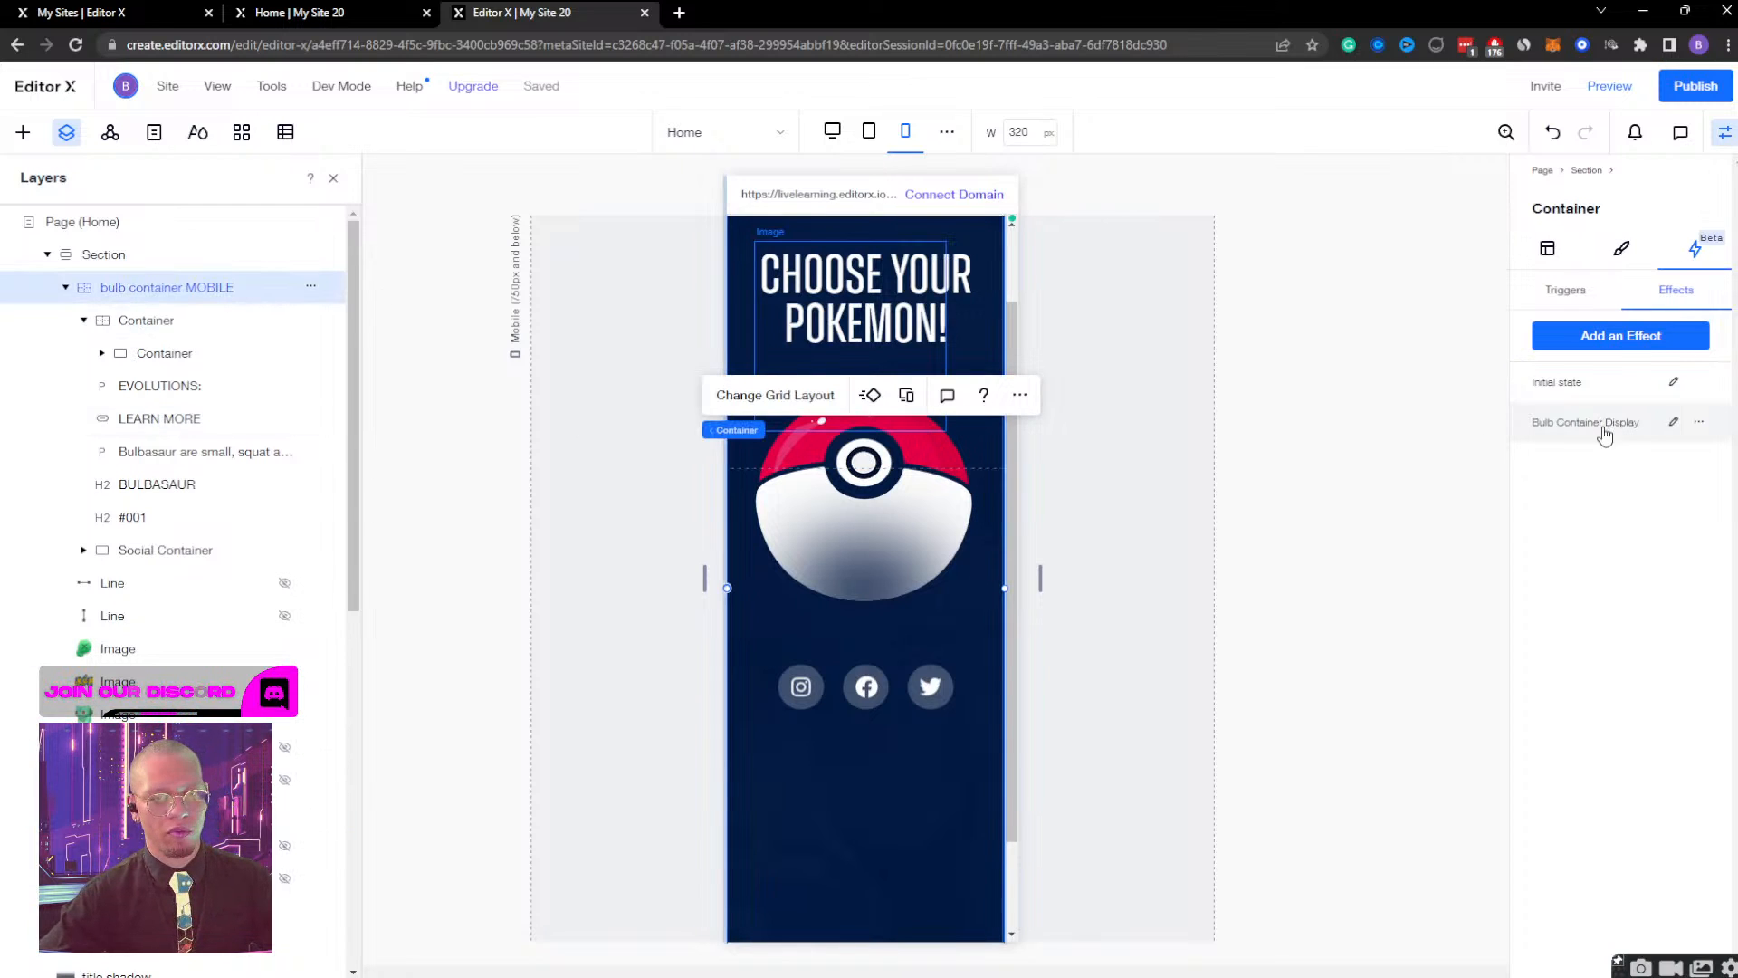
pyautogui.click(1674, 423)
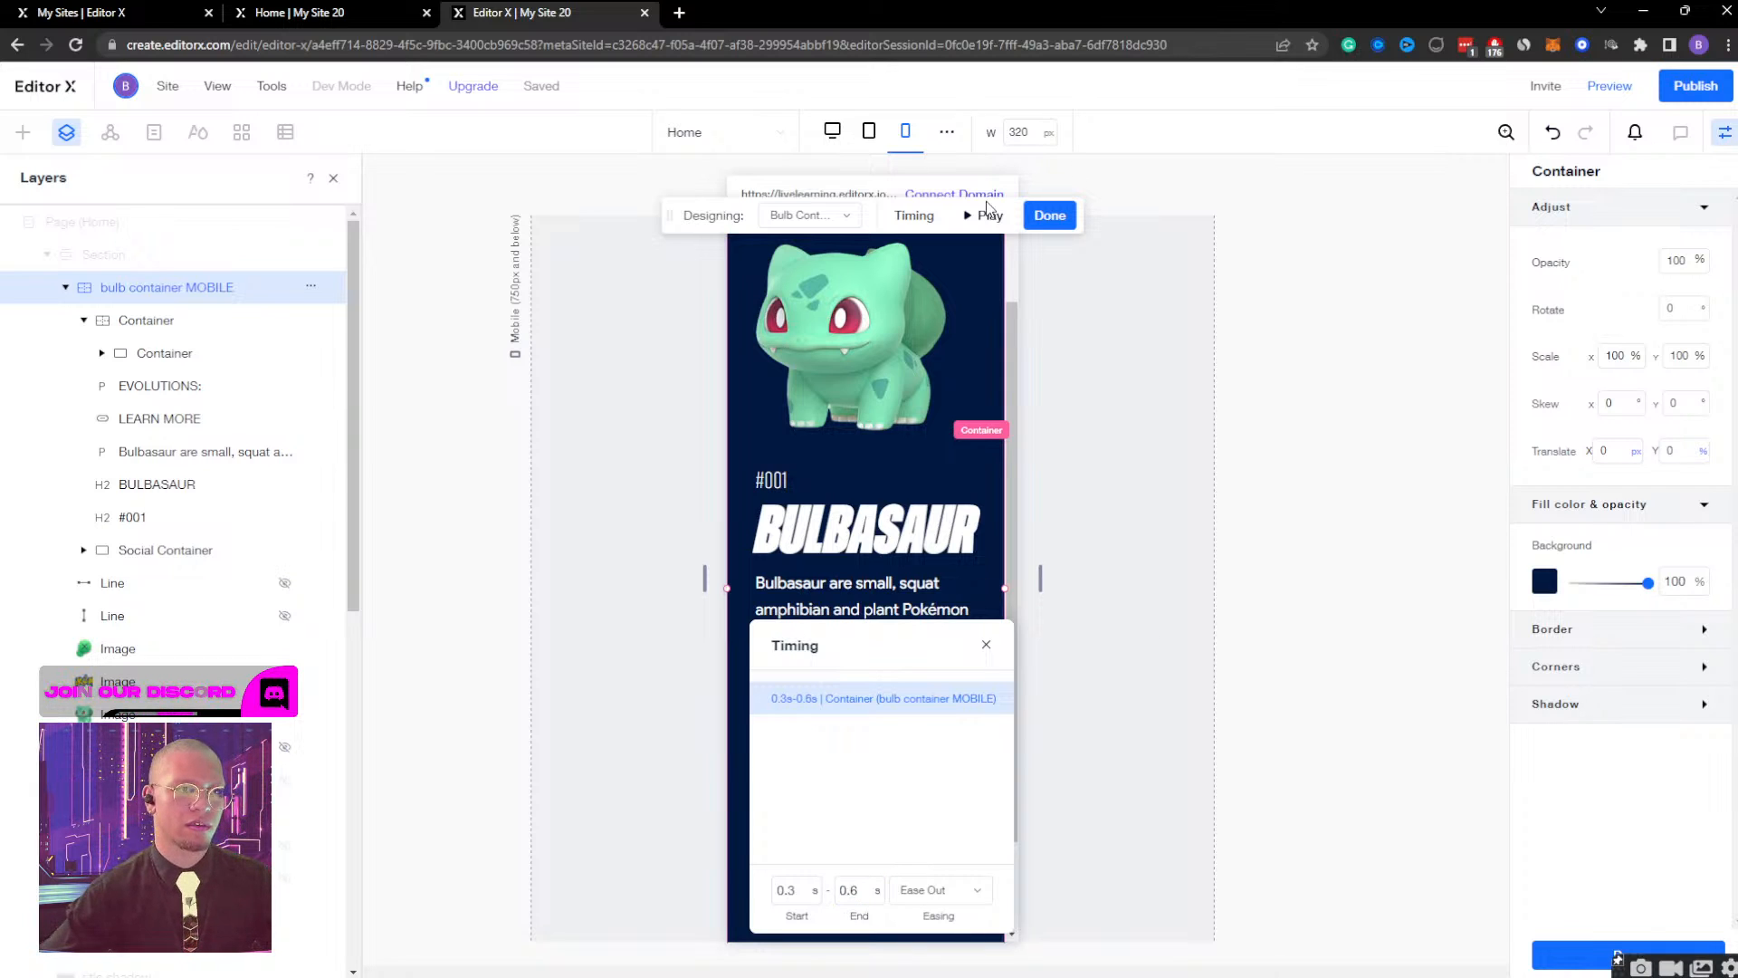
pyautogui.click(989, 221)
# Preview the mobile page, open, close and reopen the Bulbasaur view to check the quicker transitions, and resume editing.
pyautogui.click(1609, 85)
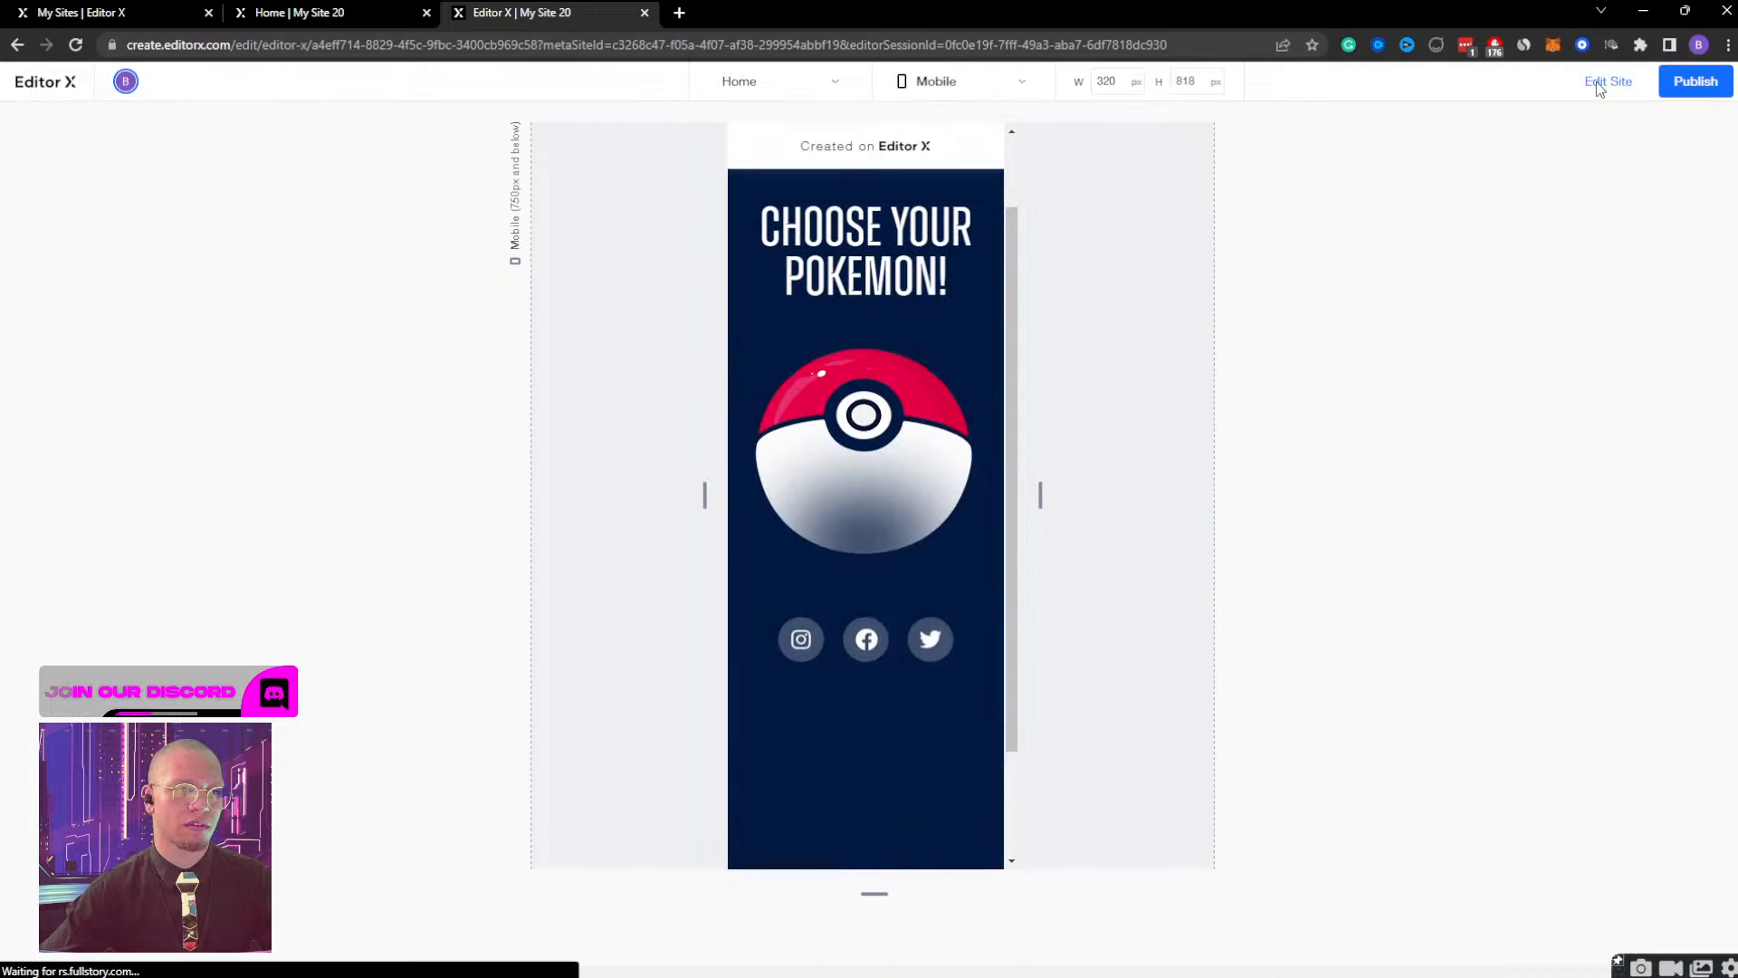
pyautogui.click(847, 462)
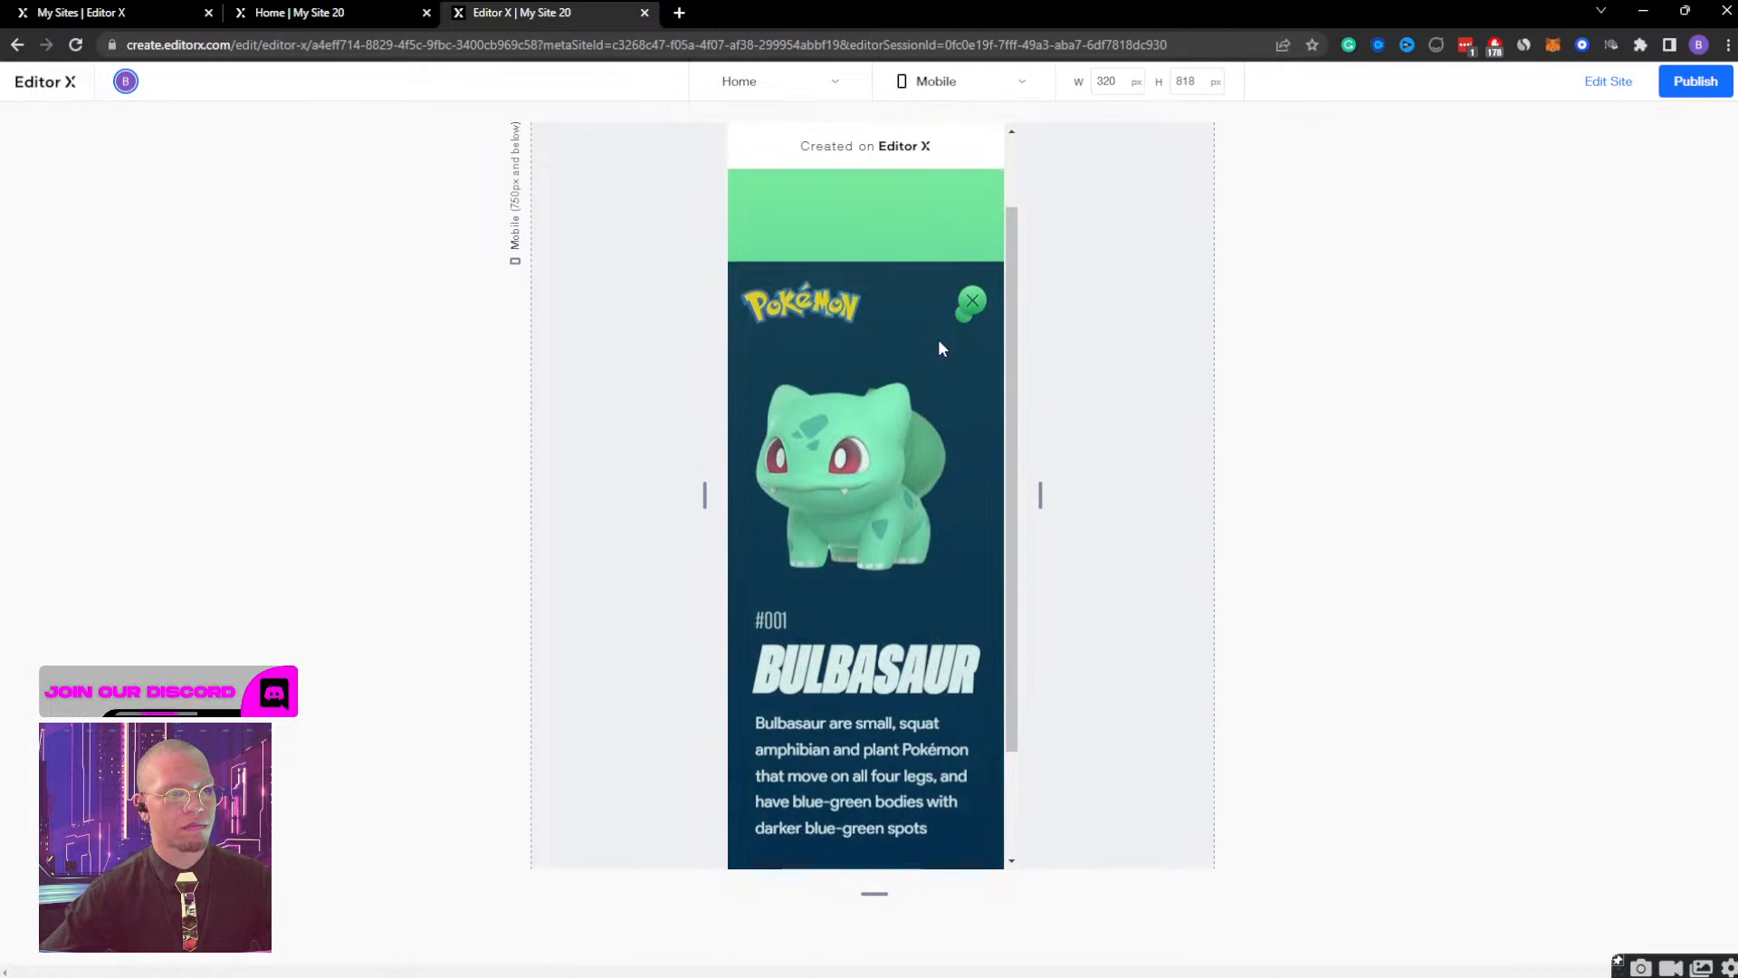
pyautogui.click(968, 219)
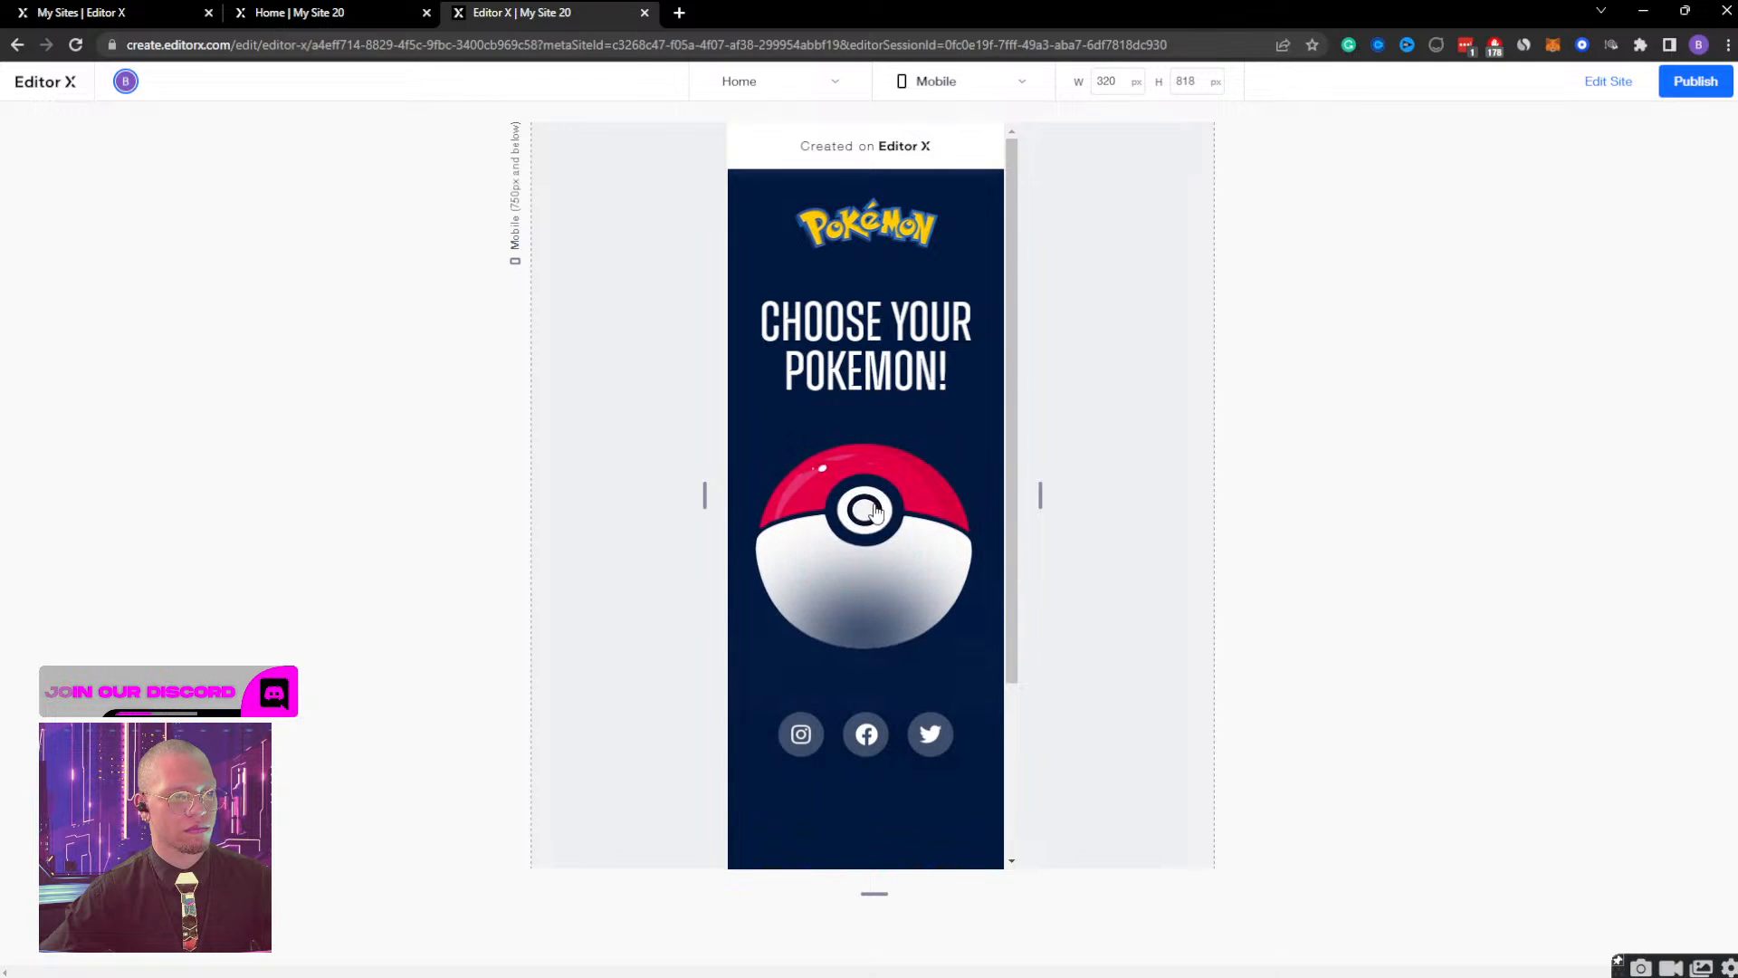
pyautogui.click(876, 512)
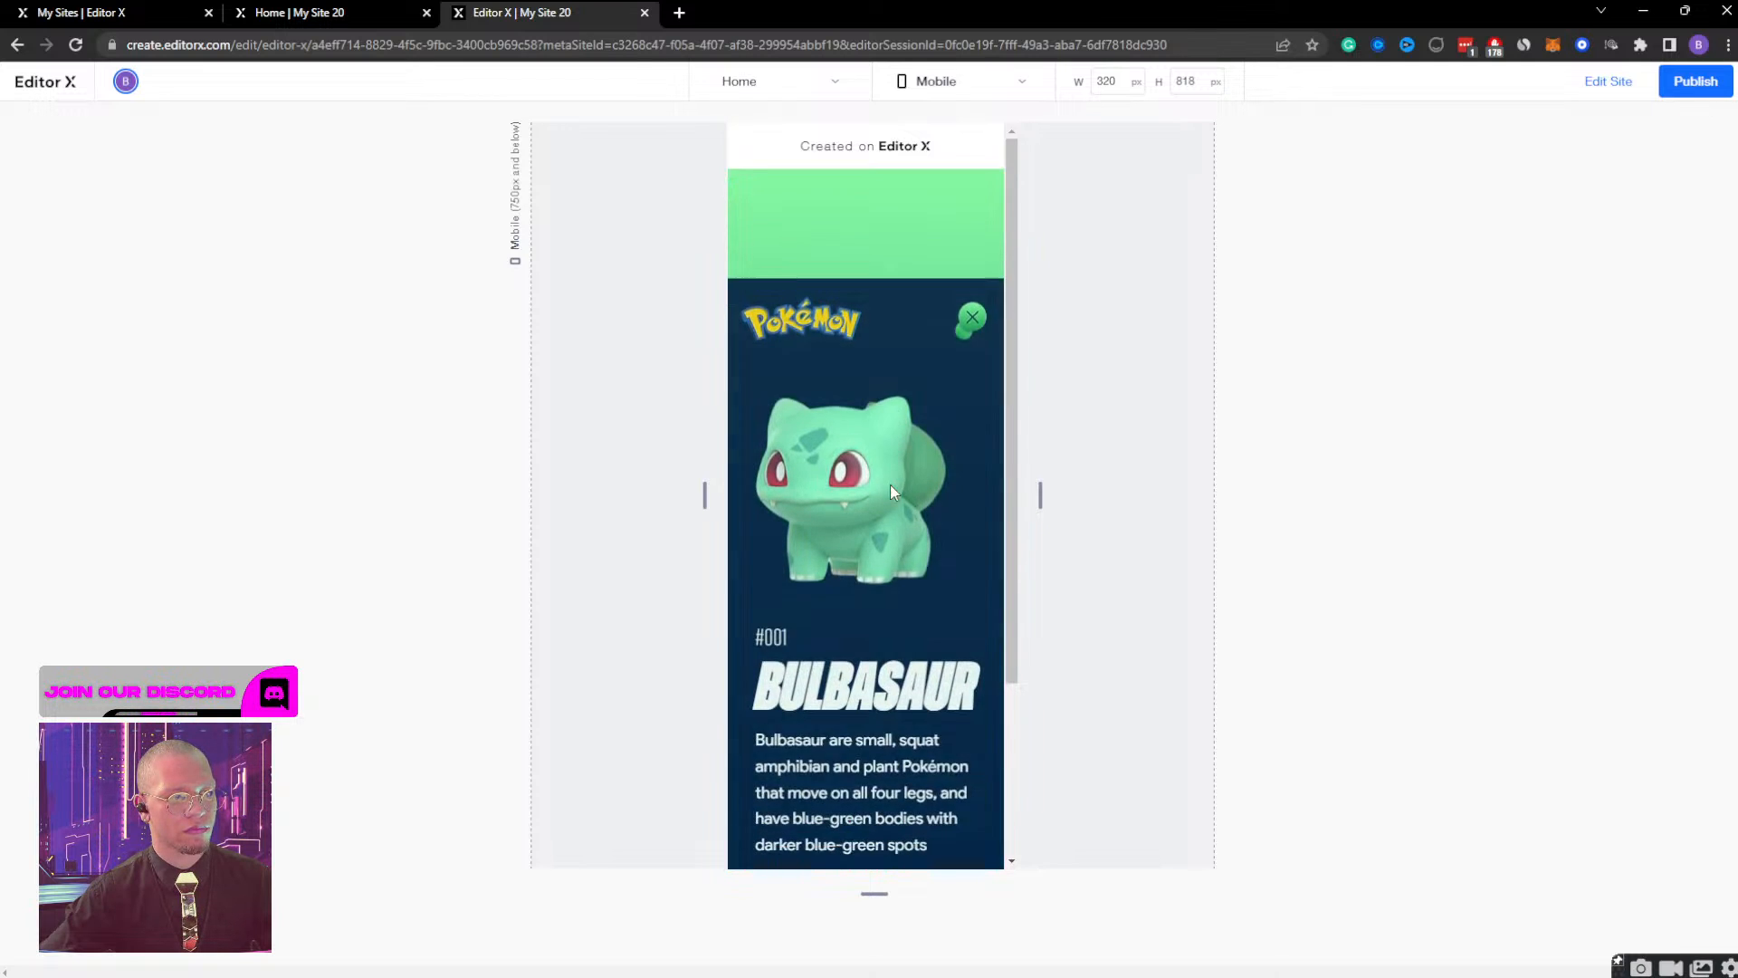
pyautogui.click(1608, 82)
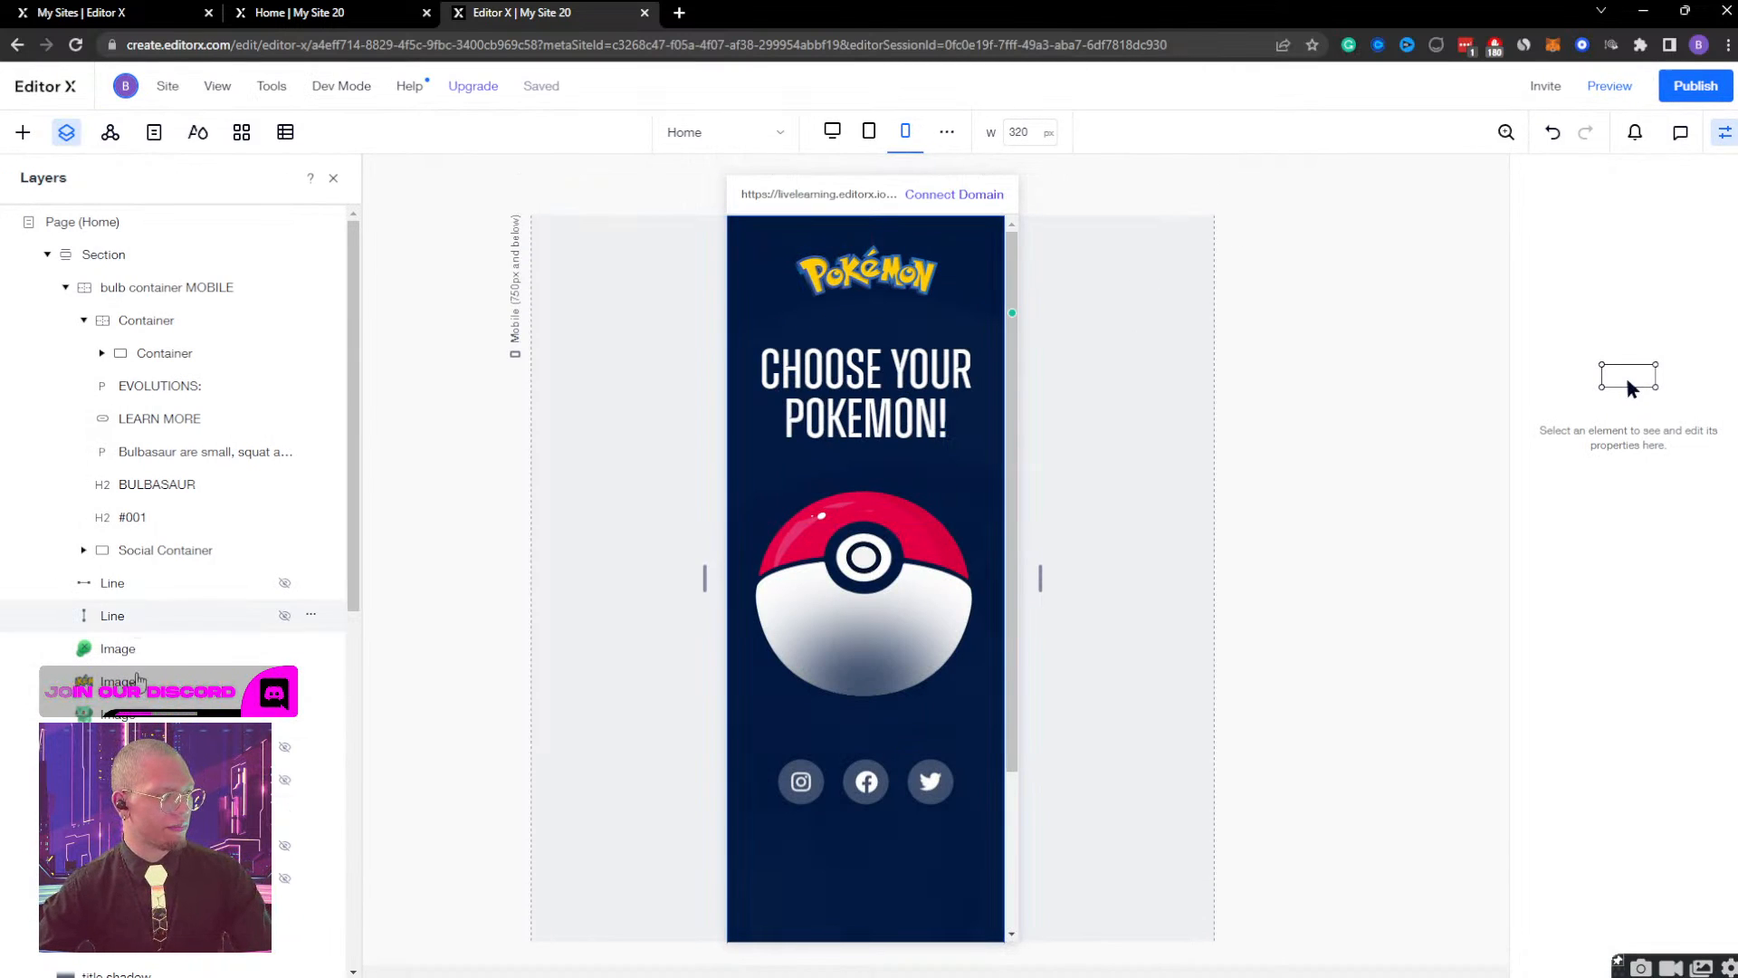
# Retime the bulb container MOBILE's Bulb Container Display effect to start at 0.1 s and end at 0.4 s, and play it.
pyautogui.click(156, 779)
pyautogui.click(166, 295)
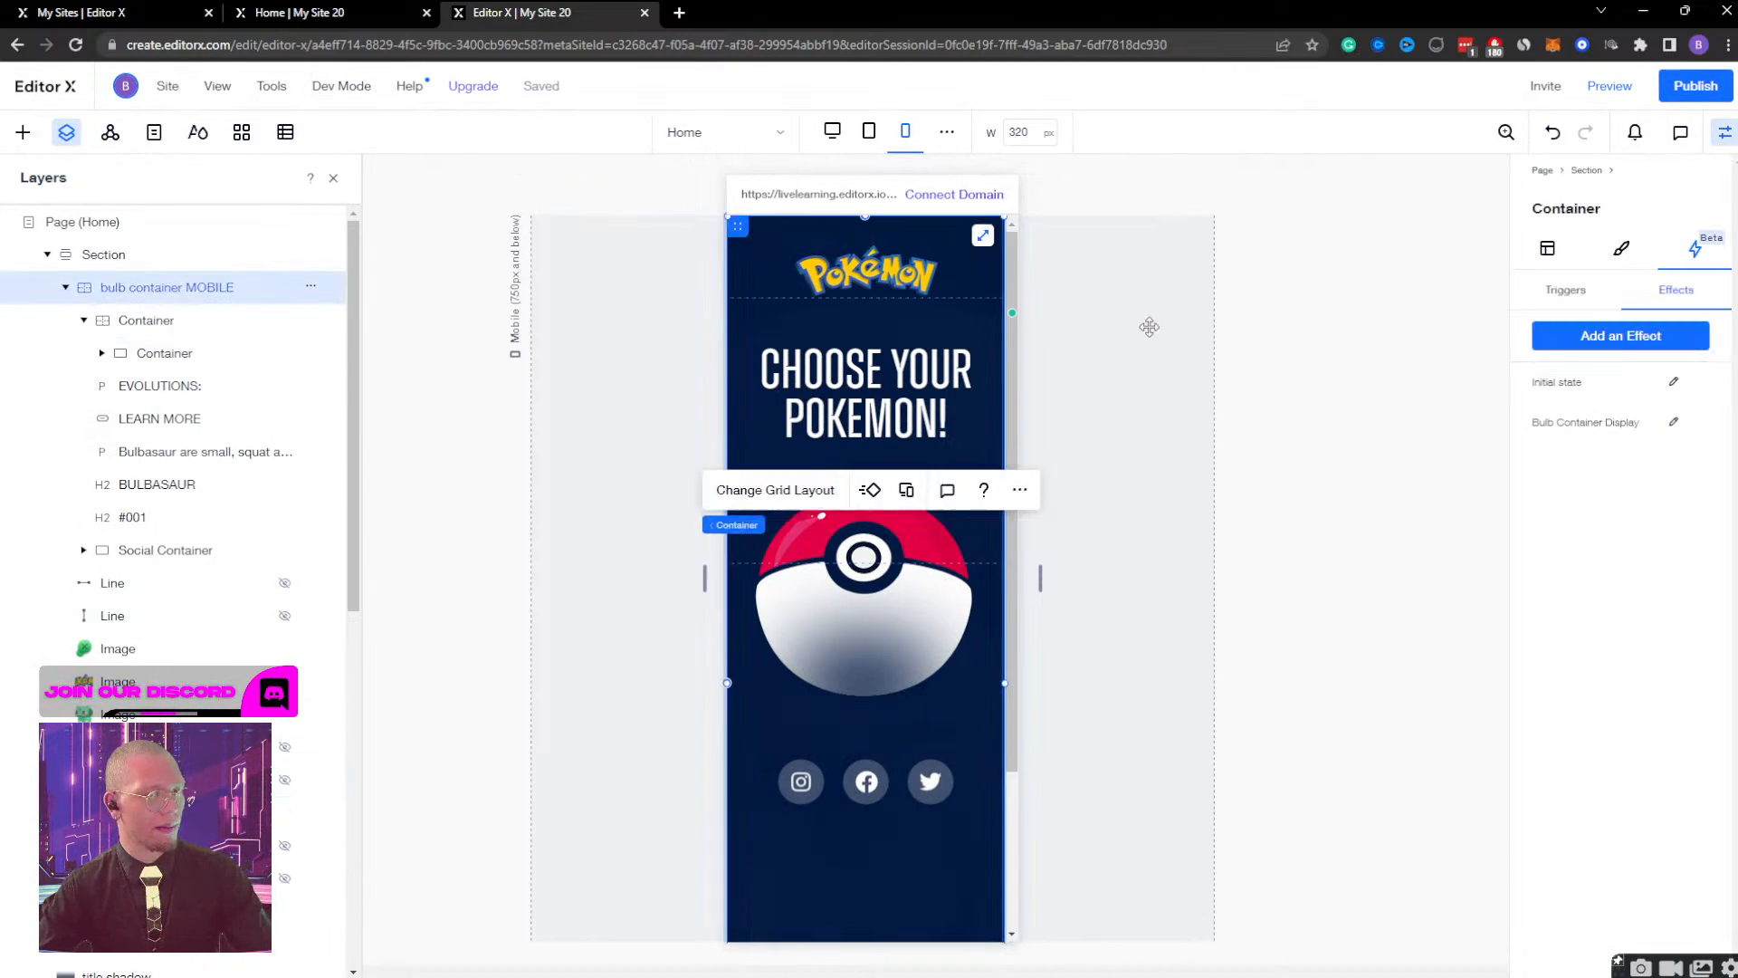
pyautogui.click(1673, 422)
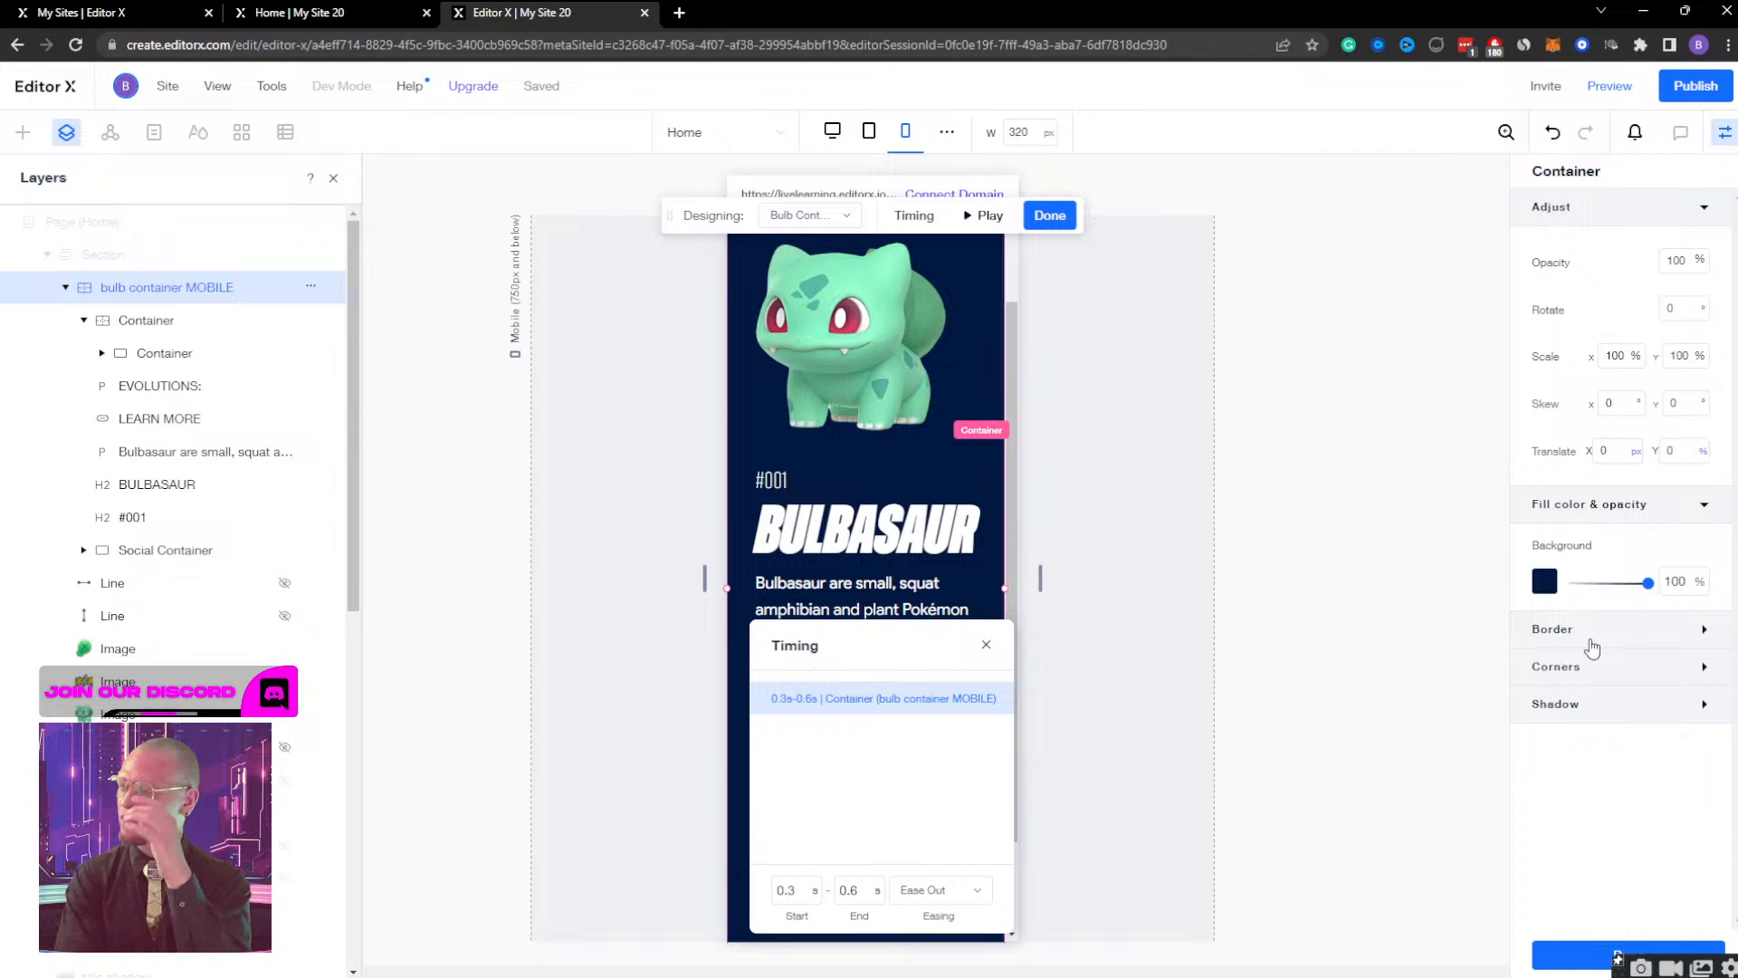
pyautogui.click(983, 217)
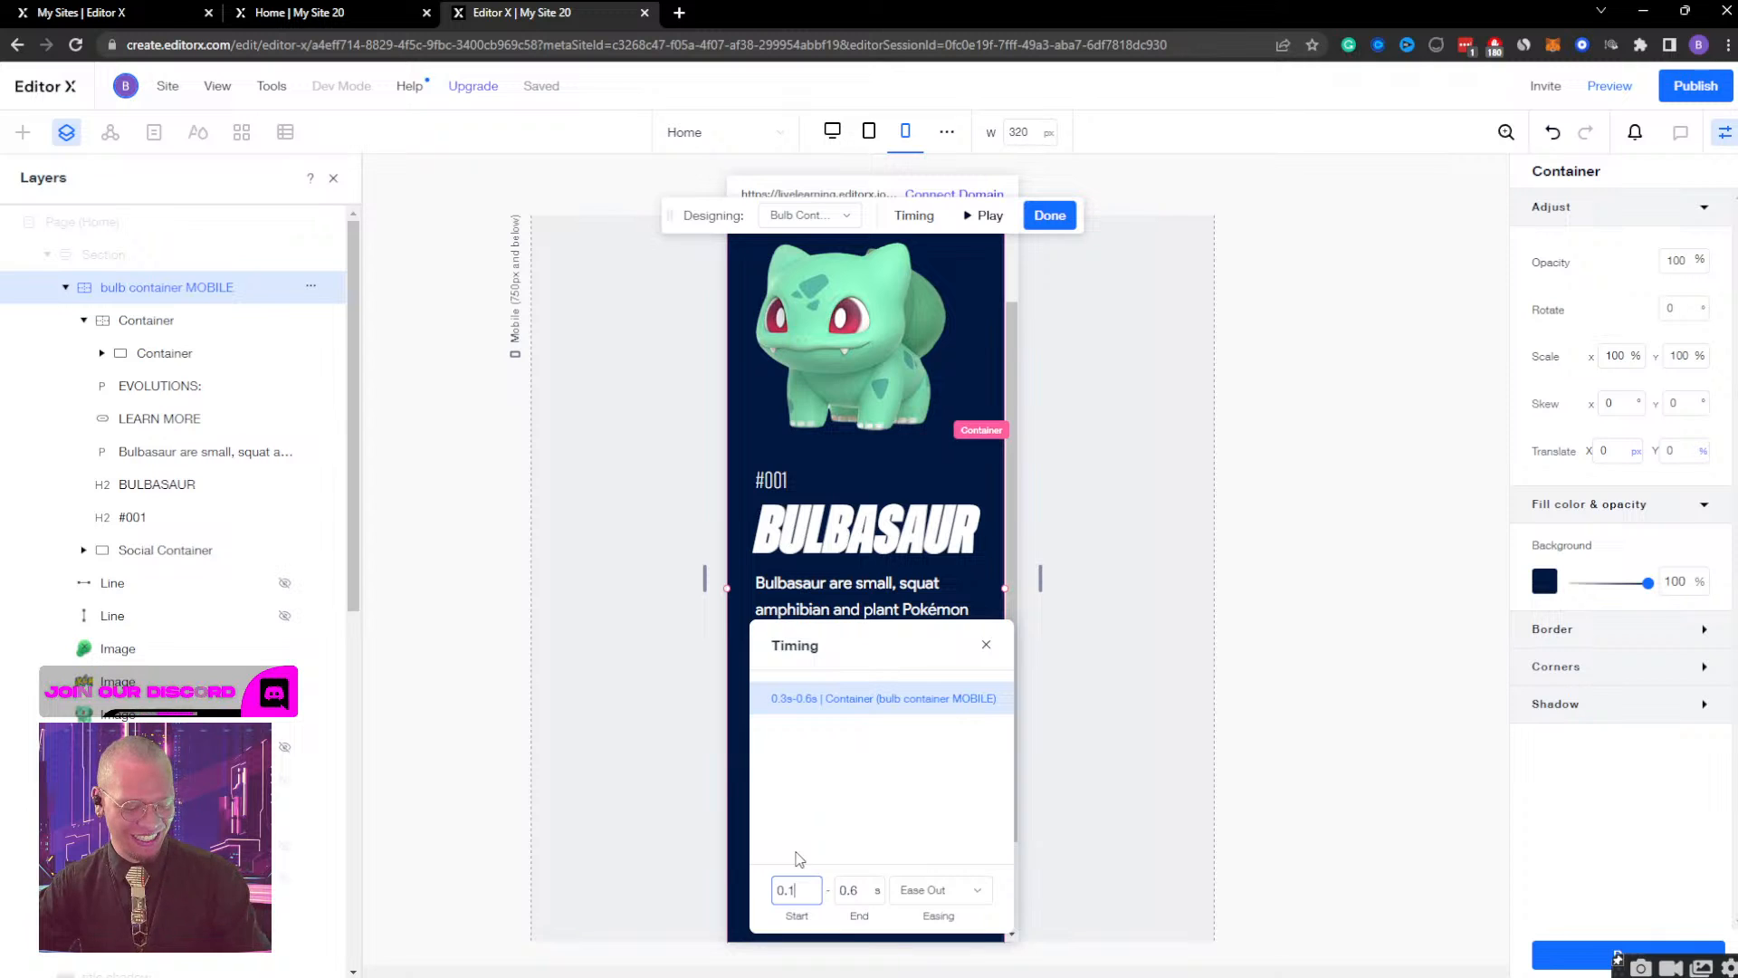
pyautogui.click(987, 217)
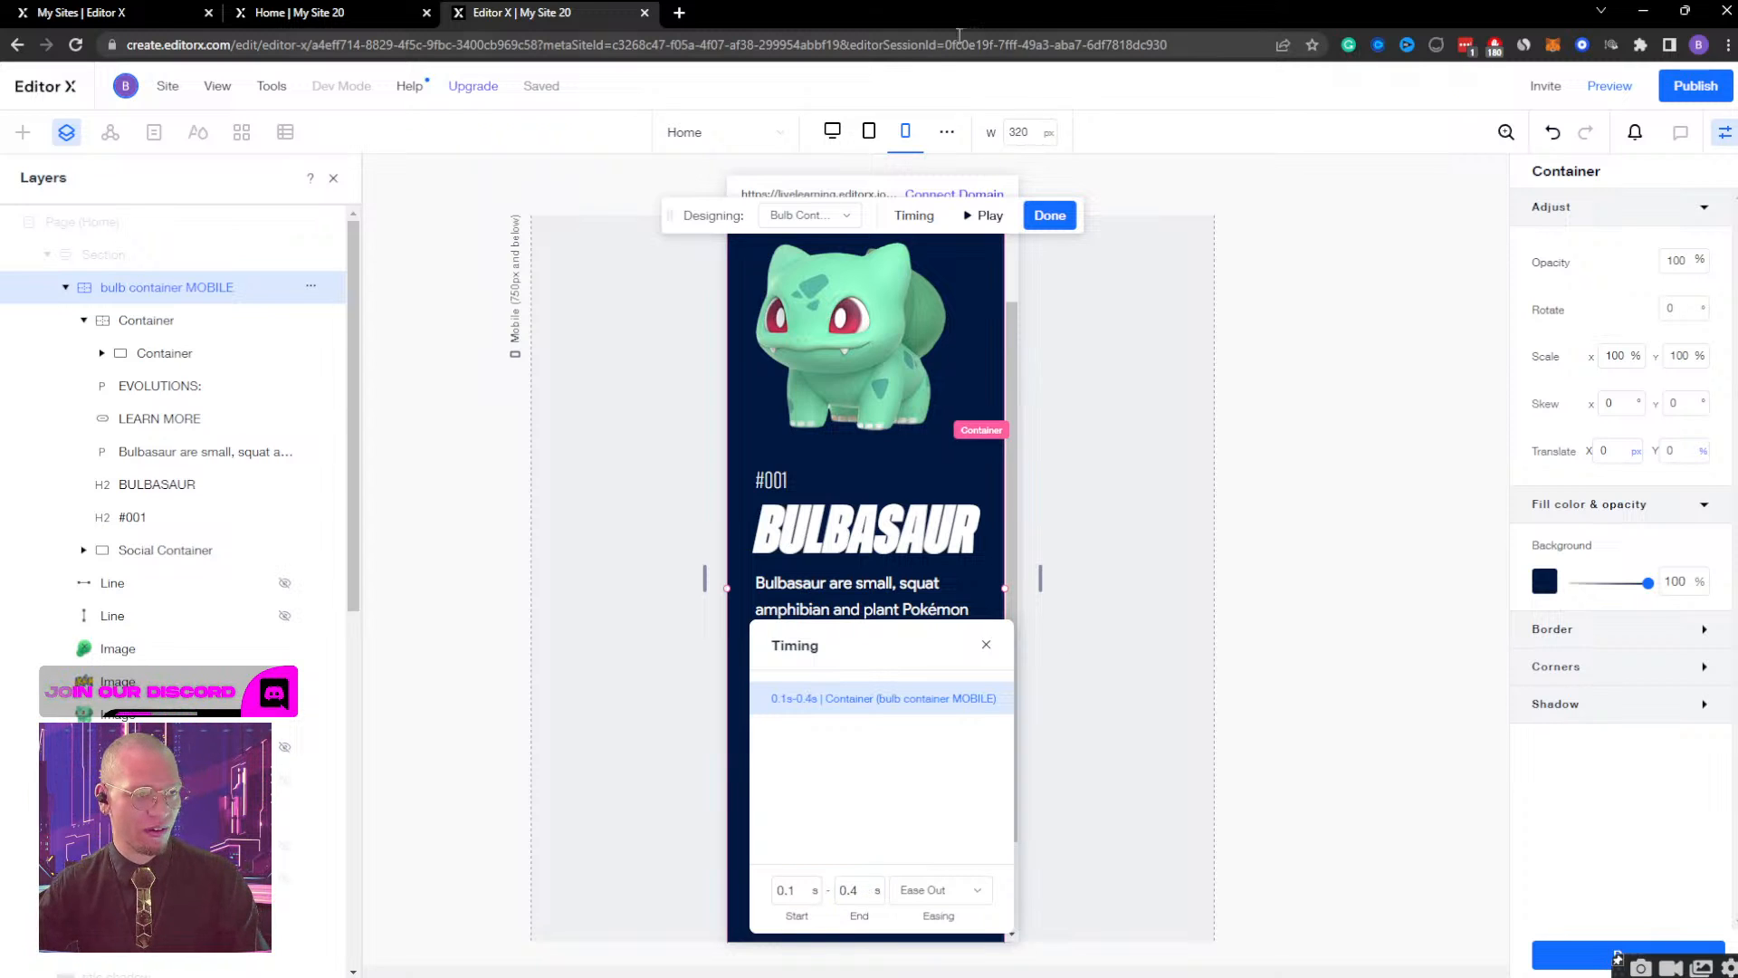
pyautogui.click(986, 216)
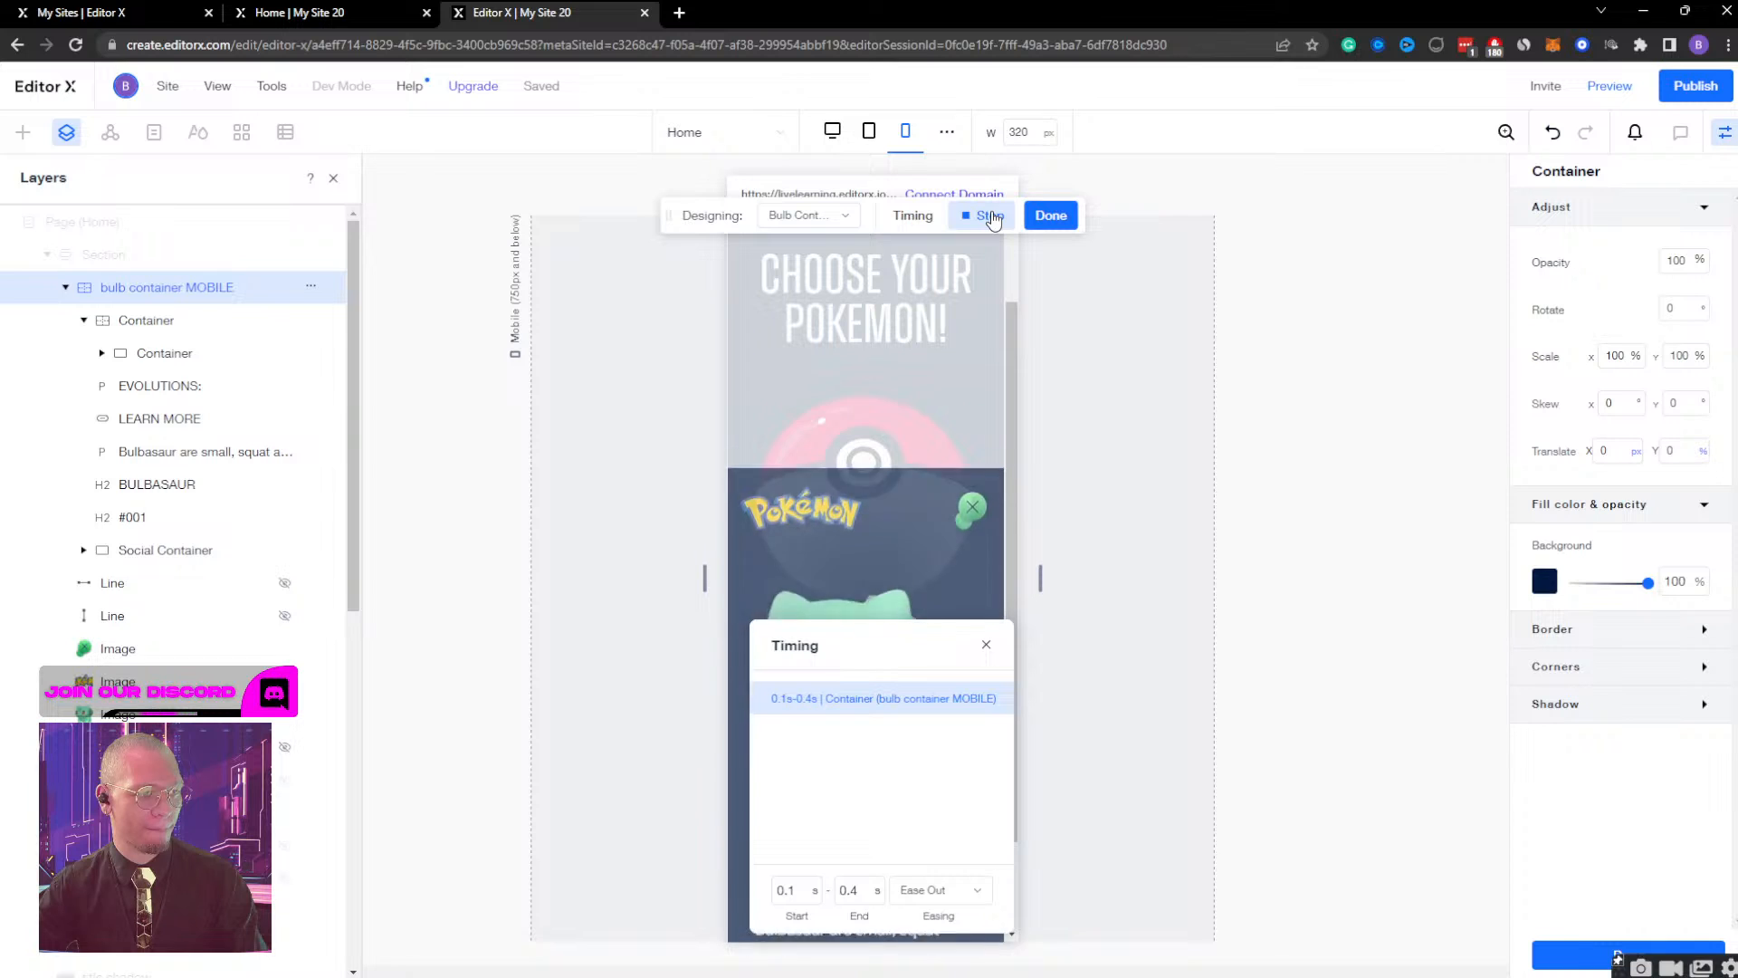
# In the bulb container MOBILE's Initial state, try Y translations of 80, 70 and 60%, settle on 65%, and finish editing the effect.
pyautogui.click(840, 221)
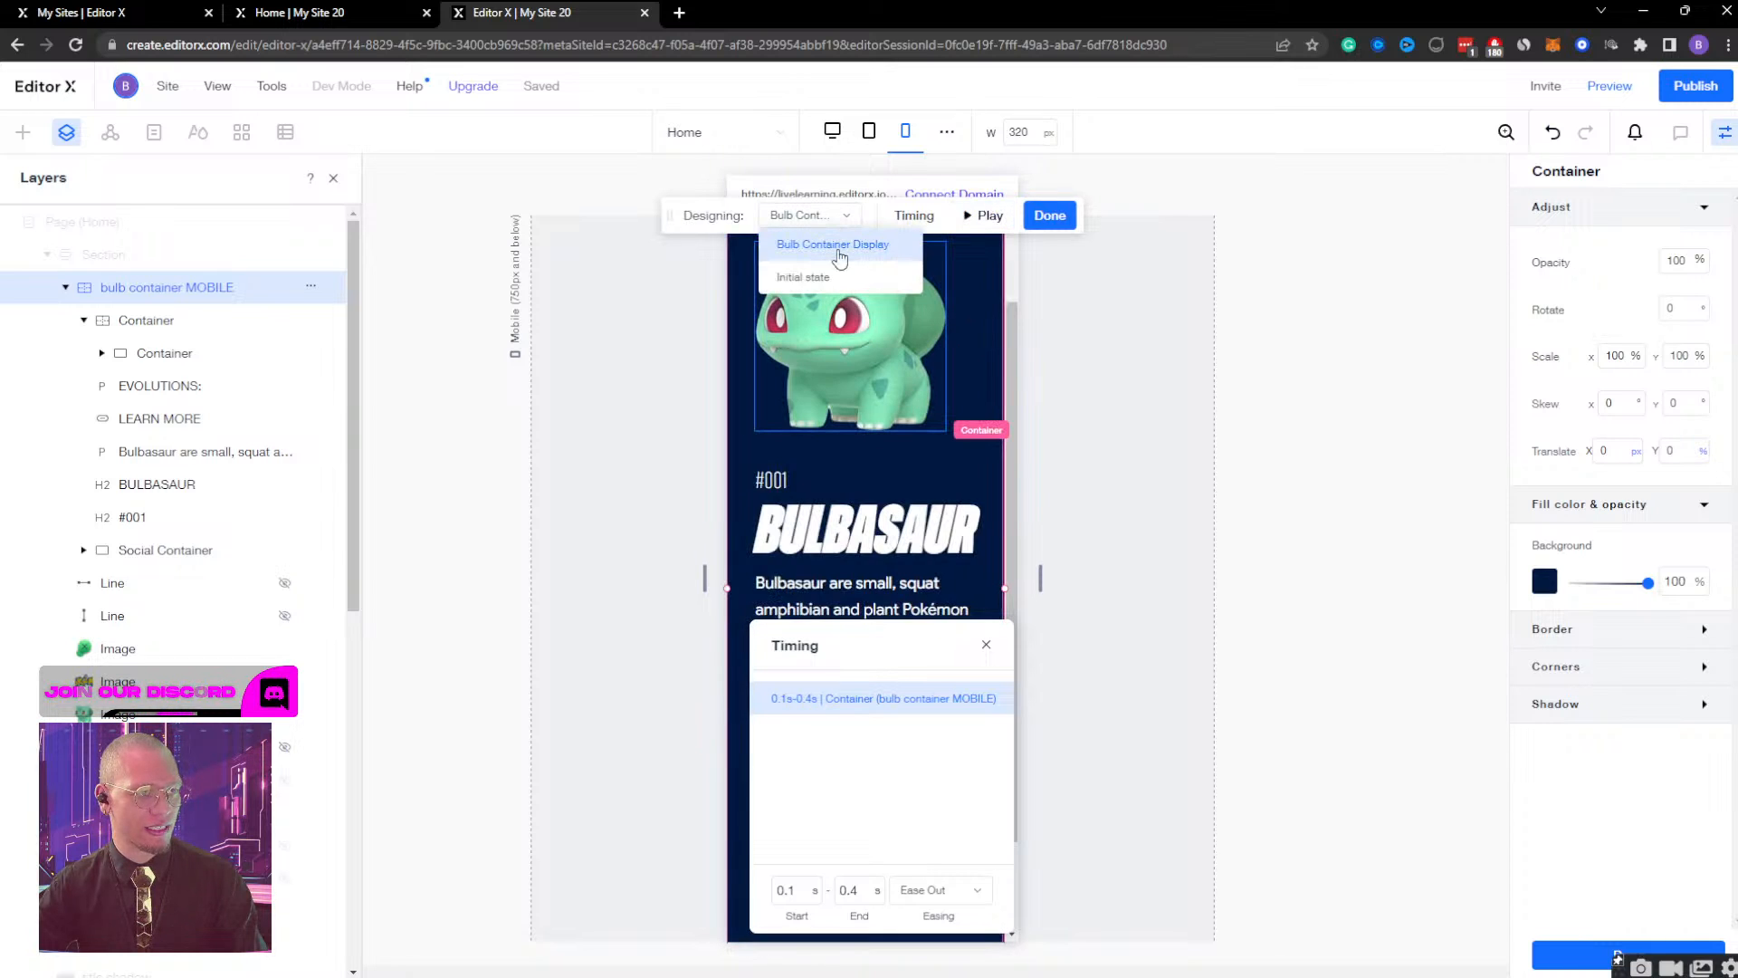
pyautogui.click(827, 273)
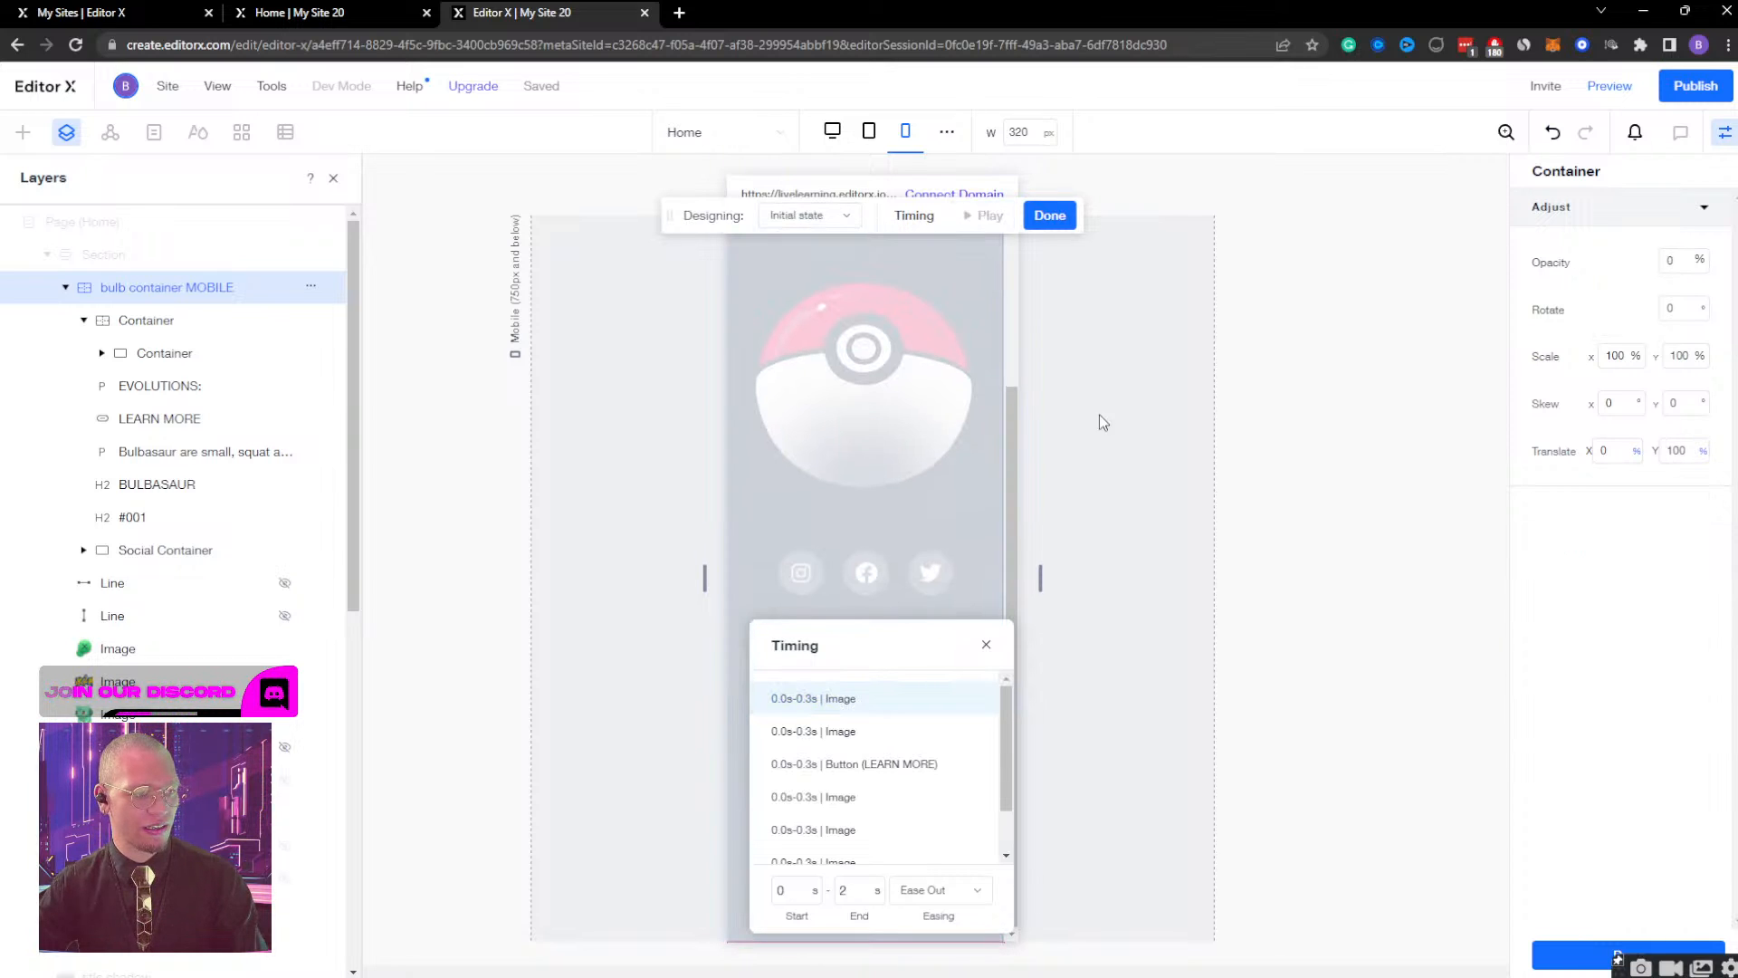
pyautogui.click(985, 647)
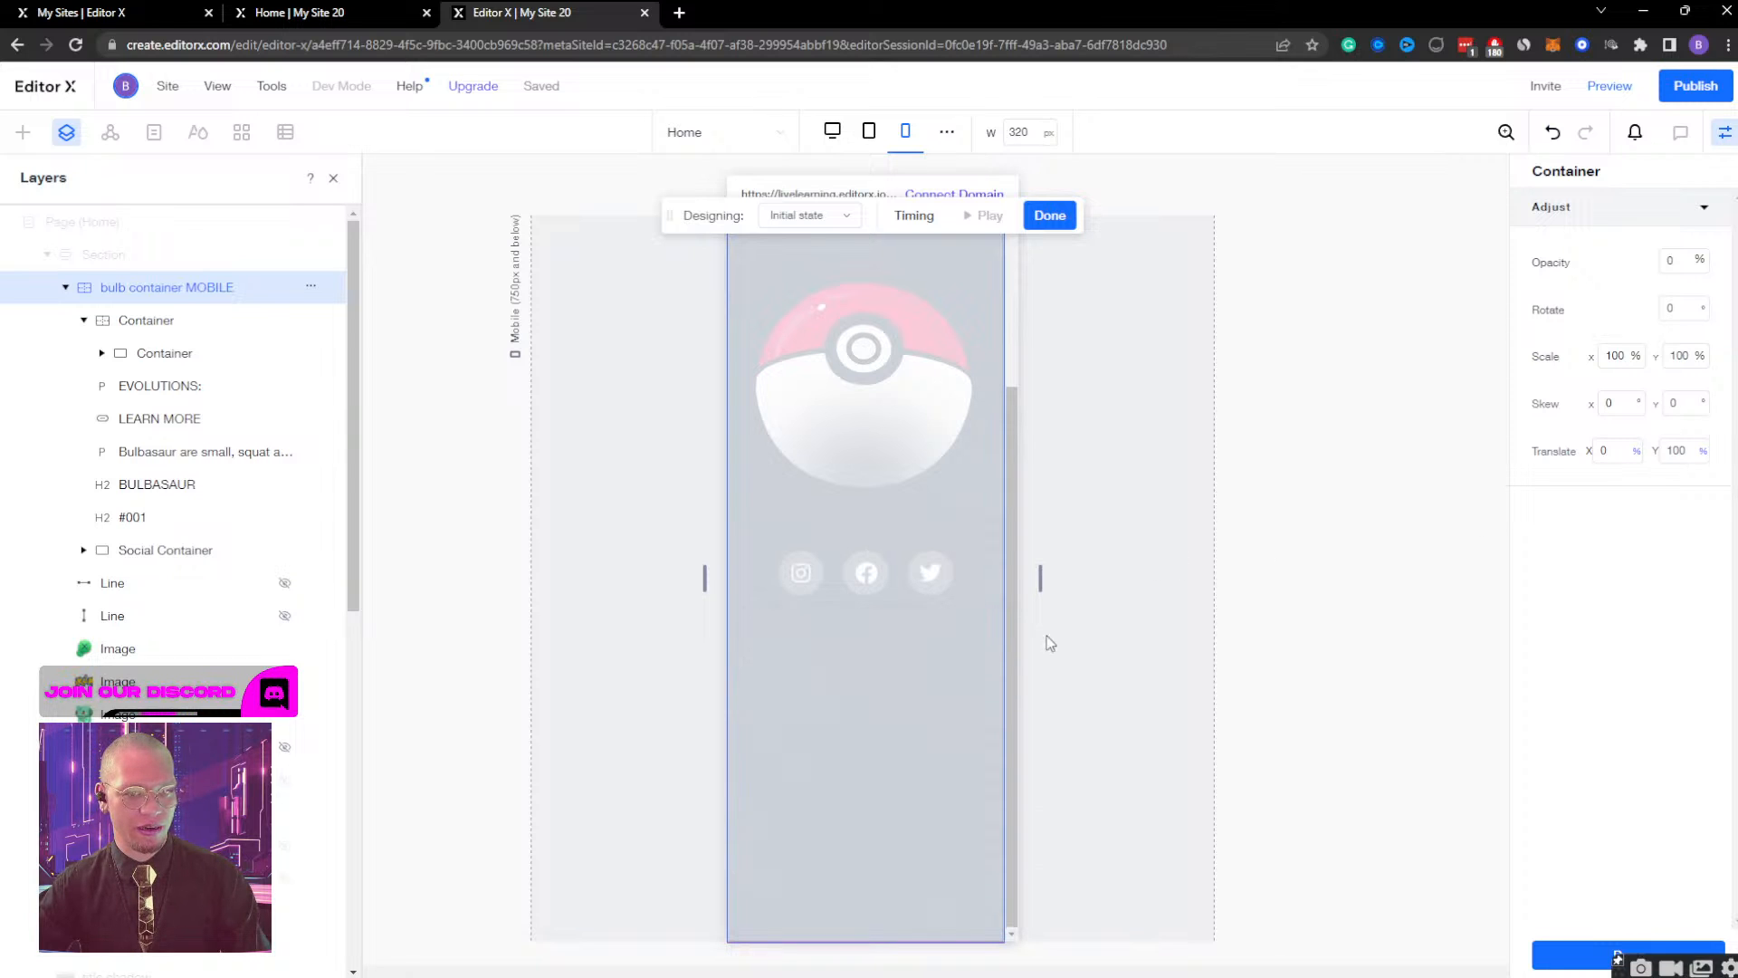
pyautogui.click(1680, 451)
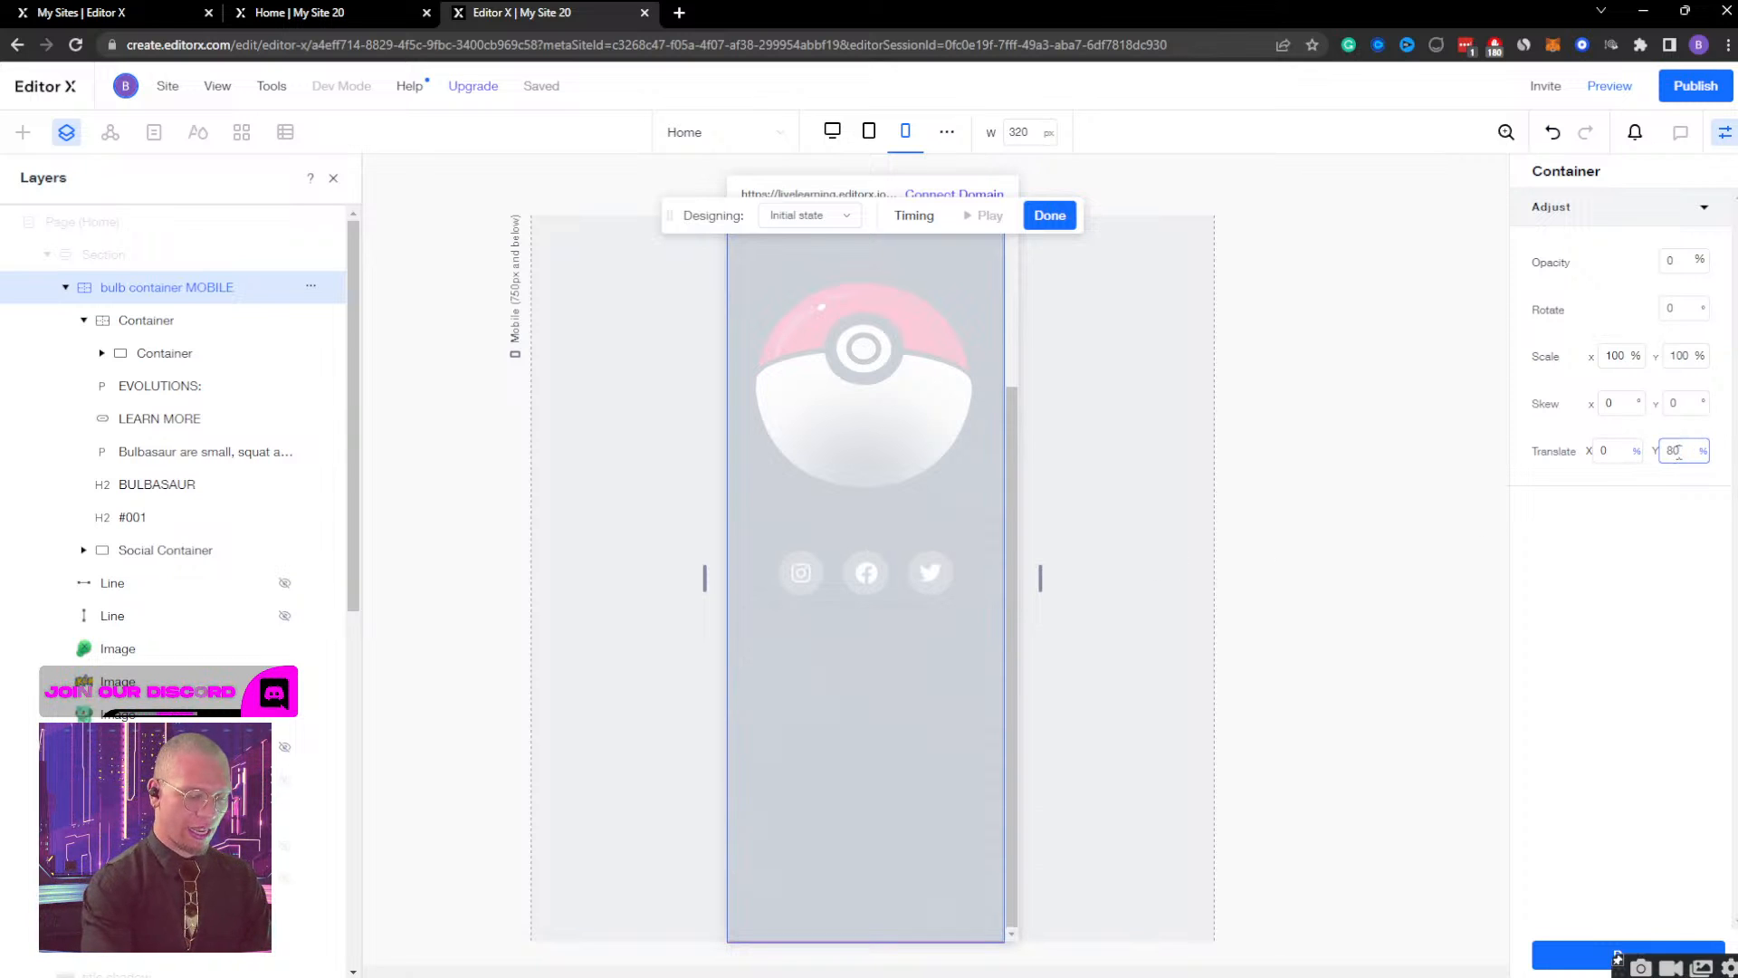
pyautogui.press('Return')
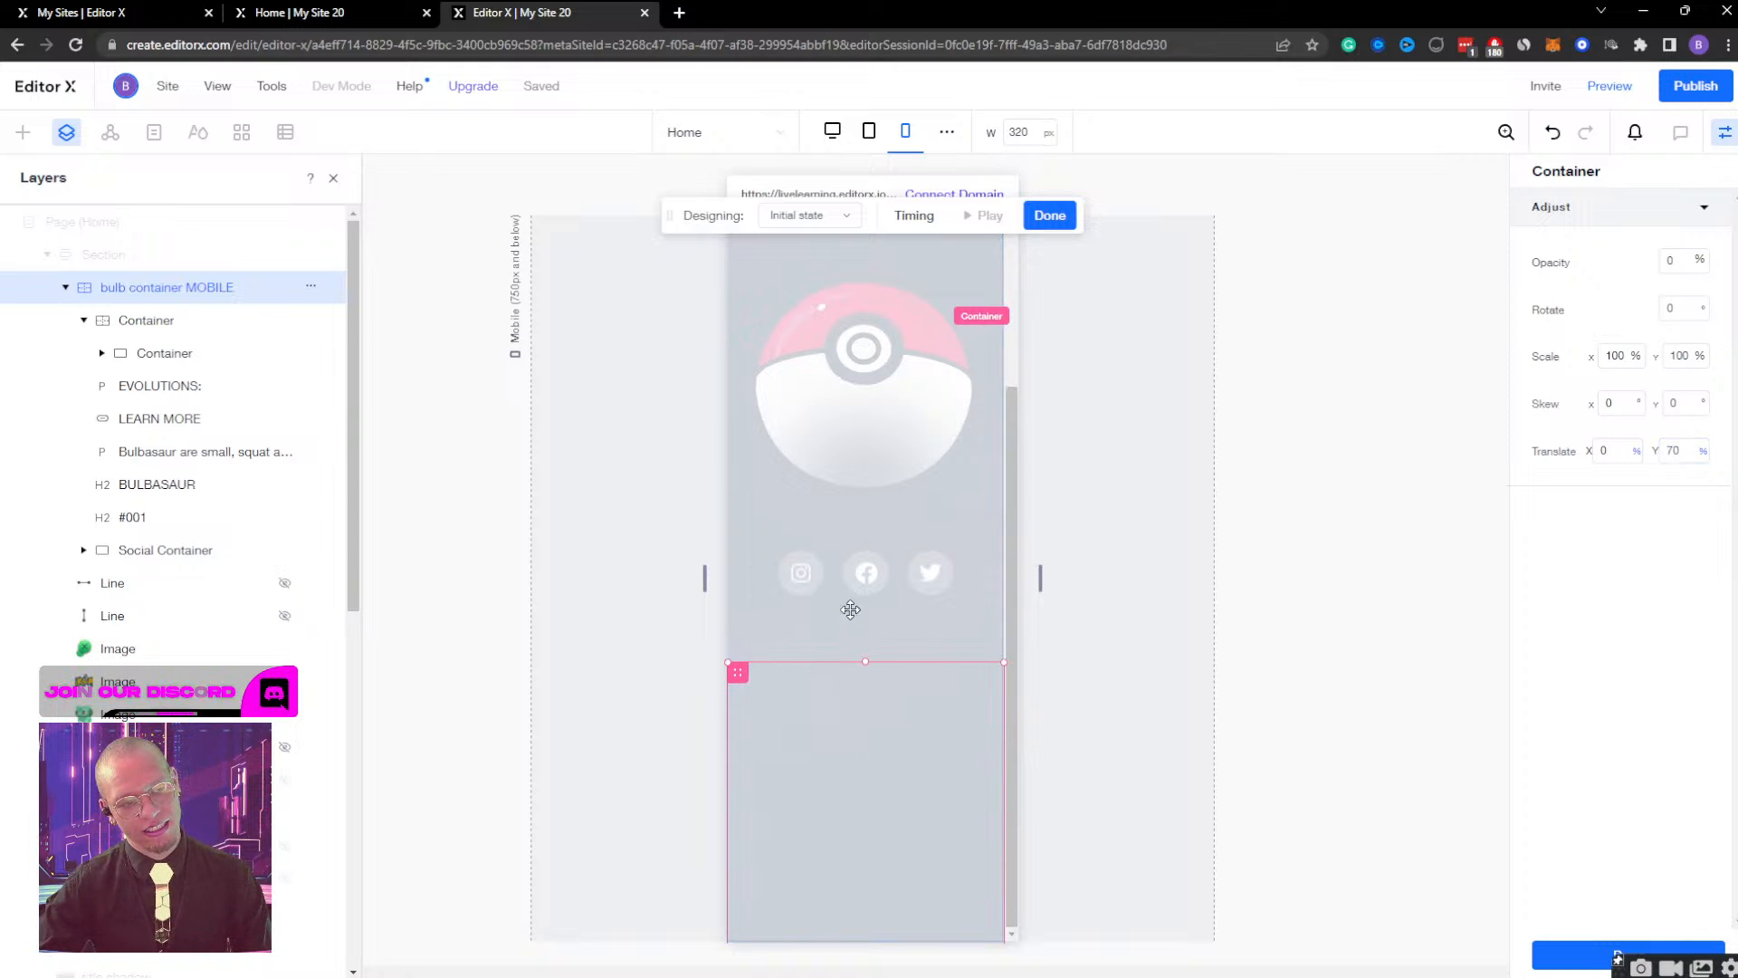
pyautogui.click(1677, 453)
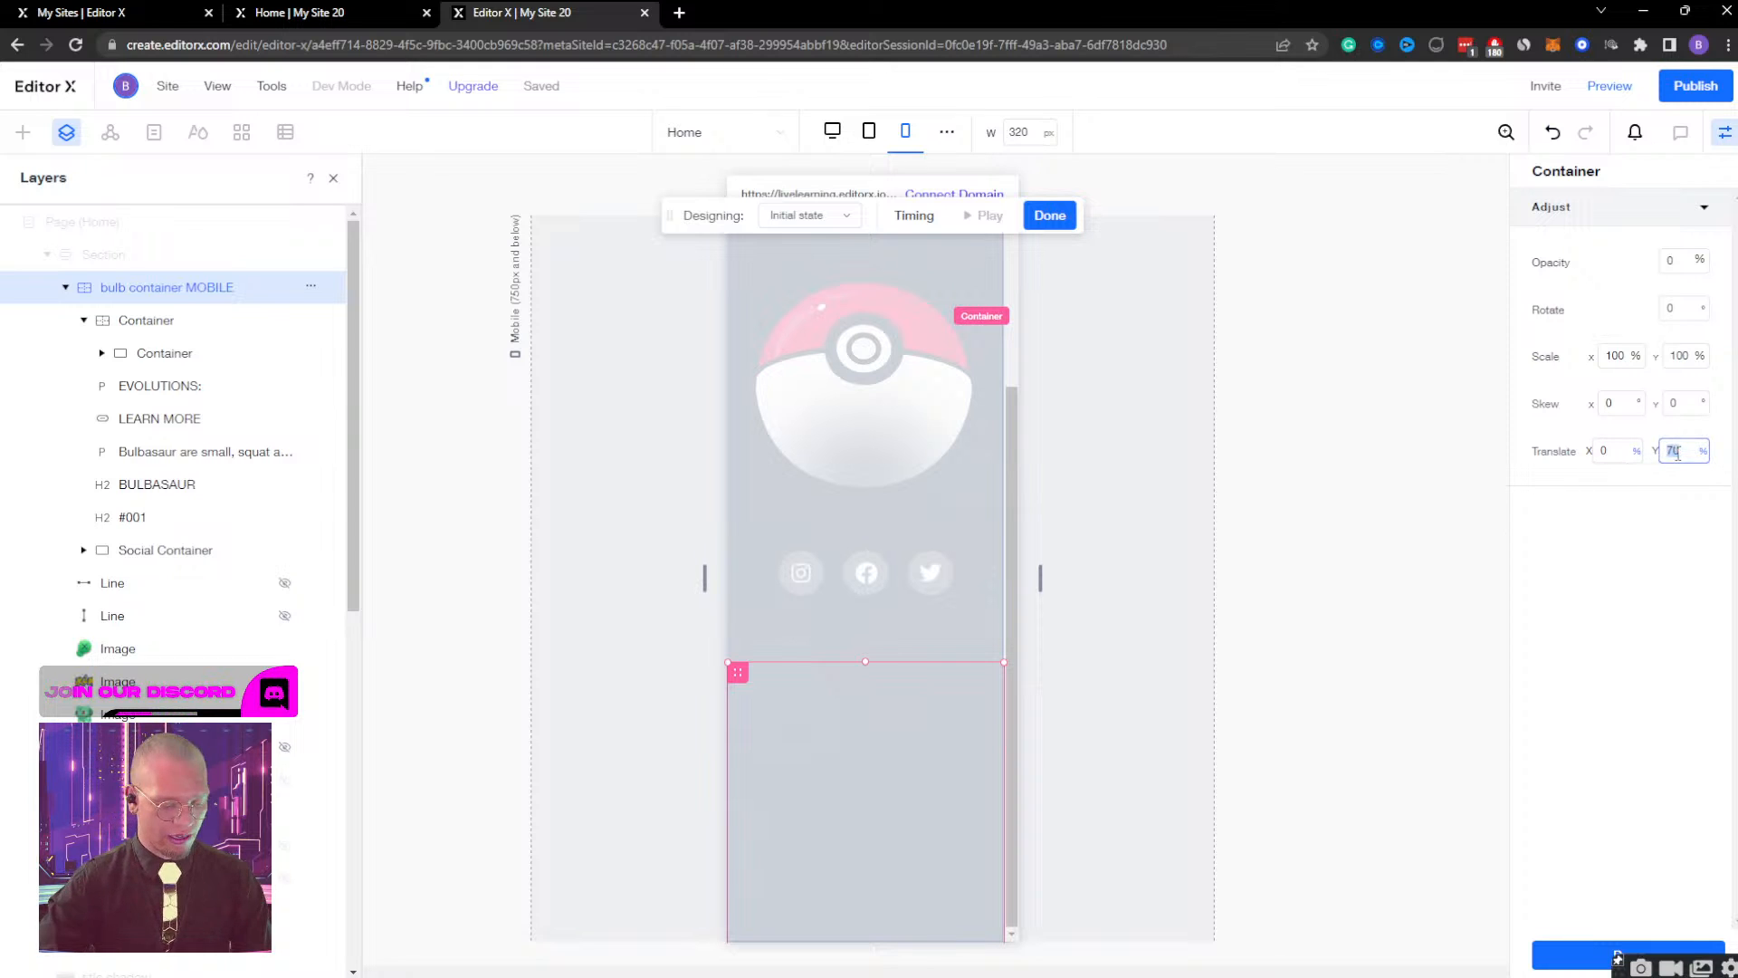
pyautogui.write('60')
pyautogui.press('Return')
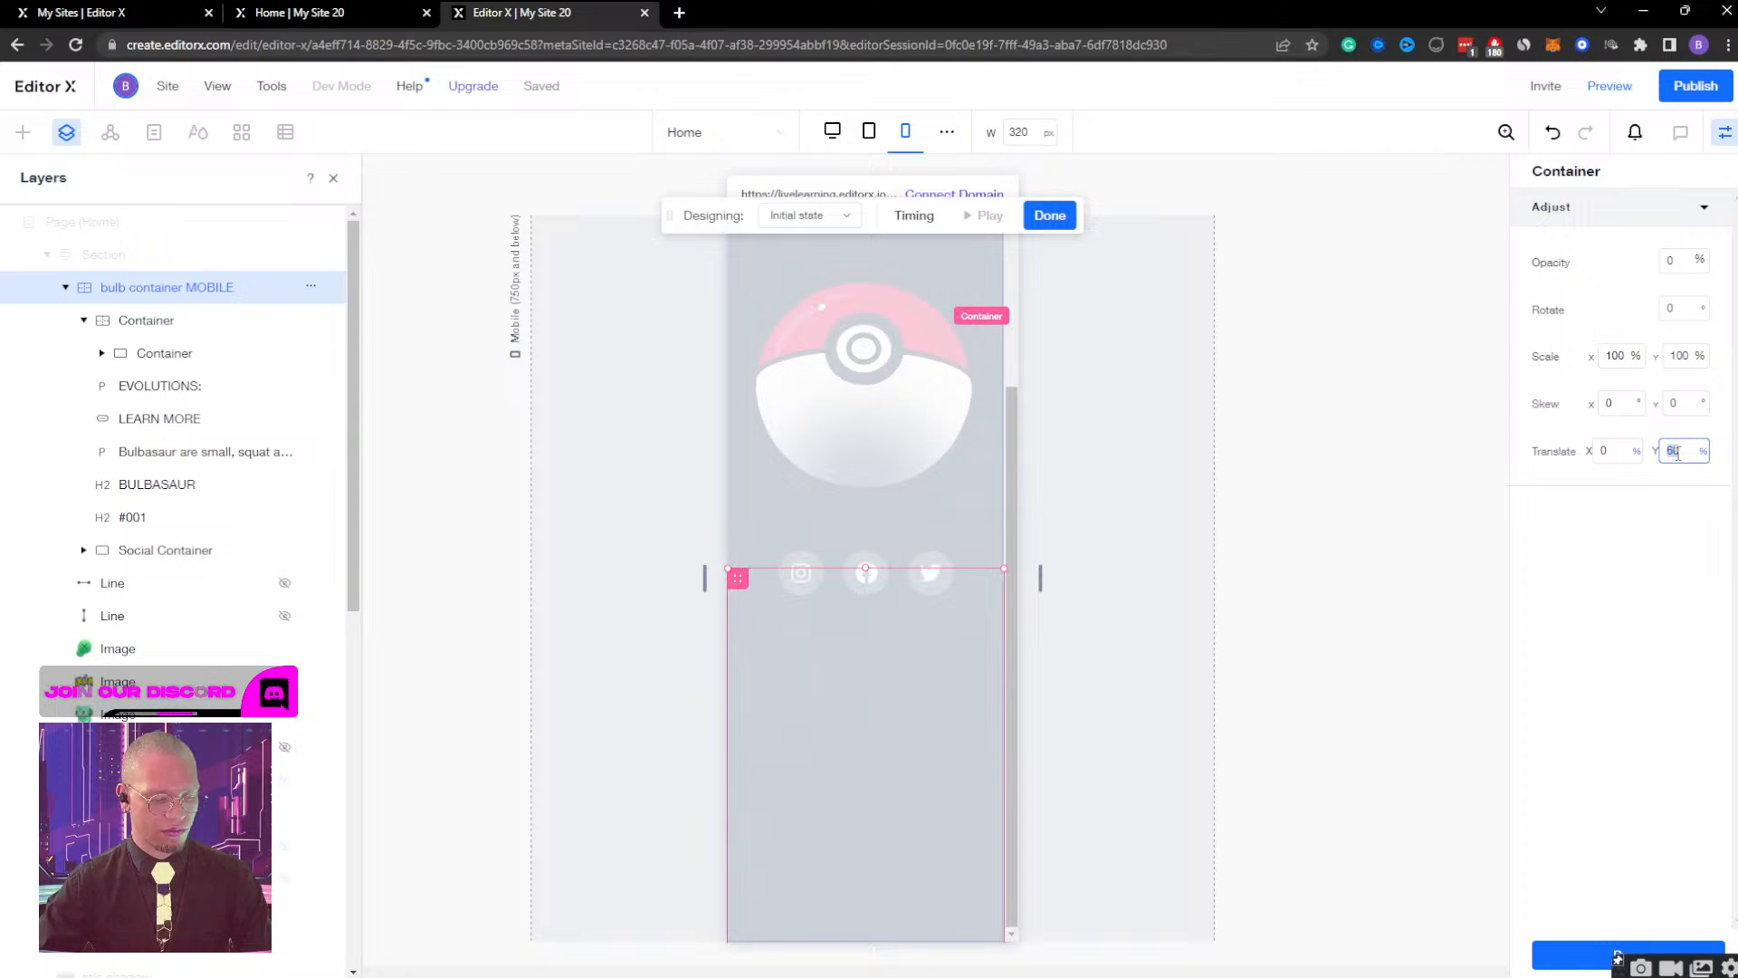
pyautogui.press('Return')
pyautogui.click(1677, 450)
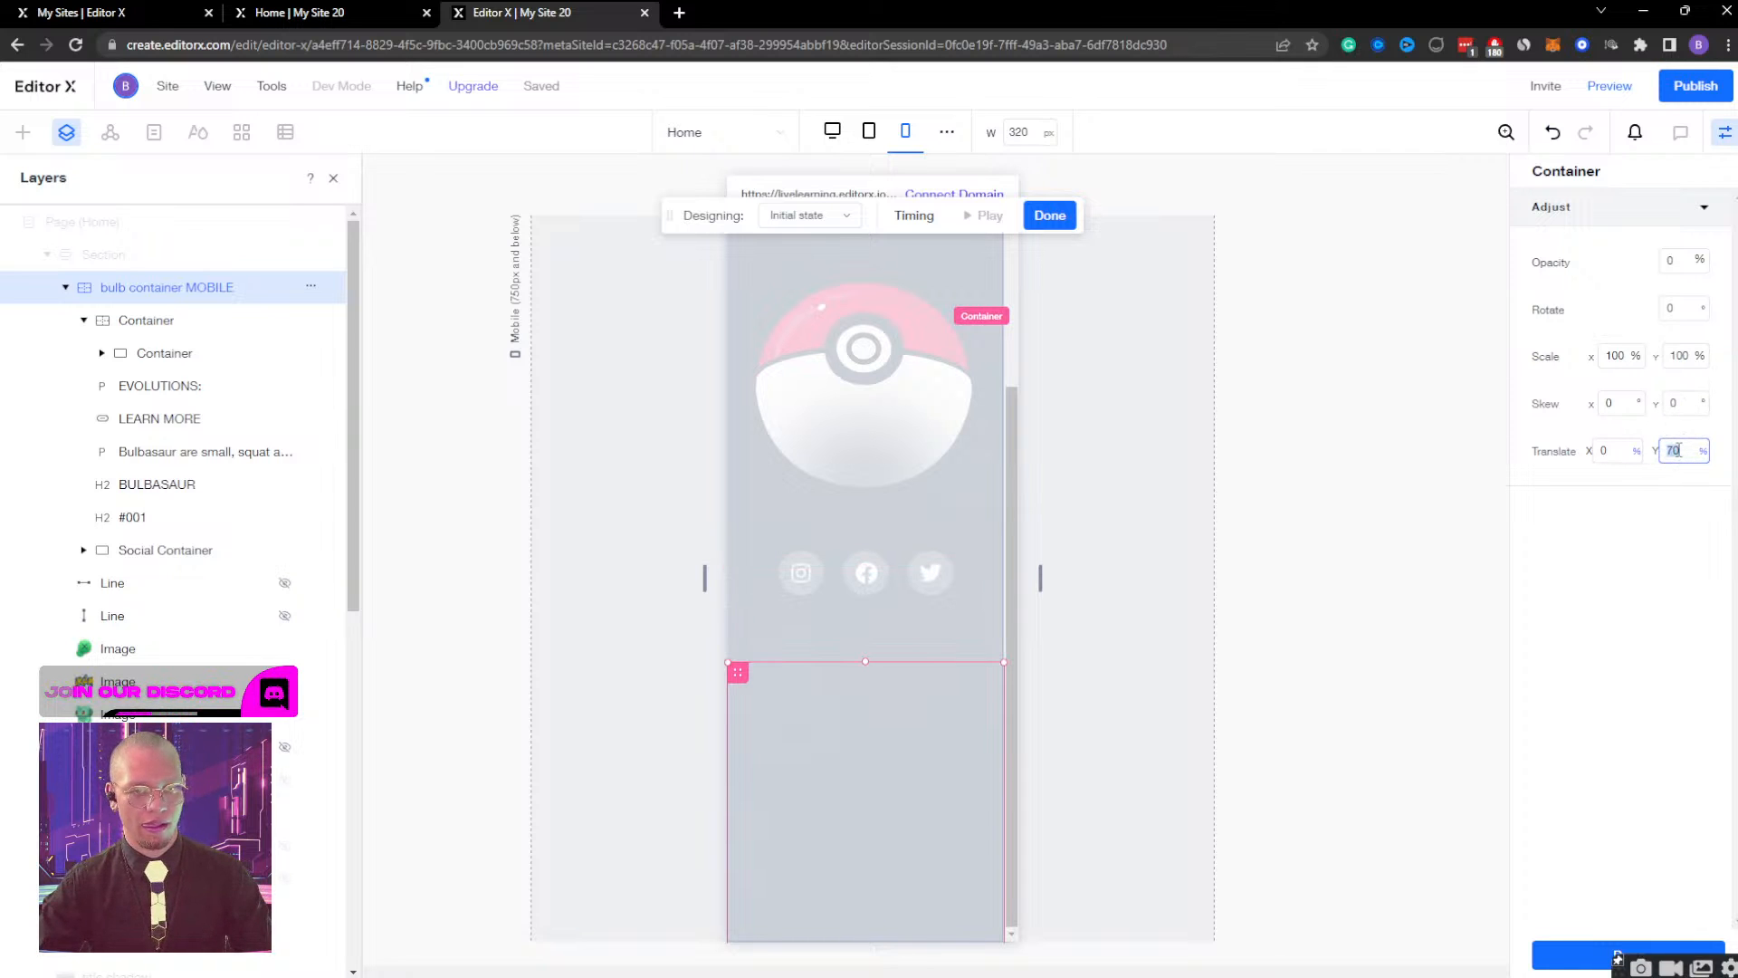
pyautogui.press('Return')
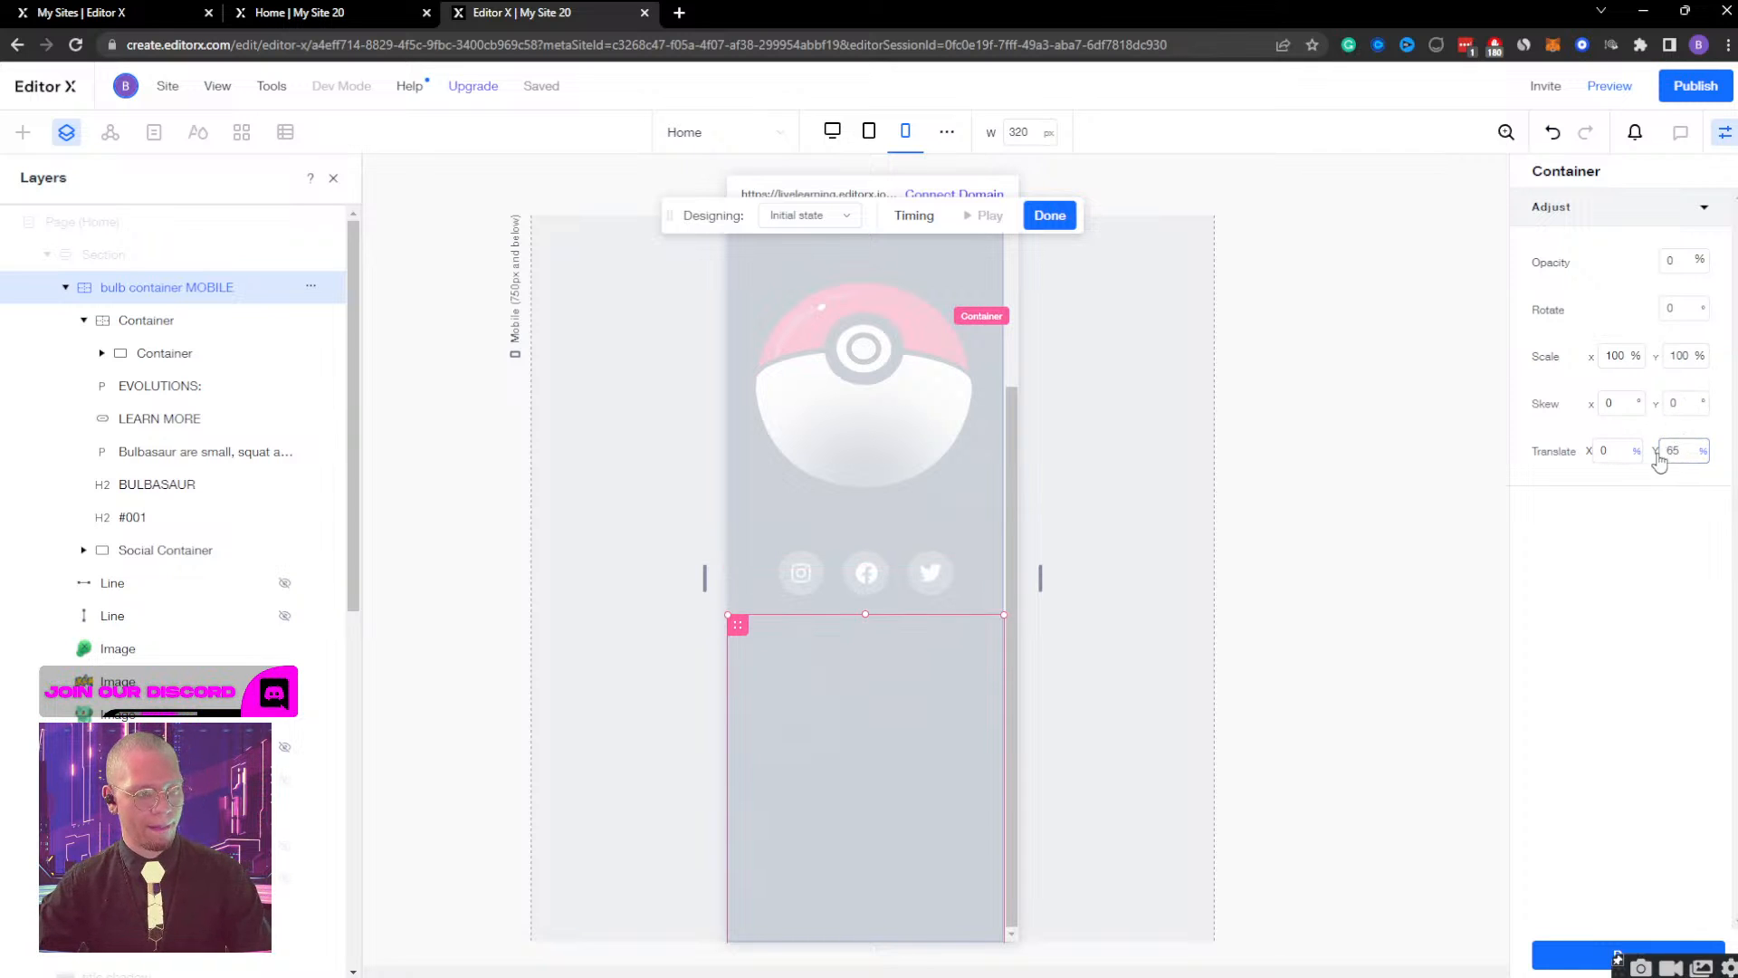
pyautogui.click(1050, 215)
# Preview the mobile page, open and close the Bulbasaur view twice to check the shorter slide distance, and go back to the editor.
pyautogui.click(1610, 85)
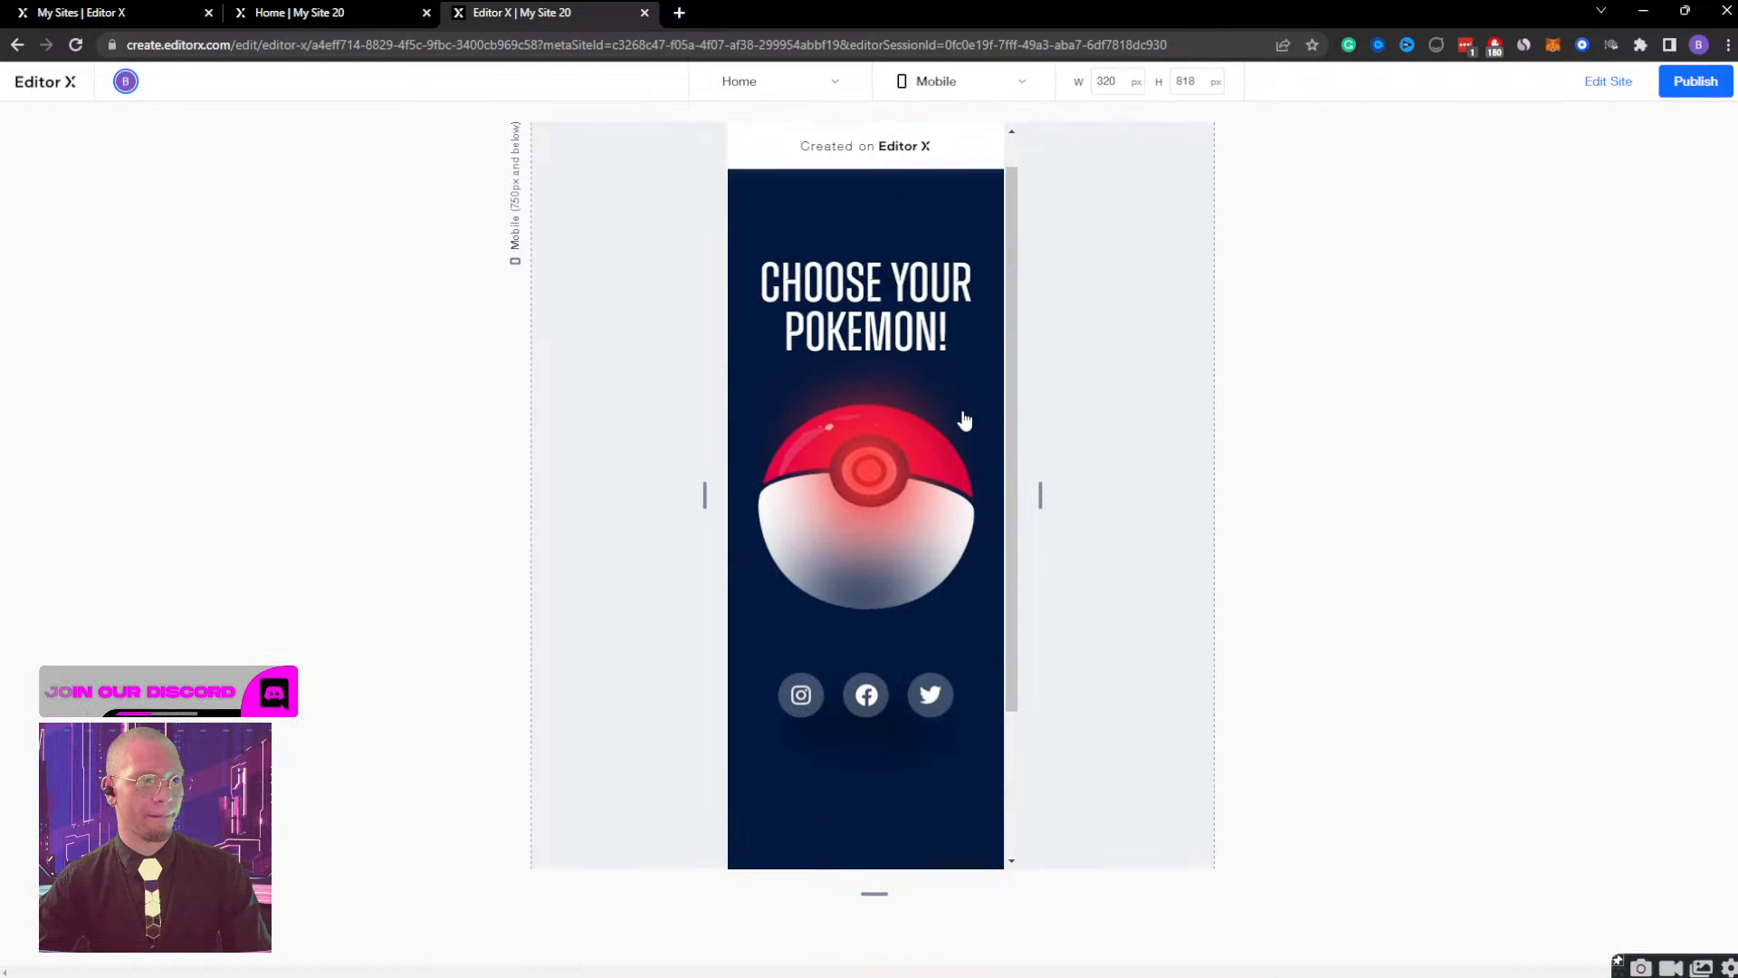
pyautogui.click(905, 492)
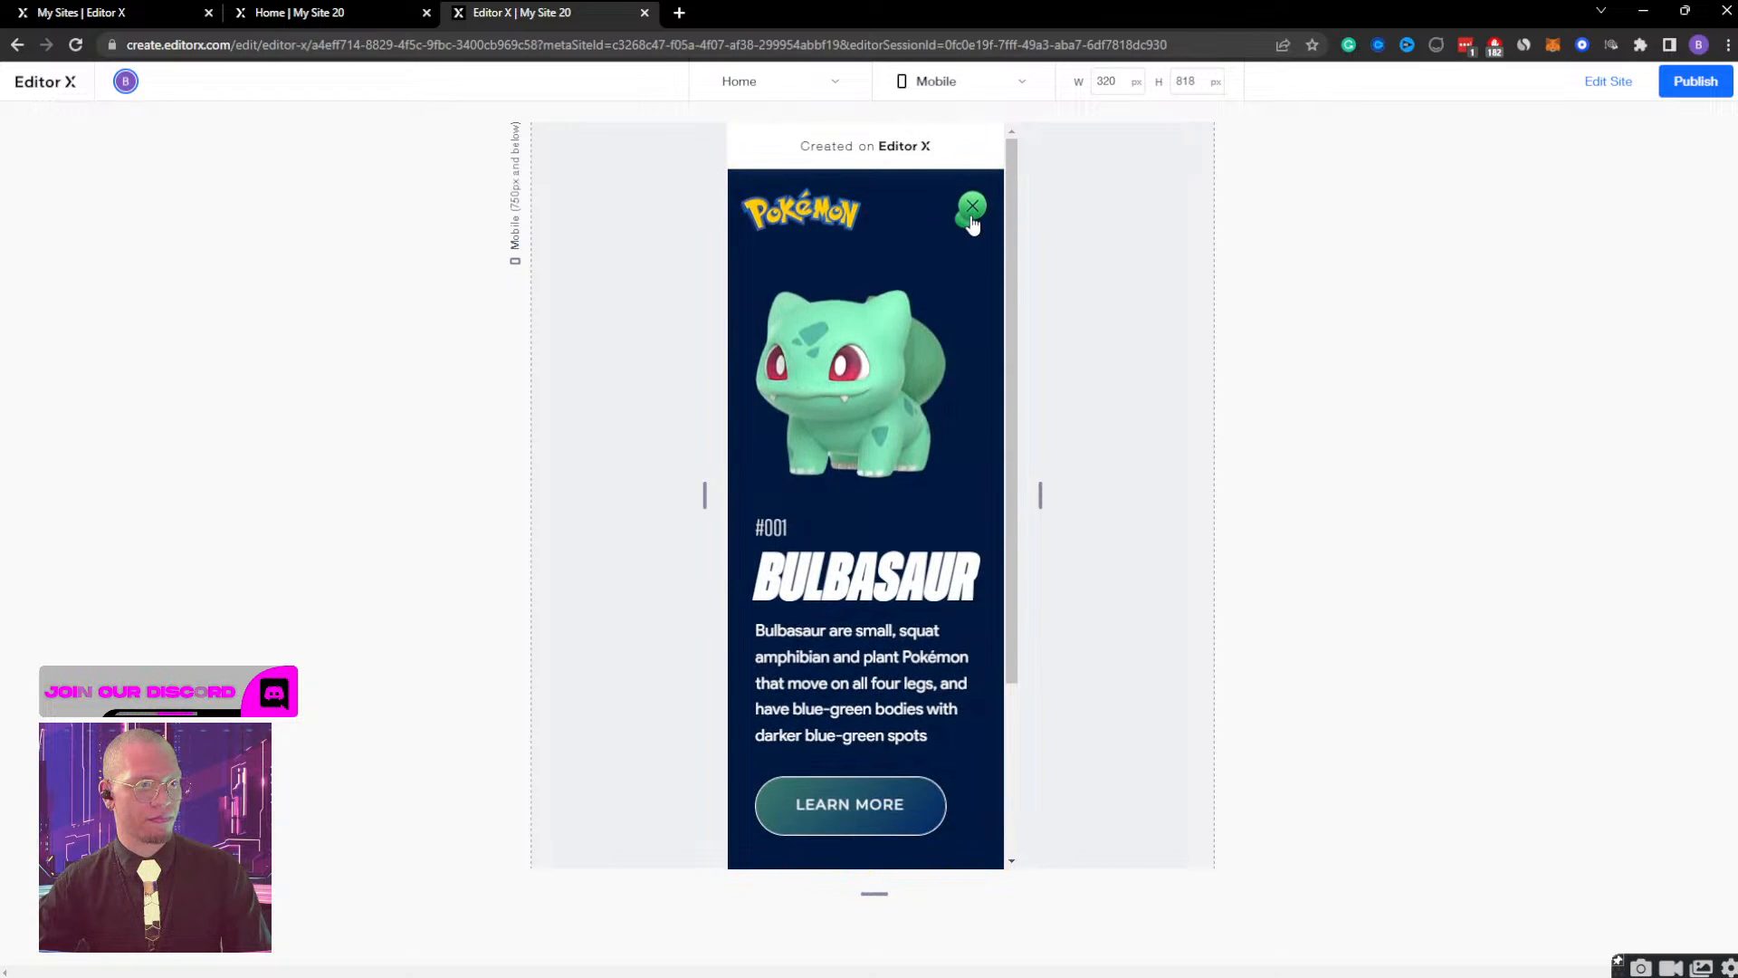
pyautogui.click(971, 217)
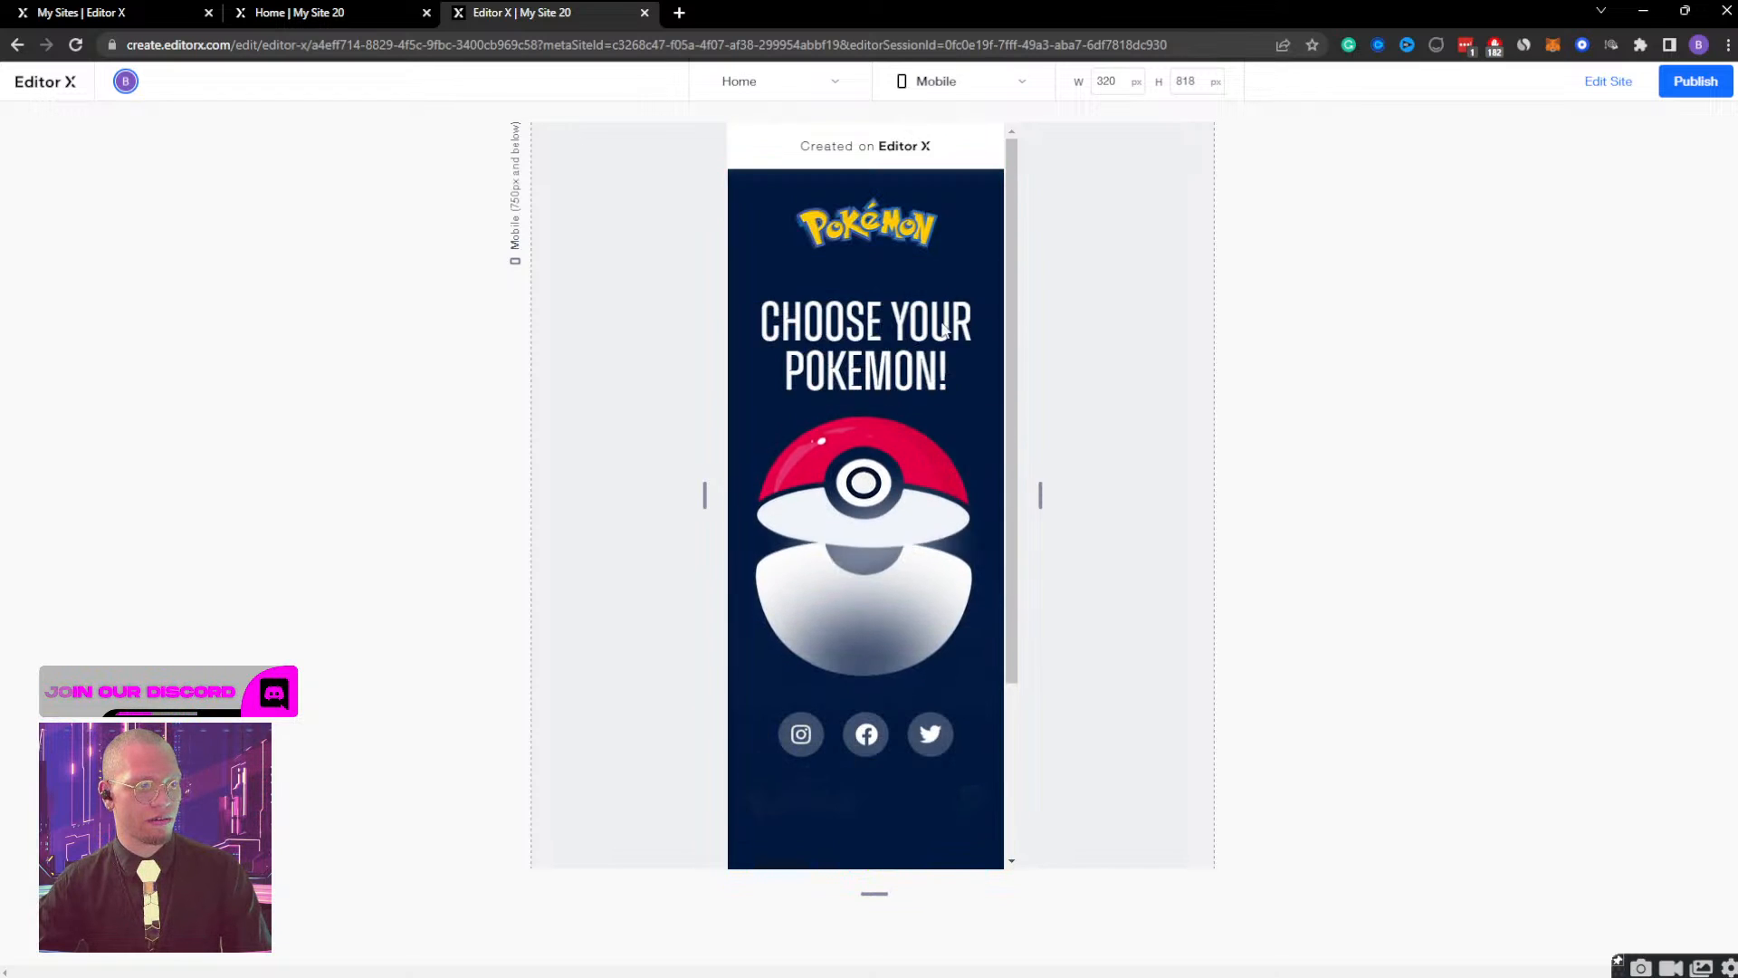
pyautogui.click(848, 559)
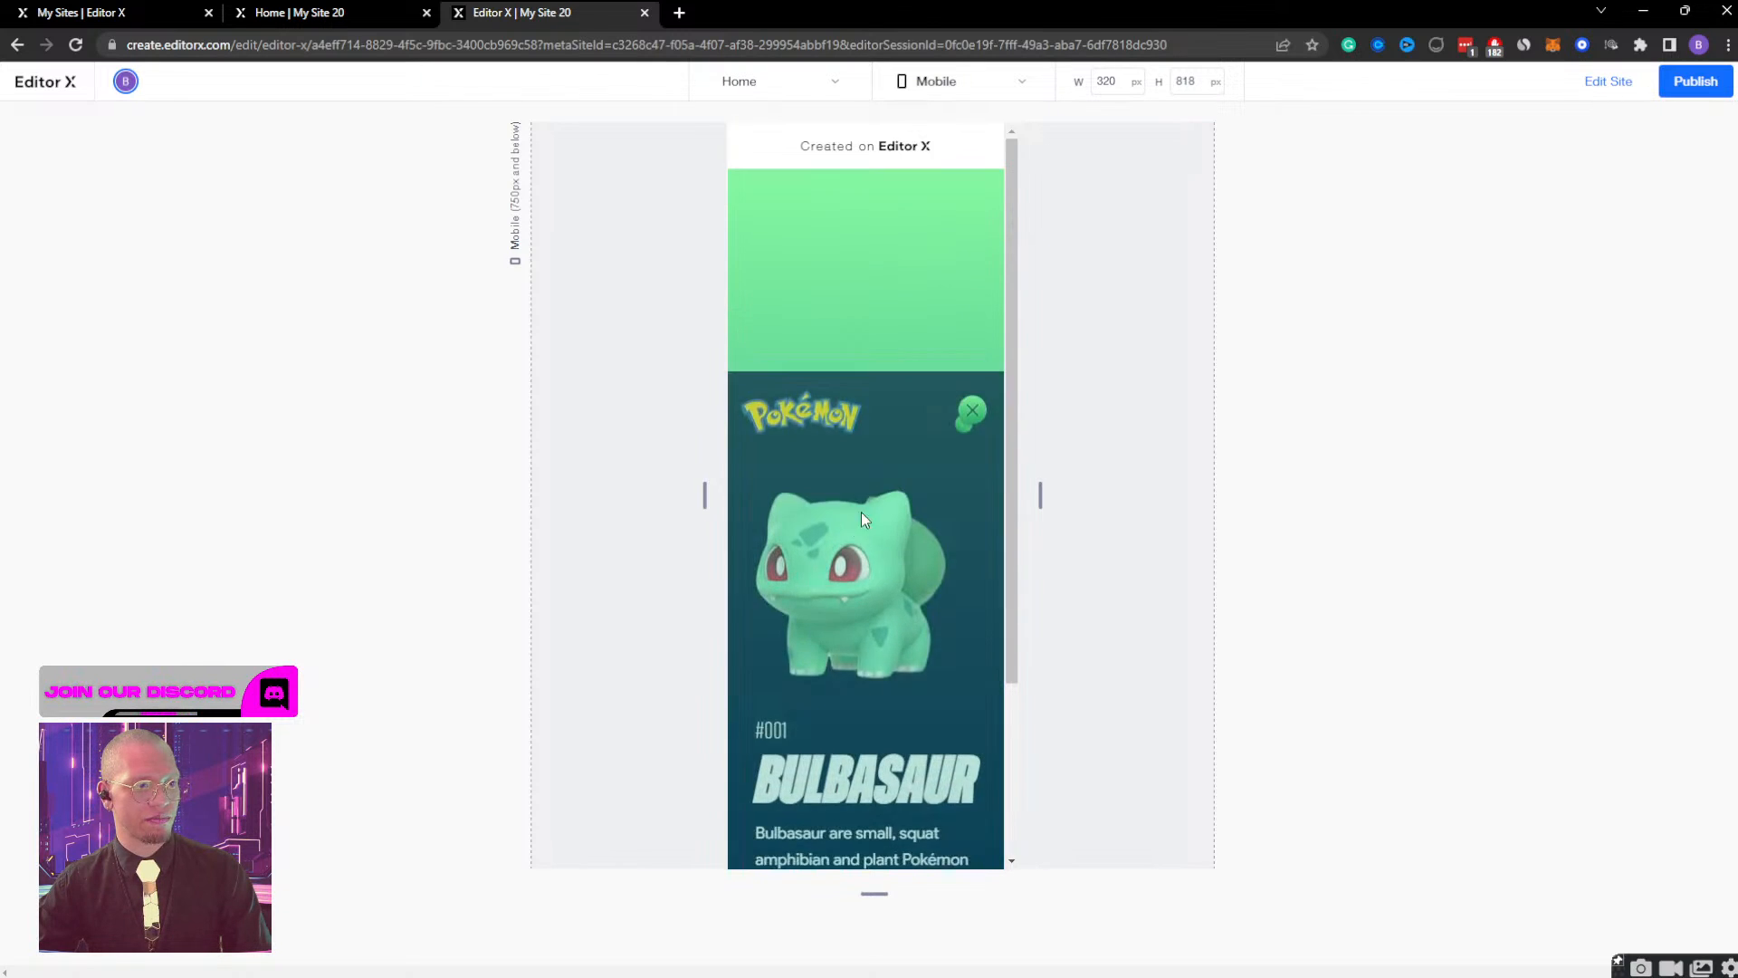
pyautogui.click(972, 210)
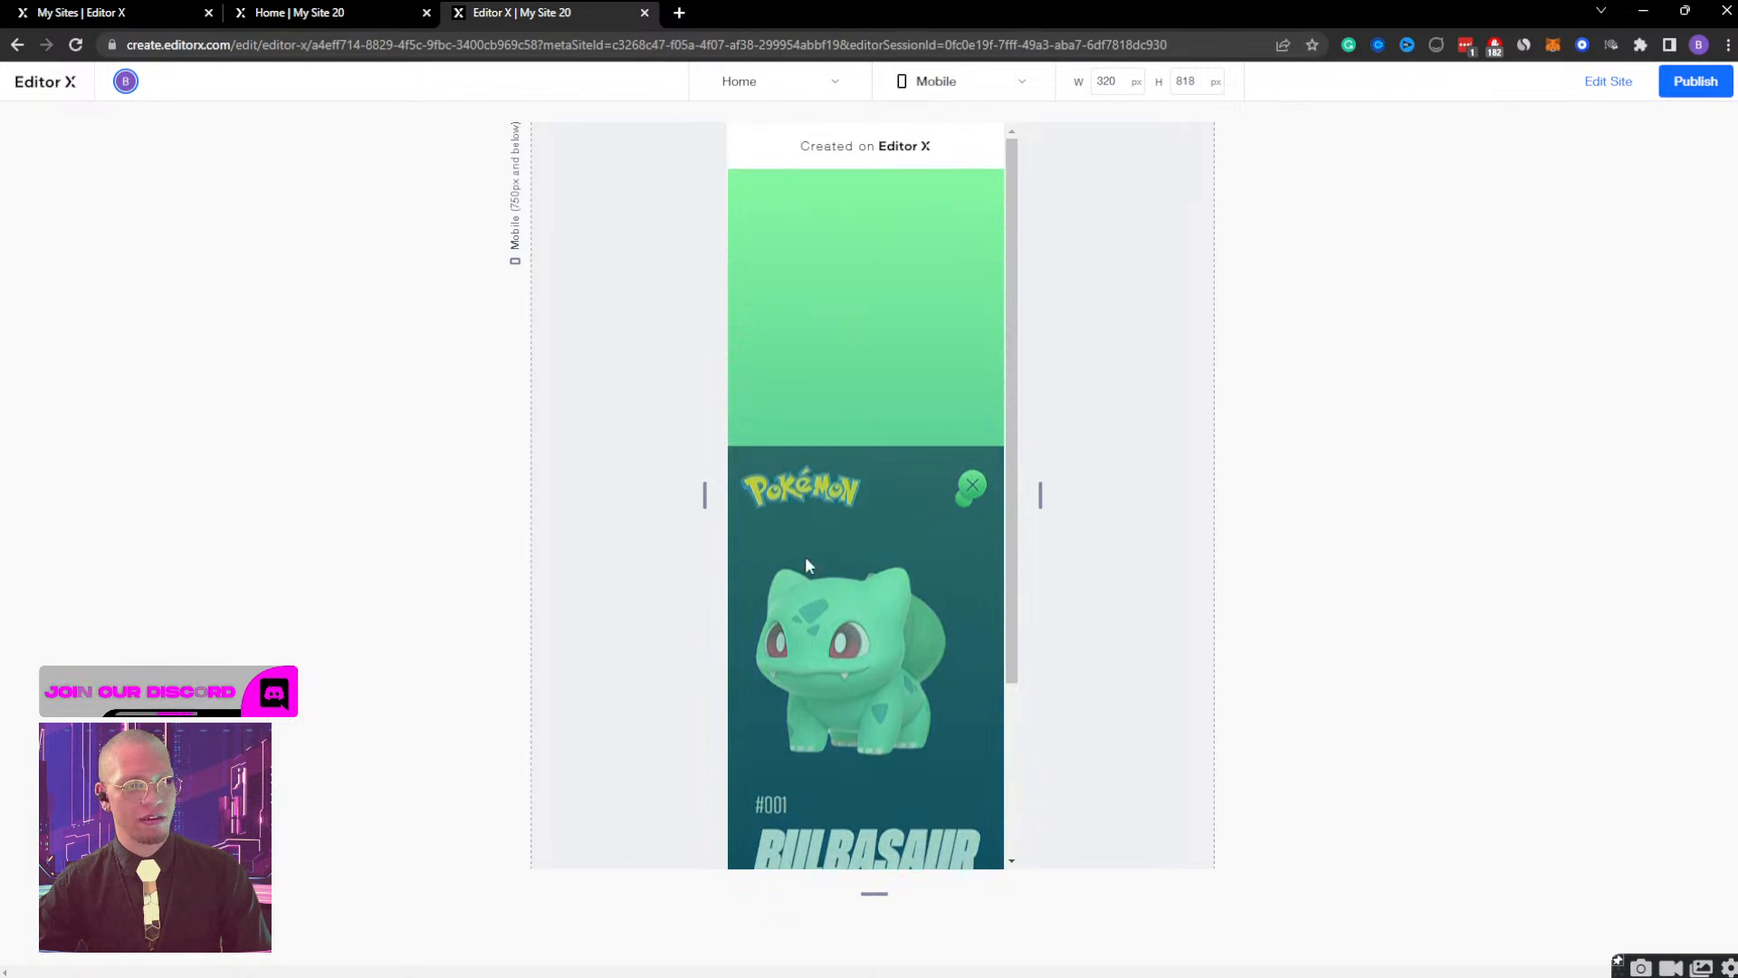
pyautogui.click(1620, 86)
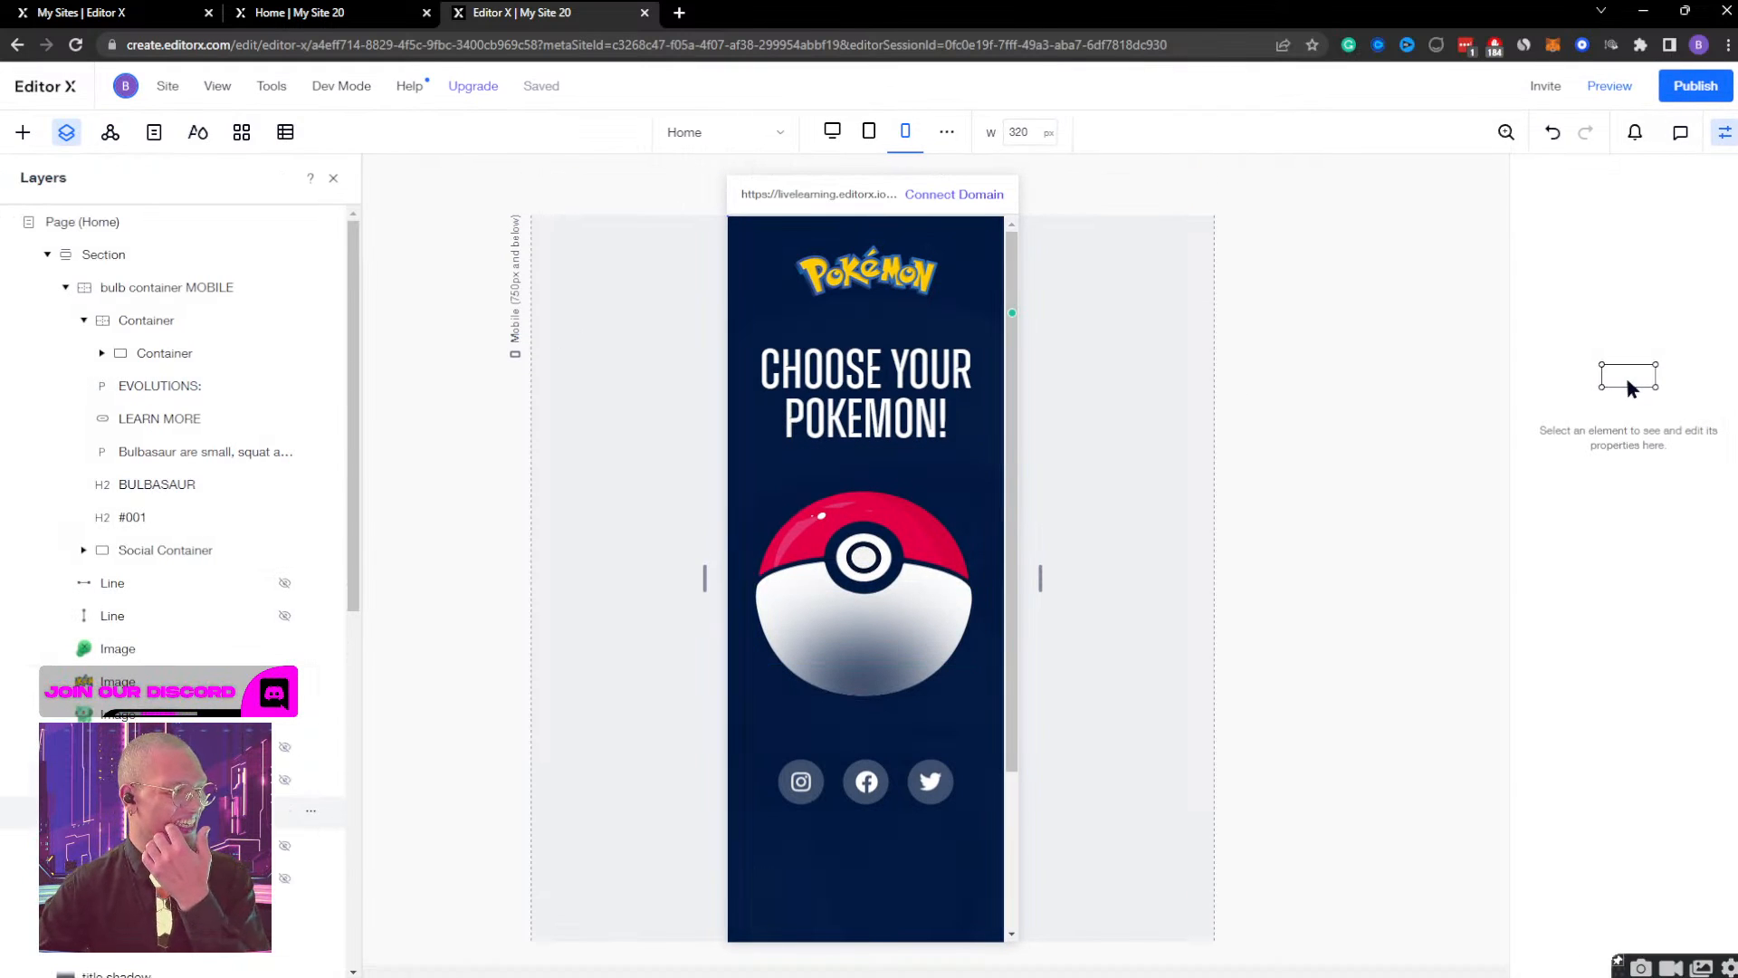
# Check the timing of the MOBILE Gradient image's Gradient Display effect and of its Initial state.
pyautogui.click(181, 812)
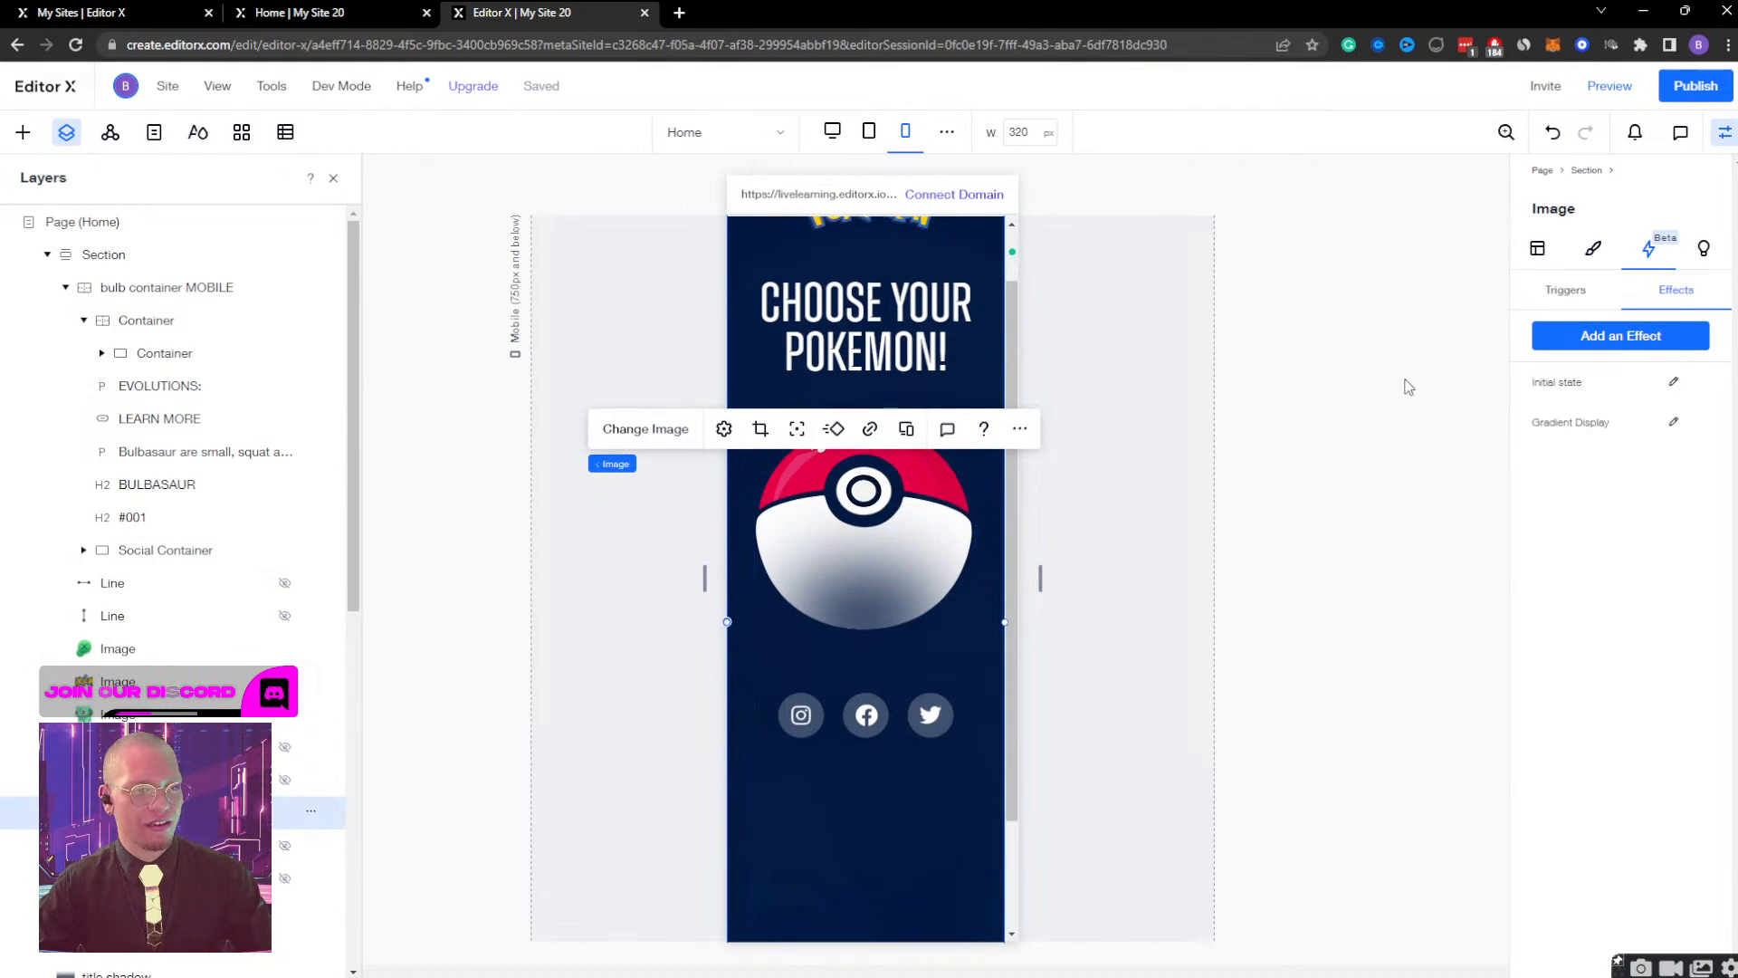
pyautogui.click(1673, 421)
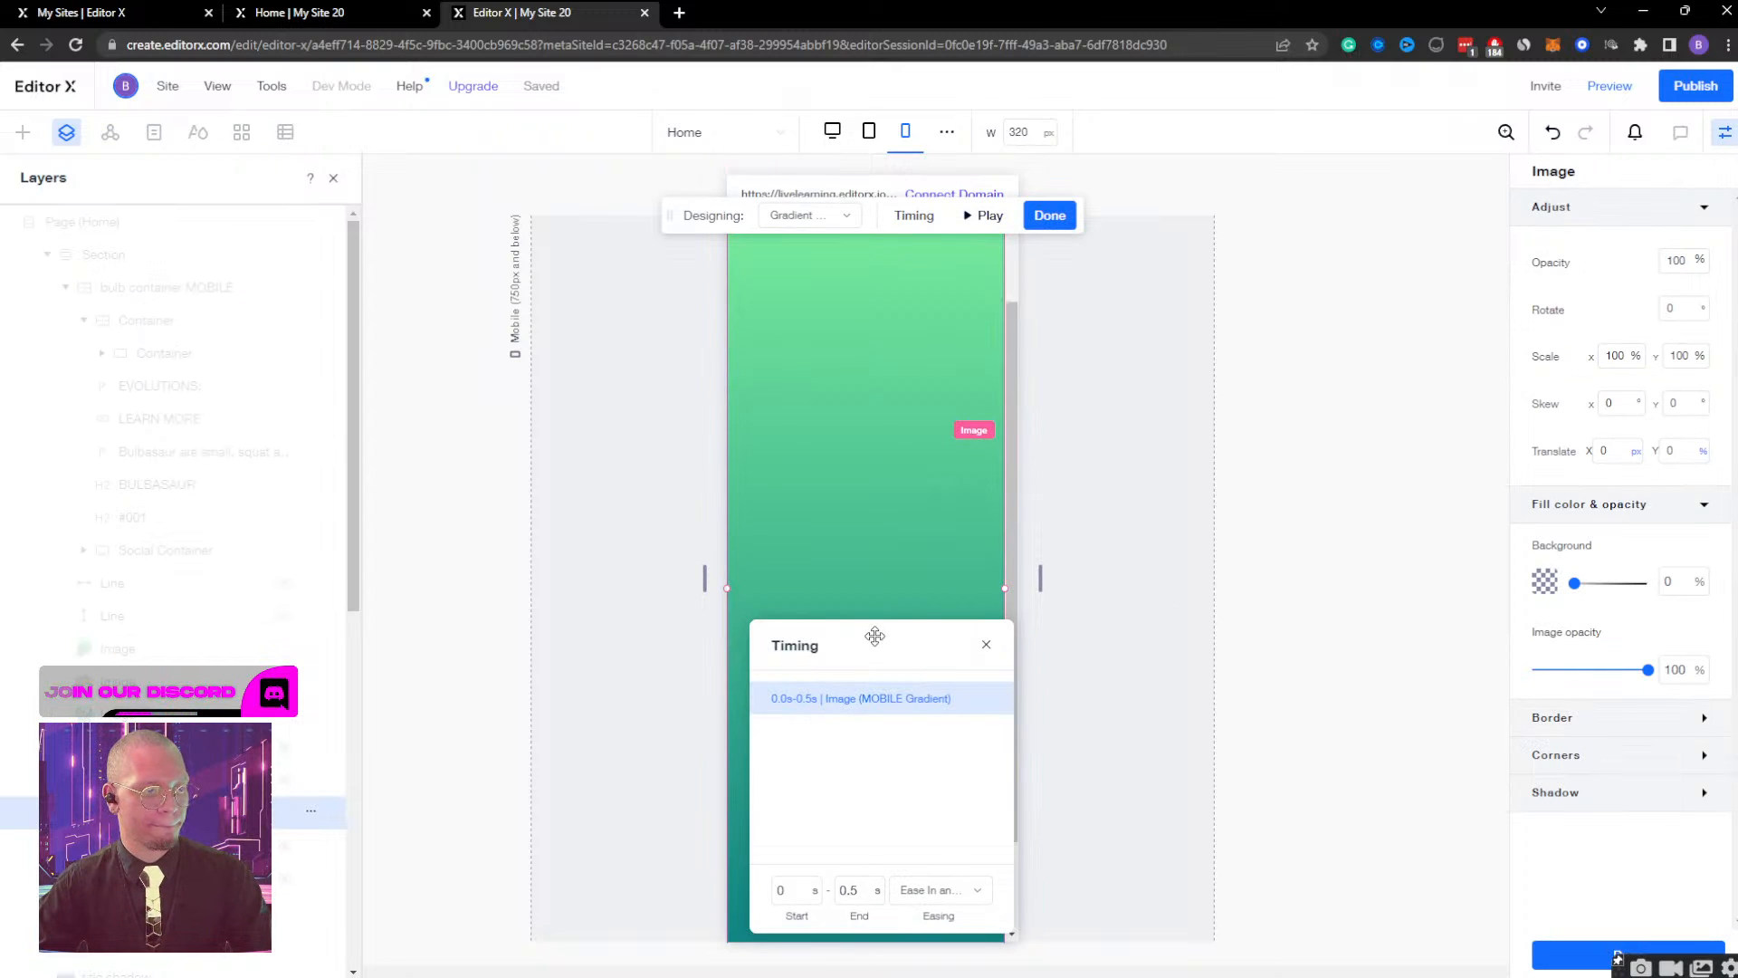
pyautogui.click(810, 217)
pyautogui.click(817, 281)
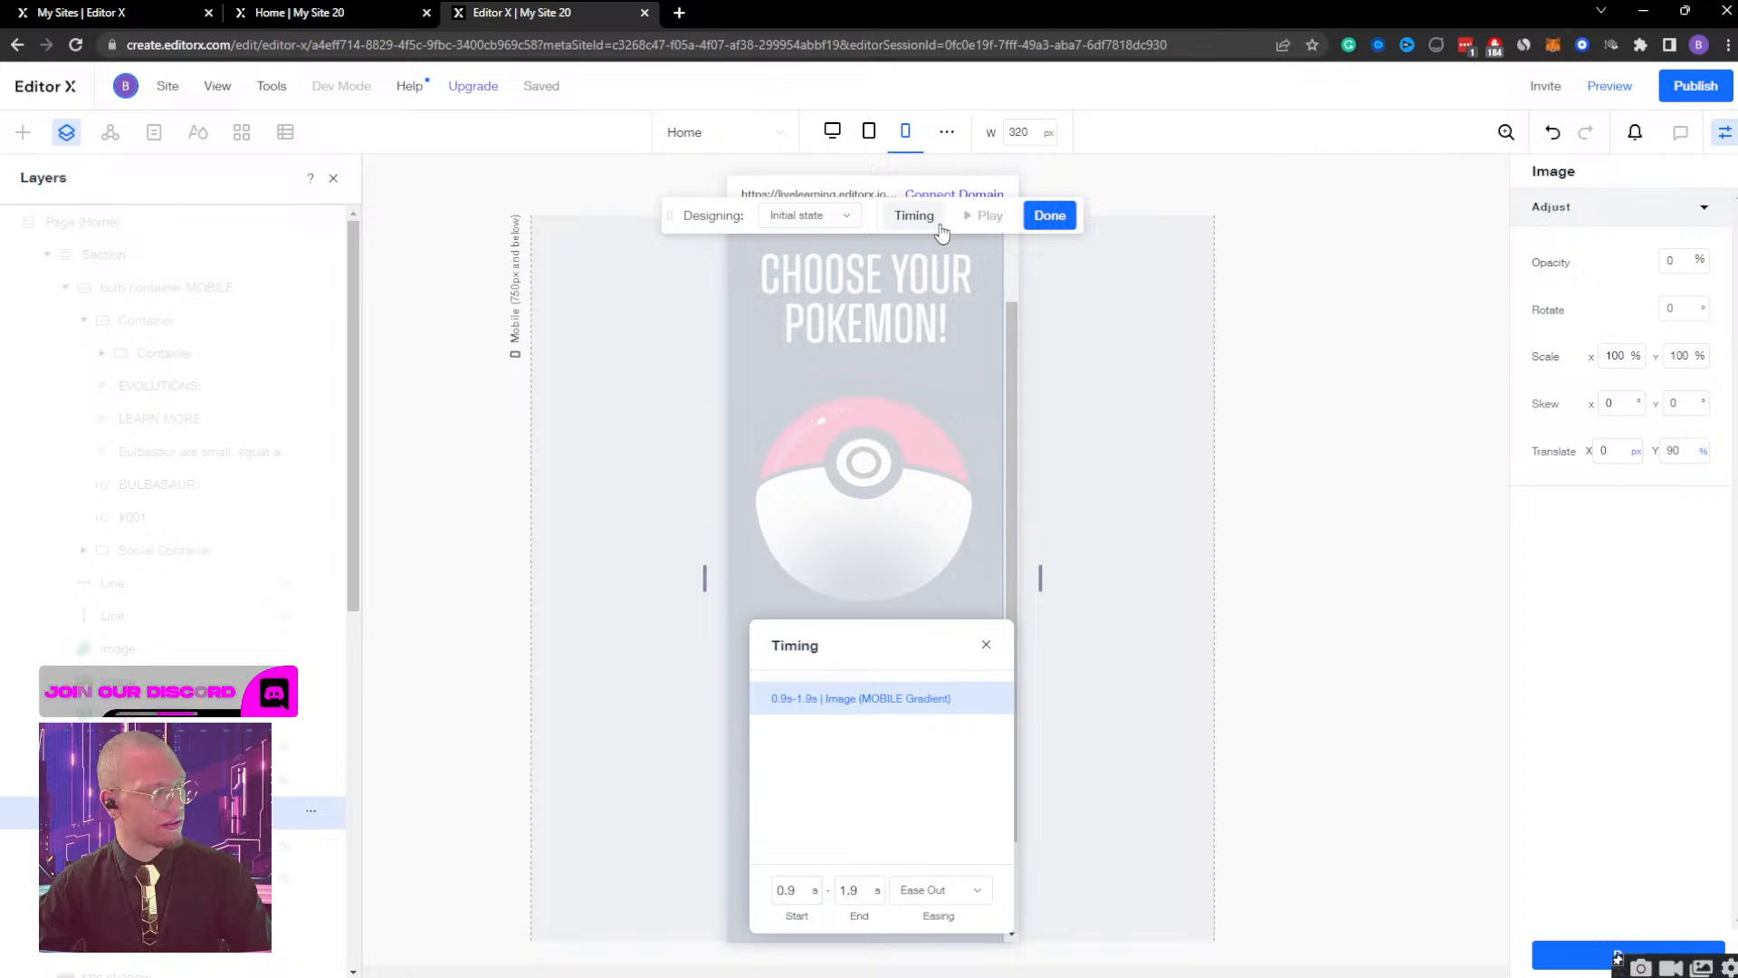
# Preview the mobile page, open and close the Bulbasaur view to judge both transitions, and go back to the editor.
pyautogui.click(1609, 85)
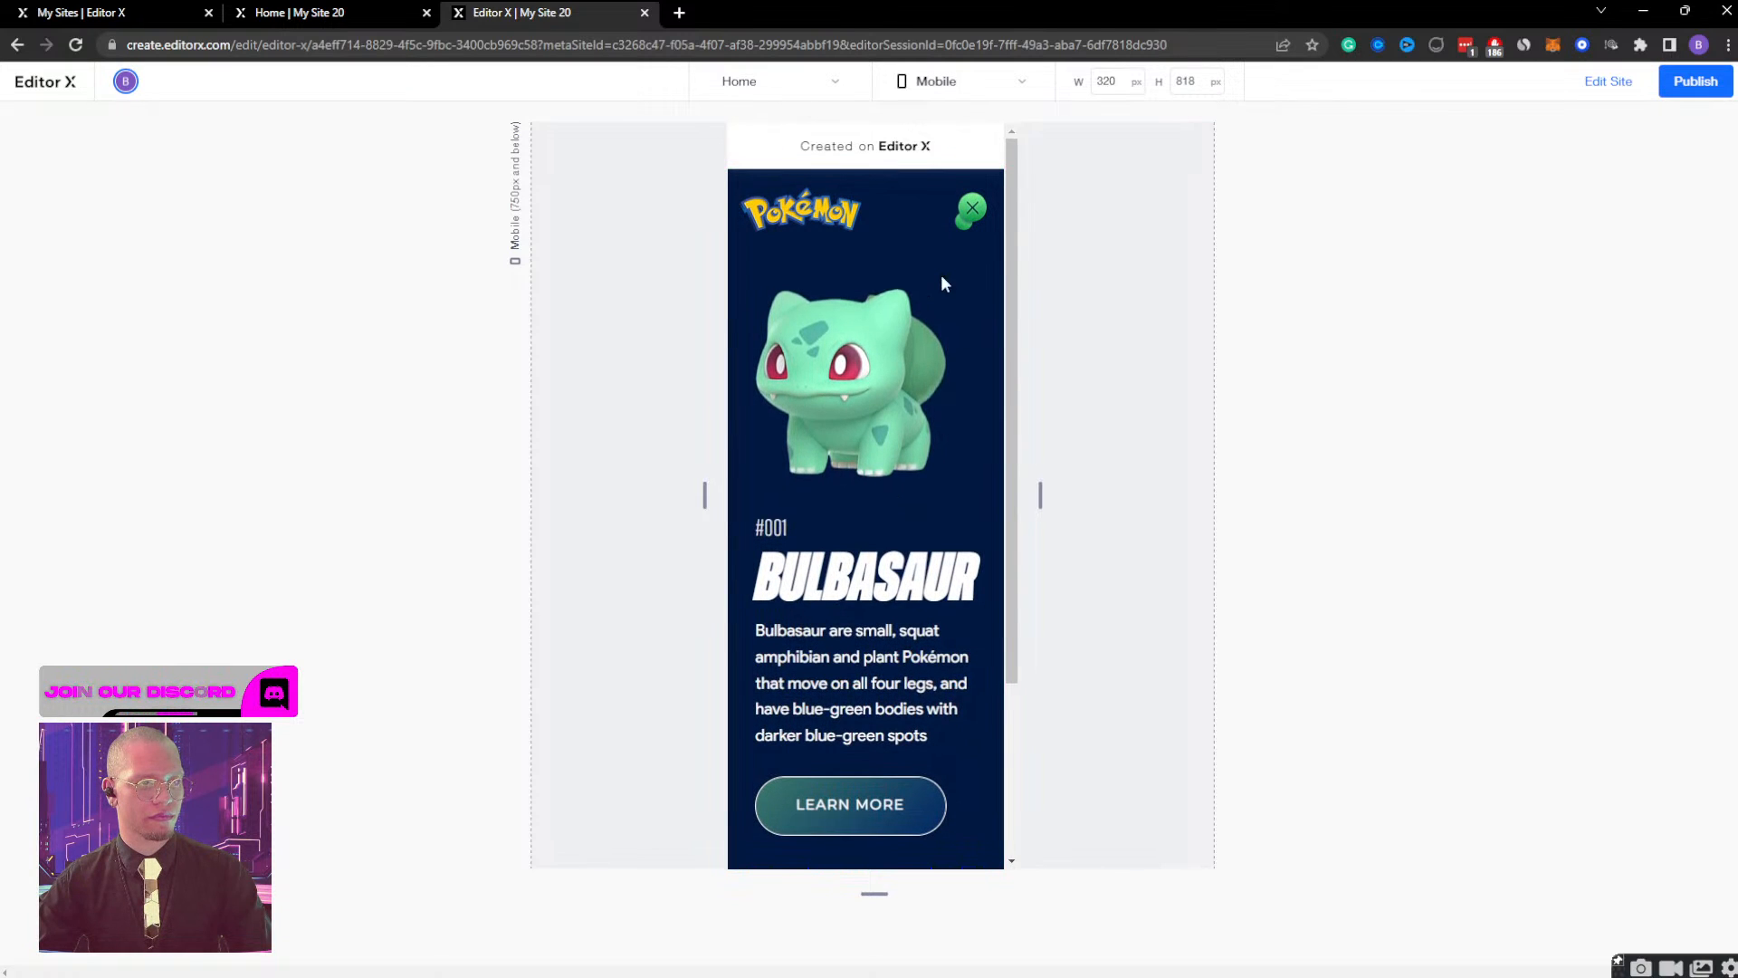
pyautogui.click(972, 208)
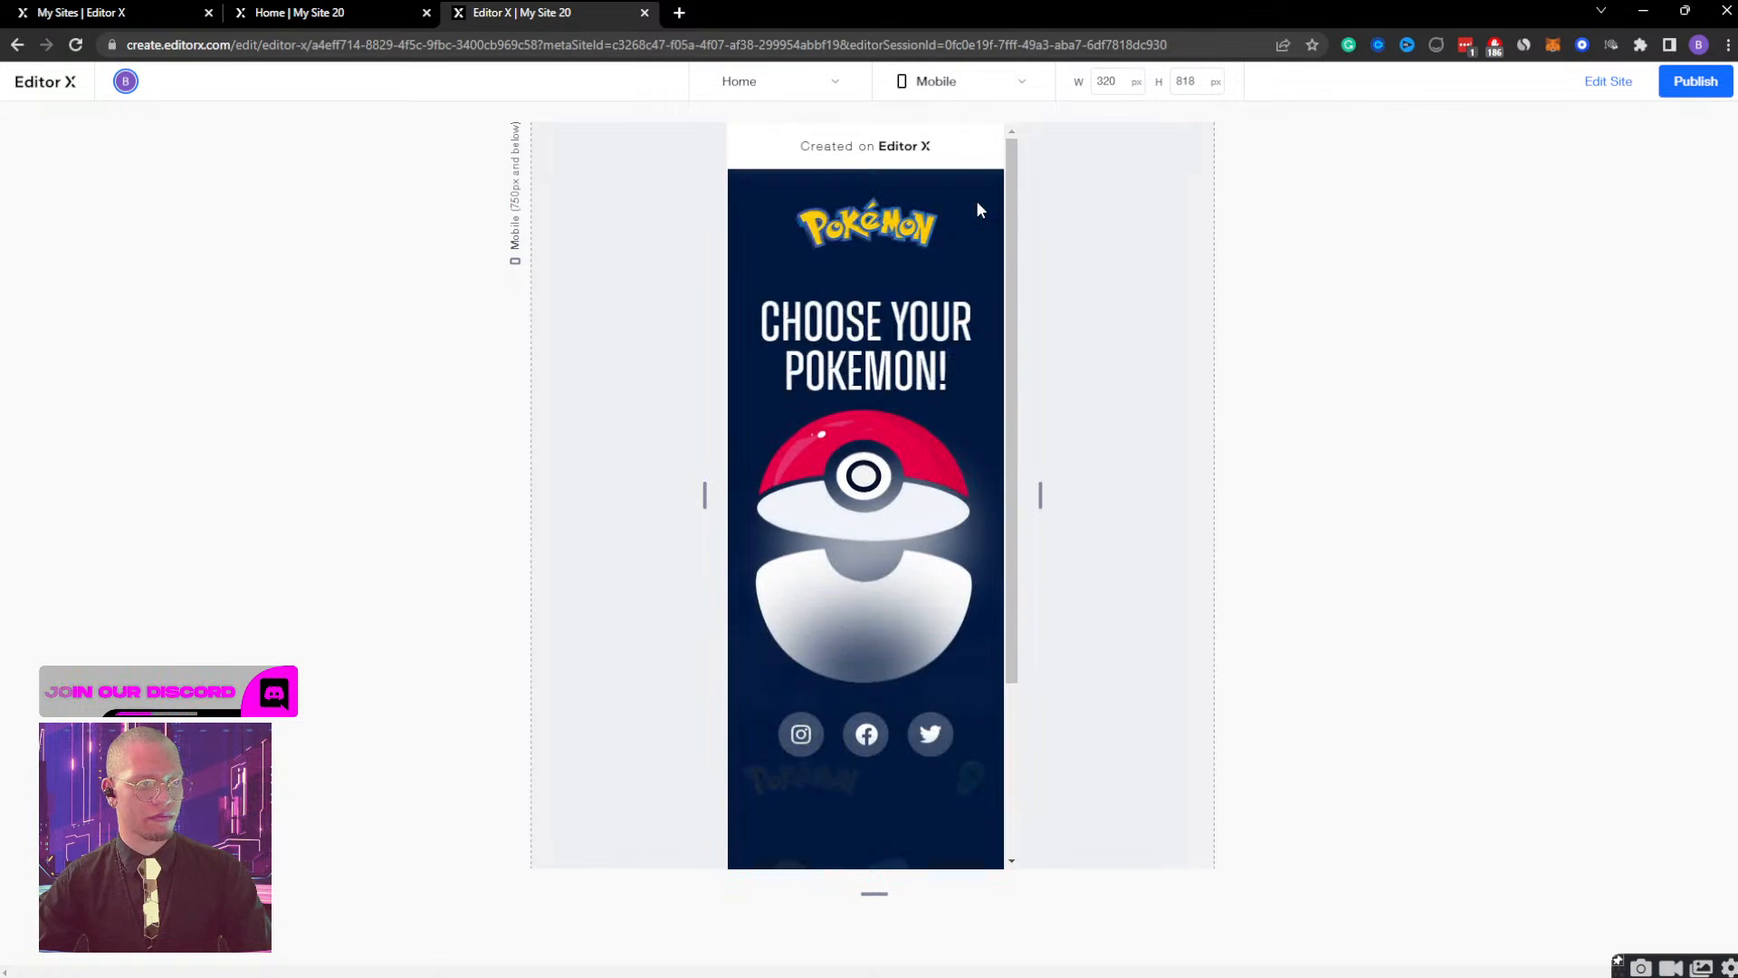
pyautogui.click(930, 526)
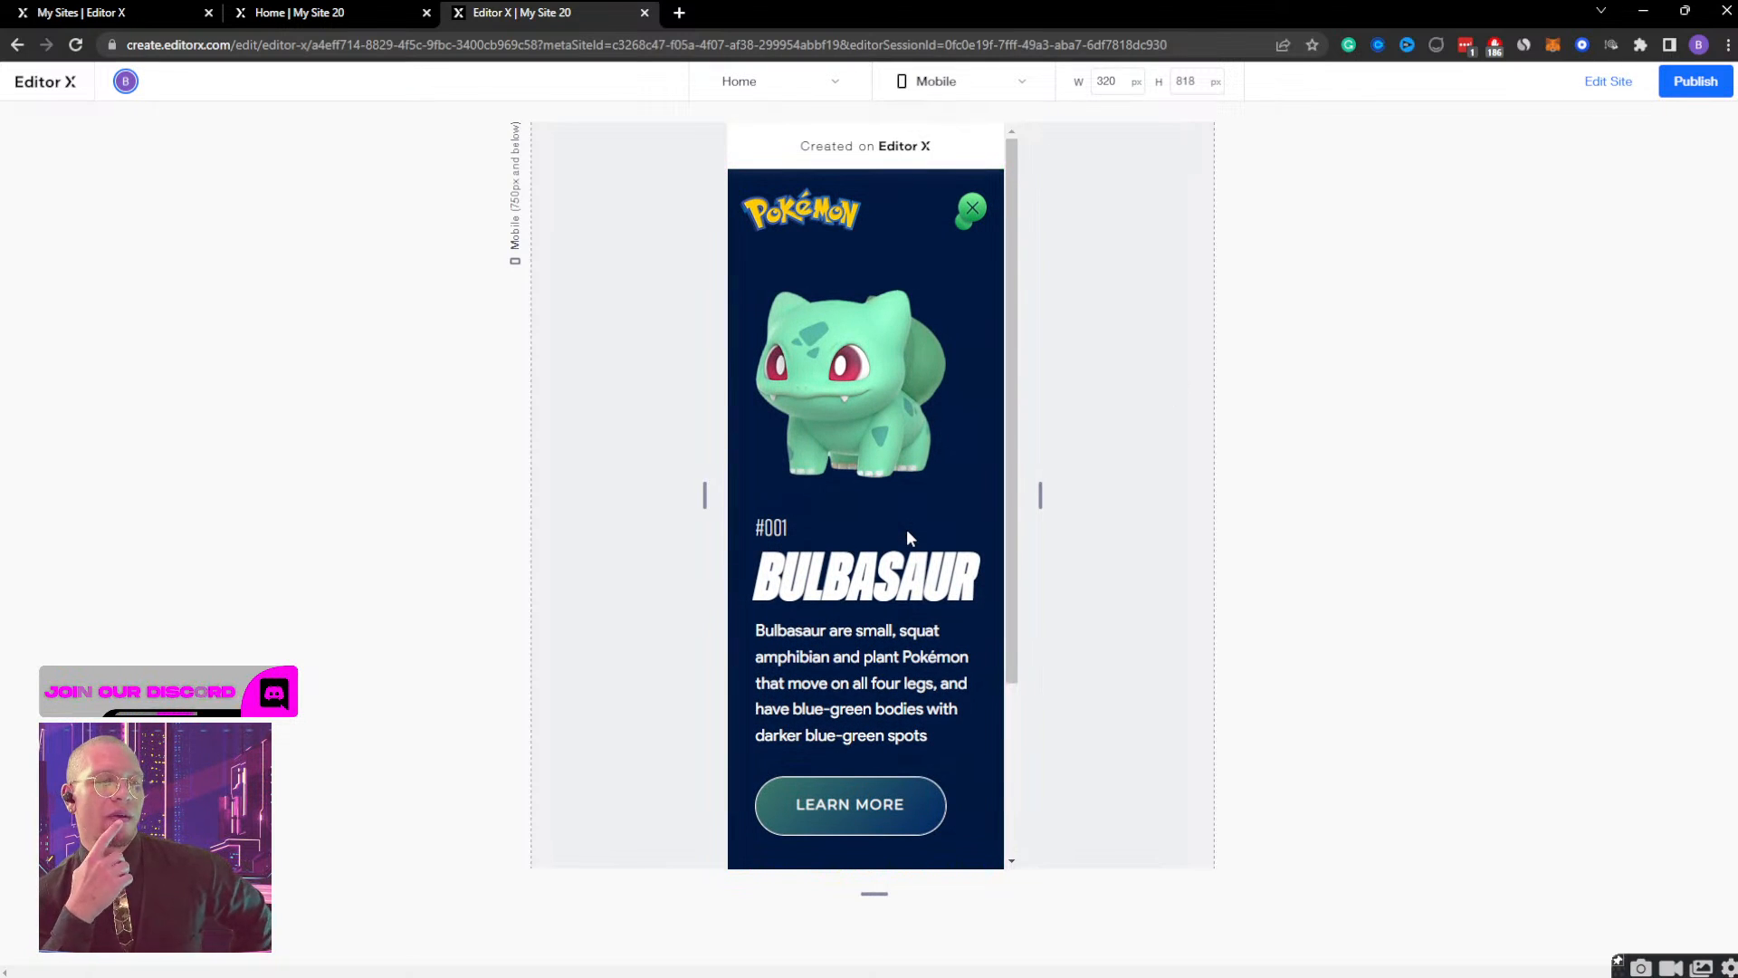
pyautogui.click(973, 218)
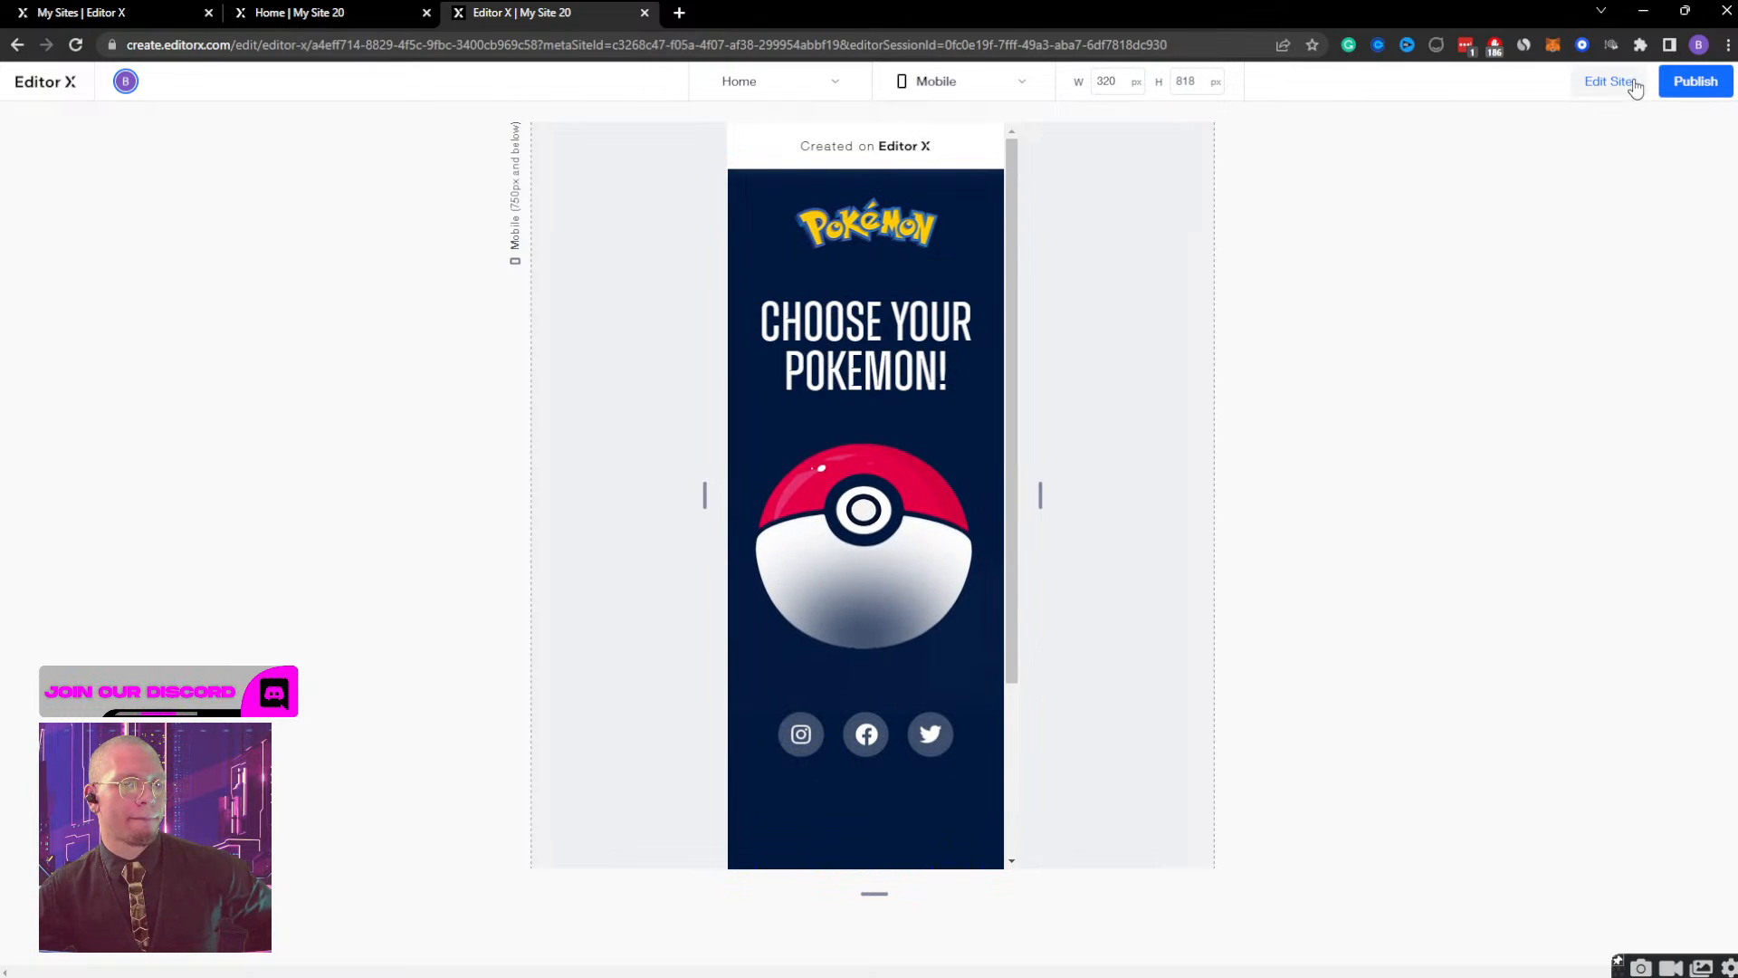
pyautogui.click(1634, 87)
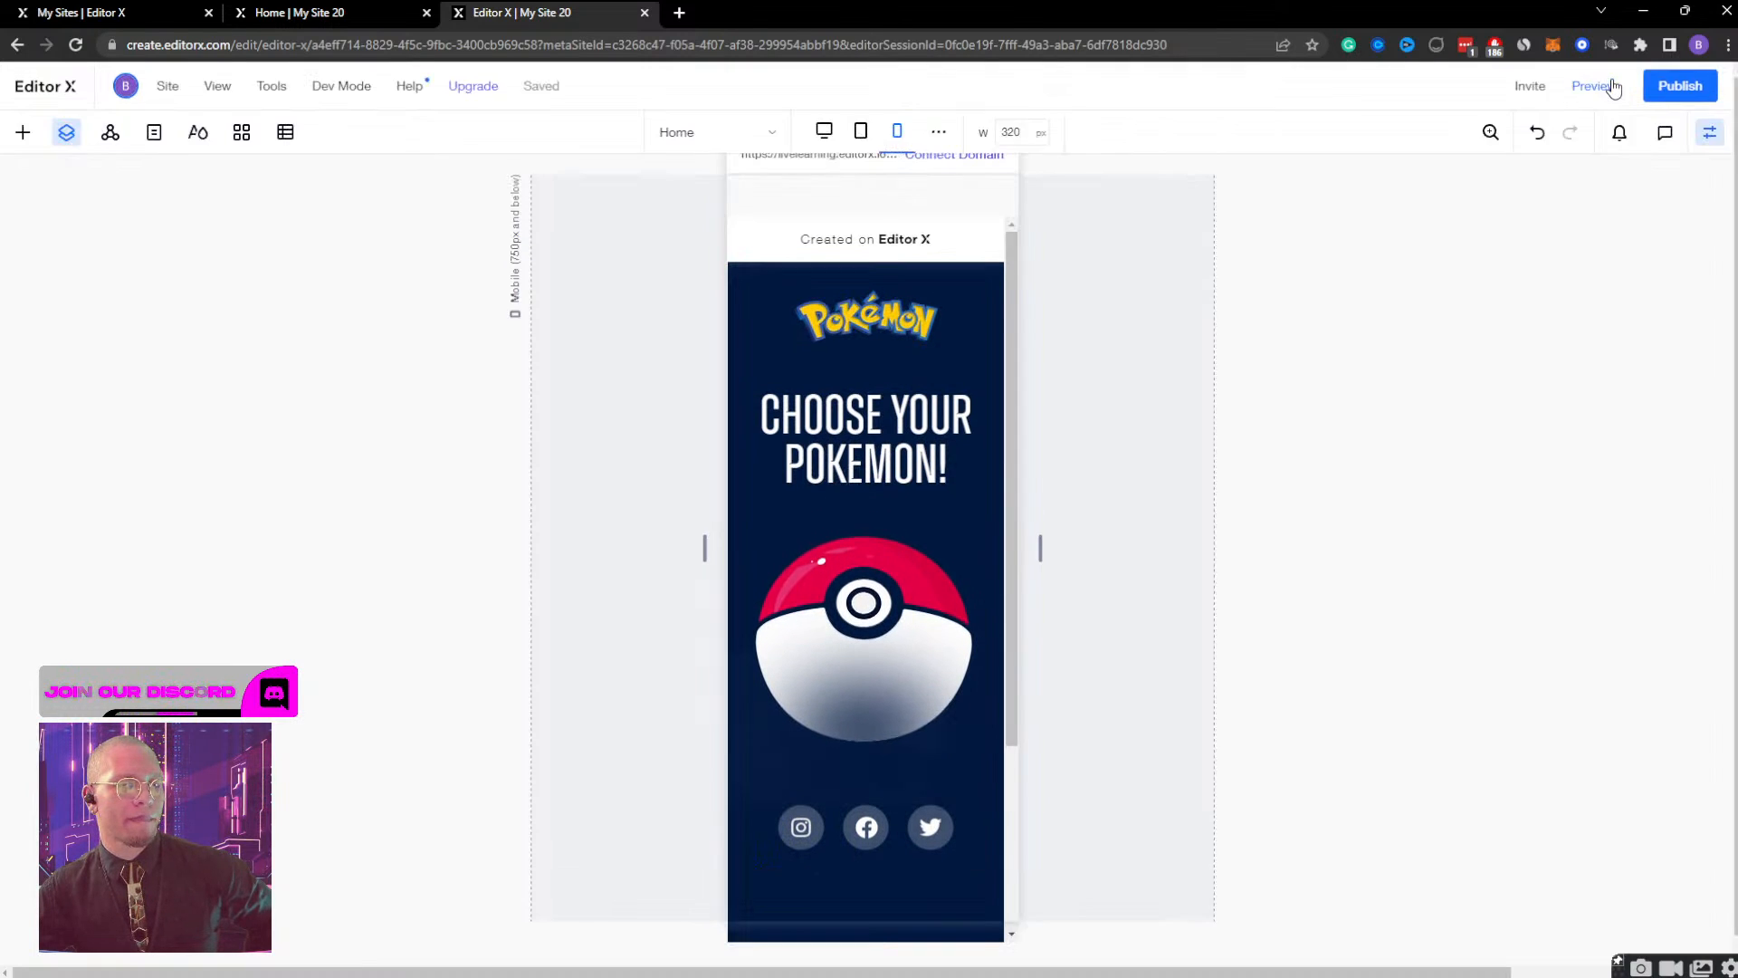
pyautogui.click(1616, 86)
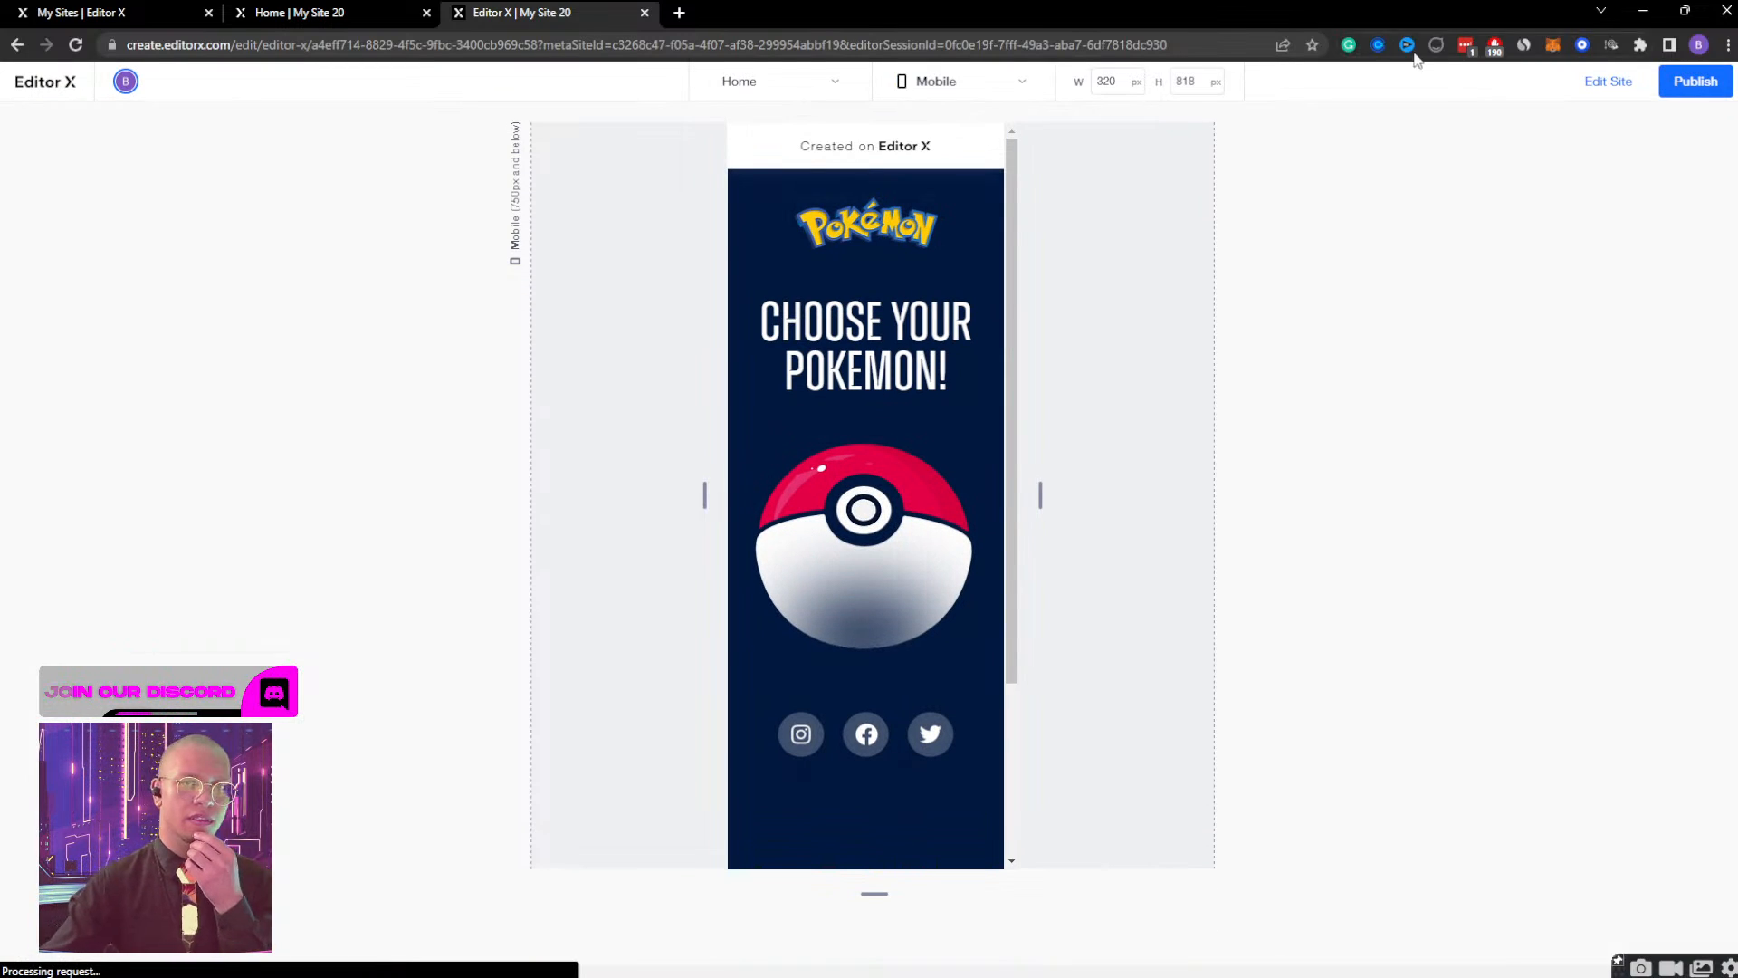
pyautogui.click(1595, 83)
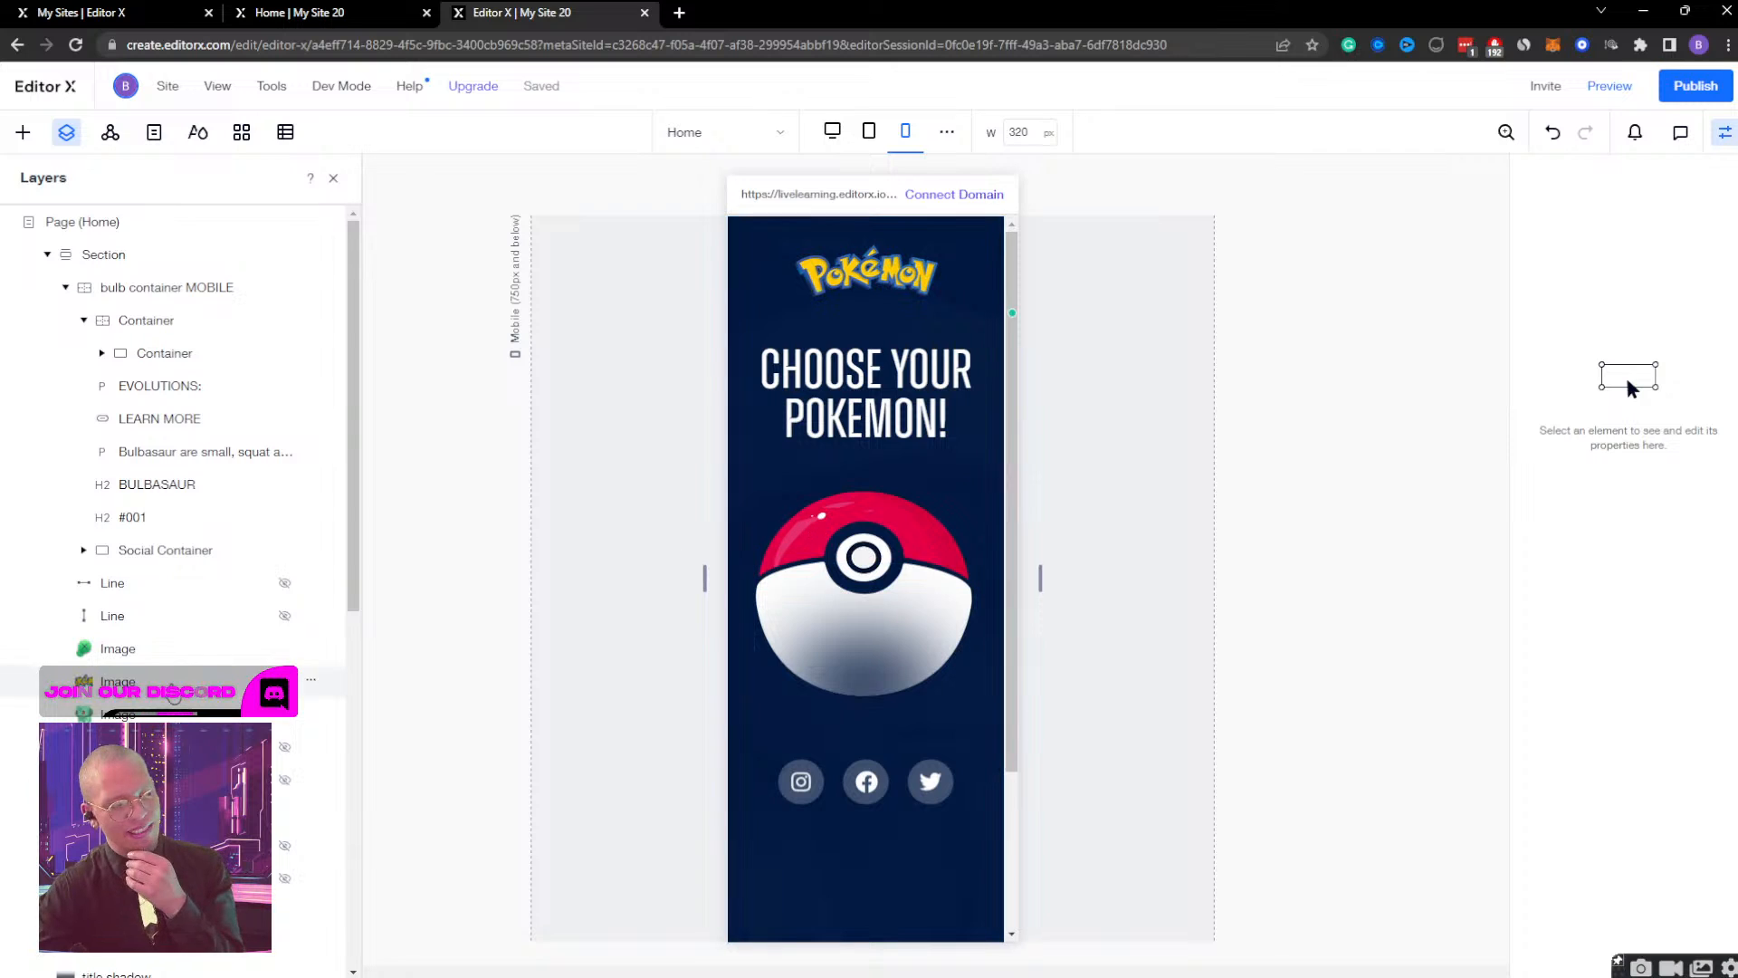
# Review the MOBILE Gradient's Gradient Display and Initial state timings again as reference for the container, and close the effect.
pyautogui.scroll(-3, 1291, 548)
pyautogui.scroll(3, 1147, 561)
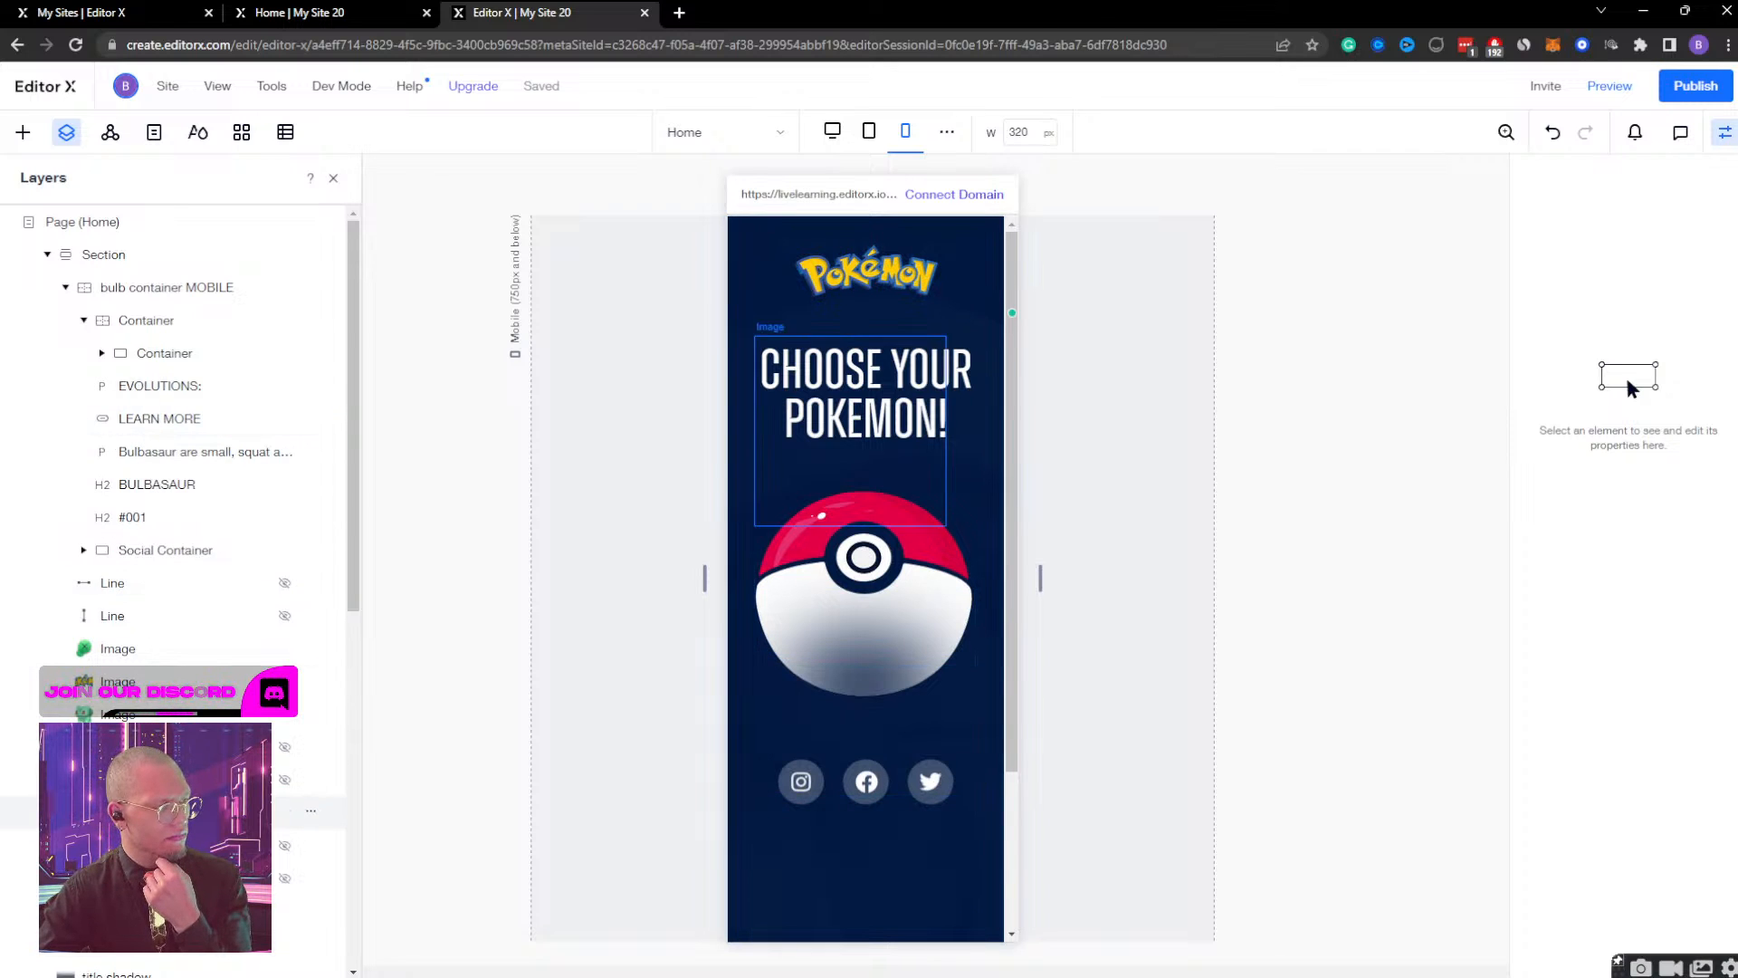
pyautogui.click(181, 811)
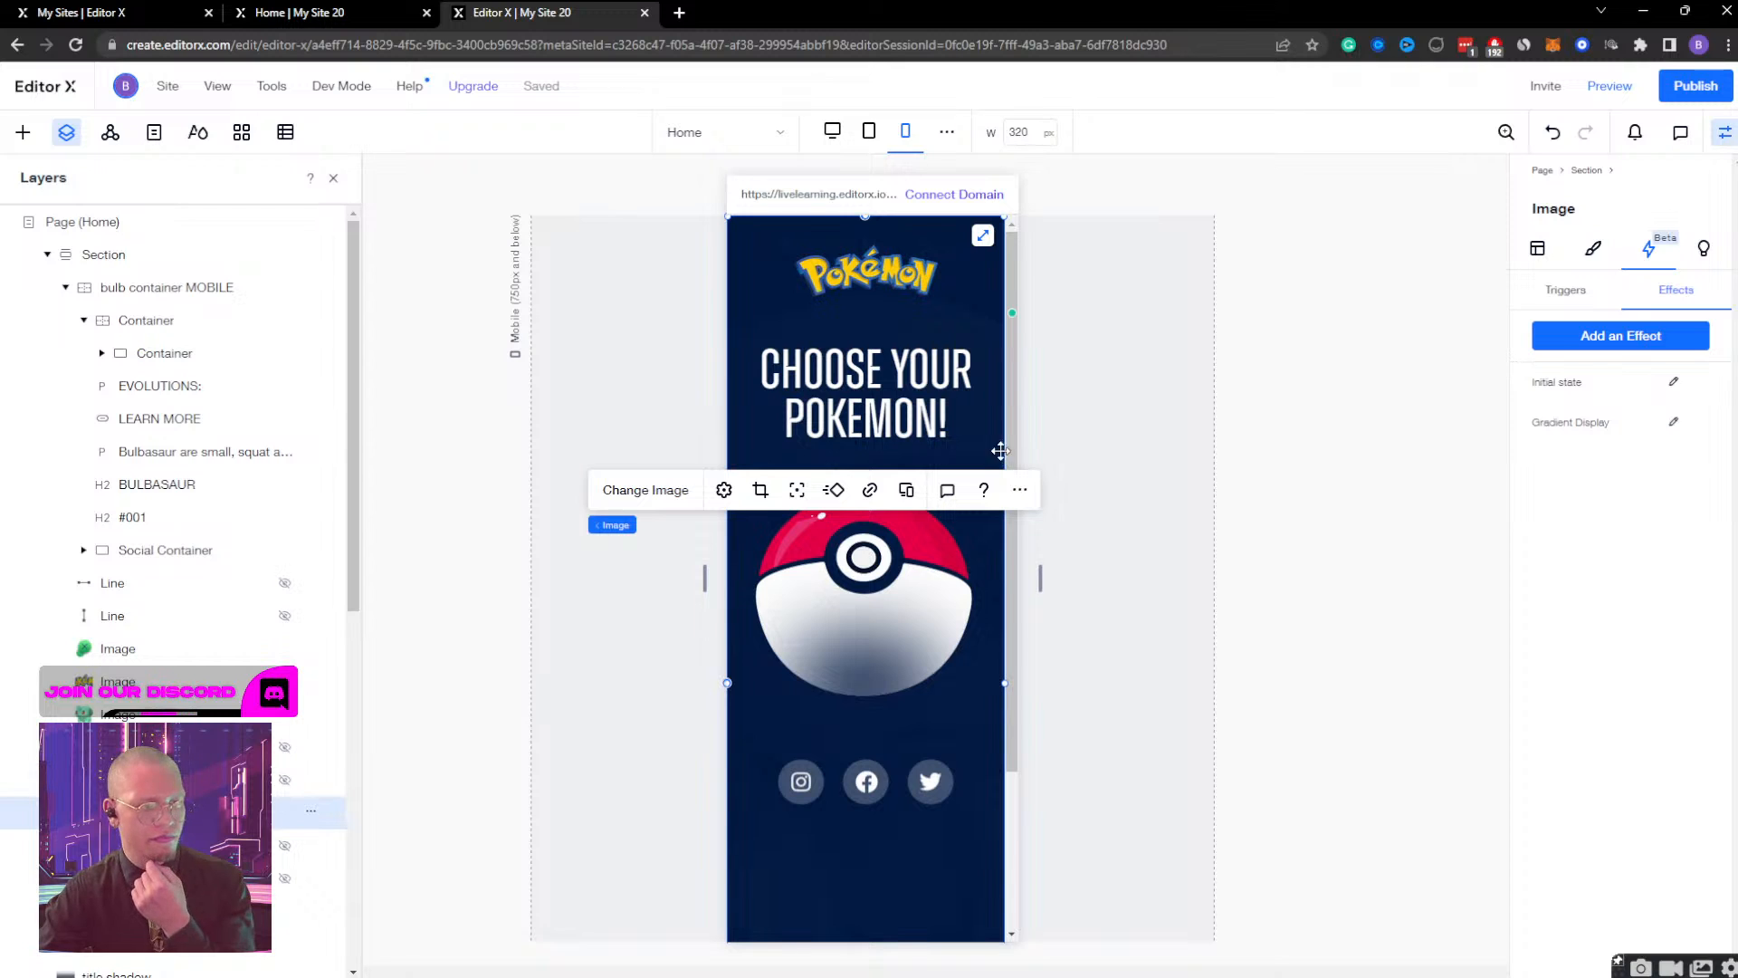
pyautogui.click(1675, 422)
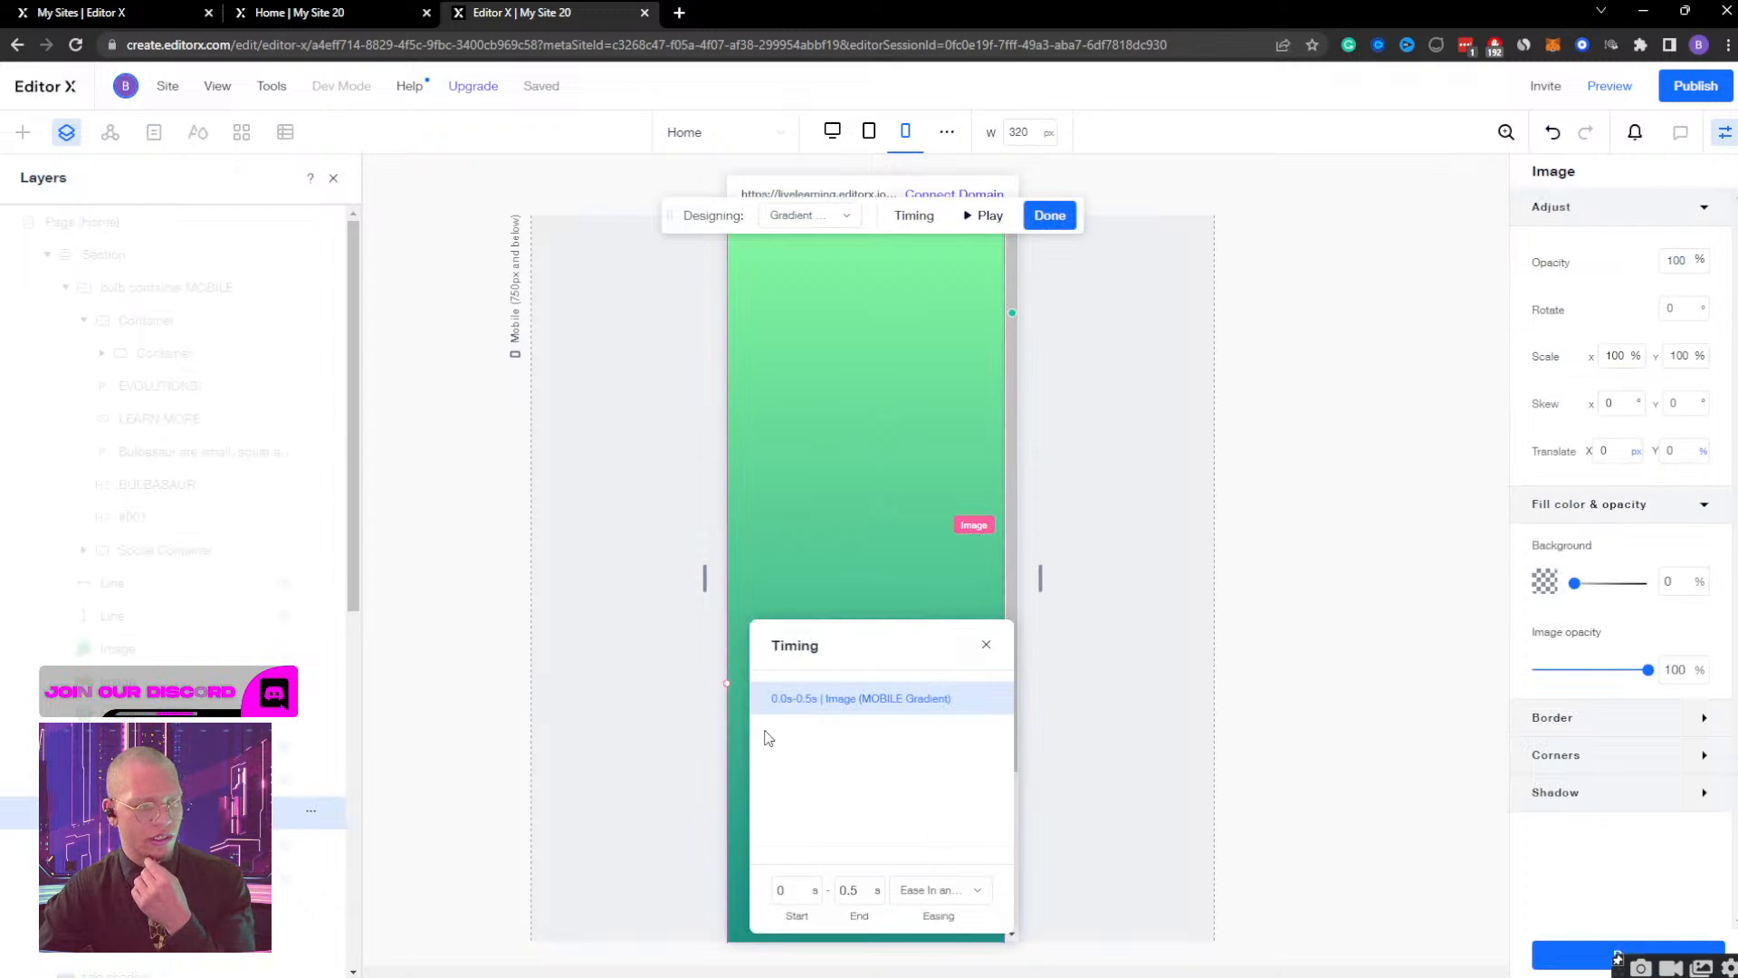
pyautogui.click(796, 217)
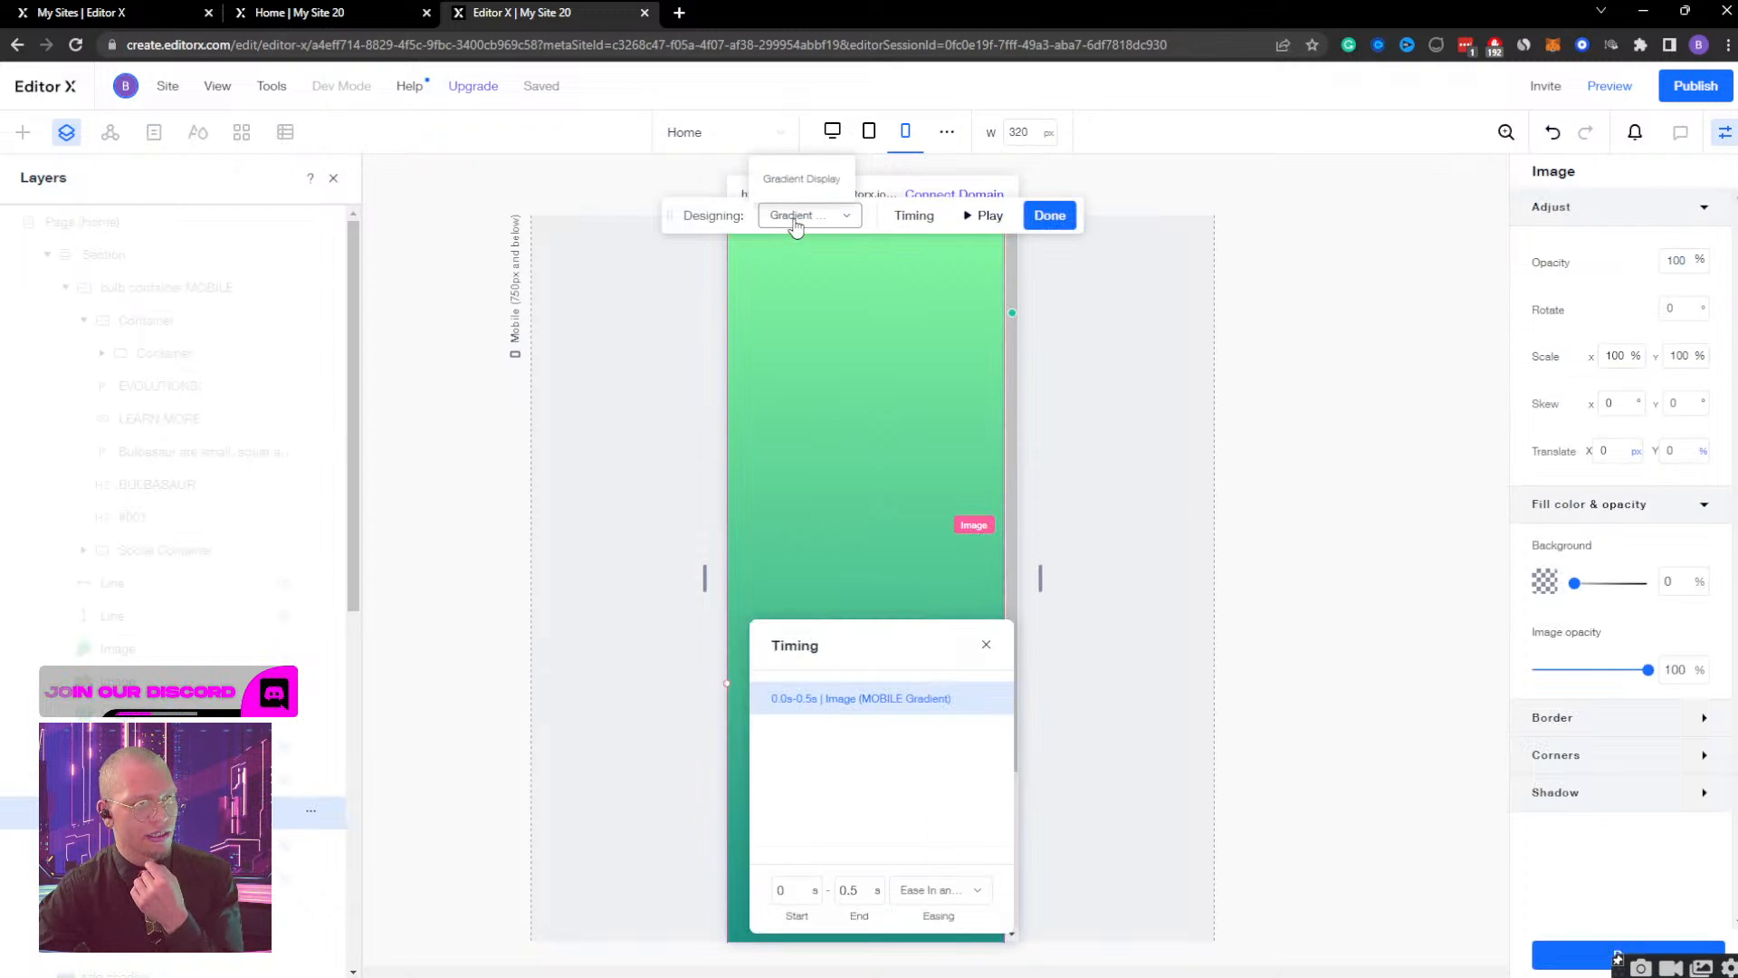
pyautogui.click(803, 276)
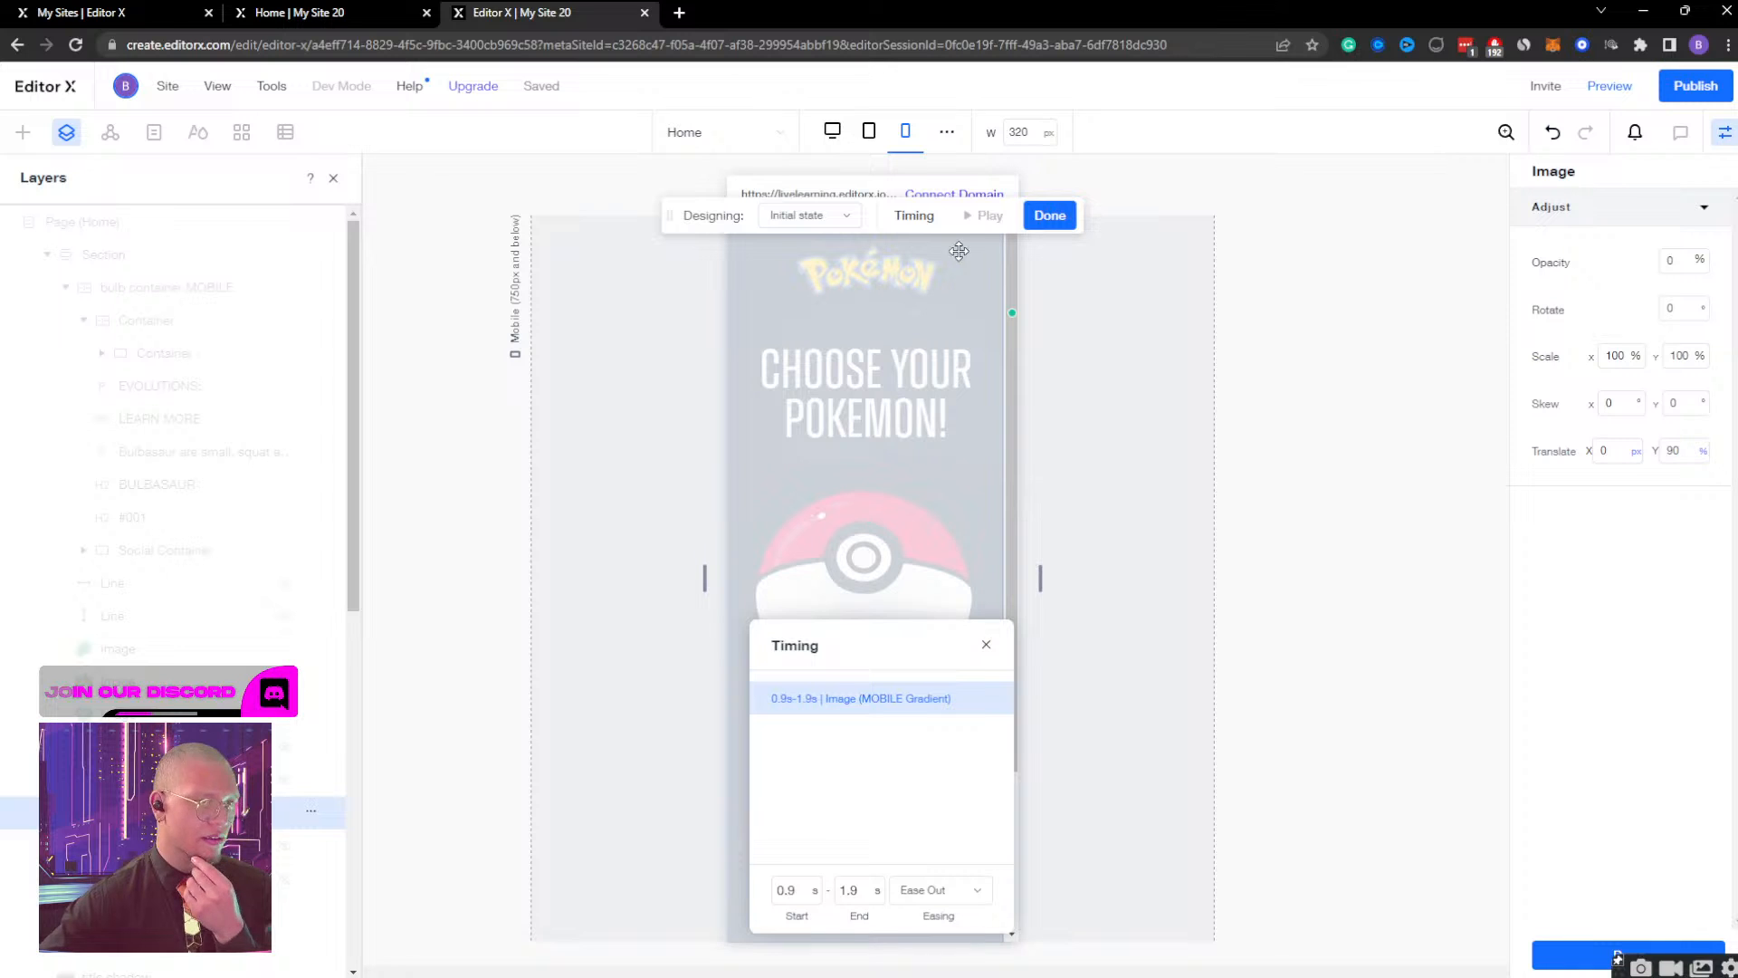
pyautogui.click(1051, 215)
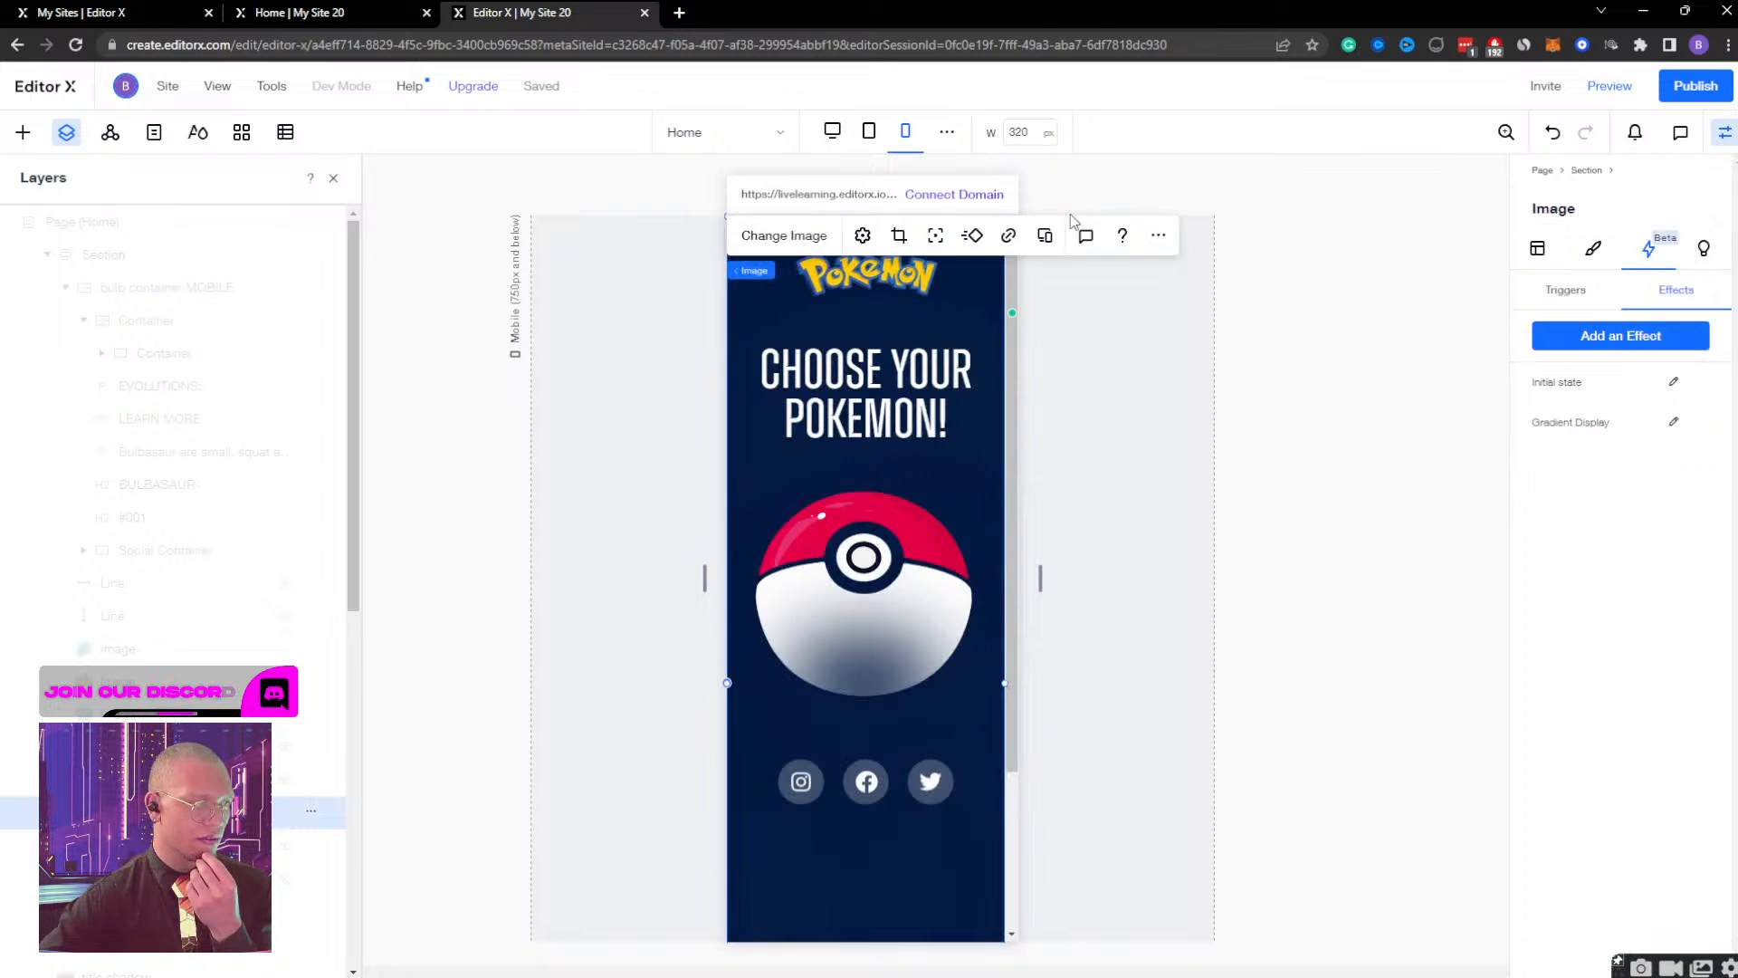
# Retime the bulb container MOBILE's Bulb Container Display effect to start at 0 s and end at 0.5 s.
pyautogui.click(182, 299)
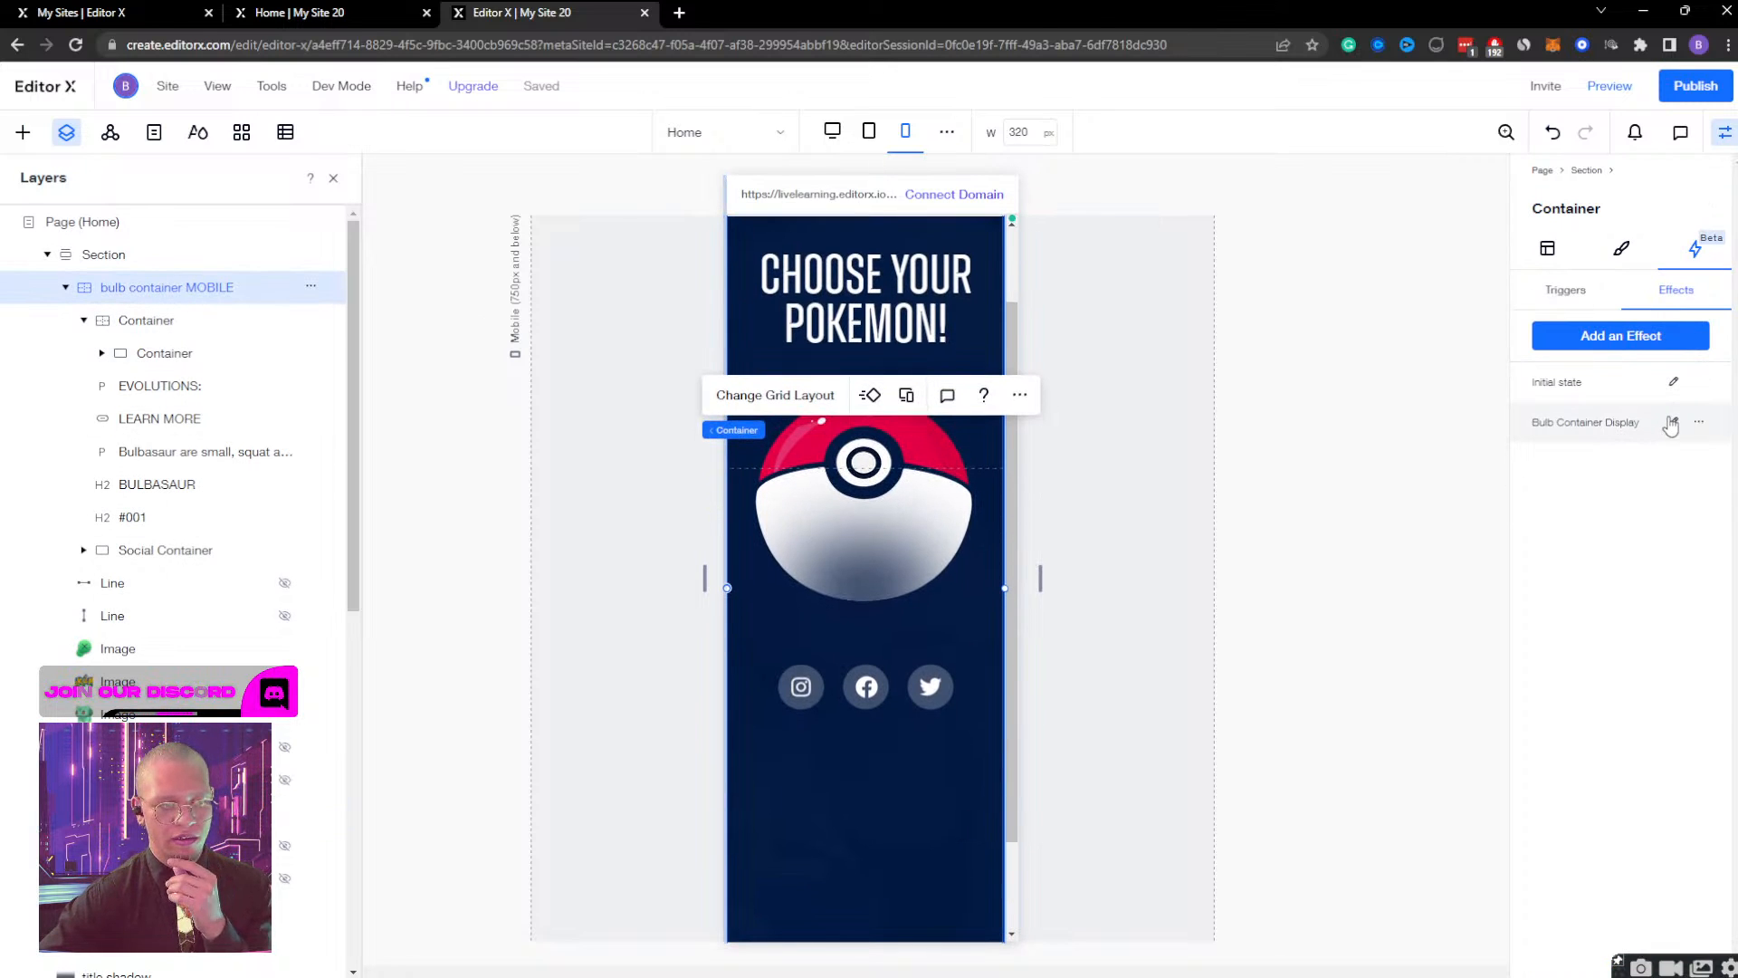
pyautogui.click(1672, 423)
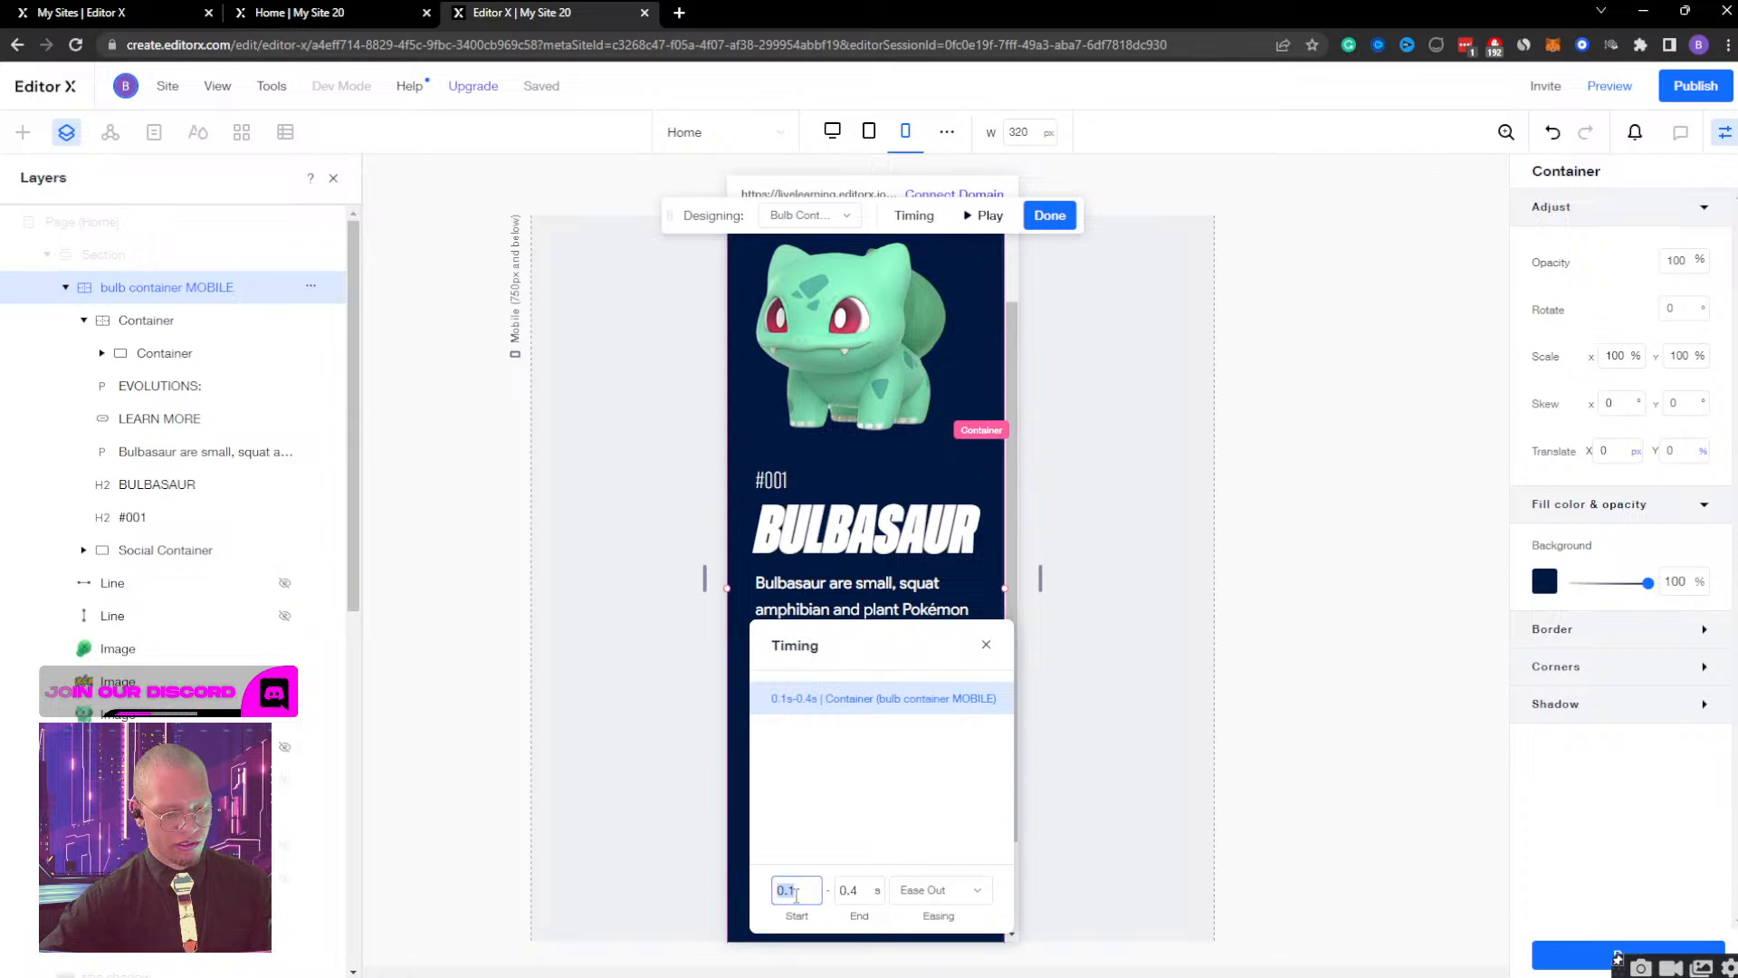
pyautogui.write('0')
pyautogui.click(857, 892)
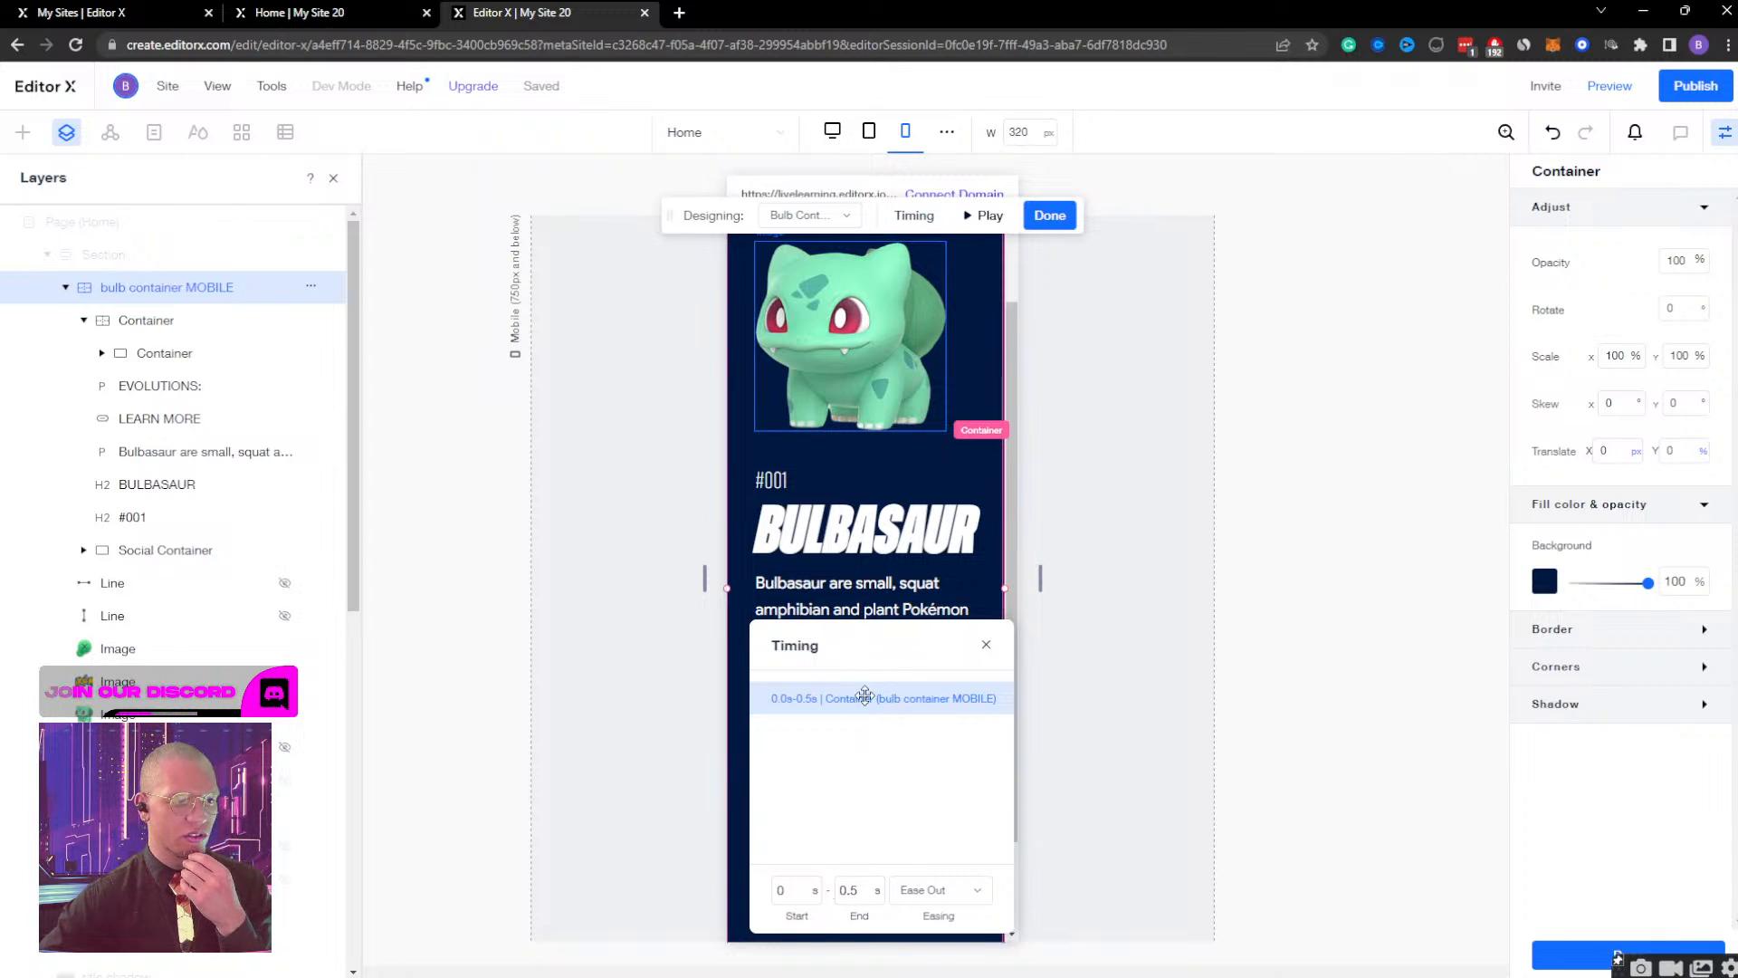
# Set the bulb container MOBILE's Initial state timing to start at 0.9 s and end at 1.9 s, and finish editing.
pyautogui.click(808, 214)
pyautogui.click(827, 276)
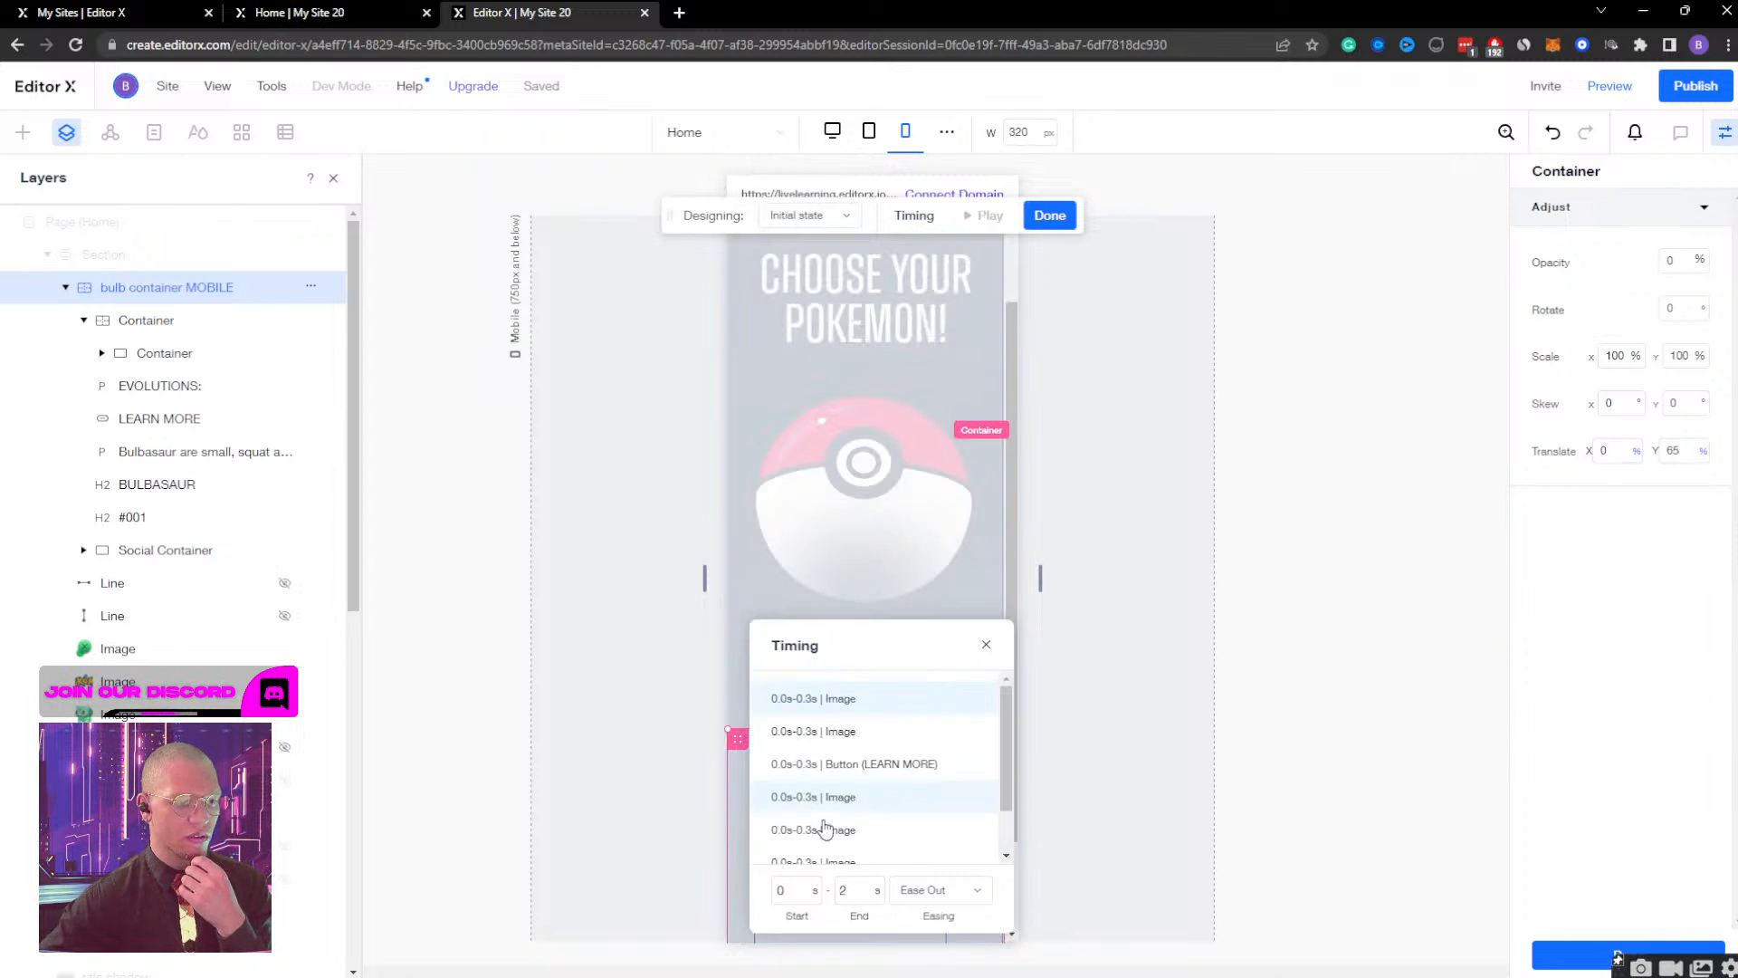
pyautogui.click(799, 885)
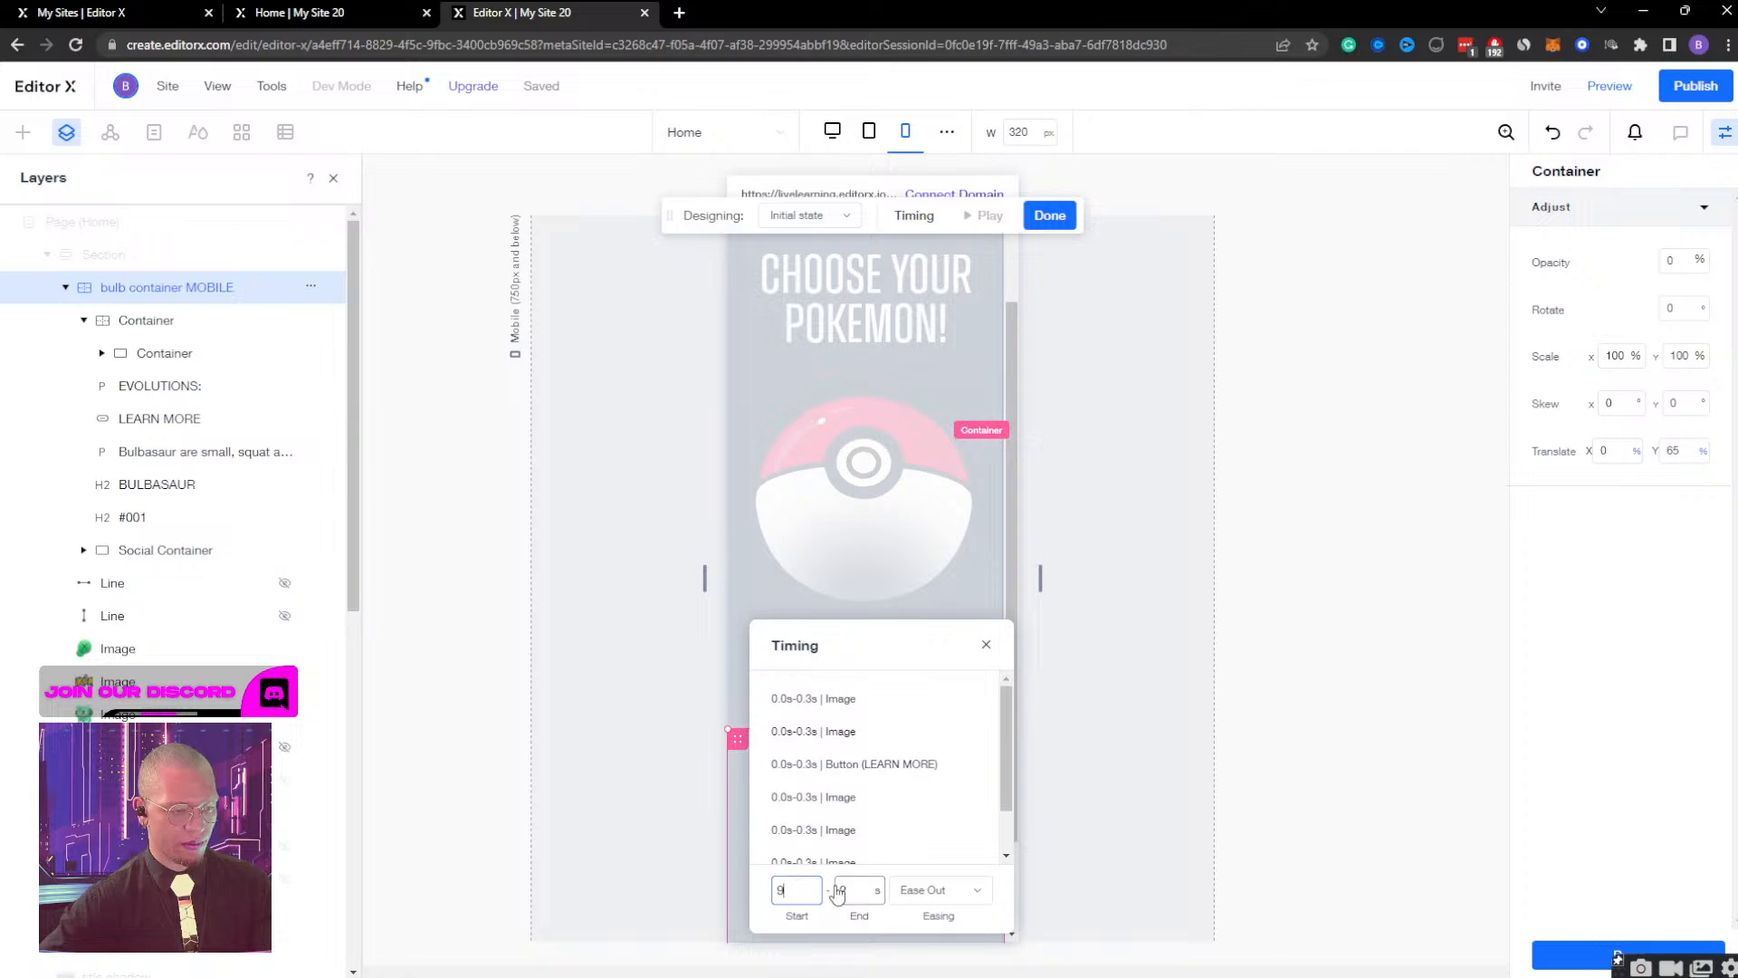
pyautogui.write('.9')
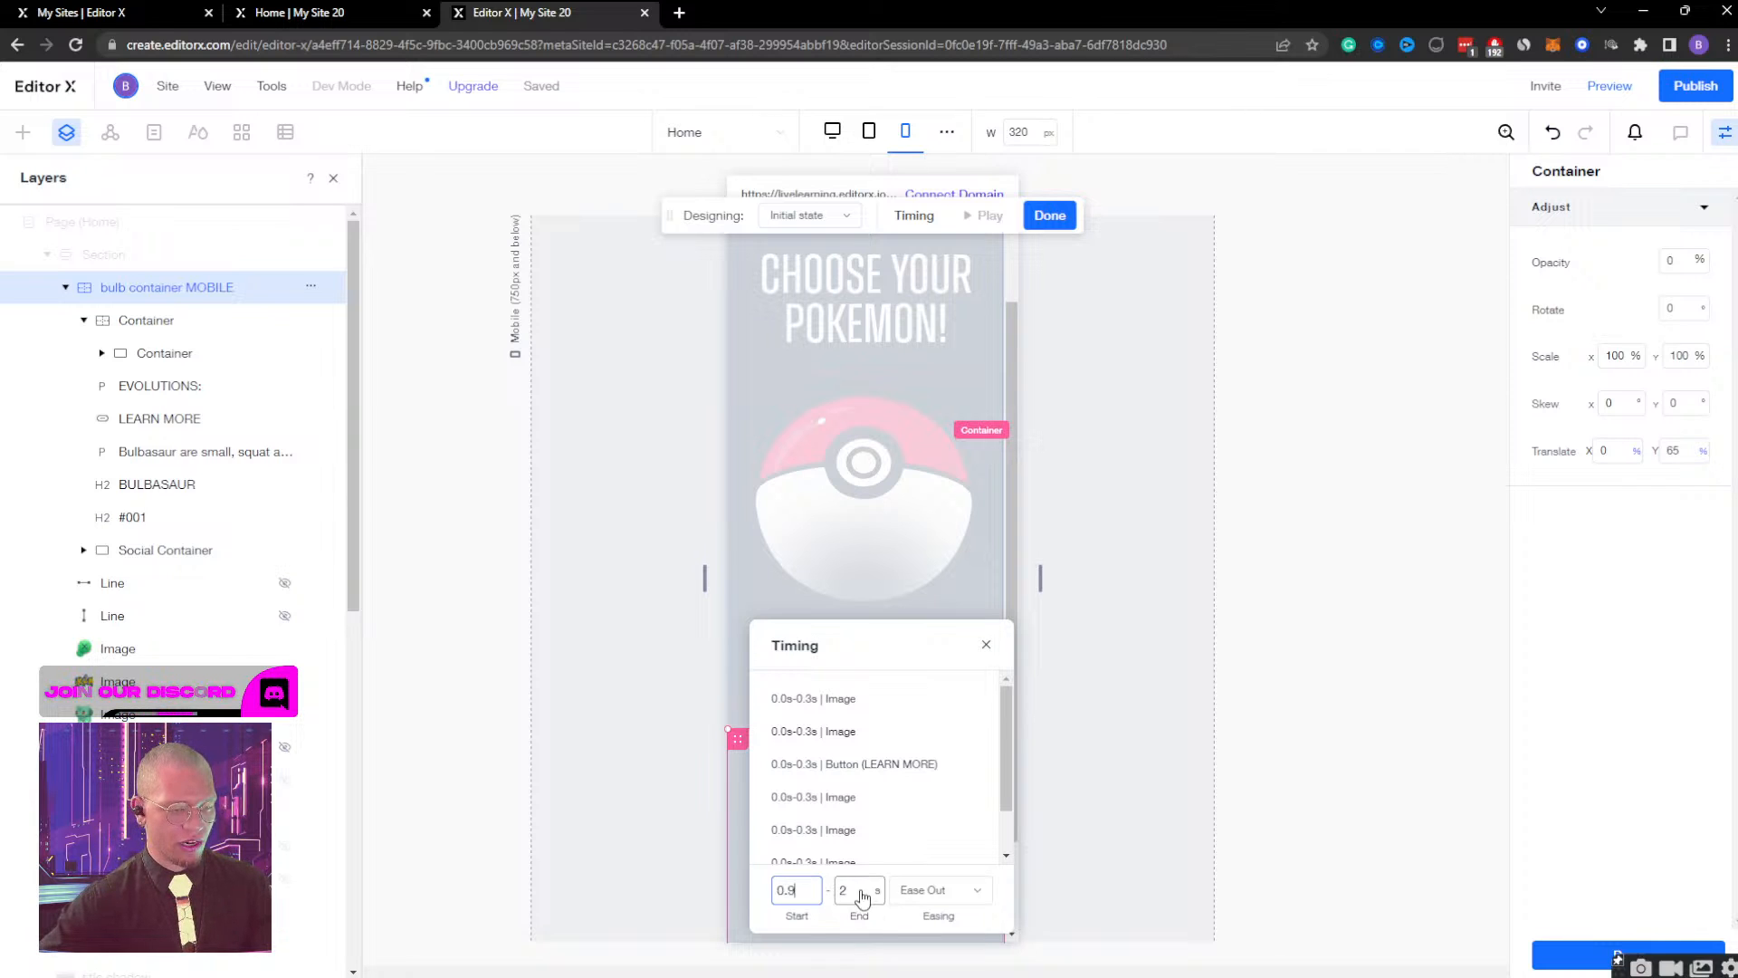
pyautogui.click(859, 889)
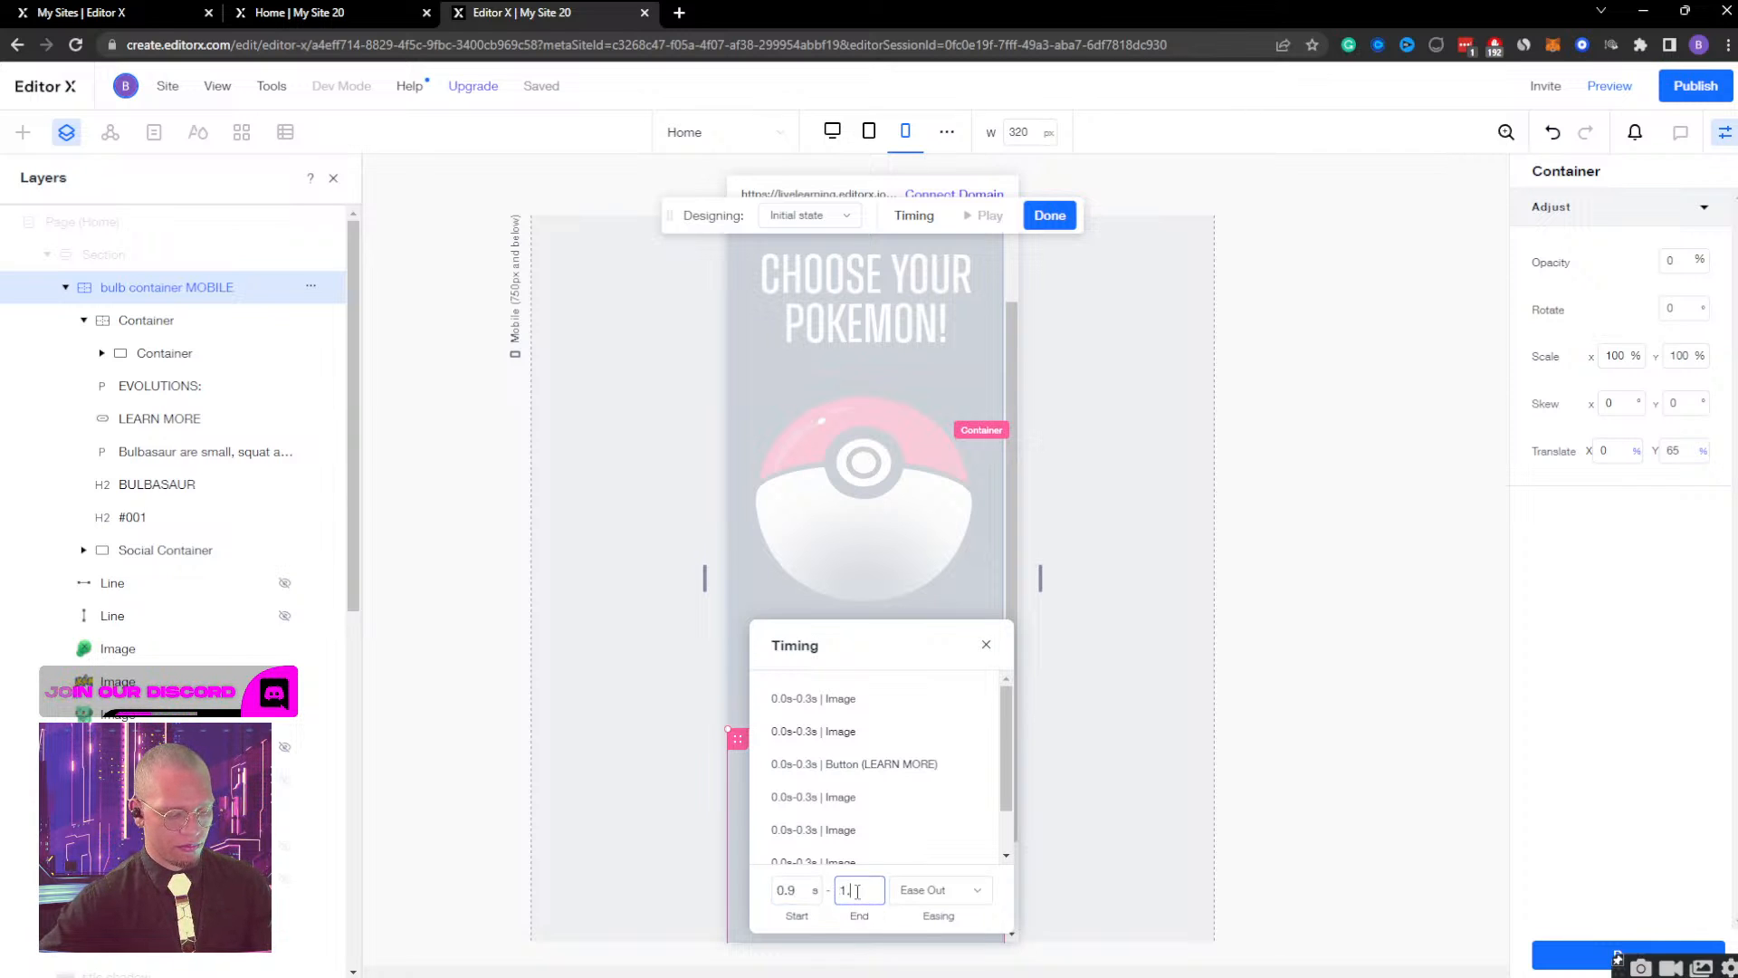
pyautogui.write('1.9')
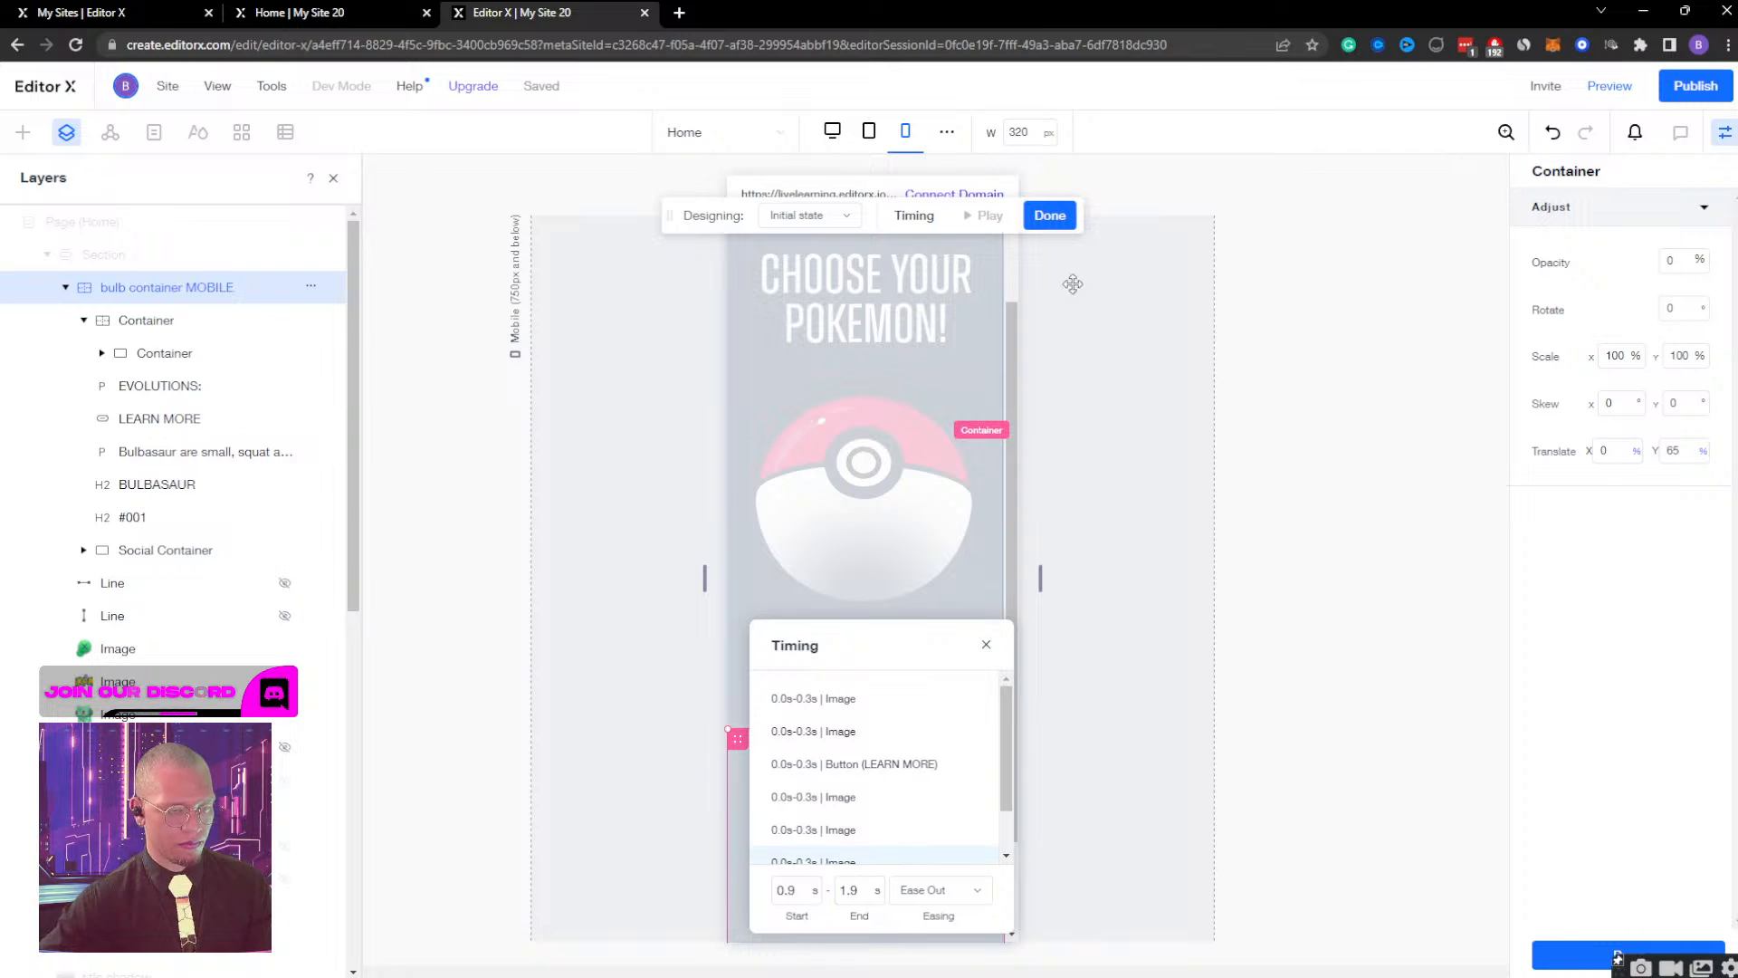
pyautogui.click(1050, 215)
# Preview the mobile page, repeatedly open and close the Bulbasaur view to check the container's new timing, and resume editing.
pyautogui.click(1615, 91)
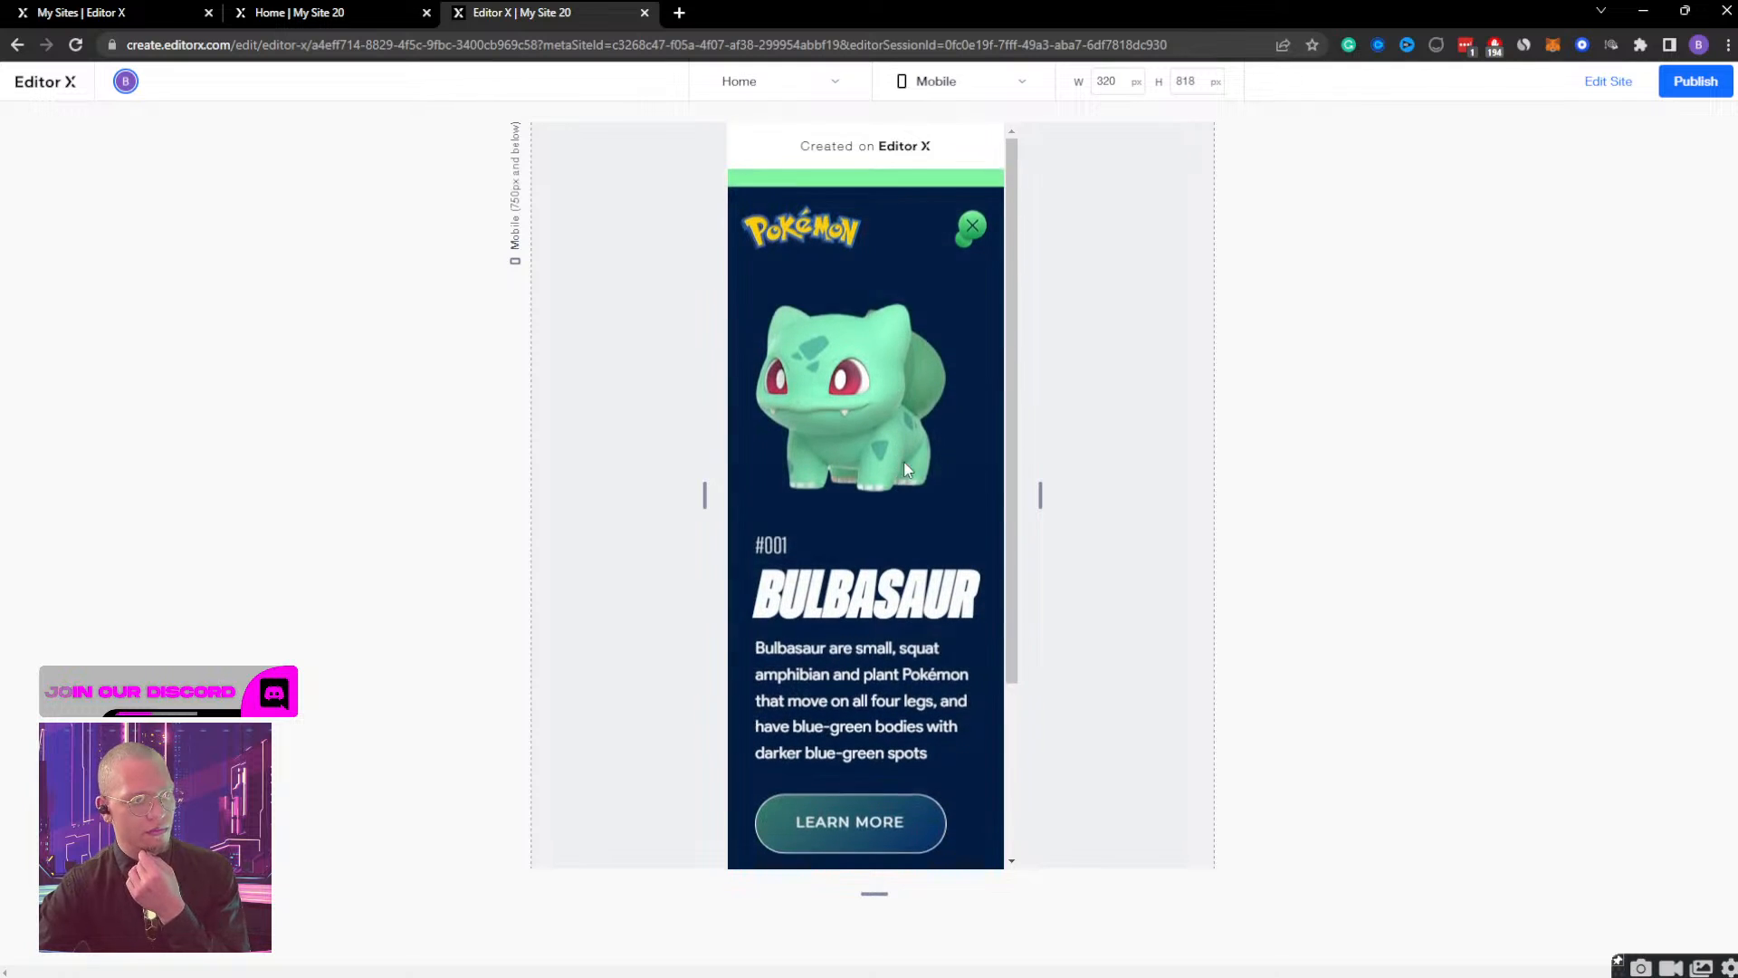
pyautogui.click(971, 210)
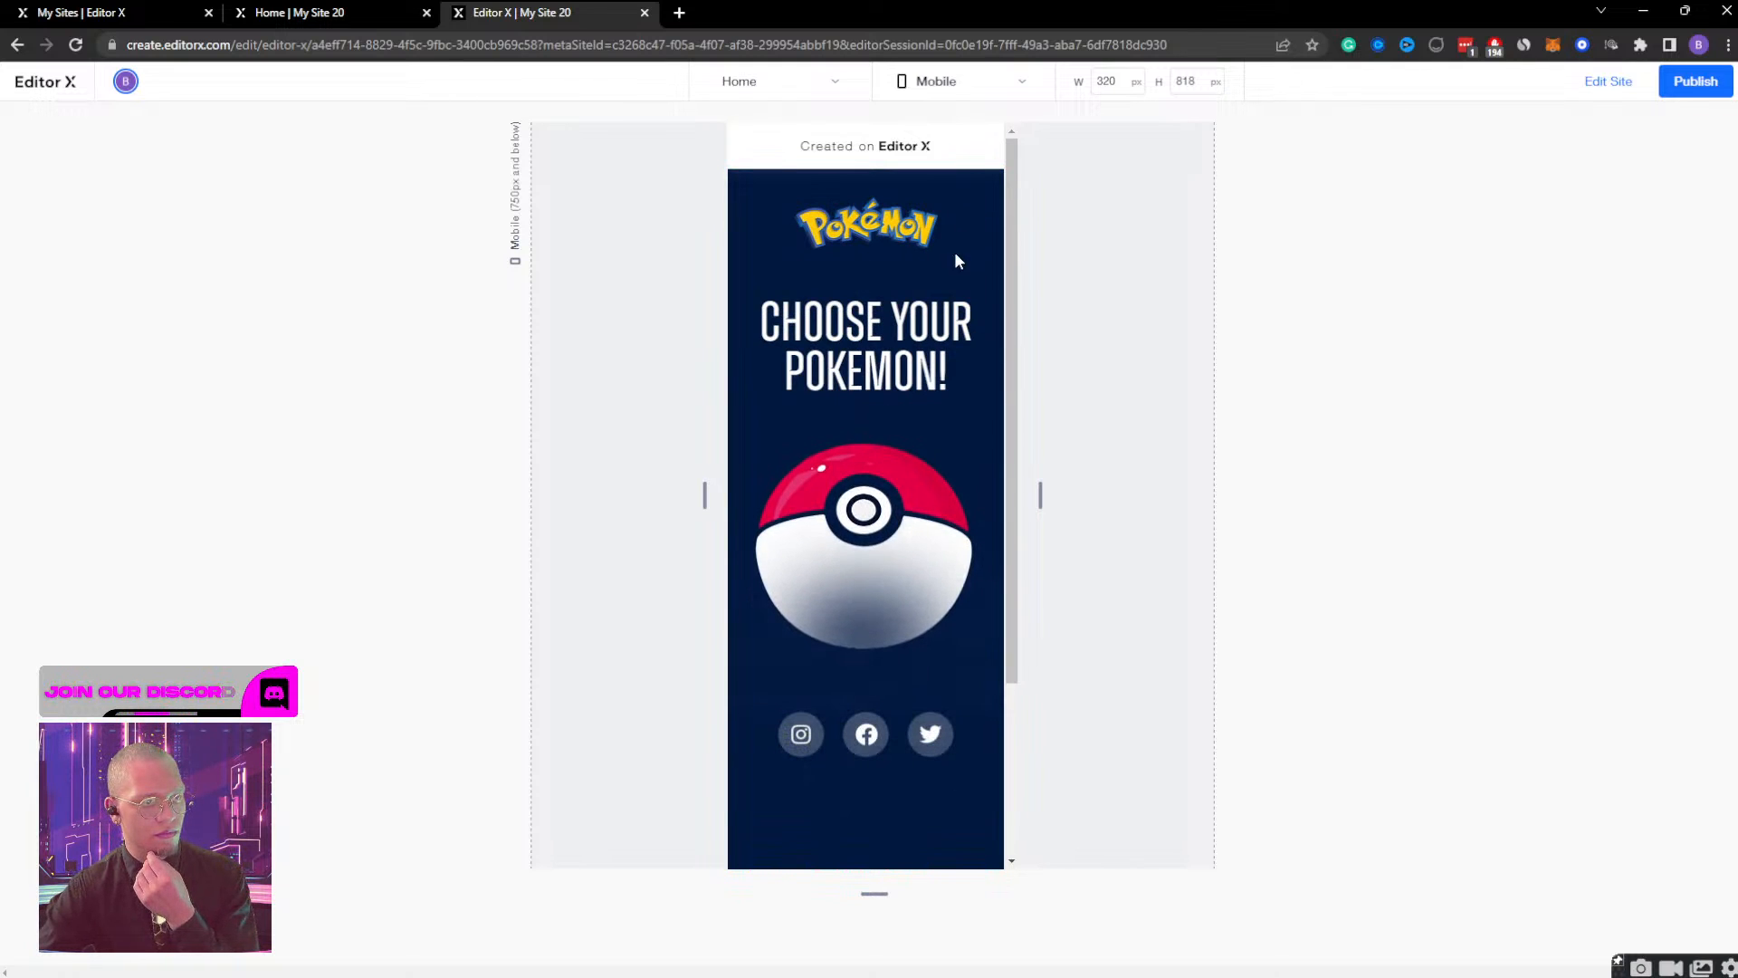
pyautogui.click(885, 436)
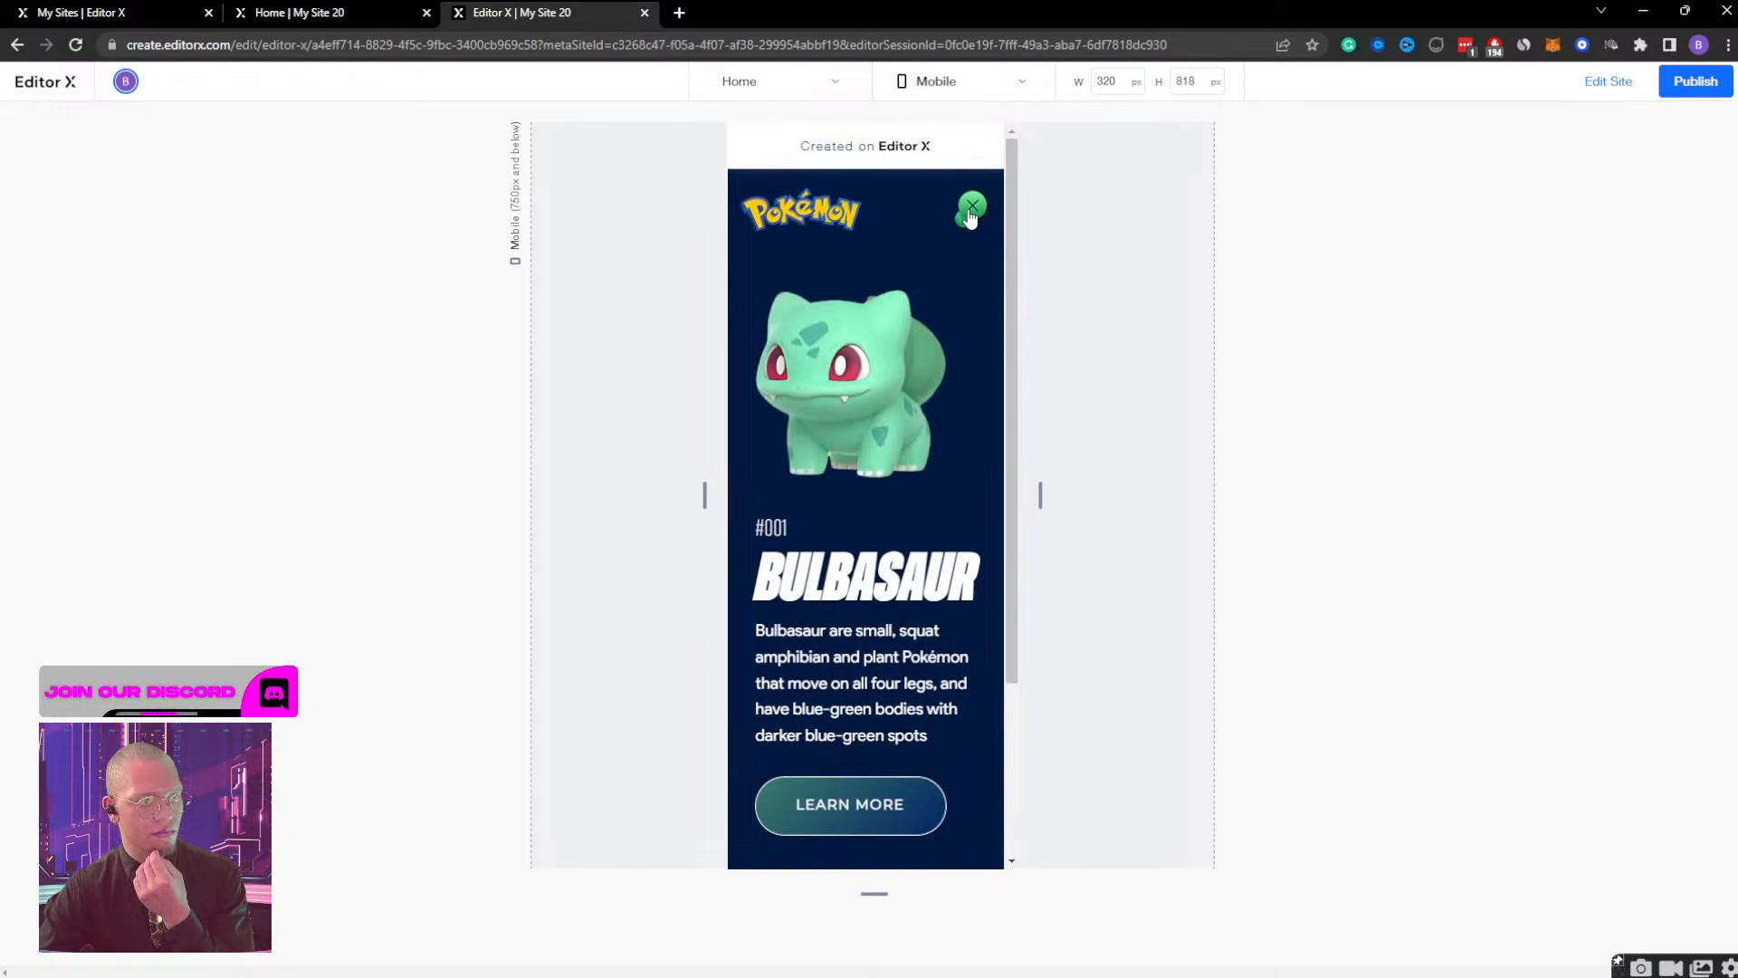
pyautogui.click(971, 210)
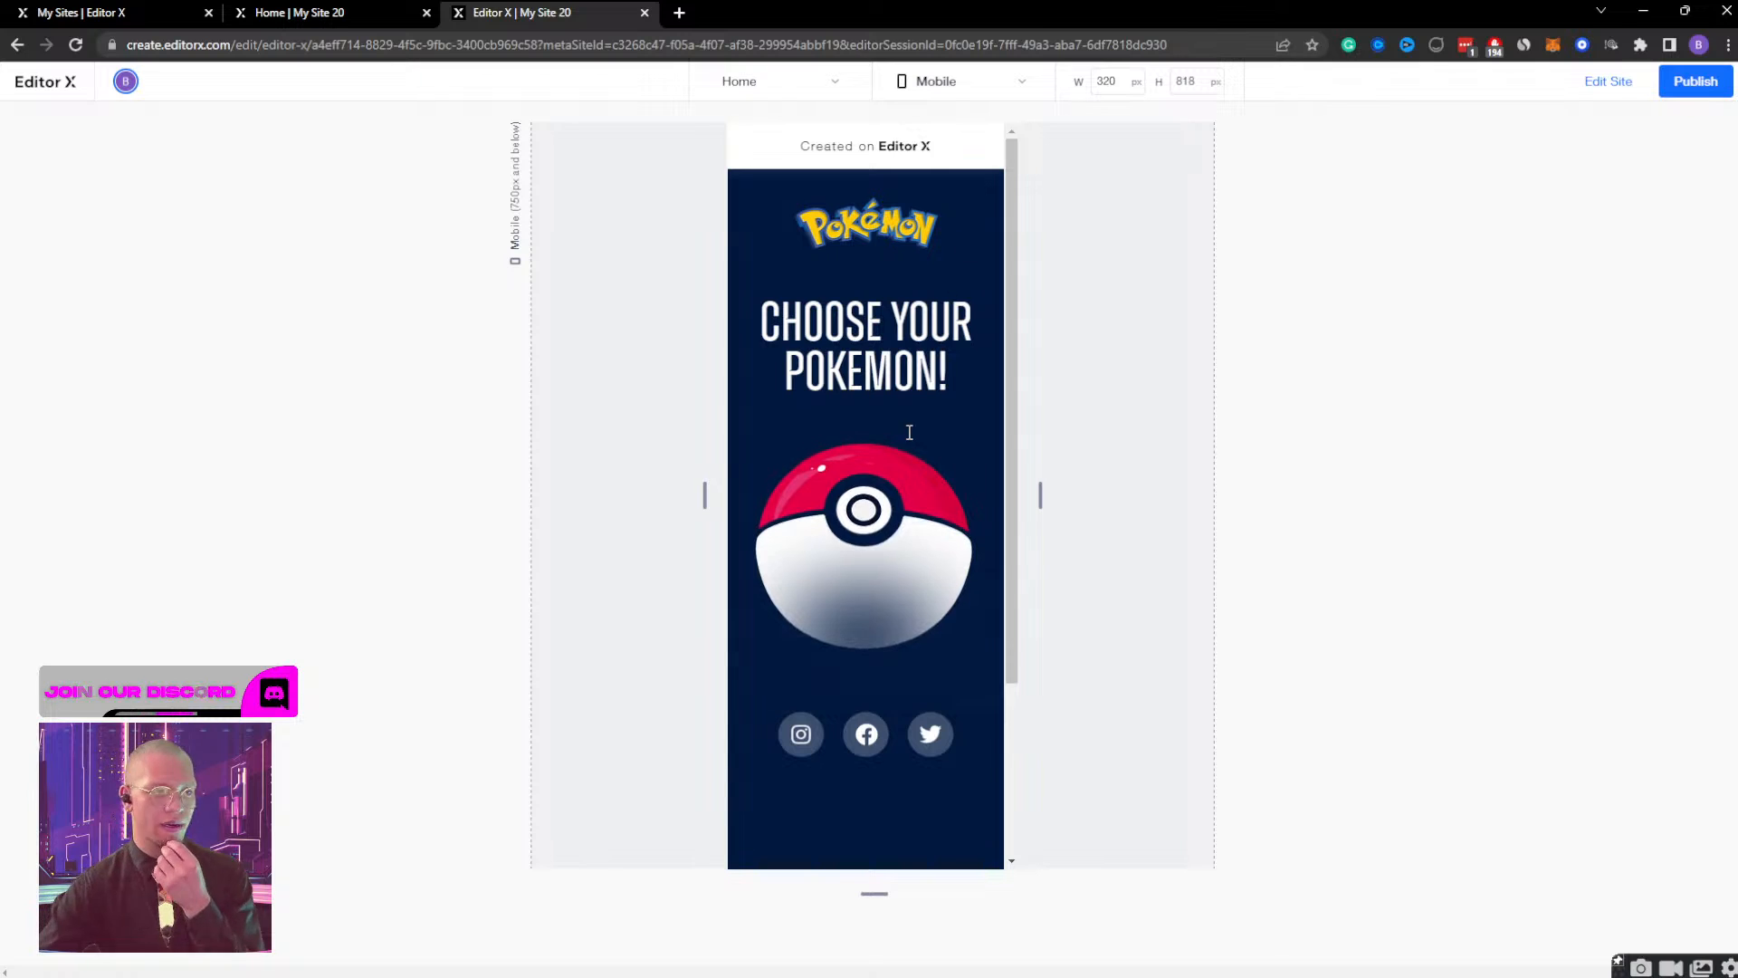
pyautogui.click(884, 535)
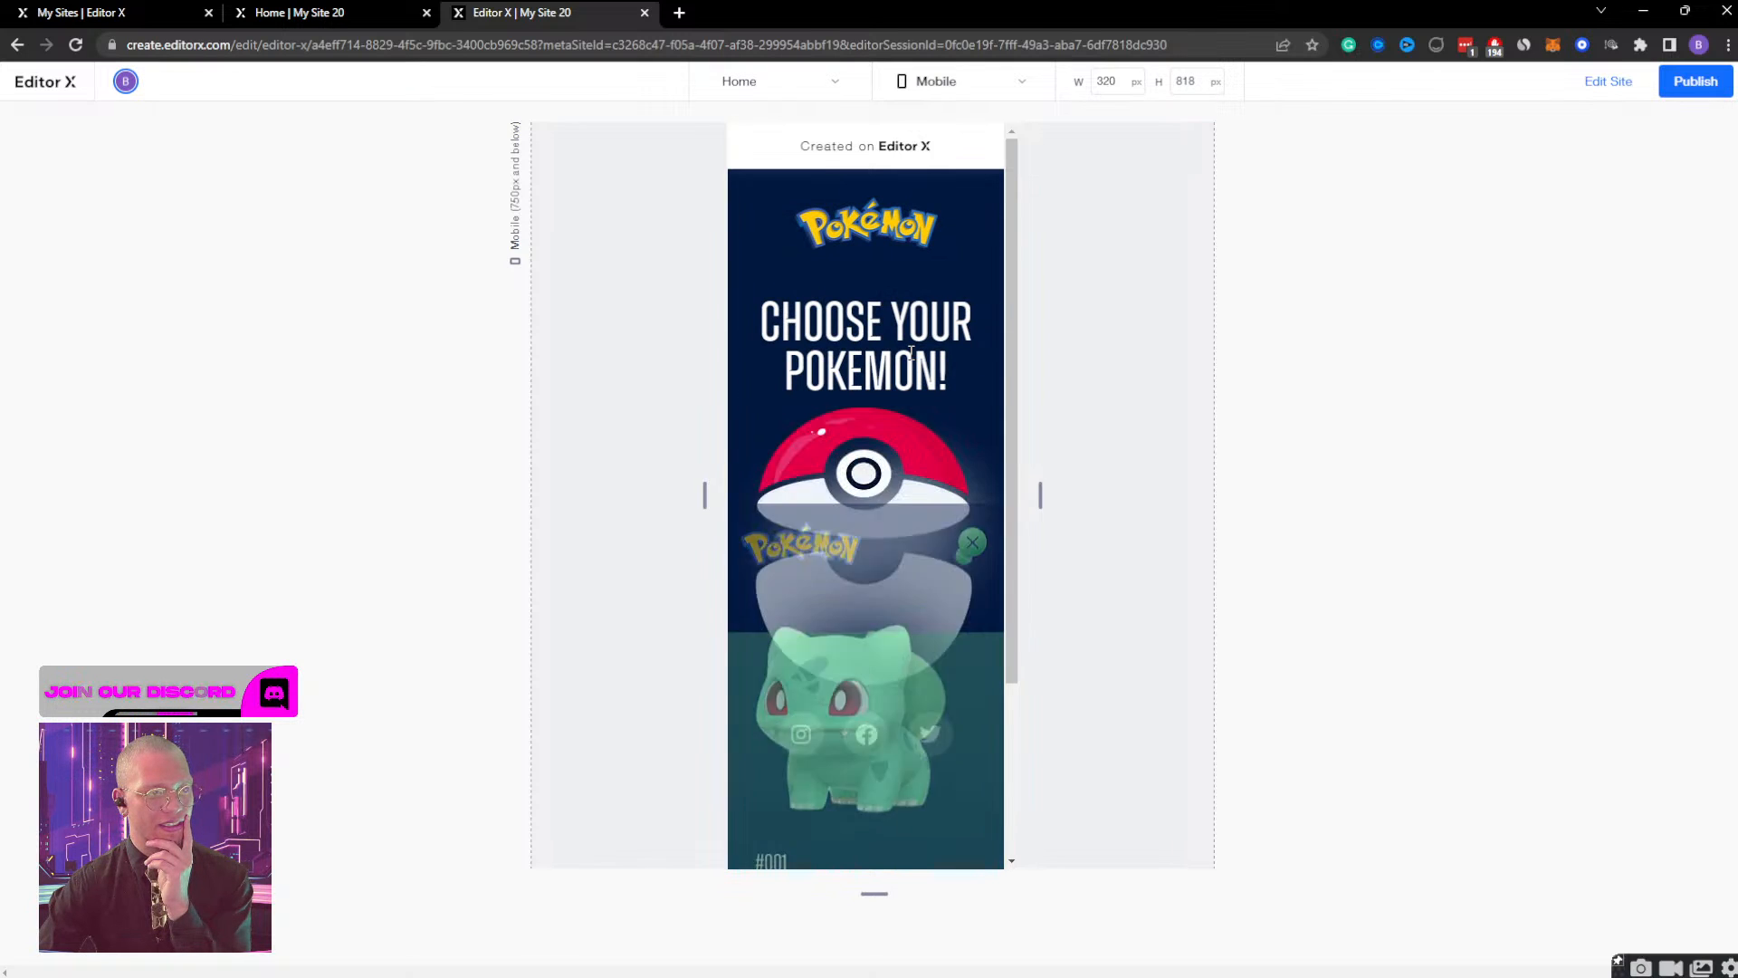
pyautogui.click(885, 492)
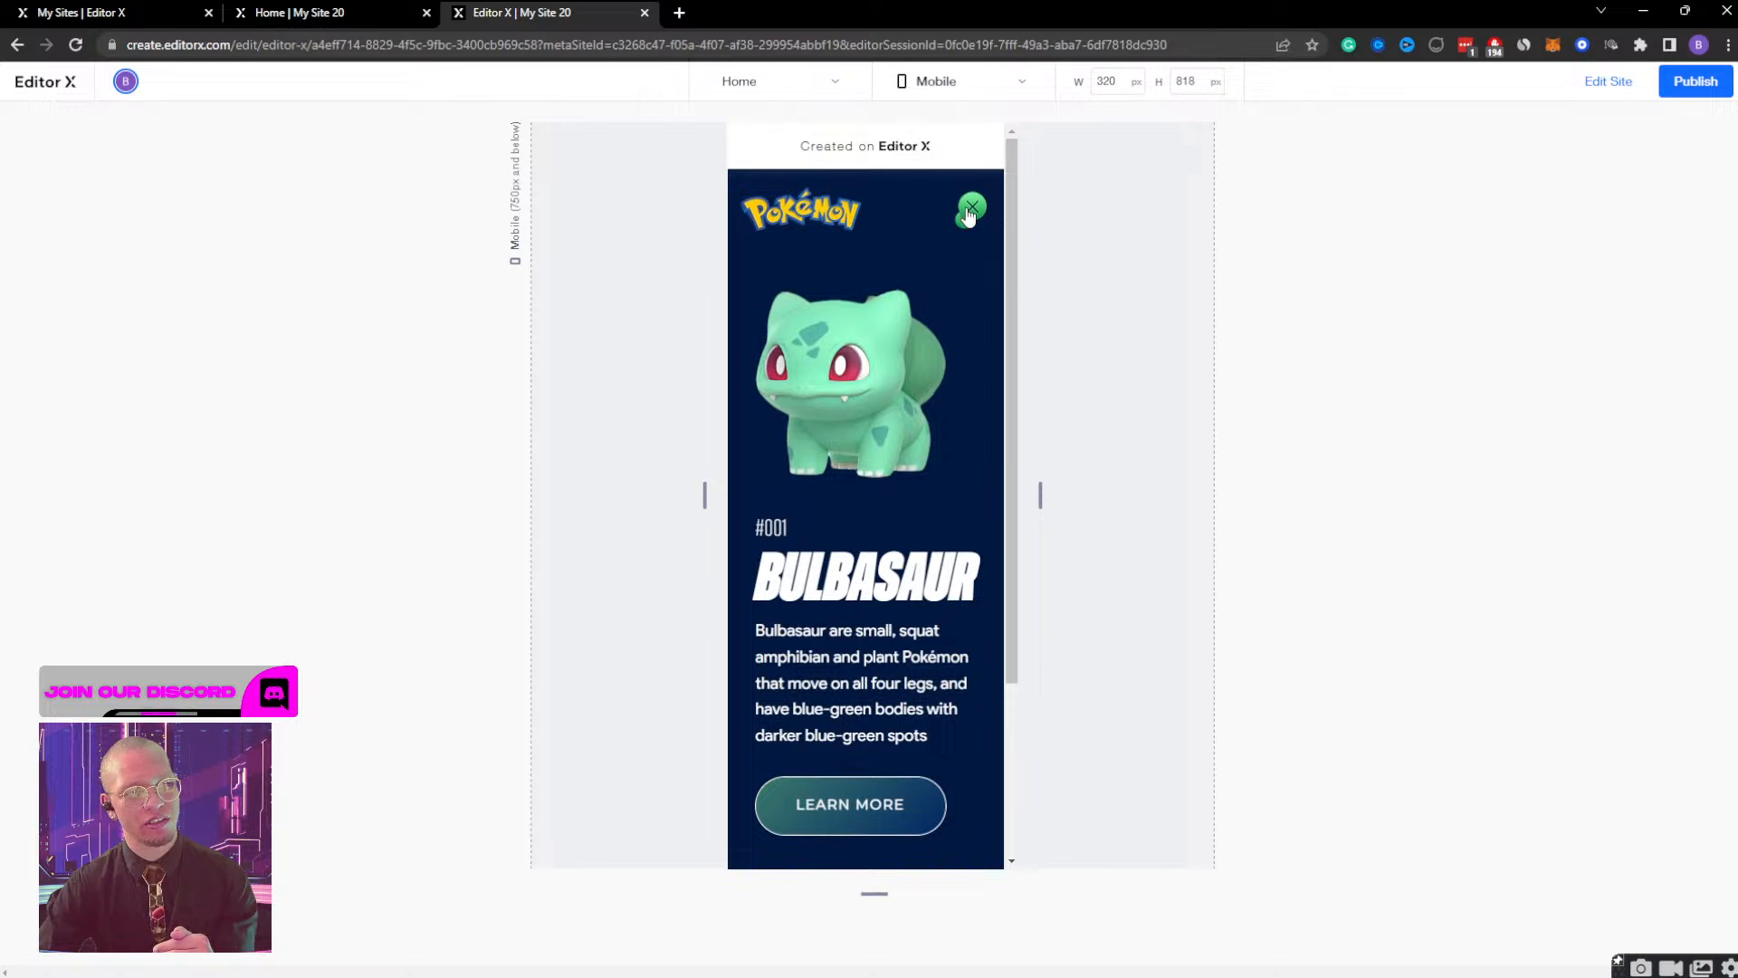
pyautogui.click(1611, 82)
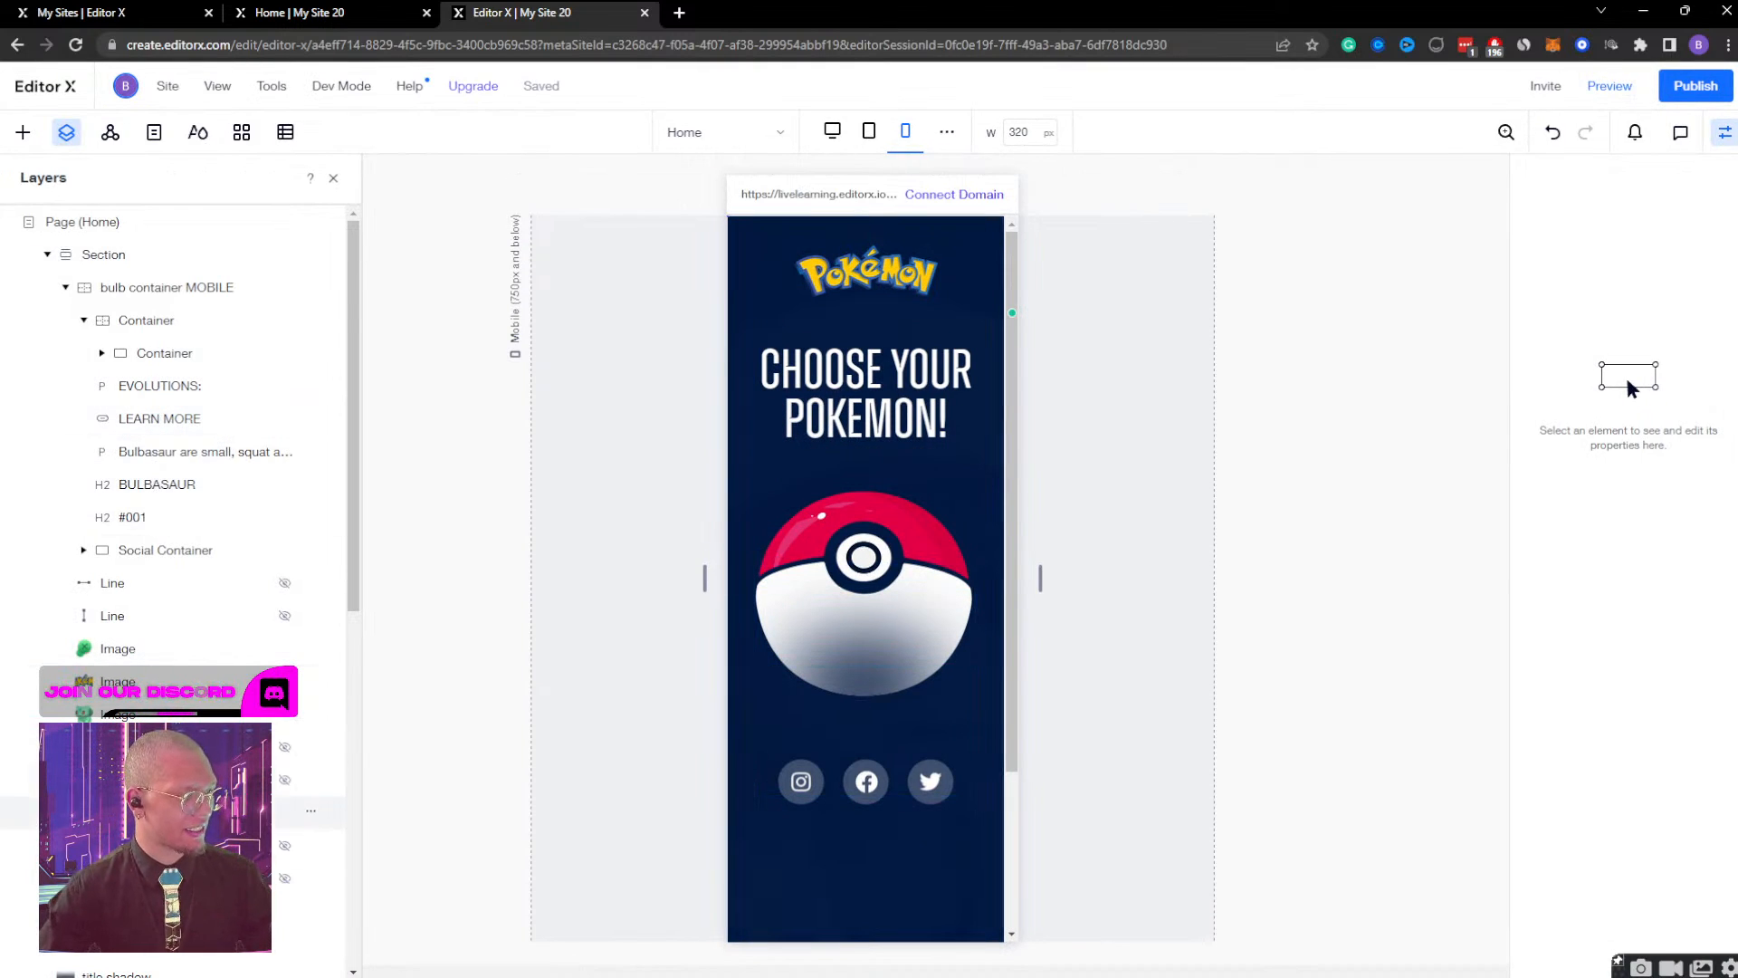
# Review the bulb container DESKTOP's Bulb Container Display and Initial state timings as reference, and close the effect.
pyautogui.click(154, 811)
pyautogui.click(154, 779)
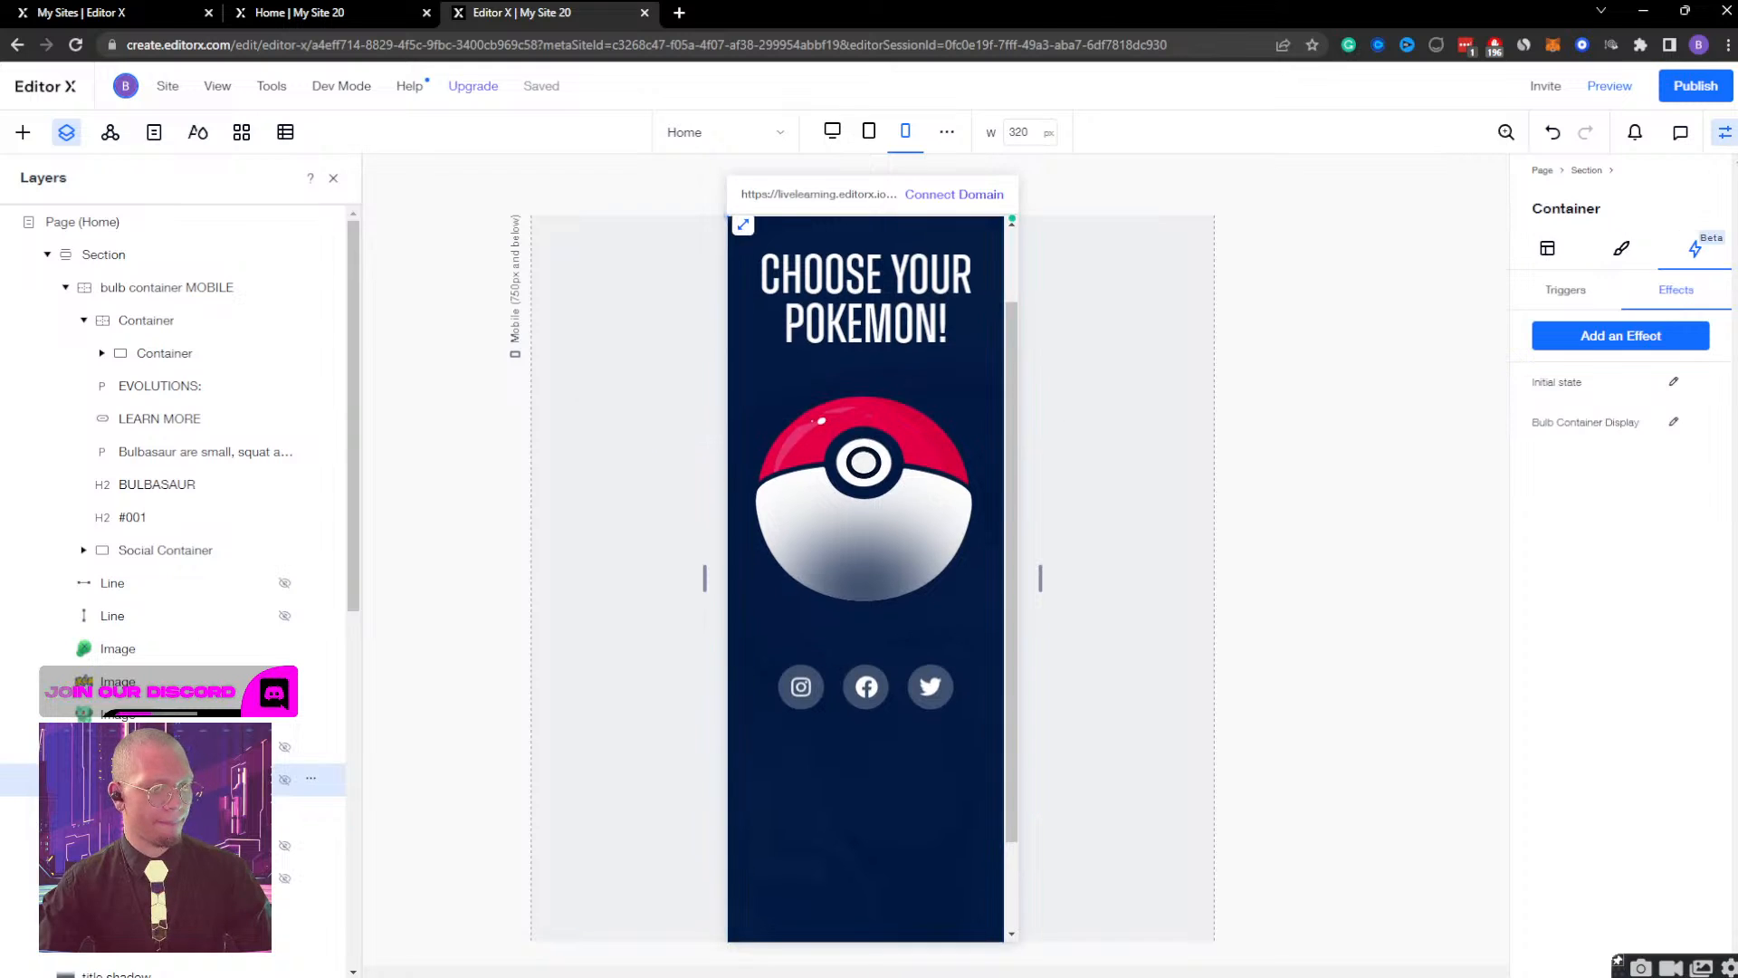
pyautogui.click(1674, 423)
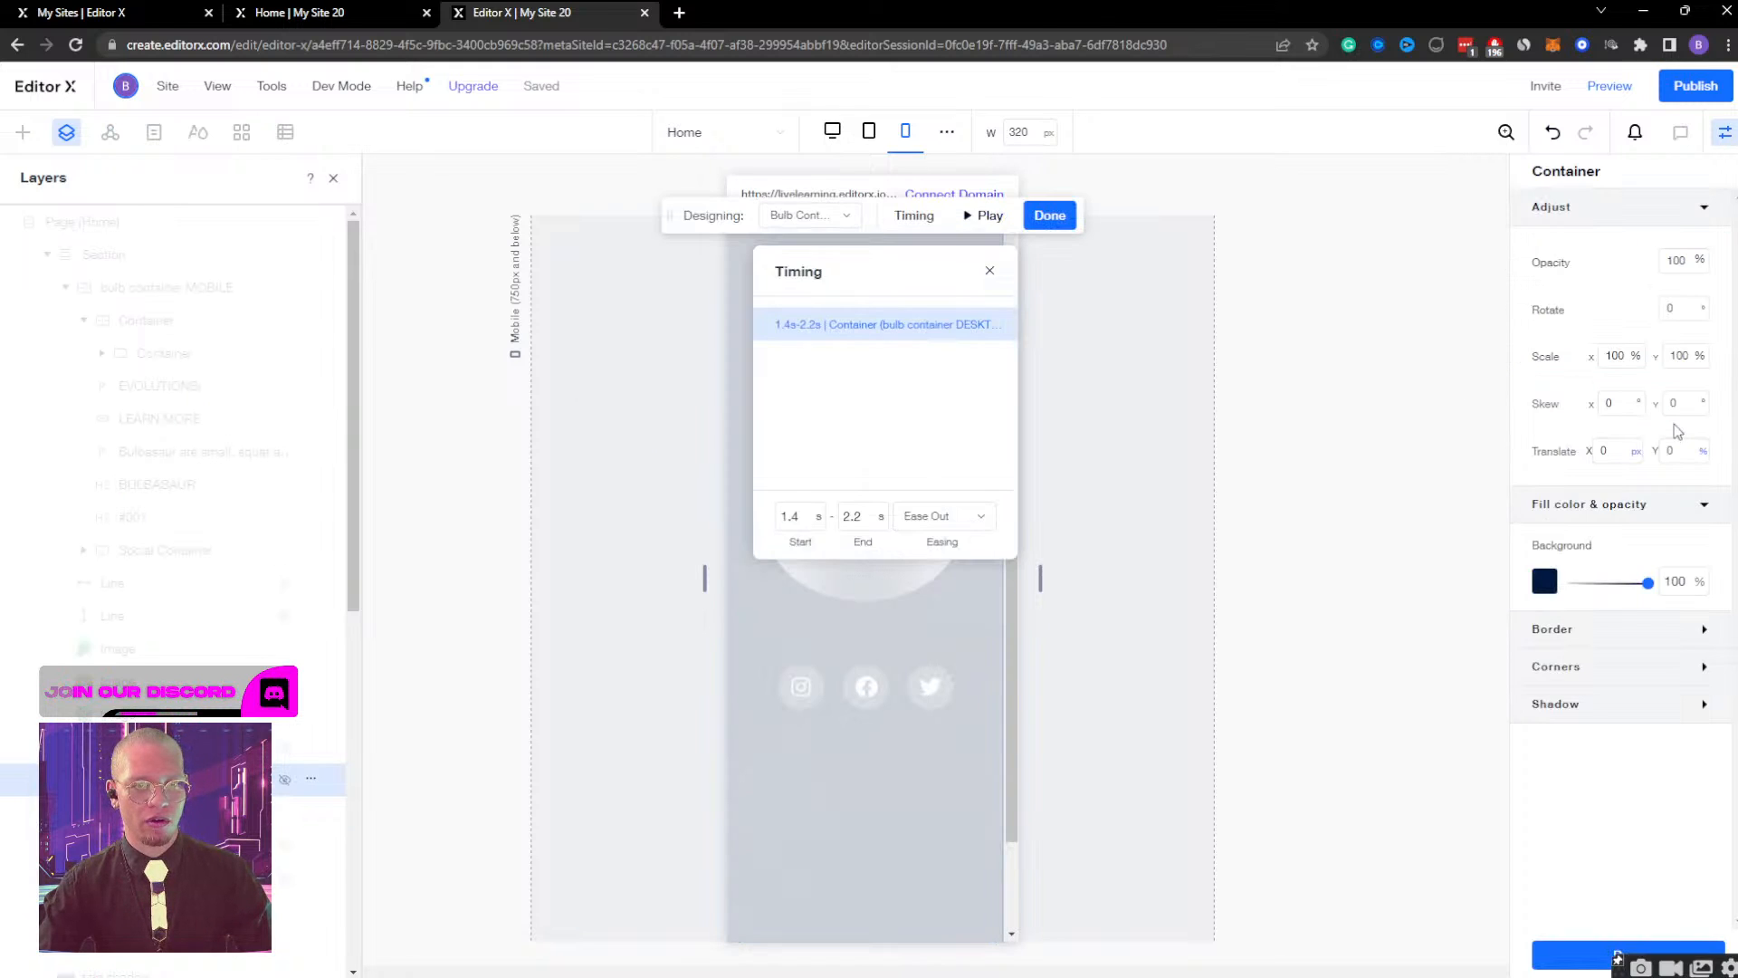
pyautogui.click(810, 216)
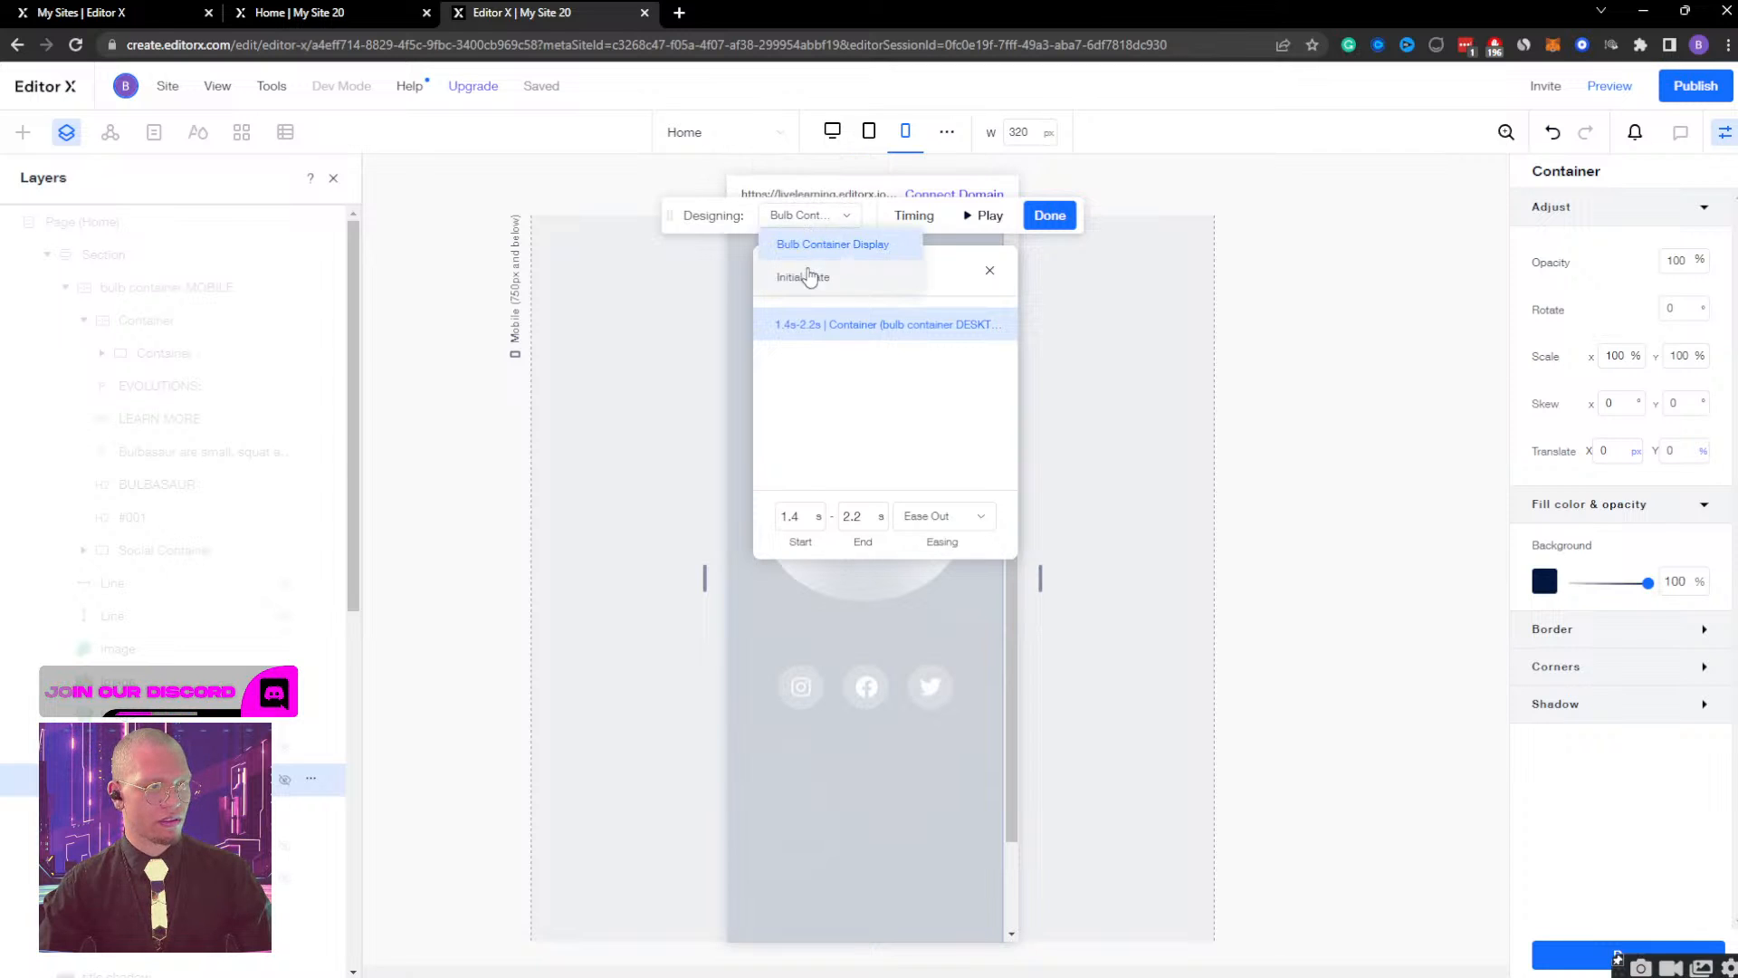
pyautogui.click(808, 272)
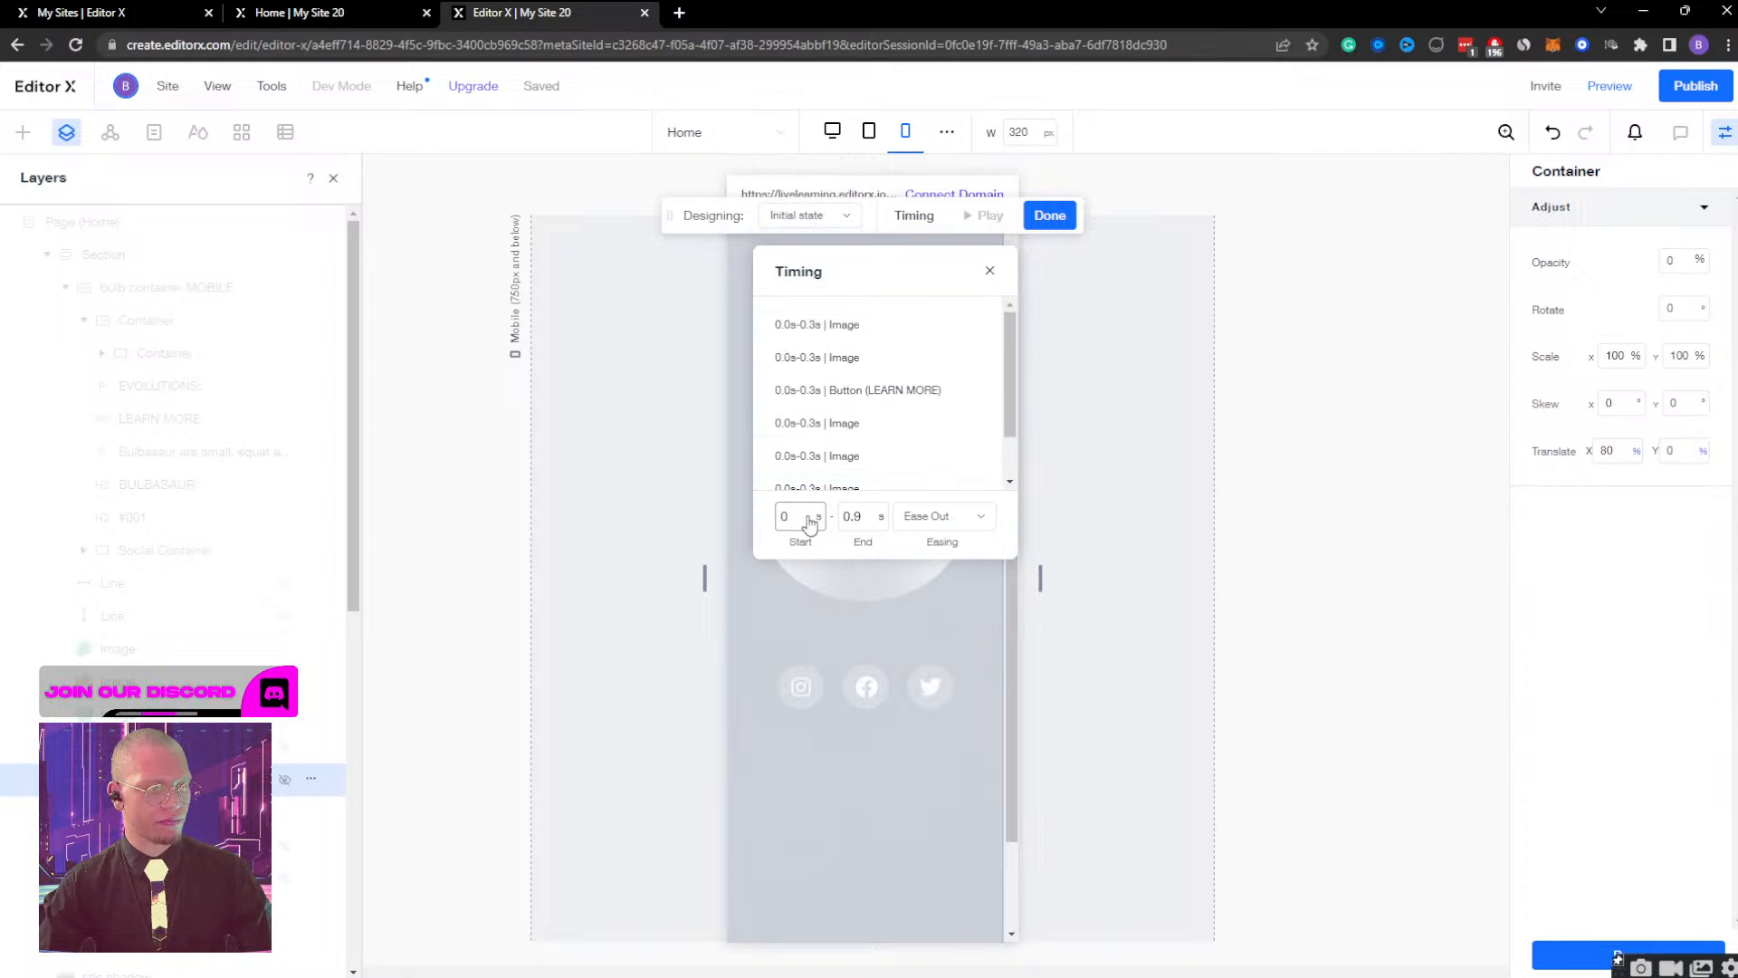
pyautogui.click(989, 270)
pyautogui.click(1050, 215)
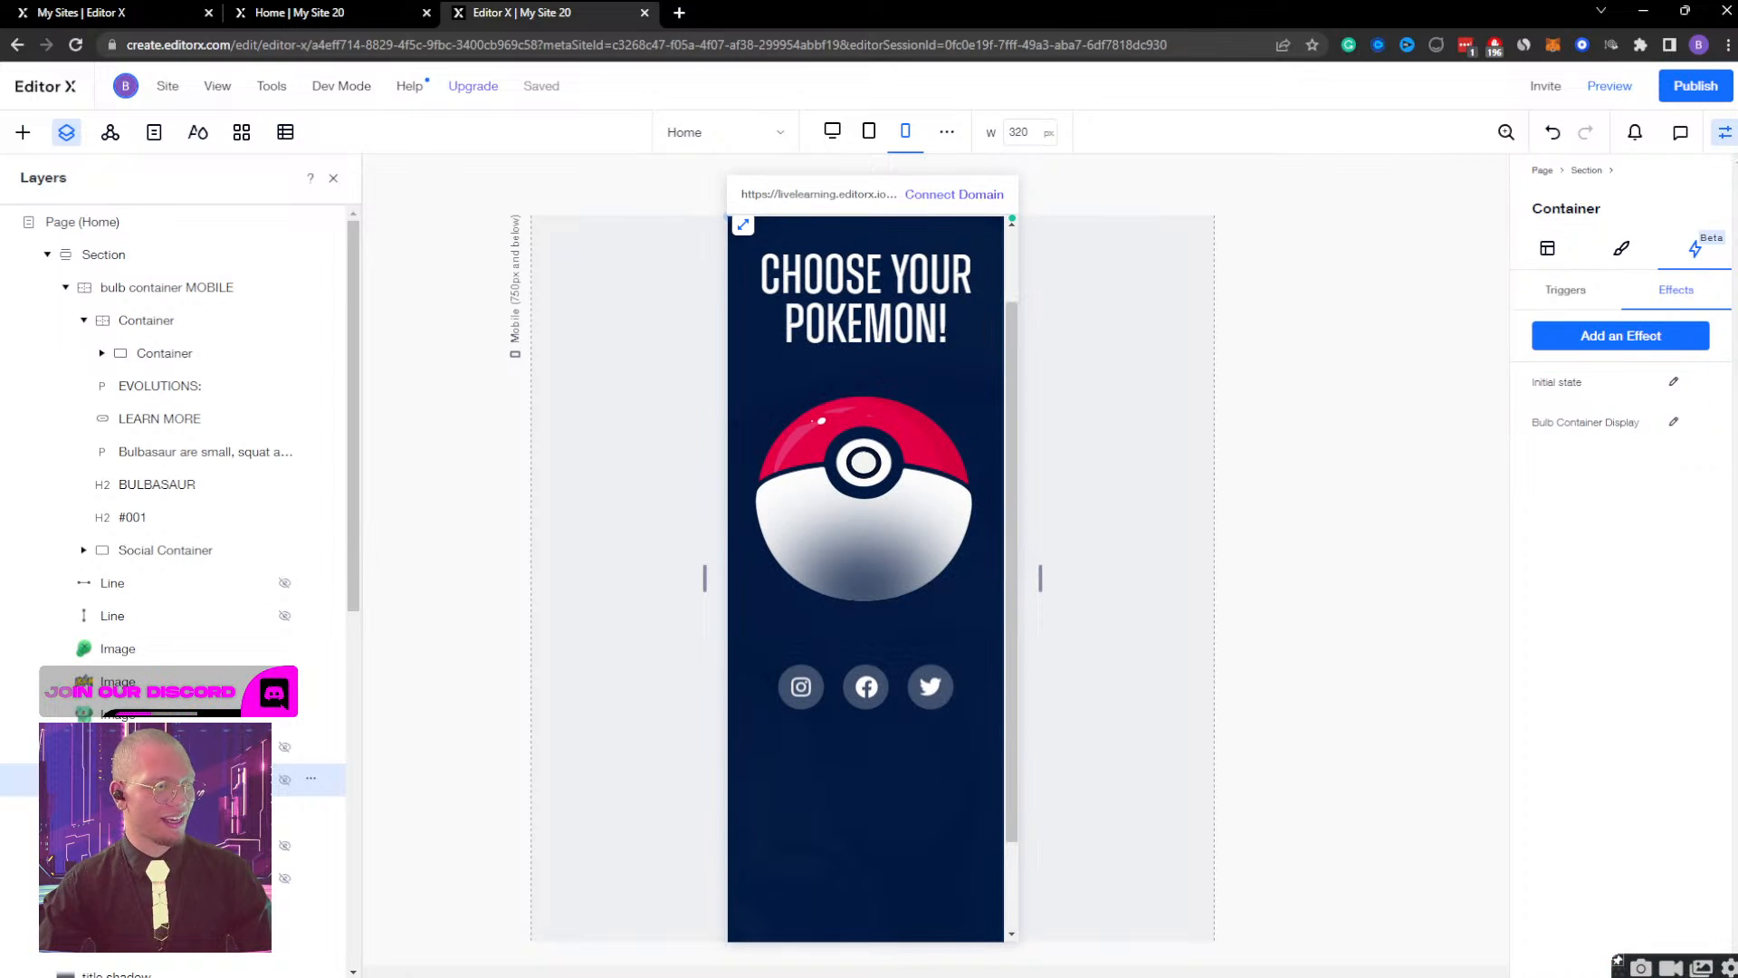
# Set the bulb container MOBILE's Initial state timing to start at 0 s and end at 0.9 s, and close the timing settings.
pyautogui.click(117, 287)
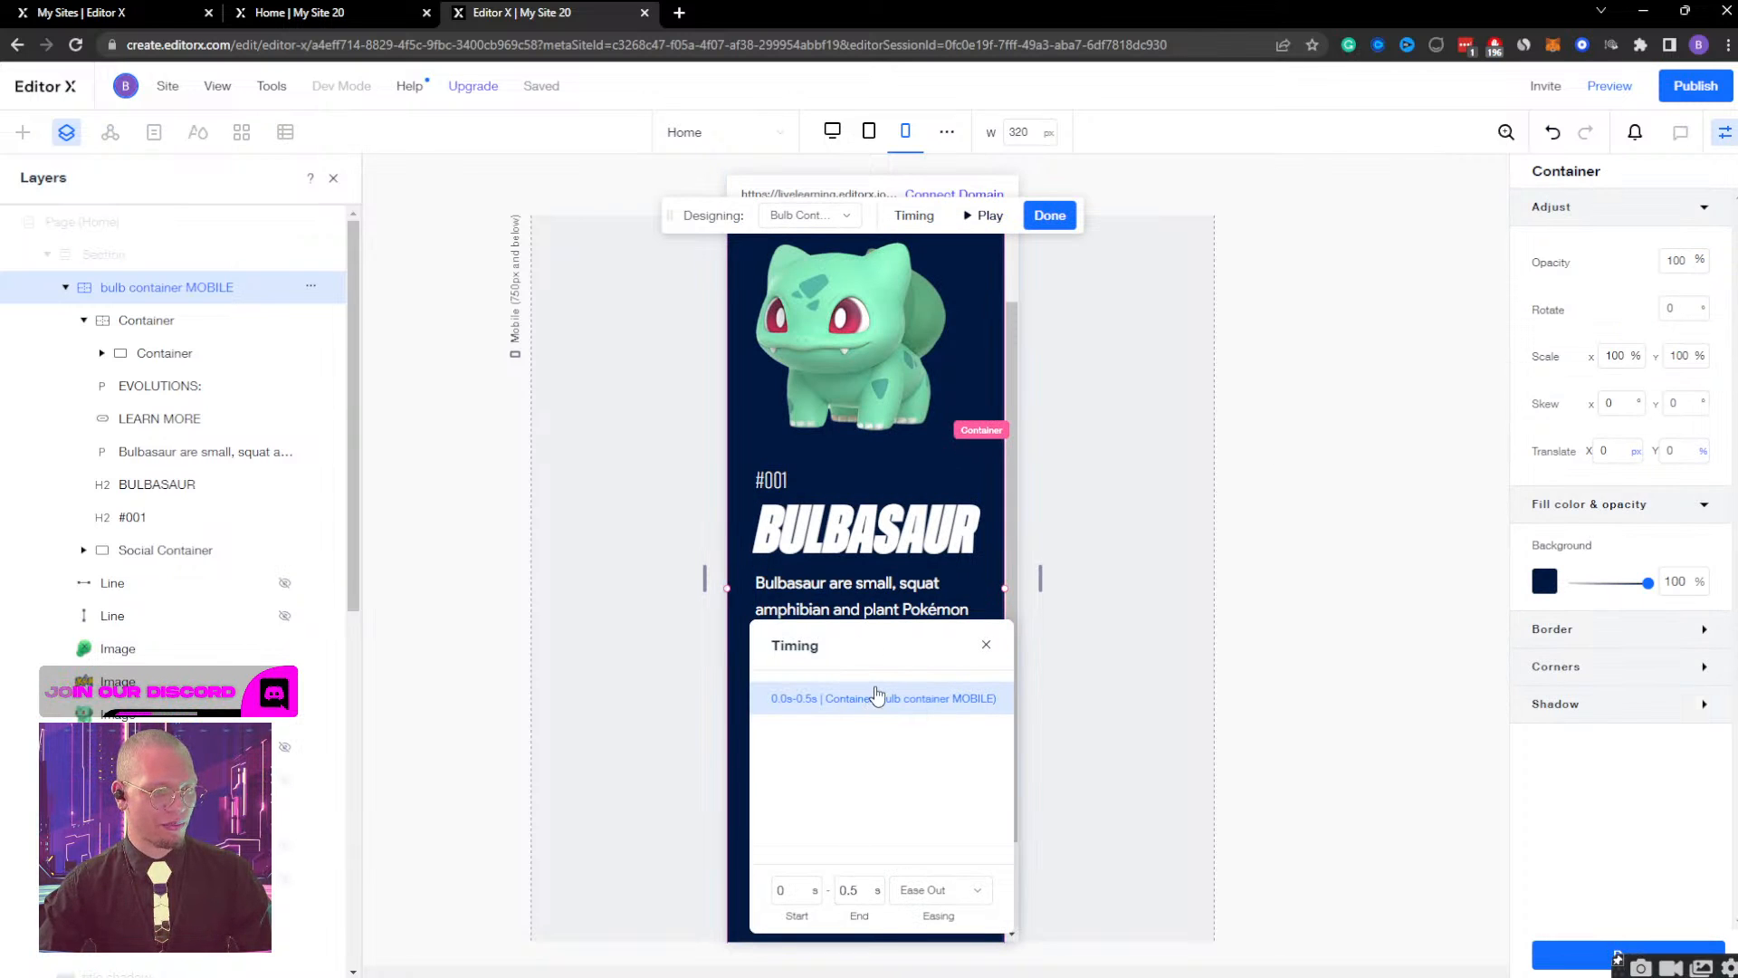
pyautogui.click(815, 216)
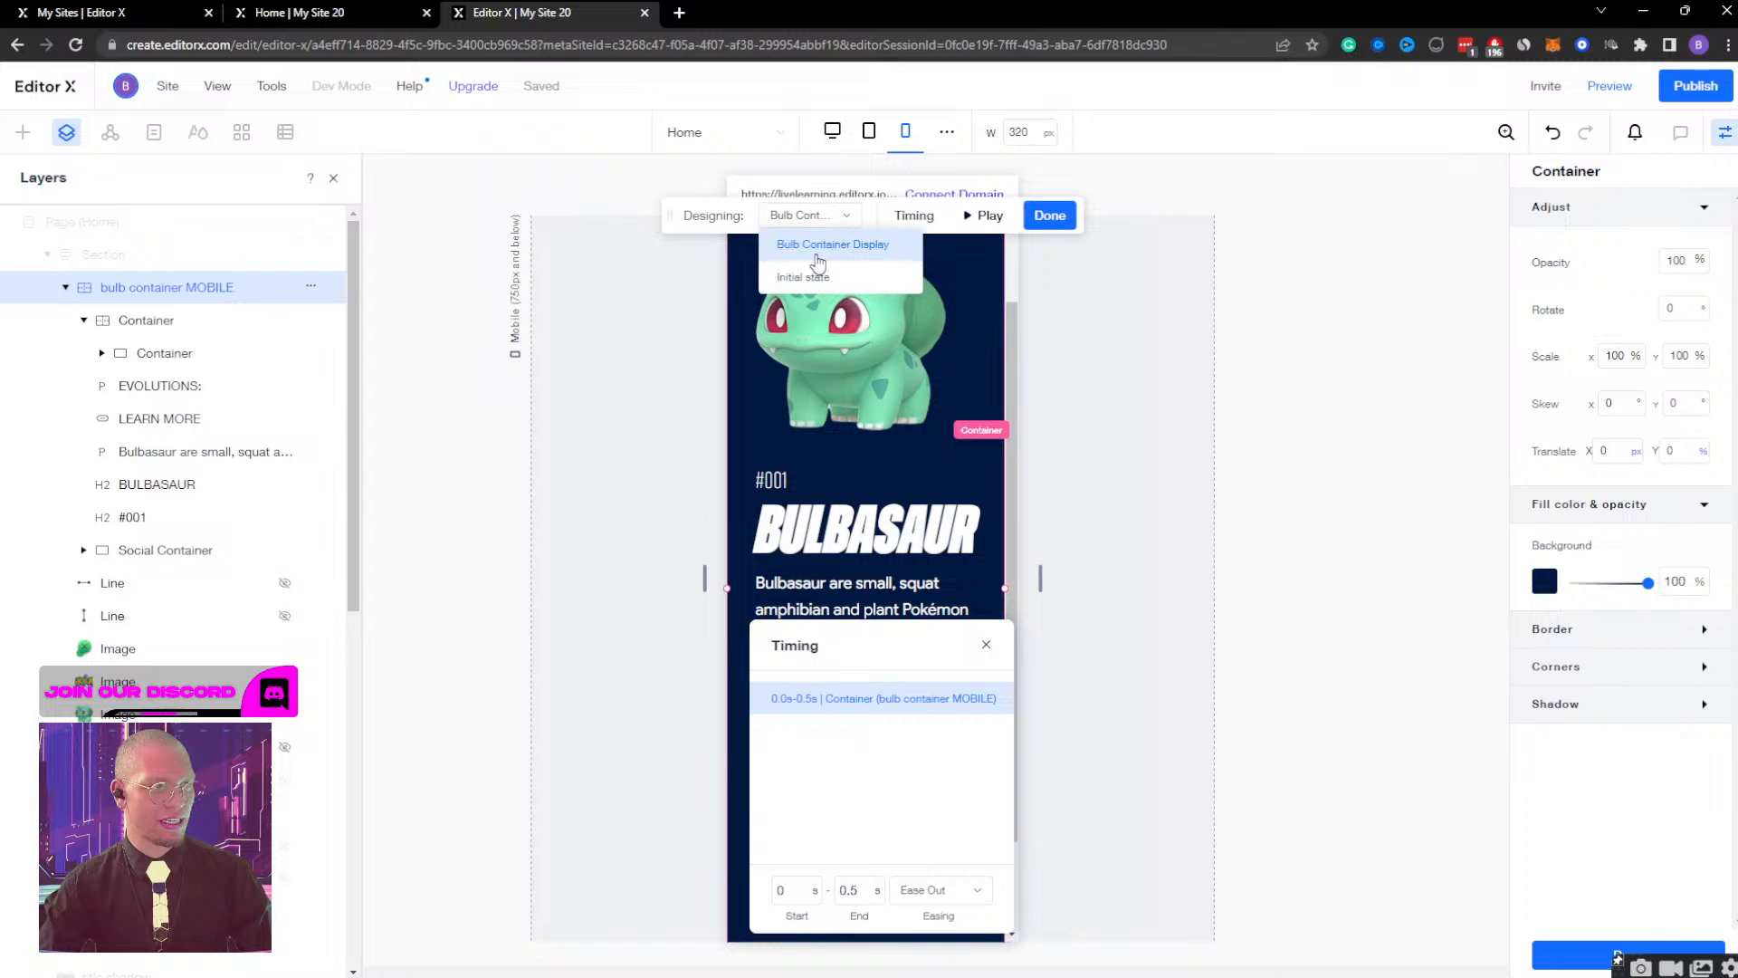
pyautogui.click(809, 277)
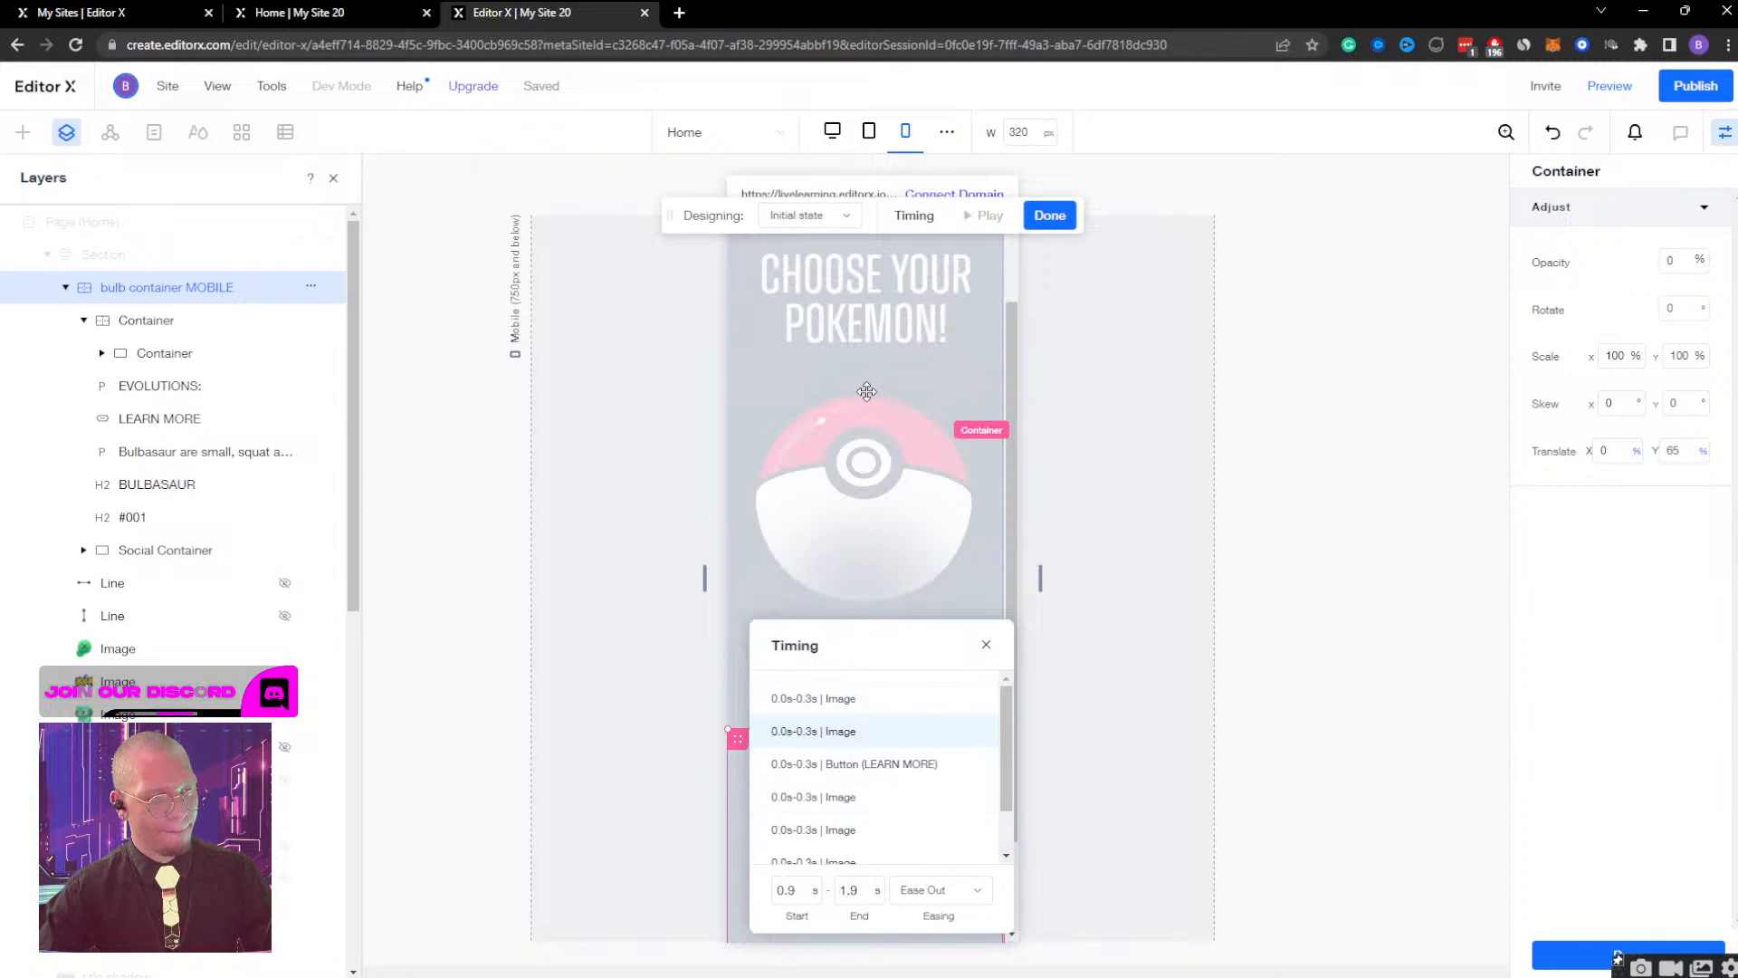
pyautogui.moveTo(856, 633); pyautogui.dragTo(1292, 452)
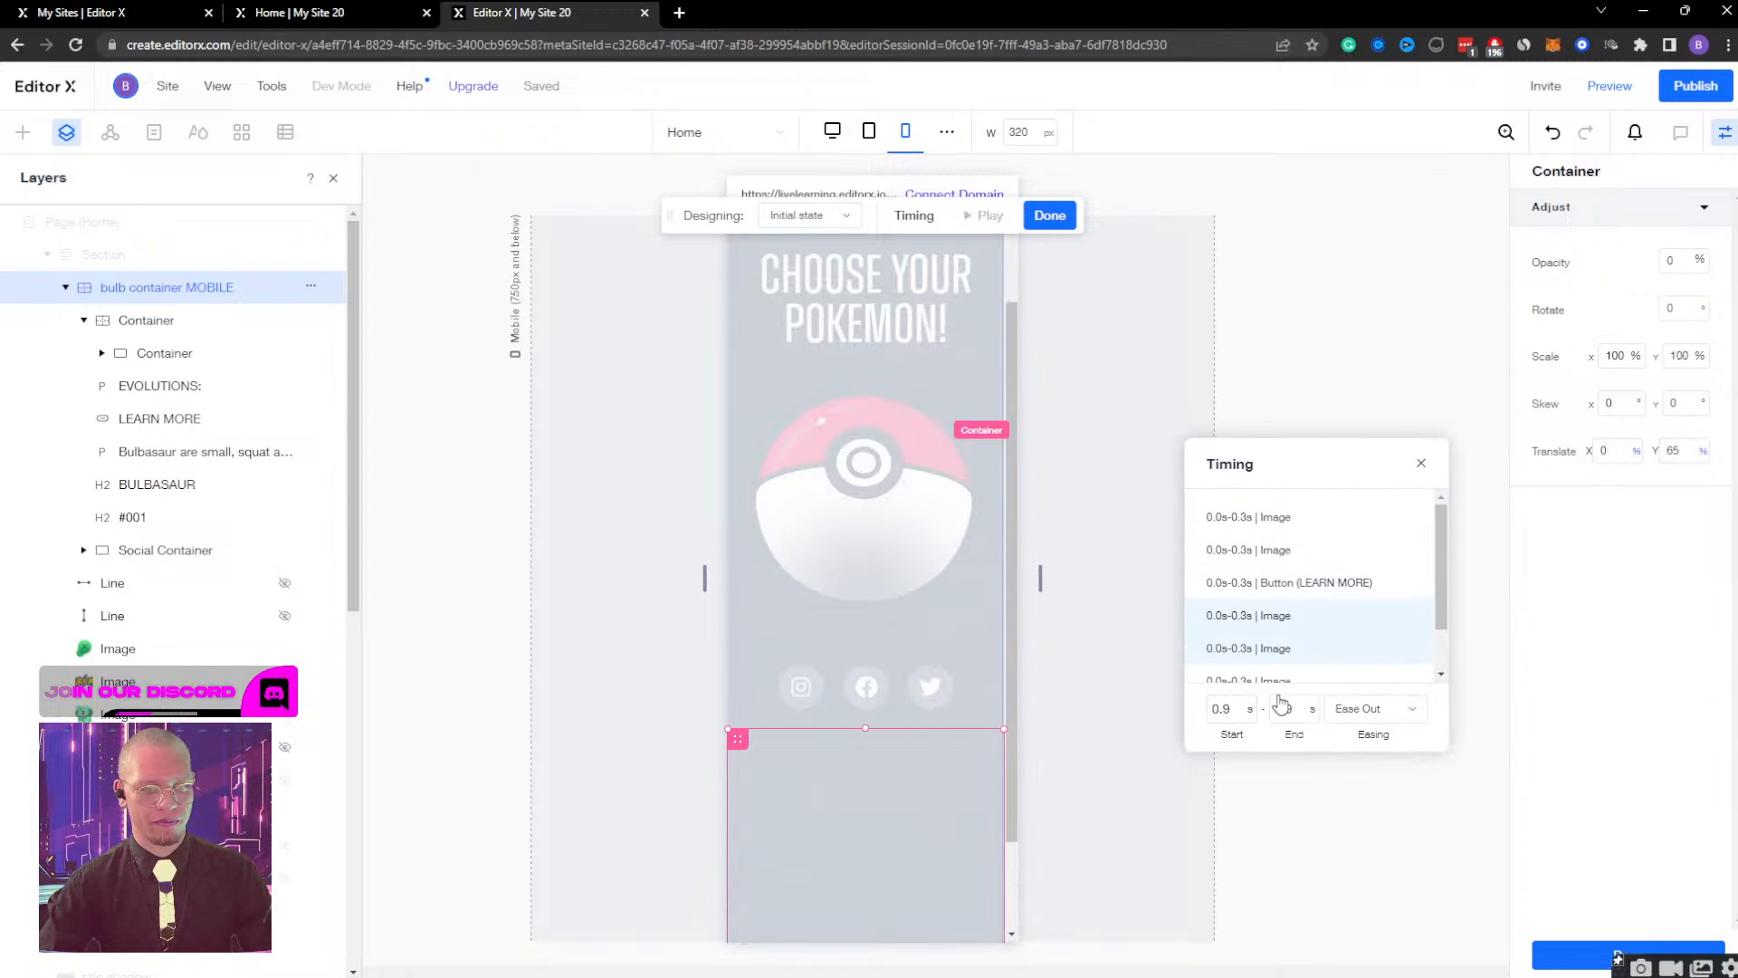
pyautogui.click(1227, 711)
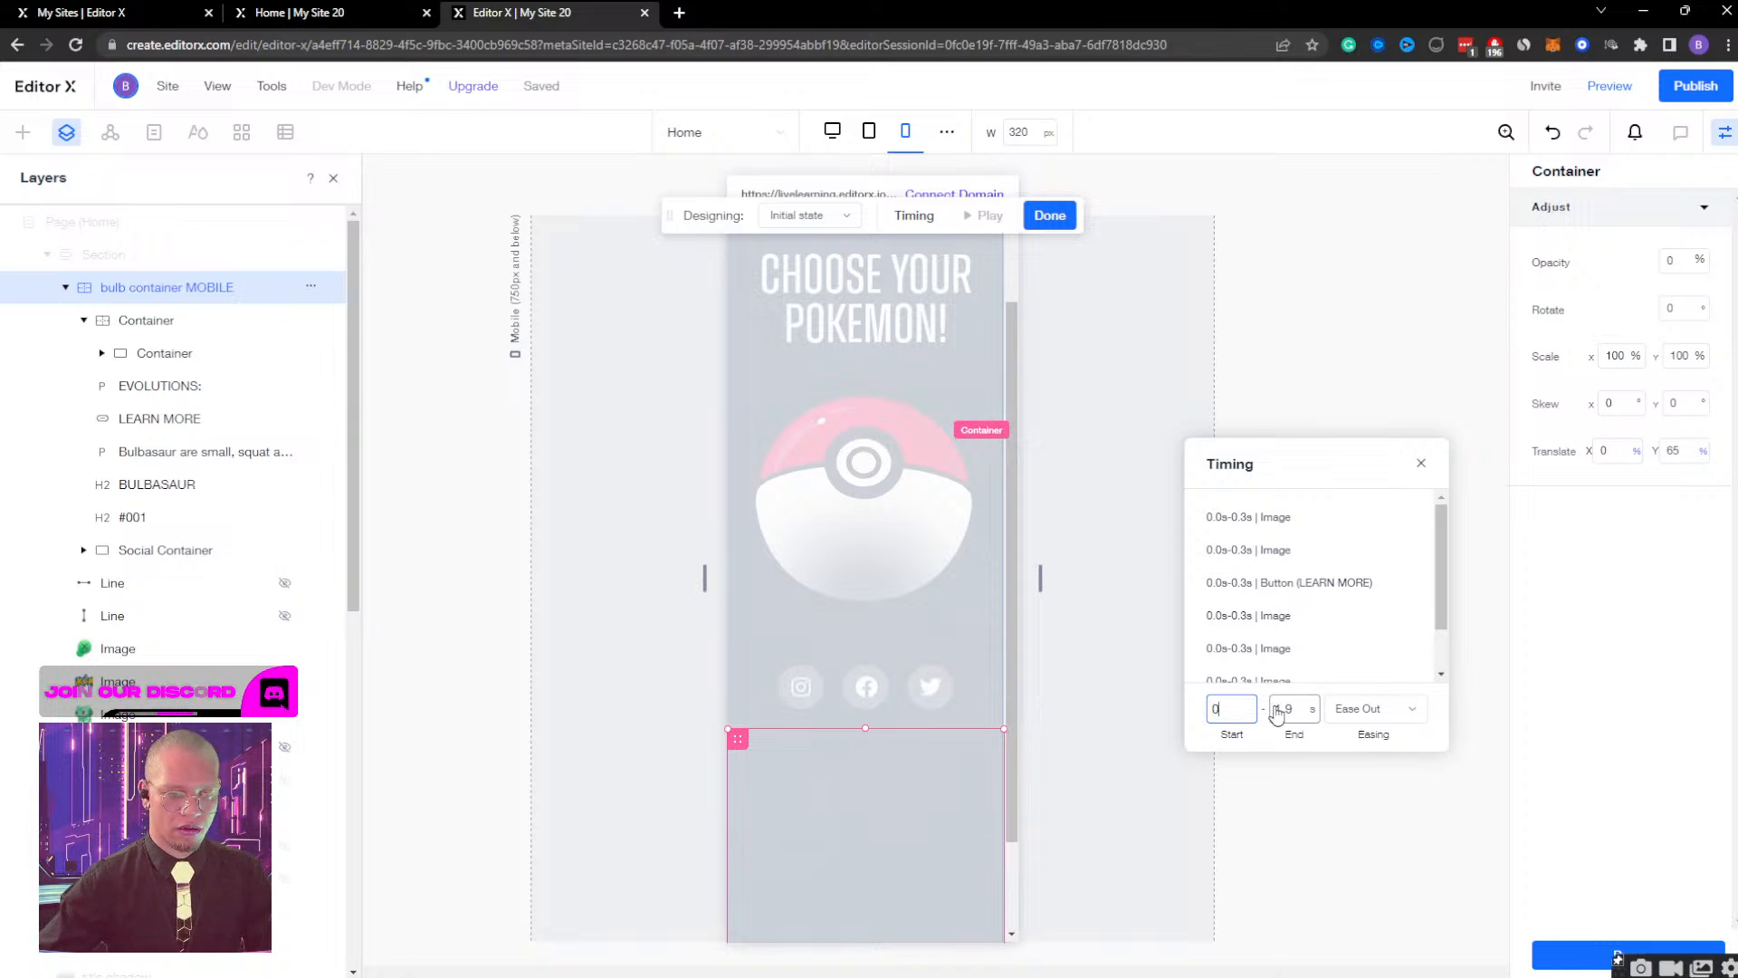
pyautogui.click(1281, 710)
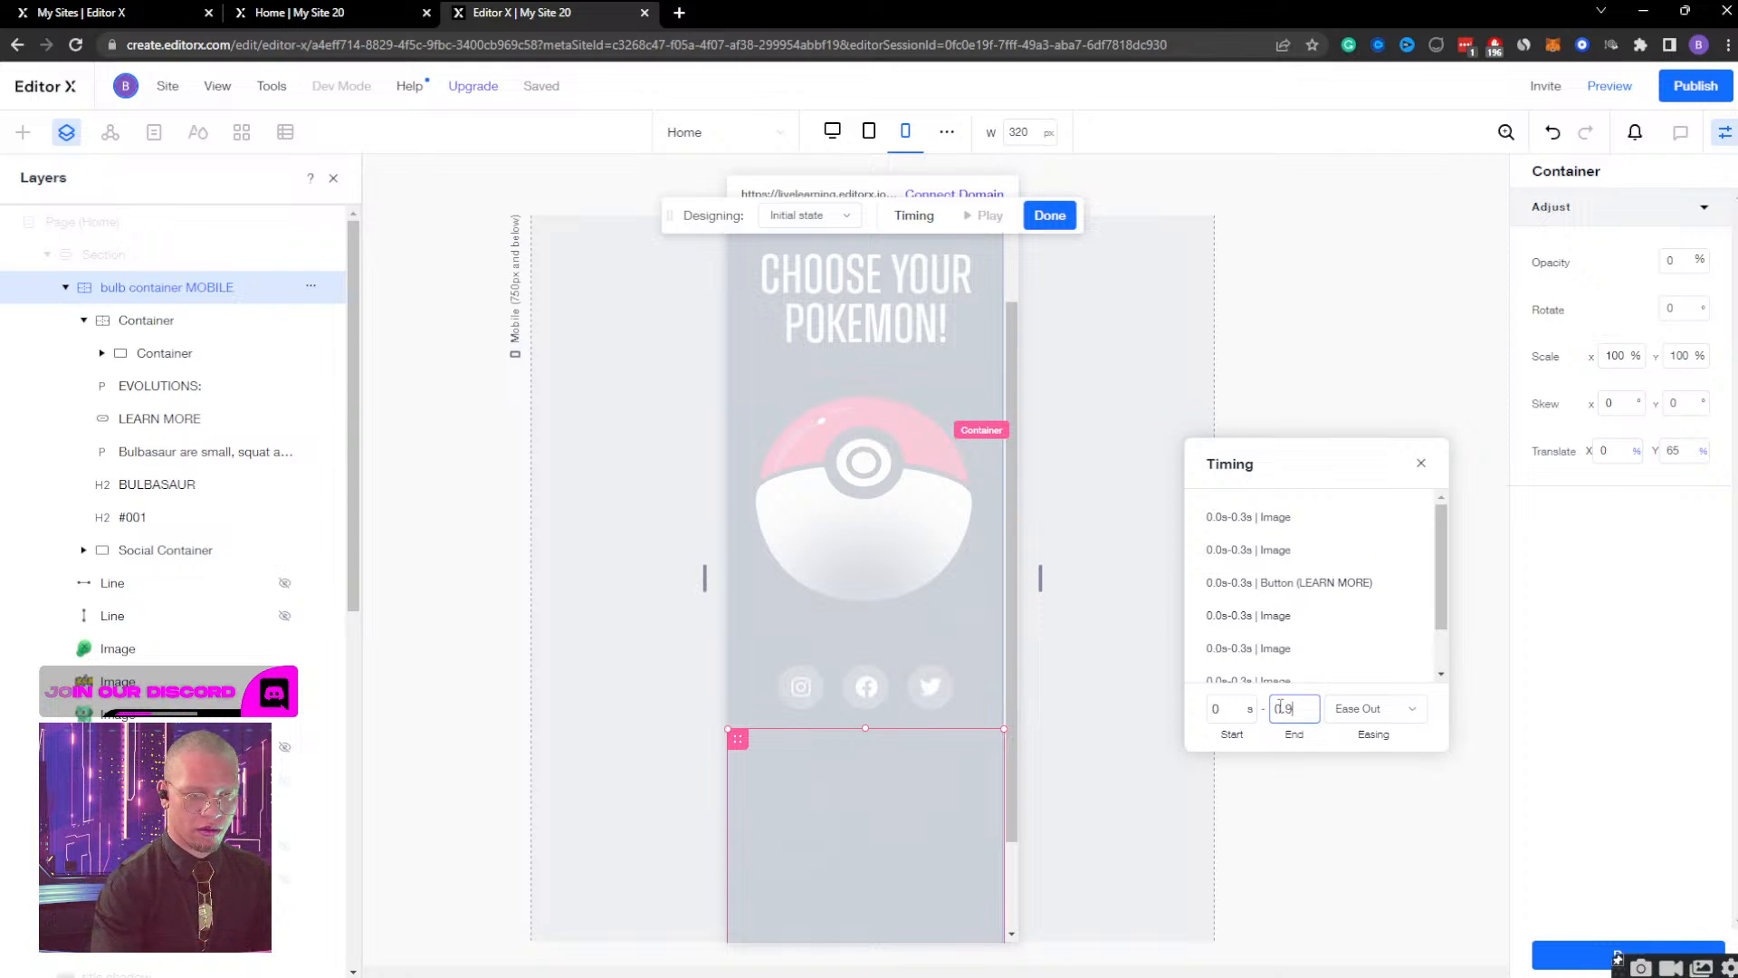
pyautogui.click(1421, 462)
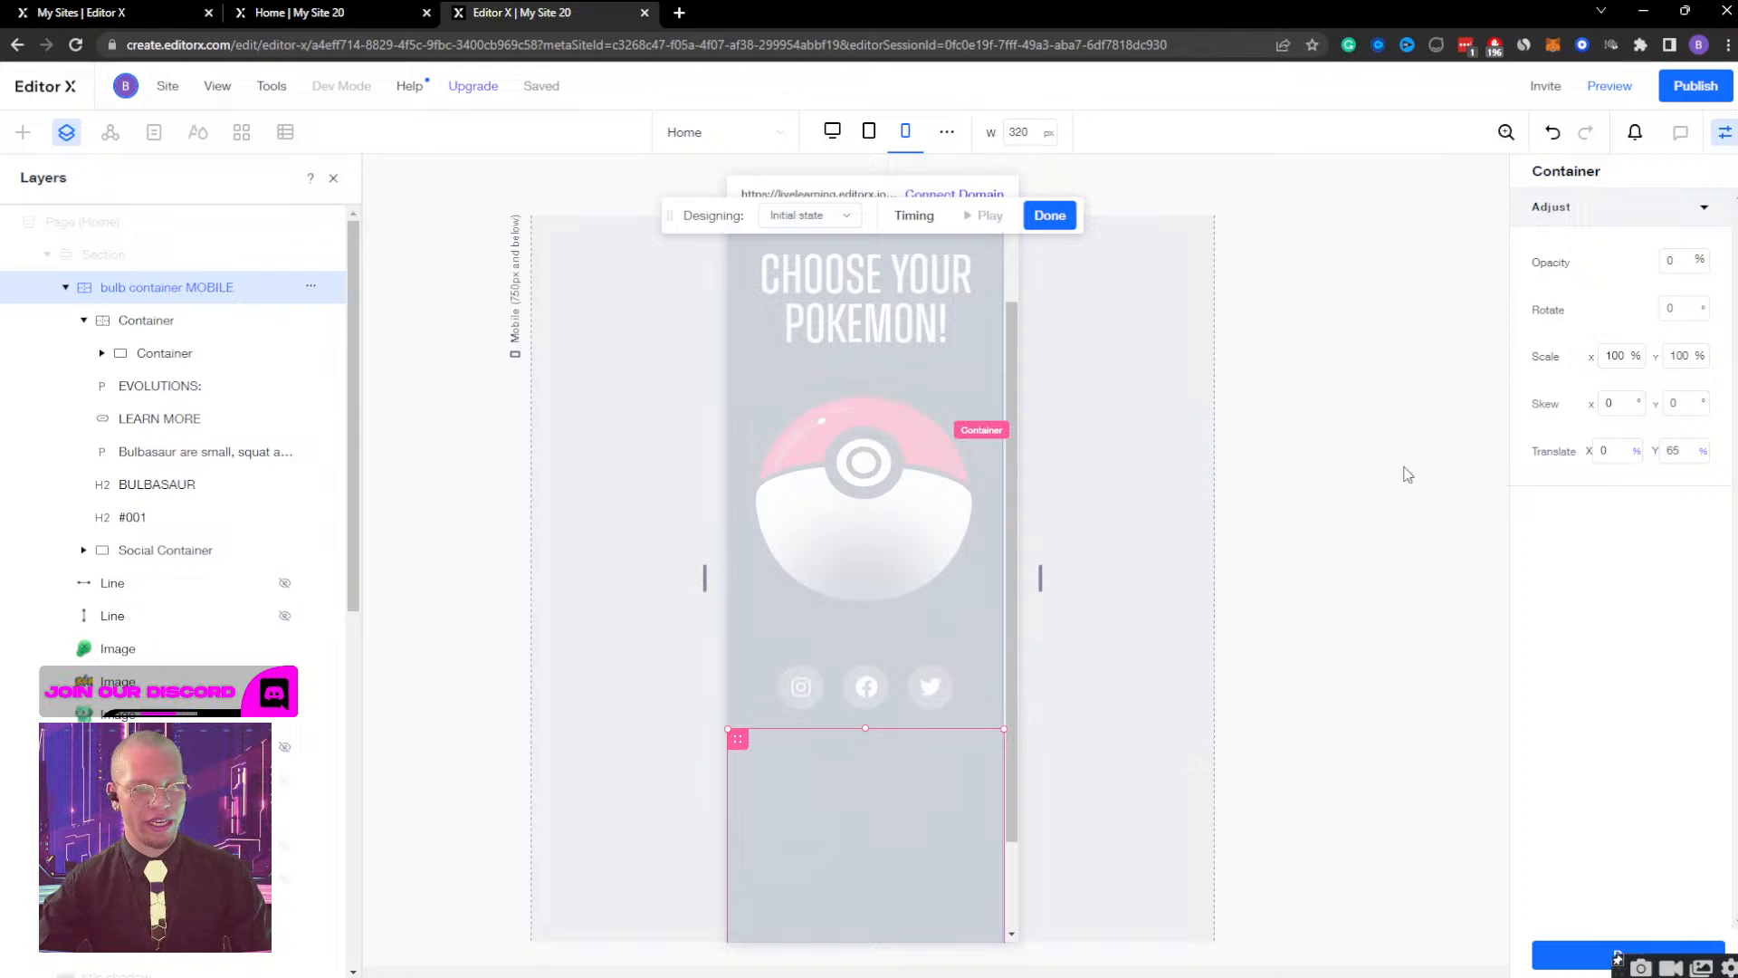
# Preview the mobile page, opening and closing the Bulbasaur view to check the Initial state timing.
pyautogui.click(1608, 89)
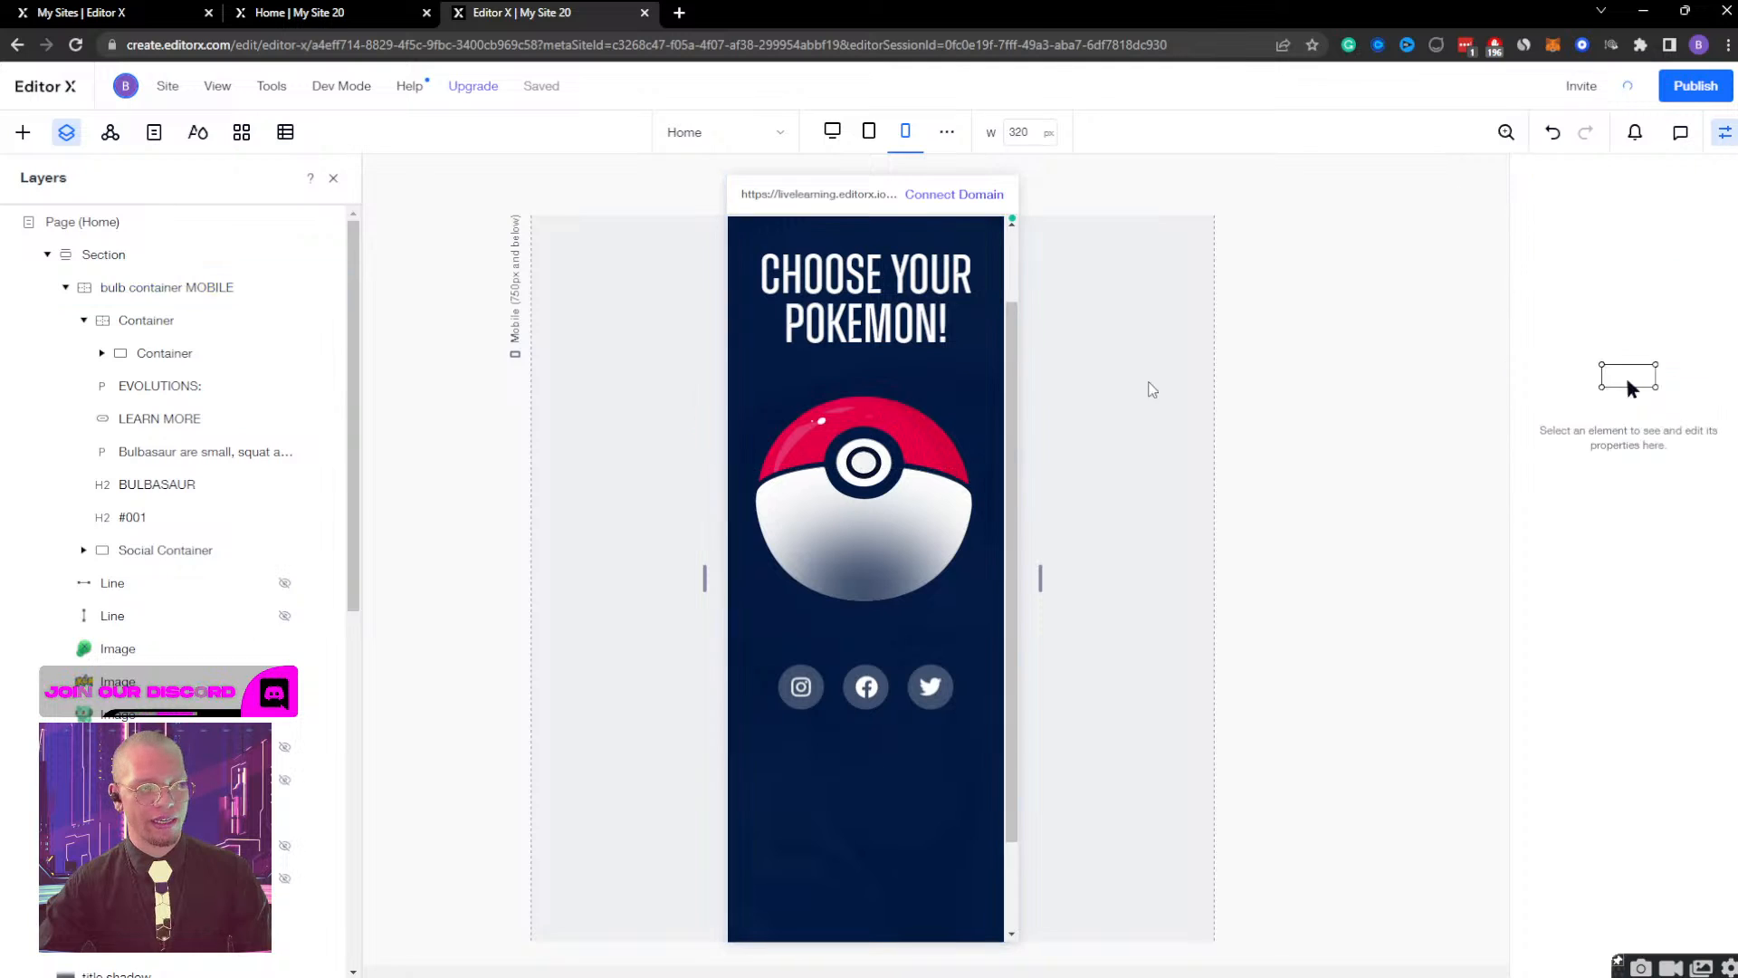
pyautogui.scroll(5, 903, 442)
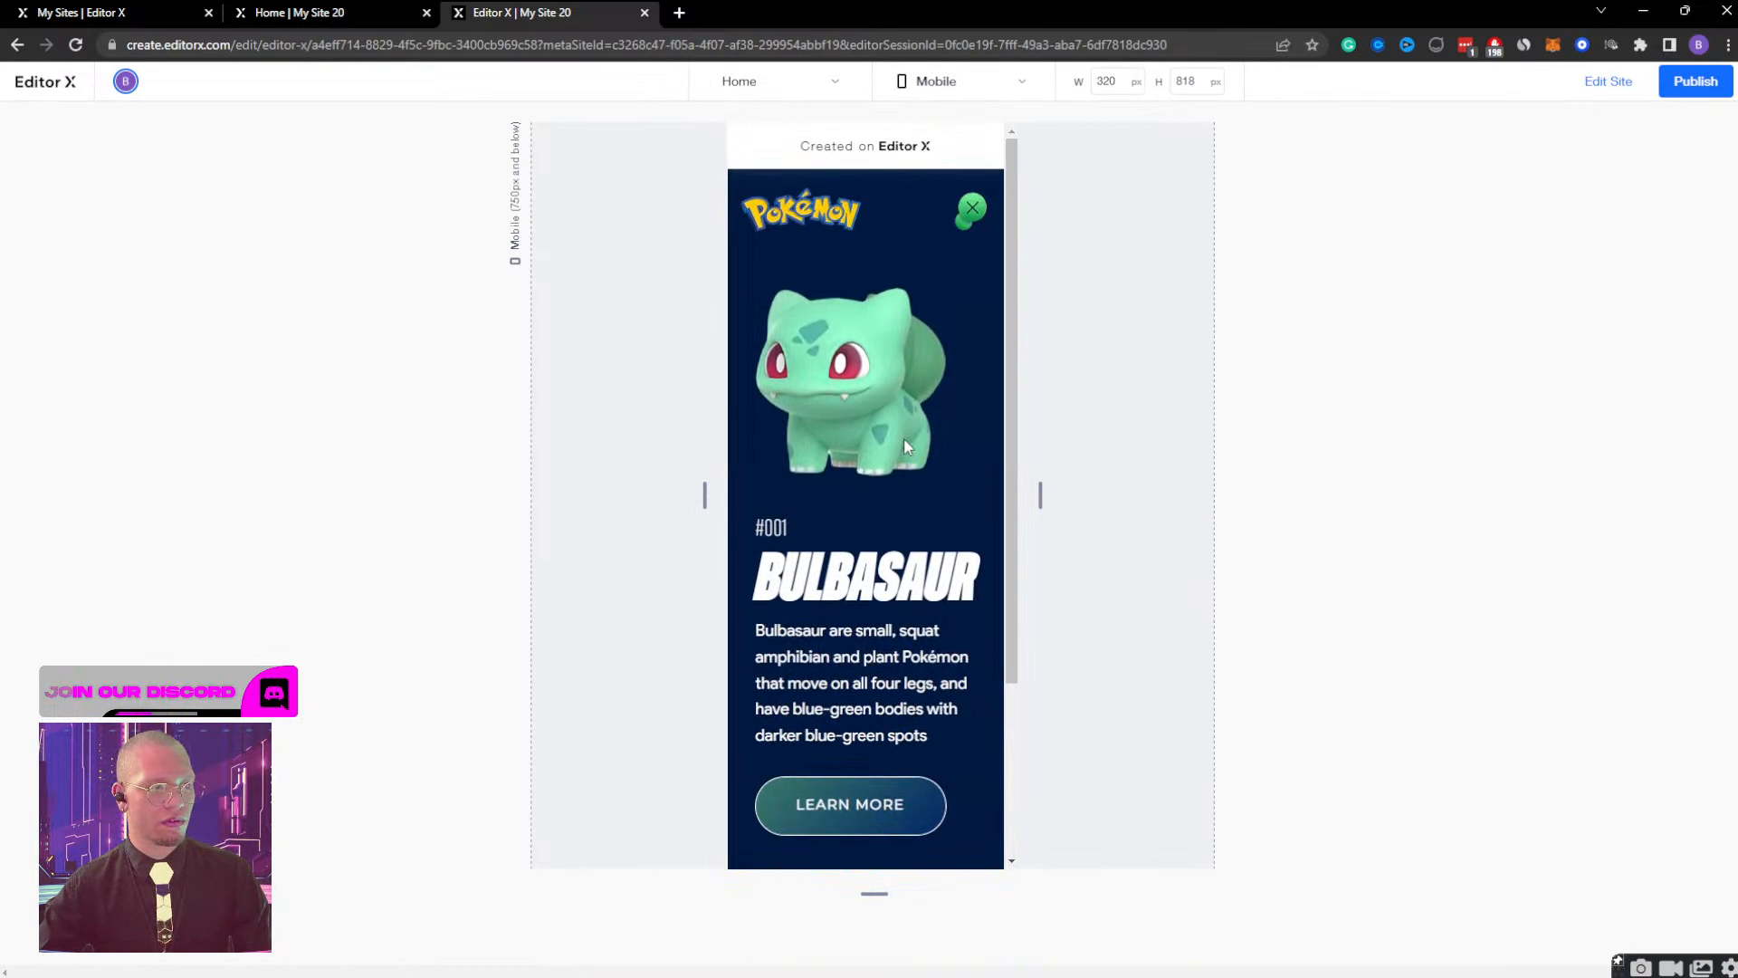
pyautogui.click(884, 507)
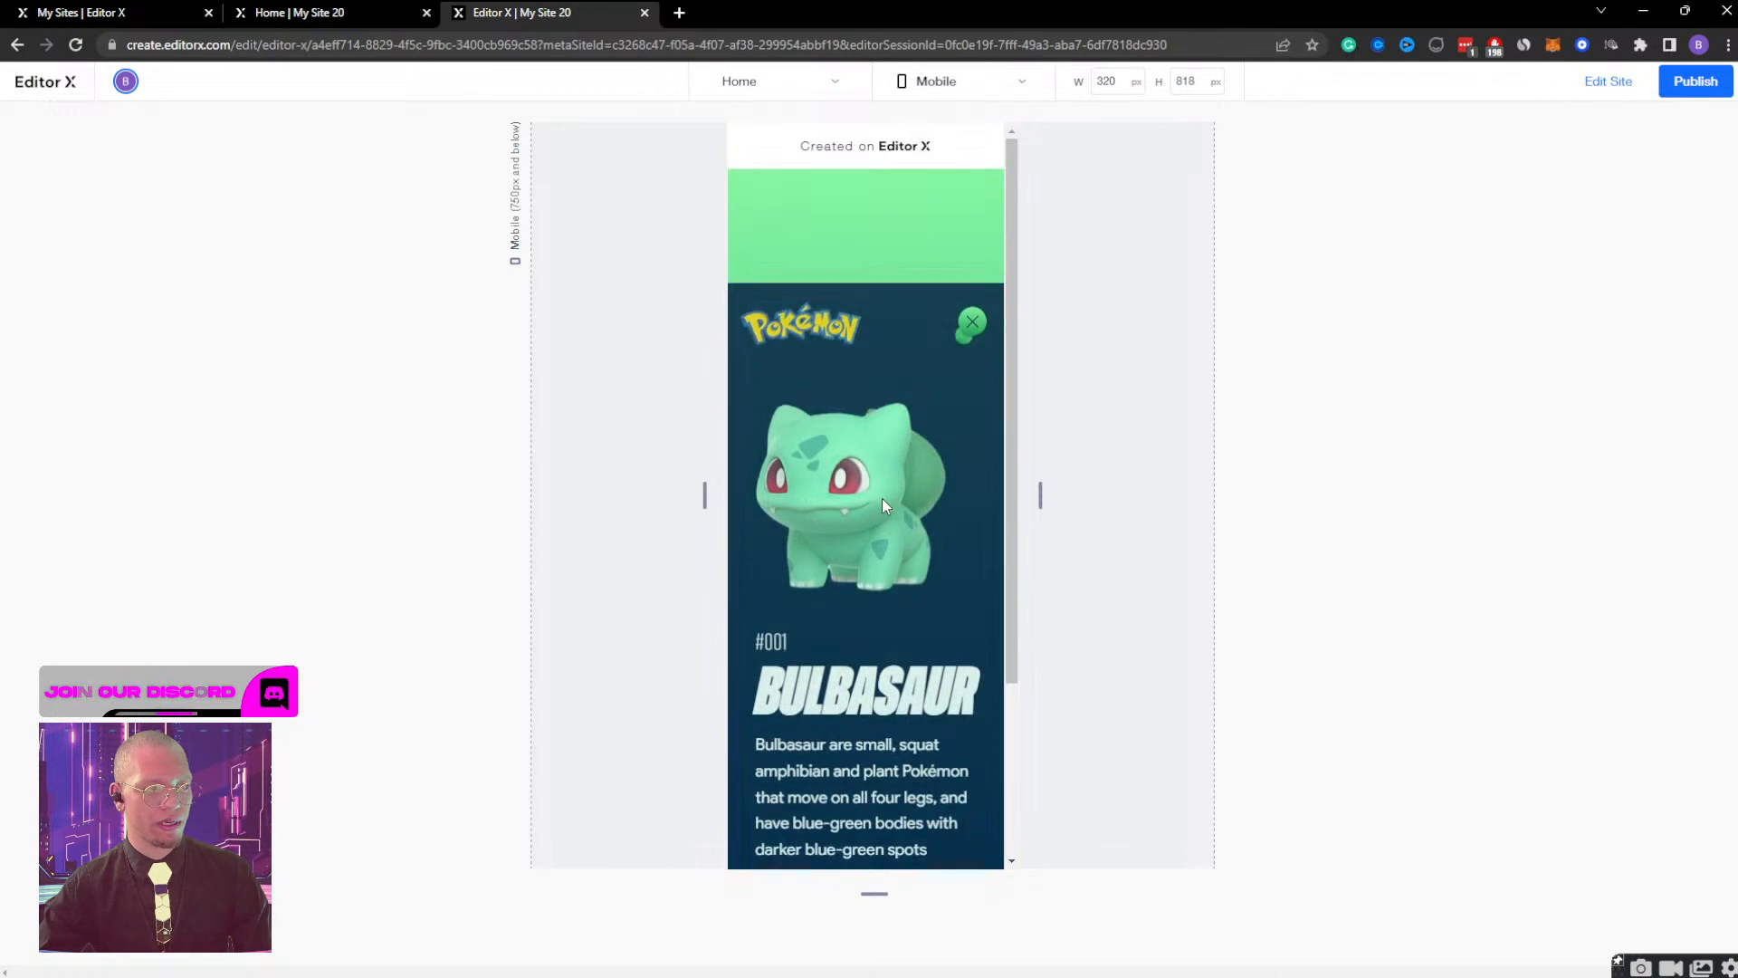
pyautogui.click(967, 212)
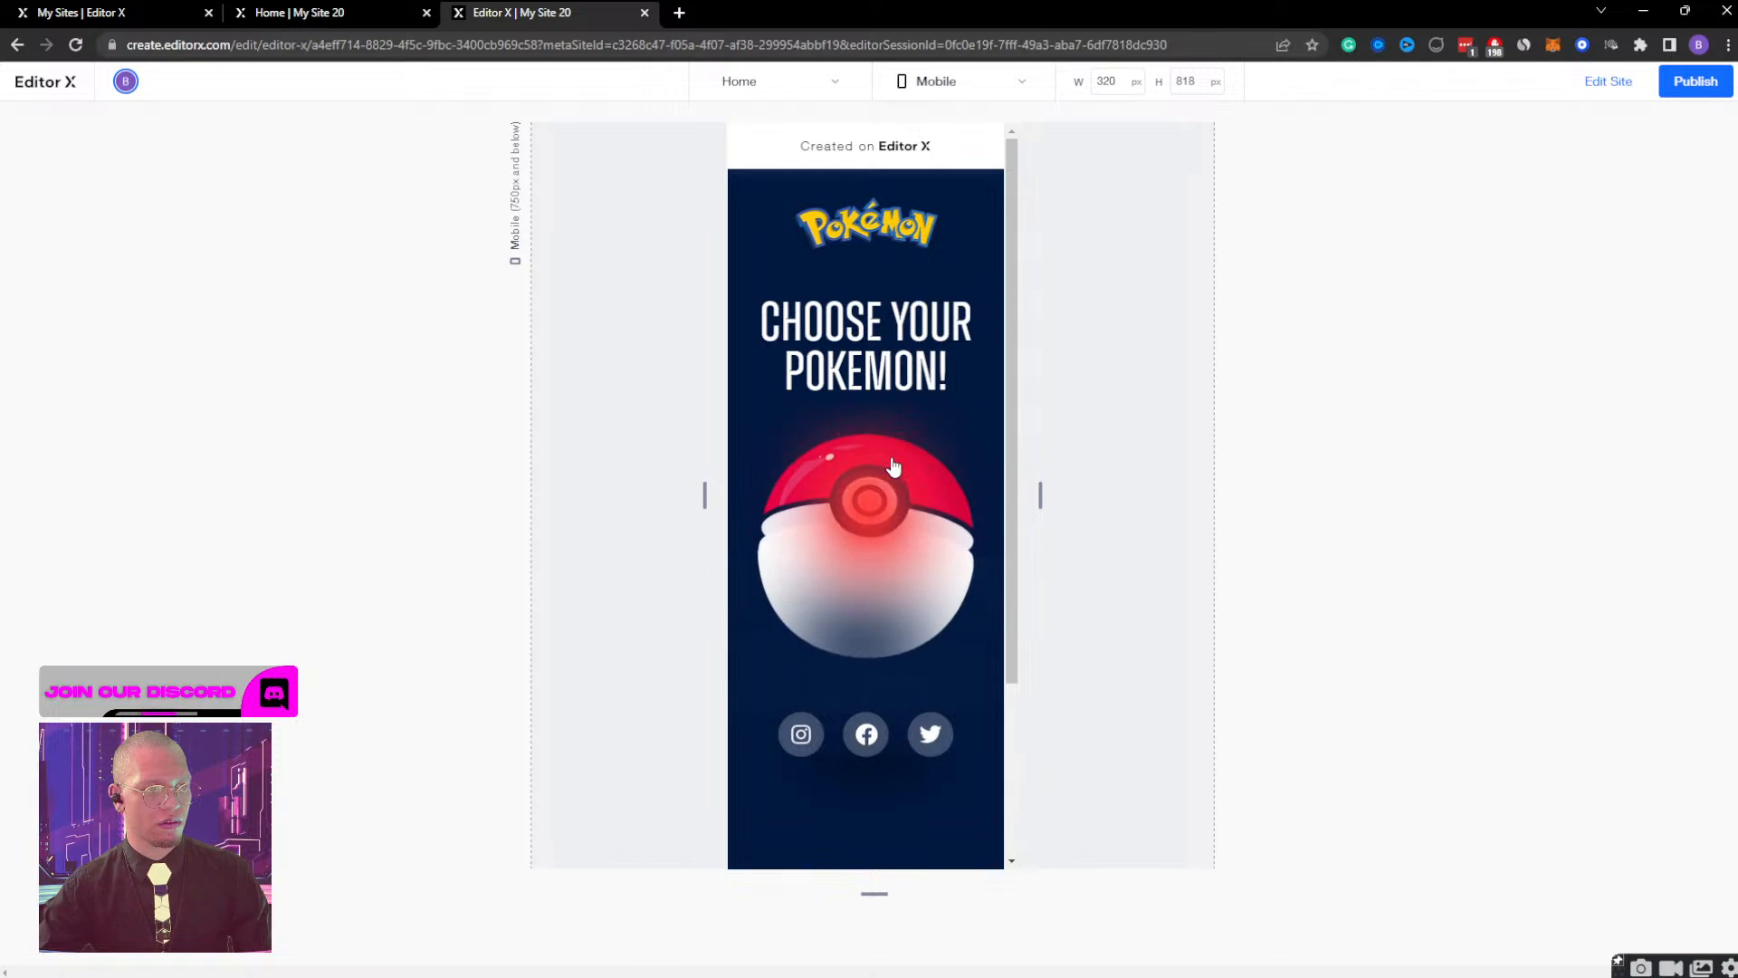
pyautogui.click(893, 466)
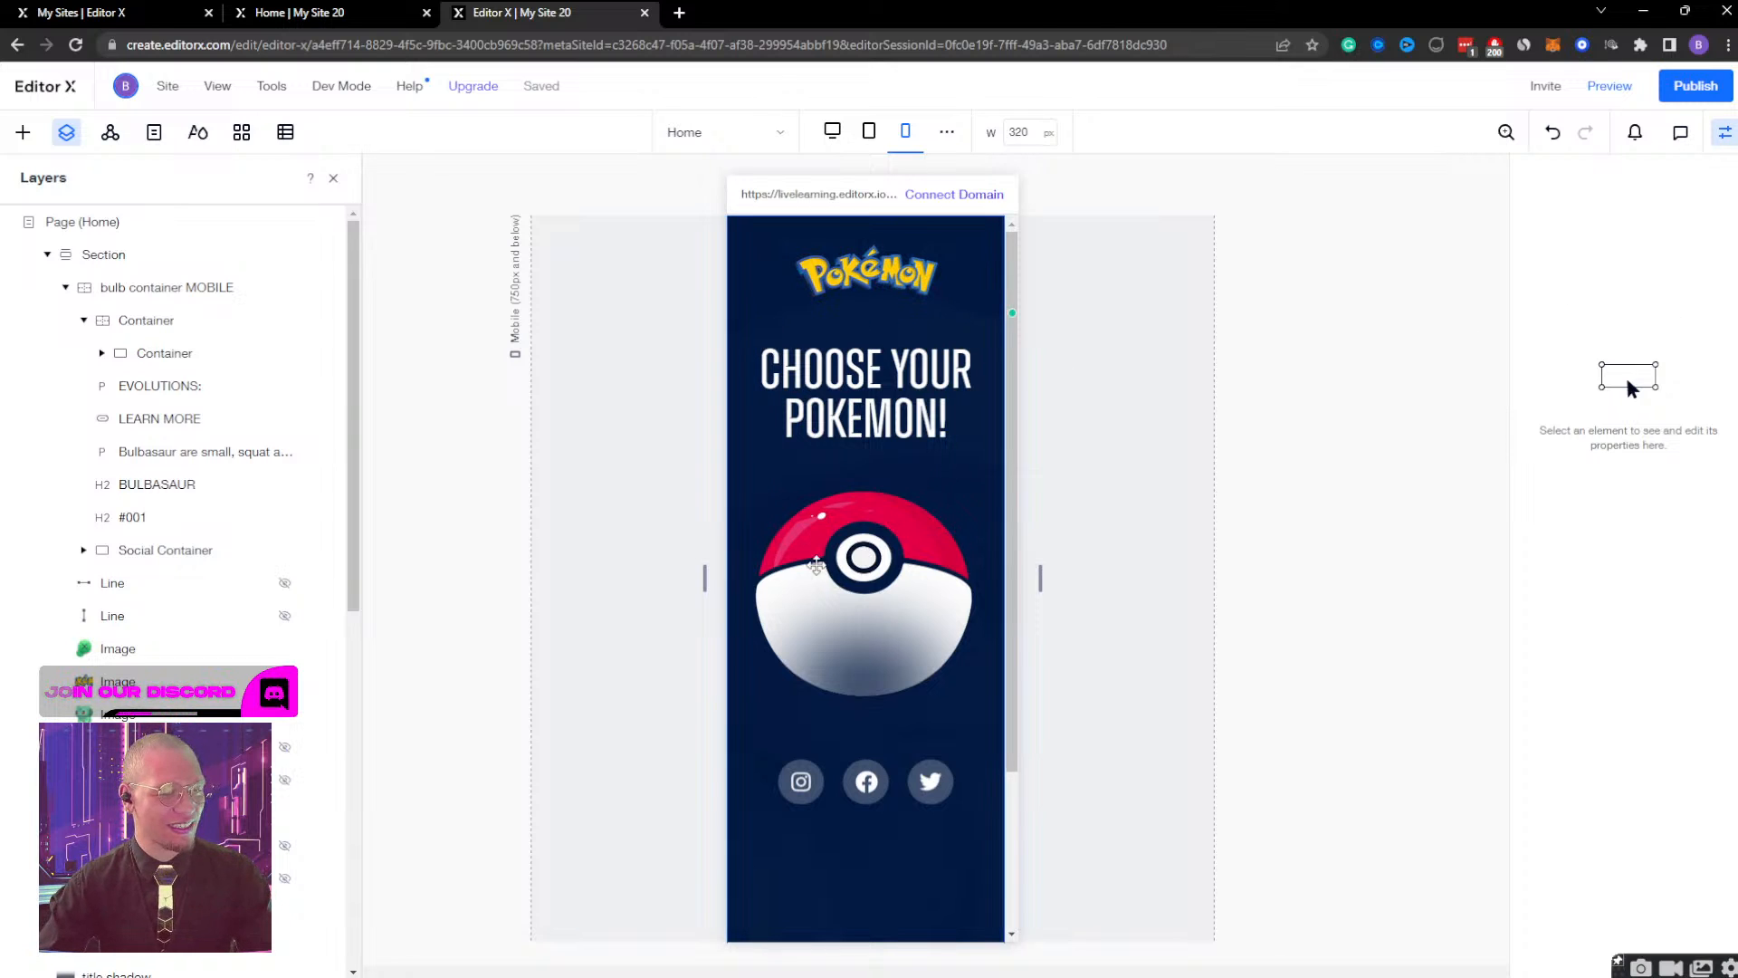
# Set the end time of the bulb container MOBILE's Bulb Container Display effect to 0.8 s.
pyautogui.scroll(-3, 154, 652)
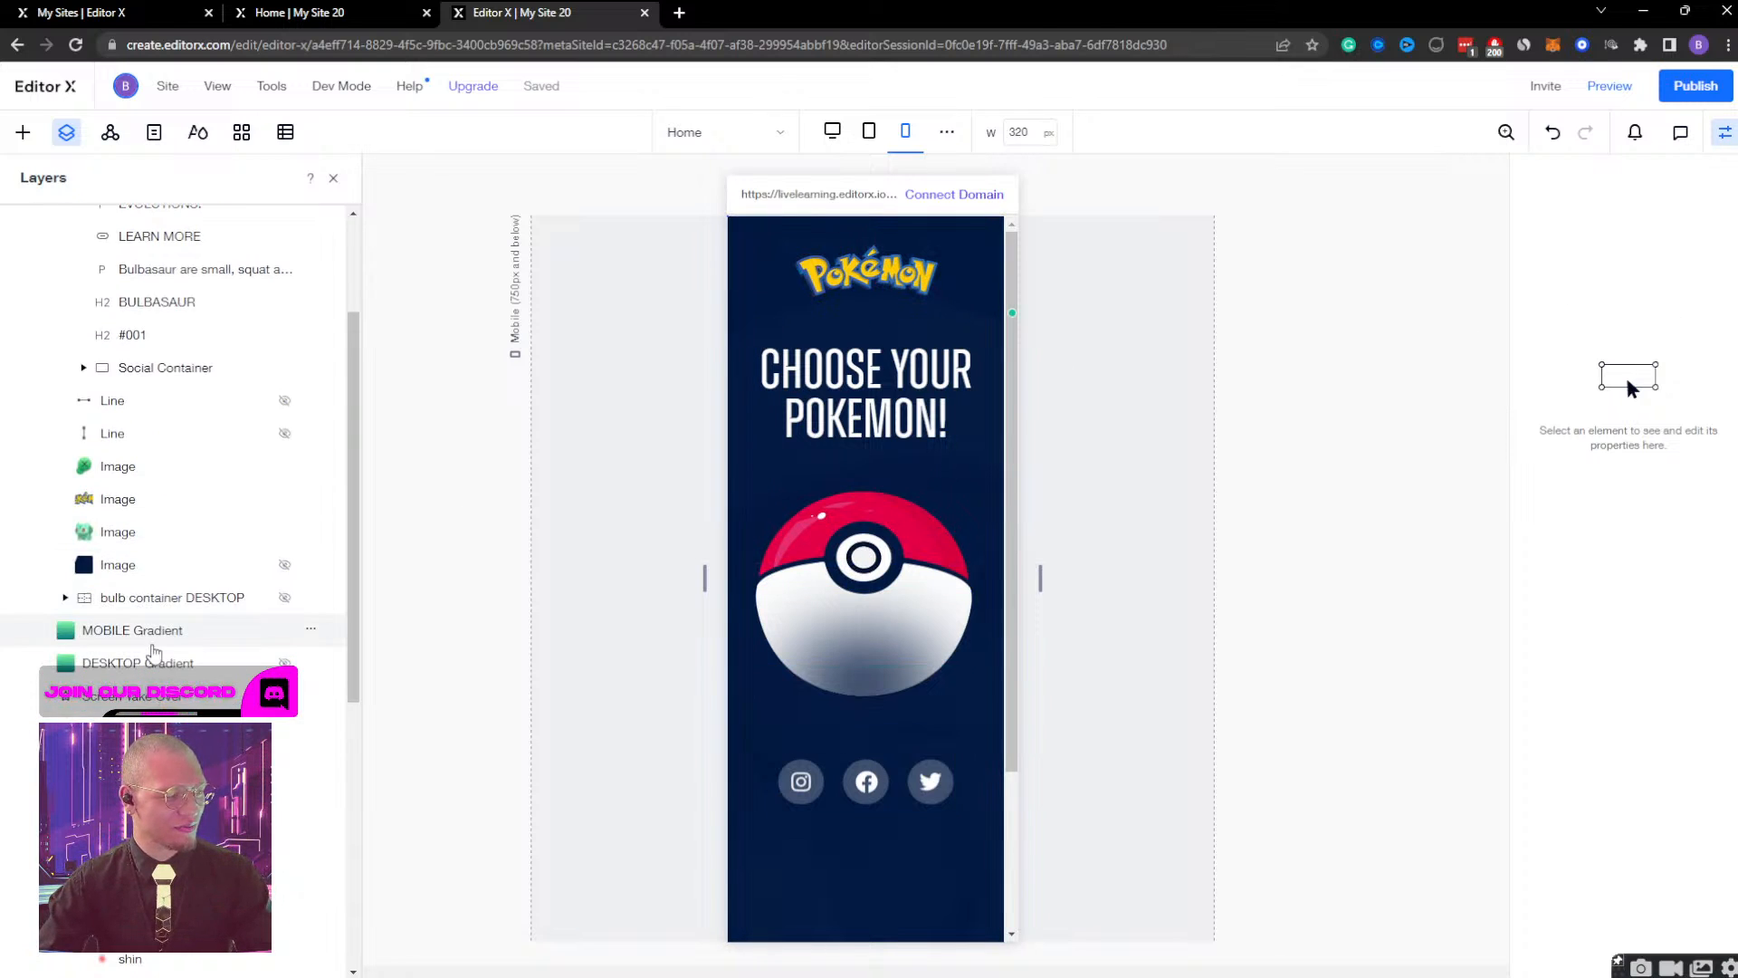
pyautogui.click(153, 645)
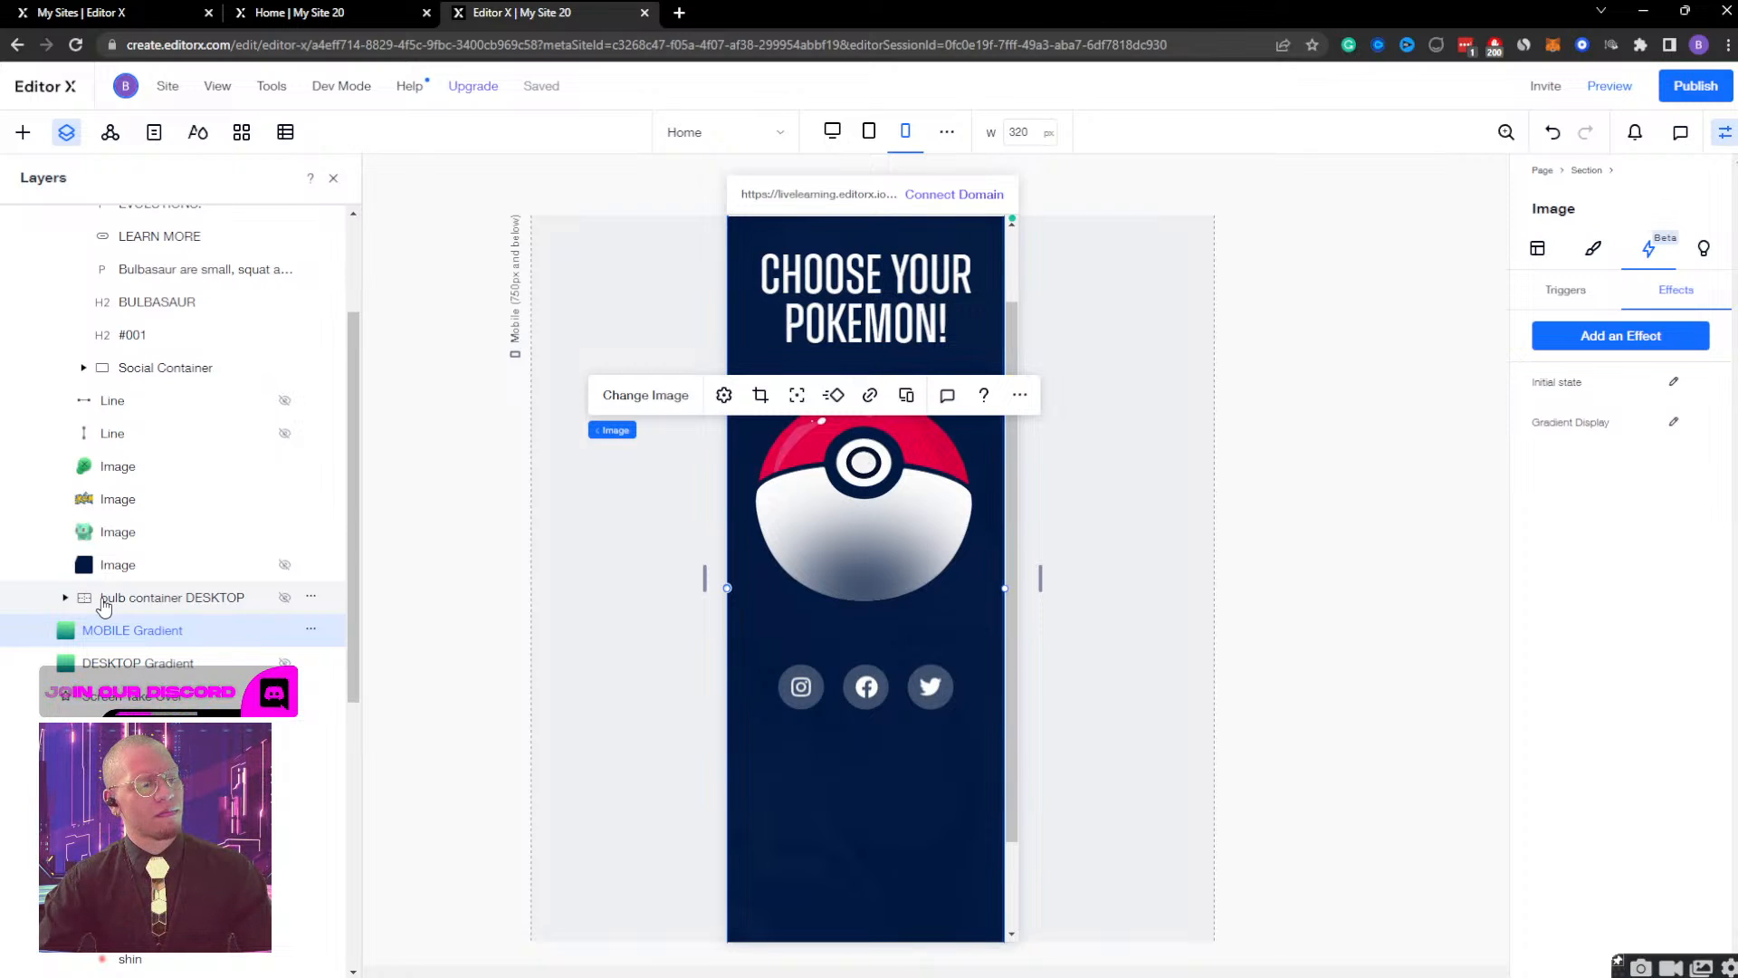
pyautogui.scroll(5, 104, 604)
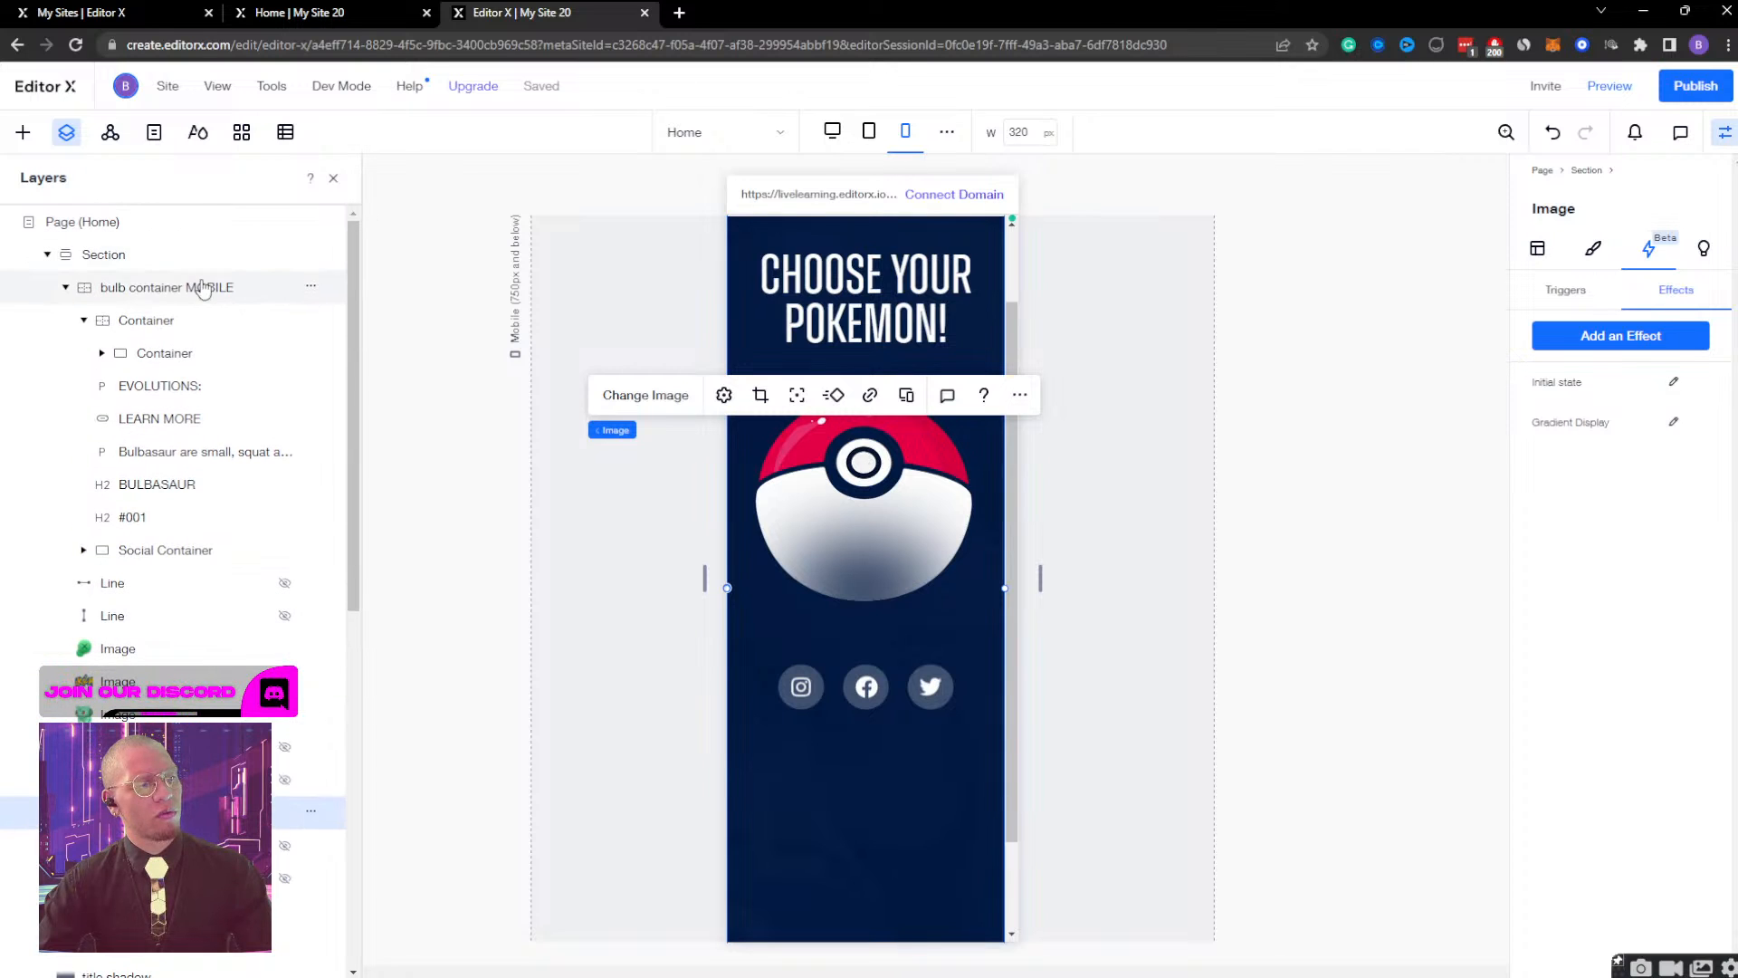
pyautogui.click(214, 287)
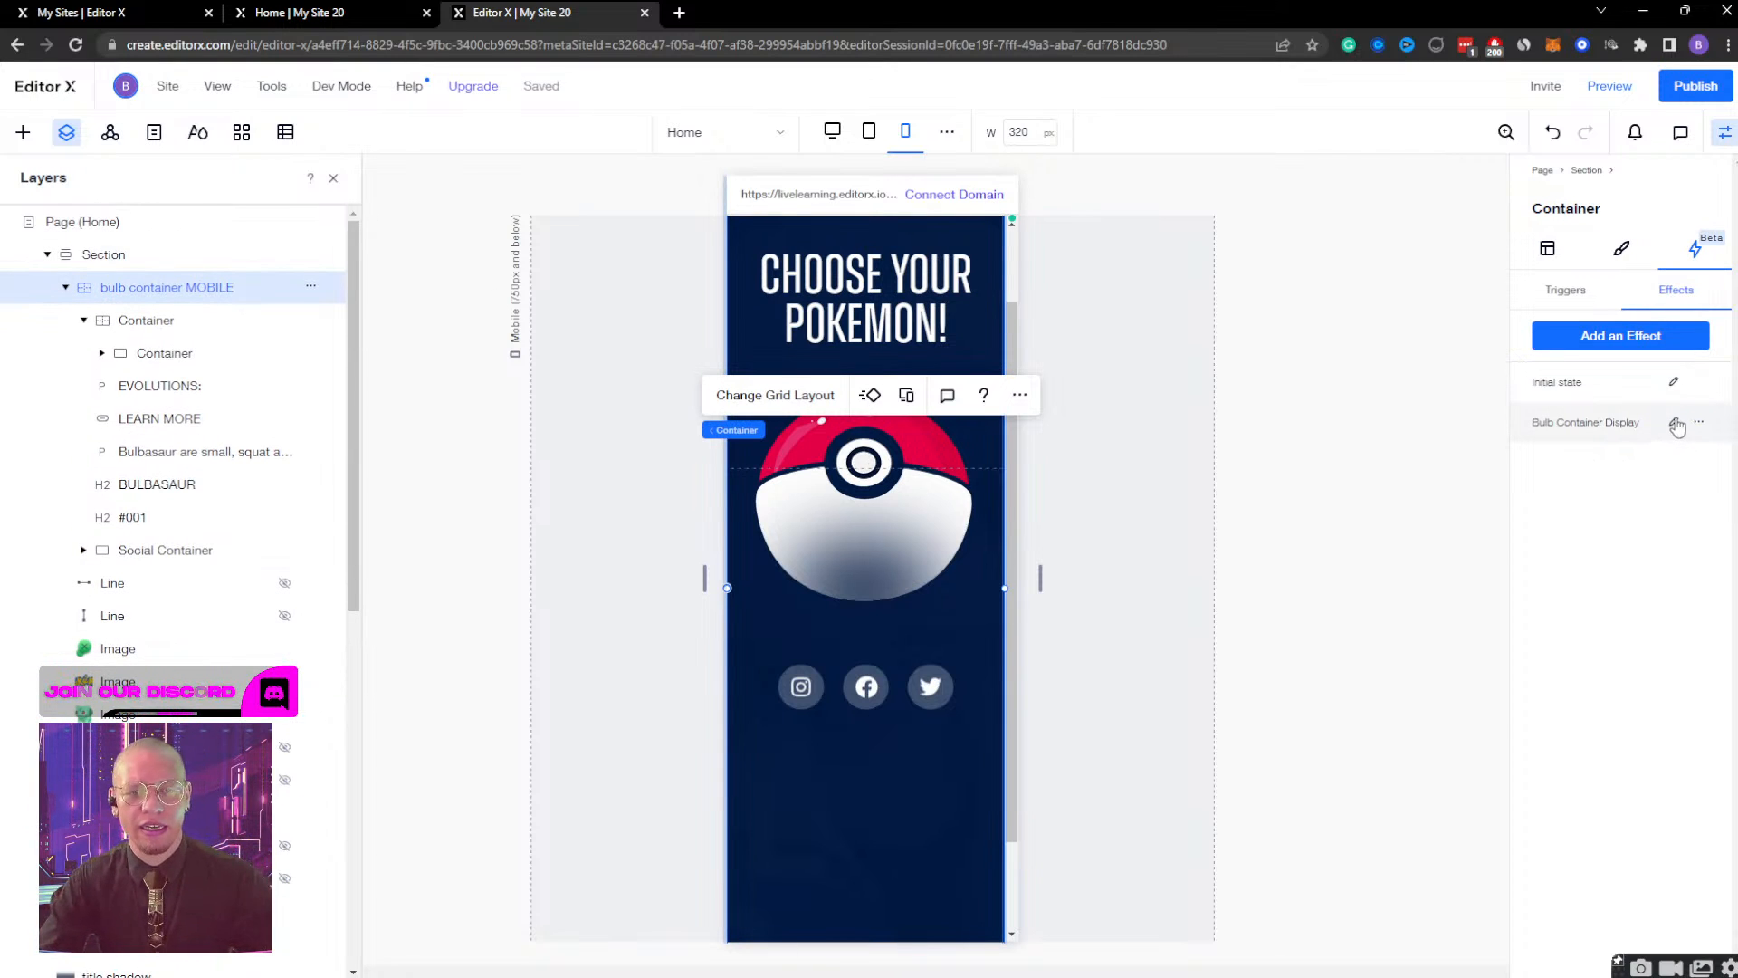
pyautogui.click(1618, 446)
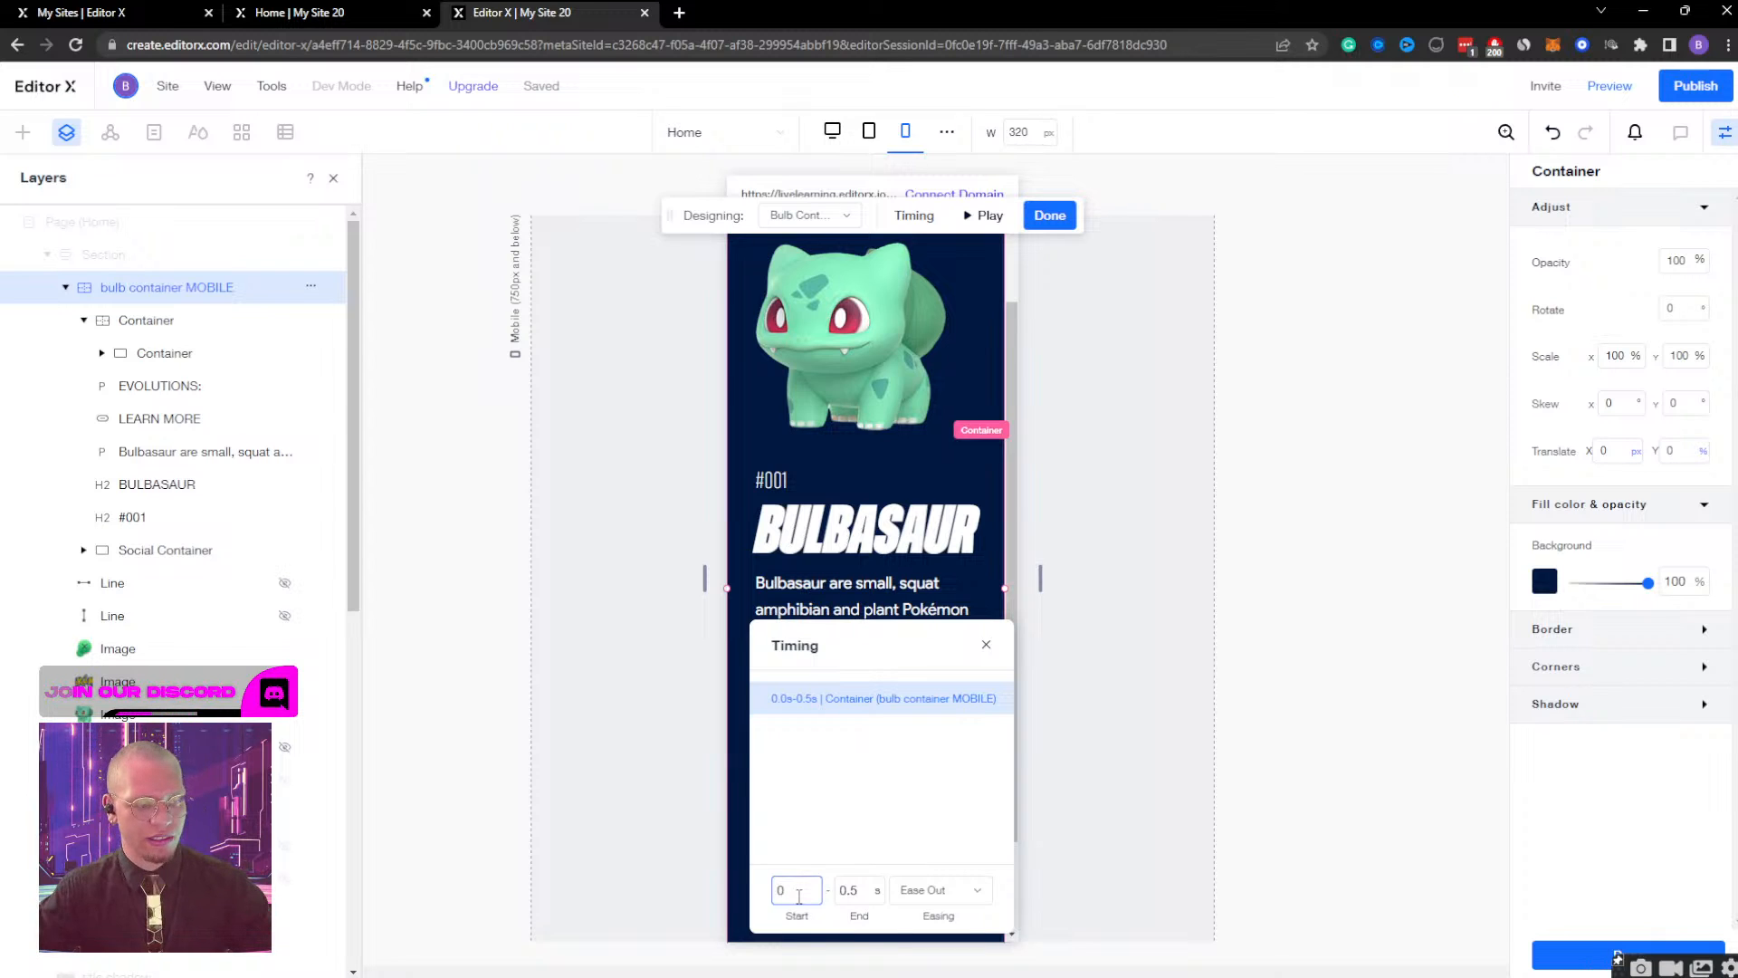
pyautogui.click(847, 890)
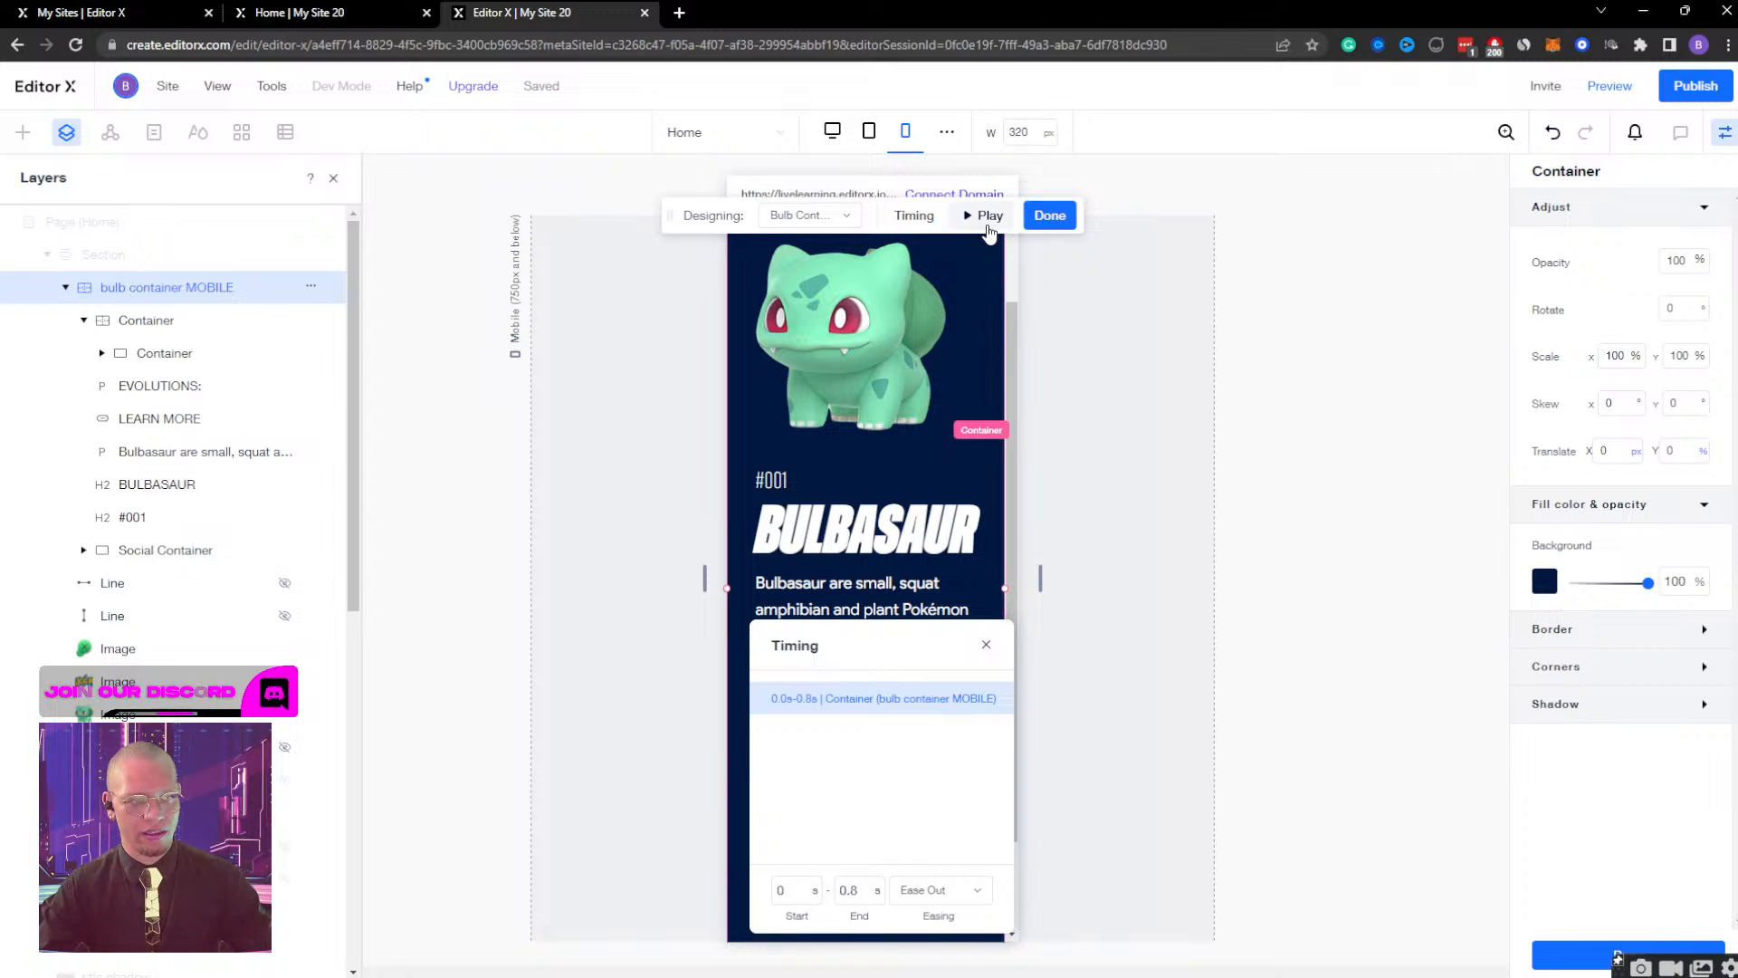
# Preview the mobile page, open and close the Bulbasaur view to check the longer display effect, and resume editing.
pyautogui.click(1608, 91)
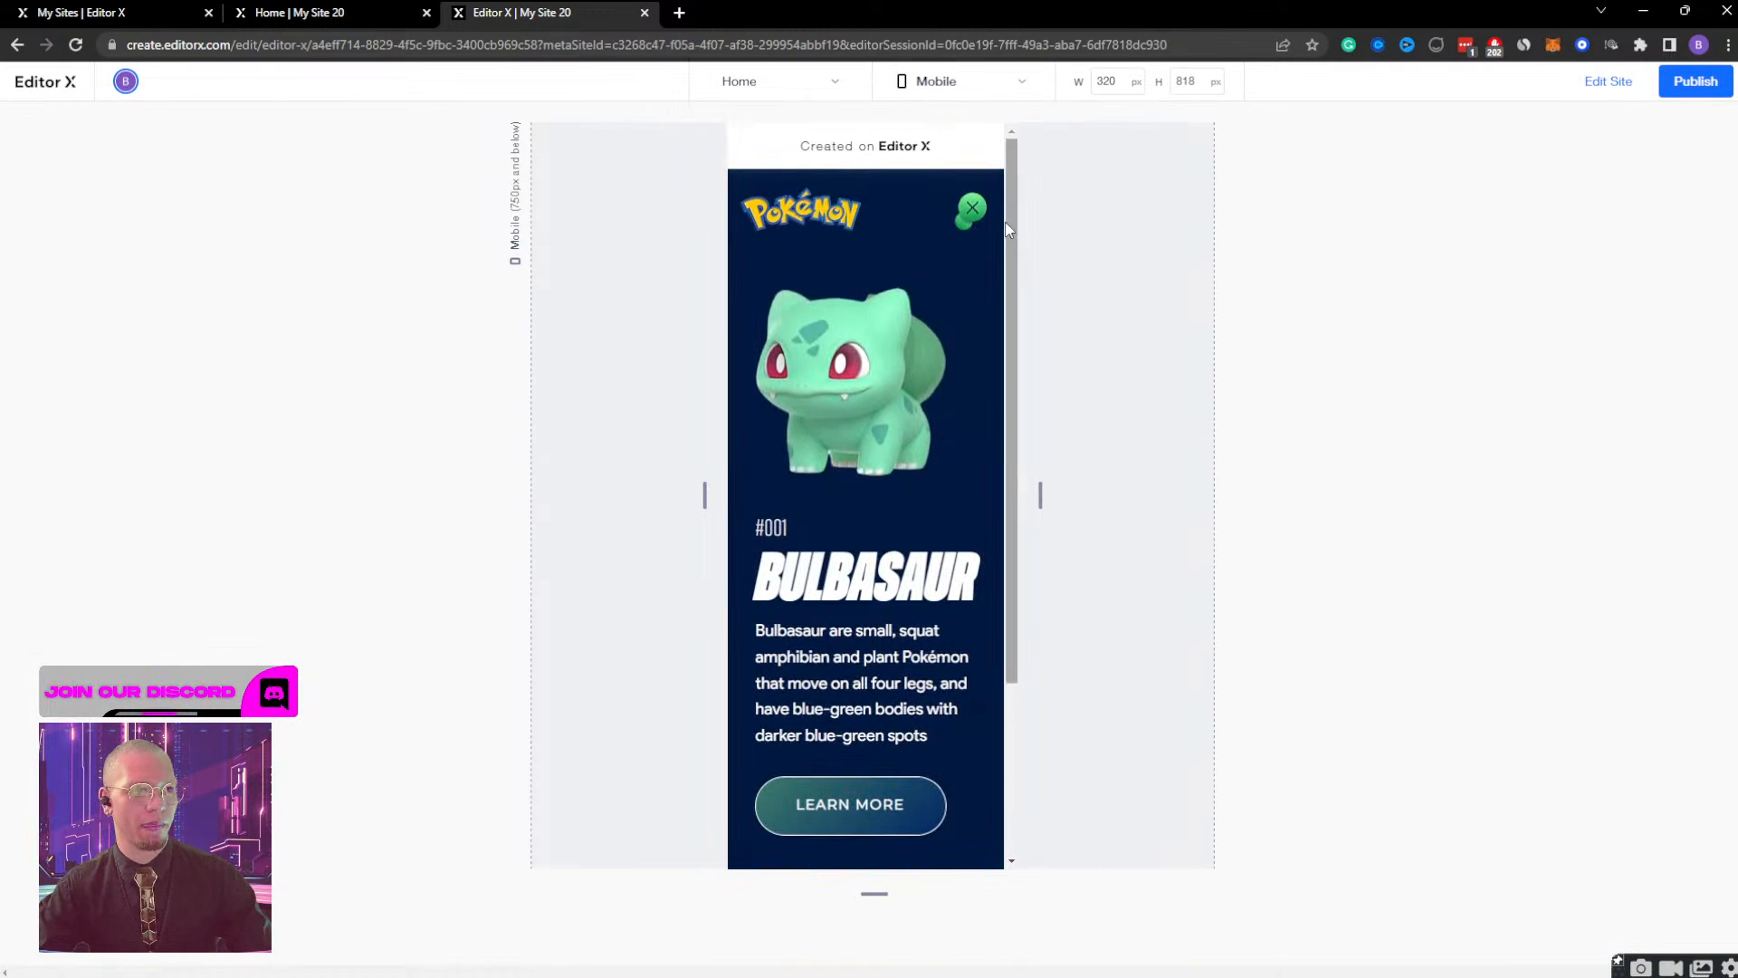
pyautogui.scroll(5, 960, 271)
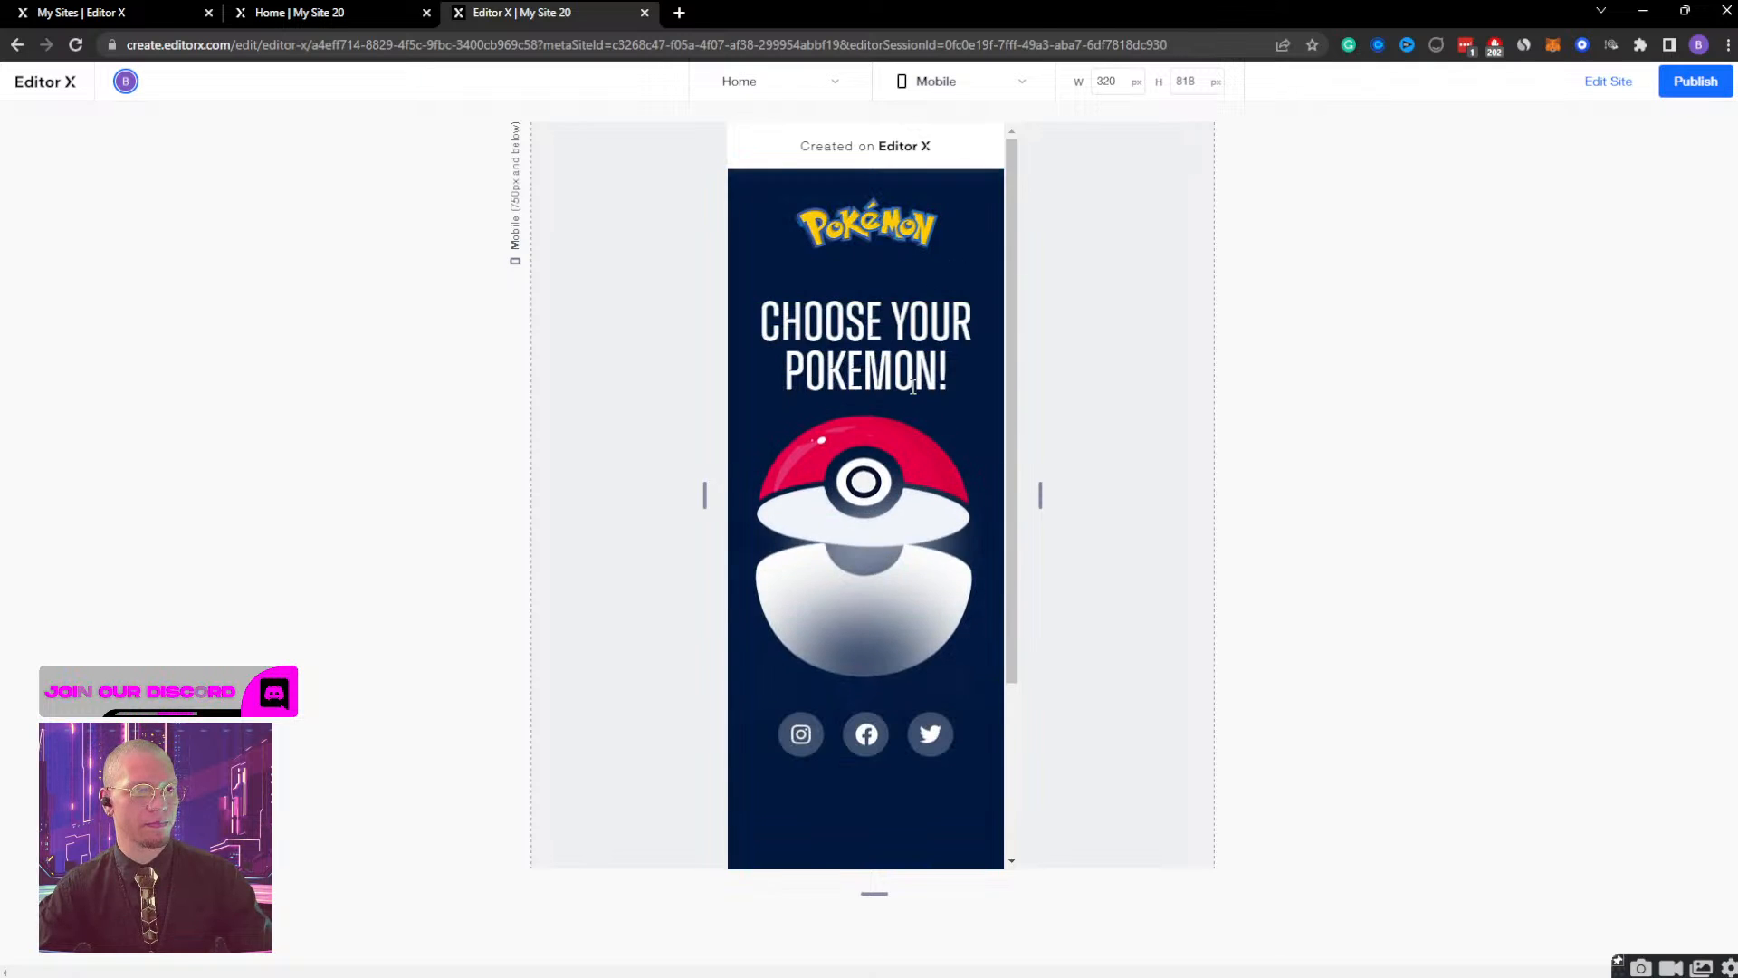
pyautogui.click(899, 469)
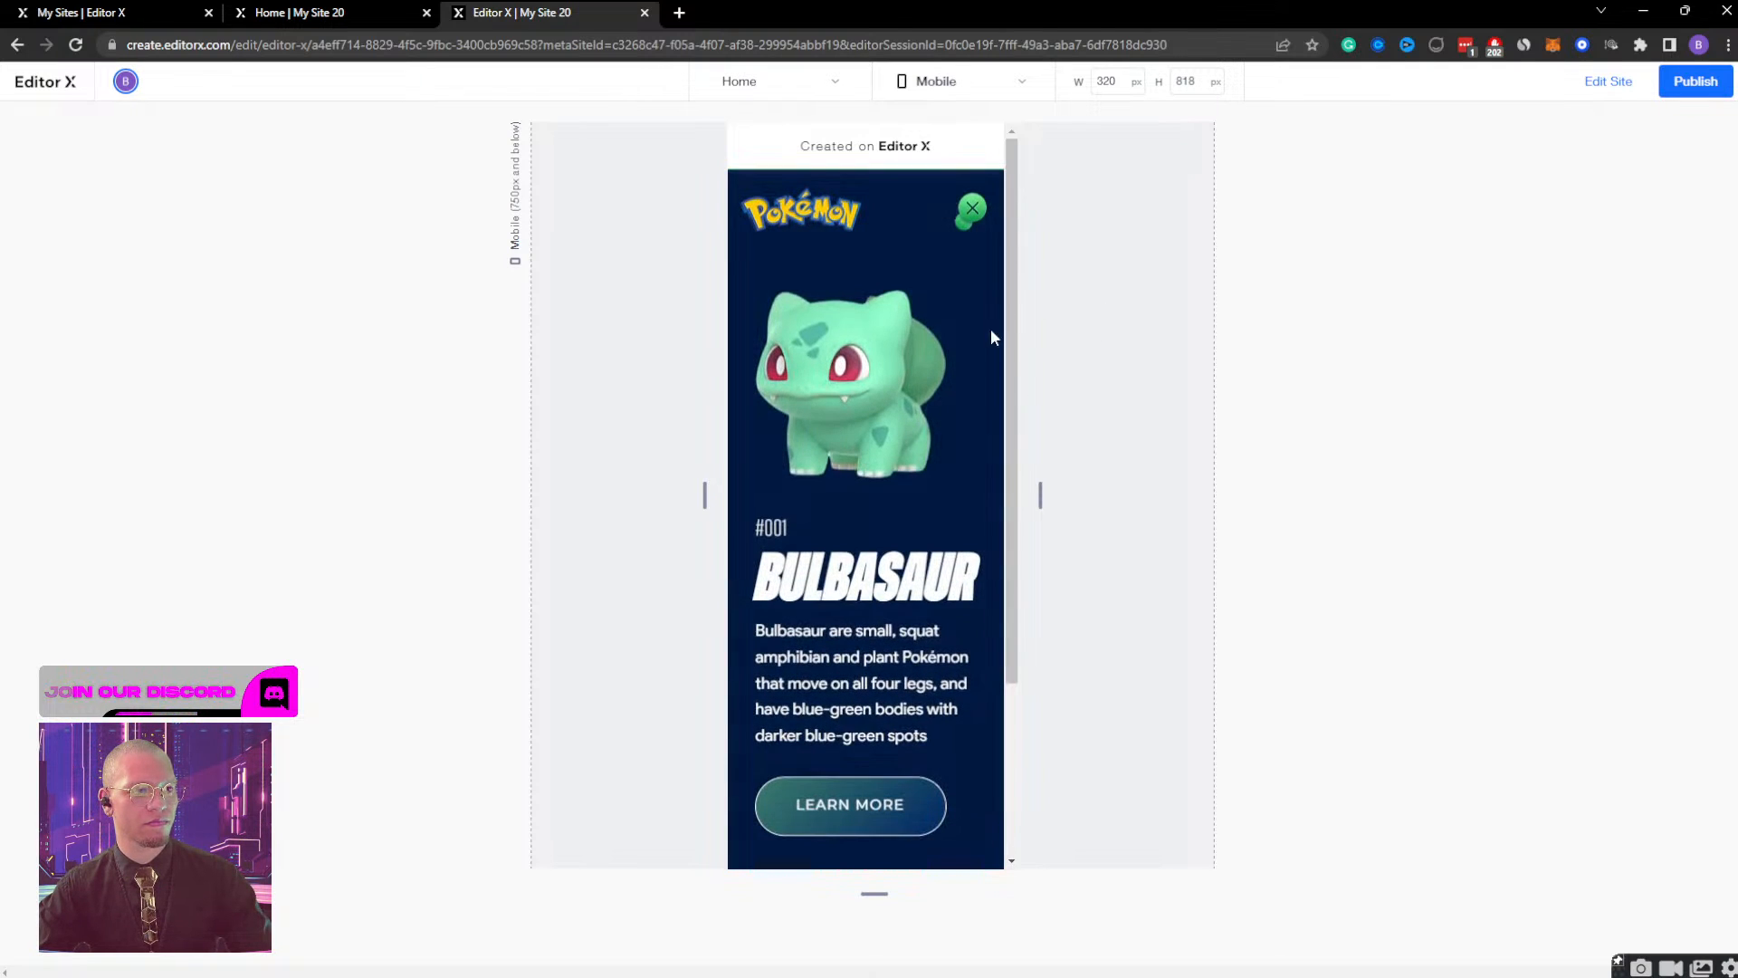
pyautogui.click(974, 210)
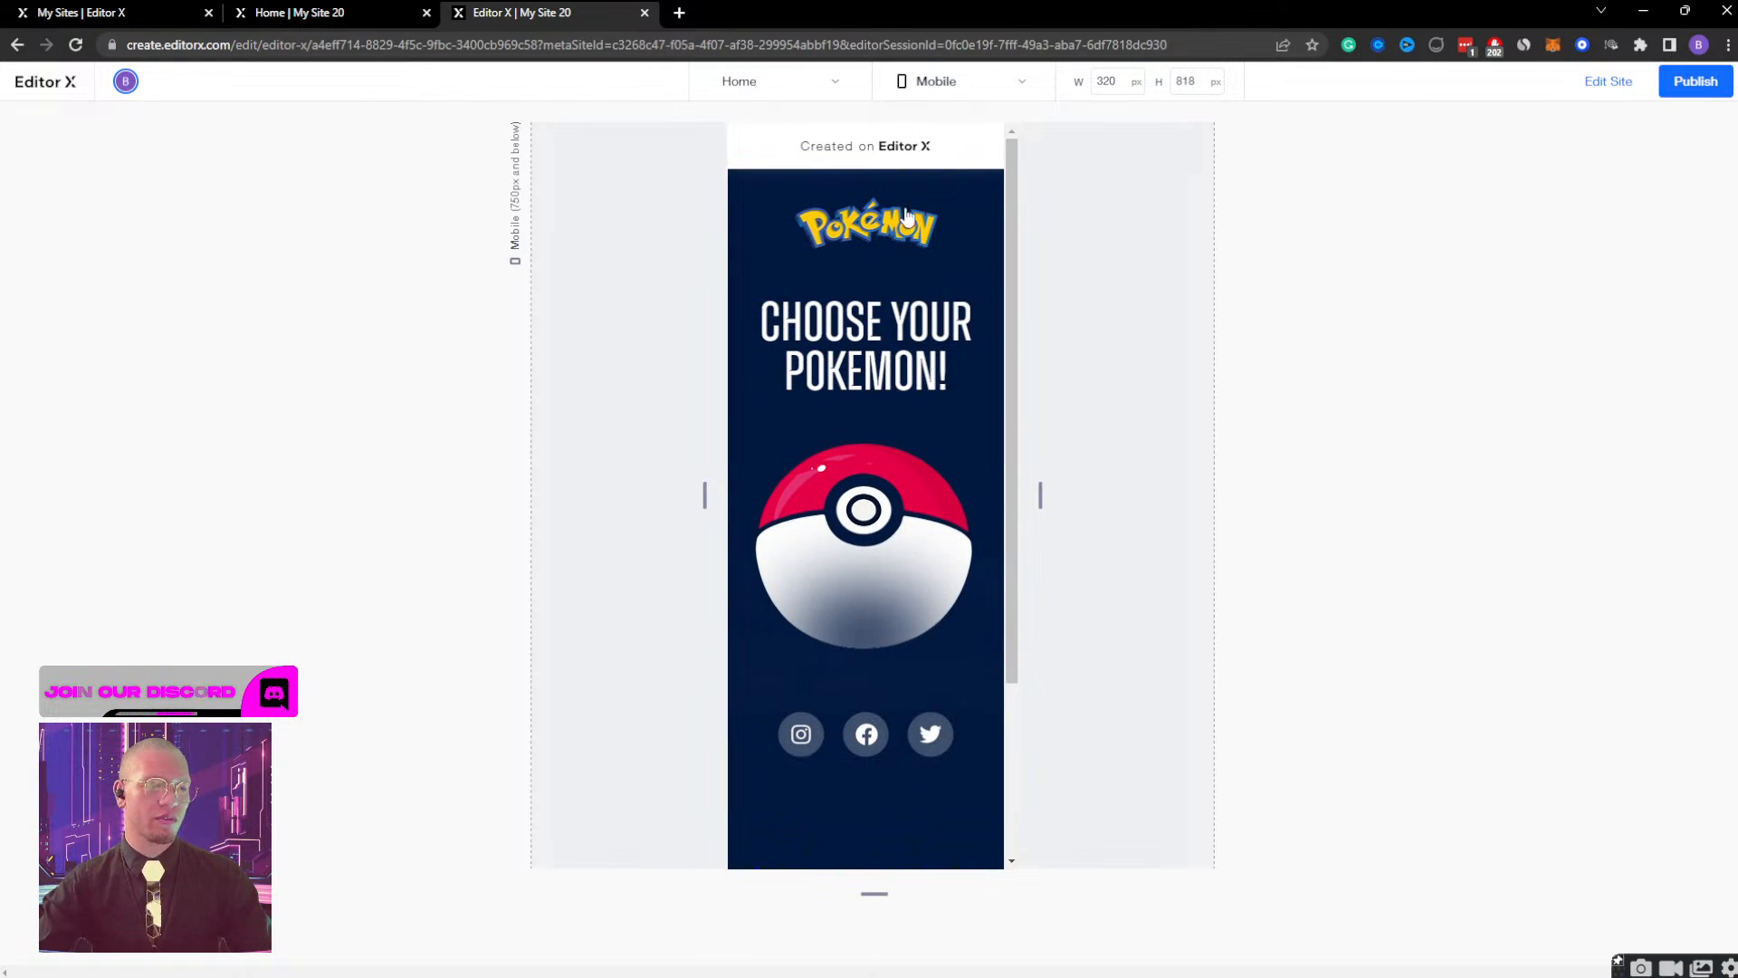
pyautogui.click(871, 505)
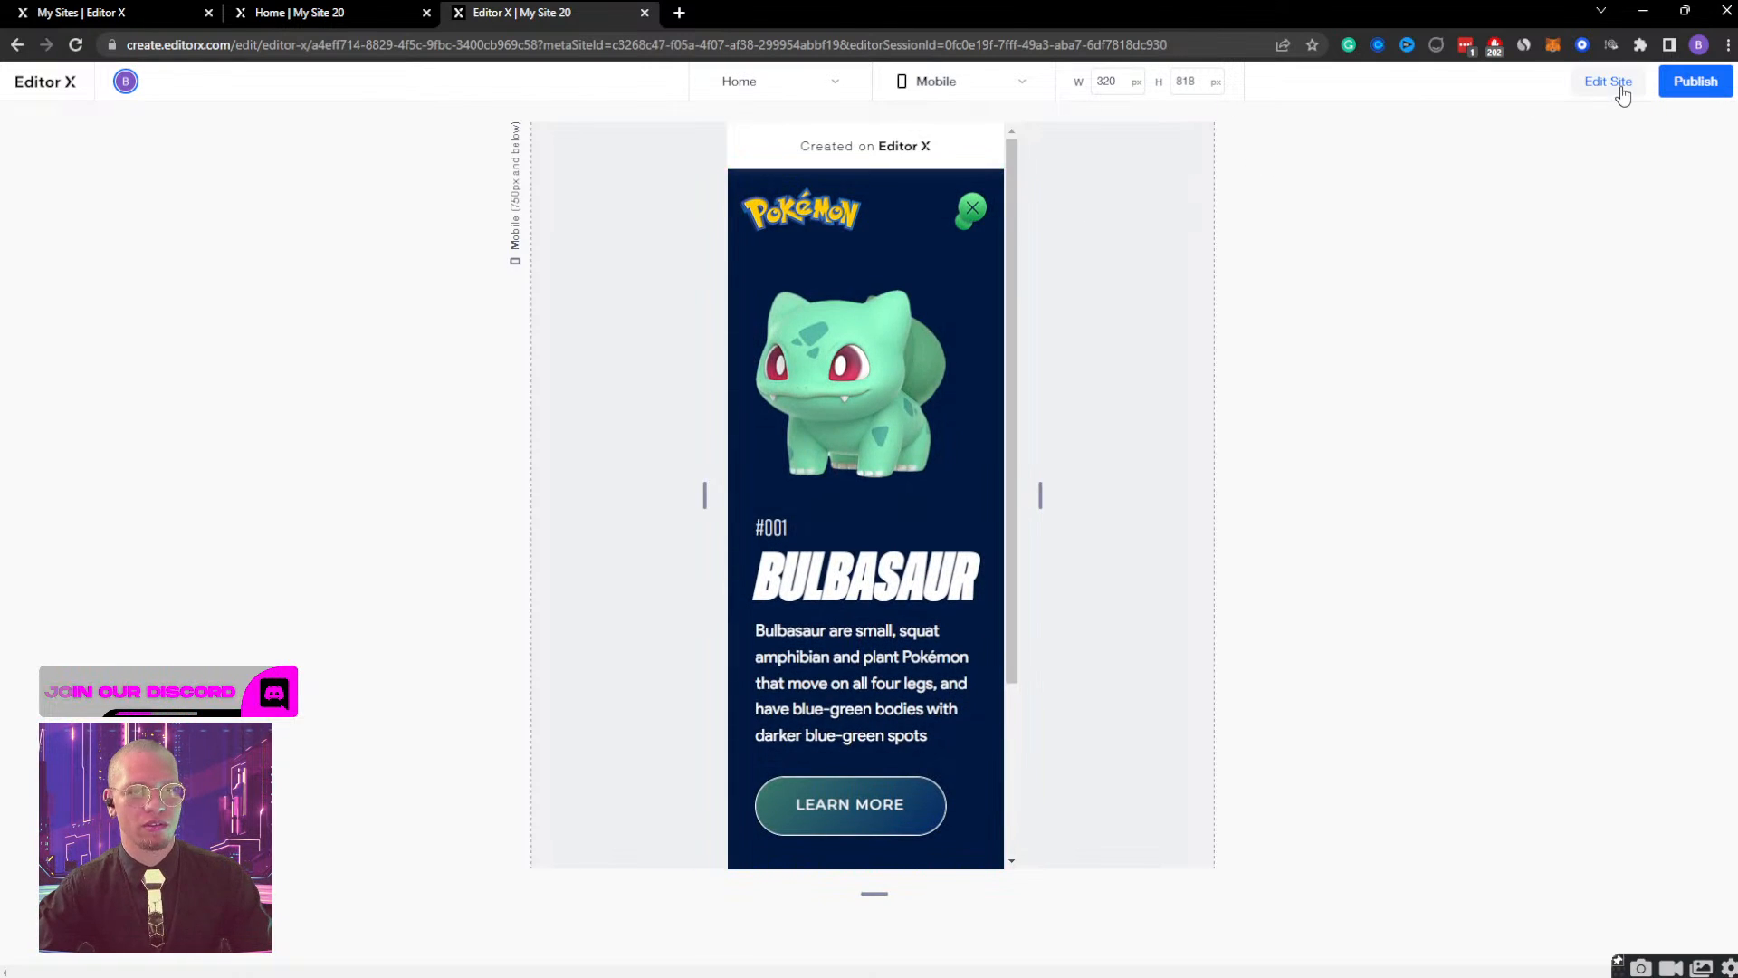
pyautogui.click(1600, 84)
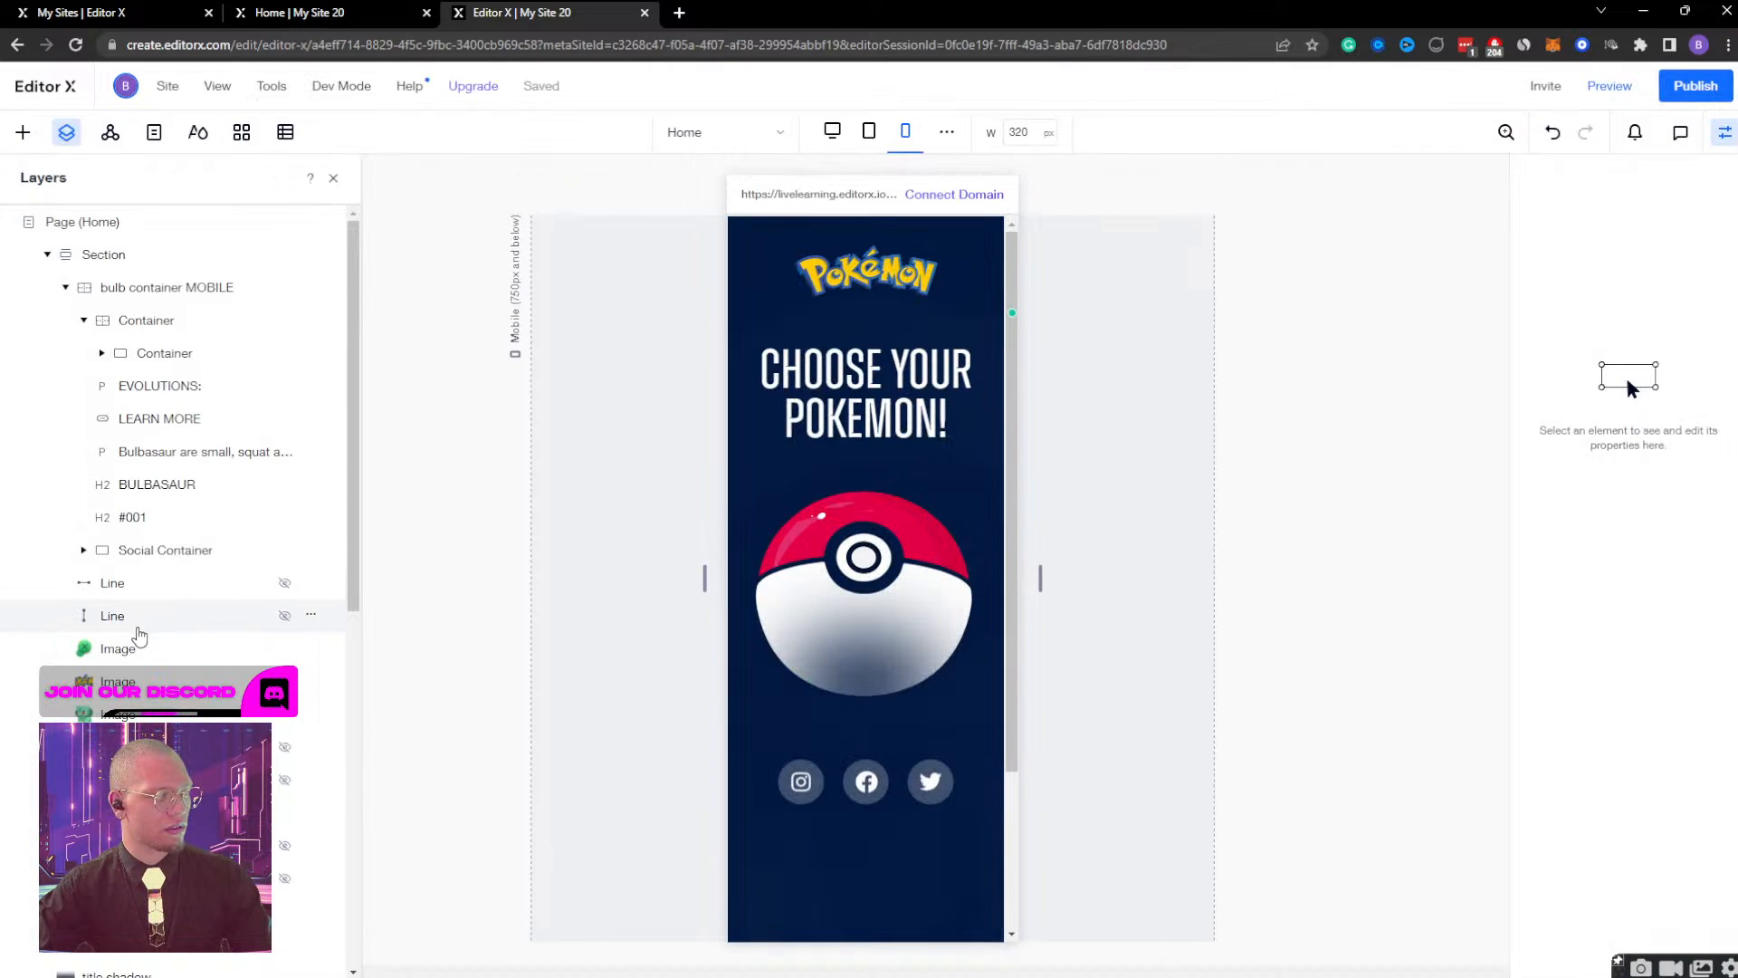
# Check the MOBILE Gradient's Gradient Display timing and close the effect.
pyautogui.click(172, 811)
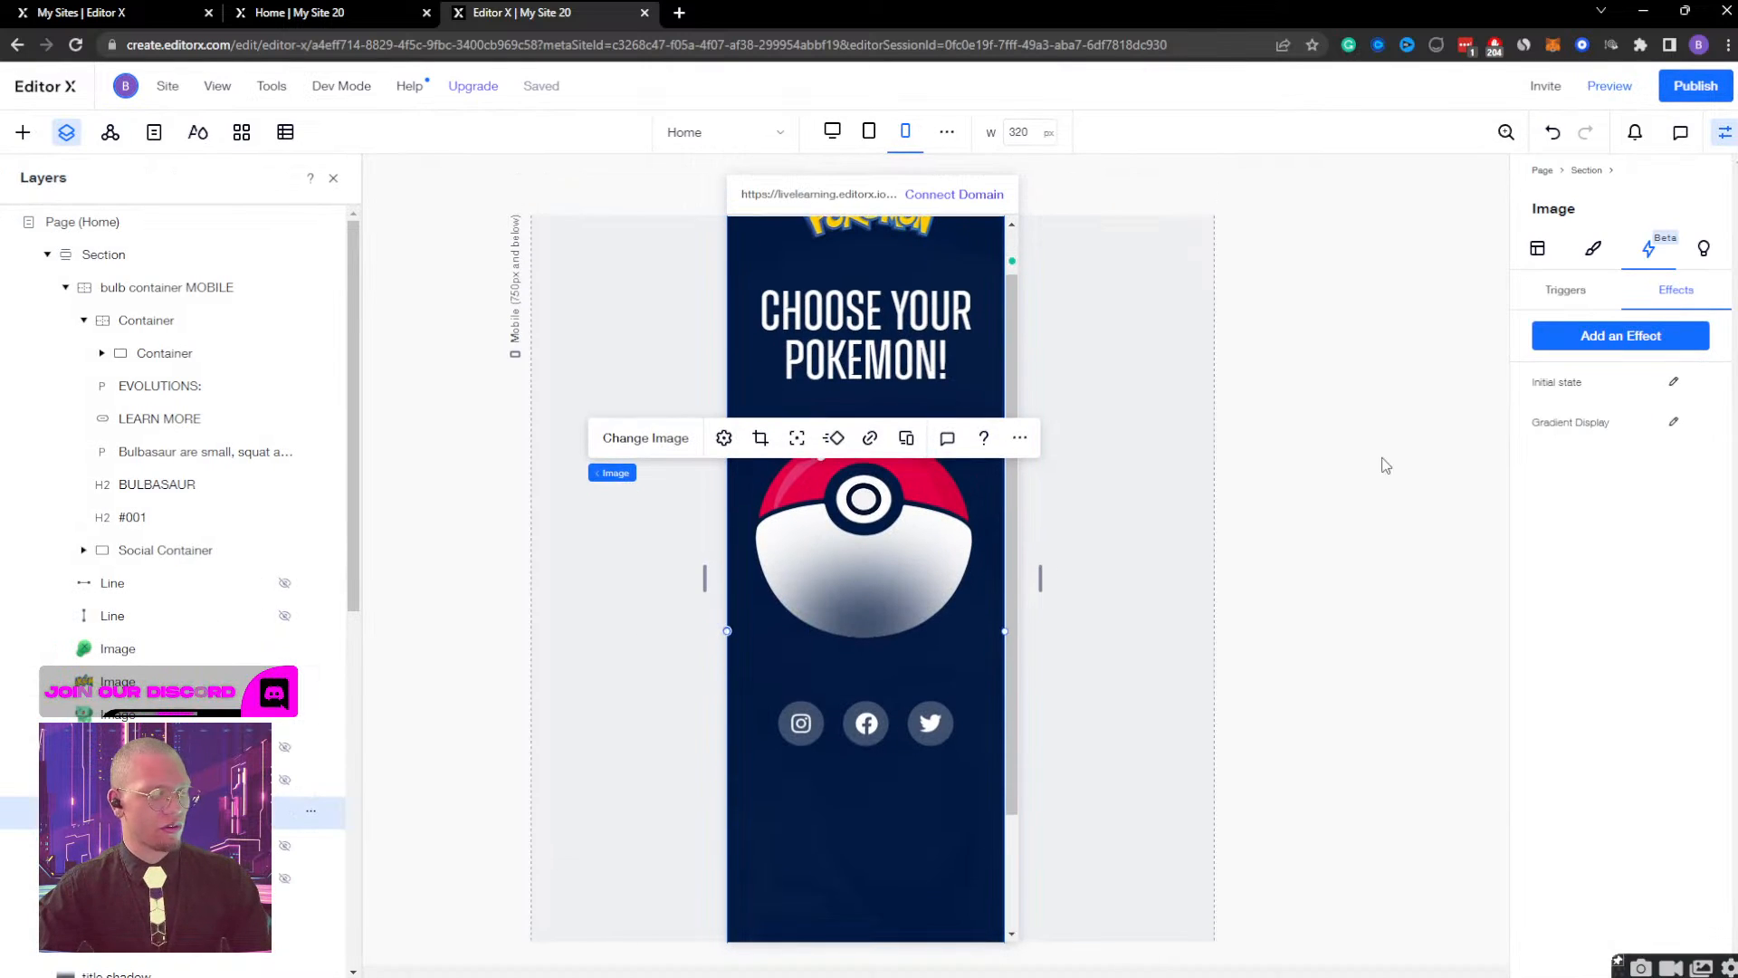
pyautogui.click(1674, 423)
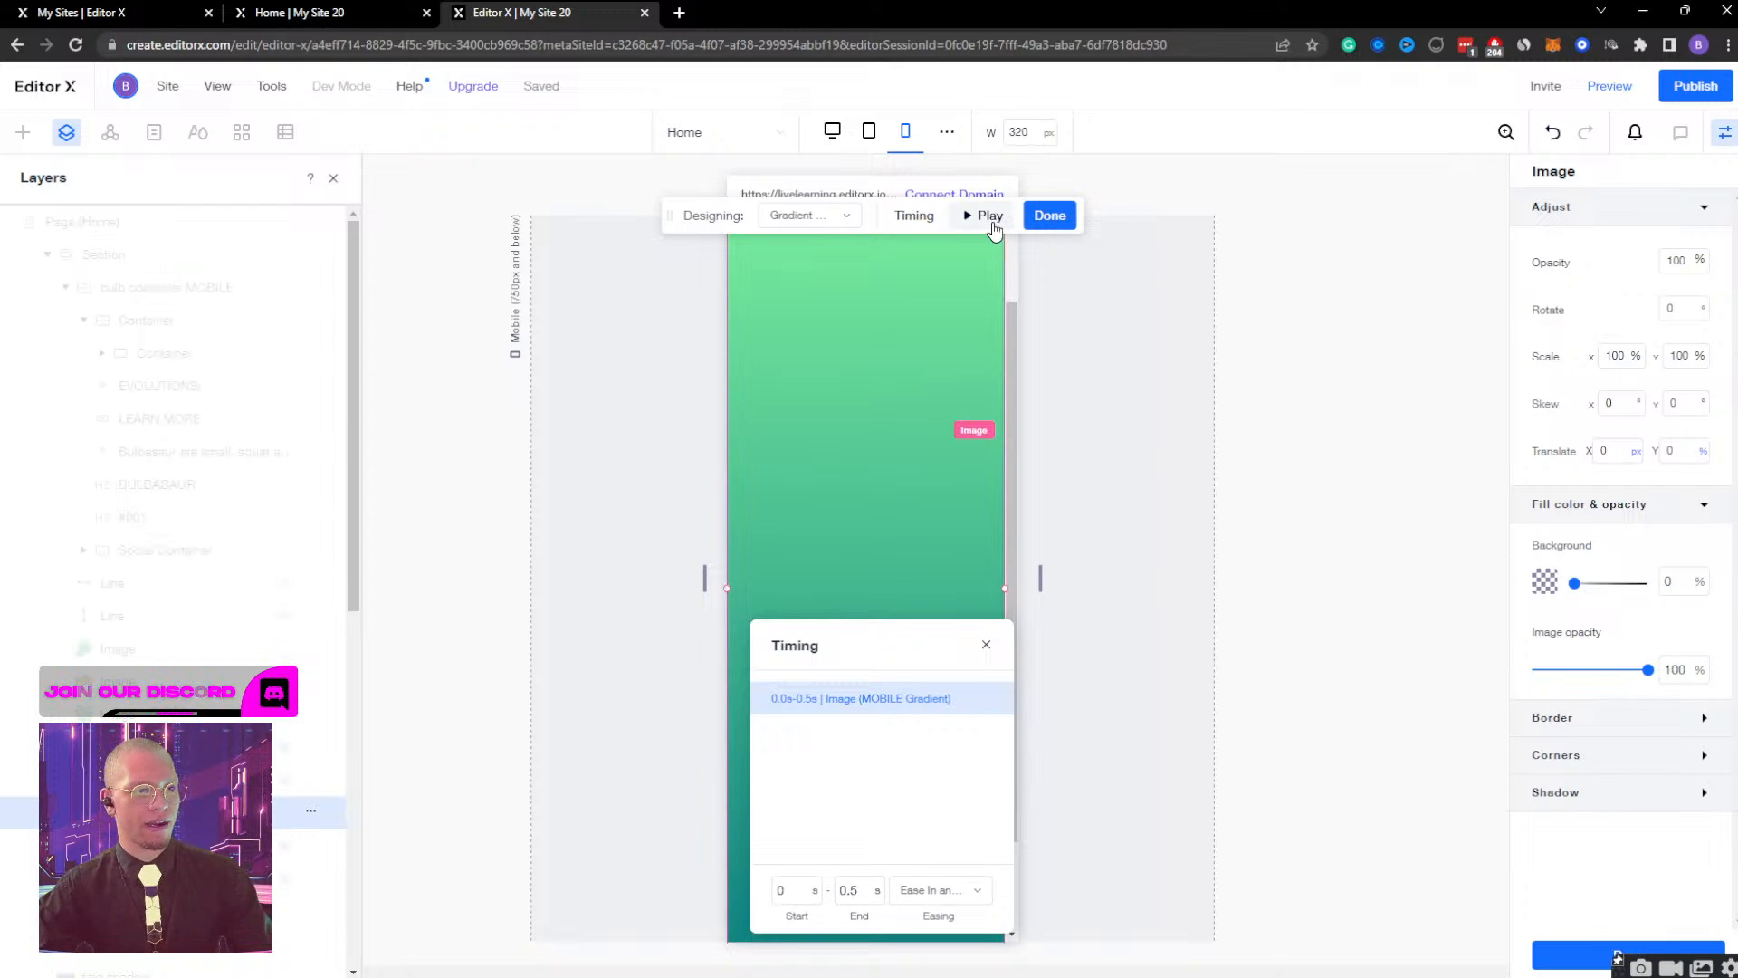
pyautogui.click(1024, 226)
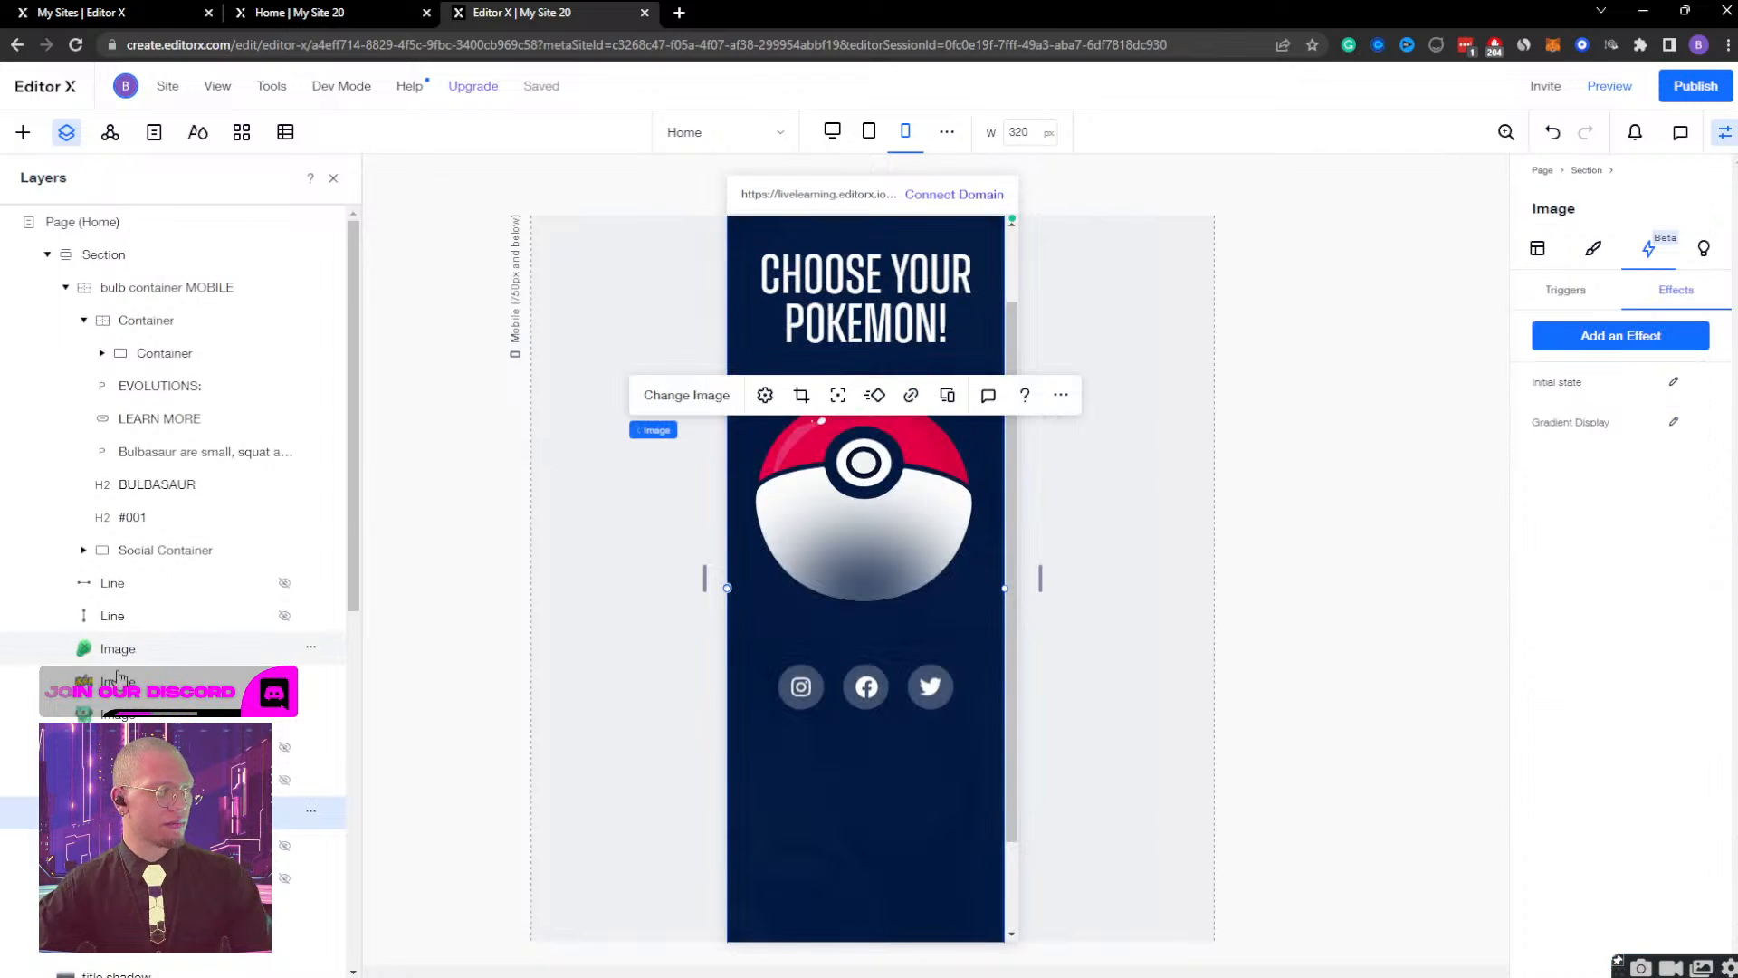
# Set the start time of the bulb container MOBILE's Bulb Container Display effect to 0.3 s and finish editing.
pyautogui.click(181, 288)
pyautogui.click(1673, 424)
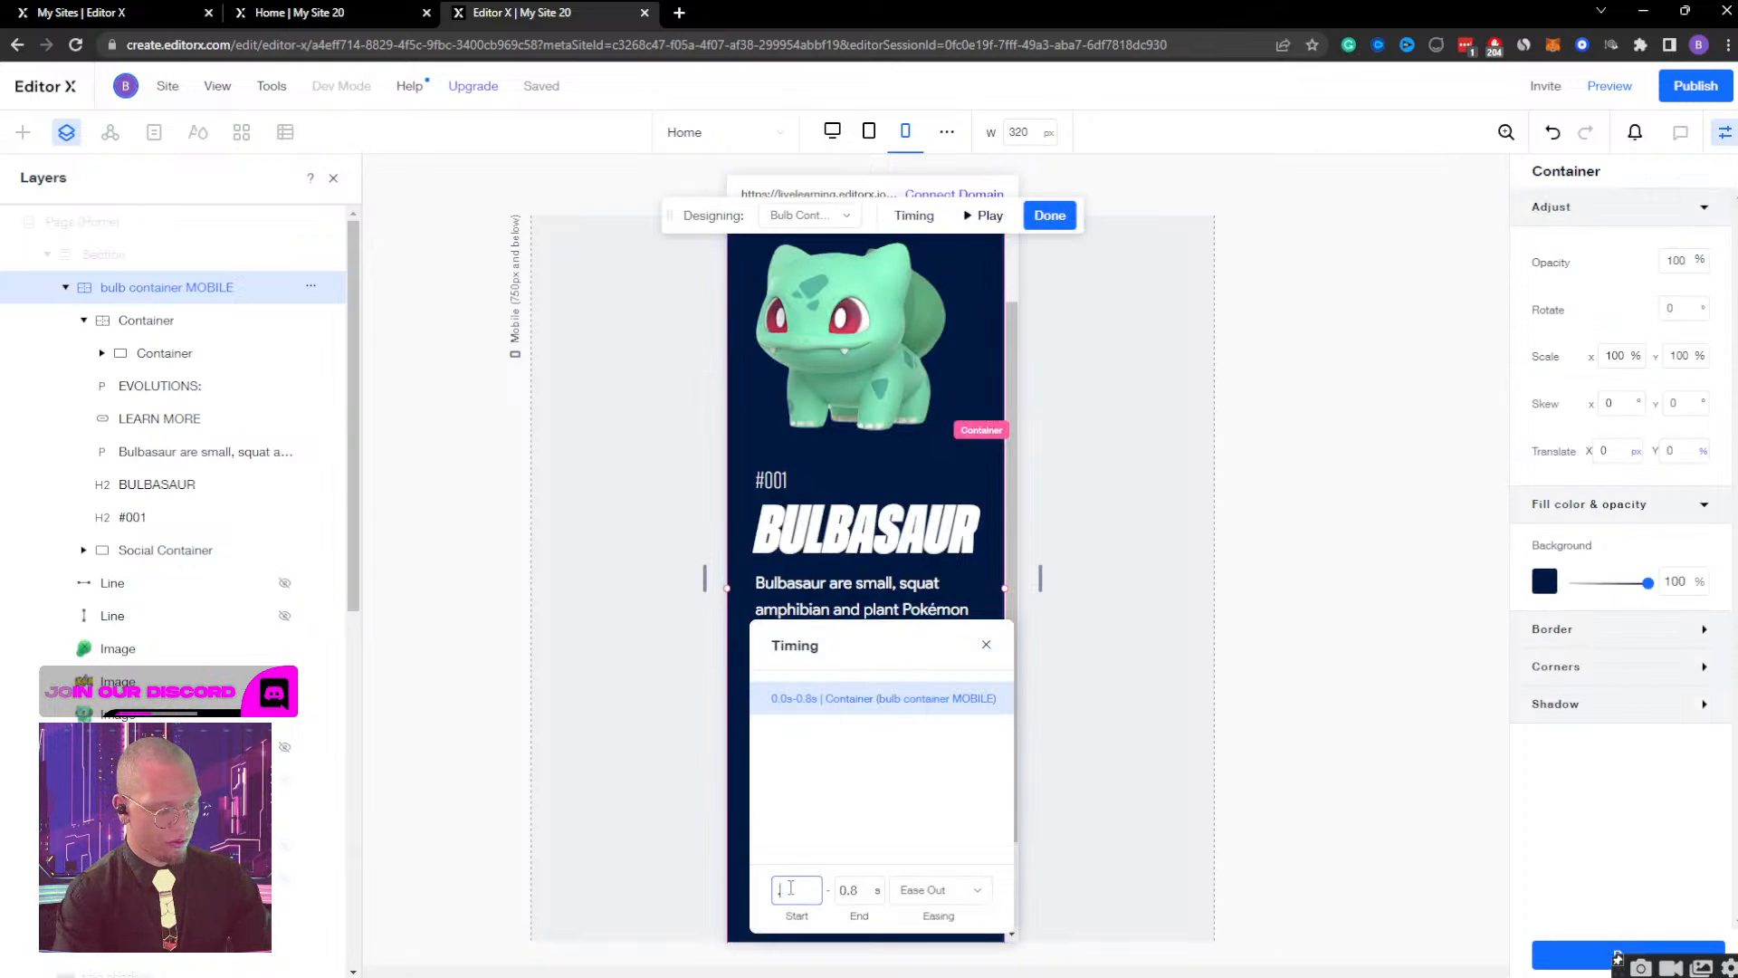
pyautogui.press('Tab')
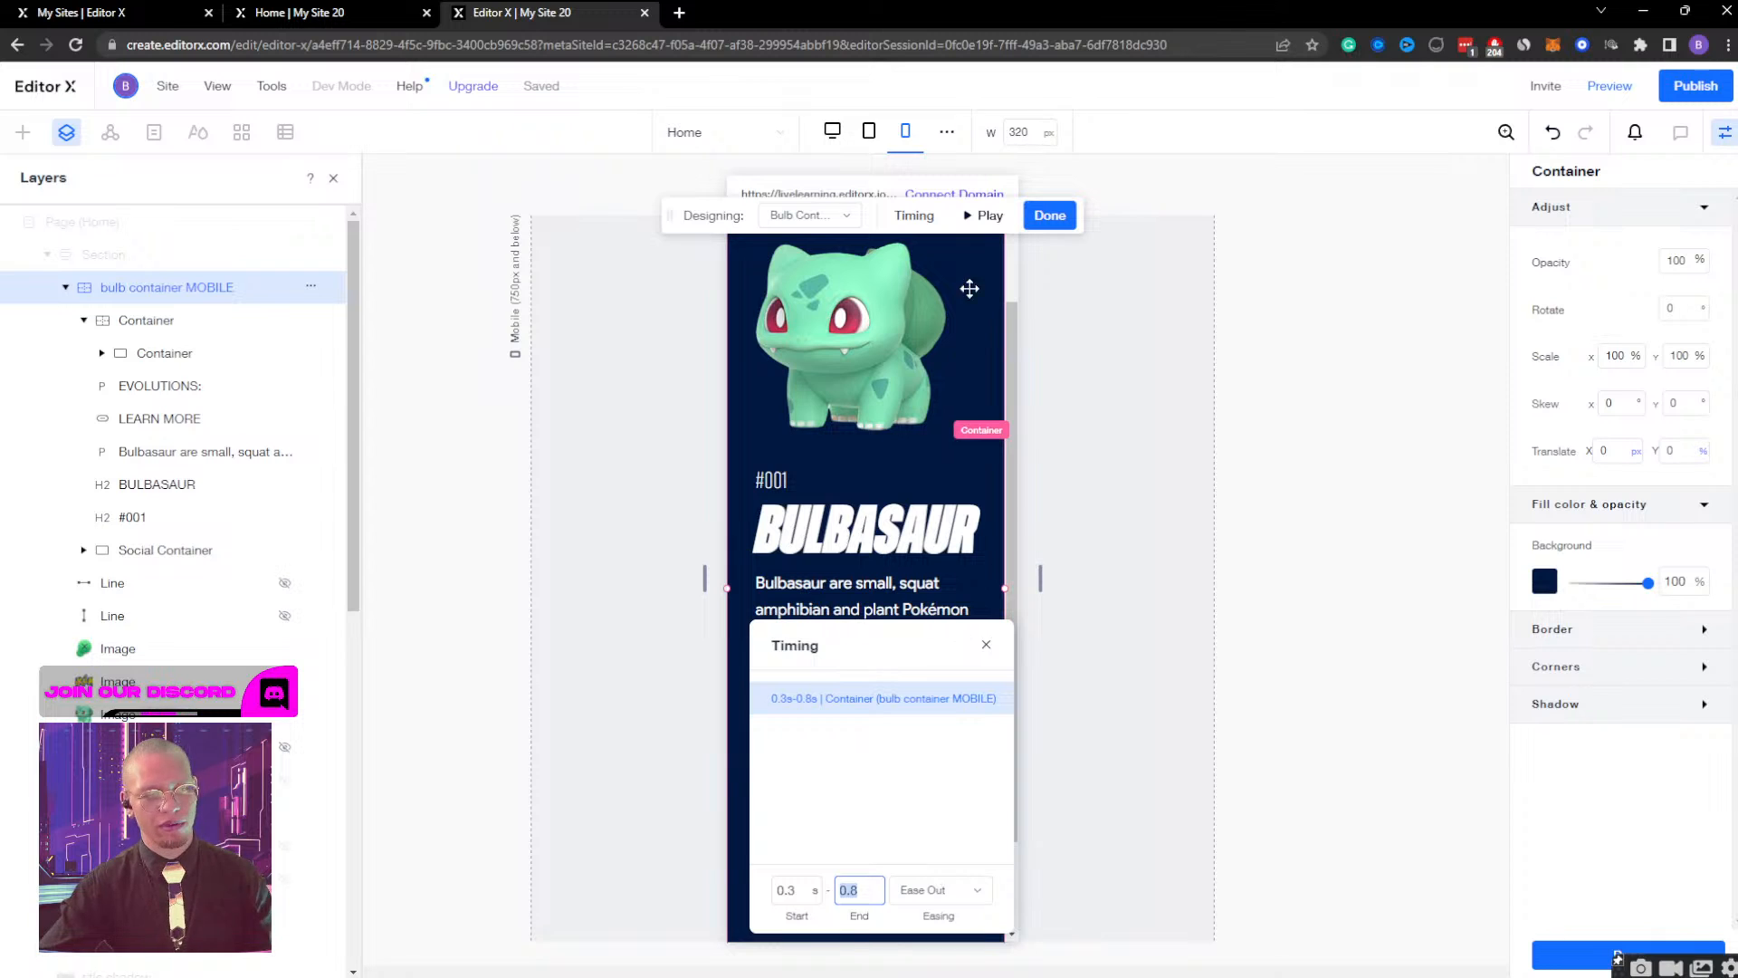
pyautogui.click(1050, 216)
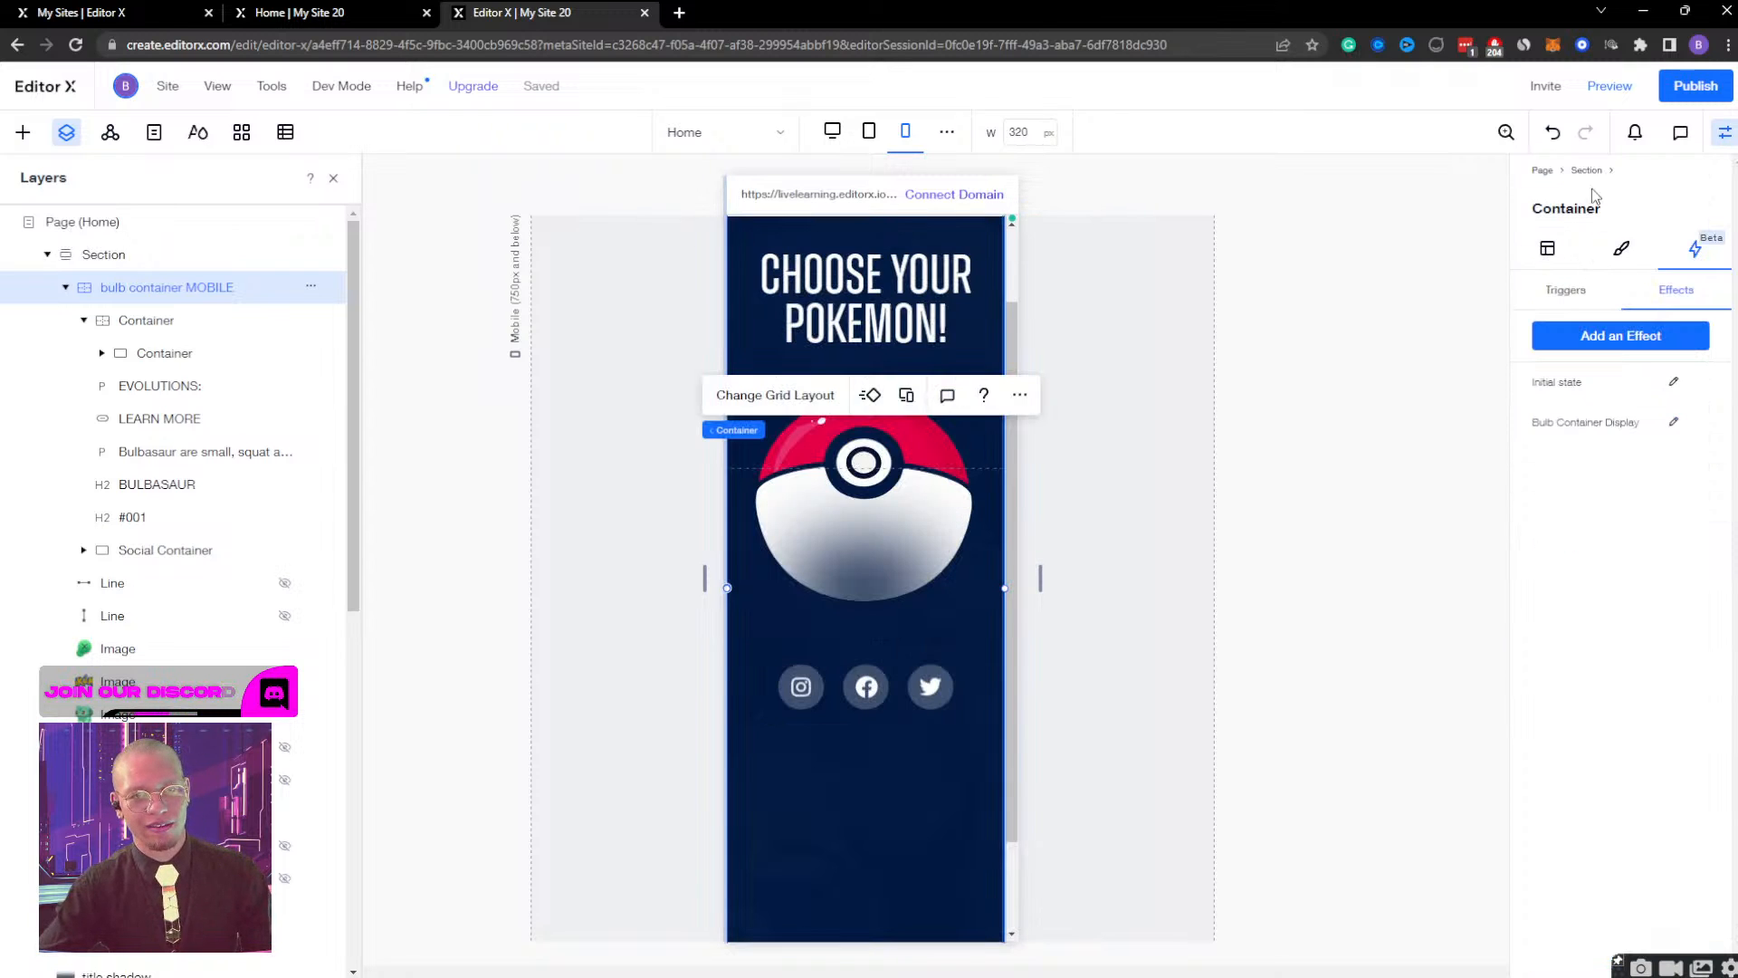
# Preview the mobile page, close and reopen the Bulbasaur view to check the effect timing, and resume editing.
pyautogui.click(1610, 87)
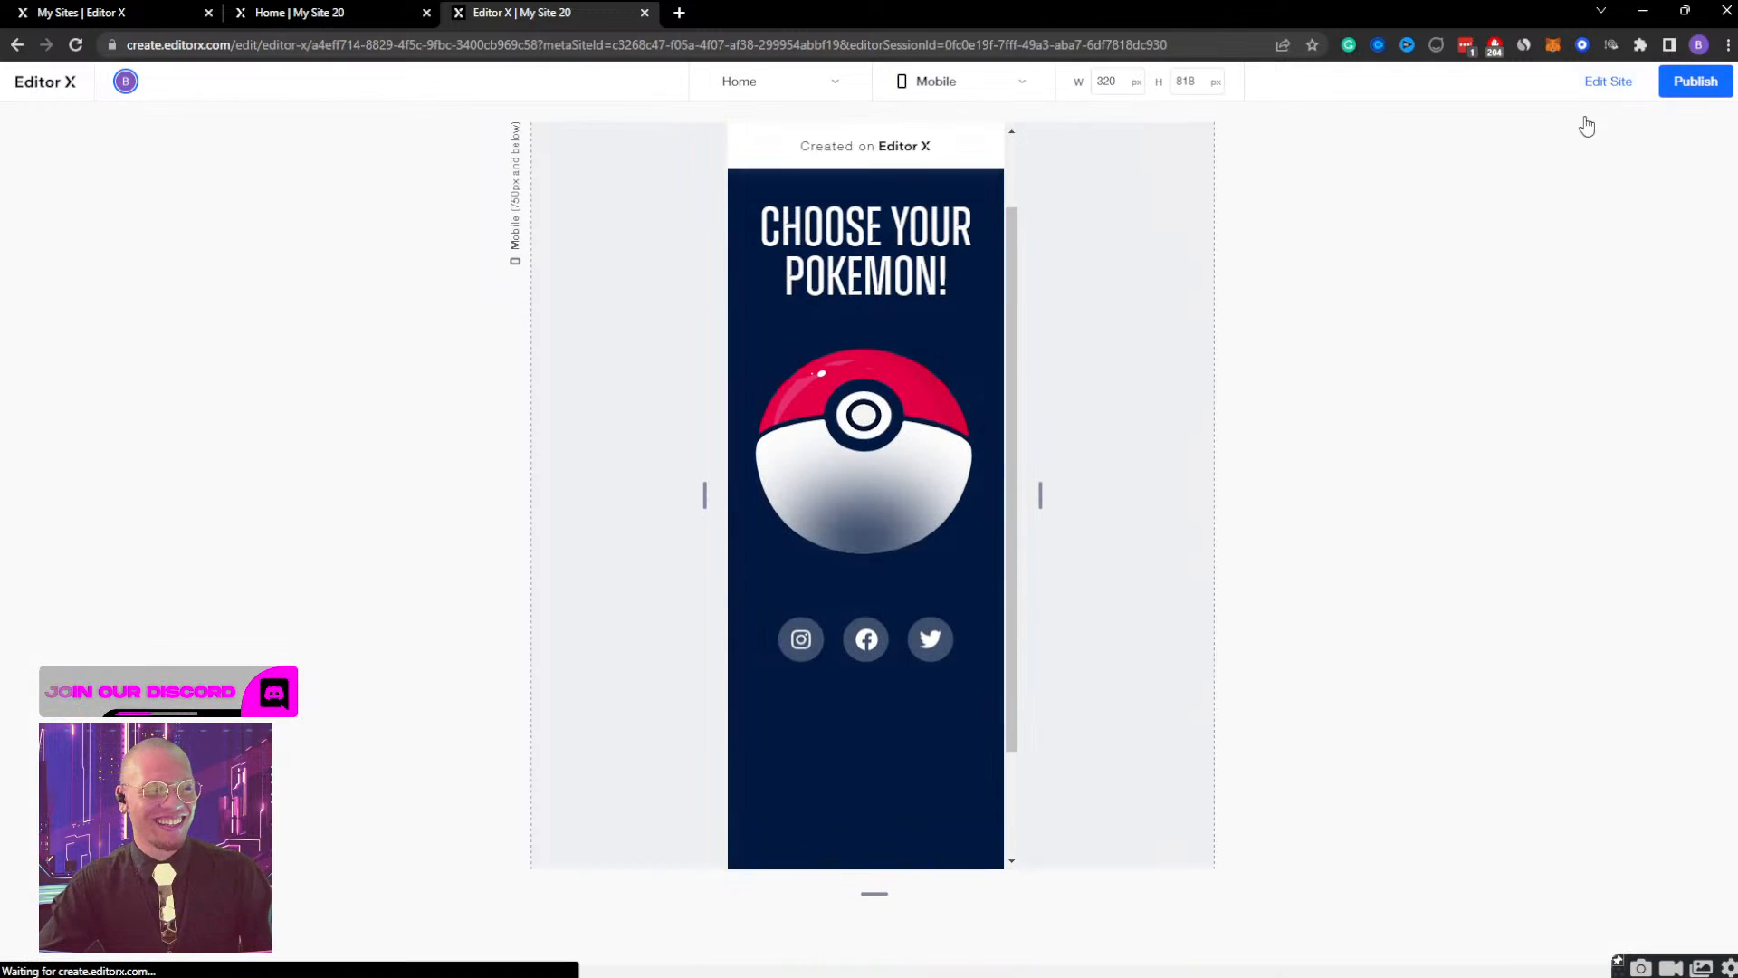
pyautogui.scroll(-3, 922, 452)
pyautogui.scroll(1, 921, 461)
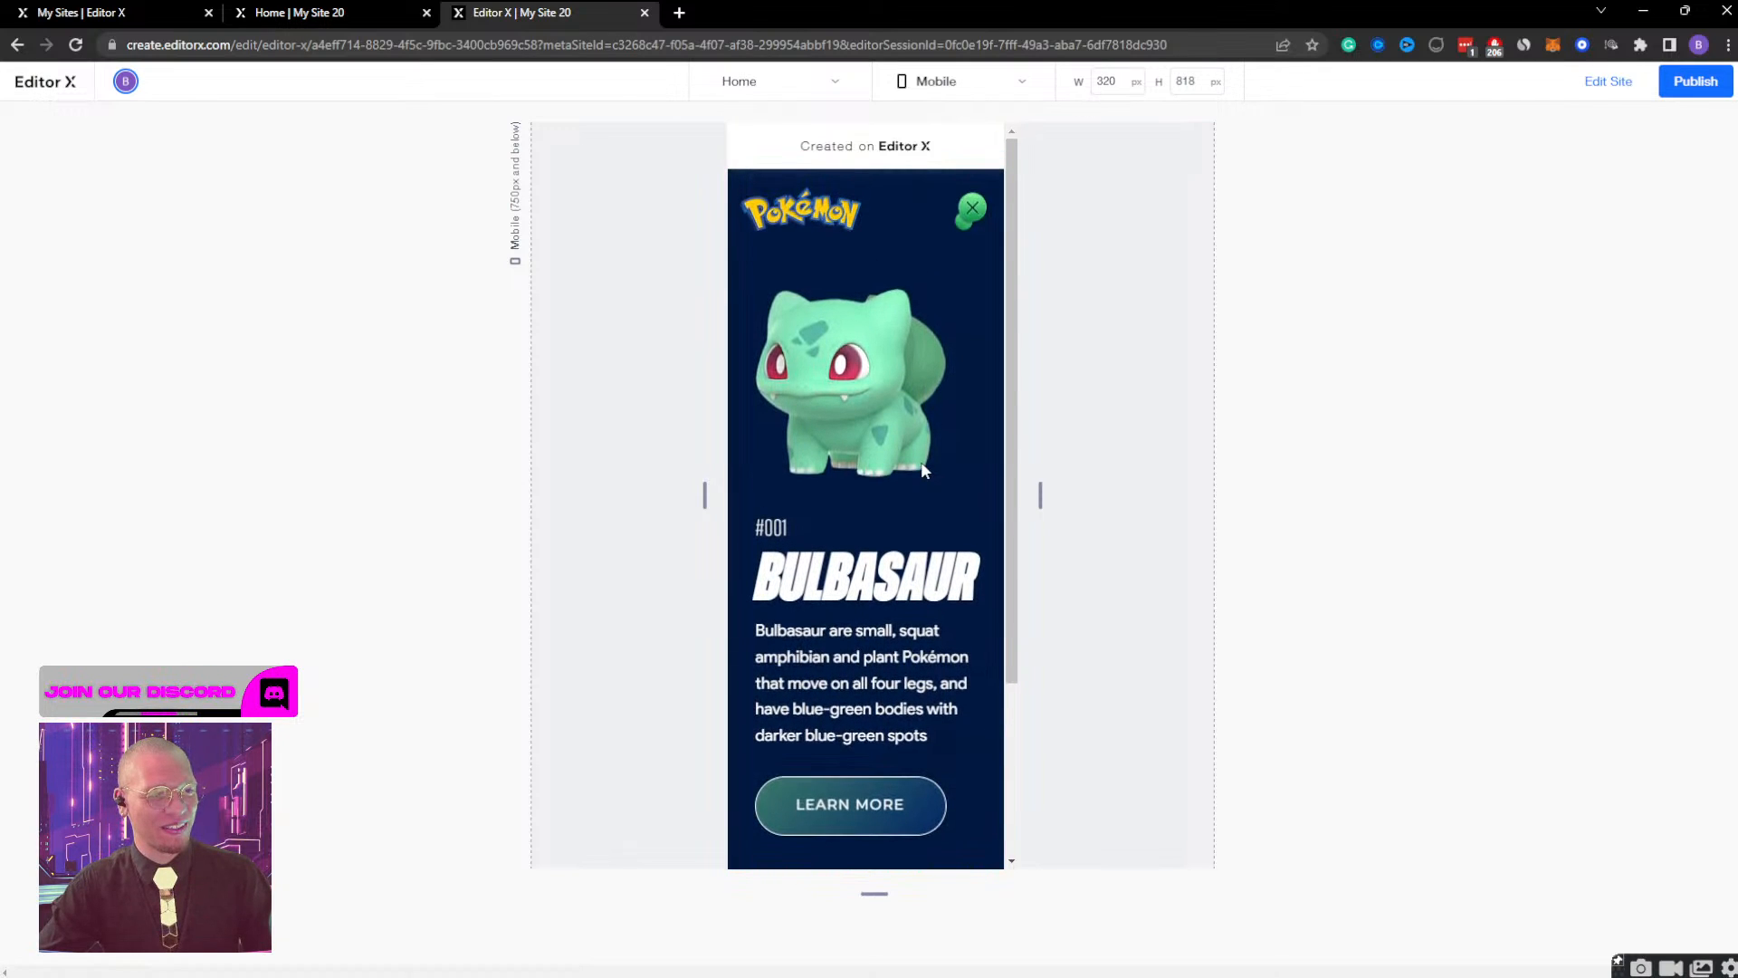
pyautogui.click(972, 217)
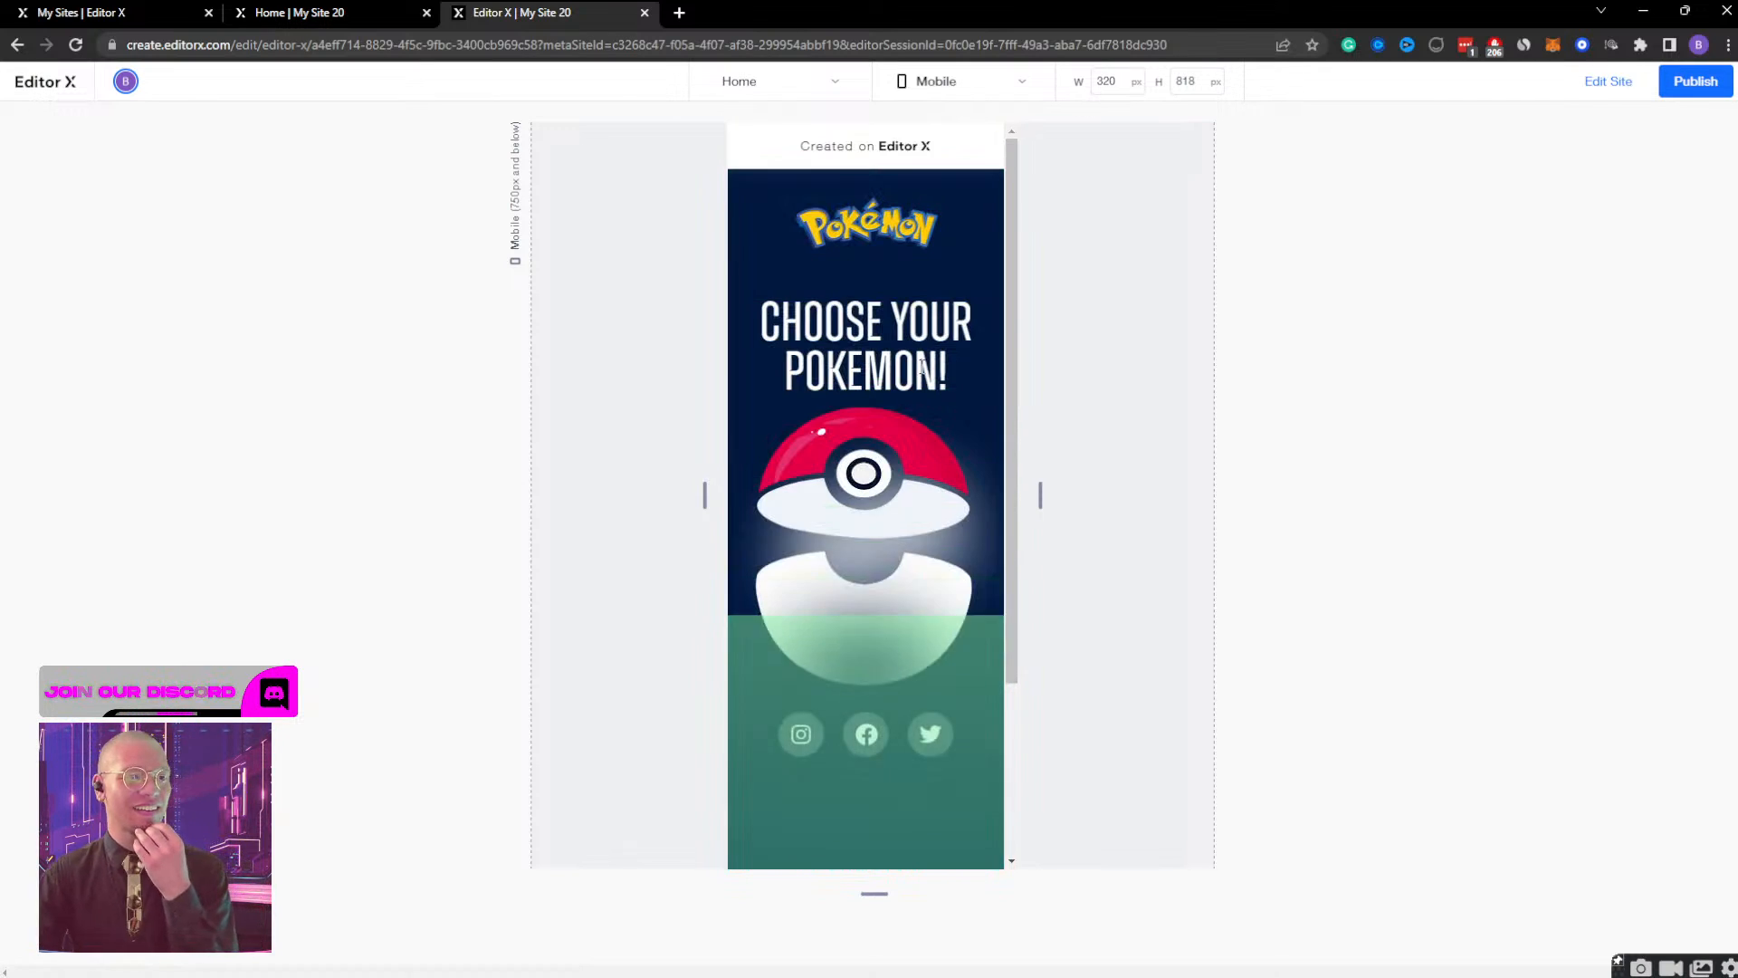
pyautogui.click(865, 472)
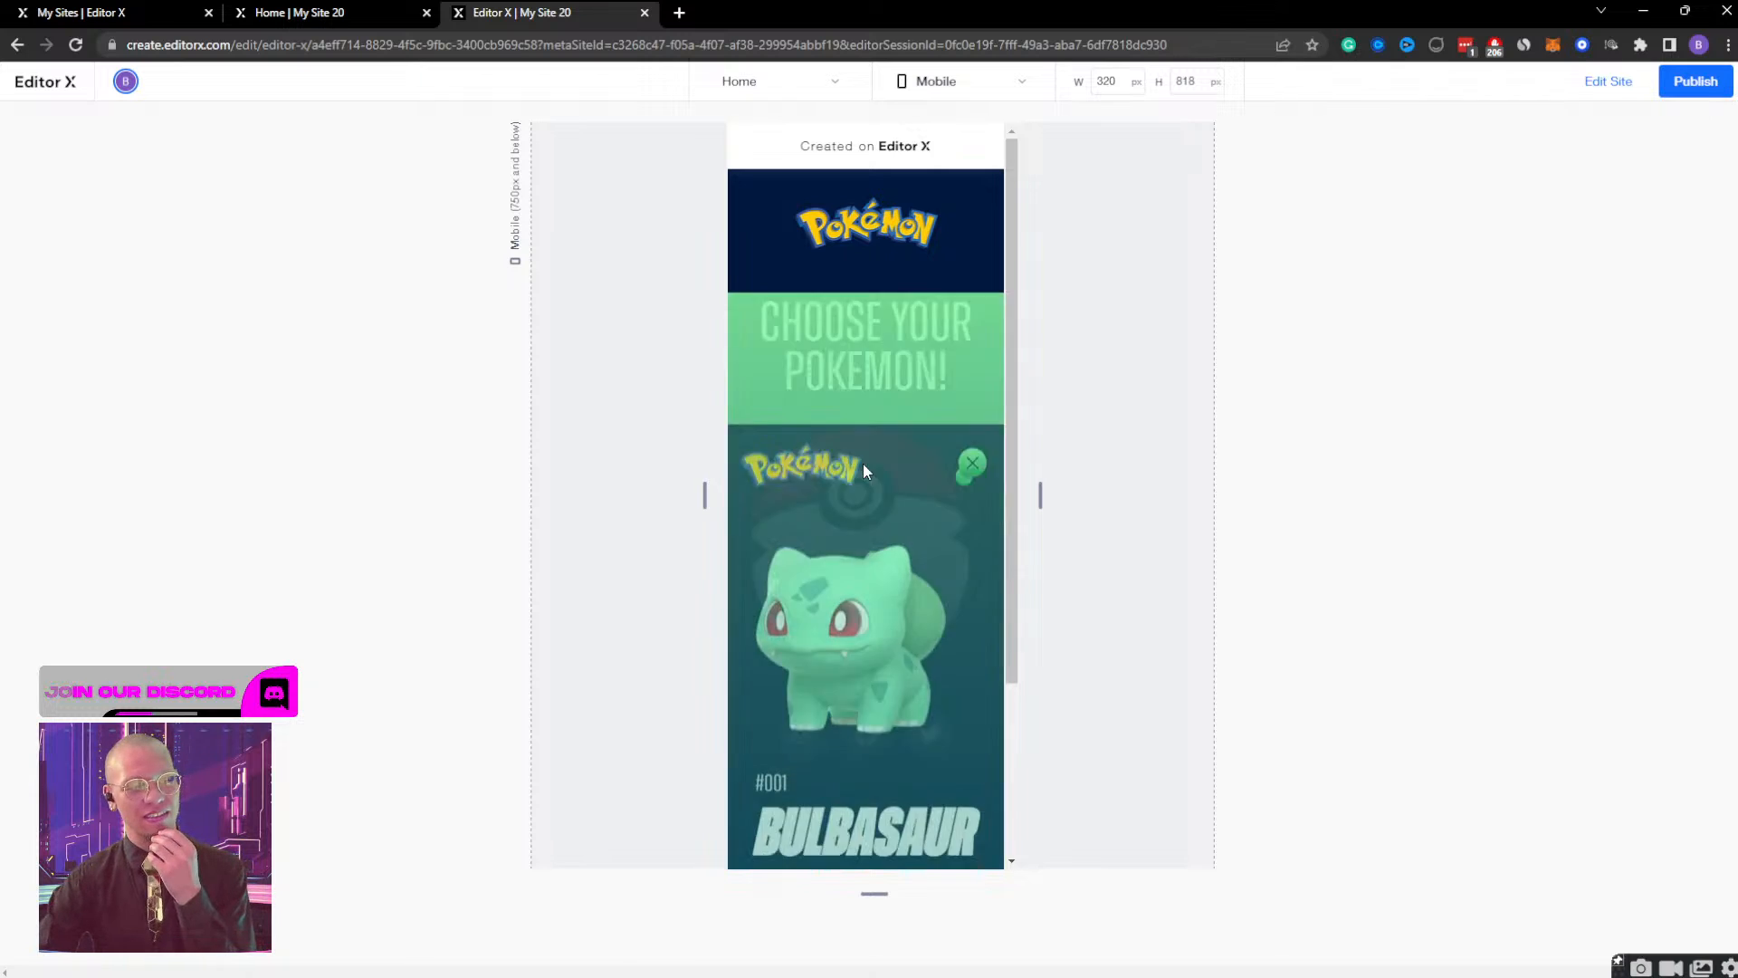
pyautogui.click(1610, 80)
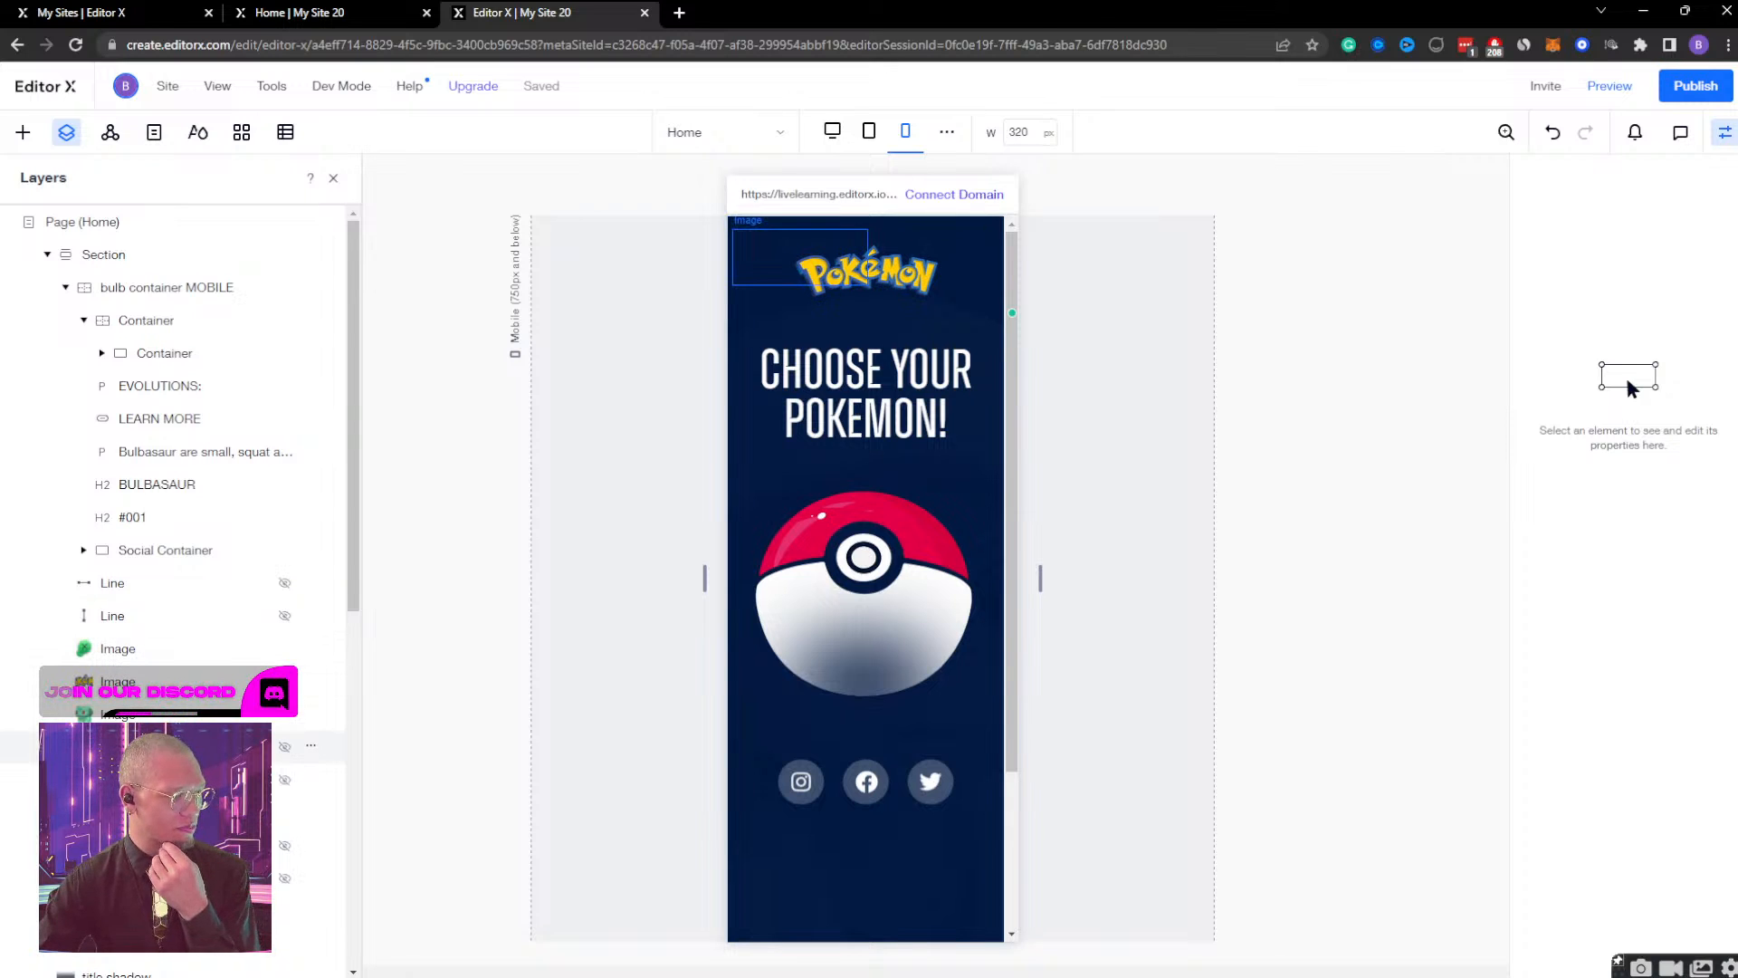
# Set the MOBILE Gradient's Gradient Display effect to start at 0.3 s and end at 1.3 s, and finish editing.
pyautogui.click(202, 287)
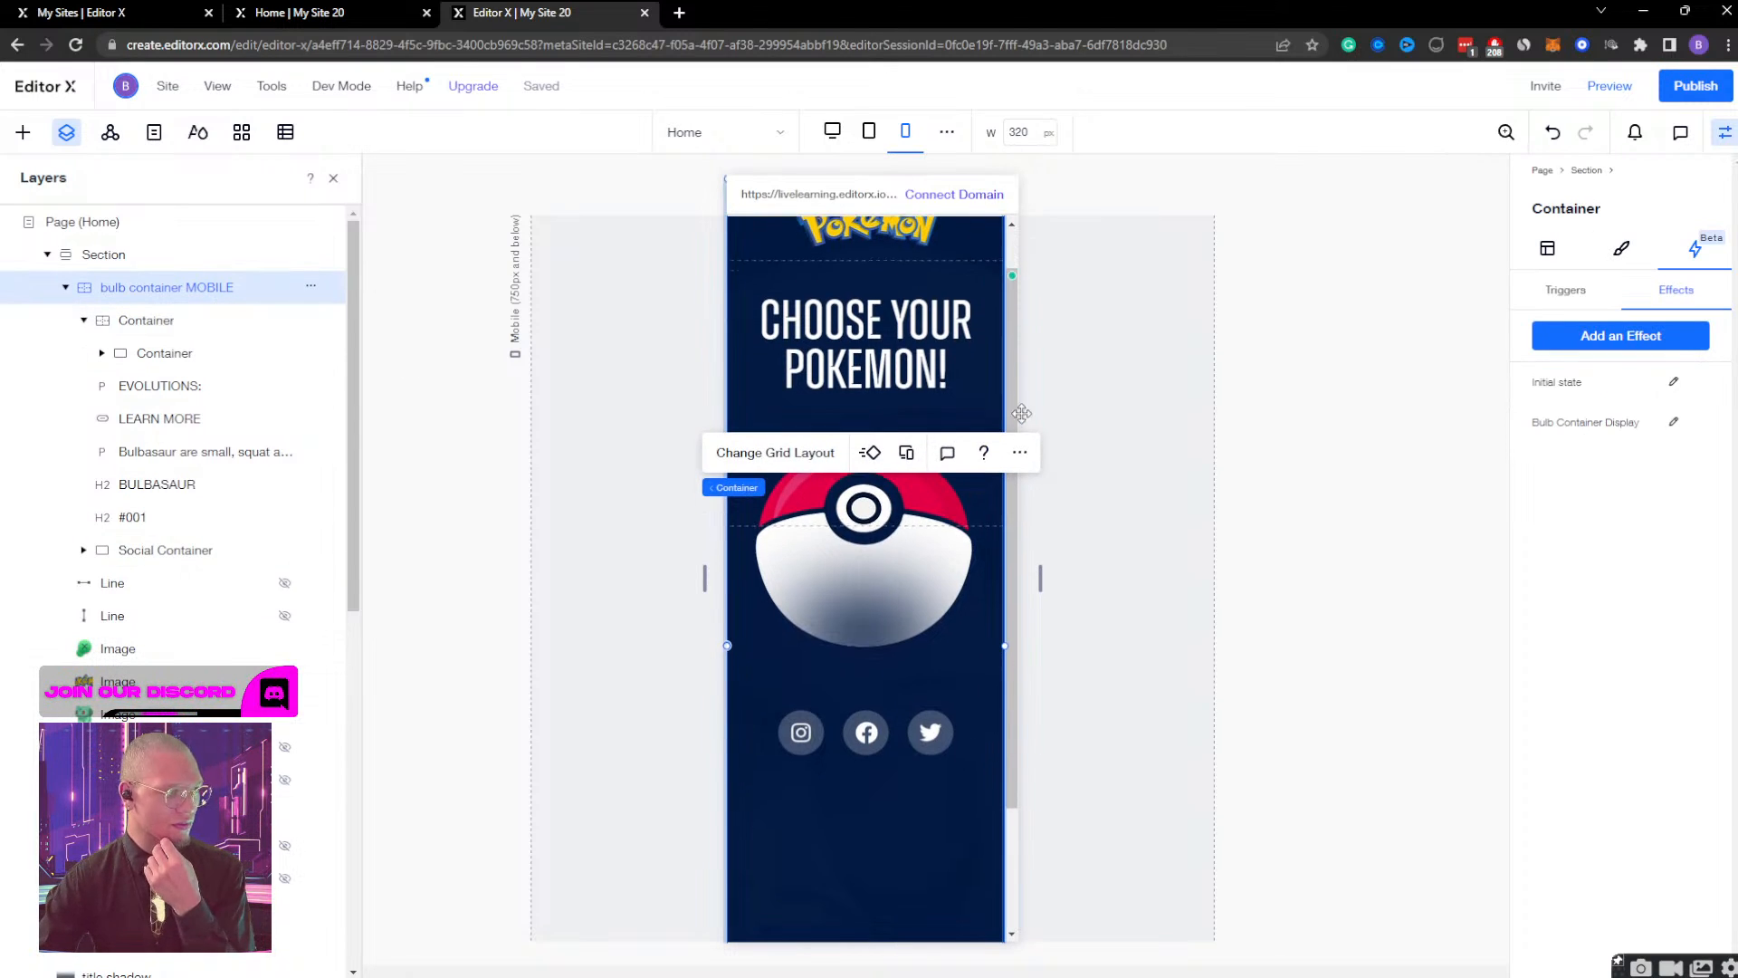
pyautogui.click(290, 811)
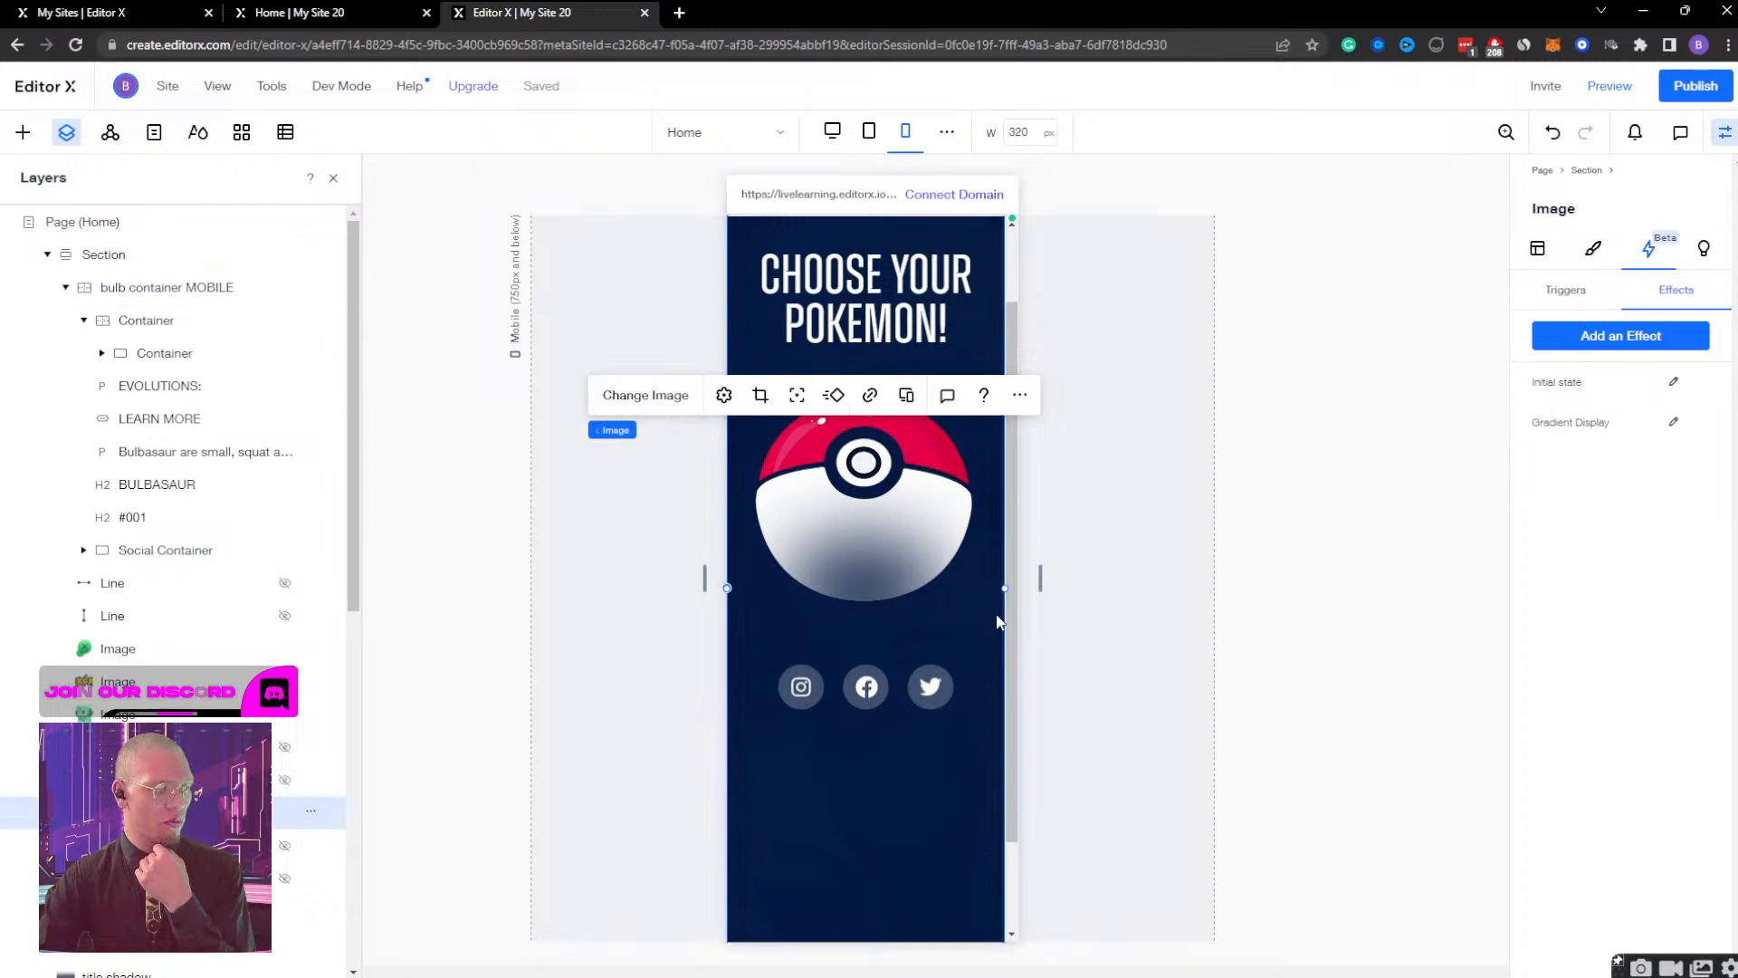
pyautogui.click(1673, 422)
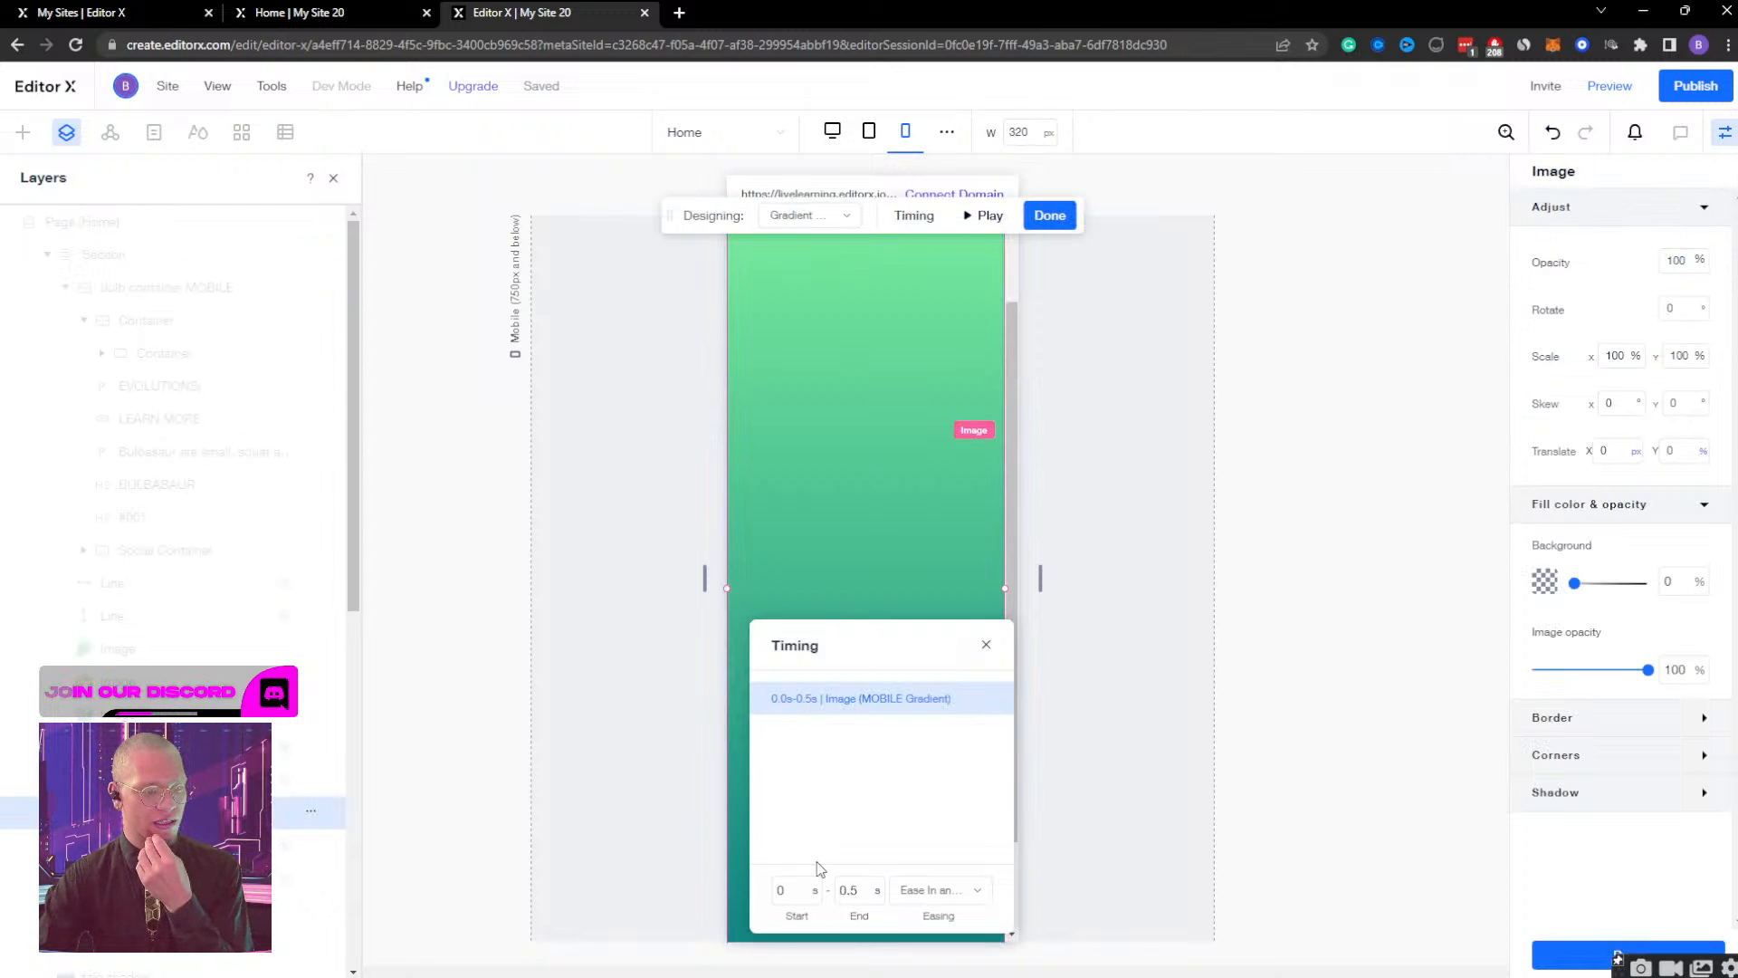
pyautogui.click(799, 900)
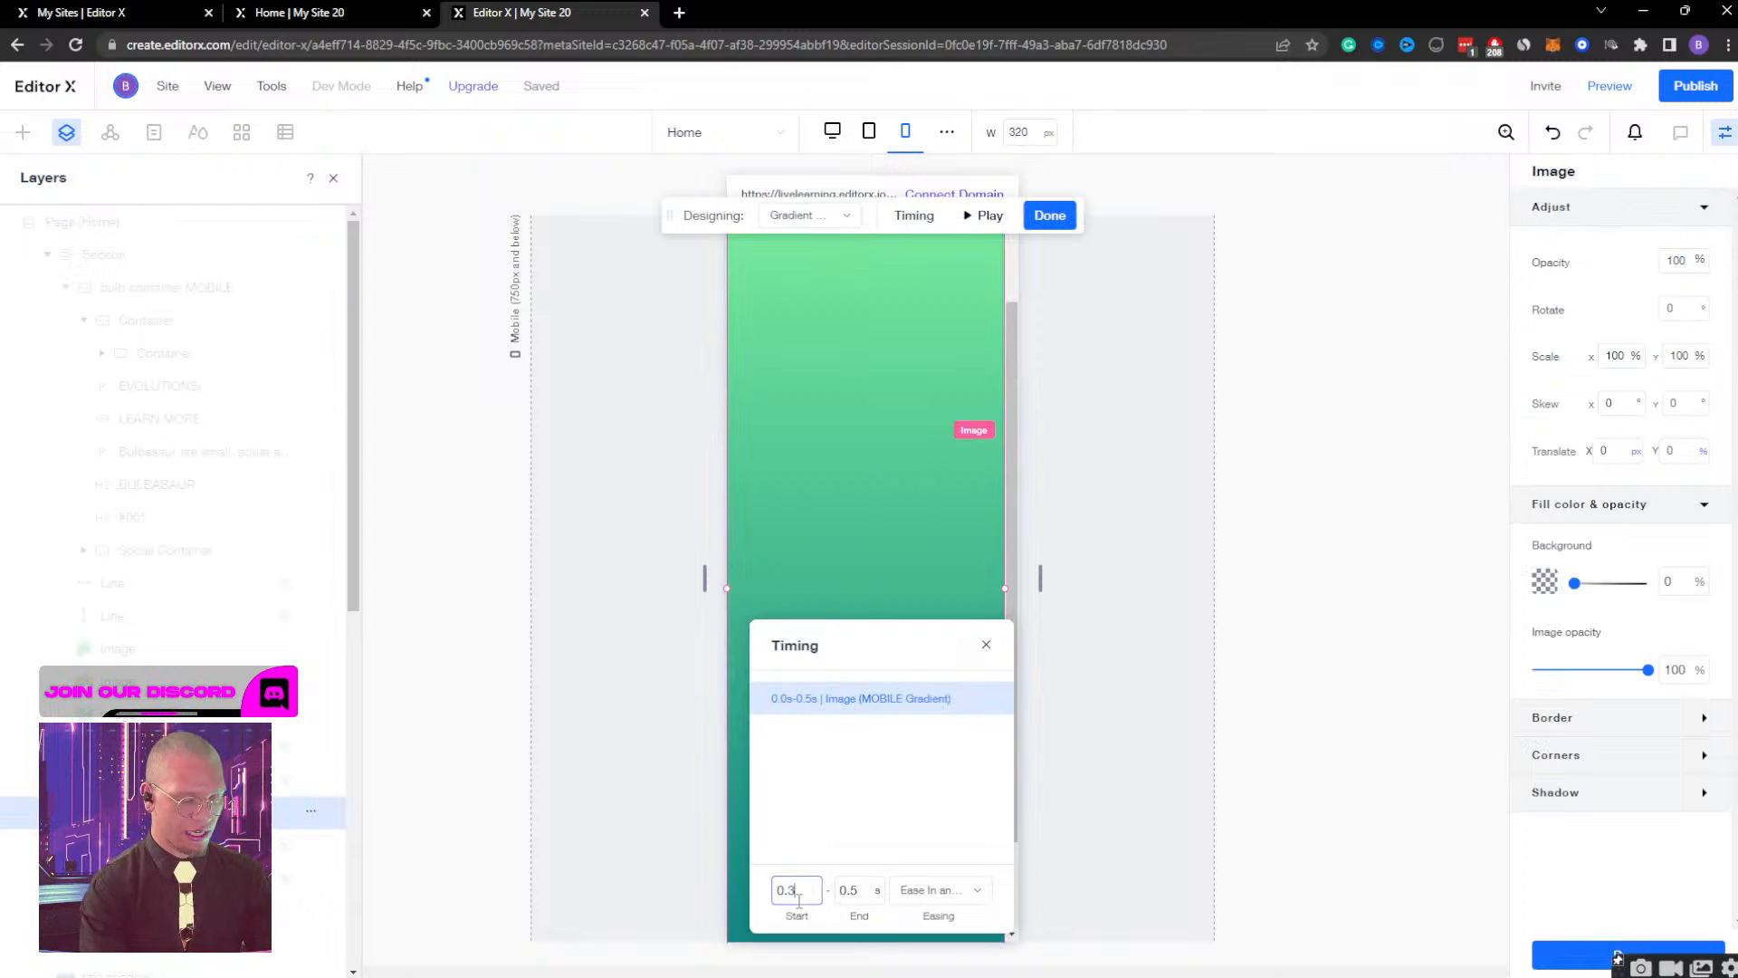
pyautogui.press('Tab')
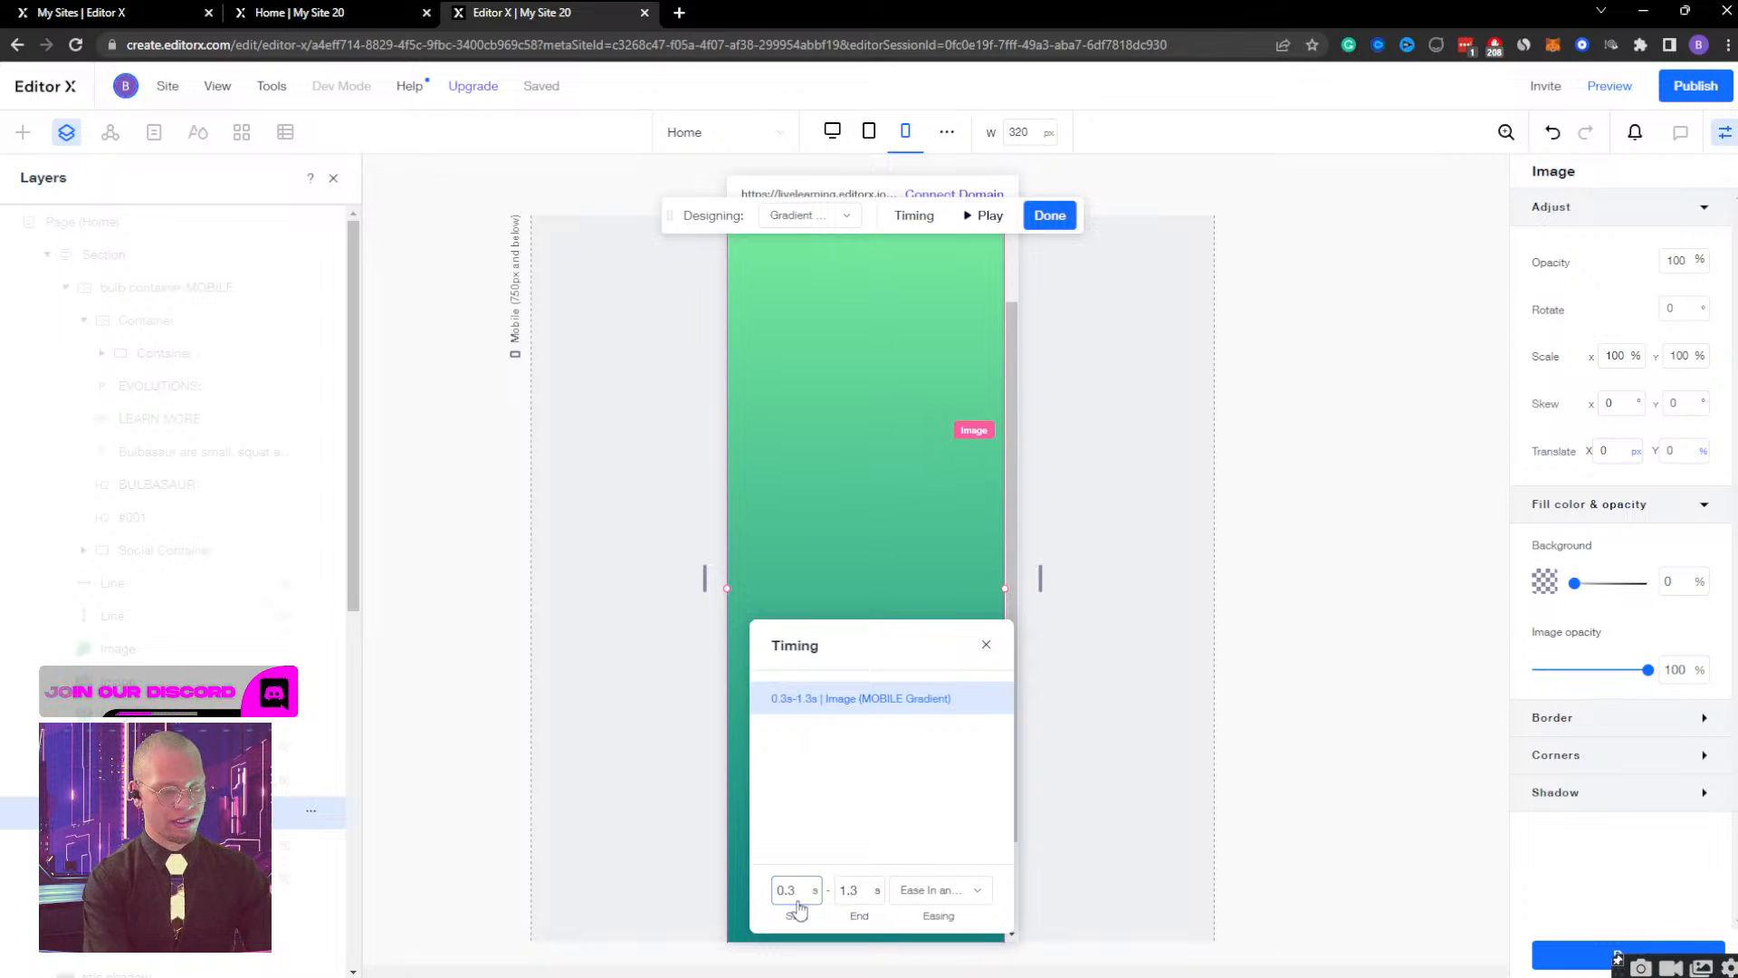
pyautogui.click(1050, 217)
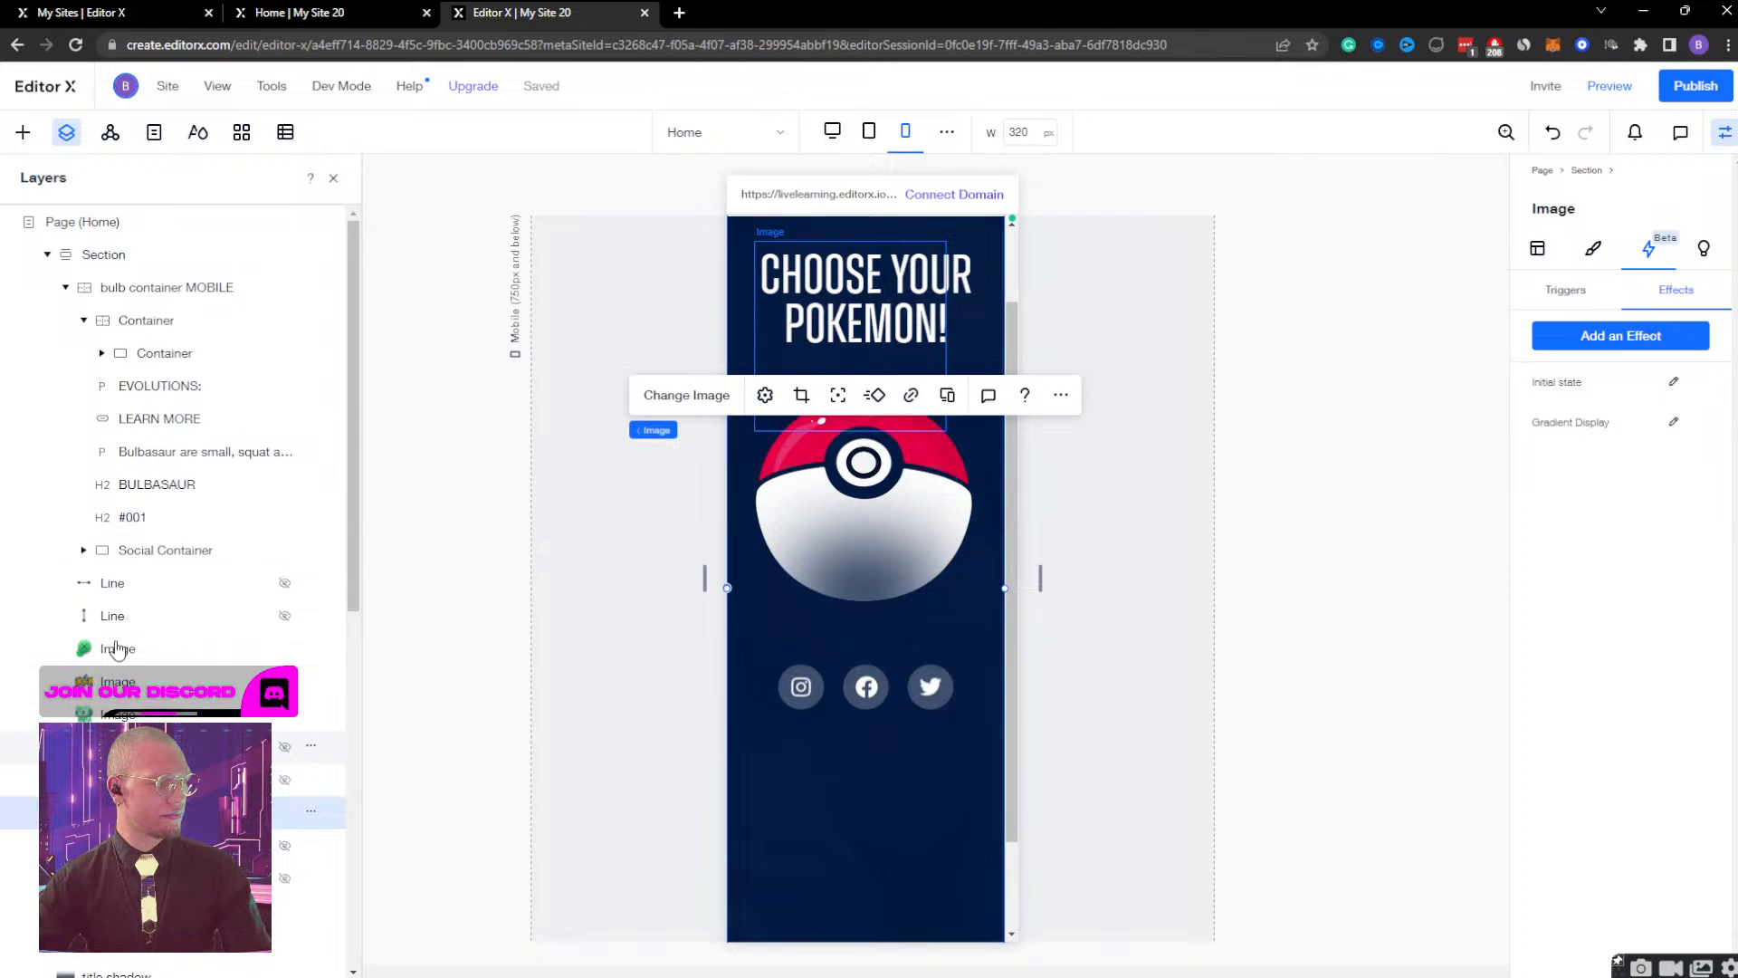
# Check the bulb container MOBILE's Bulb Container Display timing, collapse its layer tree, and close the effect.
pyautogui.scroll(-1, 172, 589)
pyautogui.scroll(1, 175, 291)
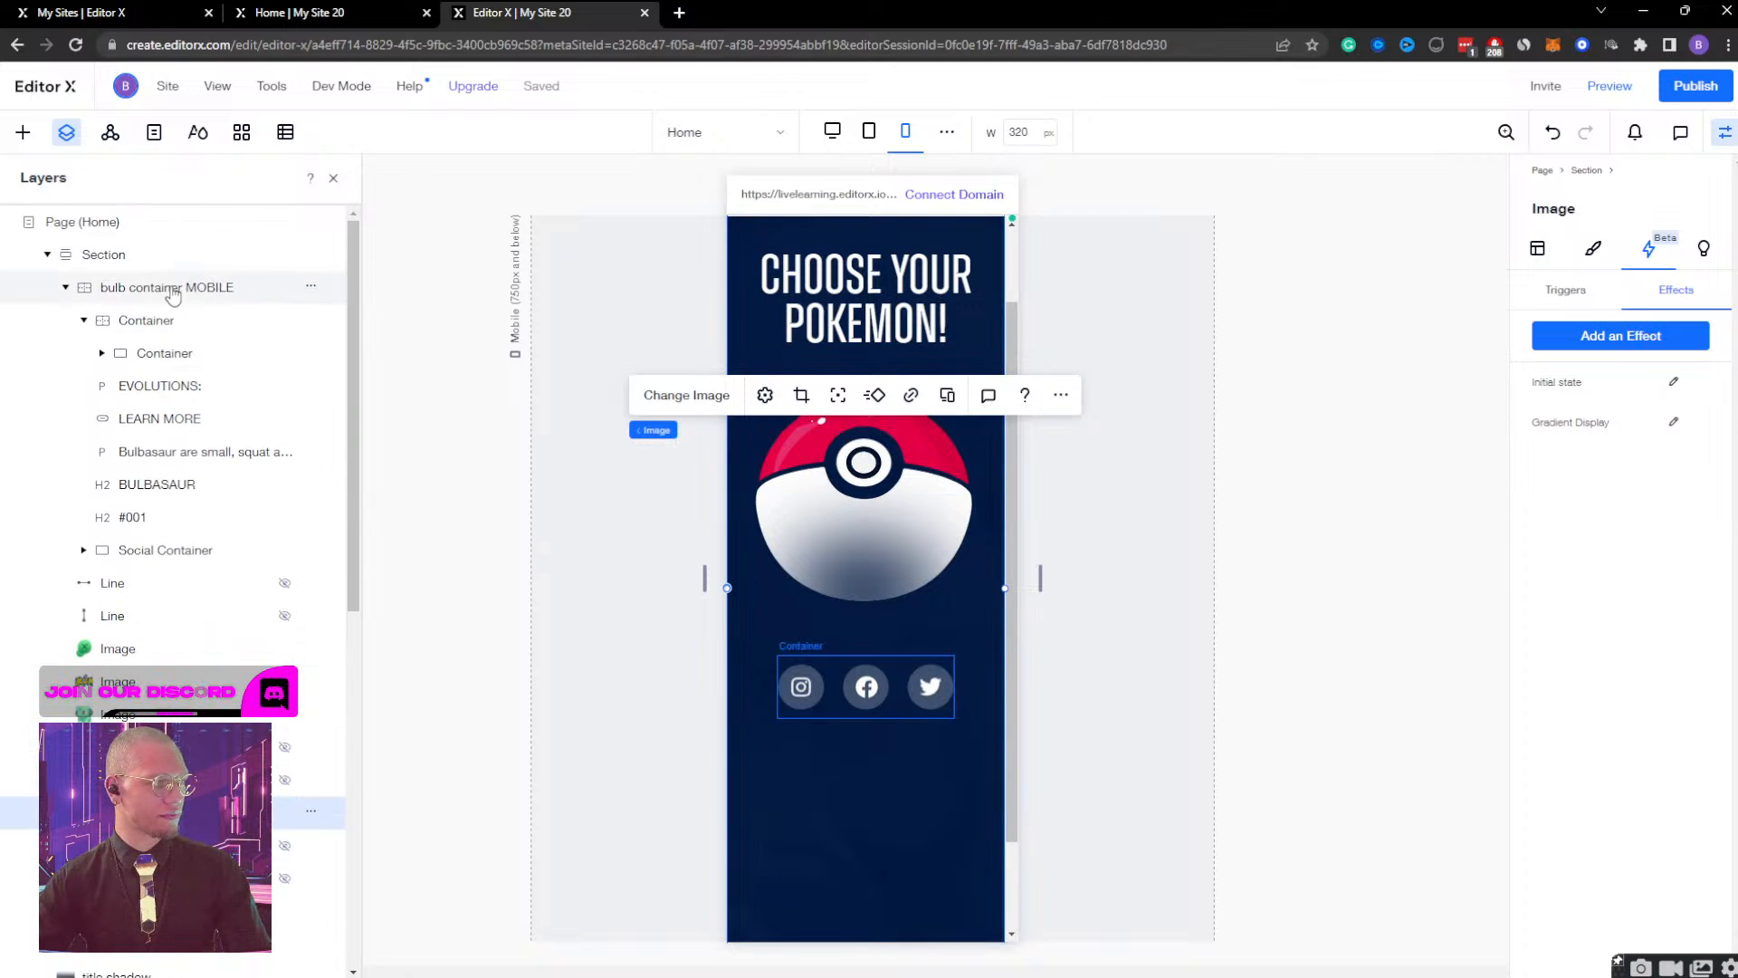
pyautogui.click(168, 287)
pyautogui.click(1674, 422)
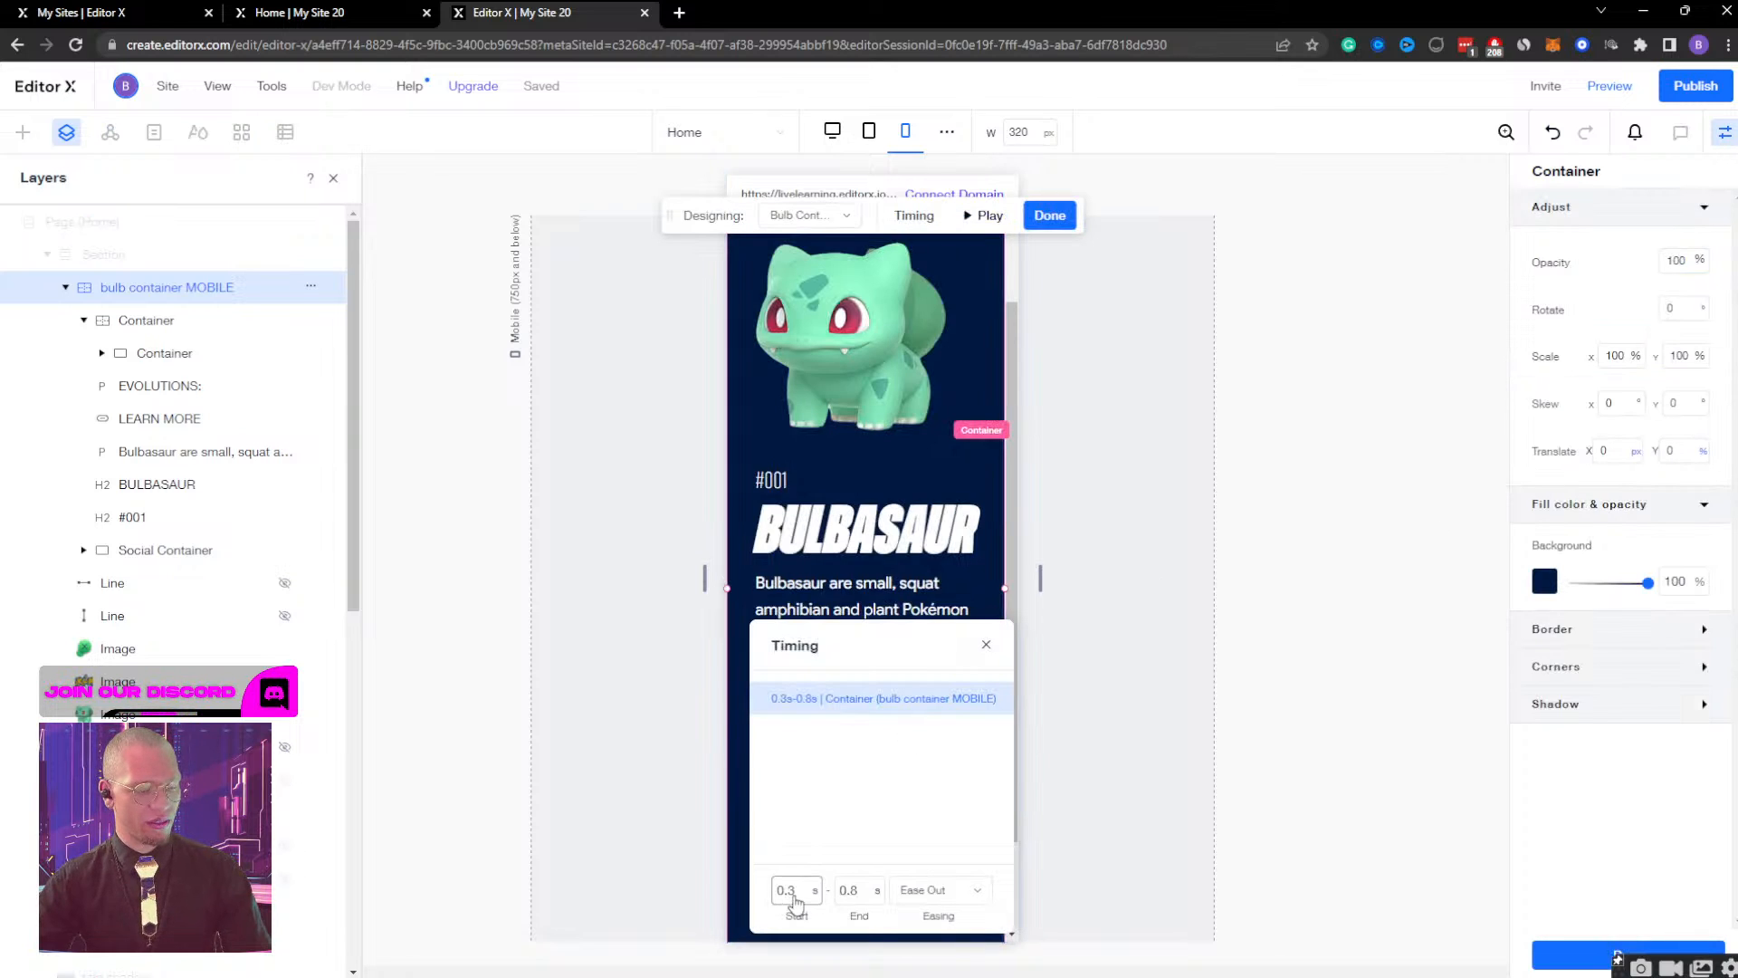
pyautogui.click(862, 891)
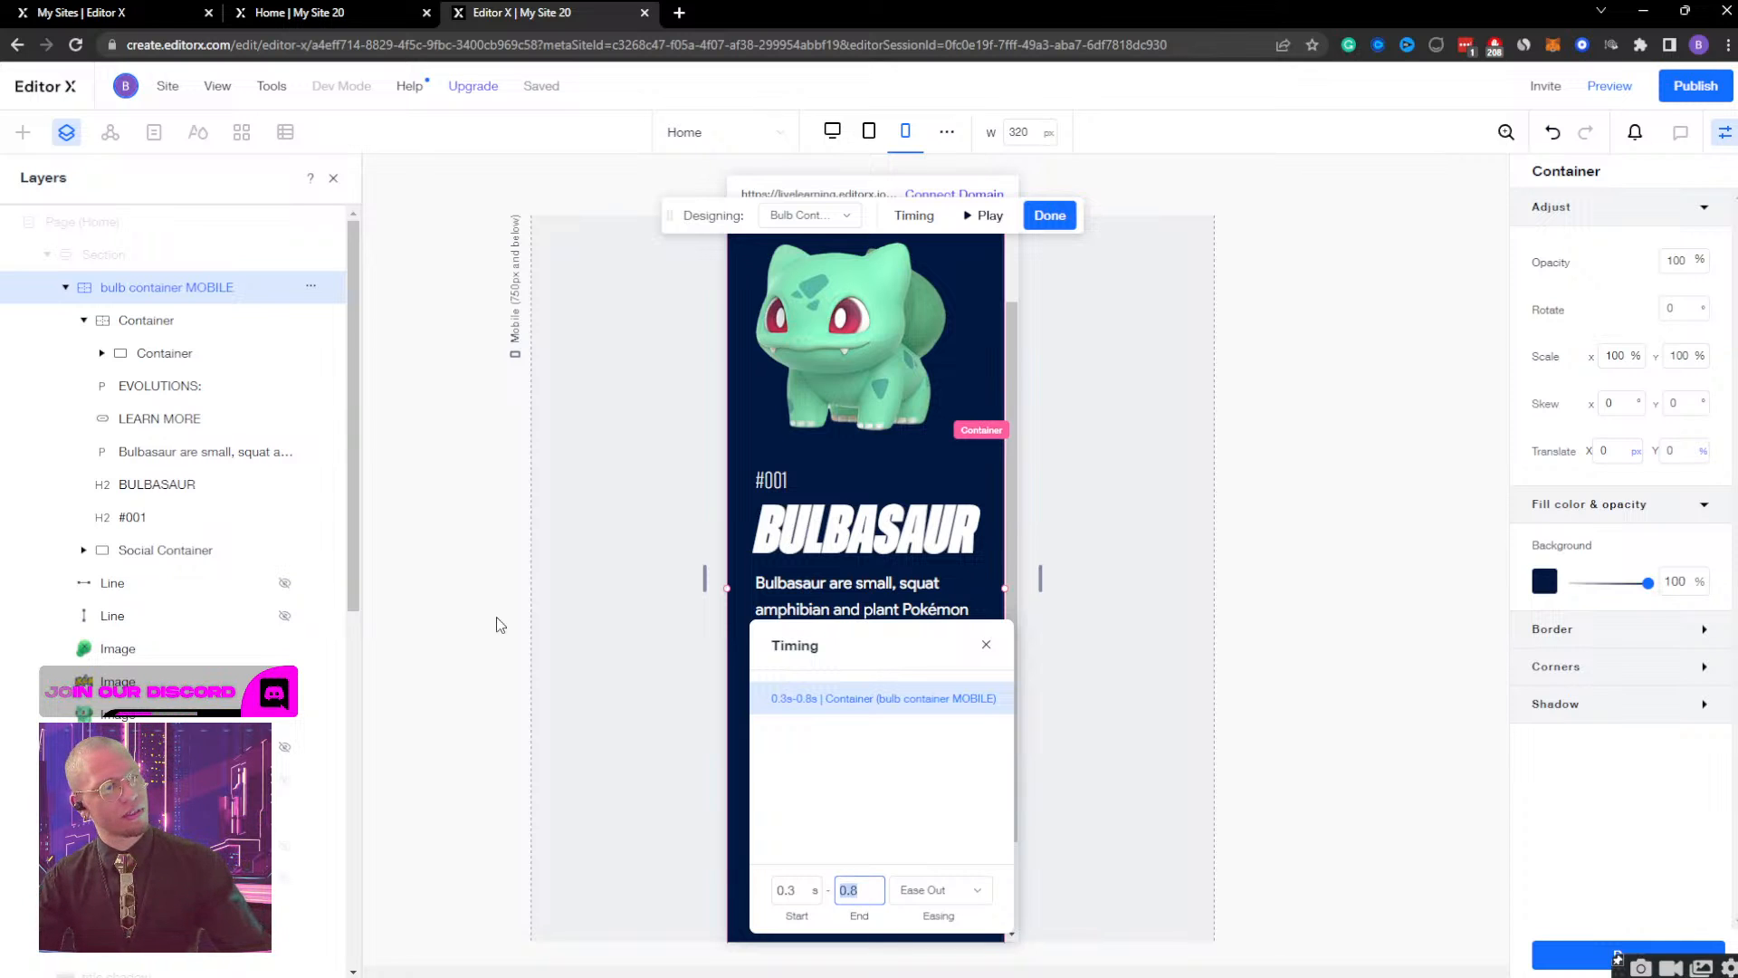
pyautogui.click(64, 287)
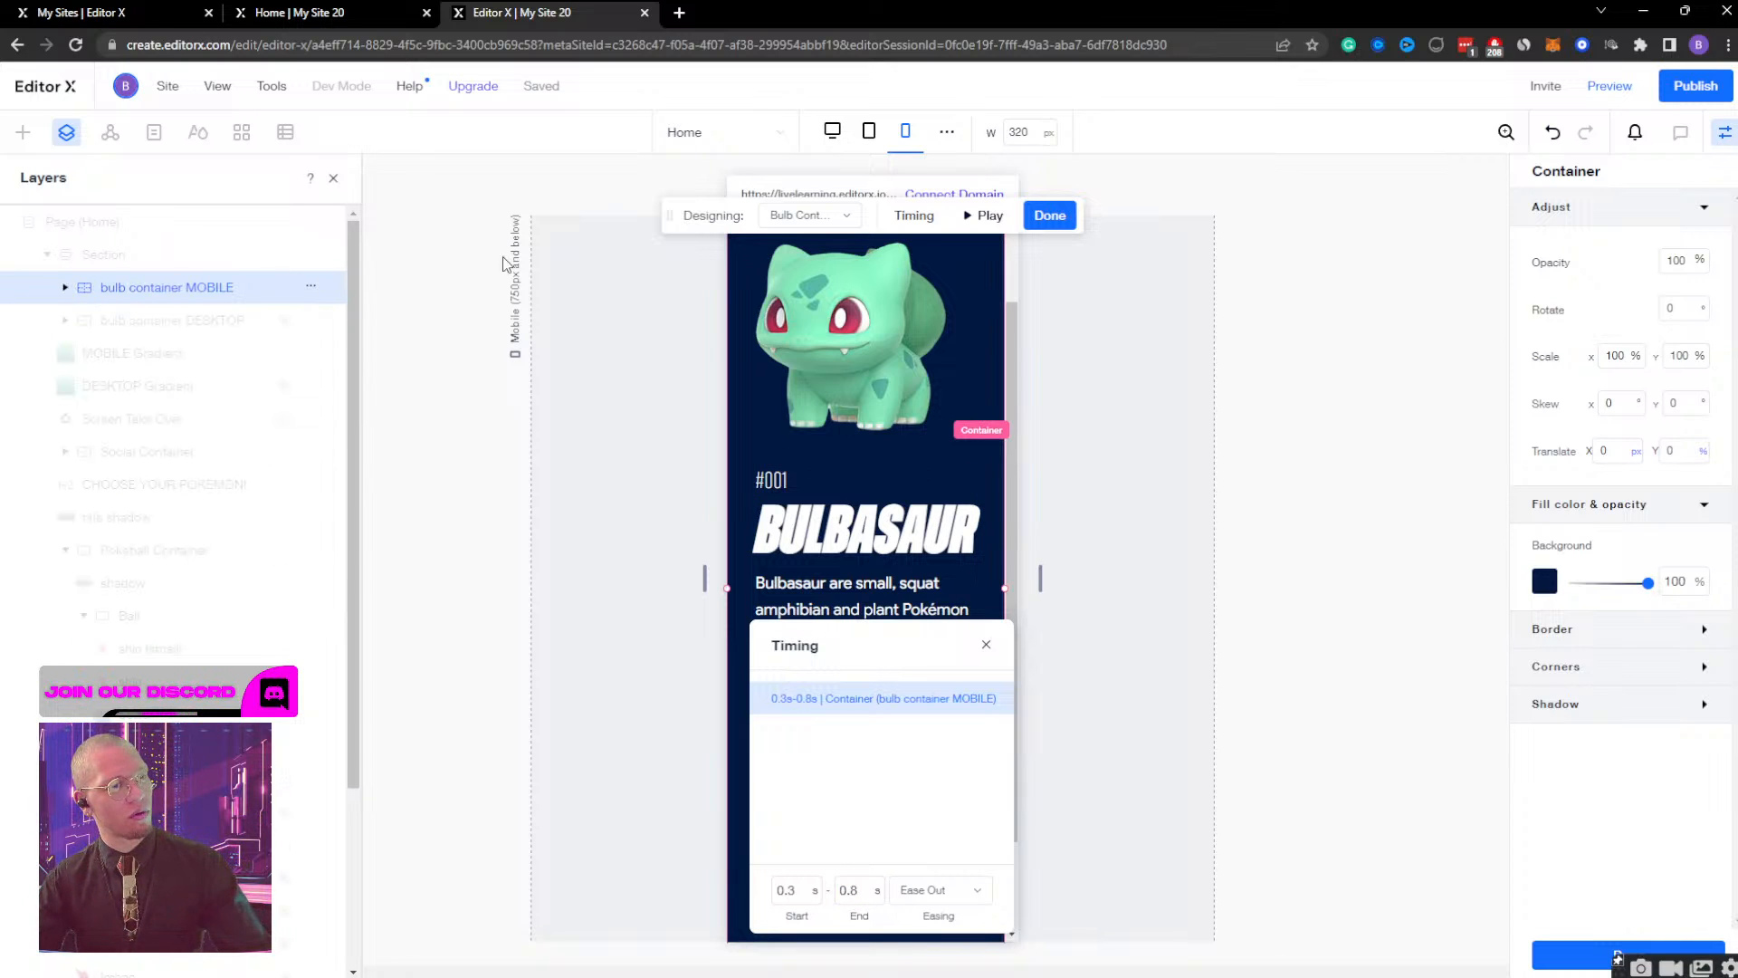
pyautogui.click(1049, 215)
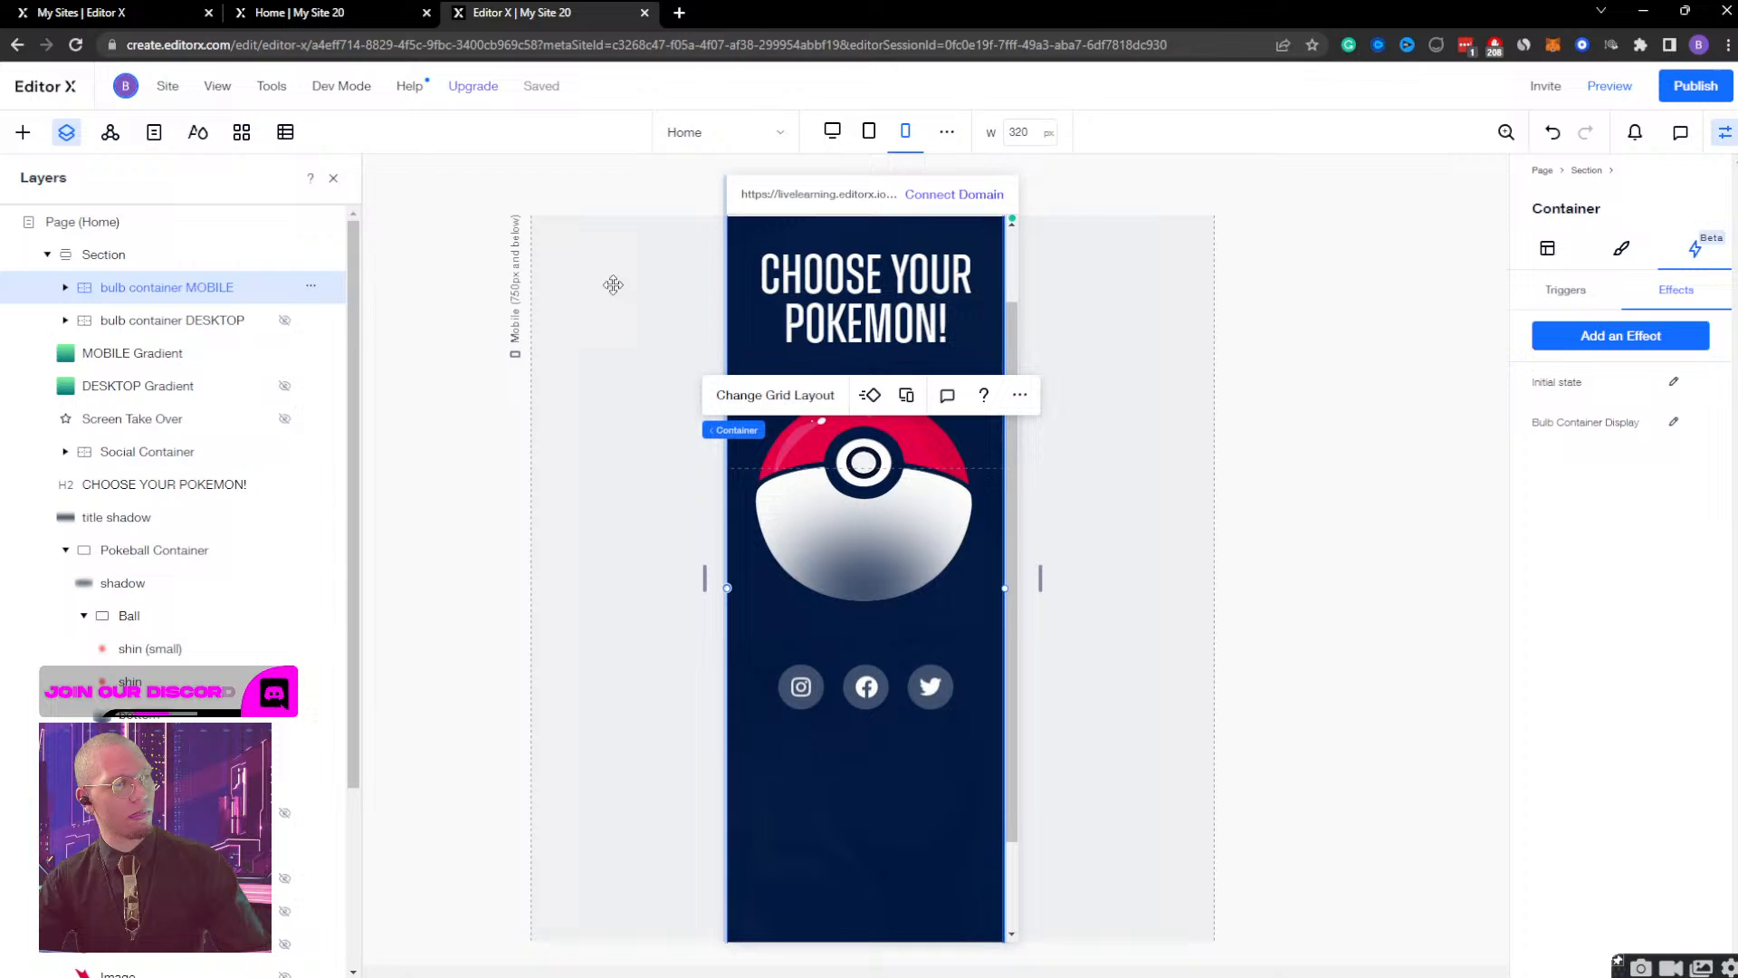
# Review the MOBILE Gradient's Gradient Display timing, play the effect, and finish editing.
pyautogui.click(206, 352)
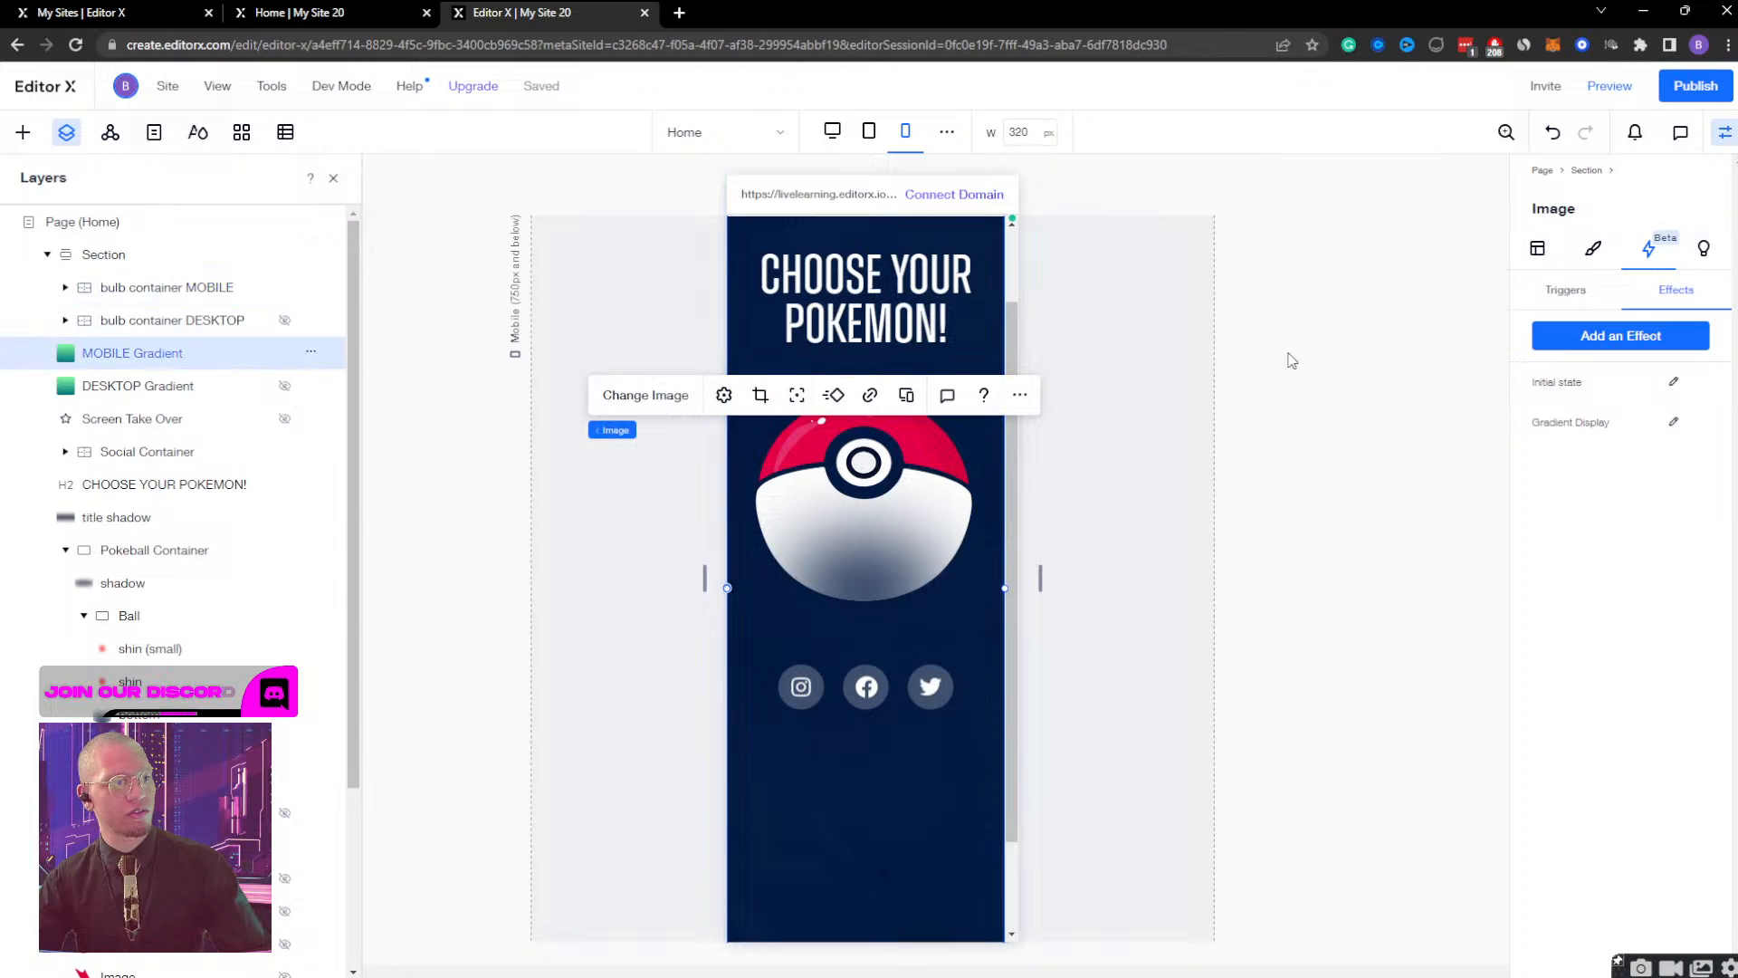
pyautogui.click(1674, 424)
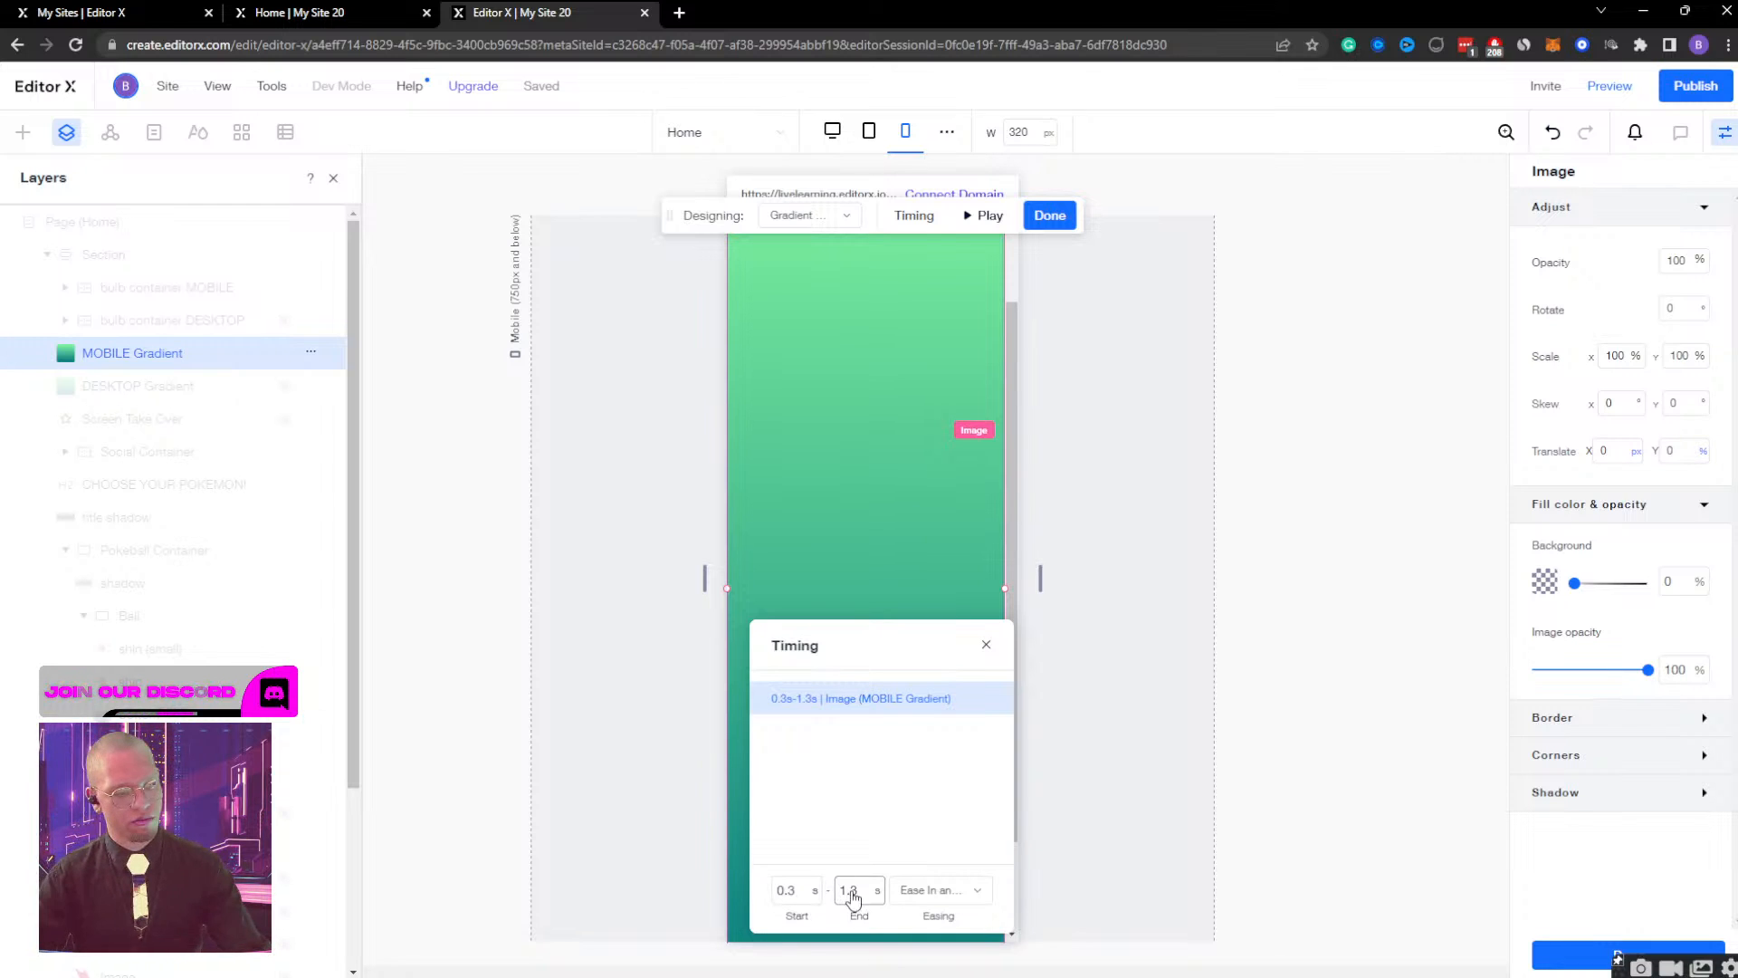
pyautogui.click(1048, 219)
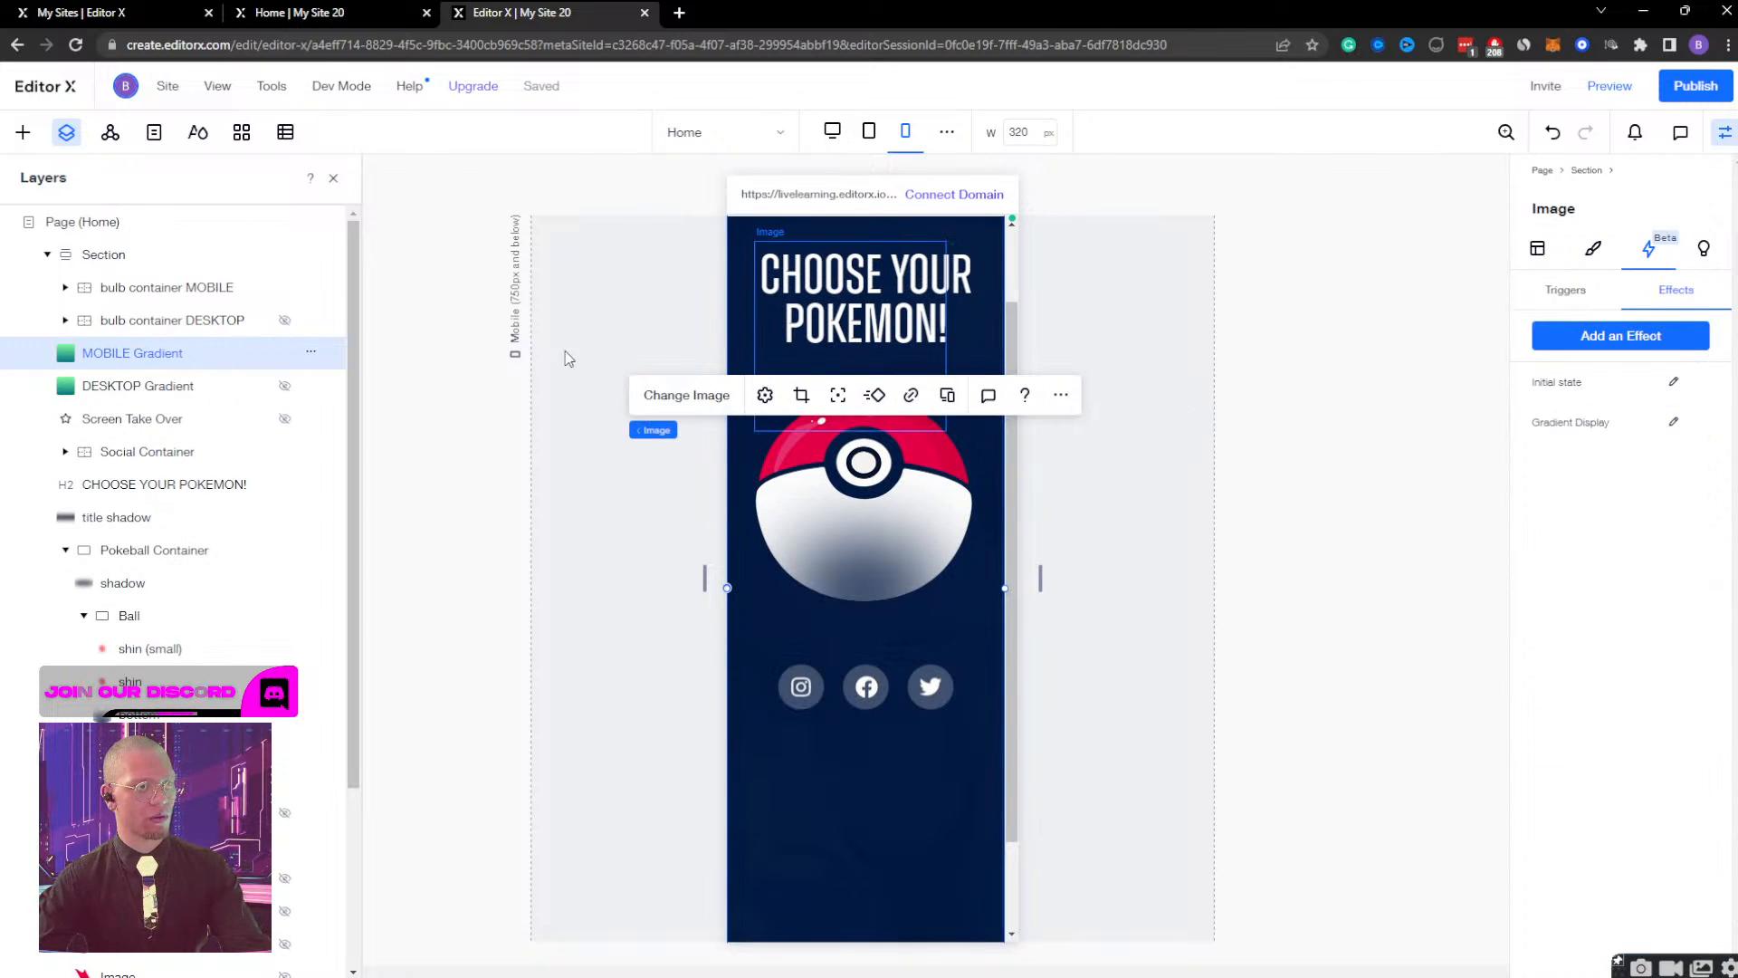
pyautogui.click(1673, 422)
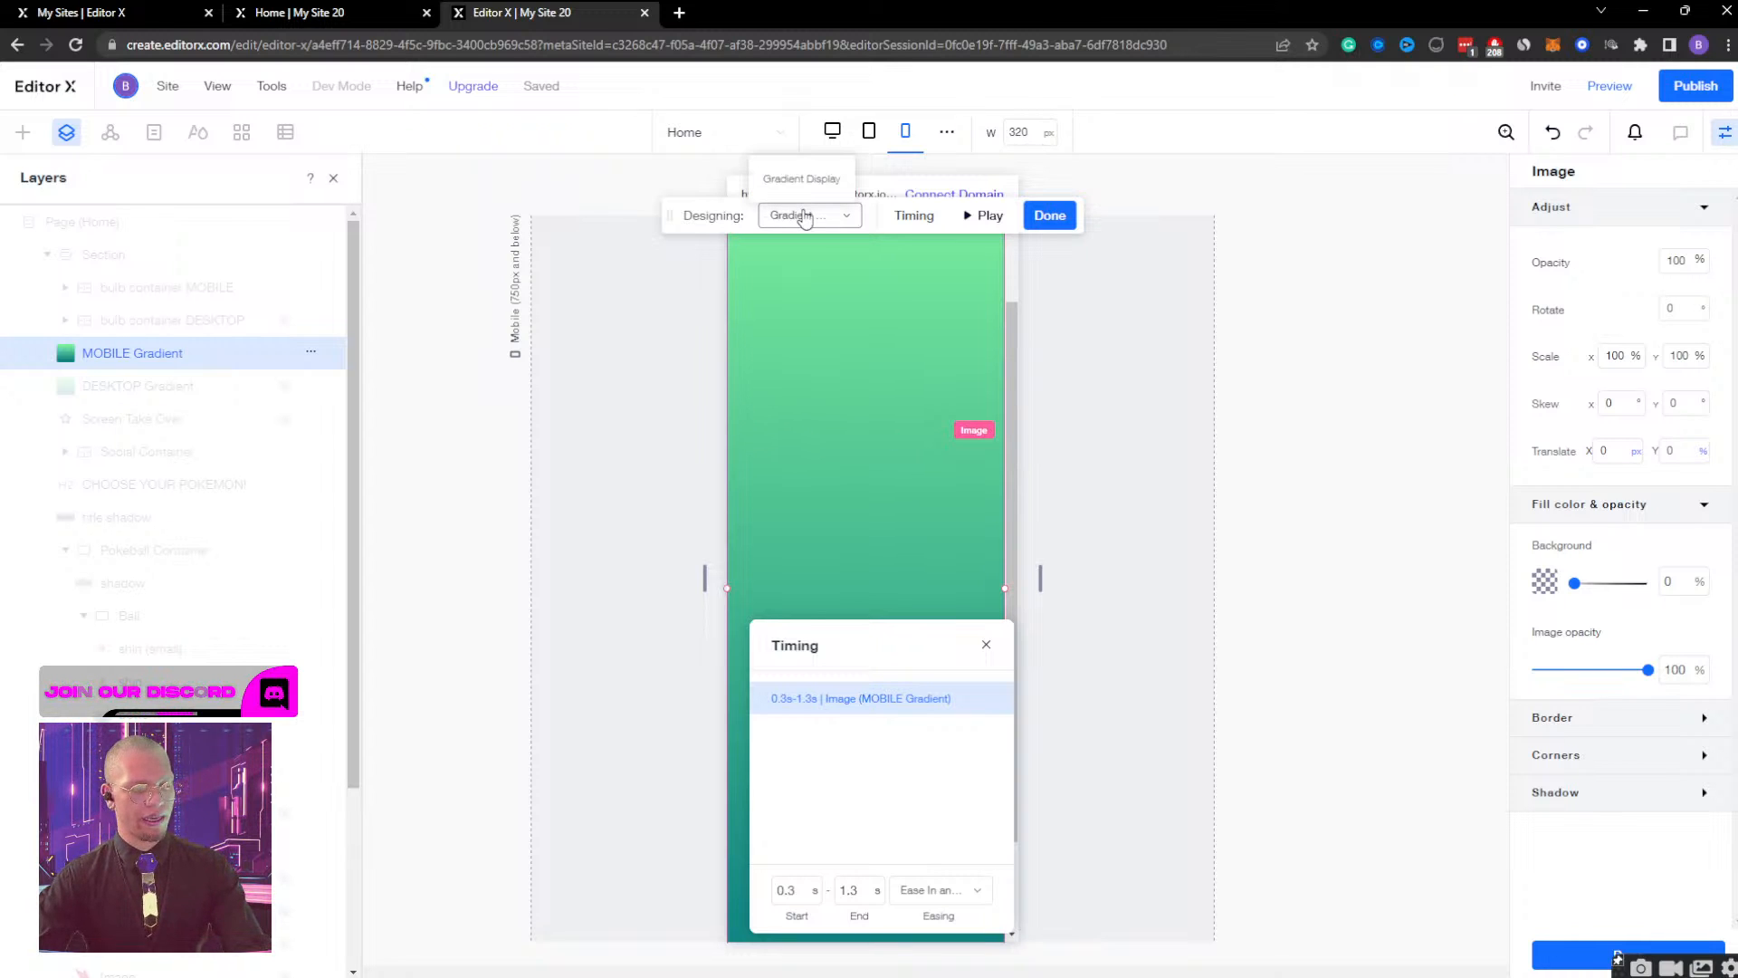
pyautogui.click(968, 215)
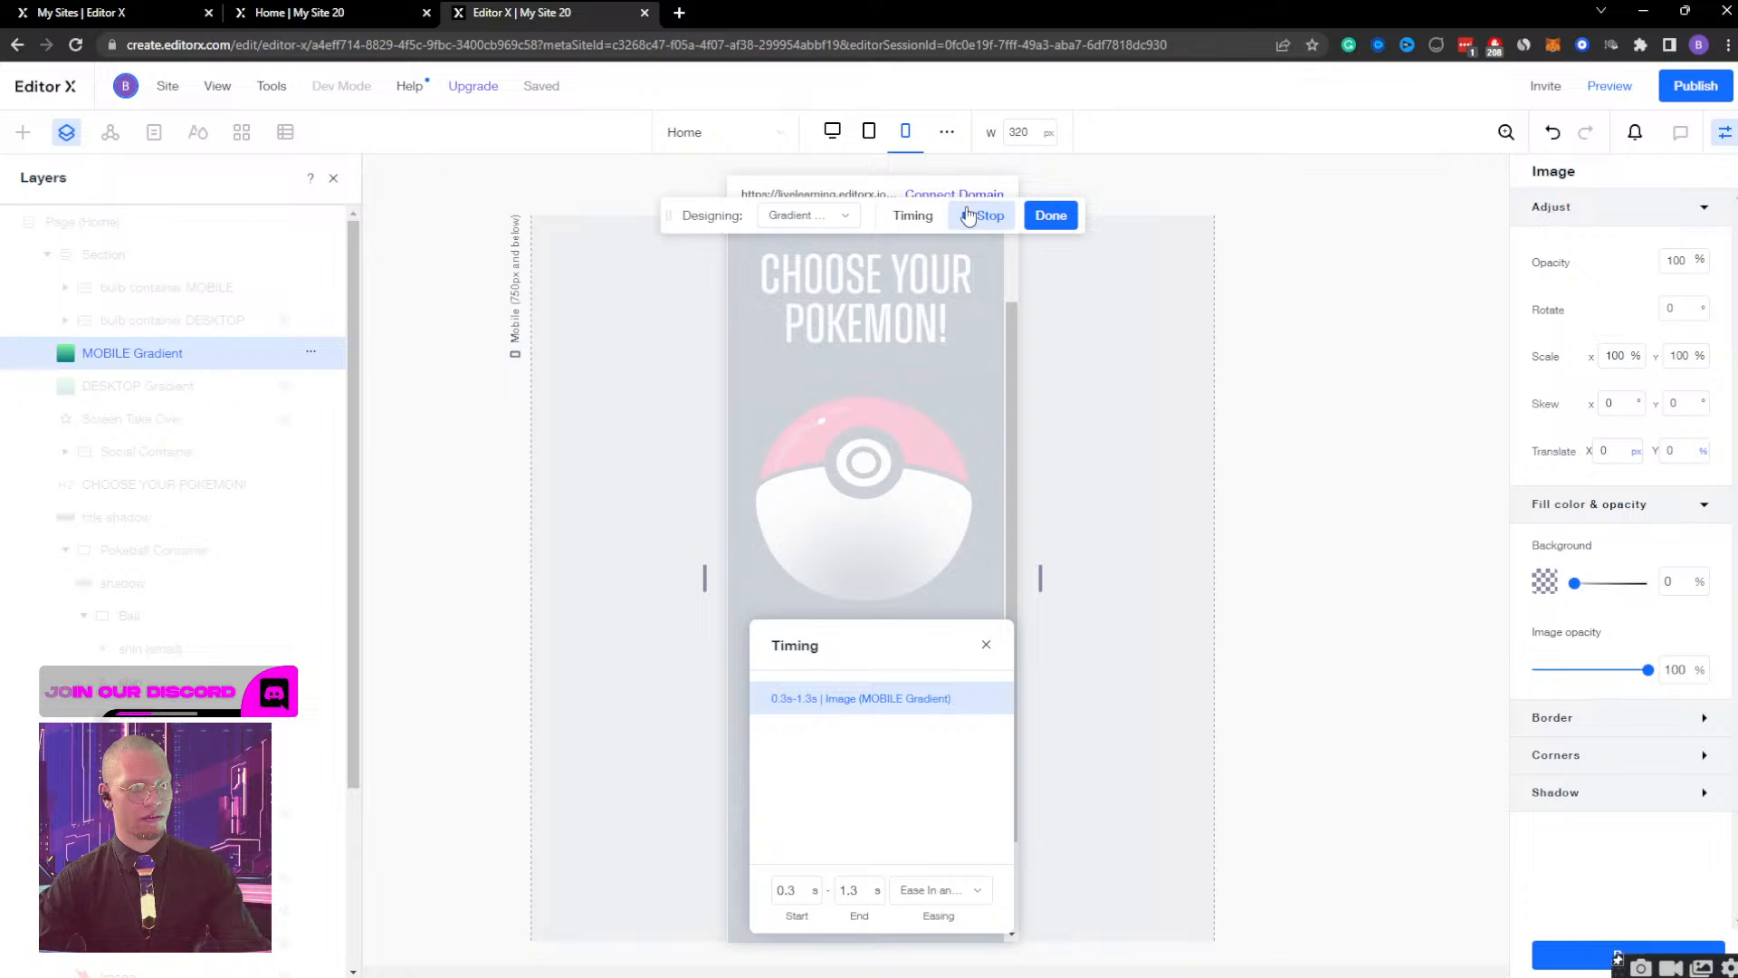
pyautogui.click(1049, 215)
# Preview the mobile page, open and close the Bulbasaur view to check the gradient's new timing, and return to the editor.
pyautogui.click(1609, 85)
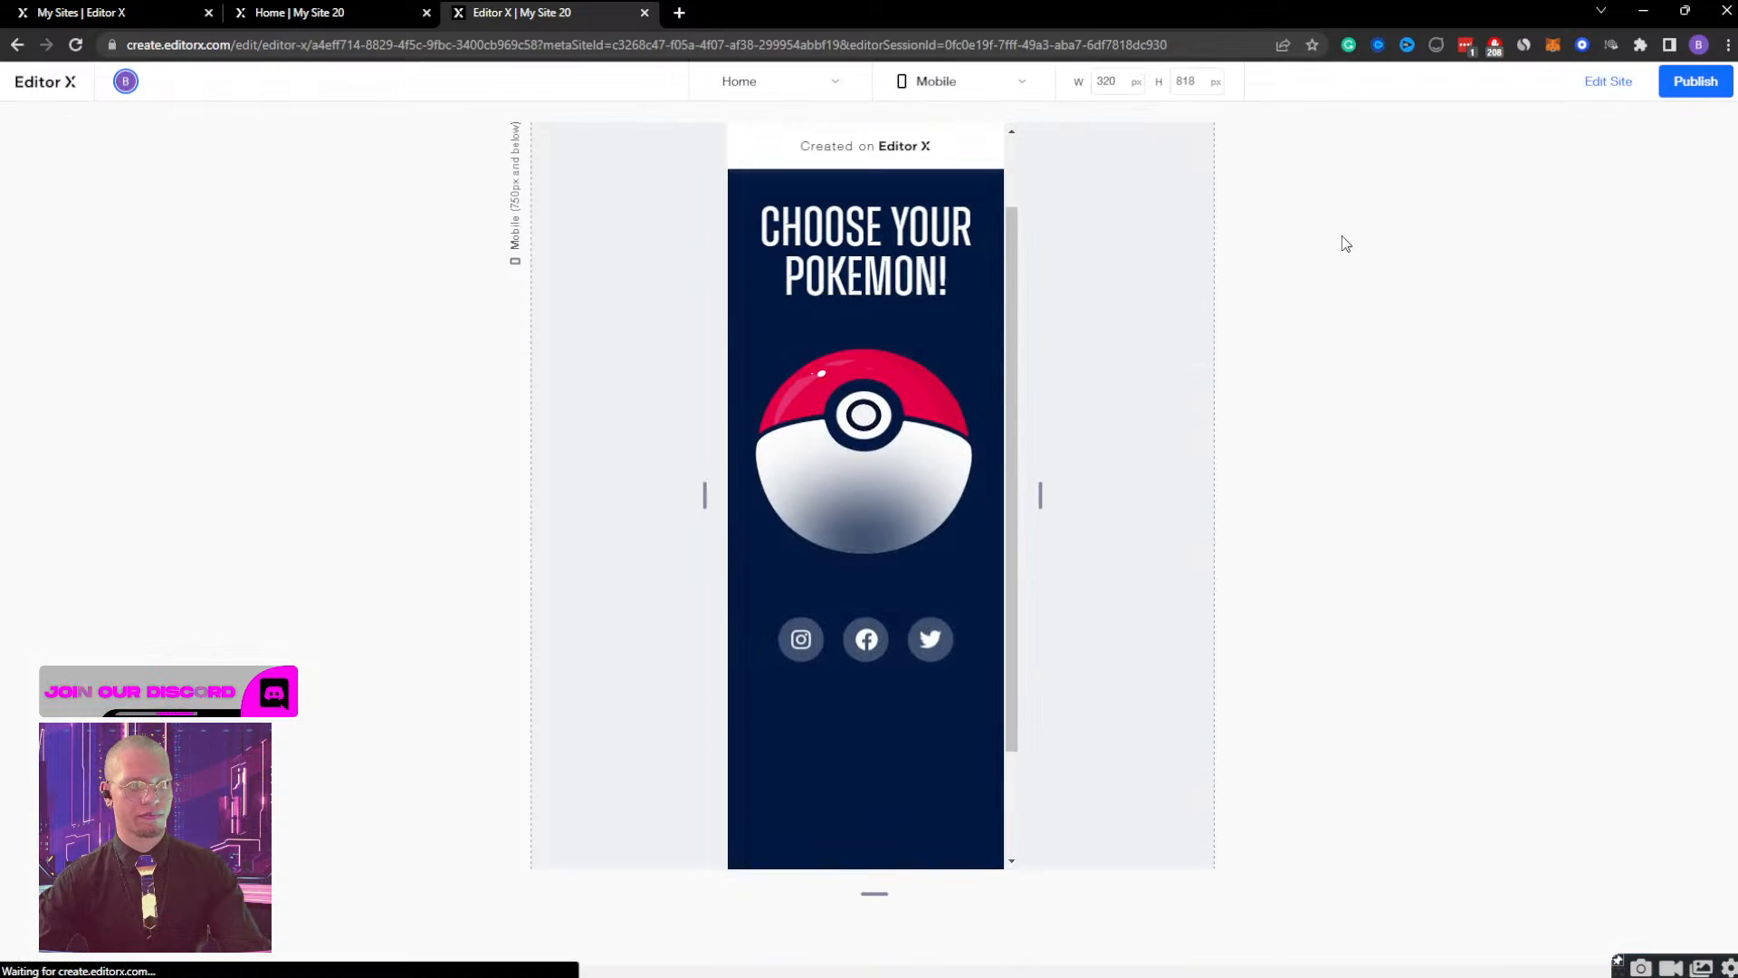
pyautogui.click(855, 430)
pyautogui.scroll(-2, 854, 429)
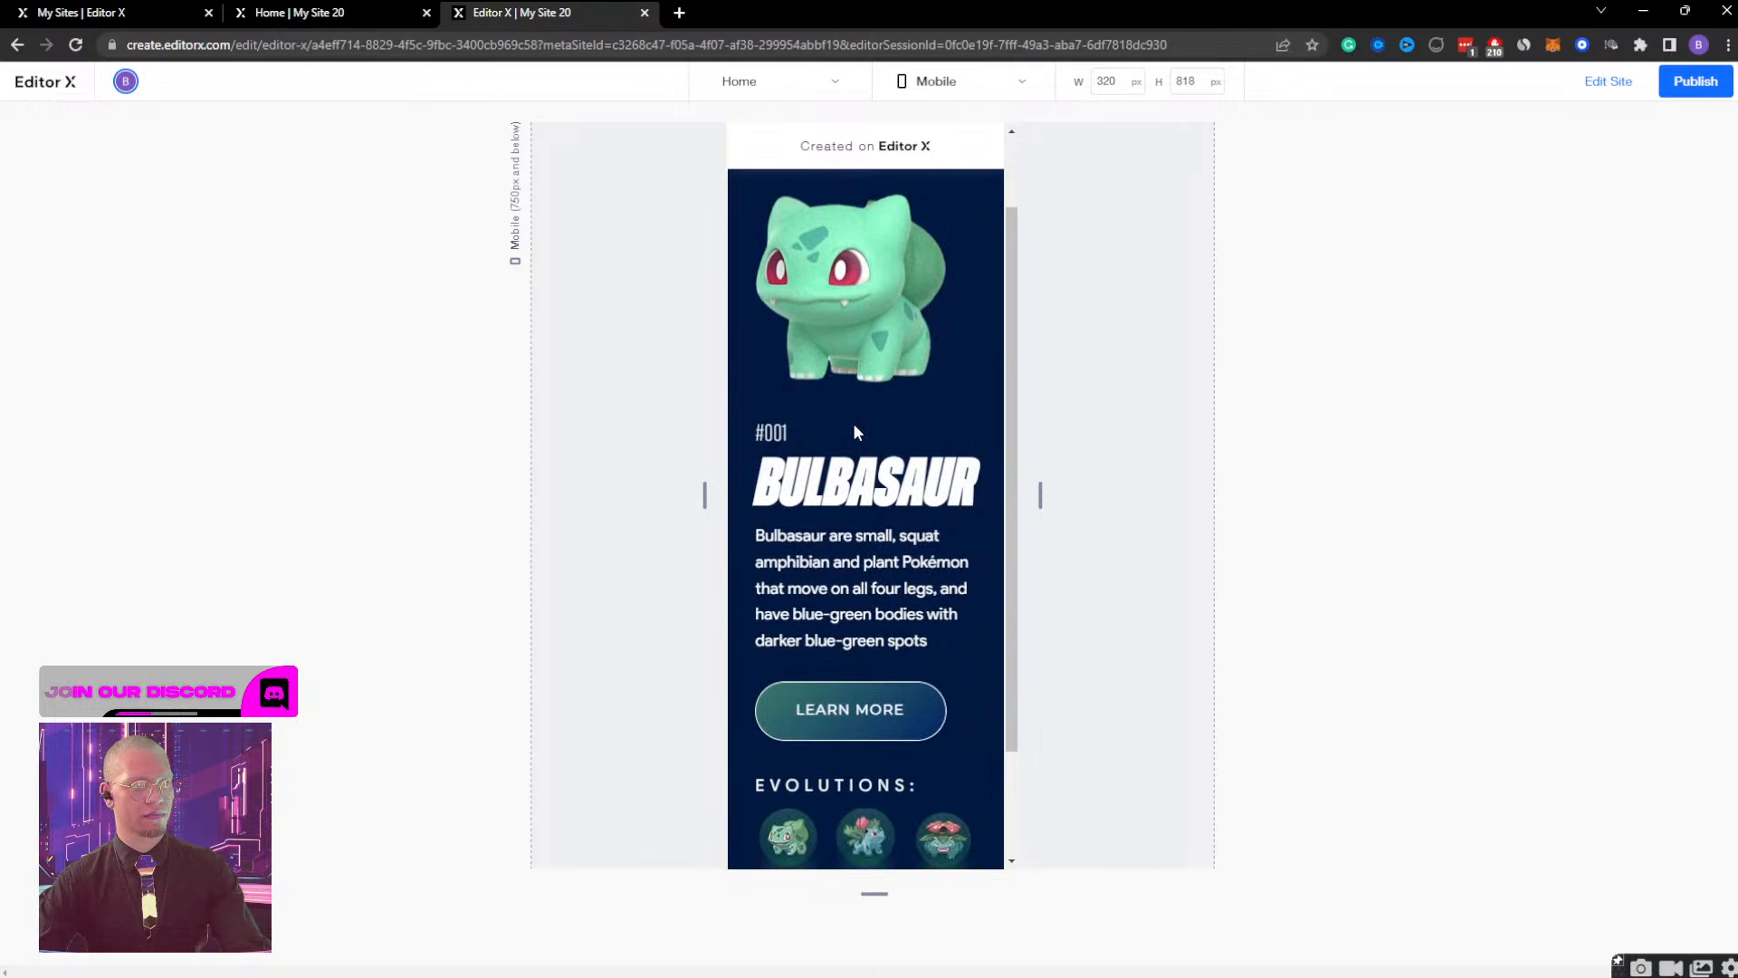
pyautogui.scroll(1, 855, 429)
pyautogui.click(976, 216)
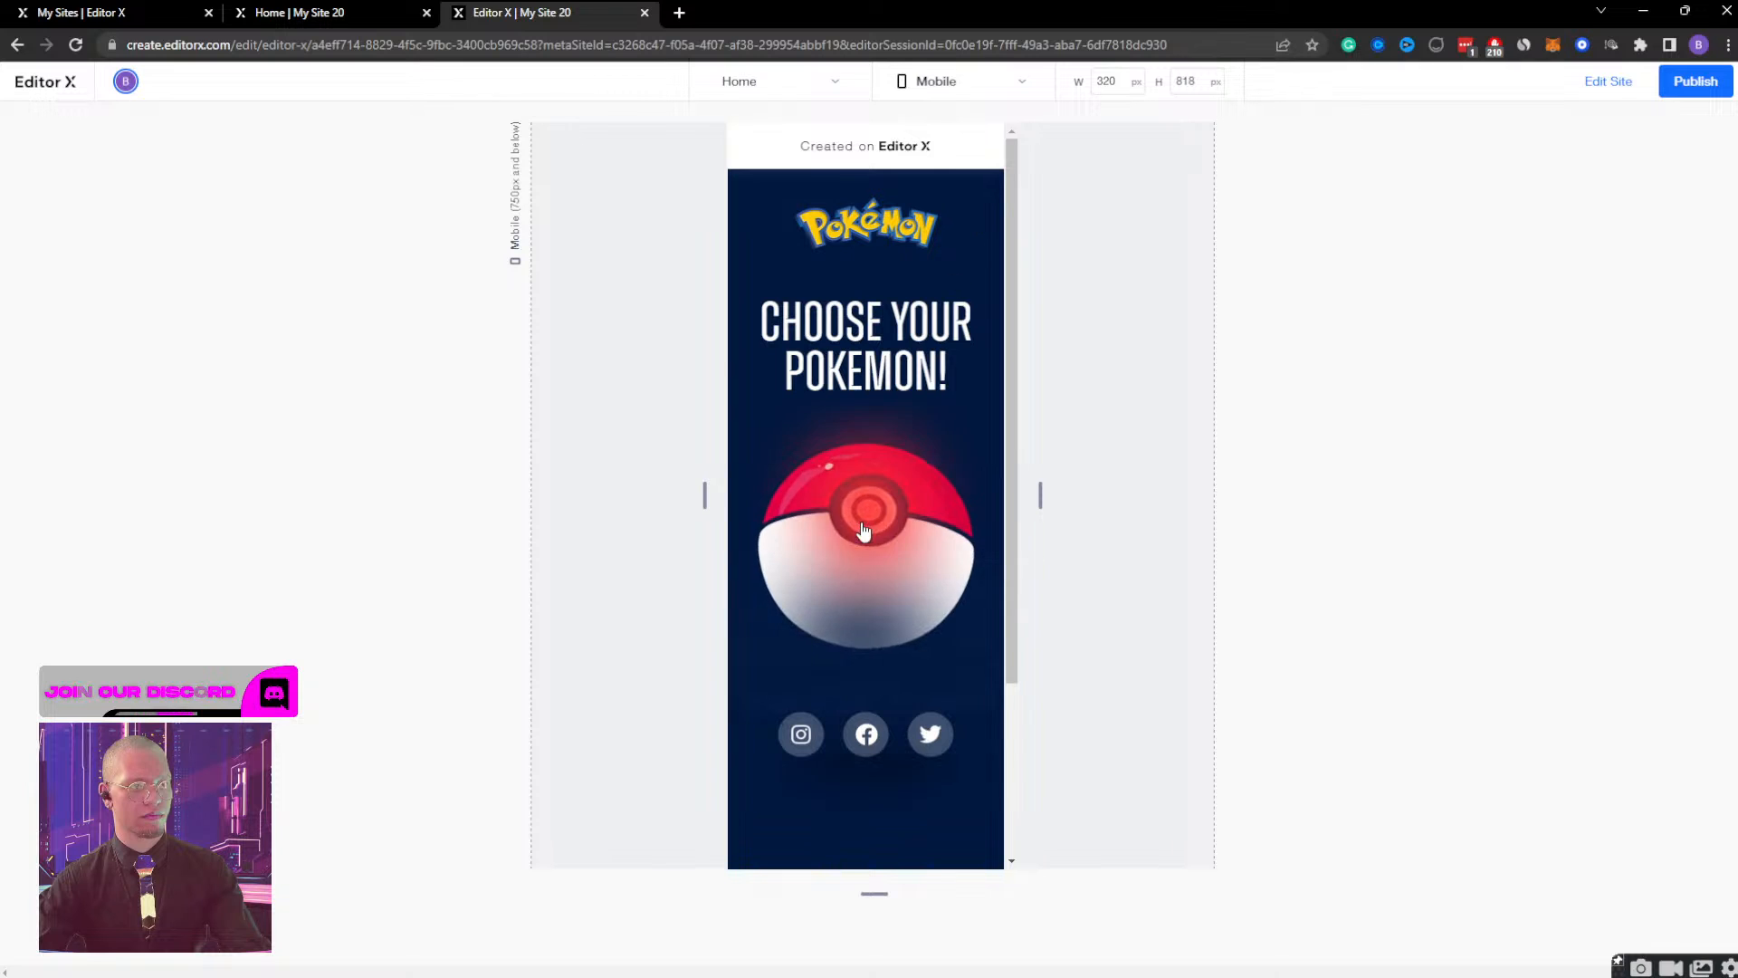
pyautogui.click(862, 530)
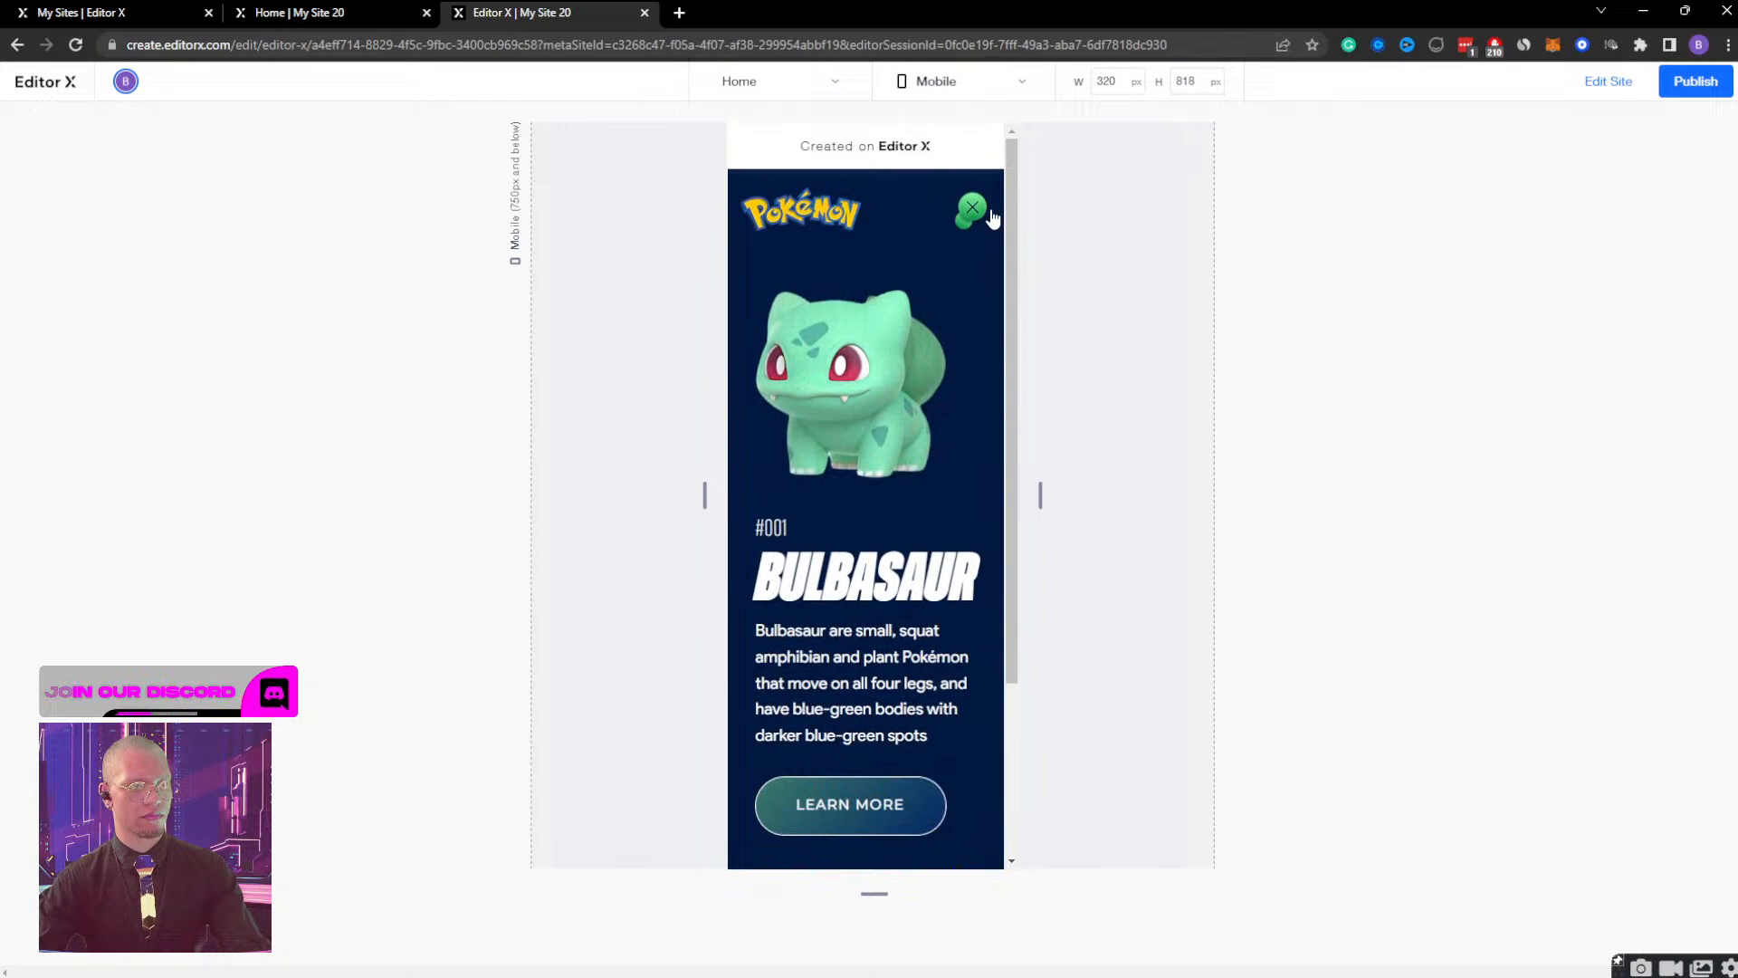
pyautogui.click(978, 220)
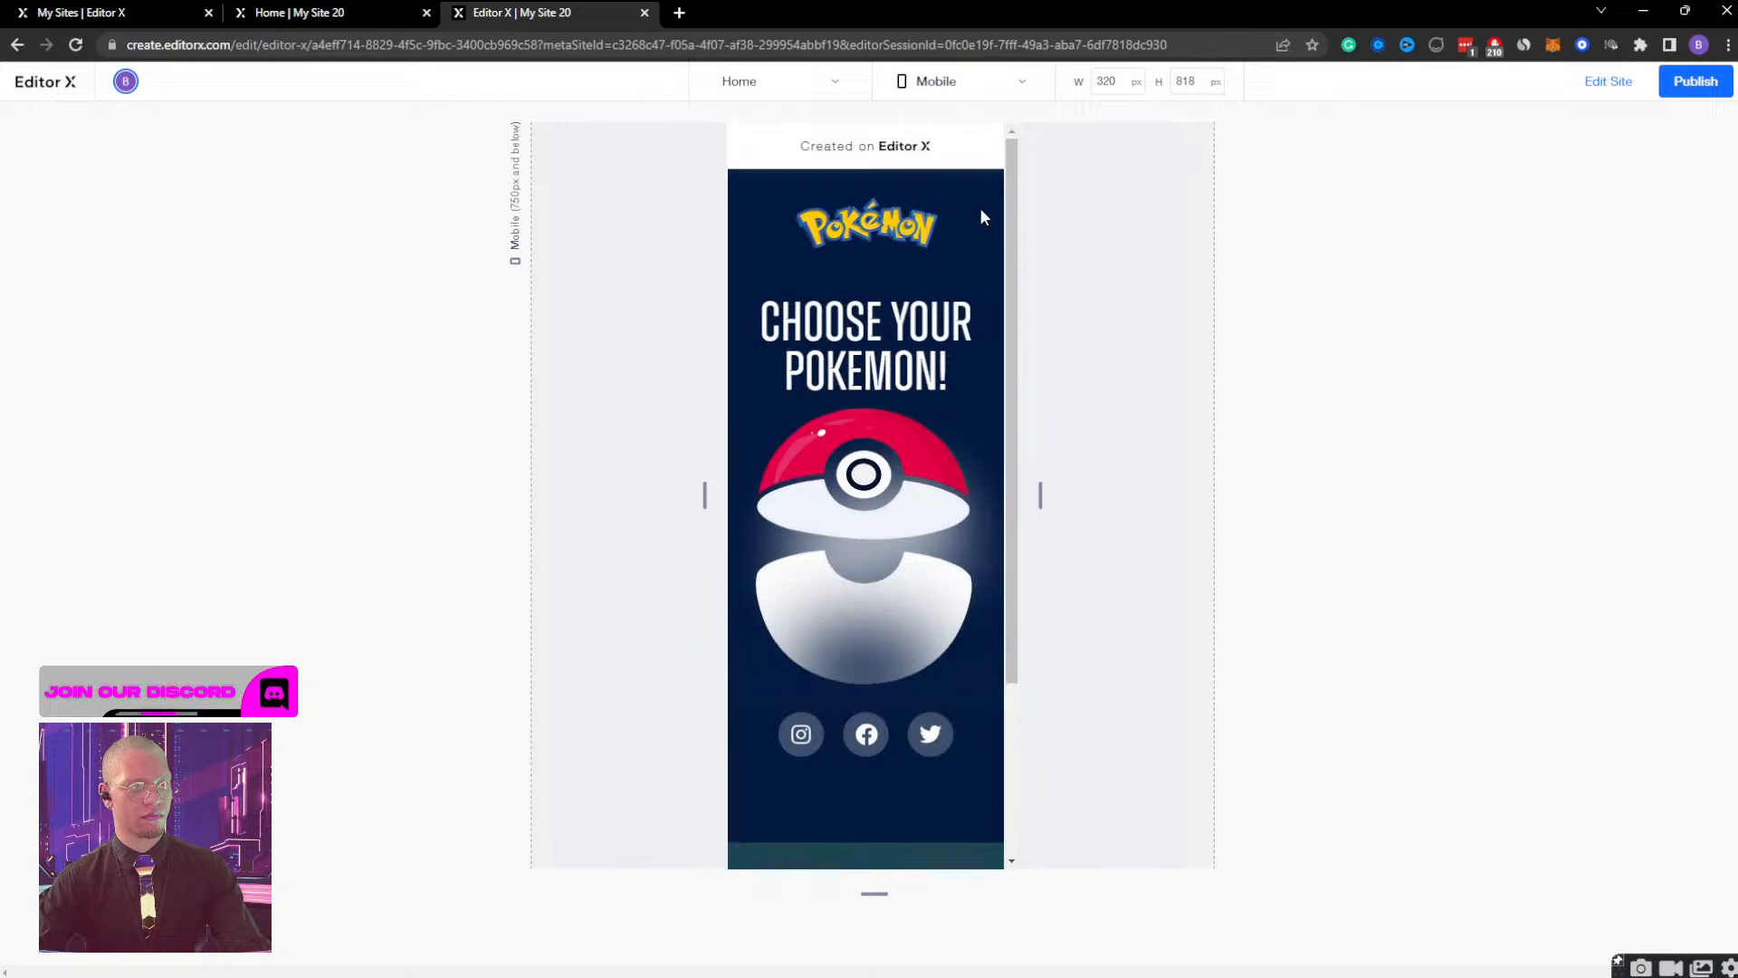
pyautogui.click(1609, 82)
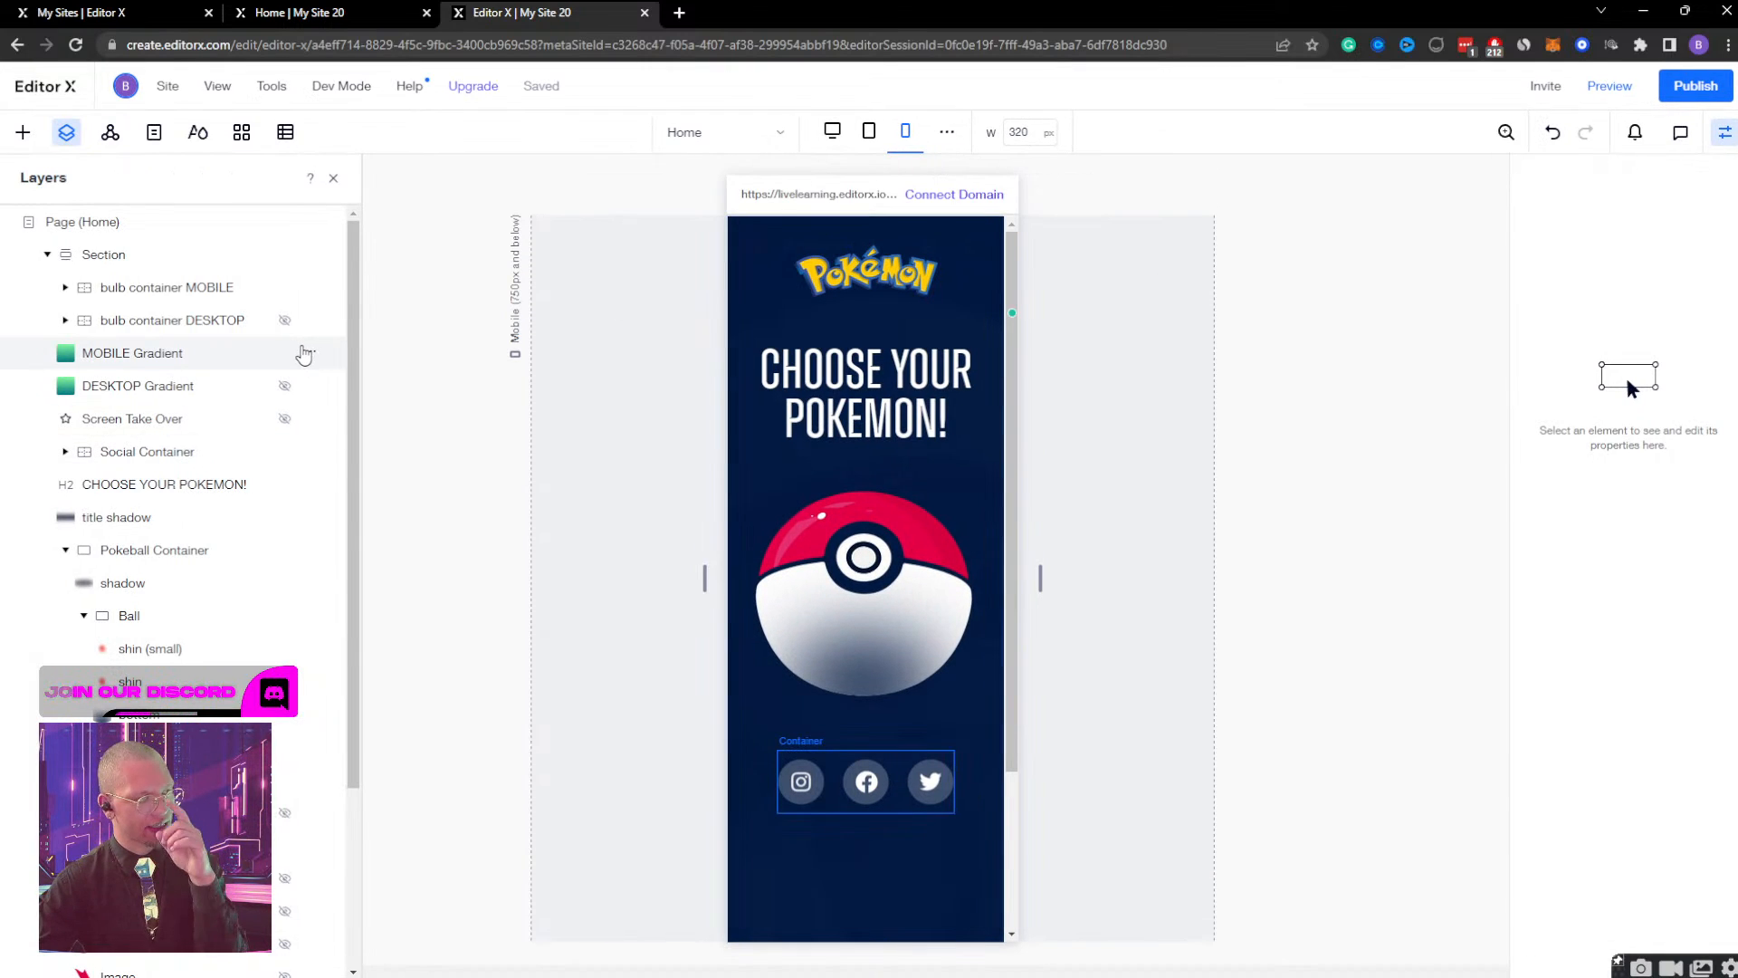
# Hide the MOBILE Gradient layer on the mobile breakpoint.
pyautogui.click(312, 354)
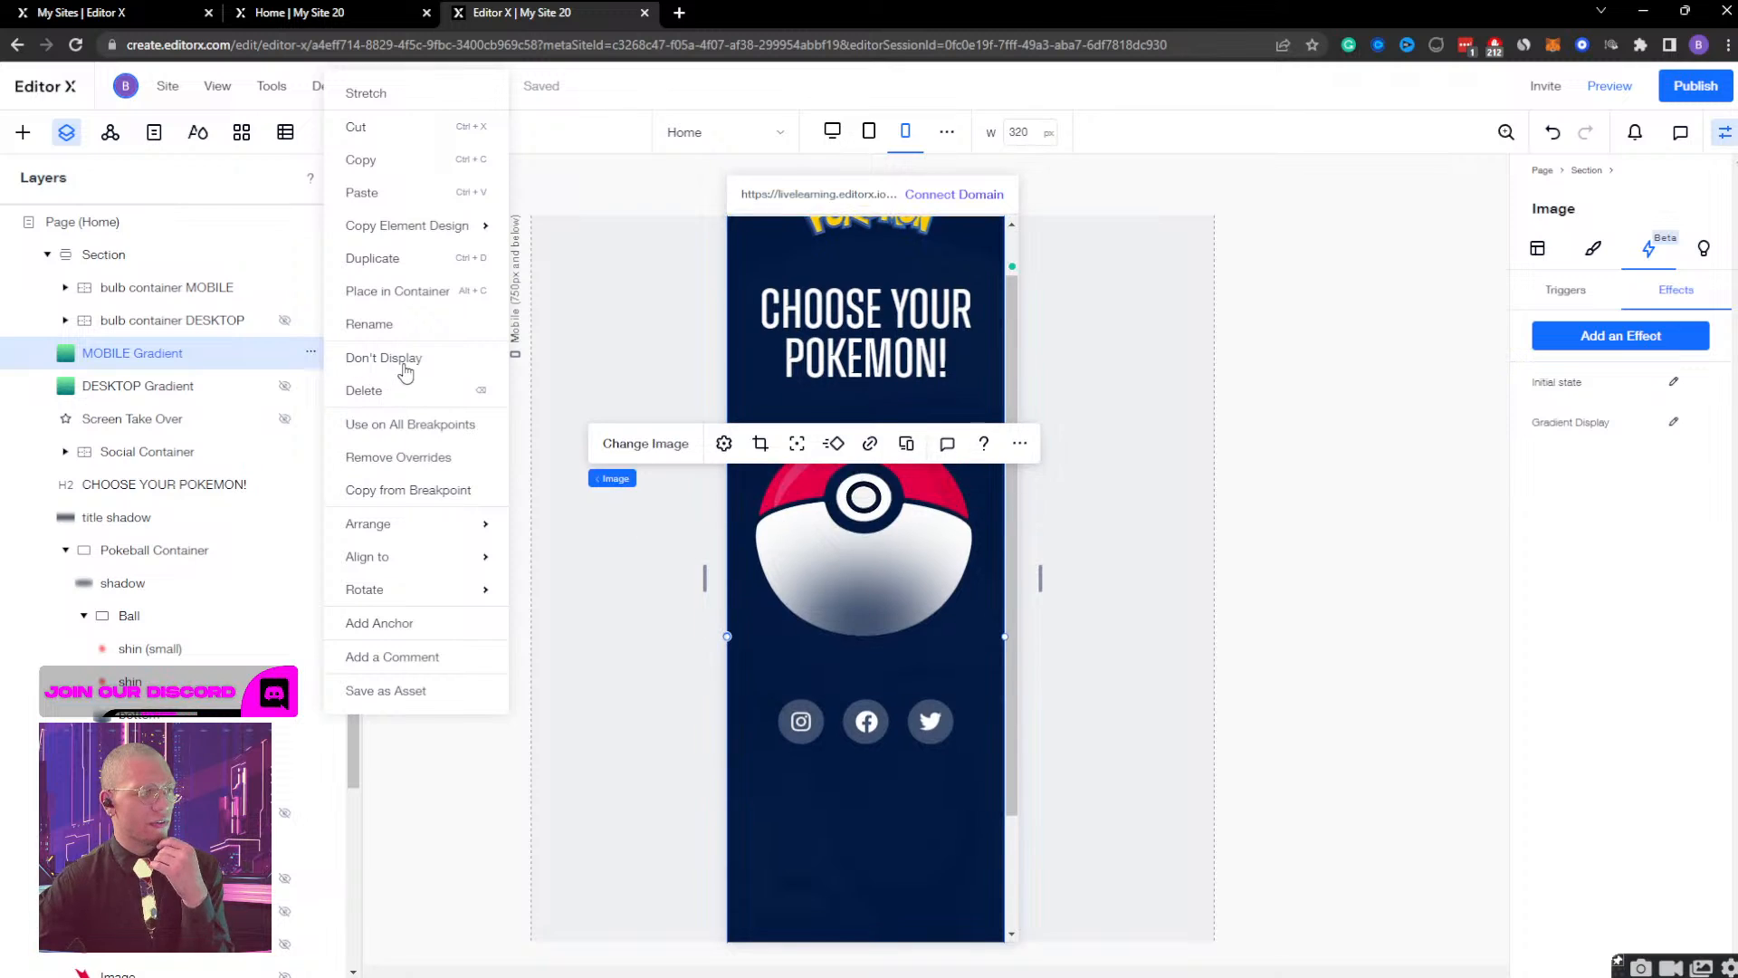
pyautogui.click(390, 358)
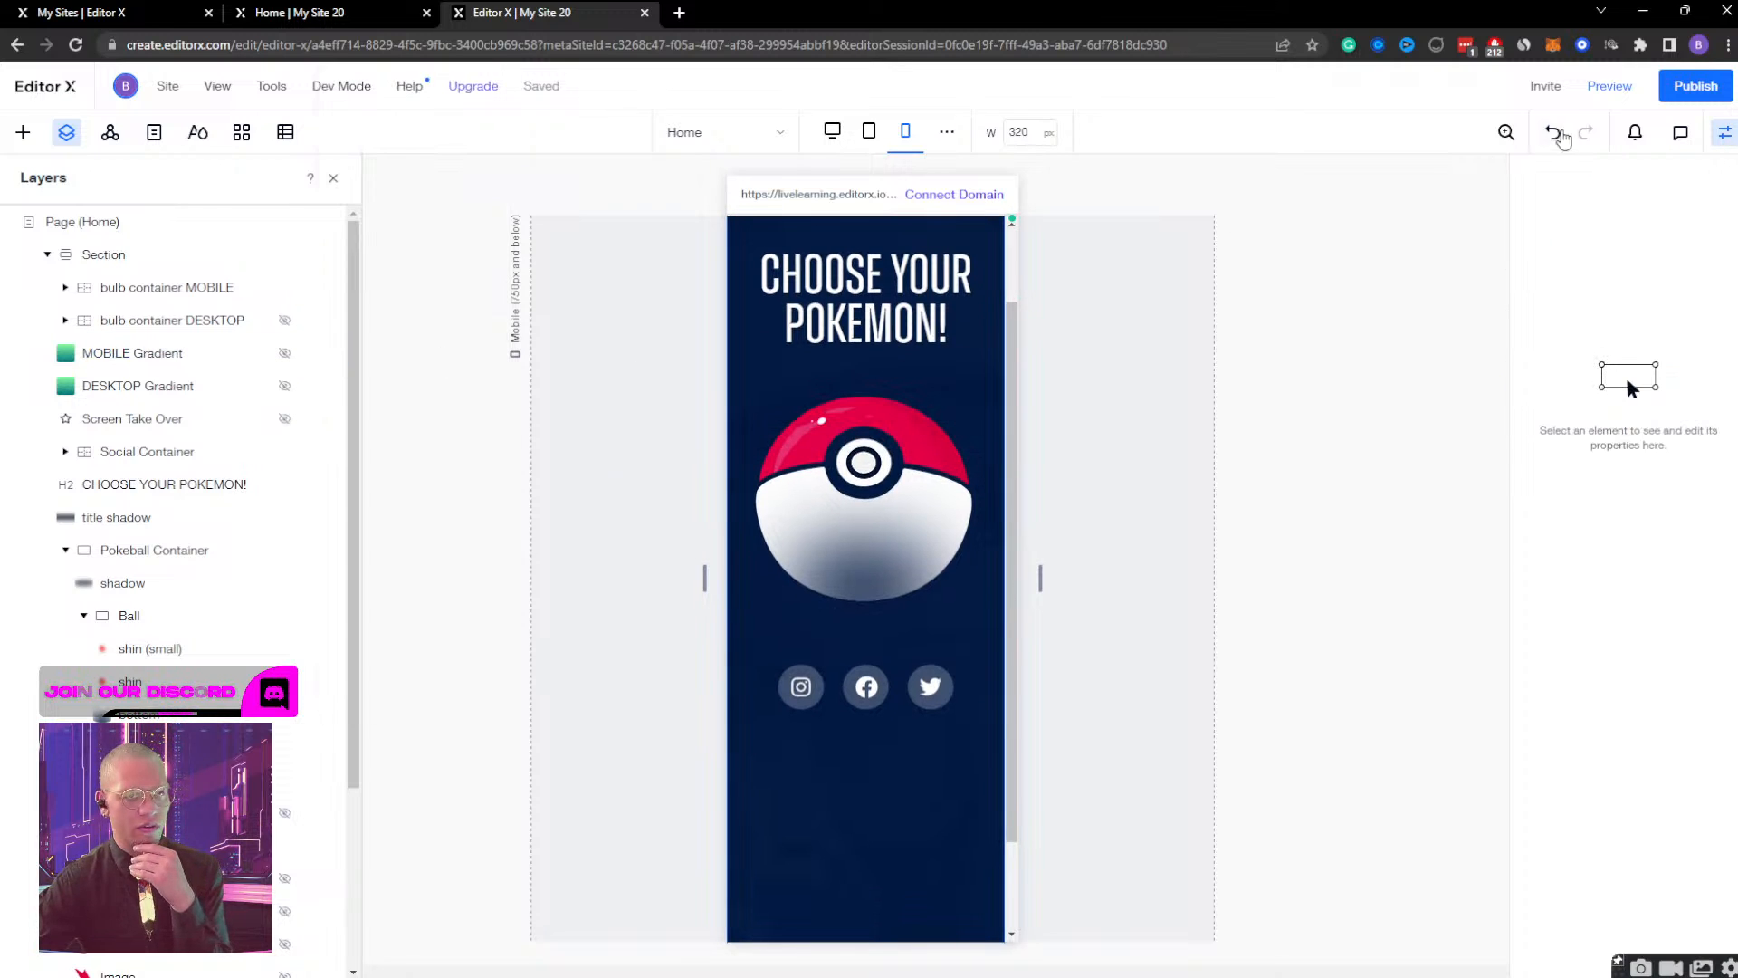
# Preview the mobile page without the gradient, repeatedly opening and closing the Bulbasaur view to check the transition.
pyautogui.click(876, 507)
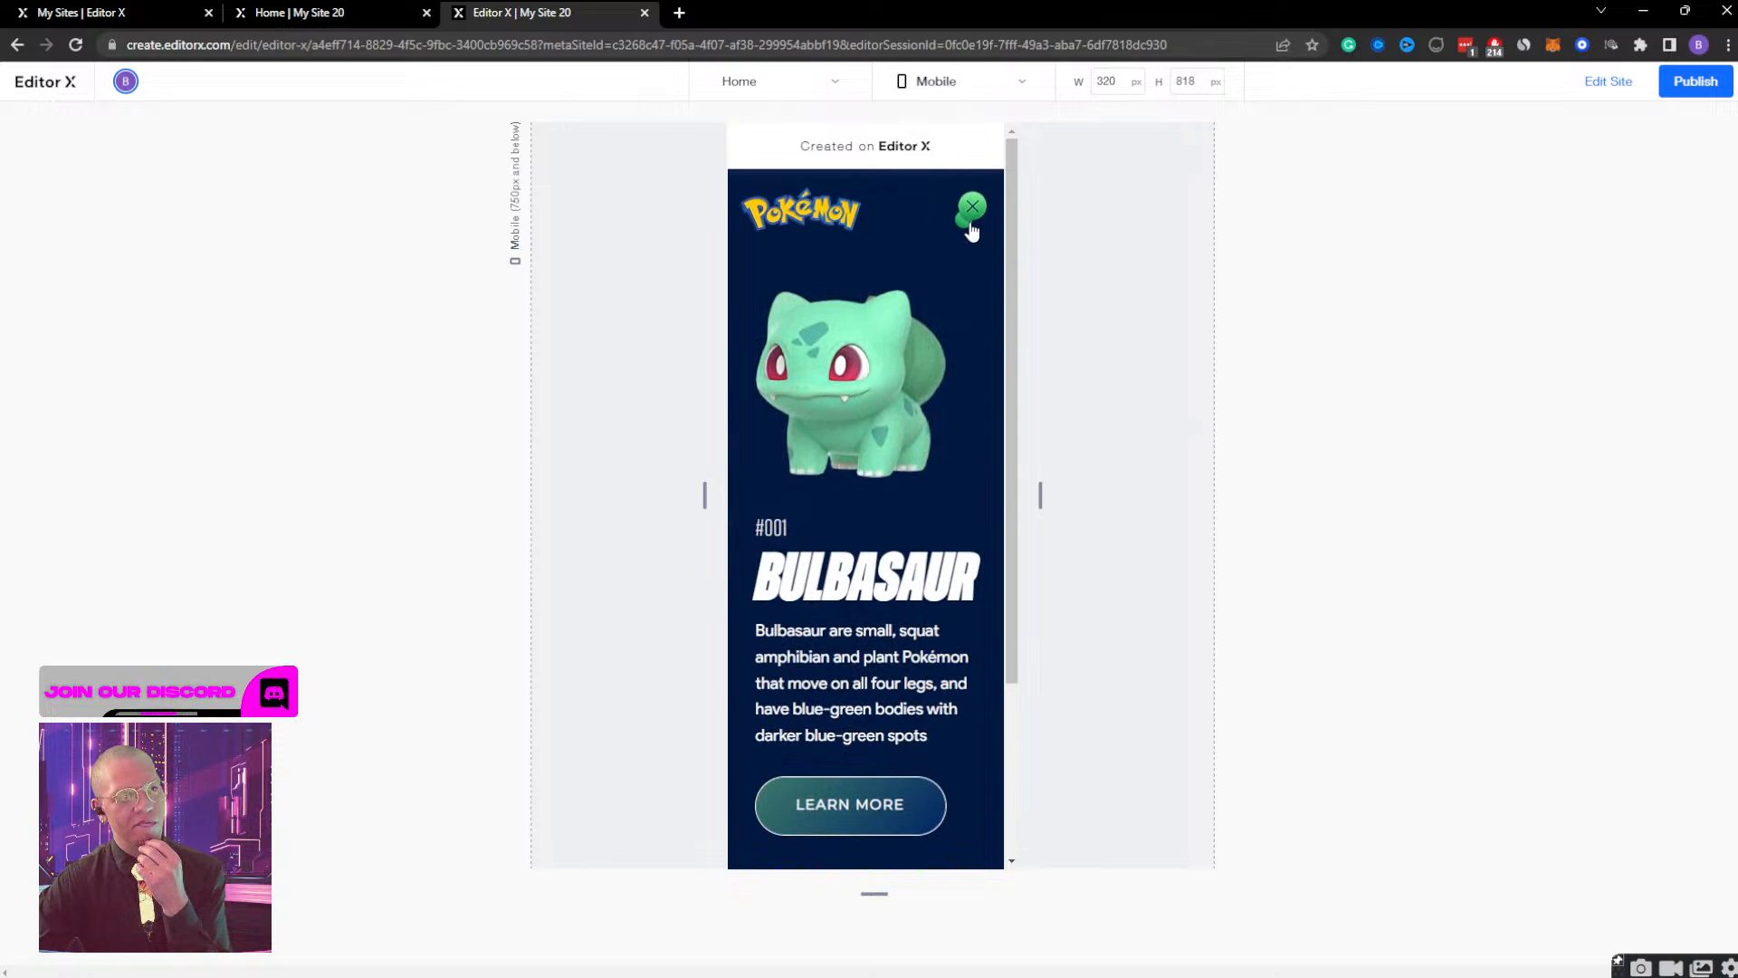
pyautogui.click(970, 222)
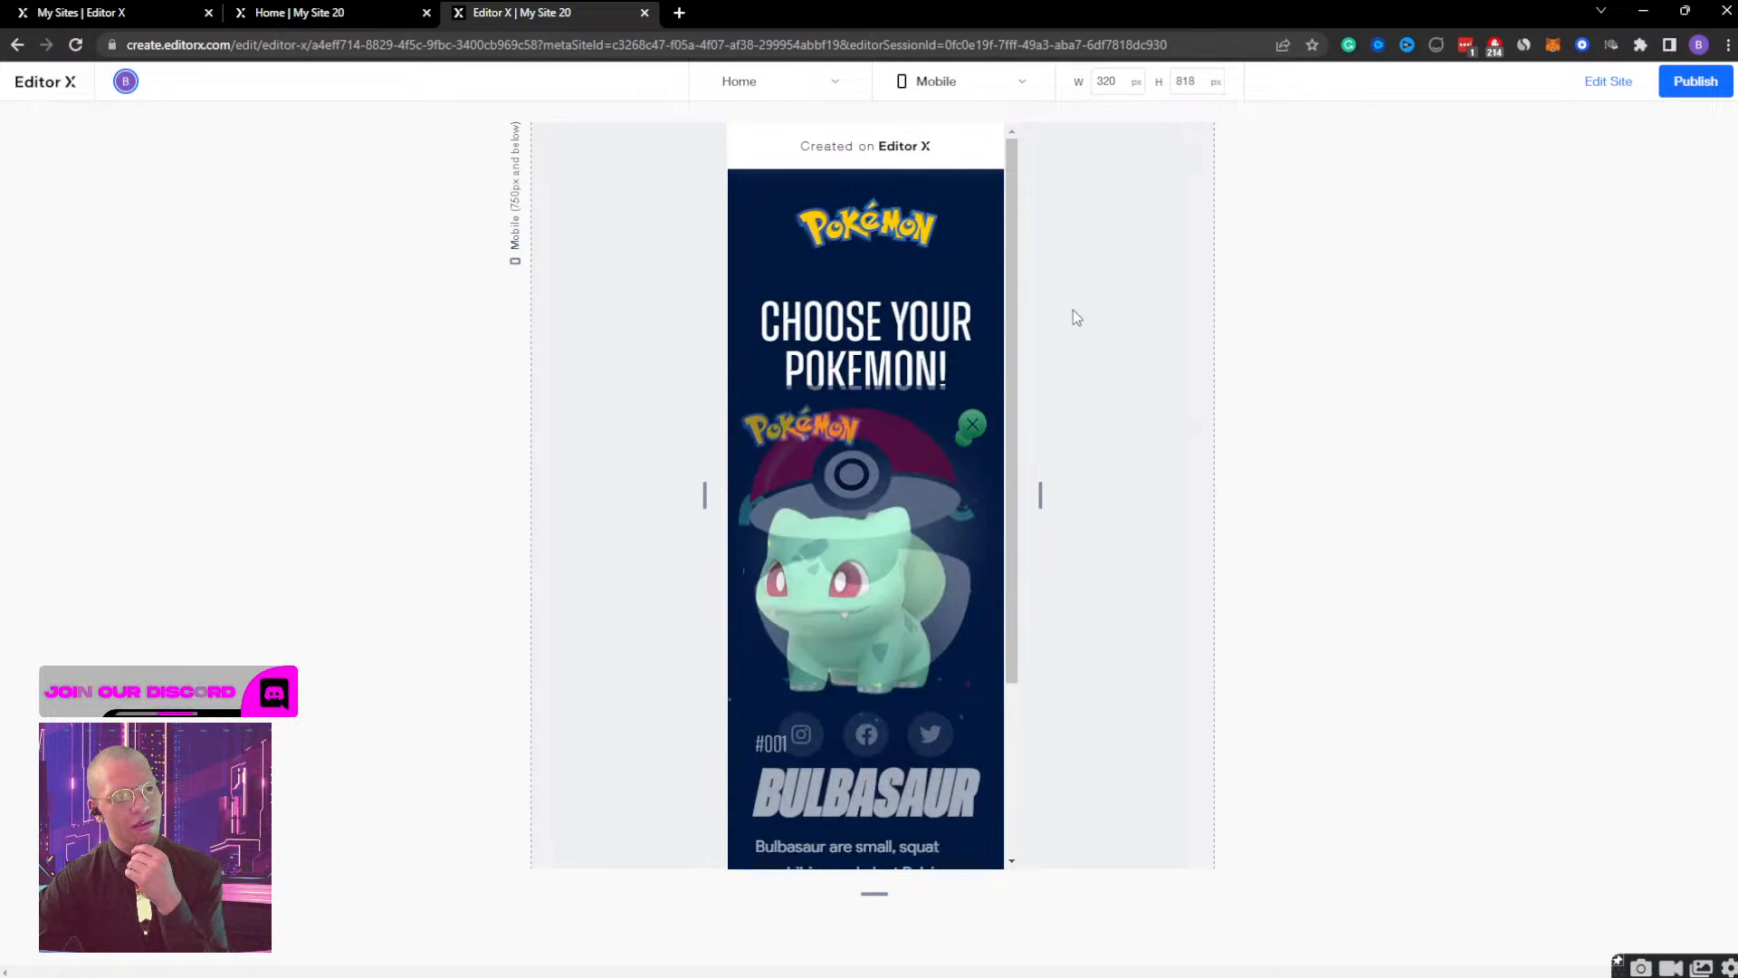
pyautogui.click(978, 210)
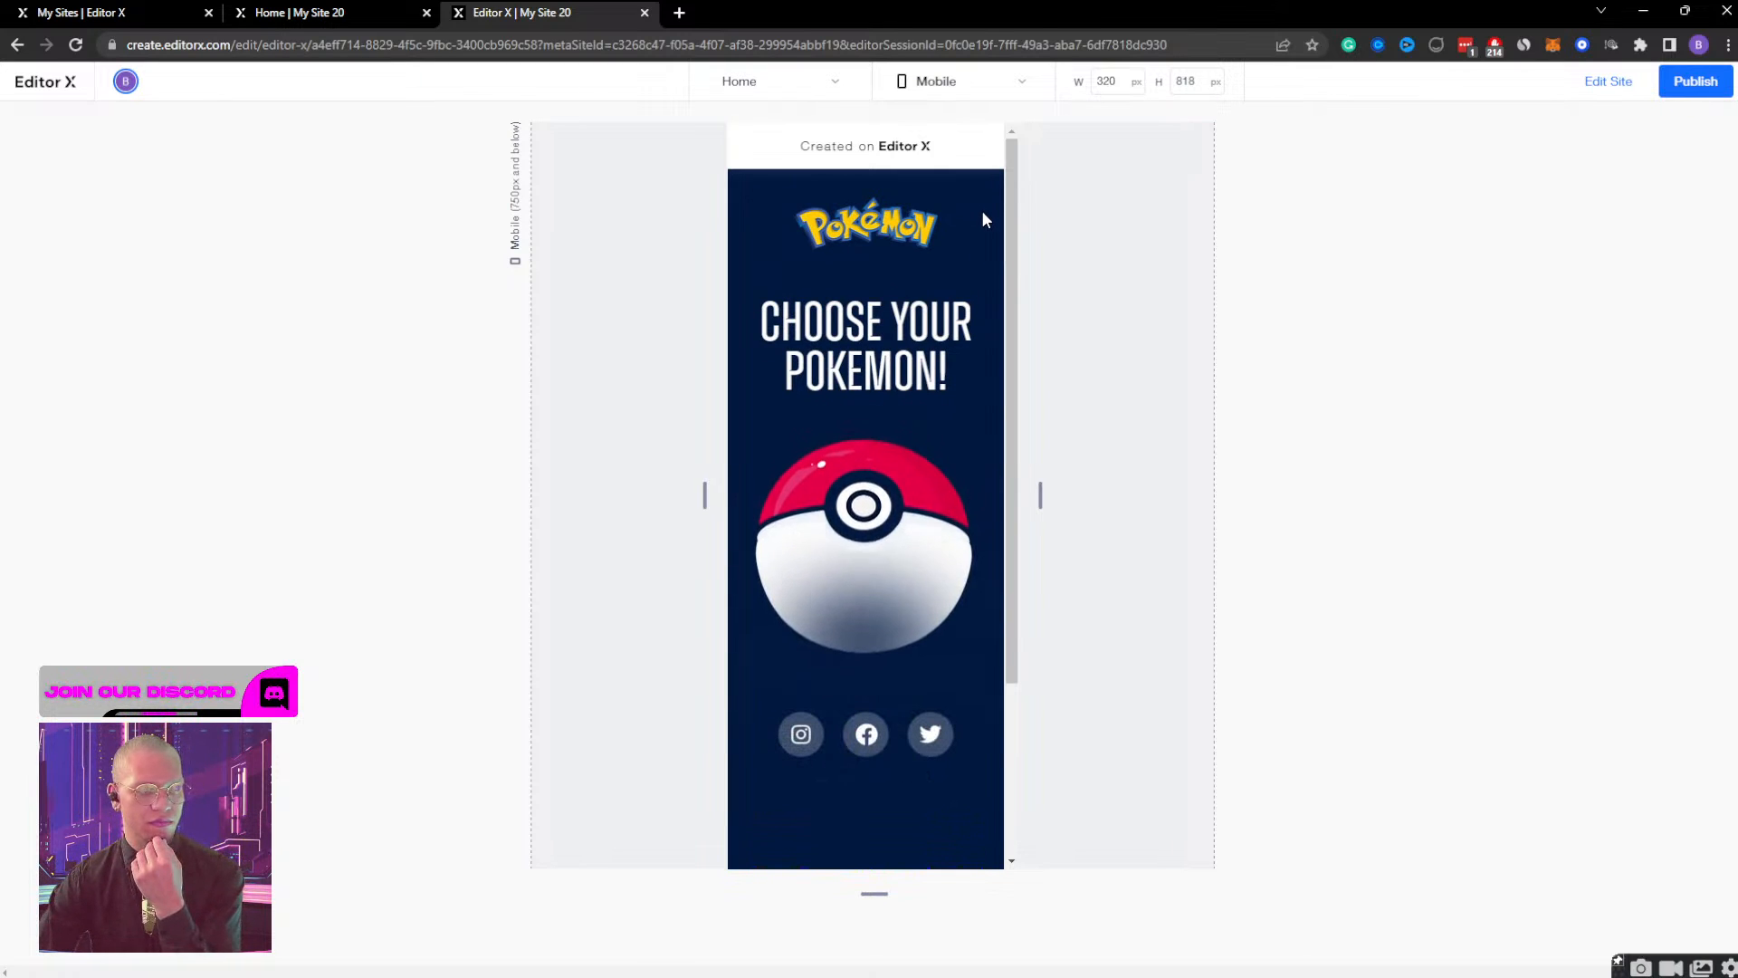
pyautogui.click(894, 498)
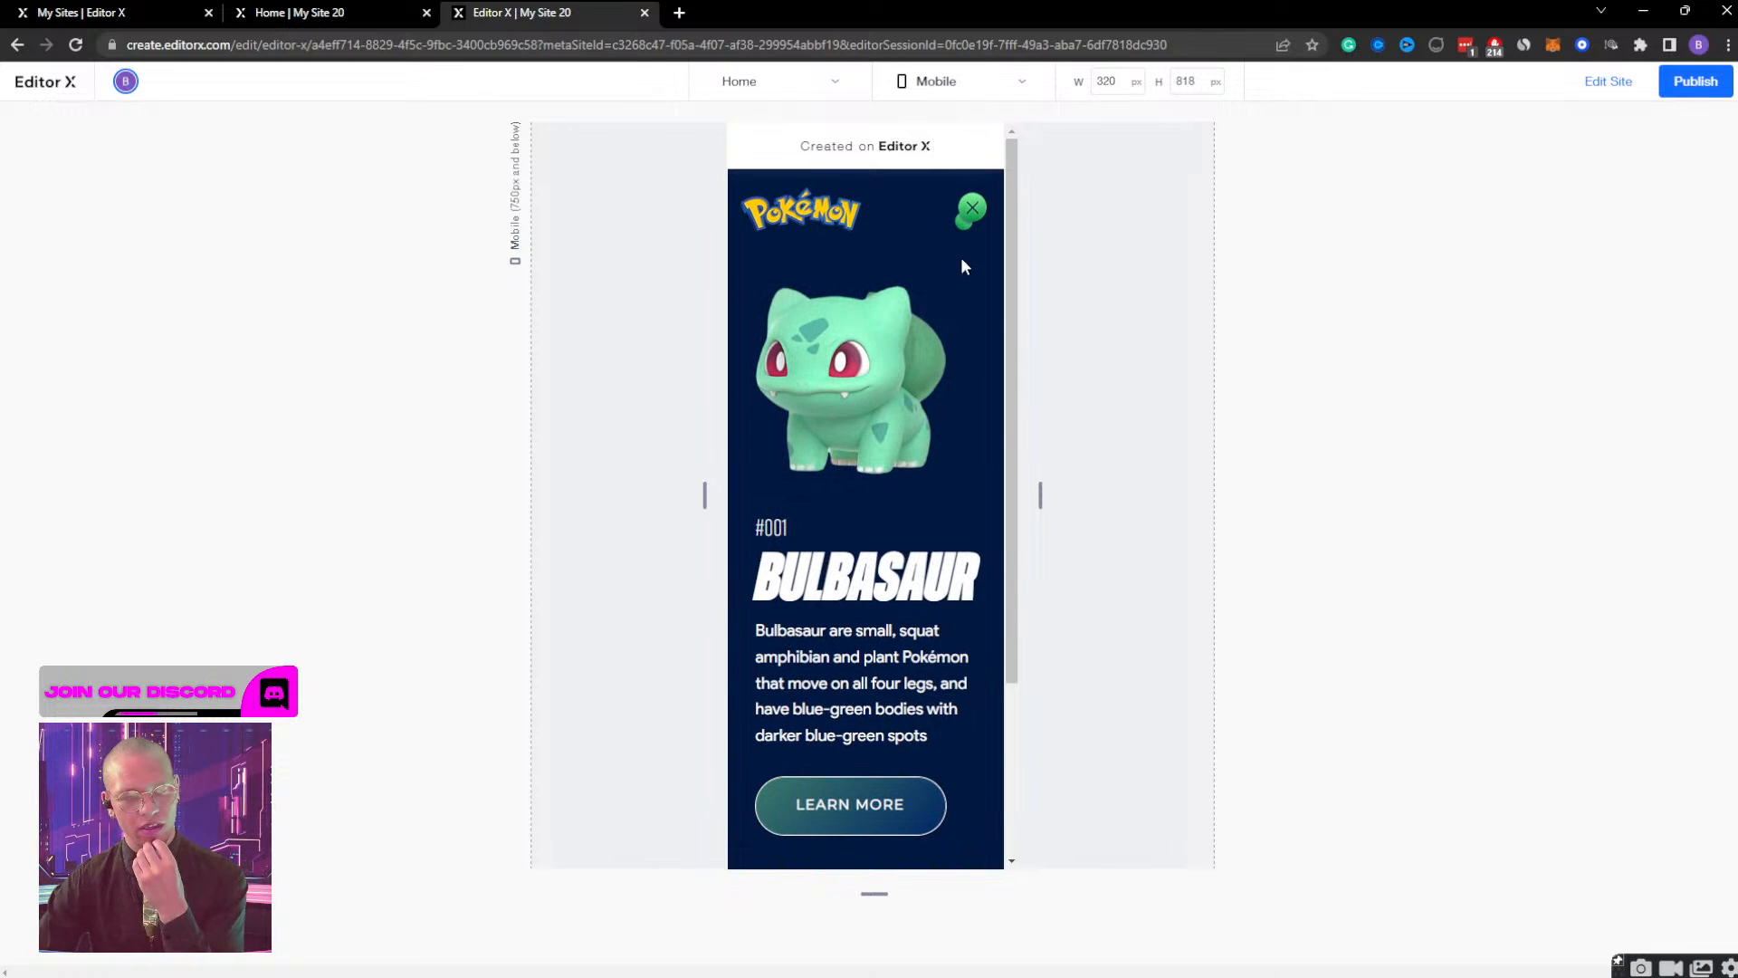
pyautogui.click(973, 211)
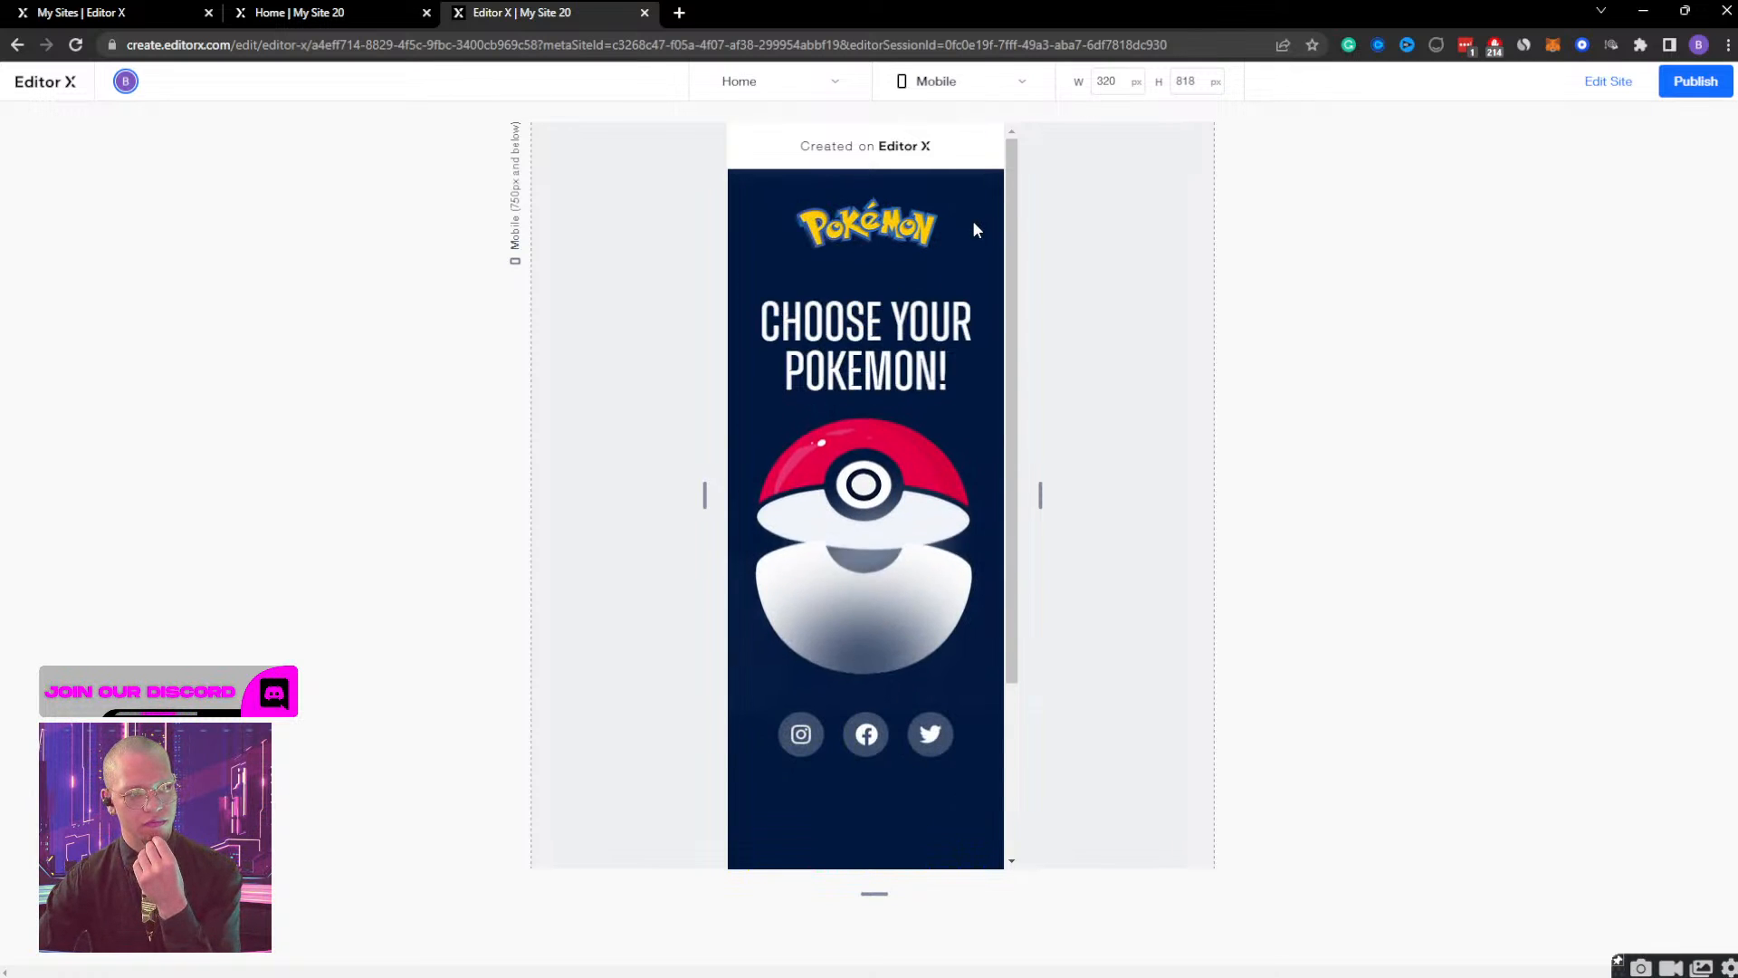
pyautogui.click(858, 541)
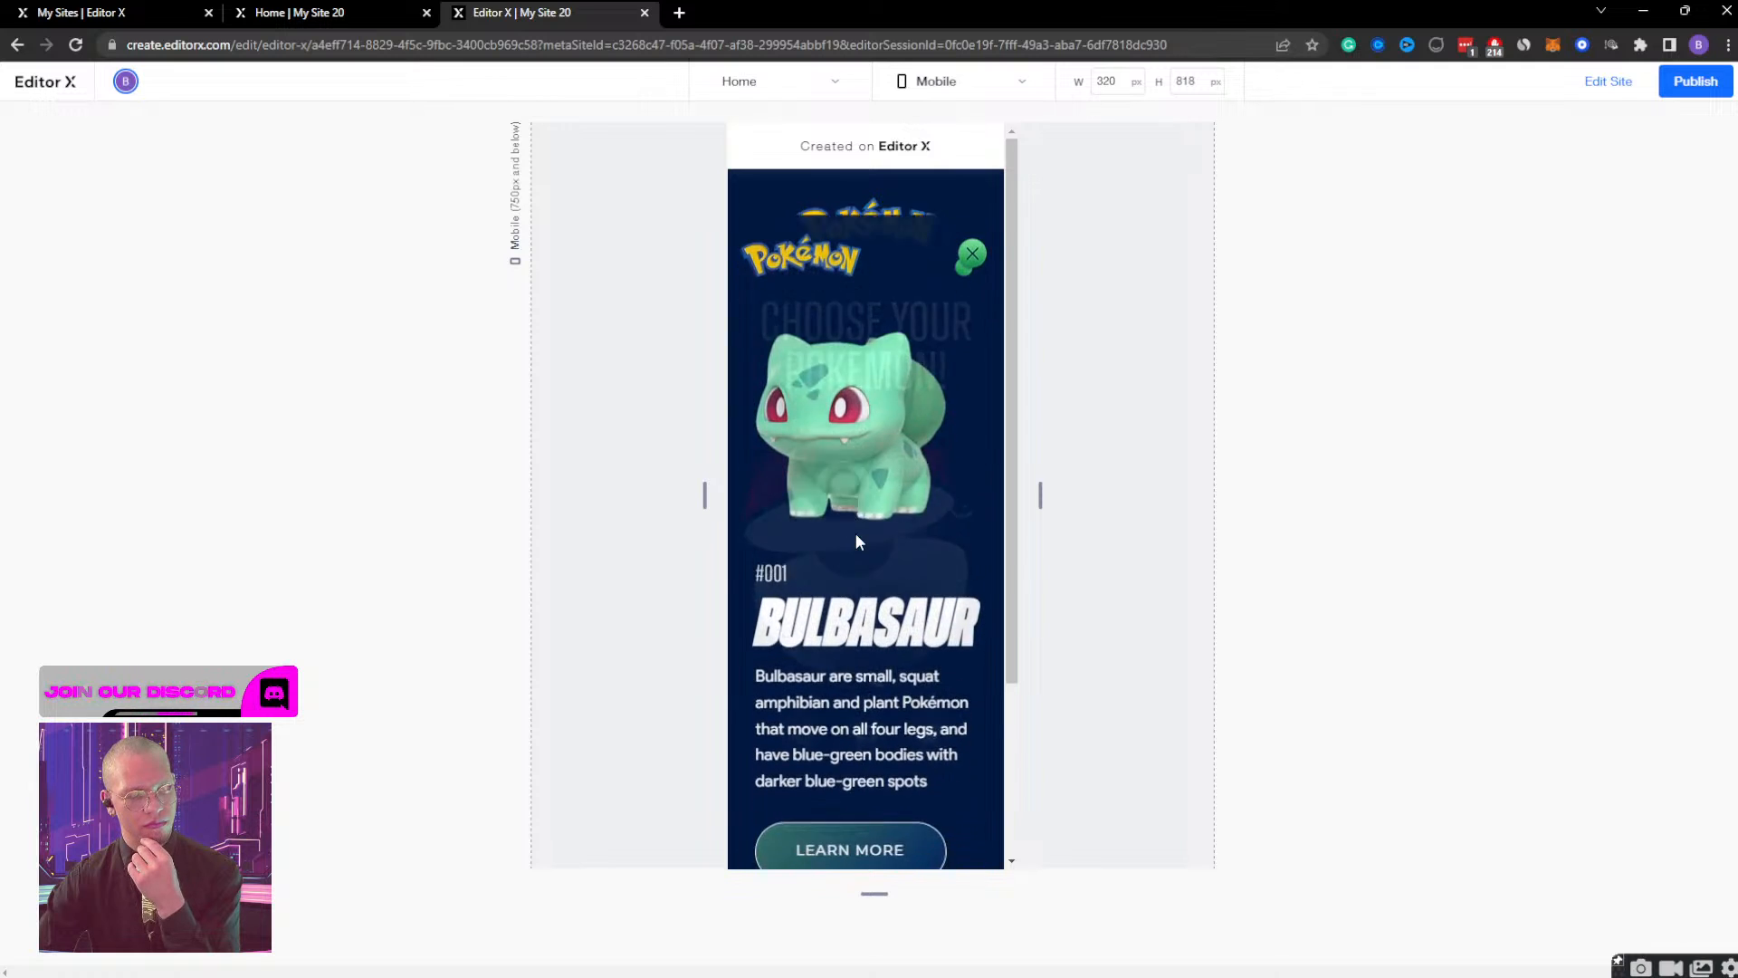
# Close, reopen and close the Bulbasaur view again in the mobile preview to check its transition, and return to the editor.
pyautogui.click(971, 207)
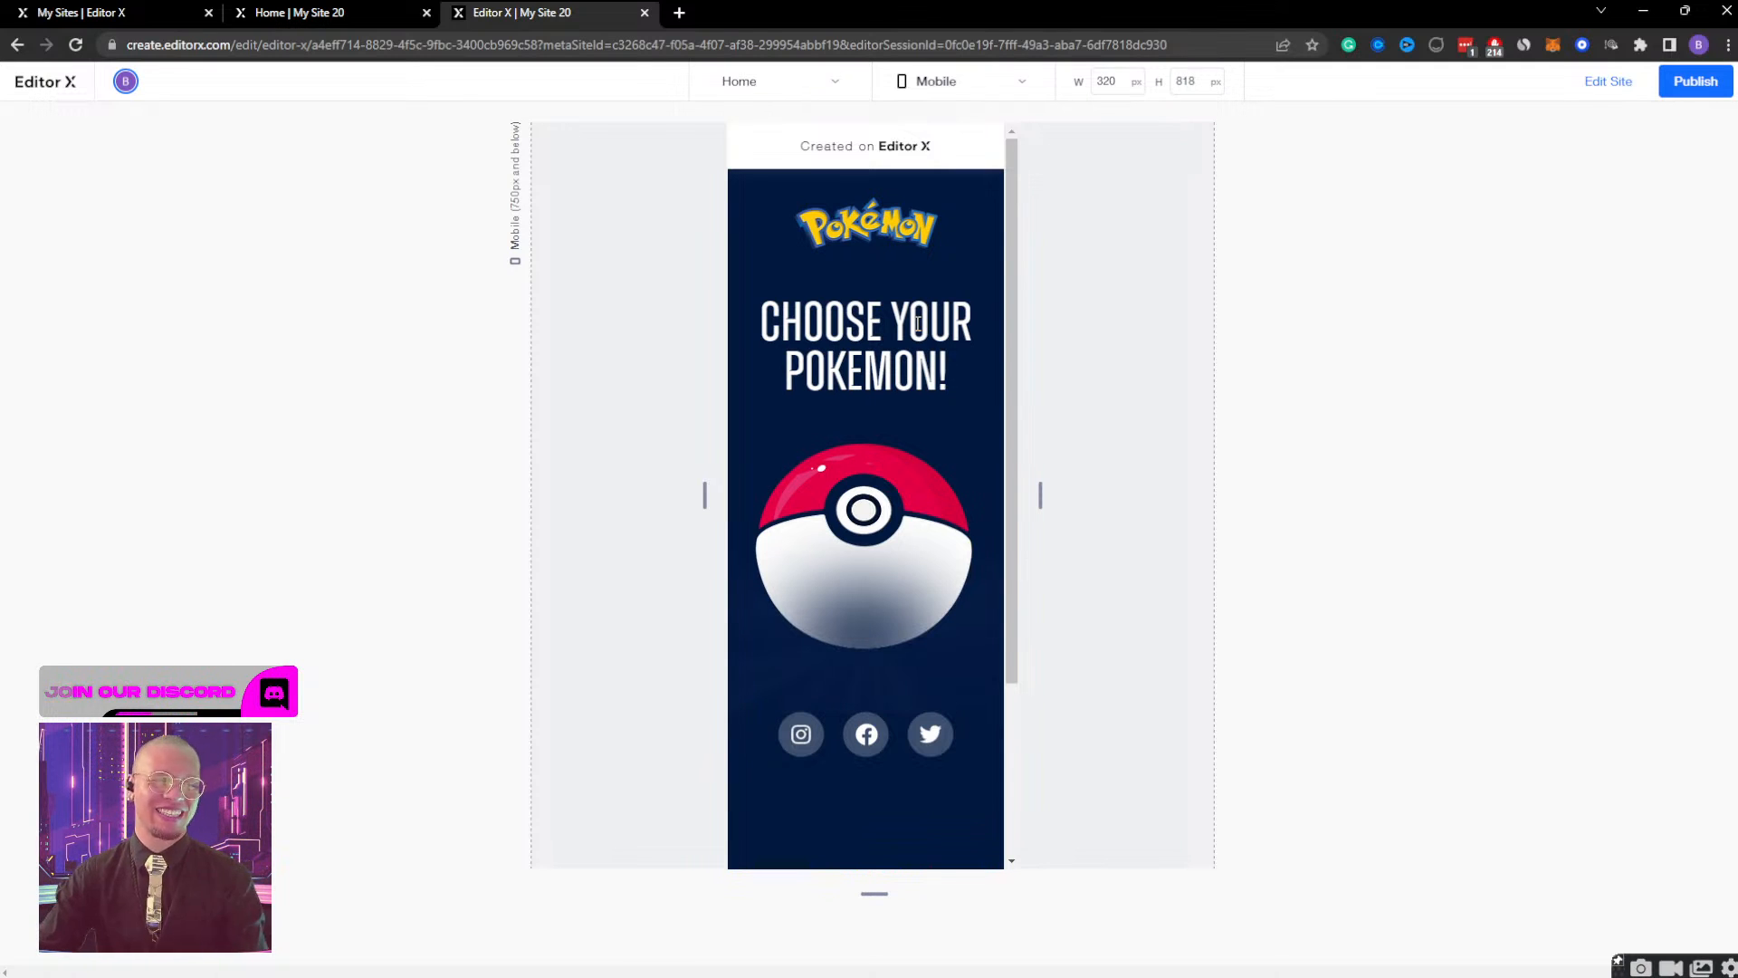
pyautogui.moveTo(1041, 494); pyautogui.dragTo(996, 488)
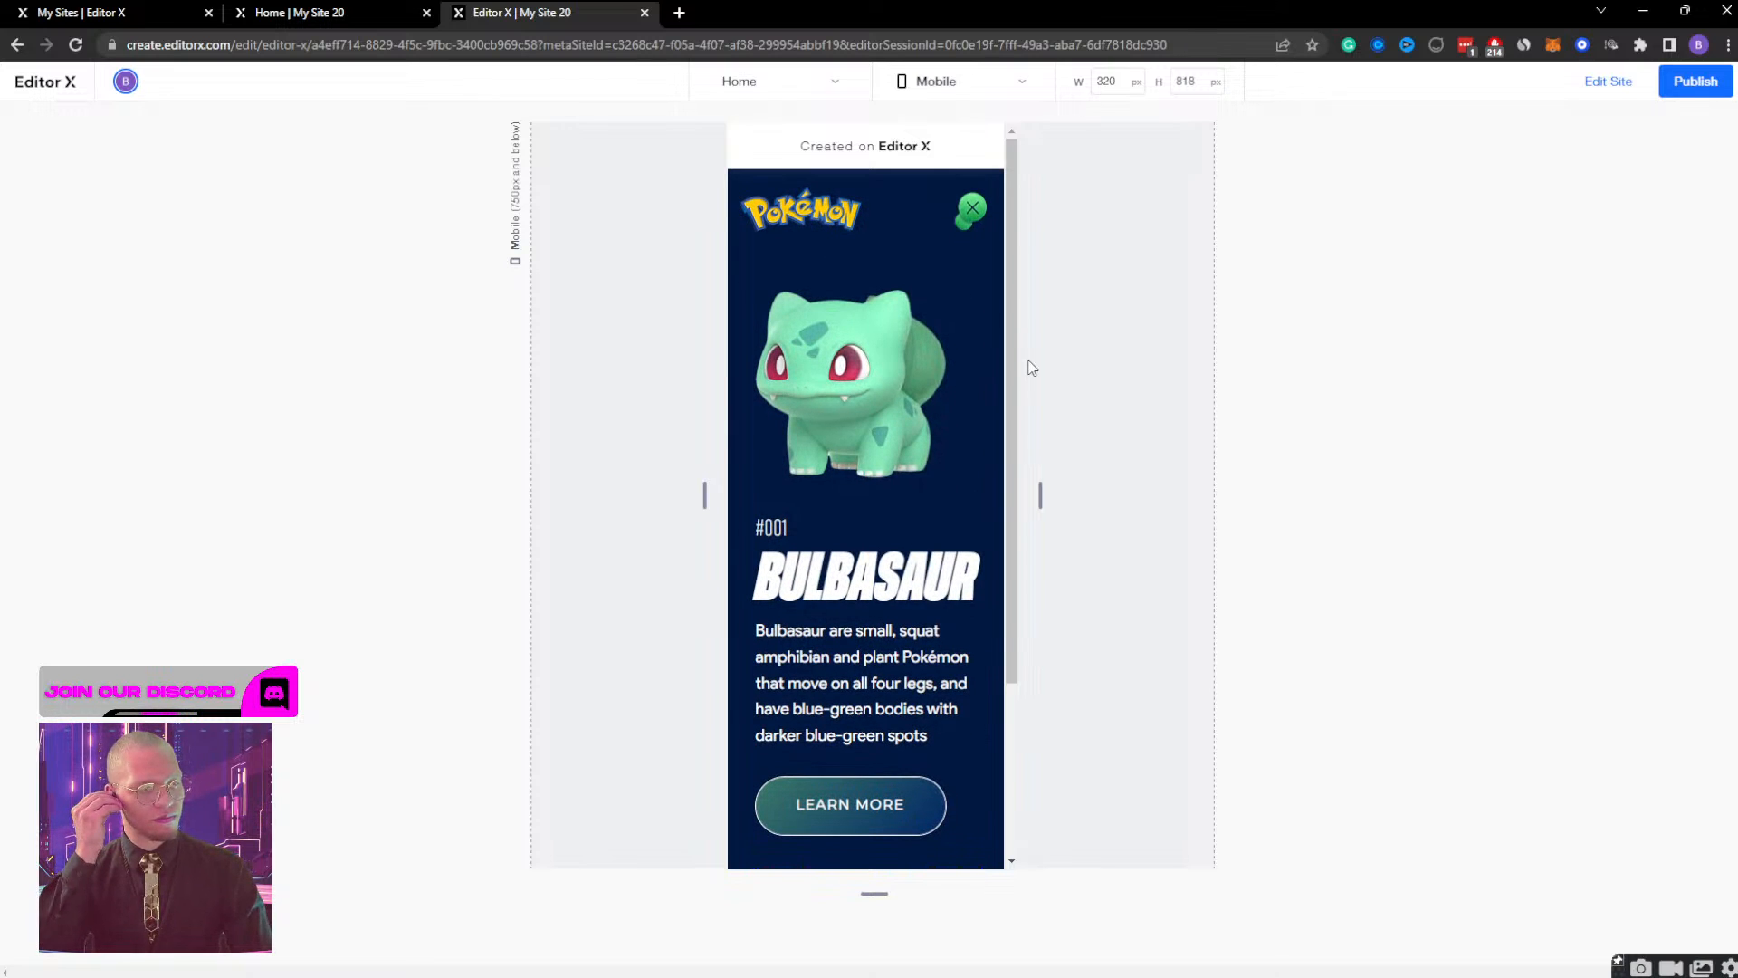
pyautogui.click(972, 208)
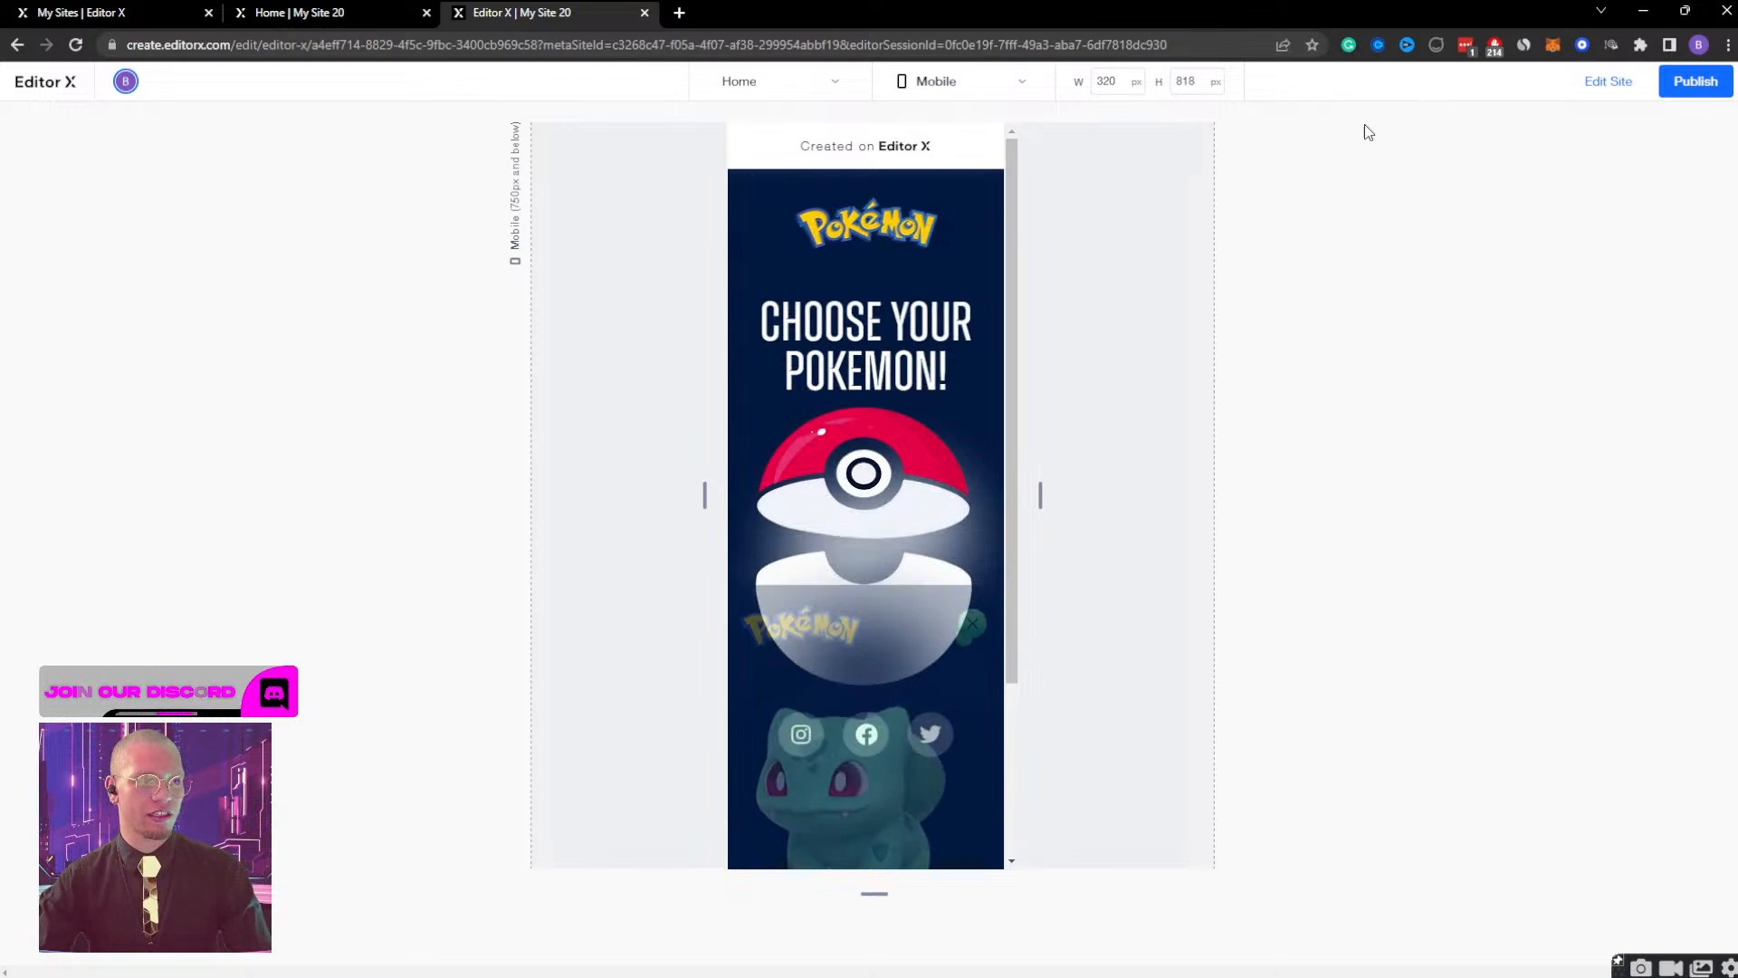
pyautogui.click(1606, 88)
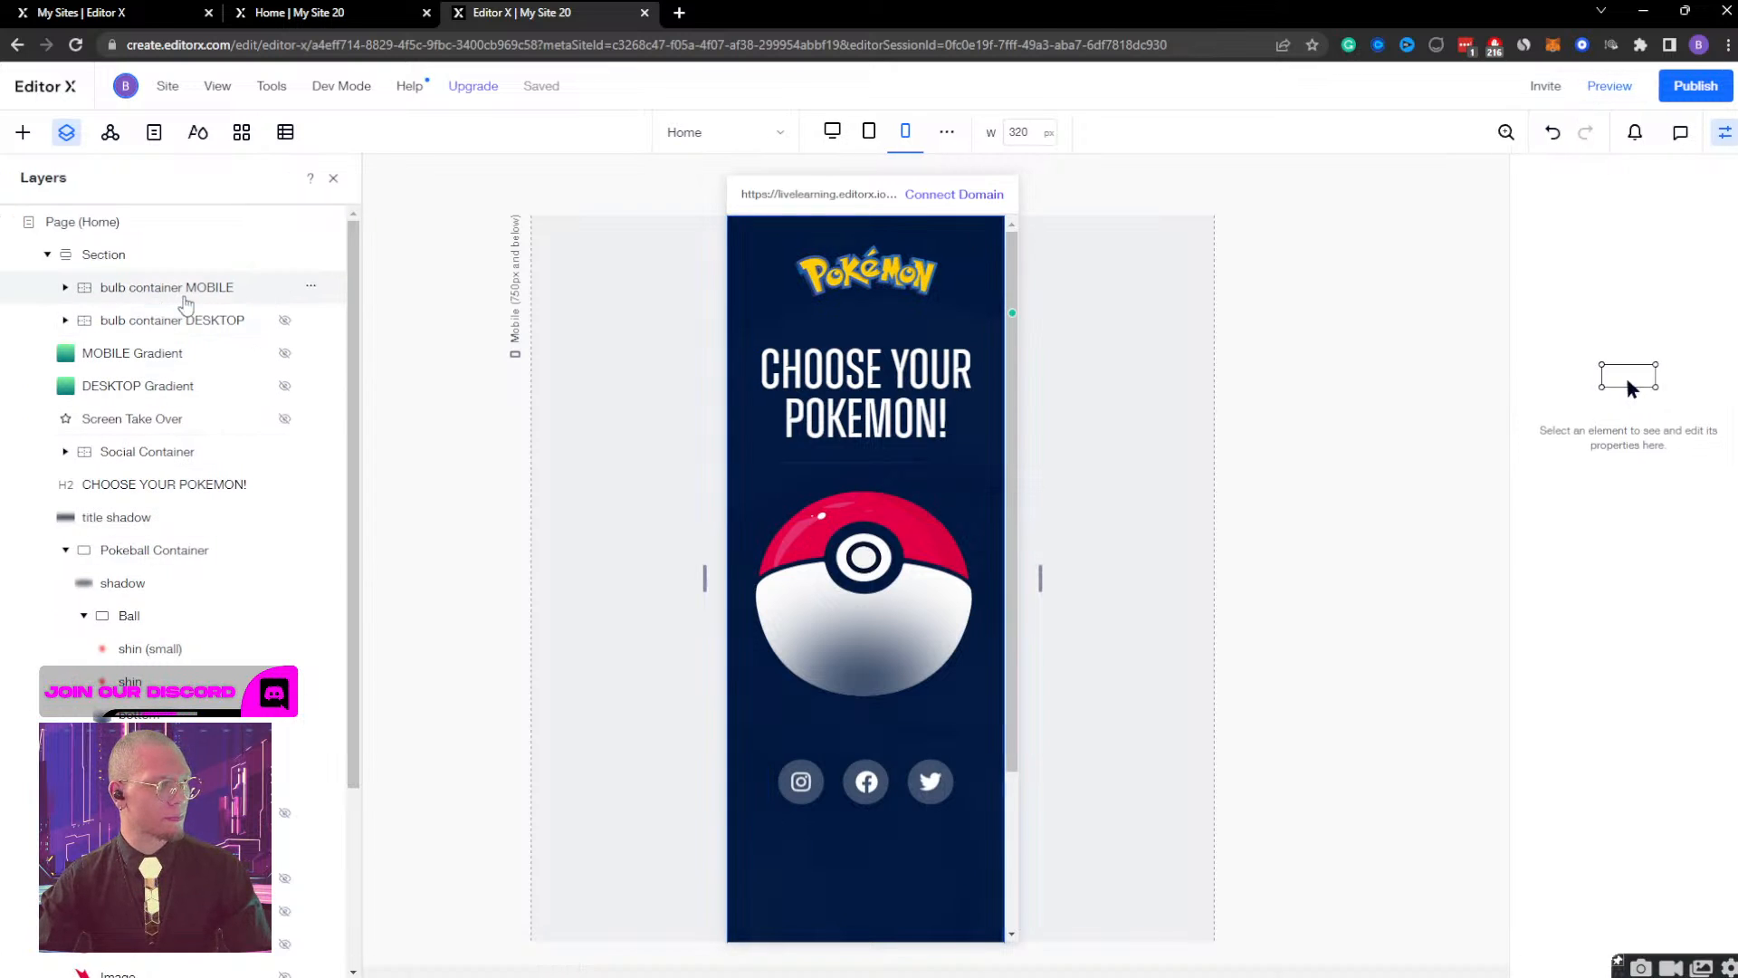
# Open the Bulb Container Display effect of the bulb container MOBILE layer for editing.
pyautogui.click(172, 290)
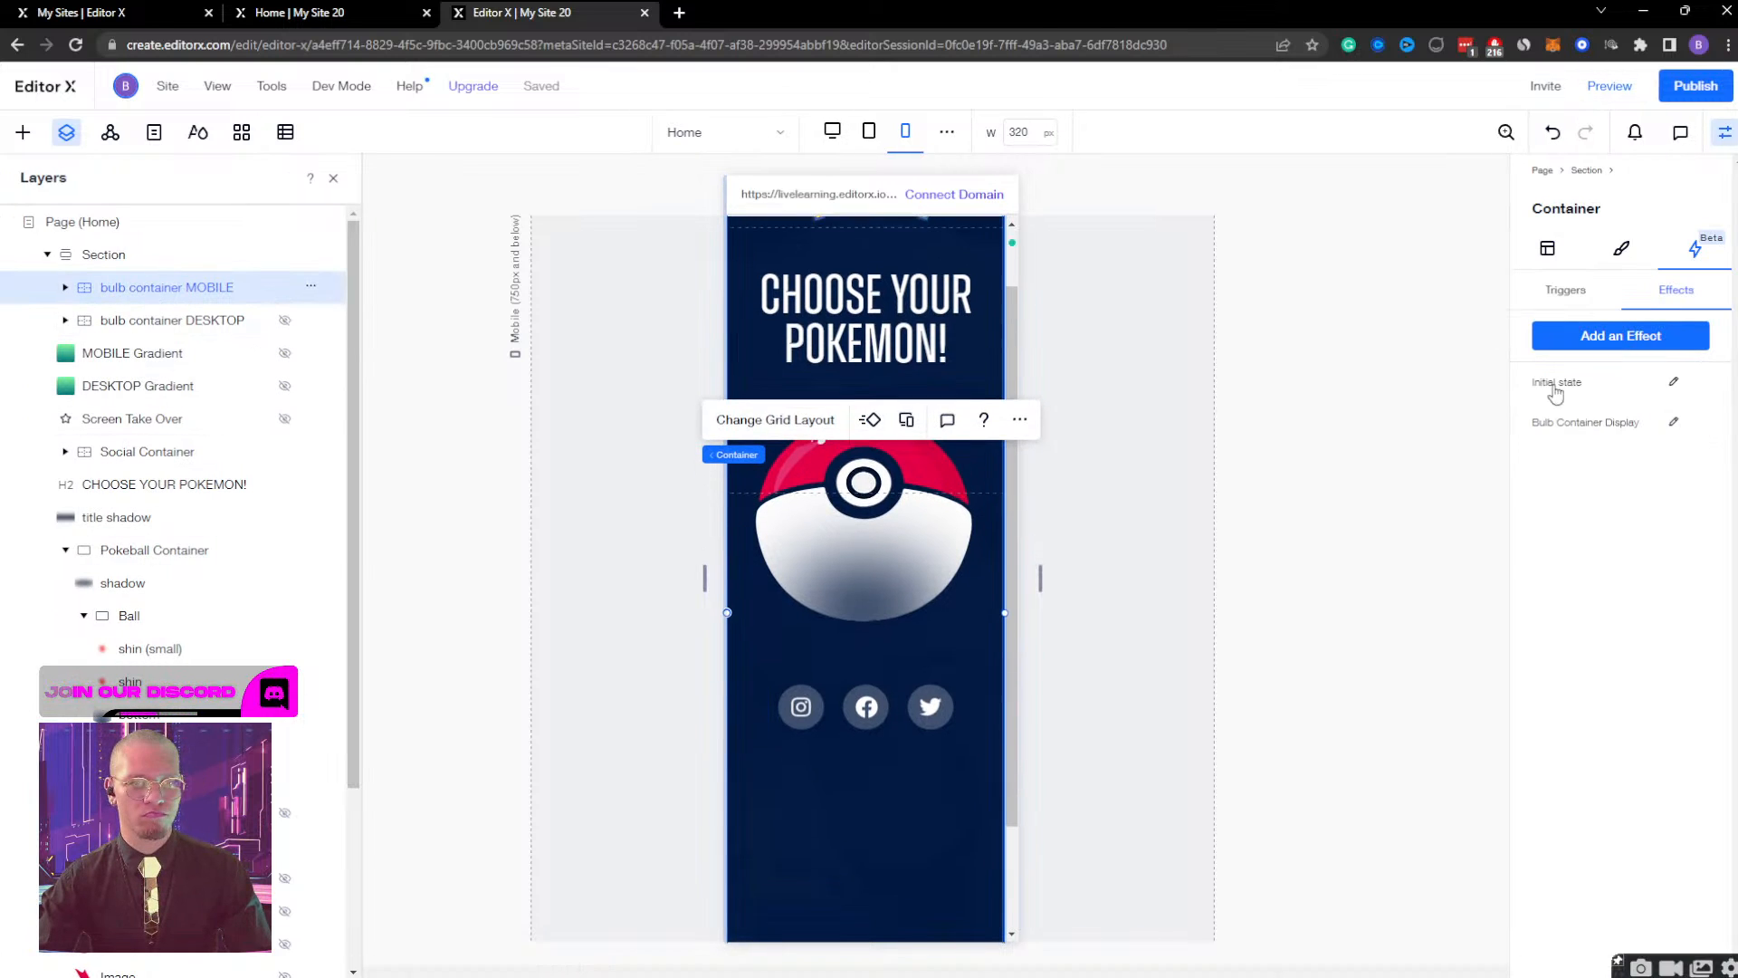
pyautogui.click(1674, 423)
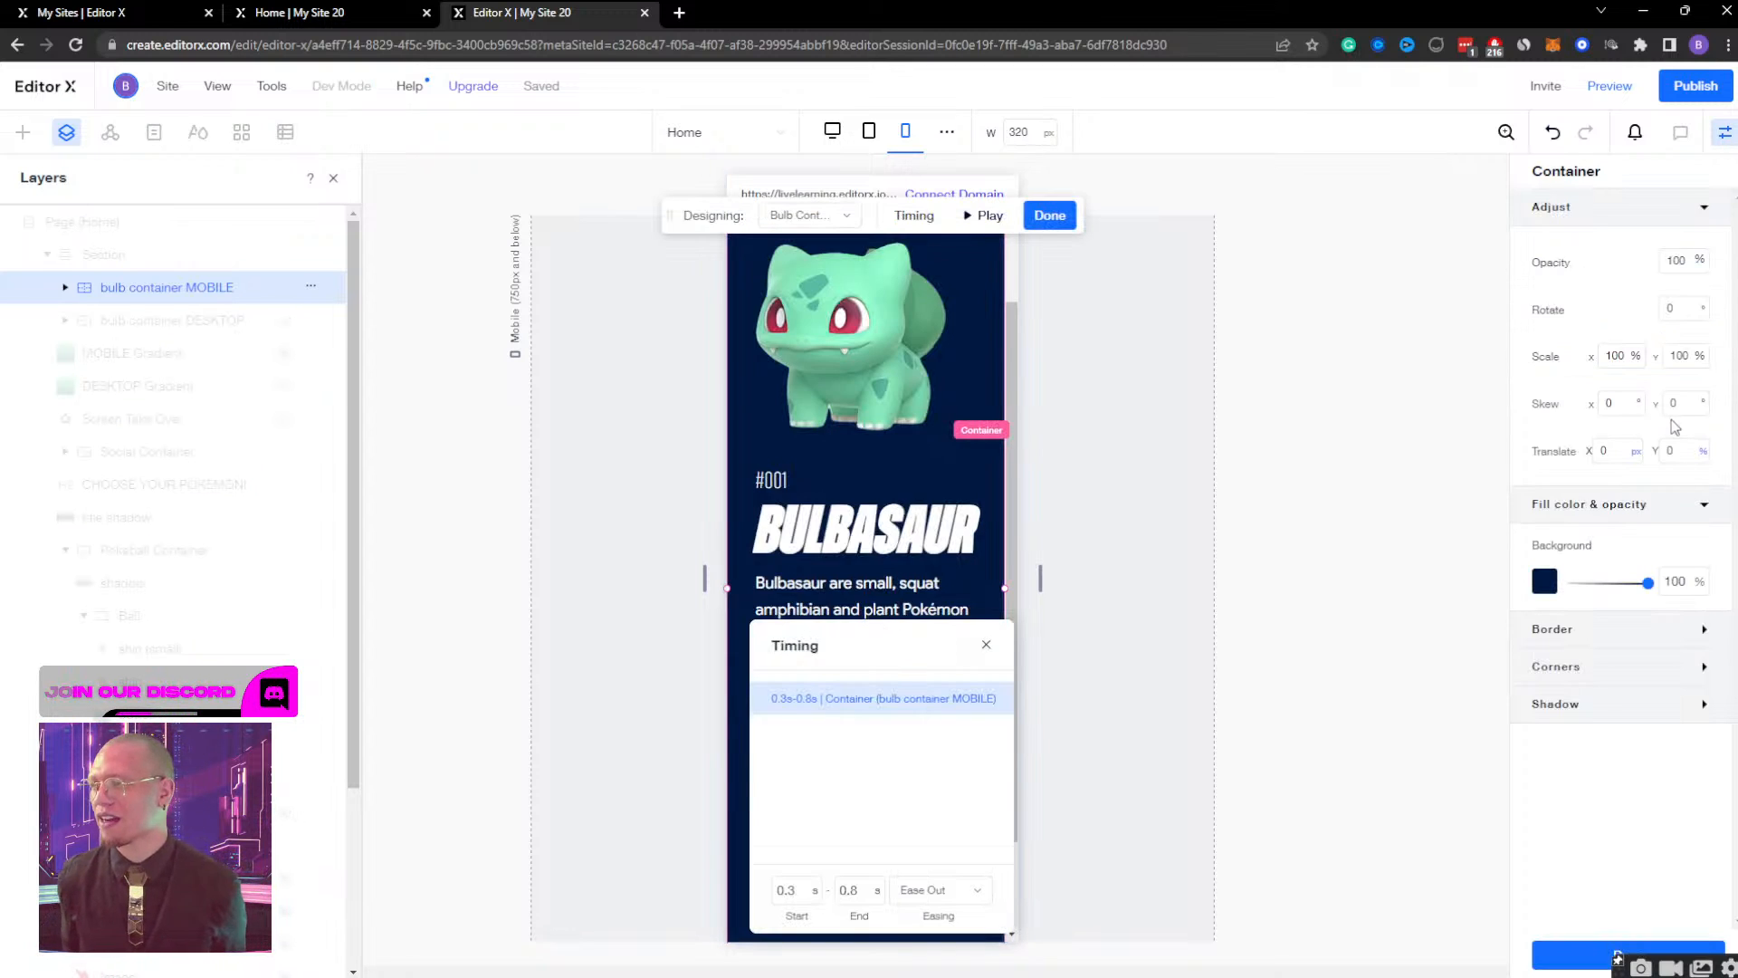
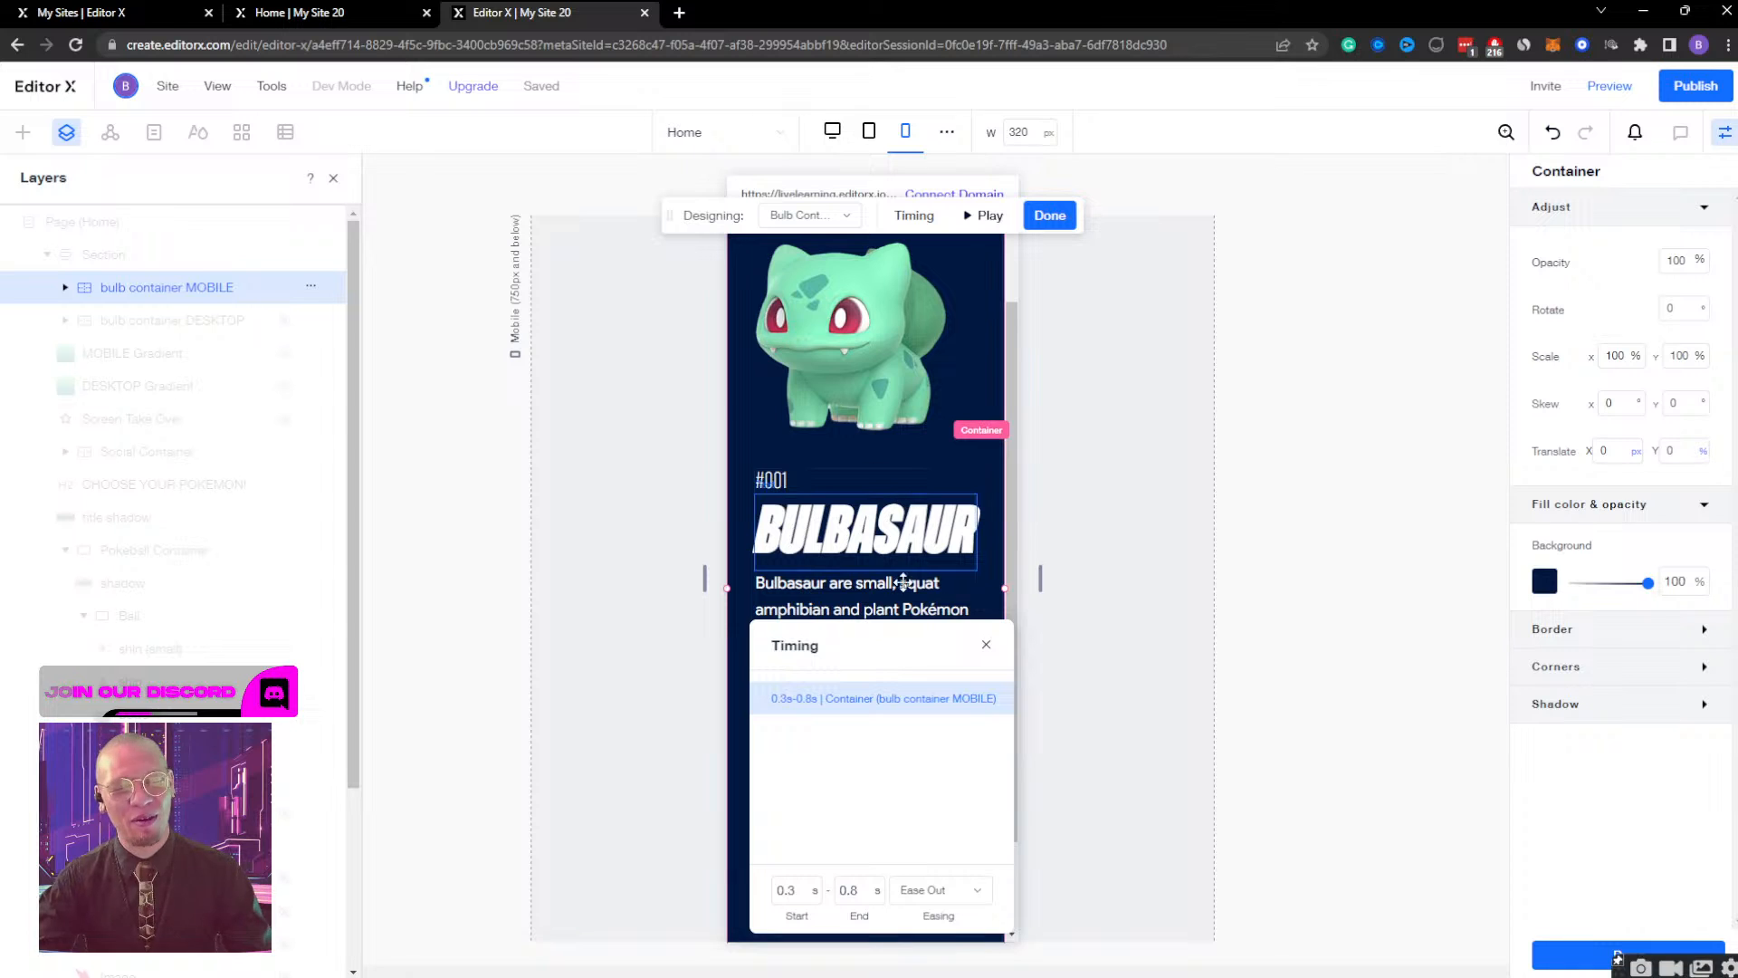
# Move the Timing window clear of the mobile canvas so the whole Bulbasaur container can be reviewed.
pyautogui.moveTo(899, 645); pyautogui.dragTo(1286, 323)
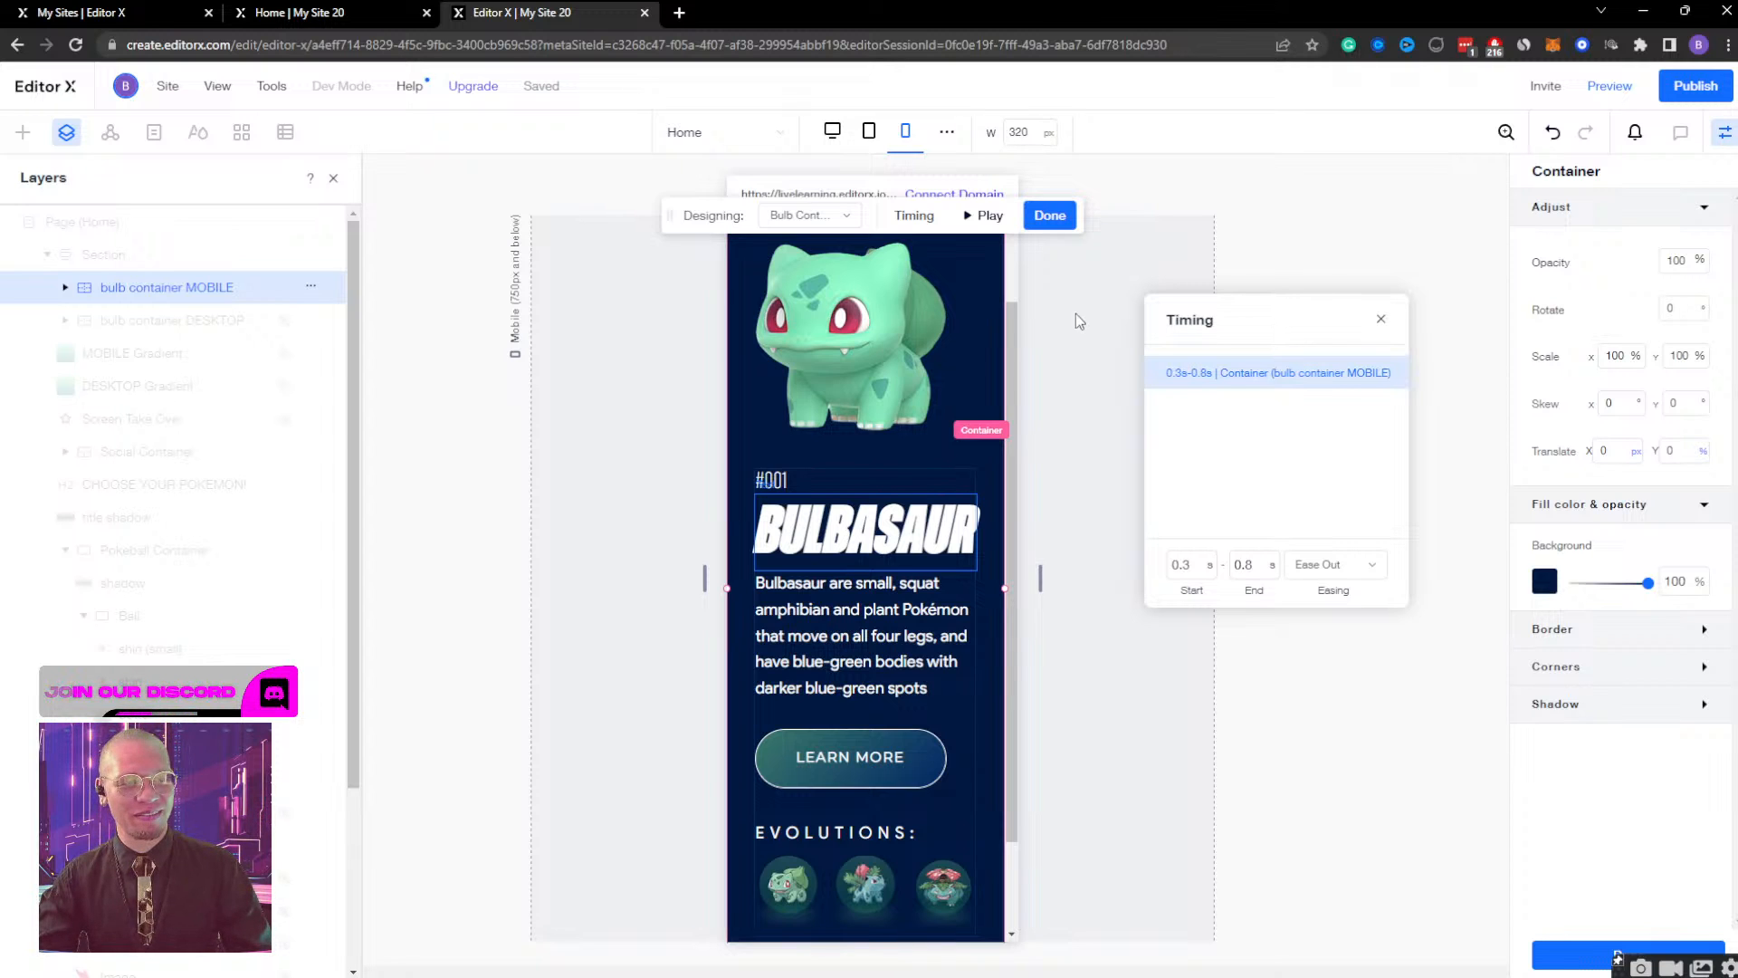
pyautogui.moveTo(1231, 314); pyautogui.dragTo(1237, 231)
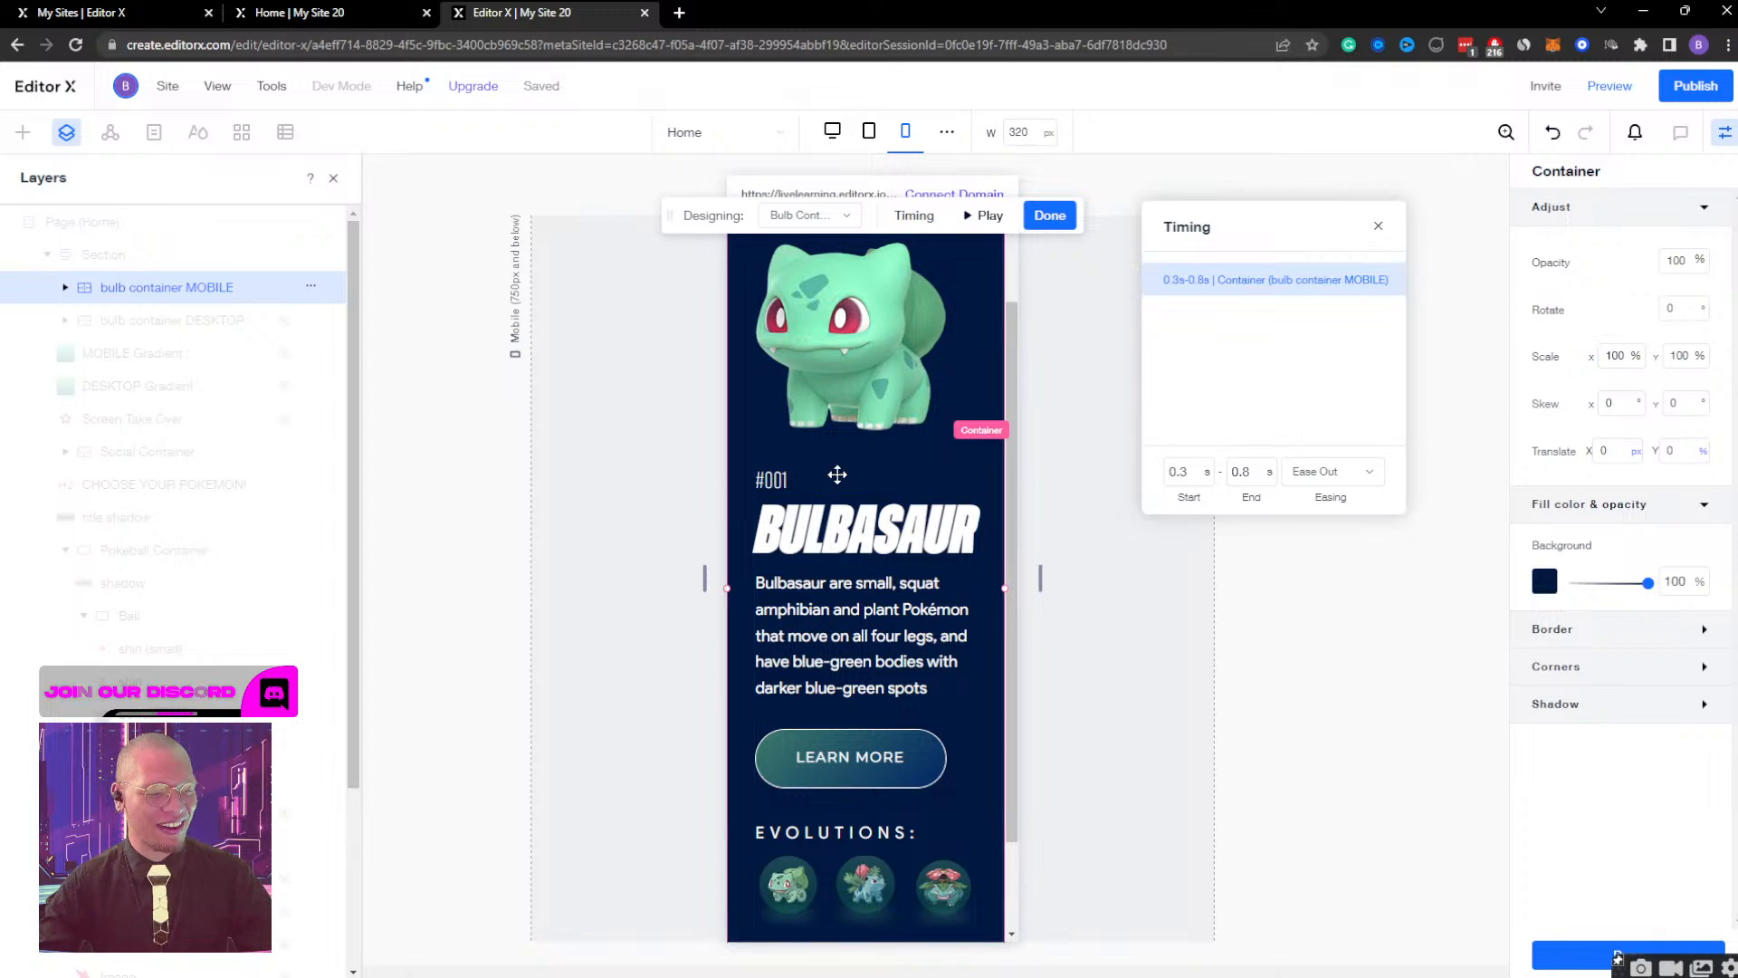
pyautogui.scroll(-1, 856, 520)
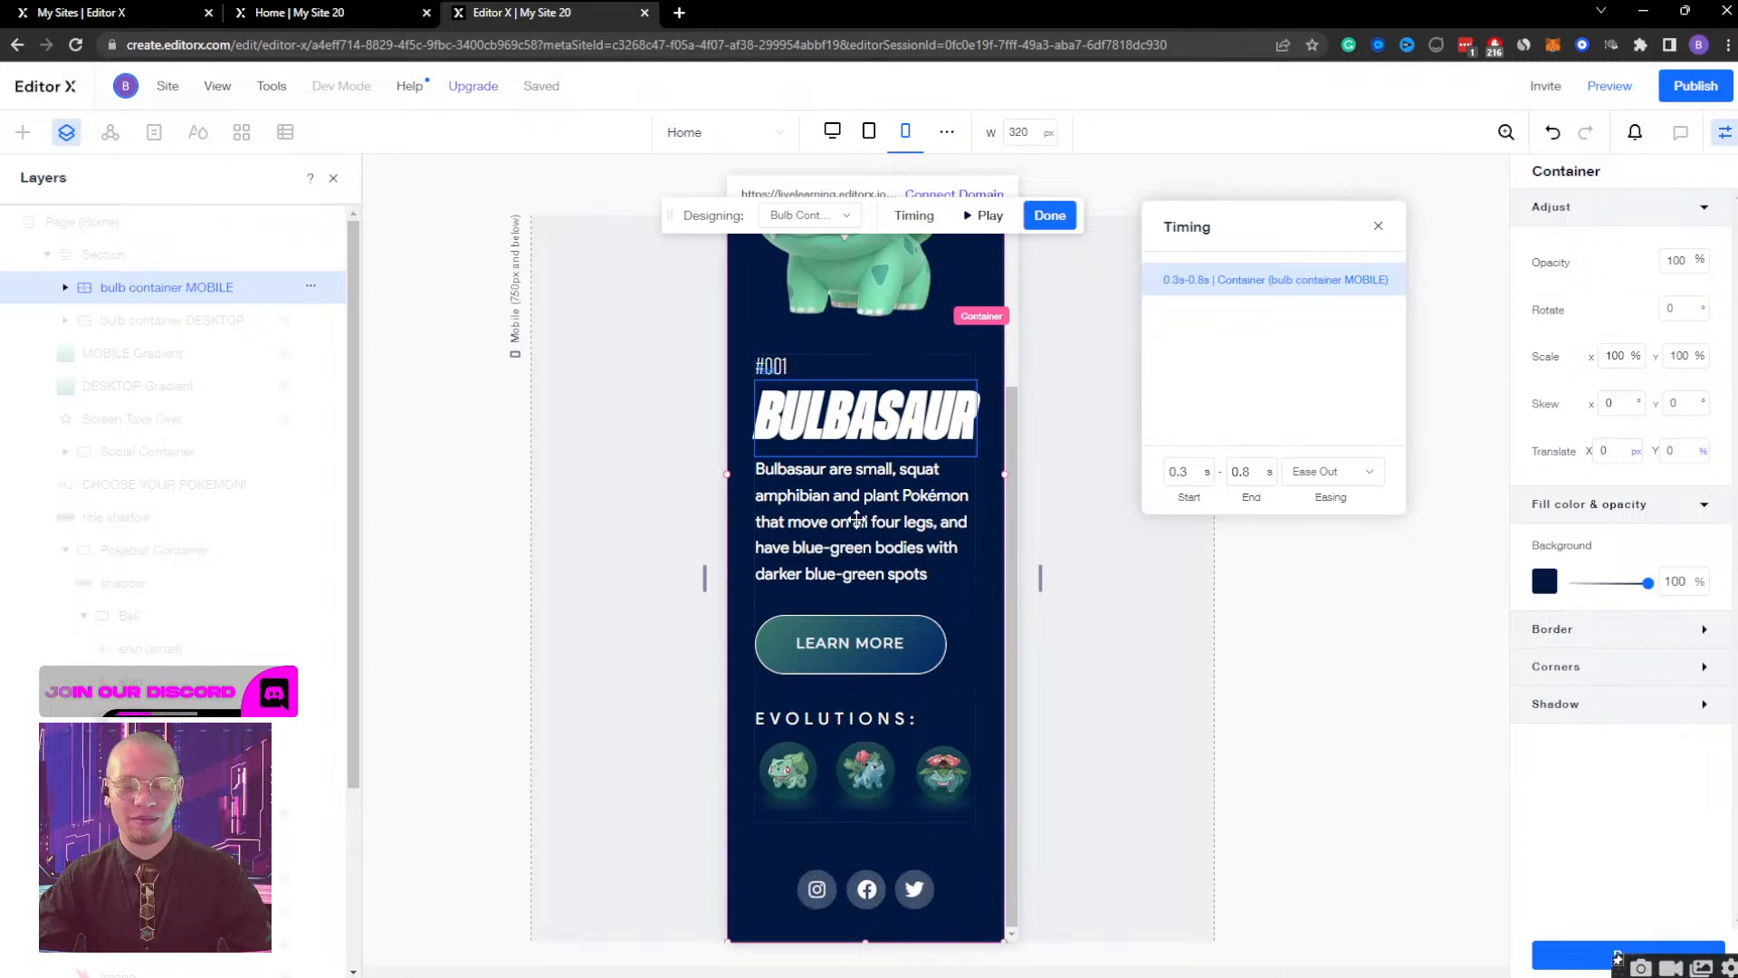
pyautogui.scroll(2, 861, 520)
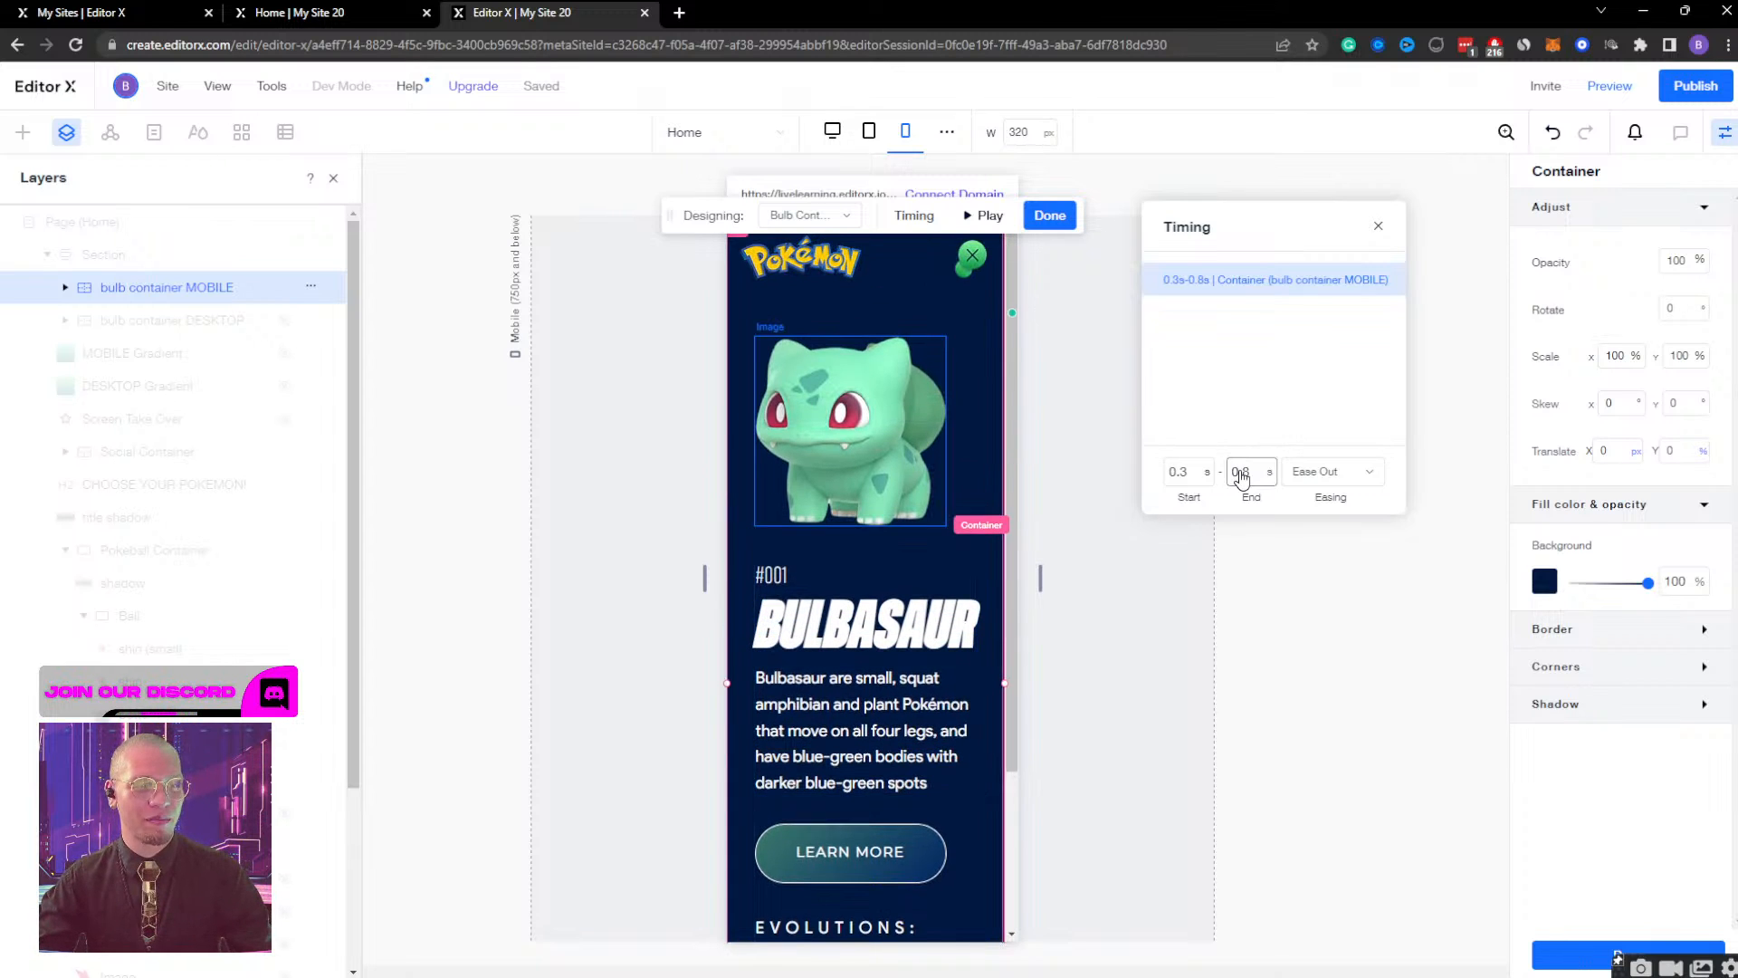
# Set the bulb container MOBILE effect to start at 0.6 s and end at 1.6 s, and preview it.
pyautogui.click(1180, 473)
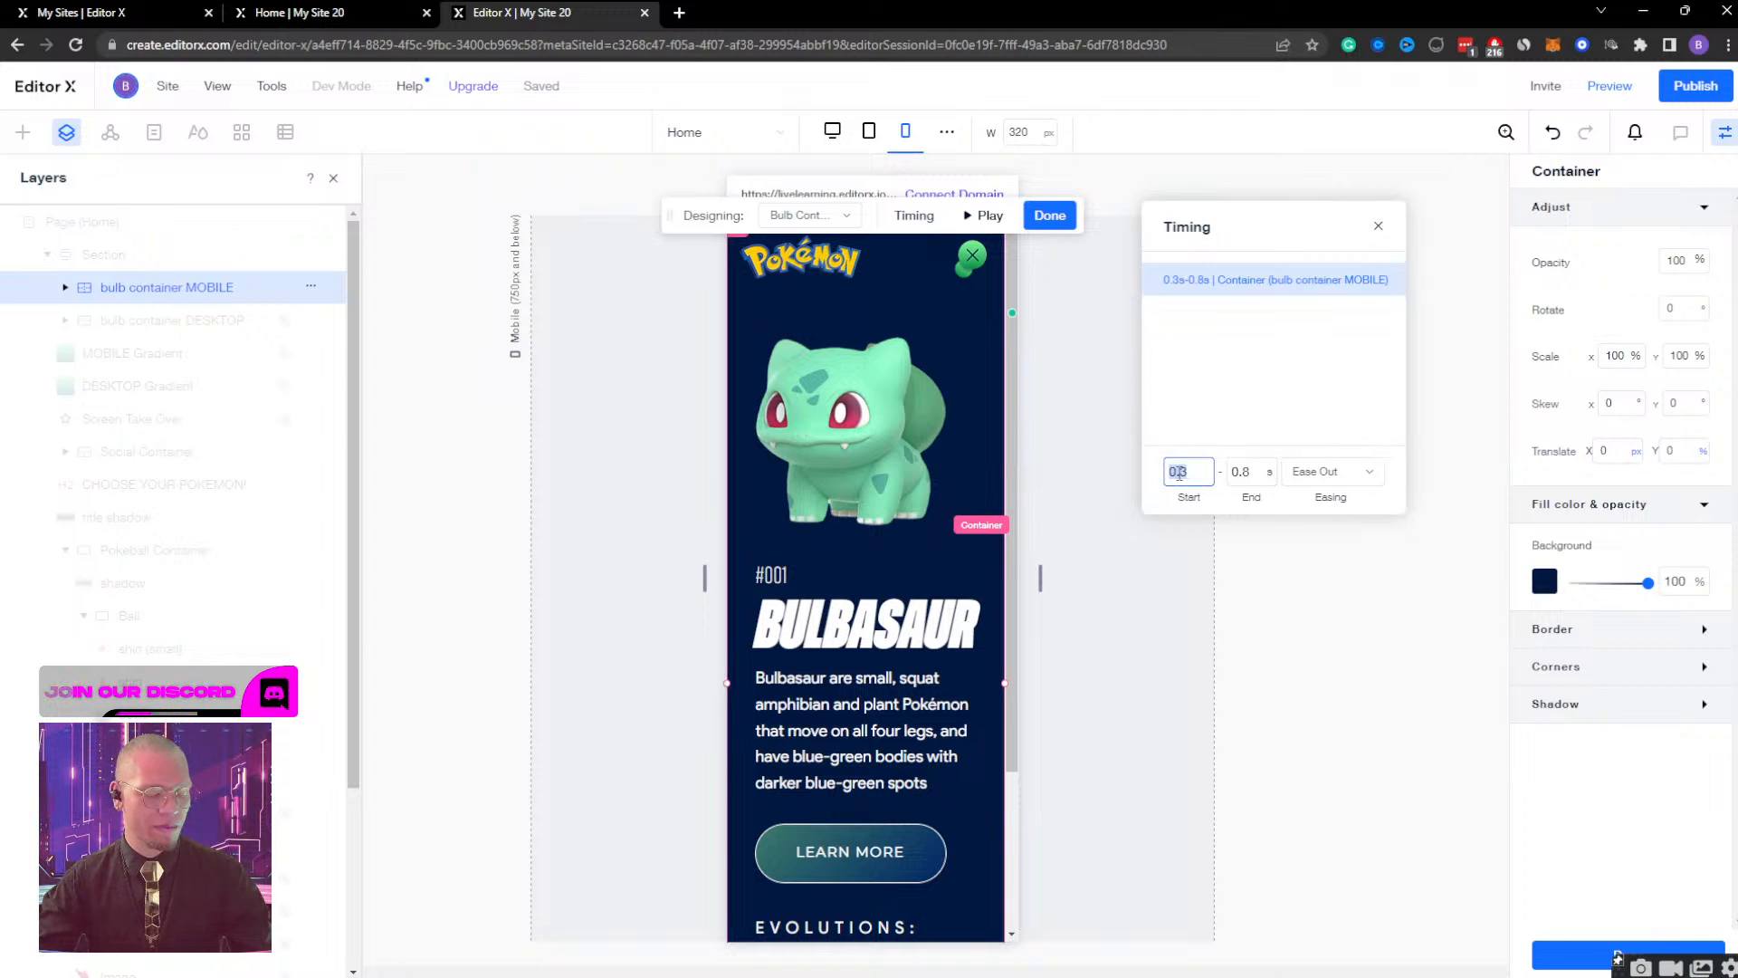
pyautogui.press('BackSpace')
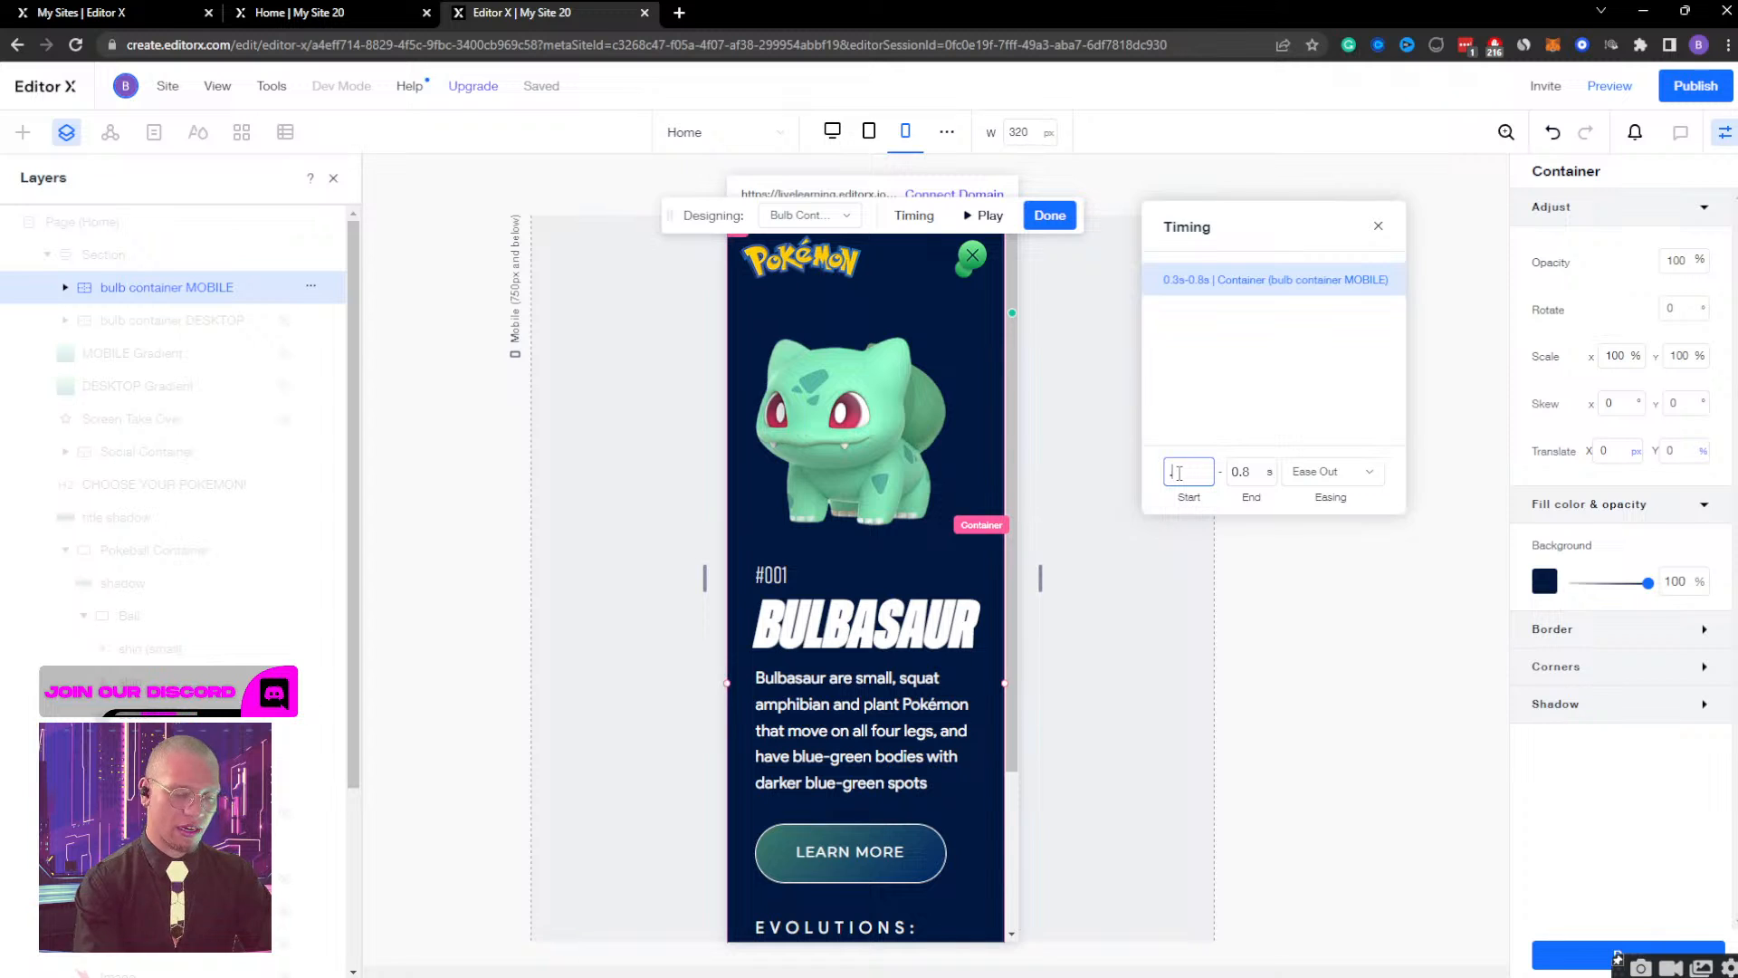
pyautogui.click(1252, 473)
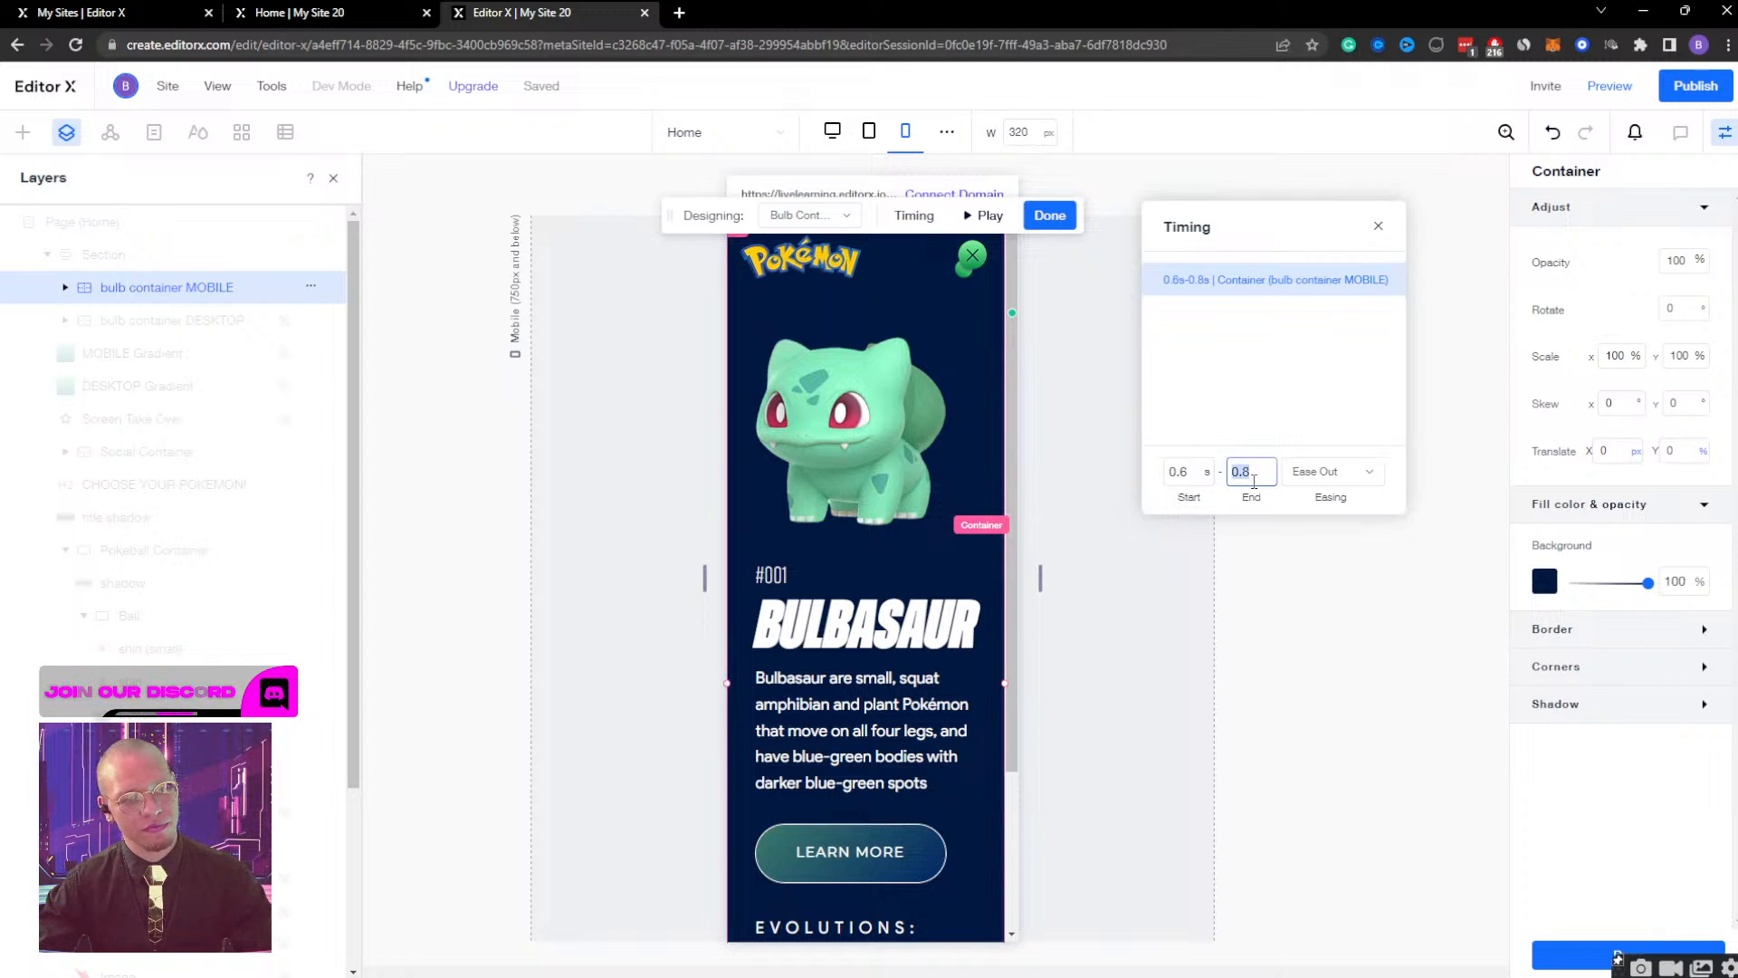
pyautogui.write('1.6')
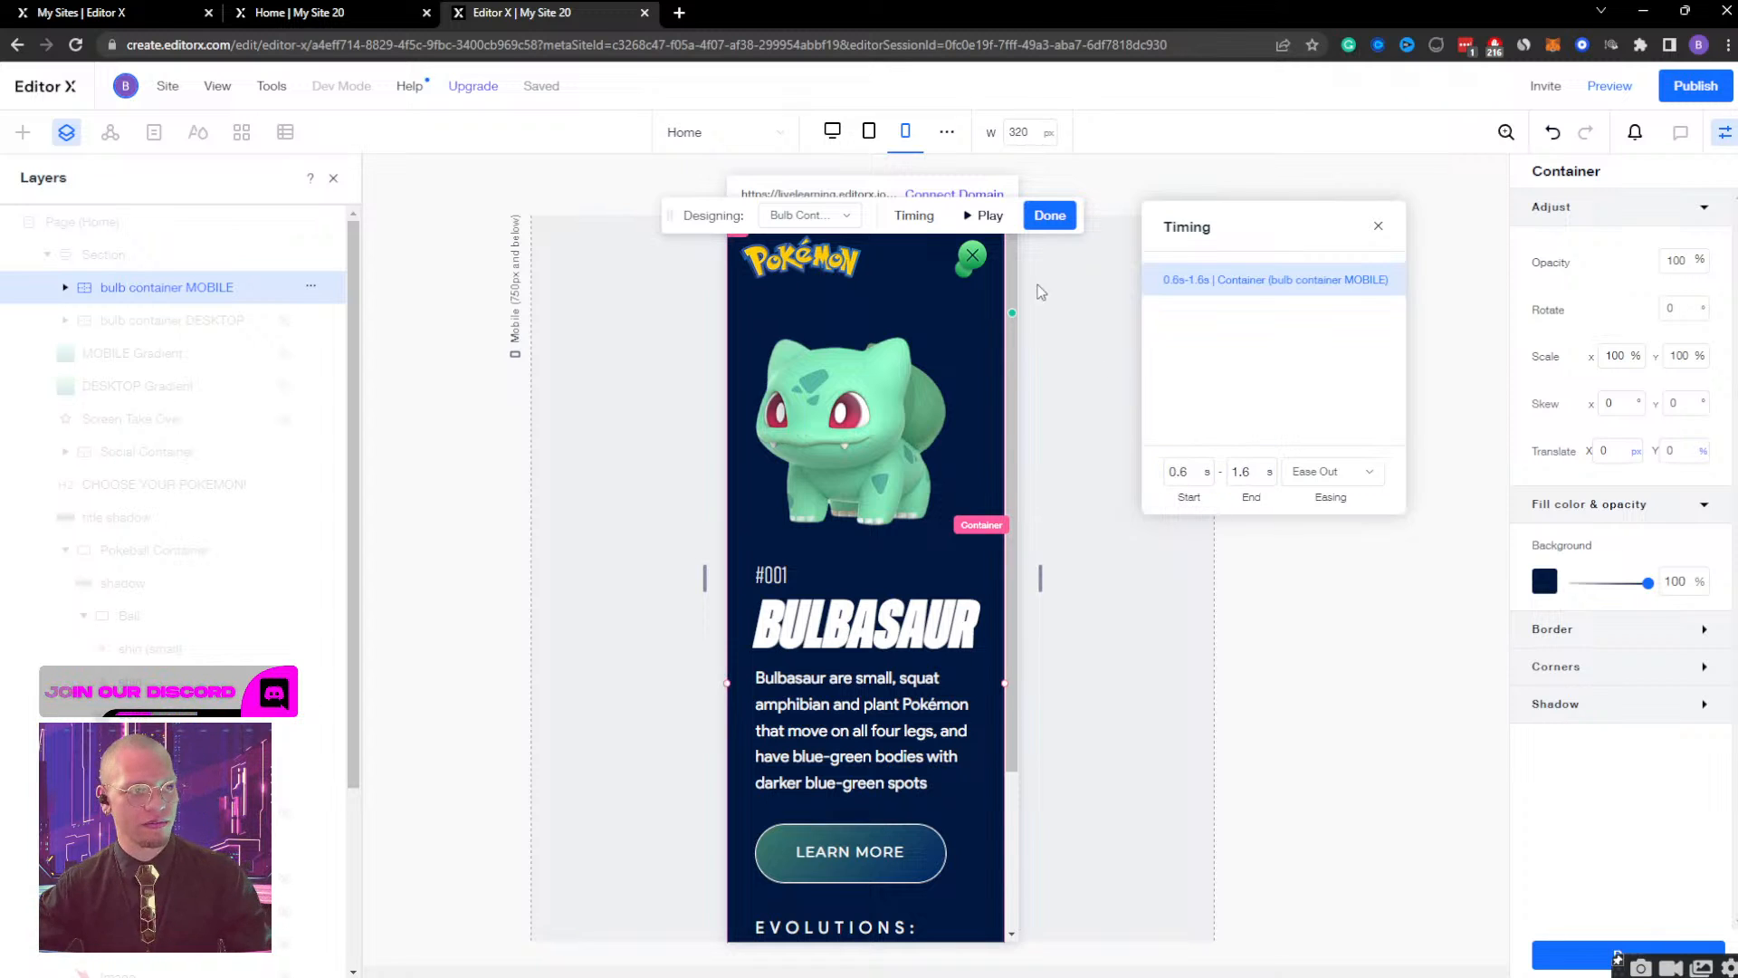
pyautogui.click(985, 215)
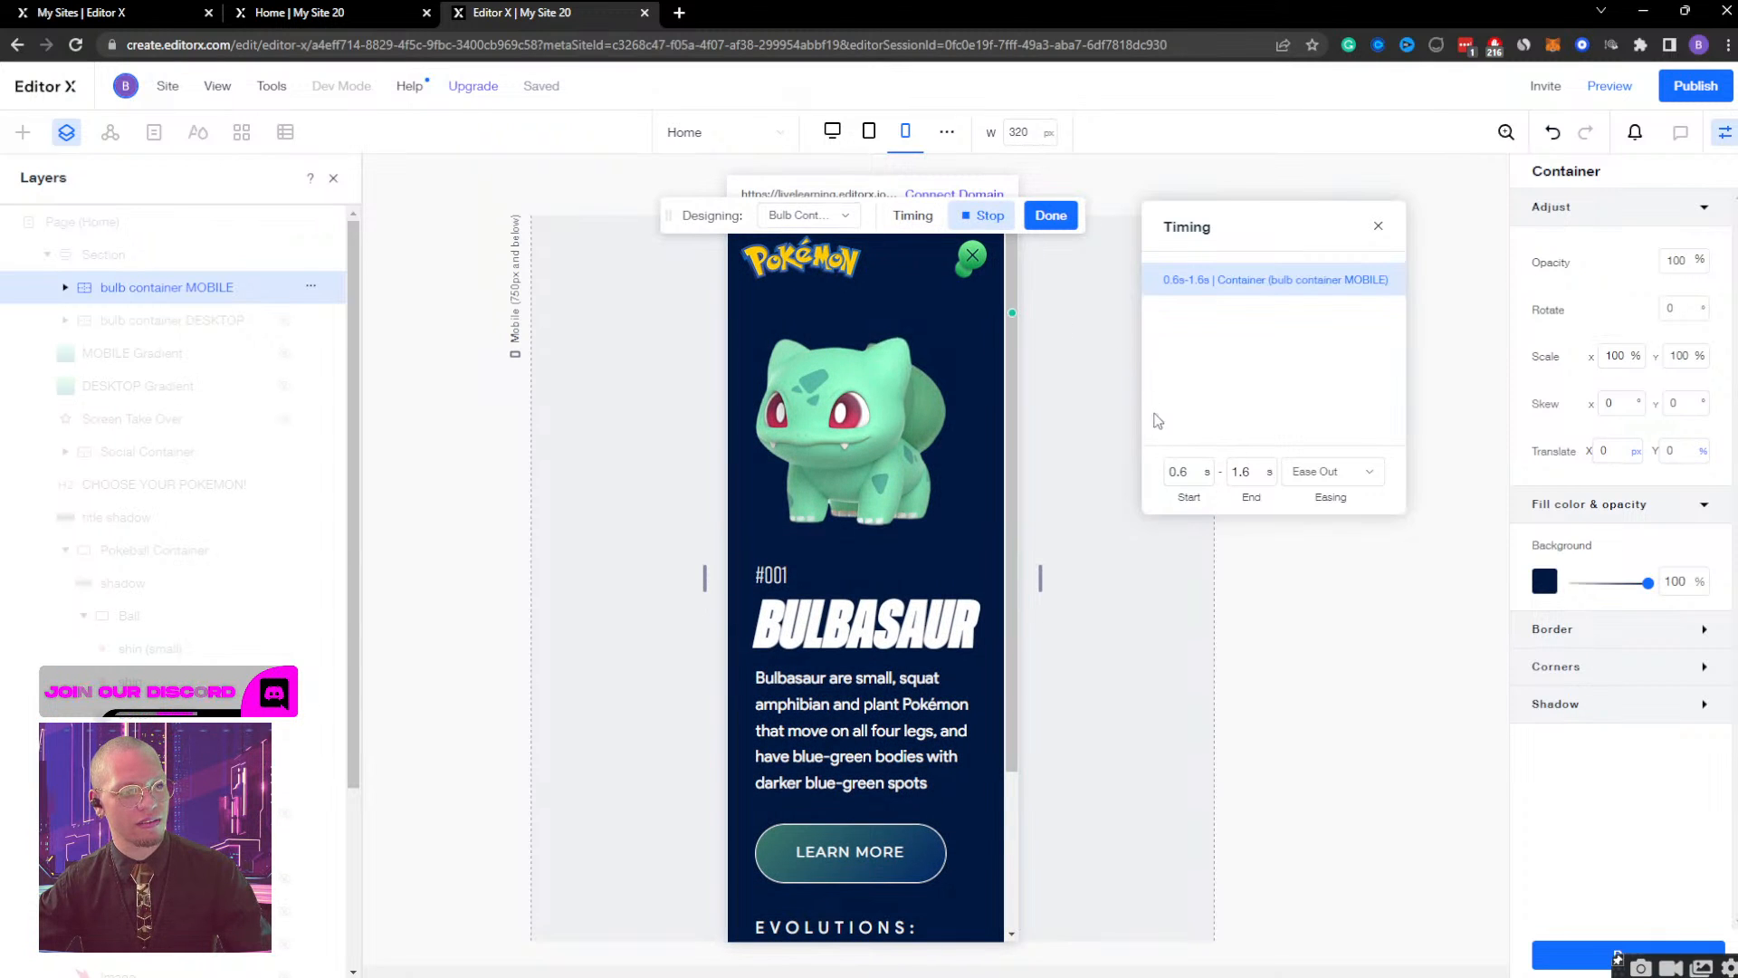
# Try a 0.3 s start and a 3 s end for the bulb container MOBILE effect, previewing the animation after each change.
pyautogui.click(1177, 472)
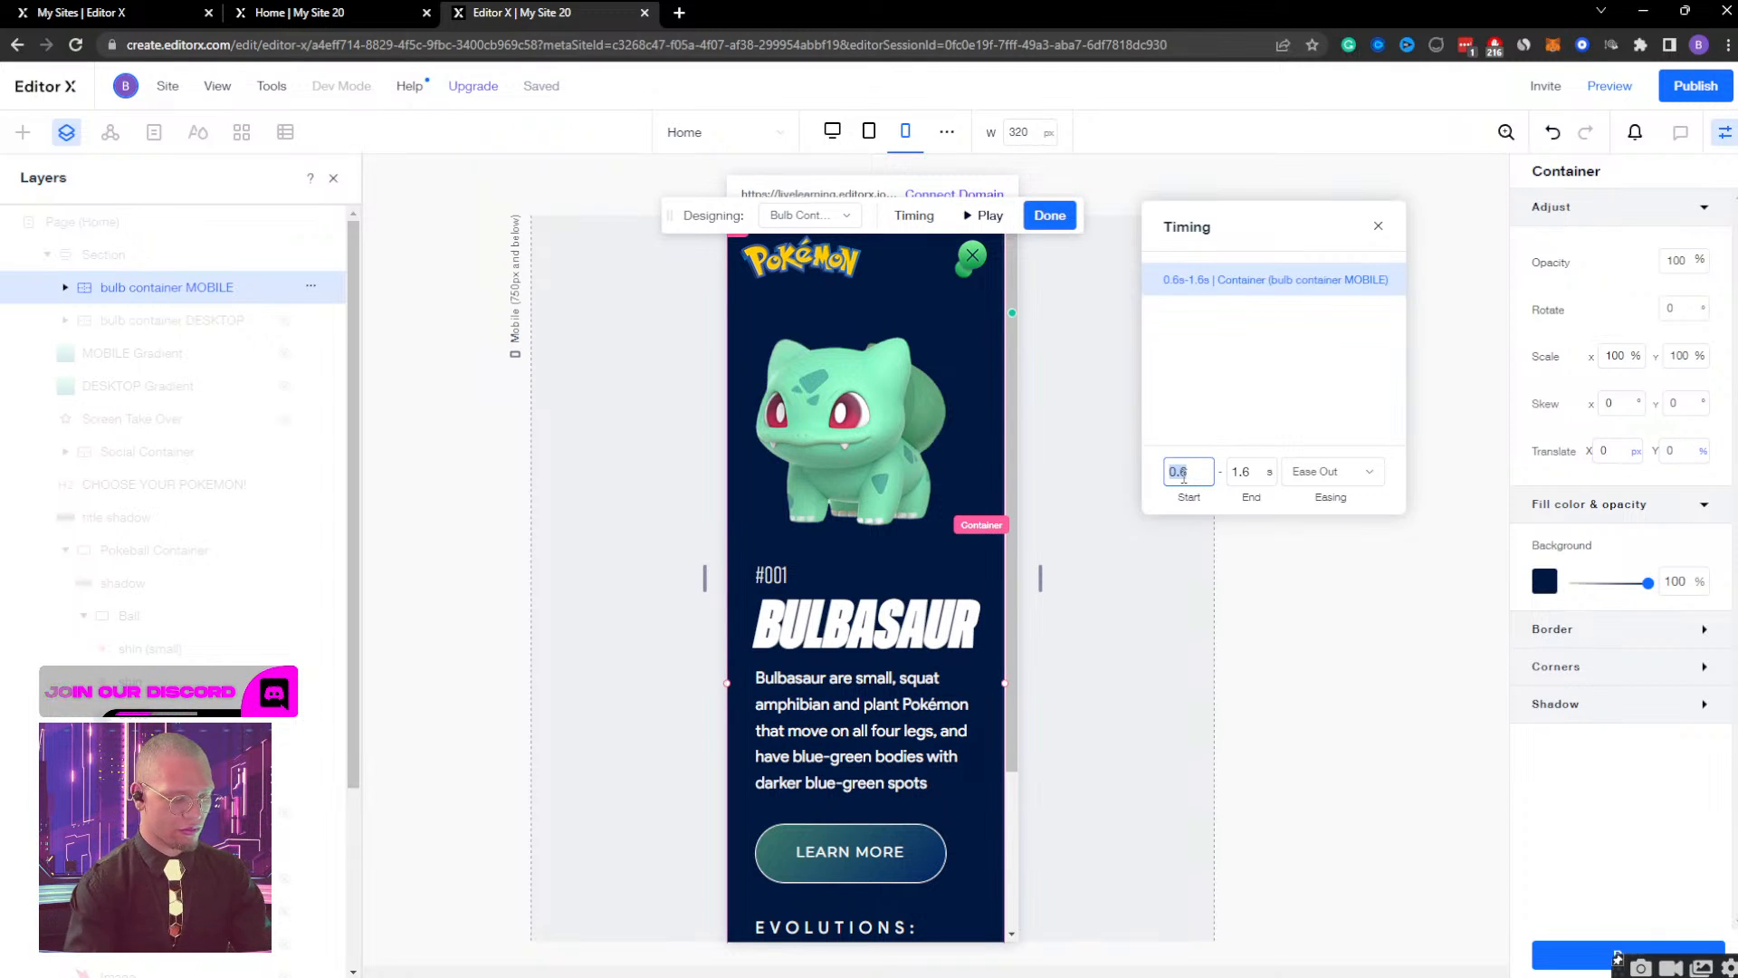
pyautogui.write('0.3')
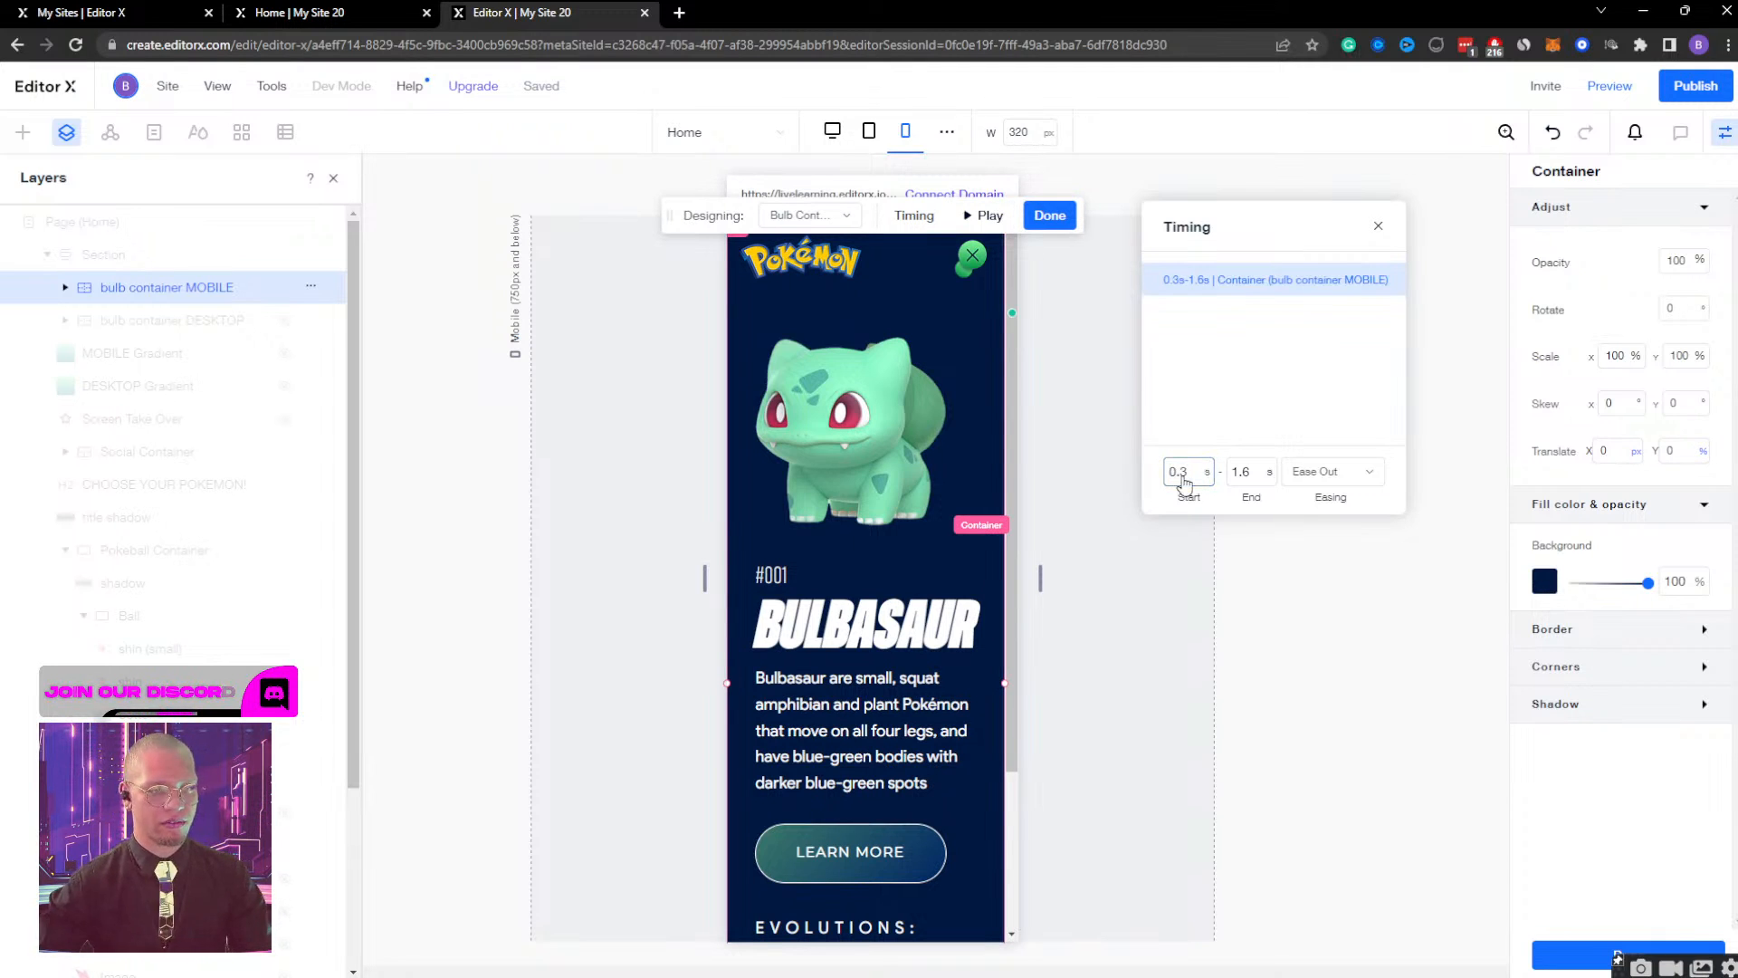
pyautogui.click(980, 218)
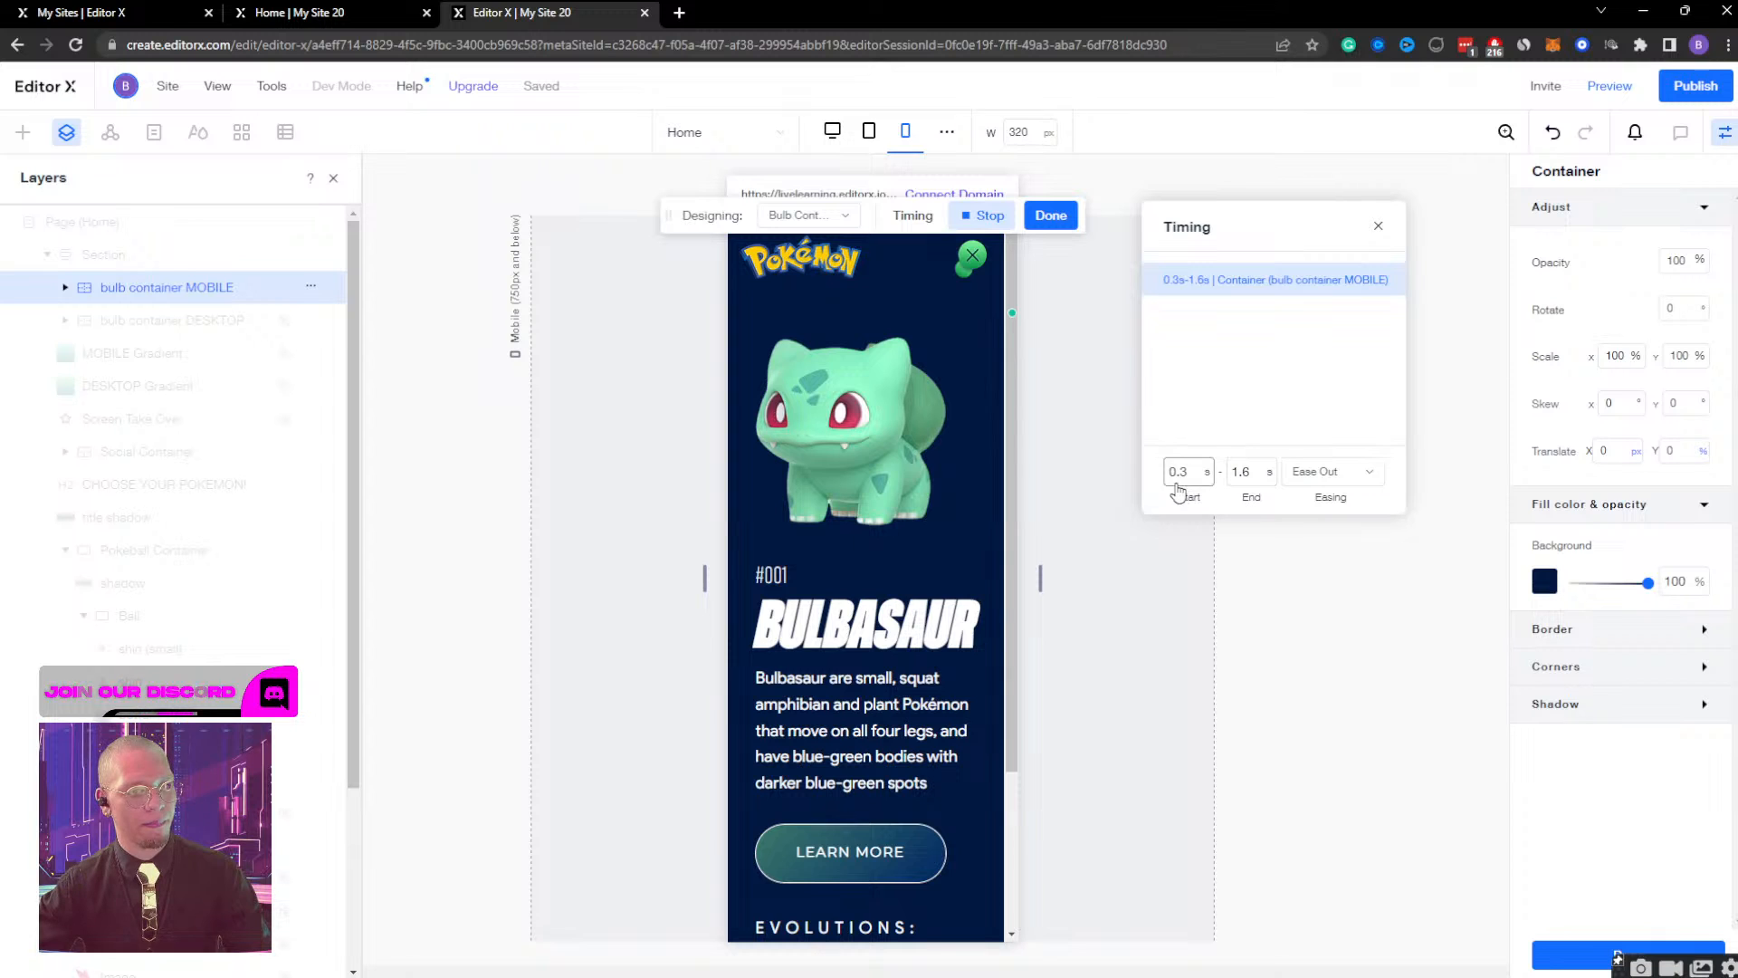
pyautogui.click(1253, 473)
pyautogui.write('3')
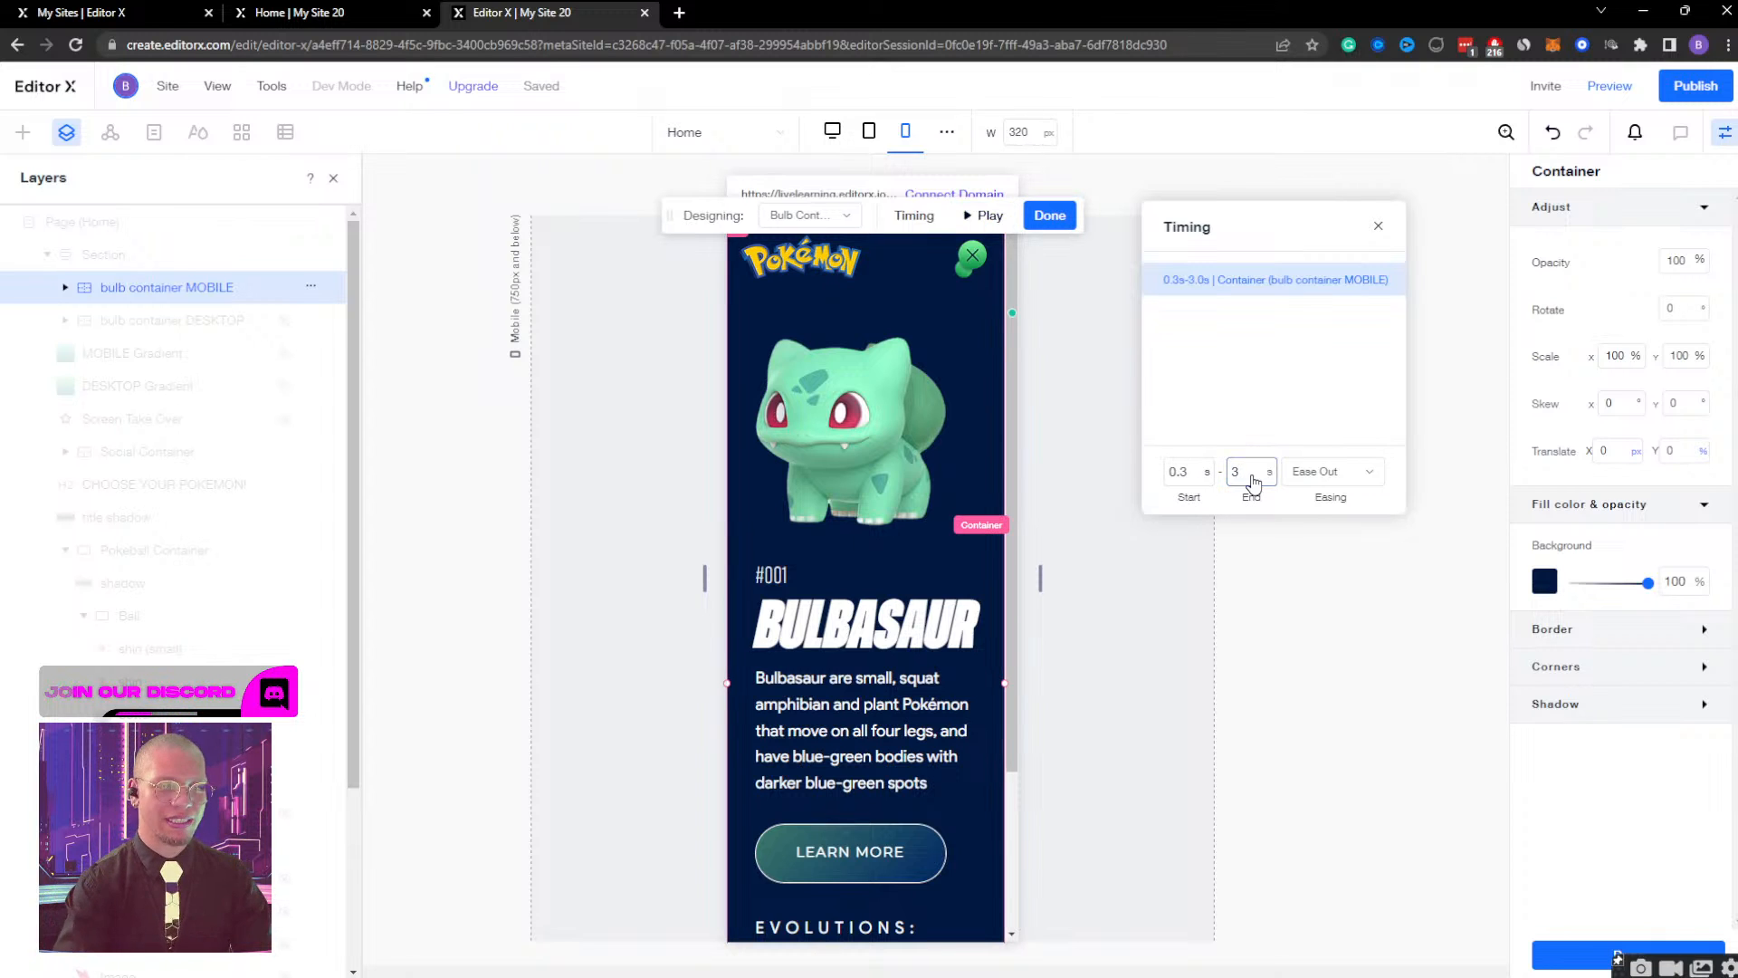
pyautogui.press('Return')
pyautogui.click(968, 219)
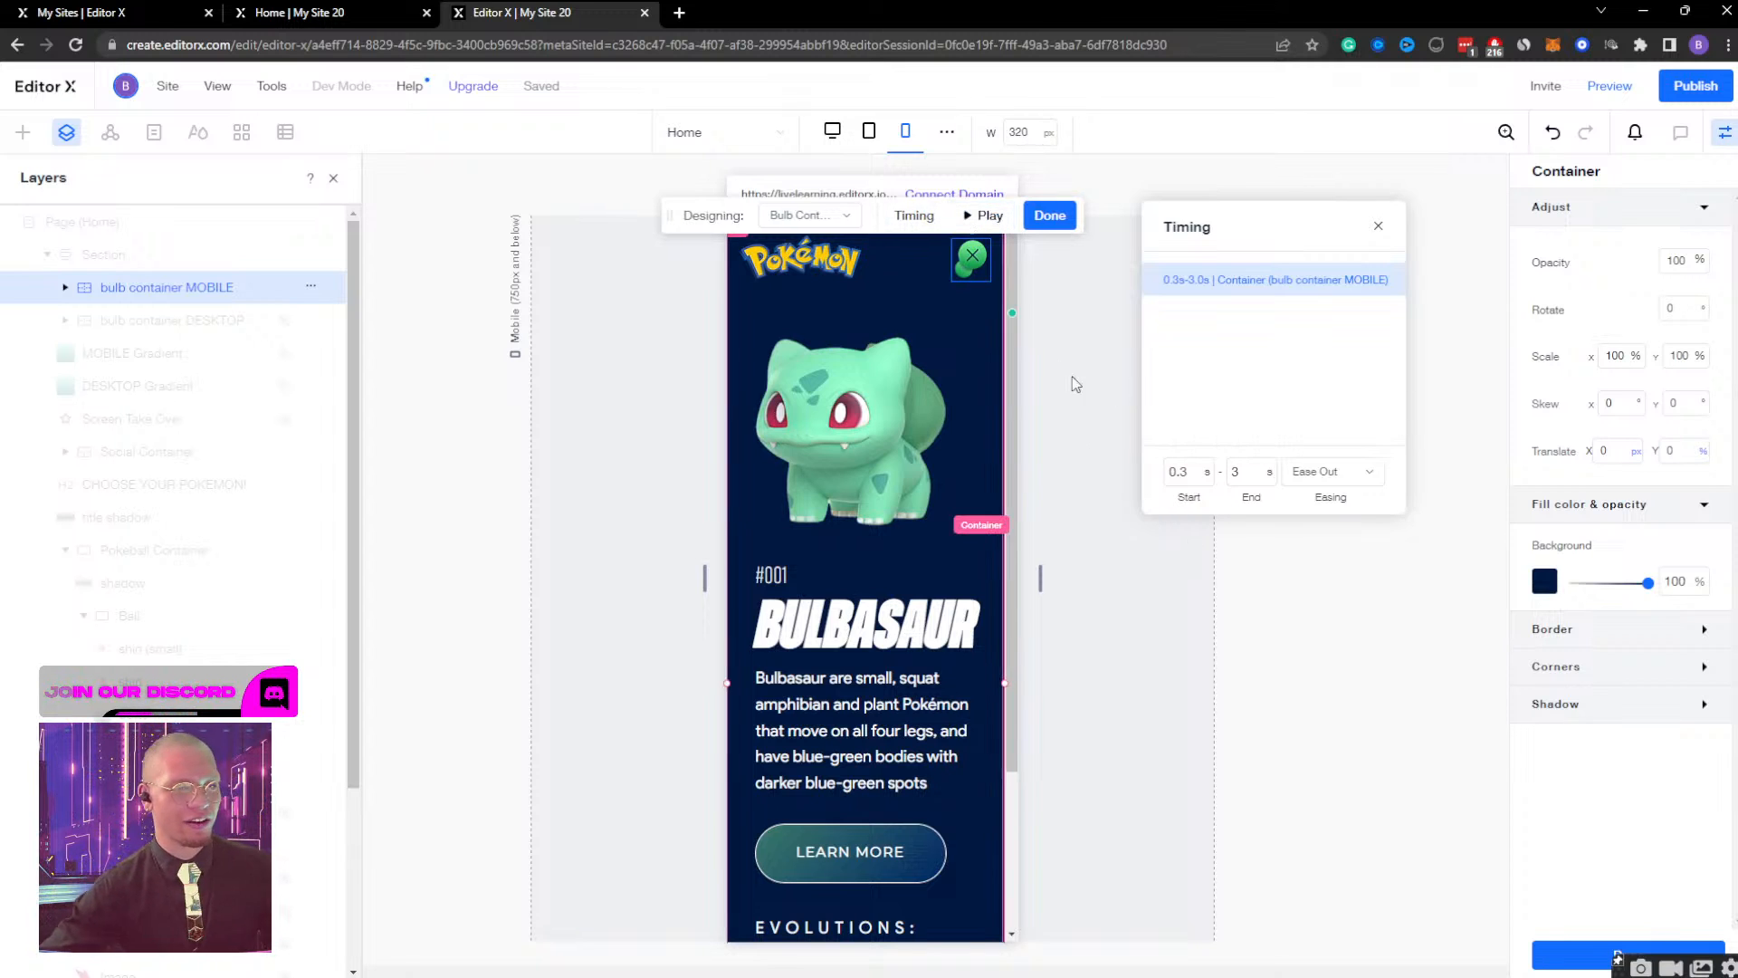
# Check the container's timing and adjustments in the Initial state, and return to the Bulb Container Display effect.
pyautogui.click(810, 216)
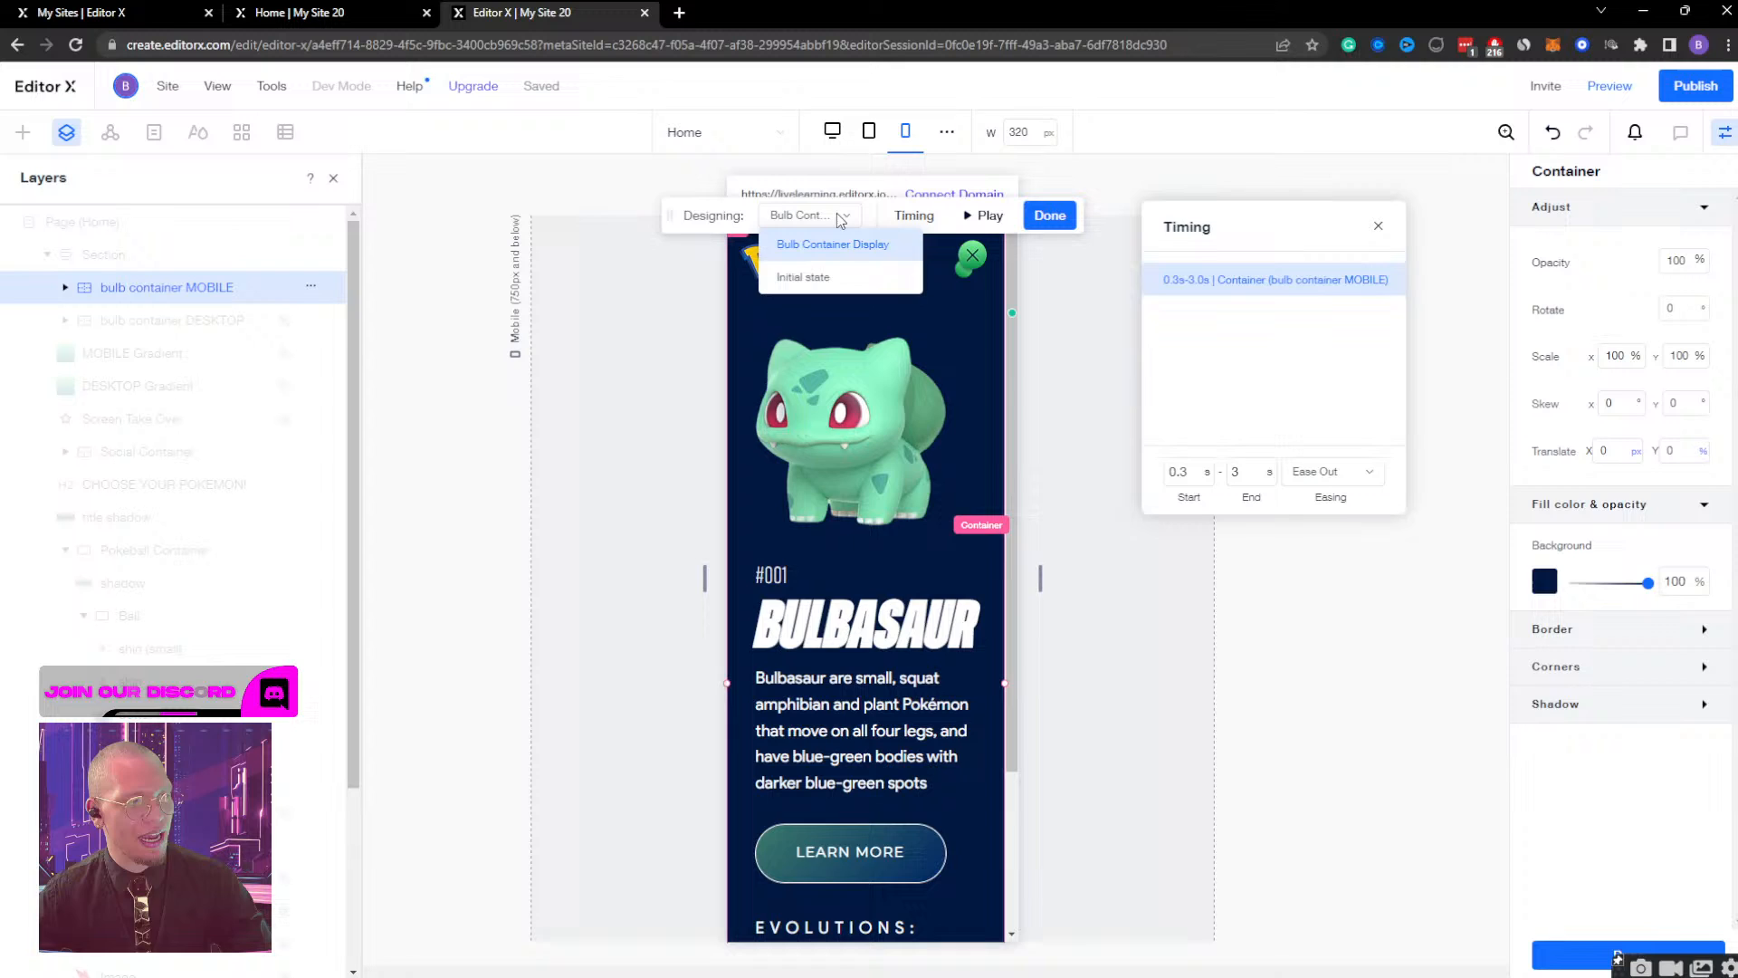
pyautogui.click(818, 280)
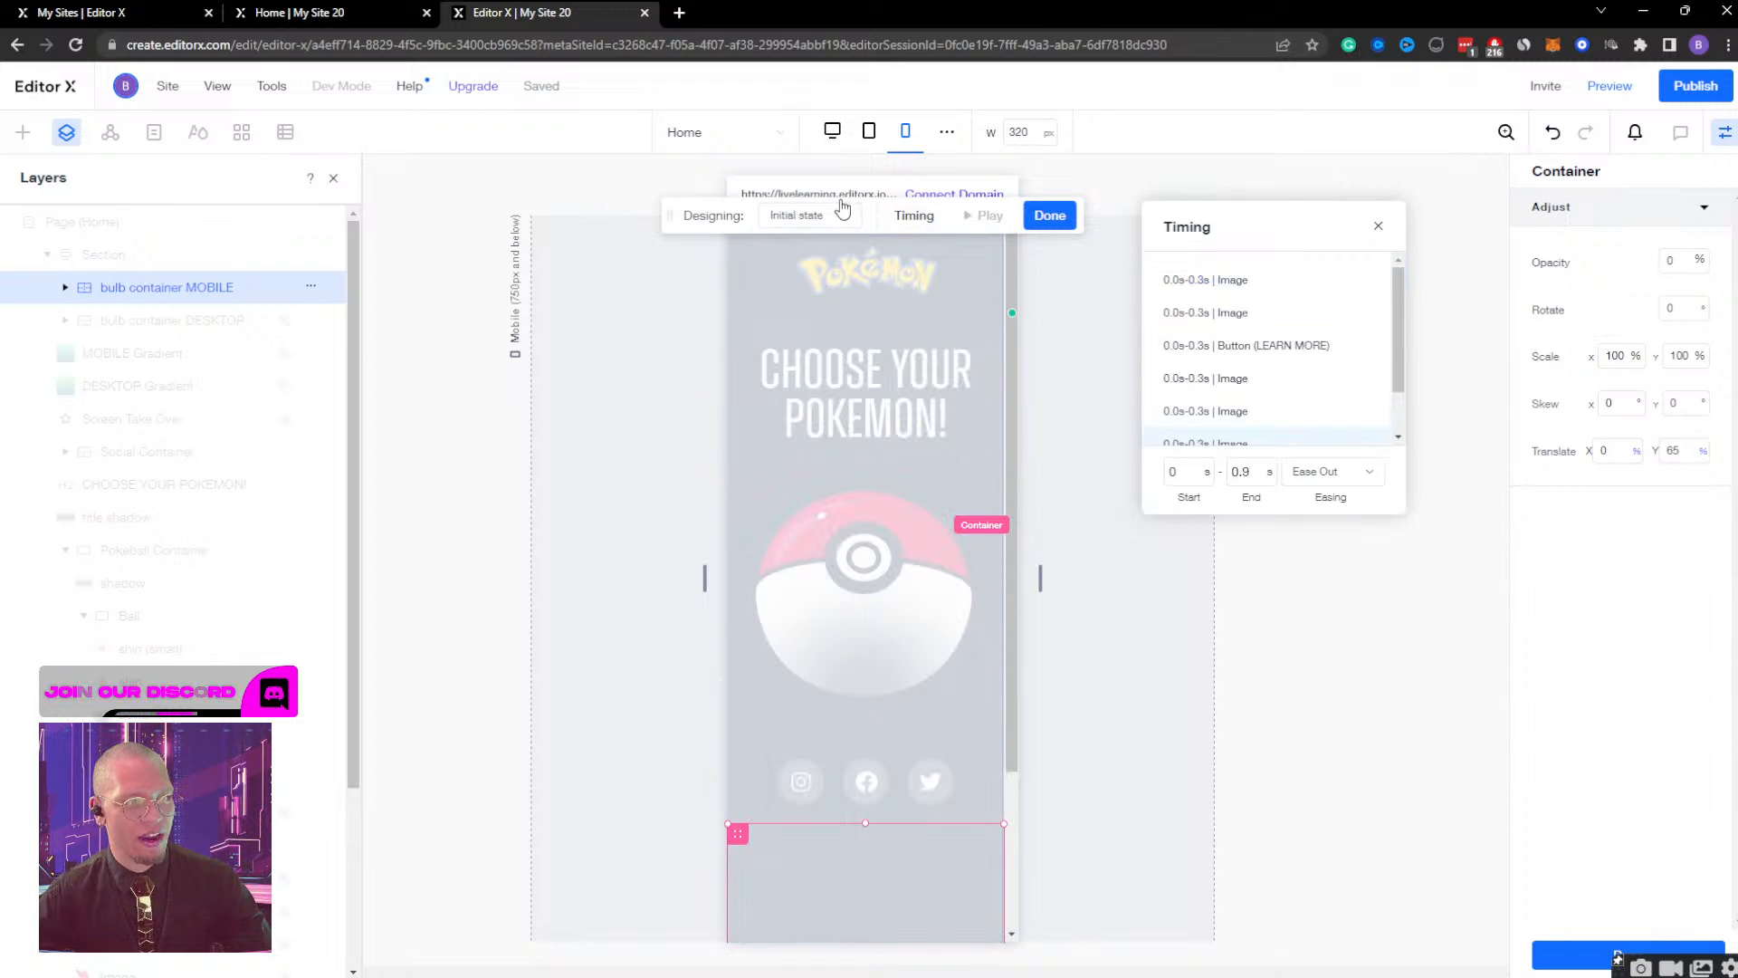
pyautogui.click(843, 210)
pyautogui.click(826, 244)
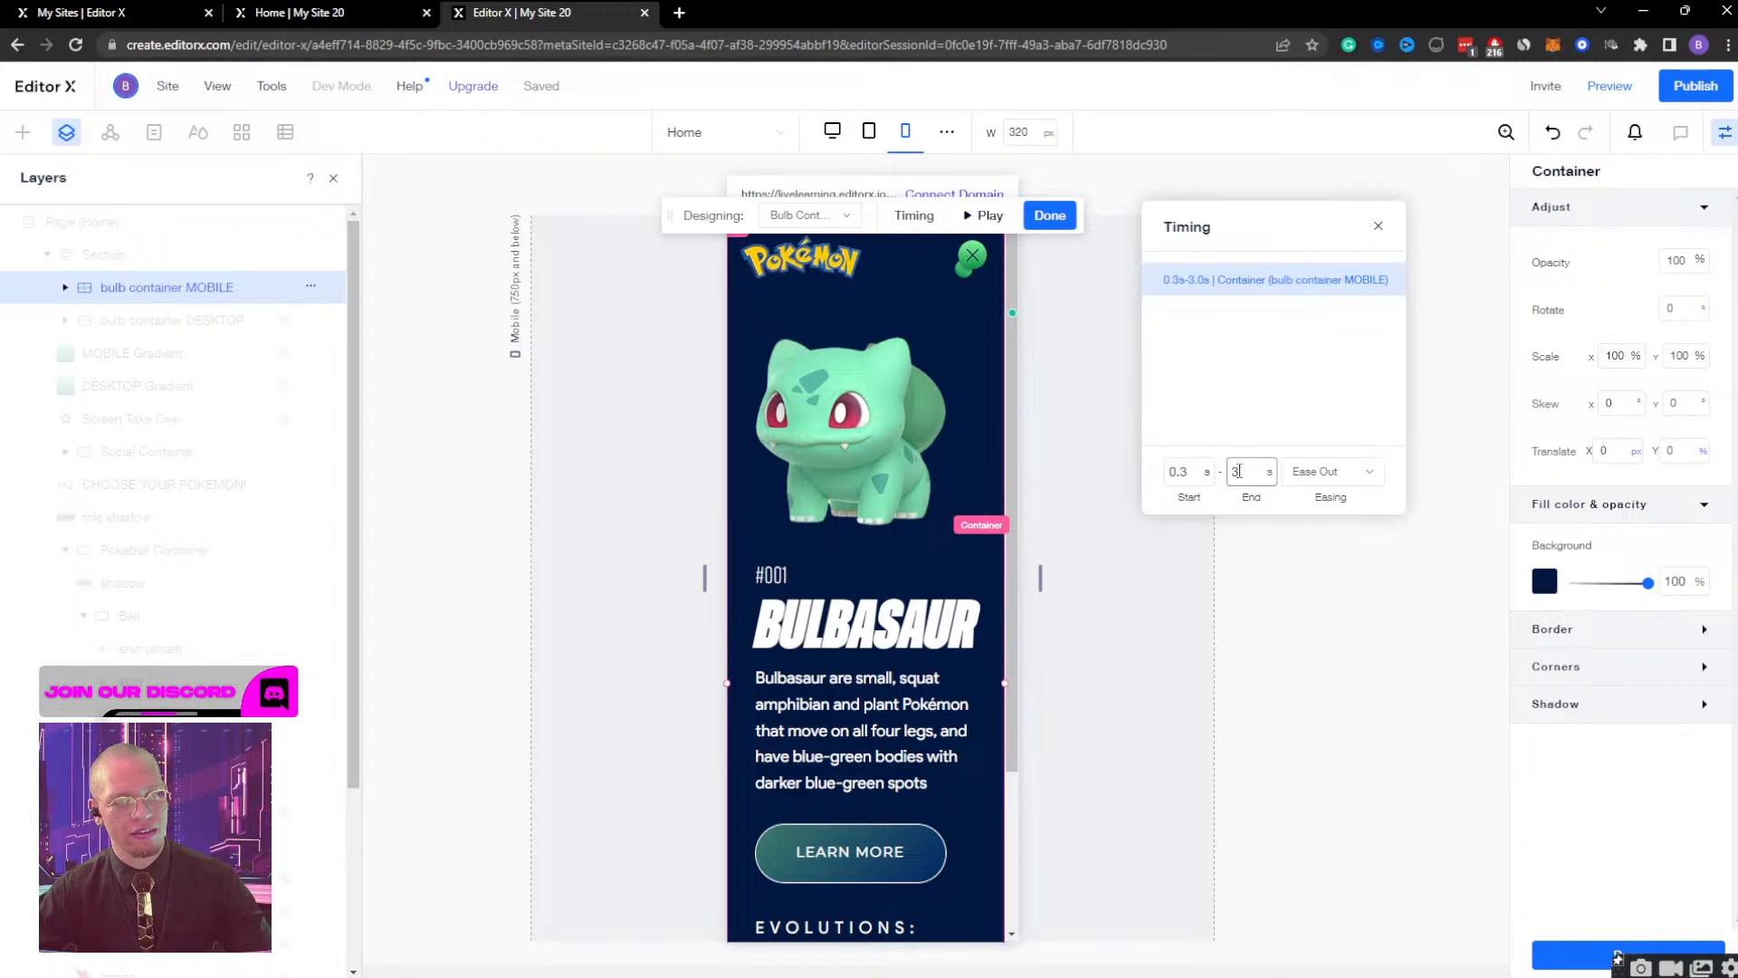
# Set the start time of the Bulb Container Display effect to 0 s.
pyautogui.click(1184, 472)
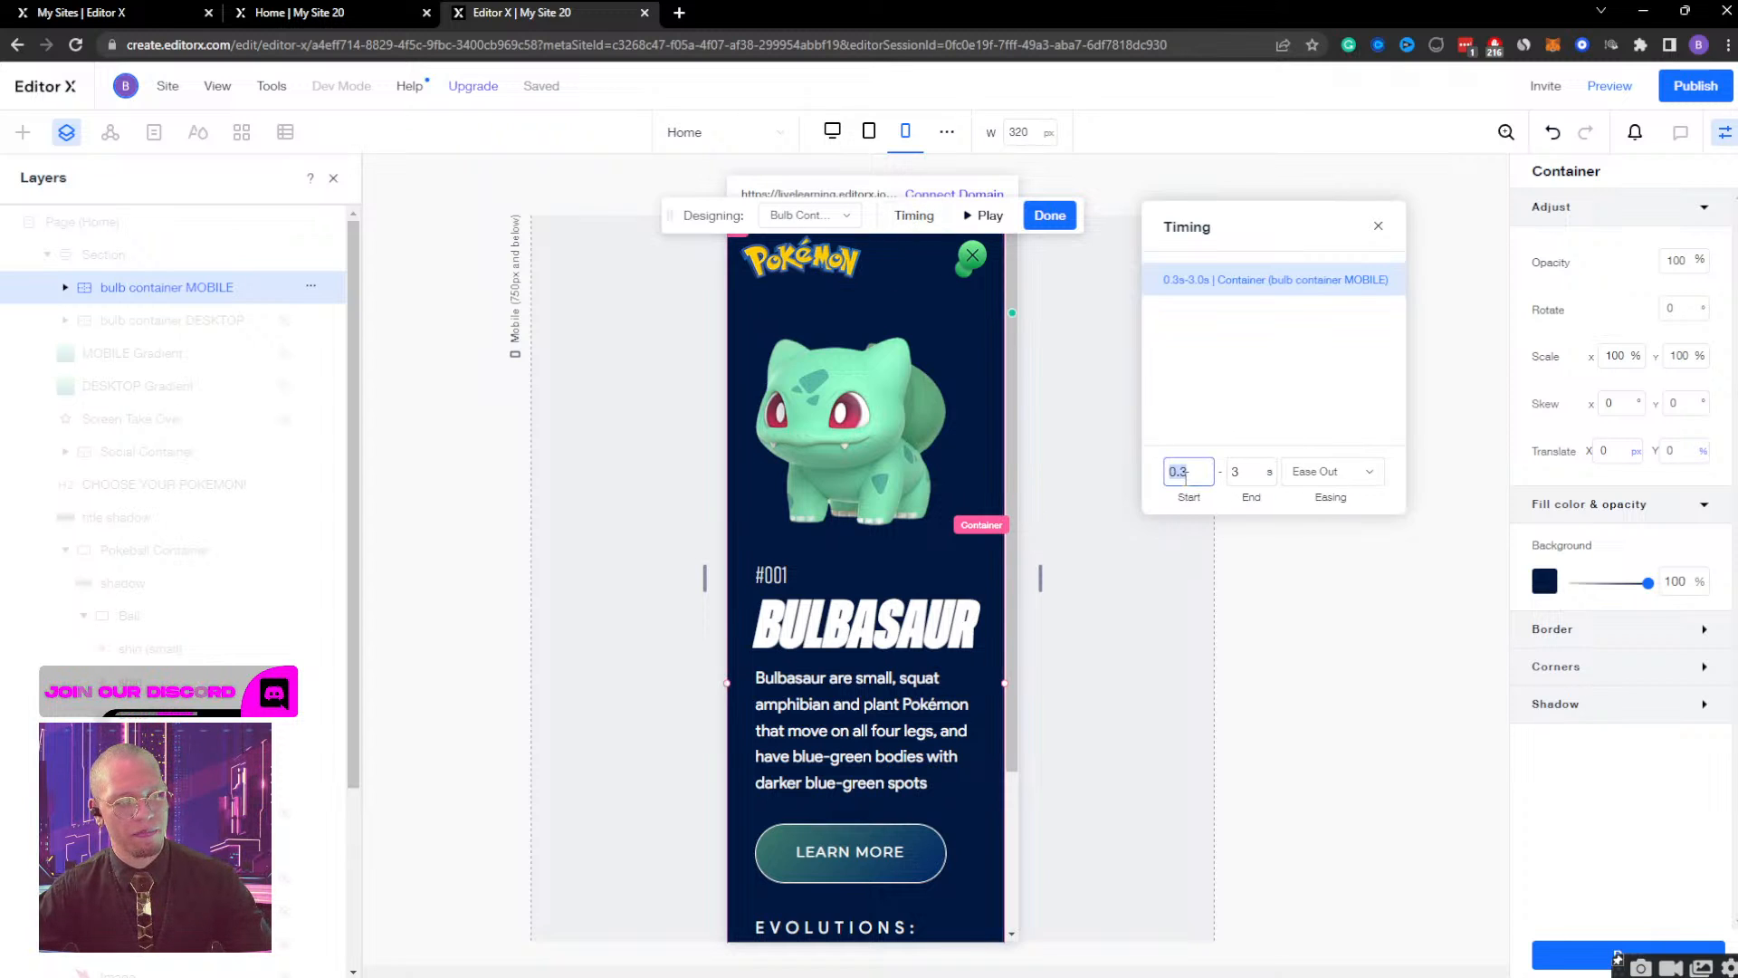
pyautogui.write('0')
pyautogui.press('Return')
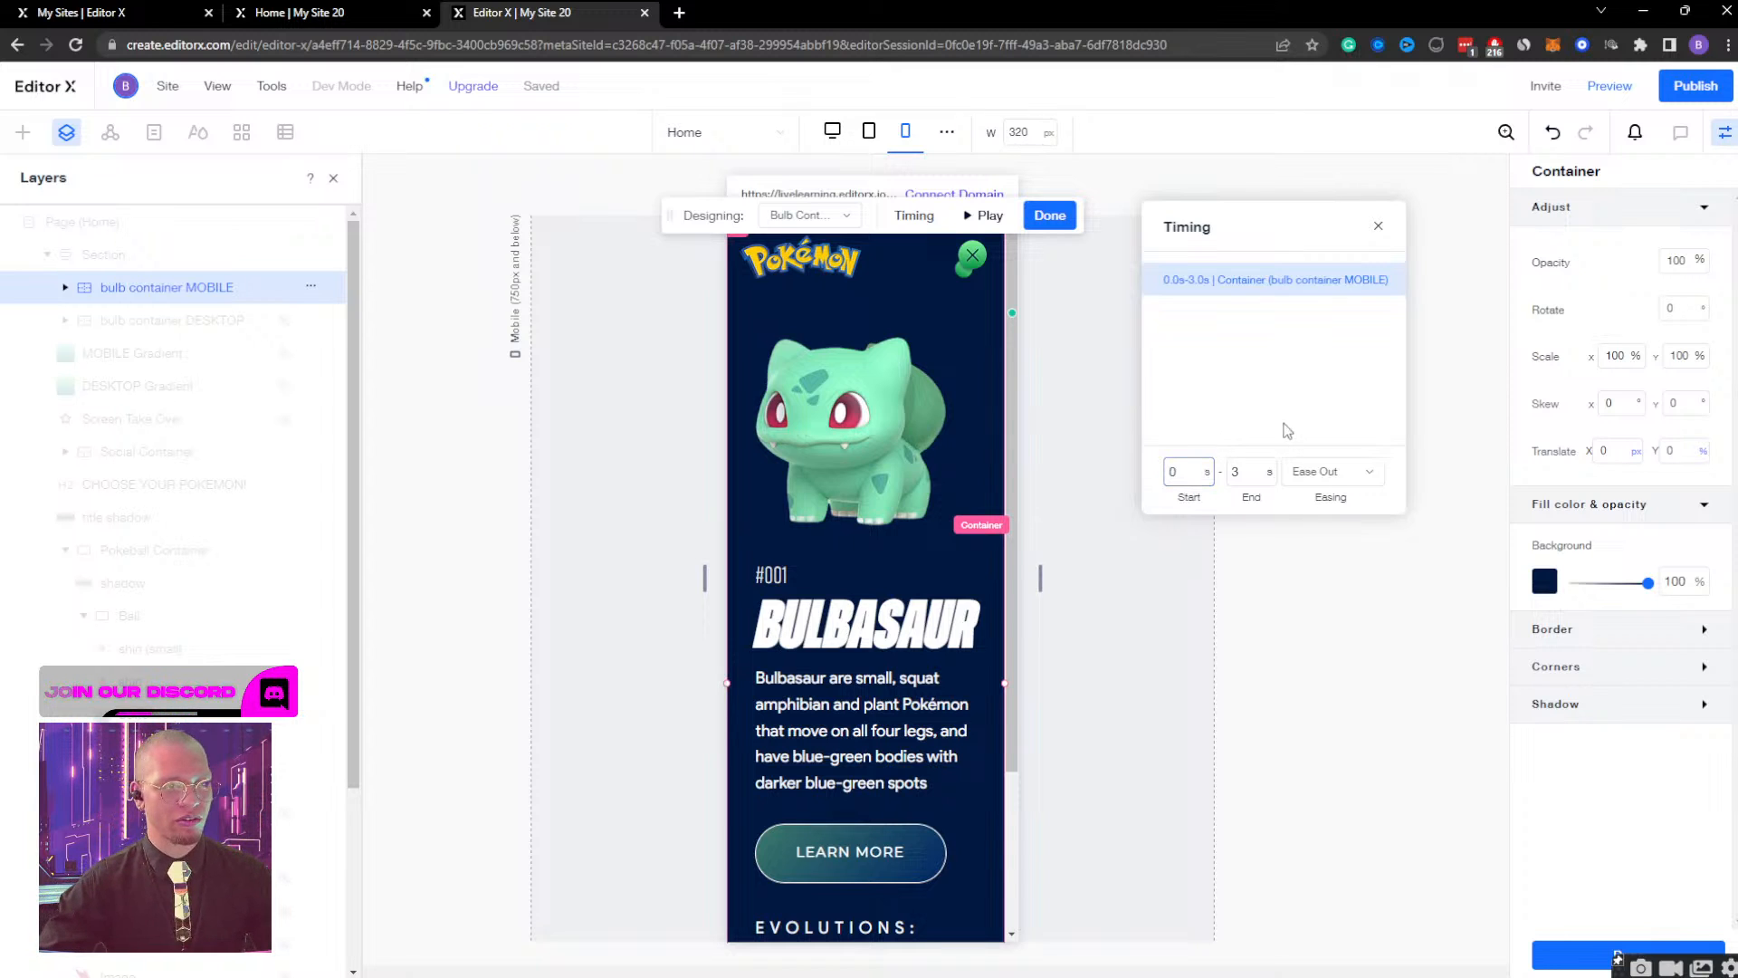
# Inspect the hidden container's position in the Initial state, and preview the Bulb Container Display effect.
pyautogui.click(806, 215)
pyautogui.click(818, 276)
pyautogui.scroll(-3, 860, 634)
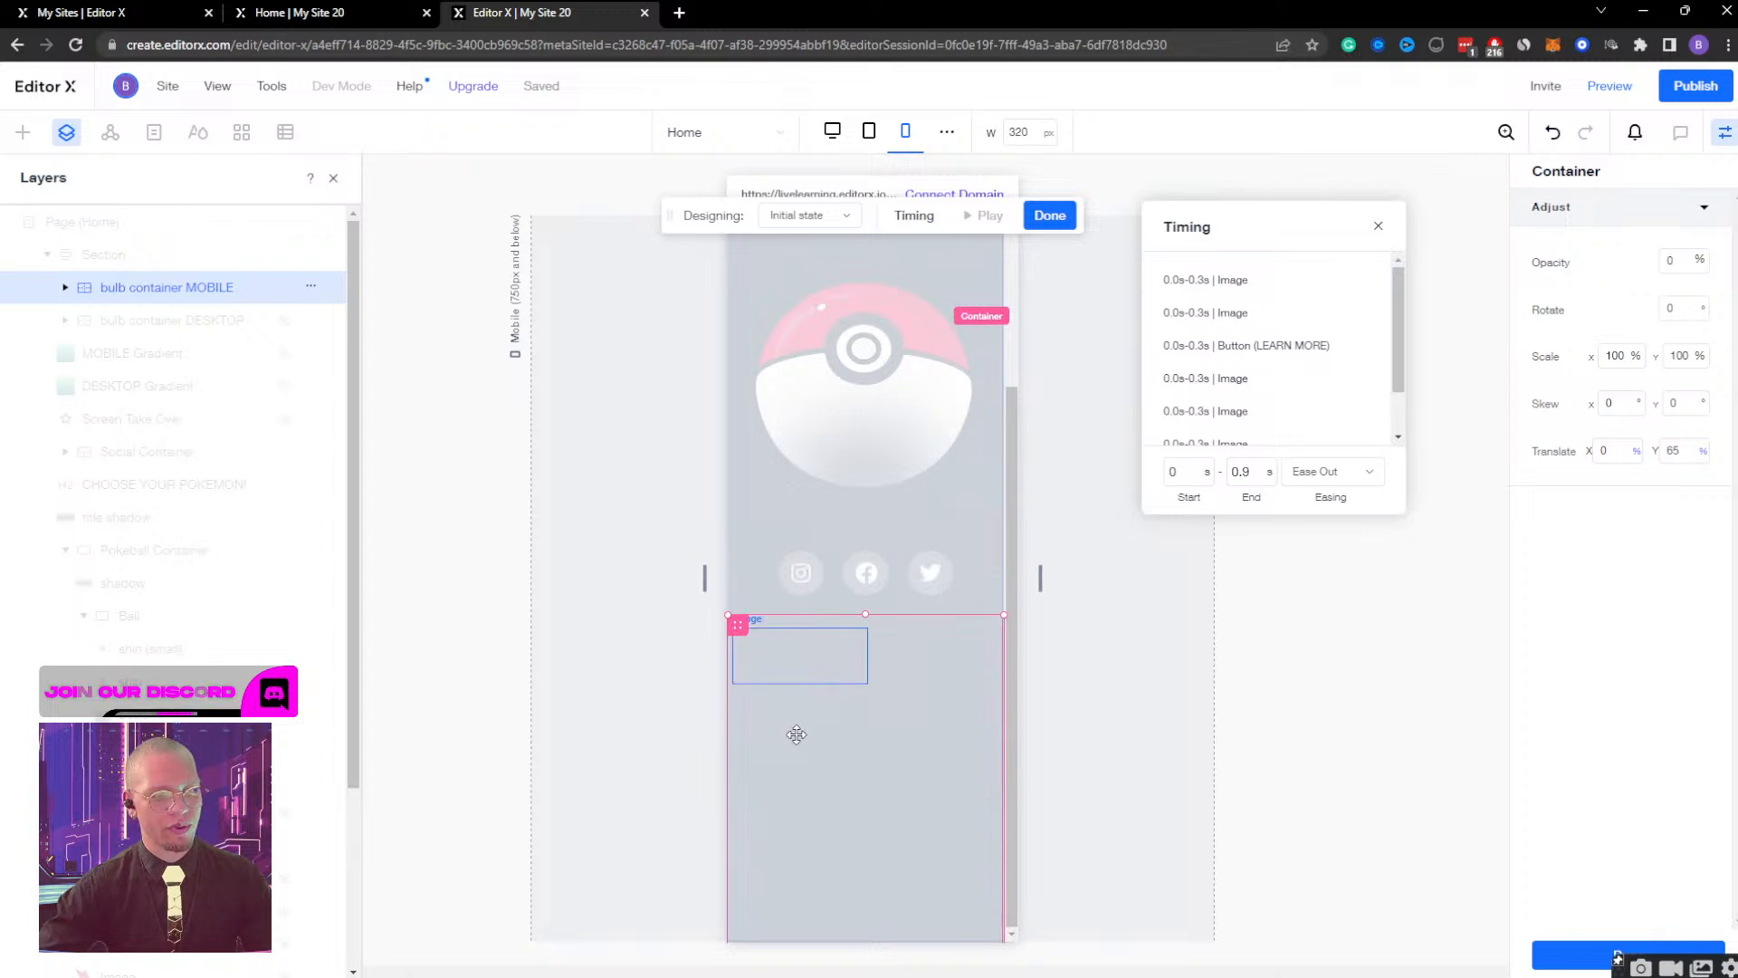
pyautogui.scroll(3, 909, 546)
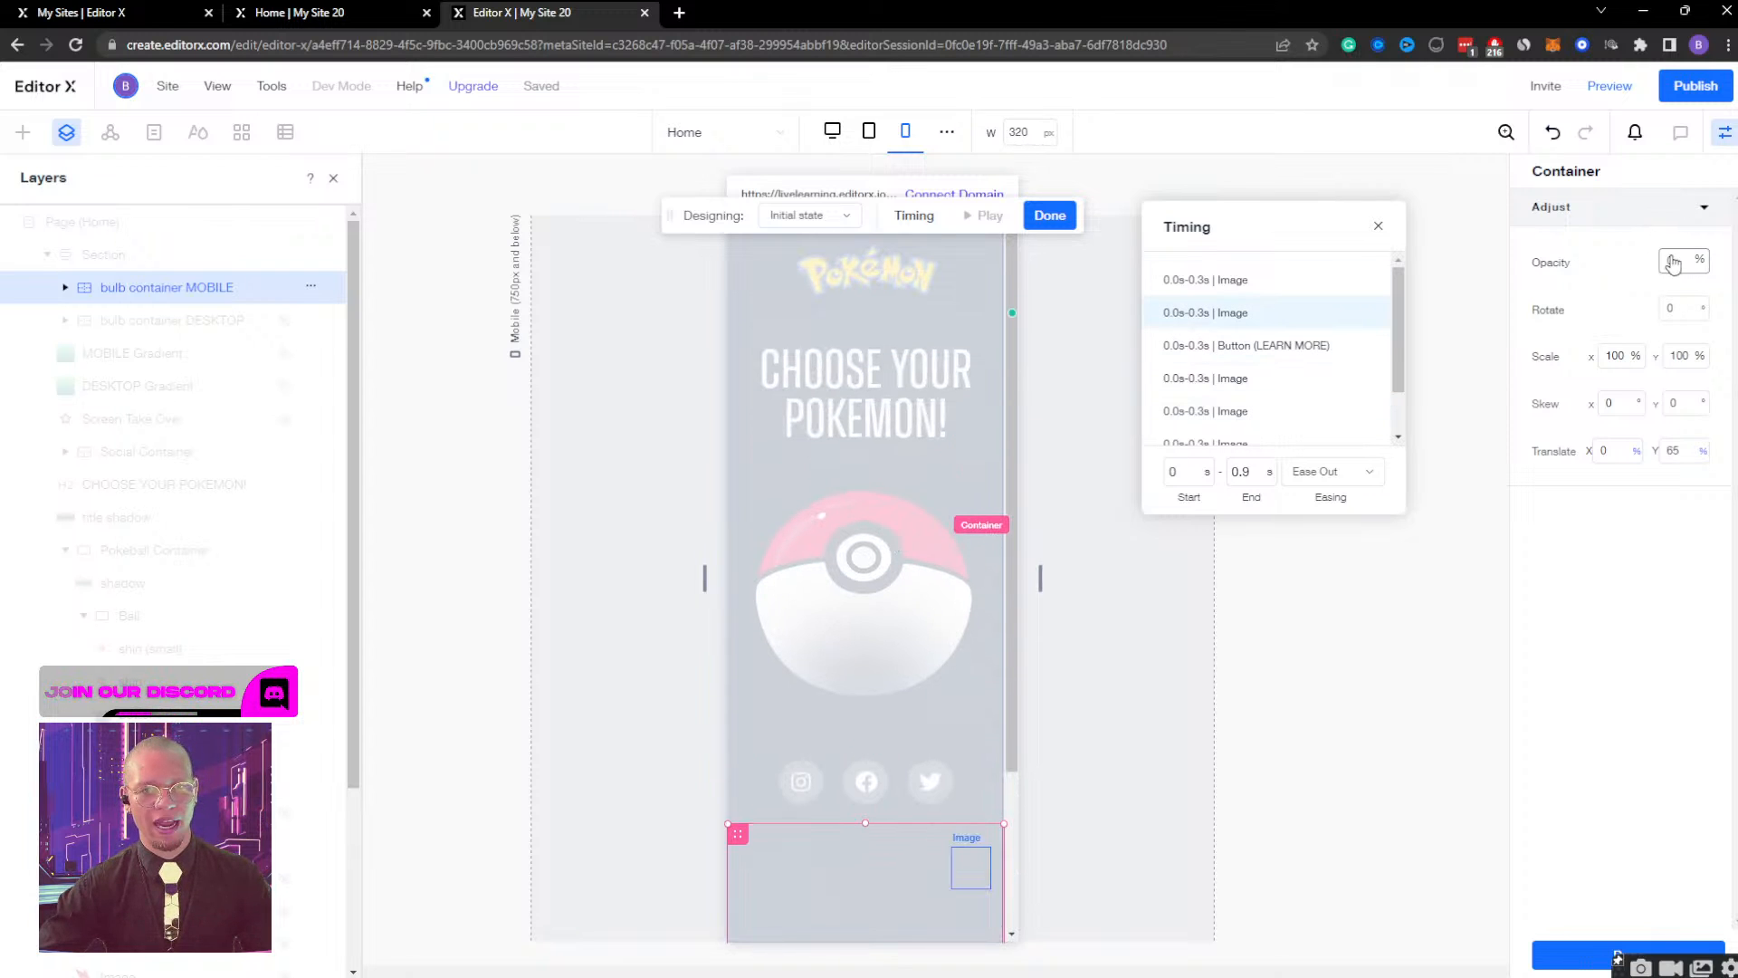
pyautogui.click(840, 218)
pyautogui.click(833, 245)
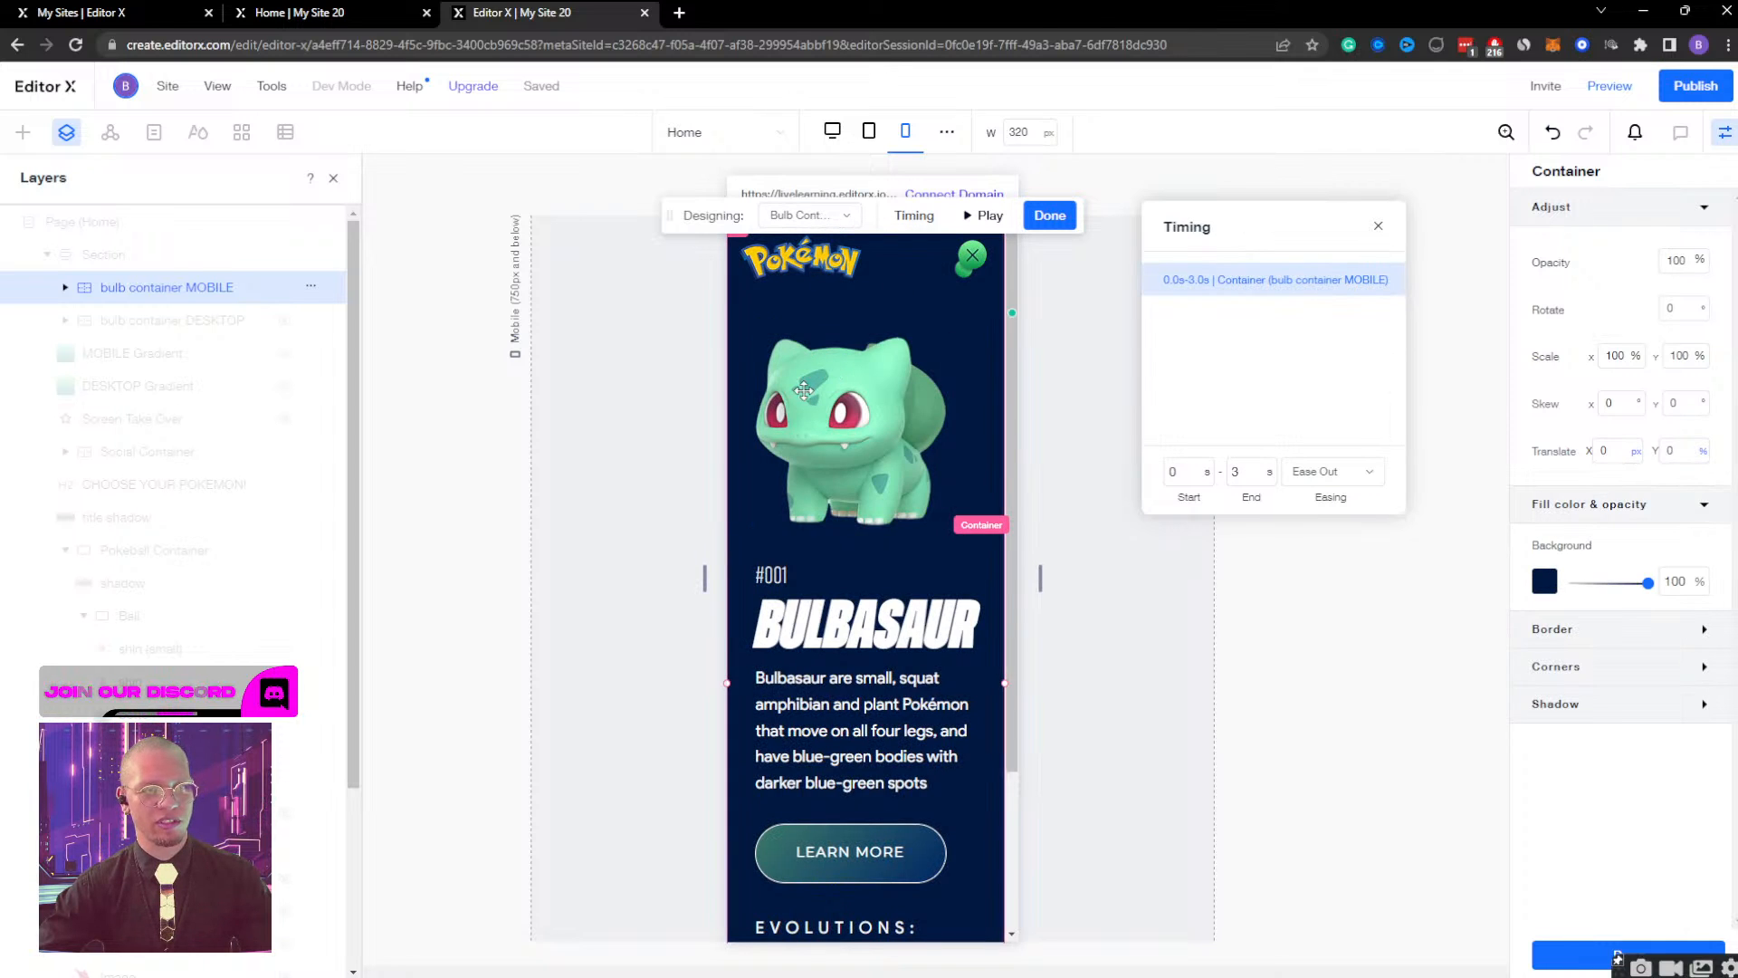
pyautogui.click(1002, 224)
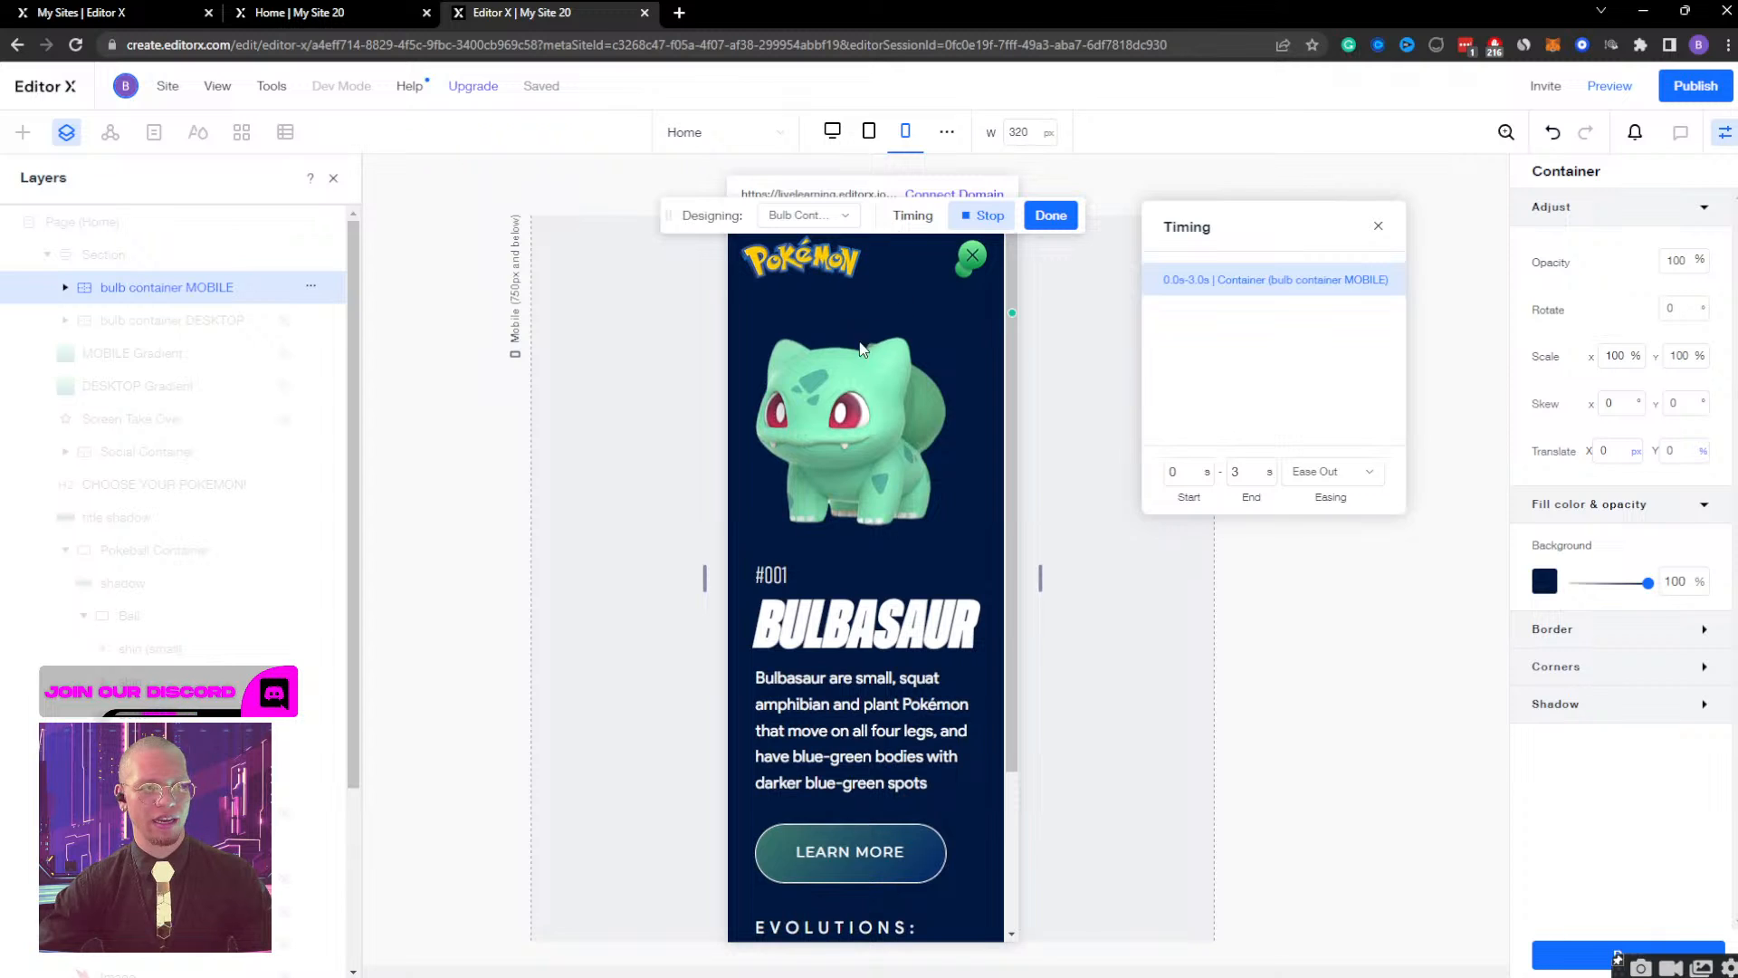
# Set the end time of the Bulb Container Display effect to 5 s and preview it.
pyautogui.doubleClick(1251, 474)
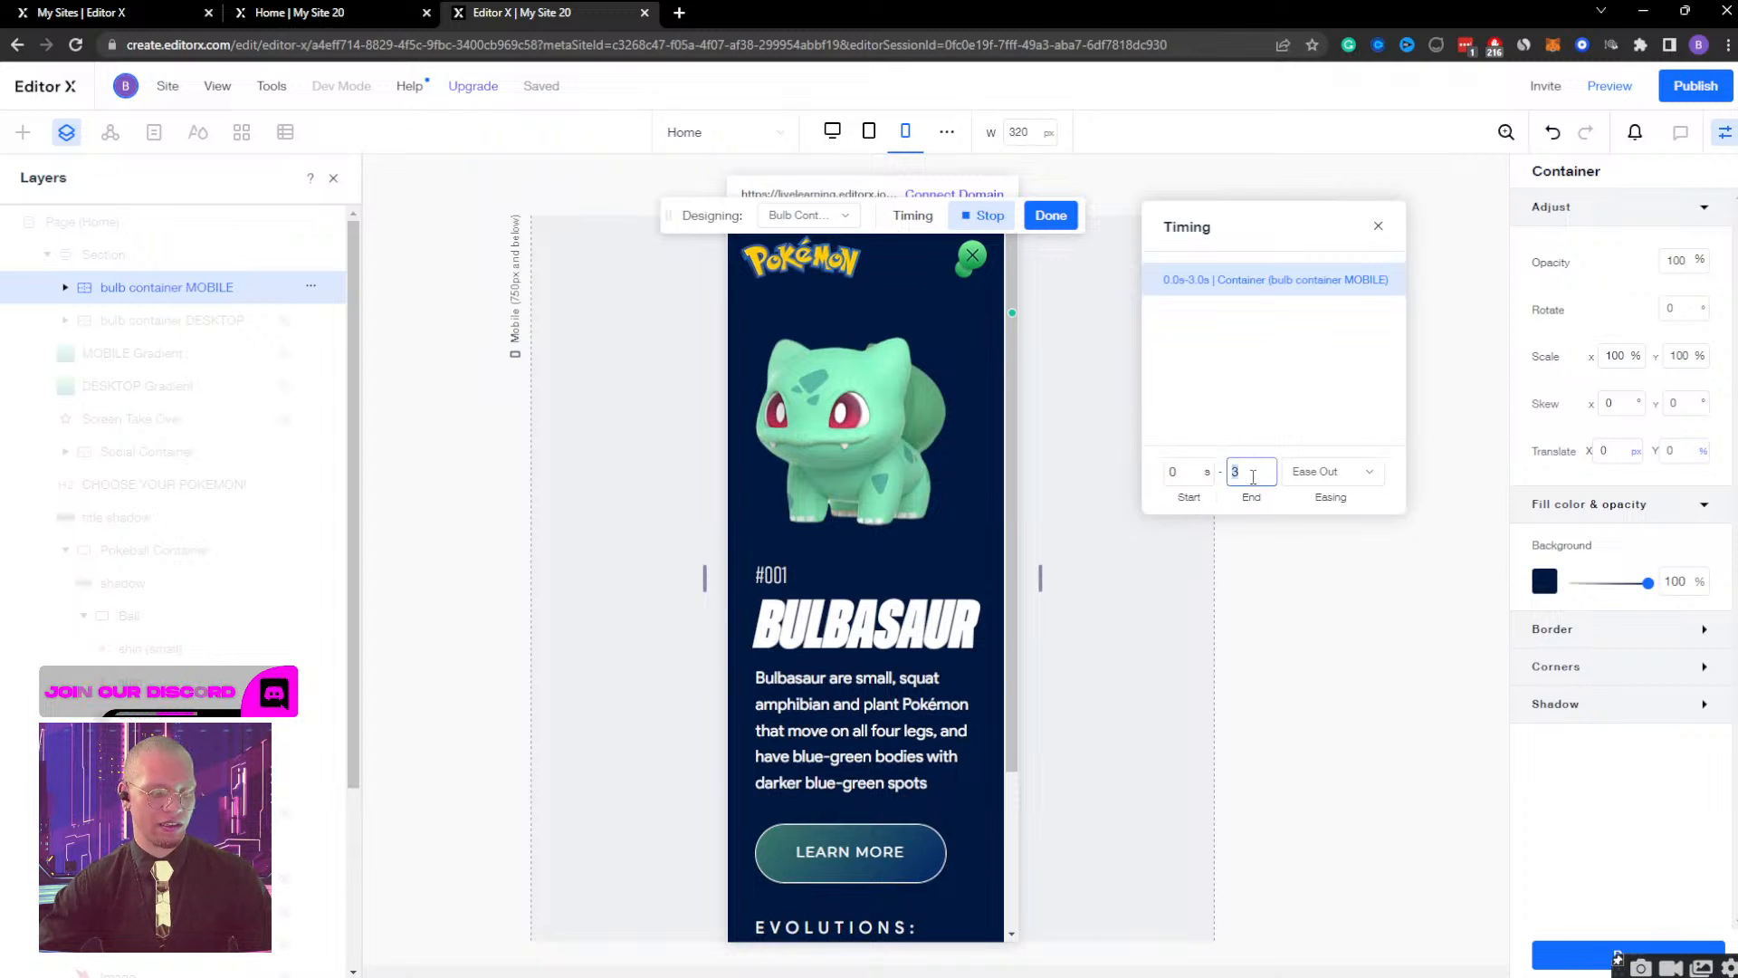
pyautogui.write('5')
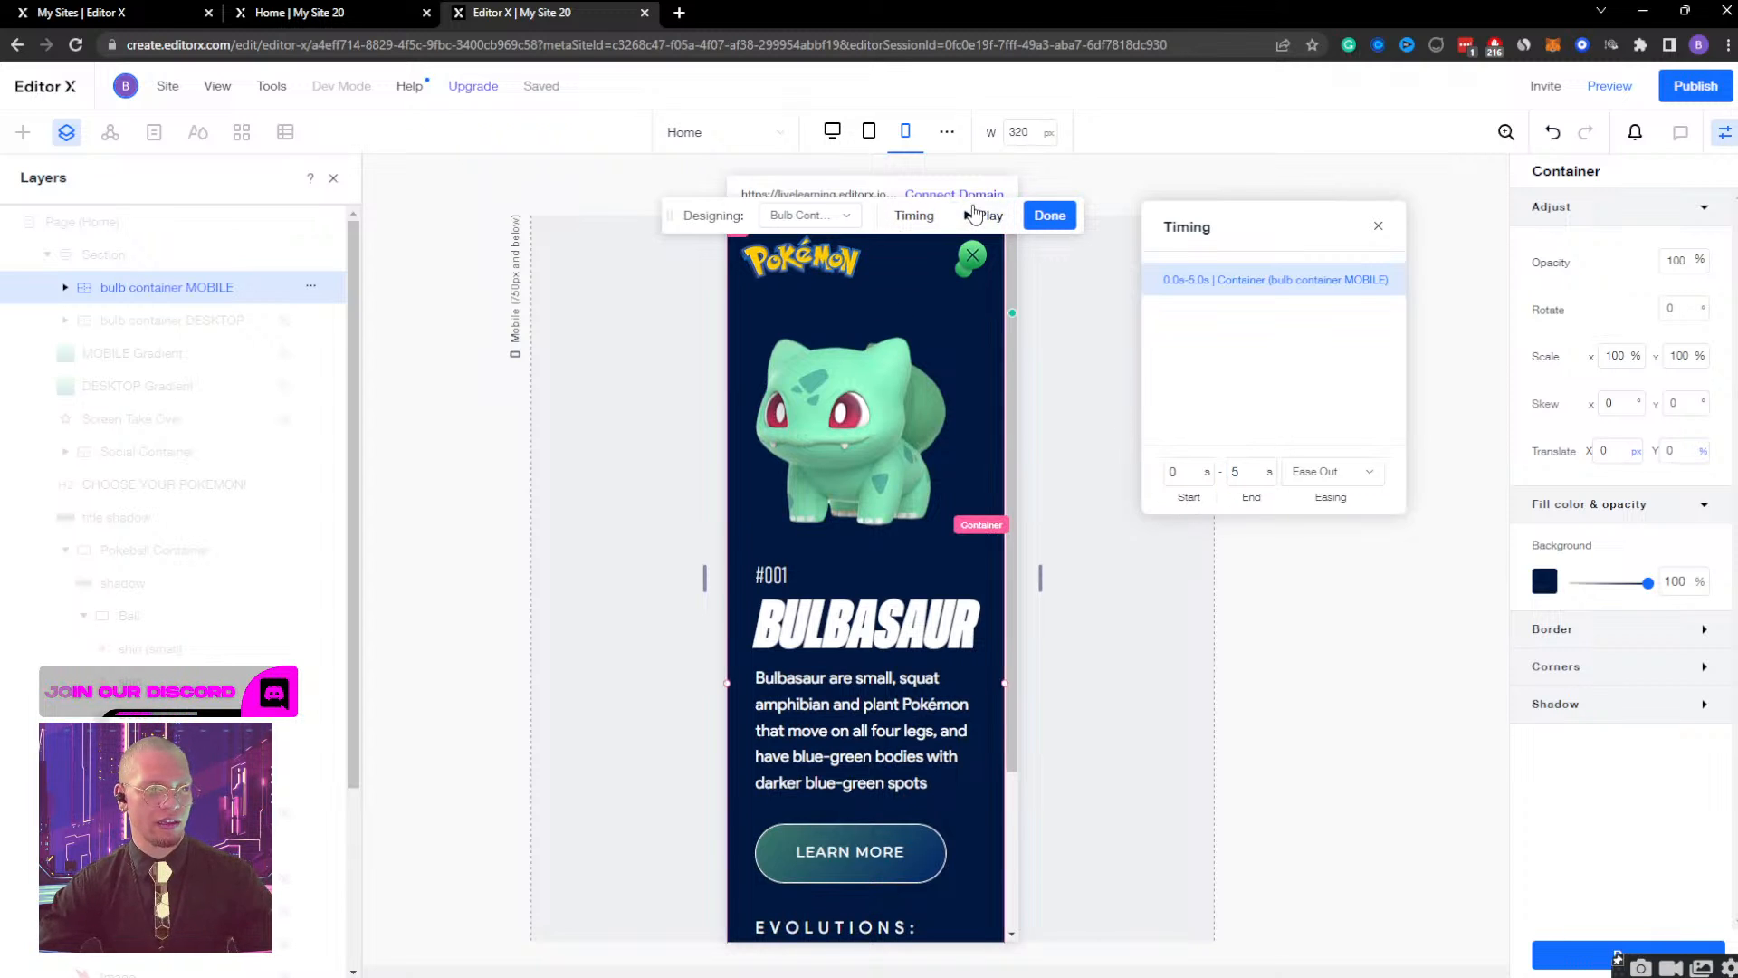
pyautogui.click(974, 214)
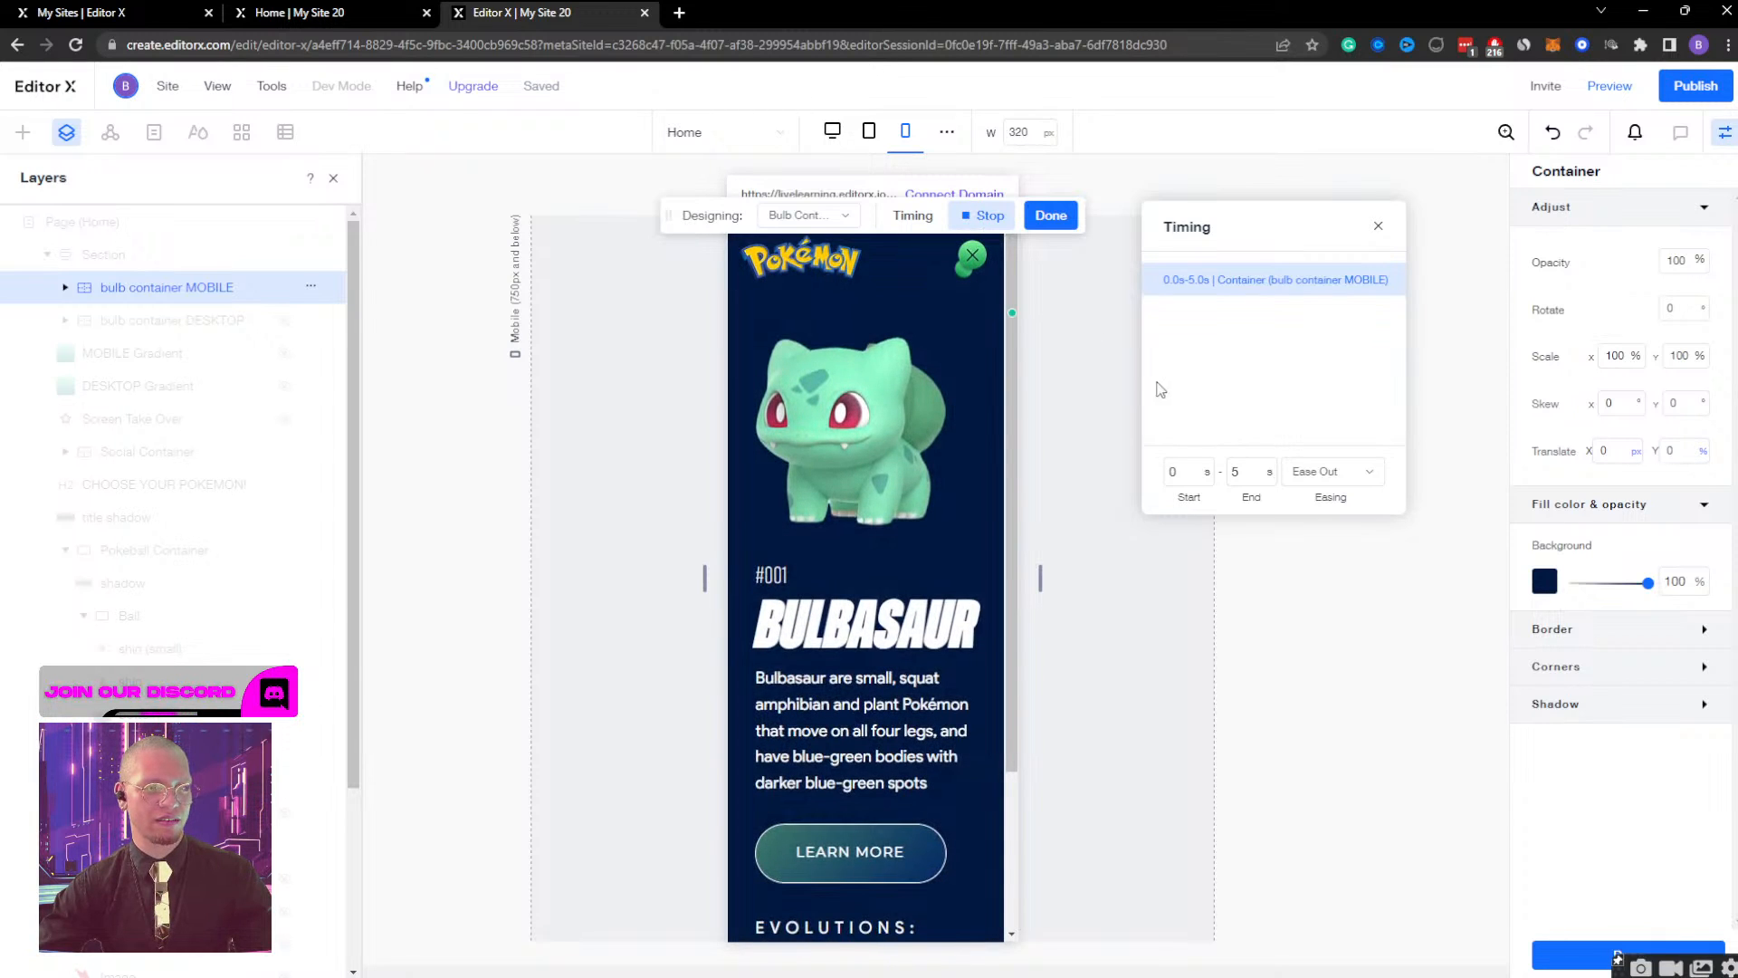
# Set the end time of the Bulb Container Display effect to 1 s.
pyautogui.doubleClick(1236, 471)
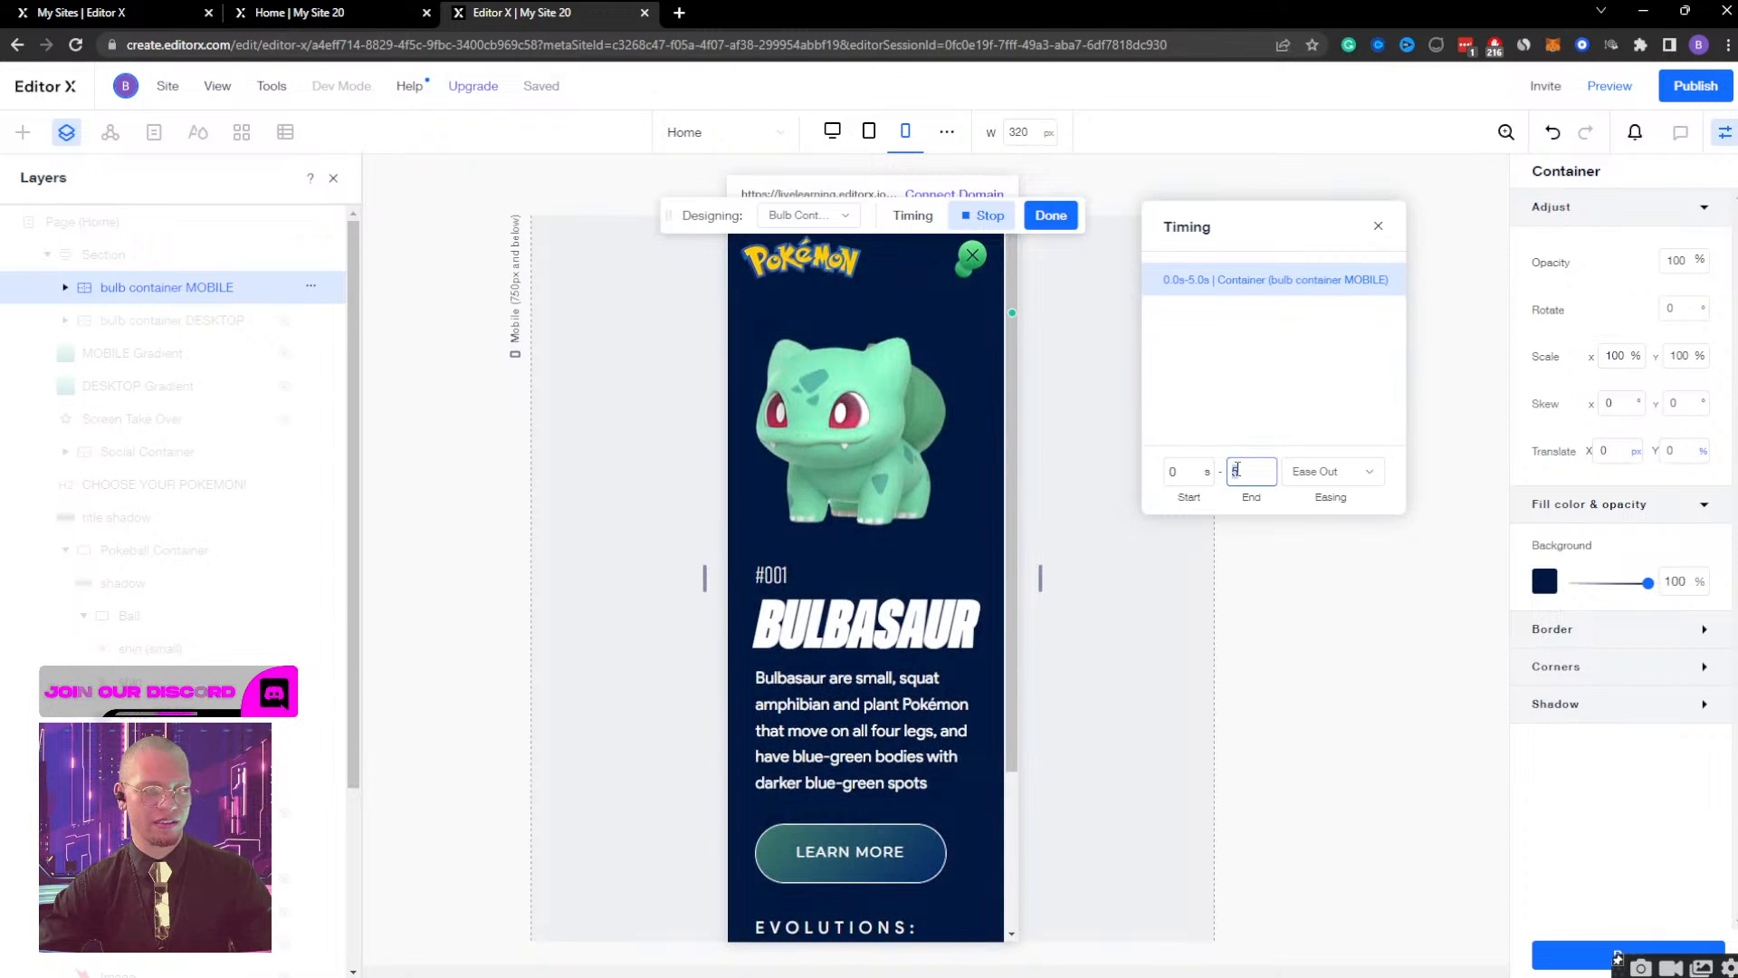
pyautogui.write('1')
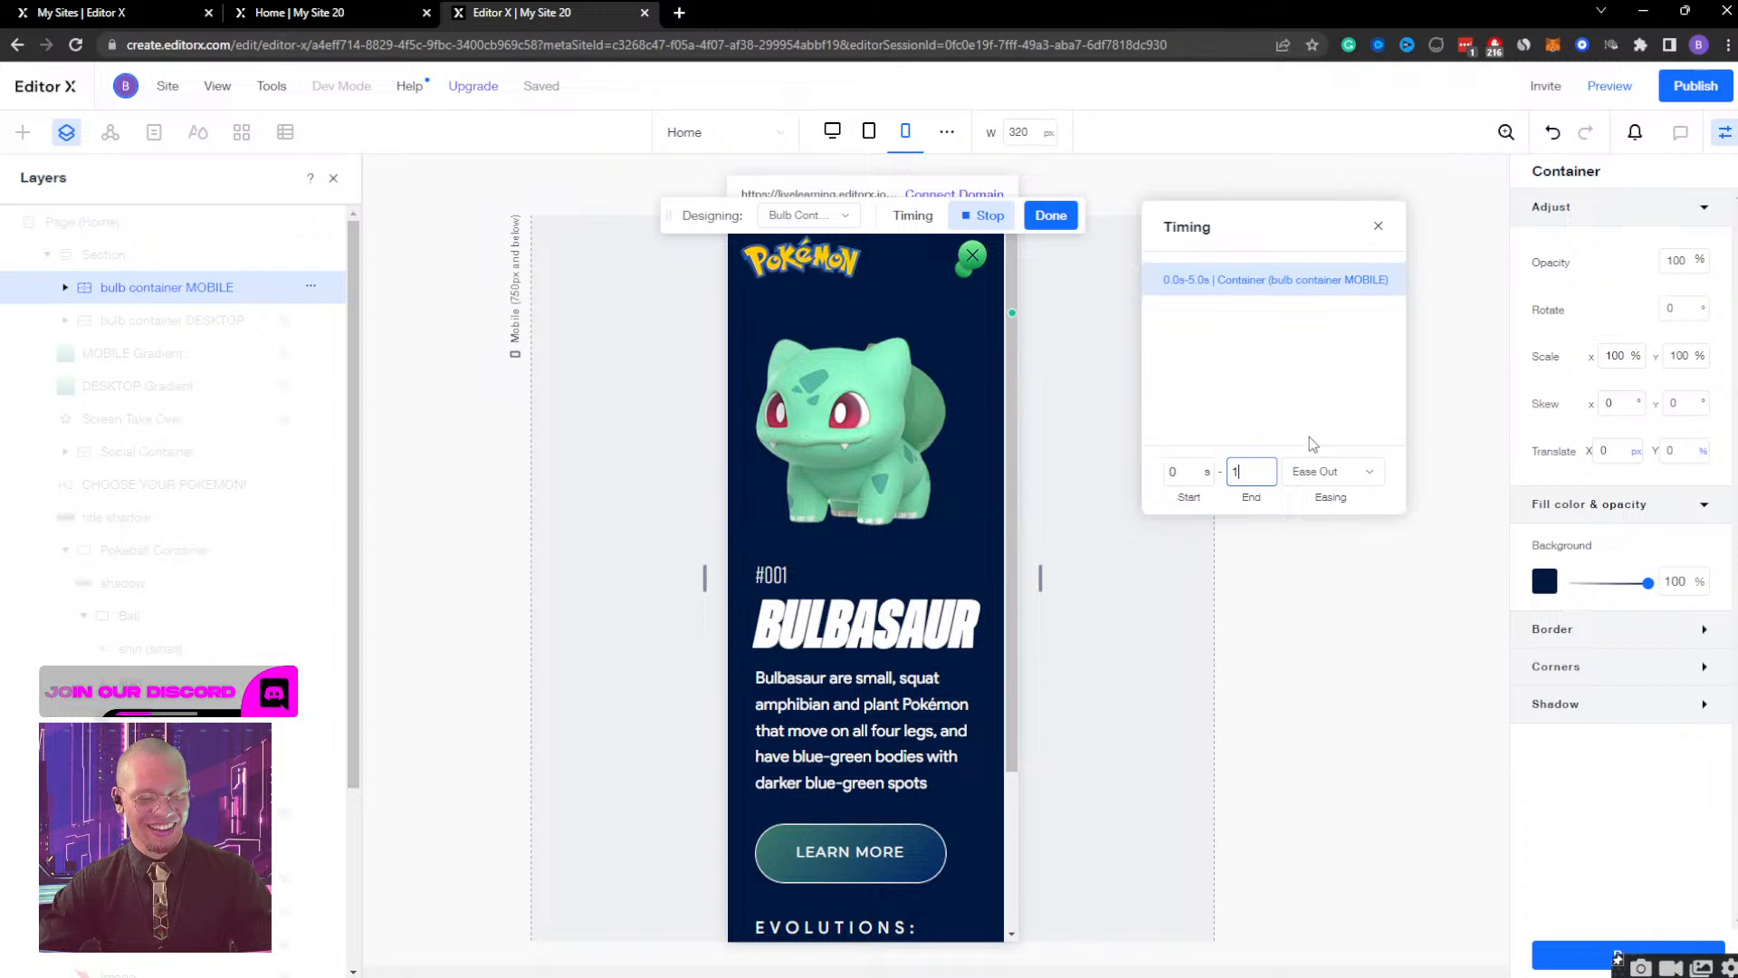
pyautogui.press('Return')
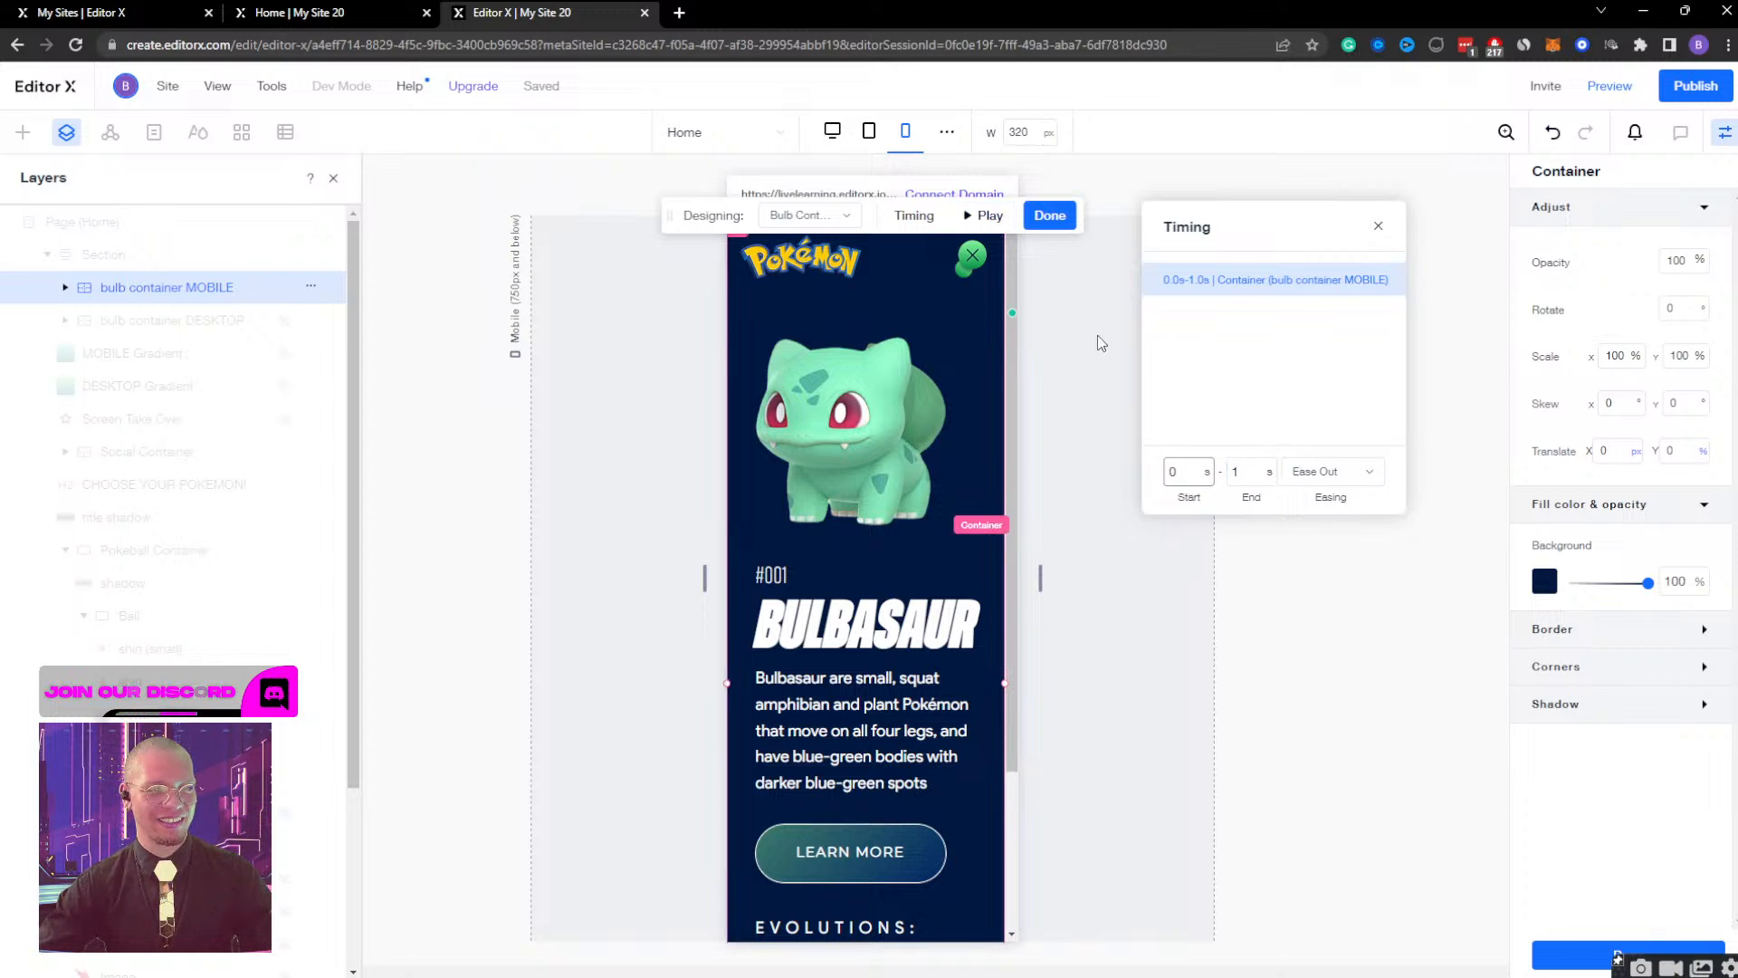
pyautogui.click(953, 194)
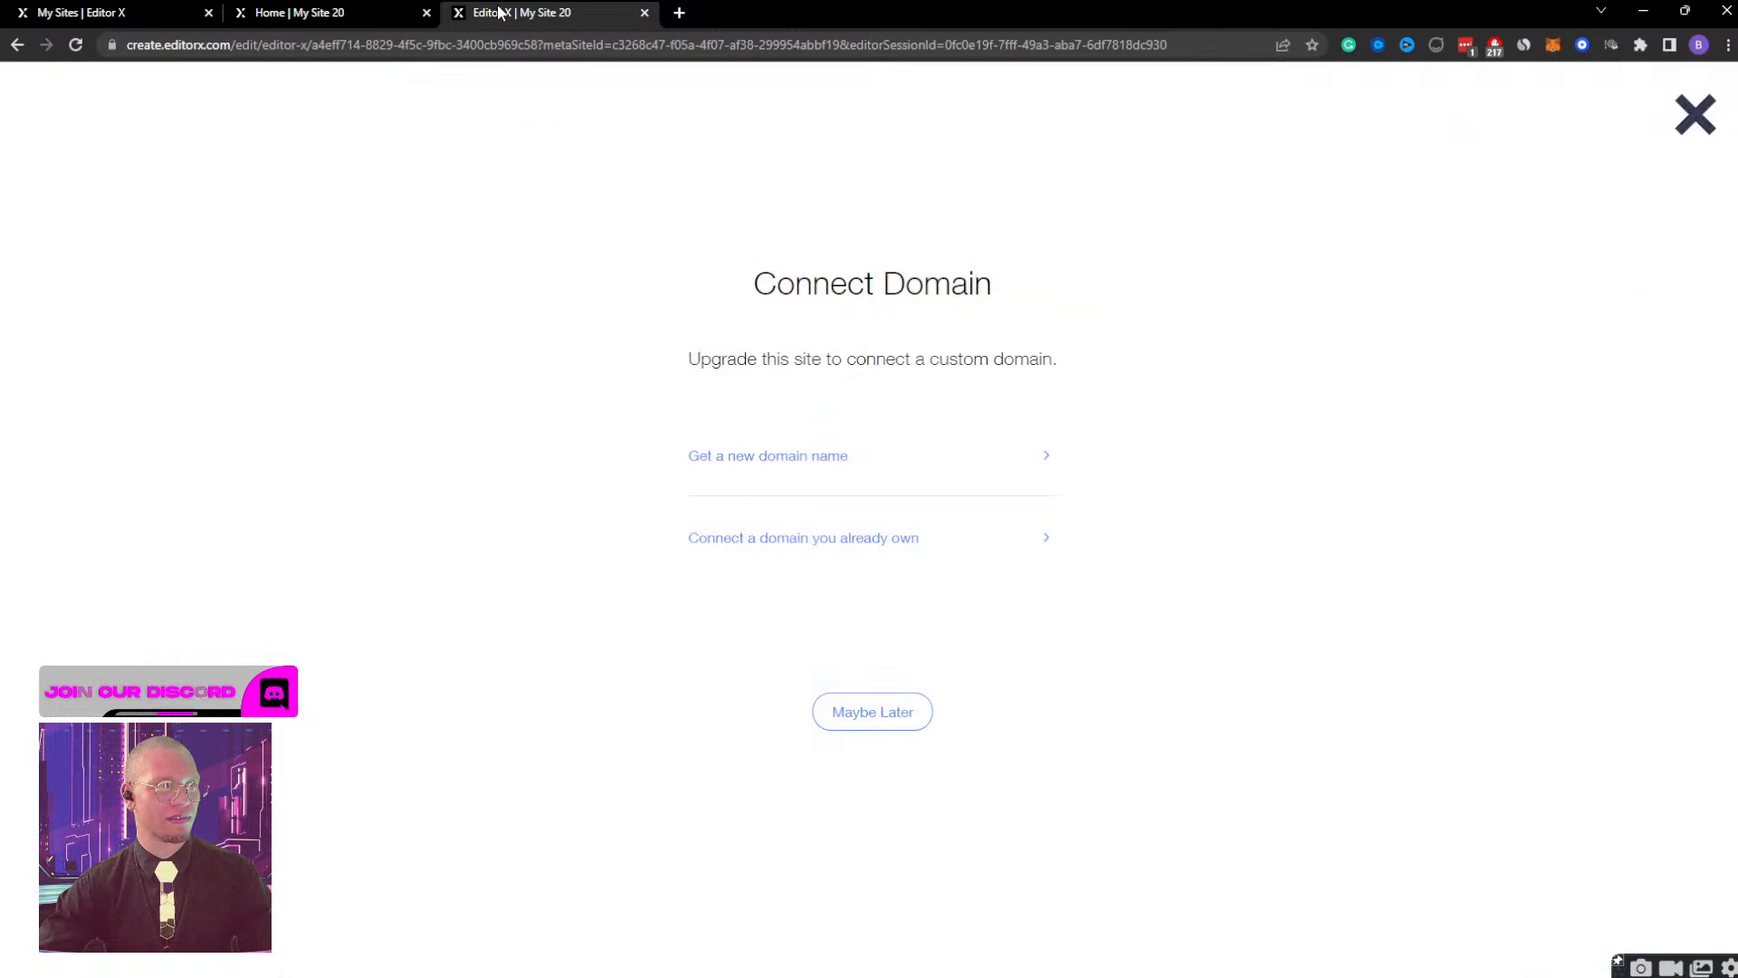
pyautogui.click(368, 11)
pyautogui.click(563, 12)
pyautogui.click(1706, 122)
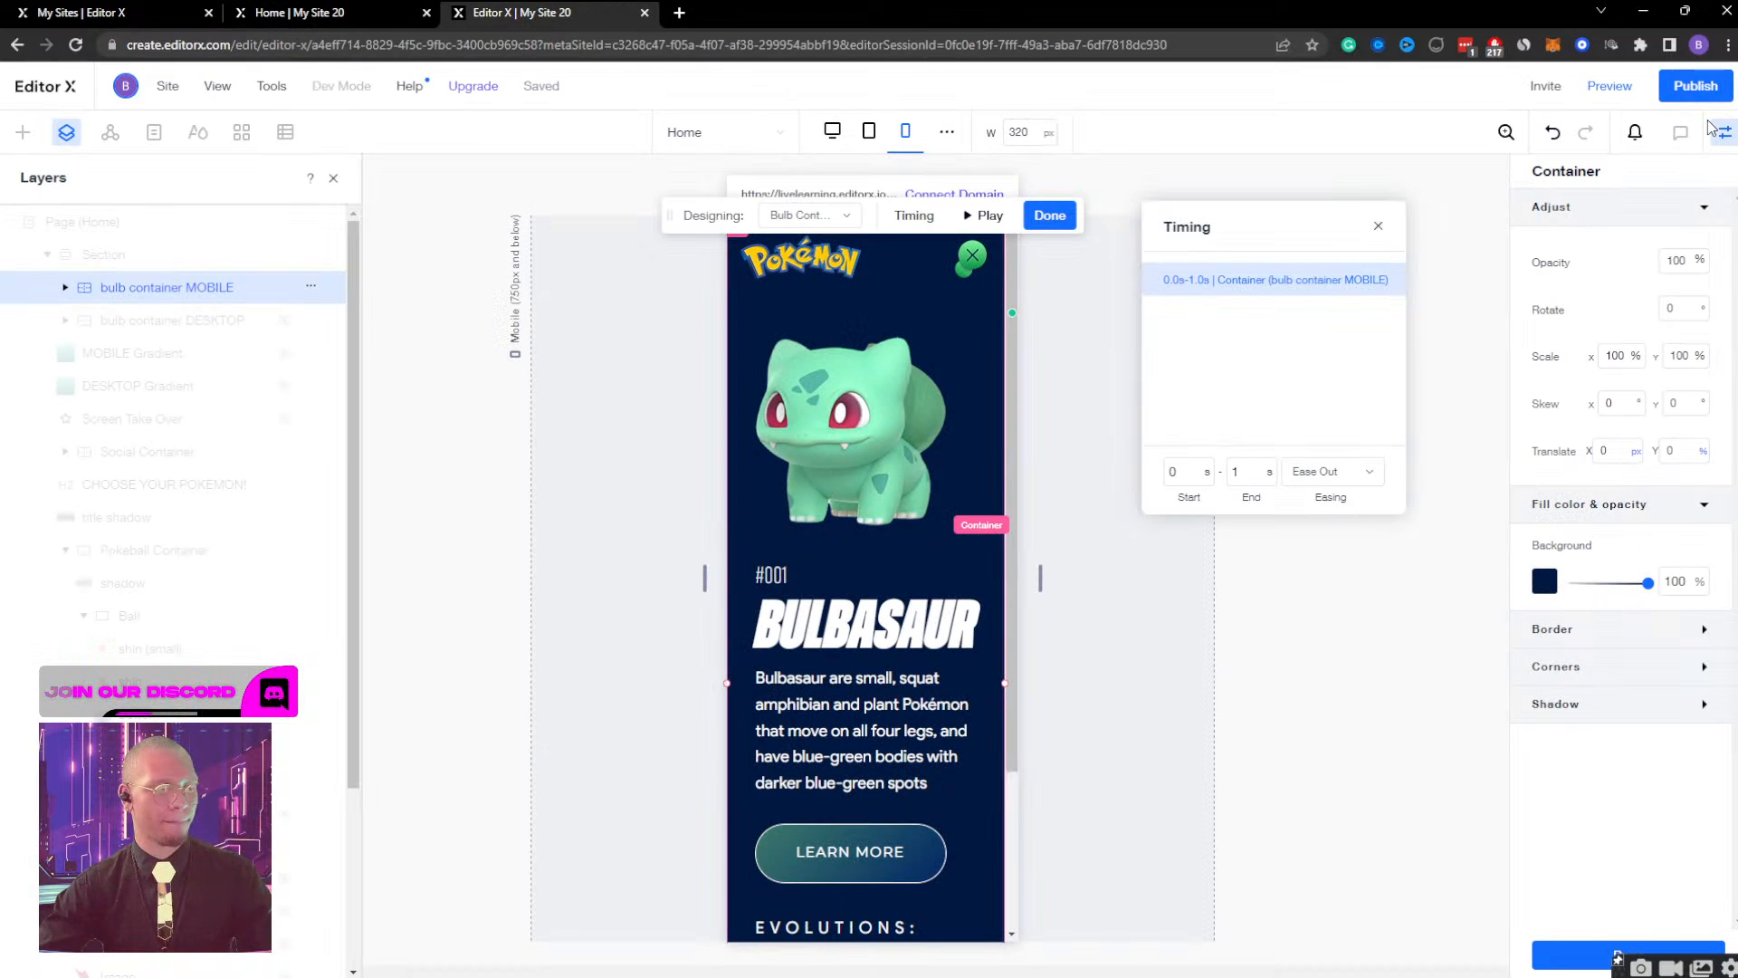
pyautogui.click(994, 194)
pyautogui.click(1696, 114)
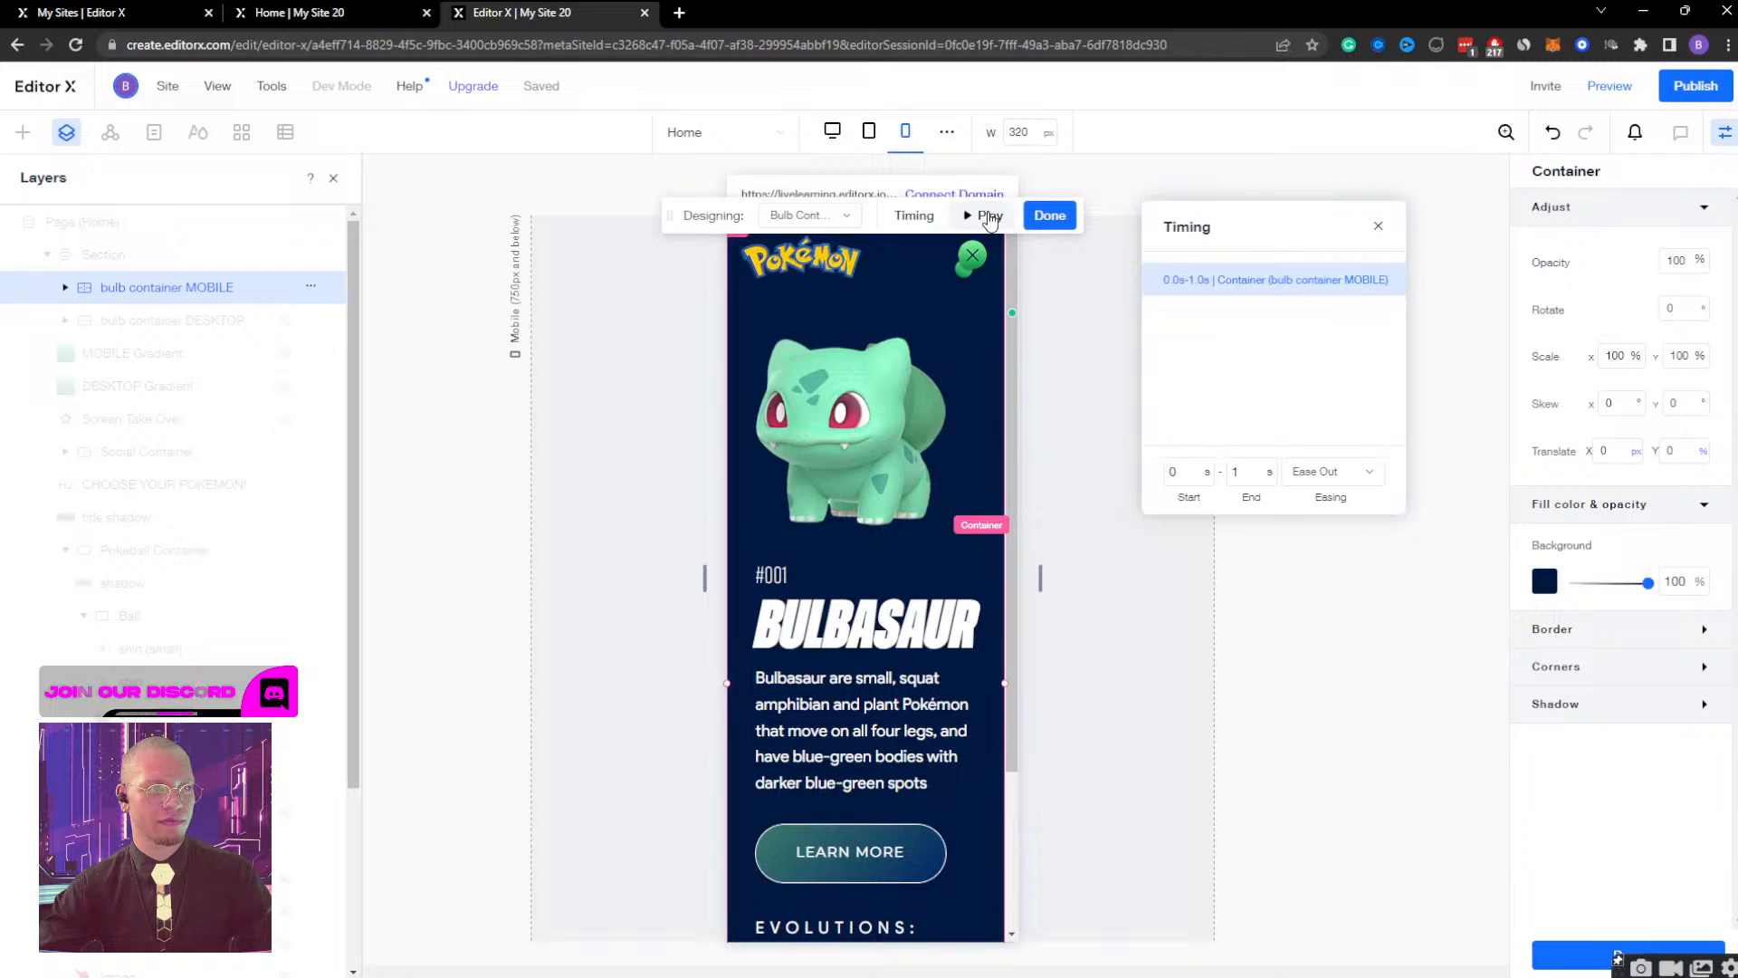
# Preview the Bulb Container Display effect on the mobile layout and finish editing it.
pyautogui.click(990, 217)
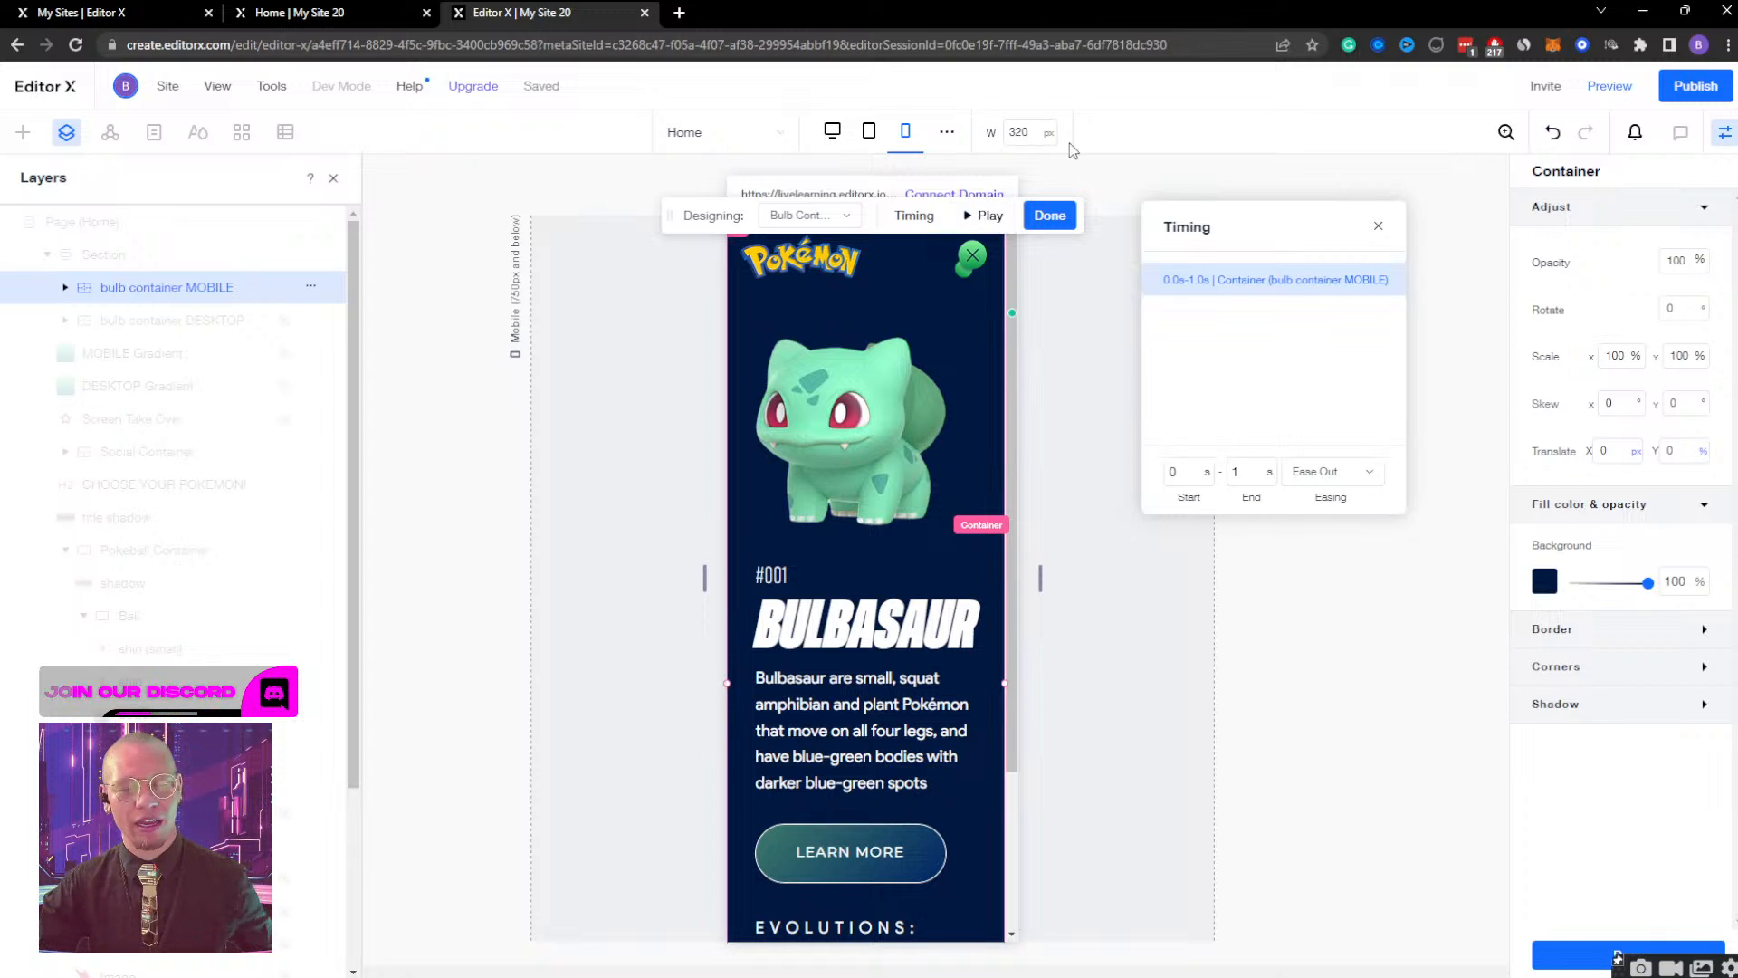
pyautogui.click(989, 217)
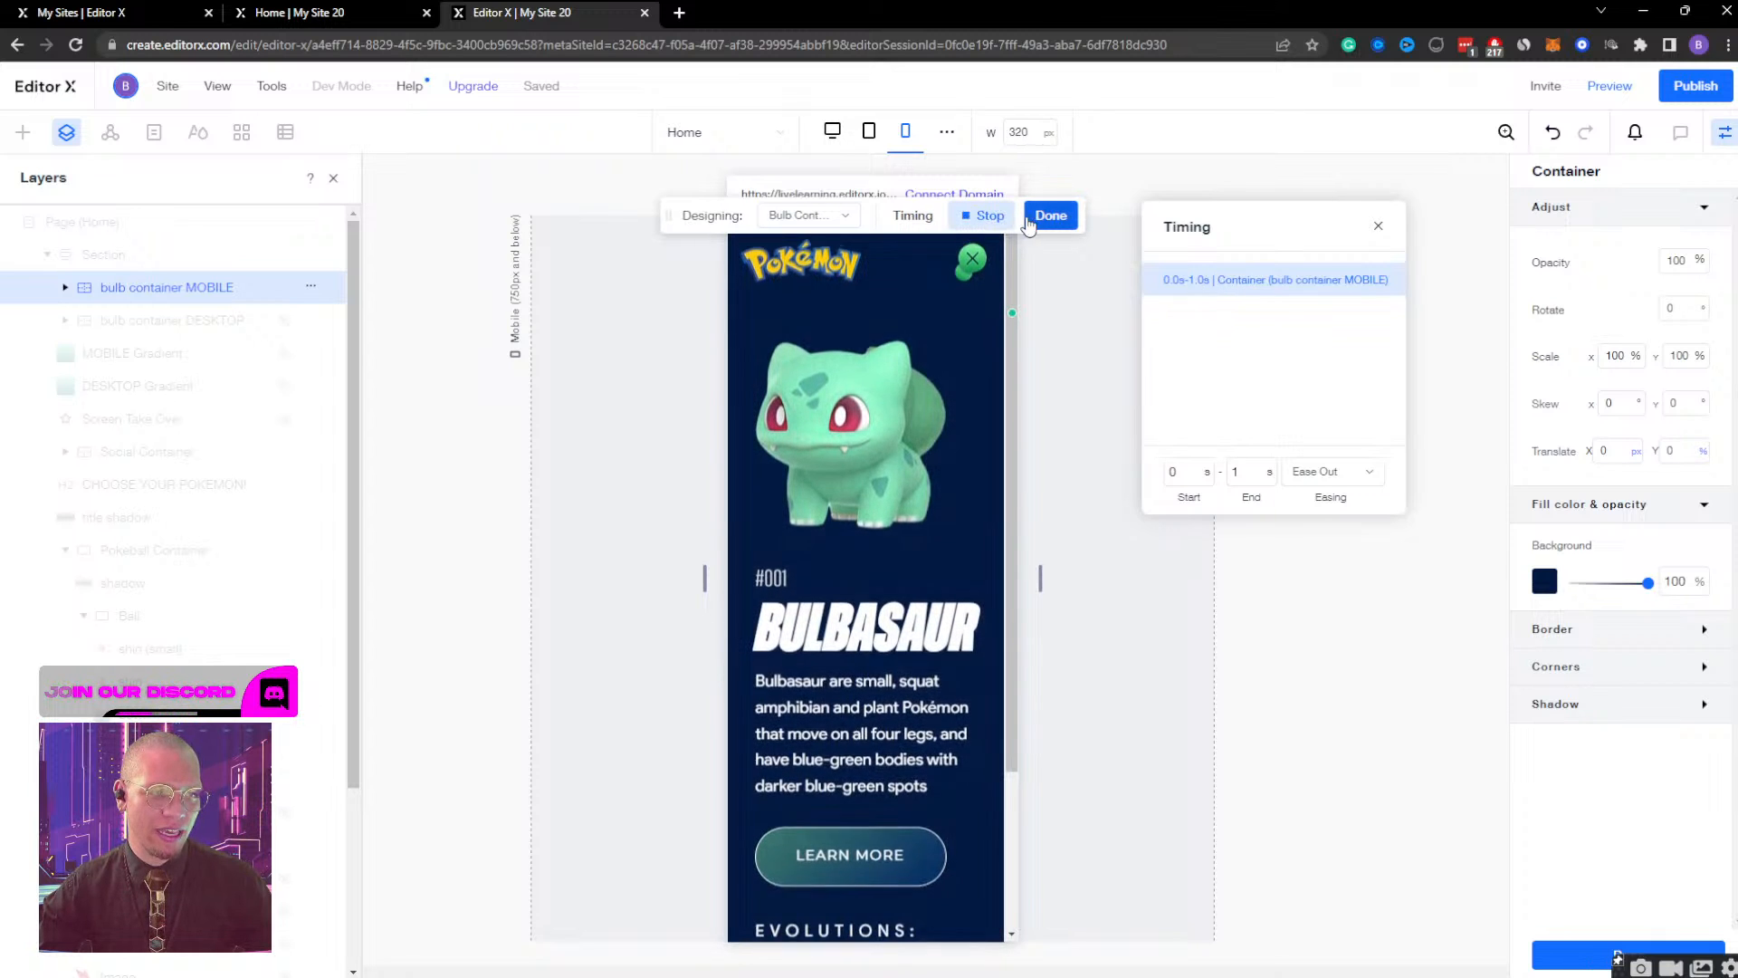
pyautogui.click(1043, 217)
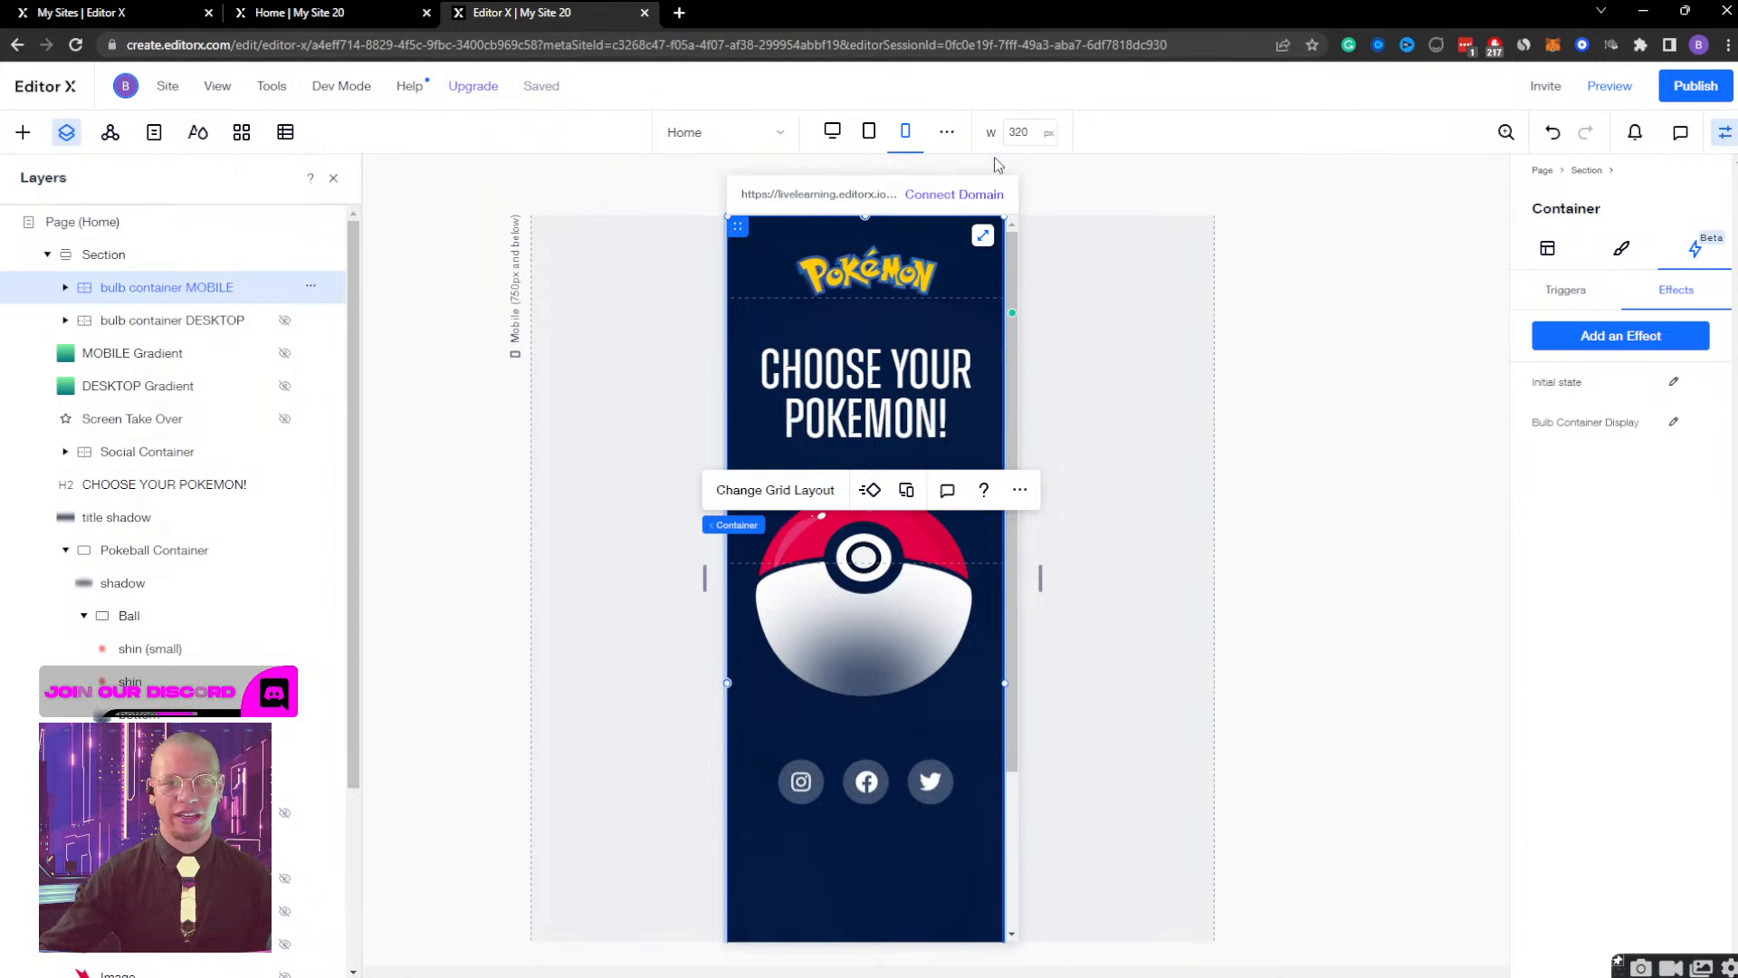
# Preview the mobile site, opening the Bulbasaur container from the Pokéball and closing it several times, and return to editing.
pyautogui.click(1609, 85)
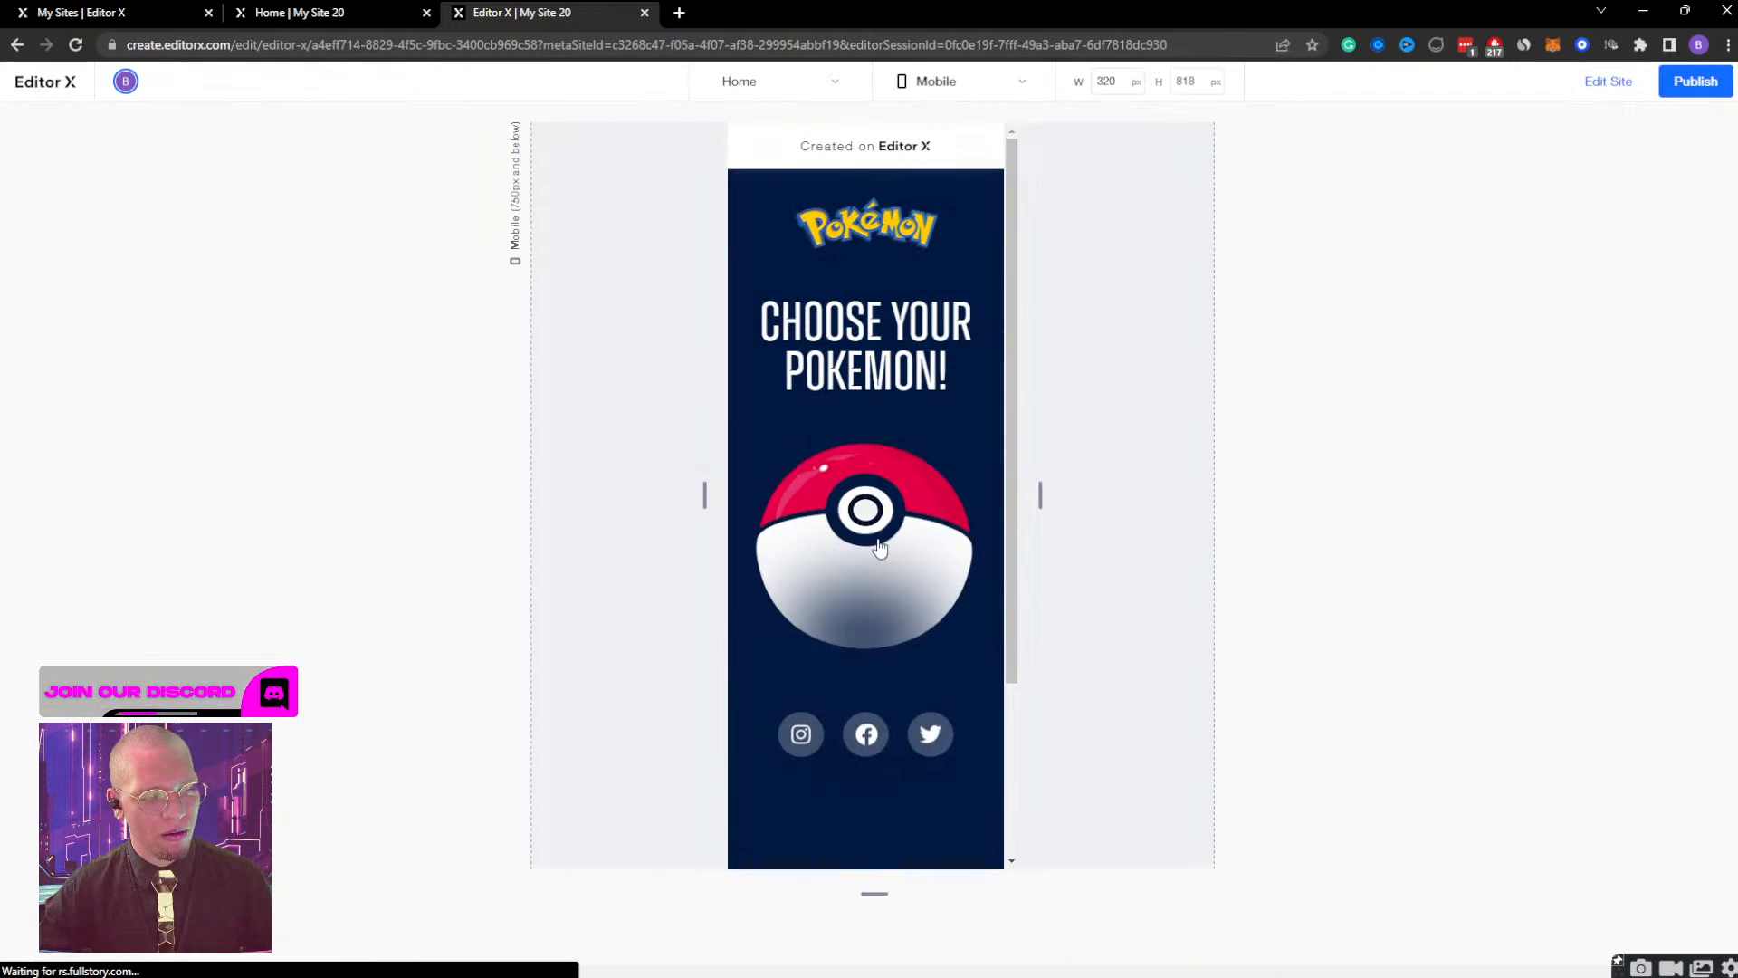
pyautogui.click(850, 500)
pyautogui.click(973, 210)
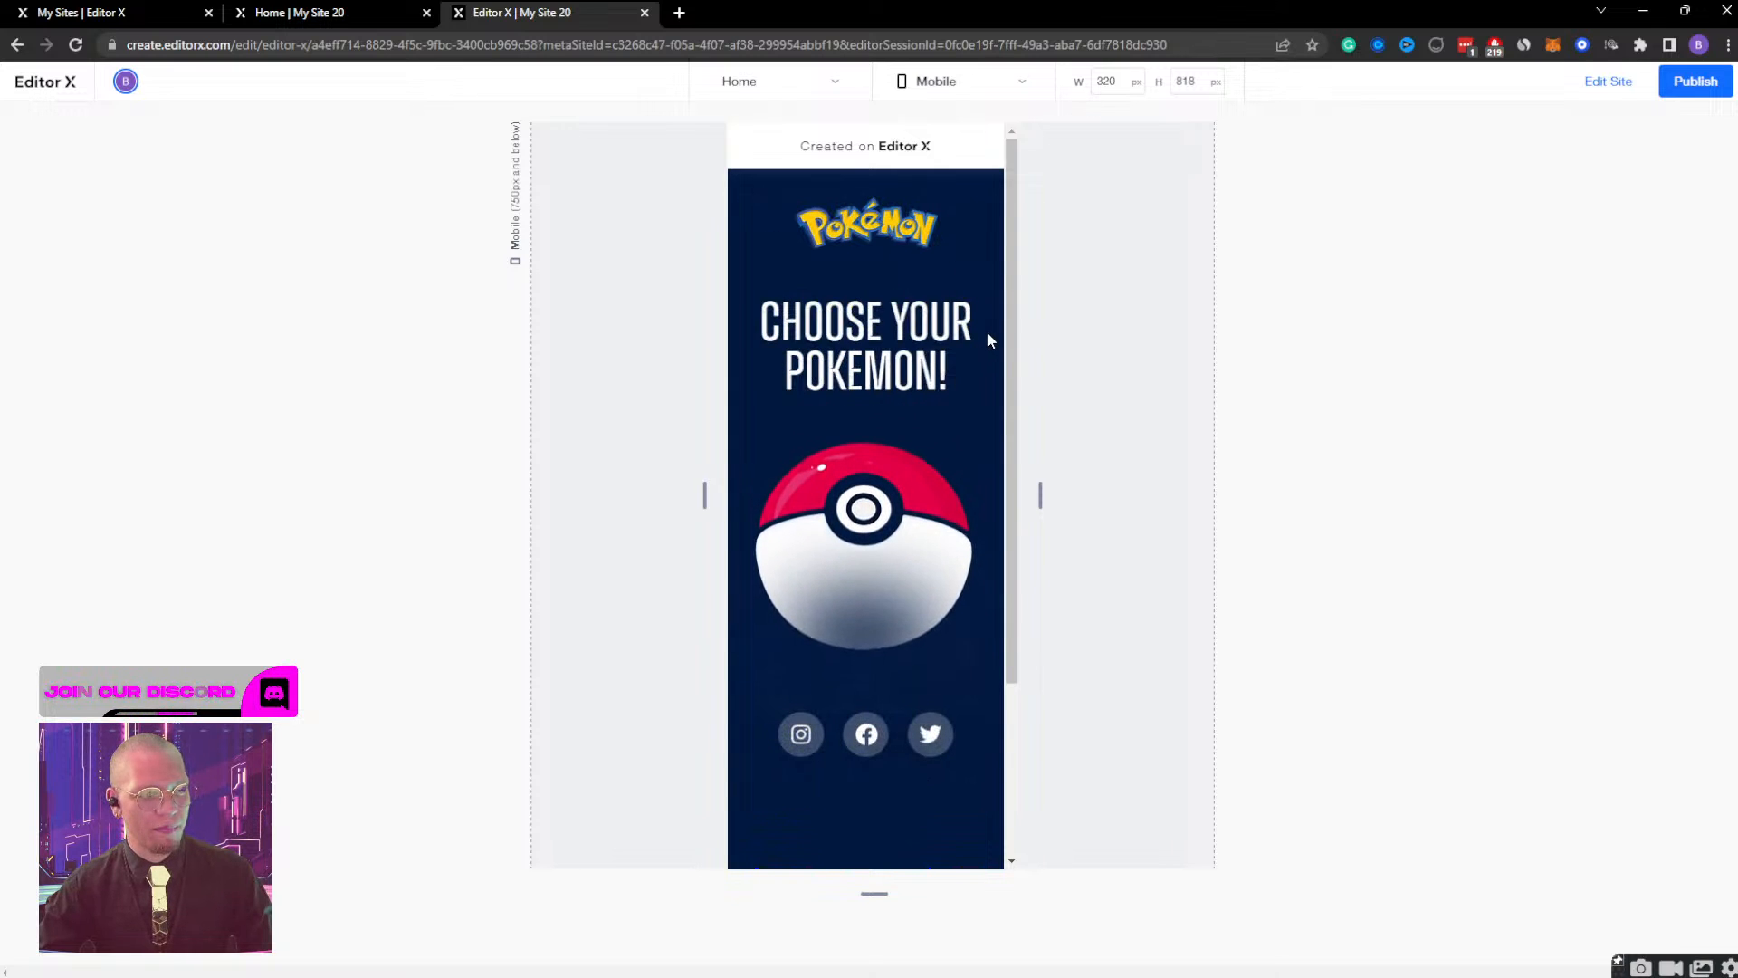
pyautogui.click(880, 486)
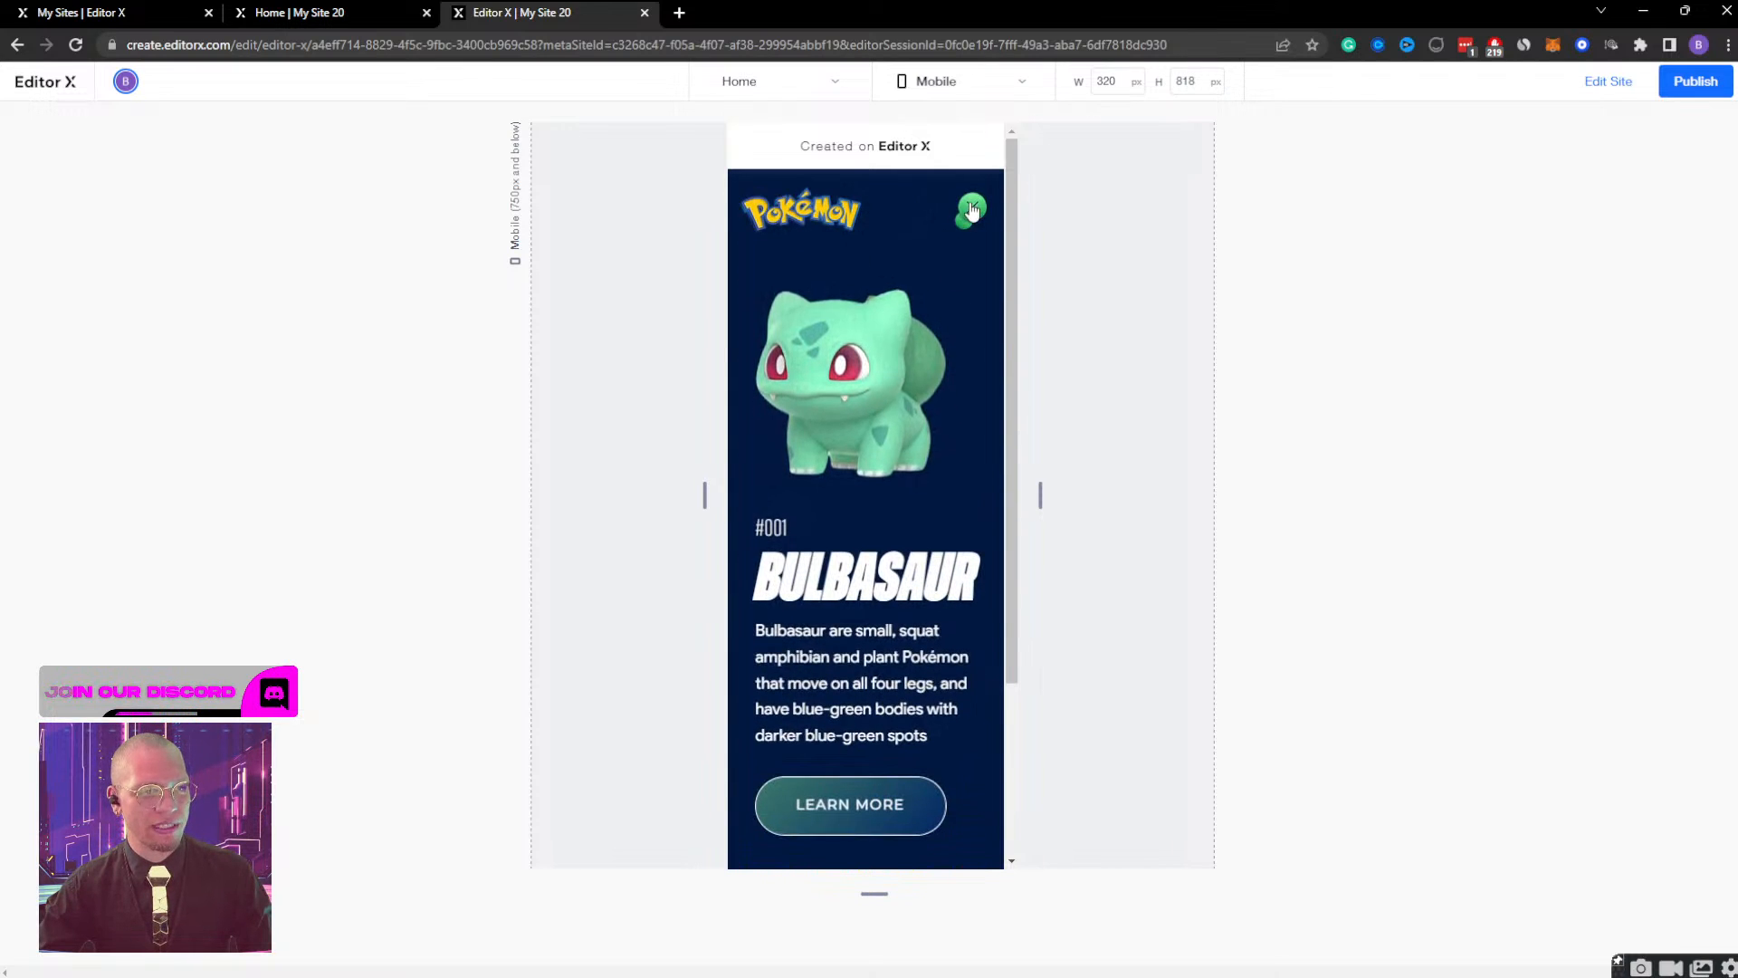
pyautogui.click(969, 207)
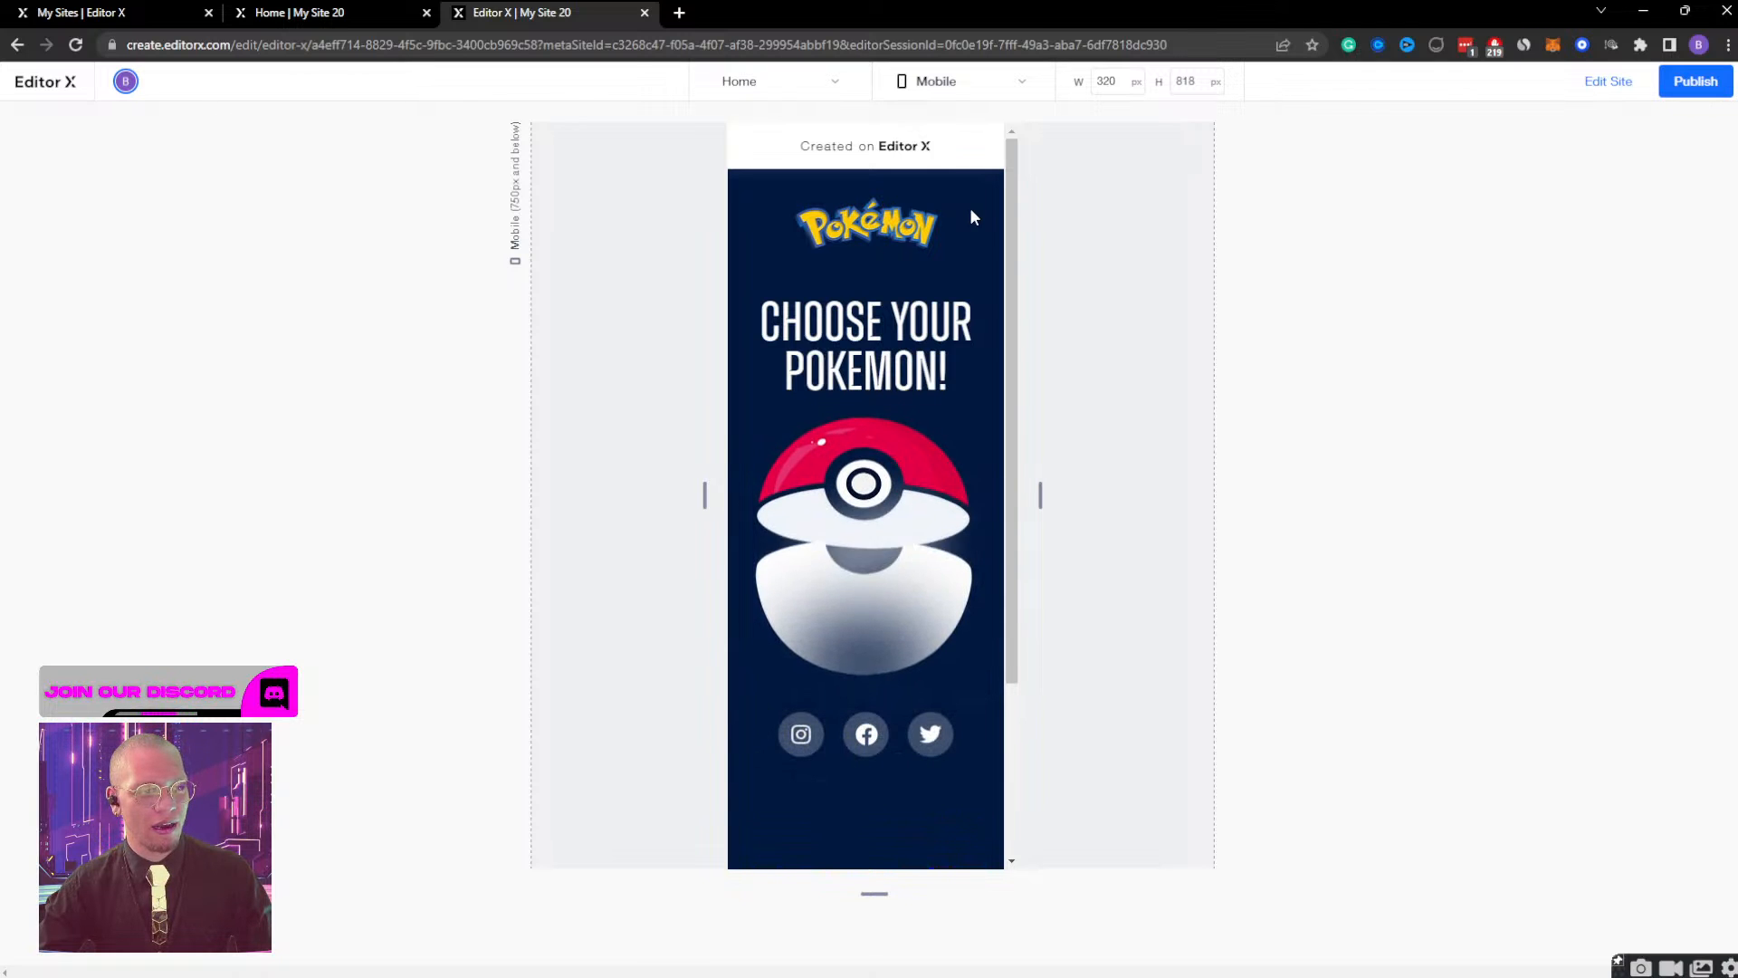
pyautogui.click(887, 559)
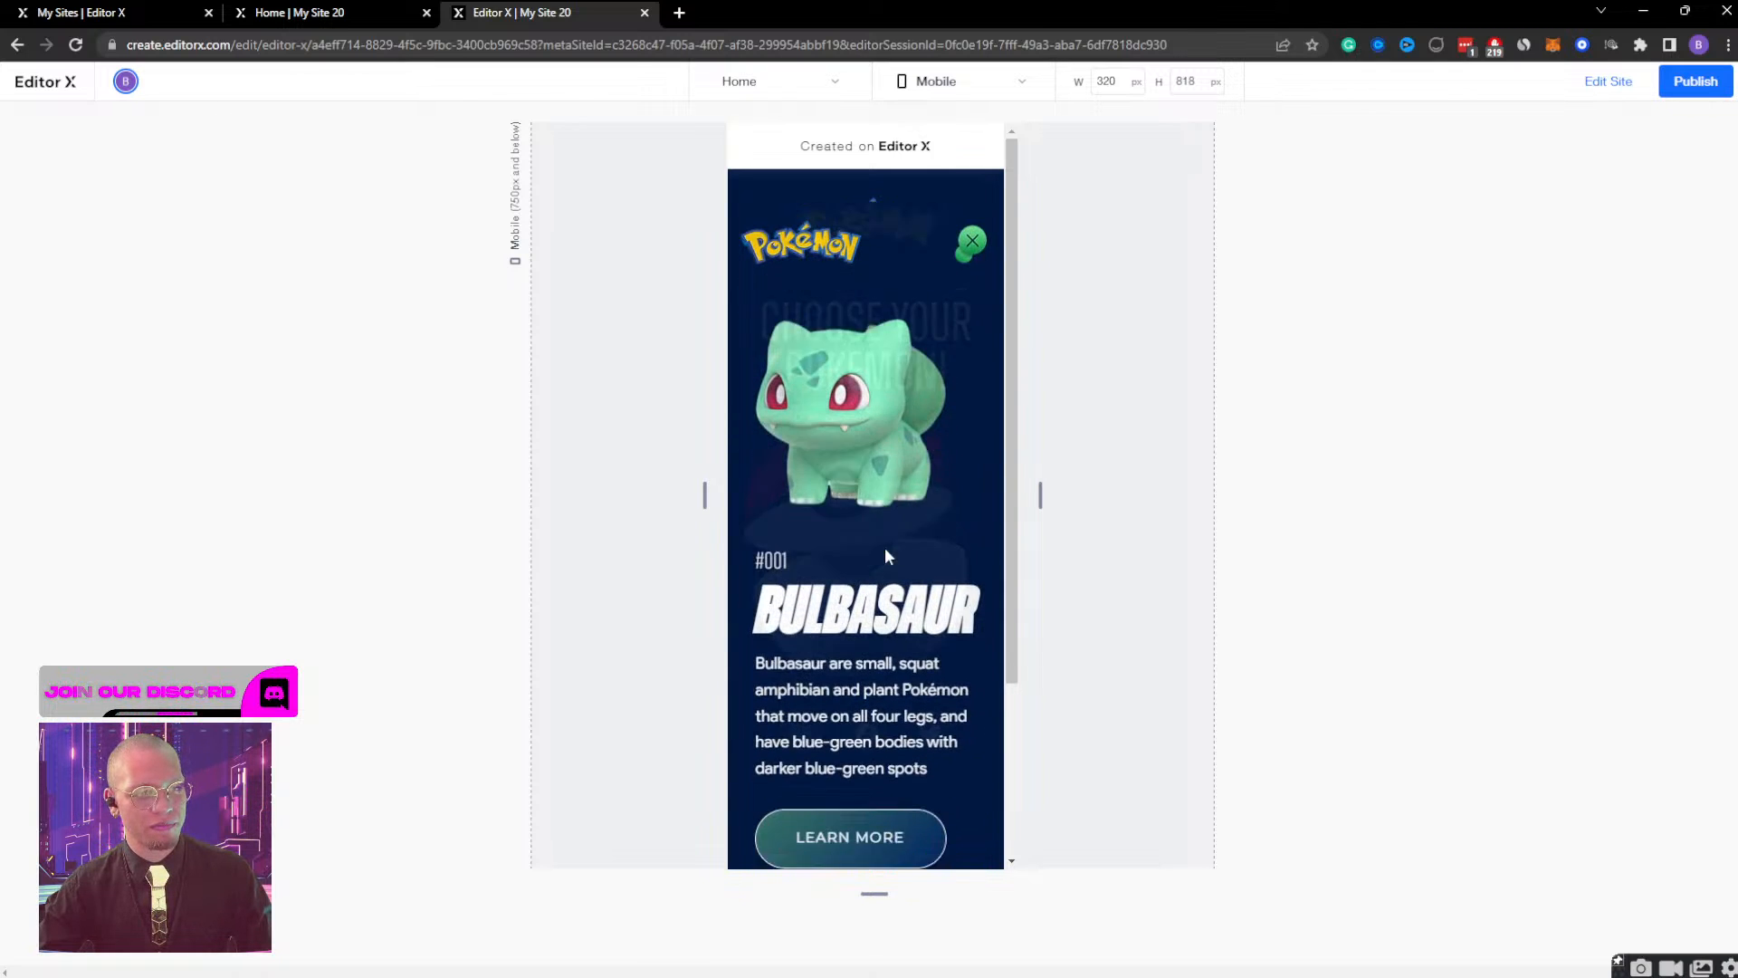
pyautogui.click(970, 207)
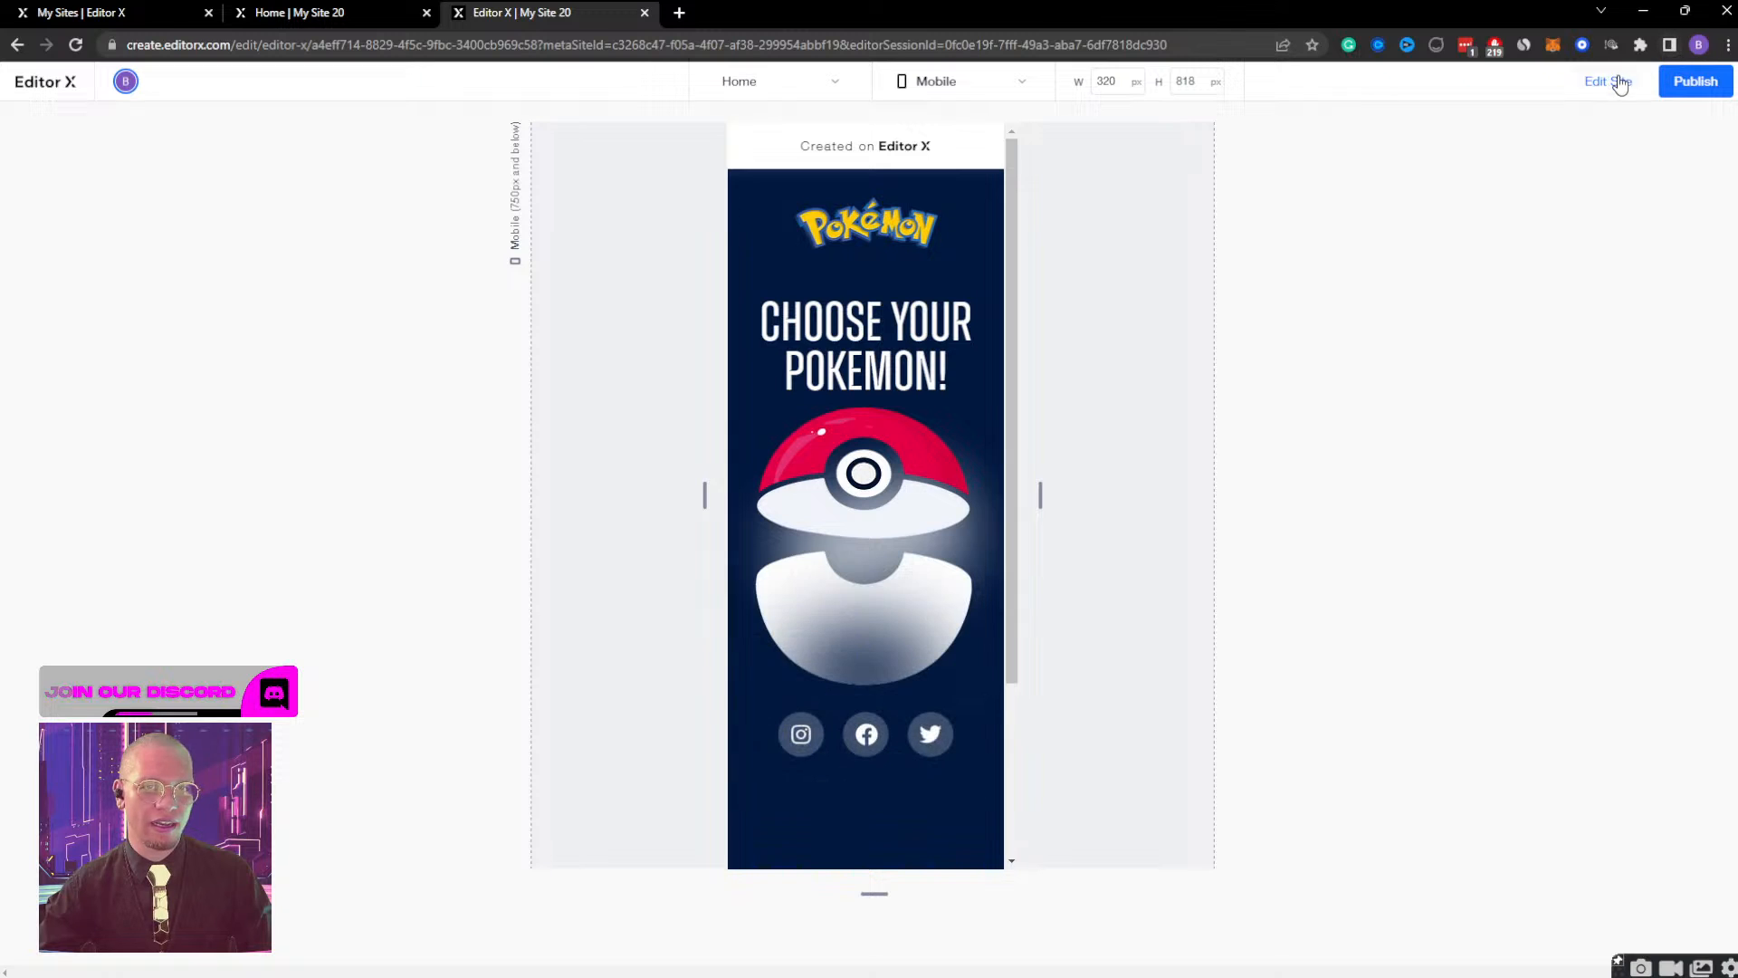
pyautogui.click(1610, 81)
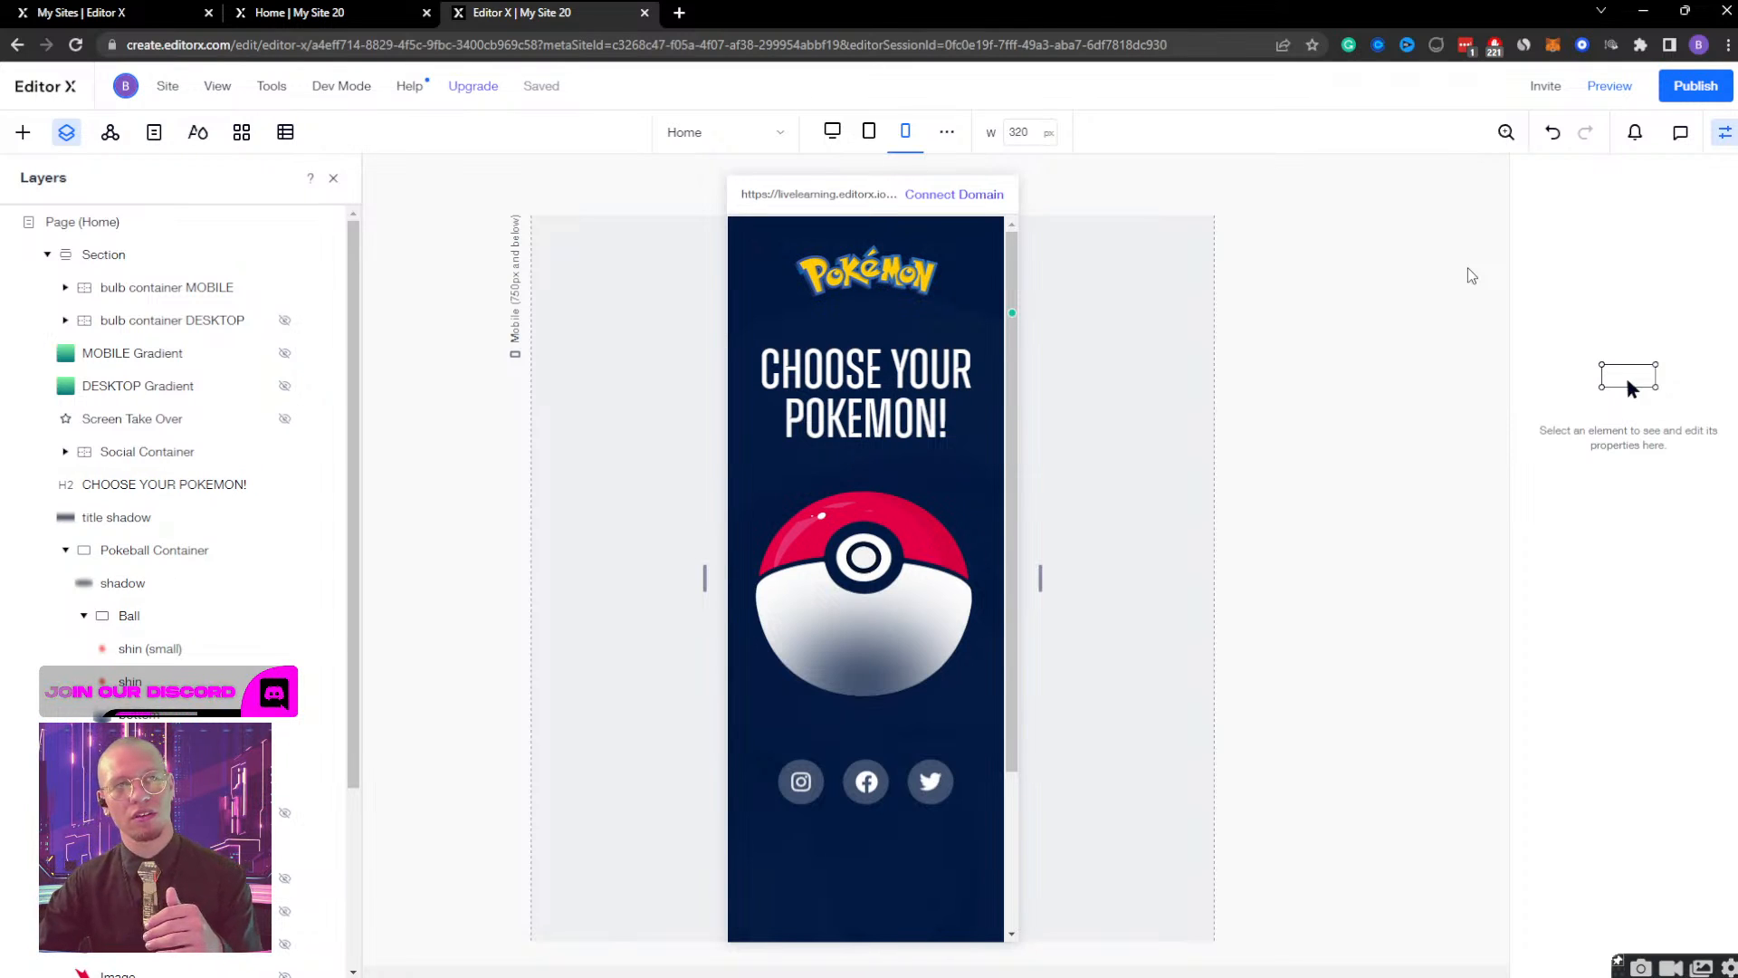
# Display the hidden MOBILE Gradient layer on the mobile layout, and set it back to not displayed.
pyautogui.click(198, 355)
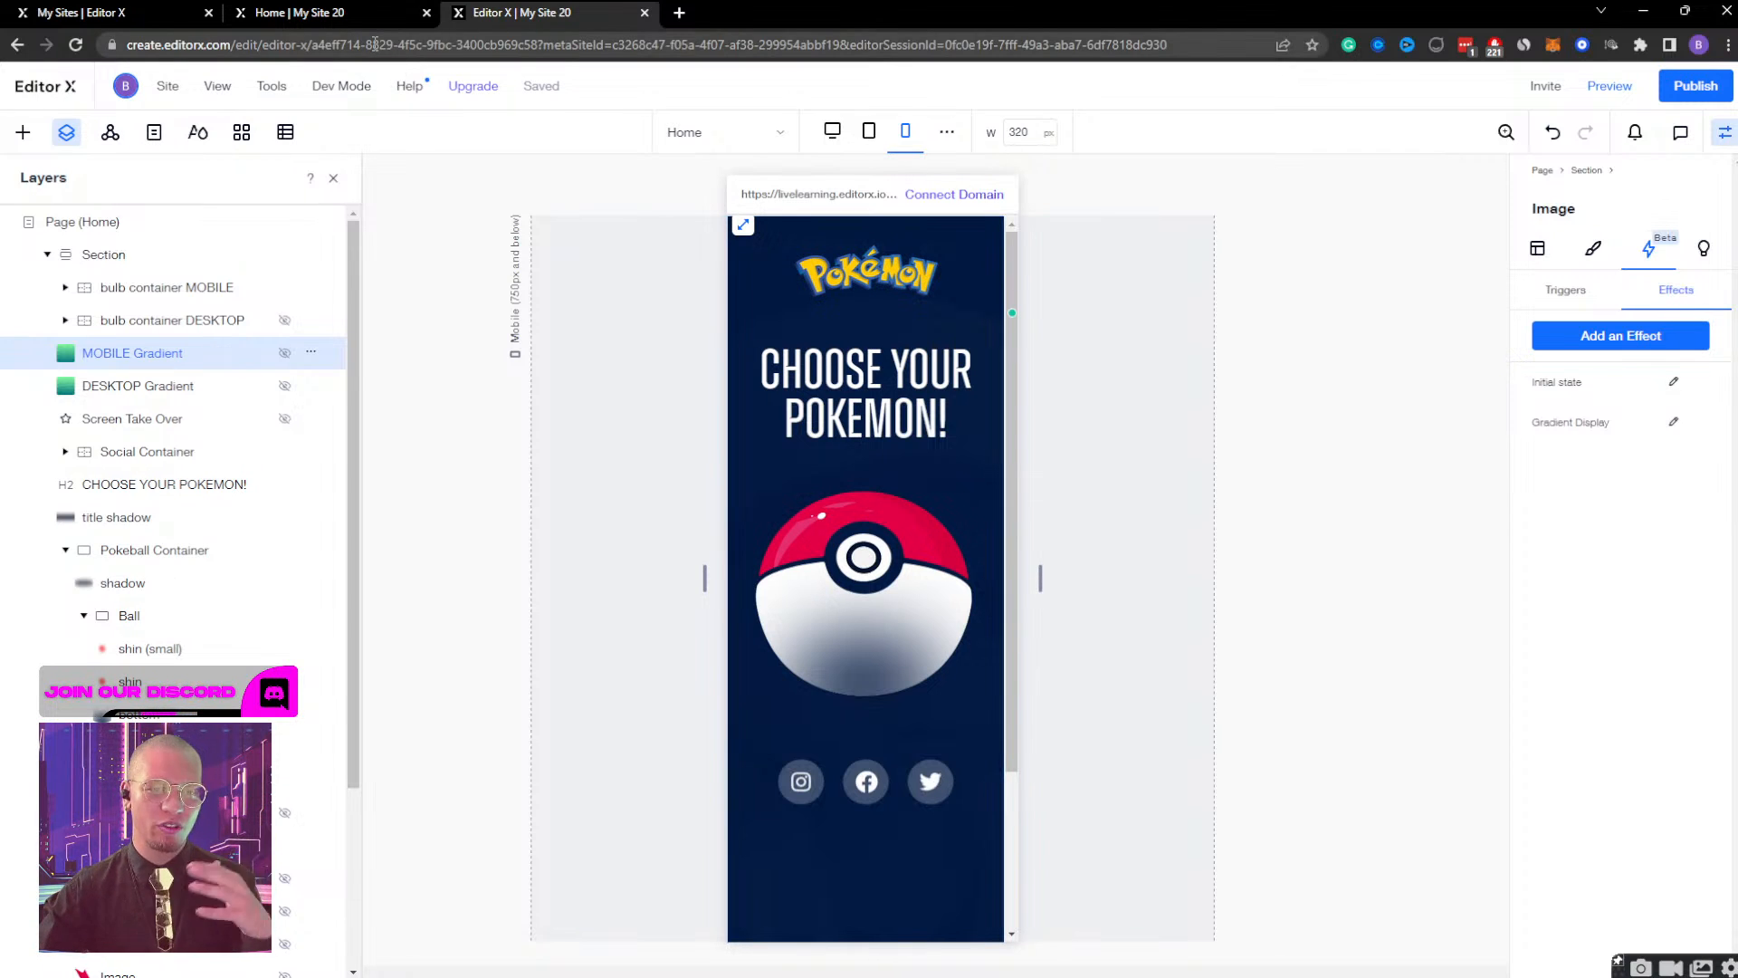
pyautogui.click(285, 356)
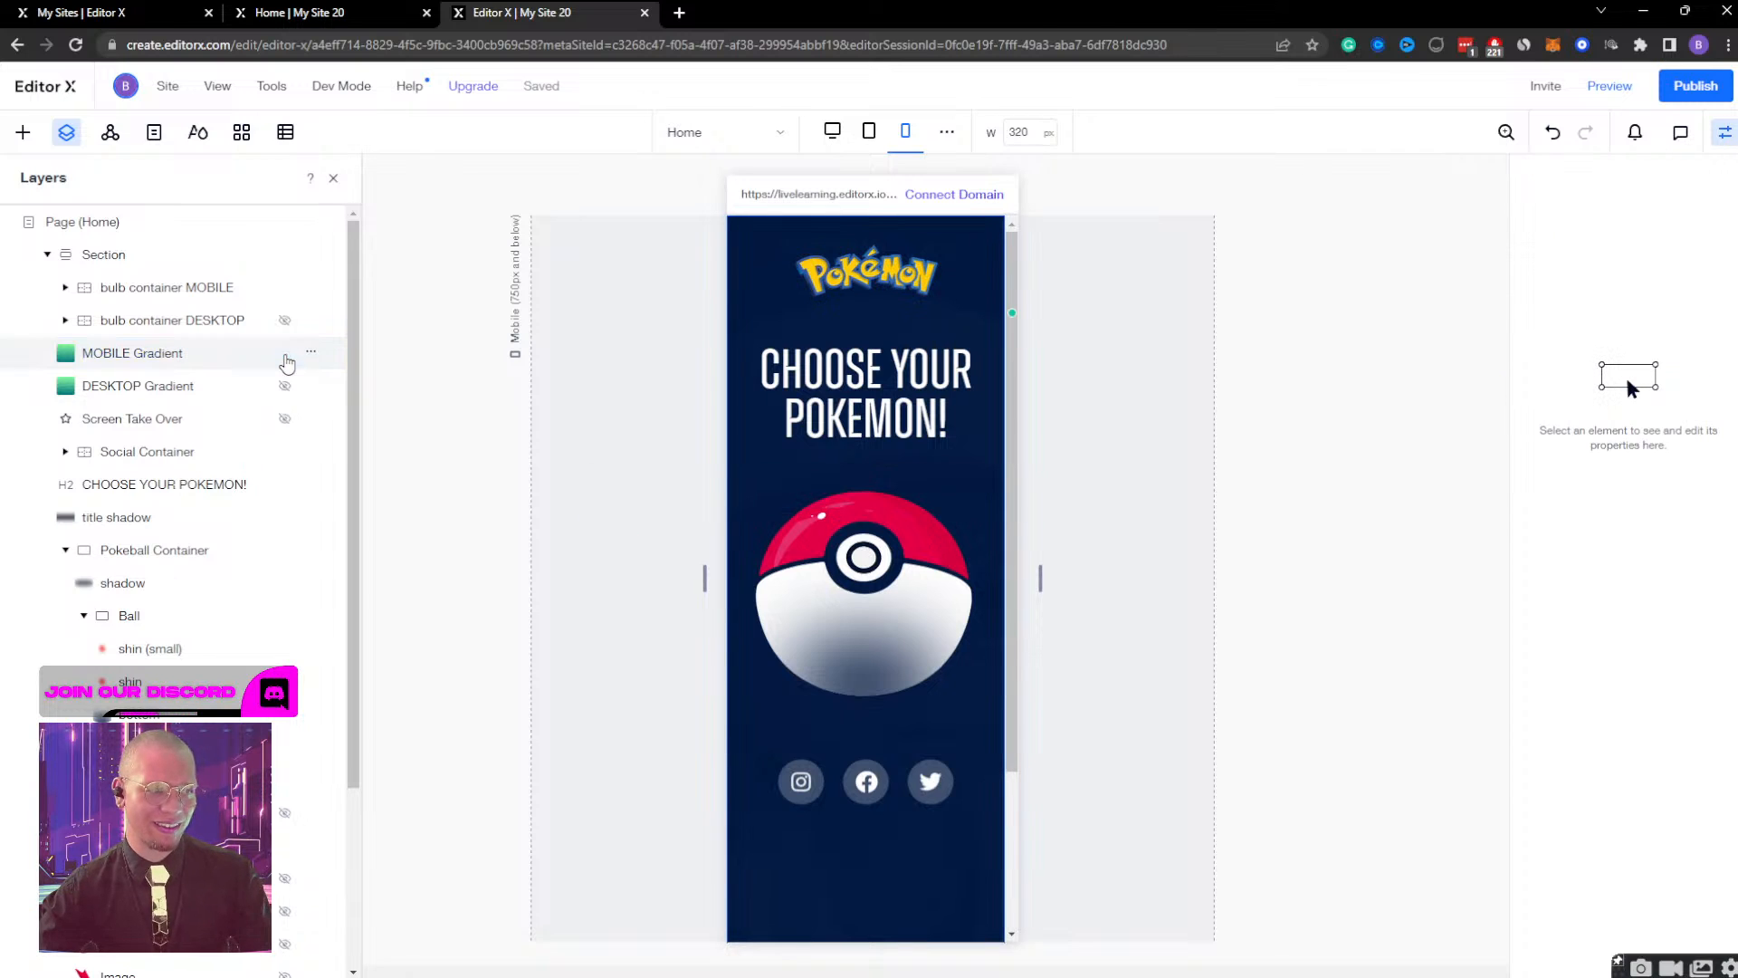
pyautogui.click(232, 361)
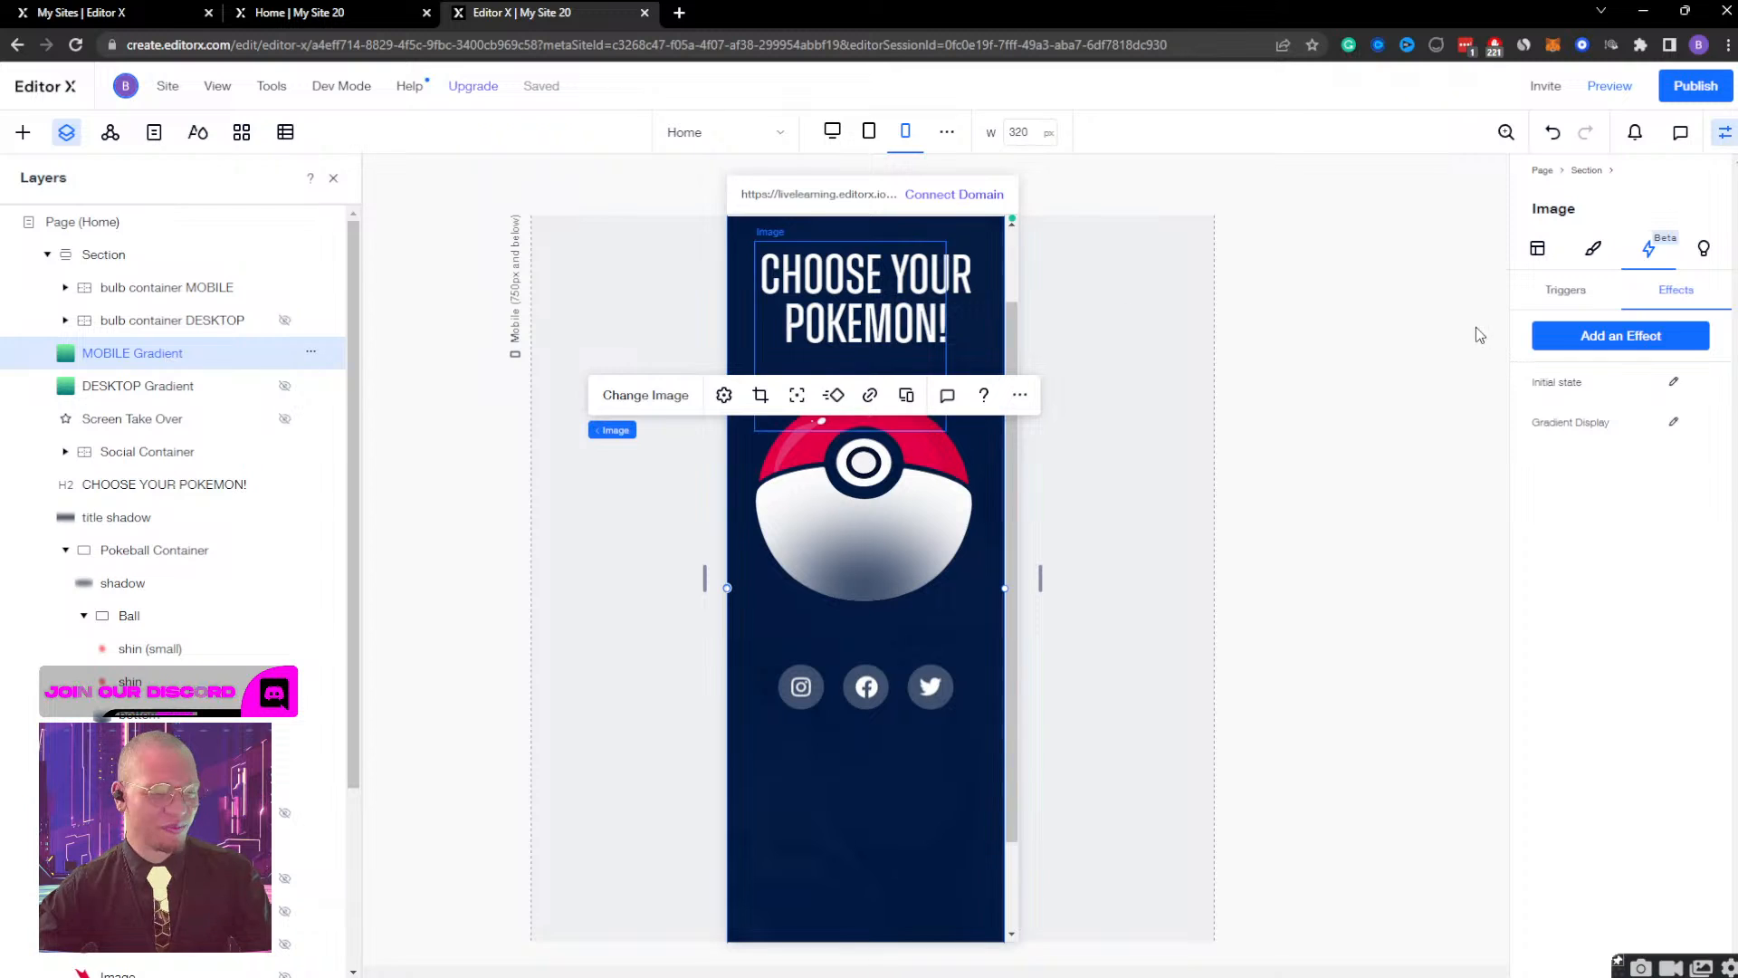
pyautogui.click(311, 351)
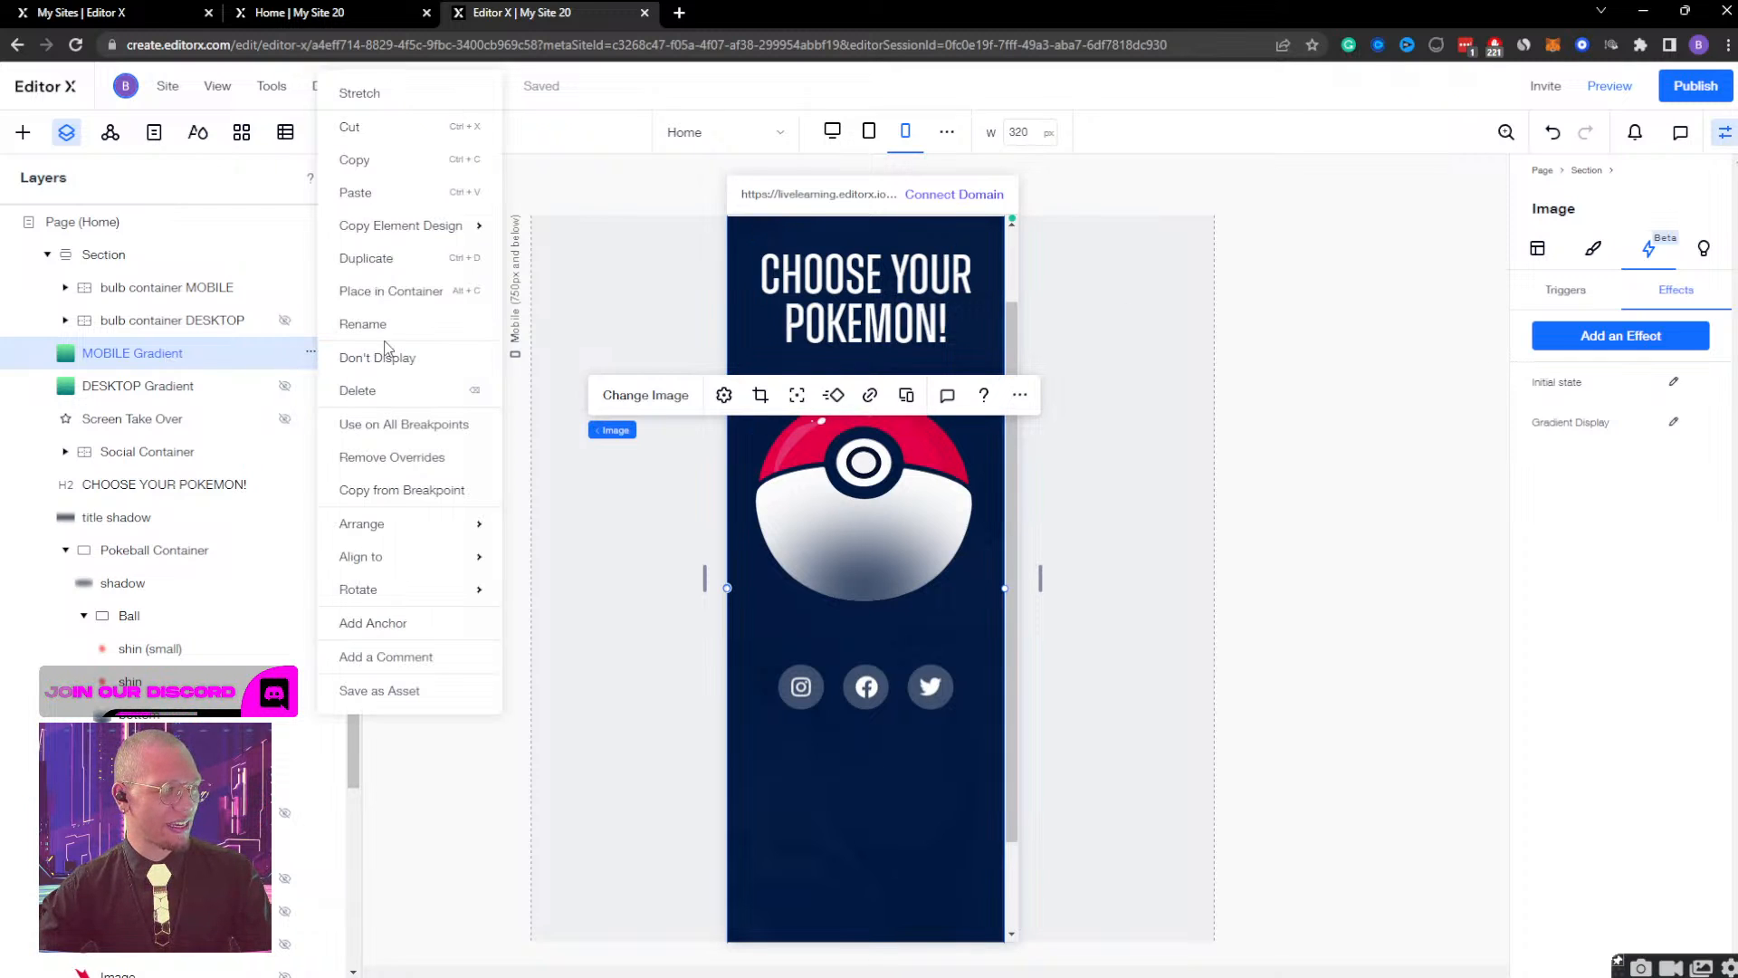
pyautogui.click(402, 358)
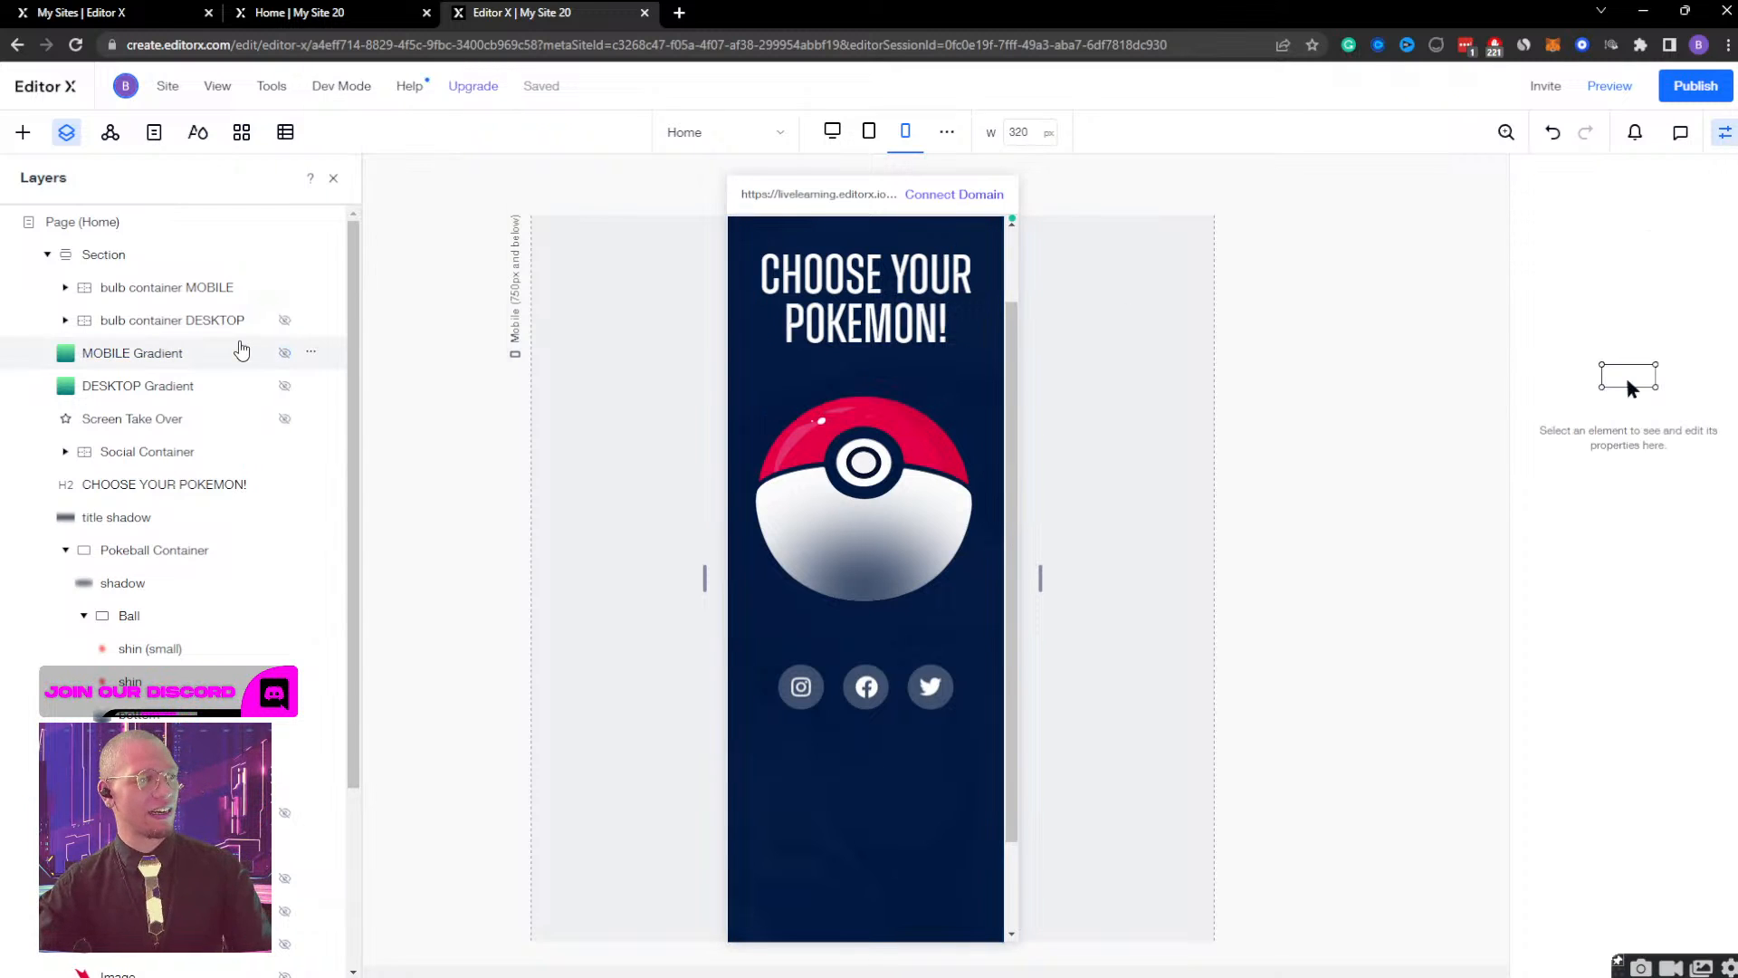
# Examine the contents of bulb container MOBILE and the triggers on the Pokeball Container, the Ball and the MOBILE Gradient.
pyautogui.click(181, 288)
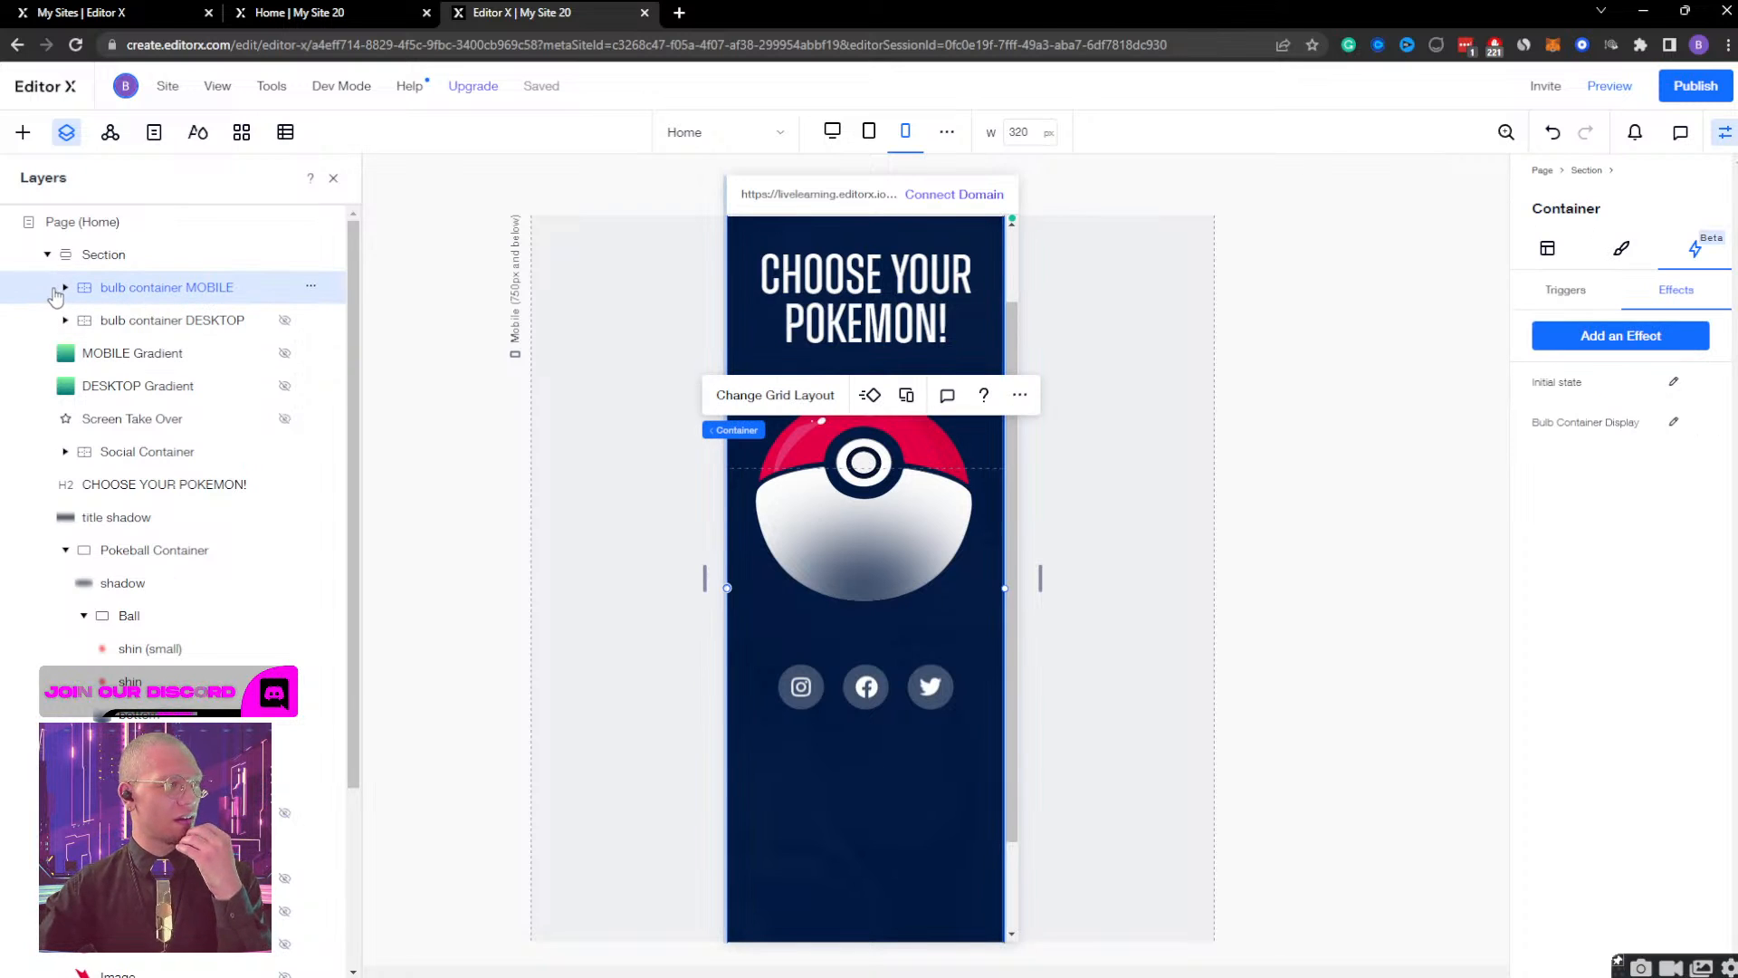
pyautogui.click(64, 288)
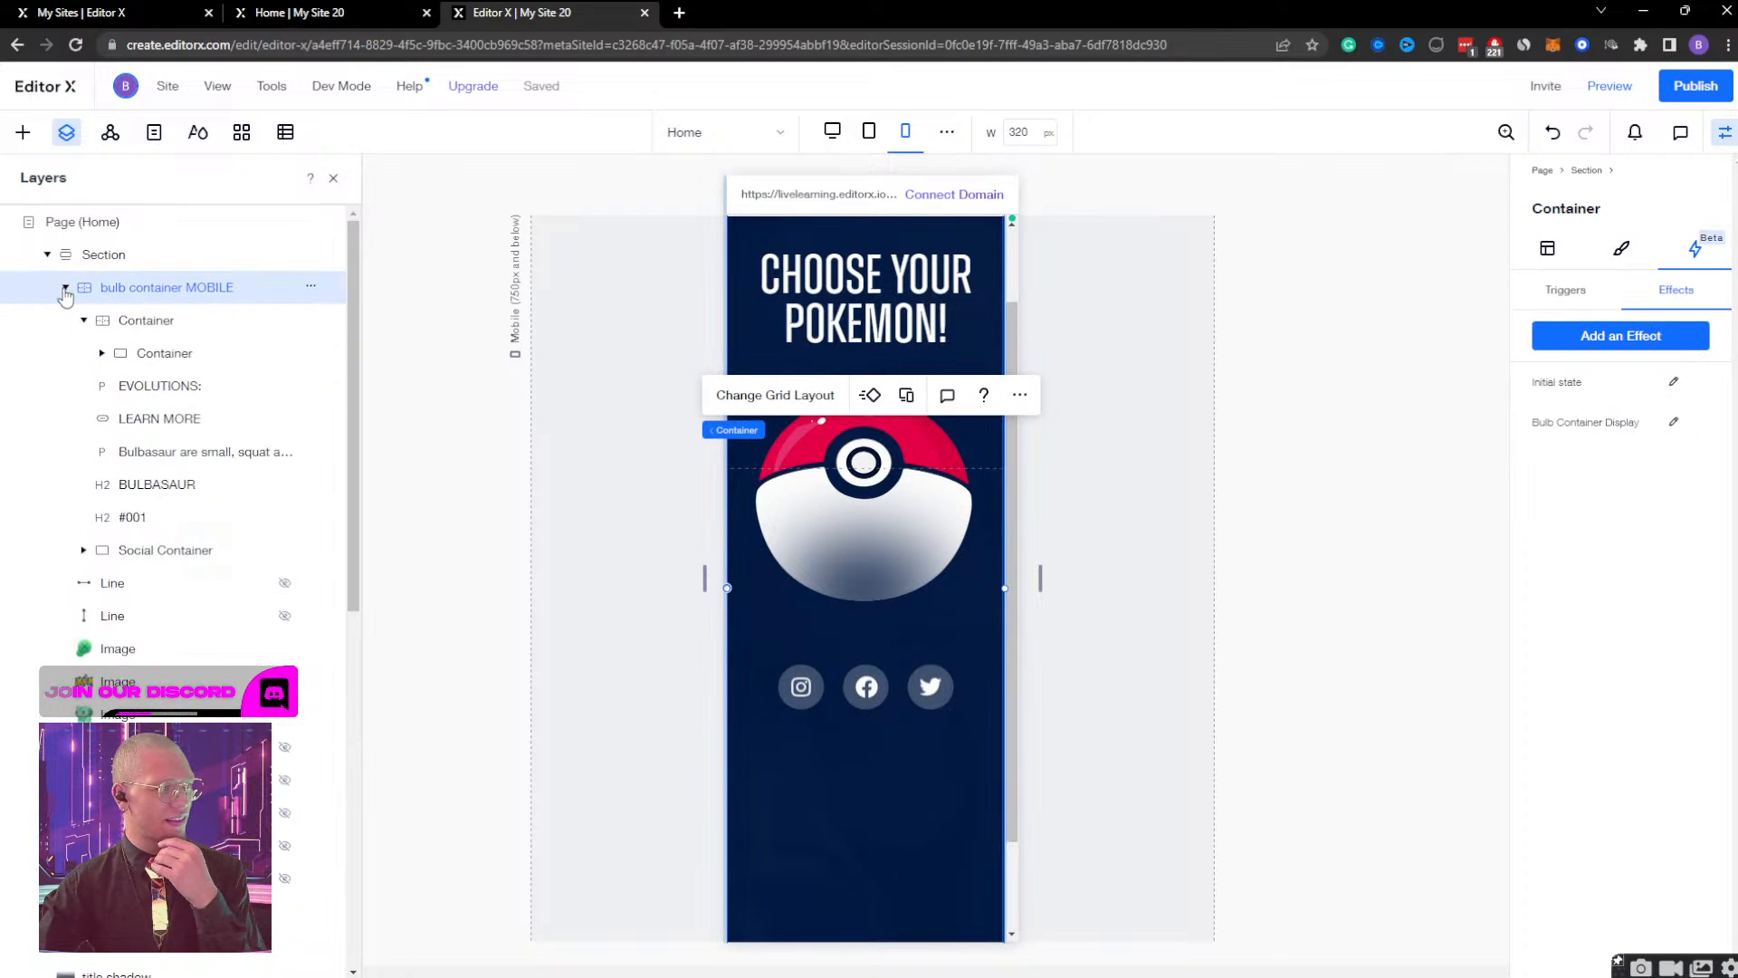
pyautogui.click(65, 288)
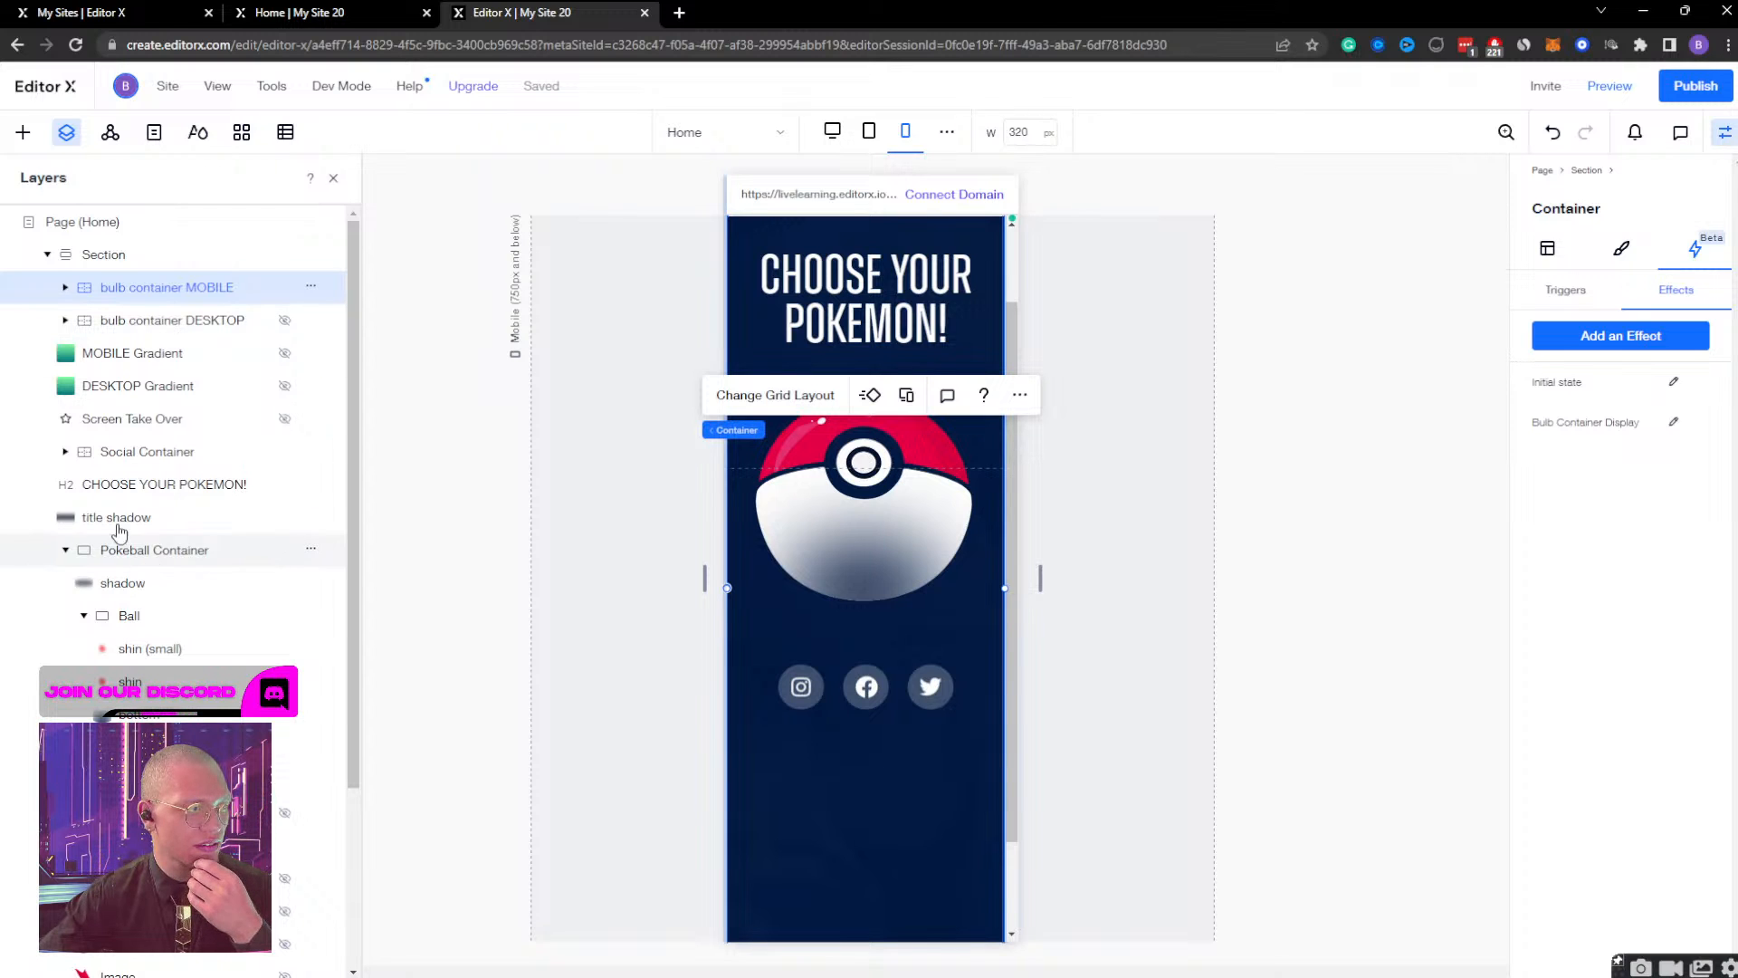
pyautogui.click(113, 552)
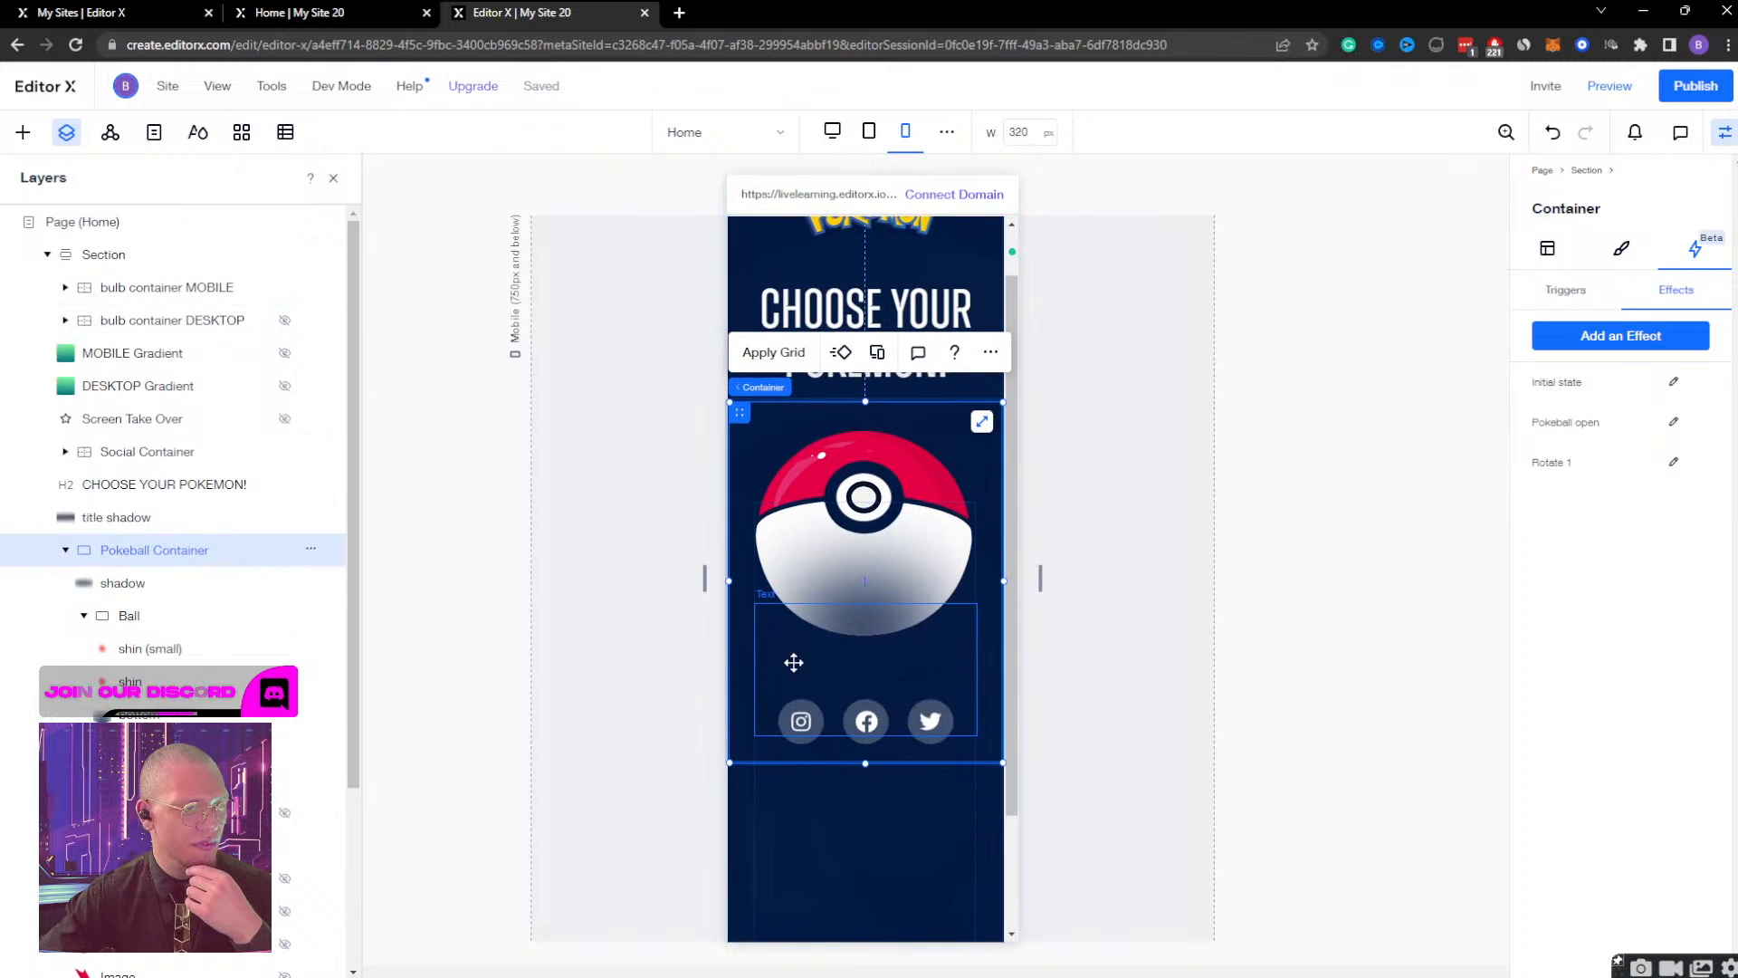
pyautogui.click(1598, 290)
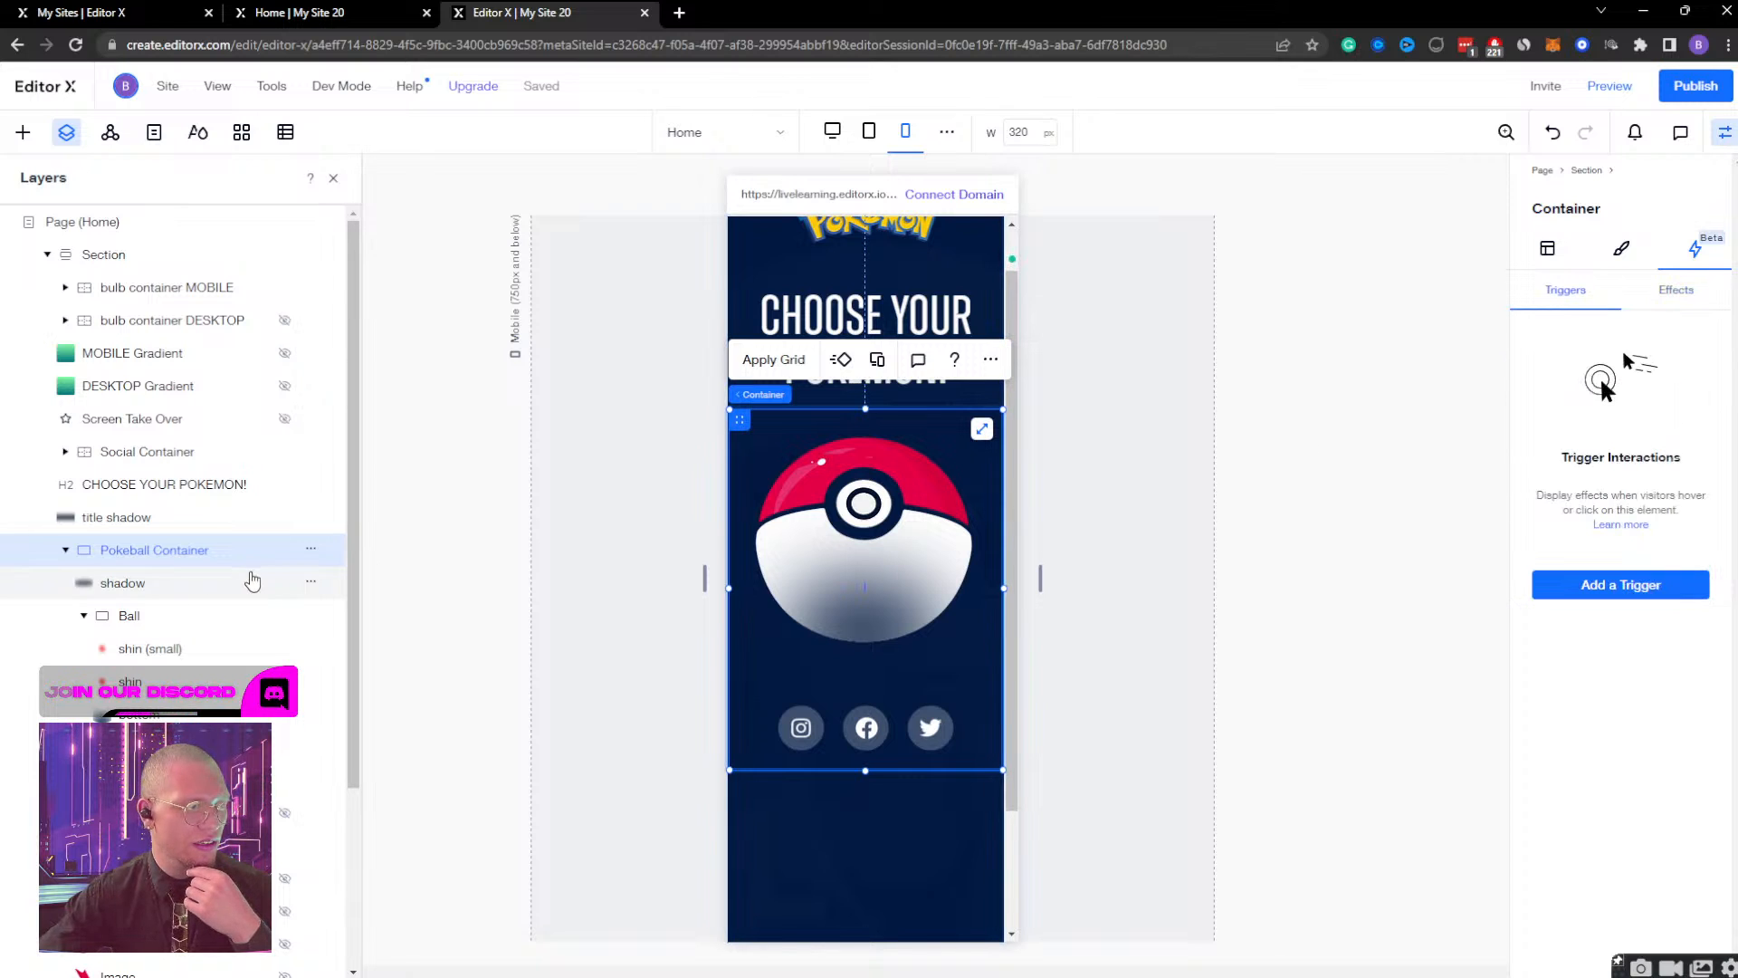
pyautogui.click(128, 615)
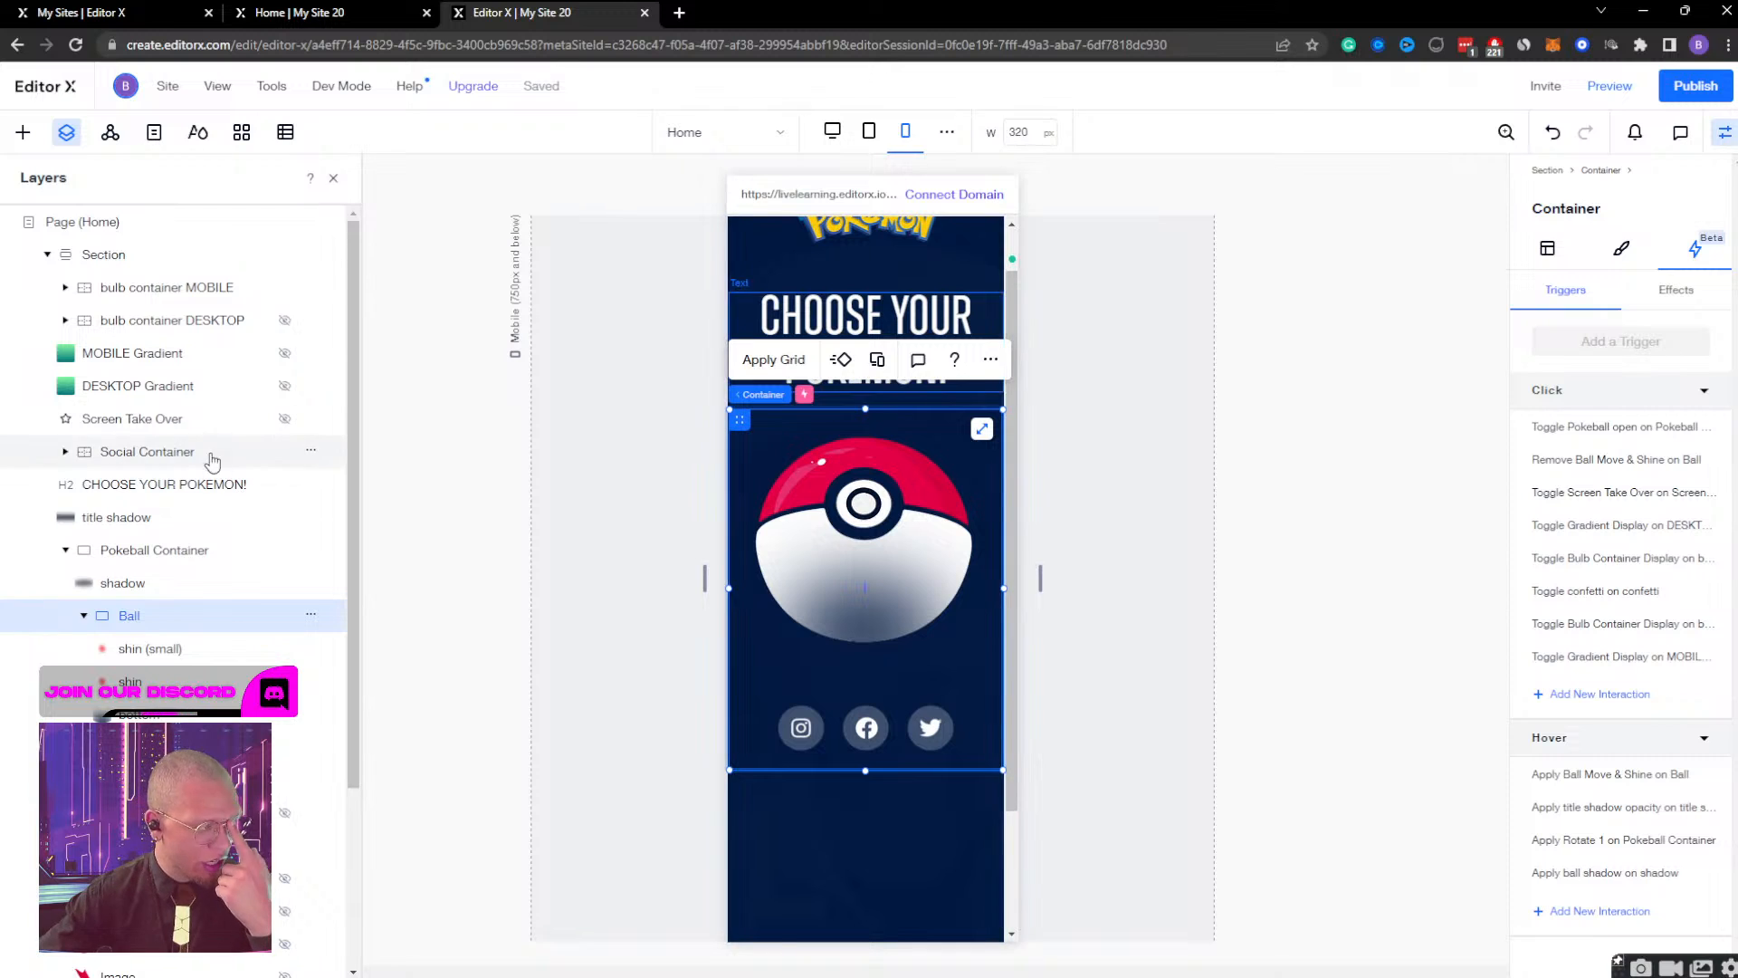
pyautogui.click(174, 360)
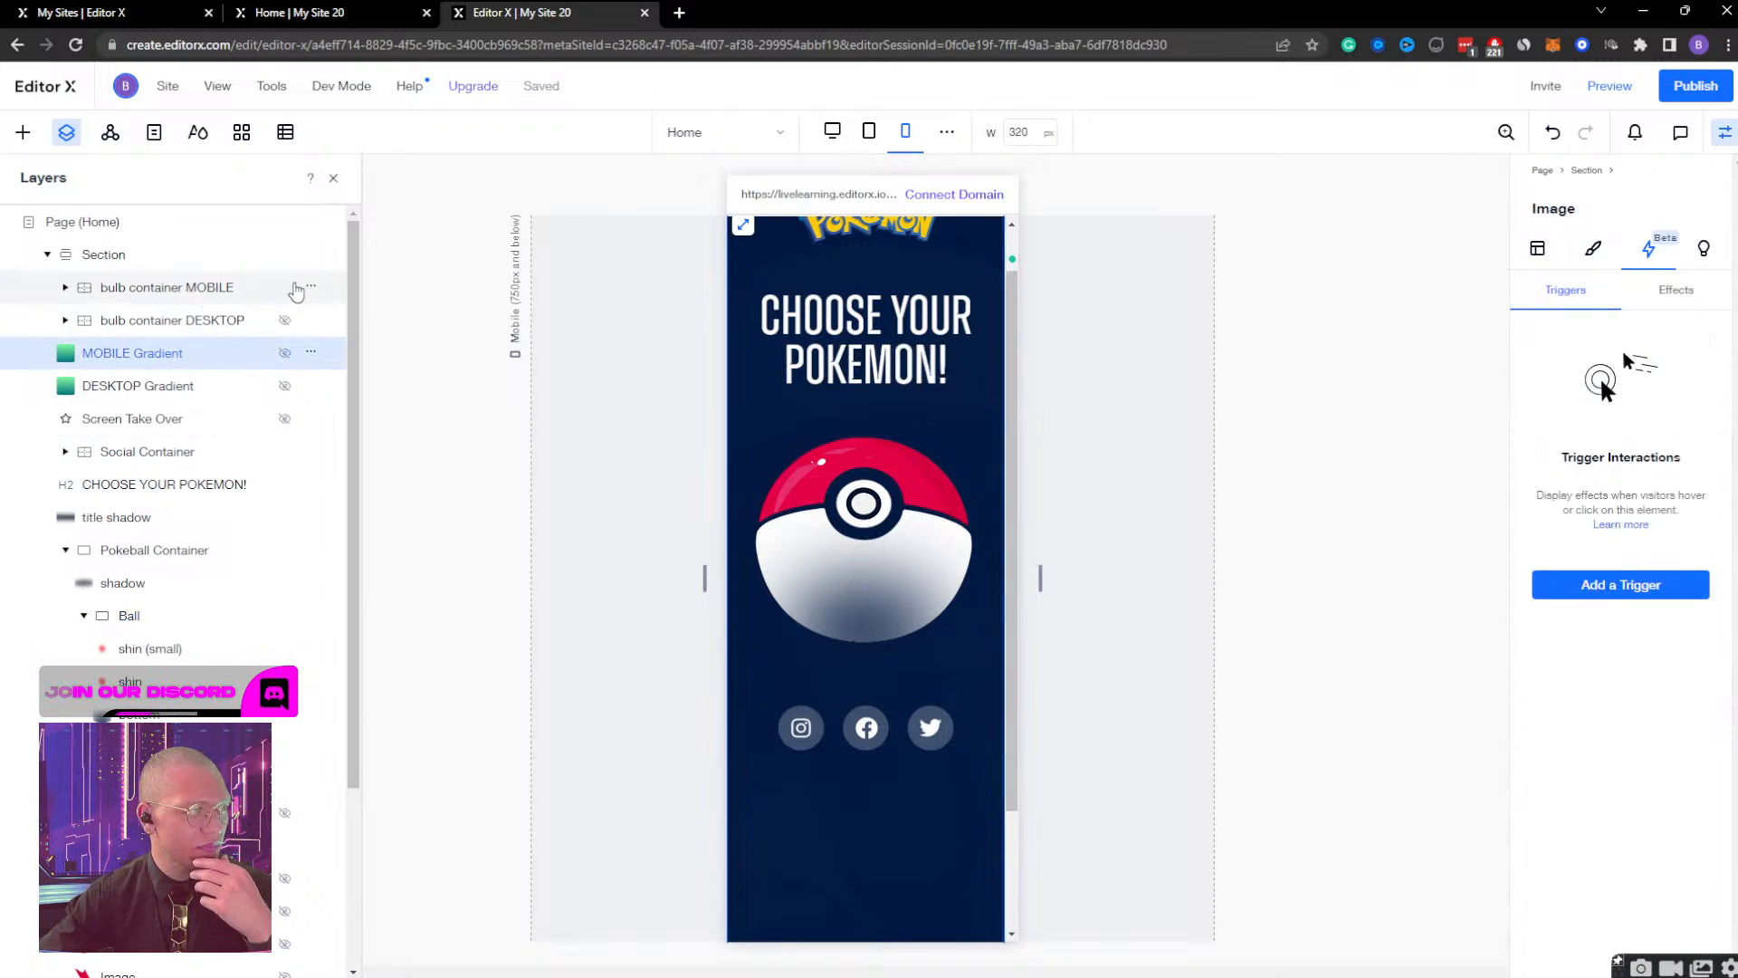
# Preview the mobile site, check how the Bulbasaur container appears and scrolls, and return to editing.
pyautogui.click(296, 288)
pyautogui.click(1610, 86)
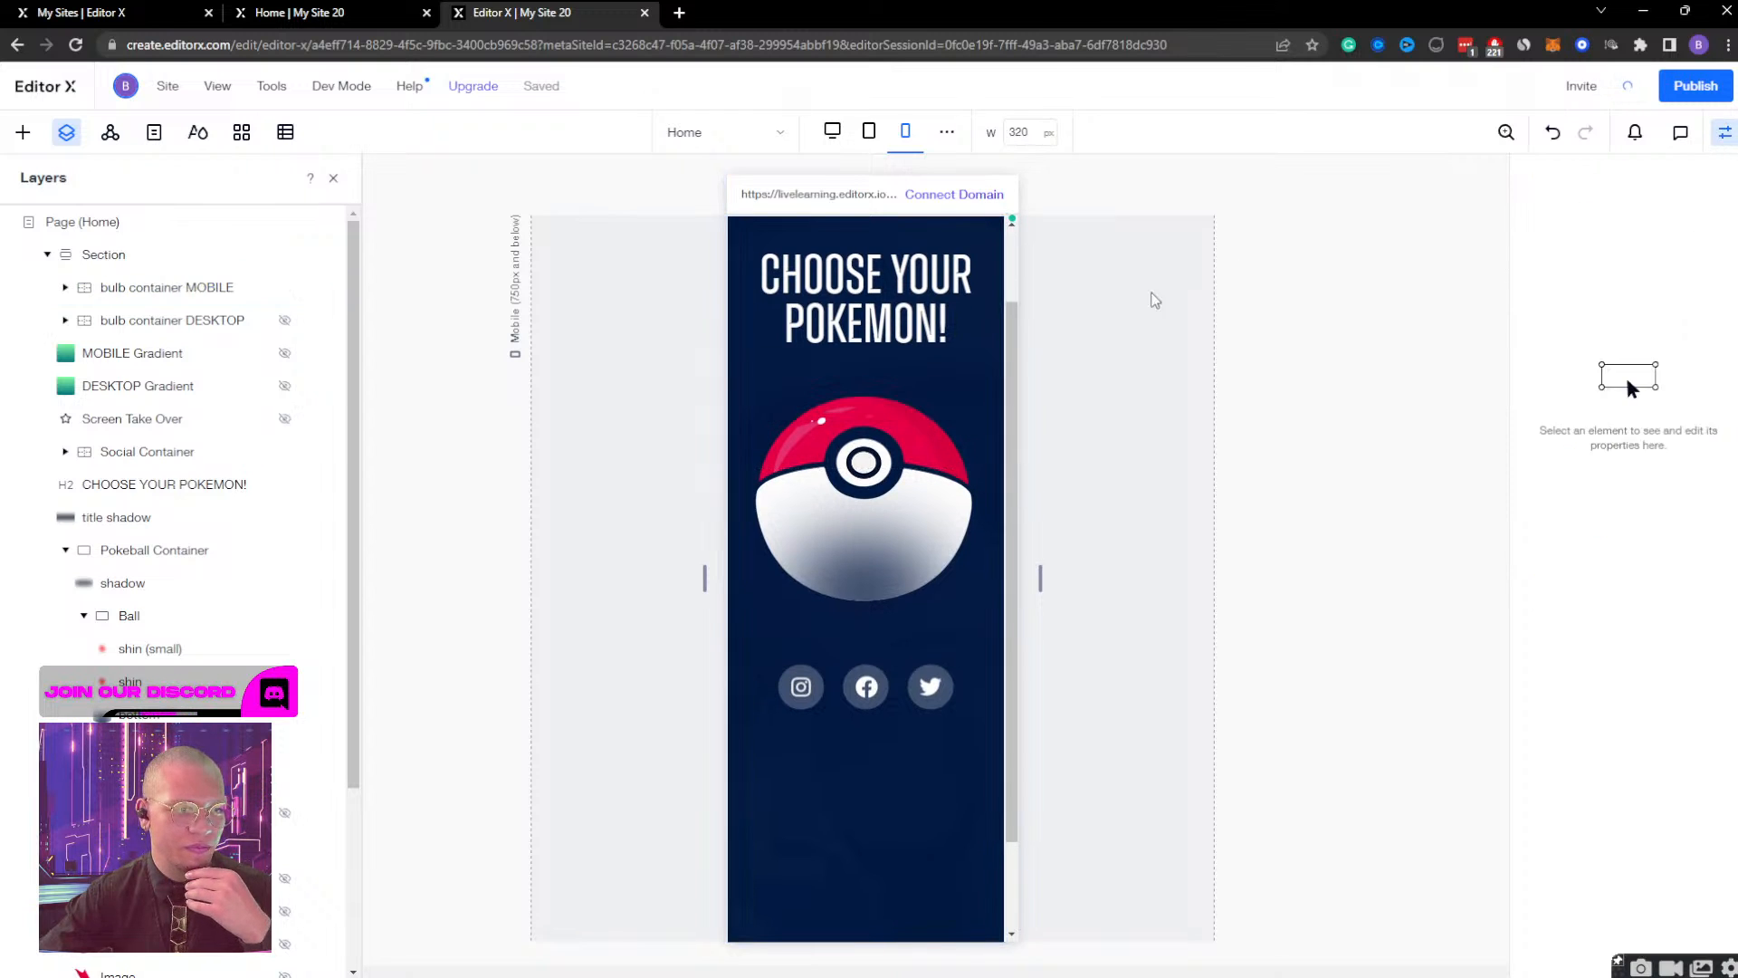
pyautogui.scroll(-5, 861, 431)
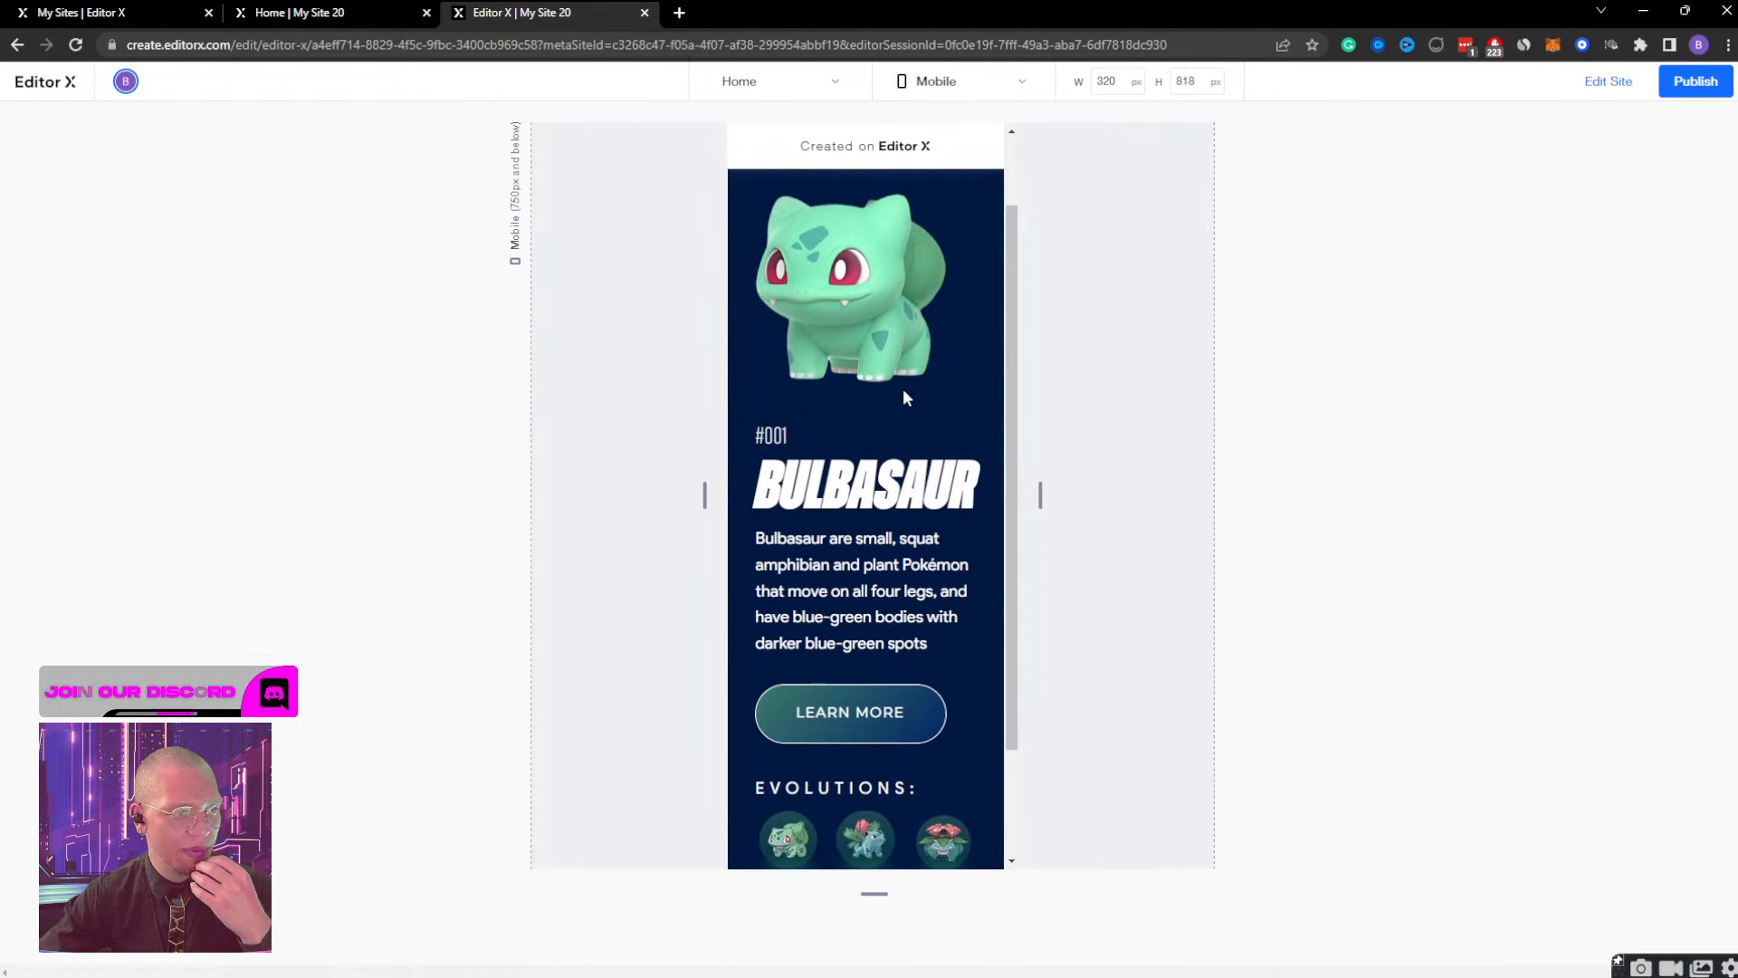
pyautogui.scroll(5, 904, 398)
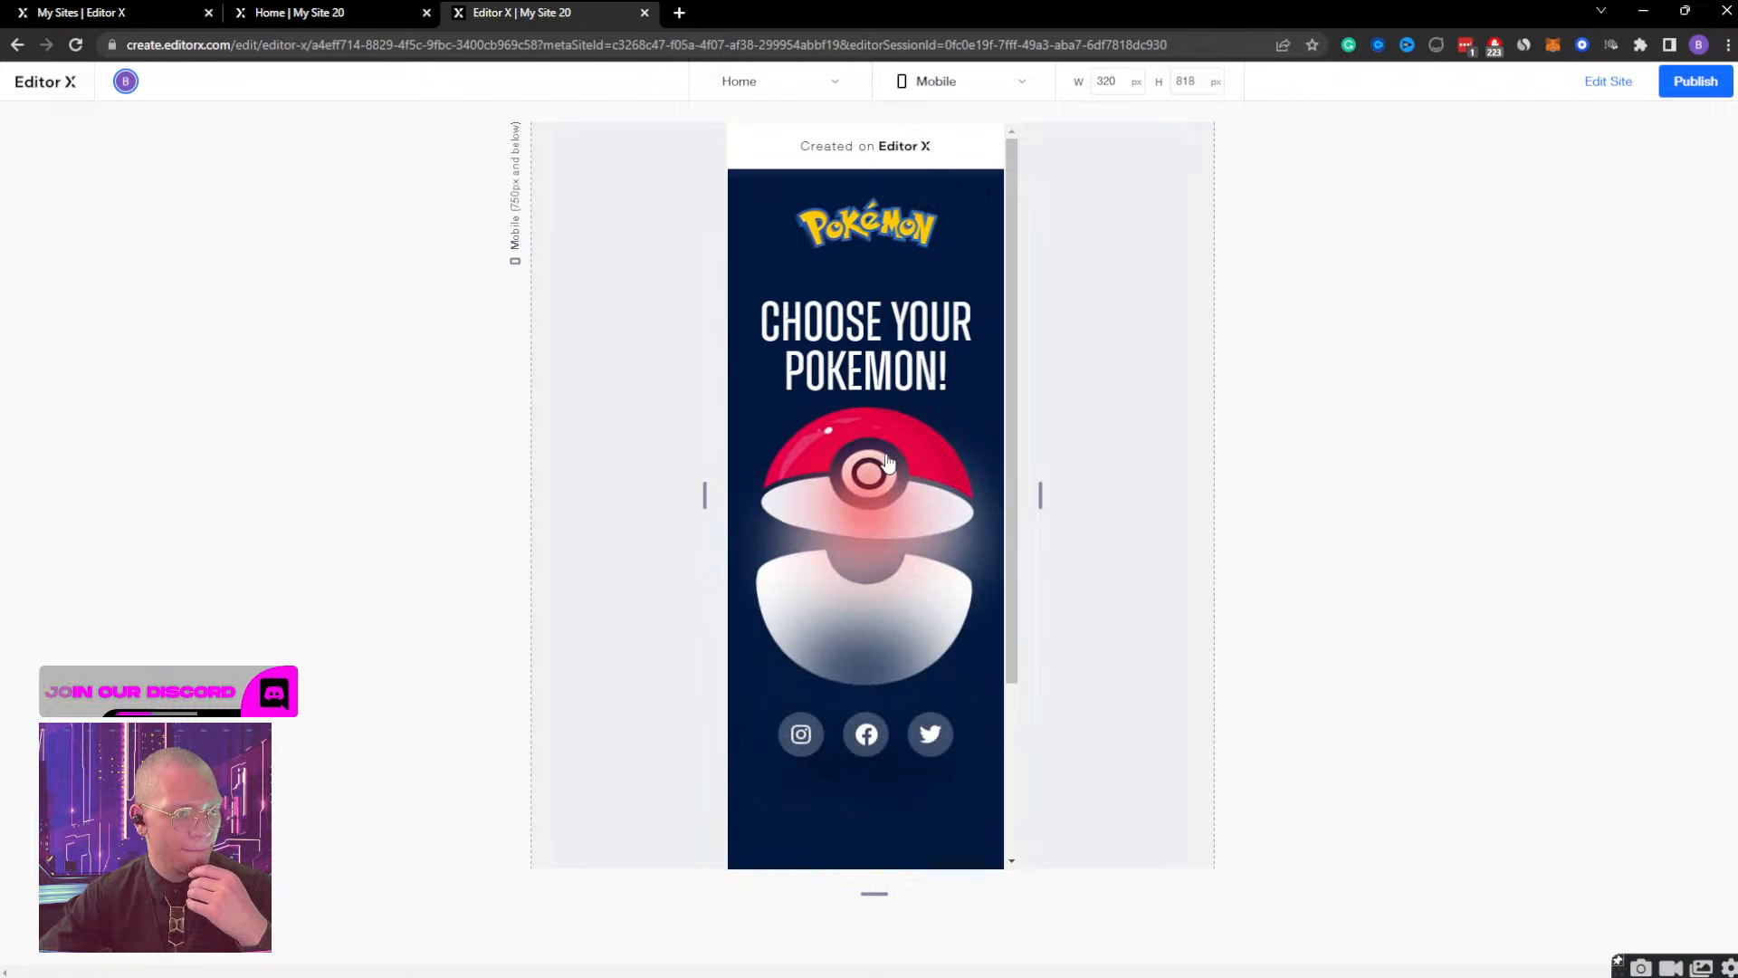
pyautogui.scroll(-5, 886, 458)
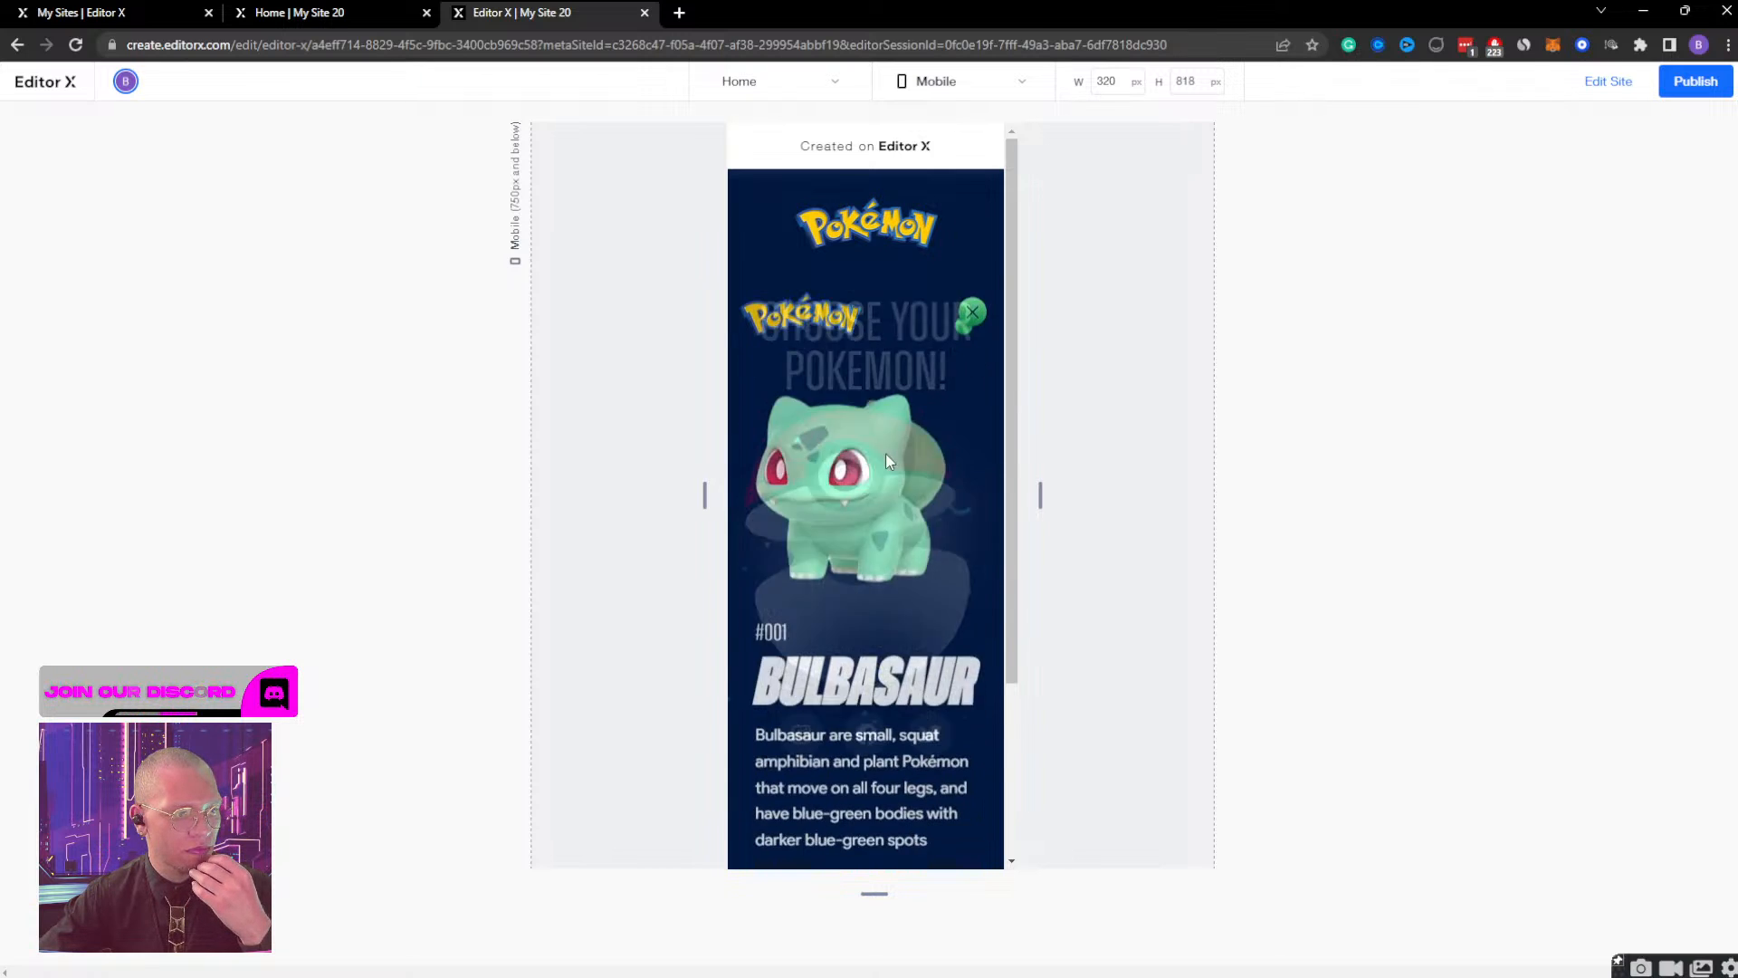
pyautogui.click(1632, 84)
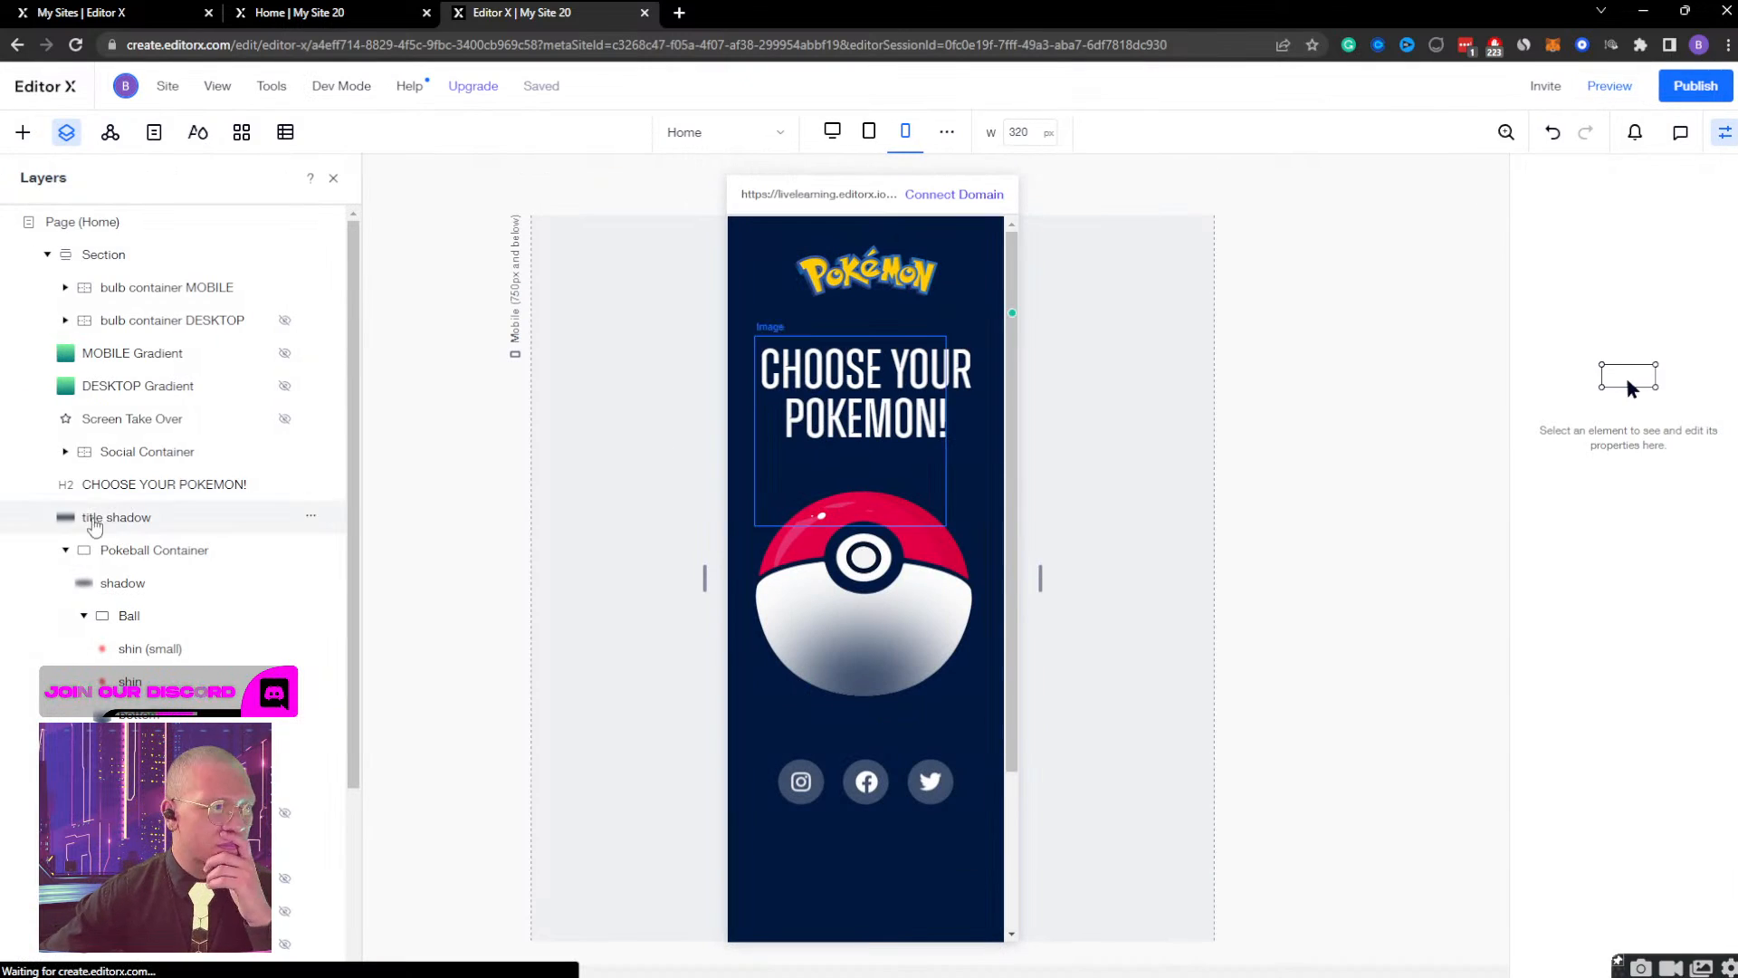
# Delete the Bulb Container Display effect from bulb container MOBILE.
pyautogui.click(196, 290)
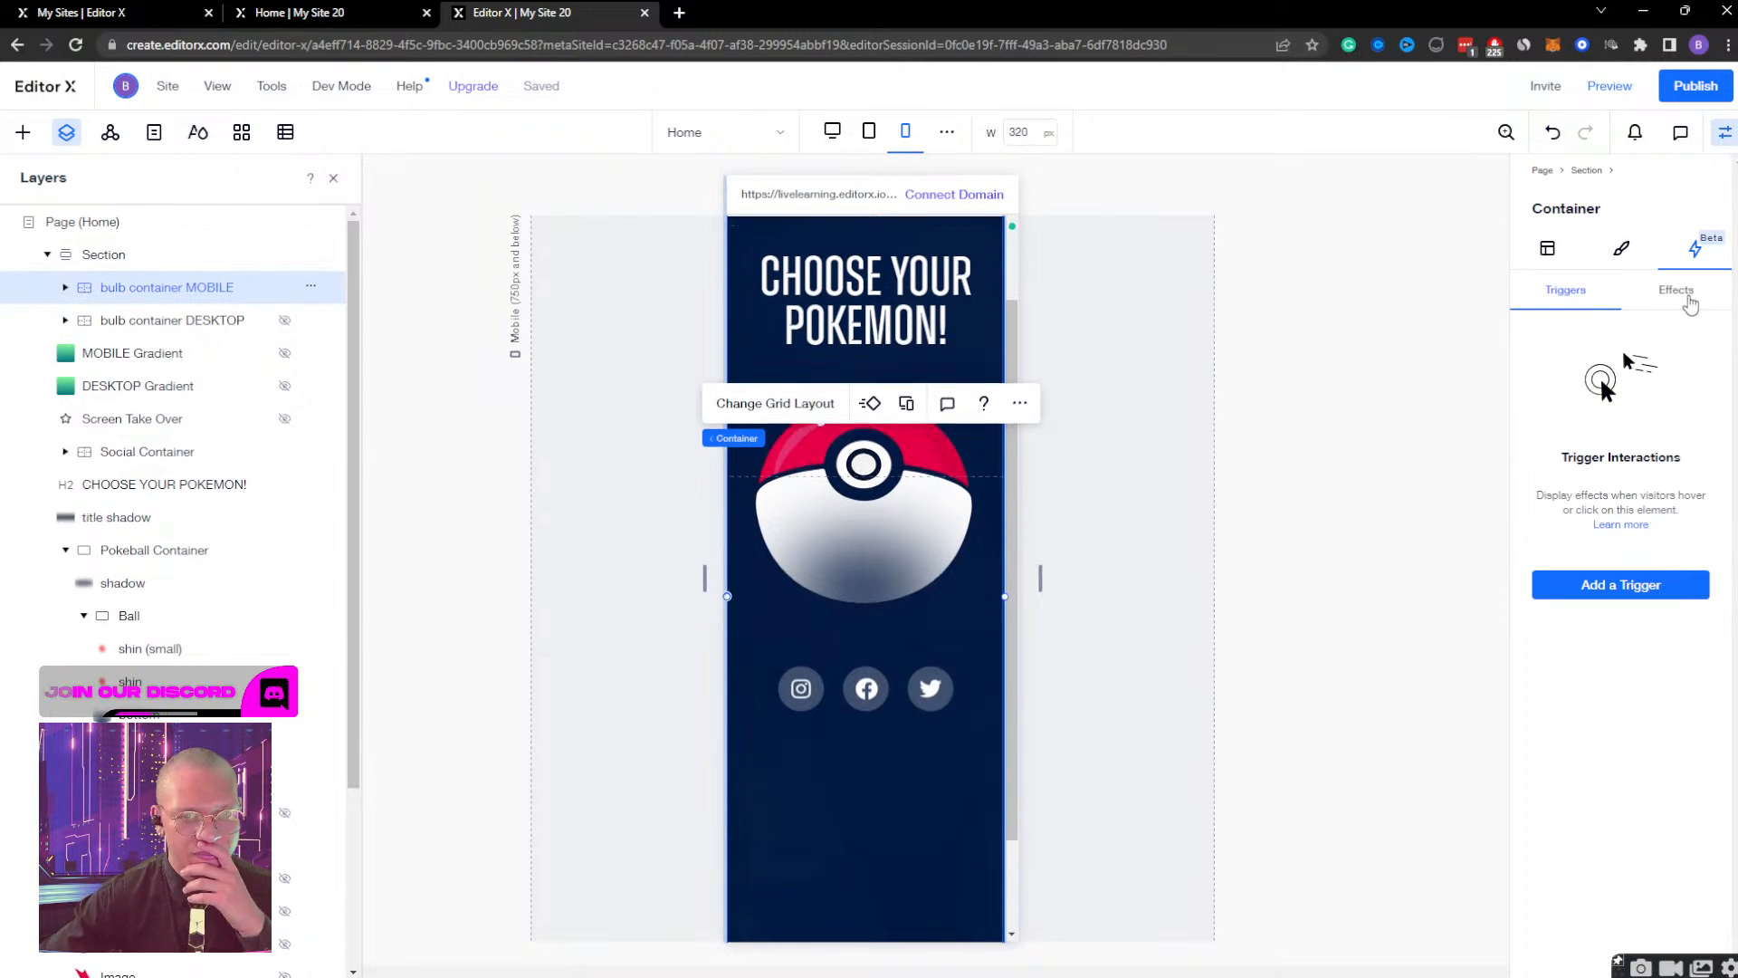
pyautogui.click(1675, 290)
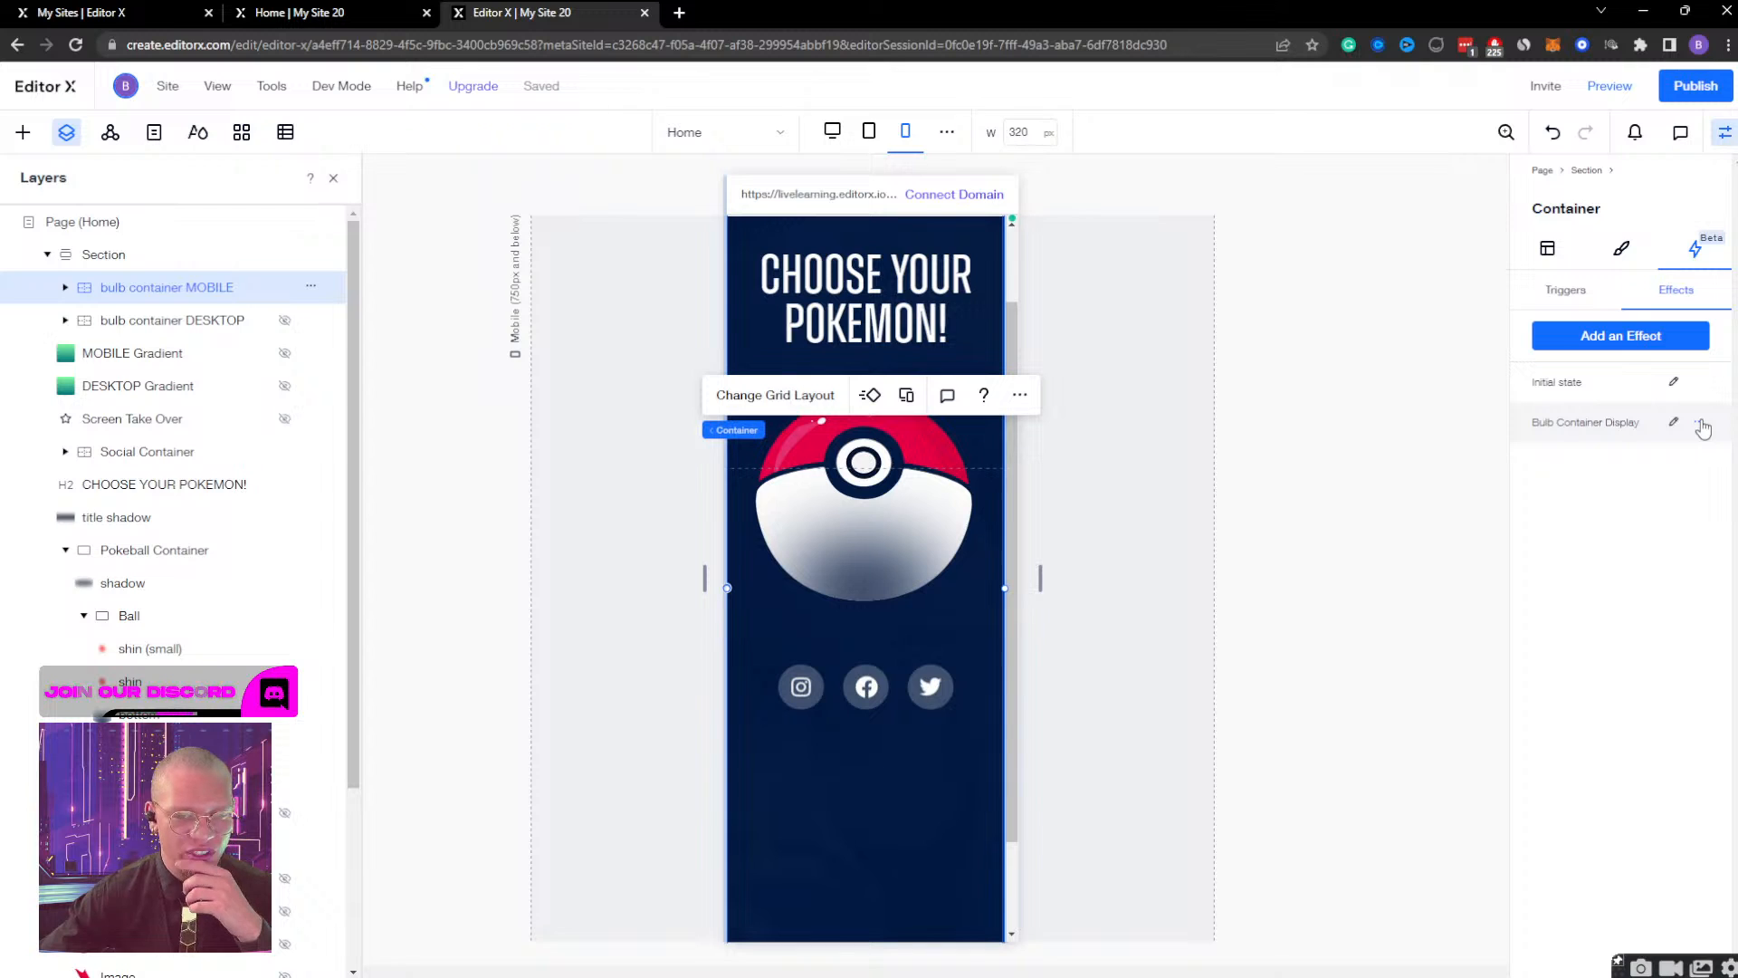
pyautogui.click(1701, 423)
pyautogui.click(1644, 491)
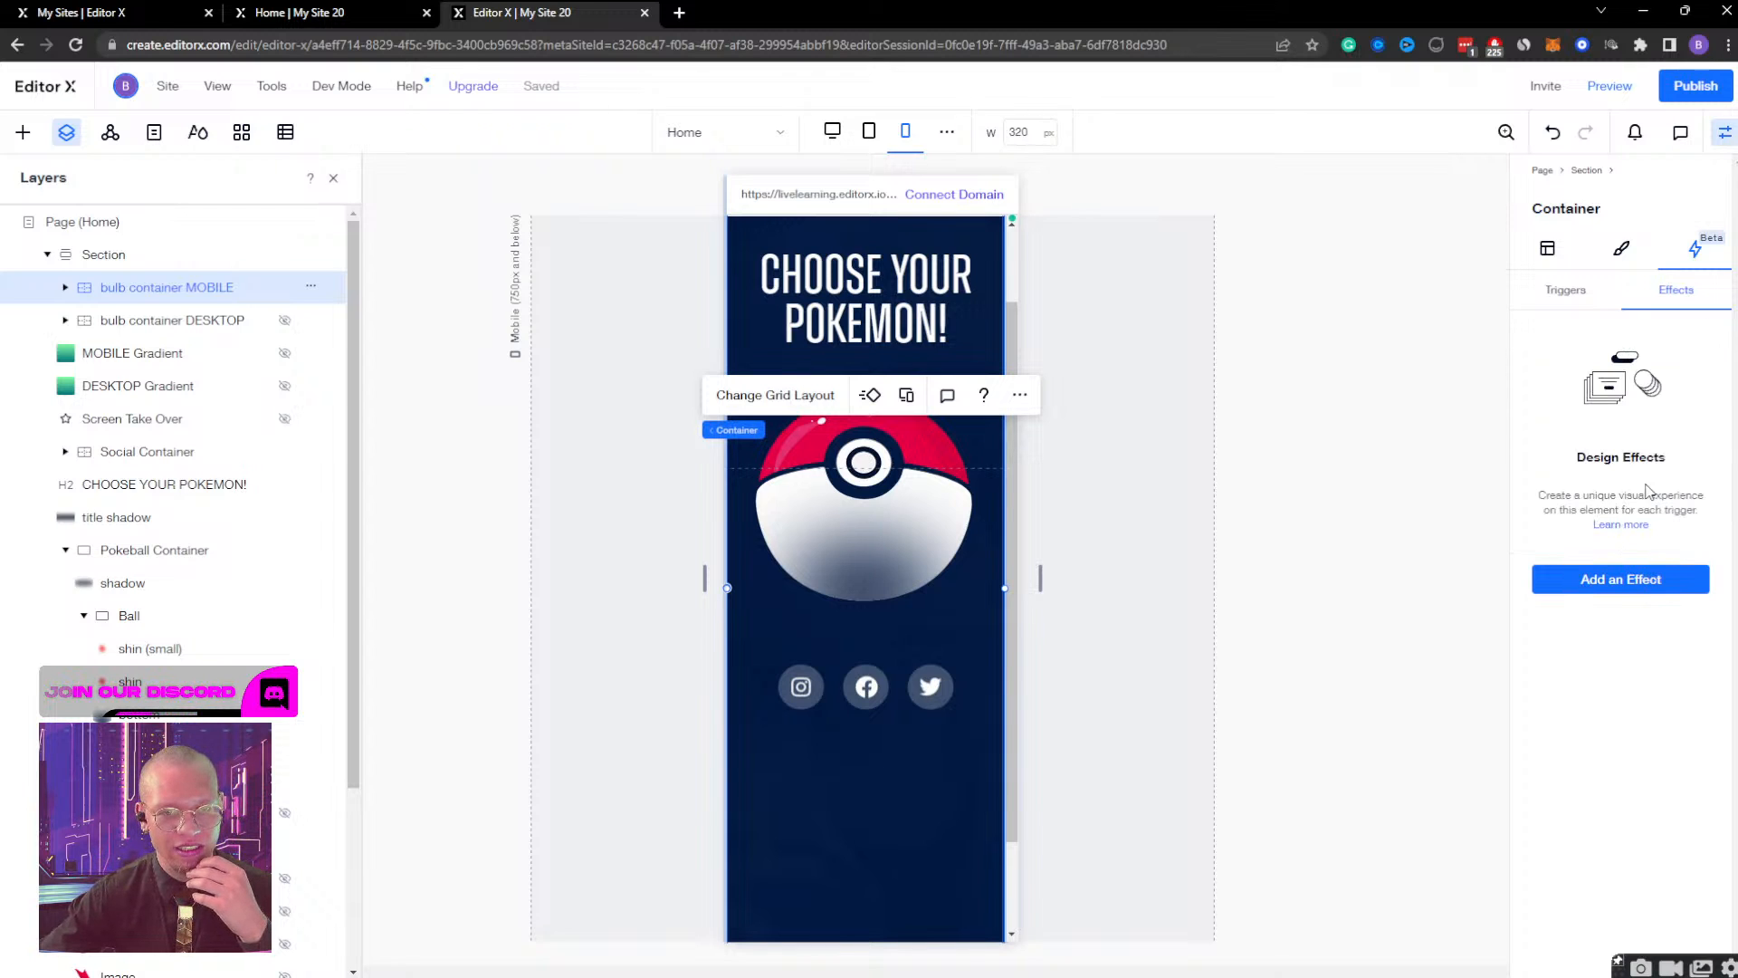
# Add a custom effect to bulb container MOBILE with a name beginning "mobile dis", and start designing it.
pyautogui.click(1612, 581)
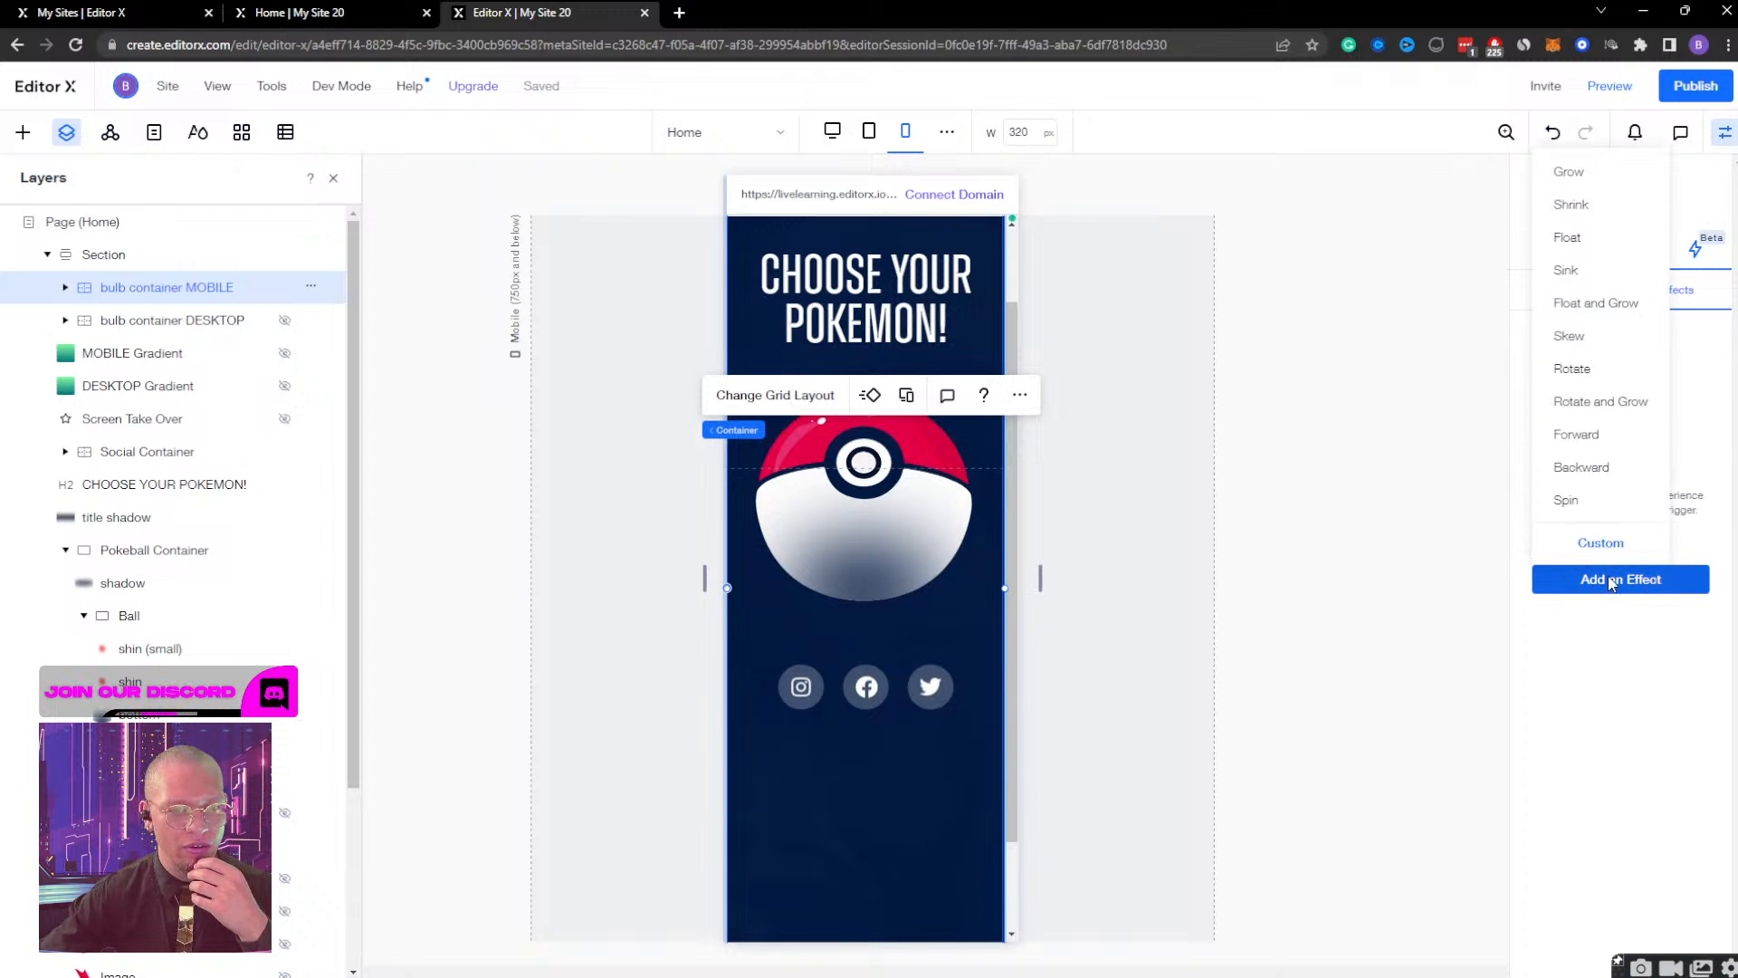
pyautogui.click(1599, 543)
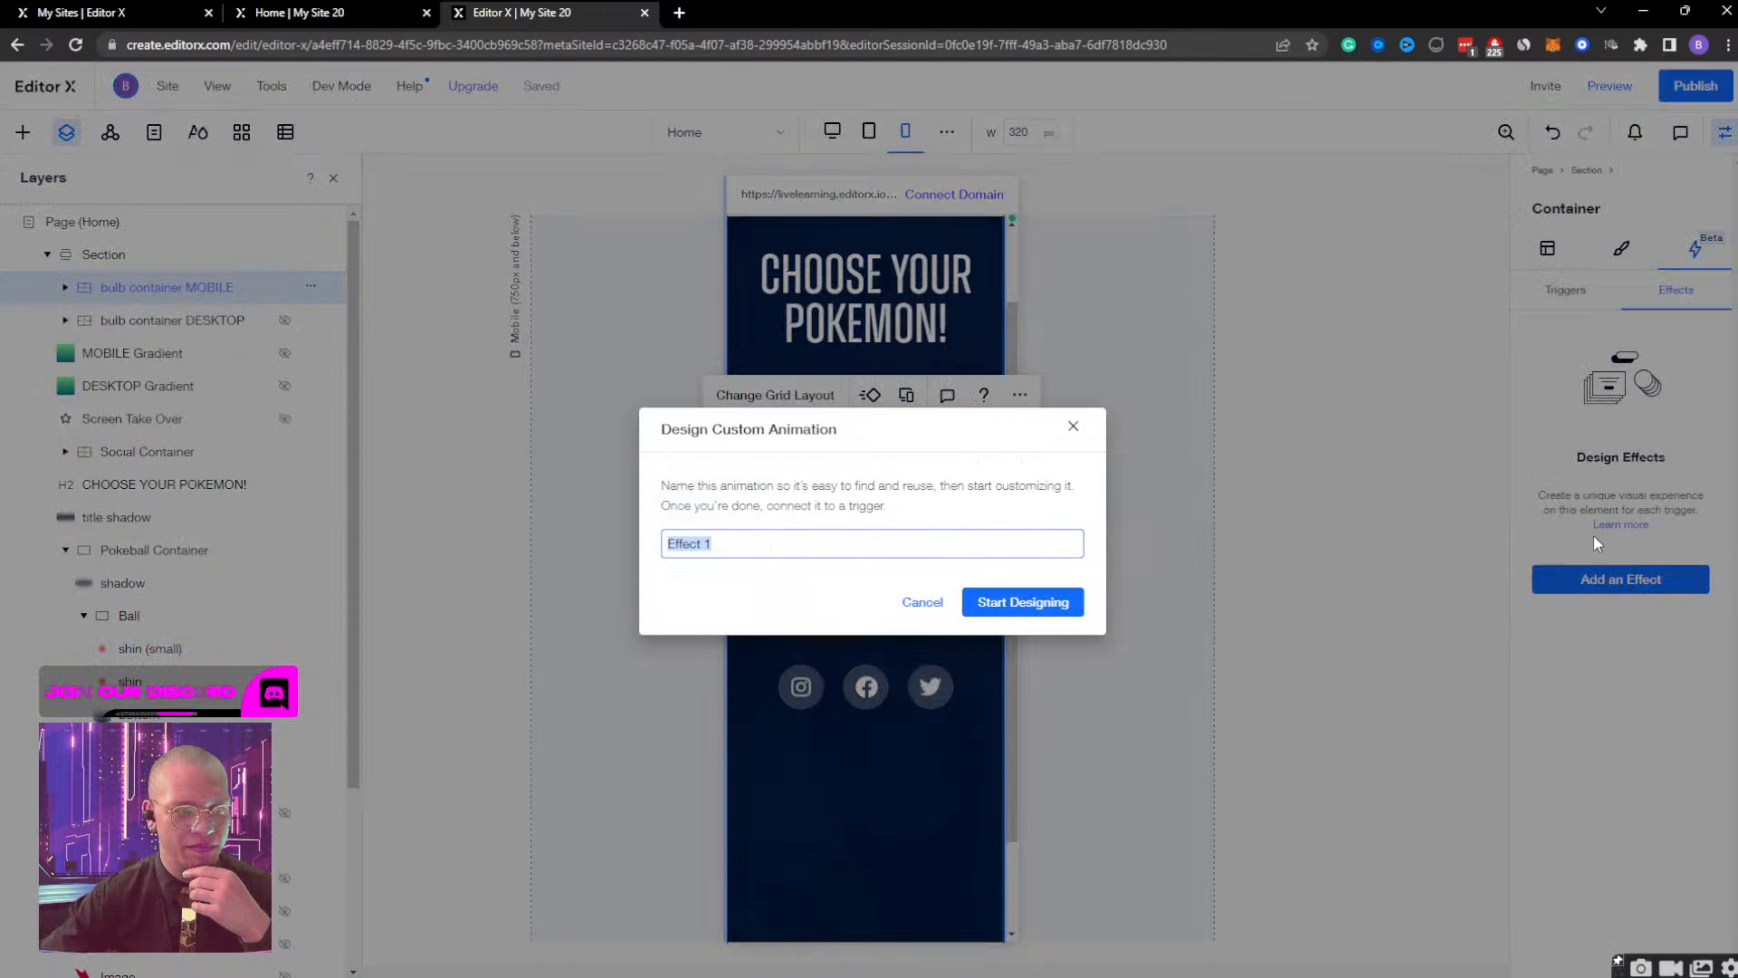
pyautogui.write('mobile display')
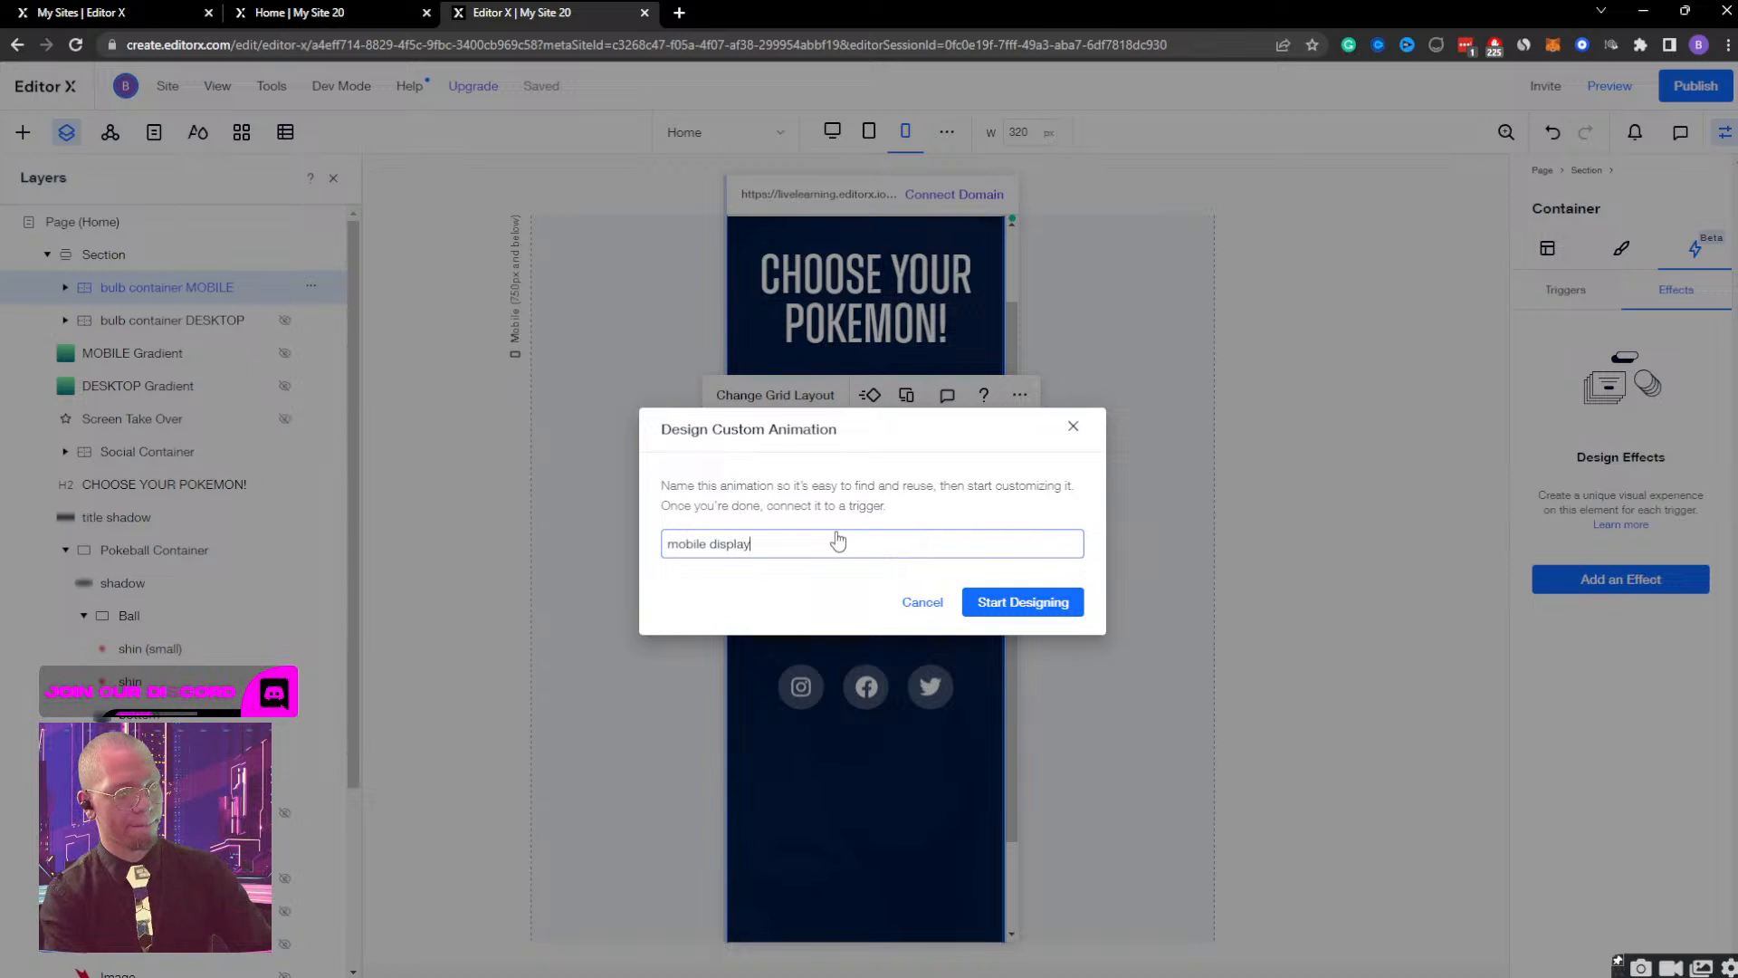
pyautogui.press('Return')
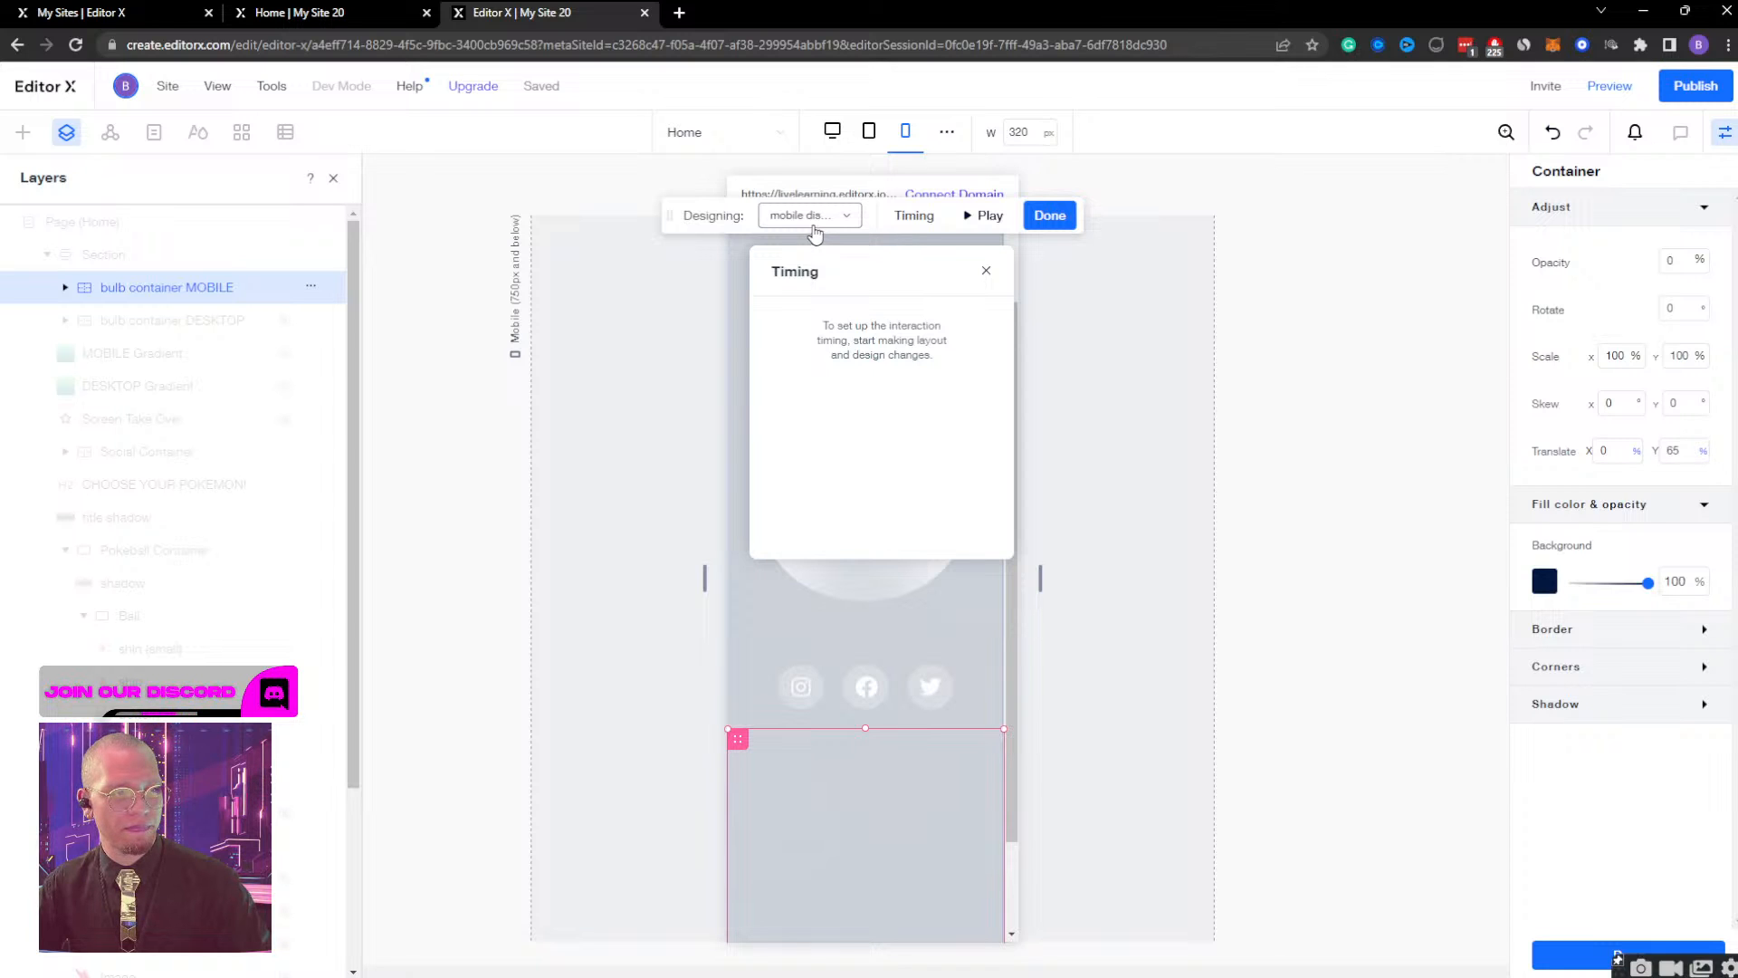
# Check the container's Initial state, and set its opacity to 100% in the new custom effect.
pyautogui.click(813, 228)
pyautogui.click(814, 274)
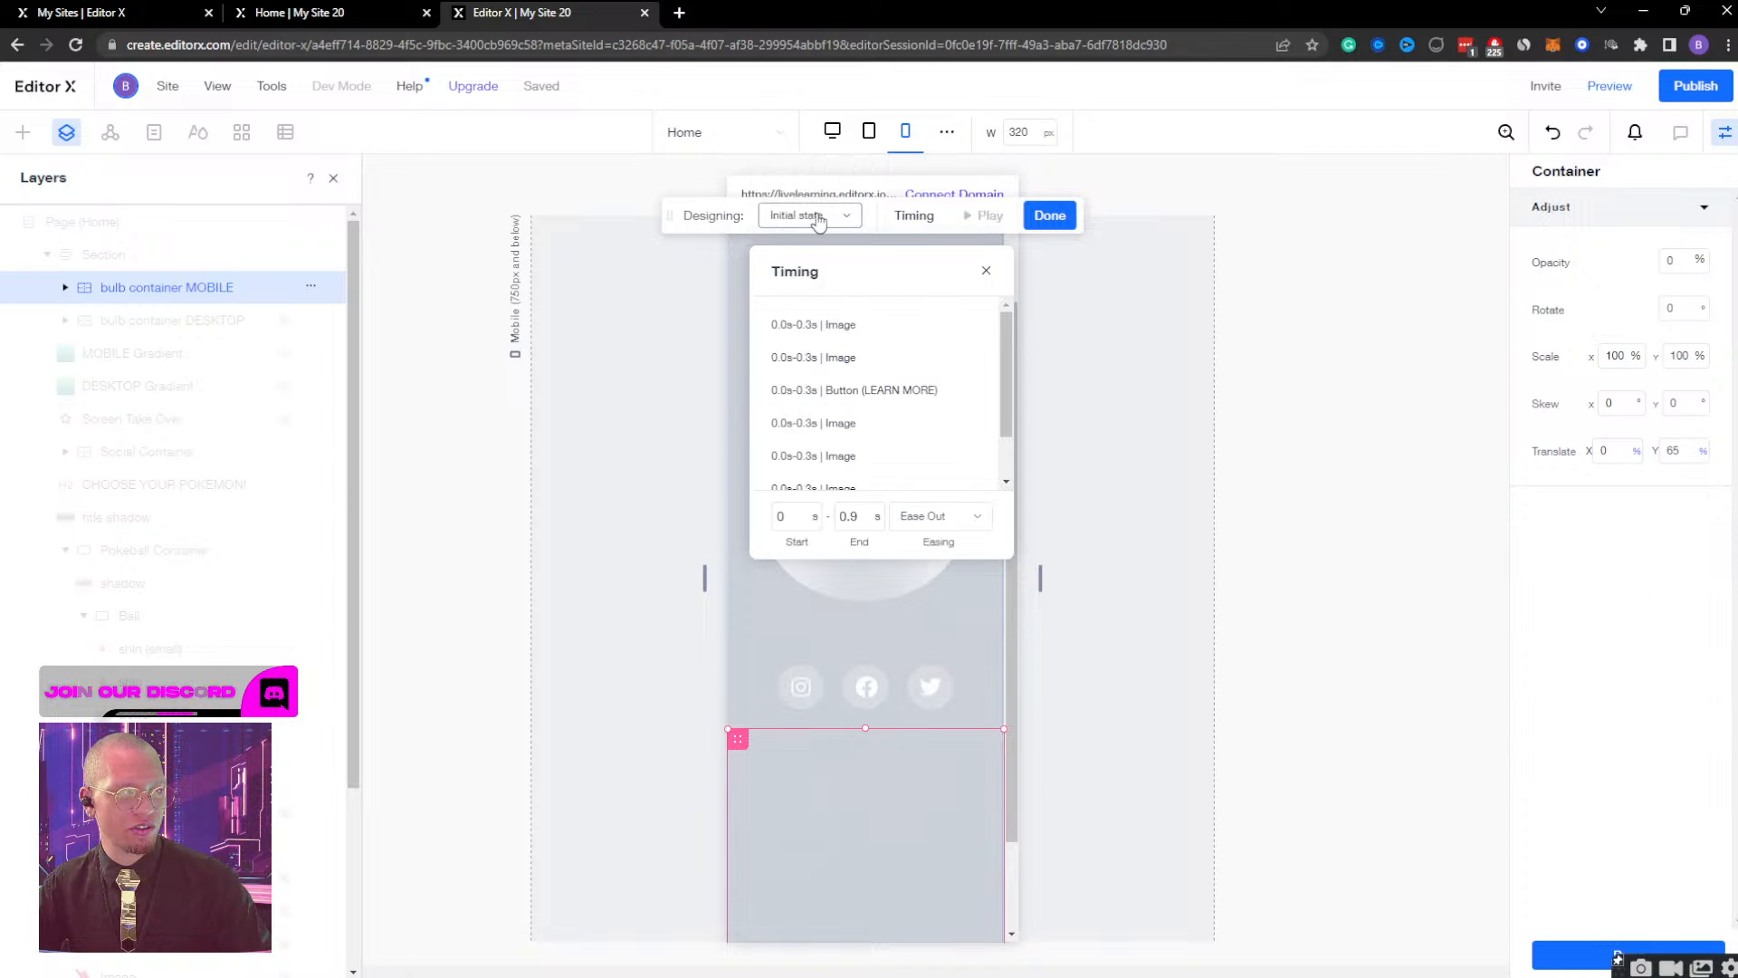
pyautogui.click(818, 222)
pyautogui.click(819, 246)
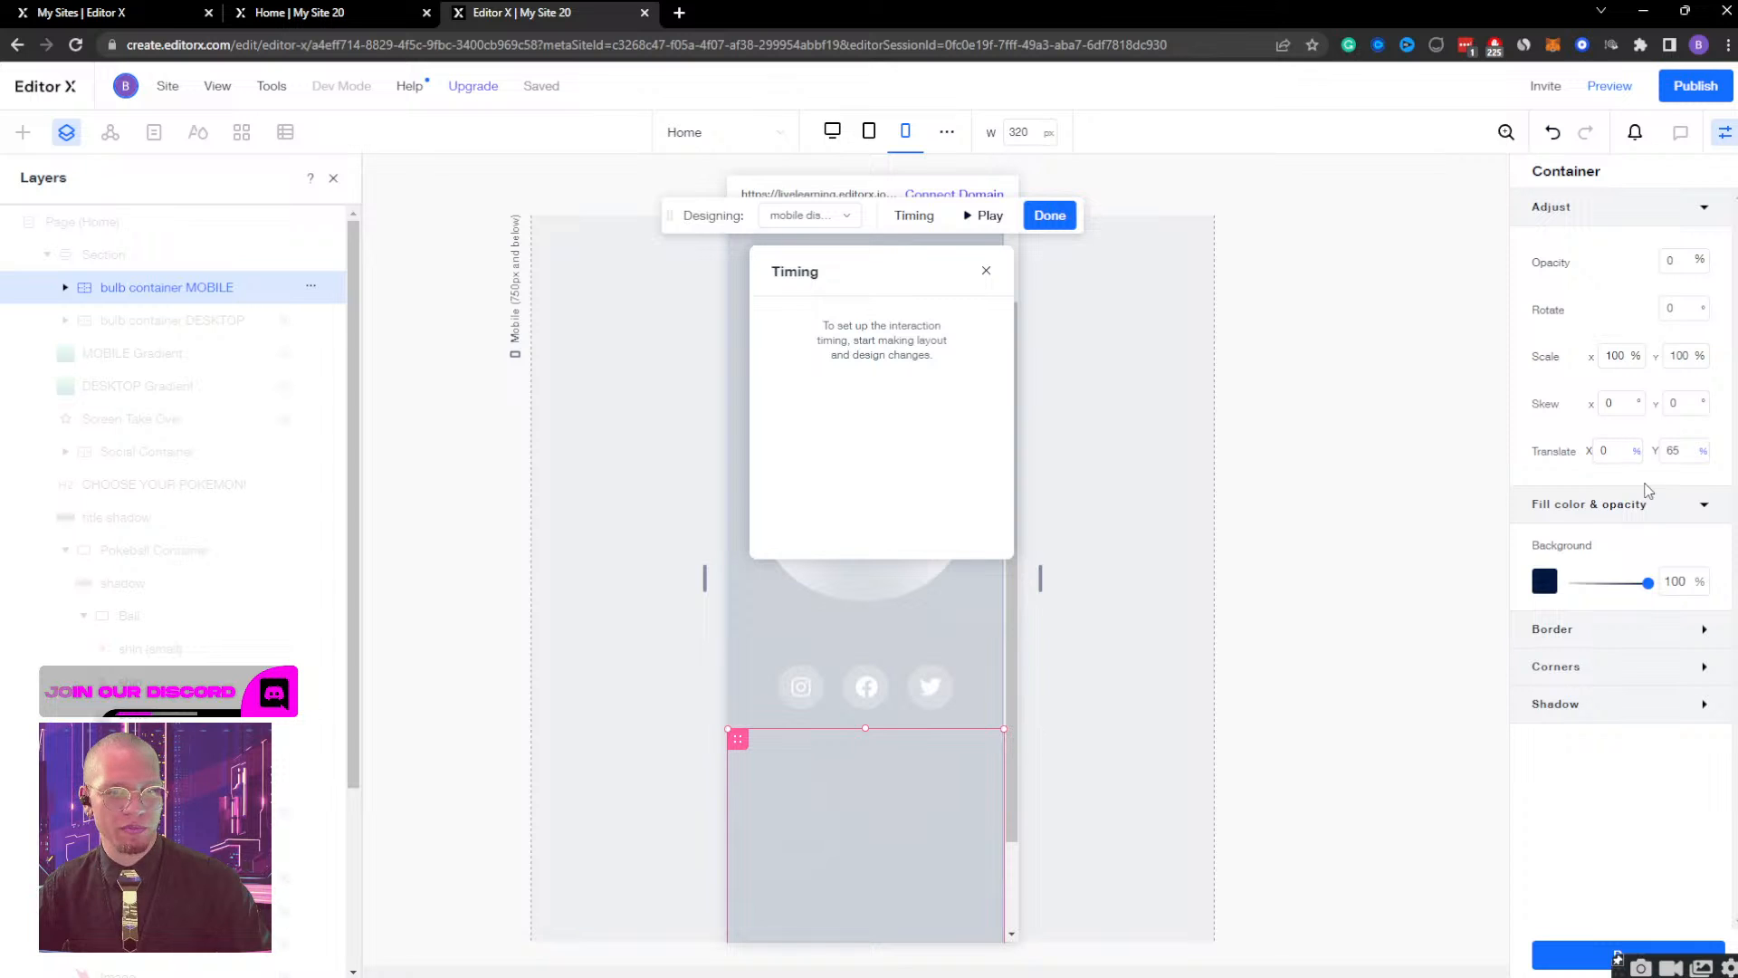
pyautogui.click(1683, 261)
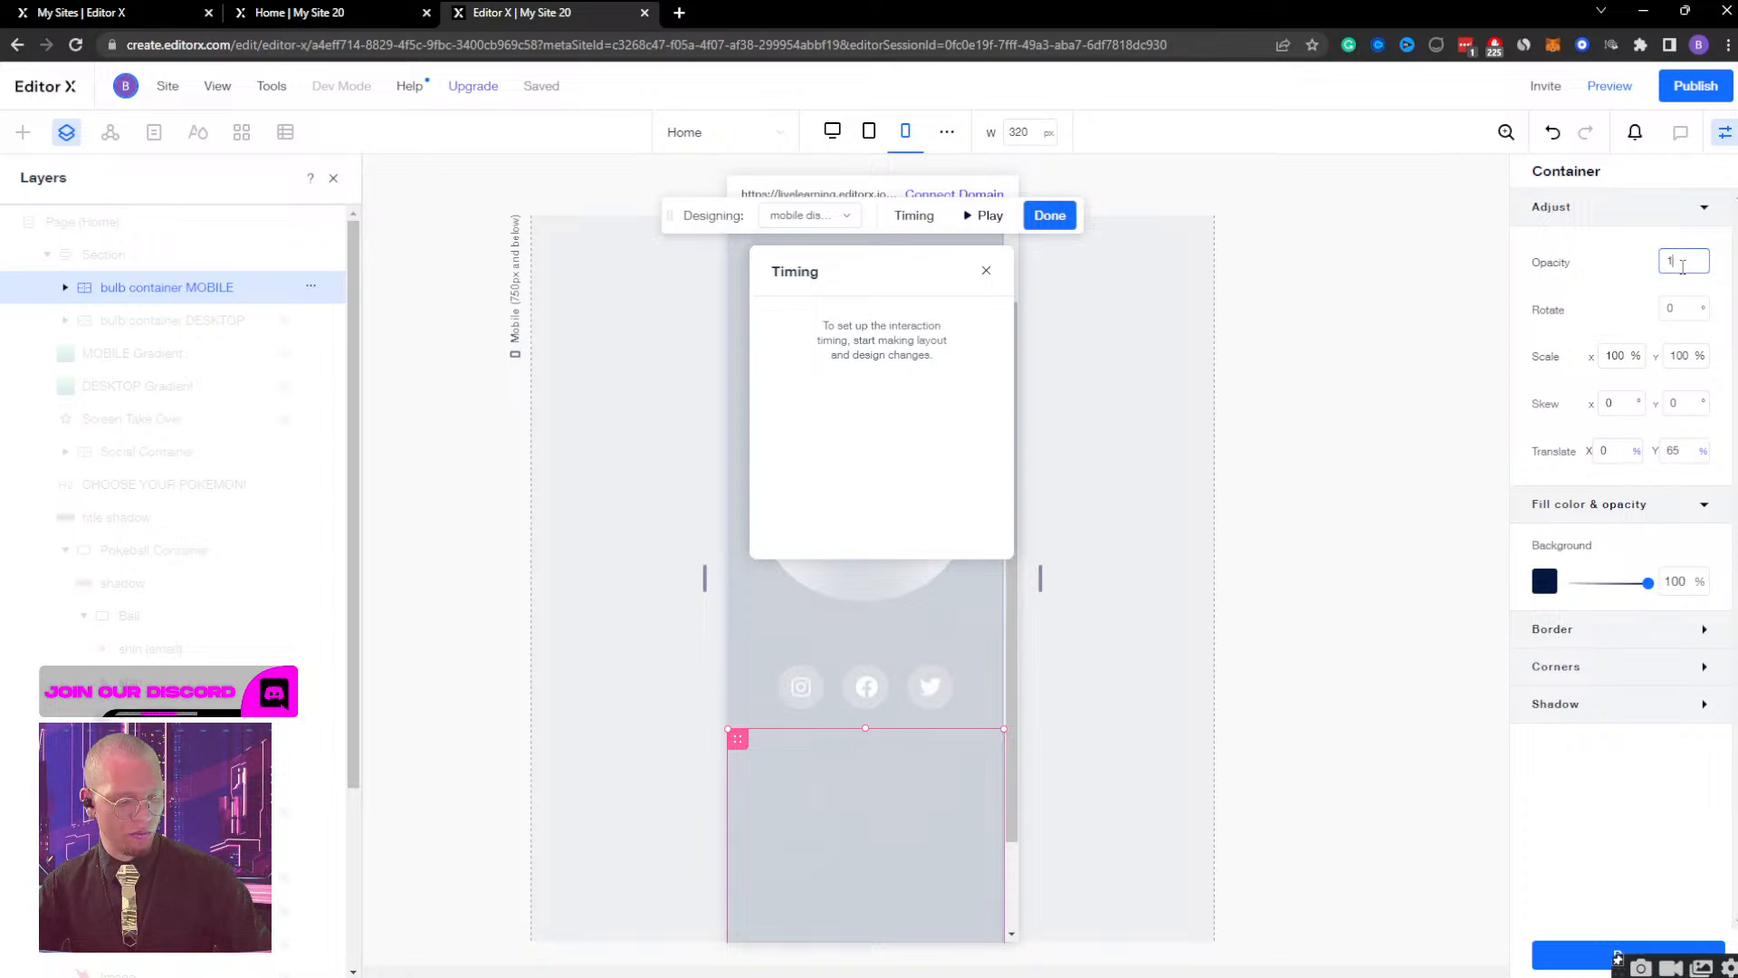
pyautogui.press('Return')
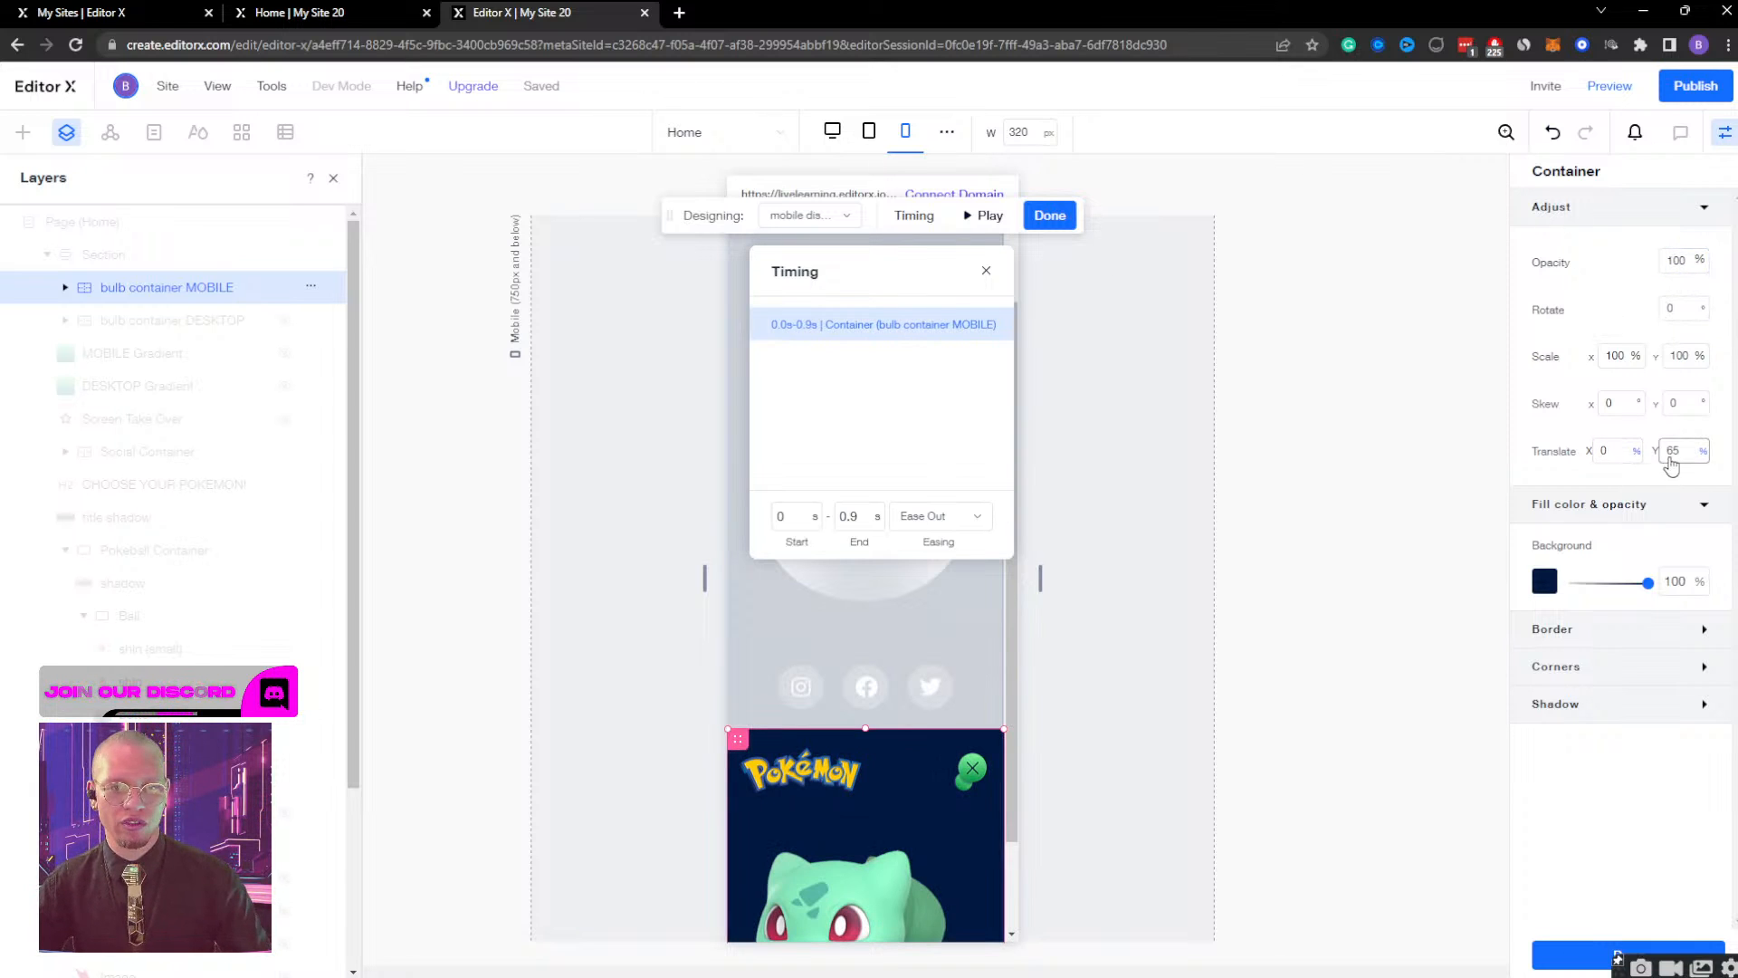
# Set the container's vertical translate to 0% in the custom mobile display effect and play the animation.
pyautogui.write('0')
pyautogui.press('Return')
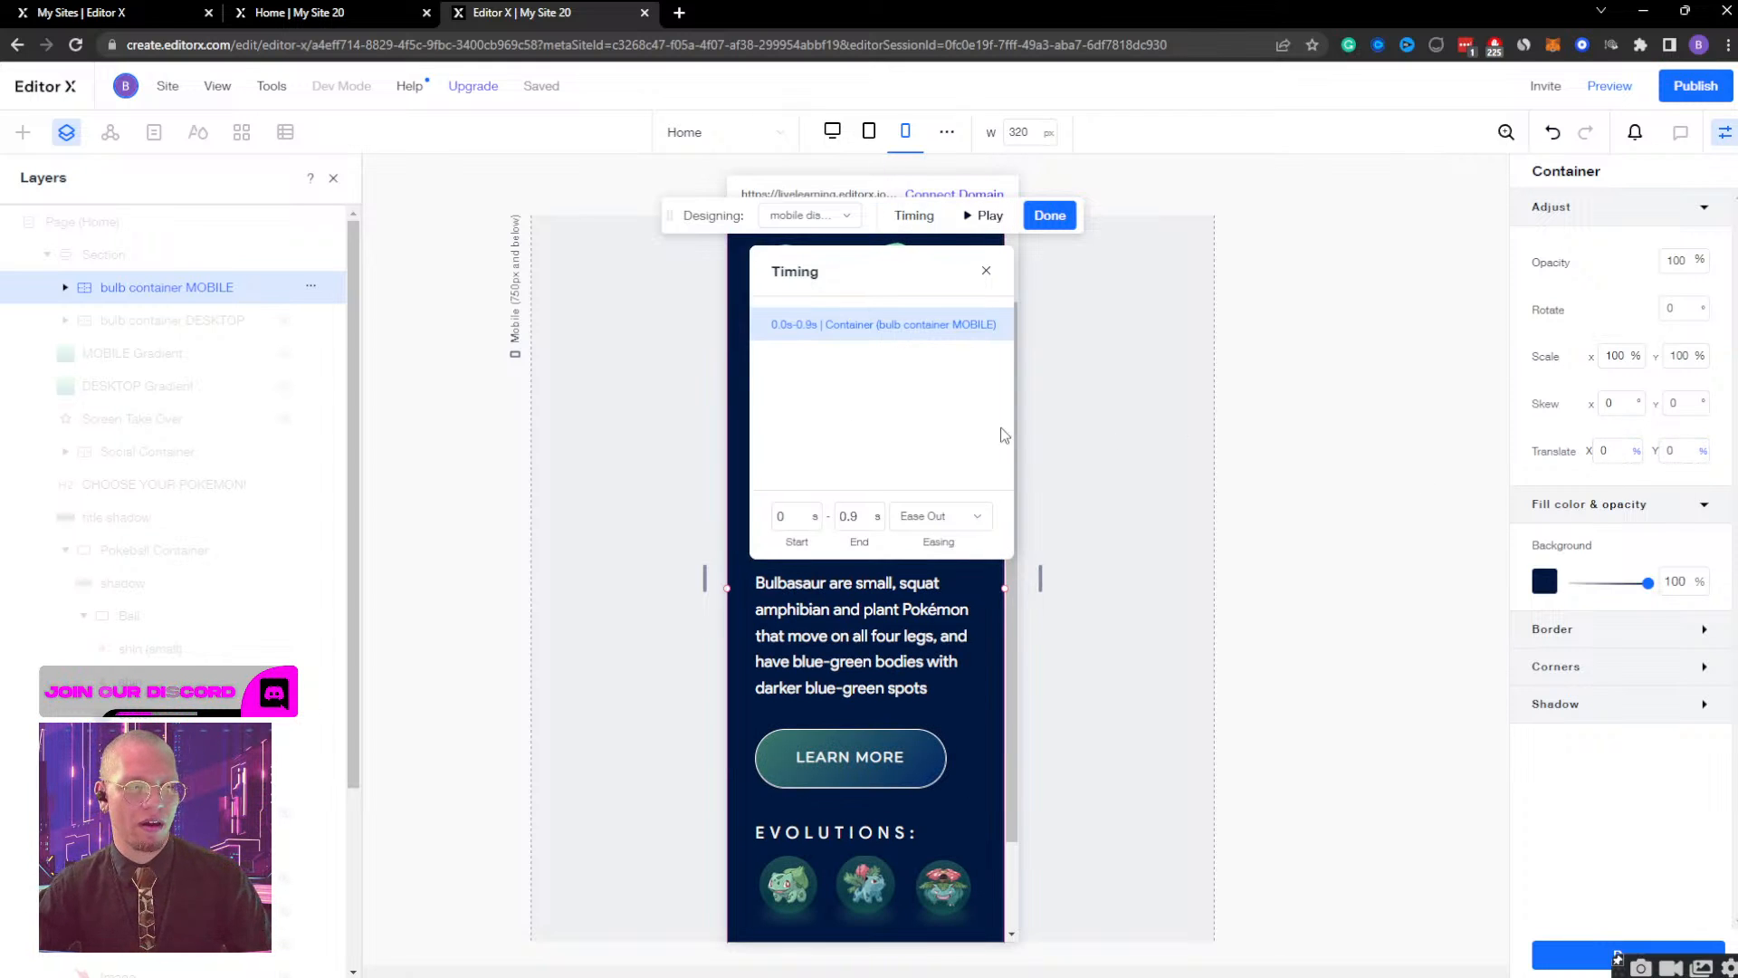
pyautogui.click(996, 224)
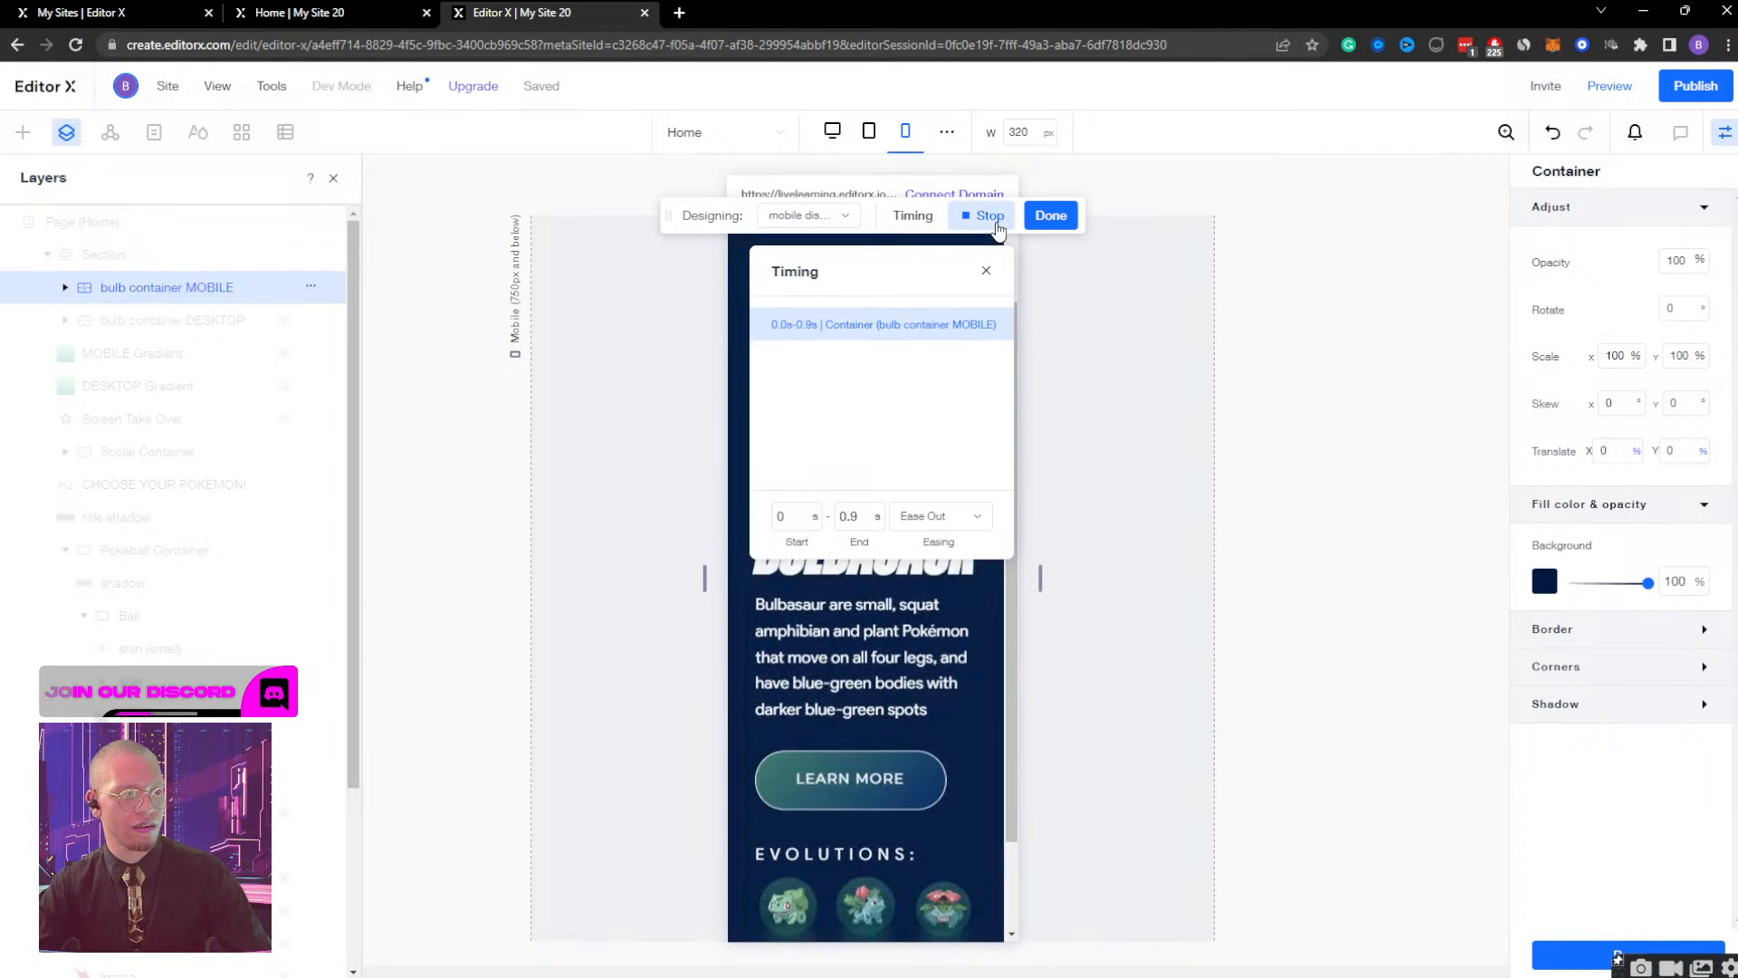
# Try a 3 s end time for the effect, settle on 1 s, replay the animation and finish designing.
pyautogui.click(846, 517)
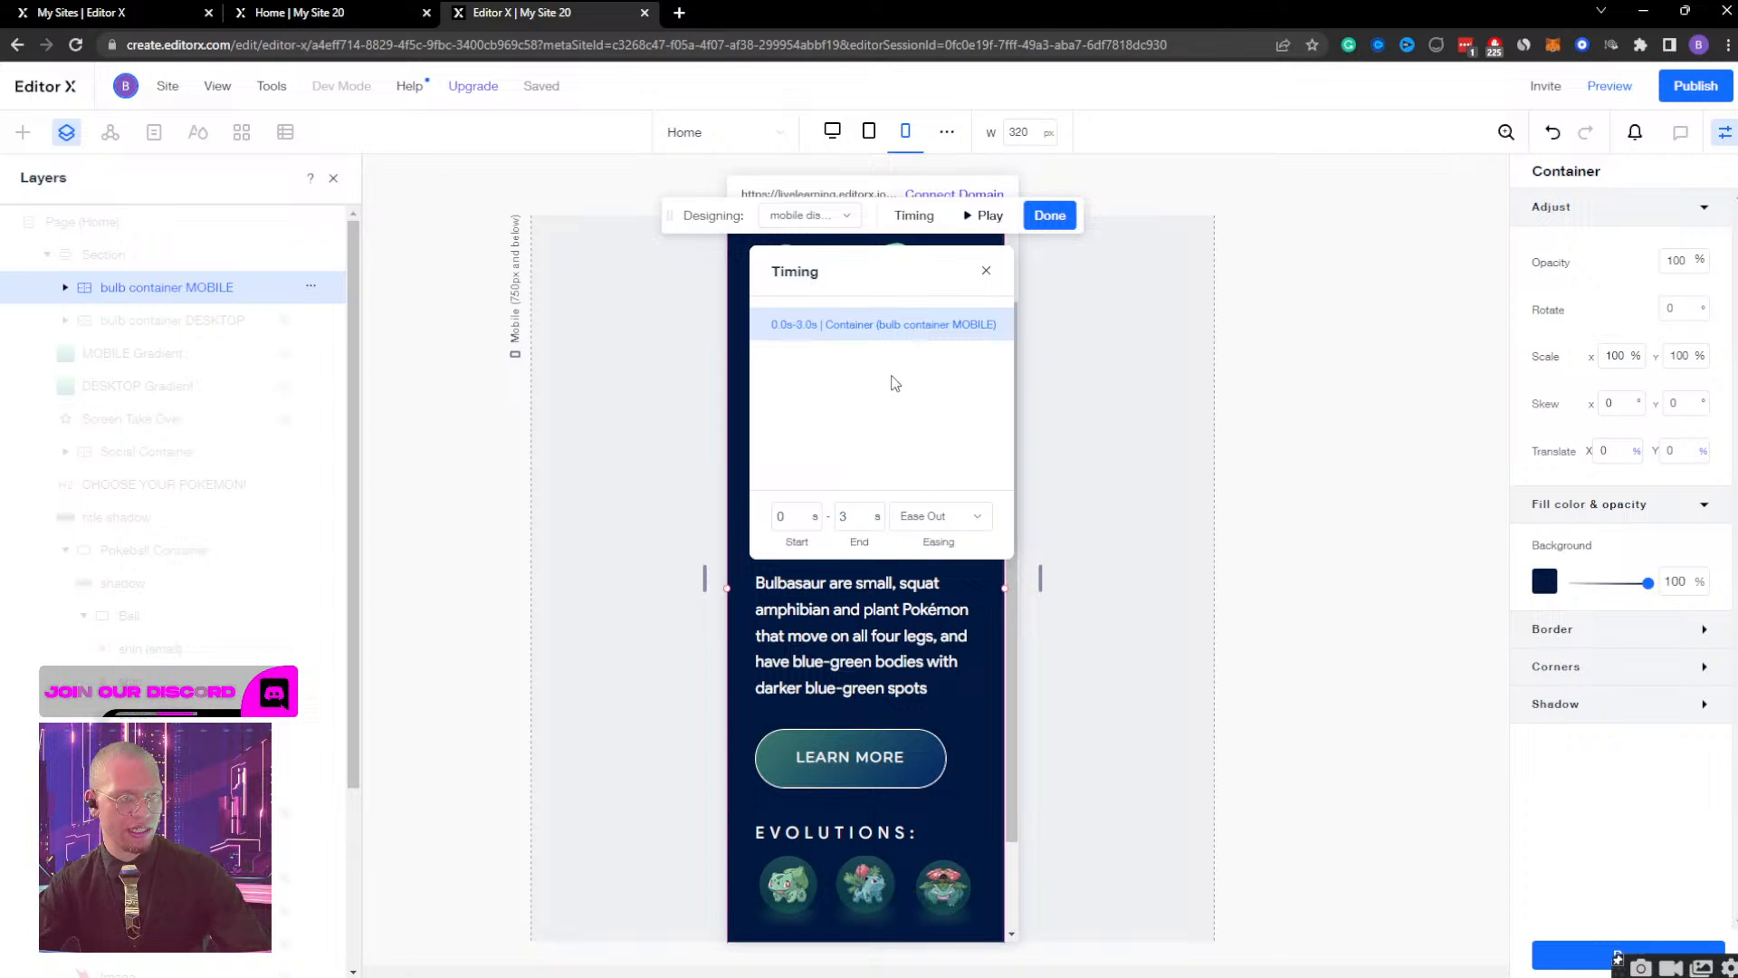
pyautogui.click(981, 221)
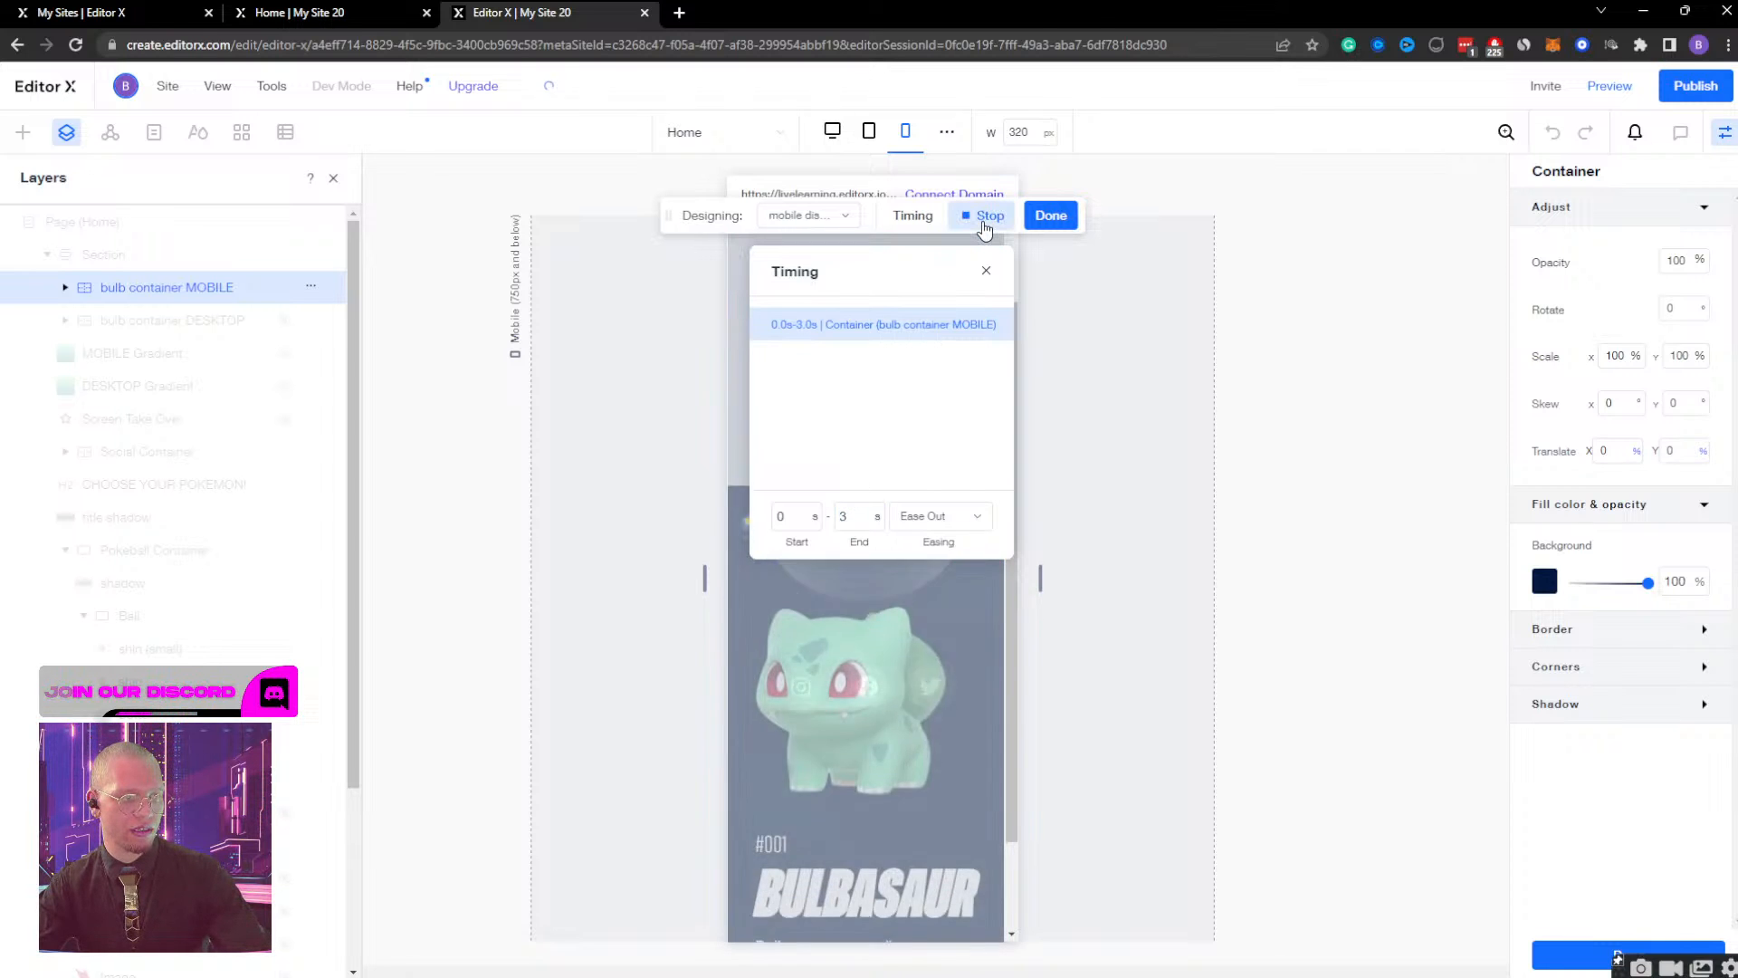
pyautogui.click(855, 518)
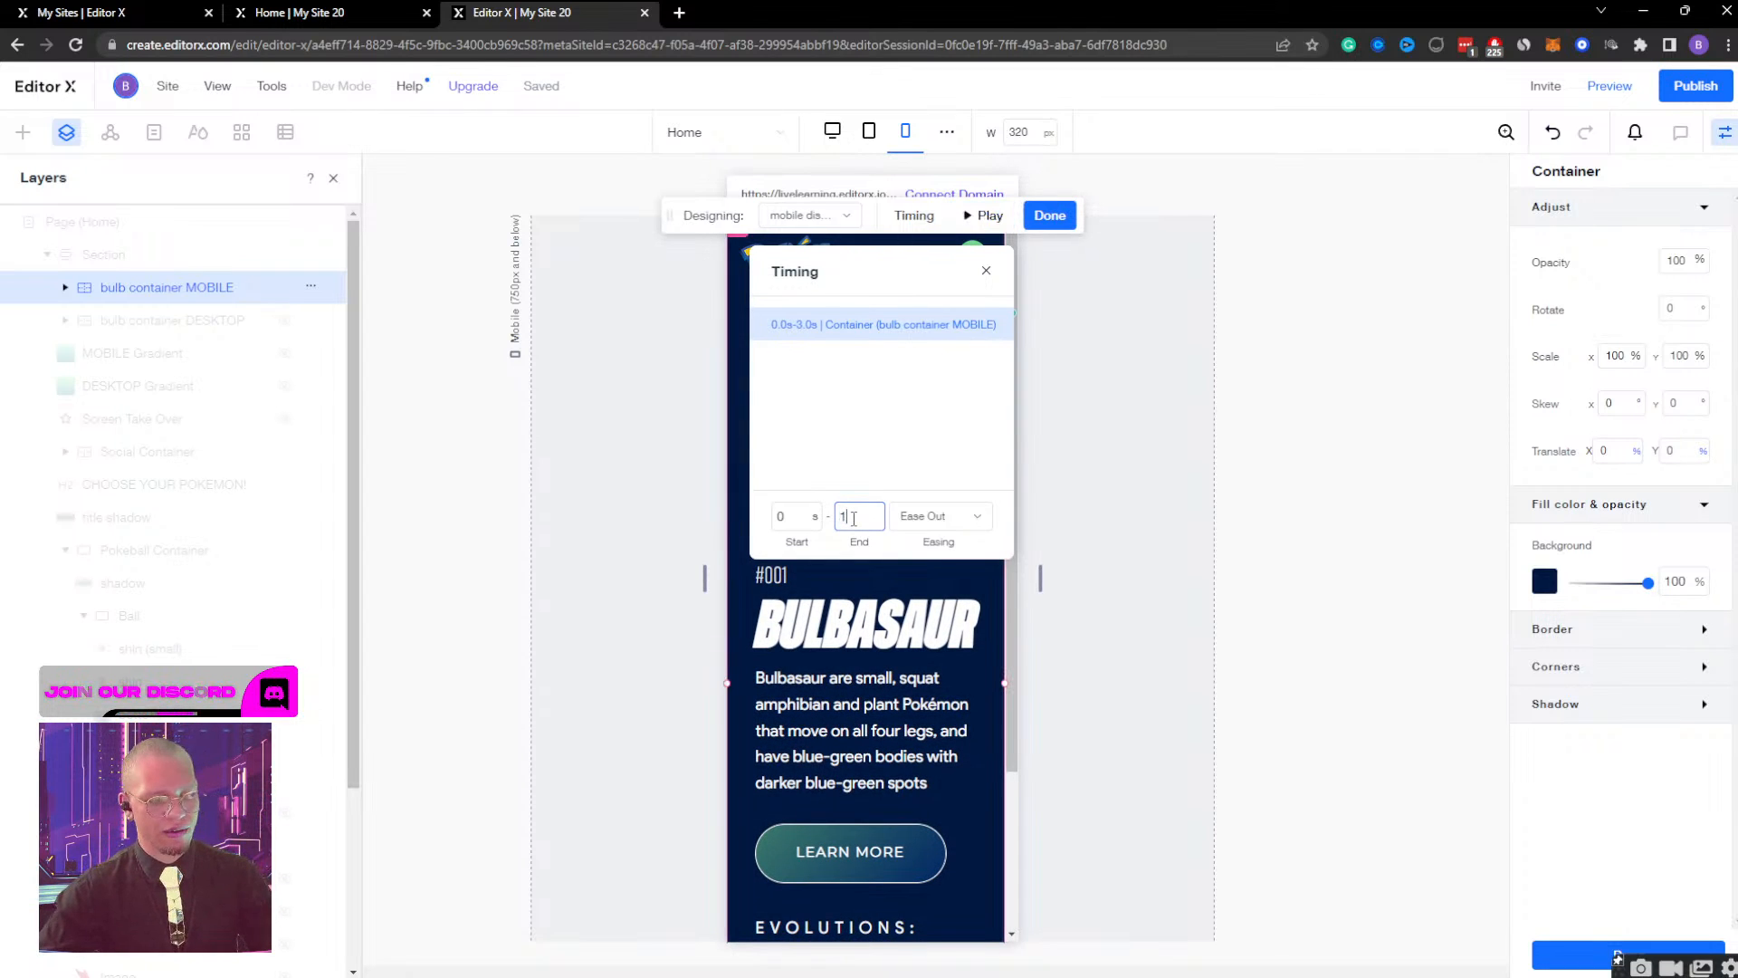
pyautogui.write('1')
pyautogui.press('Return')
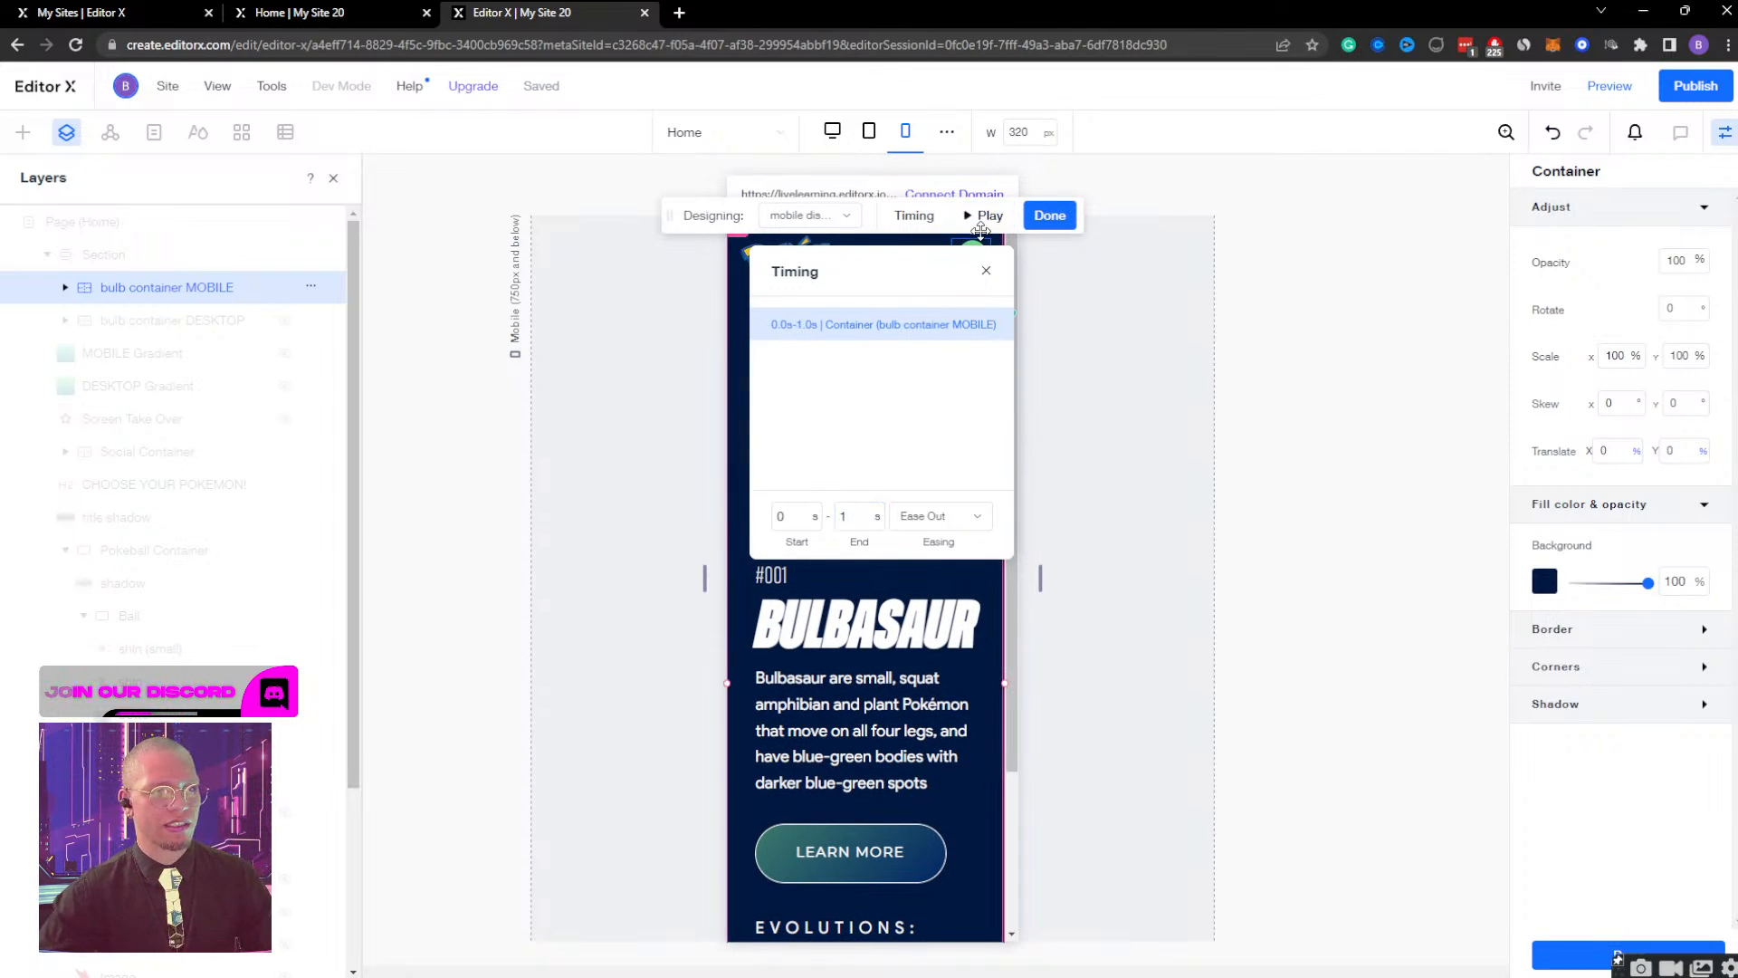
pyautogui.click(986, 271)
pyautogui.click(984, 215)
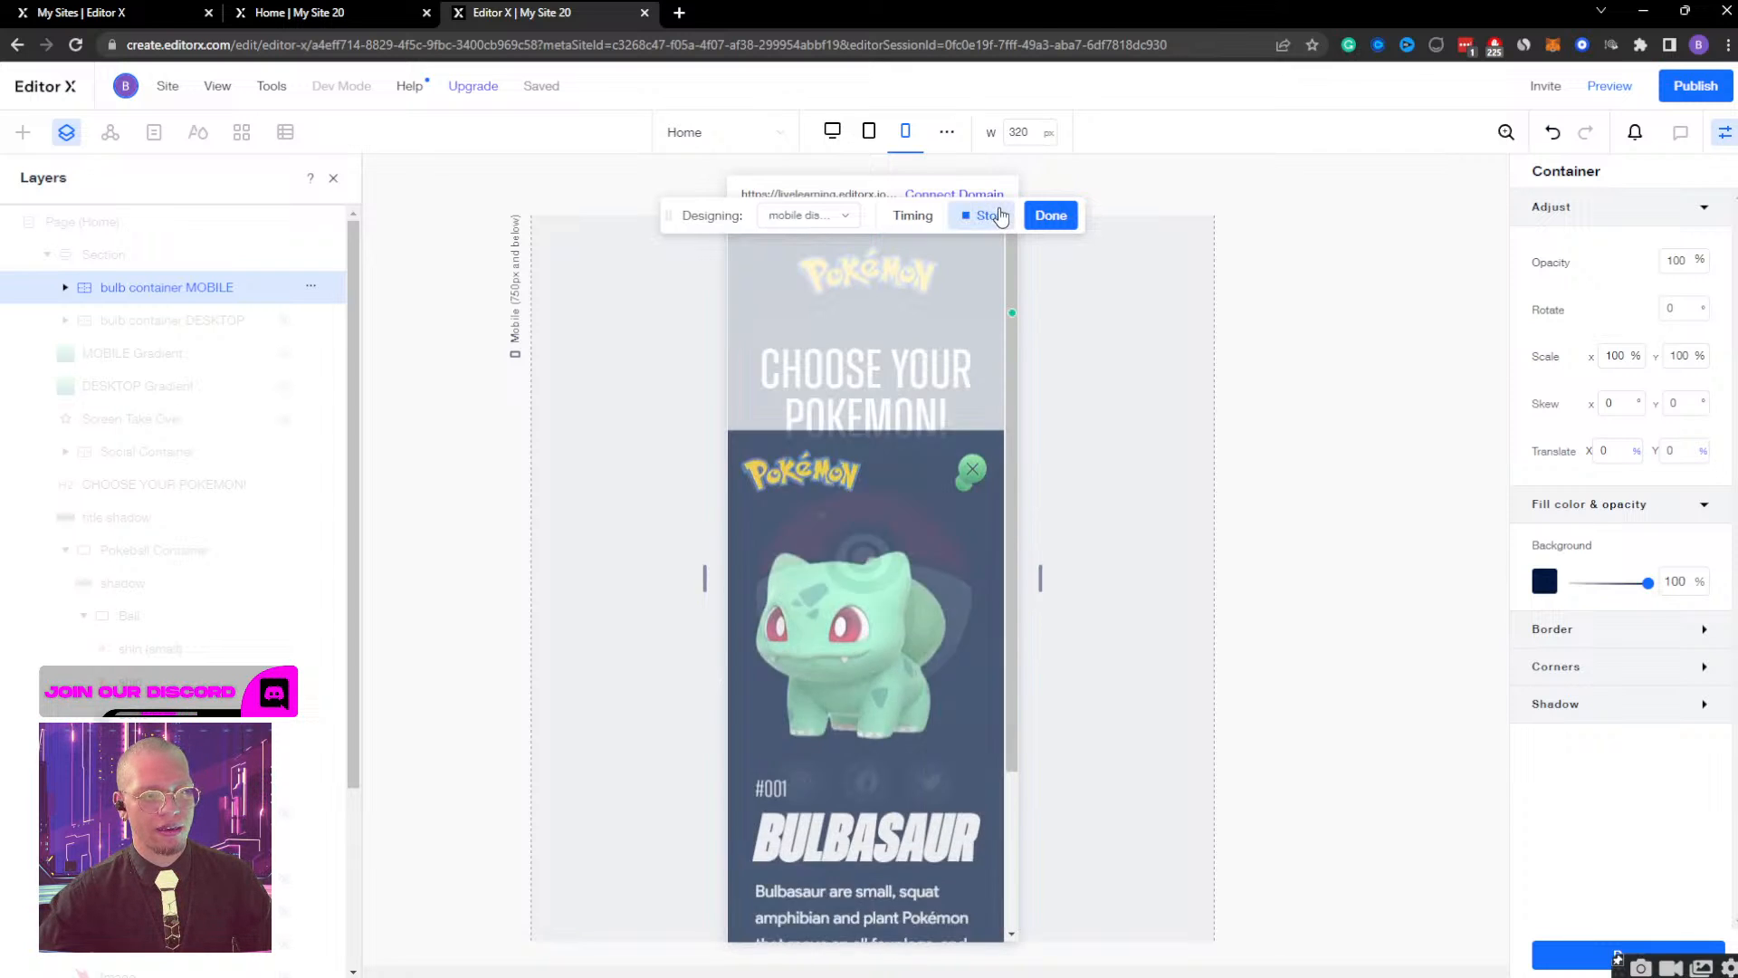
pyautogui.click(1052, 217)
# Preview the mobile site, check whether the Poké Ball brings up the Bulbasaur container, and return to editing.
pyautogui.click(1610, 85)
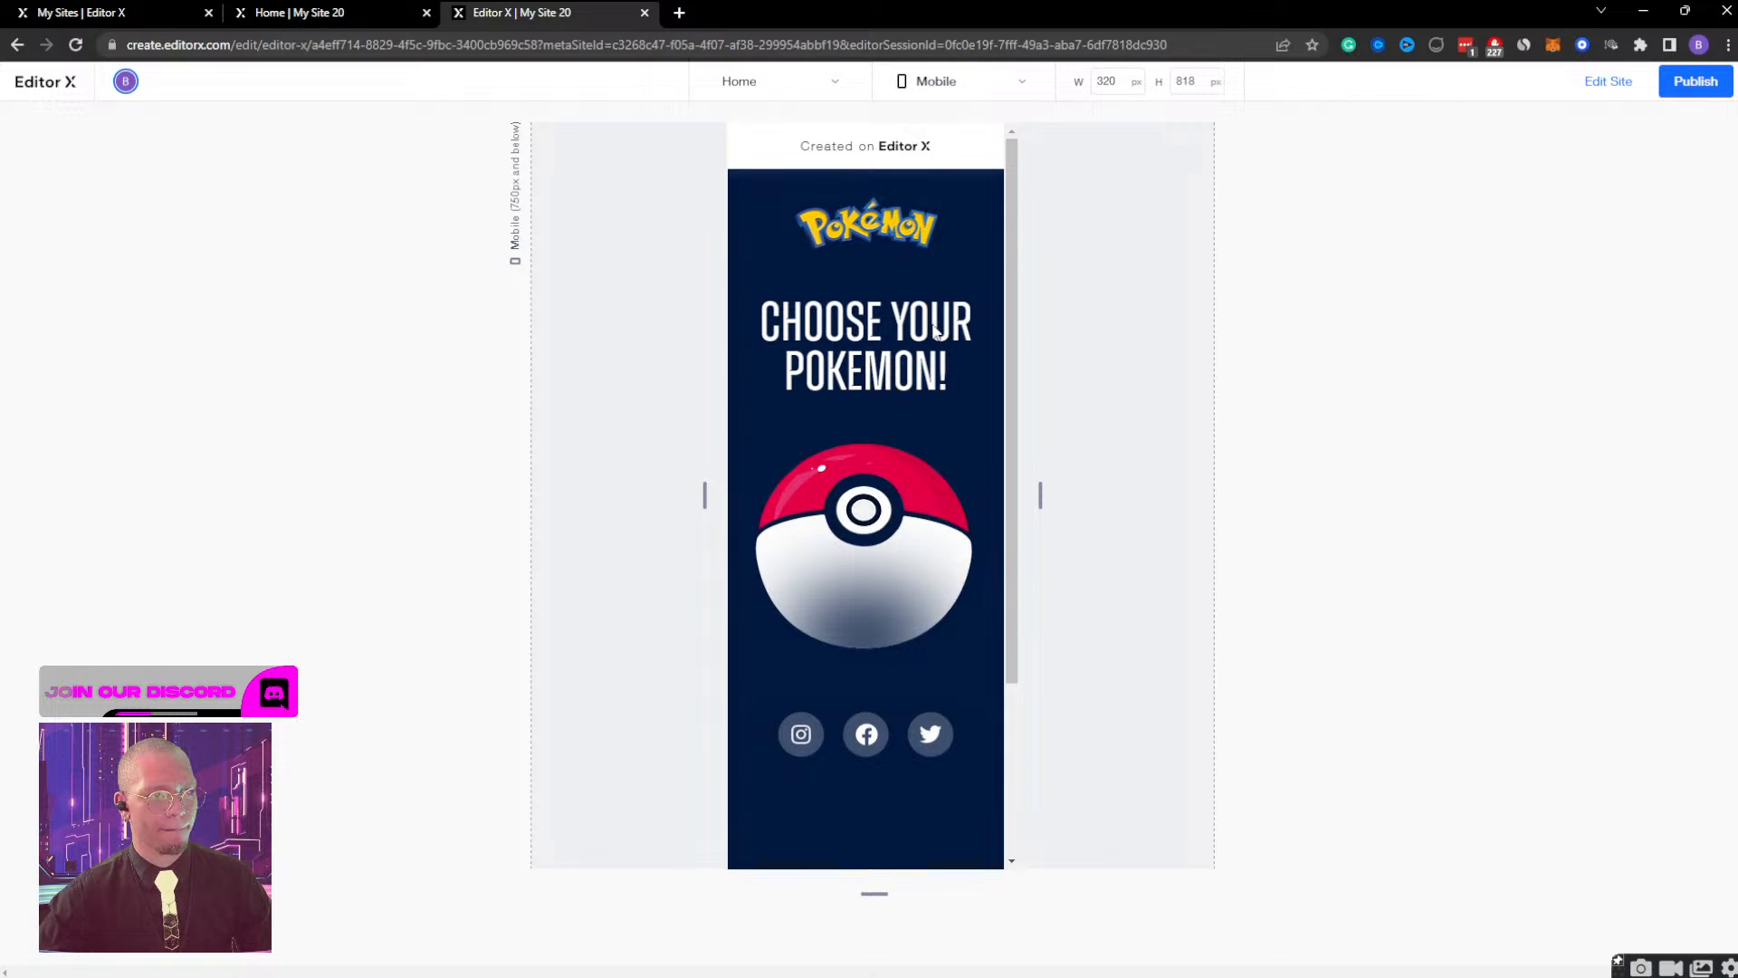
pyautogui.moveTo(889, 516)
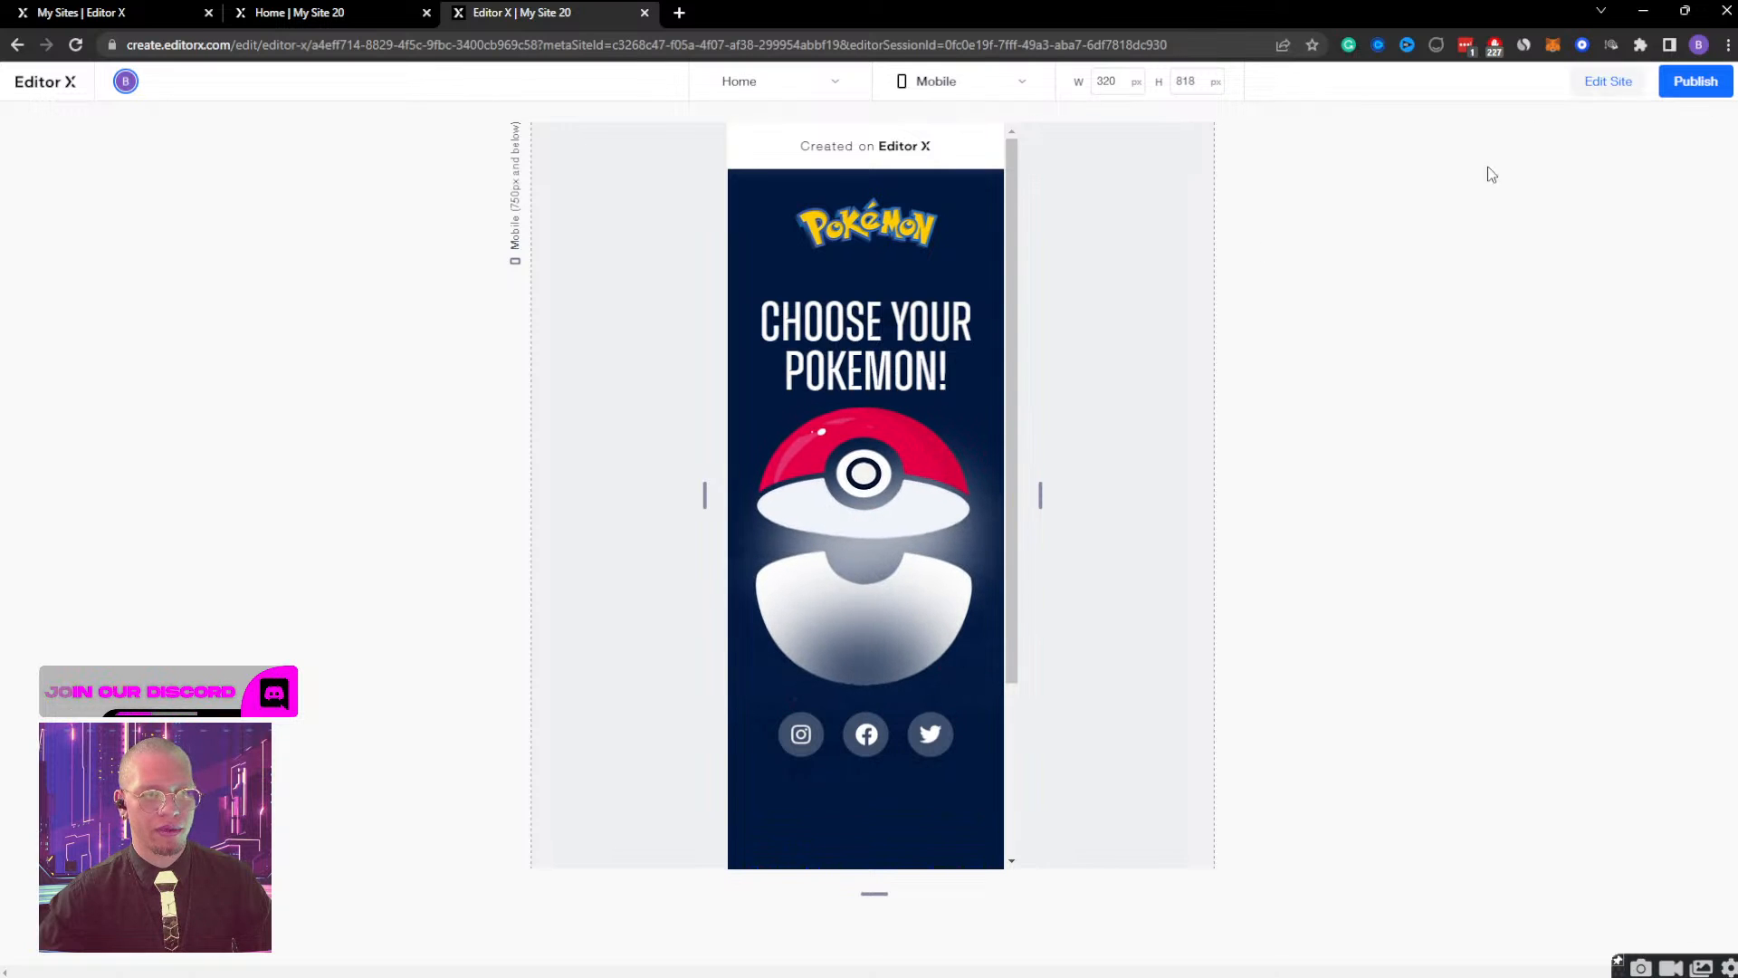
pyautogui.click(1608, 82)
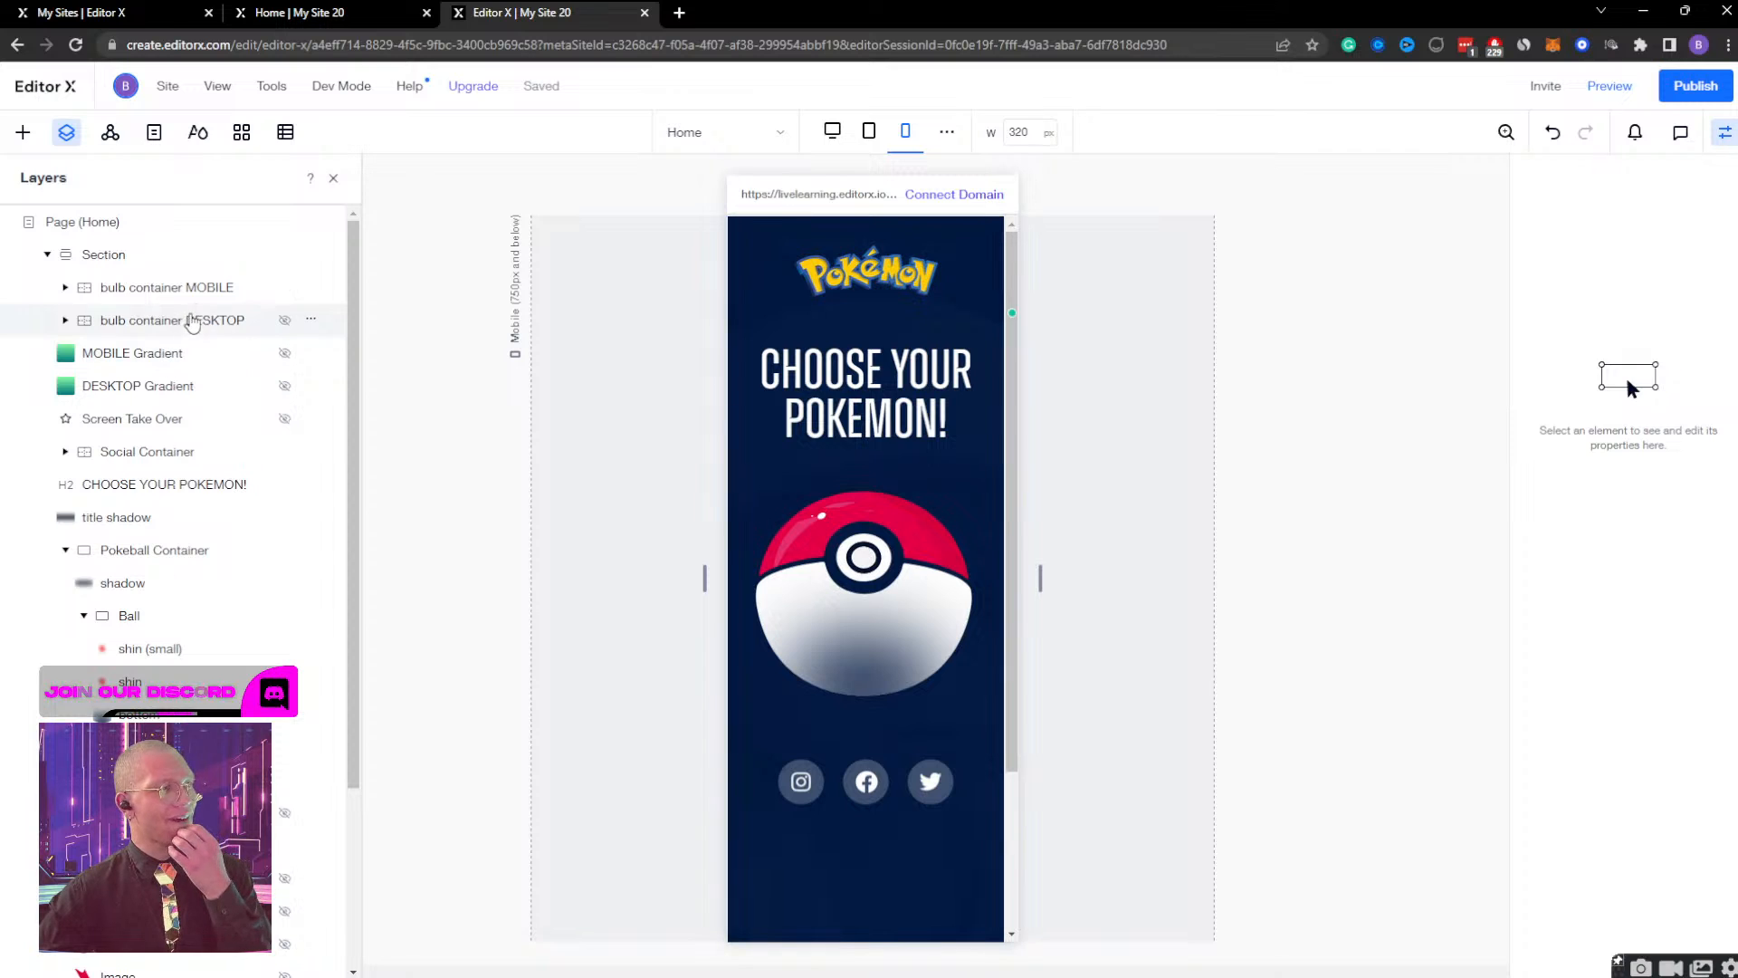
# Delete the Ball's click interaction that toggles Gradient Display on the MOBILE gradient.
pyautogui.click(201, 287)
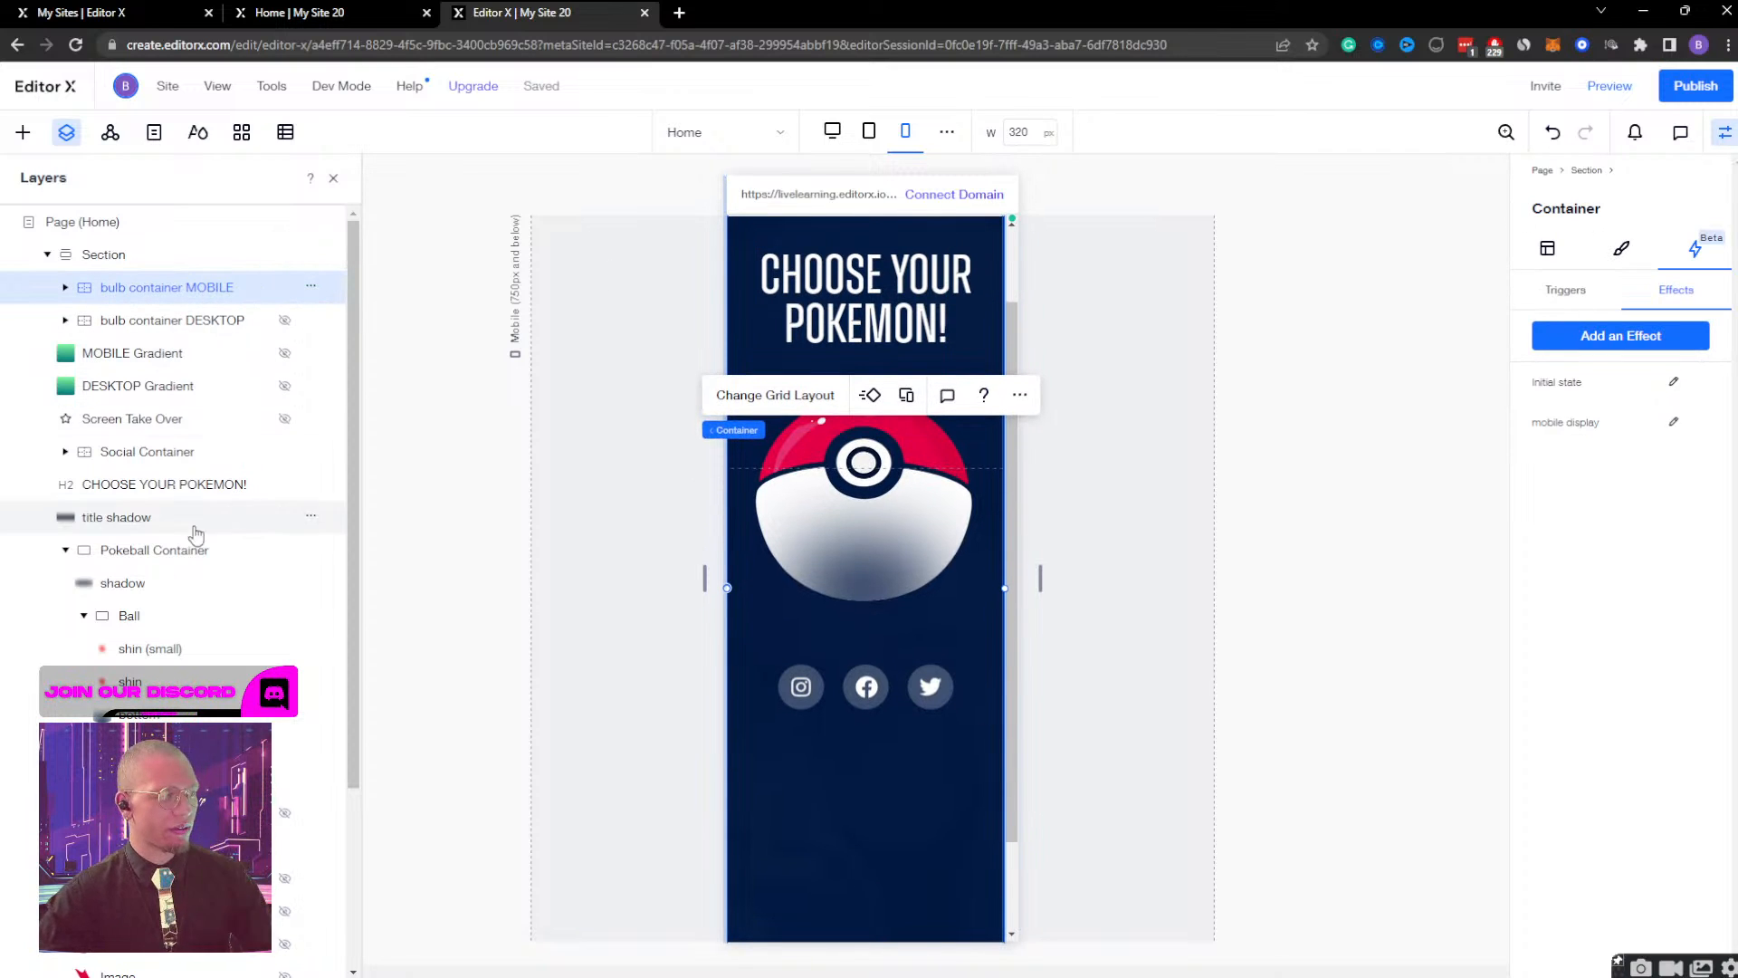
pyautogui.click(159, 561)
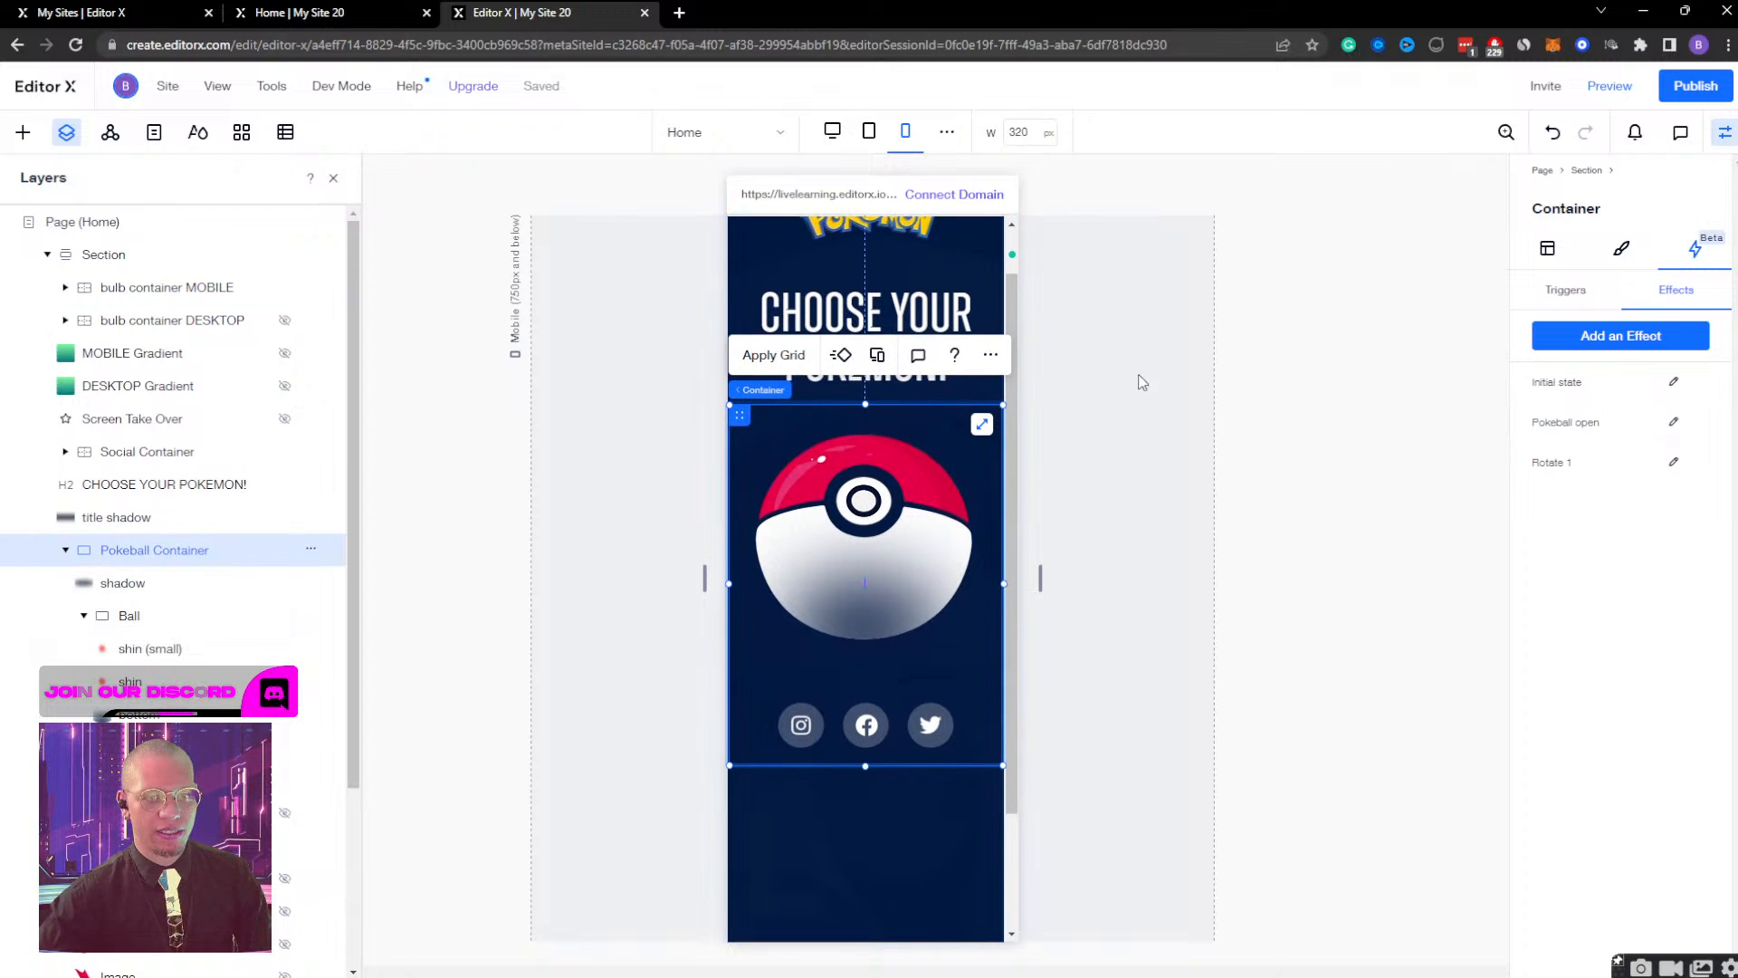
pyautogui.click(1559, 294)
pyautogui.click(118, 616)
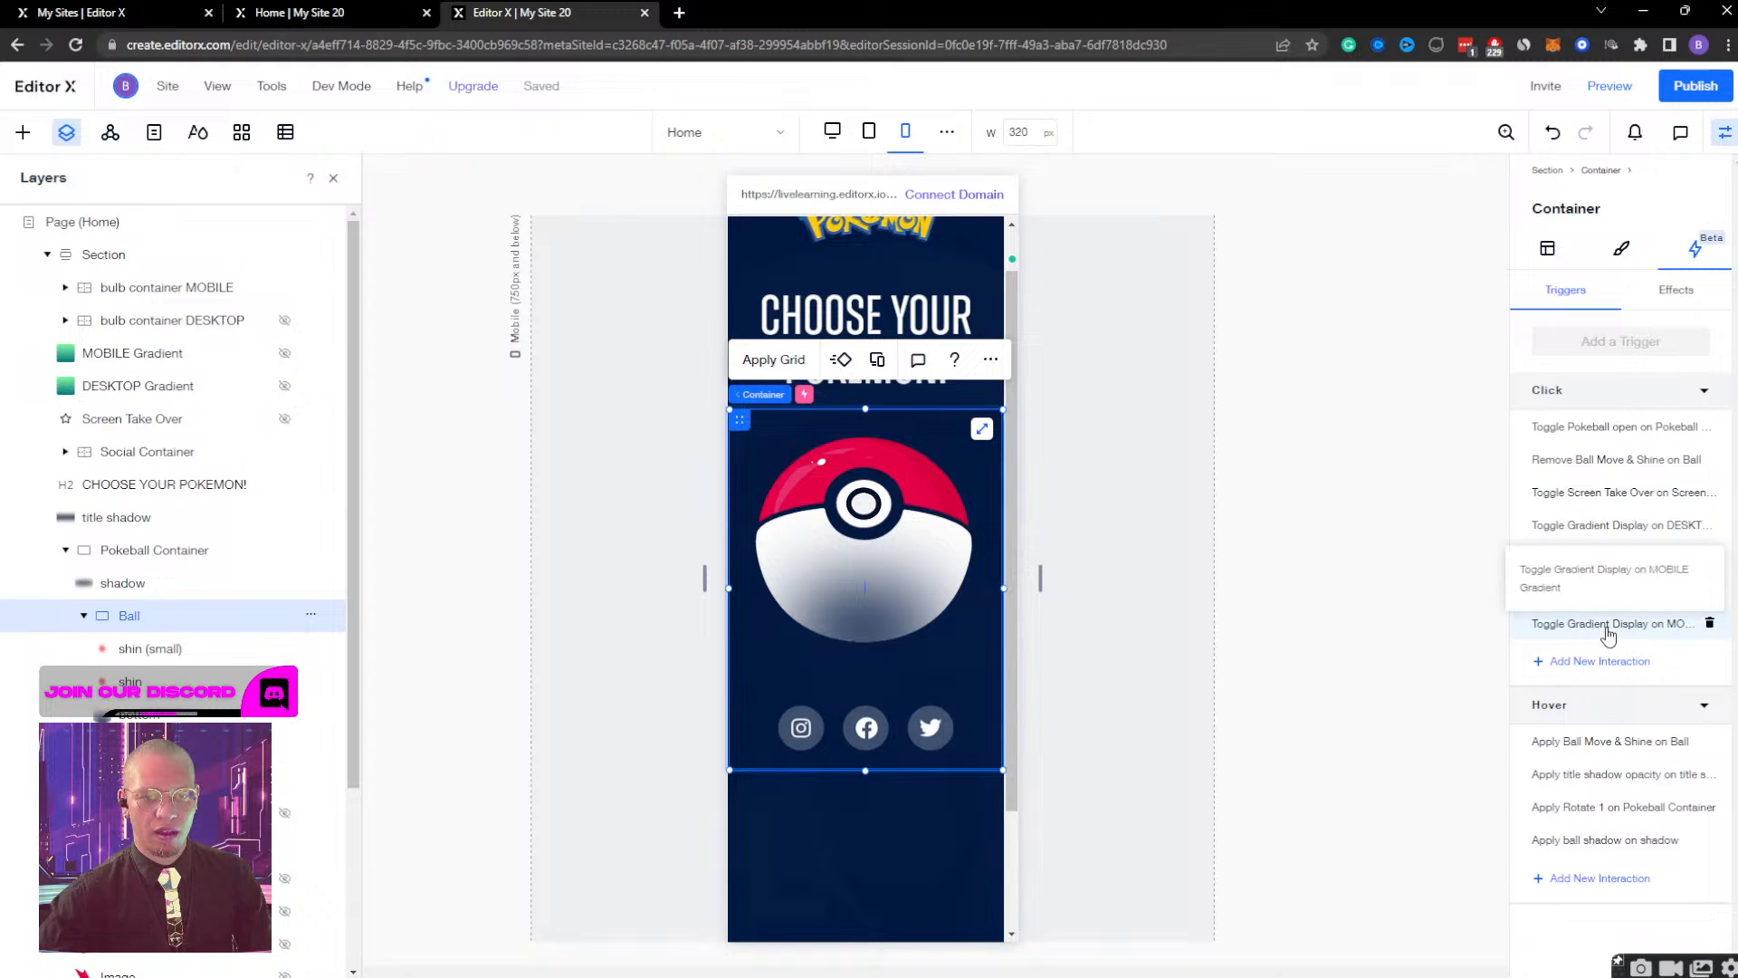
pyautogui.click(1709, 623)
# Add a click interaction to the Ball that toggles the mobile display effect on and off for bulb container MOBILE.
pyautogui.click(1573, 631)
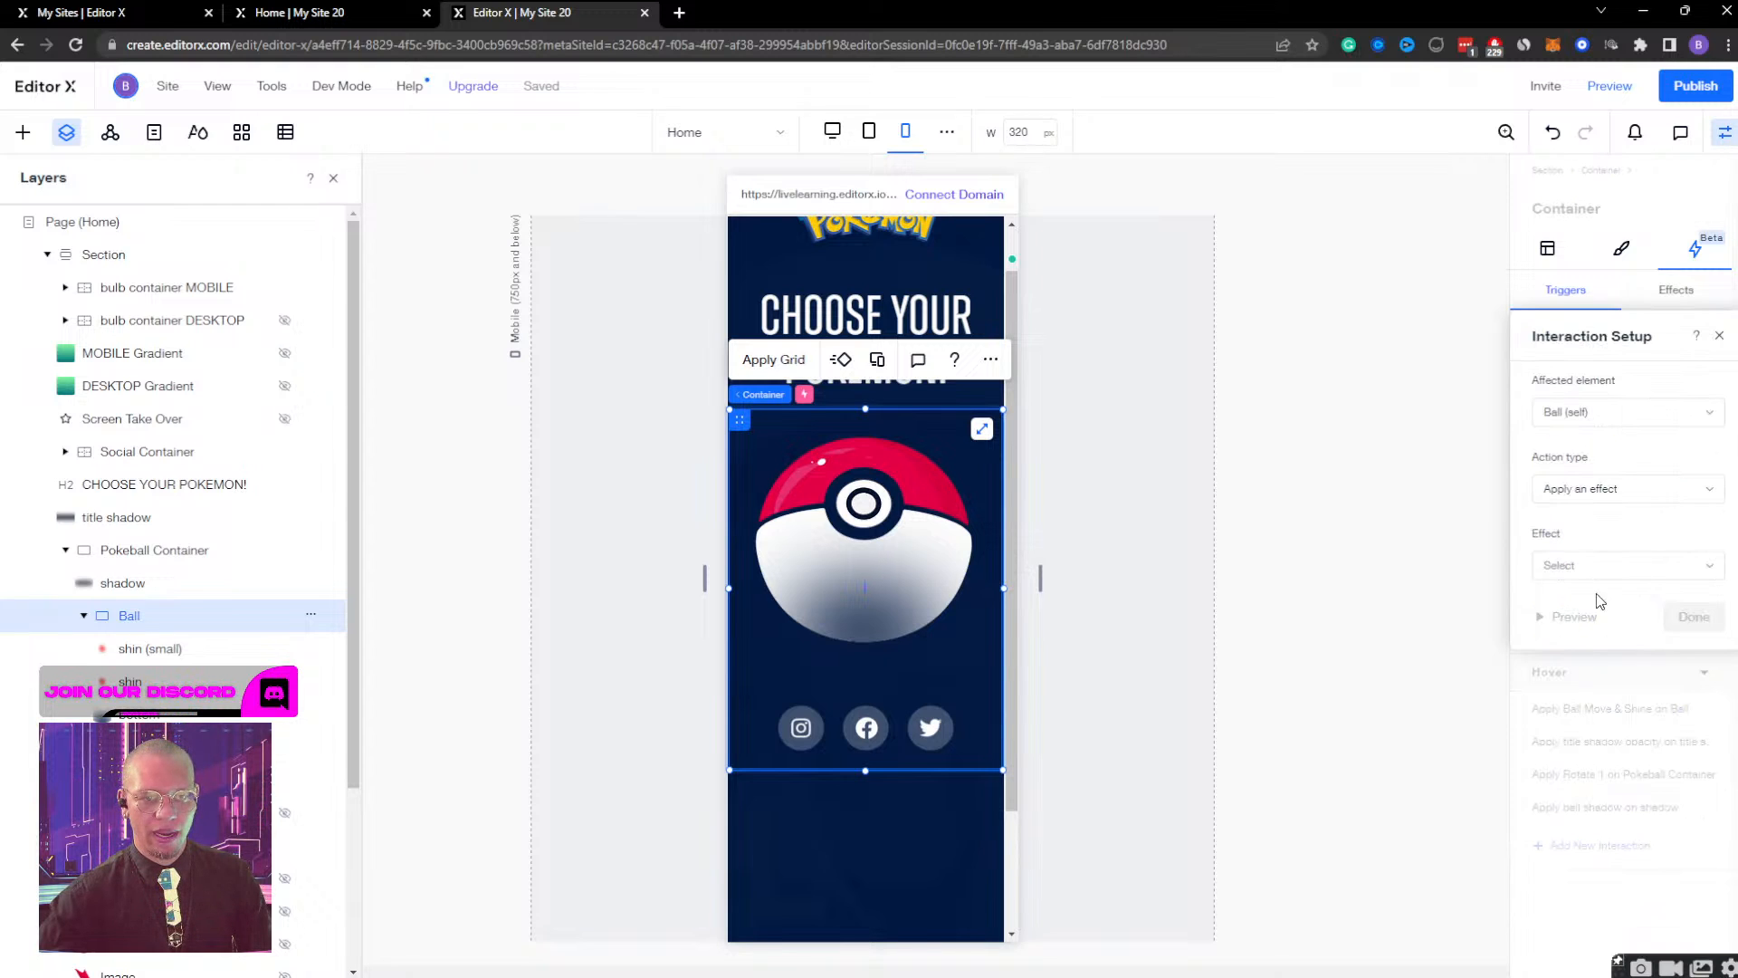
pyautogui.click(1611, 417)
pyautogui.click(1615, 460)
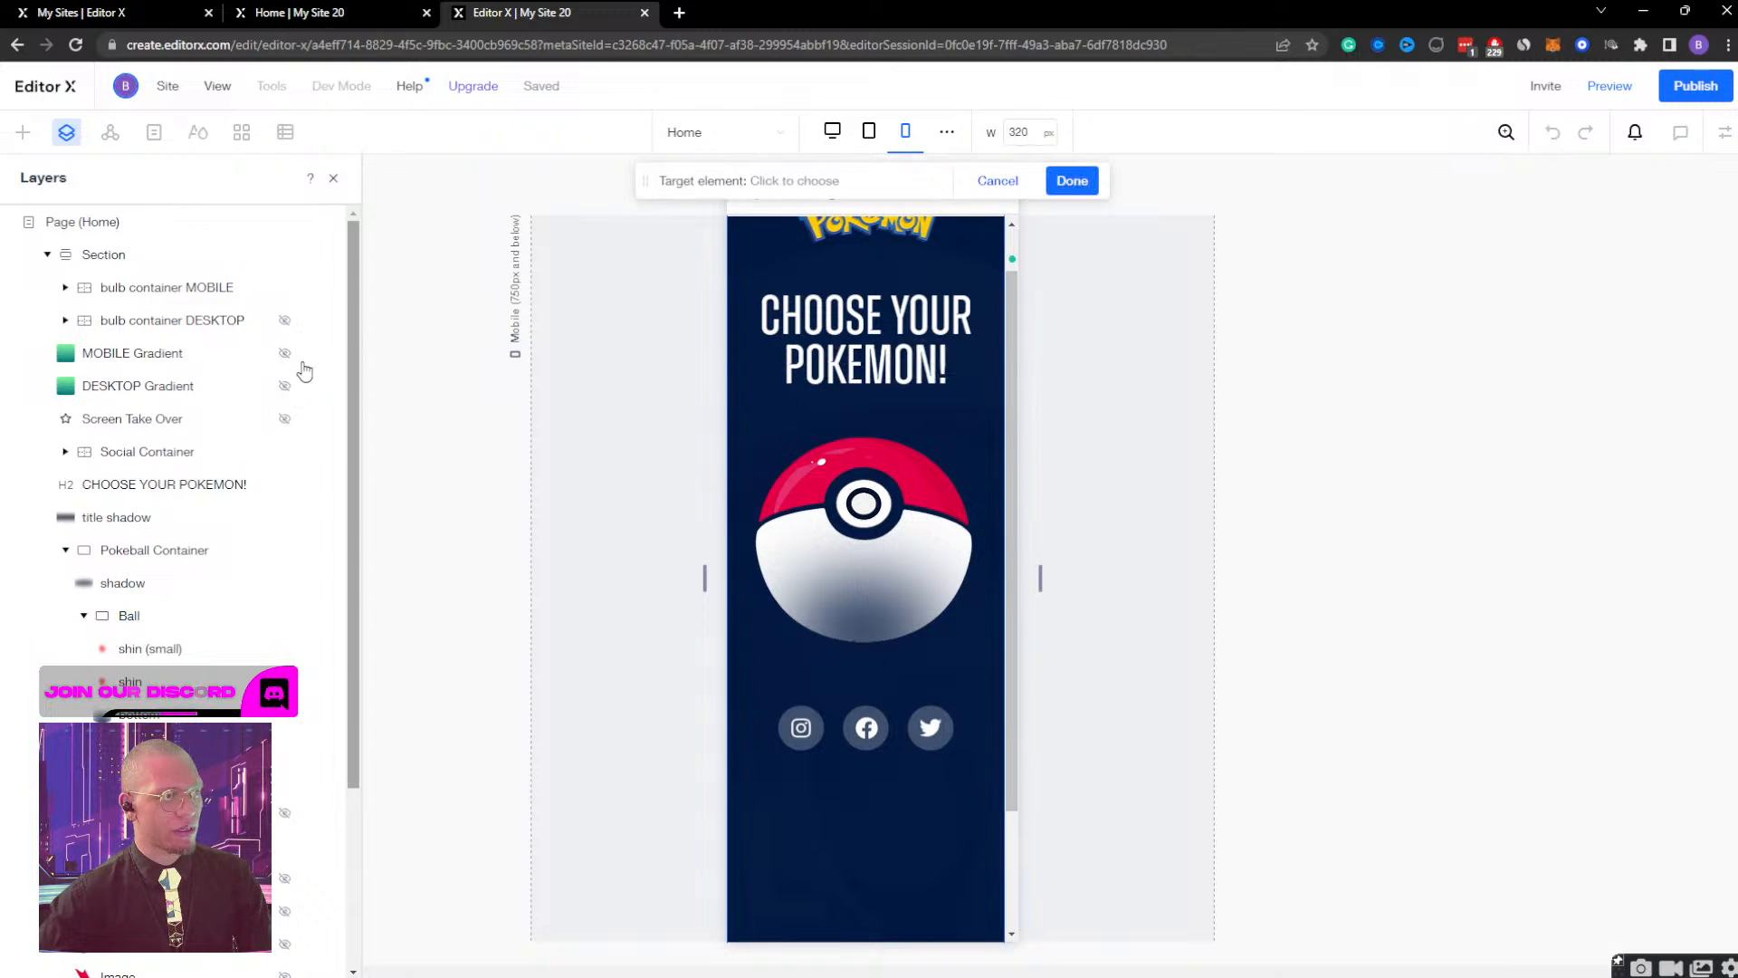
pyautogui.click(150, 287)
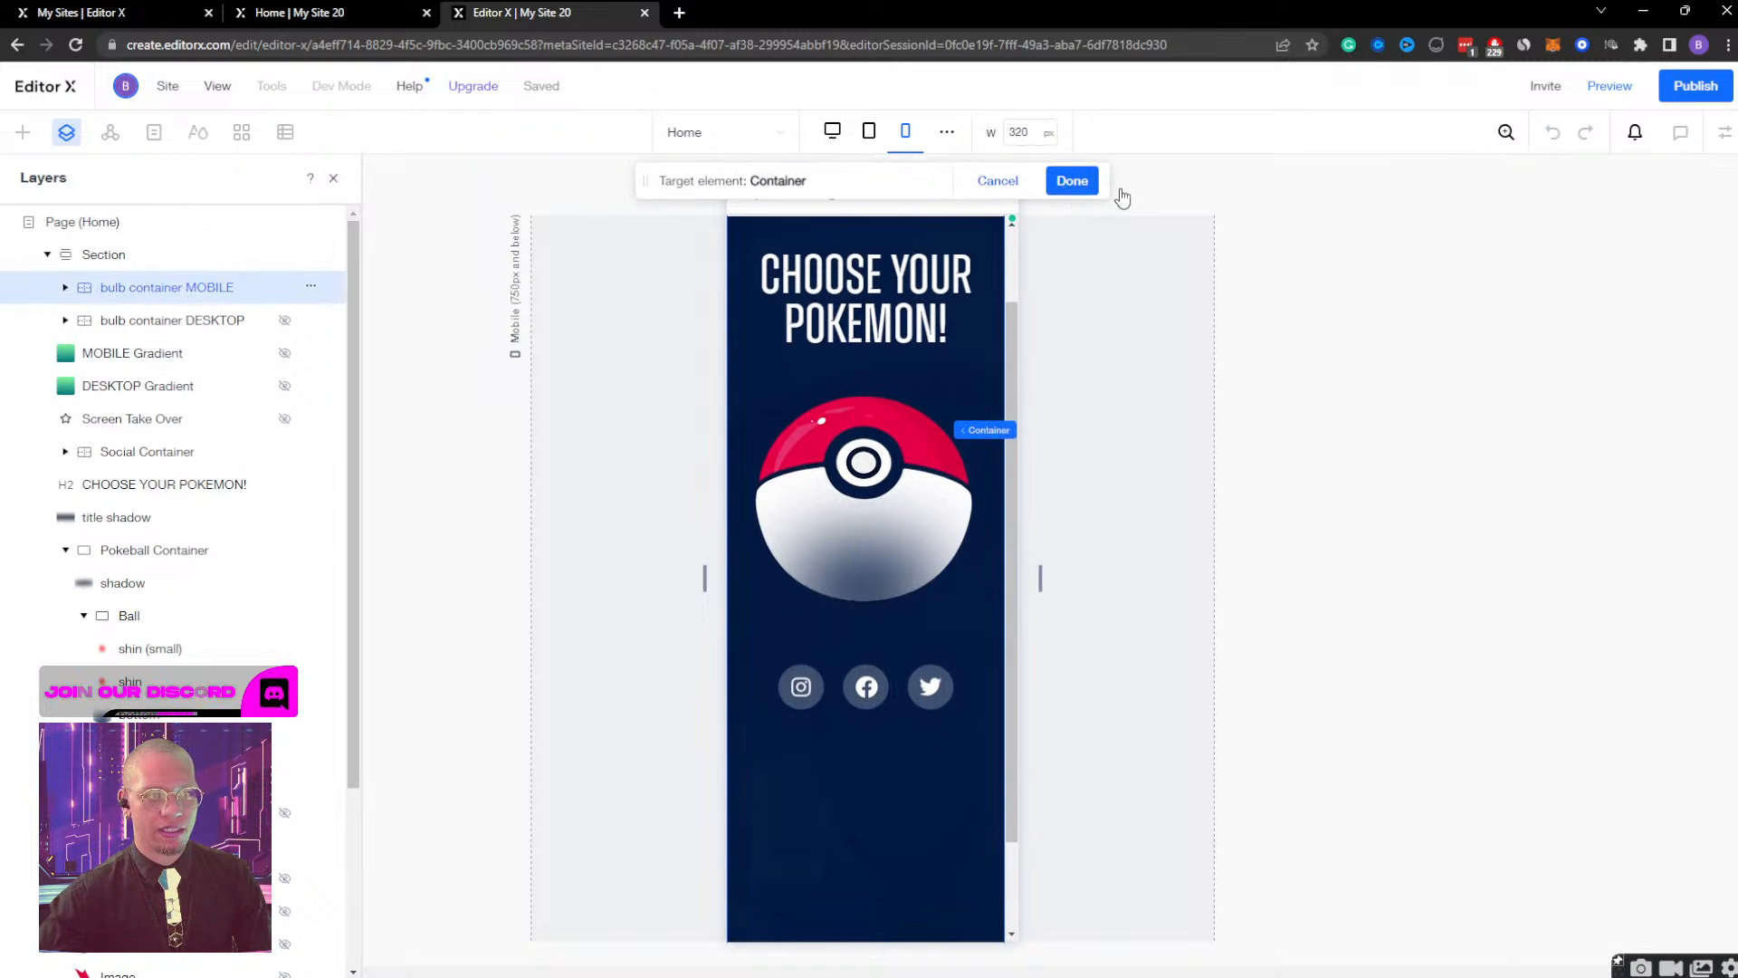
pyautogui.click(1072, 180)
pyautogui.click(1626, 488)
pyautogui.click(1610, 522)
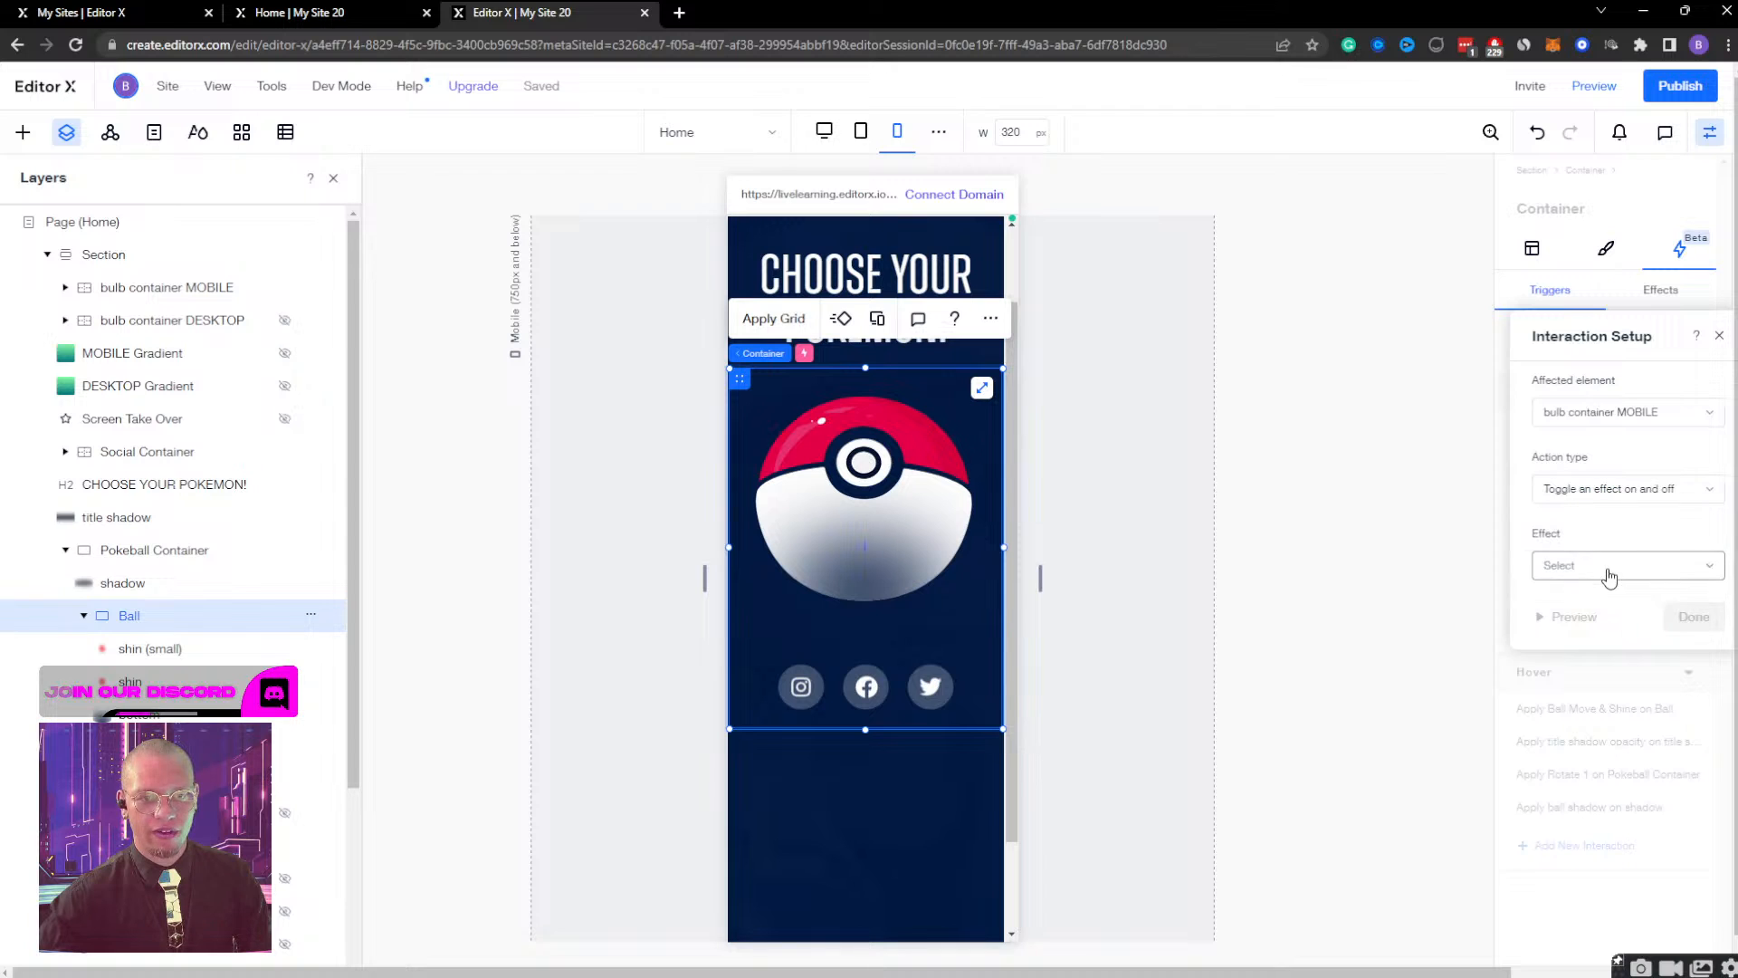
pyautogui.click(1610, 567)
pyautogui.click(1599, 606)
pyautogui.click(1693, 617)
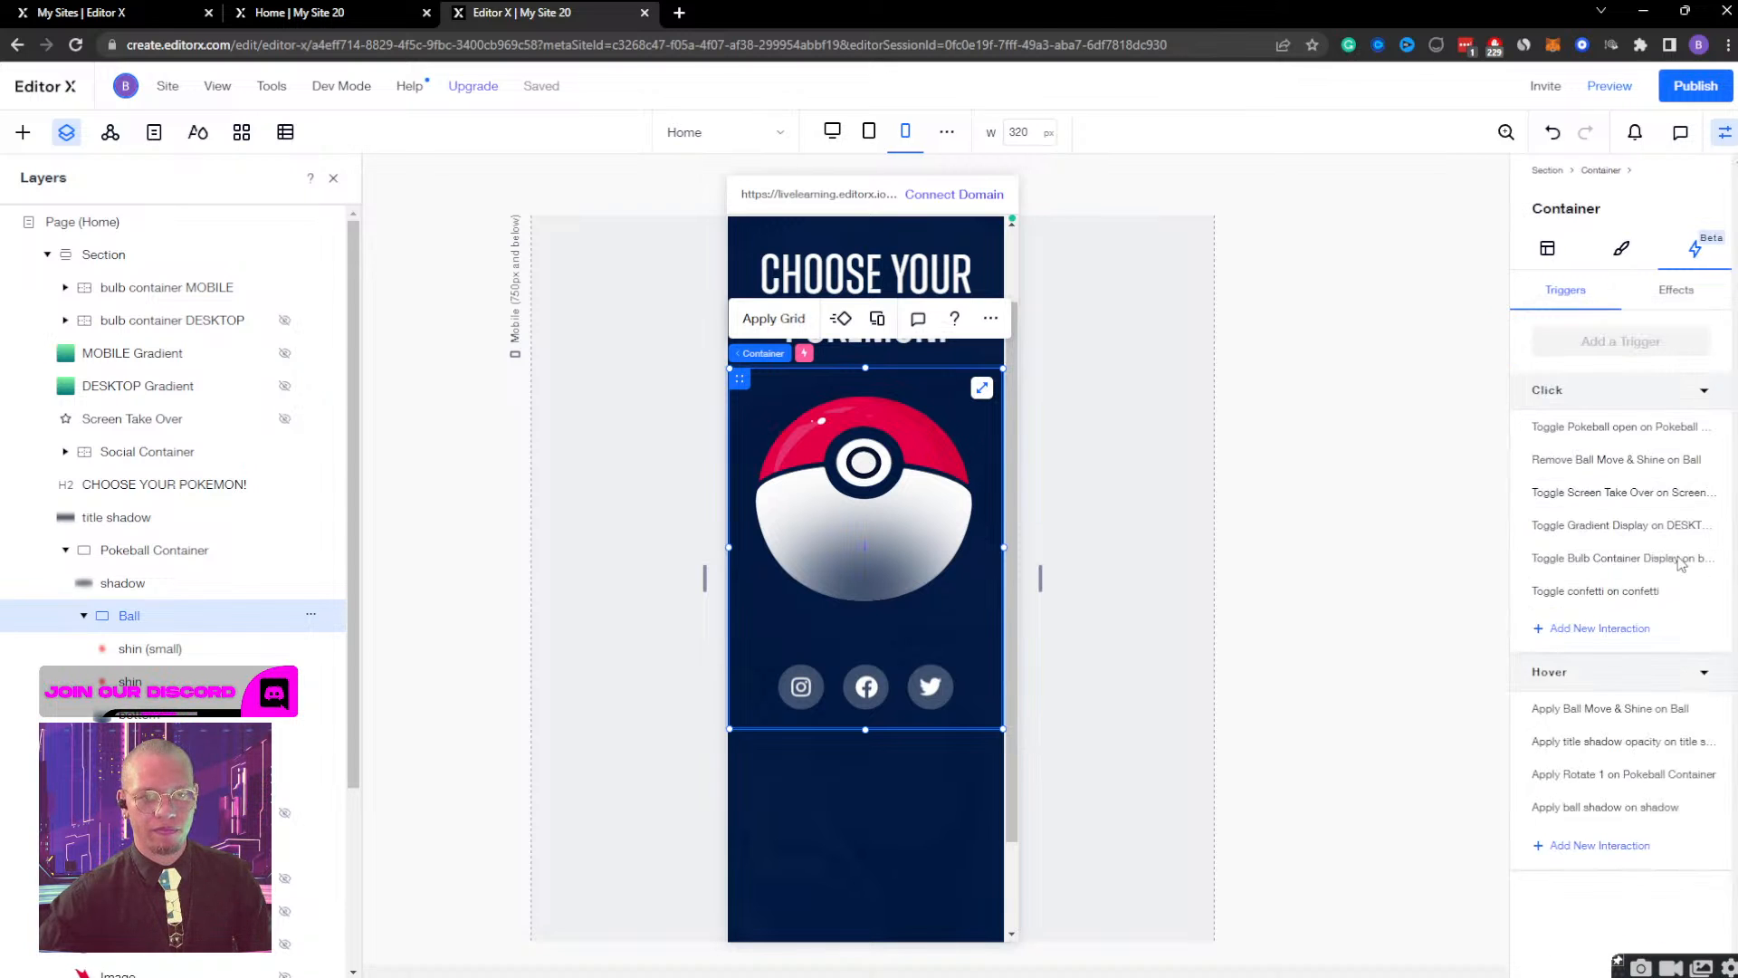
# Preview the mobile site, open the Bulbasaur container from the Poké Ball, and return to editing.
pyautogui.click(1610, 85)
pyautogui.click(902, 391)
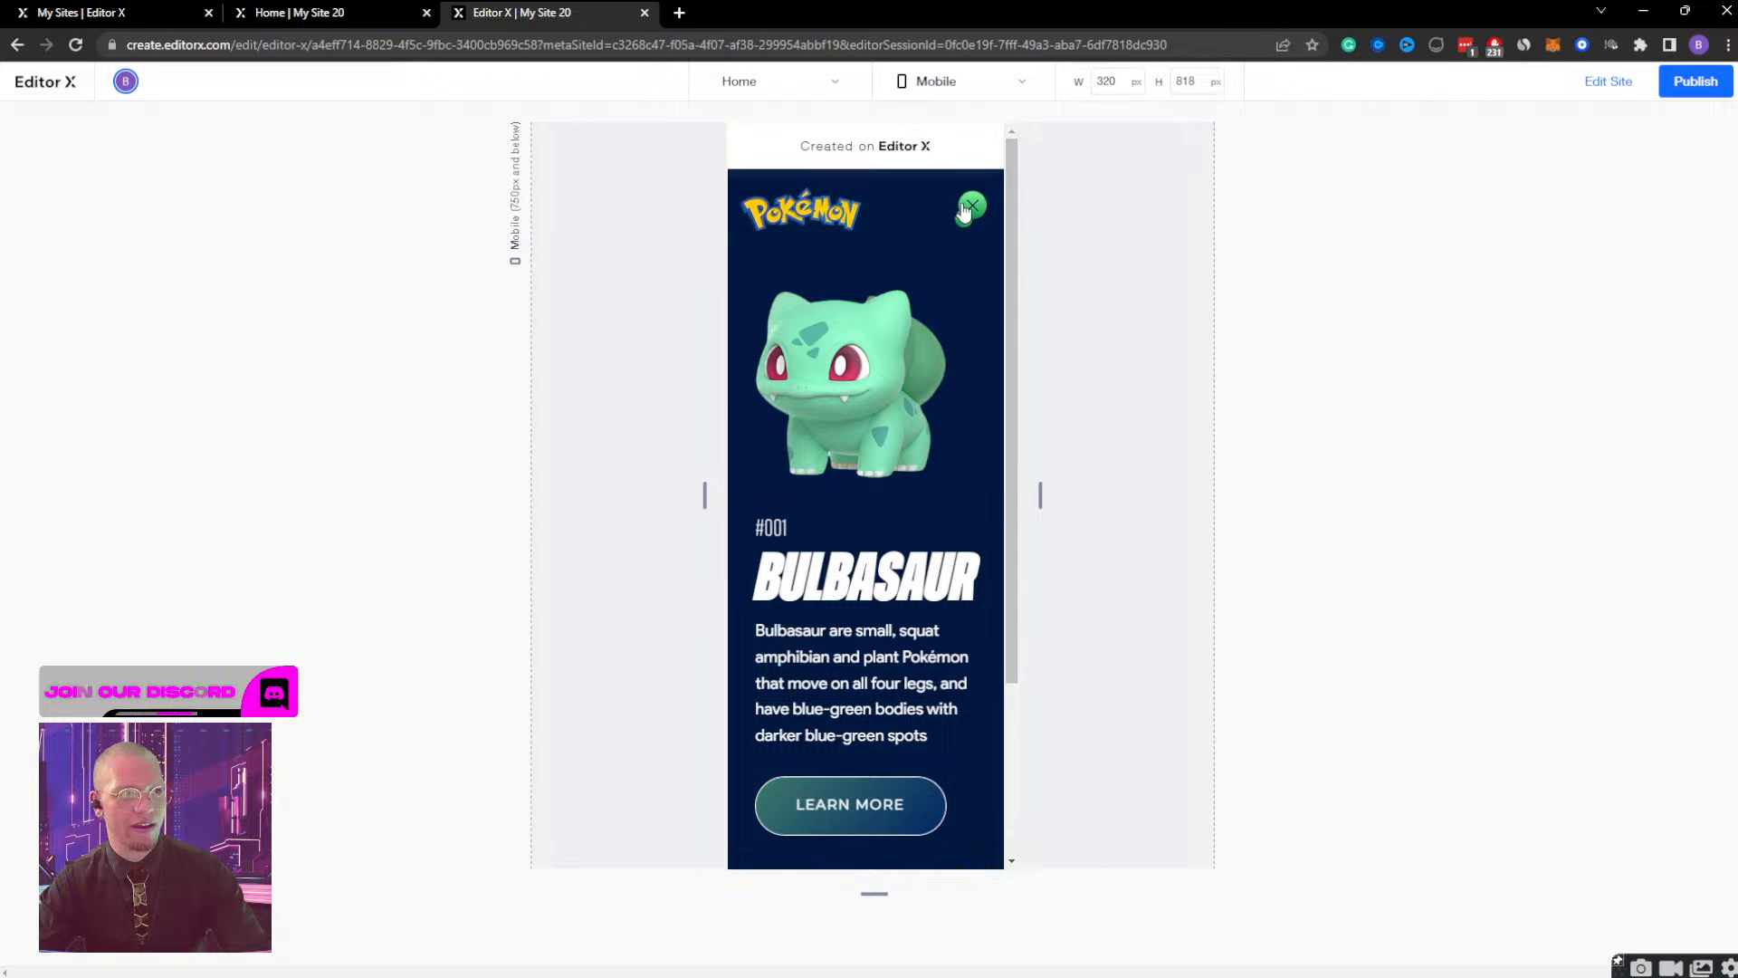
pyautogui.click(1598, 91)
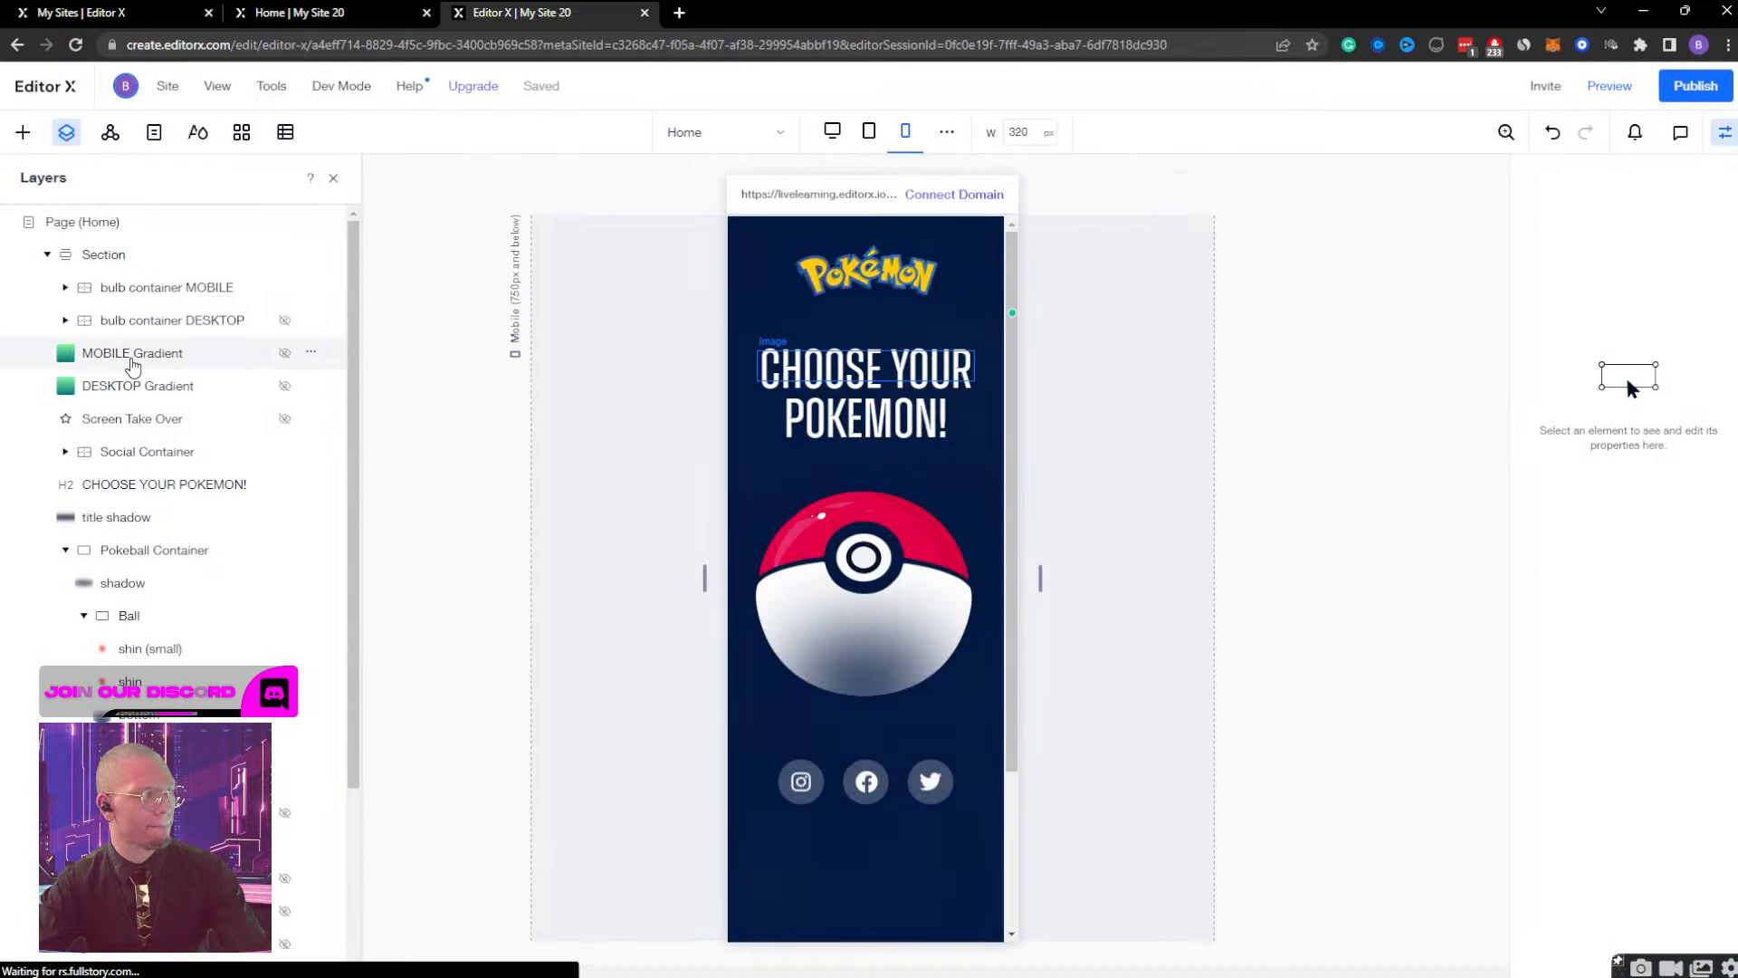
# Delete the click interaction toggling Gradient Display on the MOBILE gradient from the close-button image in bulb container MOBILE.
pyautogui.click(111, 289)
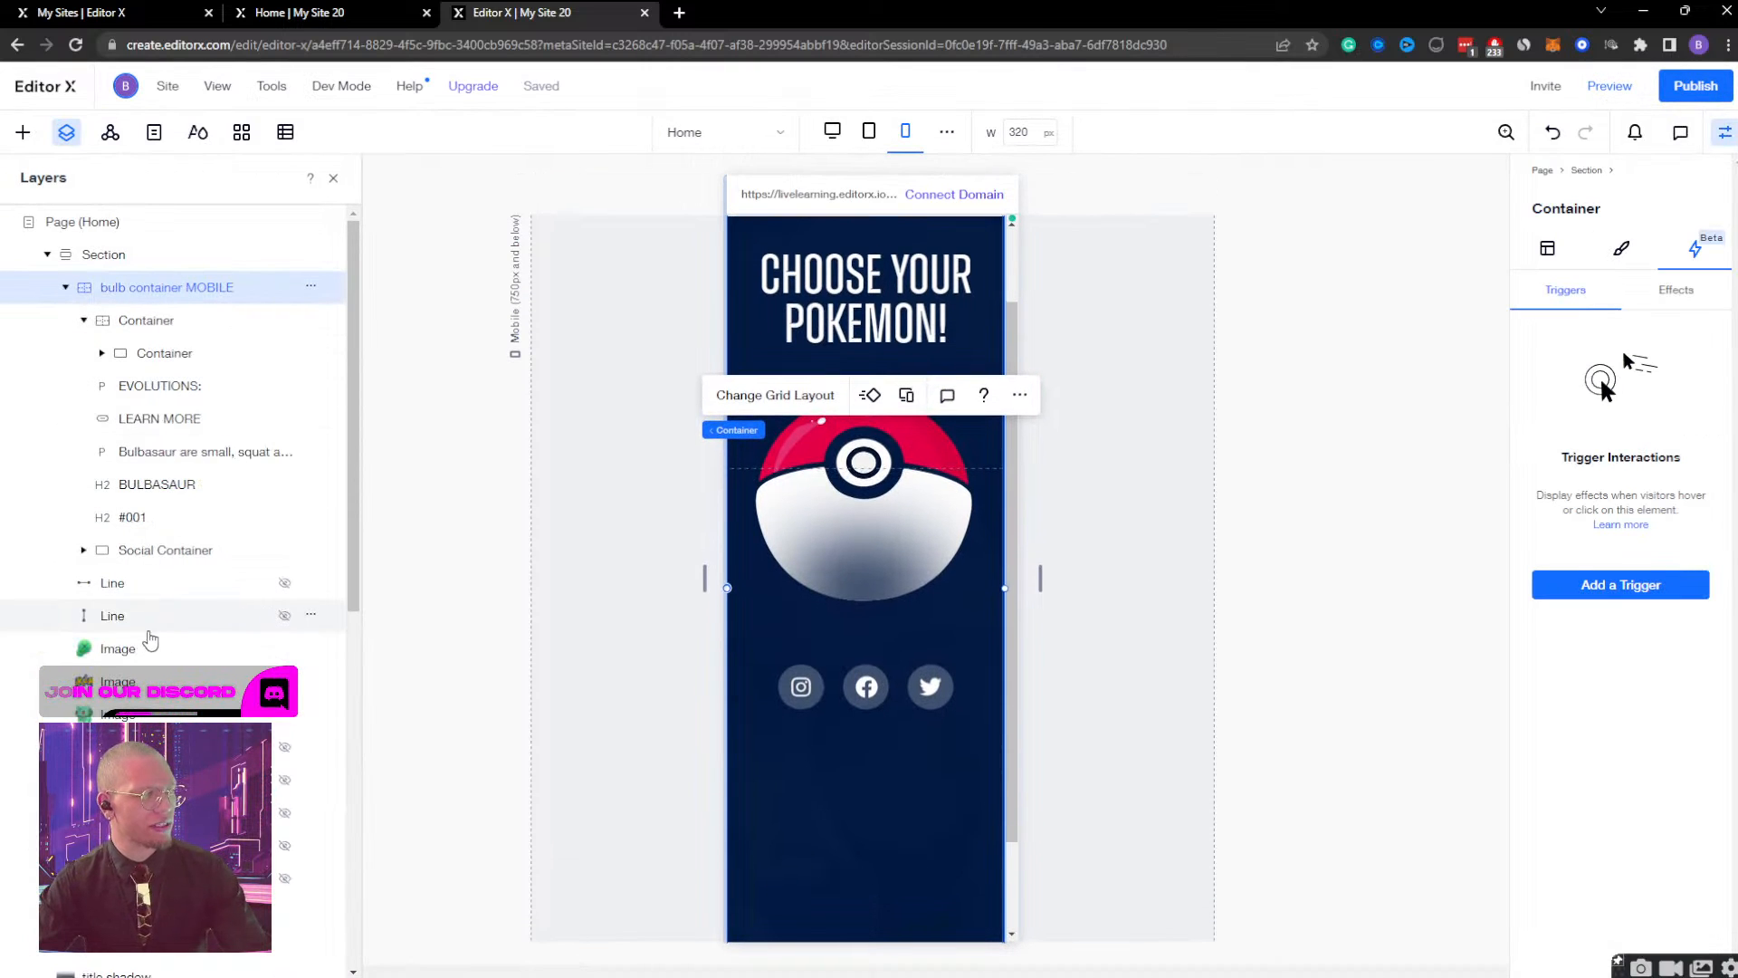
pyautogui.click(147, 655)
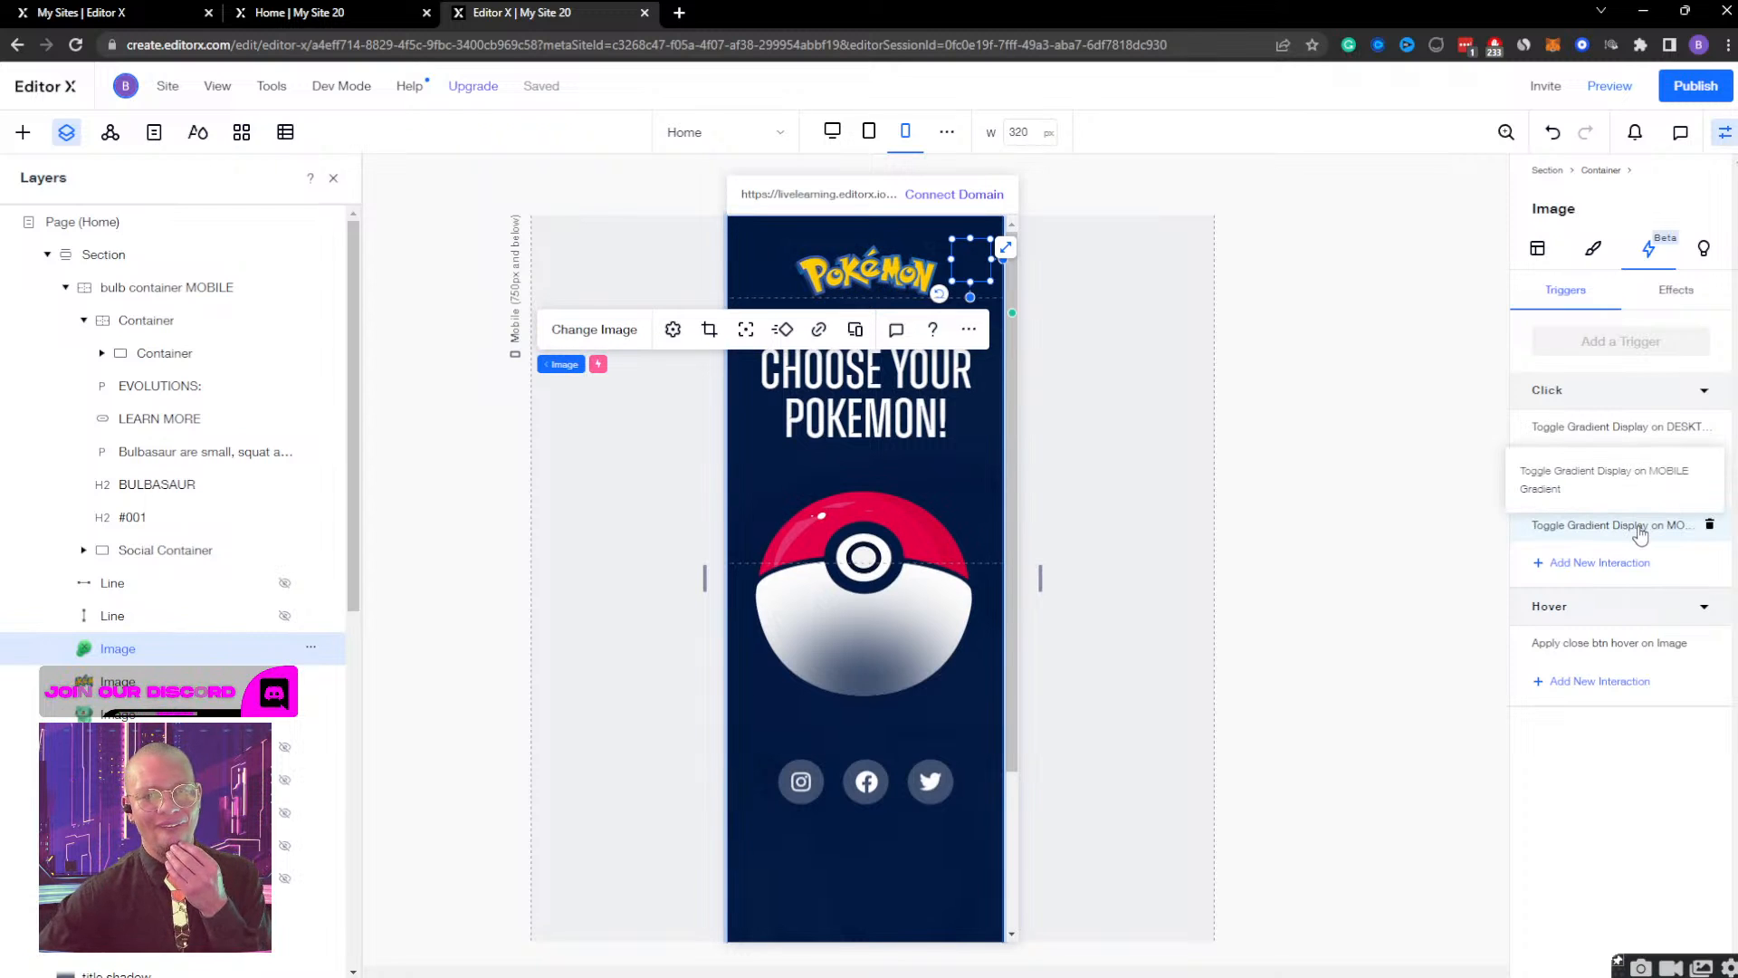
pyautogui.click(1707, 531)
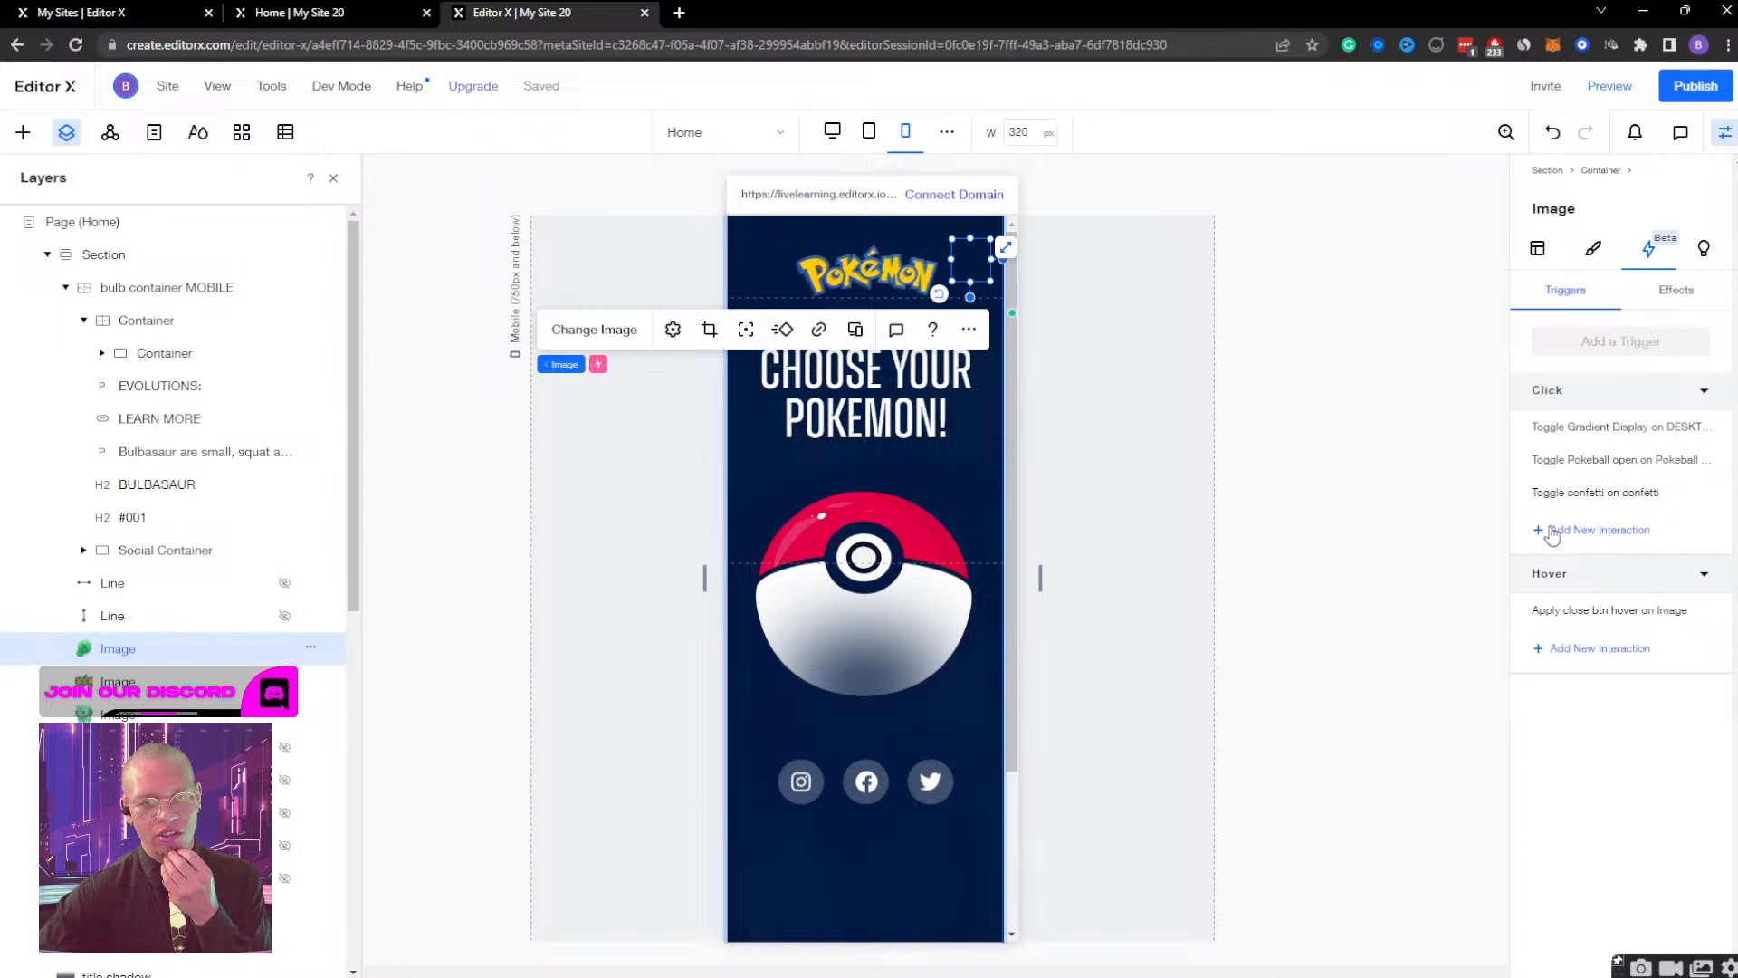
# Add a click interaction to the close-button image that toggles the mobile display effect on and off for bulb container MOBILE.
pyautogui.click(1550, 531)
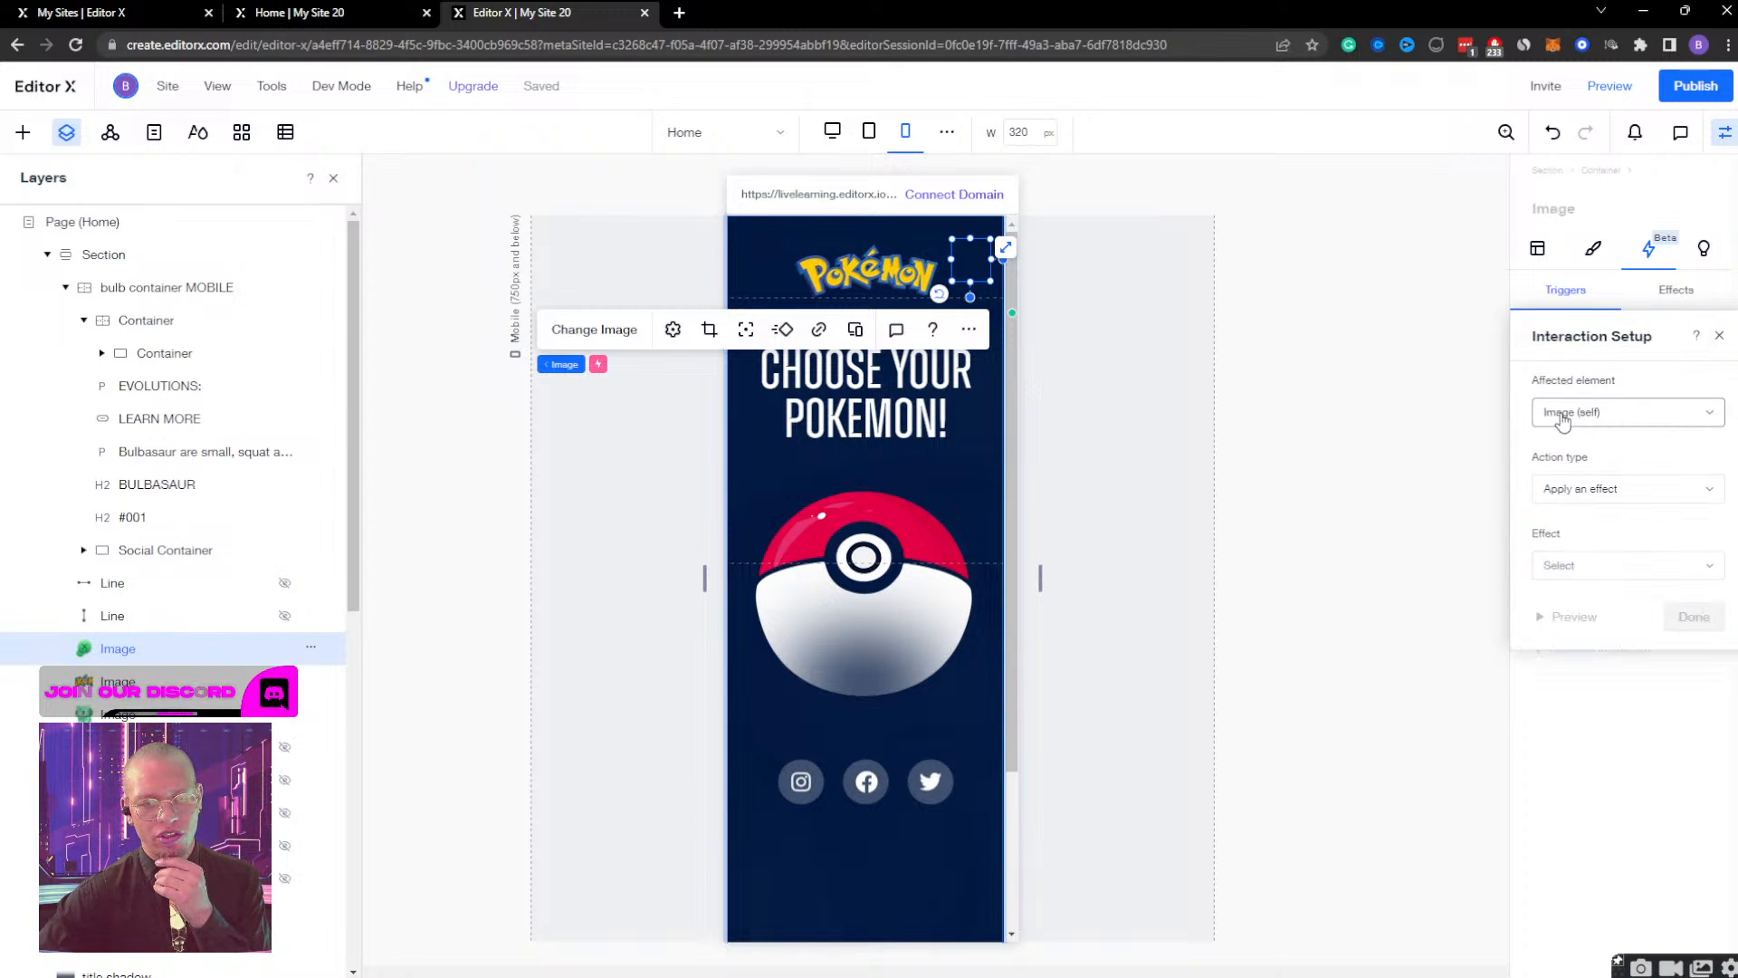
pyautogui.click(1609, 420)
pyautogui.click(1605, 453)
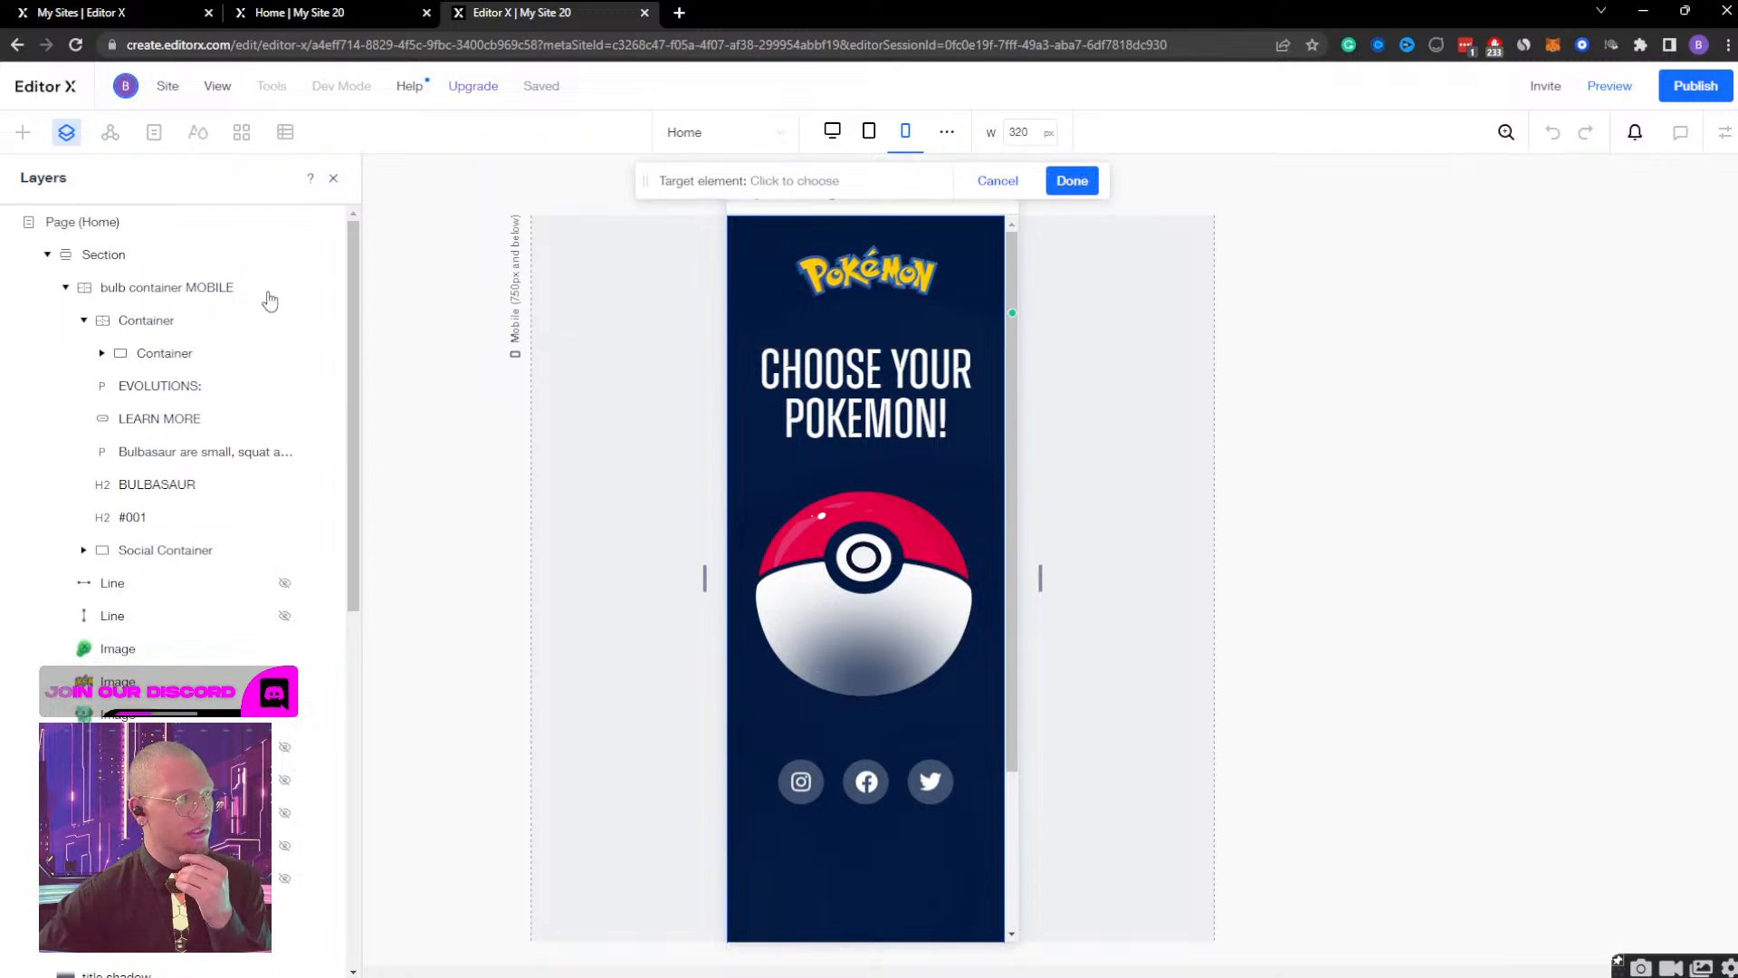
pyautogui.click(175, 288)
pyautogui.click(1072, 180)
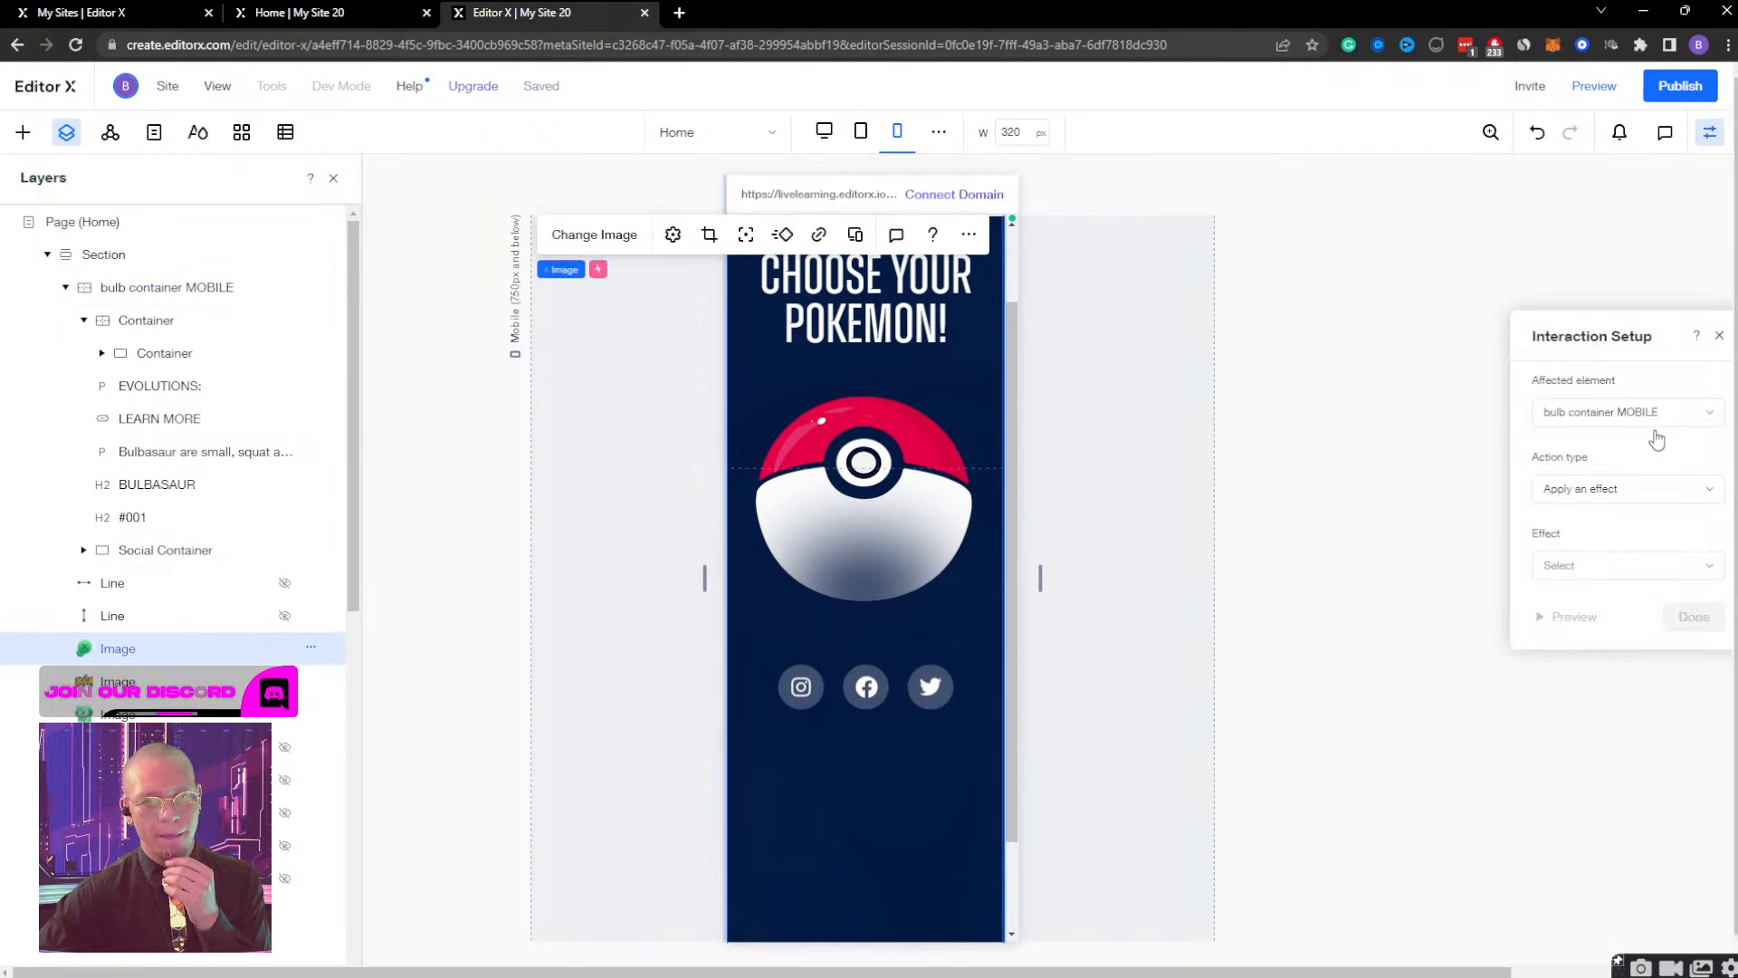
pyautogui.click(1621, 489)
pyautogui.click(1621, 518)
pyautogui.click(1623, 566)
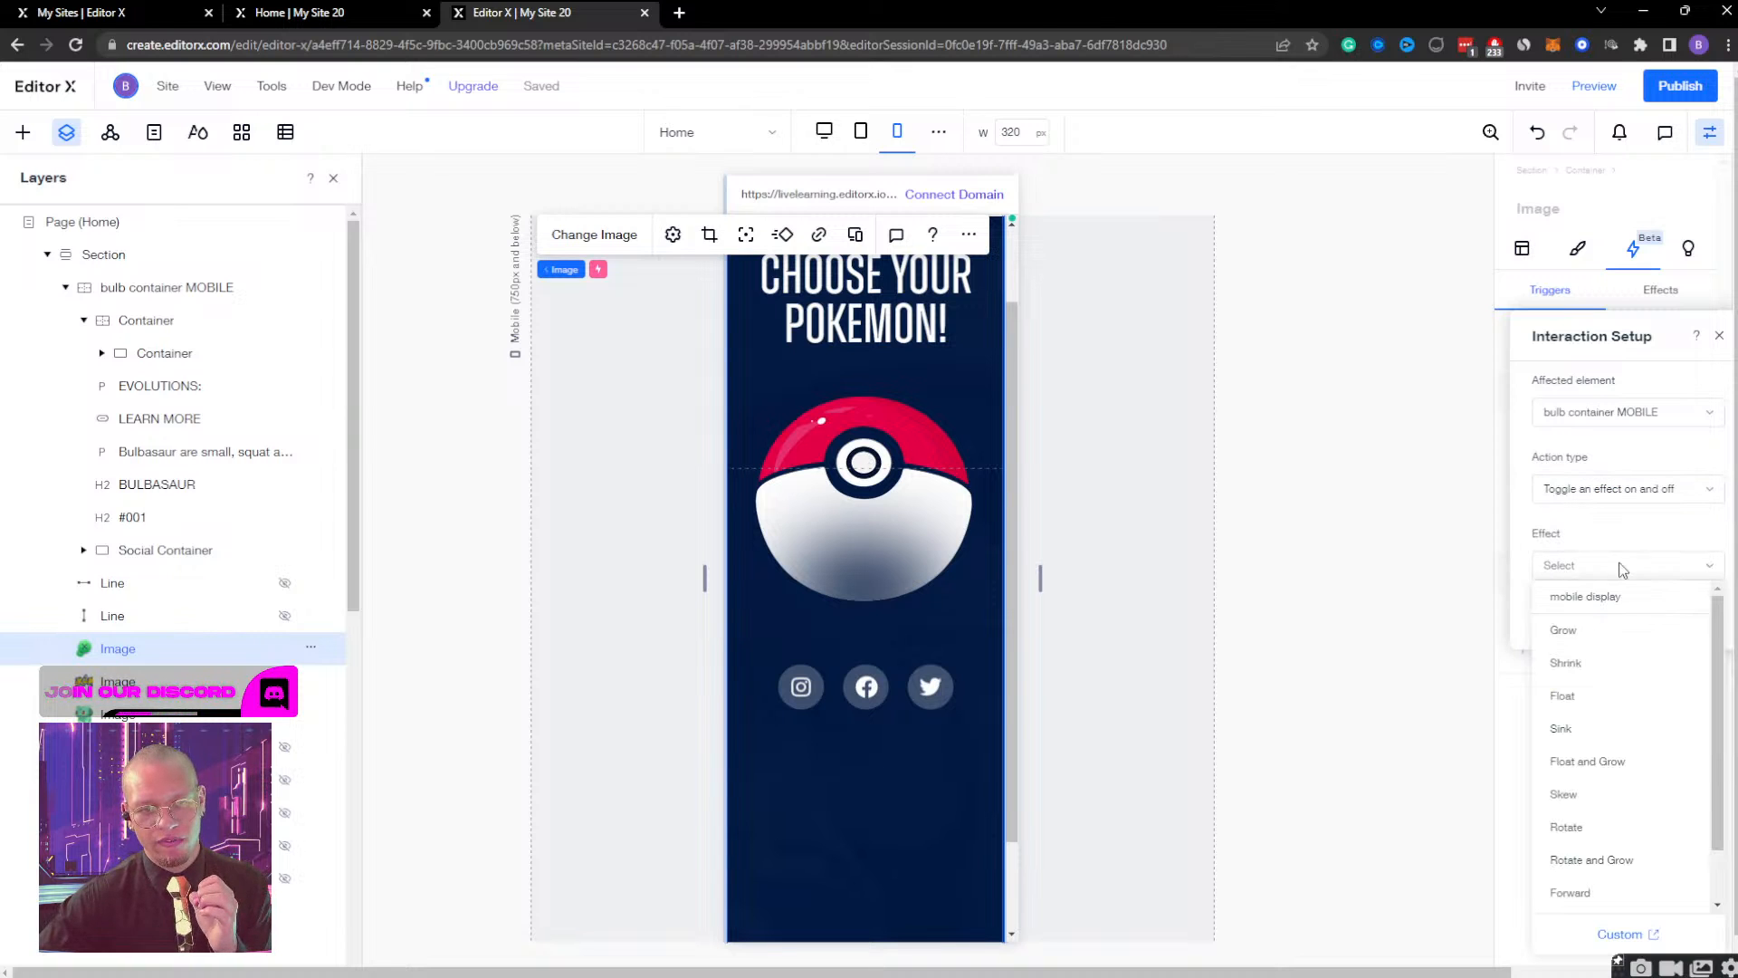
pyautogui.click(1591, 601)
pyautogui.click(1692, 614)
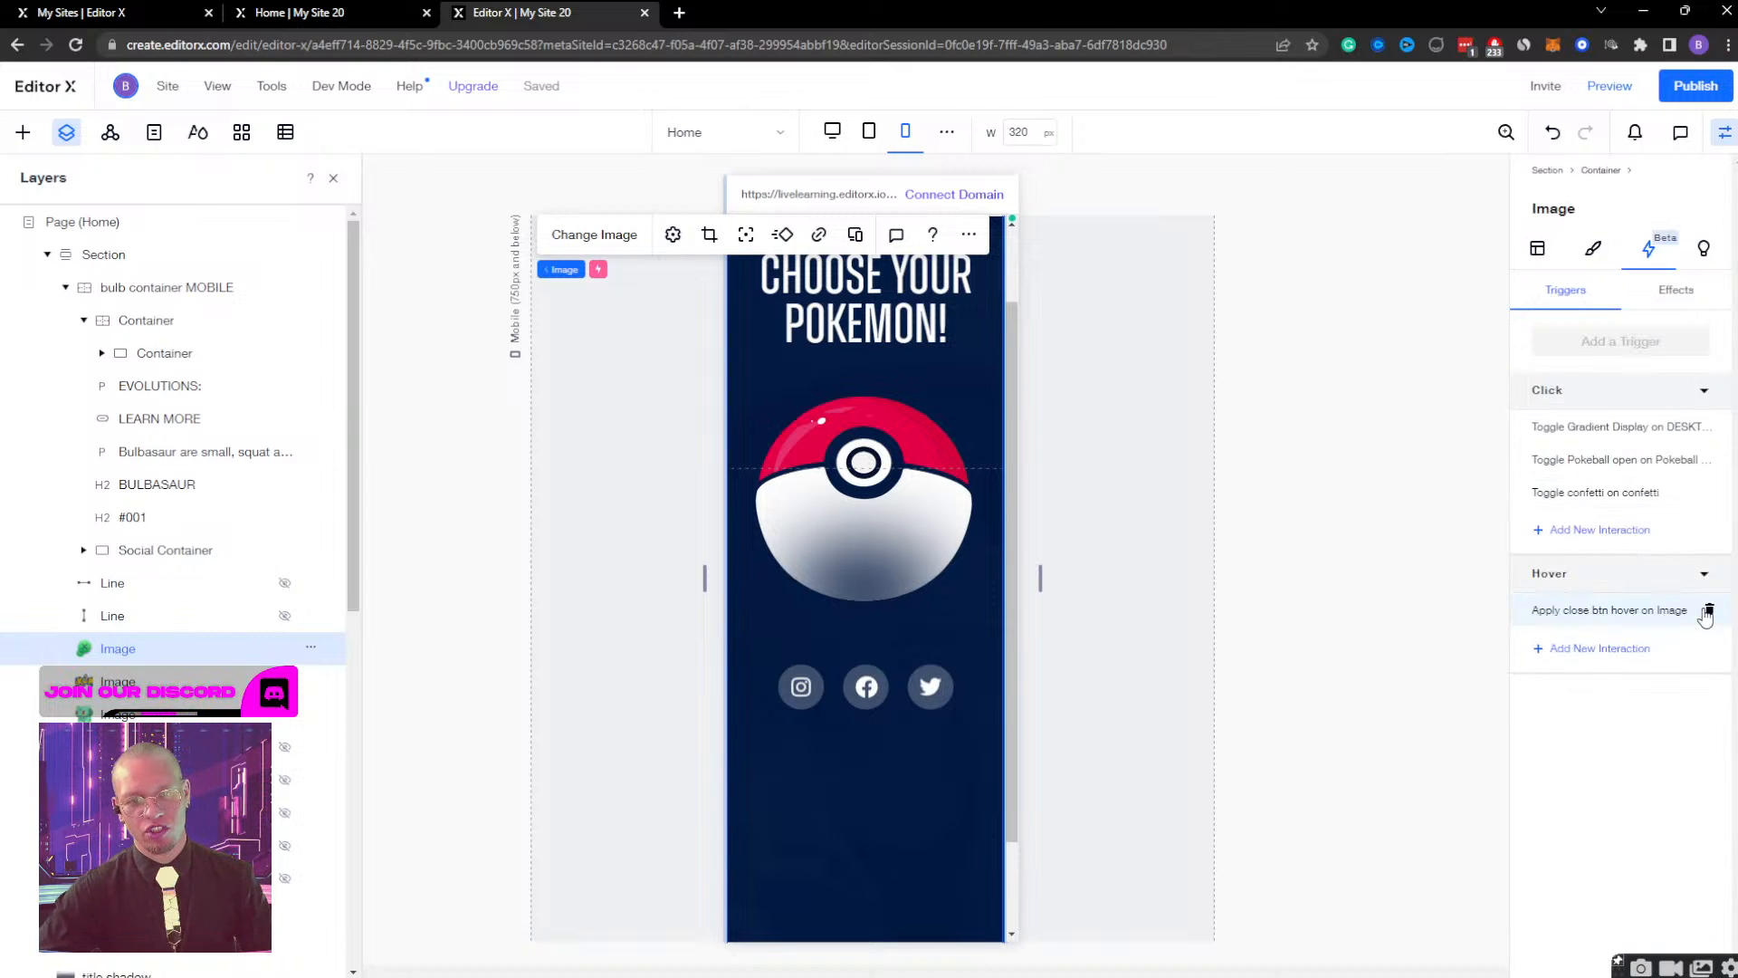
# Preview the mobile site and test opening and closing the Bulbasaur container repeatedly with the Poké Ball and close button.
pyautogui.click(1611, 86)
pyautogui.click(866, 413)
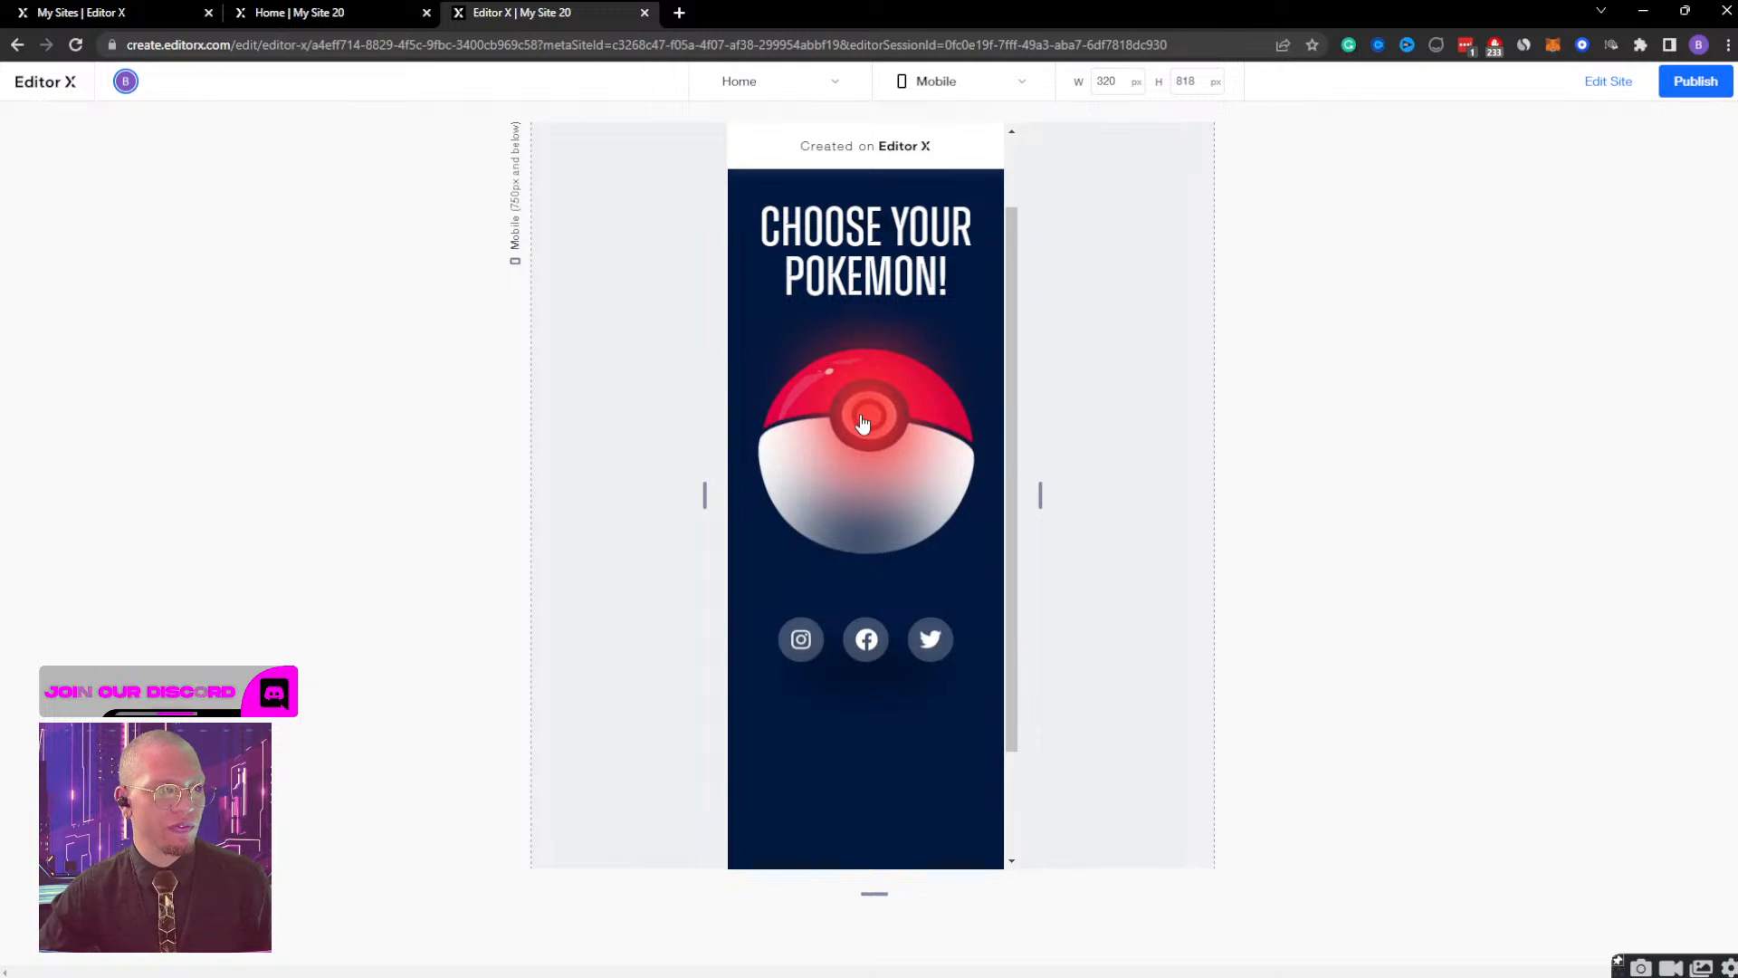
pyautogui.scroll(1, 869, 474)
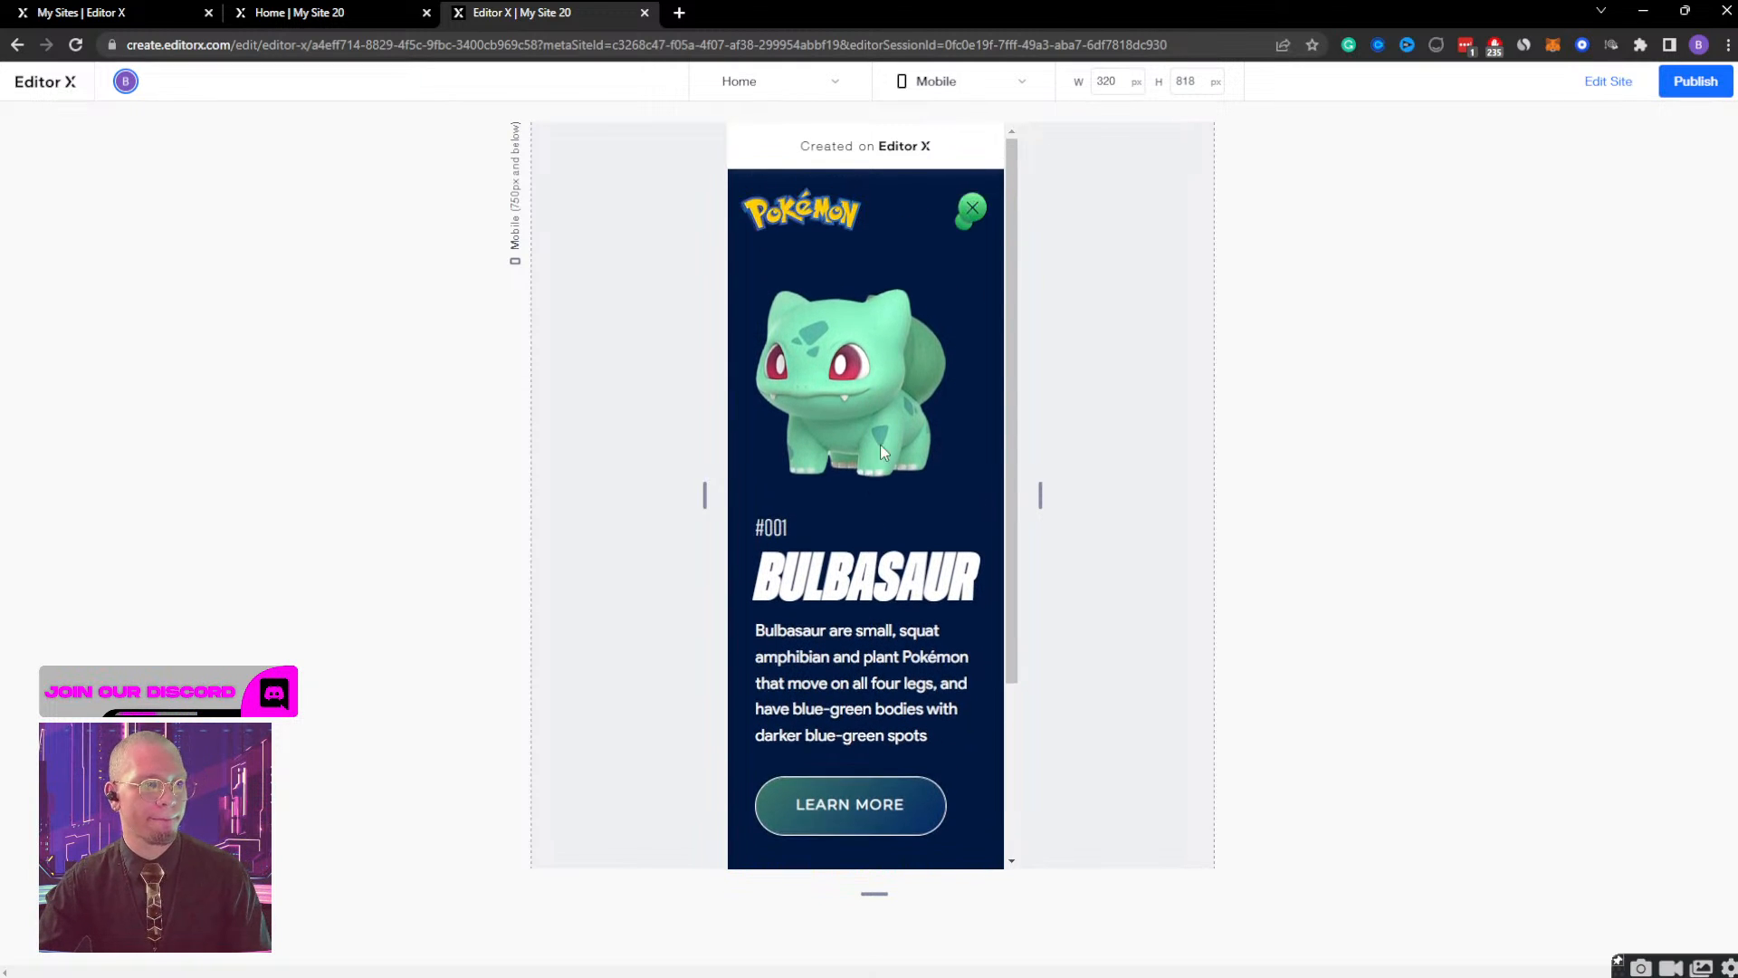
pyautogui.click(963, 215)
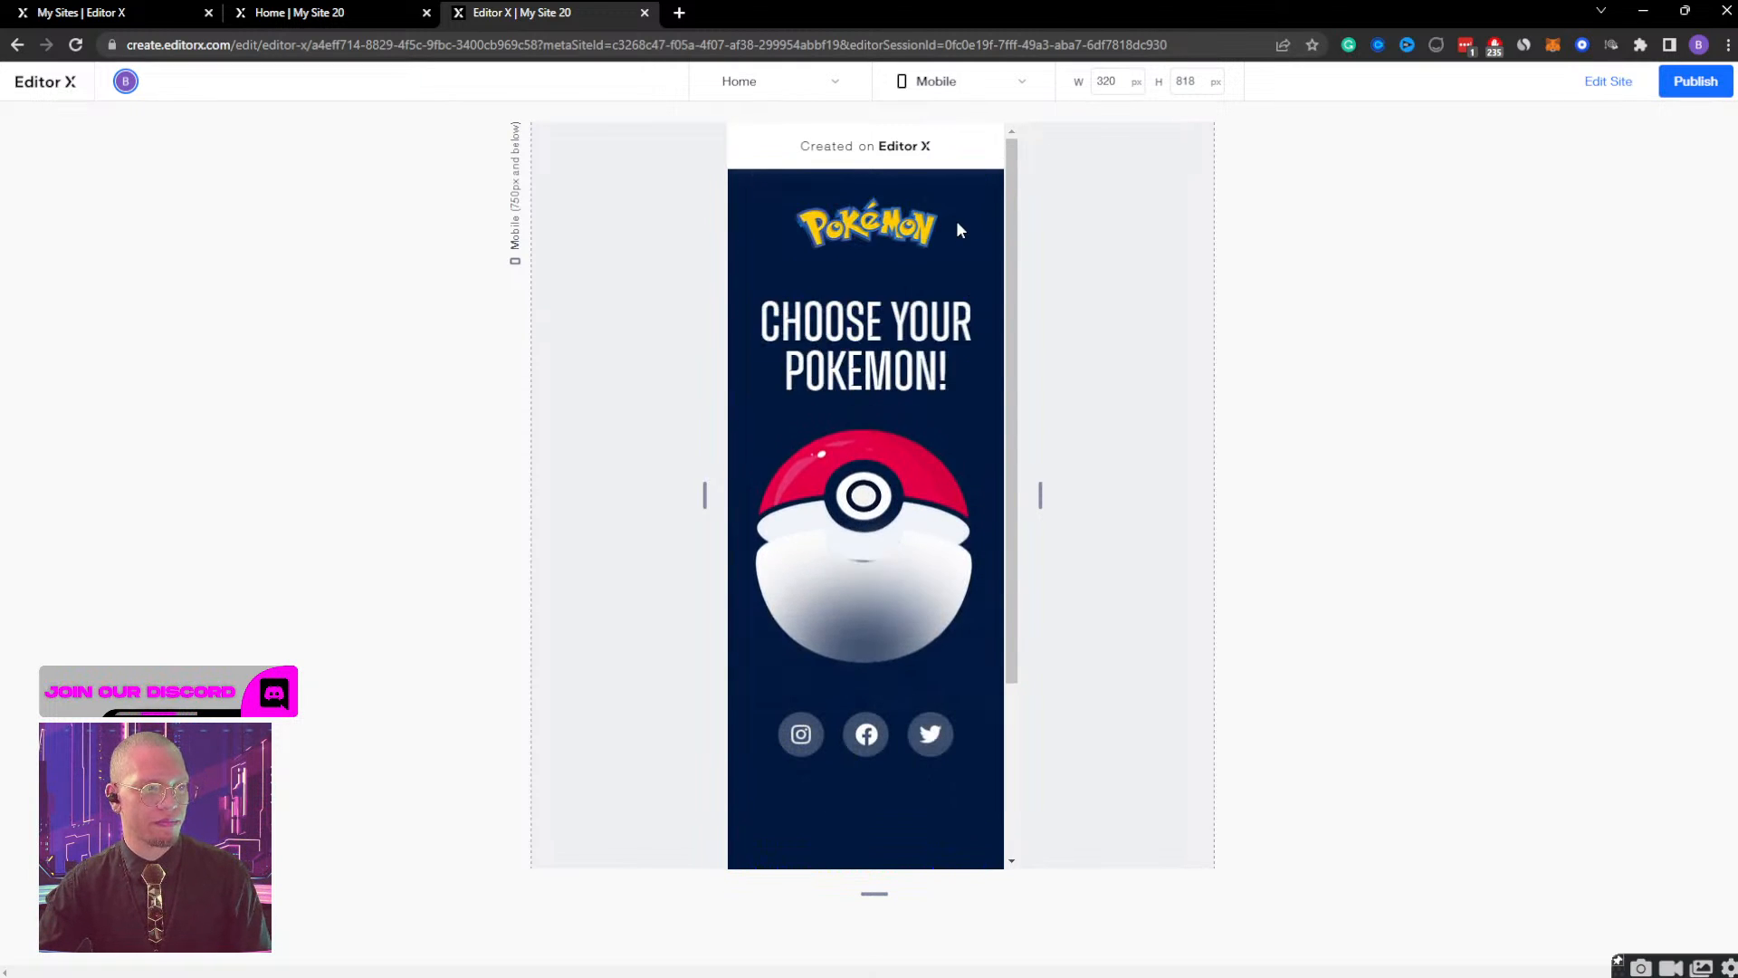
pyautogui.click(859, 478)
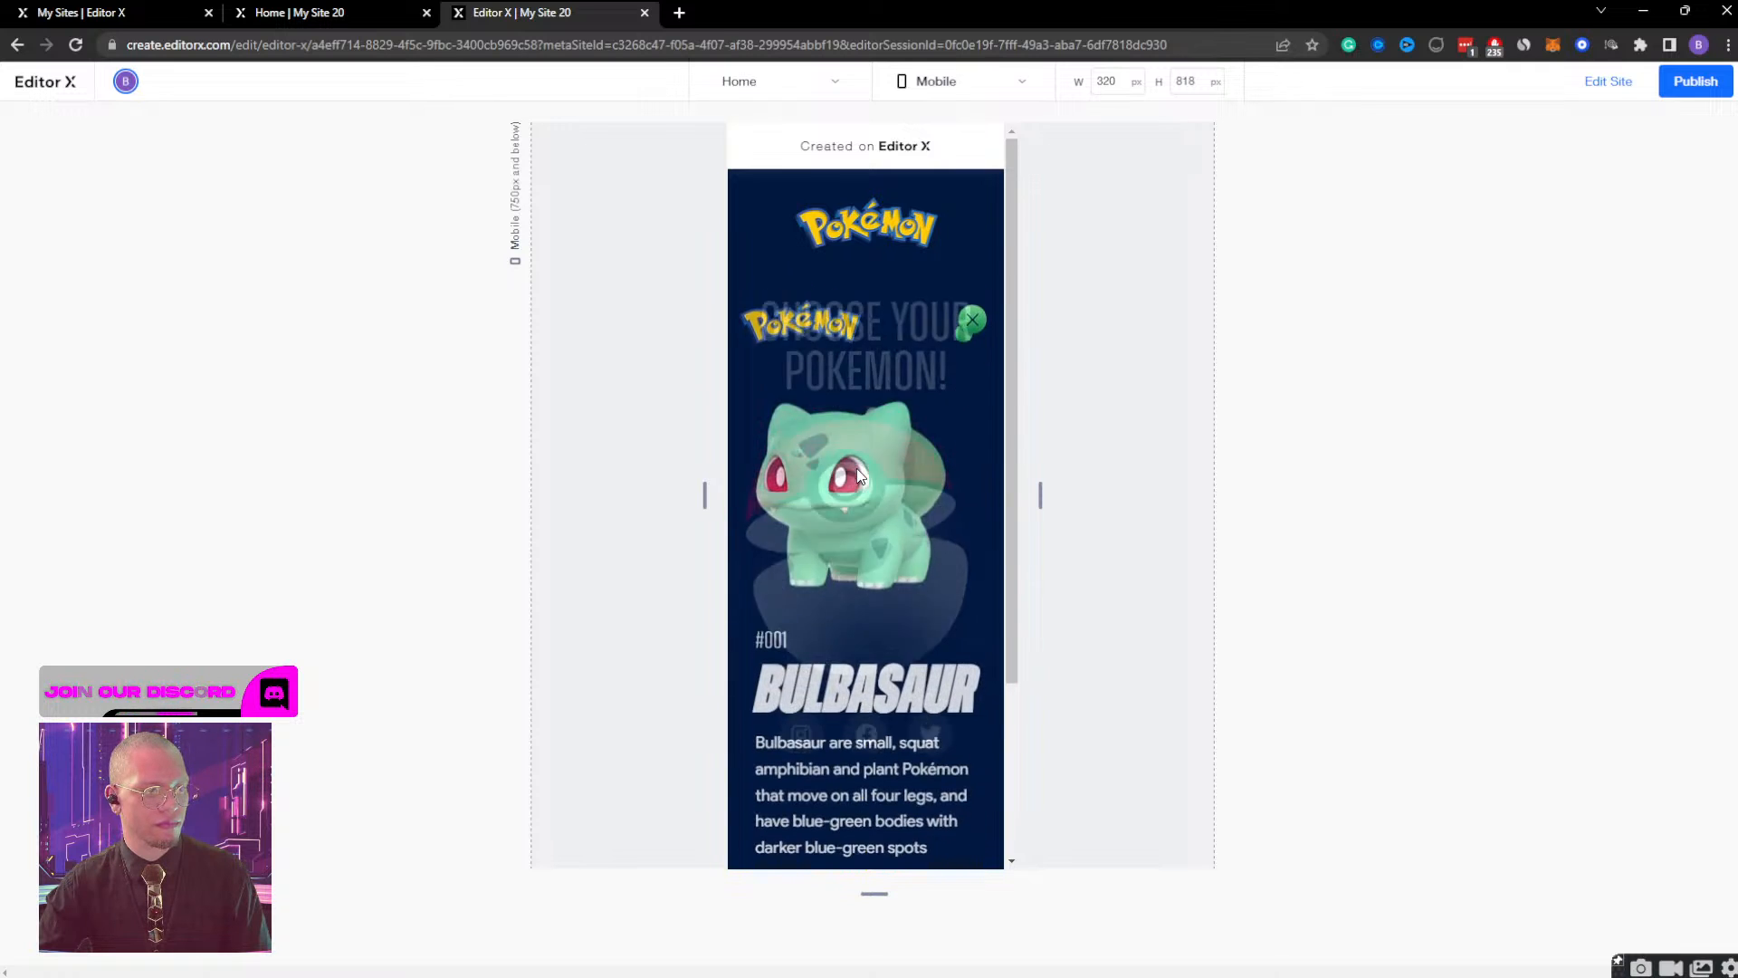
pyautogui.click(973, 221)
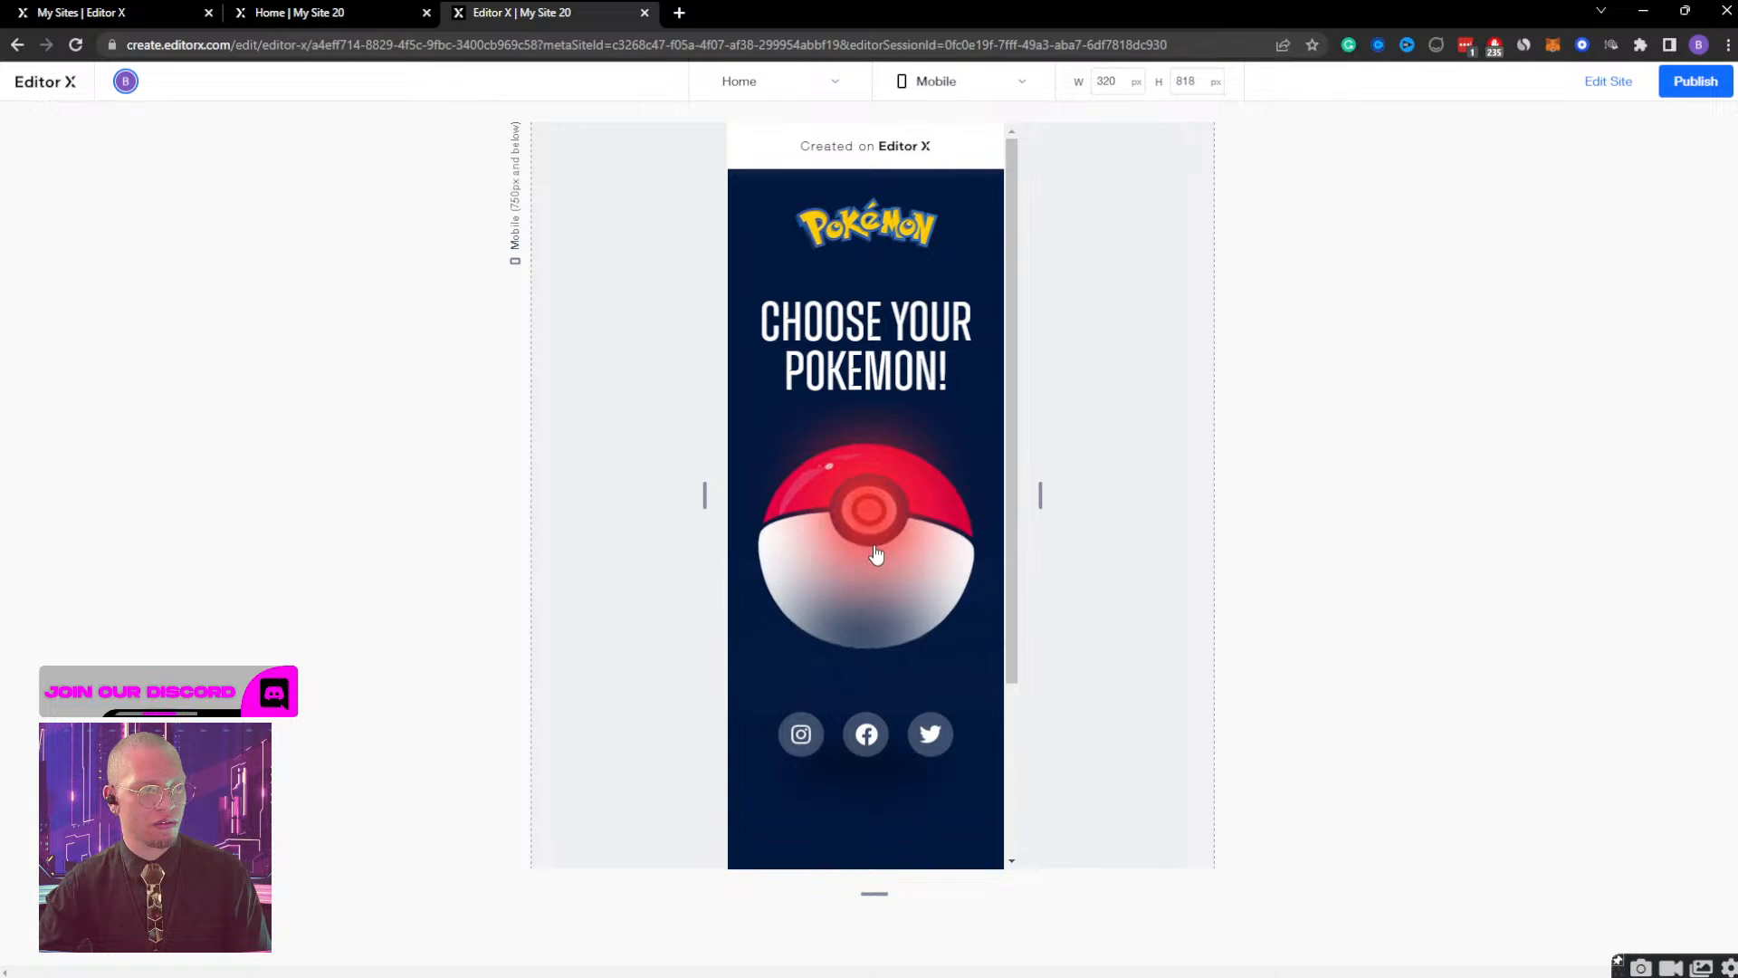
pyautogui.click(971, 224)
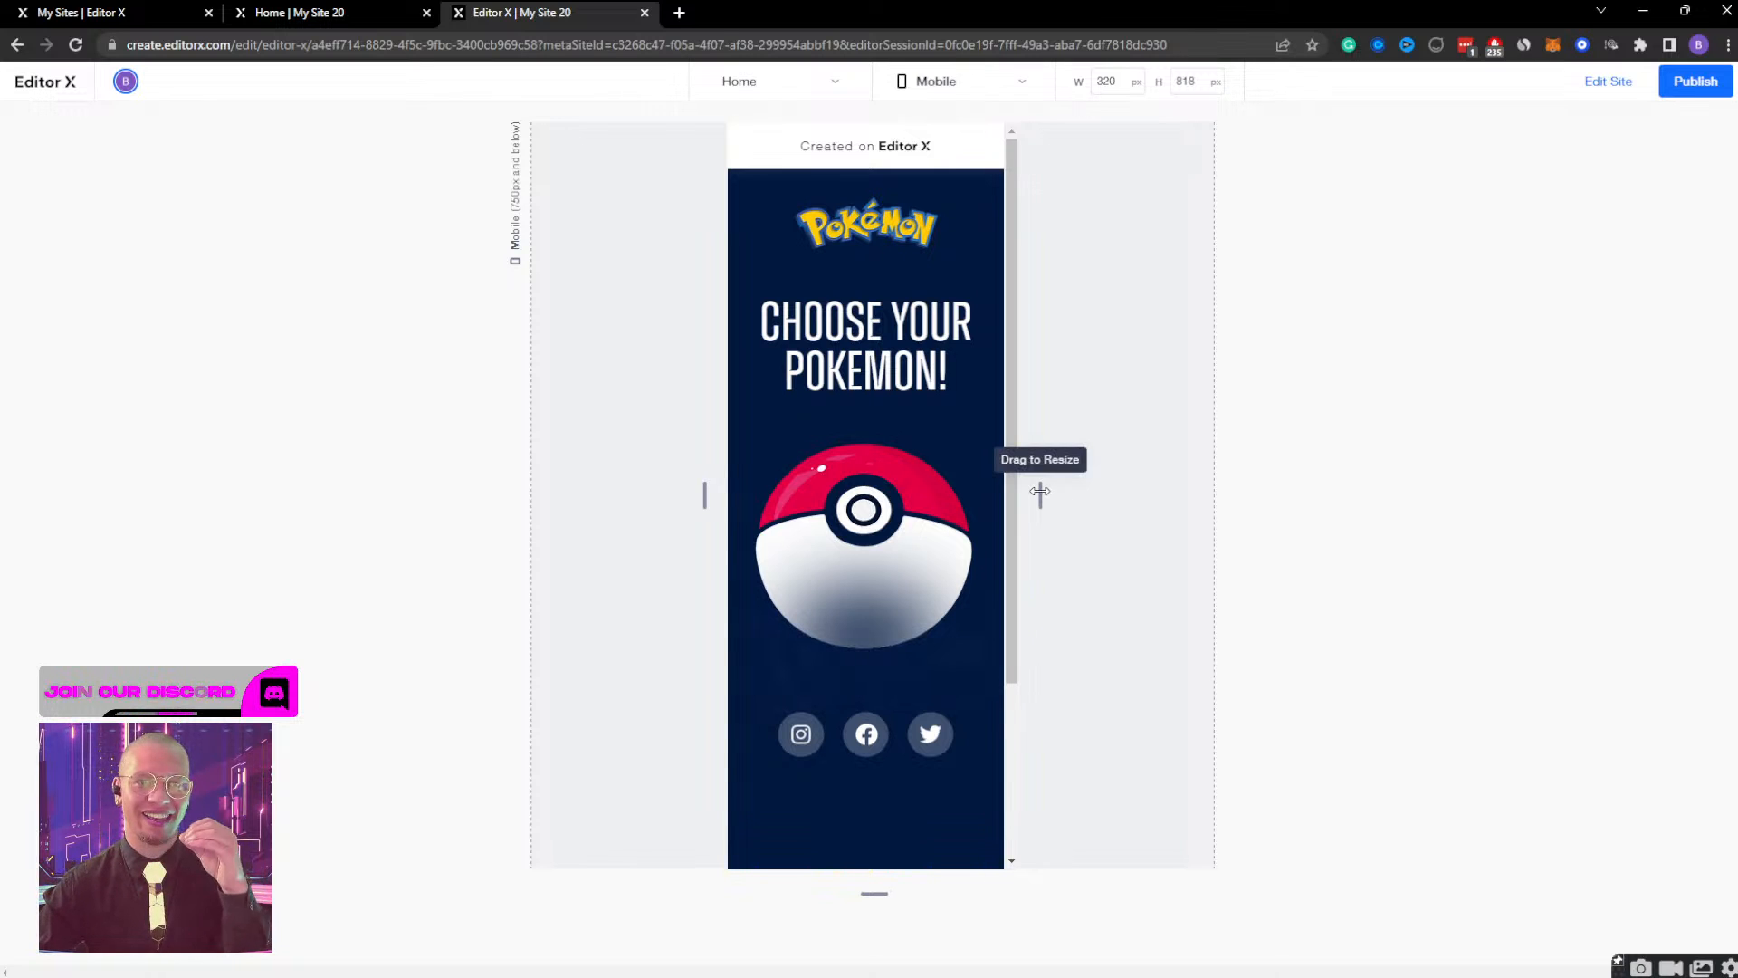
pyautogui.click(873, 449)
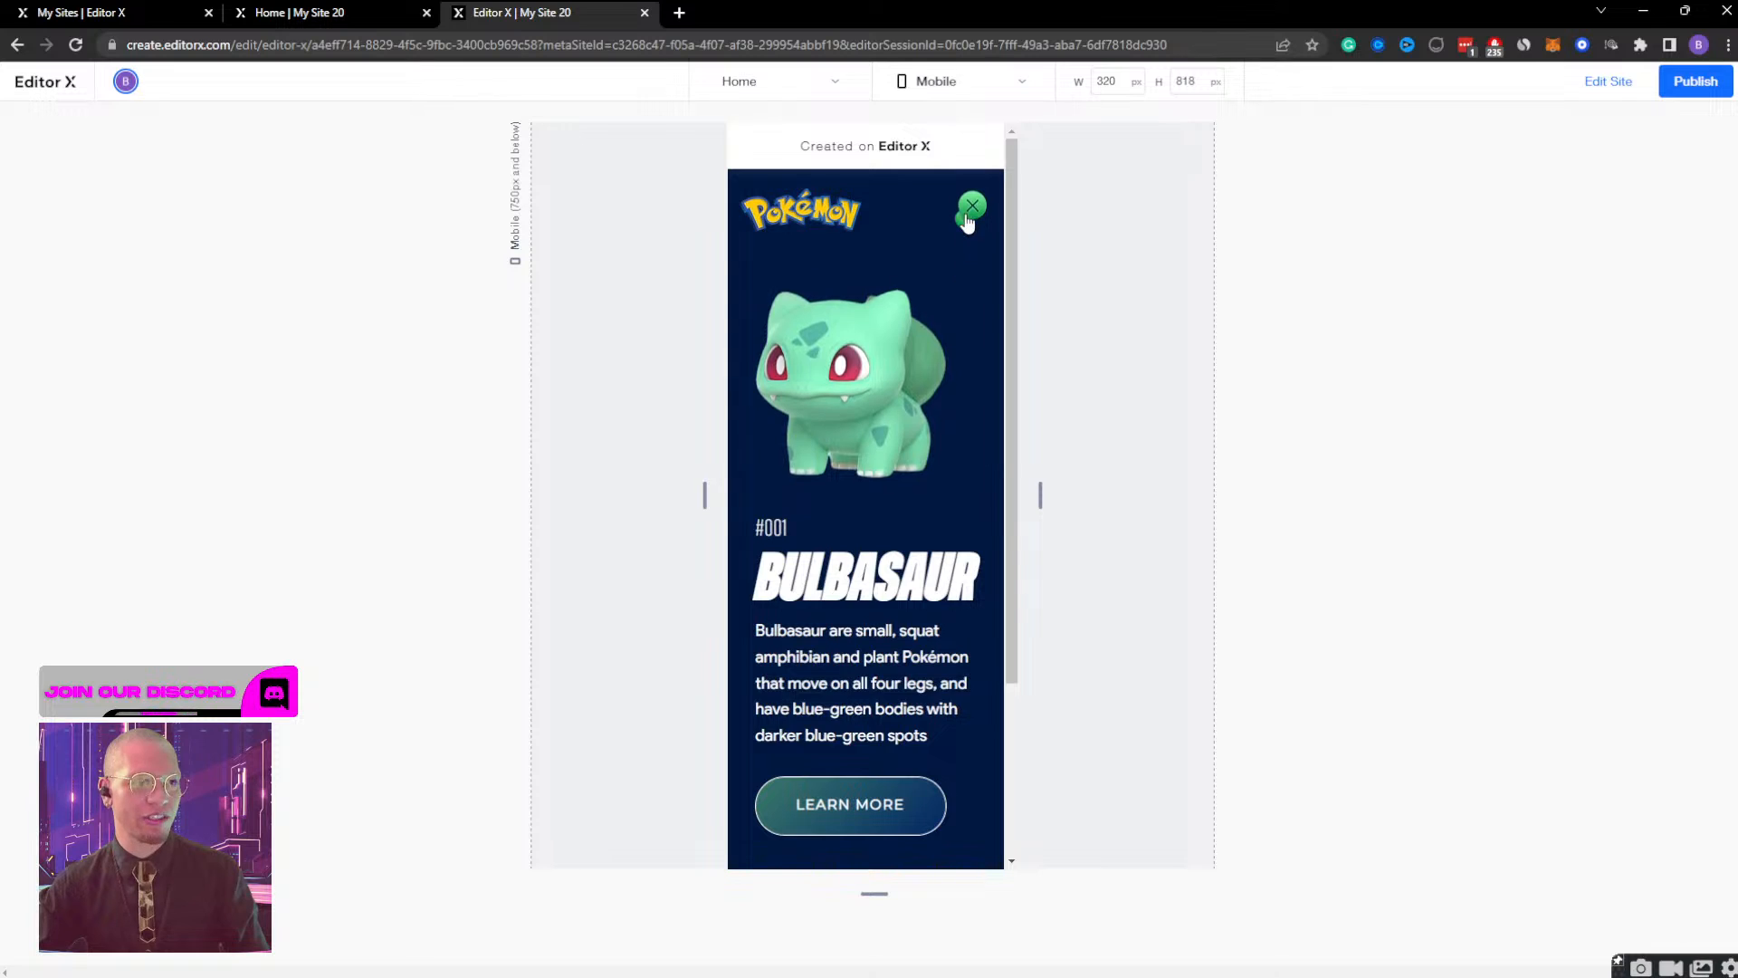
# Rerun the mobile preview and check how the Bulbasaur container opens from the Poké Ball and closes with its close button.
pyautogui.click(968, 210)
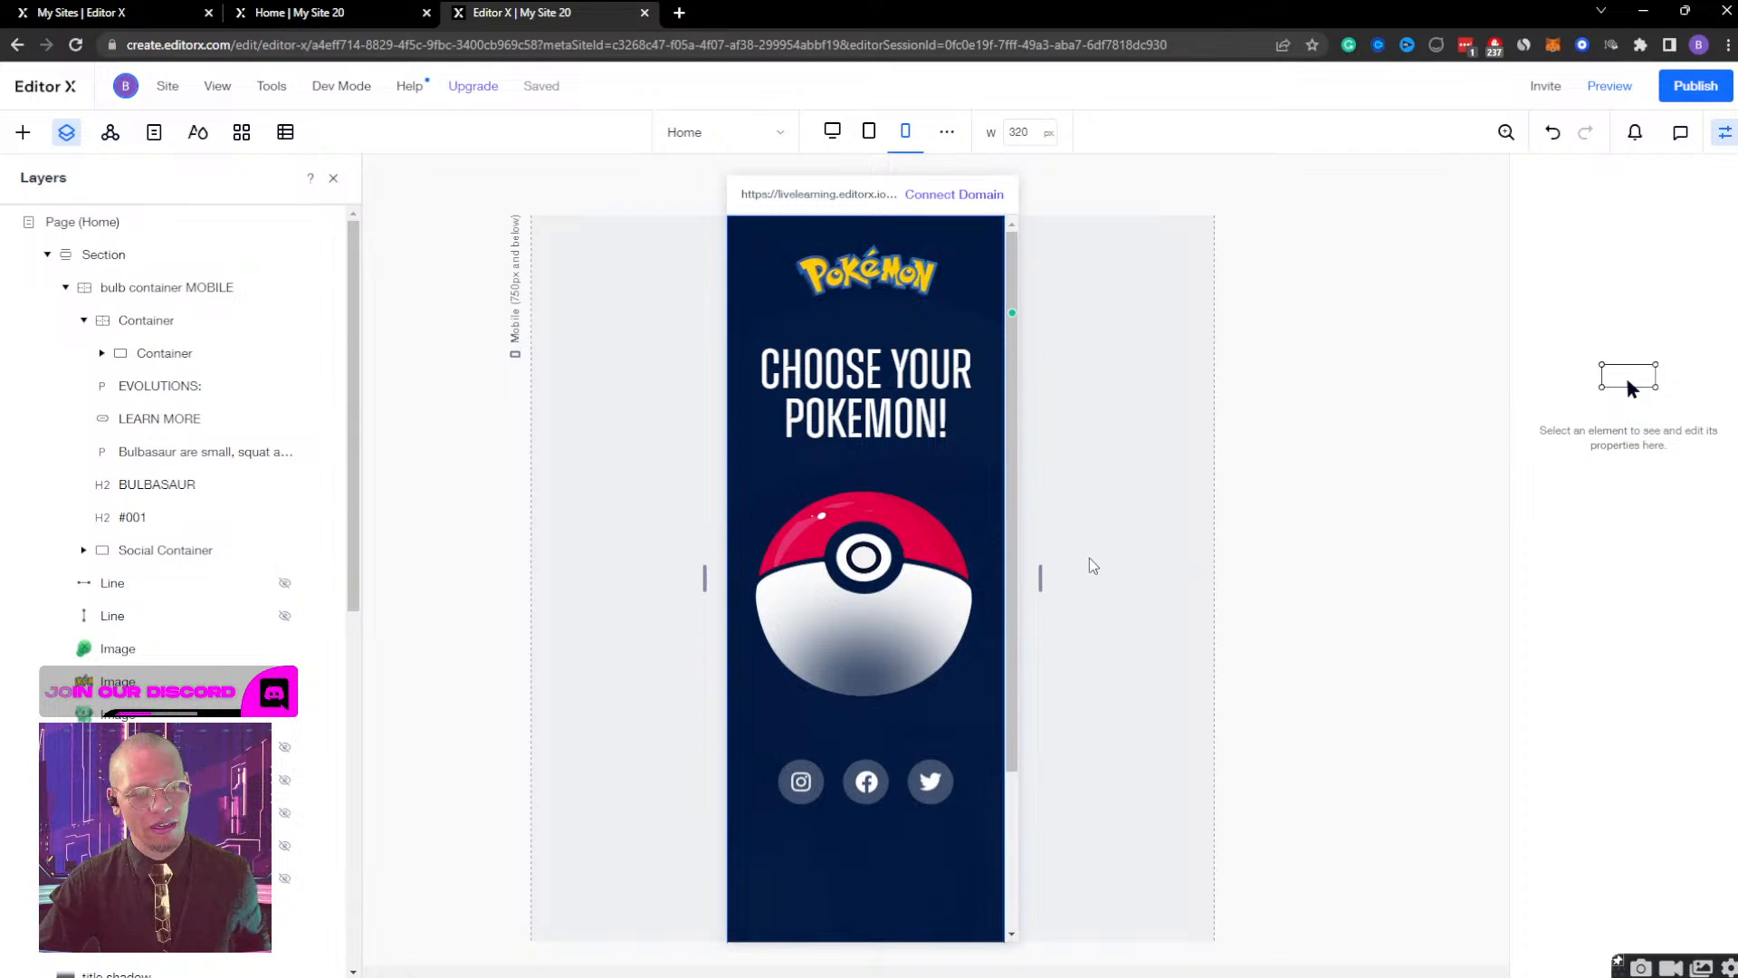
pyautogui.moveTo(1040, 580); pyautogui.dragTo(957, 560)
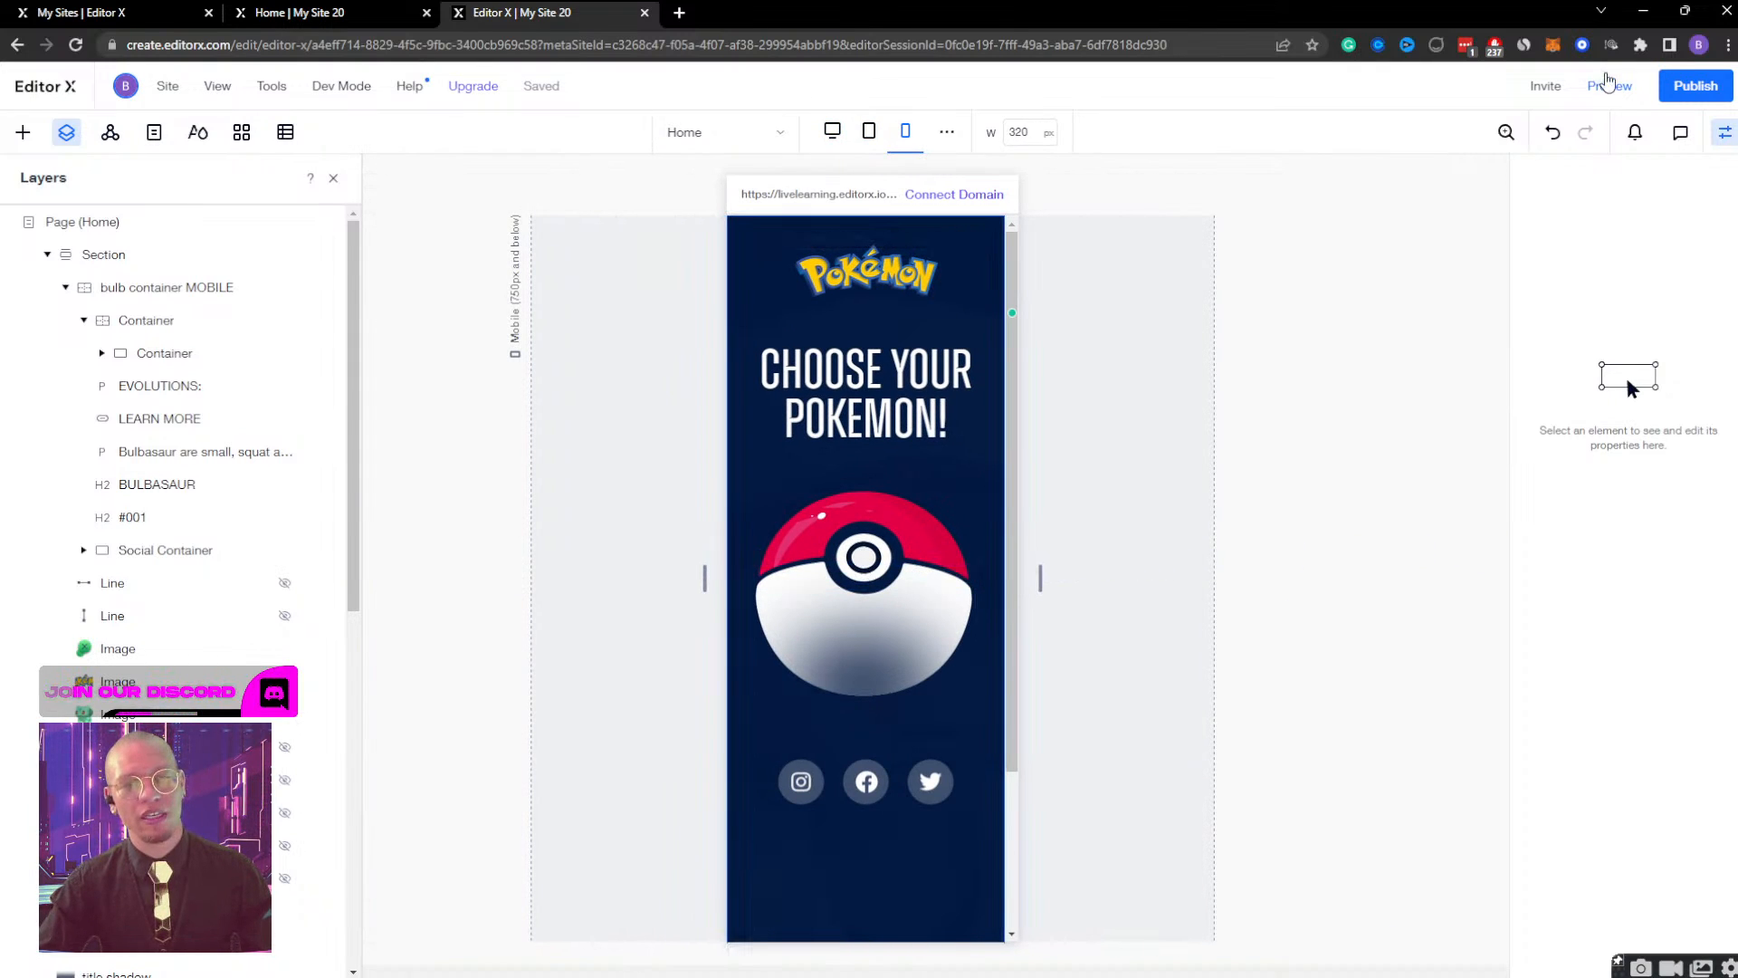
pyautogui.click(1609, 86)
pyautogui.click(874, 493)
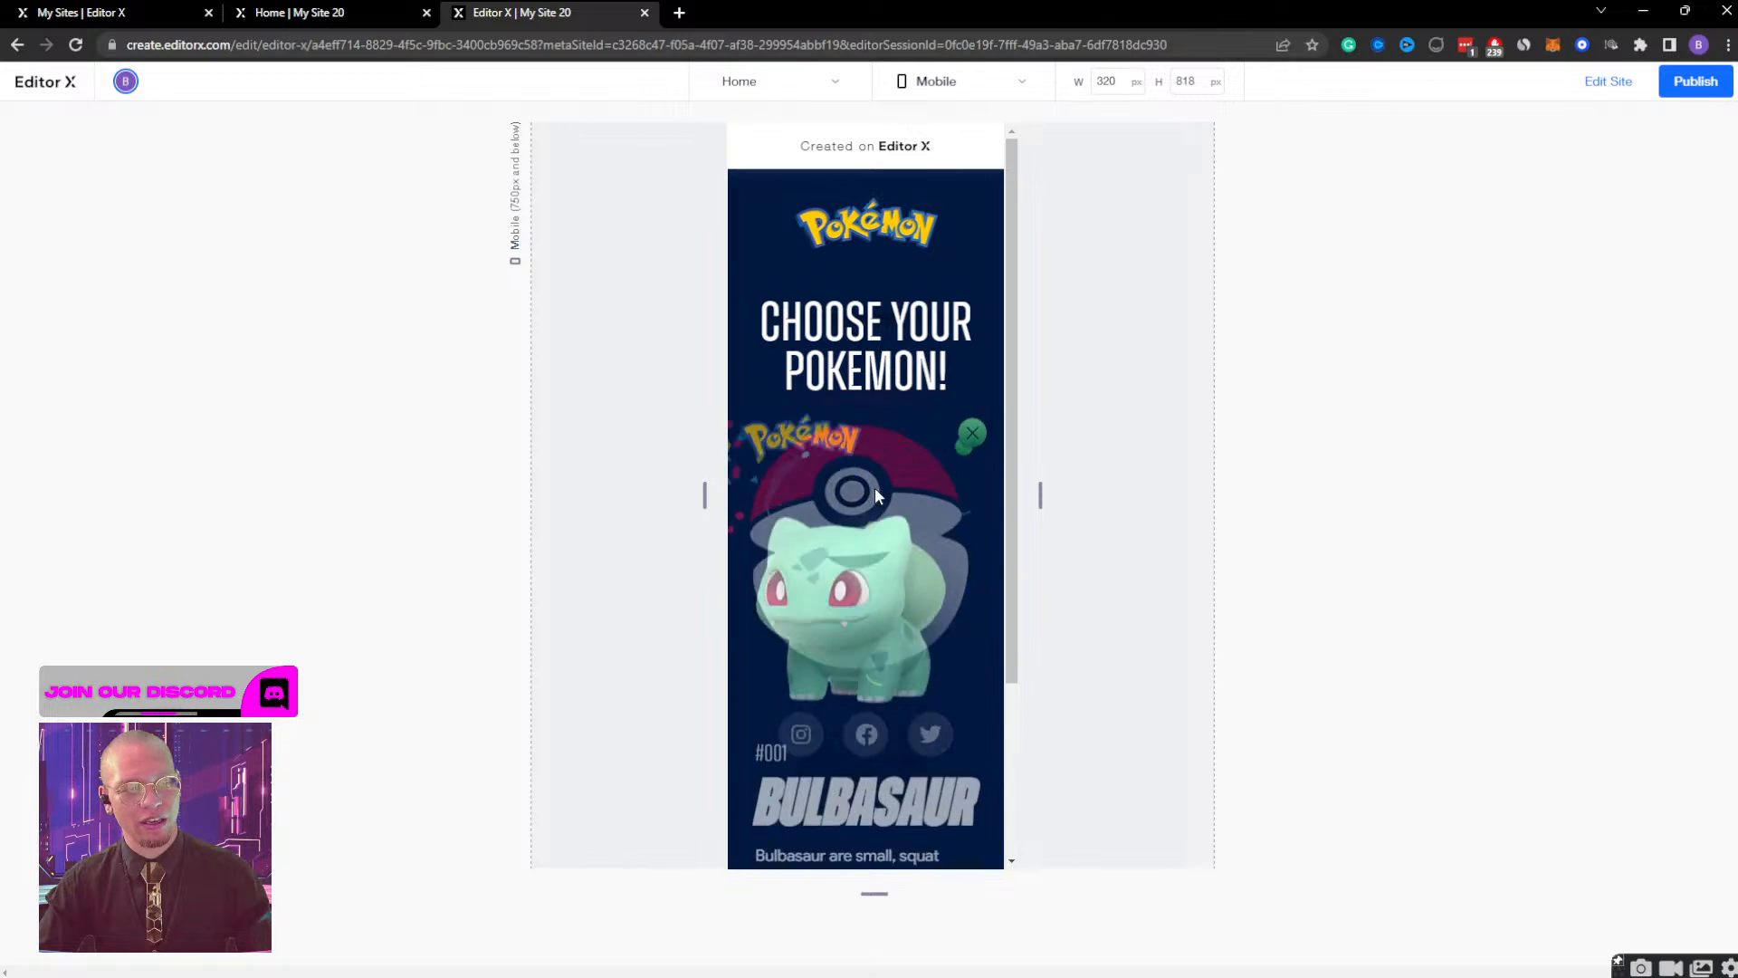
pyautogui.click(971, 212)
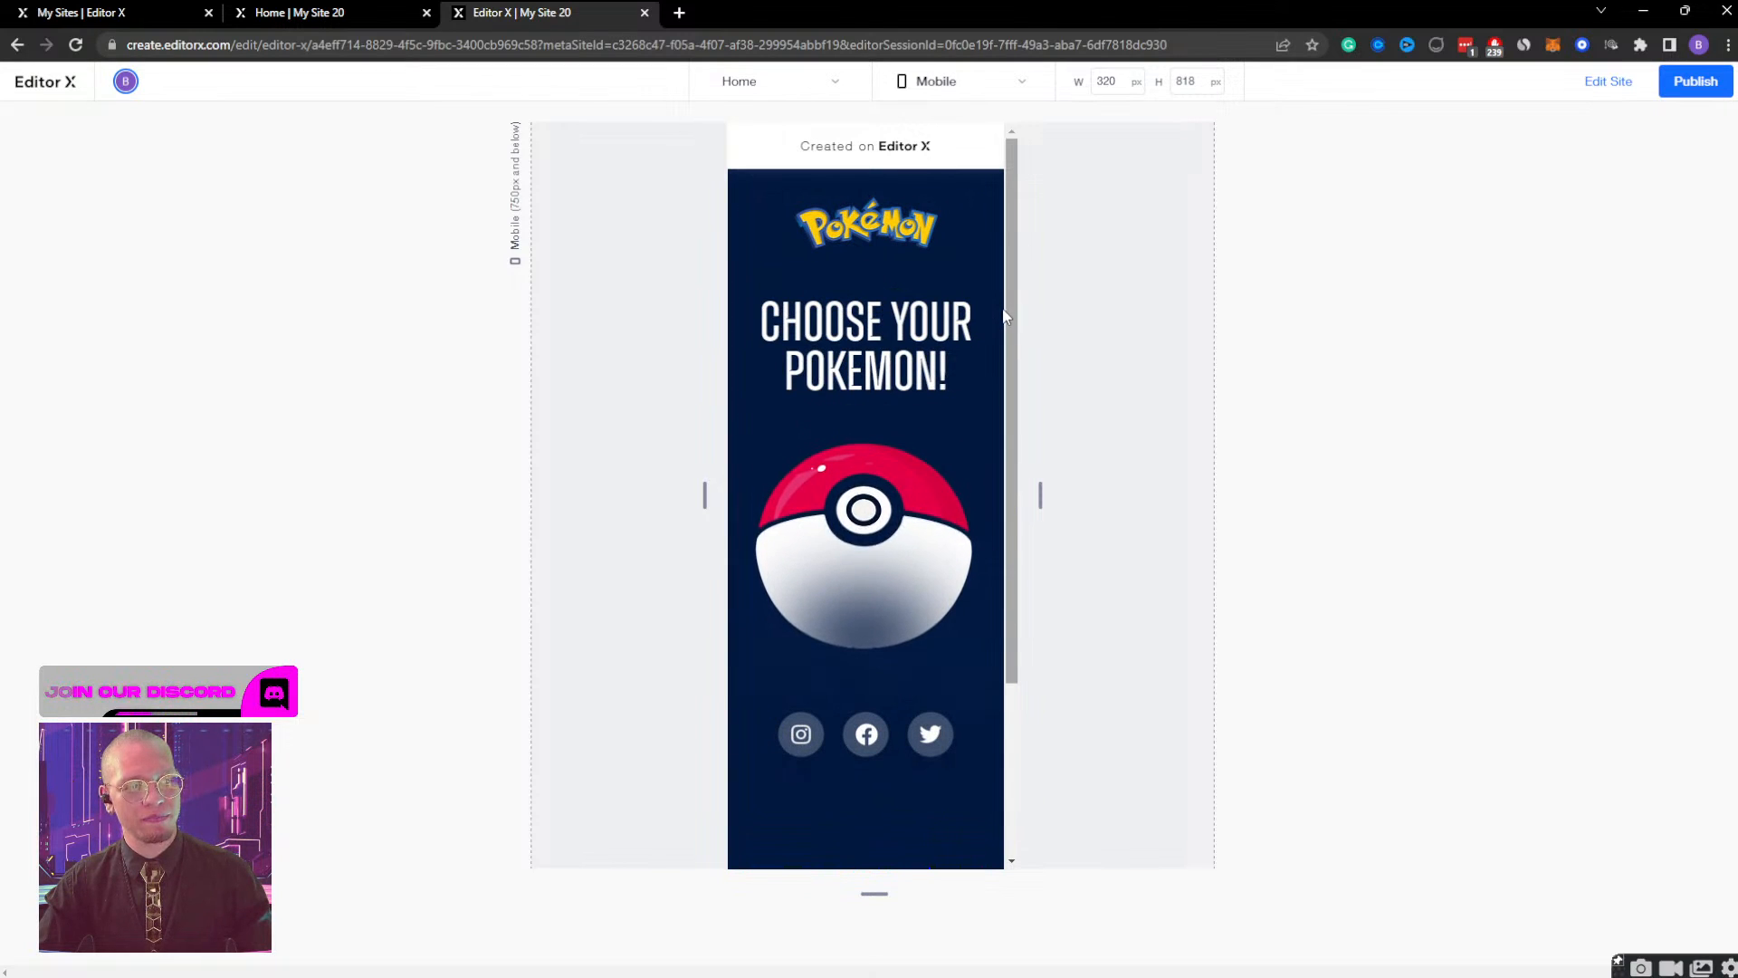
pyautogui.click(891, 494)
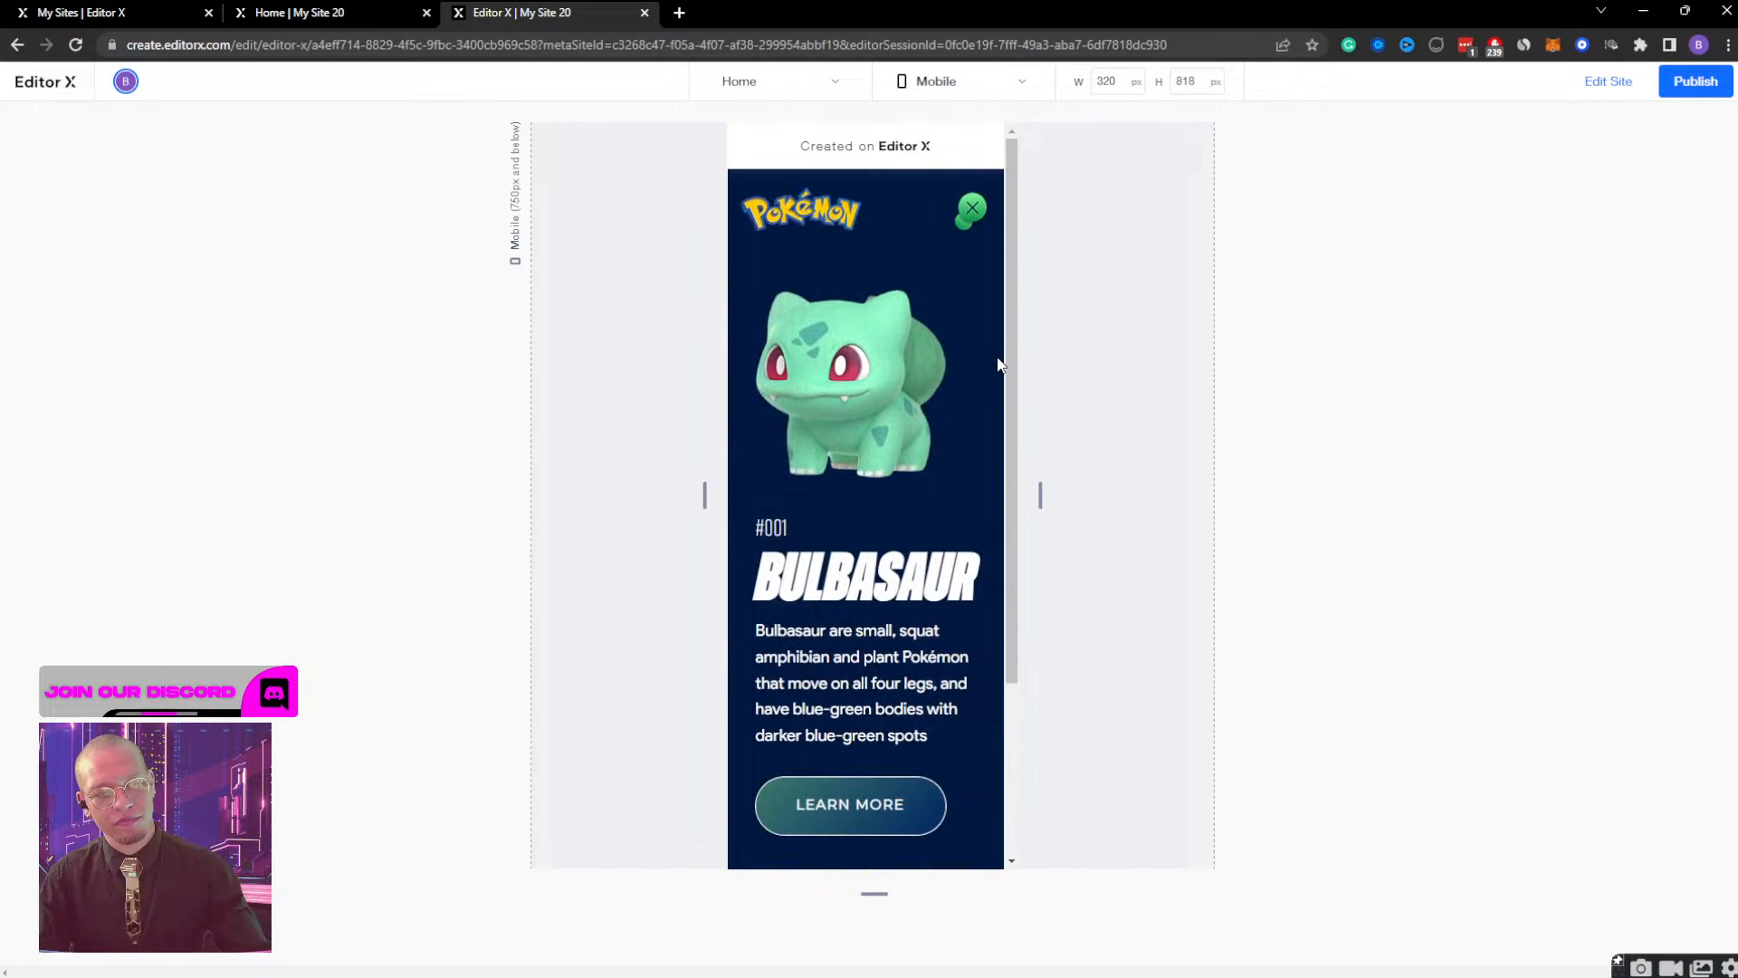
pyautogui.click(970, 214)
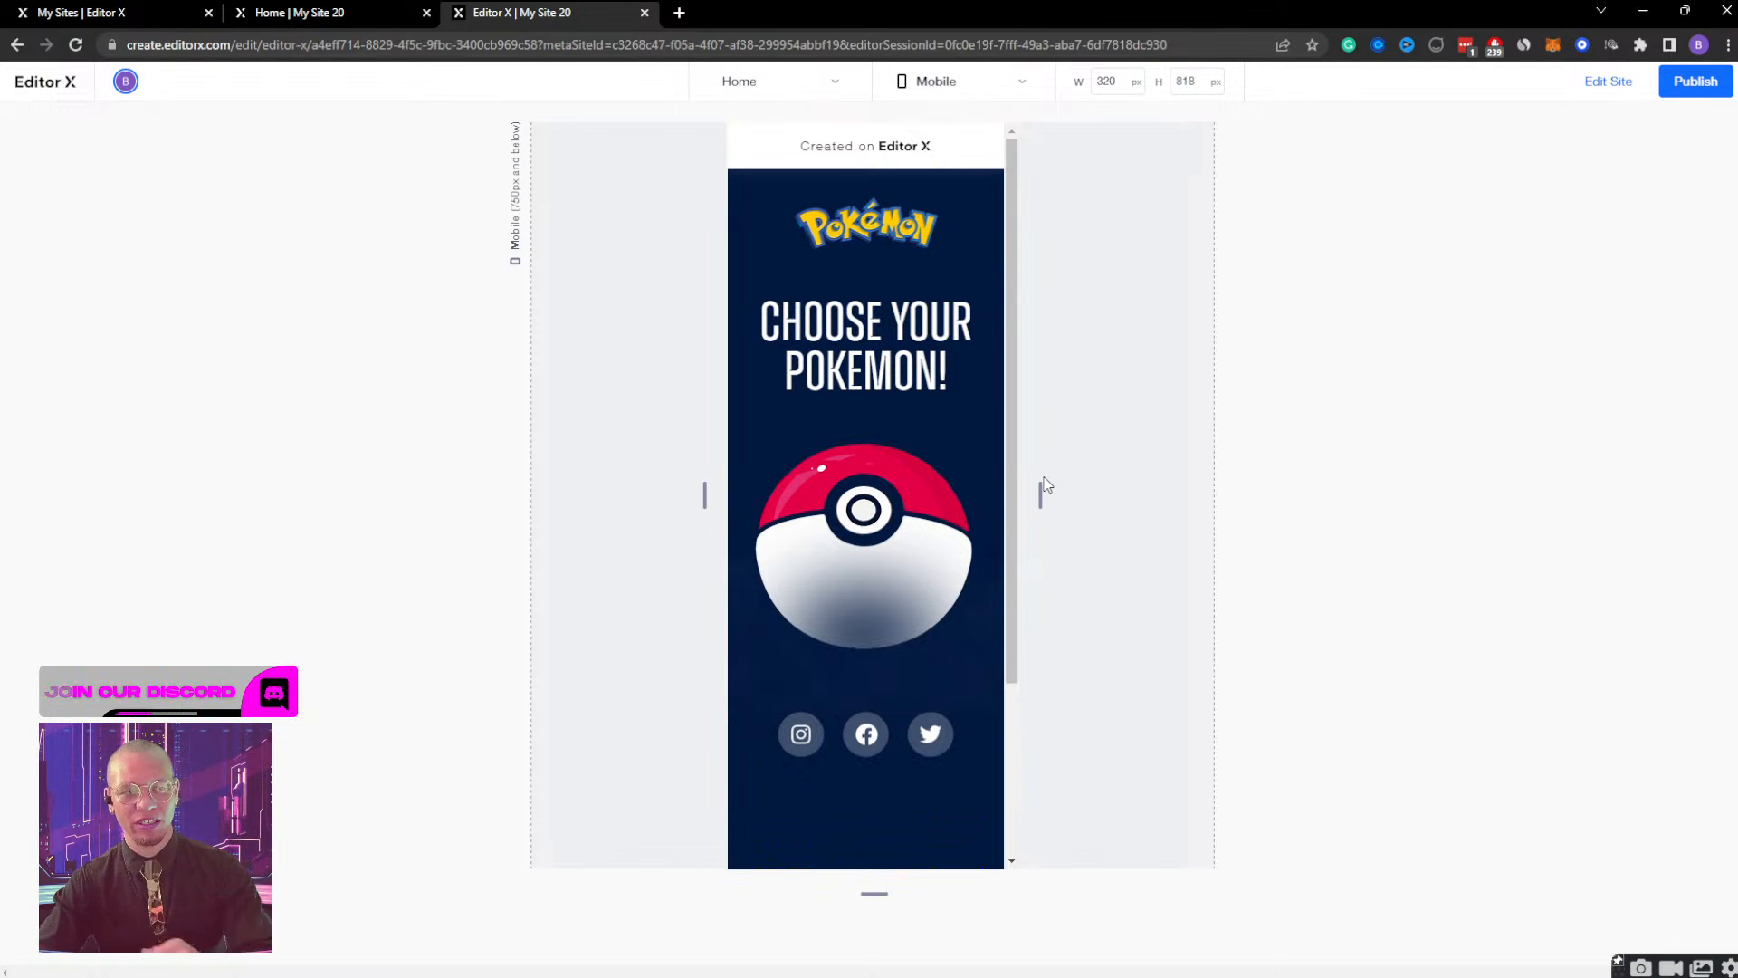
# Compare the Poké Ball page in preview at the desktop, tablet and mobile widths, and return to editing at tablet size.
pyautogui.moveTo(1043, 481); pyautogui.dragTo(1510, 450)
pyautogui.click(948, 86)
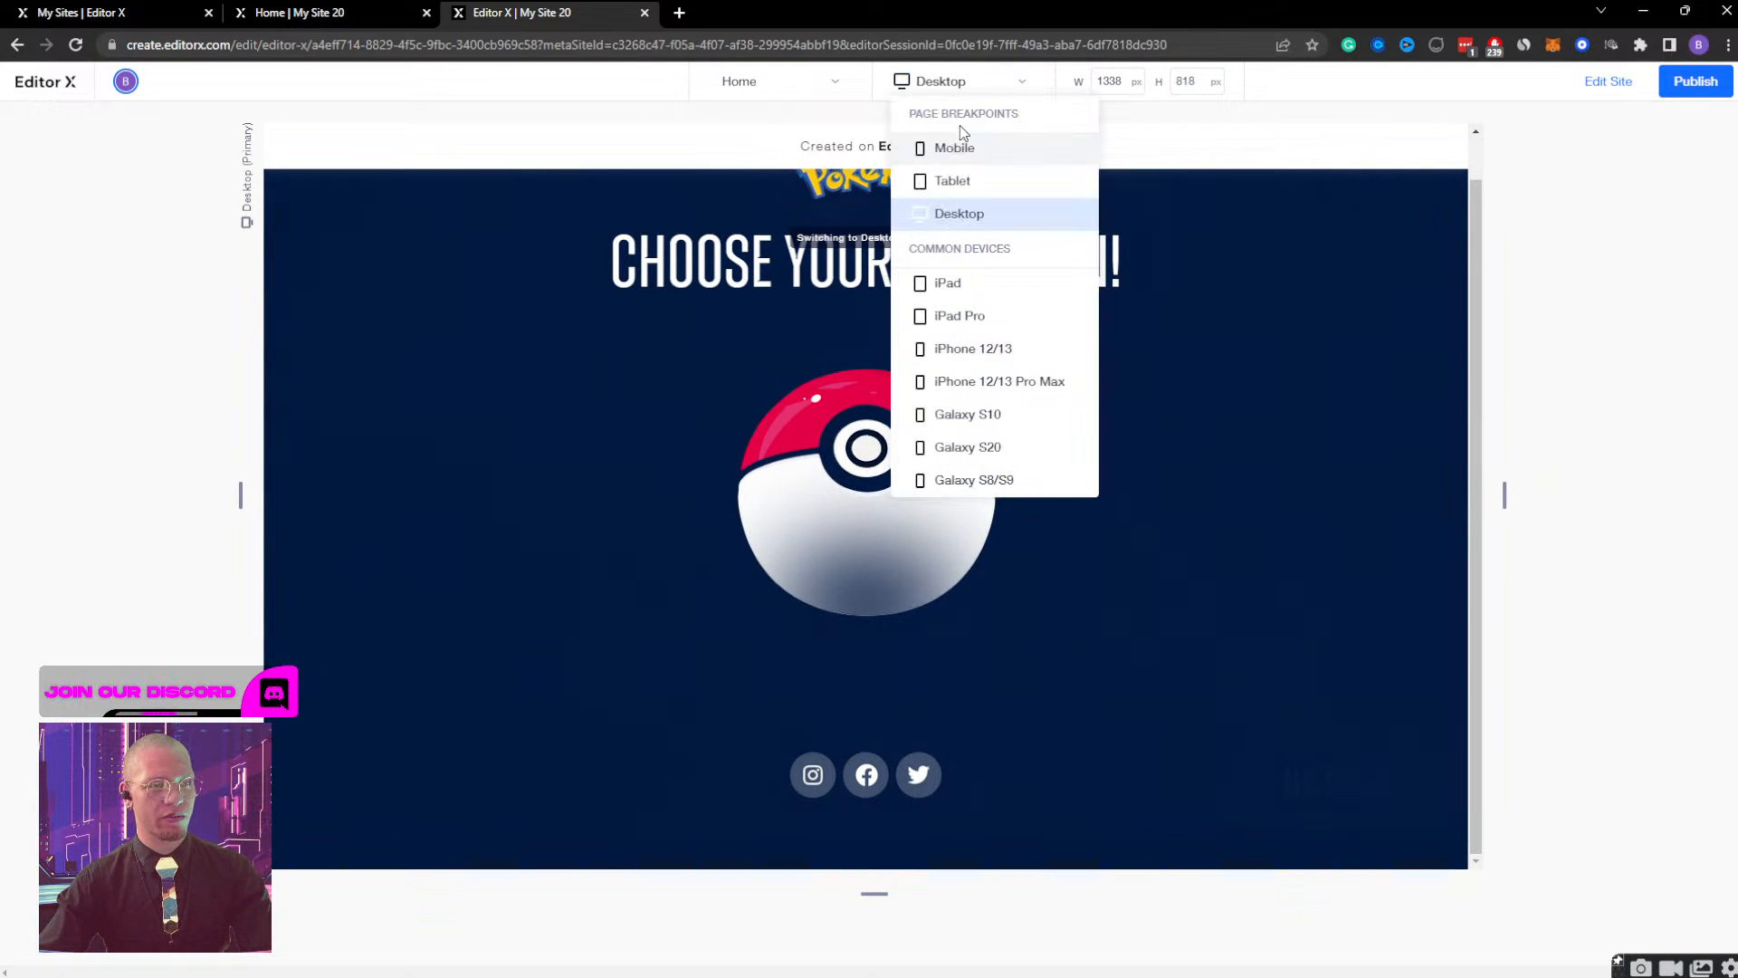
pyautogui.click(954, 181)
pyautogui.click(958, 91)
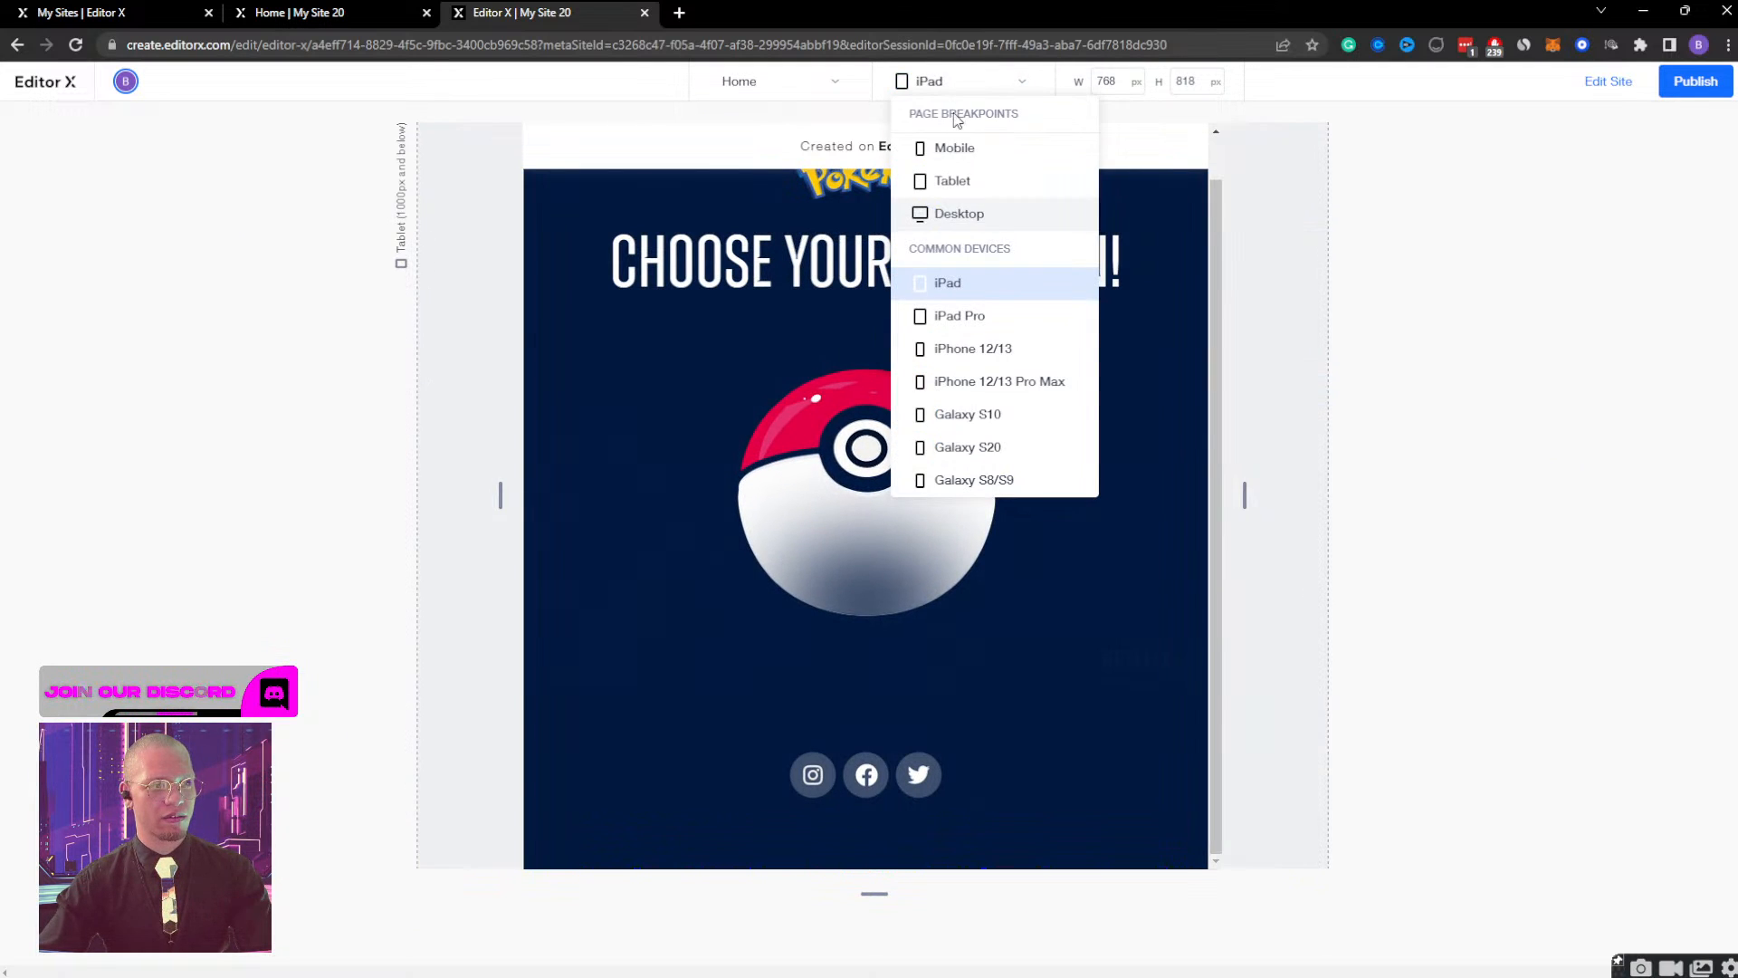
pyautogui.click(952, 145)
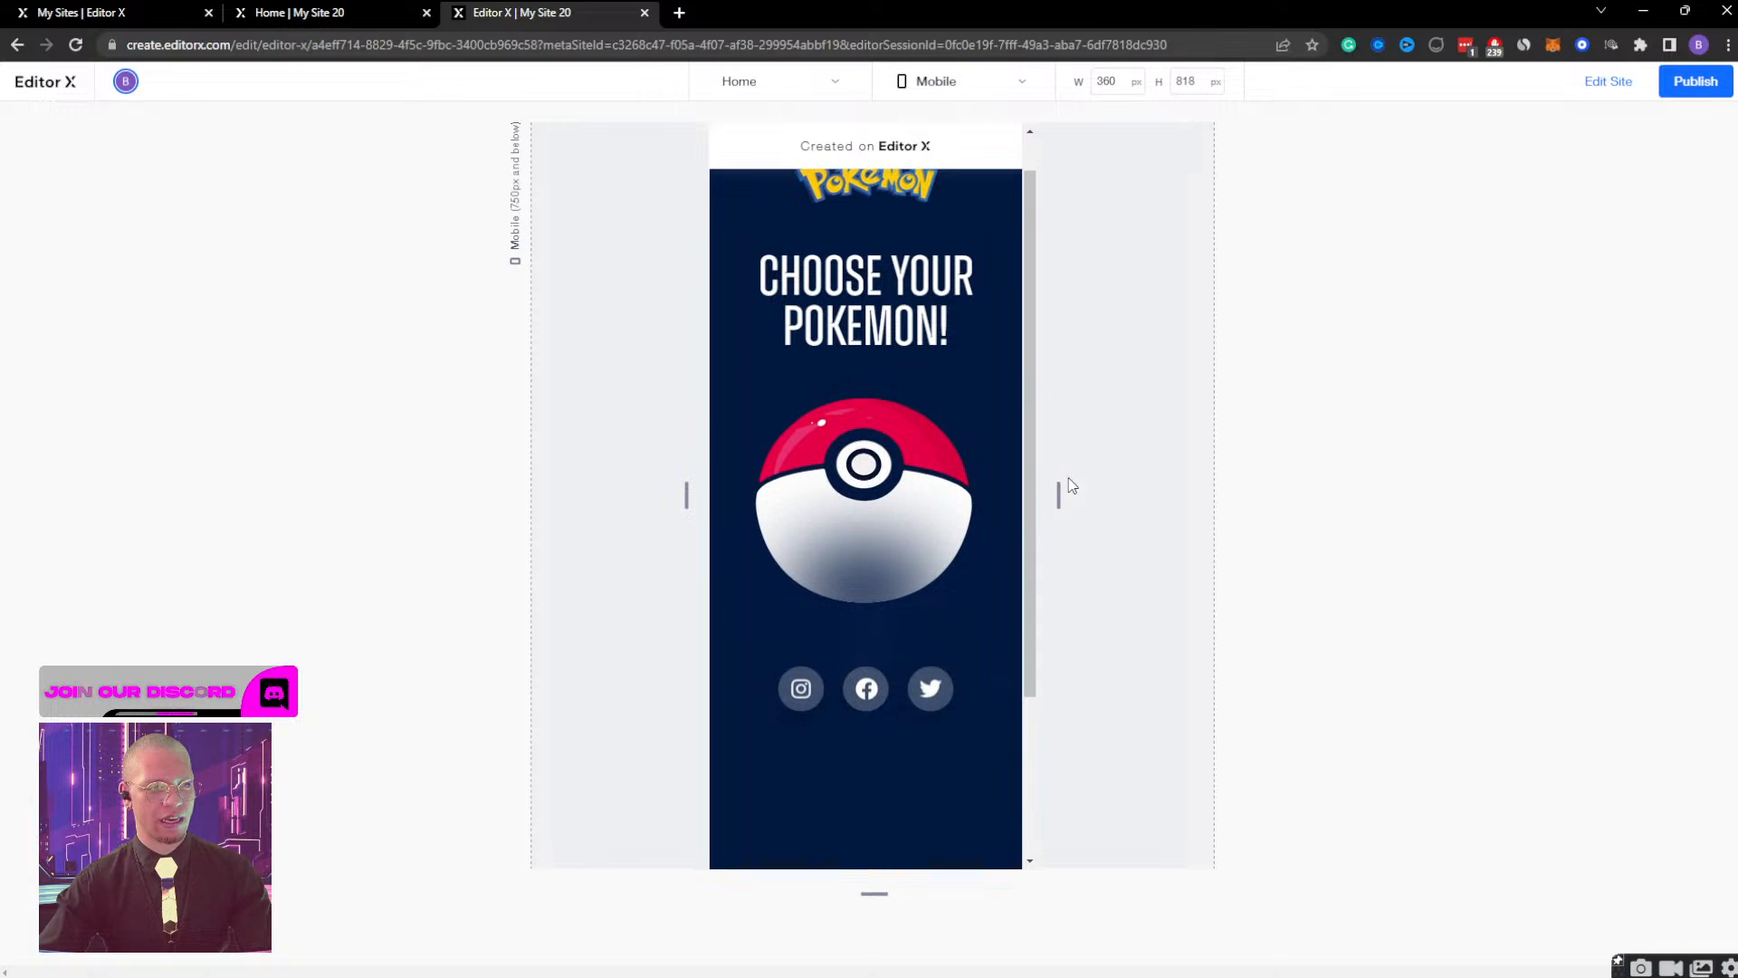
pyautogui.moveTo(1059, 489); pyautogui.dragTo(1353, 480)
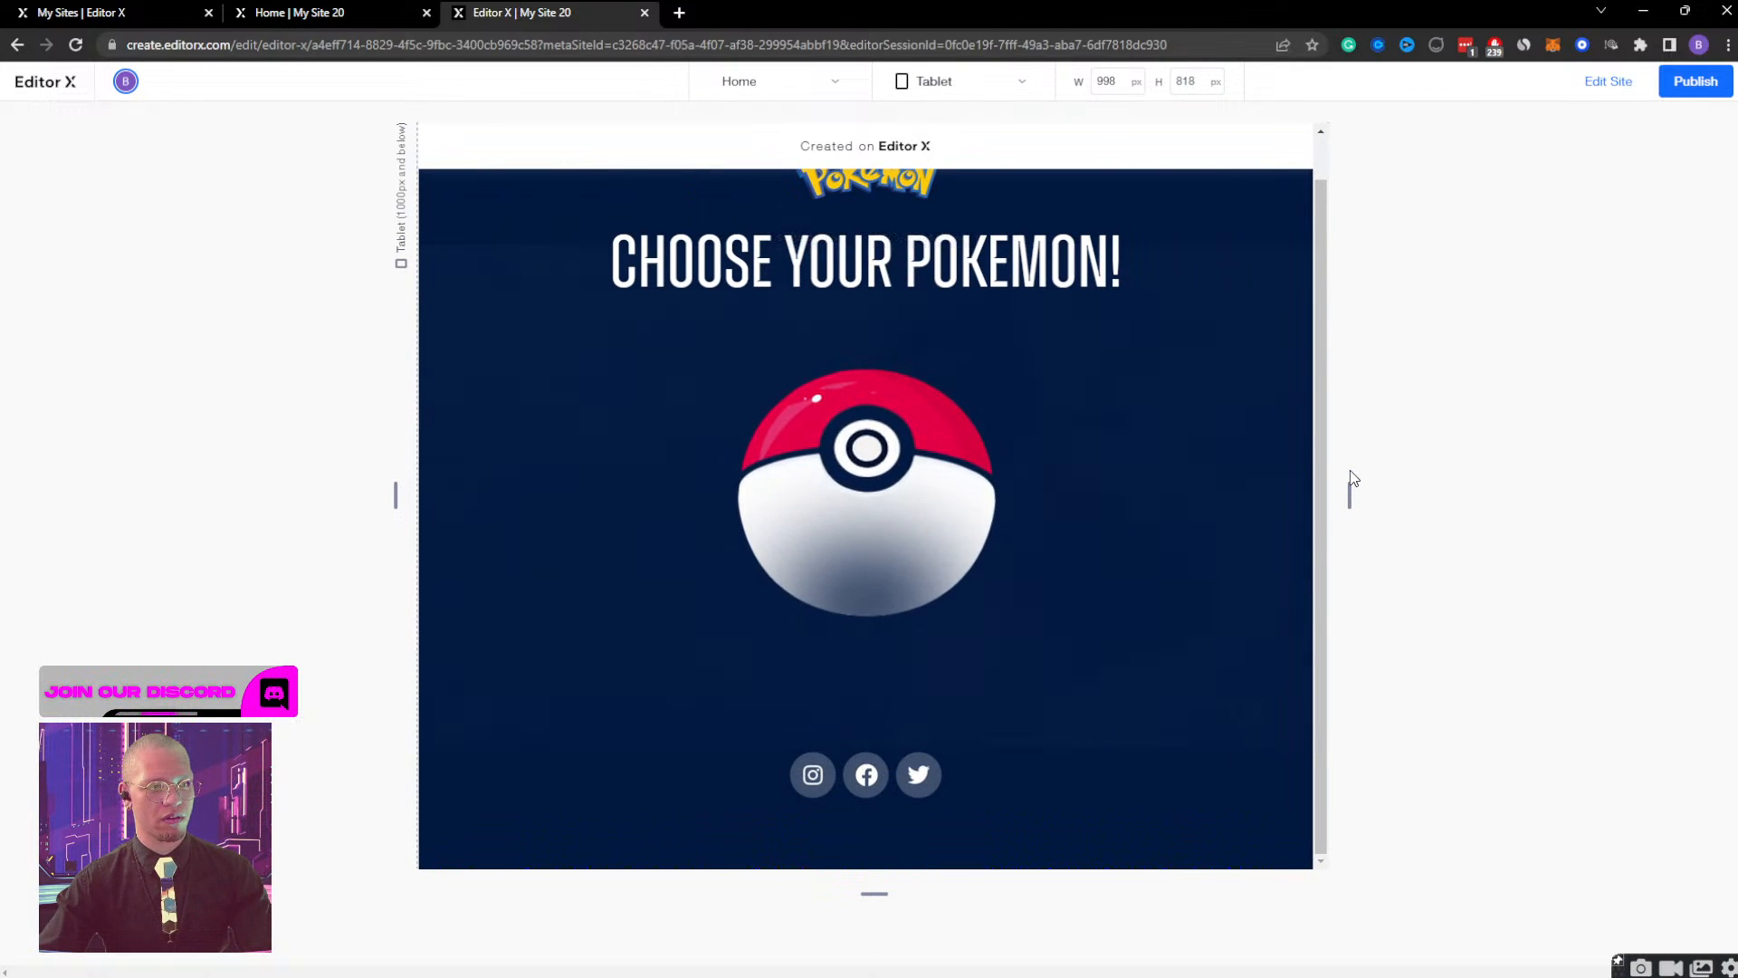
pyautogui.click(1620, 94)
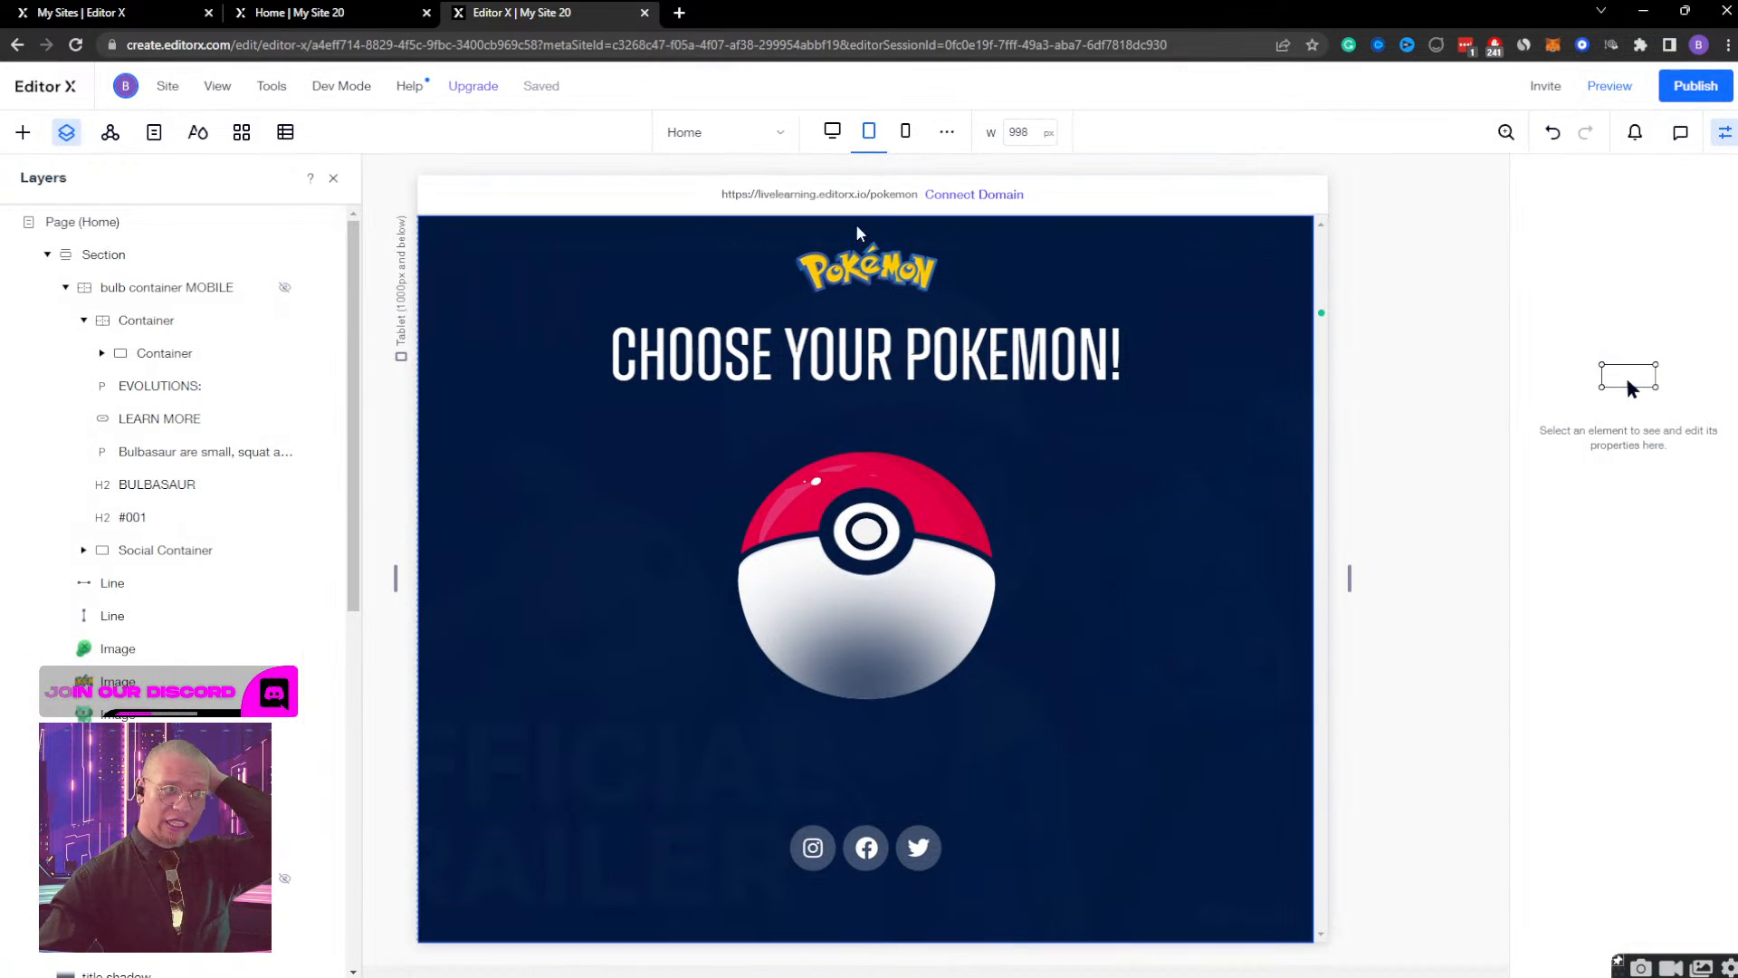
# Collapse the bulb container MOBILE layer and set the Ball container's height to Auto at the tablet breakpoint.
pyautogui.click(114, 324)
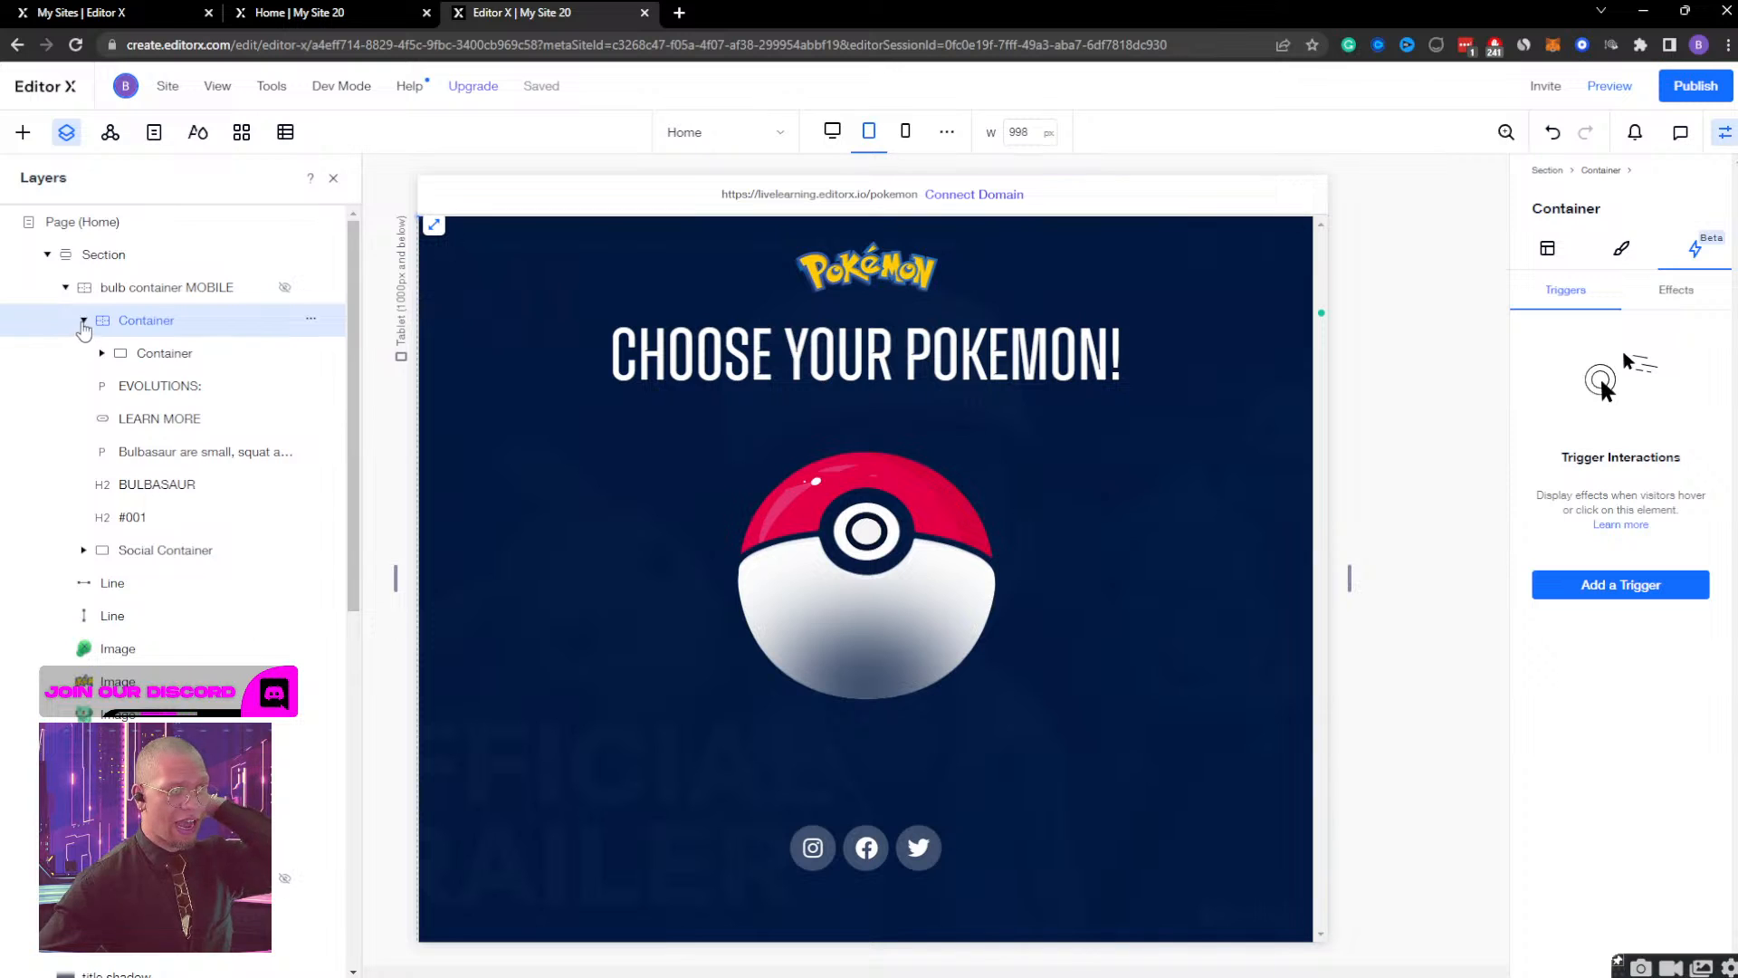
pyautogui.click(83, 321)
pyautogui.click(65, 287)
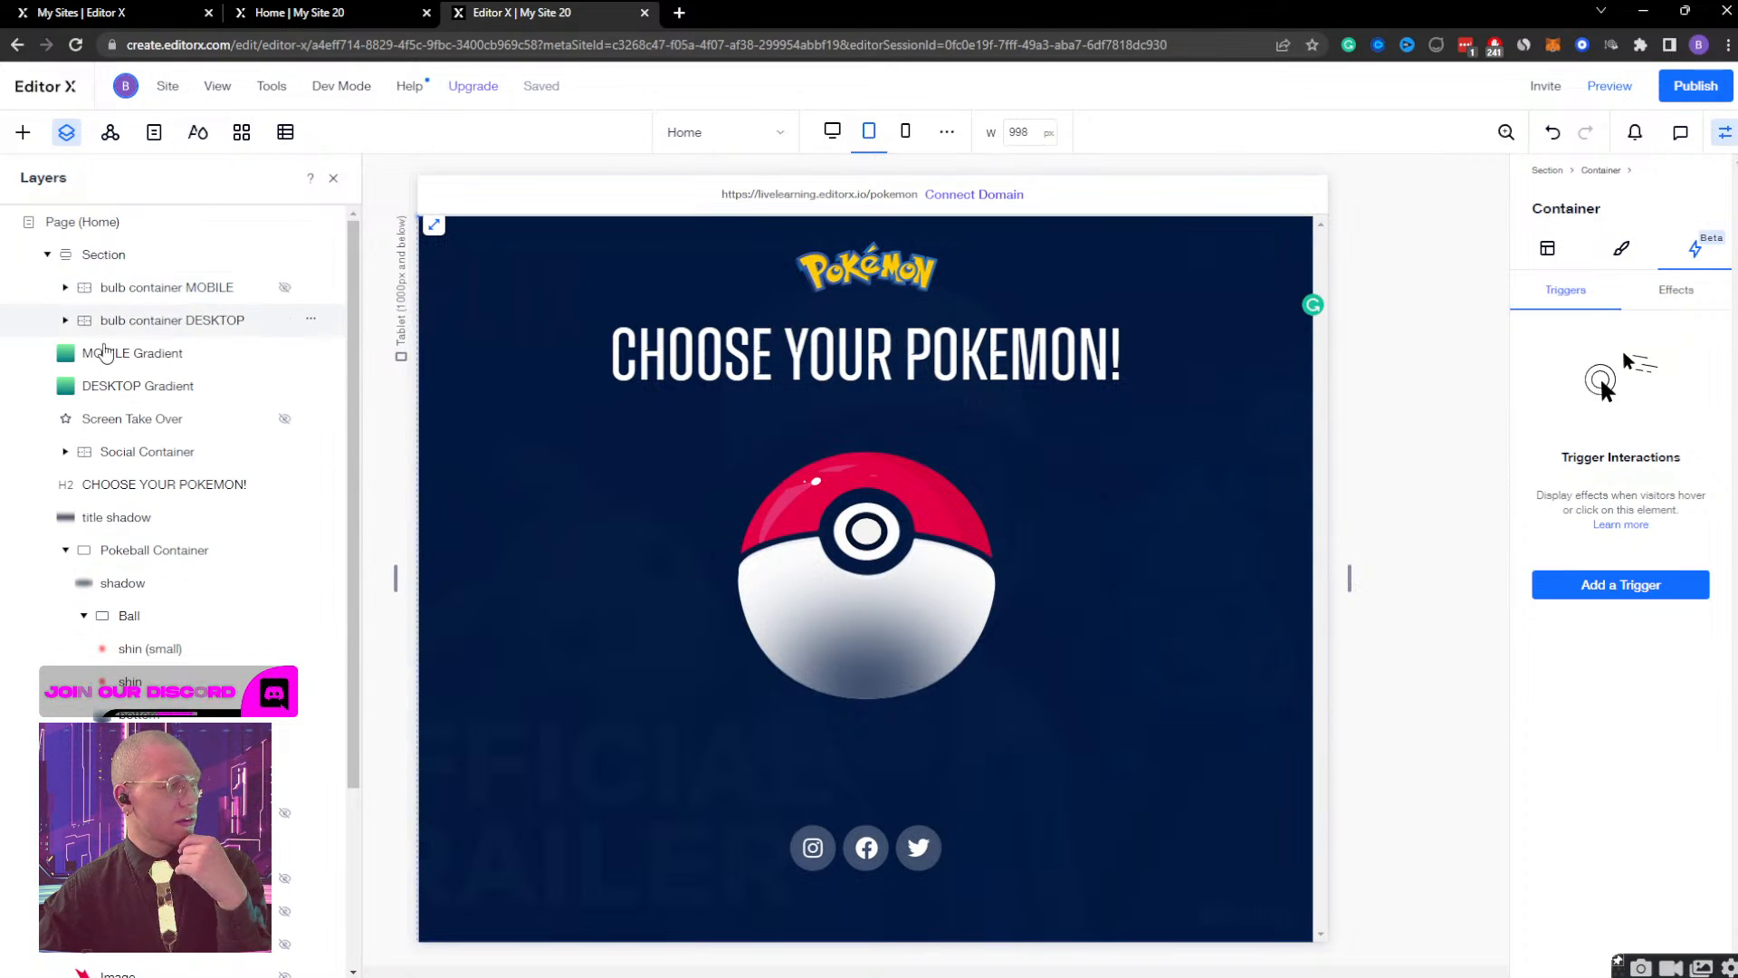
pyautogui.click(172, 614)
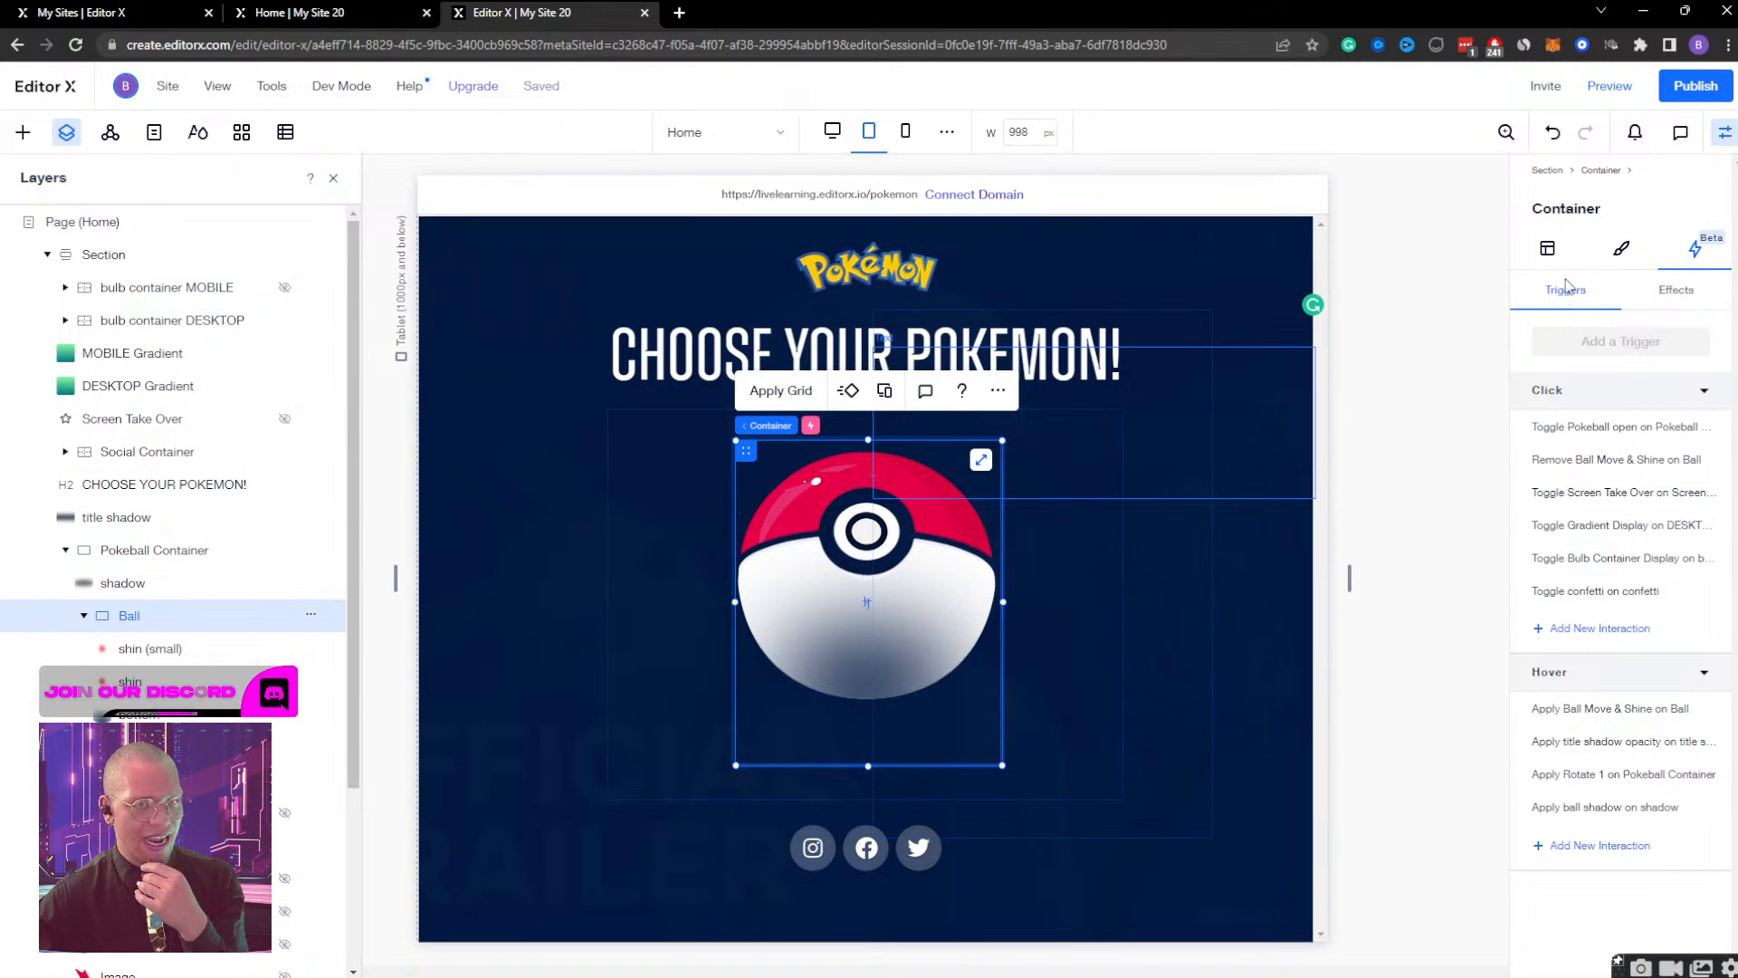
pyautogui.click(1548, 252)
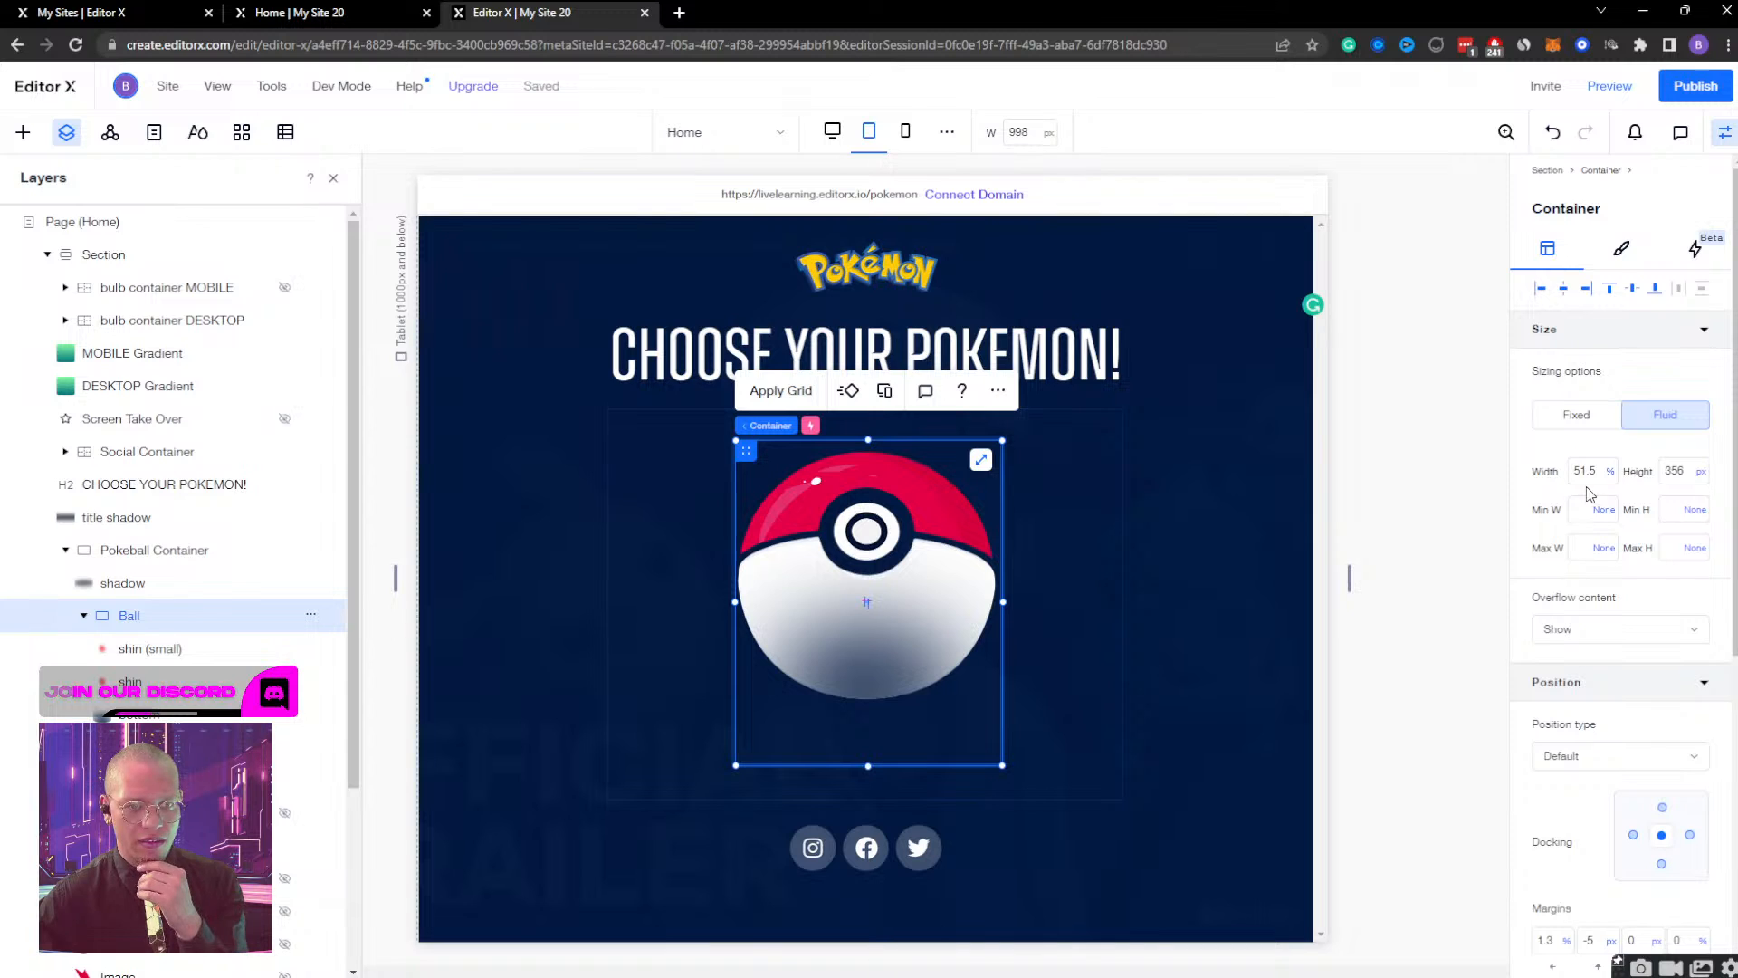
pyautogui.click(1686, 477)
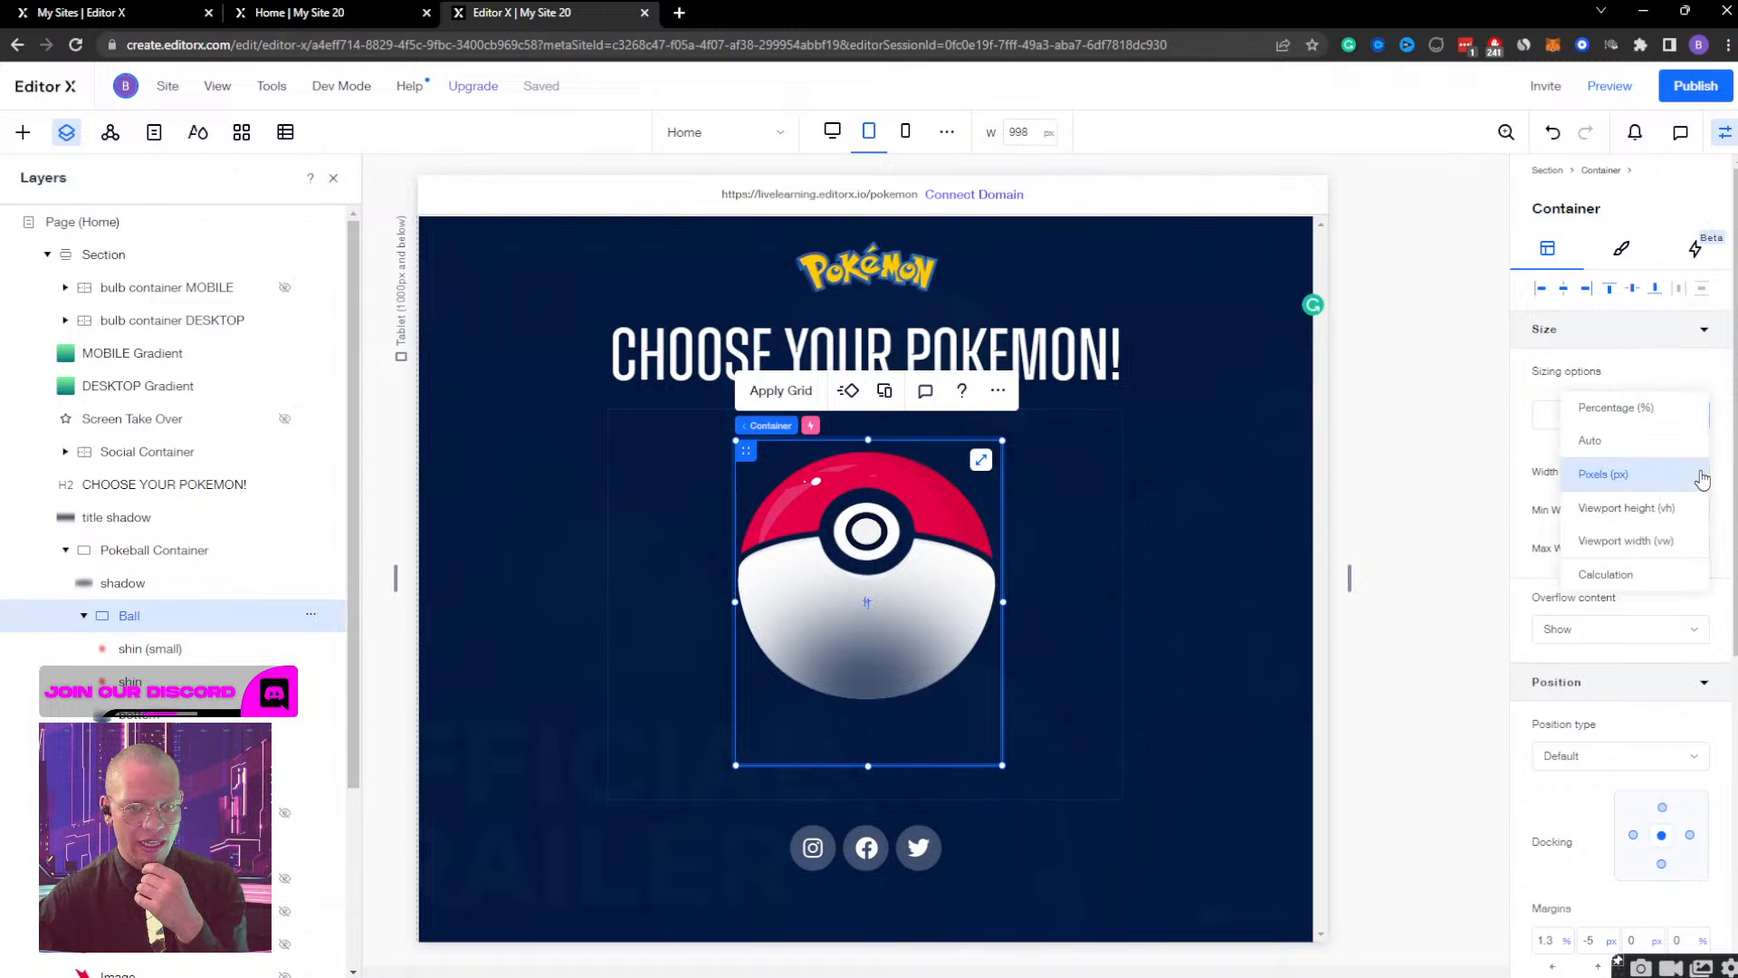
pyautogui.click(1628, 443)
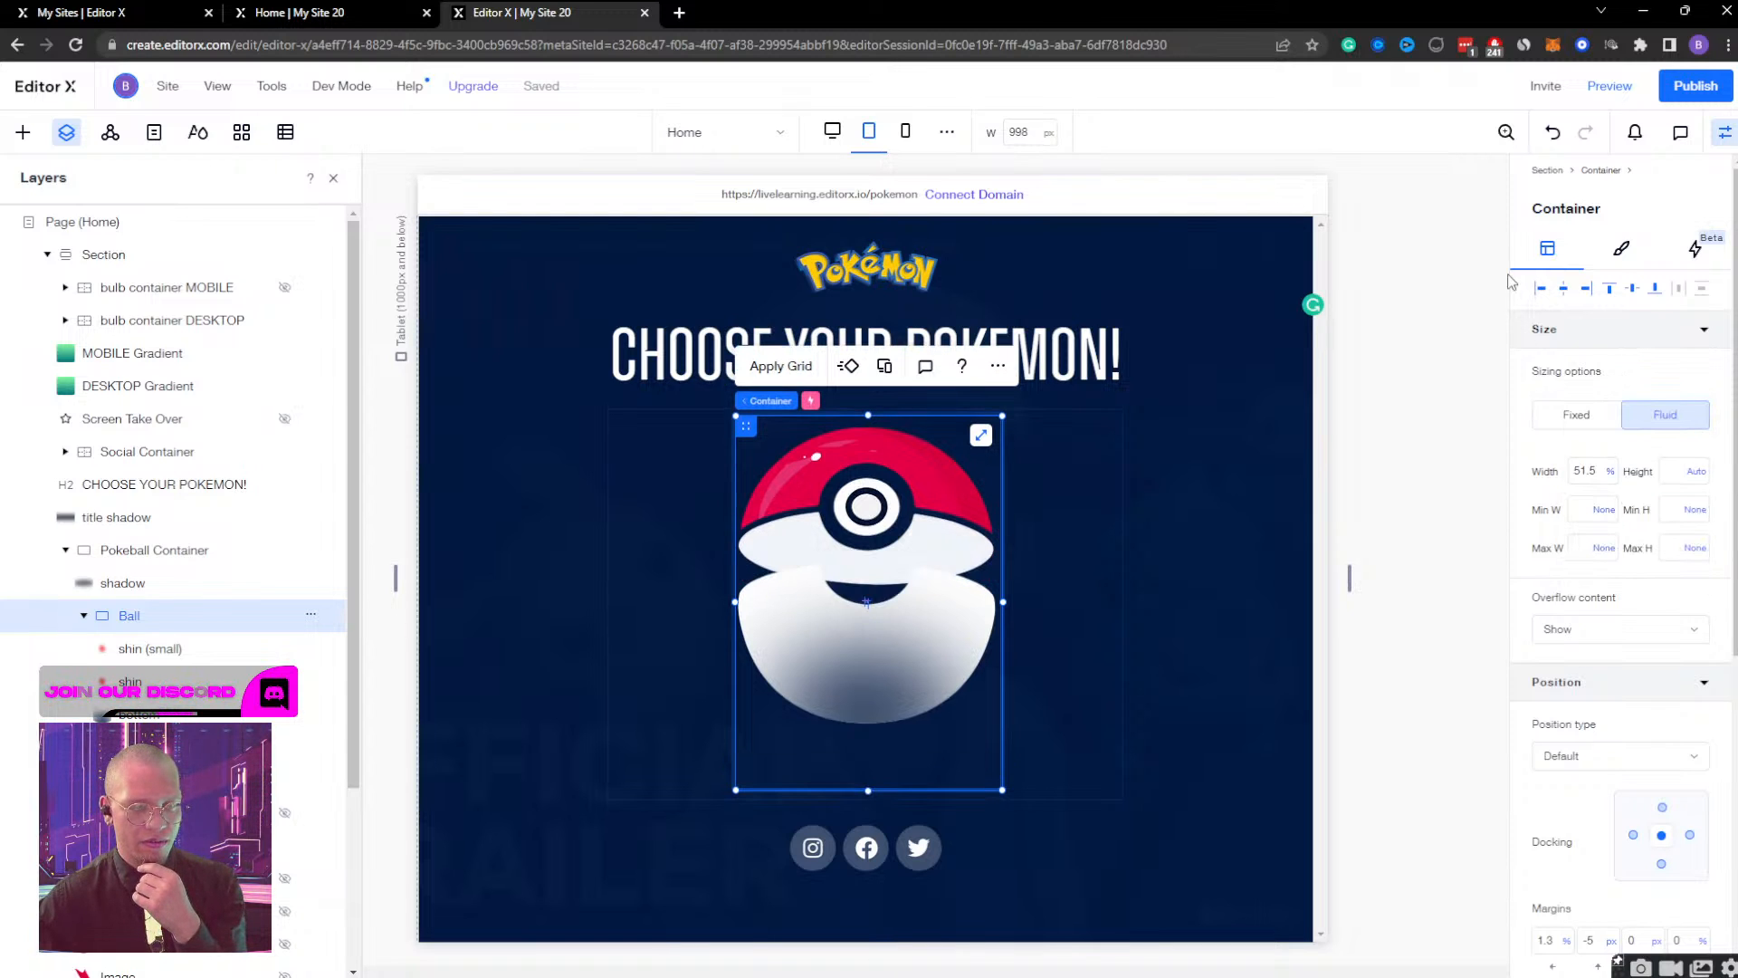
# Preview the resized Ball container between tablet and mobile widths to examine its two halves, and return to the tablet editor.
pyautogui.click(1610, 86)
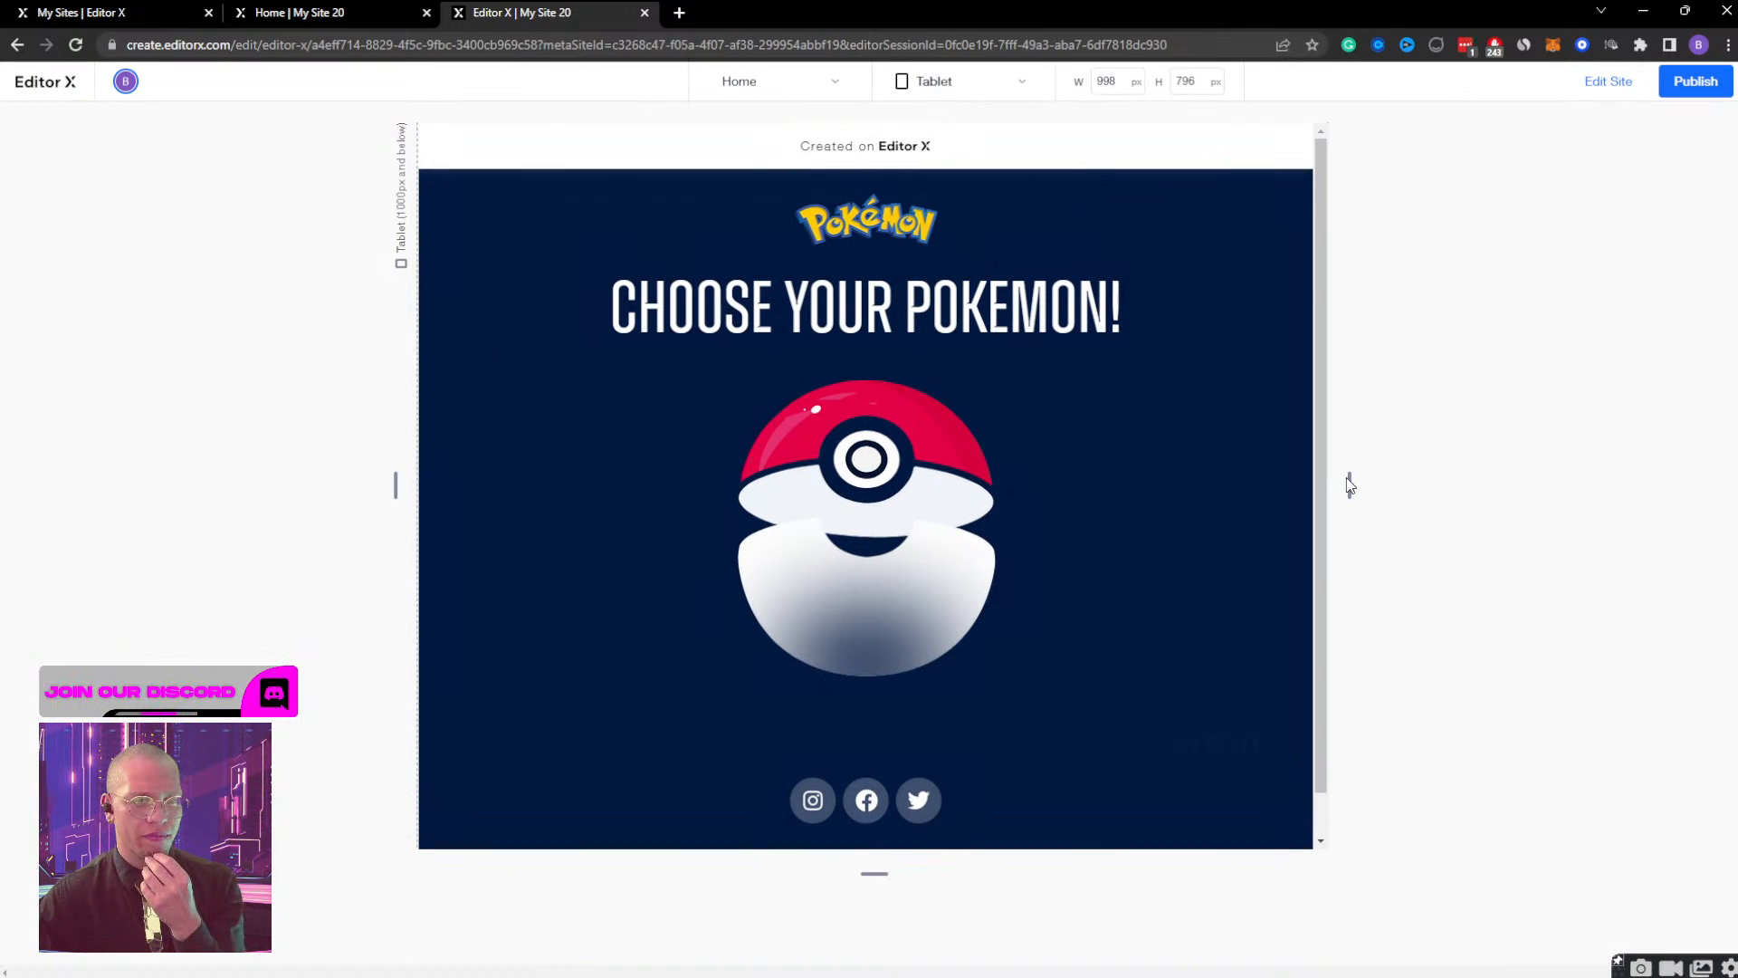
pyautogui.moveTo(1348, 485)
pyautogui.mouseDown()
pyautogui.moveTo(954, 486)
pyautogui.moveTo(1339, 492)
pyautogui.mouseUp()
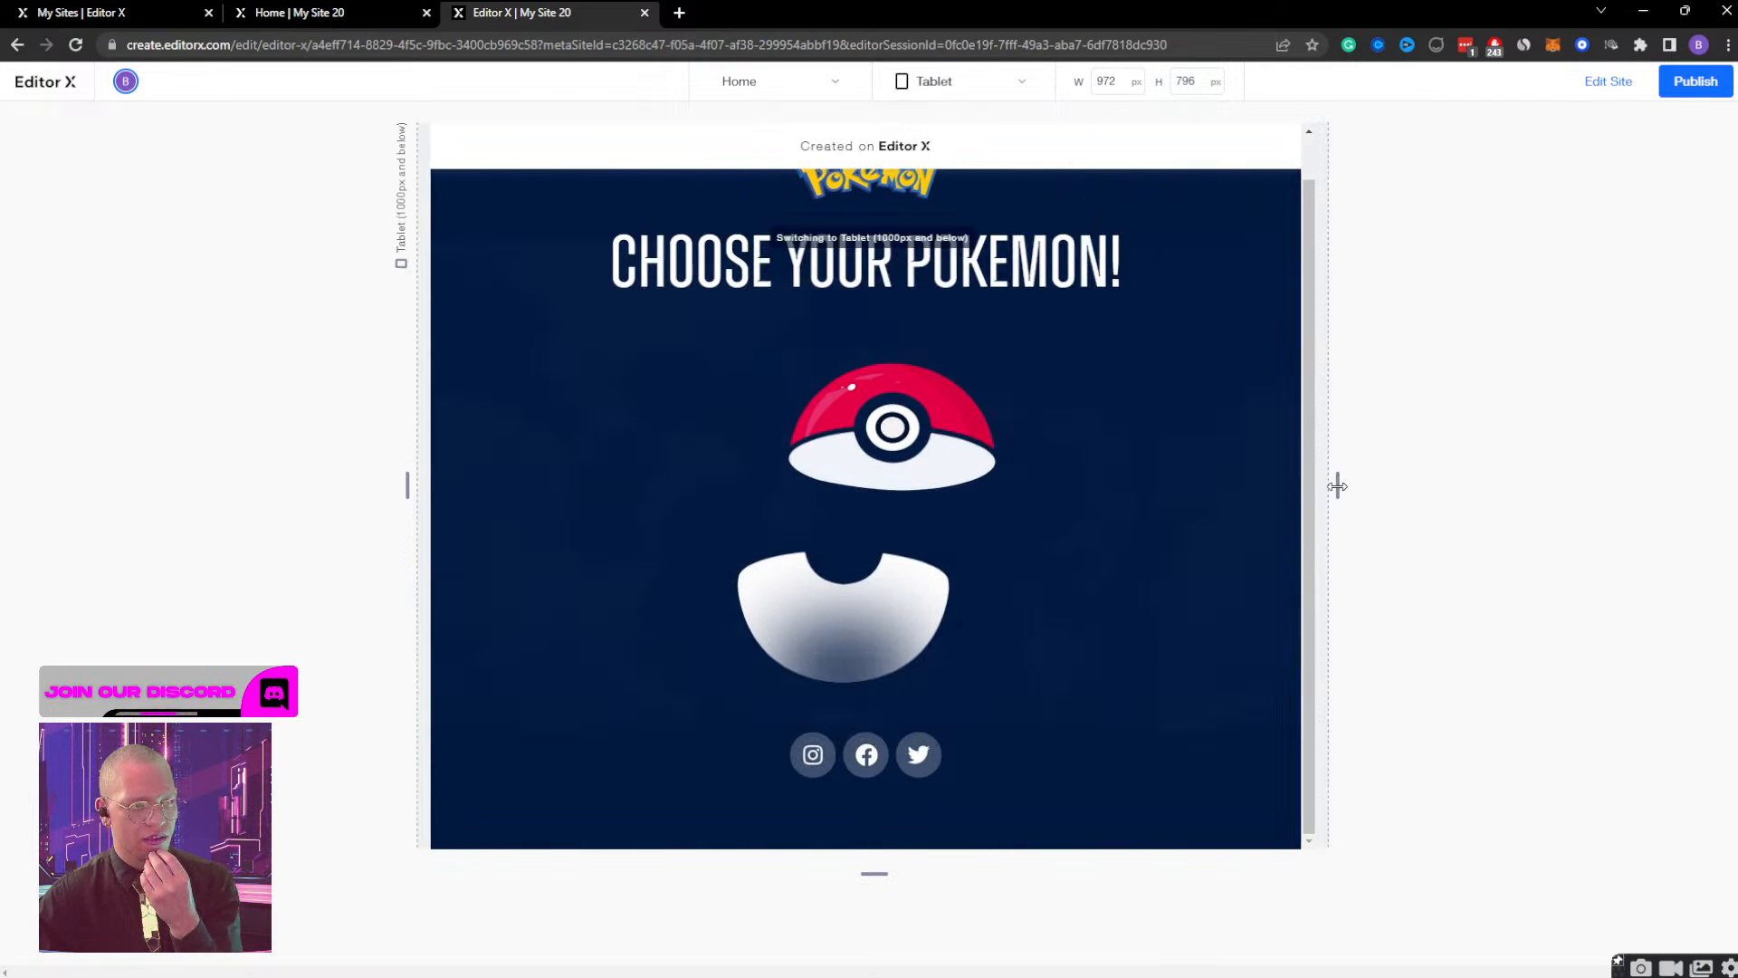
pyautogui.scroll(2, 1122, 460)
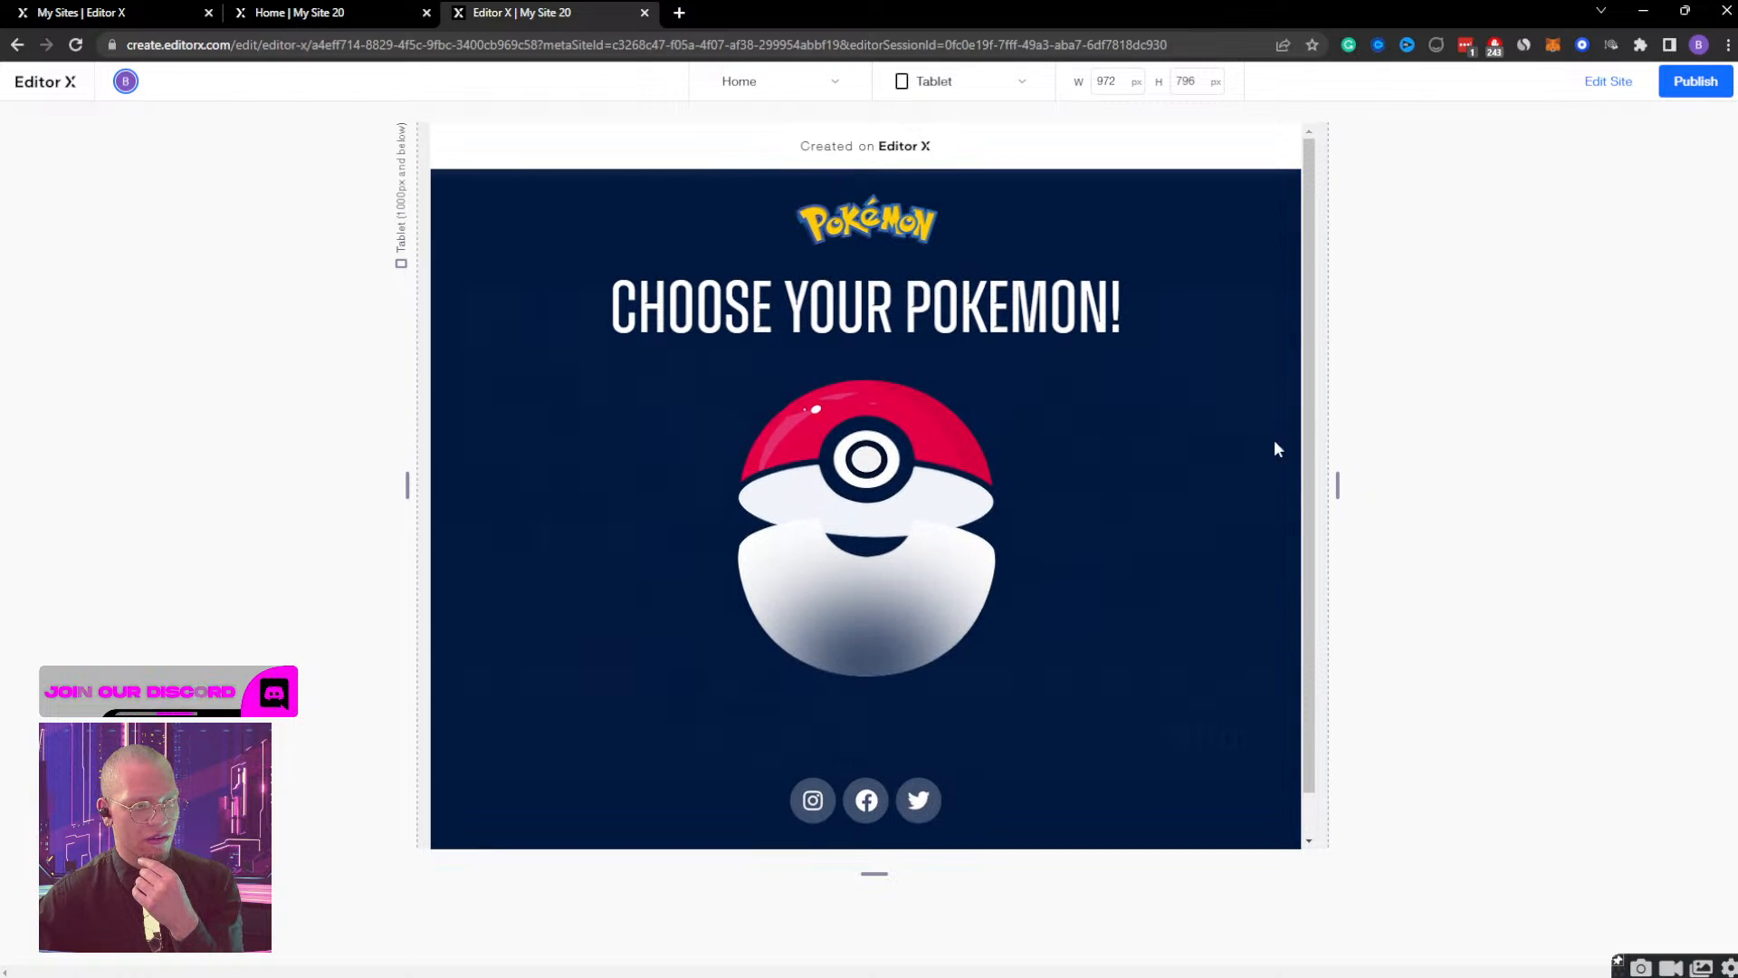
pyautogui.moveTo(1334, 480); pyautogui.dragTo(1240, 514)
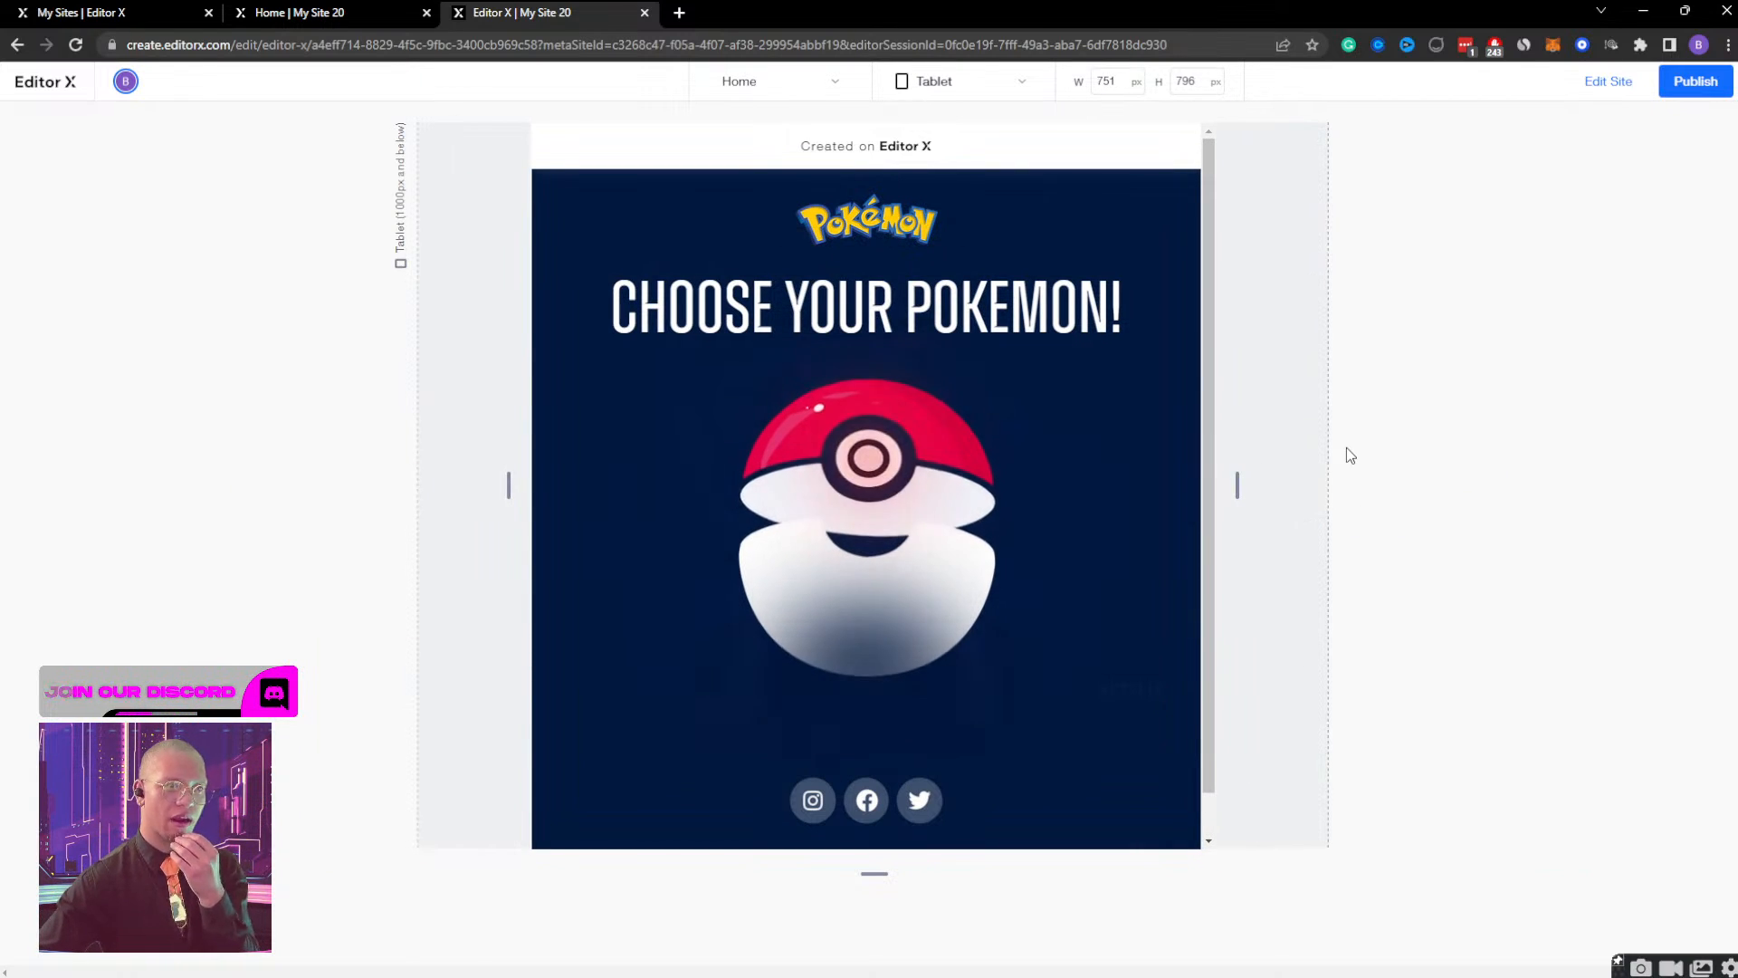
pyautogui.moveTo(1236, 486); pyautogui.dragTo(955, 499)
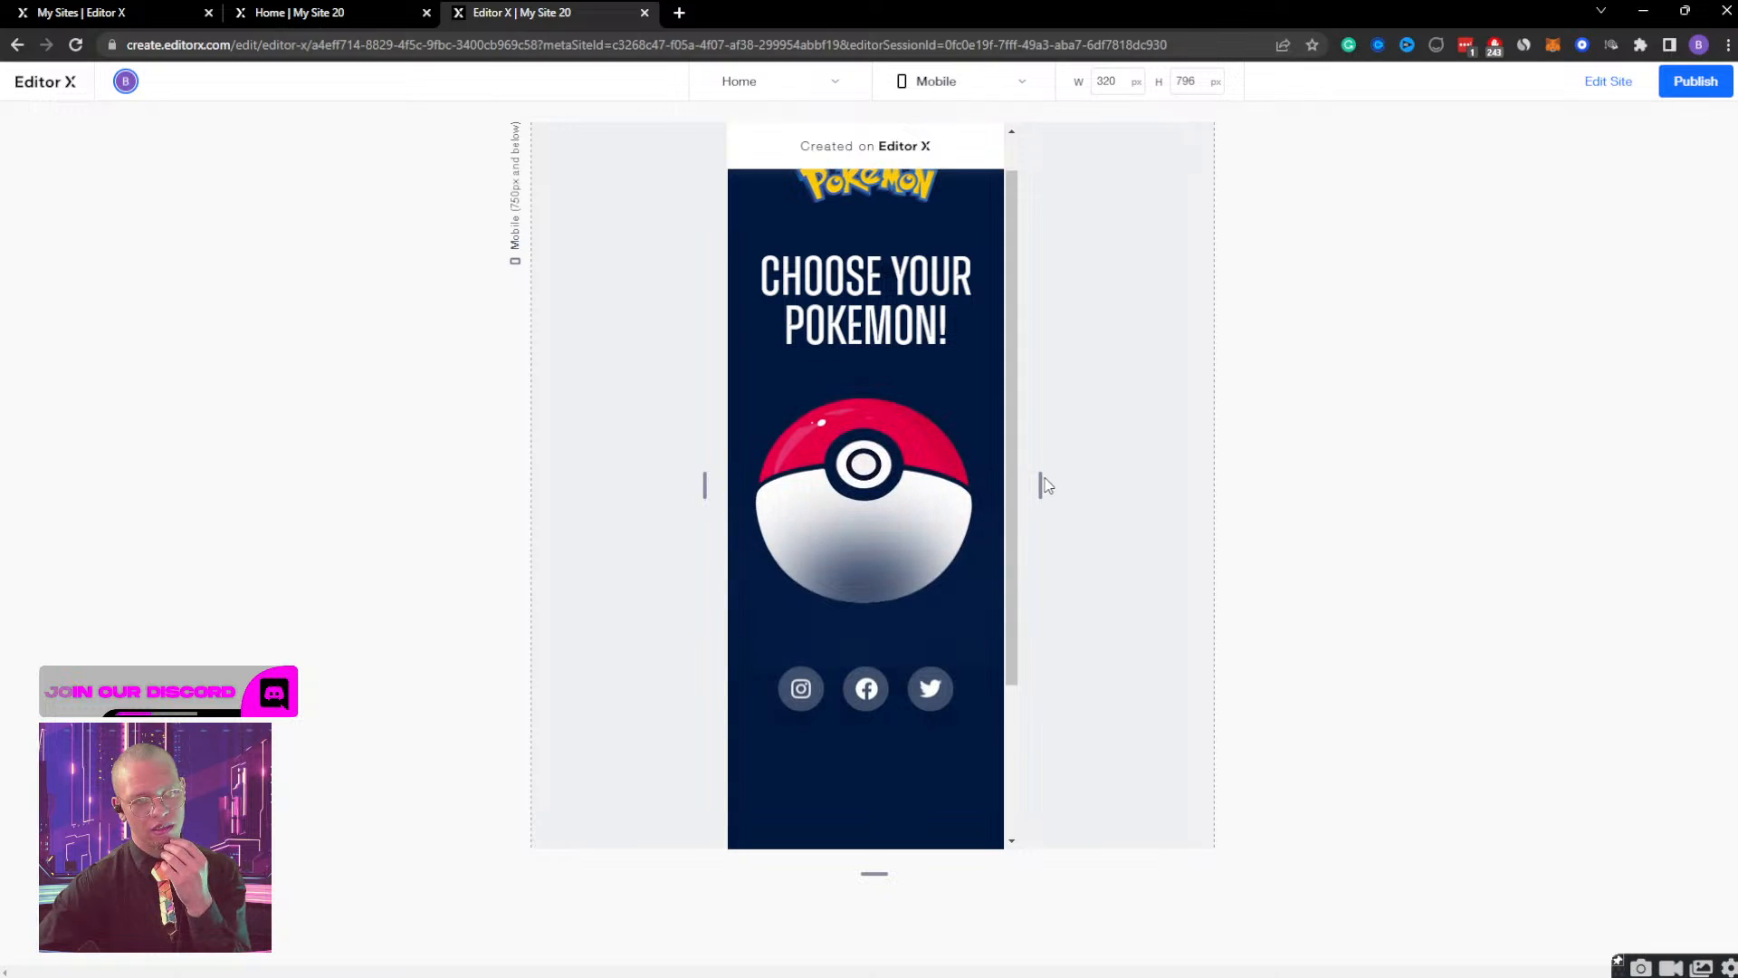
pyautogui.moveTo(1040, 478); pyautogui.dragTo(1317, 481)
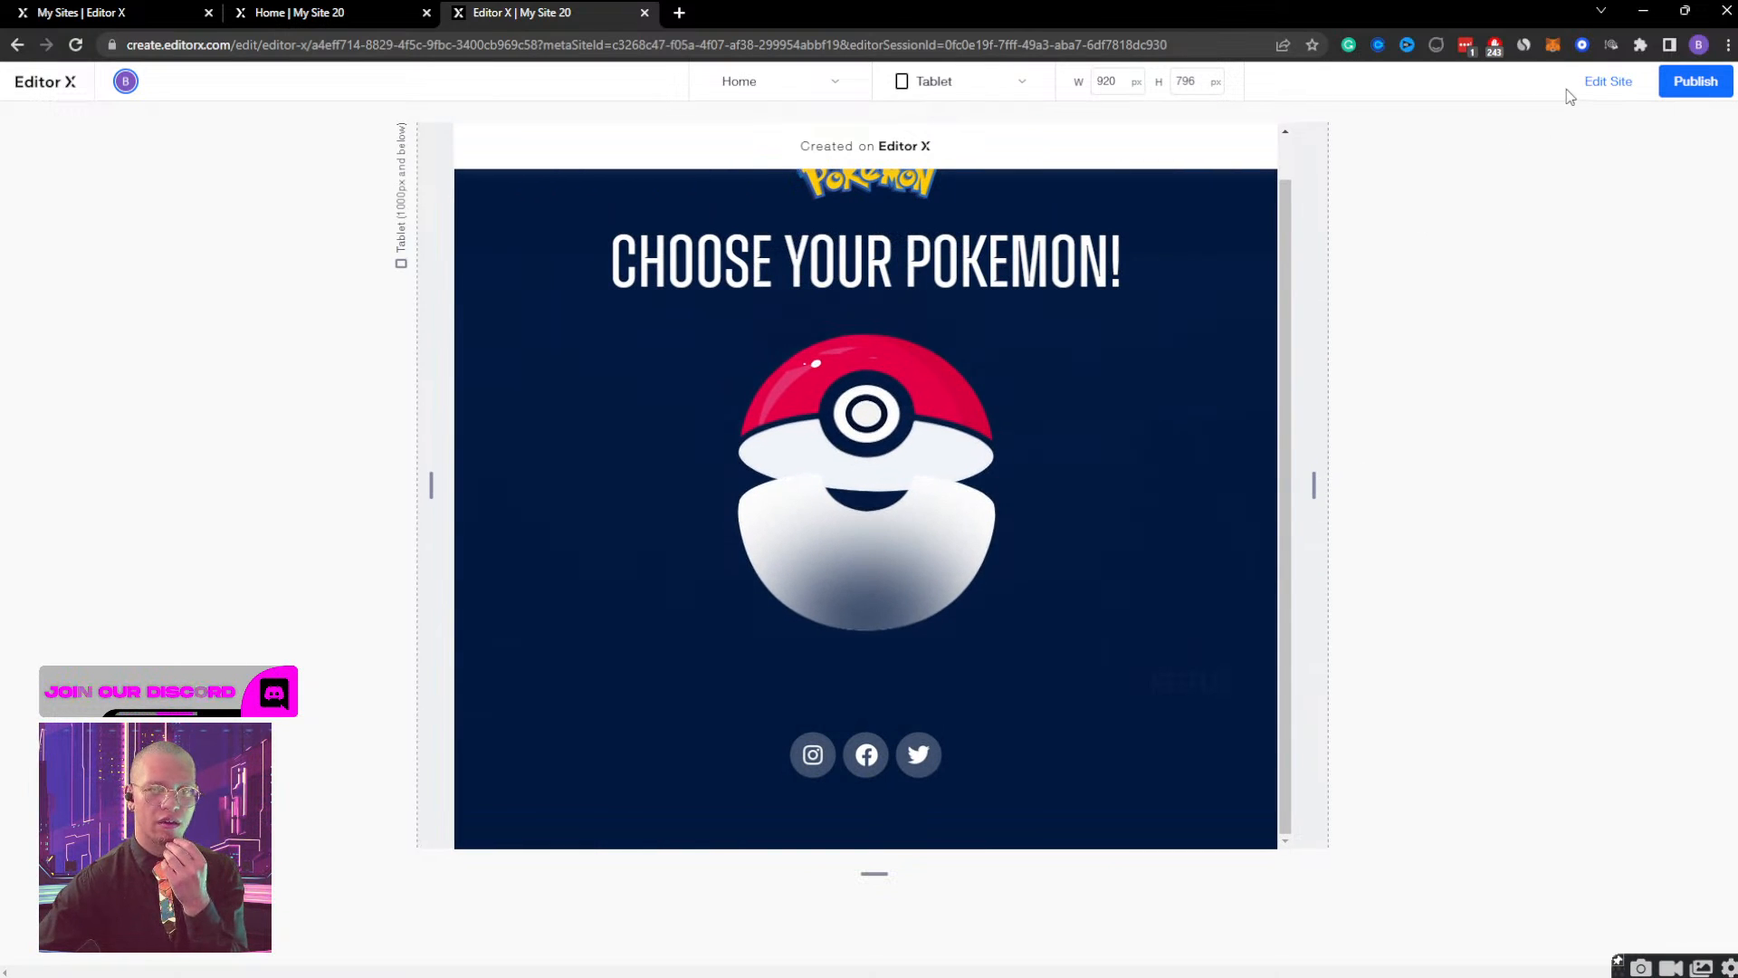
pyautogui.click(1593, 83)
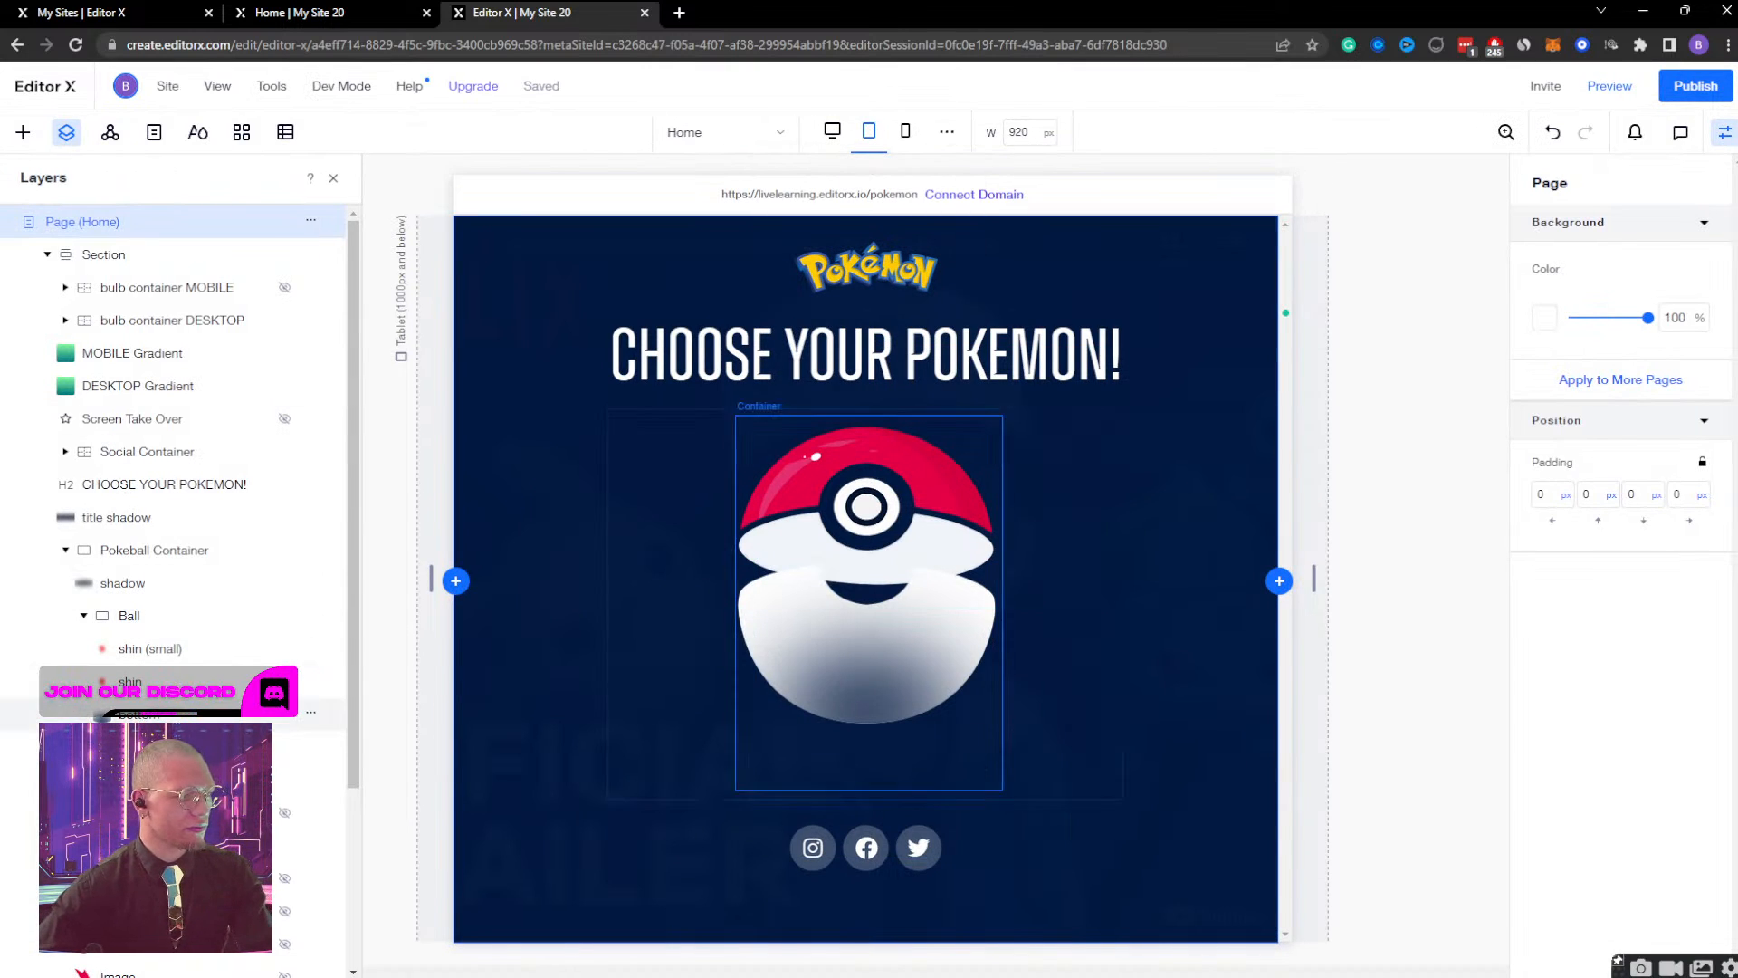
# Nudge the lower half image of the Poké Ball up against the red top half at the tablet breakpoint.
pyautogui.click(154, 746)
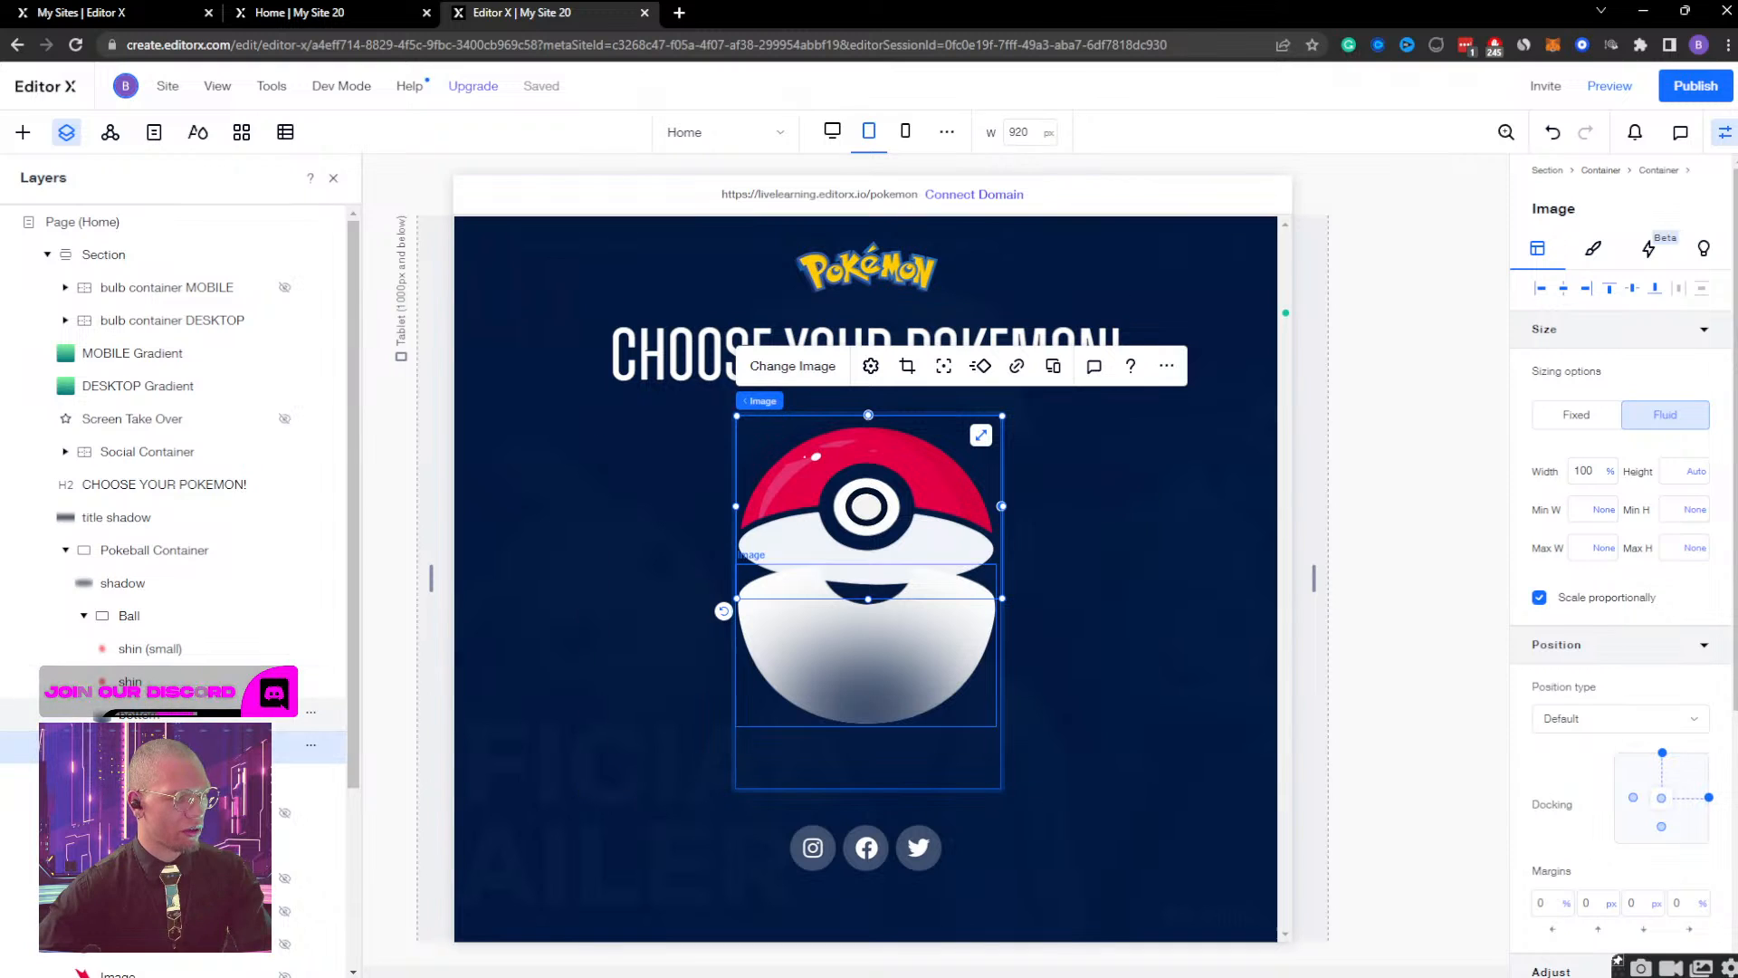
pyautogui.click(181, 713)
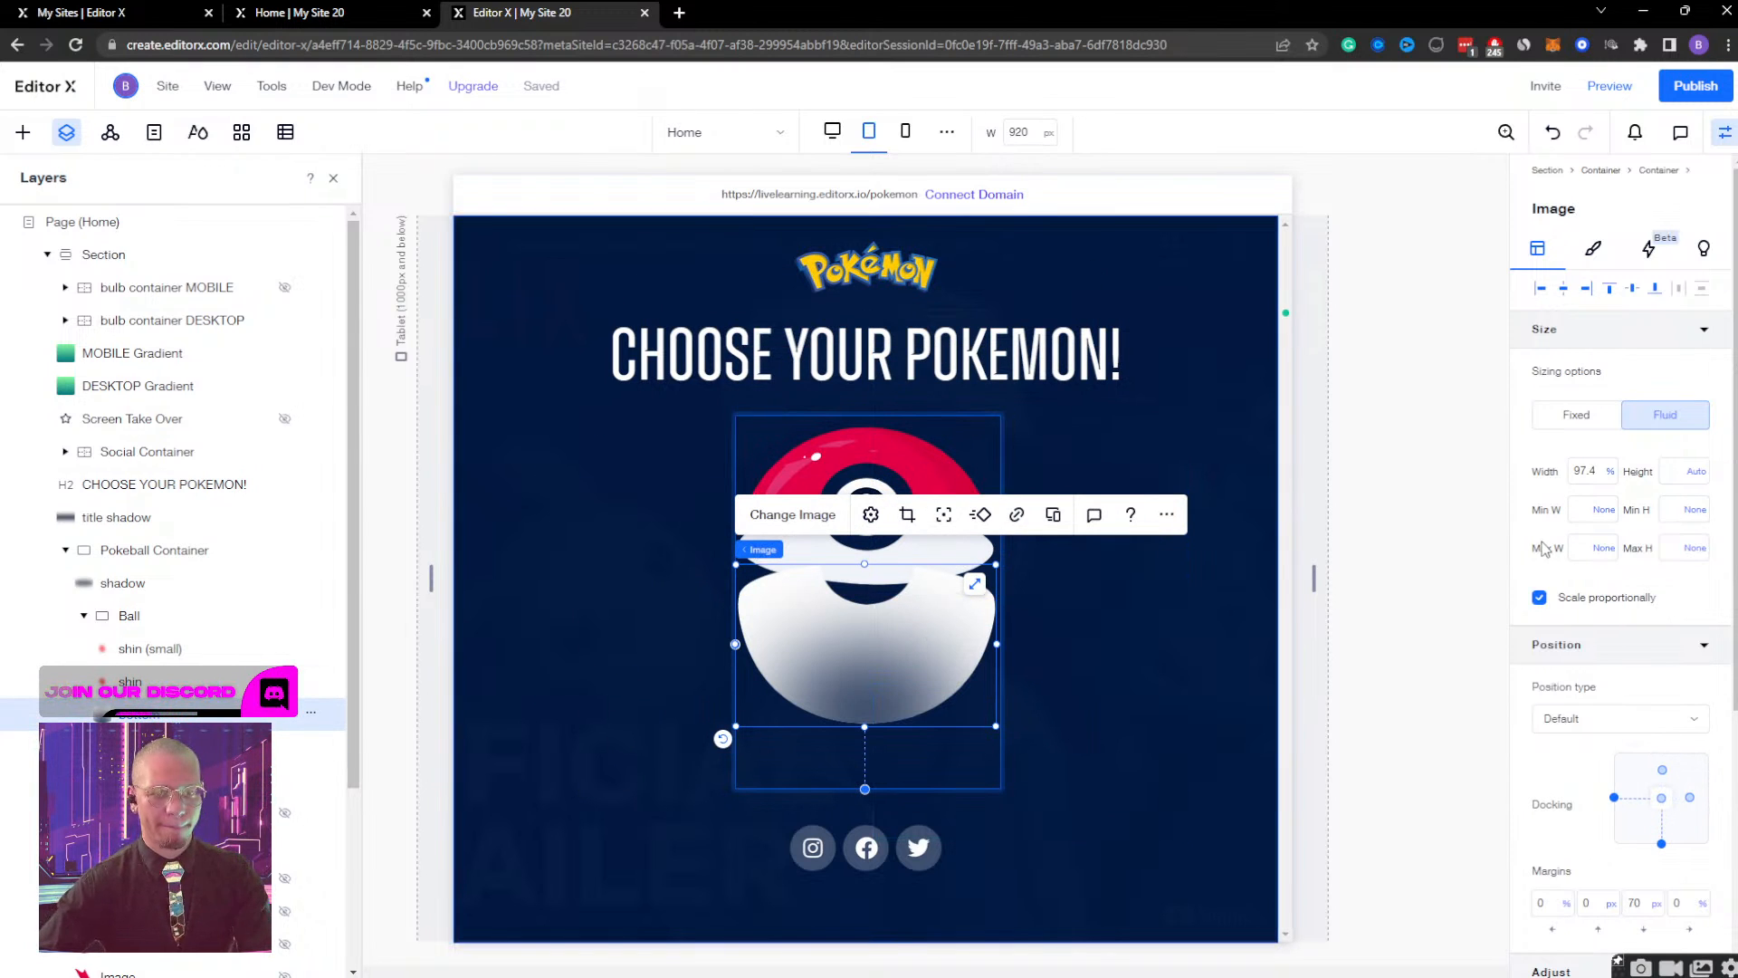
pyautogui.hotkey('shift', 'Up')
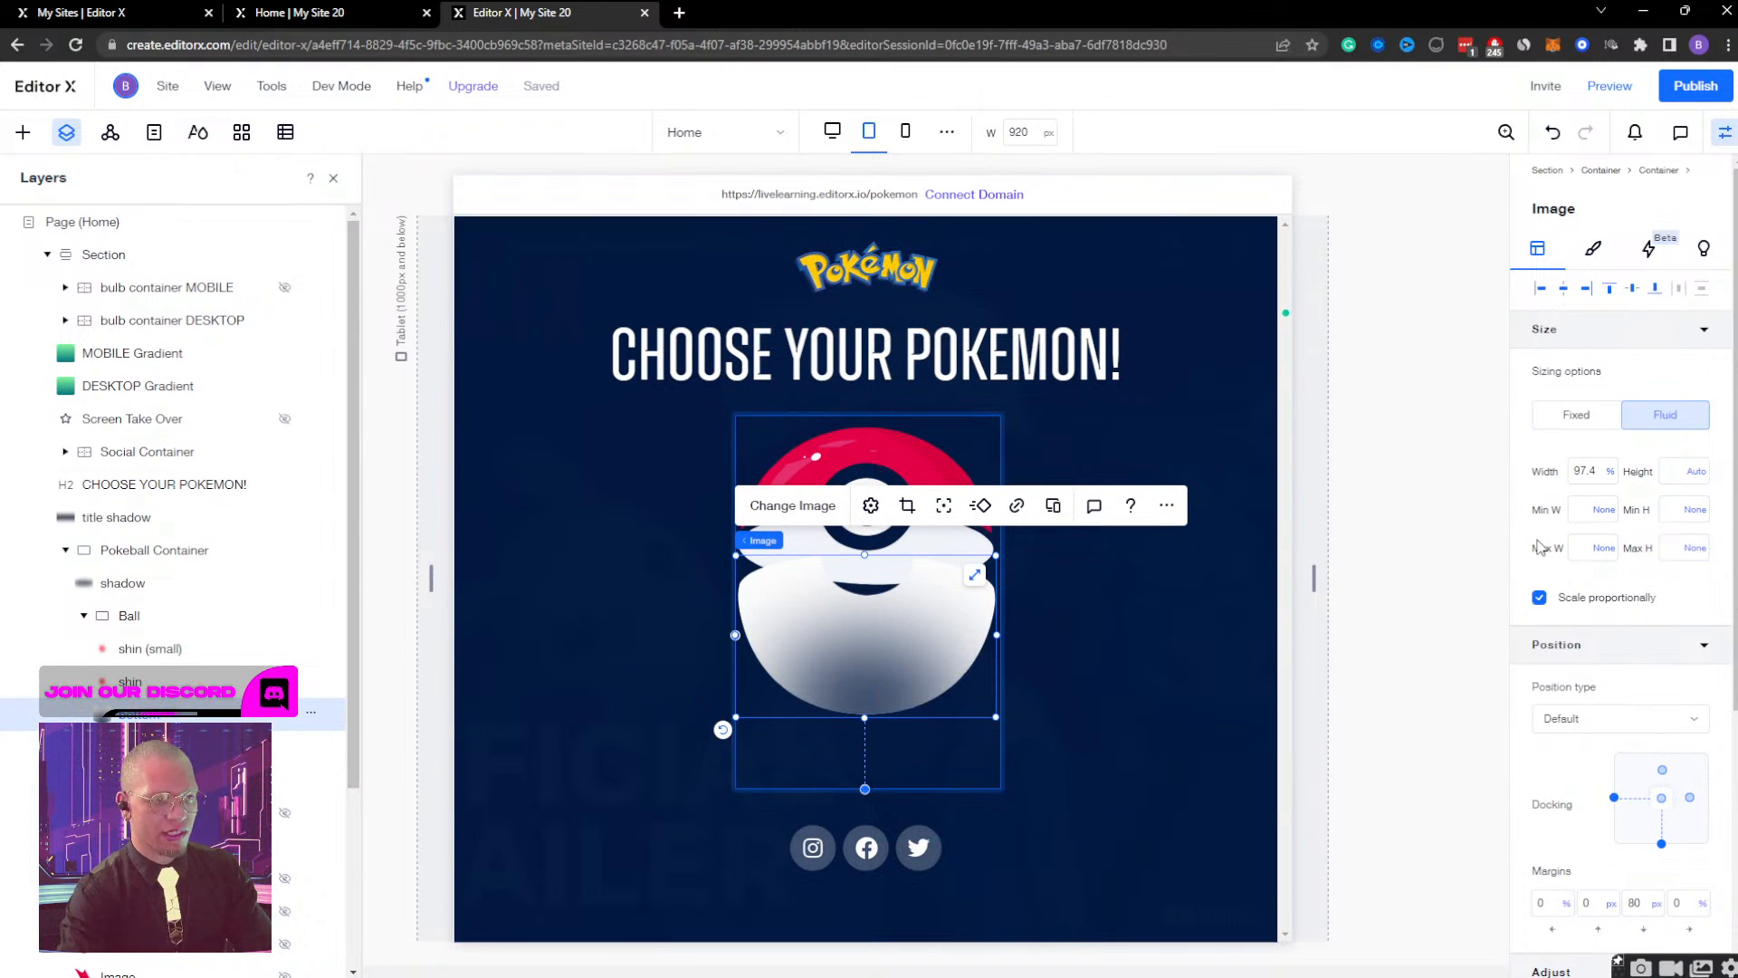
pyautogui.hotkey('shift', 'Up')
pyautogui.hotkey('shift', 'Up')
pyautogui.hotkey('shift', 'Up')
pyautogui.hotkey('shift', 'Up')
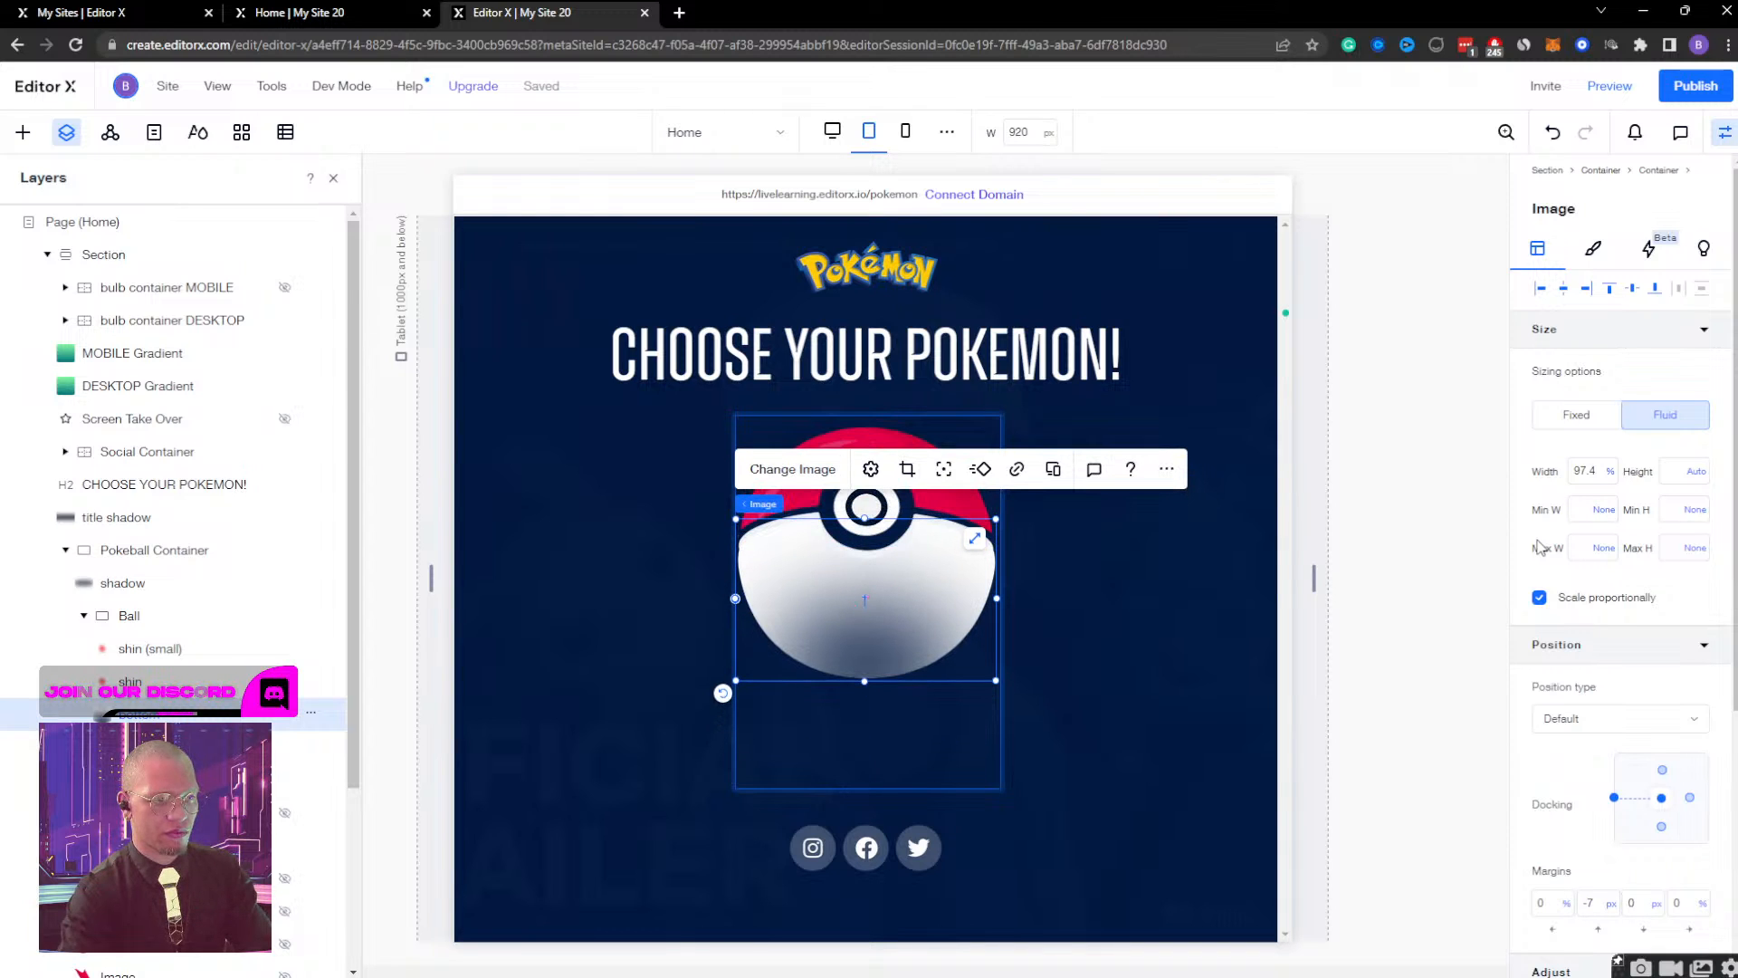
pyautogui.hotkey('shift', 'Up')
pyautogui.hotkey('shift', 'Down')
pyautogui.hotkey('shift', 'Up')
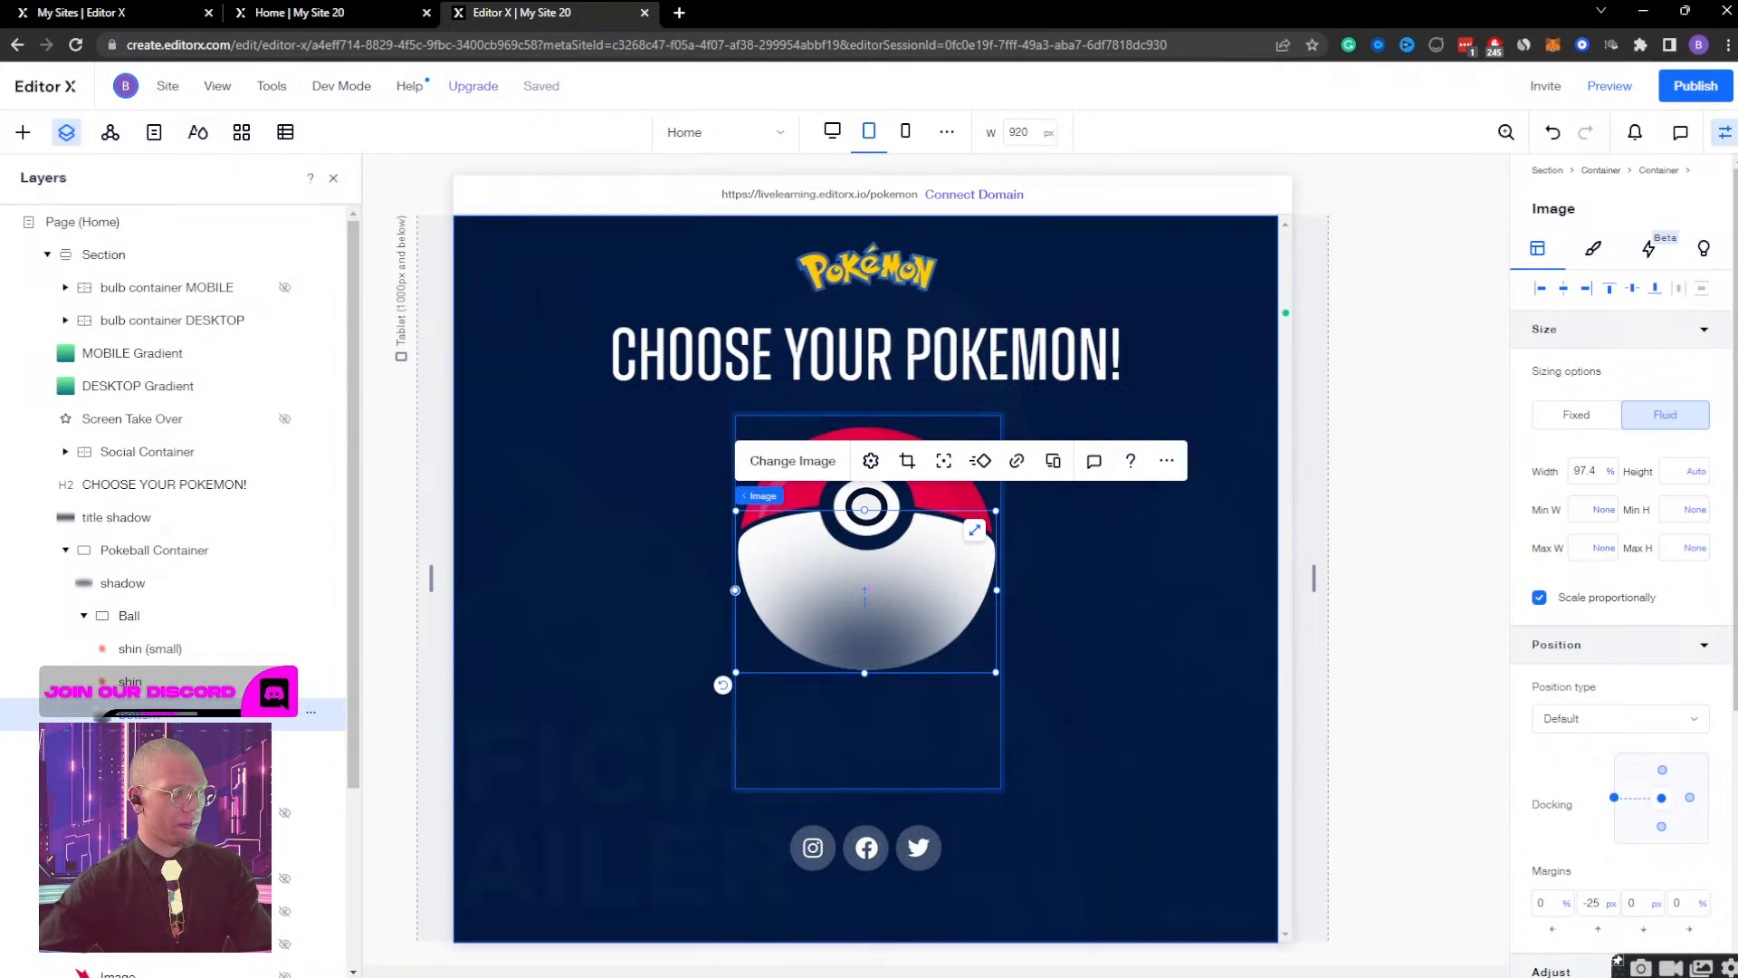
pyautogui.click(200, 780)
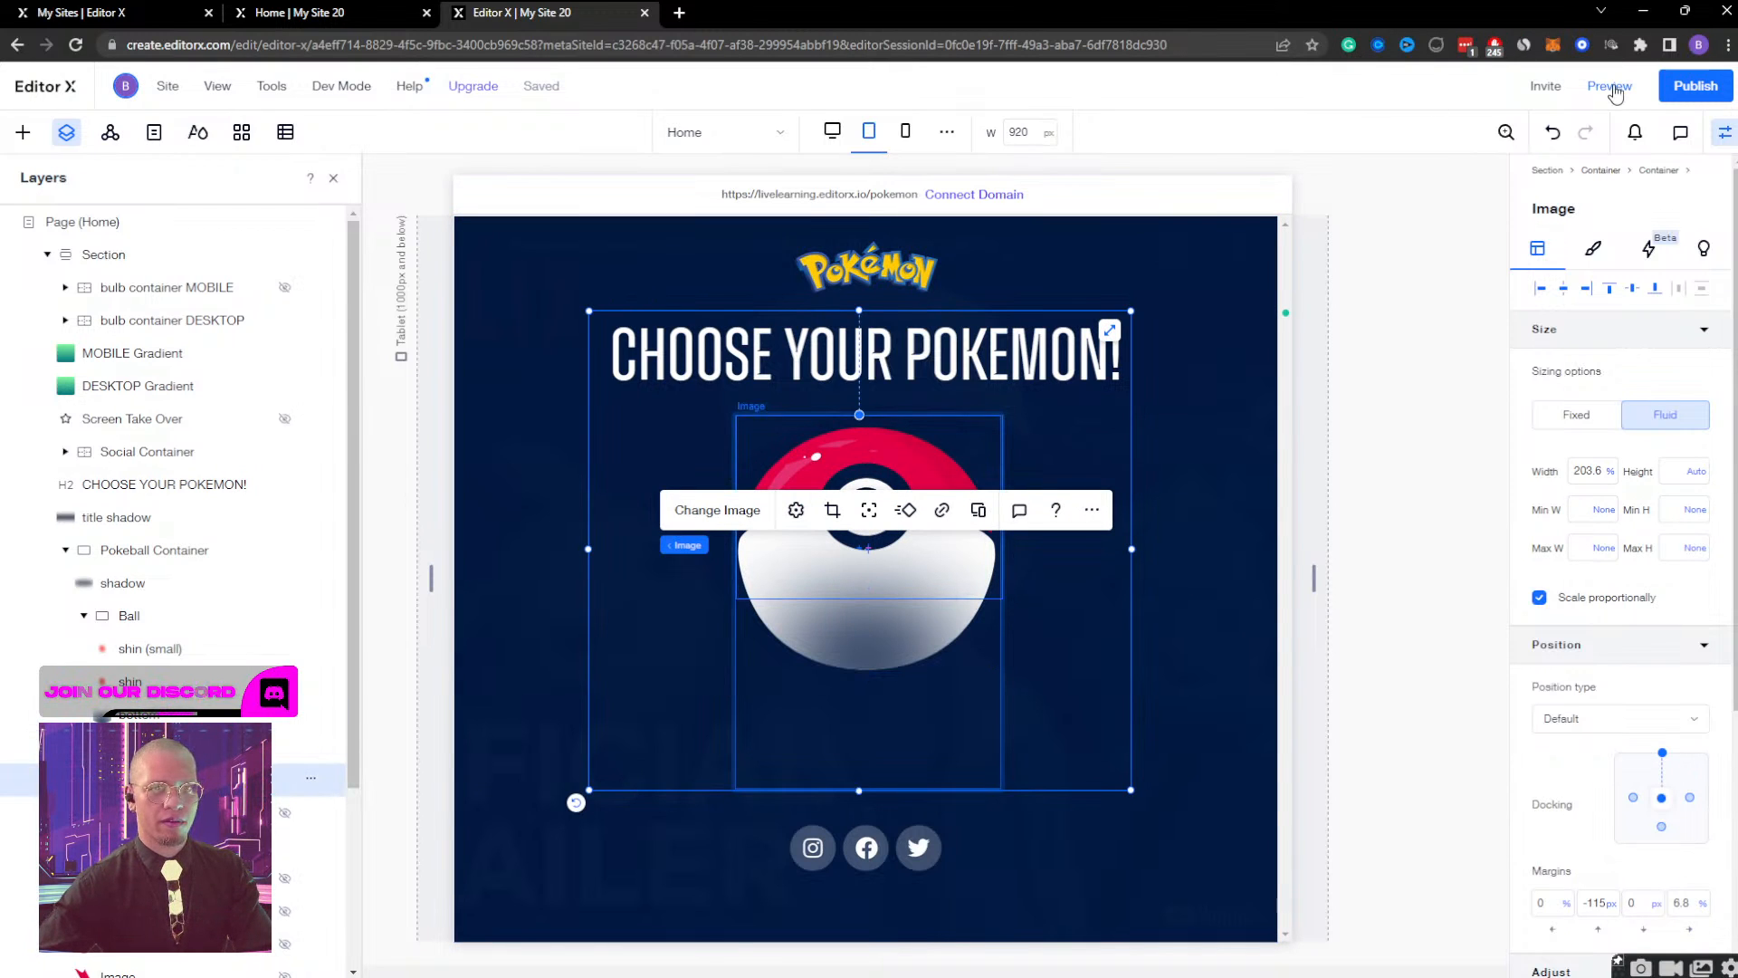
# Preview the tablet page, open the Bulbasaur container from the Poké Ball to inspect its layout, and return to editing.
pyautogui.click(1609, 85)
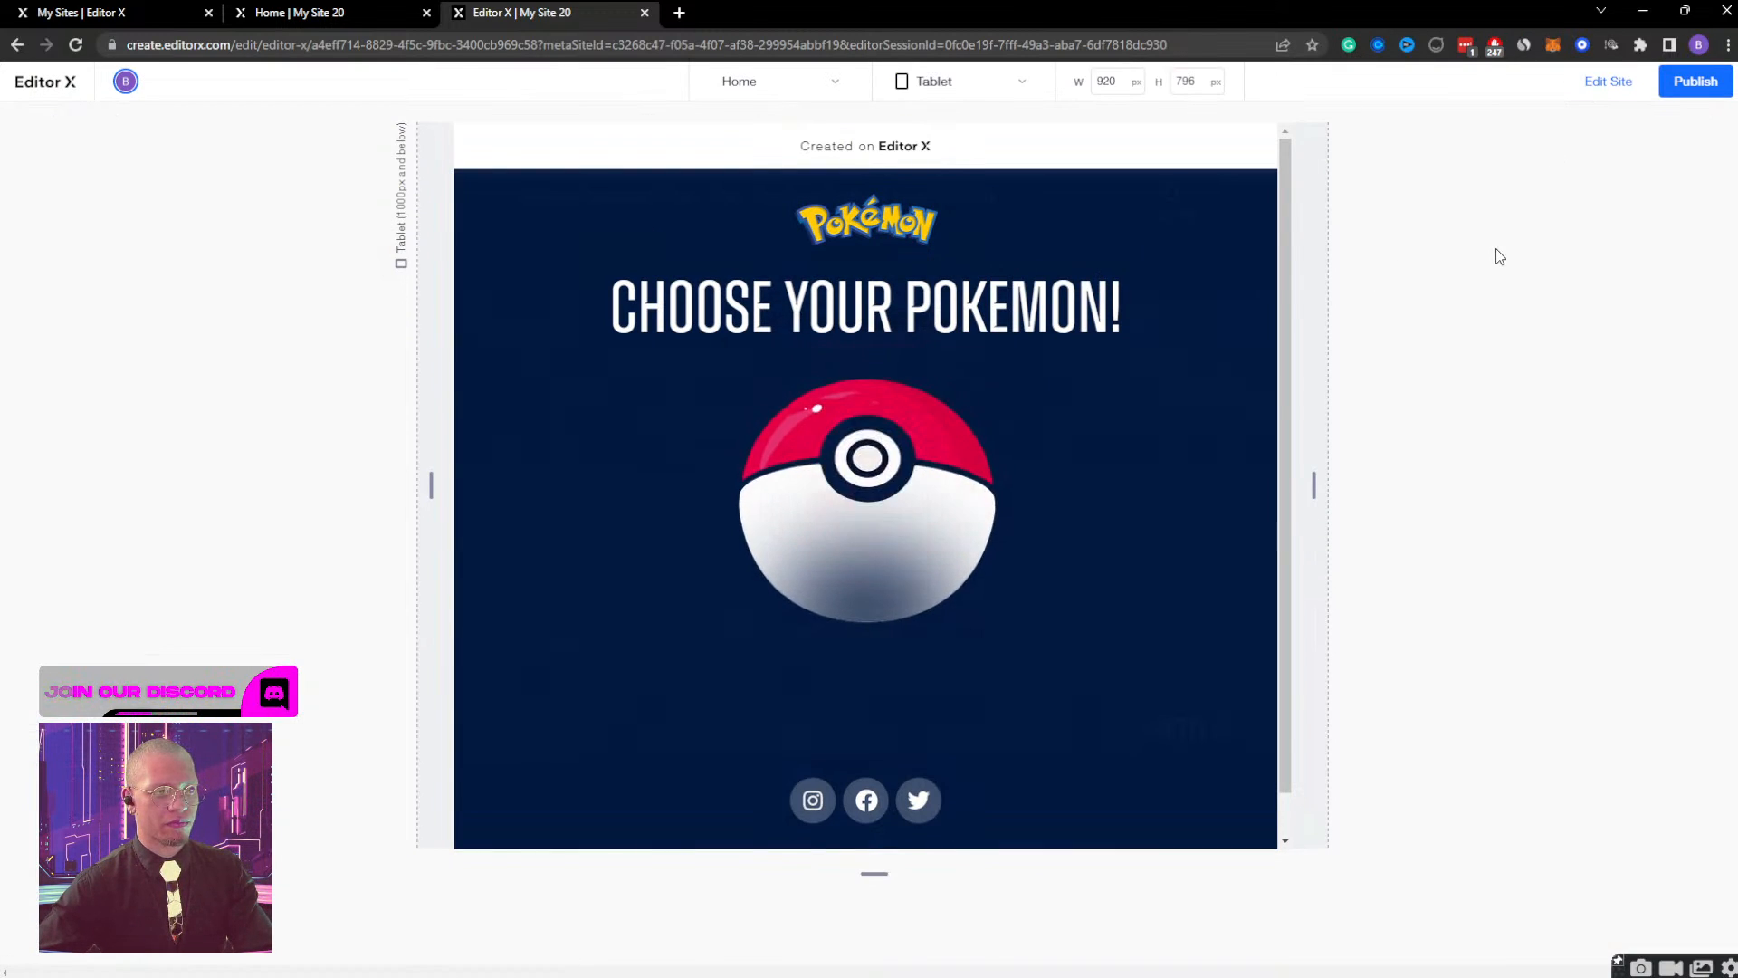
pyautogui.click(876, 472)
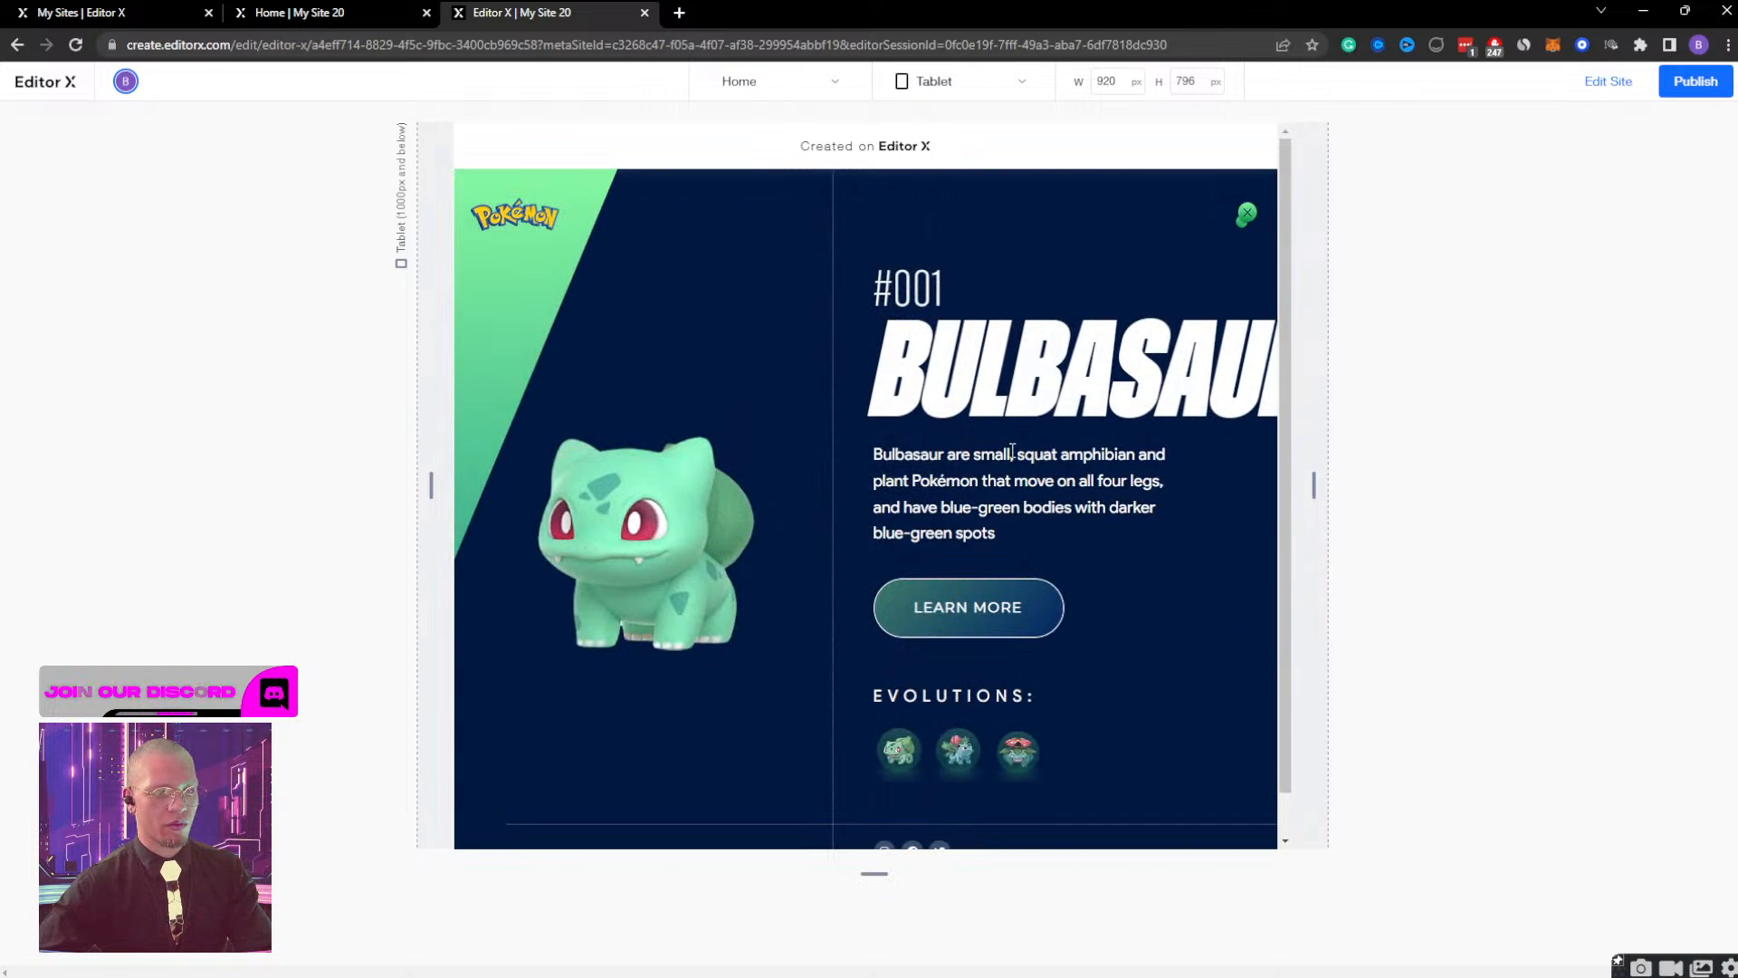
pyautogui.click(1621, 94)
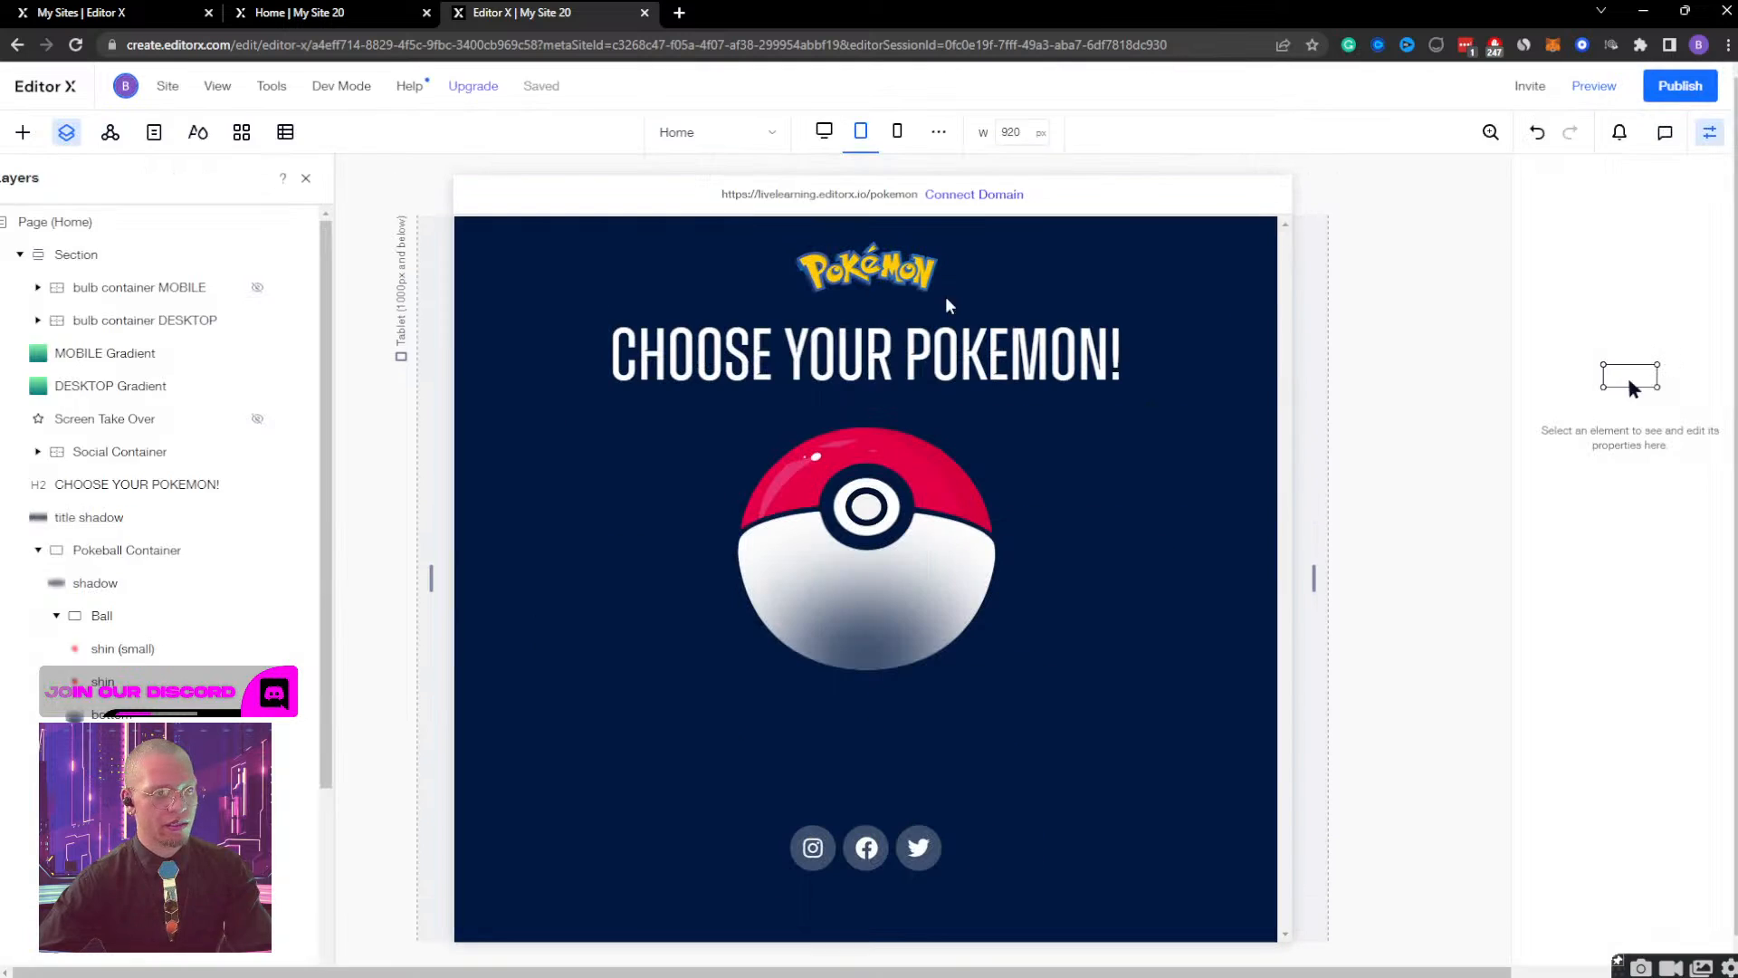
# Set the bulb container DESKTOP's opacity to 100% with the tablet canvas at 768 px wide.
pyautogui.click(205, 287)
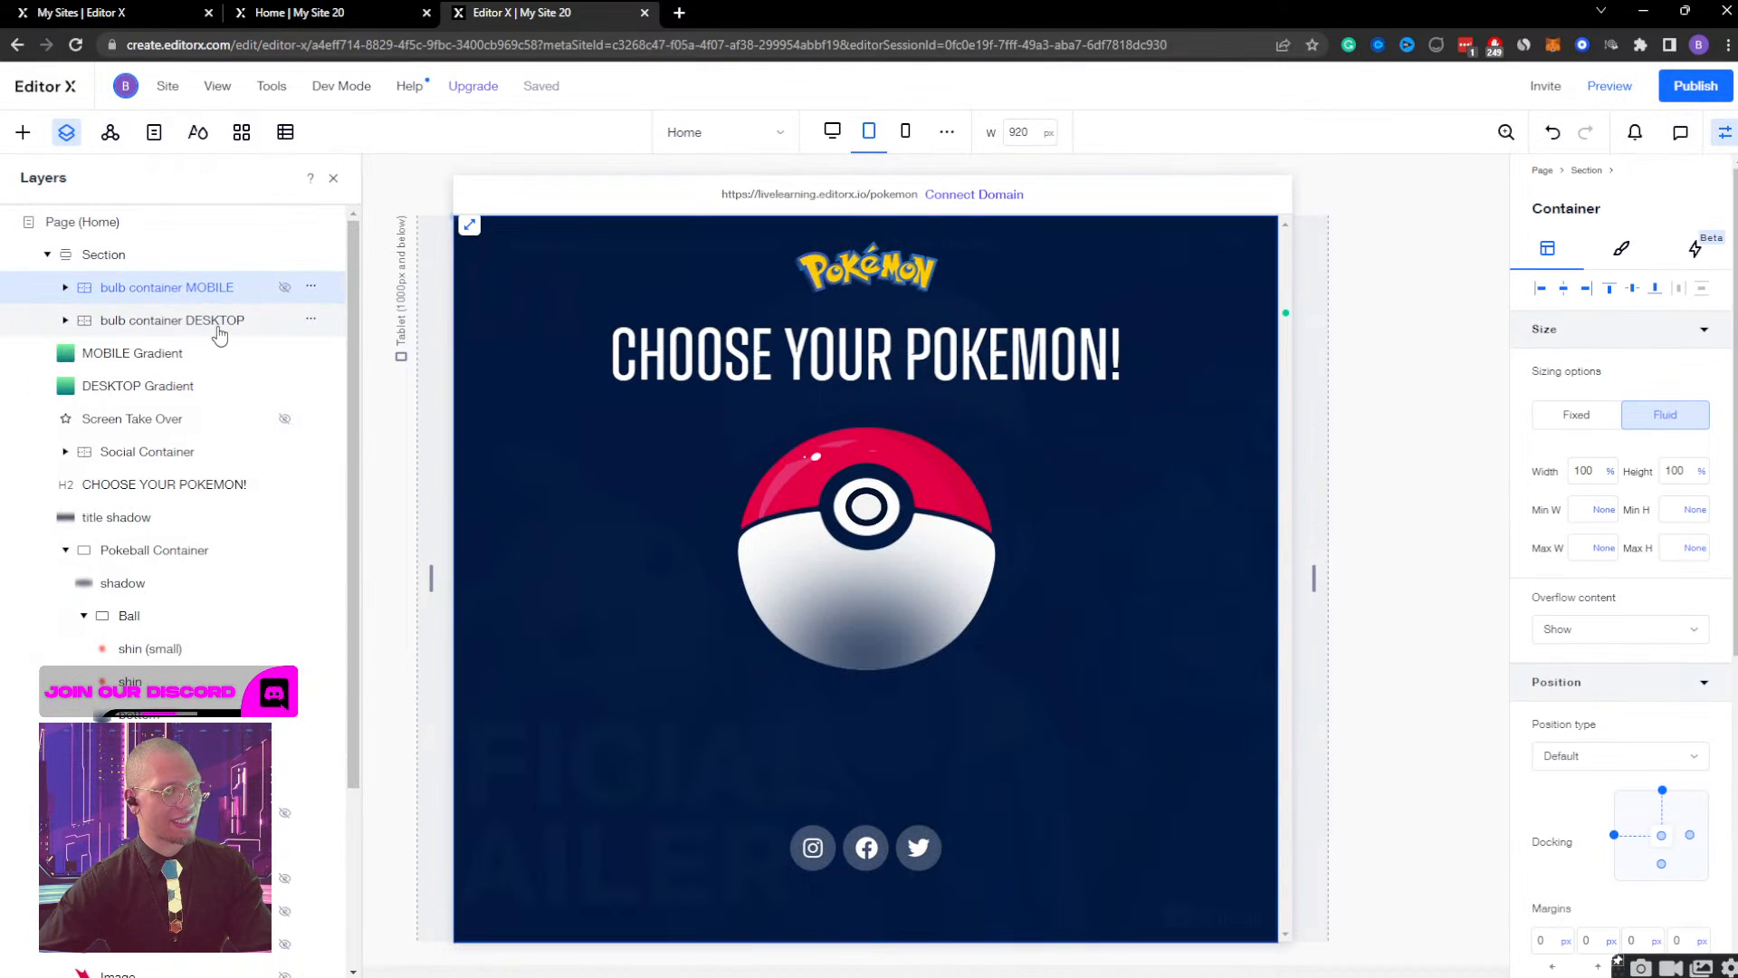
pyautogui.click(216, 326)
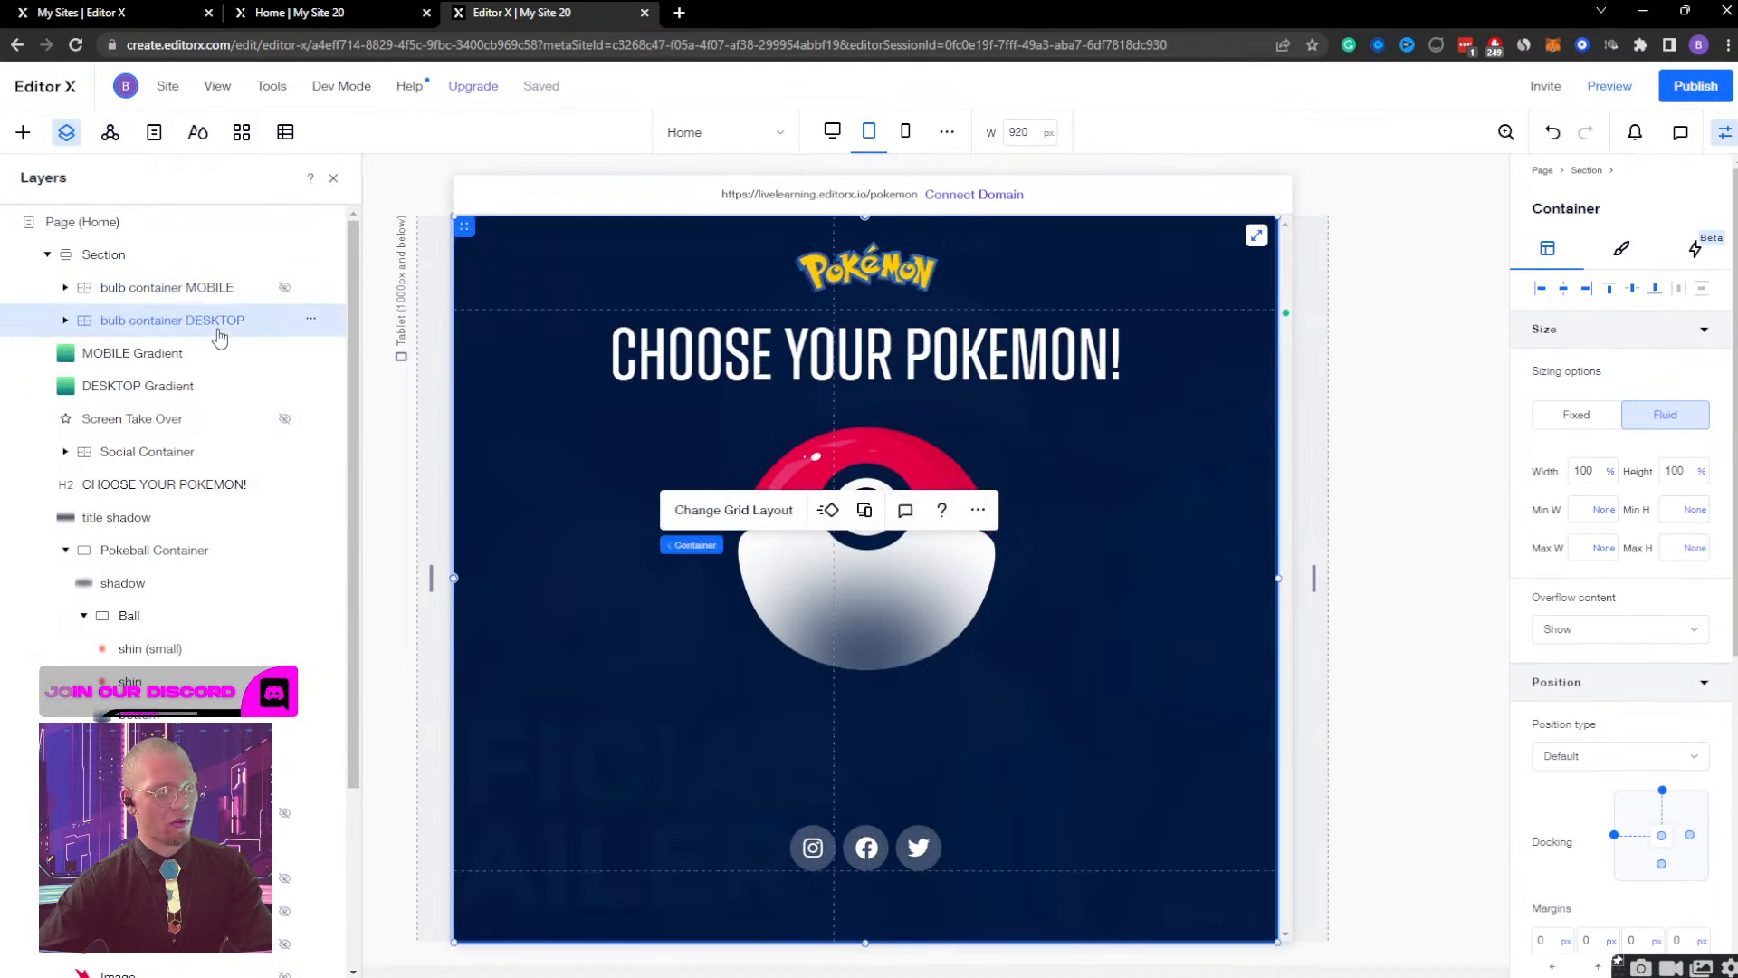
pyautogui.click(869, 136)
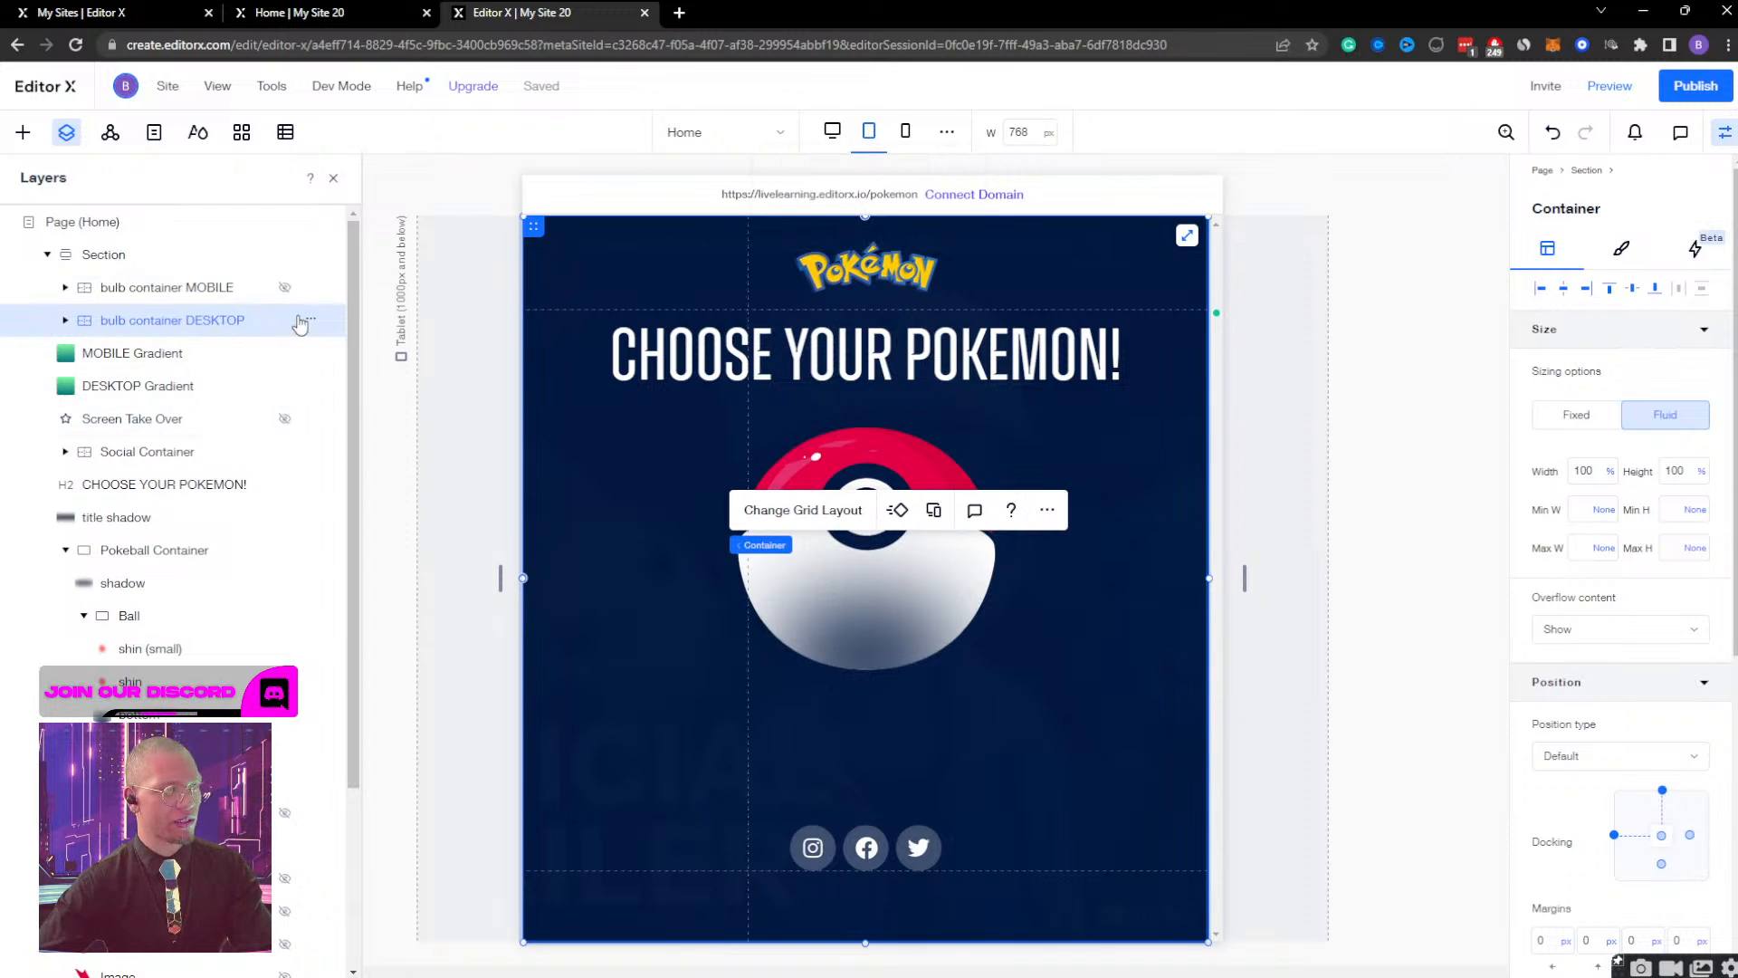
pyautogui.scroll(-5, 1666, 634)
pyautogui.click(1684, 637)
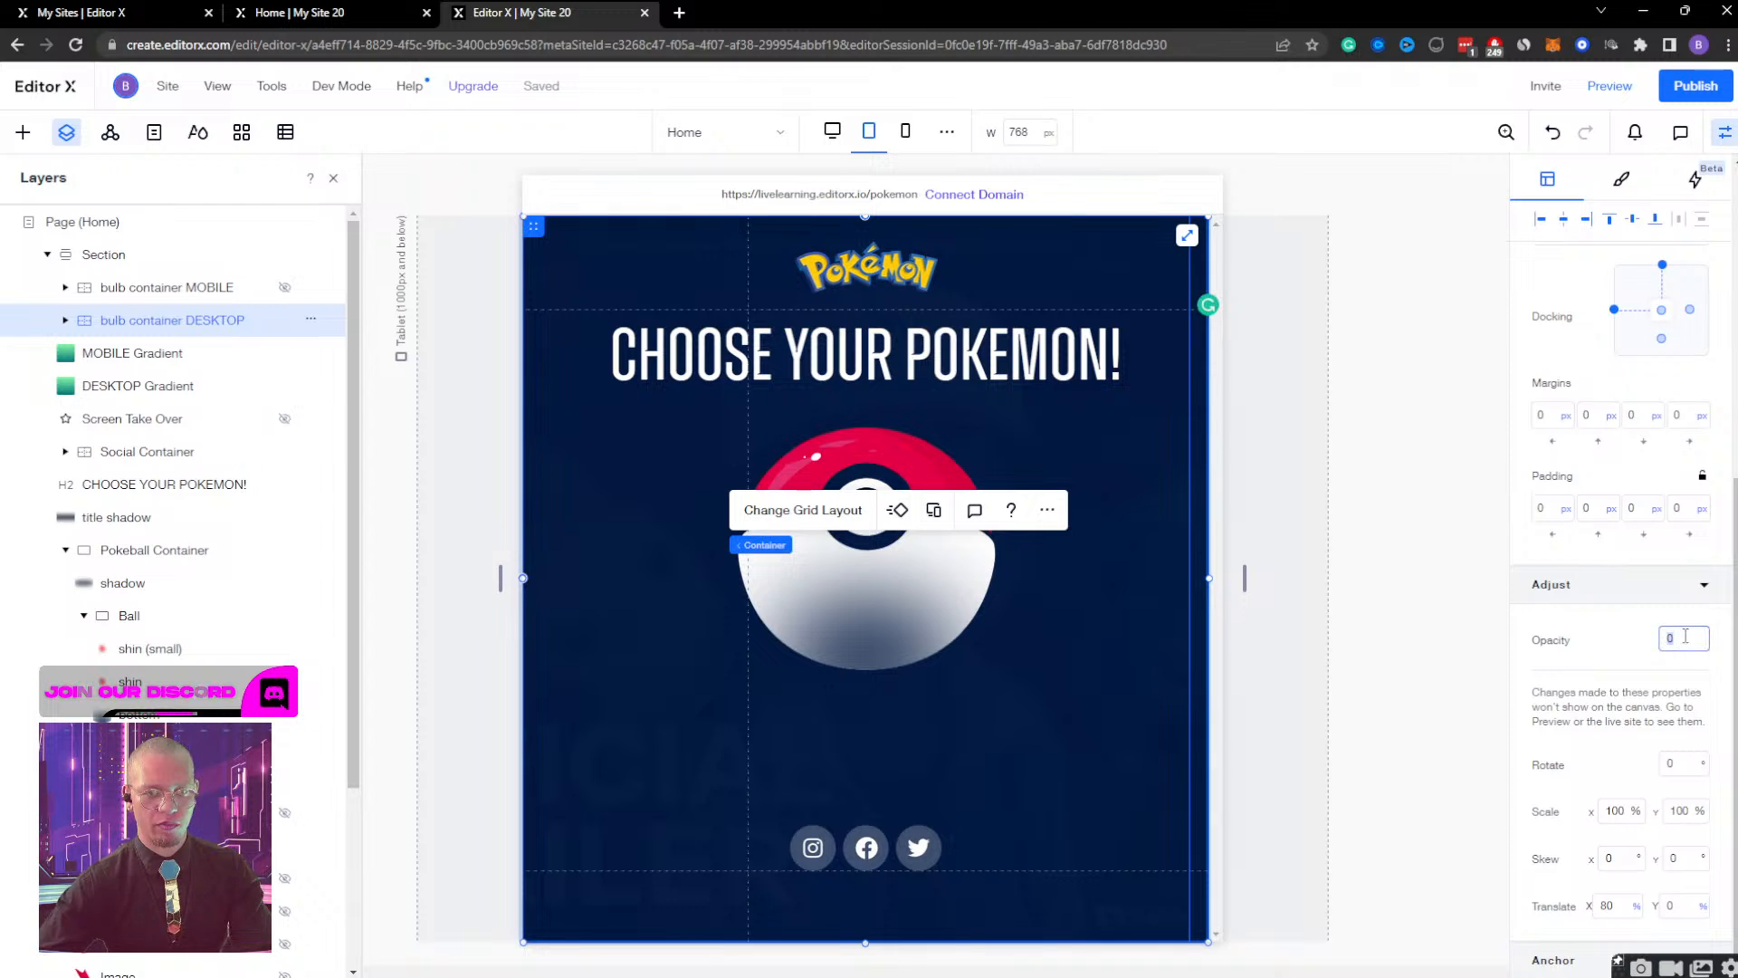
pyautogui.press('Return')
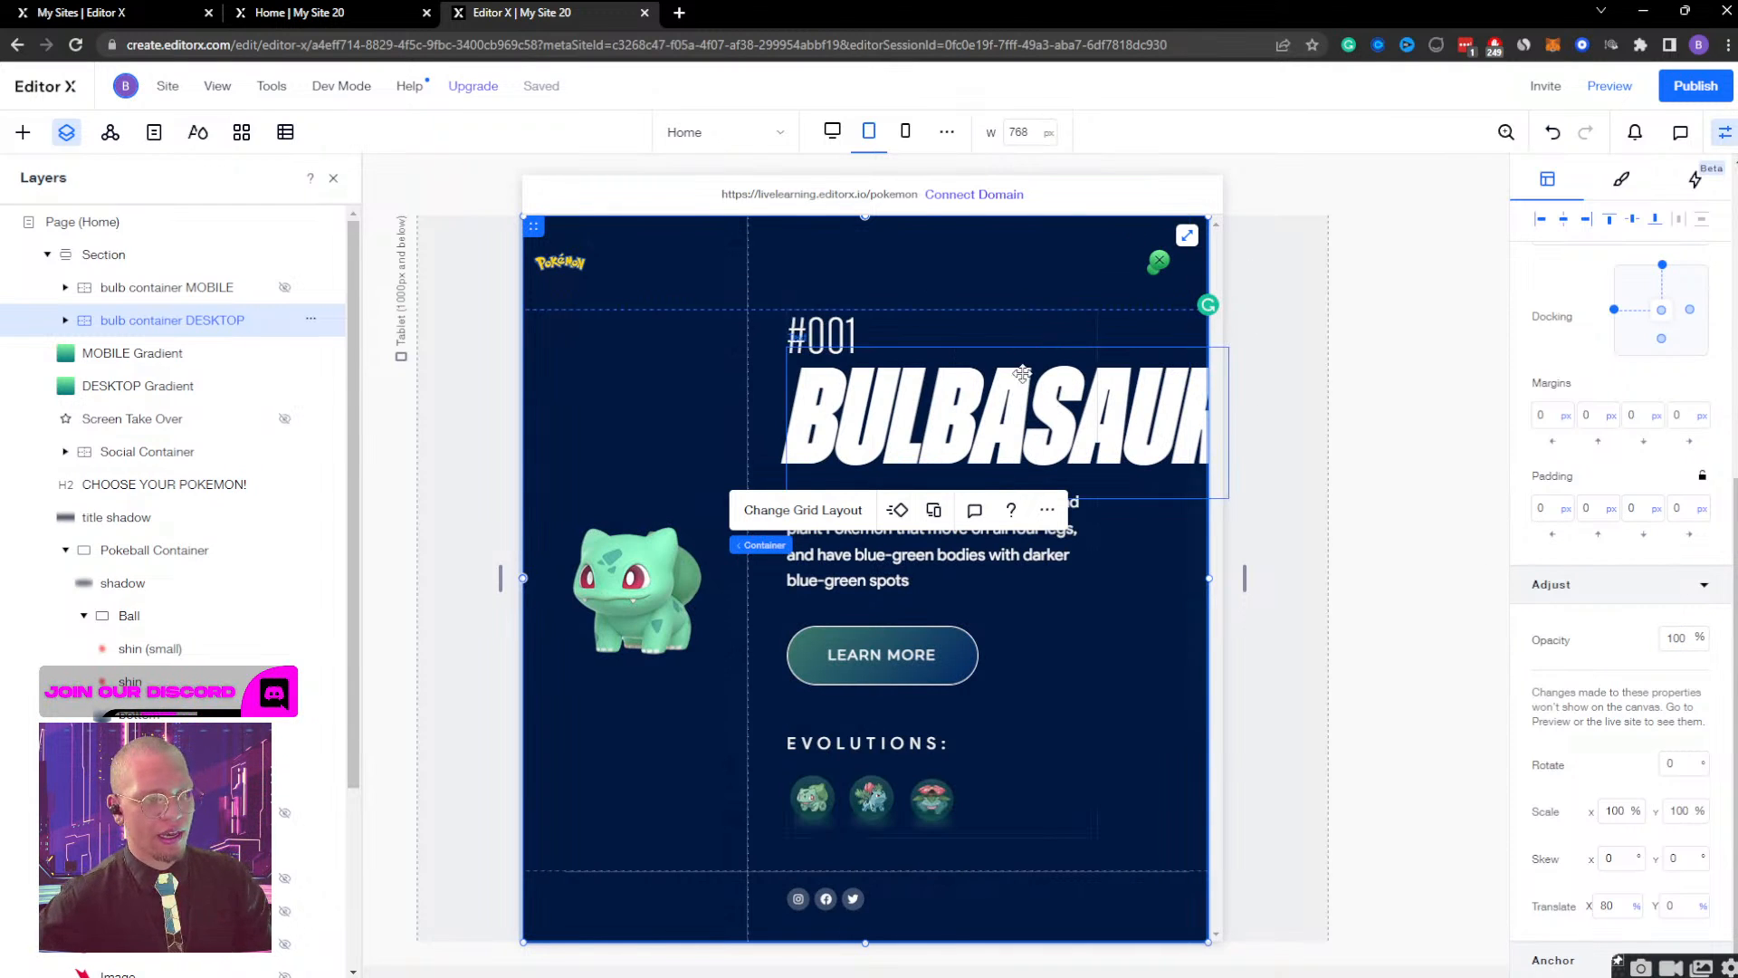
# Set the width of the container holding the BULBASAUR text content to 90%.
pyautogui.click(922, 419)
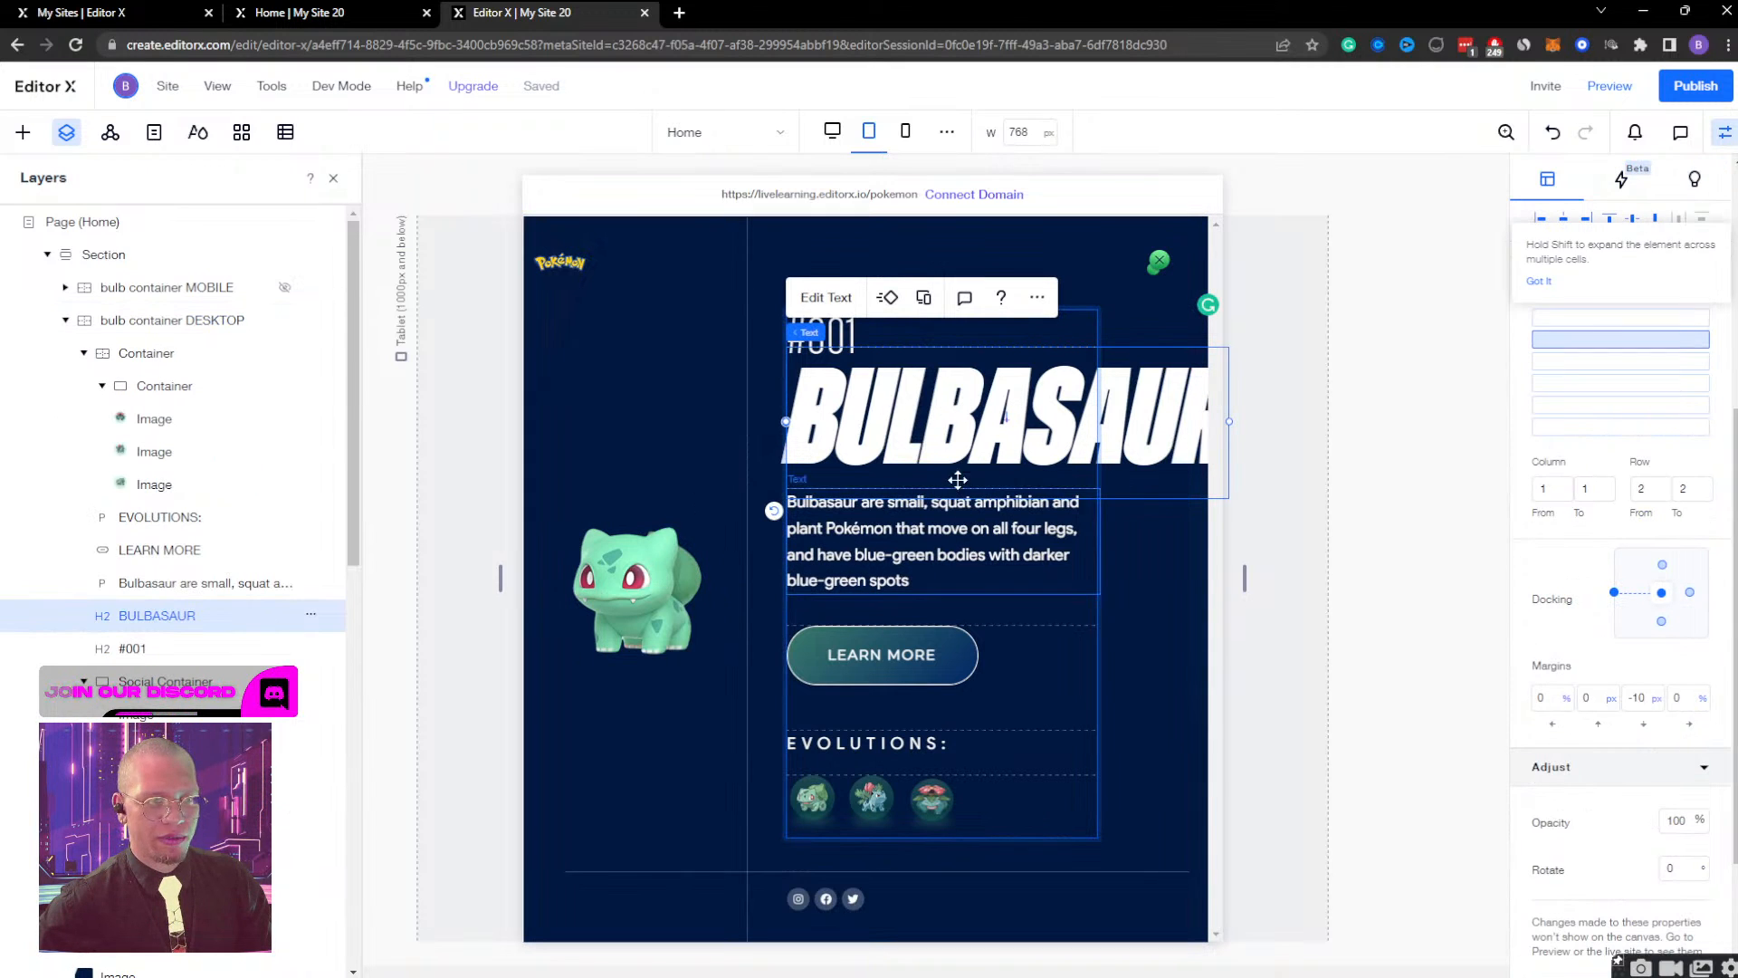
pyautogui.moveTo(811, 338)
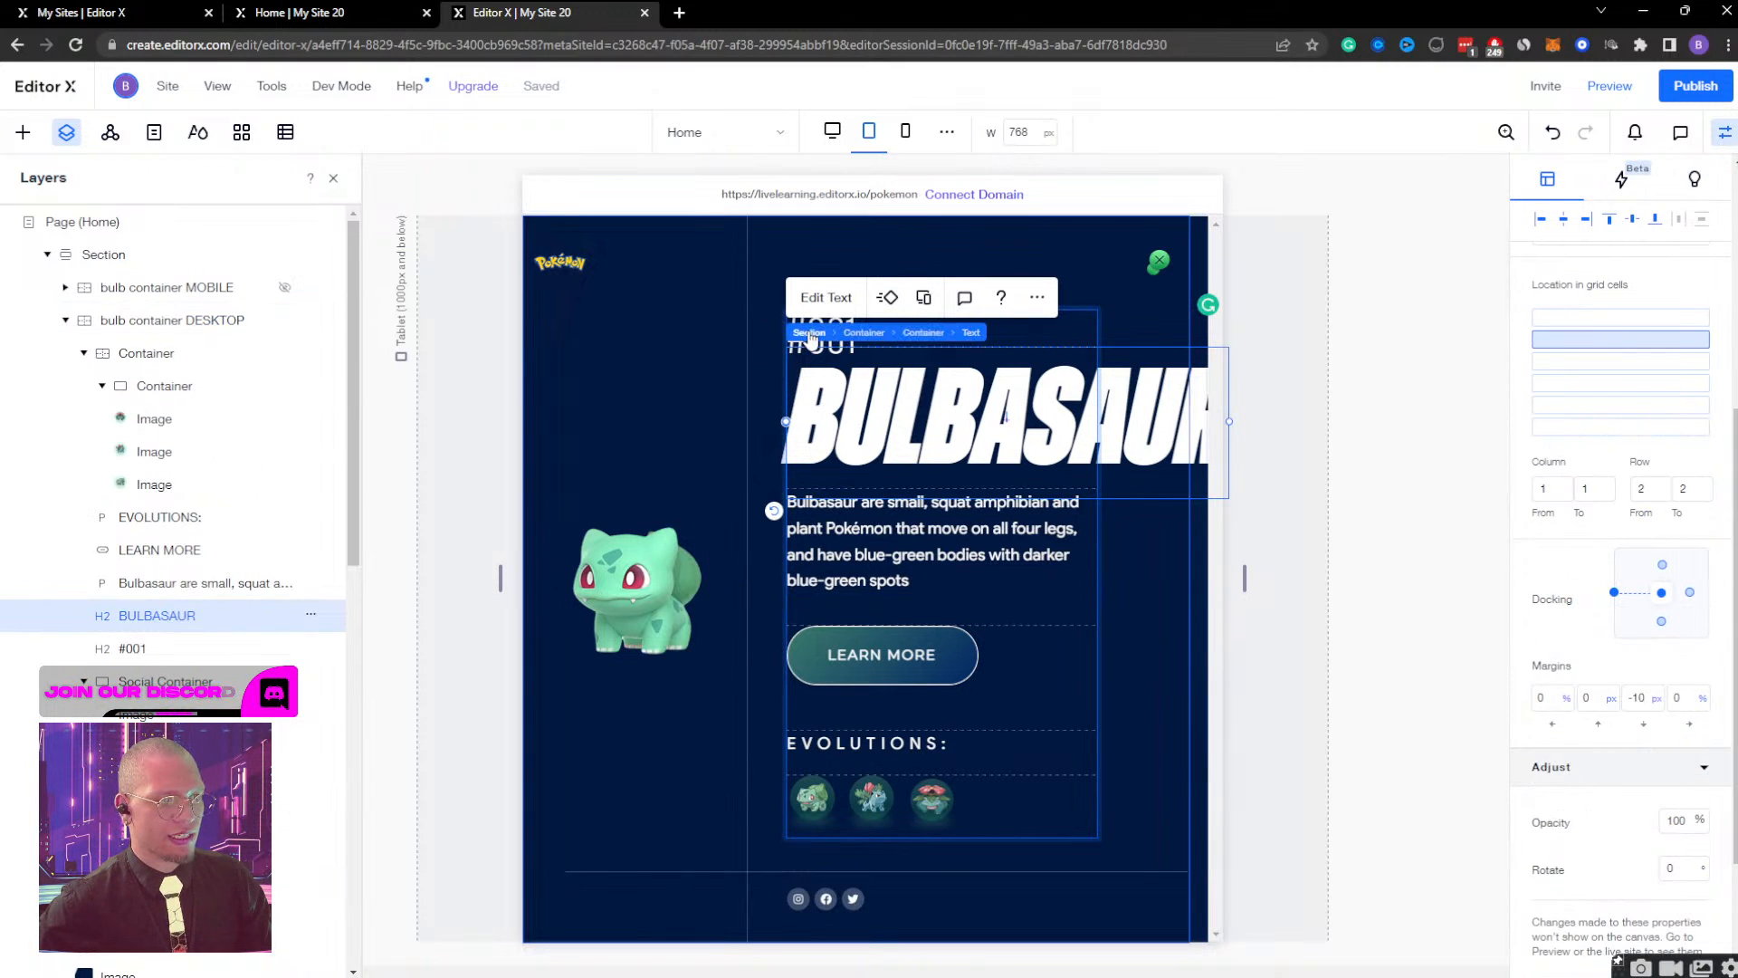
pyautogui.click(924, 332)
pyautogui.scroll(6, 1550, 451)
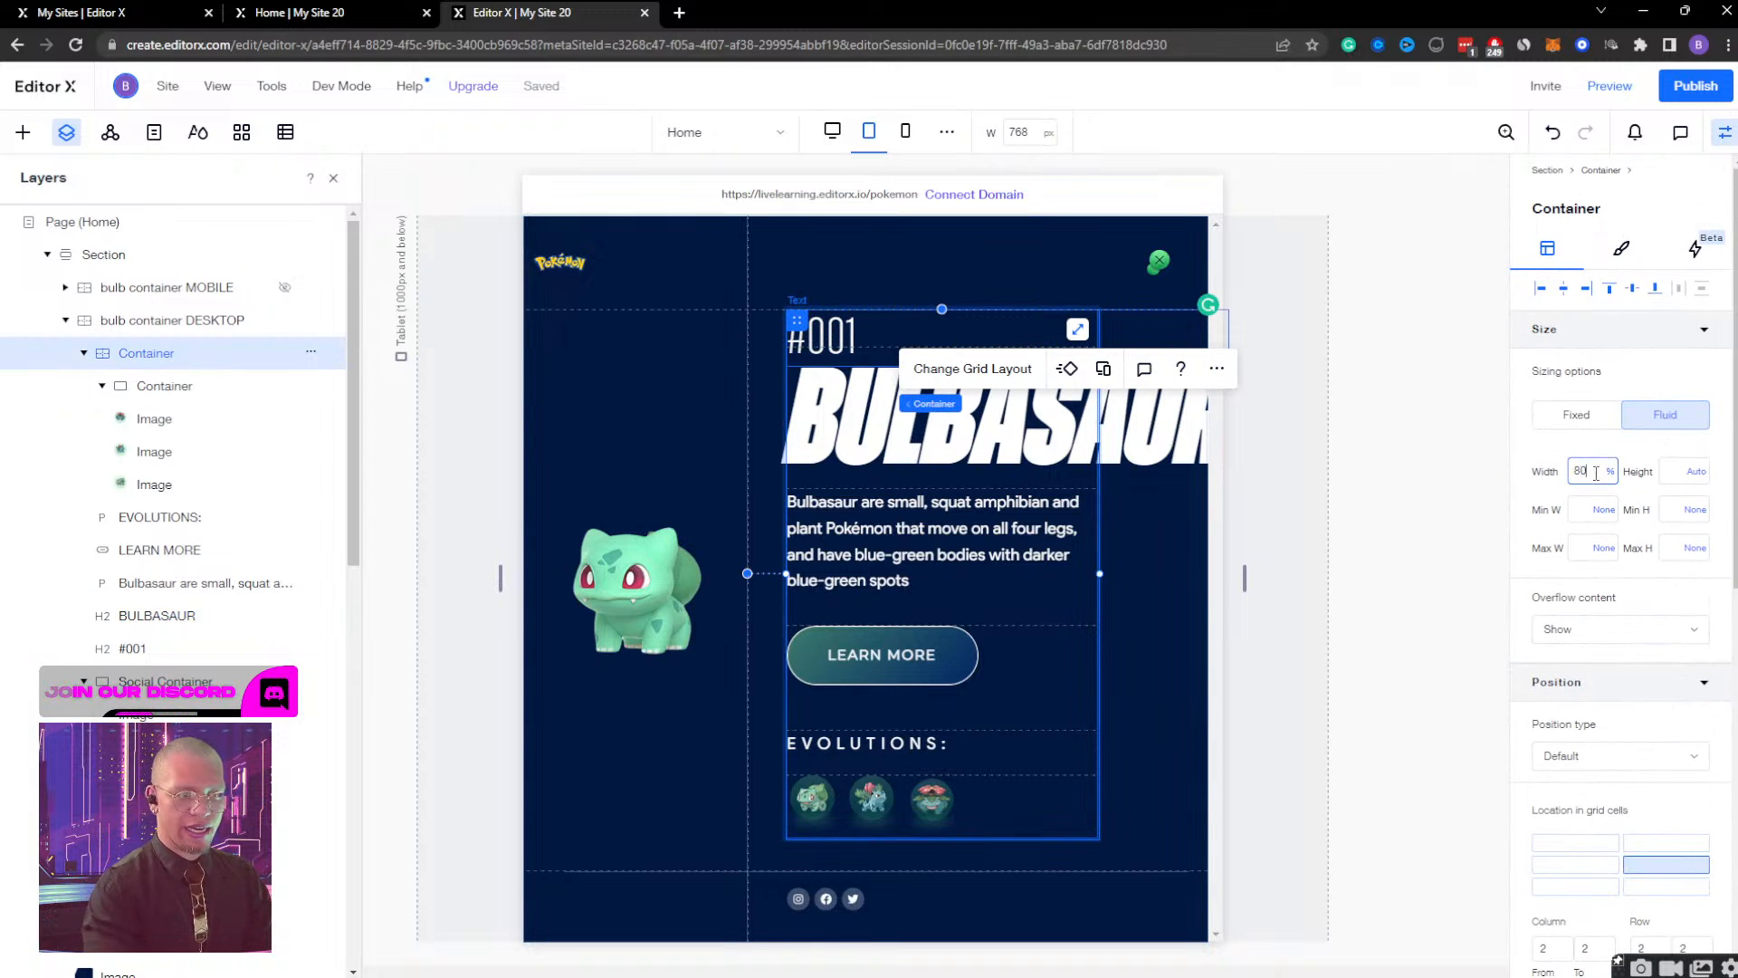
pyautogui.press('Return')
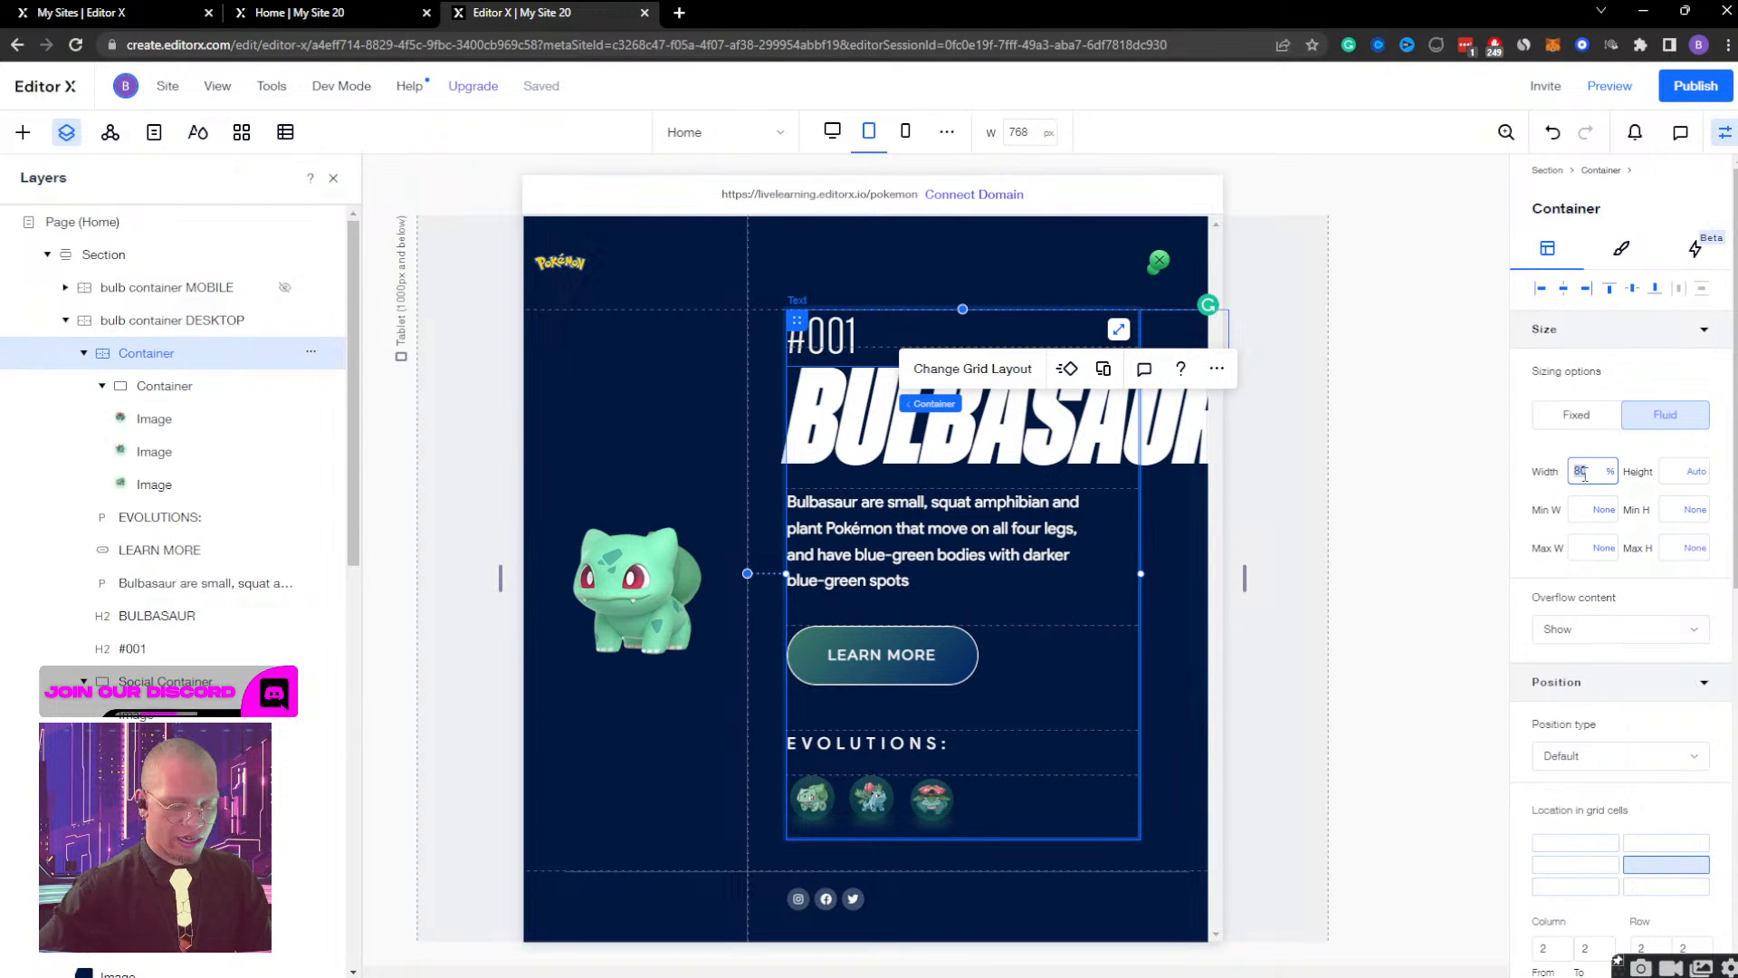
pyautogui.click(1584, 473)
pyautogui.write('90')
pyautogui.press('Return')
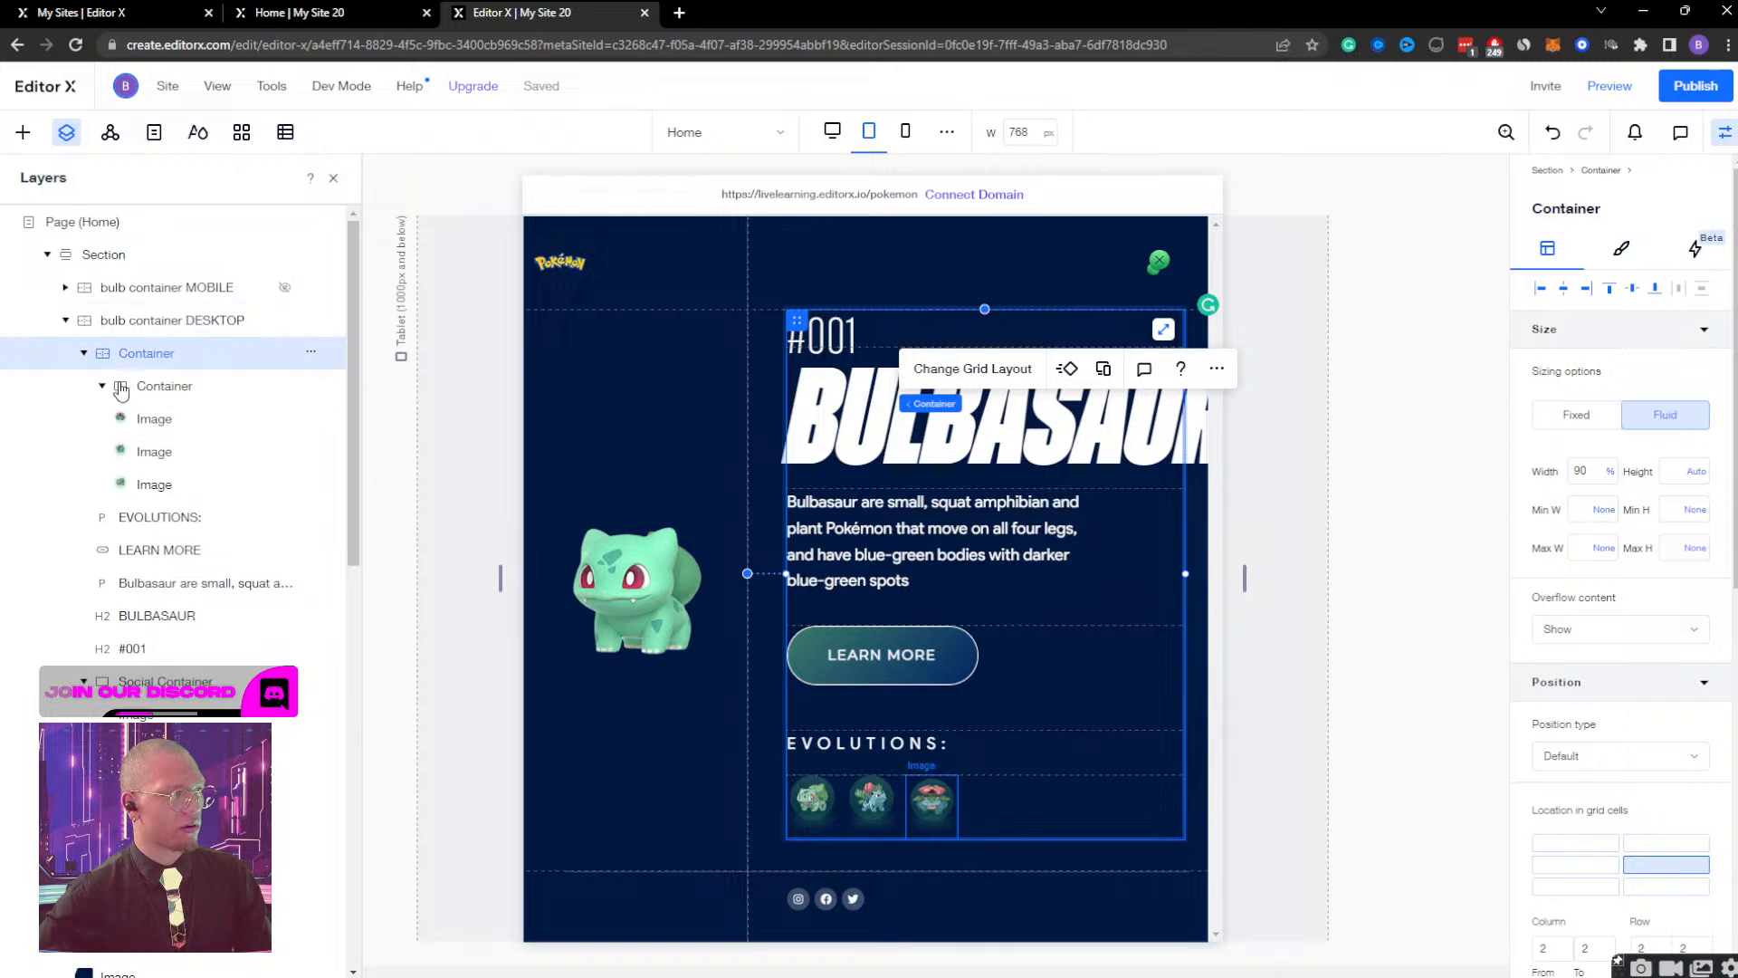
# Turn on Scale text for the BULBASAUR heading with a range of 60 to 120.
pyautogui.click(156, 615)
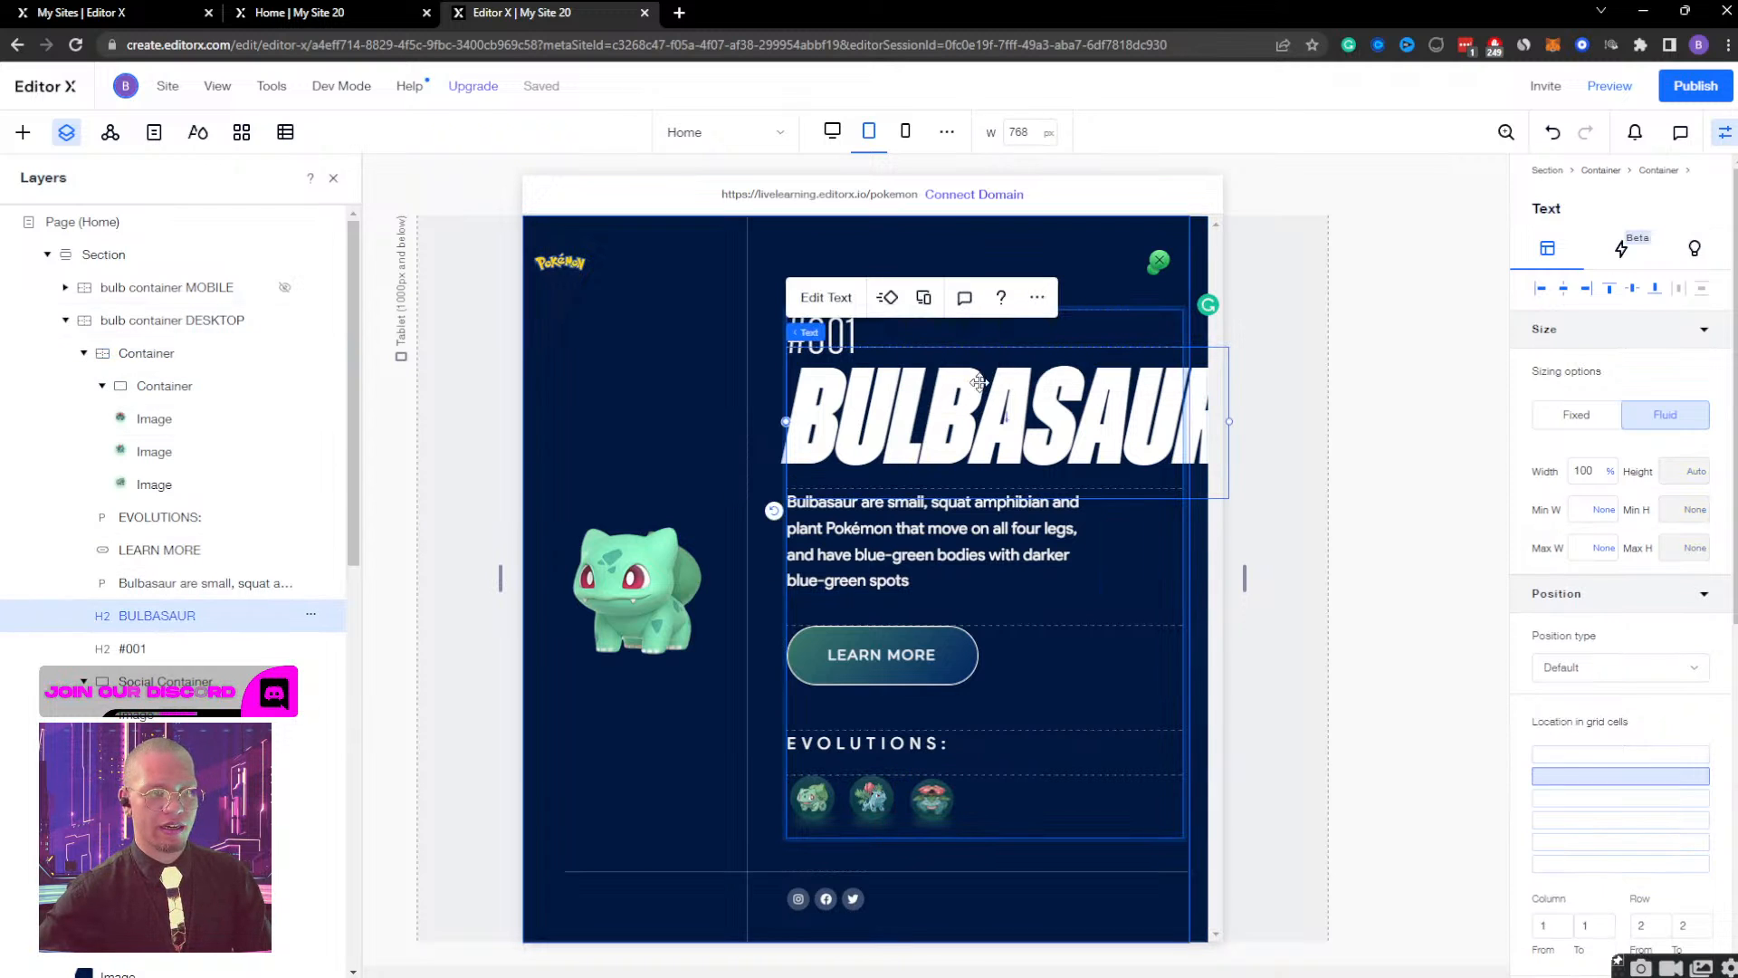
pyautogui.click(851, 294)
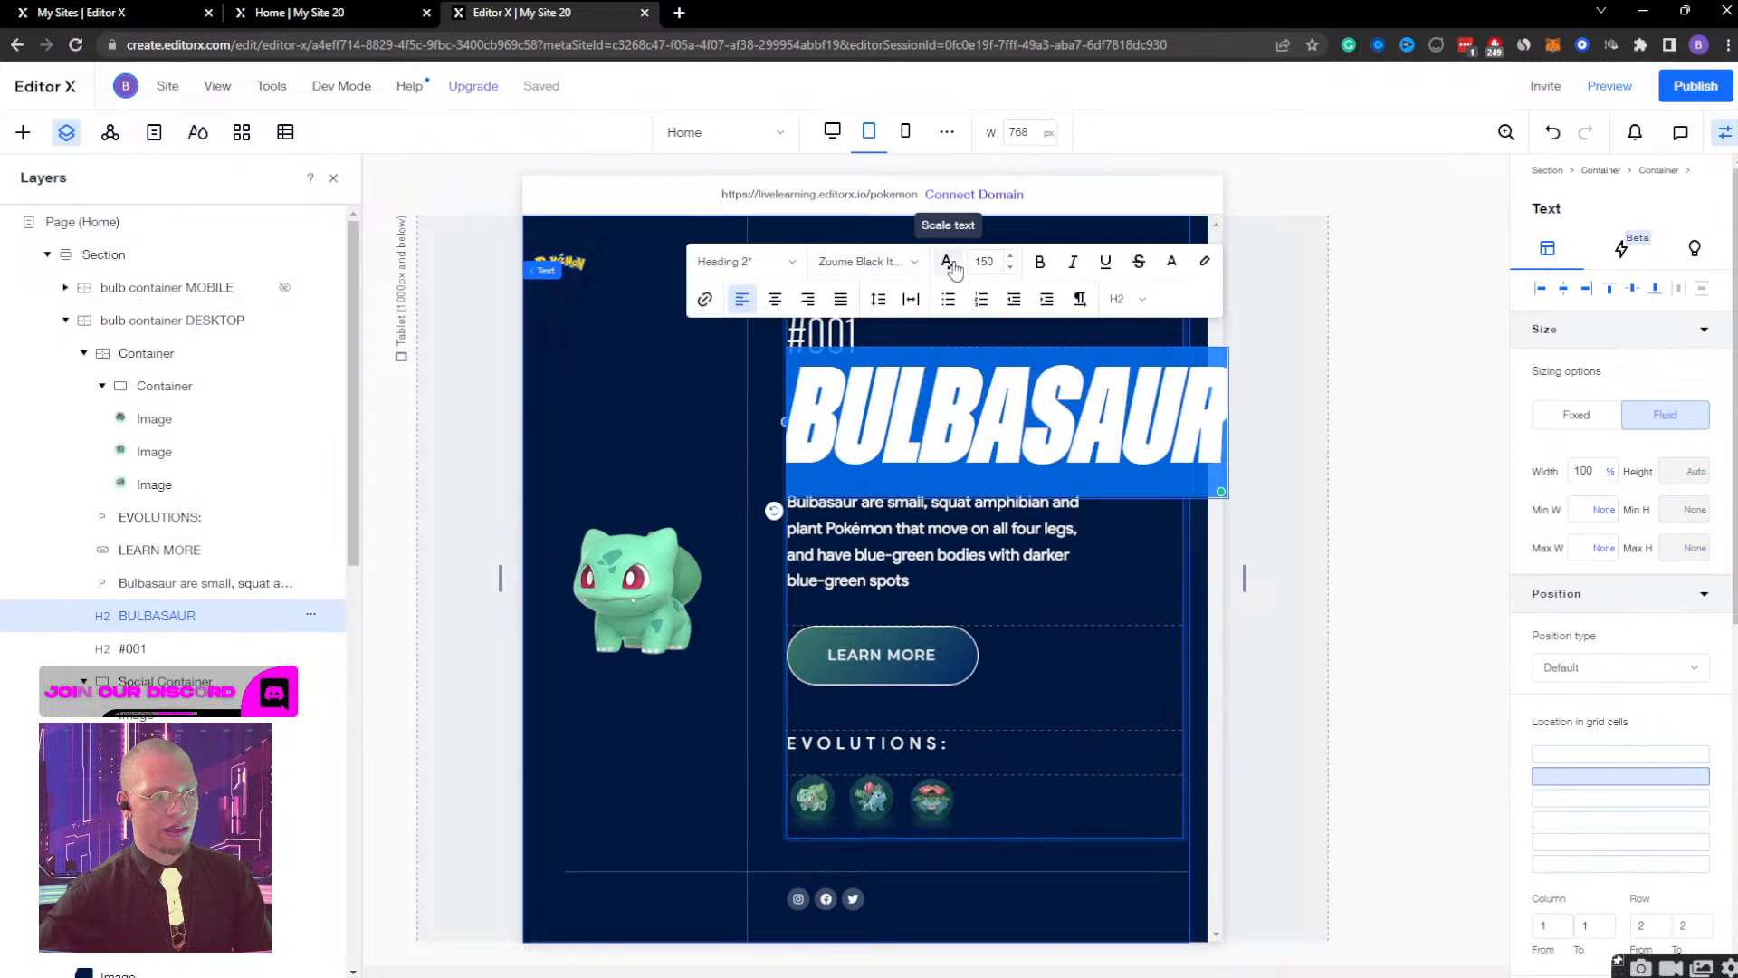
pyautogui.click(951, 265)
pyautogui.click(1057, 263)
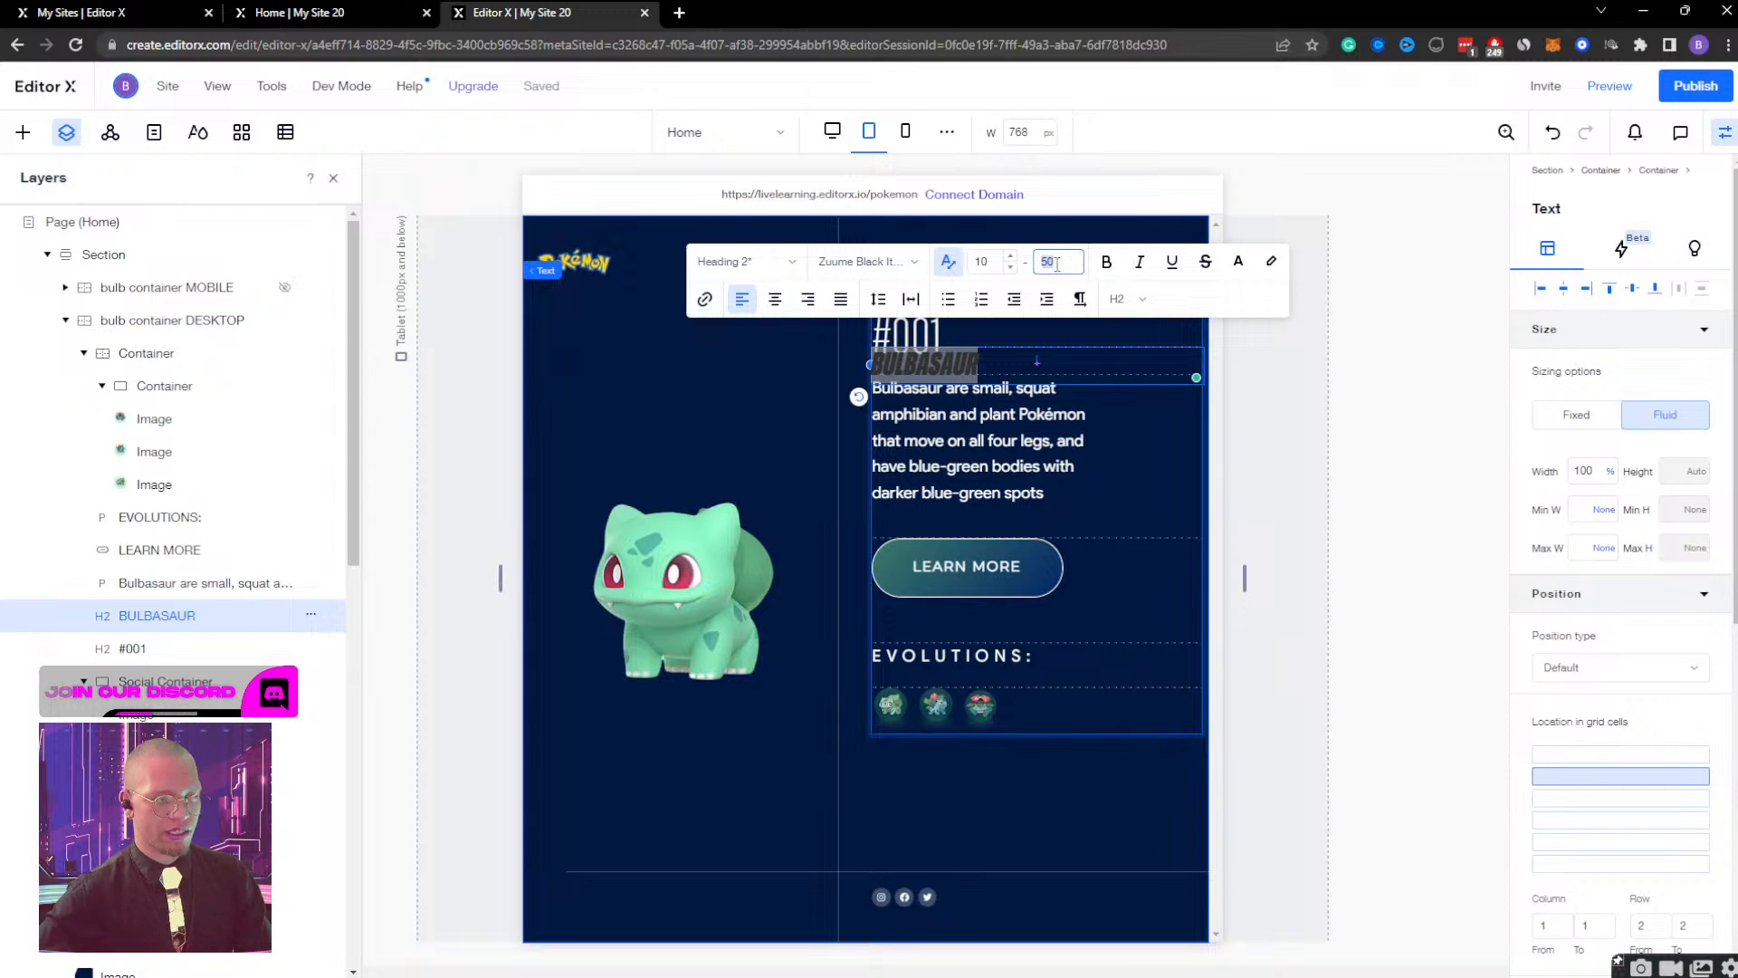
pyautogui.write('120')
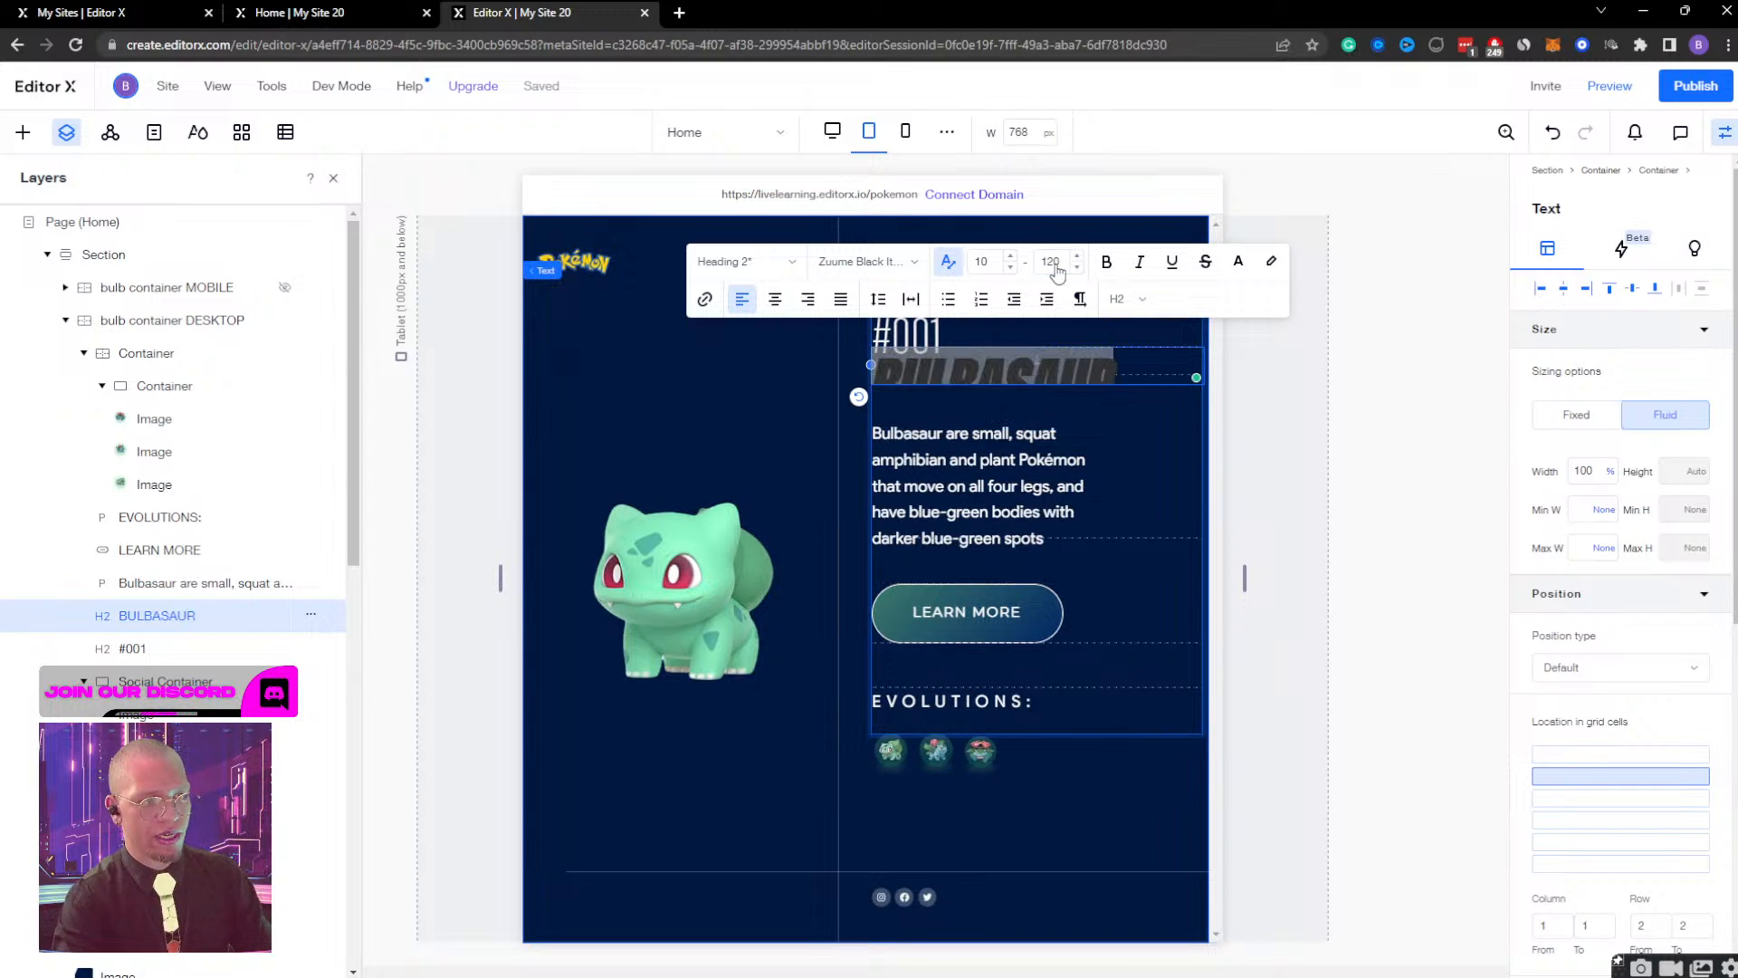
pyautogui.click(982, 262)
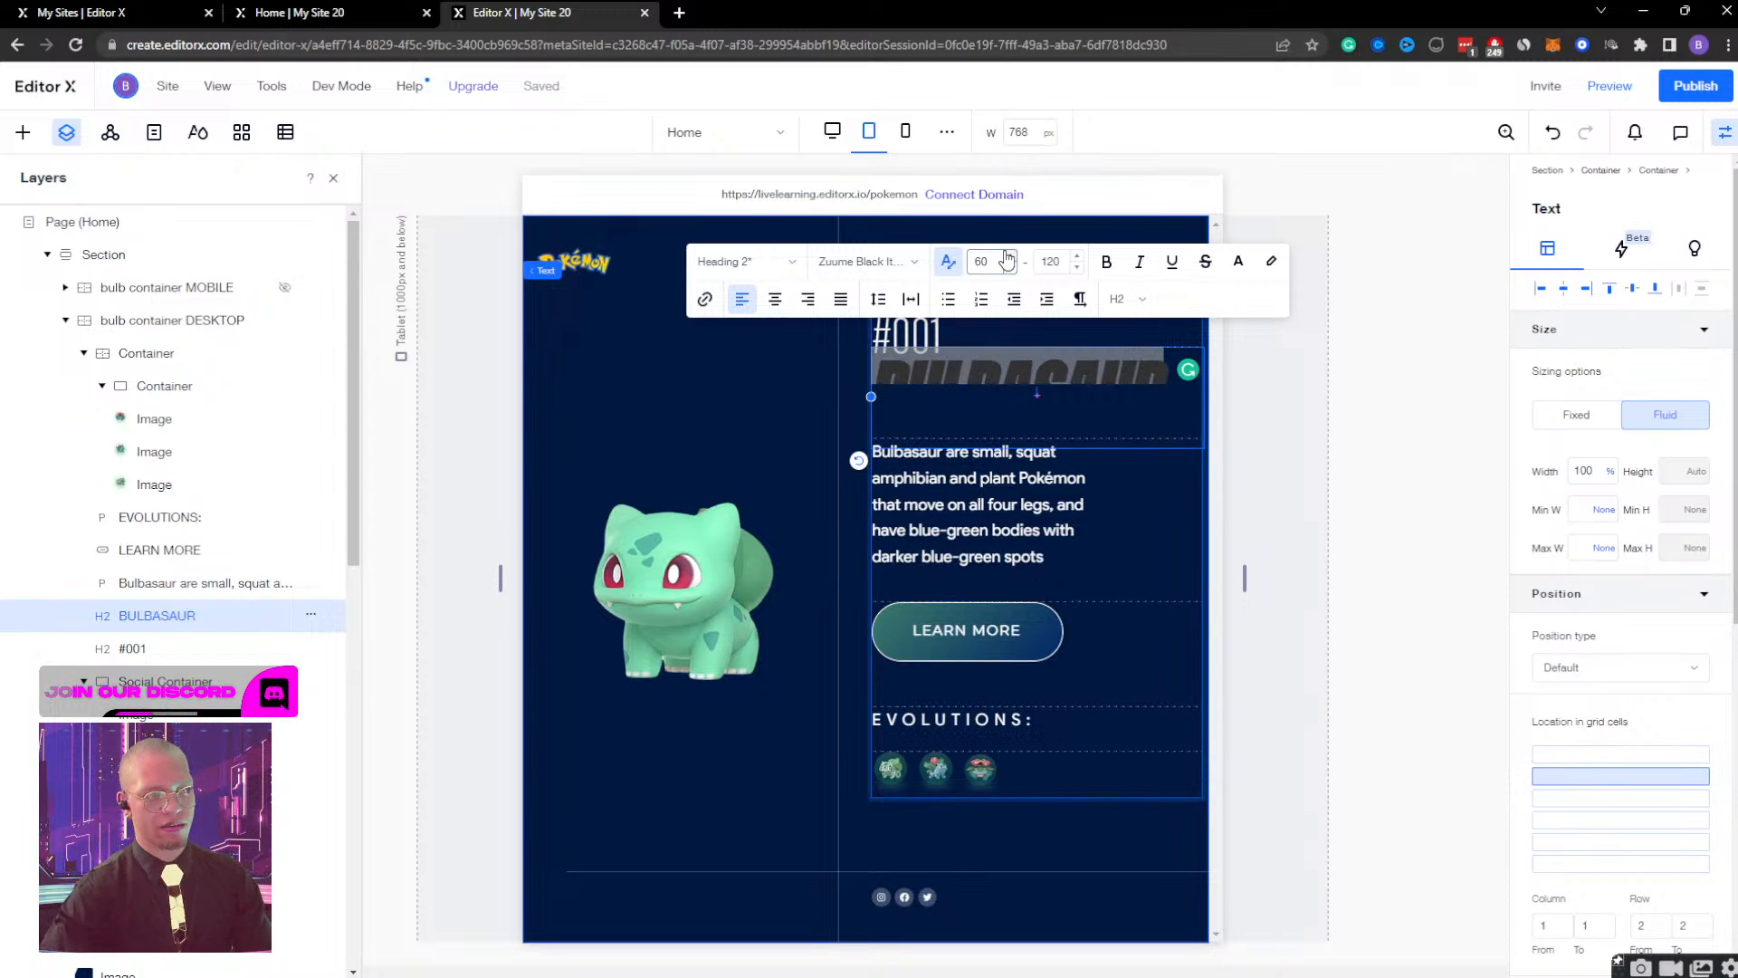
# Align the Bulbasaur text container to the left edge of its grid cell.
pyautogui.click(1104, 508)
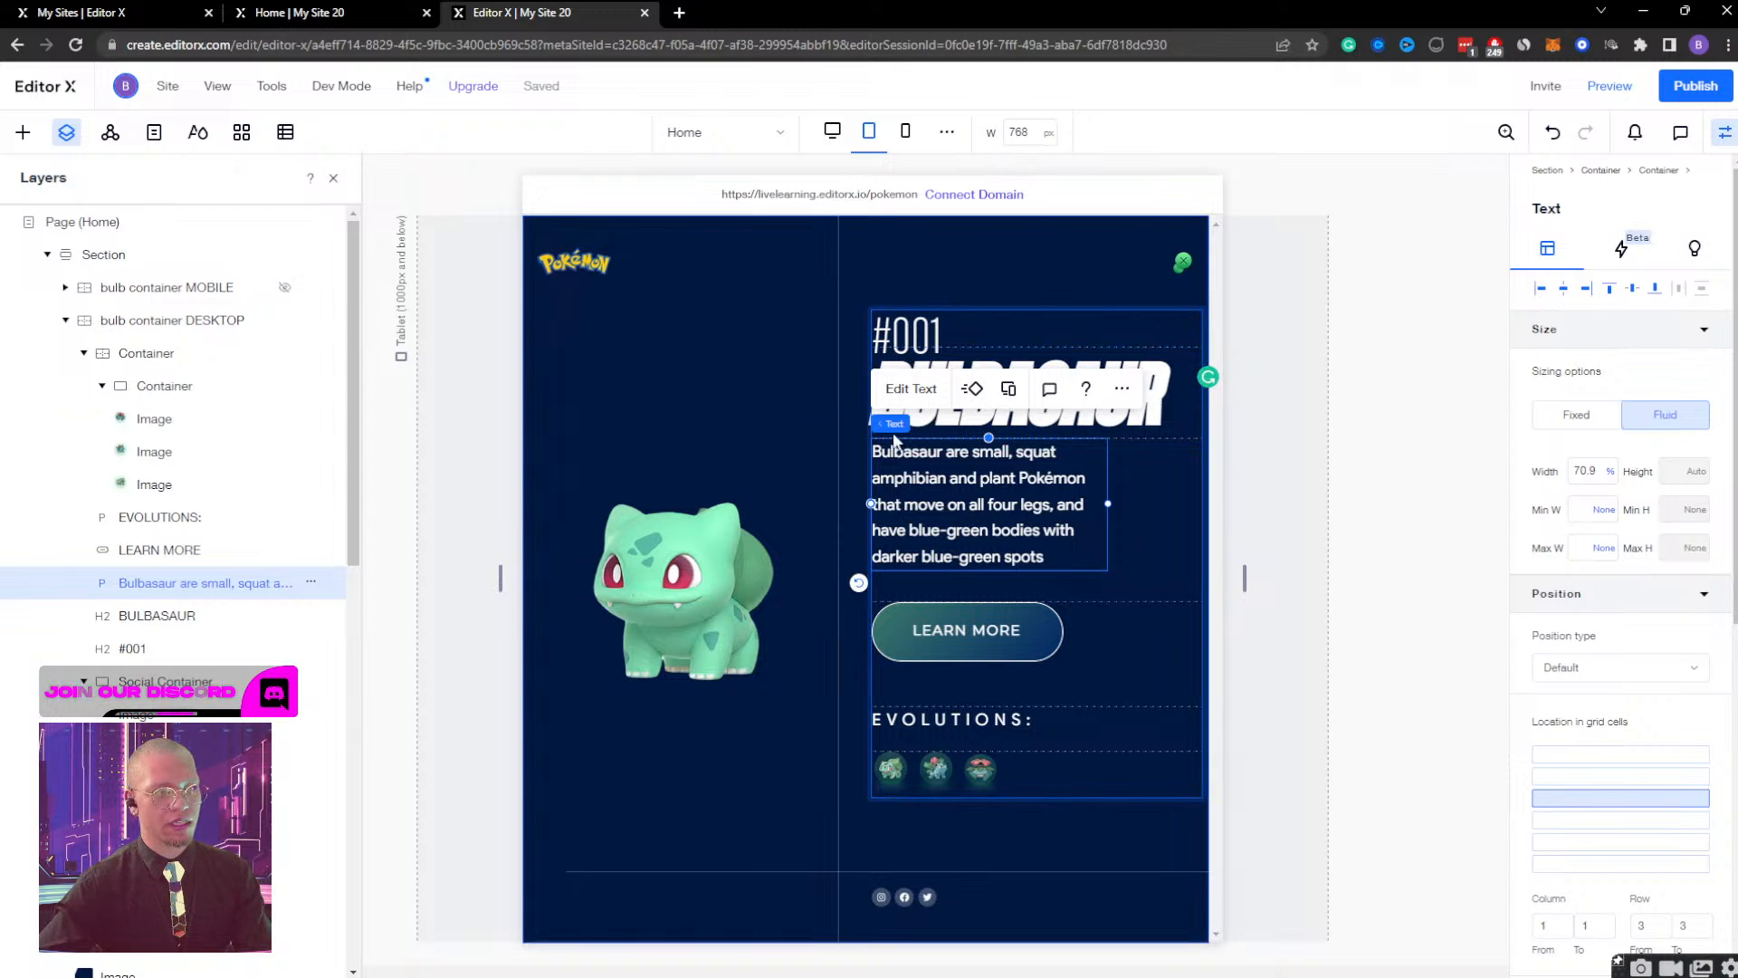
pyautogui.moveTo(895, 424)
pyautogui.click(1006, 424)
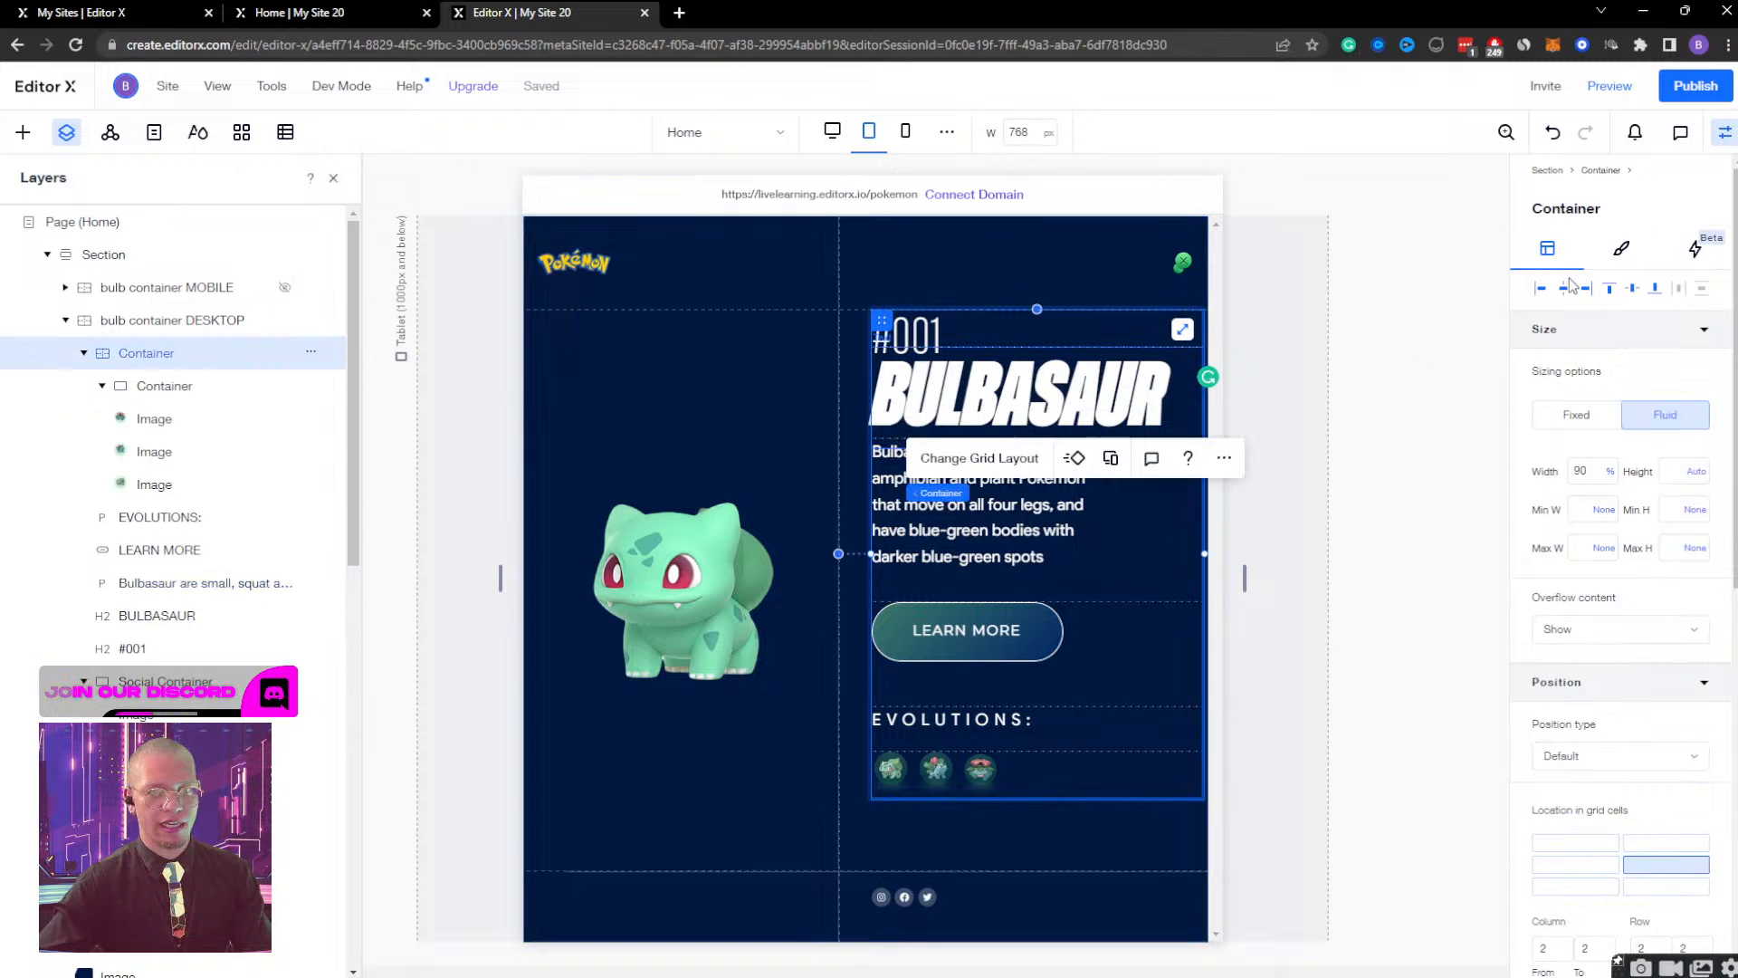
pyautogui.click(1539, 292)
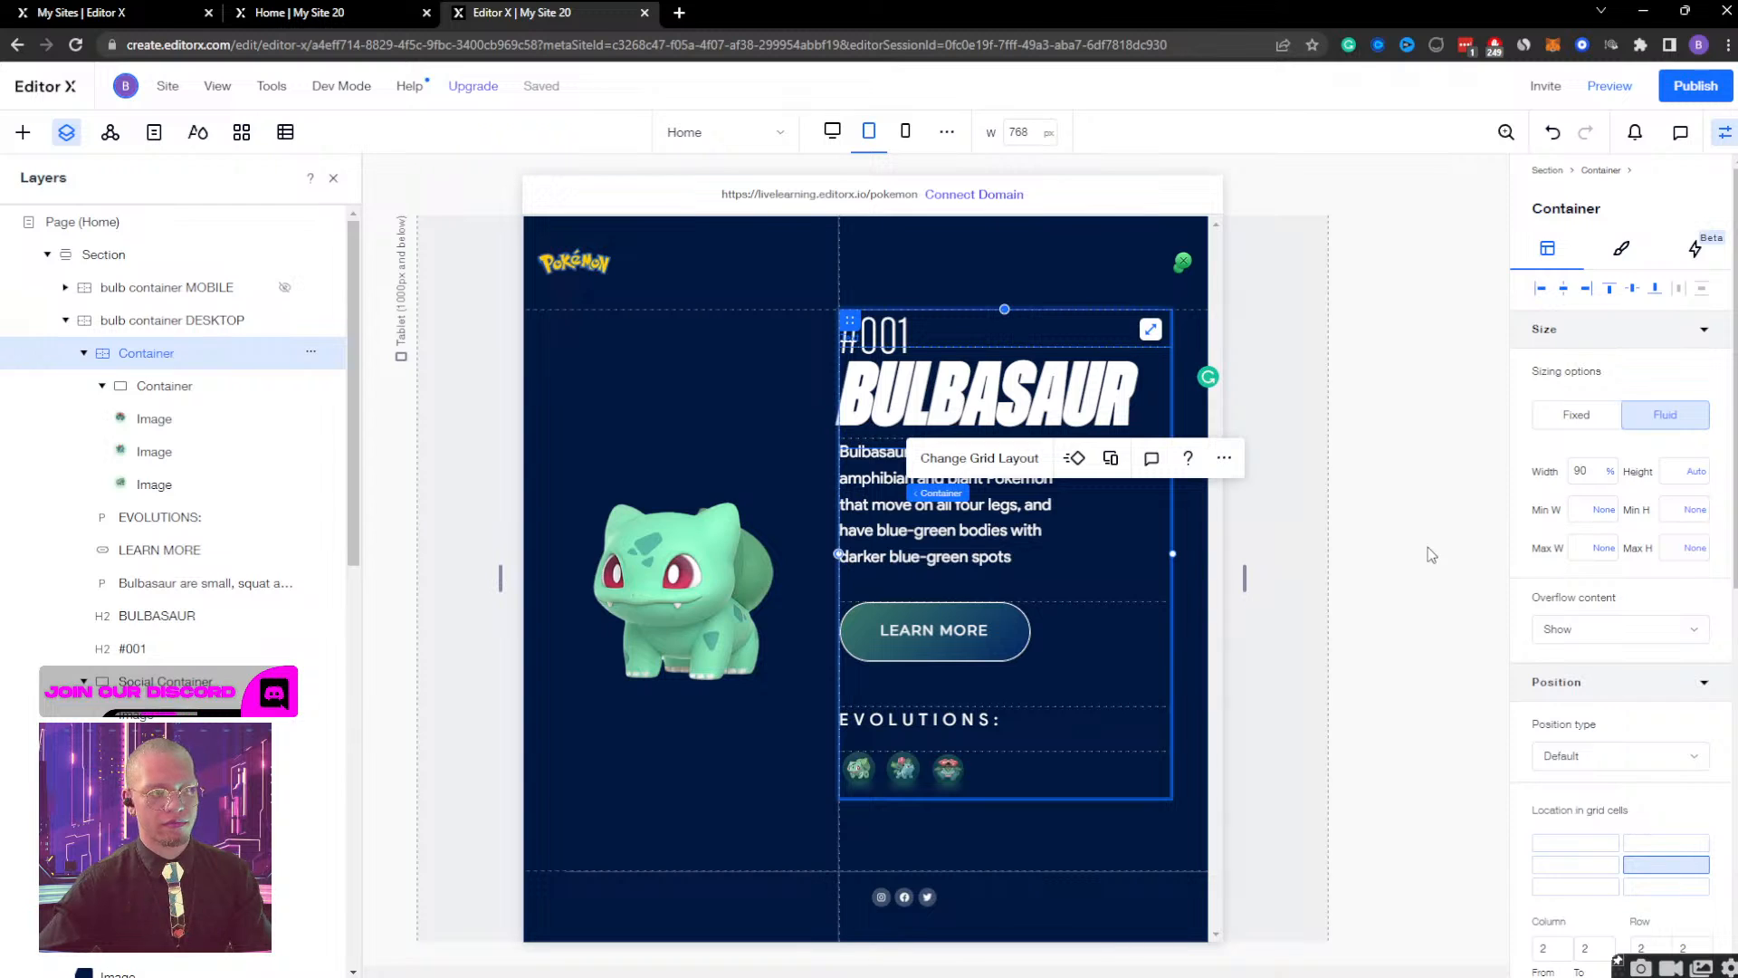
# Set the width of the line above the social icons to 100% and the large Bulbasaur image's width to 80%.
pyautogui.click(674, 876)
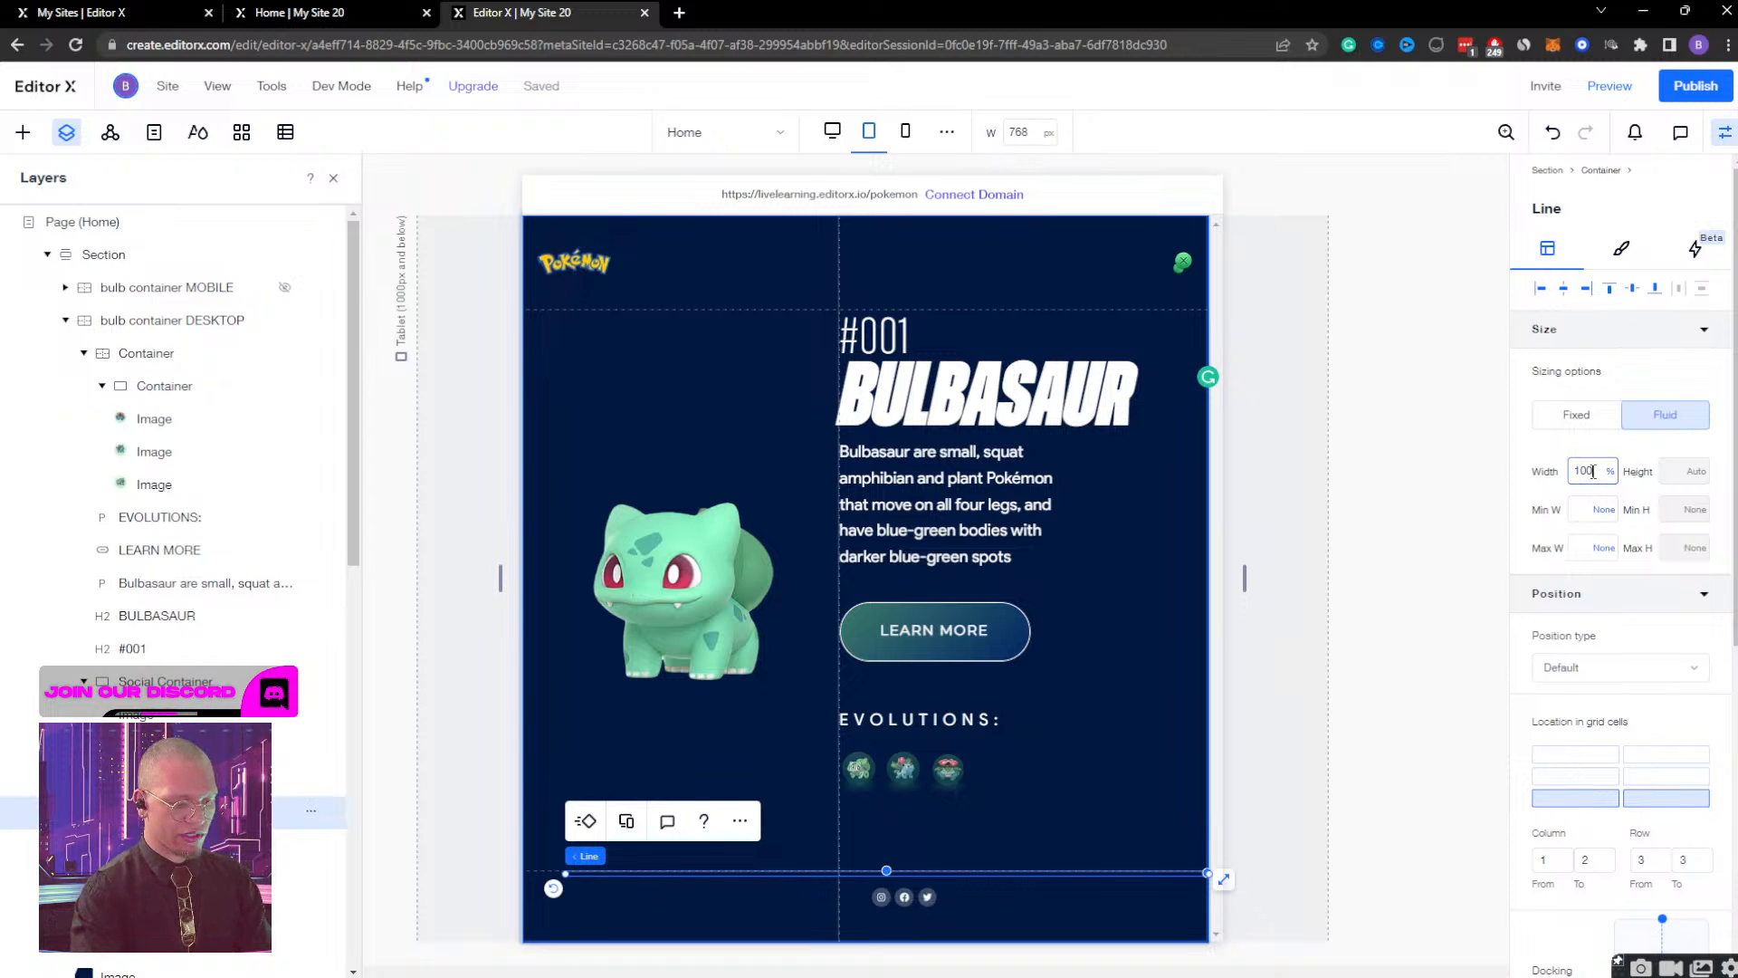
pyautogui.press('Return')
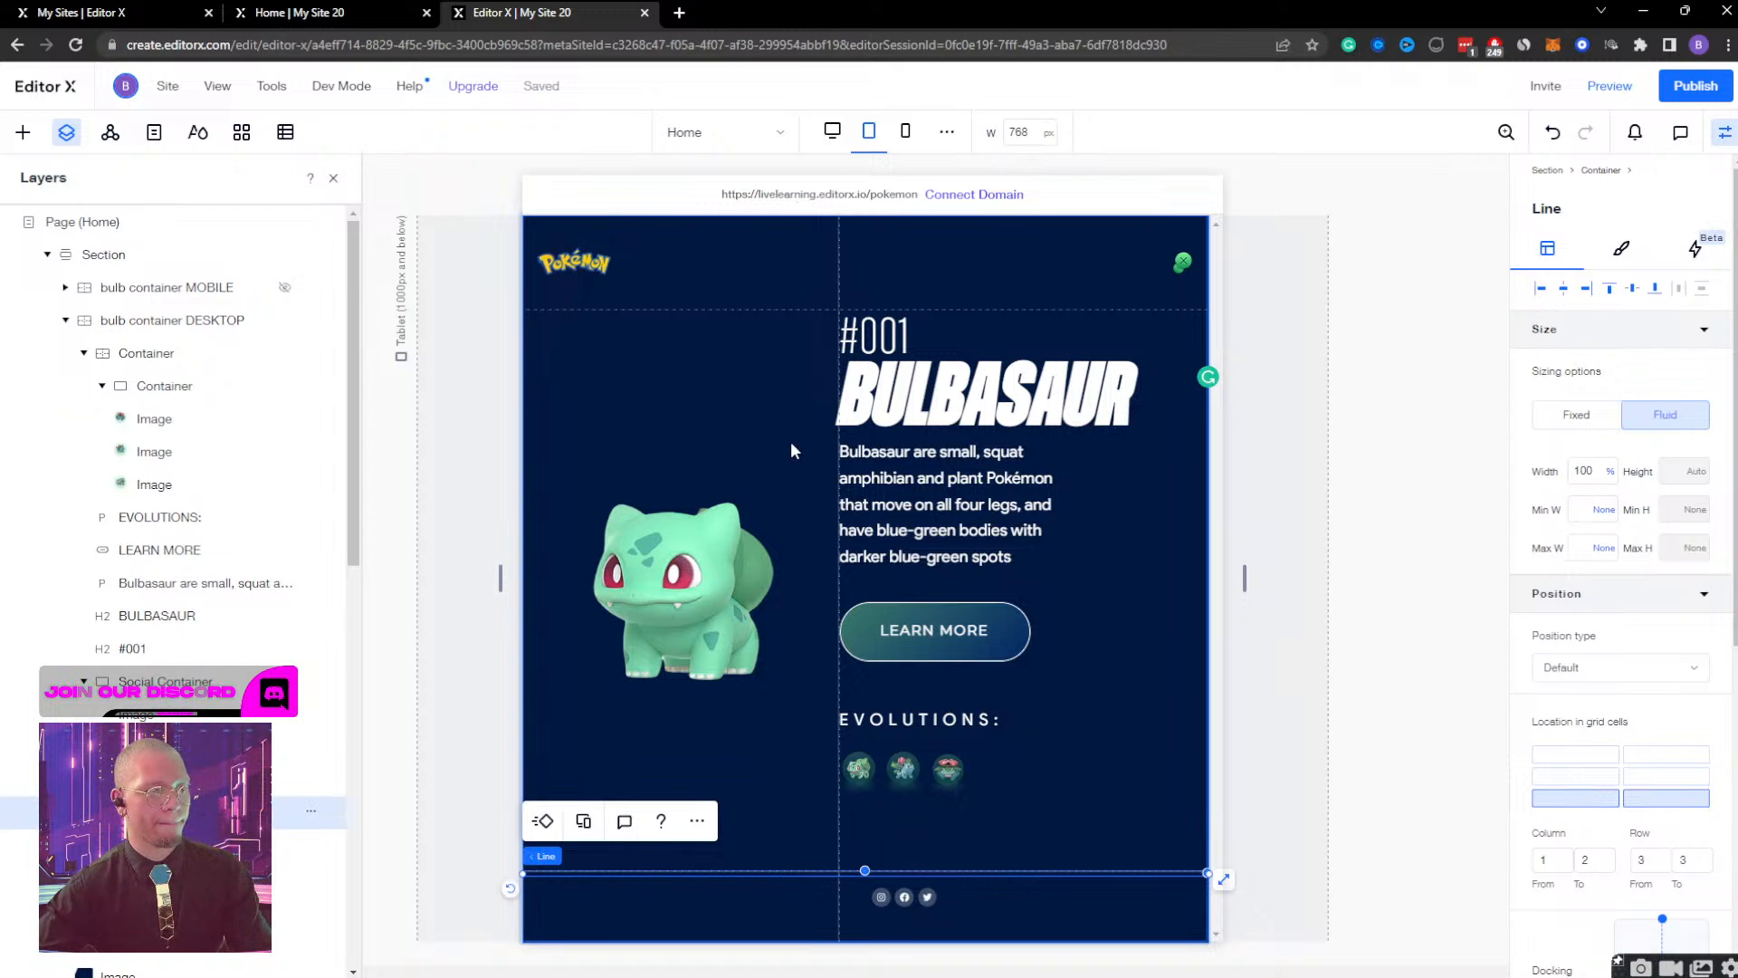
pyautogui.click(705, 562)
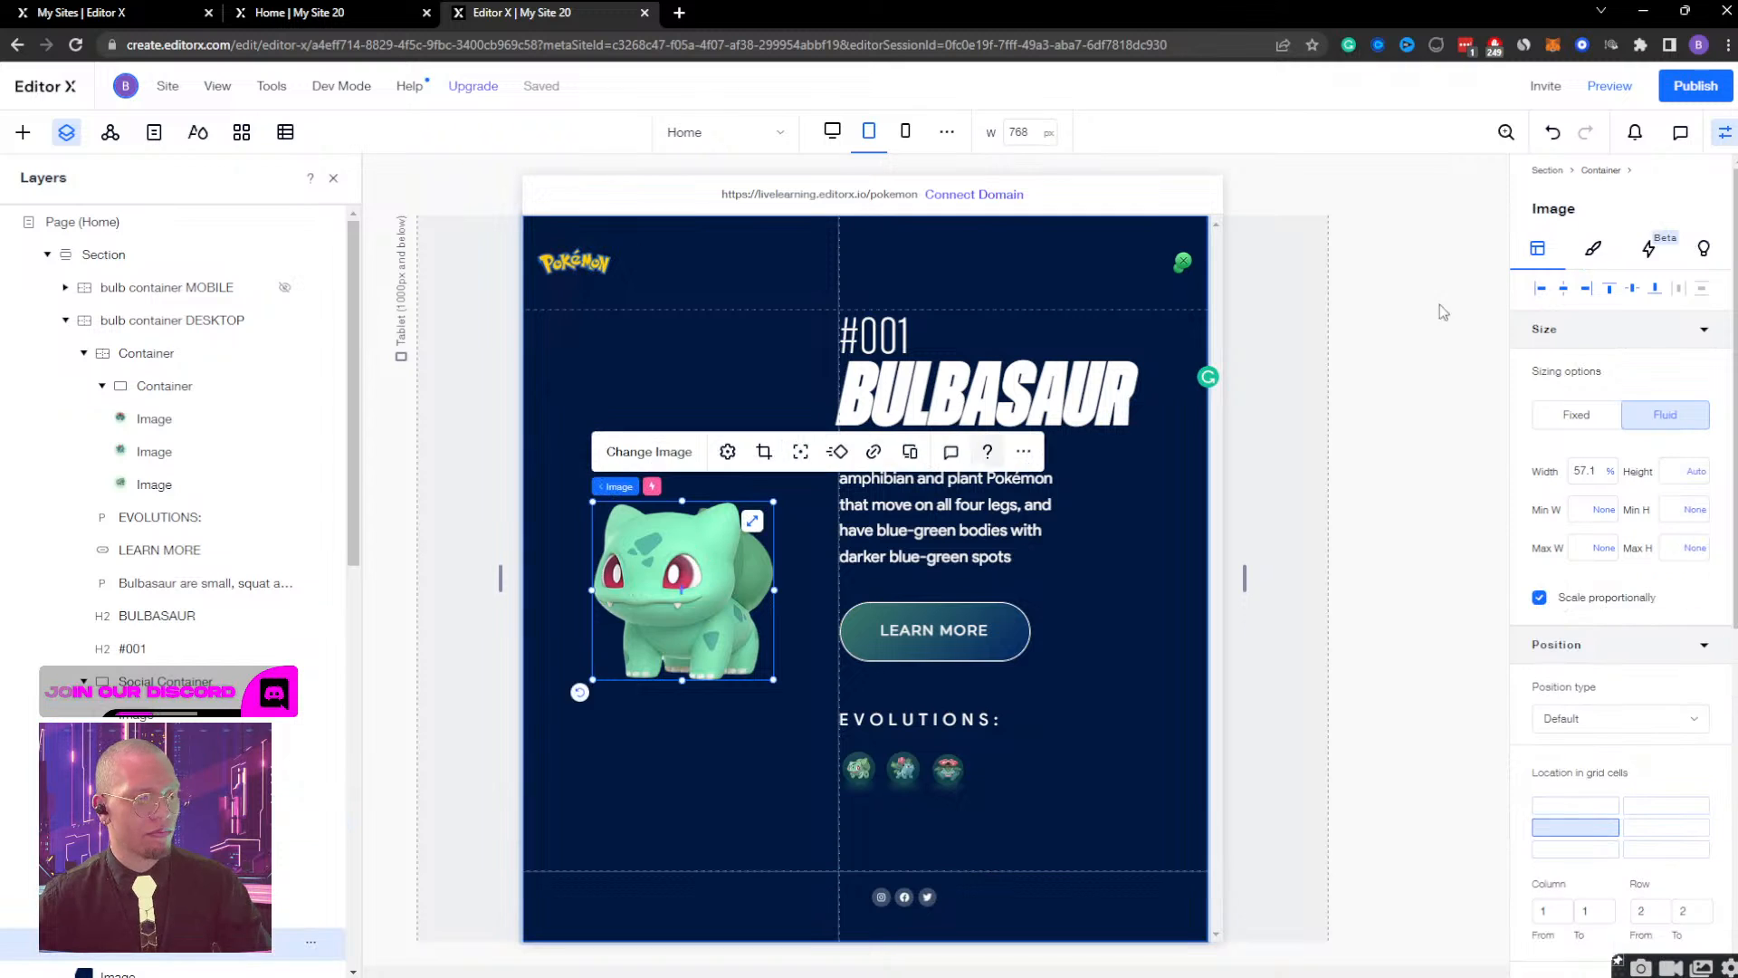
pyautogui.click(1583, 472)
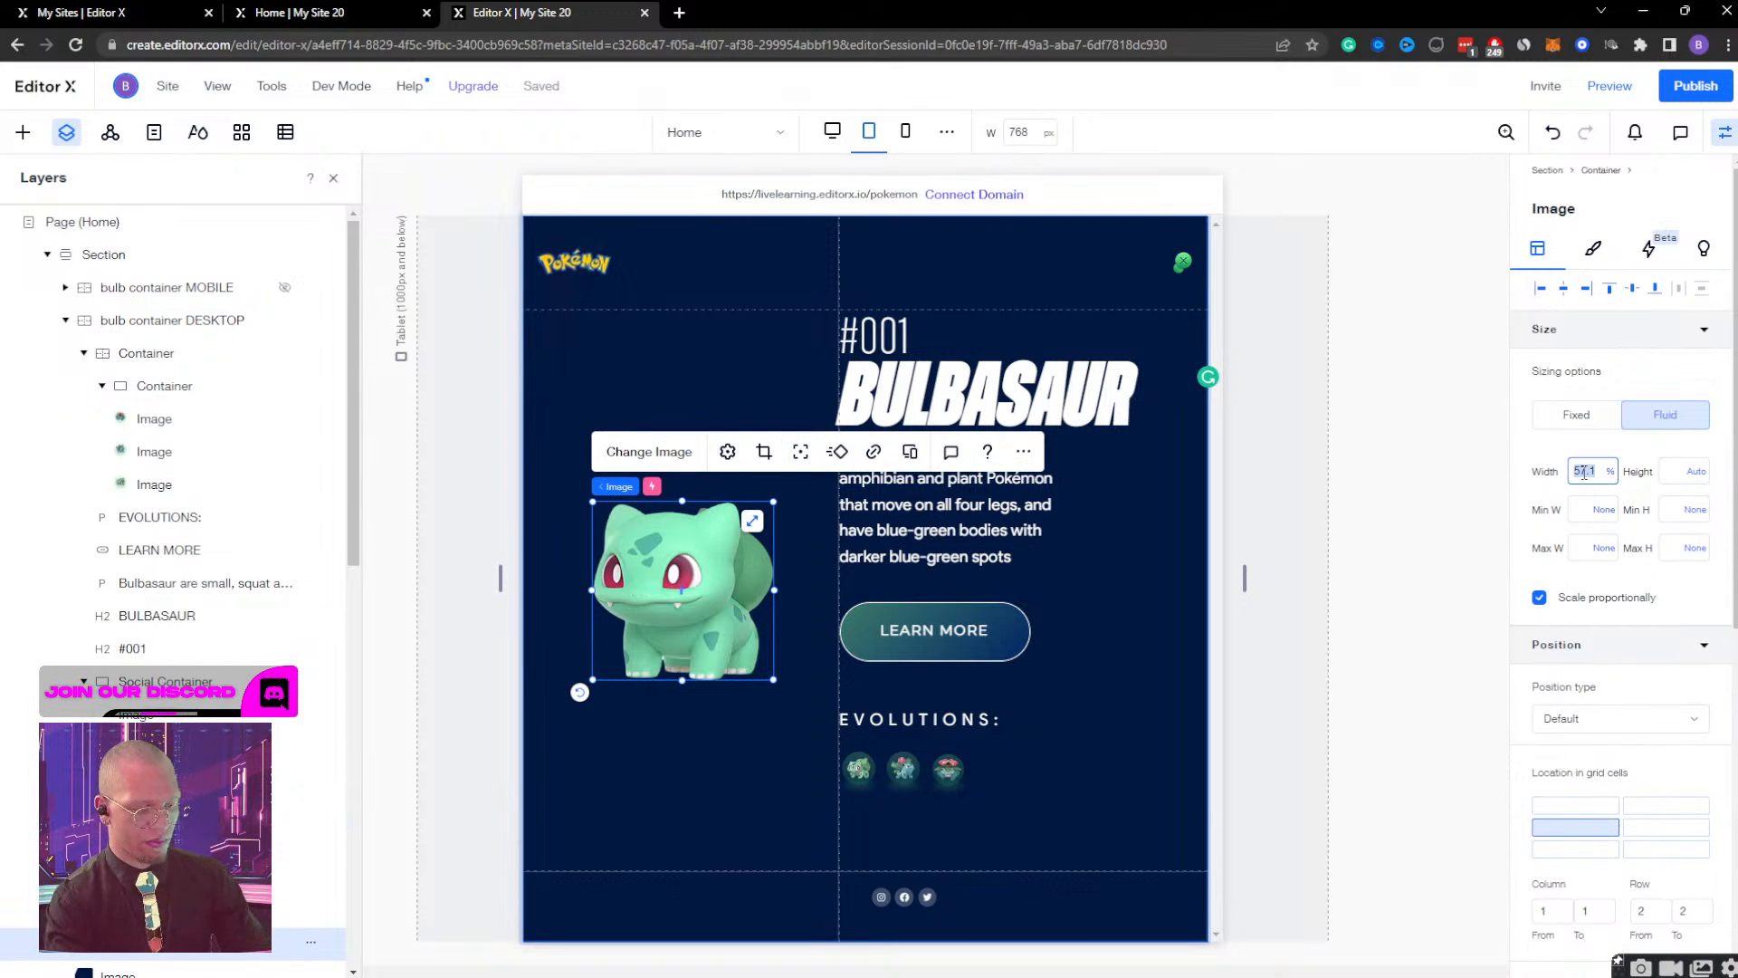
pyautogui.write('60')
pyautogui.press('Return')
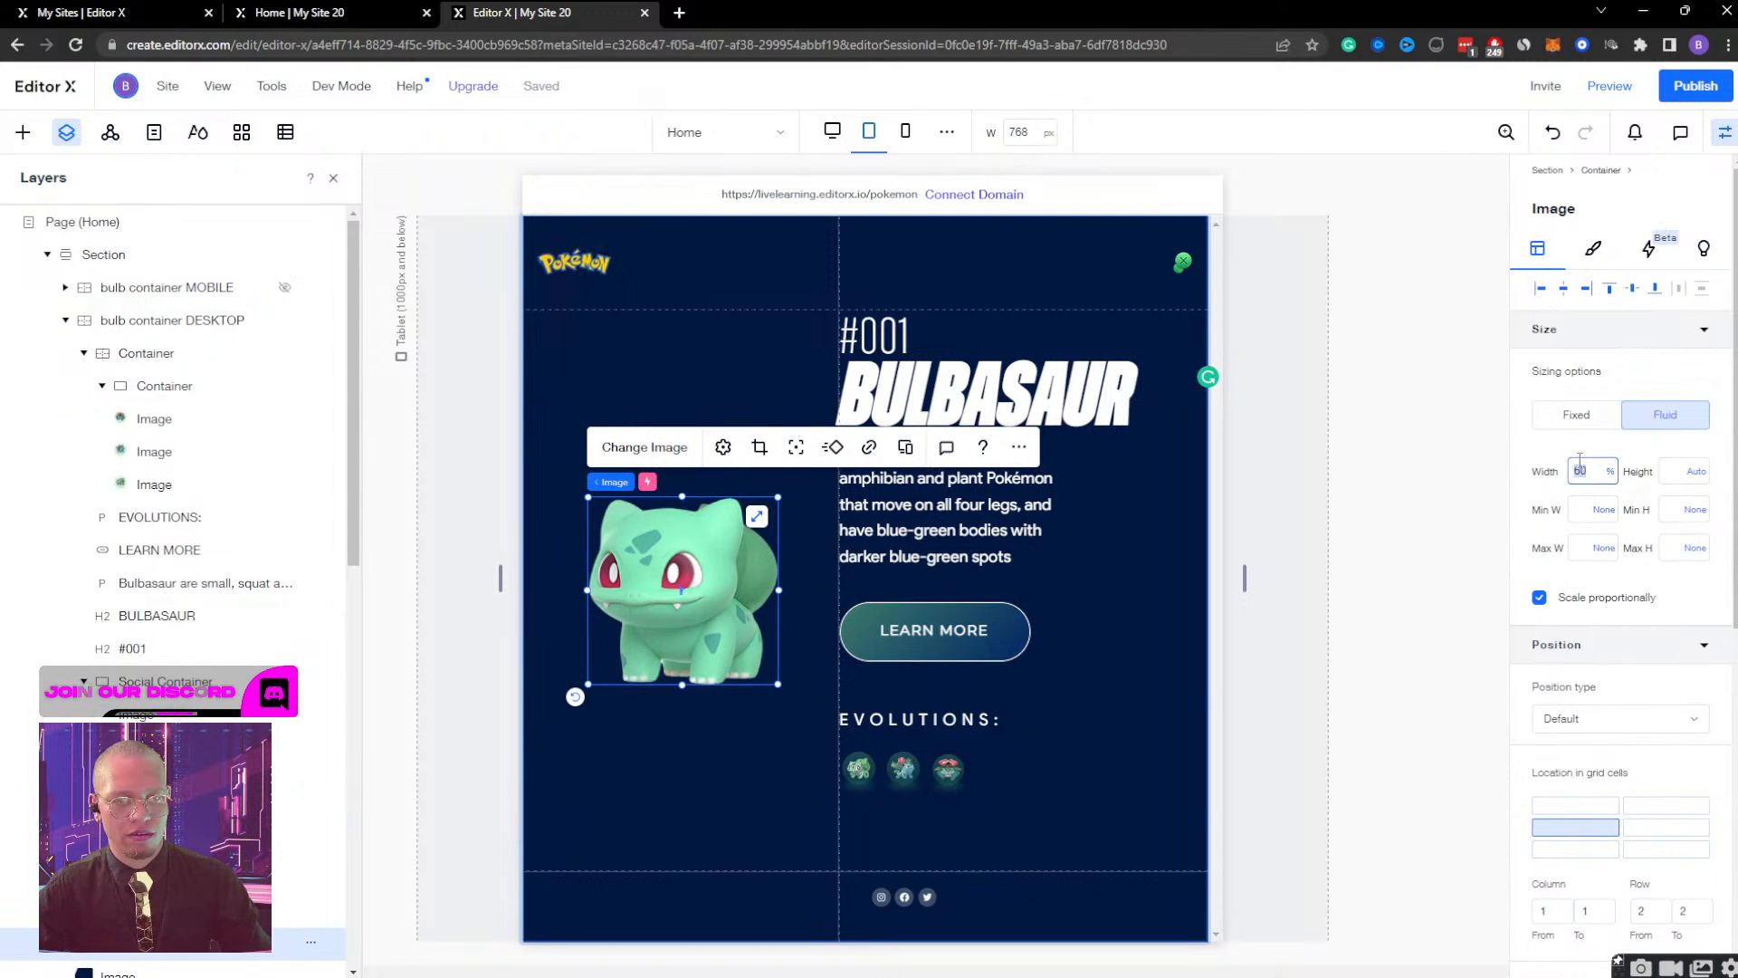
pyautogui.click(1580, 462)
pyautogui.write('80')
pyautogui.press('Return')
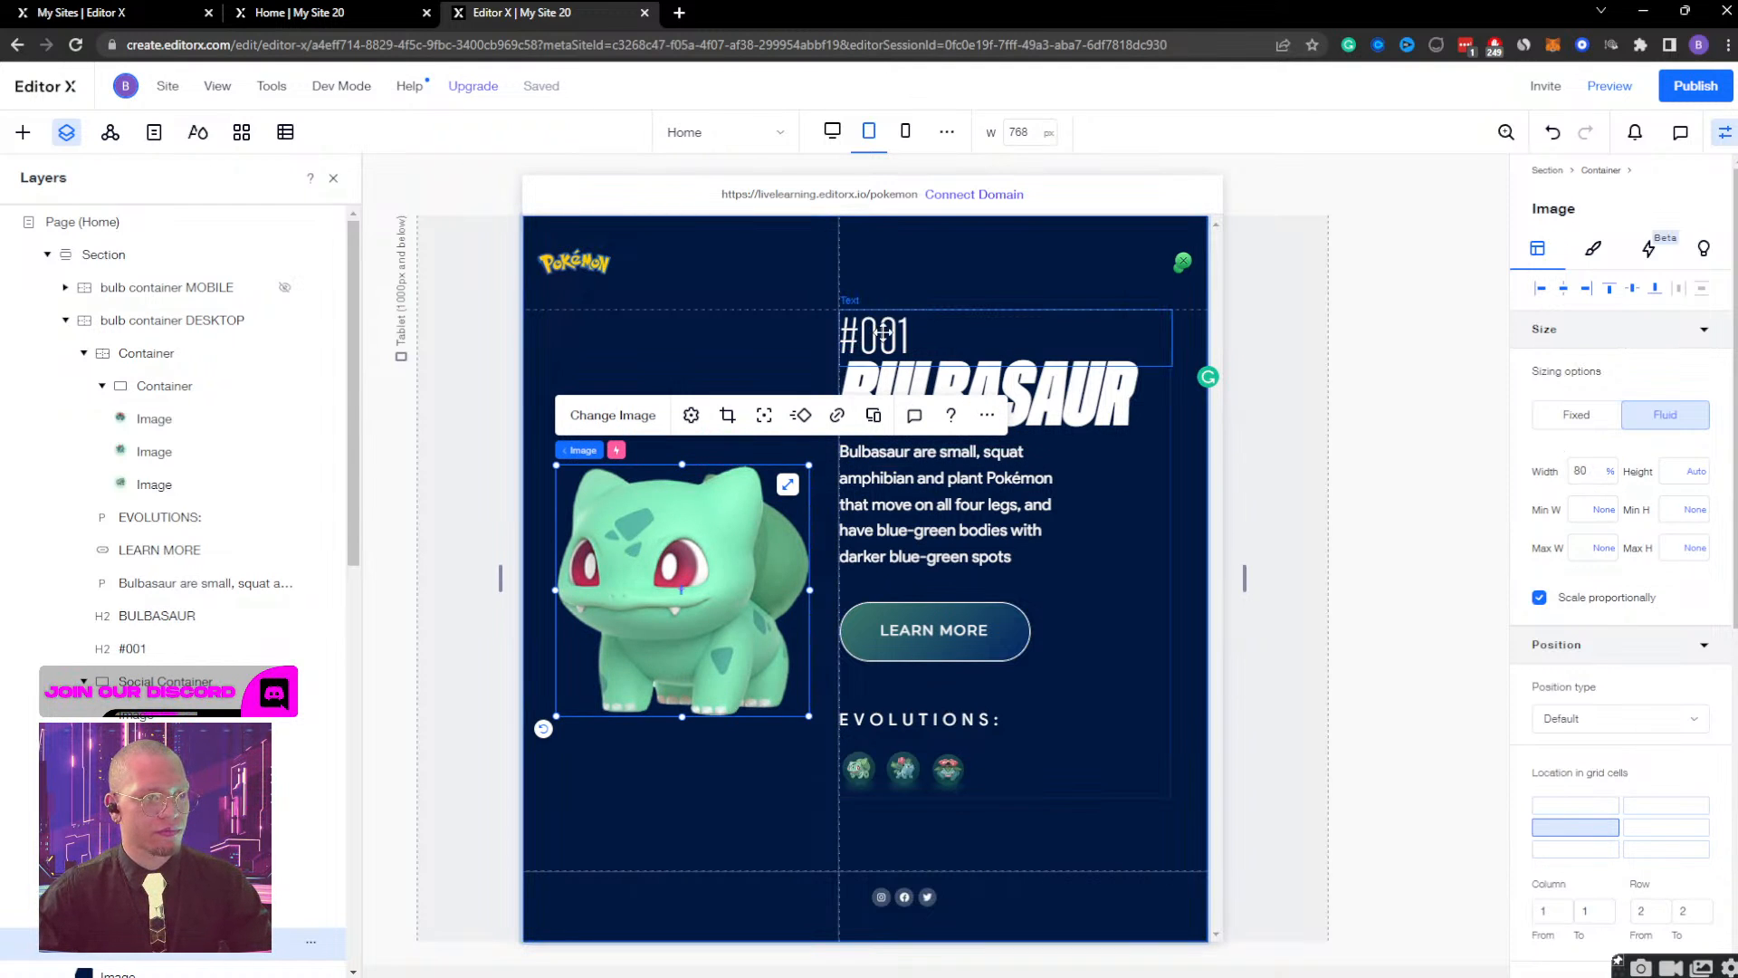
# Set the font size of the #001 text to 30.
pyautogui.click(883, 332)
pyautogui.click(888, 263)
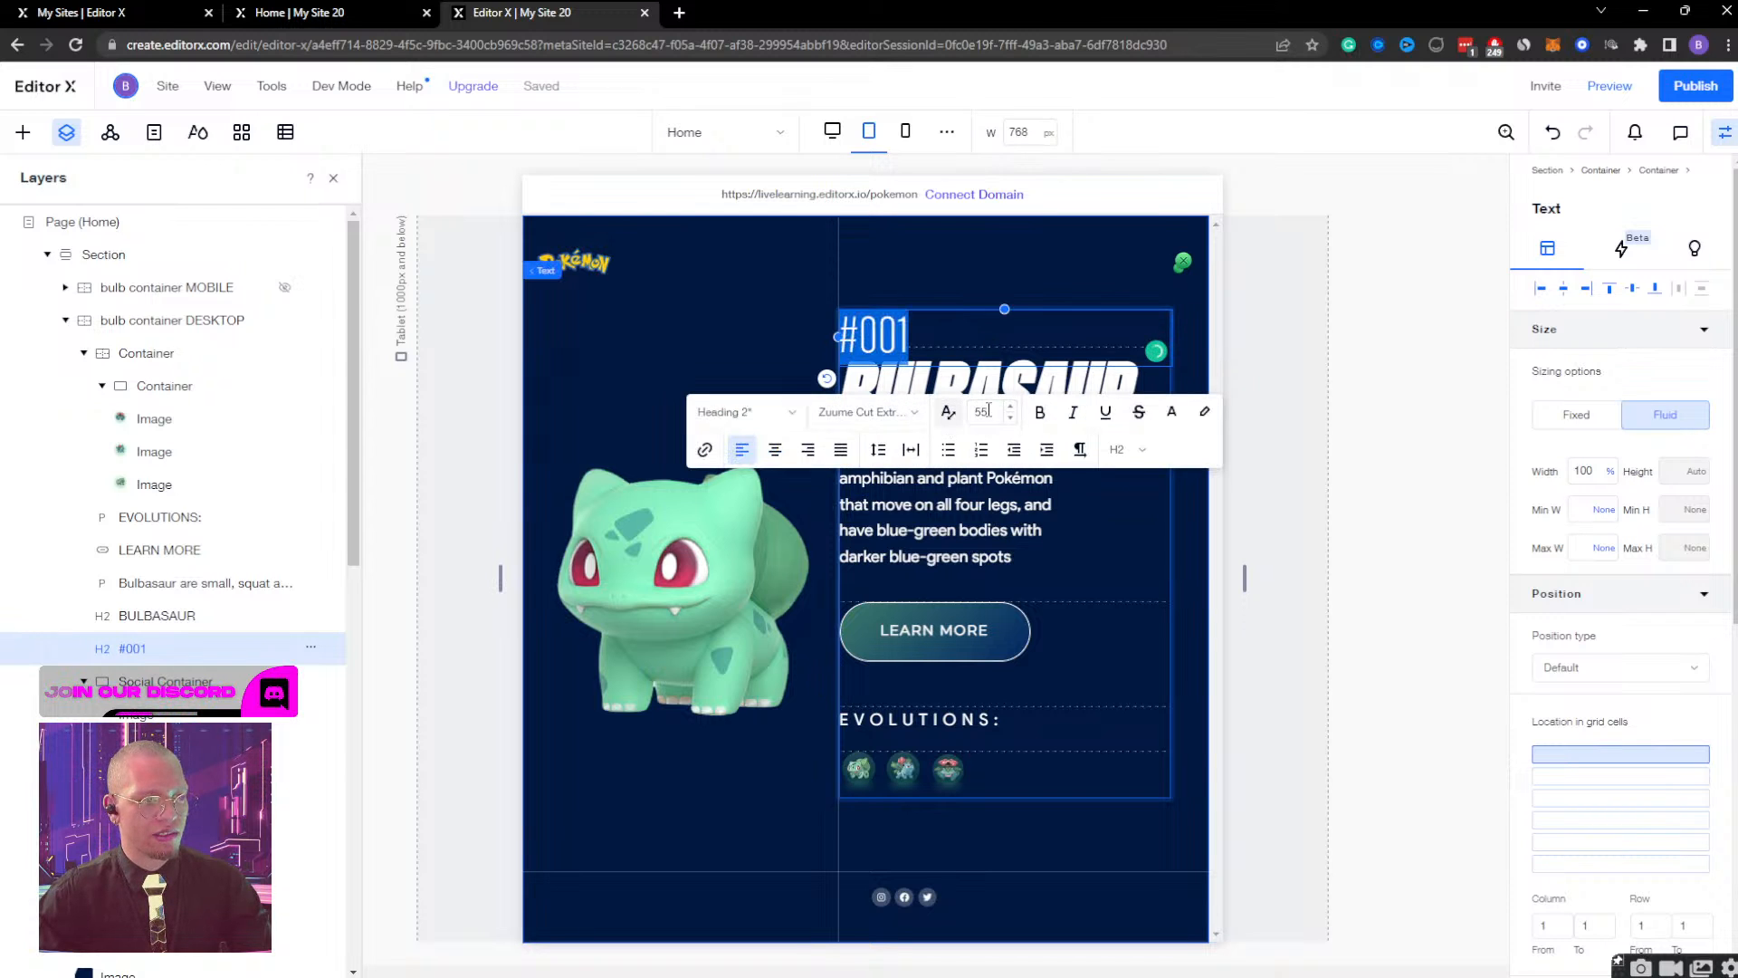
pyautogui.moveTo(989, 410); pyautogui.dragTo(976, 411)
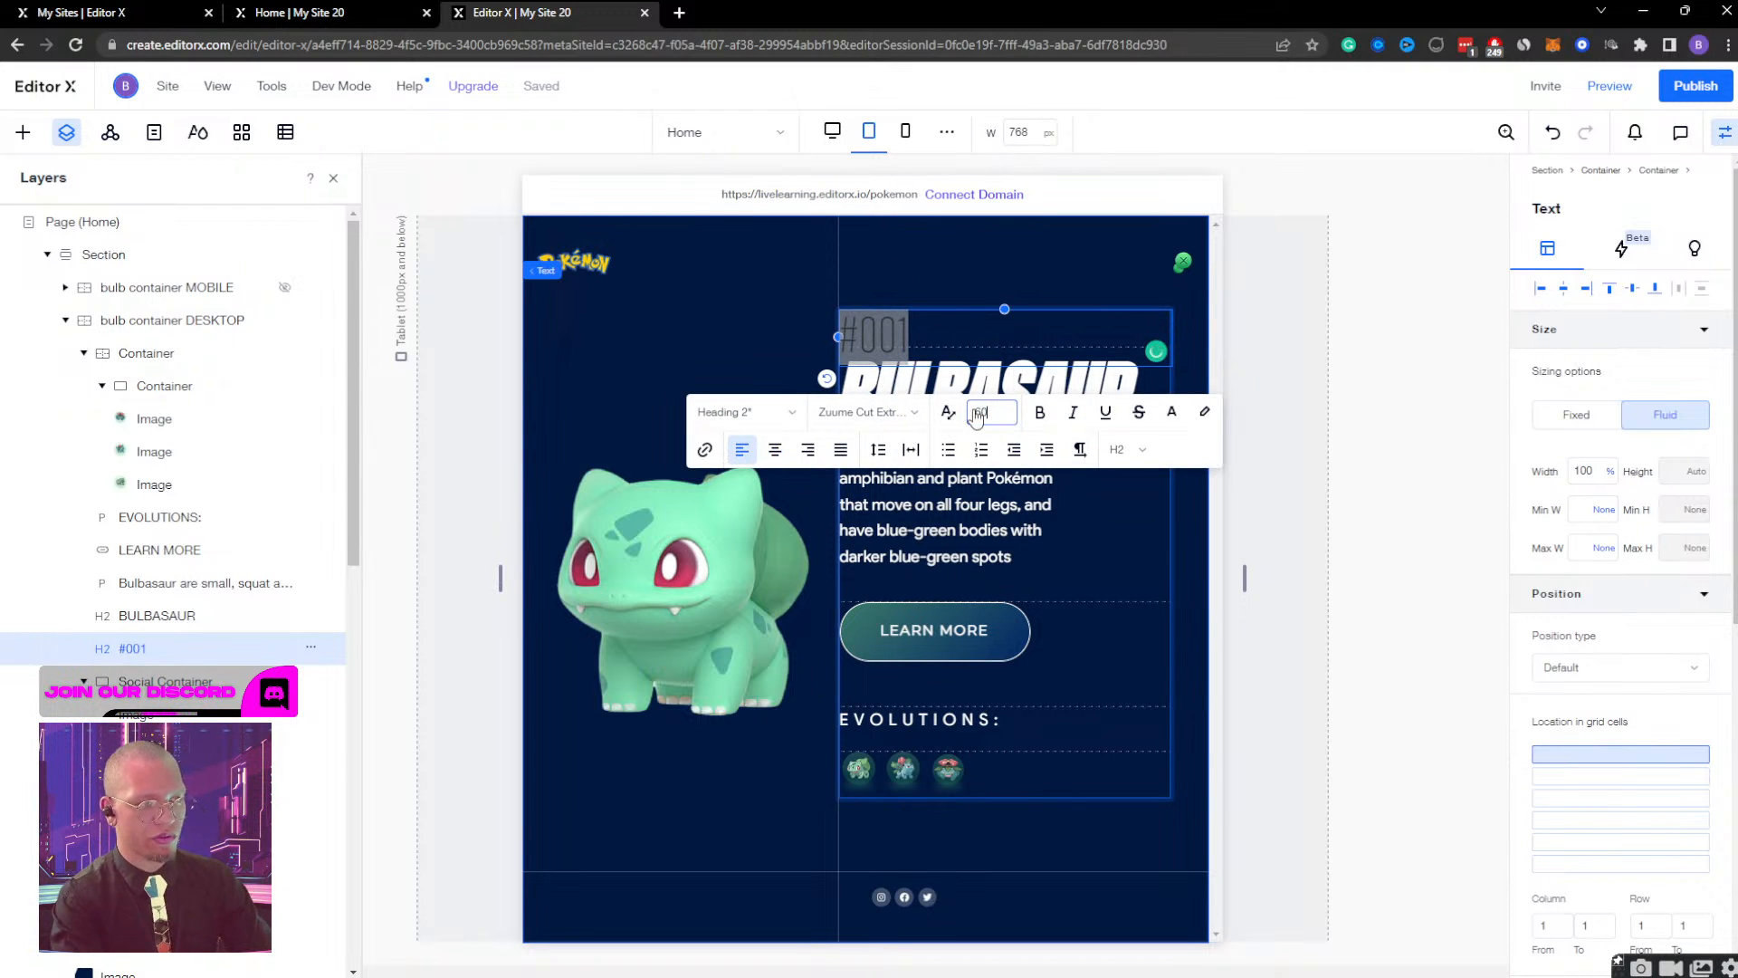
pyautogui.press('Return')
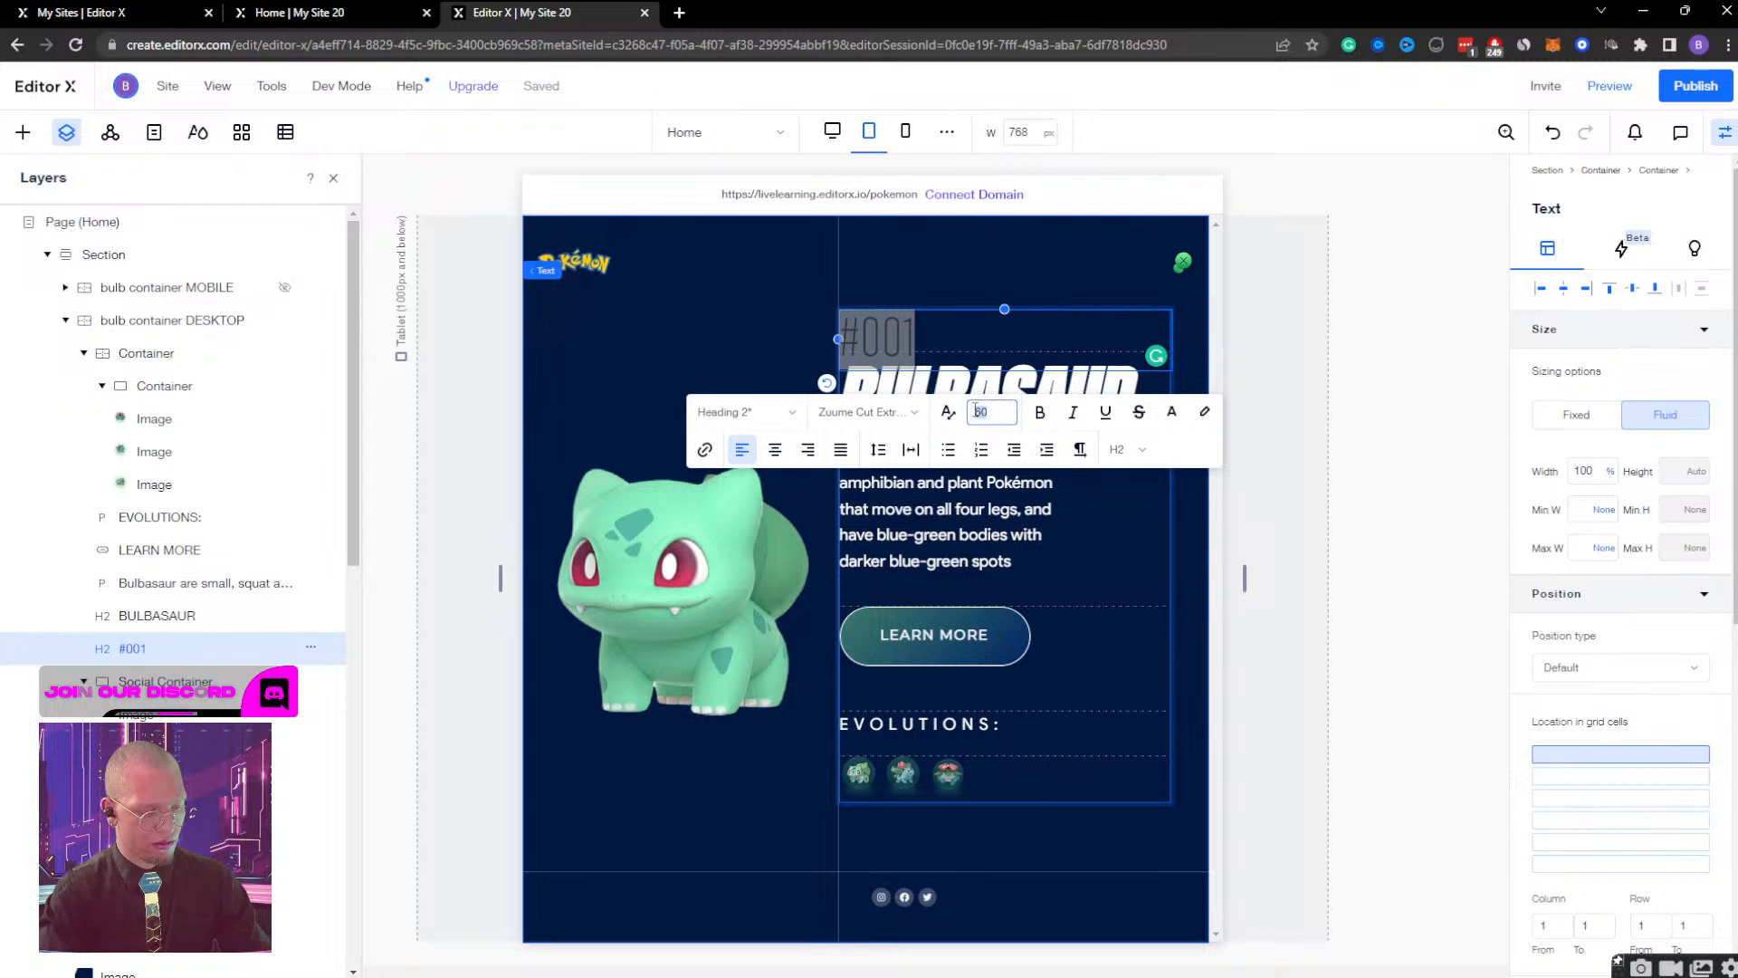
pyautogui.press('Return')
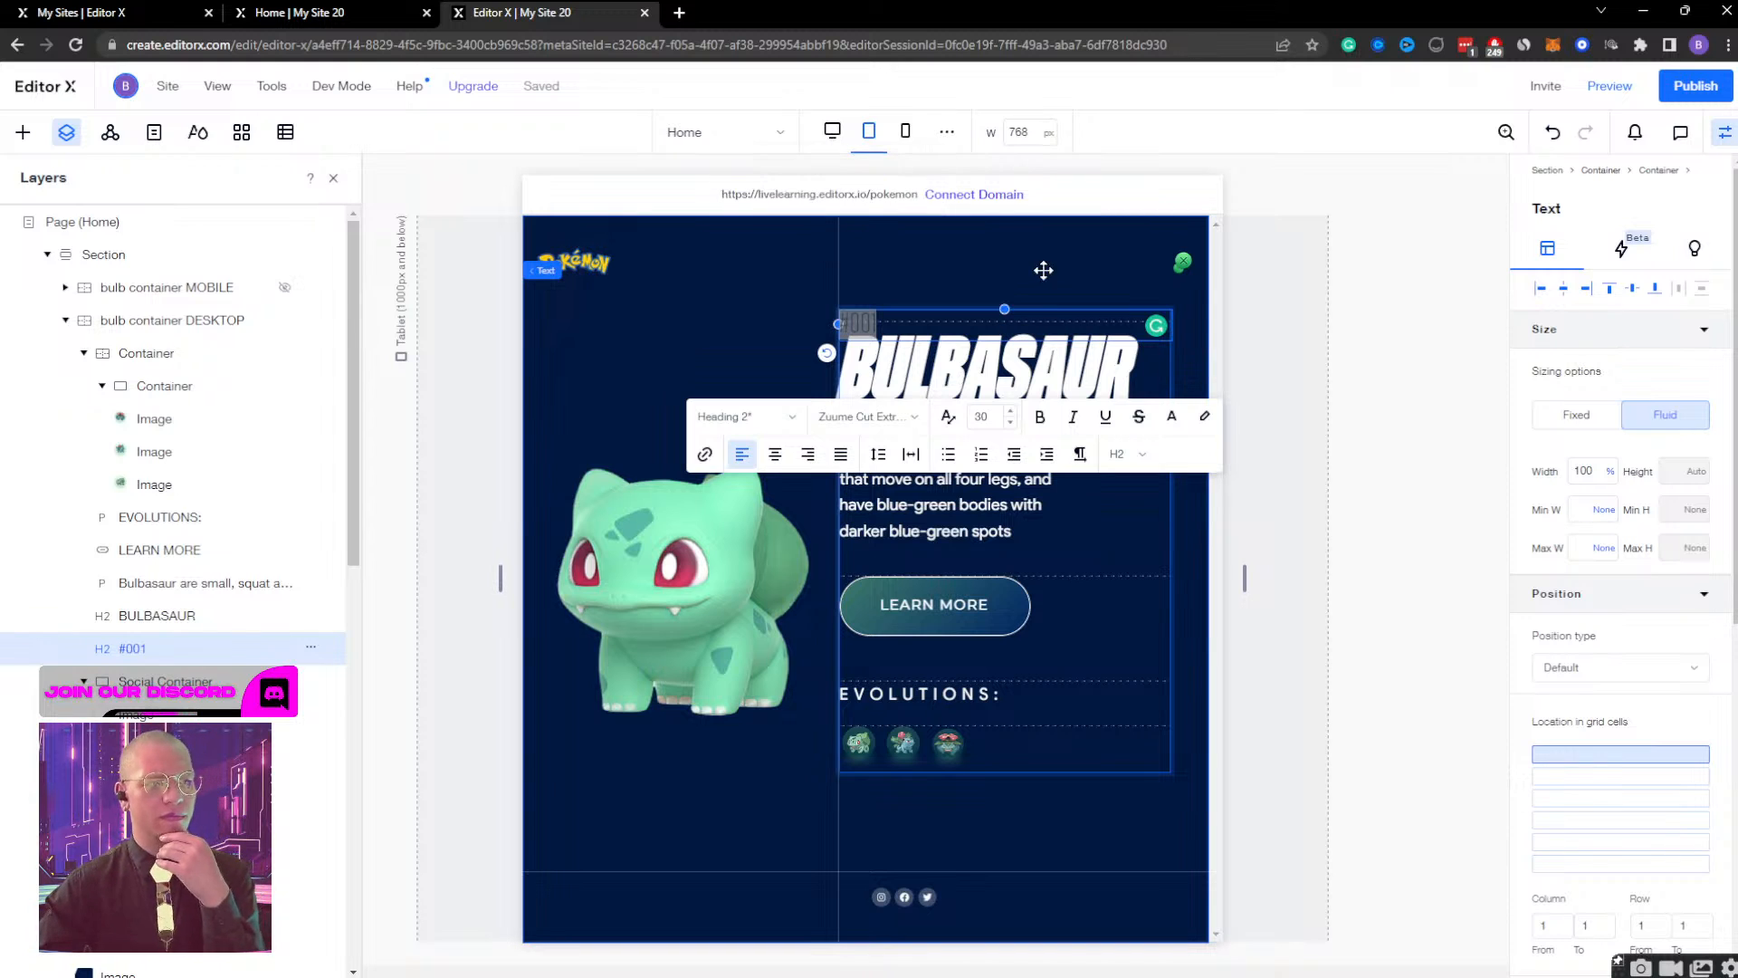
# Set the #001 text's bottom margin to -10 px and deselect it.
pyautogui.scroll(-4, 1620, 633)
pyautogui.click(1640, 770)
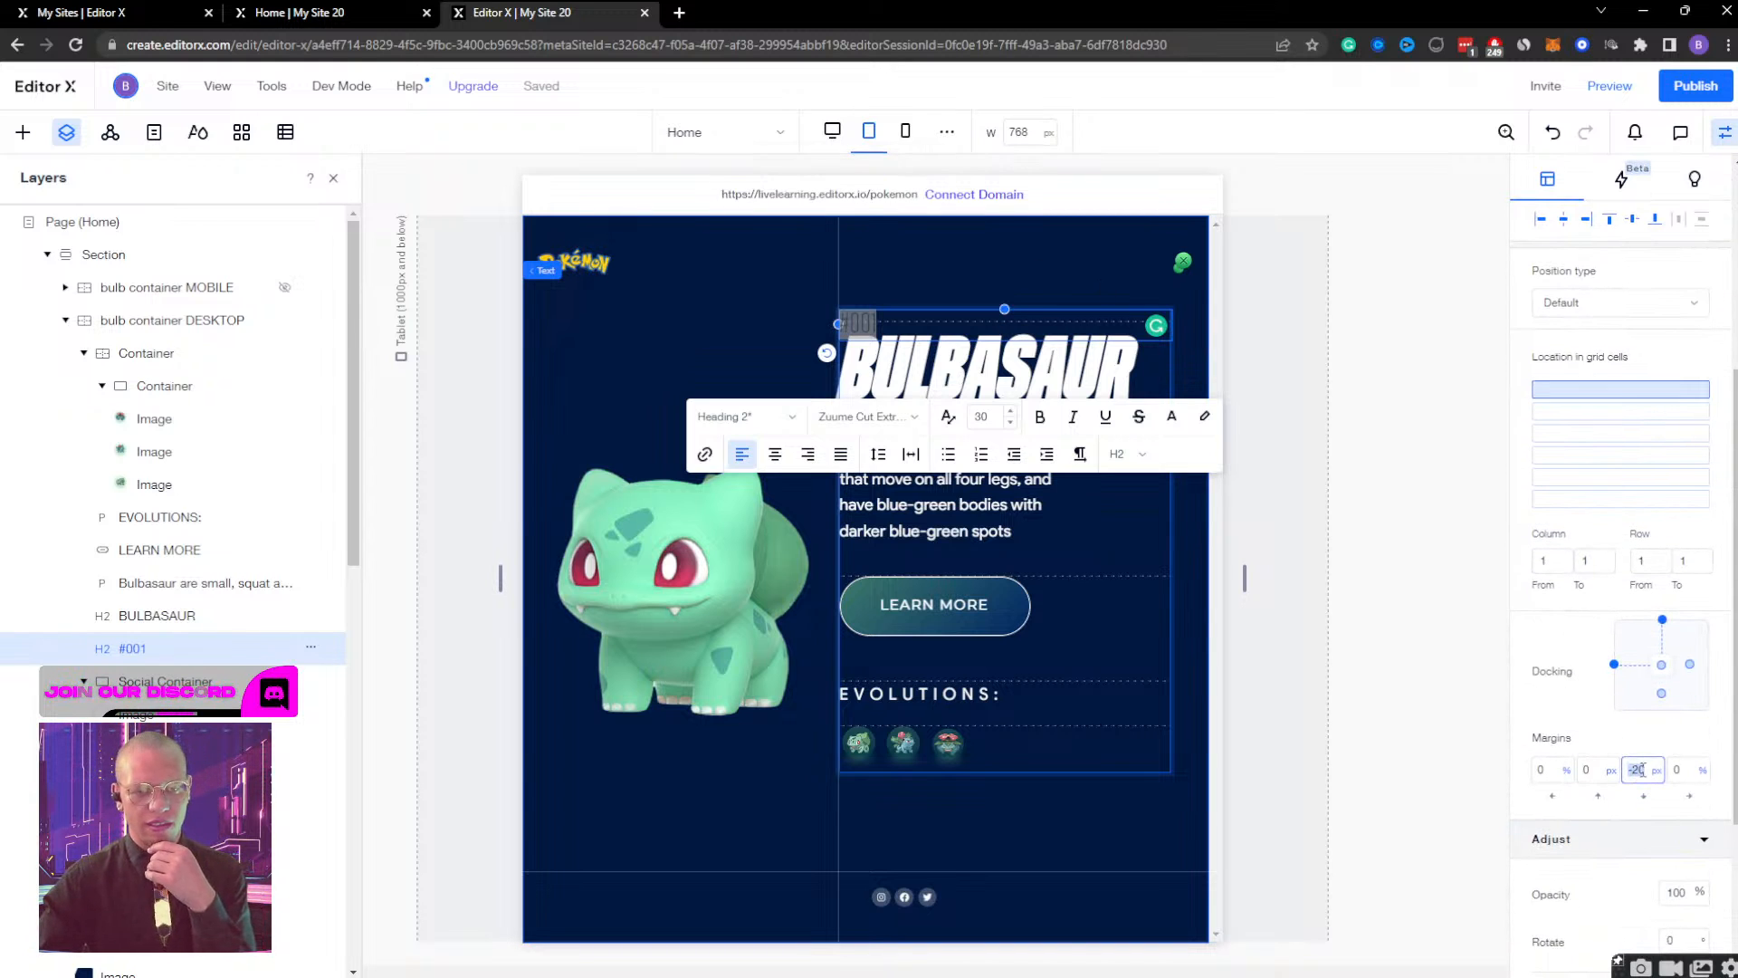
pyautogui.press('Return')
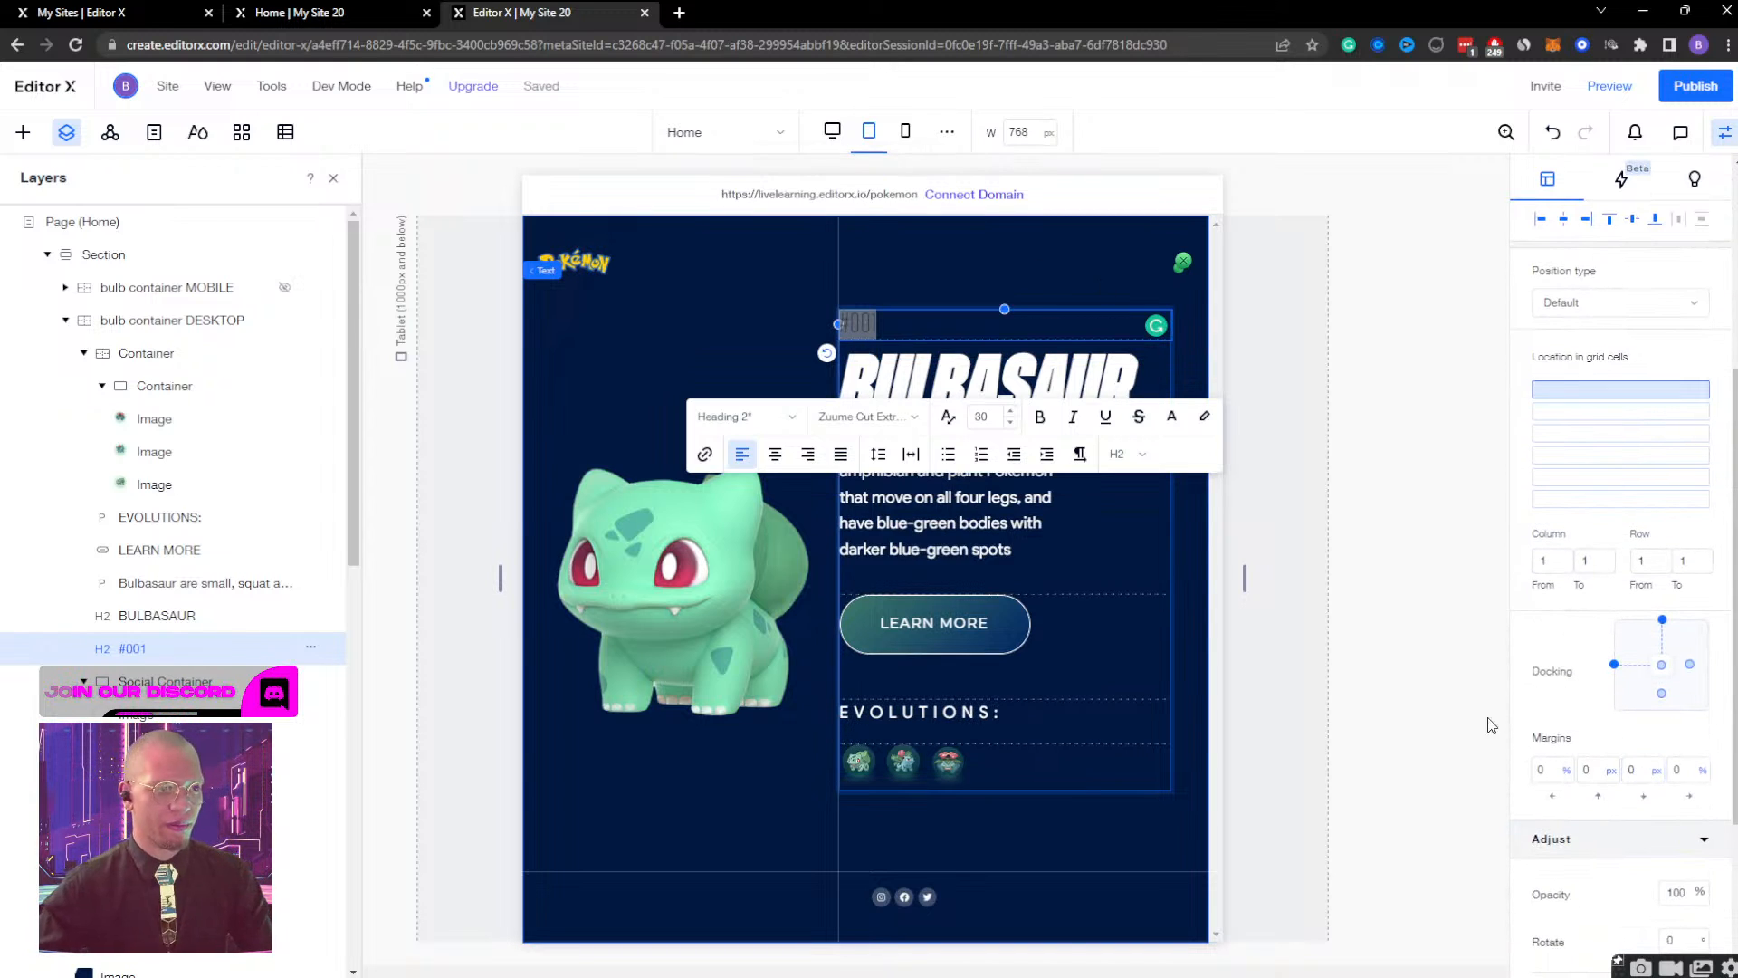
pyautogui.click(1642, 770)
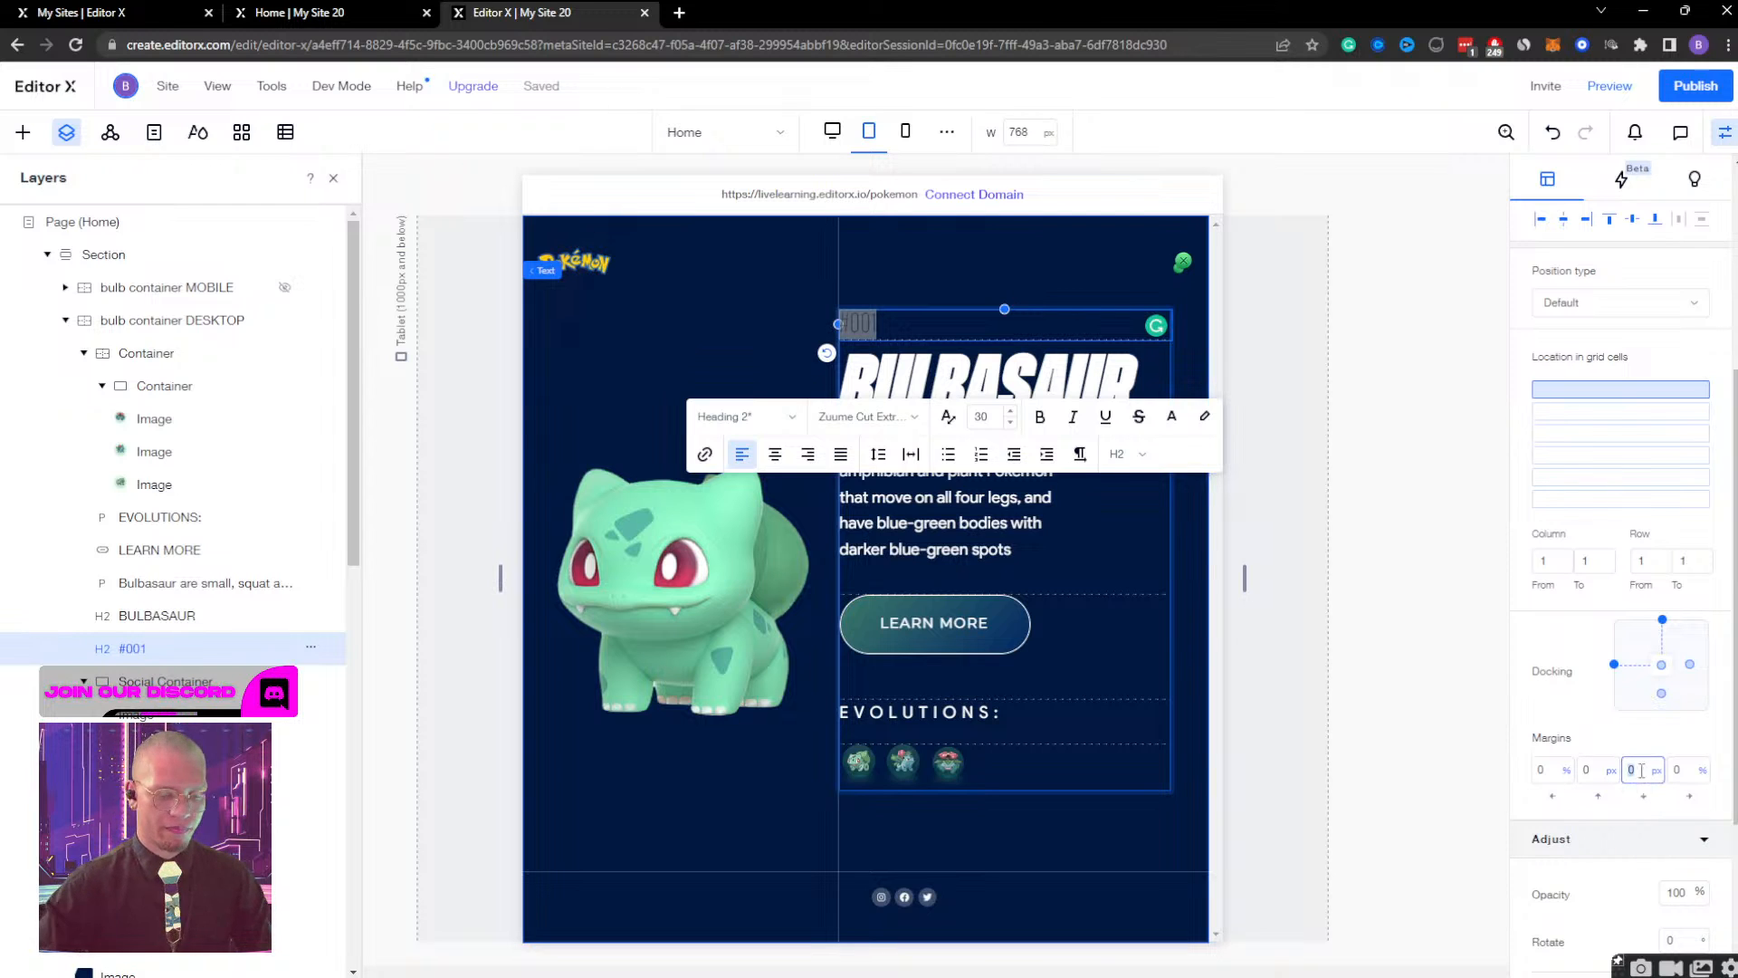
pyautogui.write('-5')
pyautogui.press('Return')
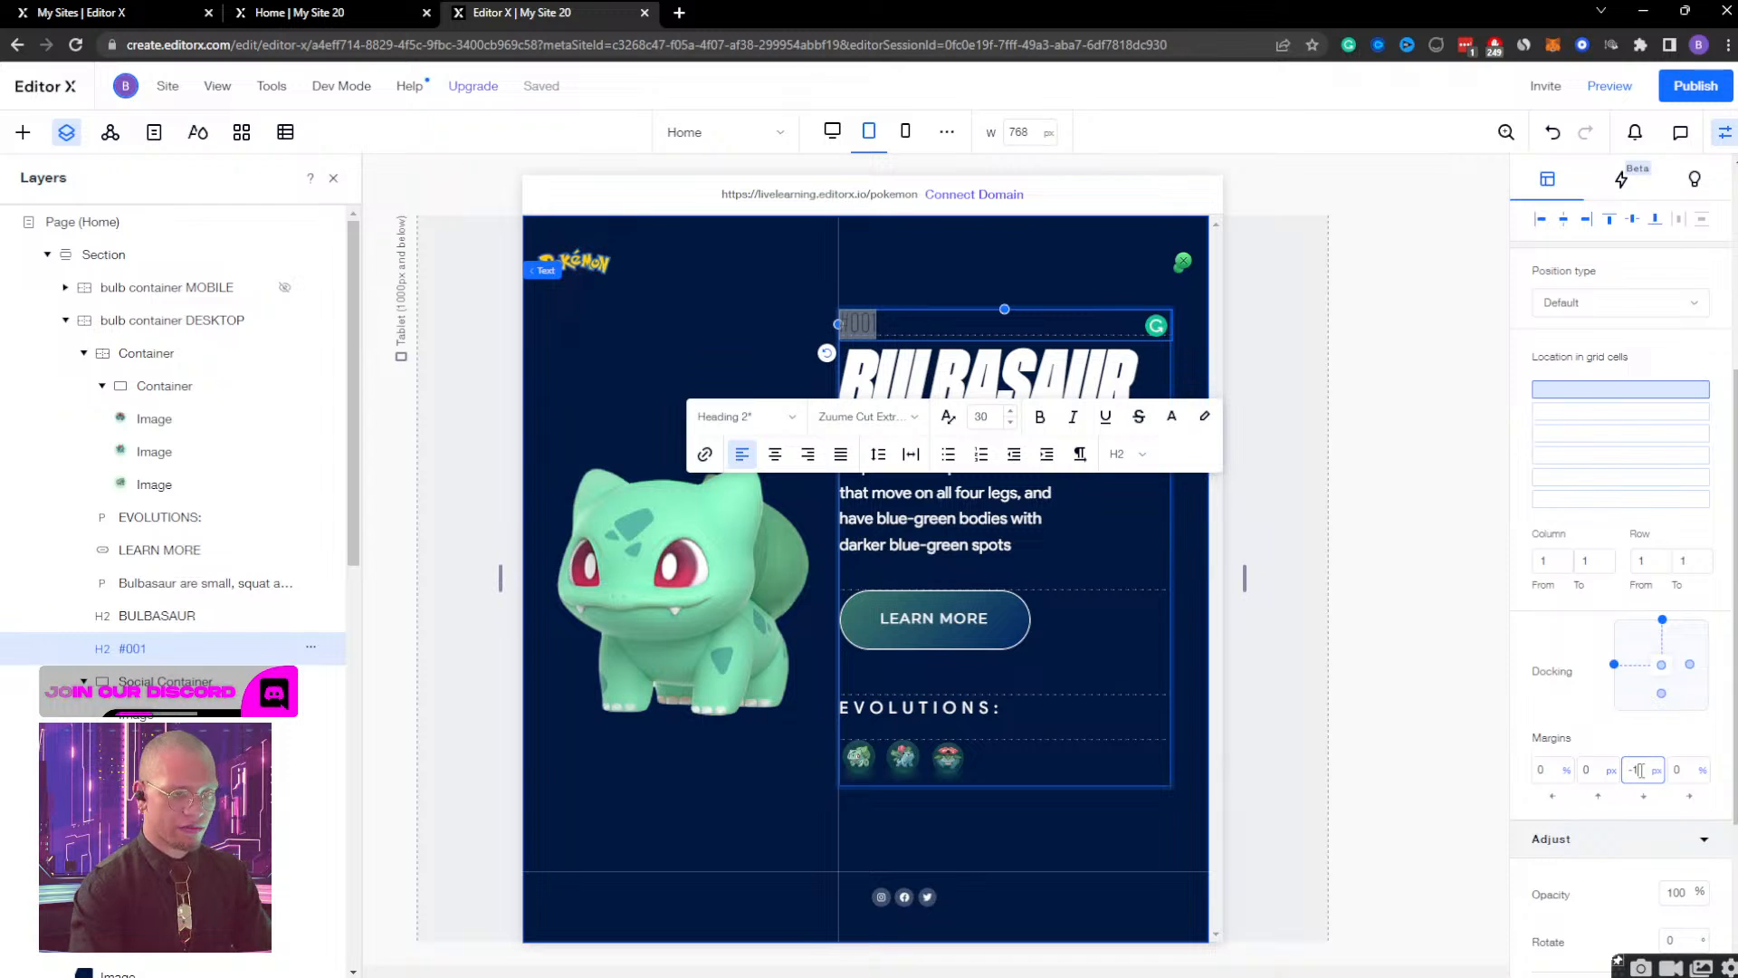
pyautogui.press('Return')
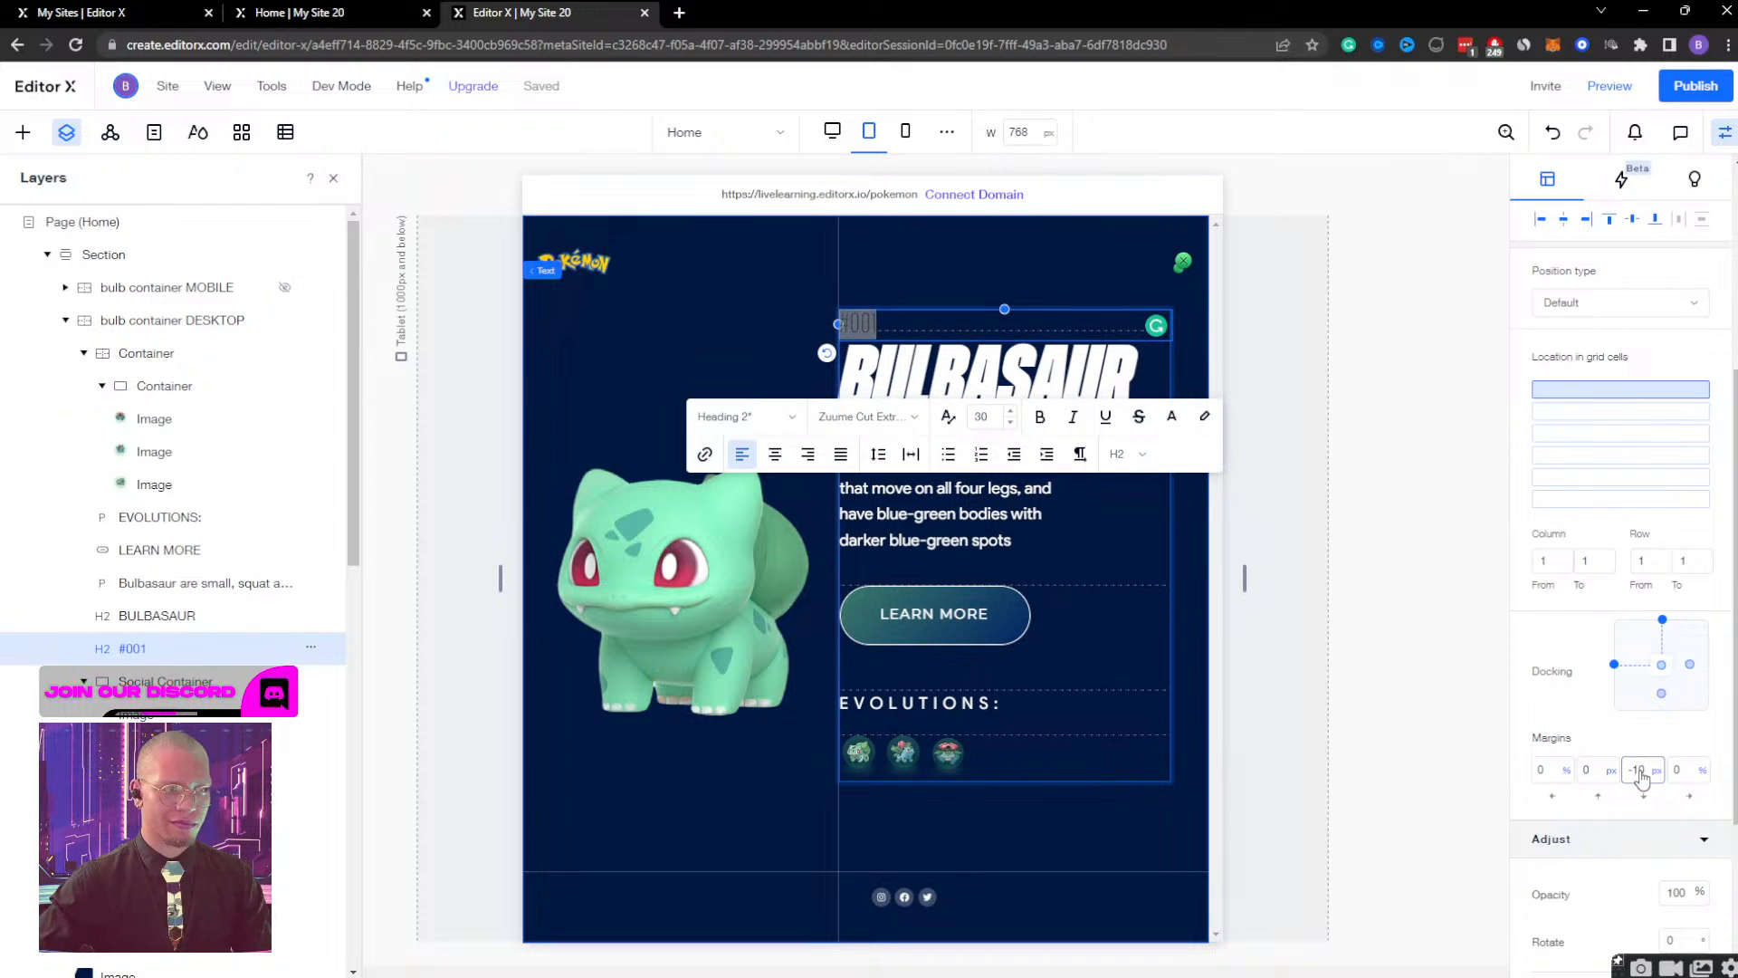
pyautogui.click(1011, 239)
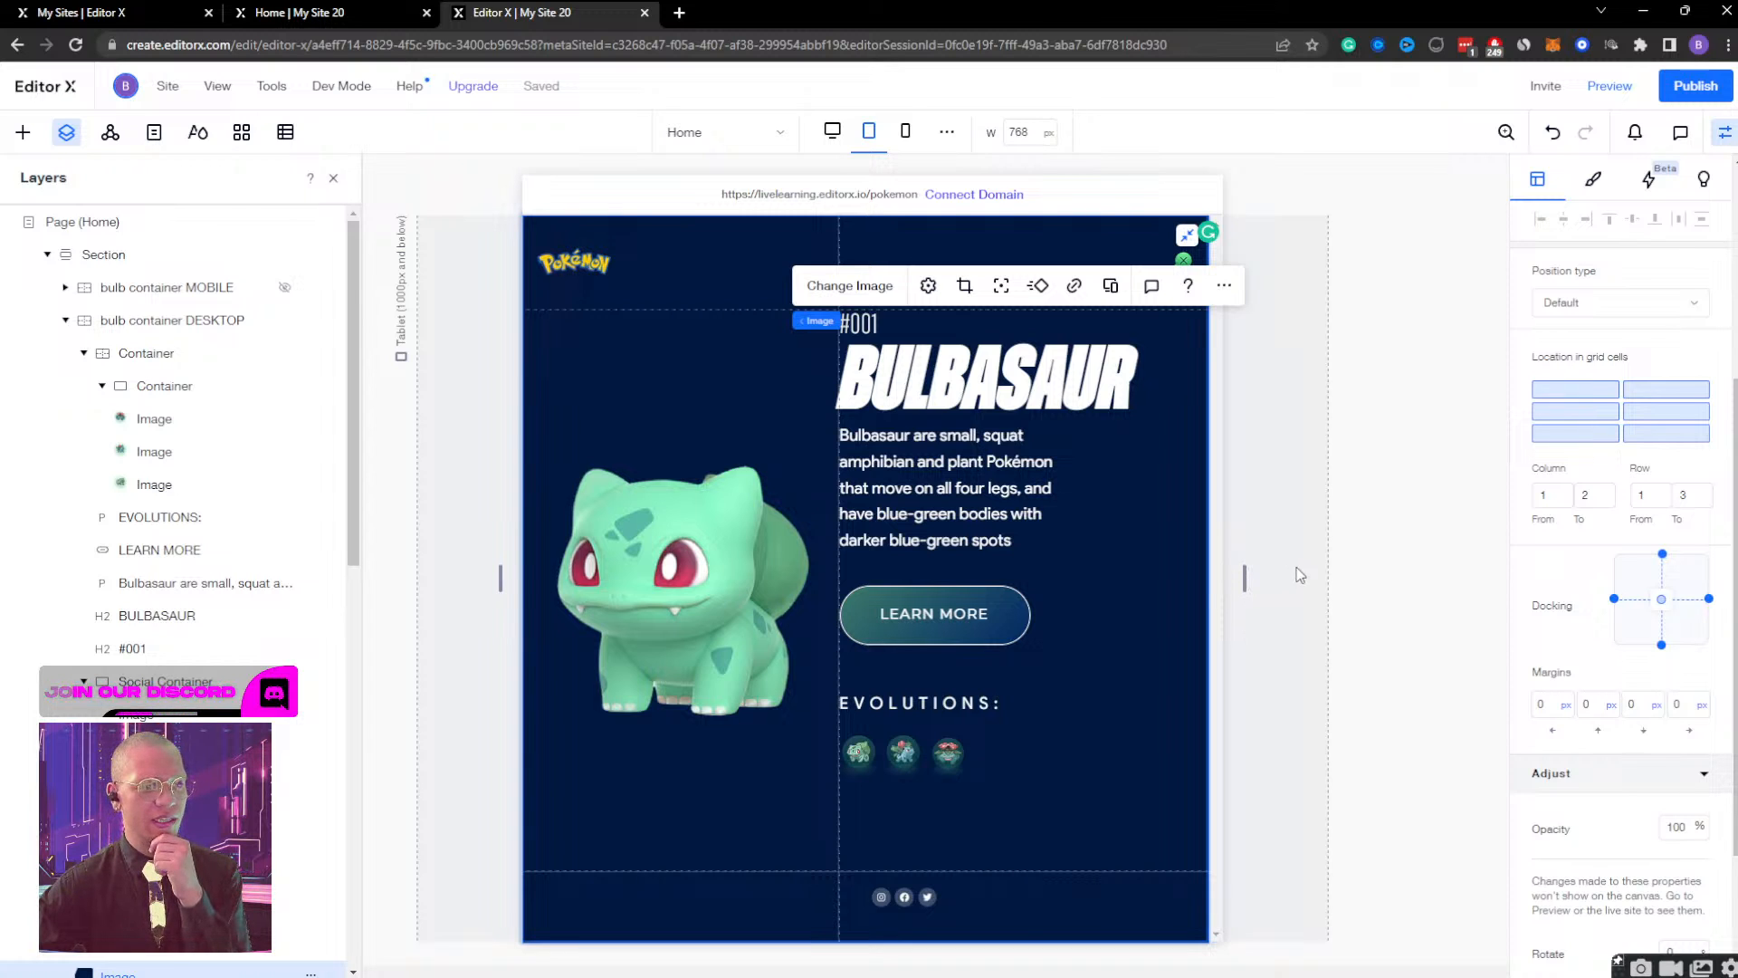
pyautogui.click(1242, 579)
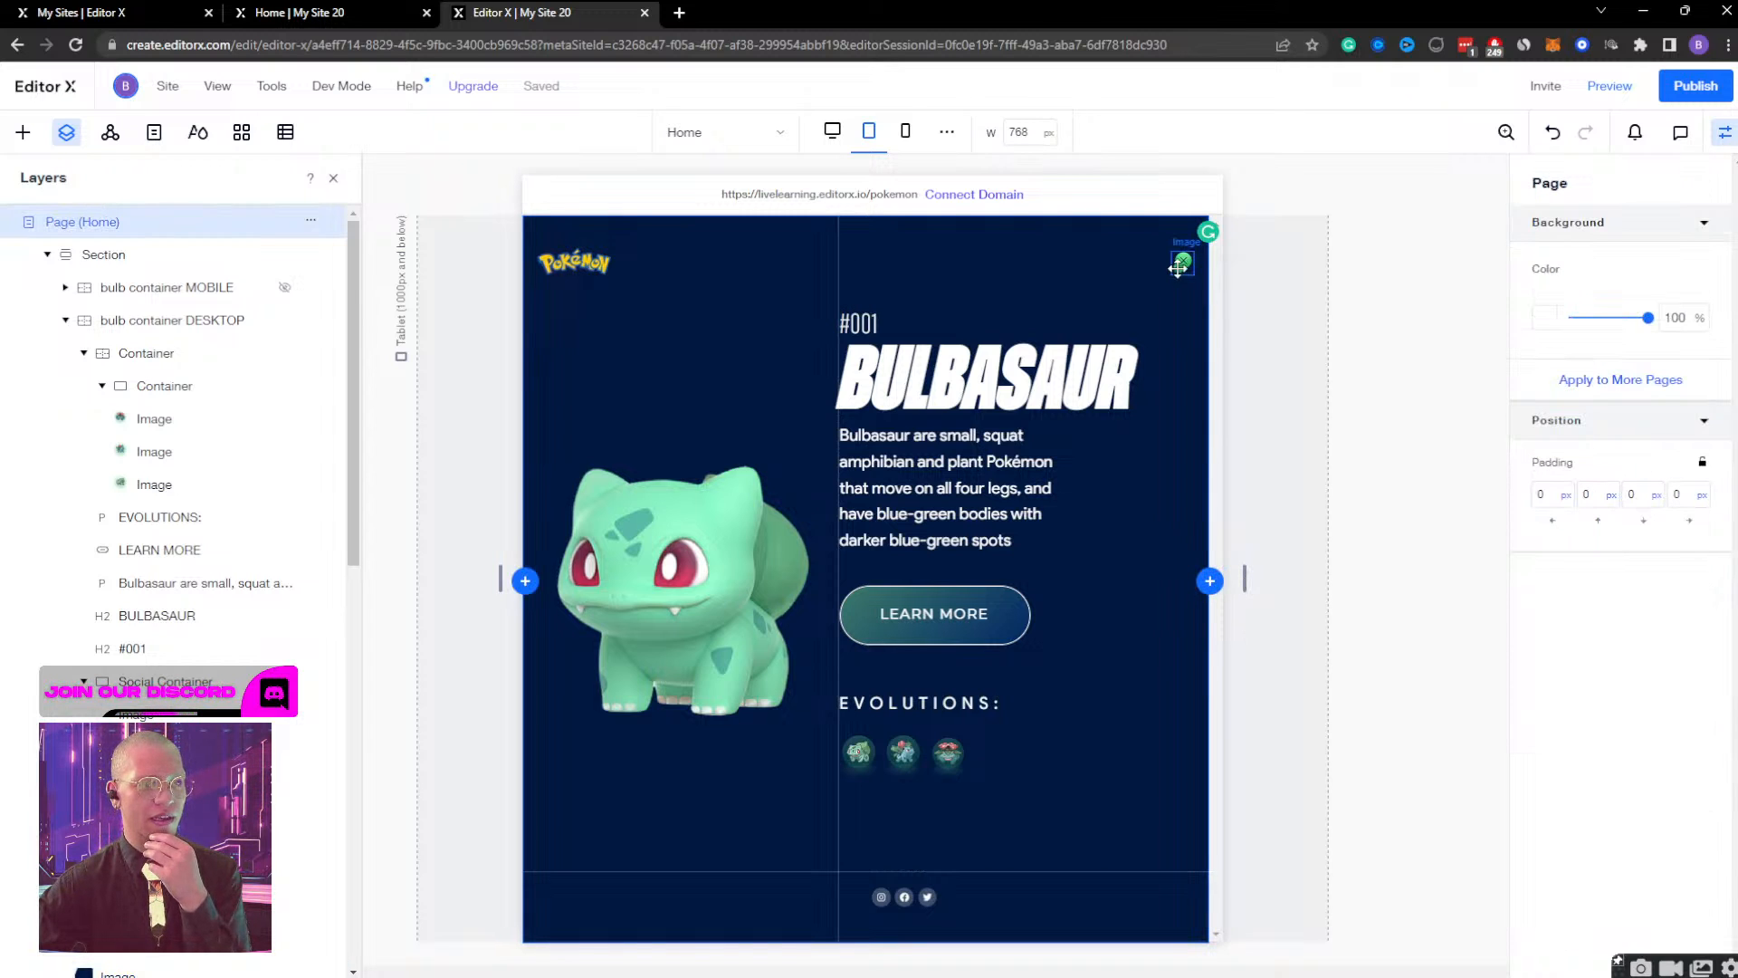
# Enlarge the green close image to about 10.3% width and the Pokémon logo to about 42.6% width.
pyautogui.click(1178, 271)
pyautogui.moveTo(1167, 251); pyautogui.dragTo(1152, 240)
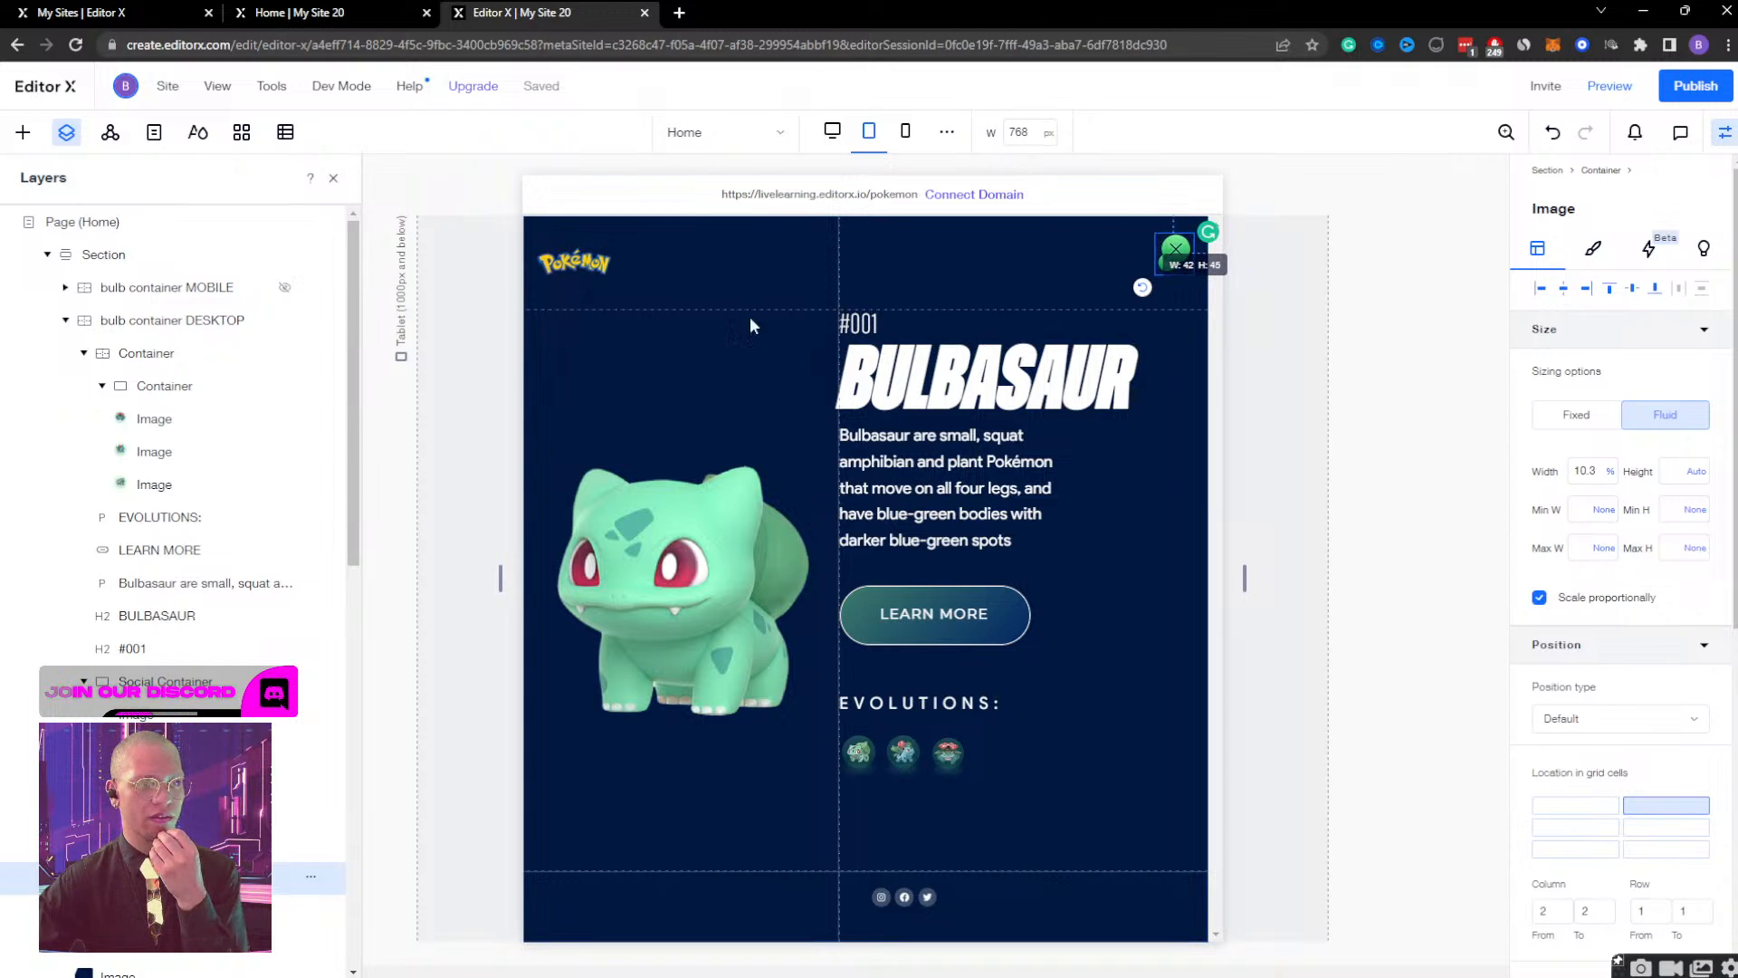
pyautogui.click(605, 266)
pyautogui.moveTo(617, 278)
pyautogui.mouseDown()
pyautogui.moveTo(674, 287)
pyautogui.moveTo(644, 284)
pyautogui.mouseUp()
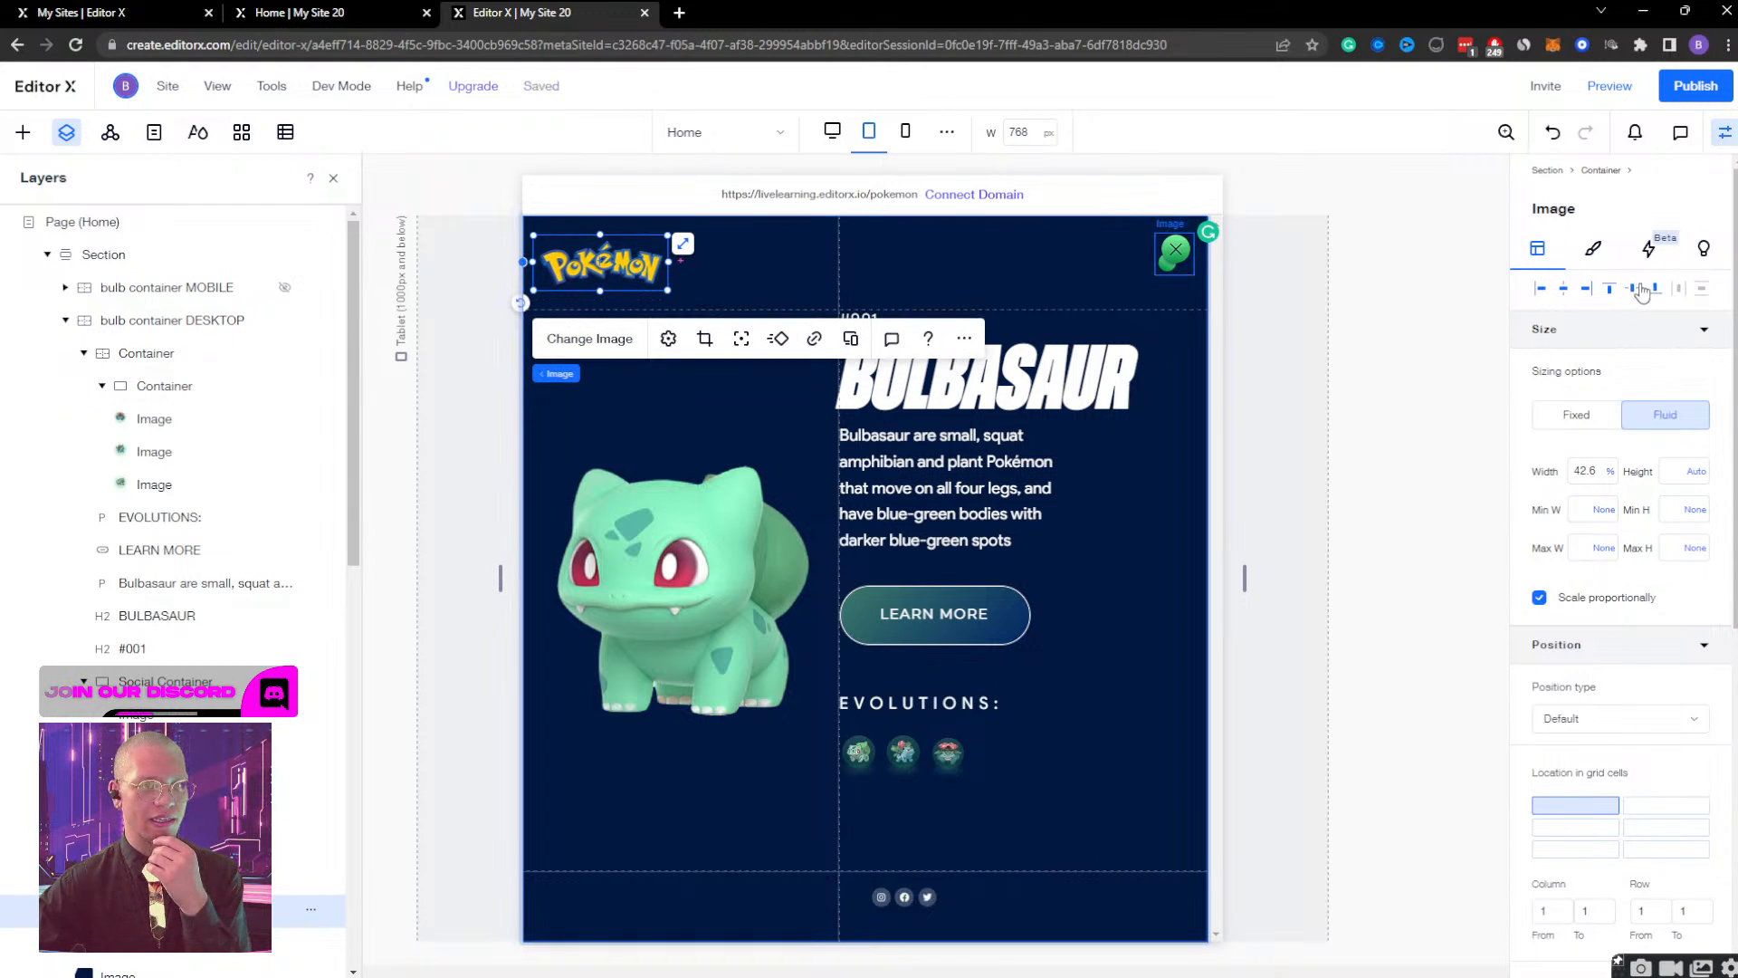
# Centre the green close image vertically in its grid cell.
pyautogui.click(1176, 252)
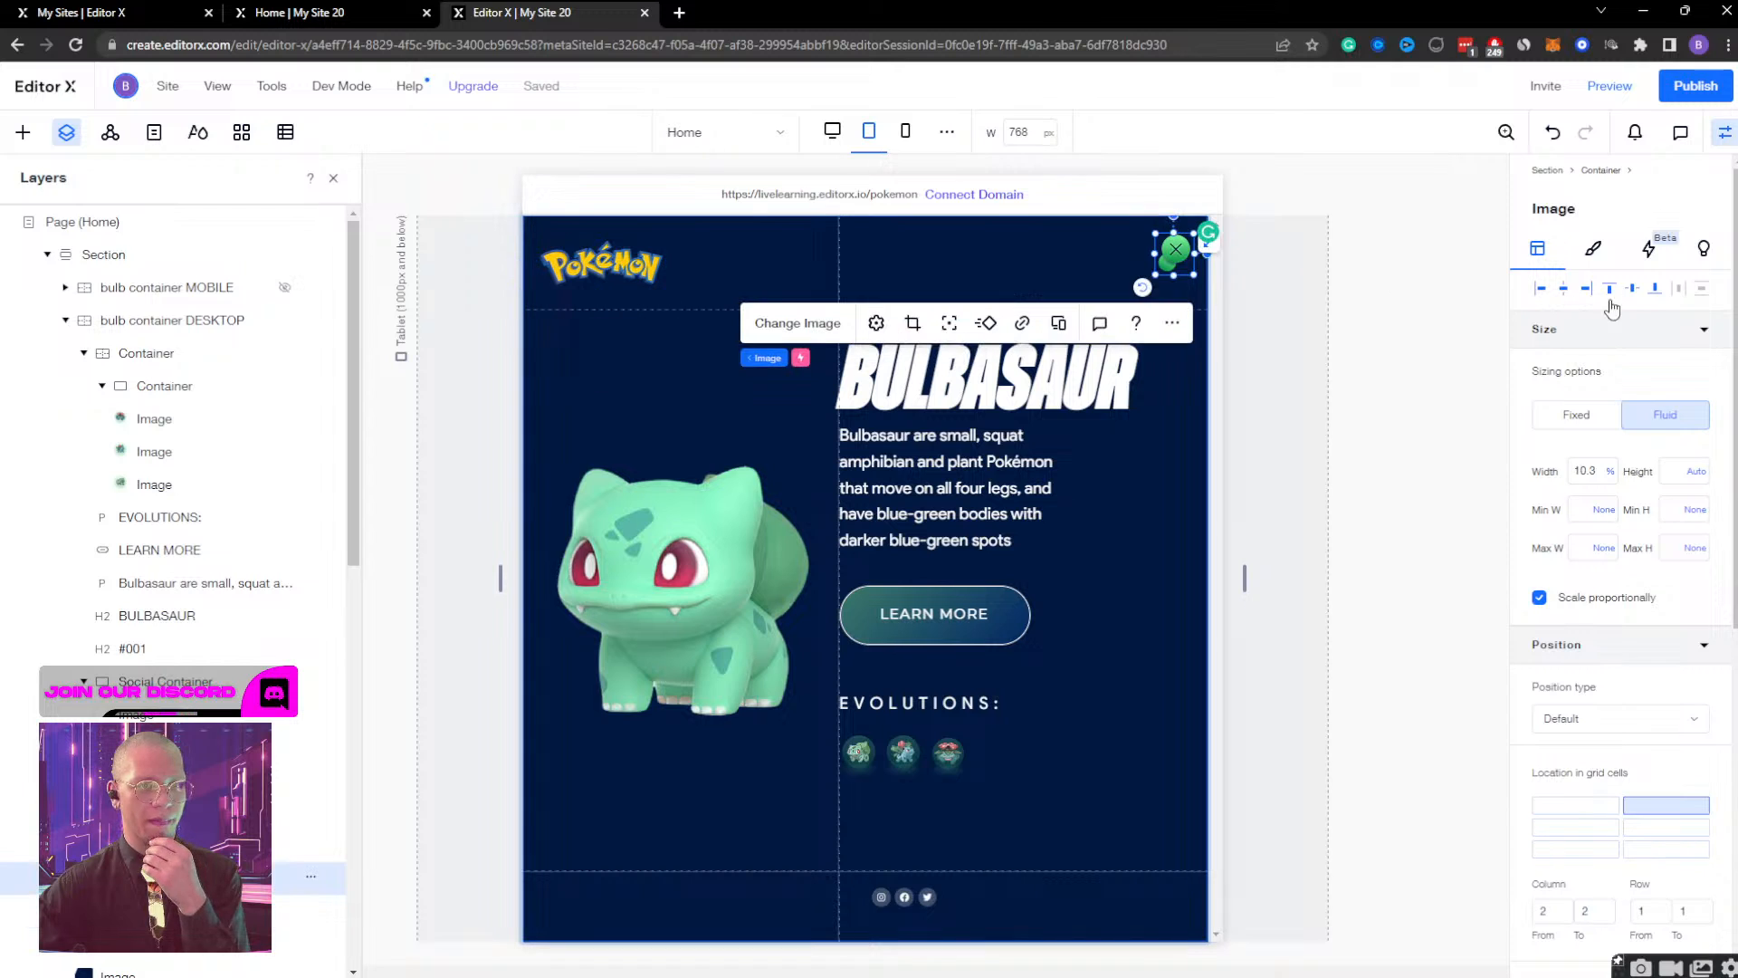
pyautogui.click(1635, 288)
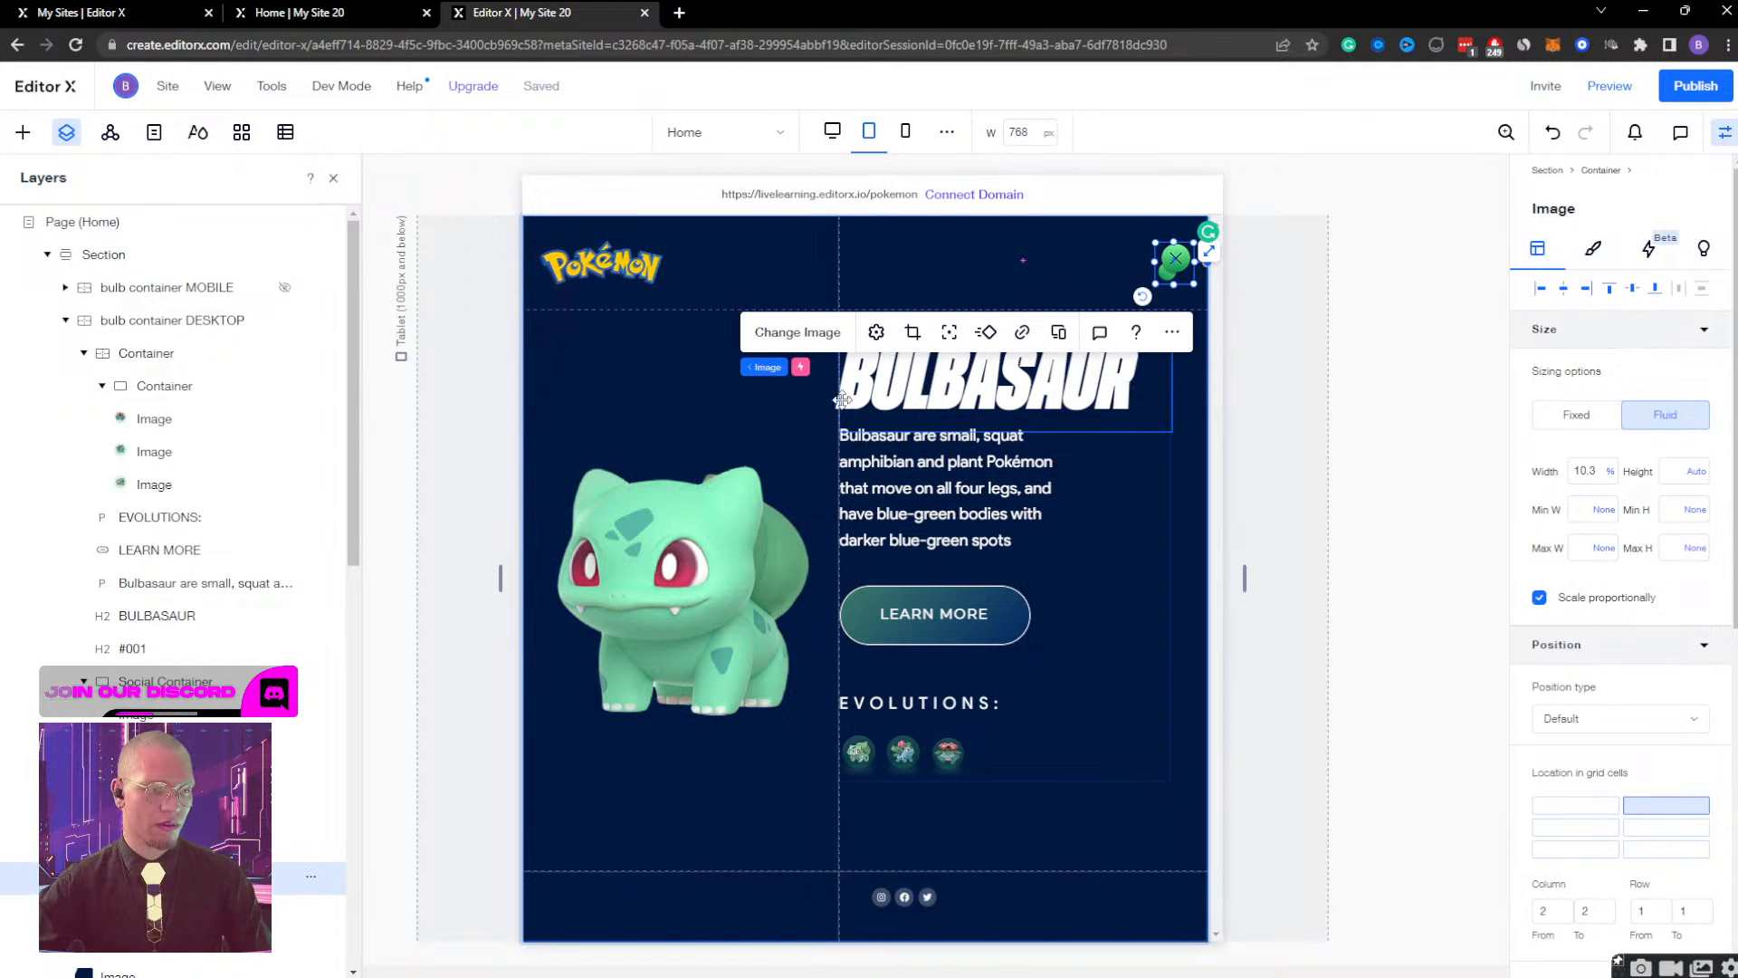
# Set the left padding of the Bulbasaur text container to 15 px and widen the tablet canvas to 864 px.
pyautogui.click(1079, 625)
pyautogui.scroll(-5, 1603, 678)
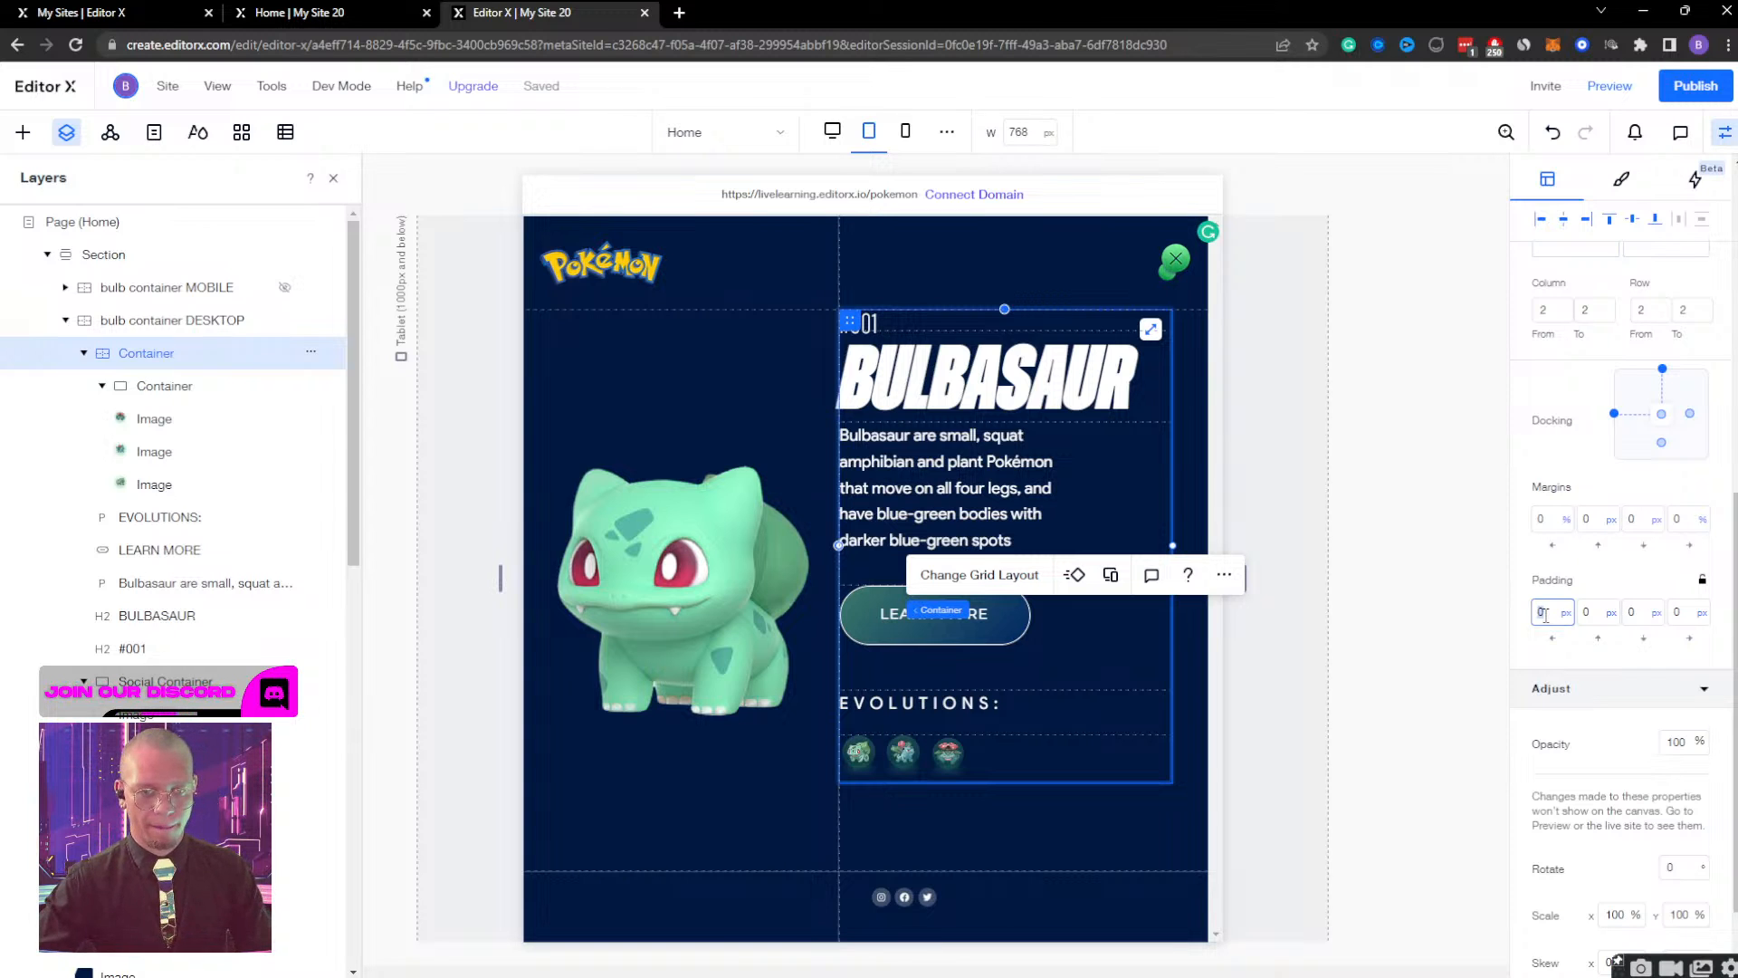
pyautogui.write('15')
pyautogui.press('Return')
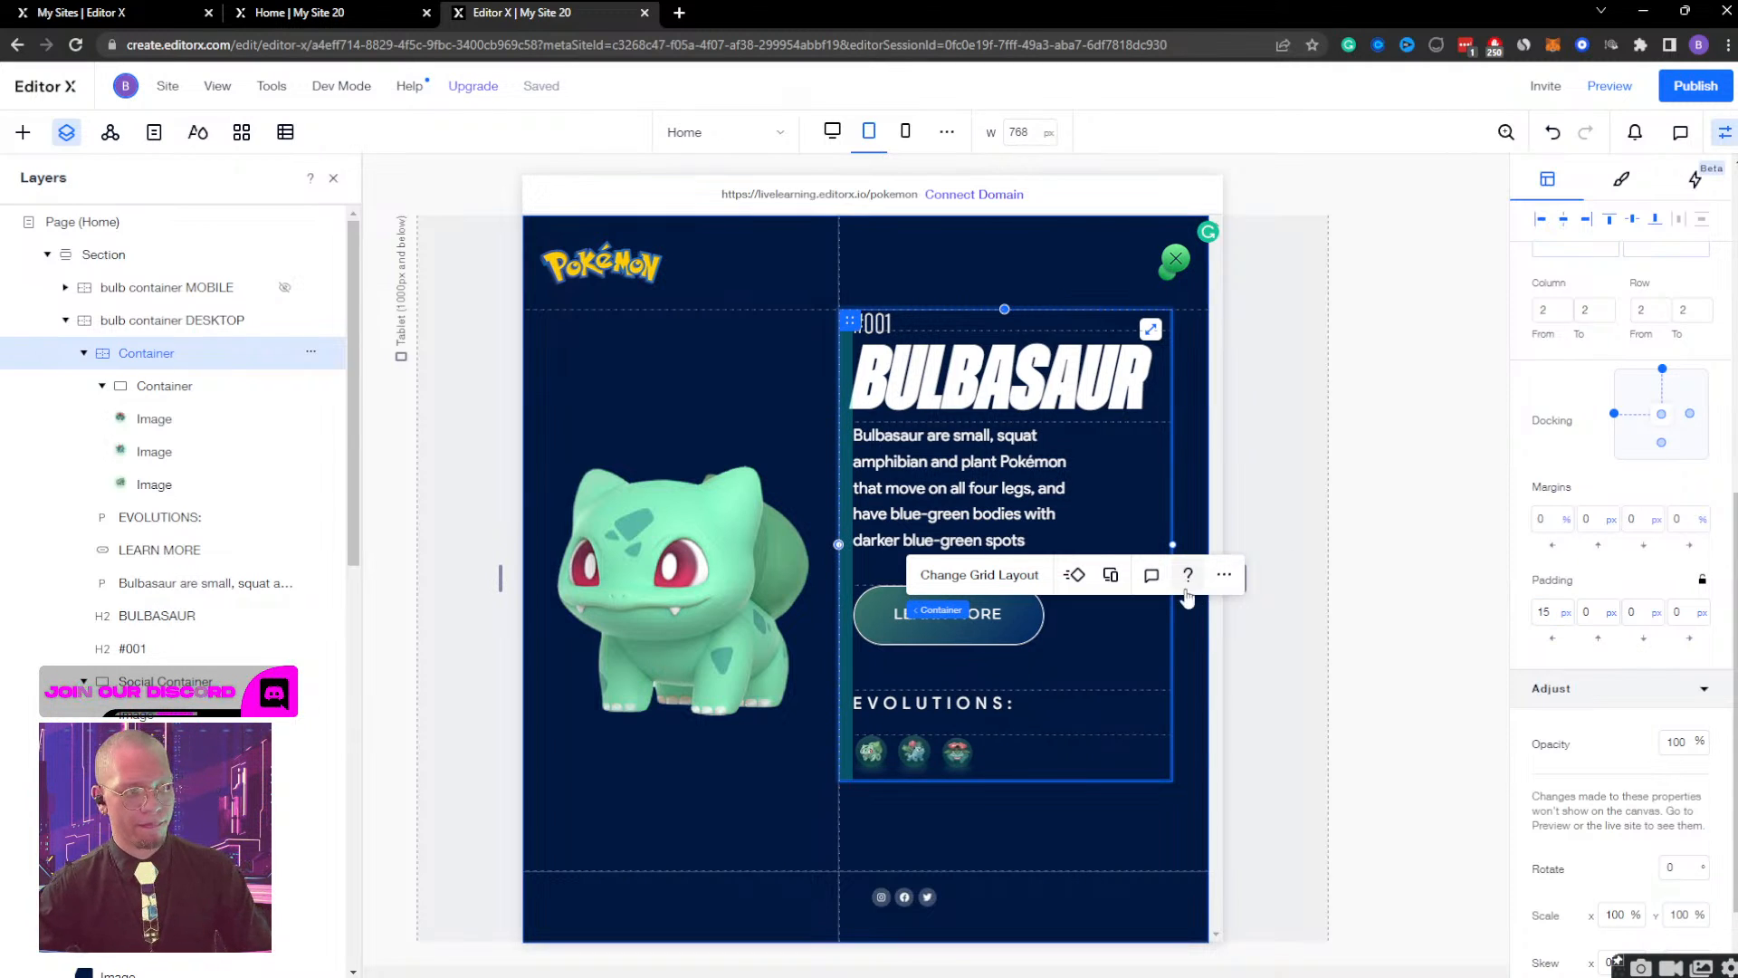
pyautogui.click(1272, 534)
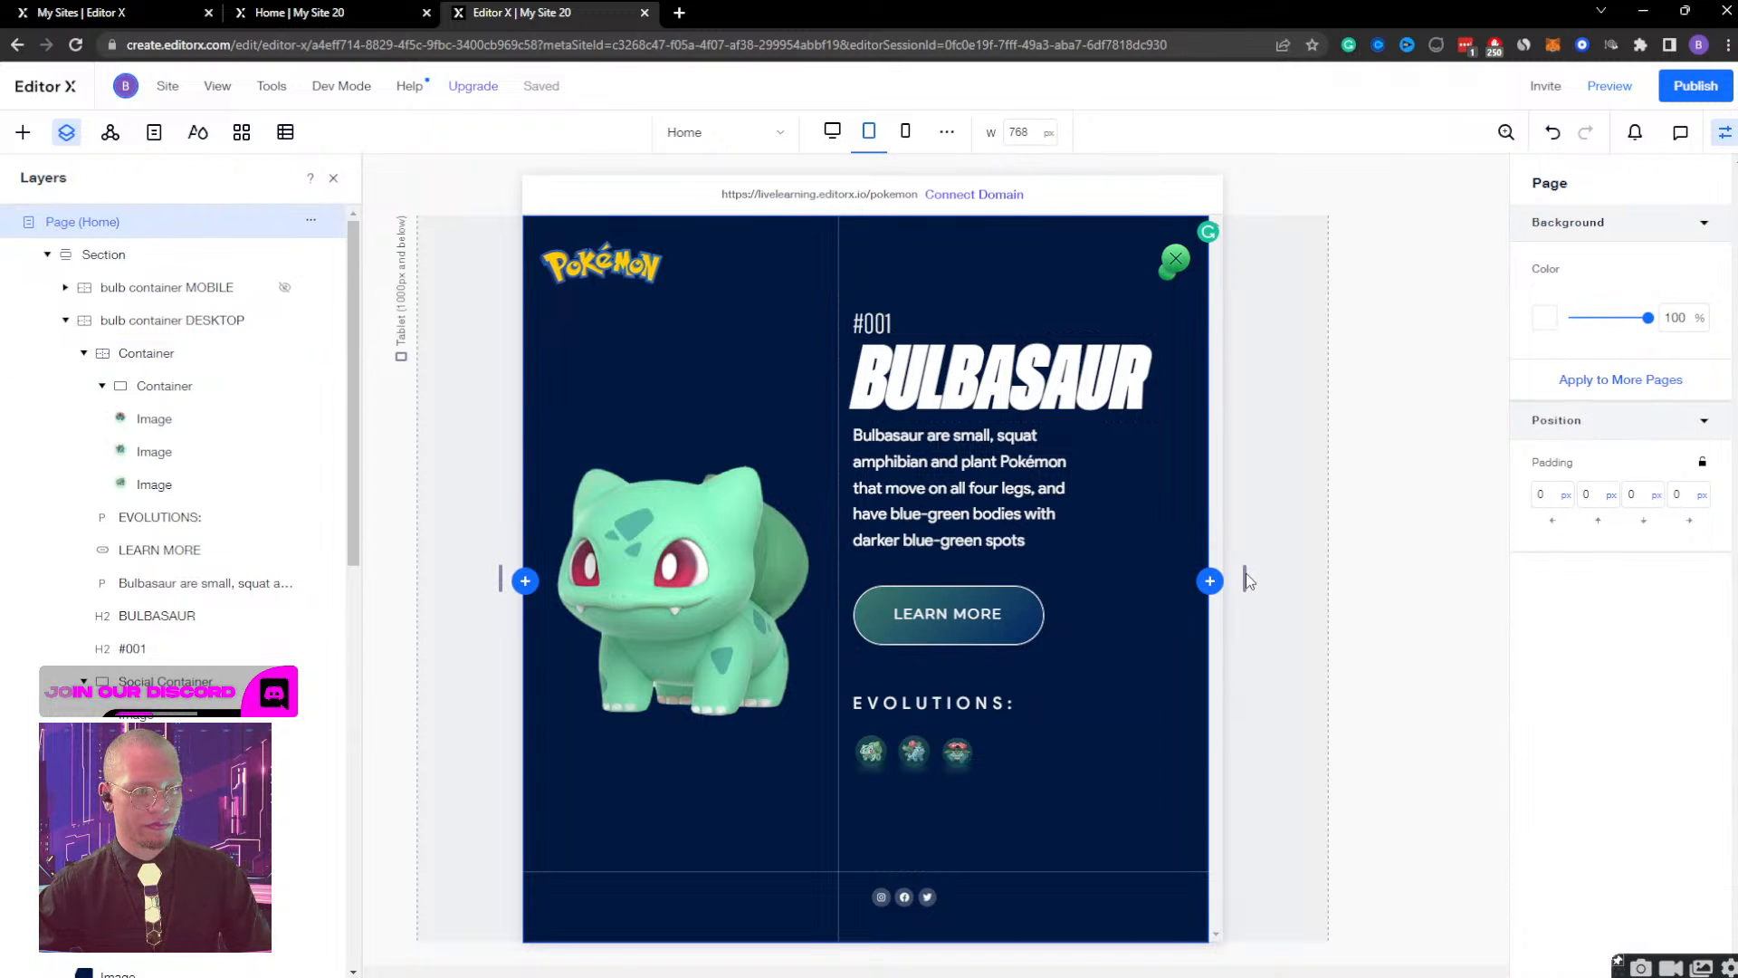
pyautogui.moveTo(1248, 579); pyautogui.dragTo(1387, 567)
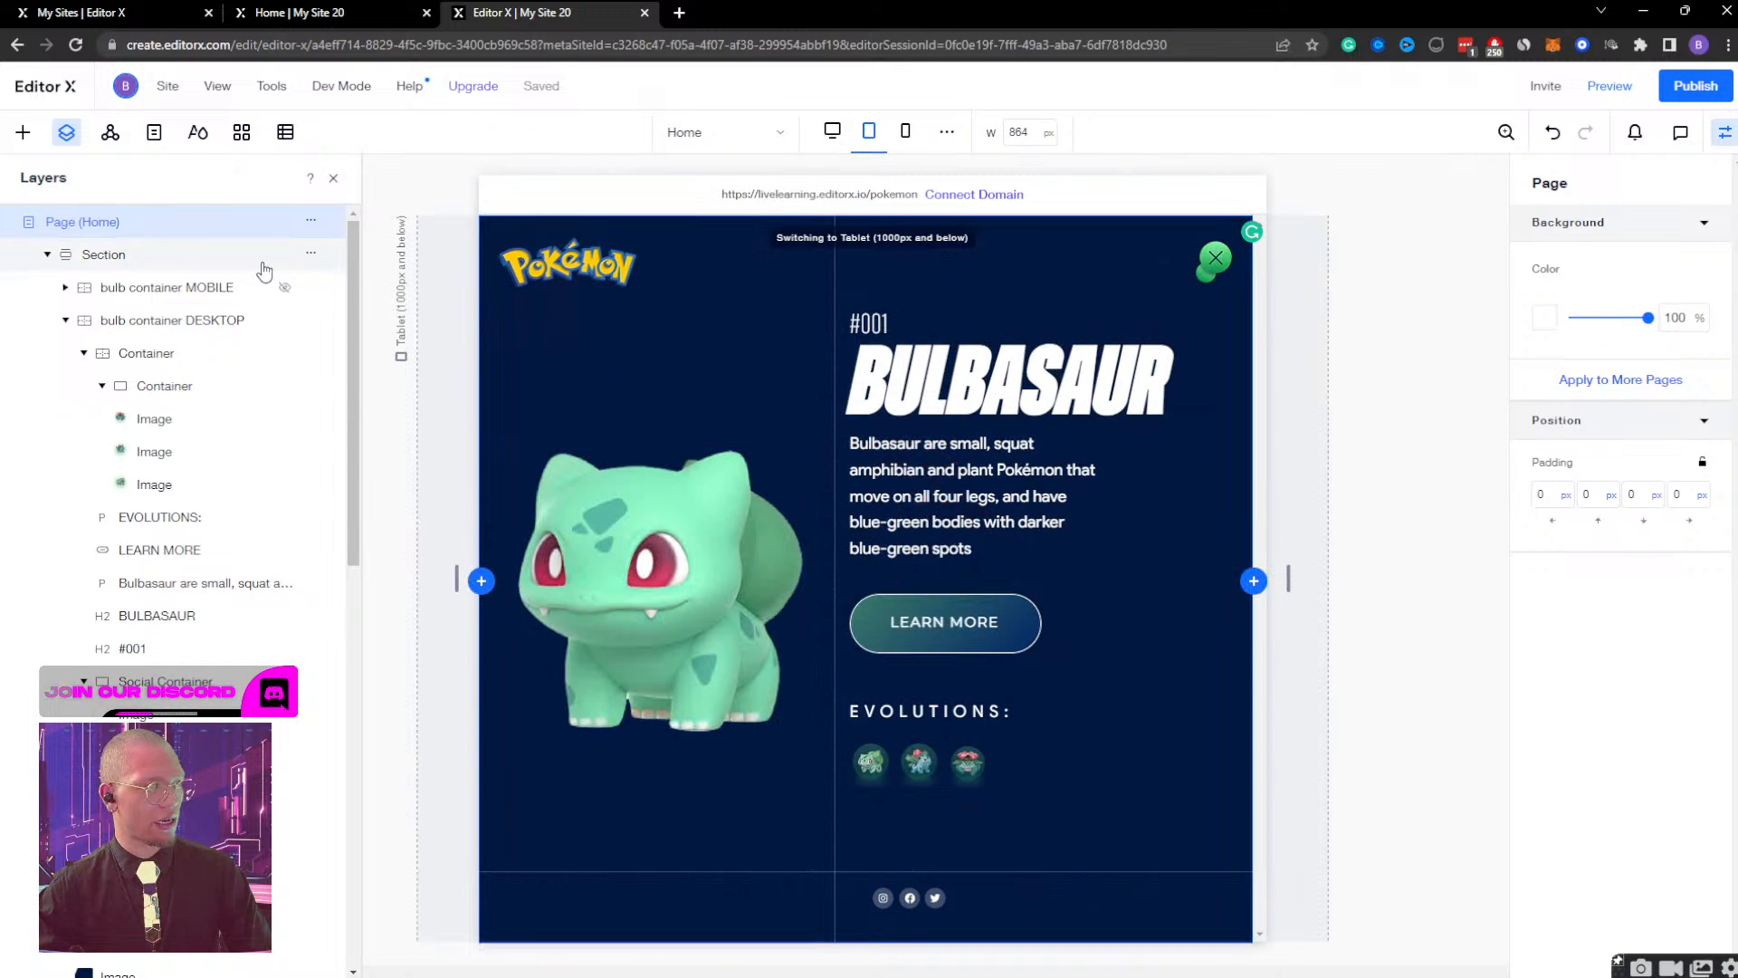
# Set the opacity of the bulb container DESKTOP to 0%.
pyautogui.click(192, 288)
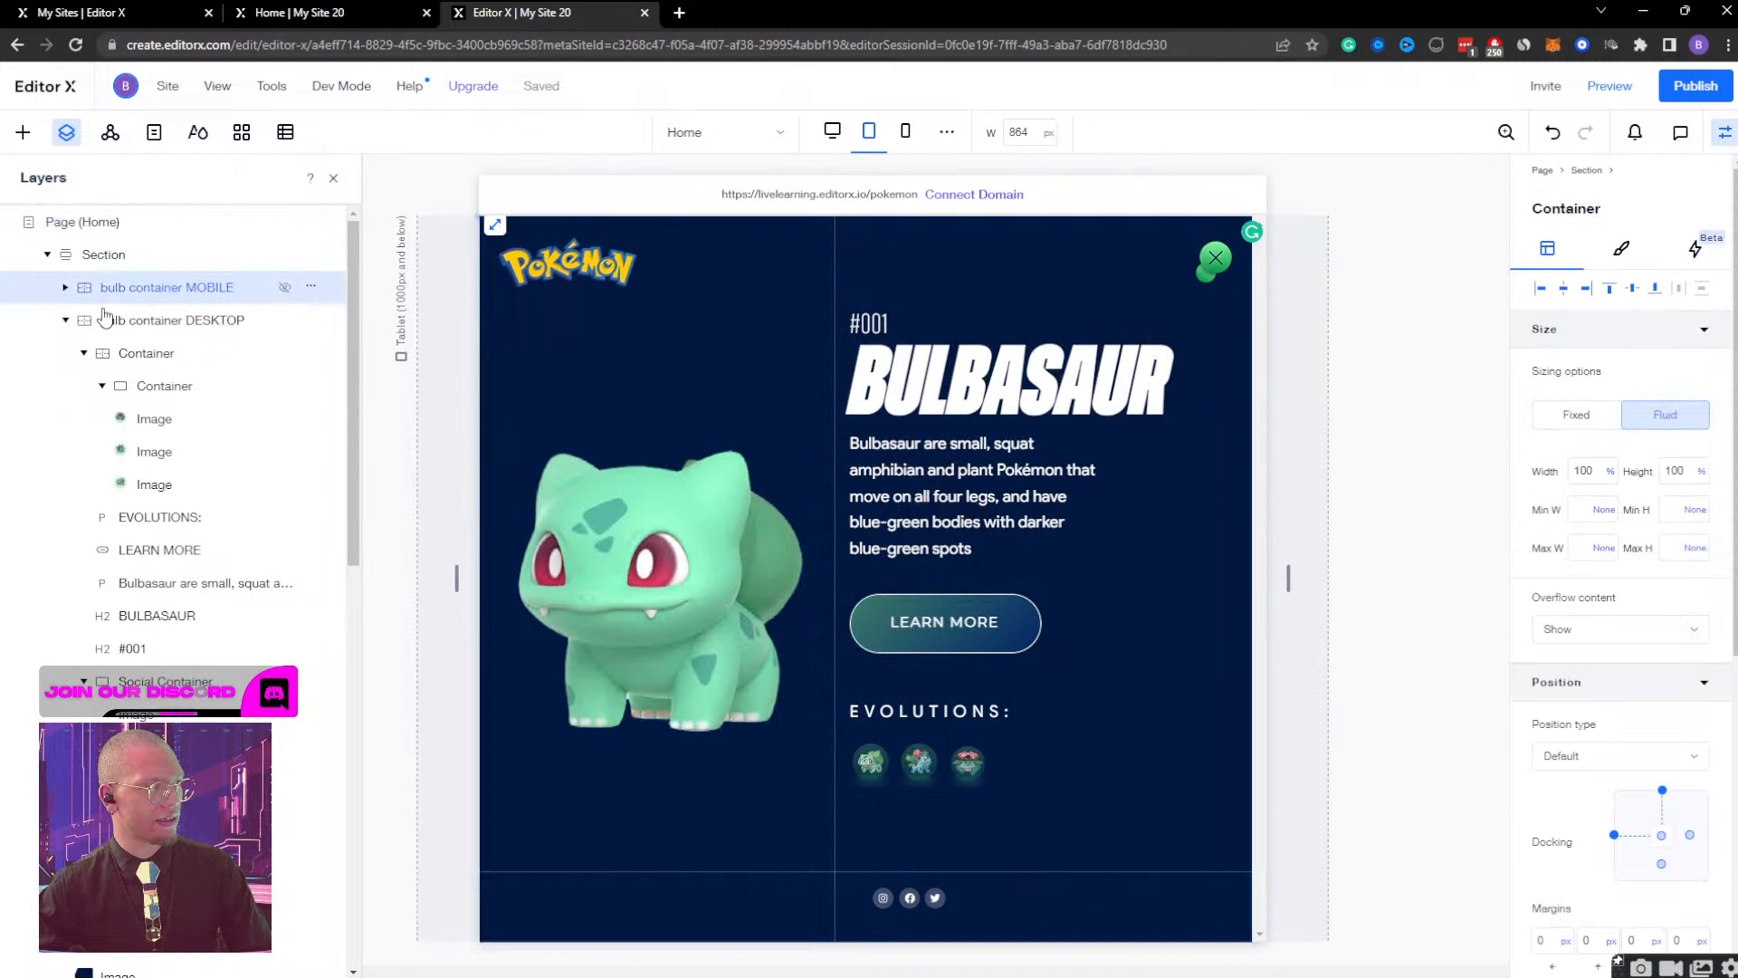
pyautogui.click(49, 326)
pyautogui.click(66, 321)
pyautogui.scroll(-6, 1539, 611)
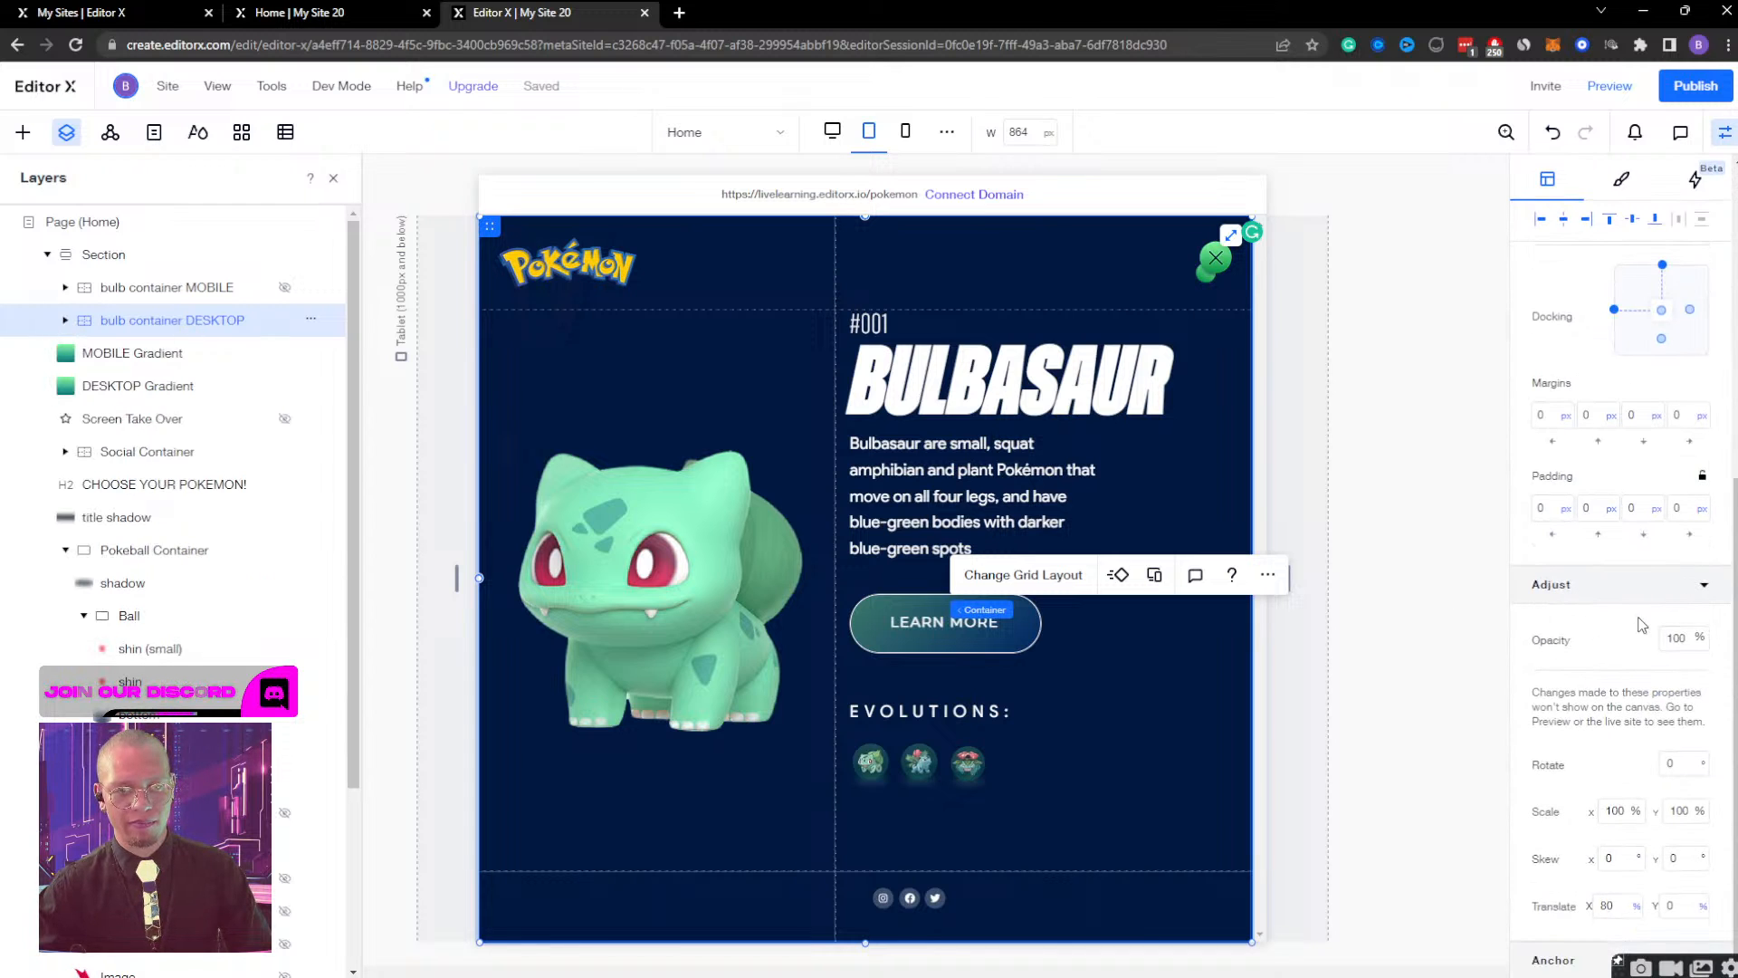
pyautogui.click(1670, 640)
pyautogui.press('Return')
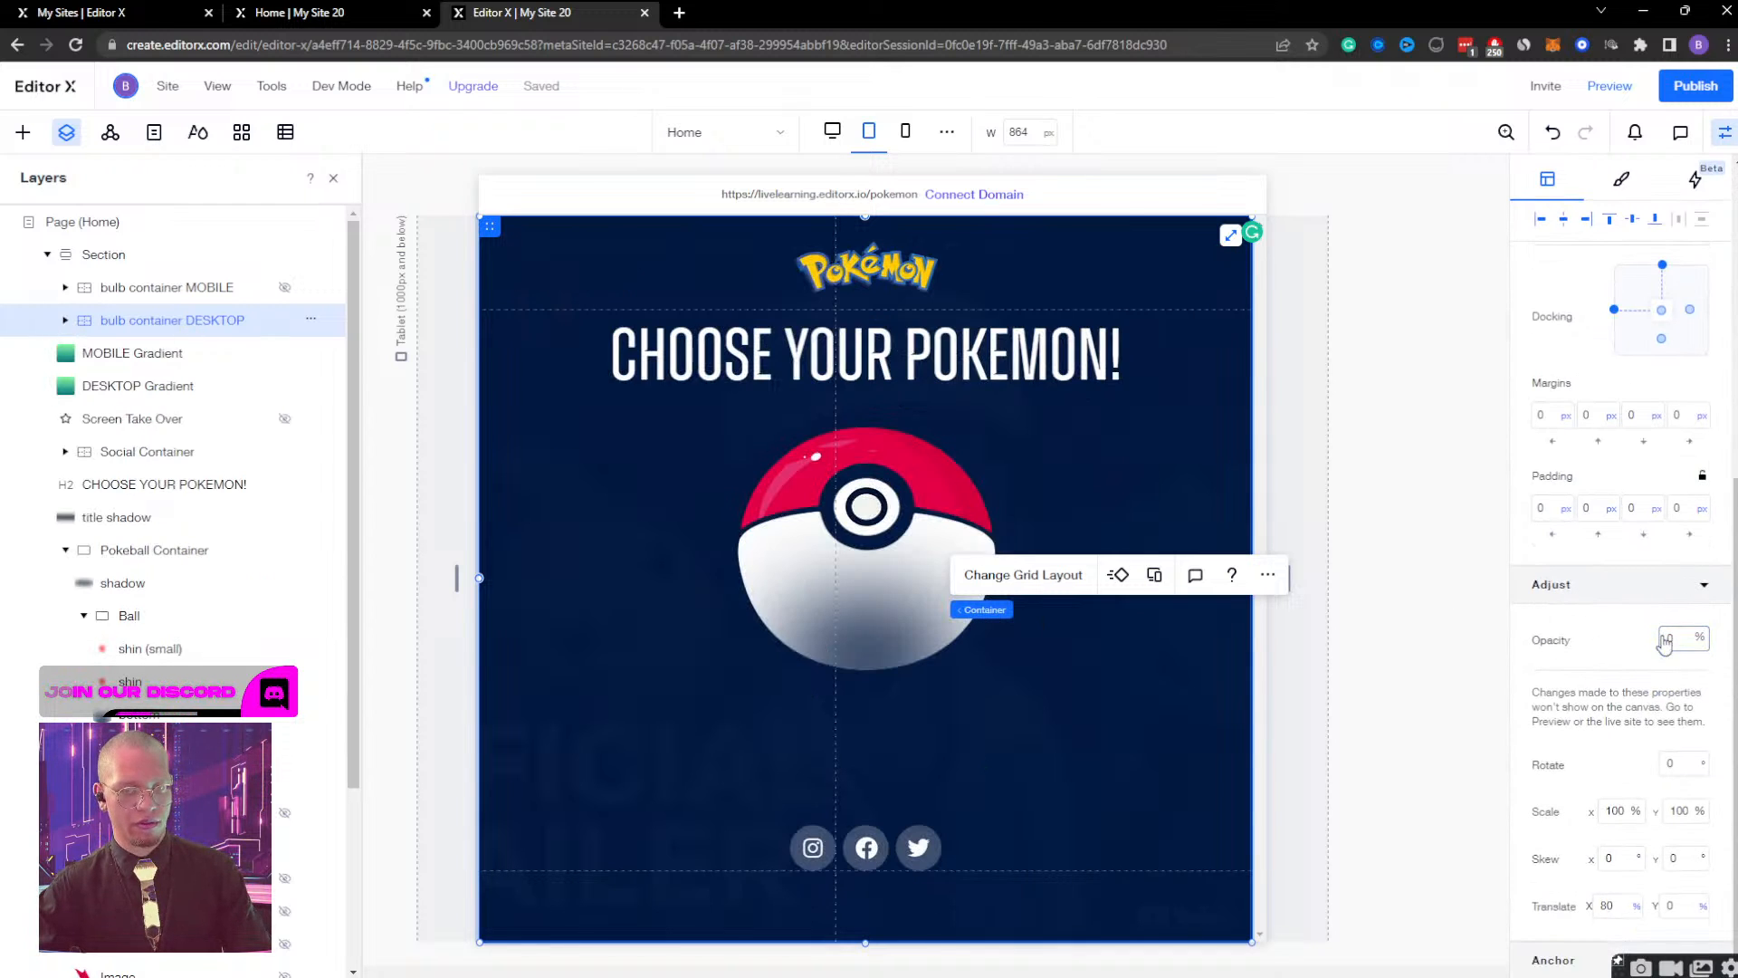
# Preview the tablet page and repeatedly open the Bulbasaur screen from the Poké Ball and close it to check the animation.
pyautogui.click(1616, 92)
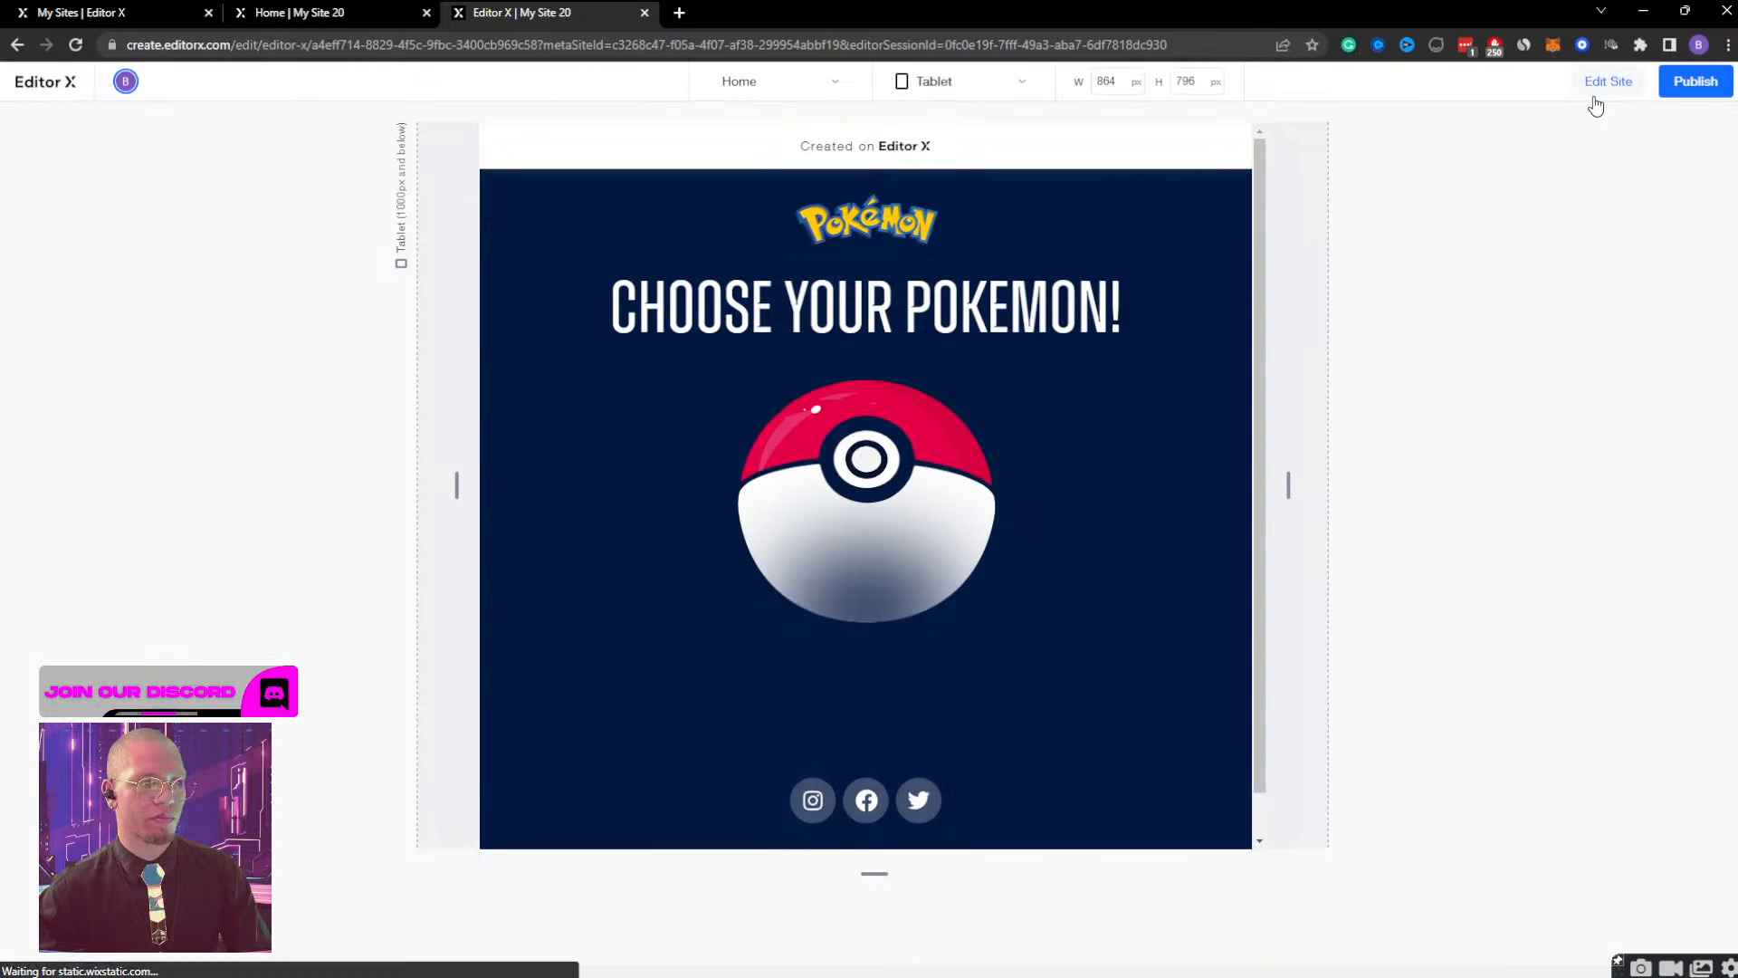
pyautogui.click(966, 482)
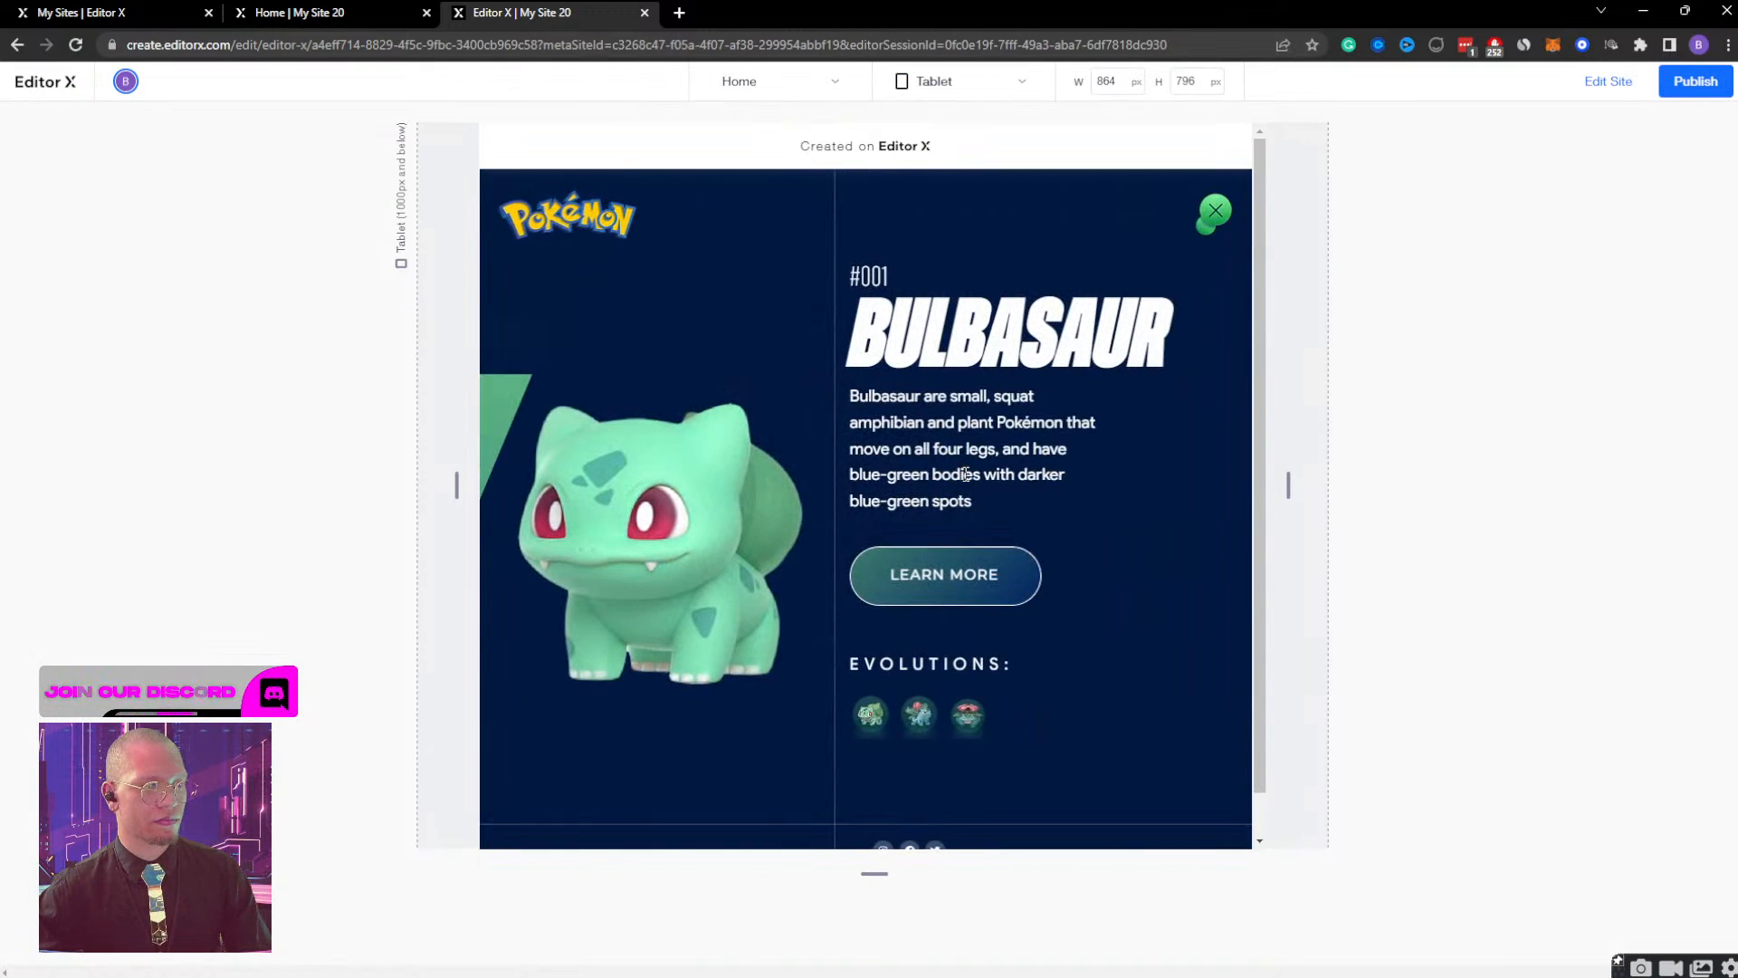
pyautogui.click(1218, 214)
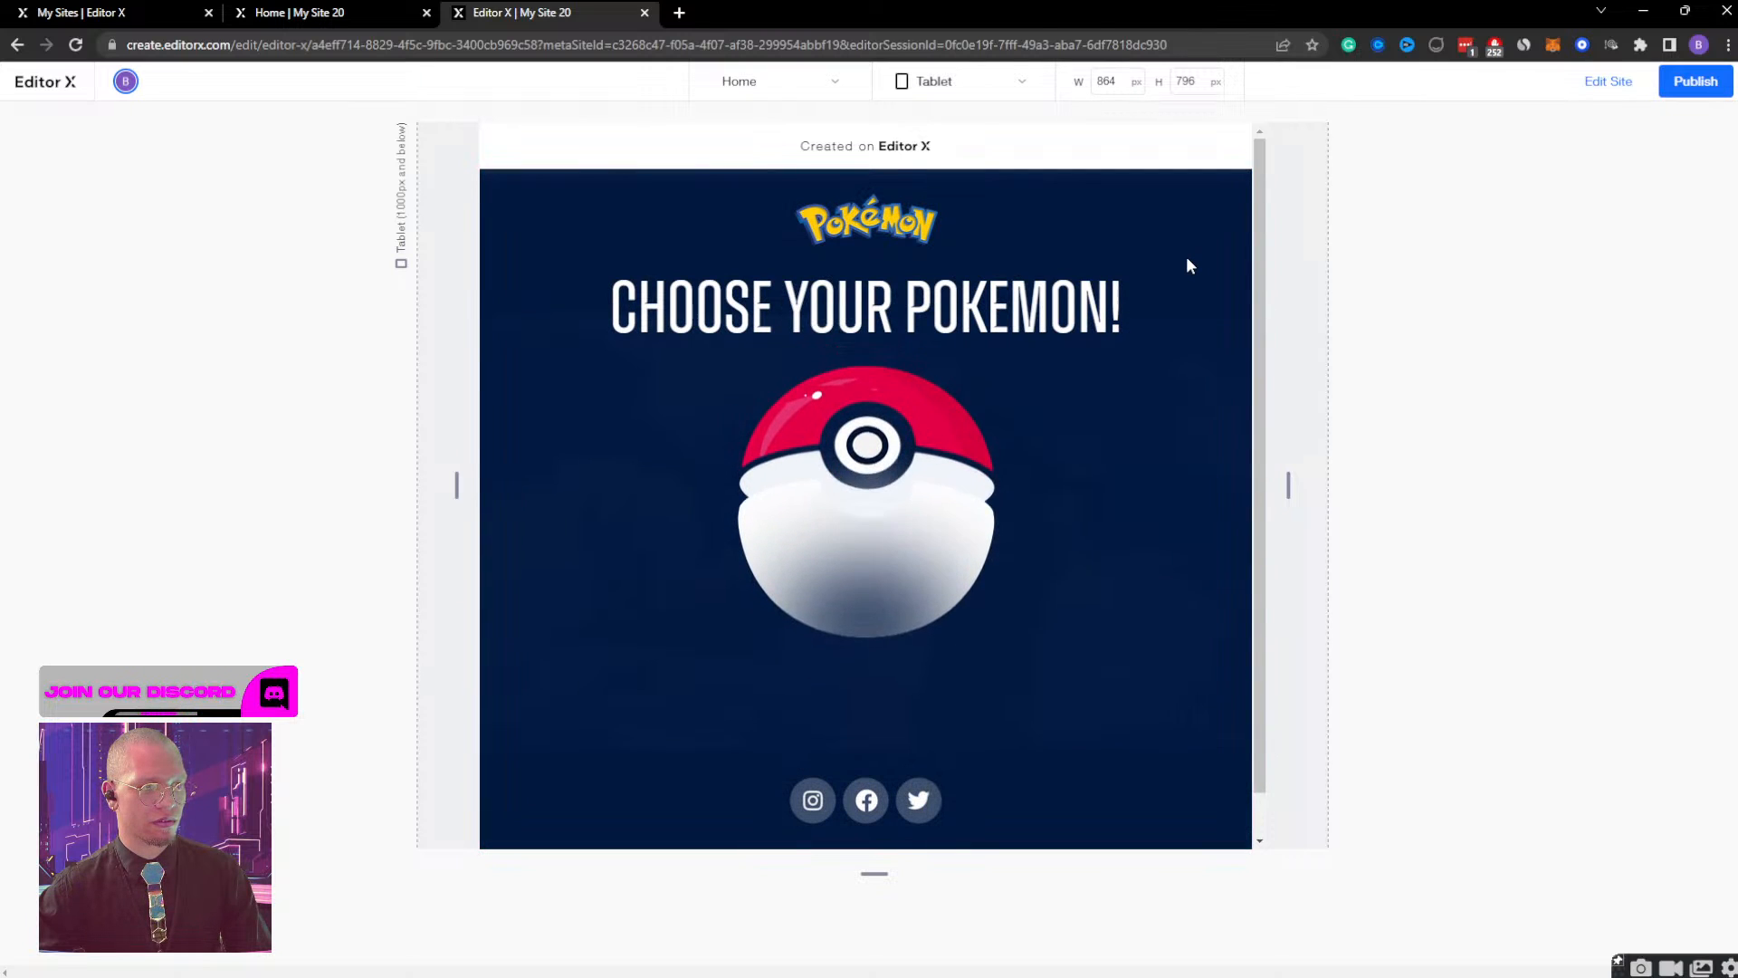
pyautogui.click(885, 500)
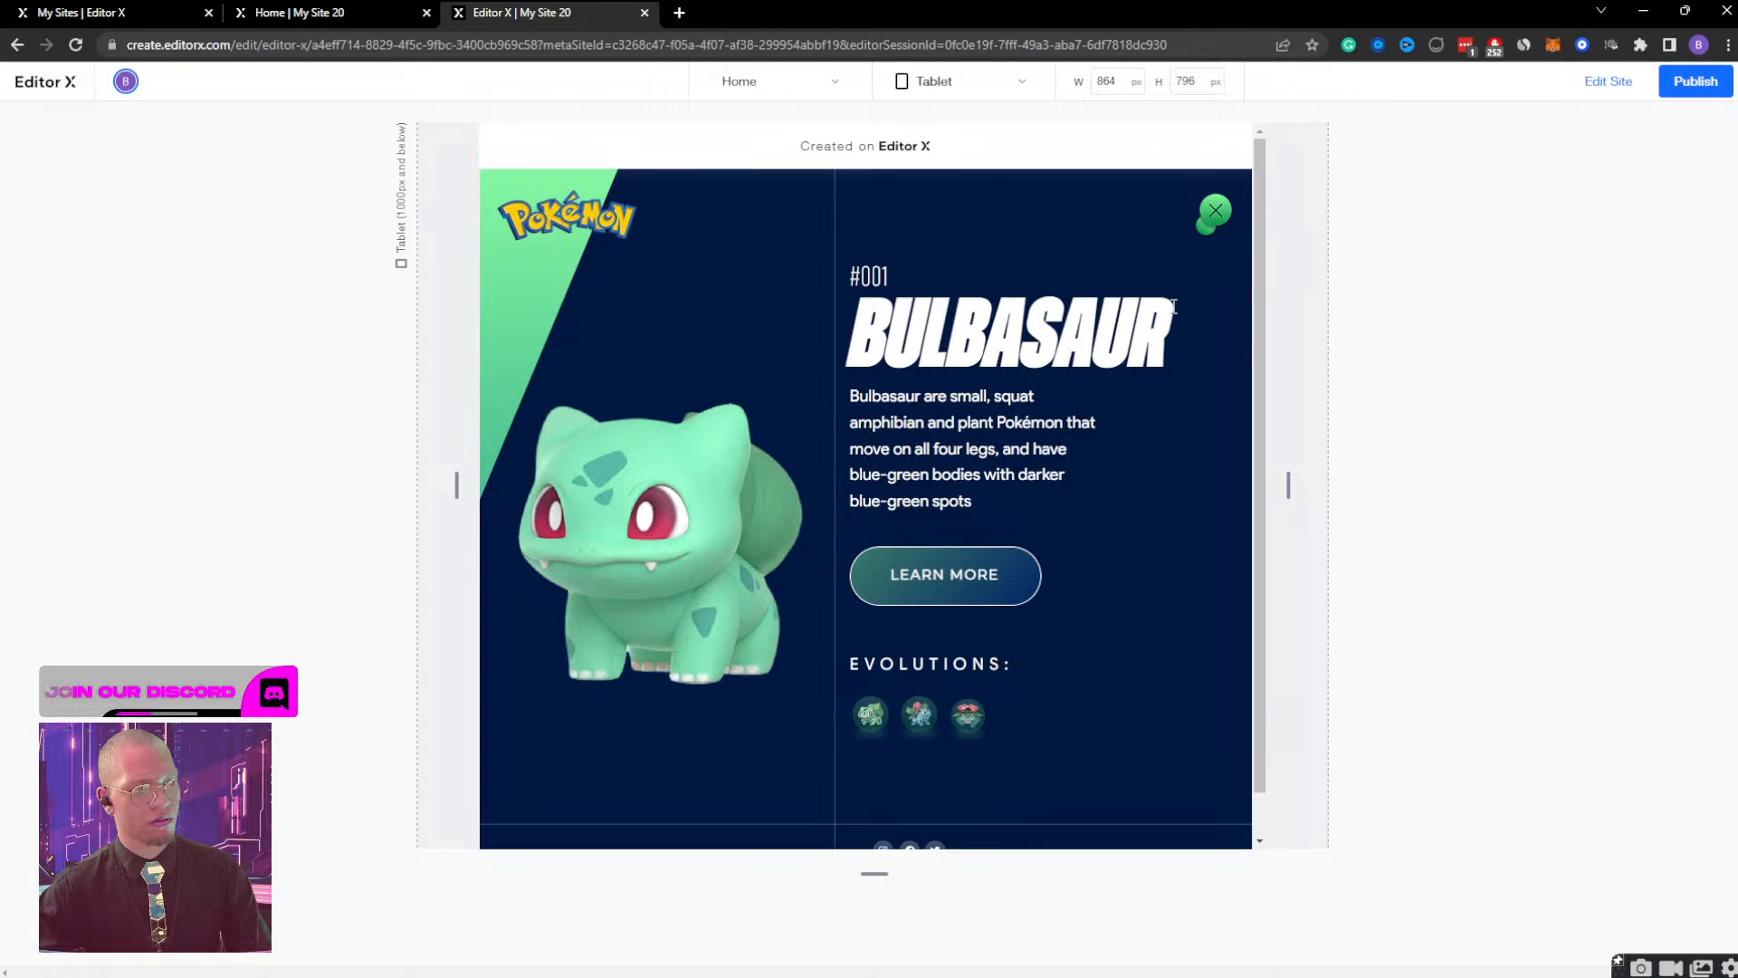
pyautogui.click(1211, 219)
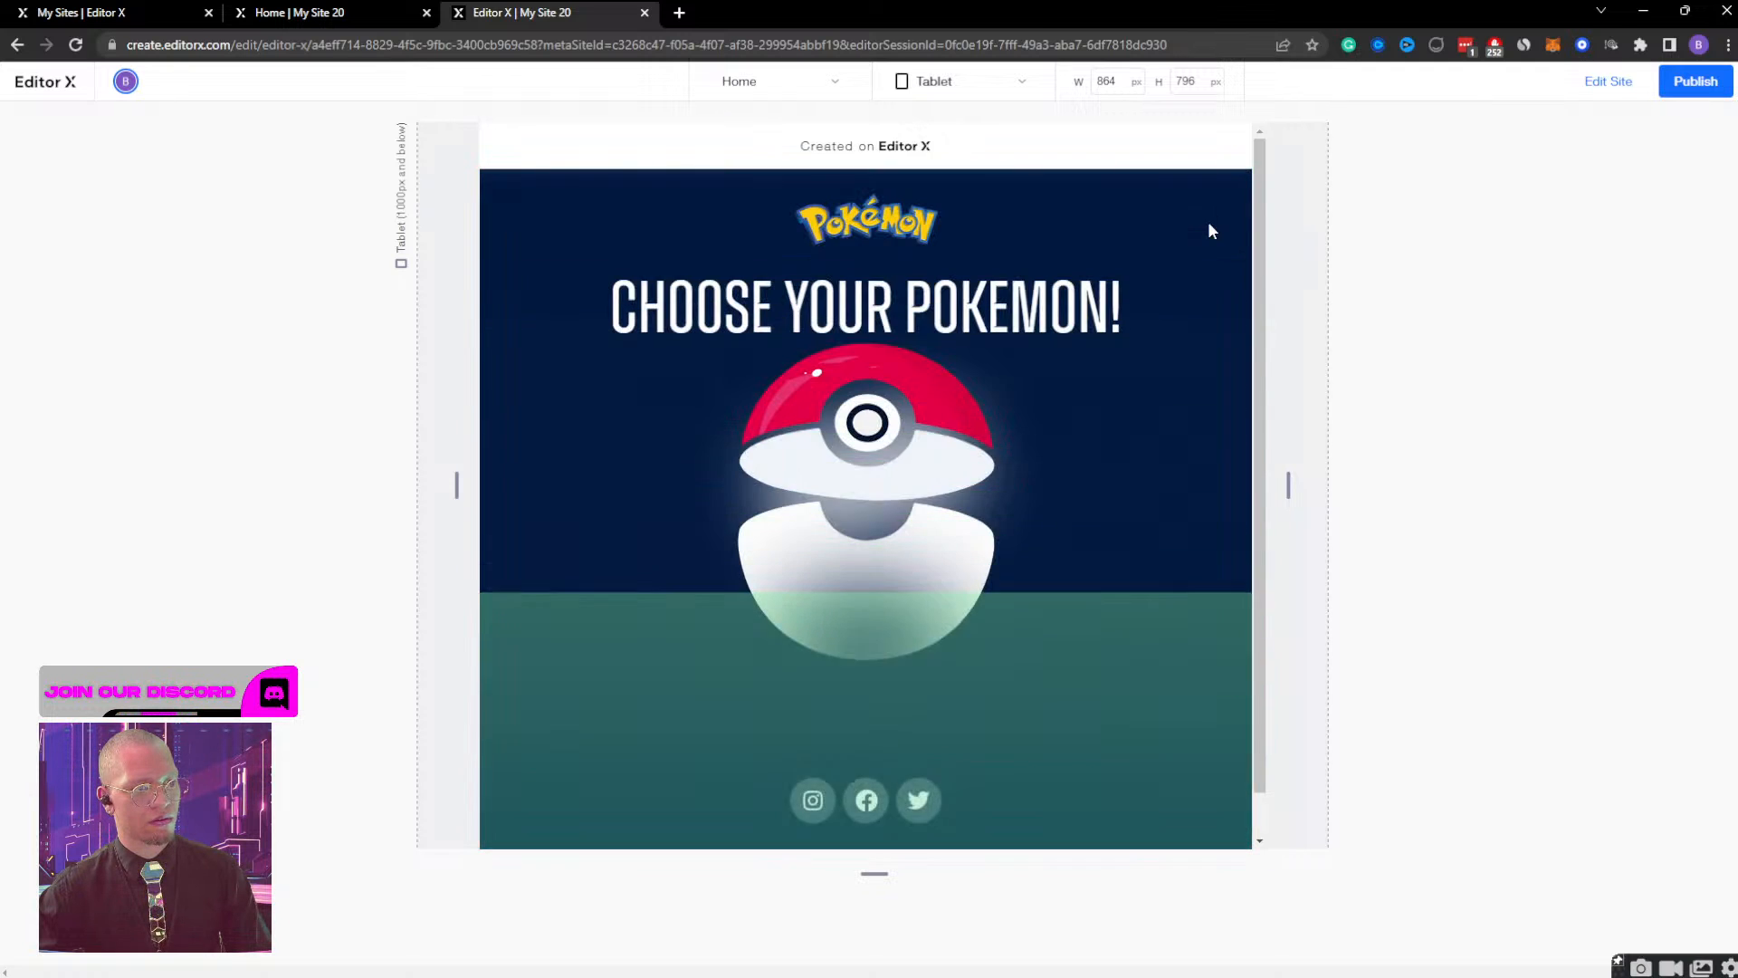
pyautogui.click(934, 435)
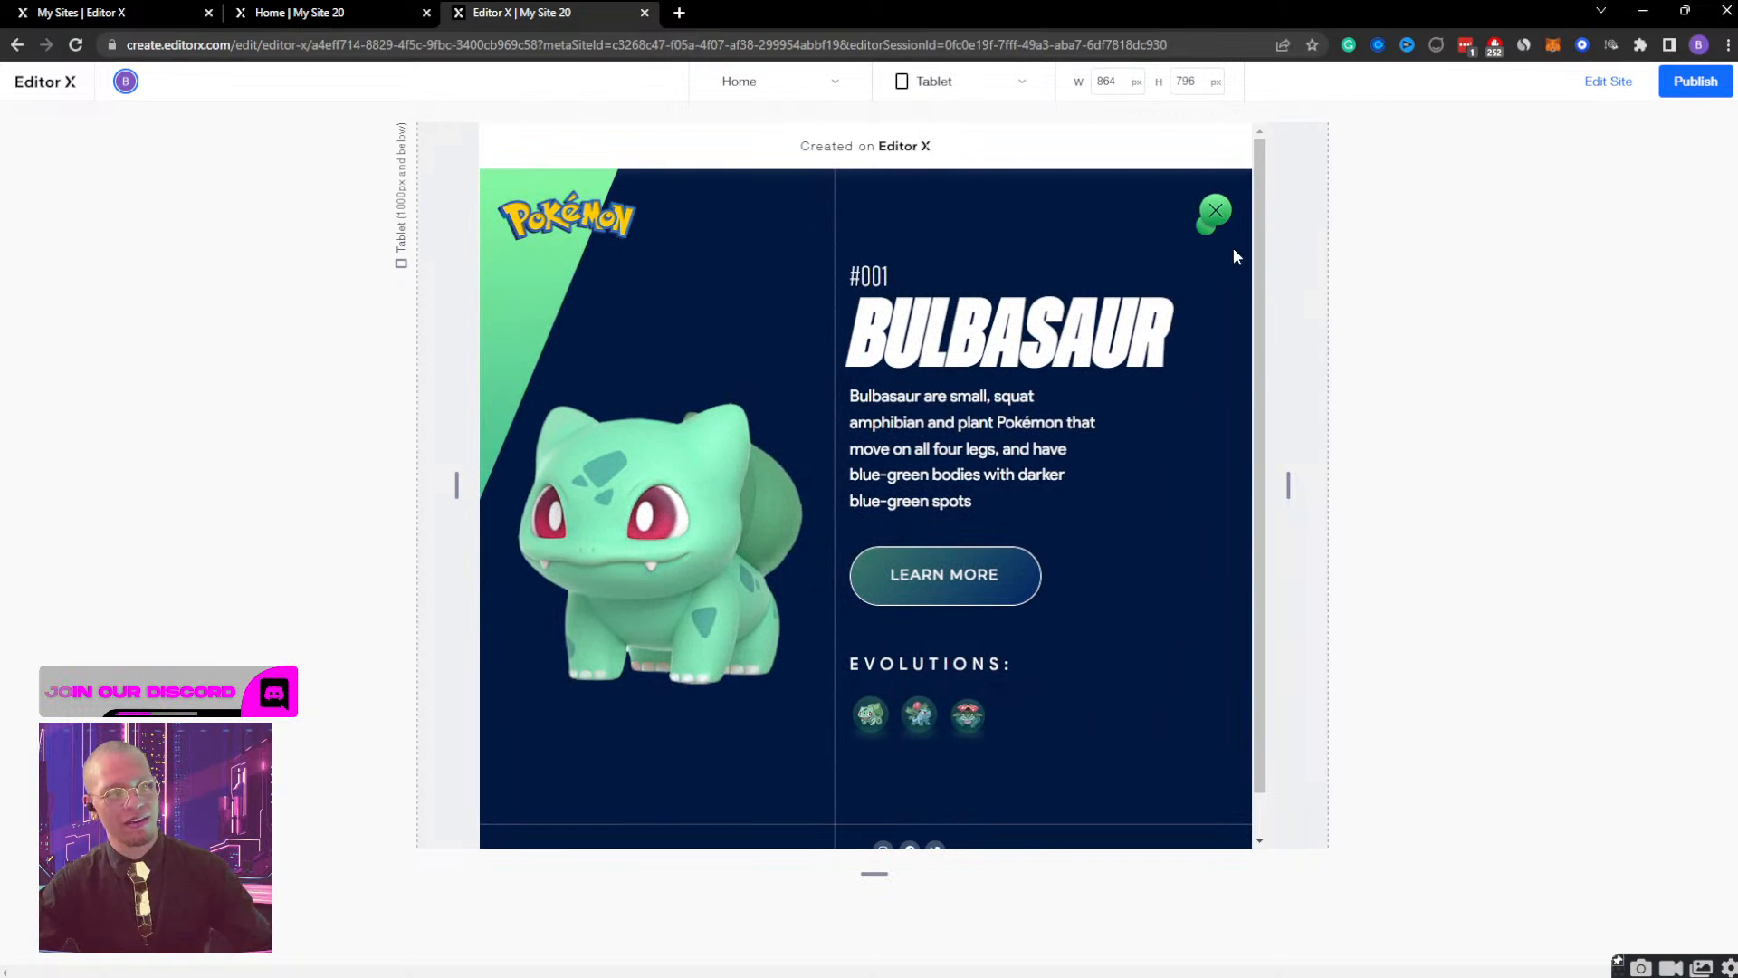
pyautogui.click(1216, 213)
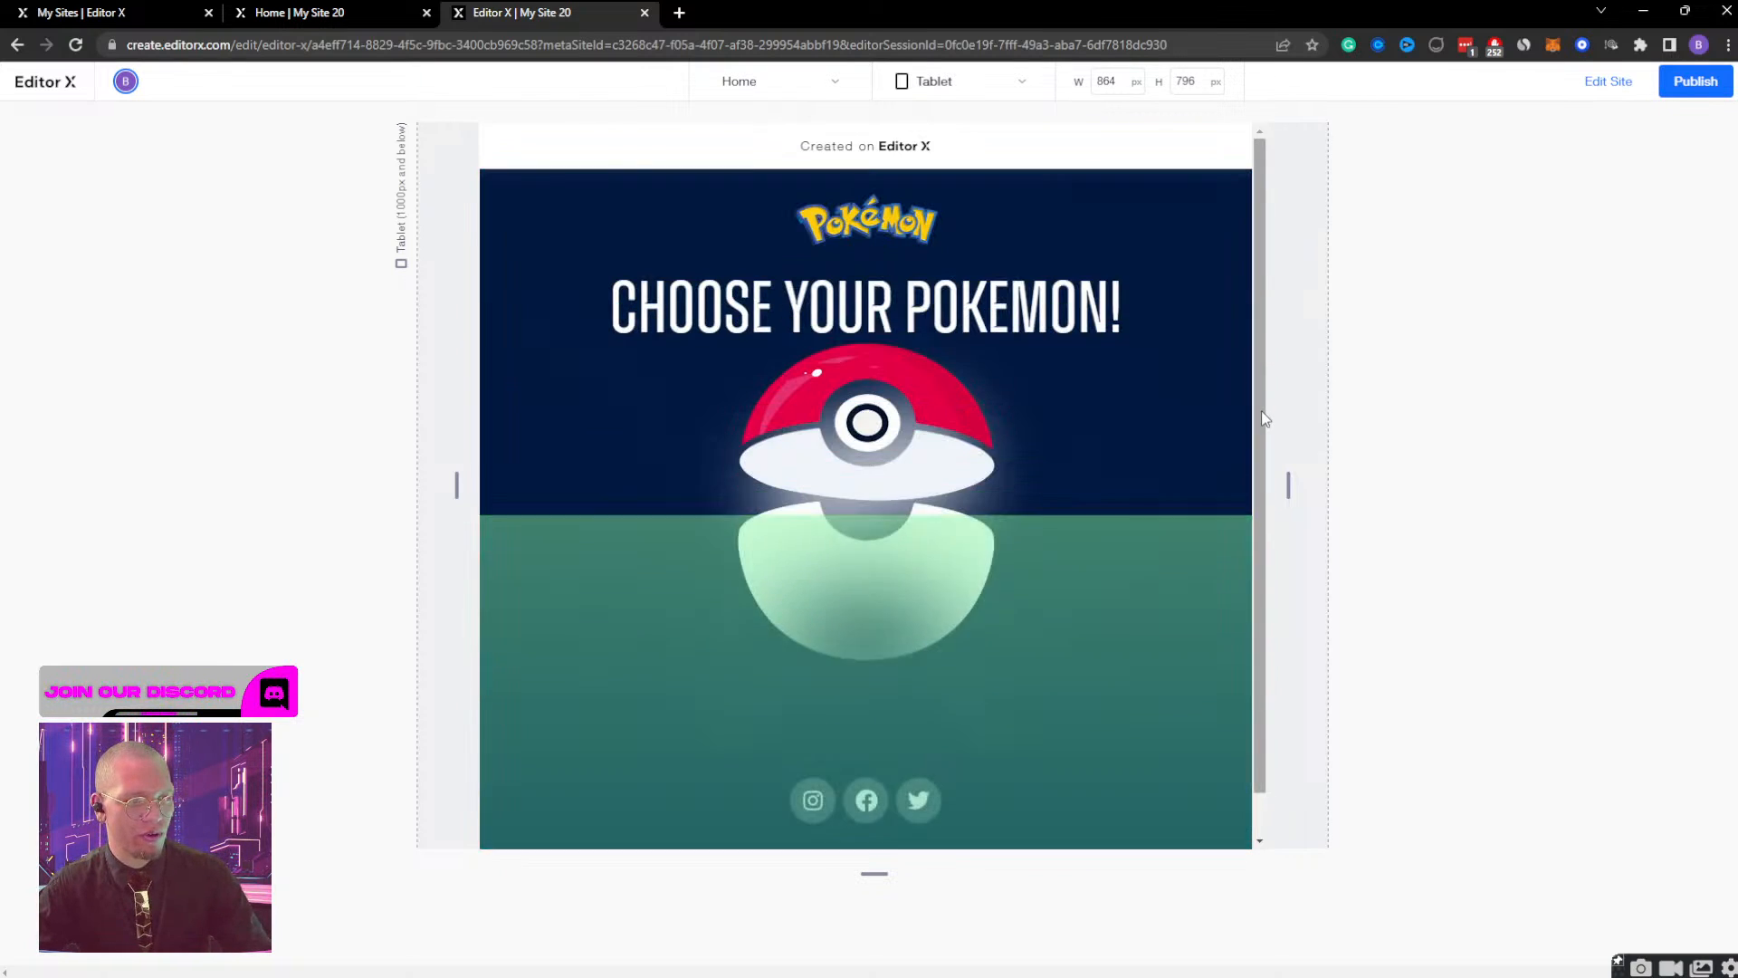
pyautogui.click(970, 400)
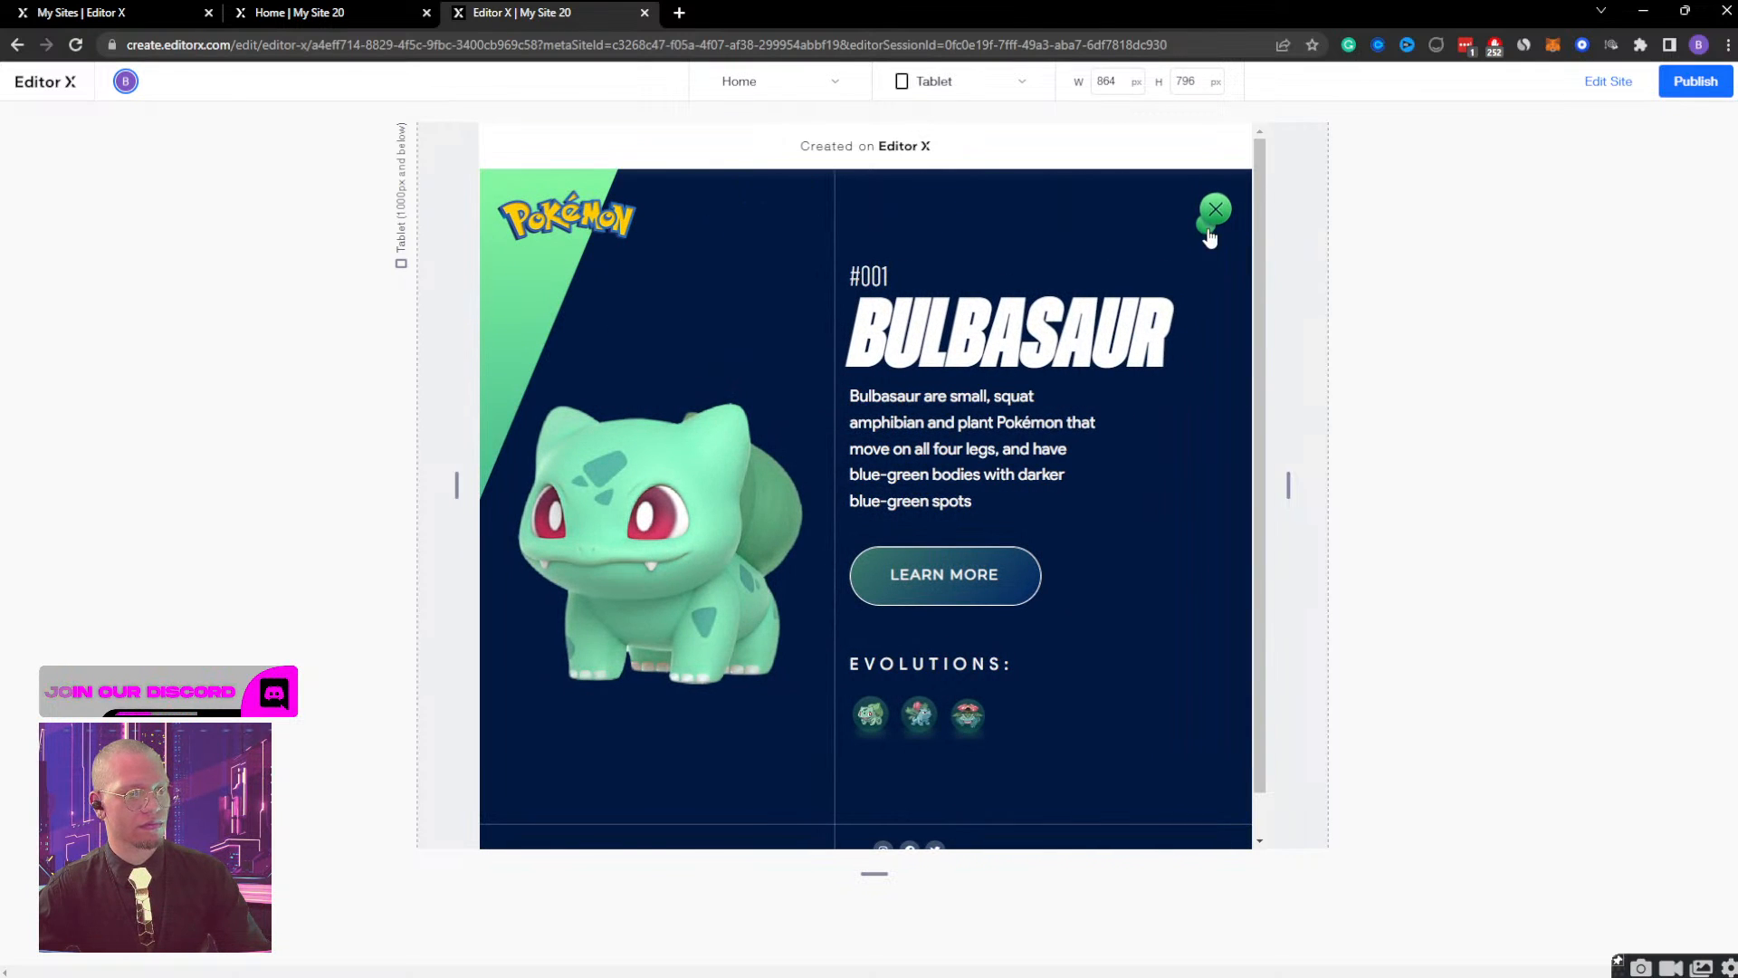
pyautogui.click(1211, 231)
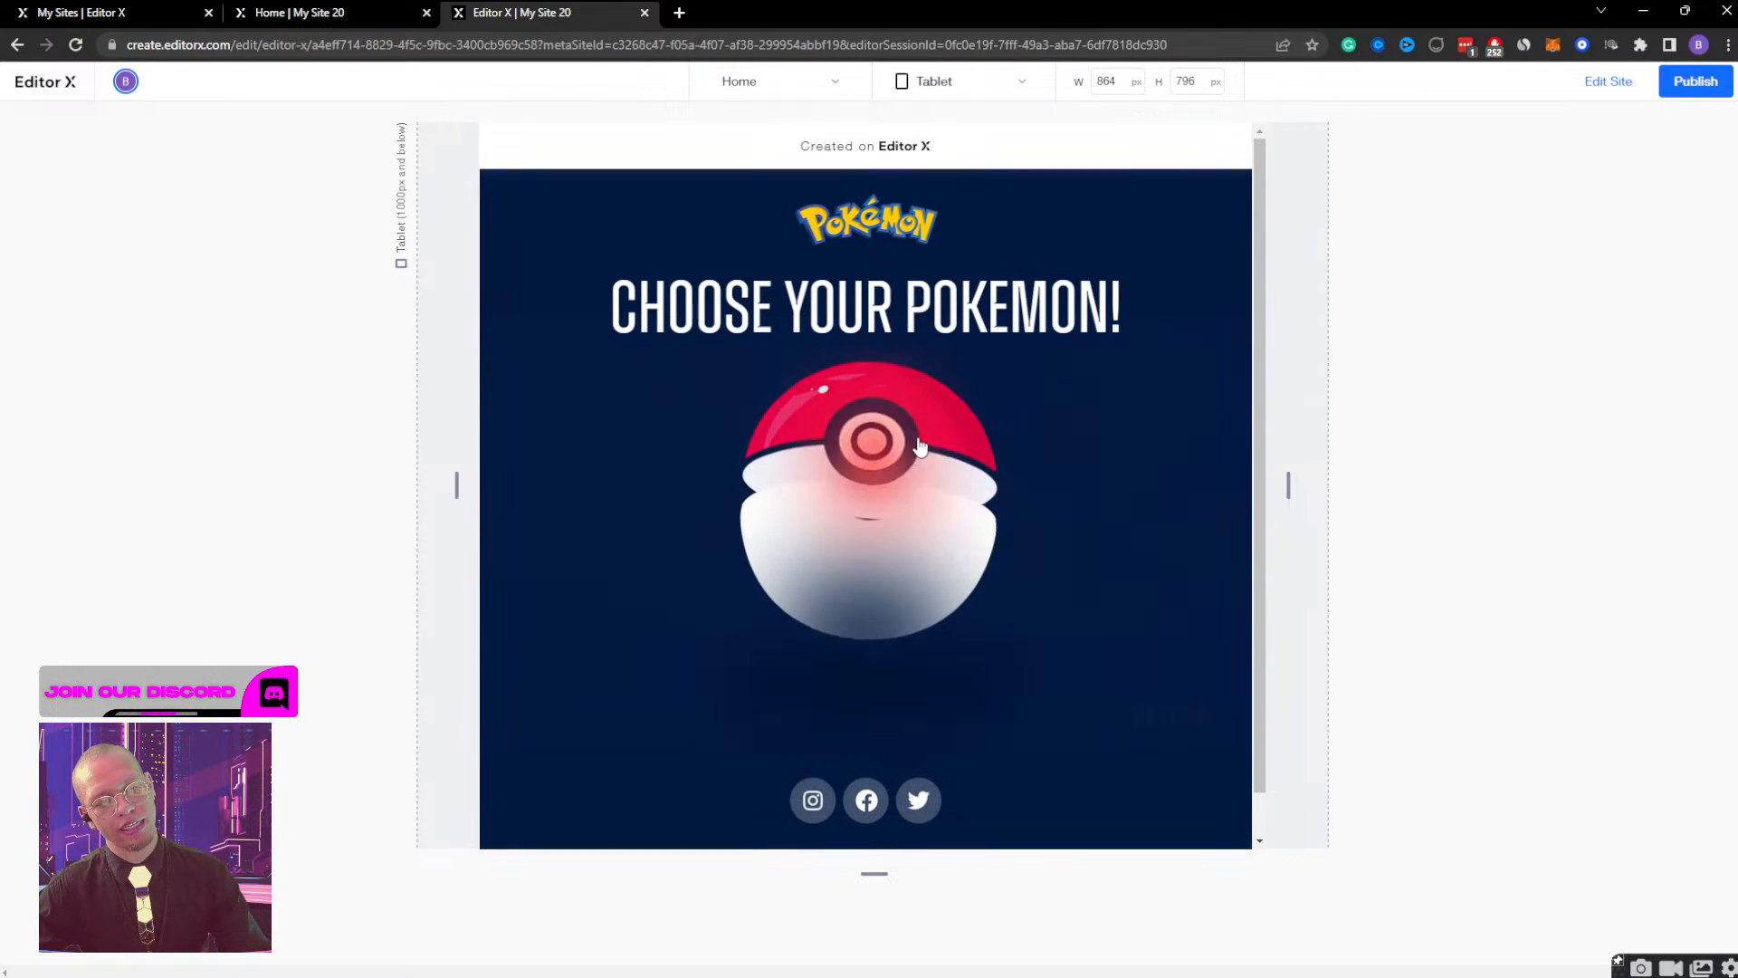
pyautogui.click(901, 440)
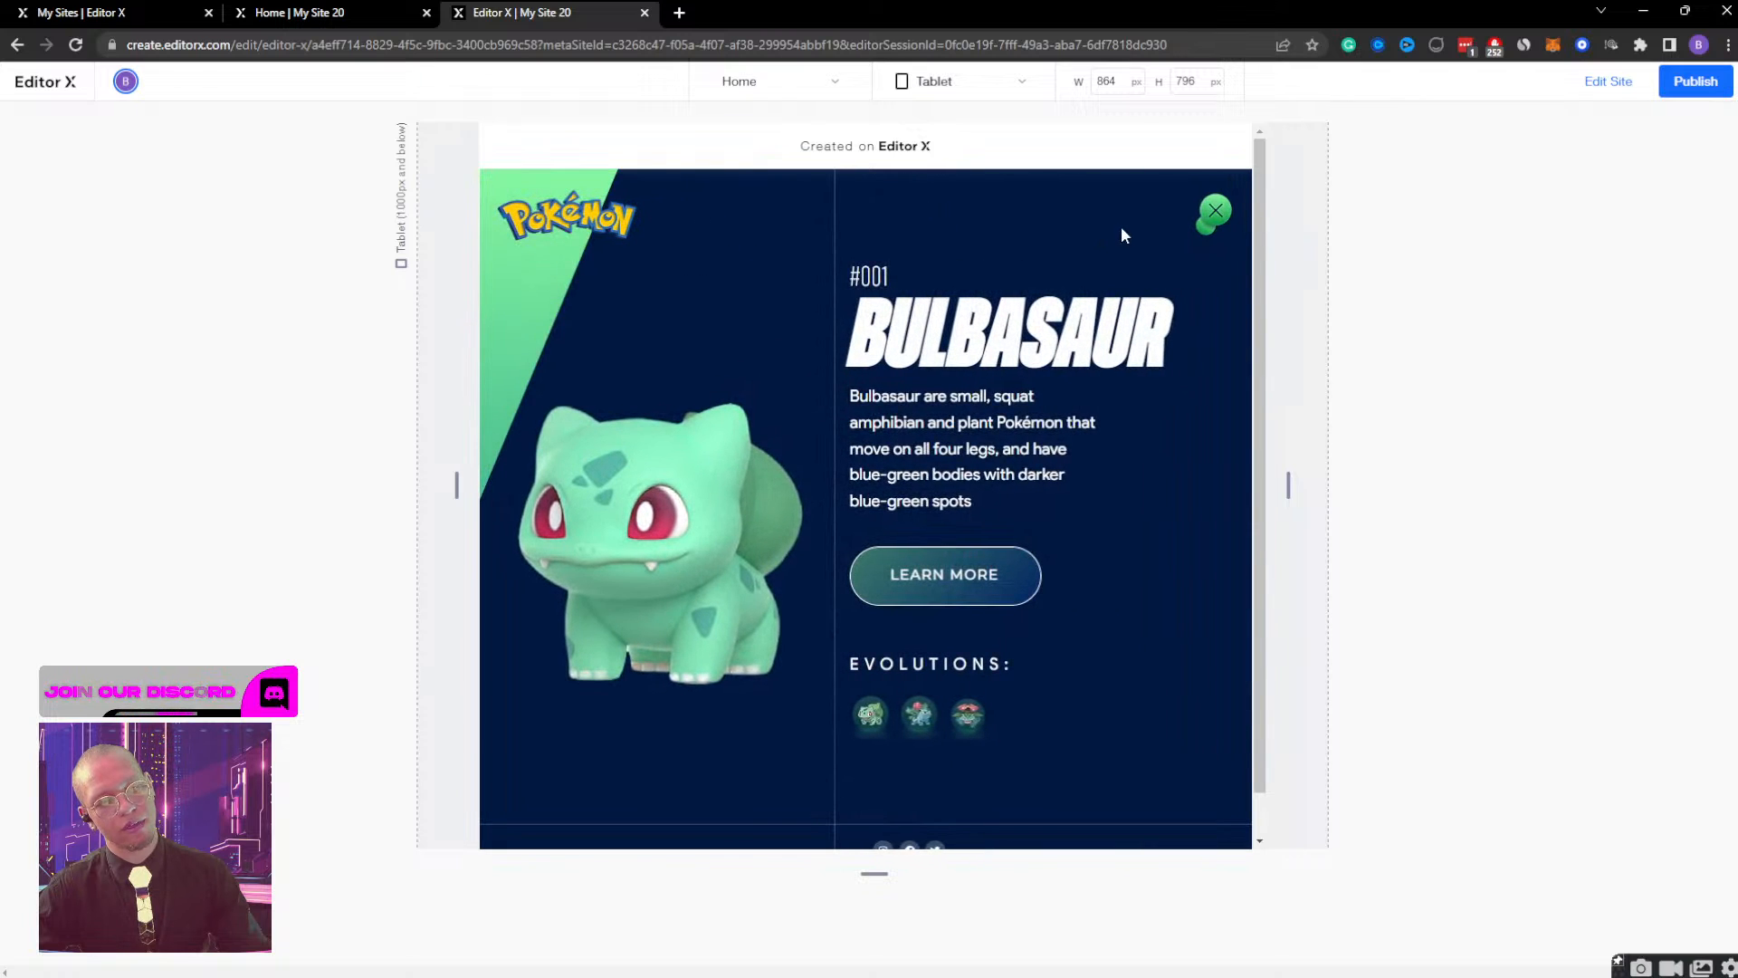
pyautogui.click(1202, 219)
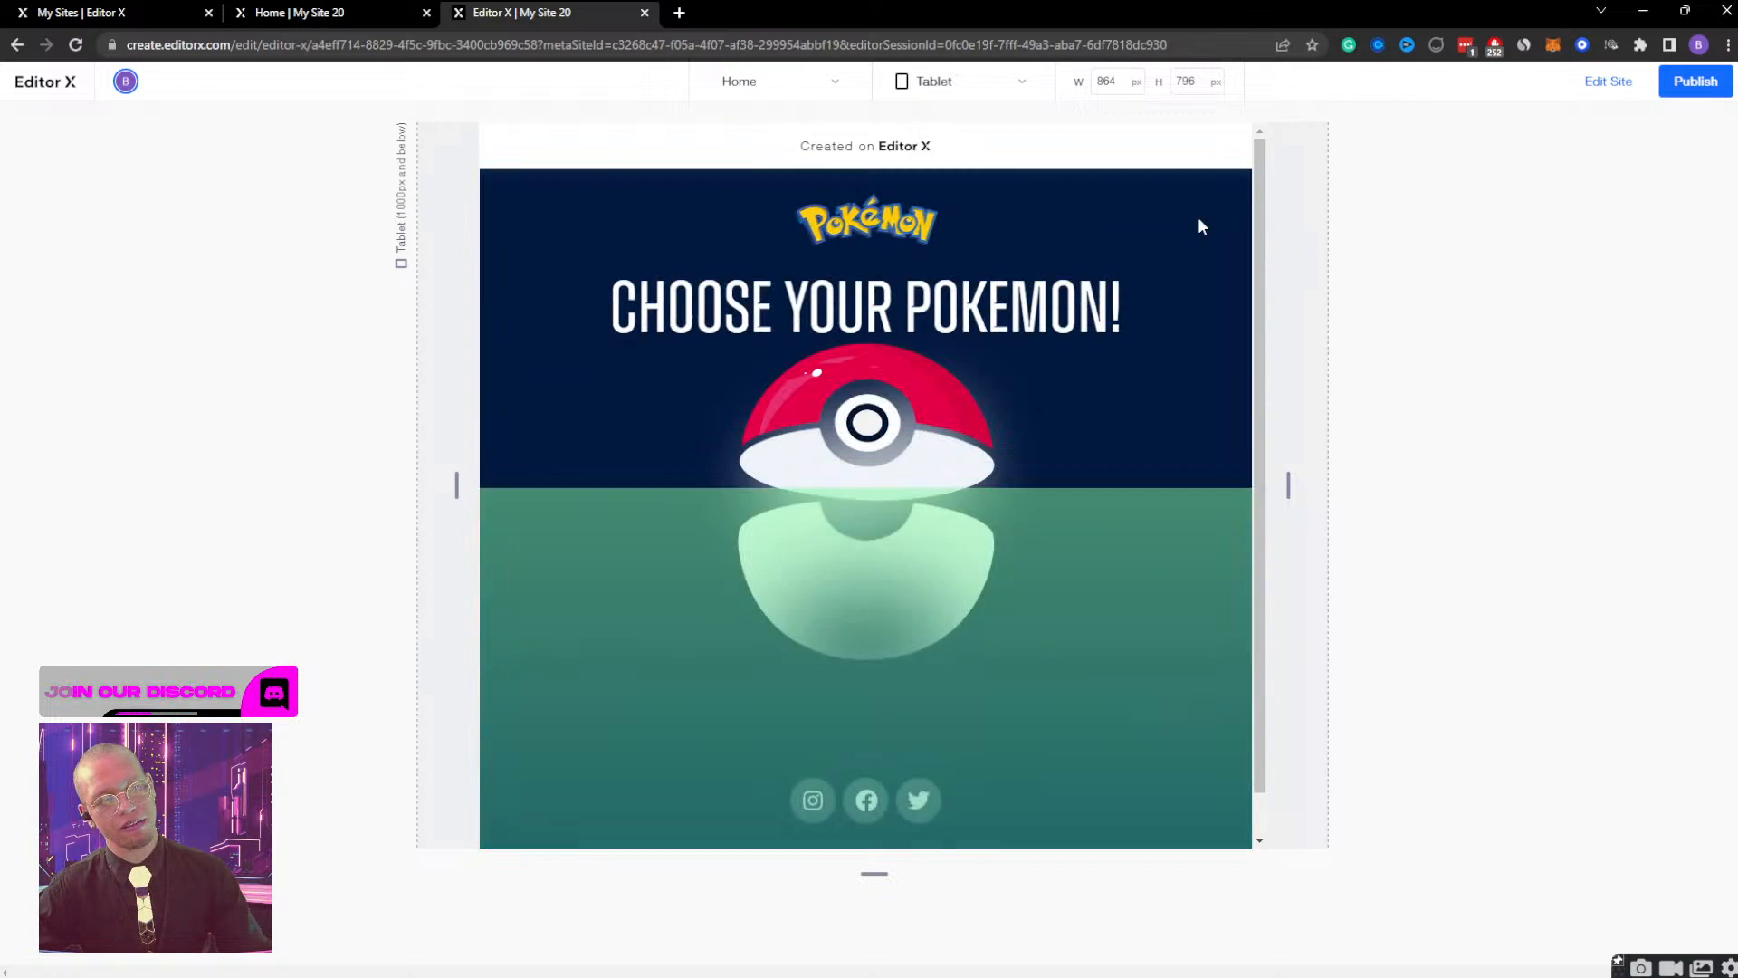
pyautogui.click(872, 457)
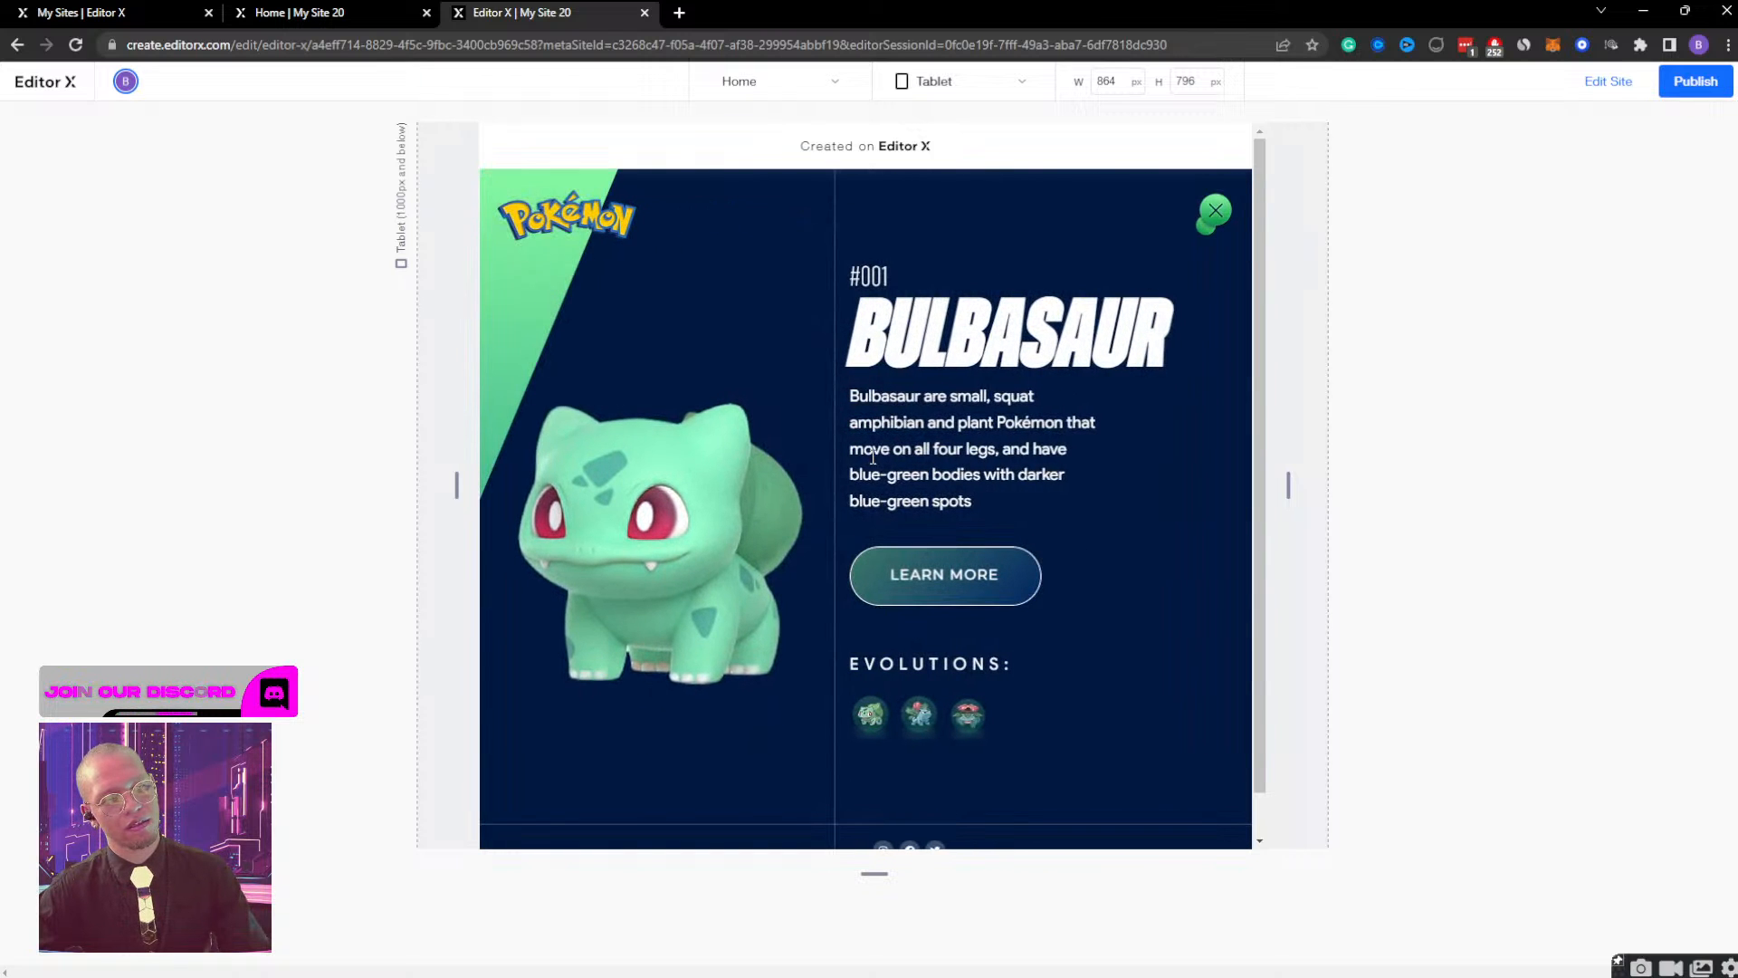
pyautogui.click(1214, 213)
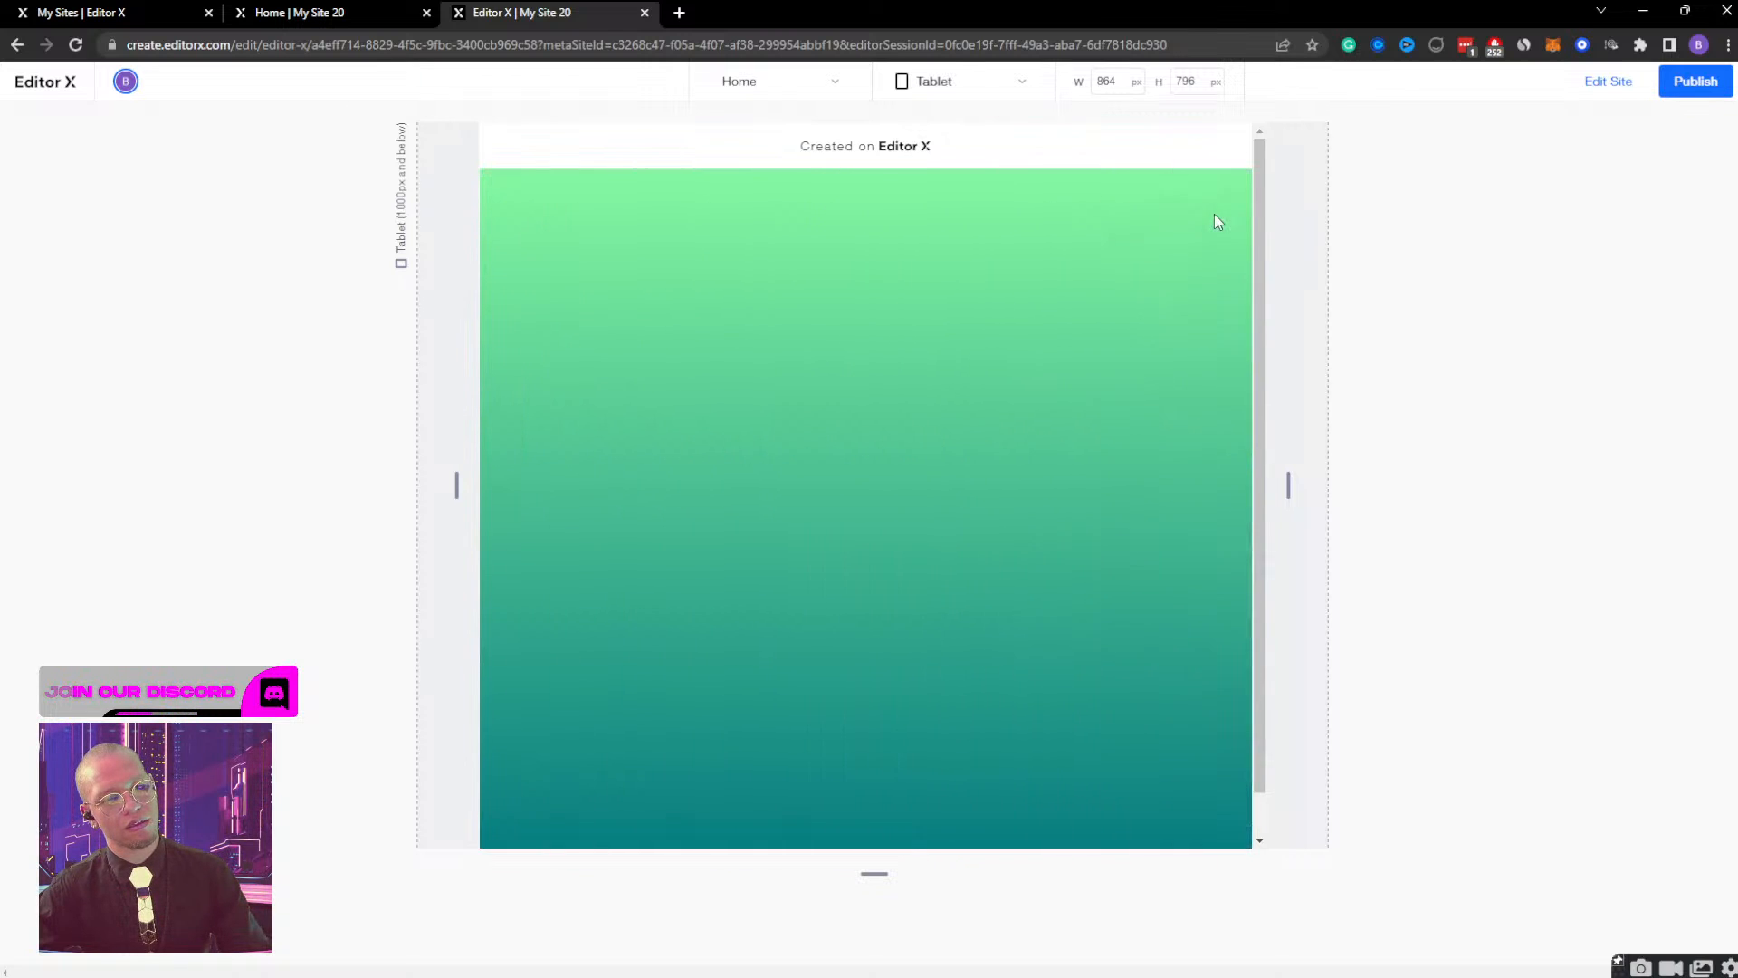
pyautogui.click(894, 444)
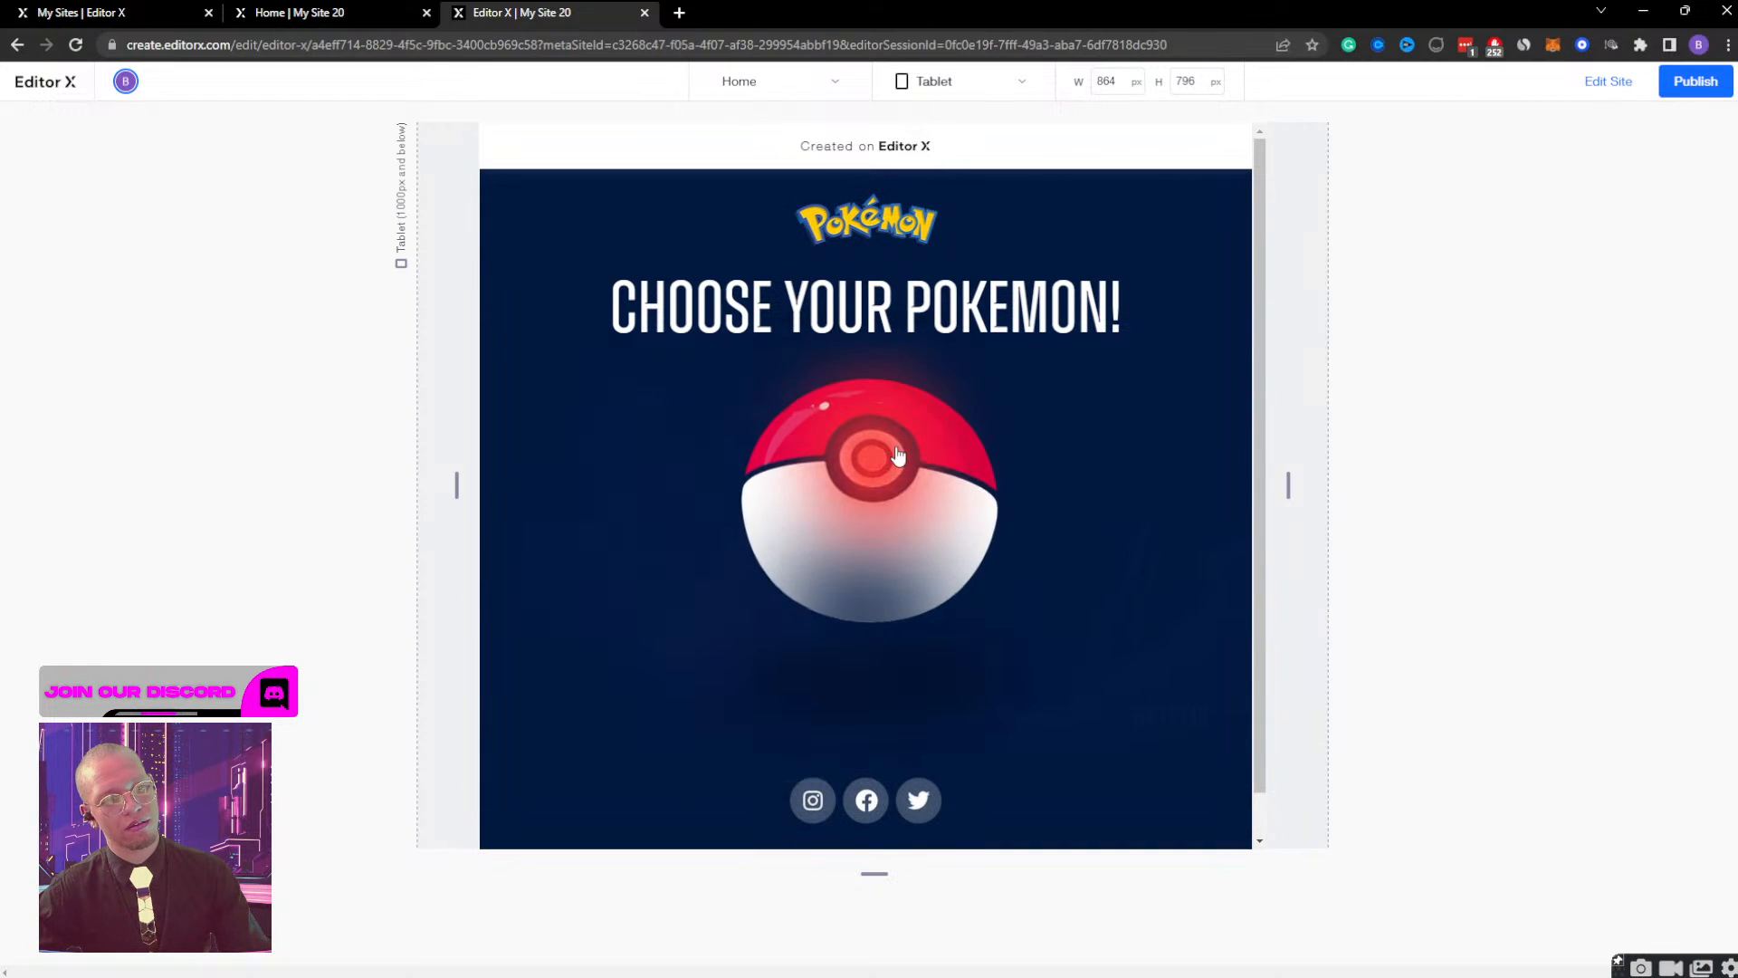
# Return to the editor and set the opacity of the bulb container DESKTOP to 100%.
pyautogui.scroll(-1, 1078, 525)
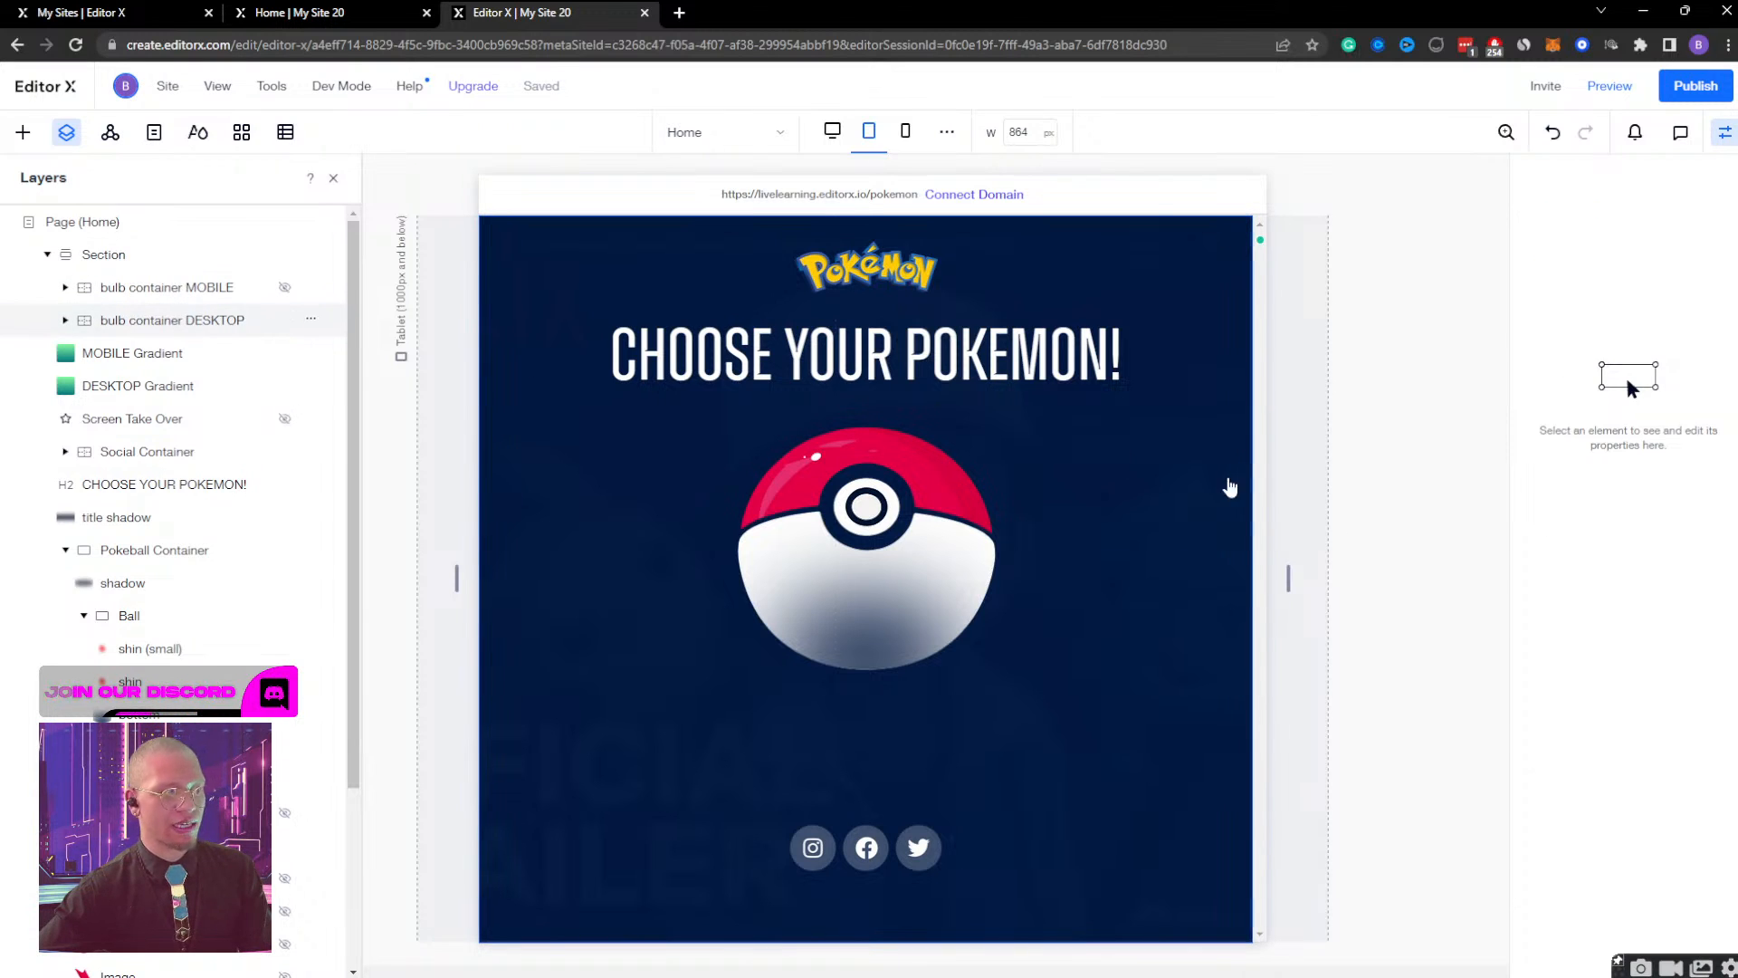
pyautogui.click(1229, 487)
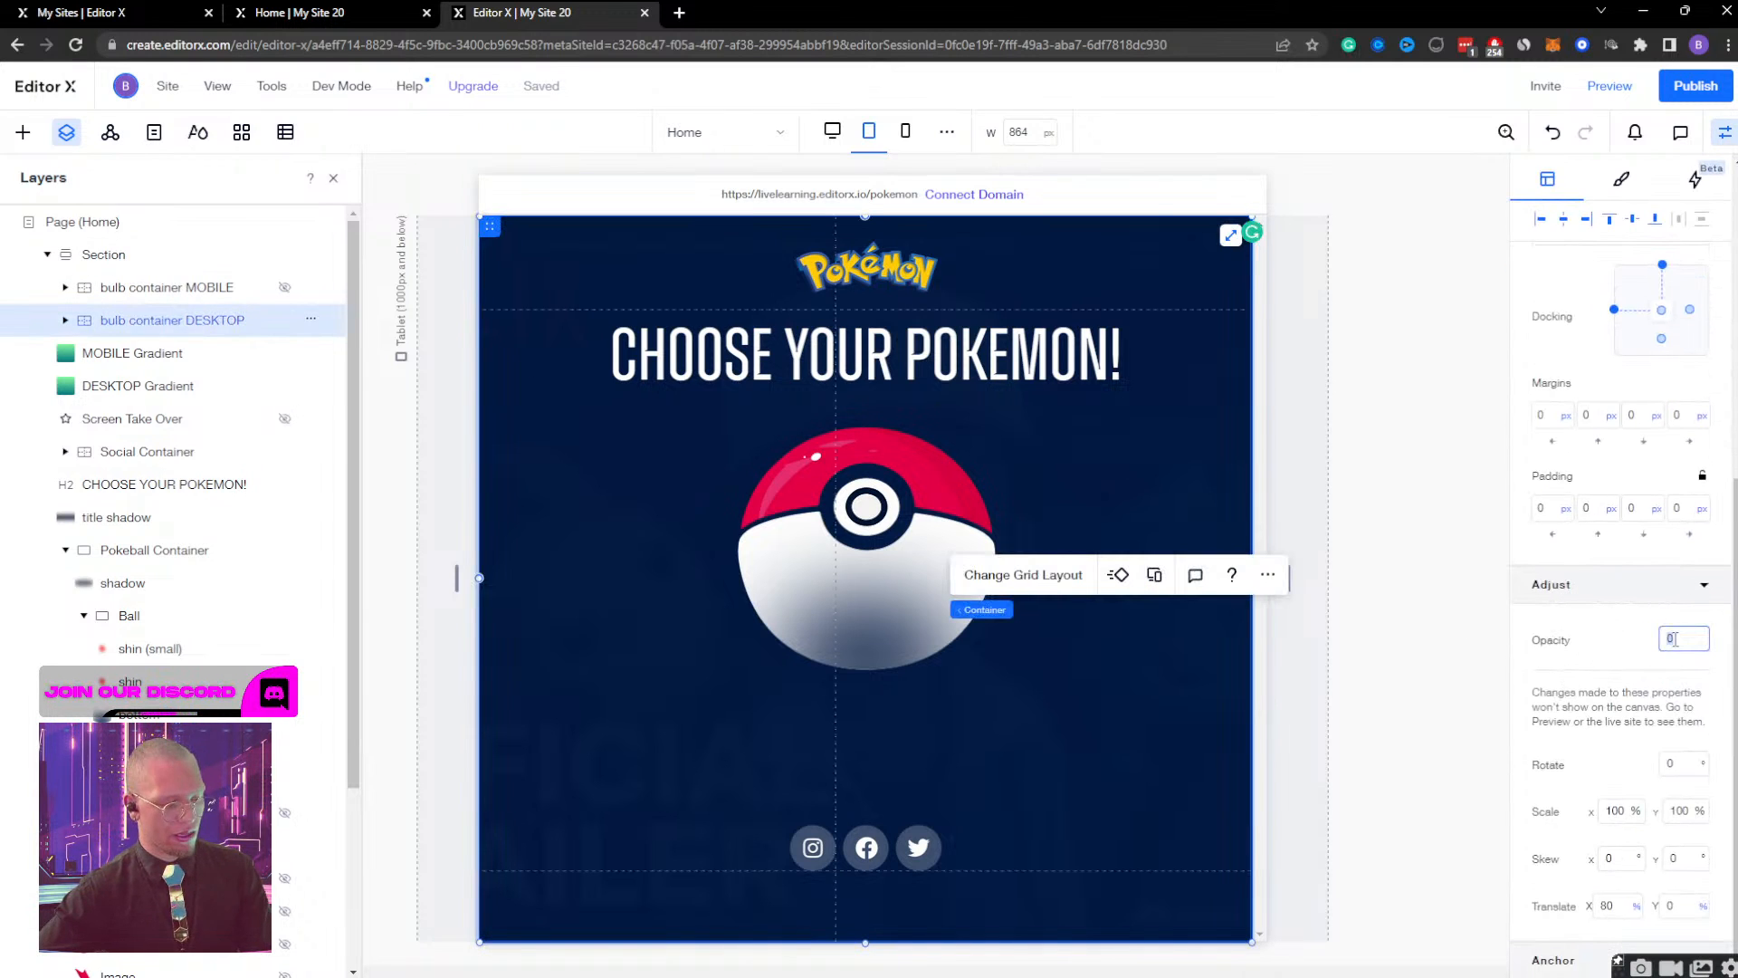
pyautogui.press('Return')
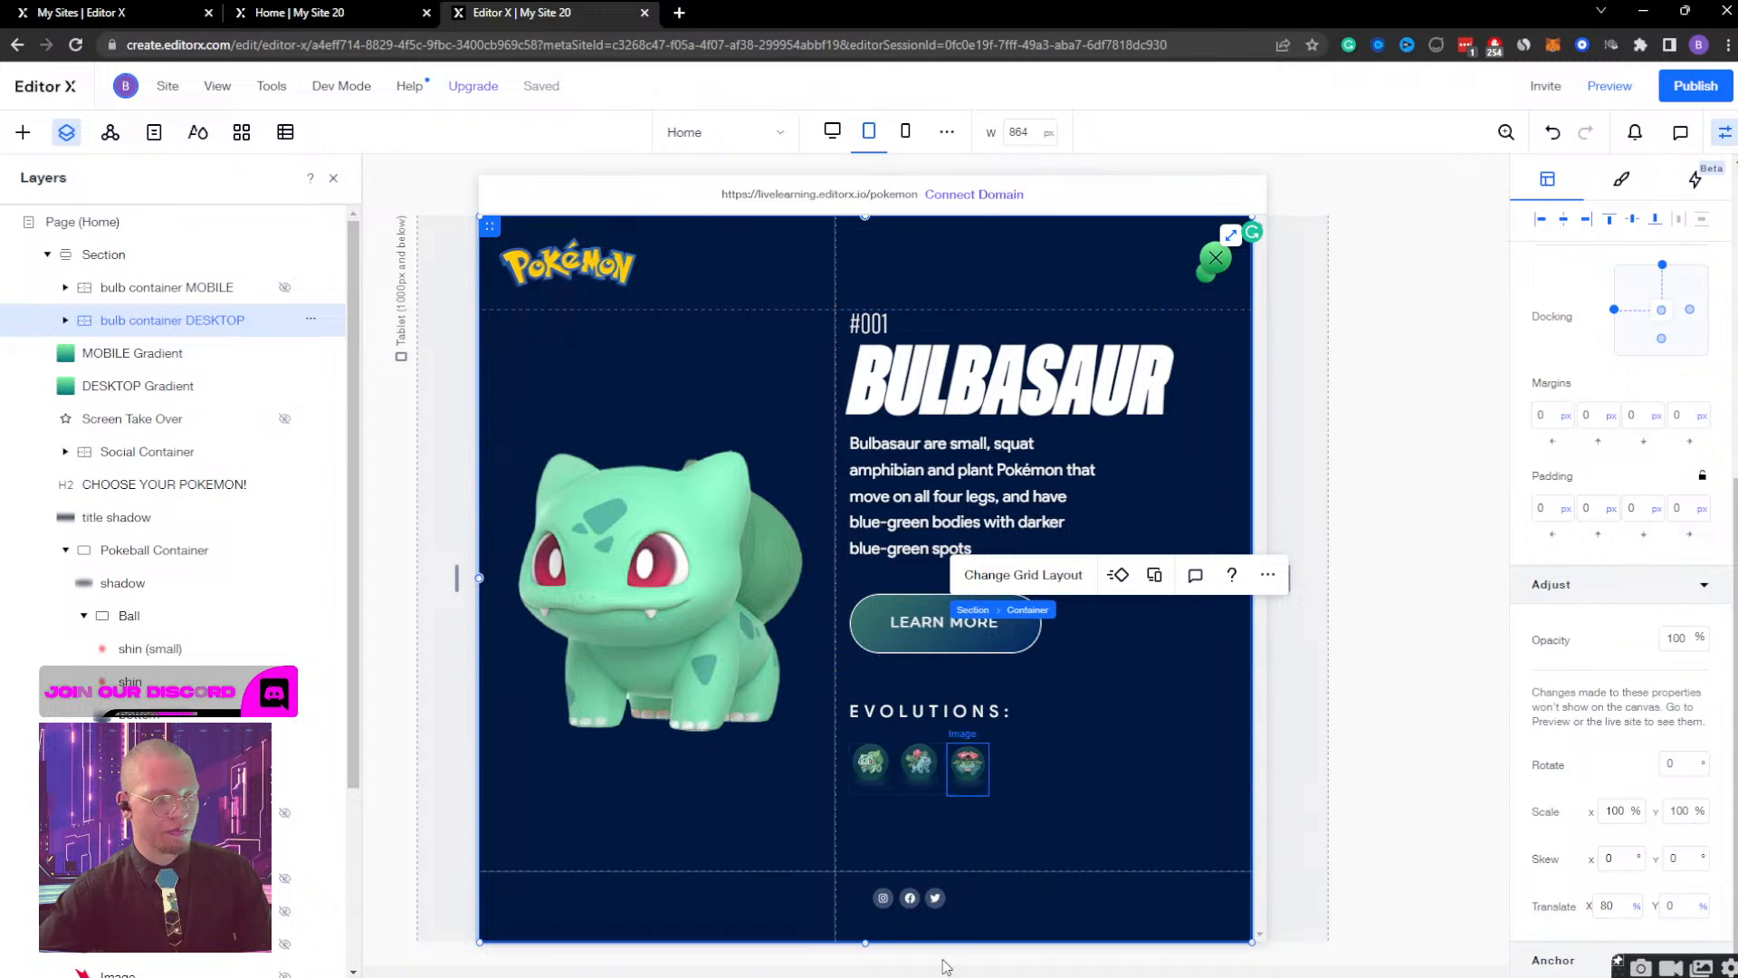
# Give the Bulbasaur social icons container a fixed width of 175 px and move it left in line with the evolution images.
pyautogui.click(889, 920)
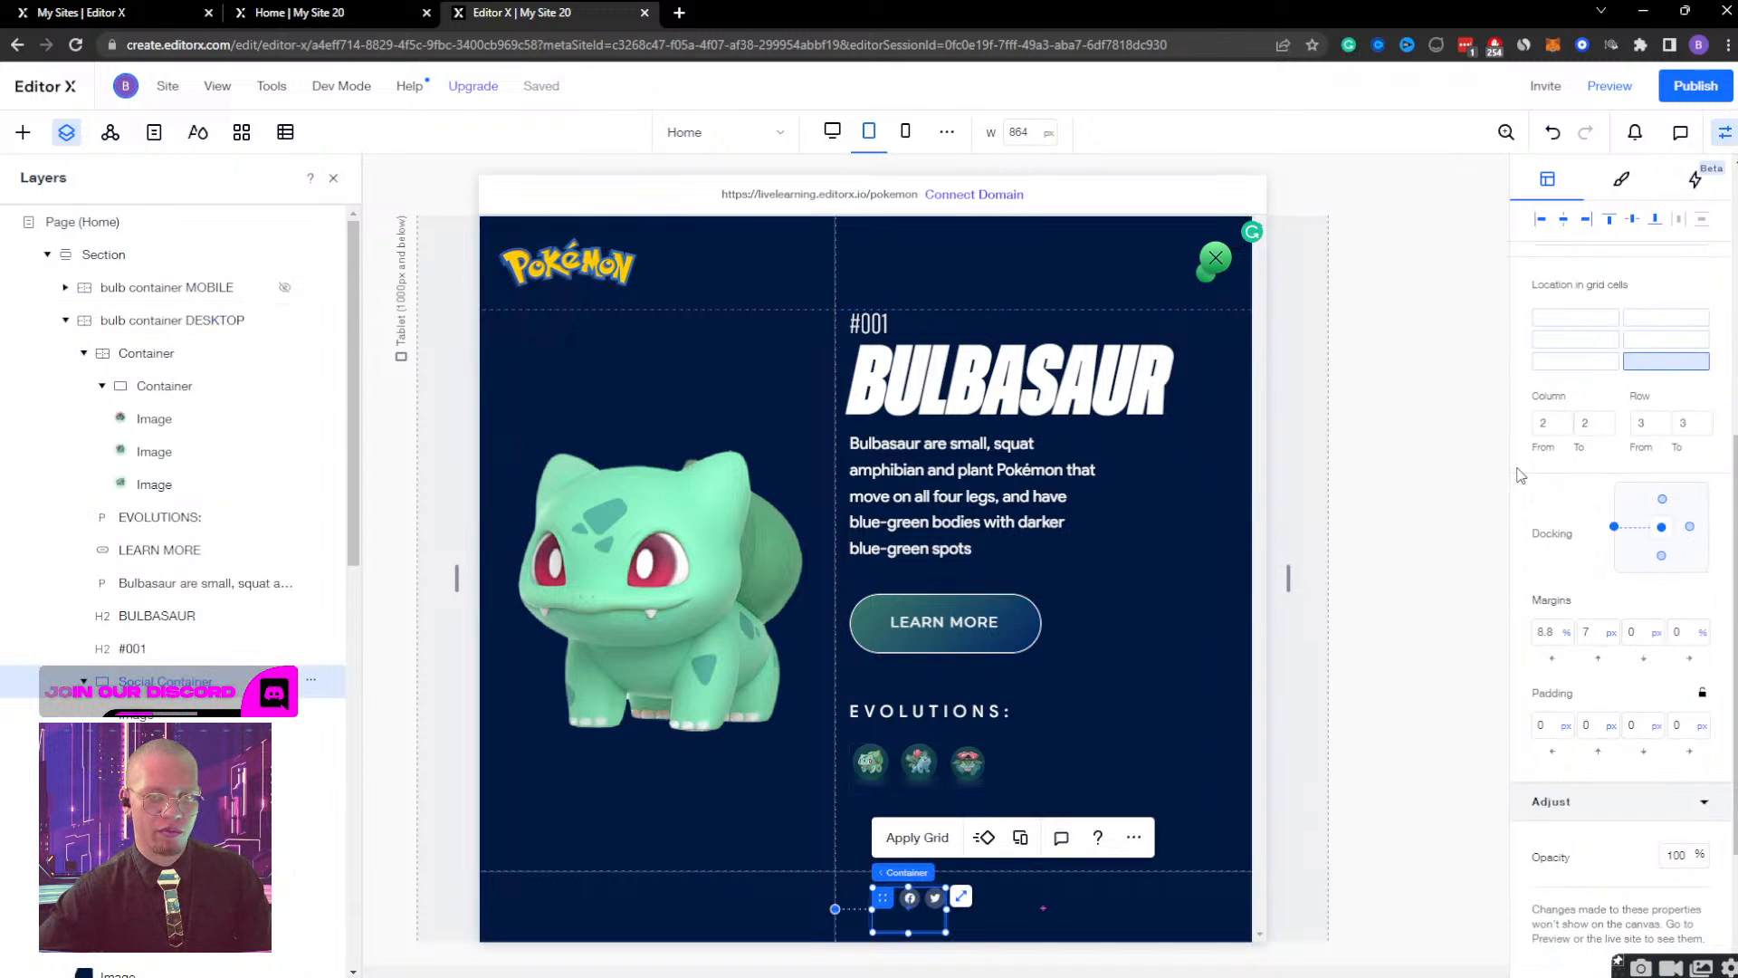
pyautogui.scroll(5, 1573, 538)
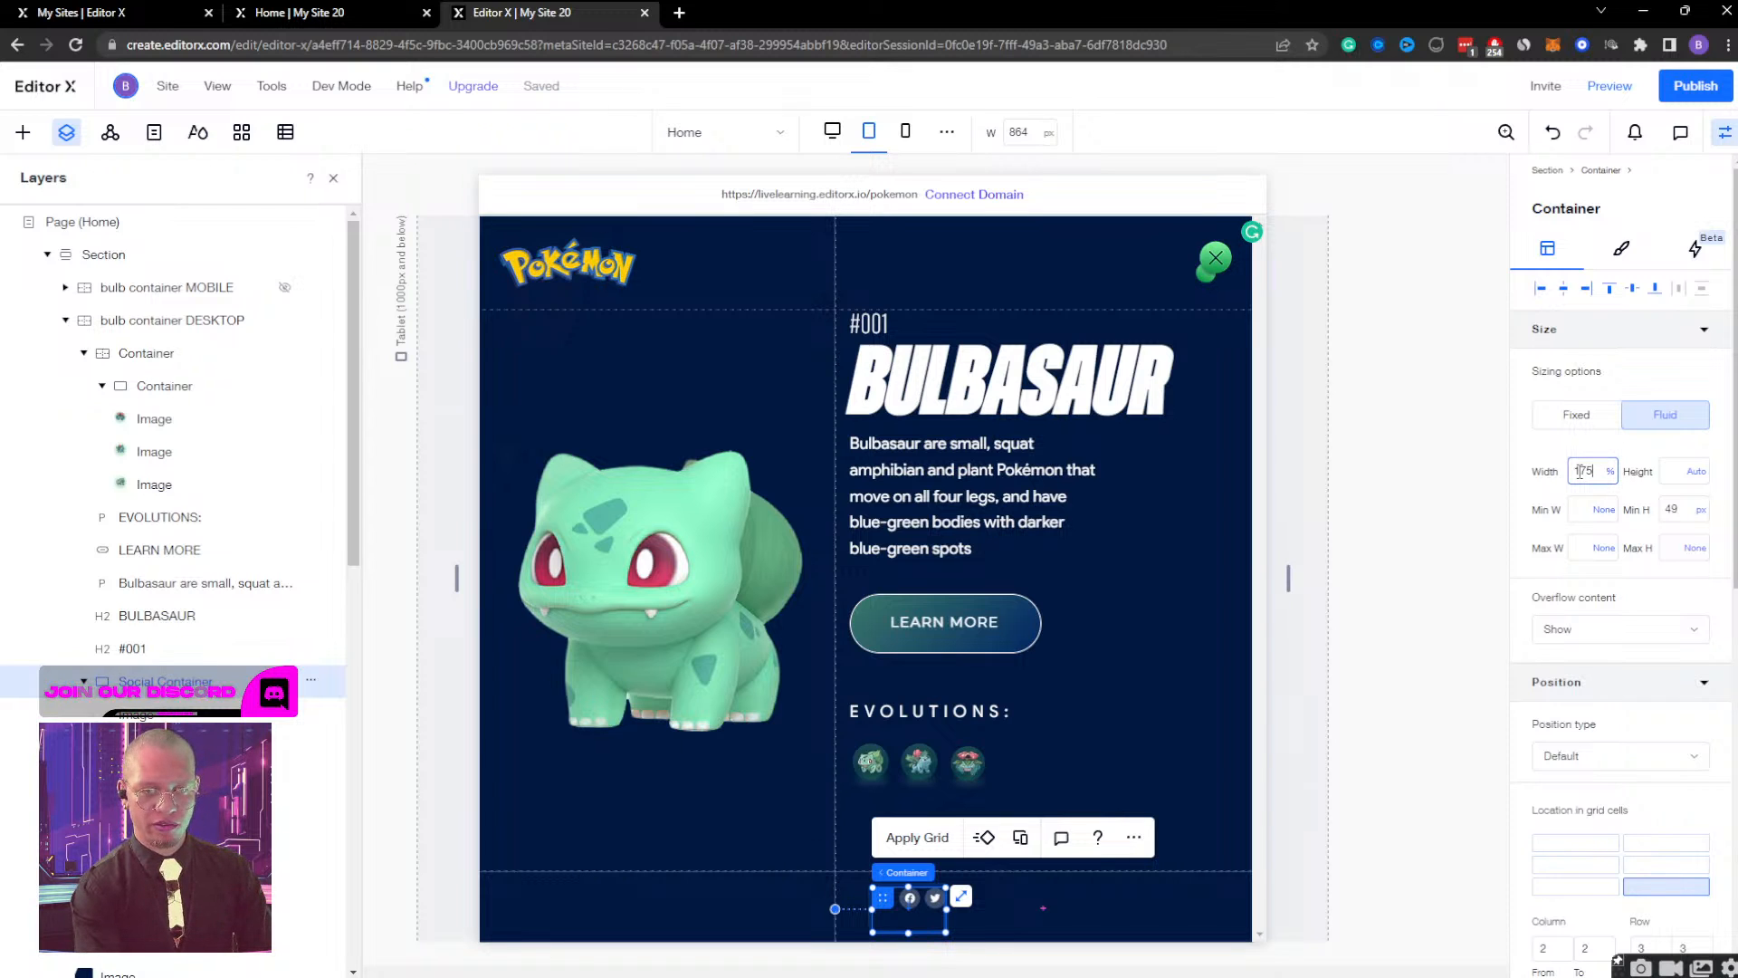
pyautogui.press('Return')
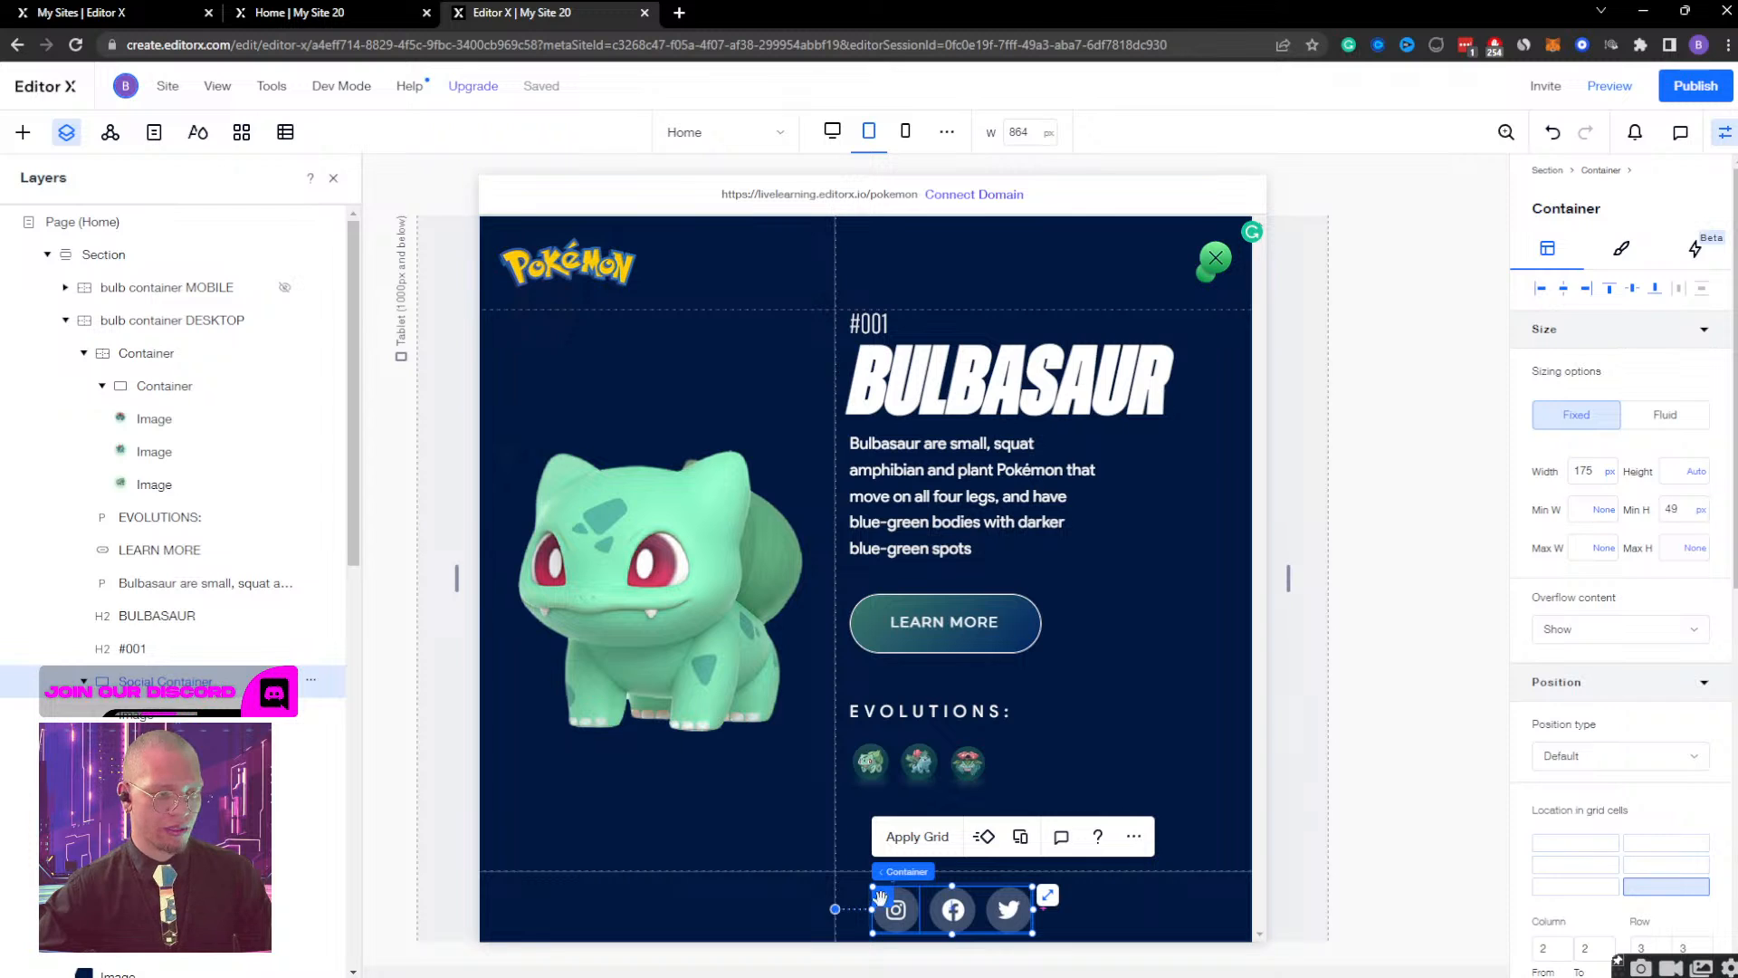
pyautogui.moveTo(880, 896); pyautogui.dragTo(864, 899)
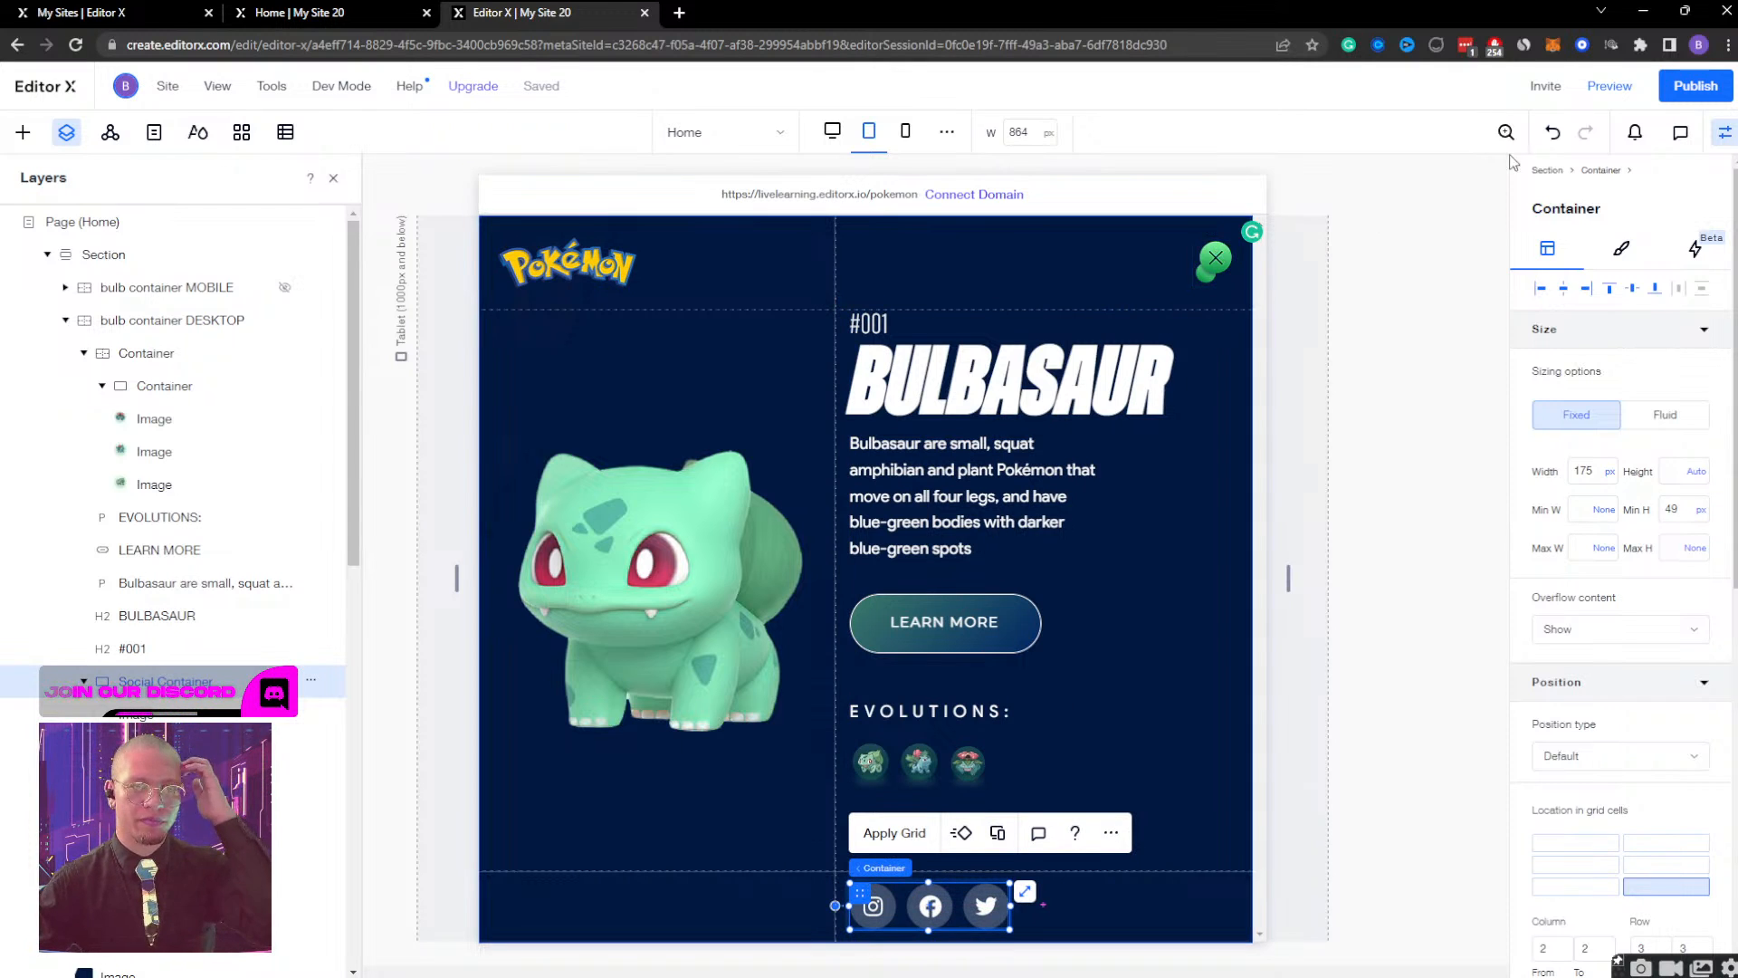
# Preview the tablet page and check the resized social icons by opening and closing the Bulbasaur screen.
pyautogui.click(1604, 87)
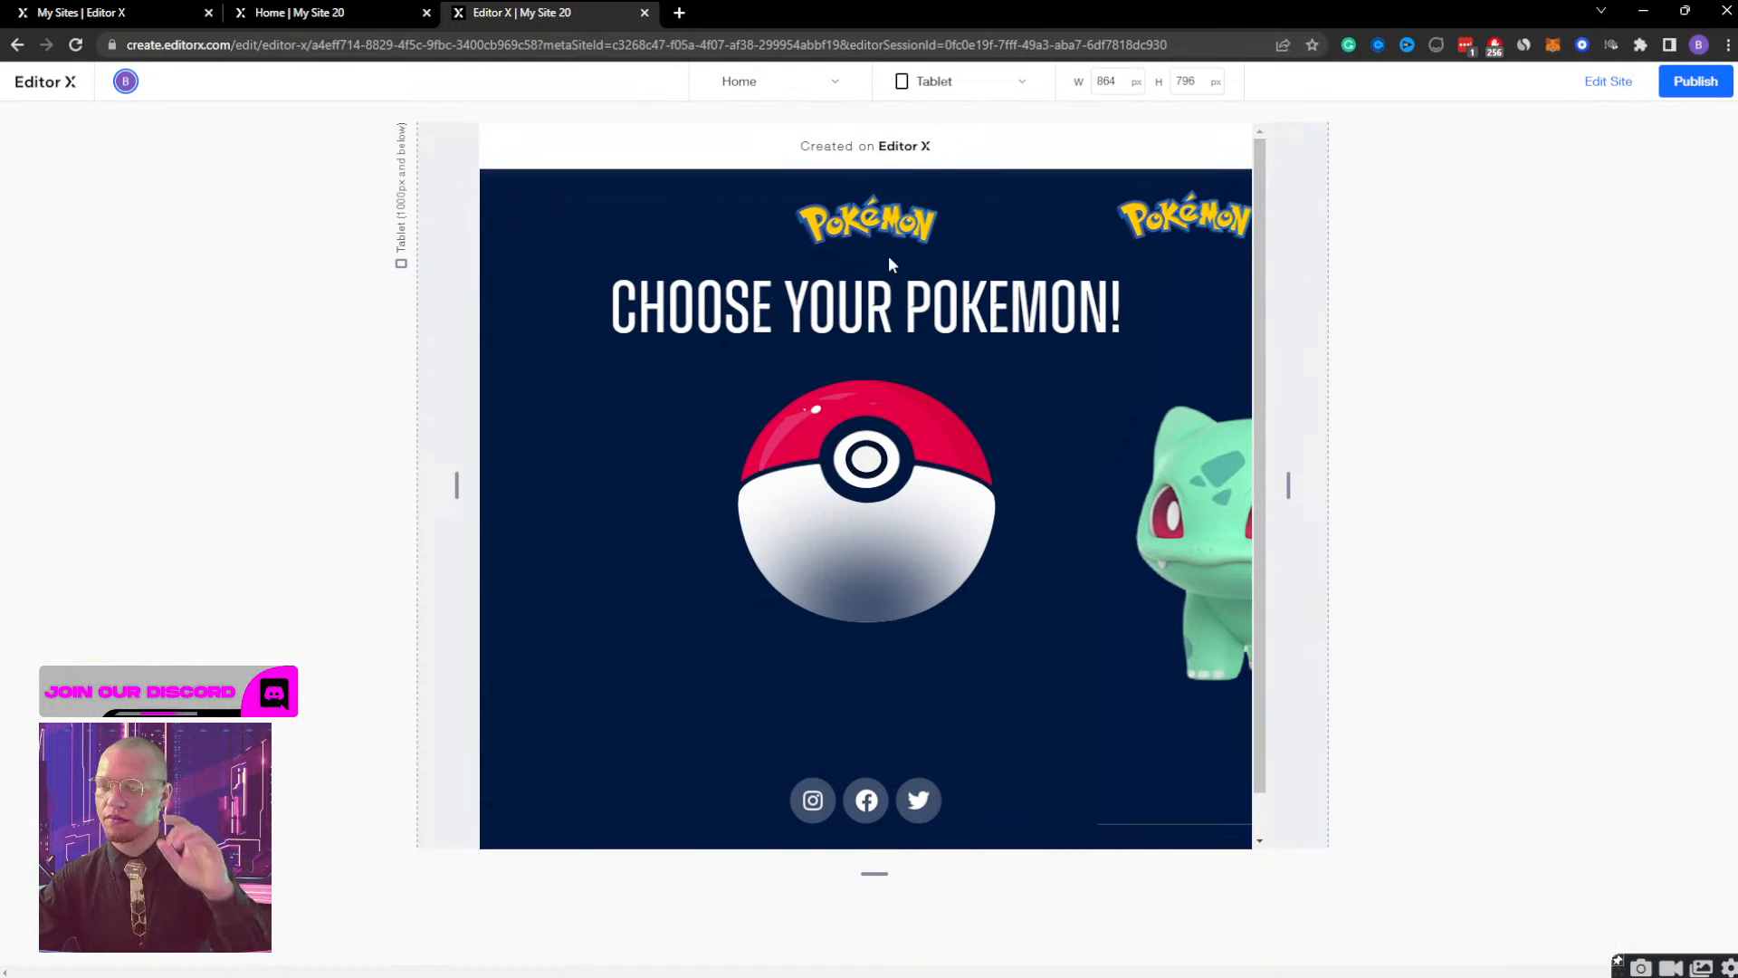
pyautogui.click(878, 483)
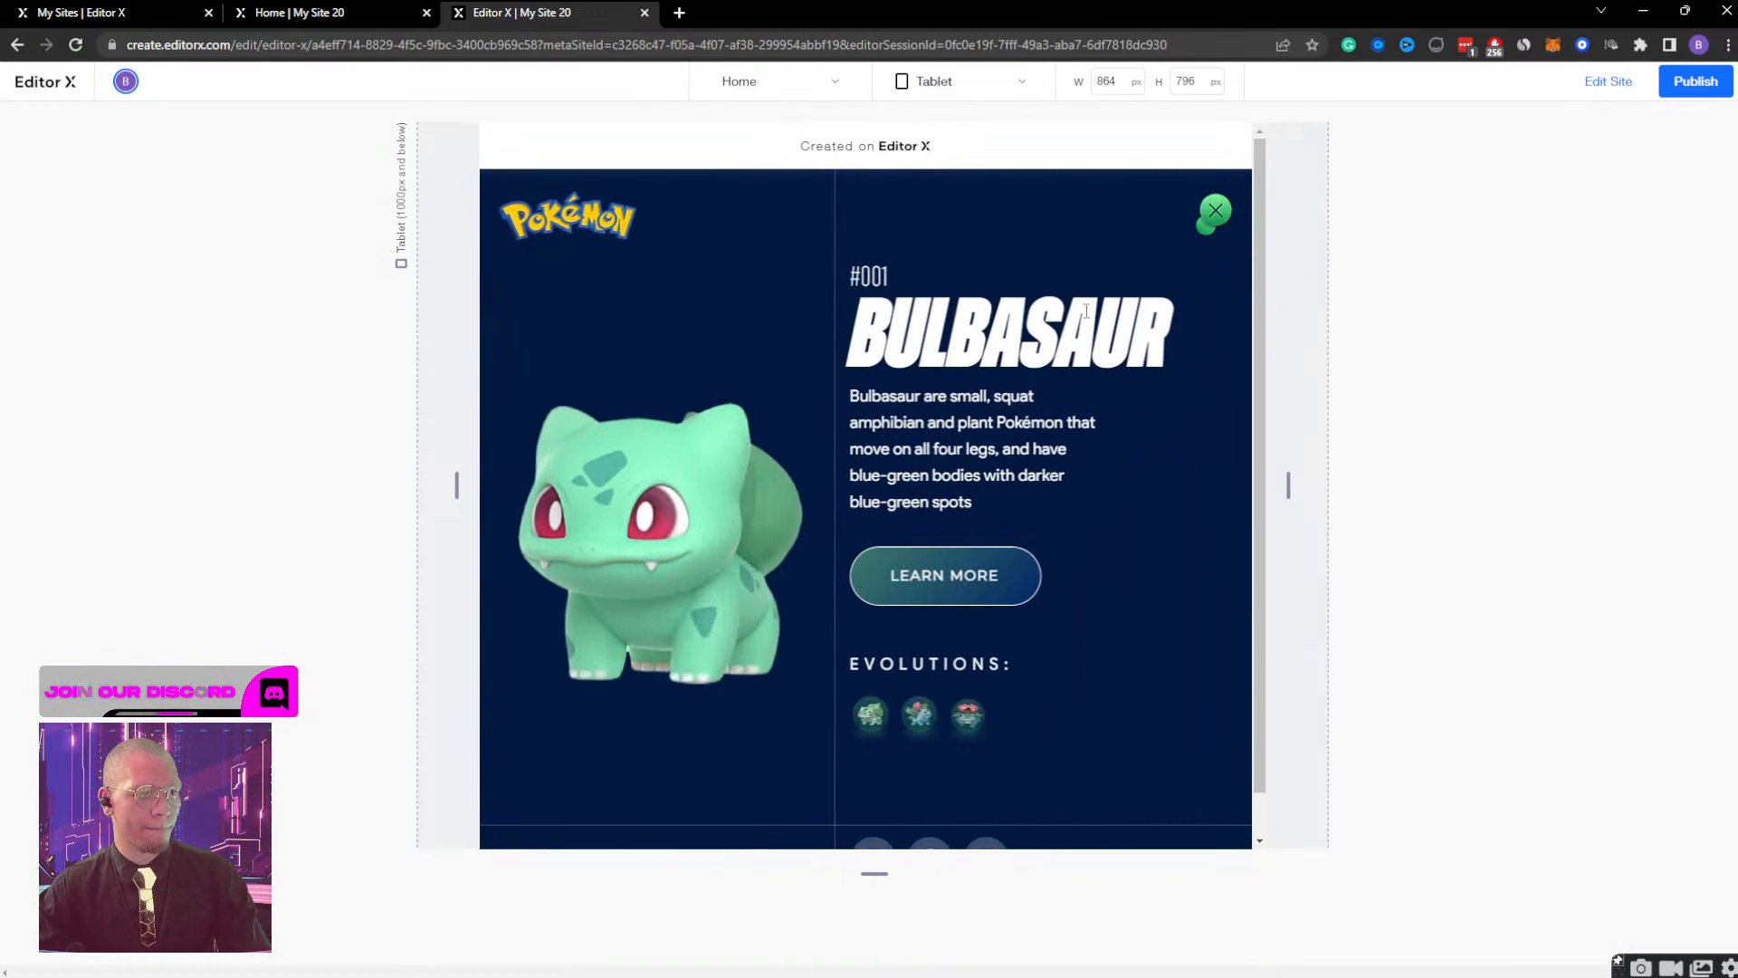
pyautogui.click(1215, 211)
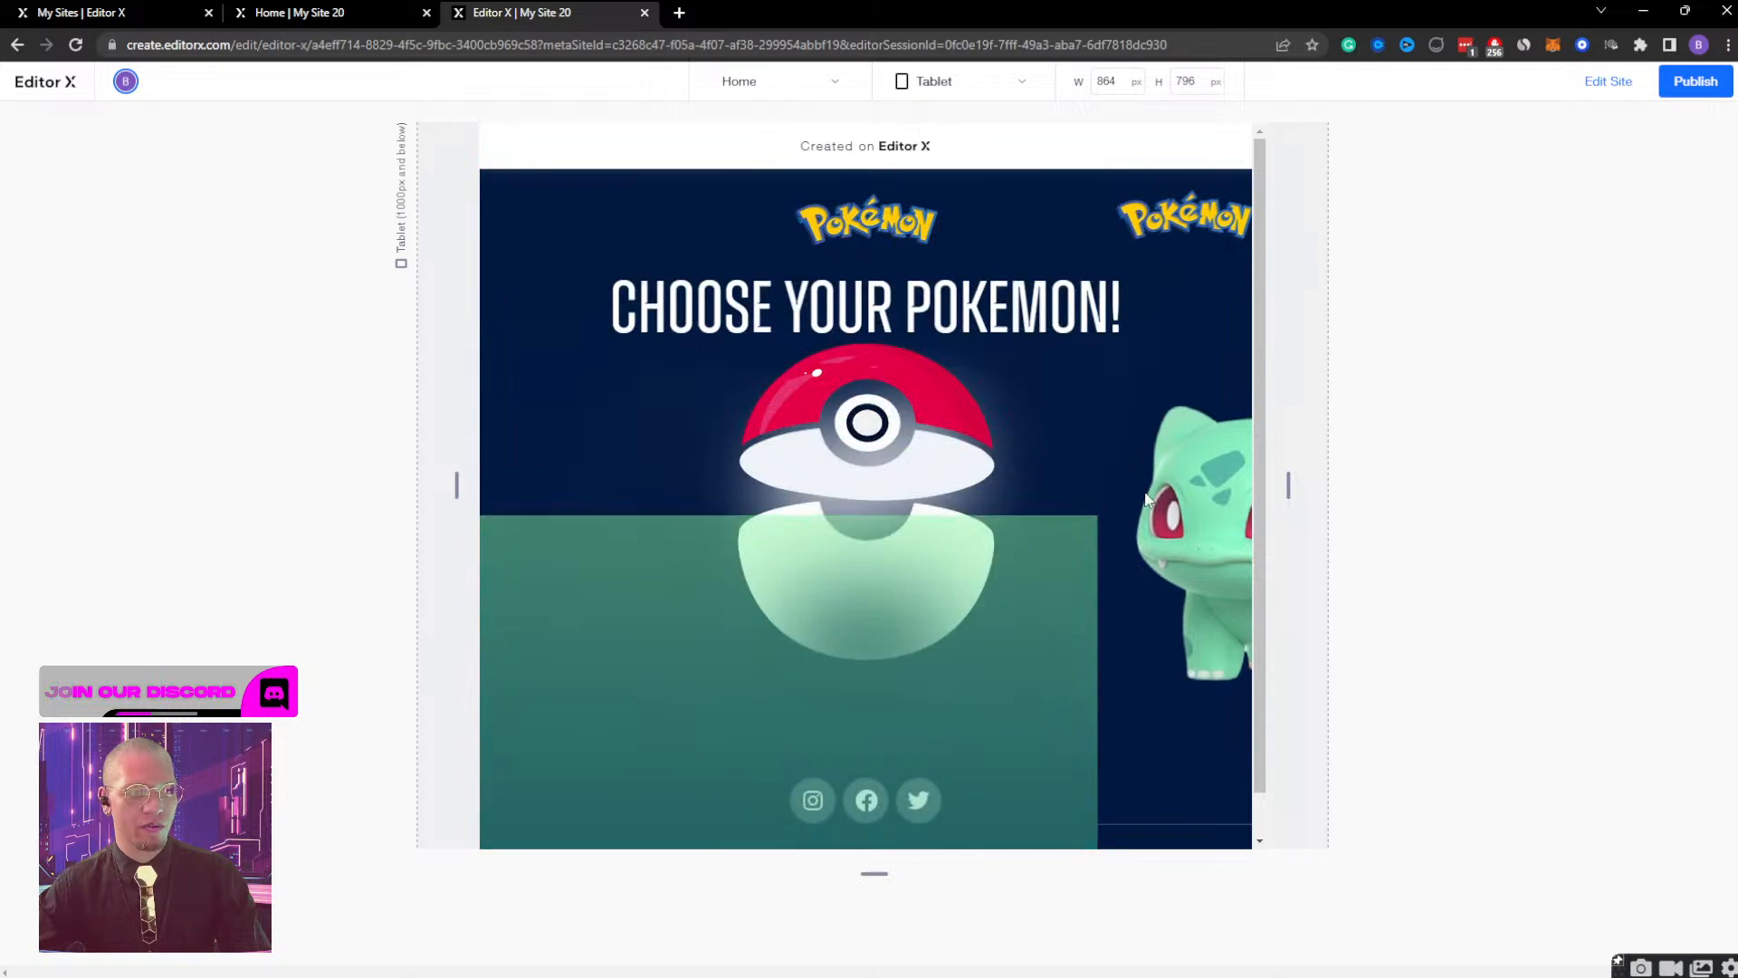
# Return to the editor and set the opacity of the bulb container DESKTOP to 0%.
pyautogui.click(1603, 81)
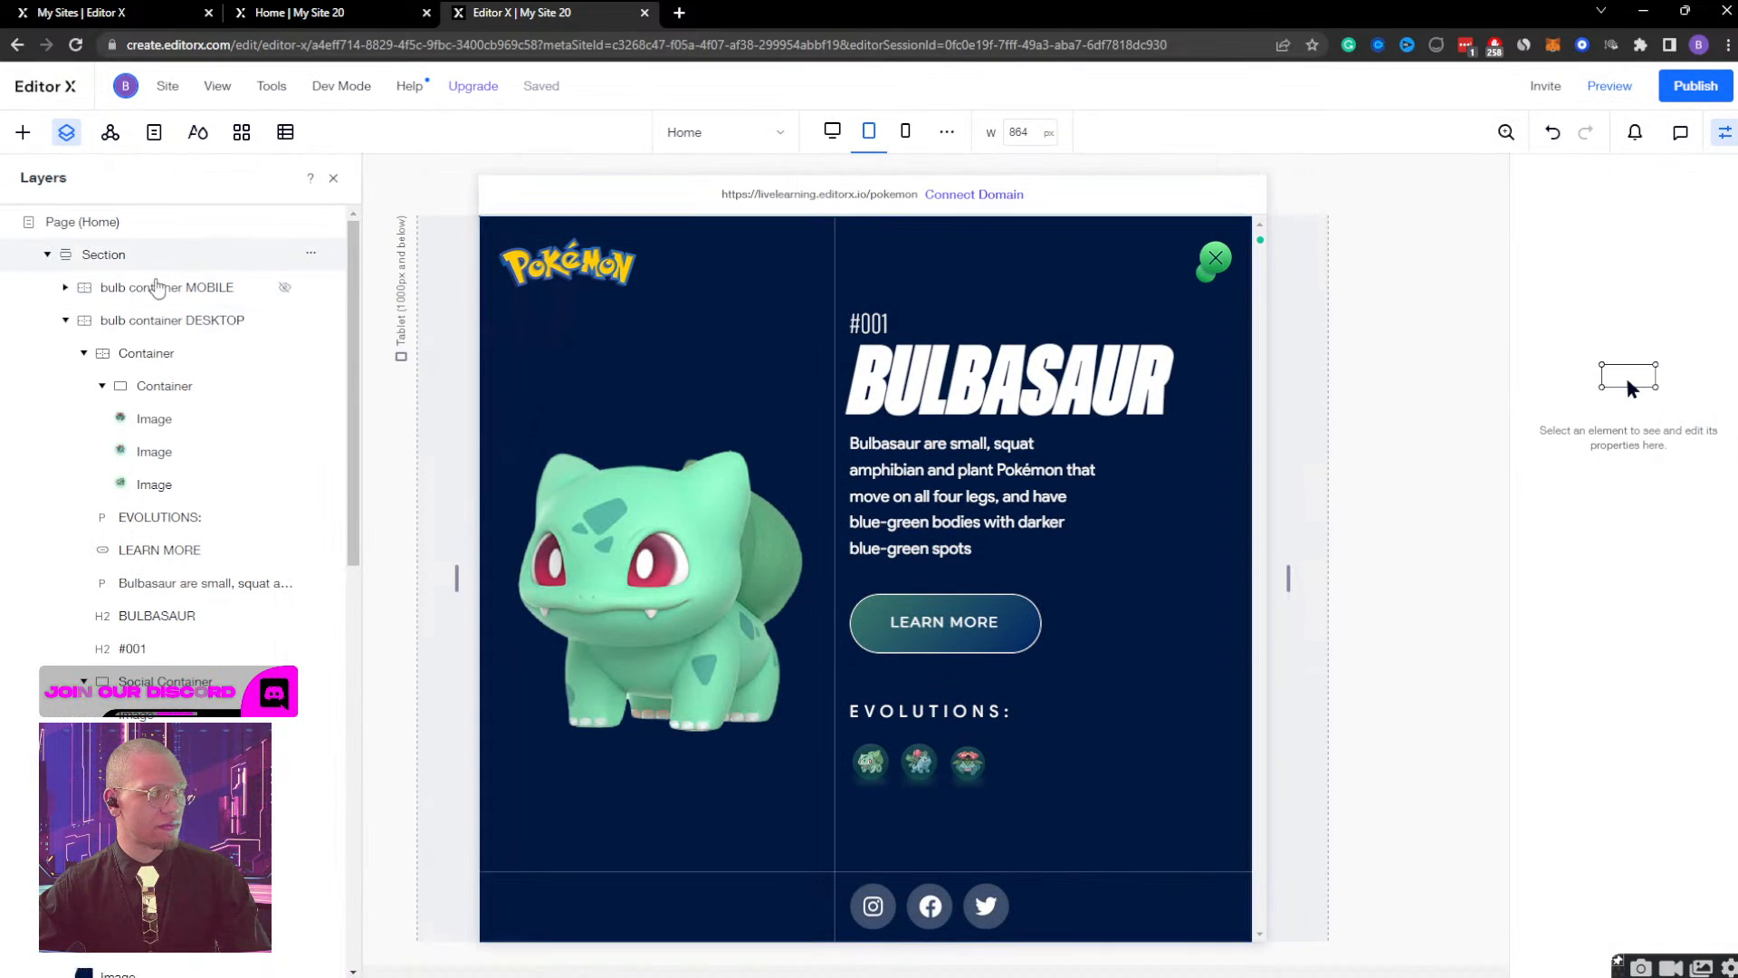
pyautogui.click(163, 320)
pyautogui.scroll(-5, 1630, 543)
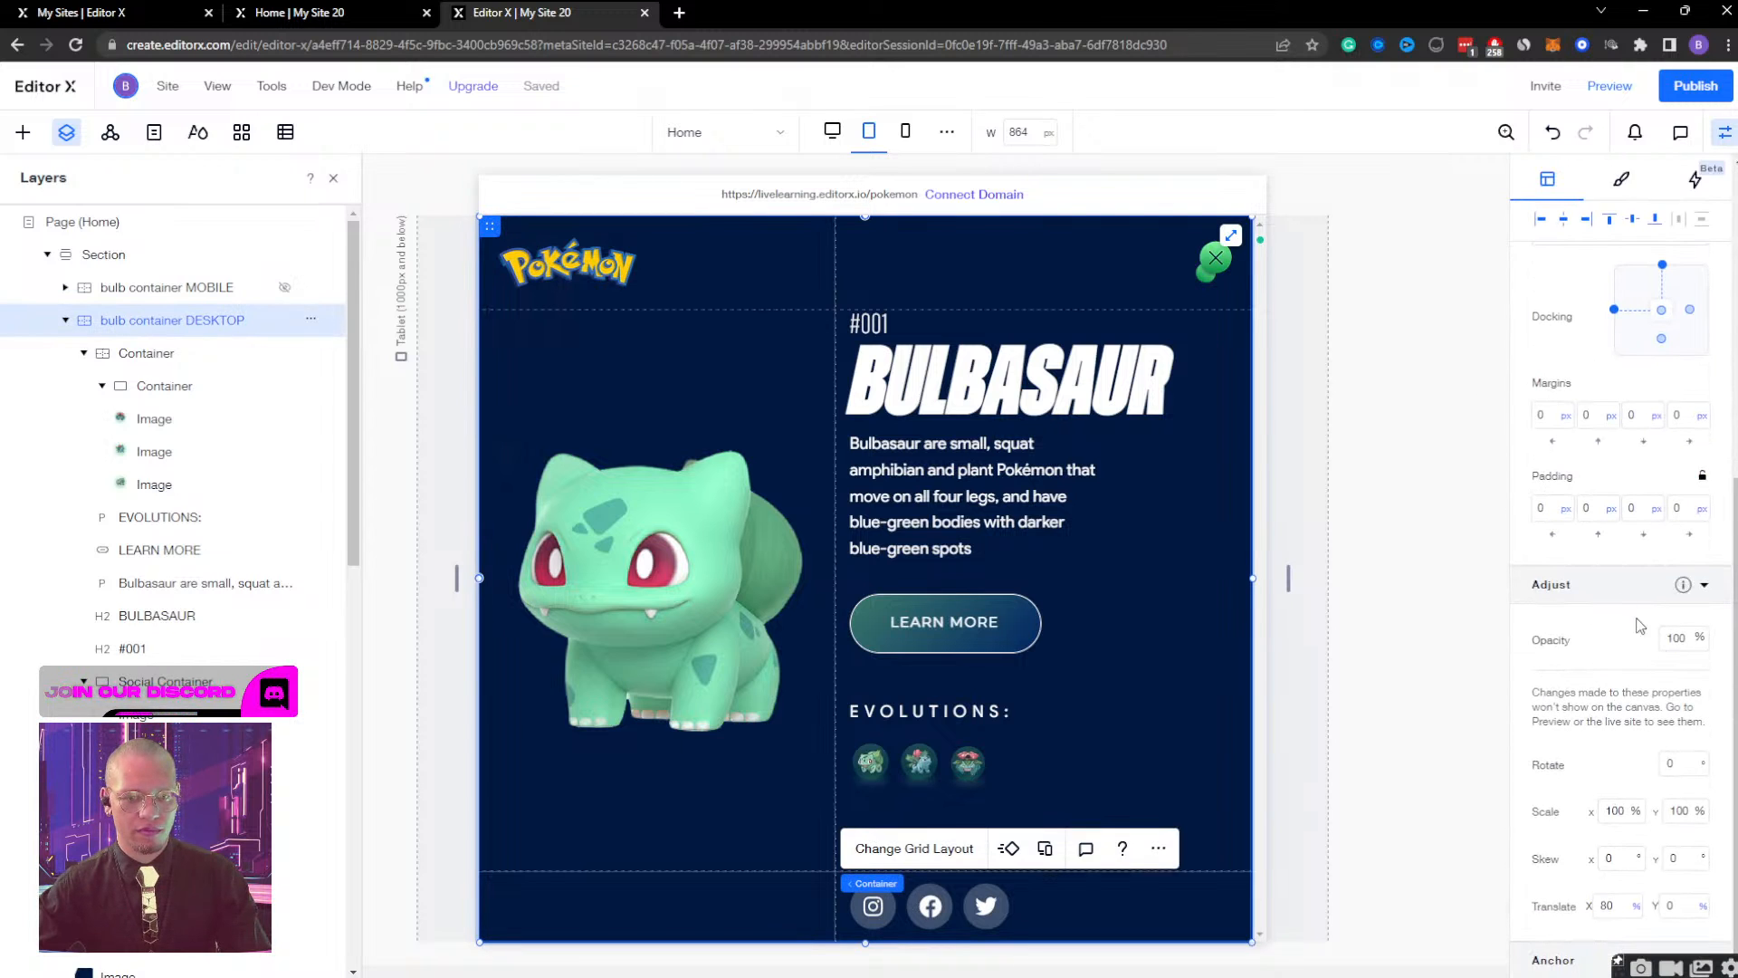
pyautogui.press('Return')
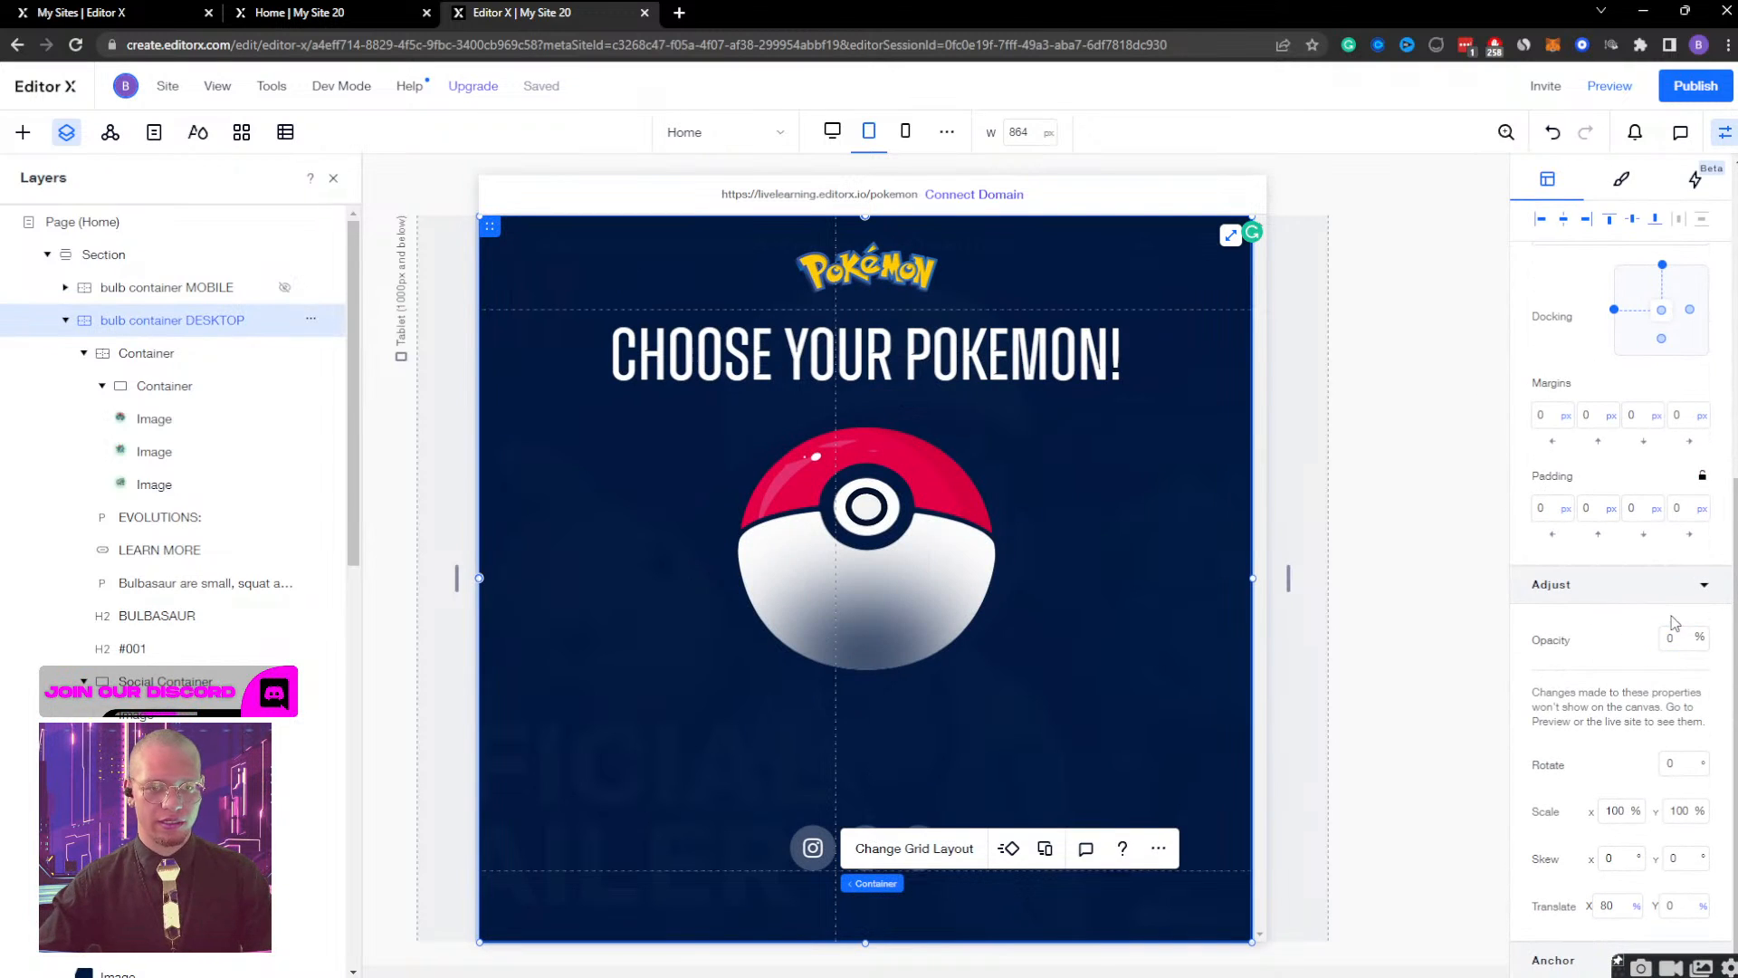
# Examine the click and hover interactions assigned to the Poké Ball container.
pyautogui.scroll(5, 1647, 453)
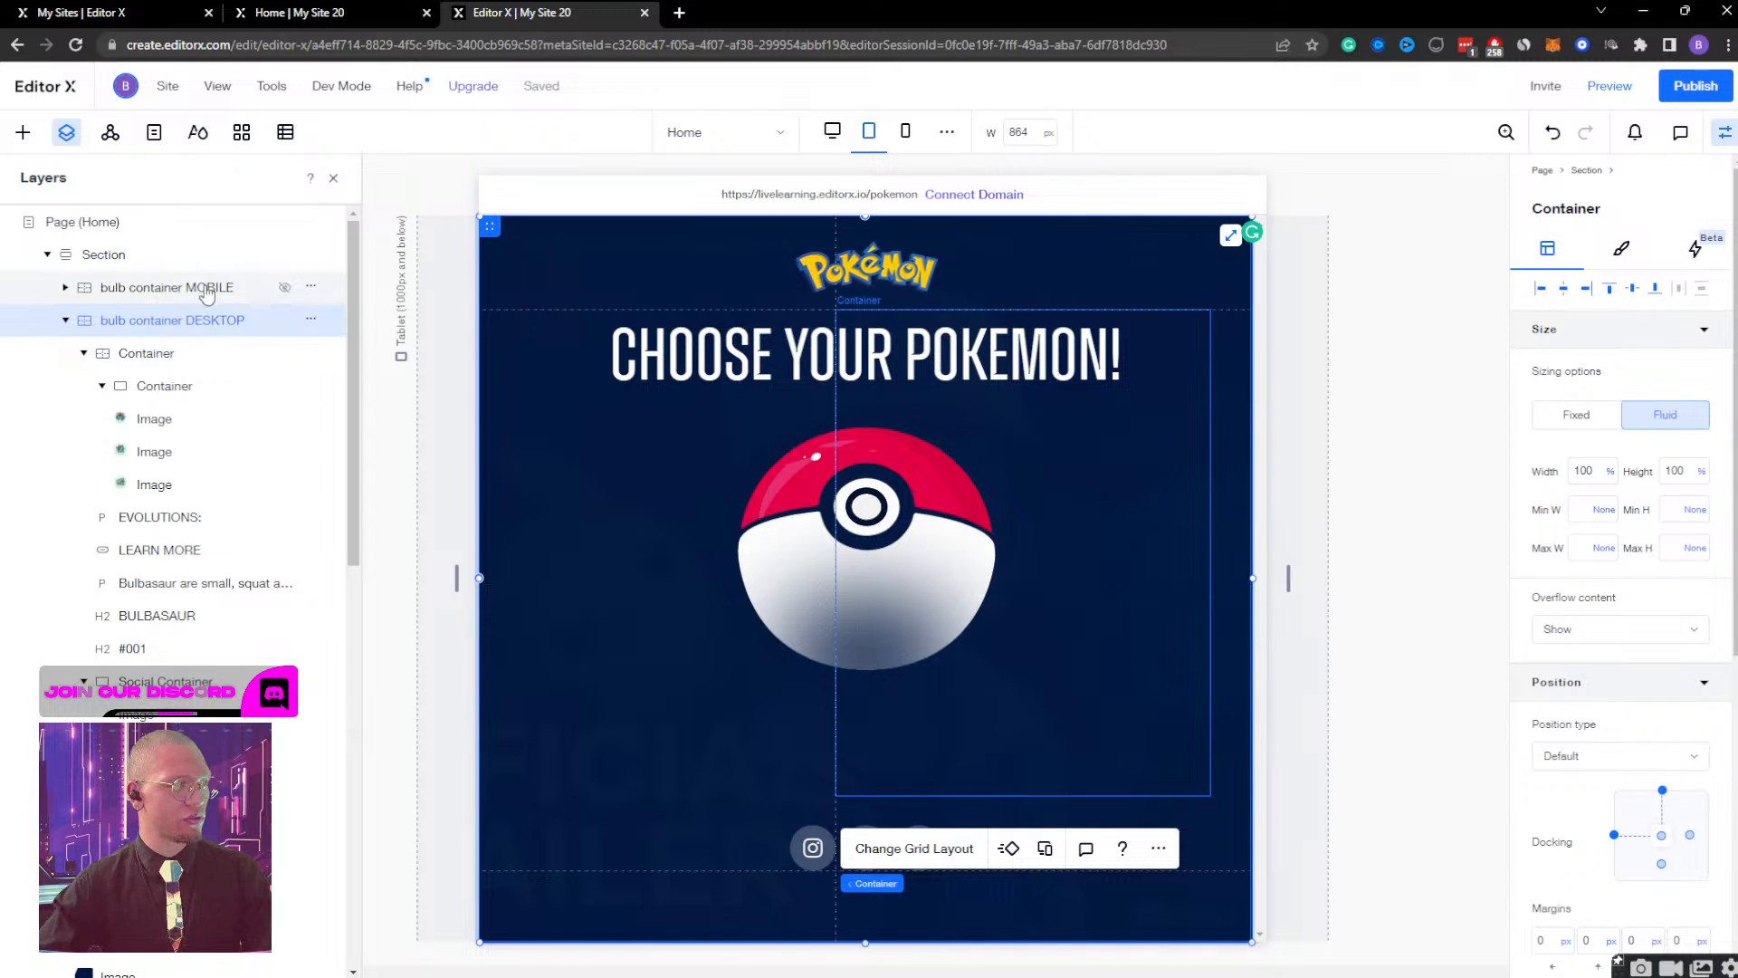
pyautogui.scroll(-4, 226, 543)
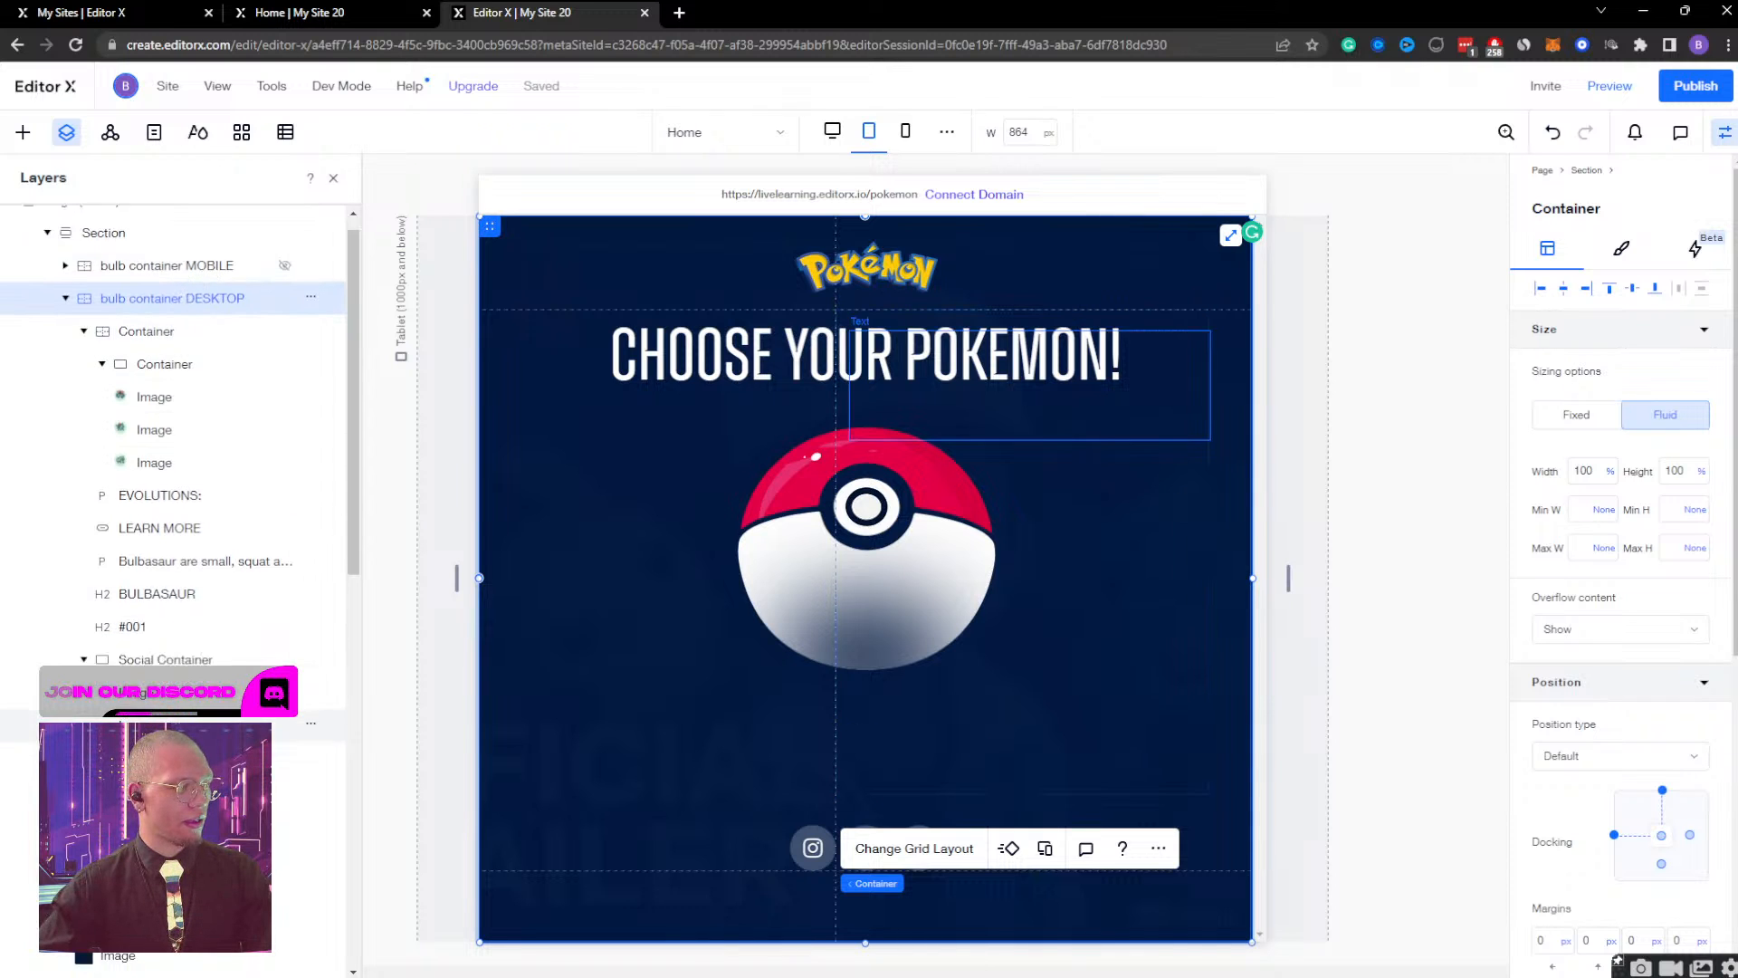
pyautogui.scroll(-3, 181, 770)
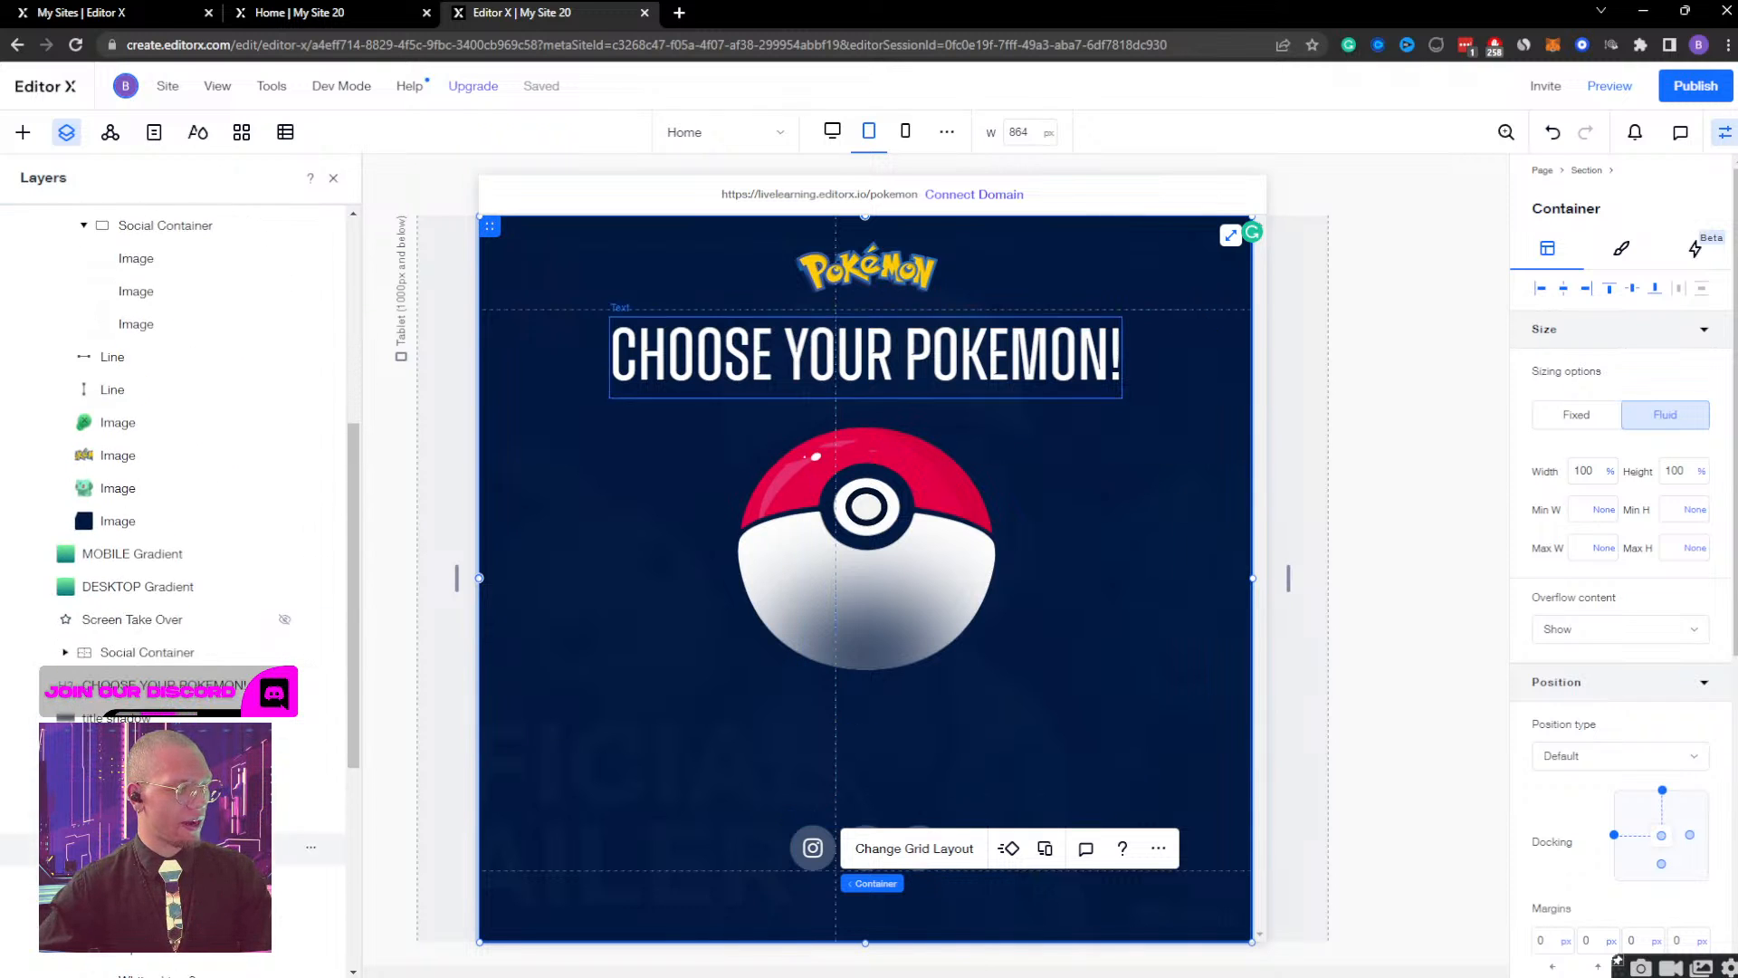
pyautogui.click(181, 814)
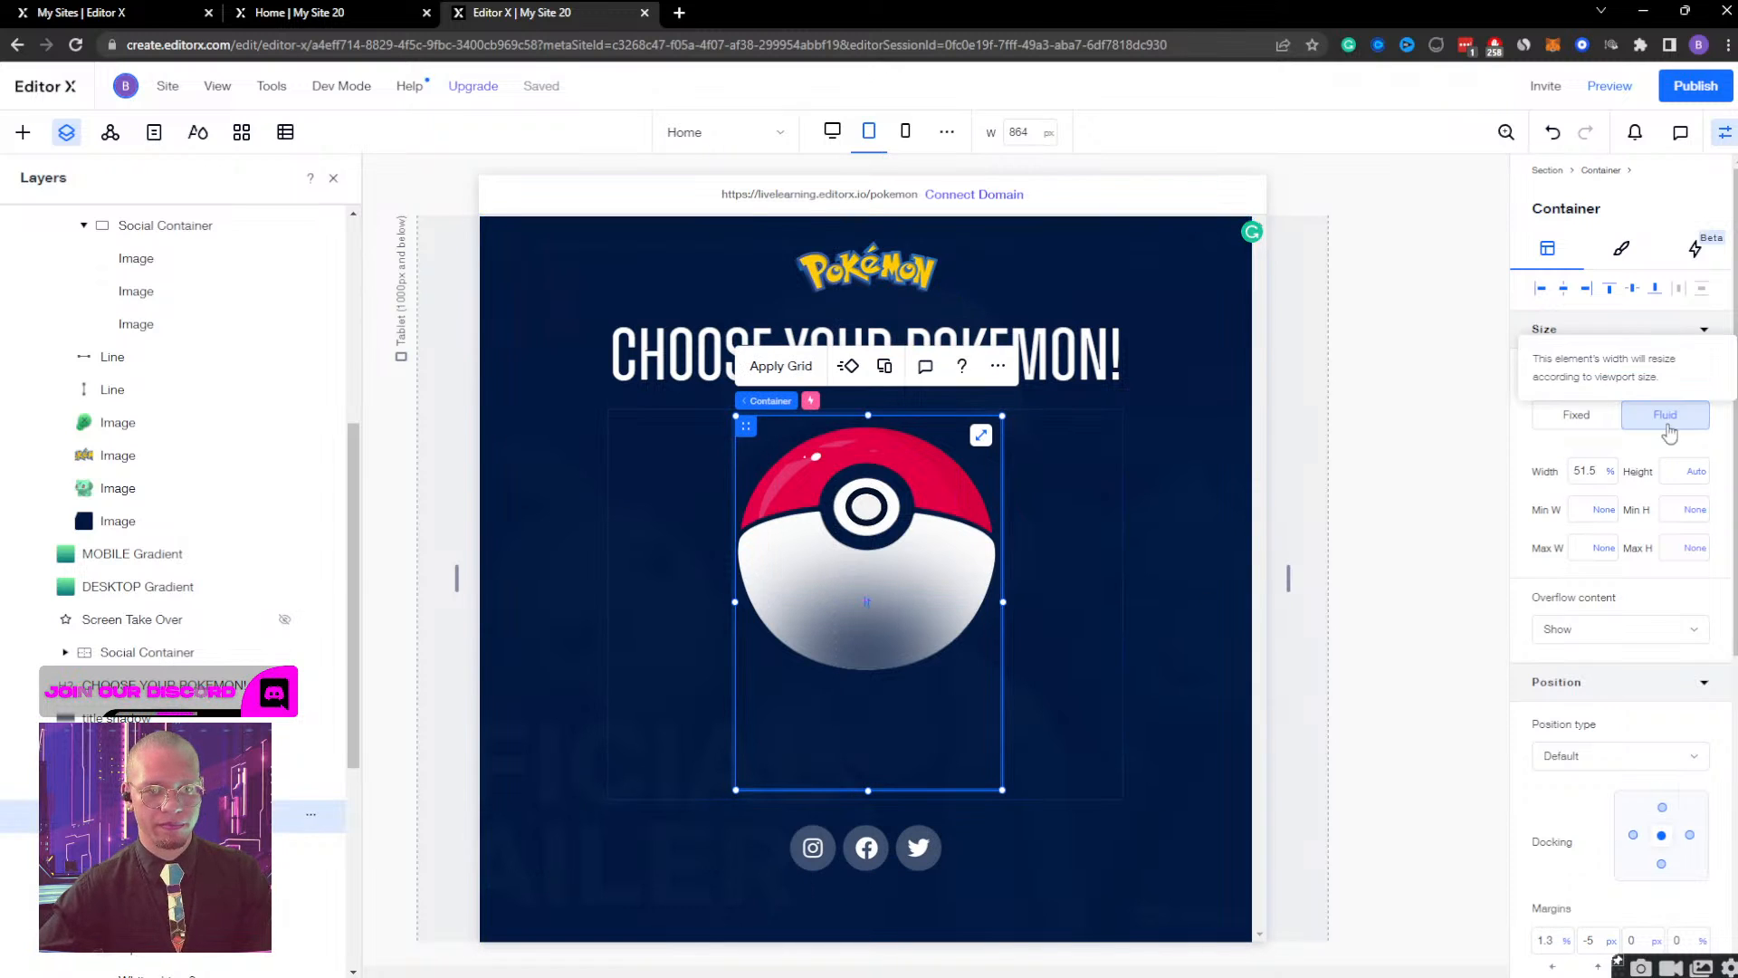
pyautogui.click(1695, 249)
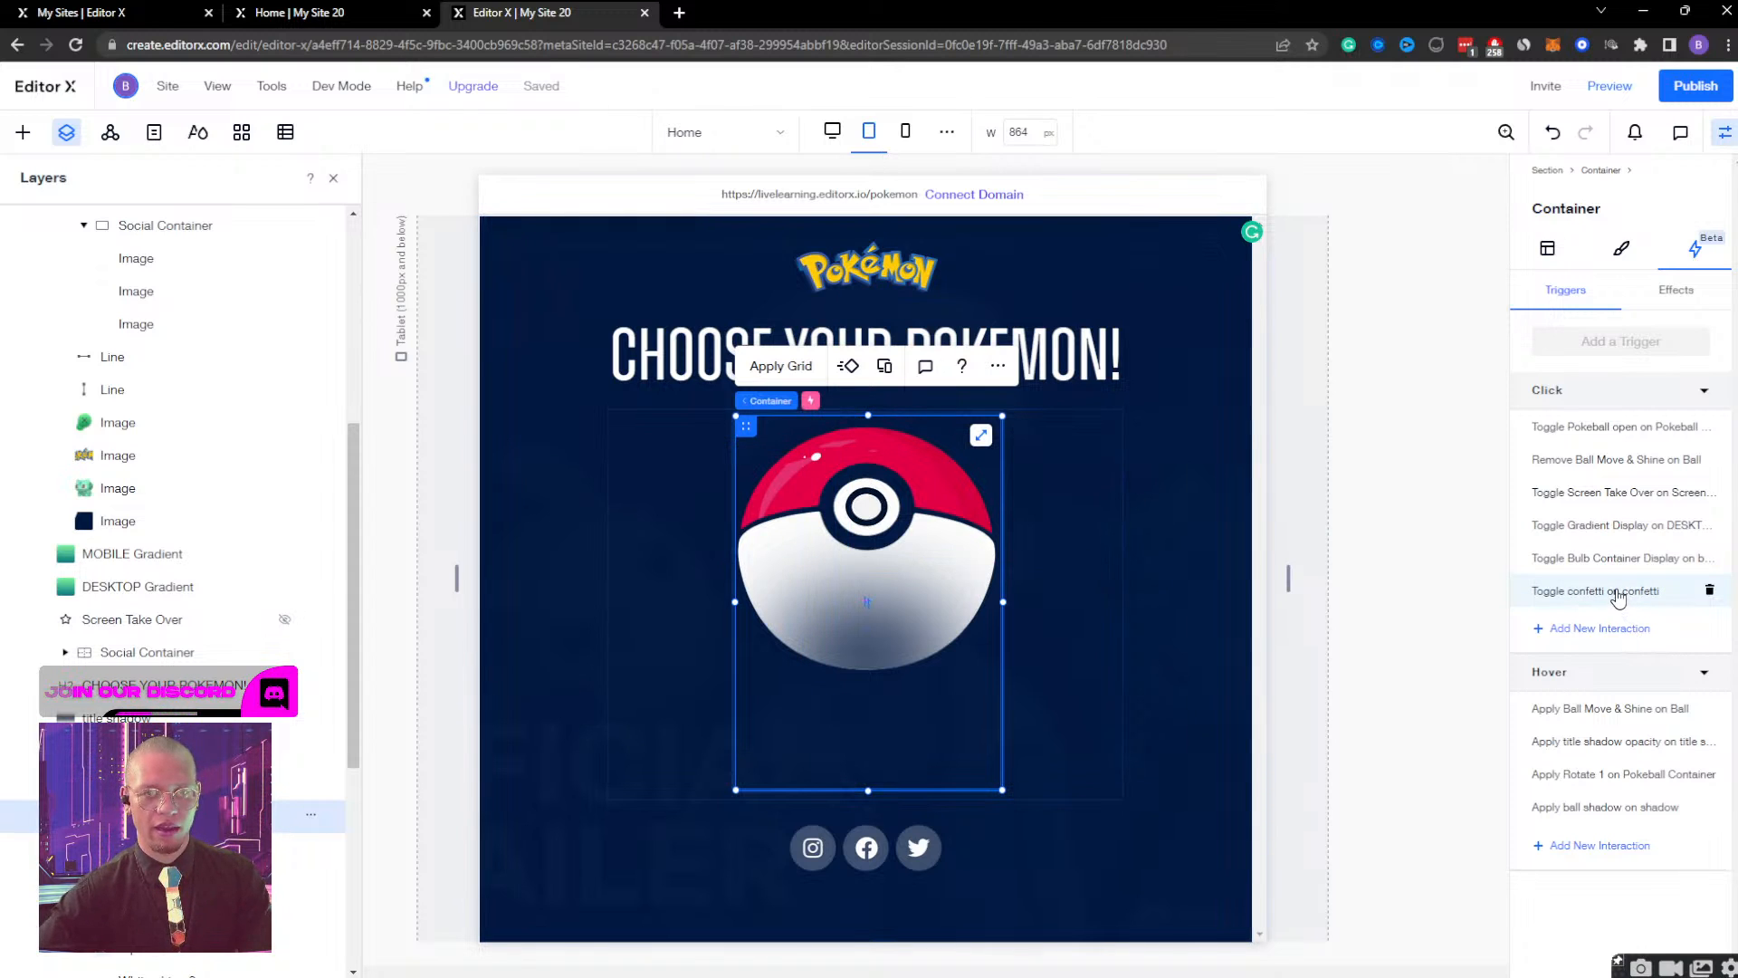
pyautogui.scroll(5, 181, 435)
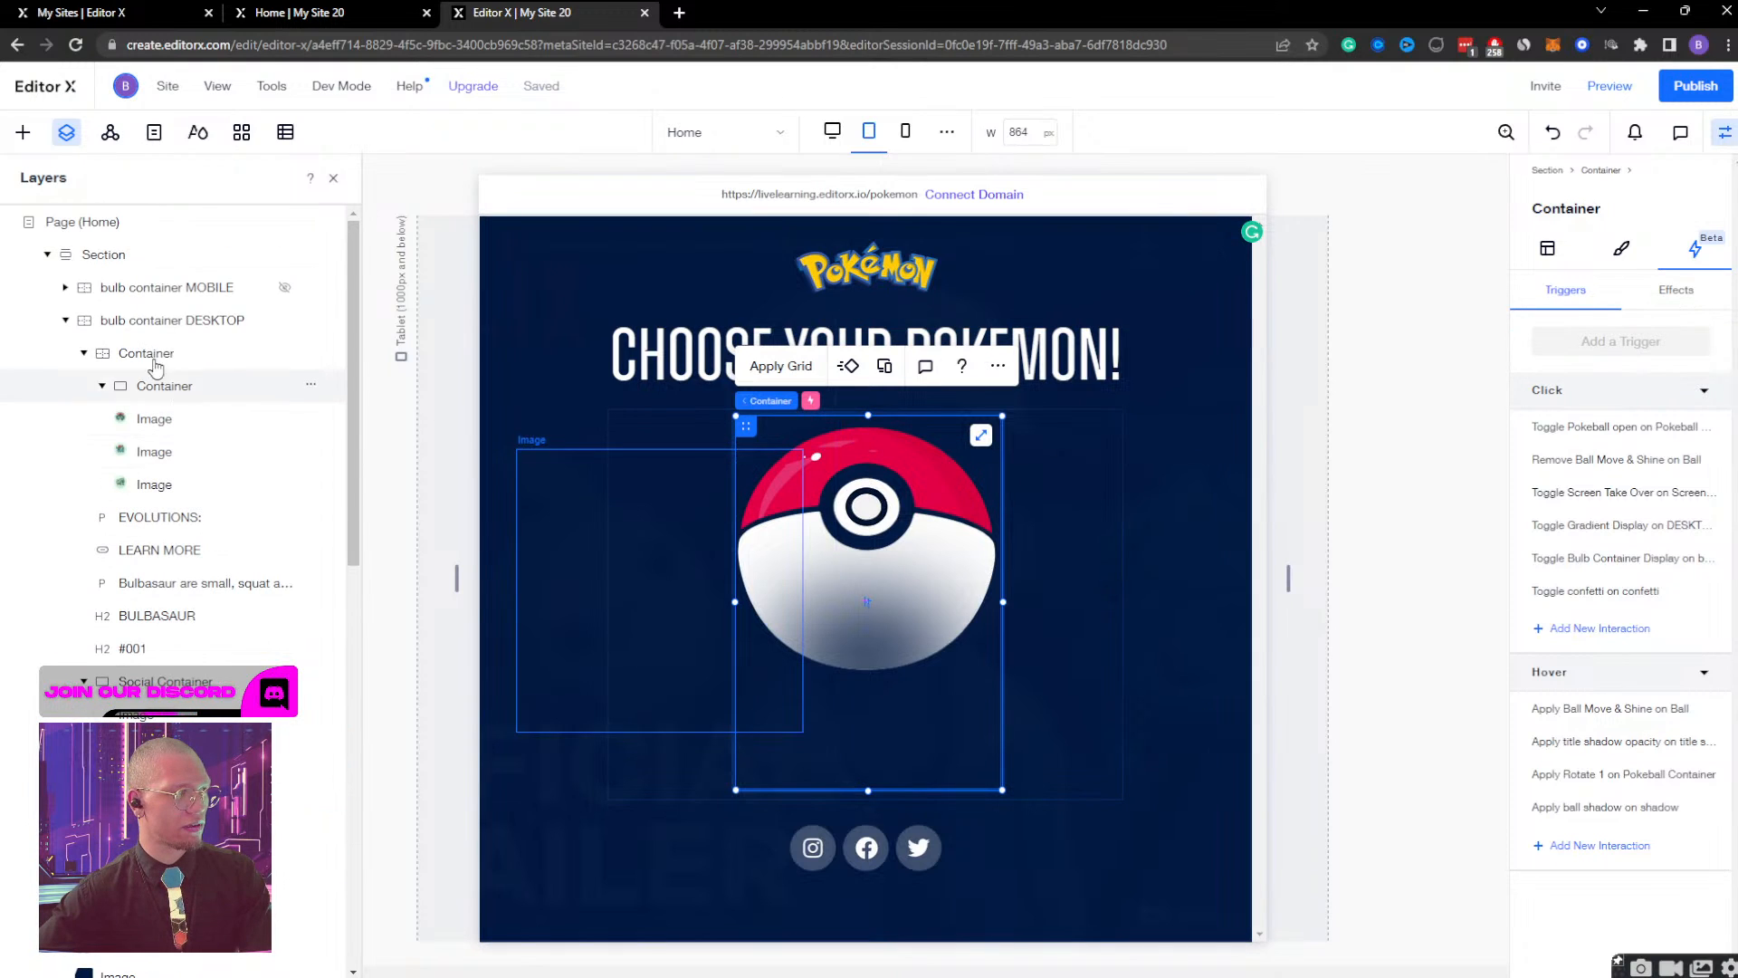
# Set the horizontal translate of the bulb container DESKTOP's initial state to 90% and finish designing the effect.
pyautogui.click(168, 319)
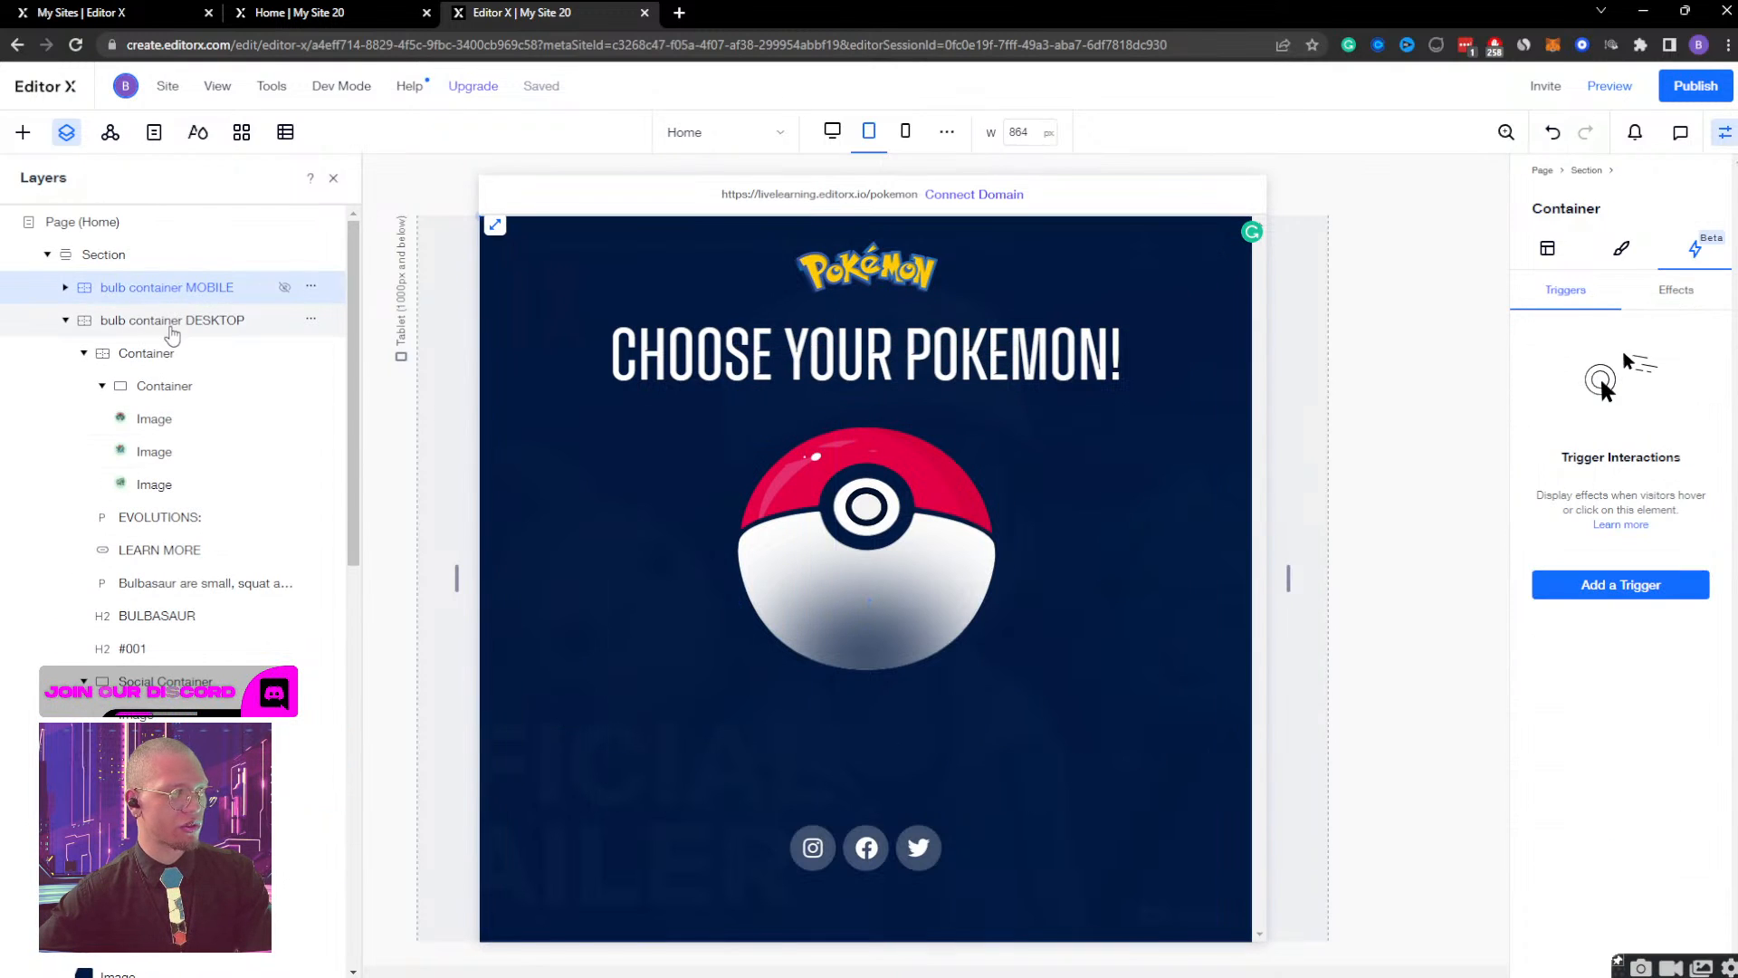
pyautogui.click(1665, 291)
pyautogui.click(1674, 422)
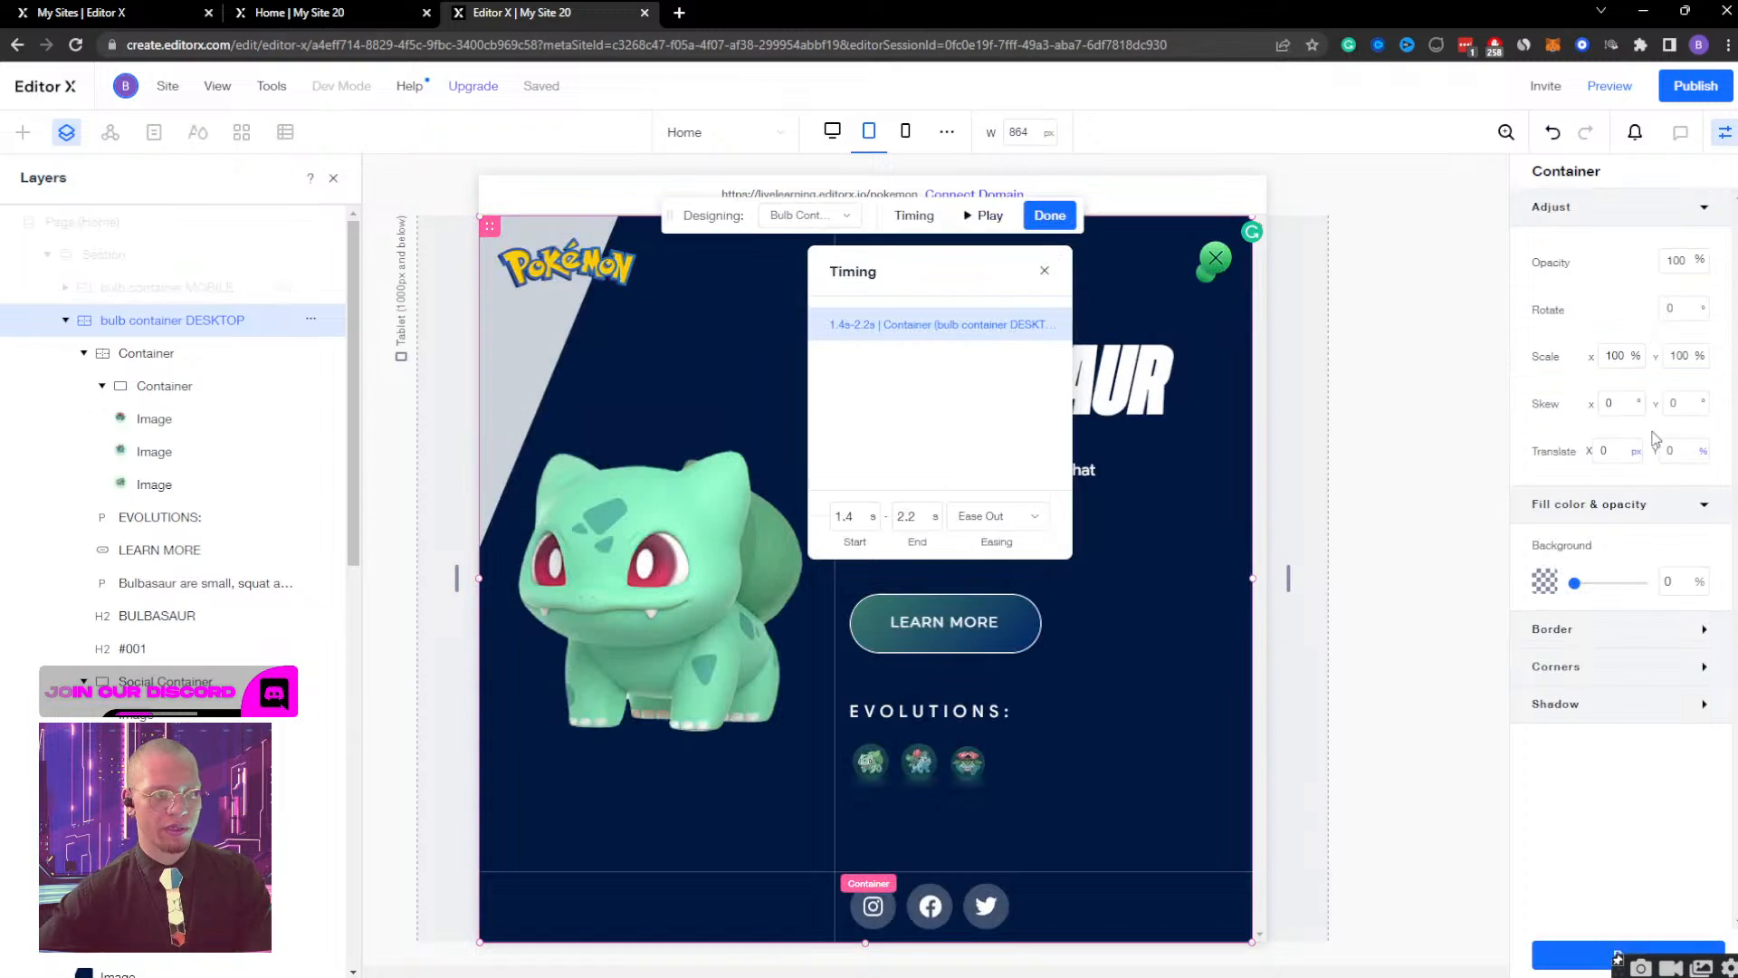
pyautogui.click(808, 215)
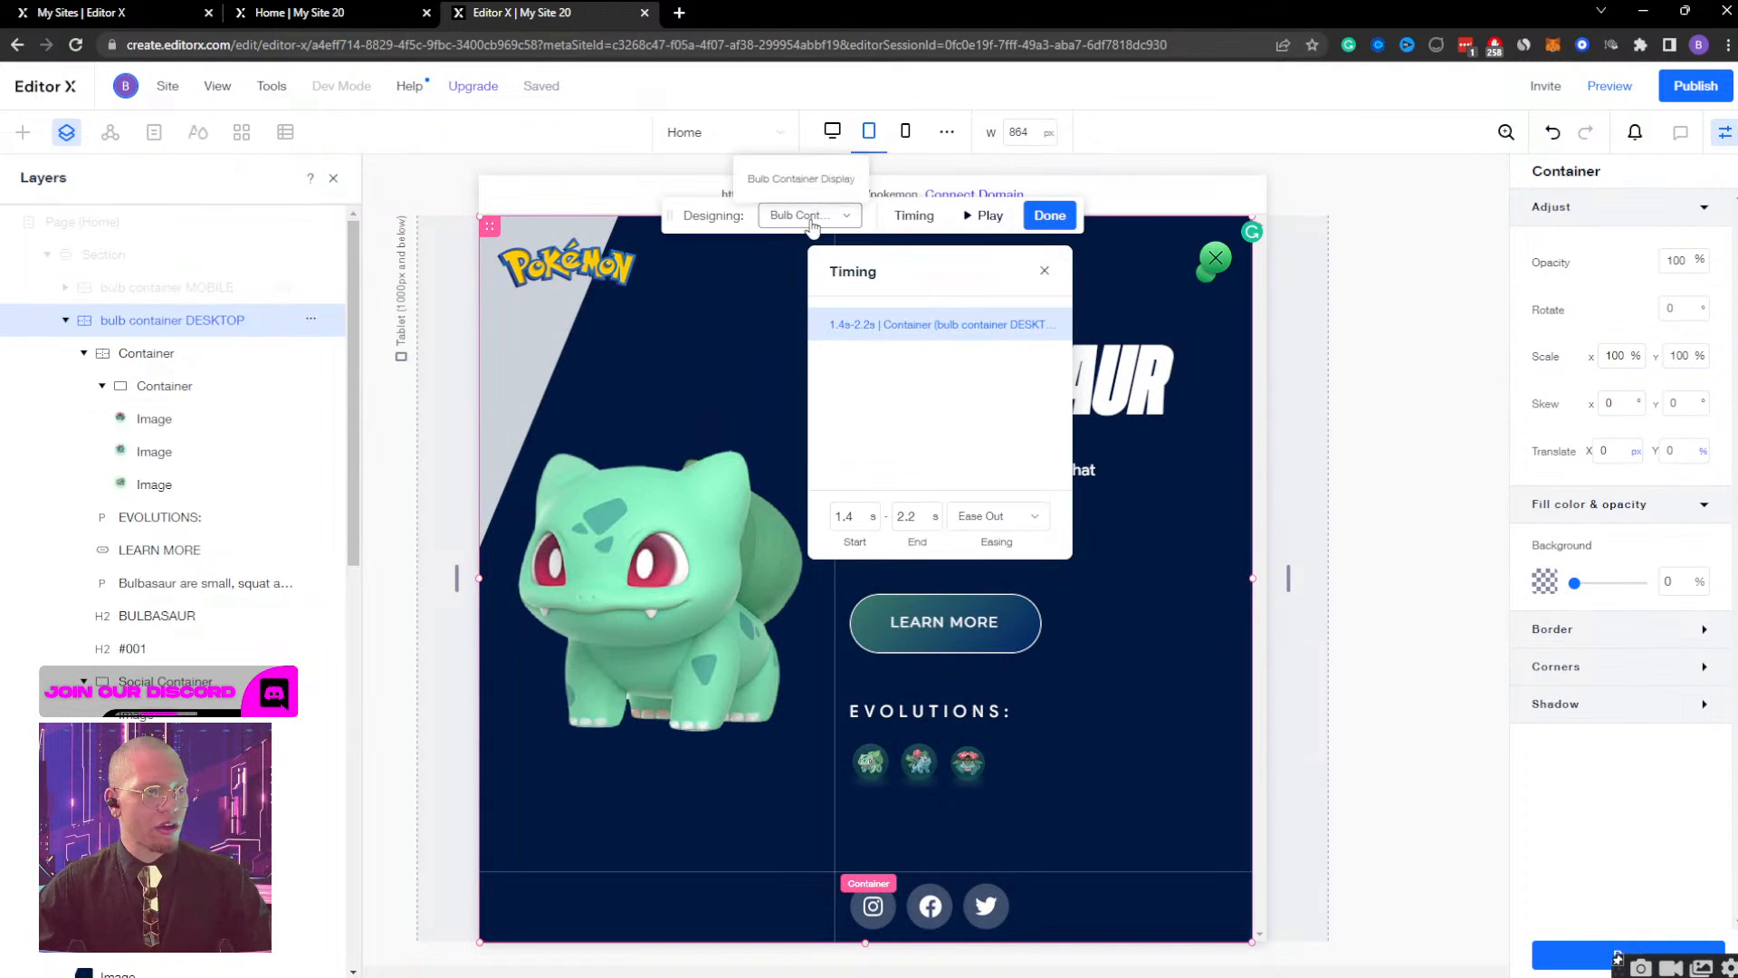
pyautogui.click(815, 277)
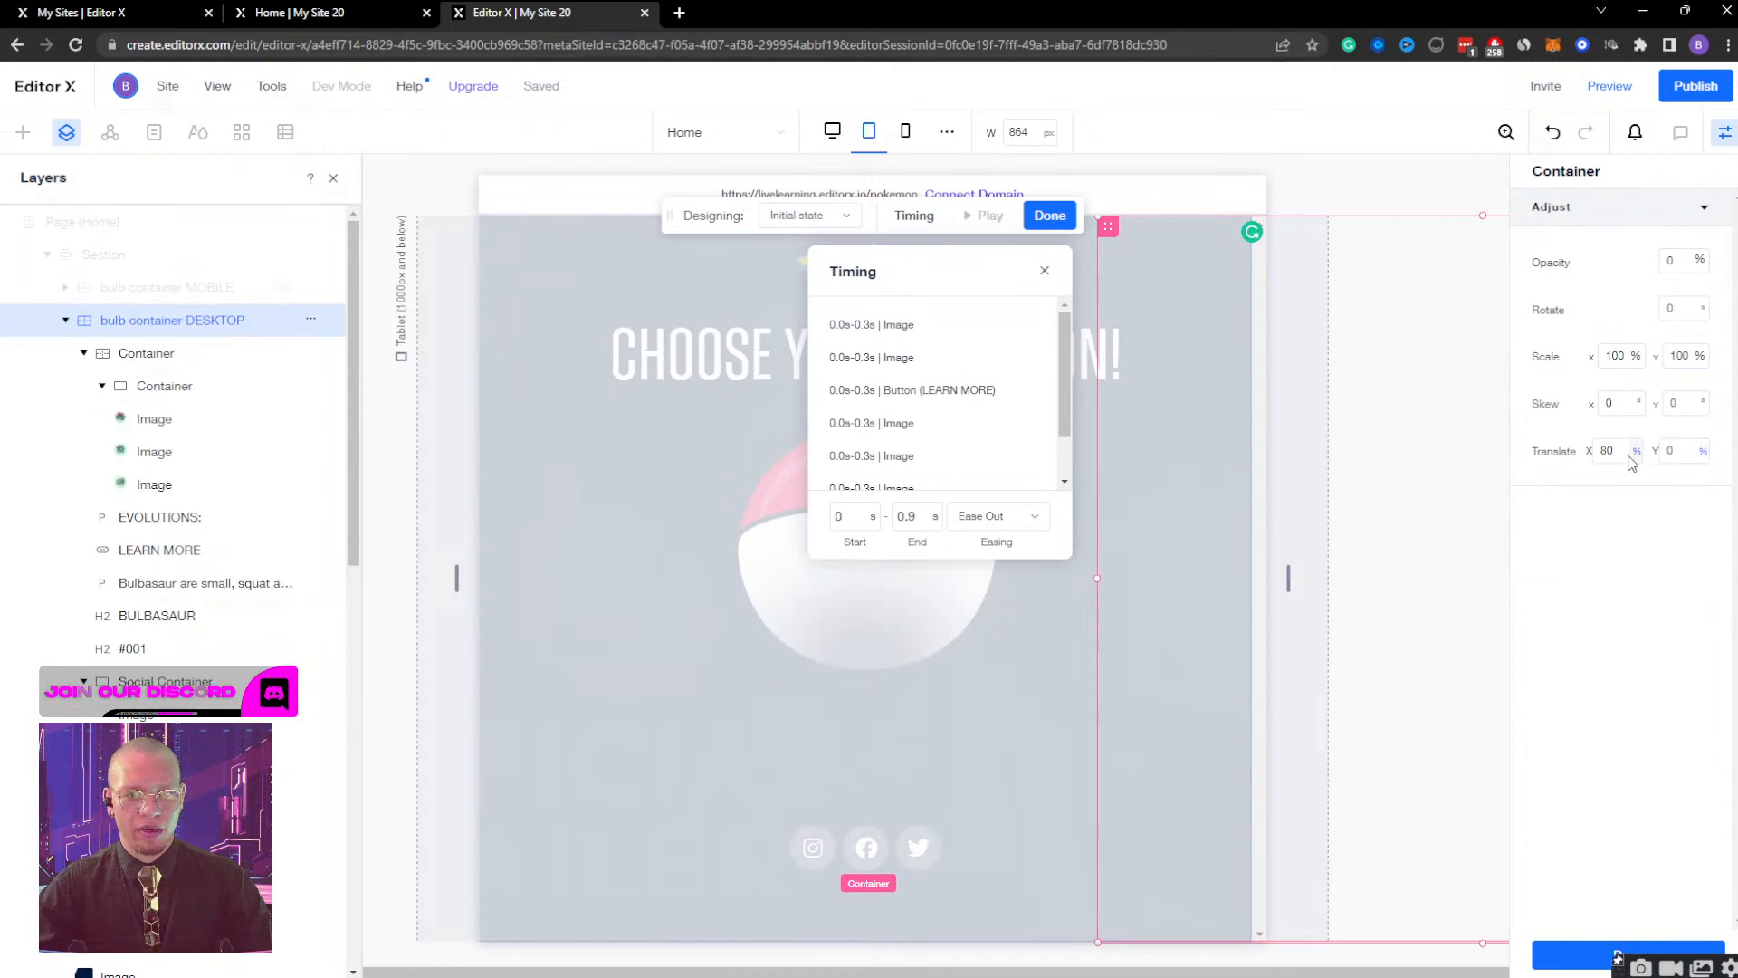
pyautogui.press('Return')
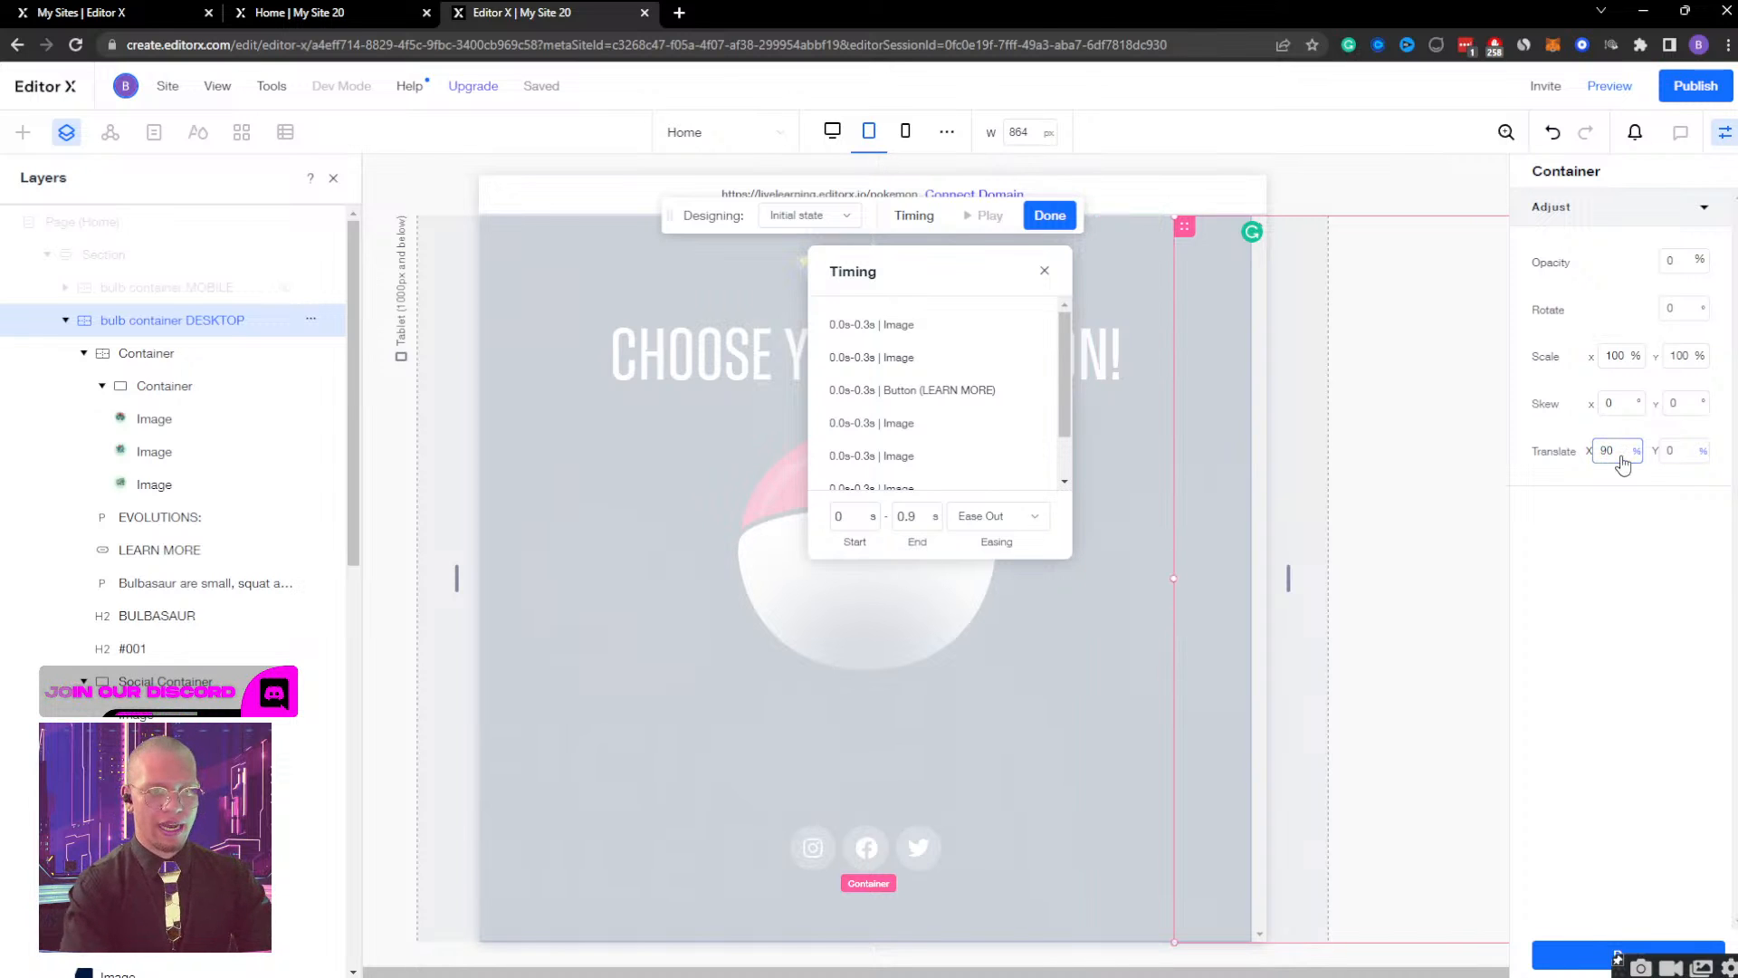
pyautogui.click(1050, 215)
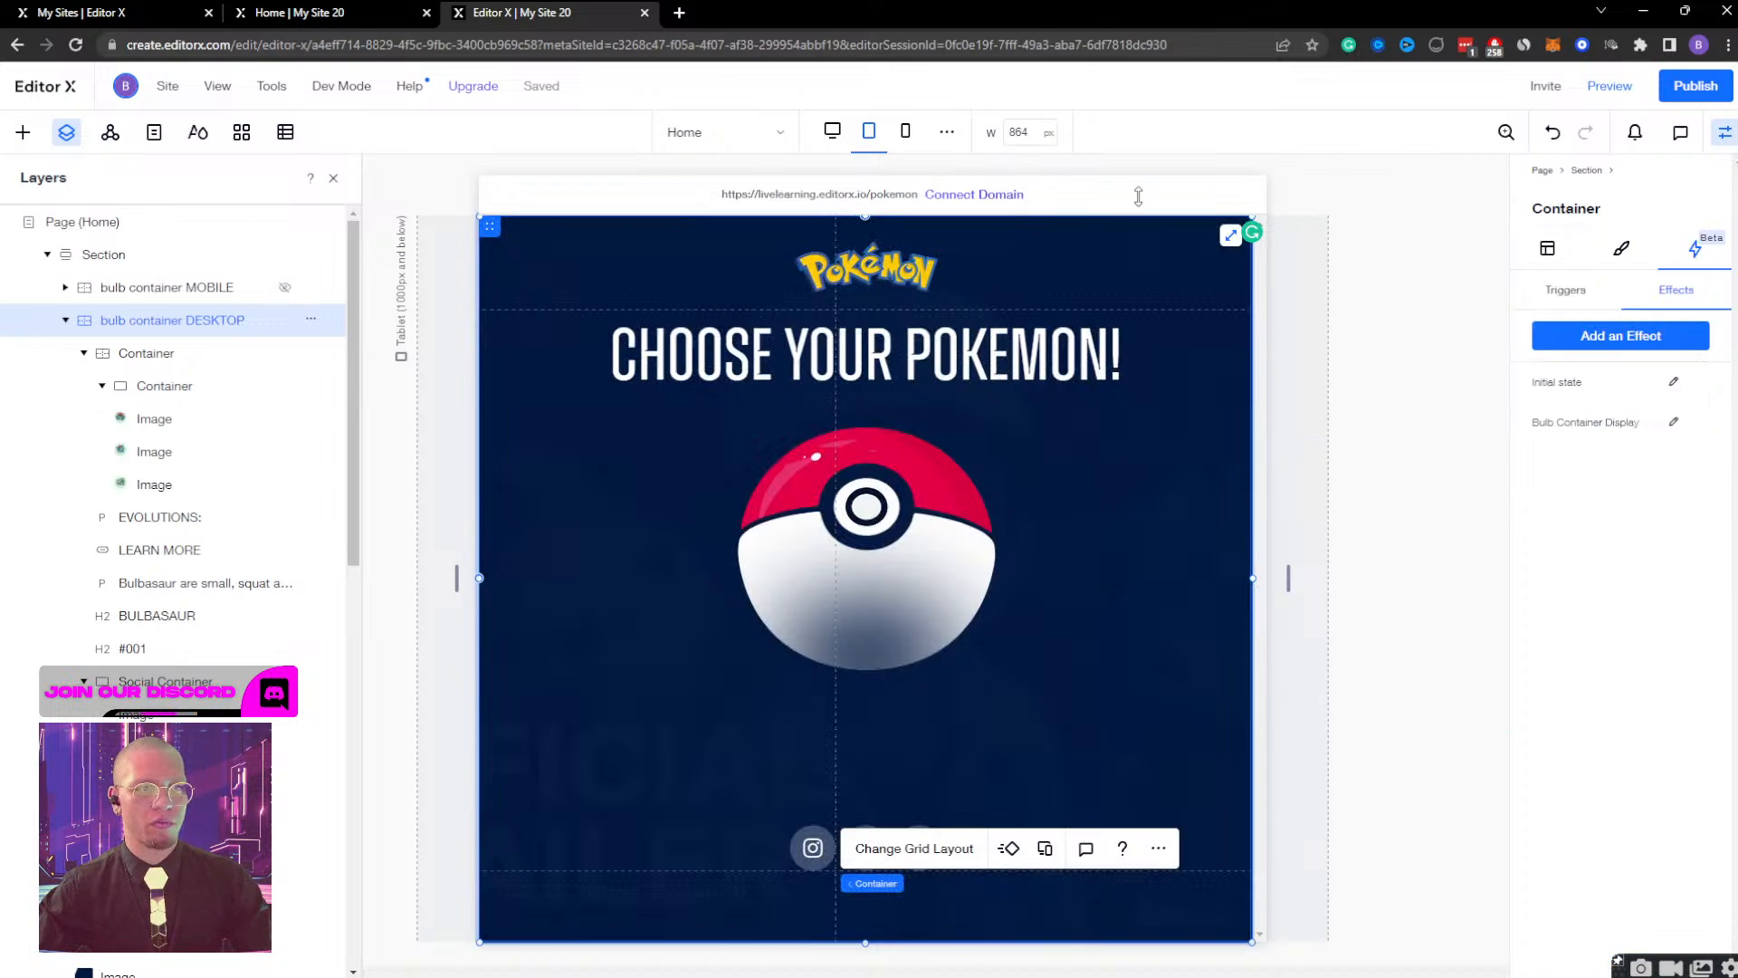
# Preview the tablet page and check the revised slide-in by opening and closing the Bulbasaur screen several times.
pyautogui.click(1604, 94)
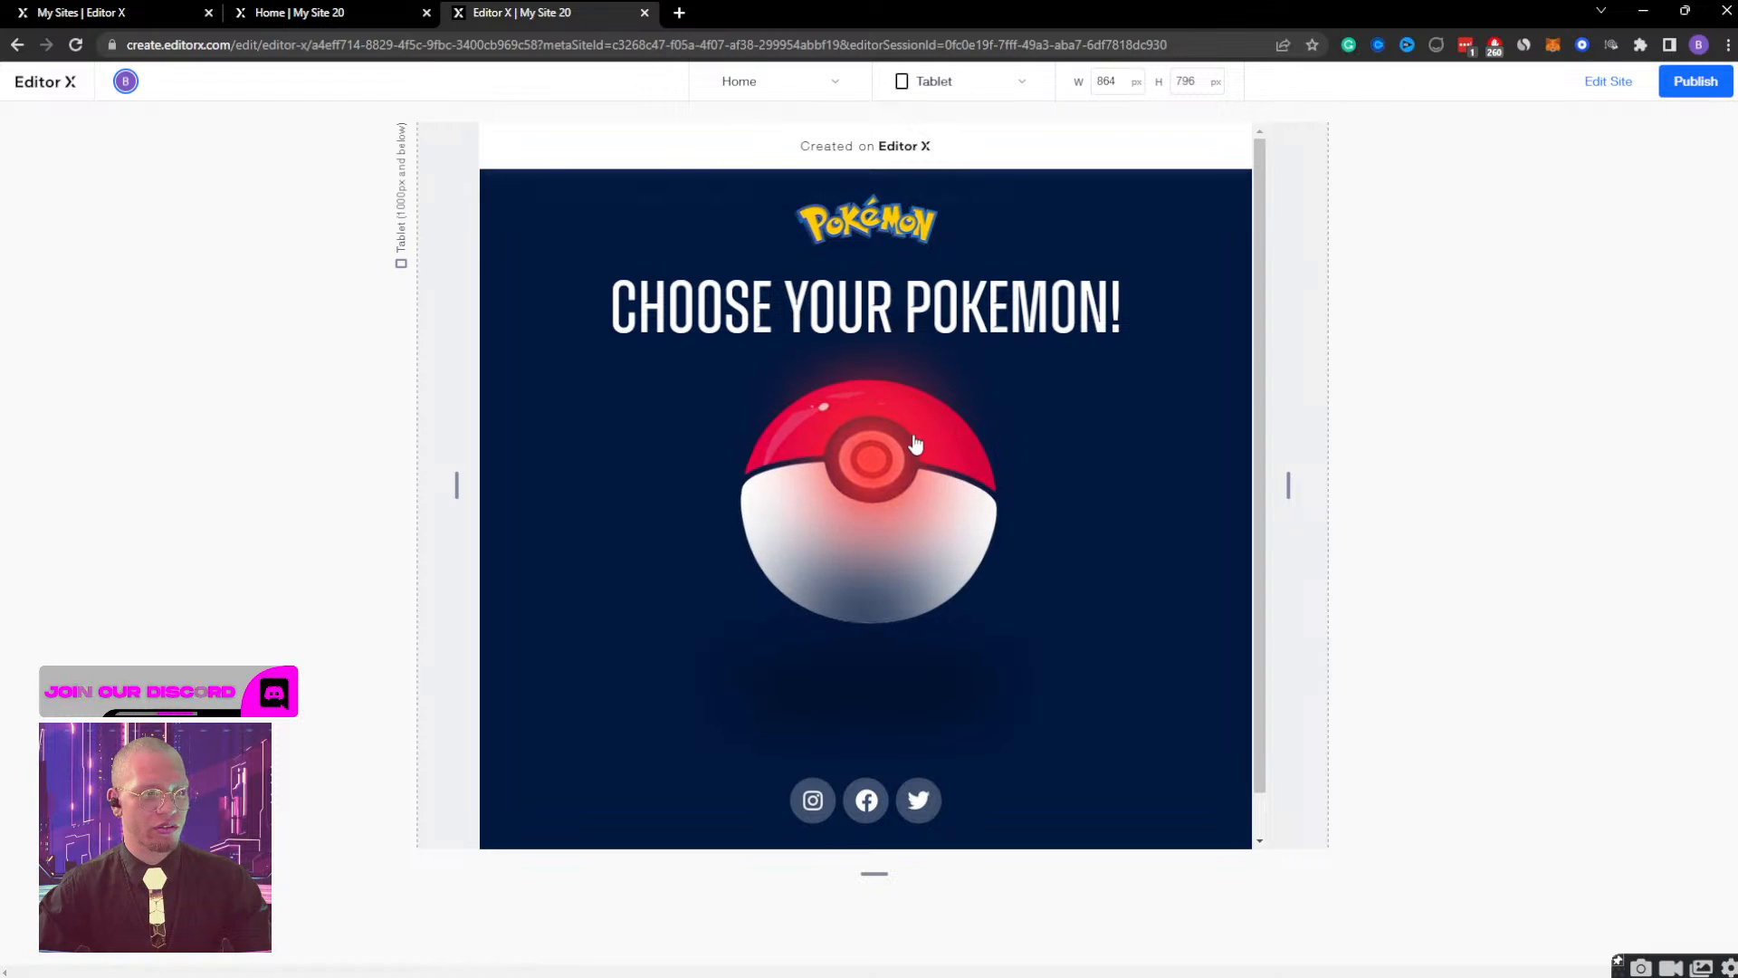
pyautogui.click(813, 464)
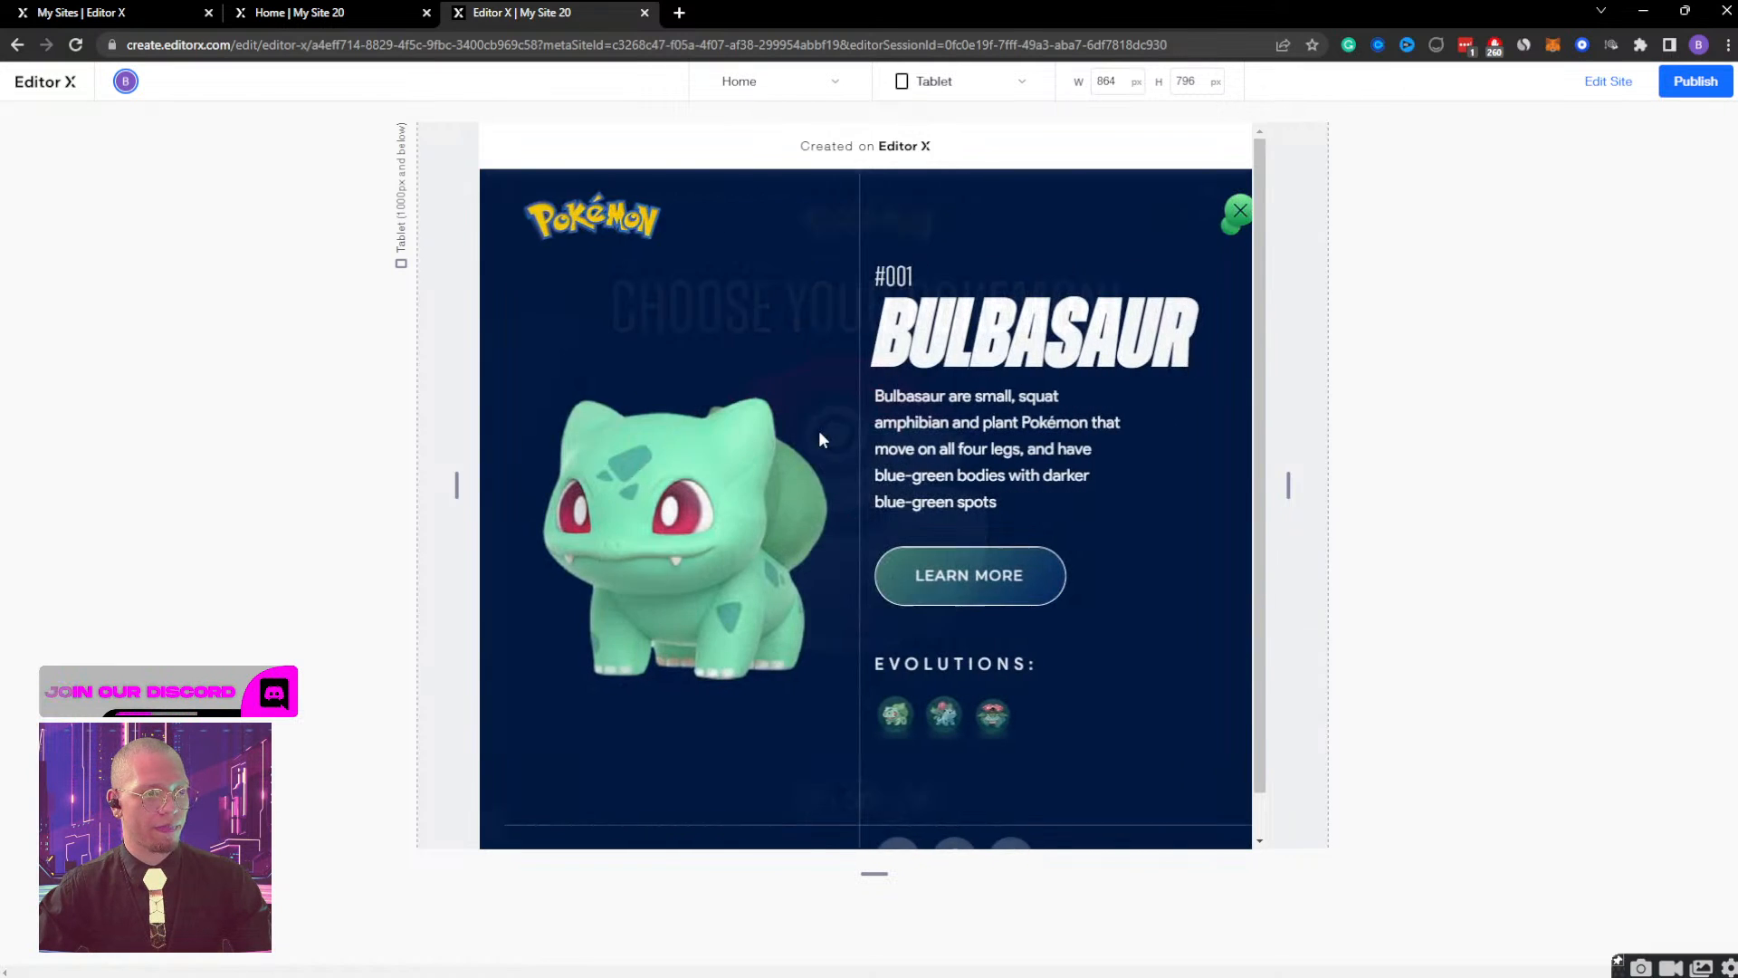
pyautogui.click(1215, 212)
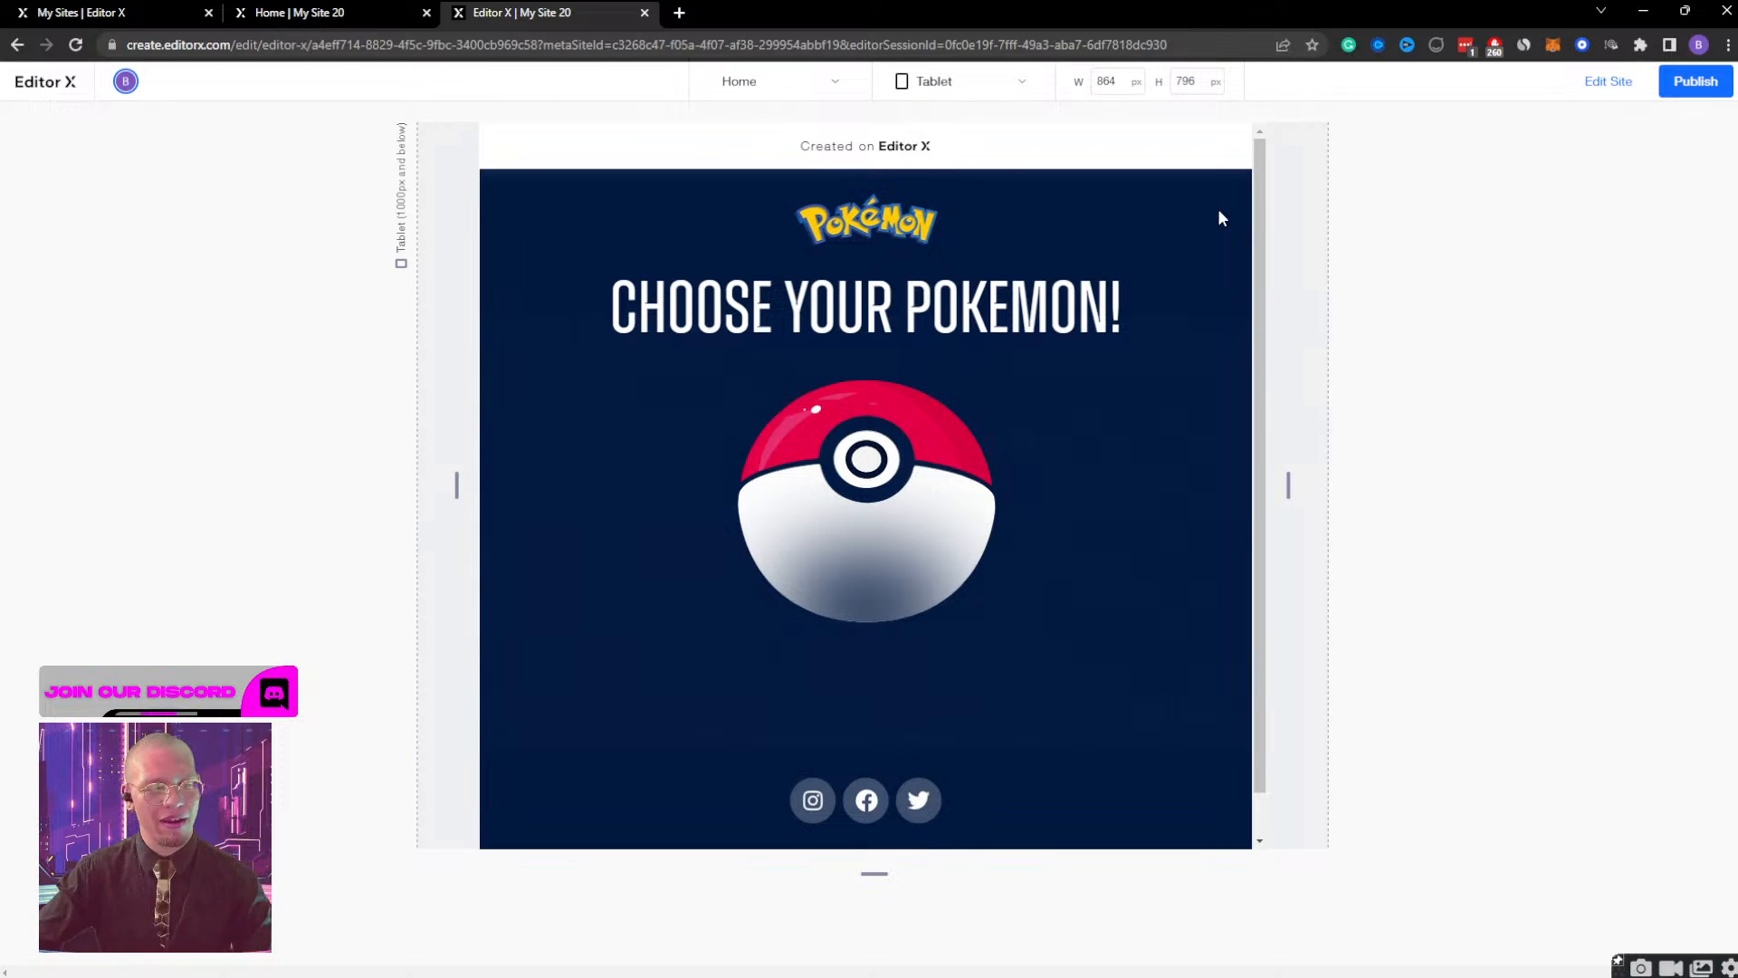
pyautogui.click(905, 536)
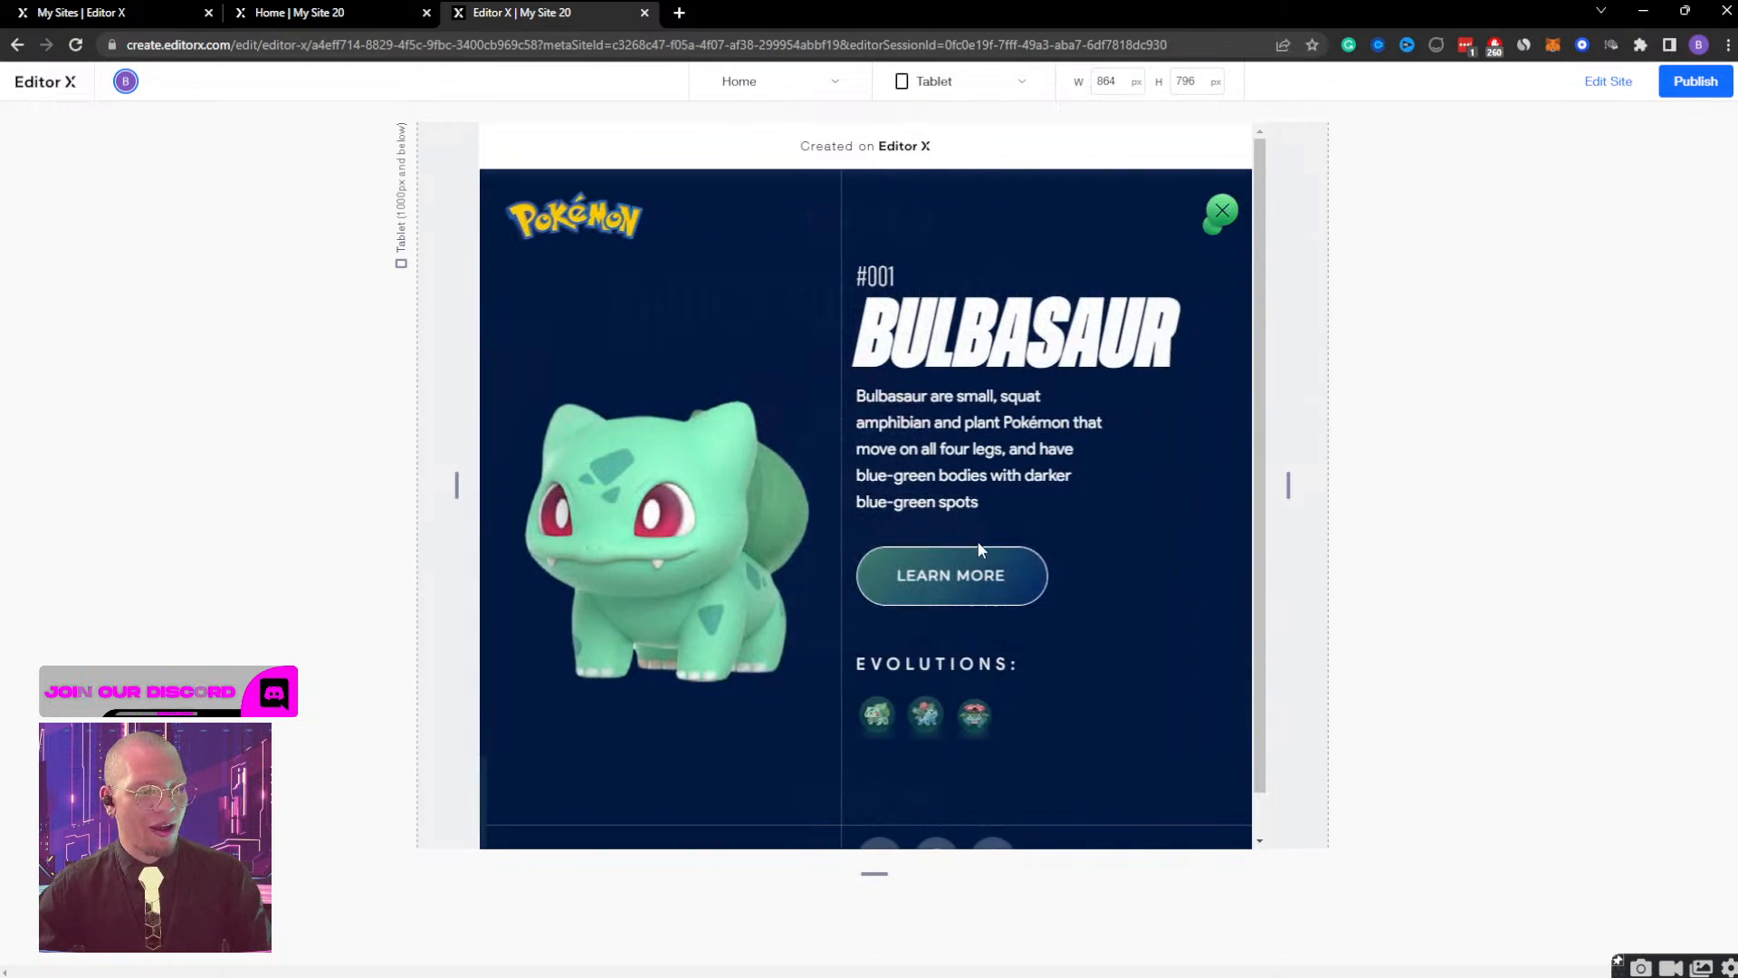
pyautogui.click(1216, 214)
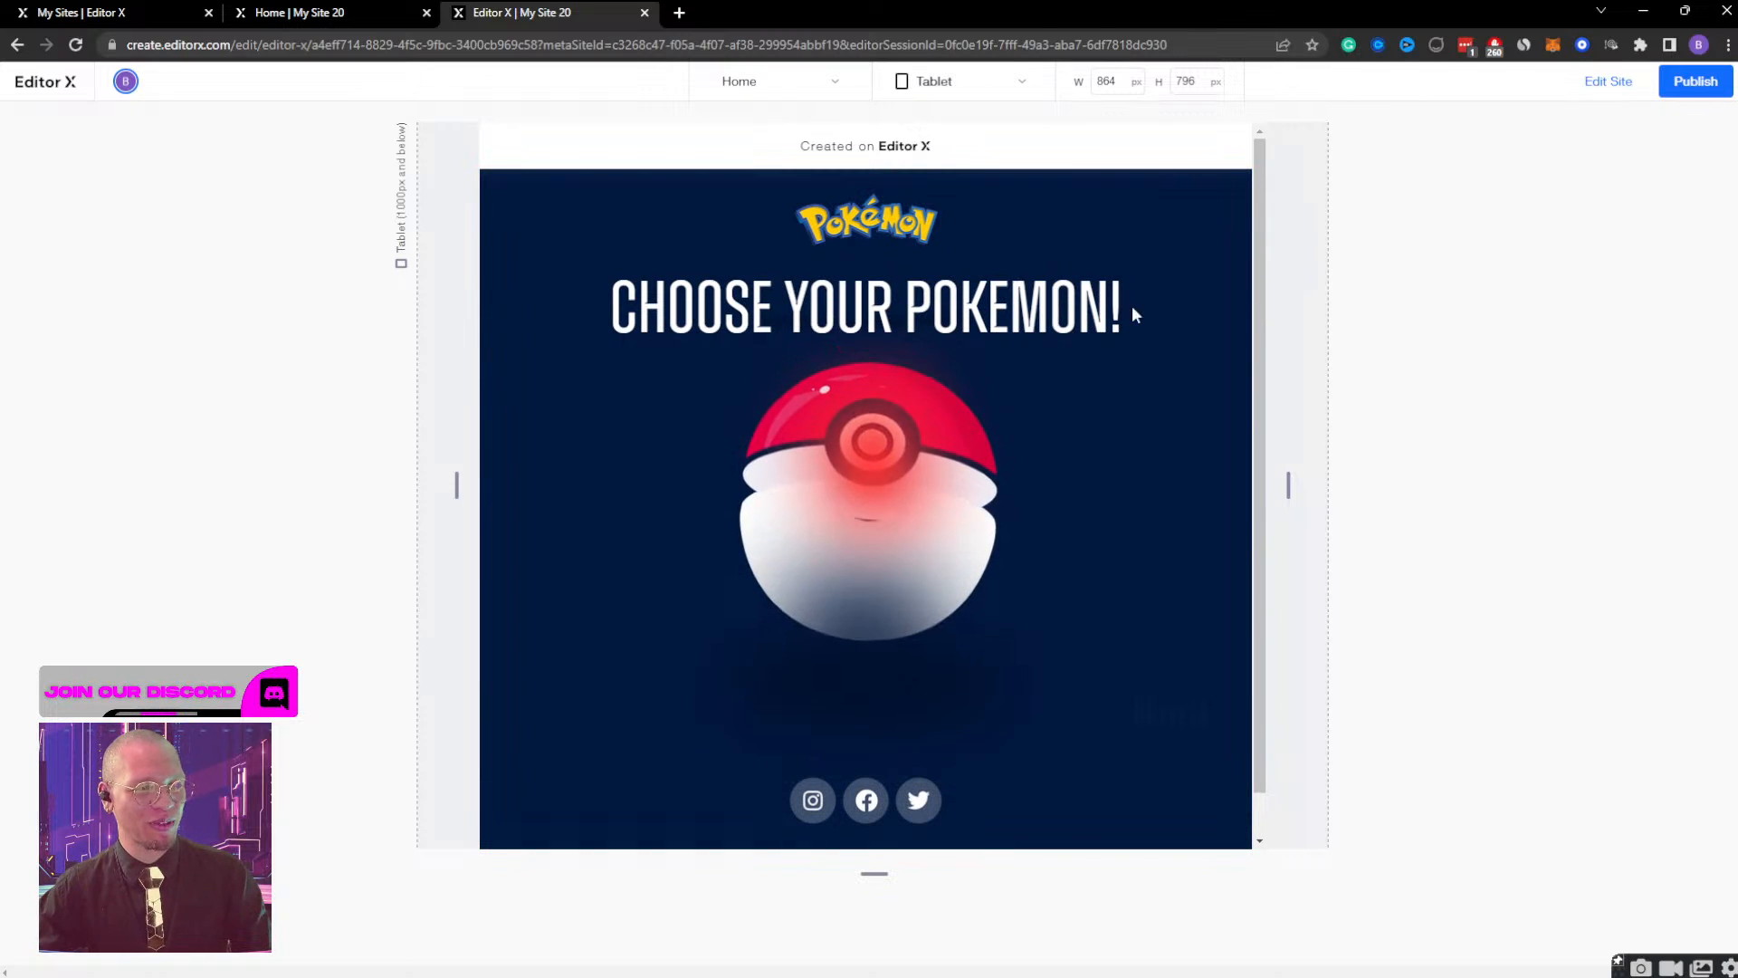
pyautogui.click(923, 466)
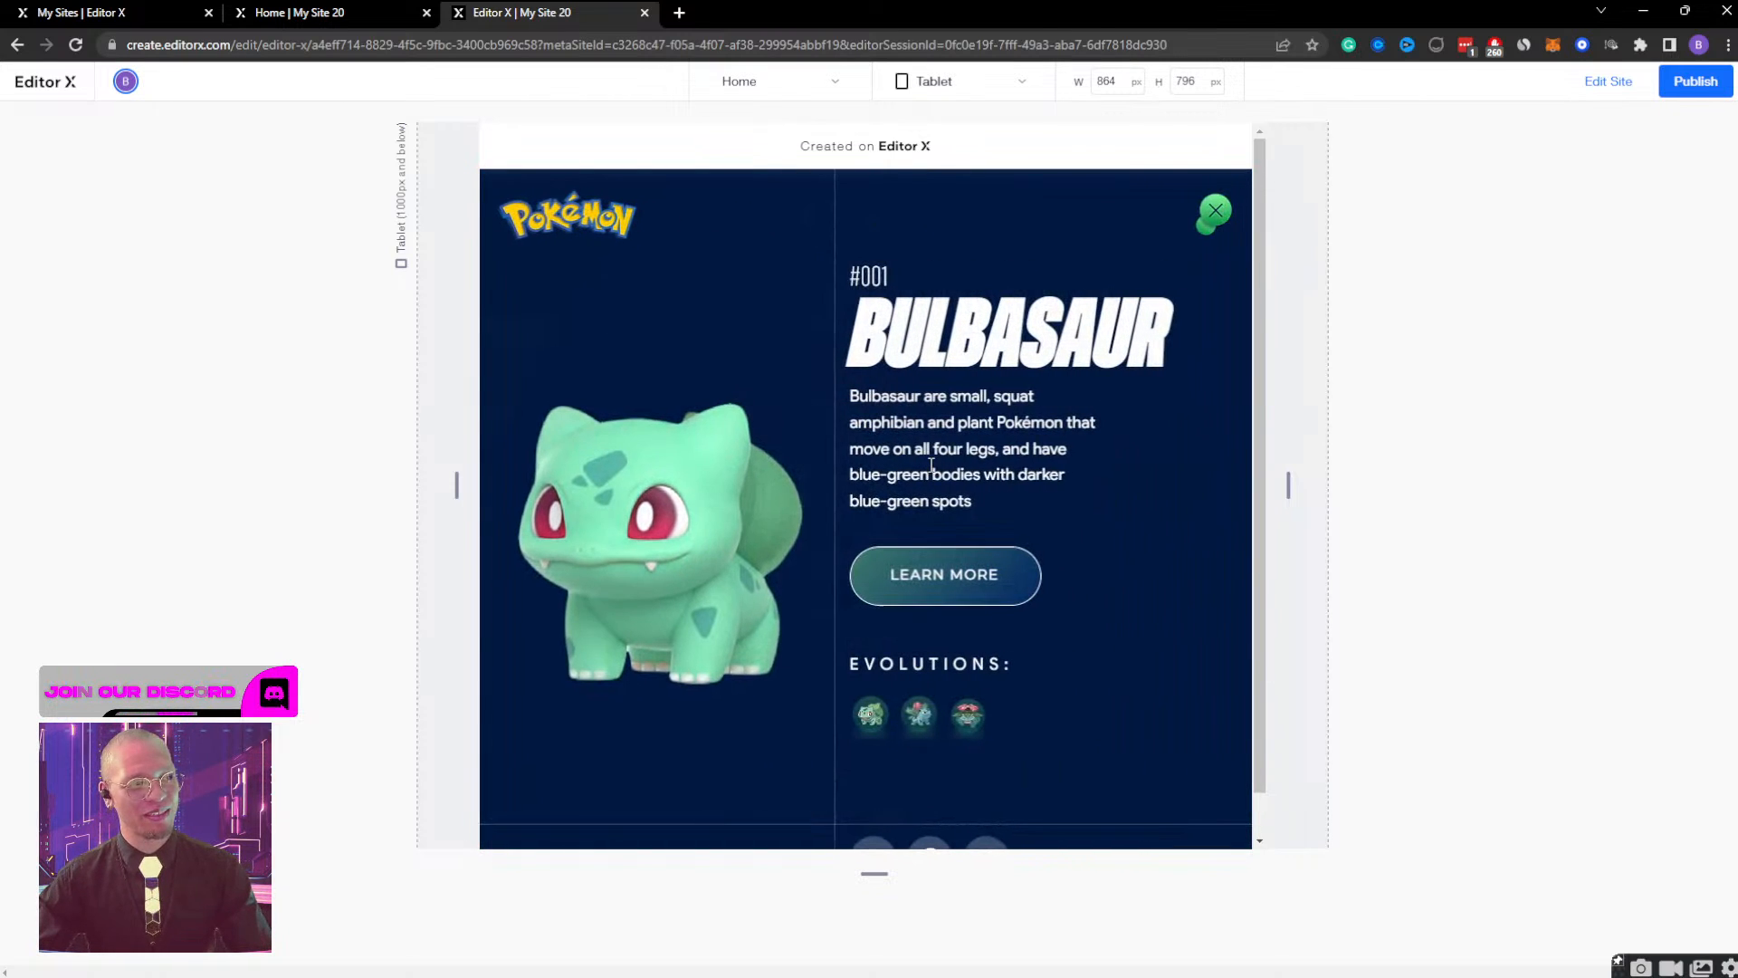
pyautogui.click(1205, 210)
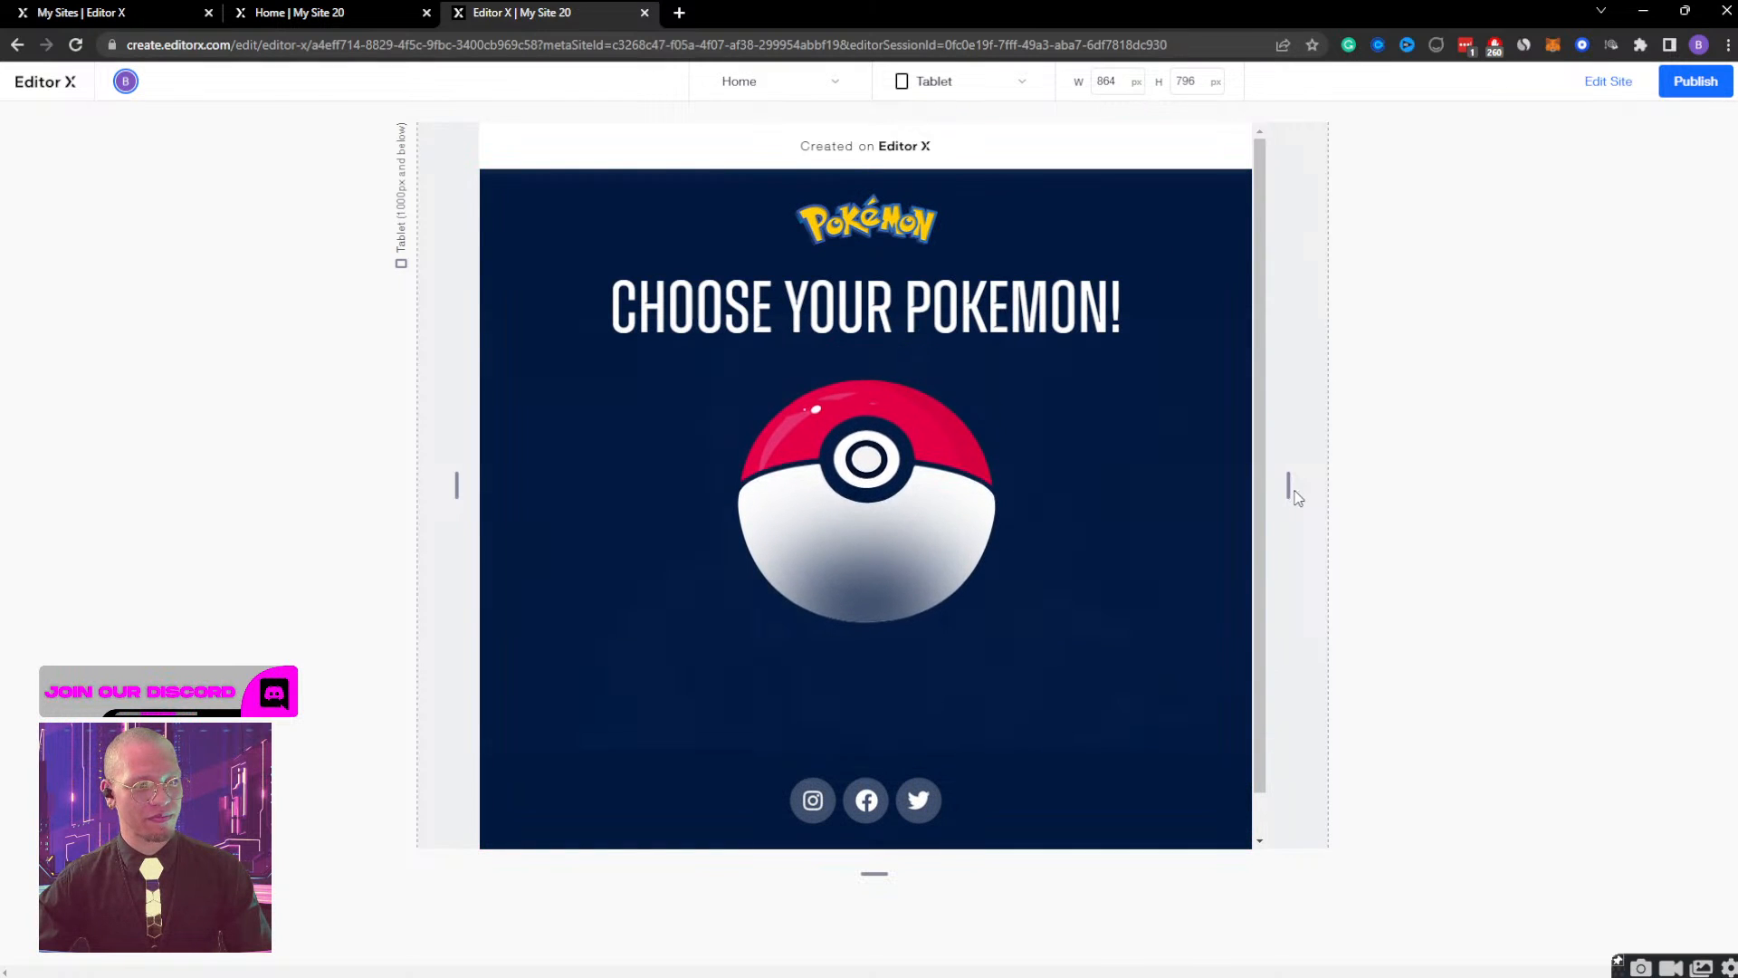
# Narrow the preview to the 320 px mobile width and check opening and closing the Bulbasaur screen from the Poké Ball.
pyautogui.moveTo(1289, 490); pyautogui.dragTo(1041, 498)
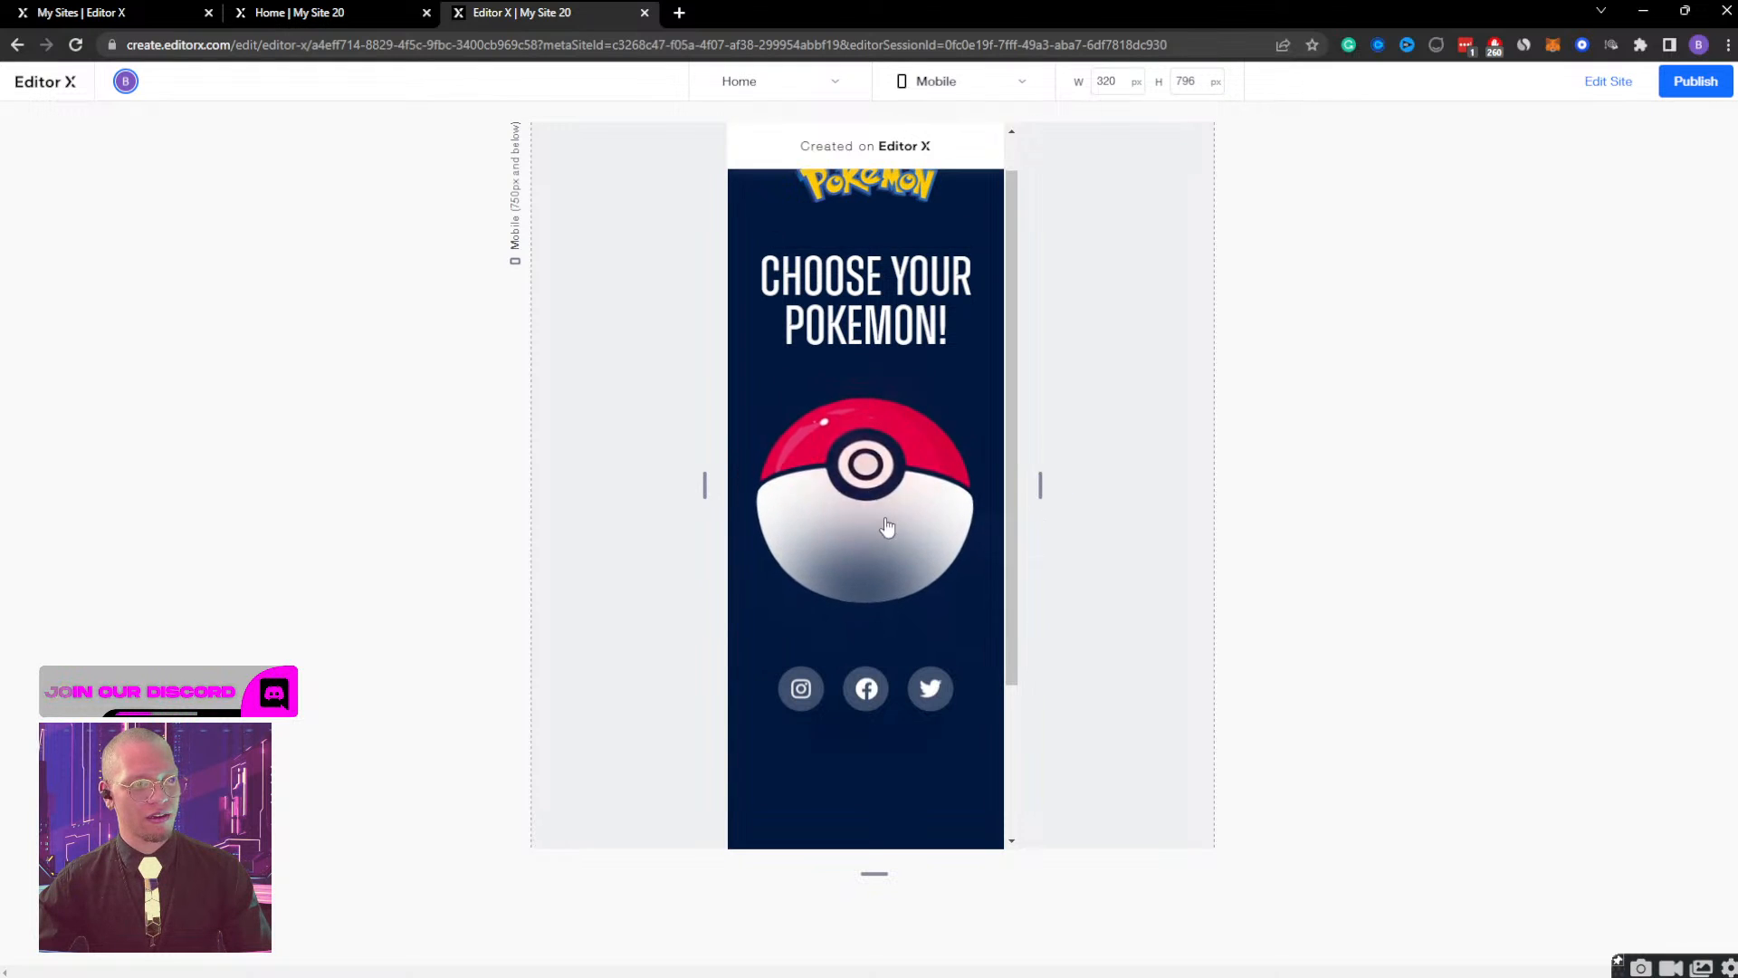
pyautogui.click(871, 474)
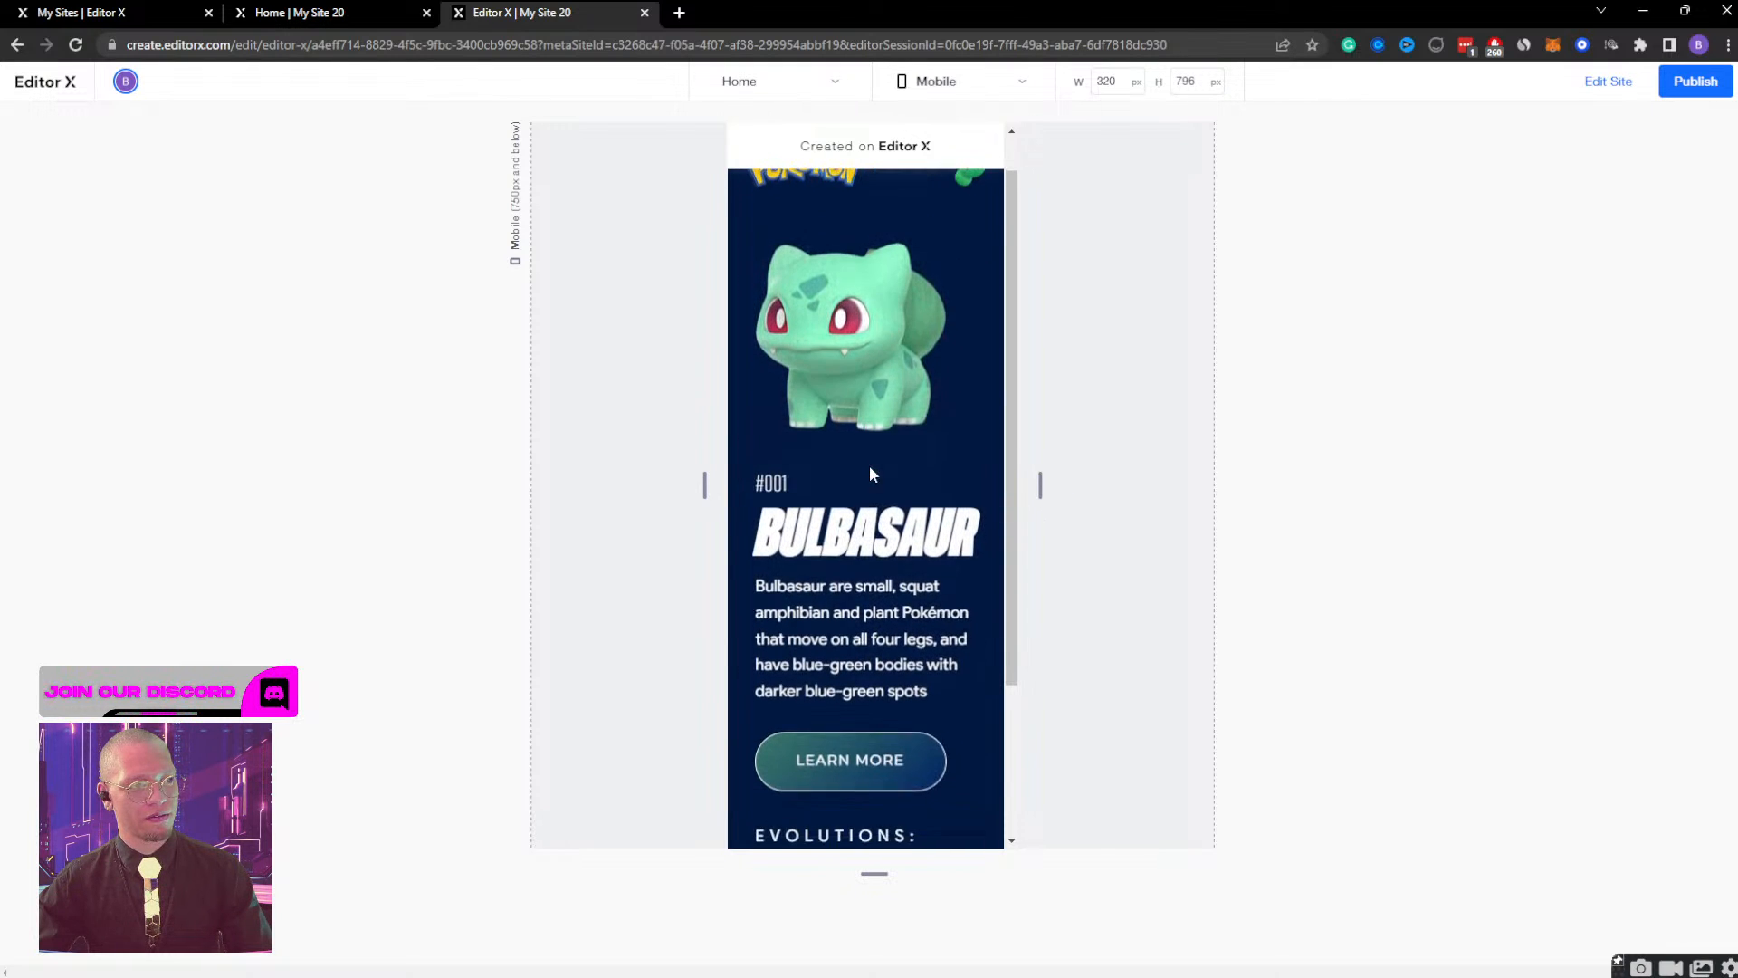
pyautogui.click(970, 216)
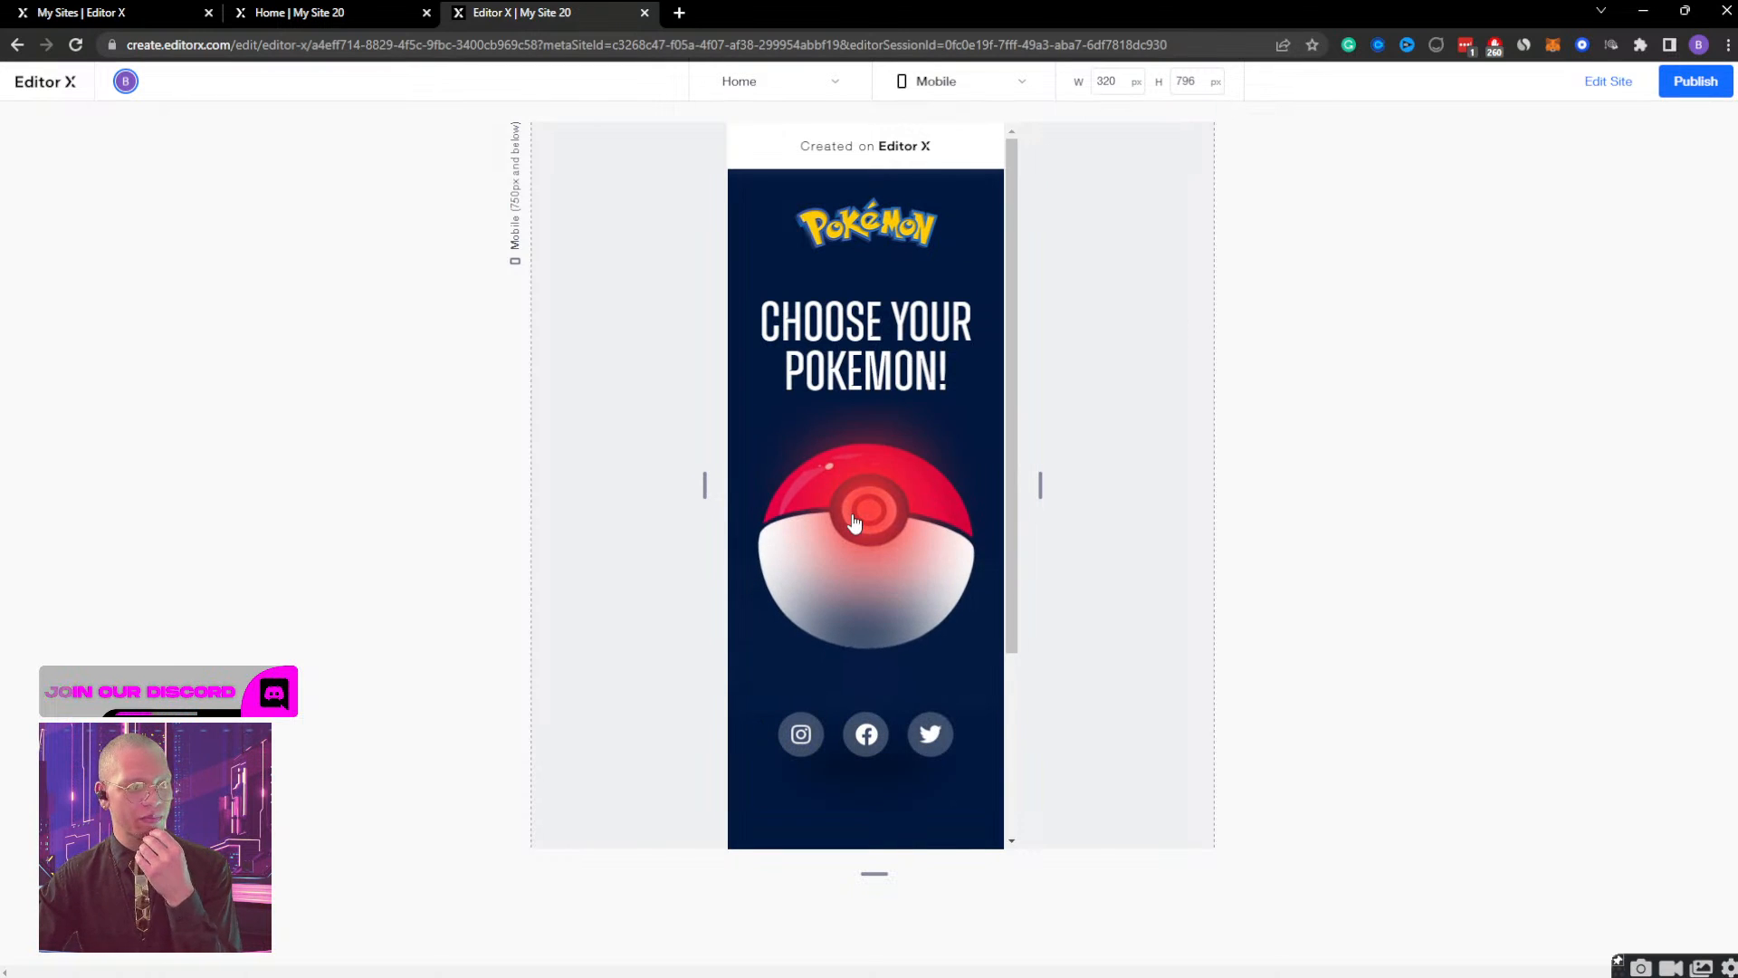
pyautogui.click(869, 485)
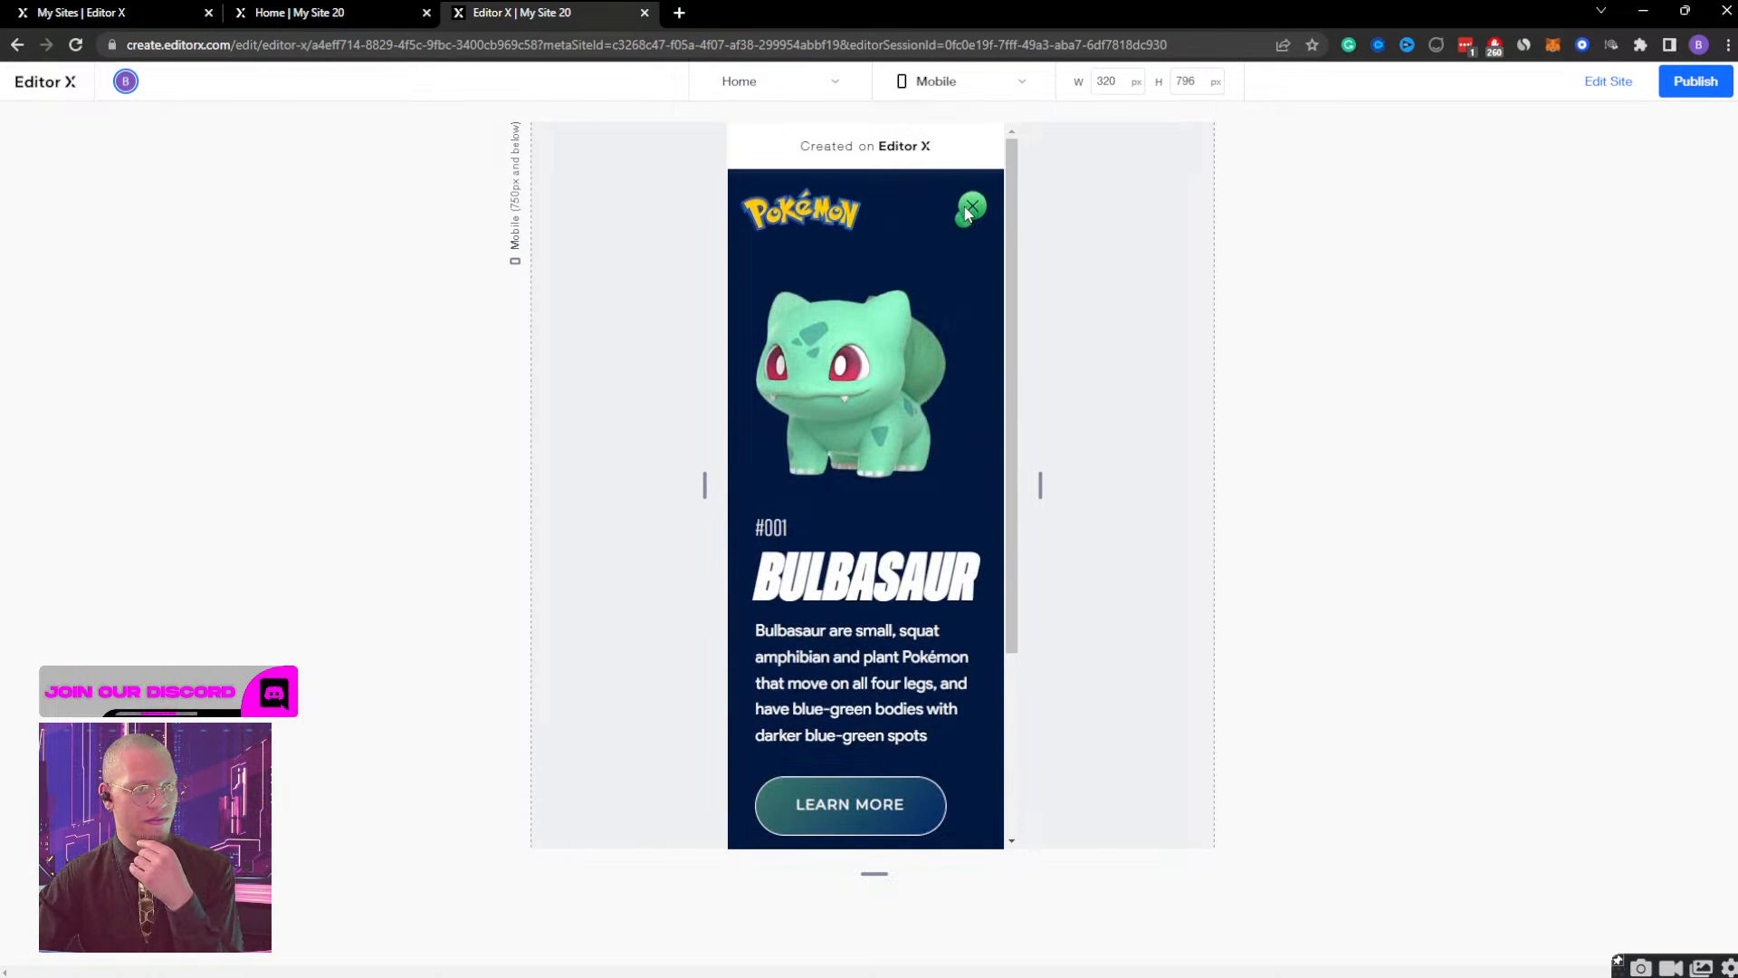
pyautogui.click(965, 214)
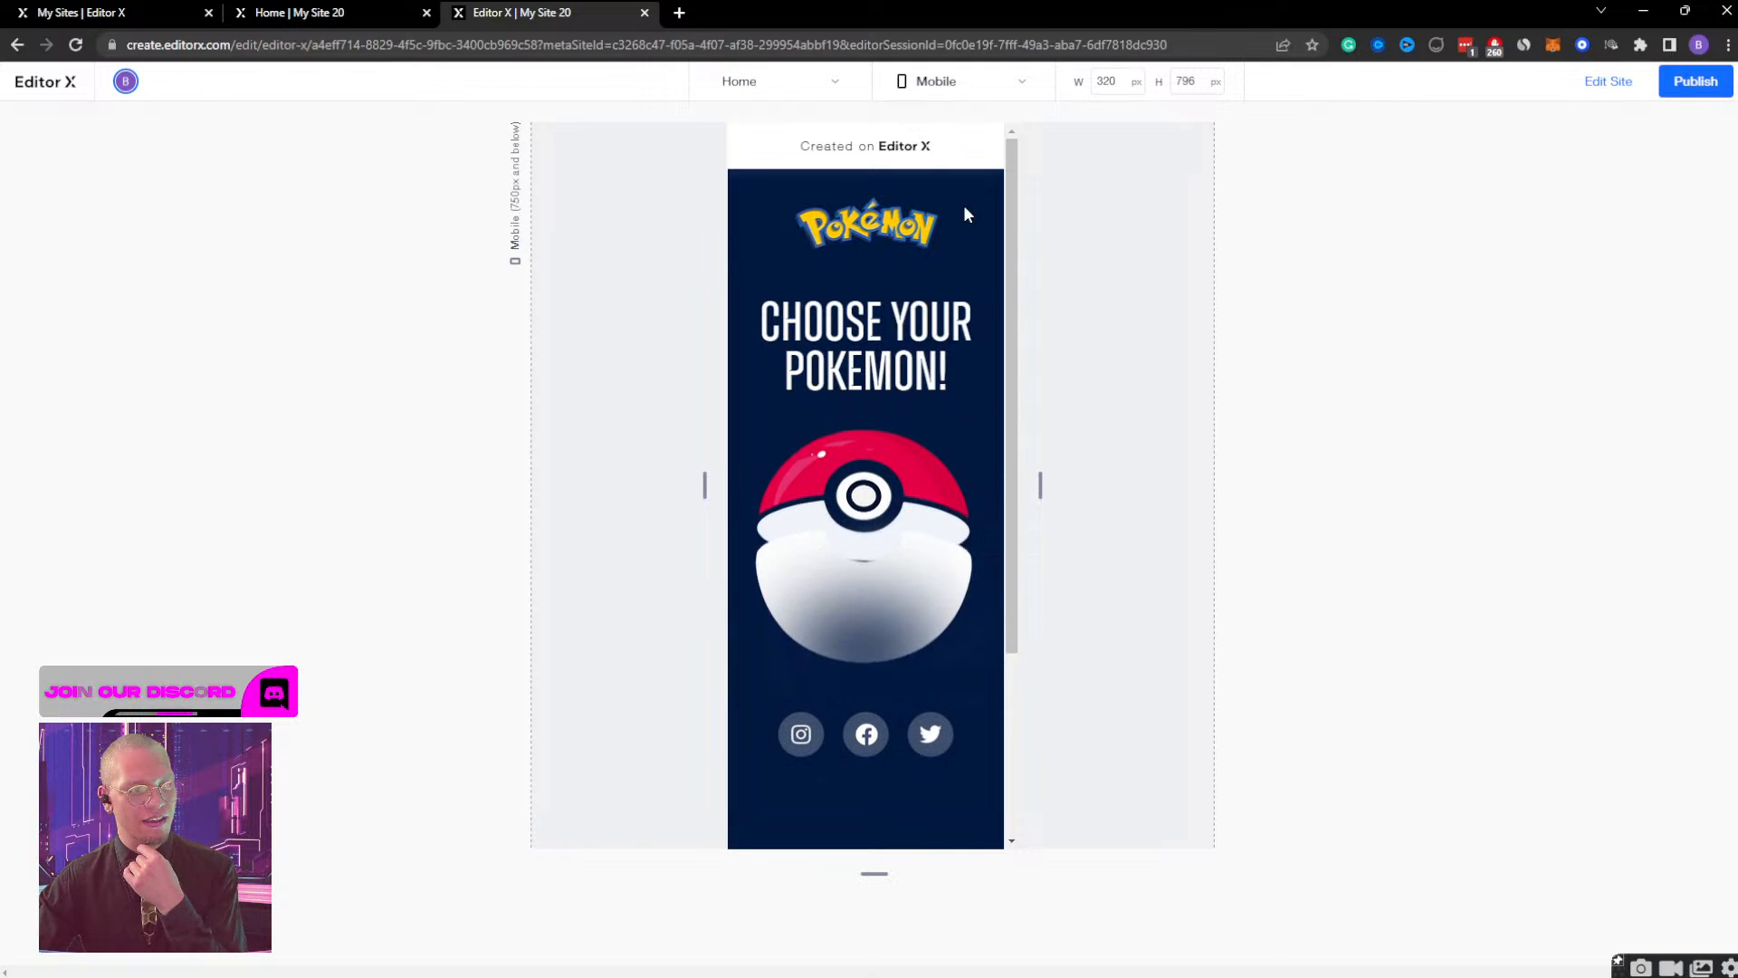
pyautogui.click(880, 507)
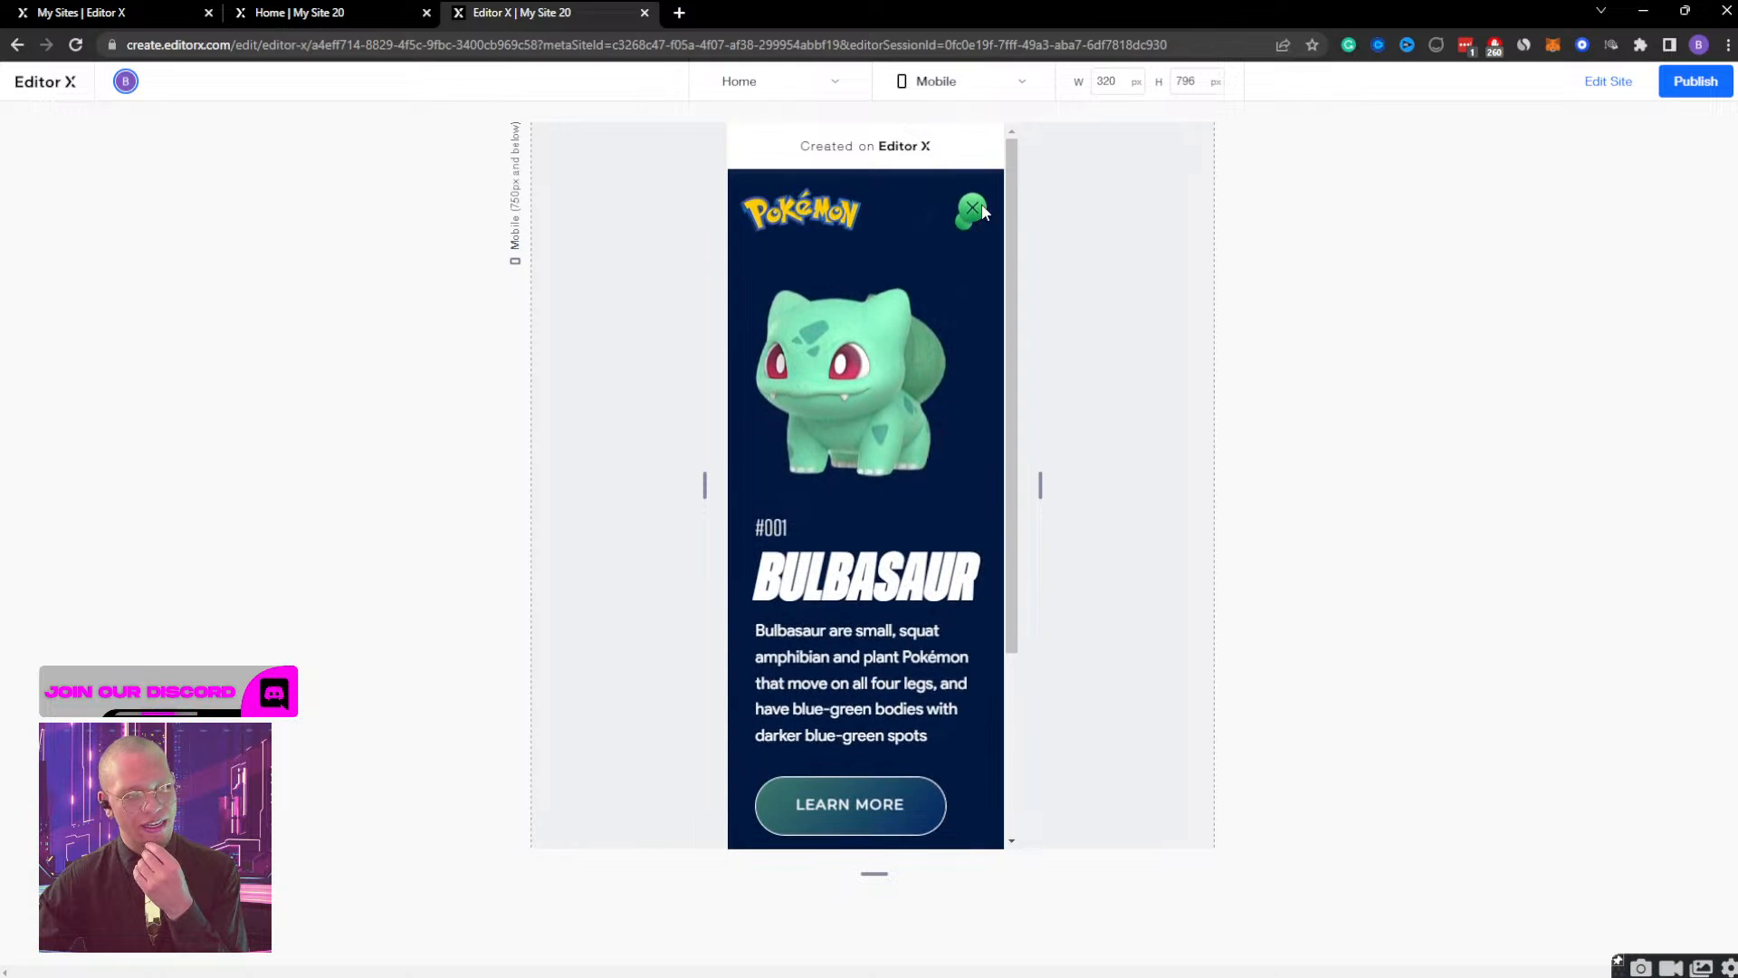
# Return to the editor, inspect the timing of the bulb container MOBILE's mobile display effect and play its animation.
pyautogui.click(1609, 81)
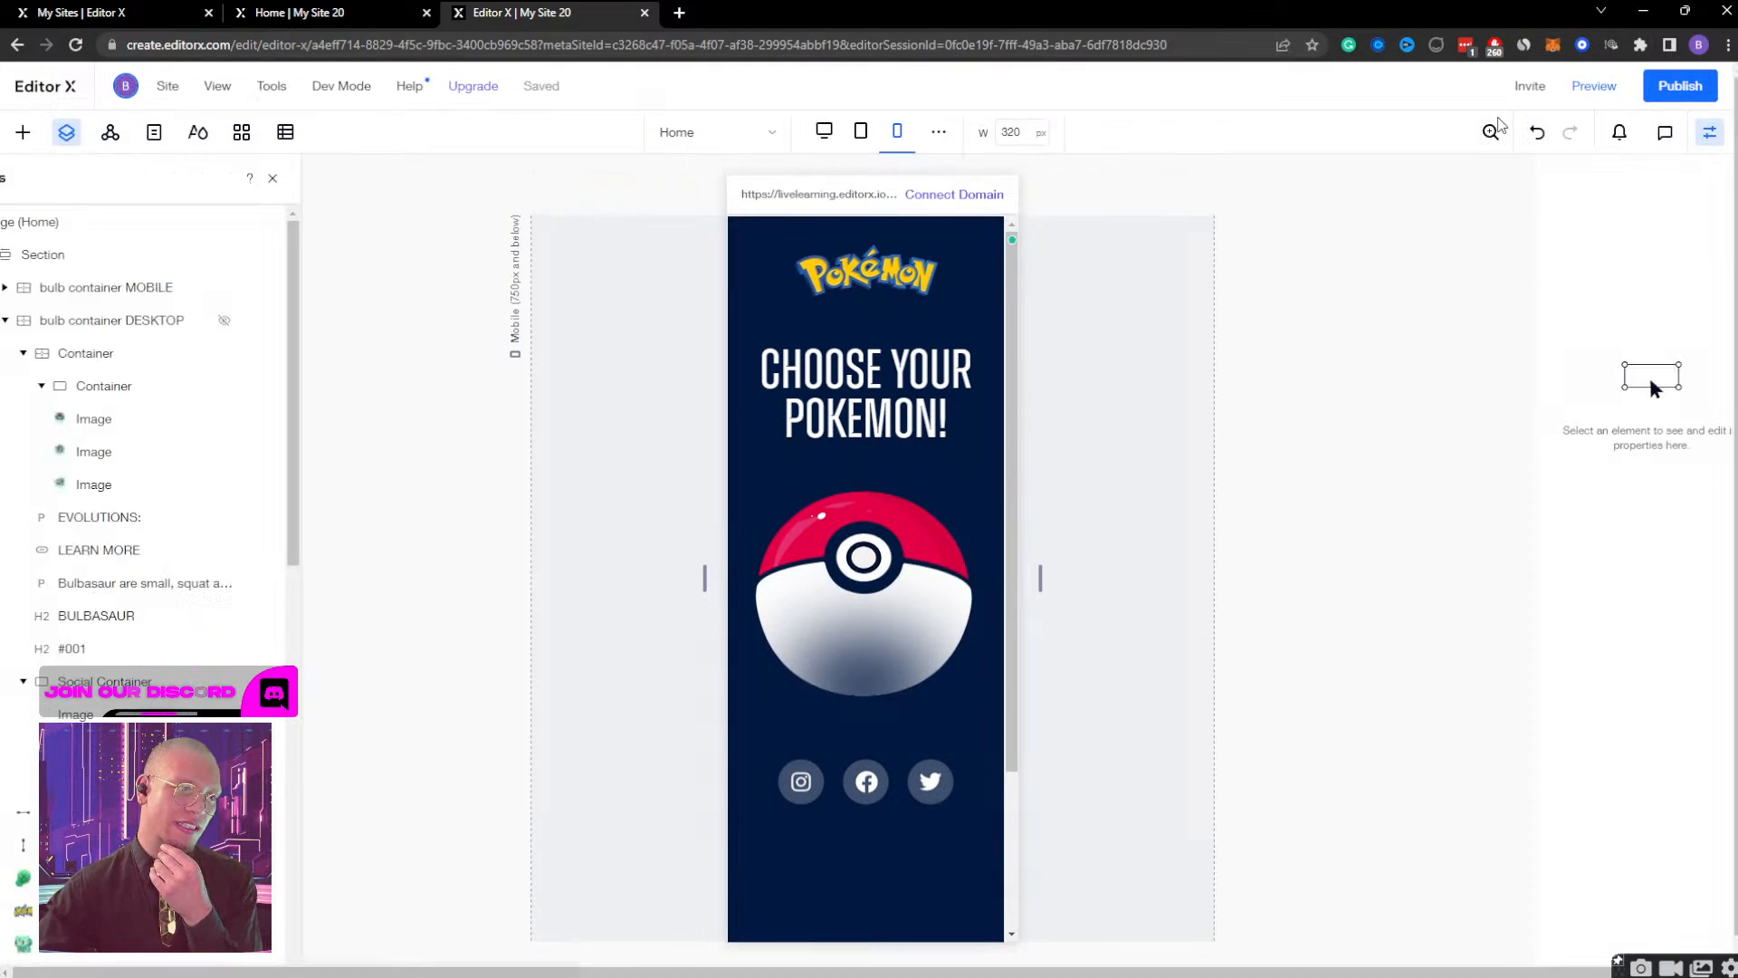
pyautogui.click(186, 289)
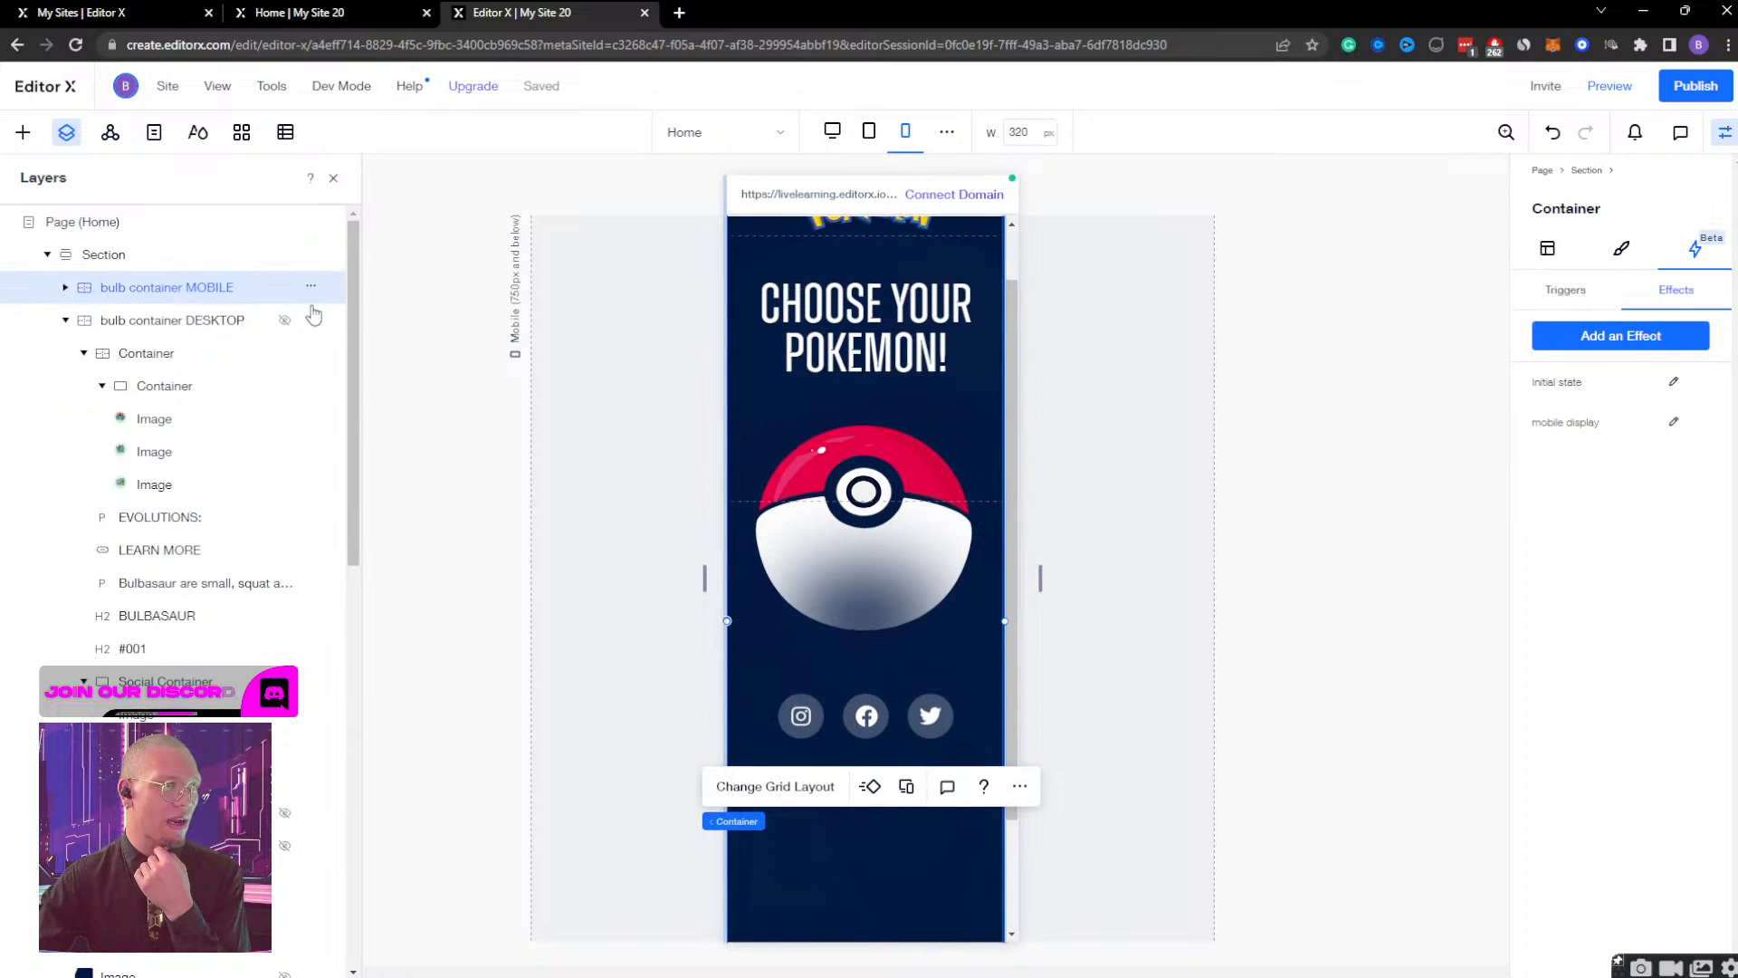
pyautogui.click(1675, 423)
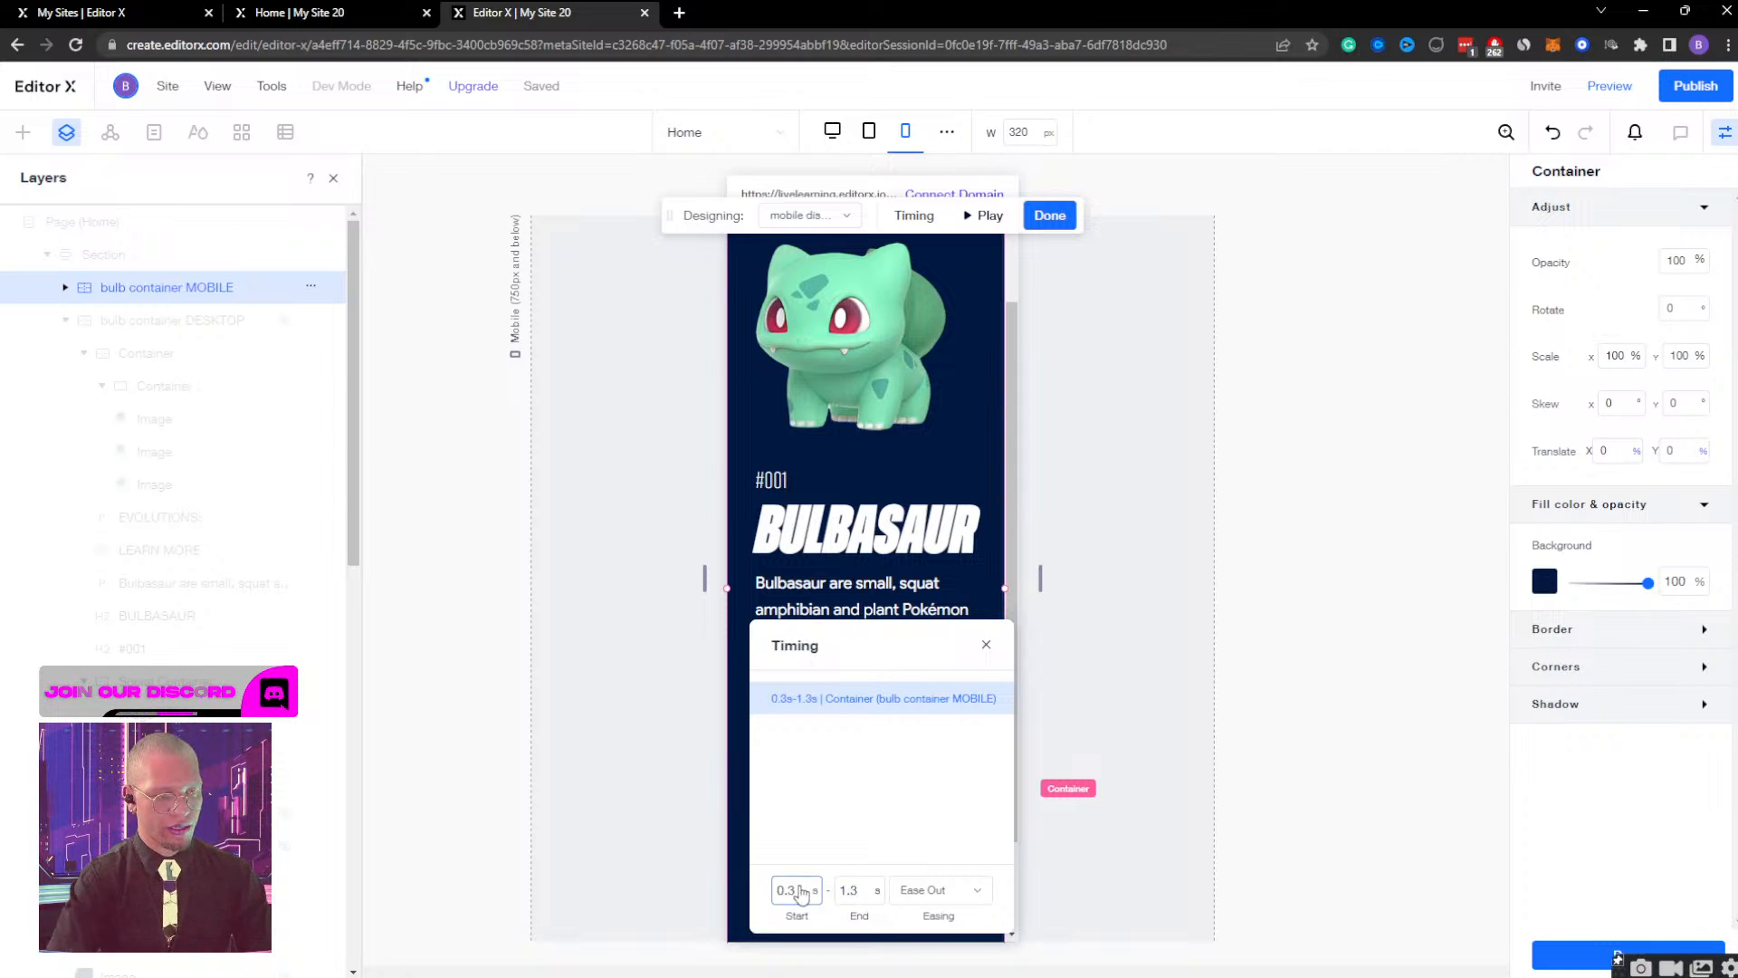
pyautogui.click(989, 215)
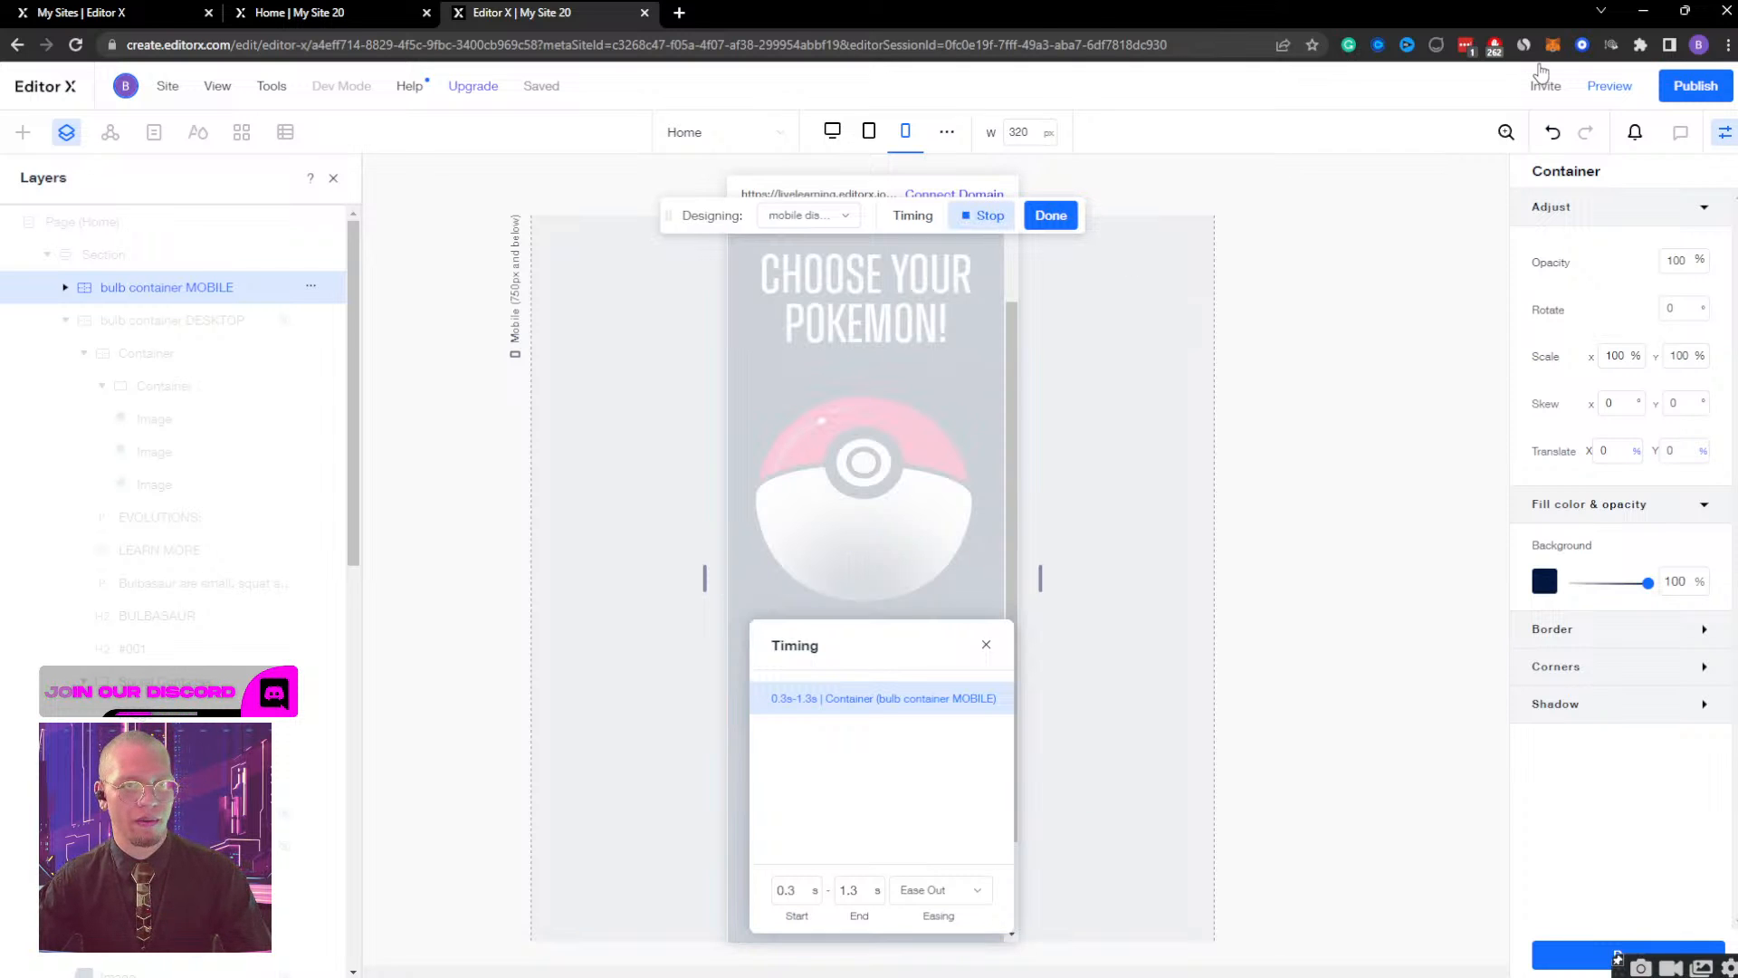
# Preview the mobile page and test the mobile display effect by opening and closing the Bulbasaur screen.
pyautogui.click(1611, 86)
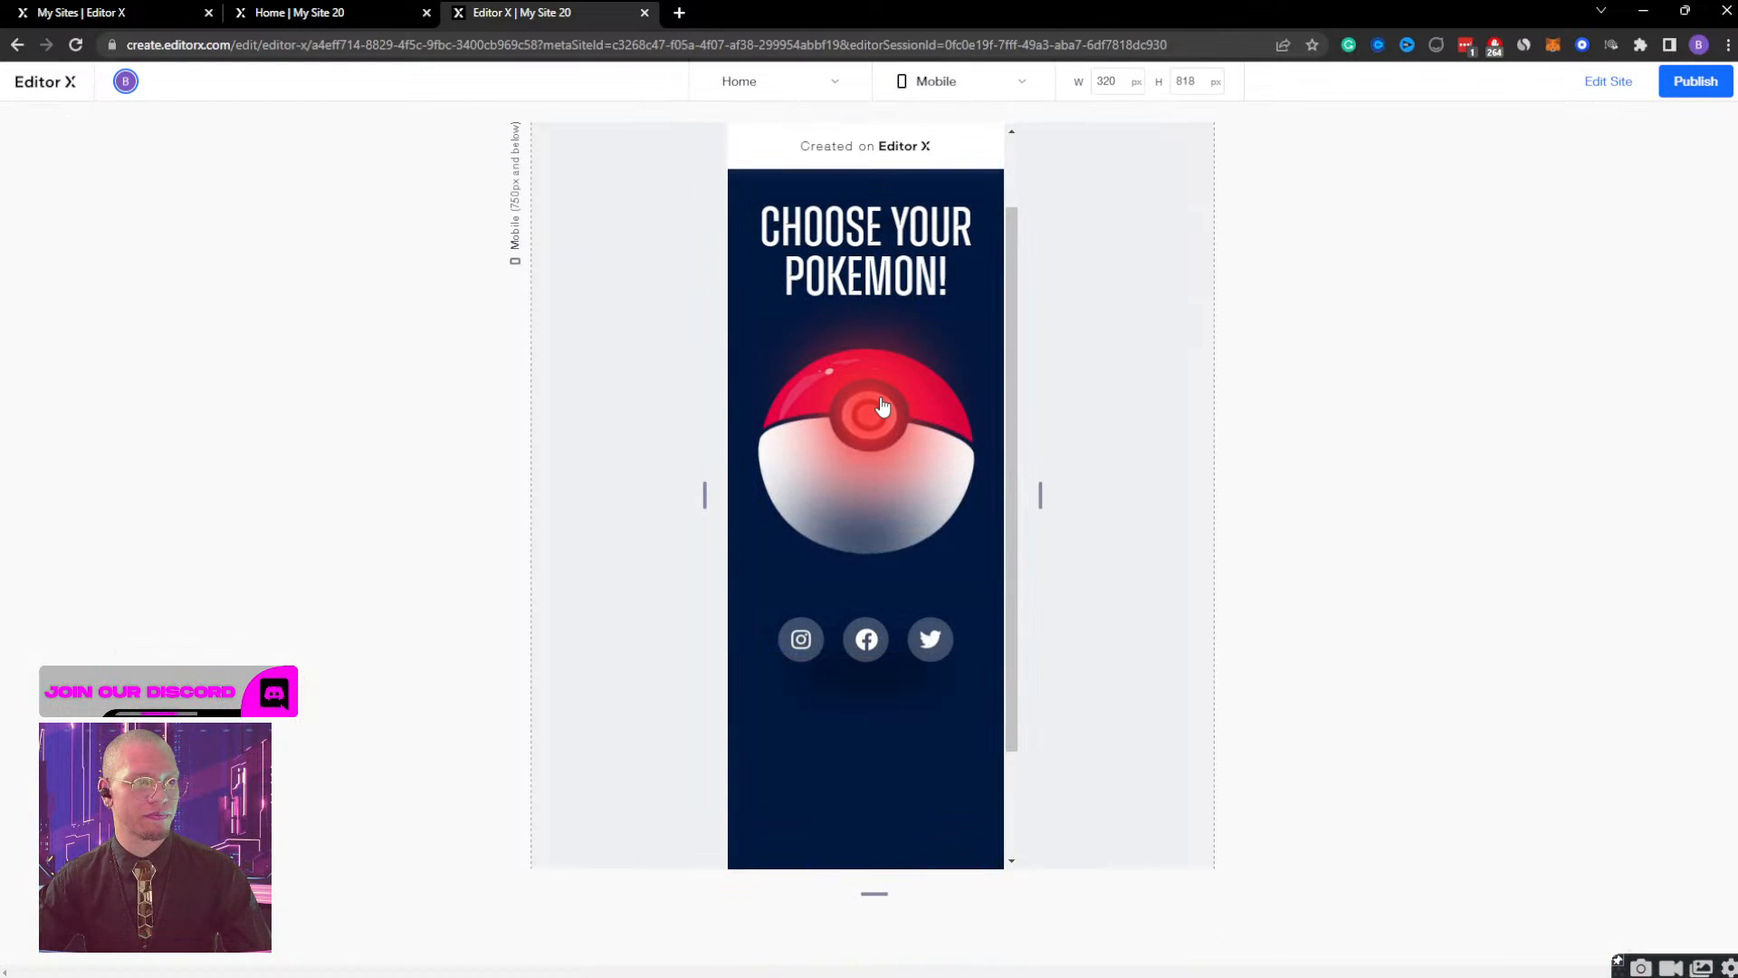
pyautogui.click(882, 406)
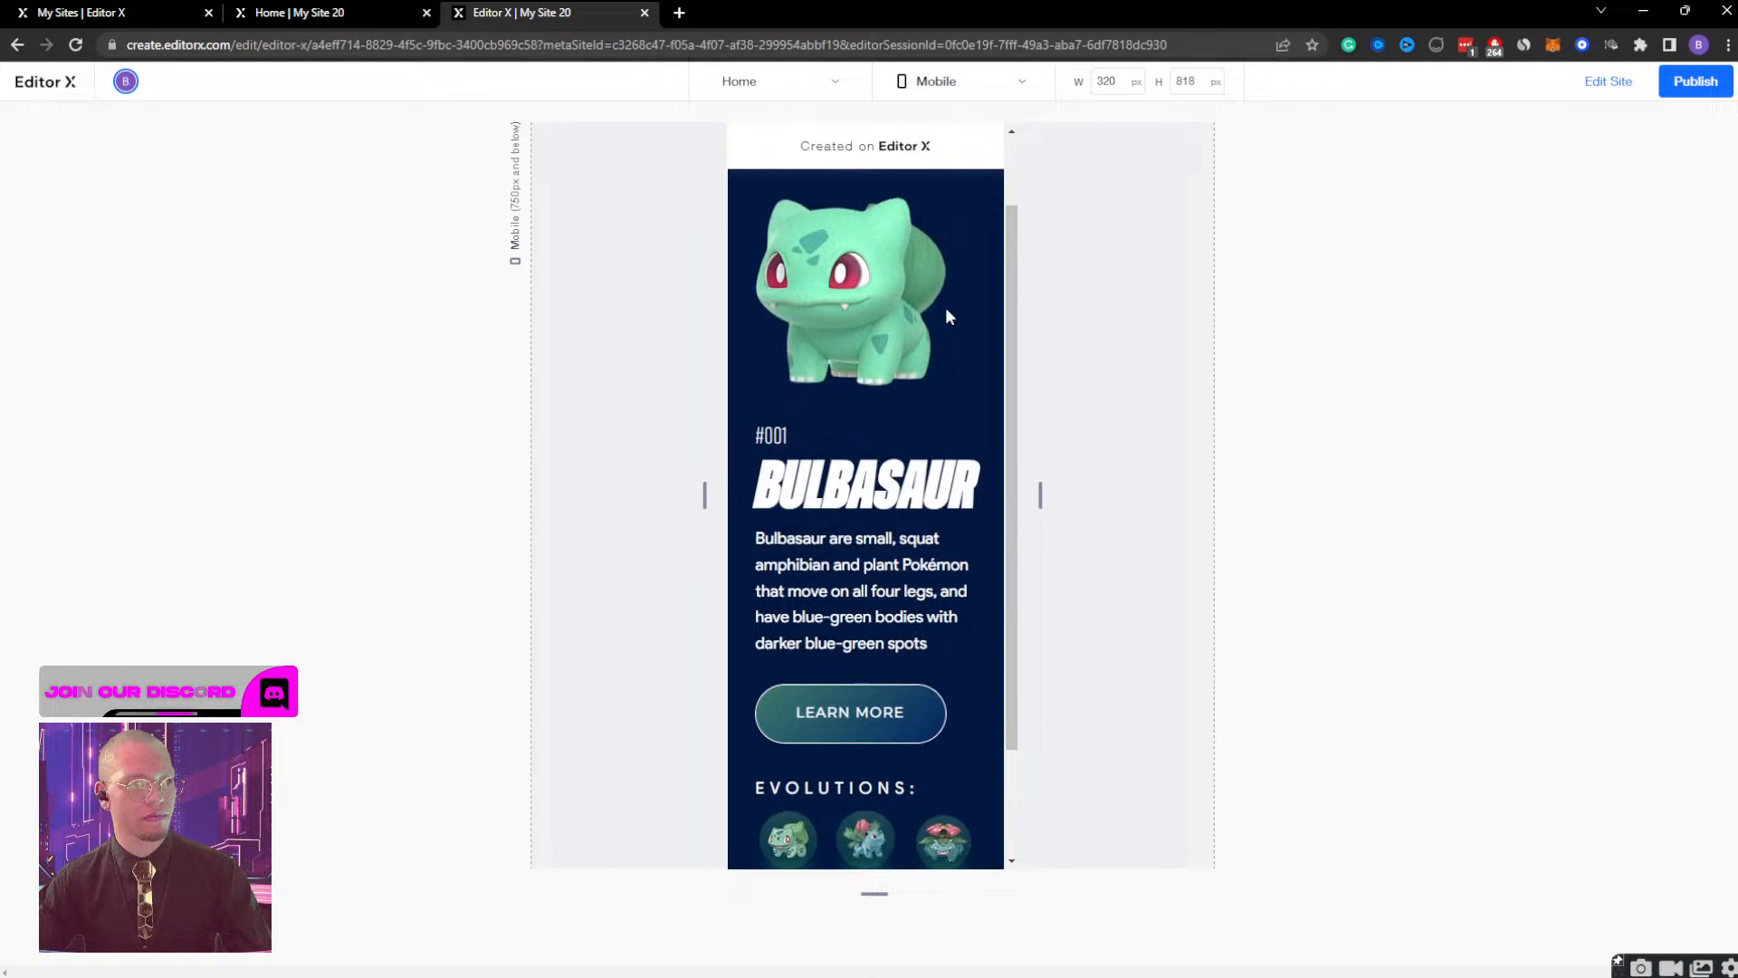
pyautogui.click(970, 228)
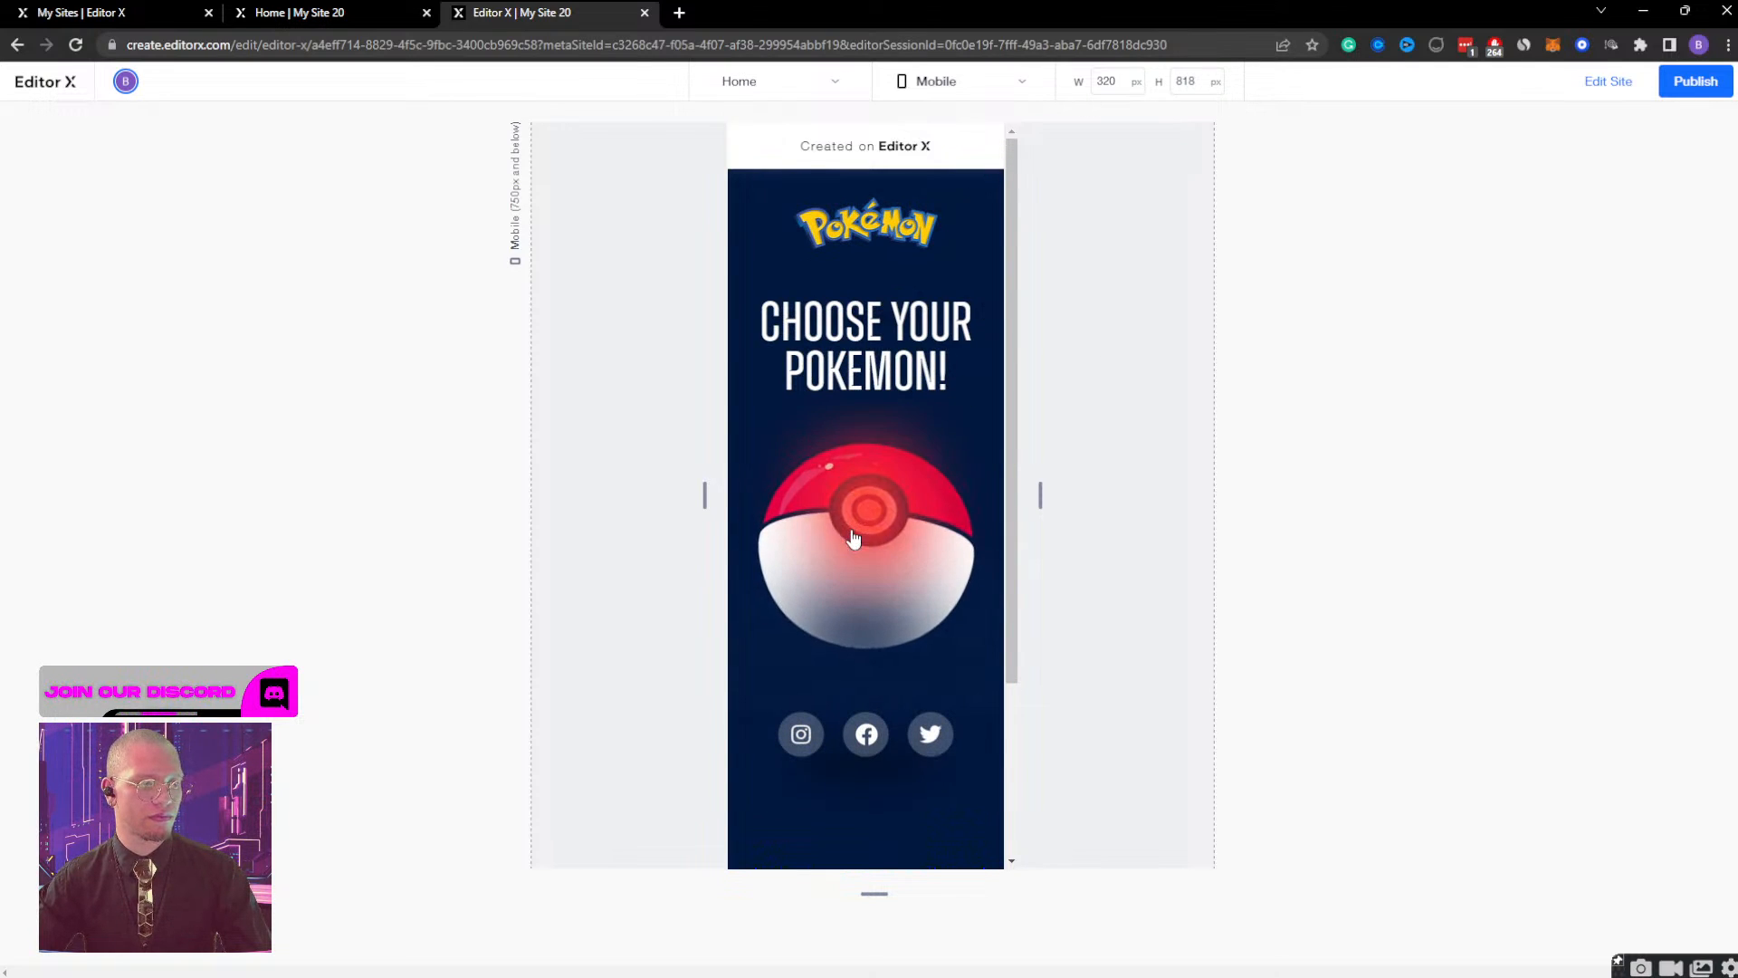
# Check the Bulbasaur screen in the mobile preview by opening, scrolling and closing it, and widen the preview to 998 px tablet width.
pyautogui.click(851, 536)
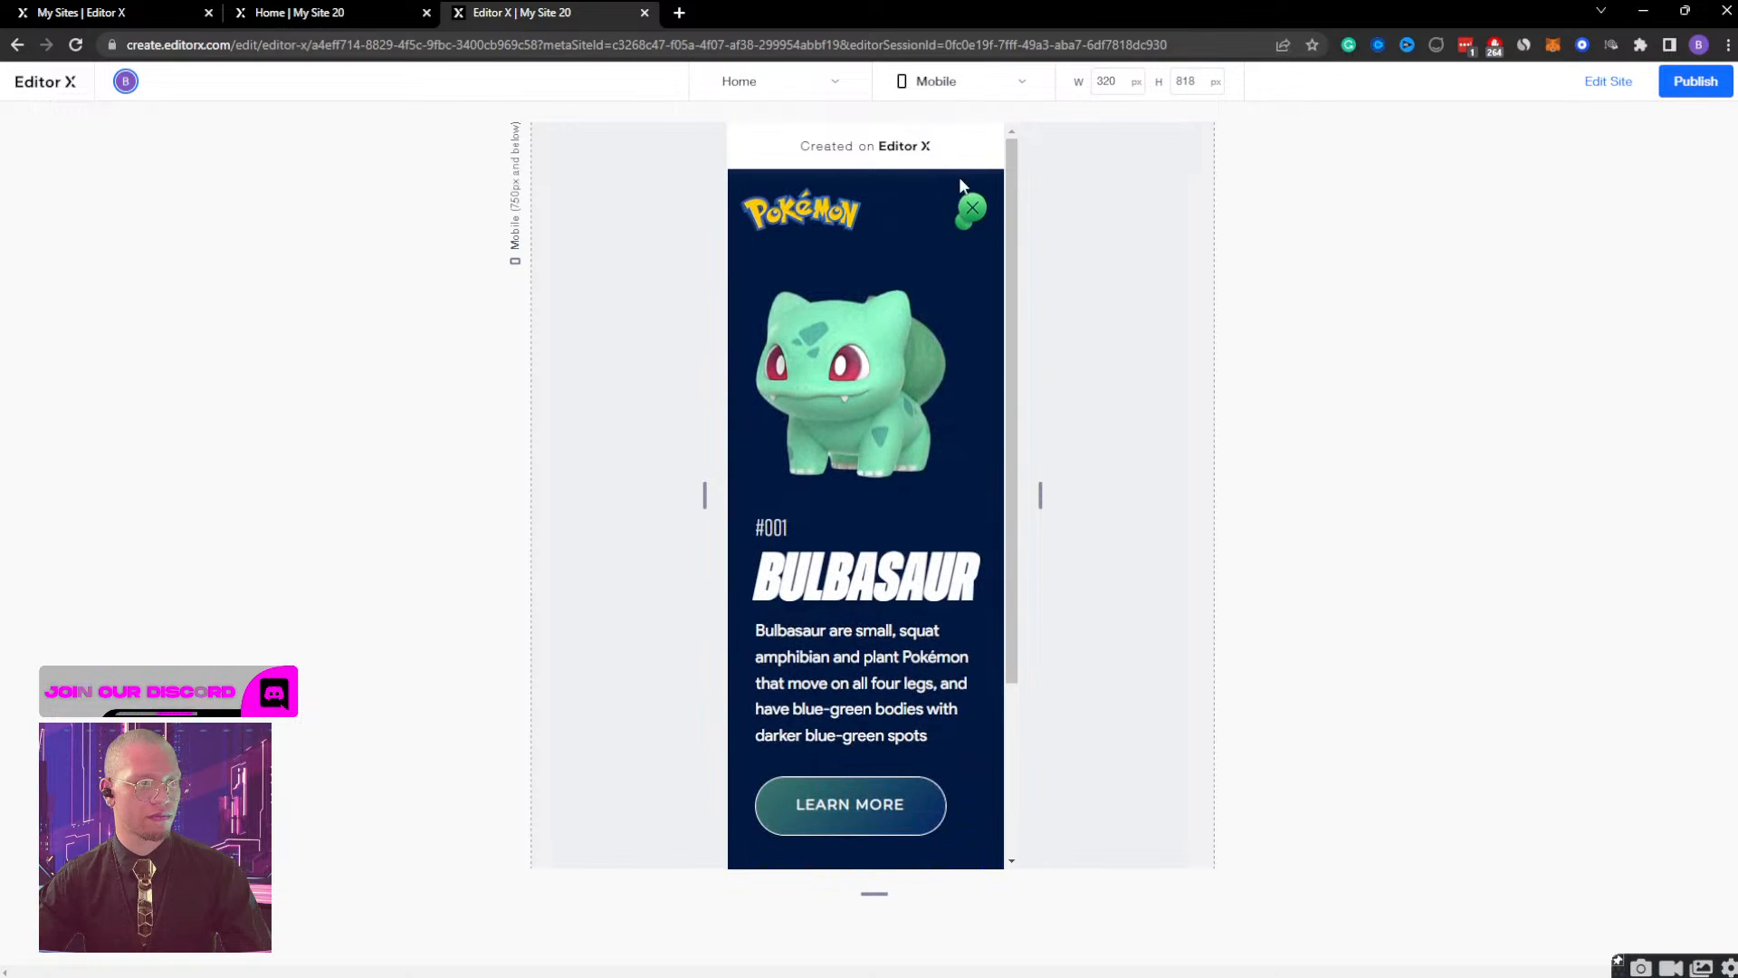
pyautogui.click(976, 212)
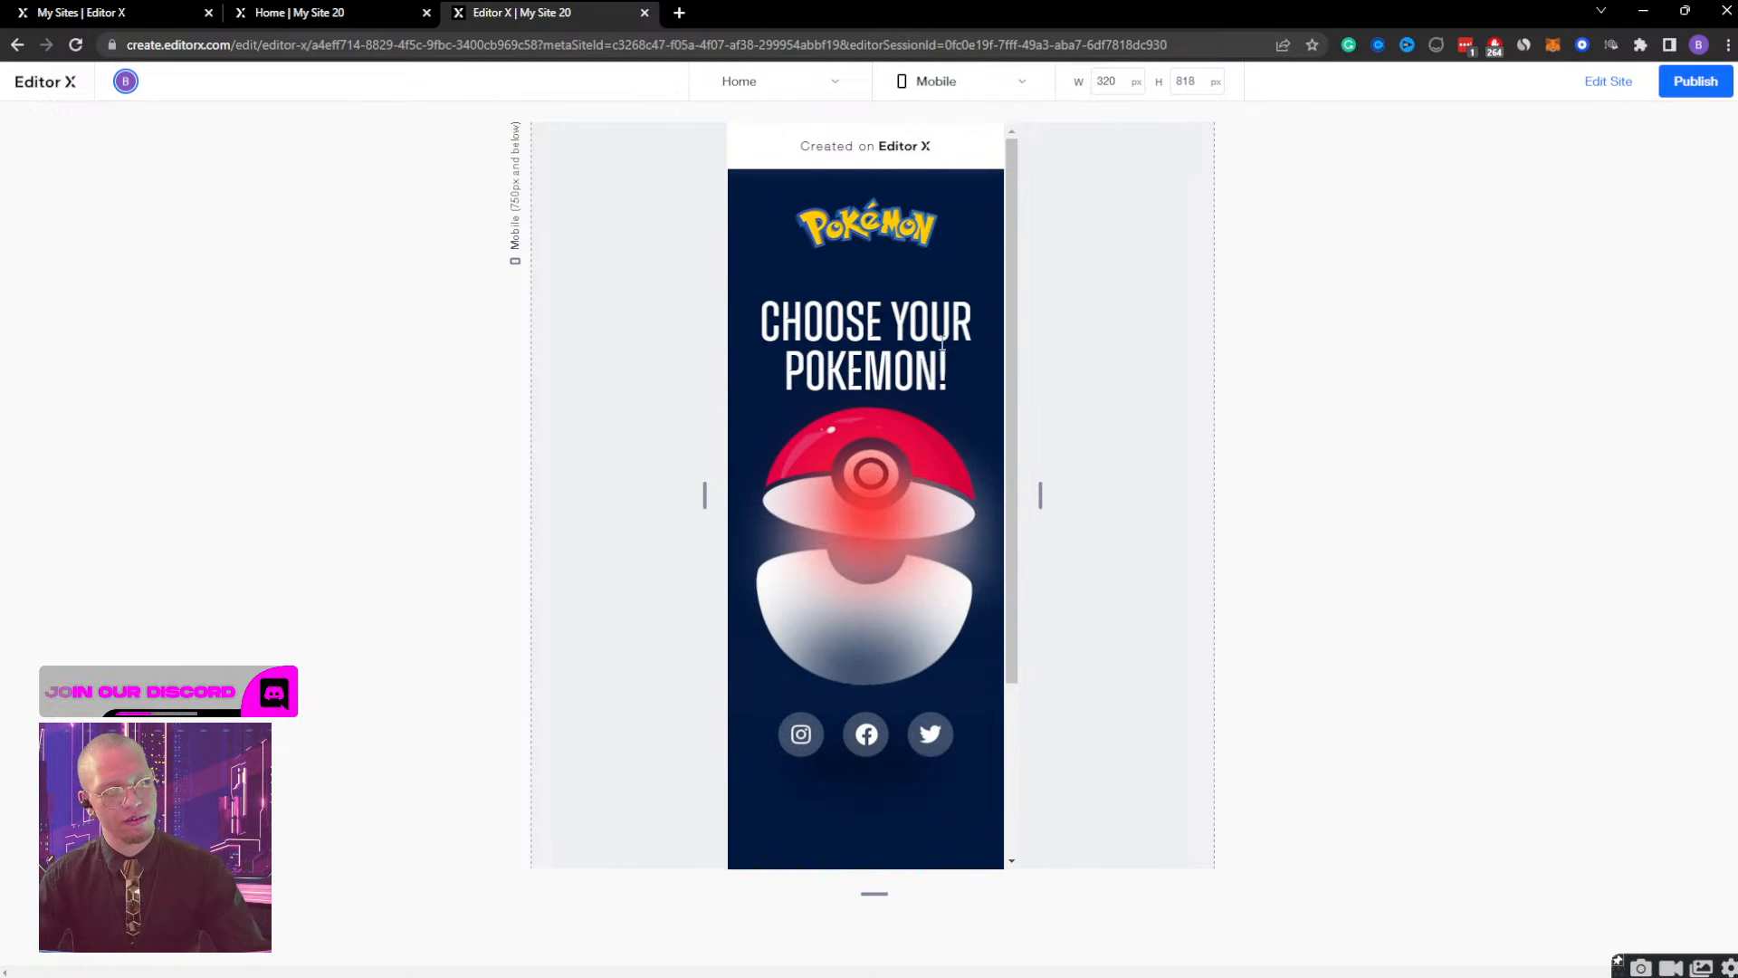
pyautogui.click(911, 489)
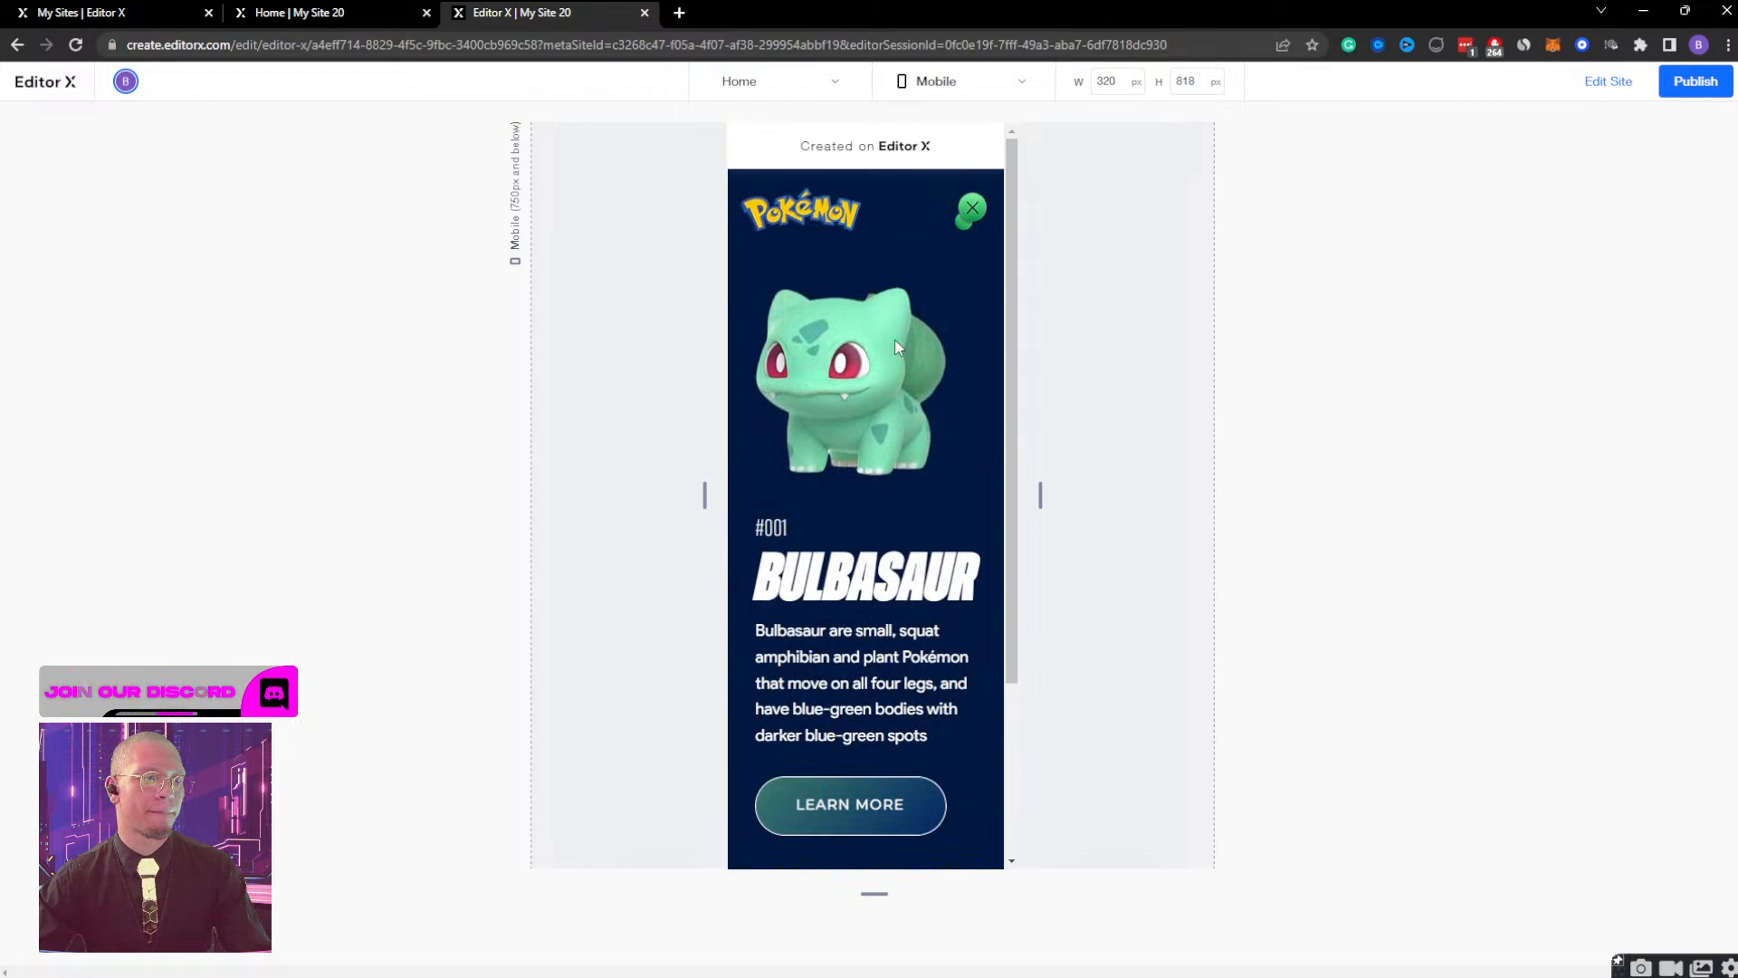
pyautogui.scroll(-3, 835, 665)
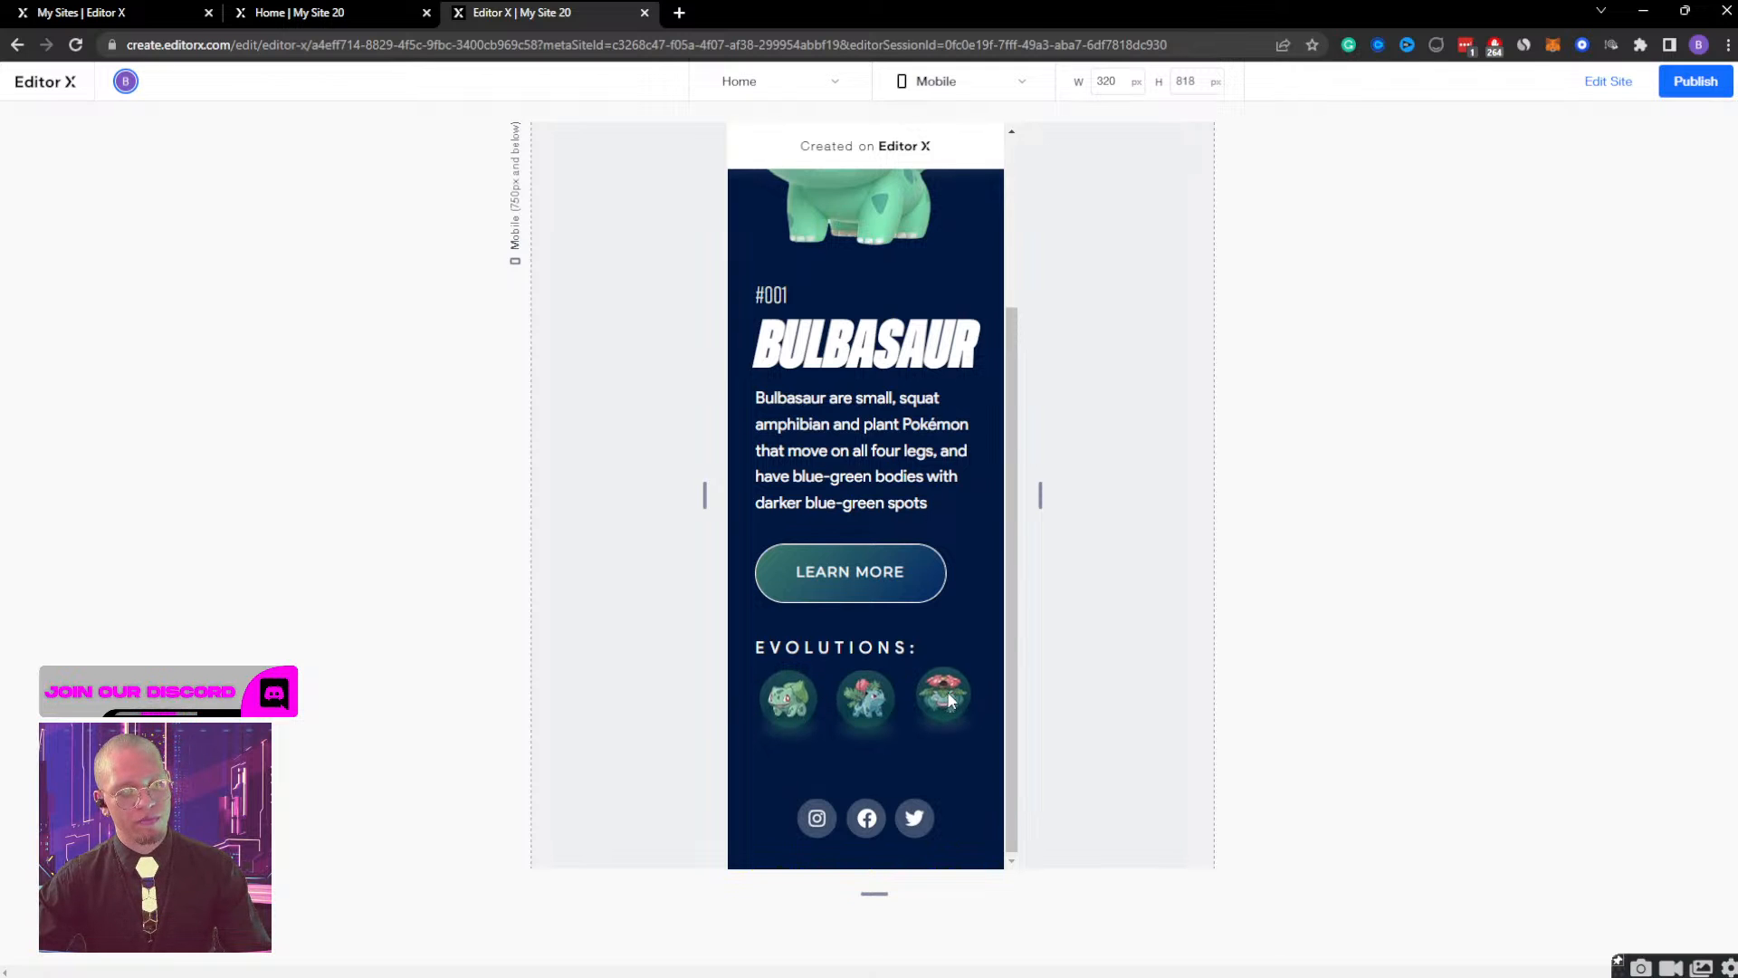
pyautogui.scroll(3, 899, 694)
pyautogui.click(973, 217)
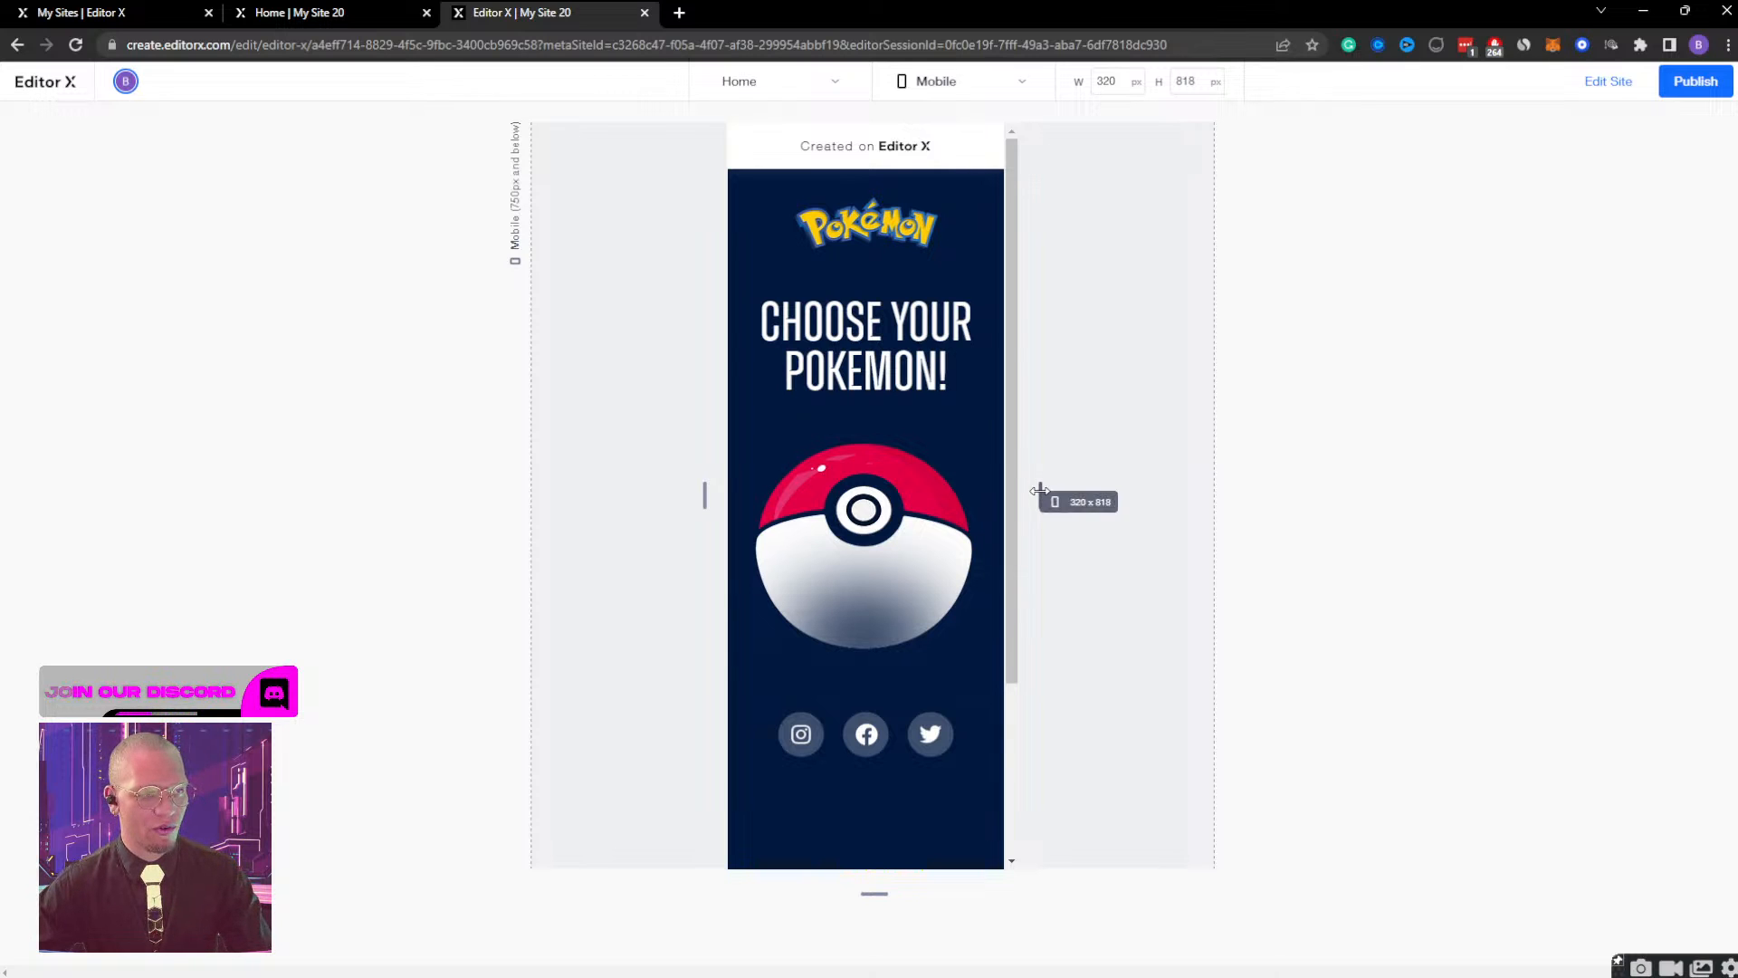
pyautogui.moveTo(1039, 490); pyautogui.dragTo(1351, 463)
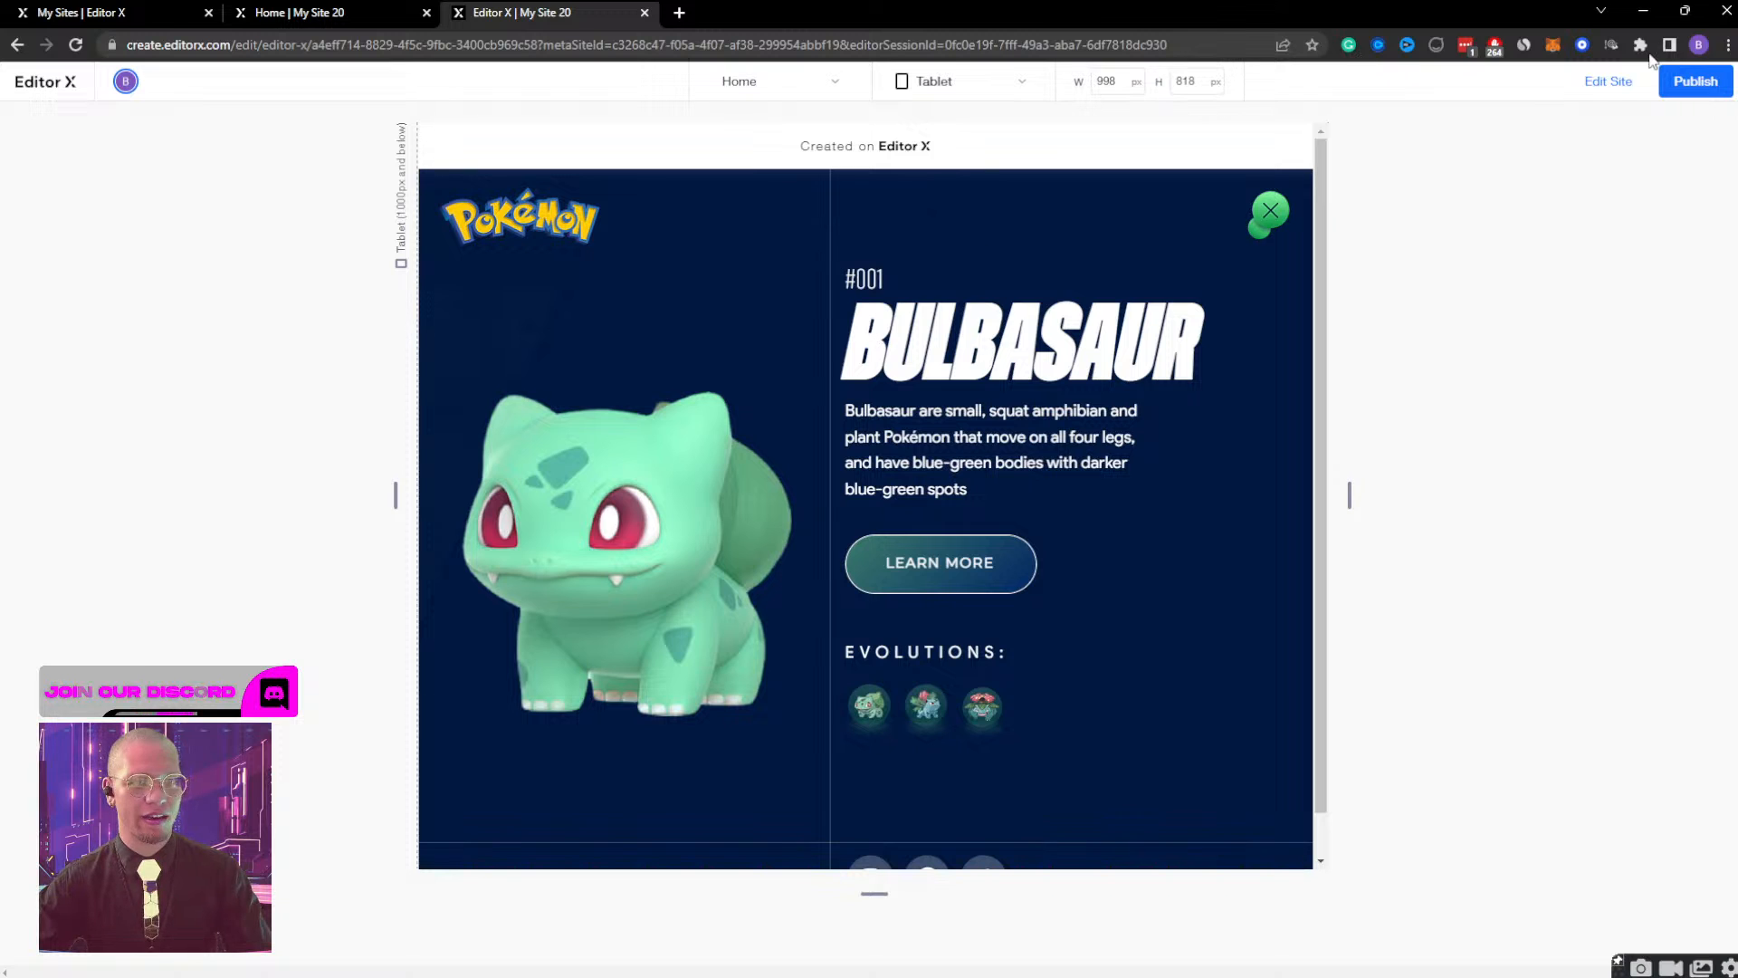
# Return to the editor and compare the Bulb Container Display effect with the initial state of bulb container DESKTOP on tablet.
pyautogui.click(1612, 83)
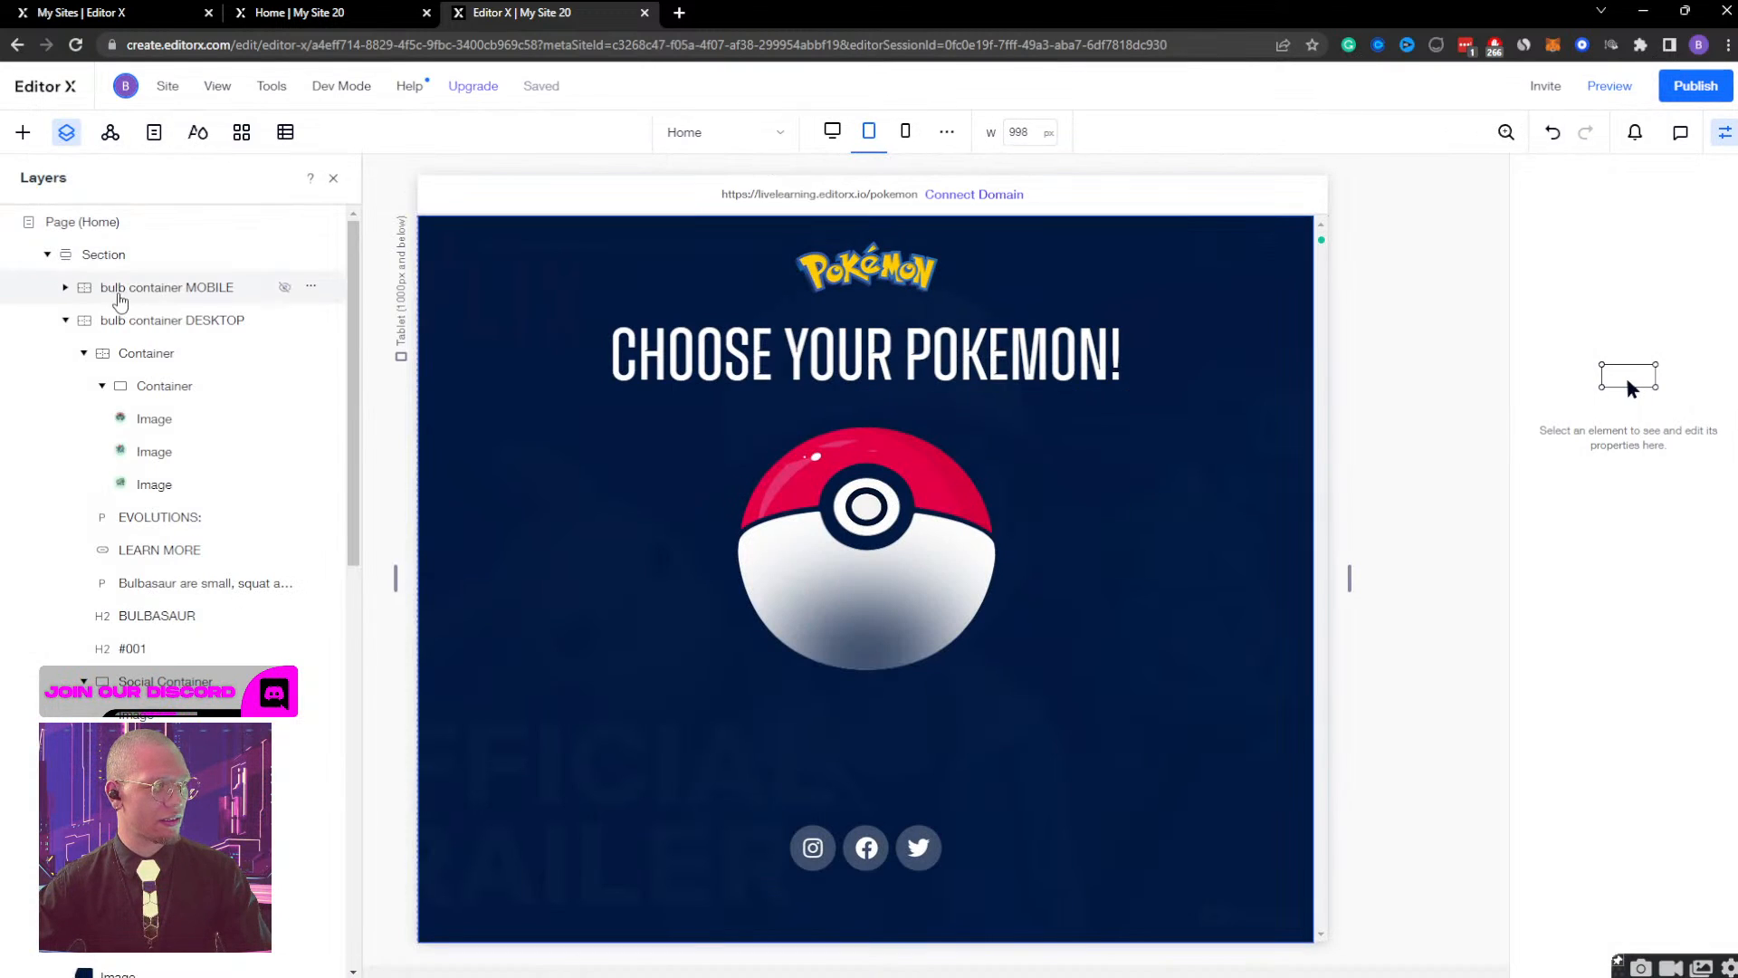
pyautogui.click(168, 320)
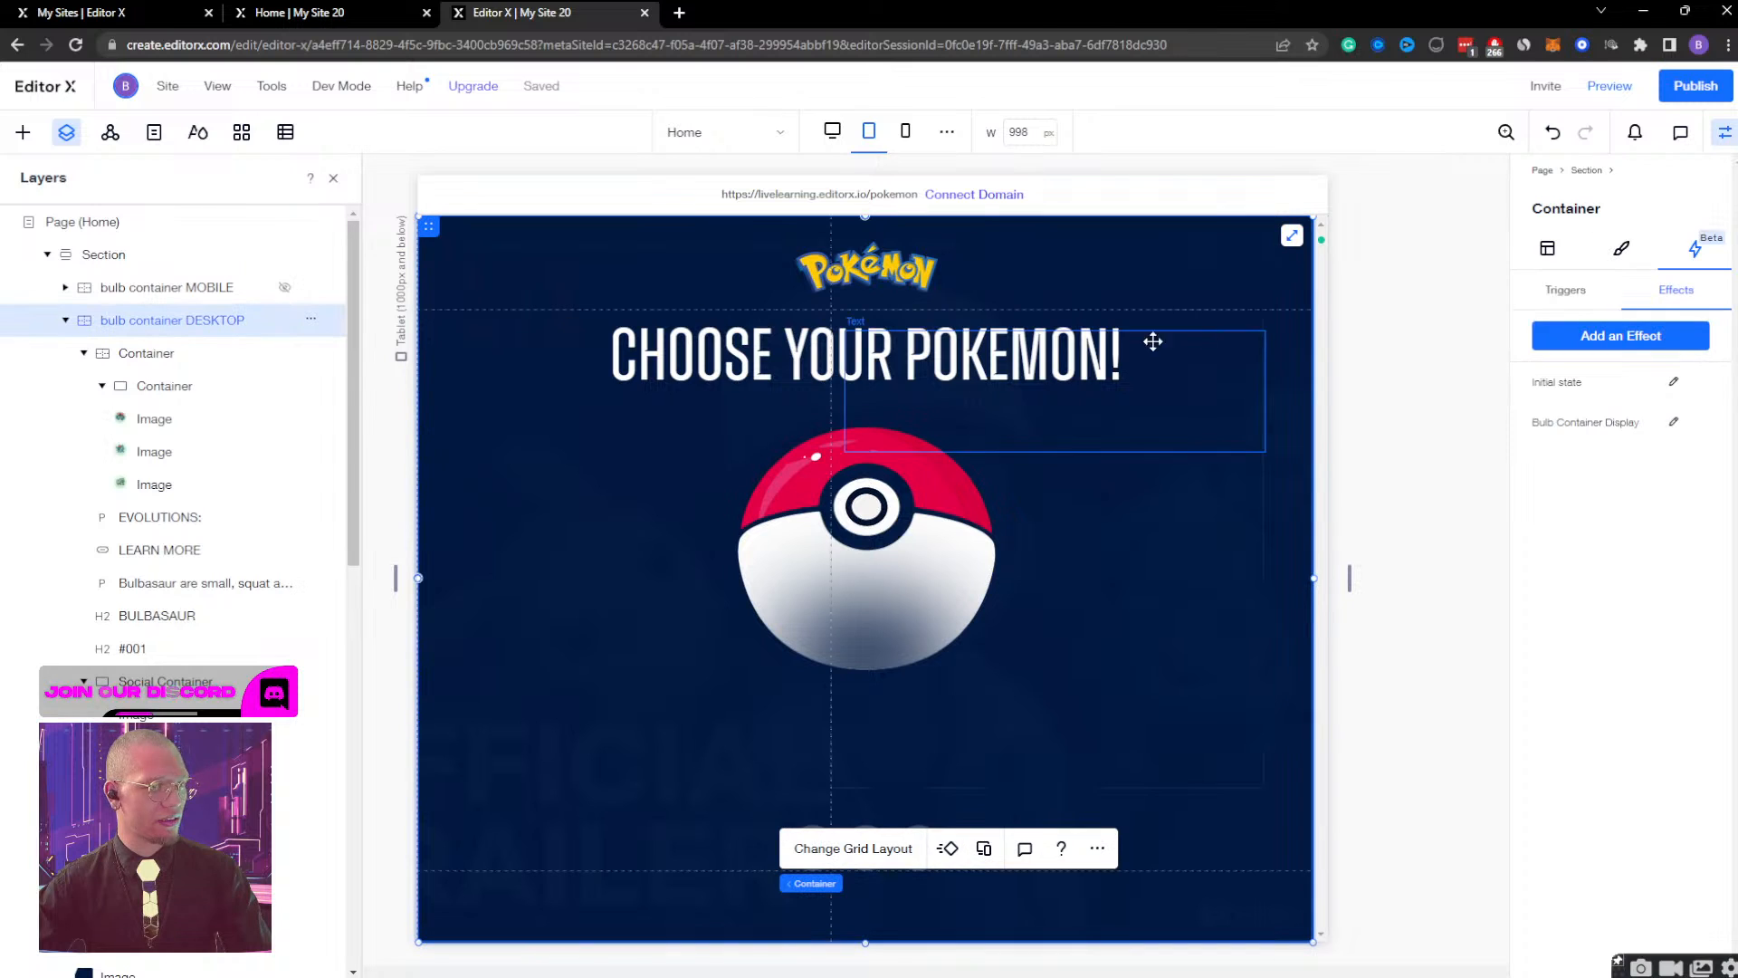
pyautogui.click(1674, 424)
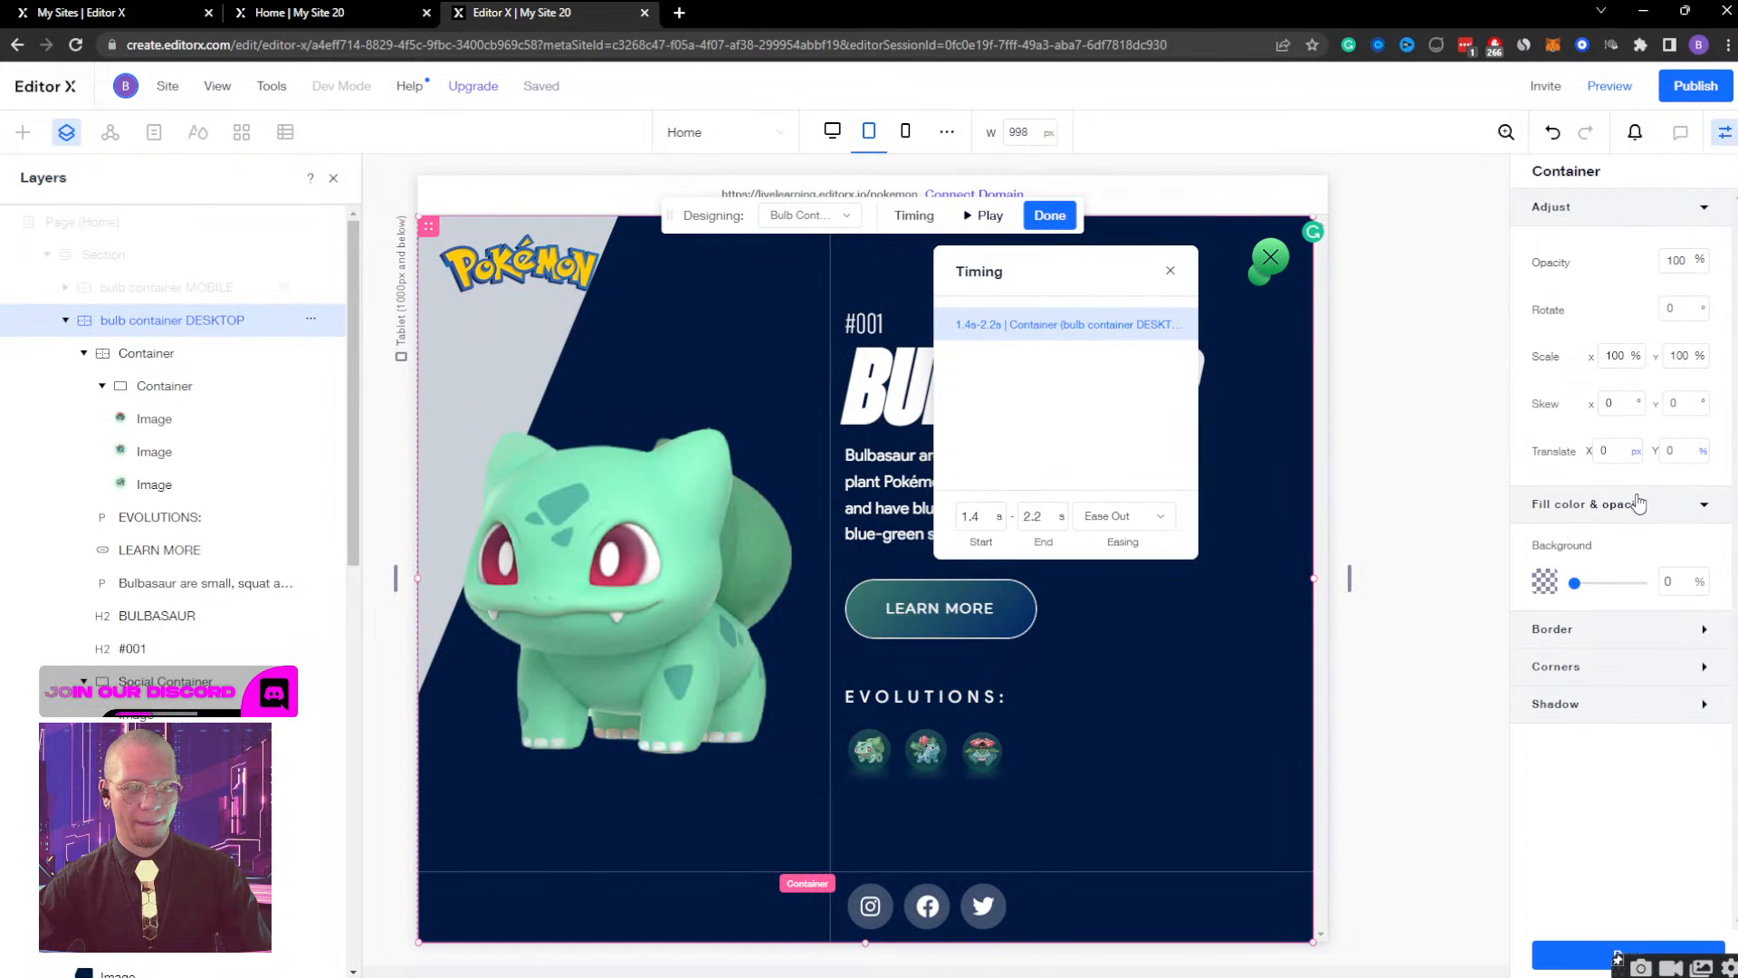
pyautogui.click(811, 216)
pyautogui.click(804, 276)
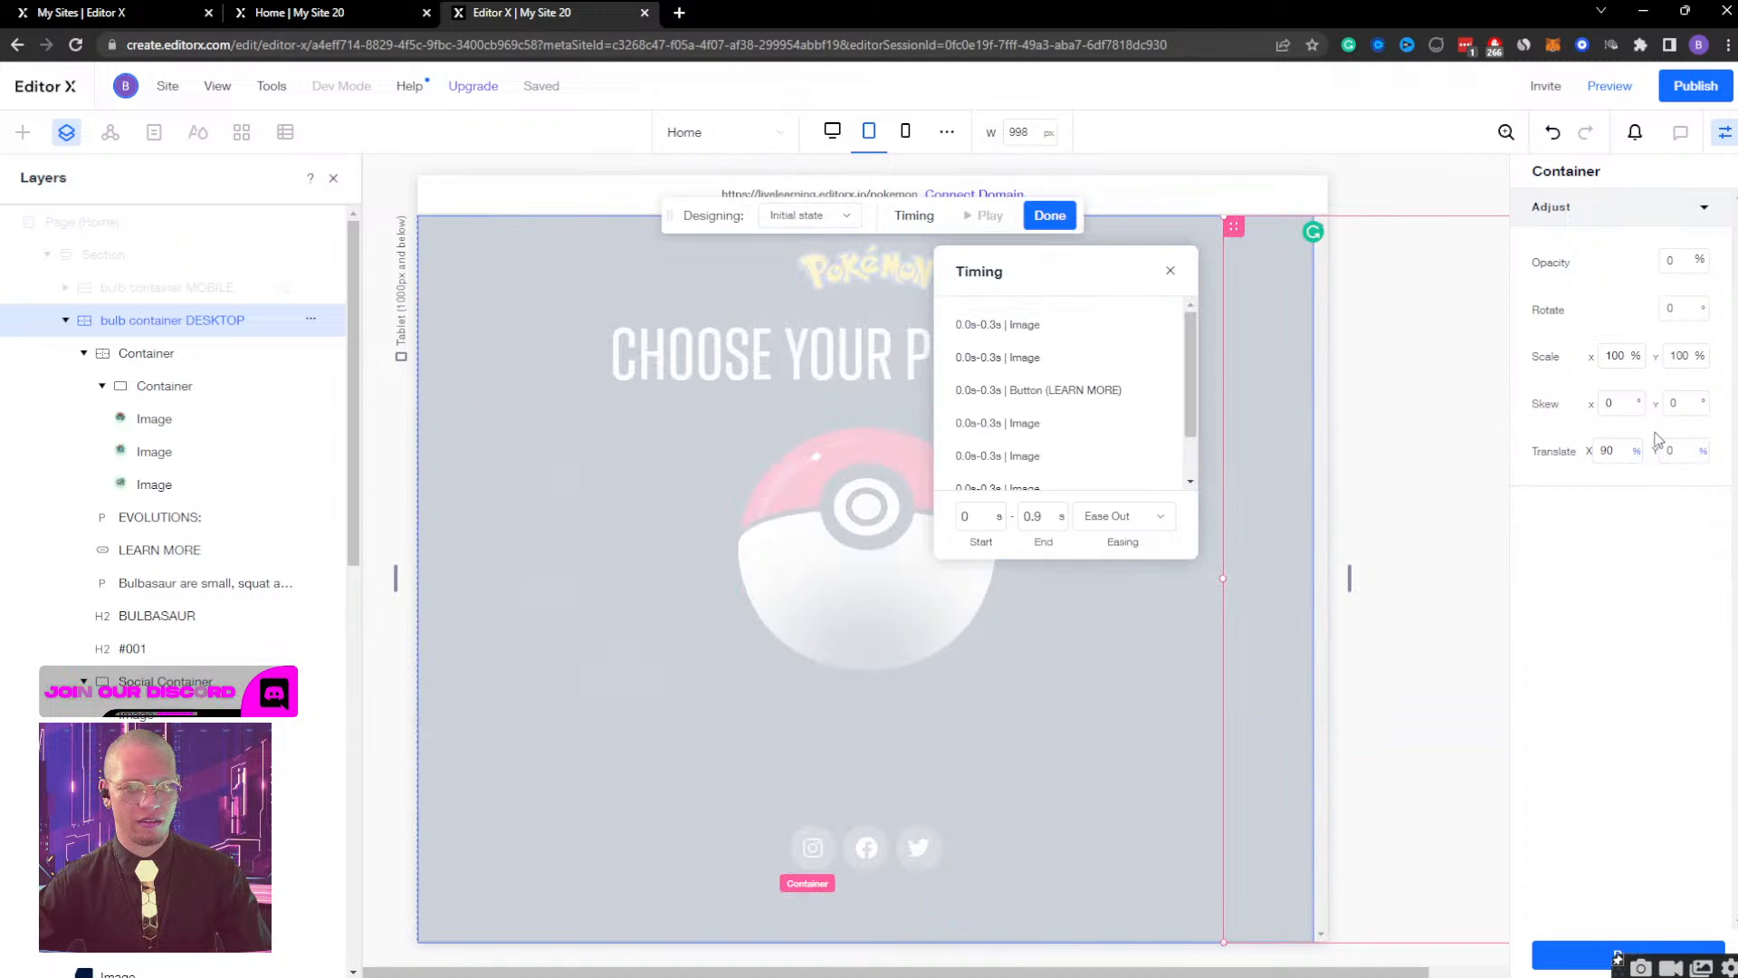
pyautogui.click(819, 221)
pyautogui.click(810, 244)
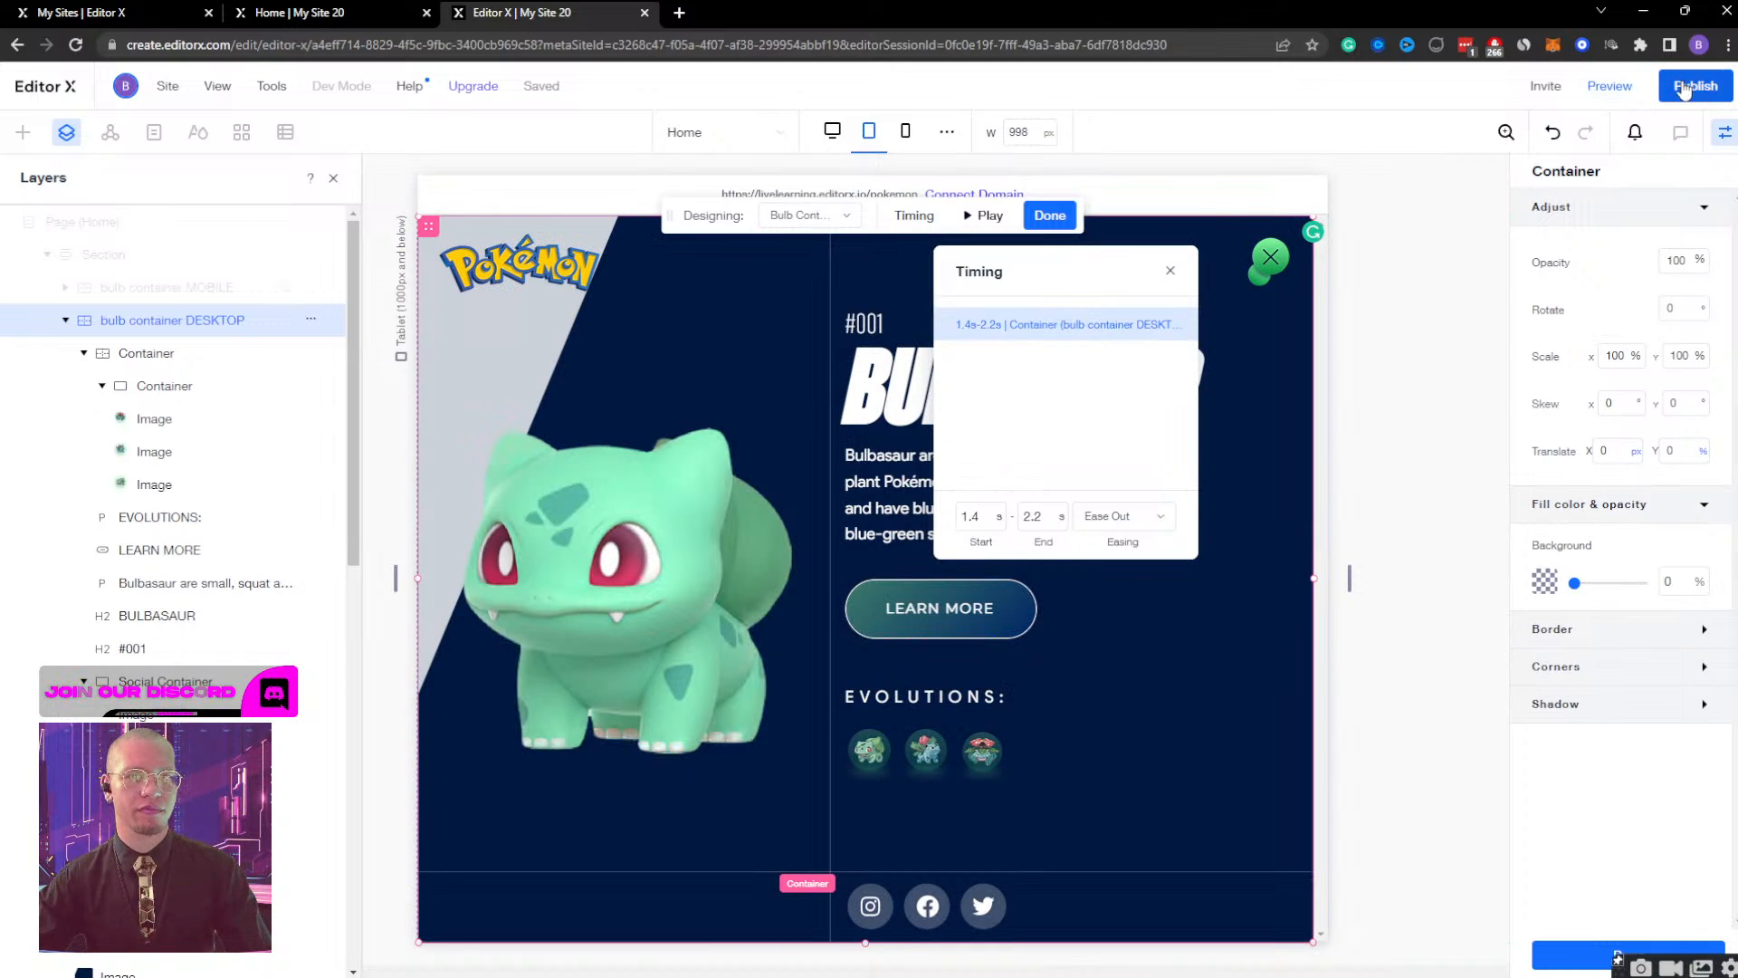
pyautogui.click(1050, 214)
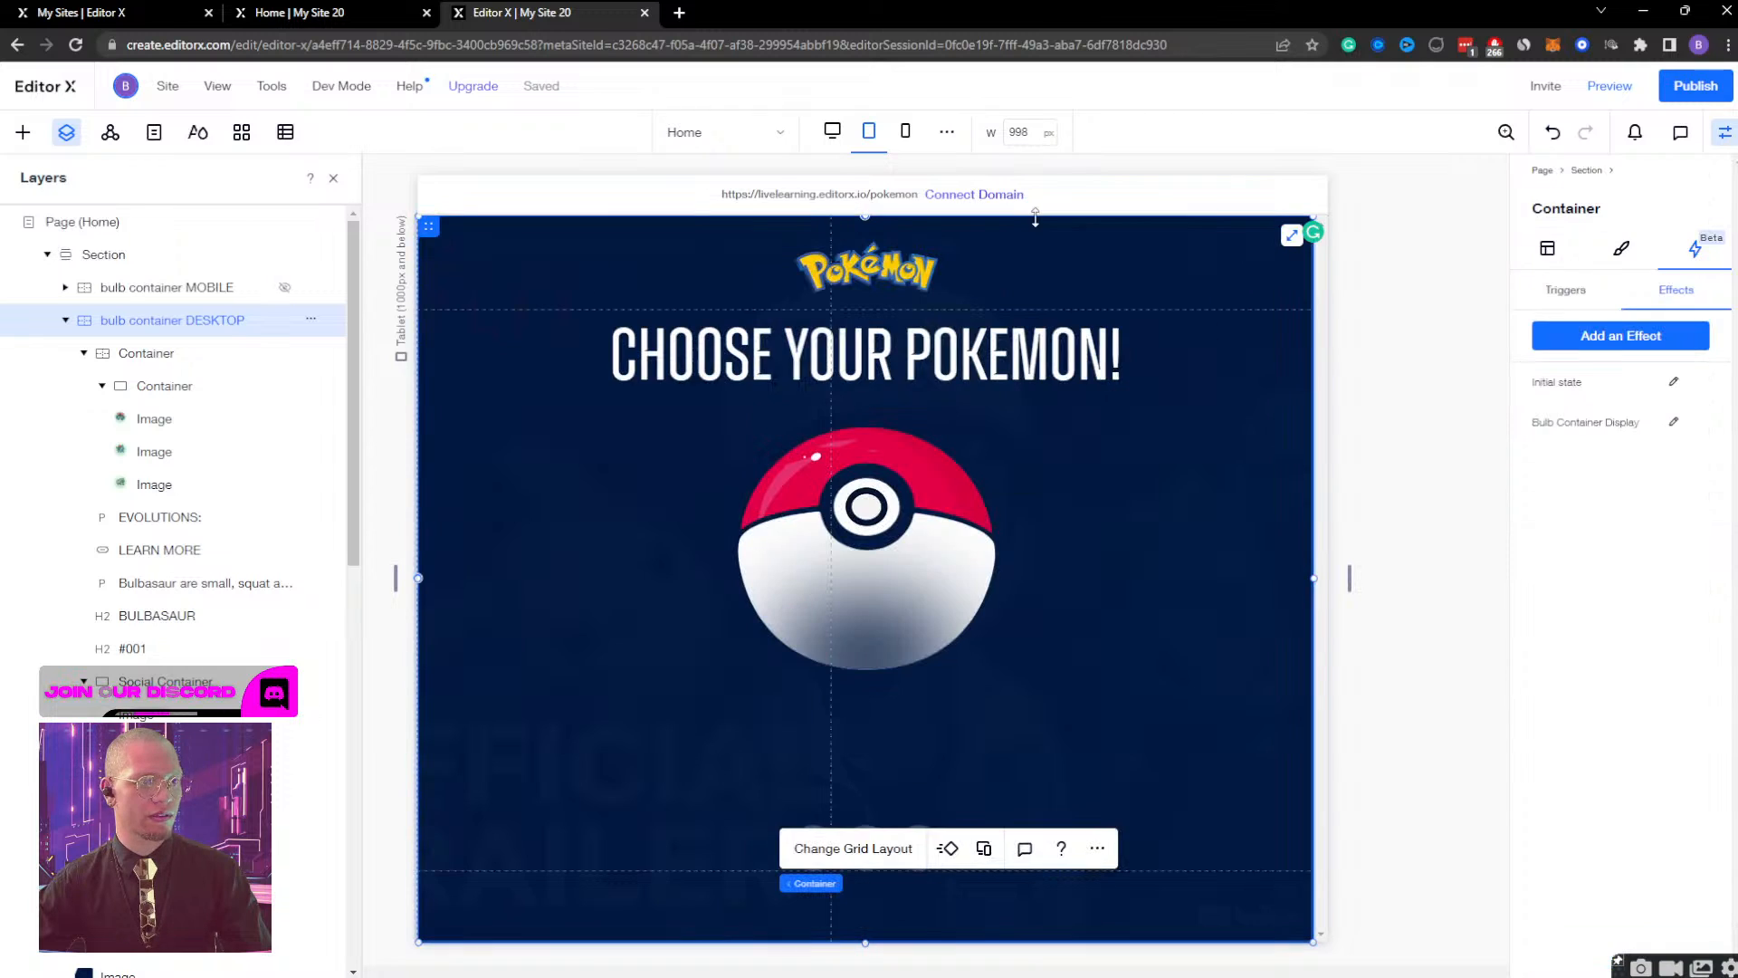
# Switch to the desktop breakpoint, publish the site and test closing the Bulbasaur screen on the live page.
pyautogui.click(832, 131)
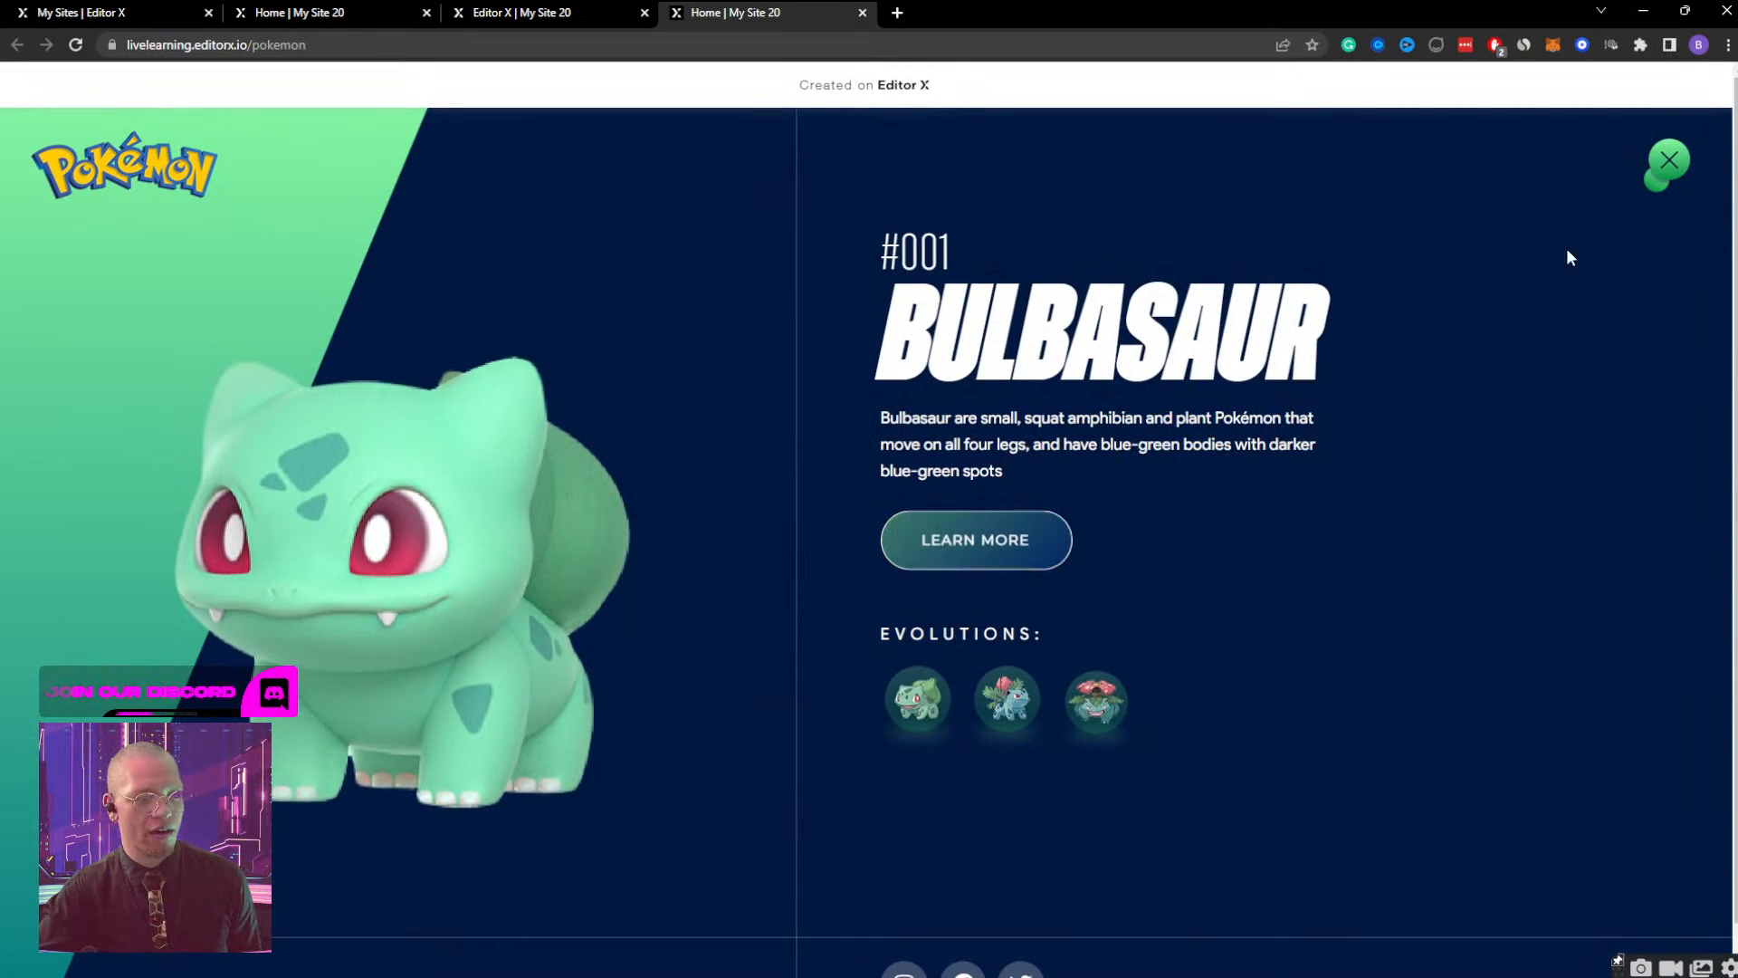
pyautogui.click(1666, 160)
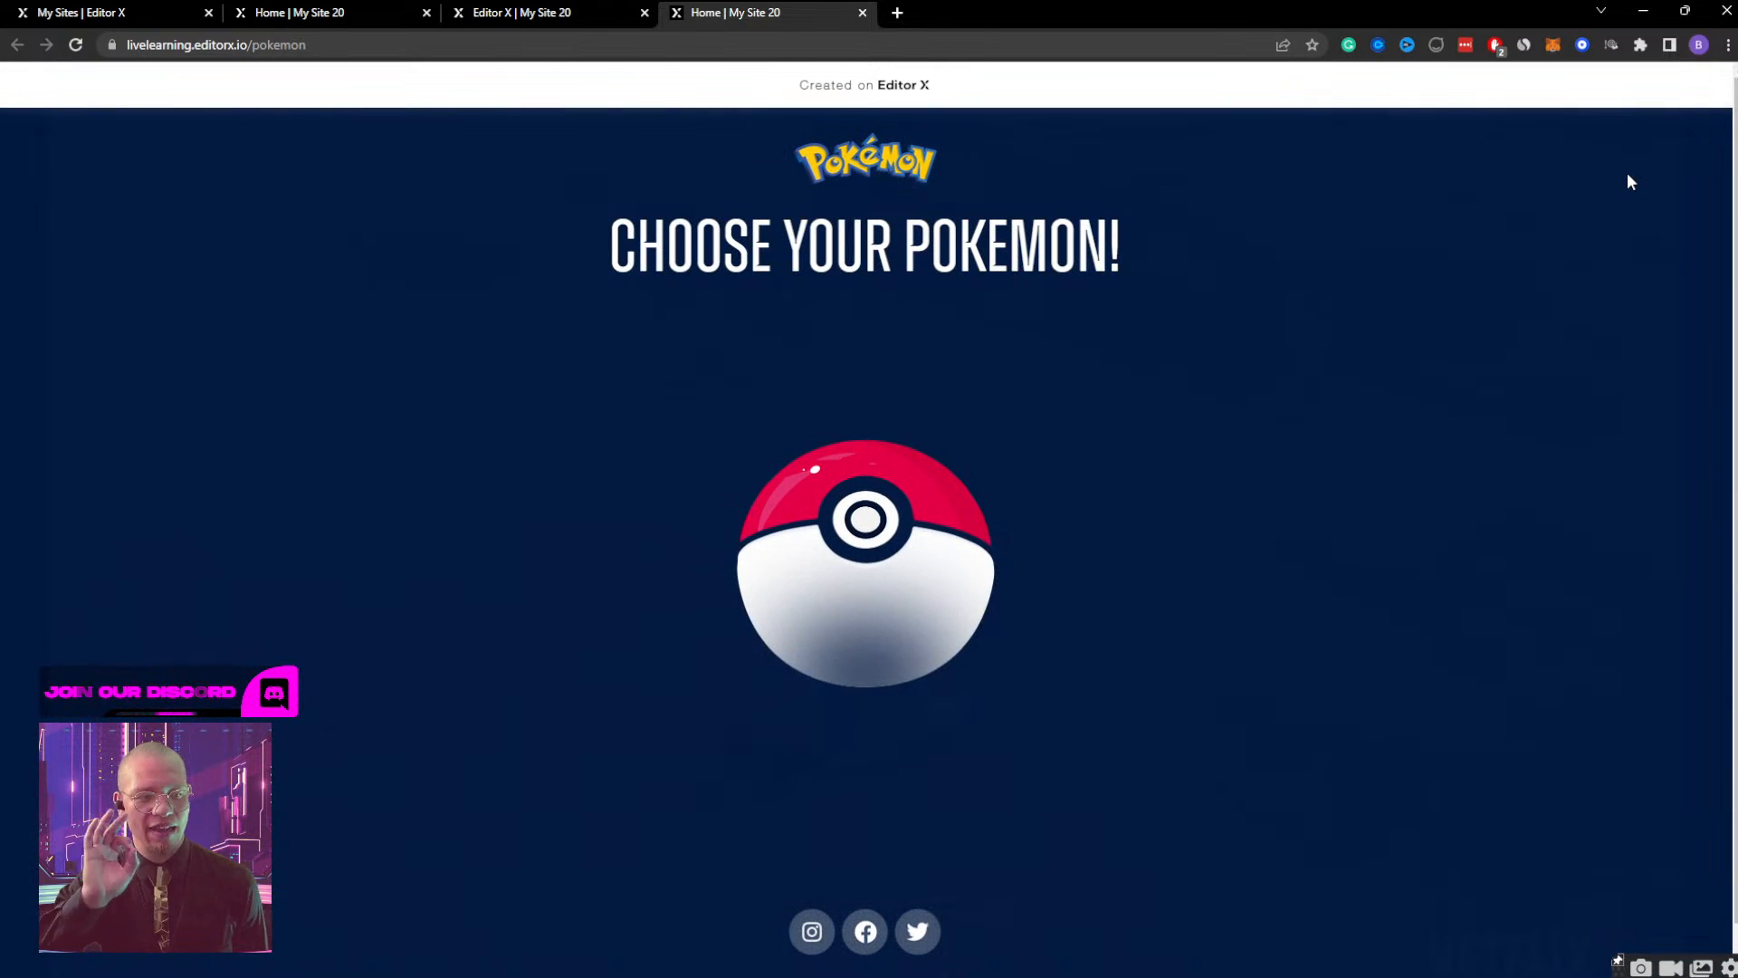
# Shrink the browser window to a mobile width and examine the live Poké Ball screen's layout and scrollable empty area.
pyautogui.click(1683, 13)
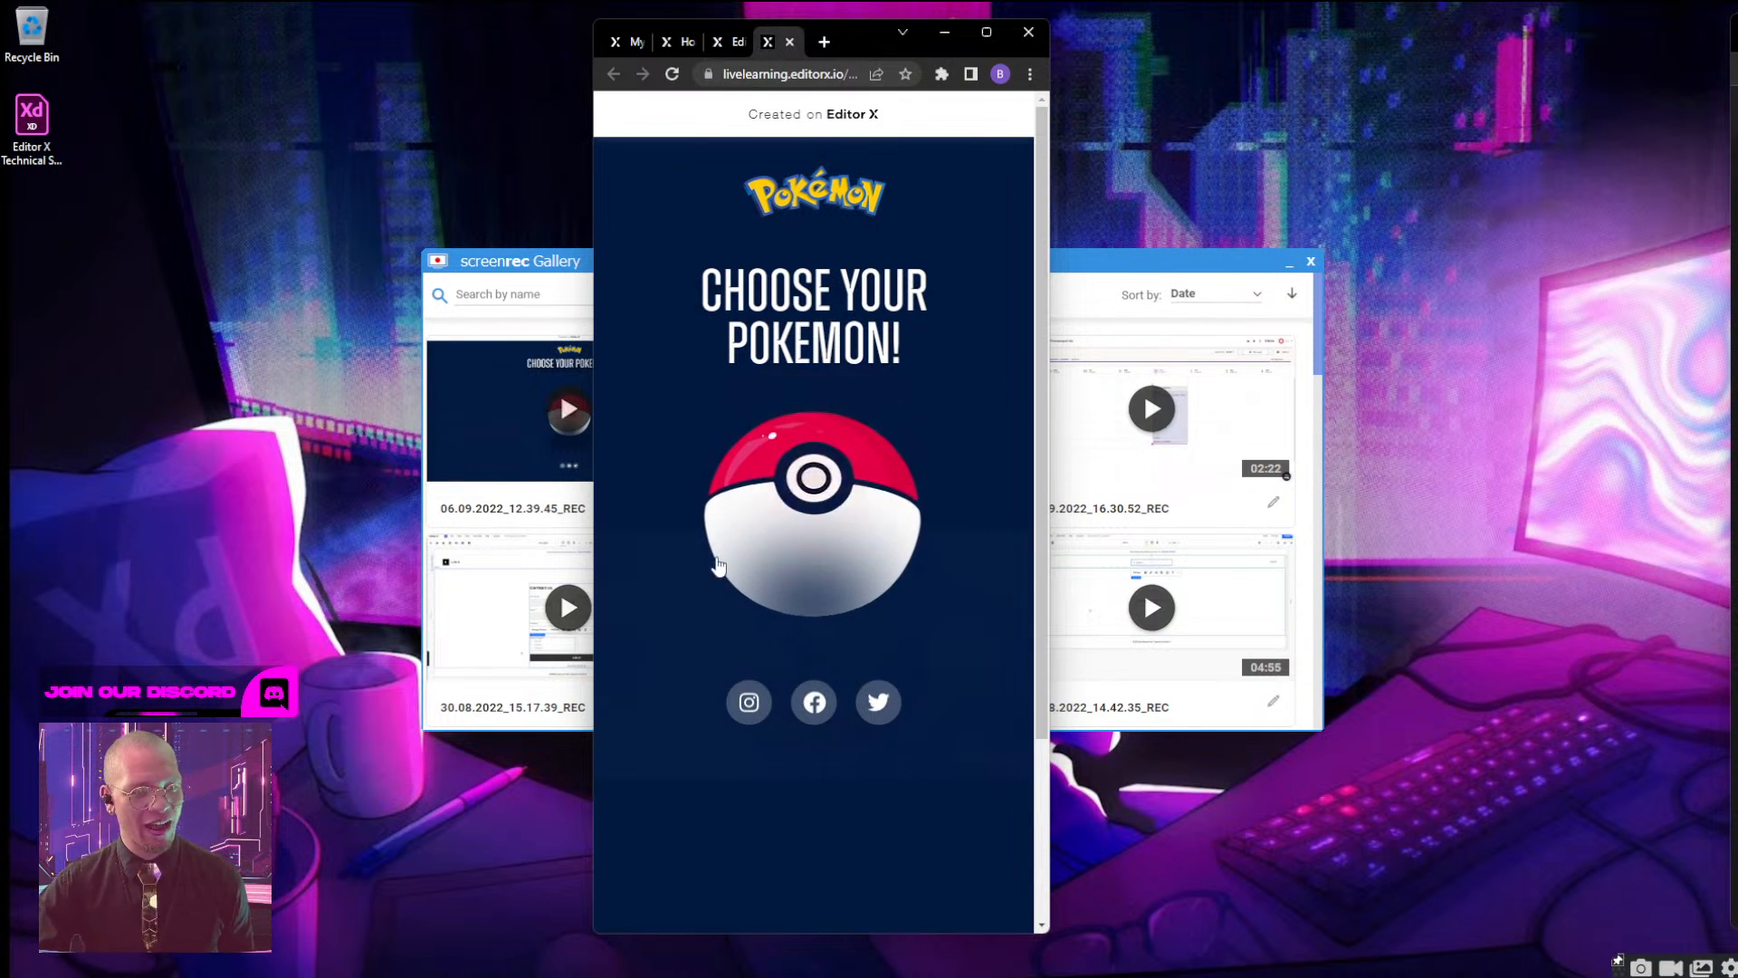
pyautogui.scroll(-2, 745, 548)
pyautogui.scroll(2, 745, 548)
pyautogui.scroll(-2, 745, 548)
pyautogui.scroll(2, 745, 548)
pyautogui.scroll(-2, 745, 548)
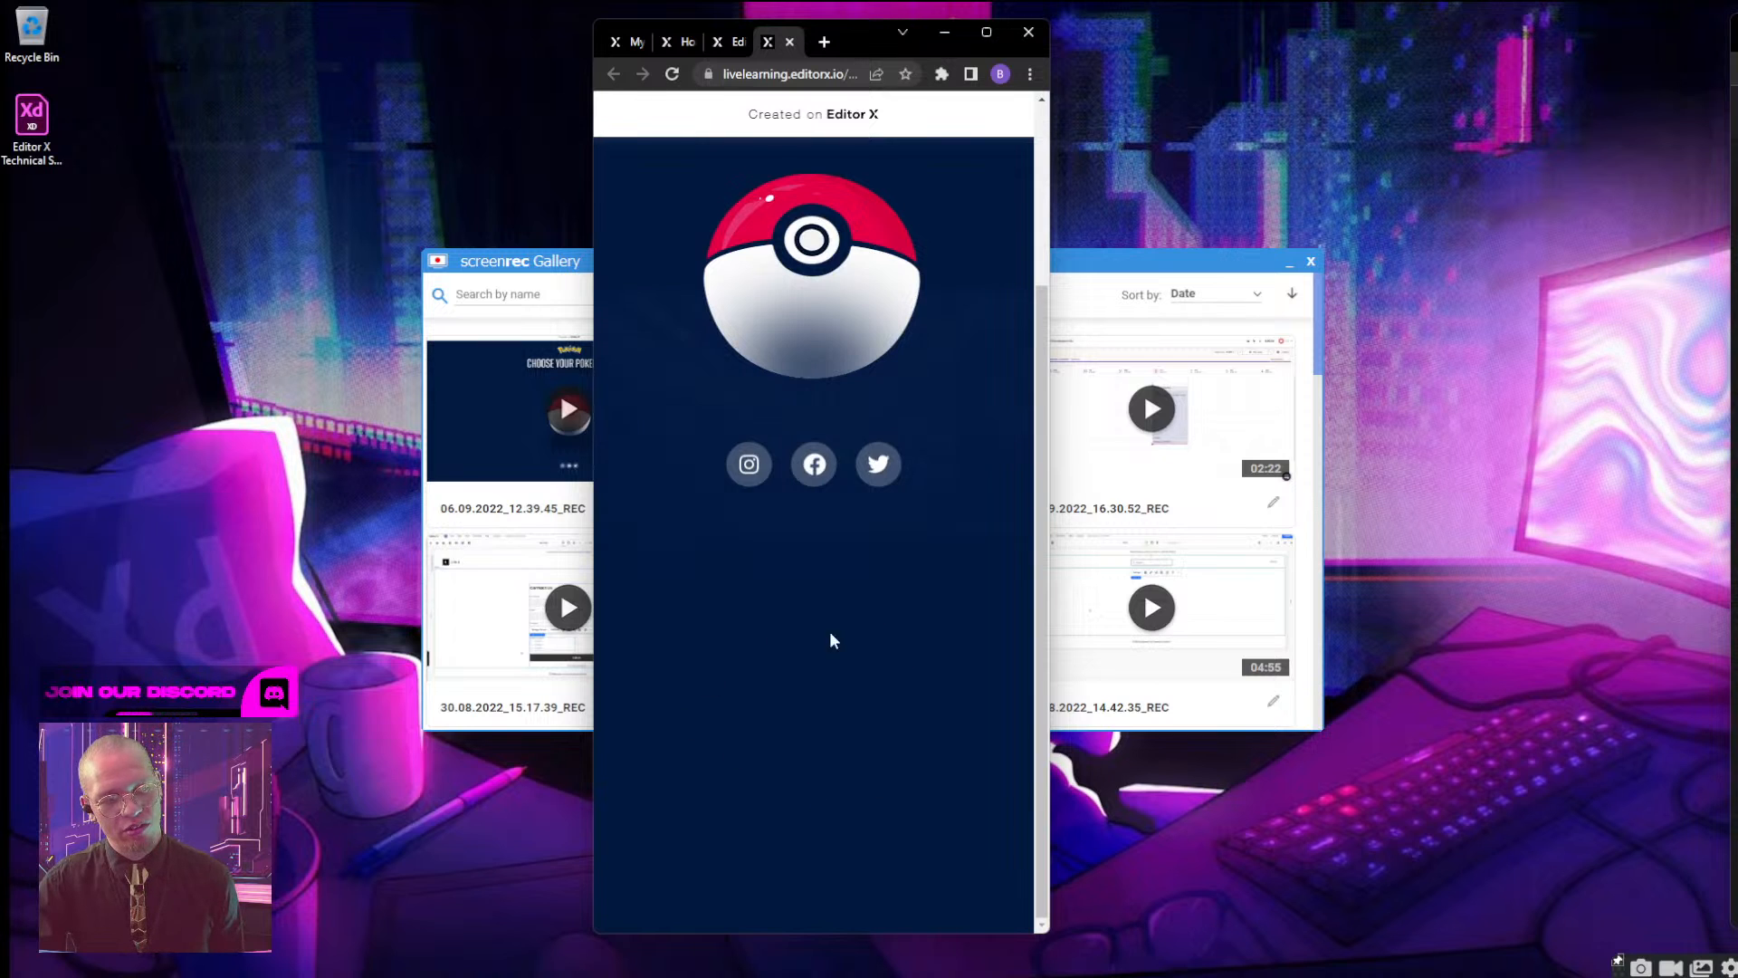
pyautogui.scroll(2, 874, 759)
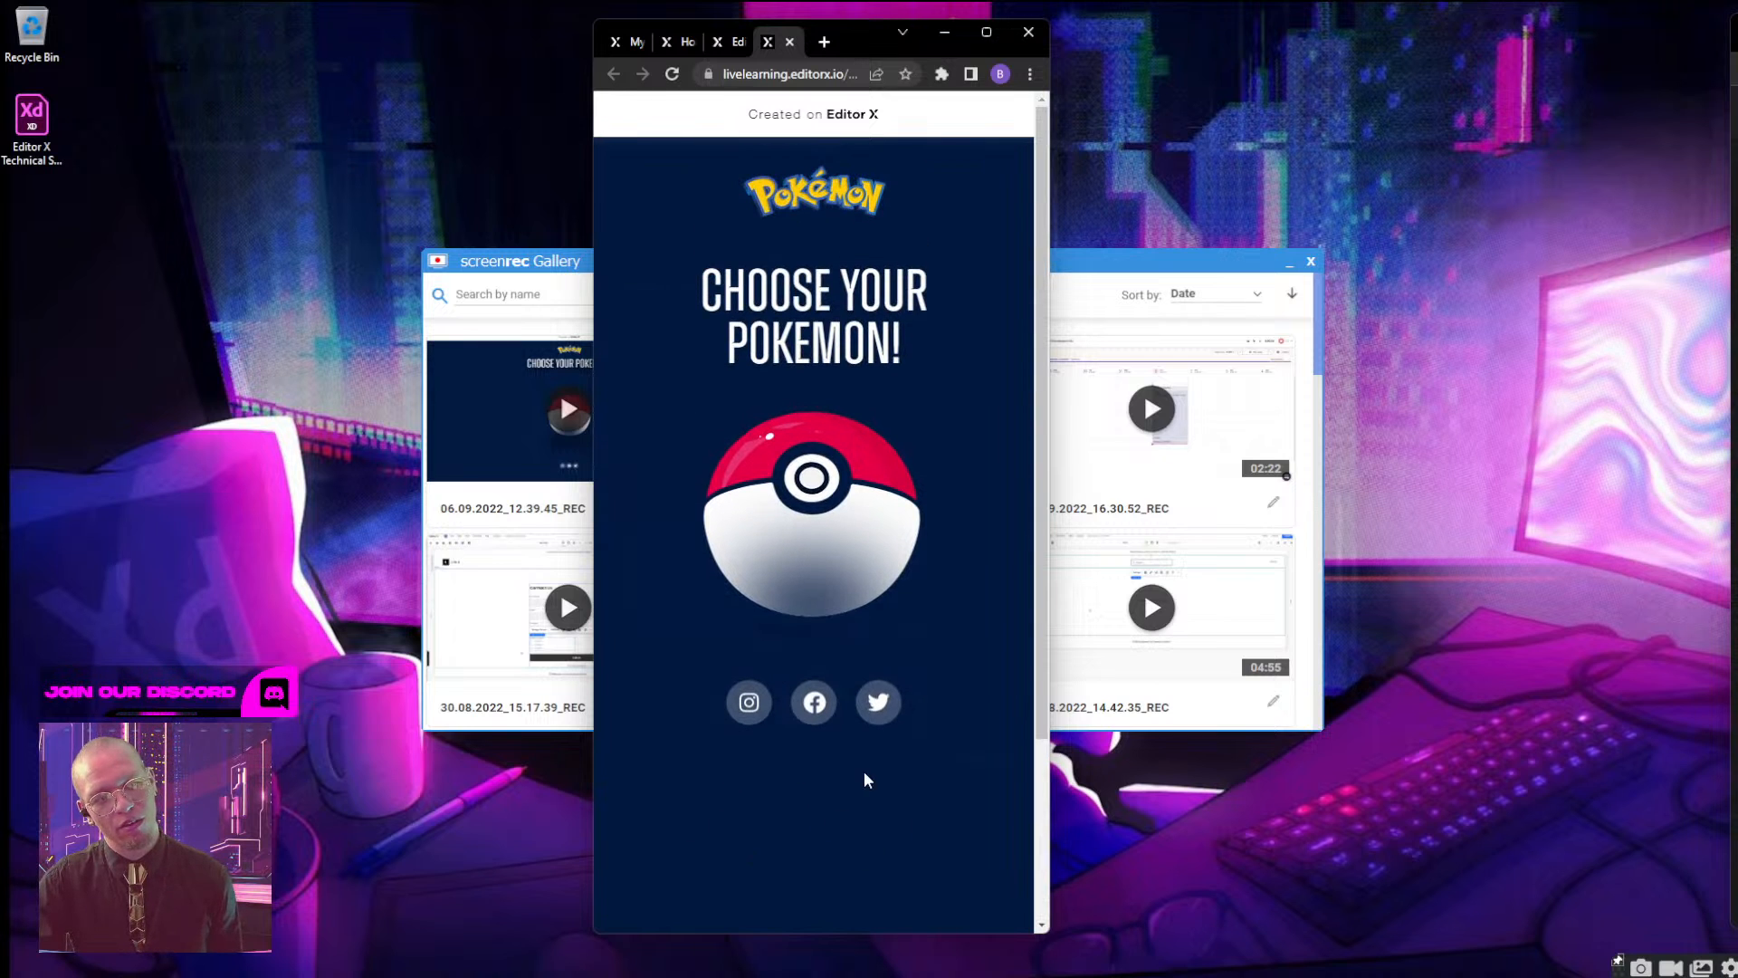
pyautogui.scroll(-2, 864, 774)
pyautogui.scroll(2, 709, 757)
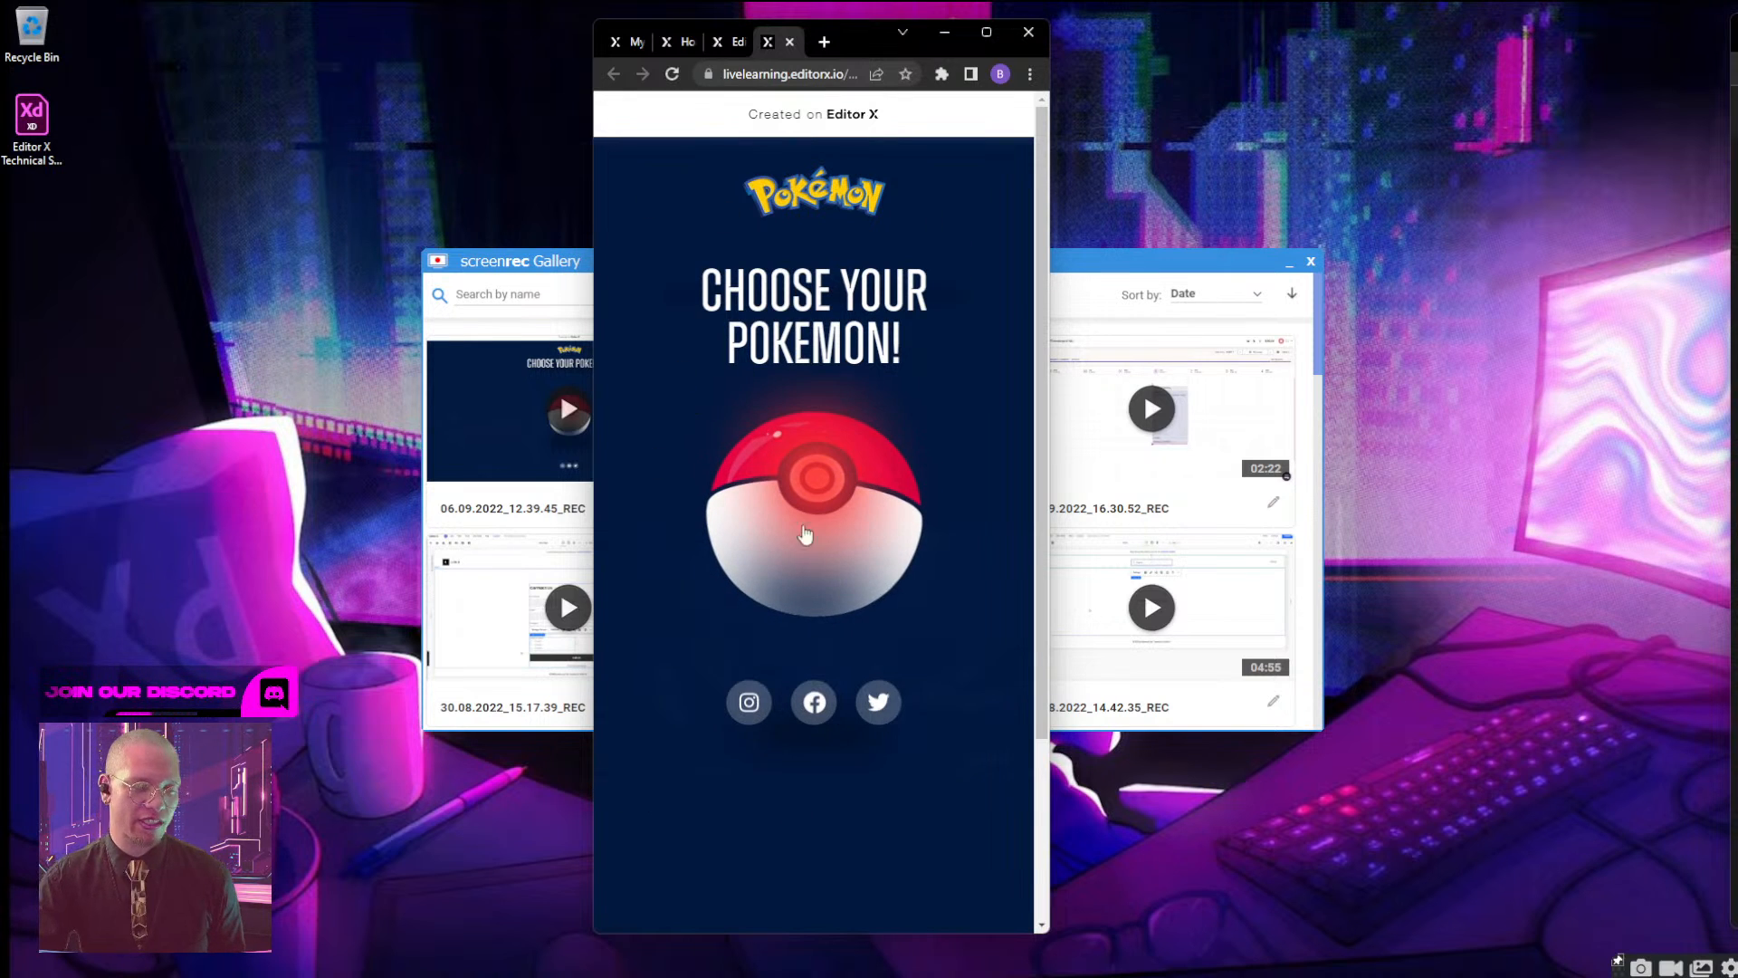
pyautogui.scroll(-3, 835, 706)
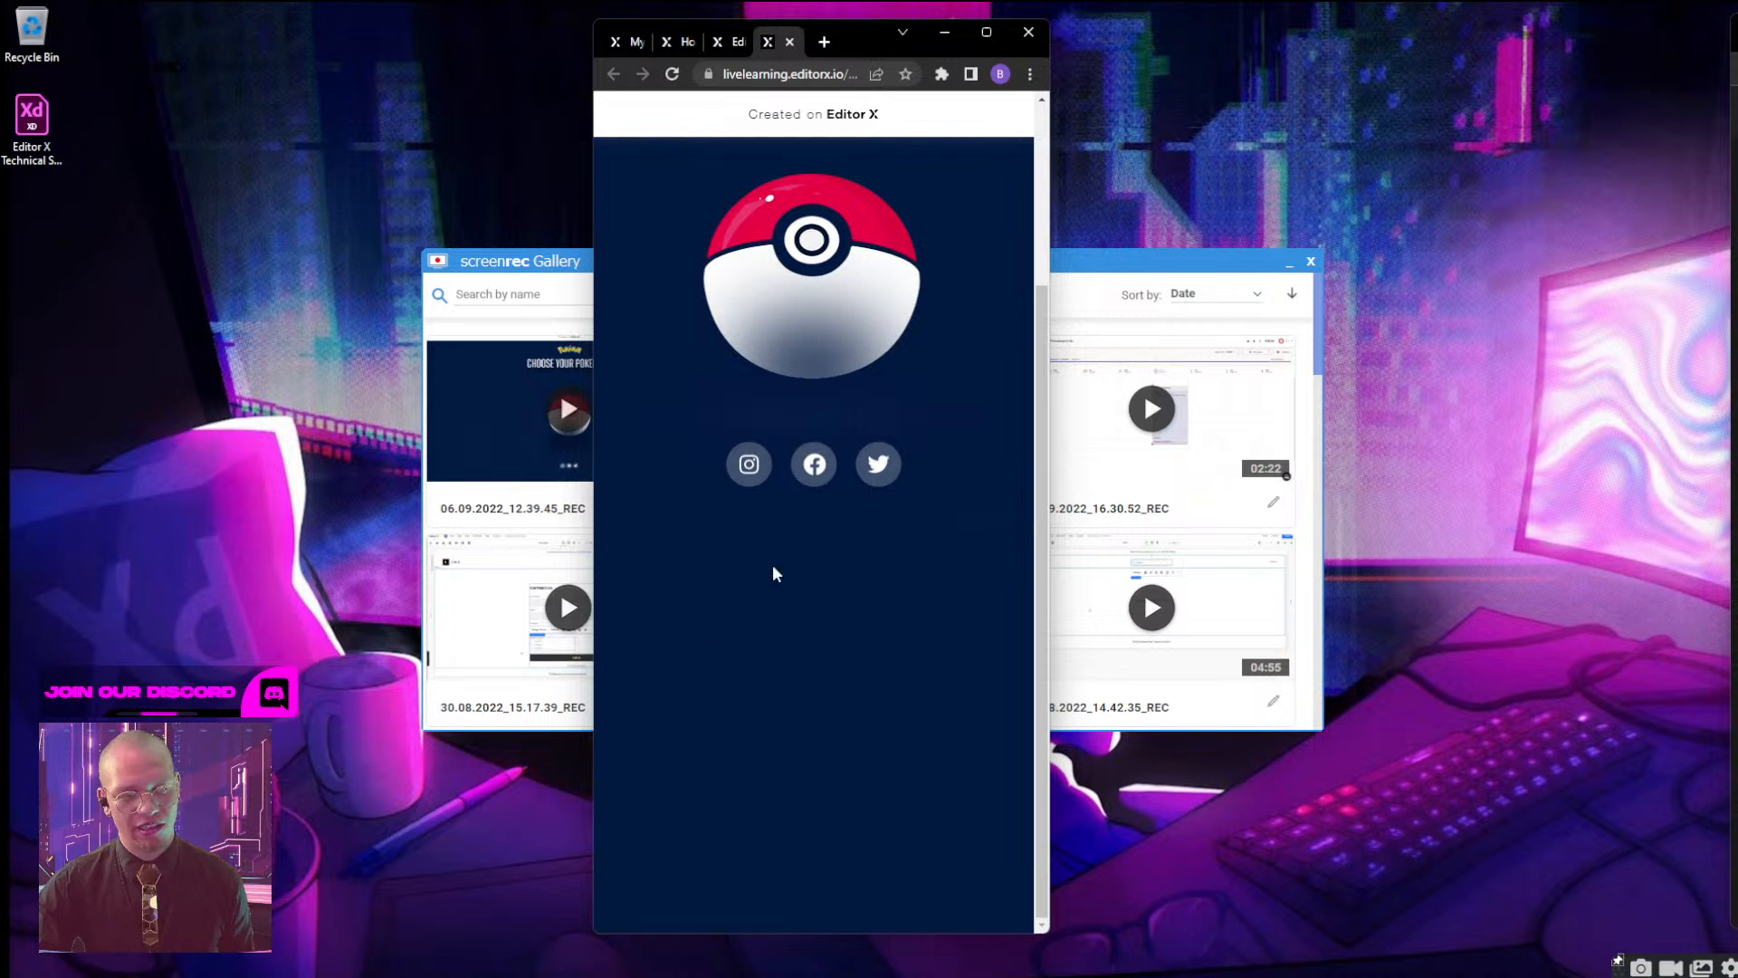
pyautogui.scroll(3, 858, 746)
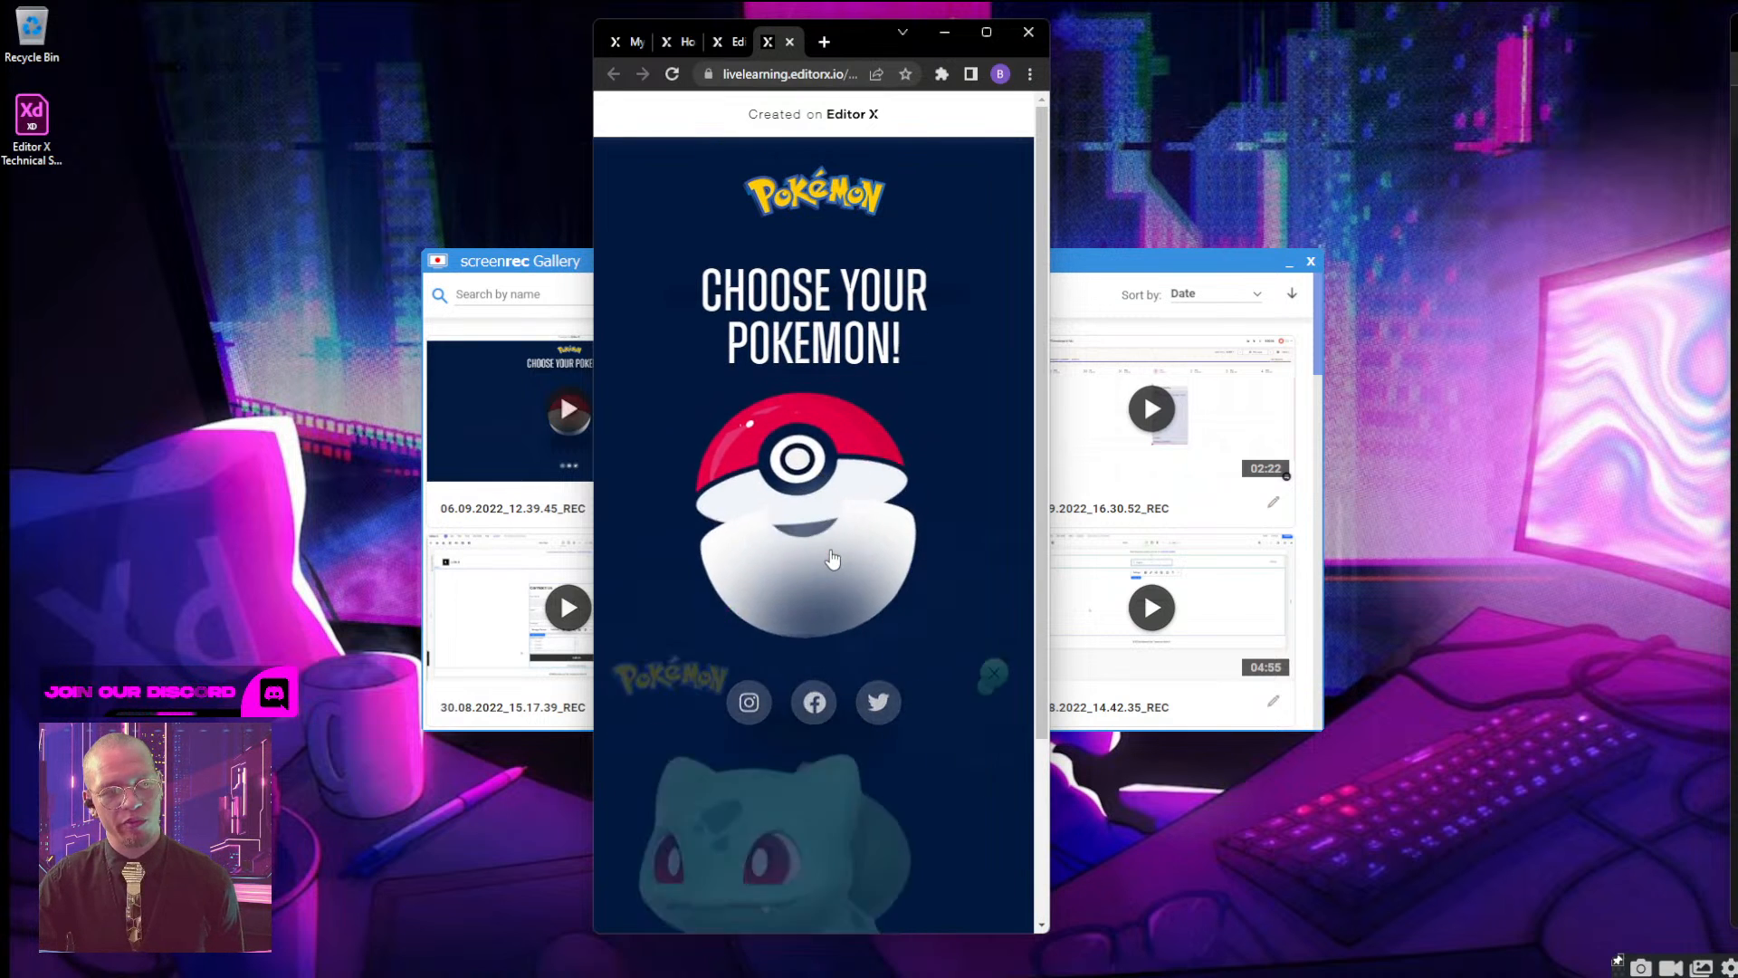
# Test the live mobile page by opening the Bulbasaur screen from the Poké Ball, viewing its full content and closing it repeatedly.
pyautogui.click(832, 558)
pyautogui.scroll(-3, 826, 504)
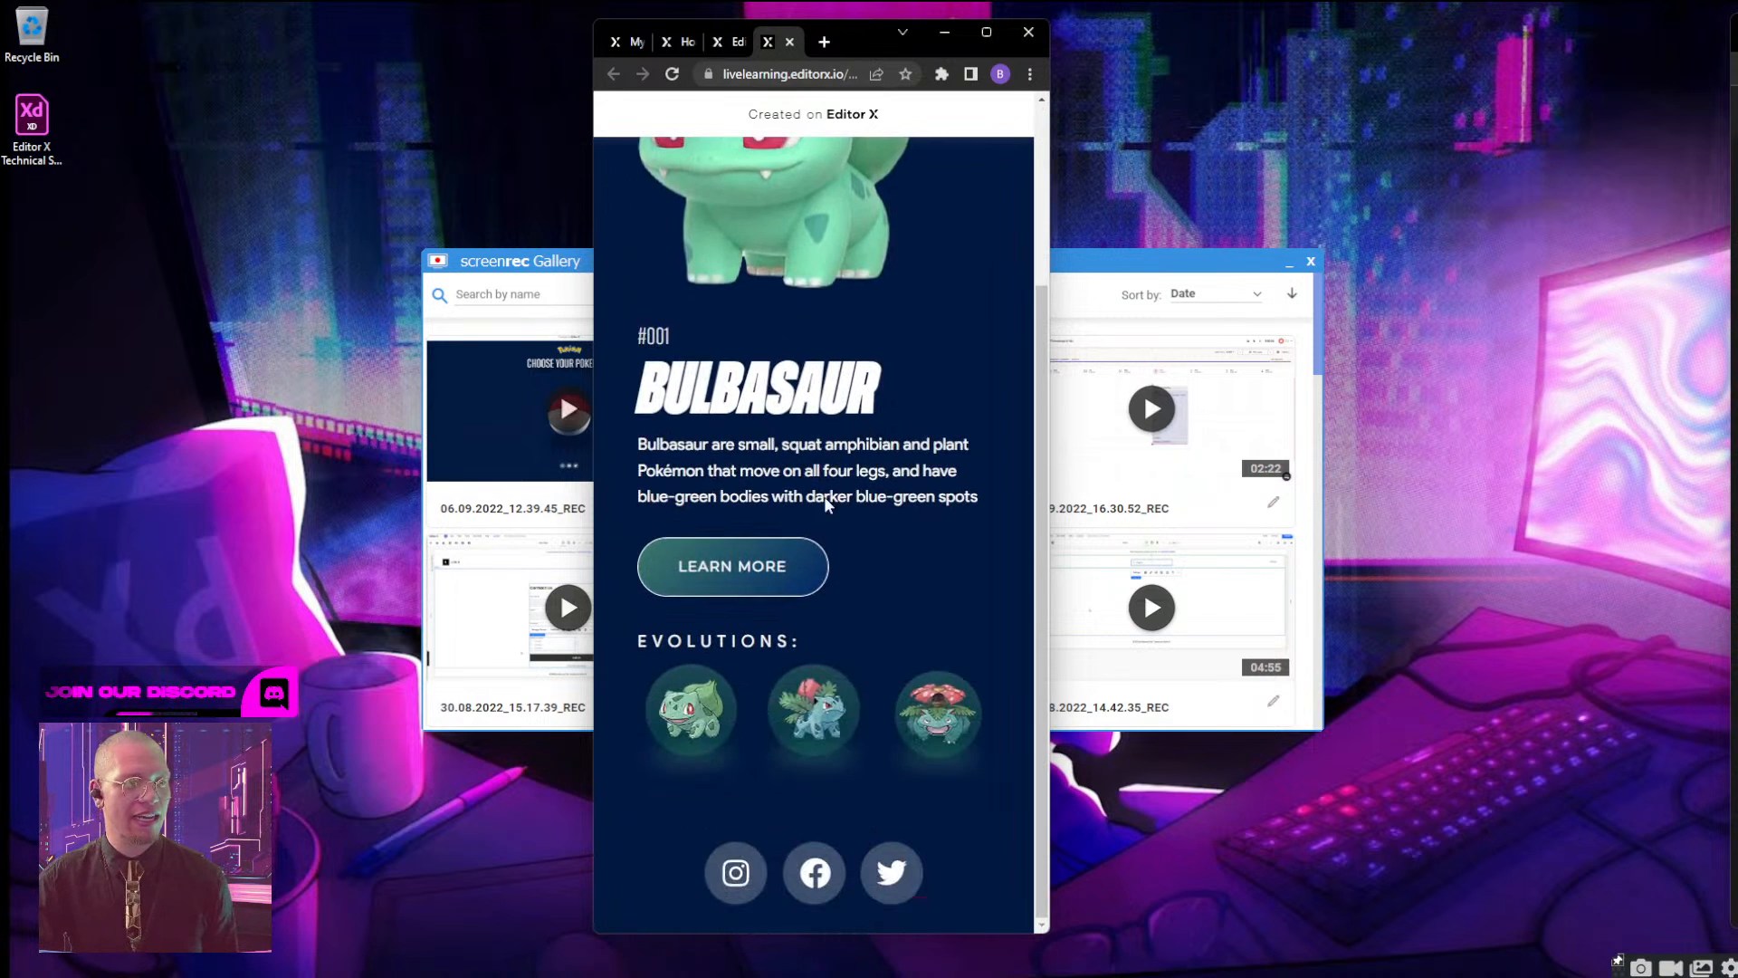
pyautogui.scroll(3, 861, 547)
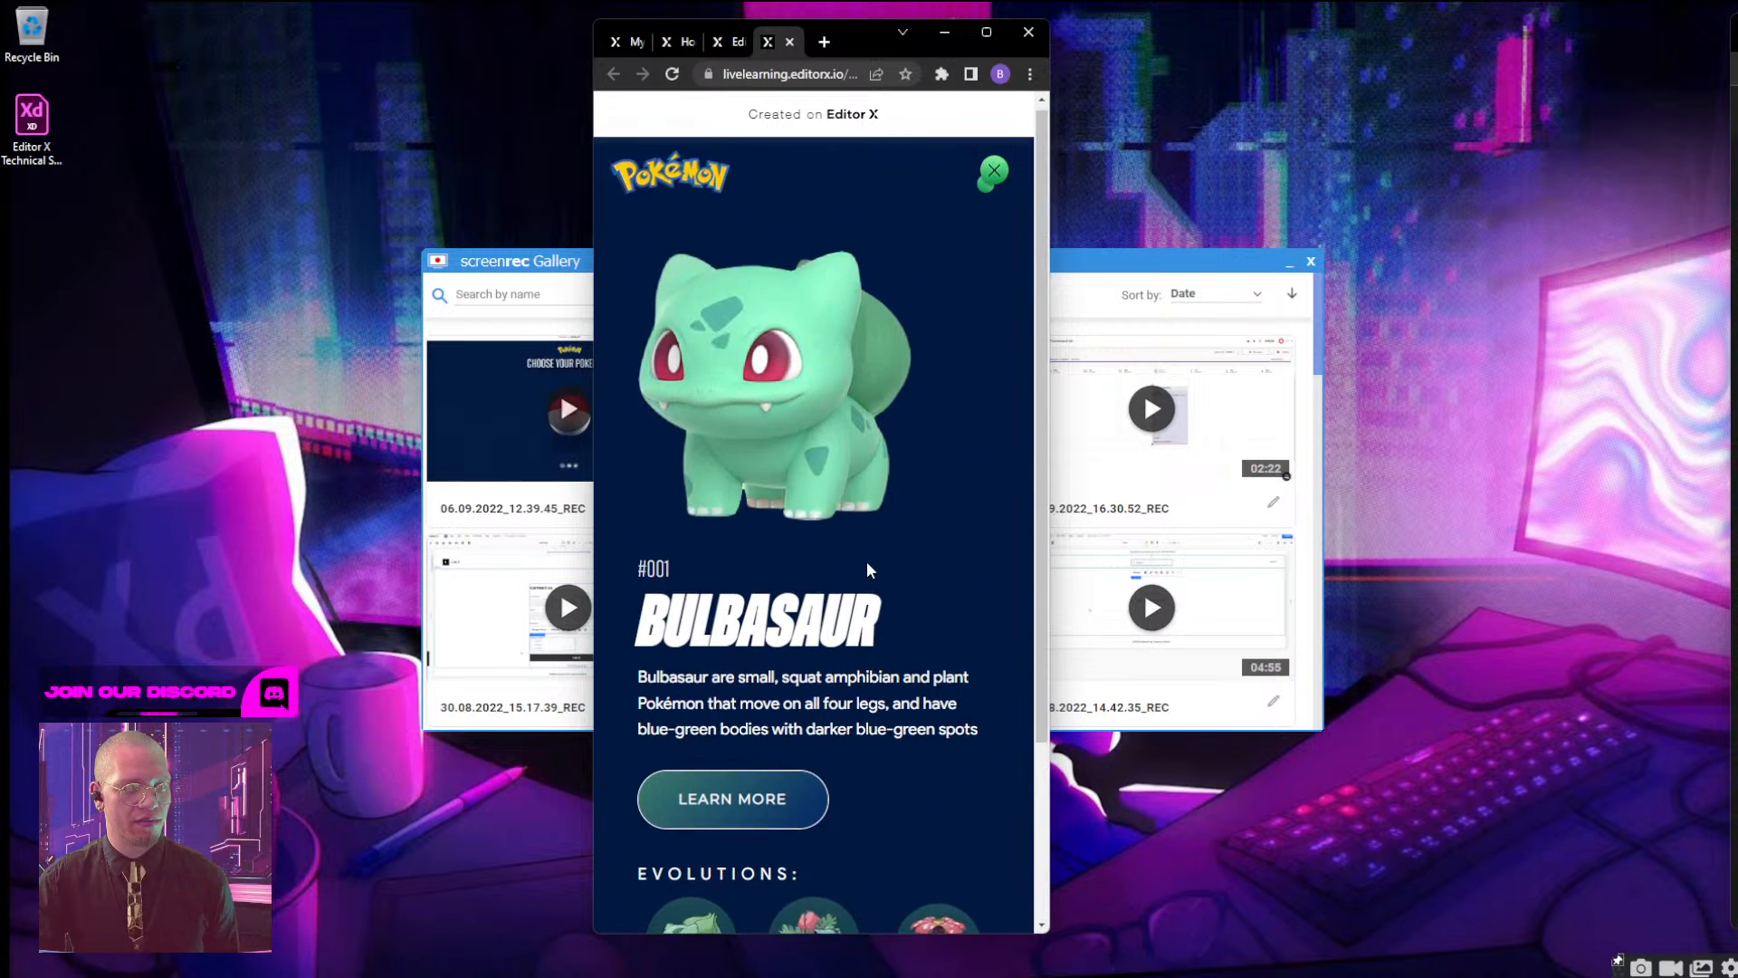
pyautogui.scroll(-2, 869, 569)
pyautogui.scroll(2, 869, 569)
pyautogui.click(994, 172)
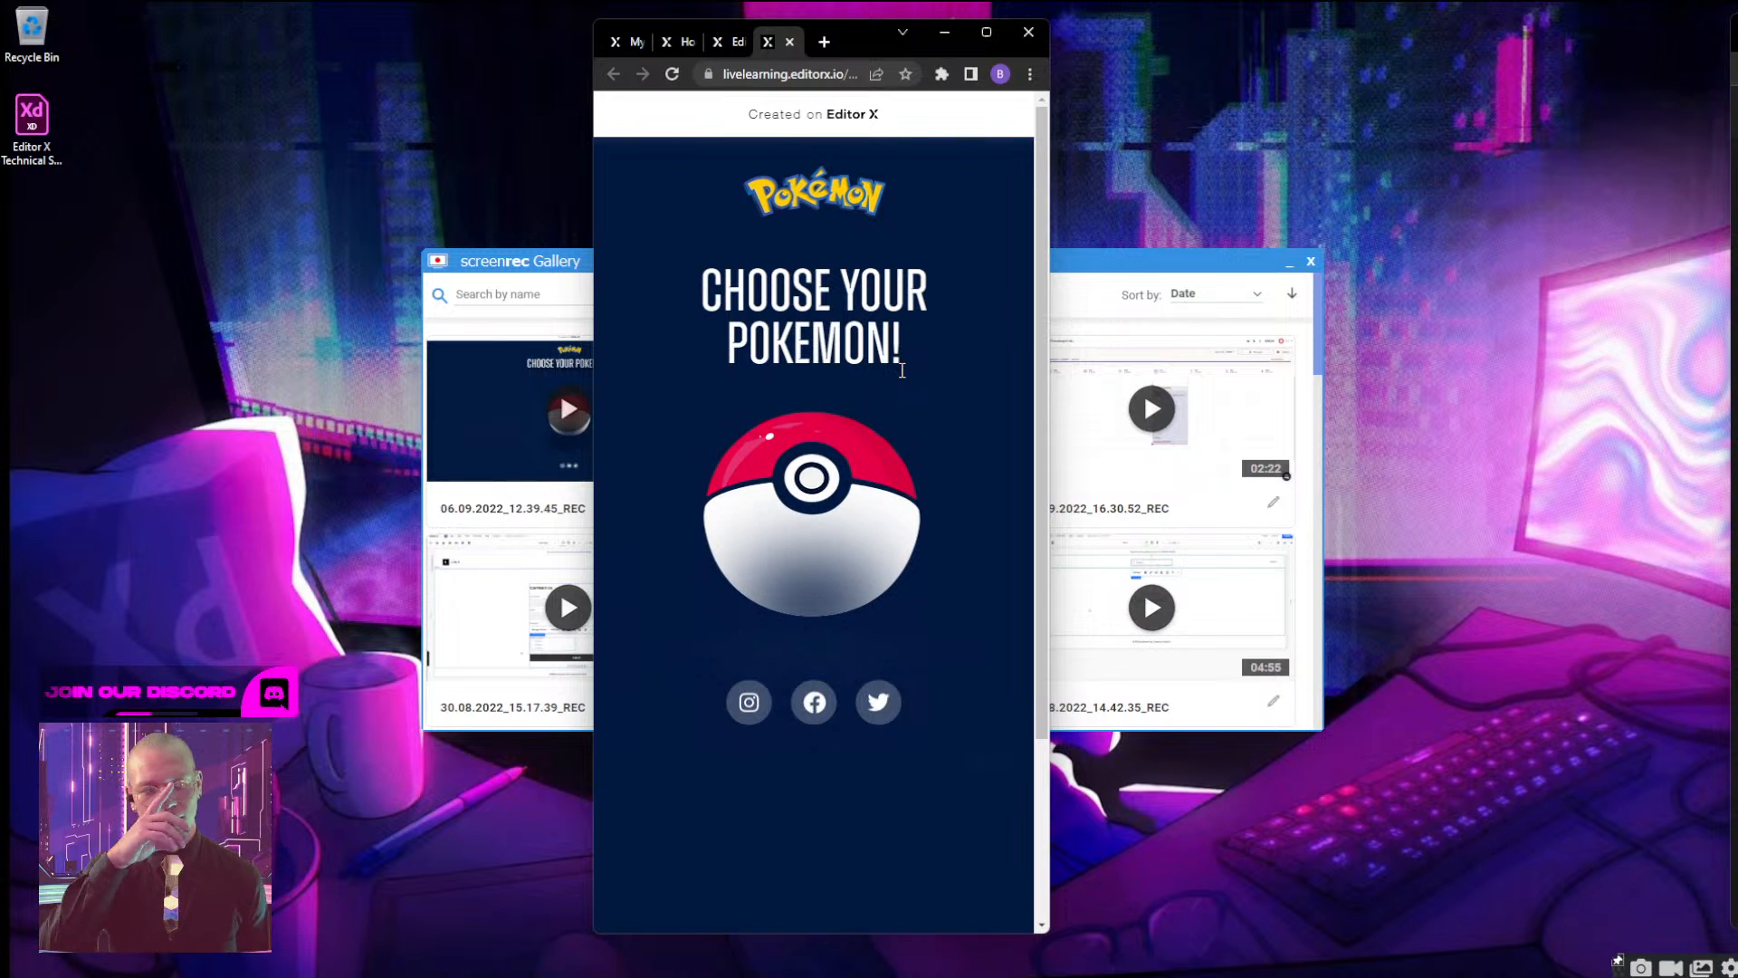
pyautogui.click(888, 475)
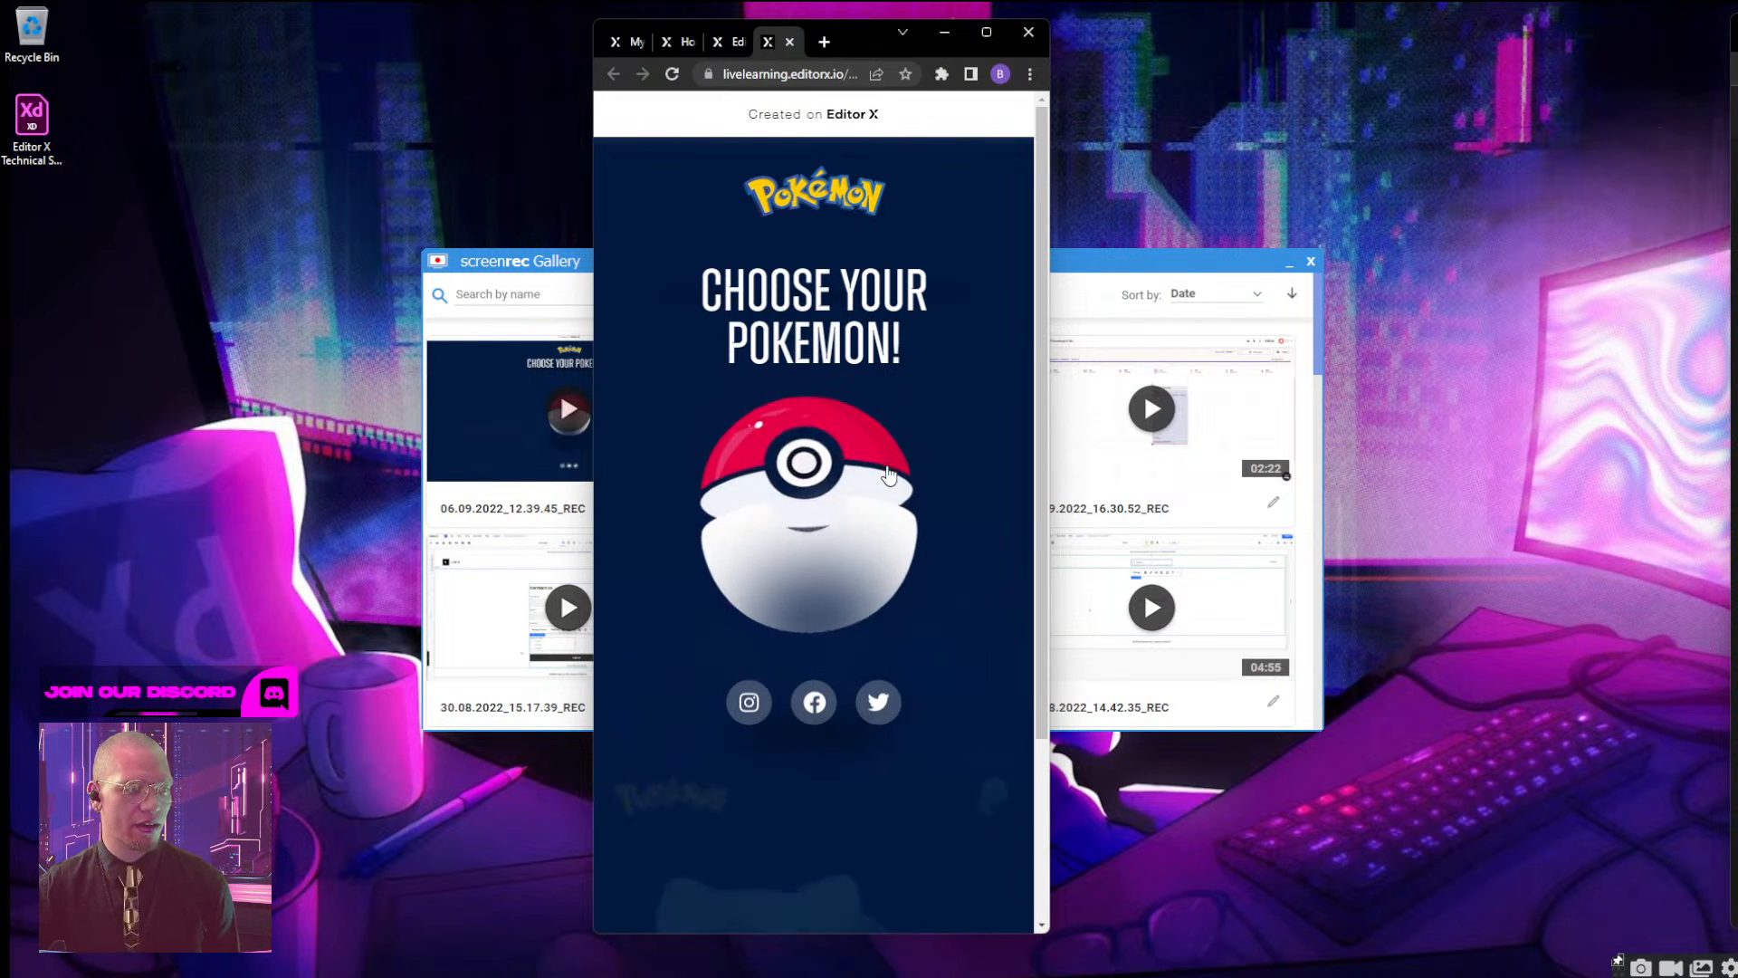
pyautogui.click(994, 172)
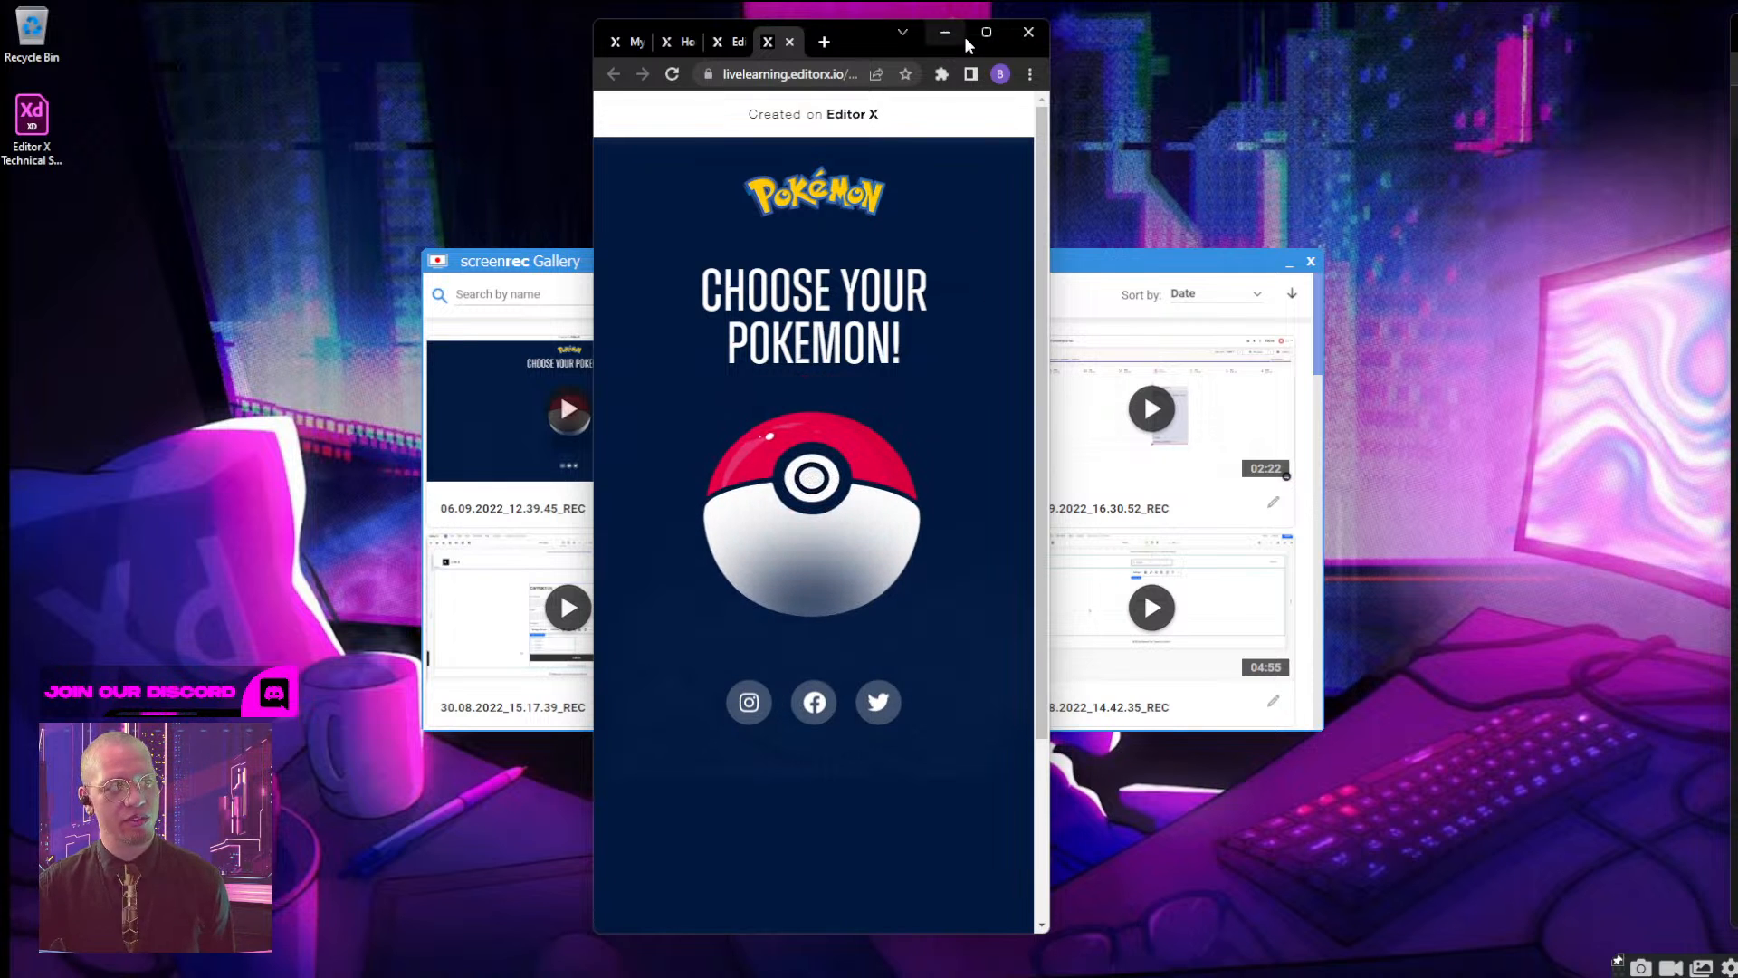
# Resize the browser window between tablet and mobile widths to check how the live Poké Ball page responds.
pyautogui.moveTo(1050, 60); pyautogui.dragTo(1717, 129)
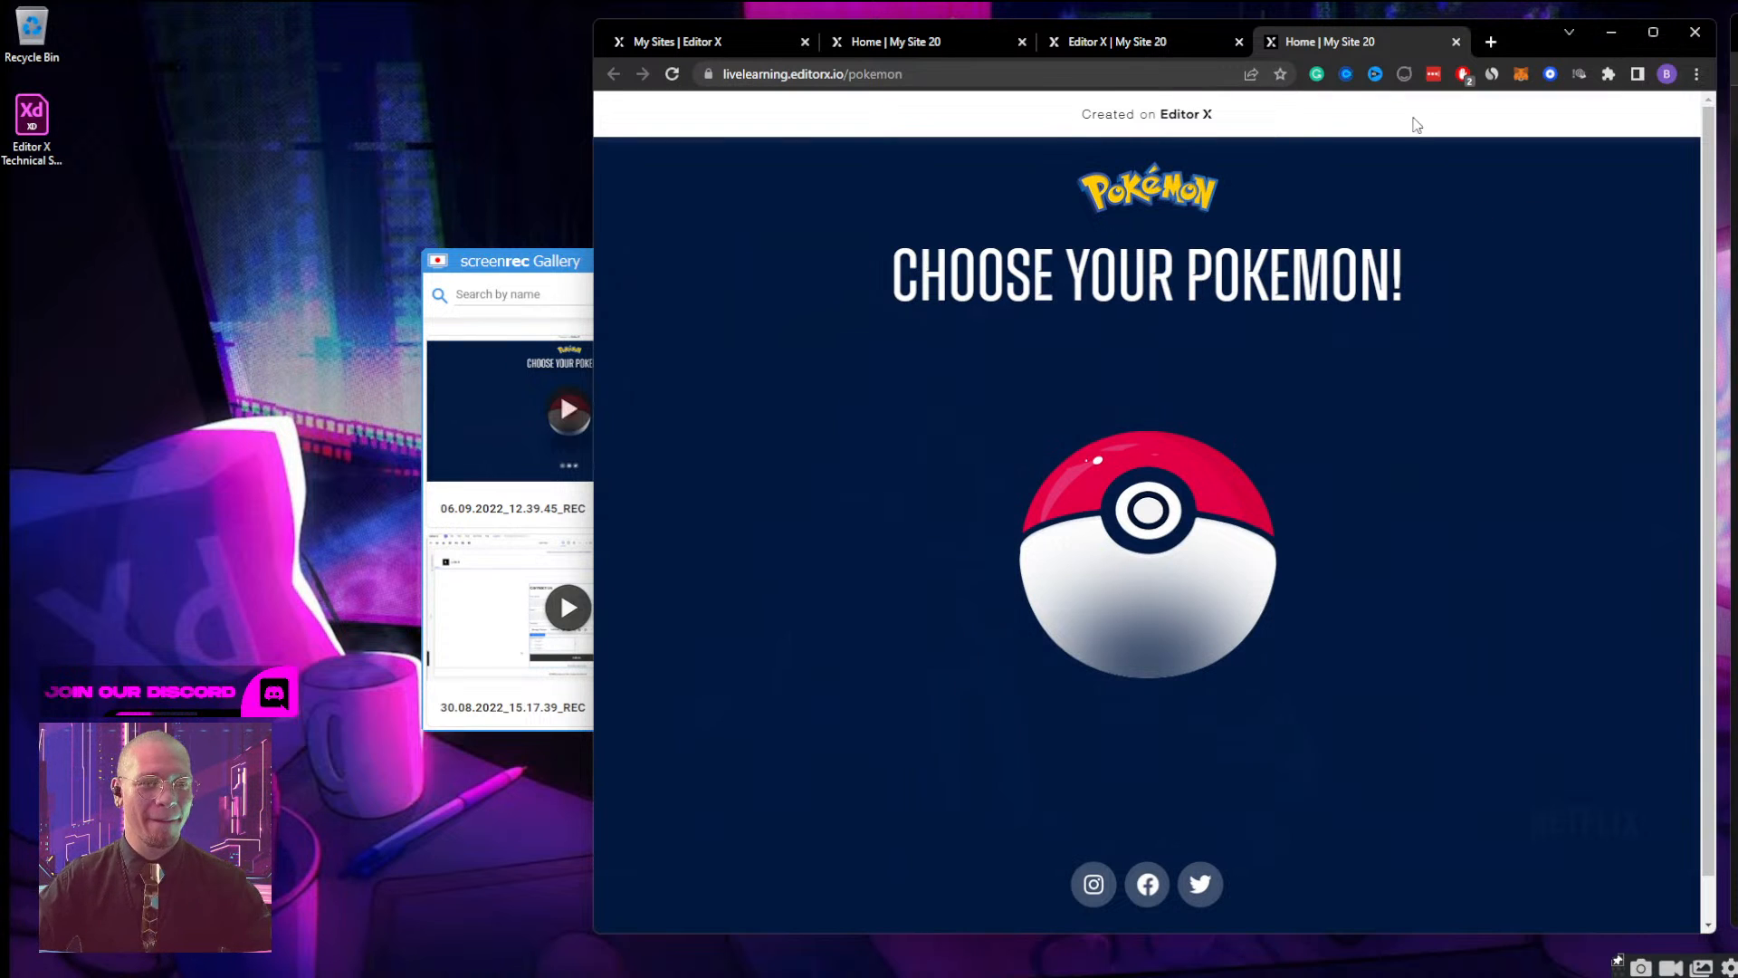
pyautogui.moveTo(1537, 44); pyautogui.dragTo(1231, 50)
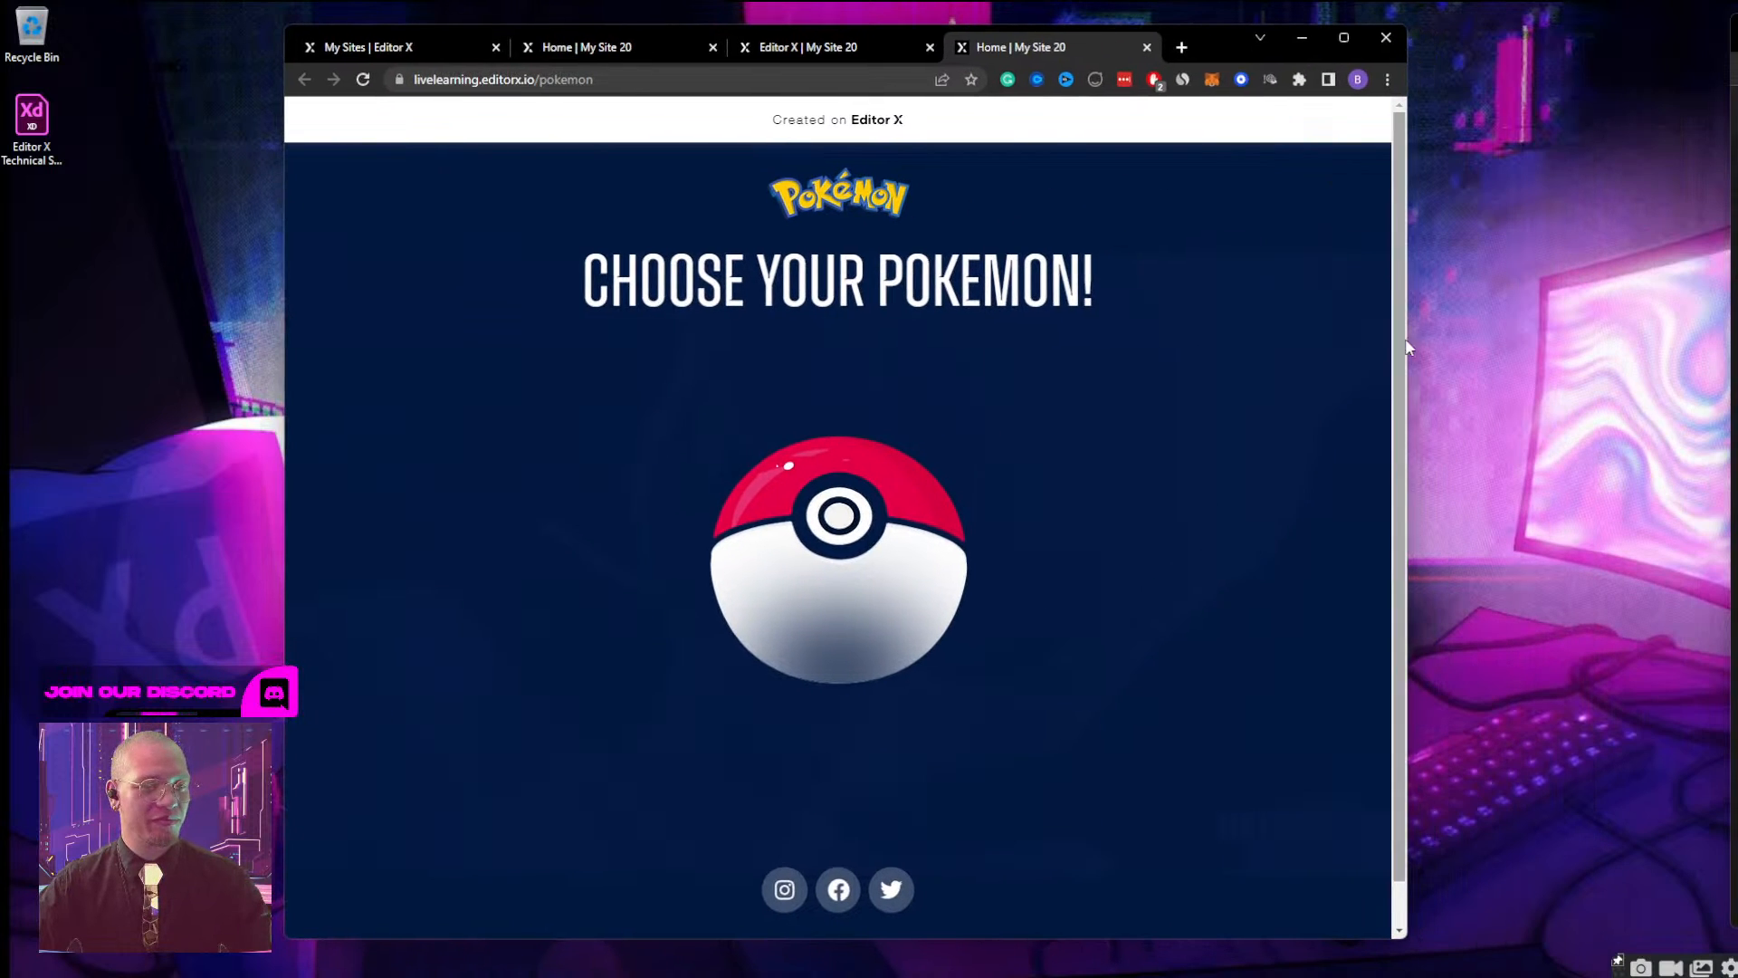
pyautogui.moveTo(1408, 362); pyautogui.dragTo(538, 384)
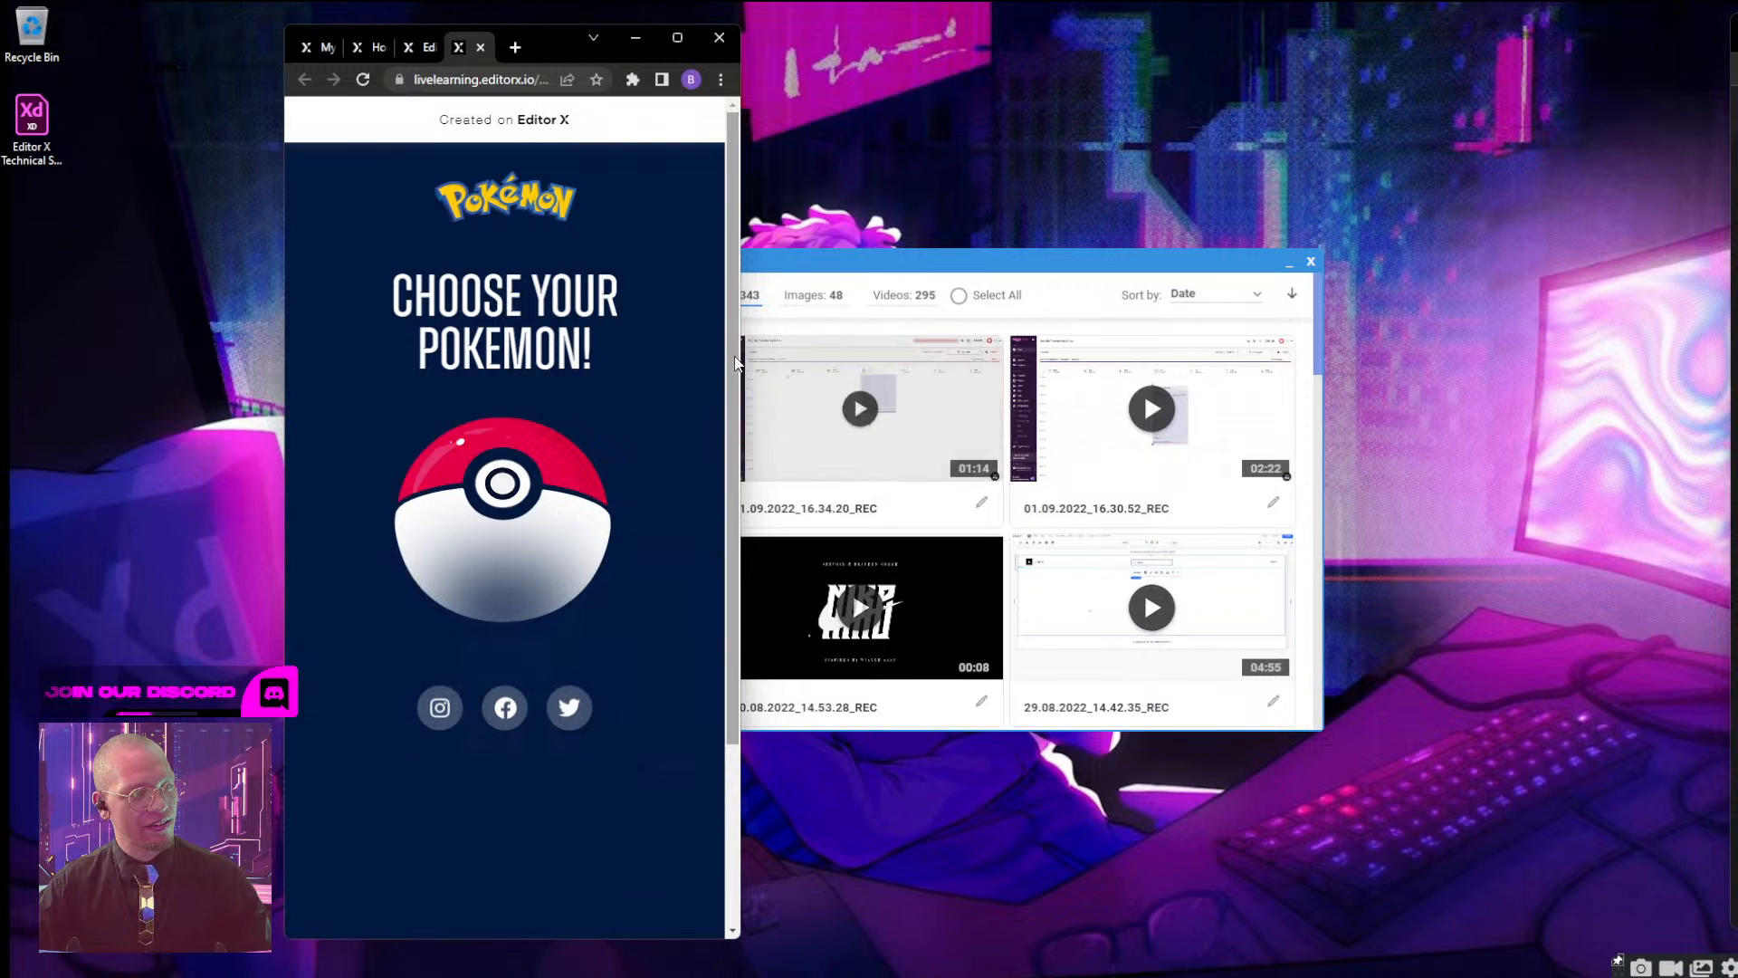
pyautogui.moveTo(739, 308); pyautogui.dragTo(1286, 308)
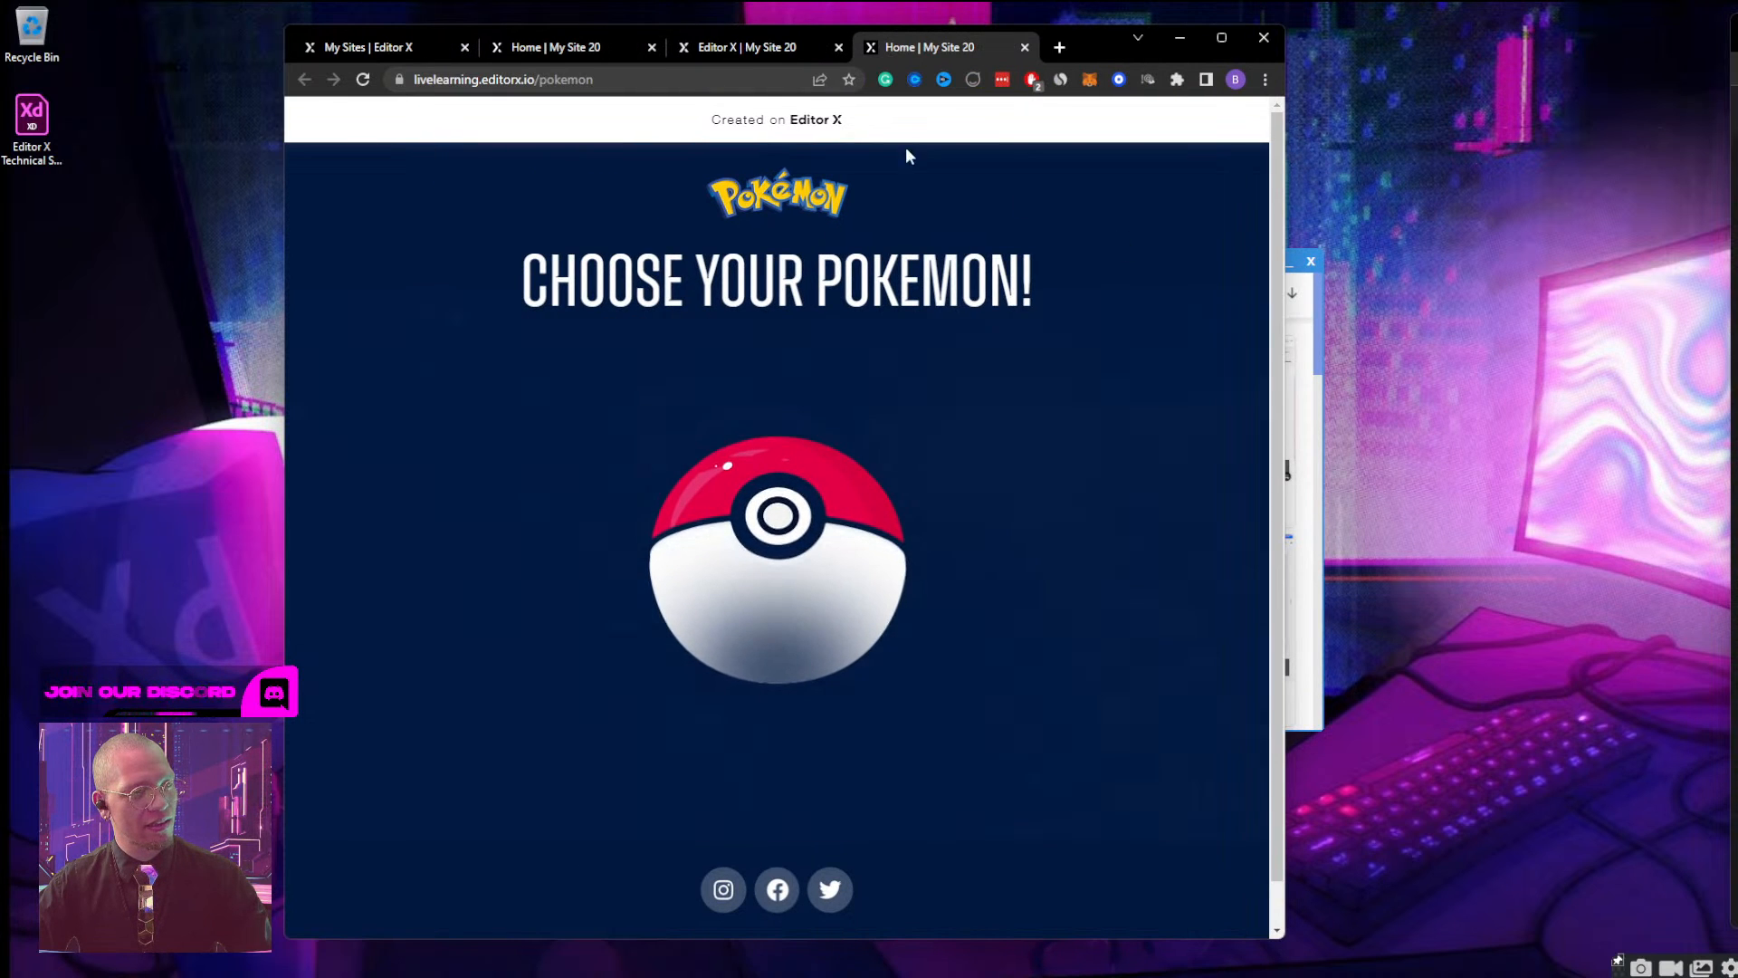
# Return to the Editor X tab and dismiss the site publishing confirmation.
pyautogui.click(758, 57)
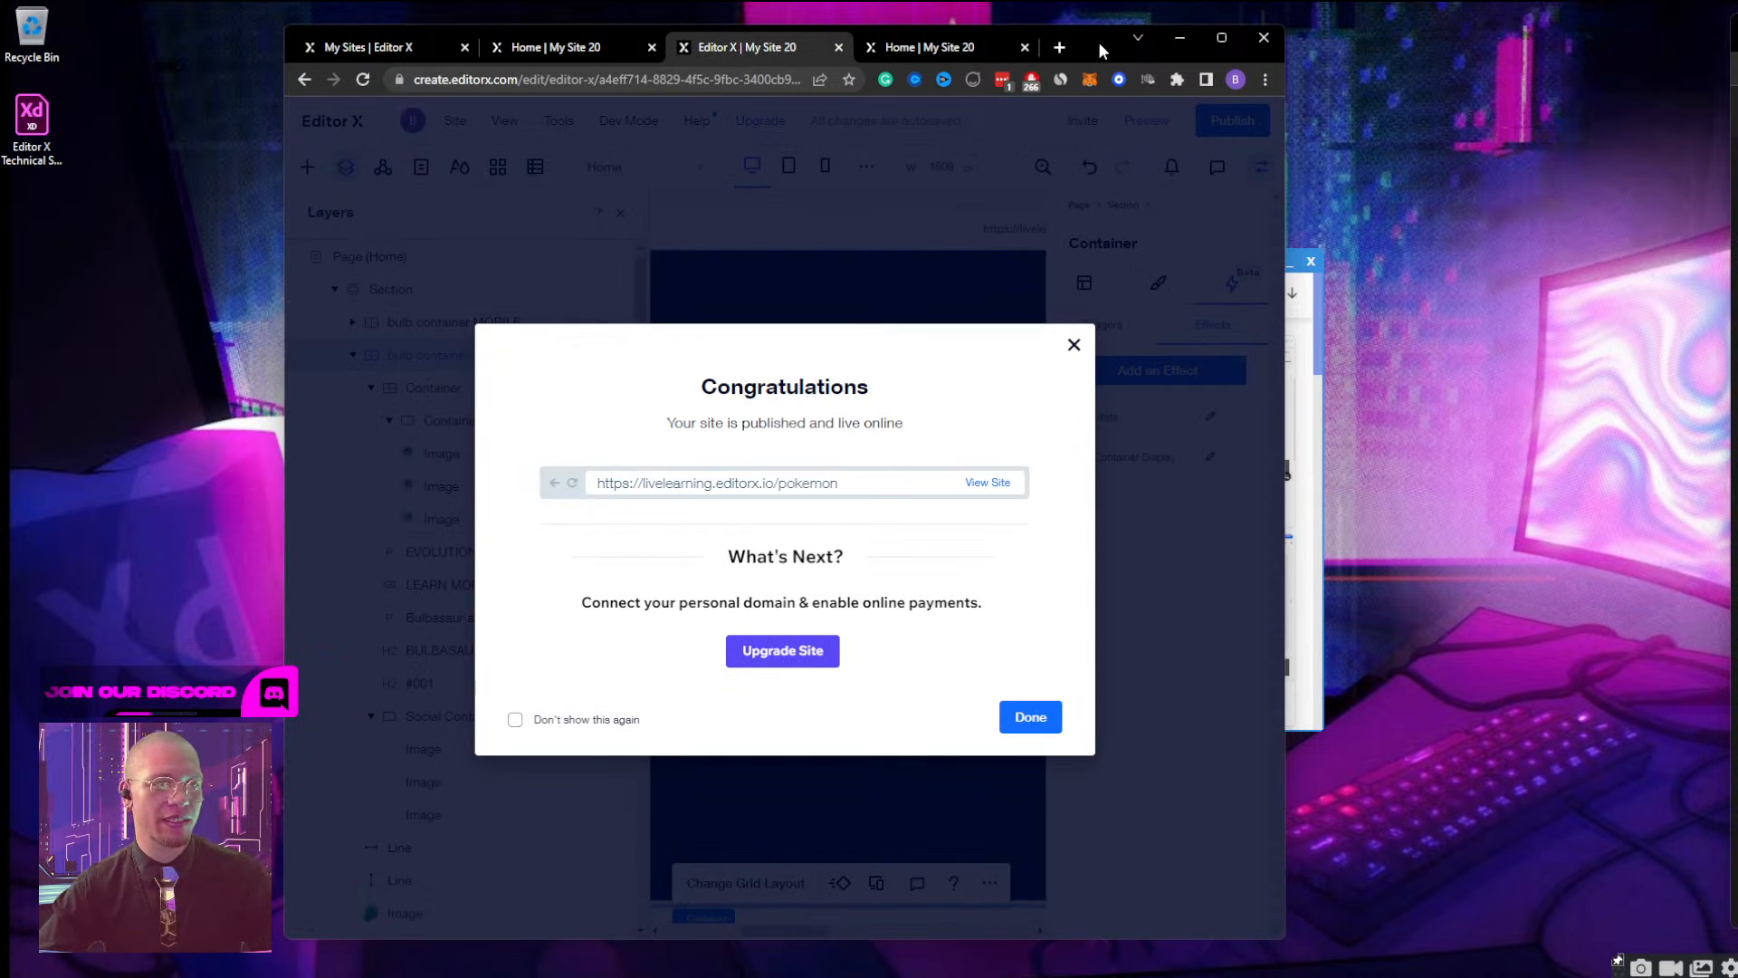
pyautogui.click(1074, 345)
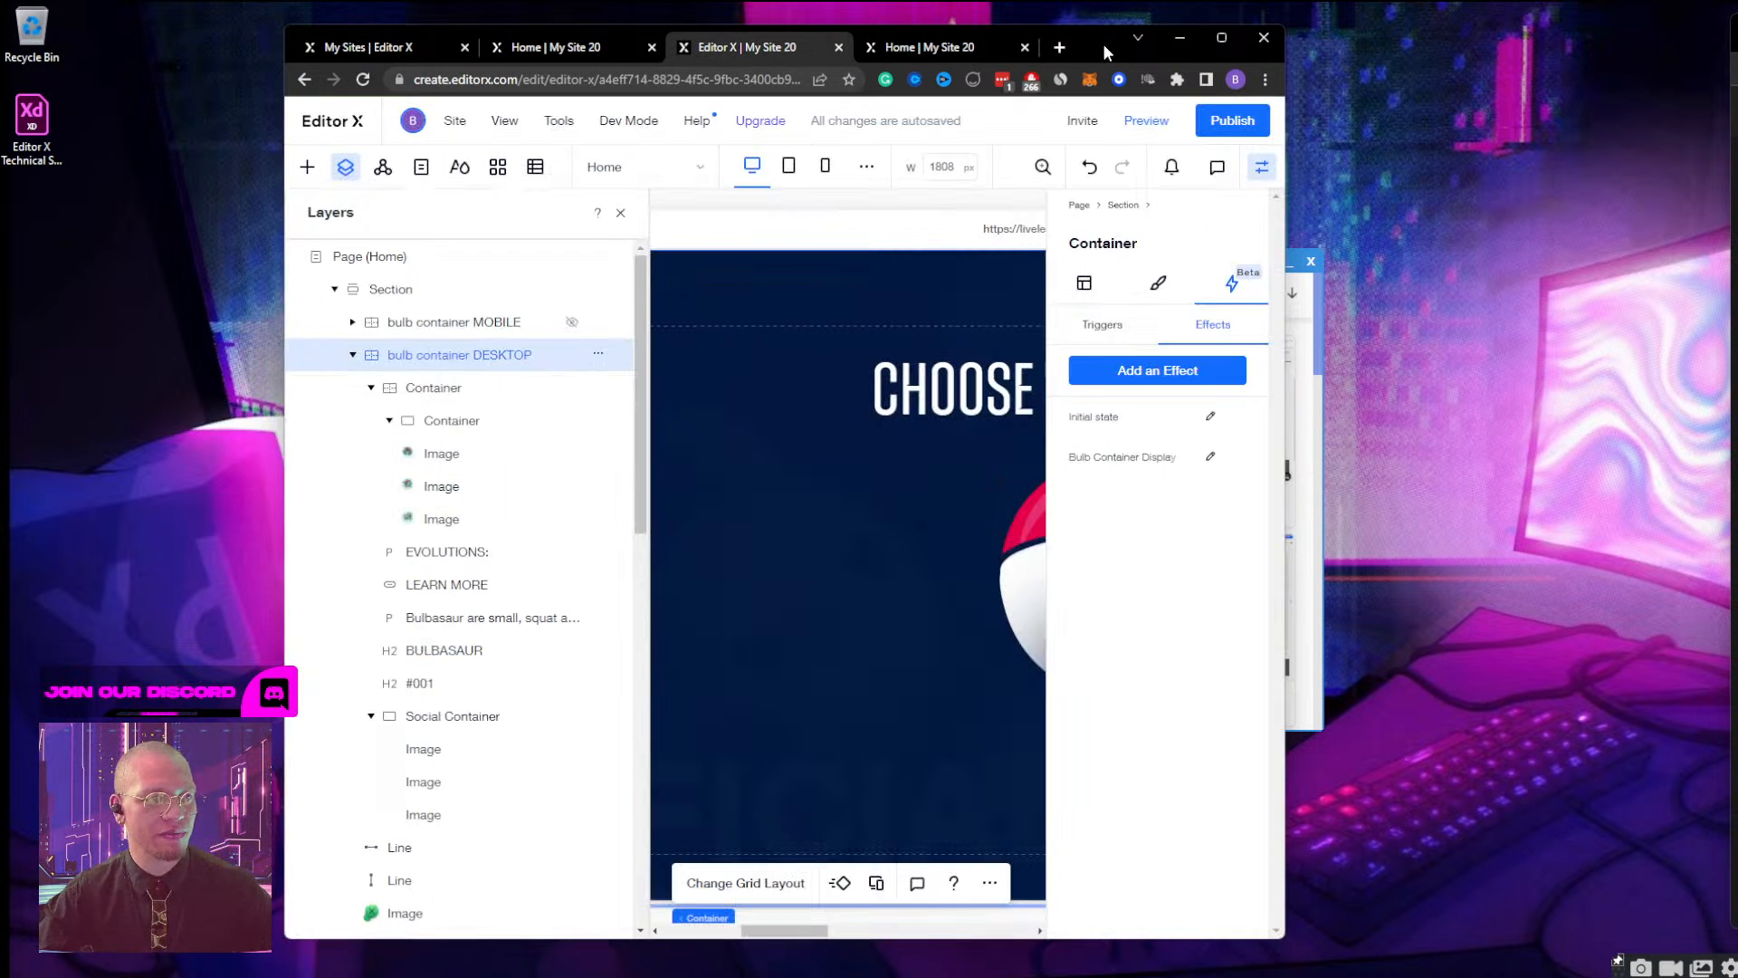
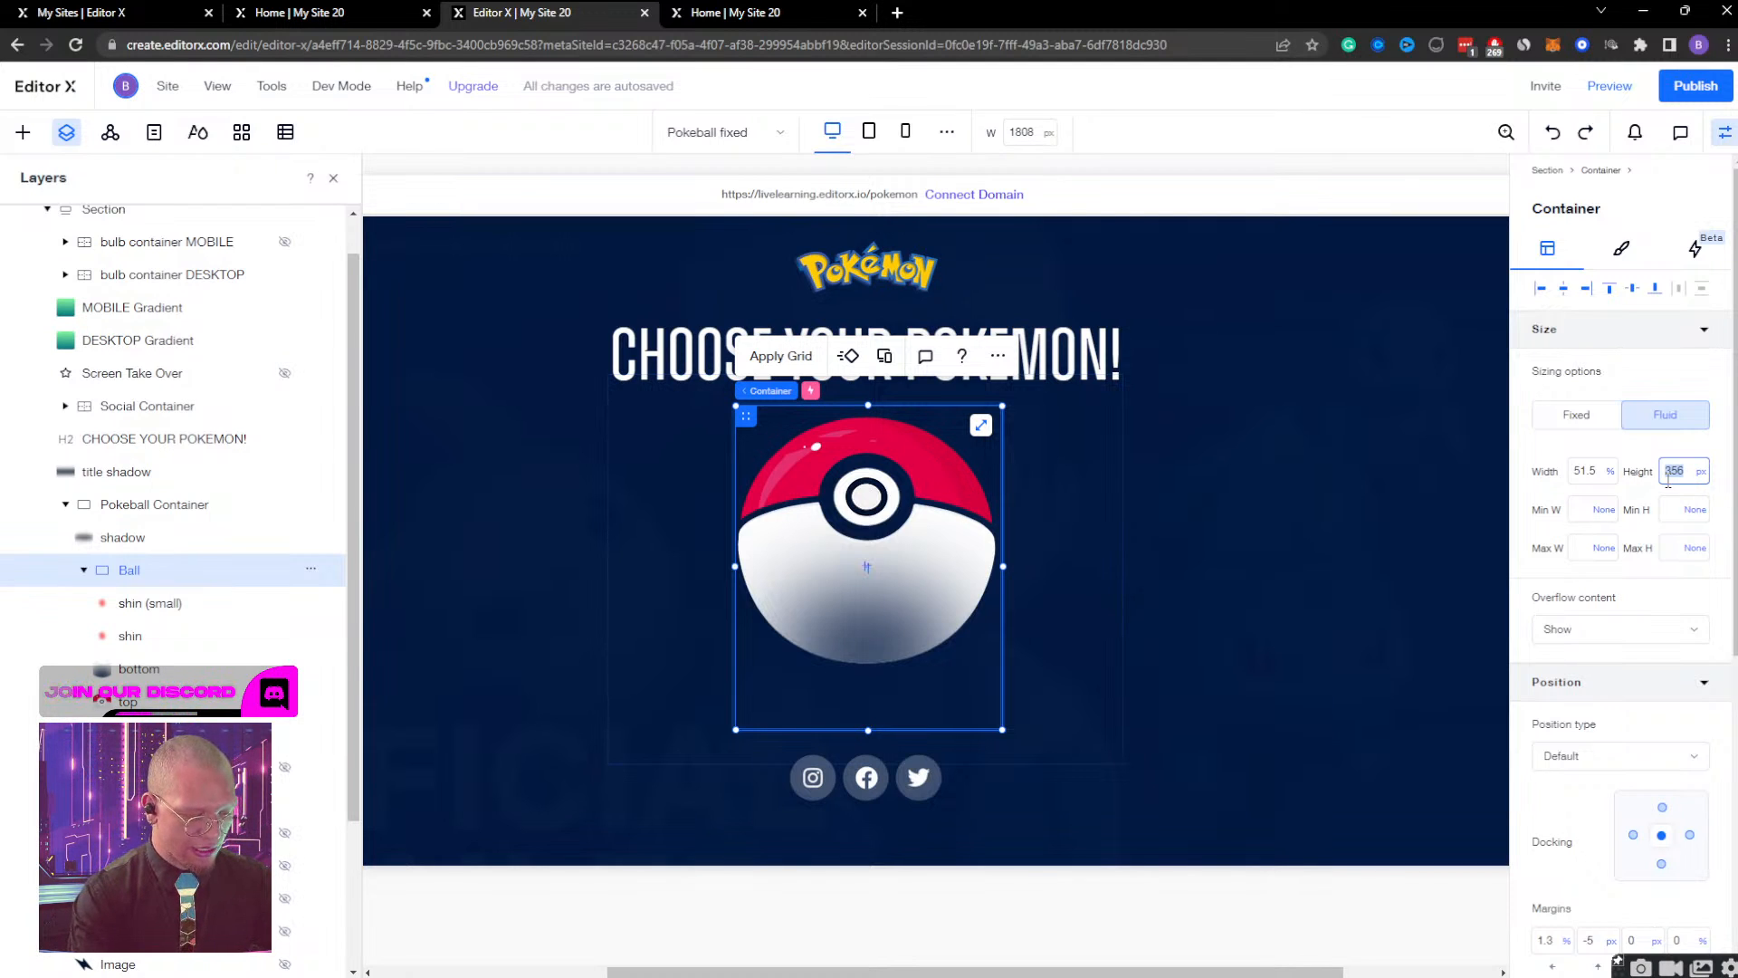
# On desktop, shorten the Ball container to about 293 px high and align its bottom image to the container's bottom edge.
pyautogui.press('Return')
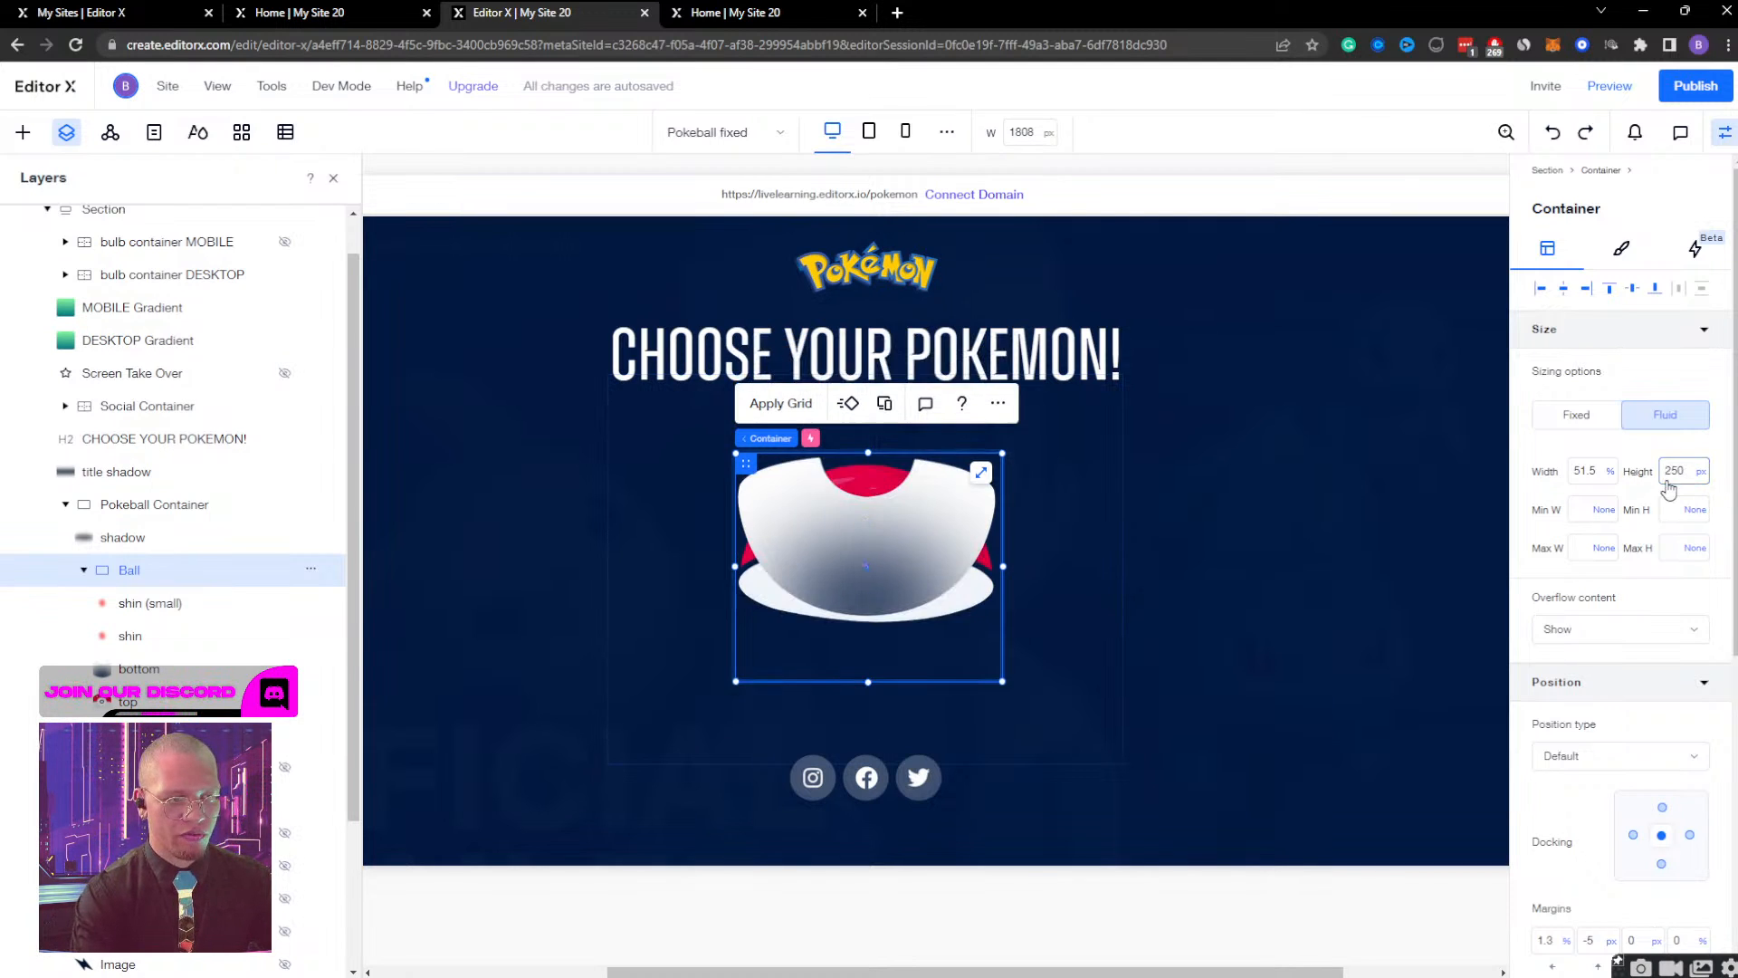
pyautogui.hotkey('ctrl', 'z')
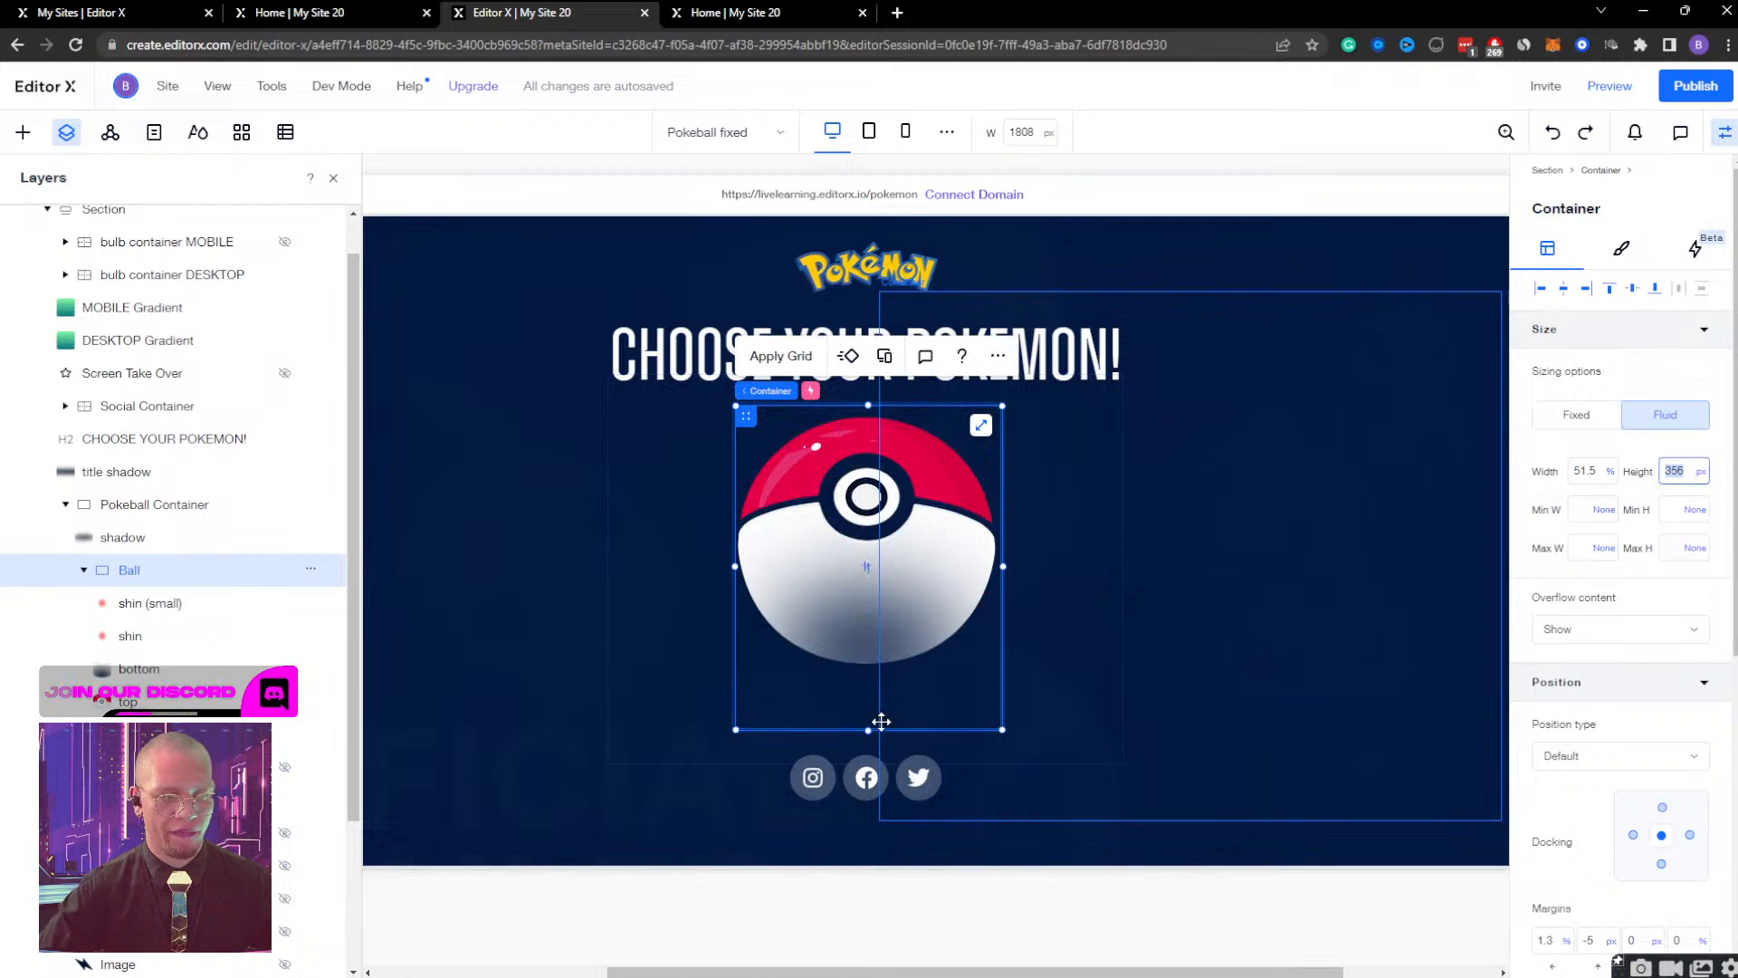
pyautogui.moveTo(868, 700)
pyautogui.mouseDown()
pyautogui.moveTo(868, 657)
pyautogui.moveTo(868, 673)
pyautogui.mouseUp()
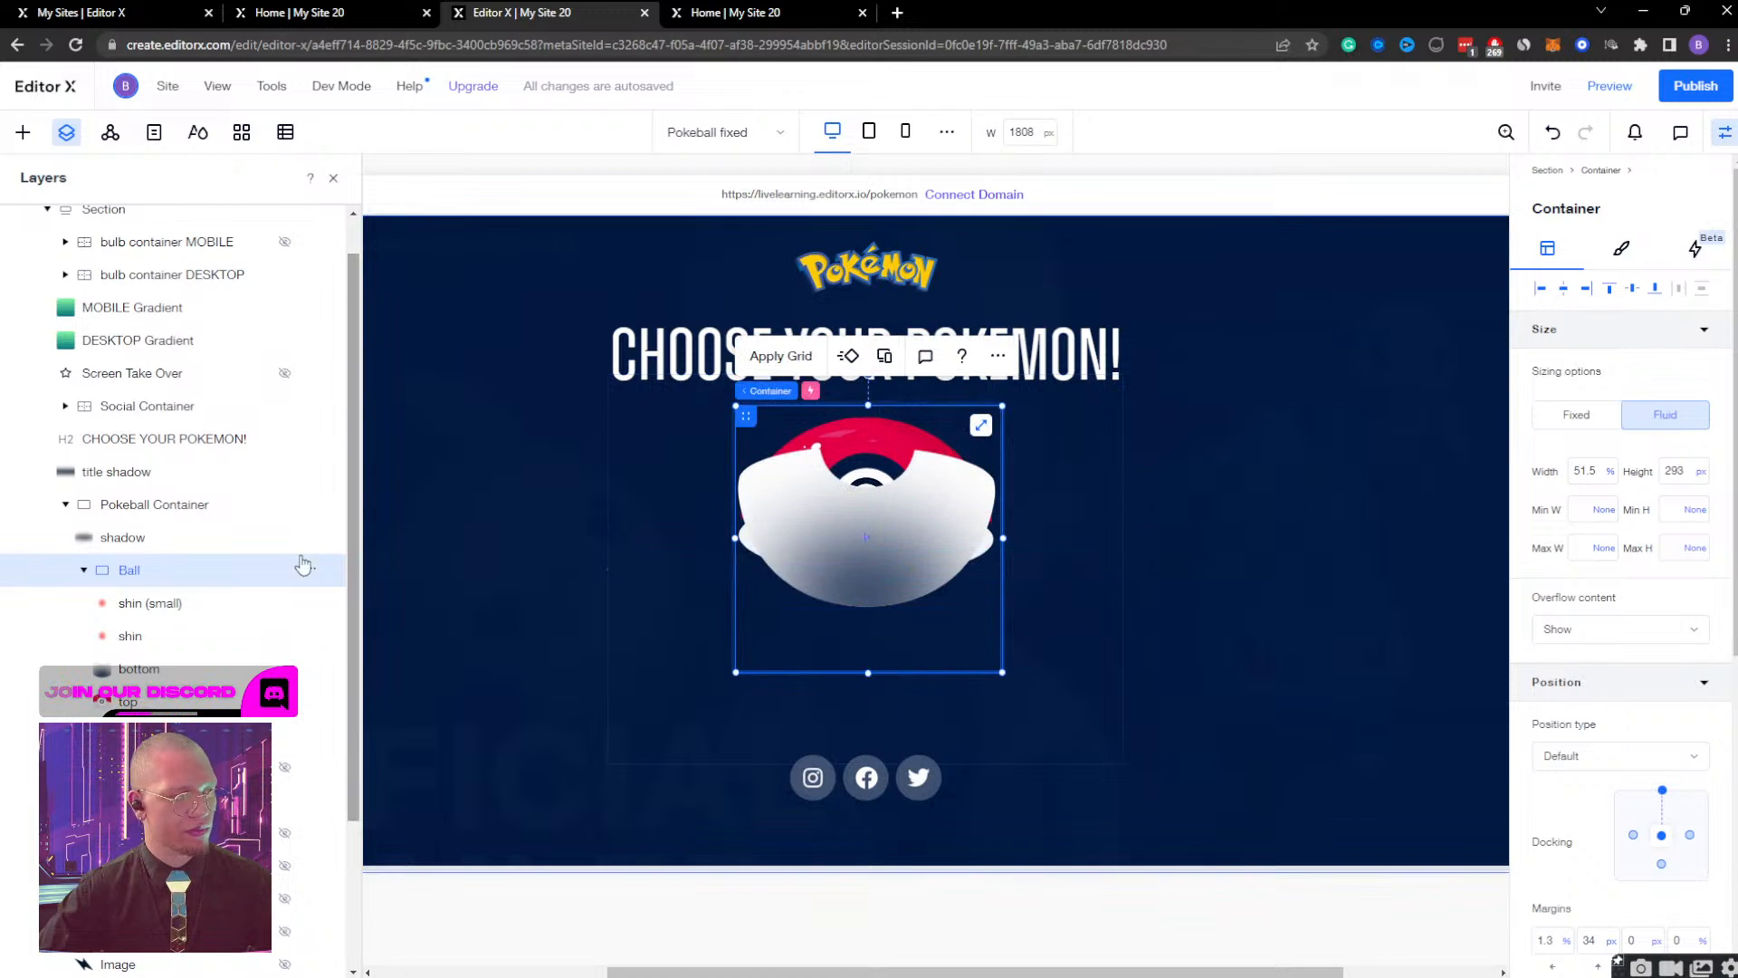
pyautogui.click(298, 669)
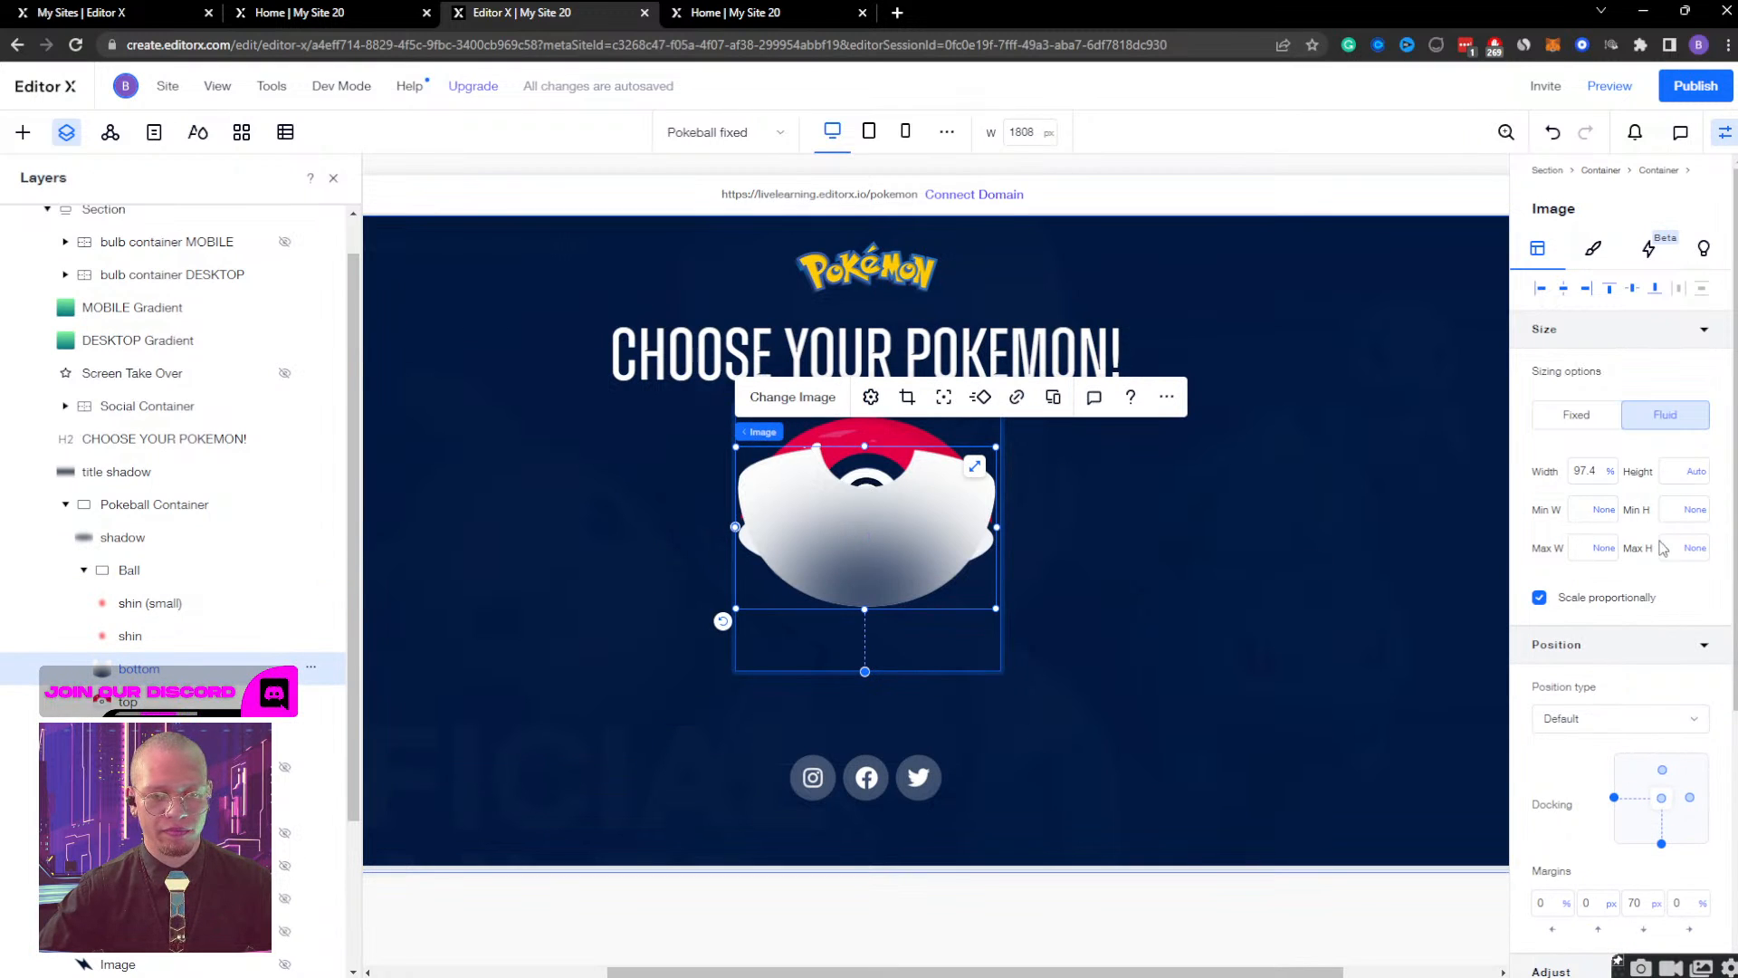
pyautogui.click(1655, 288)
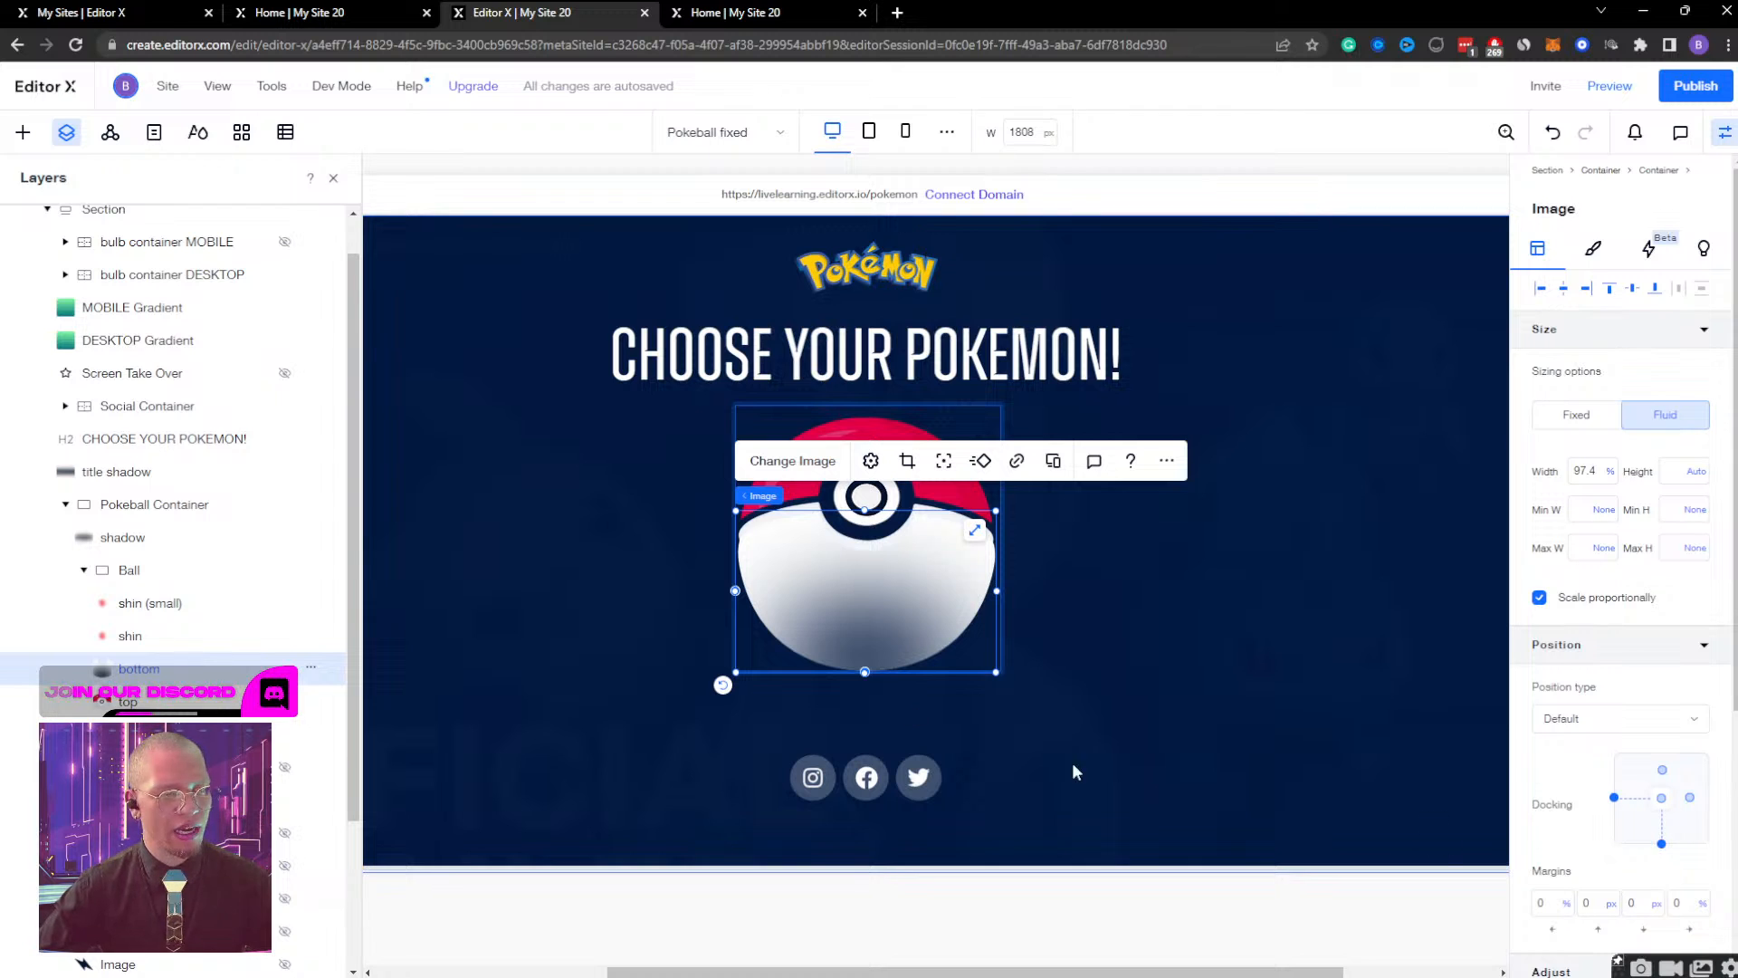
# Set the Ball container's desktop height to 285 px.
pyautogui.click(156, 572)
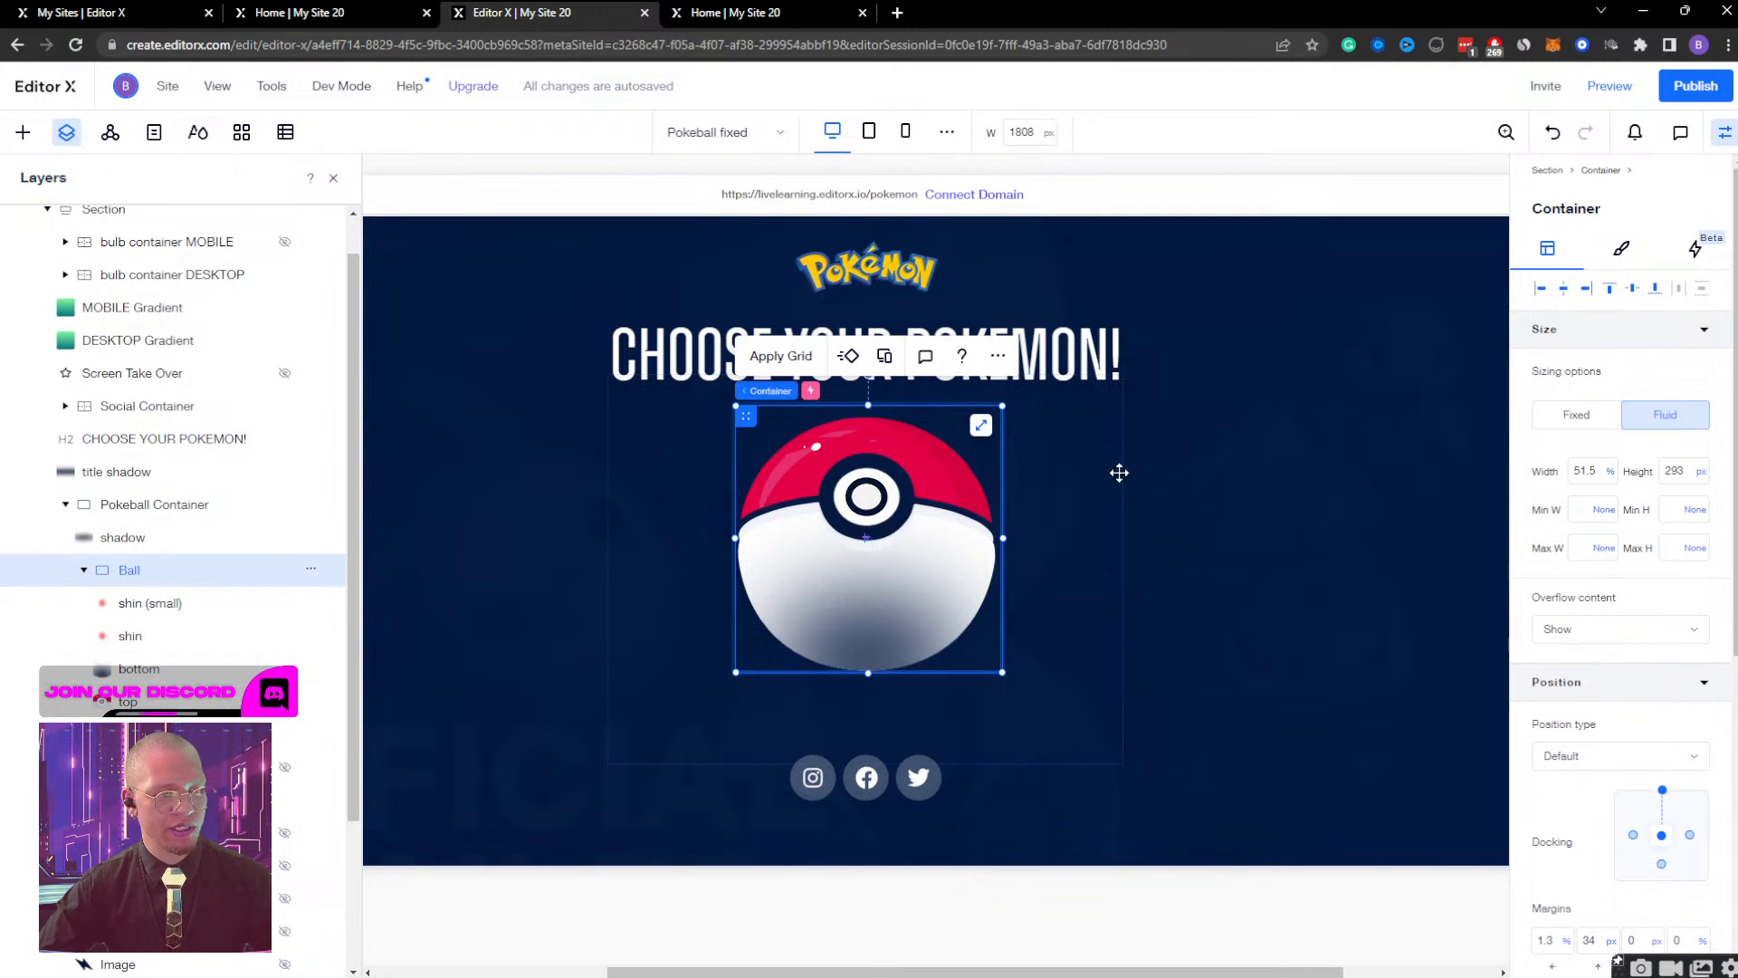
pyautogui.click(1676, 471)
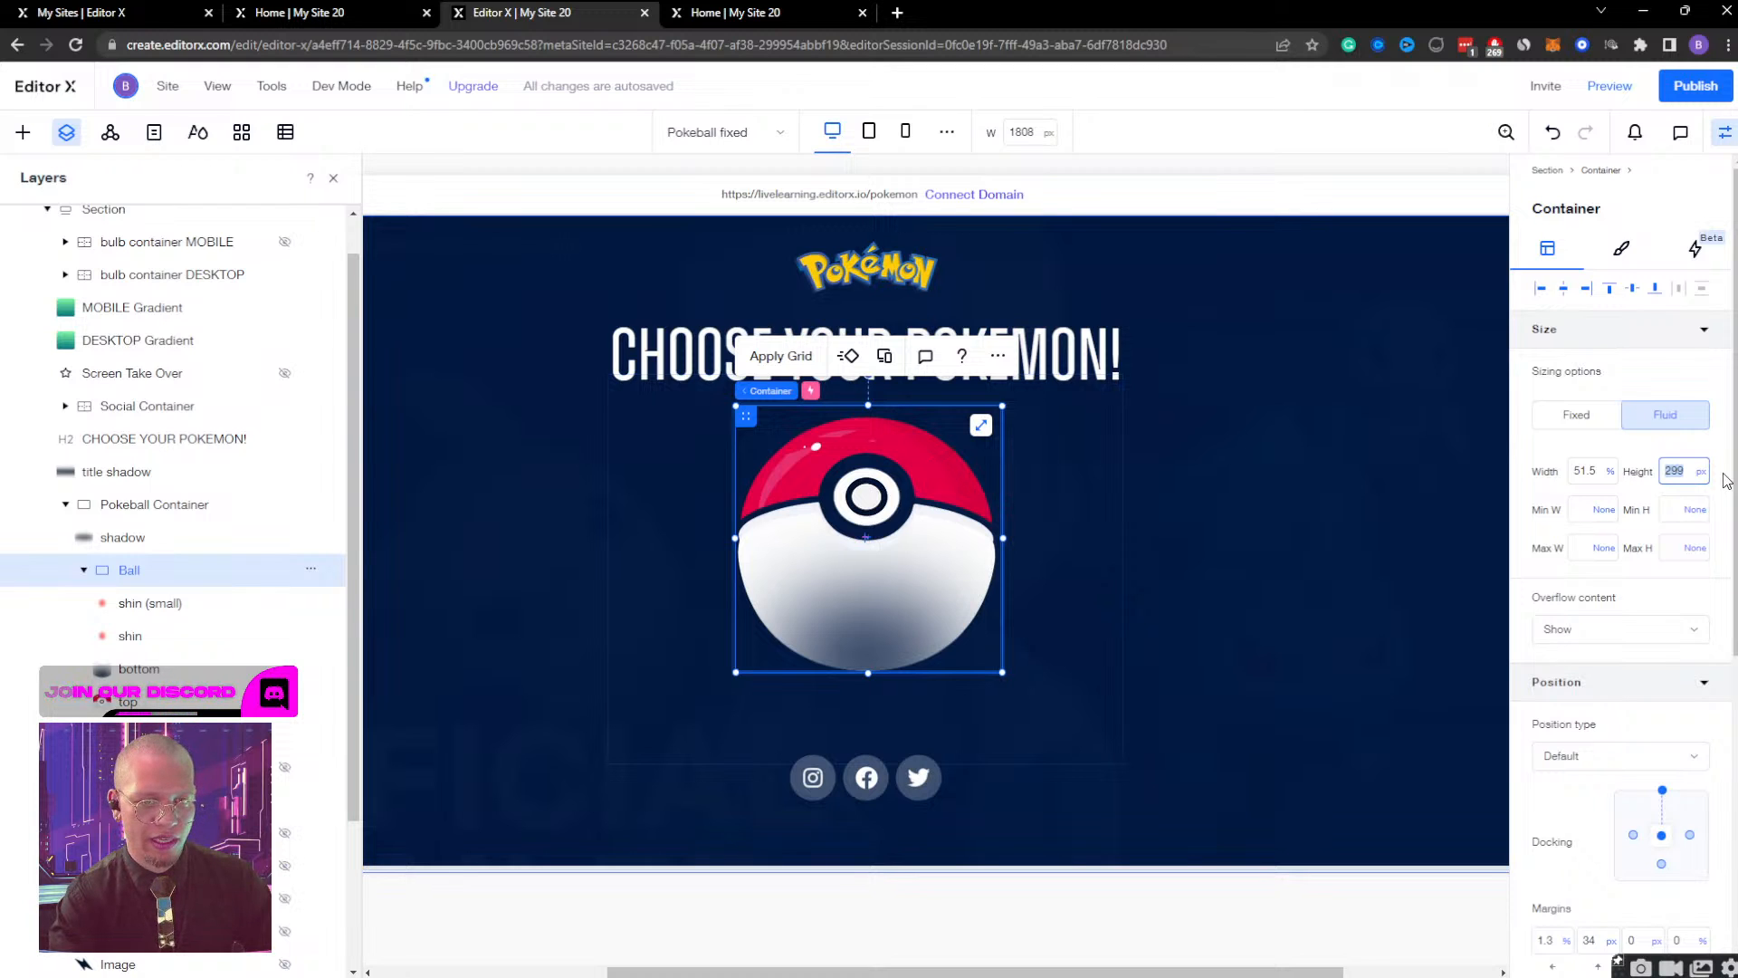
pyautogui.write('286')
pyautogui.press('Return')
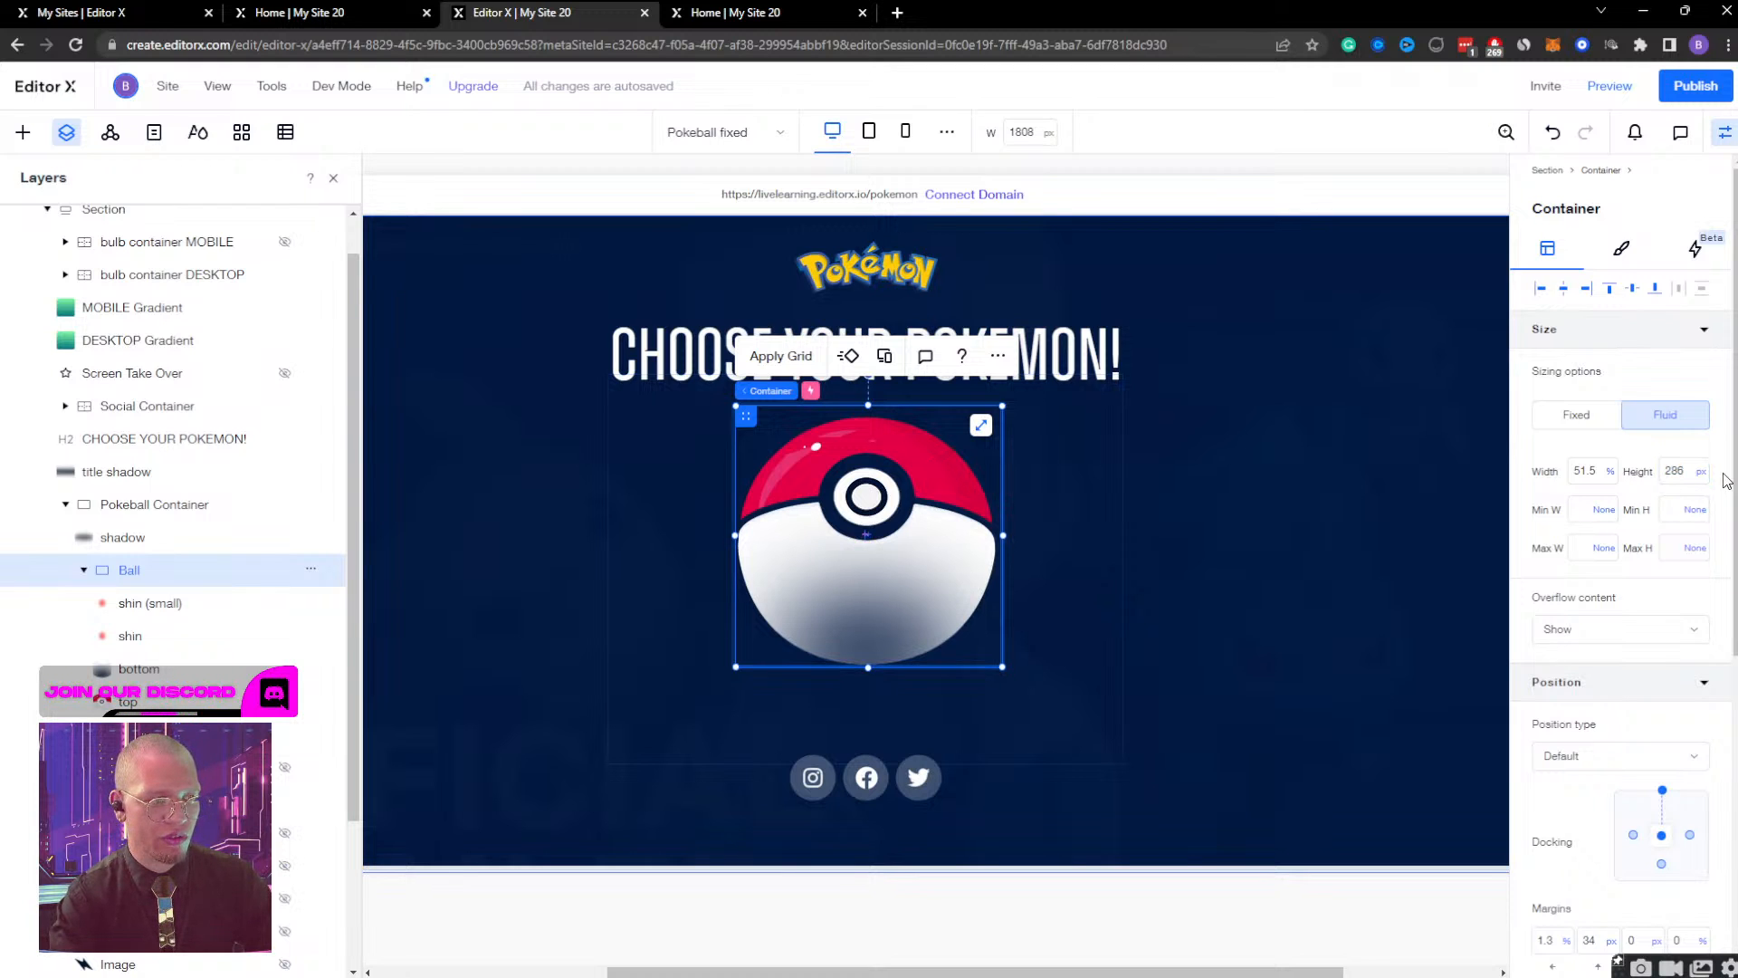
pyautogui.click(1675, 471)
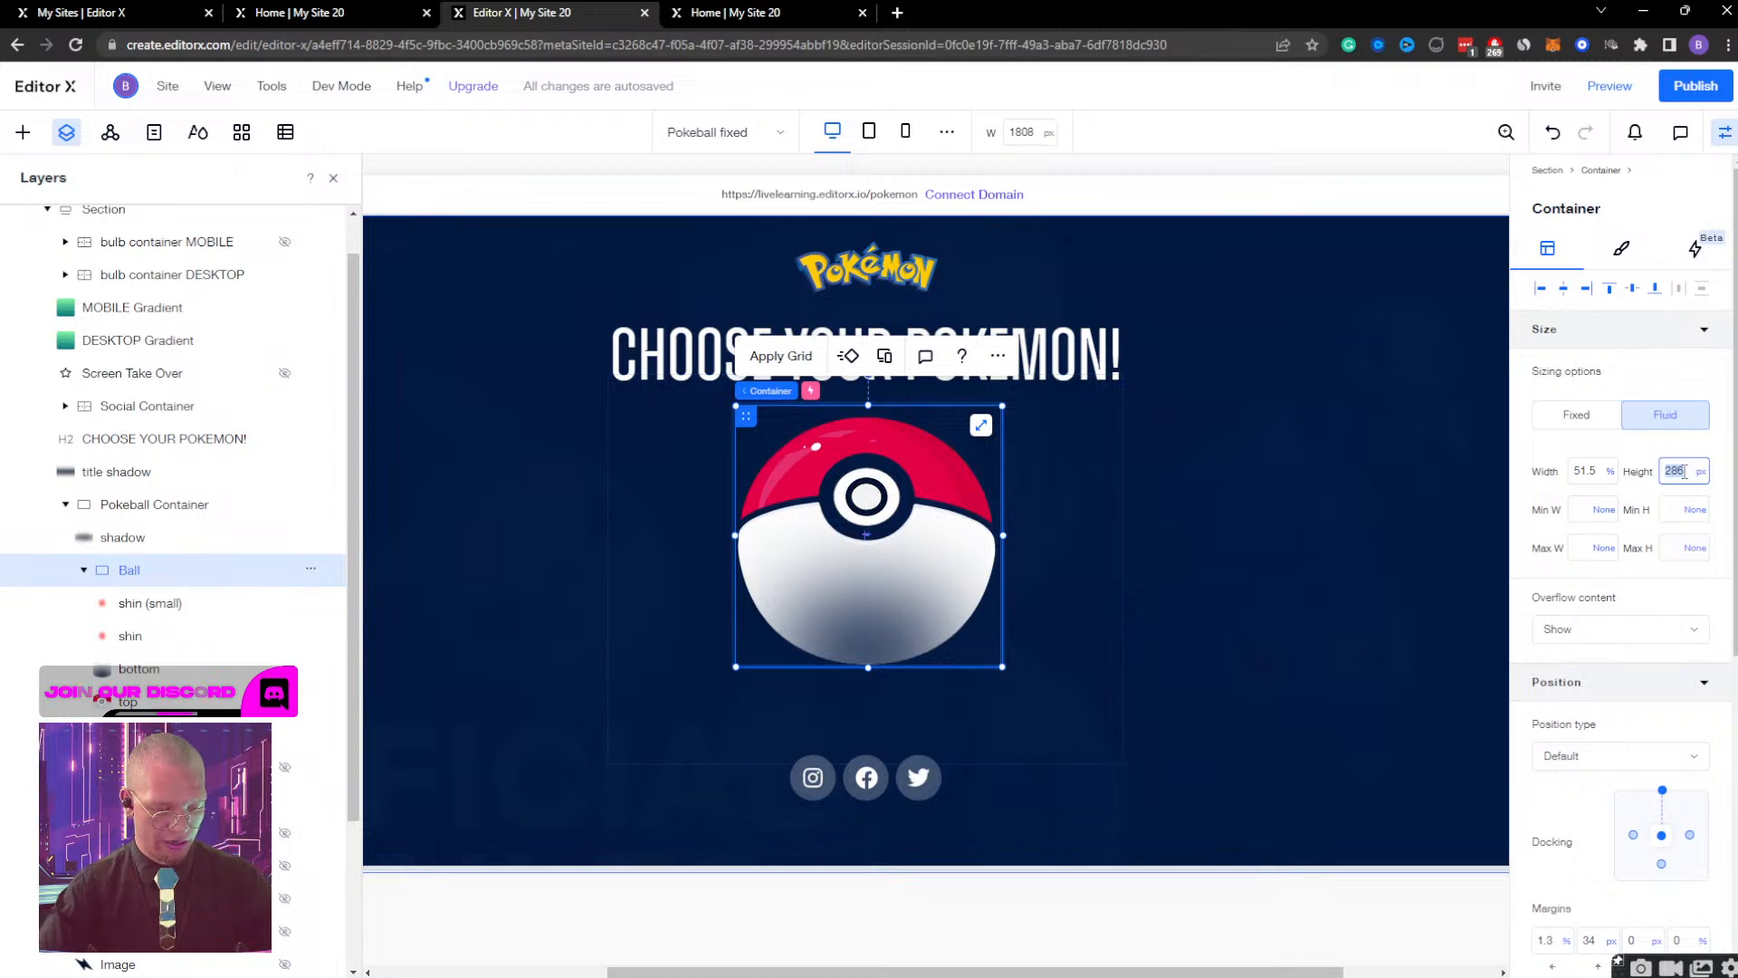
pyautogui.press('Down')
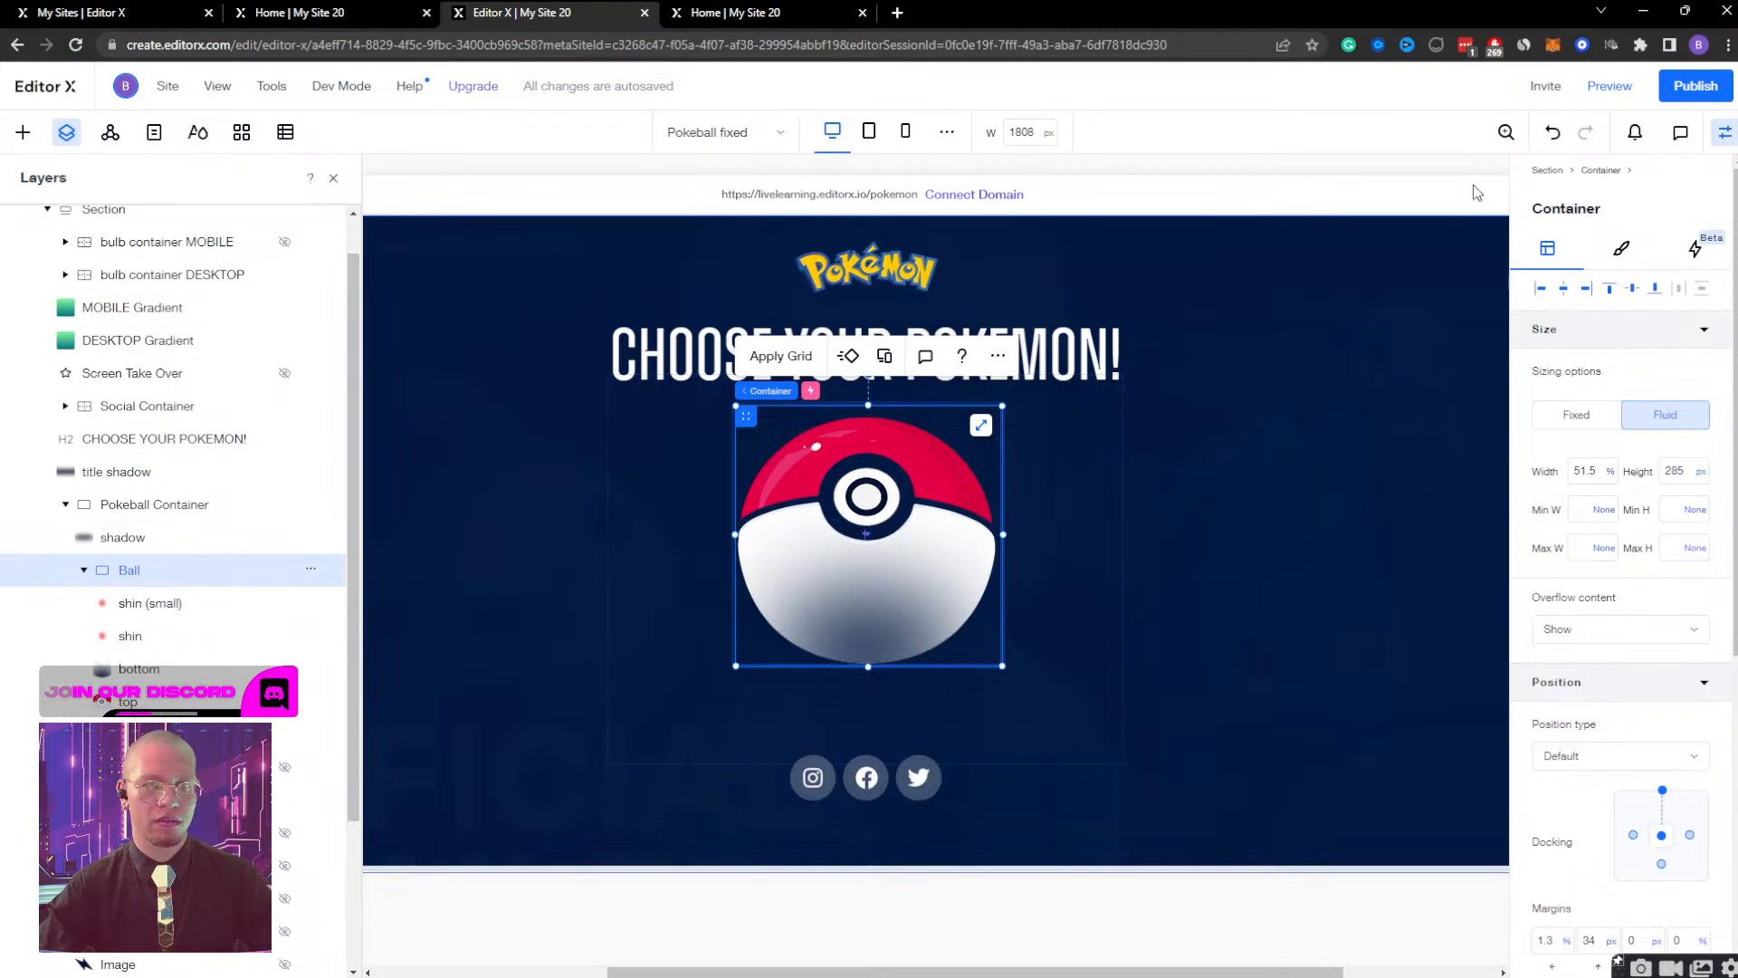
# At the tablet breakpoint, remove the bottom image's left docking and set the Ball container's height to 250 px.
pyautogui.click(869, 132)
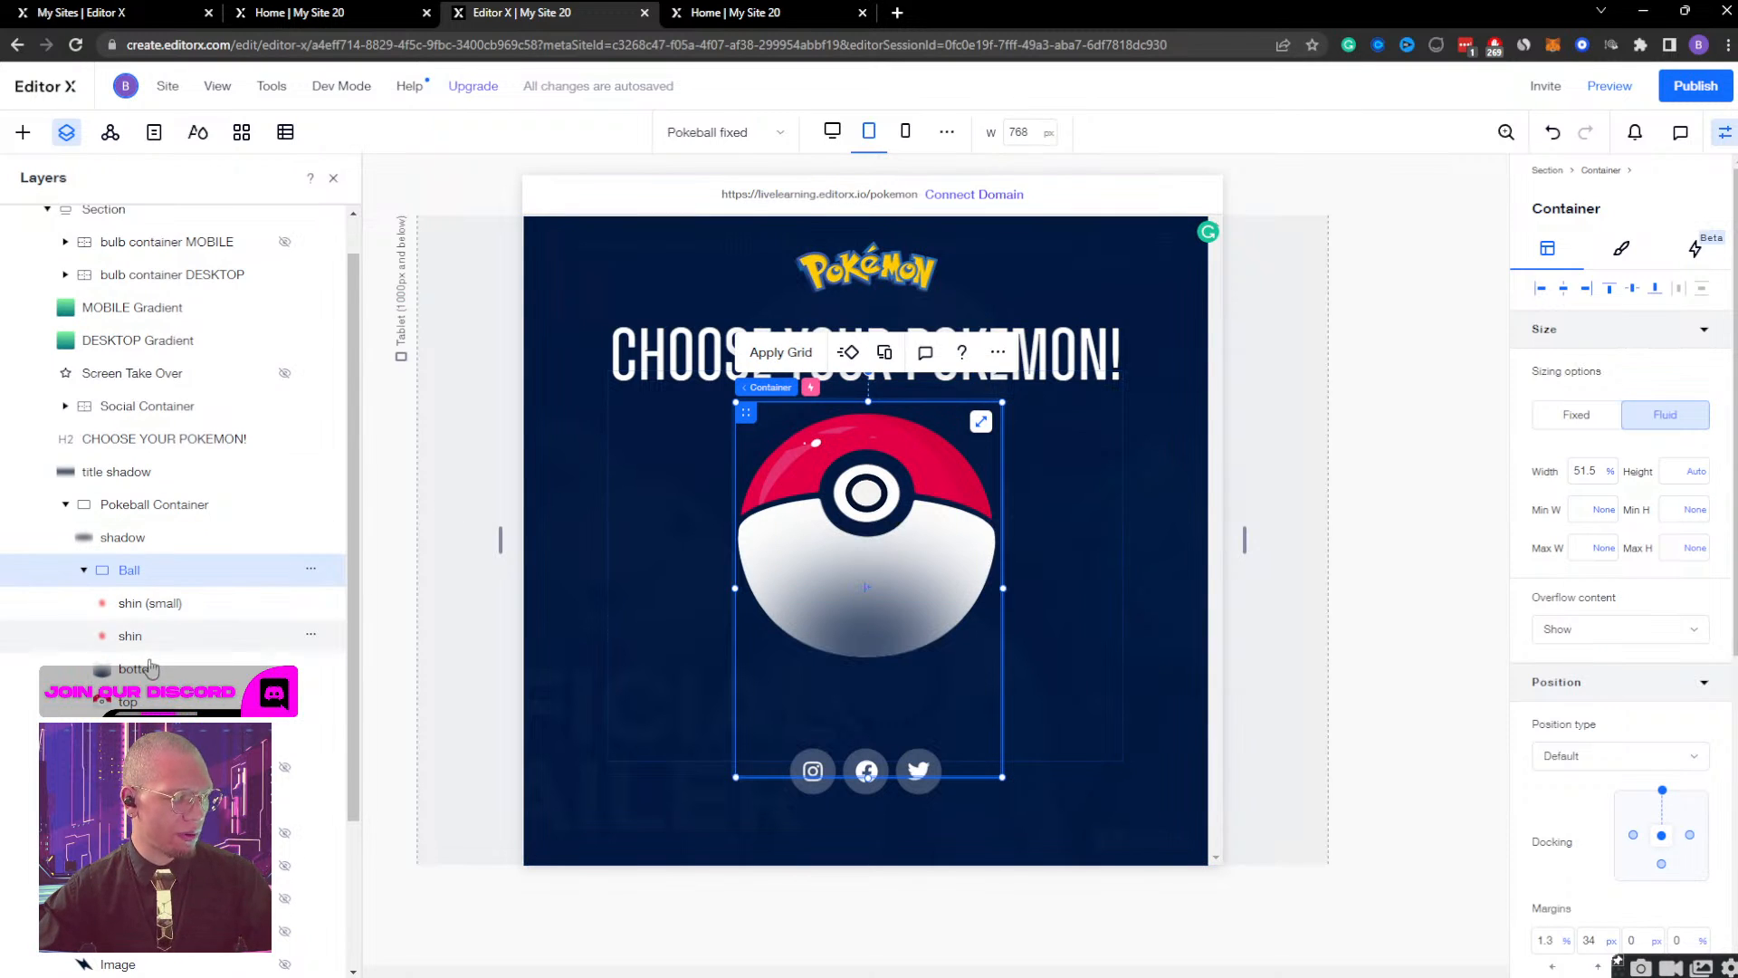
pyautogui.click(145, 669)
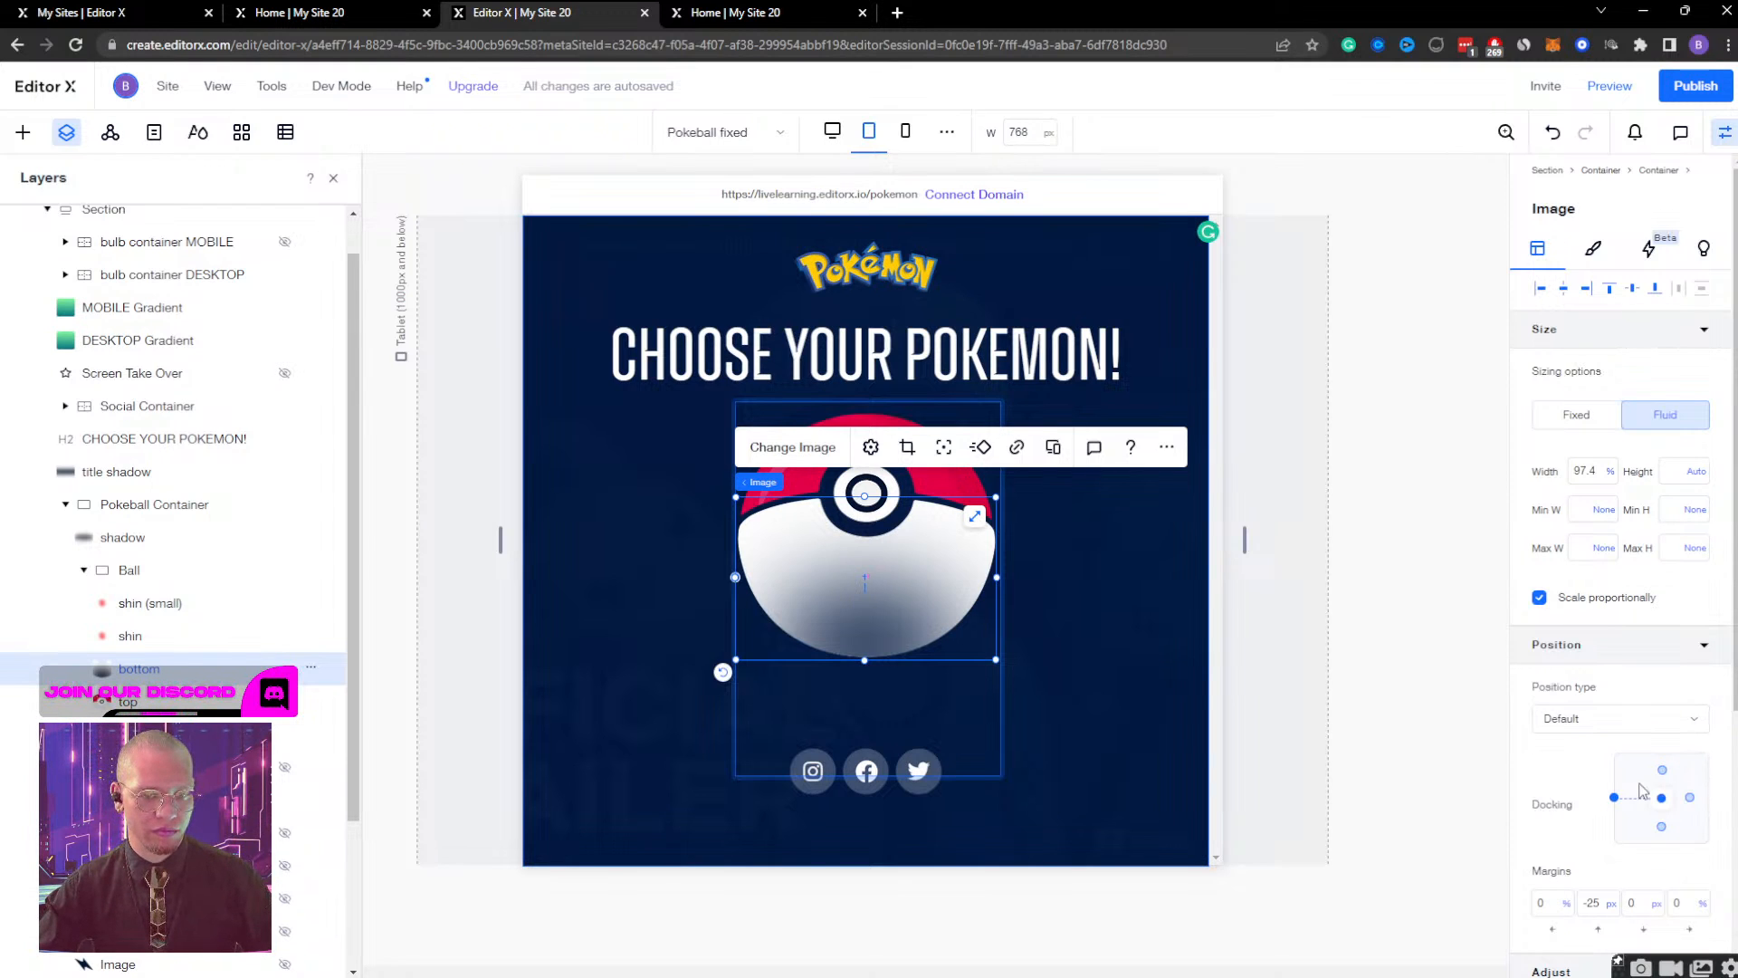
pyautogui.click(1616, 798)
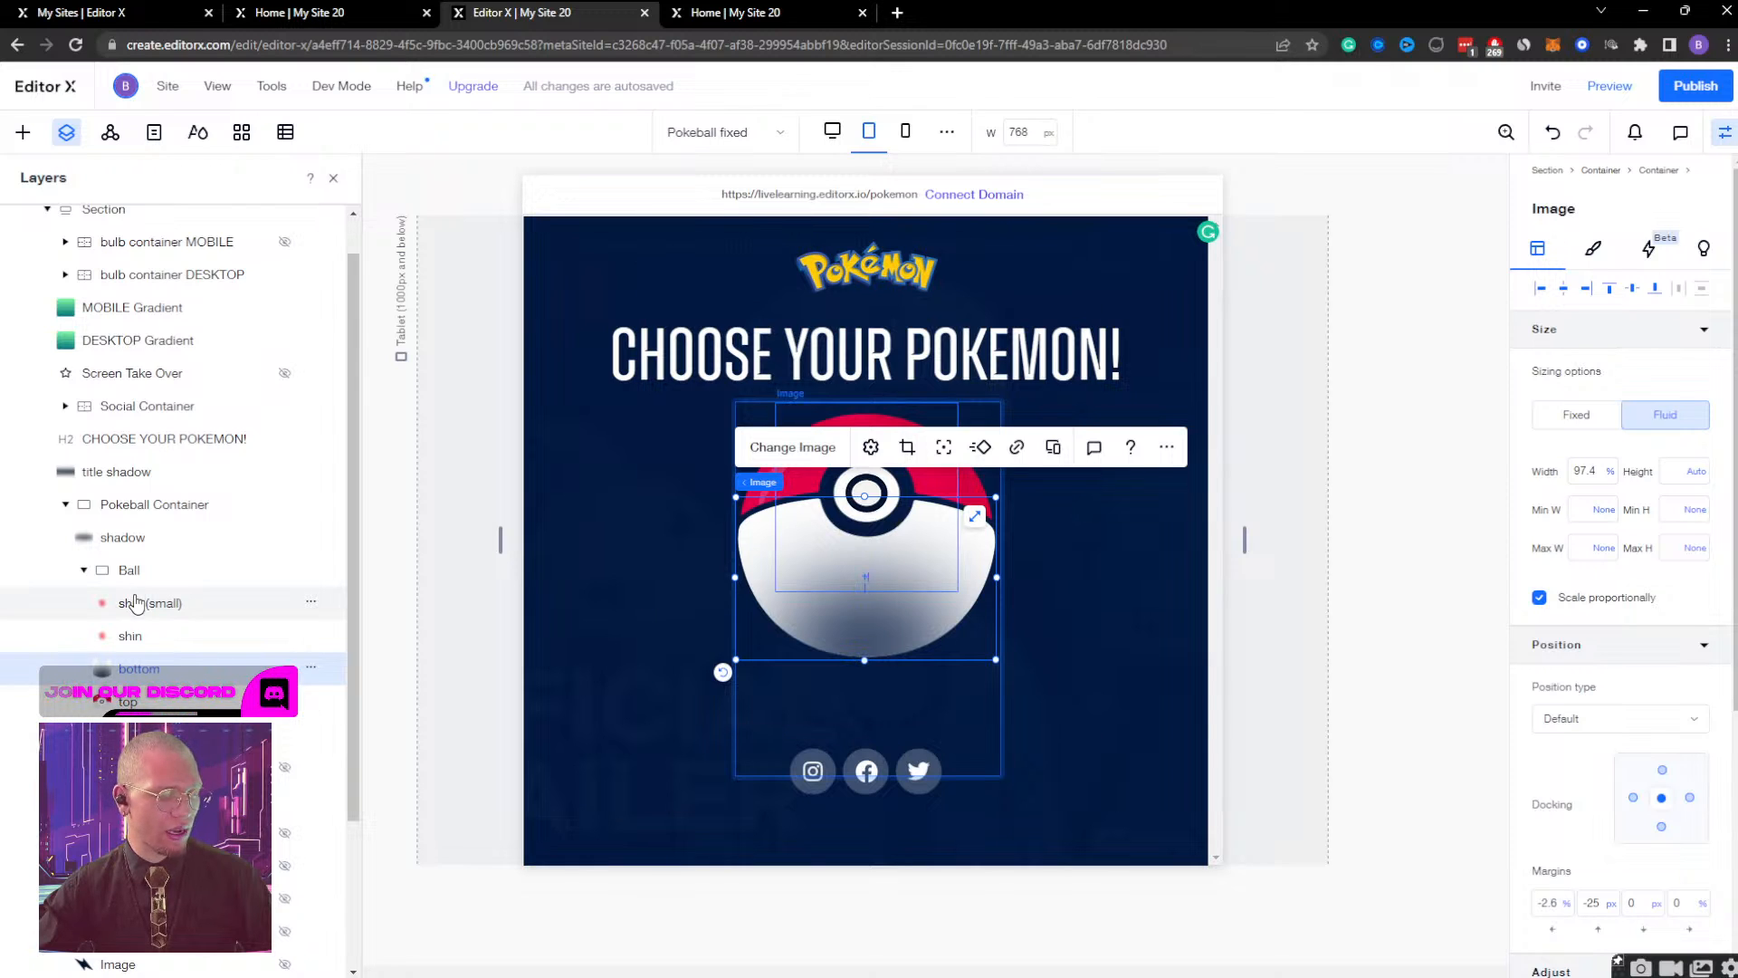
pyautogui.click(129, 570)
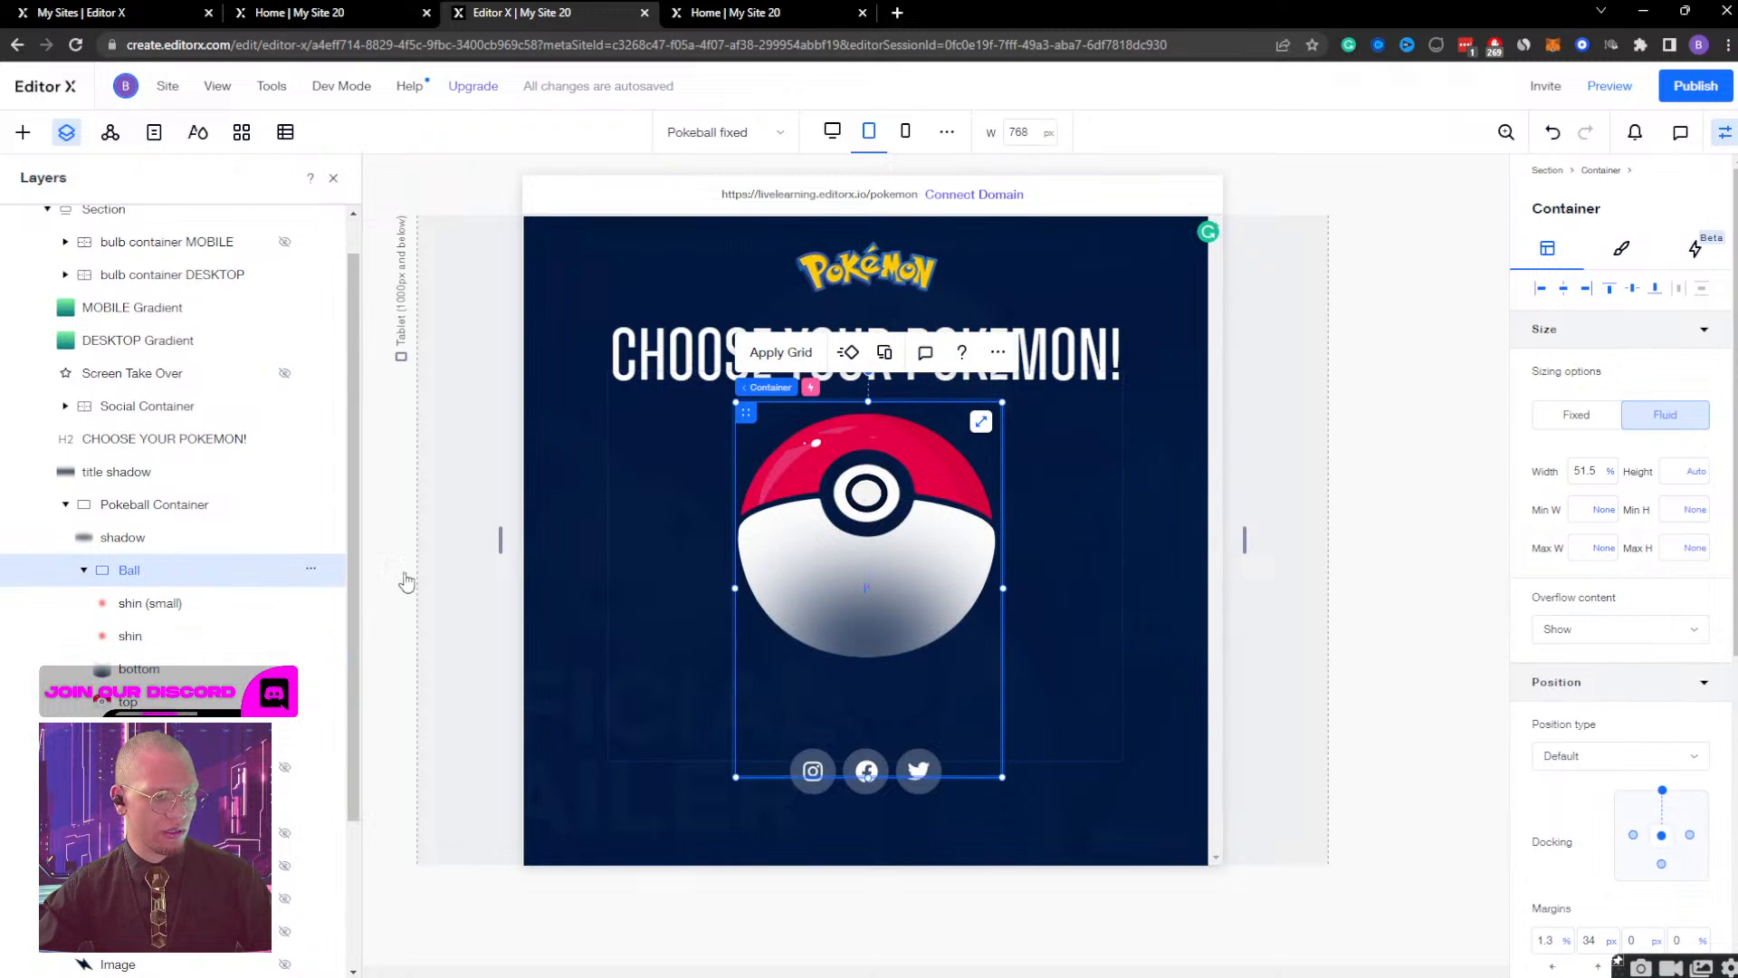
pyautogui.click(1694, 472)
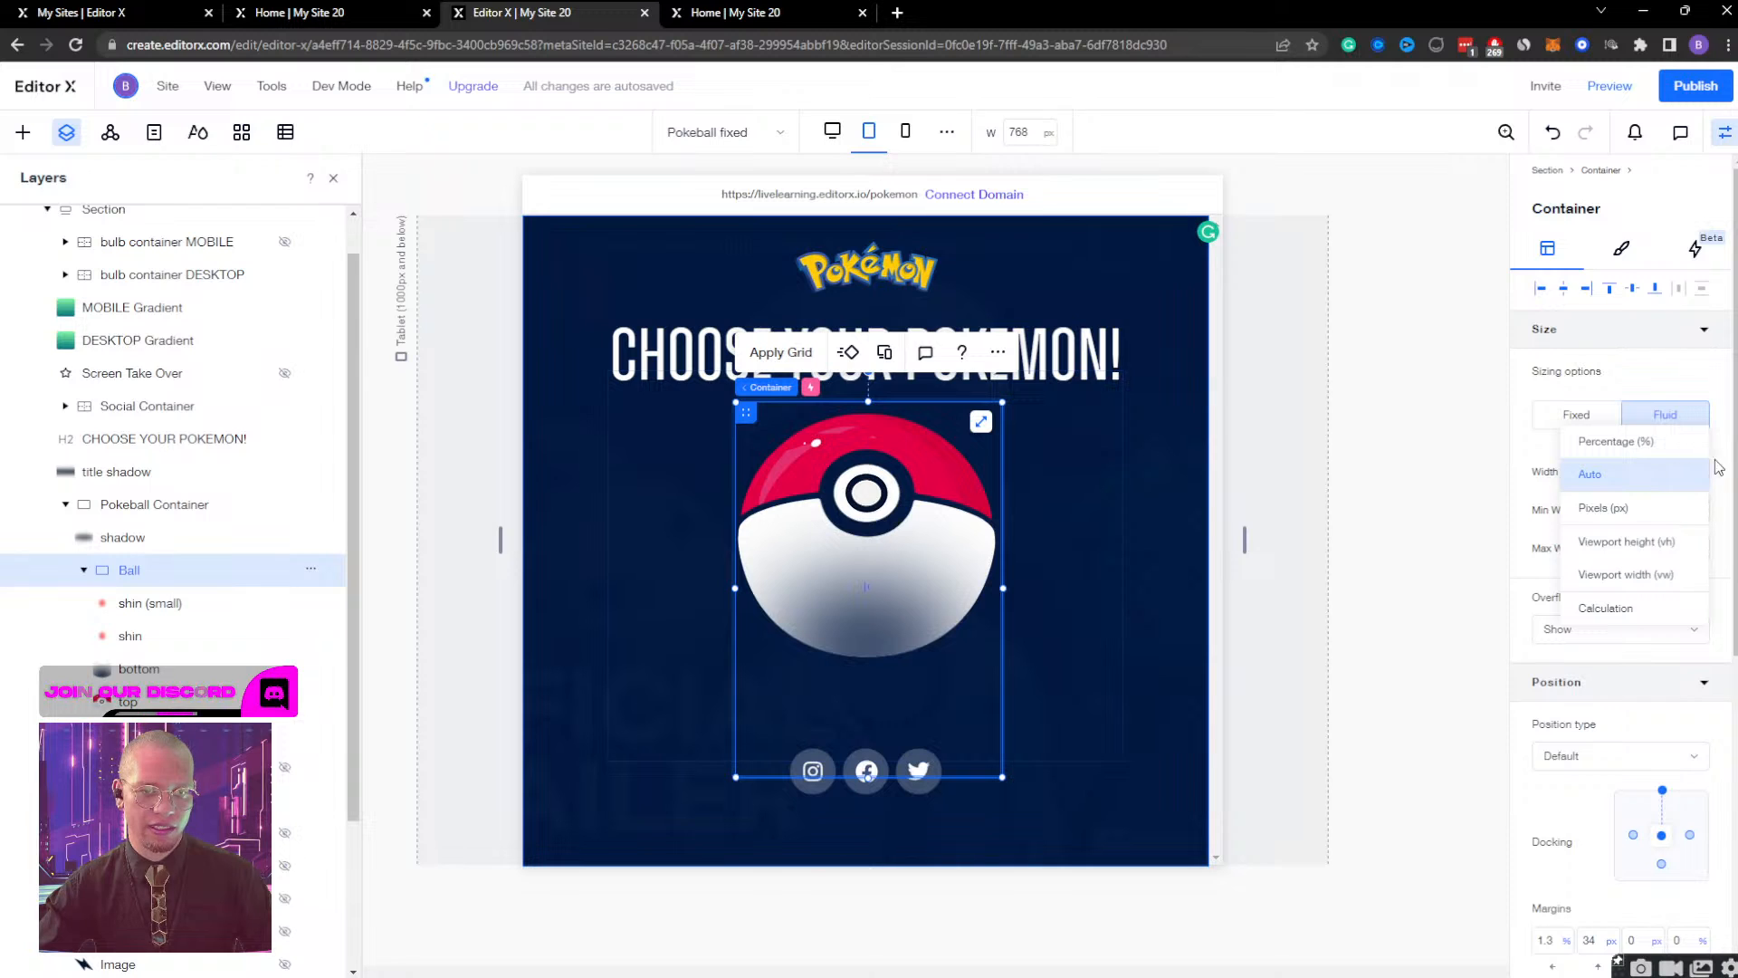
pyautogui.click(1671, 485)
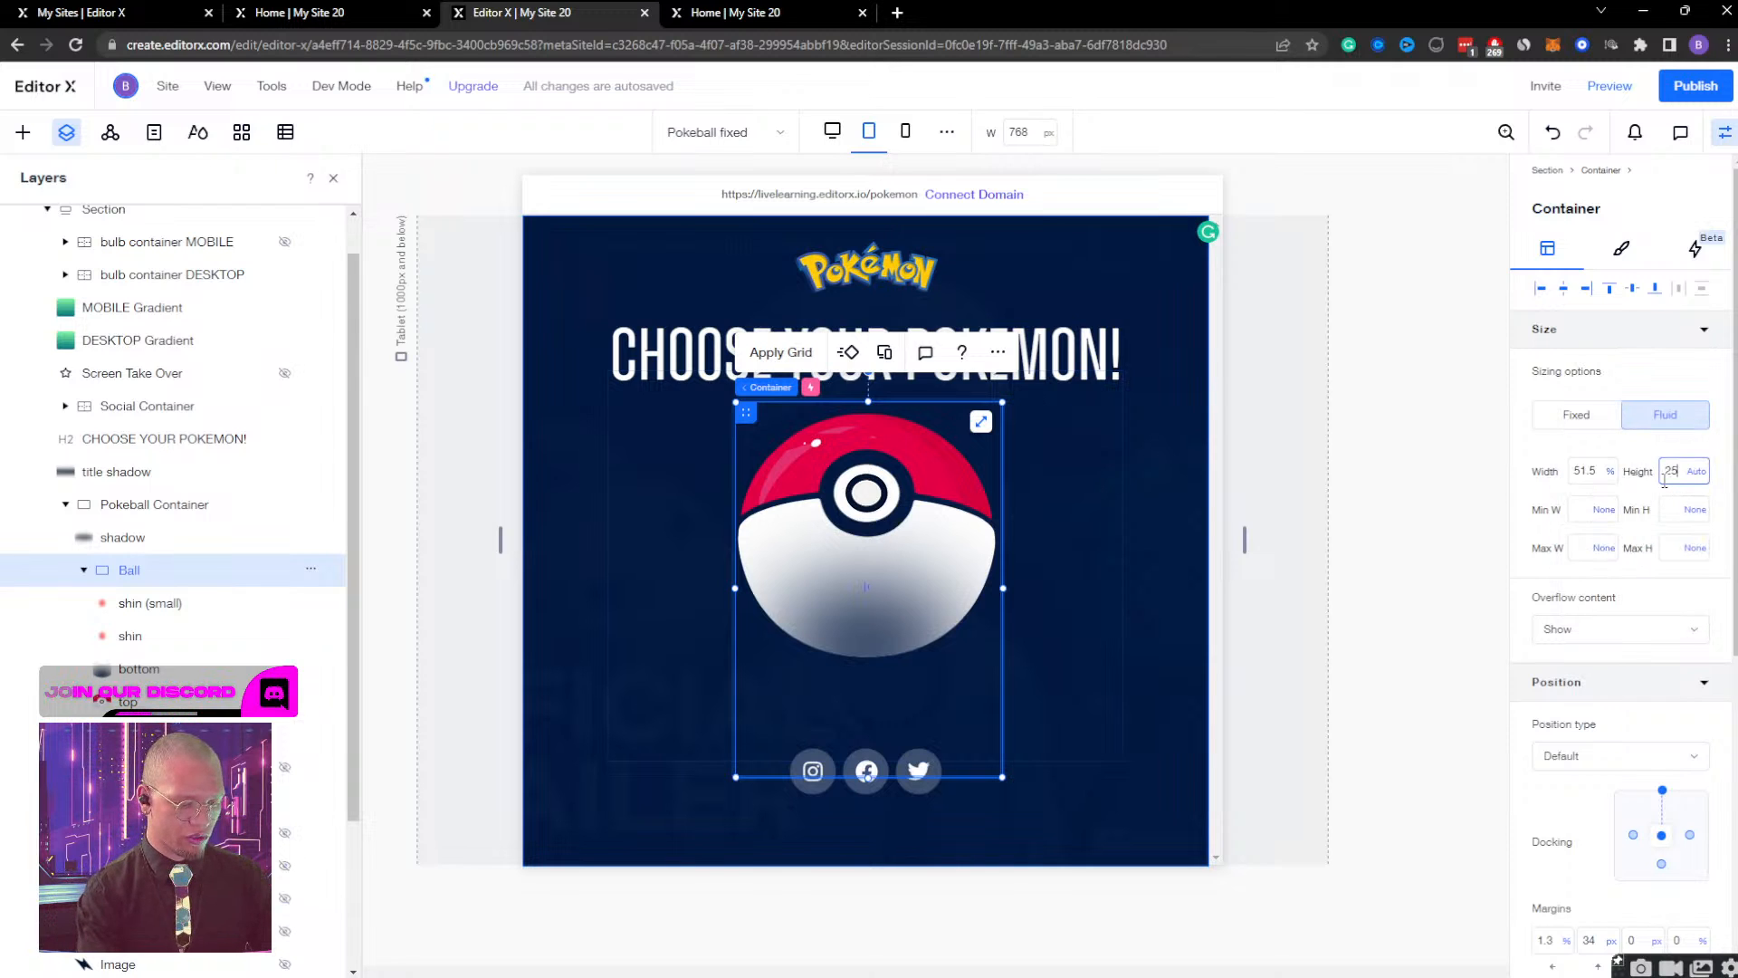
pyautogui.press('Return')
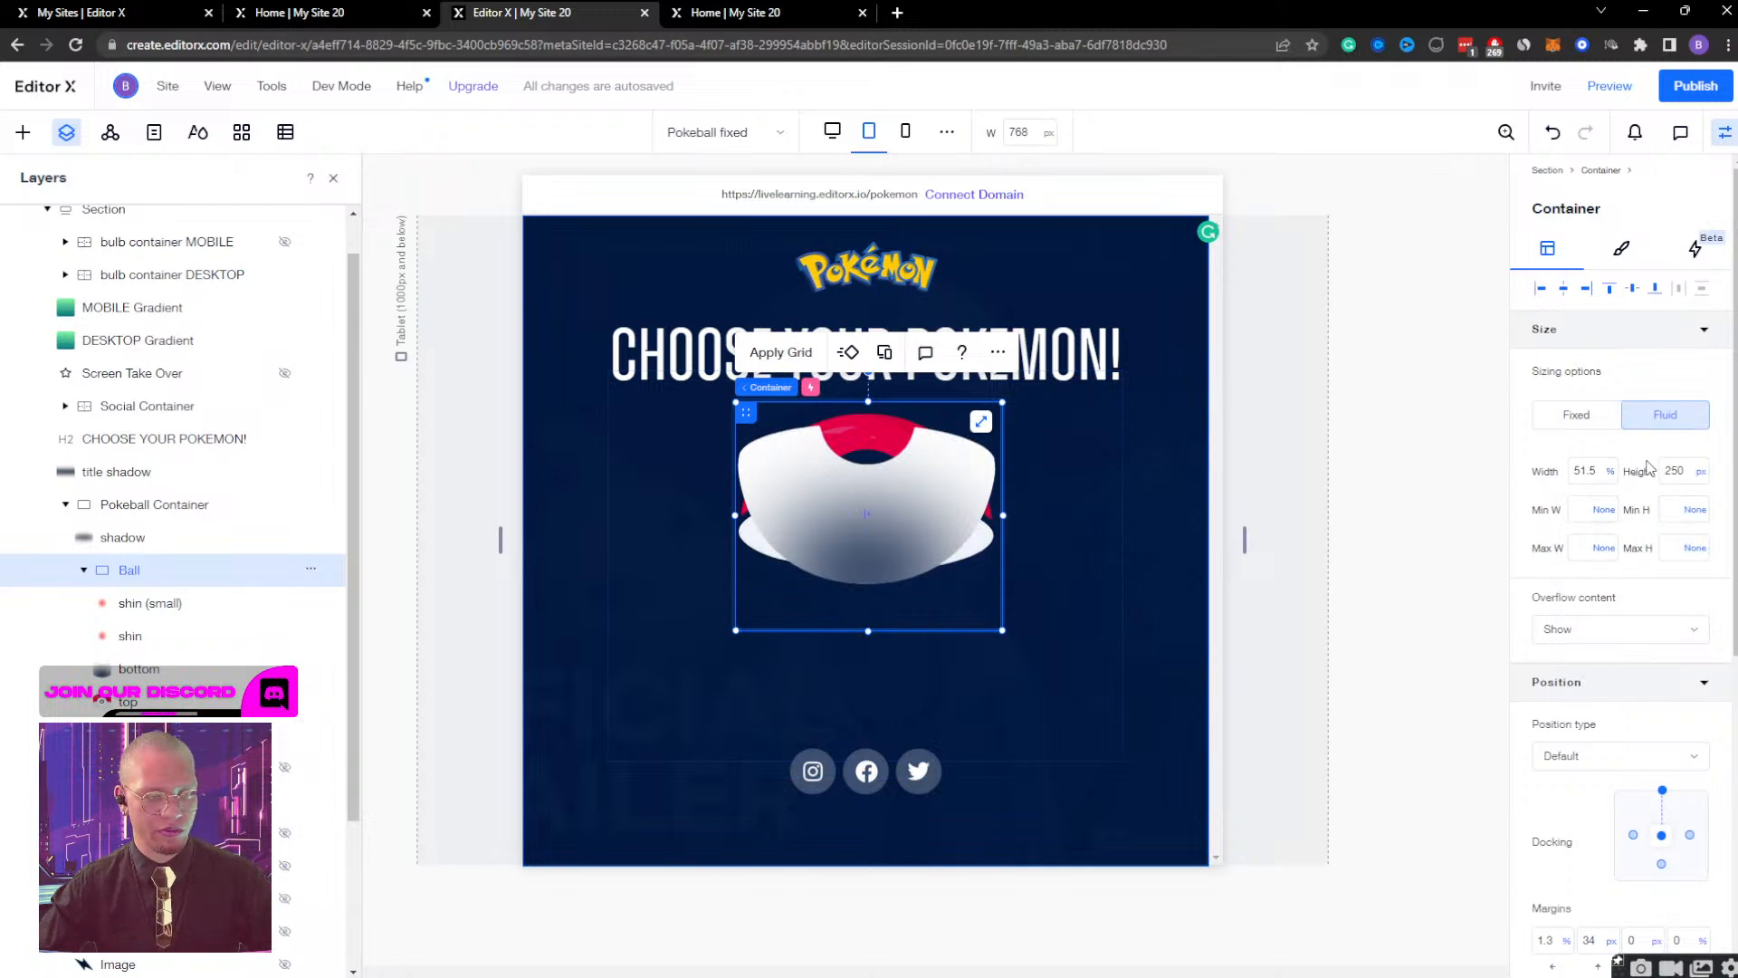
# Align the bottom image to the tablet Ball container's bottom edge and set the container's height to 282 px.
pyautogui.click(308, 668)
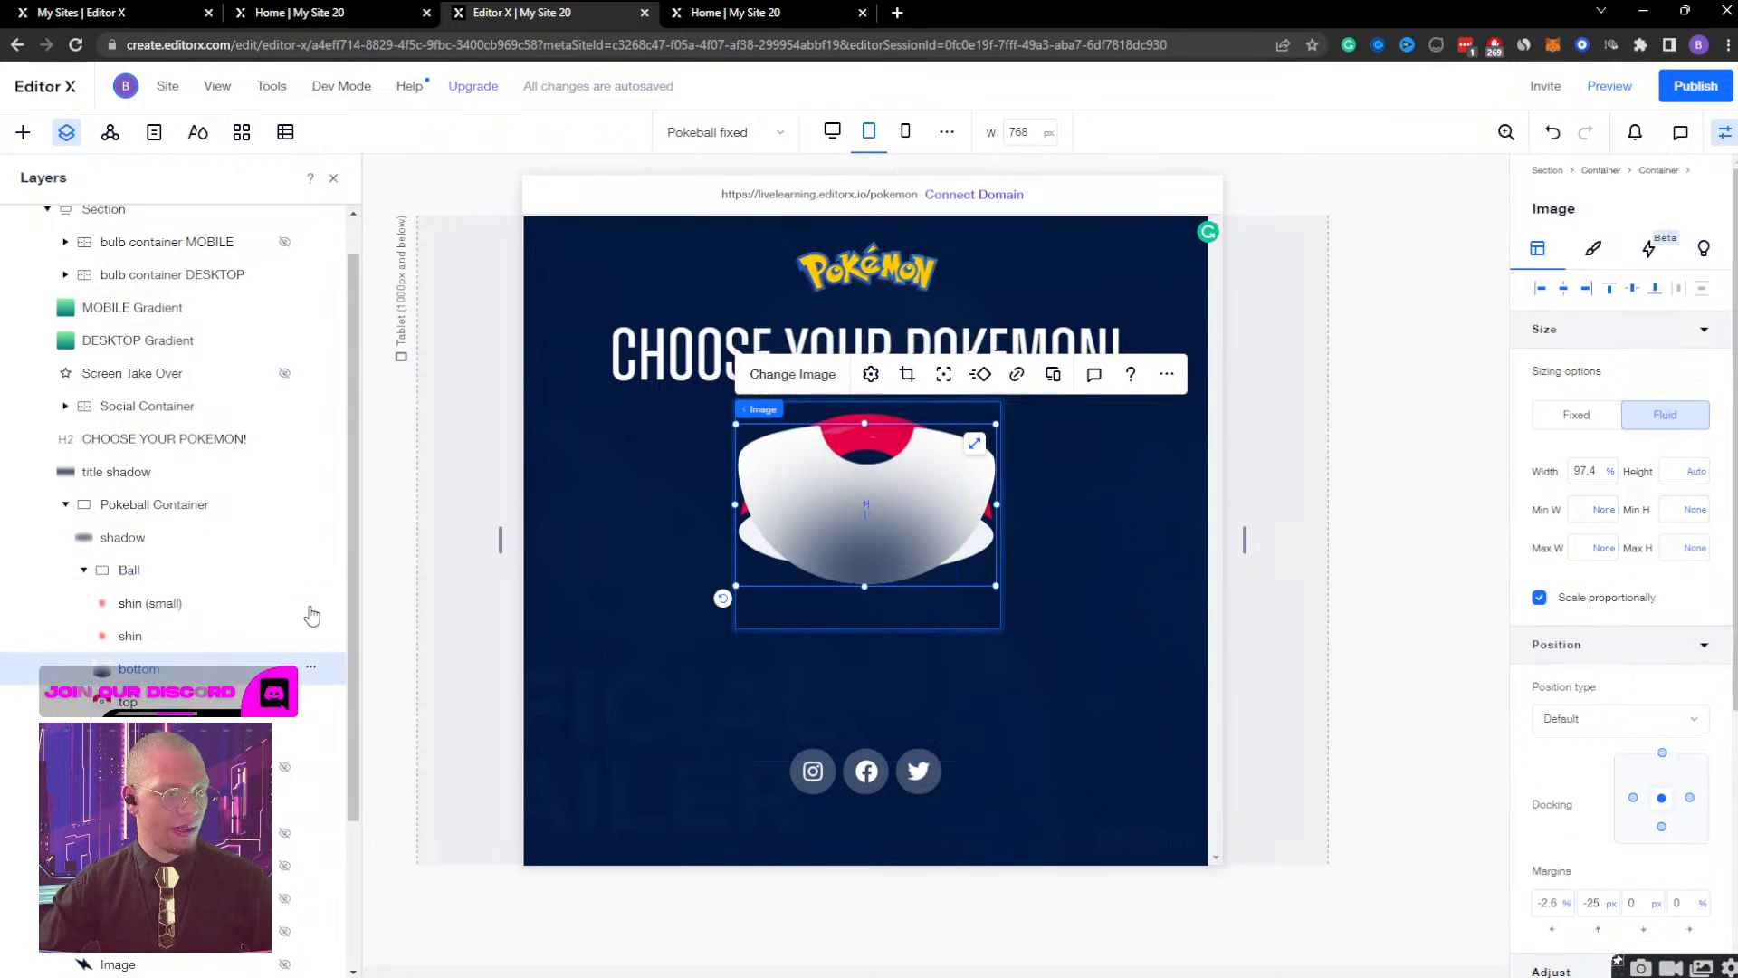
pyautogui.click(1652, 292)
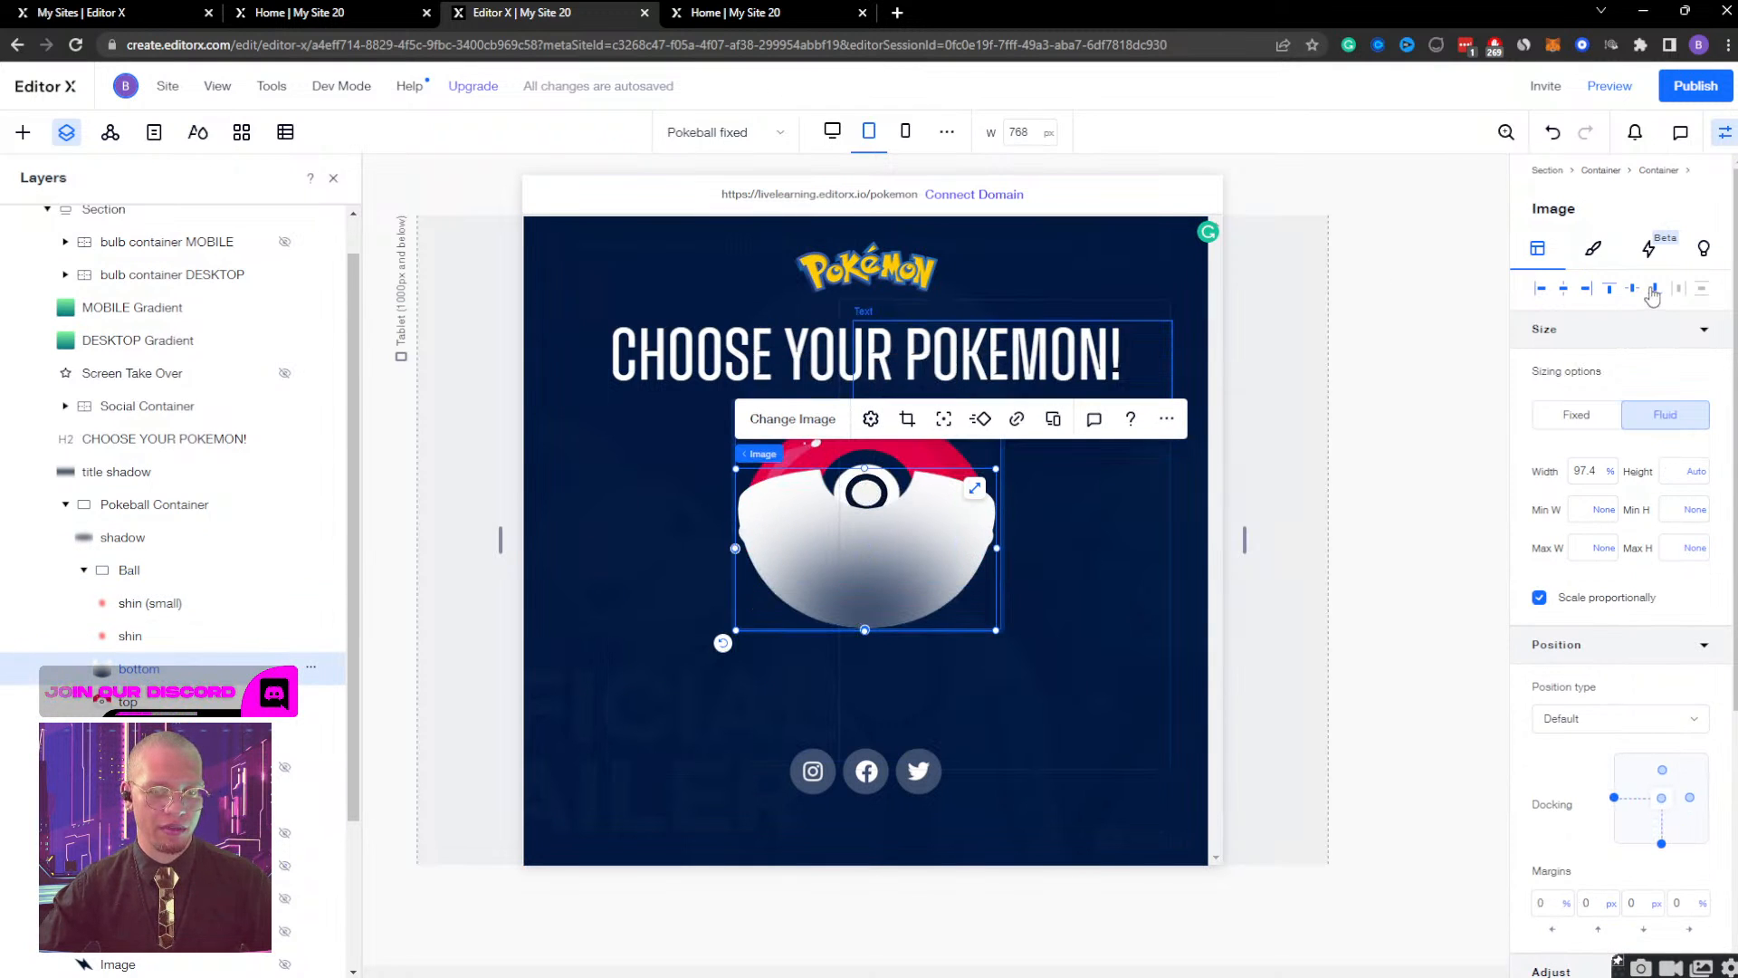
pyautogui.click(128, 569)
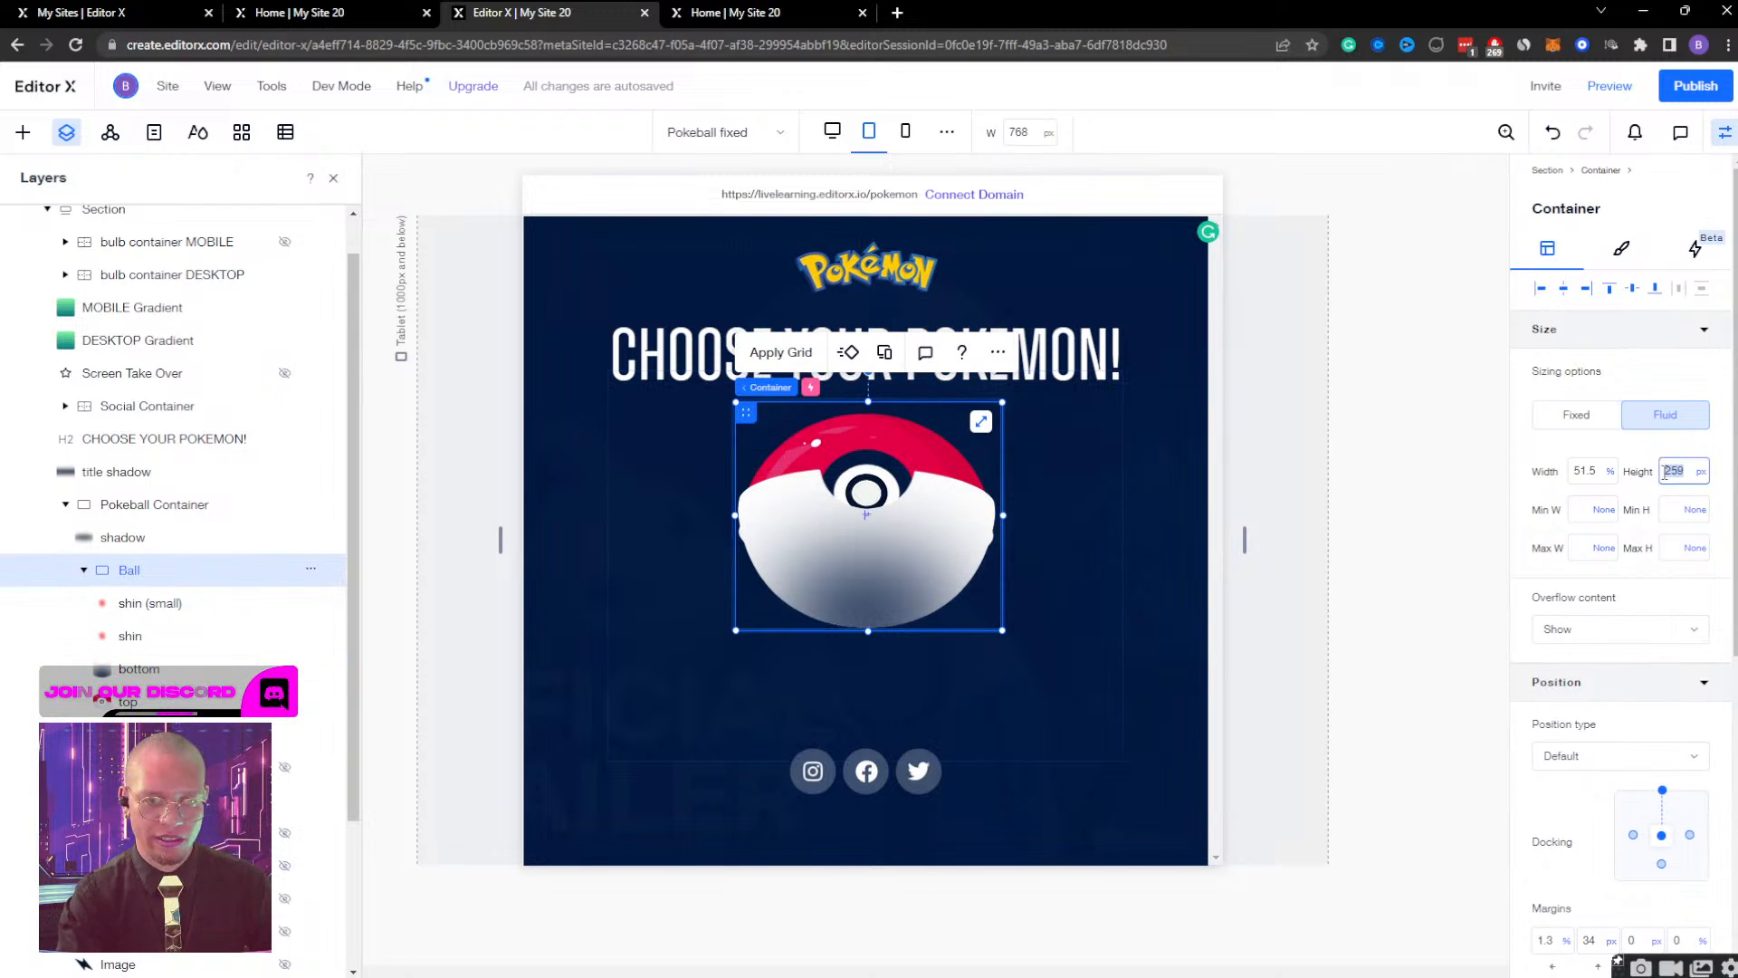
pyautogui.press('Return')
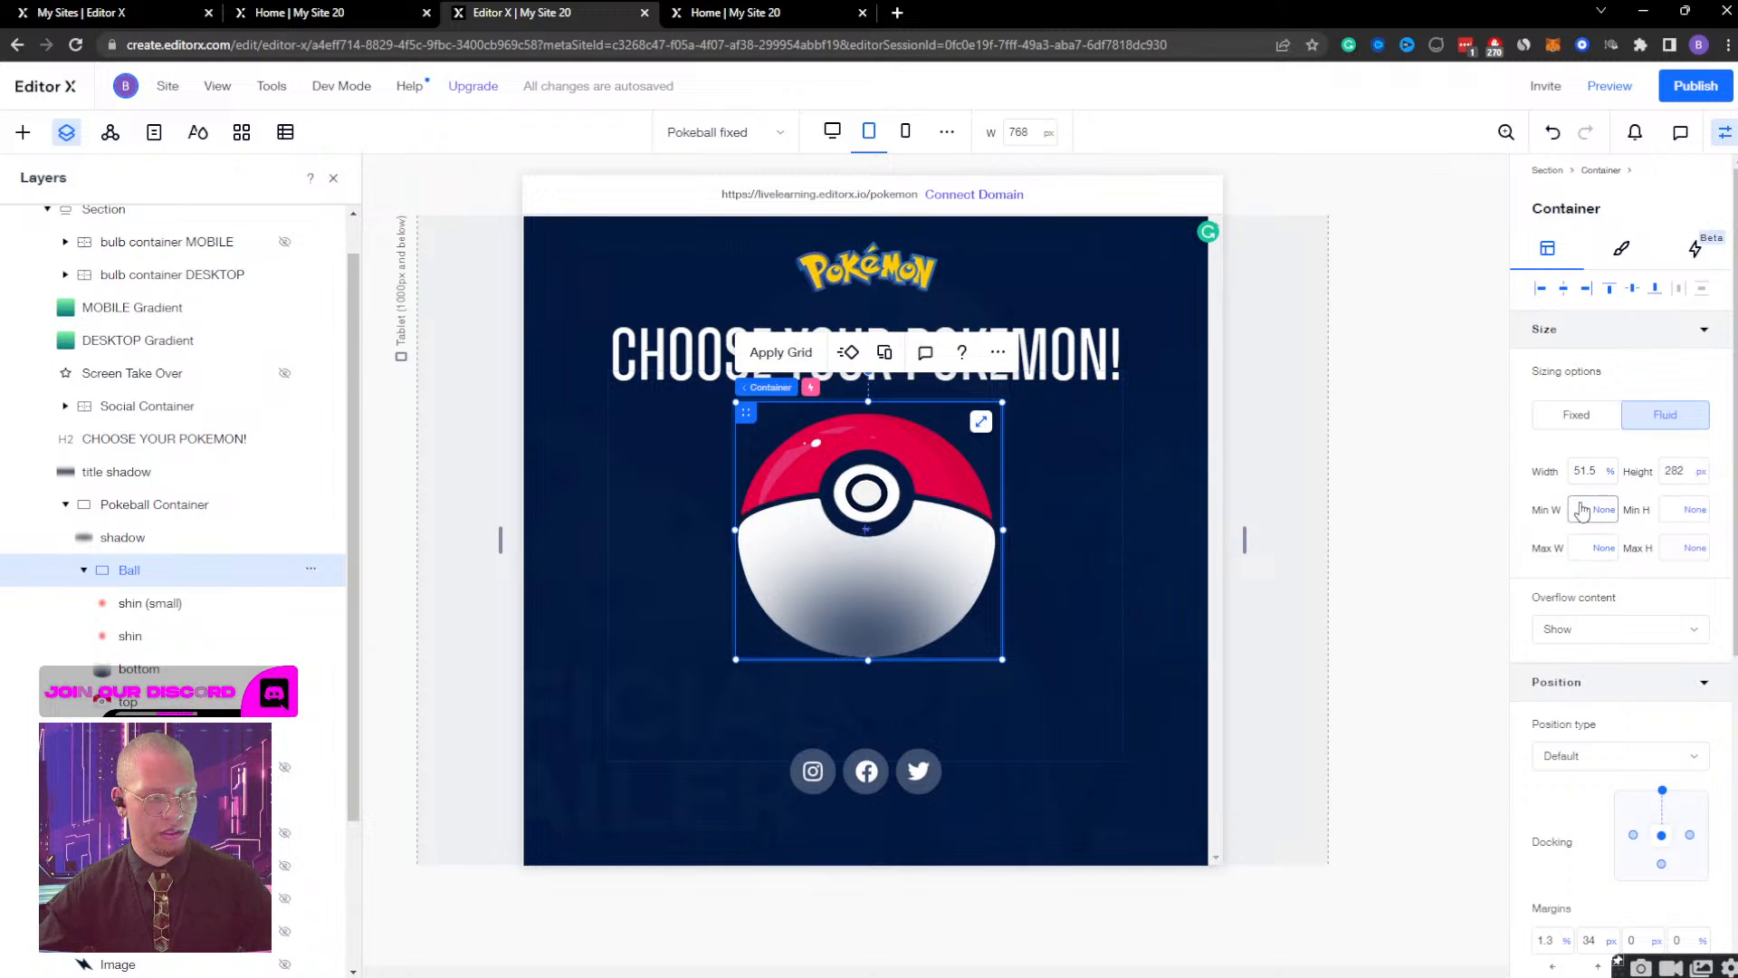
# At the mobile breakpoint, align the bottom image to the Ball container's bottom edge.
pyautogui.click(906, 134)
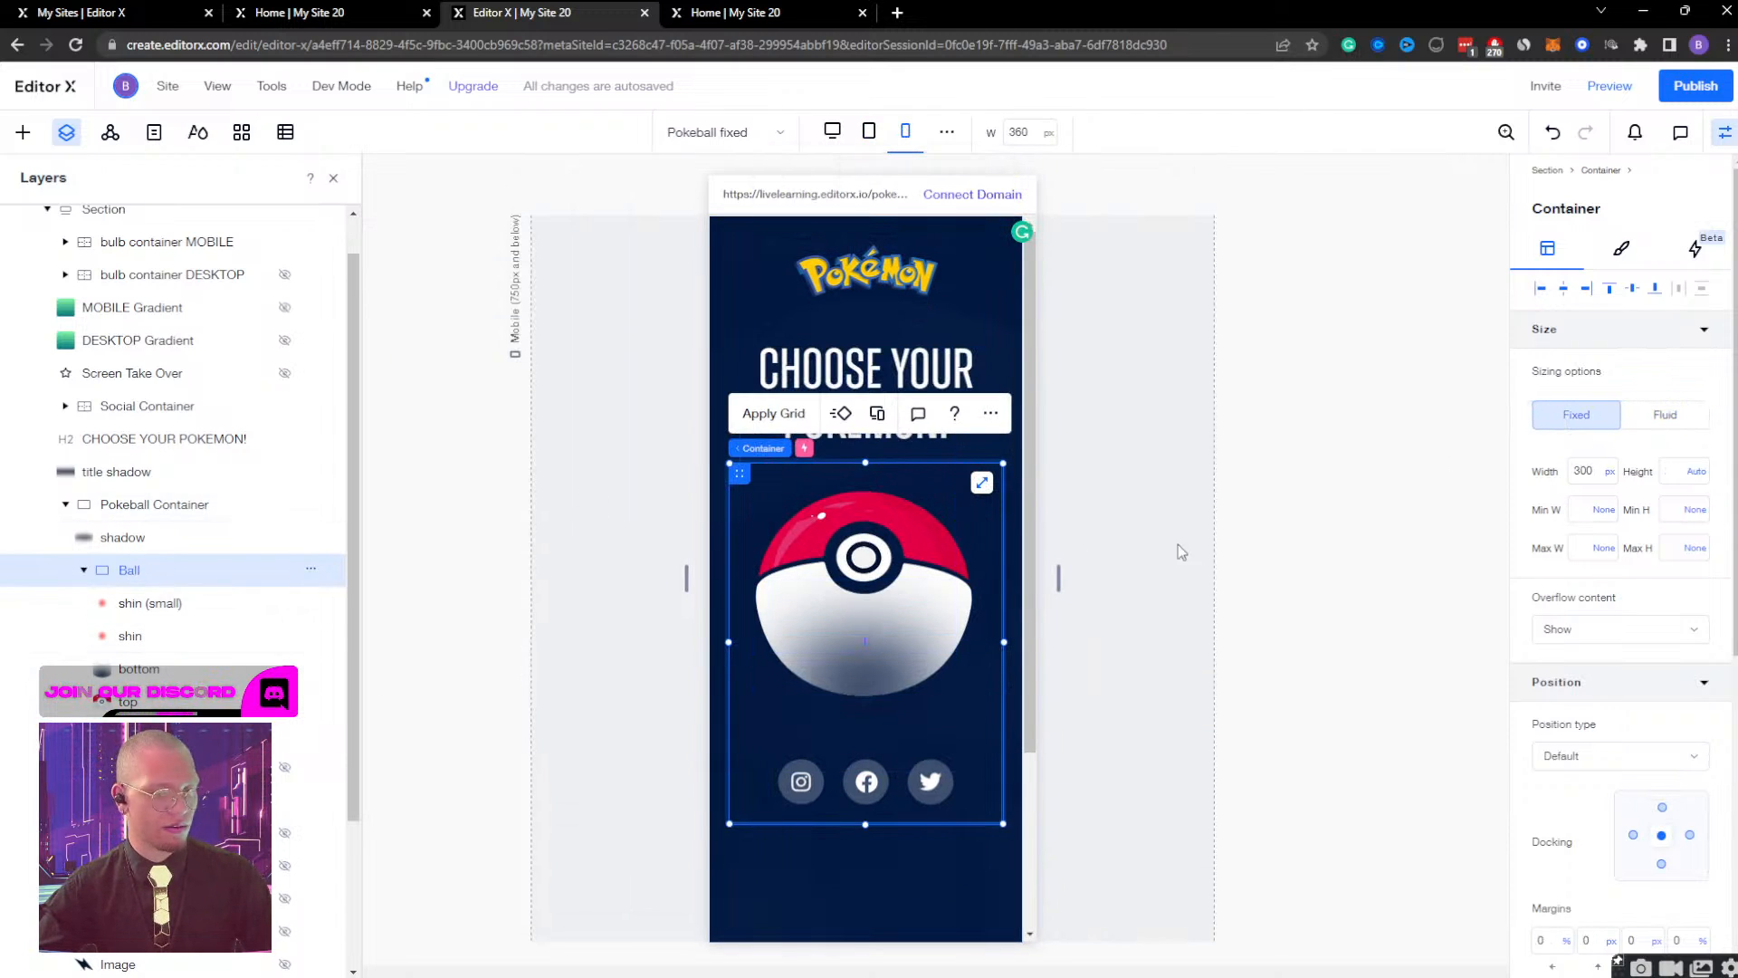
pyautogui.click(154, 667)
pyautogui.moveTo(1662, 337)
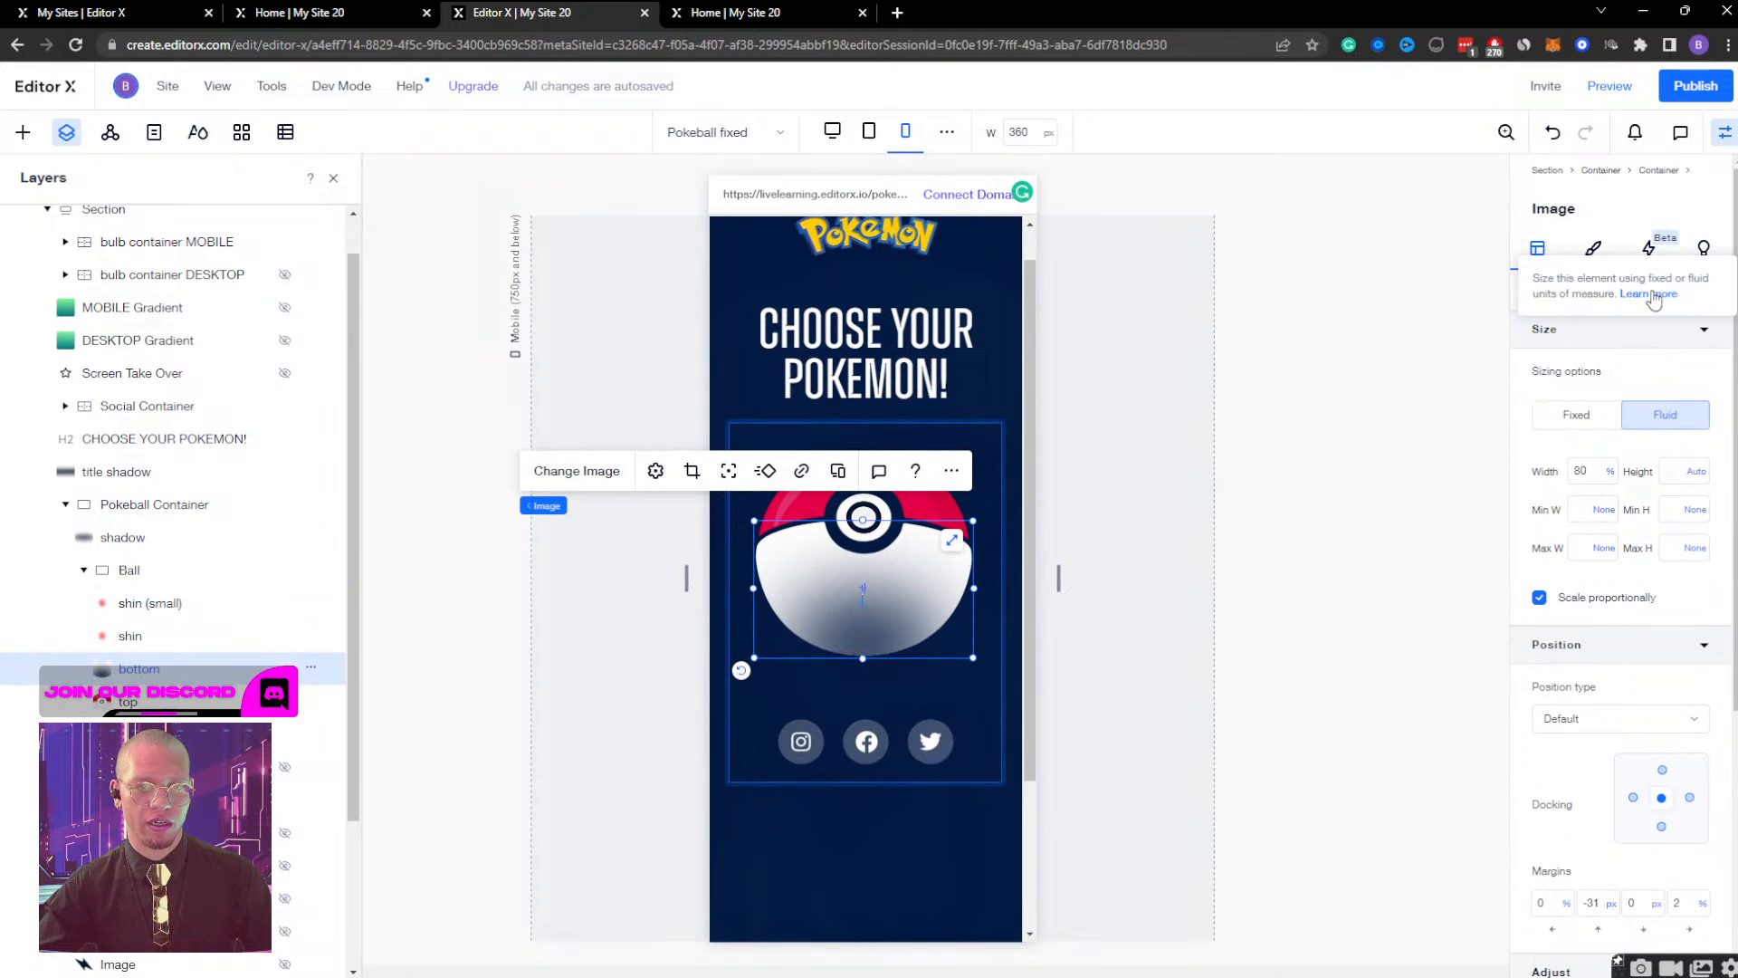
pyautogui.click(1655, 291)
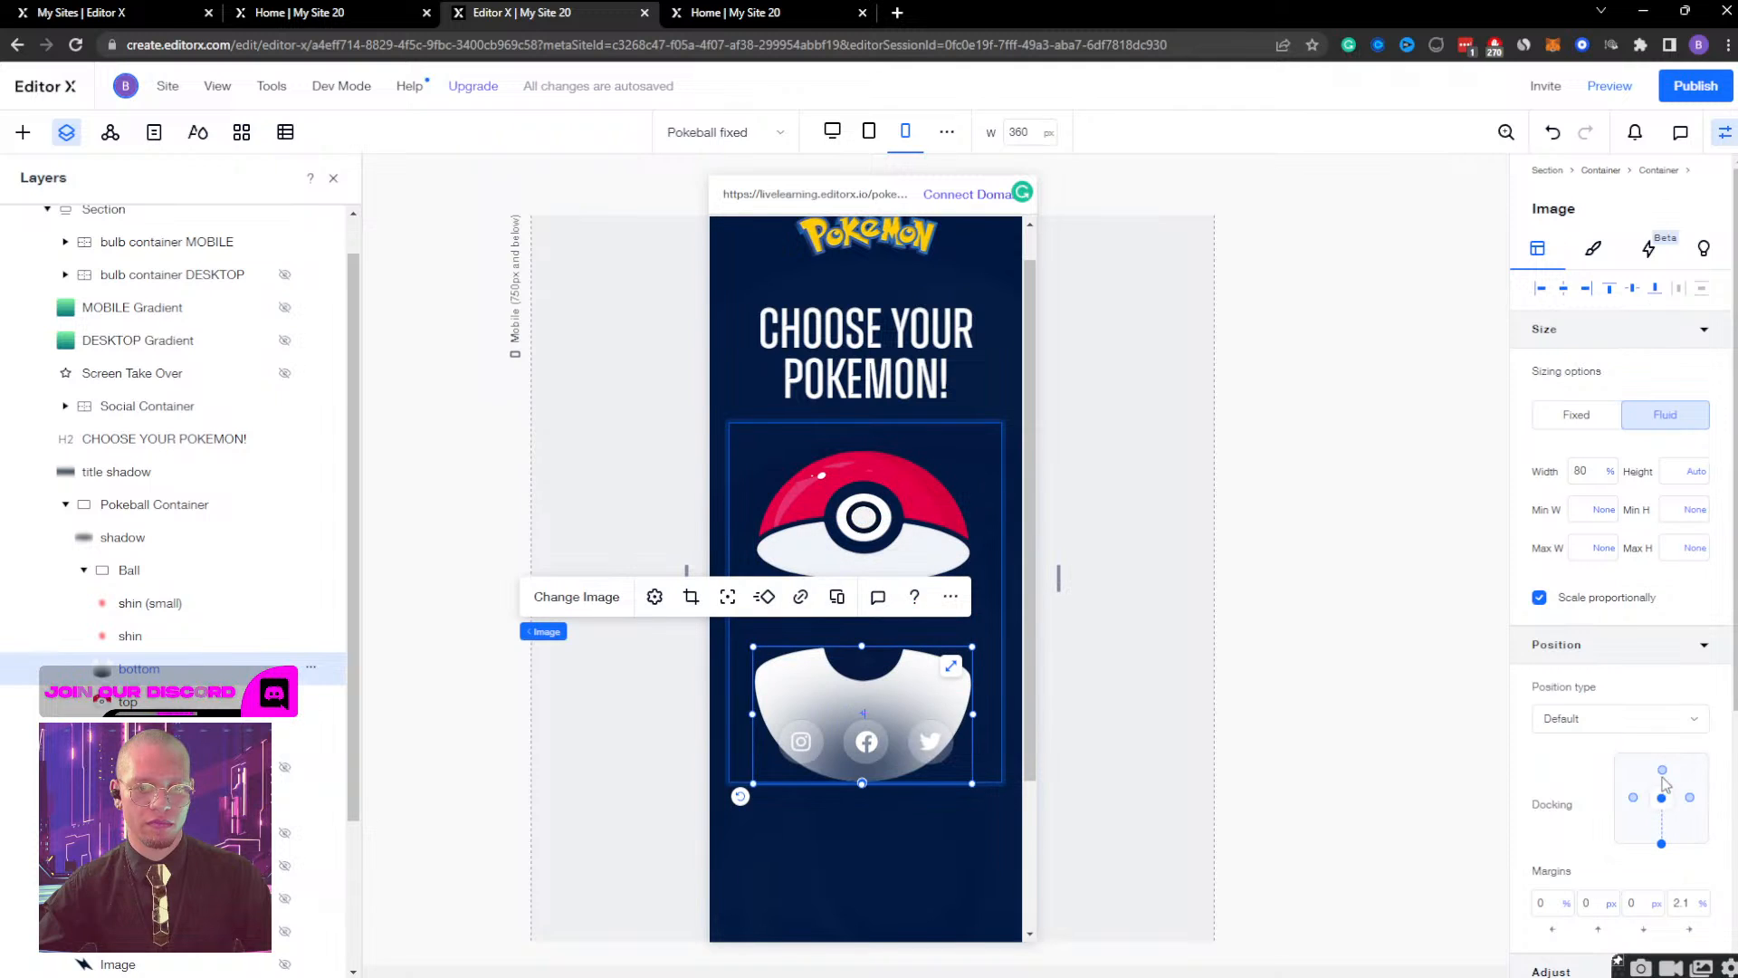
# Set the Ball container's mobile height to 259 px.
pyautogui.click(129, 570)
pyautogui.click(1674, 470)
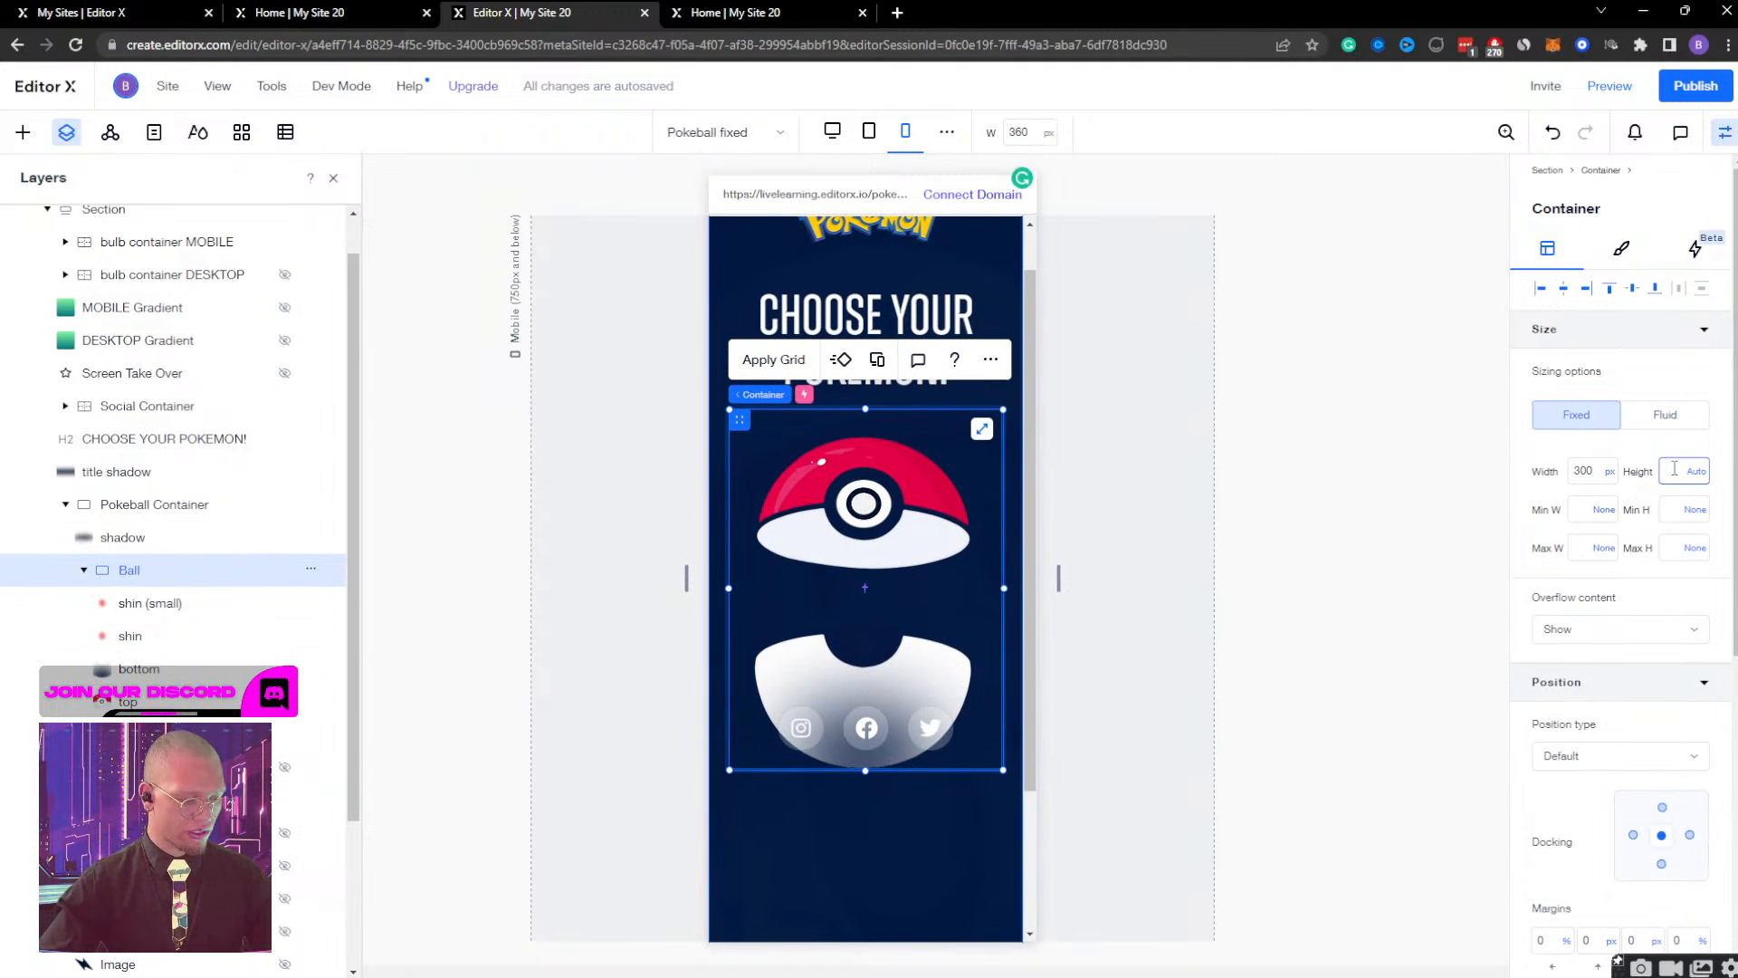
pyautogui.write('250')
pyautogui.press('Return')
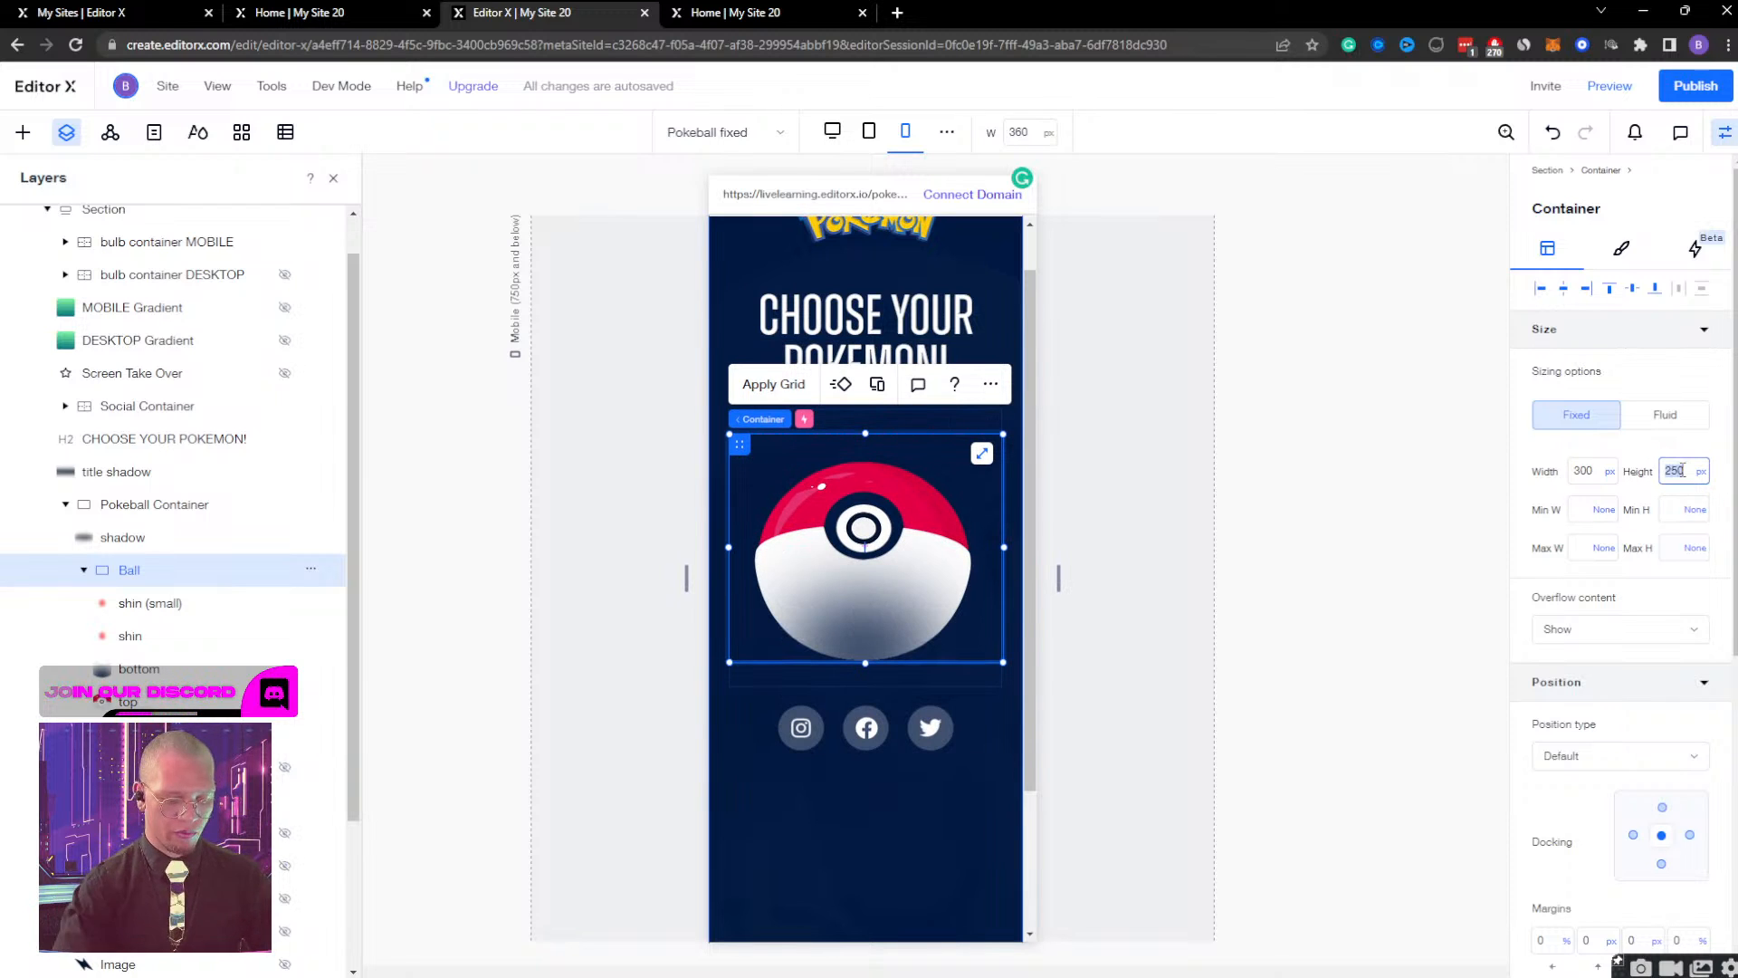
pyautogui.write('258')
pyautogui.press('Return')
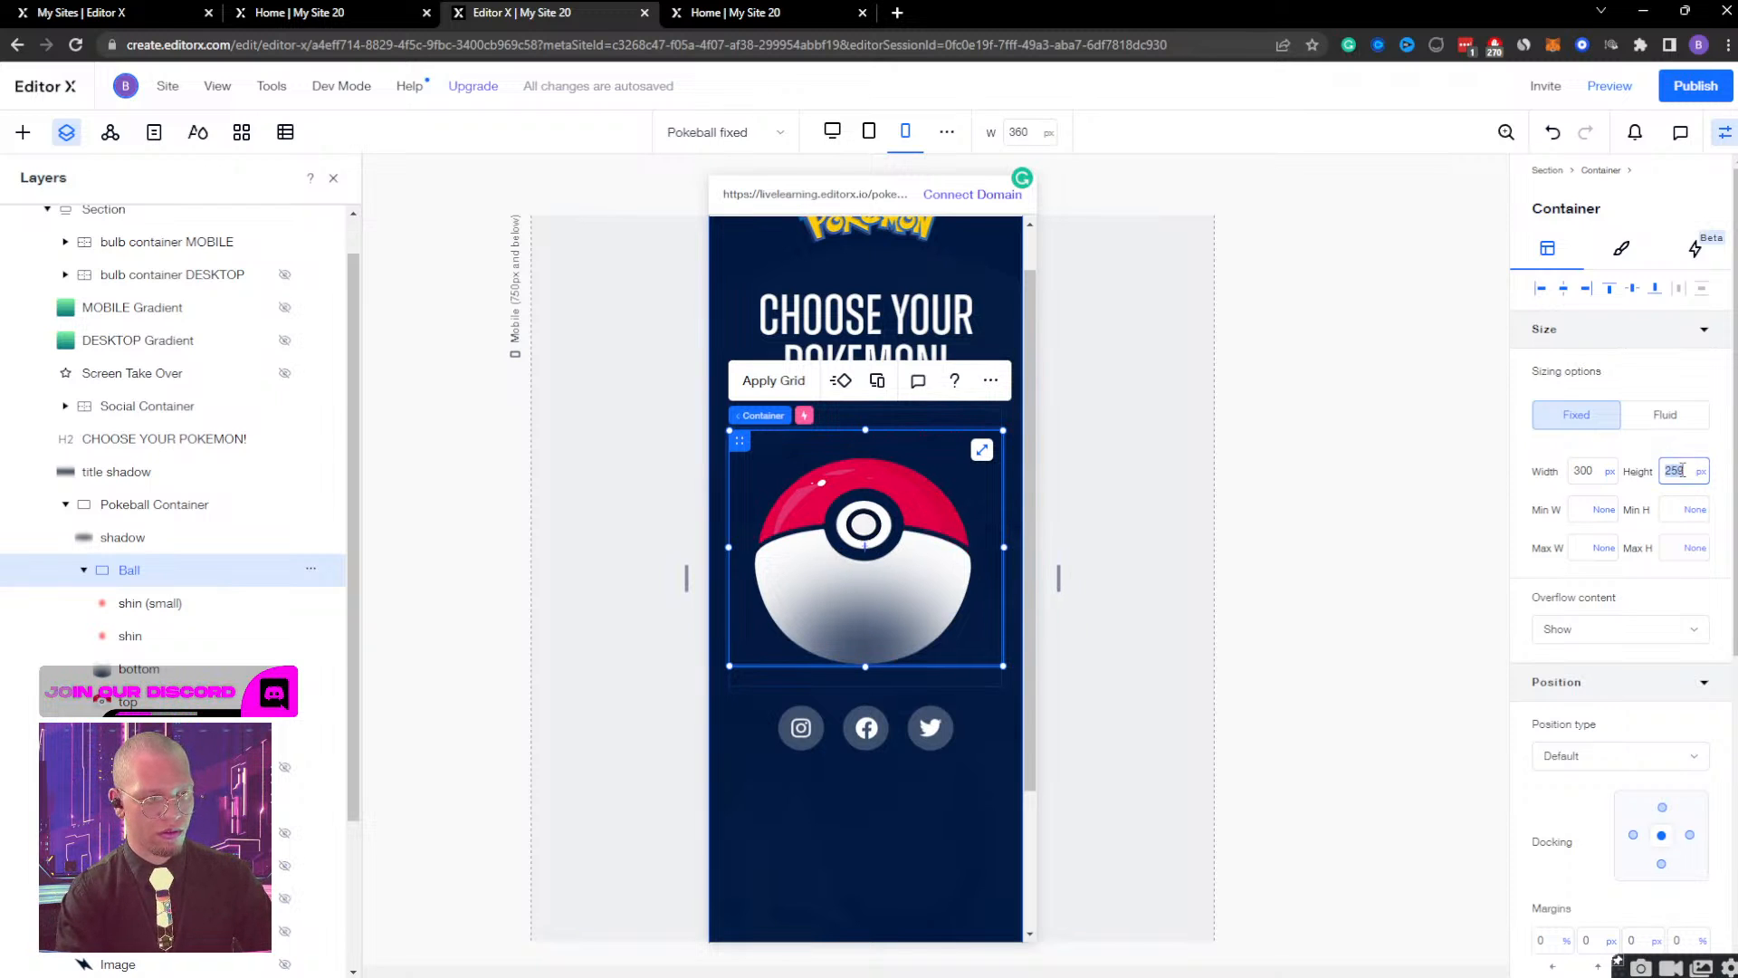
pyautogui.press('Return')
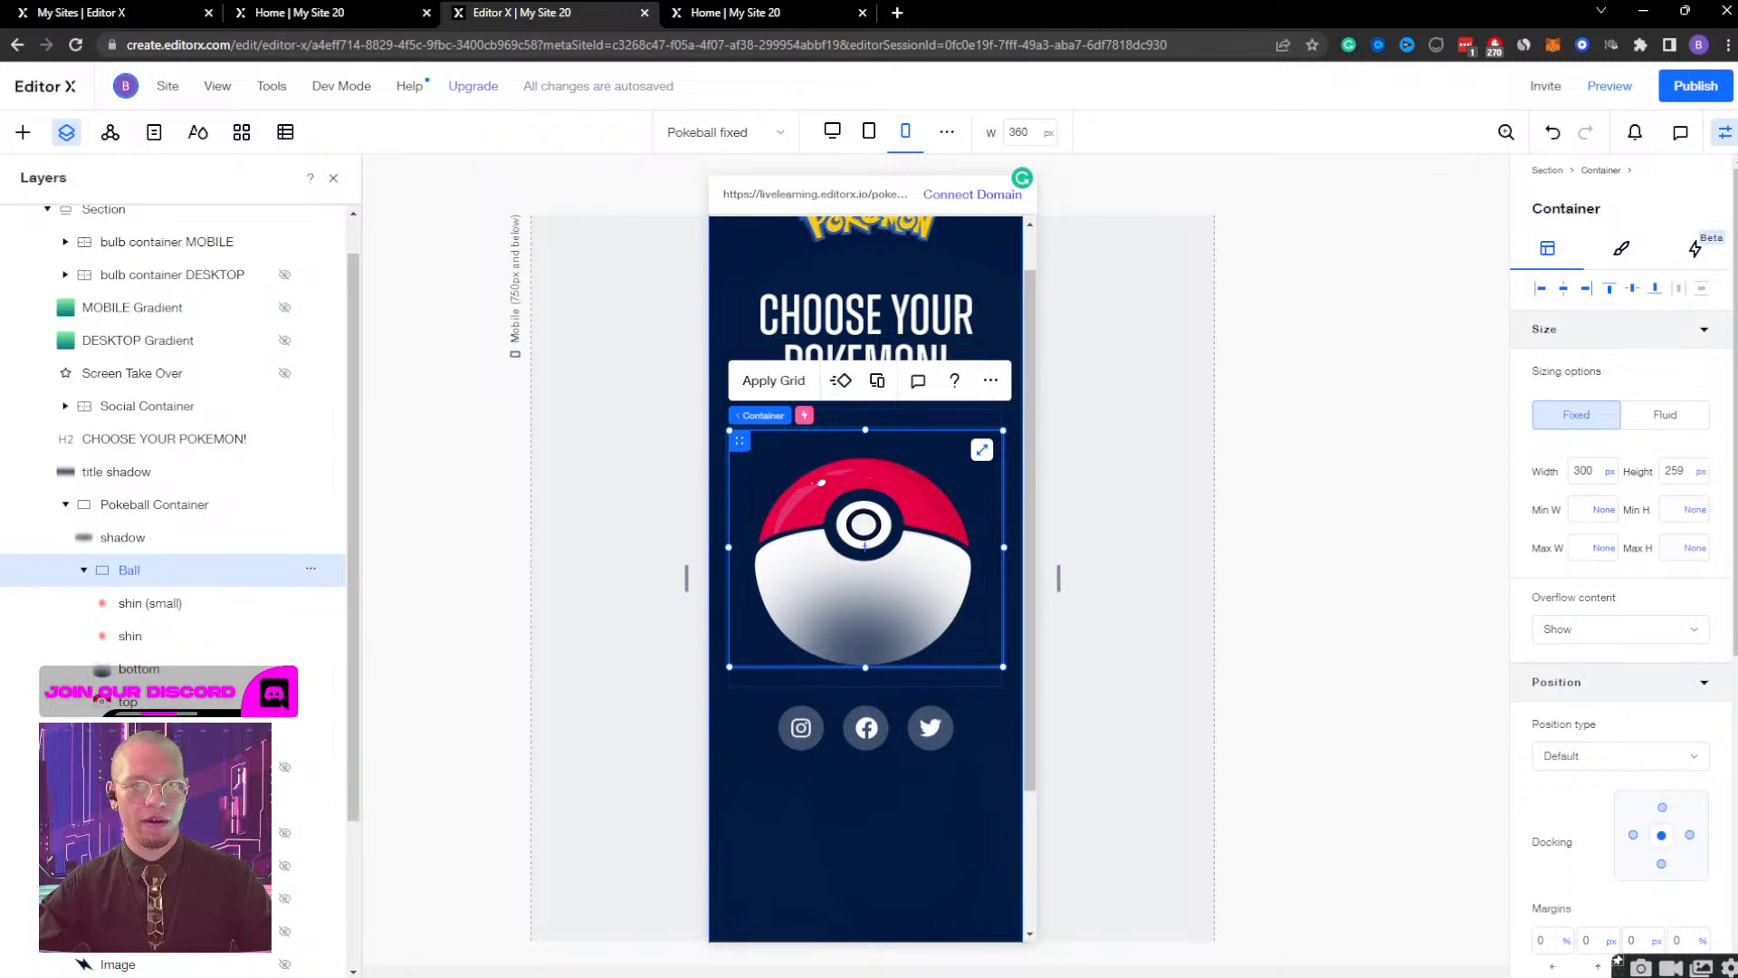
# Preview the mobile page and test opening the Bulbasaur screen from the Poké Ball and closing it again.
pyautogui.click(1610, 92)
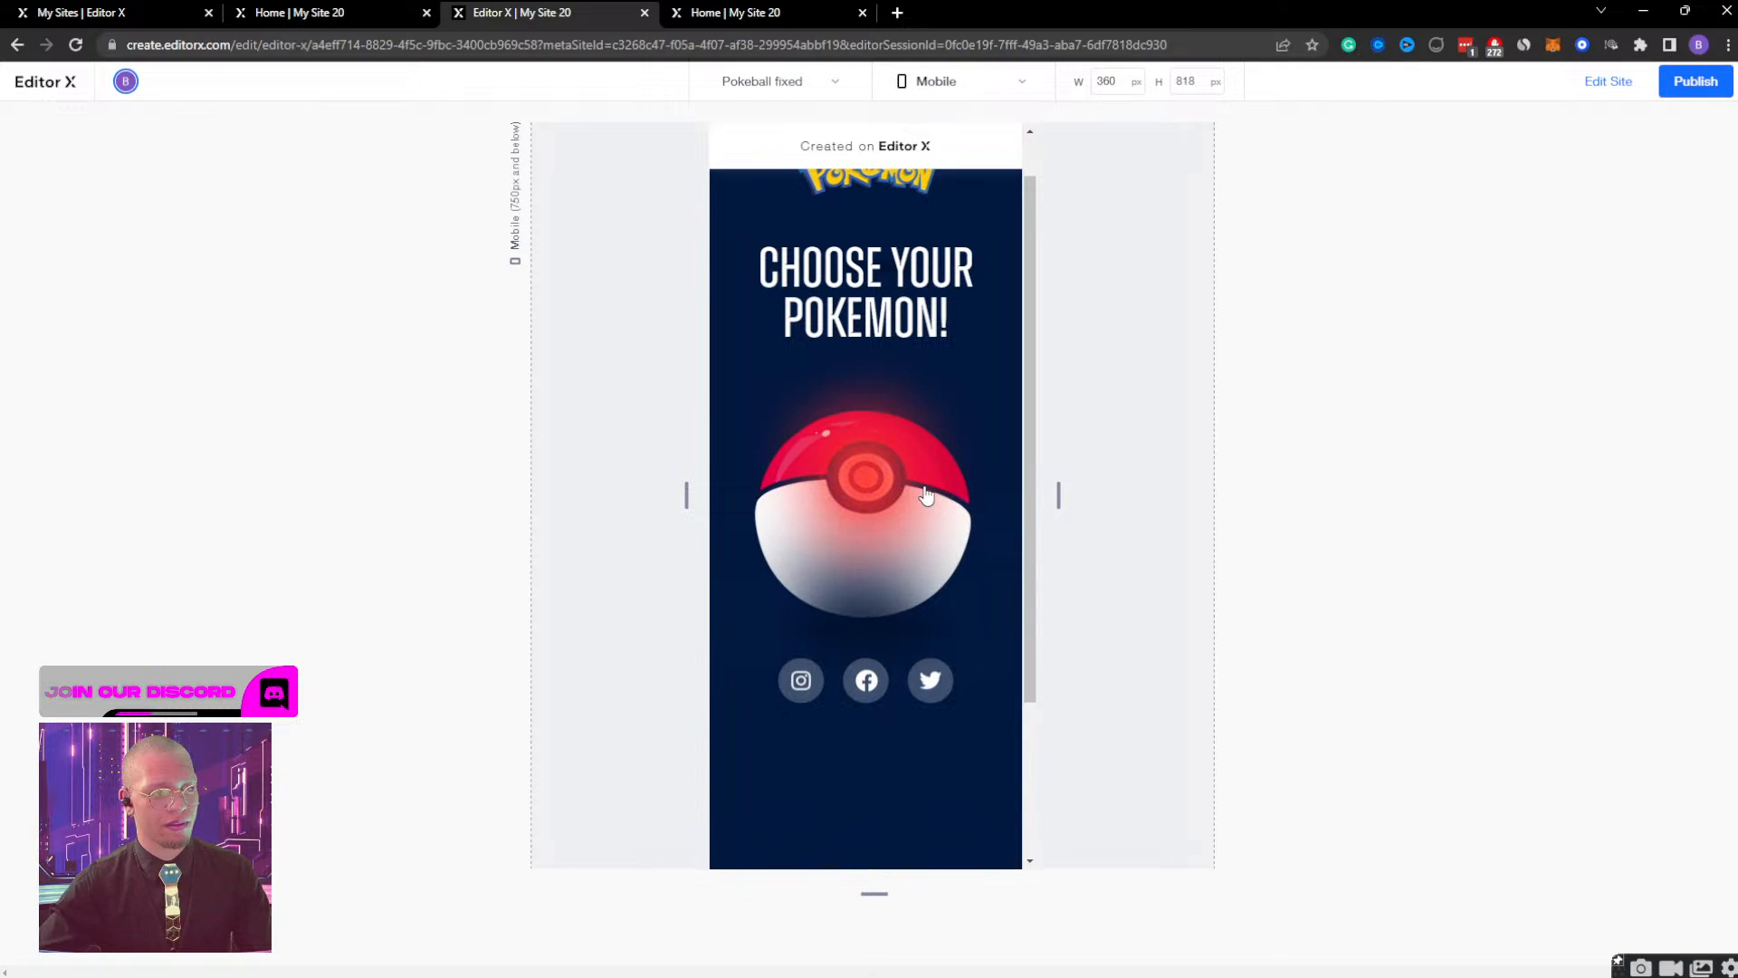
pyautogui.click(925, 493)
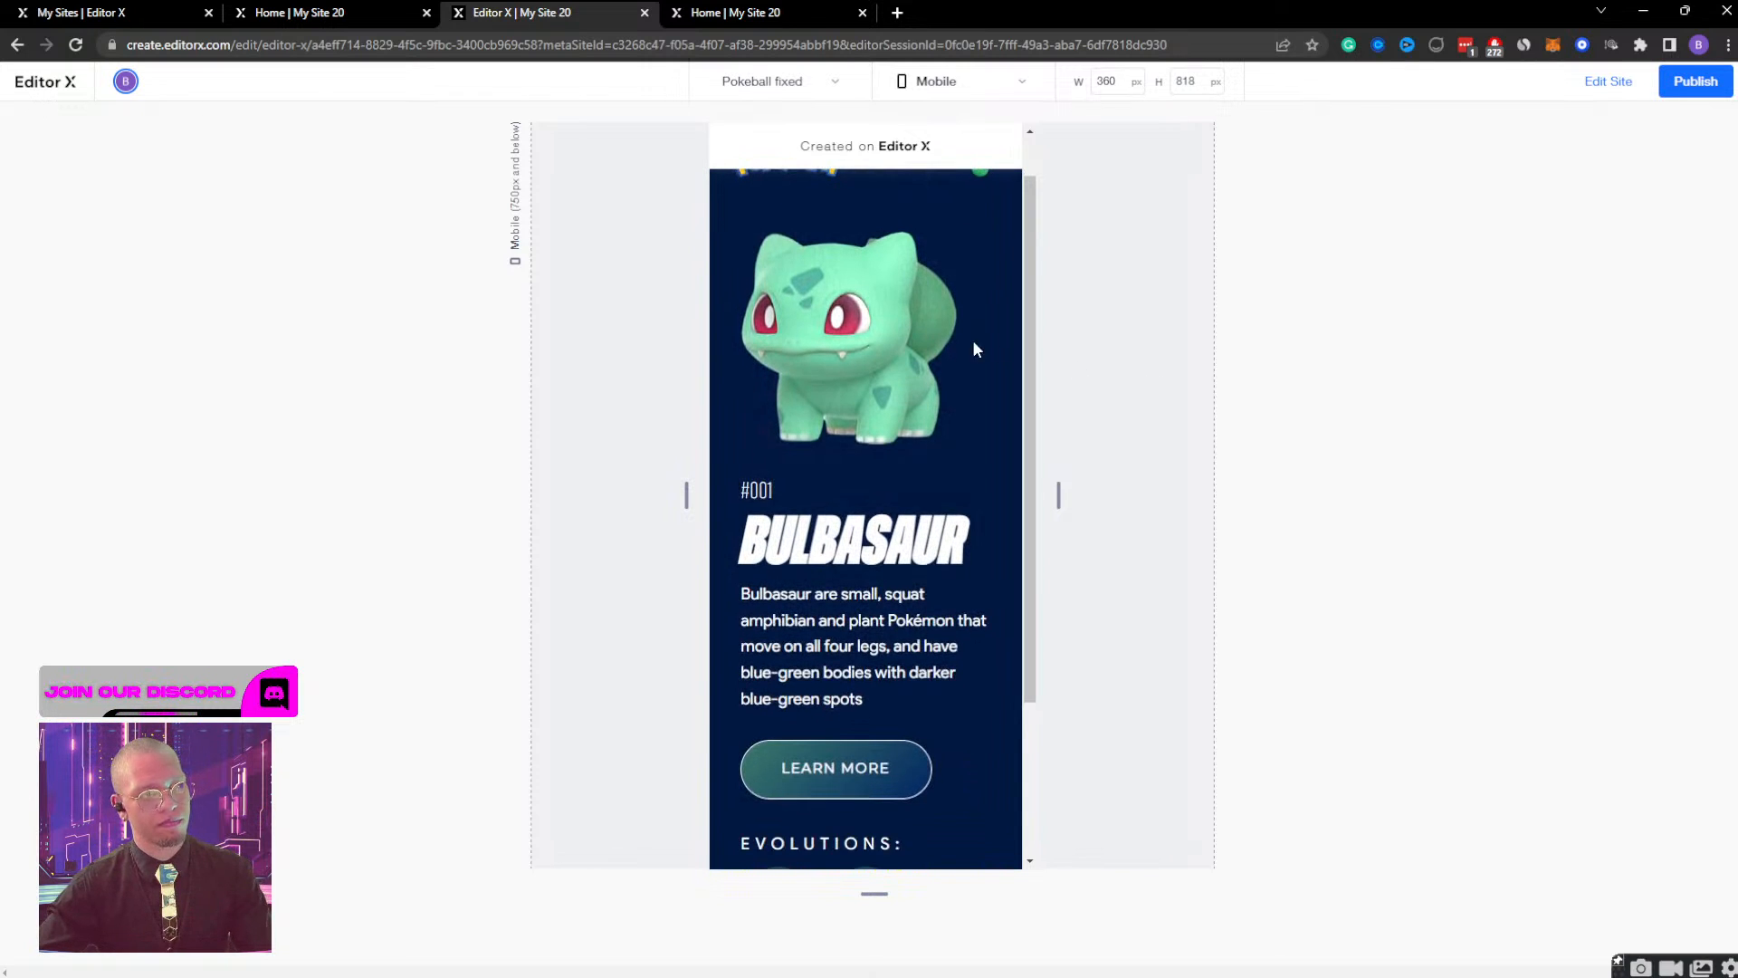
pyautogui.click(988, 208)
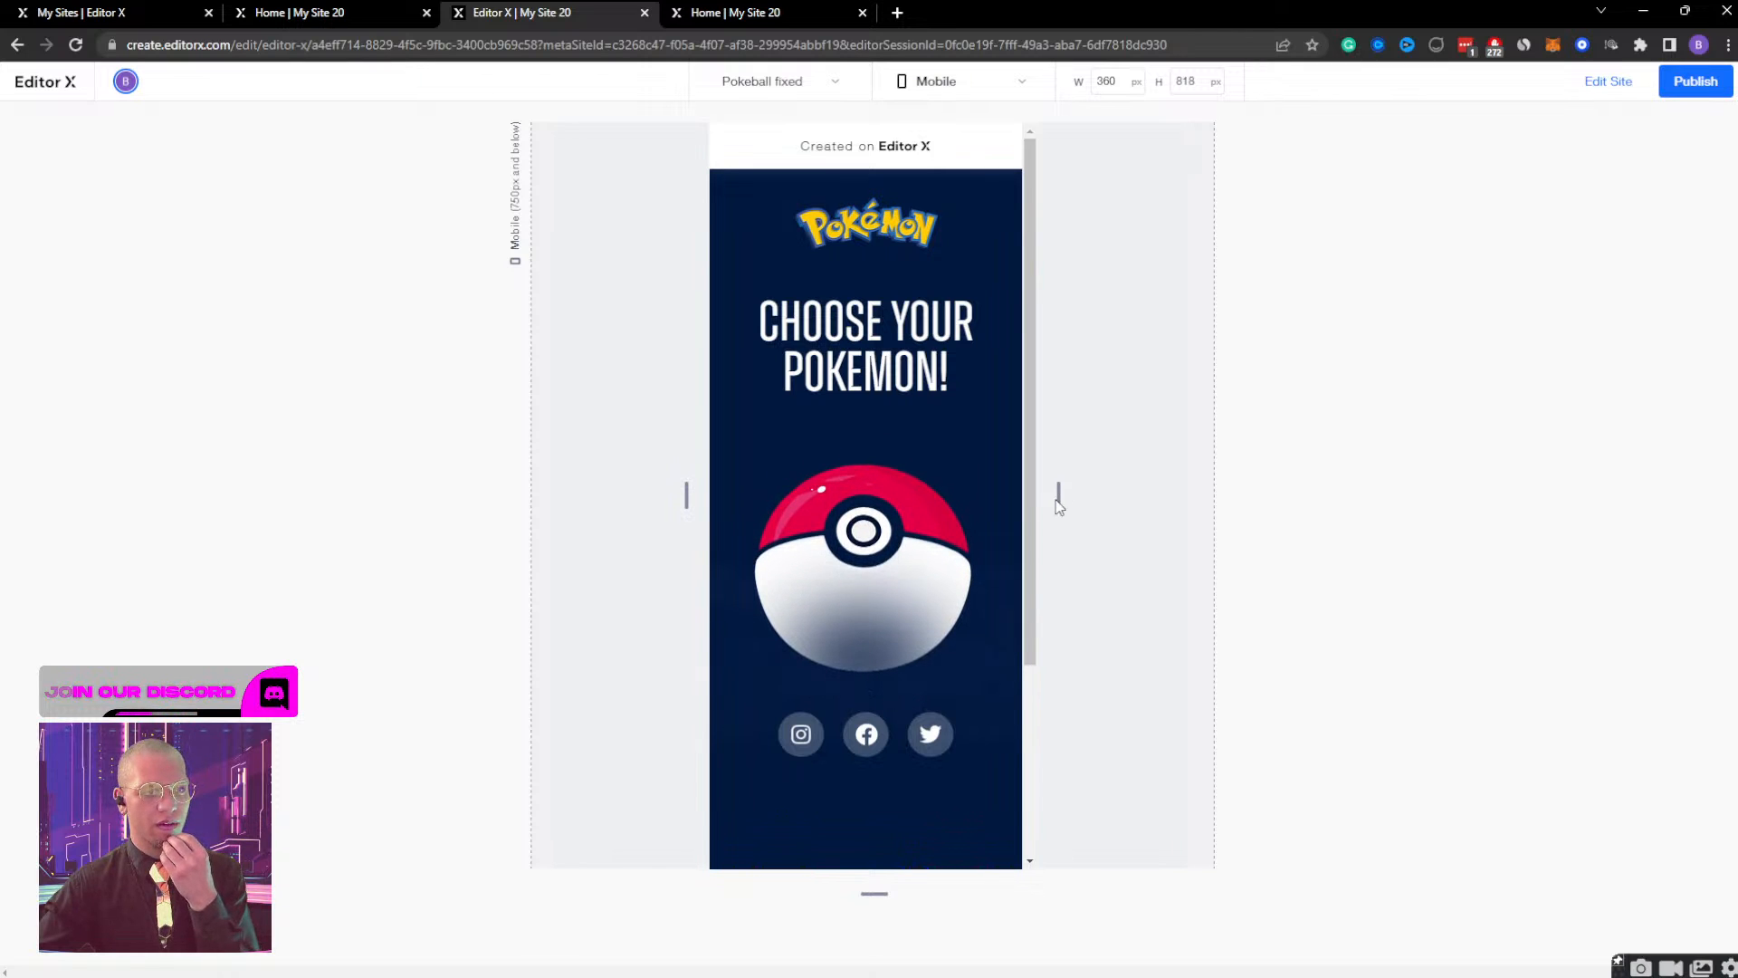
# Widen the preview to 750 px, reopen the Bulbasaur screen and examine its content down to the social icons.
pyautogui.moveTo(1071, 497); pyautogui.dragTo(1268, 473)
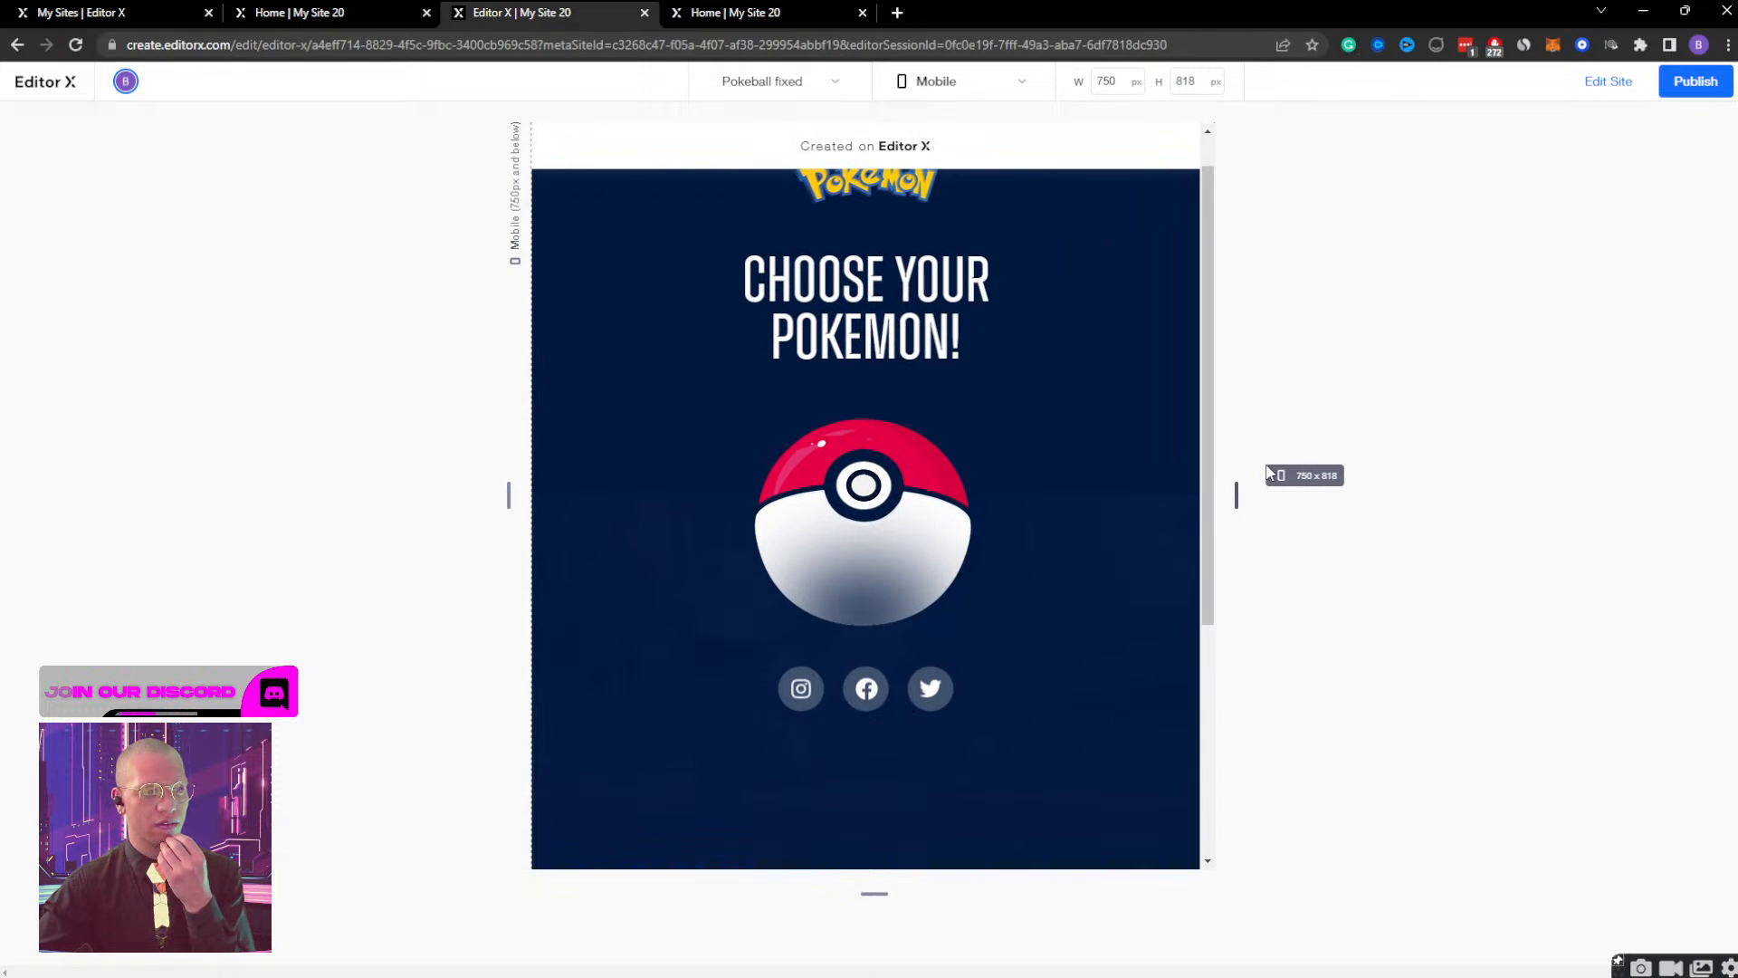
pyautogui.click(946, 493)
pyautogui.scroll(-5, 1100, 427)
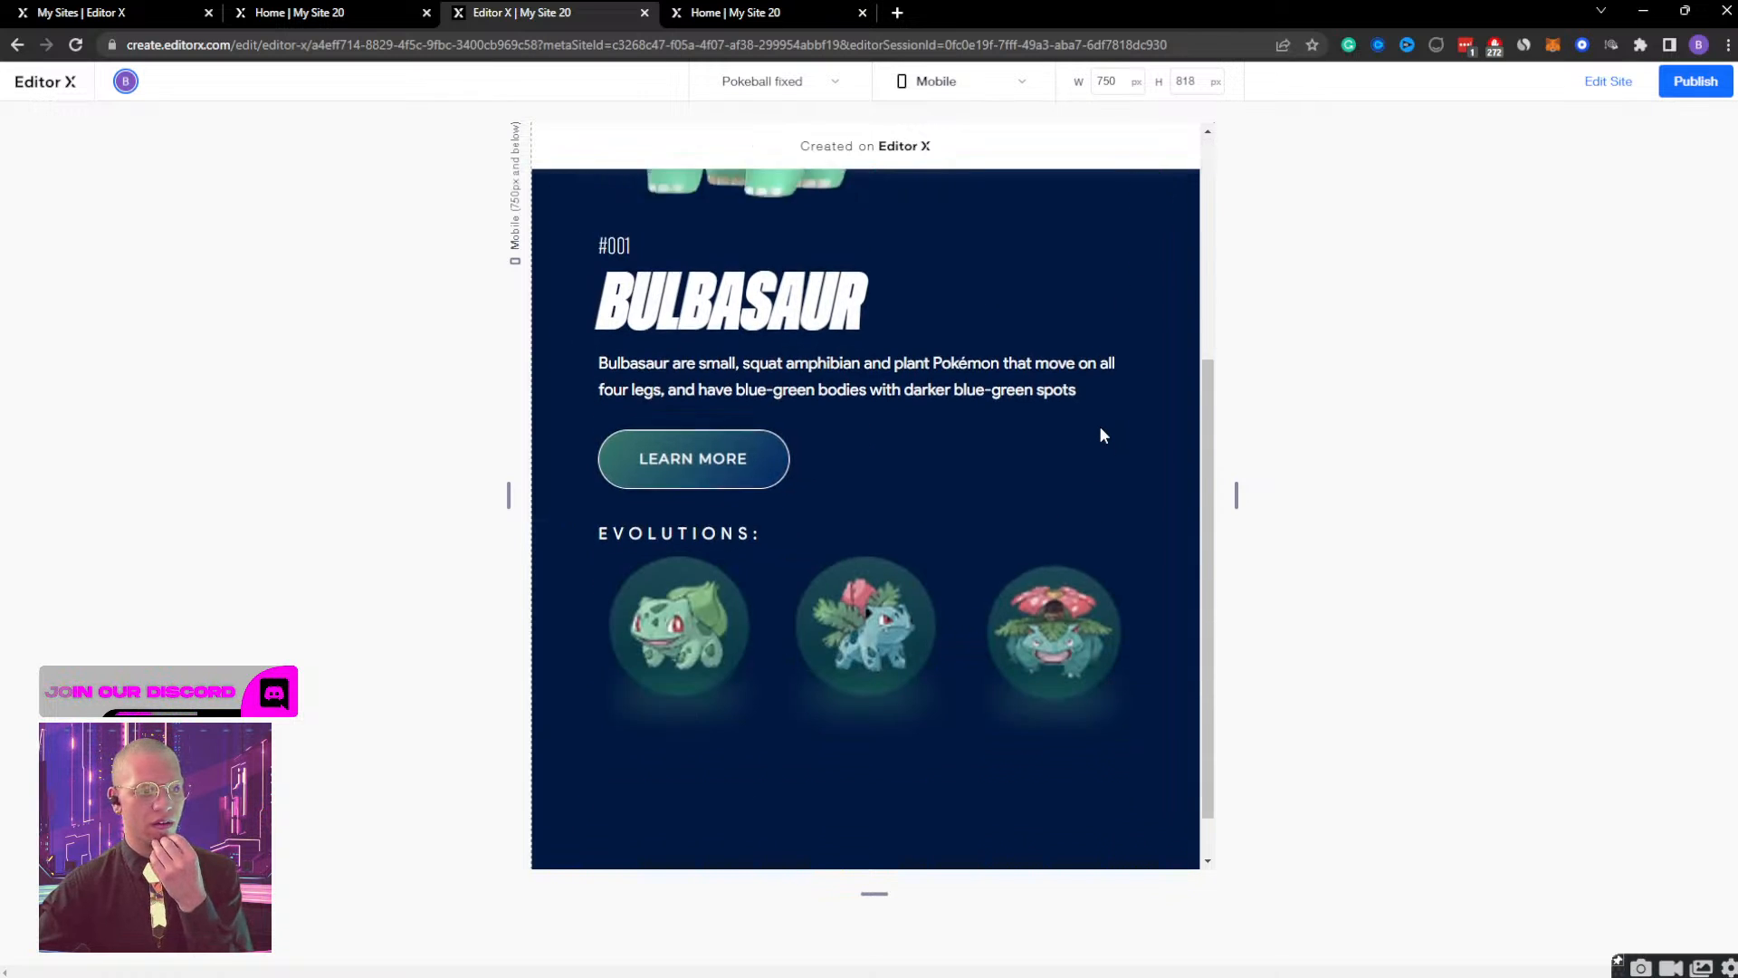
pyautogui.scroll(5, 1099, 425)
pyautogui.scroll(-5, 1103, 435)
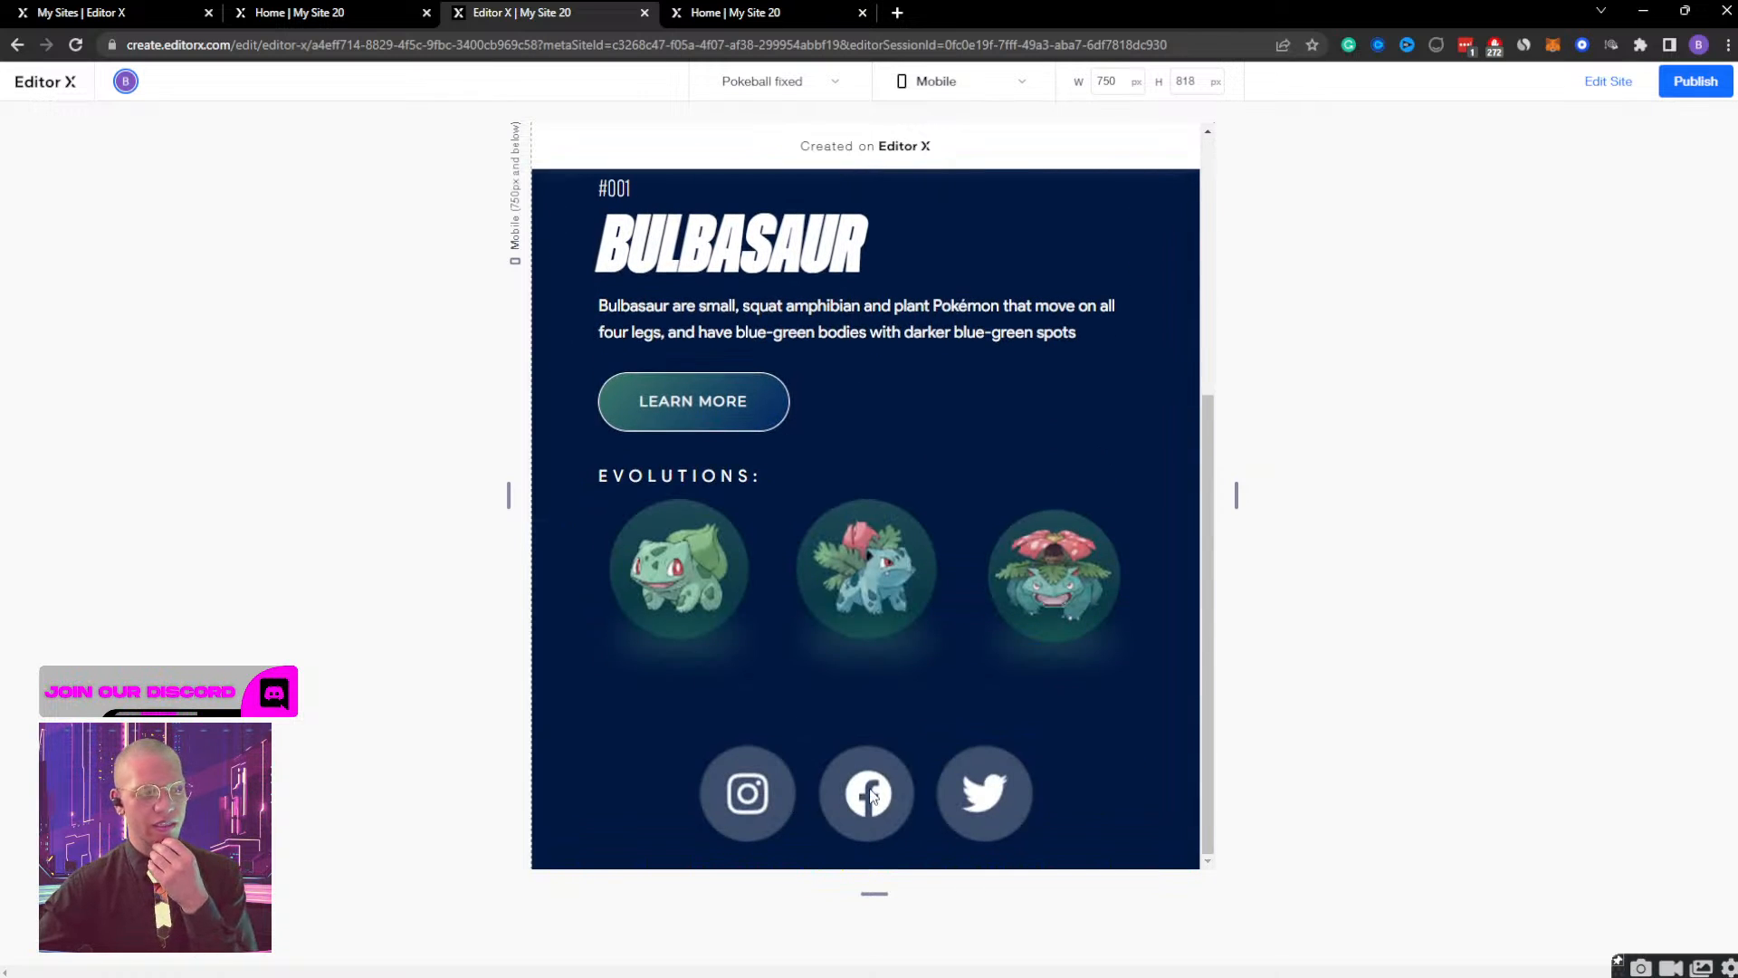
pyautogui.scroll(5, 974, 736)
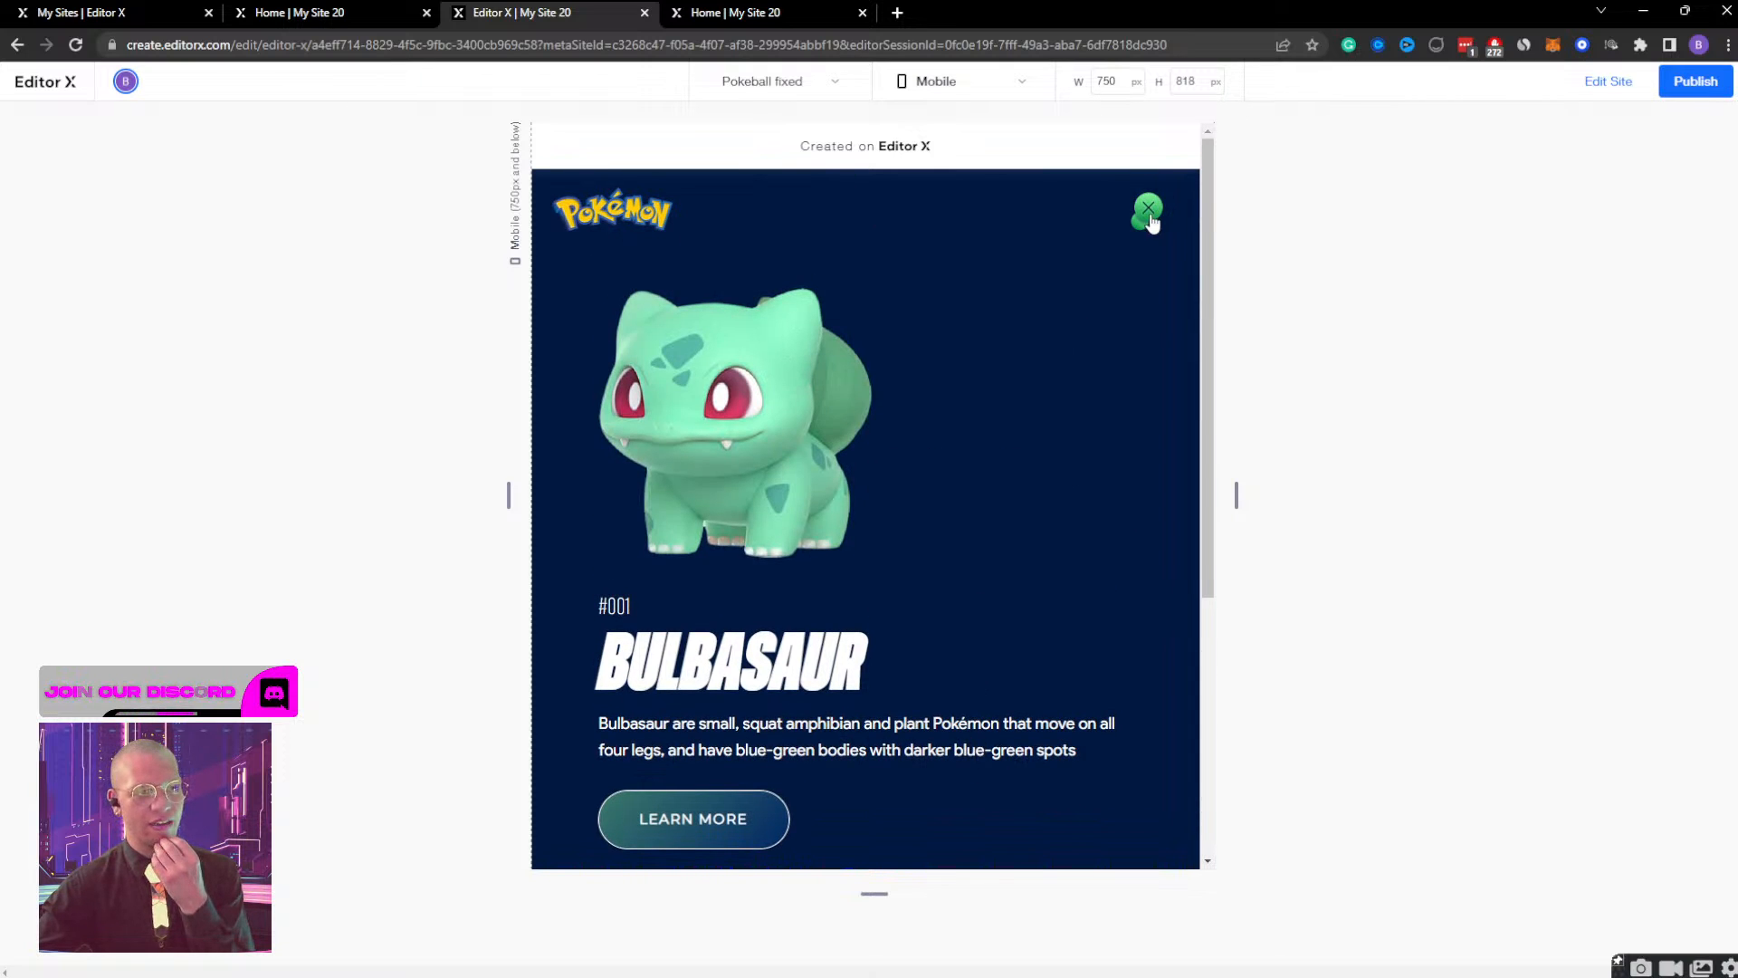
# Close the Bulbasaur screen in the preview, widen the preview to 934 px, and examine the Bulbasaur screen at tablet size.
pyautogui.click(1149, 216)
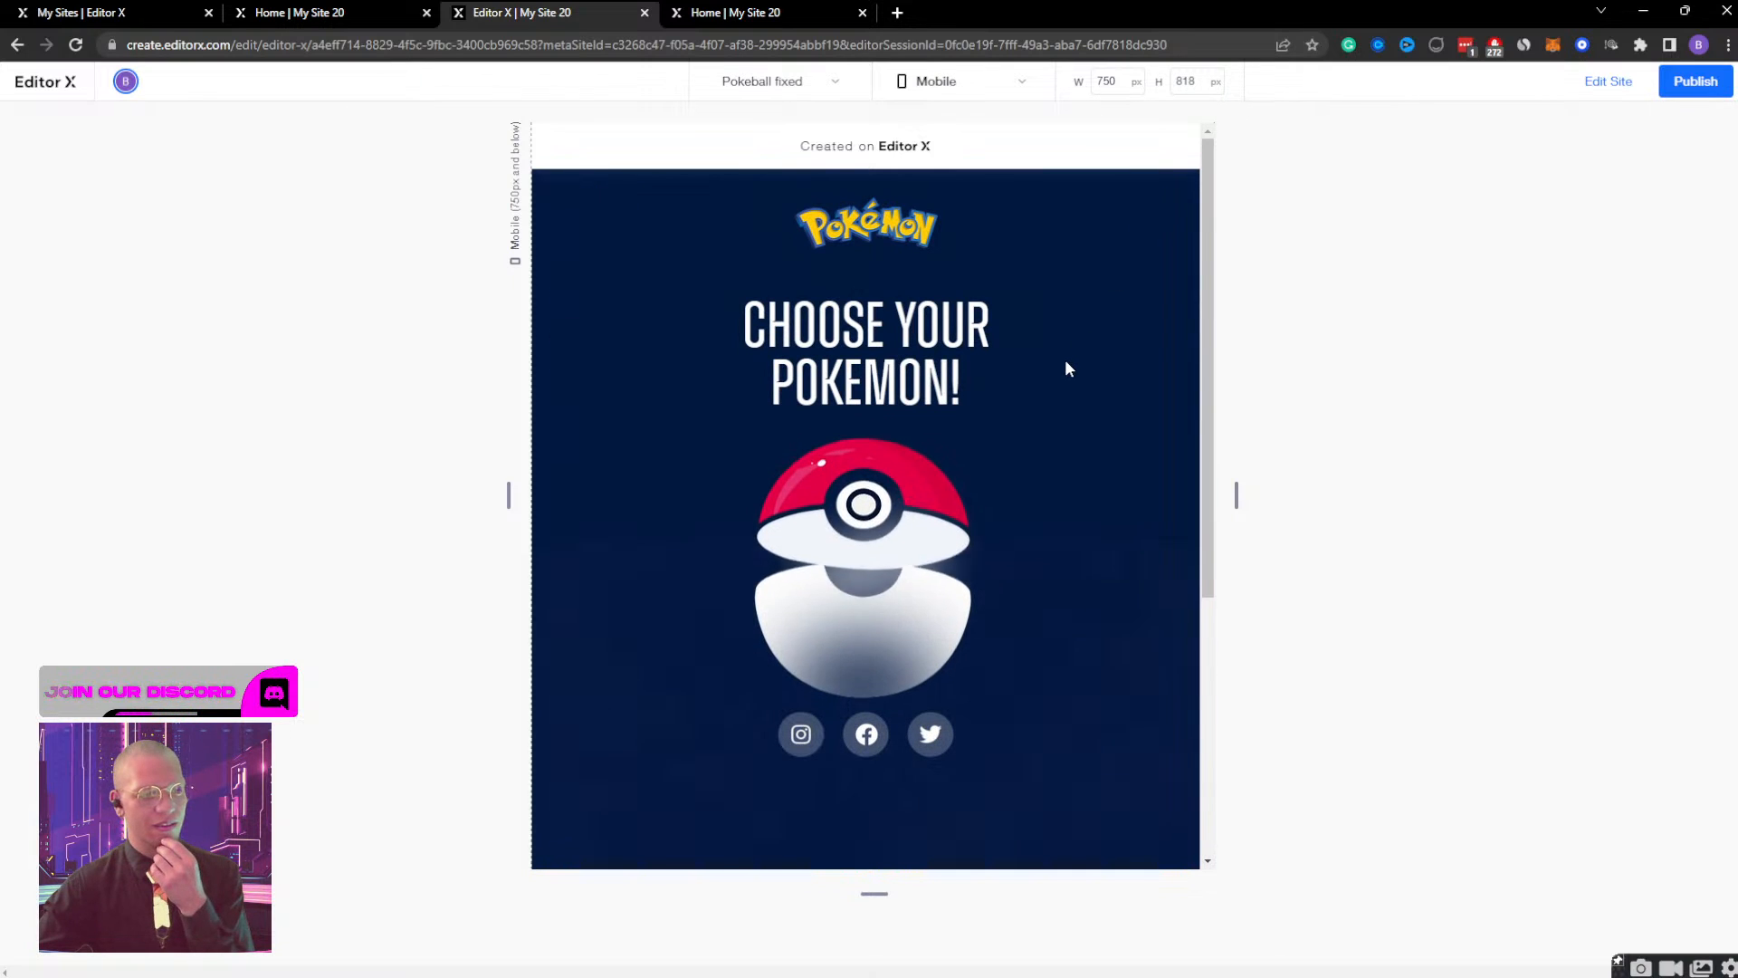
pyautogui.scroll(-3, 1053, 693)
pyautogui.scroll(3, 1059, 676)
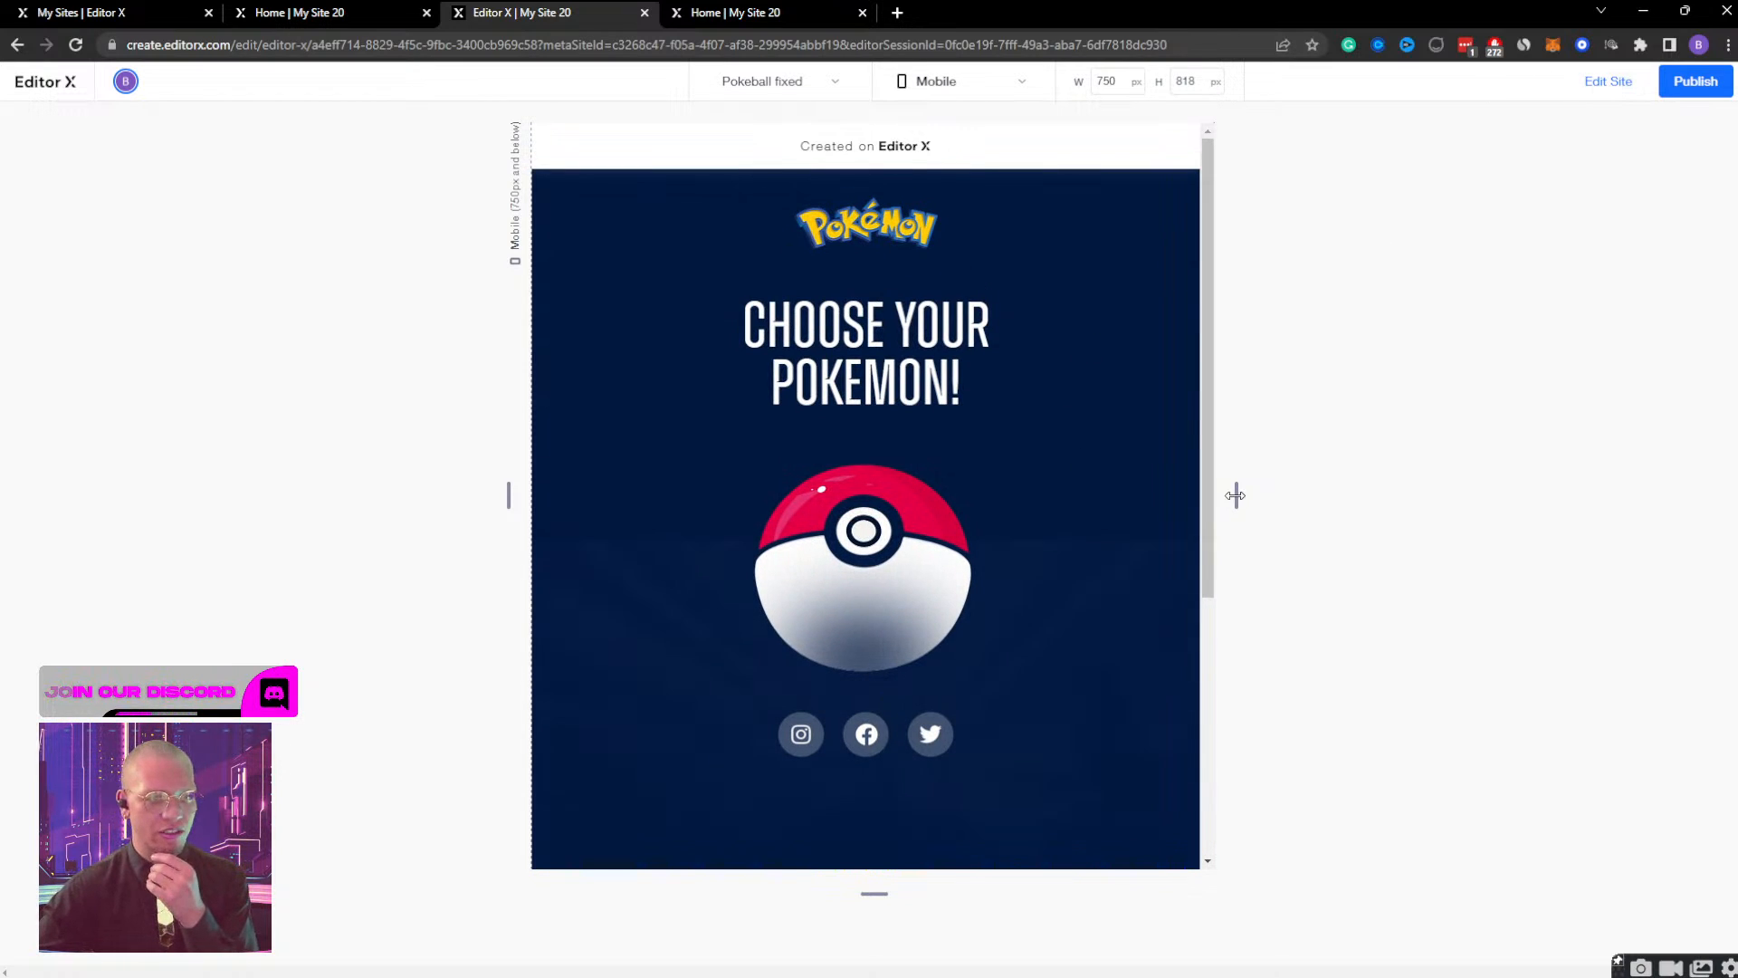
pyautogui.moveTo(1236, 496); pyautogui.dragTo(1319, 495)
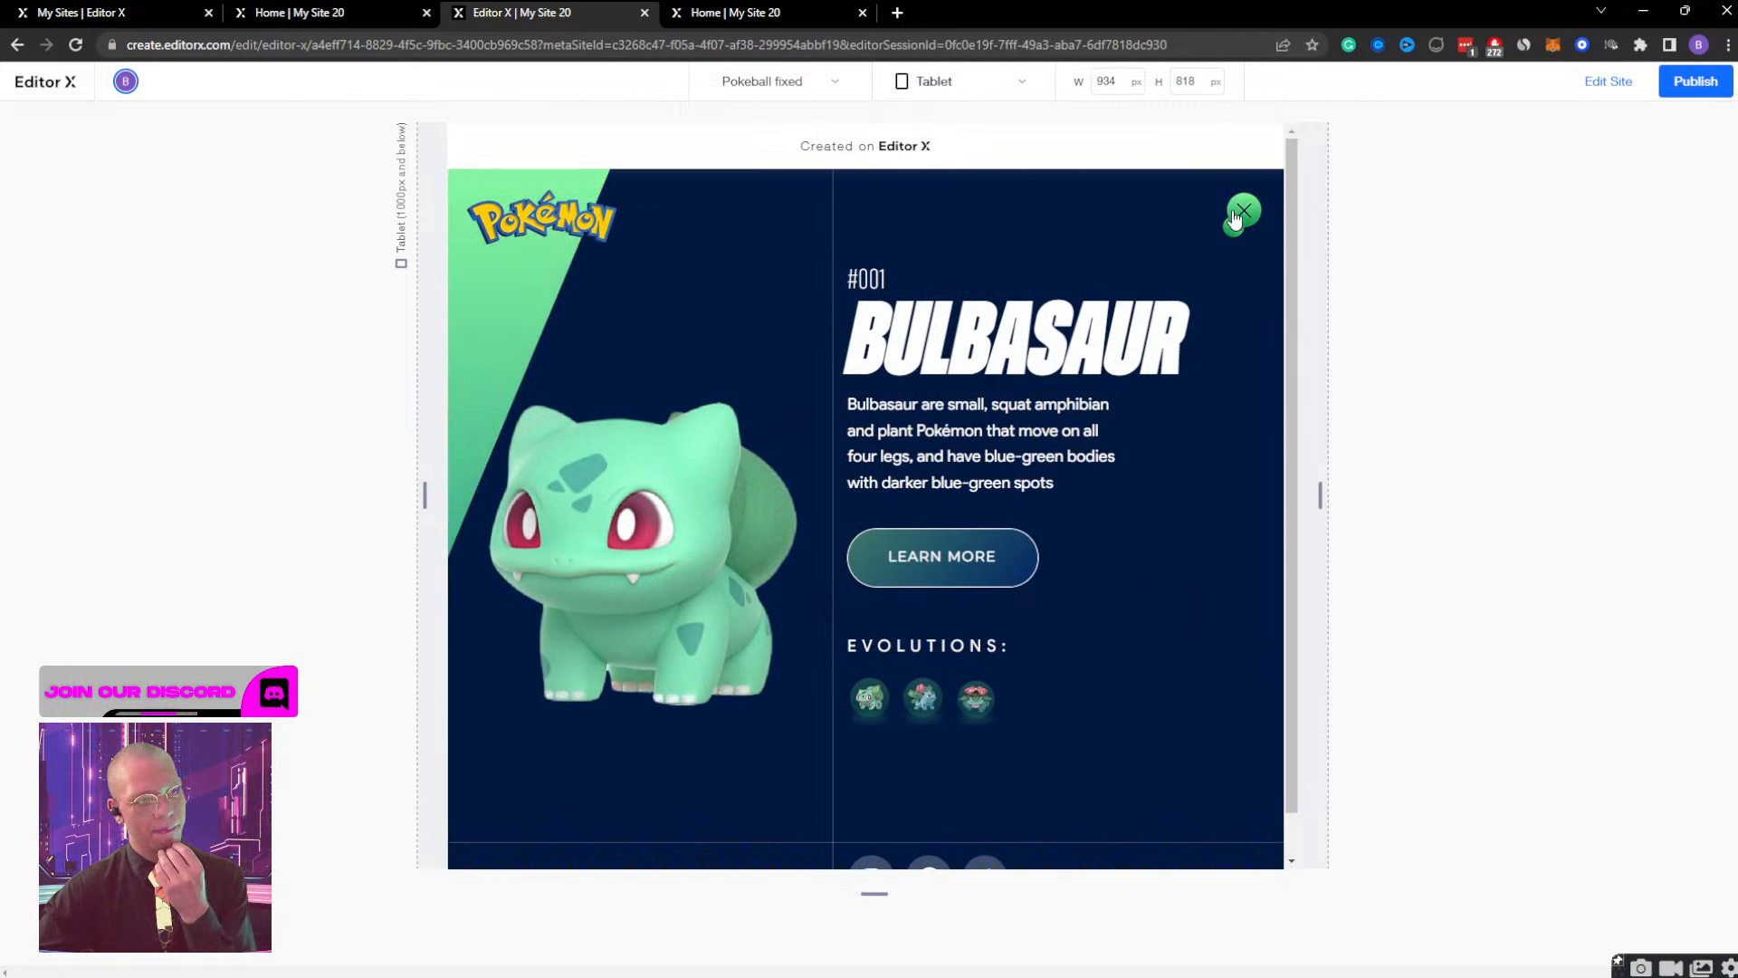
pyautogui.scroll(-1, 1060, 463)
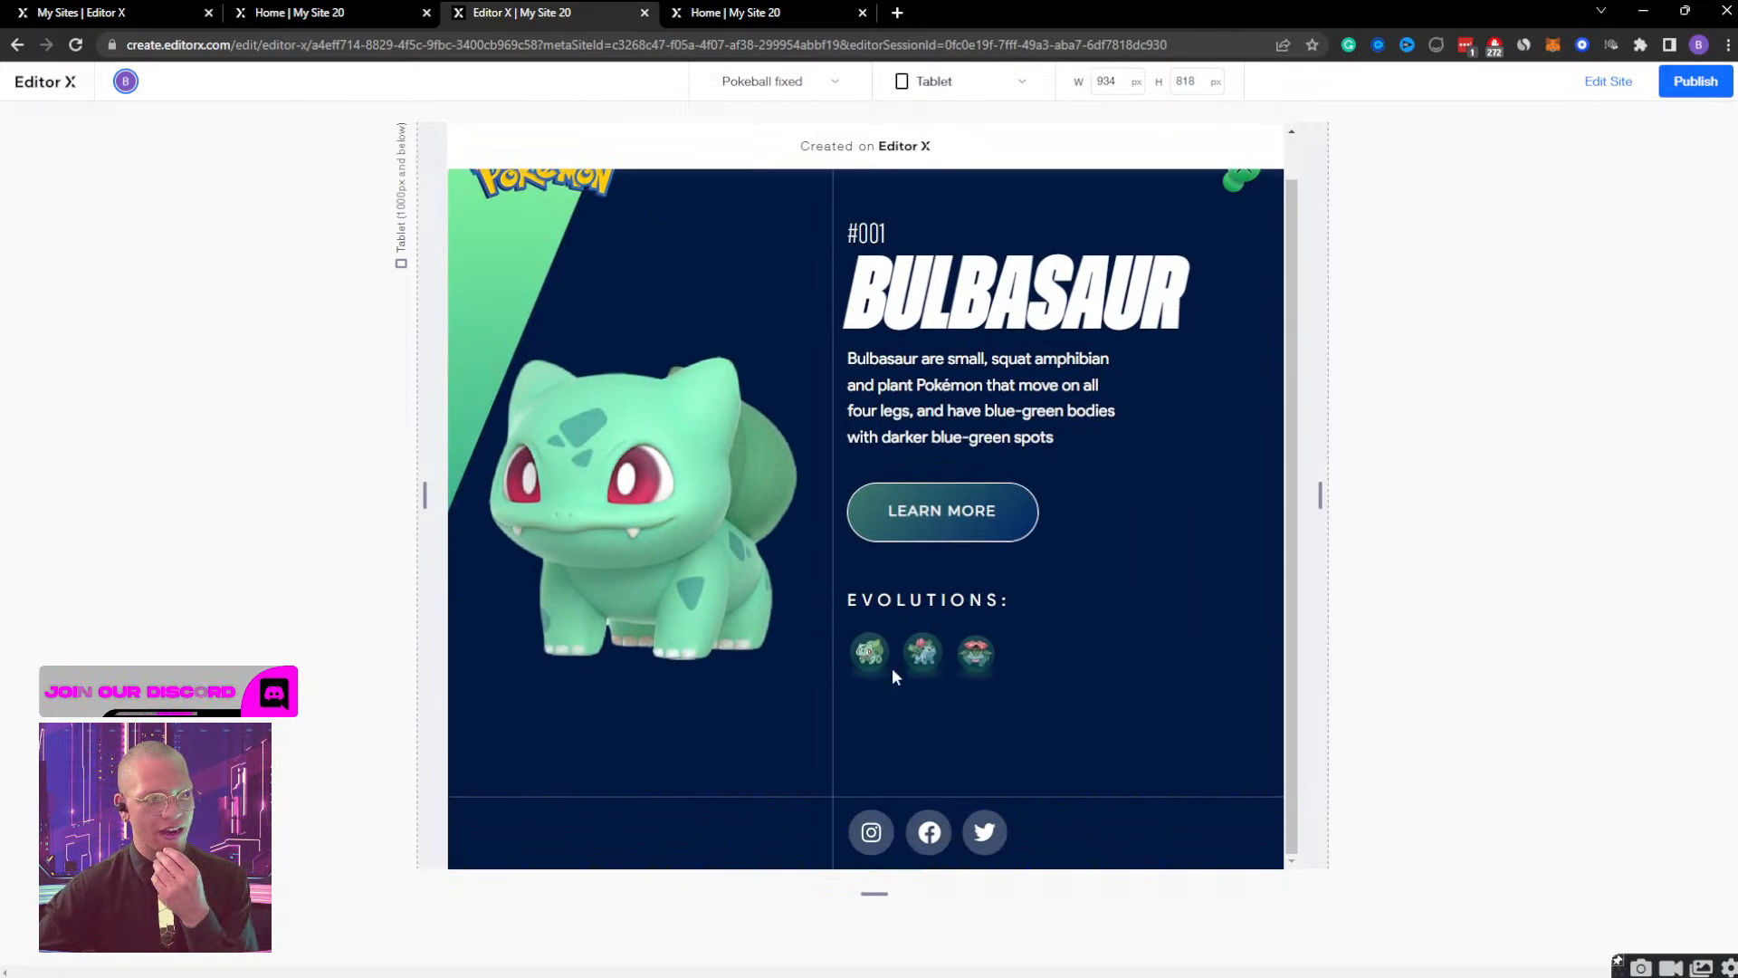
# Return to editing and set the opacity of bulb container DESKTOP to 100% at the tablet breakpoint.
pyautogui.click(1608, 82)
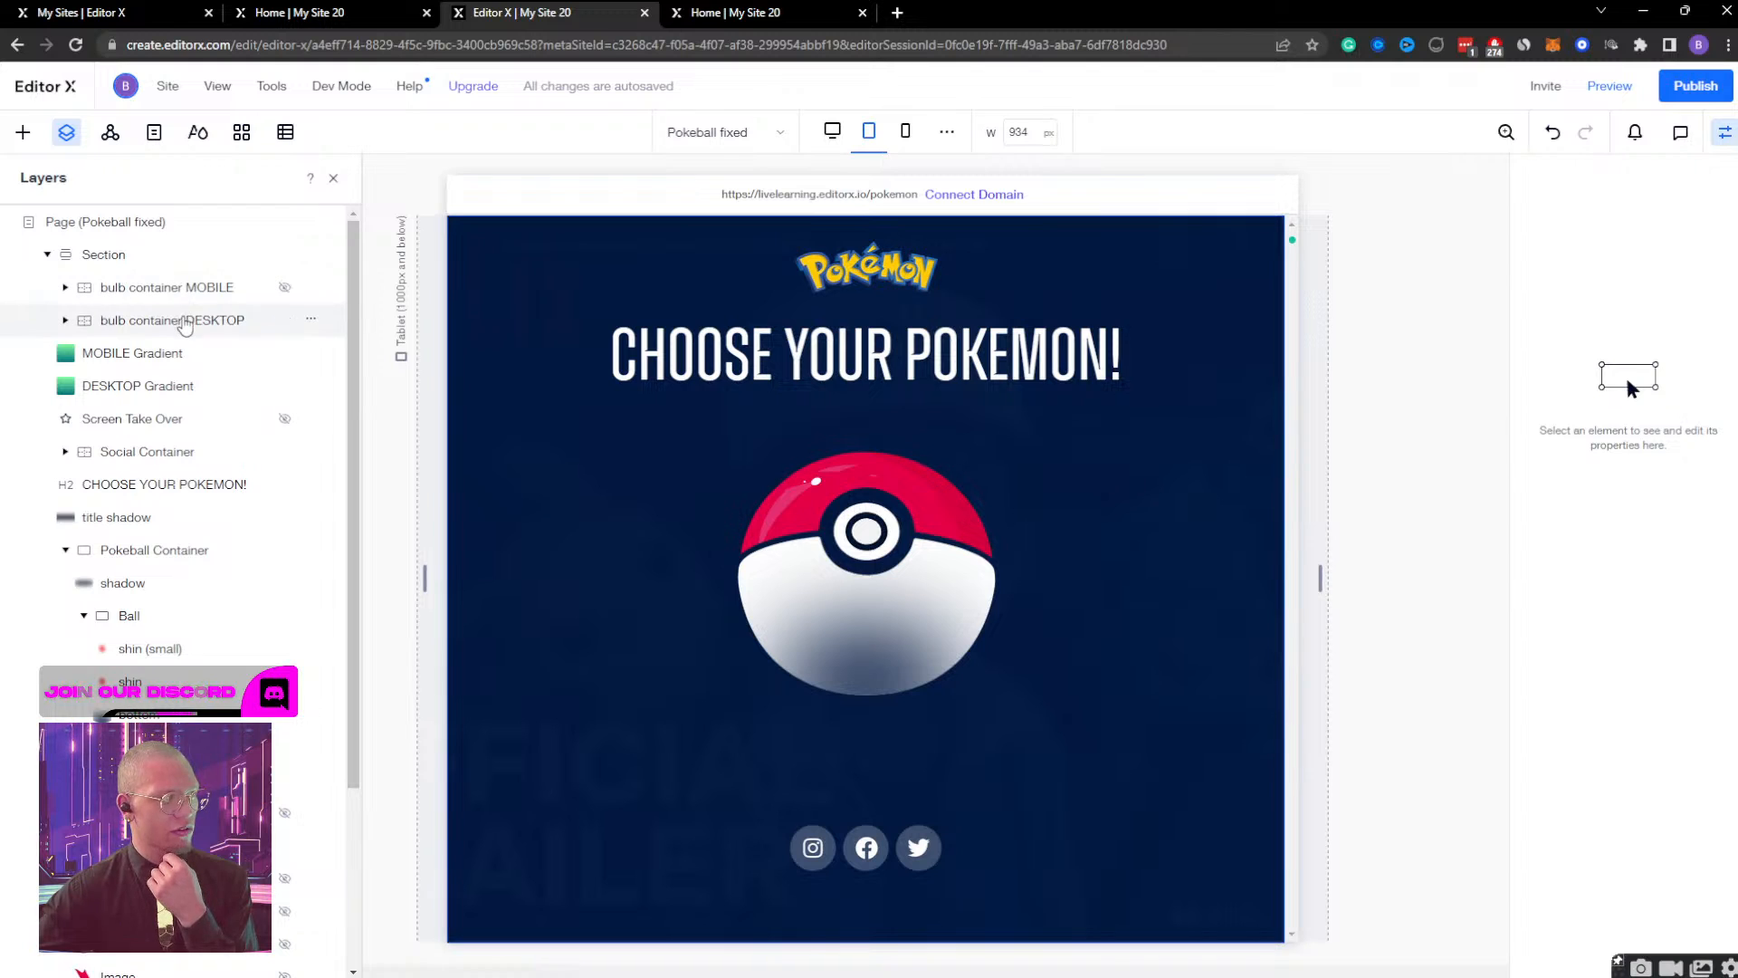
pyautogui.click(181, 321)
pyautogui.scroll(-5, 1589, 489)
pyautogui.click(1684, 637)
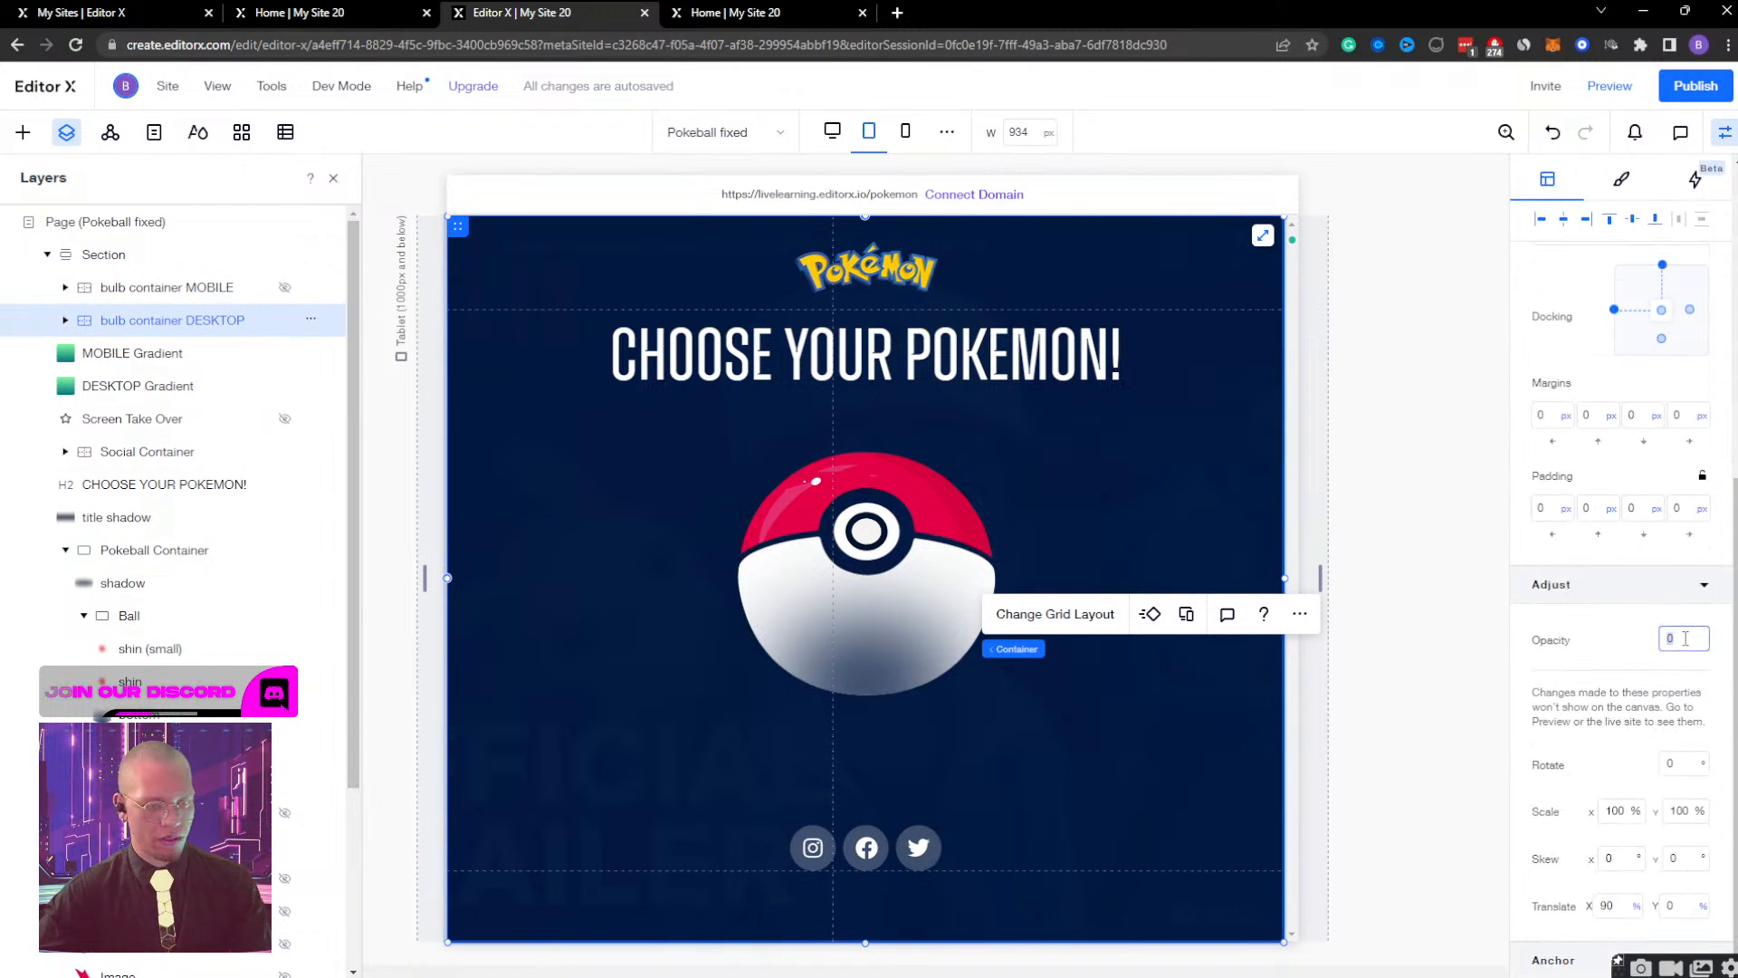
pyautogui.write('100')
pyautogui.press('Return')
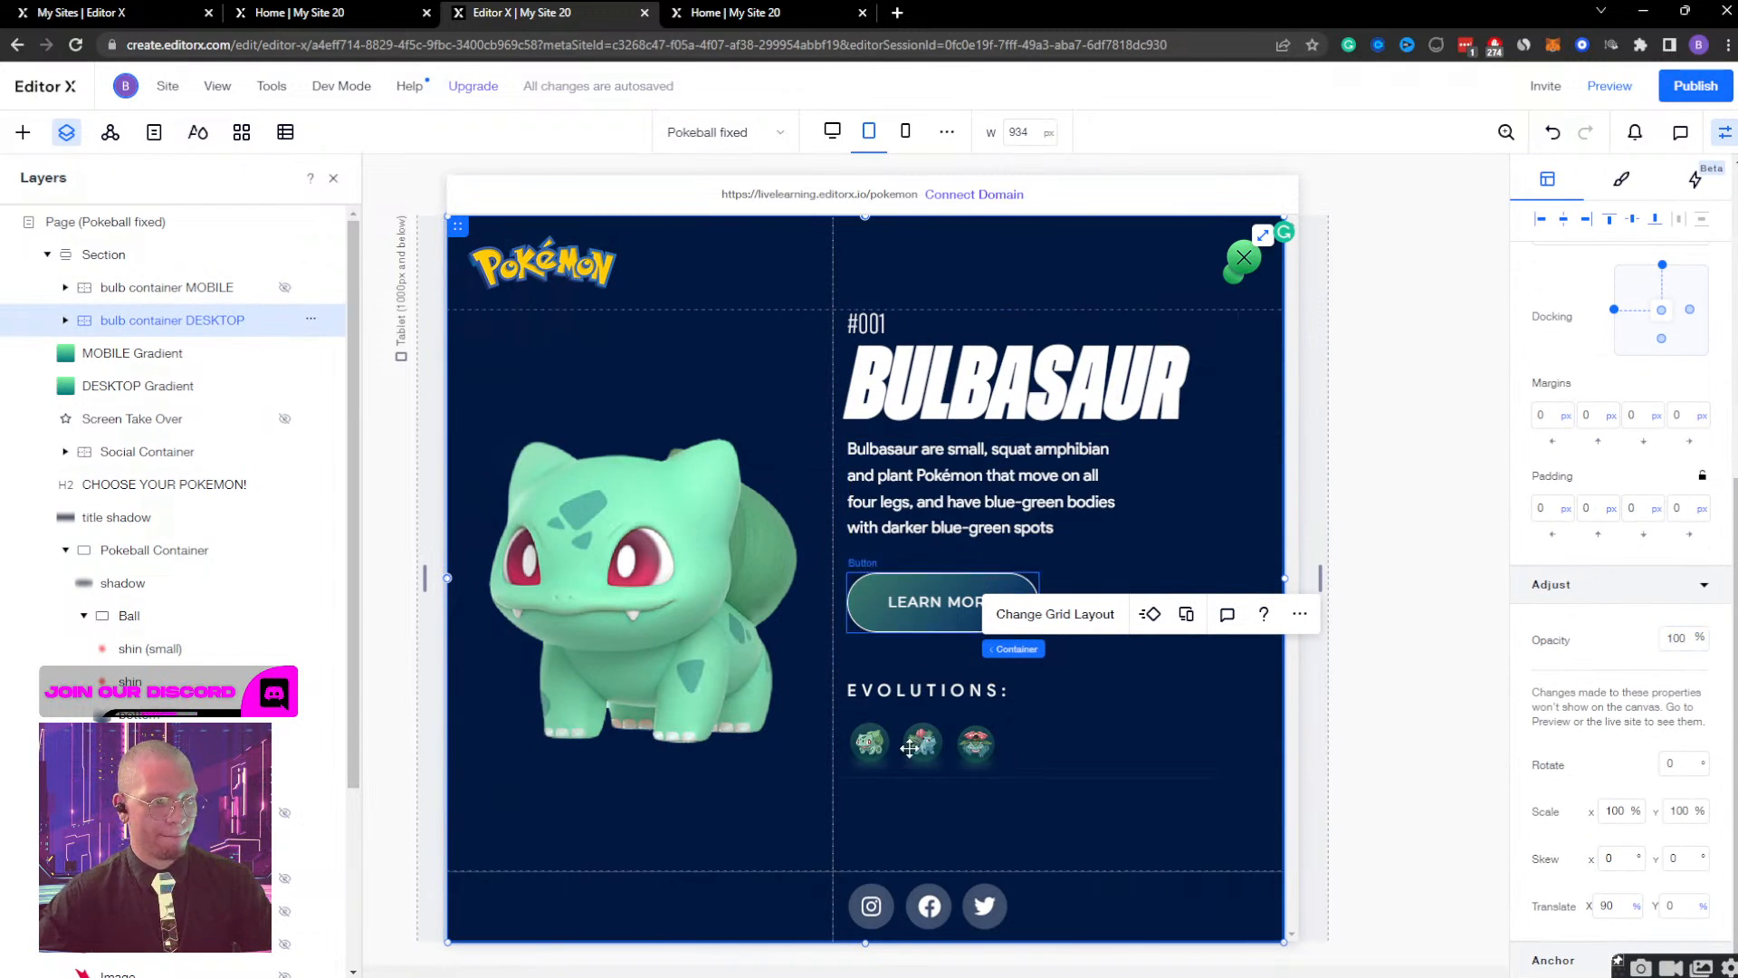
# Set the width of the container holding the three evolution images to 80% and preview the tablet page.
pyautogui.click(976, 757)
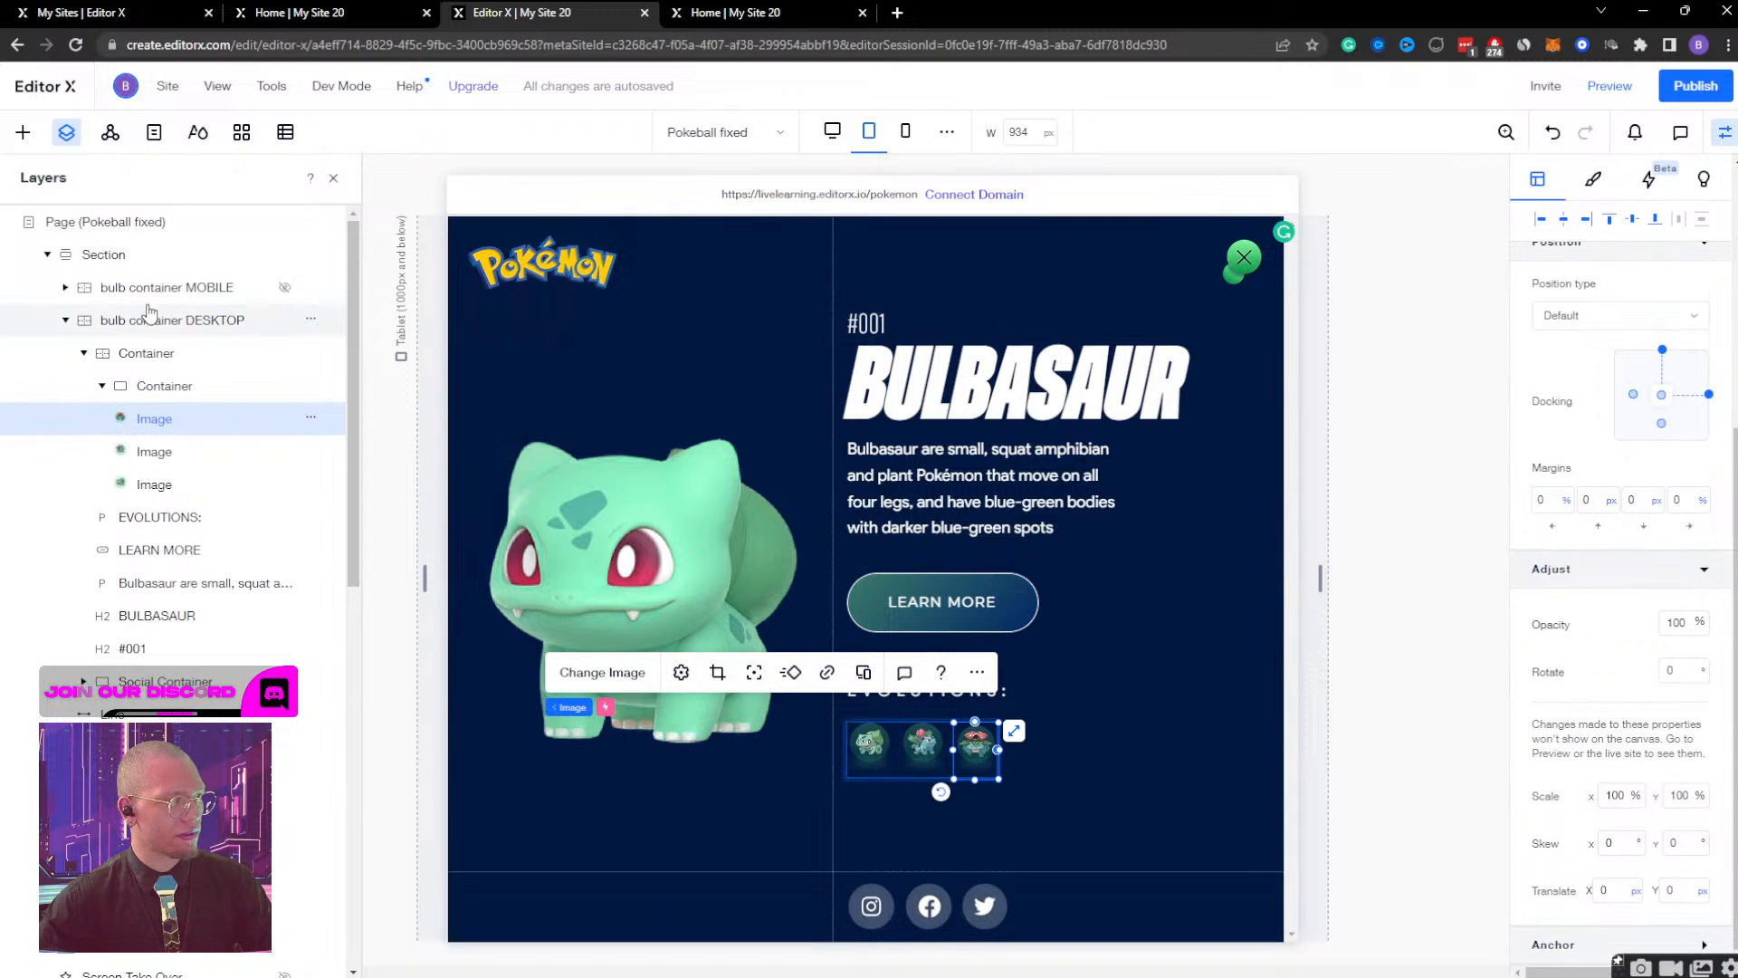
pyautogui.click(136, 390)
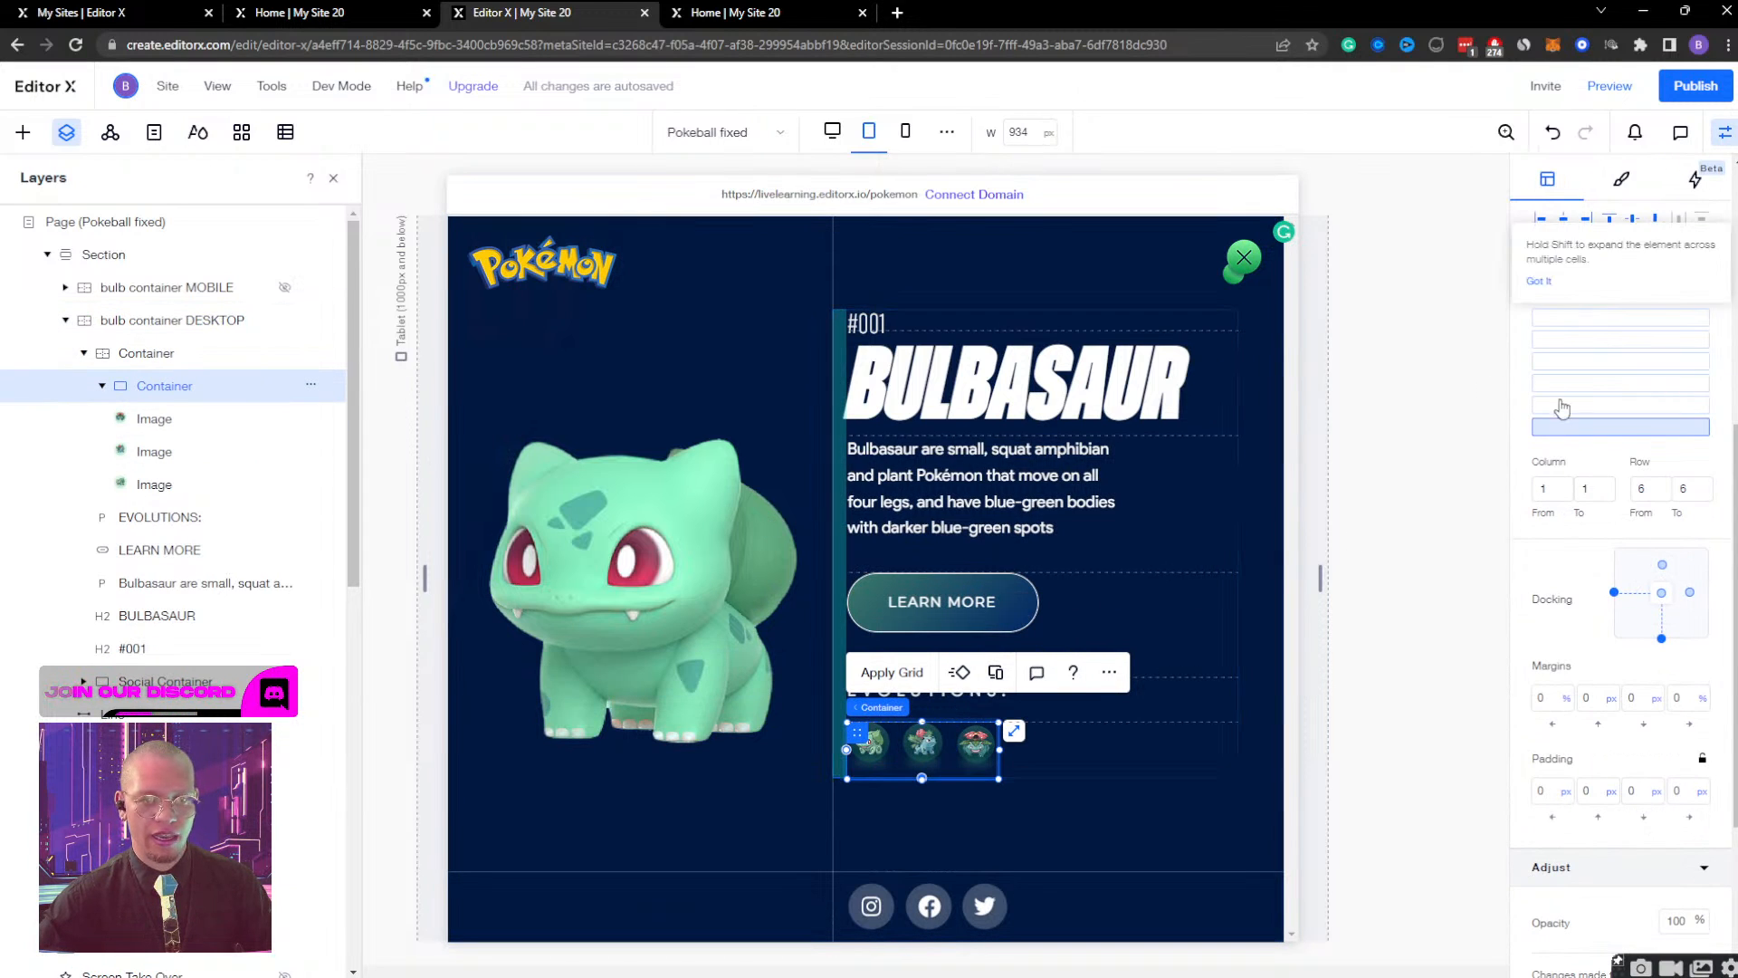
pyautogui.scroll(5, 1583, 362)
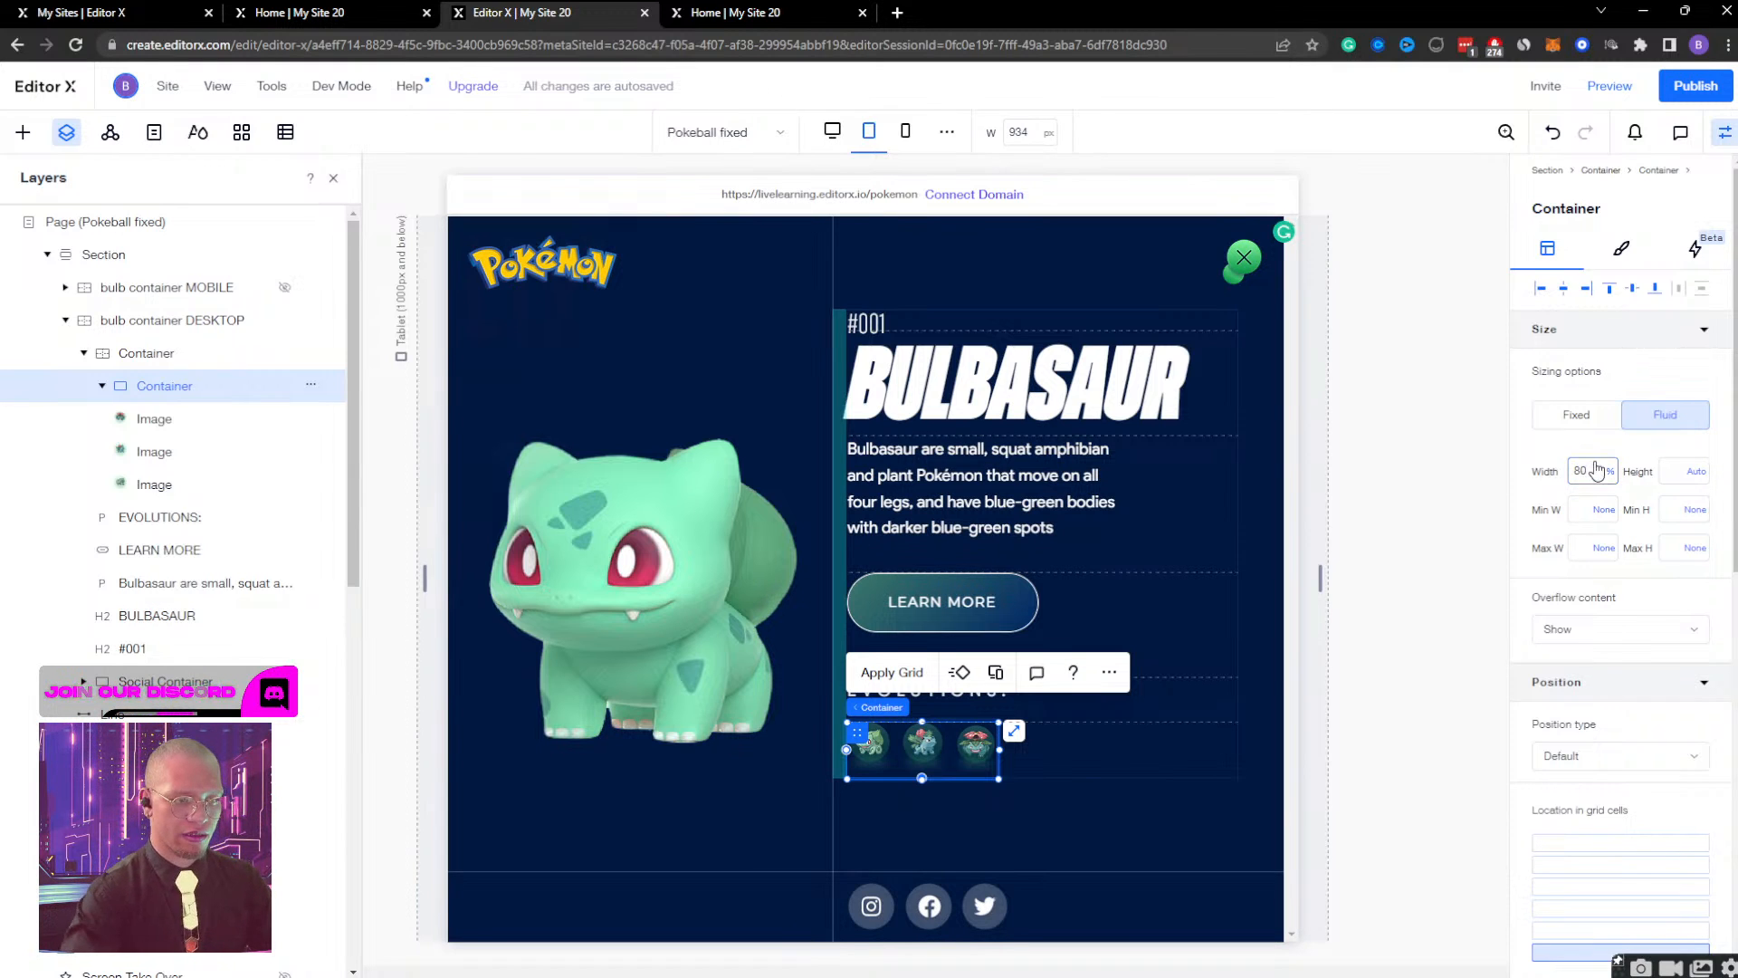
pyautogui.press('Return')
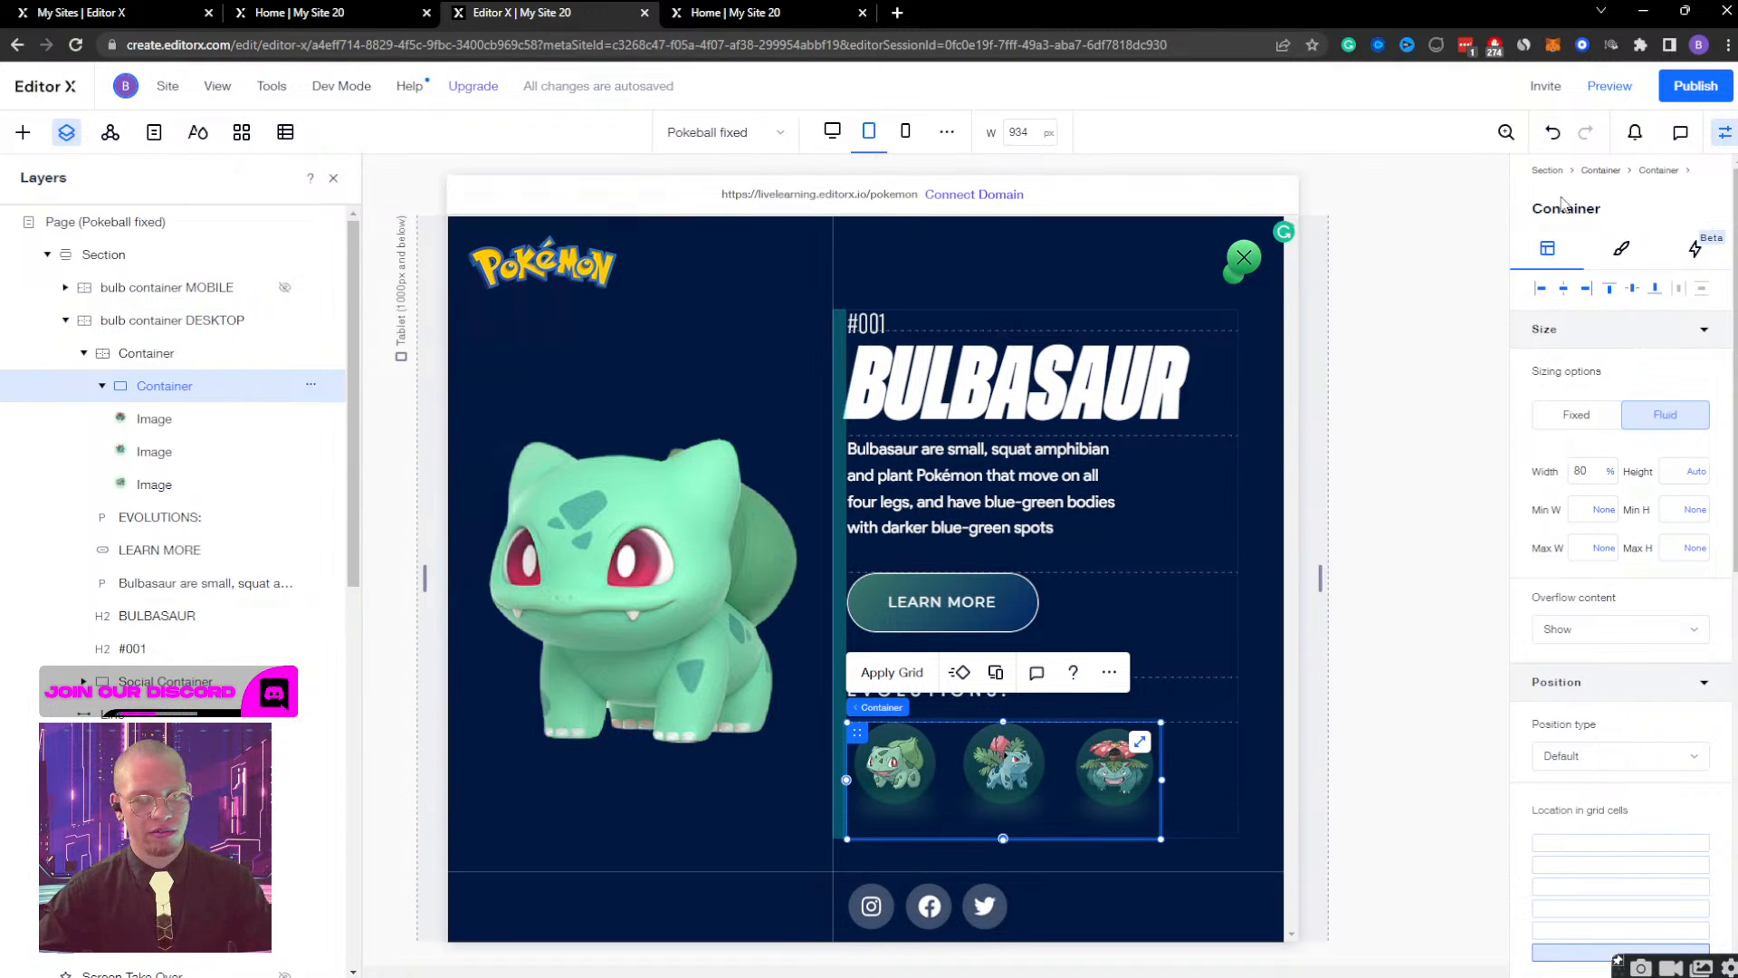
pyautogui.click(1610, 86)
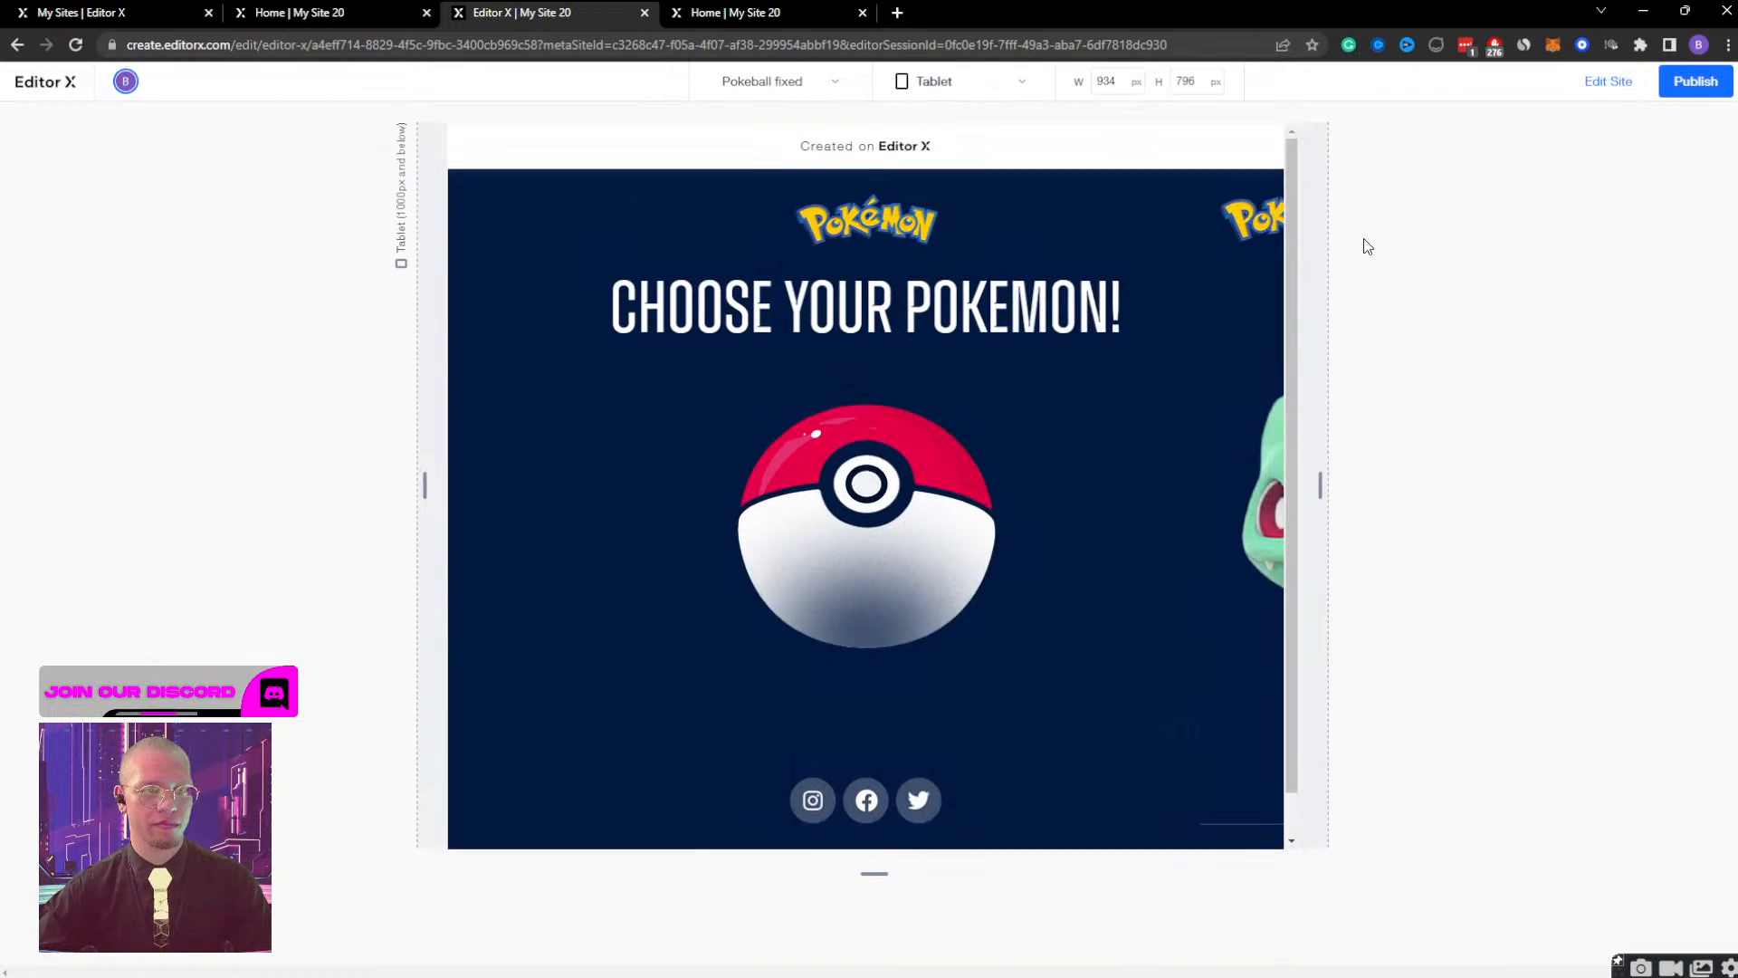
# Return to editing and set the opacity of bulb container DESKTOP to 0%.
pyautogui.click(1609, 90)
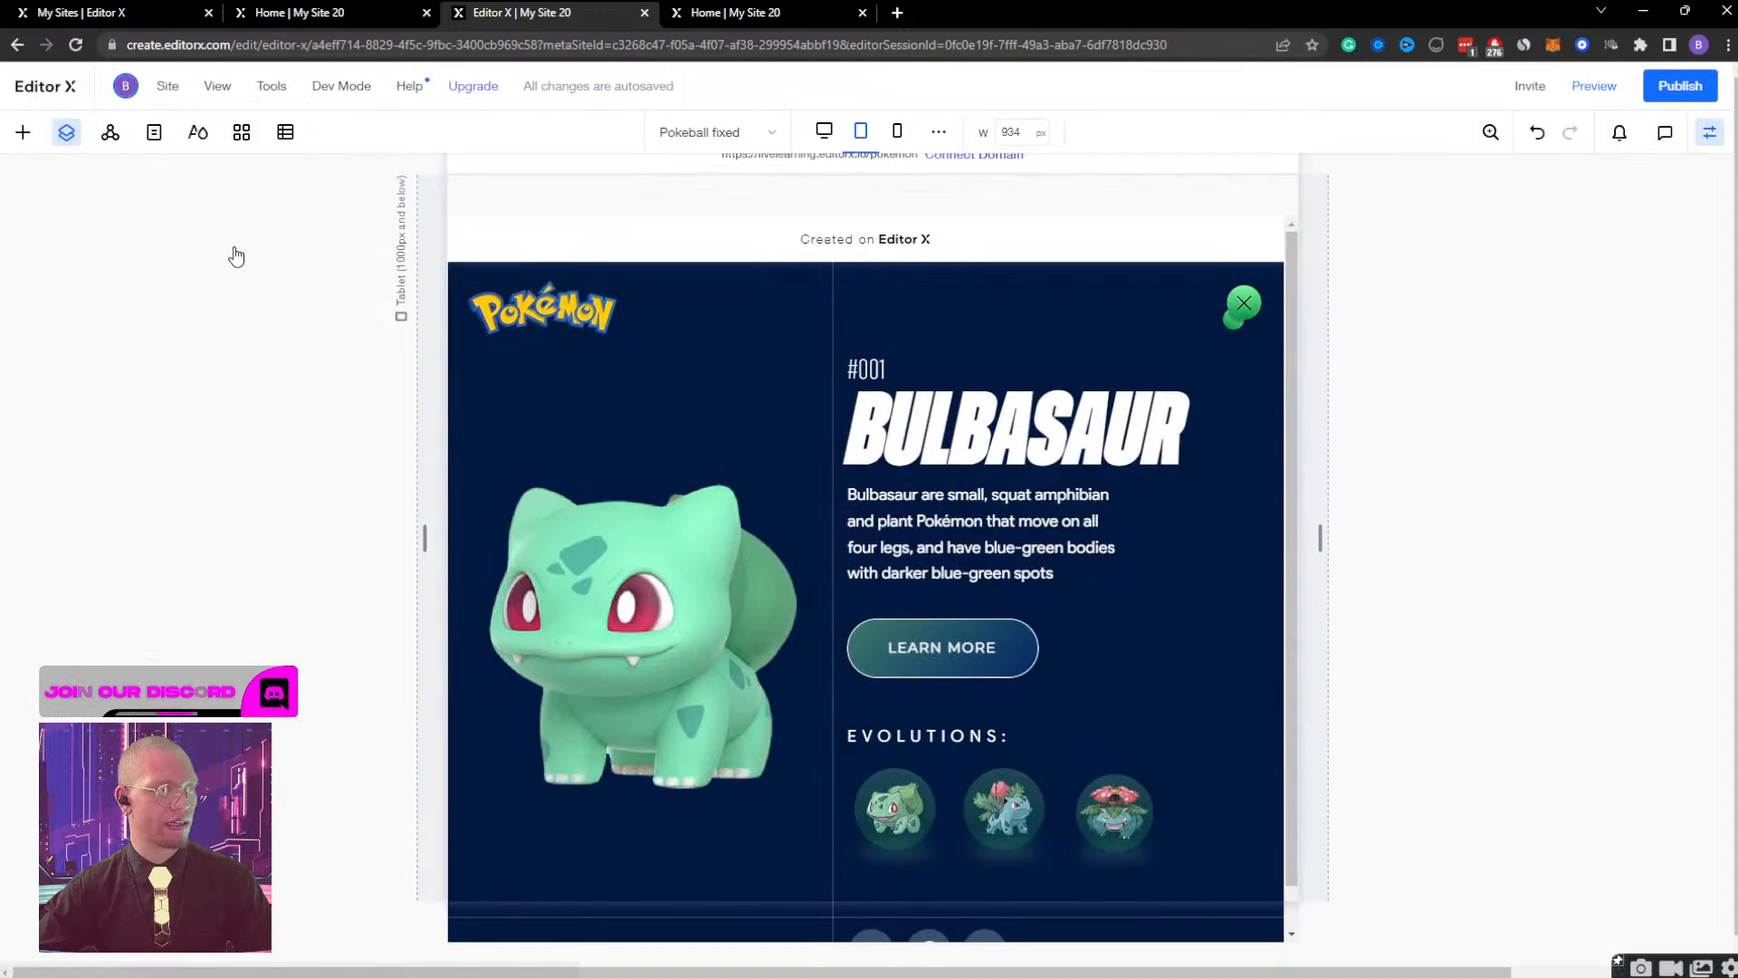
pyautogui.click(214, 323)
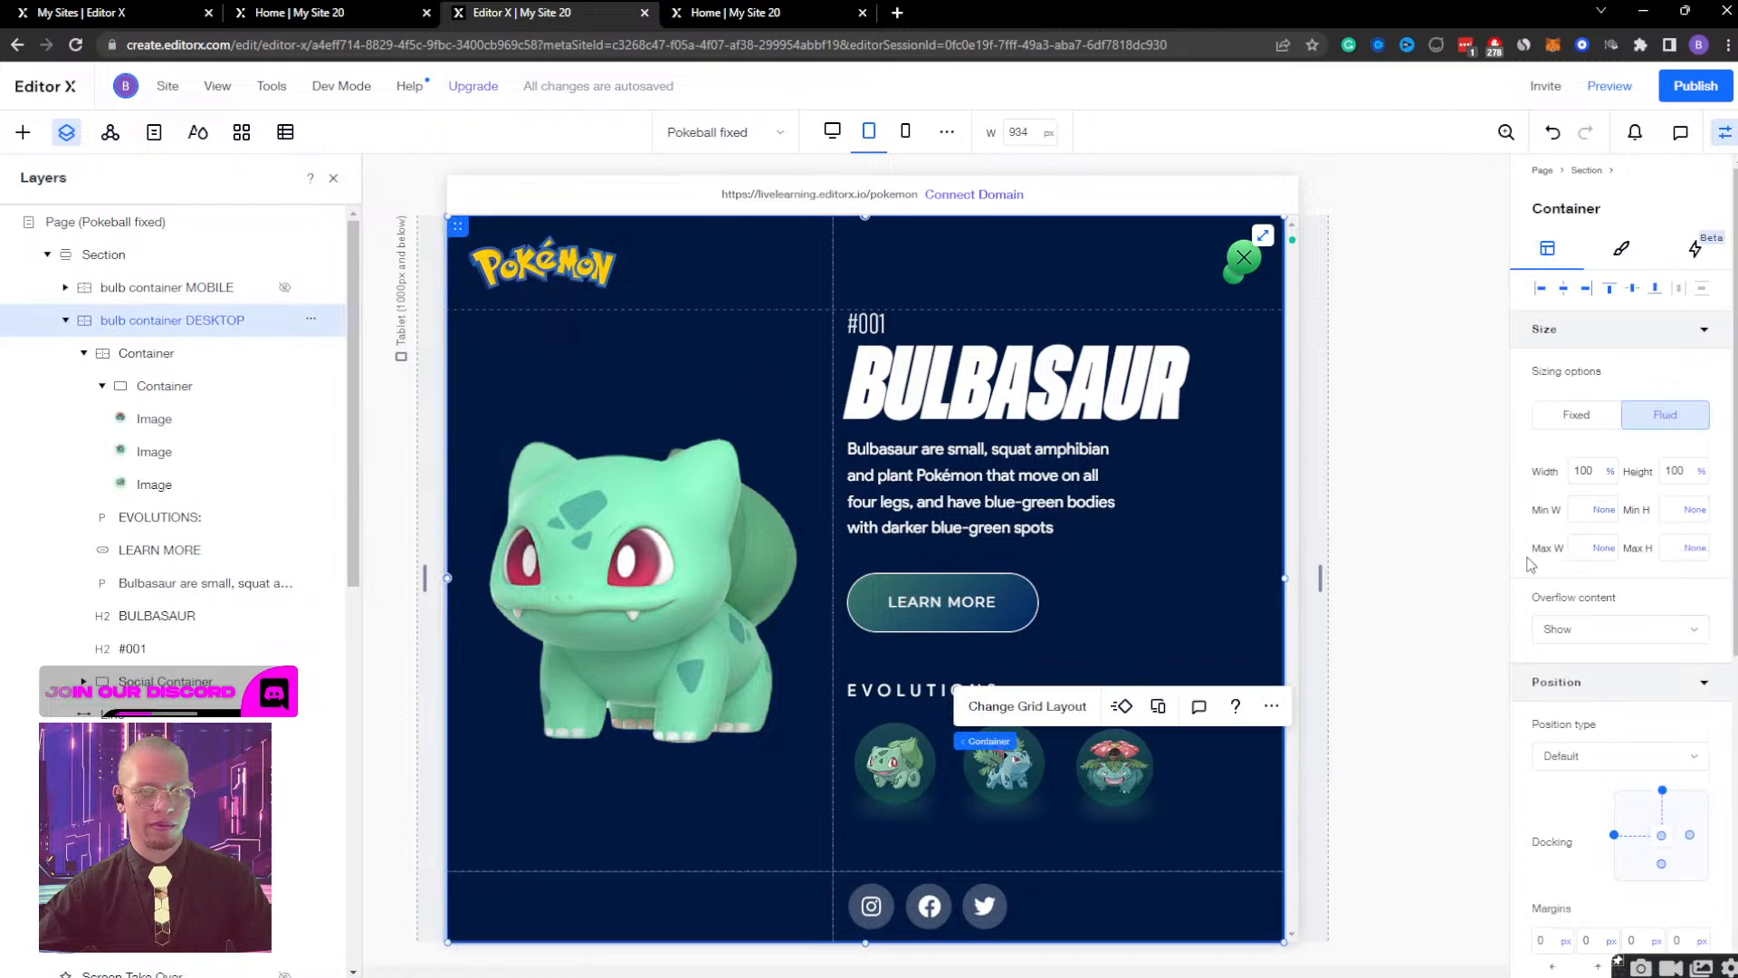
pyautogui.scroll(-5, 1605, 555)
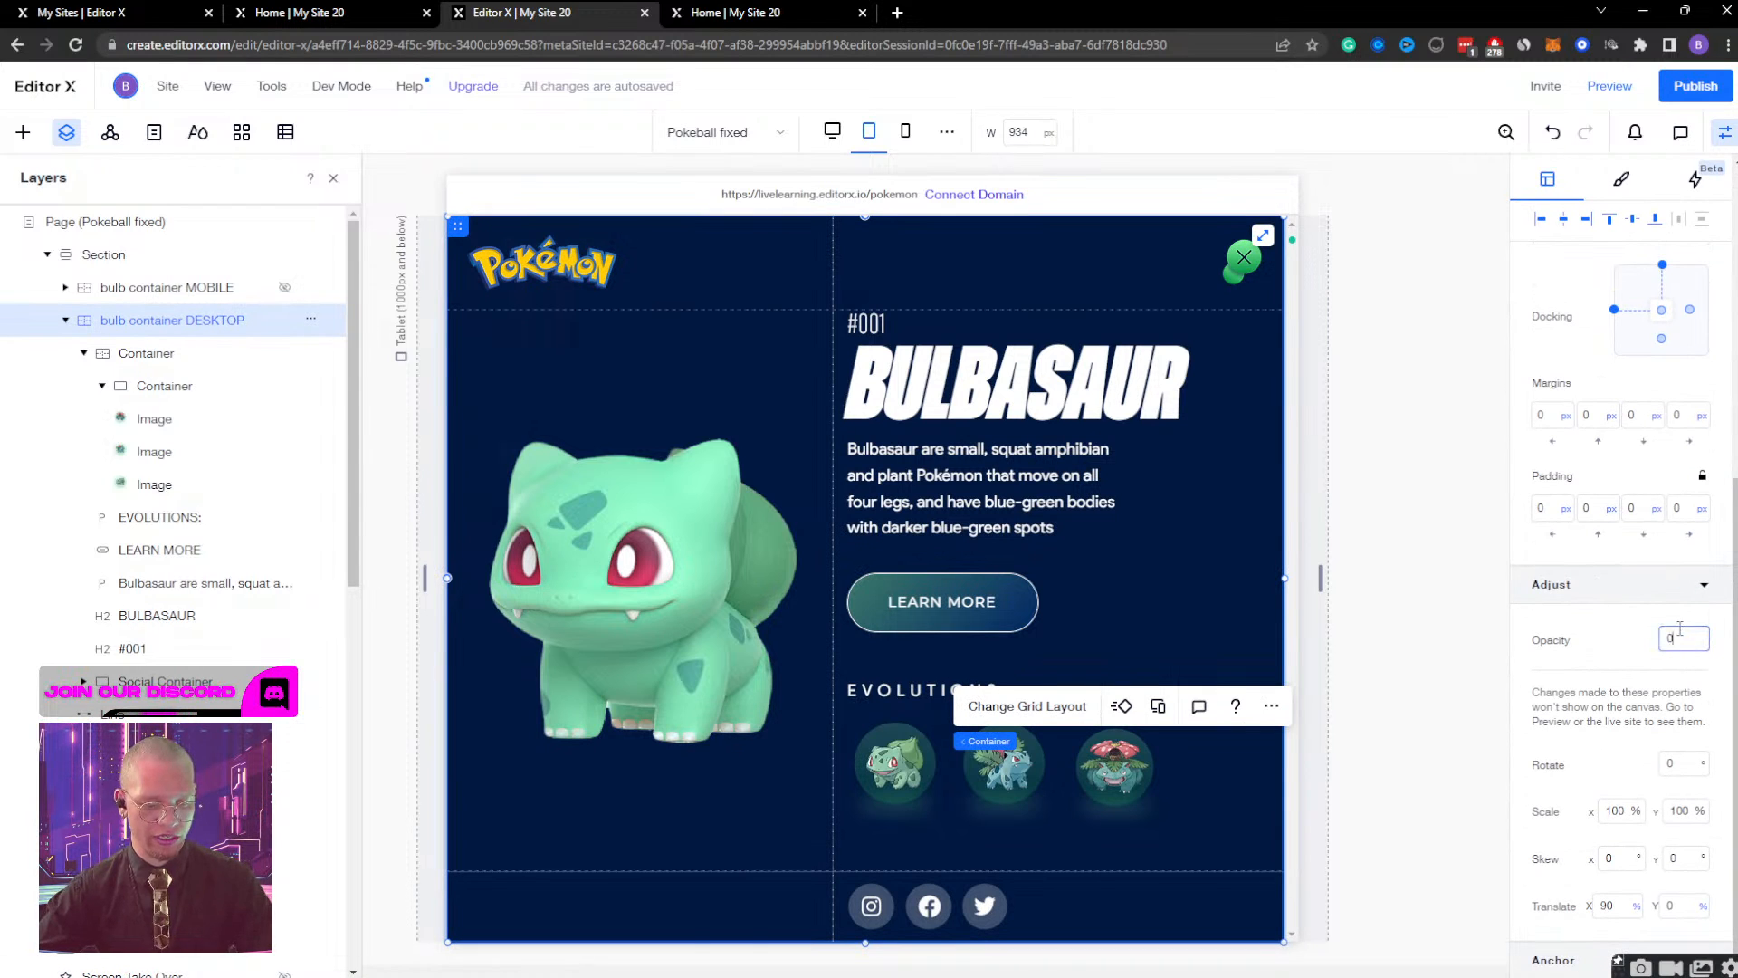
pyautogui.press('Return')
# Preview the tablet page, test opening the Bulbasaur screen from the Poké Ball, and inspect what it displays.
pyautogui.click(1610, 86)
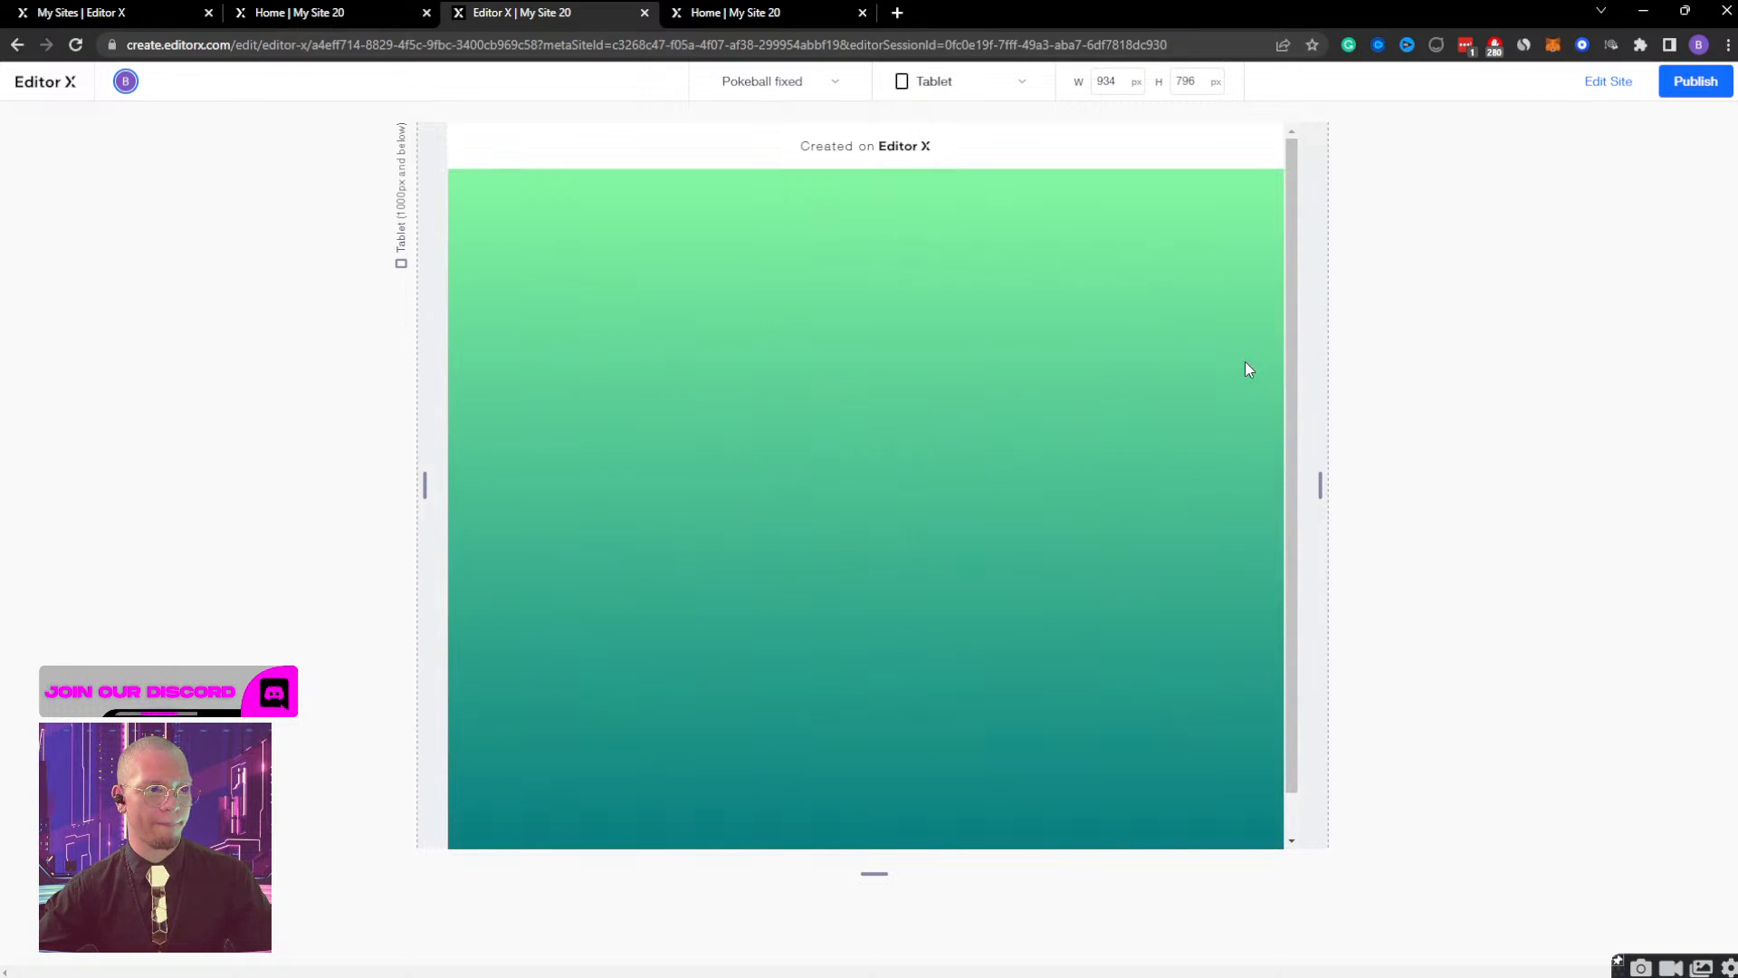
pyautogui.scroll(-1, 1246, 362)
pyautogui.scroll(1, 1246, 361)
pyautogui.scroll(-1, 1246, 361)
pyautogui.scroll(1, 1246, 361)
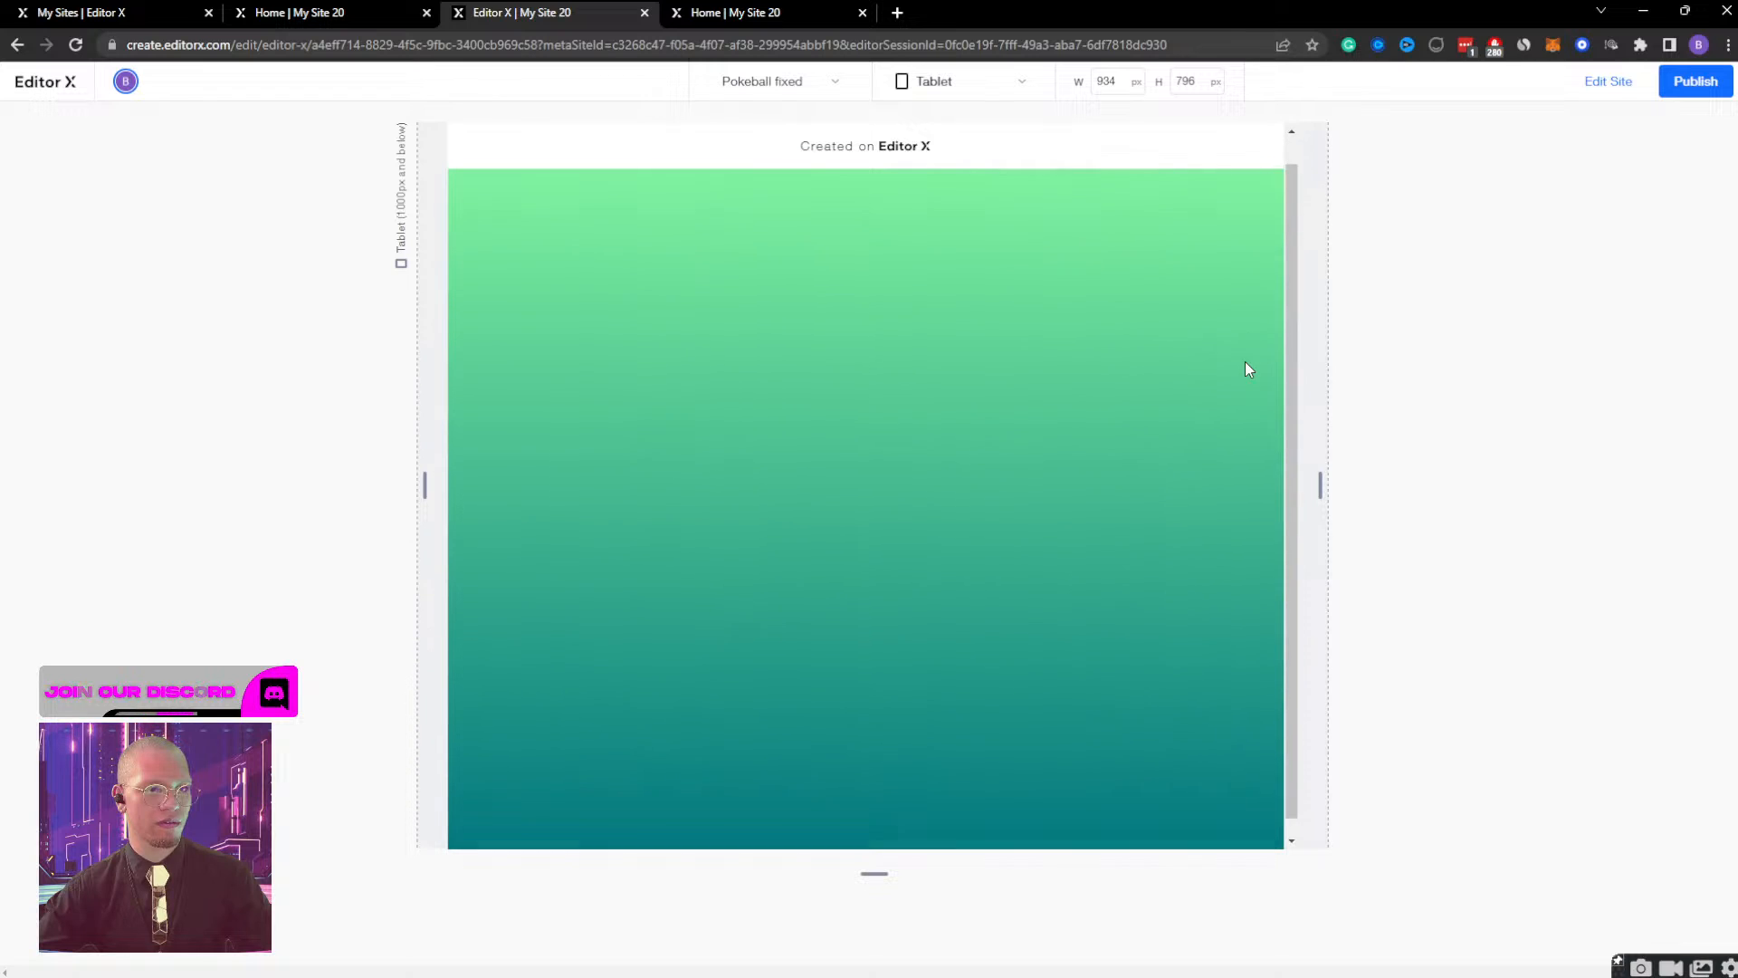
# Set bulb container DESKTOP's opacity to 100% in its Bulb Container Display effect, check its Initial state effect, and finish effect editing.
pyautogui.click(1617, 82)
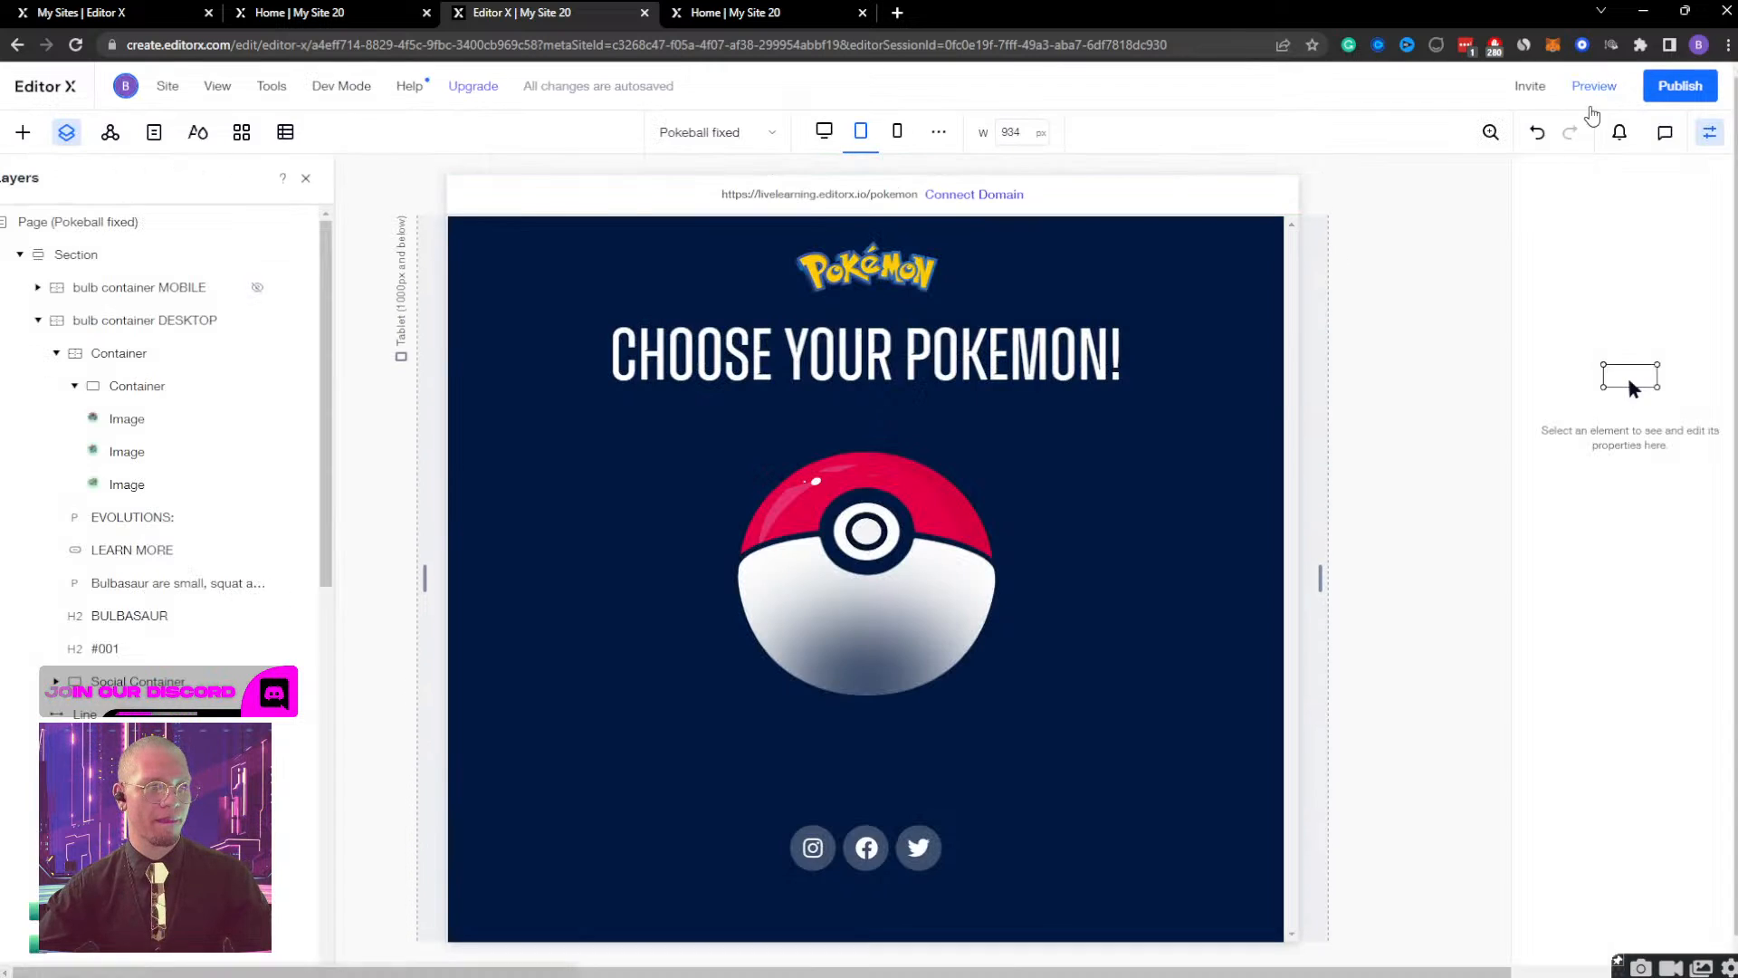
pyautogui.click(240, 320)
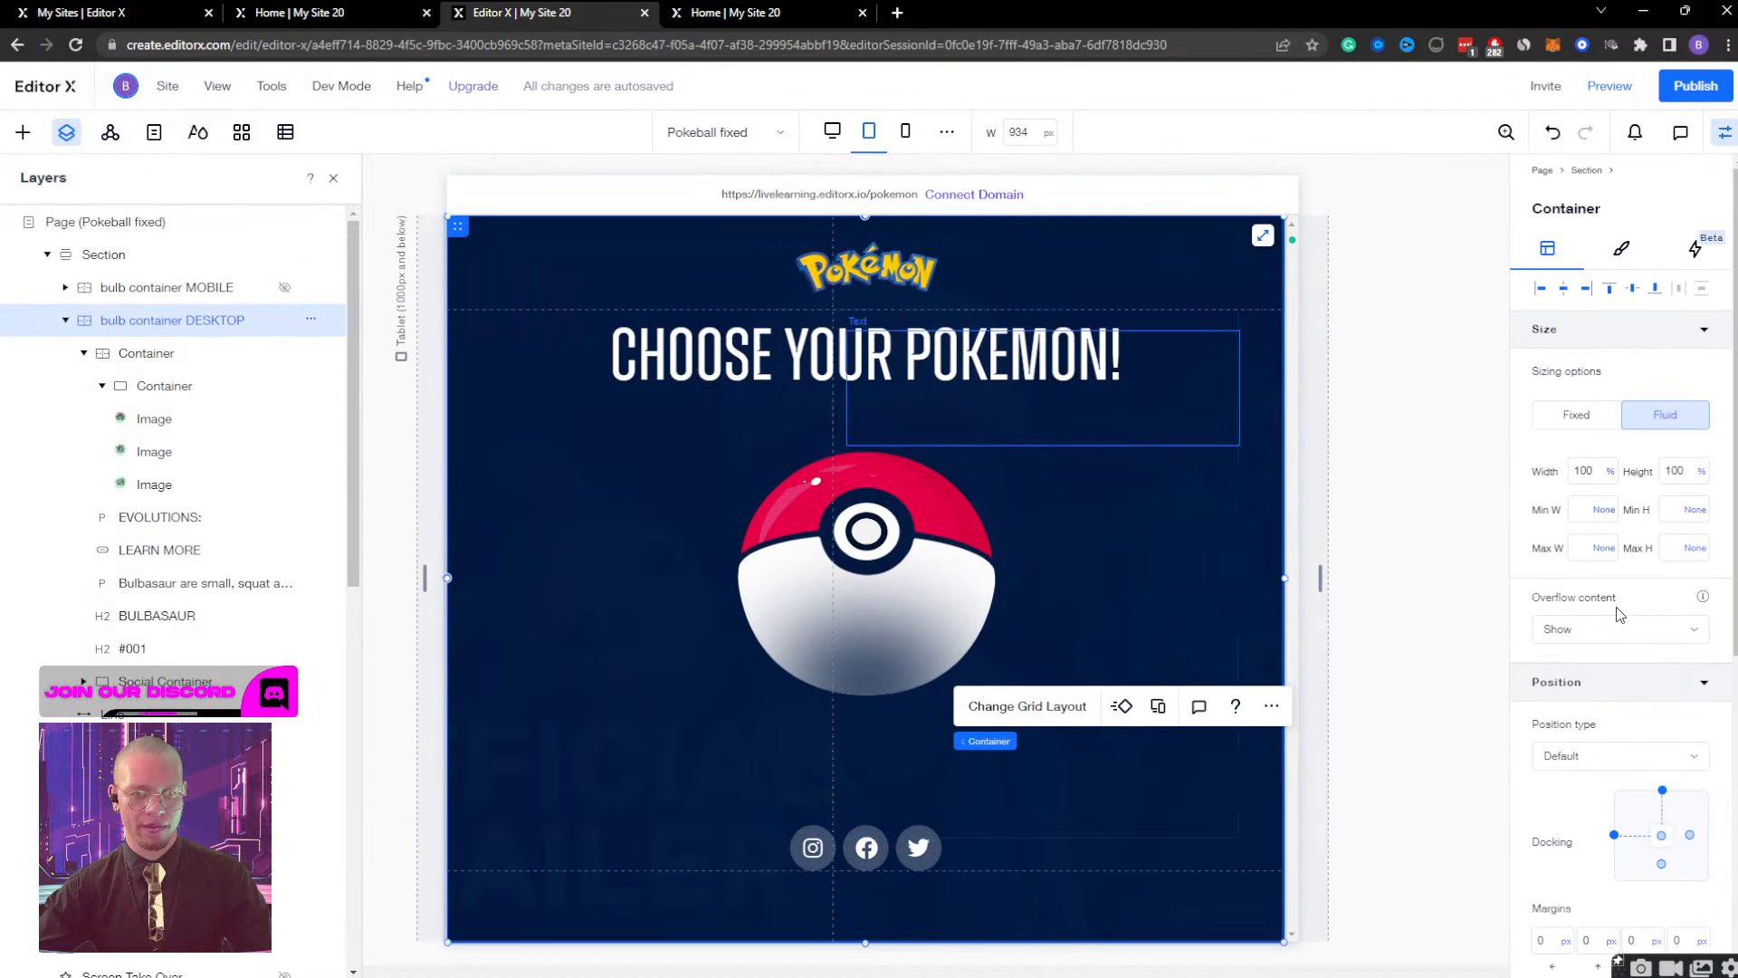
pyautogui.scroll(-5, 1619, 614)
pyautogui.click(1695, 180)
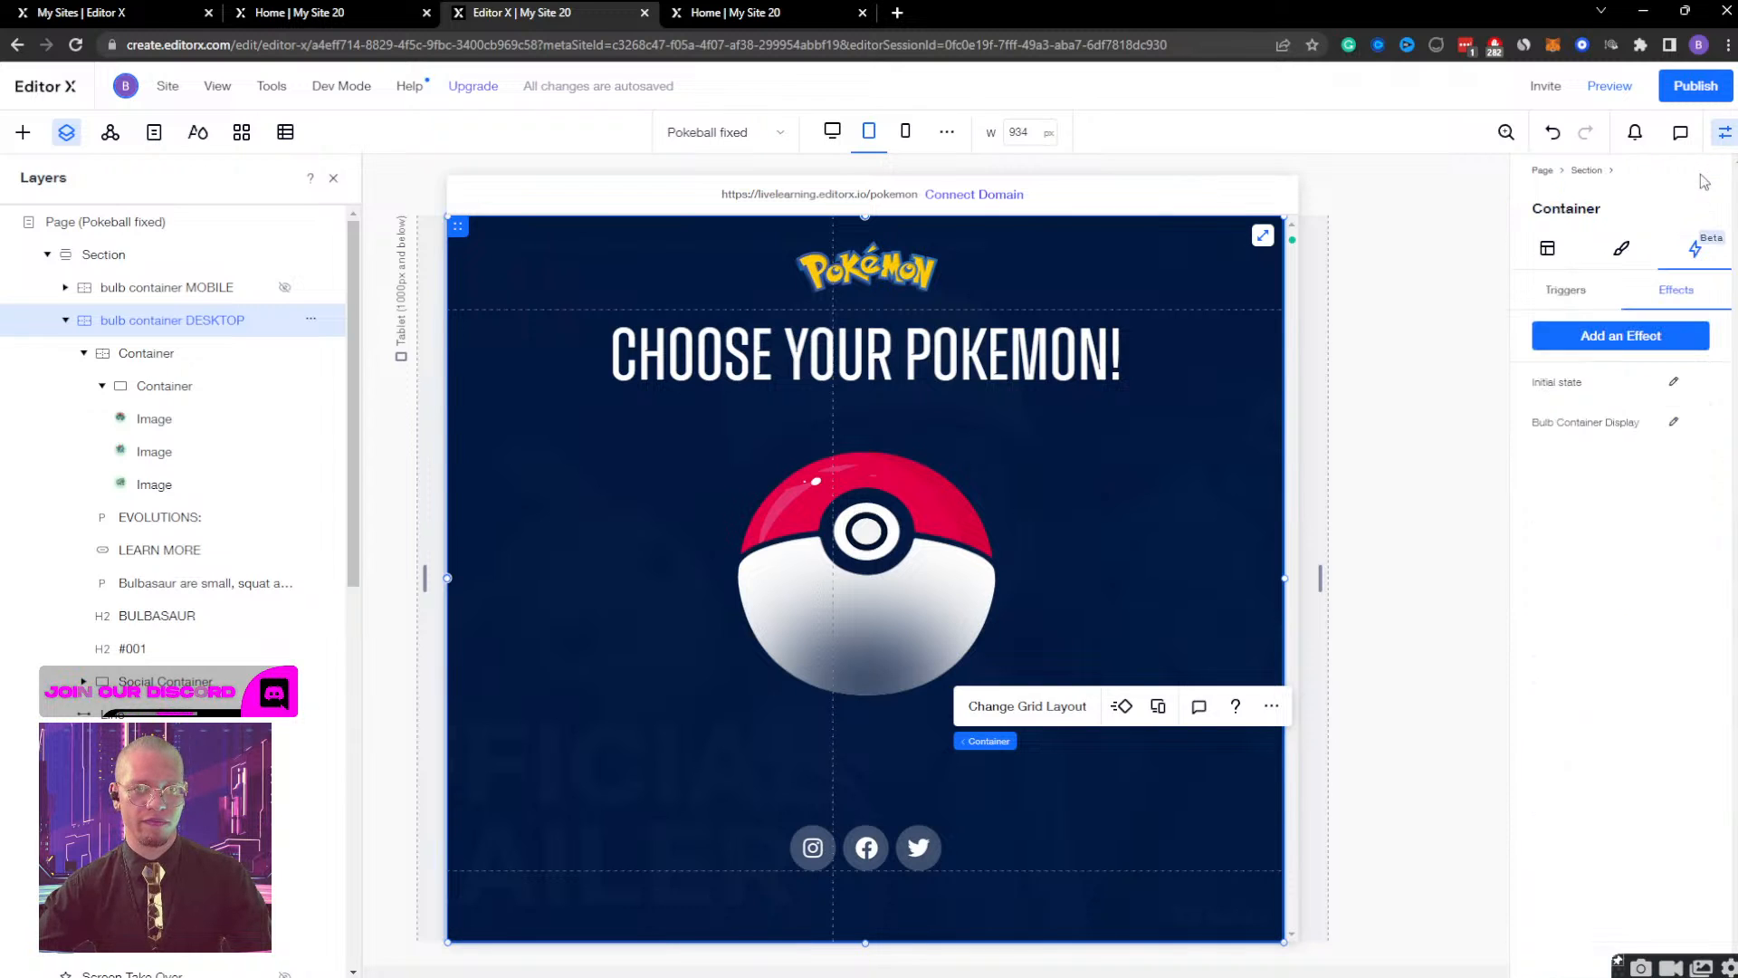
pyautogui.click(1674, 422)
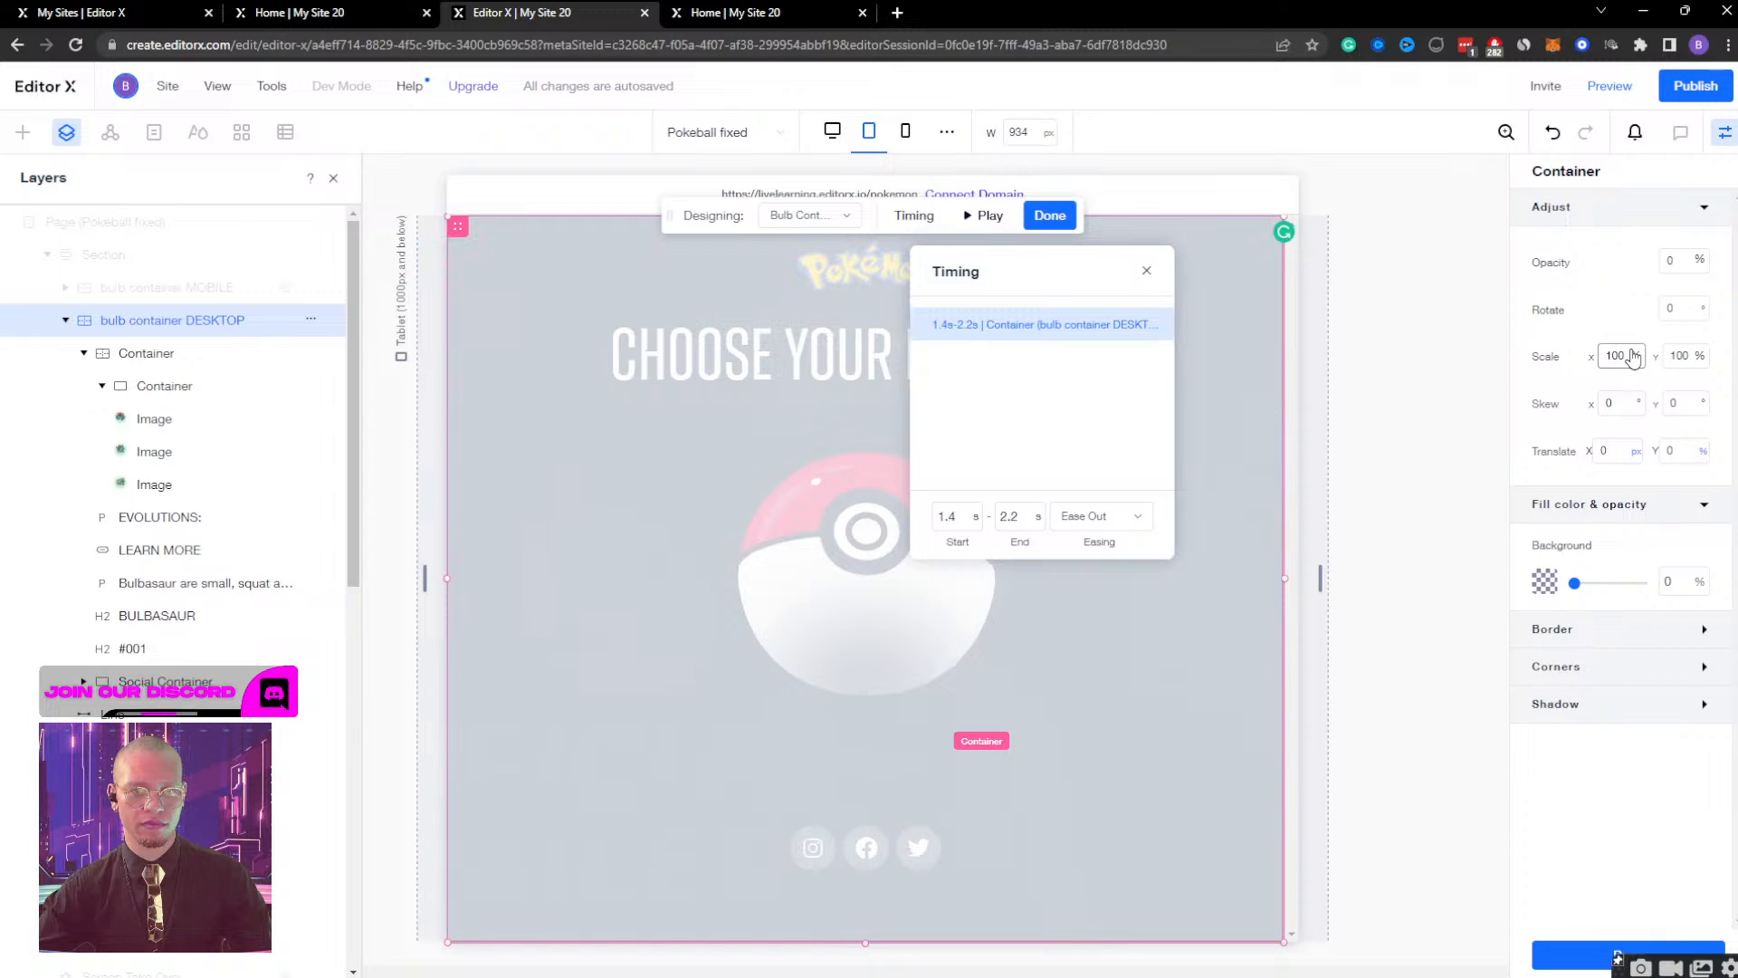
pyautogui.click(1681, 261)
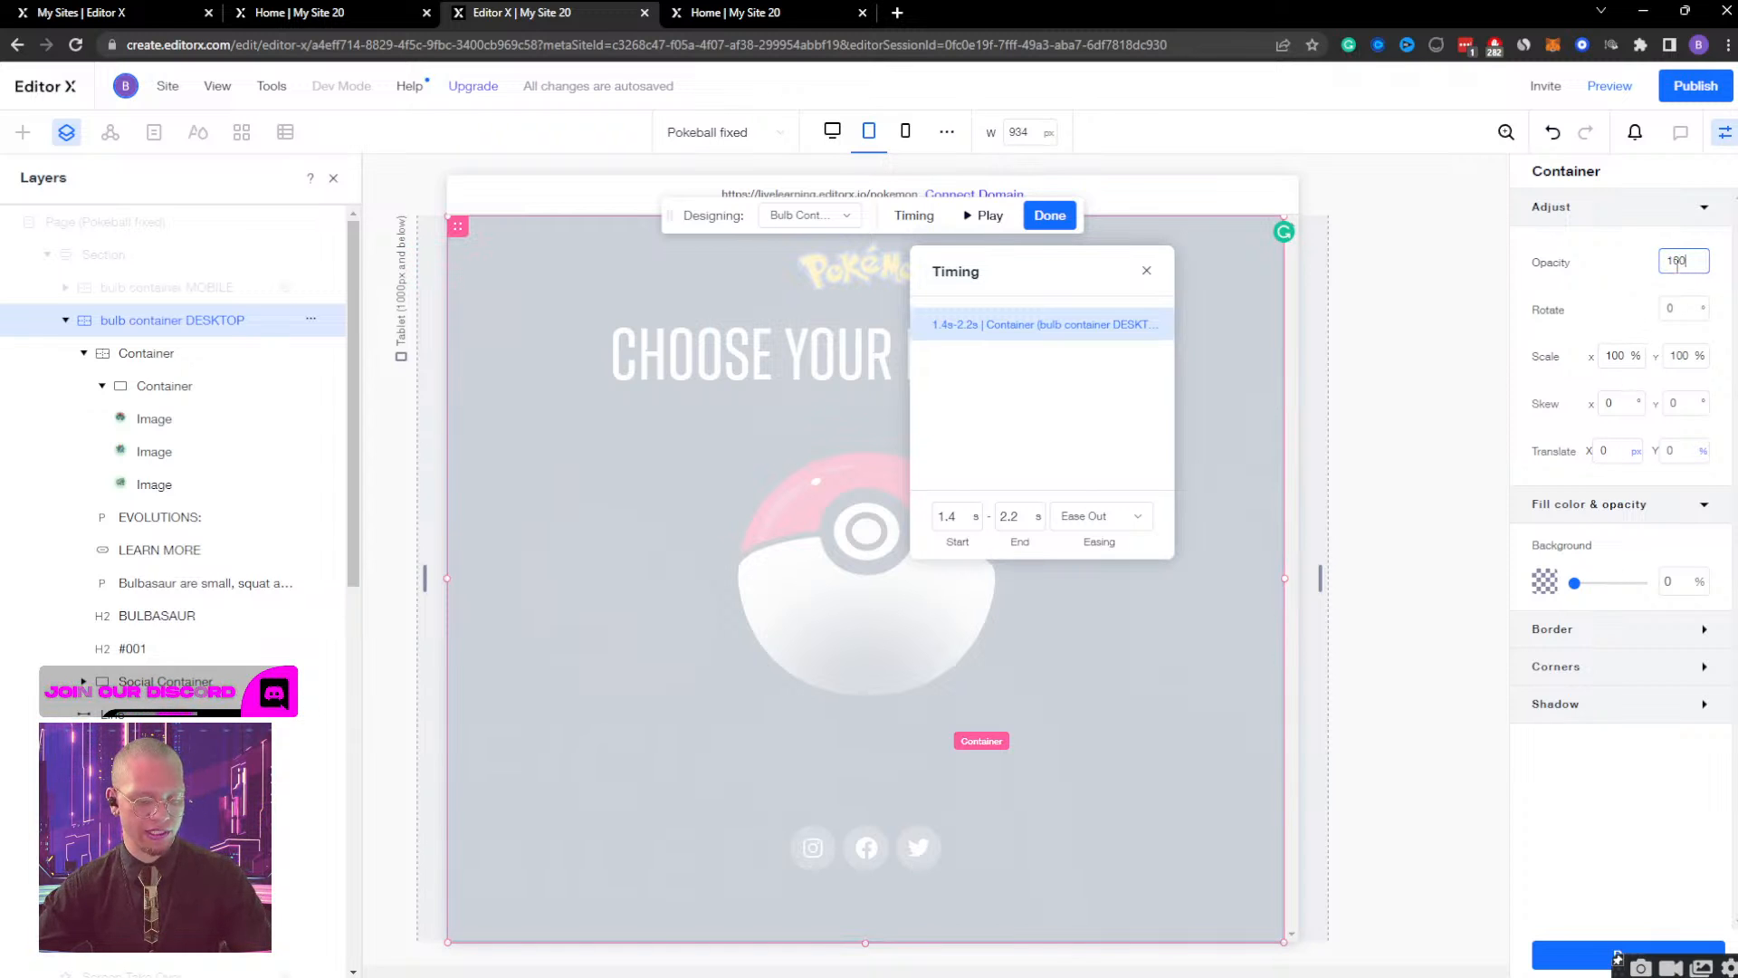
pyautogui.write('100')
pyautogui.press('Return')
pyautogui.click(808, 215)
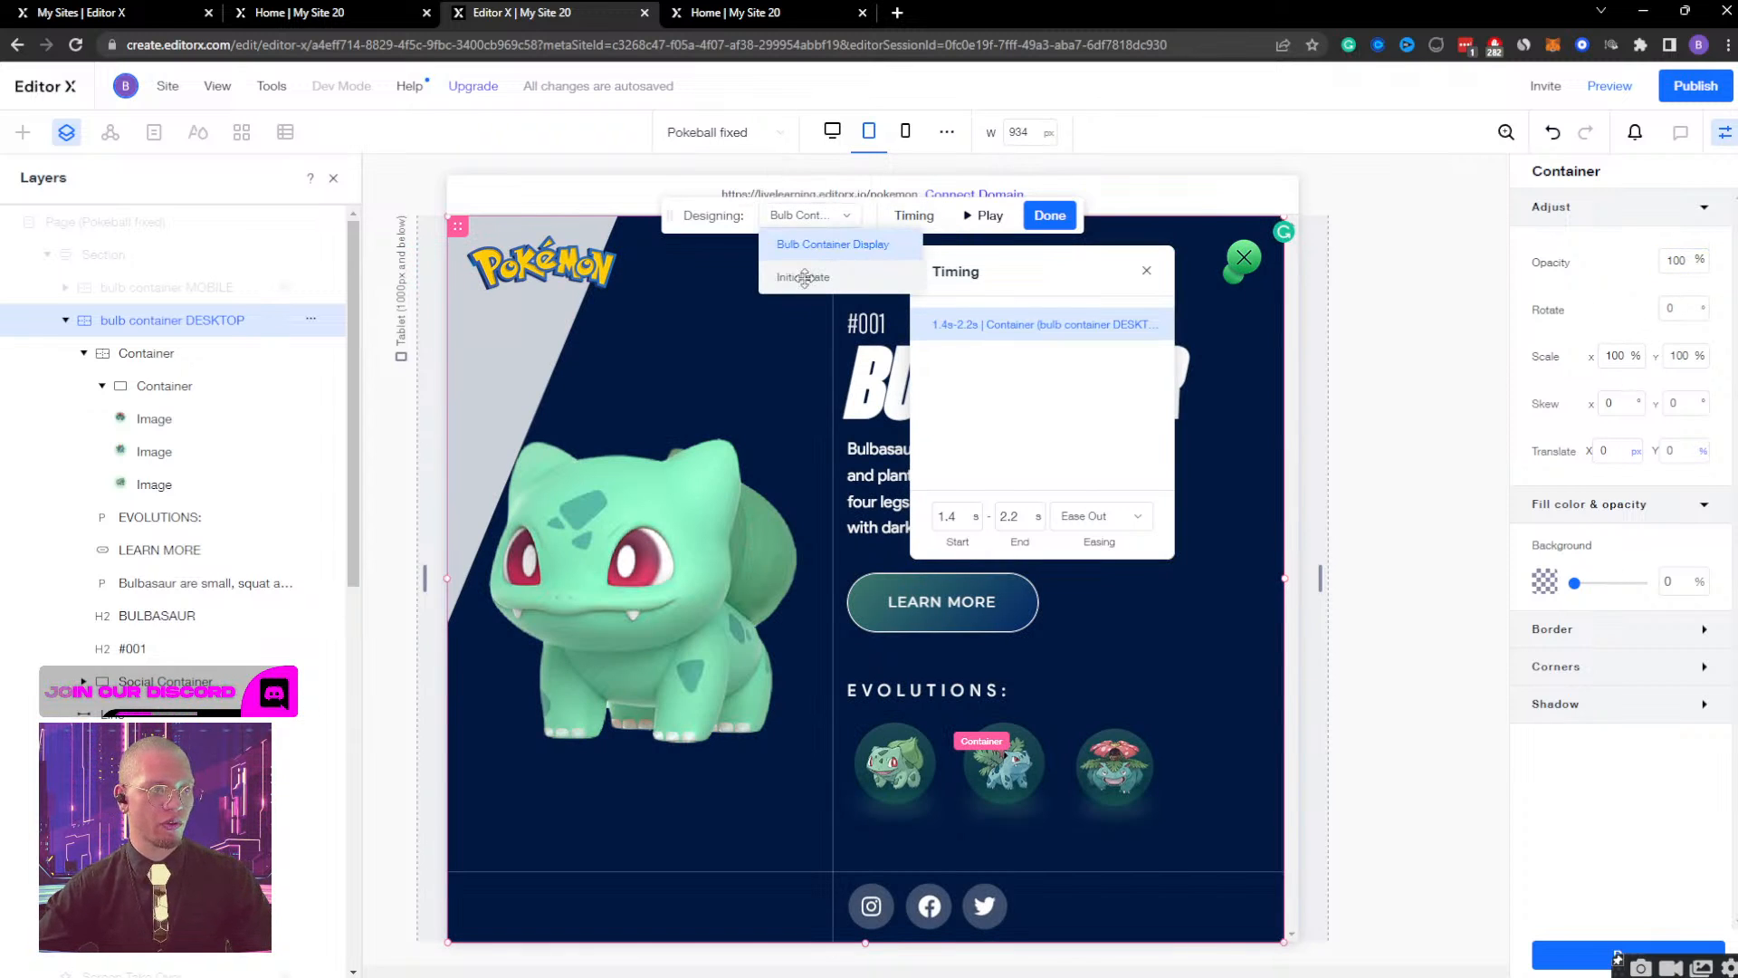
pyautogui.click(803, 277)
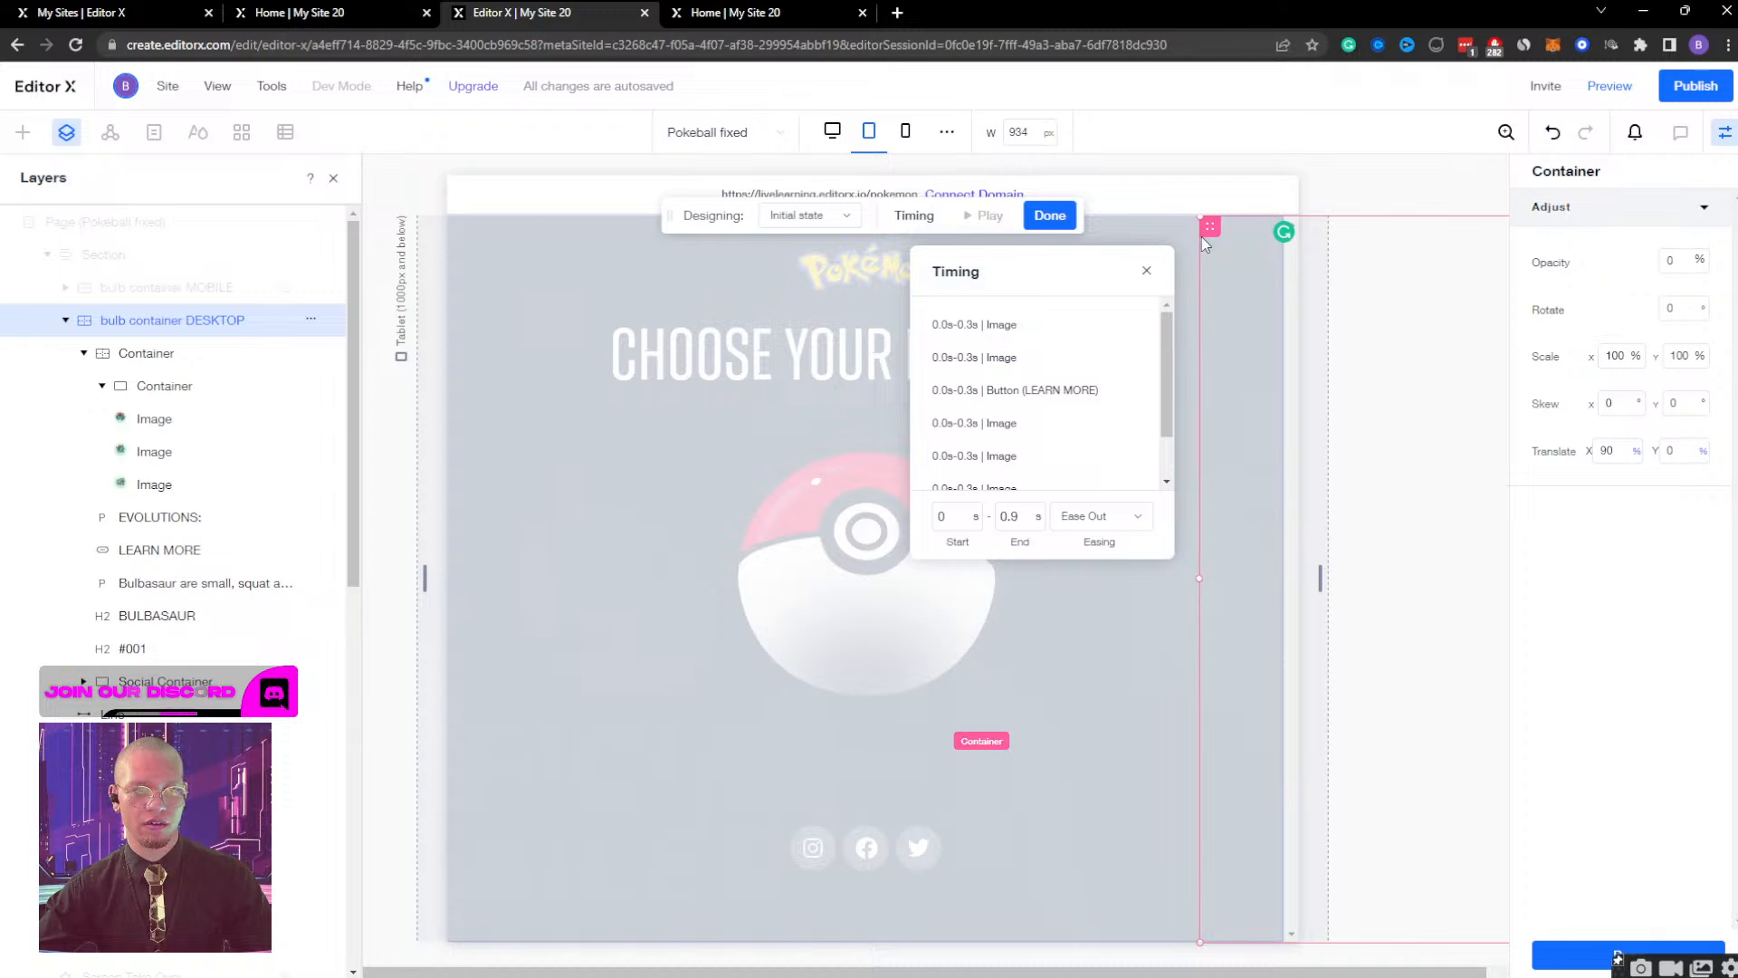
pyautogui.click(1050, 215)
# Preview the tablet page, open and examine the Bulbasaur screen from the Poké Ball, and widen the preview to 1366 px.
pyautogui.click(1609, 85)
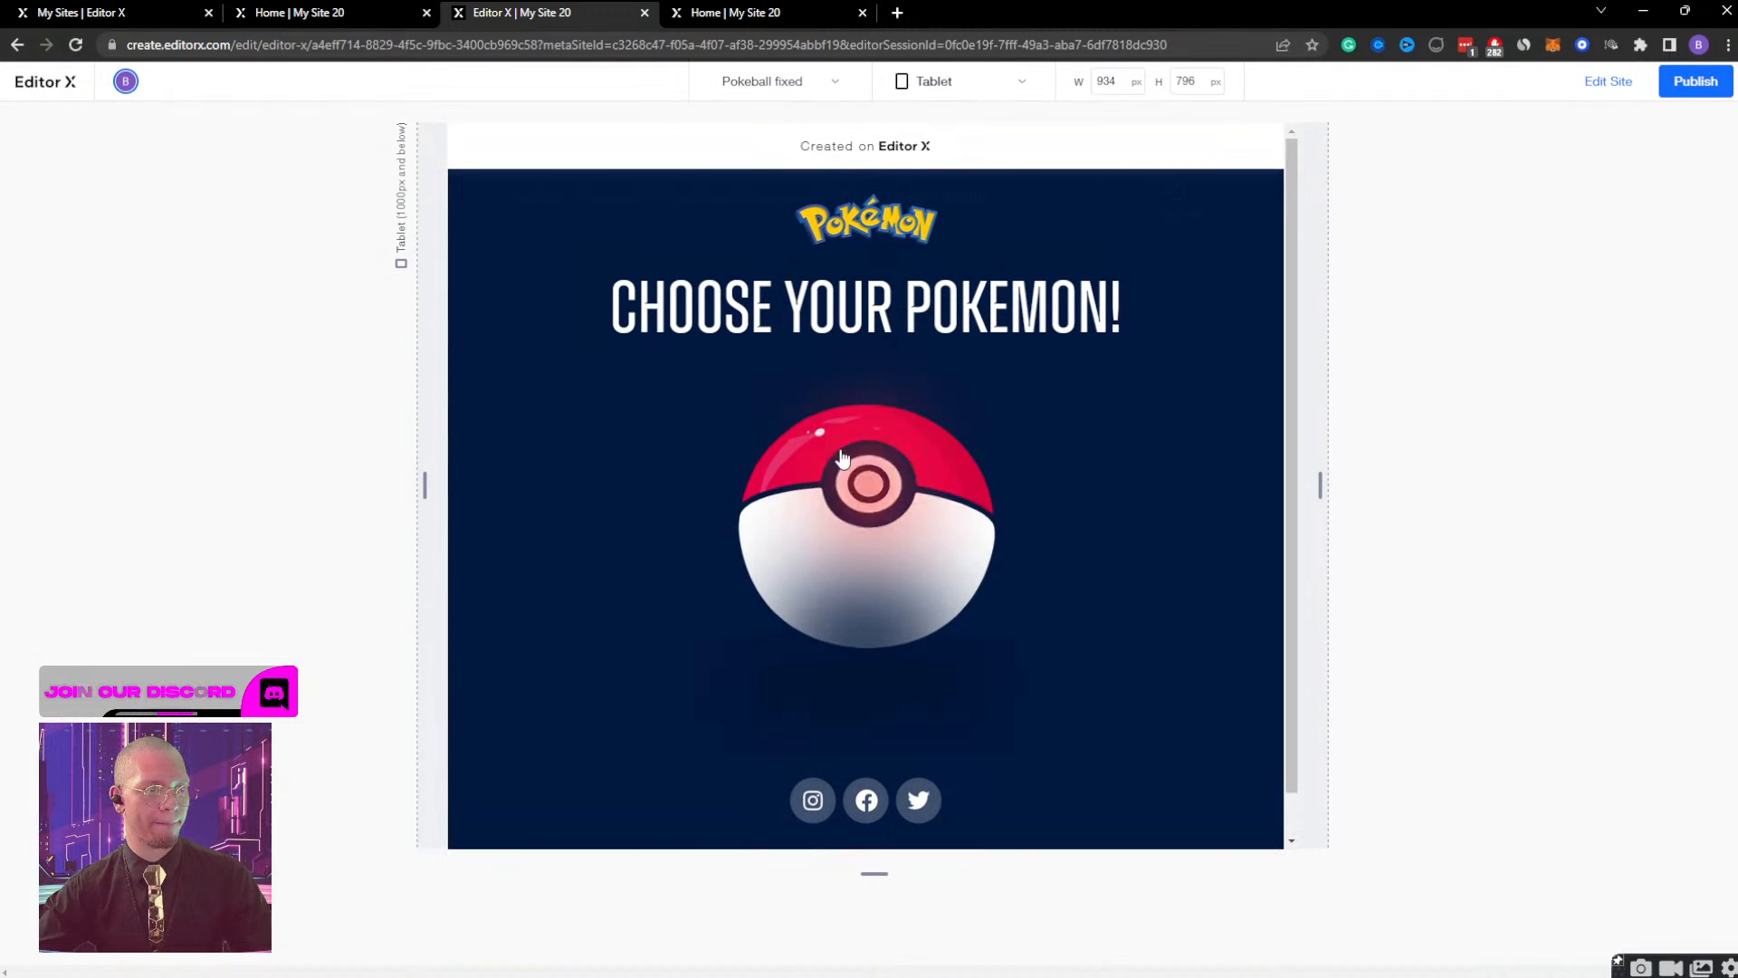
pyautogui.click(842, 455)
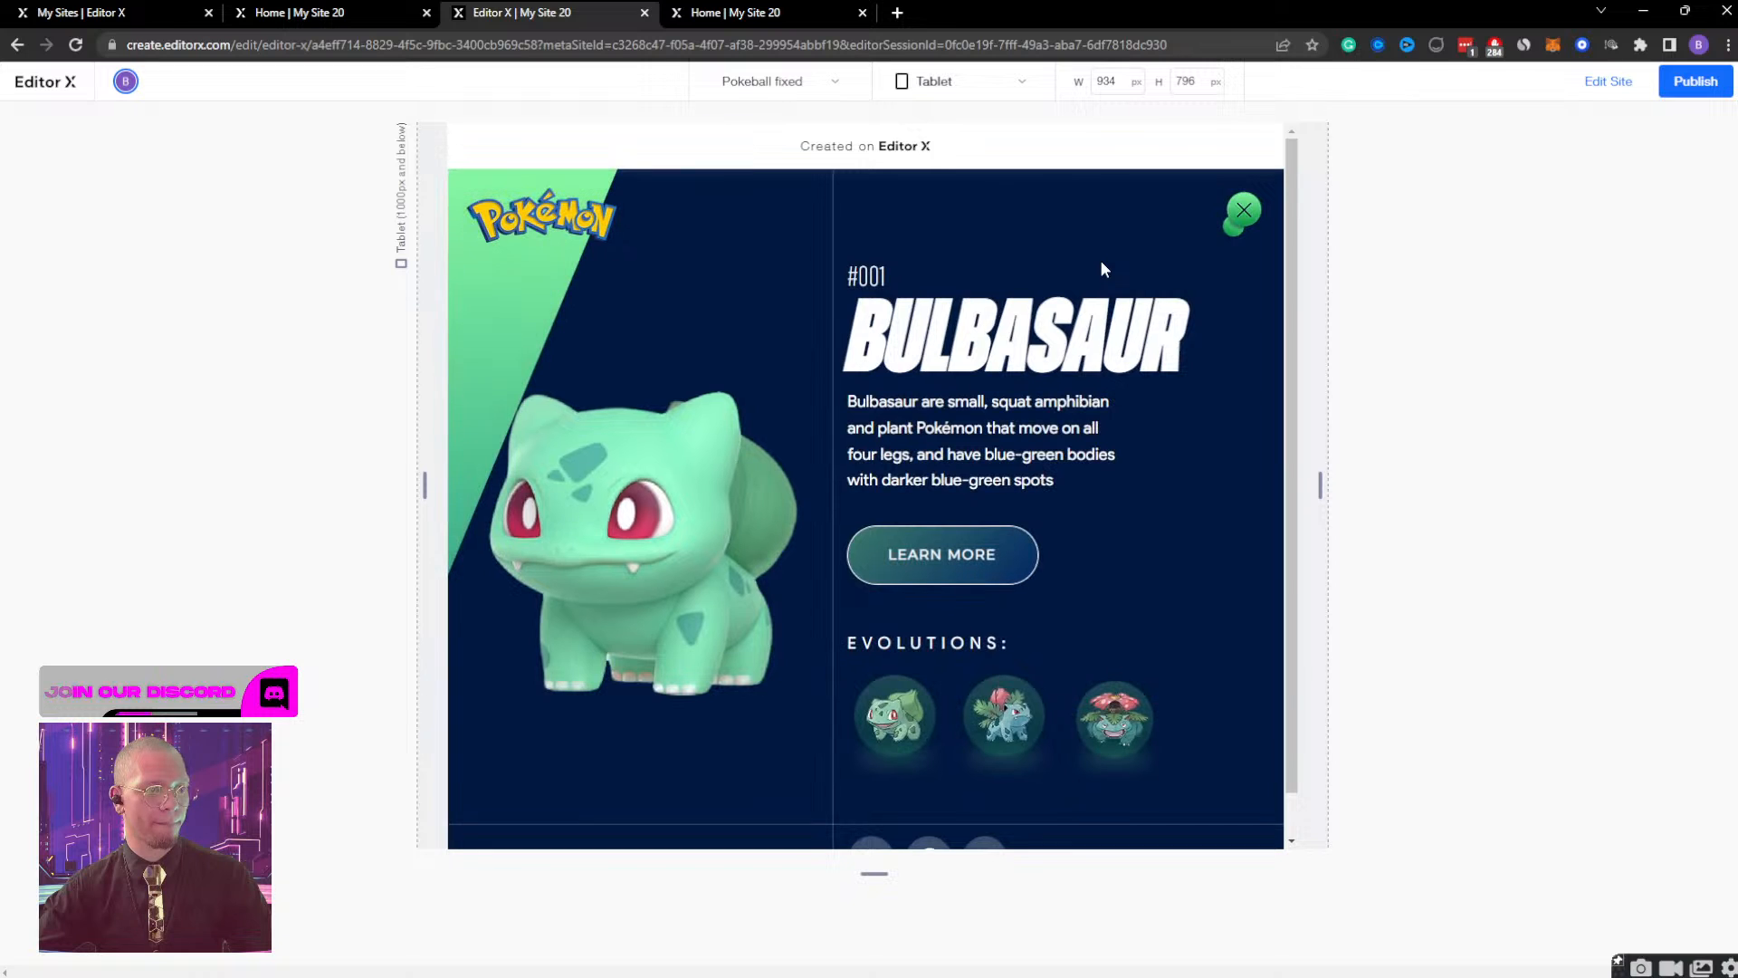
pyautogui.scroll(-1, 1115, 336)
pyautogui.scroll(1, 1116, 336)
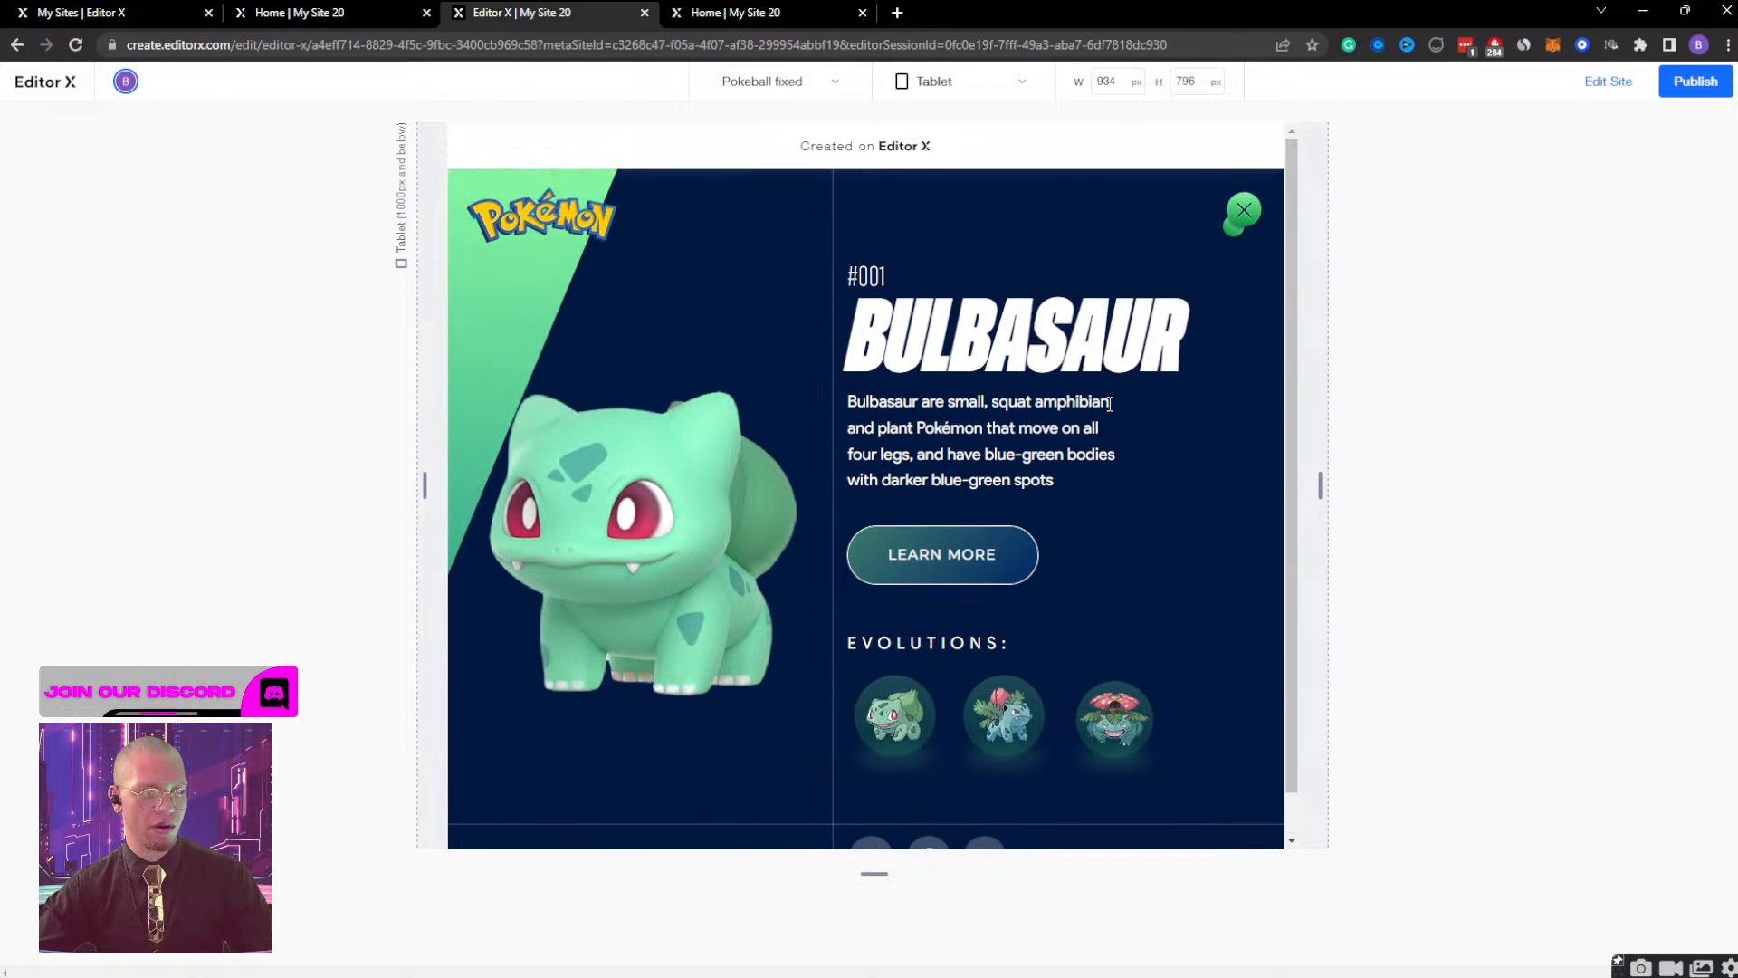
pyautogui.moveTo(1327, 476); pyautogui.dragTo(1546, 466)
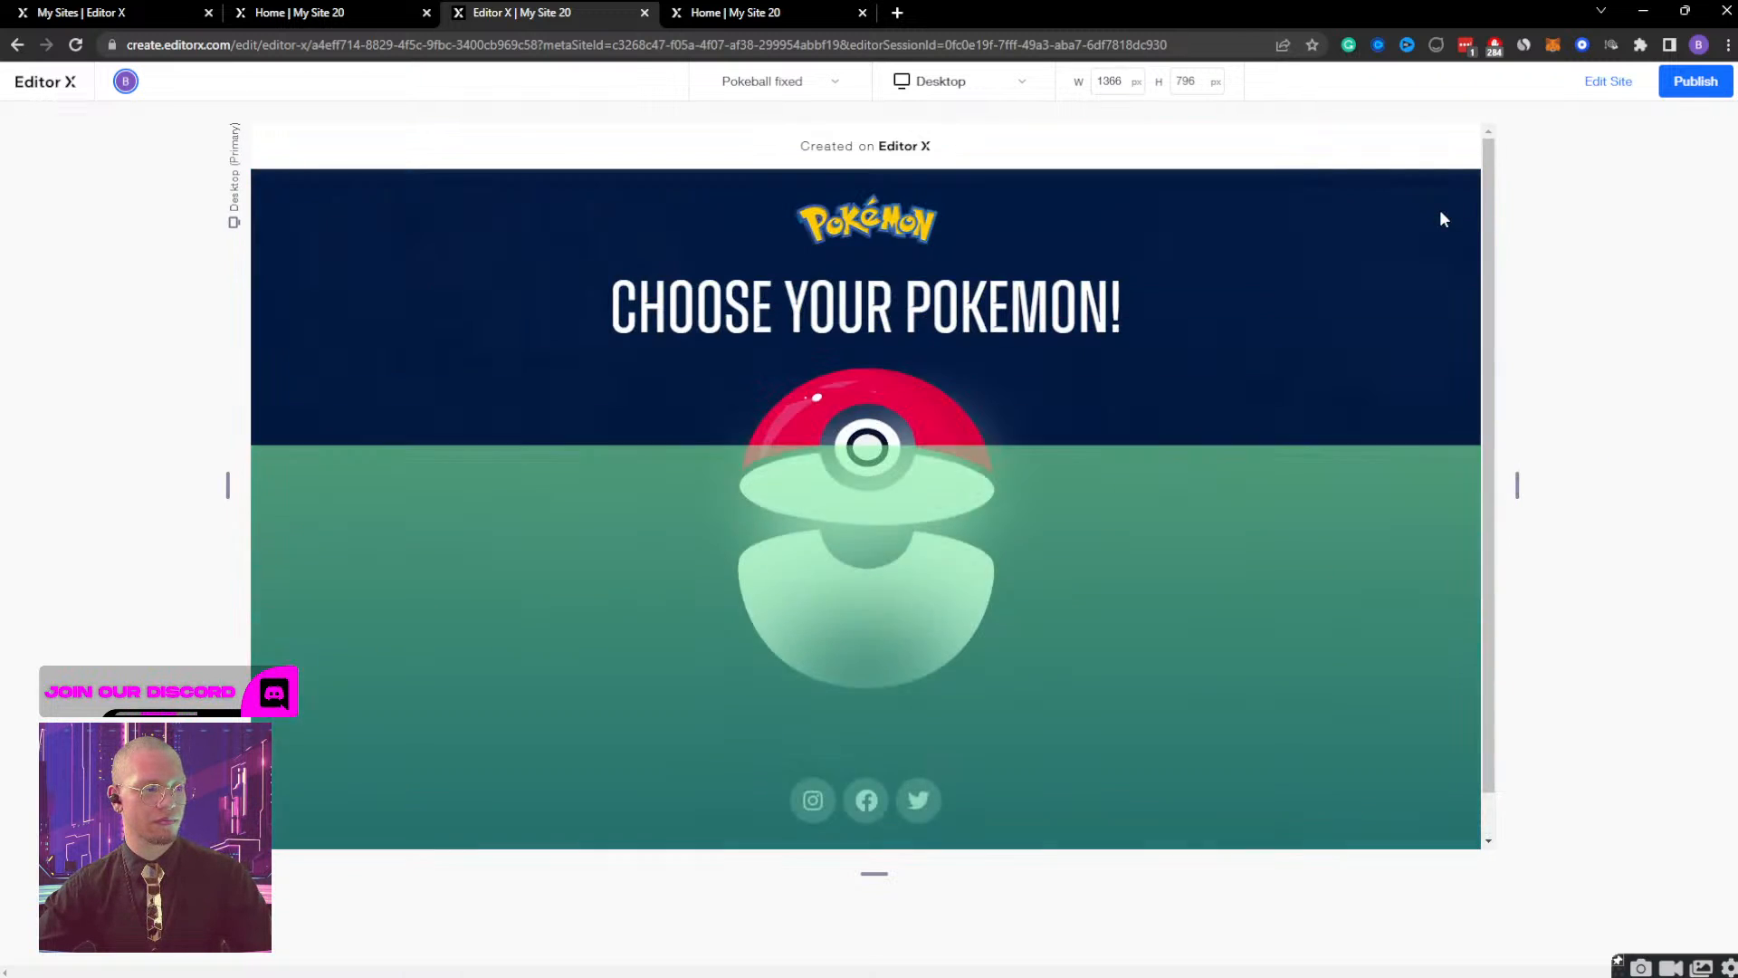
# Publish the site, open the live Pokémon page, and close the old live page tab.
pyautogui.click(1664, 84)
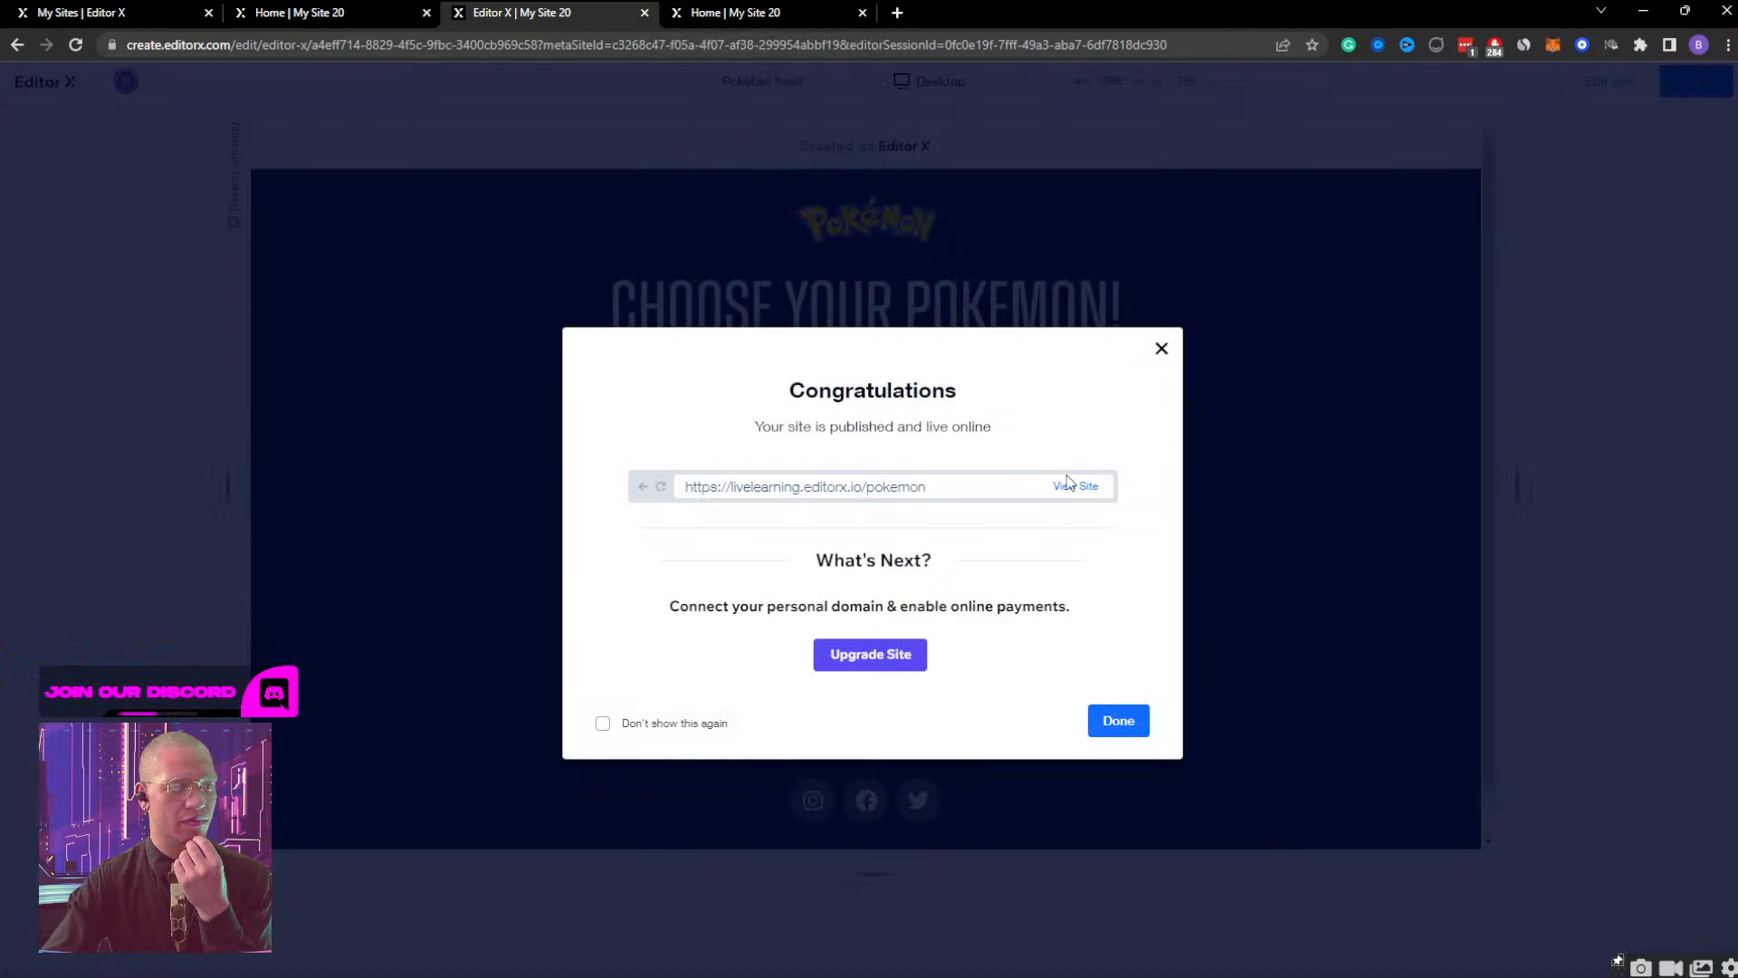
pyautogui.click(1077, 485)
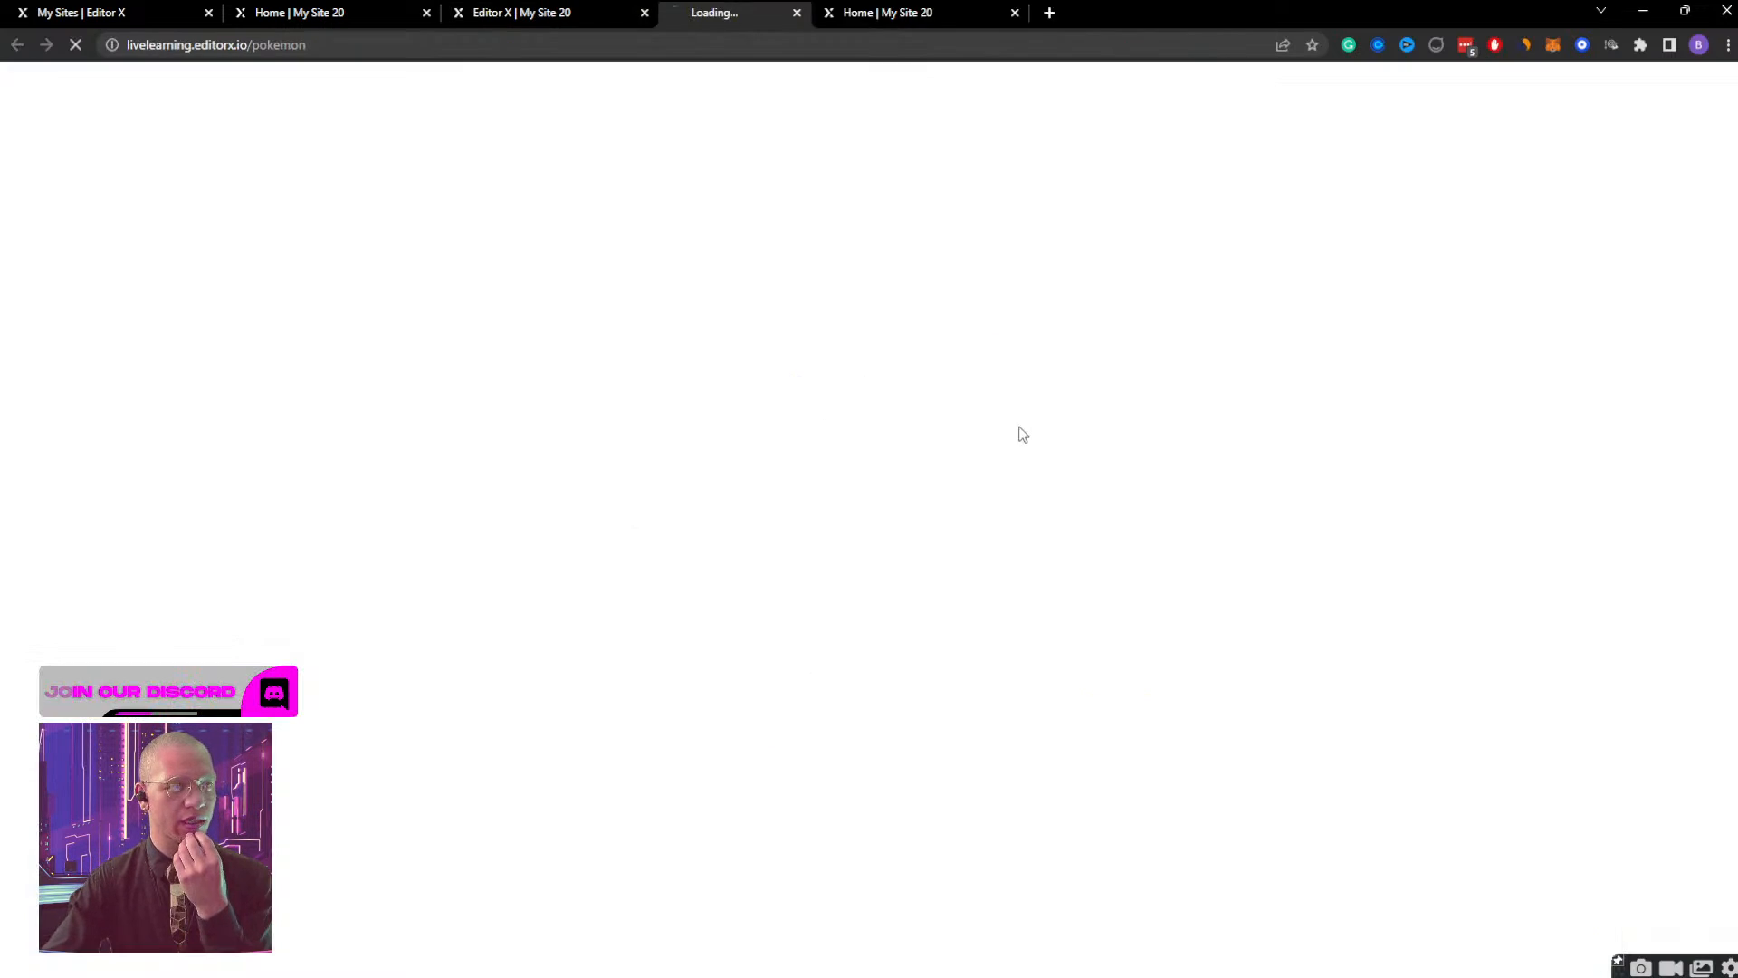
pyautogui.click(1080, 13)
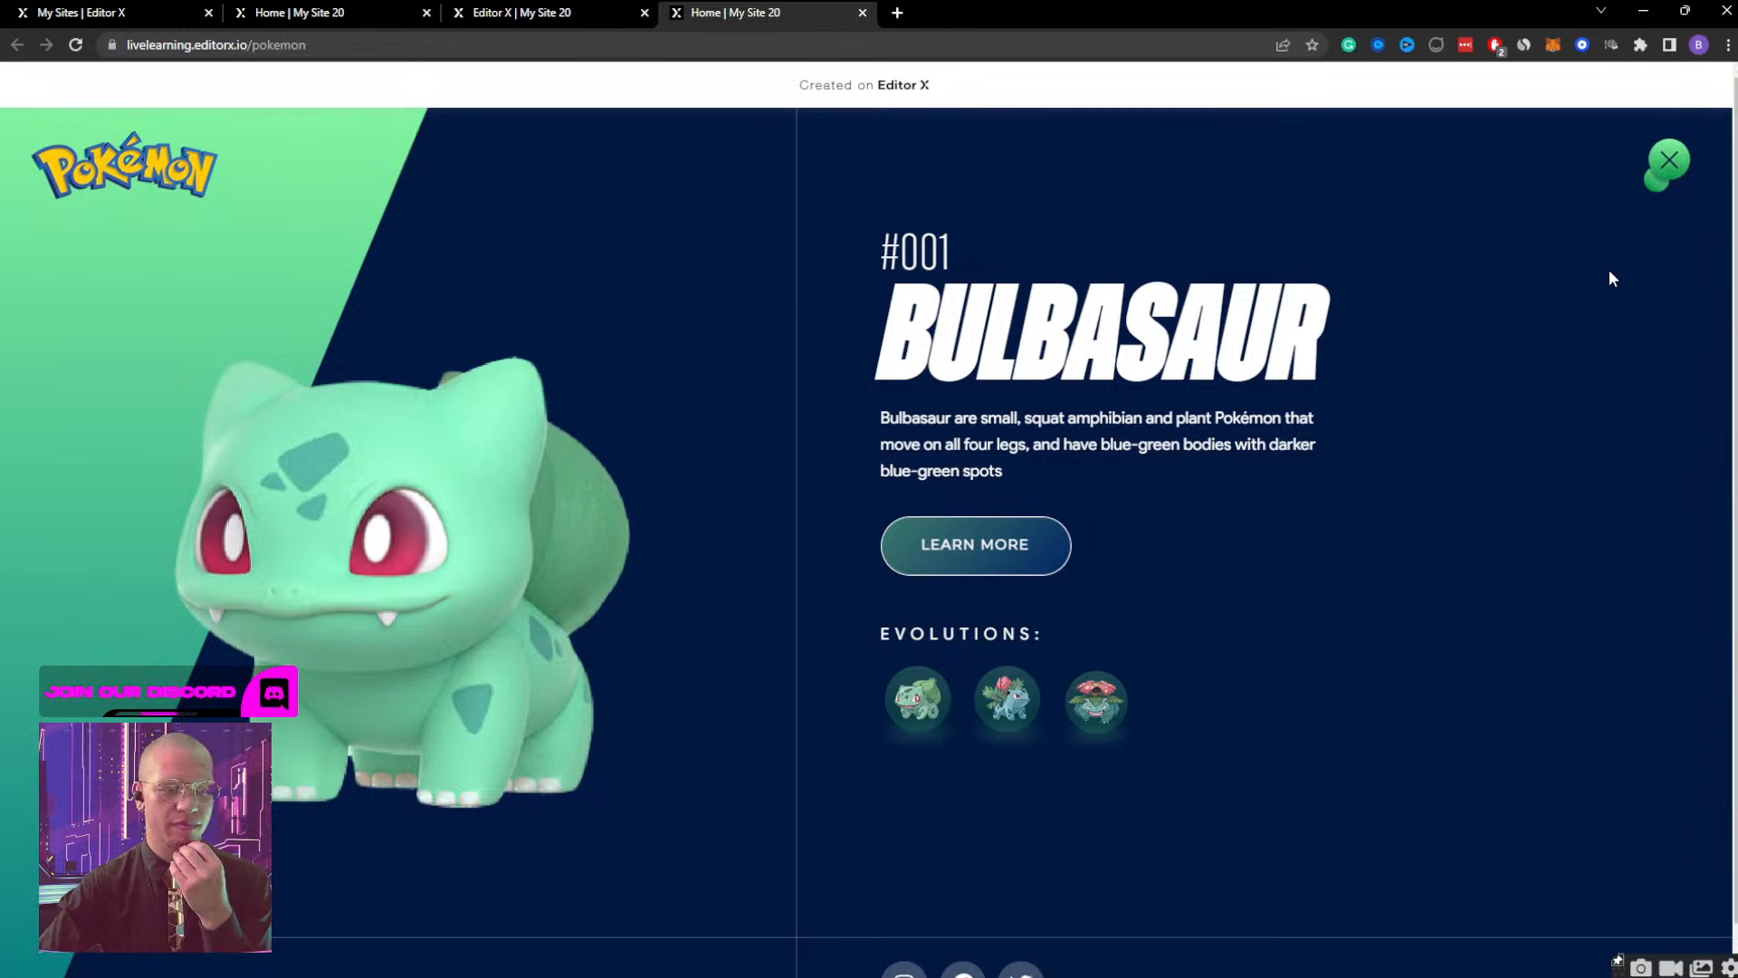
# Close the live Bulbasaur screen, shrink the browser window, reopen the screen from the Poké Ball, and examine its layout down to the social icons.
pyautogui.click(1673, 167)
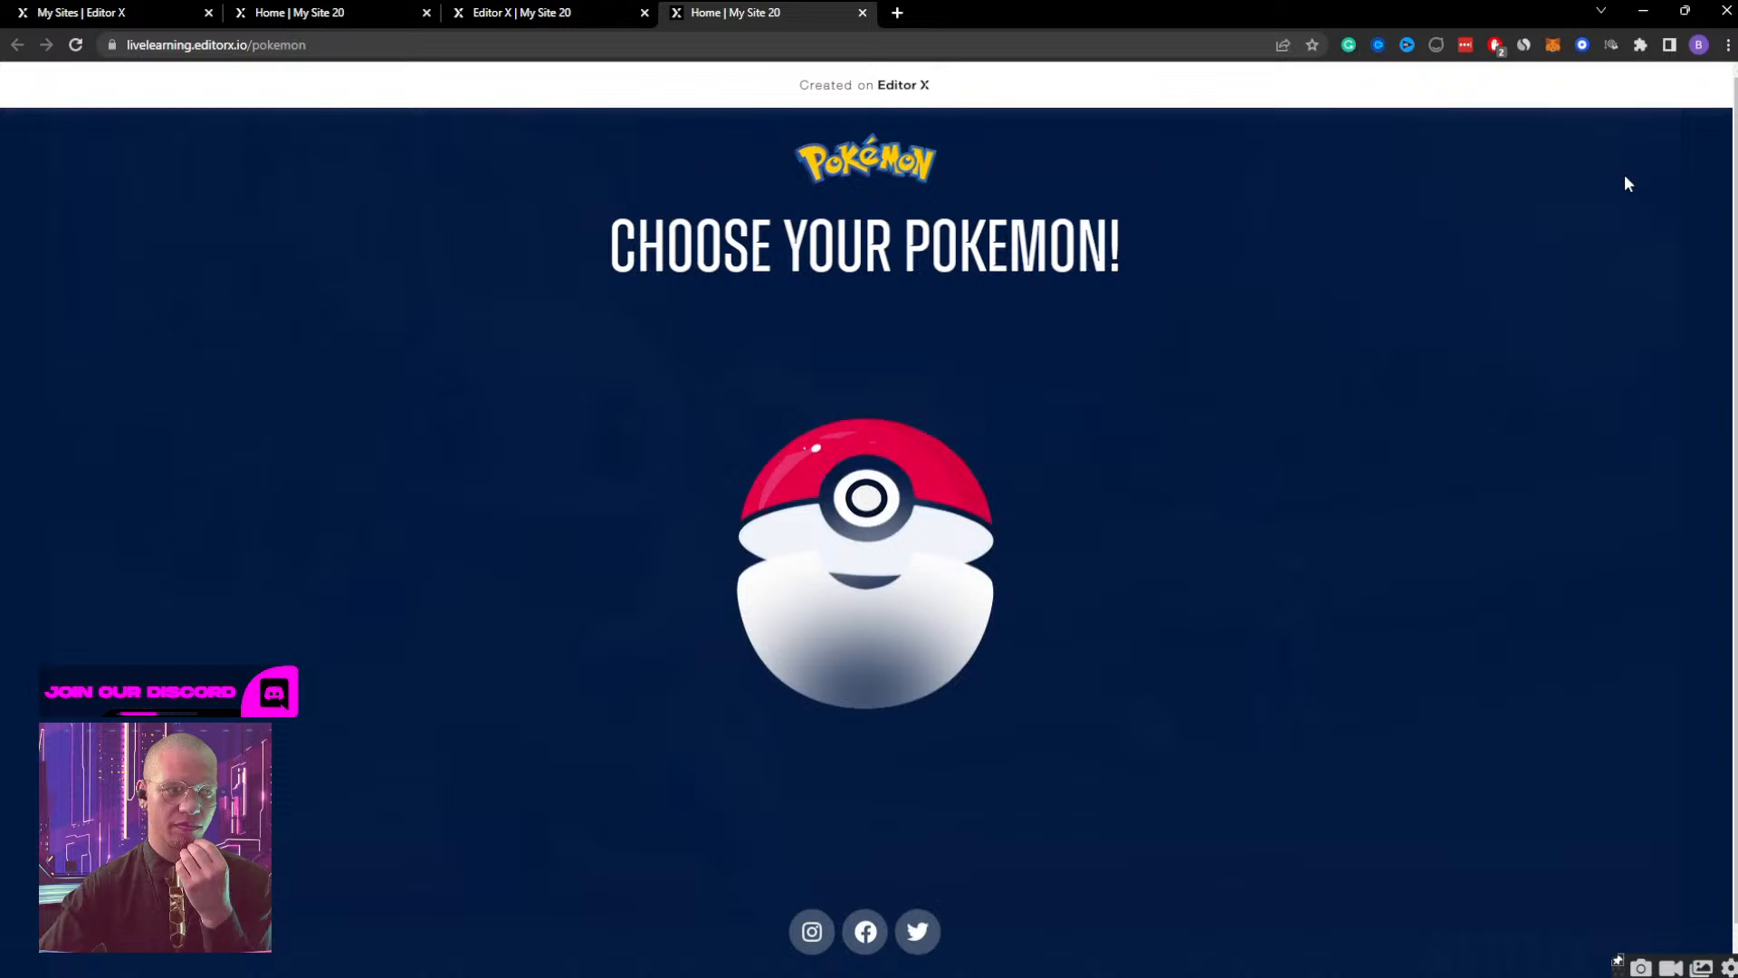
pyautogui.click(1685, 11)
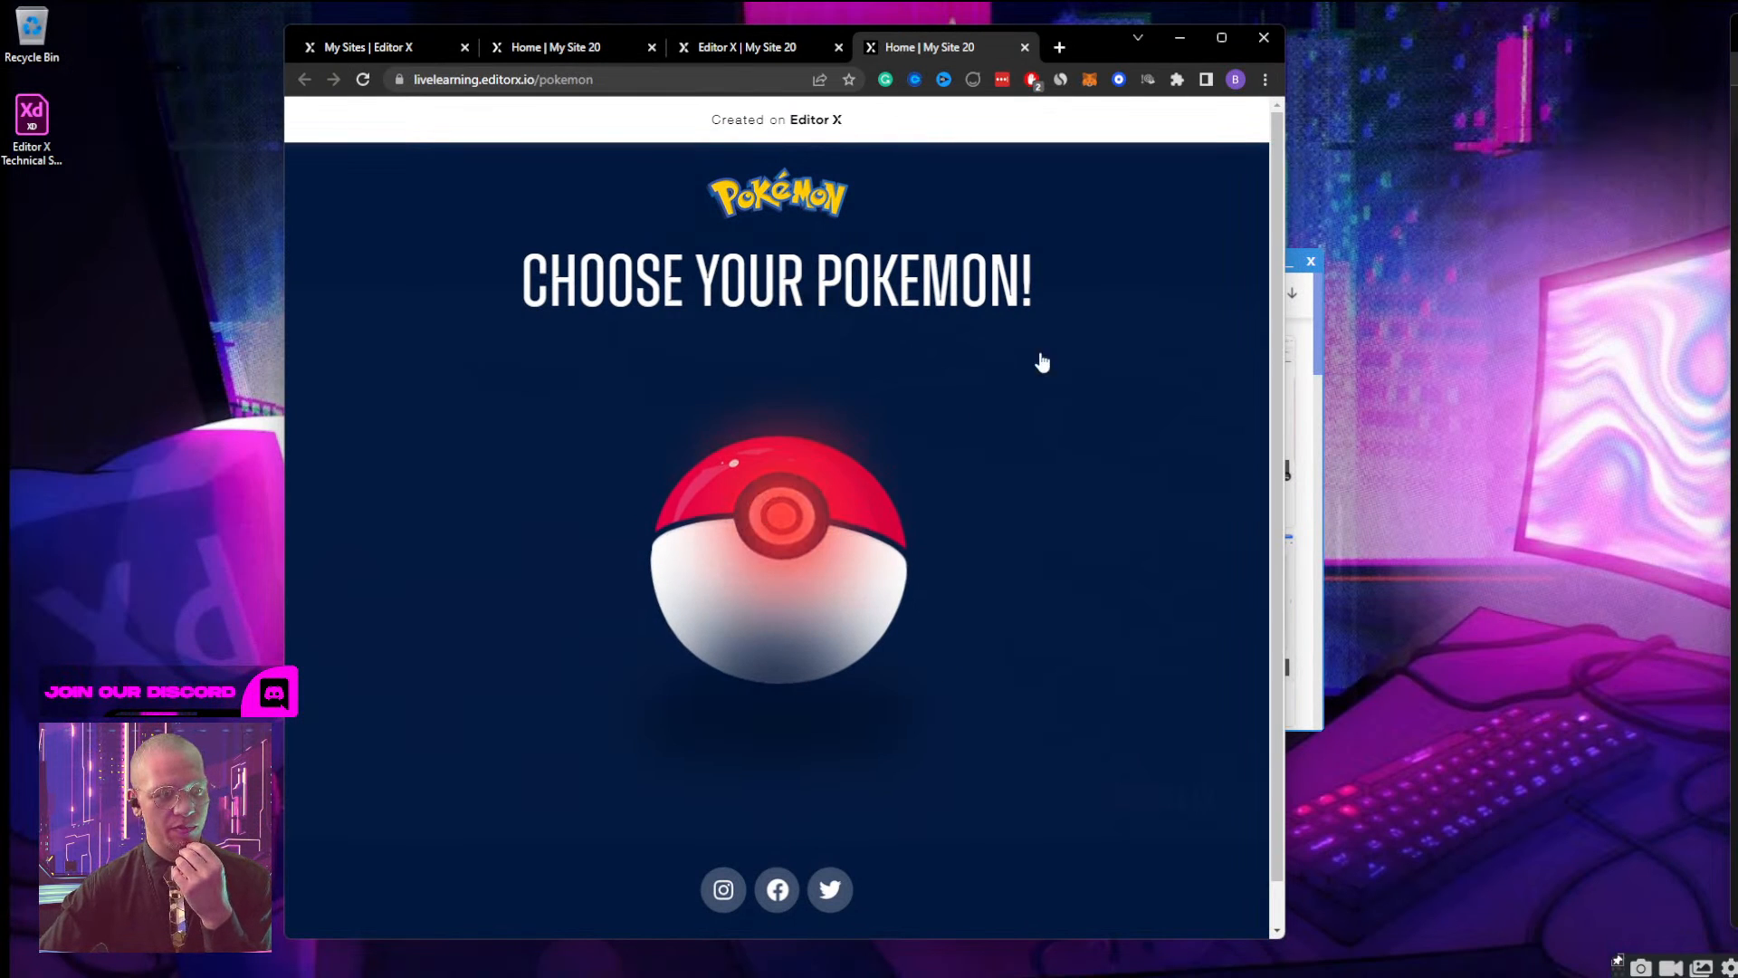
pyautogui.click(896, 480)
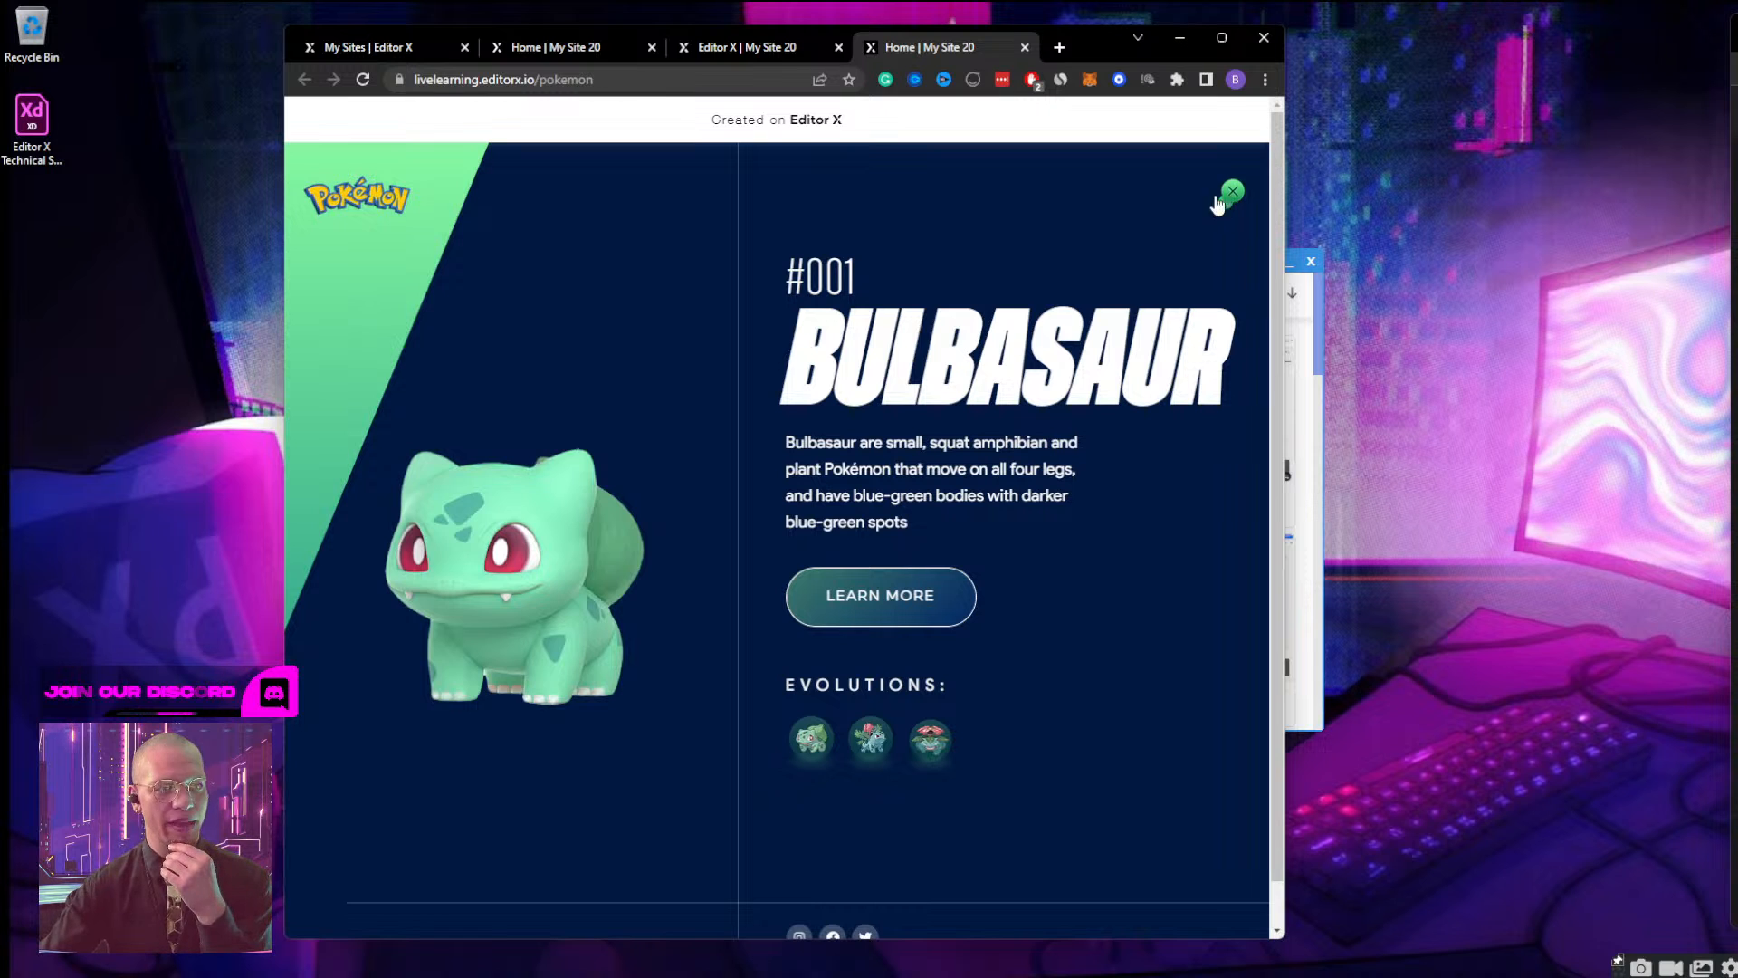
pyautogui.scroll(-1, 996, 561)
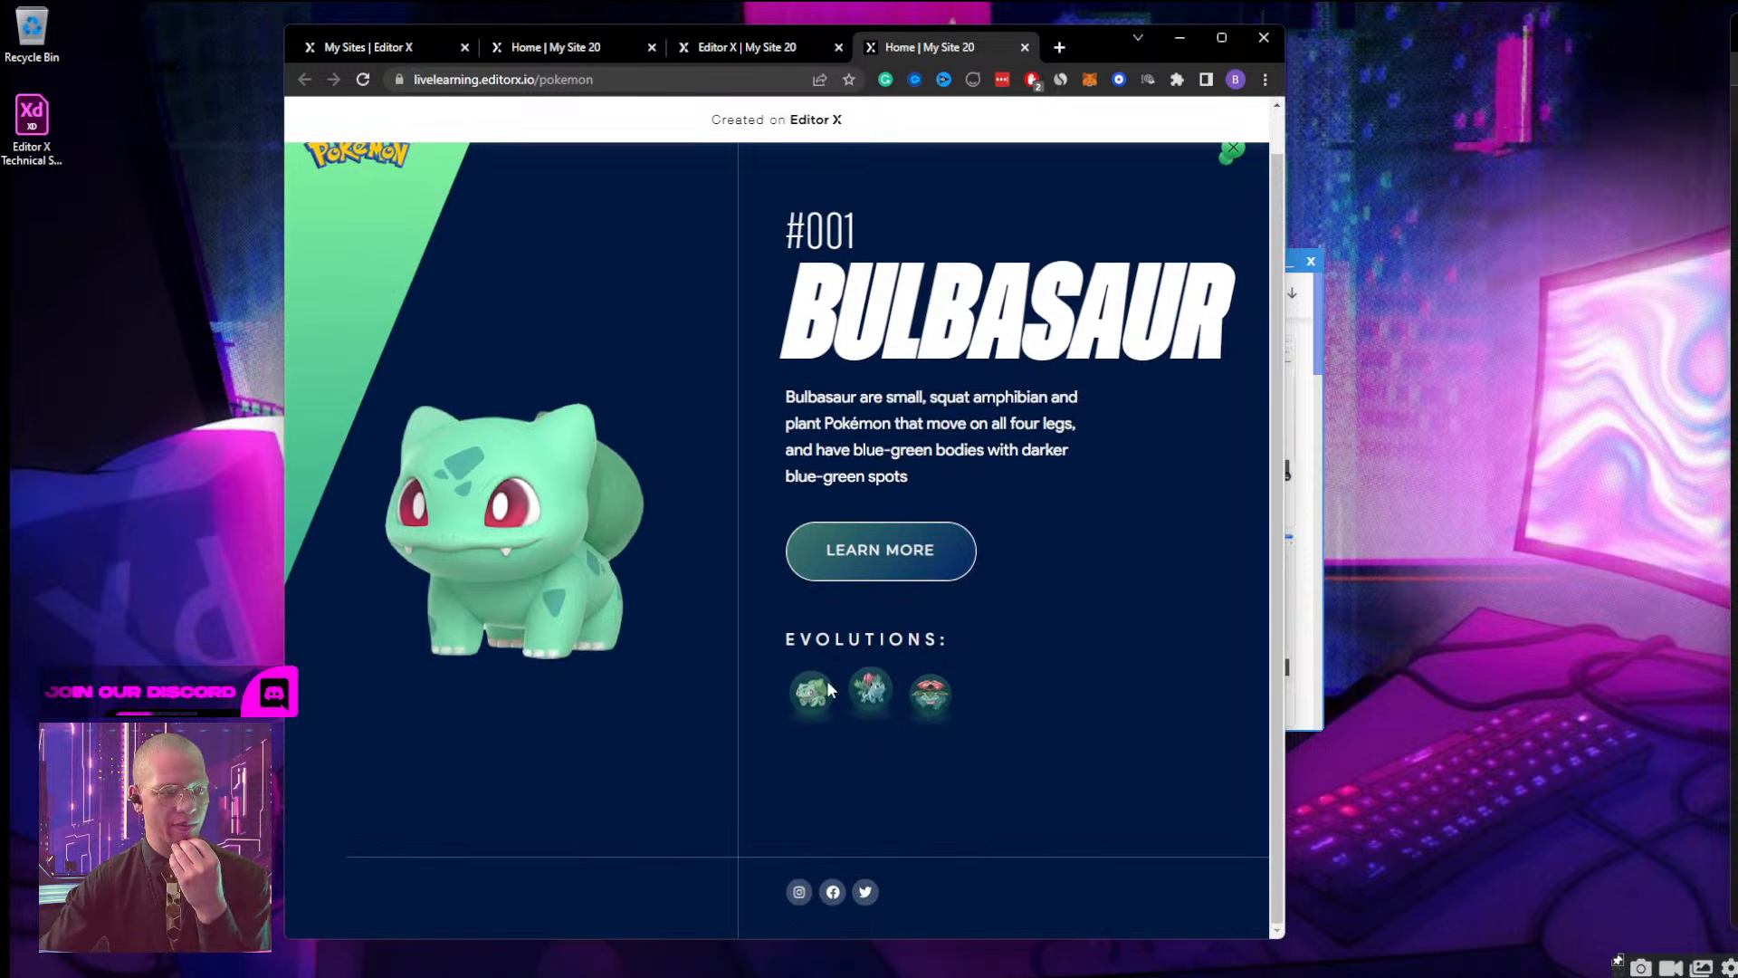
# Close the live Bulbasaur screen, narrow the browser to mobile width, and check opening, viewing and closing the mobile Bulbasaur screen.
pyautogui.scroll(1, 1073, 606)
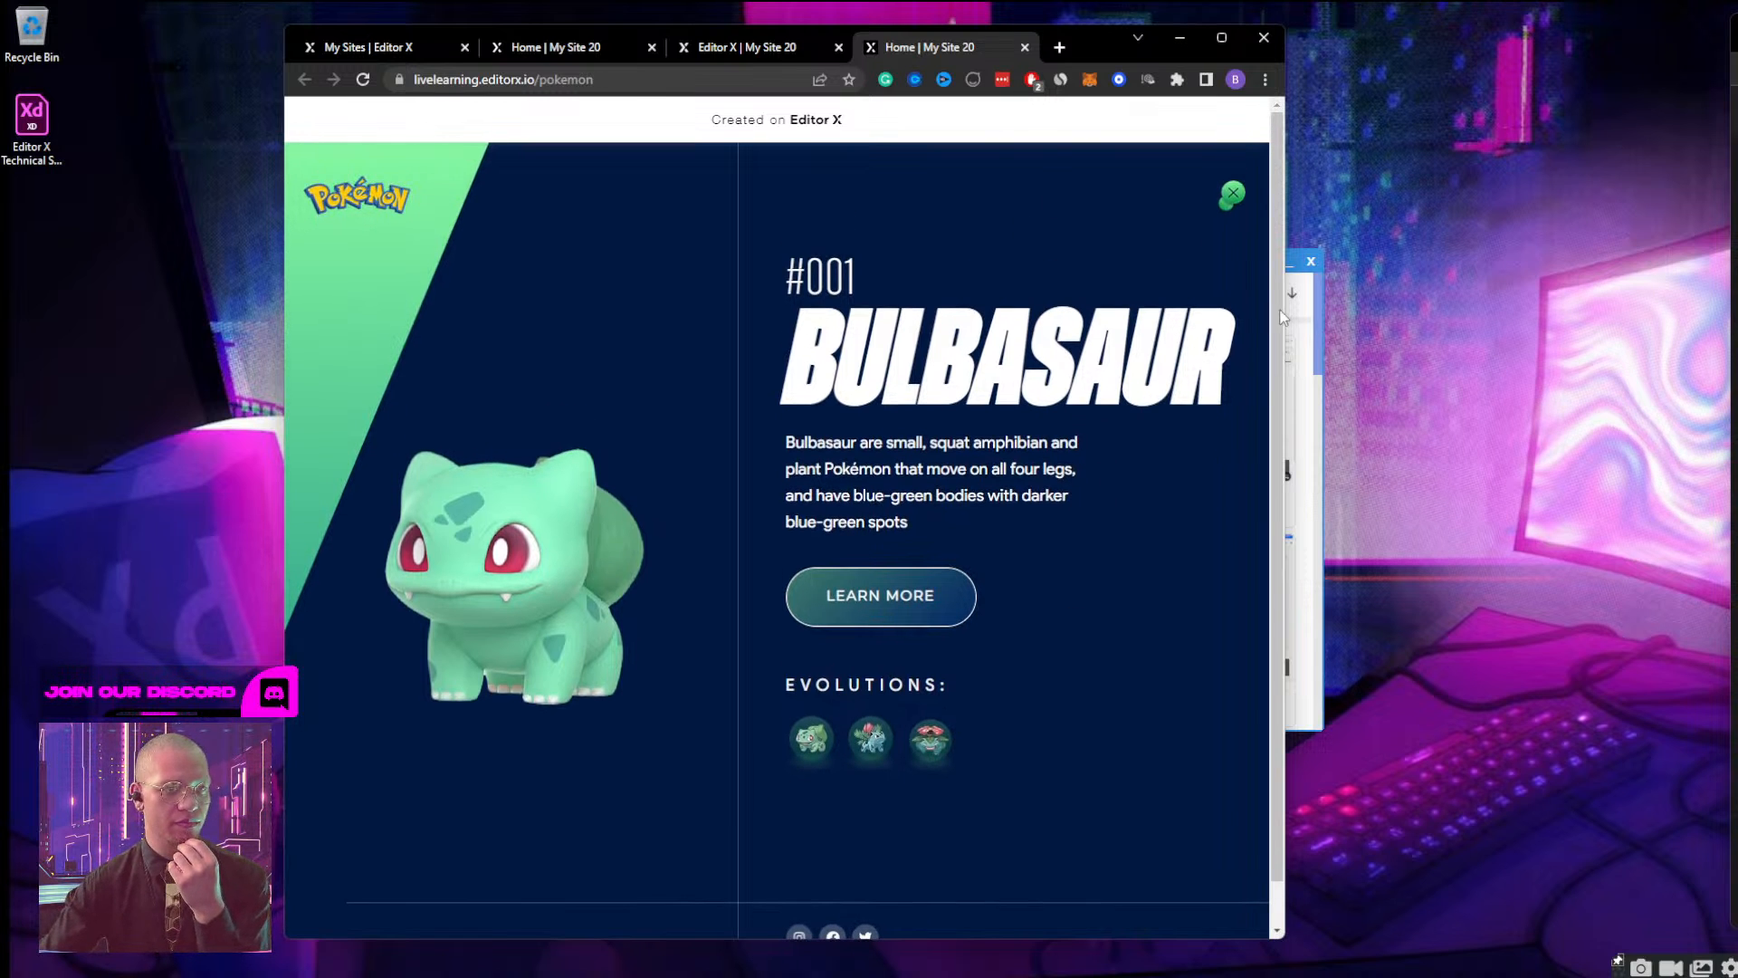
pyautogui.click(1231, 194)
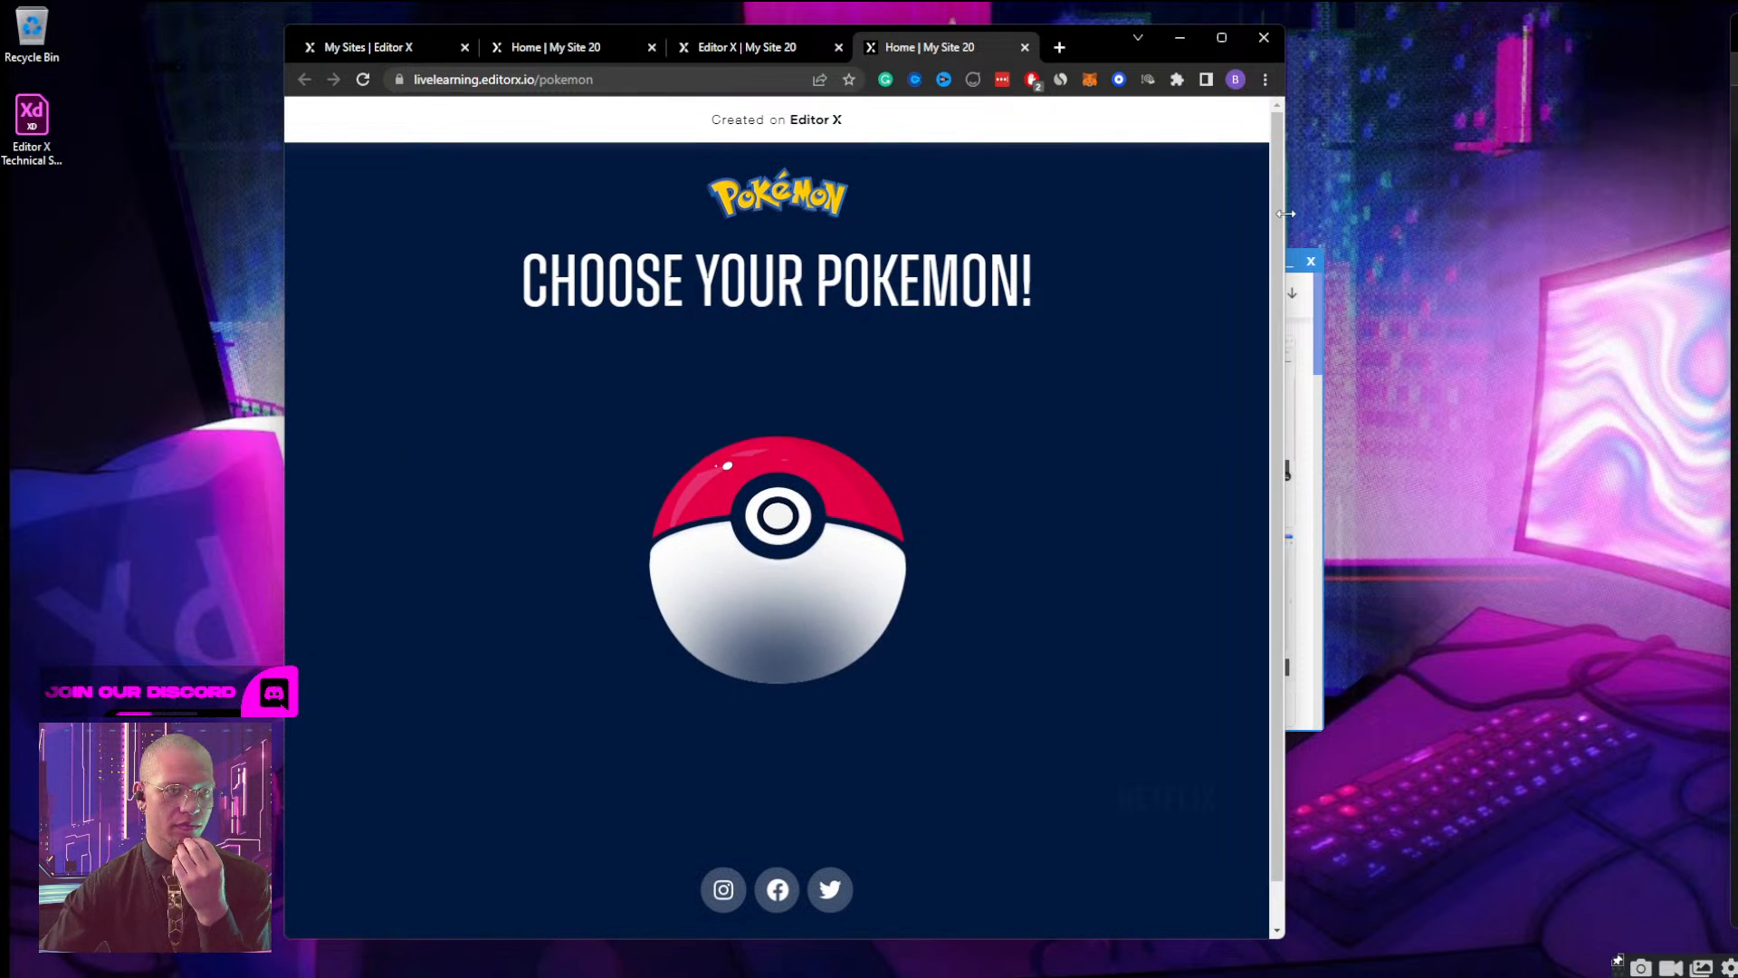
pyautogui.moveTo(1261, 237); pyautogui.dragTo(604, 280)
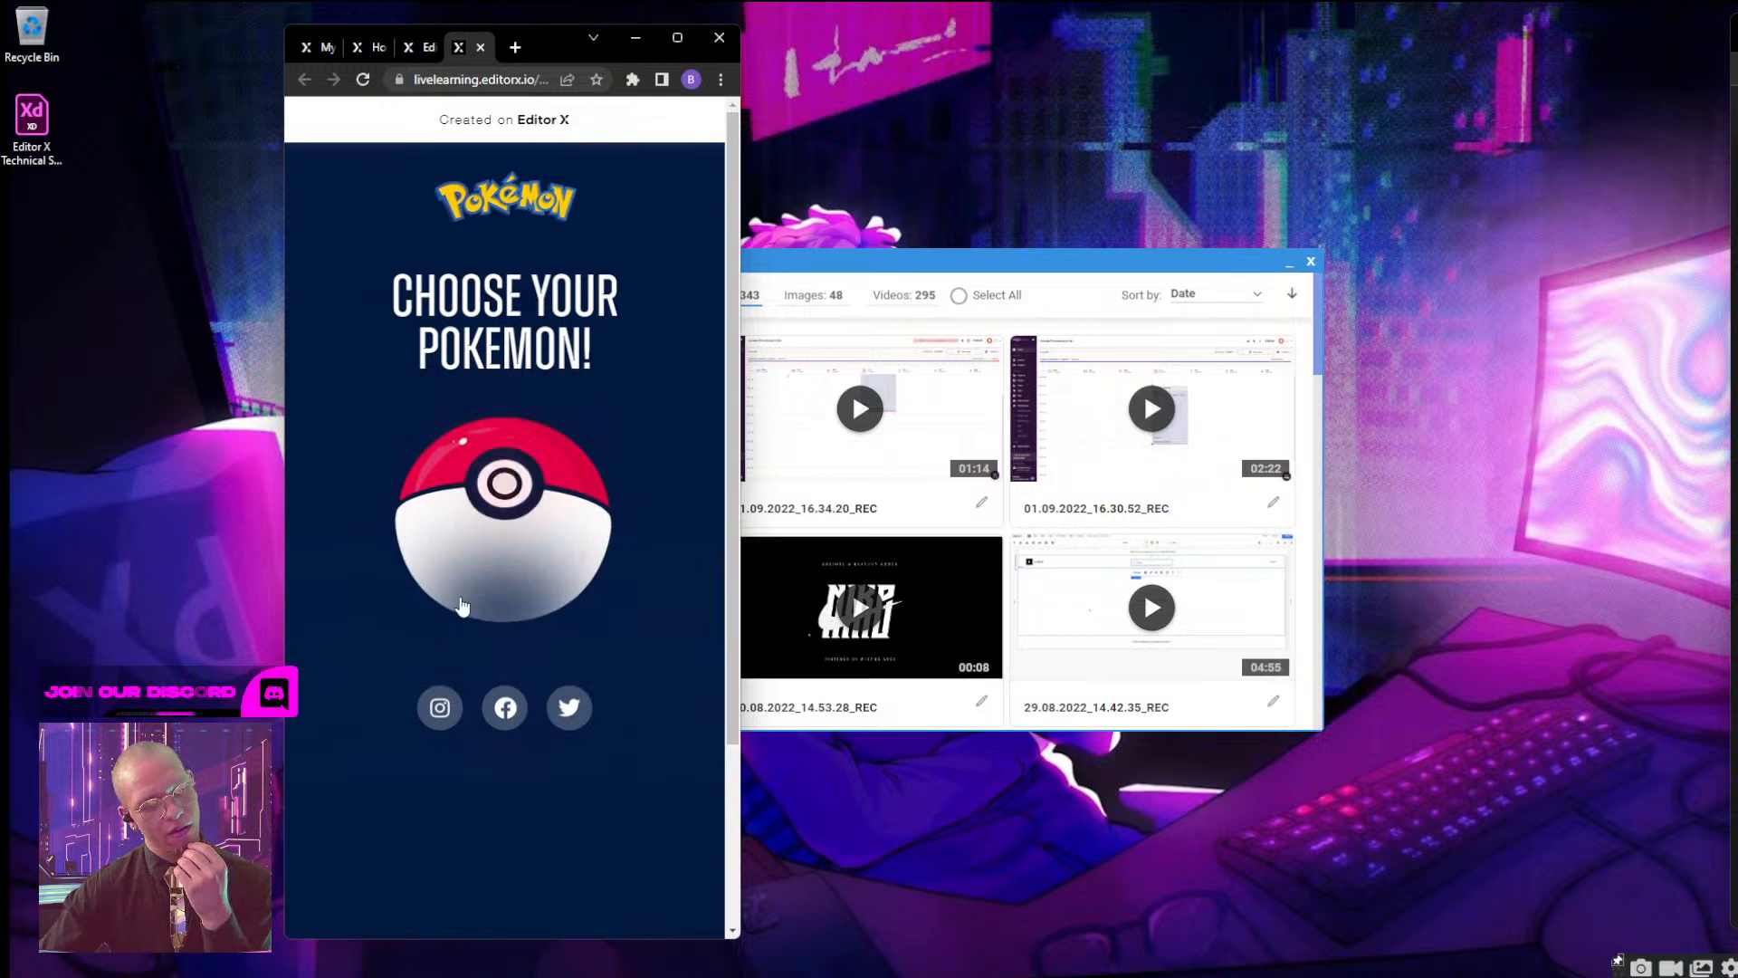
pyautogui.click(527, 553)
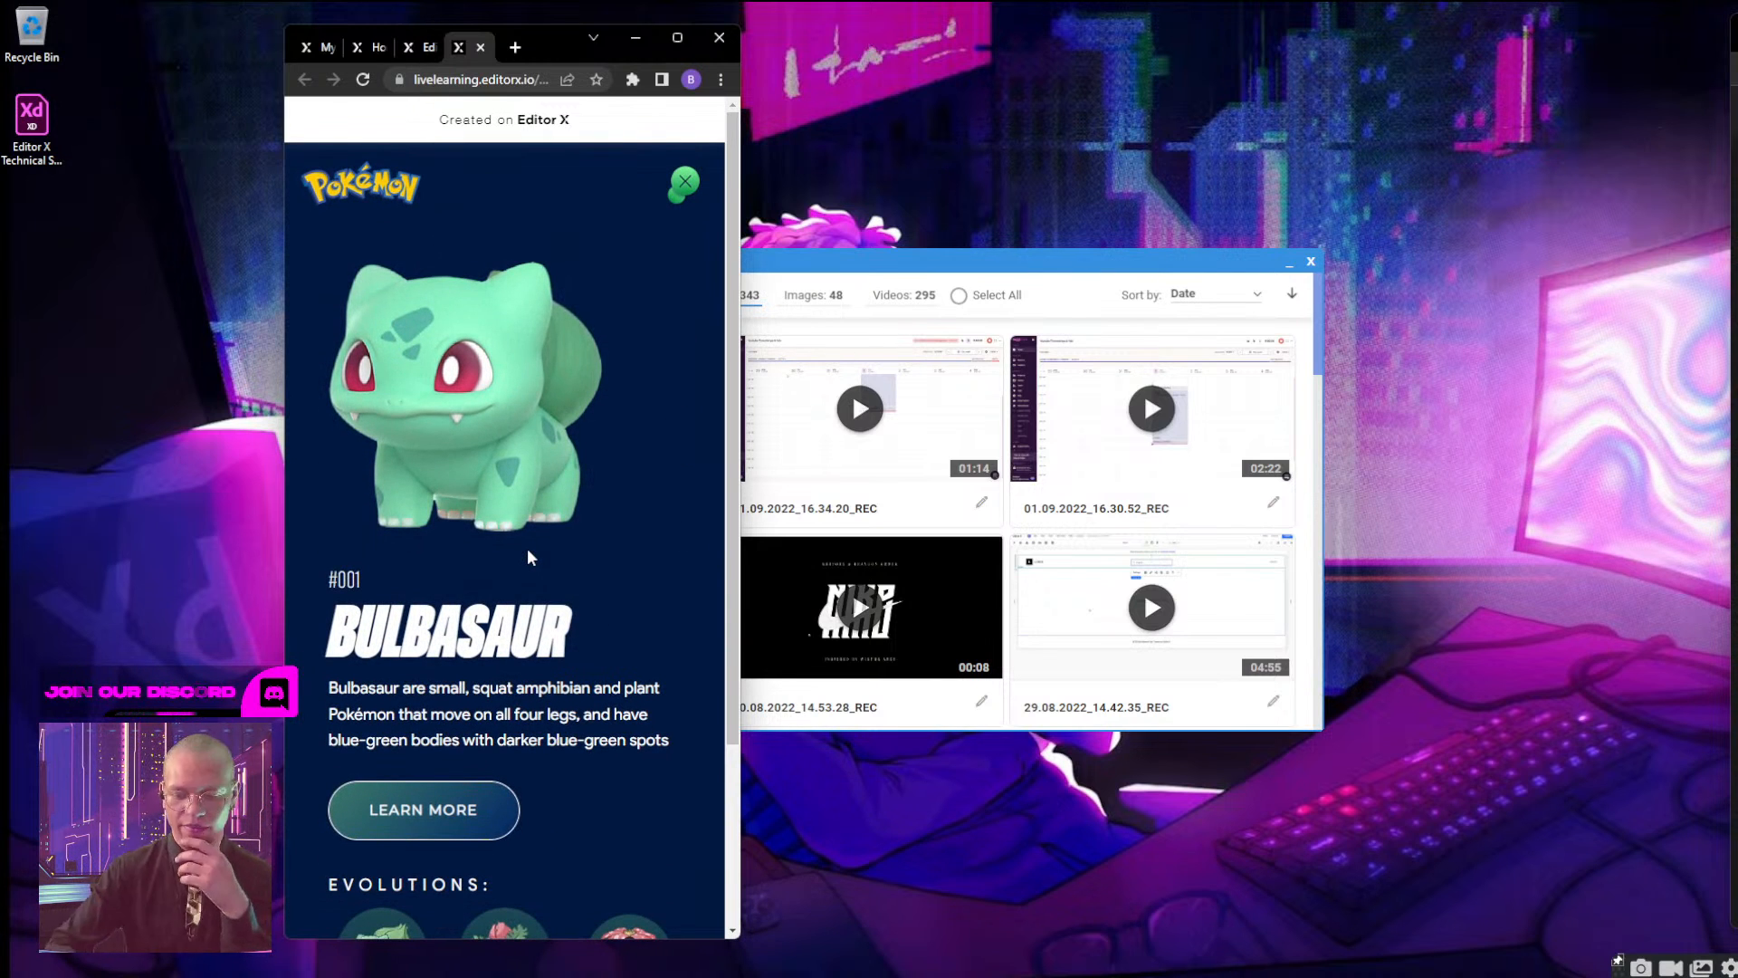
pyautogui.scroll(-3, 589, 444)
pyautogui.scroll(3, 609, 516)
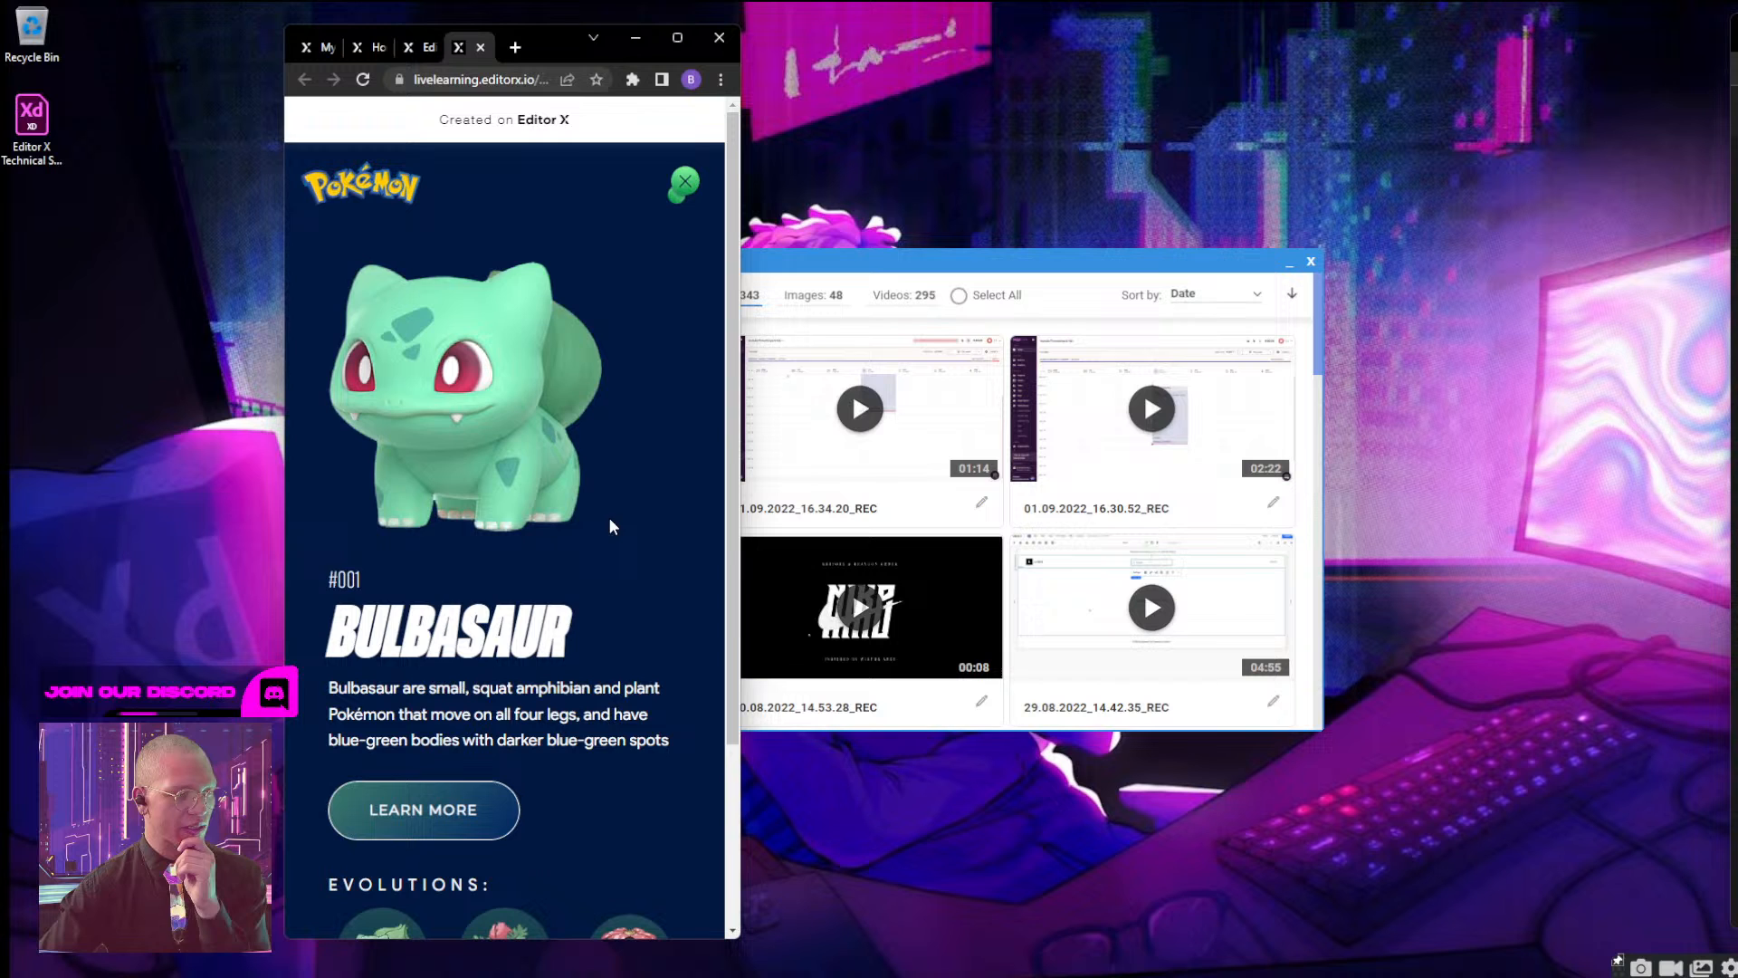
pyautogui.click(682, 193)
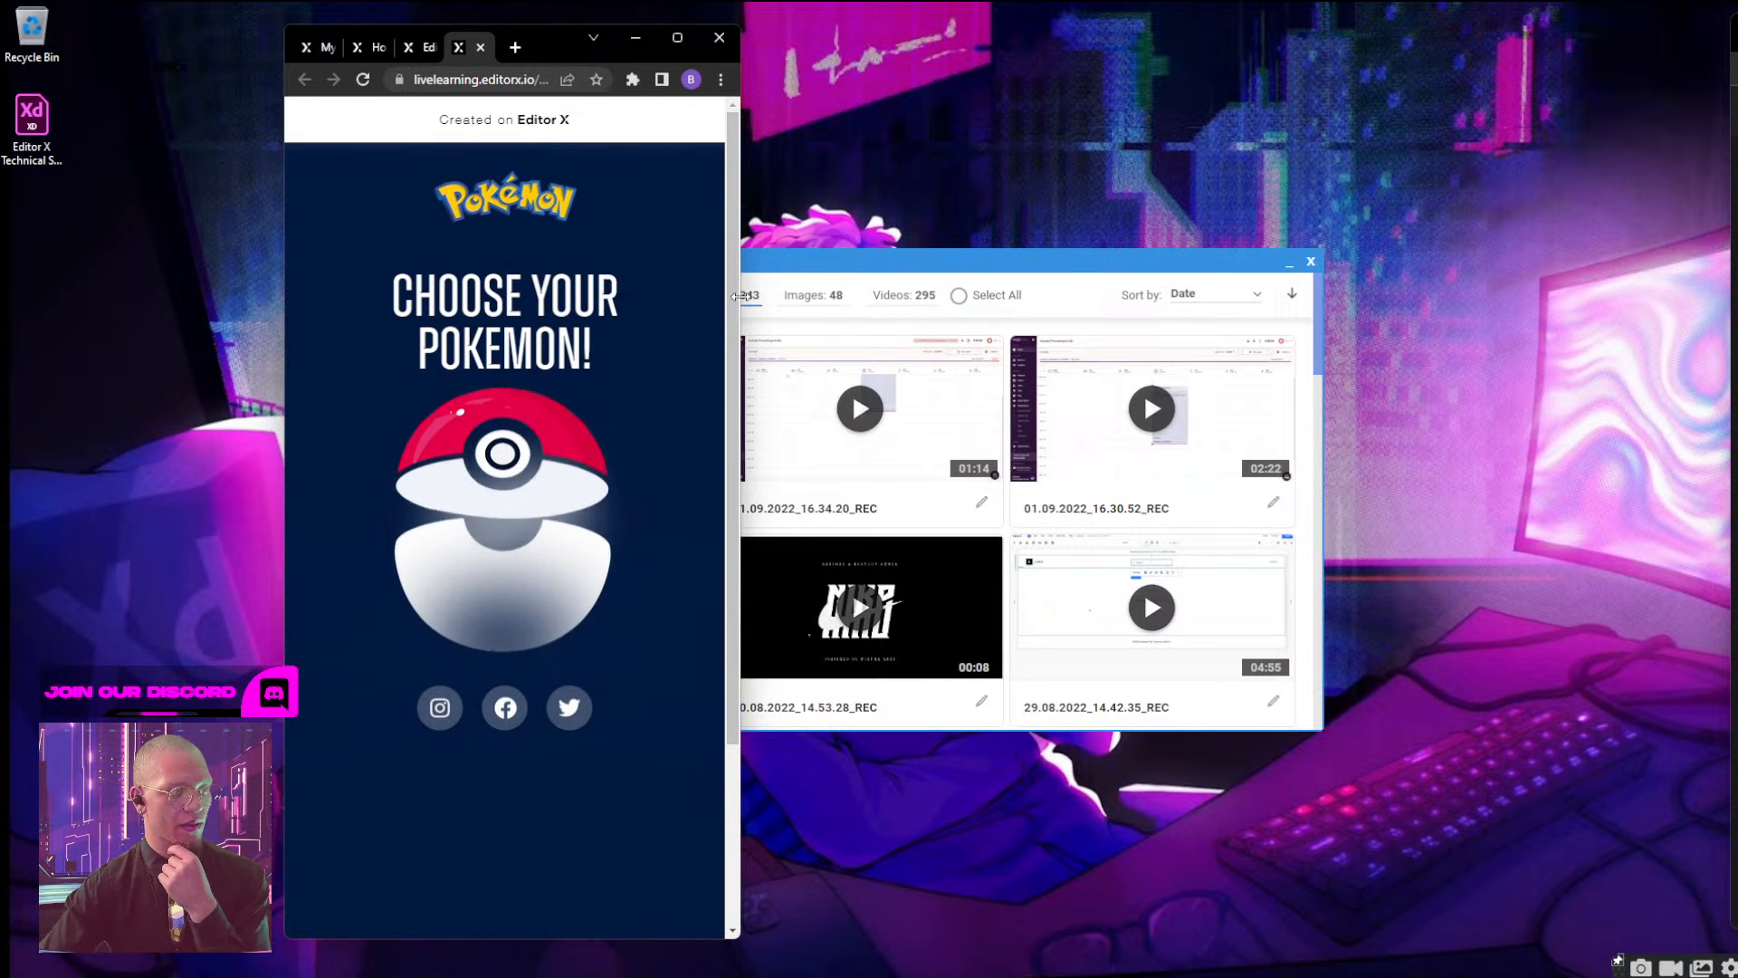
# Widen the browser to test the desktop Bulbasaur screen's closing, return to mobile width, and reload the live page.
pyautogui.moveTo(740, 286); pyautogui.dragTo(1164, 258)
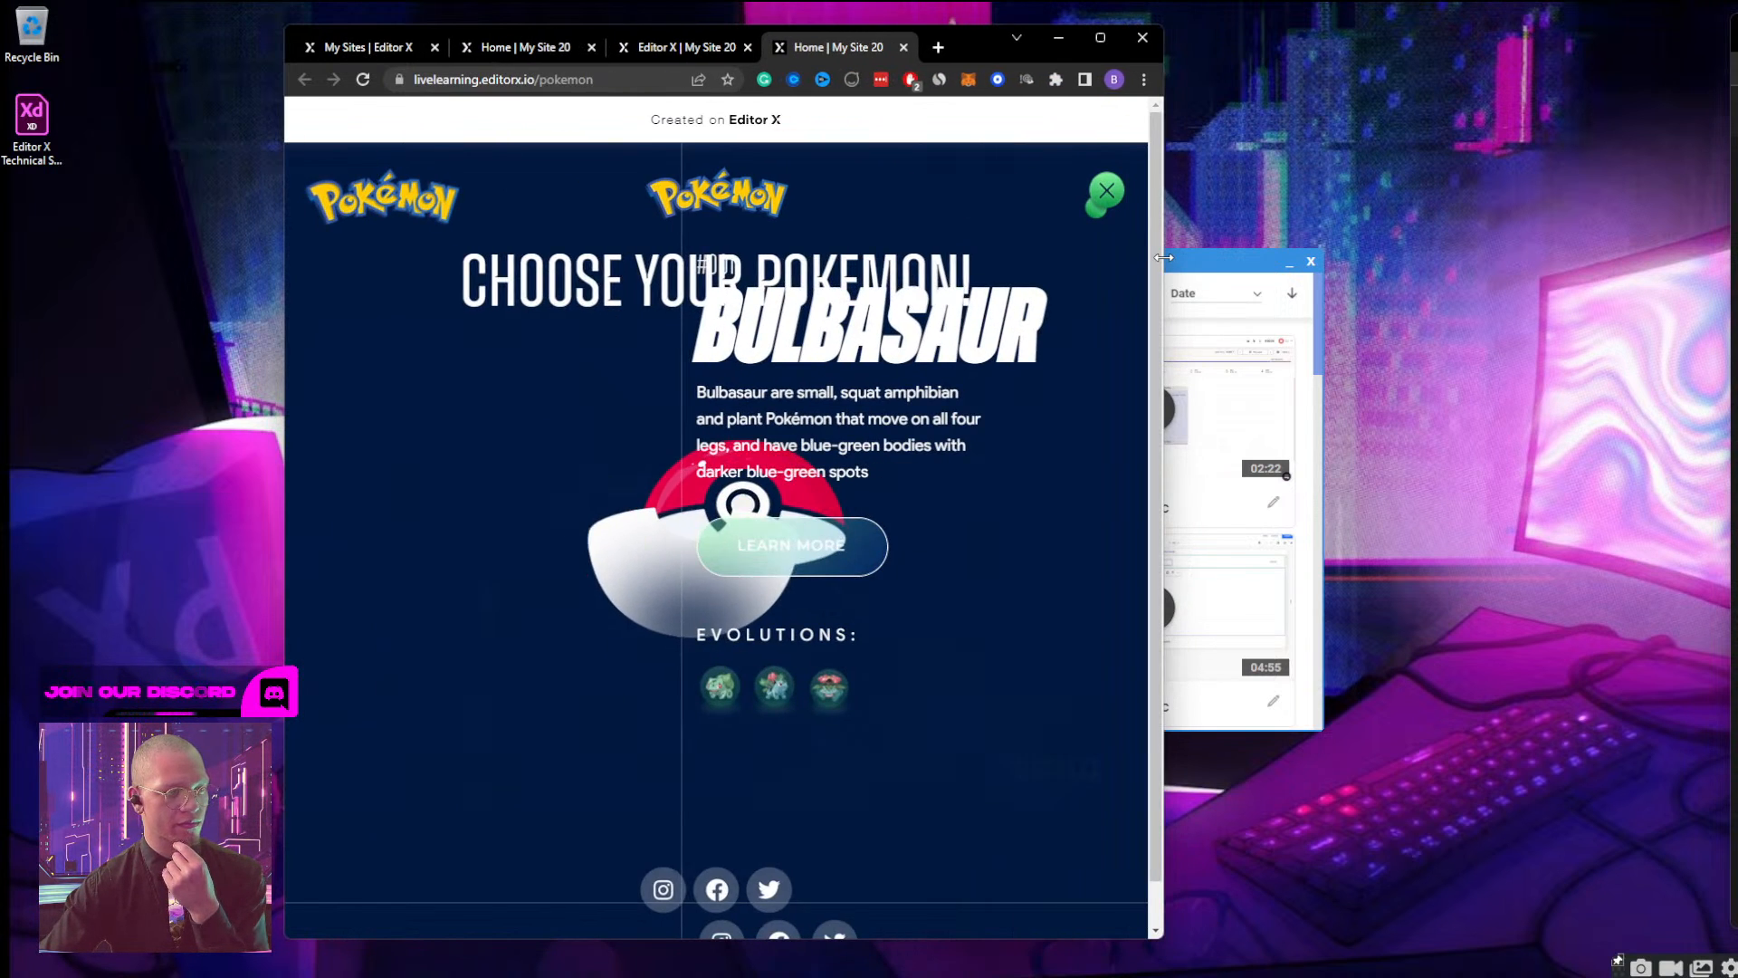
pyautogui.click(1119, 192)
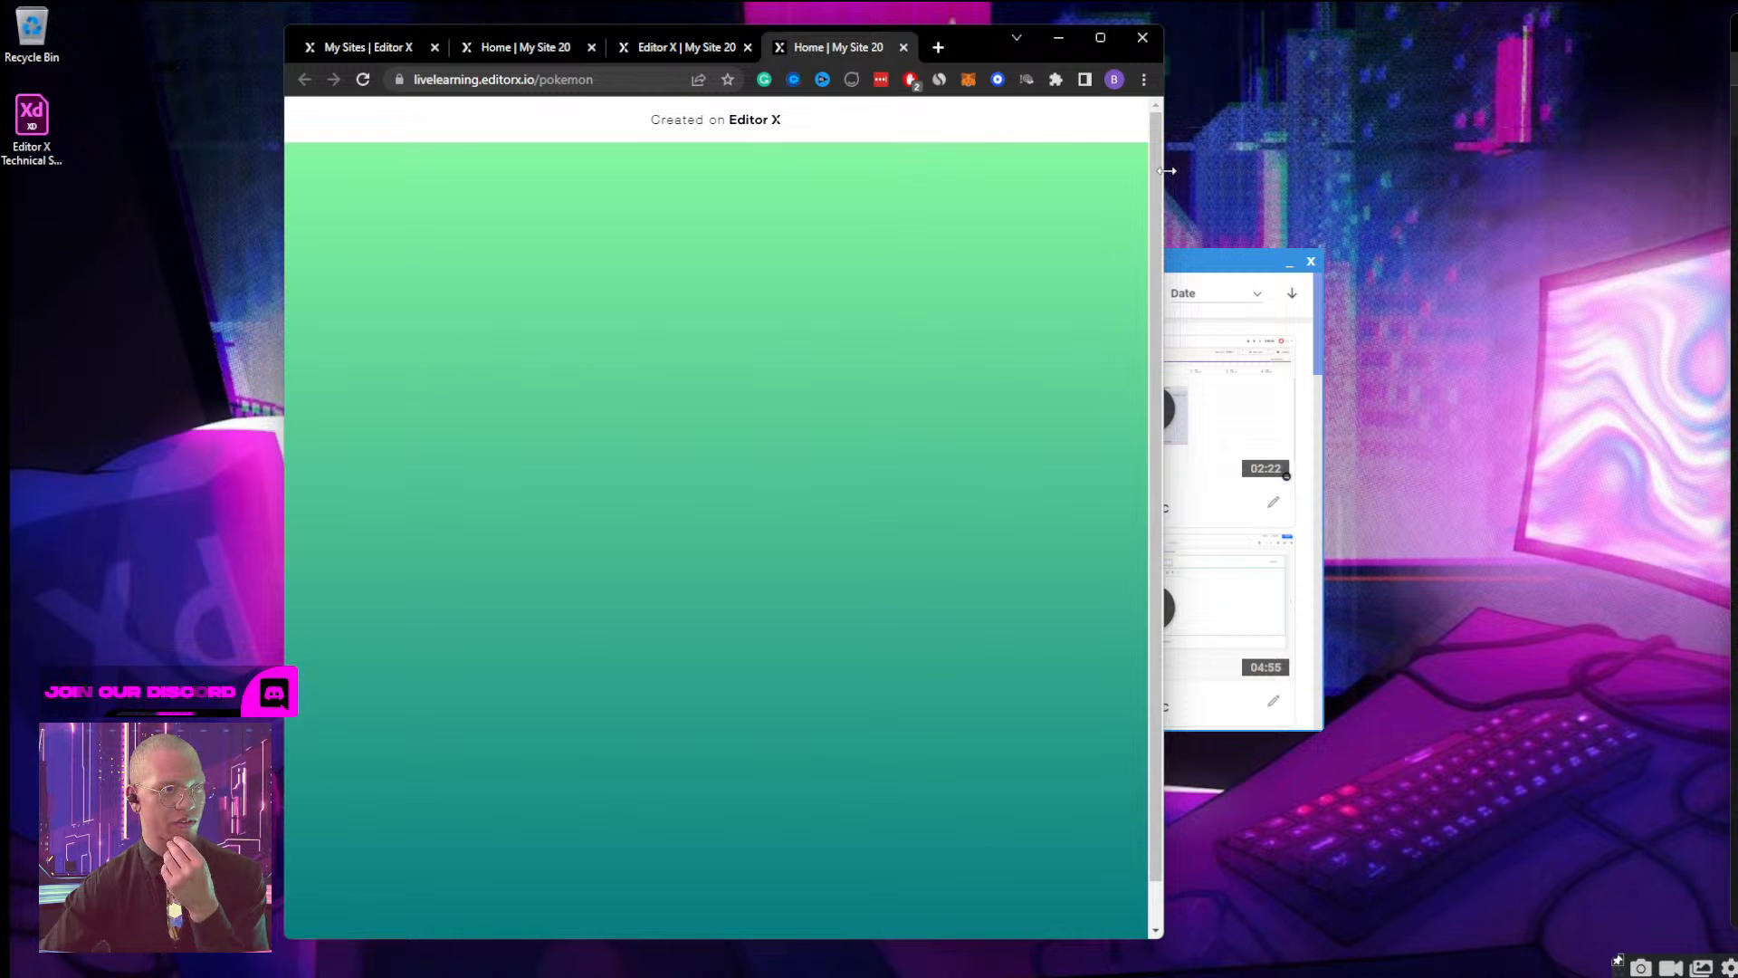
pyautogui.moveTo(1167, 170); pyautogui.dragTo(740, 210)
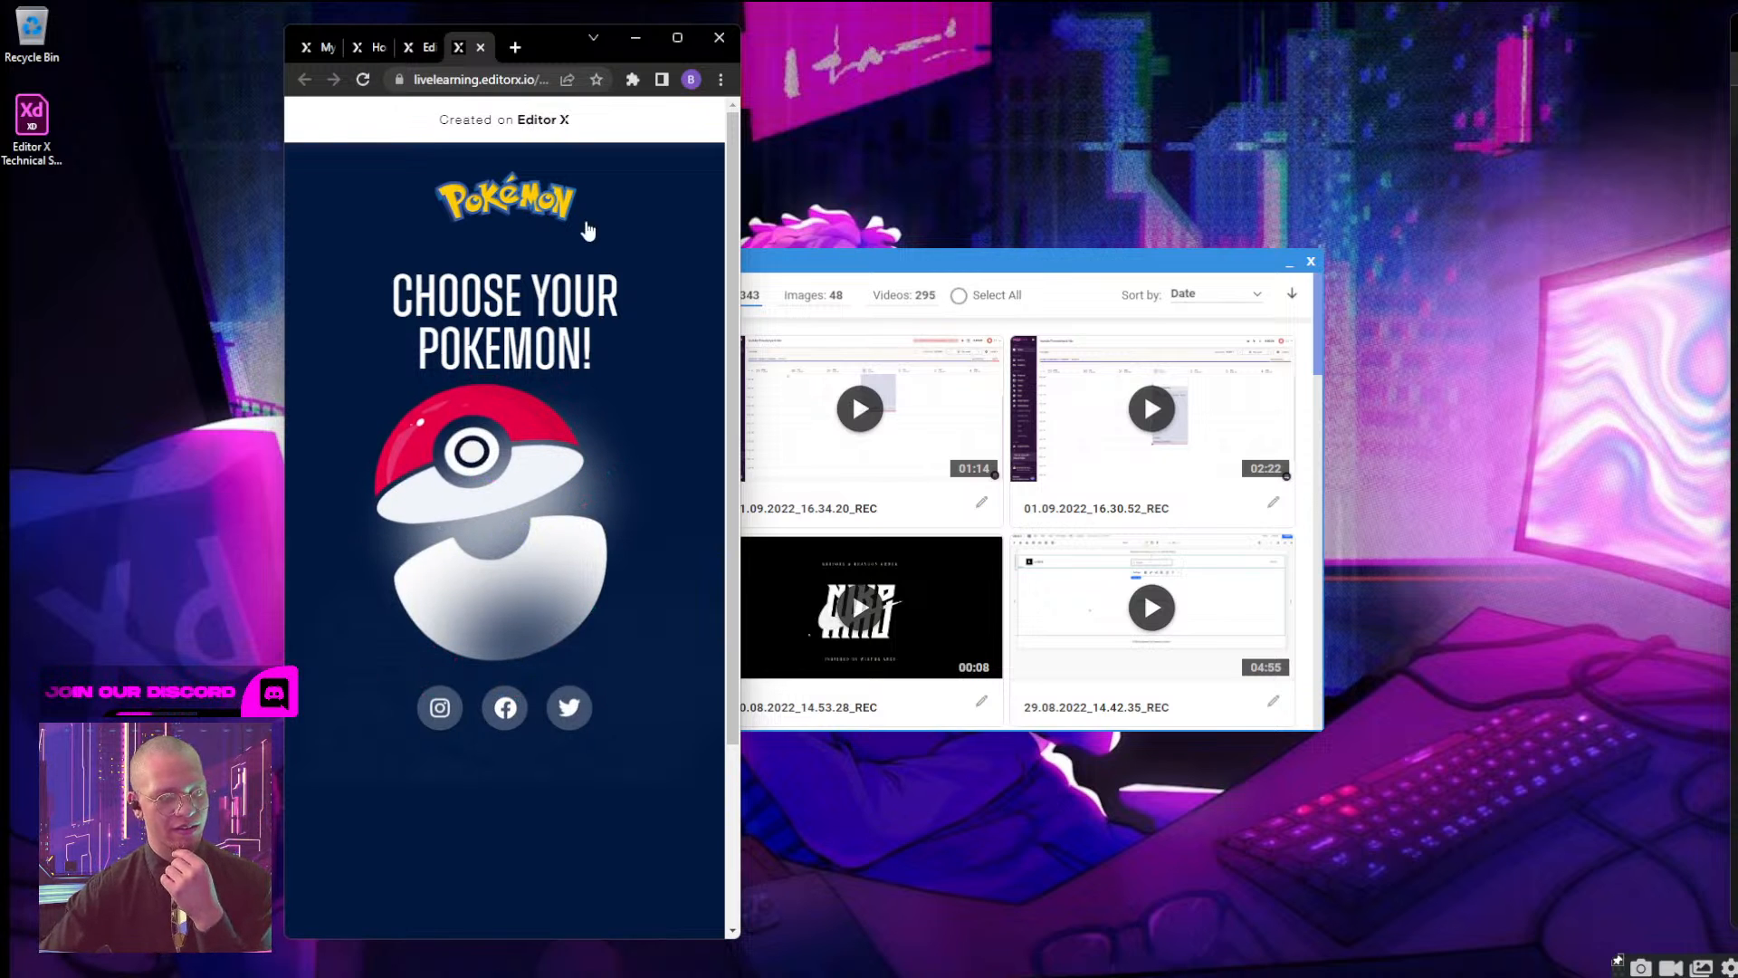
pyautogui.moveTo(743, 334); pyautogui.dragTo(517, 381)
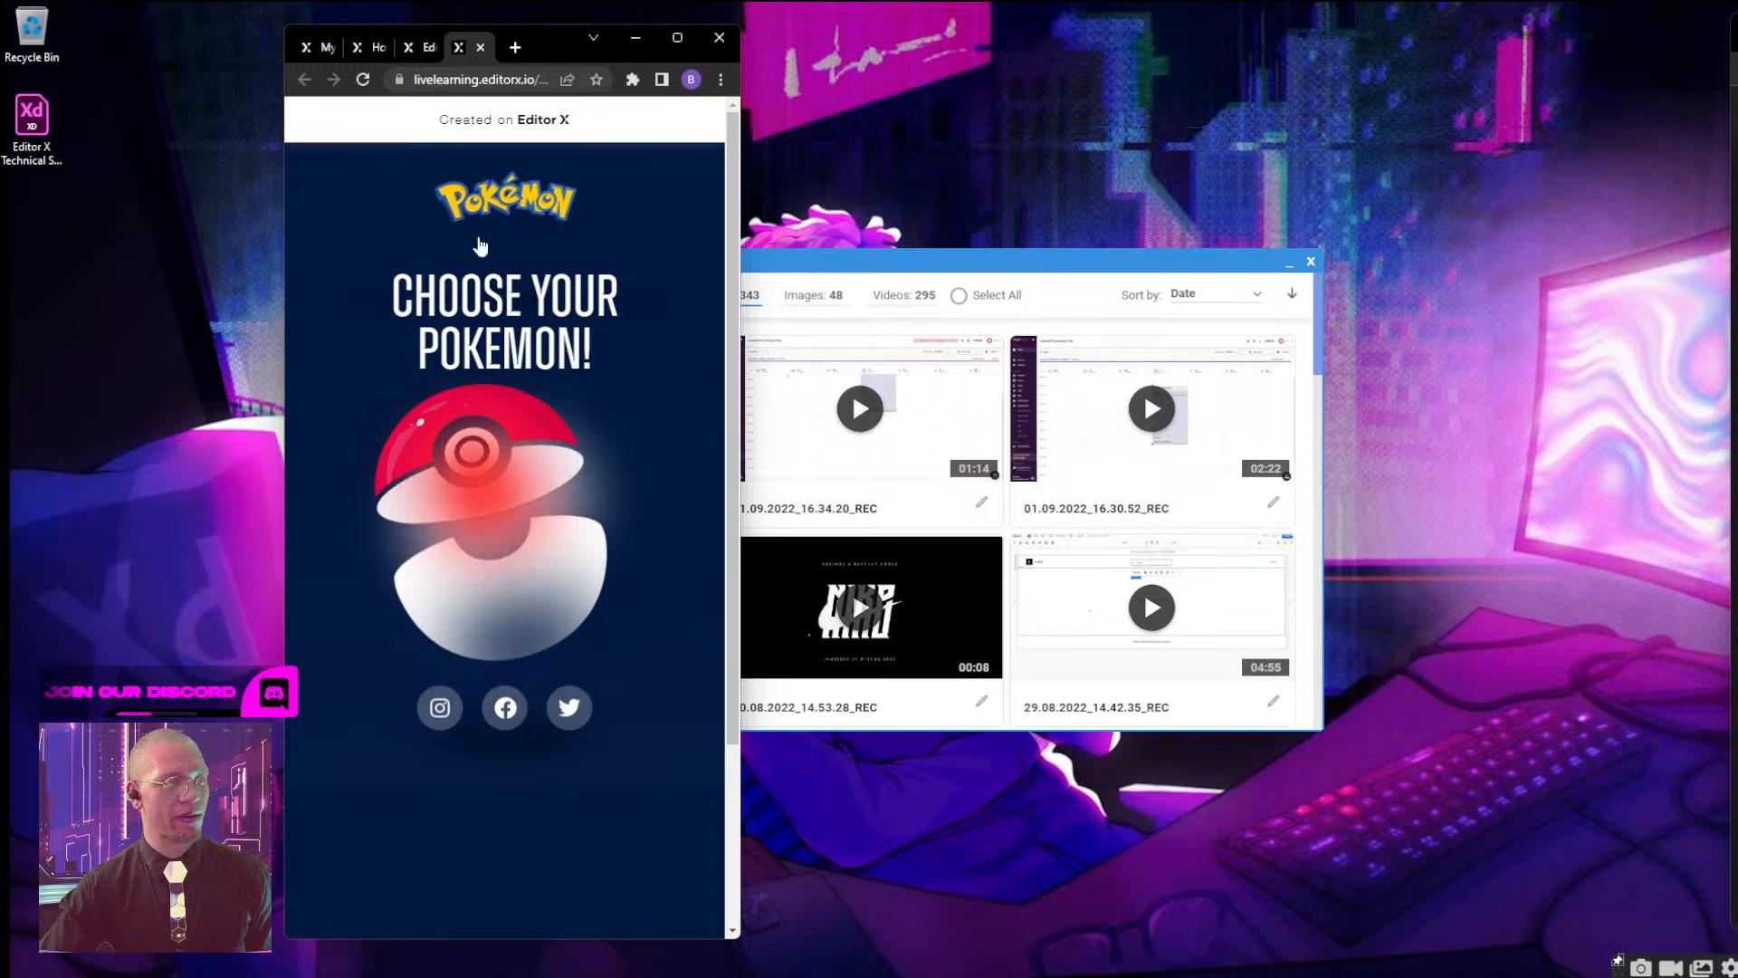
pyautogui.click(355, 87)
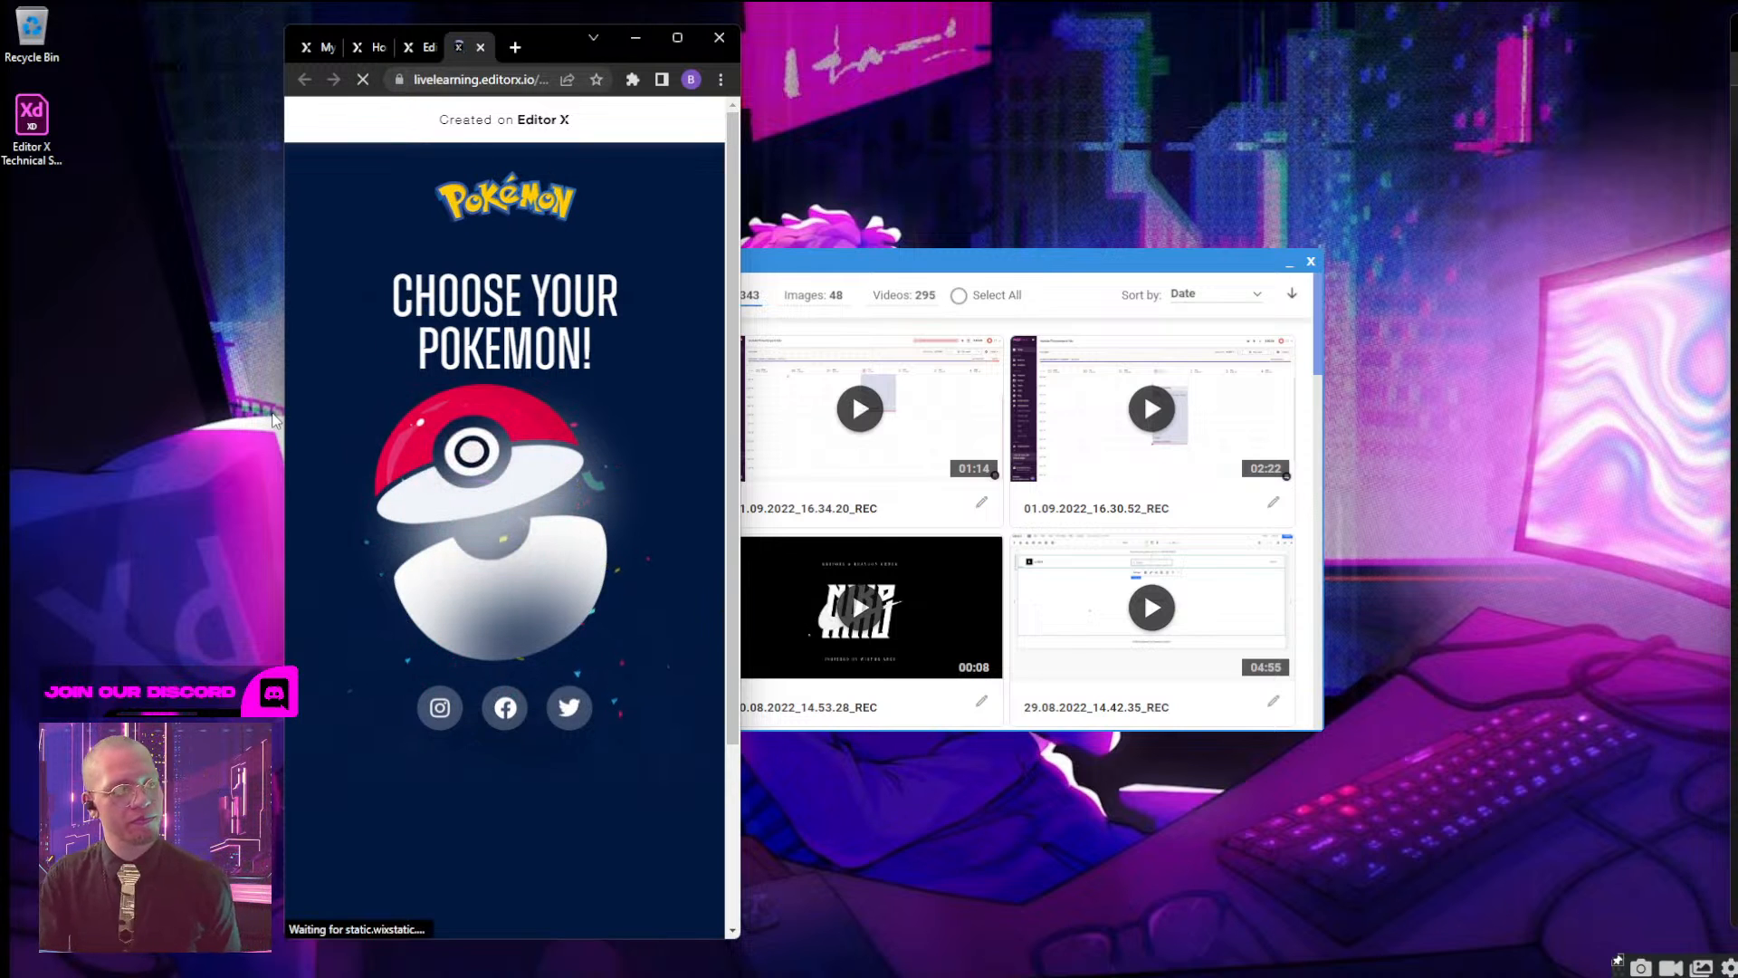
# Open Bulbasaur from the Poké Ball in the maximized browser and compare the page at mobile, wide-window and full-screen widths.
pyautogui.doubleClick(546, 35)
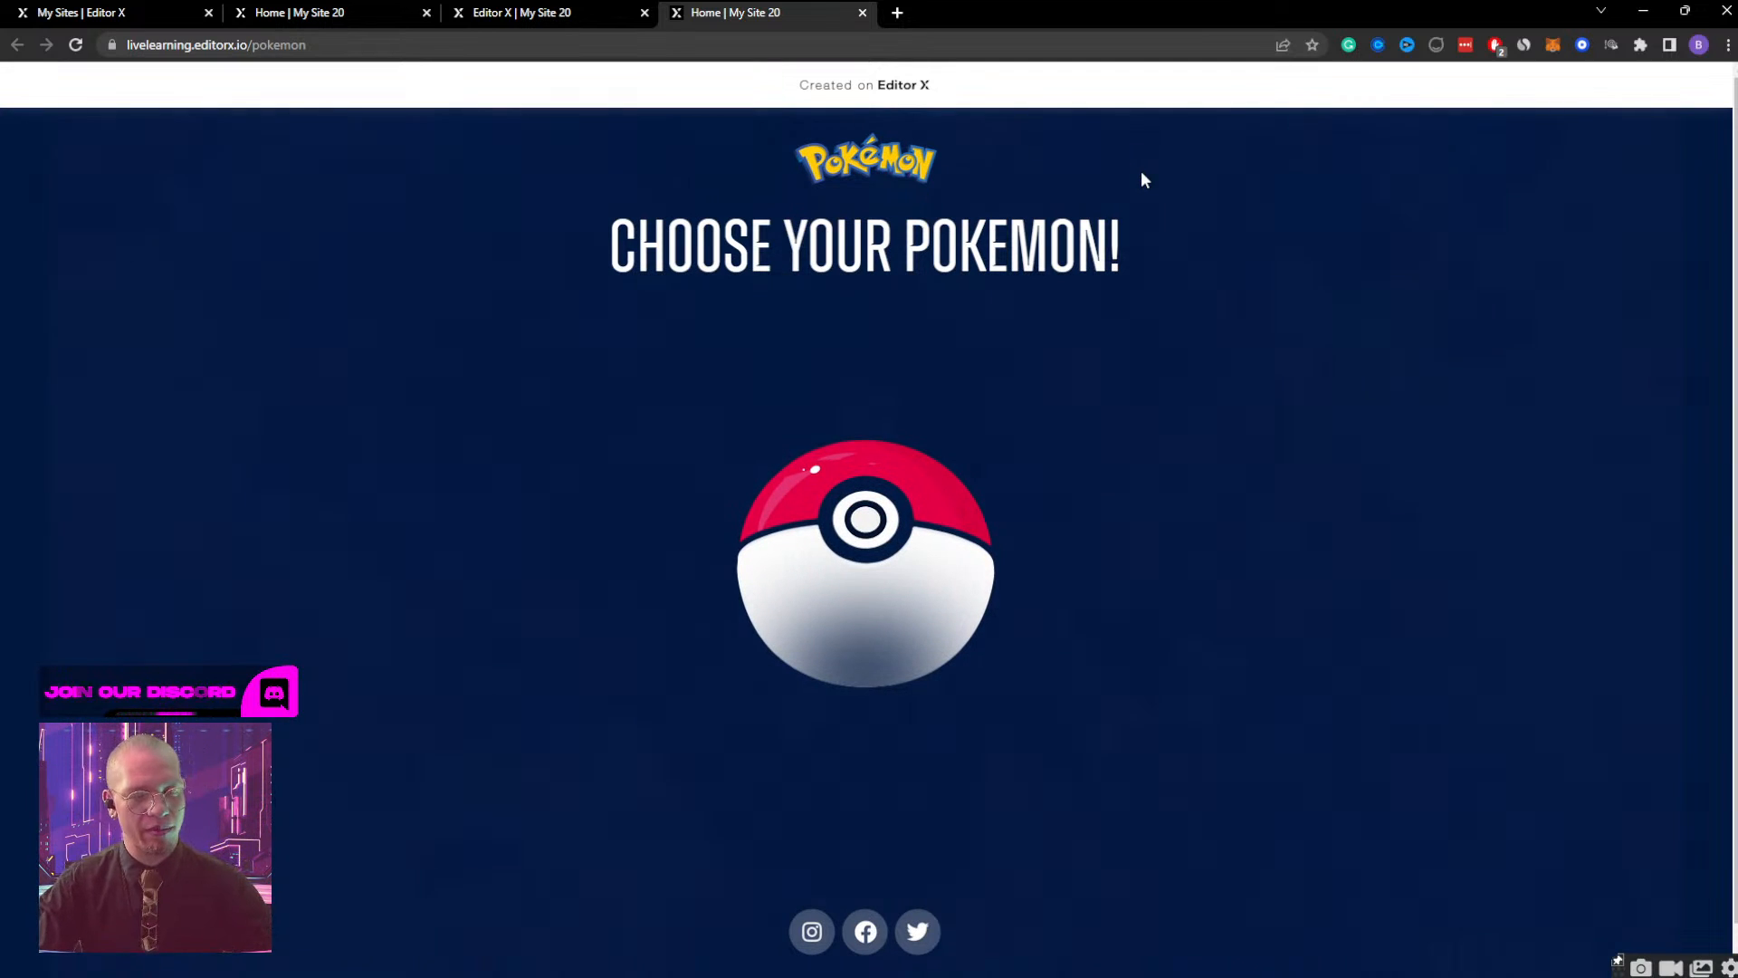
pyautogui.click(876, 561)
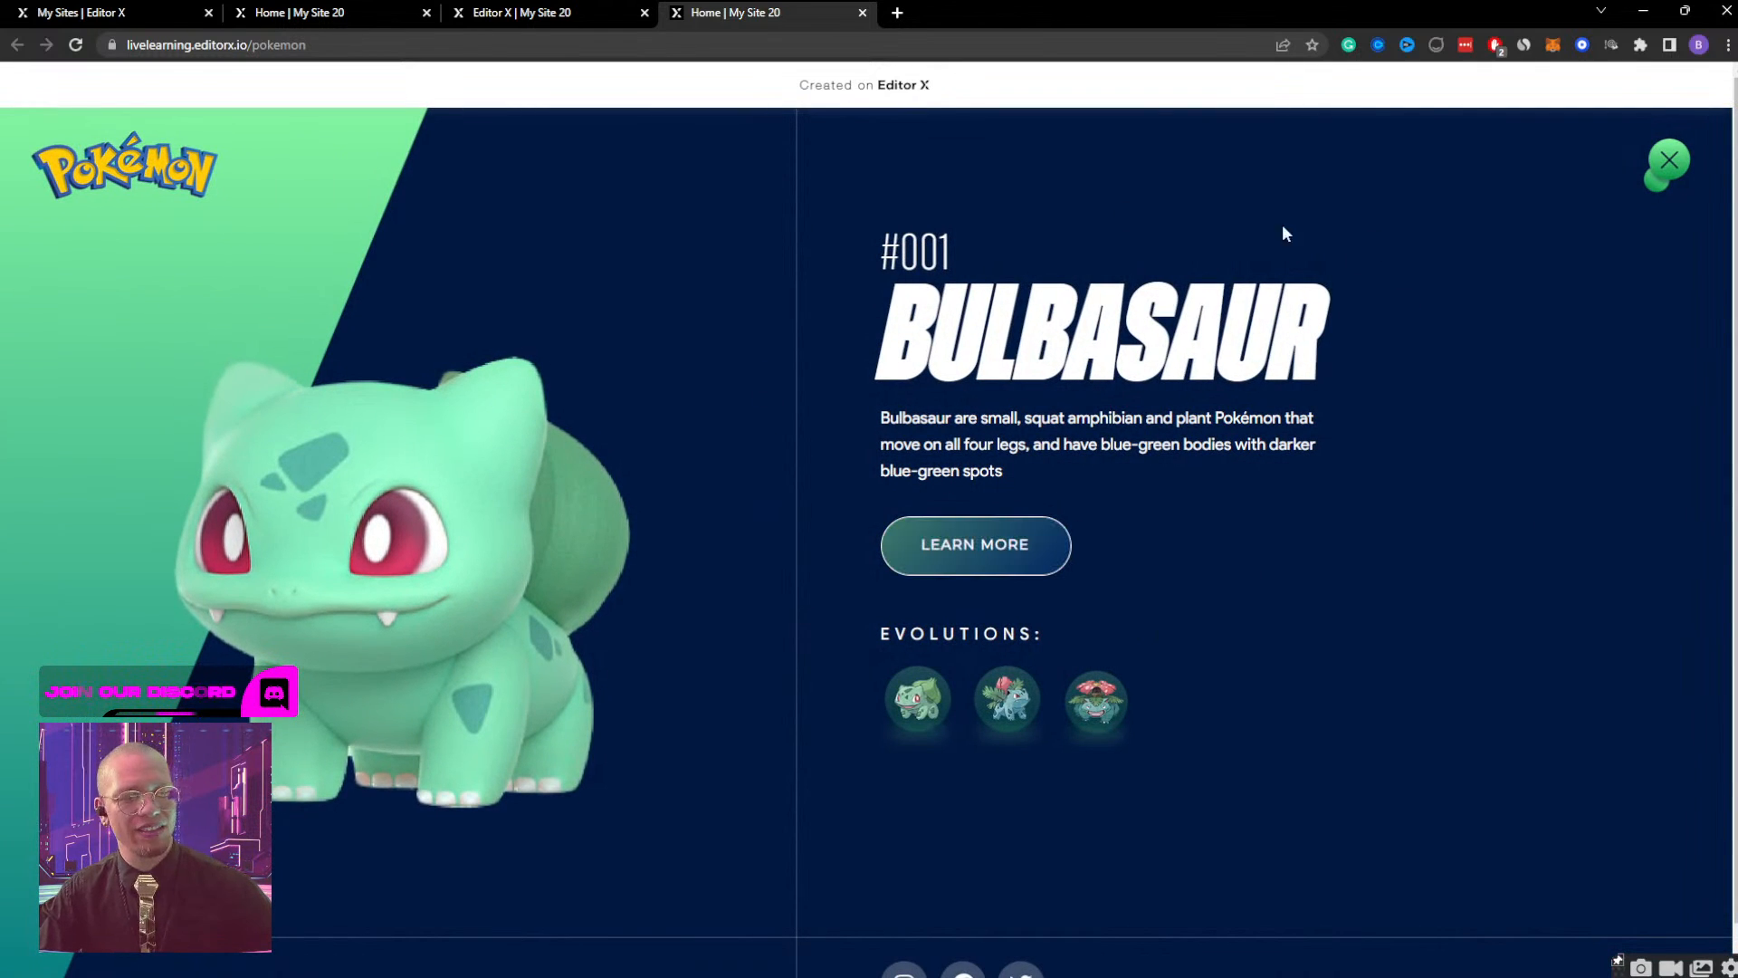
pyautogui.doubleClick(1430, 15)
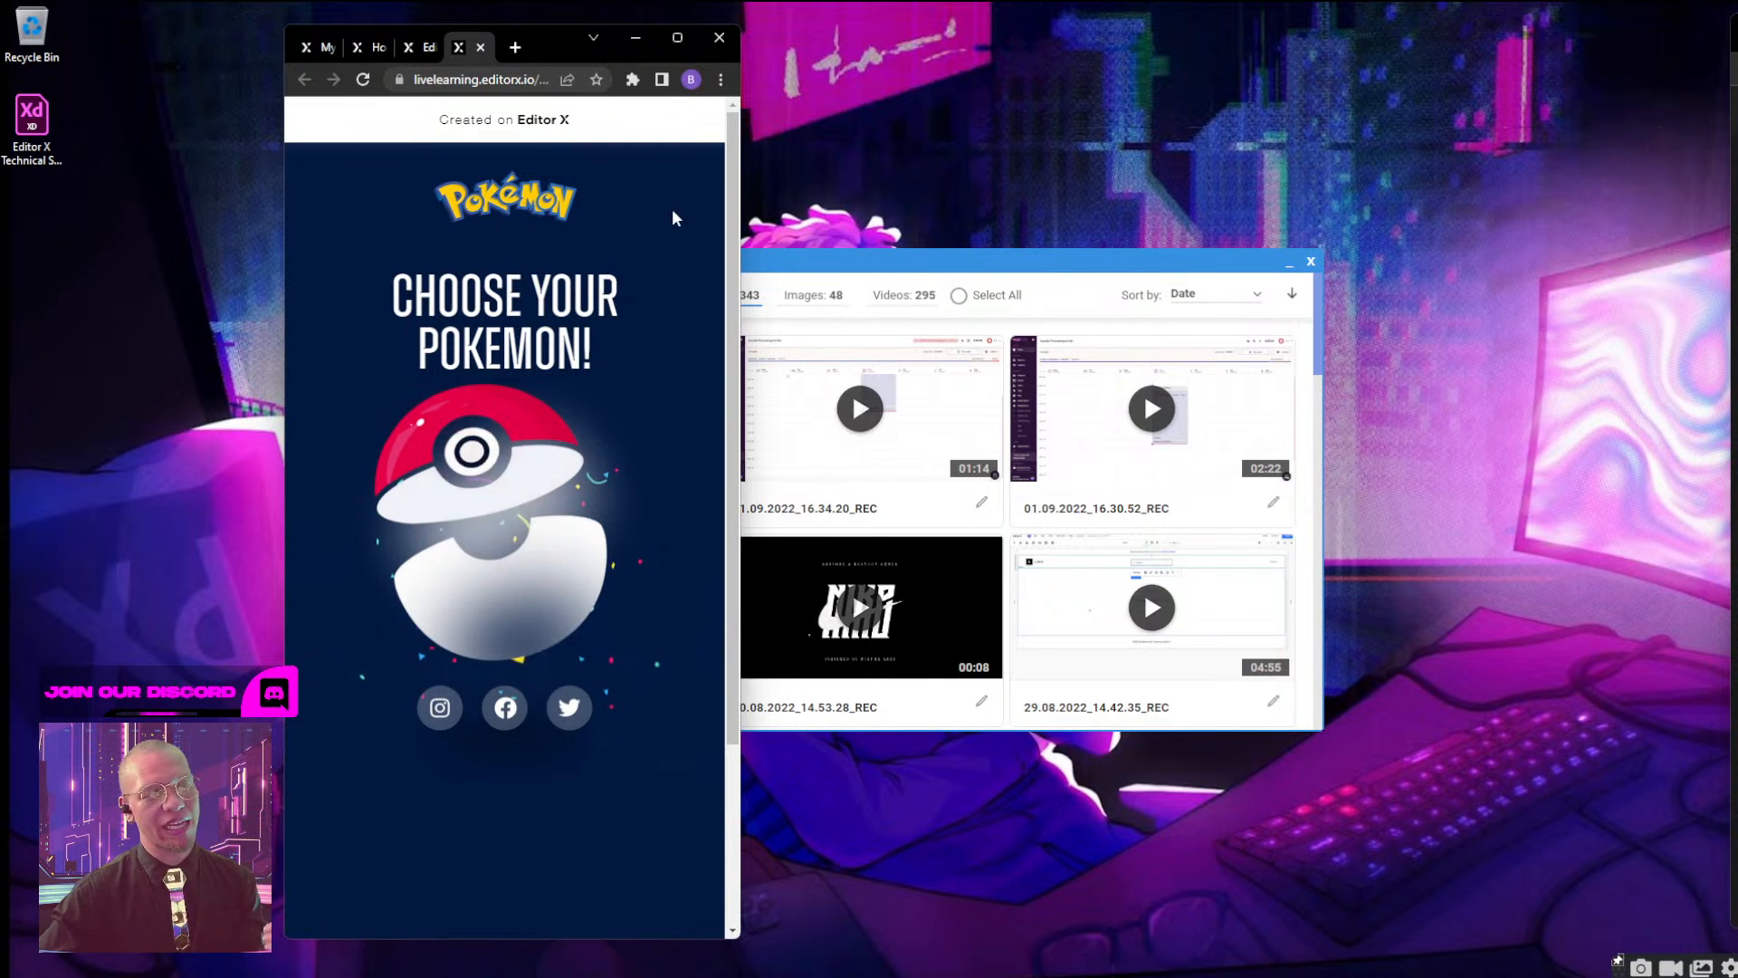
pyautogui.moveTo(741, 181); pyautogui.dragTo(1698, 144)
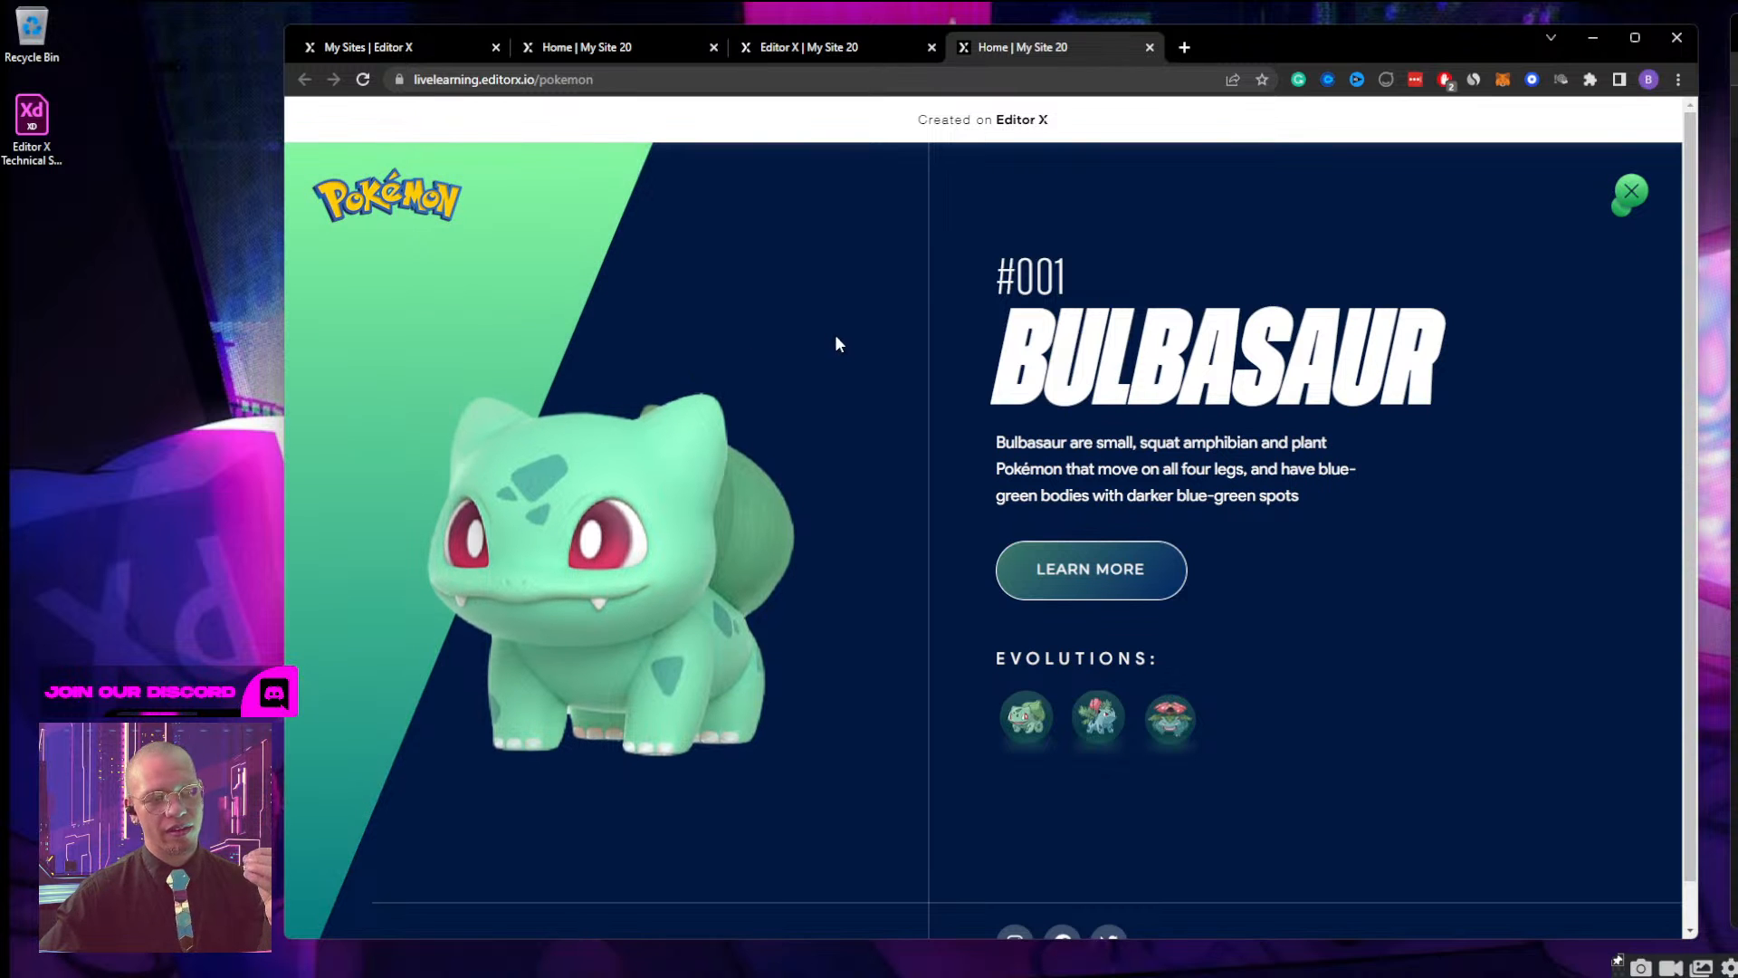
pyautogui.doubleClick(1245, 51)
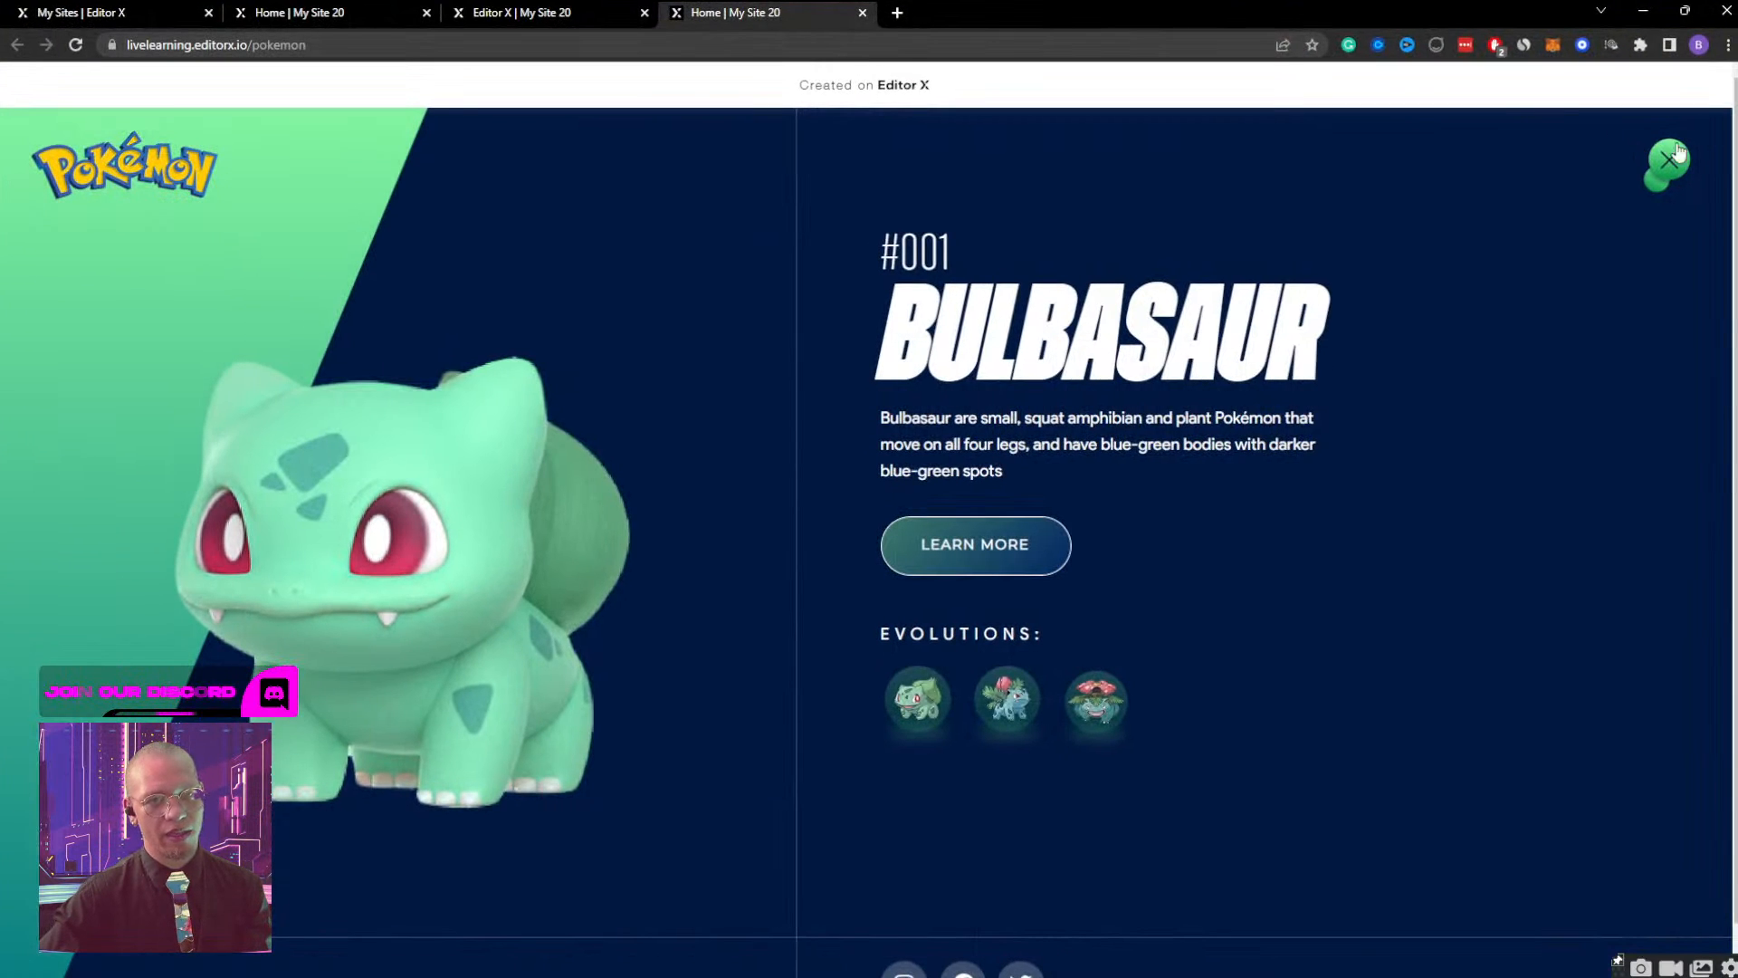
pyautogui.click(1689, 16)
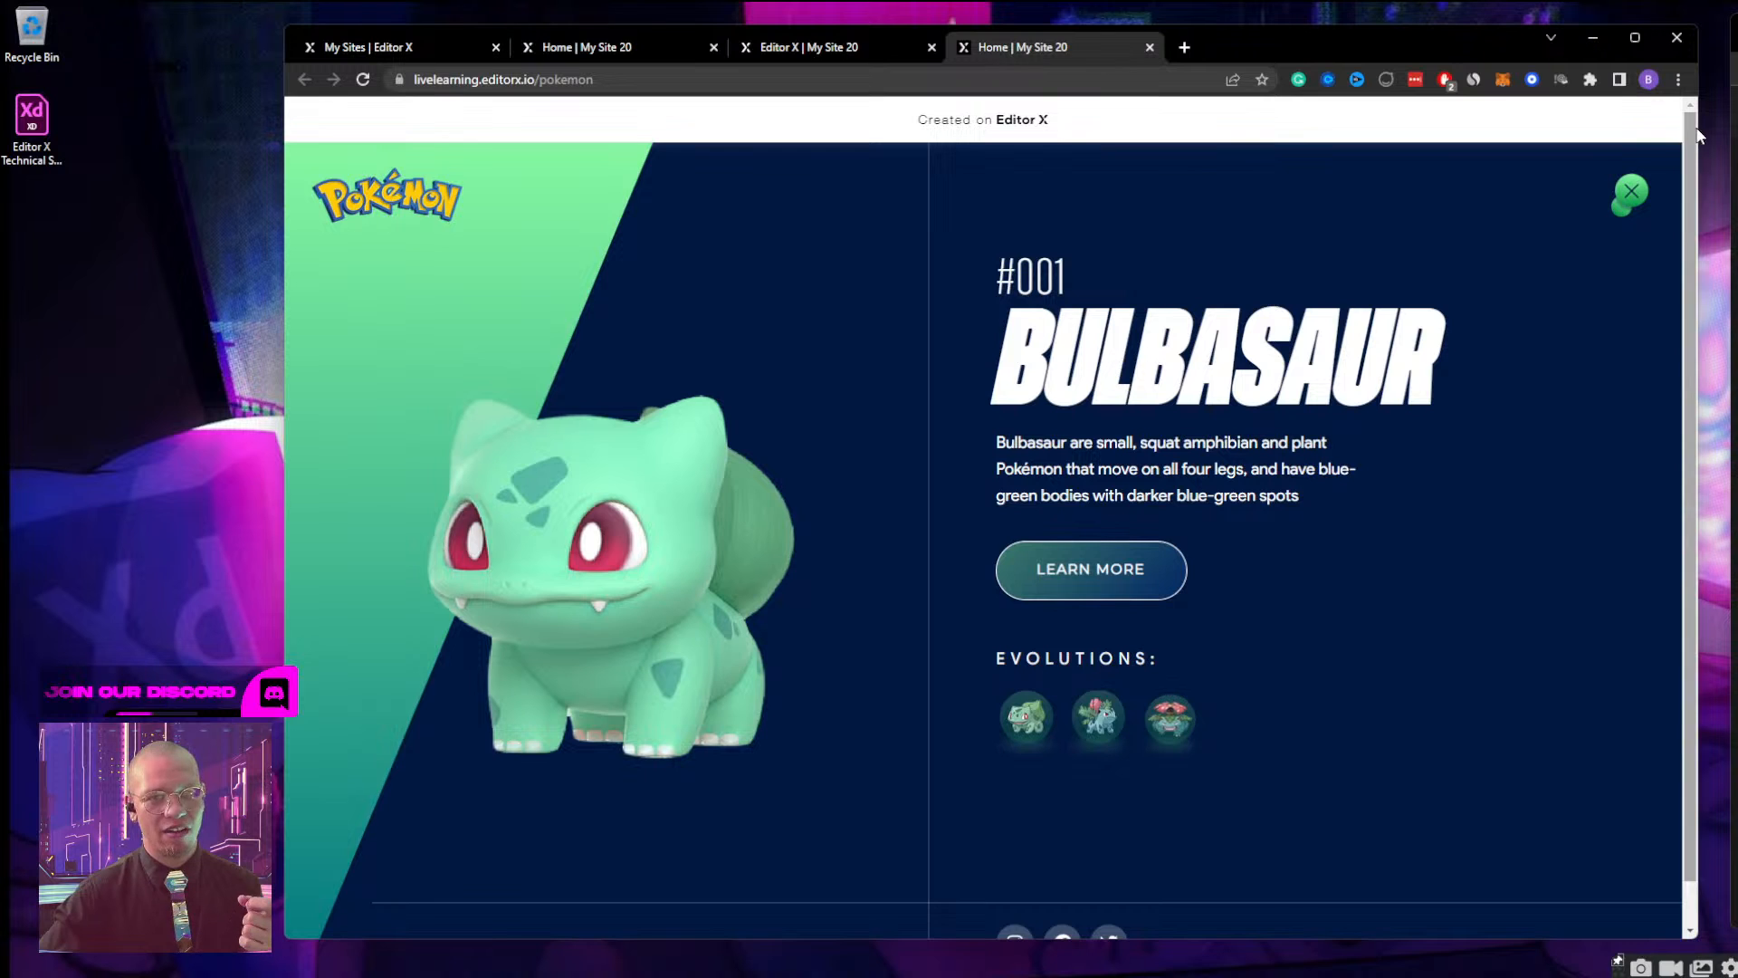
pyautogui.moveTo(1699, 163); pyautogui.dragTo(740, 186)
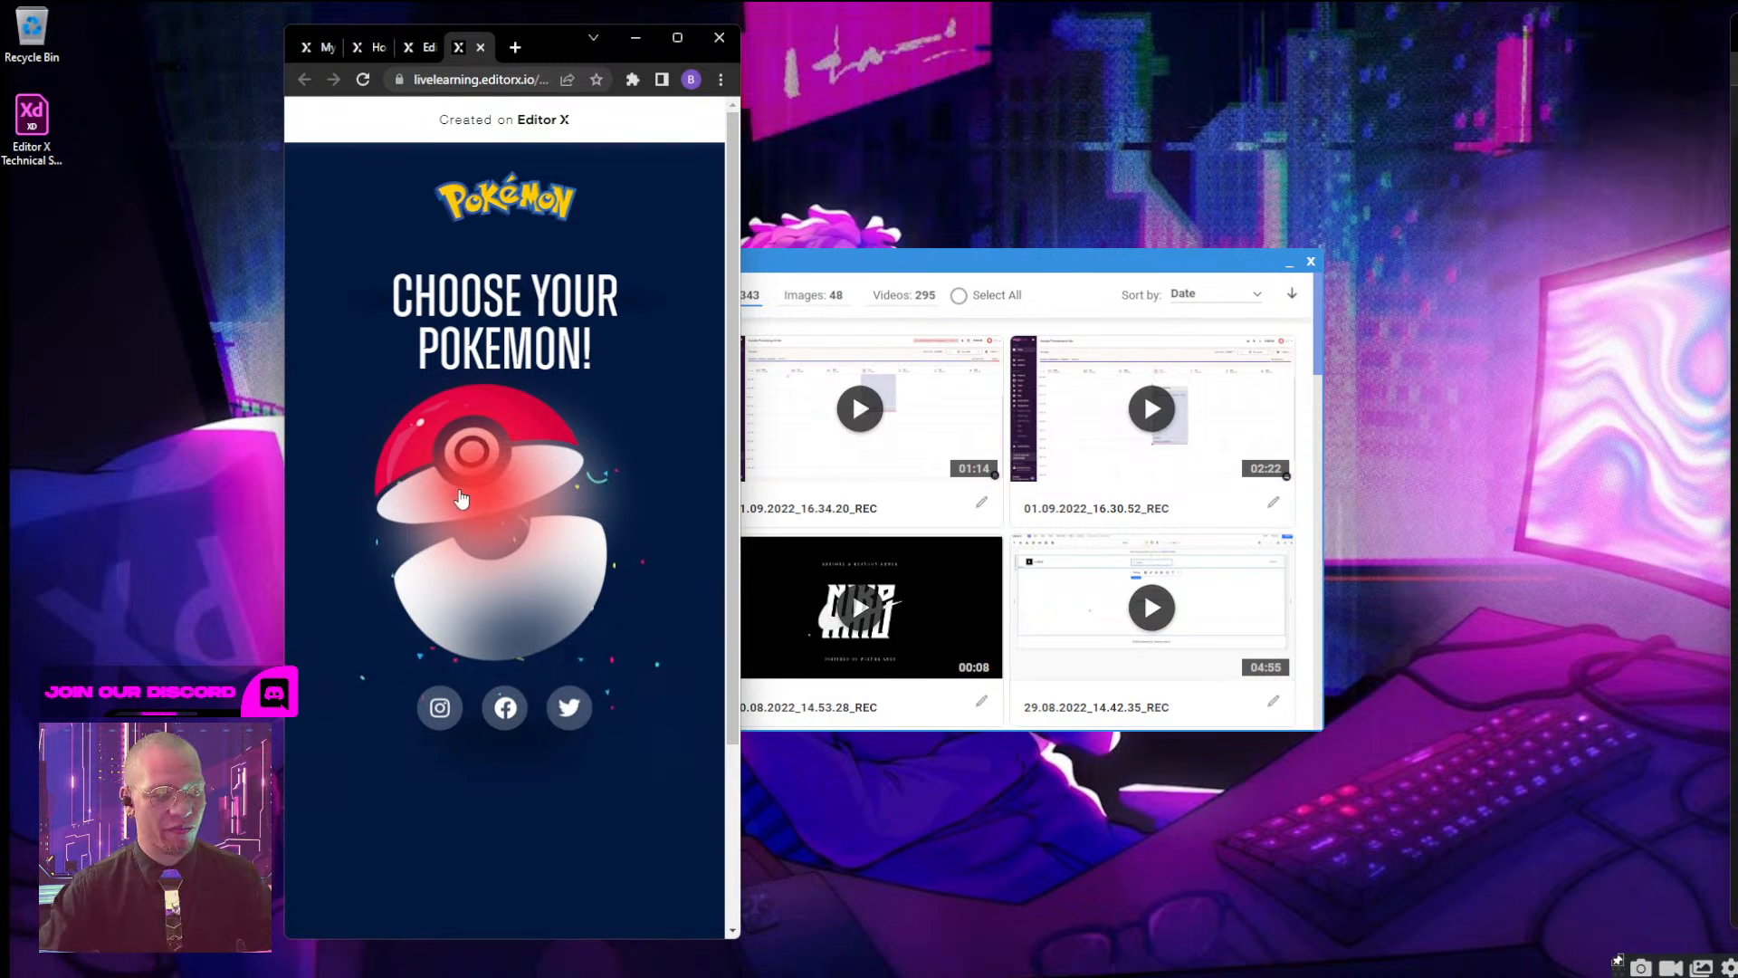
# Open and close the mobile Bulbasaur screen, check the page in the maximized browser, and reload it.
pyautogui.click(472, 454)
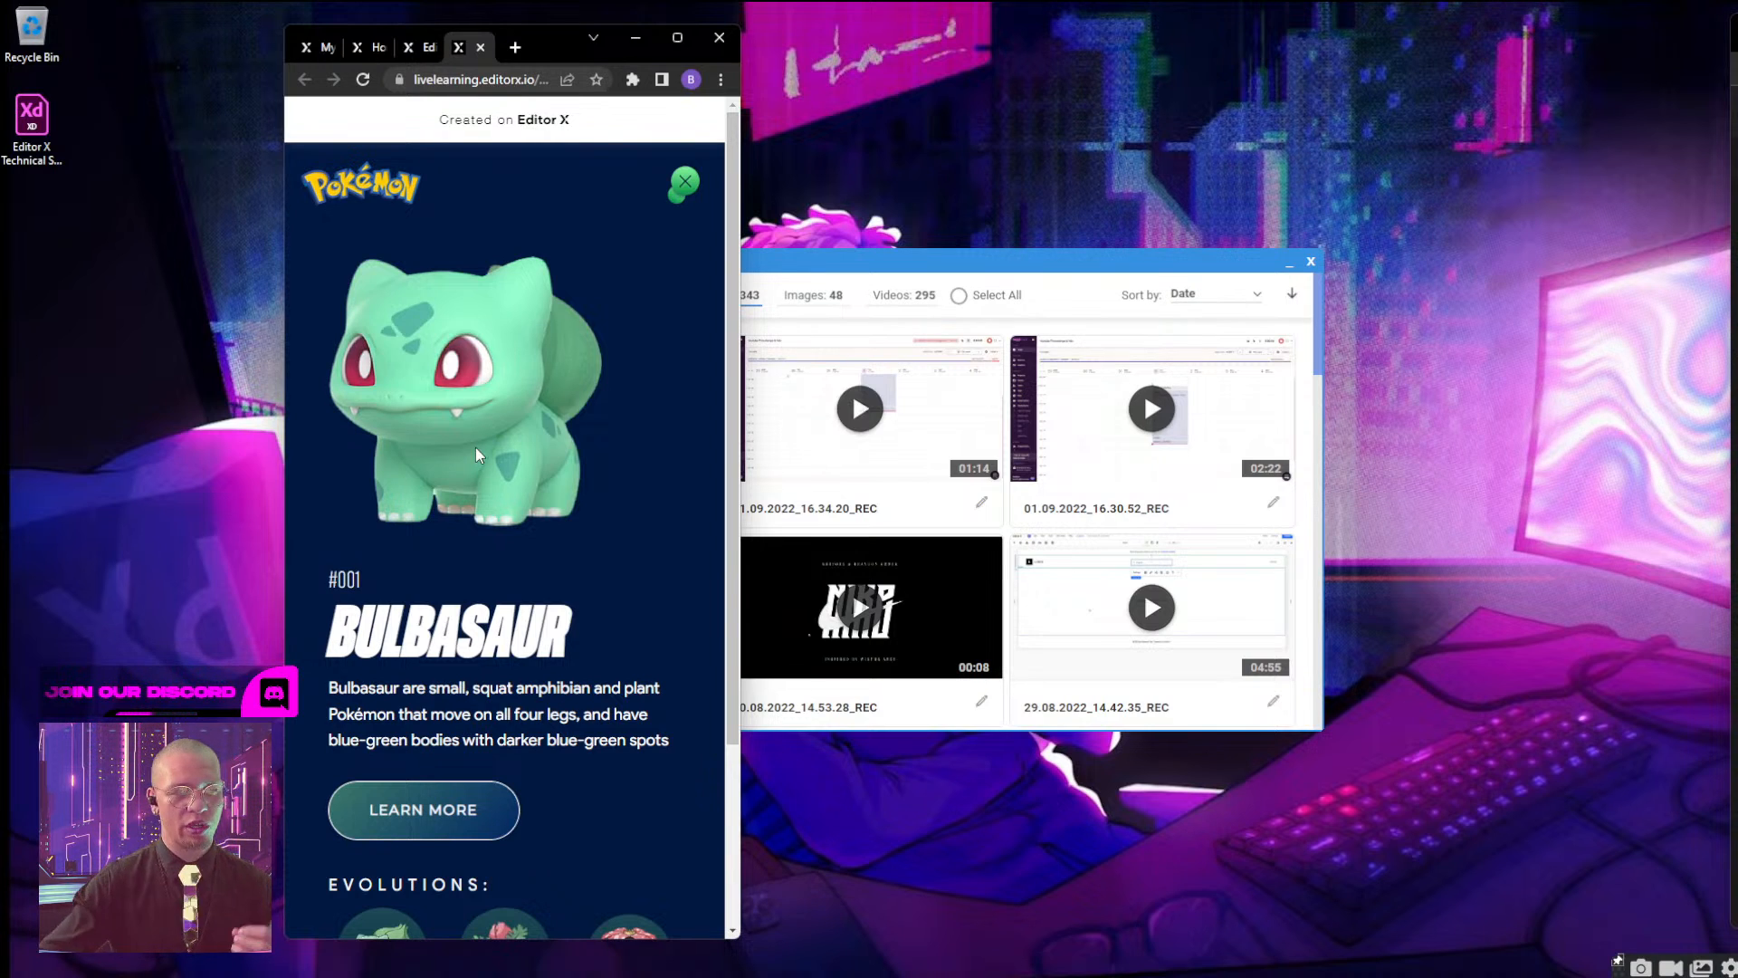
pyautogui.click(686, 182)
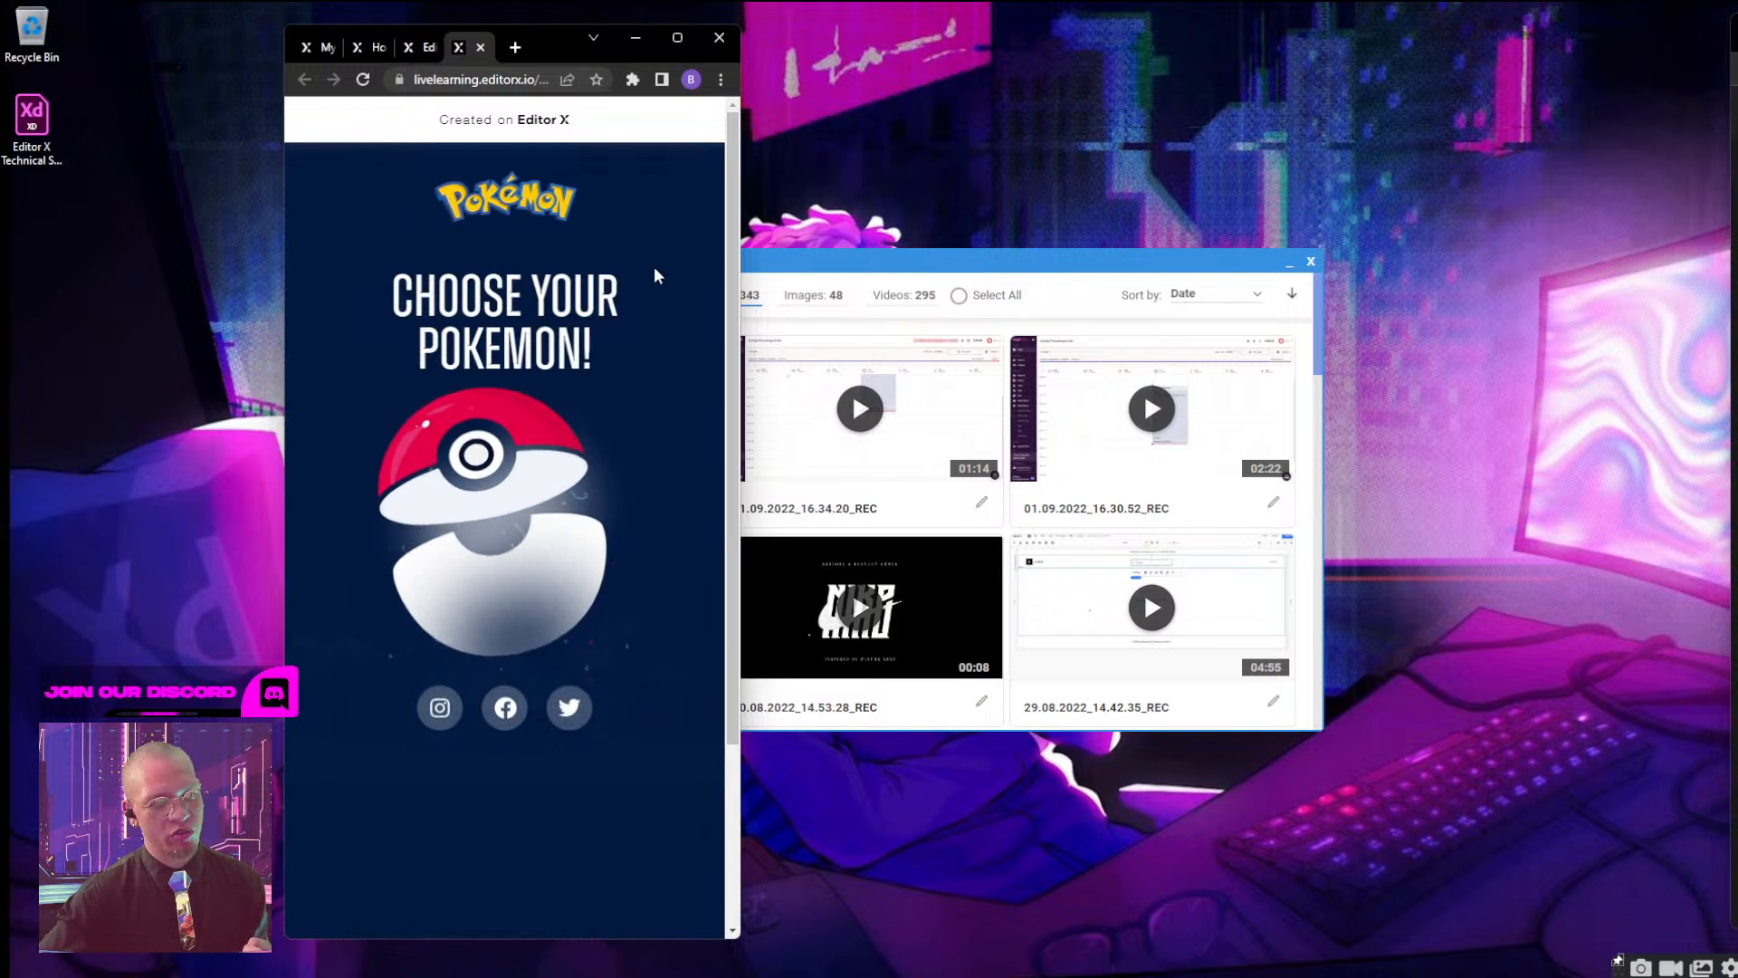
pyautogui.doubleClick(555, 45)
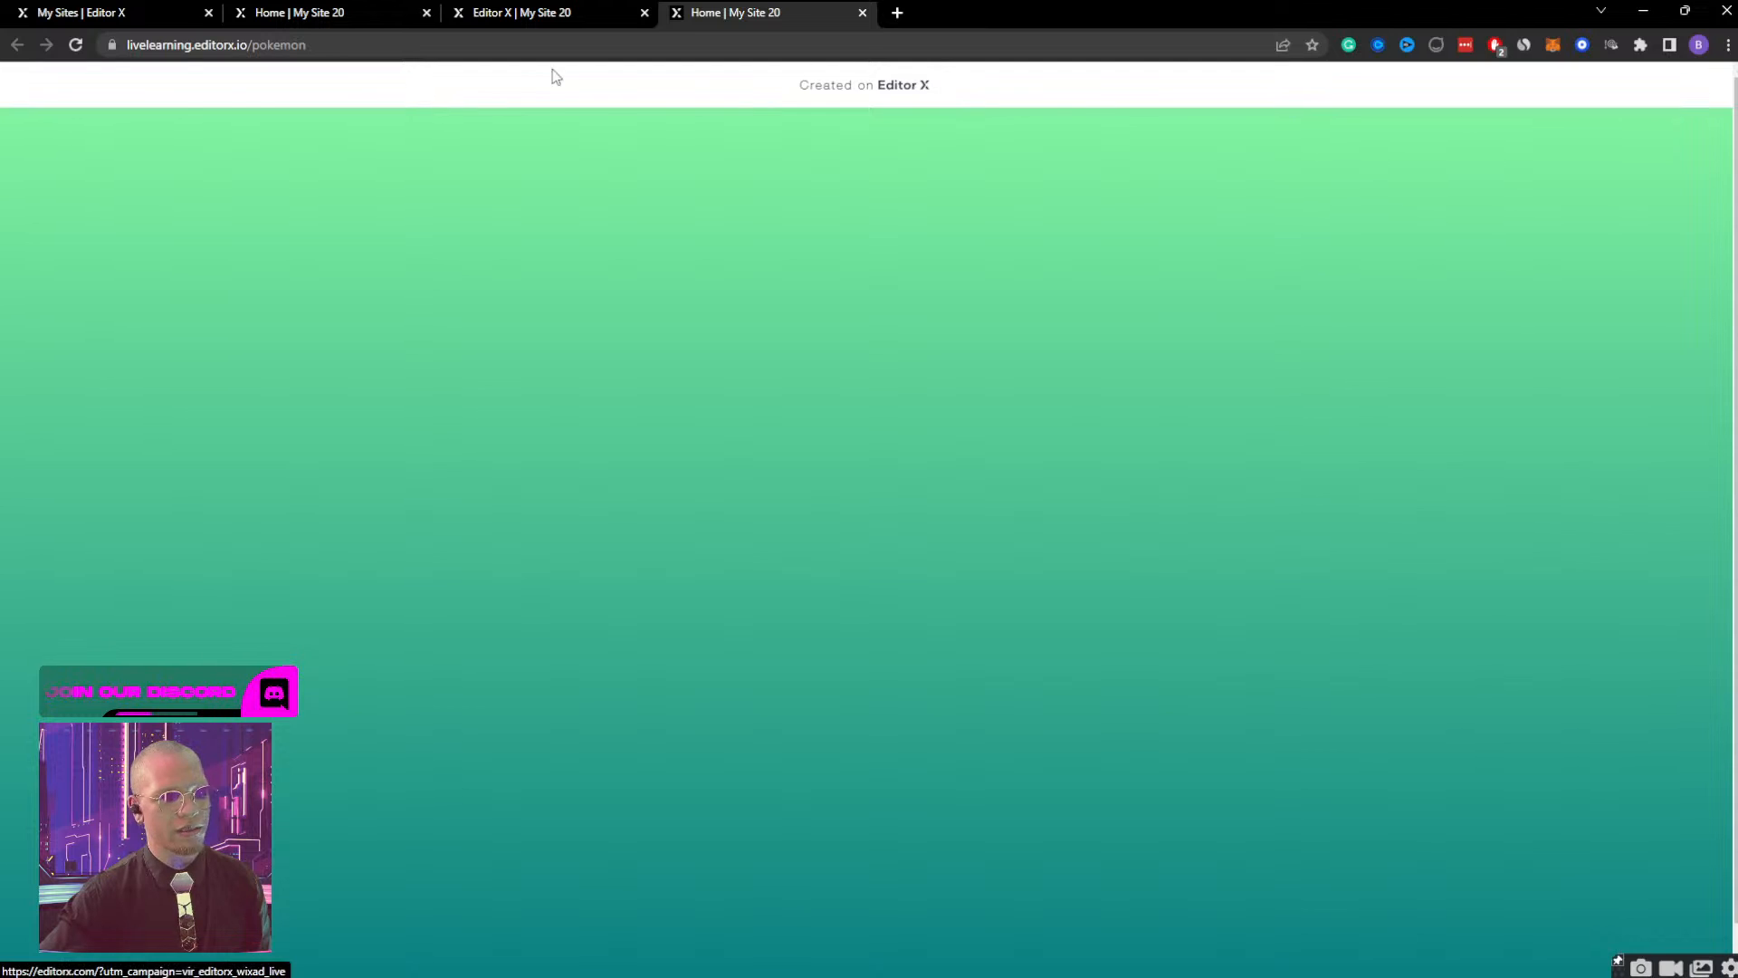
pyautogui.click(83, 48)
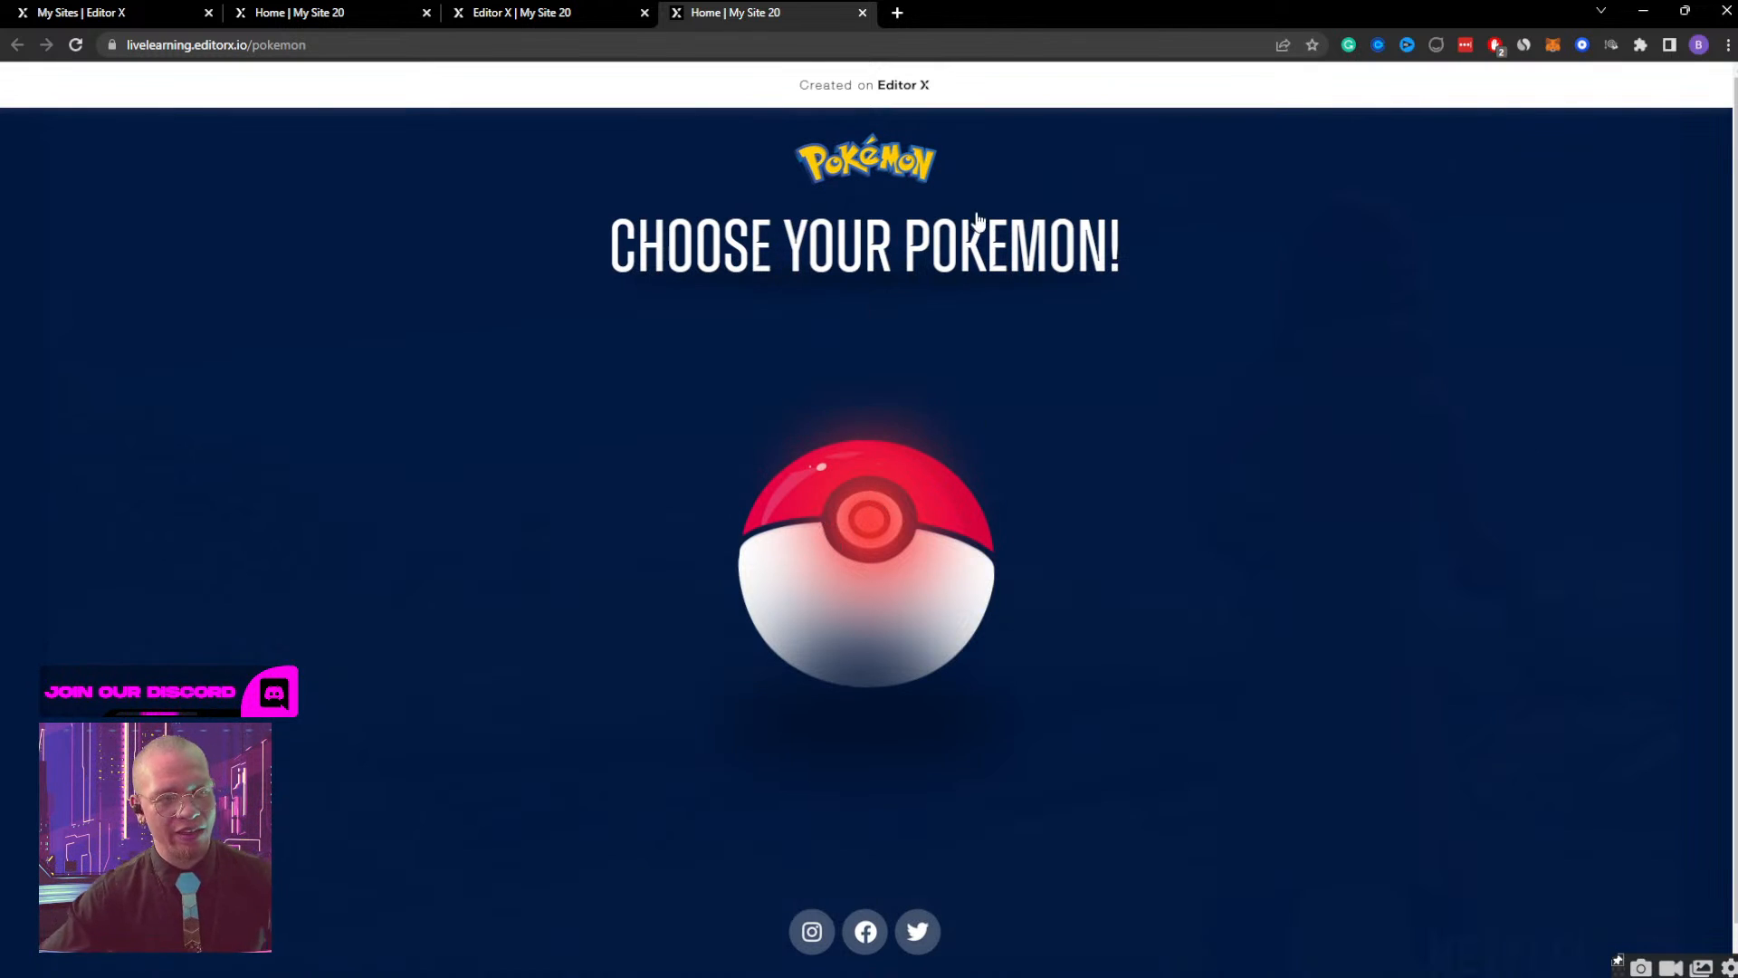
# Check opening Bulbasaur from the Poké Ball at both desktop and mobile window widths, then return to the wide window.
pyautogui.click(1682, 12)
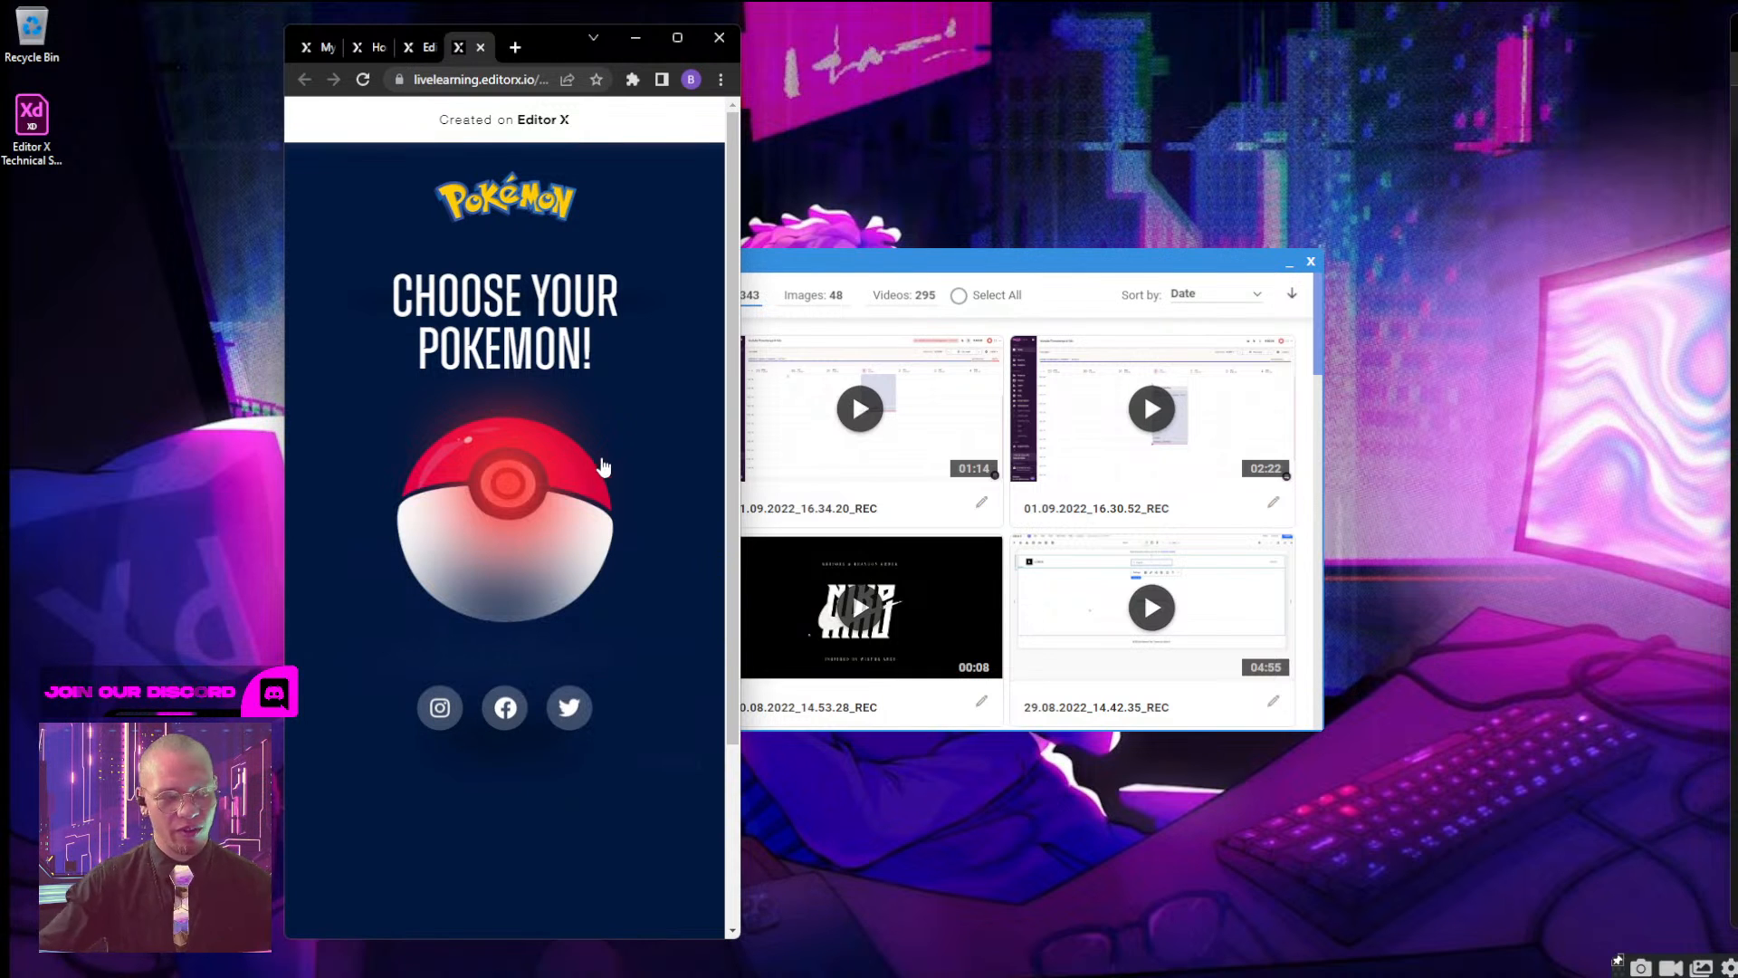
pyautogui.moveTo(741, 208); pyautogui.dragTo(1584, 211)
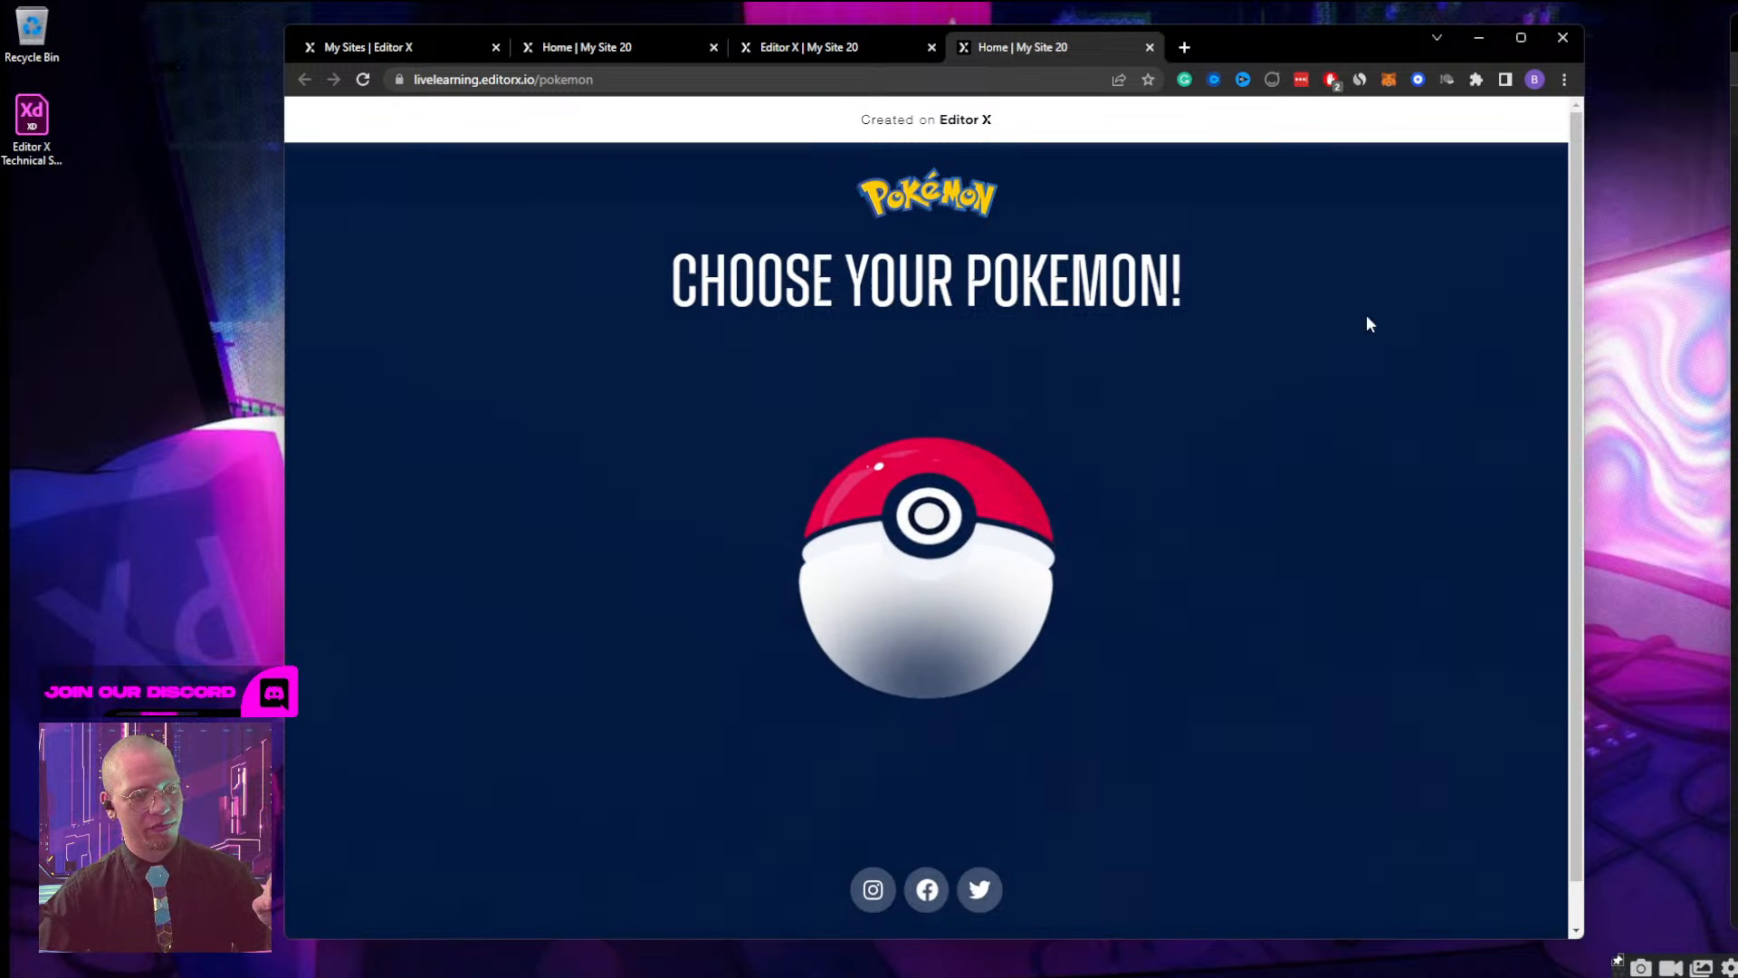
pyautogui.click(919, 540)
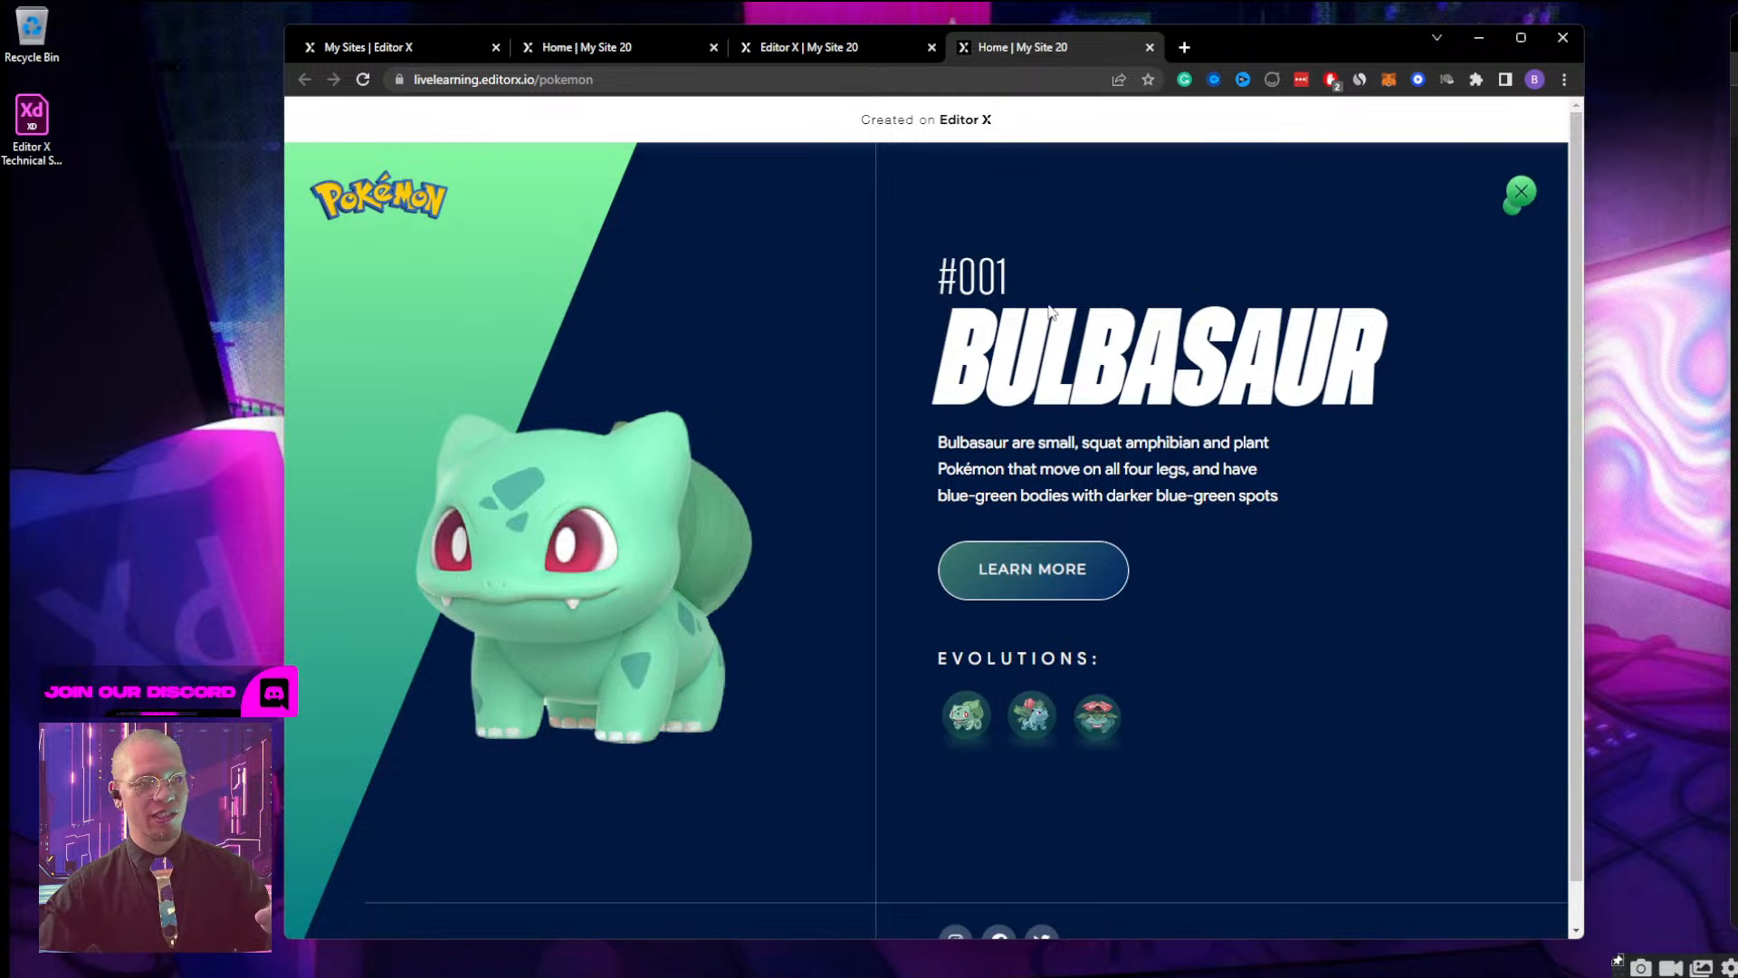
pyautogui.moveTo(1585, 425); pyautogui.dragTo(739, 425)
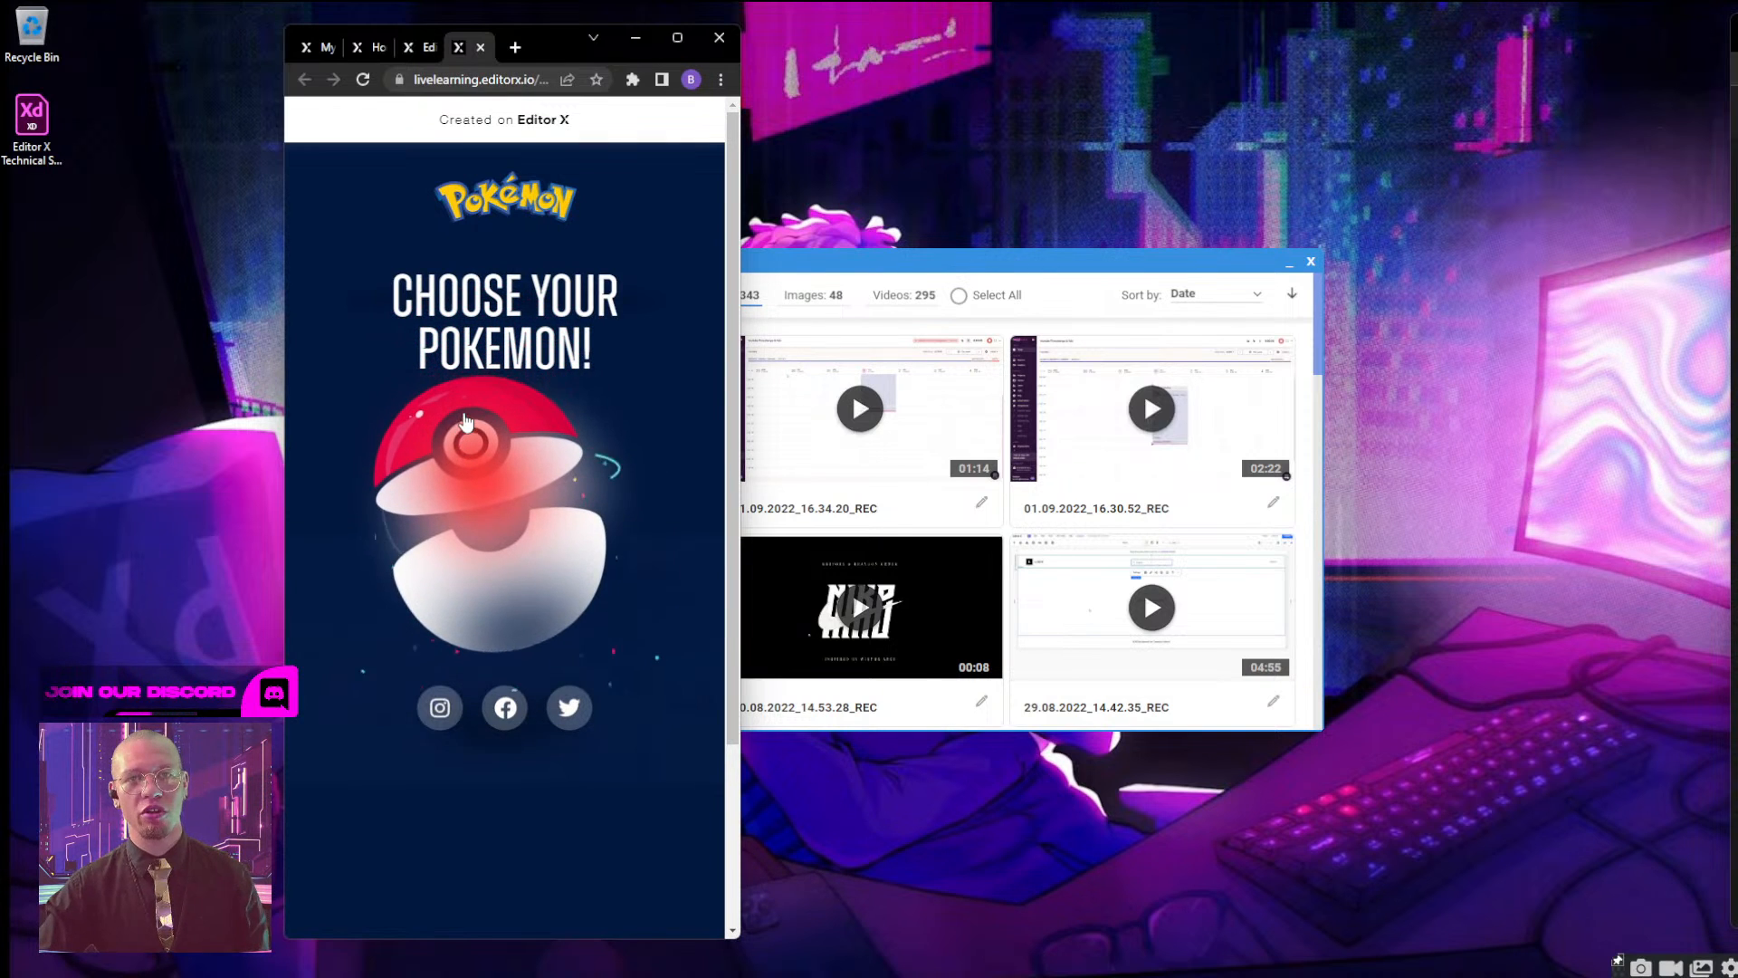
pyautogui.click(464, 474)
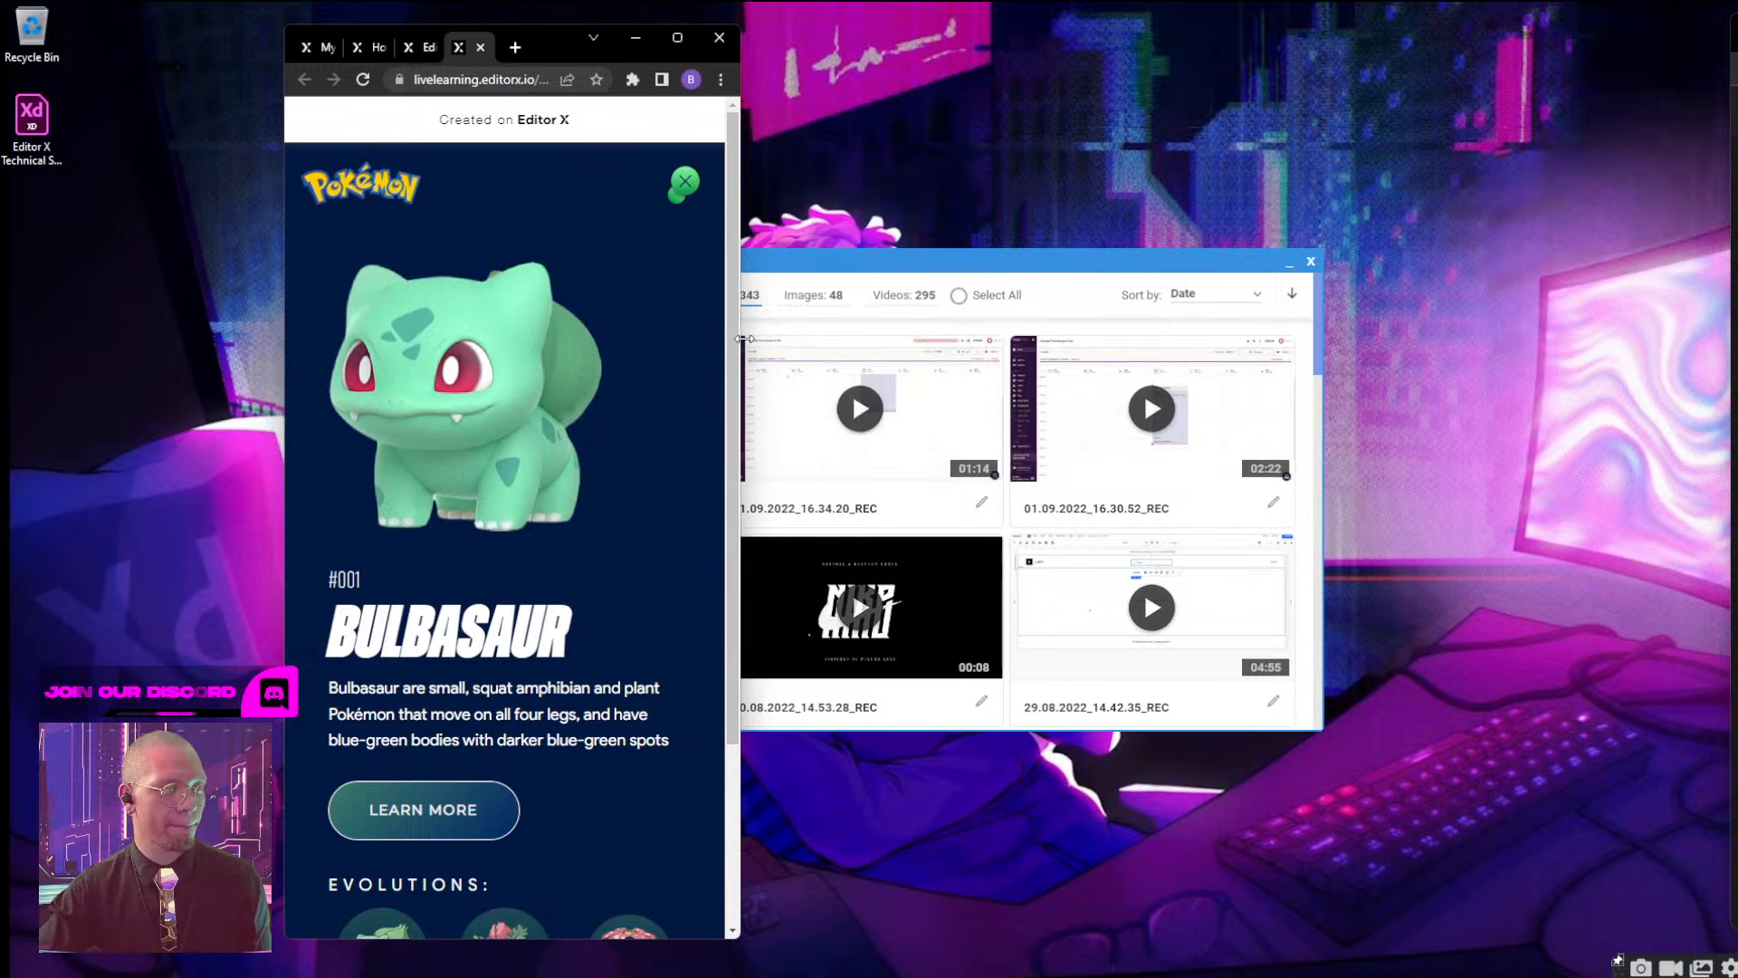
pyautogui.moveTo(744, 339); pyautogui.dragTo(1590, 345)
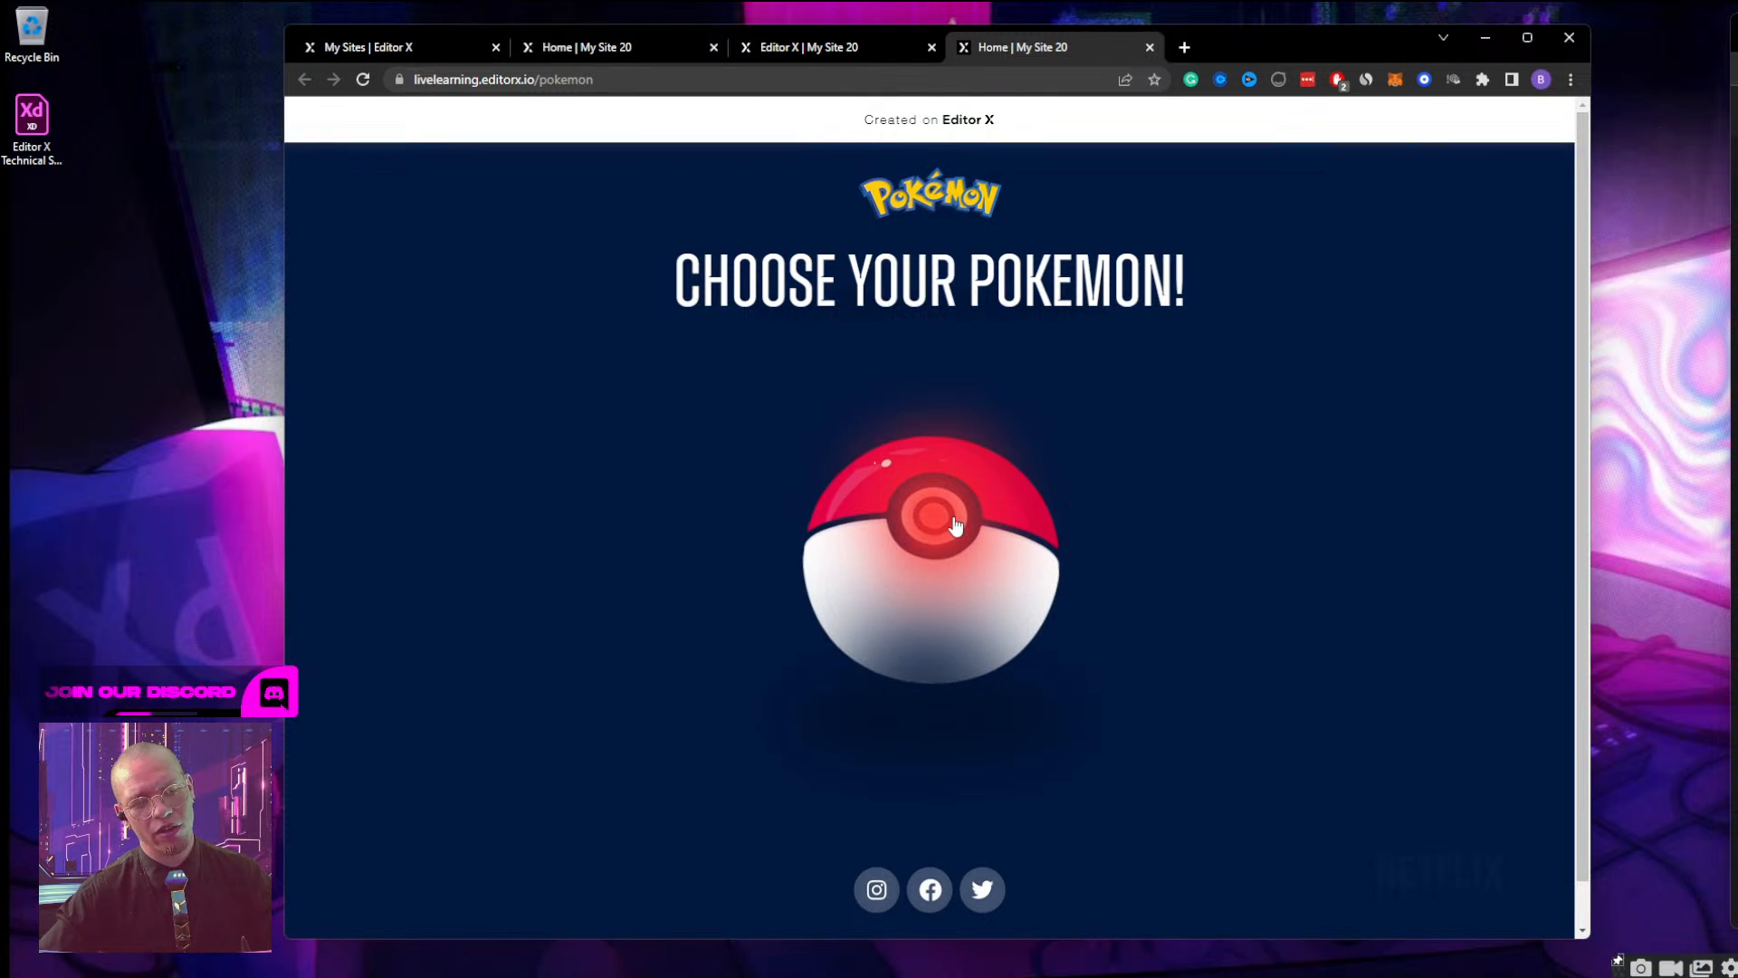
# Maximize the browser, switch to the site editor's tab, and close the older live Pokémon page tab.
pyautogui.click(844, 58)
pyautogui.click(639, 45)
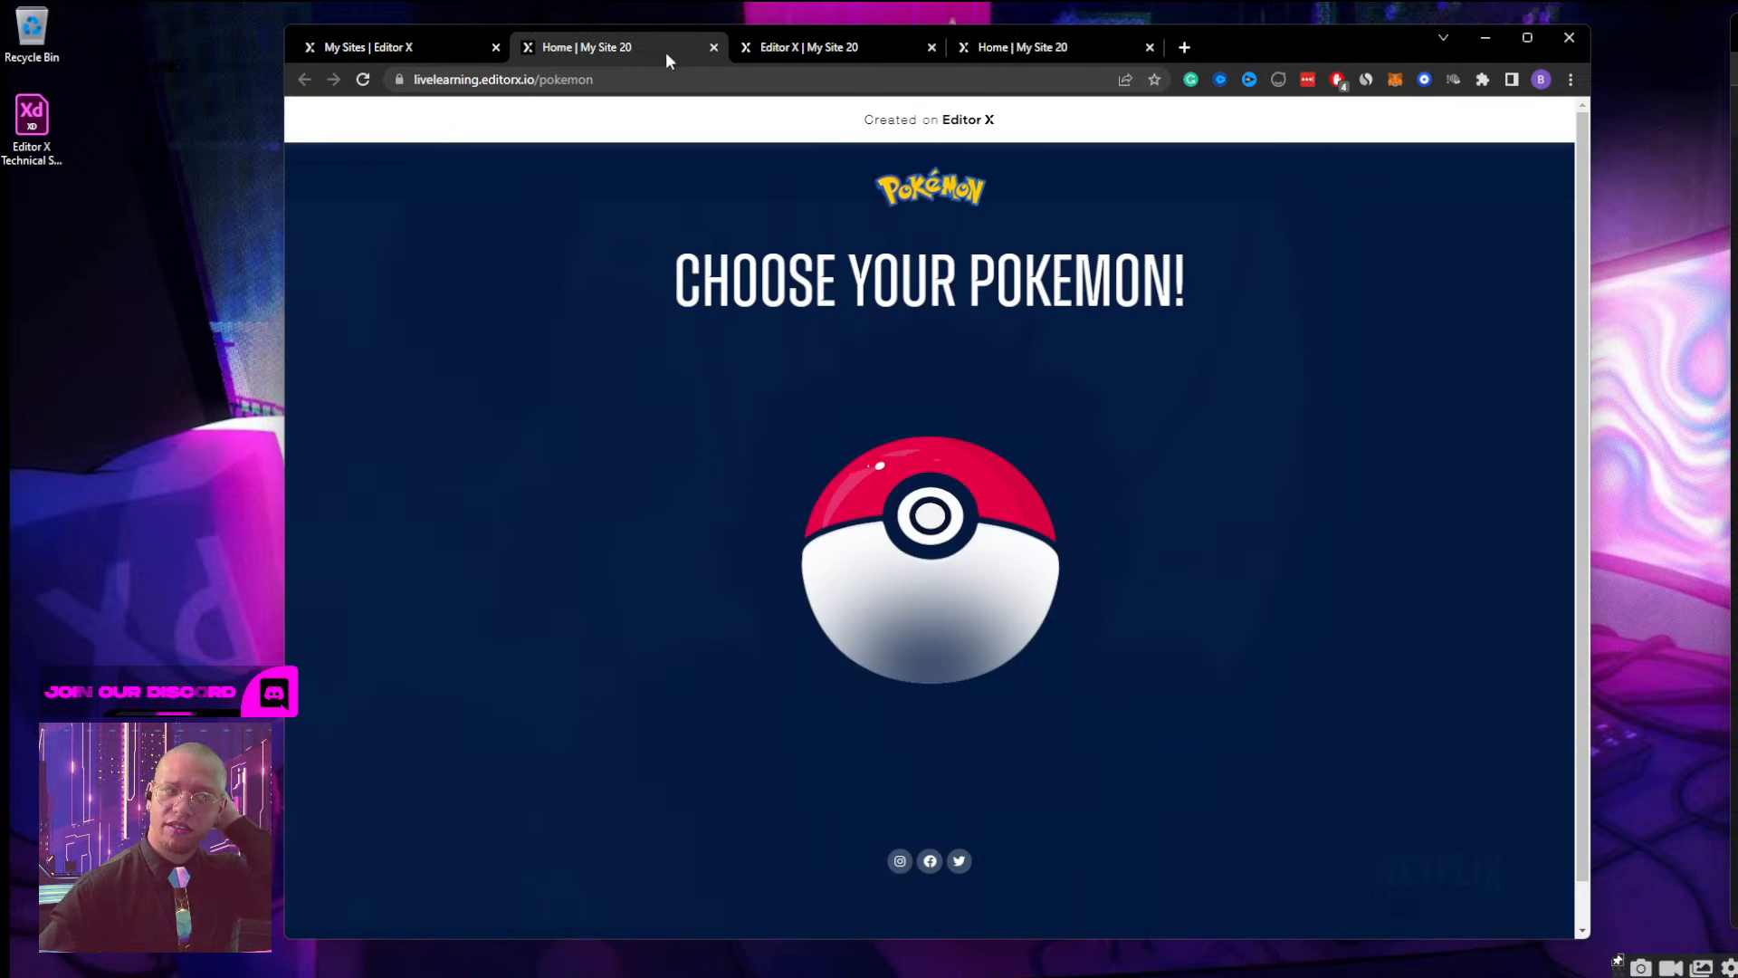
pyautogui.click(415, 45)
pyautogui.click(617, 45)
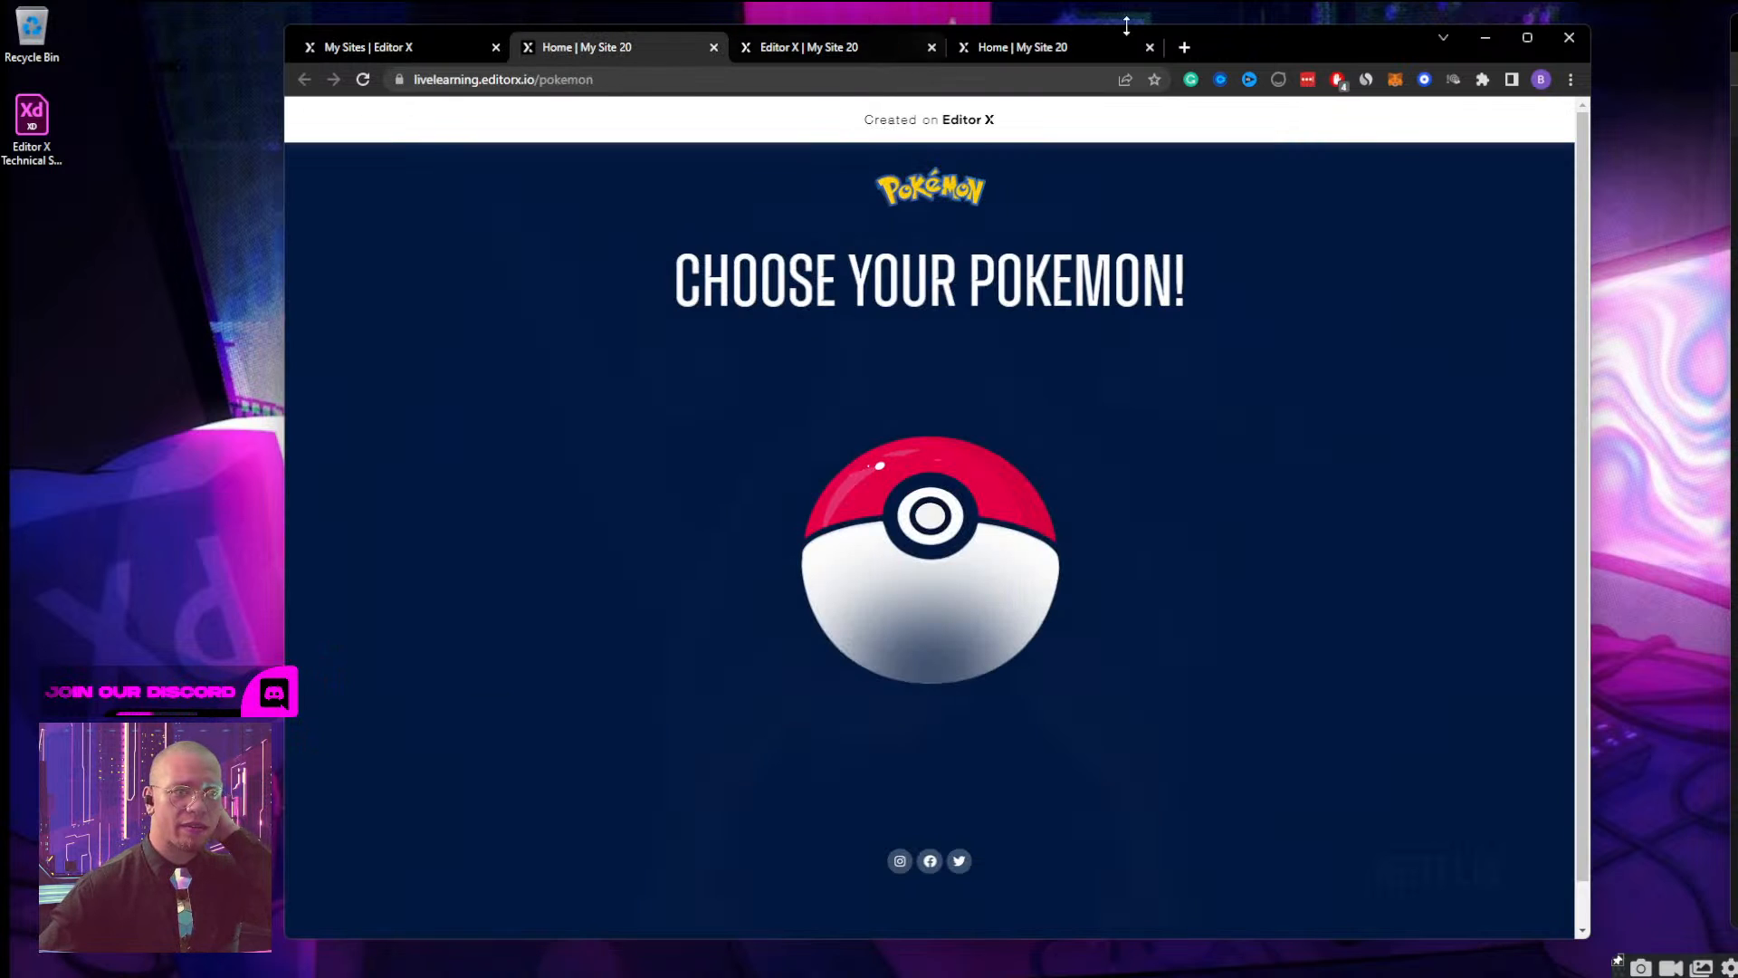
pyautogui.doubleClick(1255, 47)
pyautogui.click(486, 15)
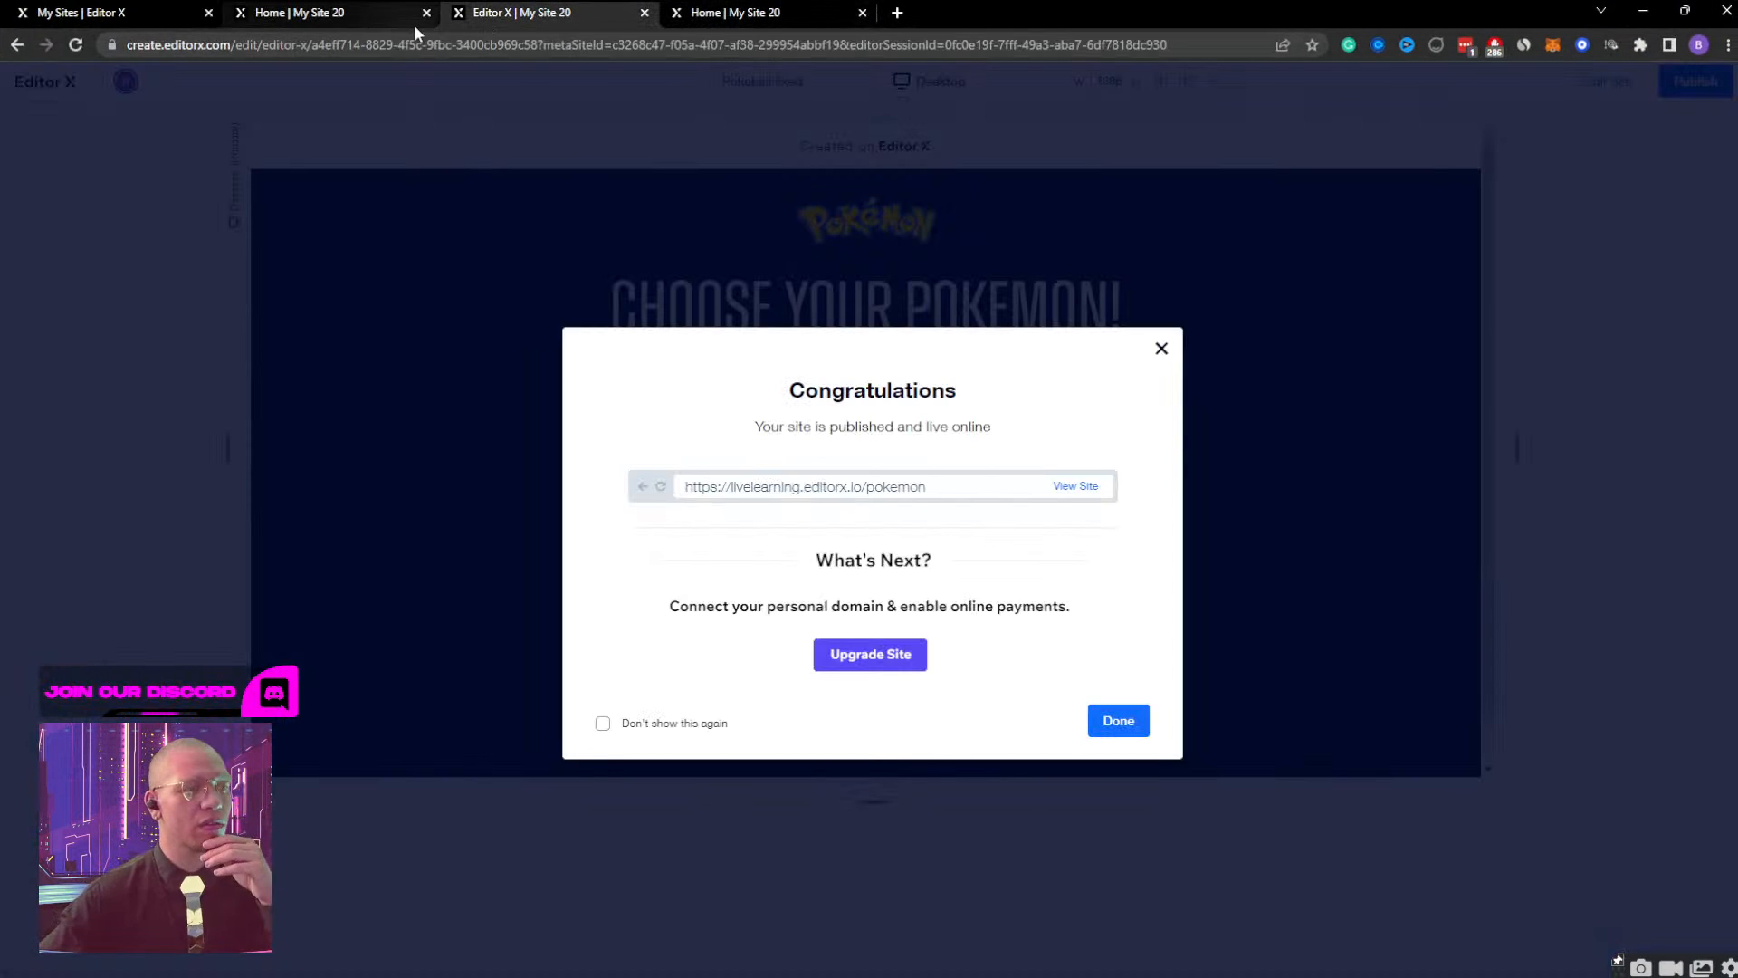
pyautogui.click(426, 13)
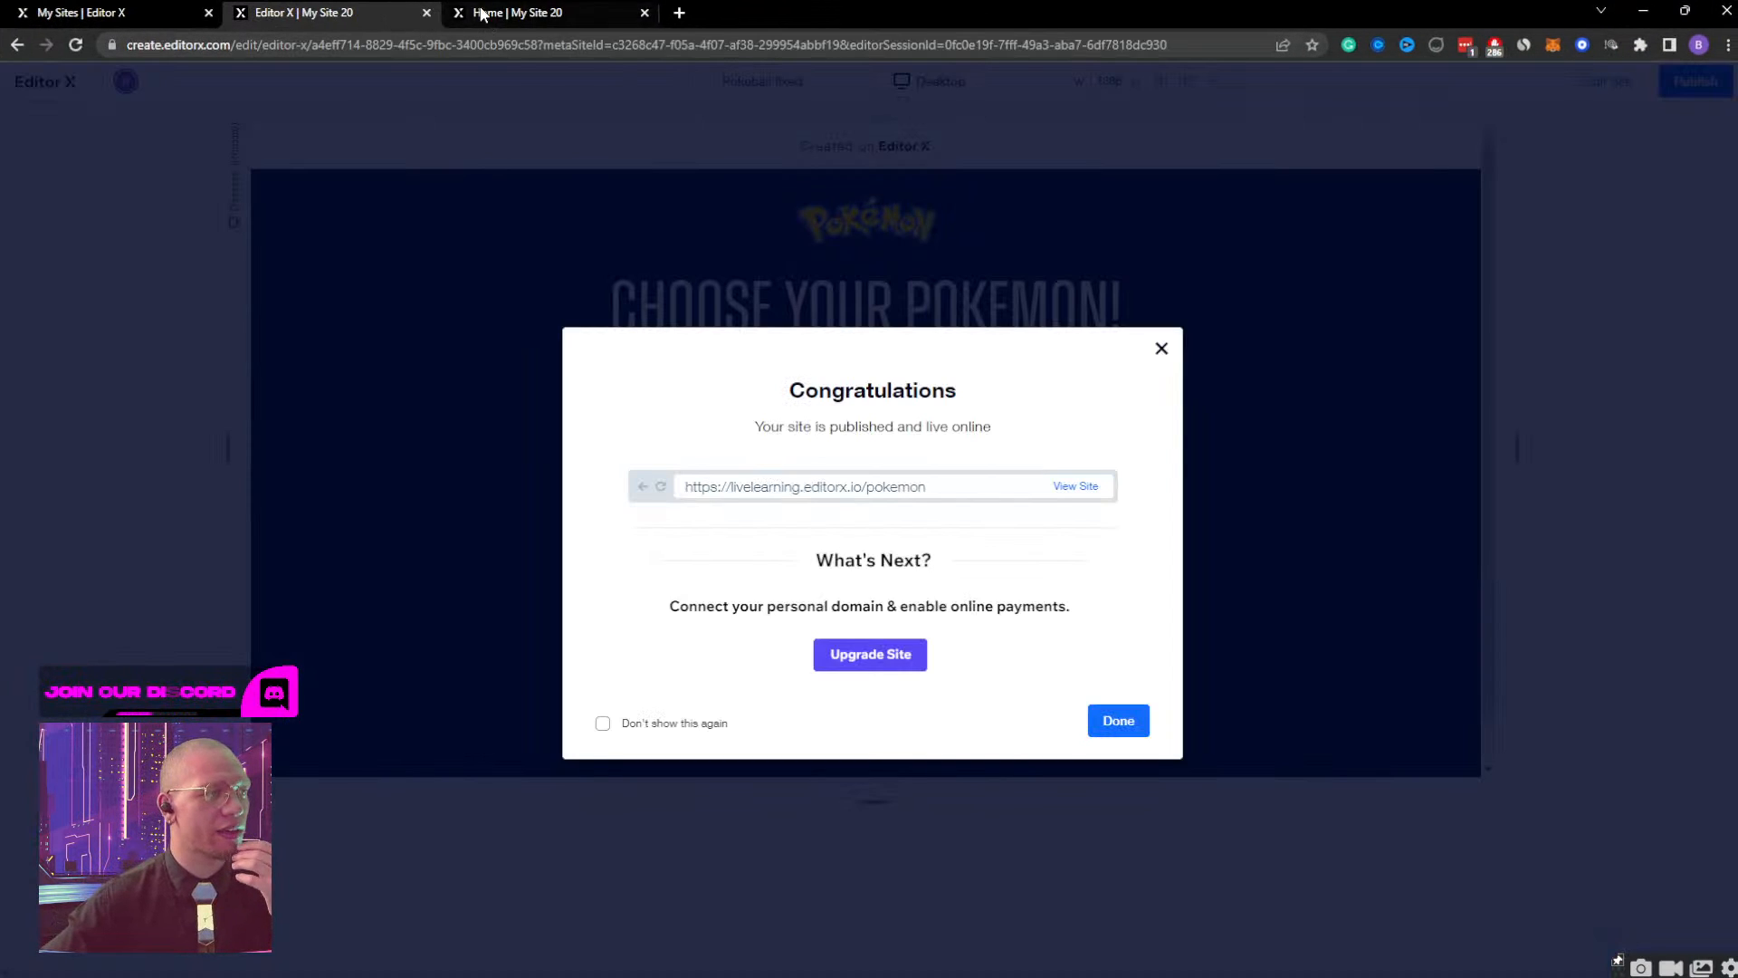
# Dismiss the publish confirmation, return to editing the site, and look through the layers inside and below bulb container DESKTOP.
pyautogui.click(1162, 349)
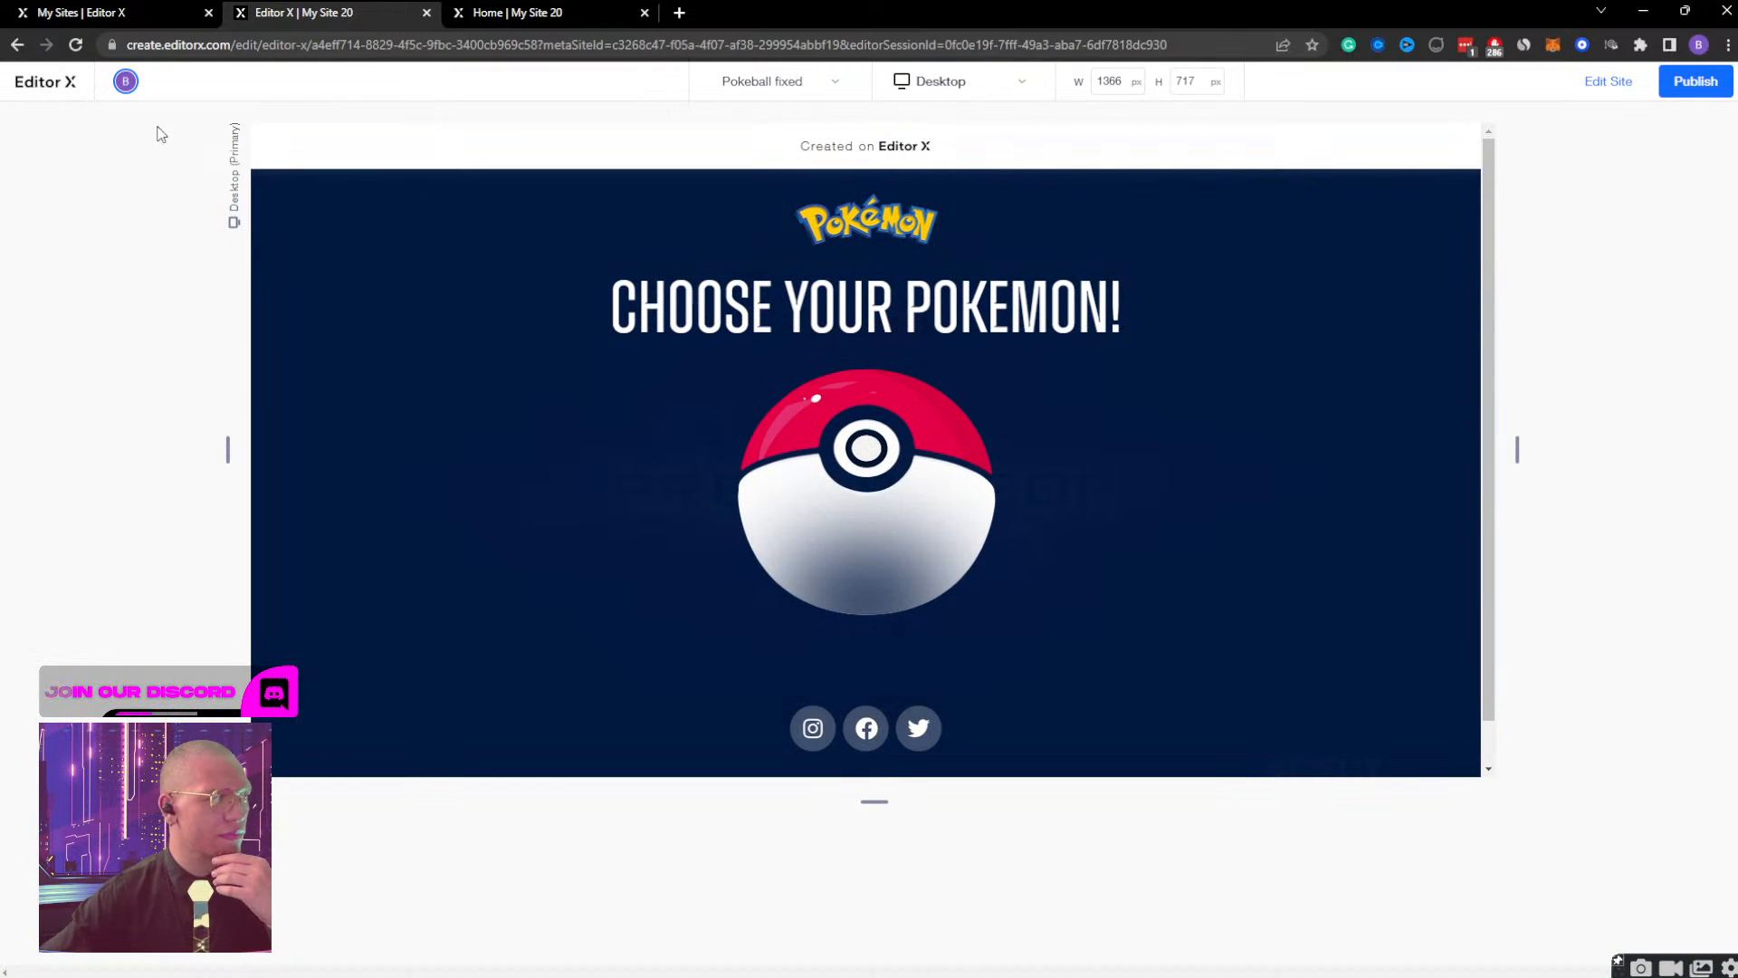
pyautogui.click(1608, 82)
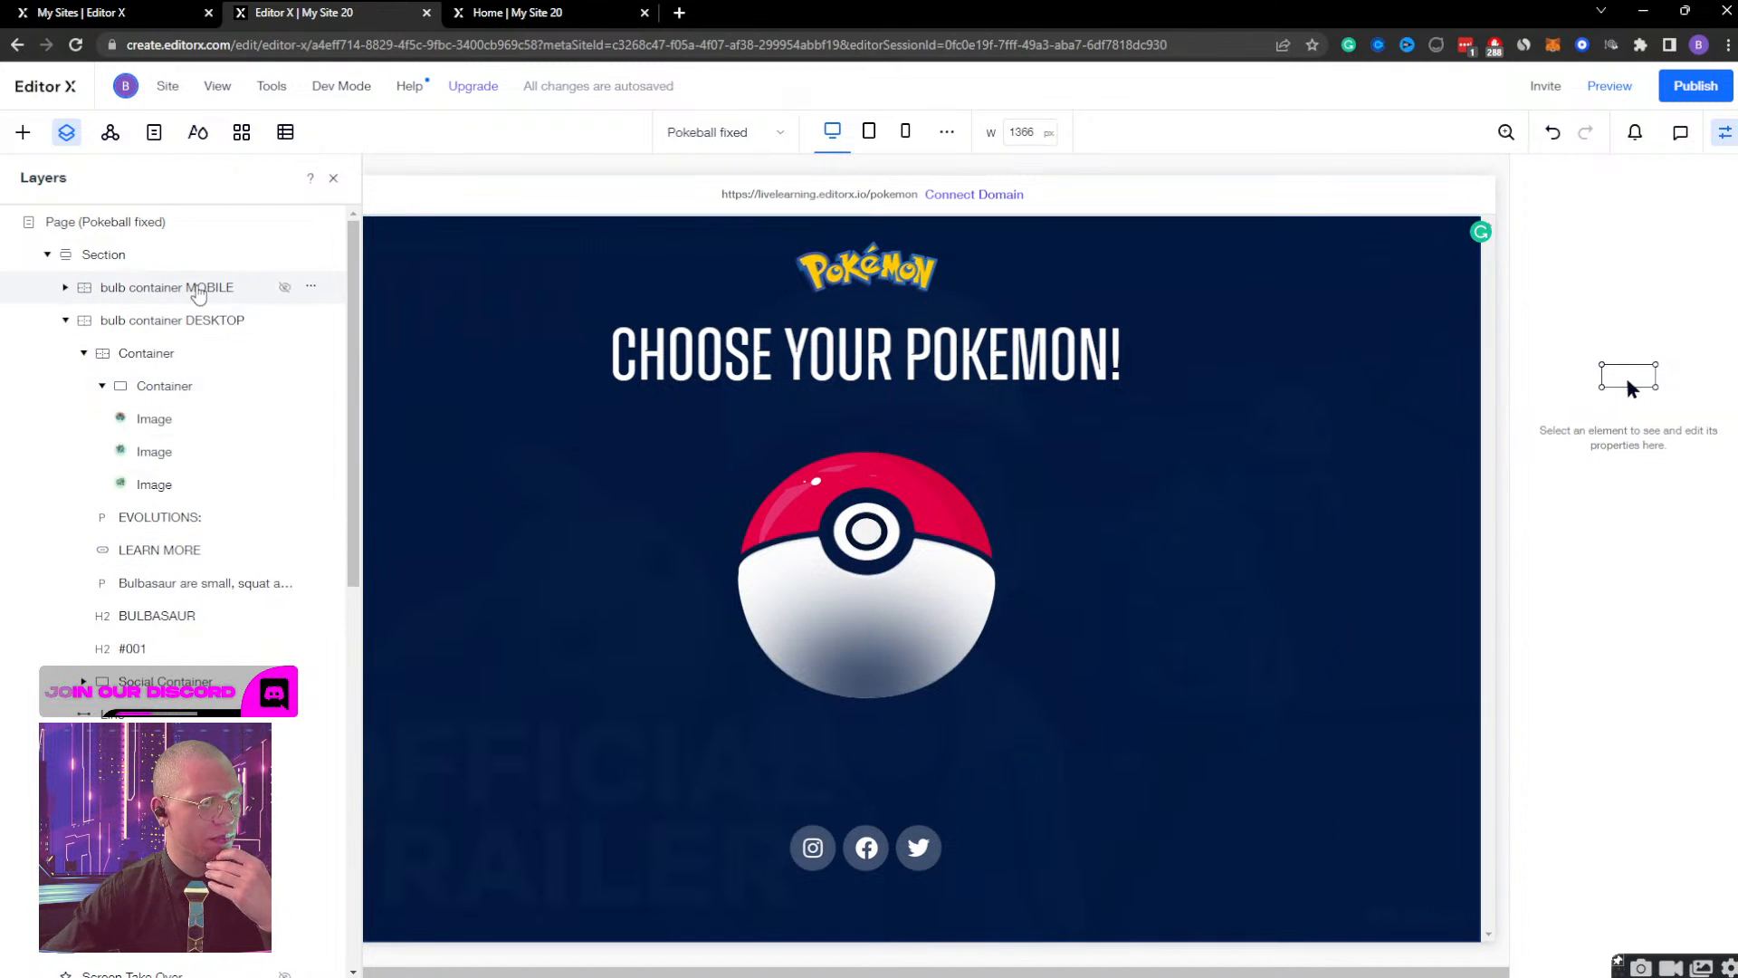
pyautogui.scroll(-3, 198, 543)
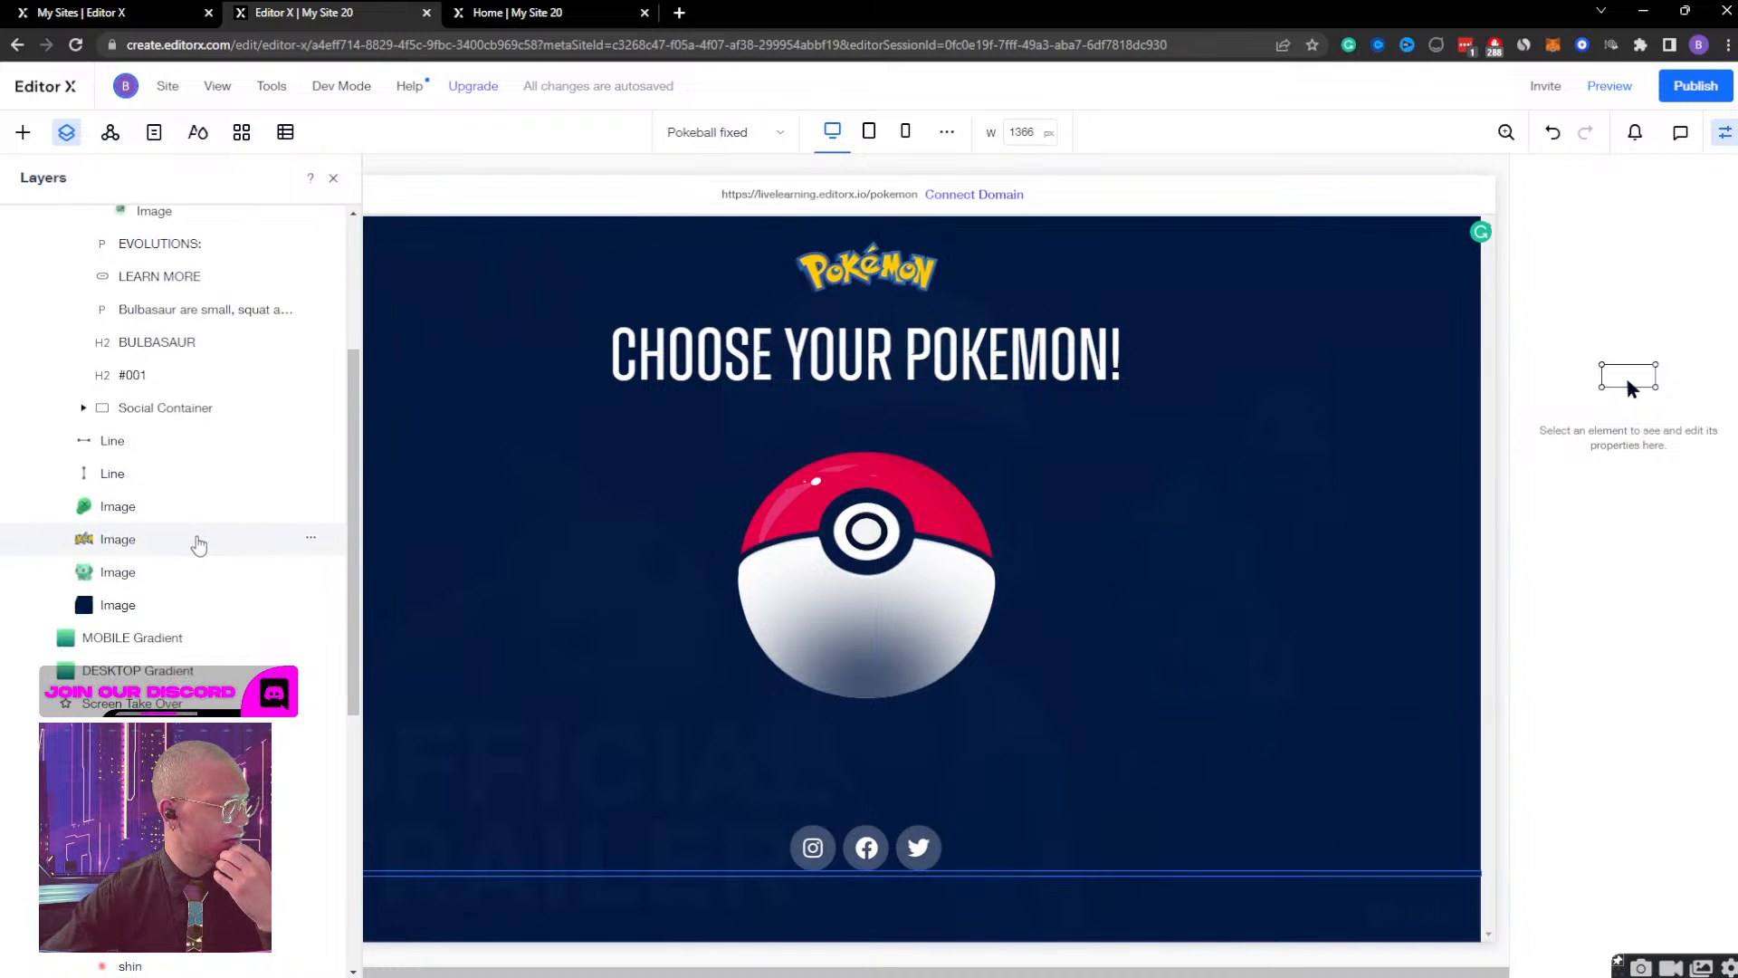
# Select the ball container inside Pokeball Container and change its desktop width unit from percentage to pixels.
pyautogui.scroll(-2, 197, 543)
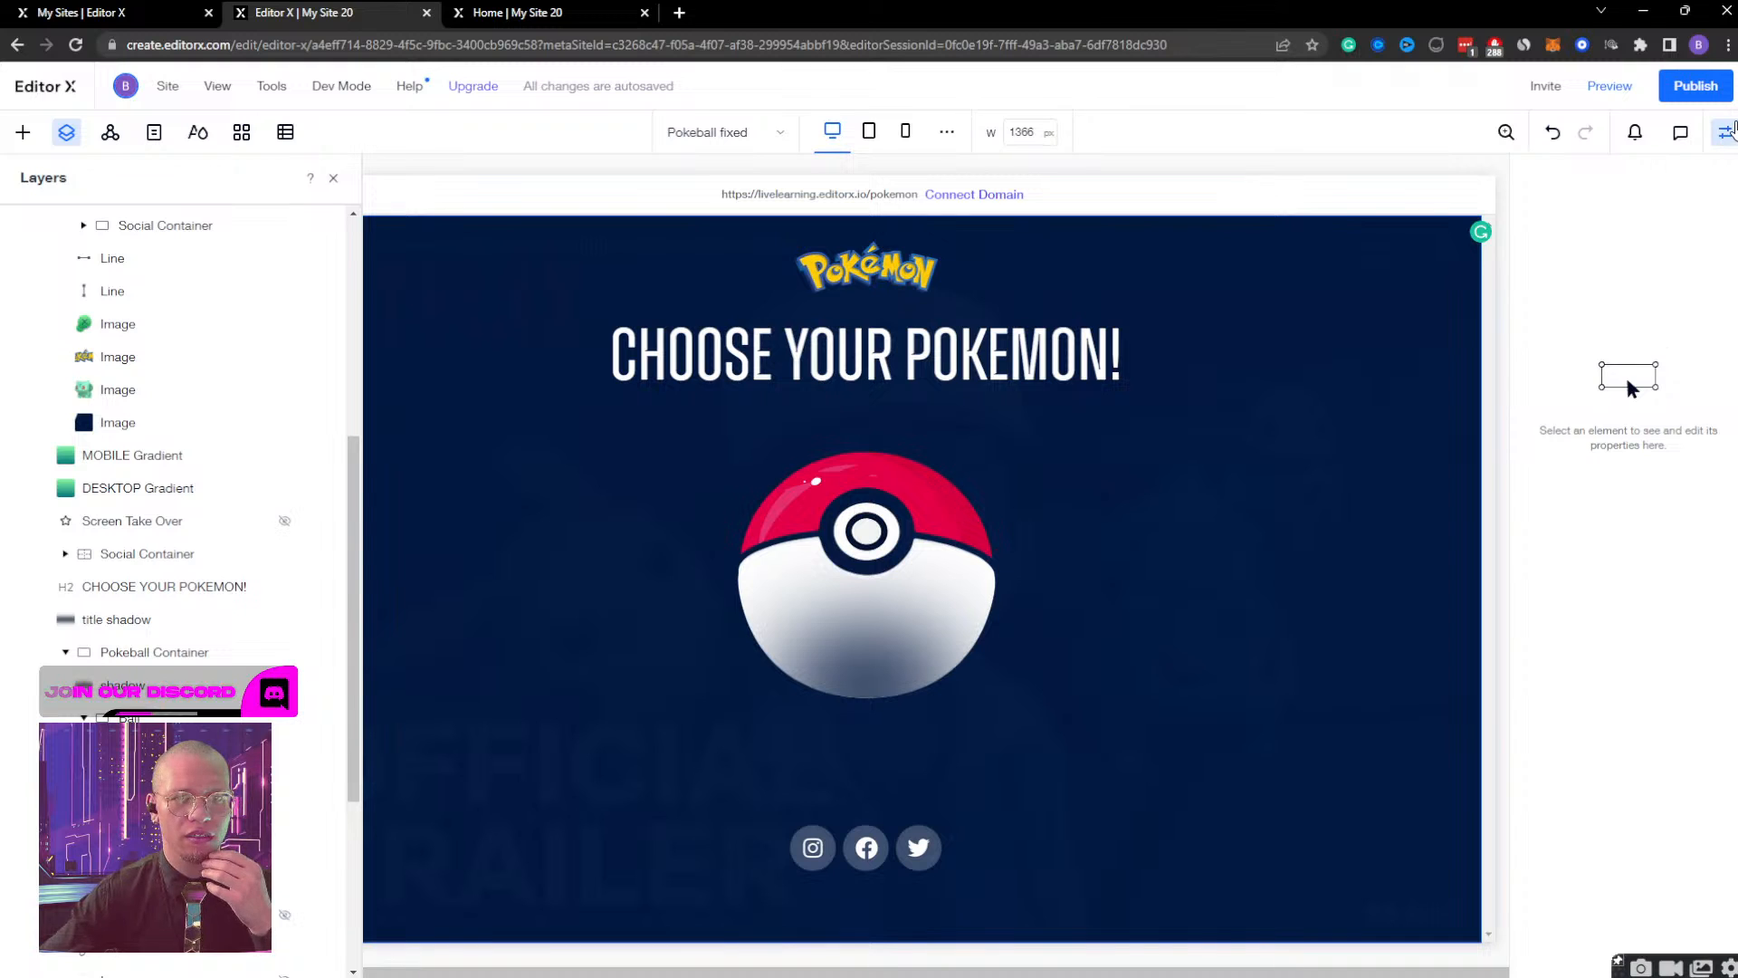
pyautogui.click(1725, 132)
pyautogui.click(1726, 132)
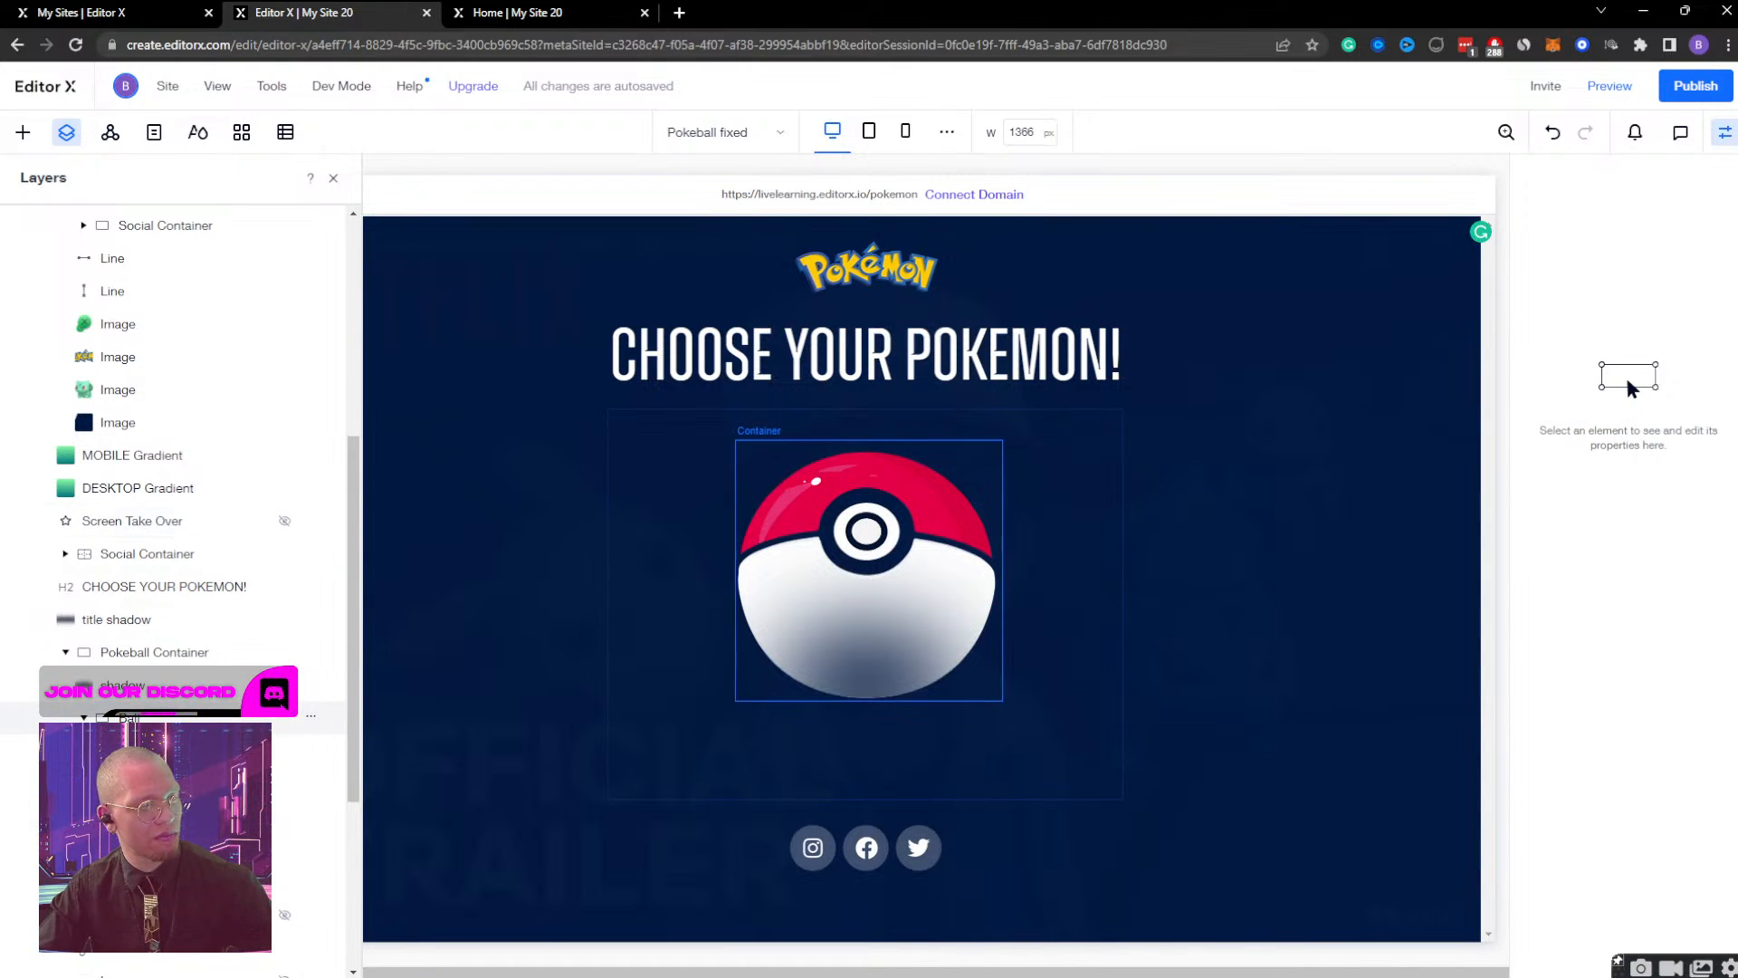
pyautogui.click(181, 715)
pyautogui.click(1574, 289)
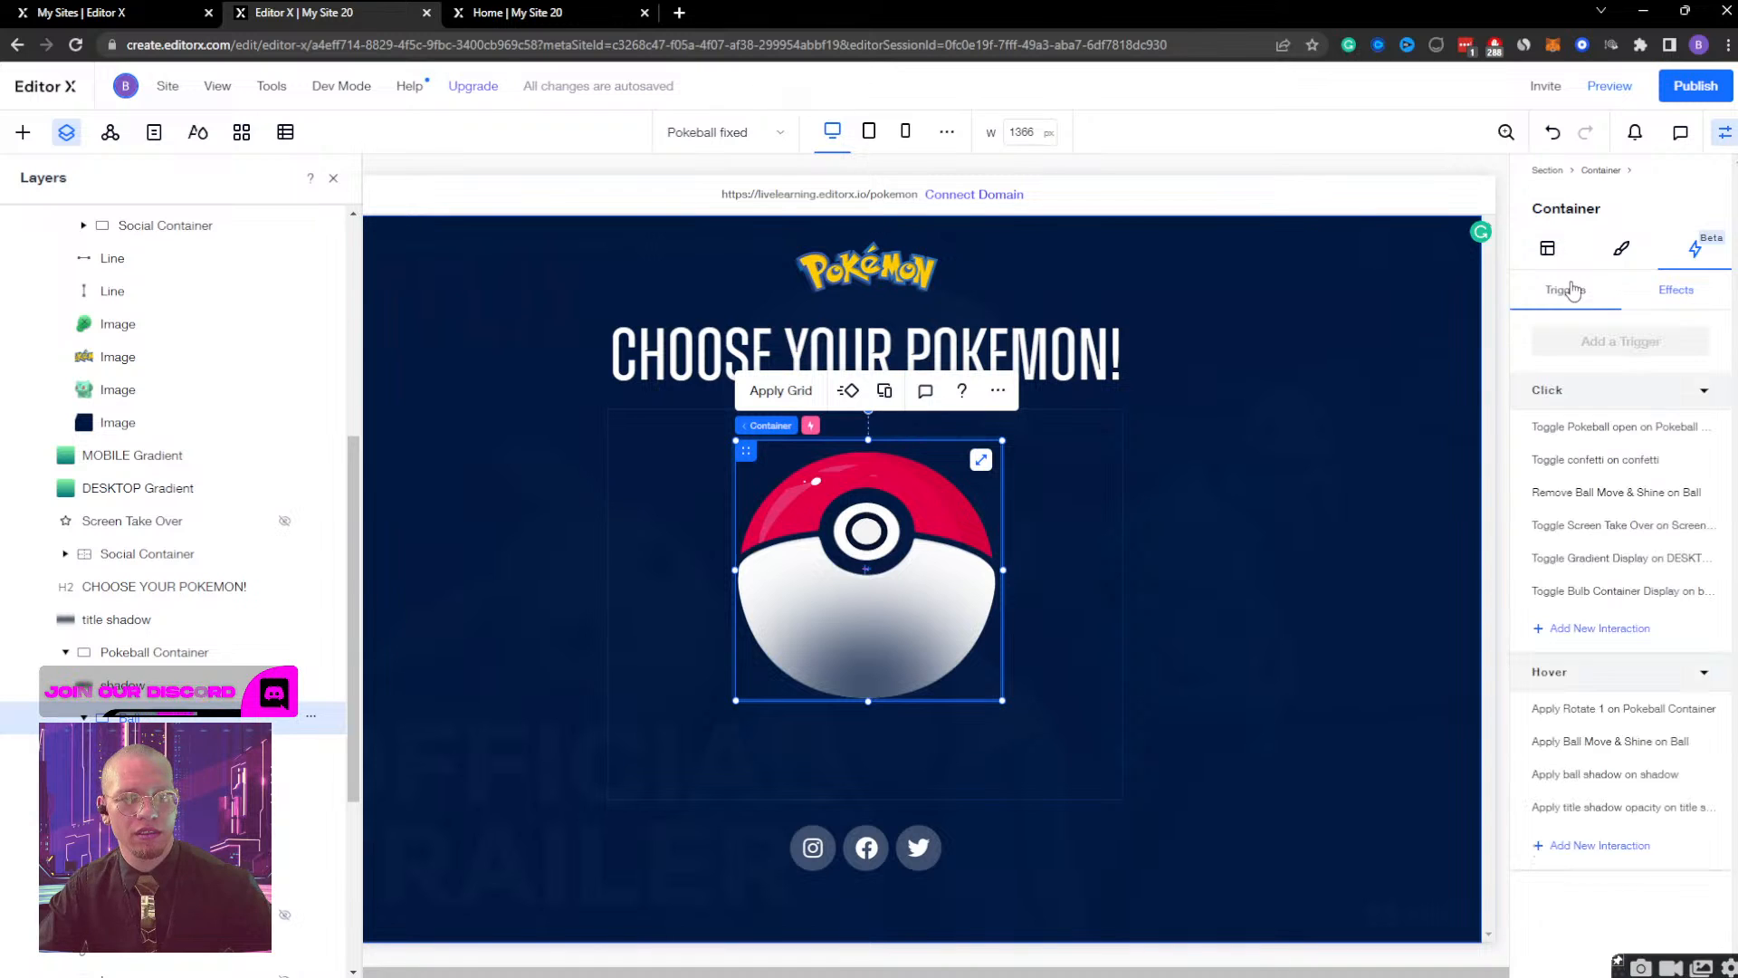
pyautogui.click(1550, 250)
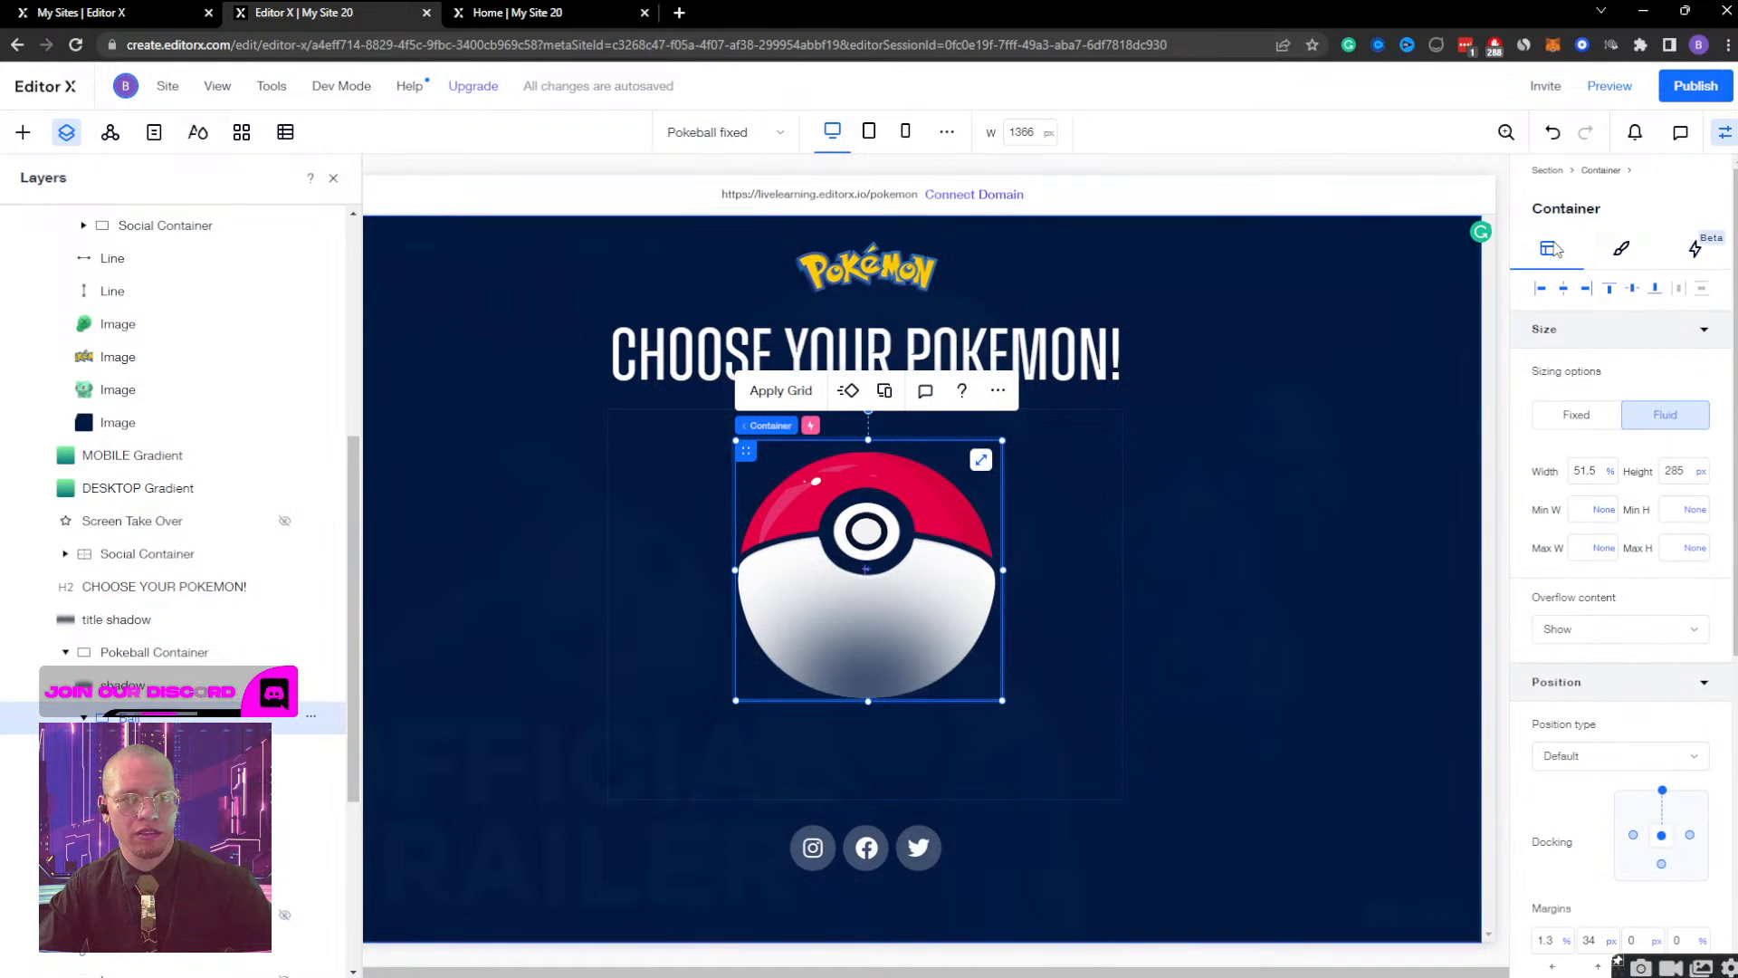
pyautogui.click(1593, 475)
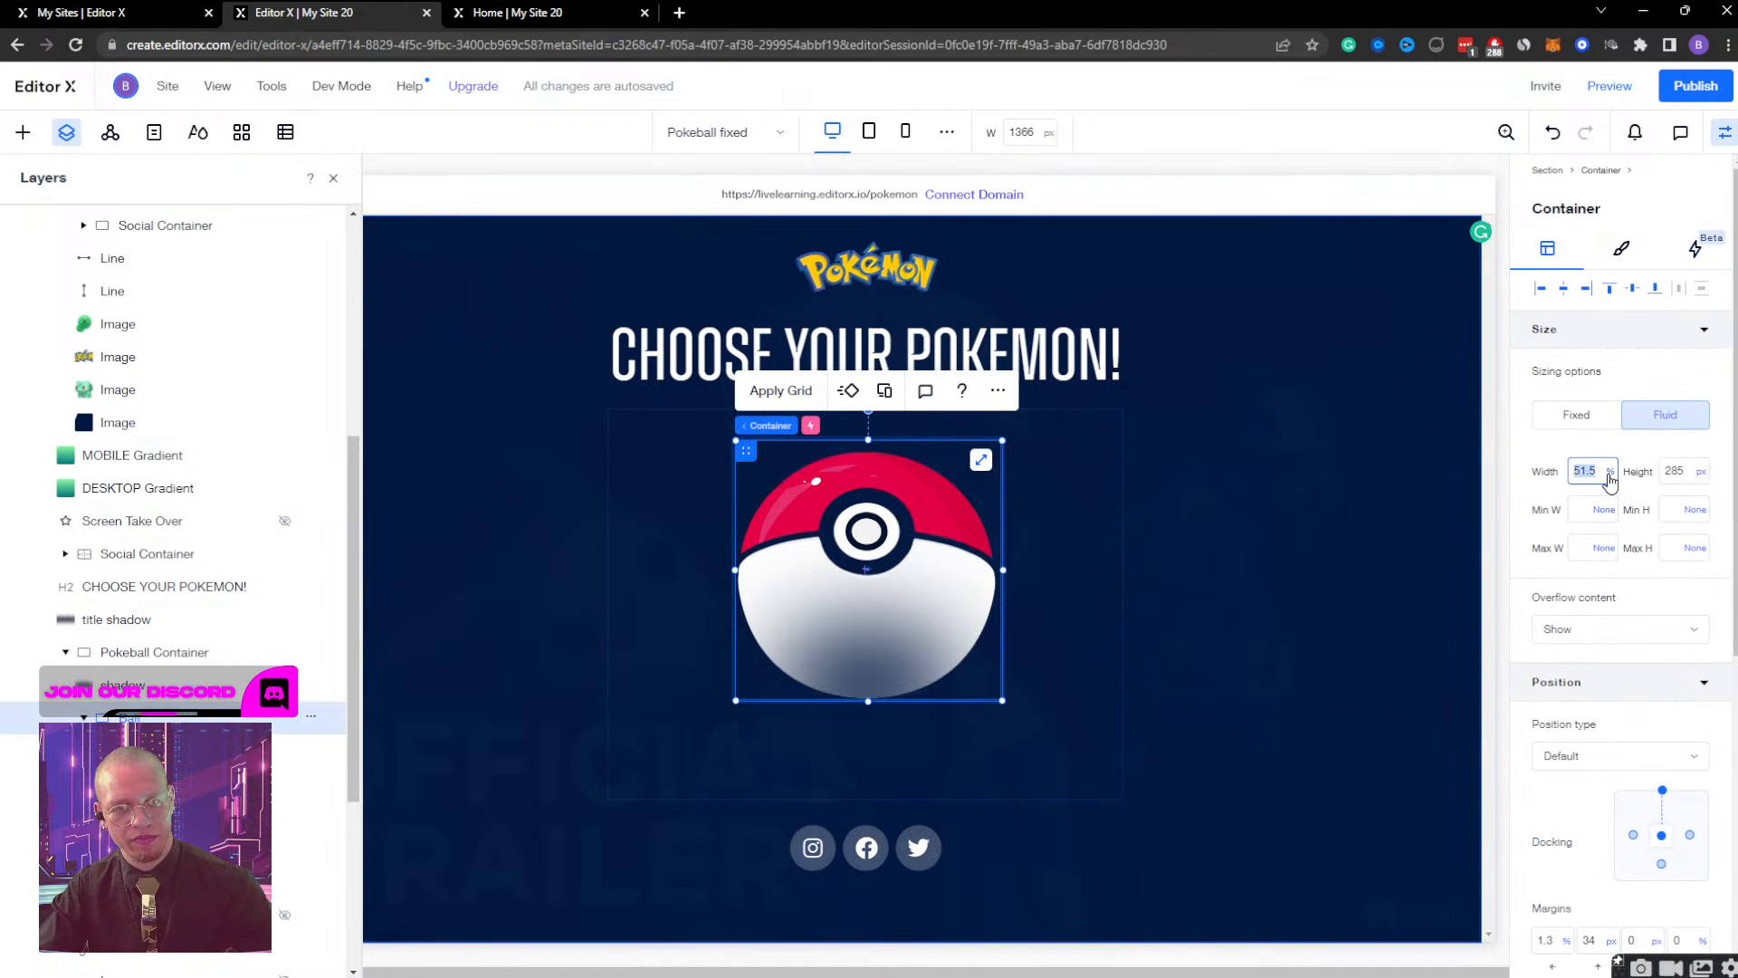
pyautogui.click(1610, 472)
pyautogui.click(1555, 506)
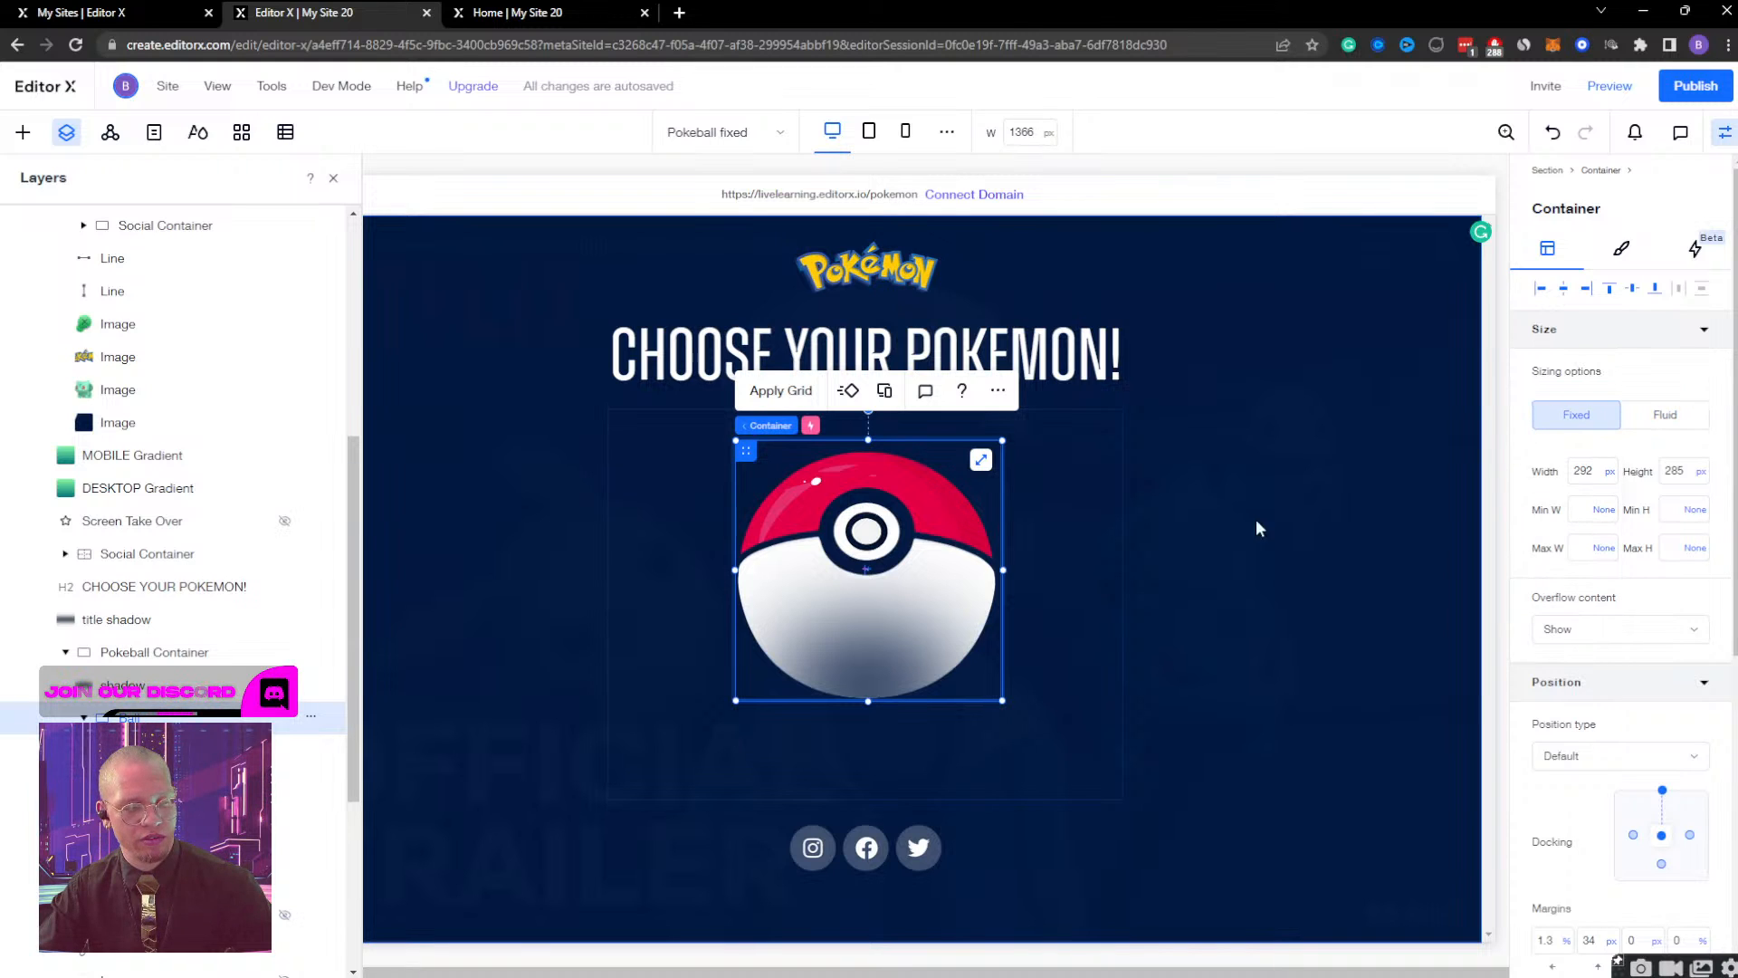
# Change the ball container's width unit to pixels at the tablet breakpoint.
pyautogui.click(869, 131)
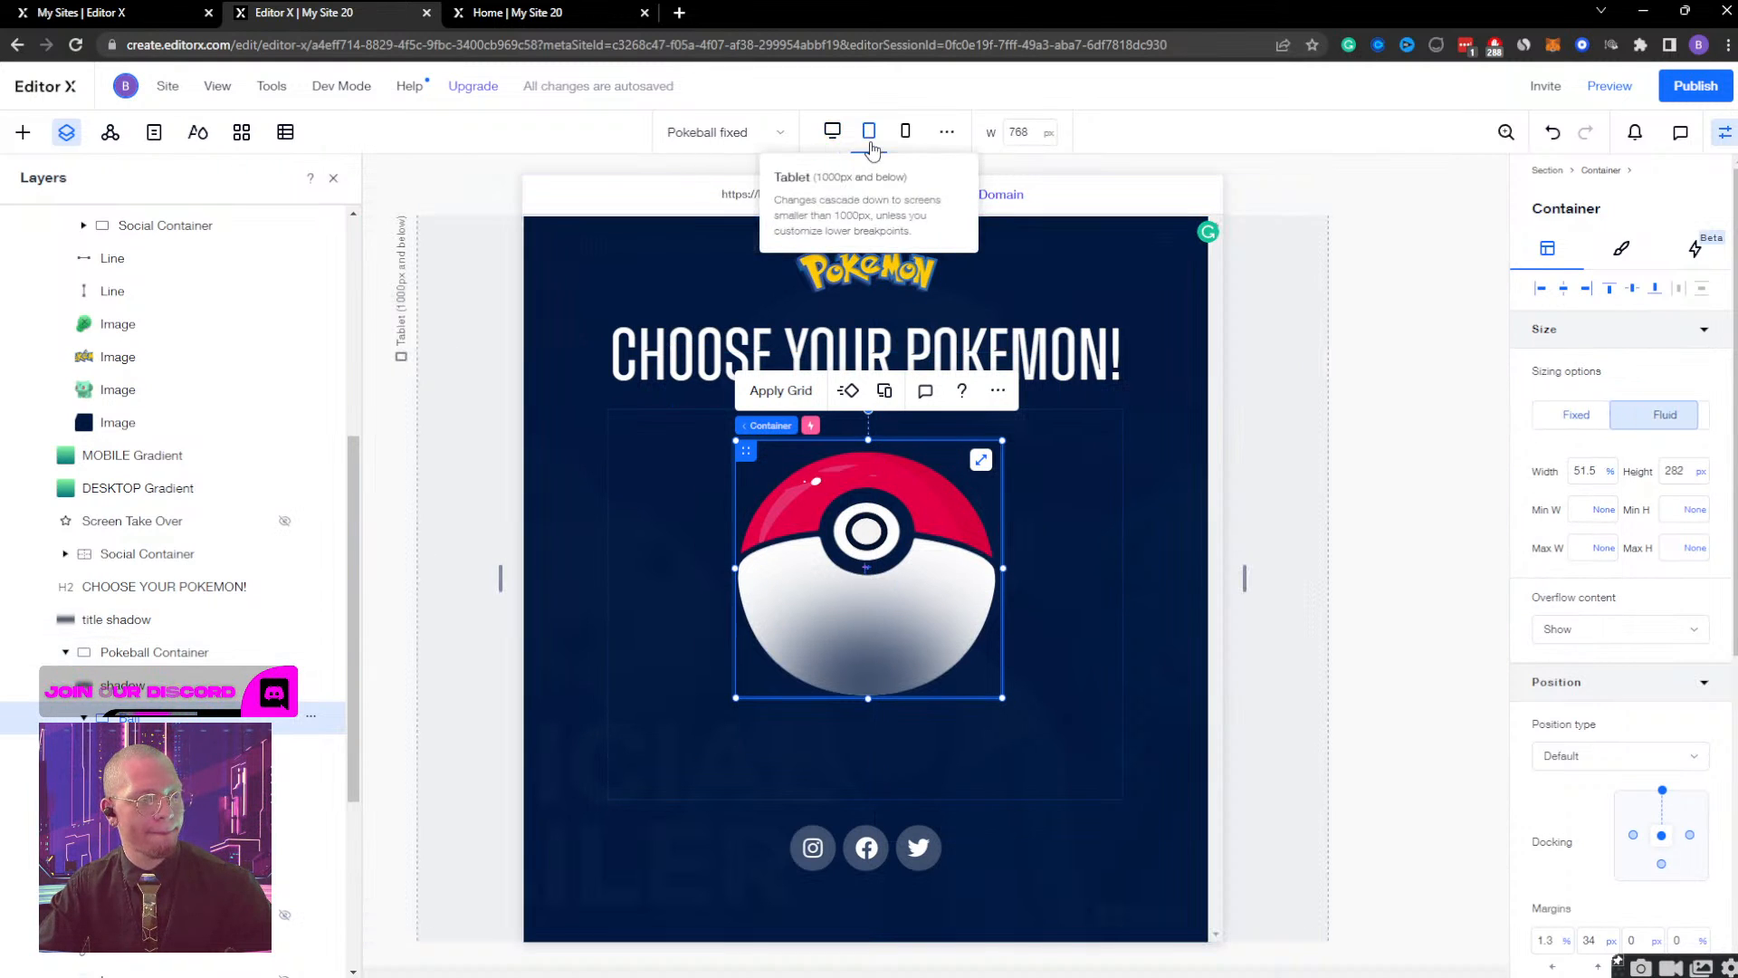
pyautogui.click(1616, 473)
pyautogui.click(1612, 473)
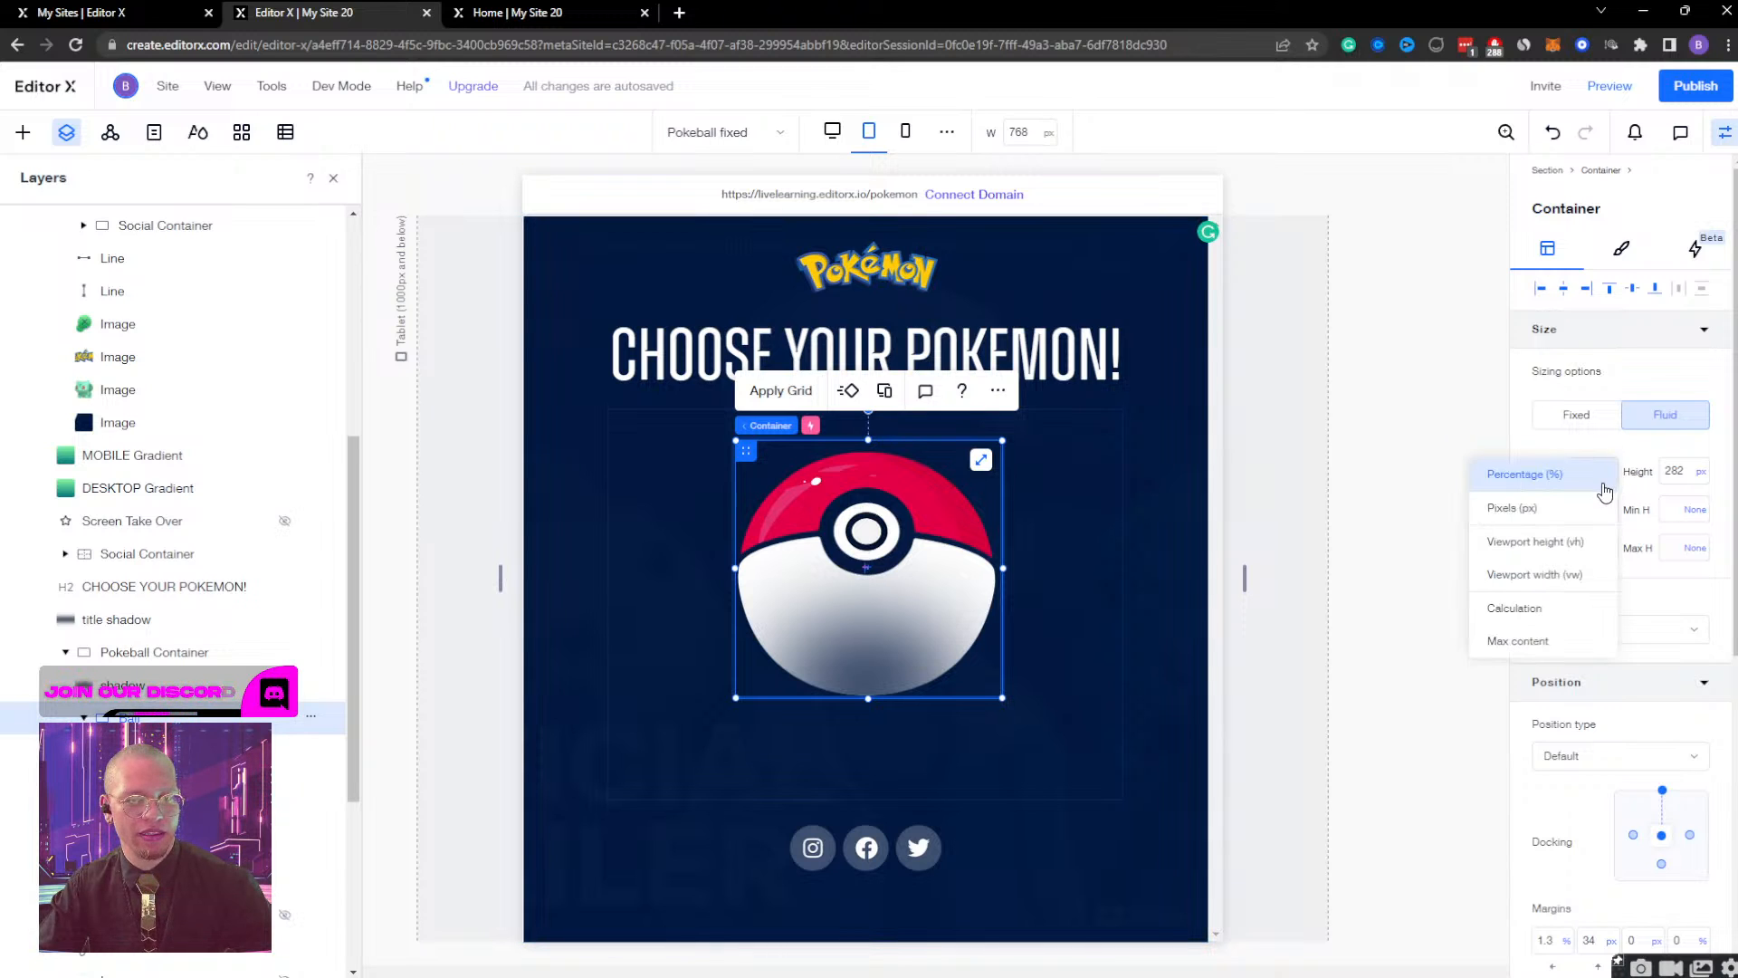
pyautogui.click(1559, 505)
# At the mobile breakpoint, set the ball container's width to Max content with a minimum width of 300 px.
pyautogui.click(904, 132)
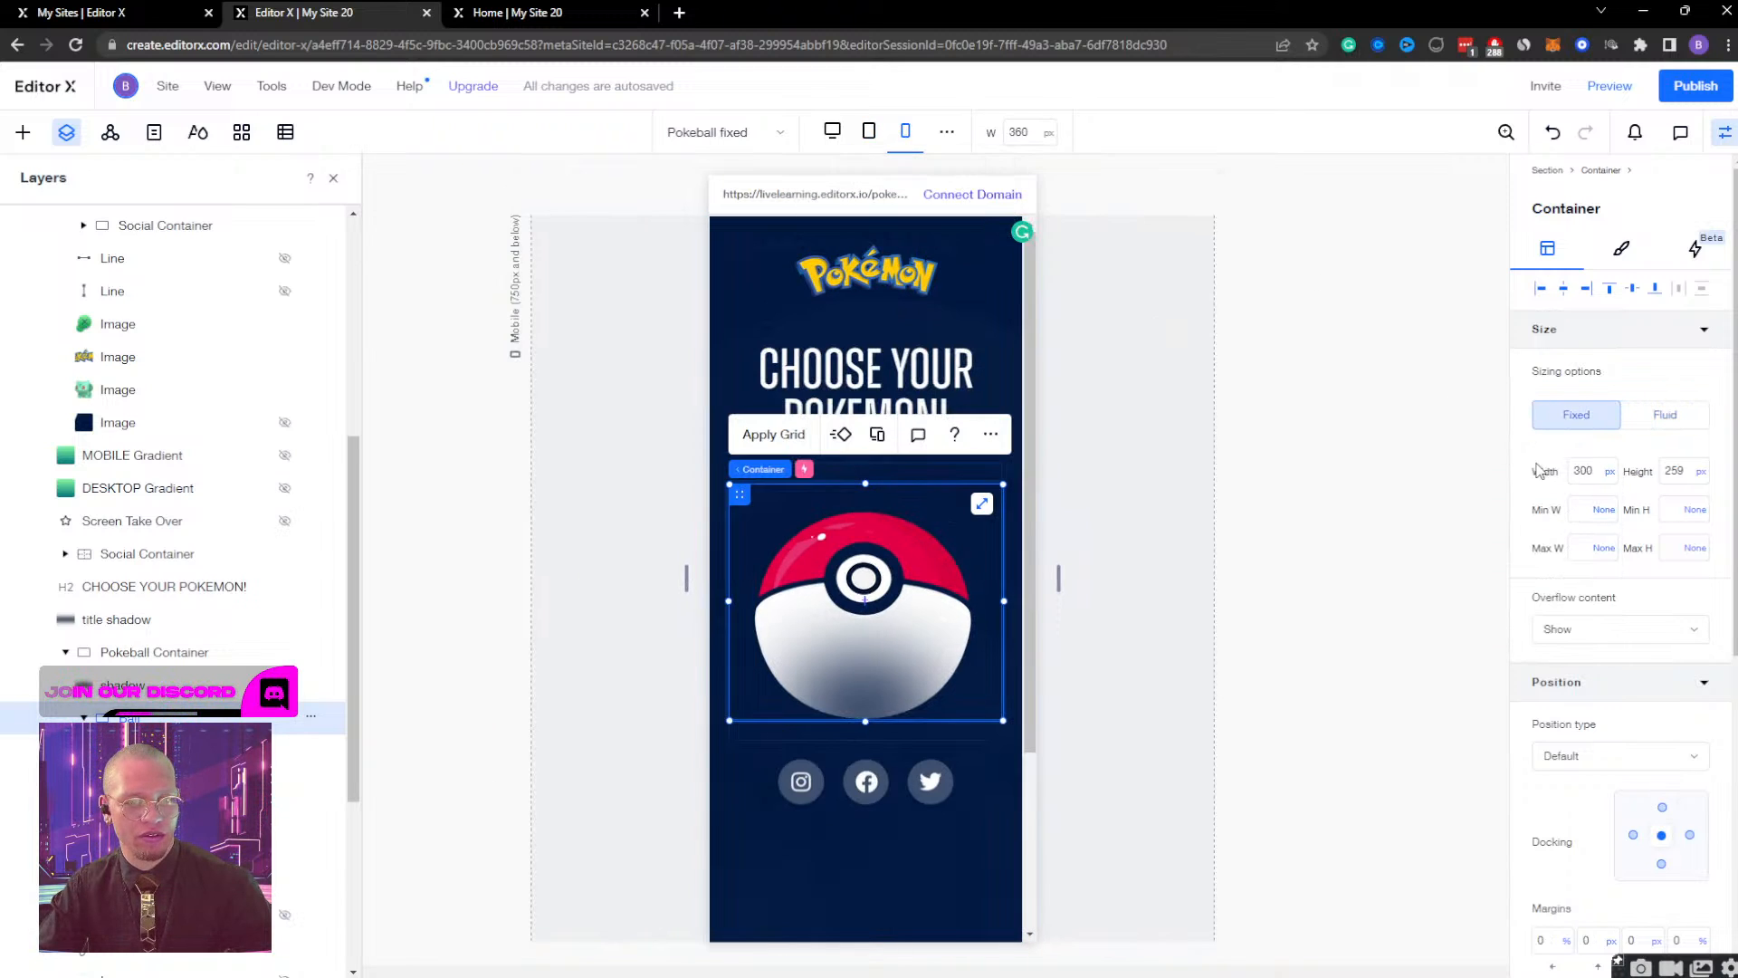
pyautogui.click(1610, 478)
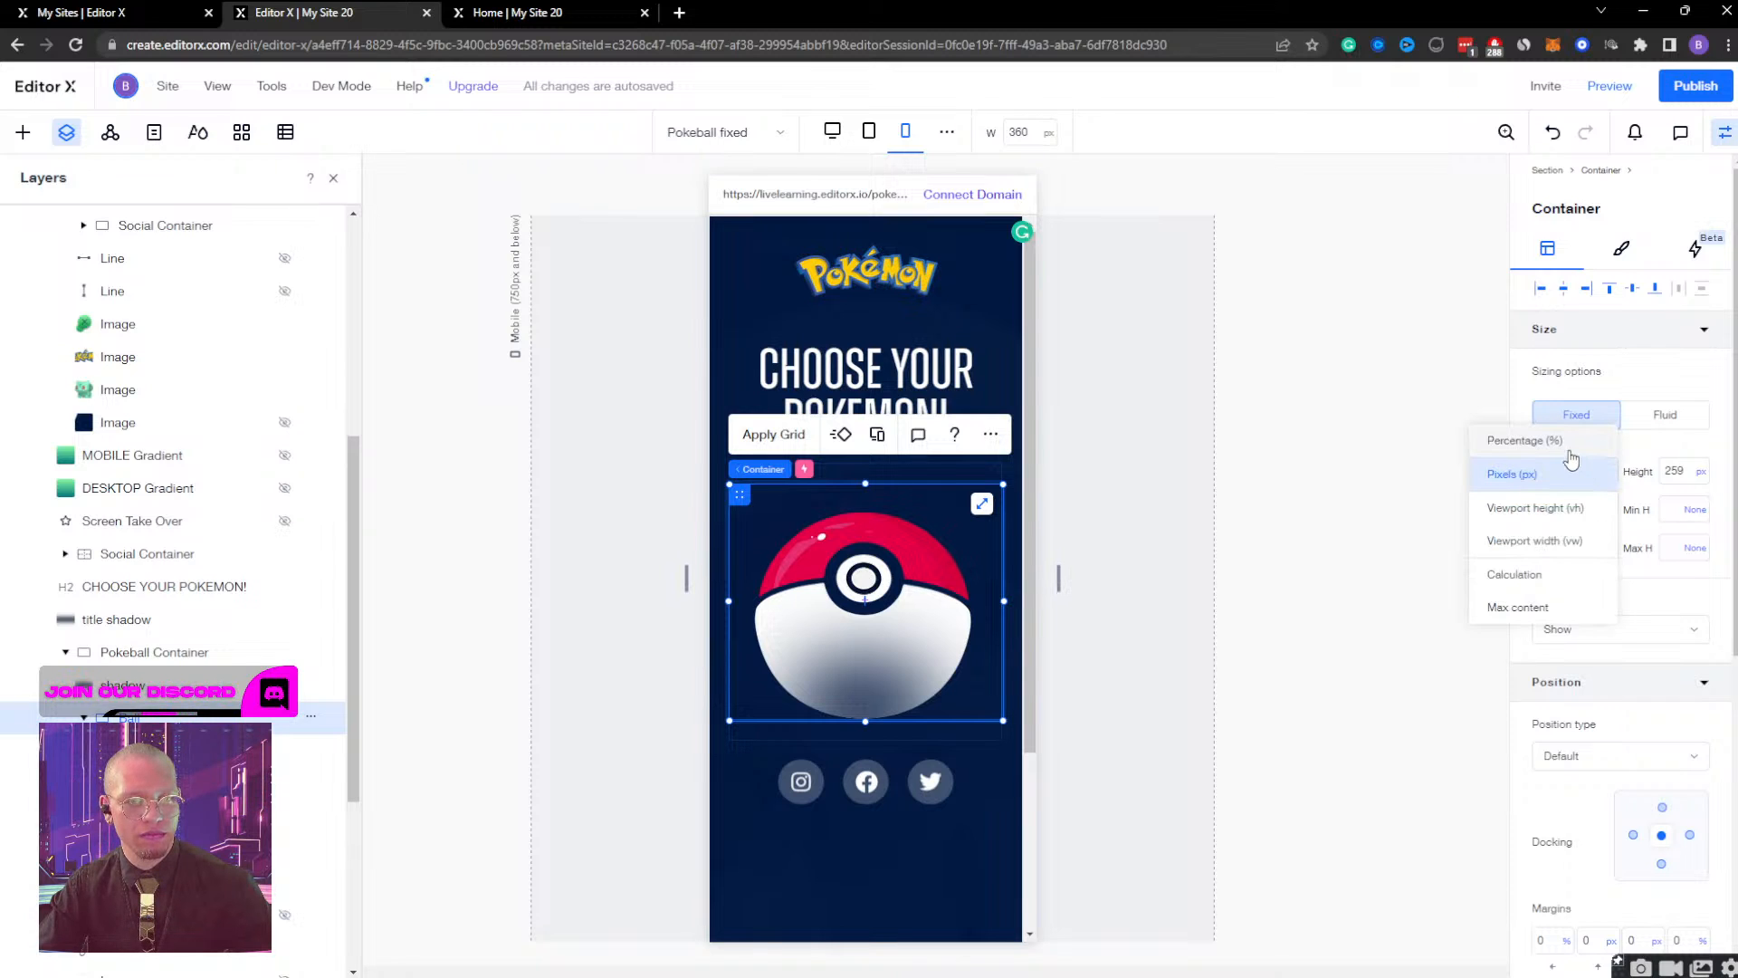
pyautogui.click(1566, 605)
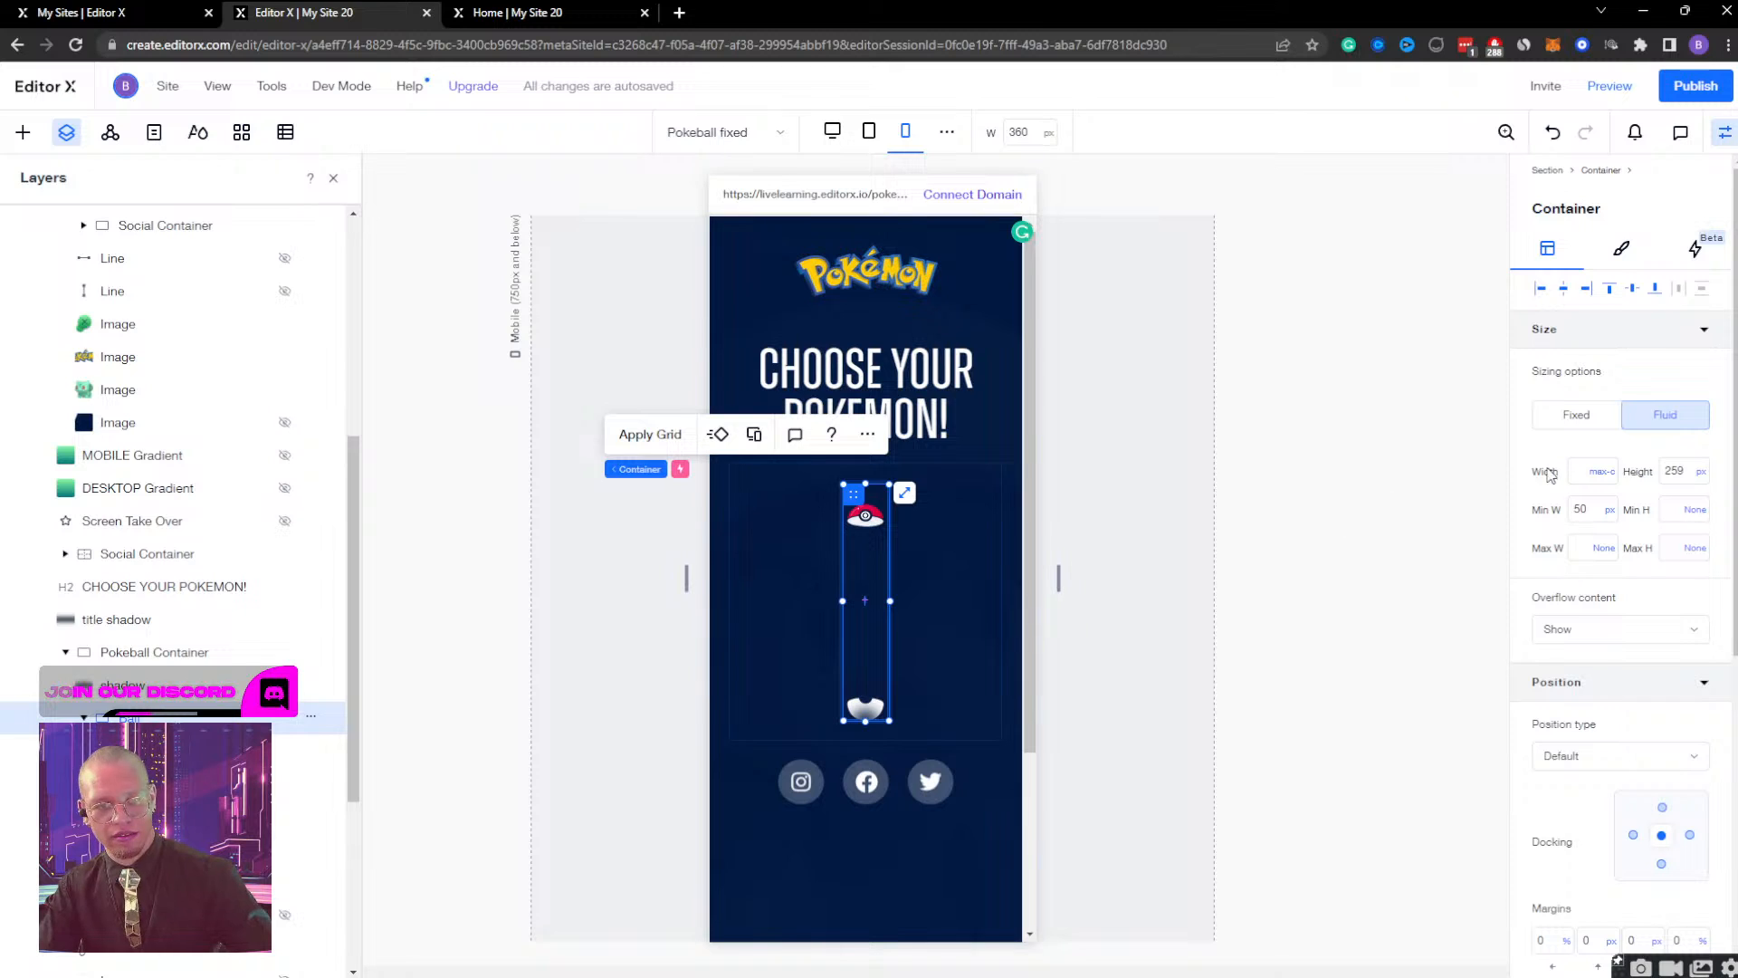
pyautogui.hotkey('ctrl', 'z')
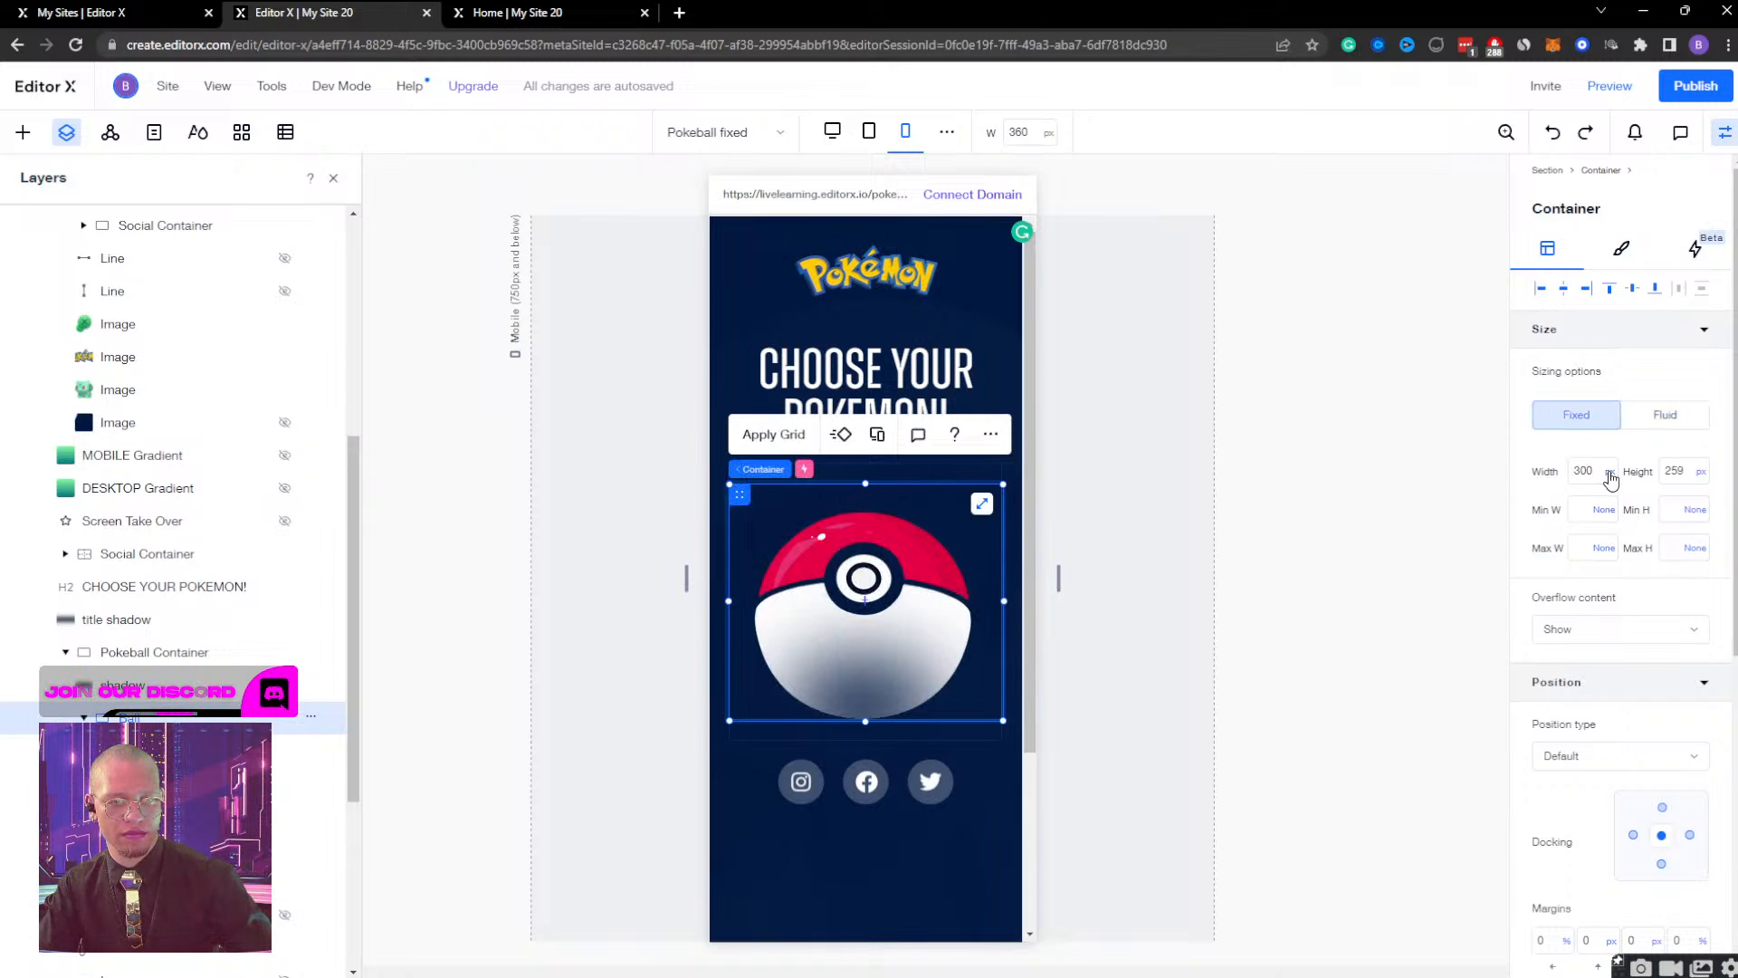
pyautogui.click(1610, 480)
pyautogui.click(1504, 609)
pyautogui.click(1589, 511)
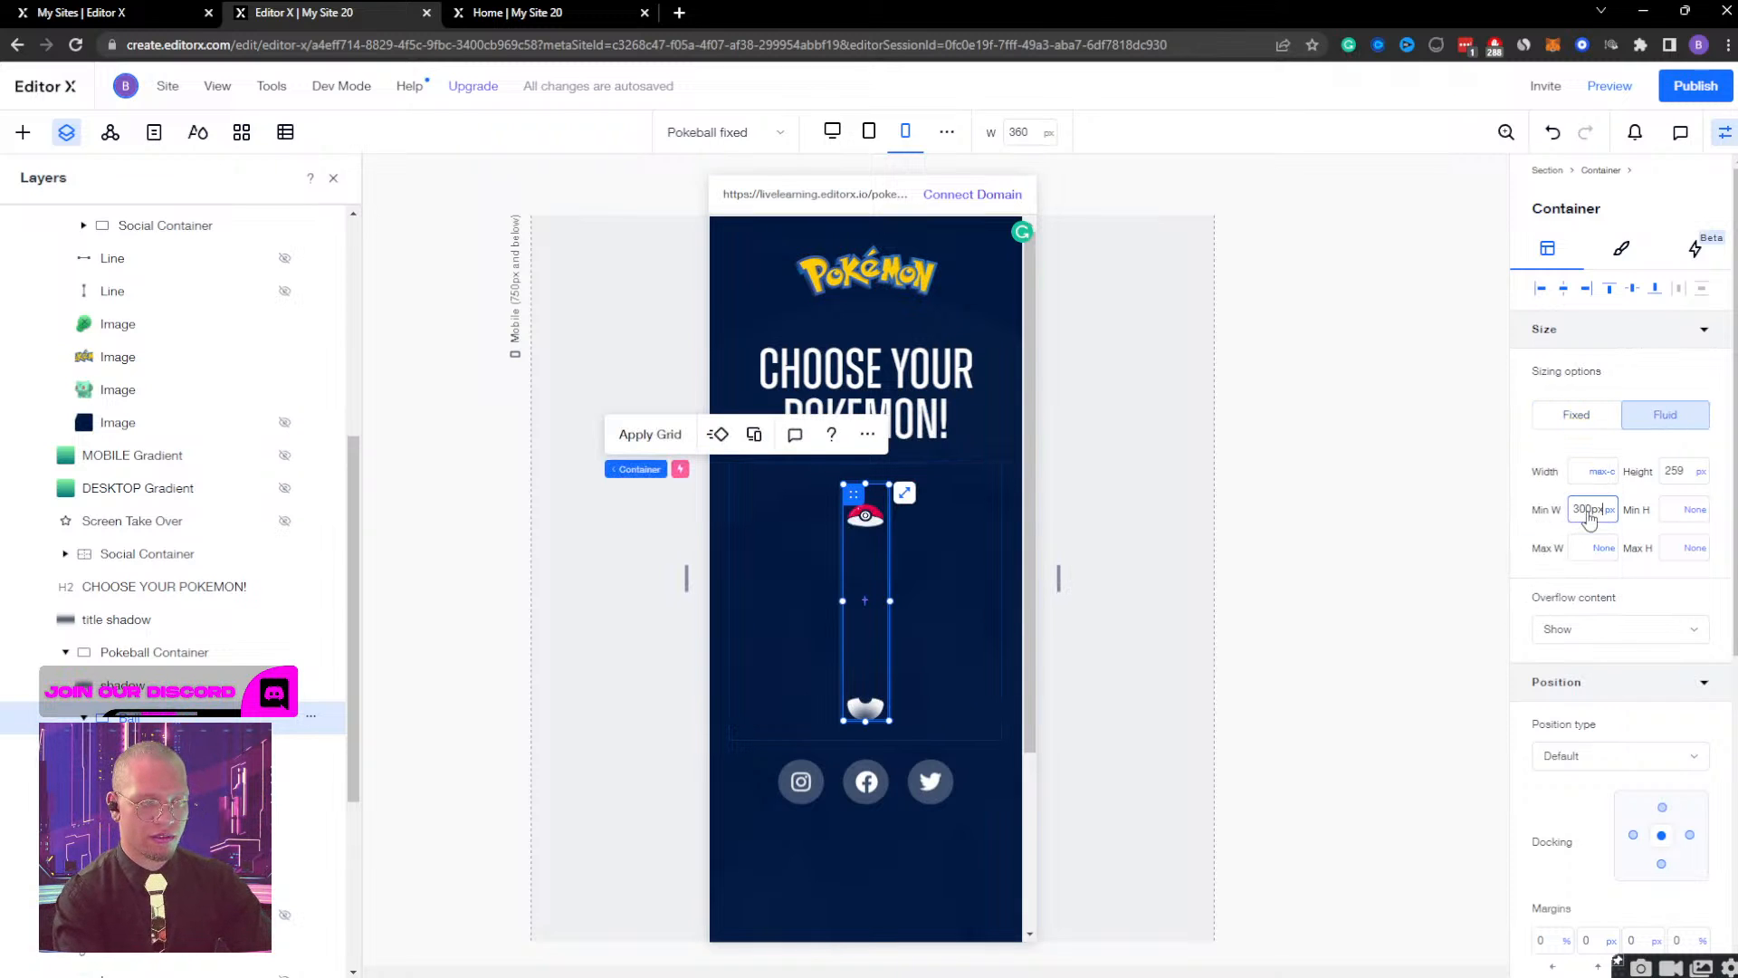
pyautogui.press('Return')
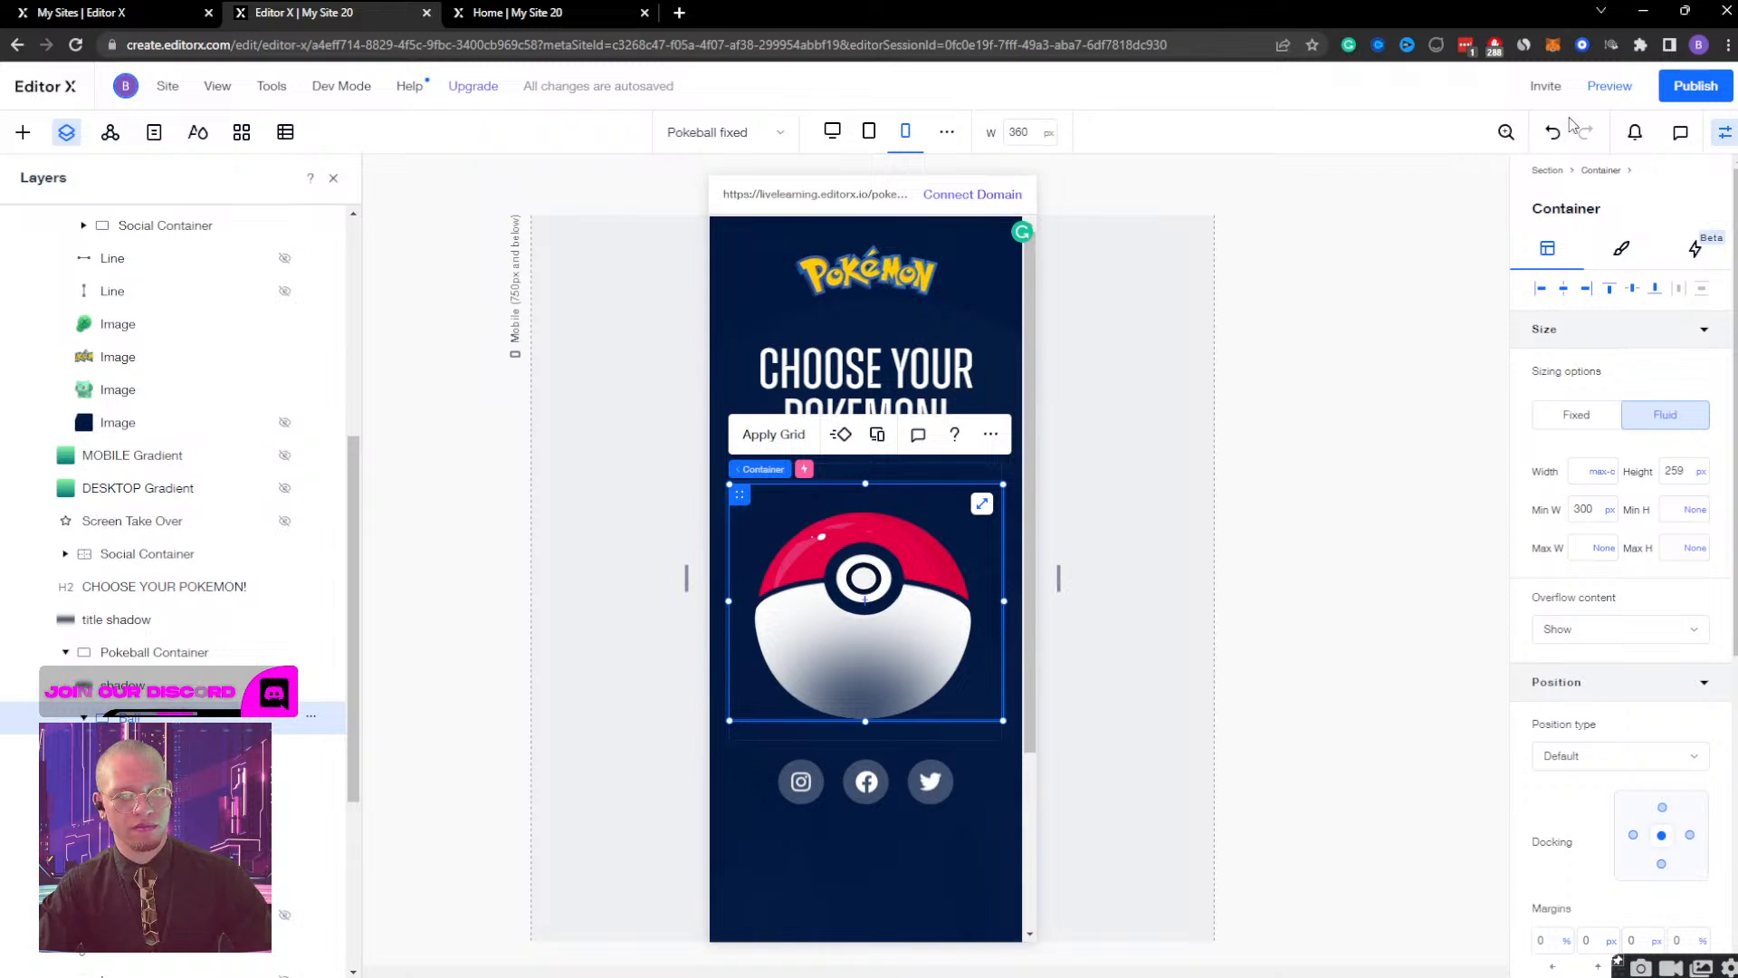
# Preview the page, widen it from the mobile size to about 910 px to check the Poké Ball, and return to editing.
pyautogui.click(1607, 85)
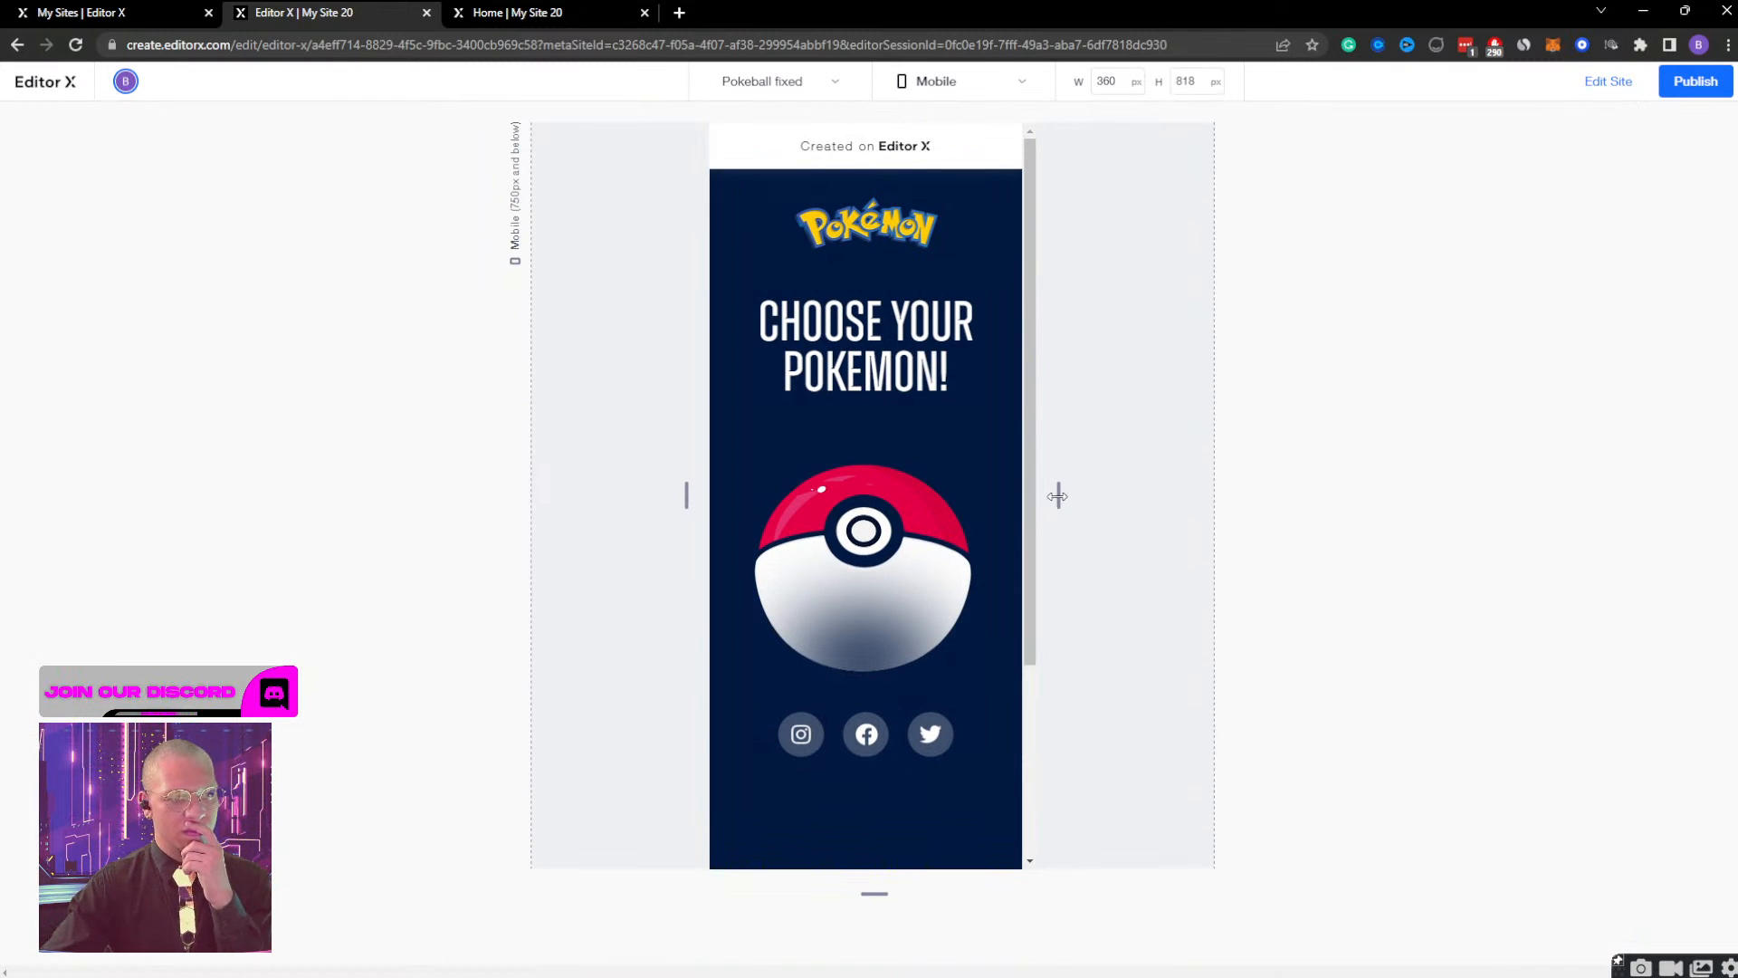
pyautogui.moveTo(1057, 496); pyautogui.dragTo(1313, 484)
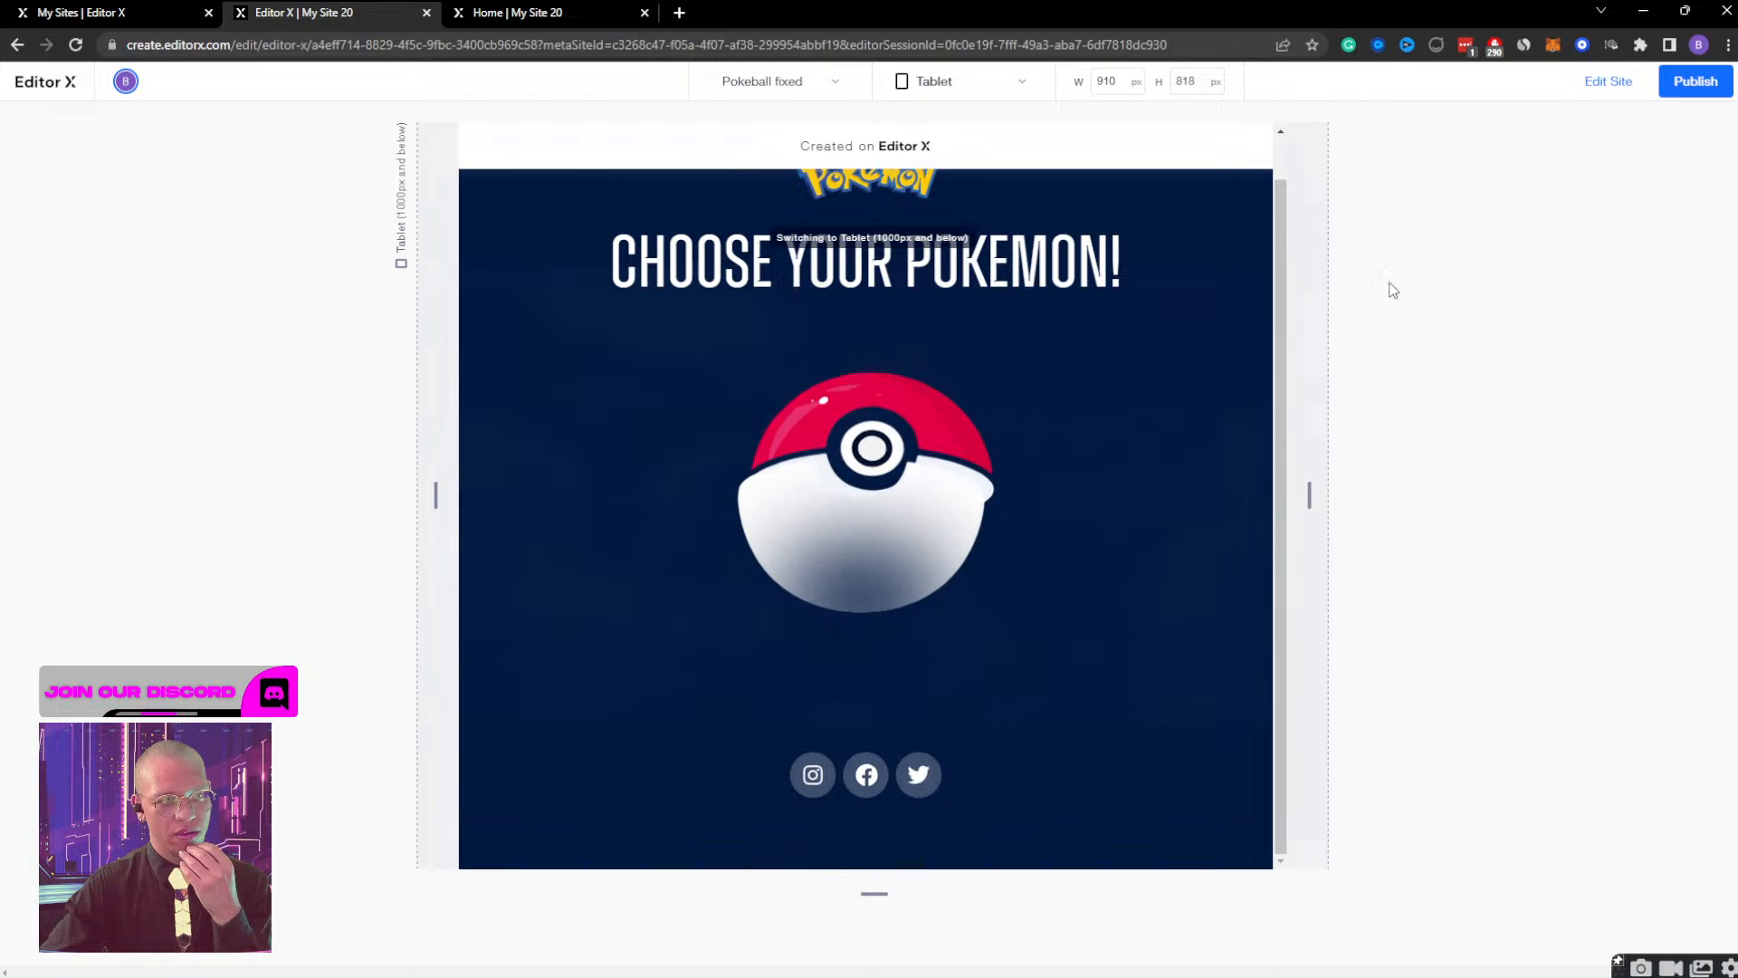
pyautogui.click(1611, 82)
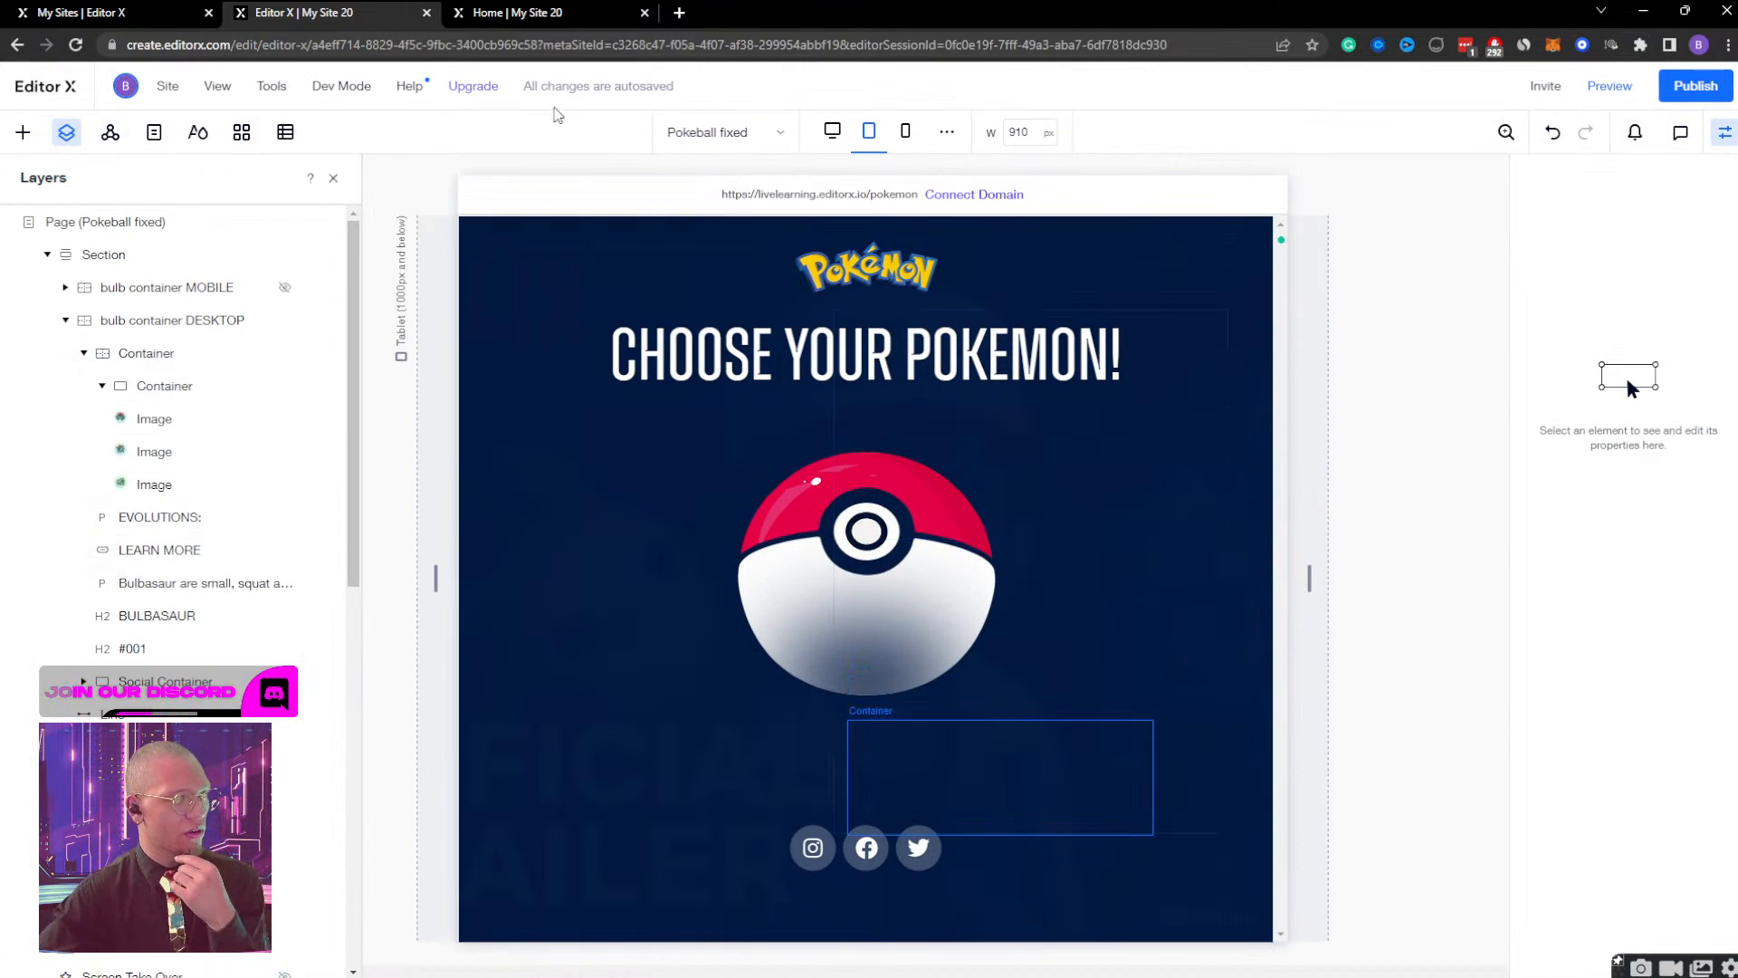
# At the tablet breakpoint, set the ball container's width to Max content with a minimum width of 300 px.
pyautogui.click(869, 132)
pyautogui.scroll(-1, 149, 722)
pyautogui.scroll(-5, 147, 722)
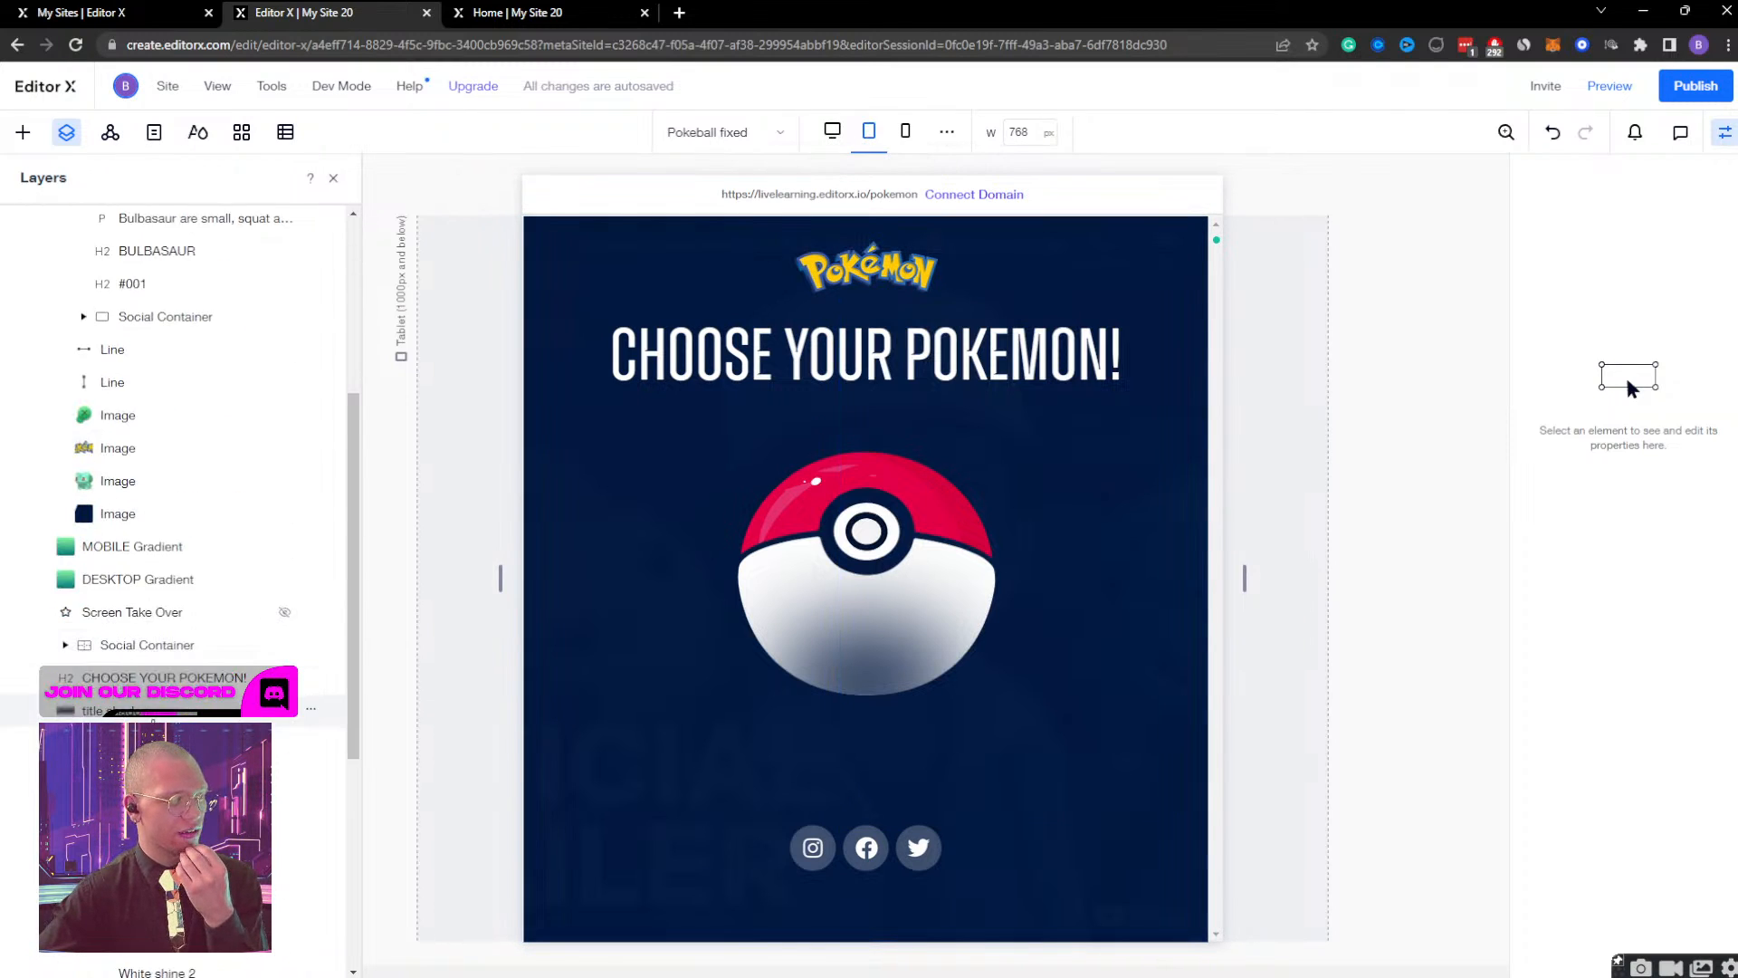
pyautogui.click(147, 721)
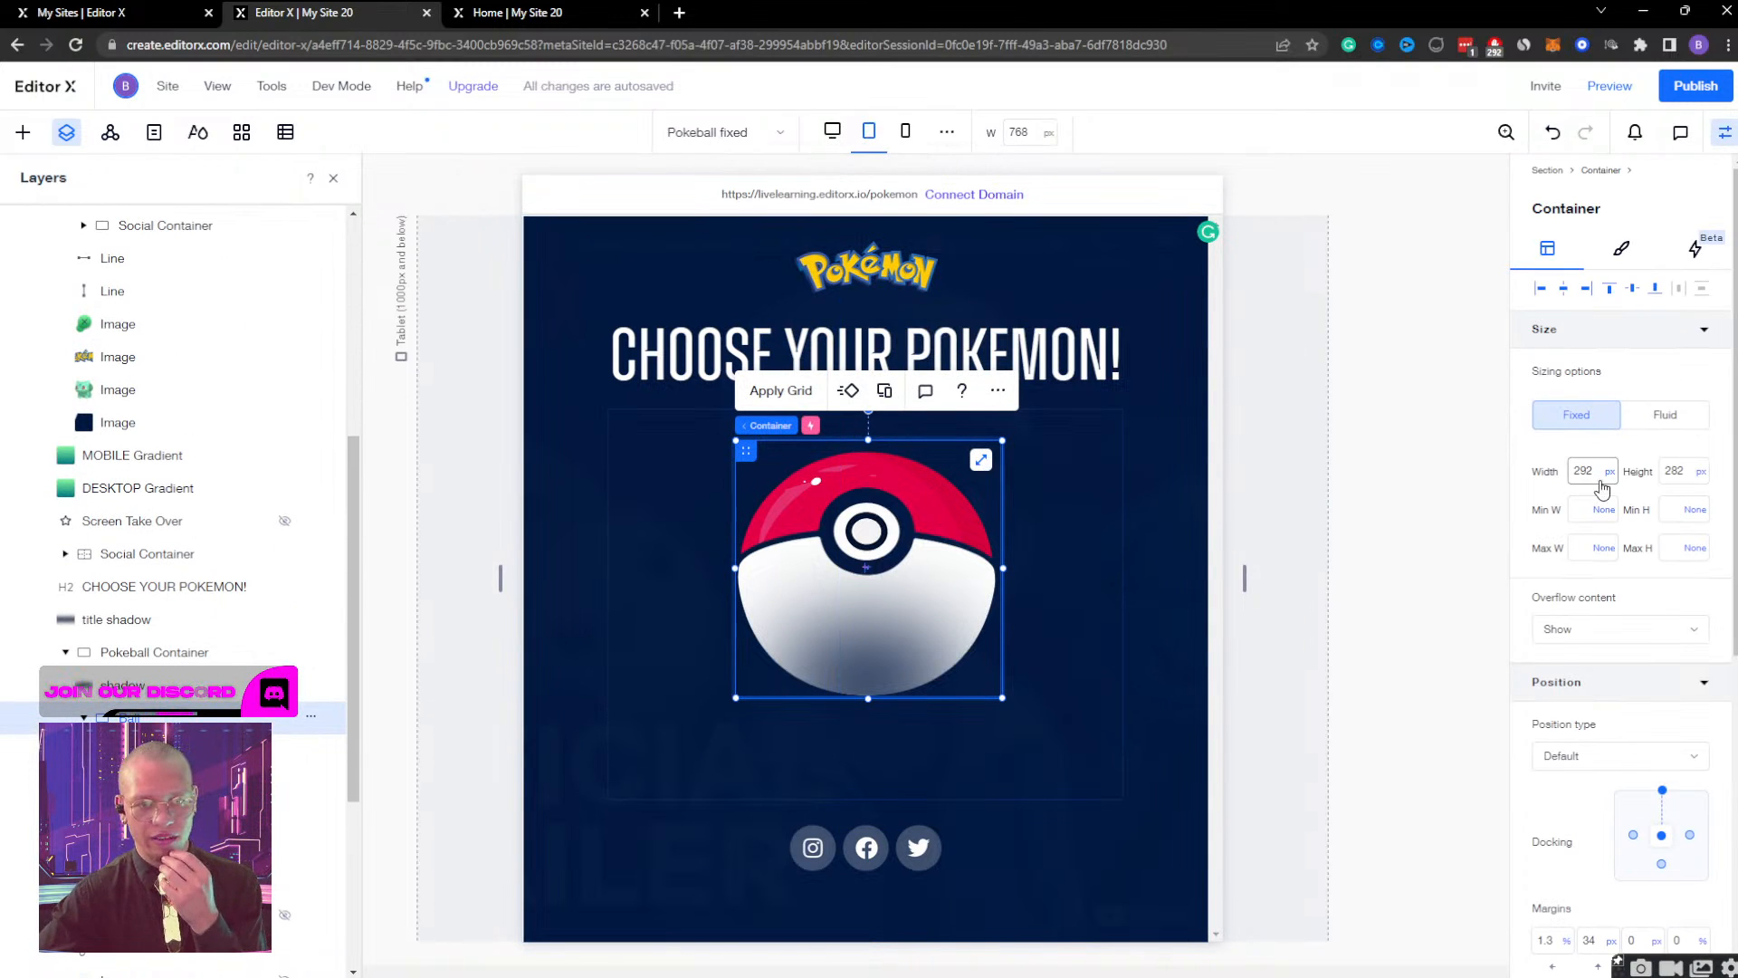
pyautogui.click(1609, 479)
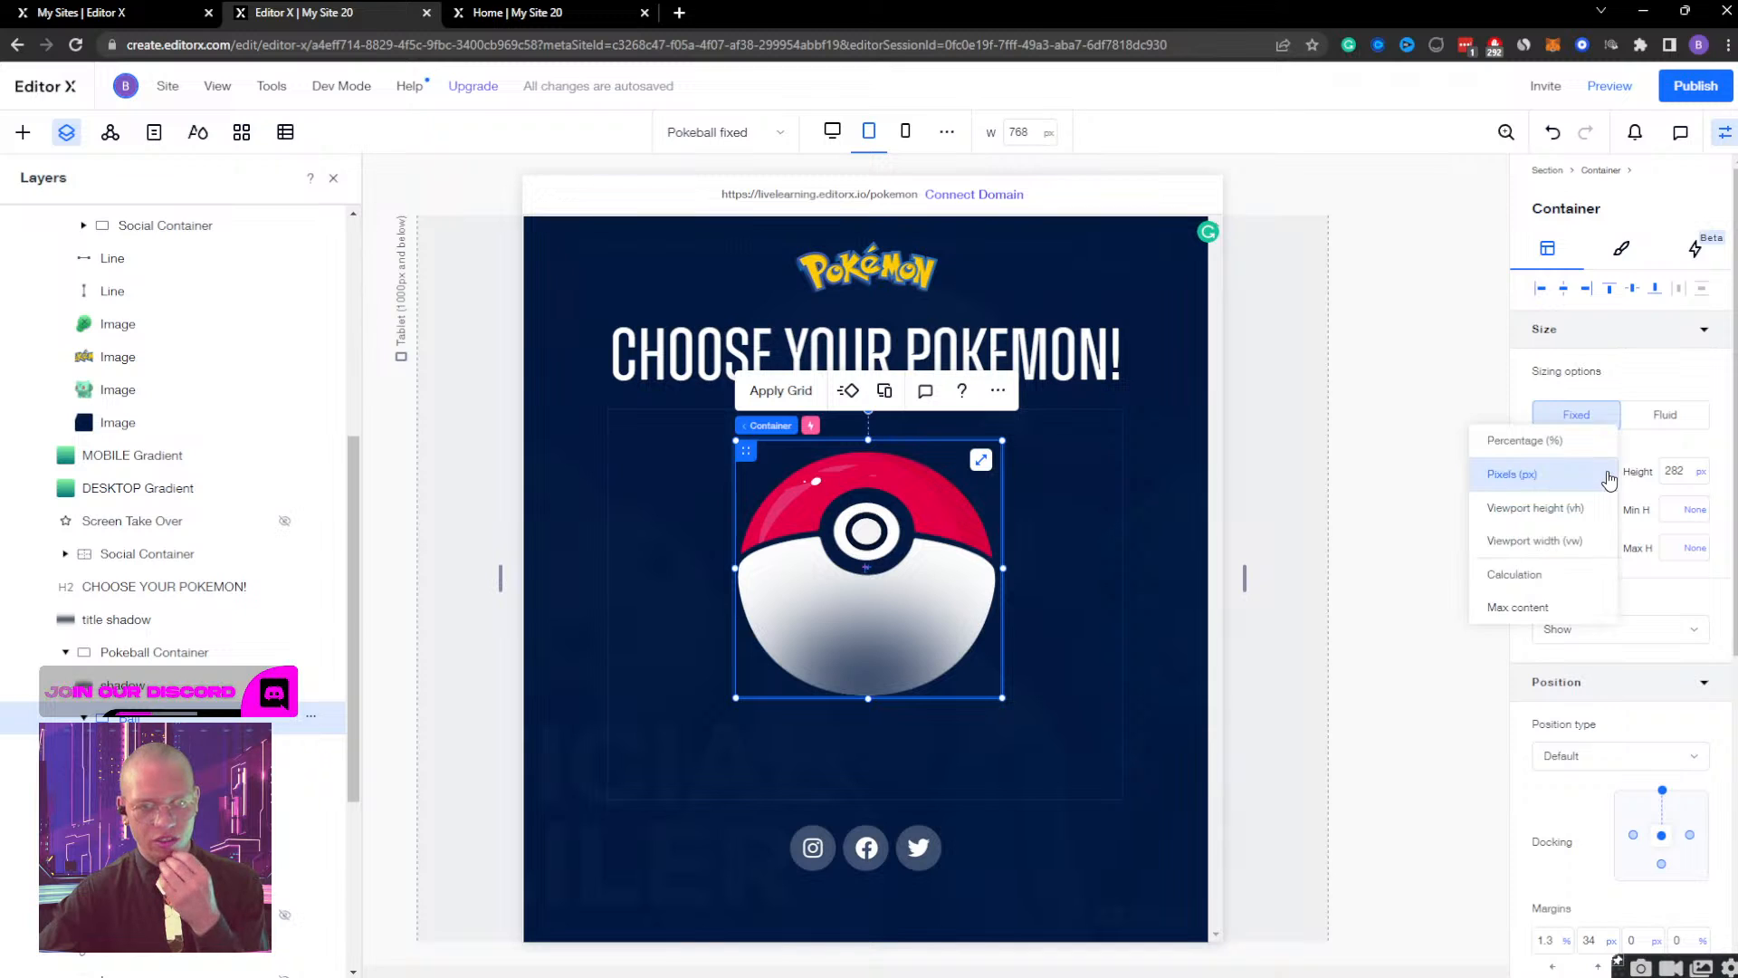
pyautogui.click(1556, 606)
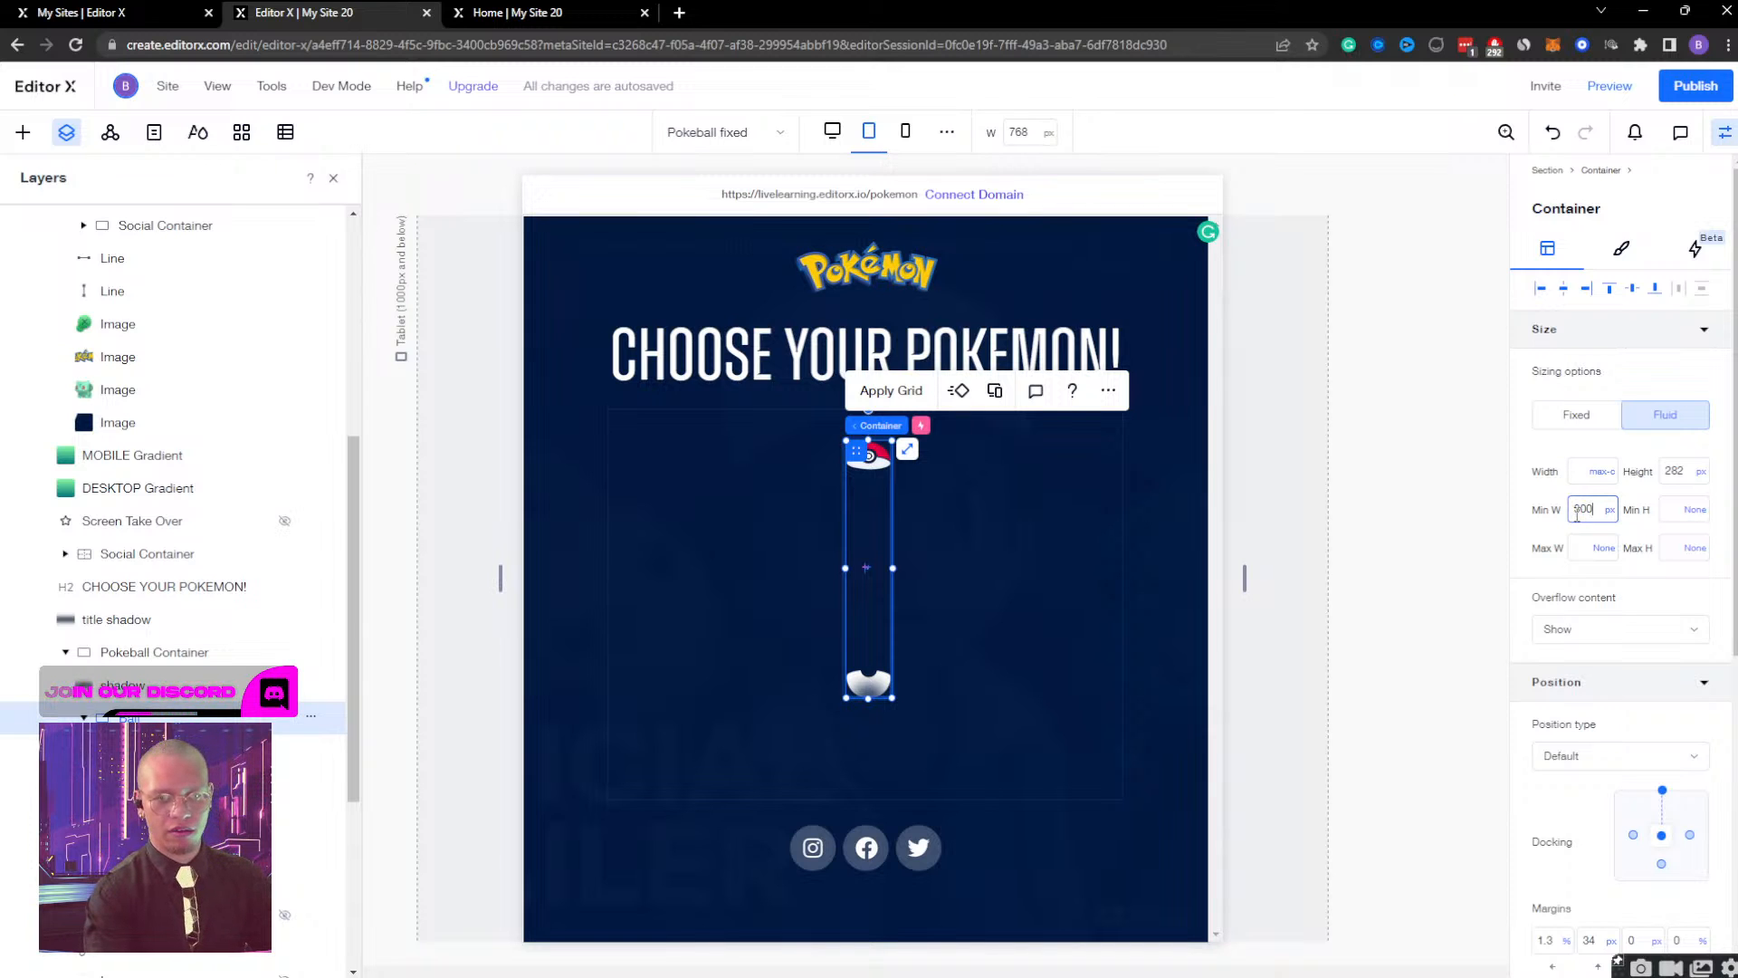
pyautogui.click(1578, 514)
pyautogui.write('300')
pyautogui.press('Return')
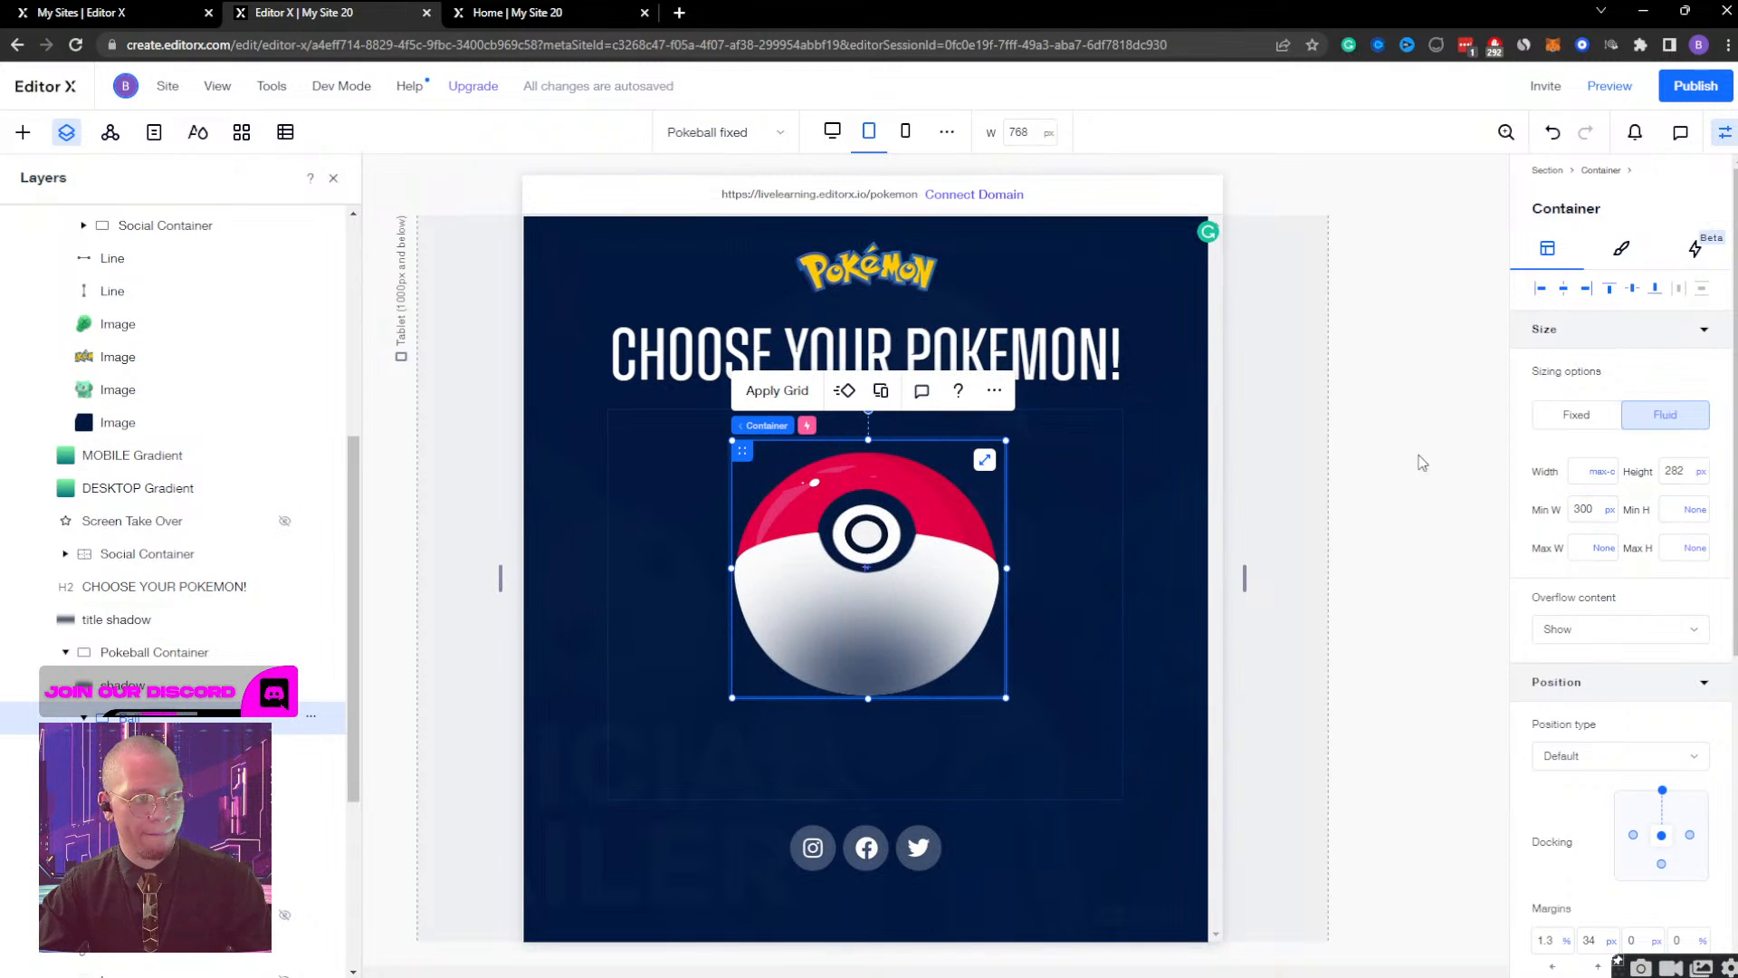
# Reduce the ball container's tablet minimum width to 290 px.
pyautogui.click(1597, 521)
pyautogui.press('Up')
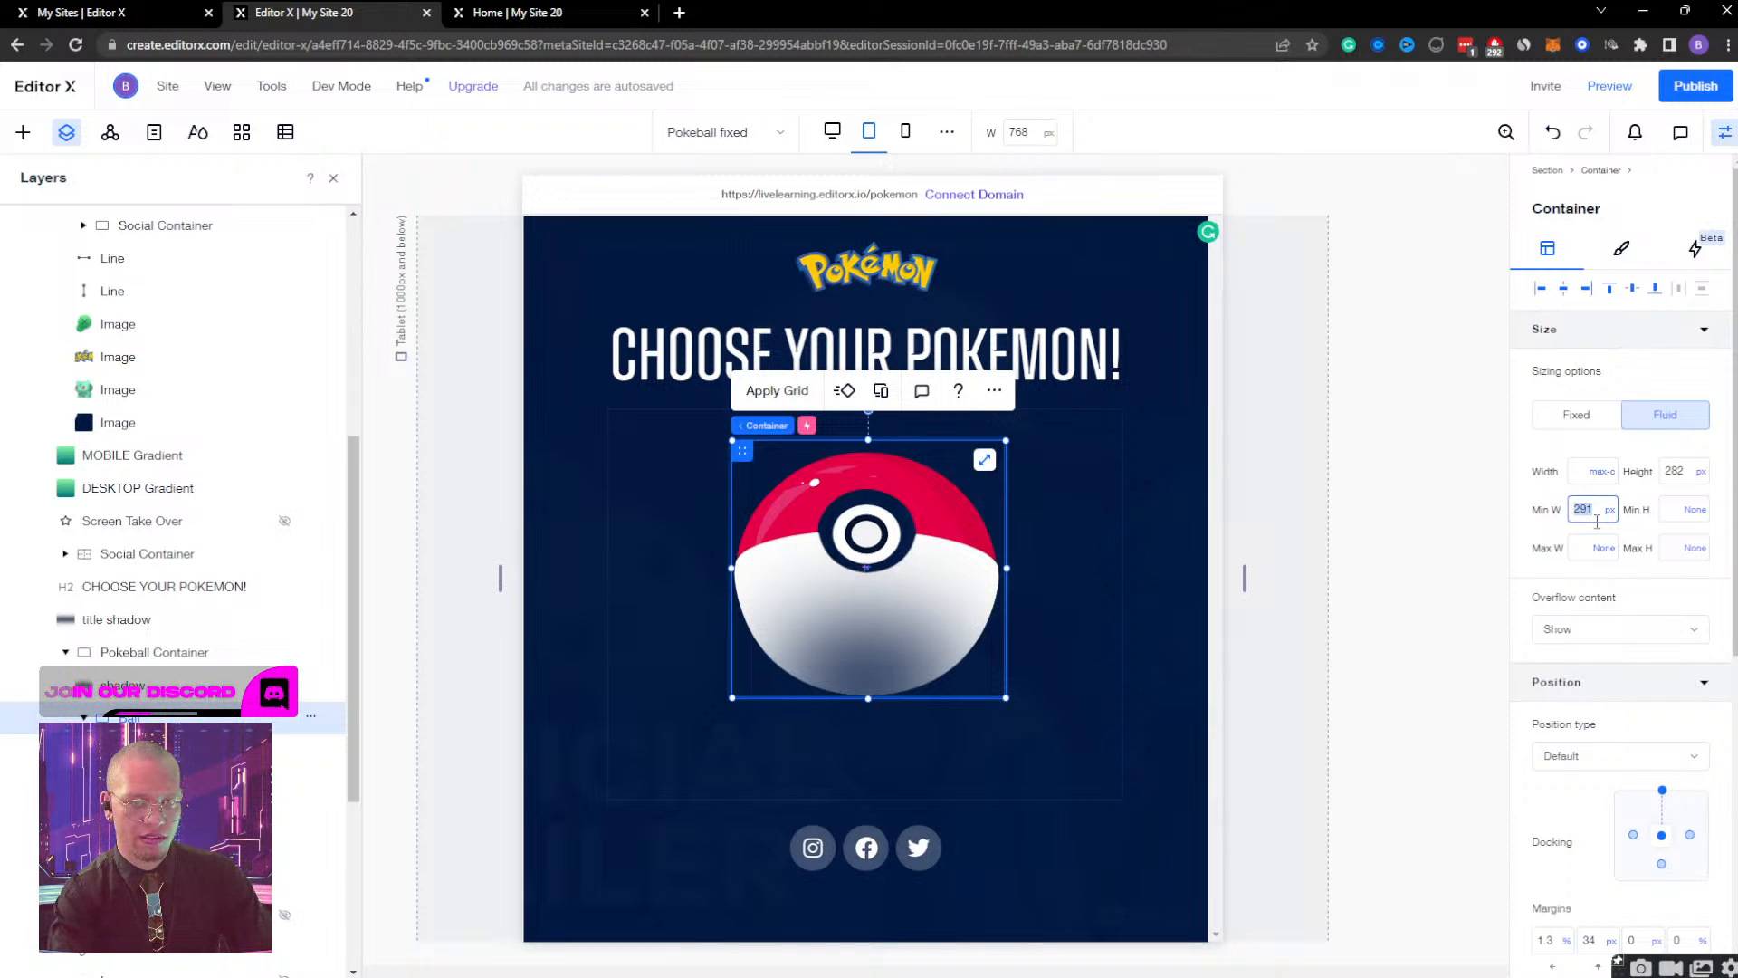
pyautogui.press('Return')
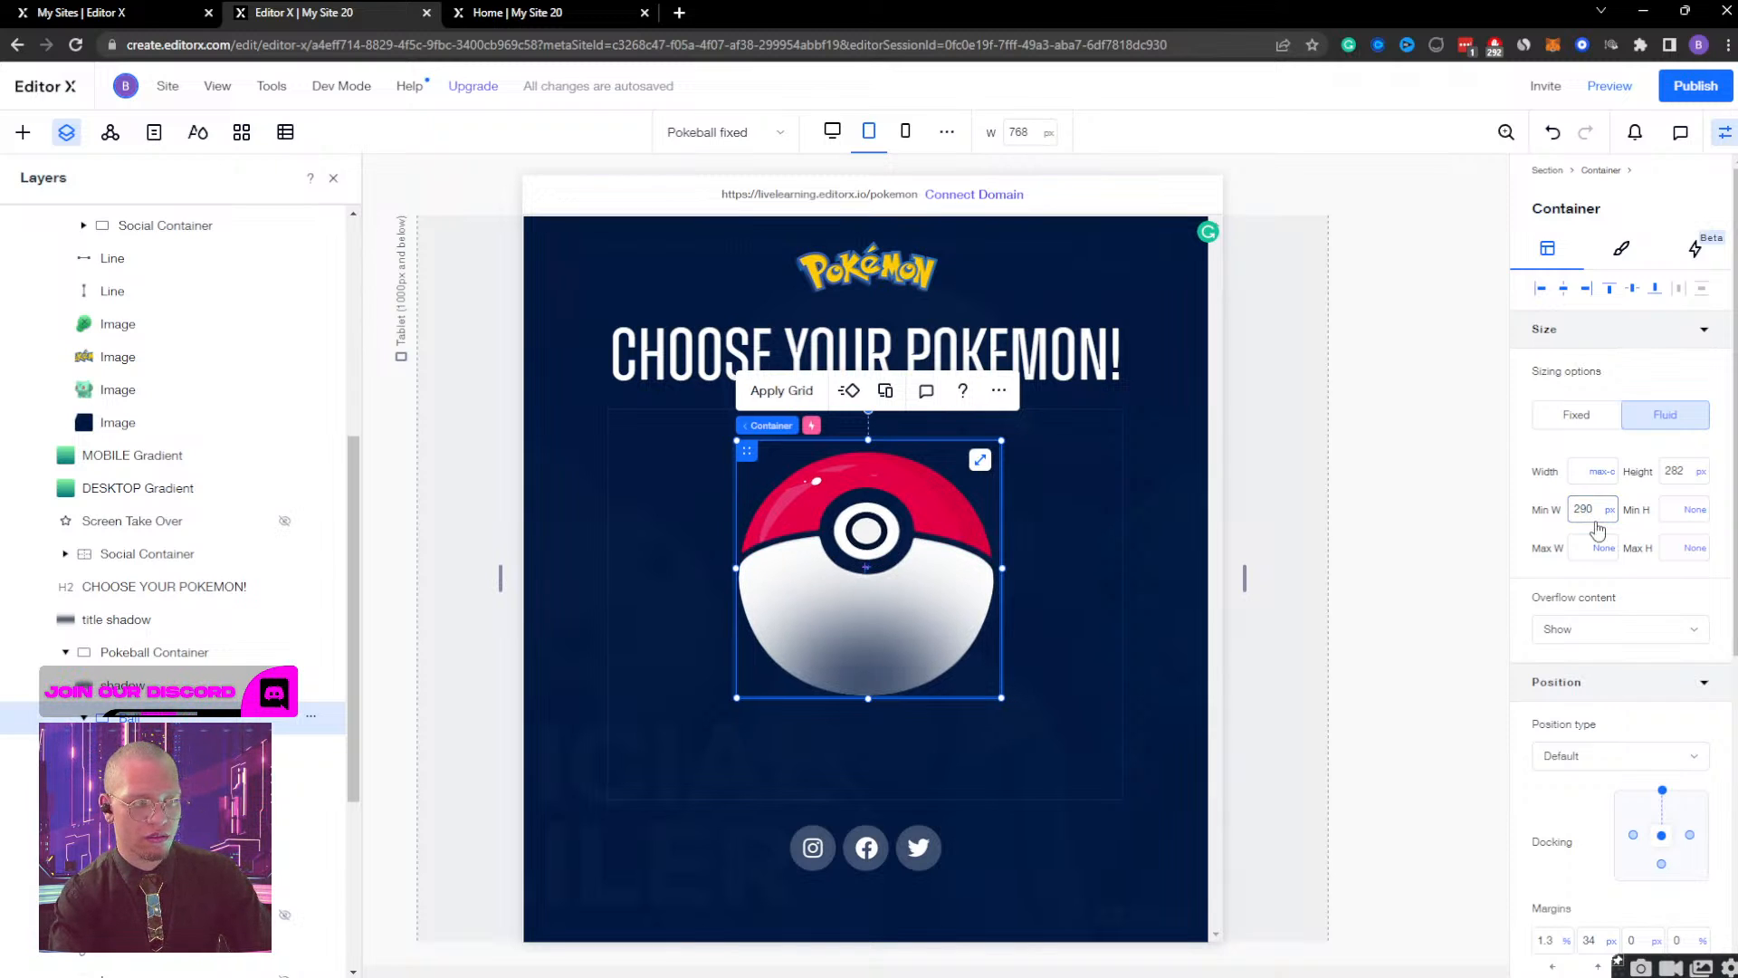
# Preview the Poké Ball while resizing the page from tablet down to mobile and up to desktop width, and return to editing.
pyautogui.click(1608, 85)
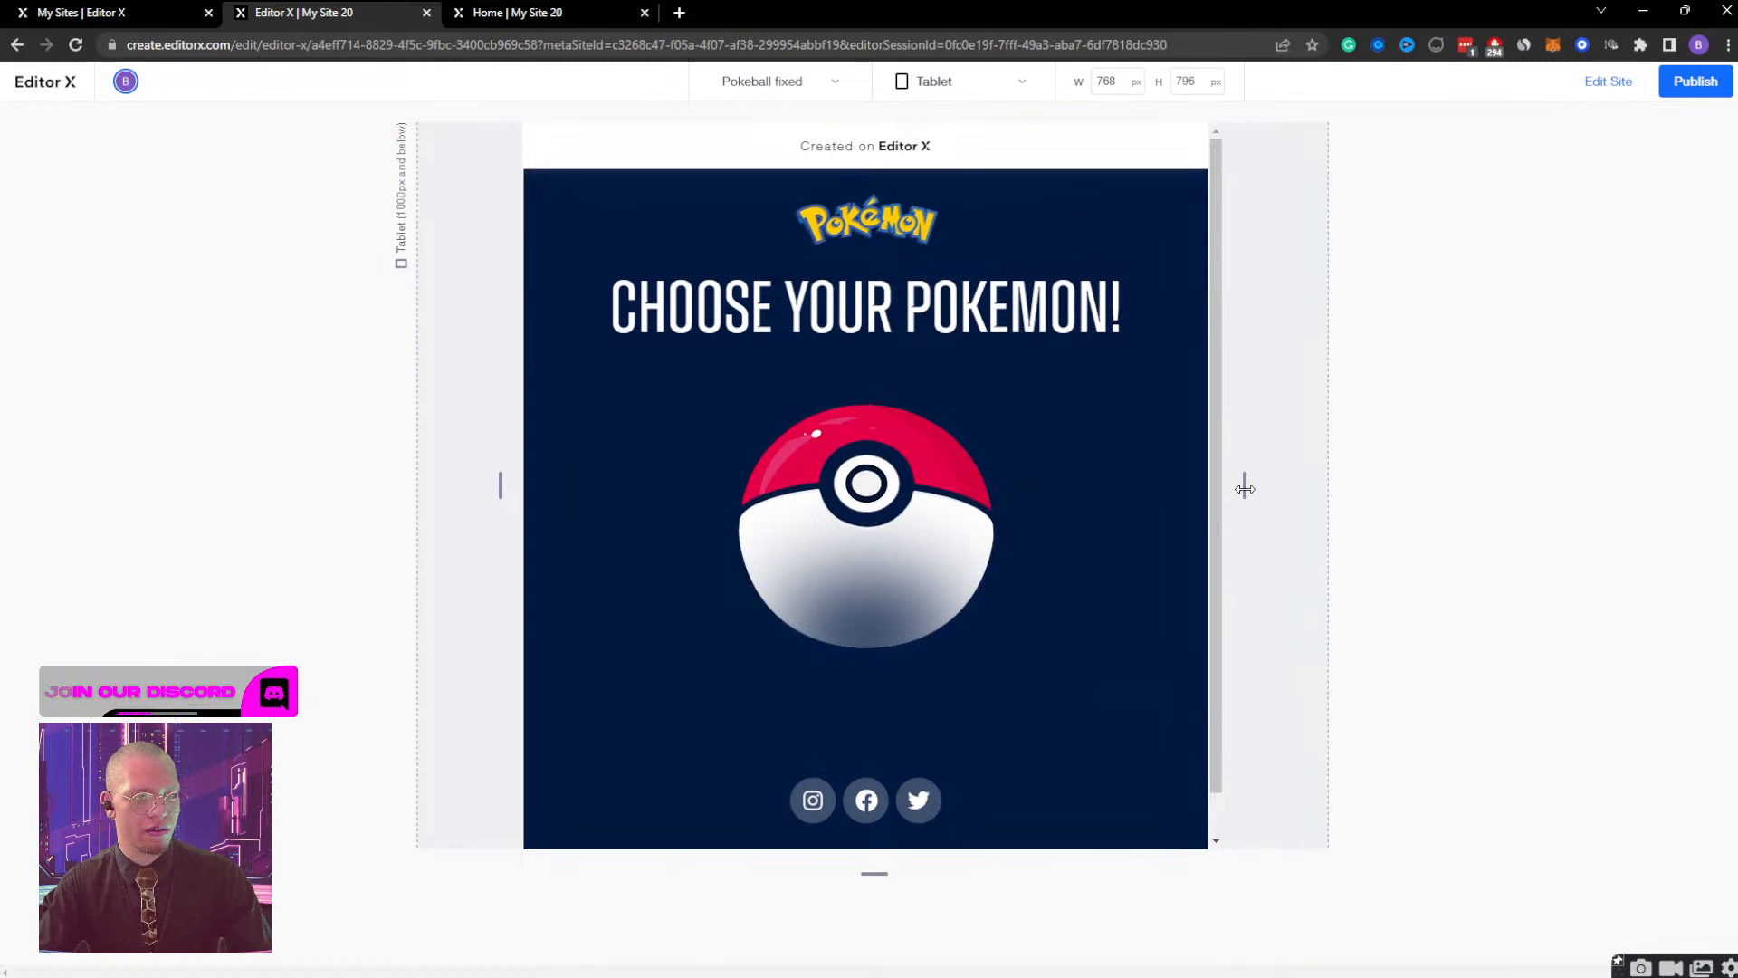
pyautogui.moveTo(1244, 488); pyautogui.dragTo(892, 512)
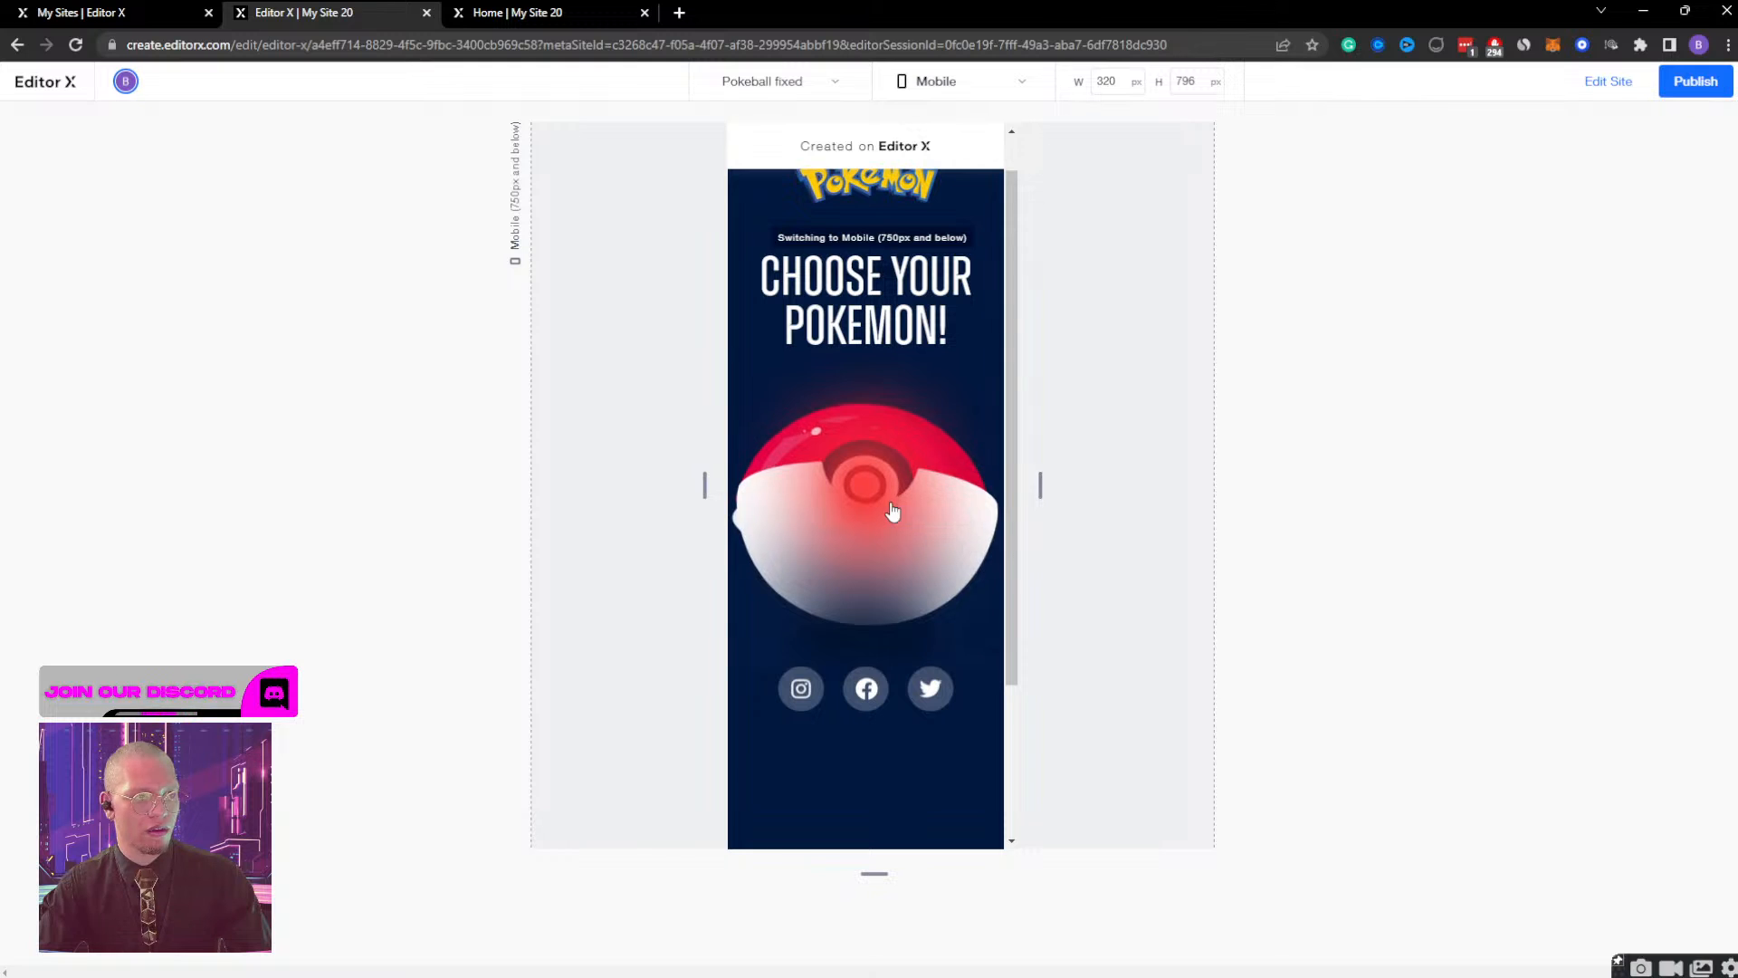
pyautogui.moveTo(1040, 485); pyautogui.dragTo(874, 507)
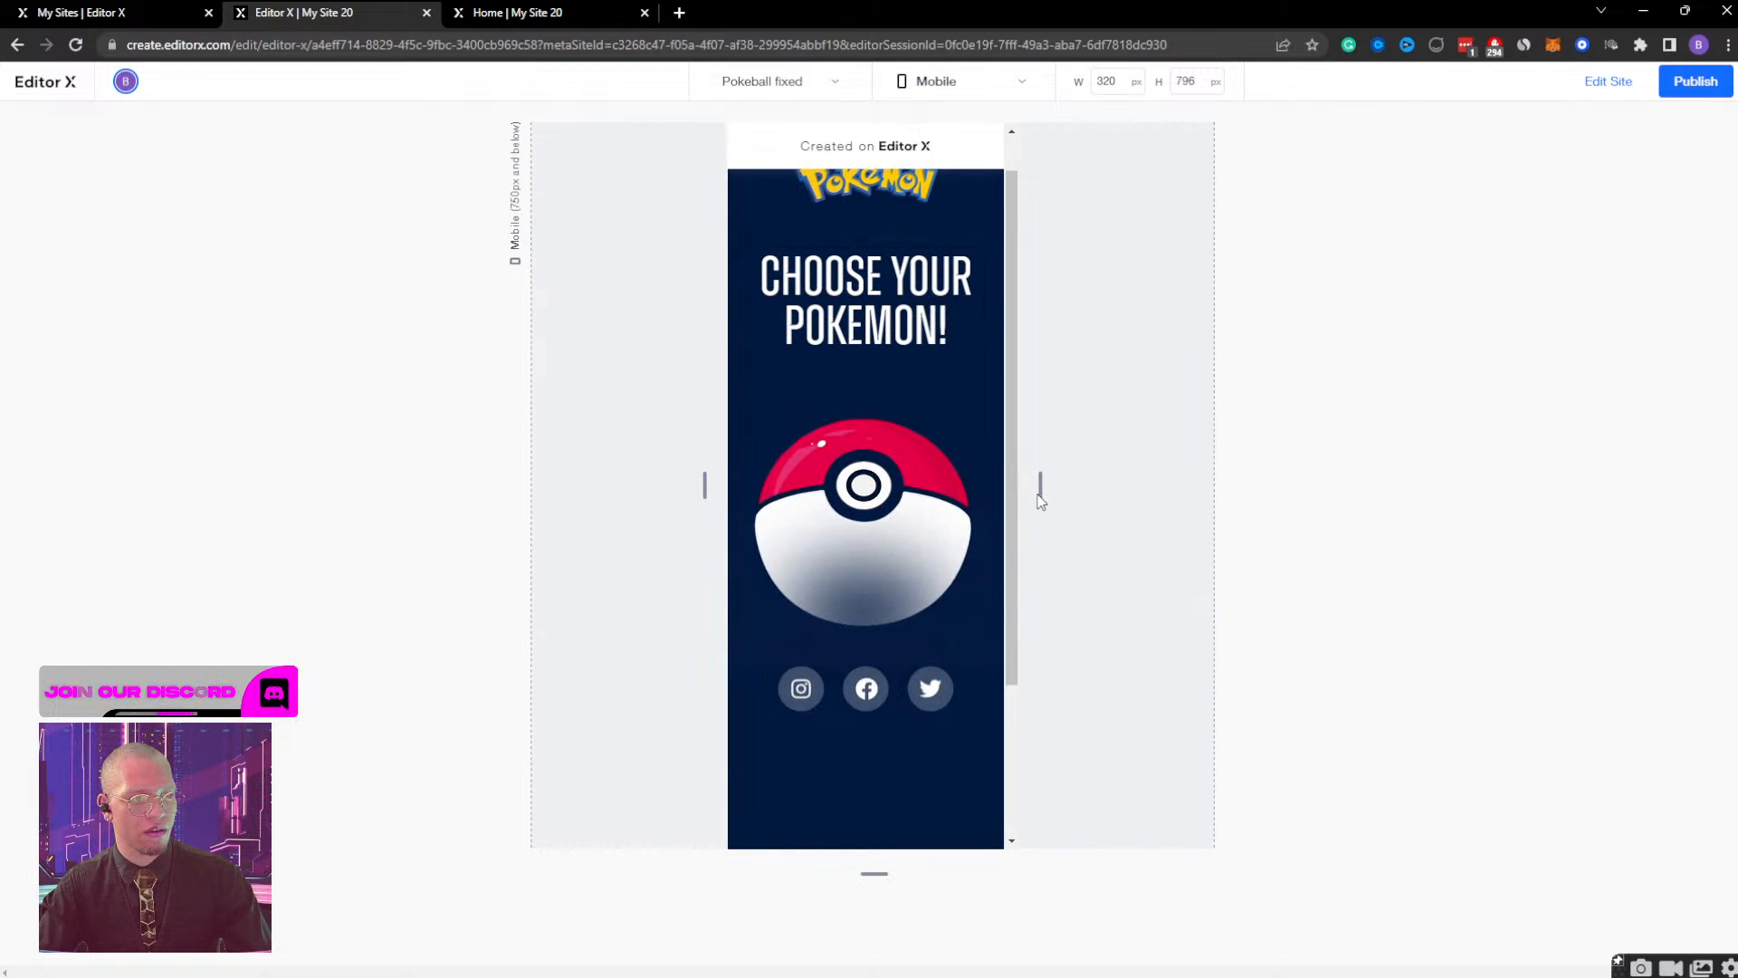
pyautogui.moveTo(1041, 501); pyautogui.dragTo(1464, 484)
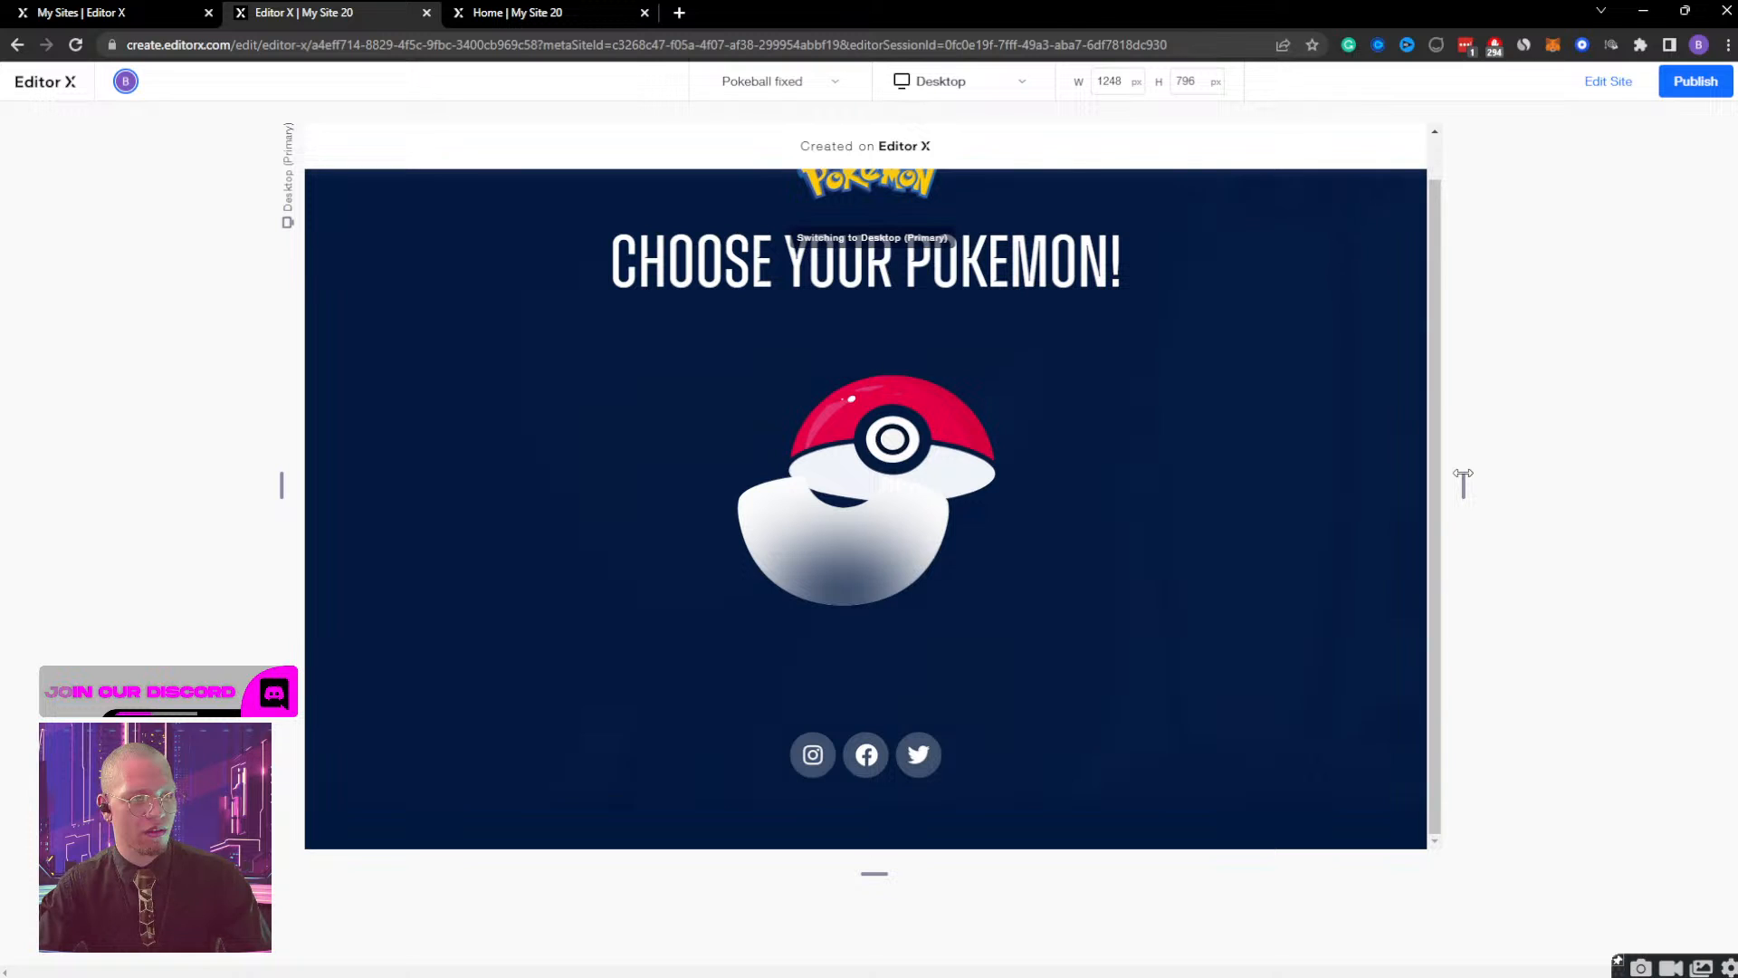
pyautogui.click(1595, 86)
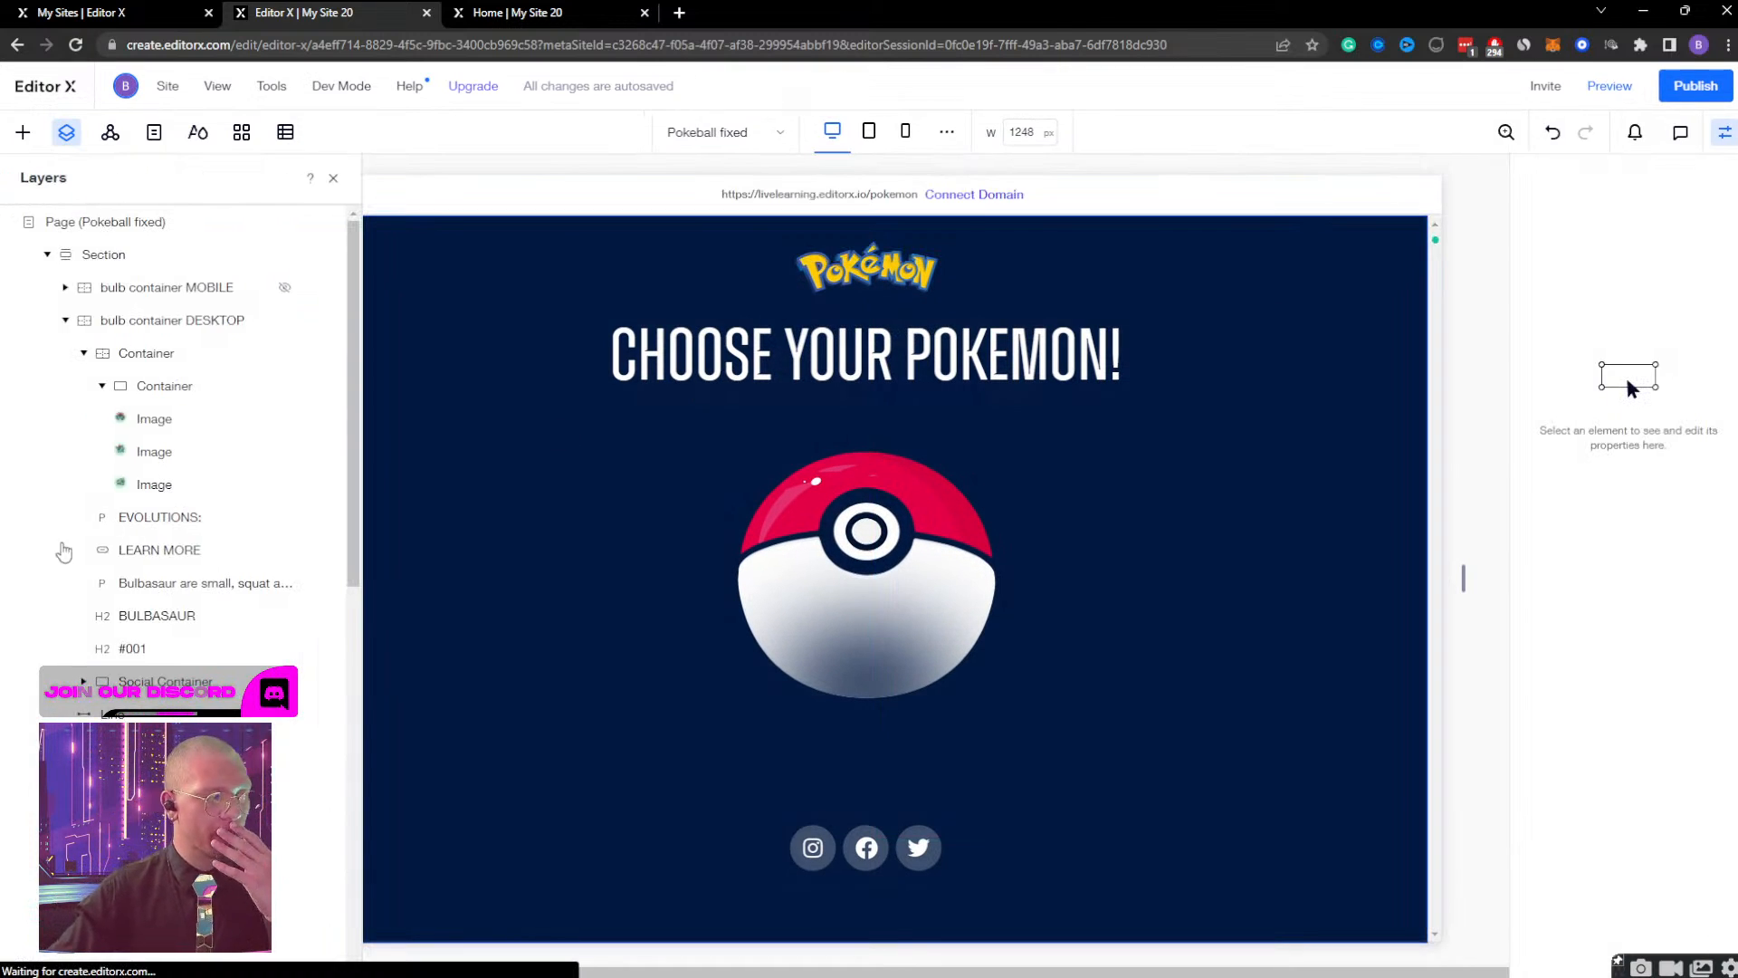
# Select the ball container at the desktop breakpoint and review its size, design settings, triggers and effects.
pyautogui.scroll(-5, 136, 480)
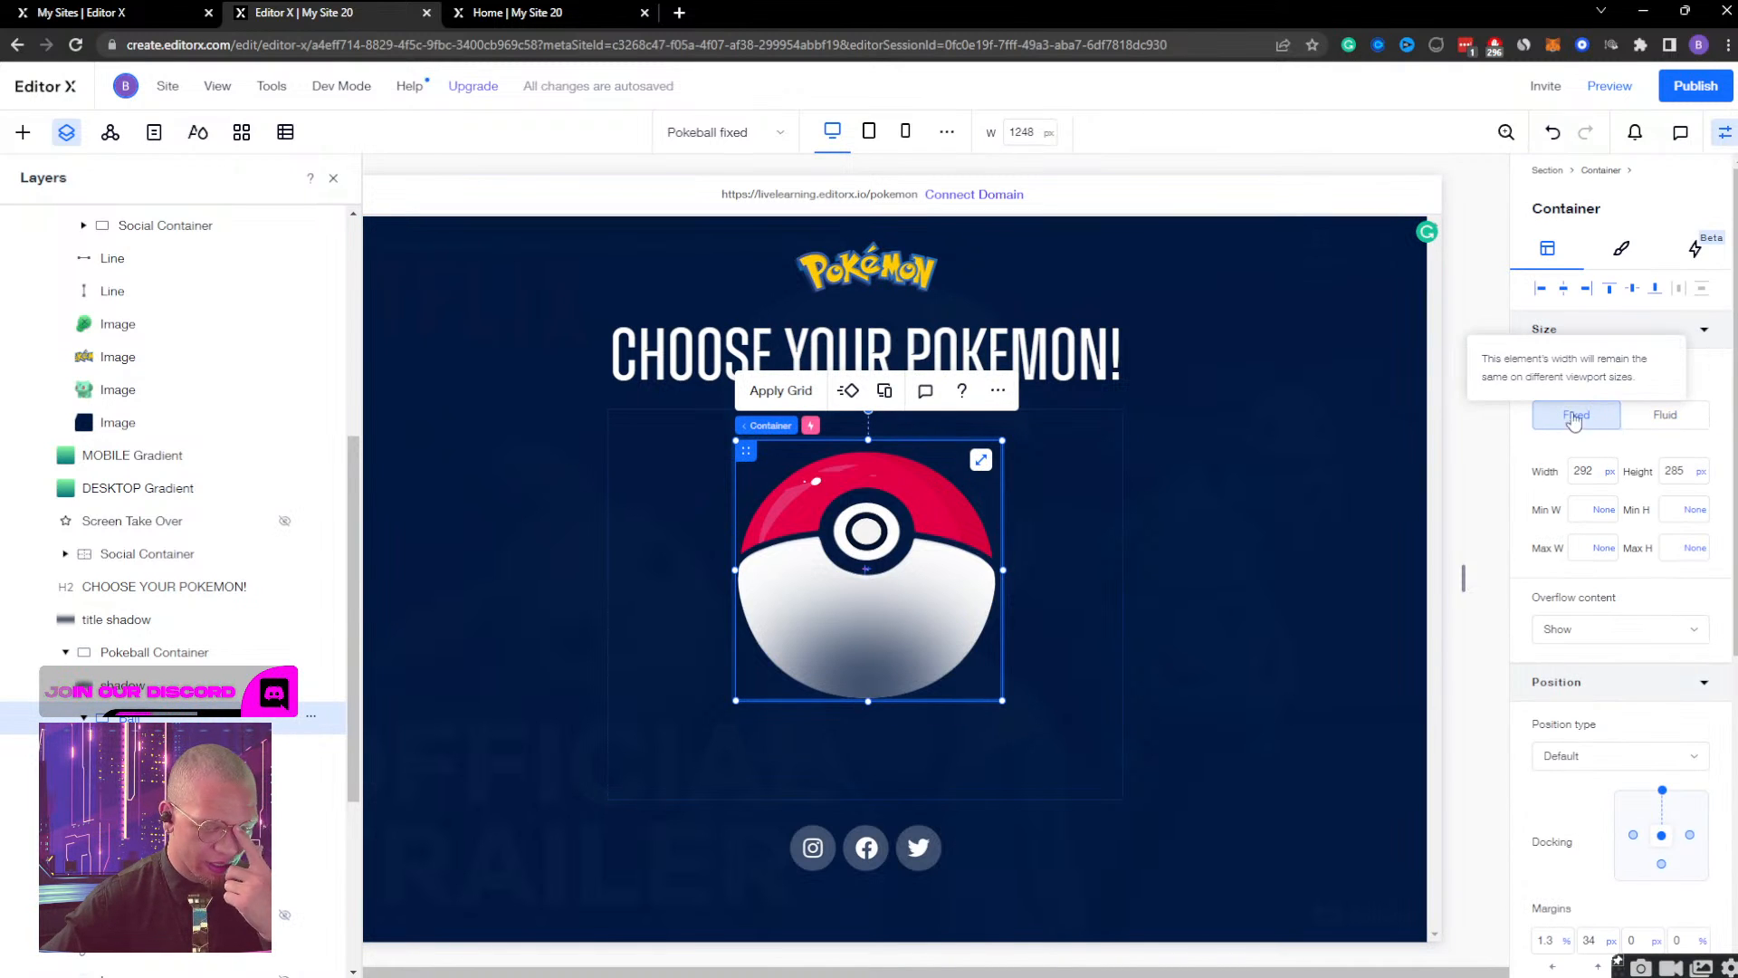
pyautogui.click(1623, 251)
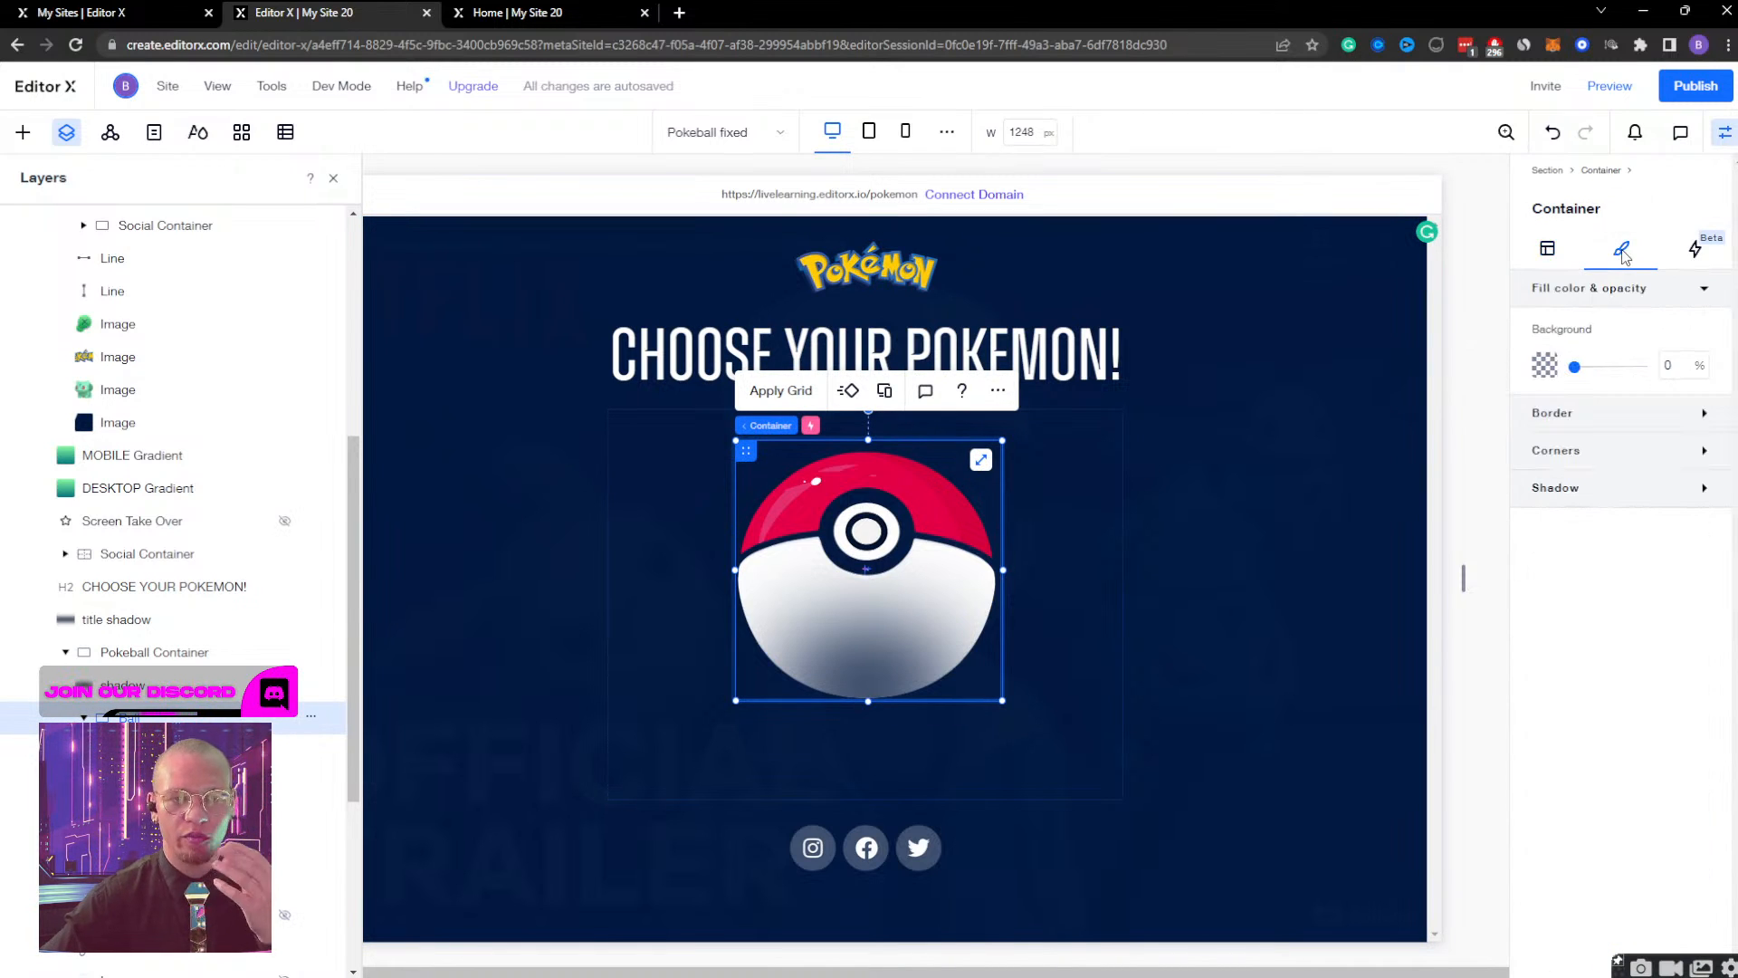
pyautogui.click(1698, 250)
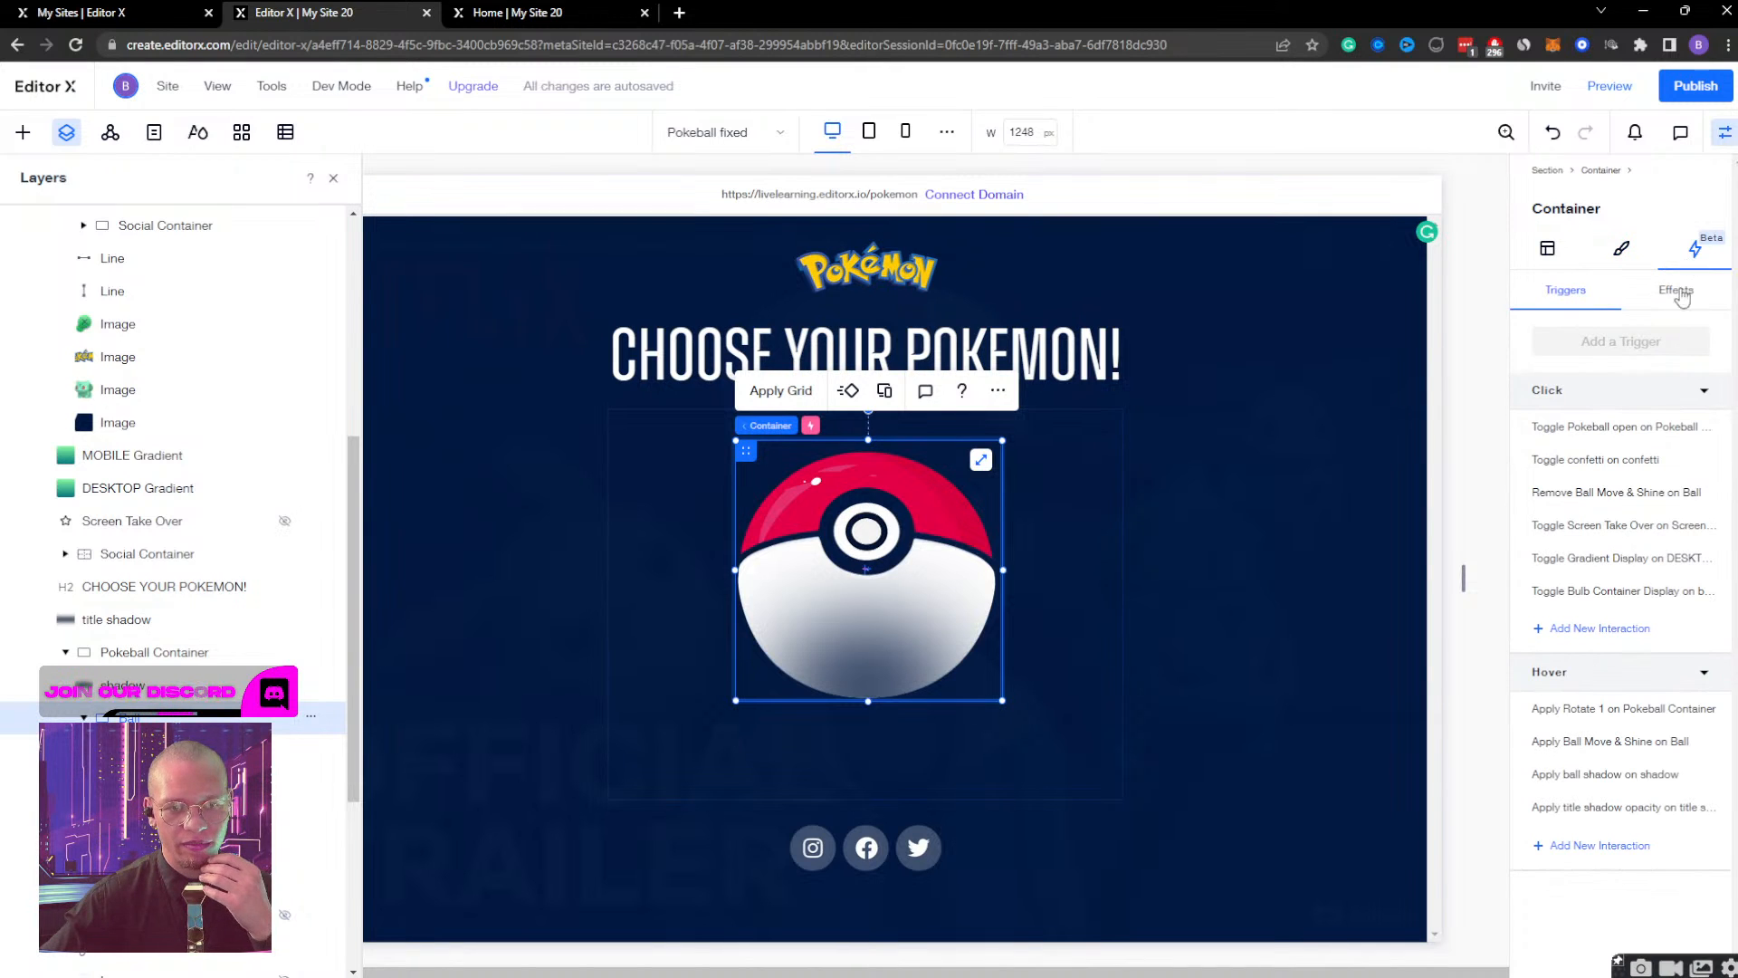
pyautogui.click(1695, 293)
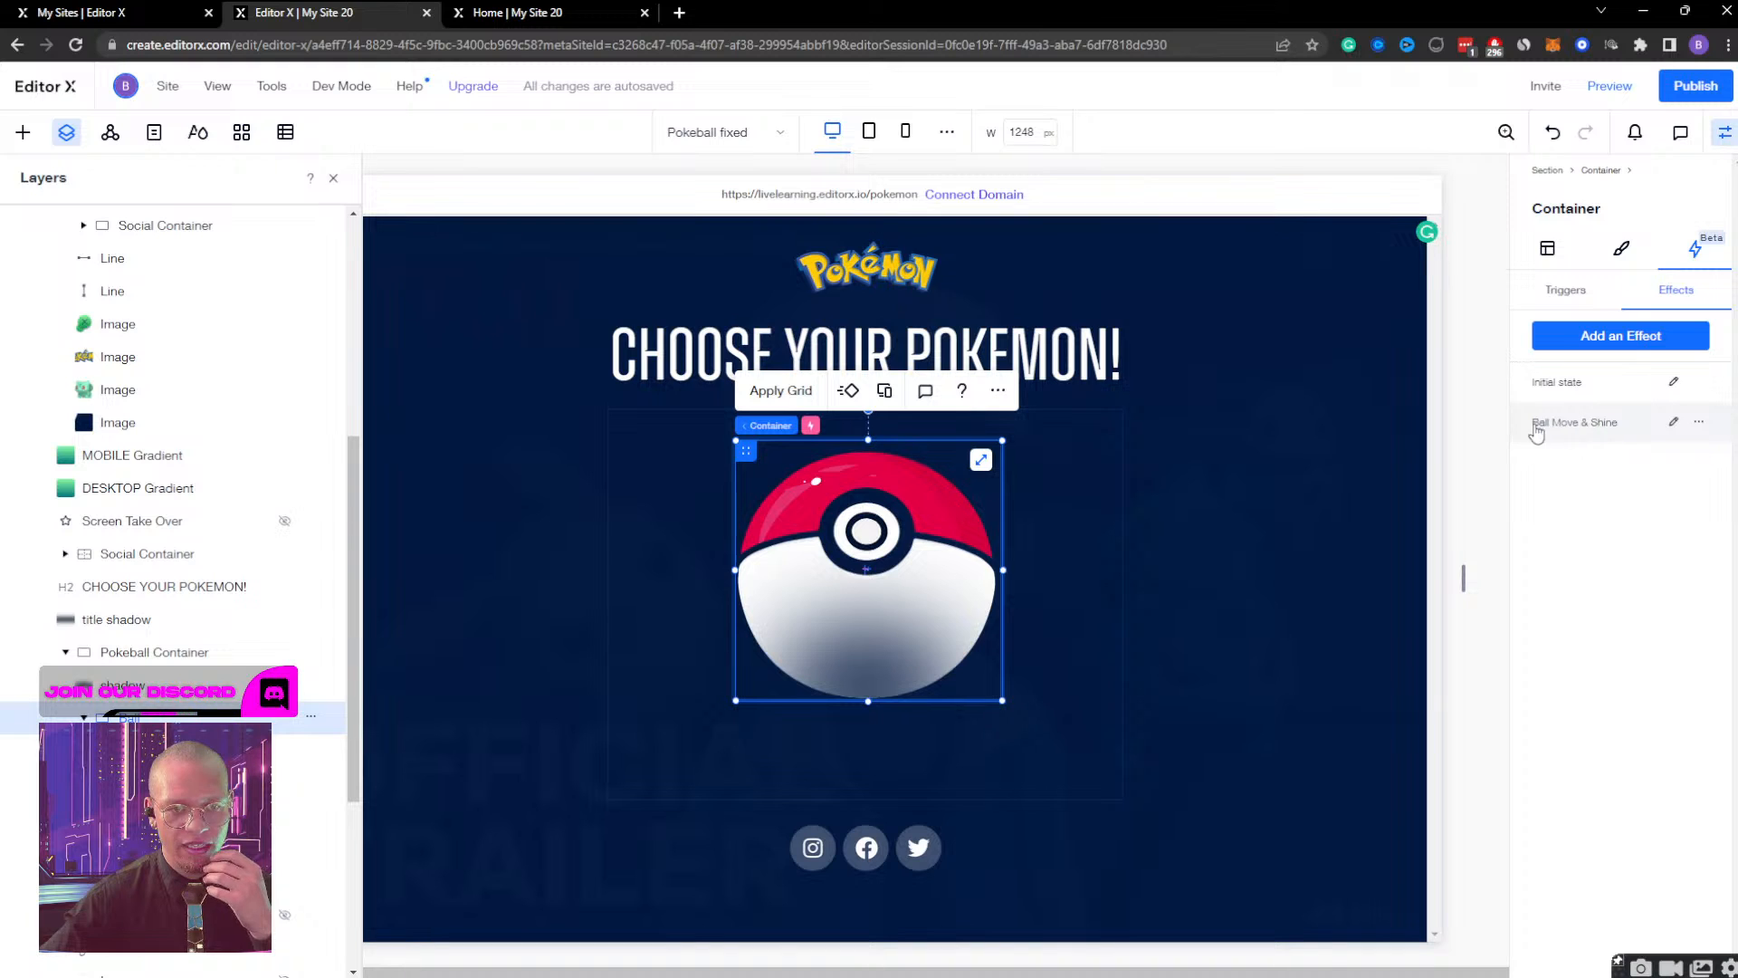
# Open the ball container's Ball Move & Shine effect for editing and switch the designed state to Initial state.
pyautogui.click(1674, 424)
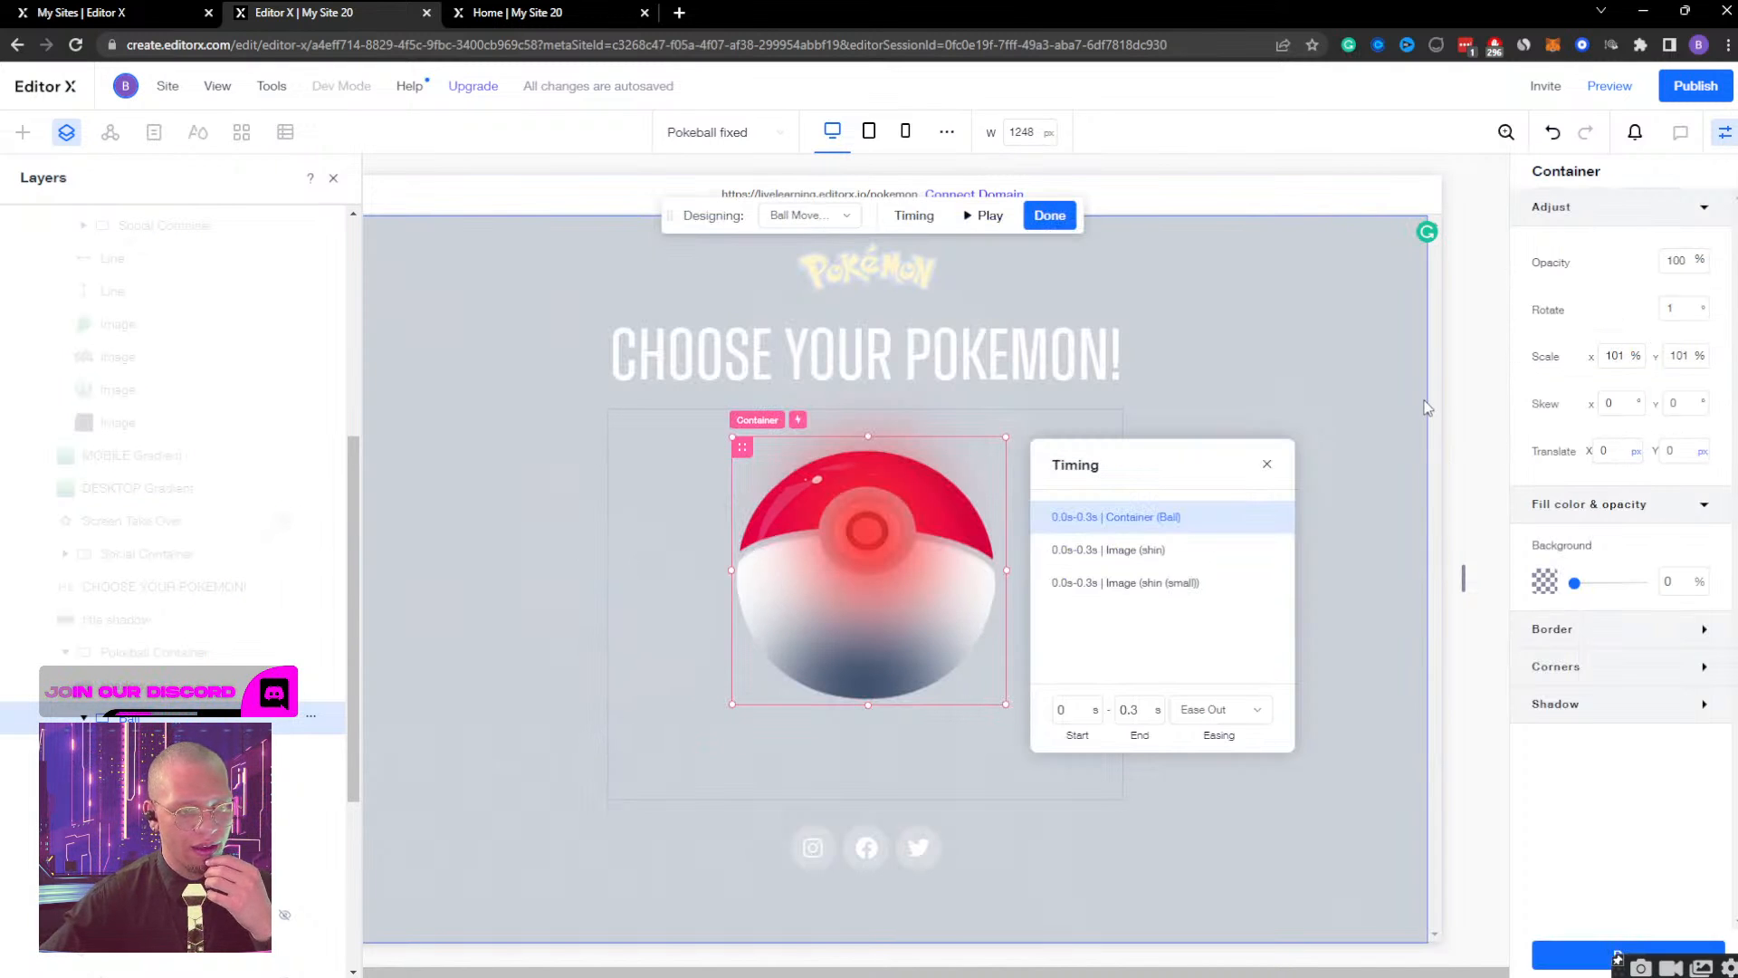
pyautogui.click(833, 210)
pyautogui.click(816, 279)
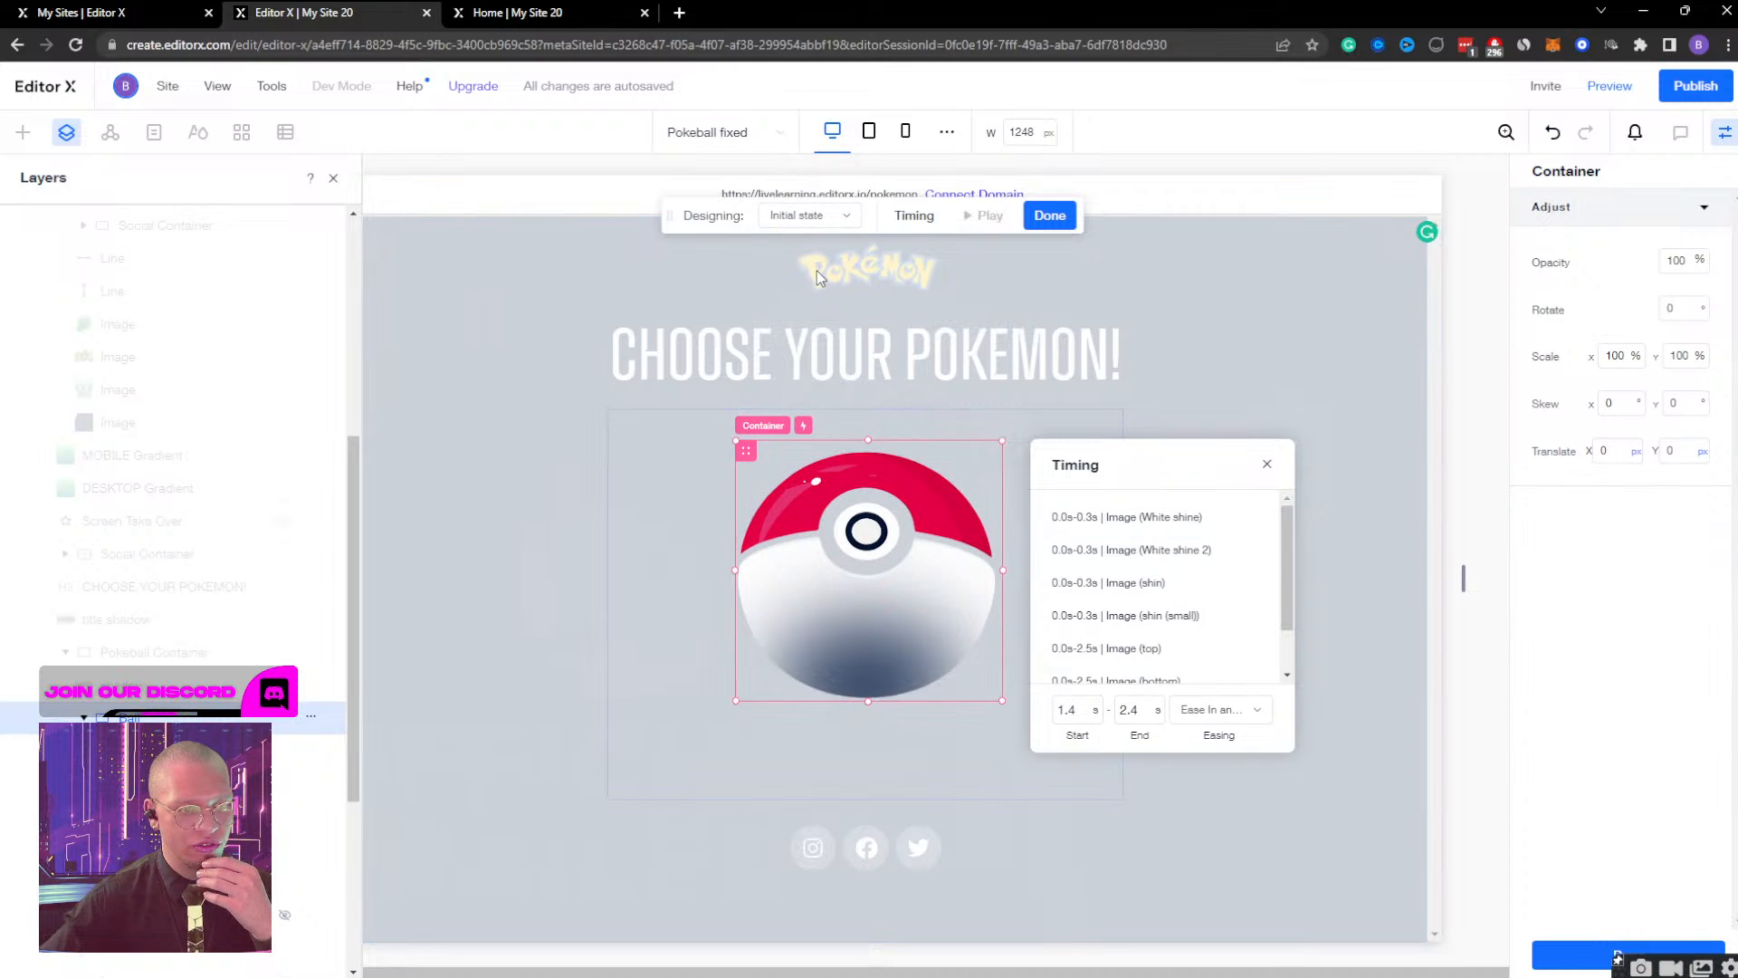
# Capture a screenshot of the Ball container's start, end and easing settings in the Initial state timing, for reference.
pyautogui.scroll(-2, 1154, 561)
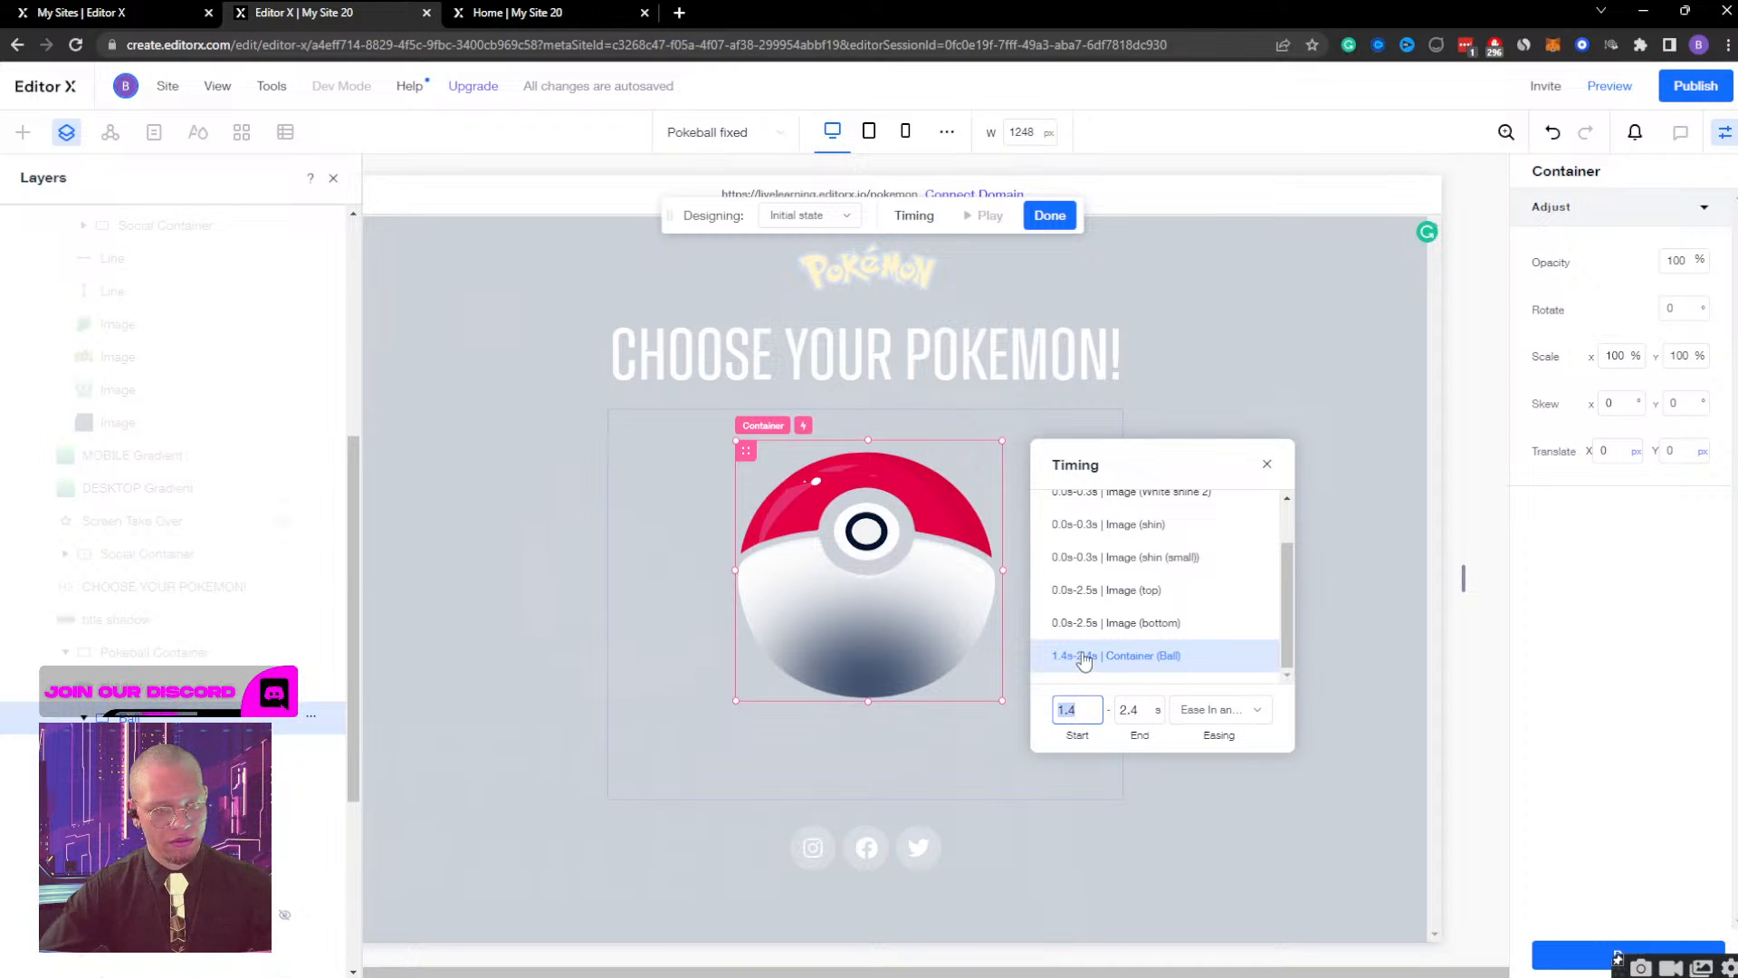
pyautogui.press('Print')
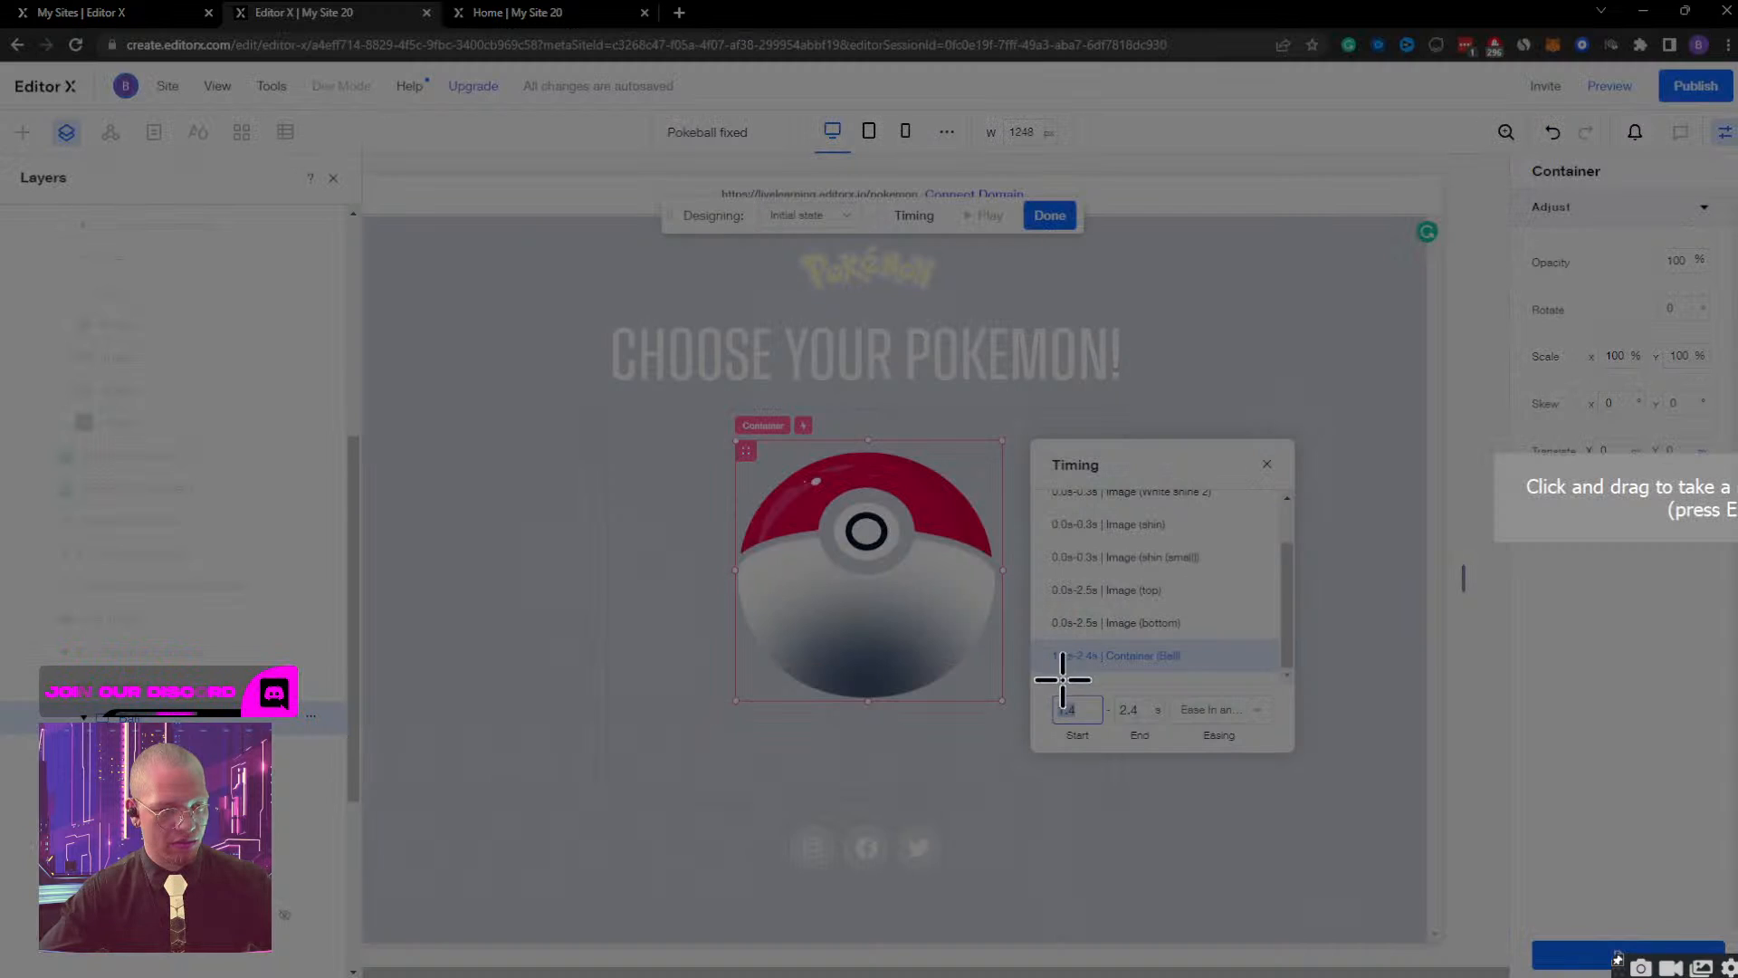
pyautogui.moveTo(1030, 675); pyautogui.dragTo(1298, 754)
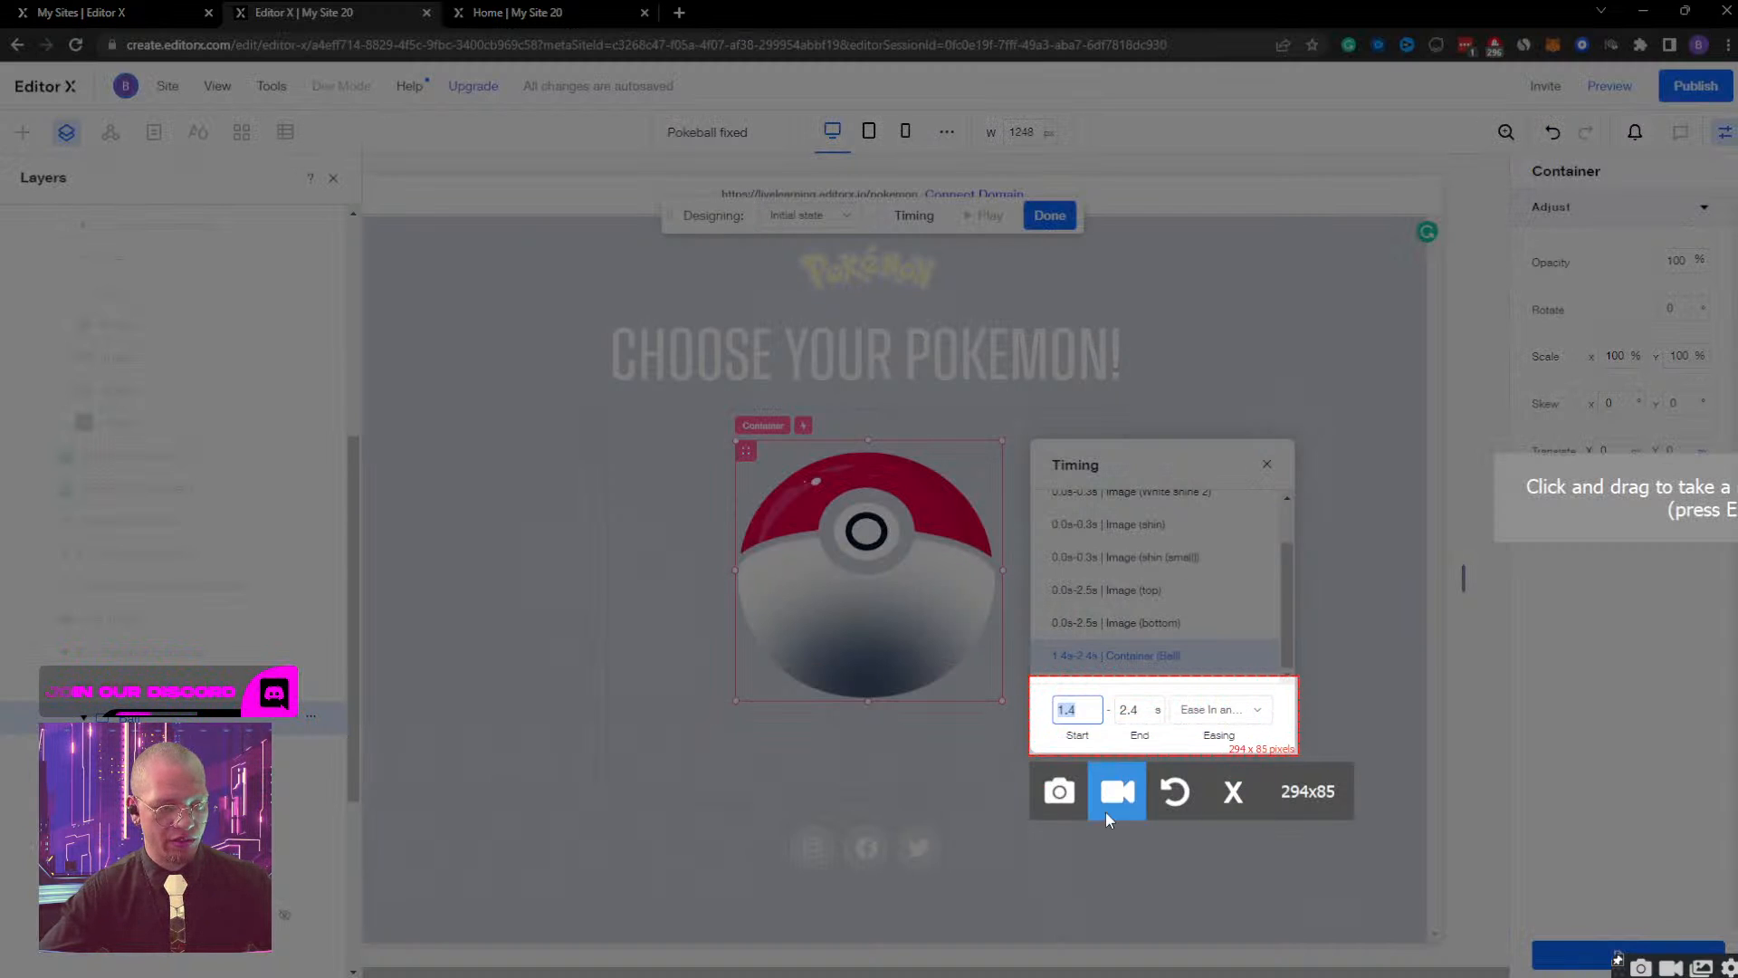
pyautogui.click(1058, 793)
pyautogui.moveTo(923, 370); pyautogui.dragTo(1737, 435)
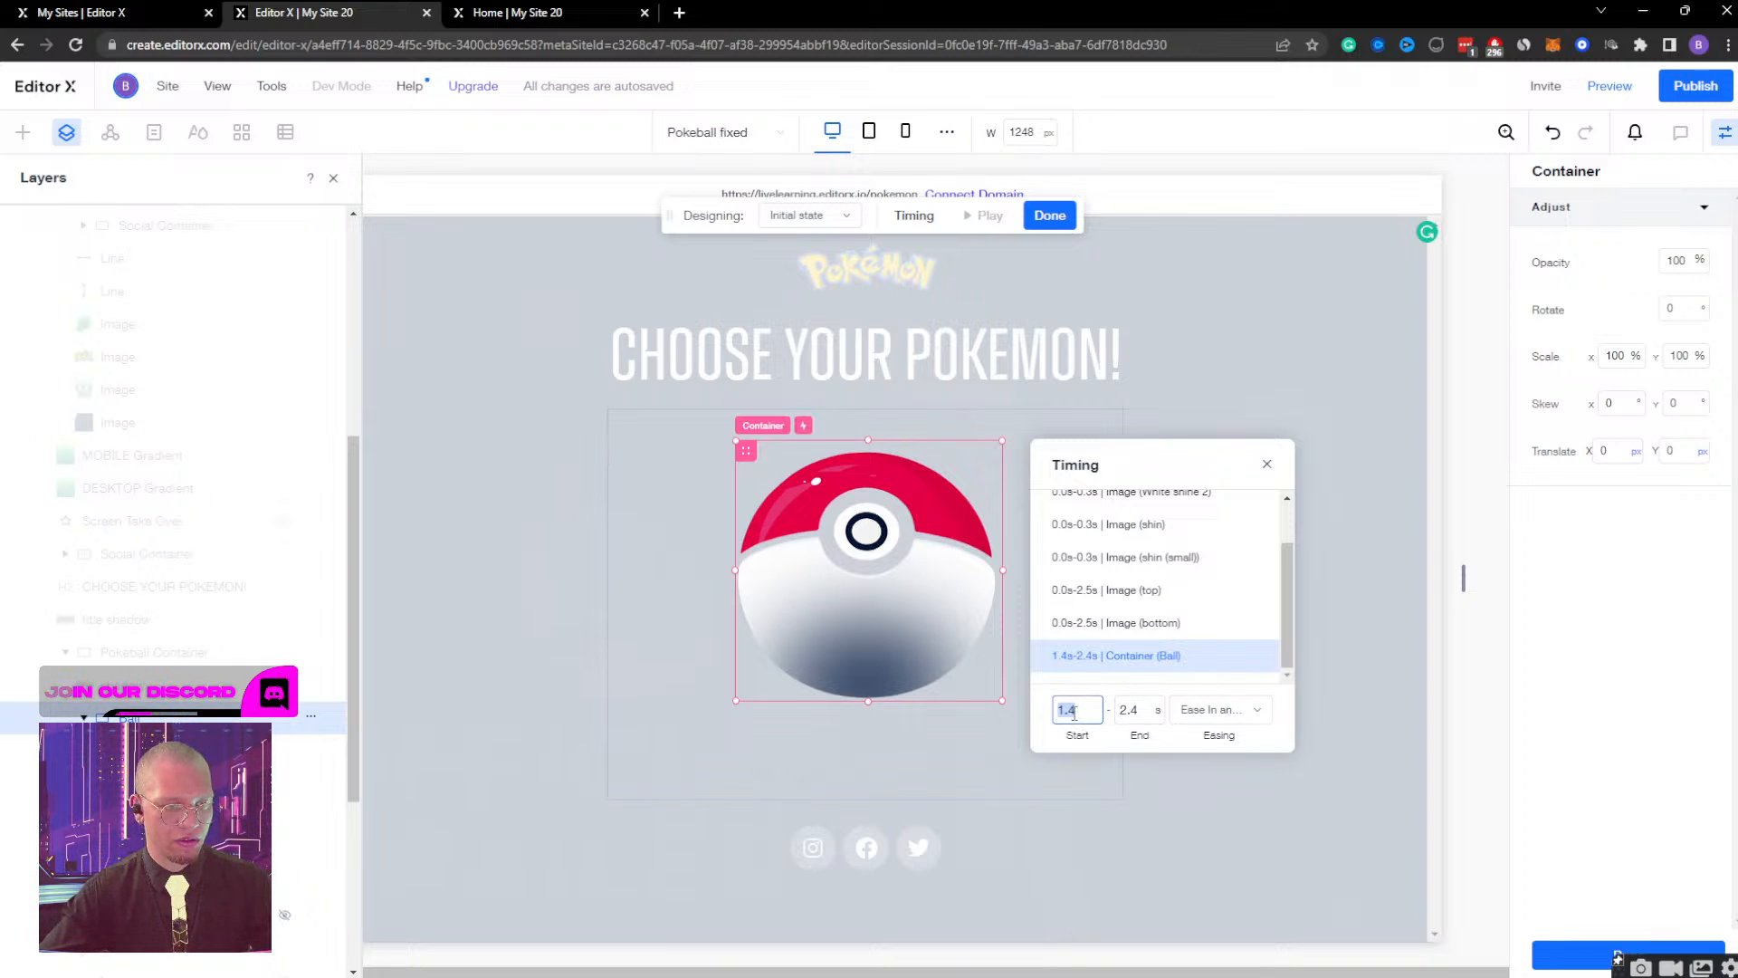
# Set the Ball container's Initial state timing to 0–0.5 s, finish the effect, and preview the page from desktop down to mobile width.
pyautogui.click(1139, 710)
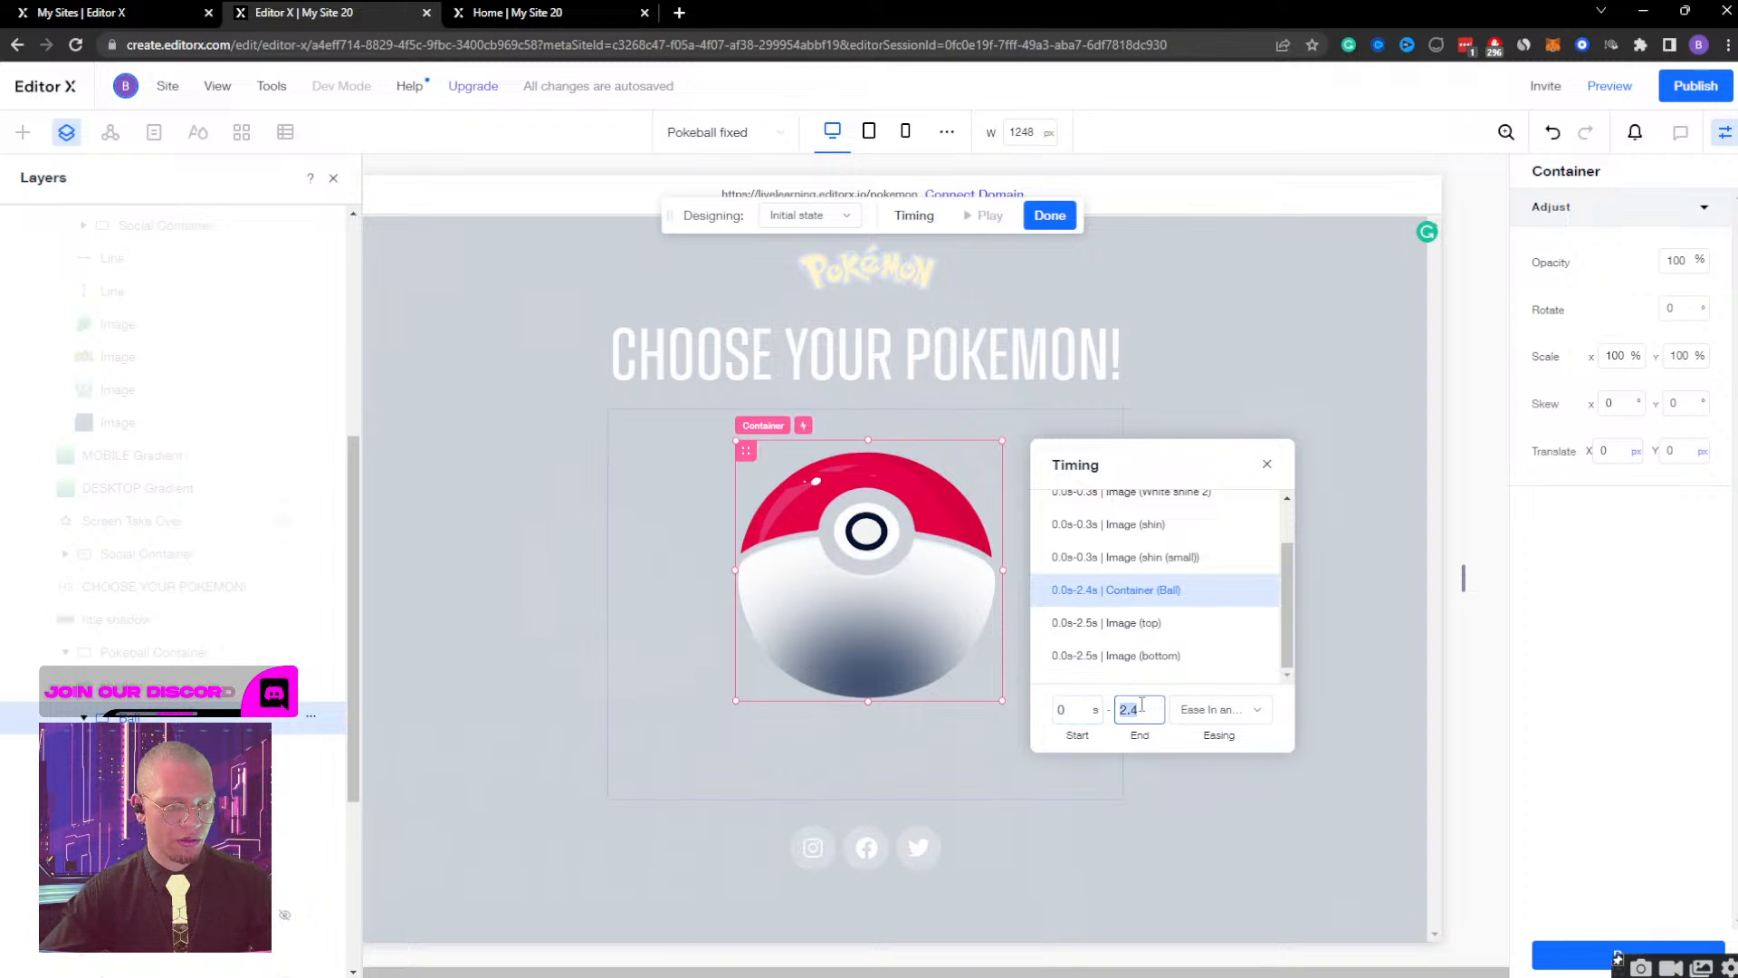
pyautogui.click(1054, 218)
pyautogui.click(1621, 94)
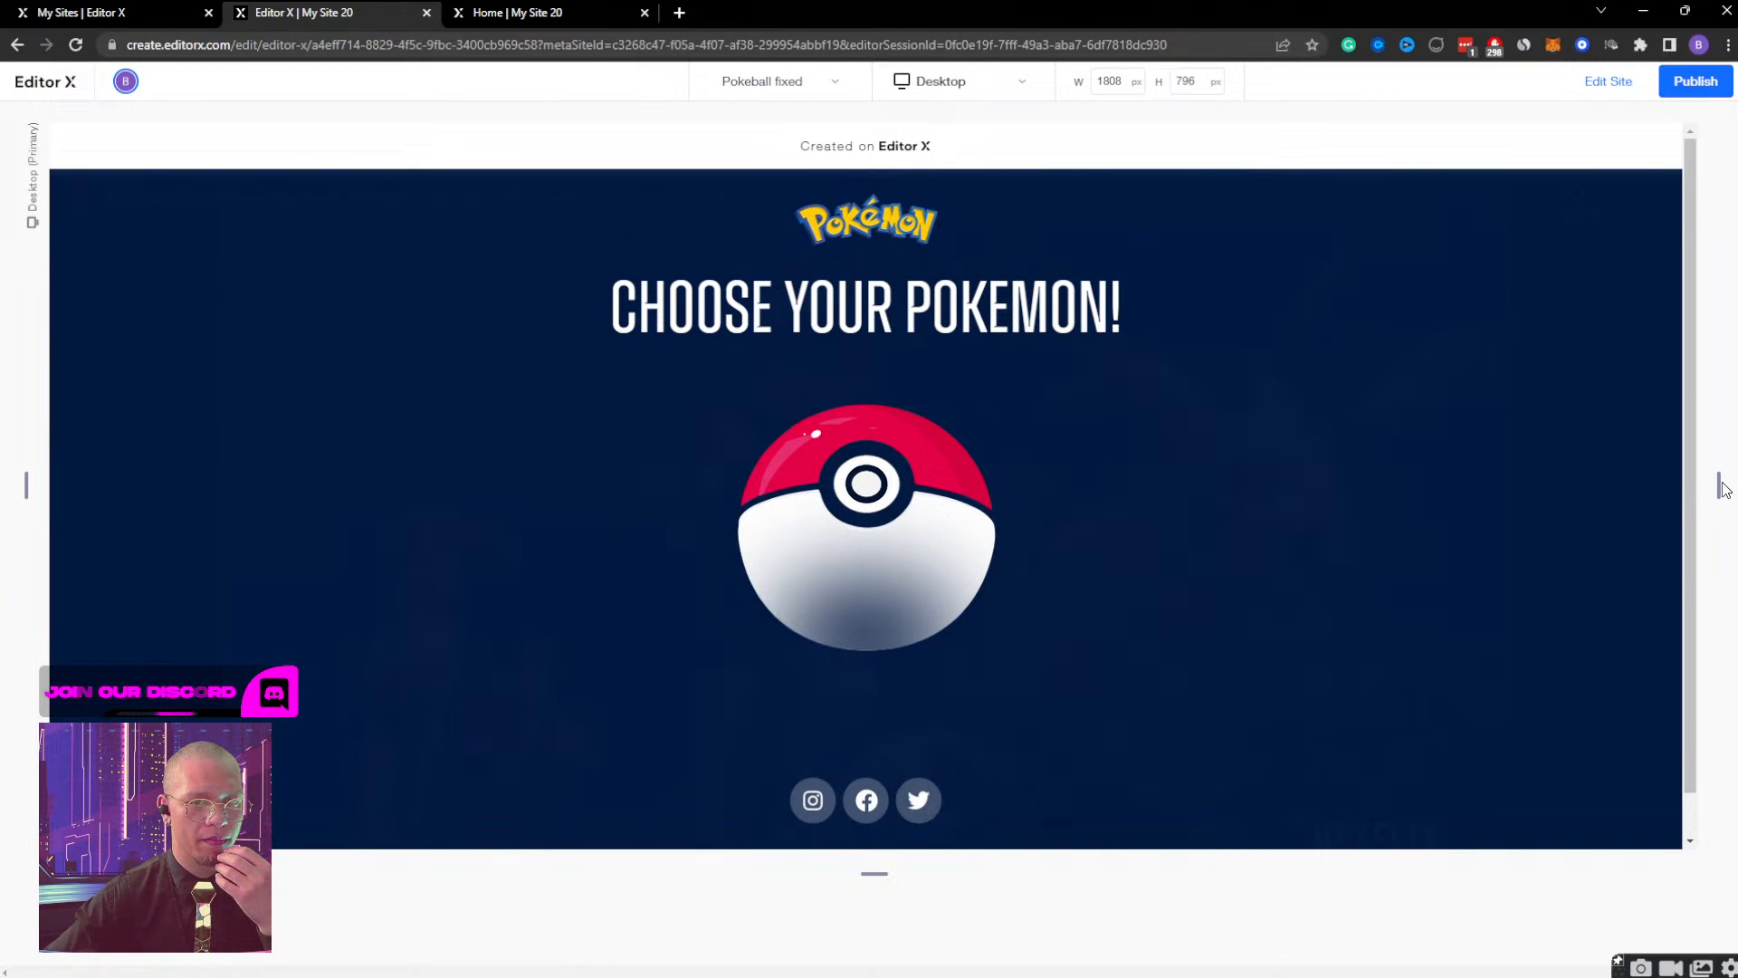
pyautogui.moveTo(1715, 489); pyautogui.dragTo(806, 512)
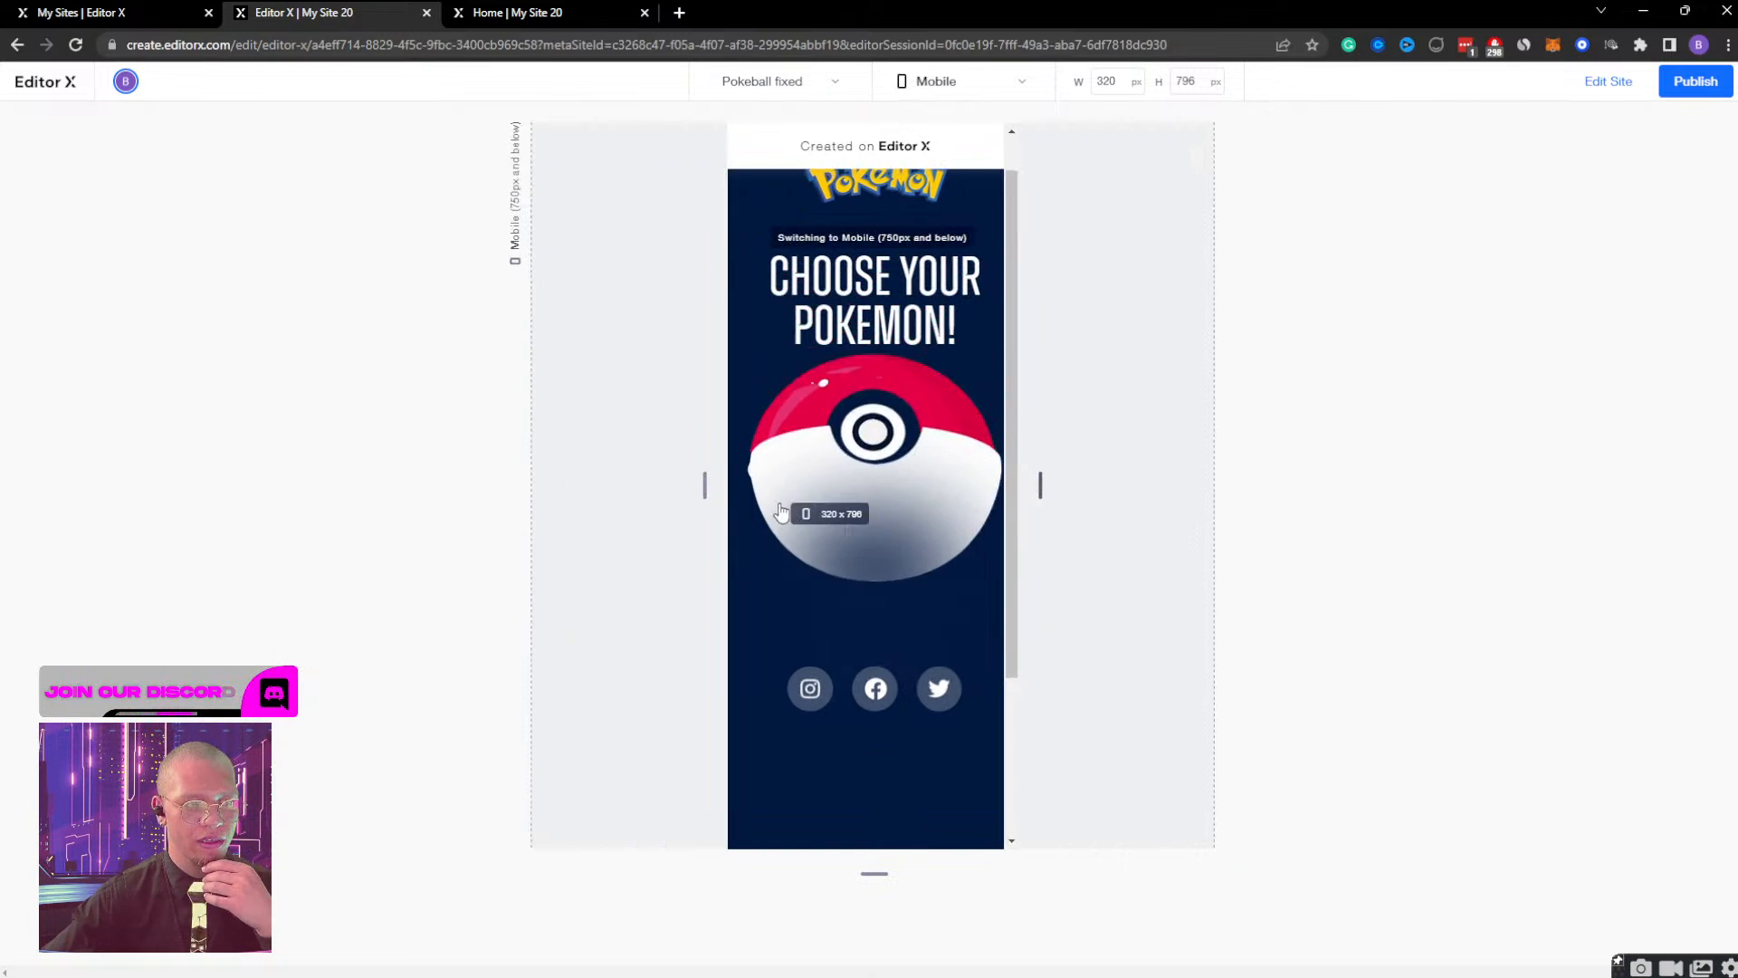
pyautogui.click(1609, 83)
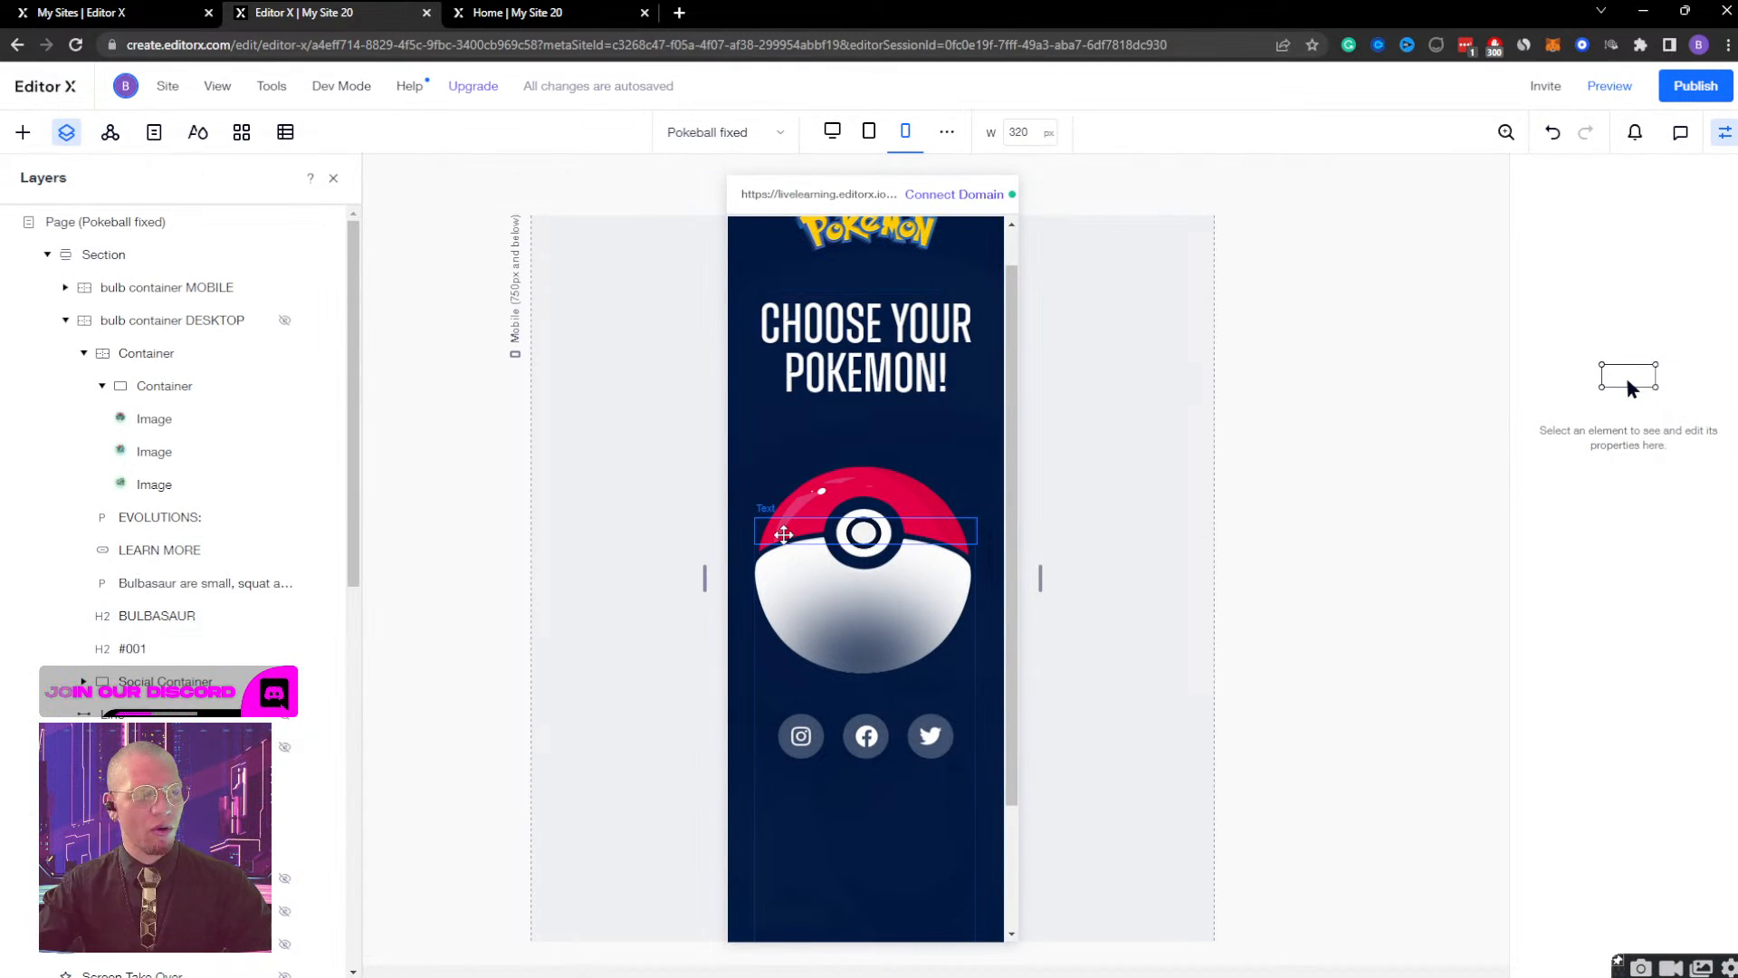
# At the mobile breakpoint, set the Ball container's Initial state timing to end at 0.1 s and finish editing the effect.
pyautogui.scroll(-6, 163, 588)
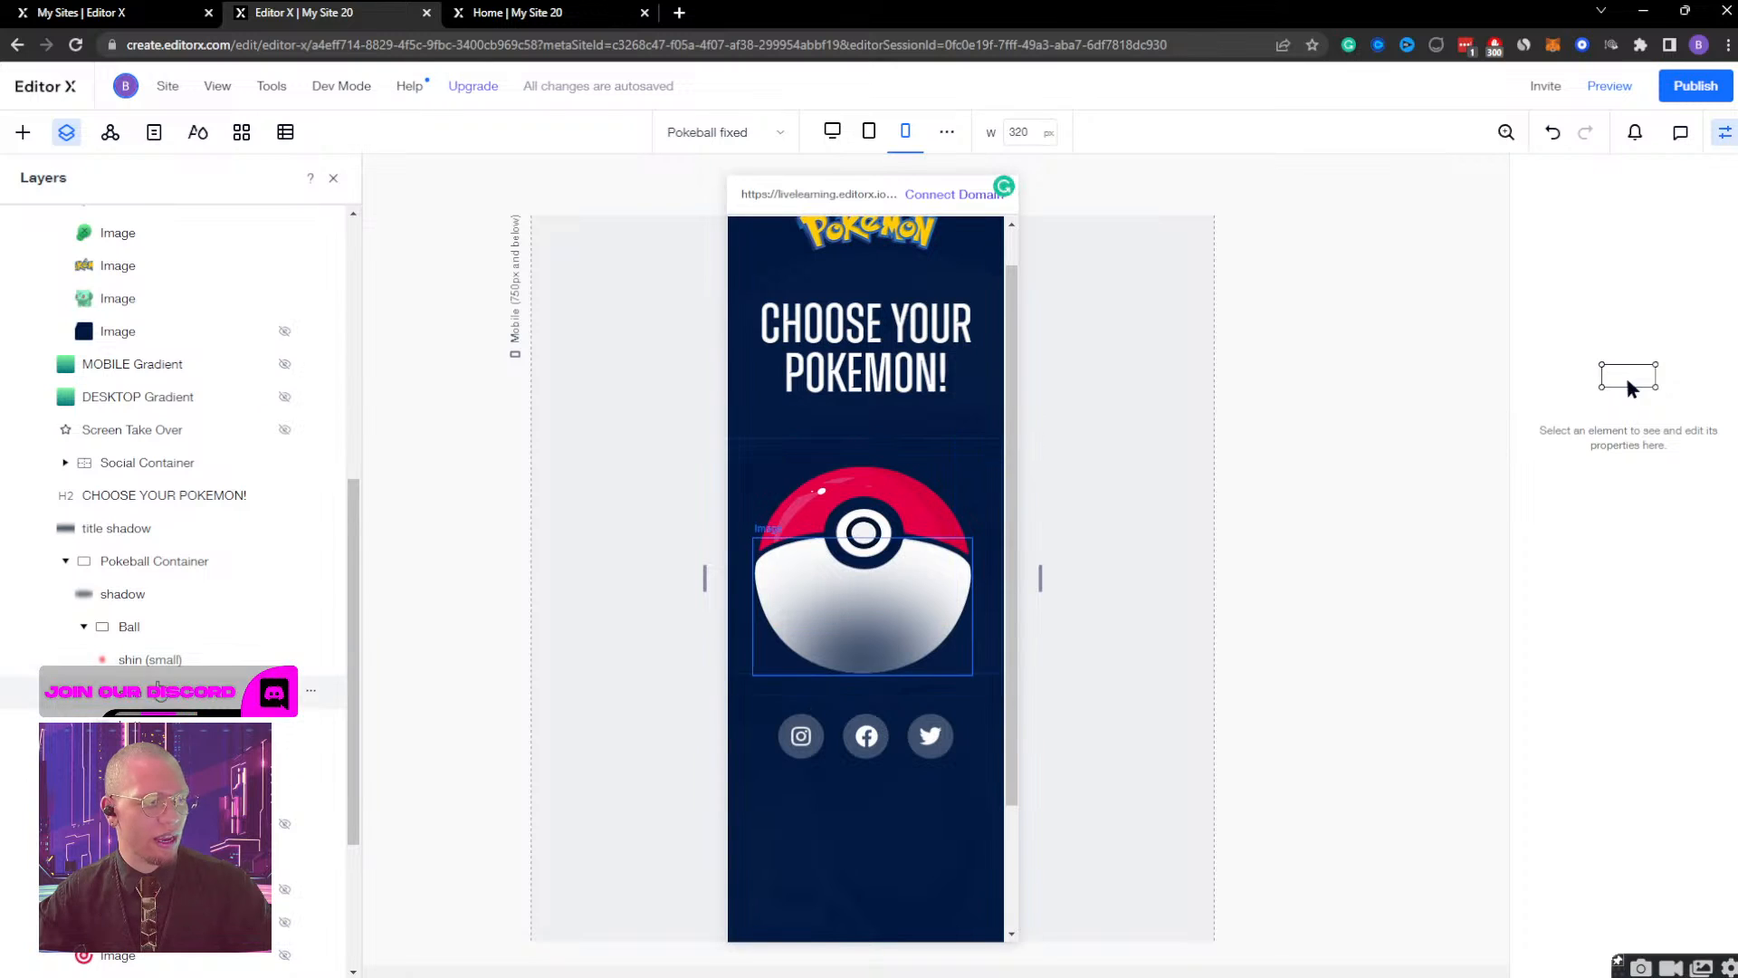
pyautogui.click(162, 640)
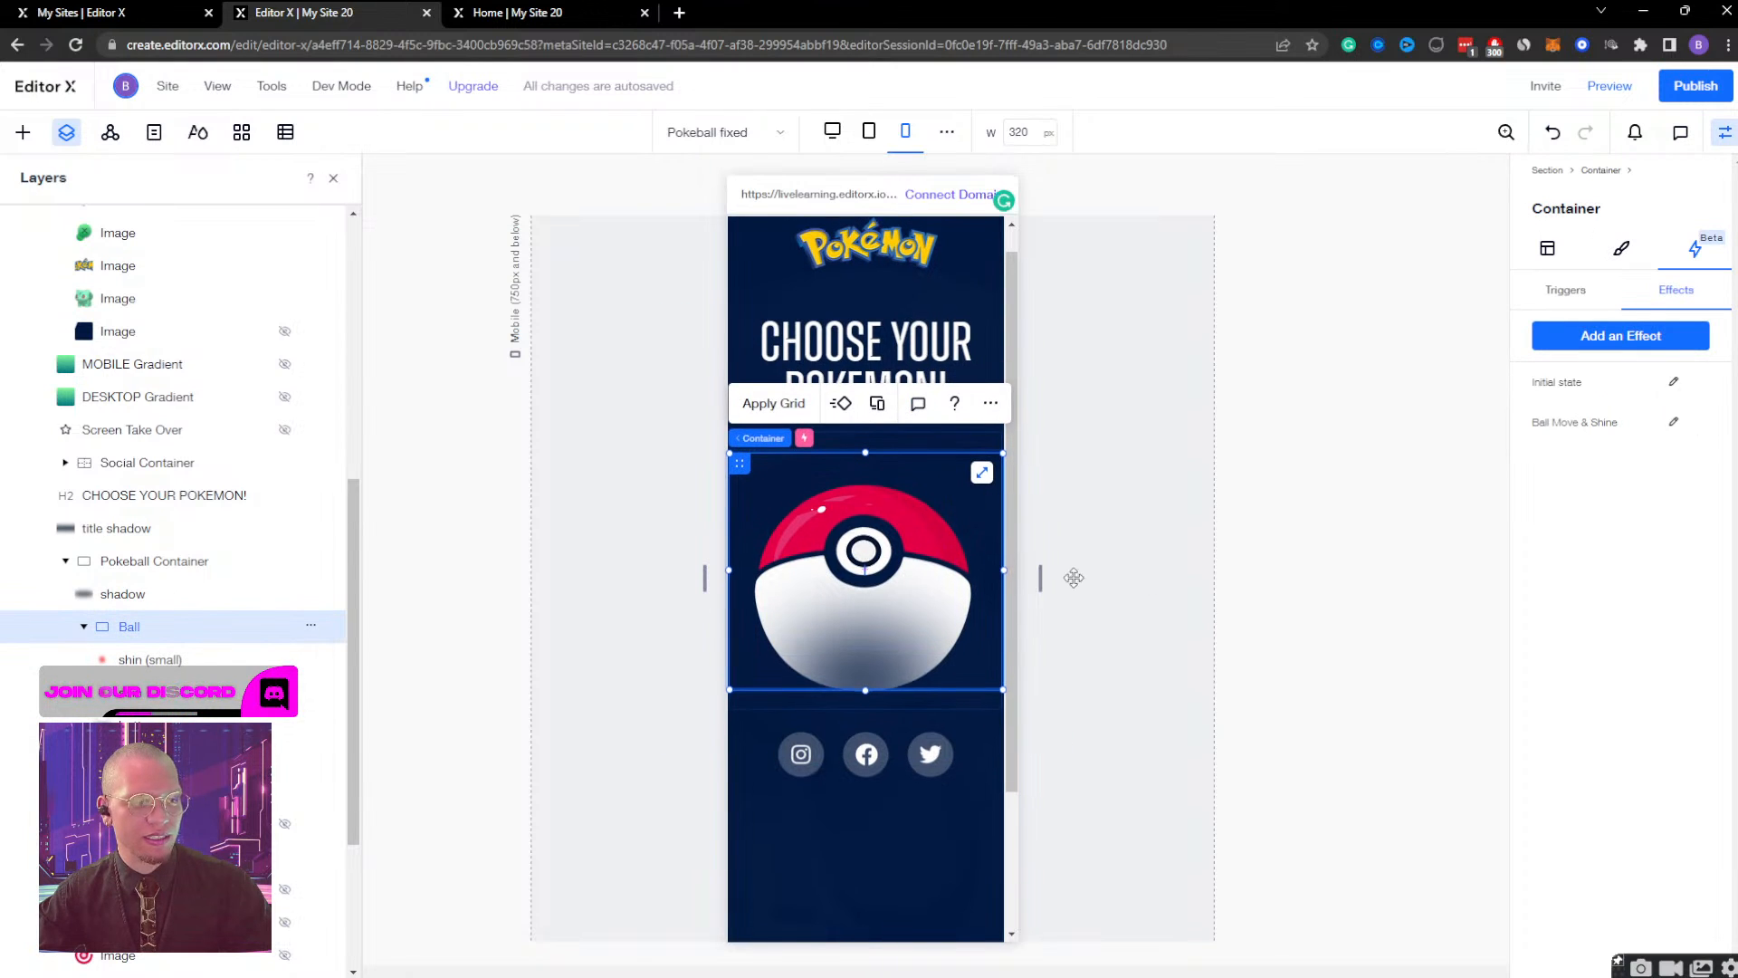
pyautogui.click(1674, 422)
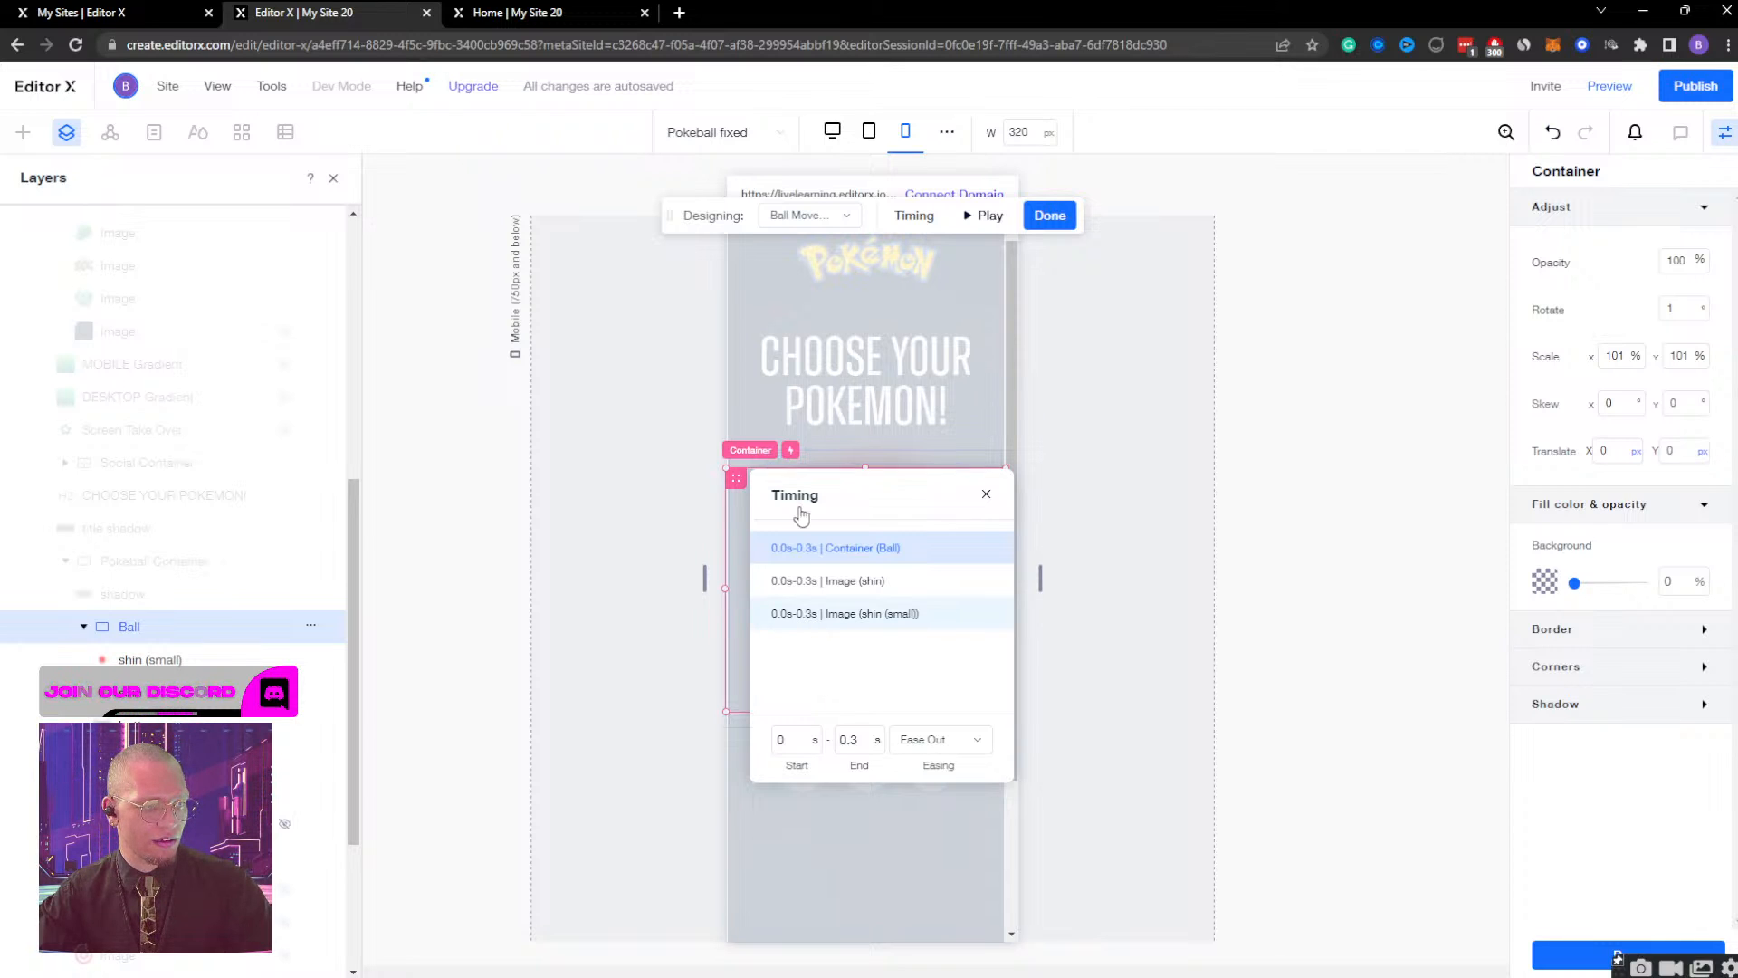
pyautogui.click(797, 215)
pyautogui.click(808, 278)
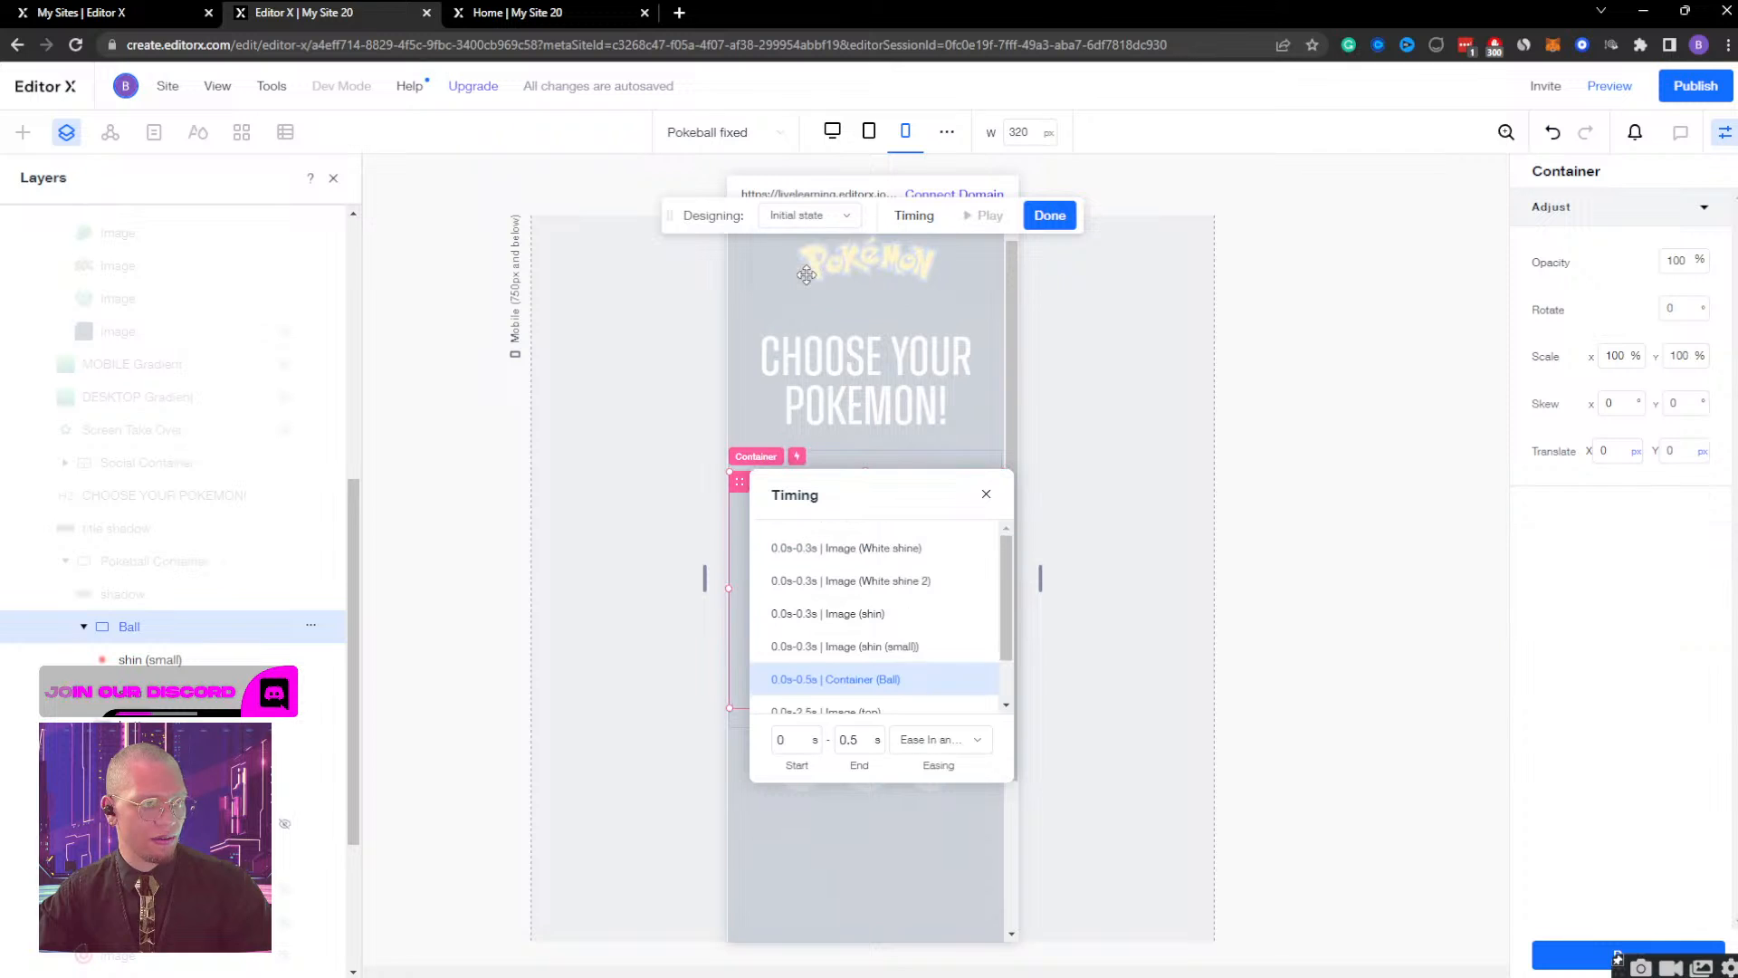
pyautogui.scroll(-2, 849, 659)
pyautogui.click(852, 740)
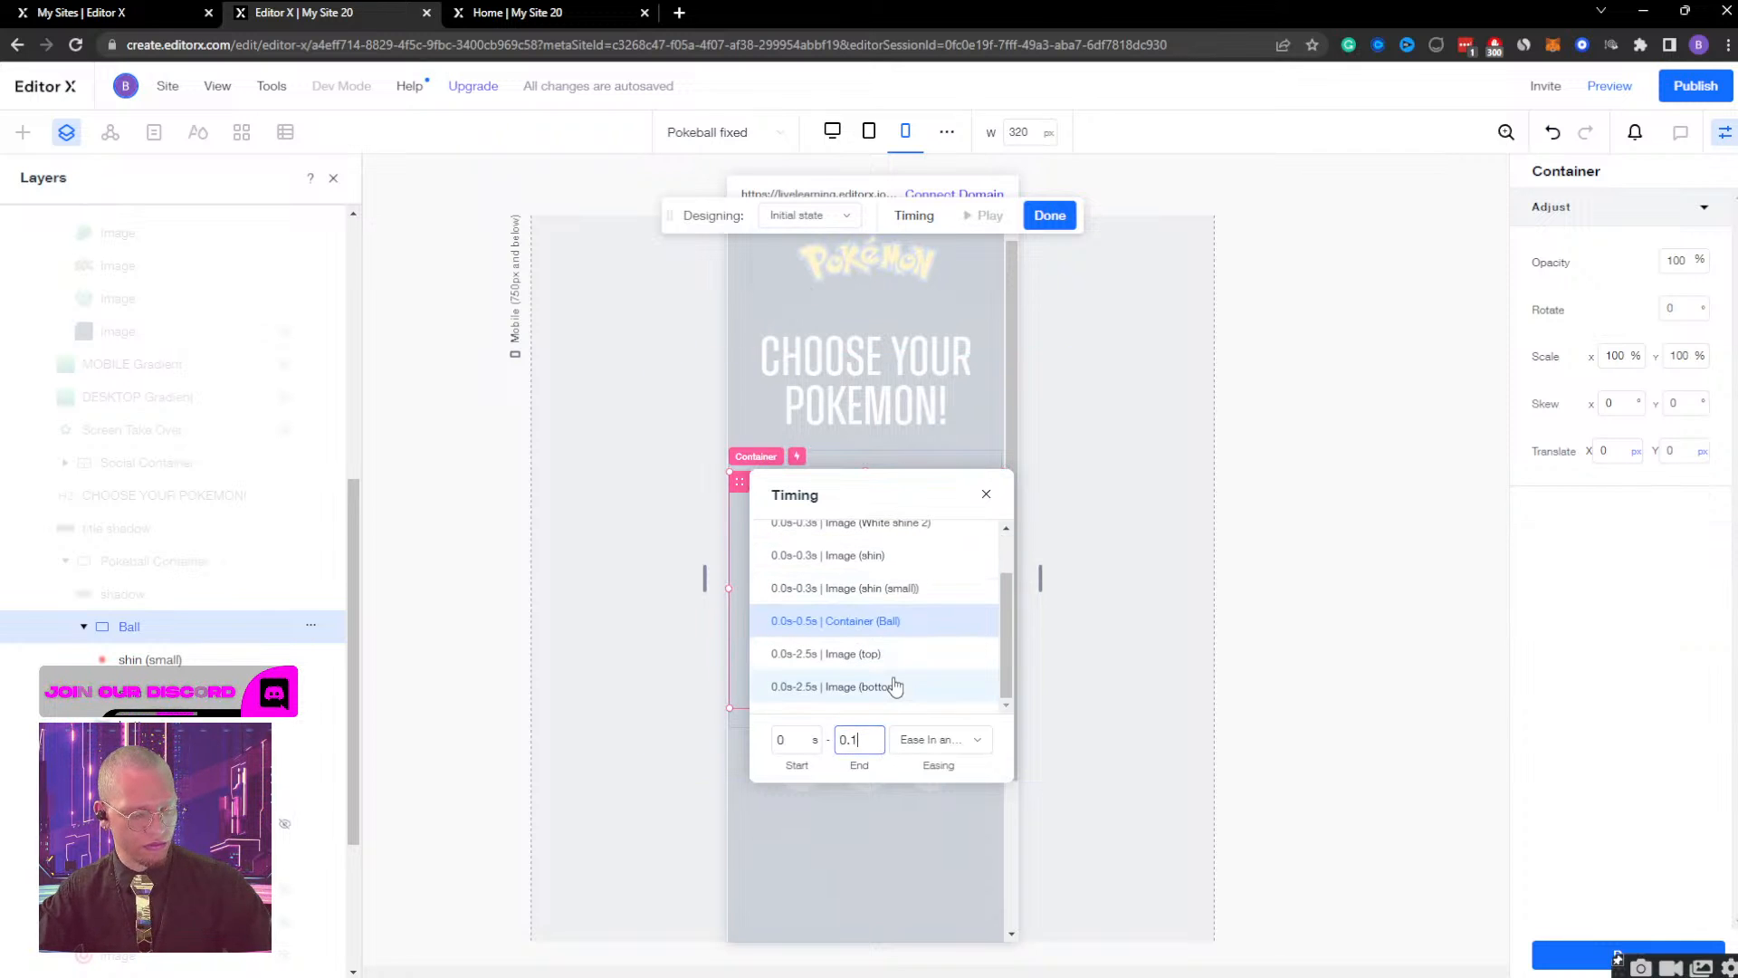
pyautogui.press('Return')
pyautogui.click(1049, 217)
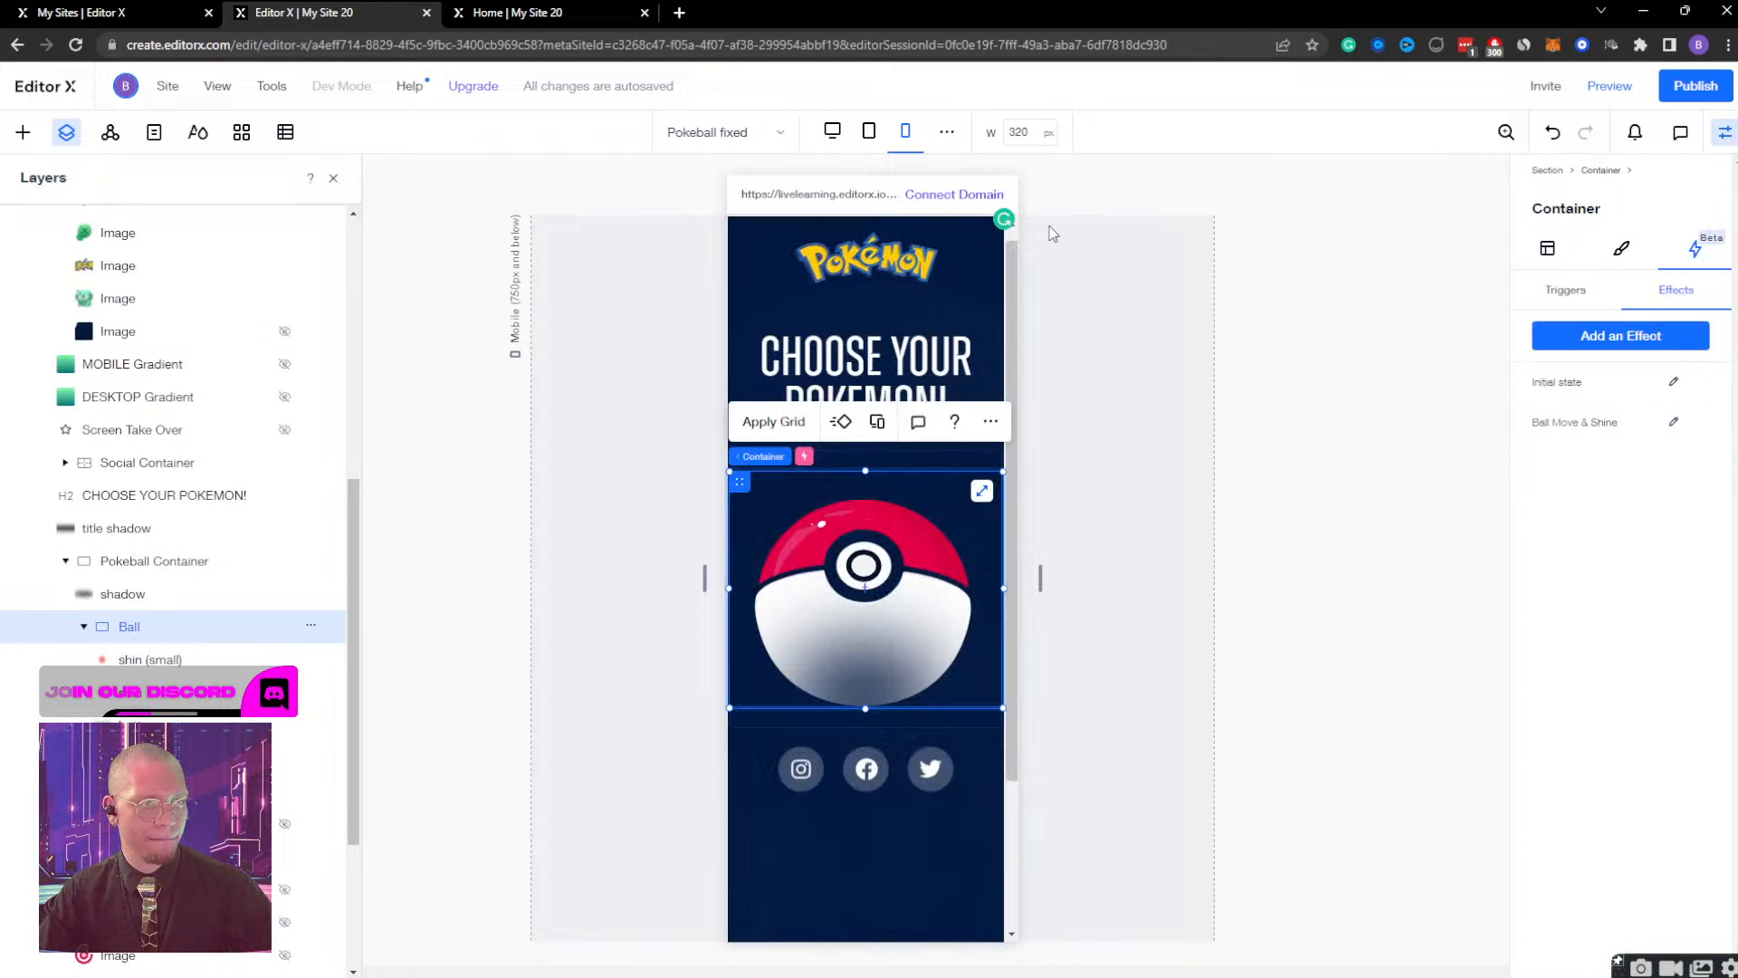
# Preview the Poké Ball while resizing the page from mobile up to desktop width, and return to editing.
pyautogui.click(1610, 86)
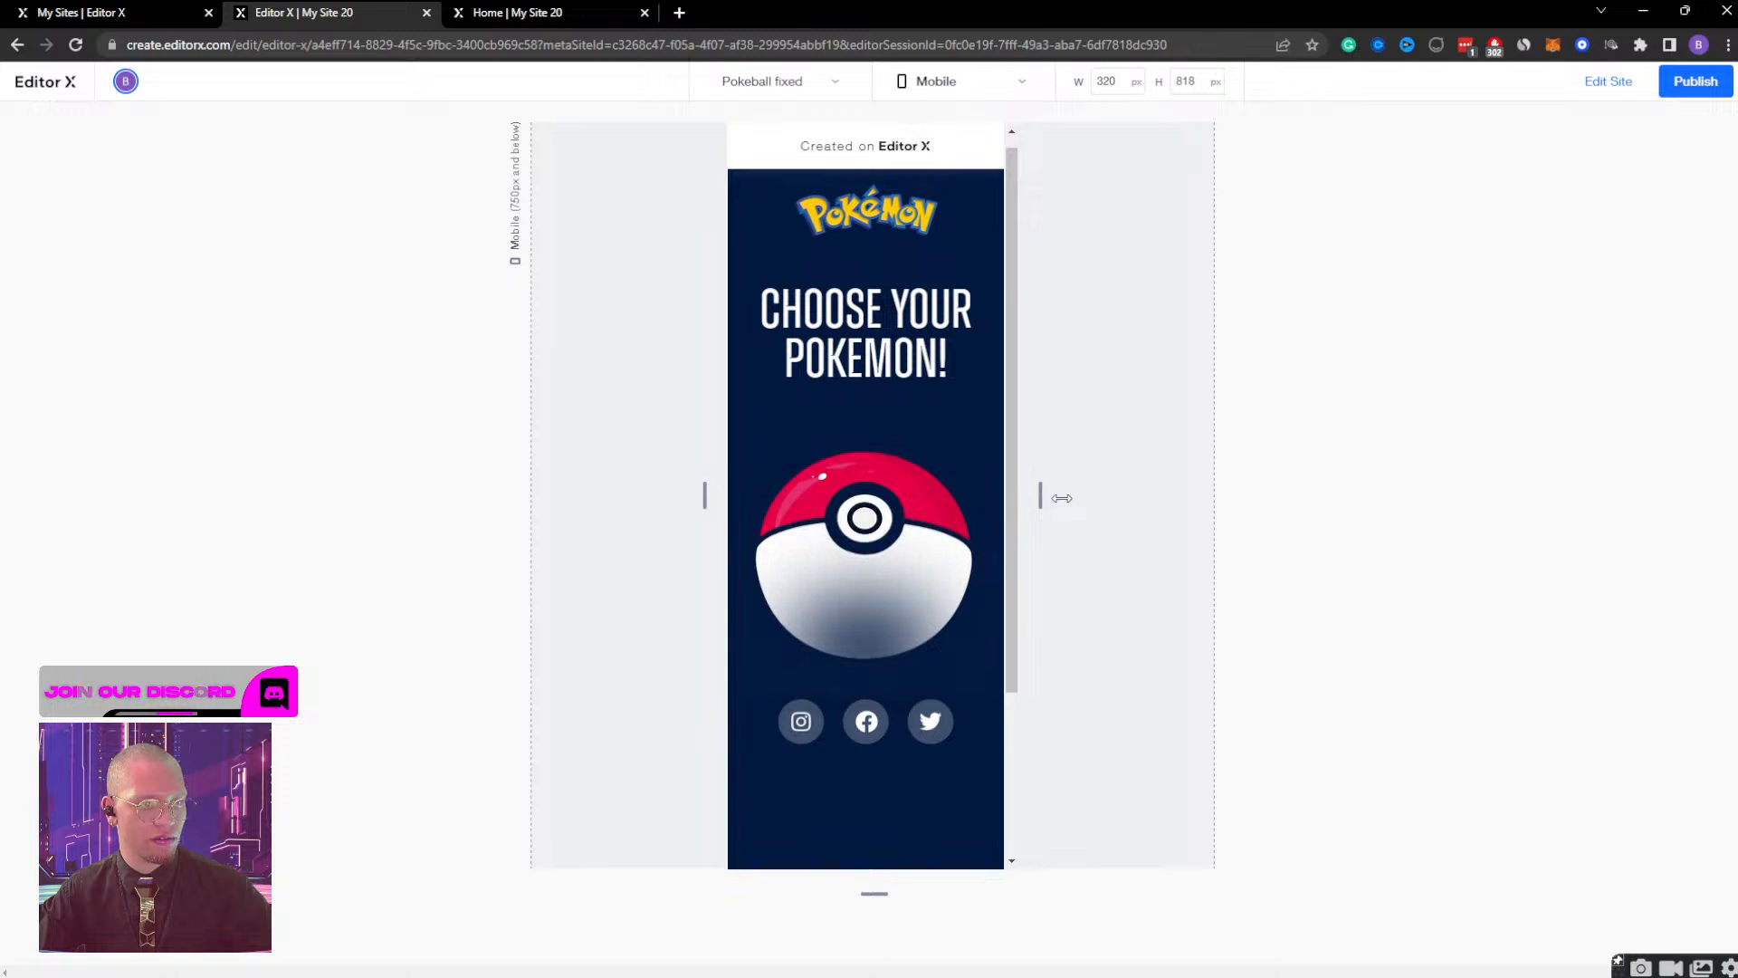
pyautogui.moveTo(1040, 495); pyautogui.dragTo(1409, 529)
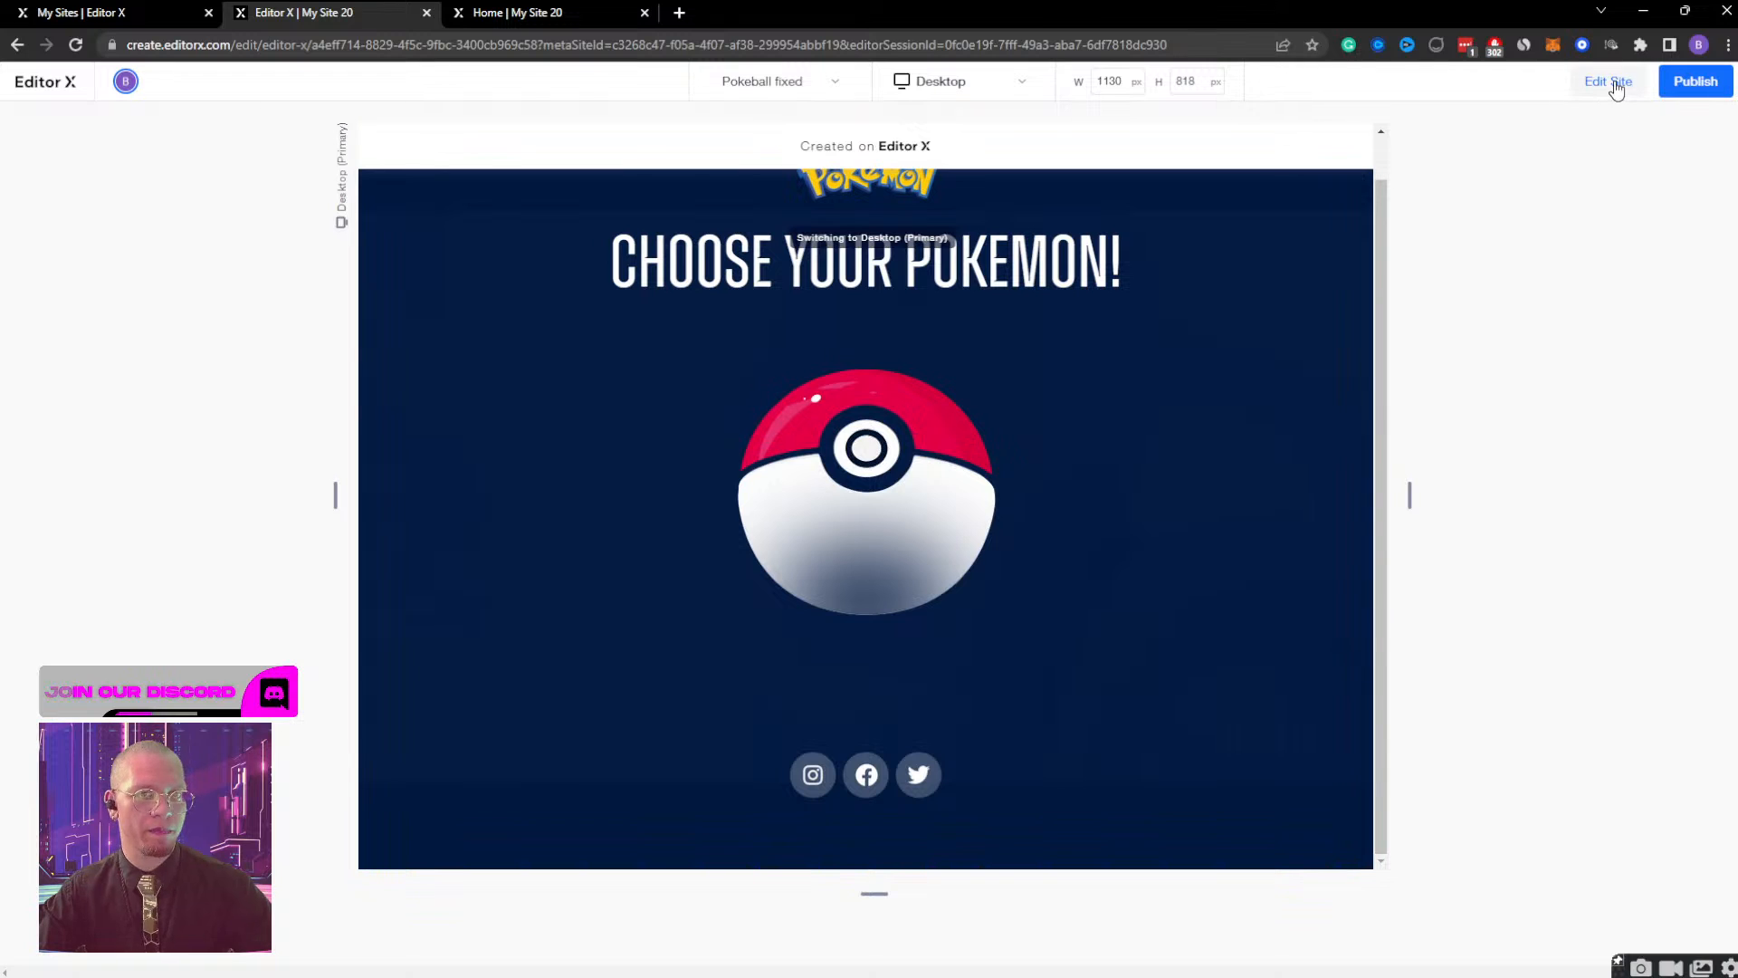
pyautogui.click(1609, 80)
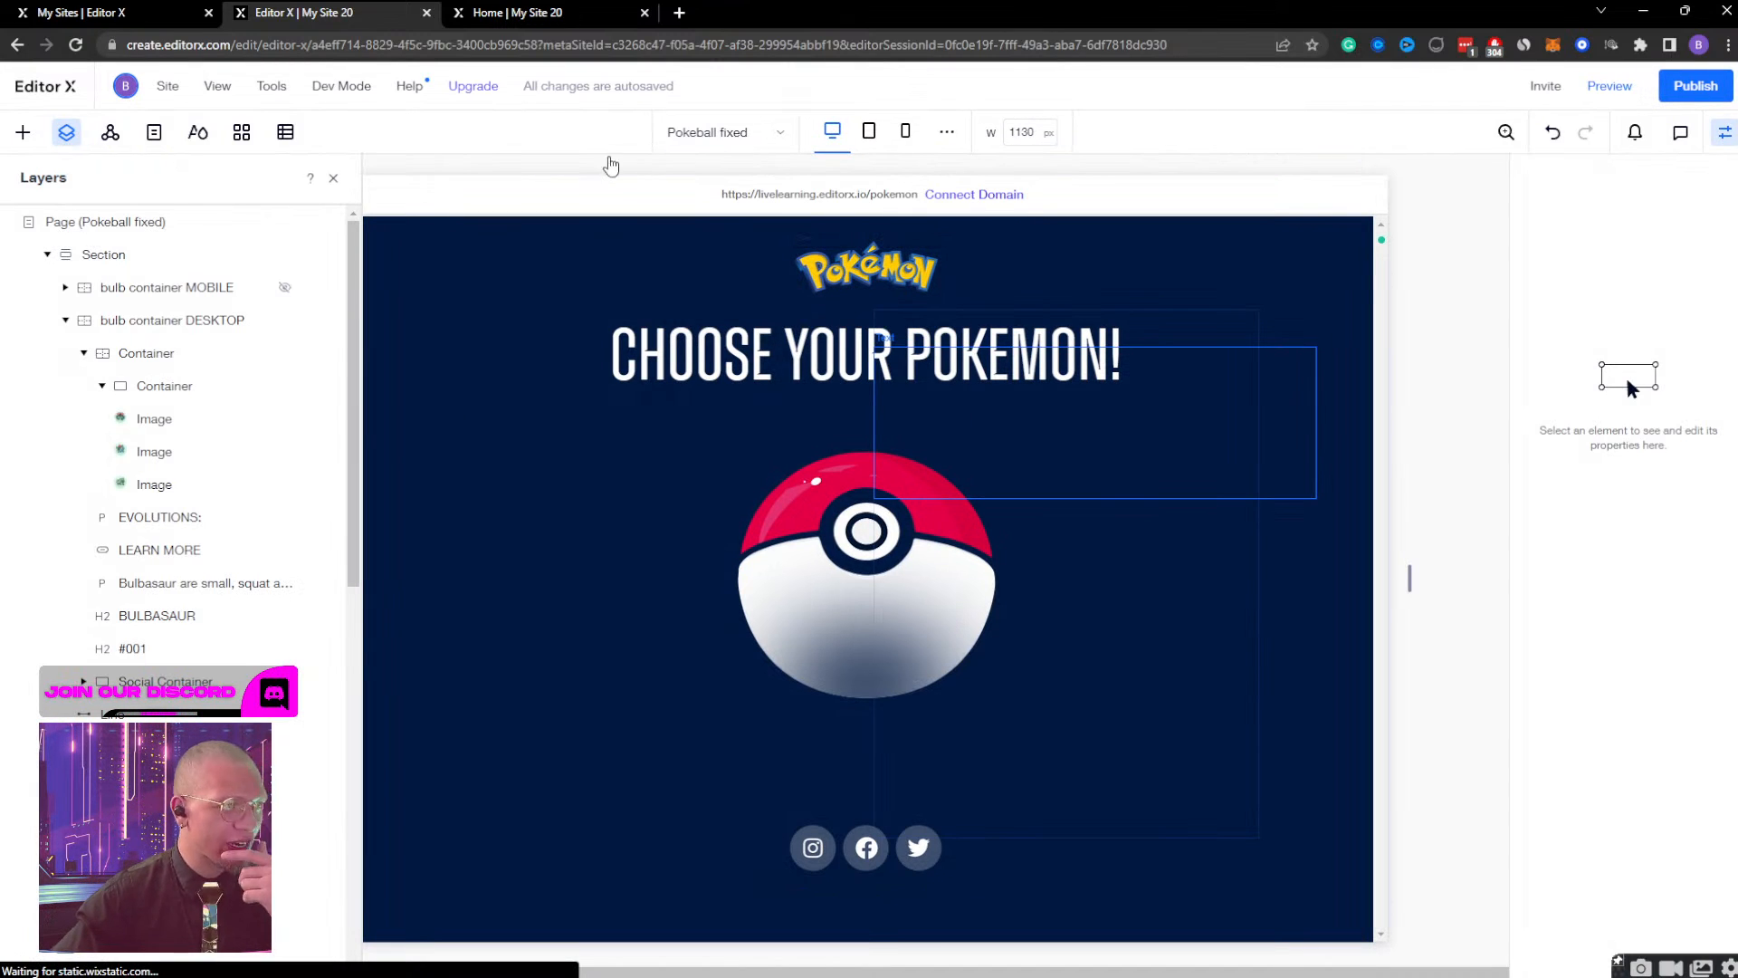
# Preview the tablet breakpoint, opening and closing the Bulbasaur view repeatedly, widen the page to desktop, and return to editing.
pyautogui.click(878, 135)
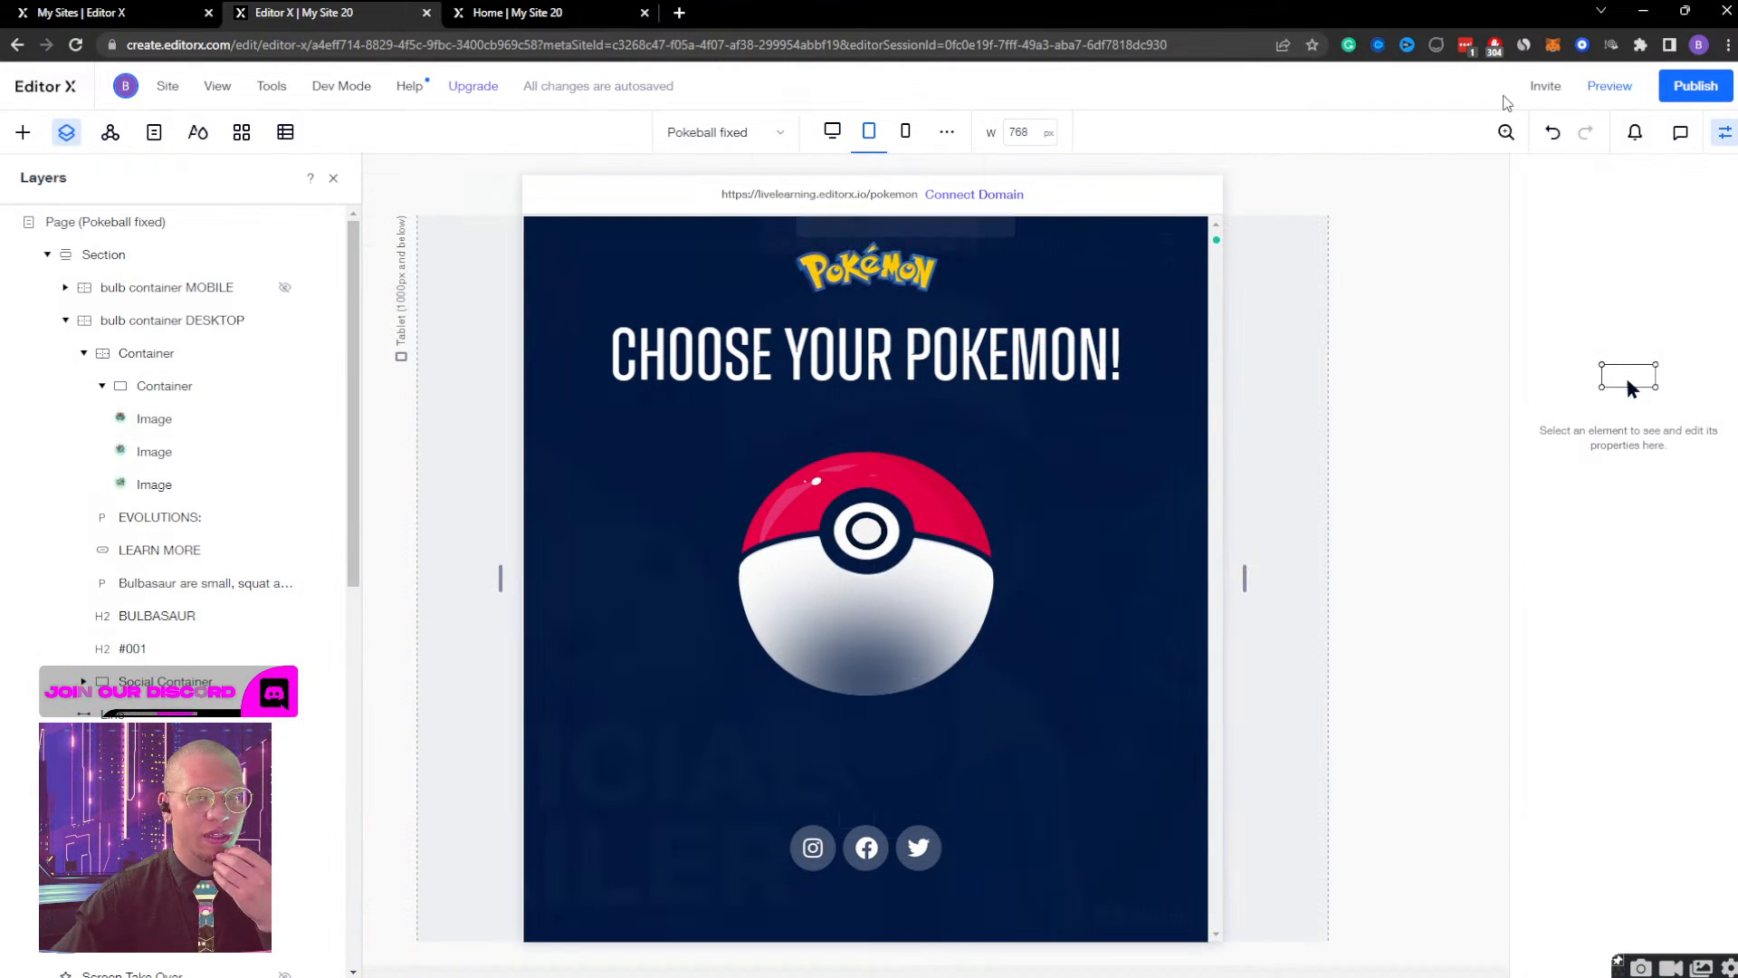
pyautogui.click(1609, 85)
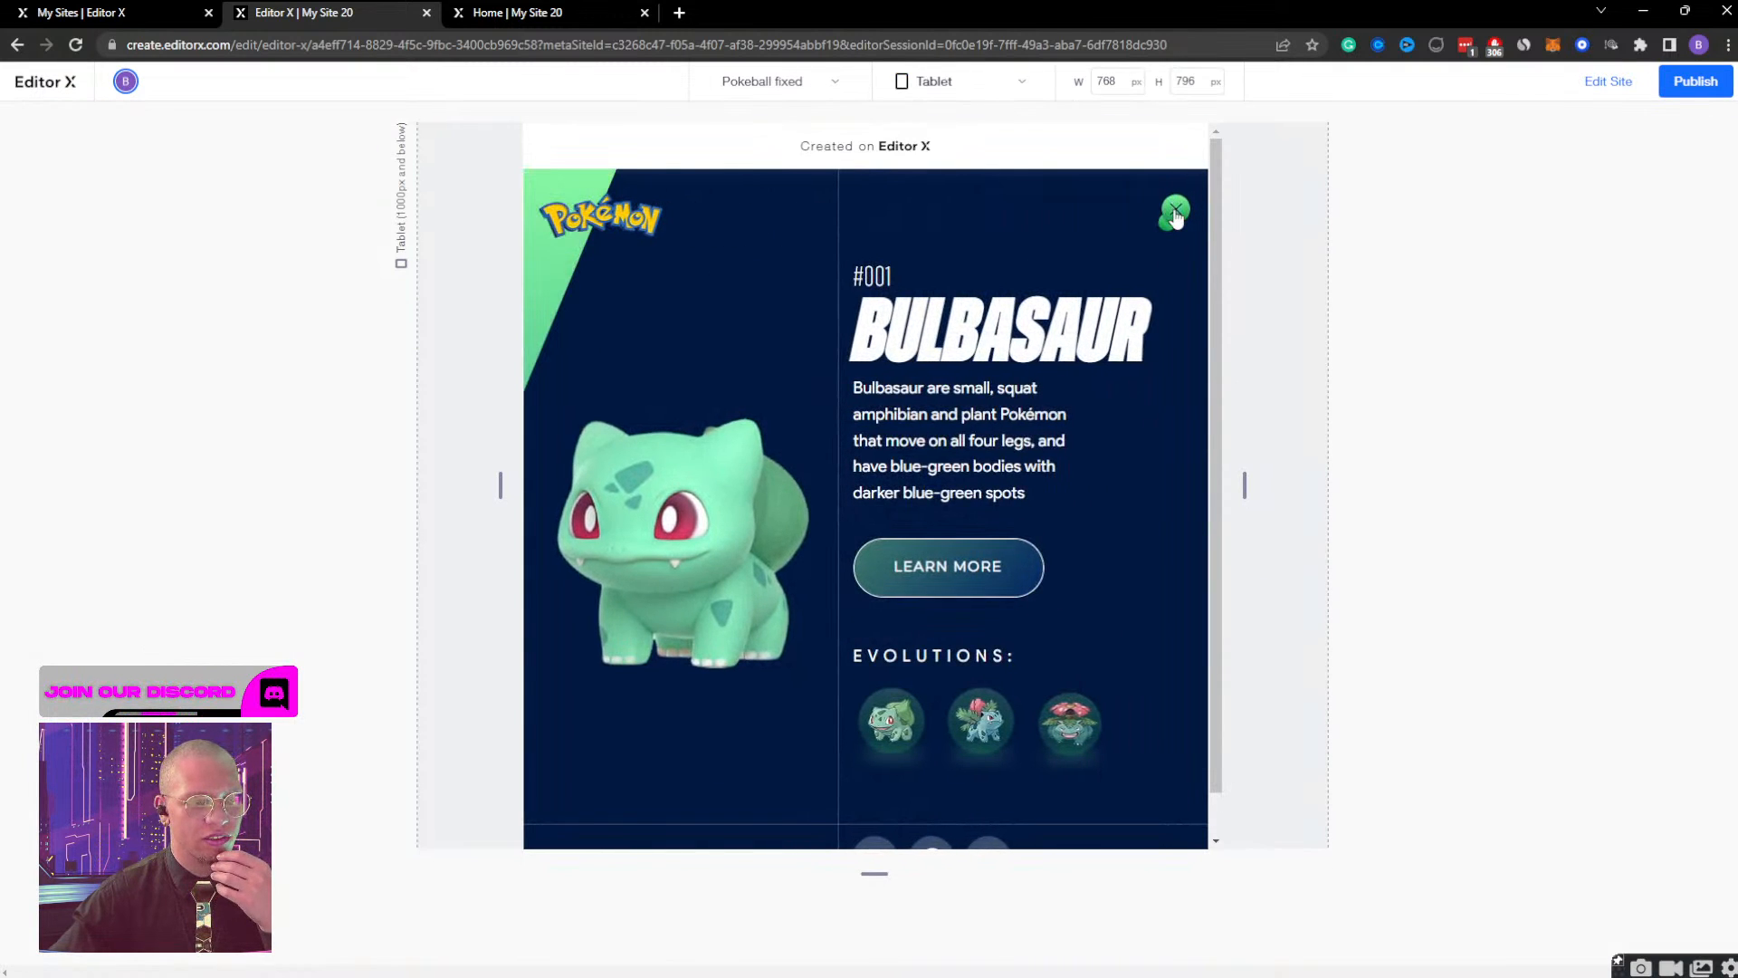
pyautogui.click(1174, 211)
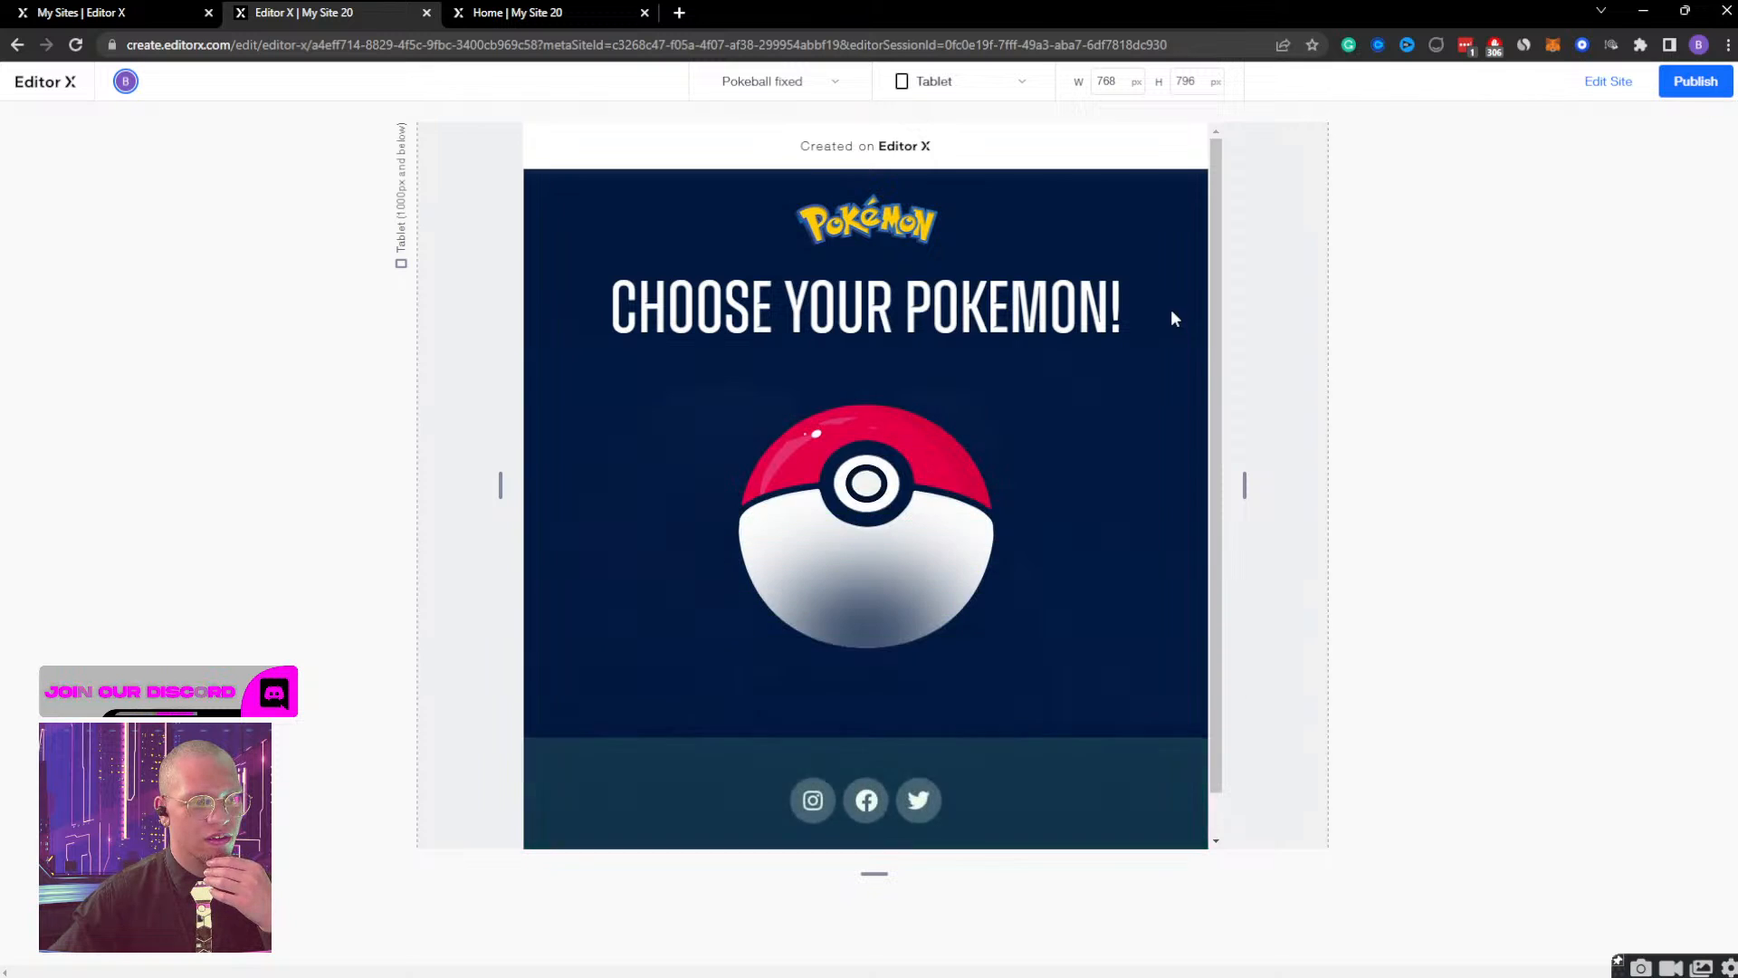
pyautogui.click(894, 494)
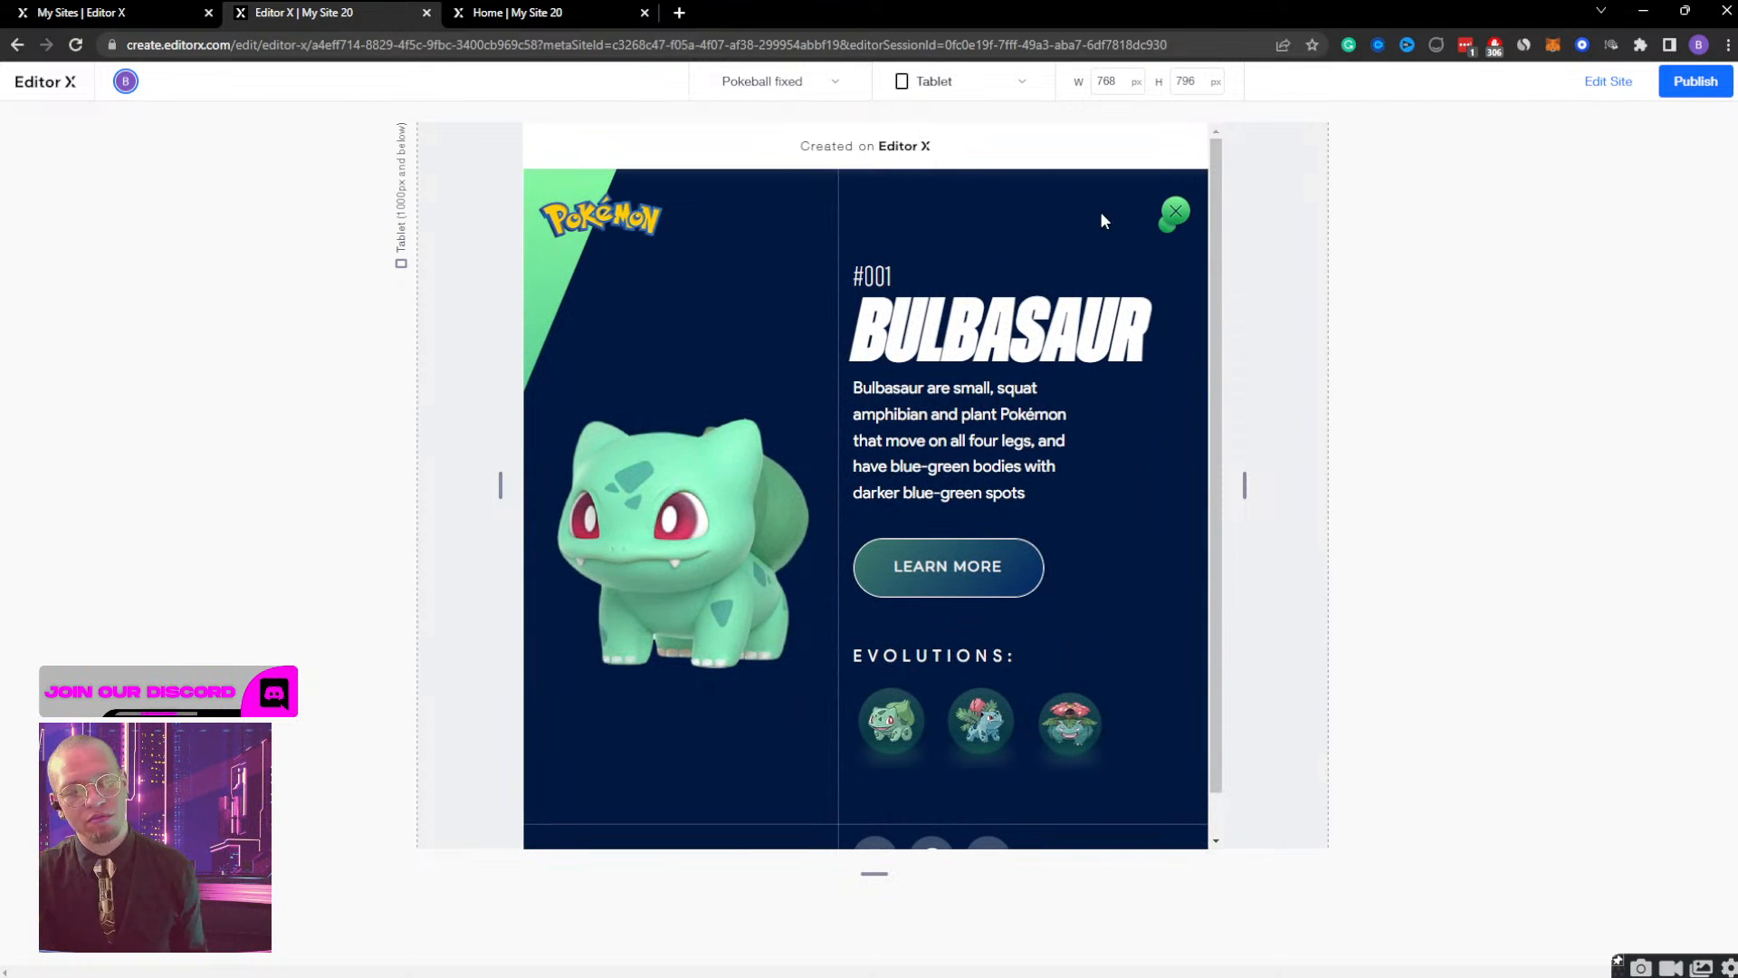
pyautogui.click(1173, 214)
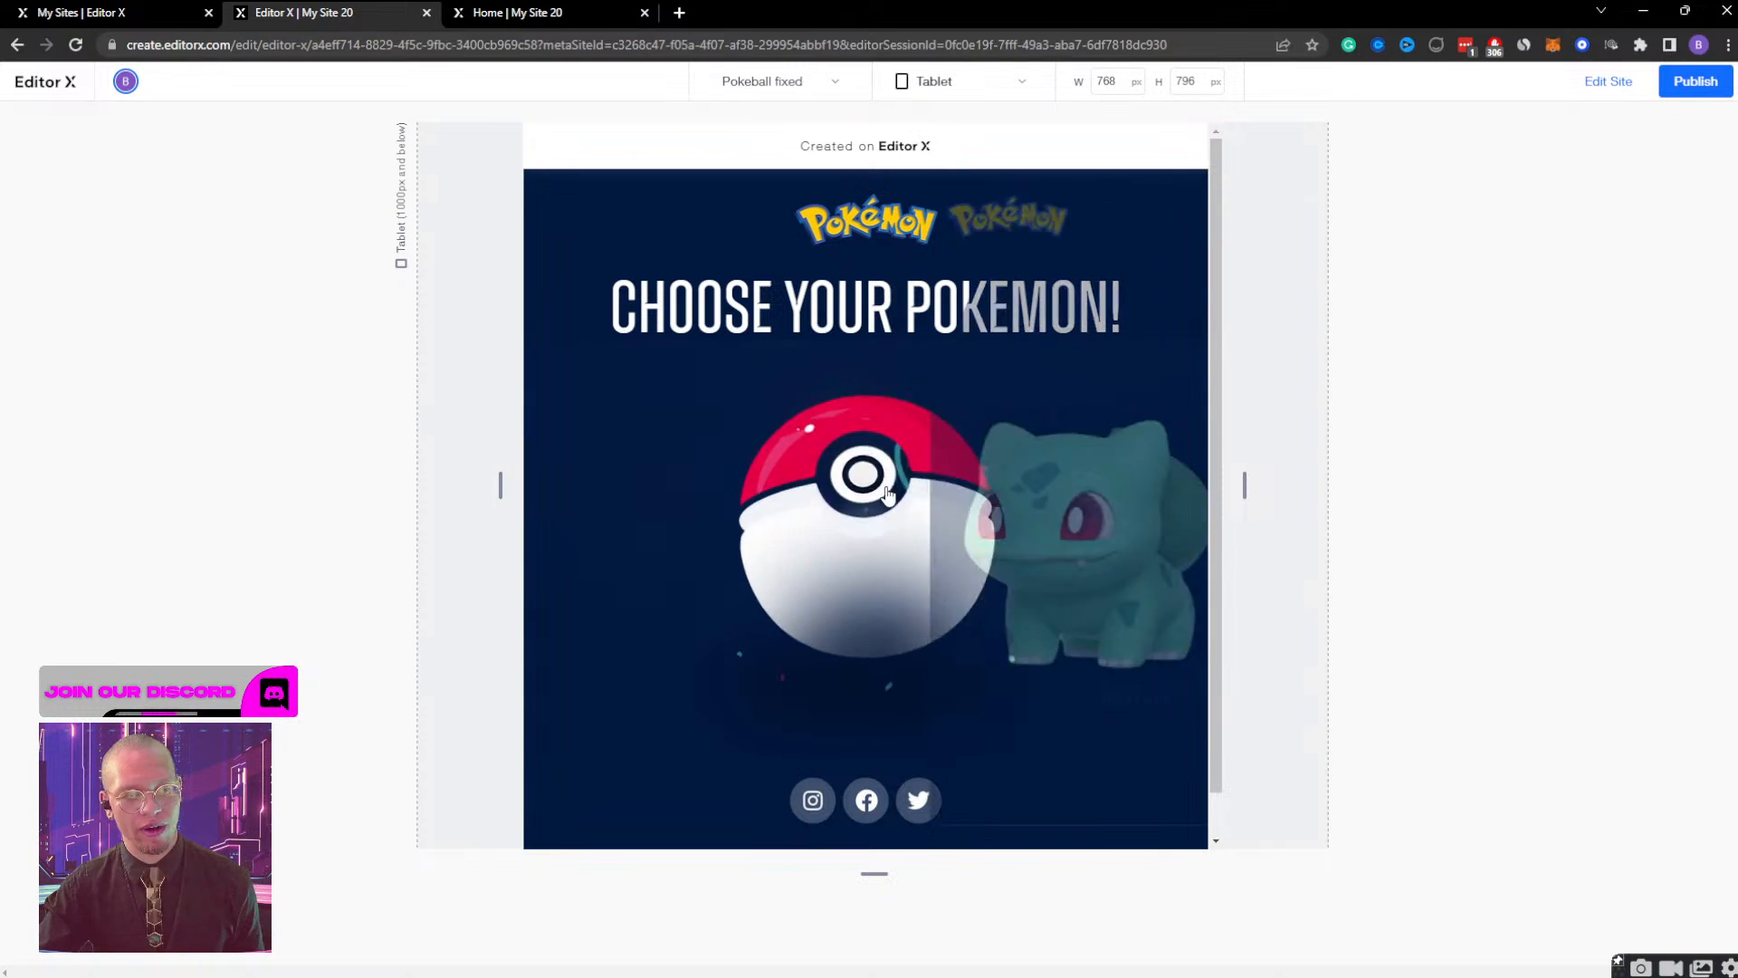
pyautogui.click(1174, 211)
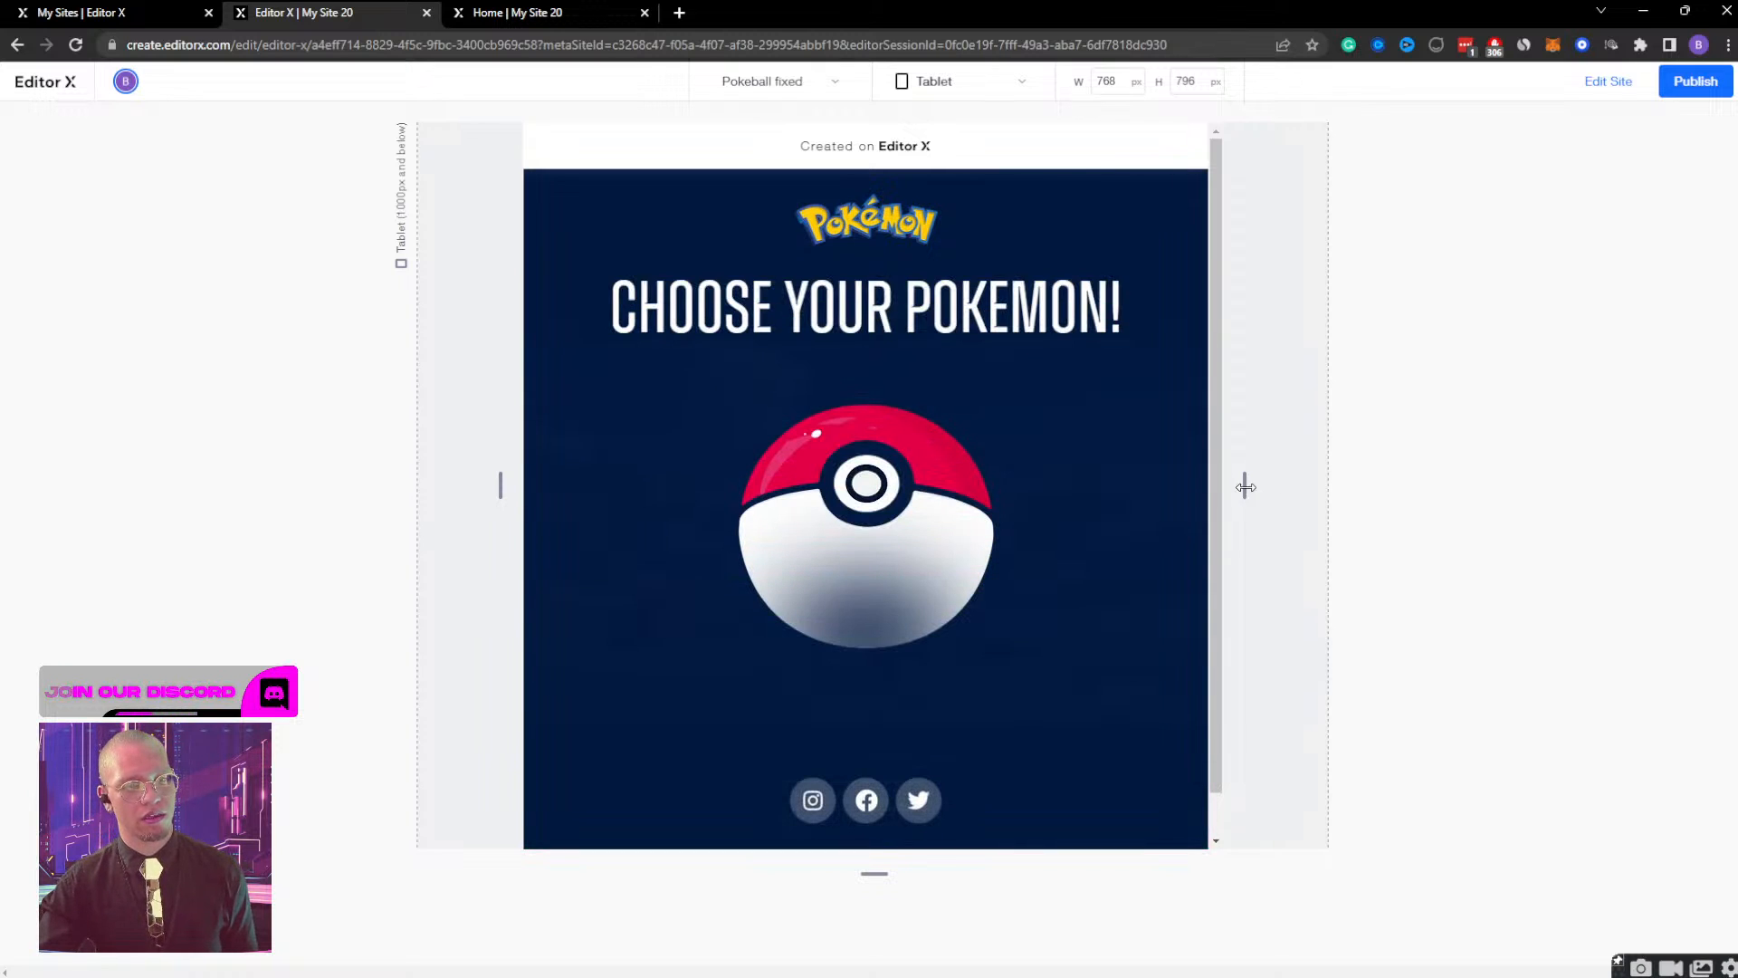
pyautogui.moveTo(1245, 486); pyautogui.dragTo(1440, 459)
pyautogui.click(1609, 83)
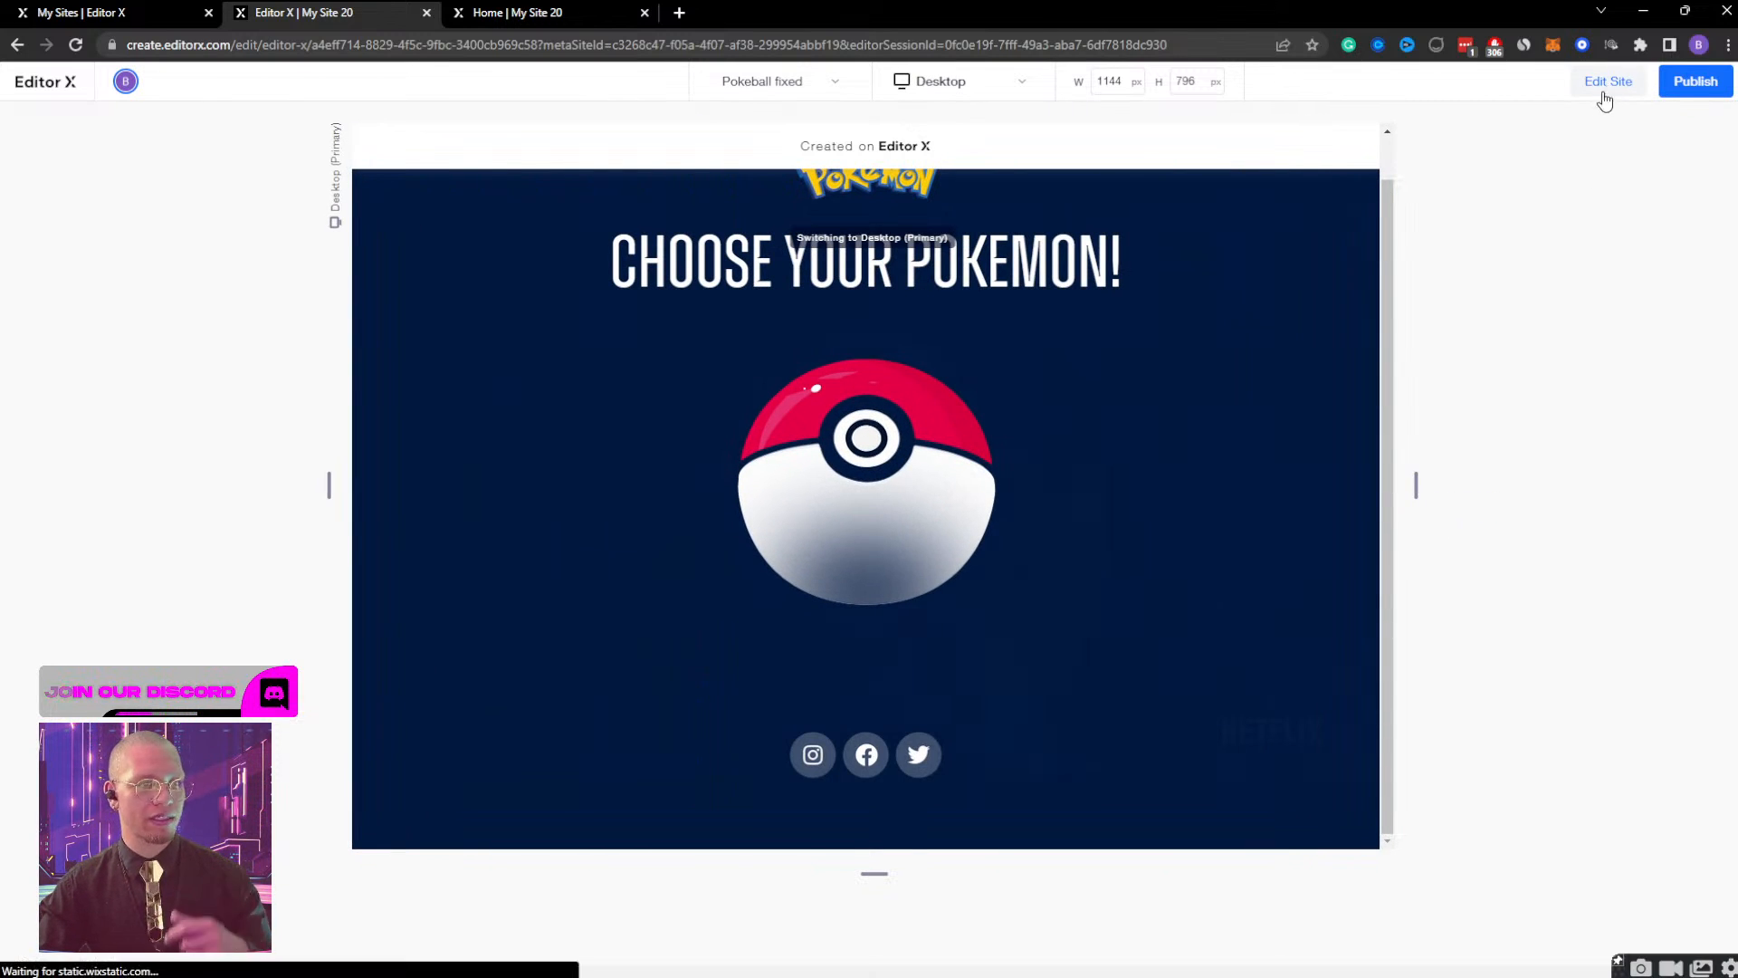
# Switch to the mobile breakpoint, test the published page's Bulbasaur view in a phone-width browser window, and return to the editor.
pyautogui.click(905, 132)
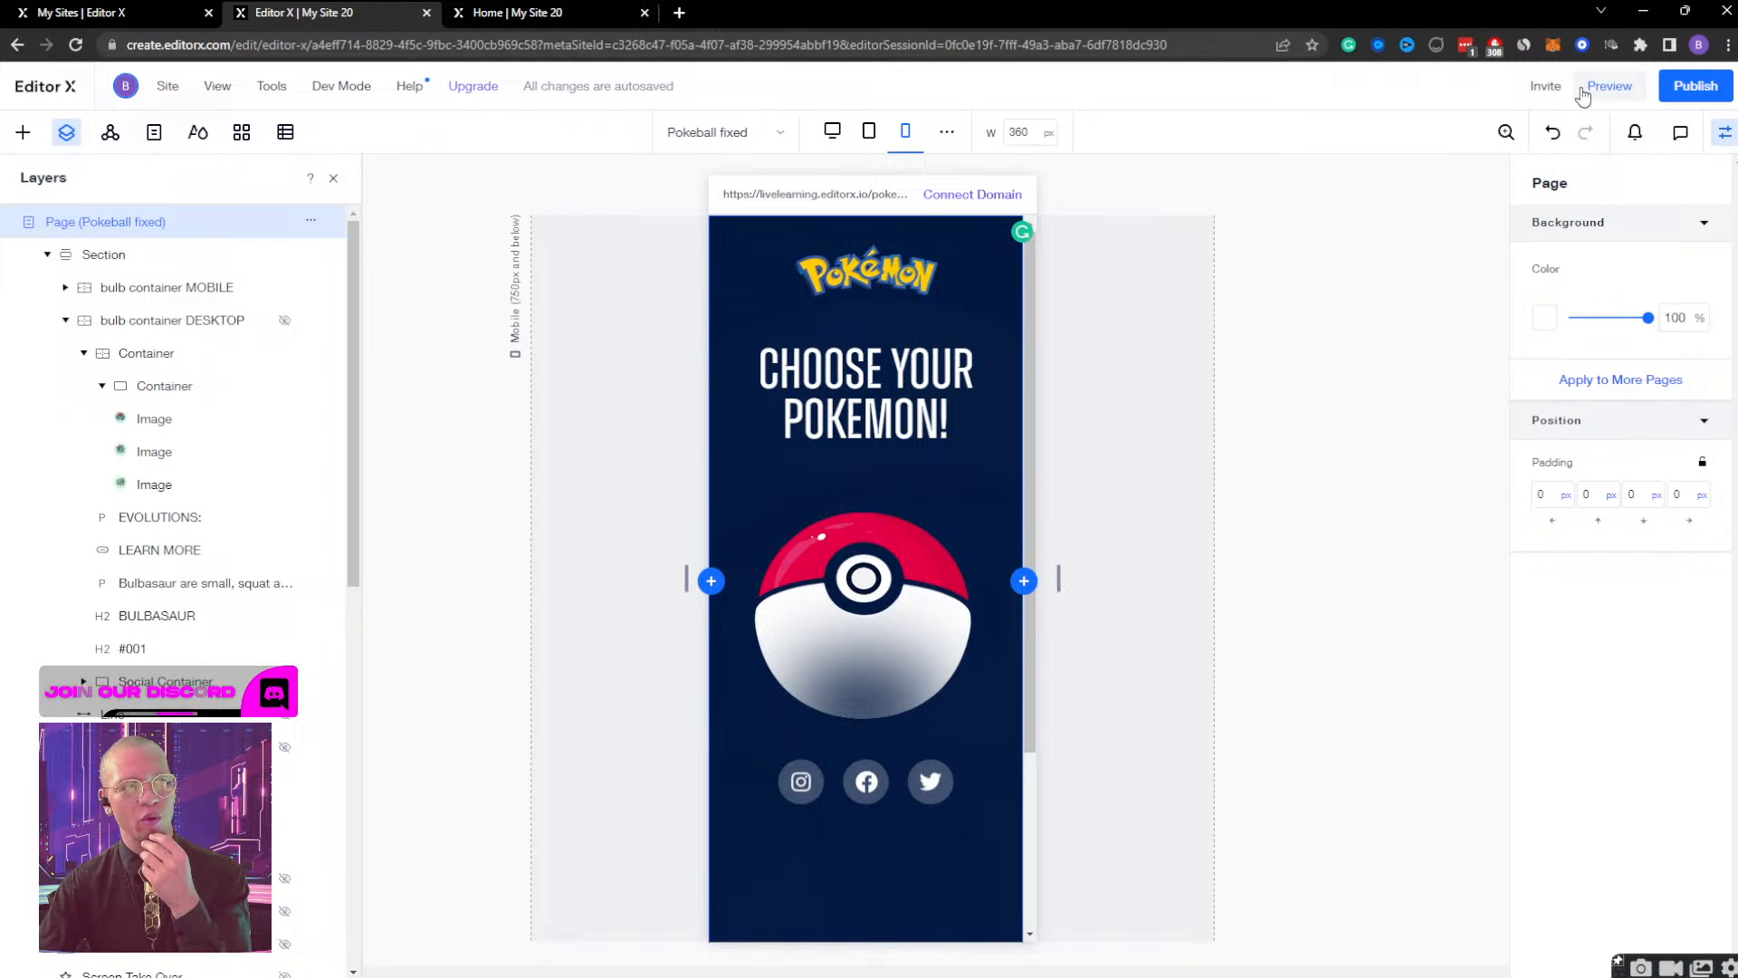
pyautogui.hotkey('ctrl', 'Tab')
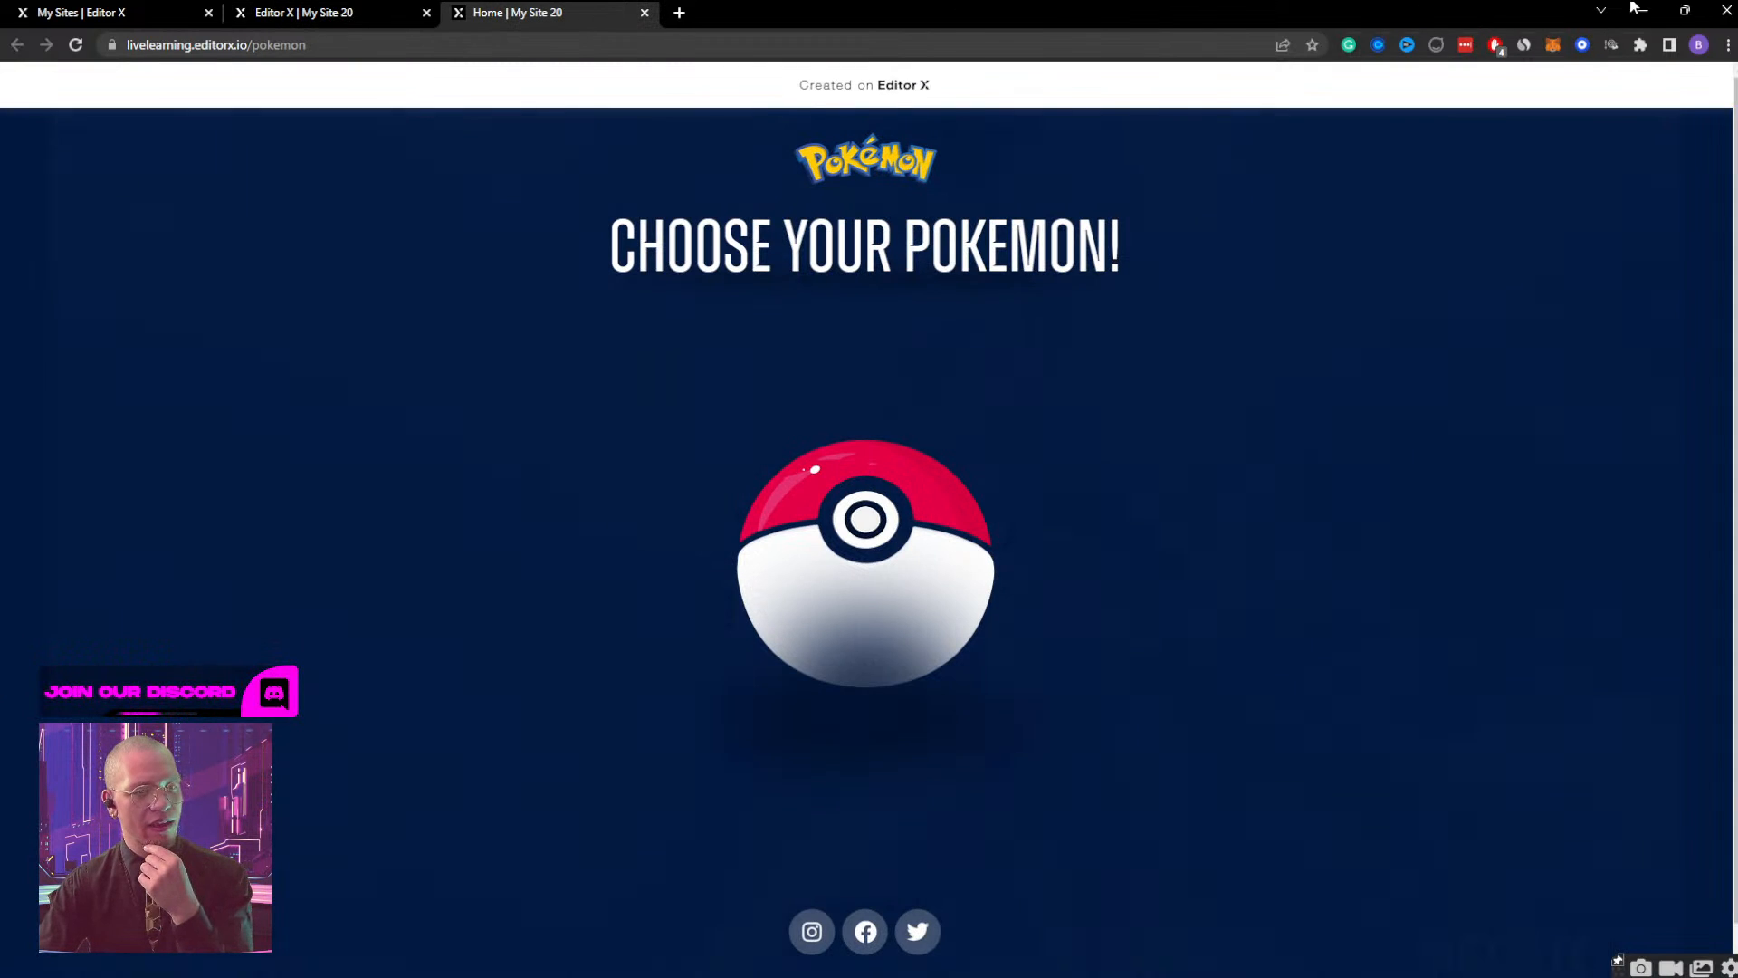
pyautogui.click(1684, 11)
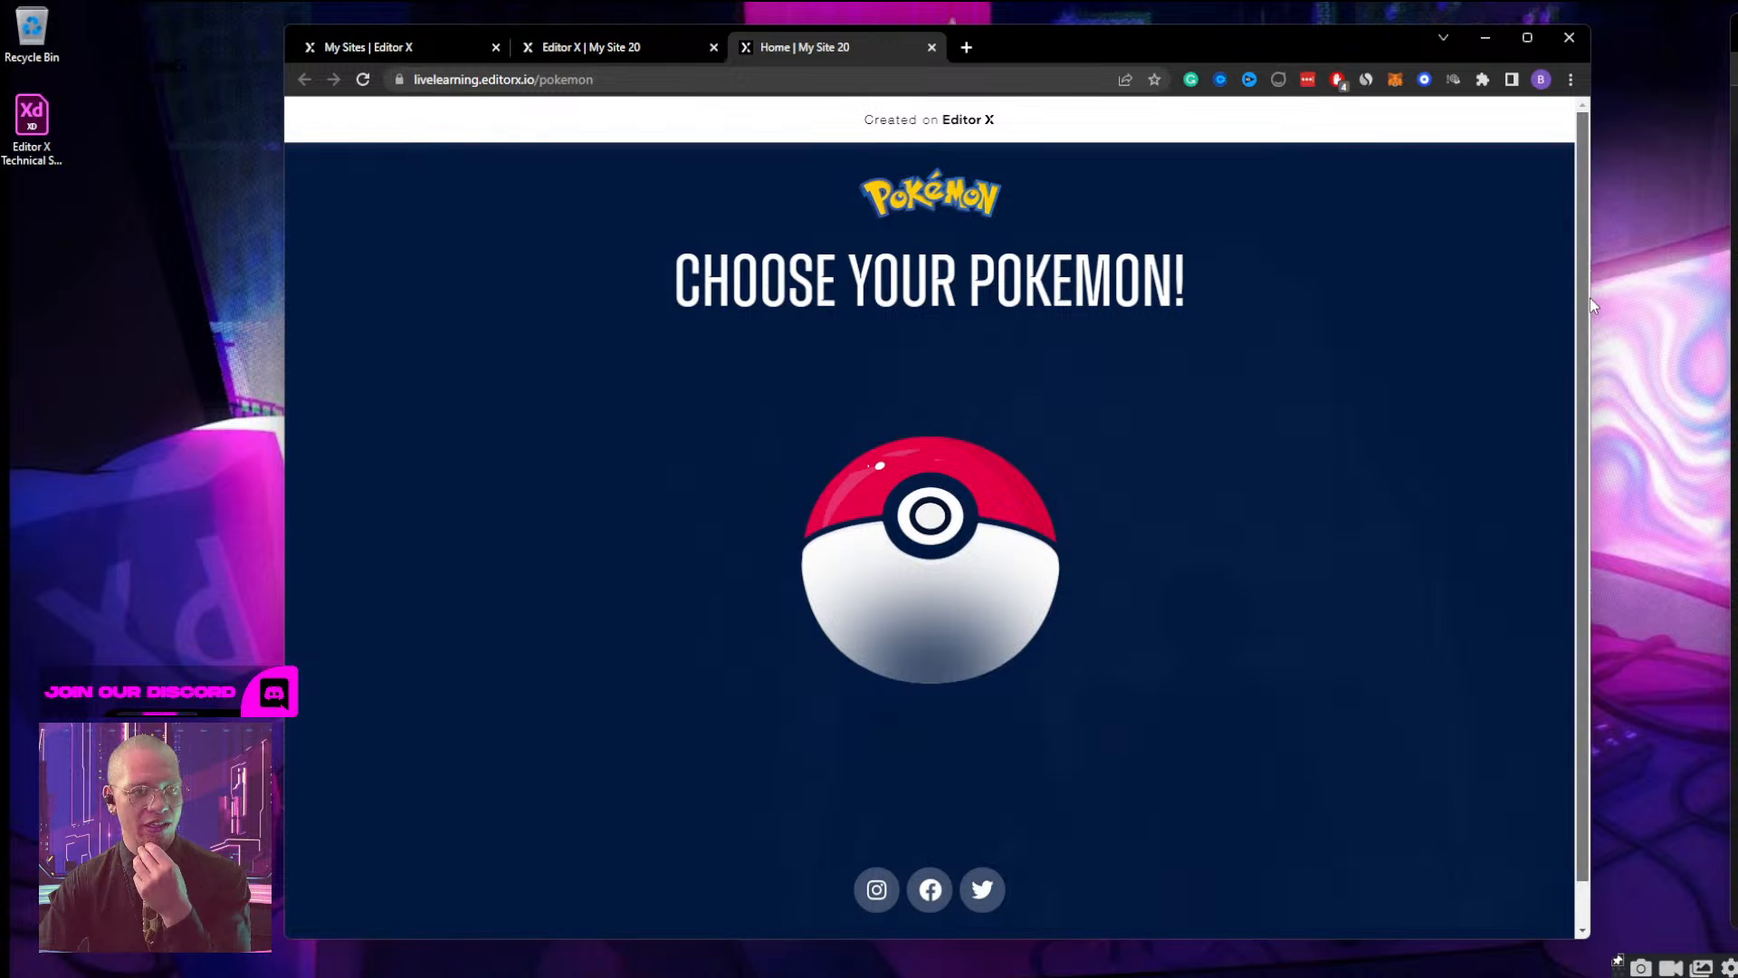
pyautogui.moveTo(1590, 308); pyautogui.dragTo(454, 354)
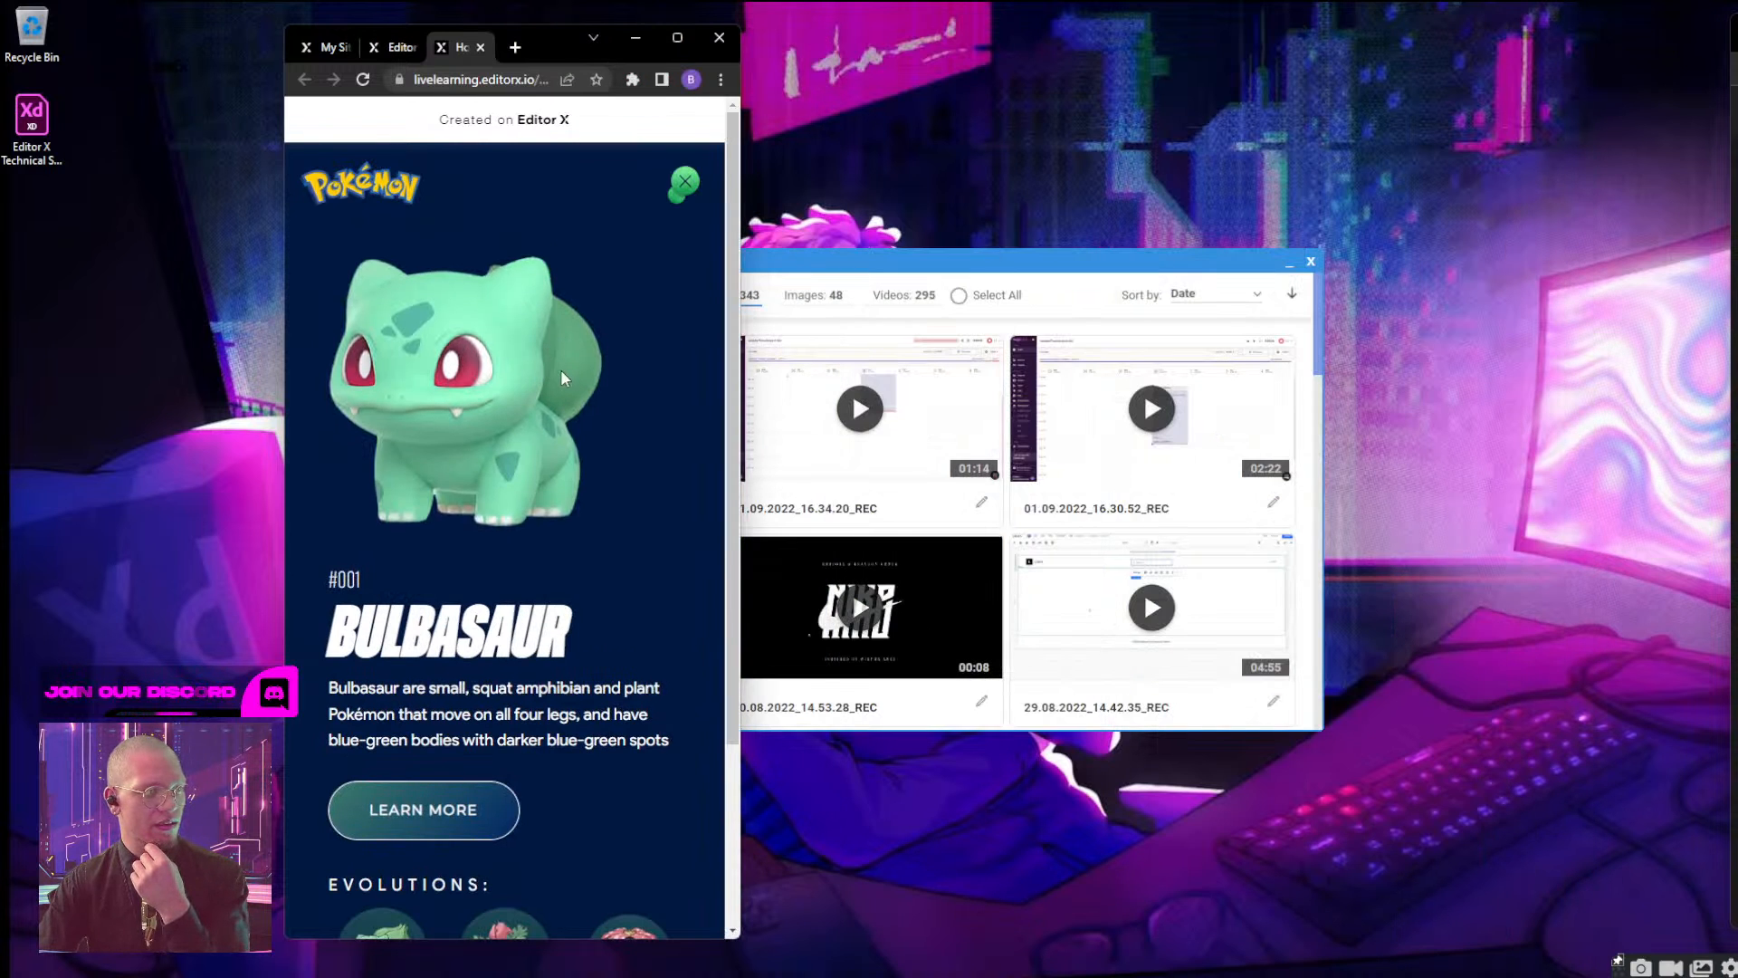
pyautogui.scroll(-3, 561, 370)
pyautogui.scroll(3, 561, 370)
pyautogui.click(685, 185)
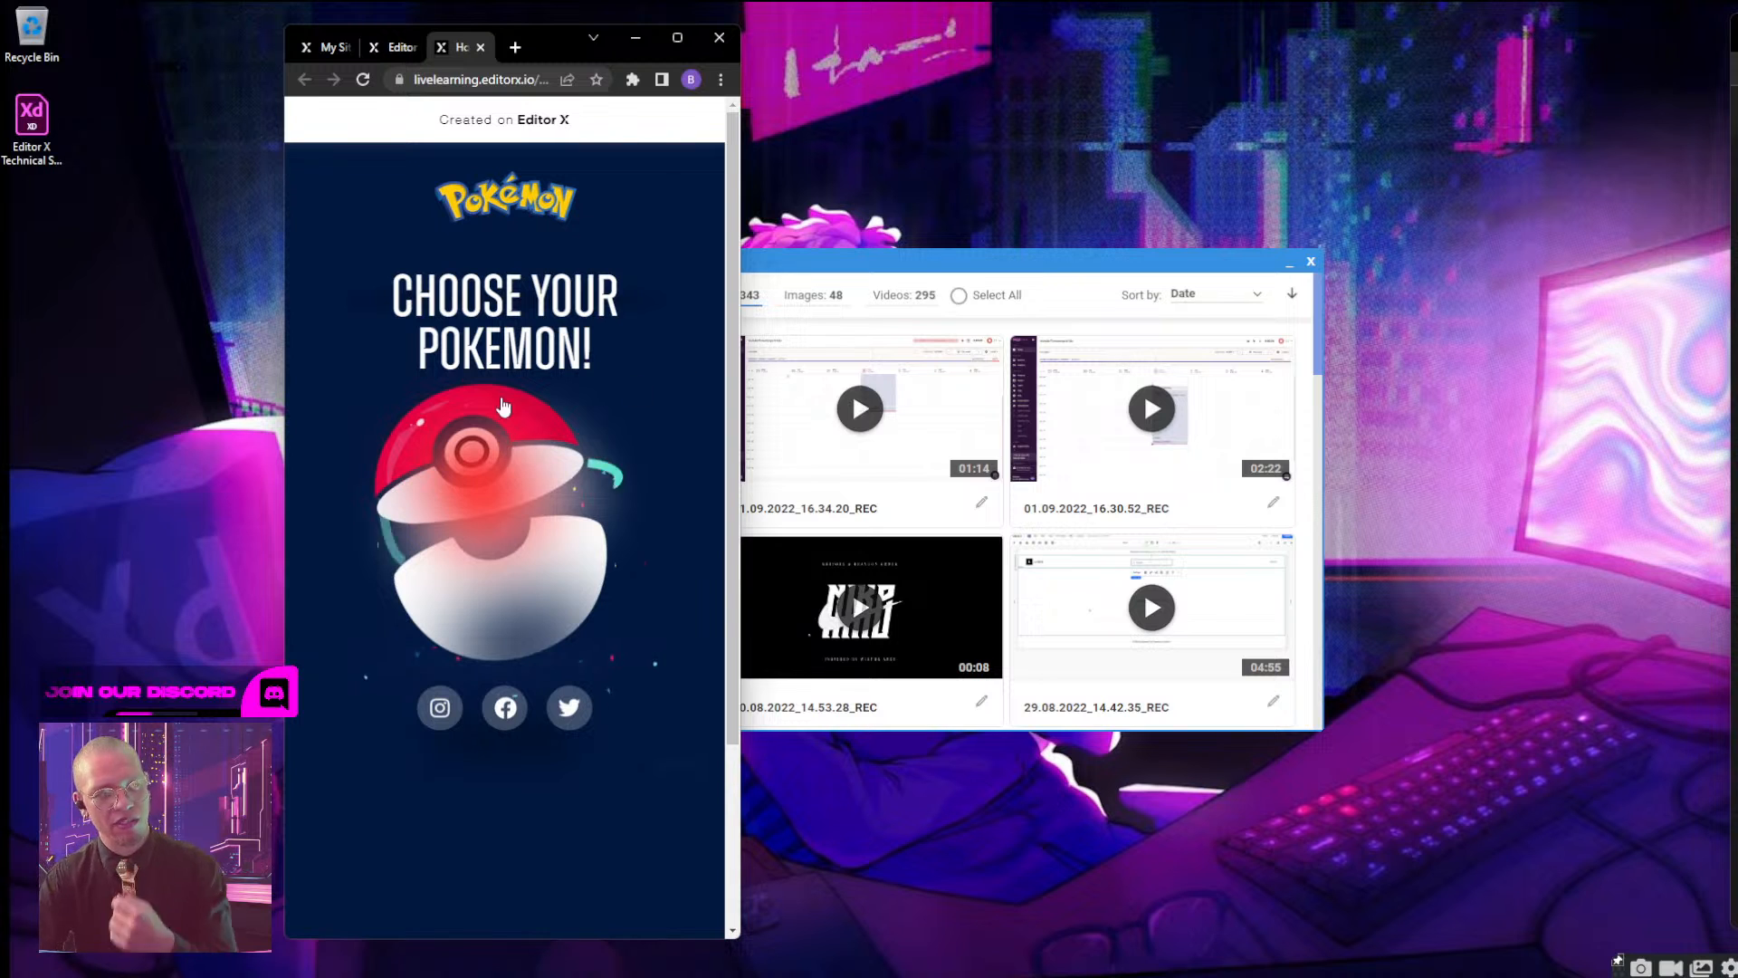
pyautogui.click(677, 39)
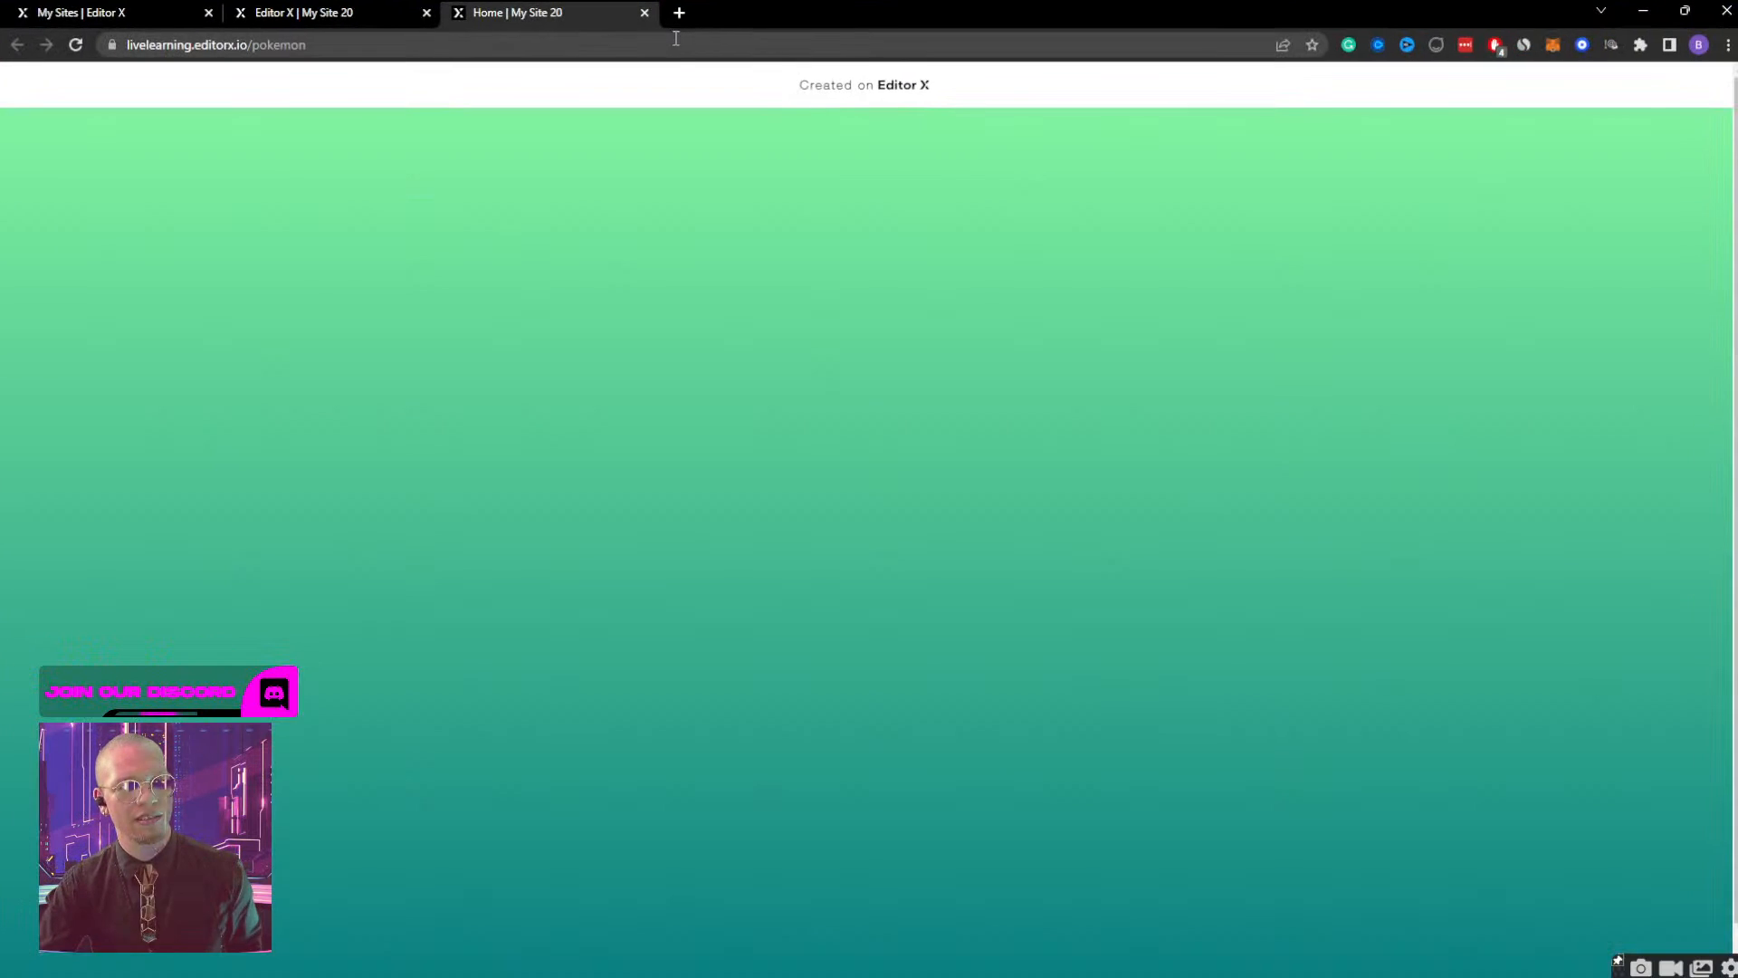
pyautogui.click(421, 22)
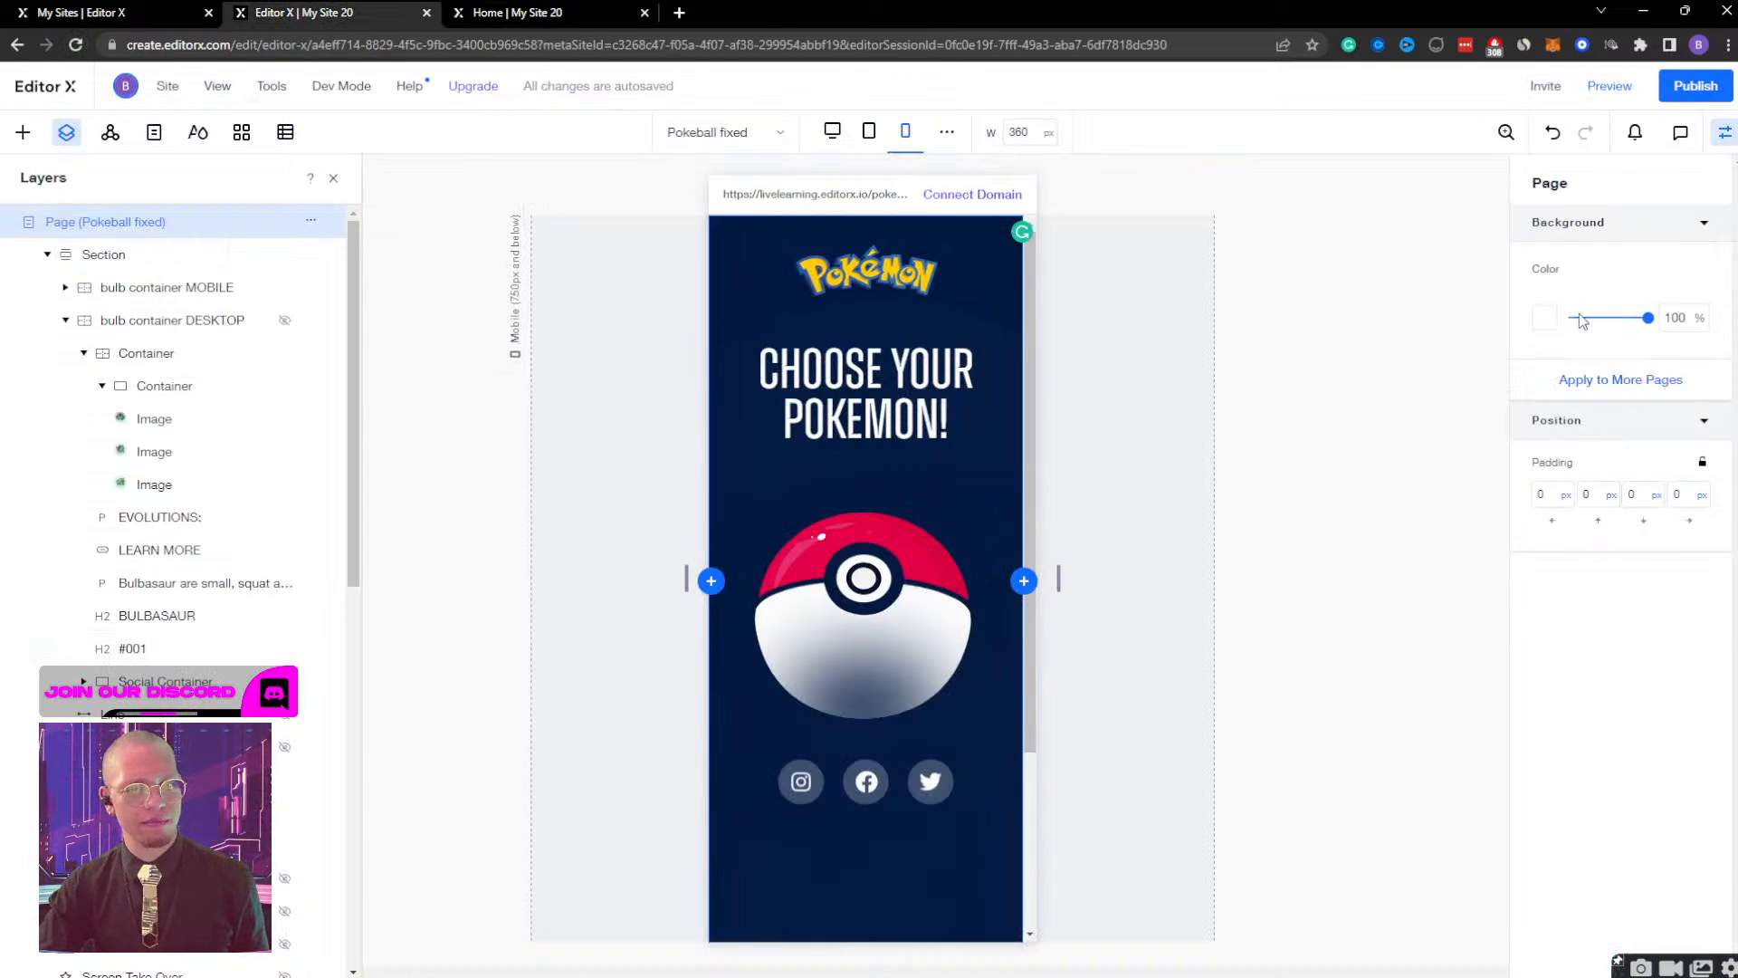
# At the mobile breakpoint, set the Ball container's minimum width to 250 px, with its width set to Max content.
pyautogui.scroll(-5, 178, 555)
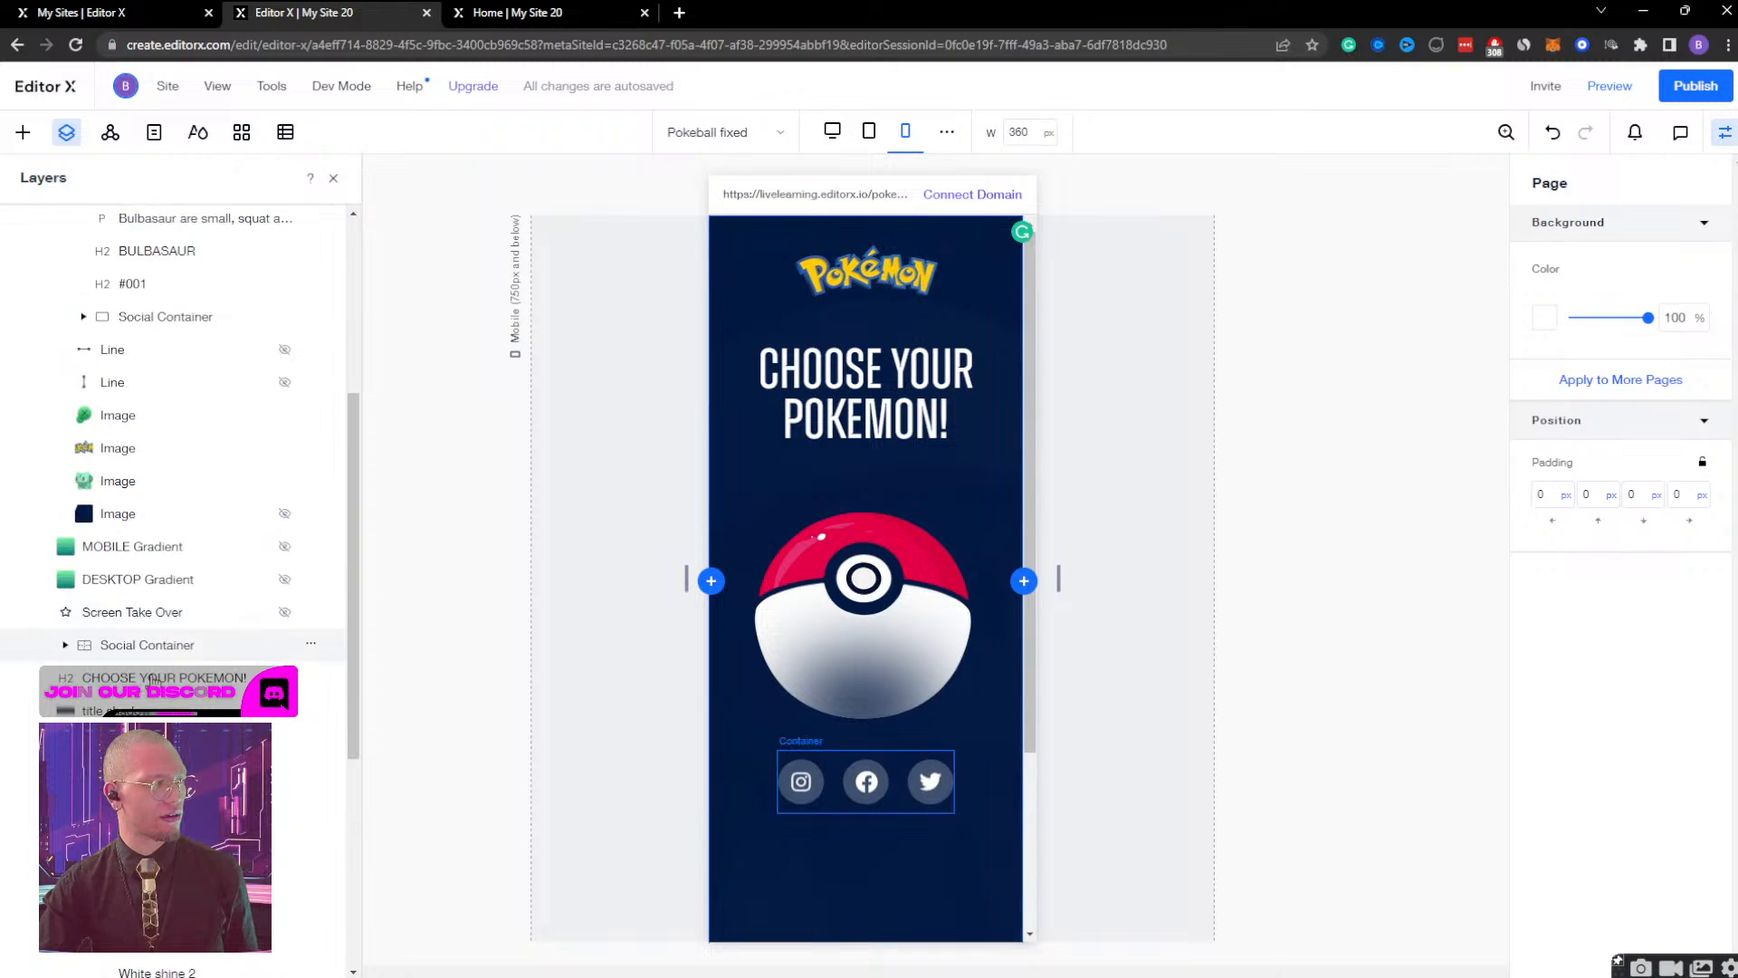
pyautogui.click(335, 806)
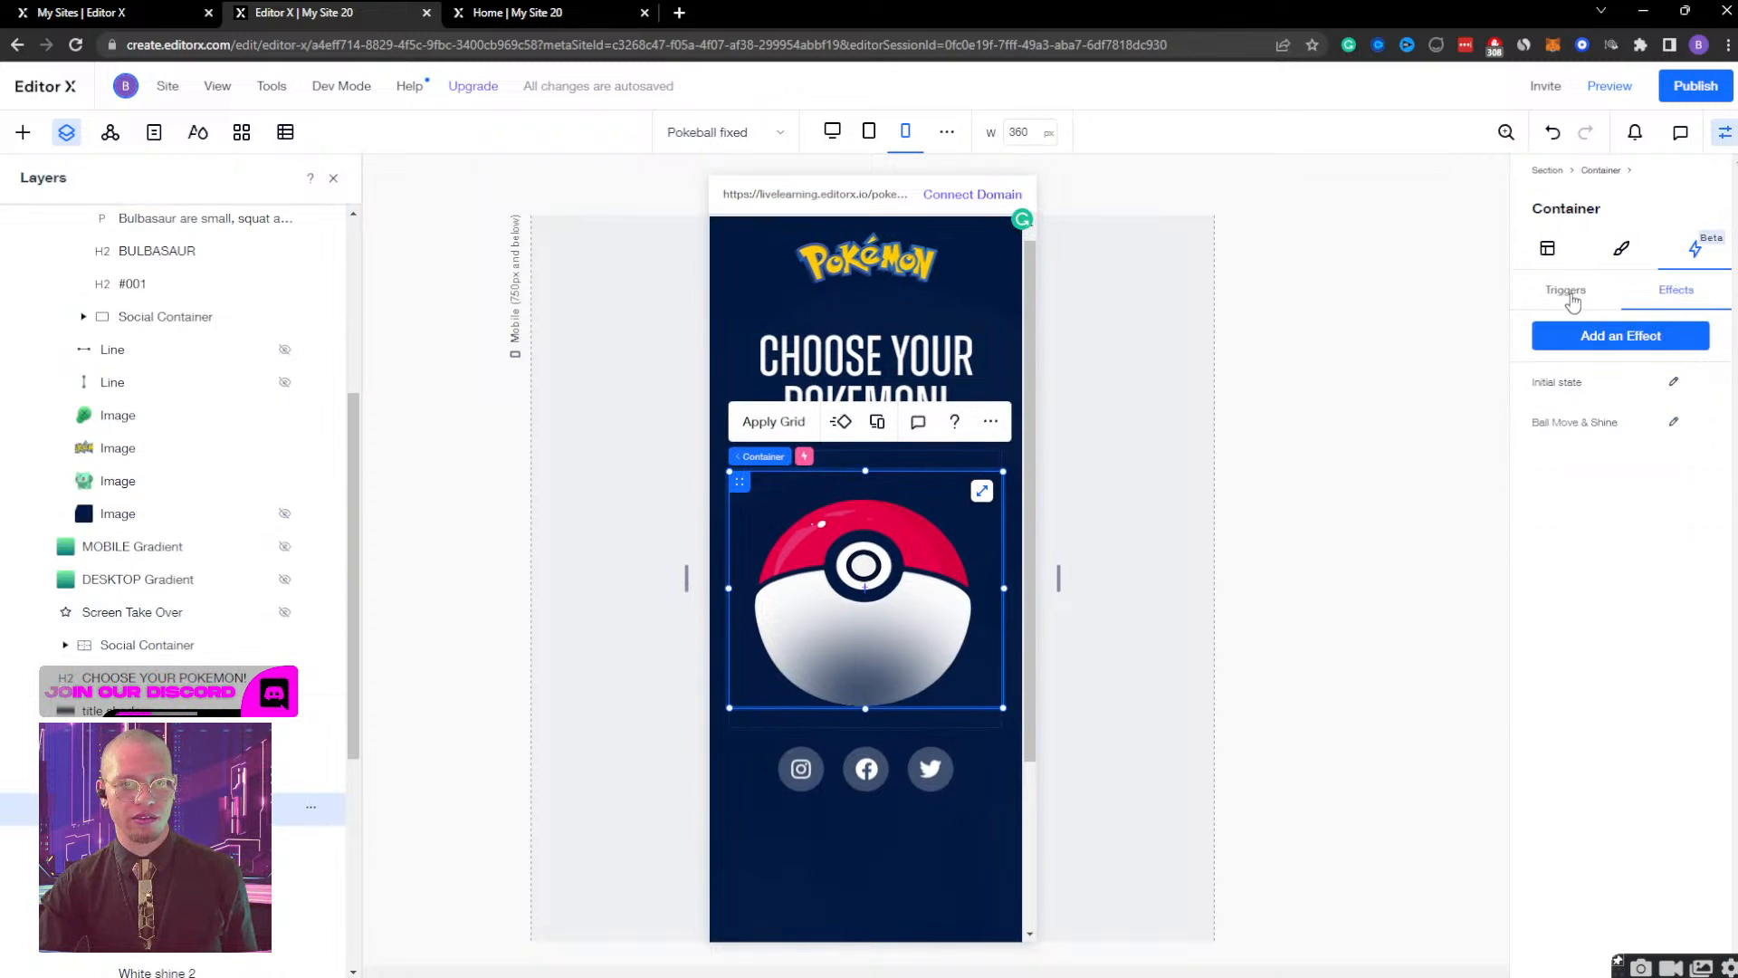
pyautogui.click(1572, 294)
pyautogui.click(1556, 251)
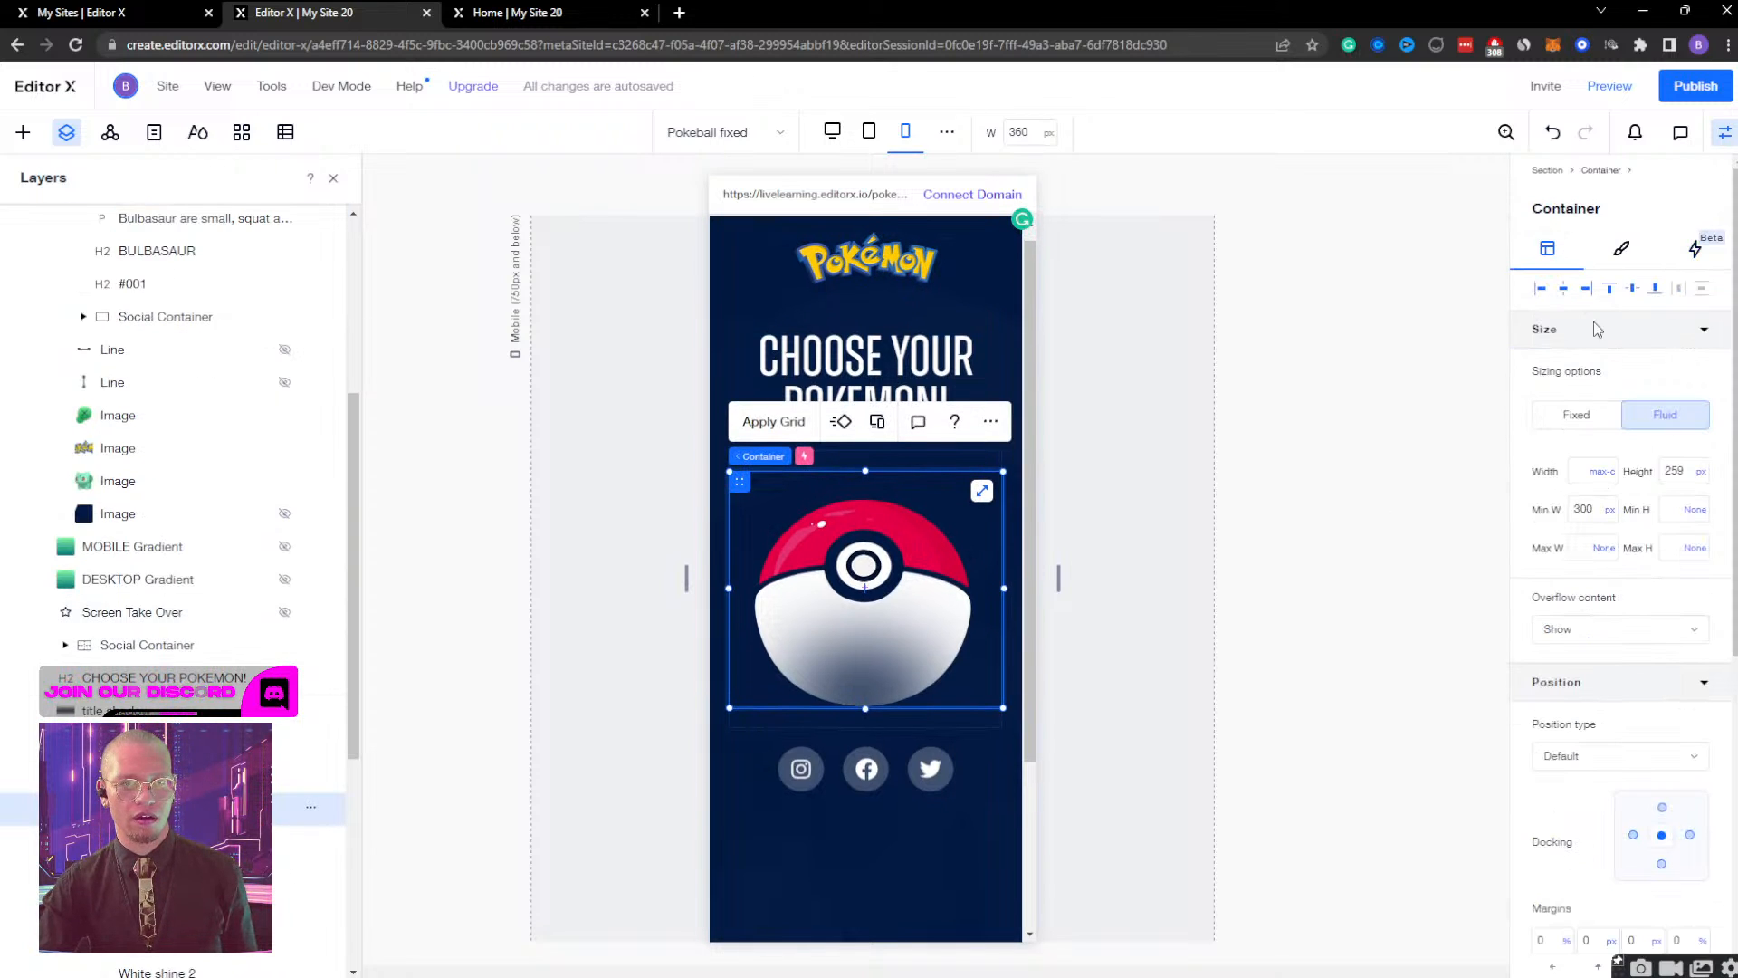
pyautogui.click(1593, 514)
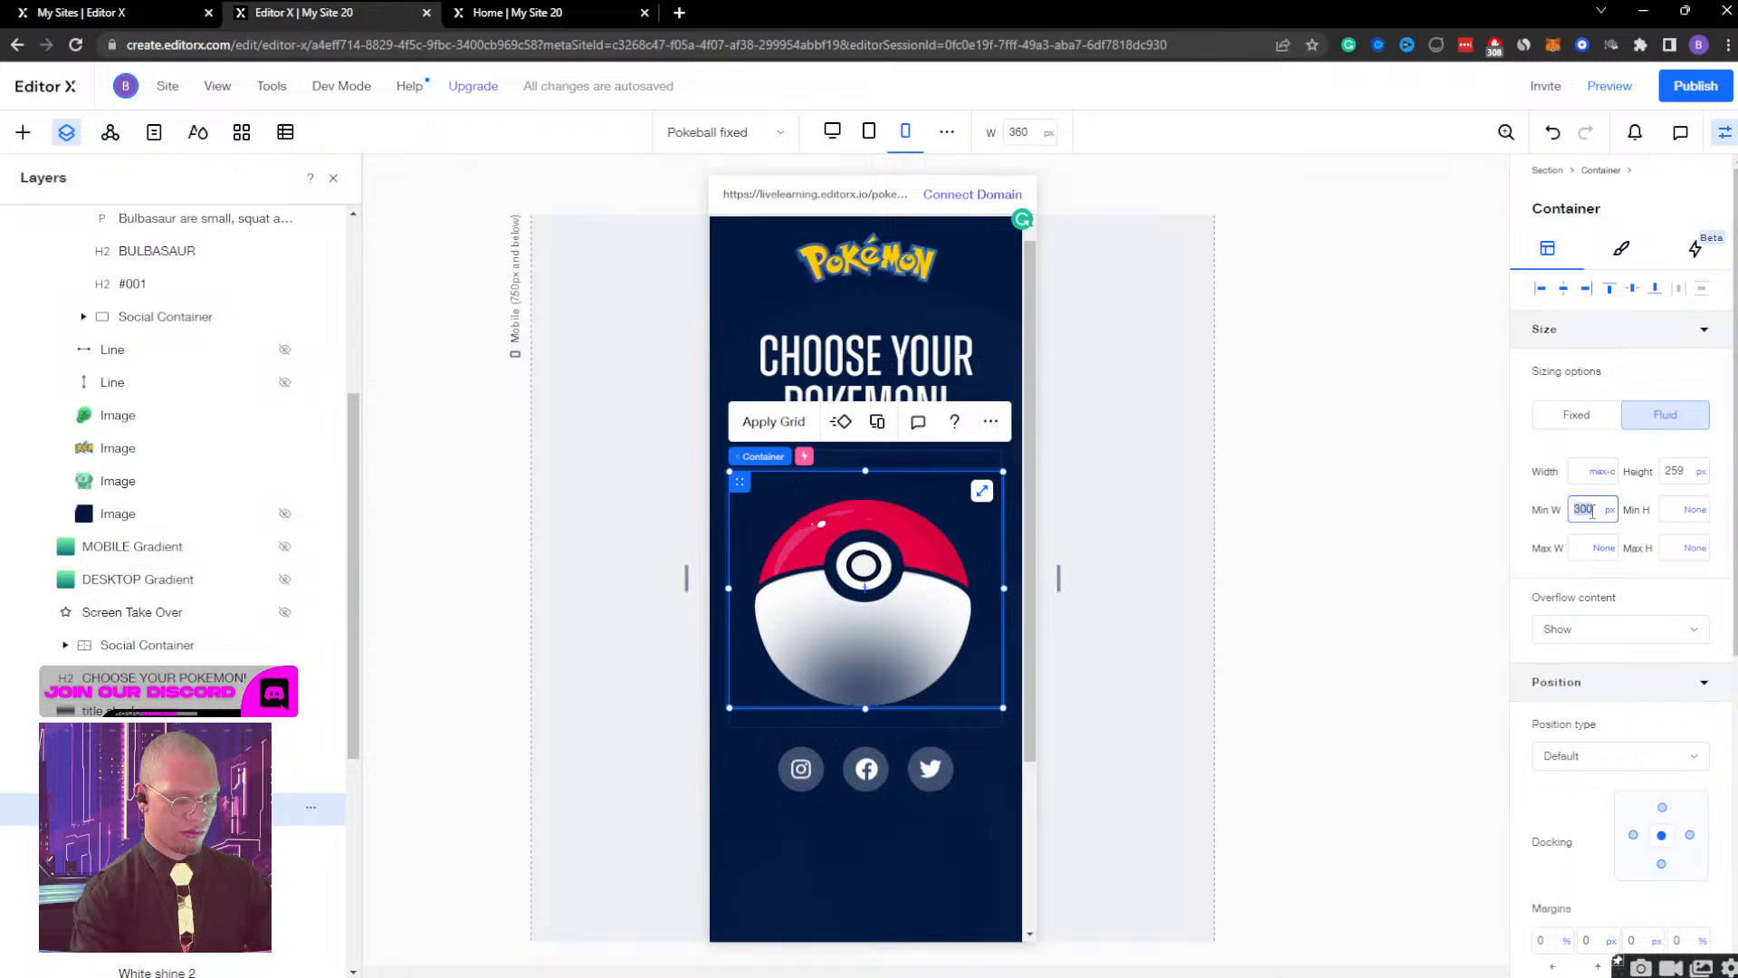
pyautogui.press('Return')
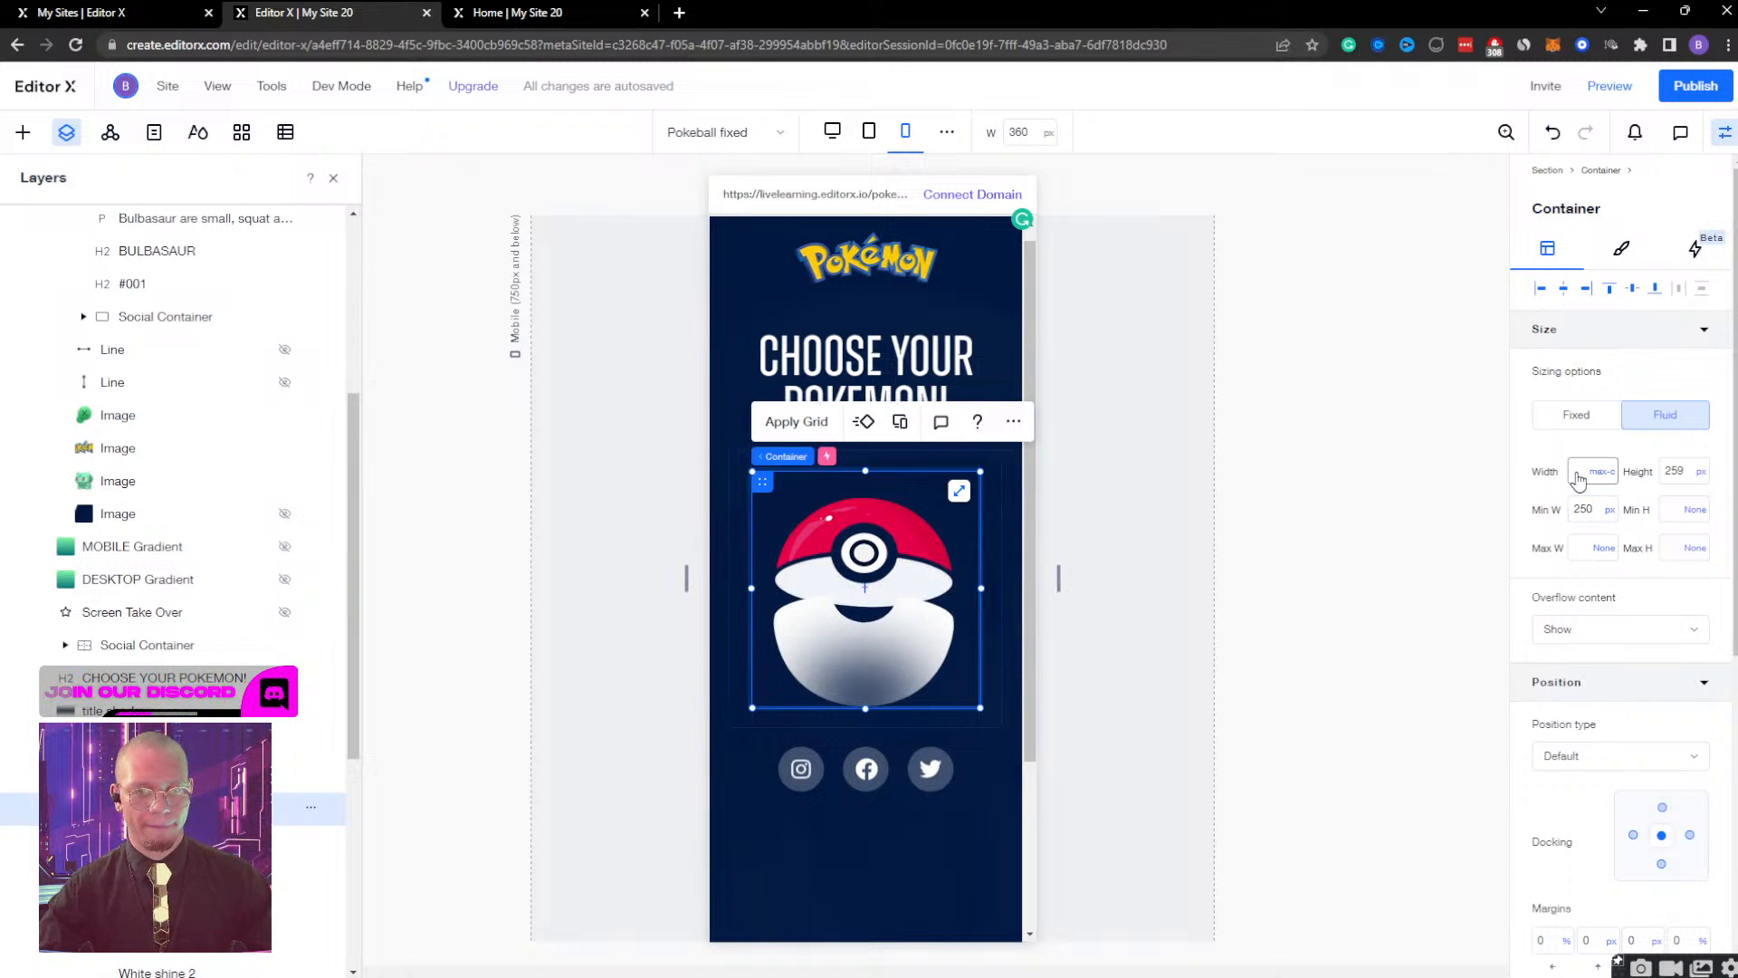
pyautogui.click(1593, 471)
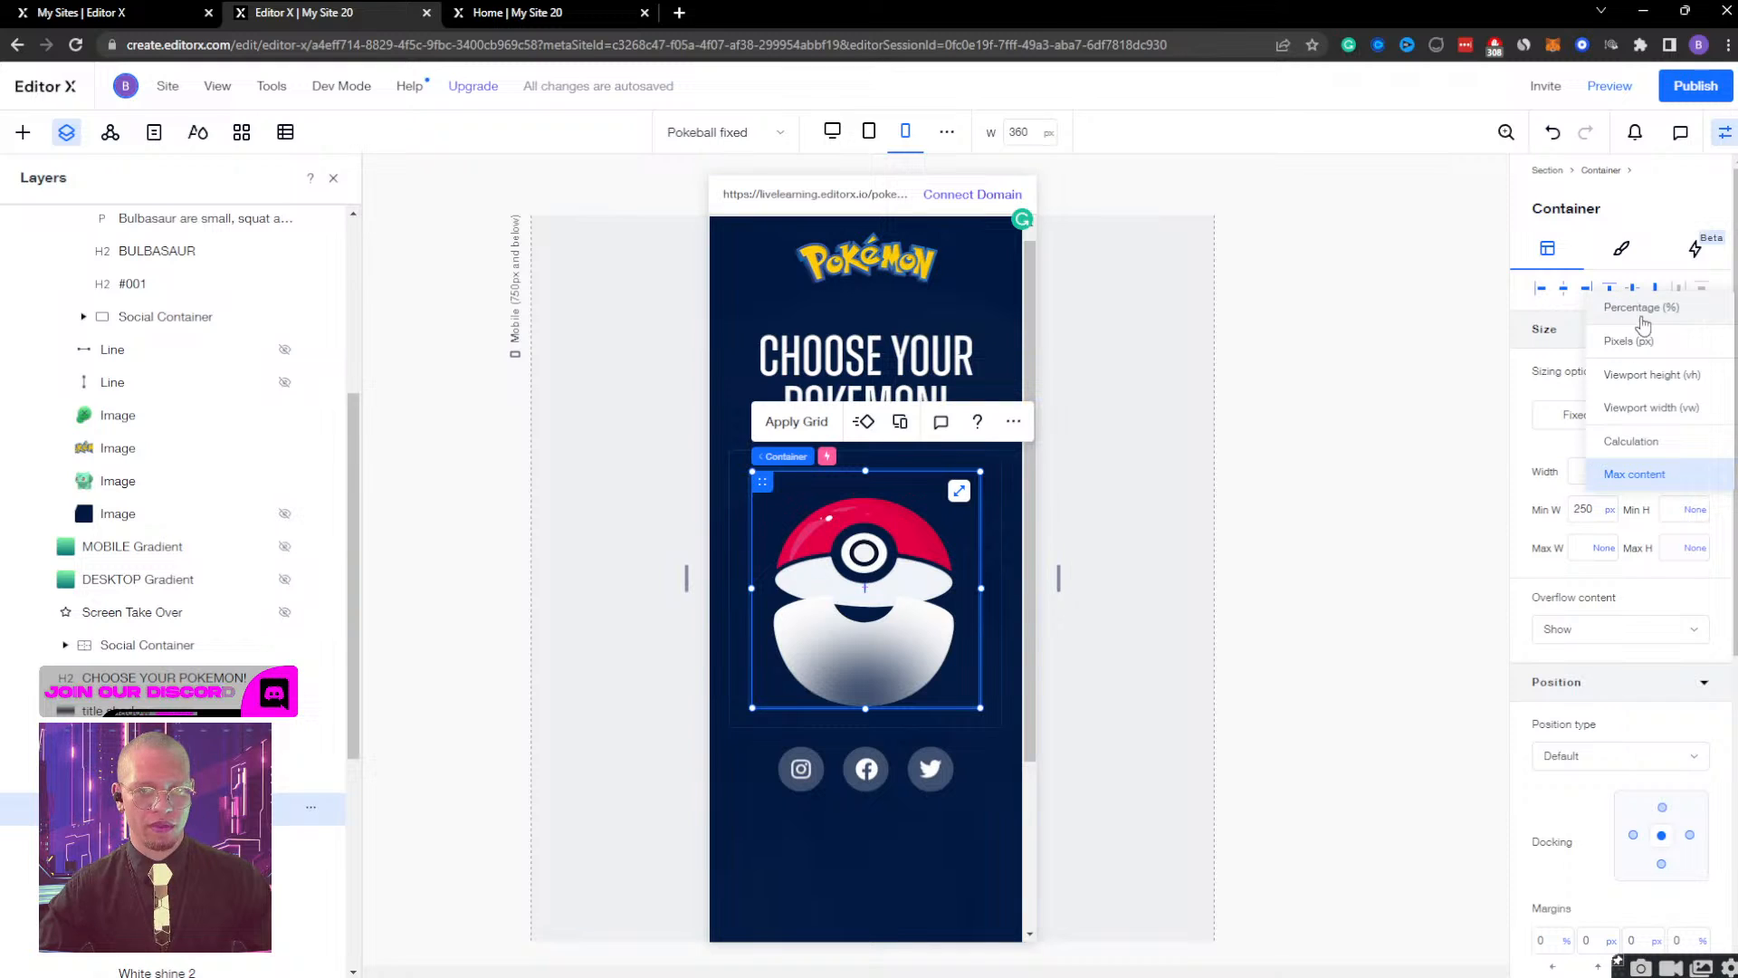
pyautogui.click(1634, 473)
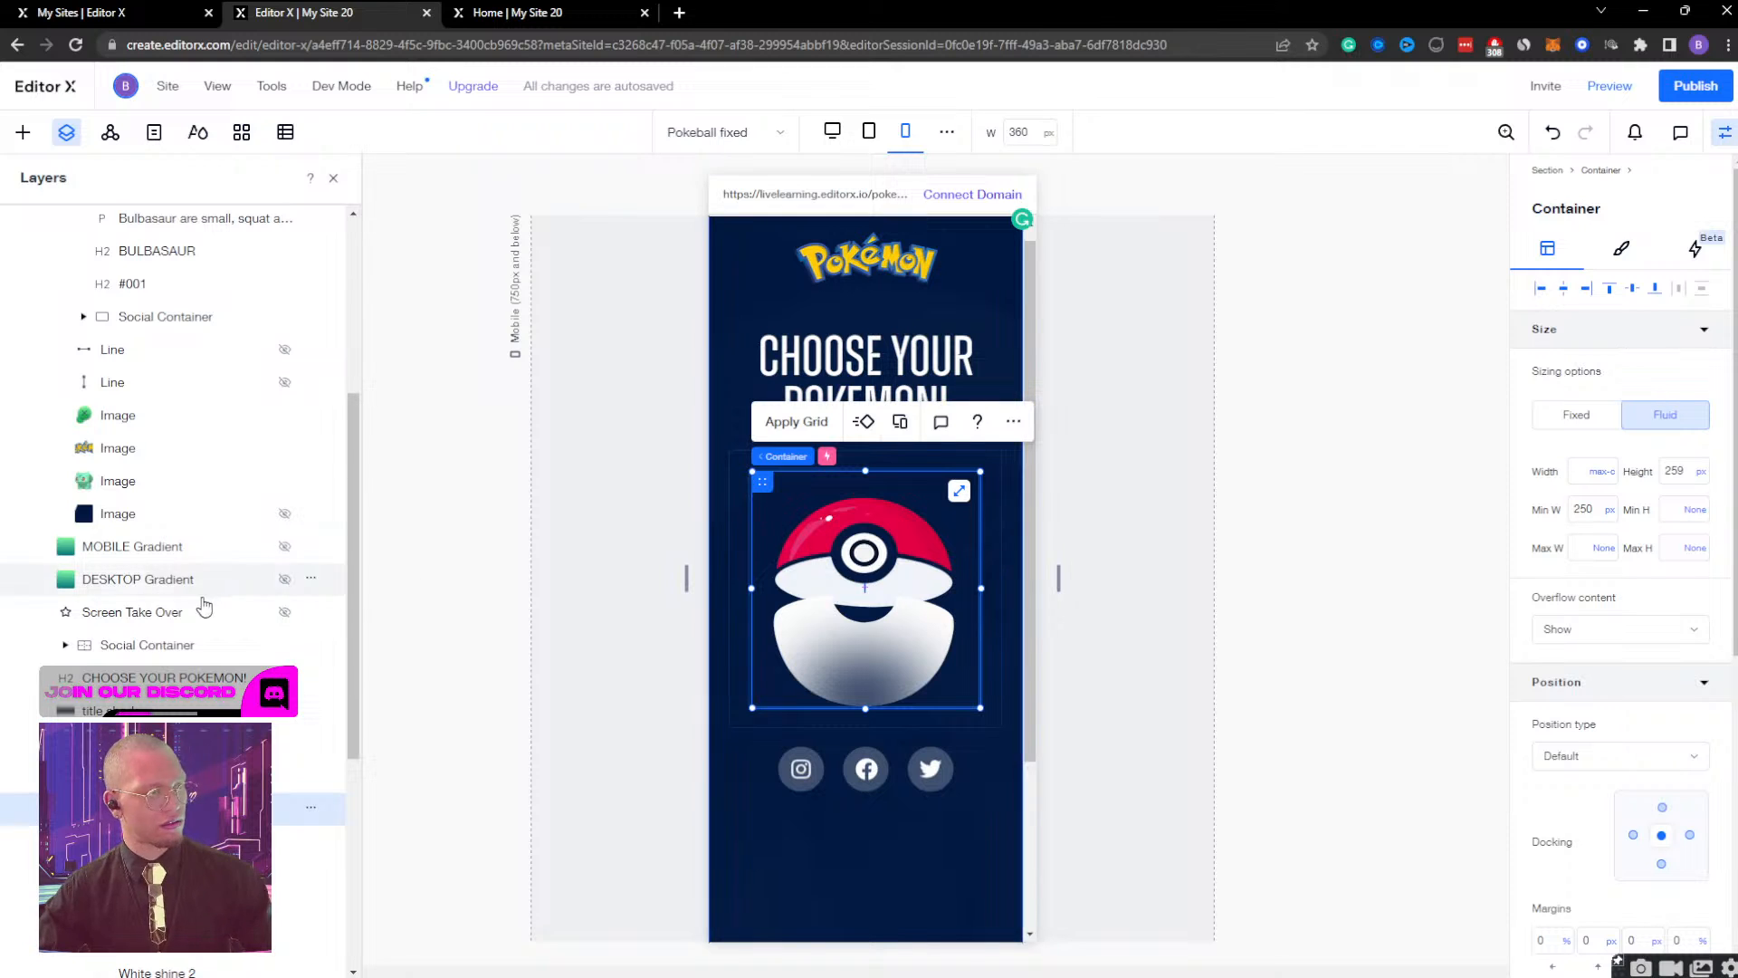
# Set the width of the Poké Ball's top half image to 100%.
pyautogui.click(154, 948)
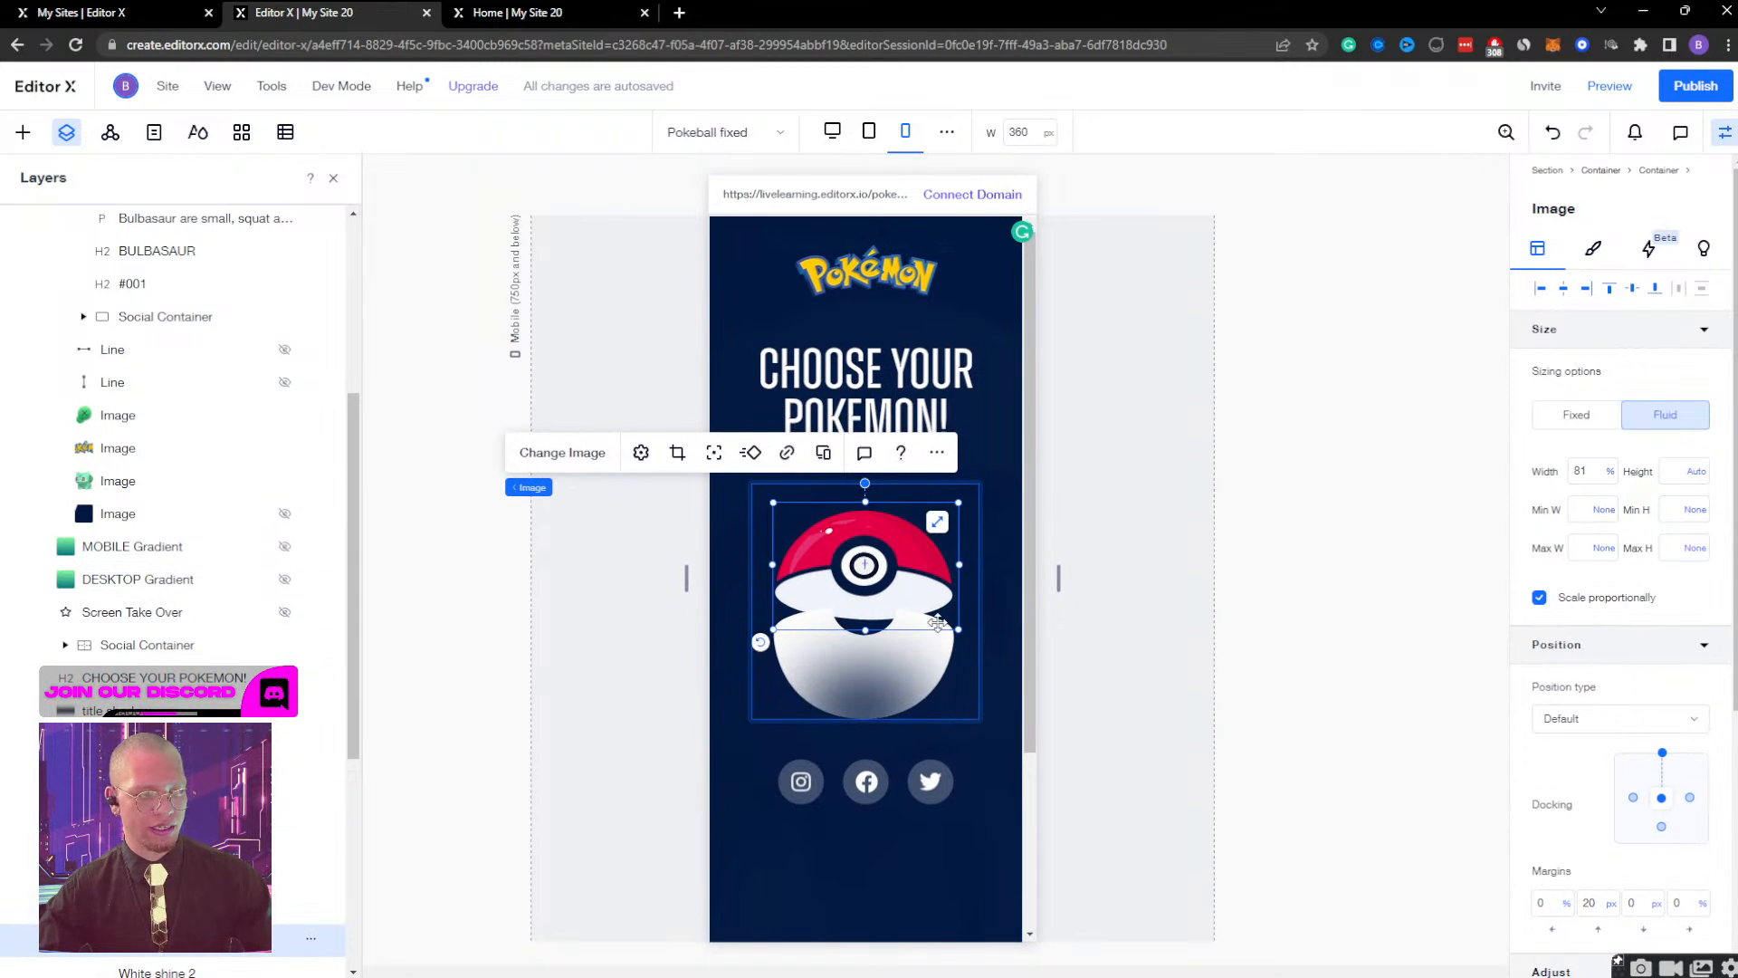
pyautogui.click(1586, 470)
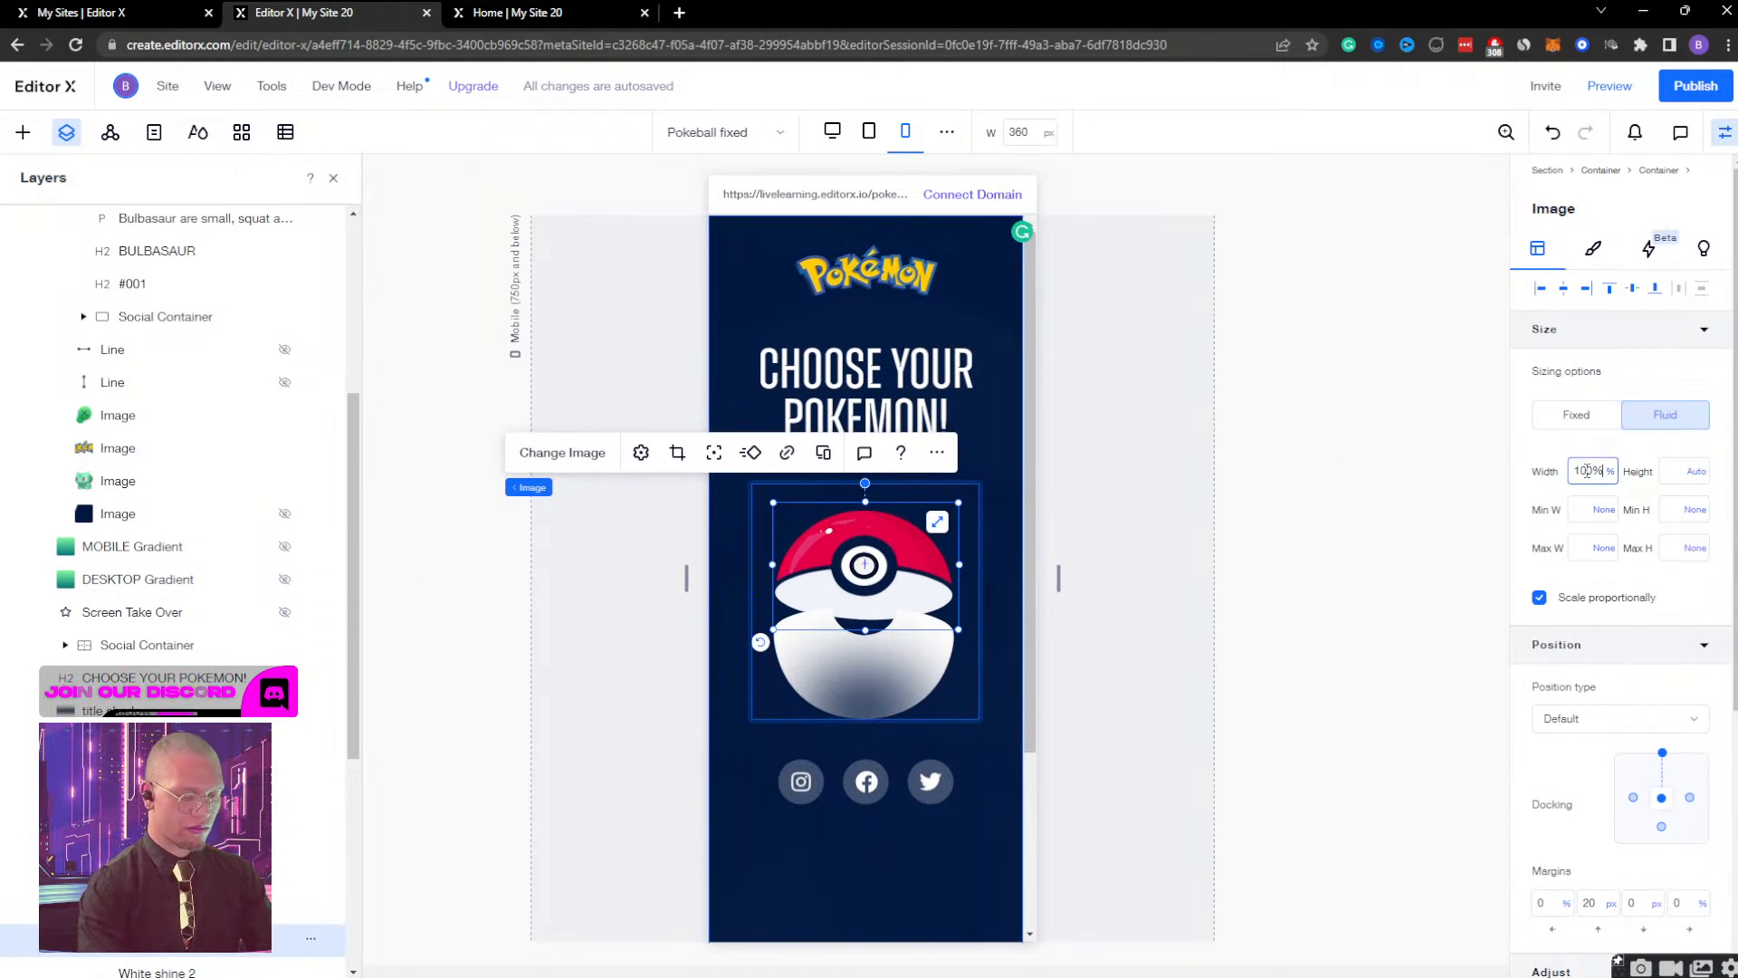
pyautogui.write('100')
pyautogui.press('Return')
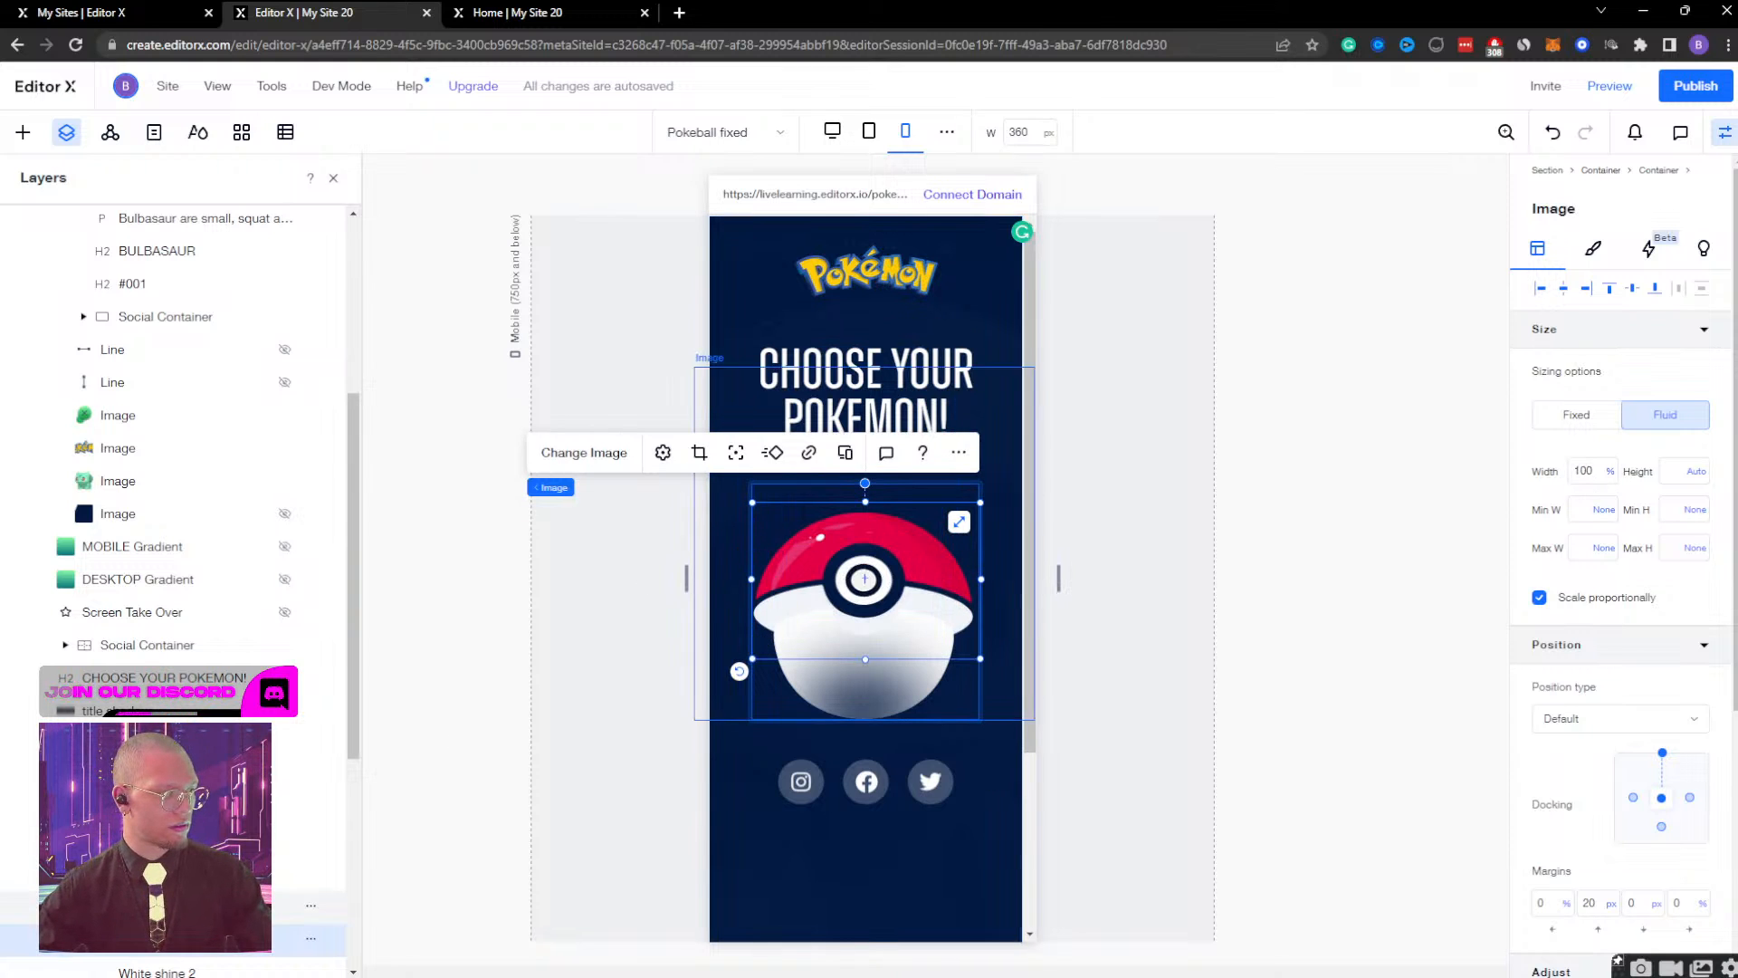
# Set the Poké Ball's bottom half image to 100% width and nudge it down to a -10 px bottom margin.
pyautogui.click(172, 907)
pyautogui.click(1581, 474)
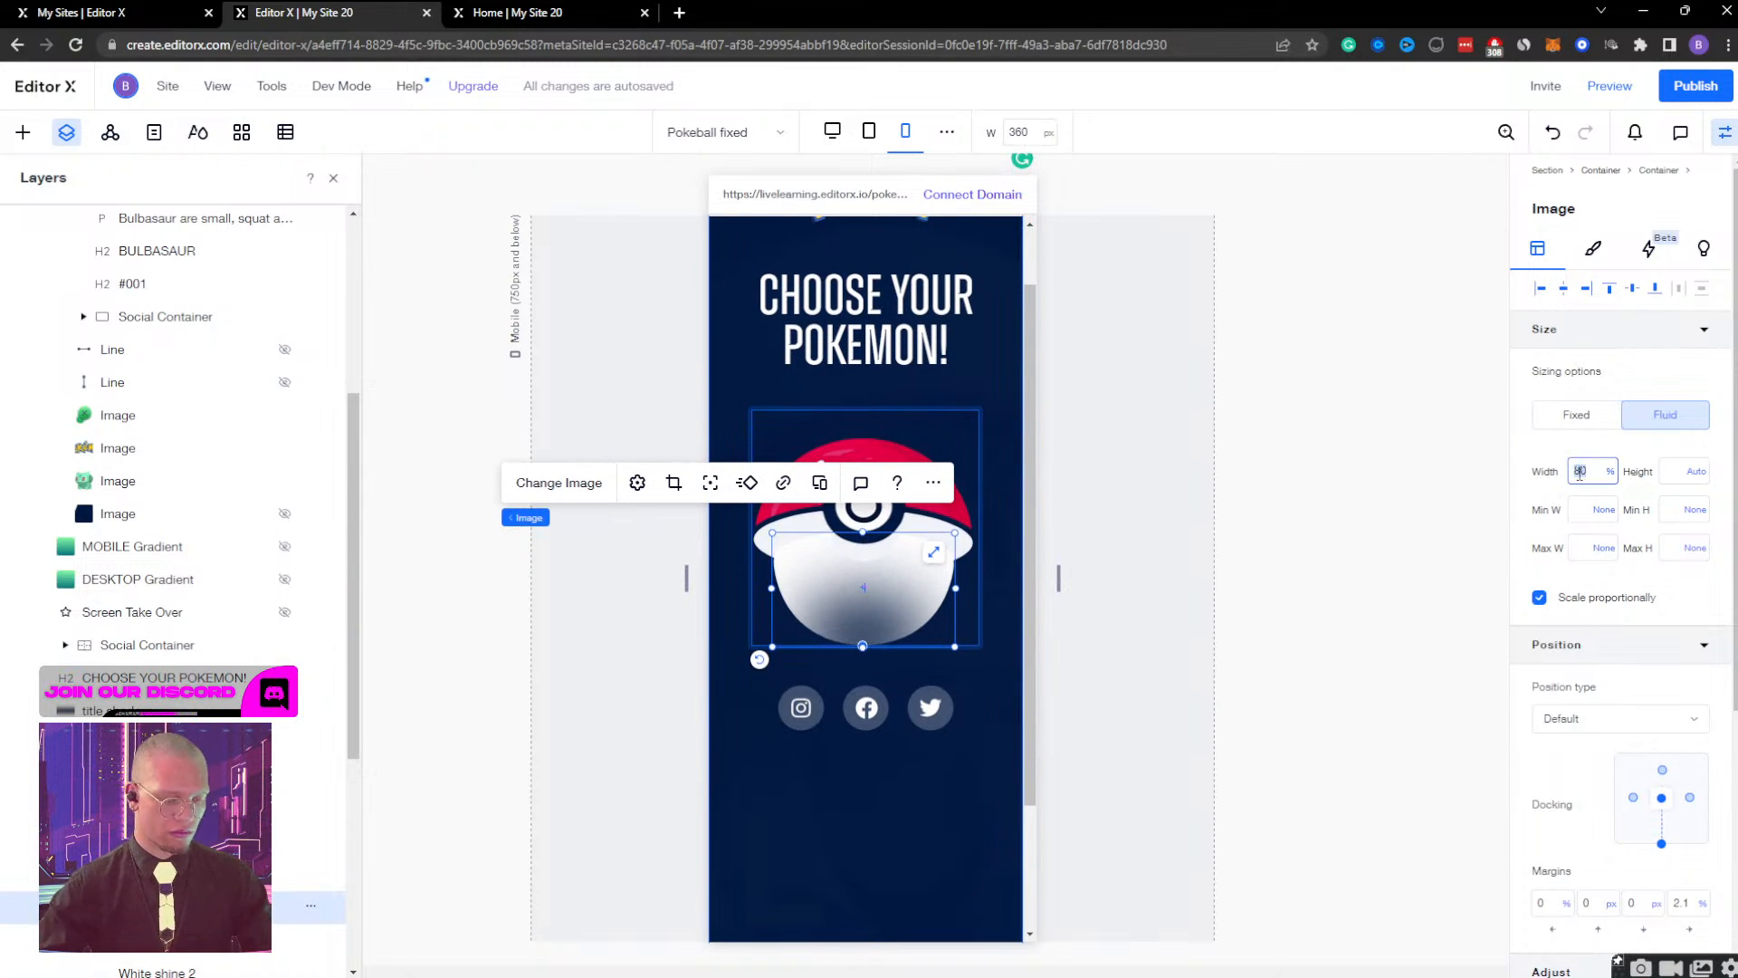
pyautogui.write('100')
pyautogui.press('Return')
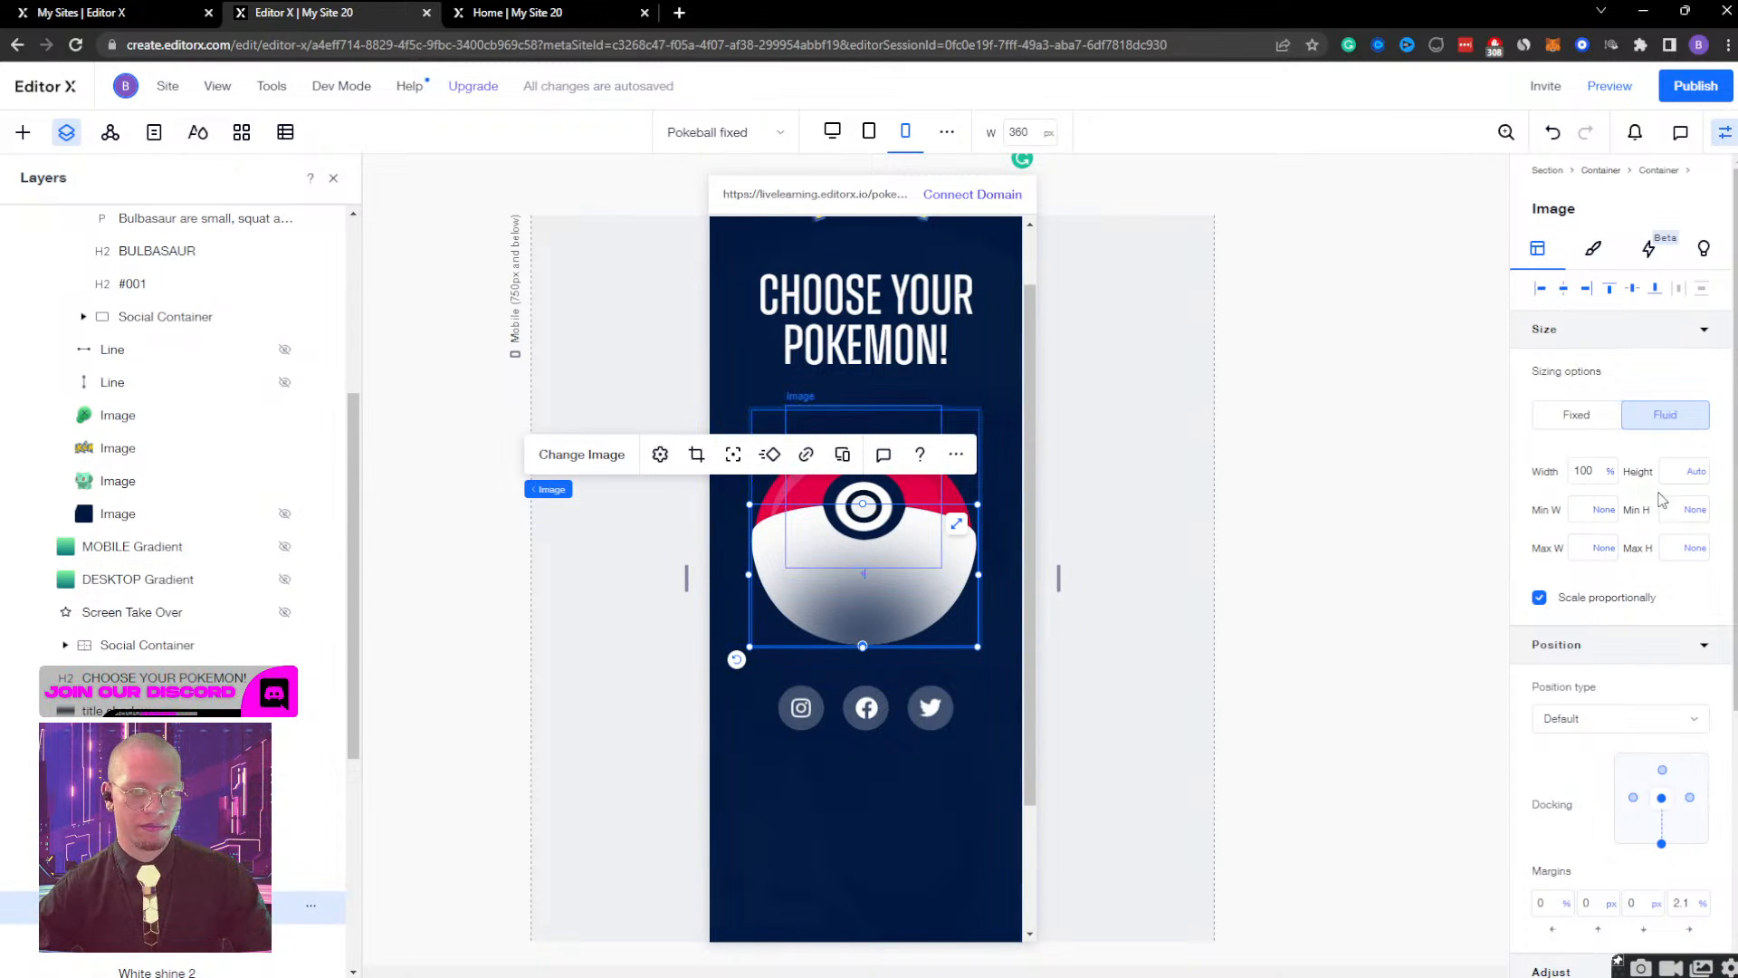
pyautogui.scroll(-1, 1620, 668)
pyautogui.scroll(-2, 1620, 668)
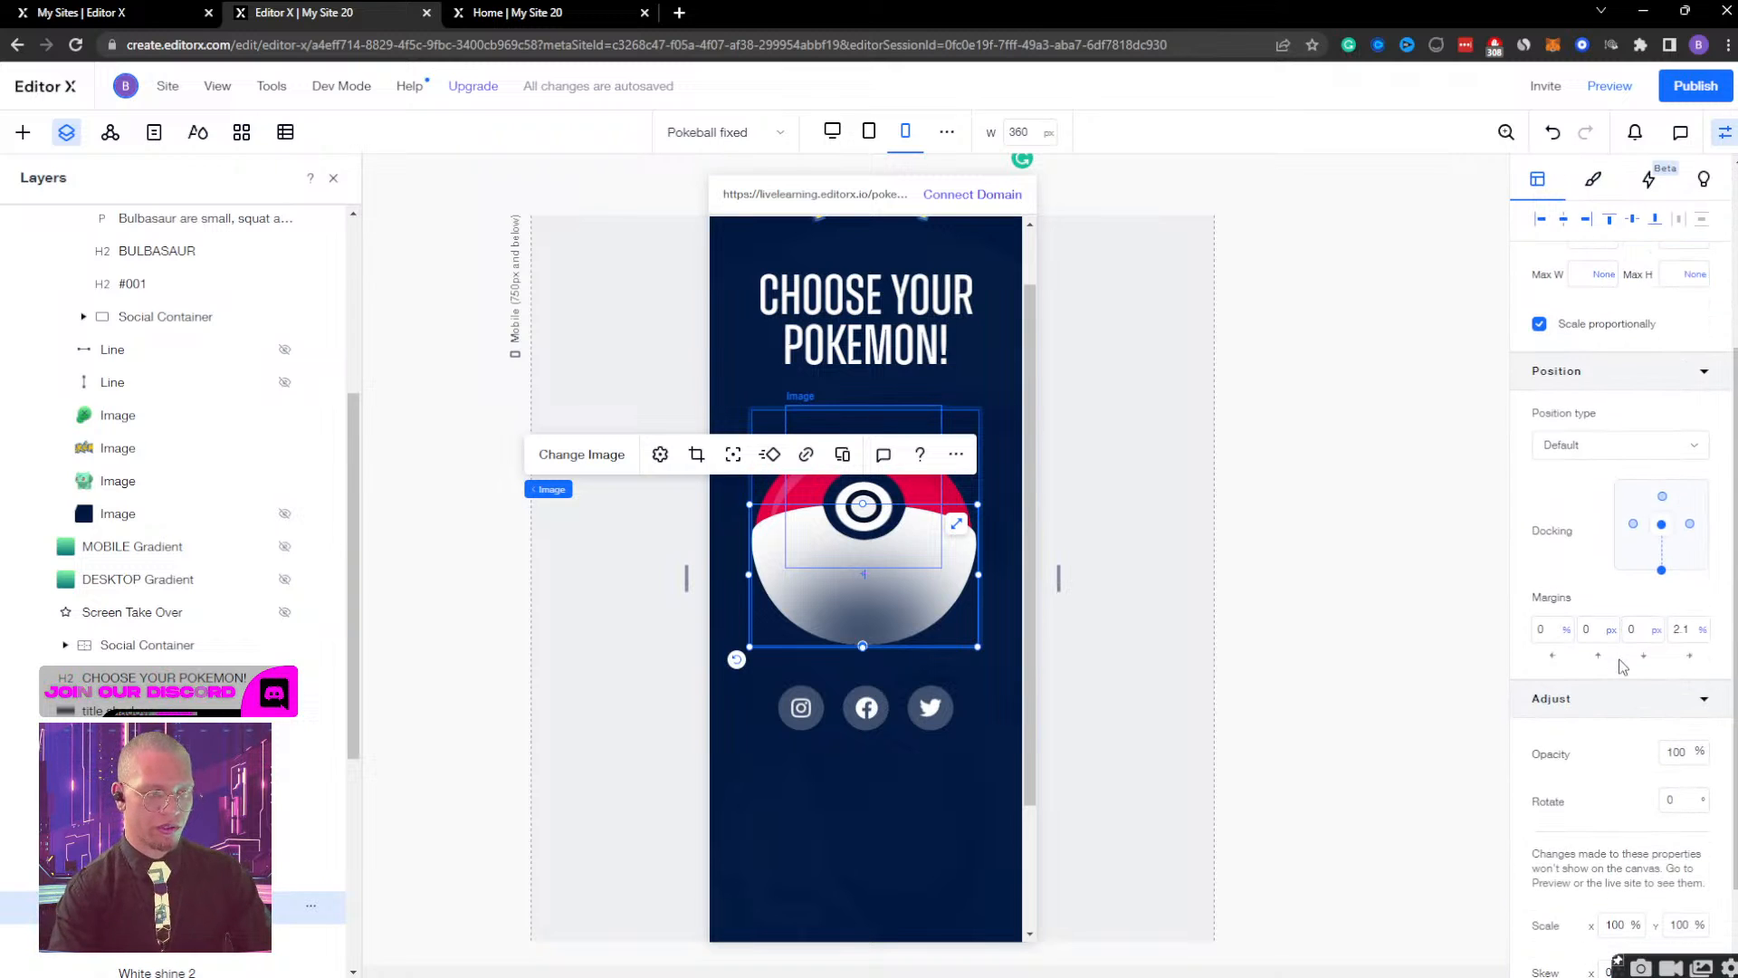
pyautogui.hotkey('shift', 'Down')
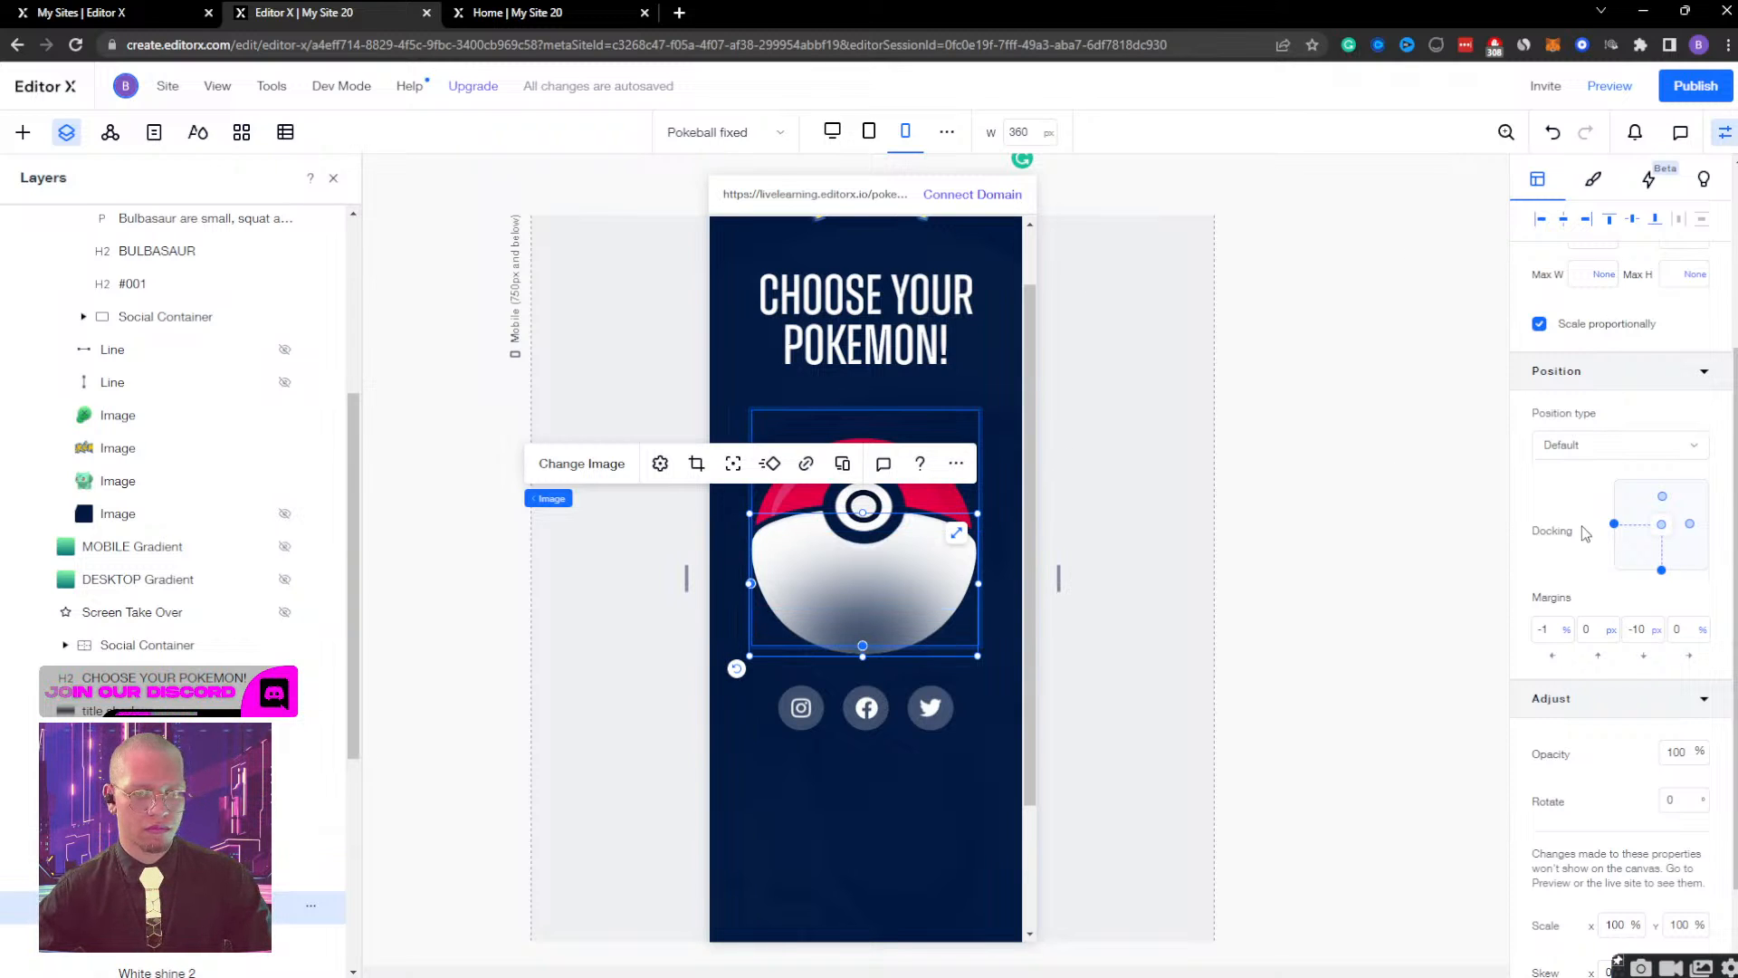
pyautogui.scroll(4, 1584, 534)
# Preview the Poké Ball while widening the page from mobile to desktop width, and return to editing.
pyautogui.click(1607, 85)
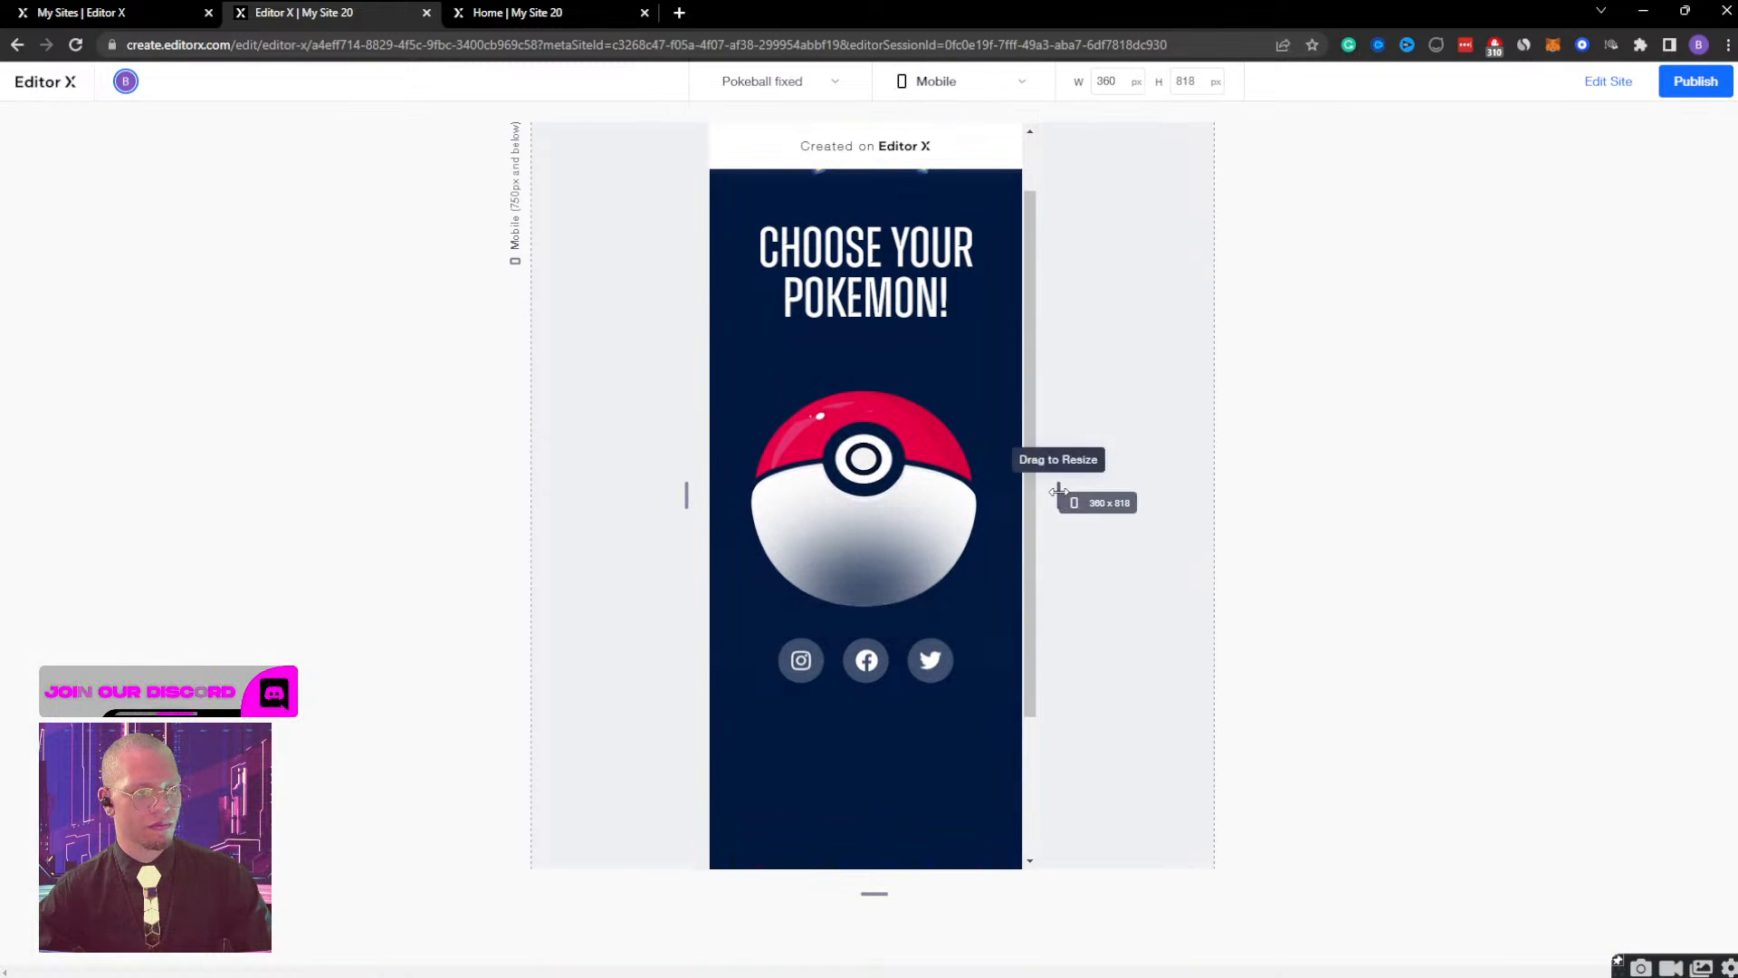
pyautogui.moveTo(1059, 490); pyautogui.dragTo(1573, 539)
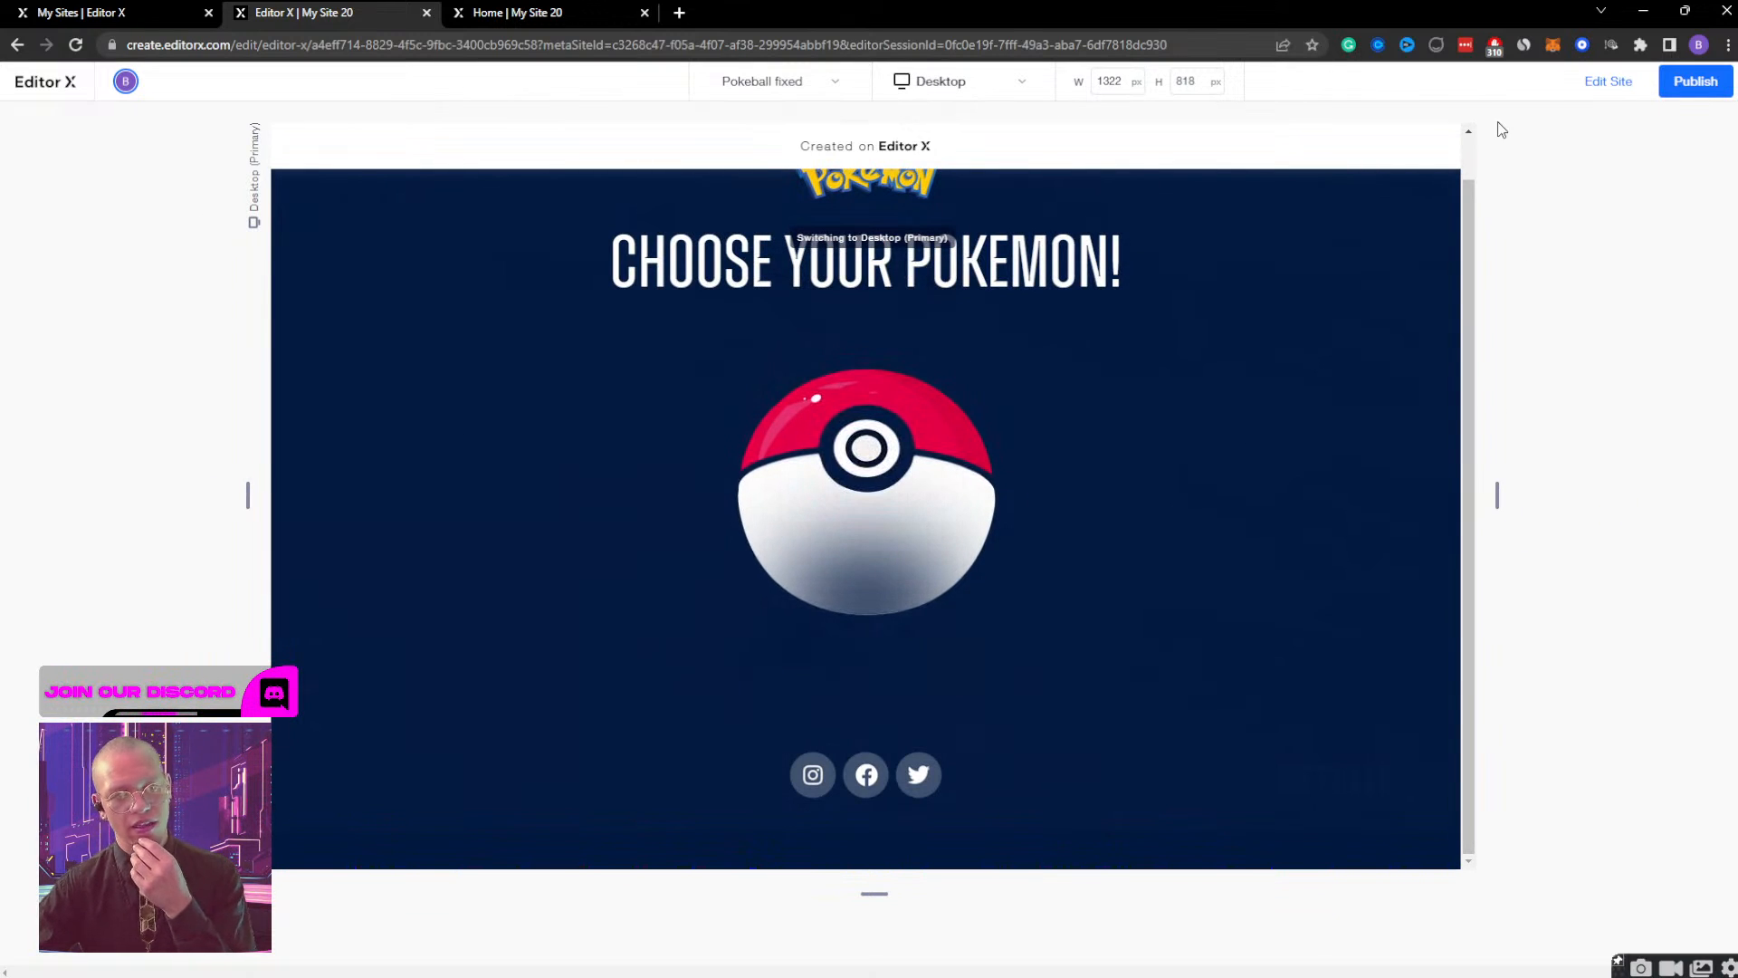
pyautogui.click(1609, 80)
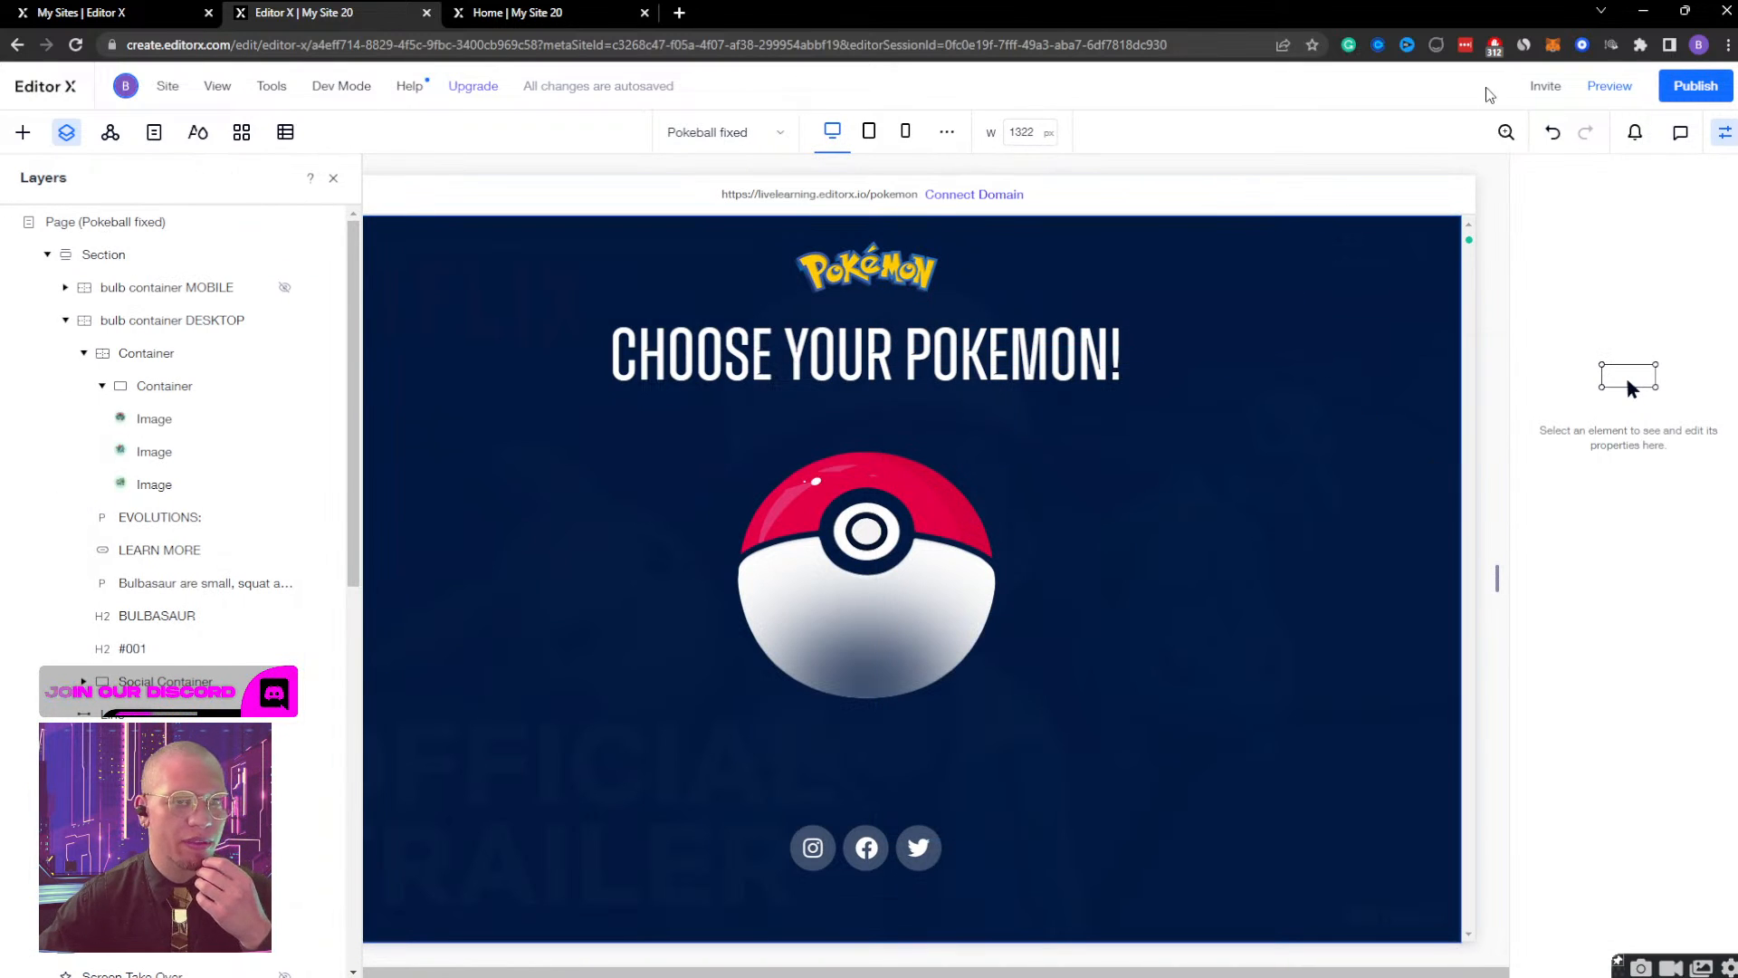
# Switch back to the mobile breakpoint and check the sizing of the Ball container and its bottom image.
pyautogui.click(905, 131)
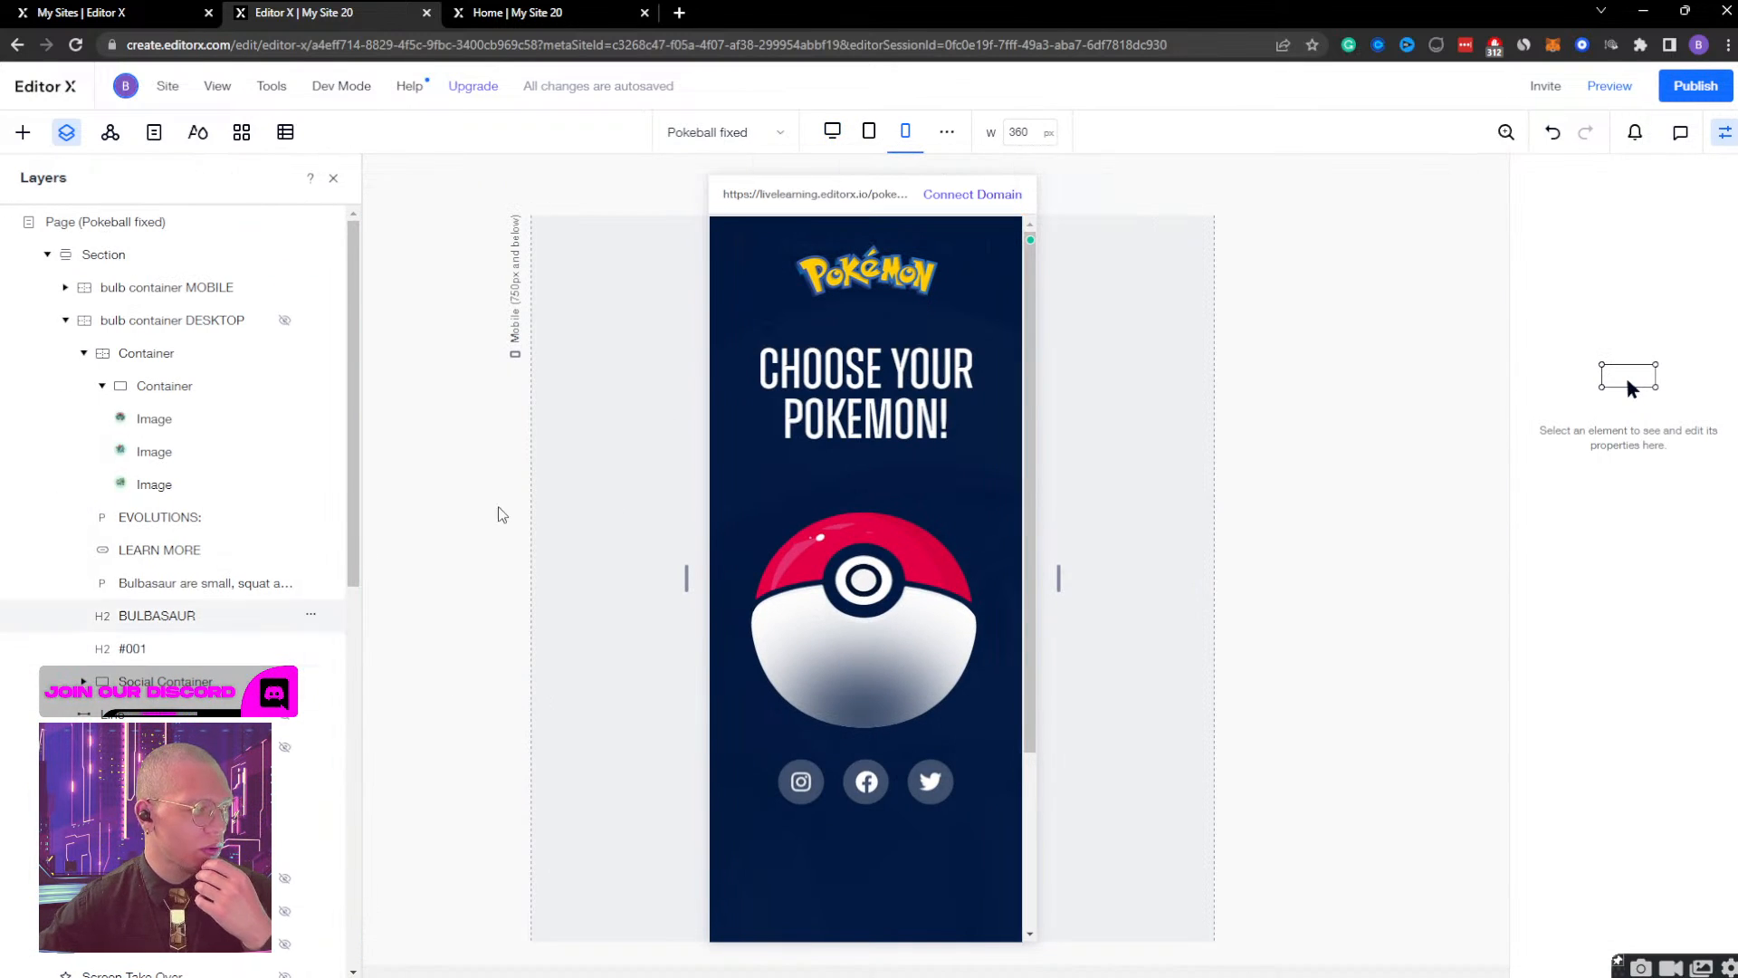
pyautogui.scroll(-7, 177, 579)
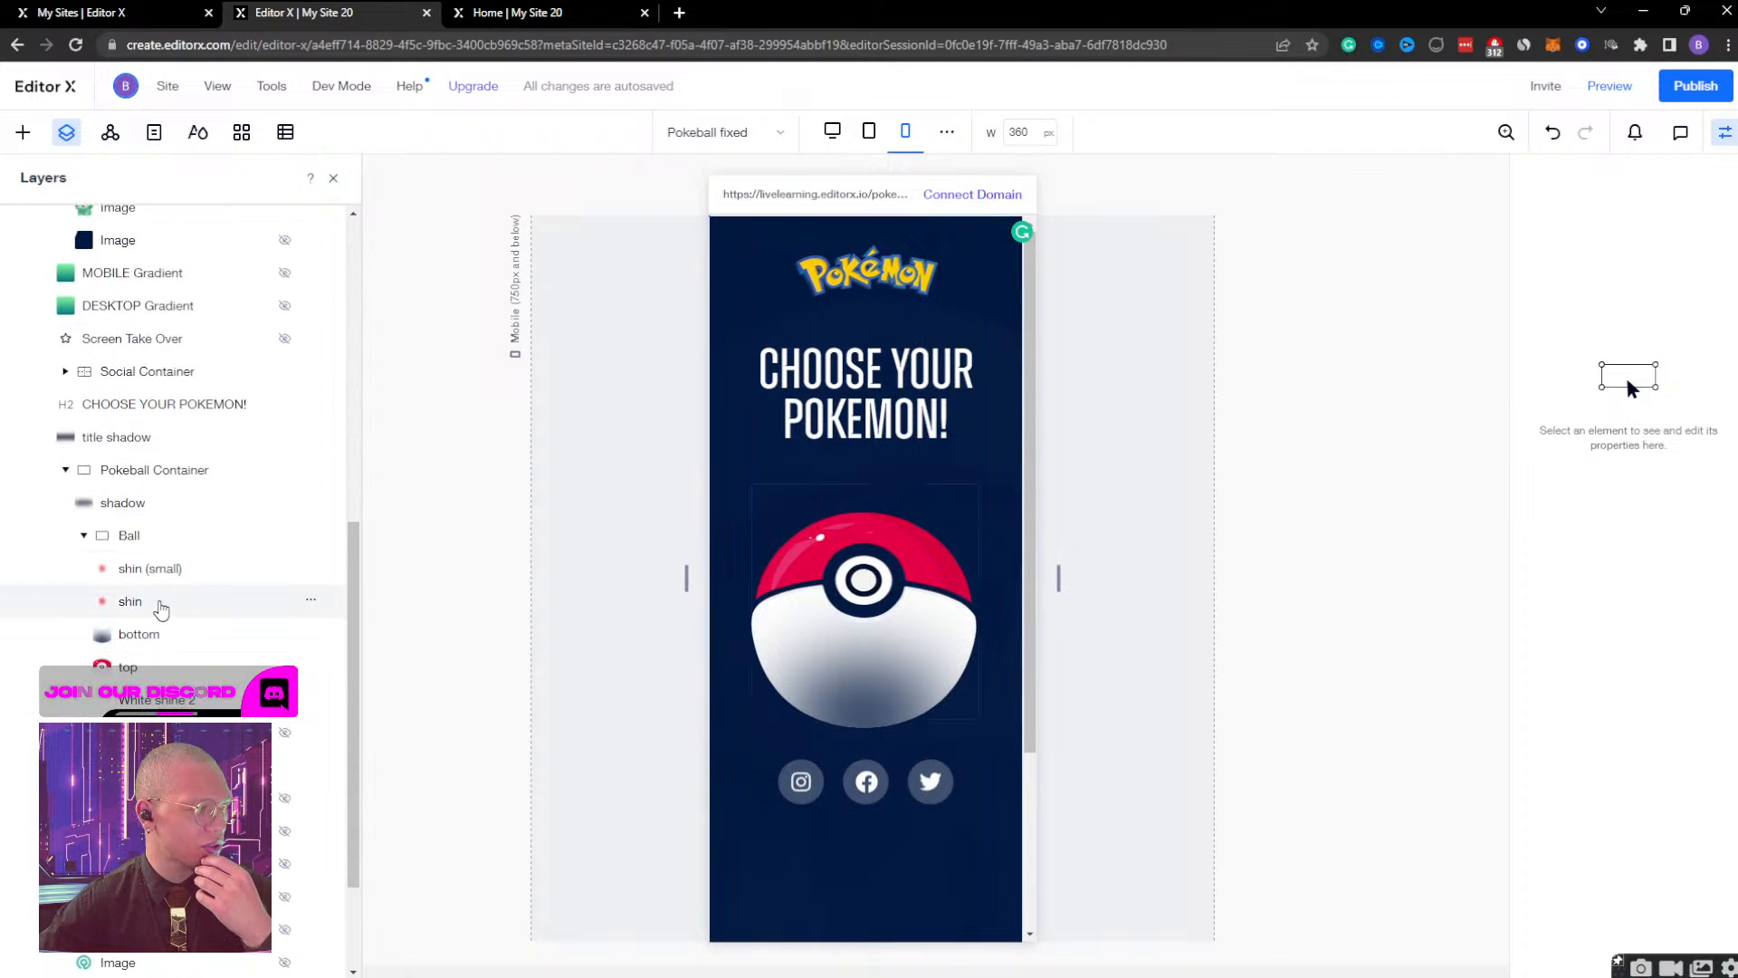
pyautogui.click(131, 536)
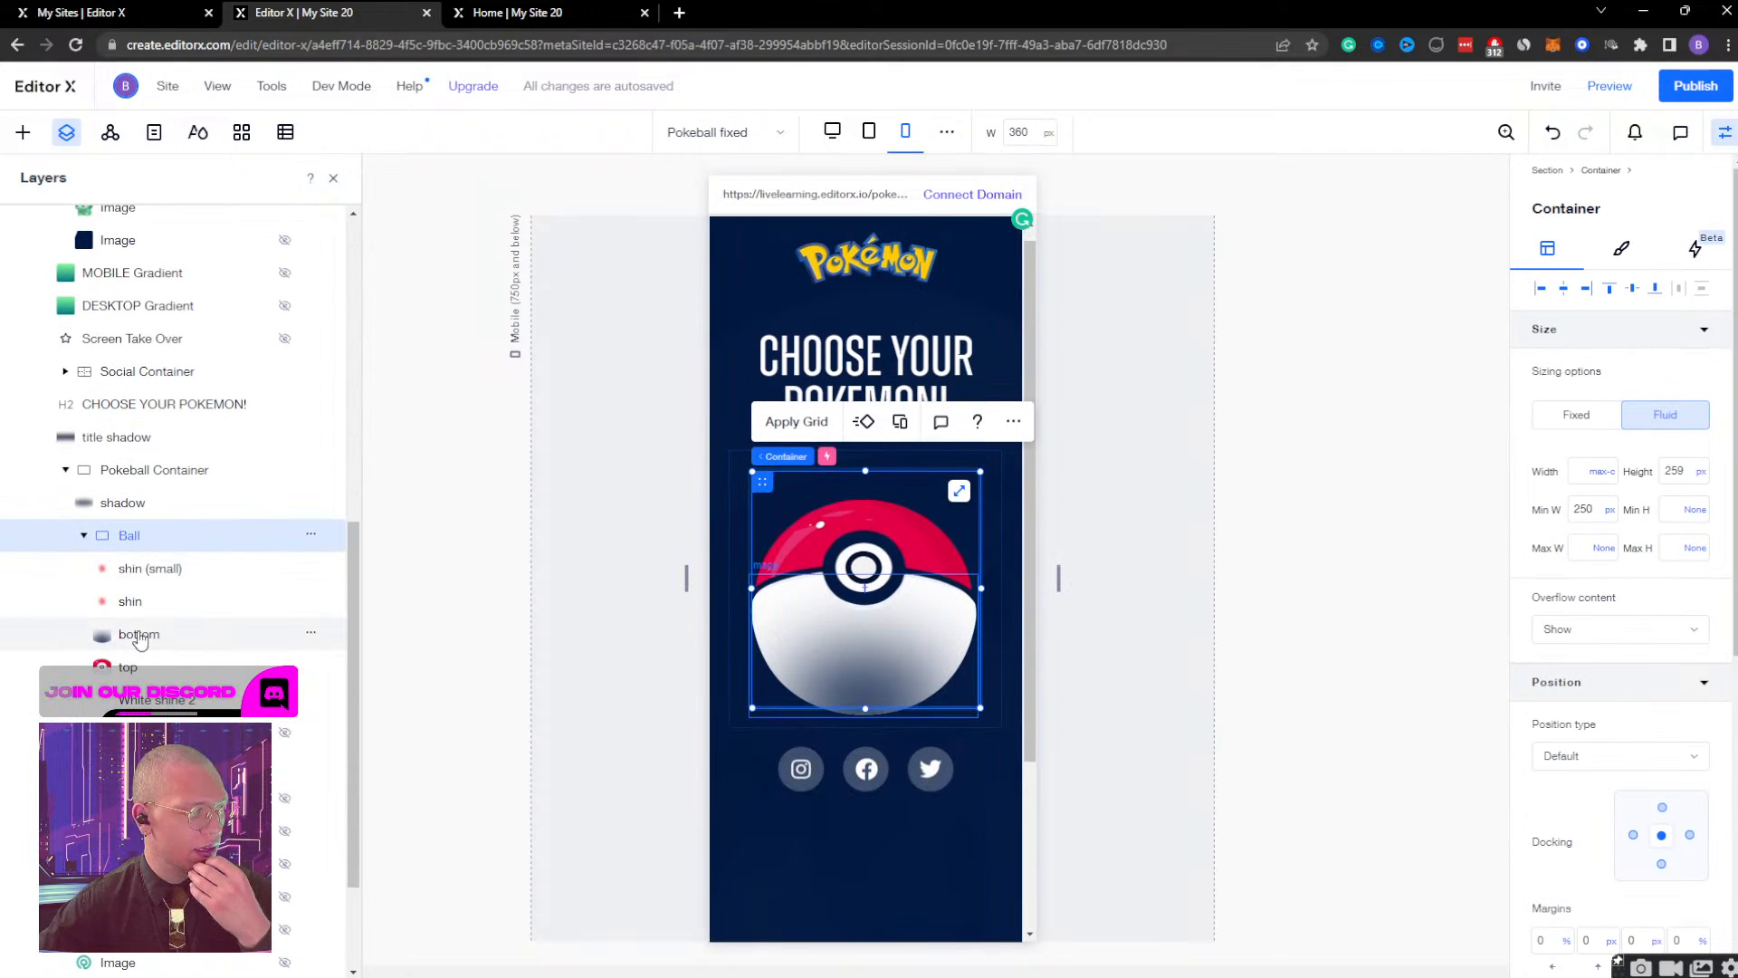
pyautogui.click(139, 636)
pyautogui.scroll(-1, 490, 543)
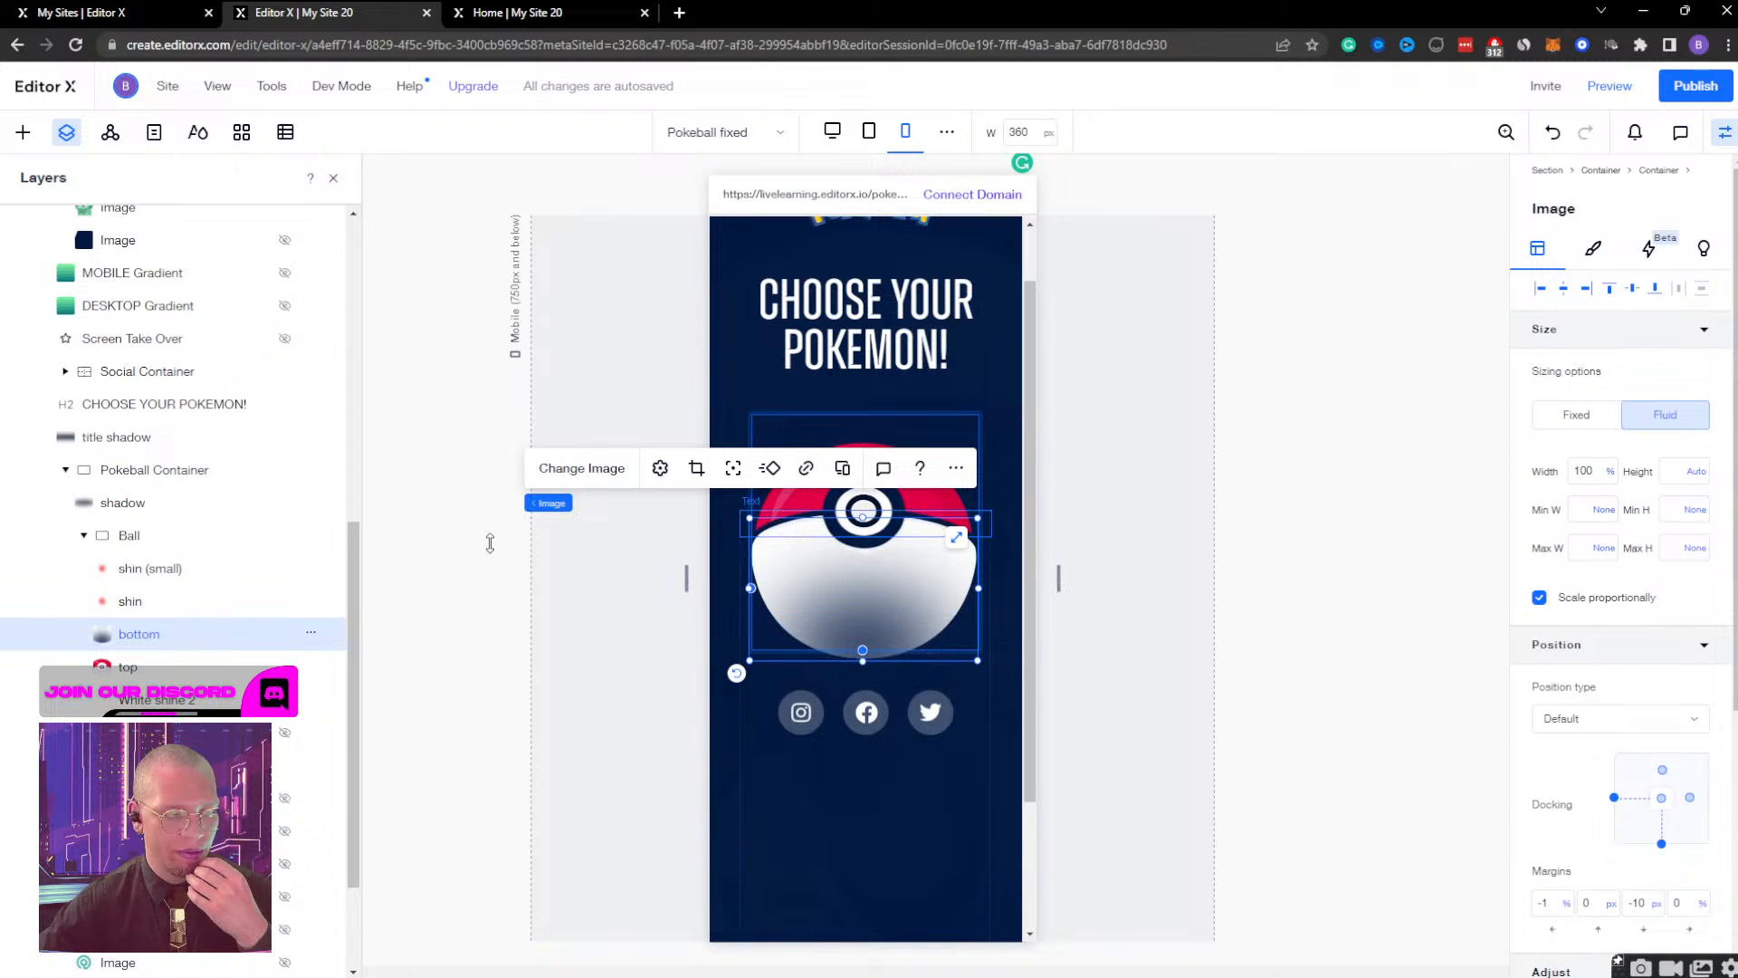
# Try removing the Ball container's minimum width at the mobile breakpoint, and undo the change.
pyautogui.click(215, 537)
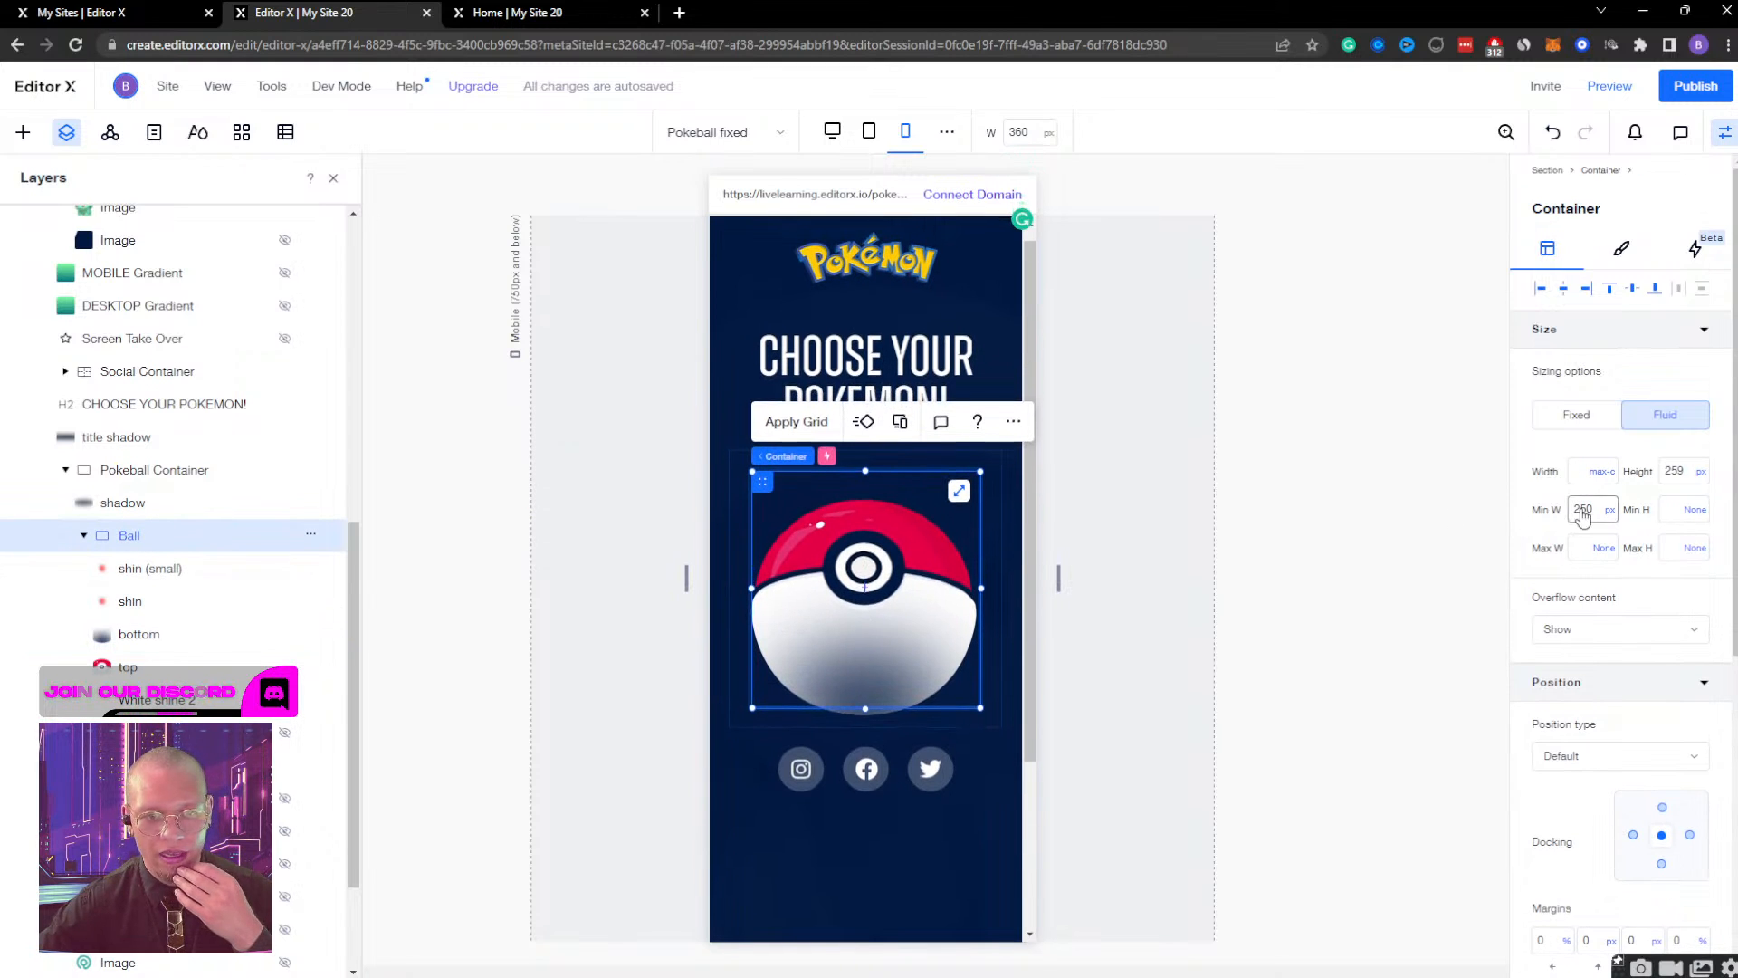
pyautogui.click(1610, 511)
pyautogui.click(1533, 480)
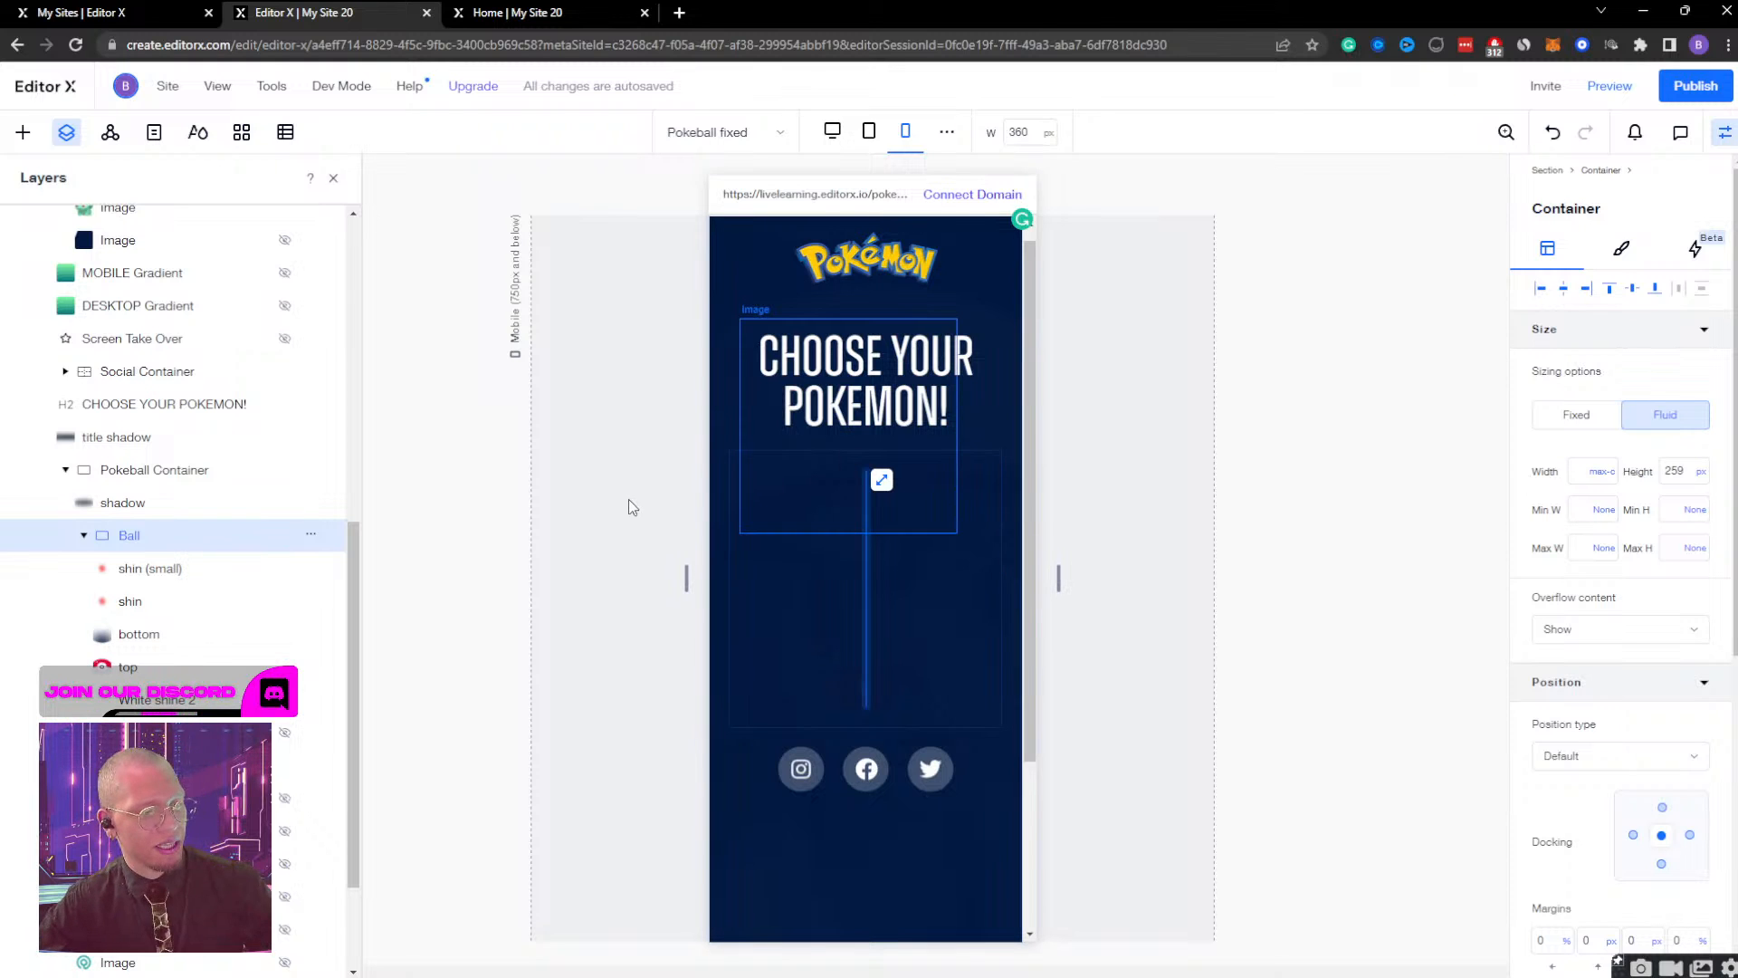
pyautogui.hotkey('ctrl', 'z')
pyautogui.click(1584, 509)
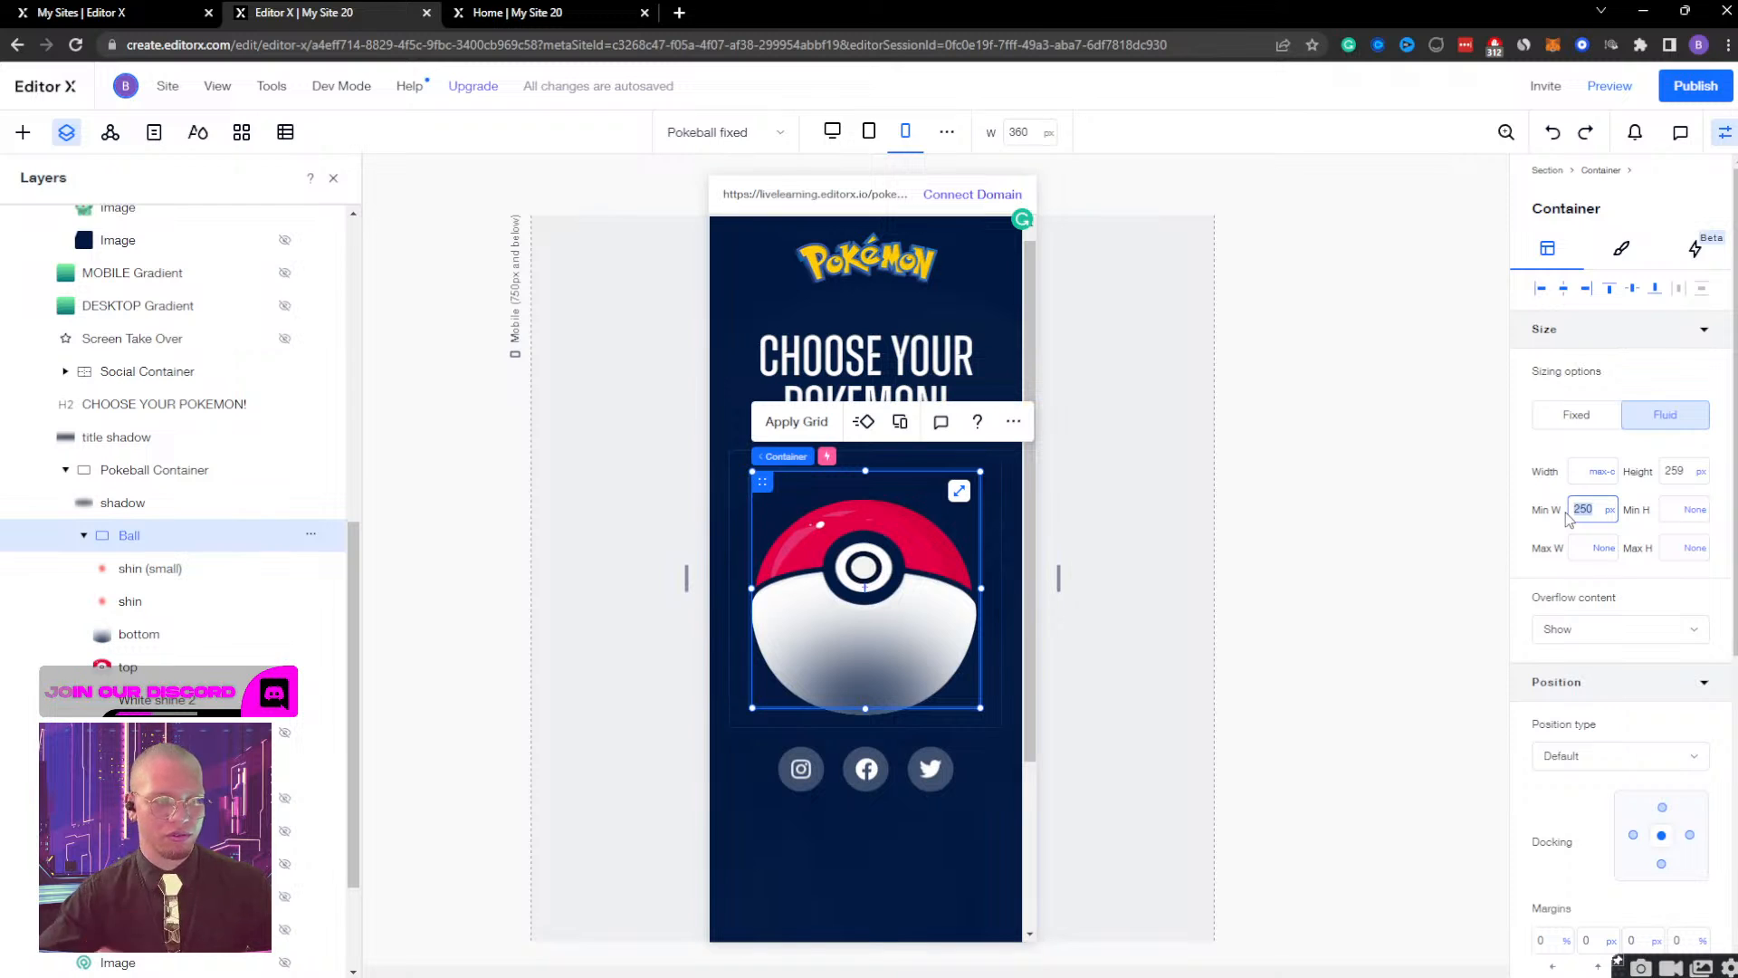
pyautogui.click(134, 537)
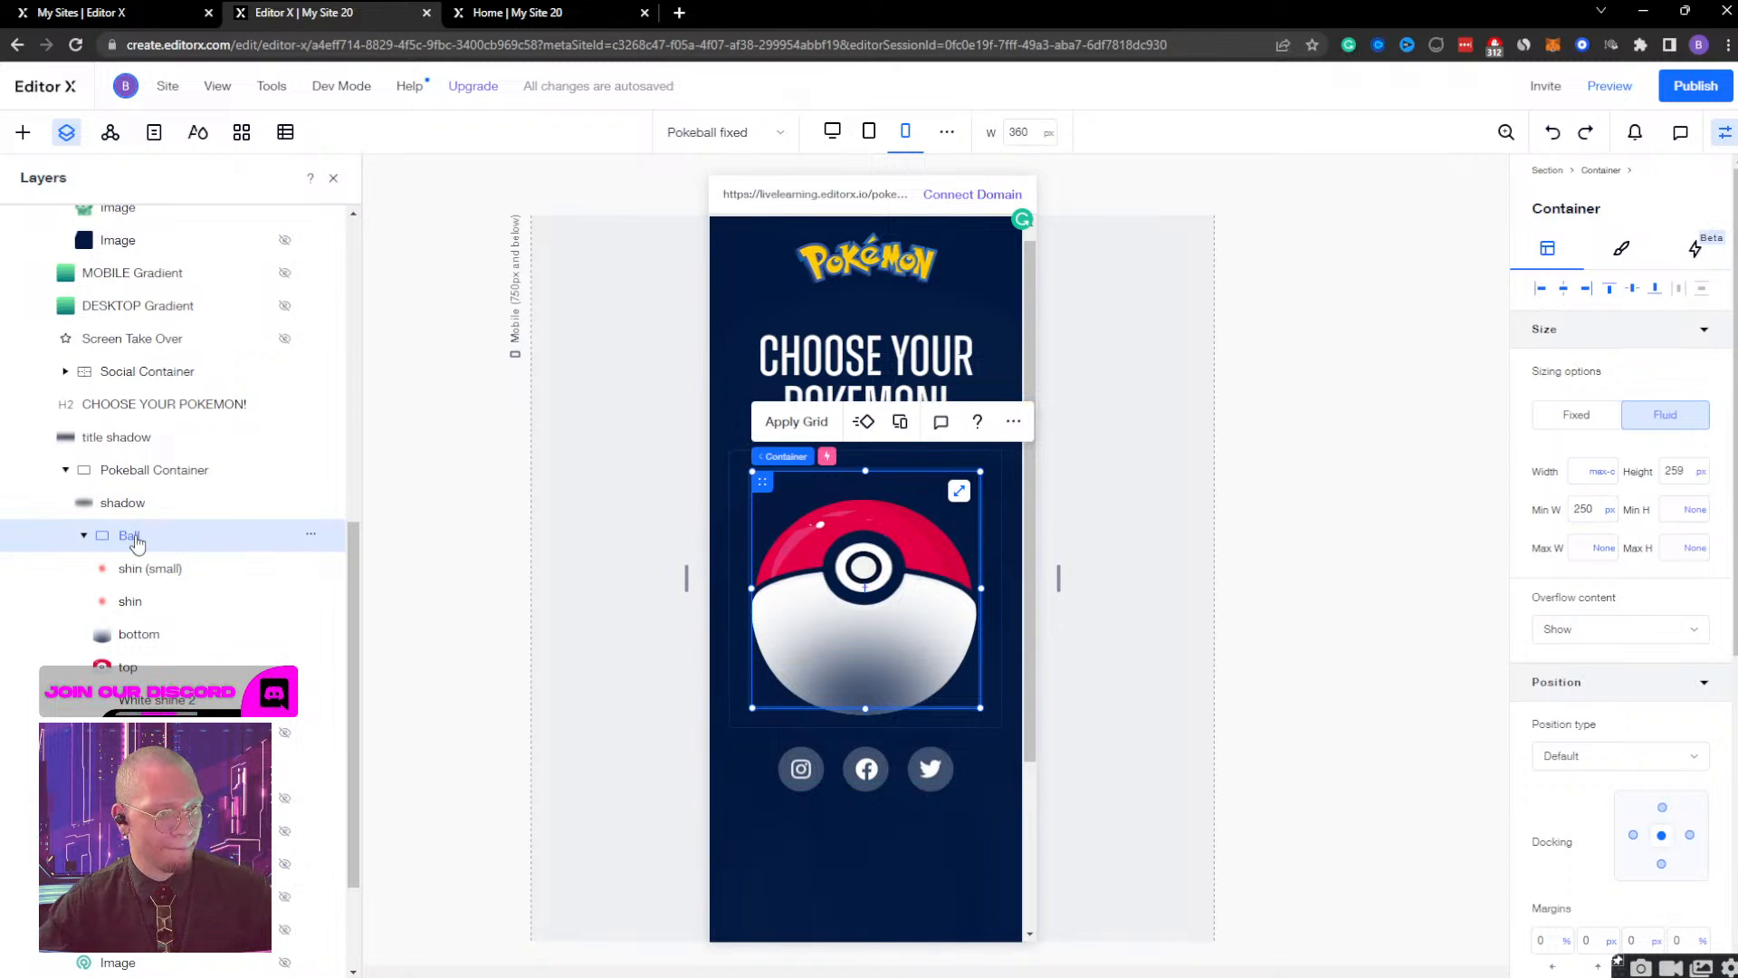
# Align the top image to the upper edge of the Ball container and the bottom image to its lower edge.
pyautogui.click(135, 669)
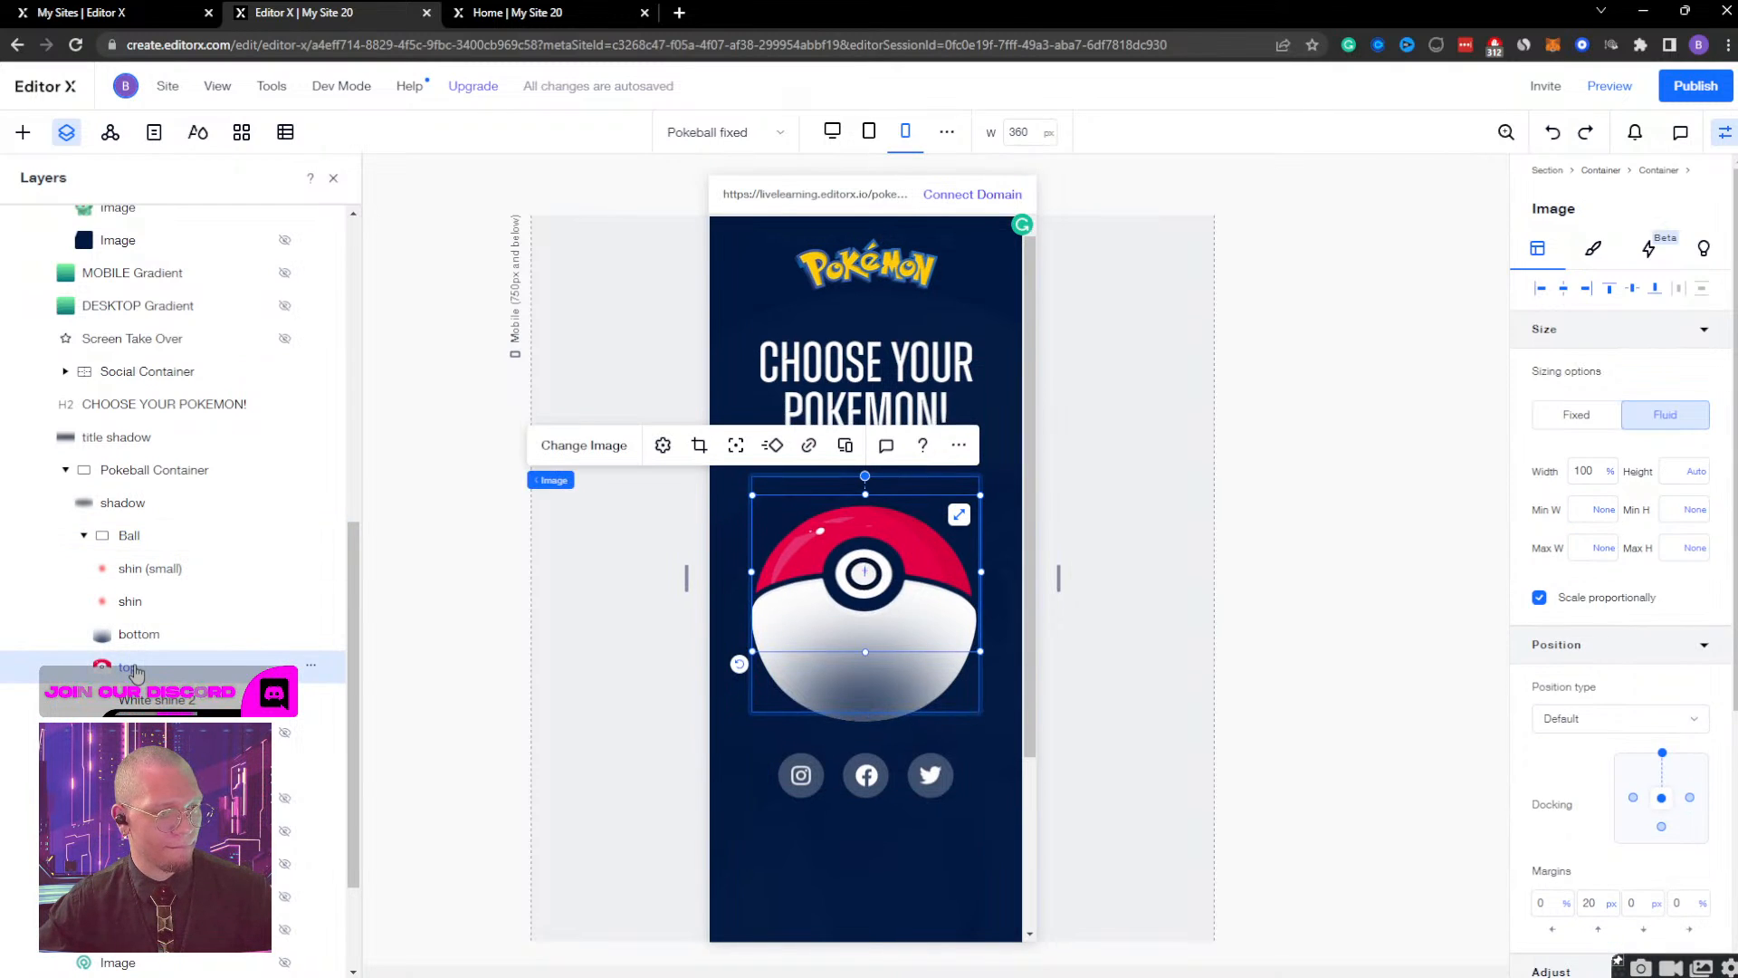
pyautogui.click(1610, 292)
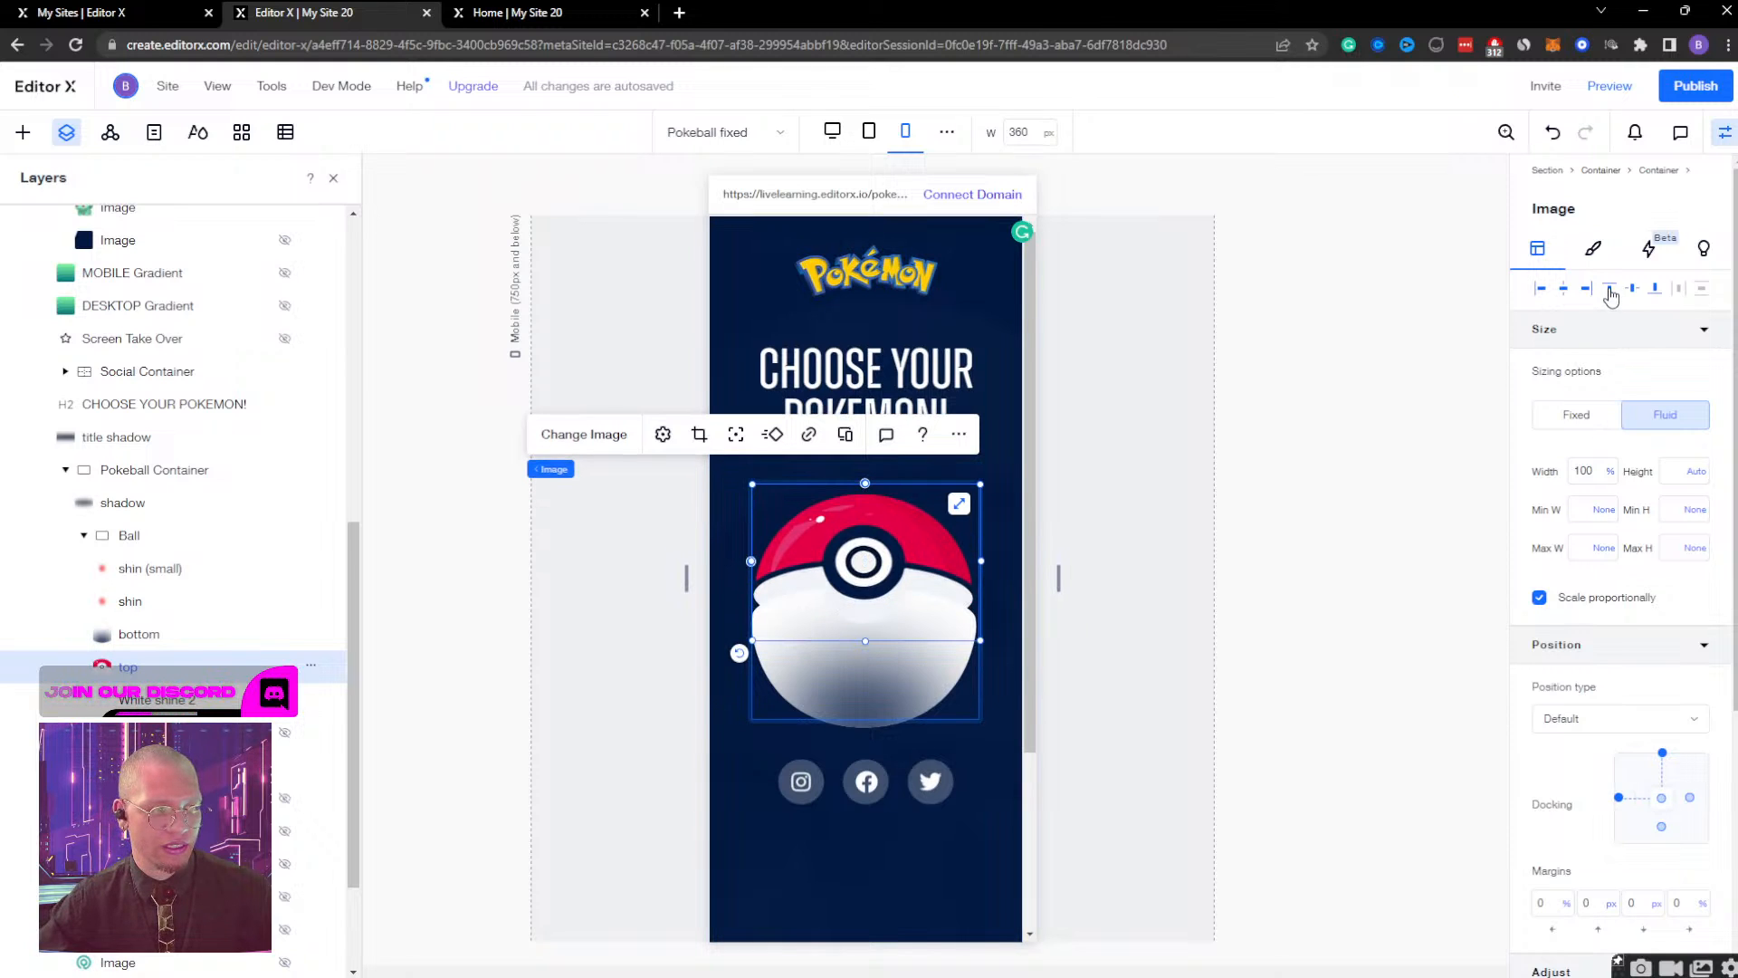
pyautogui.click(139, 634)
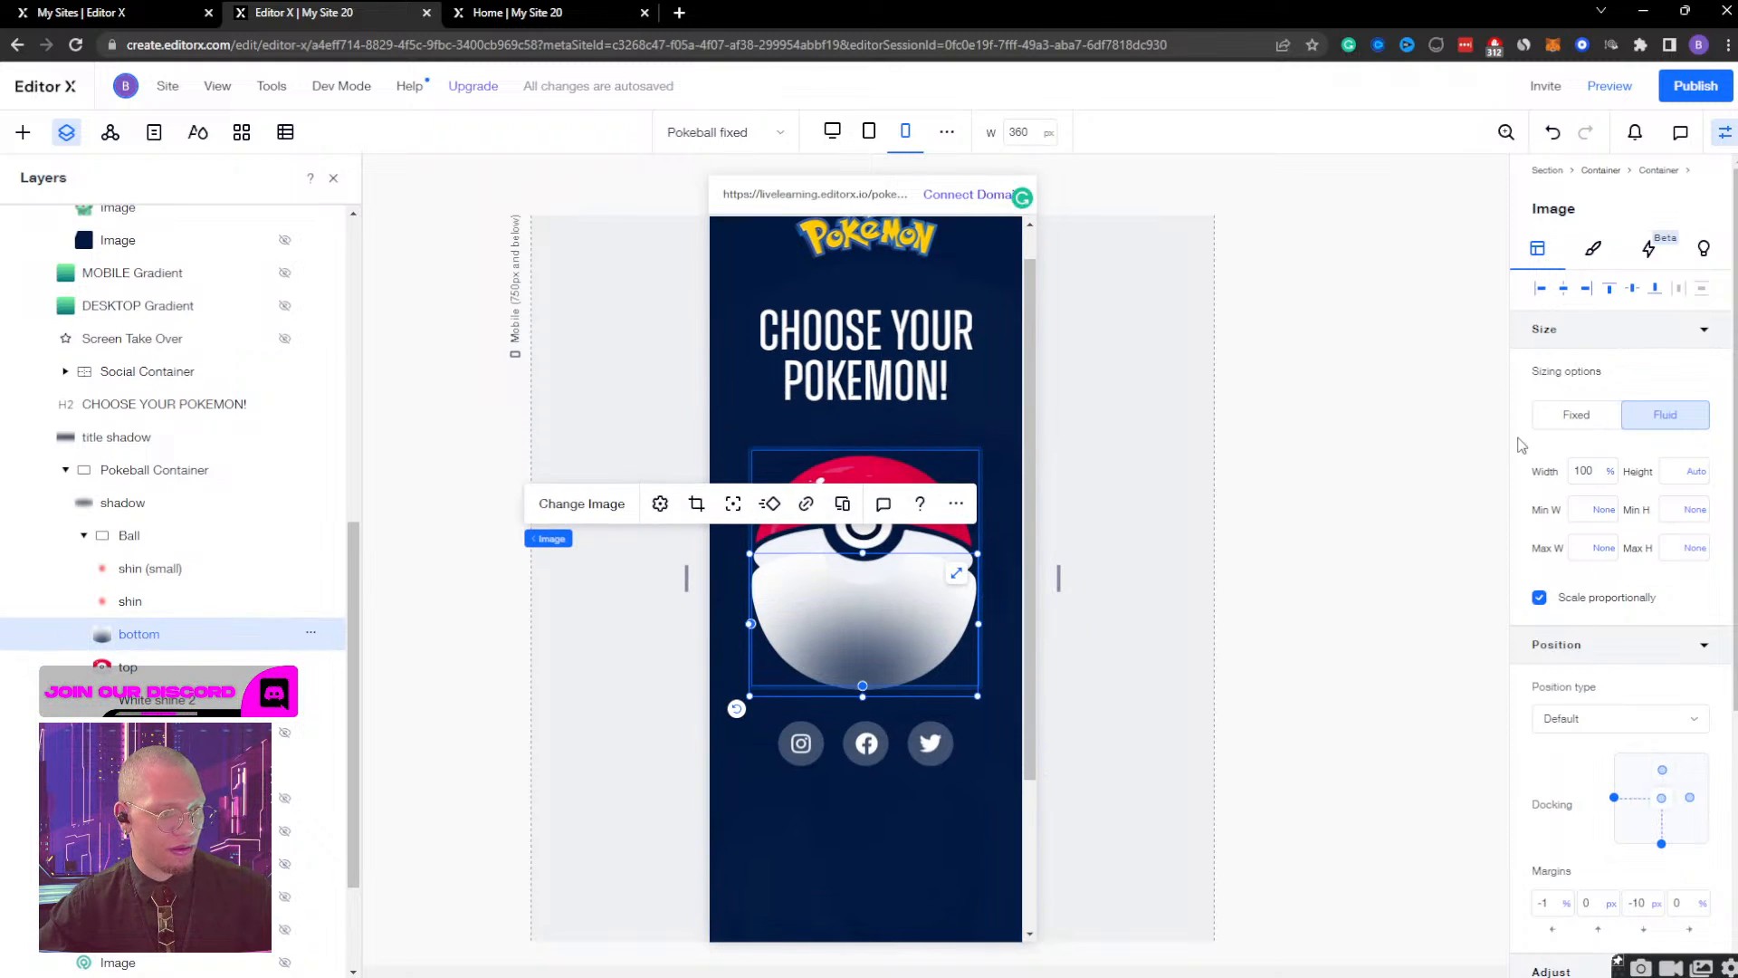
pyautogui.click(1655, 293)
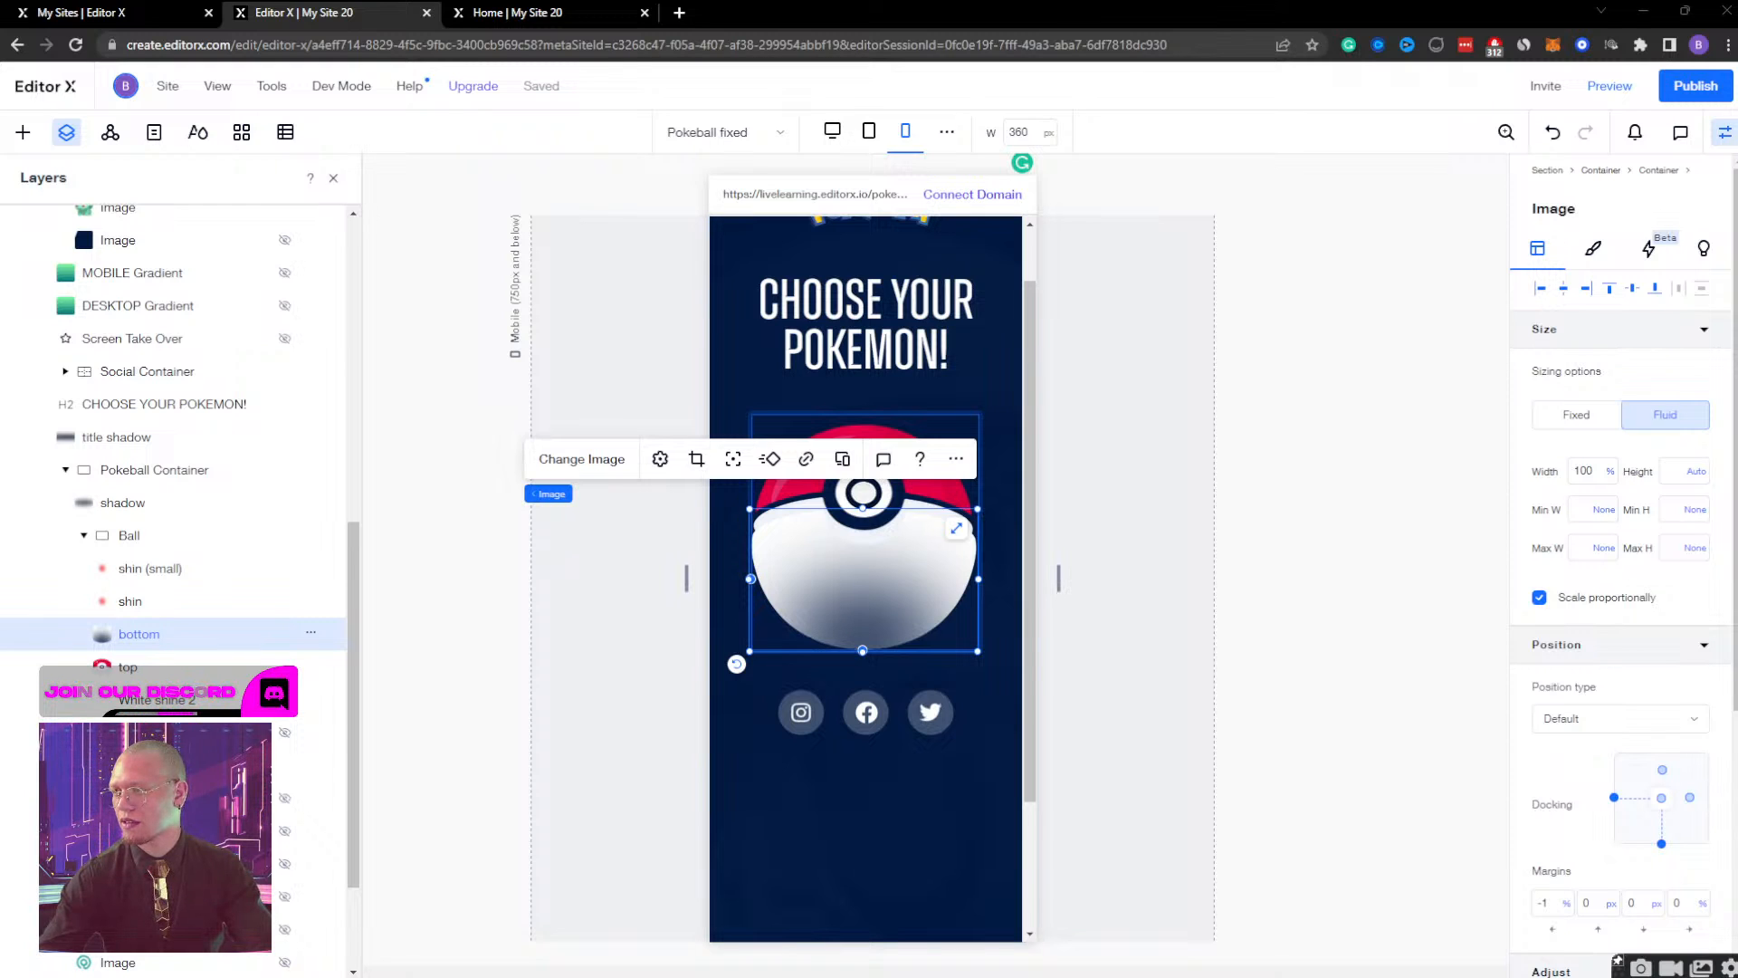
pyautogui.click(566, 11)
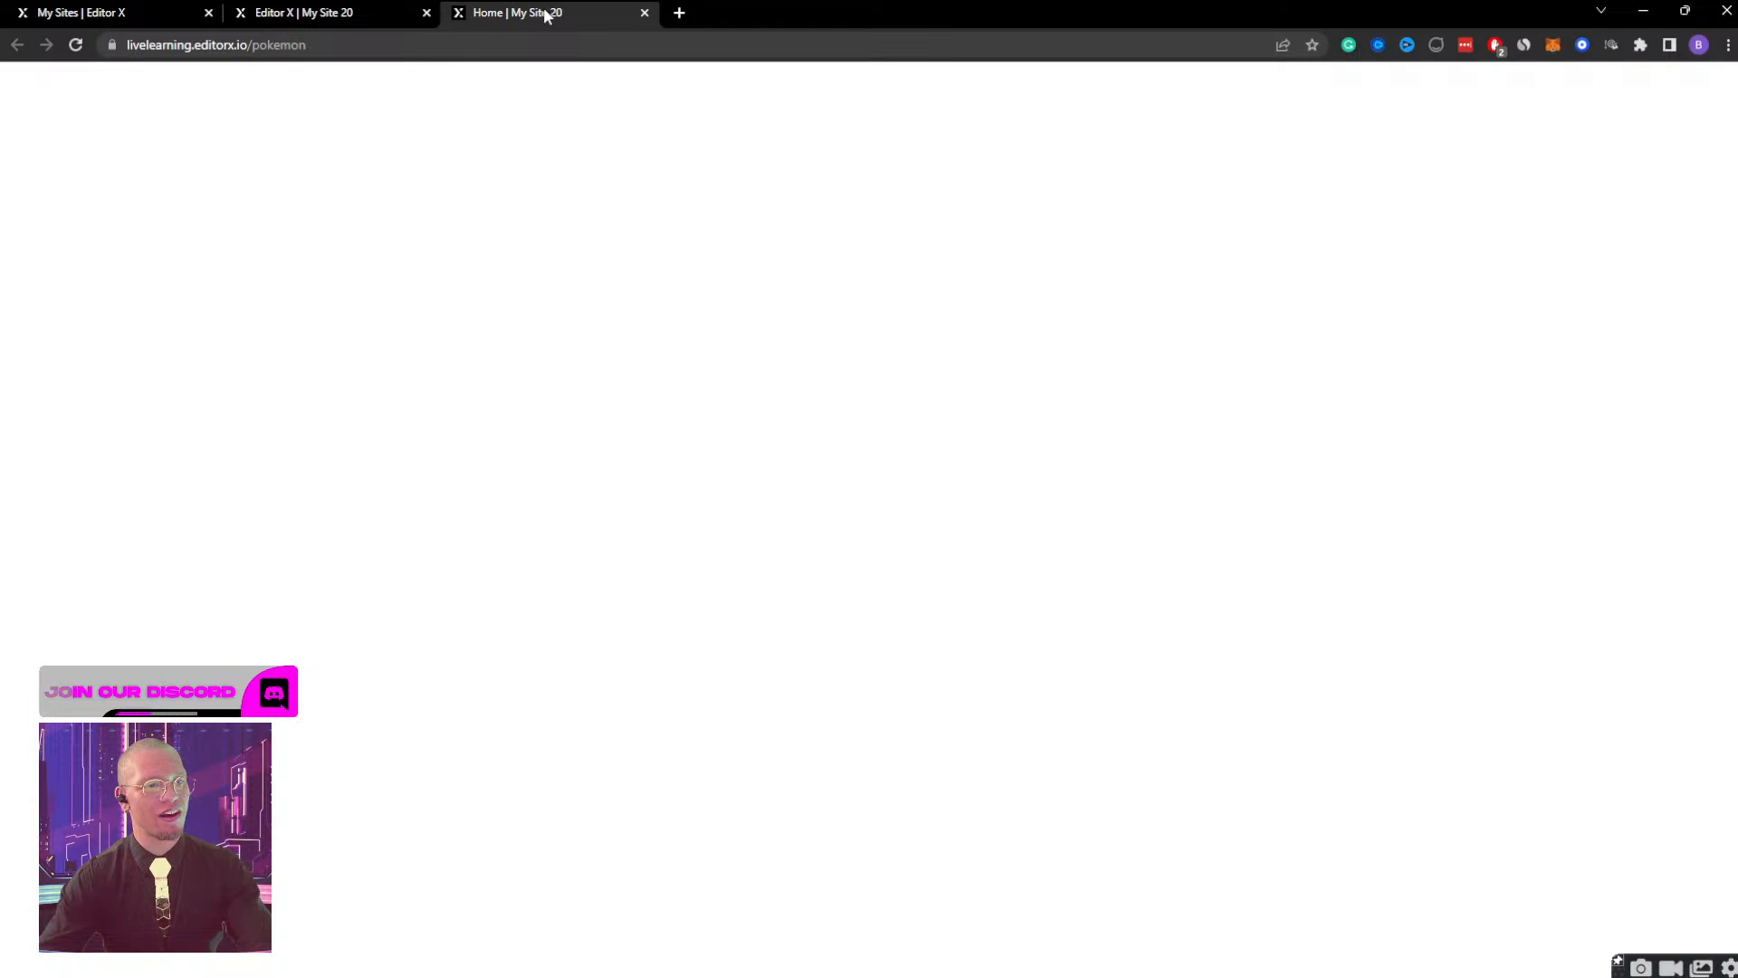
pyautogui.click(299, 13)
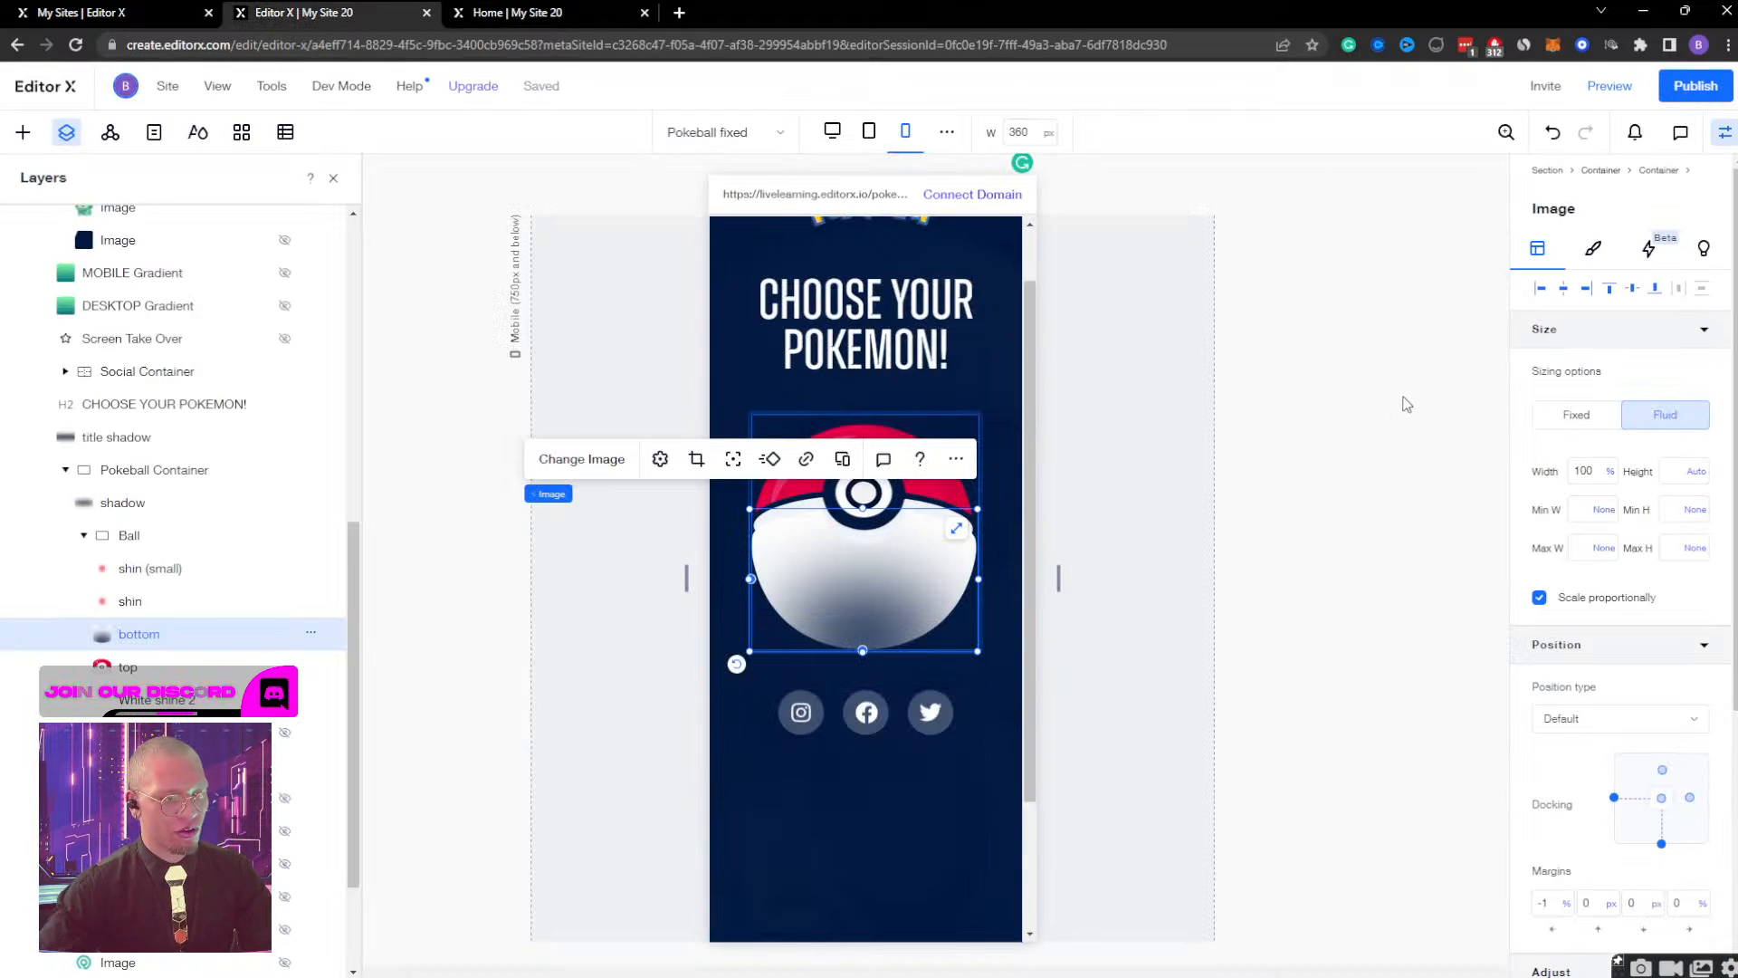
# Nudge the bottom image up to a 12 px bottom margin so the two ball halves meet, and reselect the Ball container.
pyautogui.hotkey('shift', 'Up')
pyautogui.hotkey('shift', 'Up')
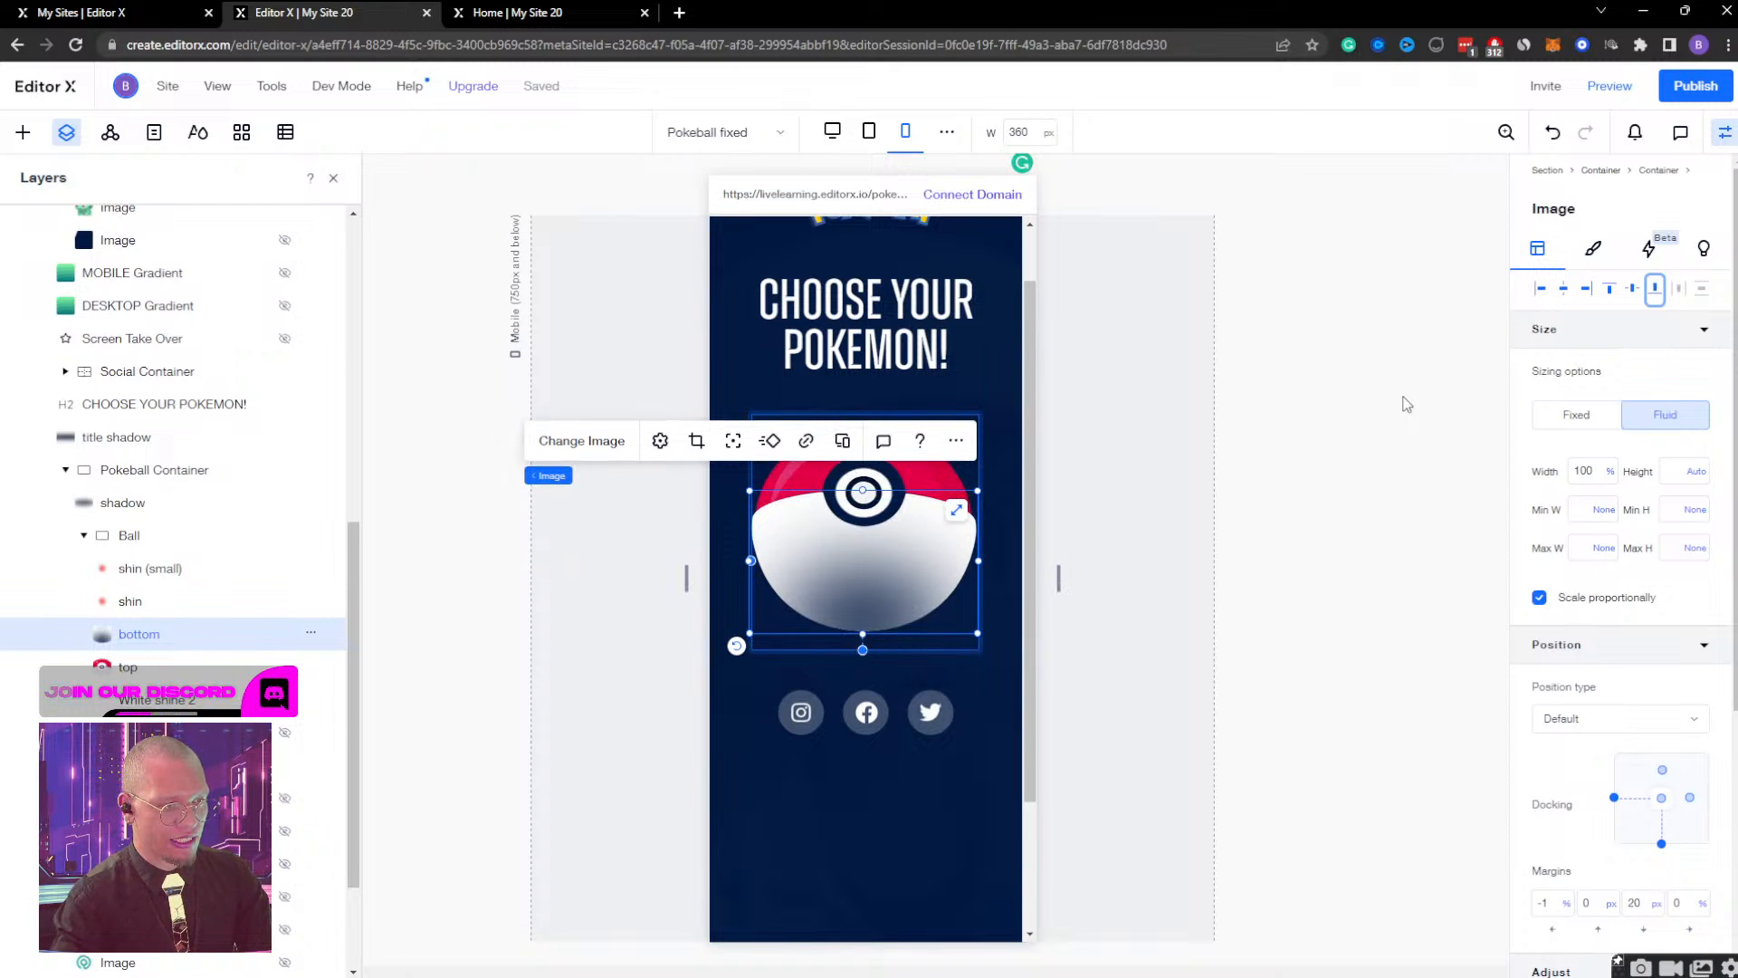
pyautogui.hotkey('shift', 'Down')
pyautogui.press('Up')
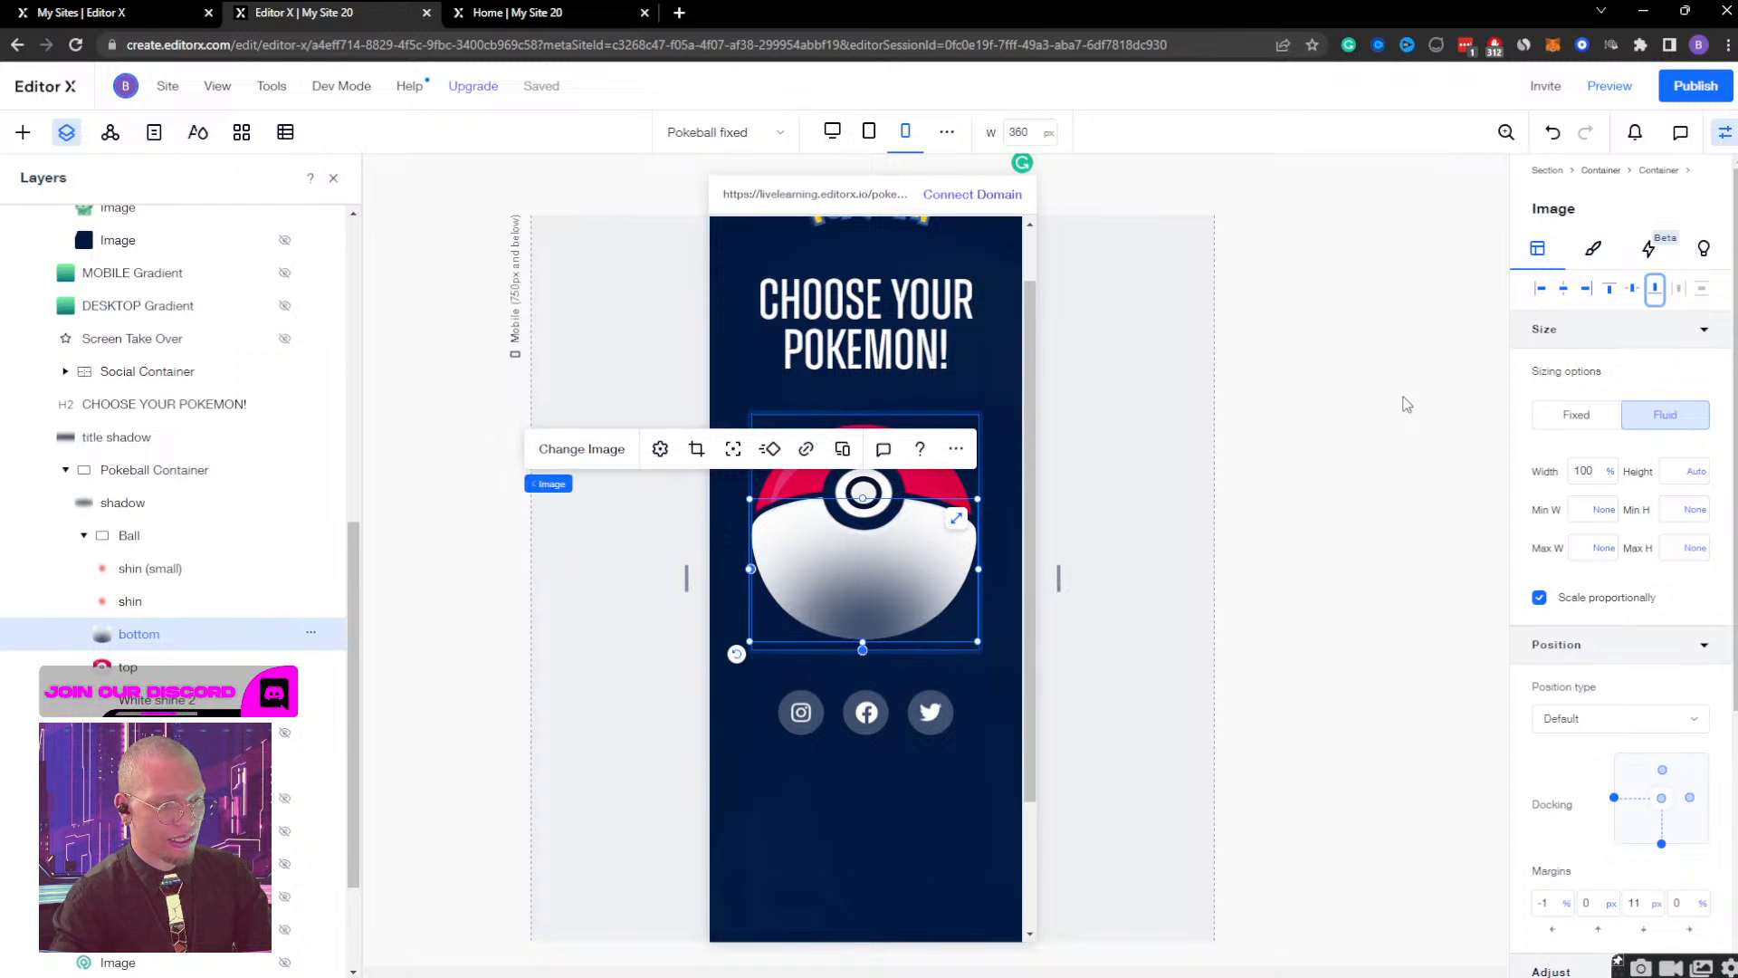
pyautogui.press('Up')
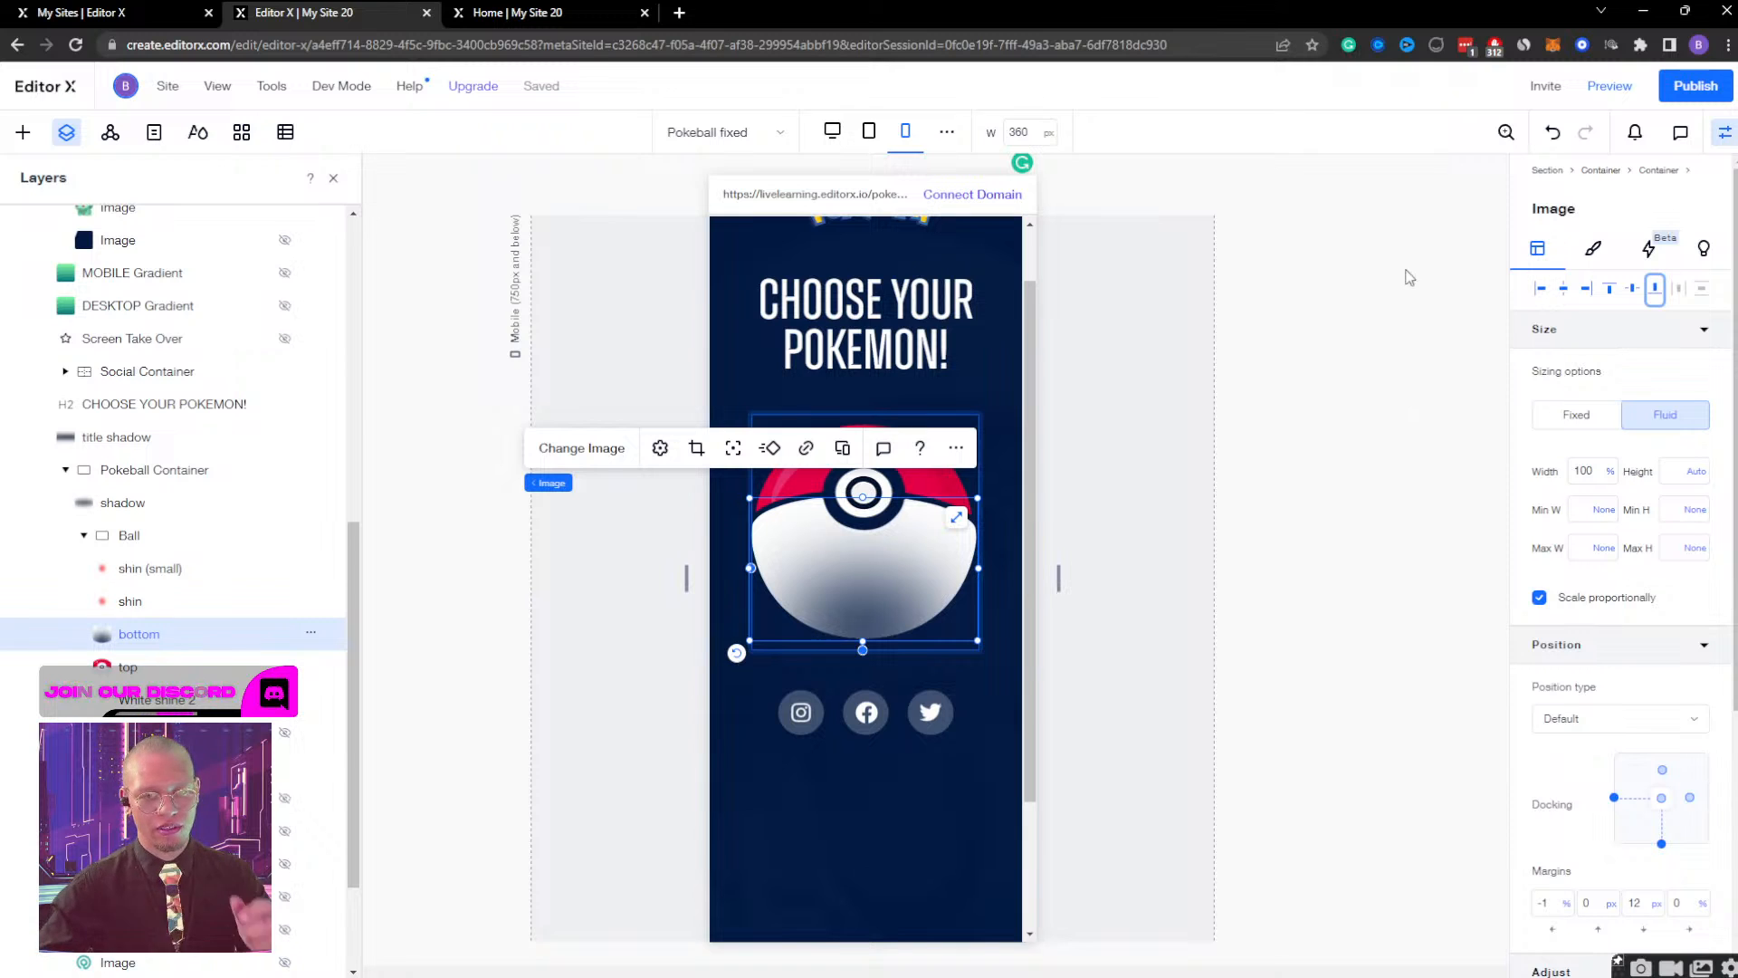
pyautogui.click(133, 536)
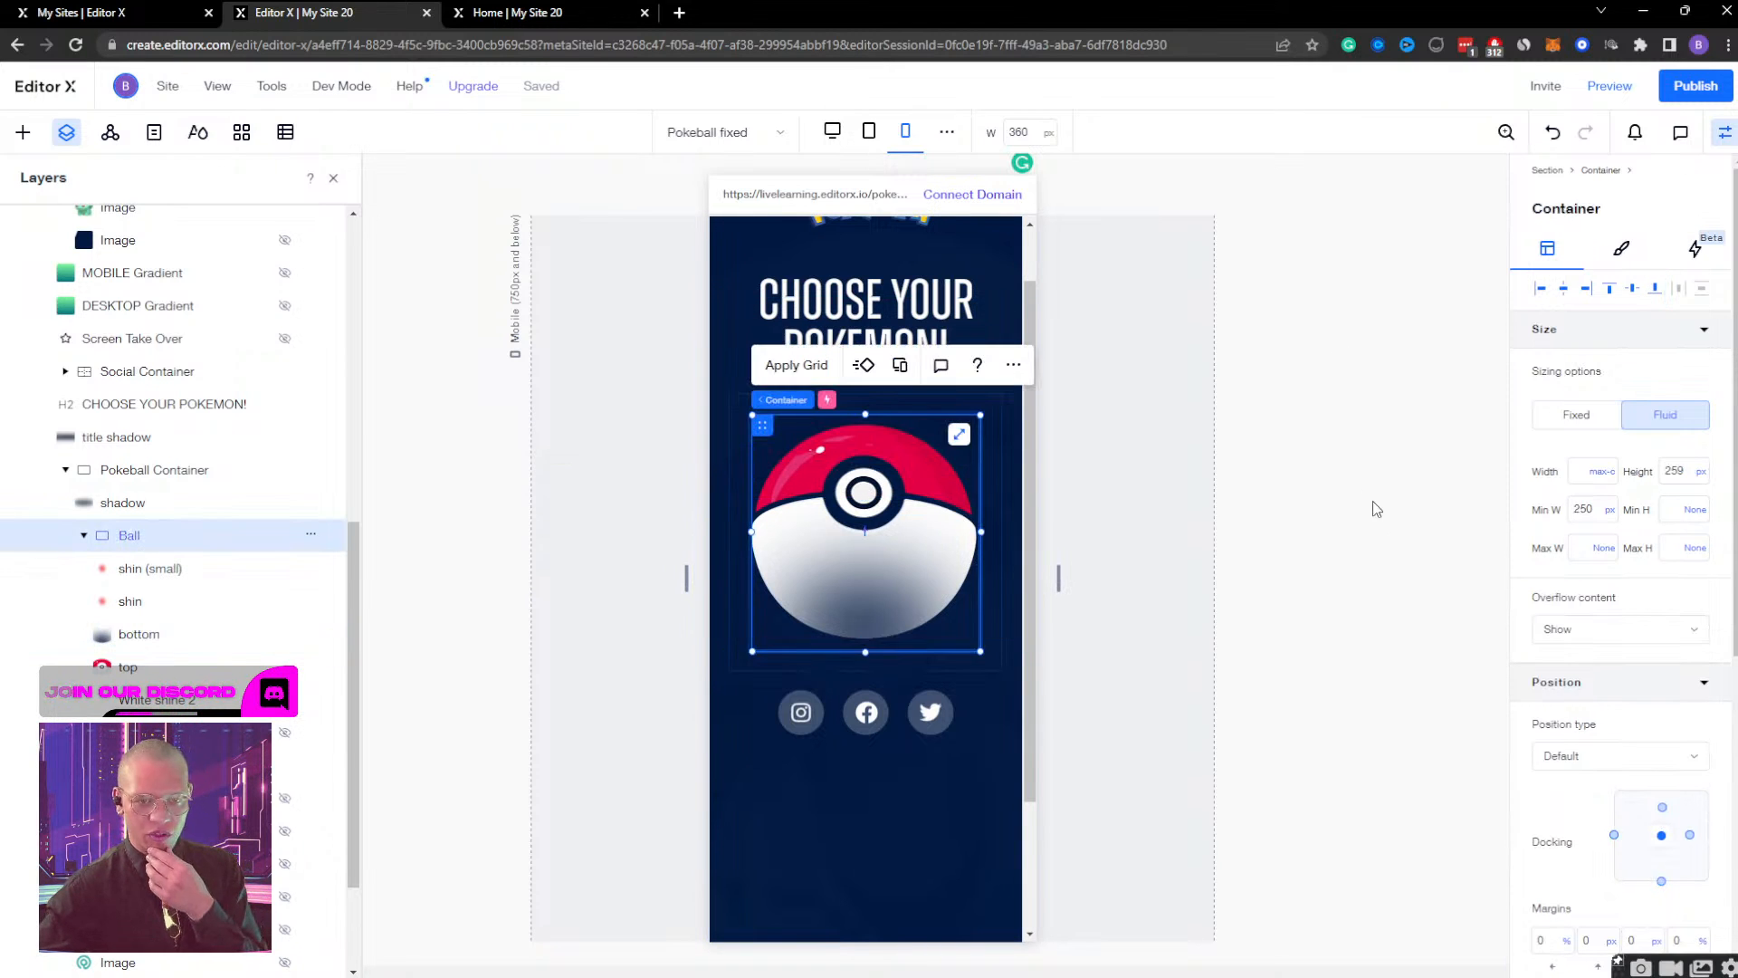
# Try a 140 px minimum width on the Ball container at the mobile breakpoint, and undo the change.
pyautogui.click(1608, 512)
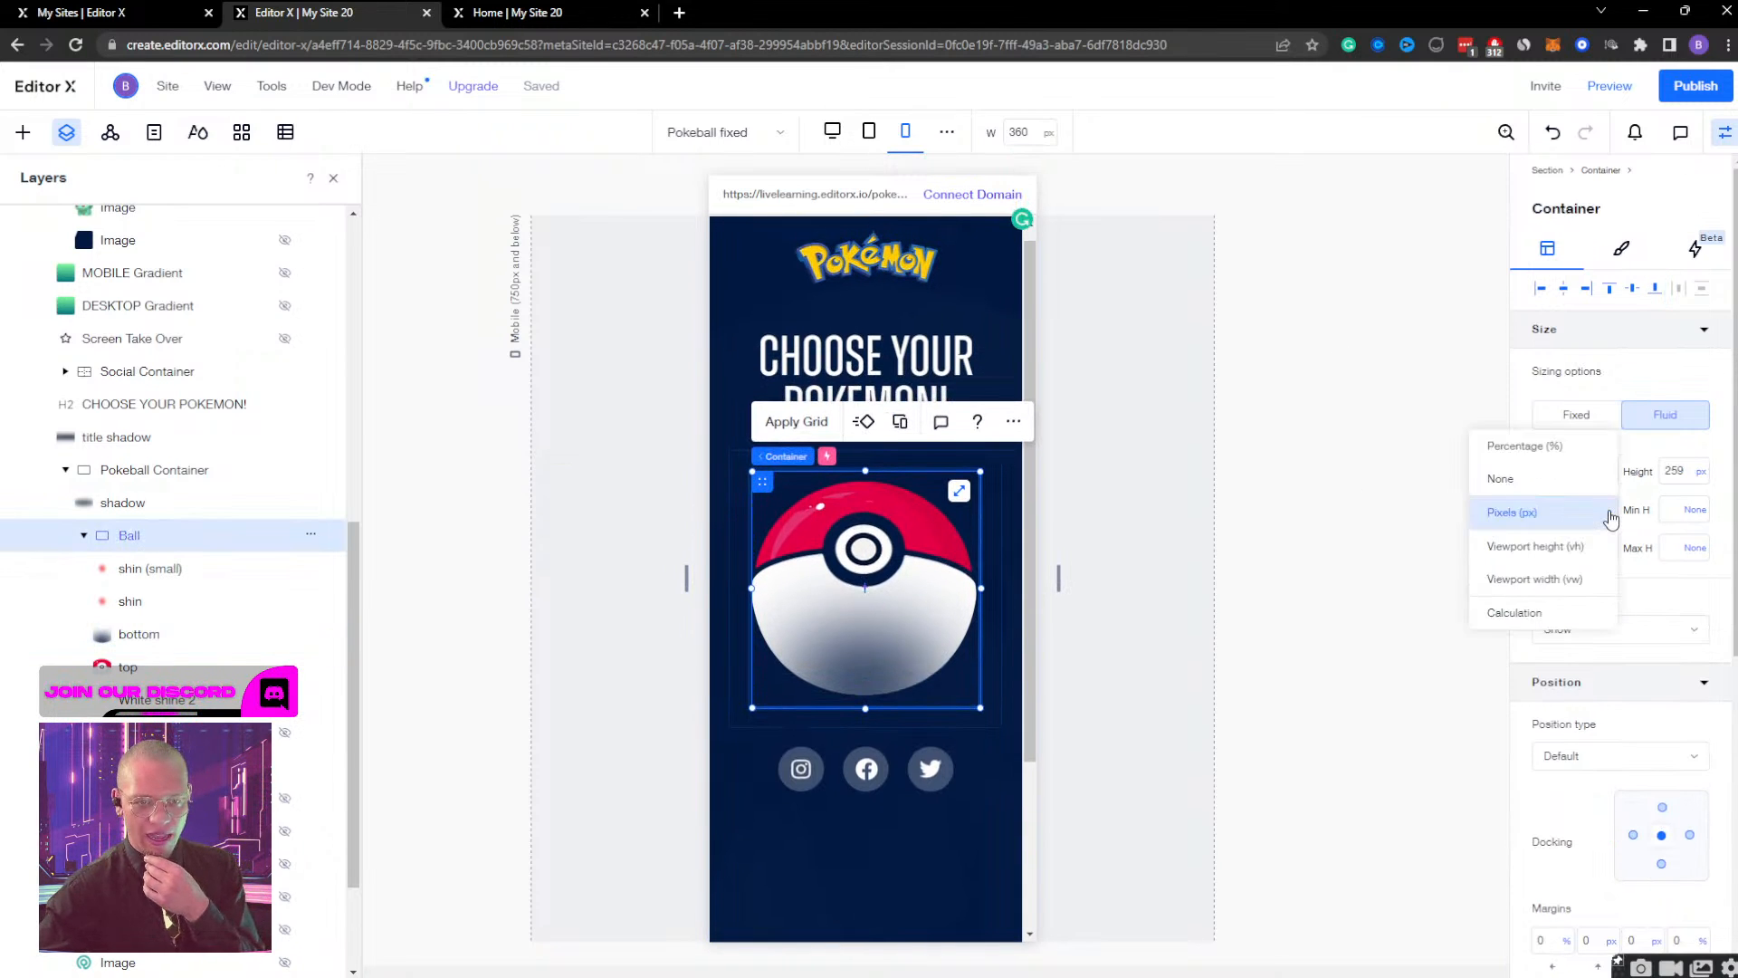
pyautogui.click(1353, 652)
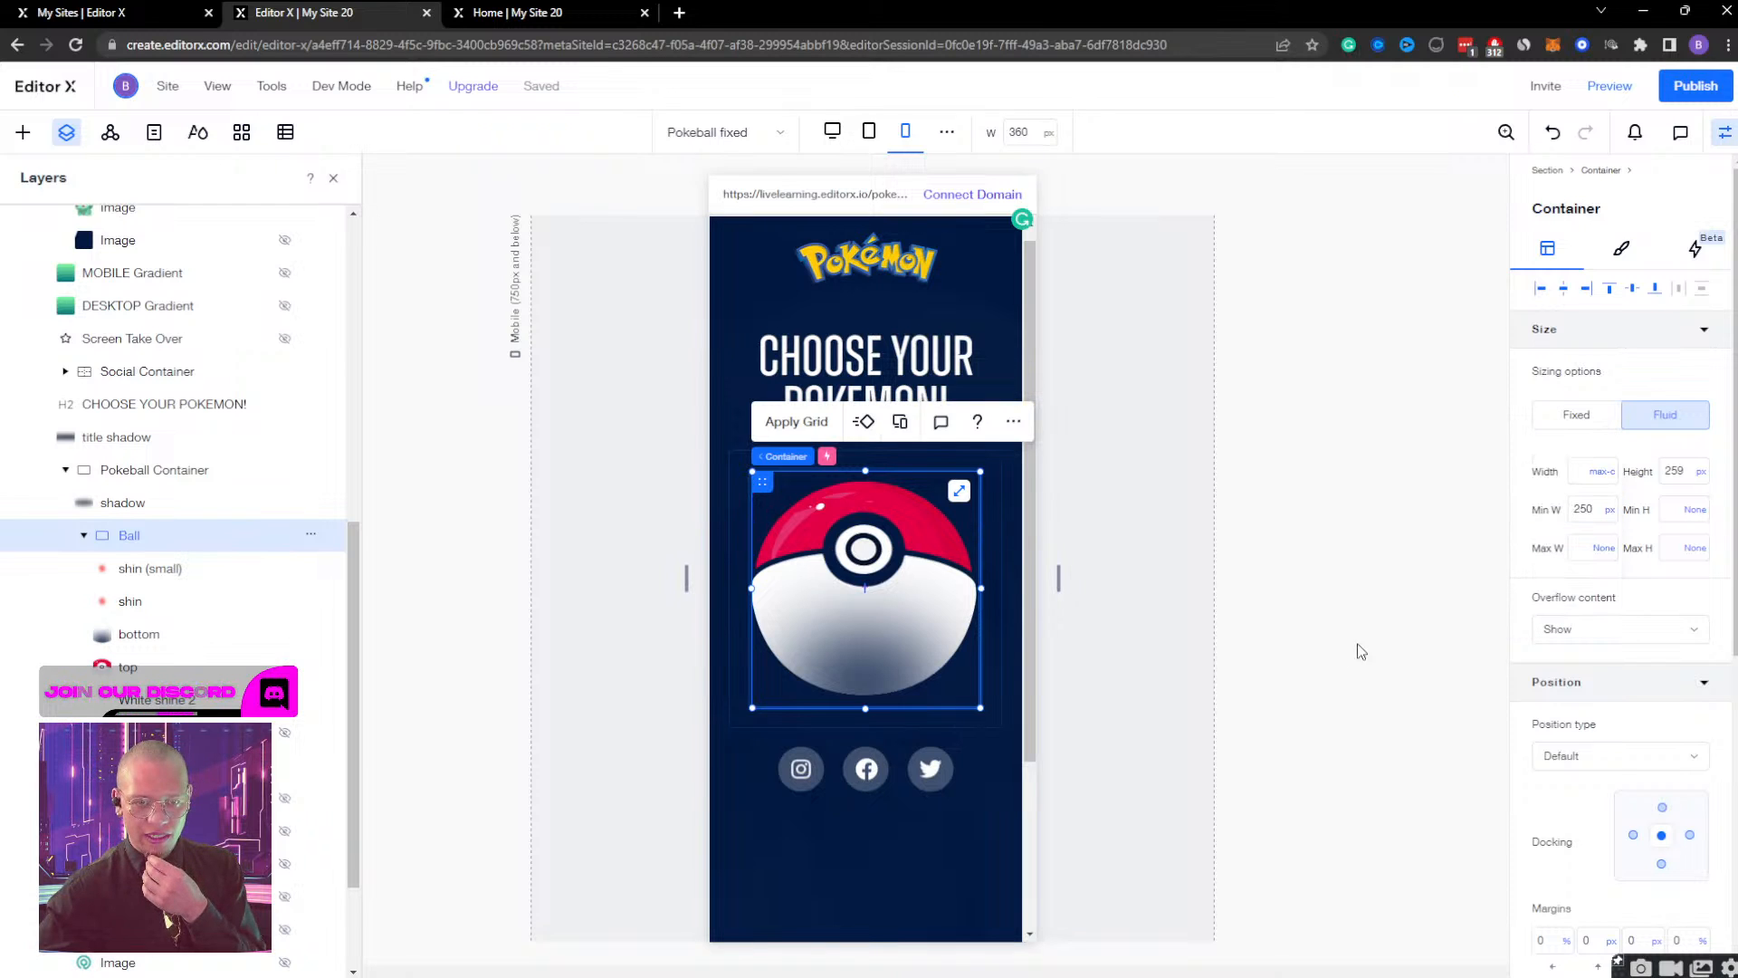
pyautogui.doubleClick(1579, 508)
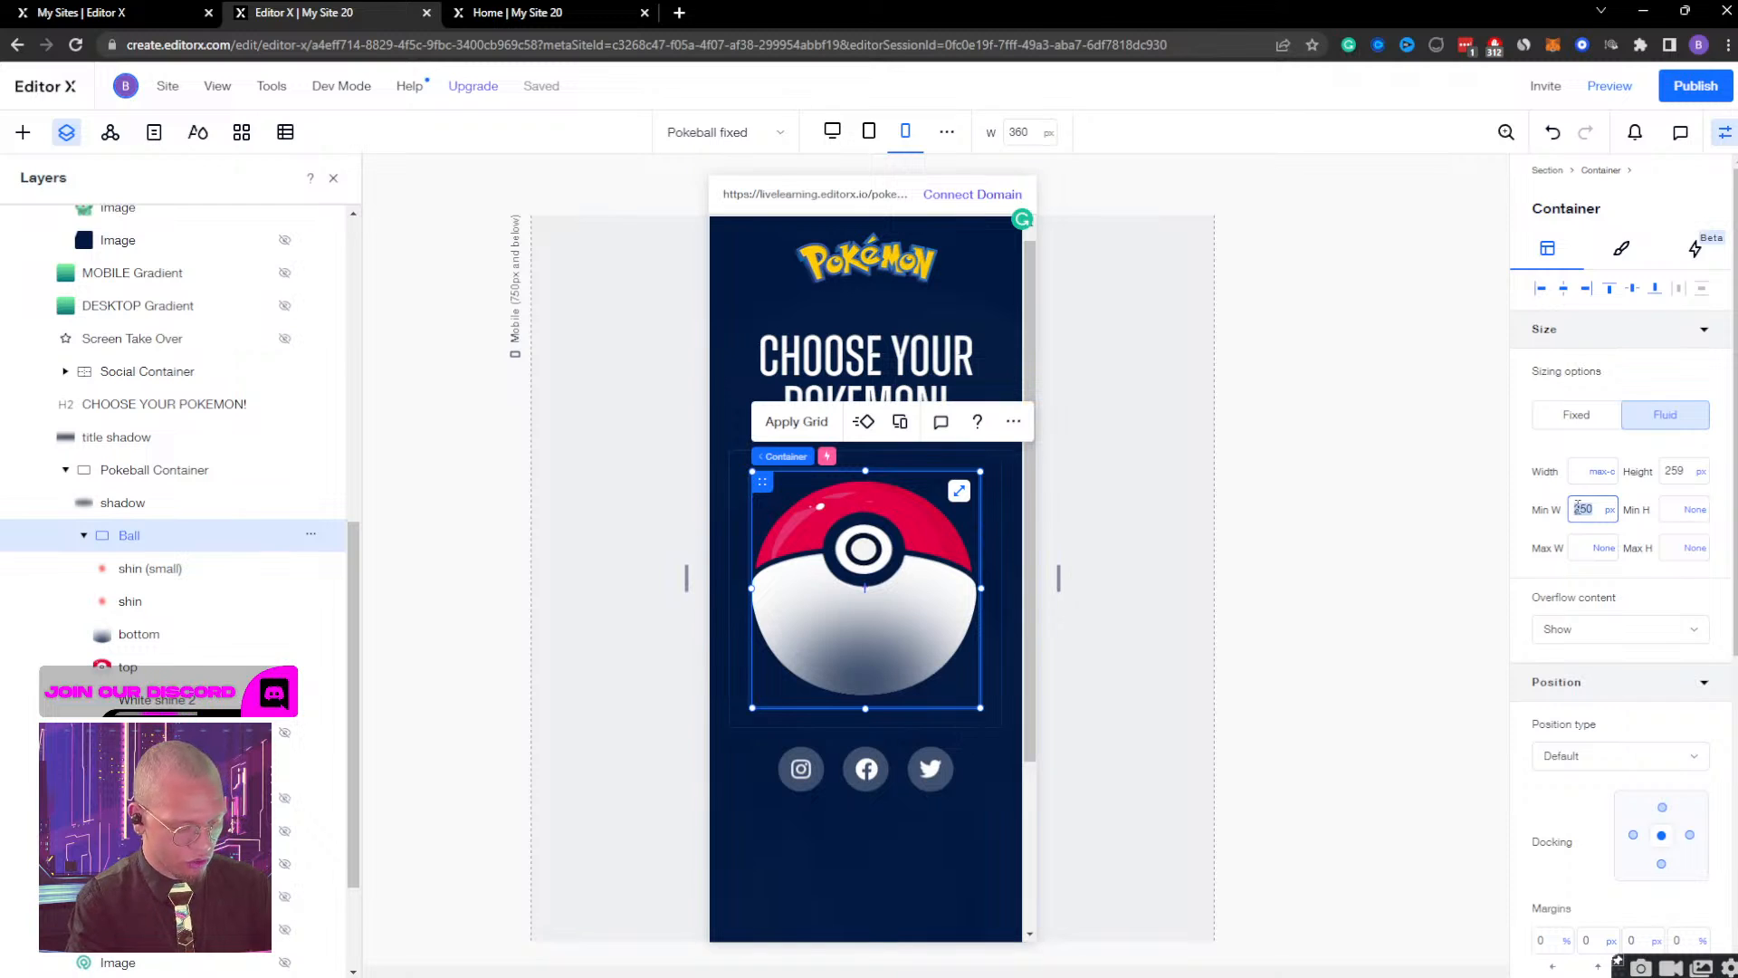
pyautogui.press('Return')
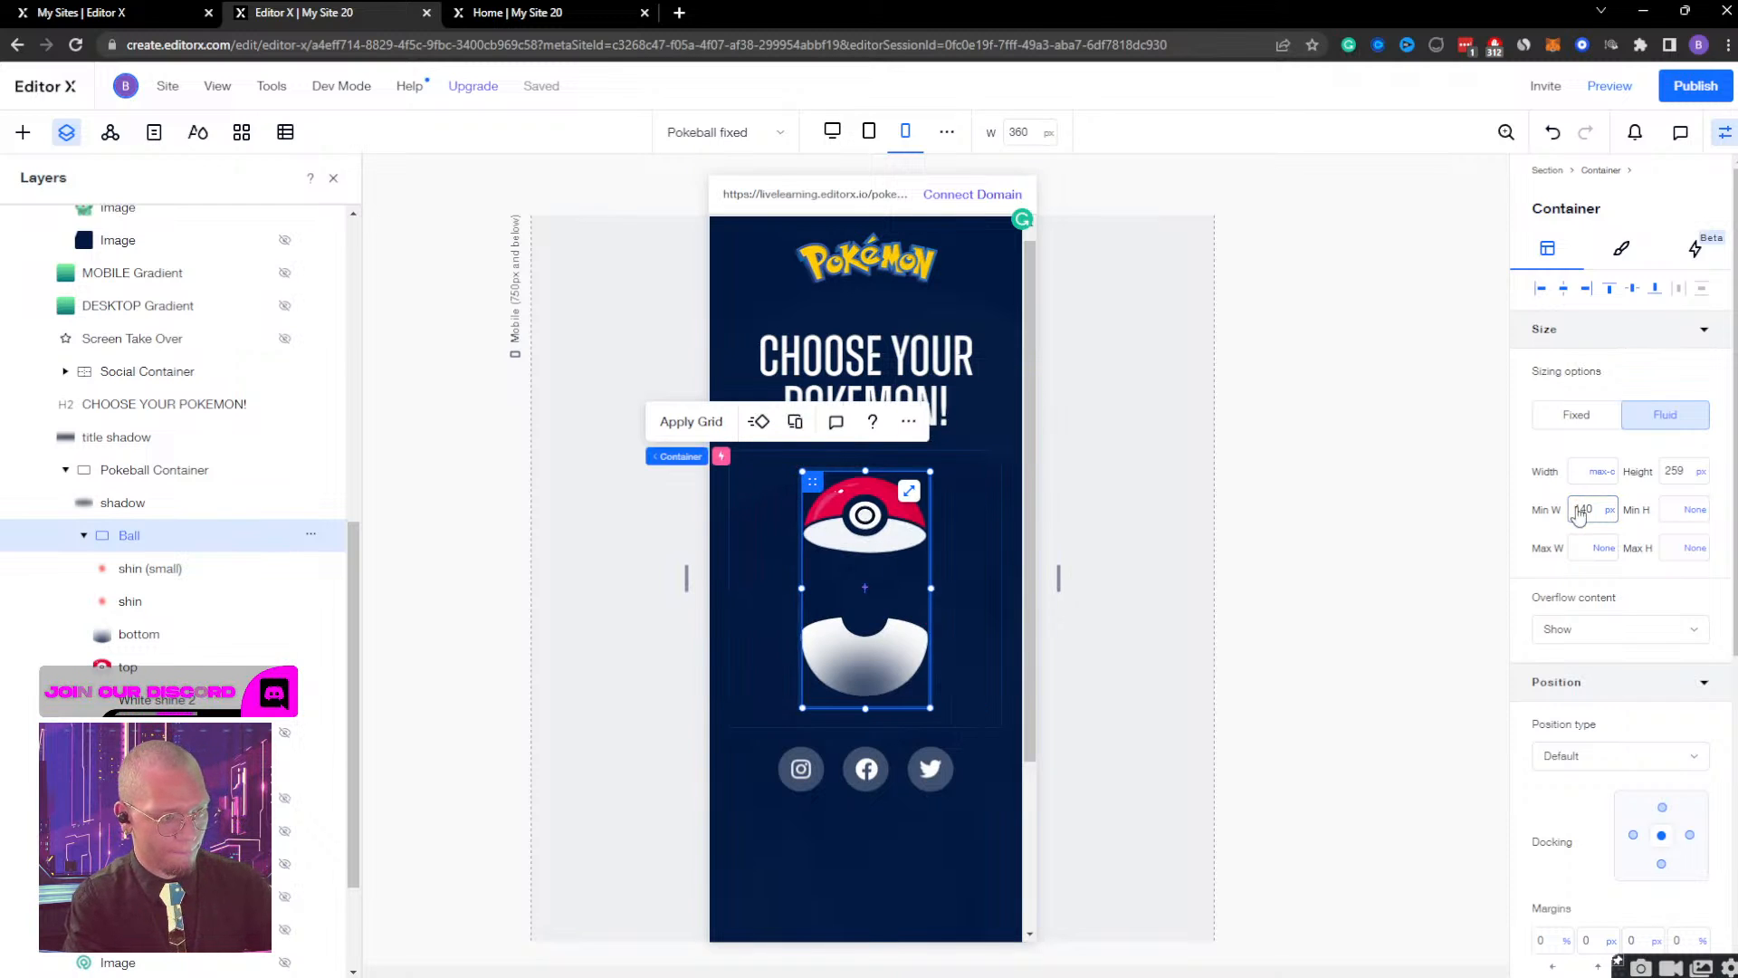
pyautogui.hotkey('ctrl', 'z')
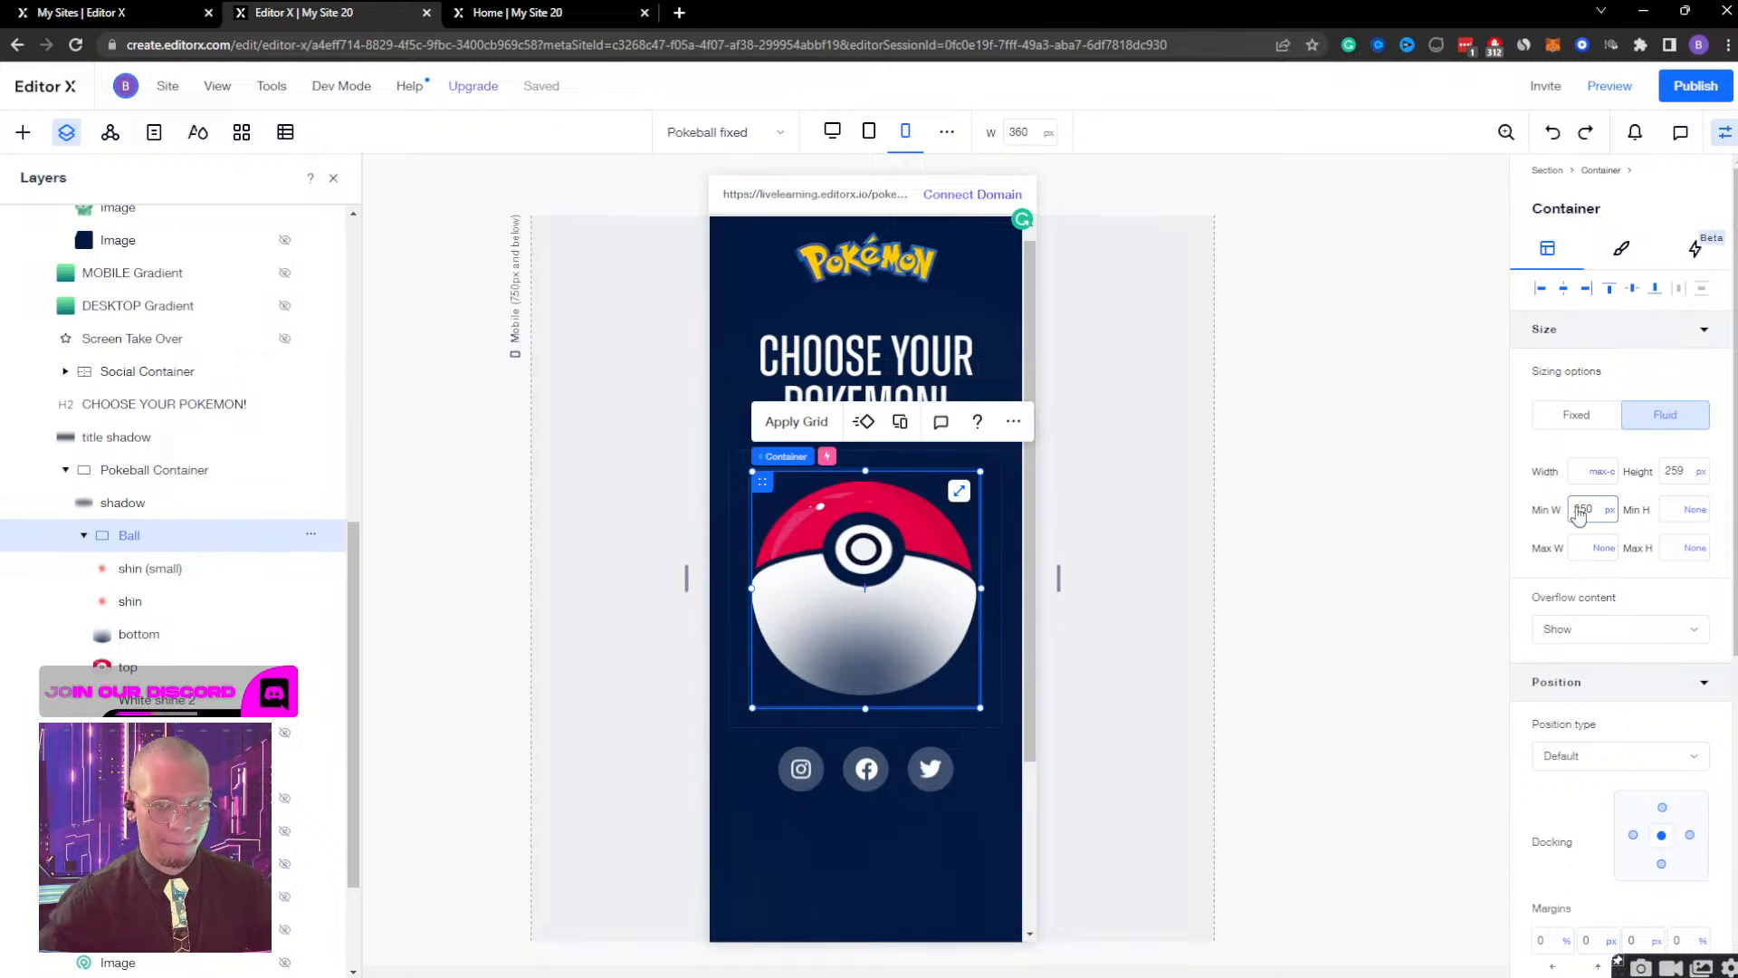
# Try a height of 250 px on the Ball container, and undo the change.
pyautogui.click(1681, 474)
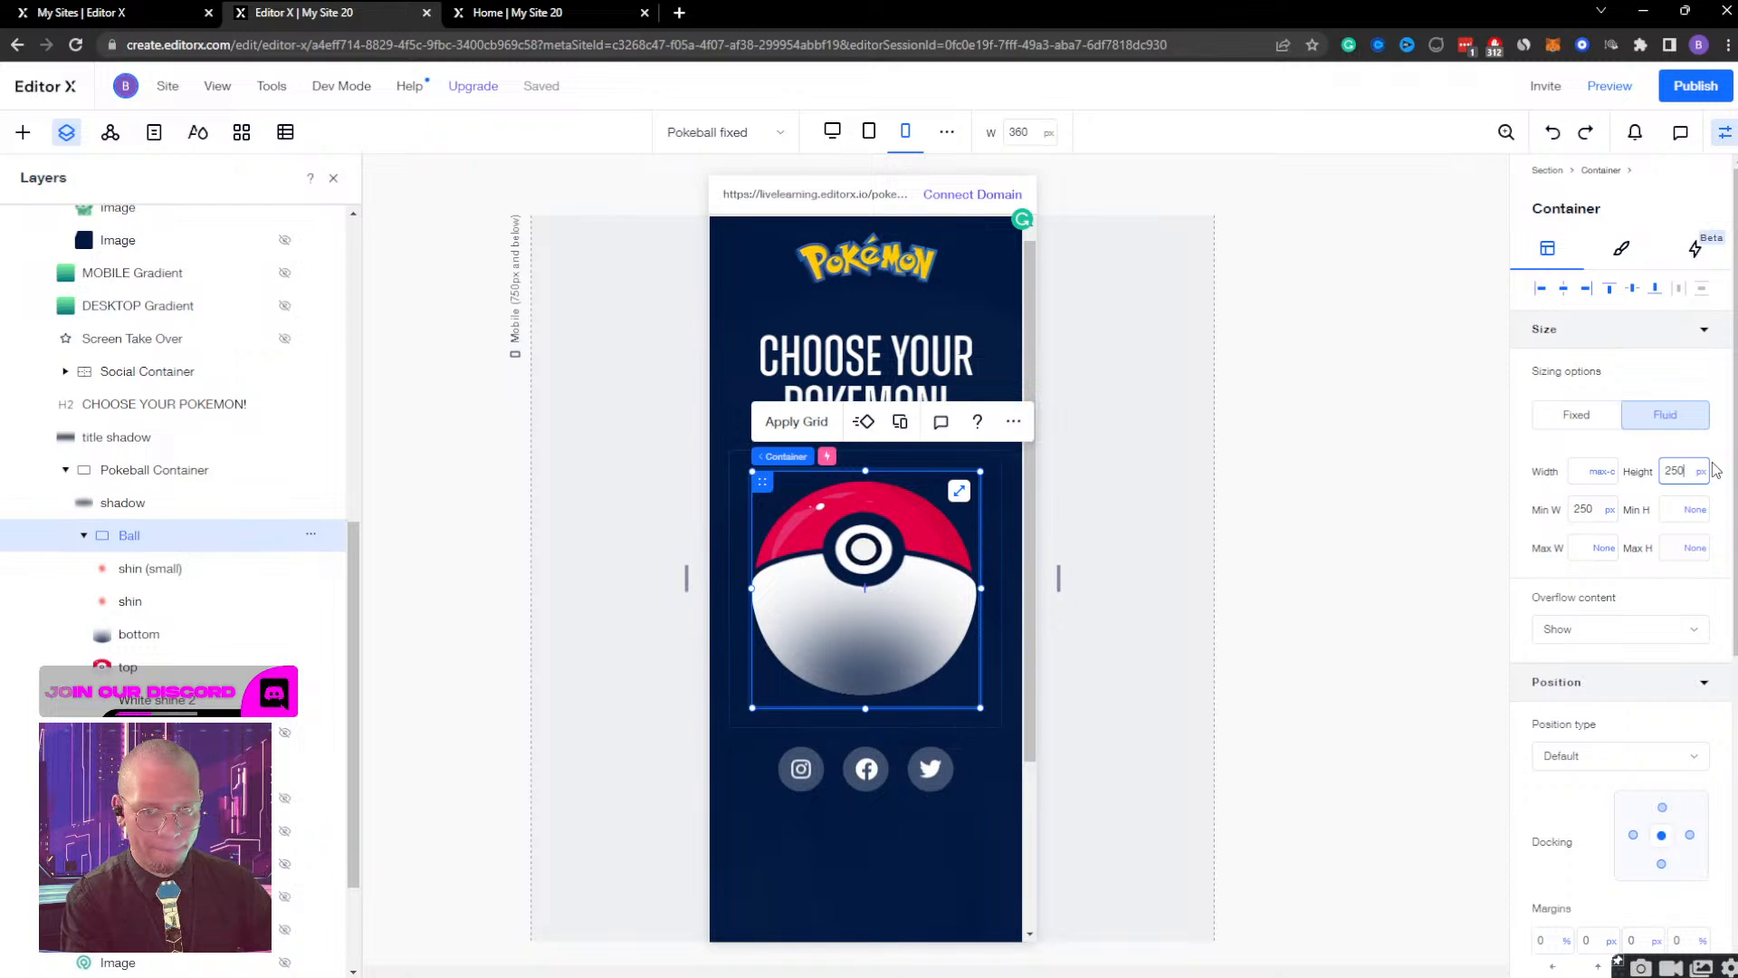
pyautogui.write('250')
pyautogui.press('Return')
pyautogui.hotkey('ctrl', 'z')
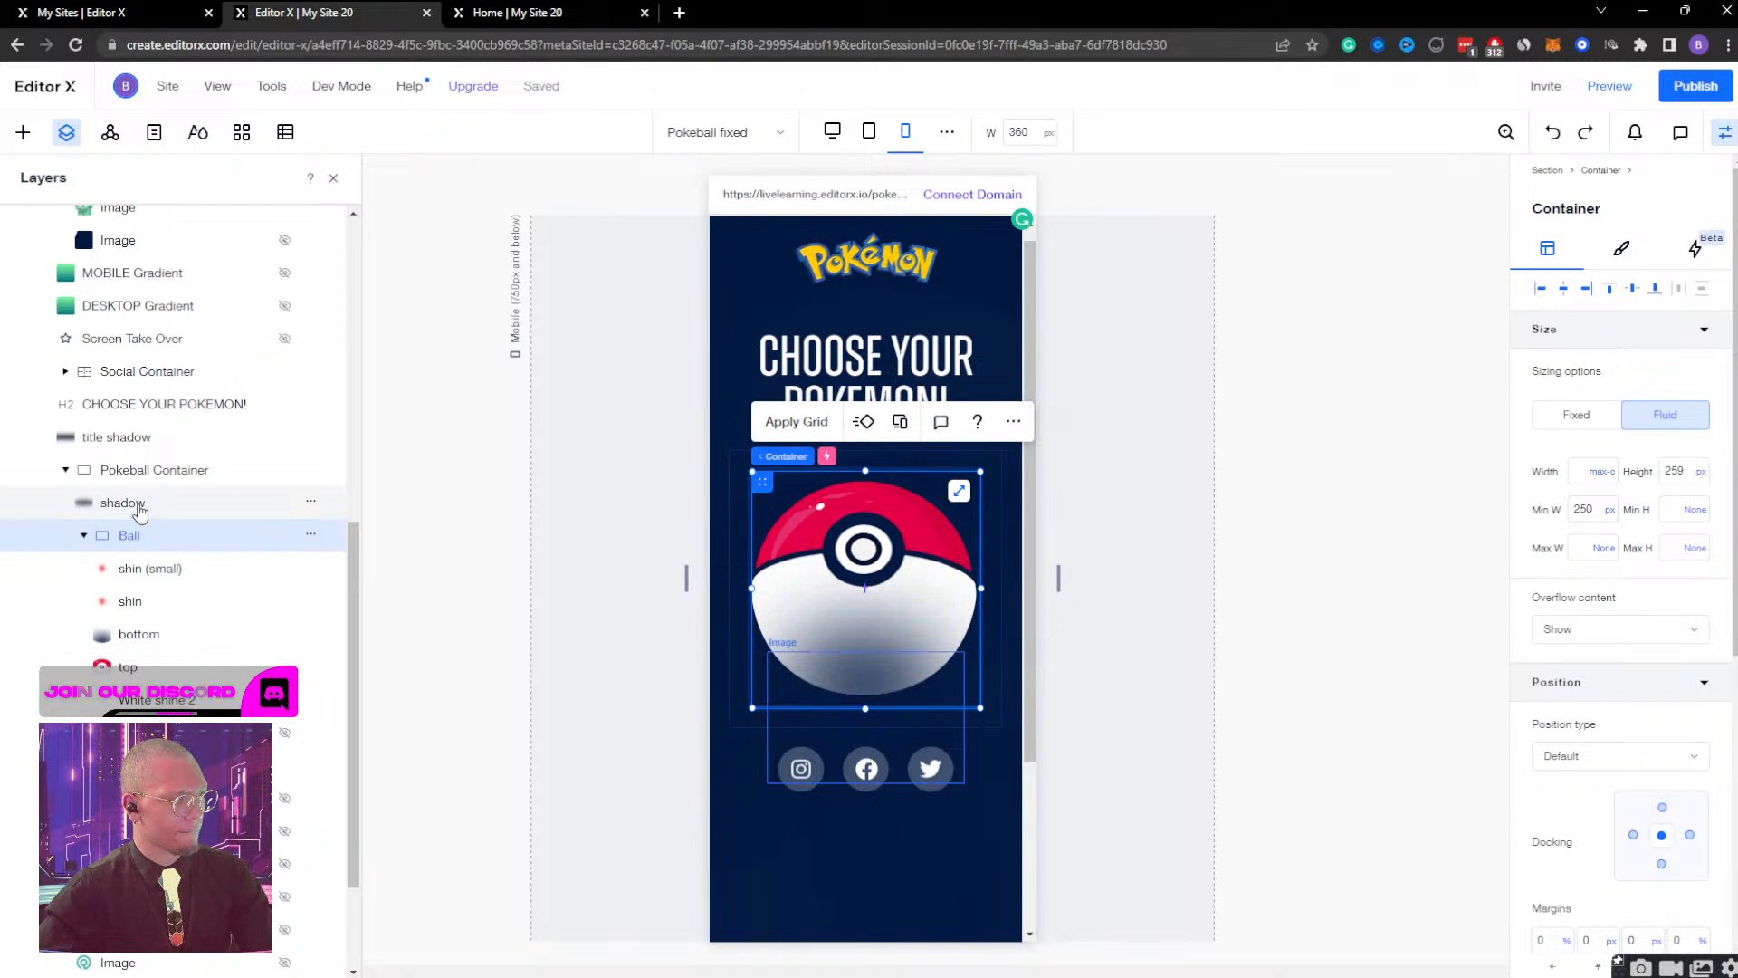
# Align the ball's bottom image to the lower edge of the Ball container, with a bottom margin of 0 px.
pyautogui.click(152, 645)
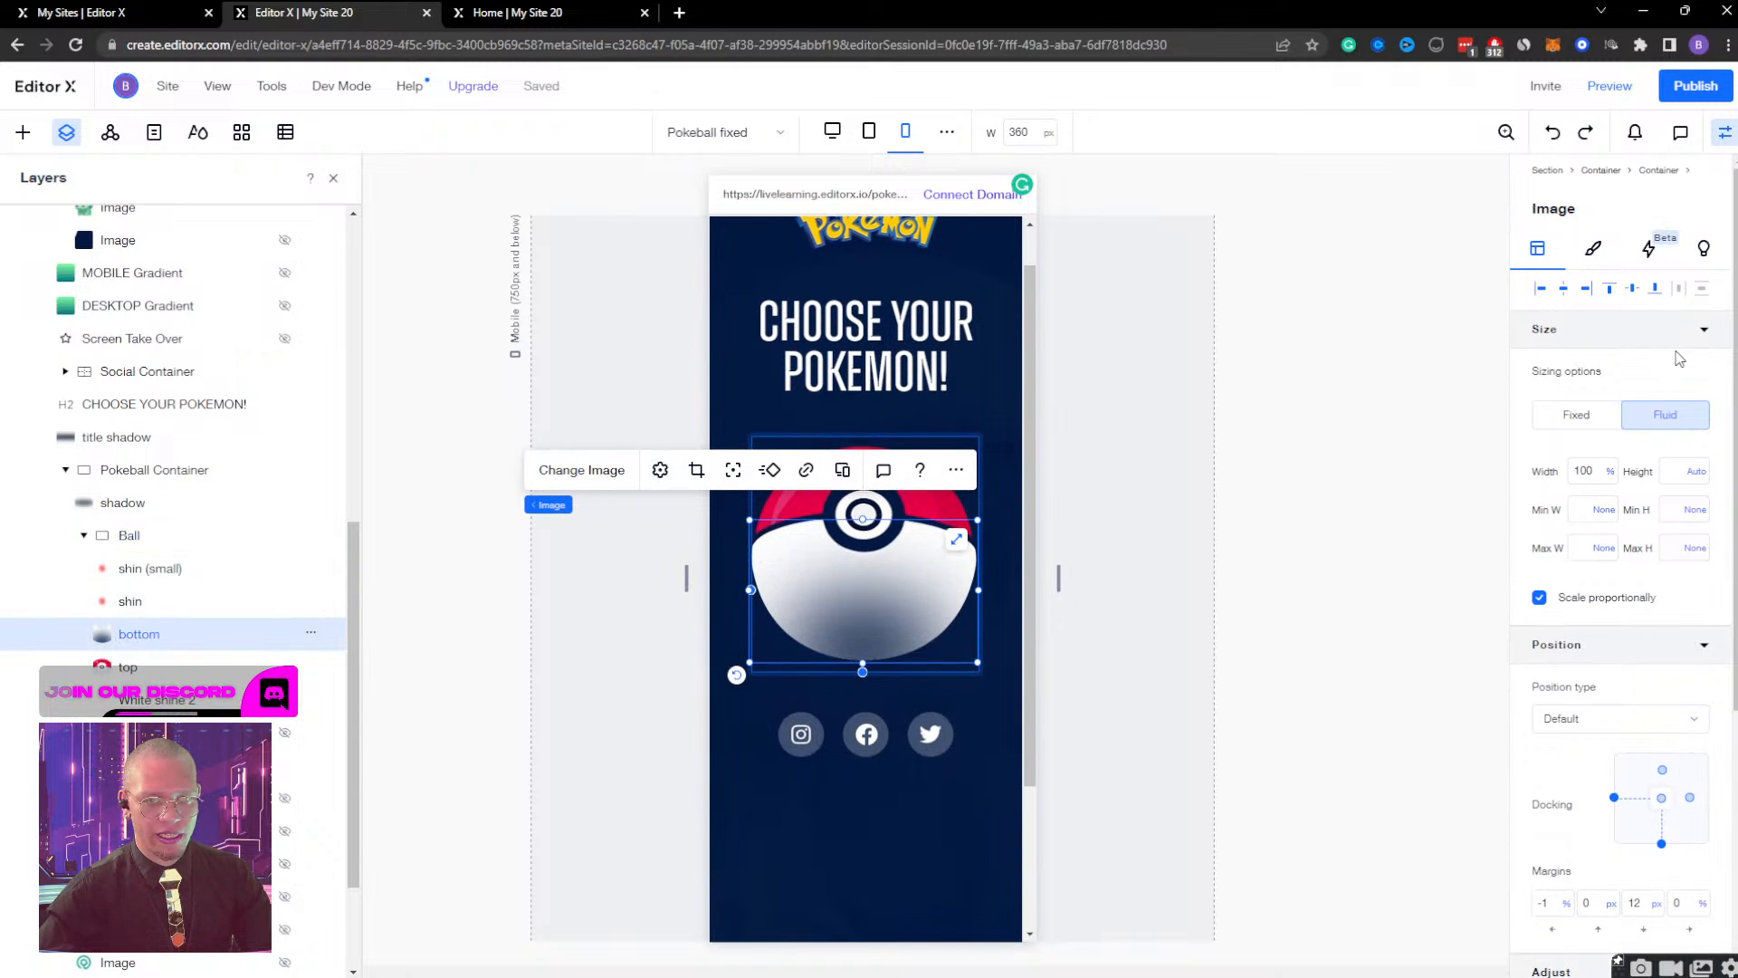
pyautogui.click(1637, 290)
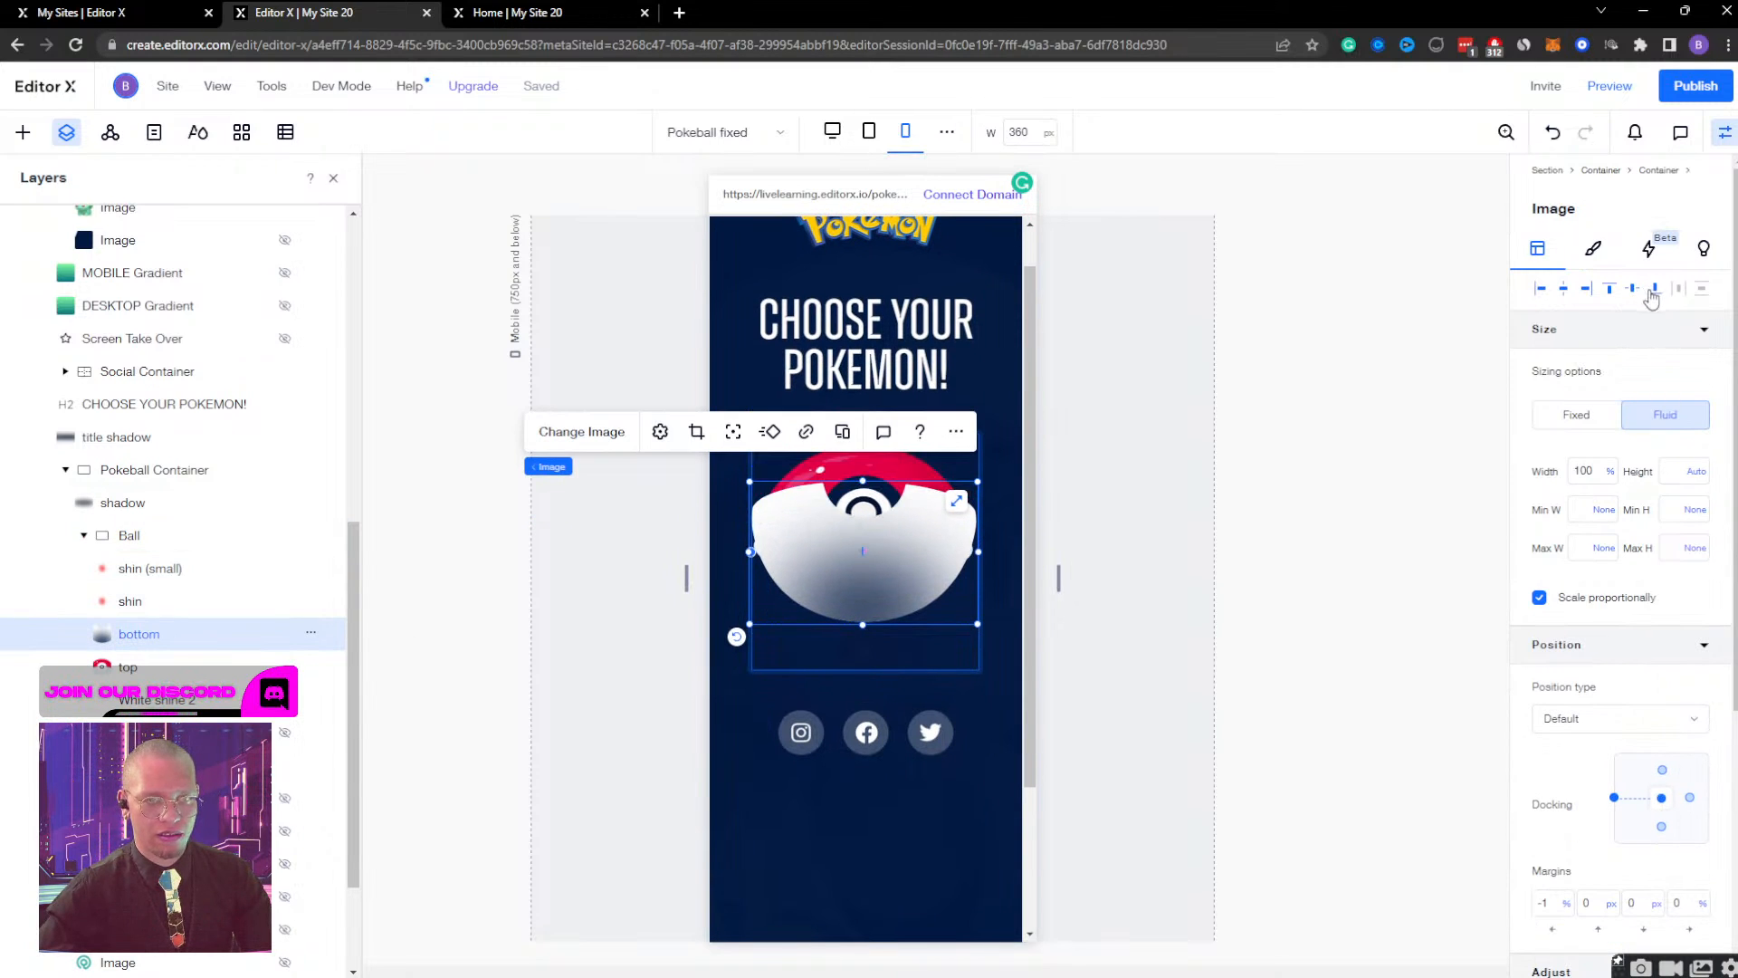
pyautogui.click(1653, 290)
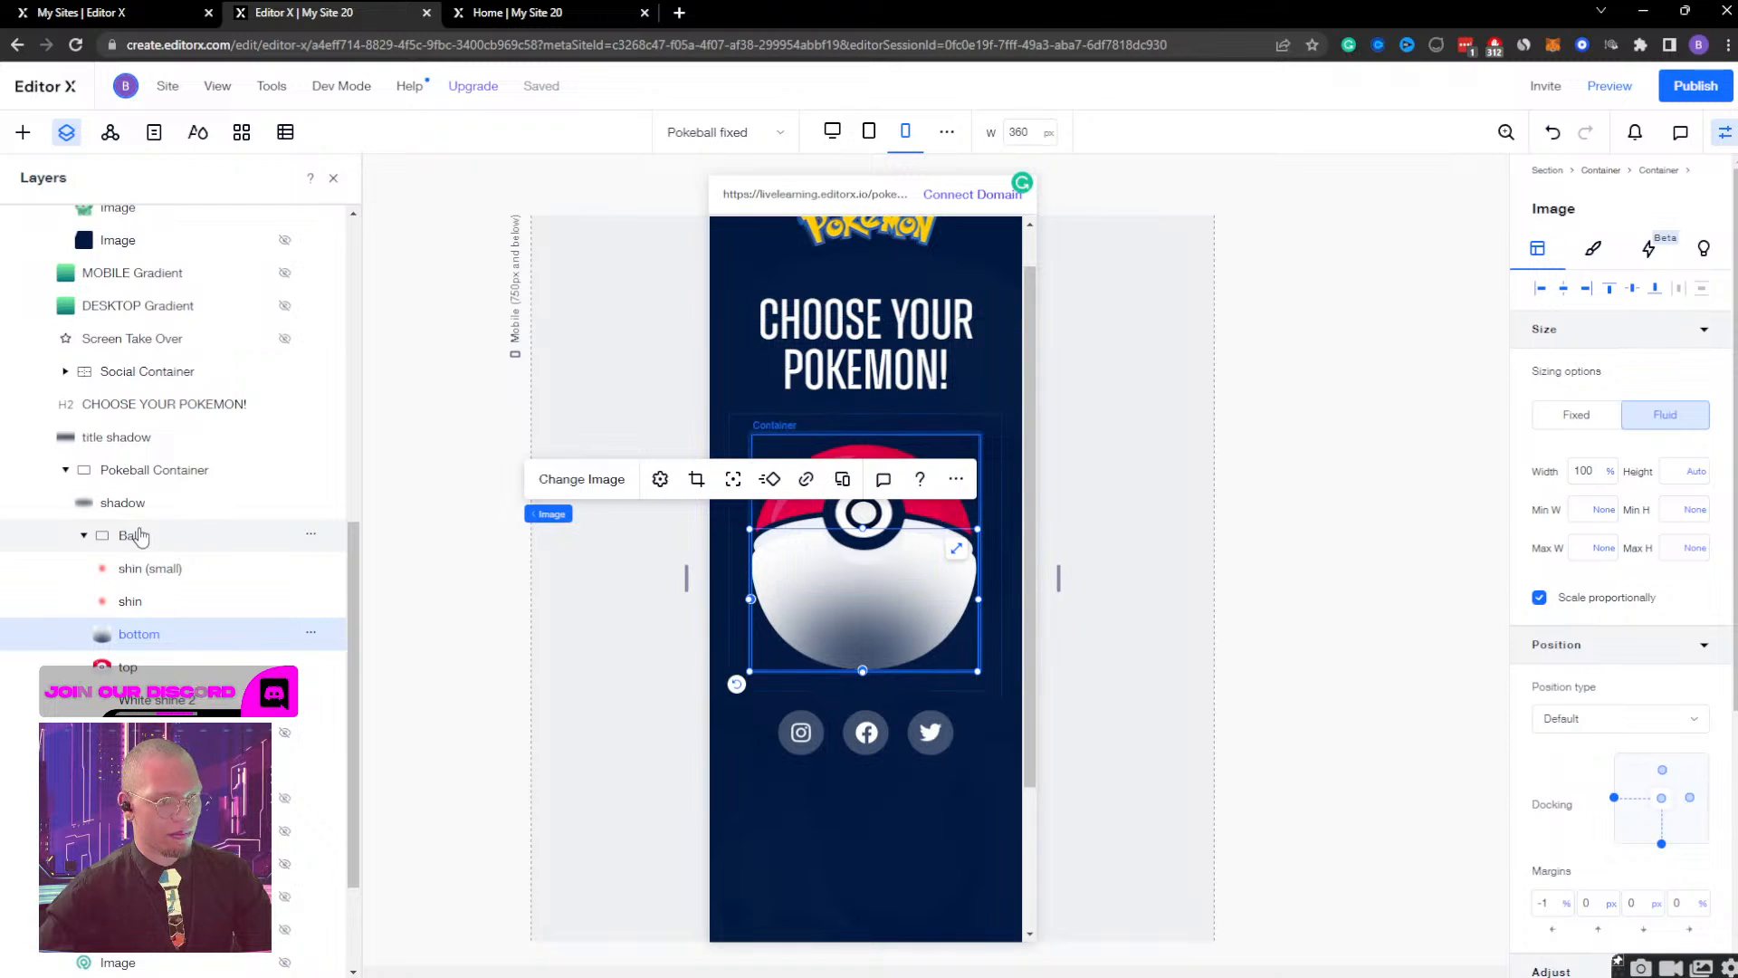
# Reduce the Ball container's height gradually through 253 and 250 px to 248 px so the two ball halves meet.
pyautogui.click(132, 535)
pyautogui.click(1696, 473)
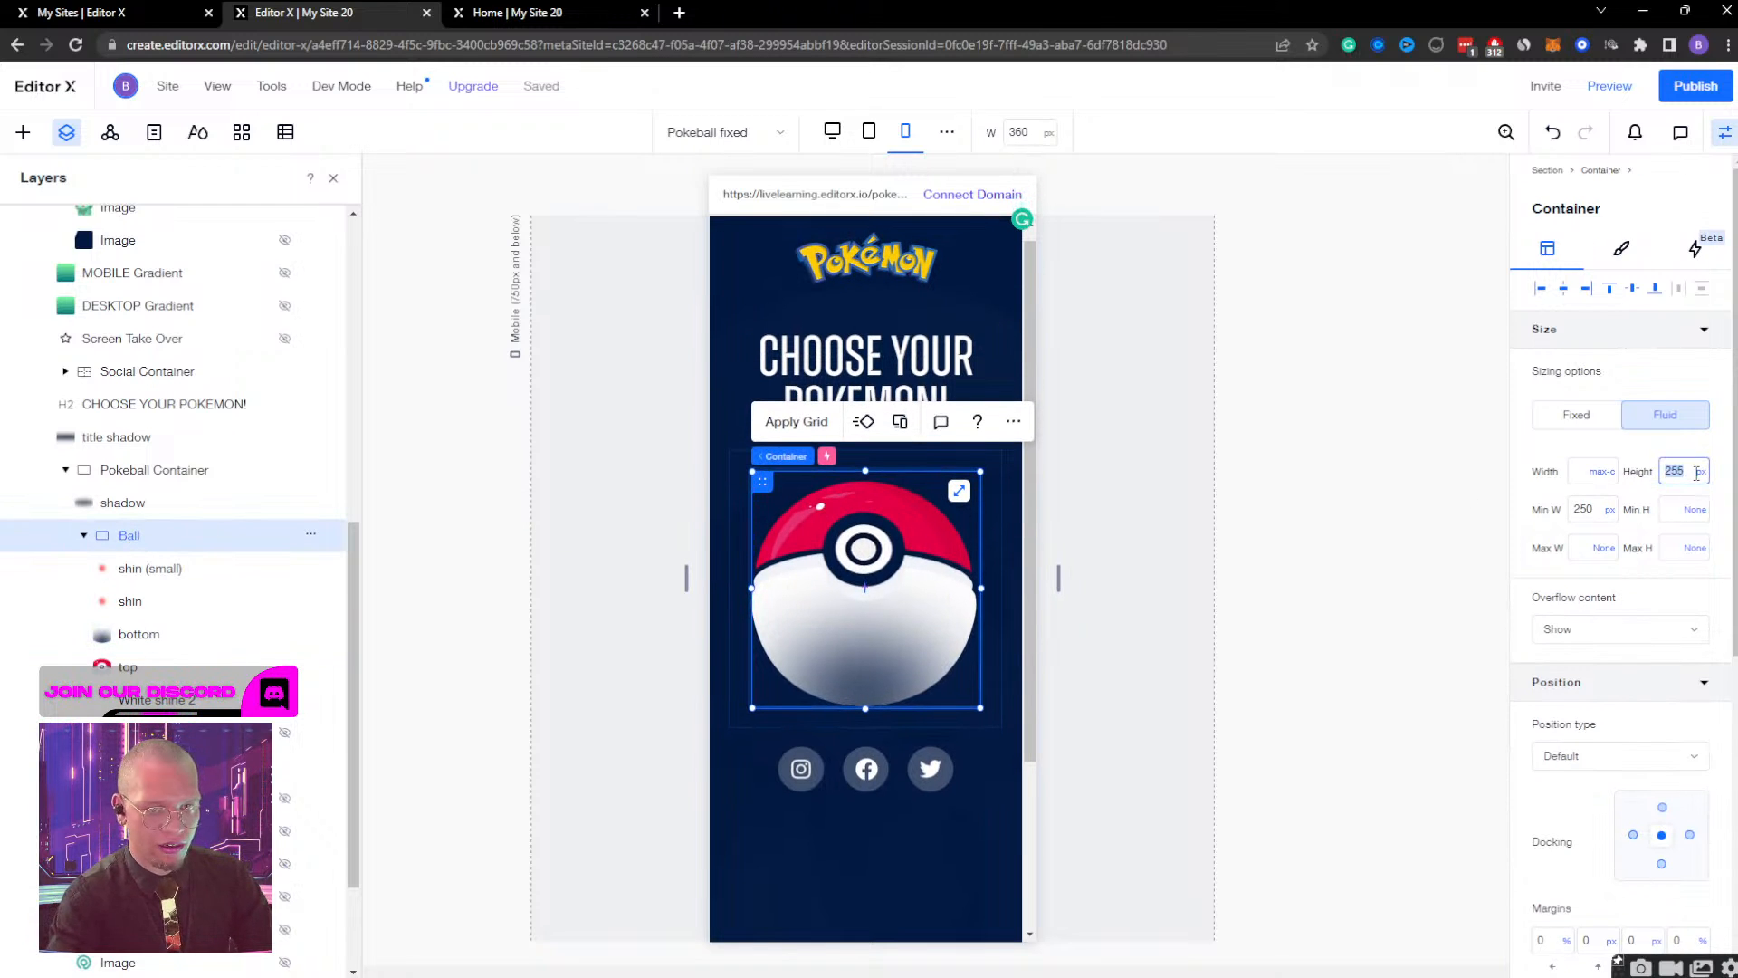
pyautogui.write('253')
pyautogui.press('Return')
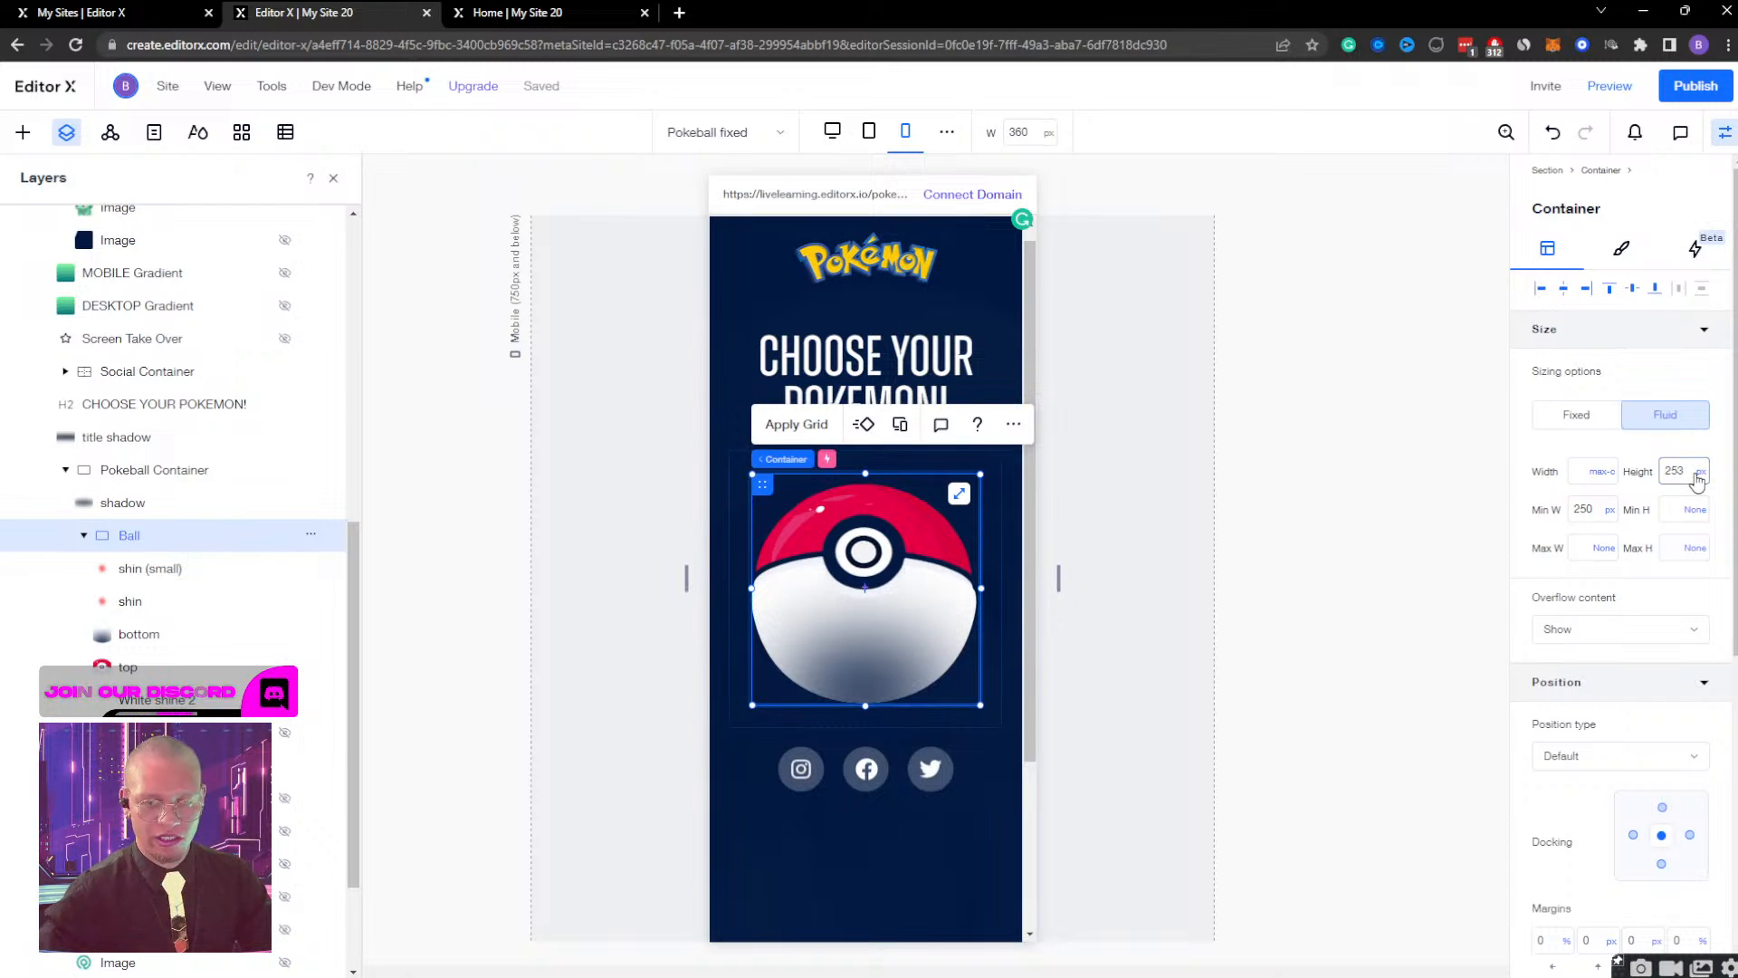
pyautogui.click(1664, 474)
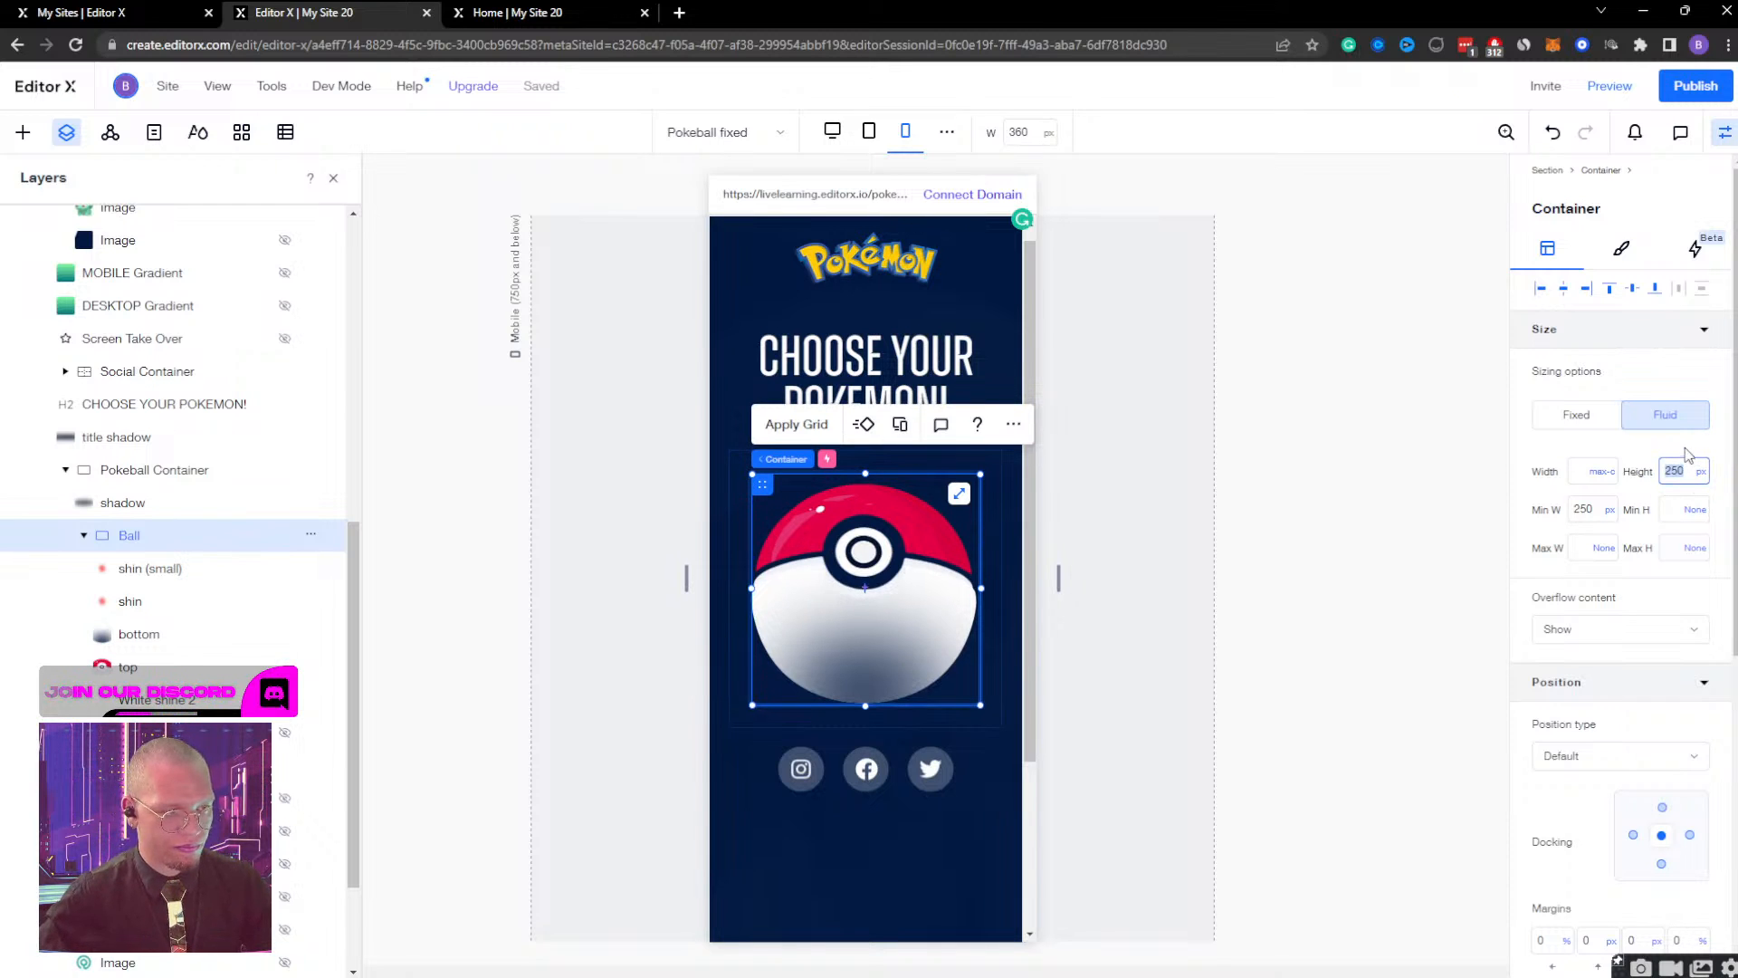
pyautogui.press('Return')
pyautogui.click(1672, 473)
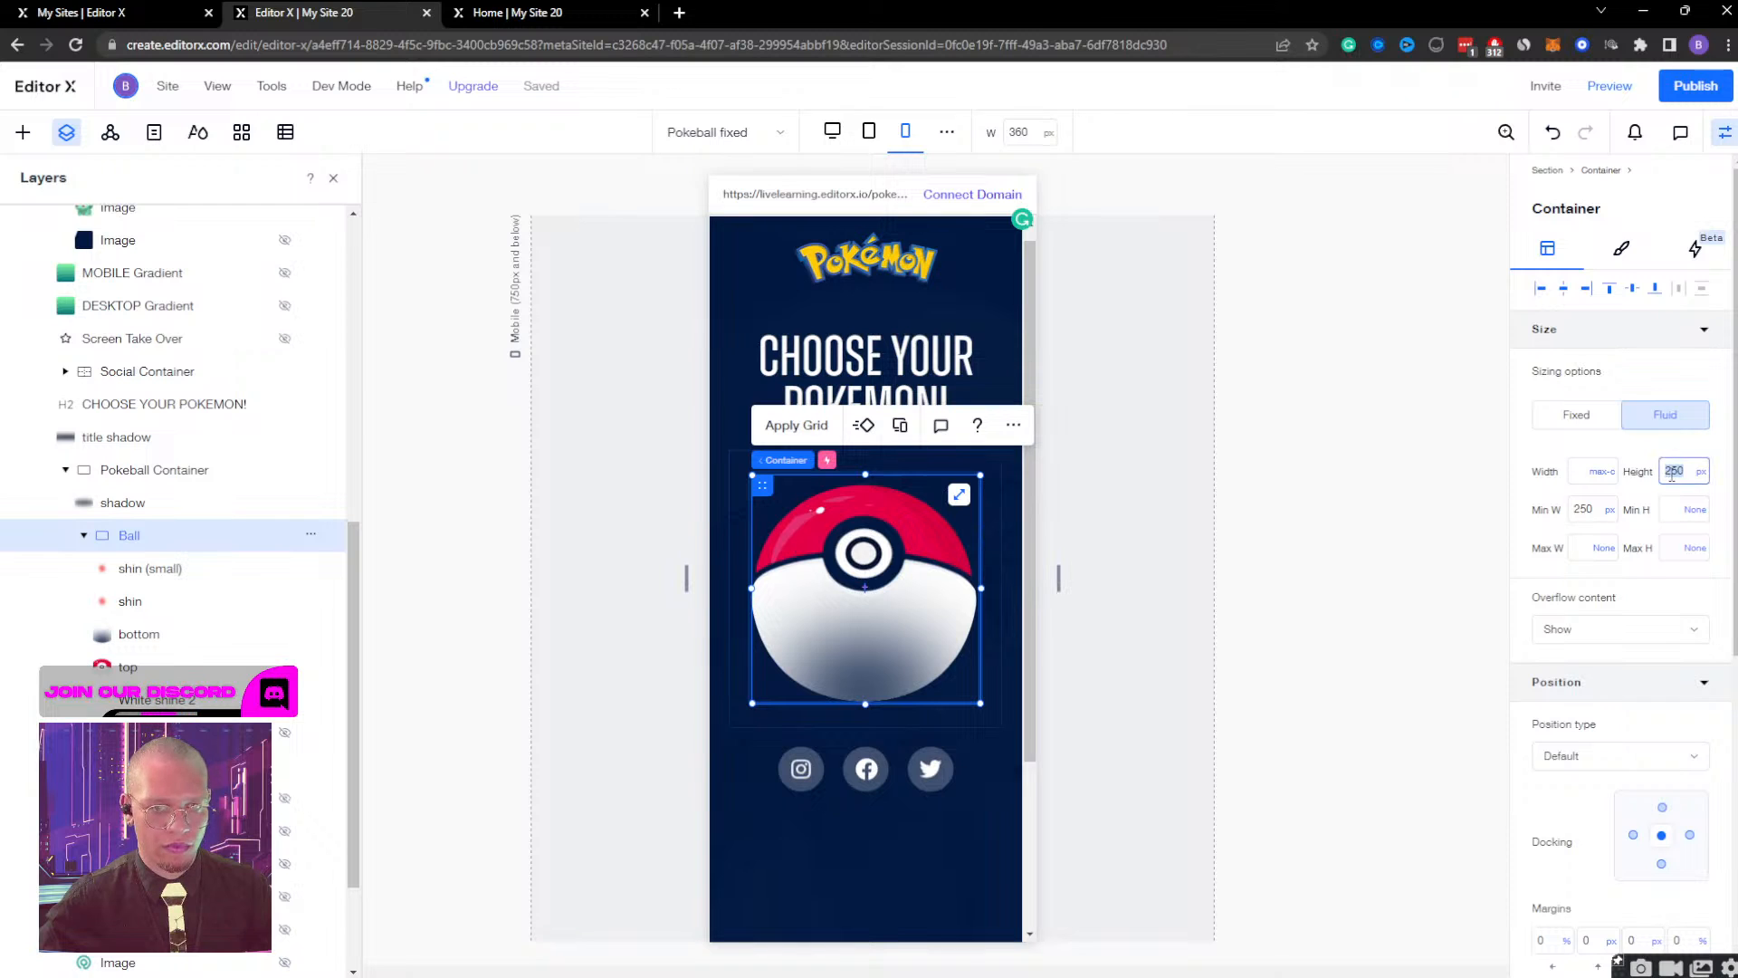
pyautogui.press('Return')
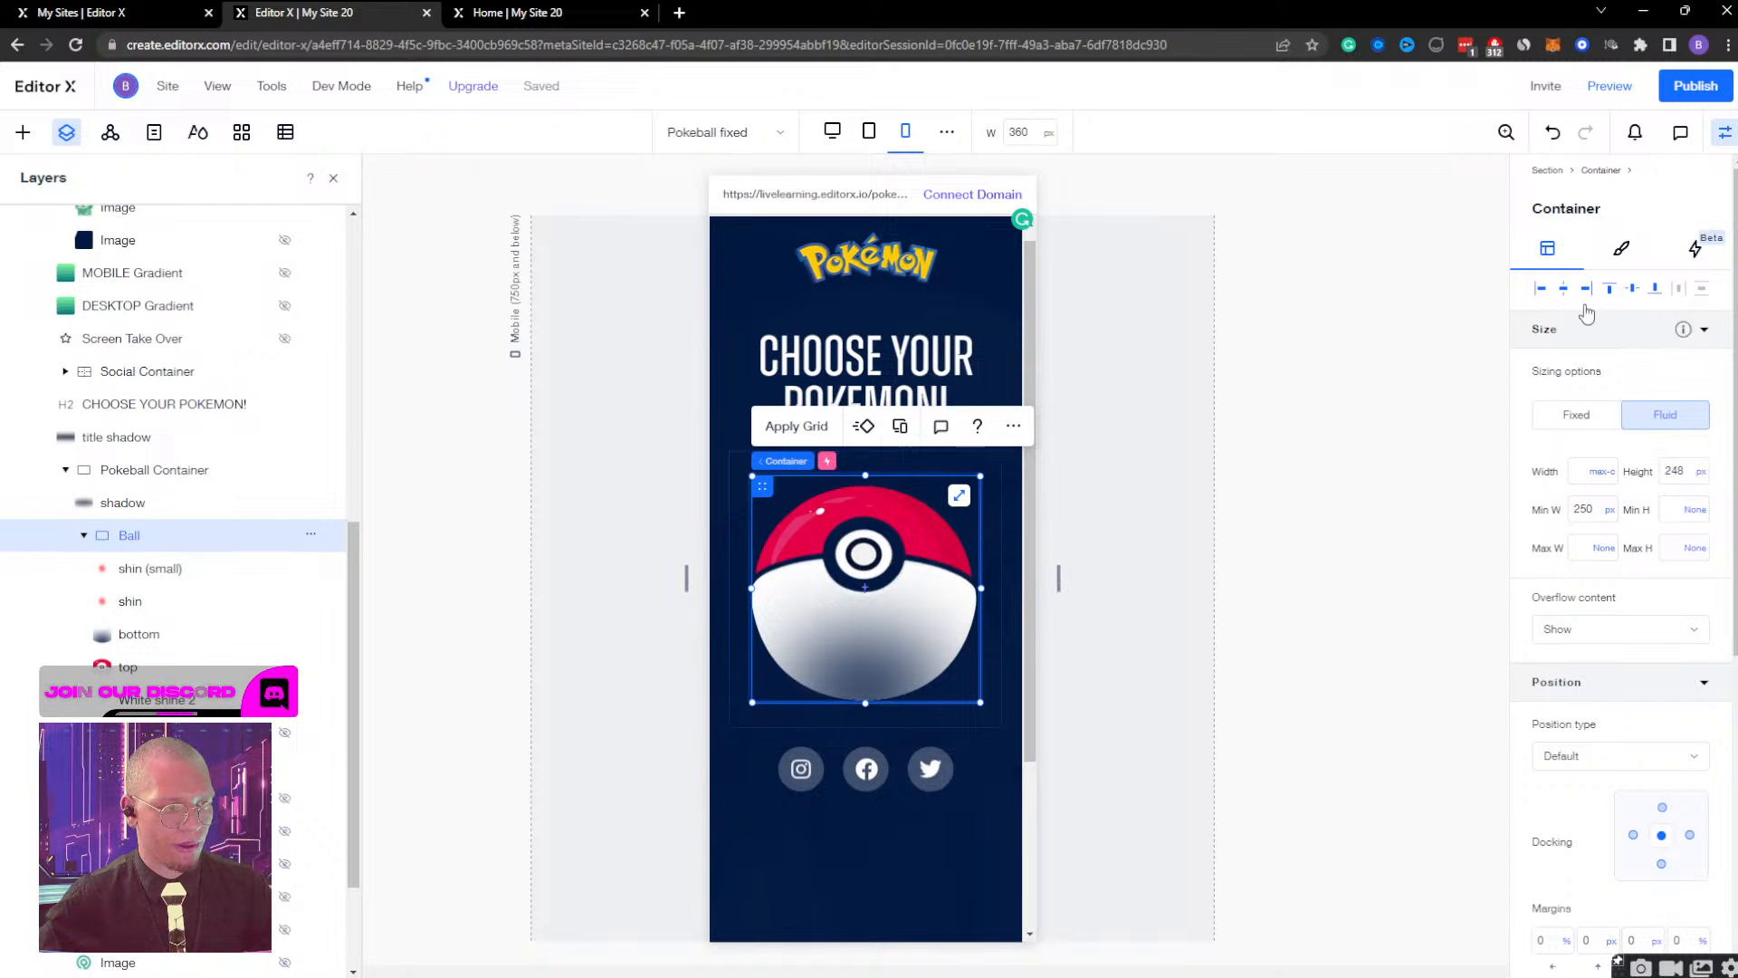
# Preview the mobile layout and widen the preview to 714 px to check how the ball holds together.
pyautogui.click(1616, 86)
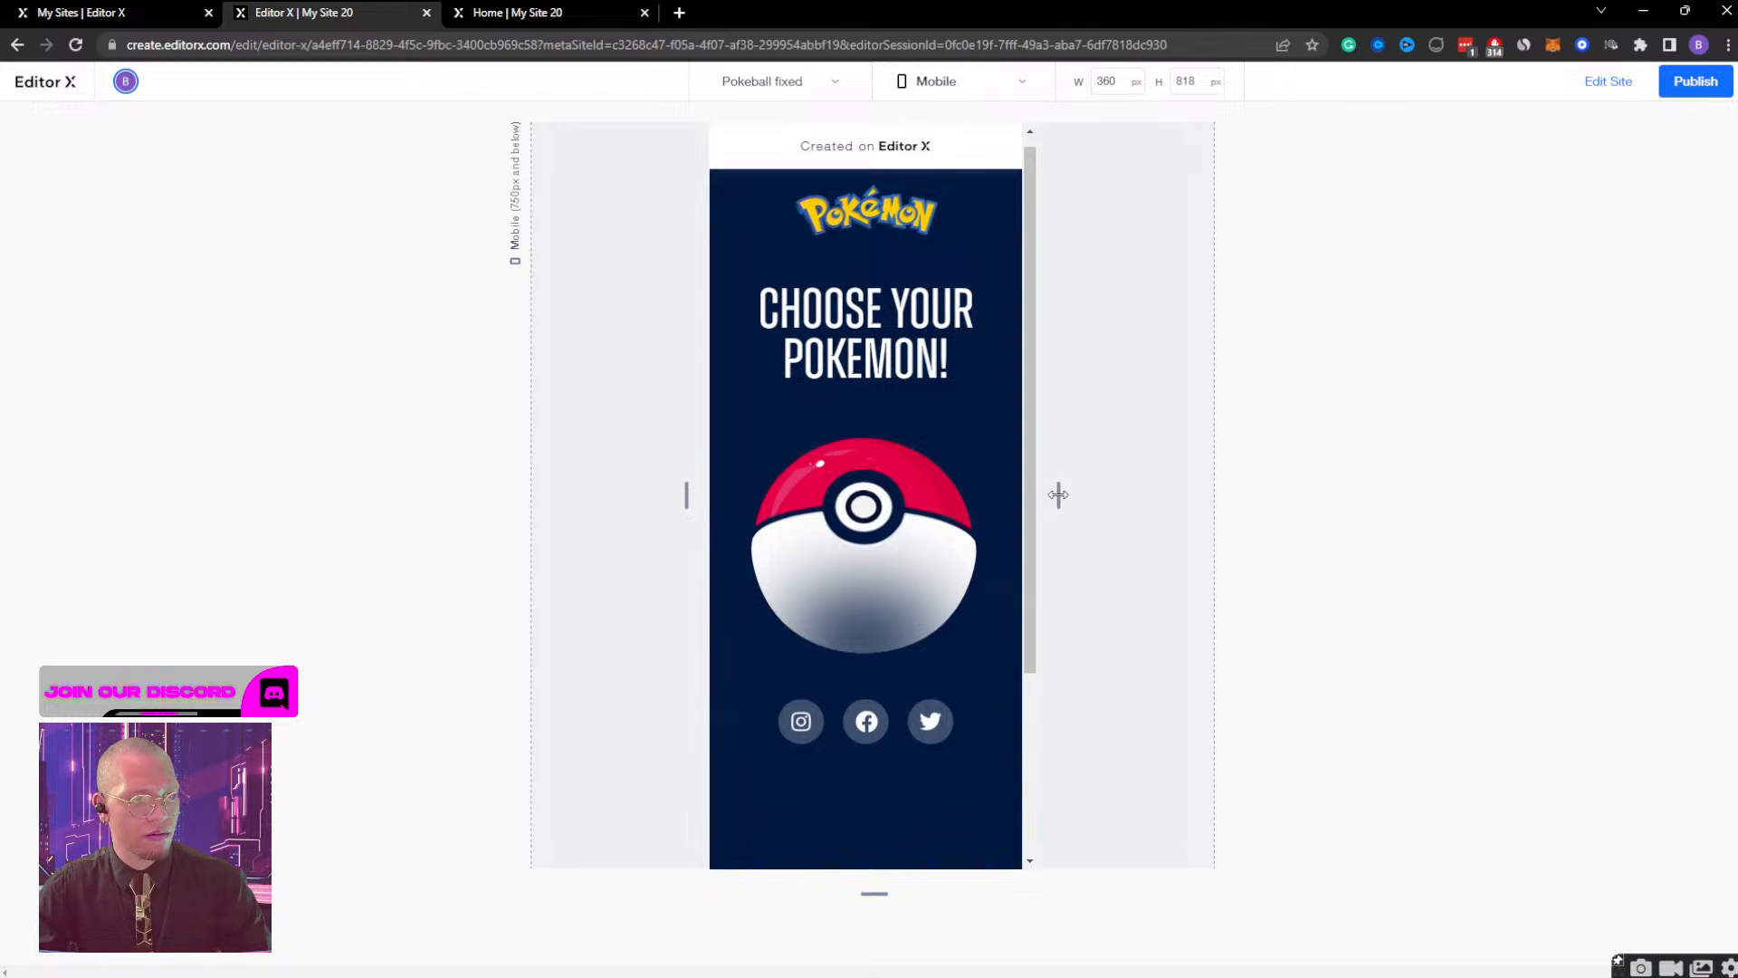
pyautogui.moveTo(1058, 495); pyautogui.dragTo(1216, 504)
# Publish the site and check the live Poké Ball at mobile width and while widening the browser window.
pyautogui.click(1696, 81)
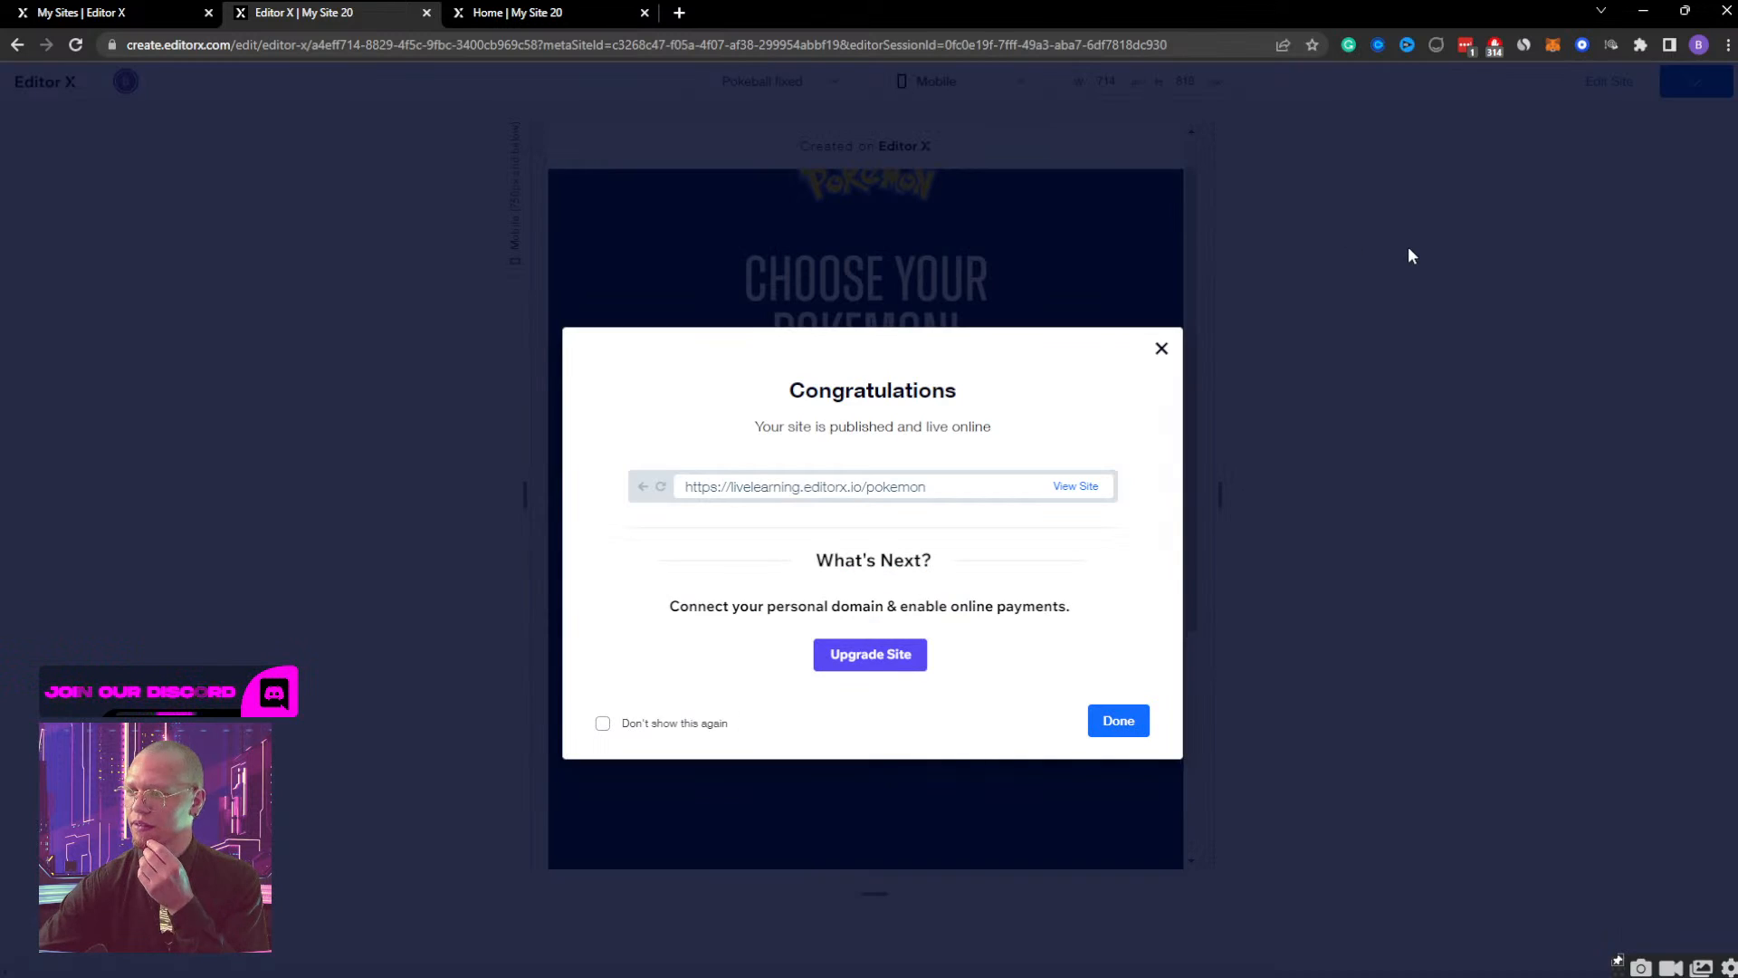
pyautogui.click(1081, 489)
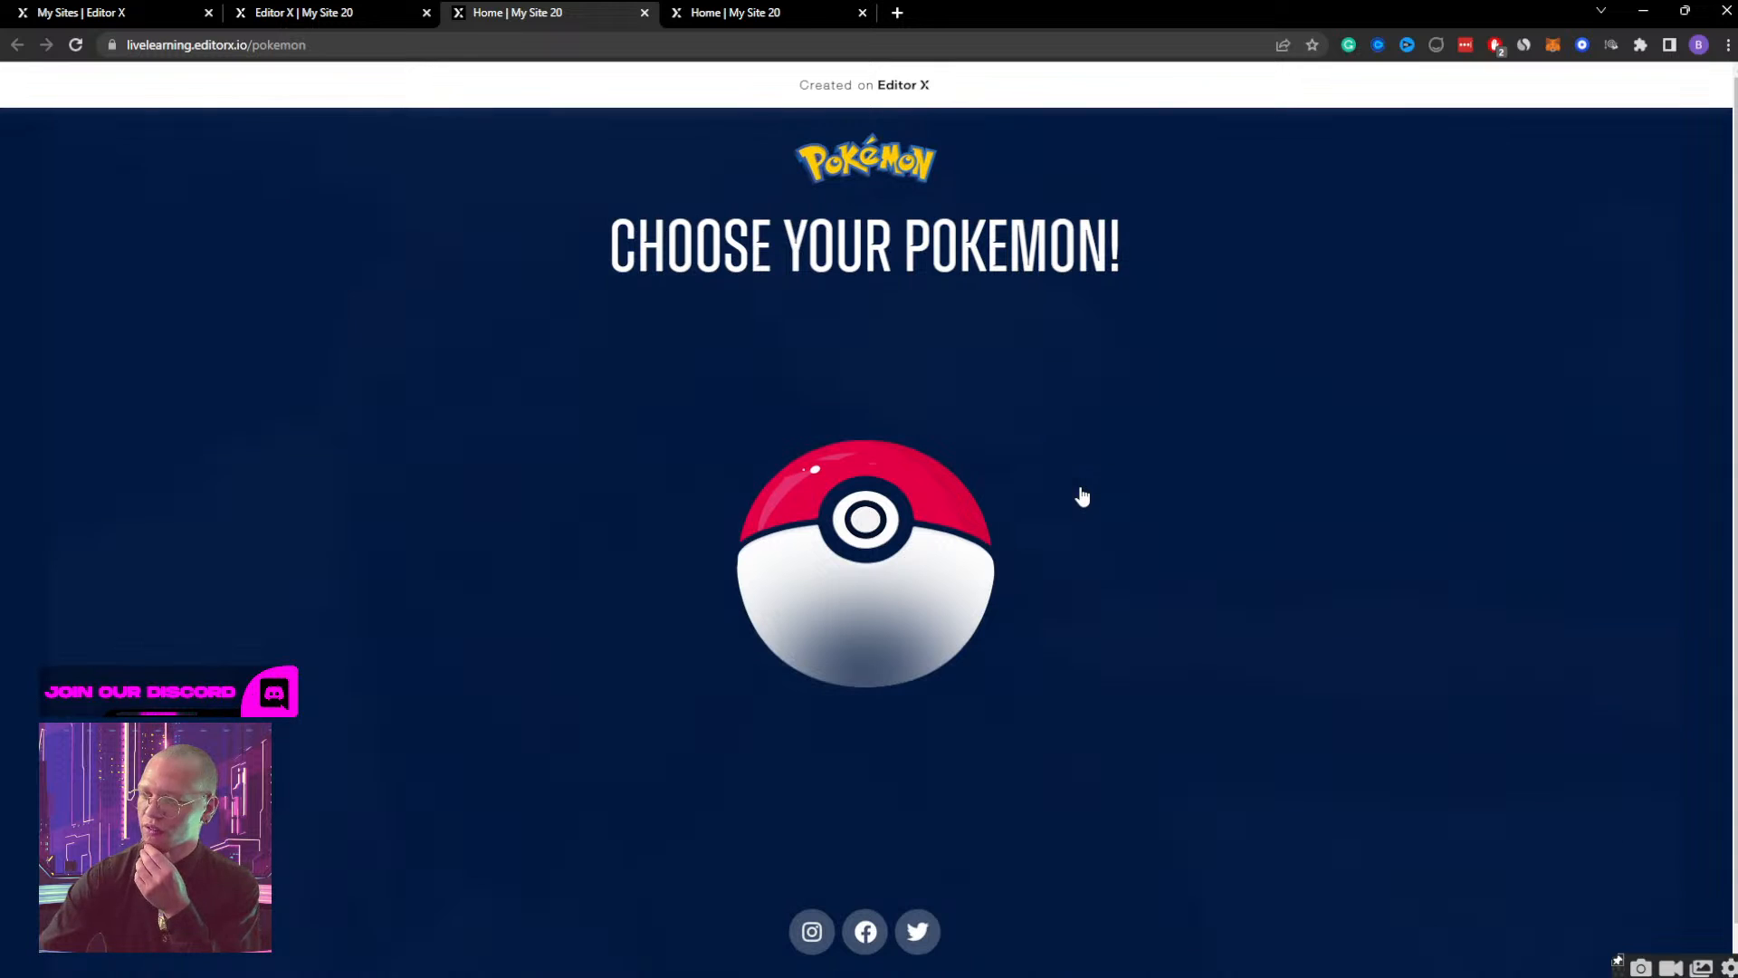
pyautogui.moveTo(1180, 37); pyautogui.dragTo(407, 27)
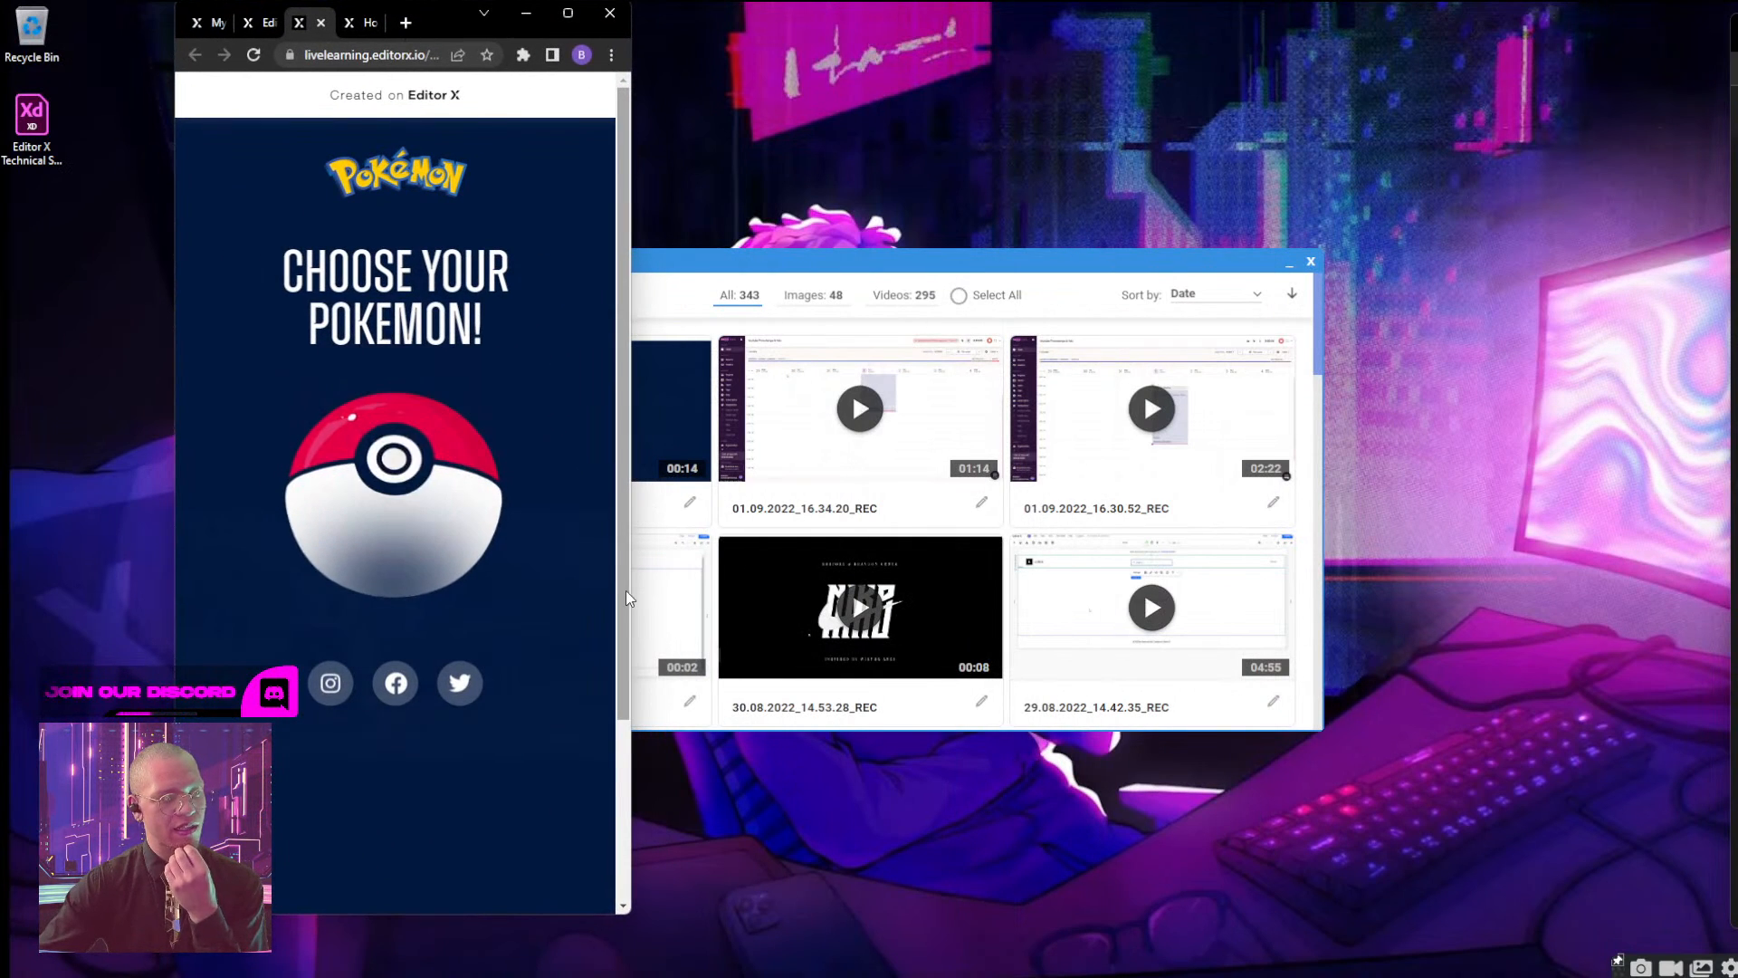
pyautogui.moveTo(632, 568)
pyautogui.mouseDown()
pyautogui.moveTo(1586, 493)
pyautogui.moveTo(1105, 552)
pyautogui.moveTo(633, 580)
pyautogui.mouseUp()
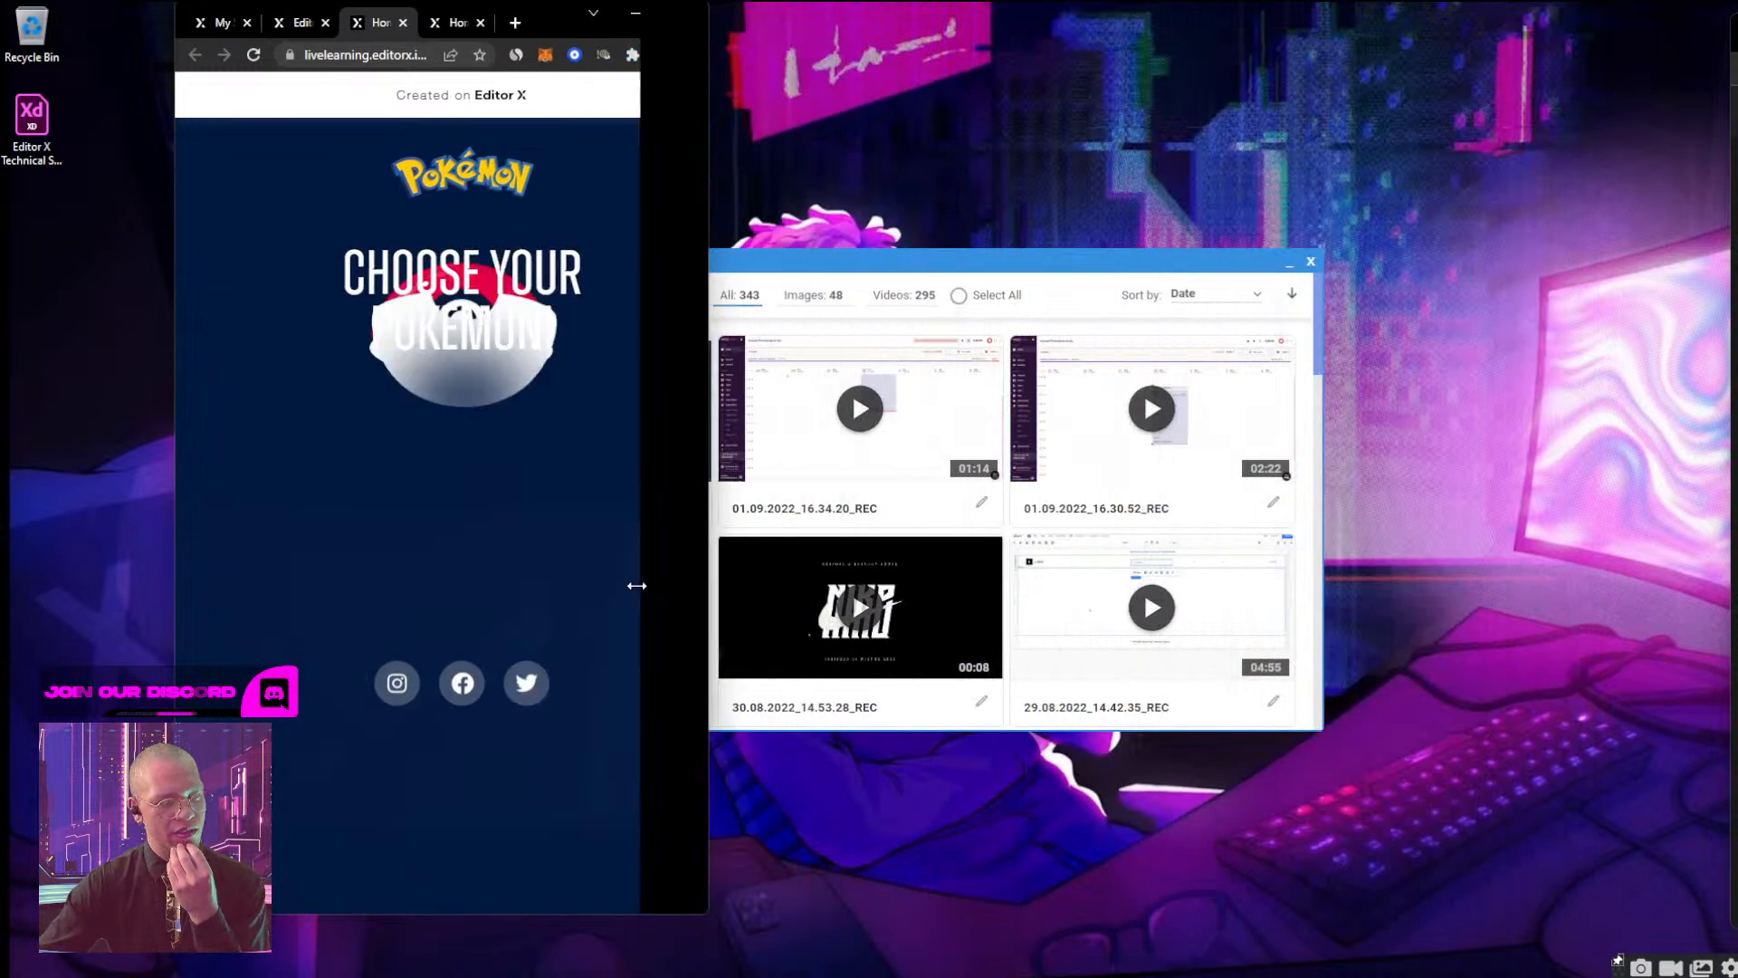
pyautogui.moveTo(438, 15); pyautogui.dragTo(453, 0)
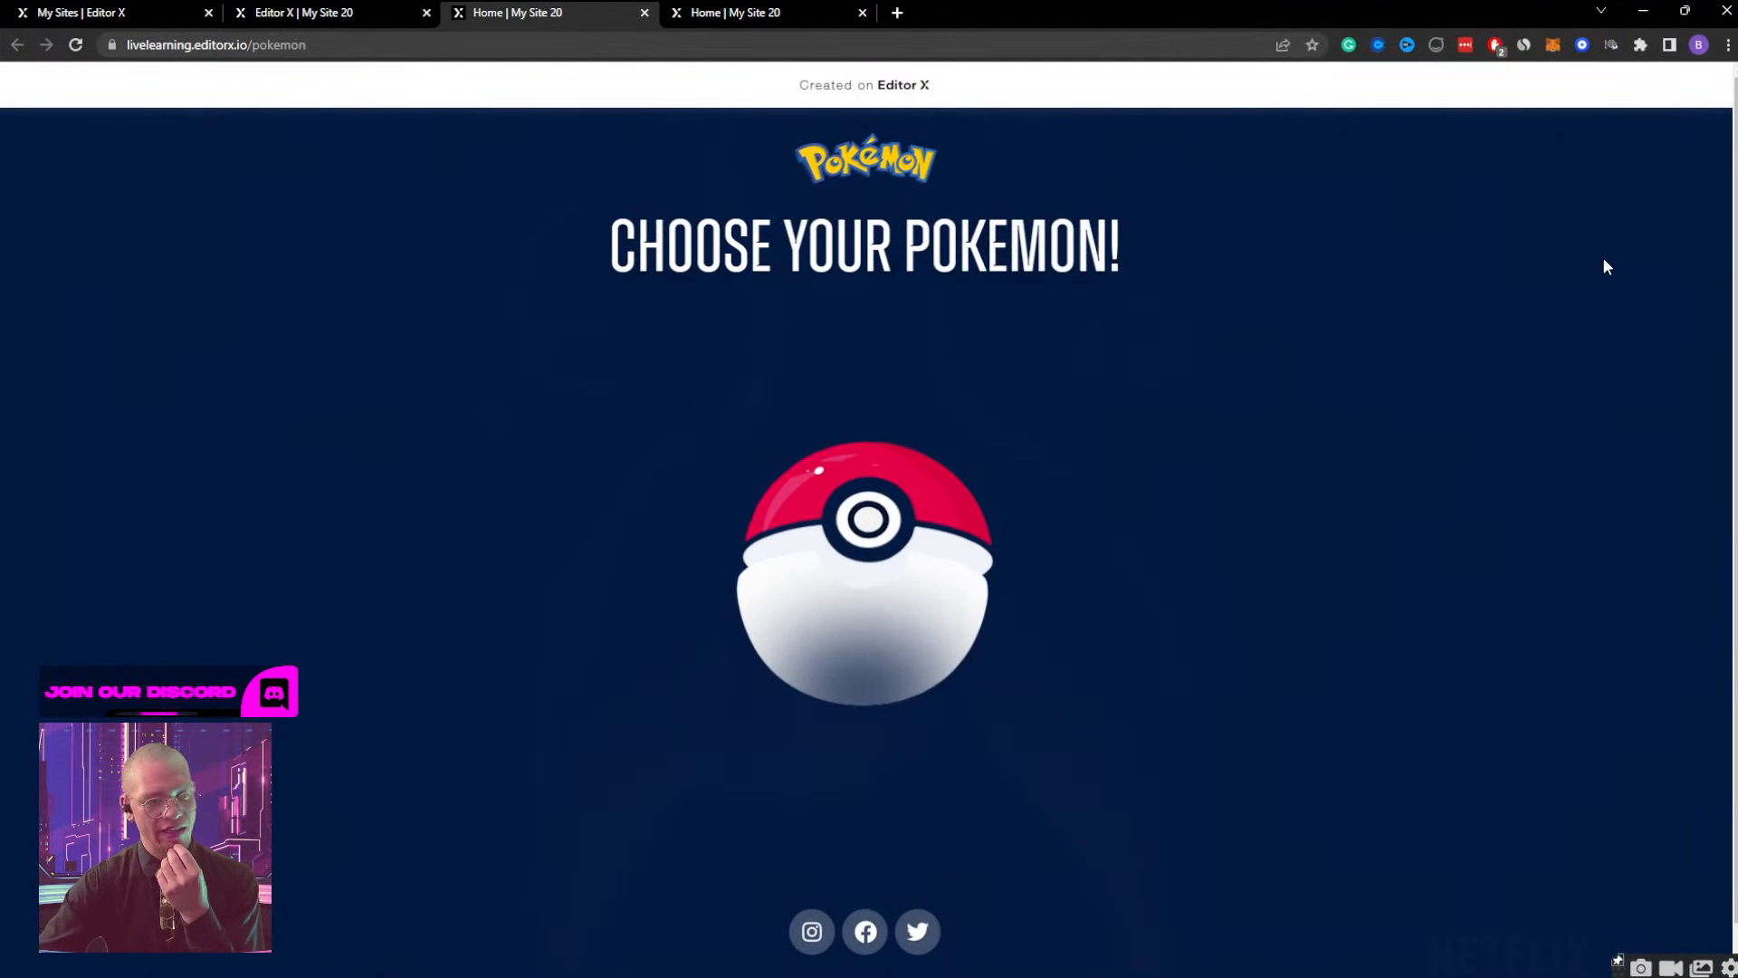
# Close both open tabs of the live page and reopen the published site from the publish confirmation.
pyautogui.click(777, 10)
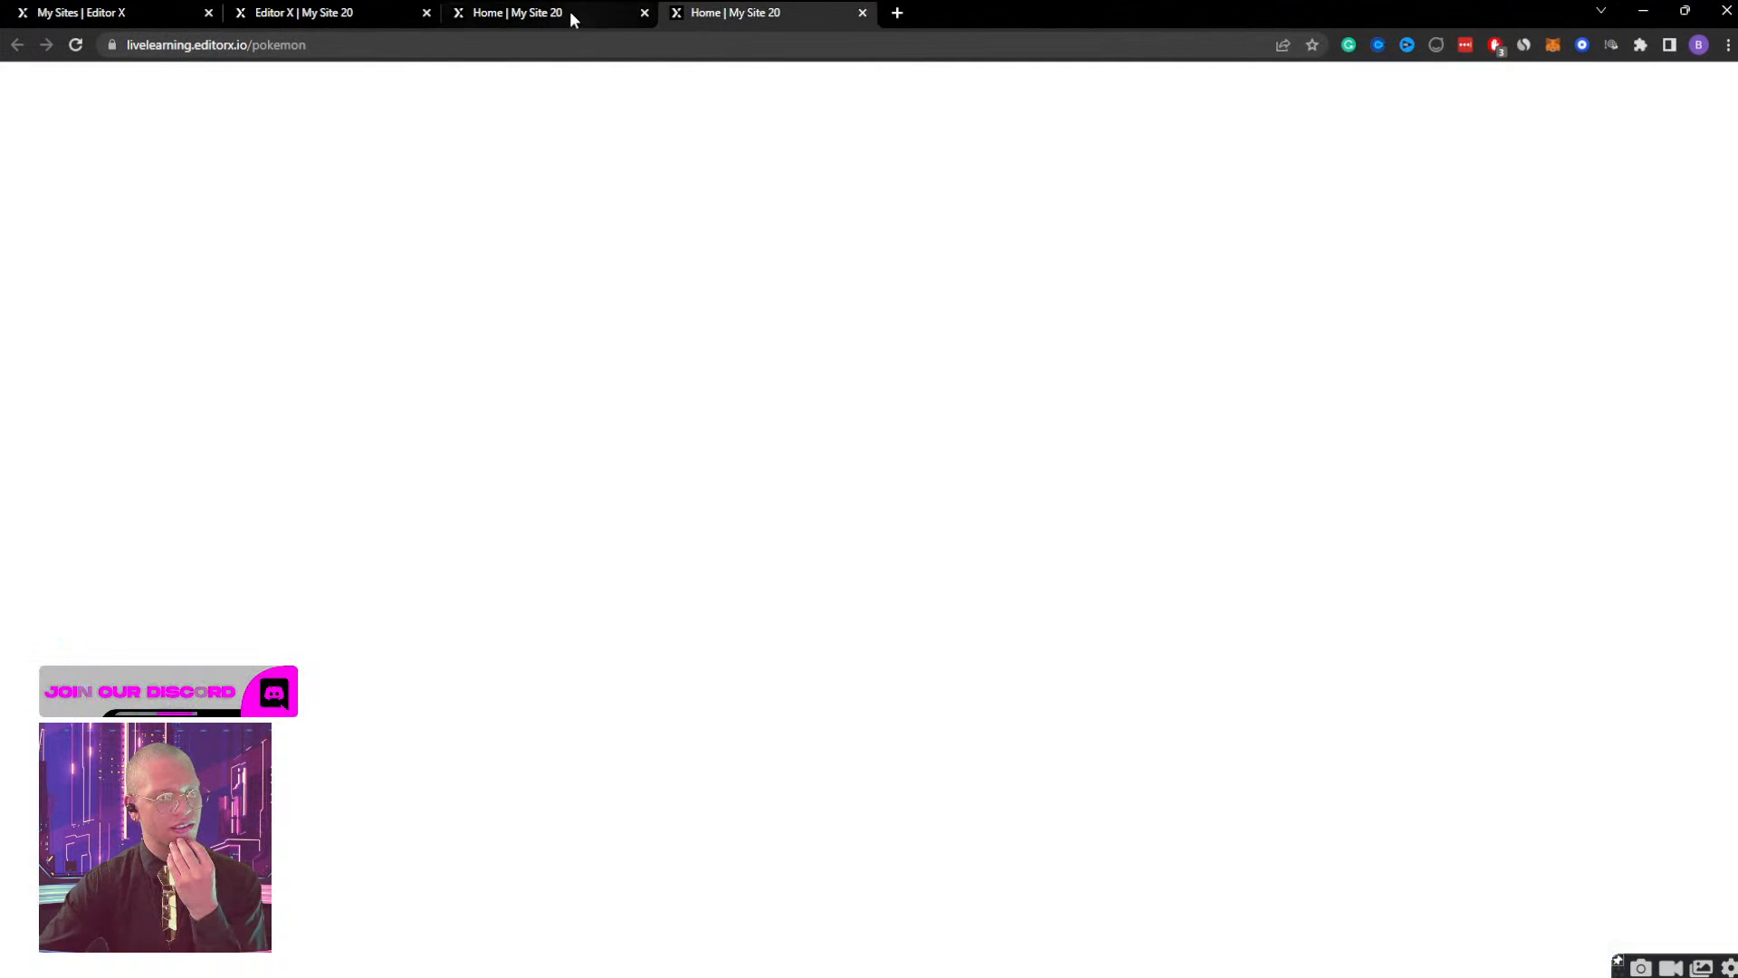
pyautogui.click(568, 11)
pyautogui.click(644, 13)
pyautogui.click(645, 14)
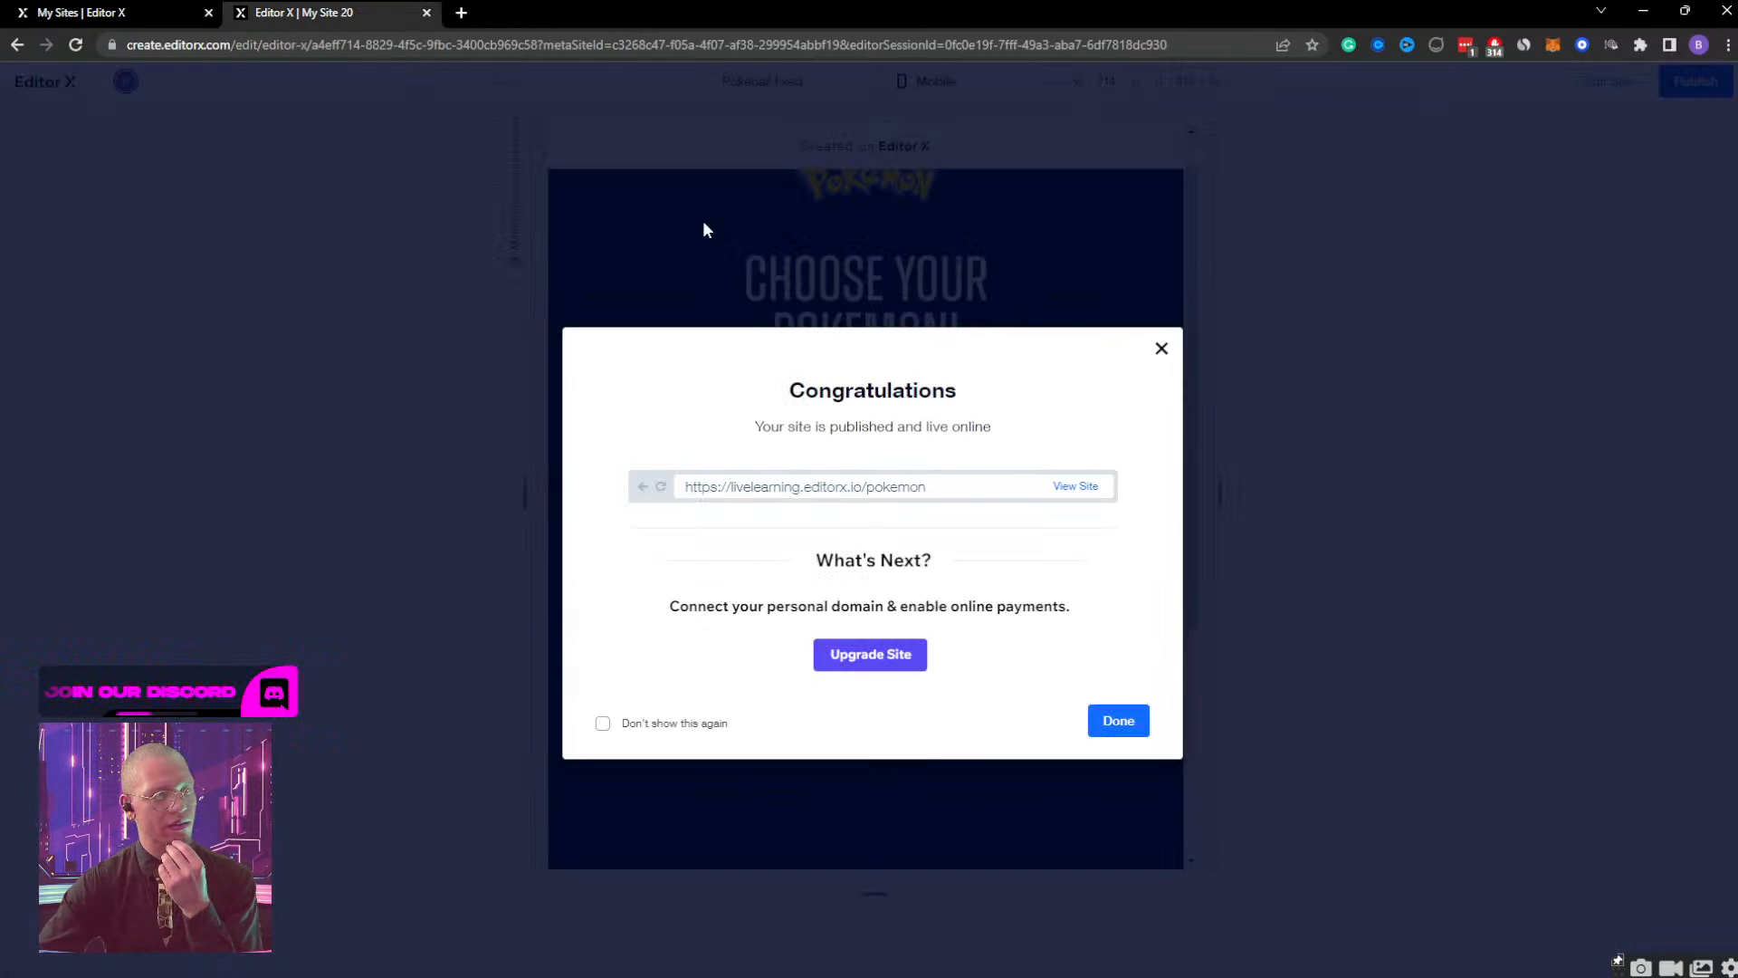
pyautogui.click(1059, 490)
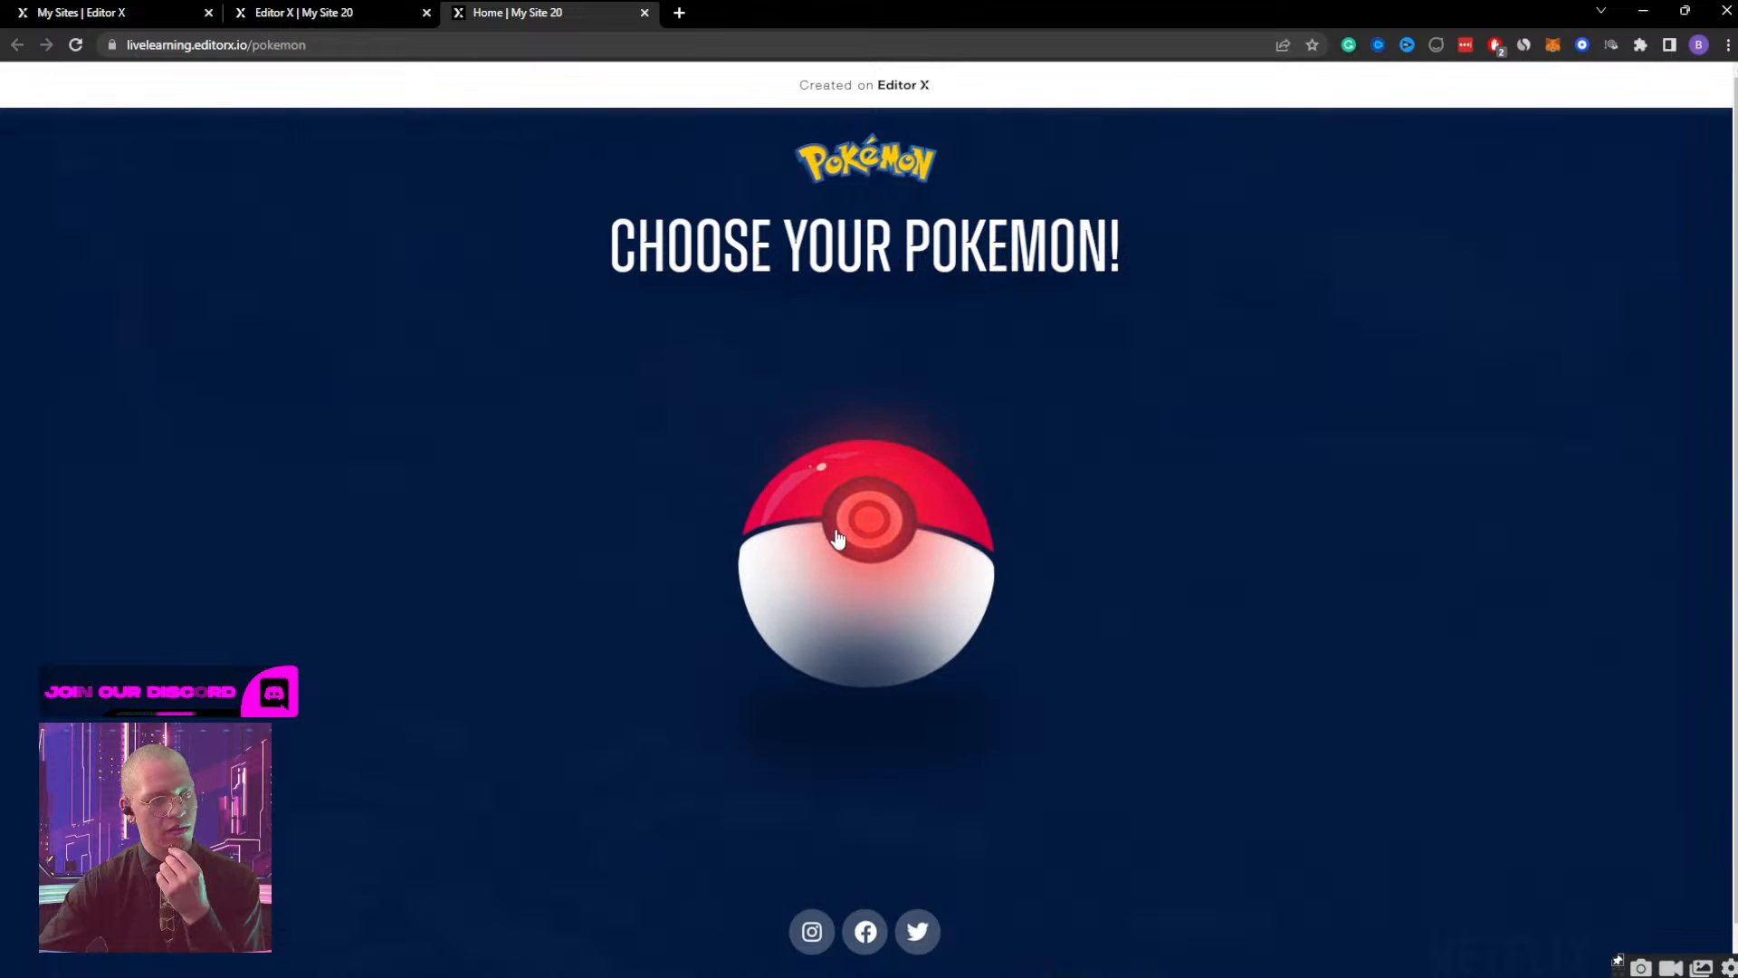
# Shrink the browser window to mobile width, check the live ball's alignment, and restore the full-size window.
pyautogui.doubleClick(1242, 18)
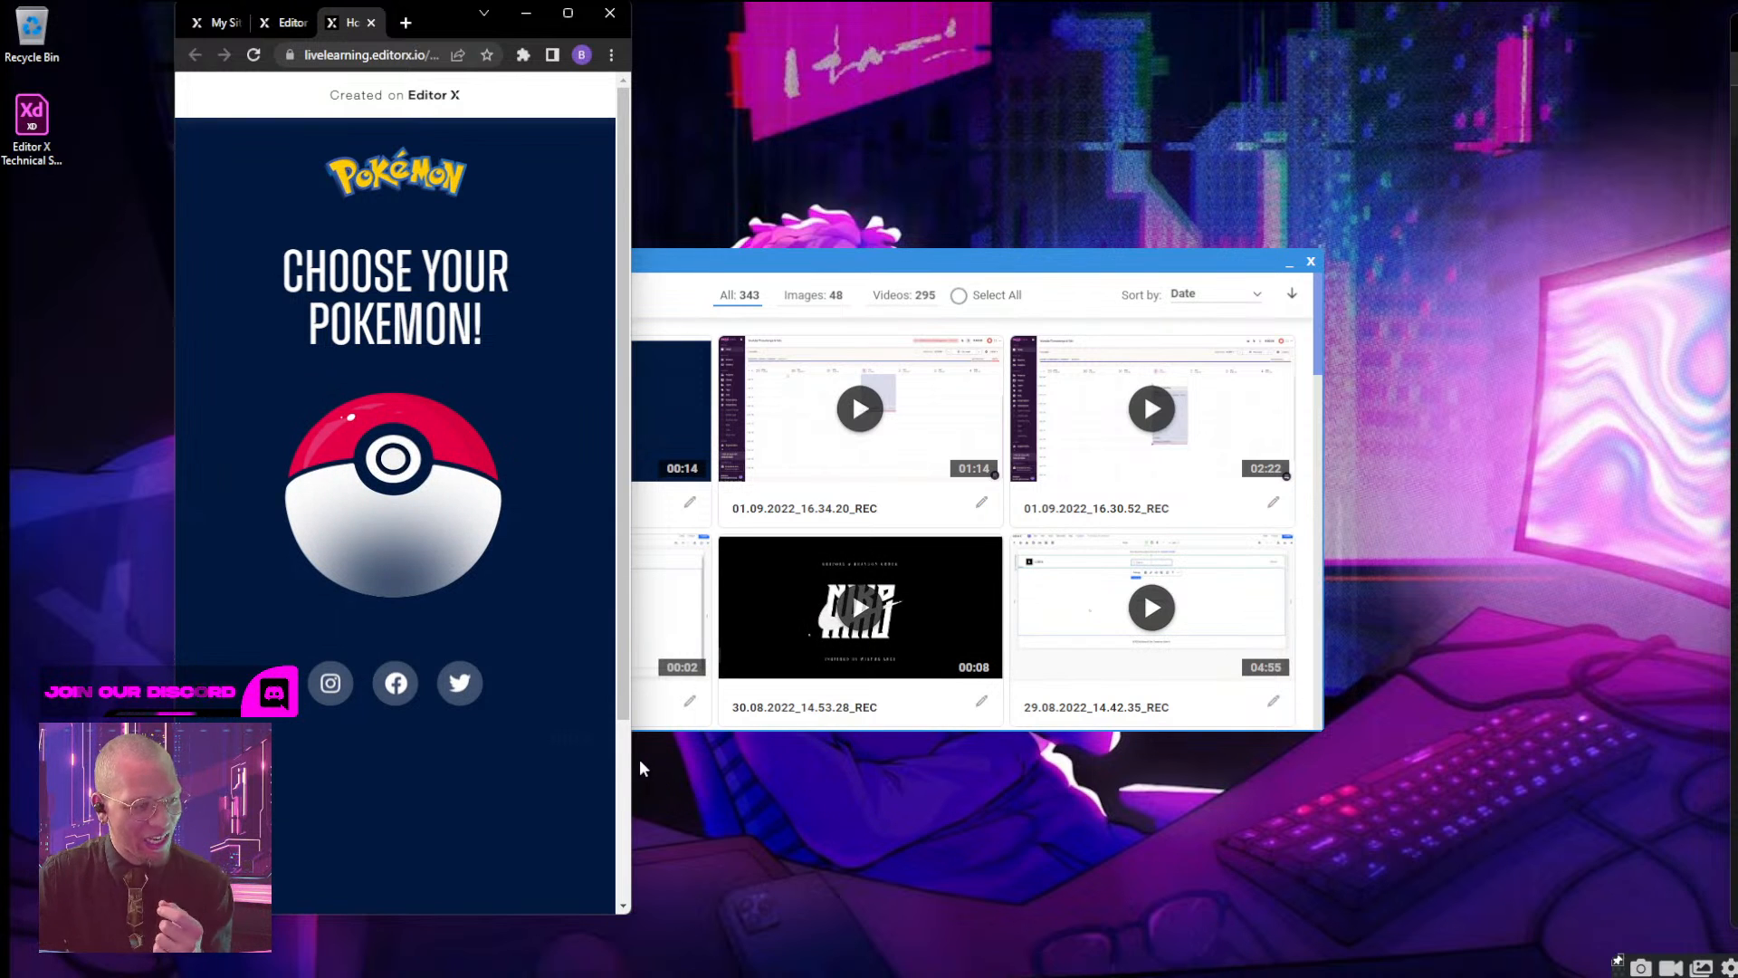
pyautogui.moveTo(631, 765); pyautogui.dragTo(410, 785)
pyautogui.moveTo(626, 767); pyautogui.dragTo(392, 776)
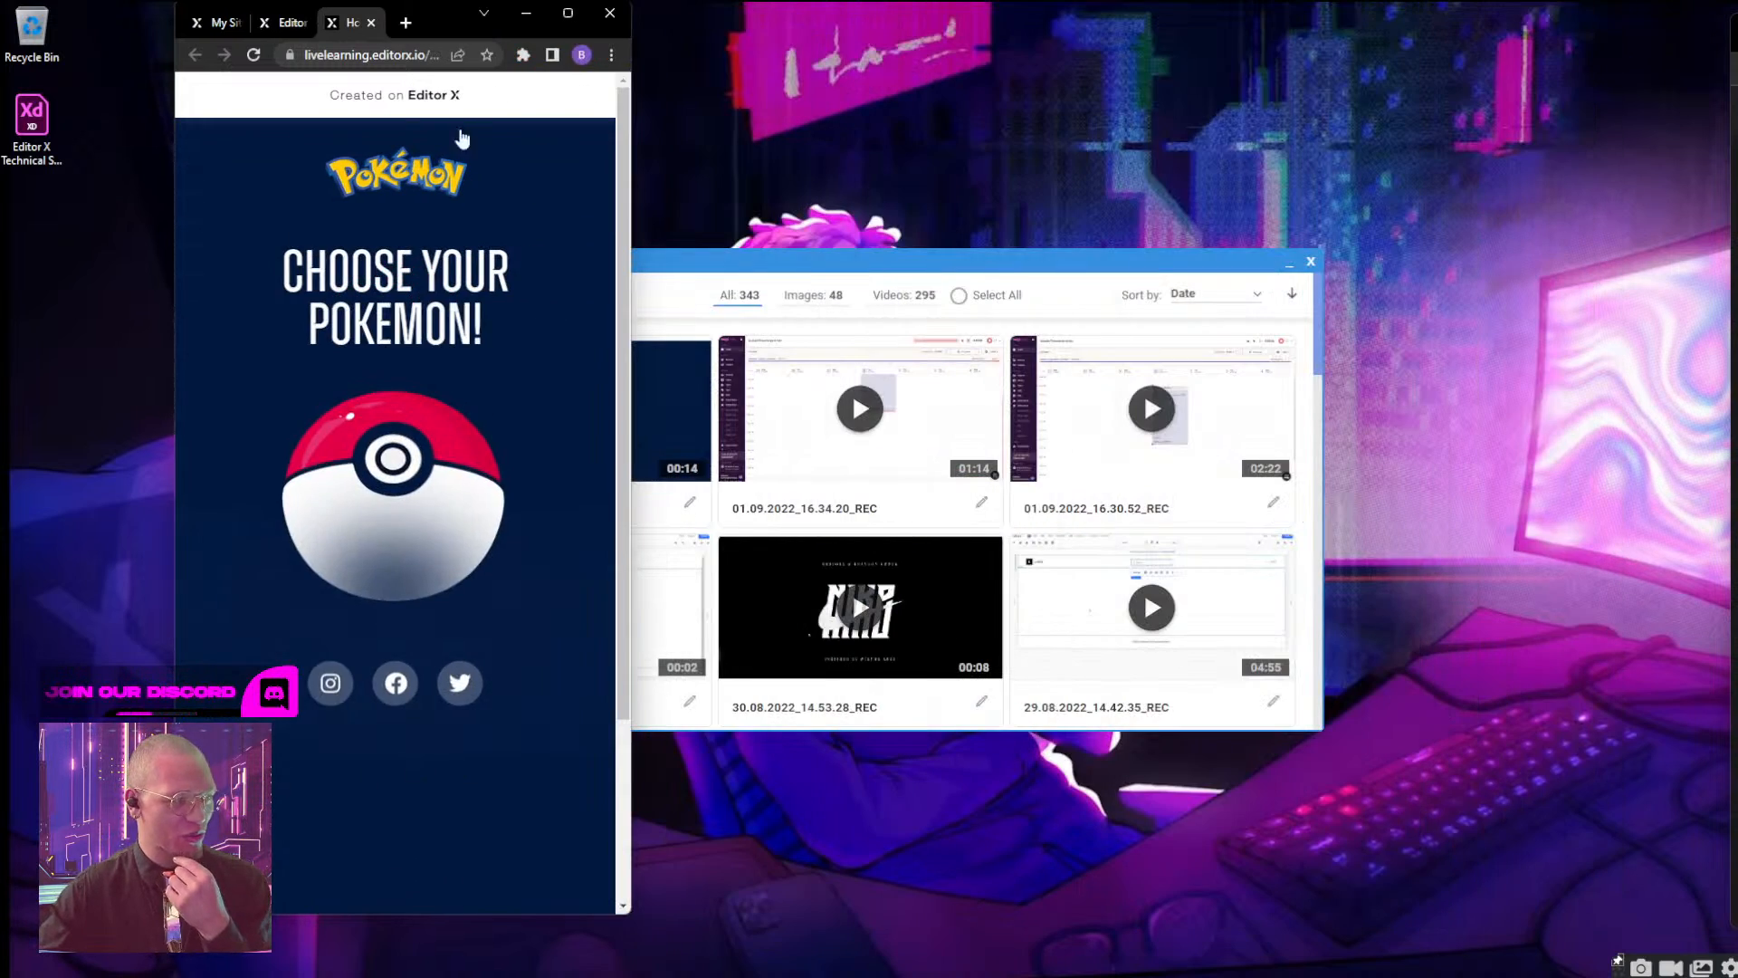
pyautogui.doubleClick(438, 22)
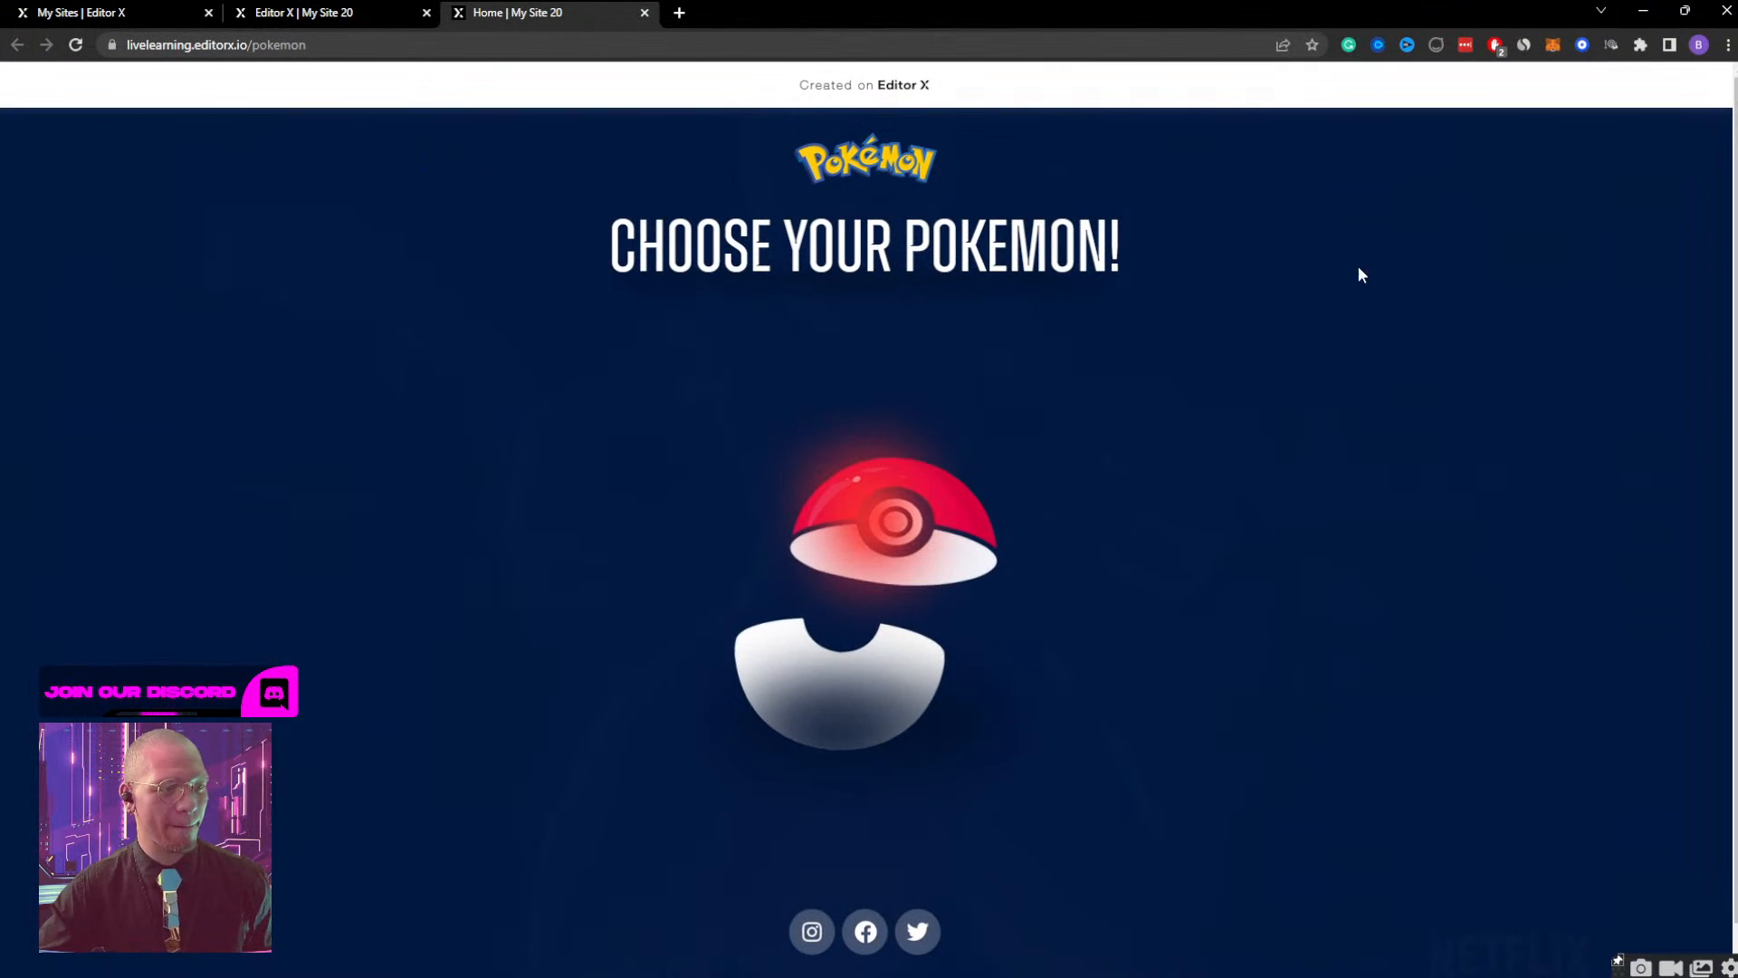
# Open the live Poké Ball to view the Bulbasaur screen, close it, and recheck the ball at mobile width.
pyautogui.click(908, 539)
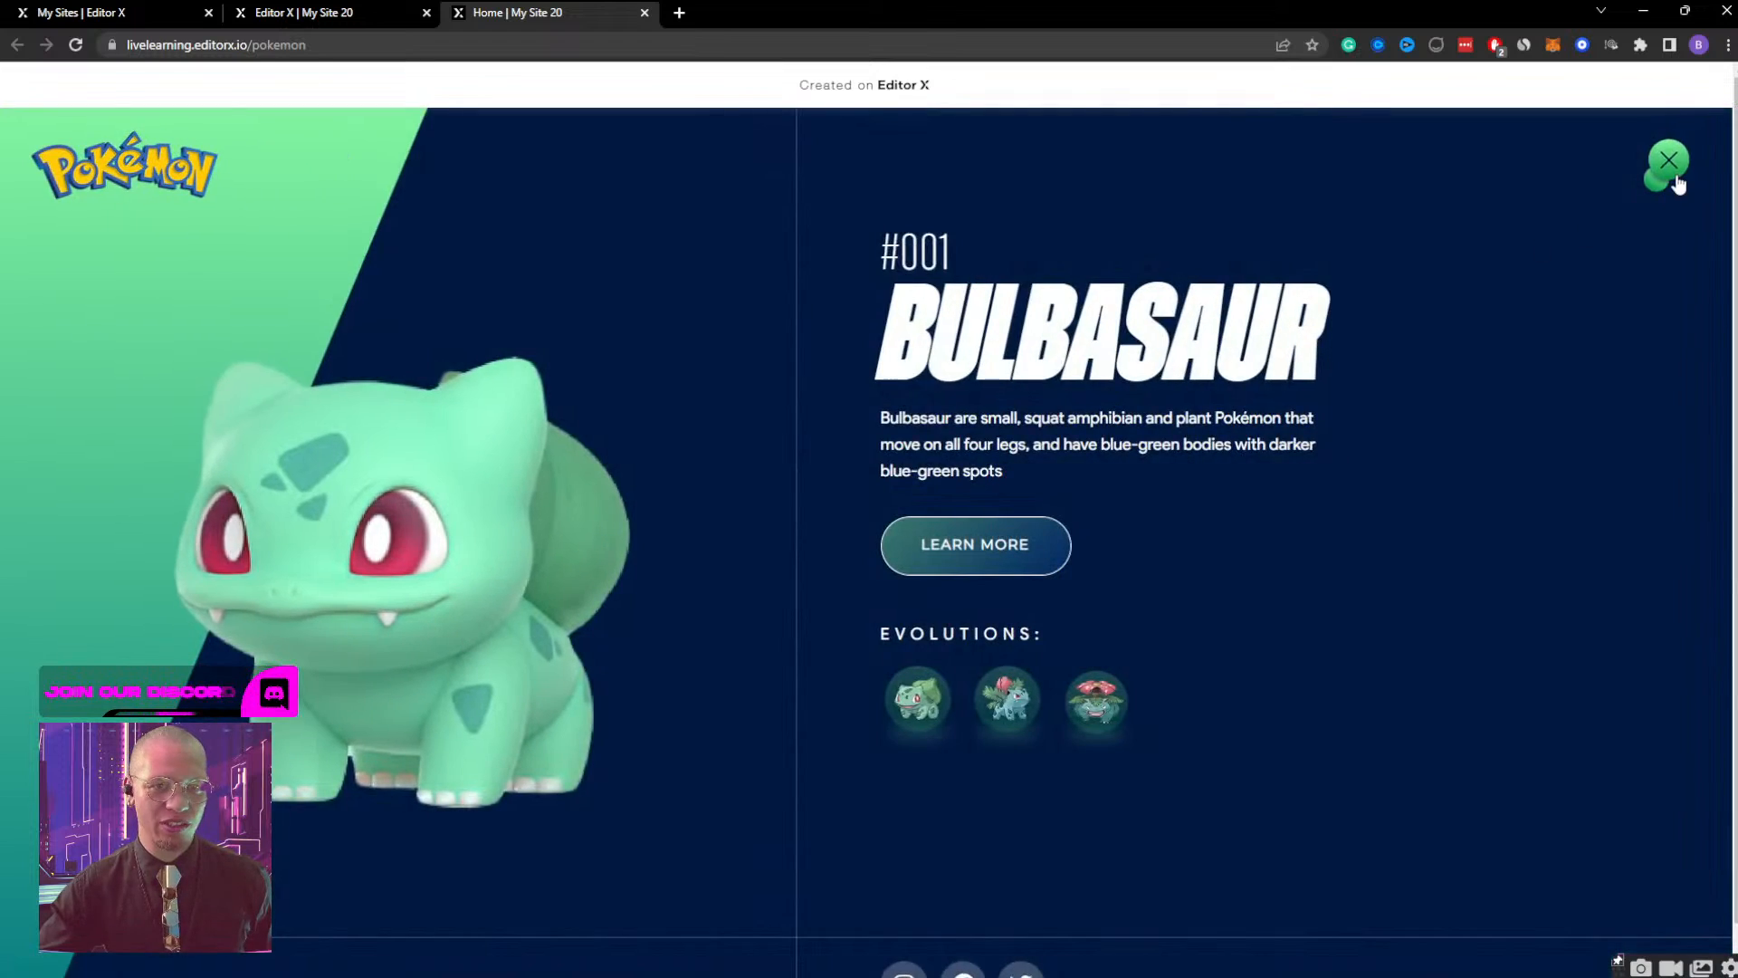
pyautogui.click(1670, 163)
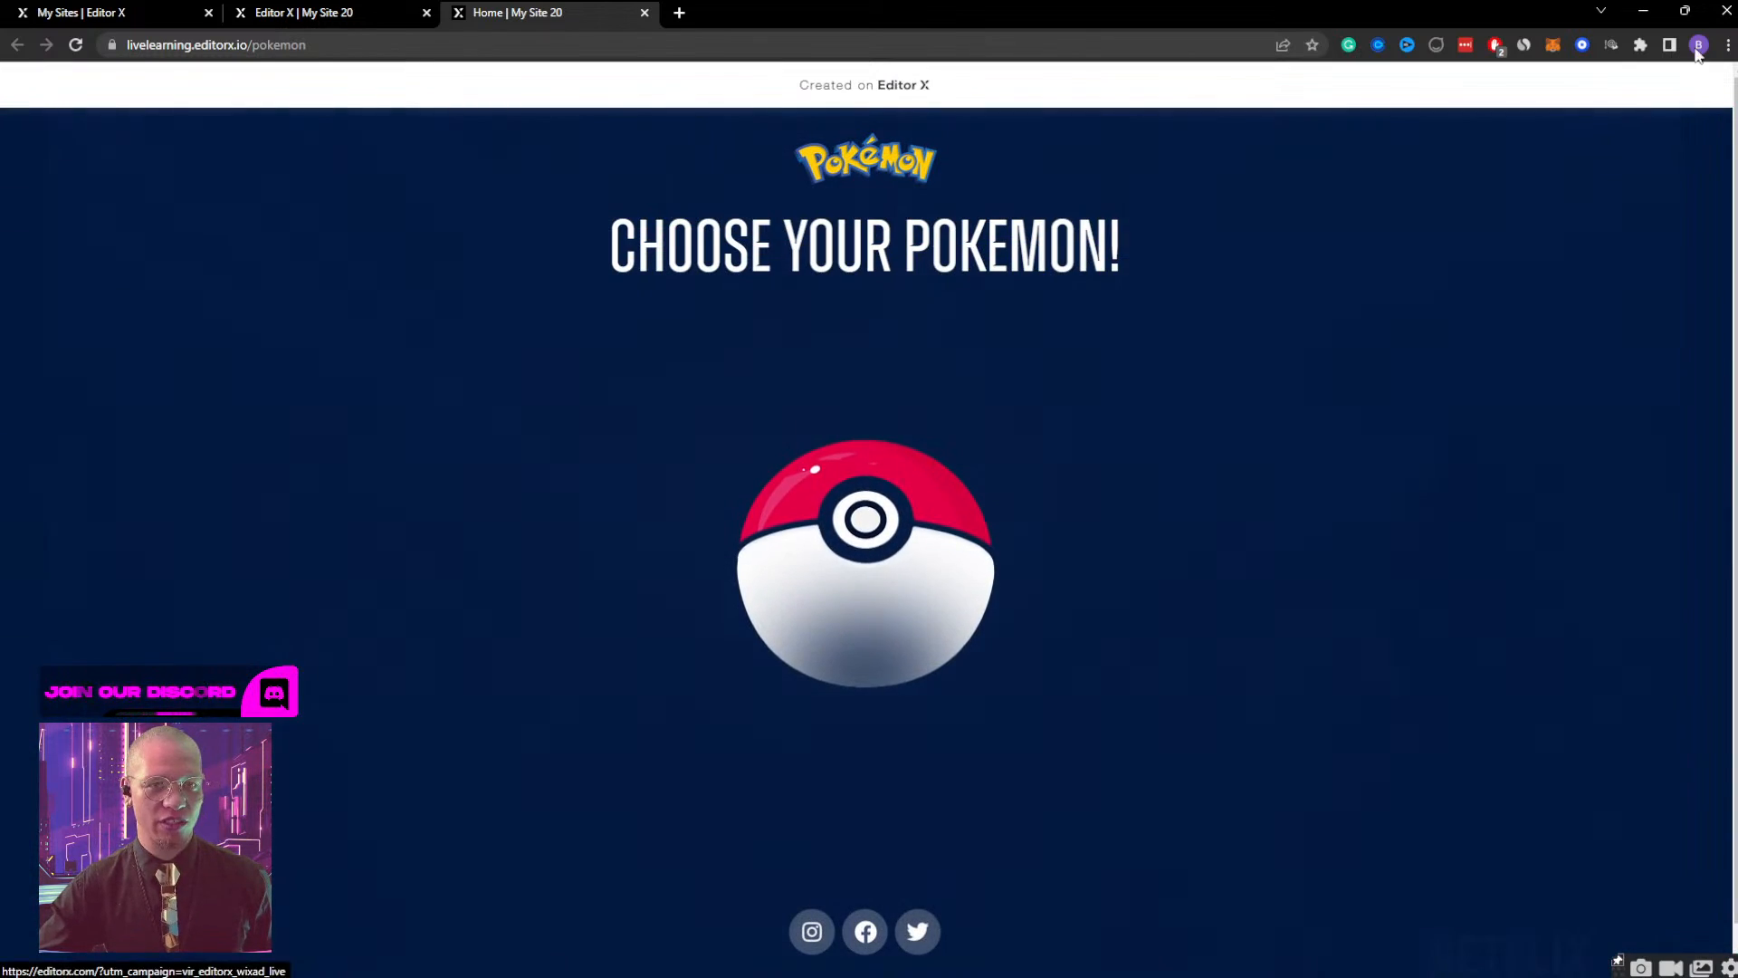
pyautogui.click(1684, 11)
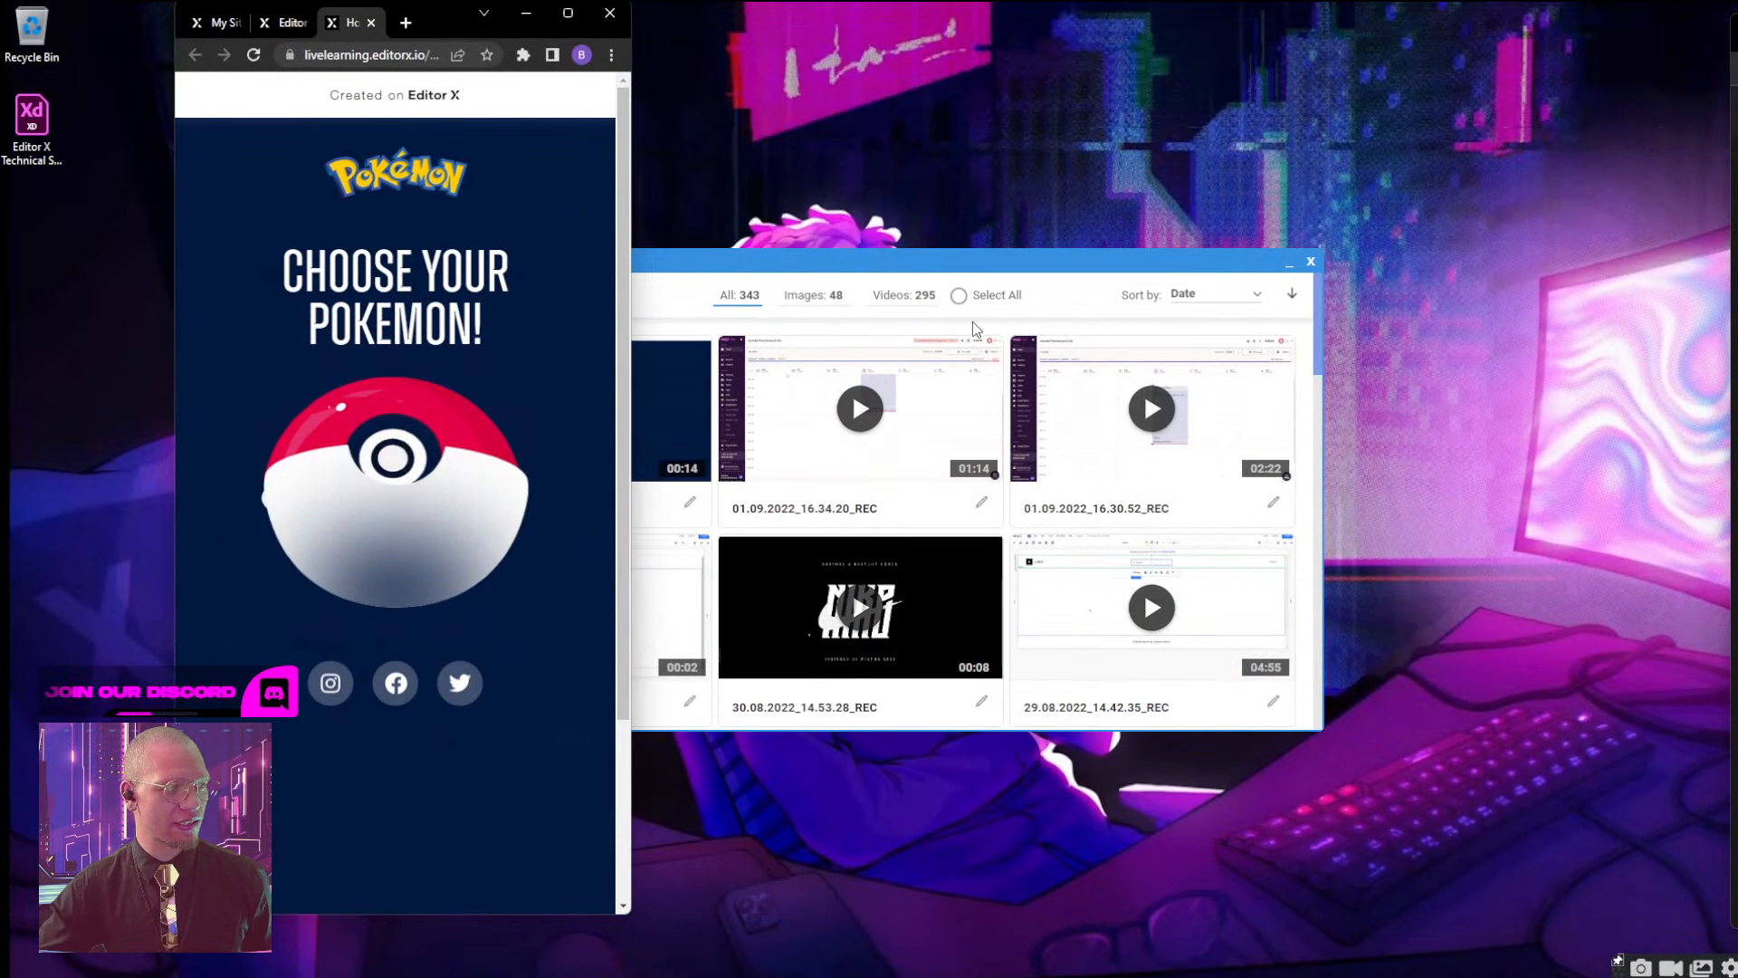
pyautogui.doubleClick(443, 13)
# Return to the editor's preview, dismiss the publish confirmation, and narrow the mobile preview to 320 px to check the ball.
pyautogui.click(346, 16)
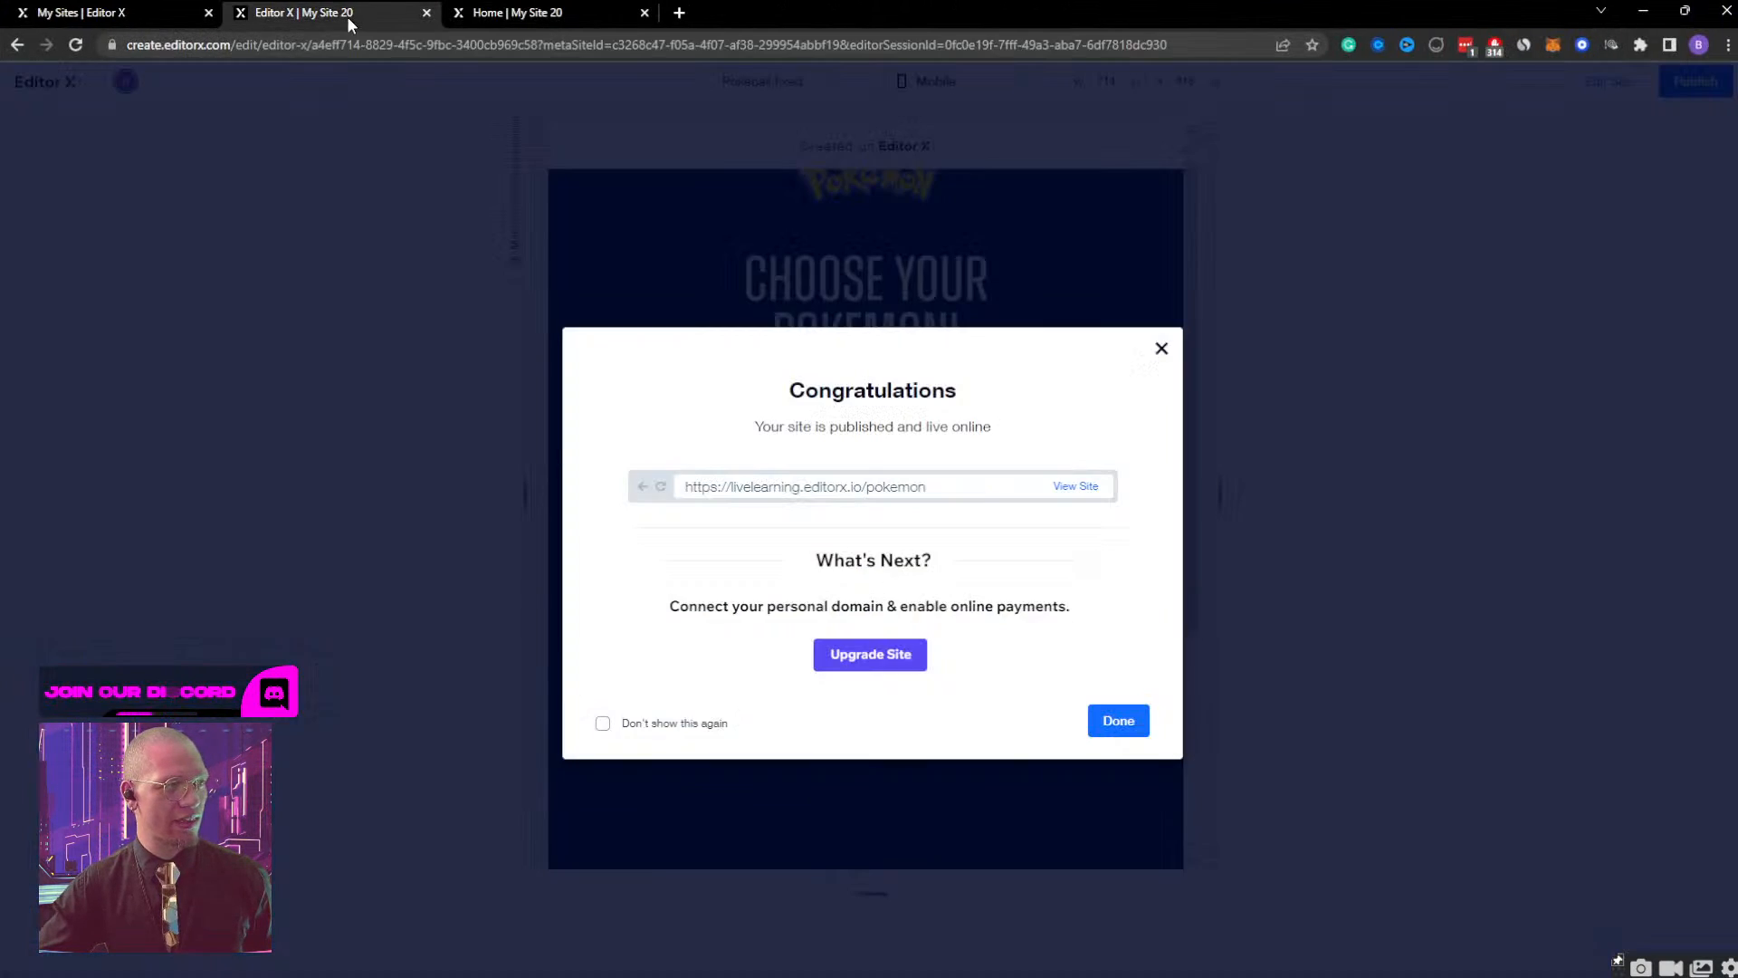
pyautogui.click(1159, 352)
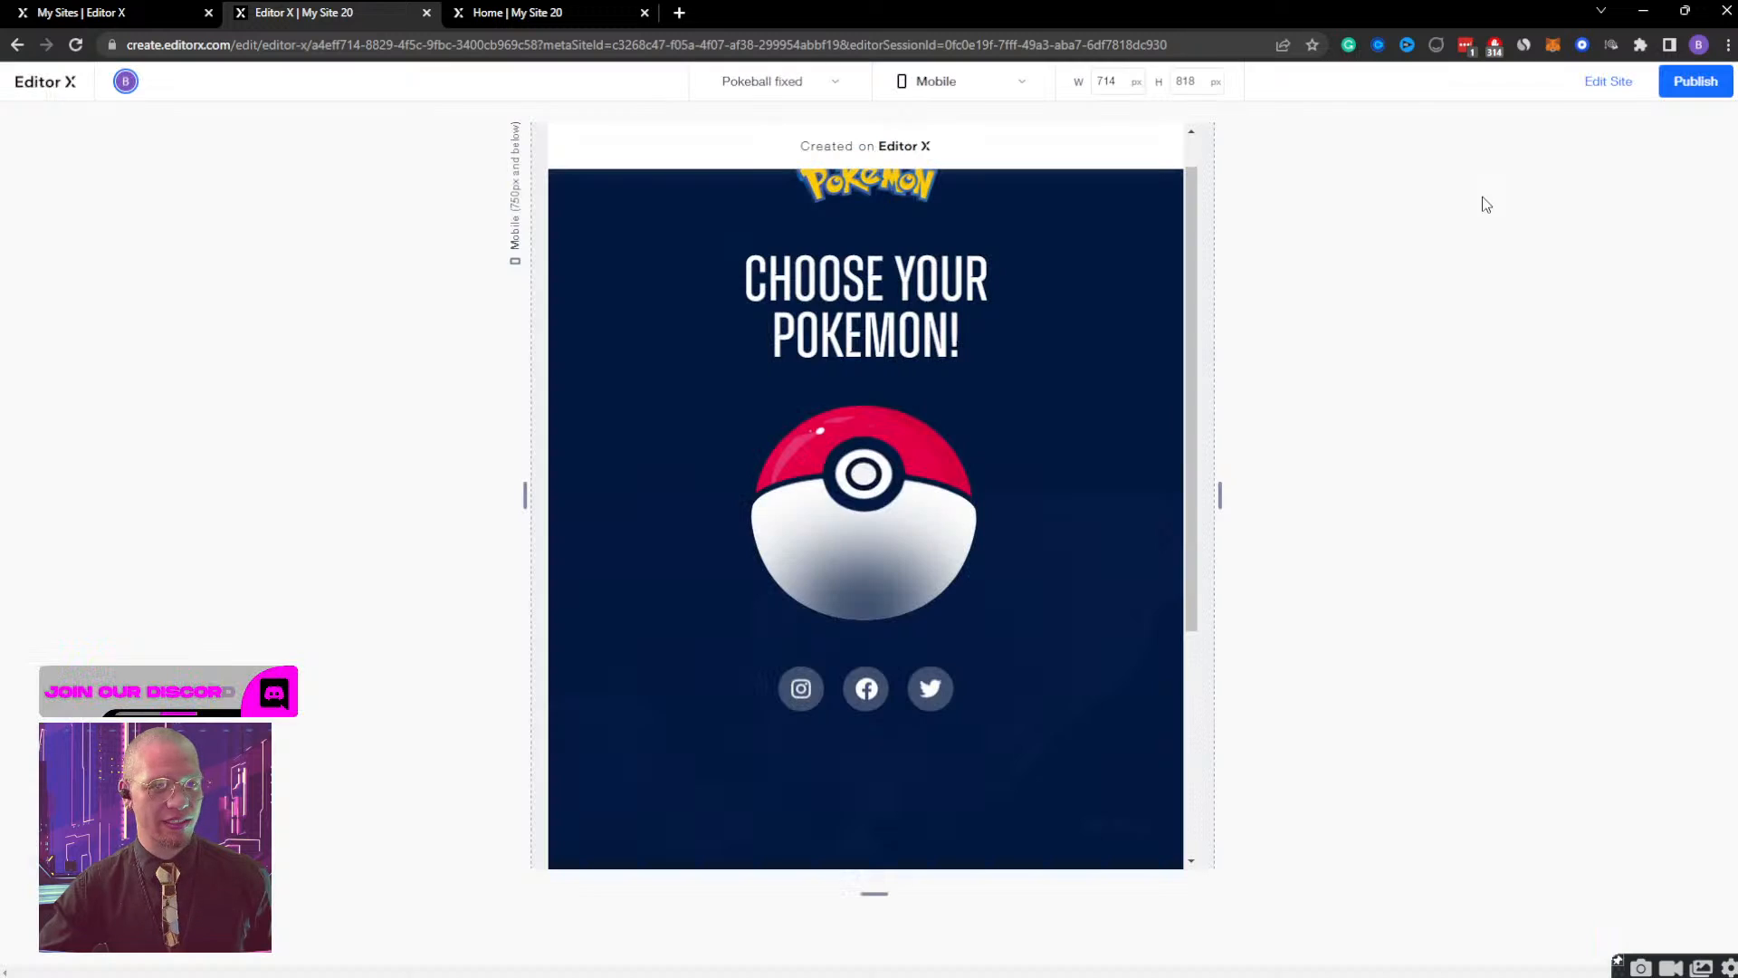
pyautogui.click(1608, 86)
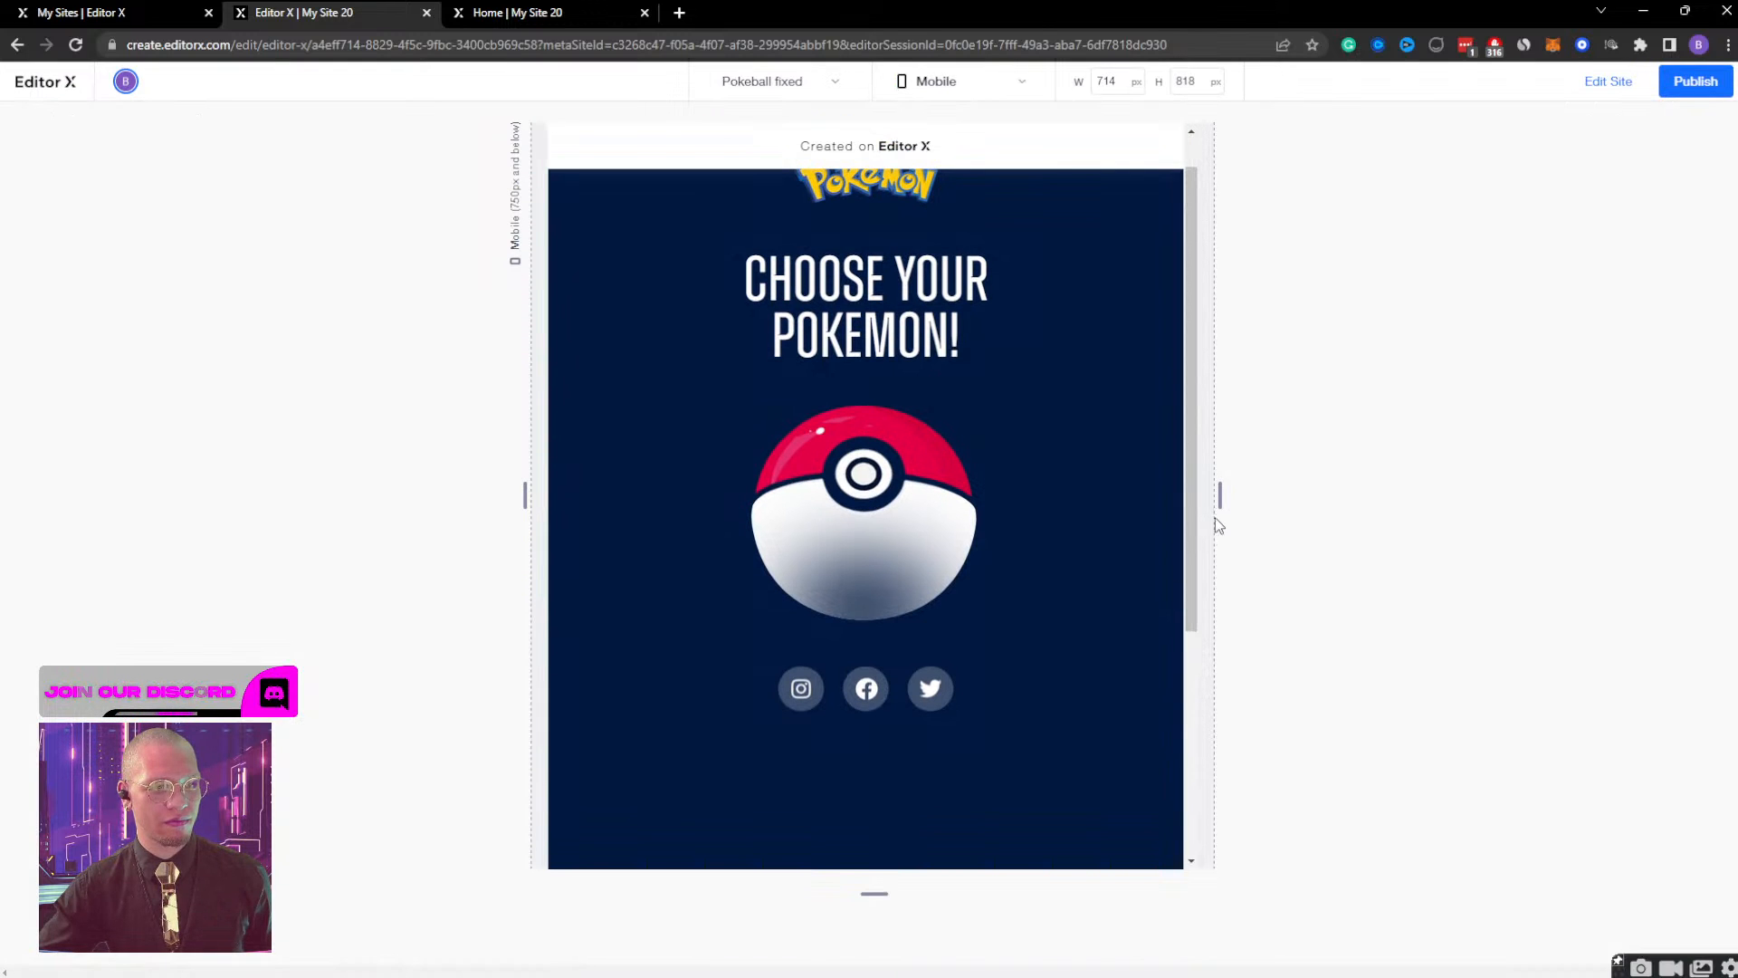
pyautogui.moveTo(1221, 497); pyautogui.dragTo(920, 543)
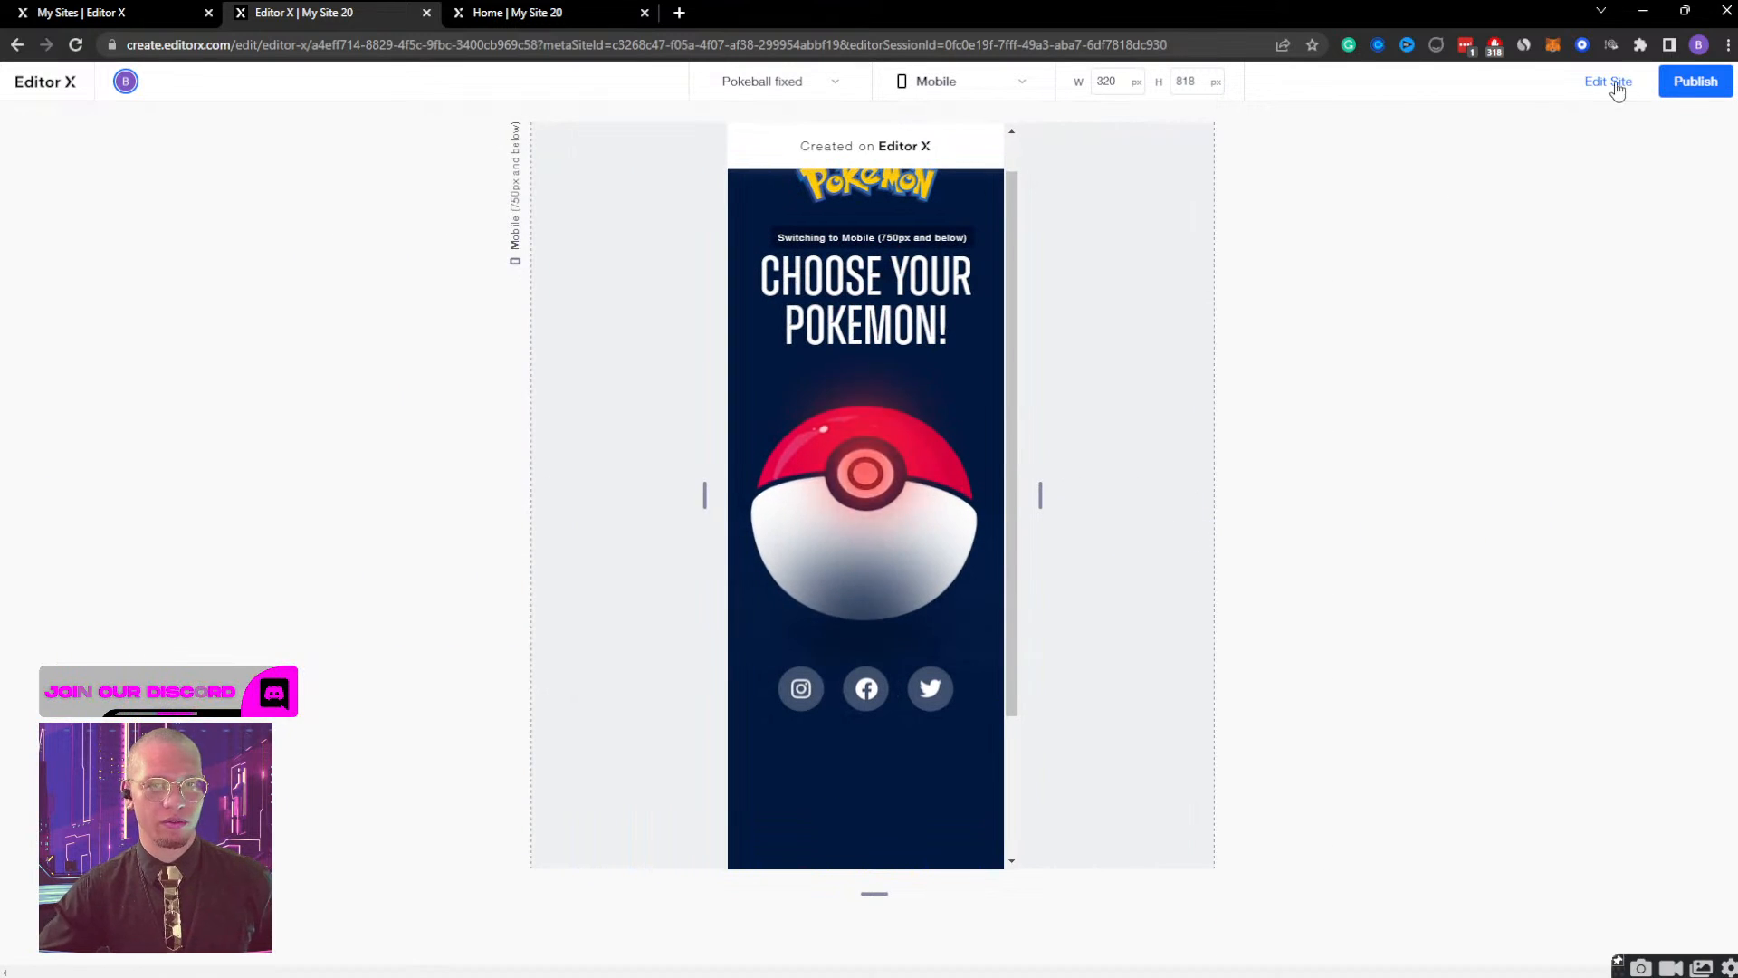
# Republish the site, close the extra live tab, and check the ball on the live page at mobile width.
pyautogui.click(1689, 84)
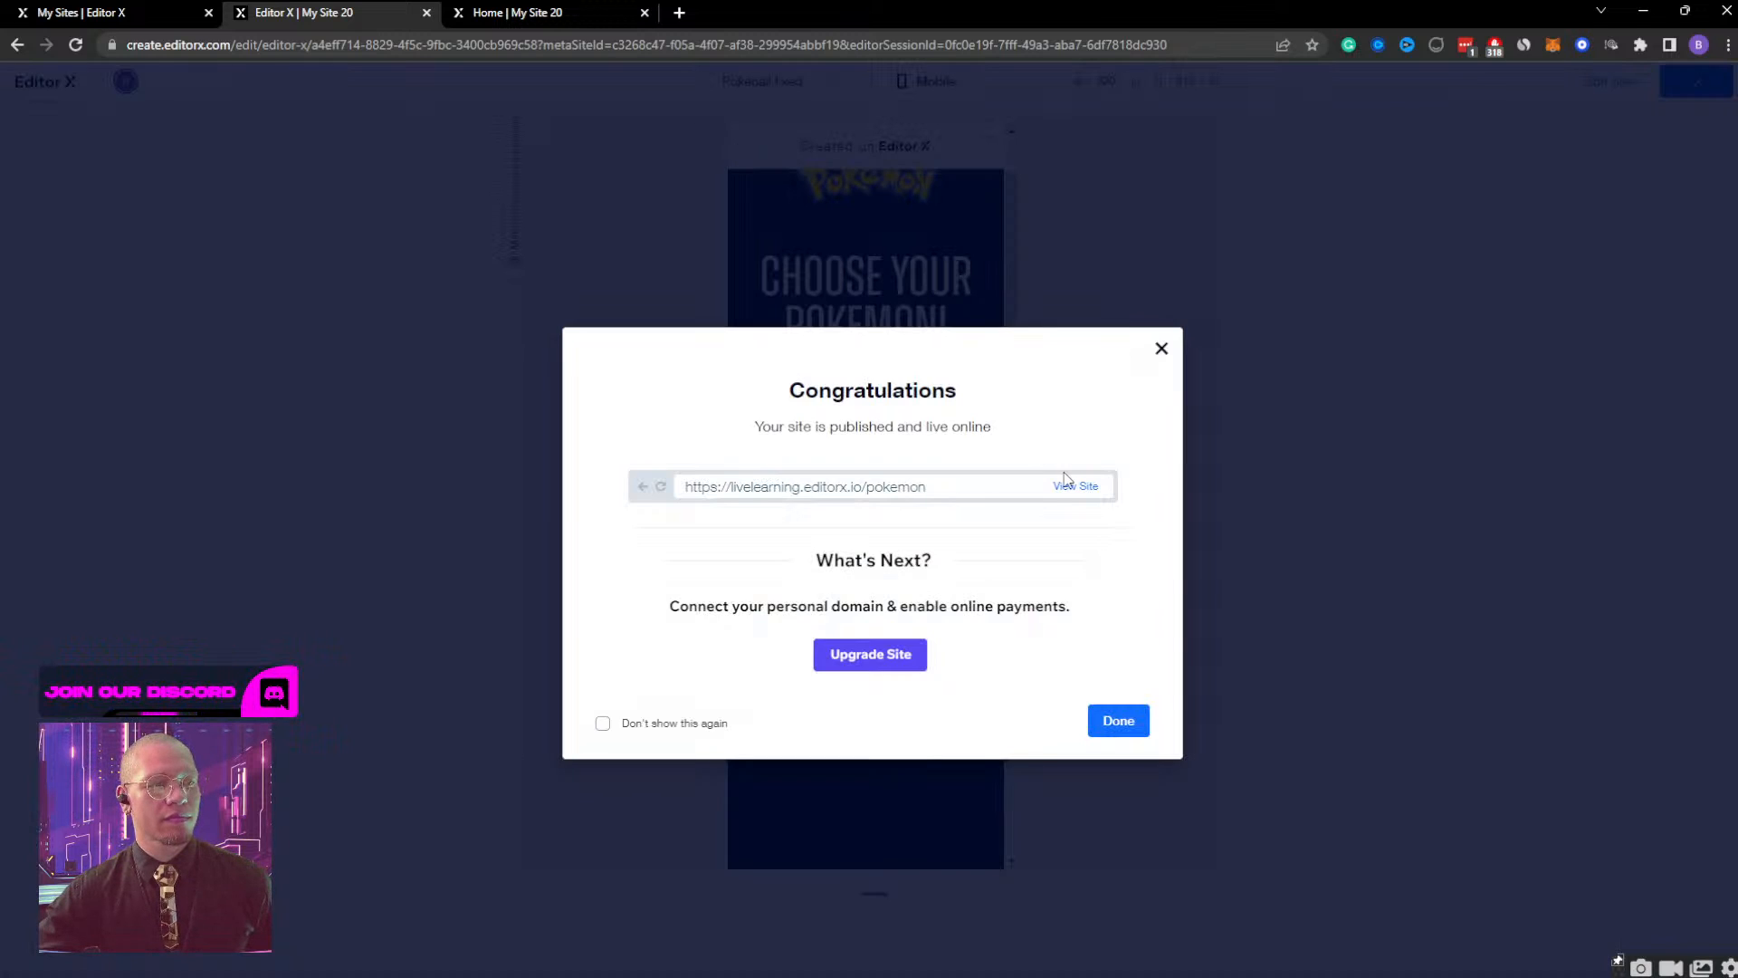
pyautogui.click(1077, 487)
pyautogui.click(862, 12)
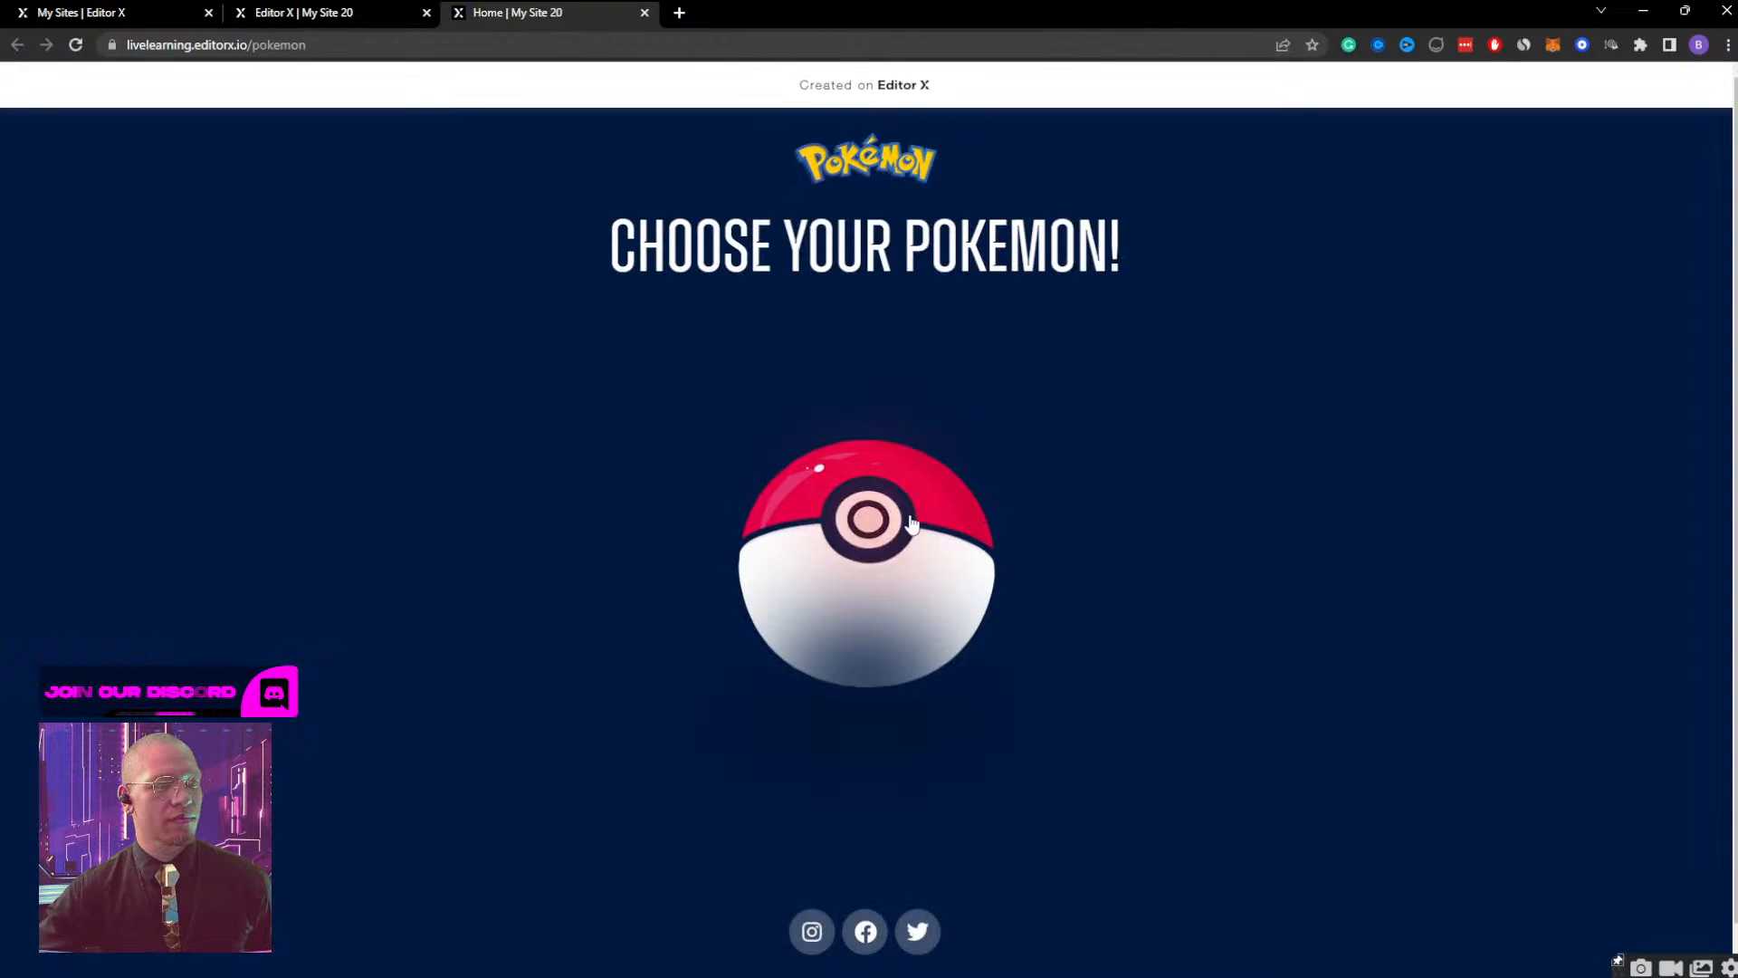
pyautogui.click(1685, 10)
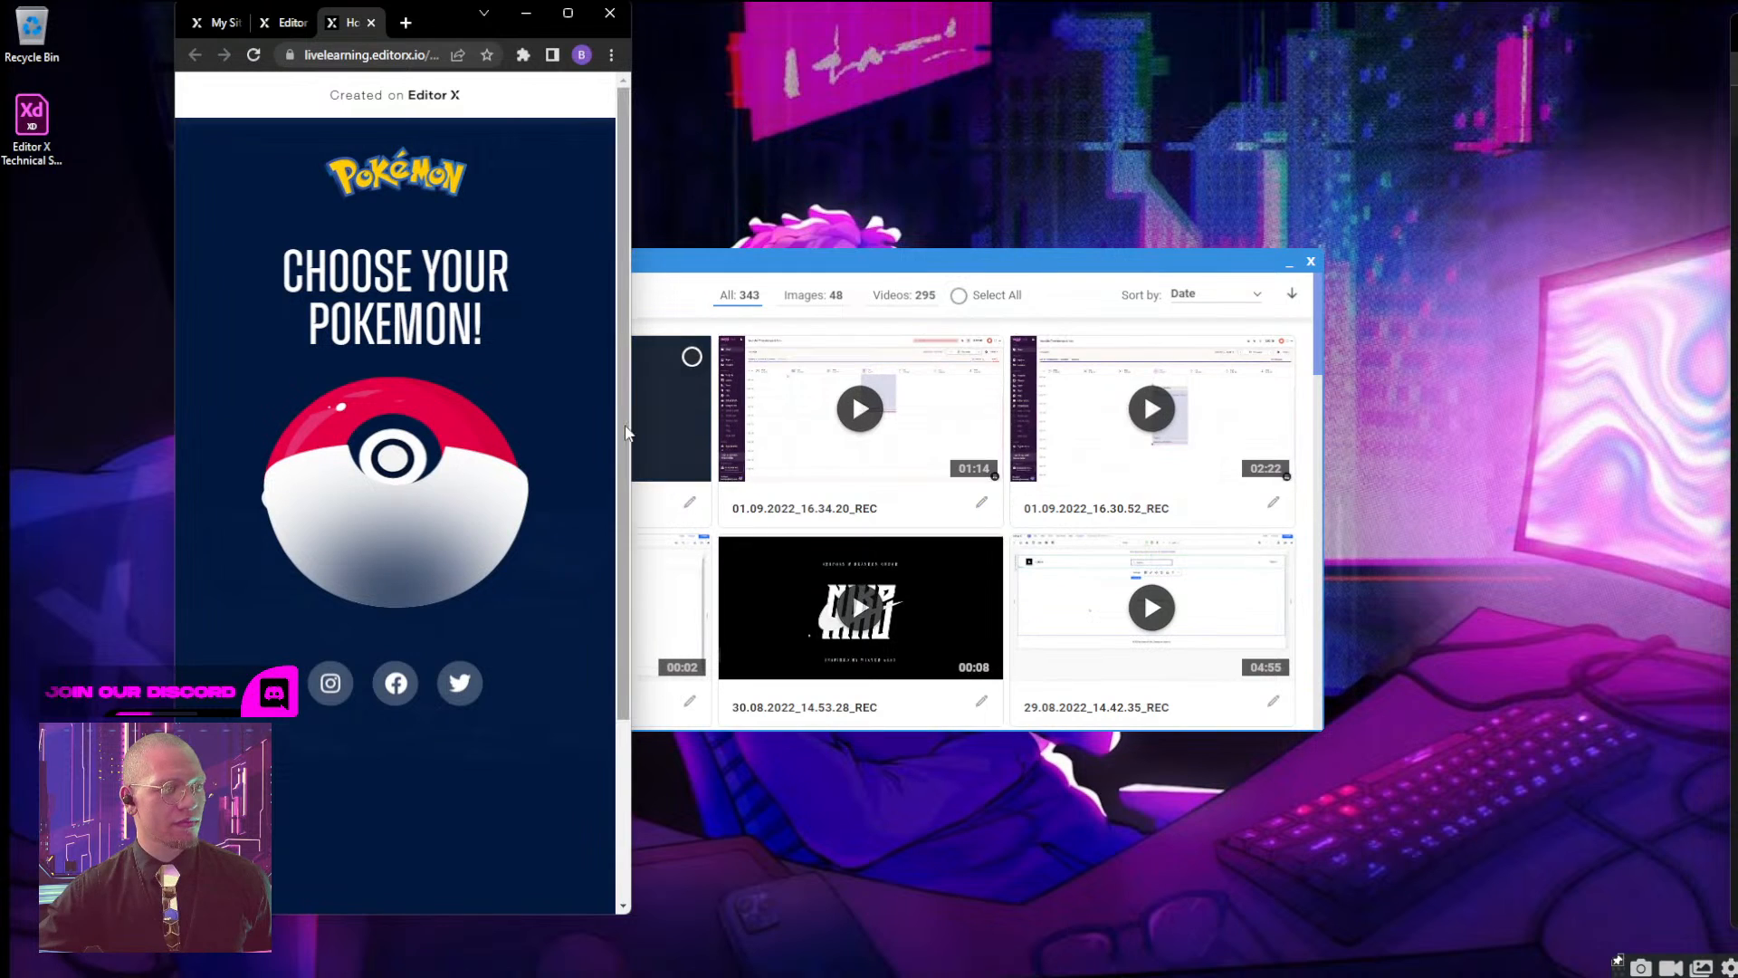
pyautogui.moveTo(631, 430); pyautogui.dragTo(361, 392)
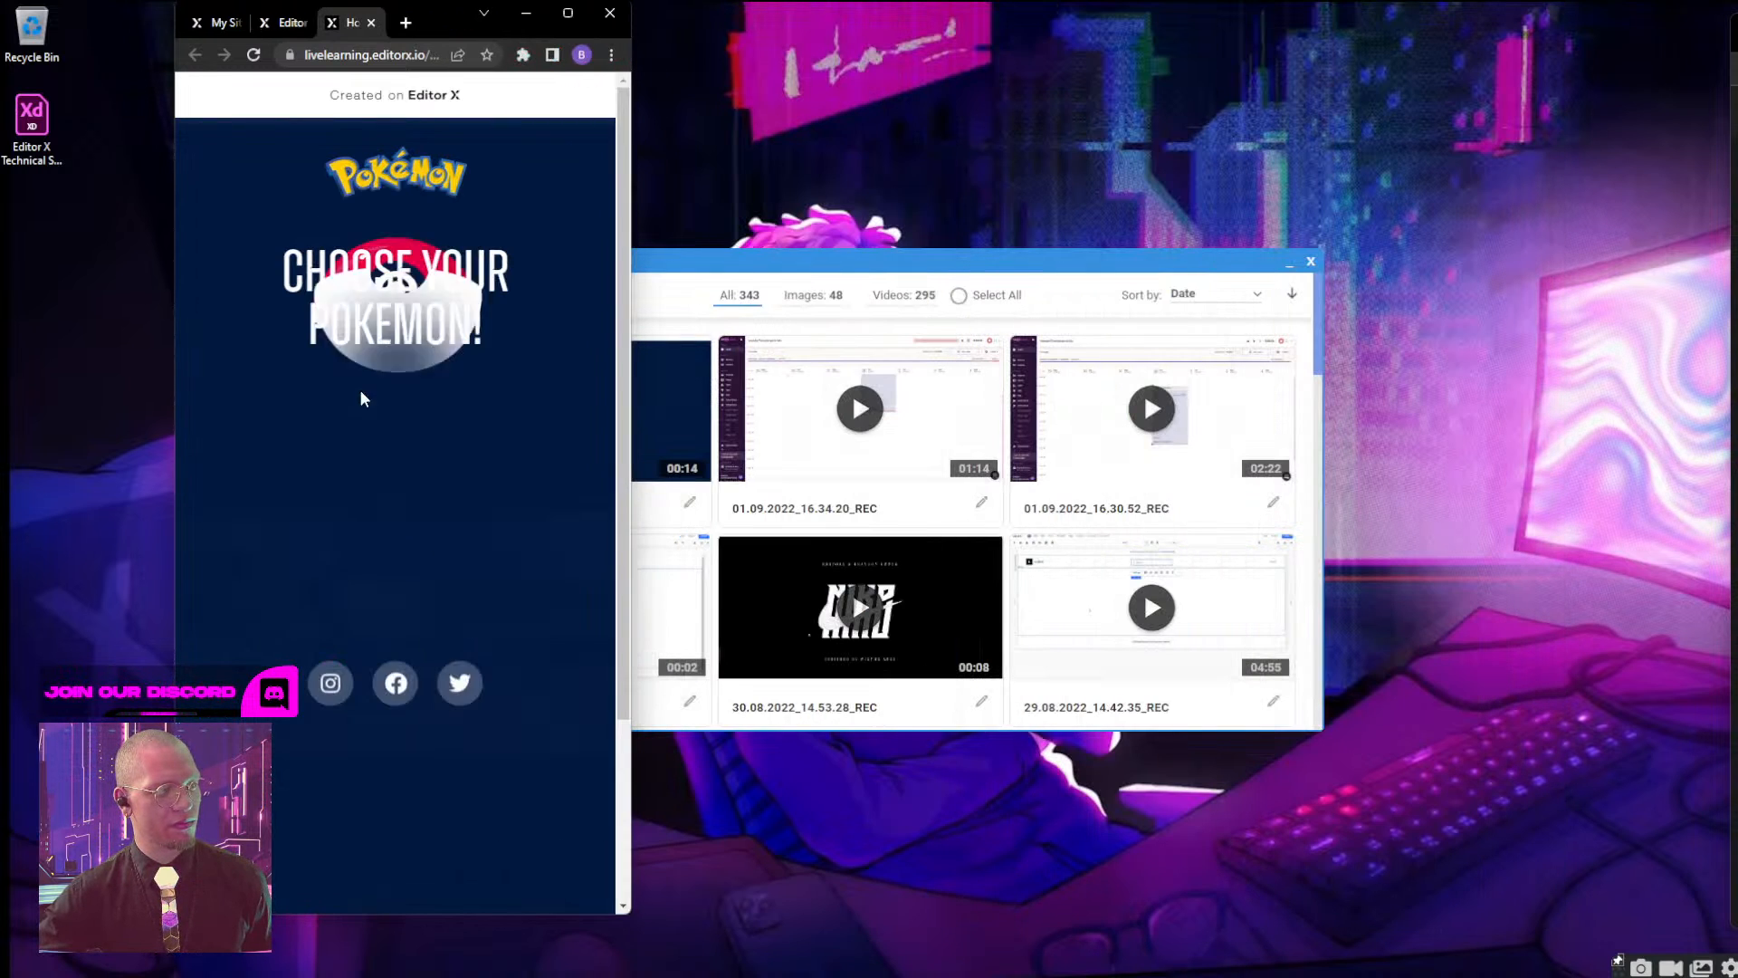
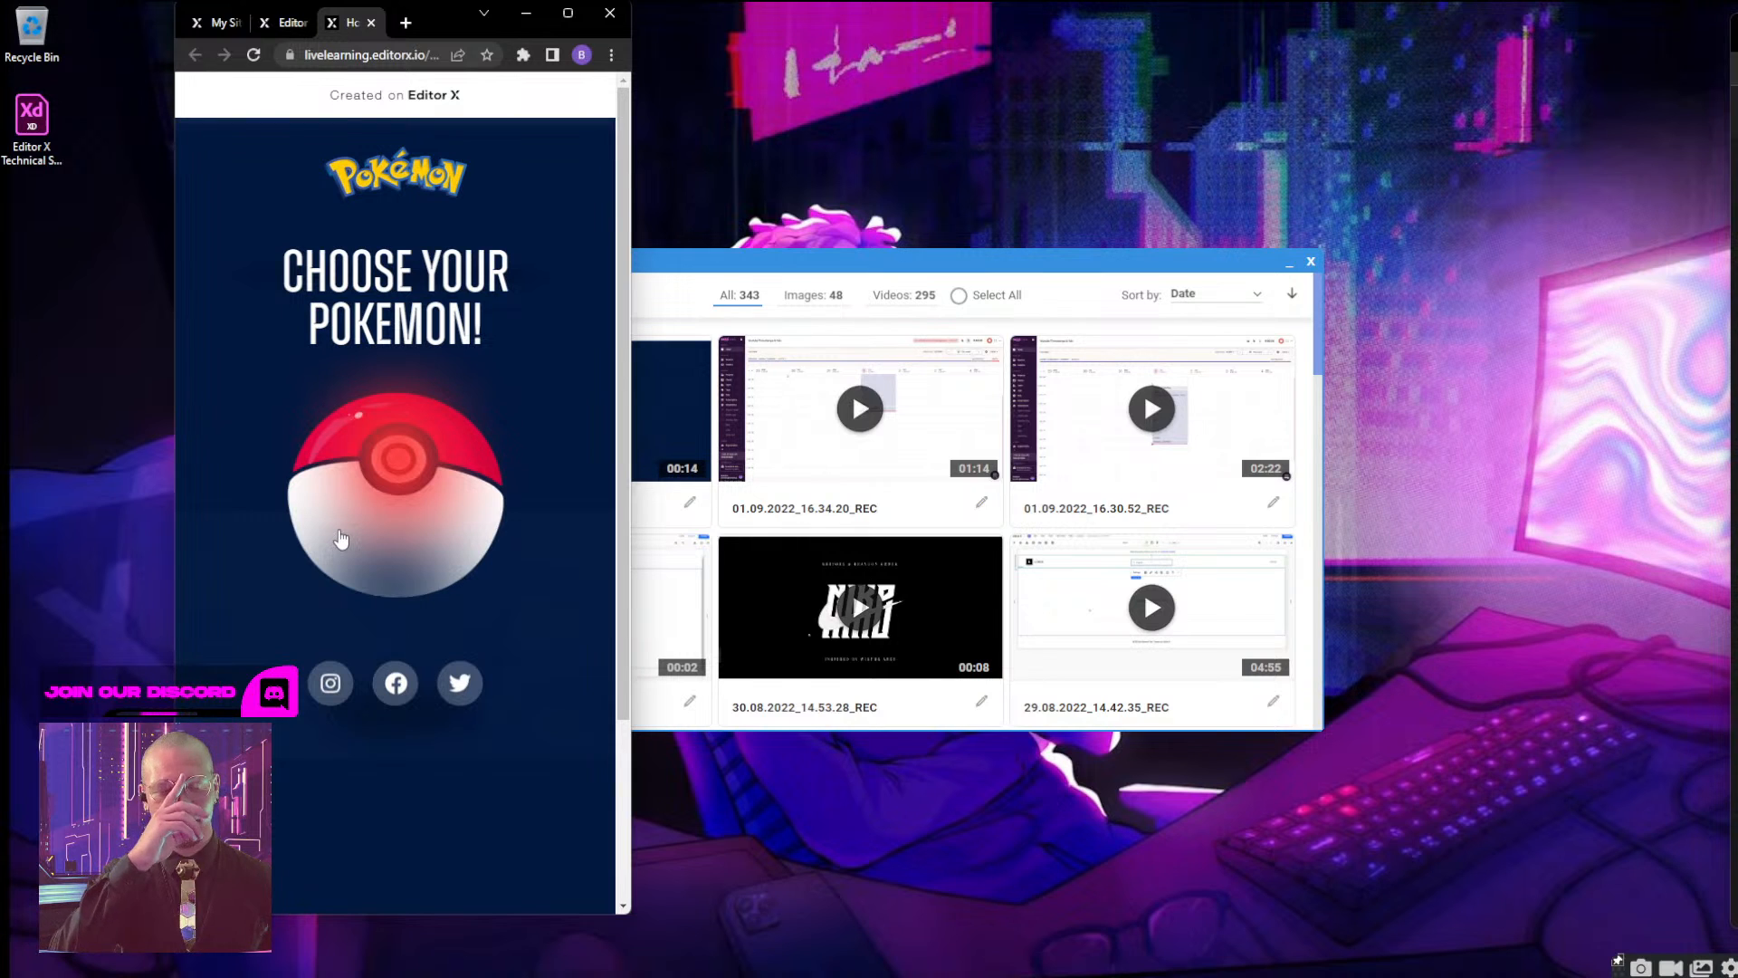
# Open and close the live Bulbasaur screen, and capture a screenshot of the mobile Choose Your Pokemon page.
pyautogui.click(396, 468)
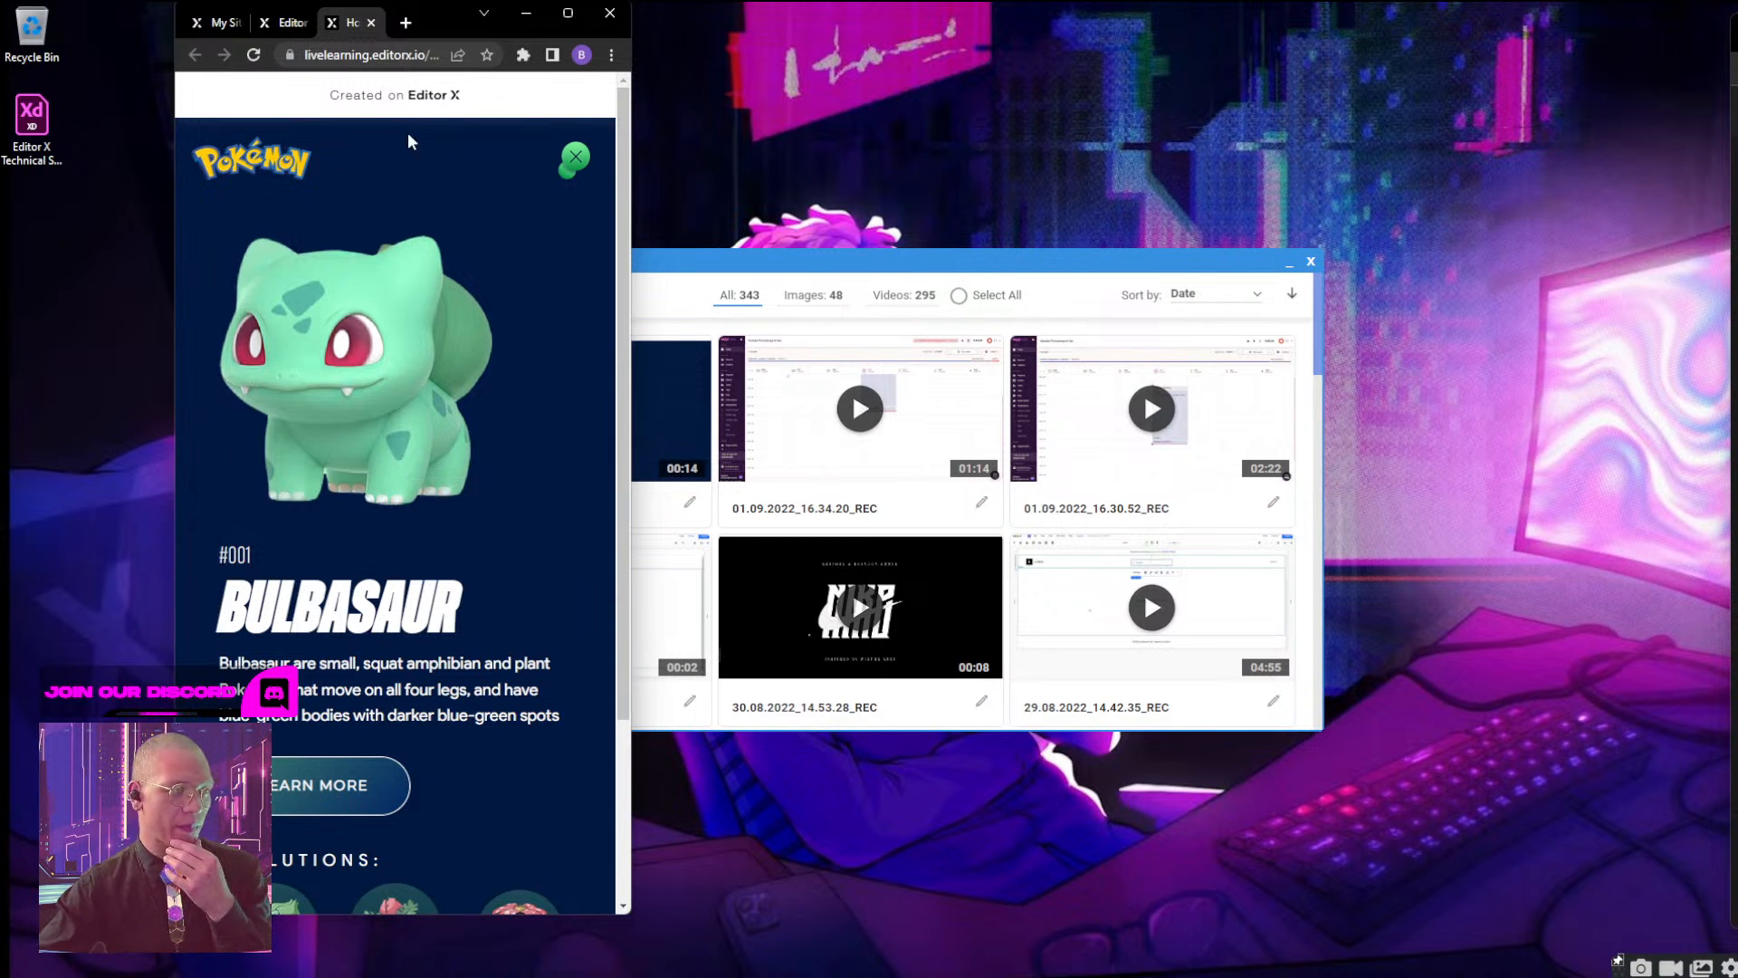
pyautogui.click(574, 157)
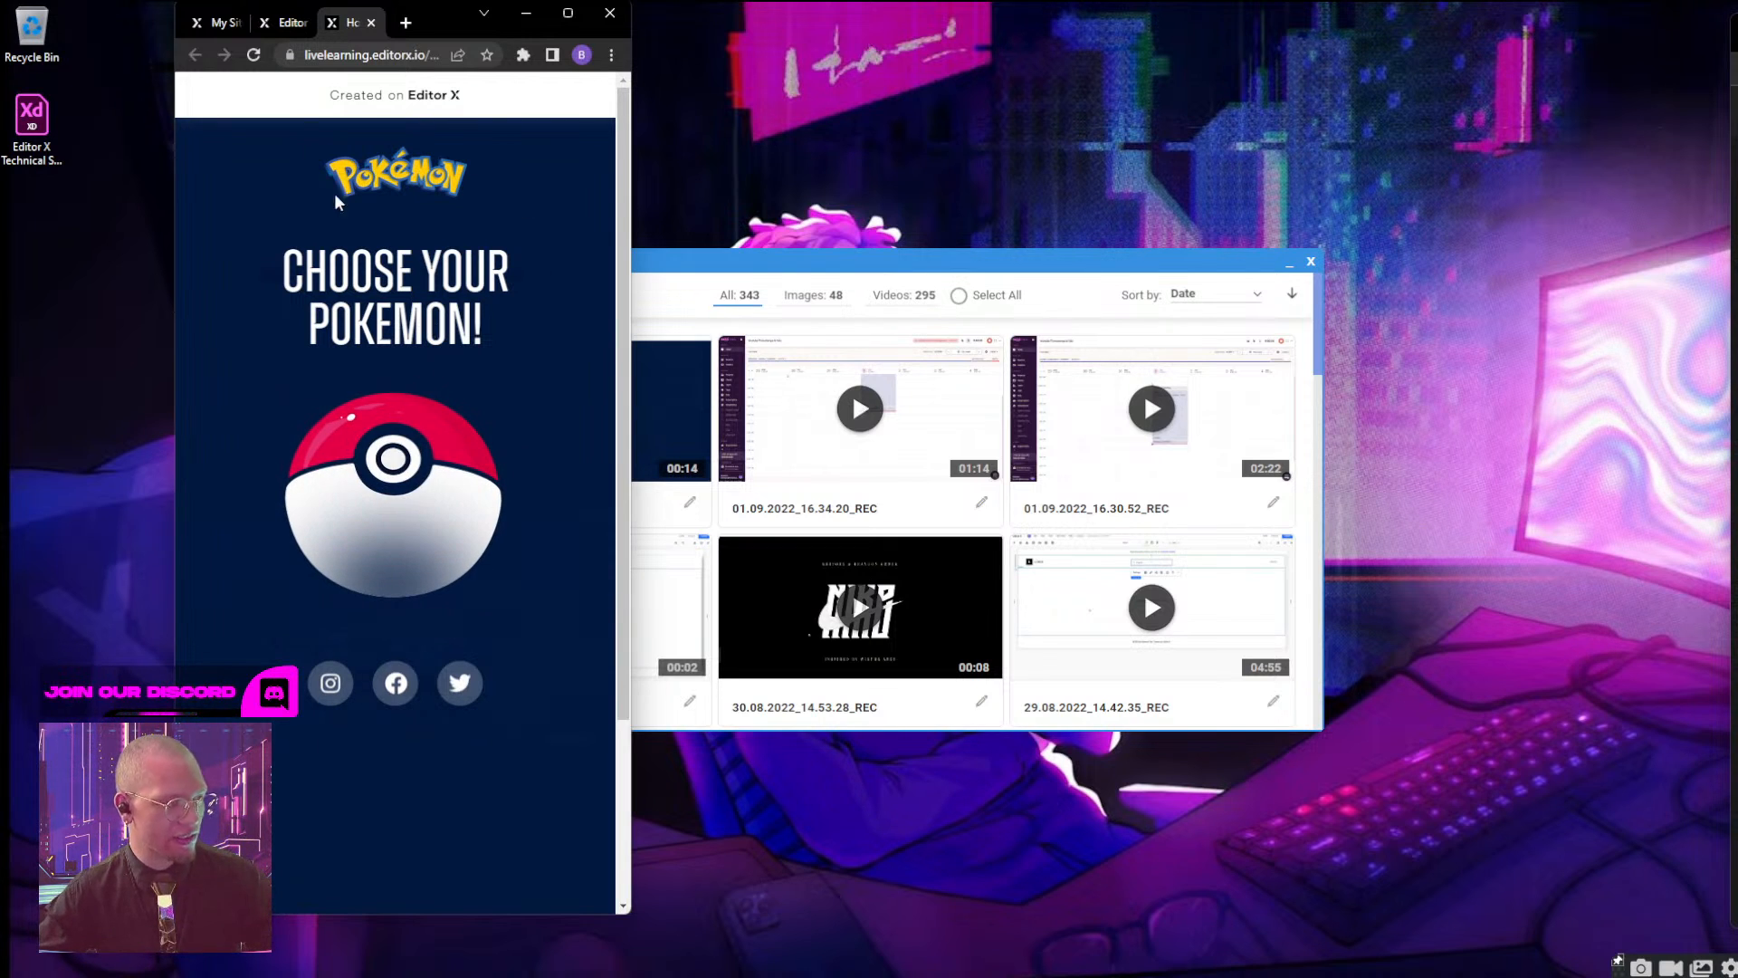
pyautogui.press('super+shift+s')
pyautogui.moveTo(227, 136); pyautogui.dragTo(594, 793)
# In a new Adobe XD Web 1920 document, paste the page screenshot and place a duplicate beside it.
pyautogui.click(1035, 962)
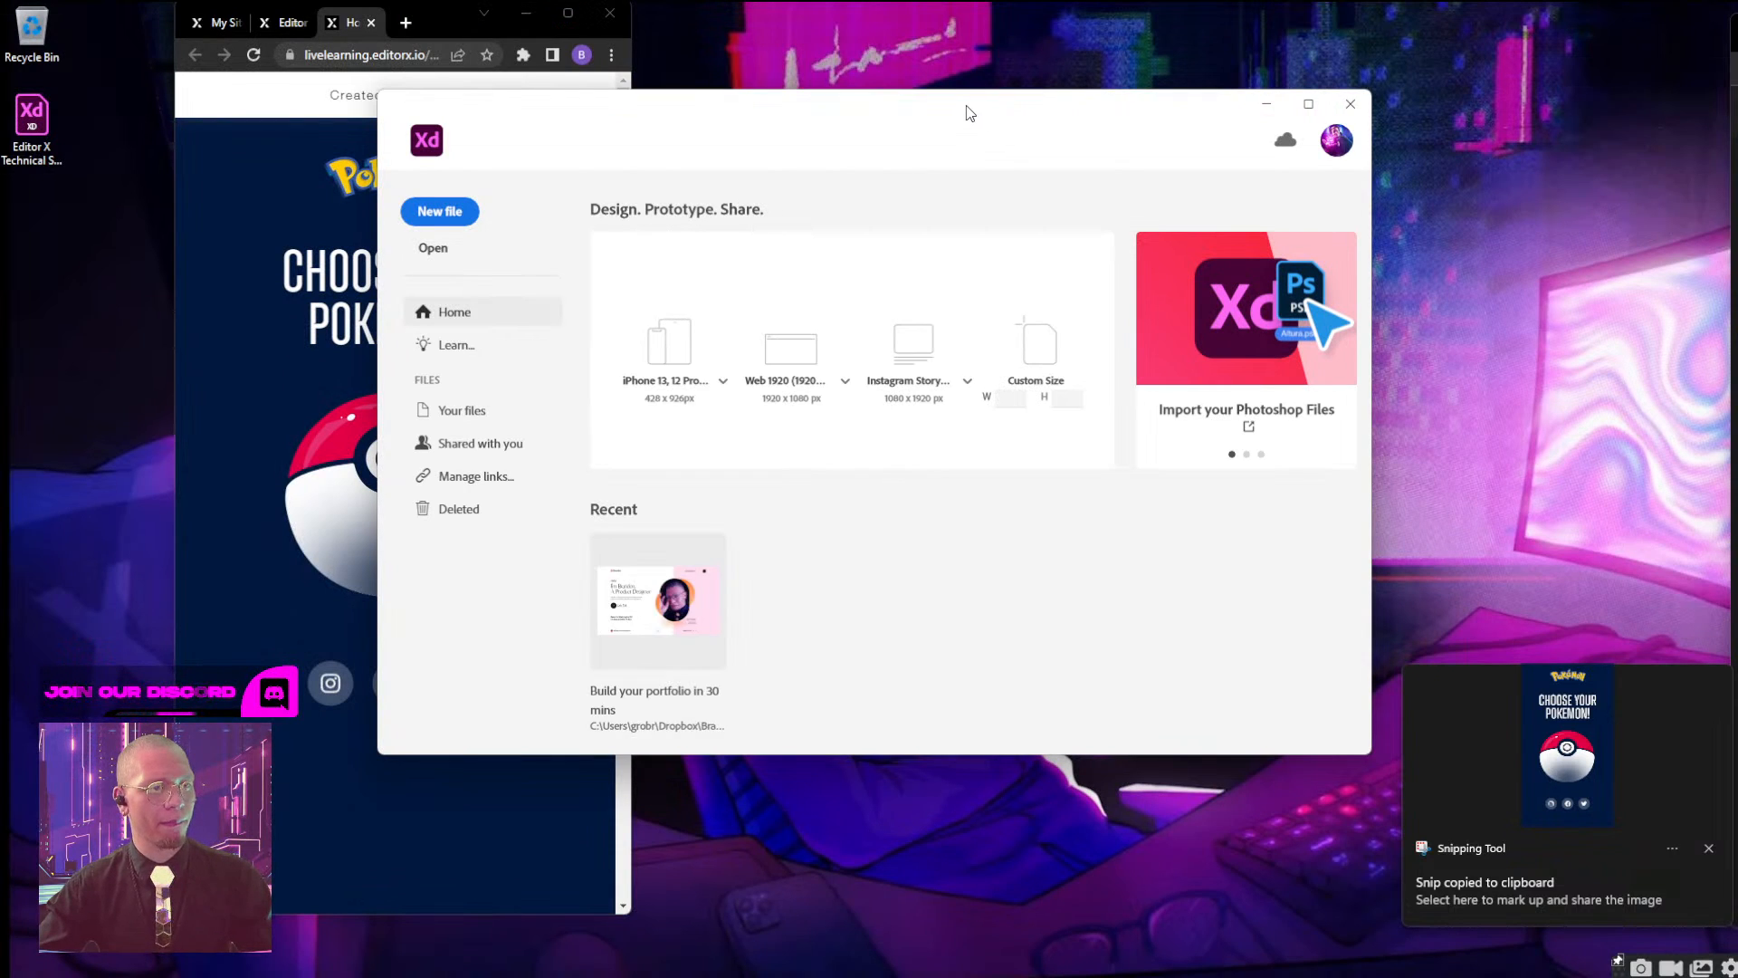
pyautogui.click(791, 350)
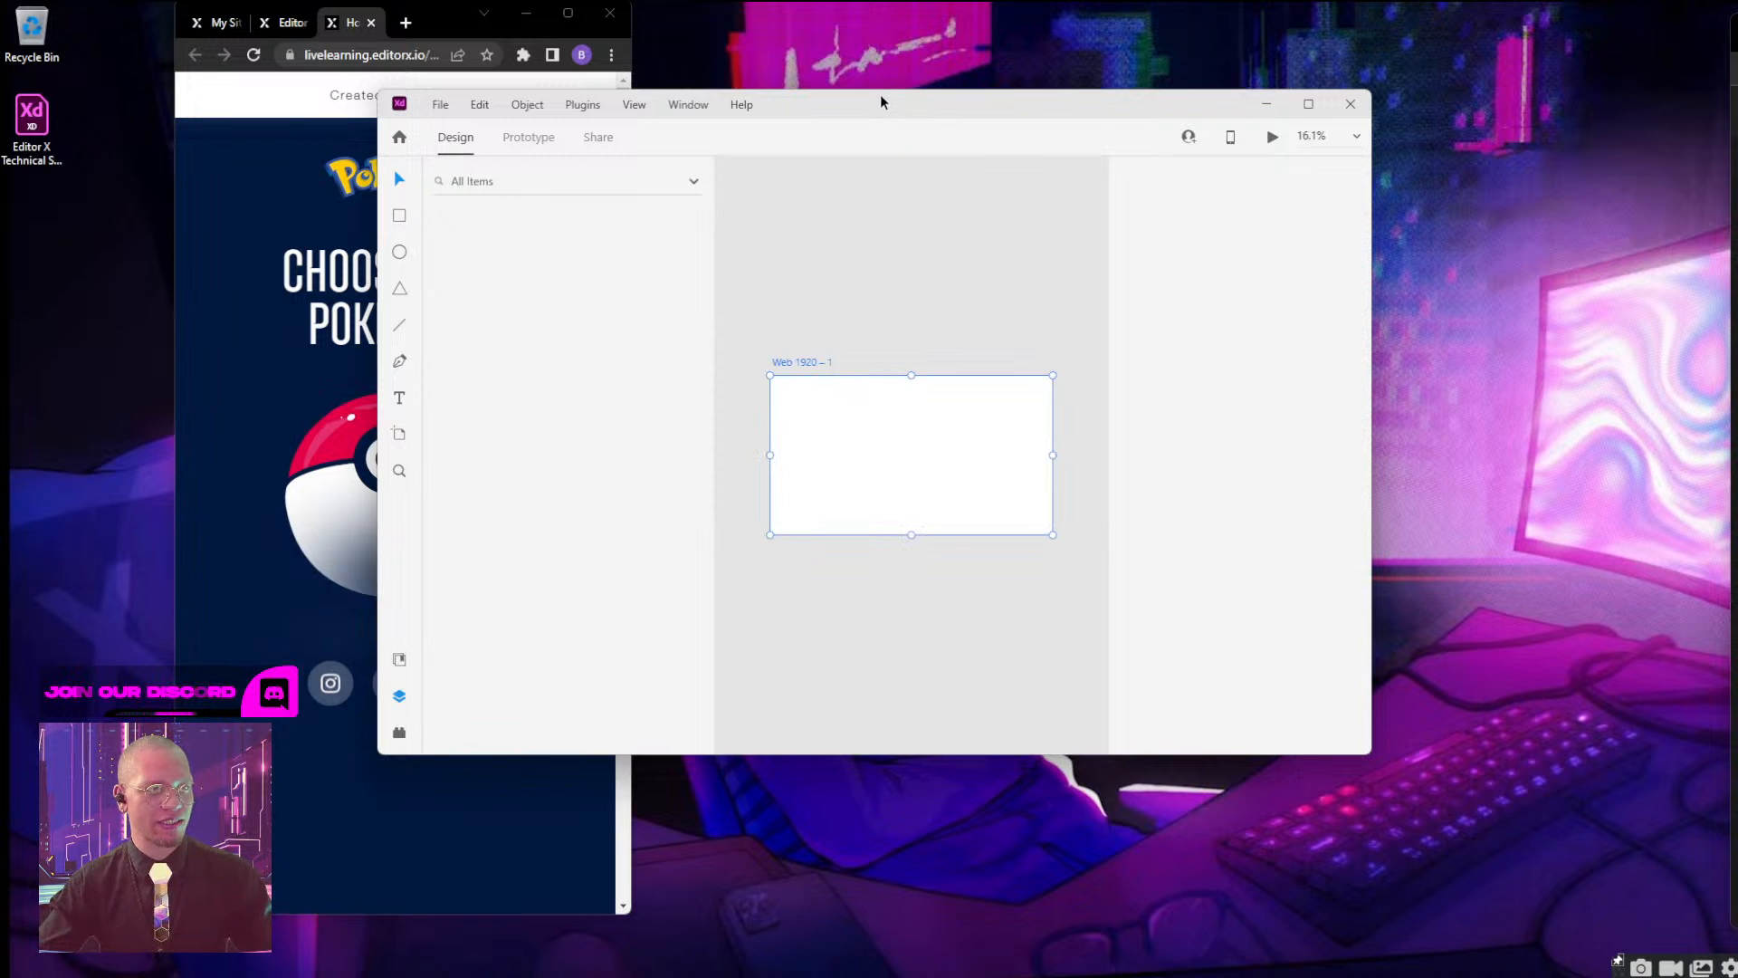
pyautogui.doubleClick(961, 99)
pyautogui.scroll(5, 761, 395)
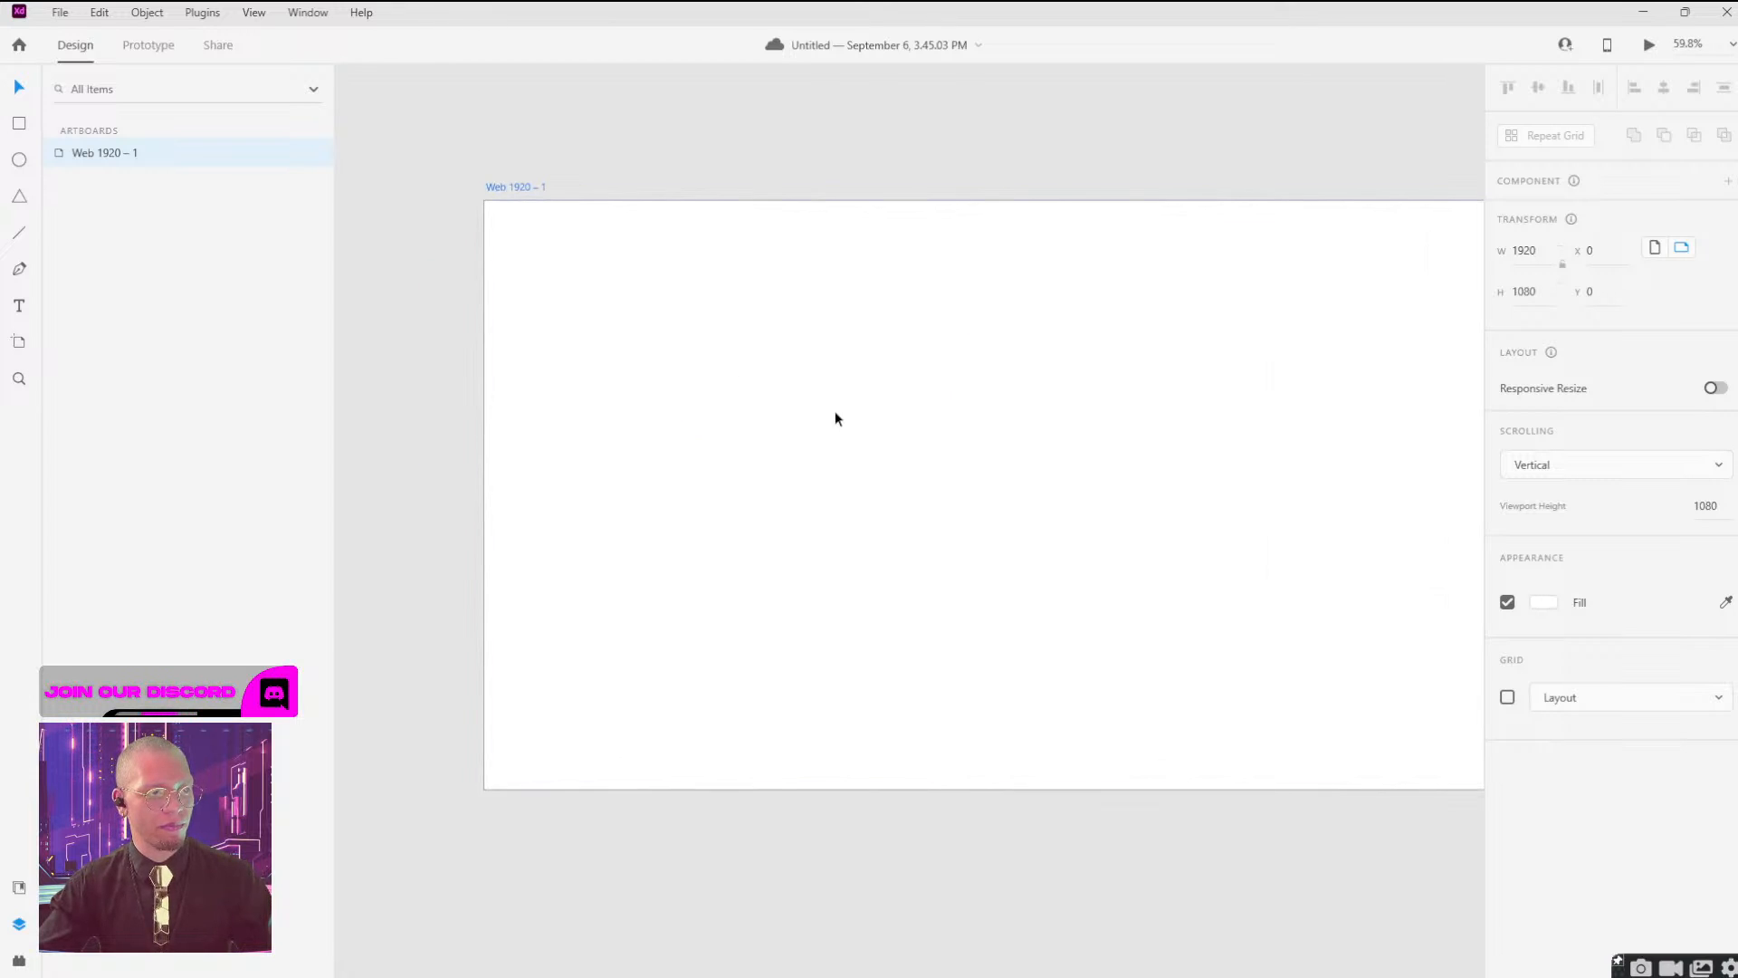
pyautogui.hotkey('ctrl', 'v')
pyautogui.moveTo(1005, 465); pyautogui.dragTo(1269, 504)
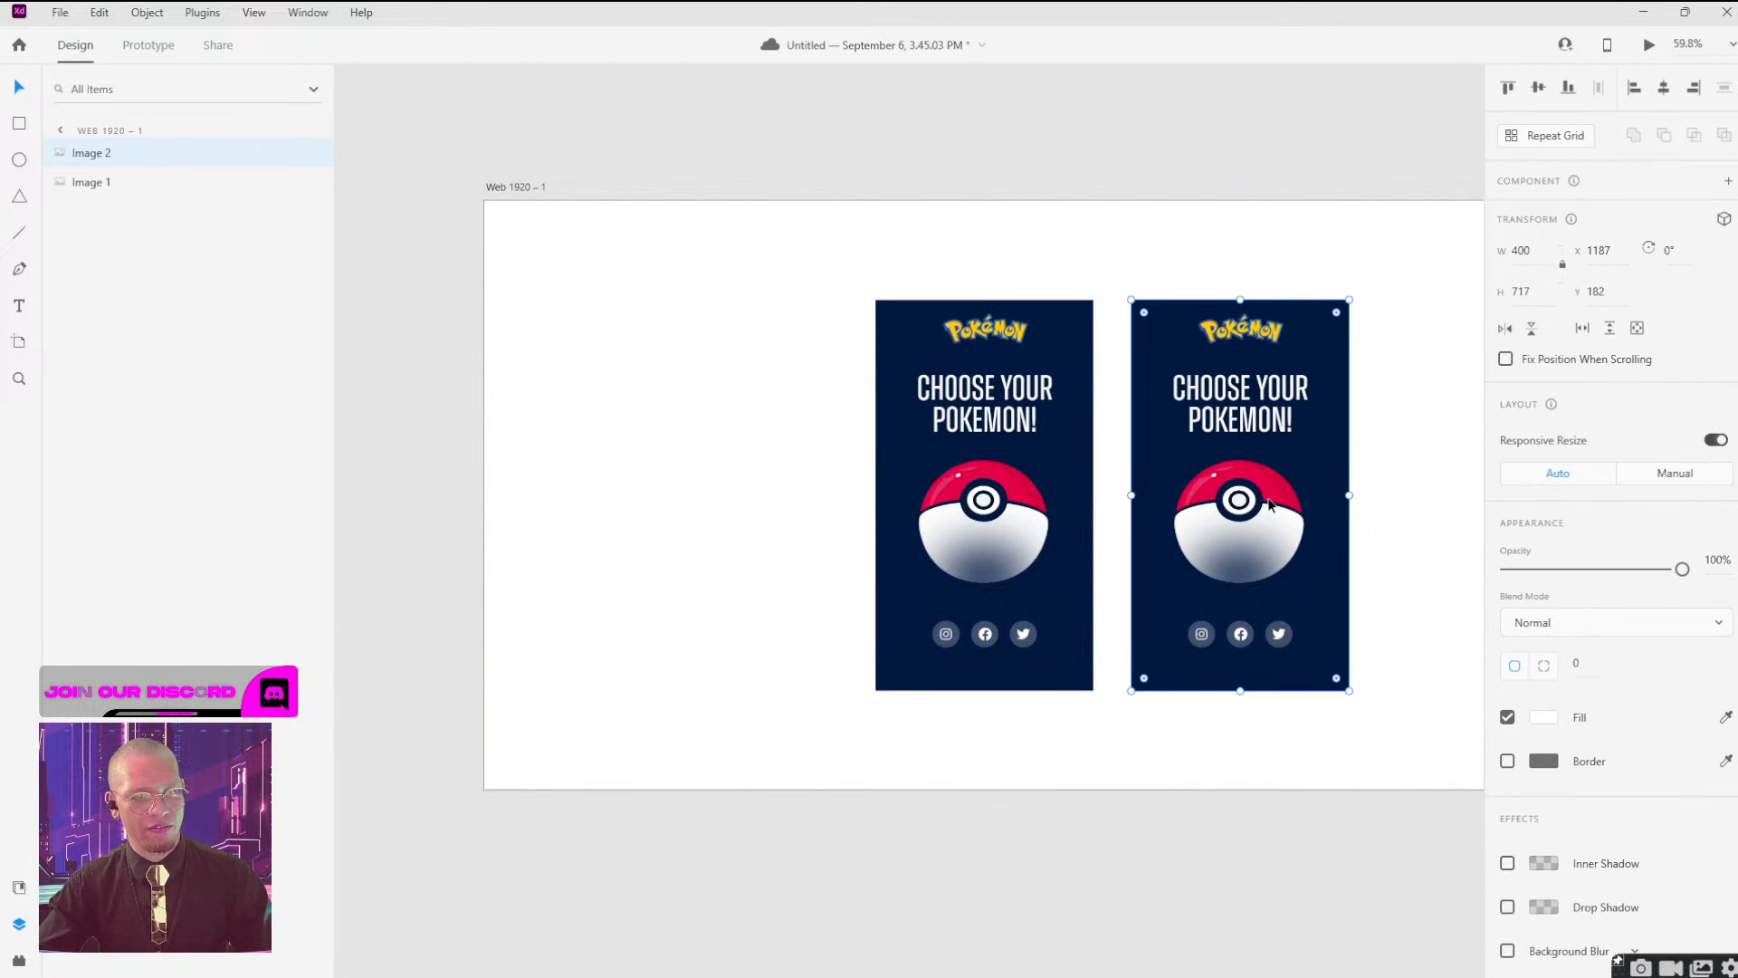
# Draw a rectangle about 337 × 271 px over the duplicate's Poké Ball and mask the duplicate with that shape.
pyautogui.press('r')
pyautogui.moveTo(1148, 443); pyautogui.dragTo(1332, 591)
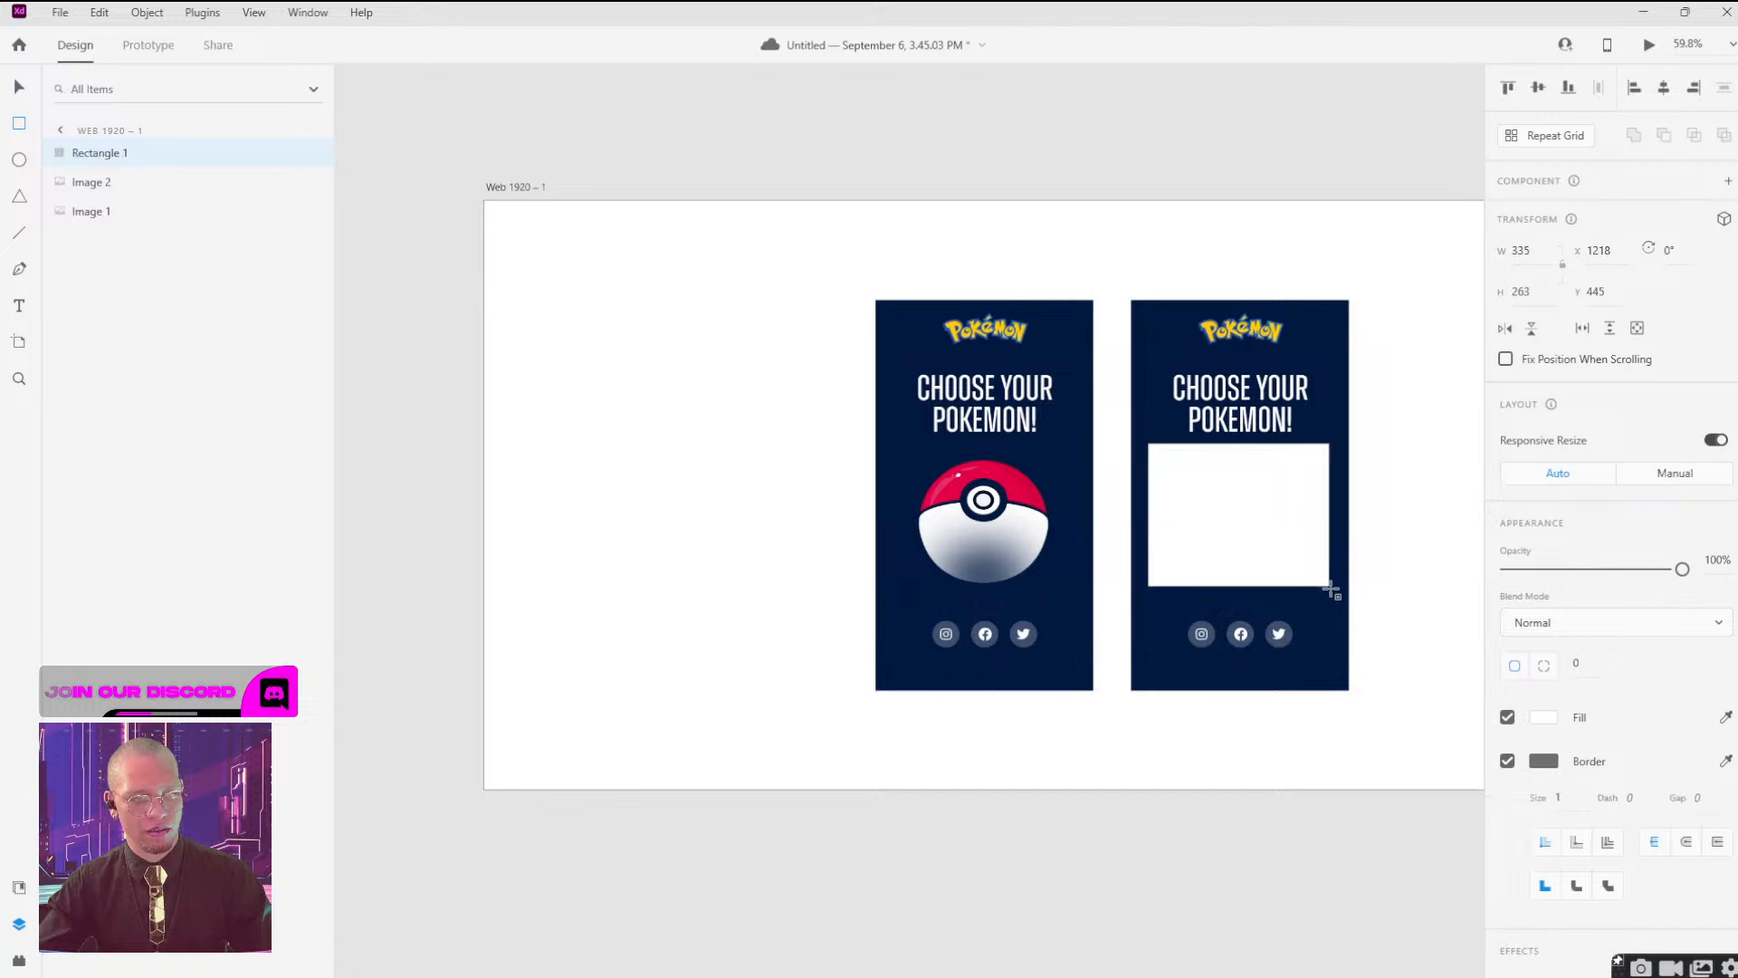
pyautogui.keyDown('shift'); pyautogui.click(1310, 626); pyautogui.keyUp('shift')
pyautogui.rightClick(1279, 507)
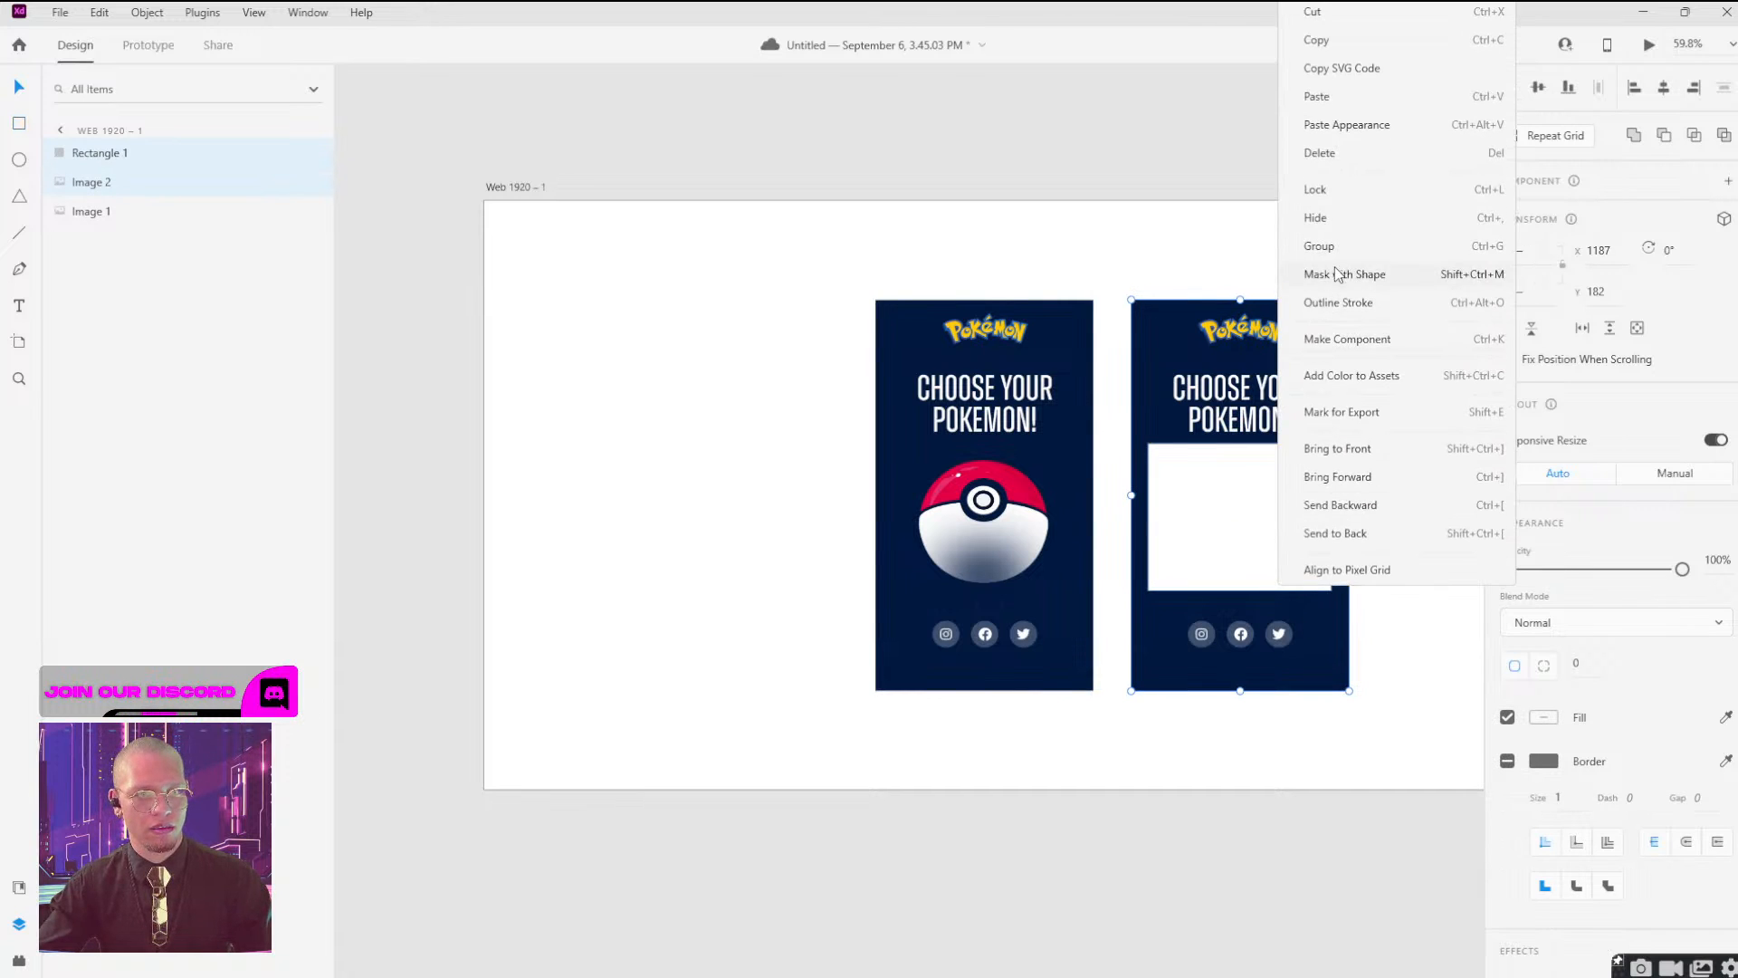
pyautogui.click(1331, 272)
# Lay the masked ball exactly over the original screenshot's ball and reduce its opacity to 0%.
pyautogui.moveTo(1261, 516); pyautogui.dragTo(1006, 516)
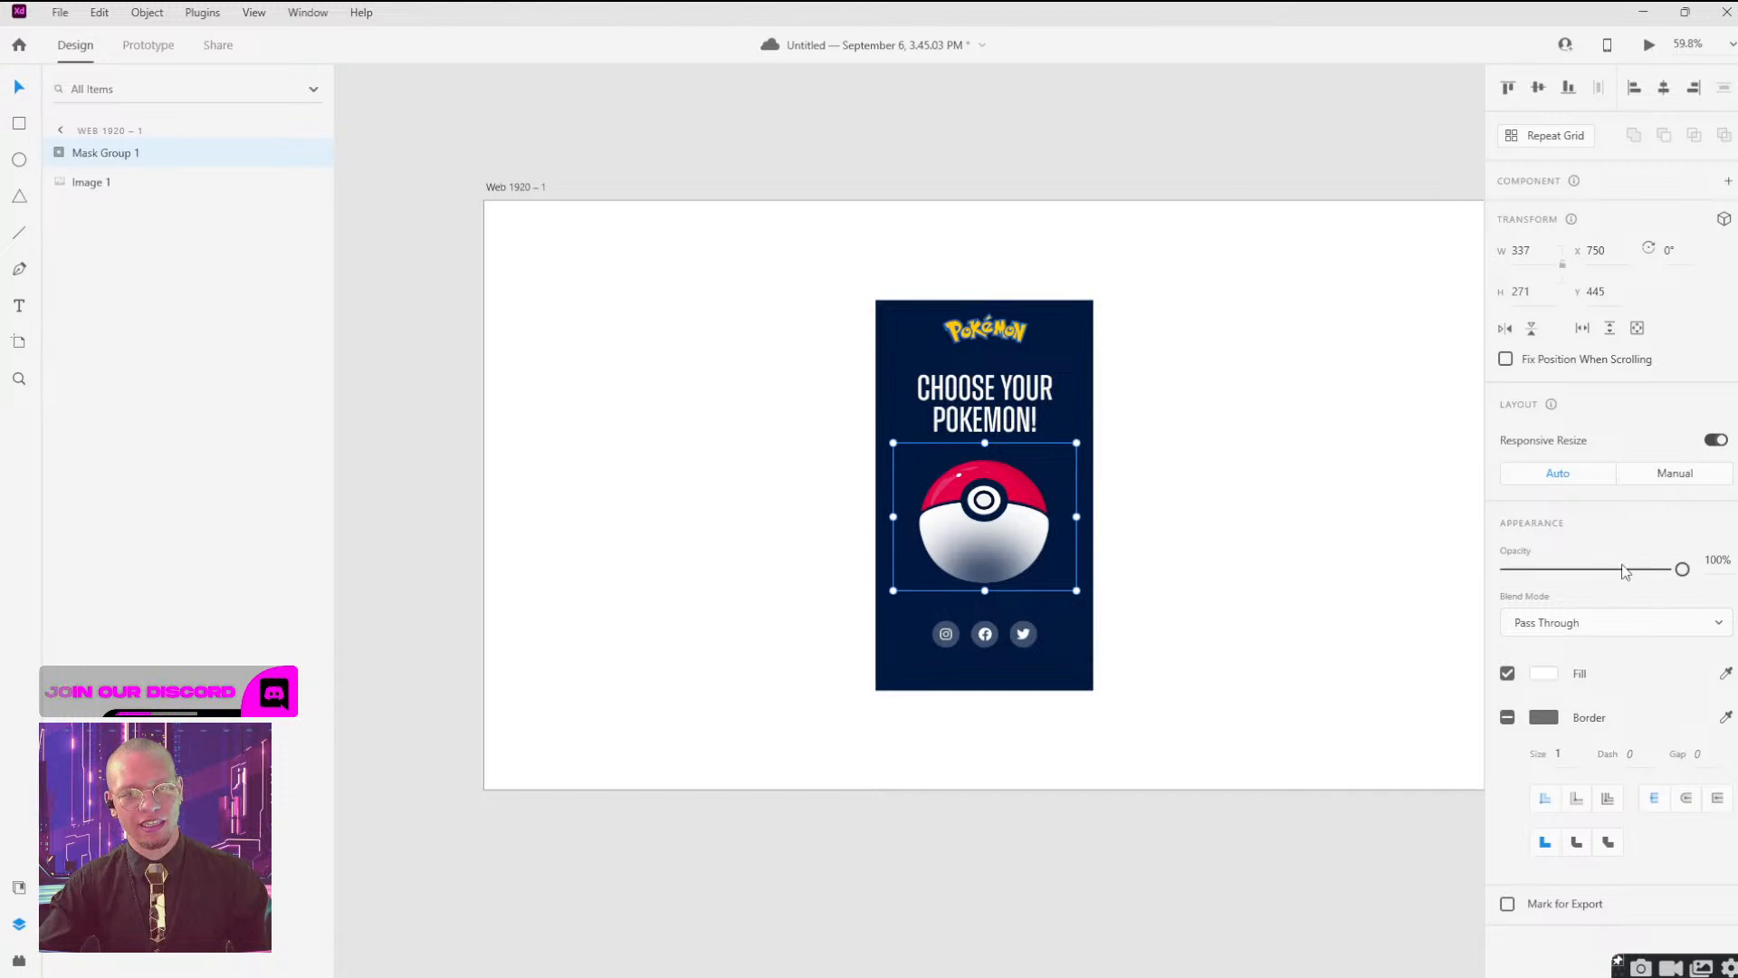
pyautogui.moveTo(1683, 570); pyautogui.dragTo(1650, 570)
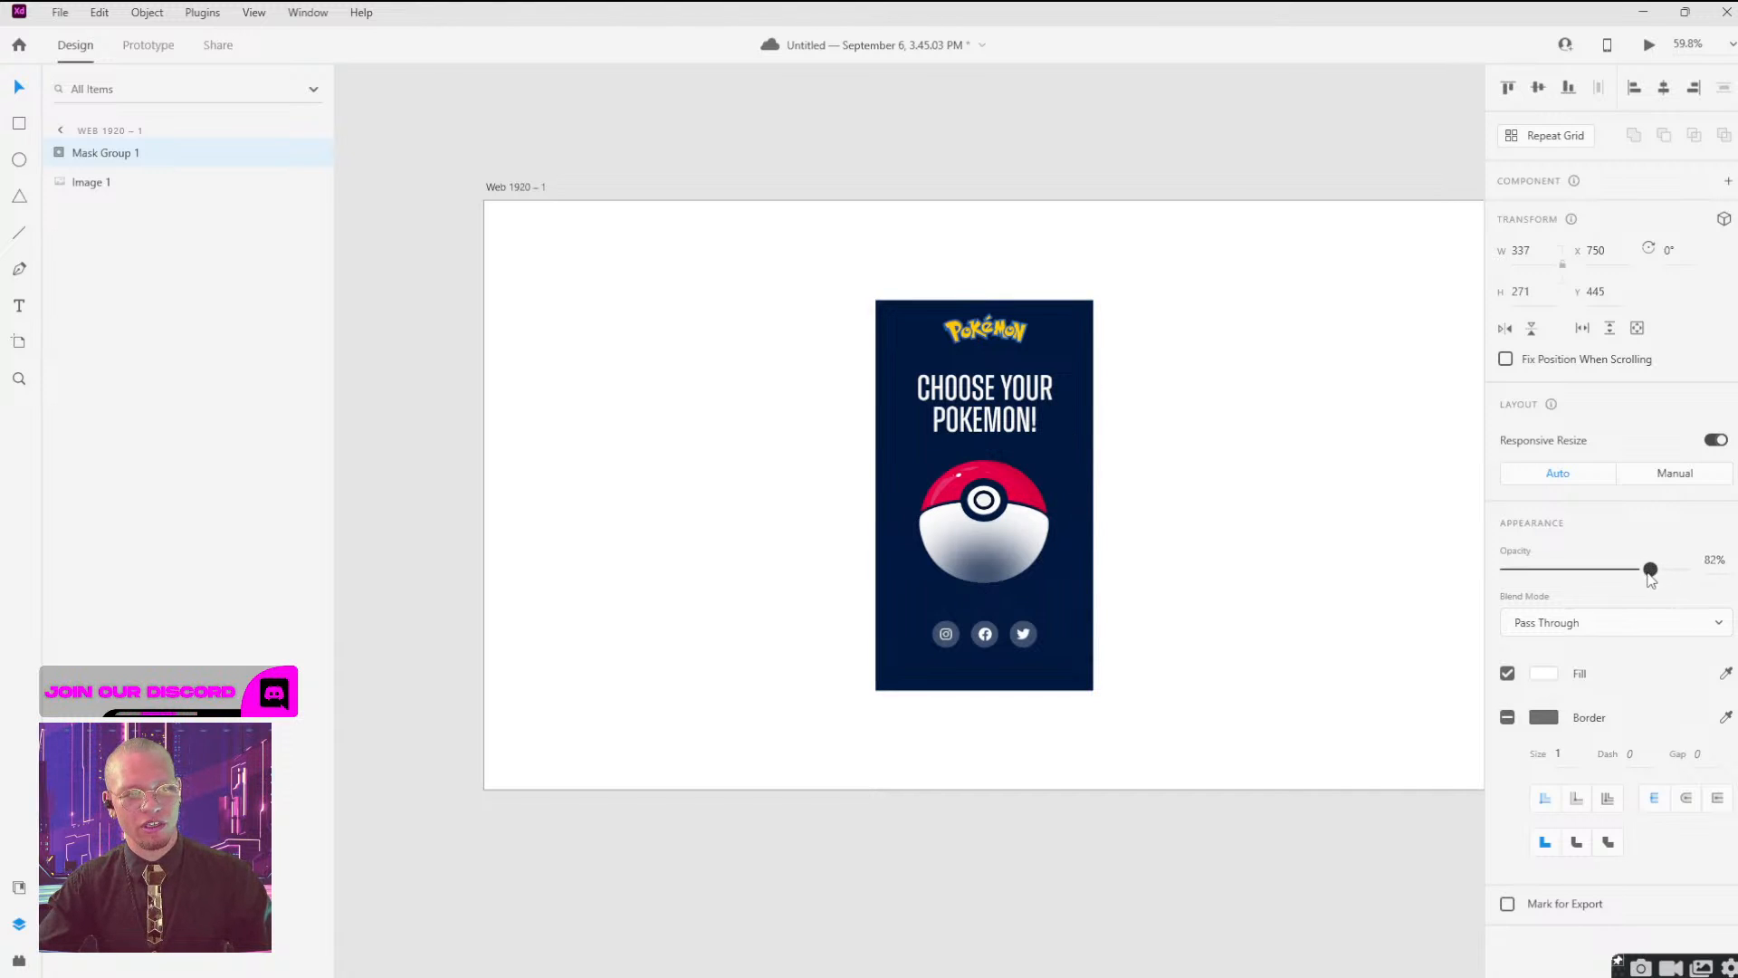
pyautogui.moveTo(1475, 593); pyautogui.dragTo(1476, 593)
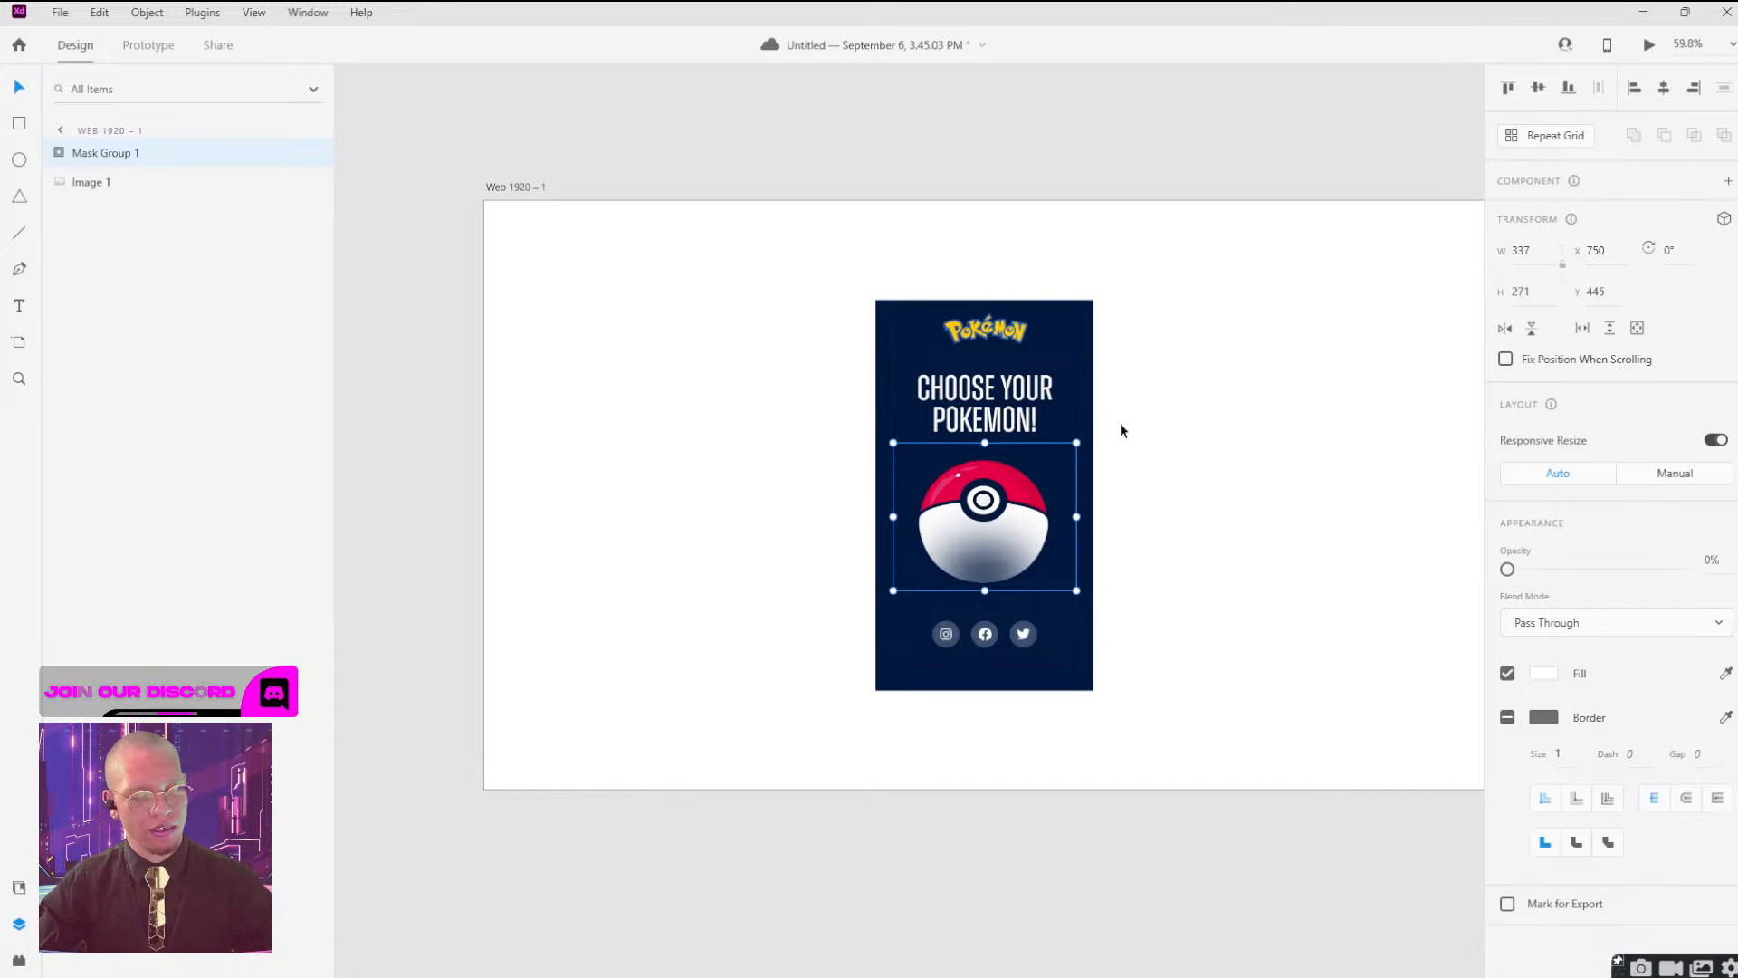
# Move the masked ball beside the original screenshot, to about X 1232, and set its opacity to 100%.
pyautogui.moveTo(990, 543); pyautogui.dragTo(1233, 546)
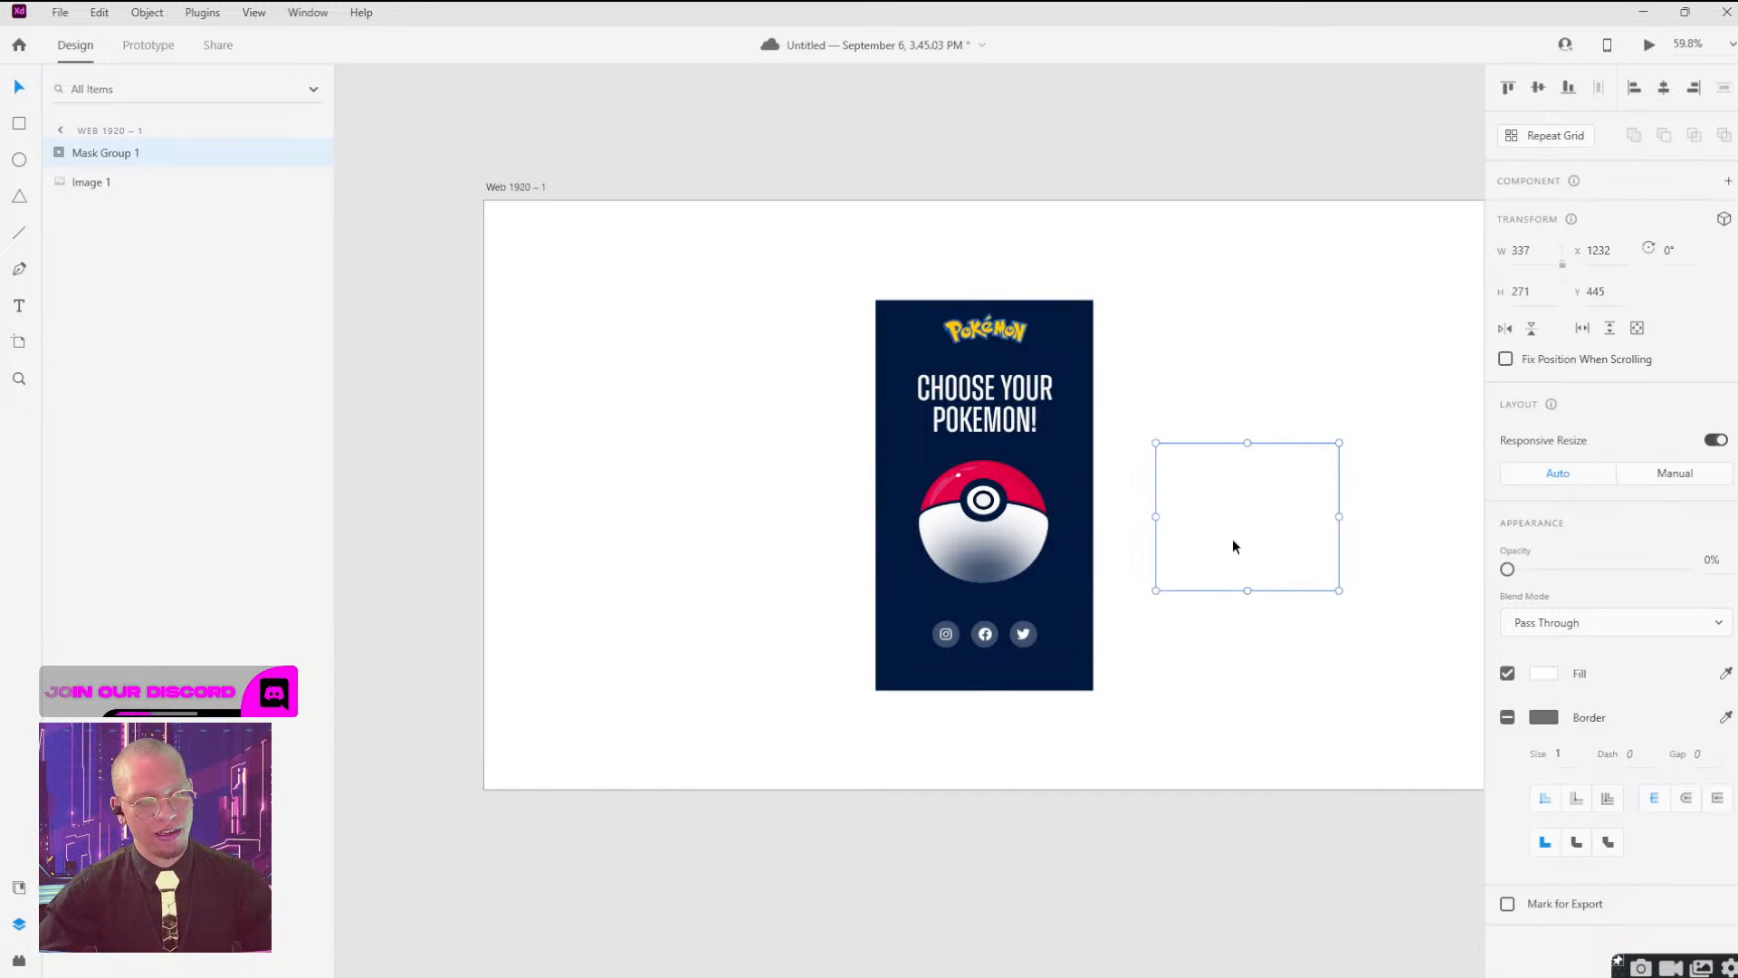
pyautogui.moveTo(1602, 572); pyautogui.dragTo(1684, 570)
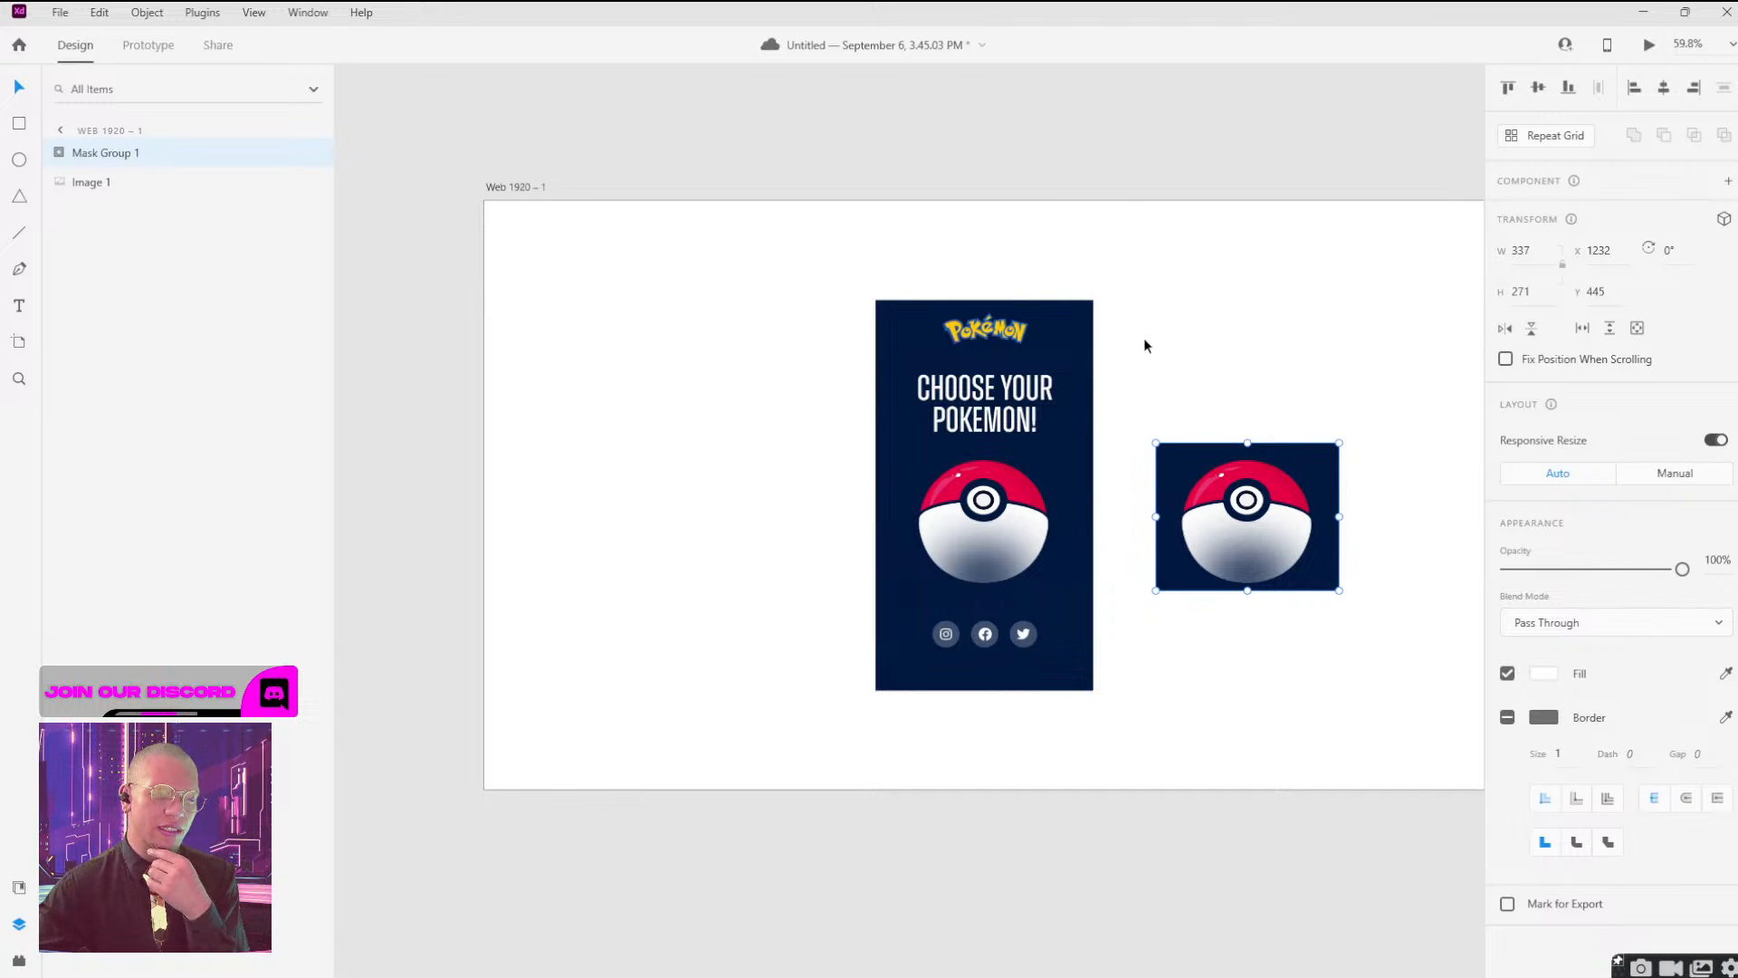
pyautogui.click(1022, 509)
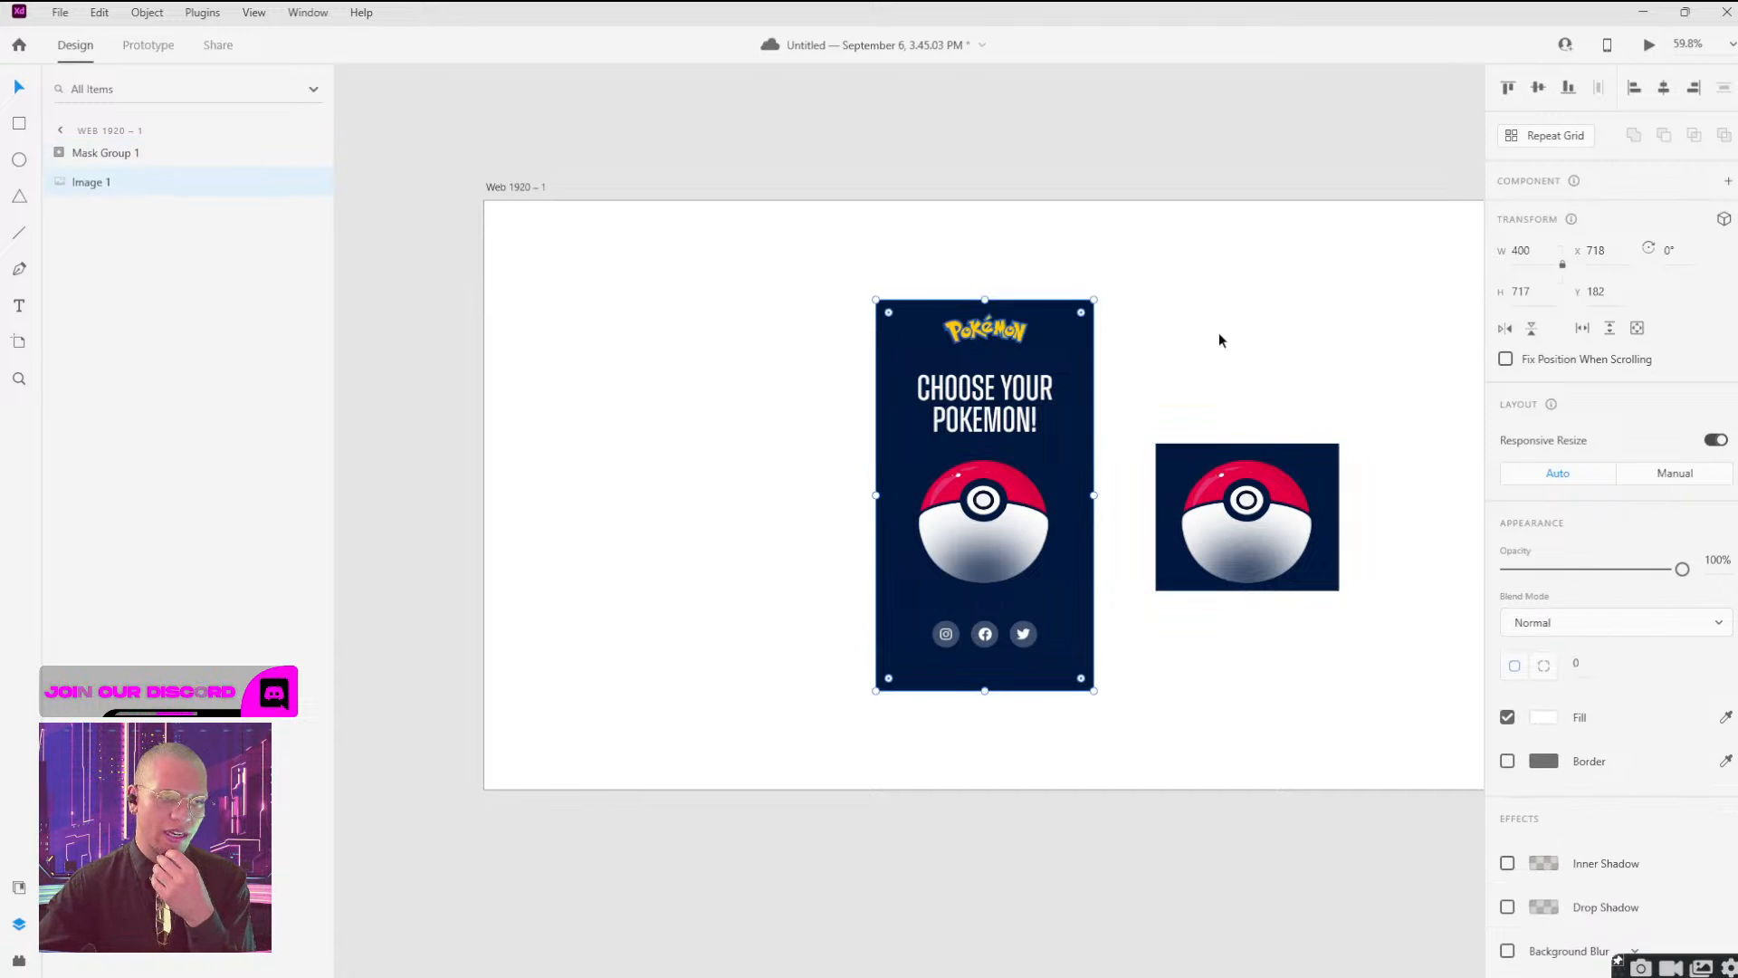
pyautogui.click(1243, 511)
pyautogui.click(1270, 335)
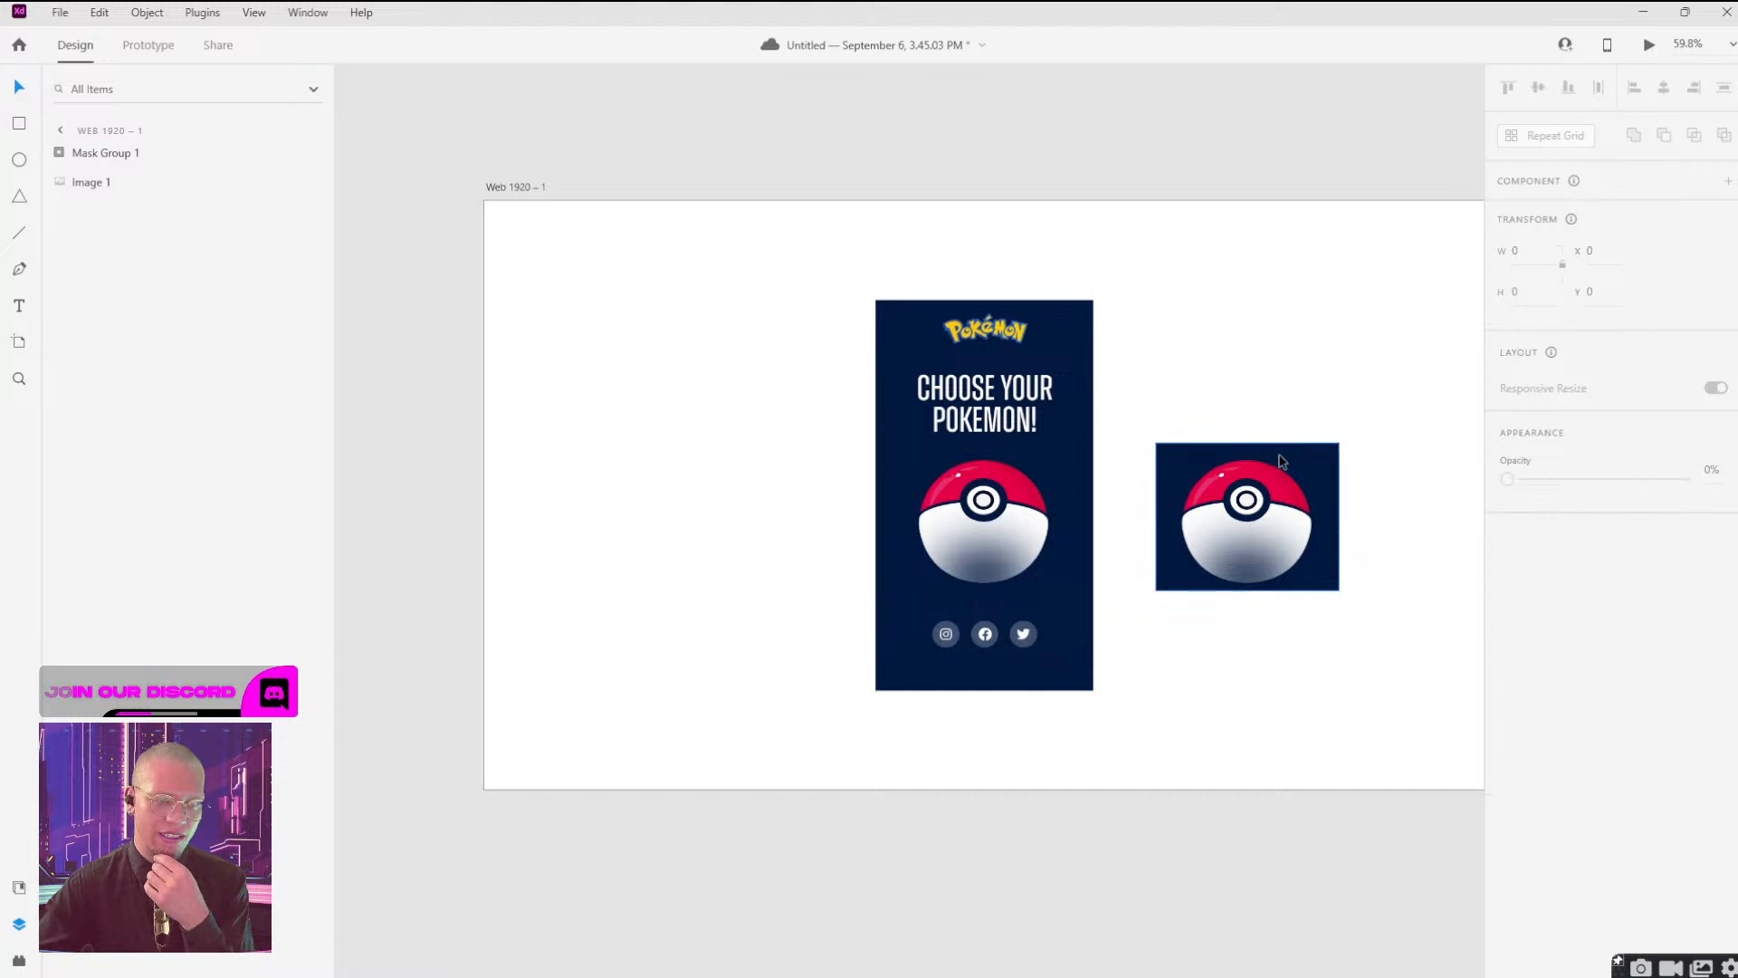
pyautogui.click(1285, 466)
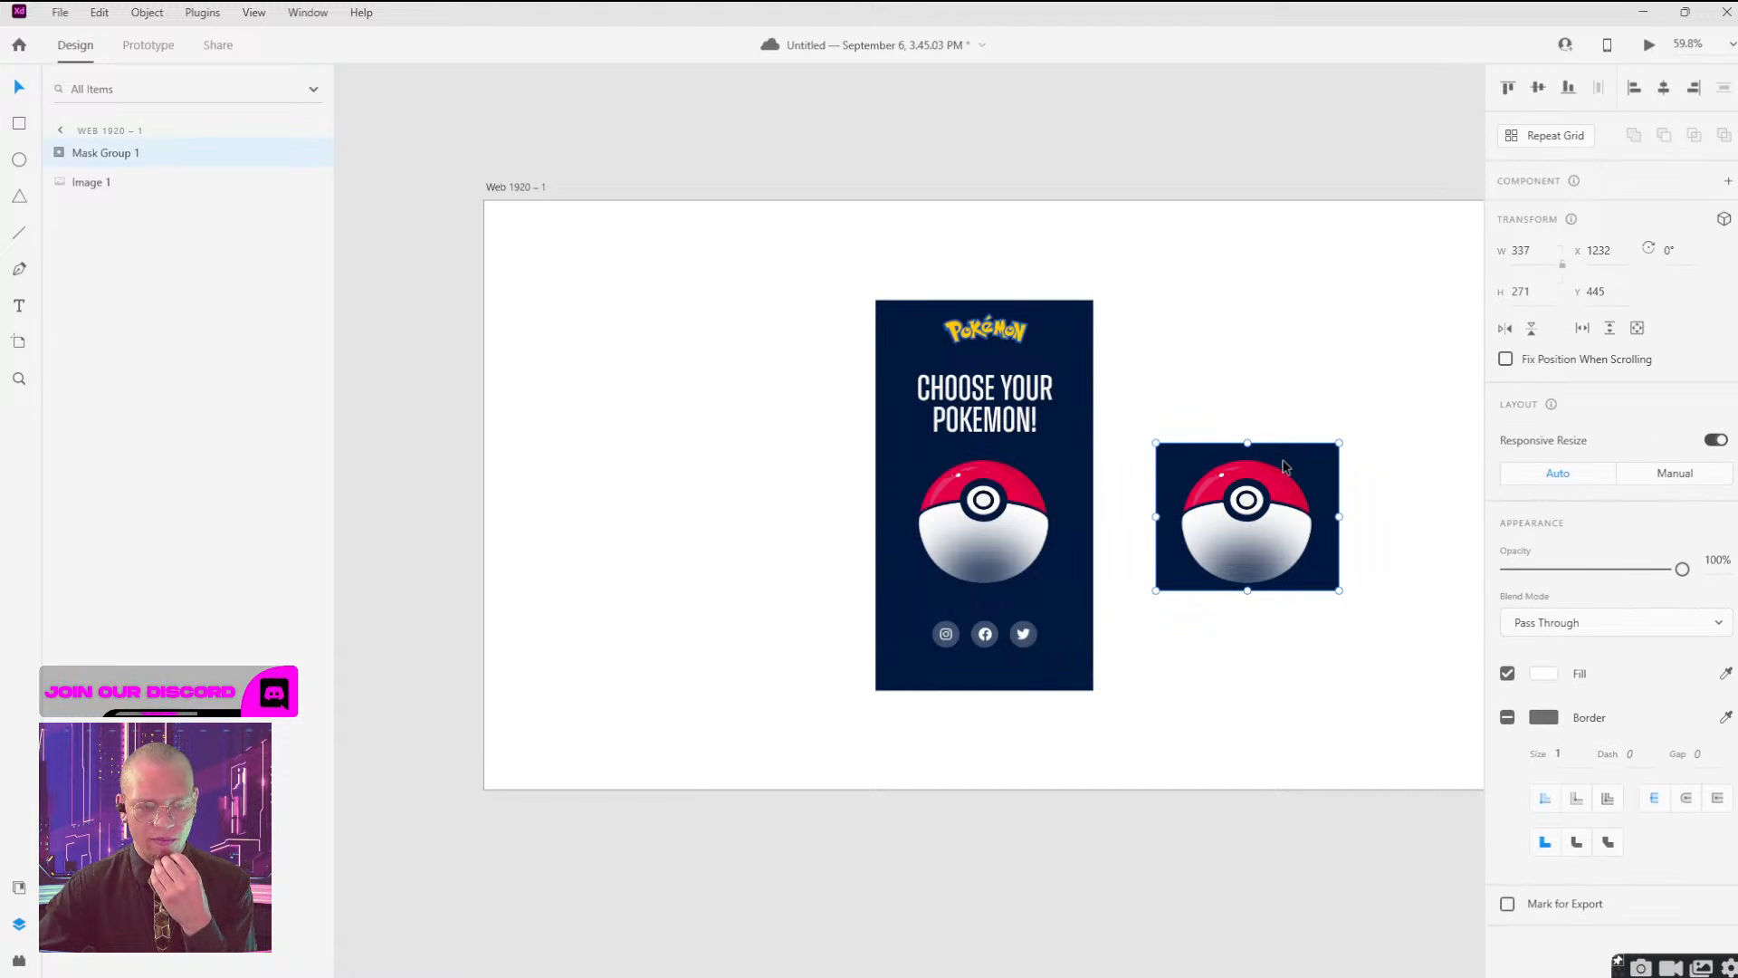
pyautogui.click(1306, 366)
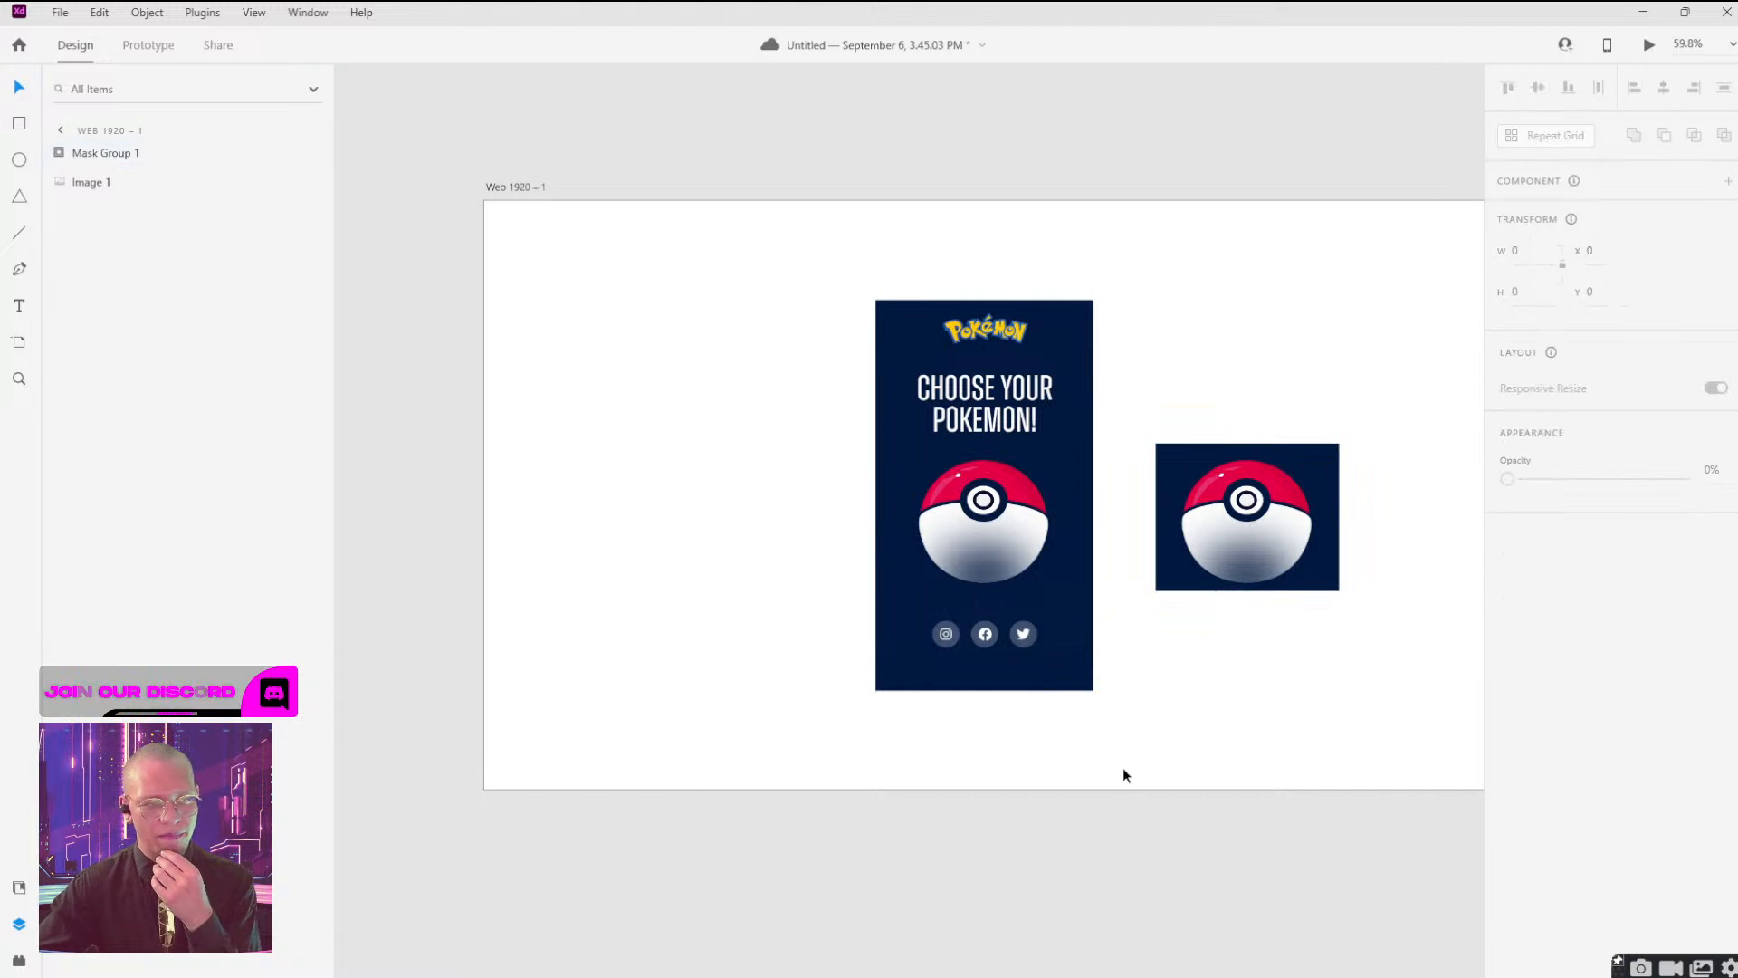
# Switch to the live Pokémon page in Chrome, maximize the window, and reload the page.
pyautogui.moveTo(1123, 976)
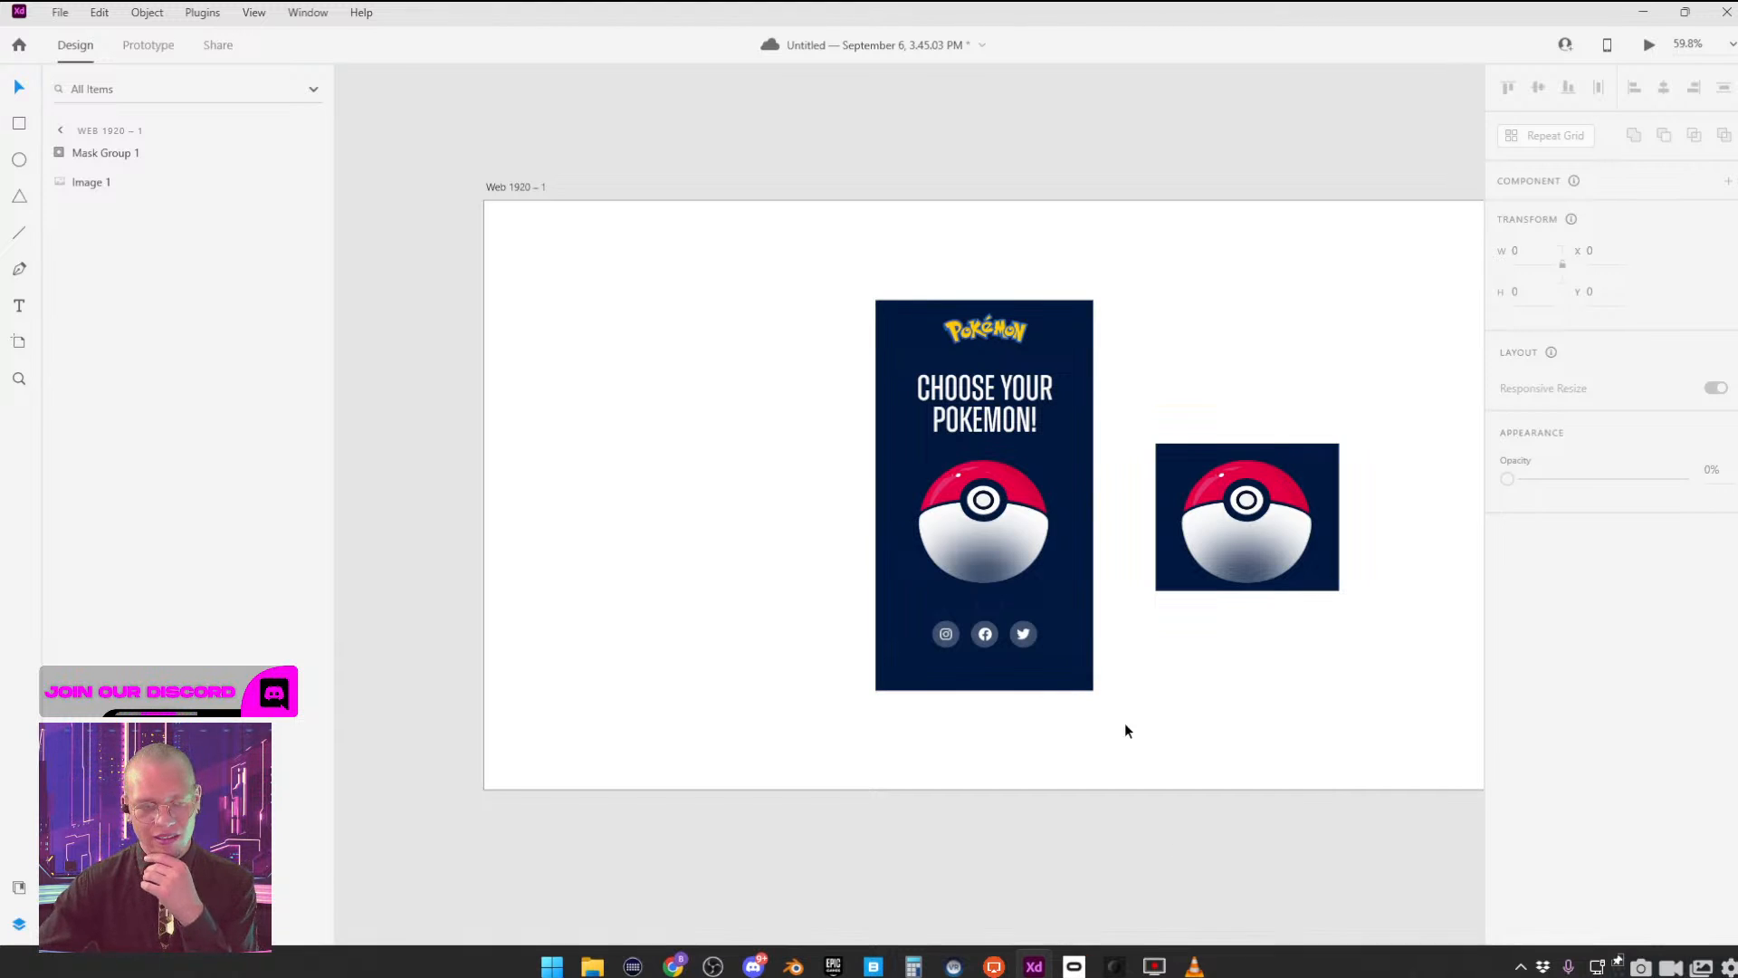
pyautogui.moveTo(685, 968)
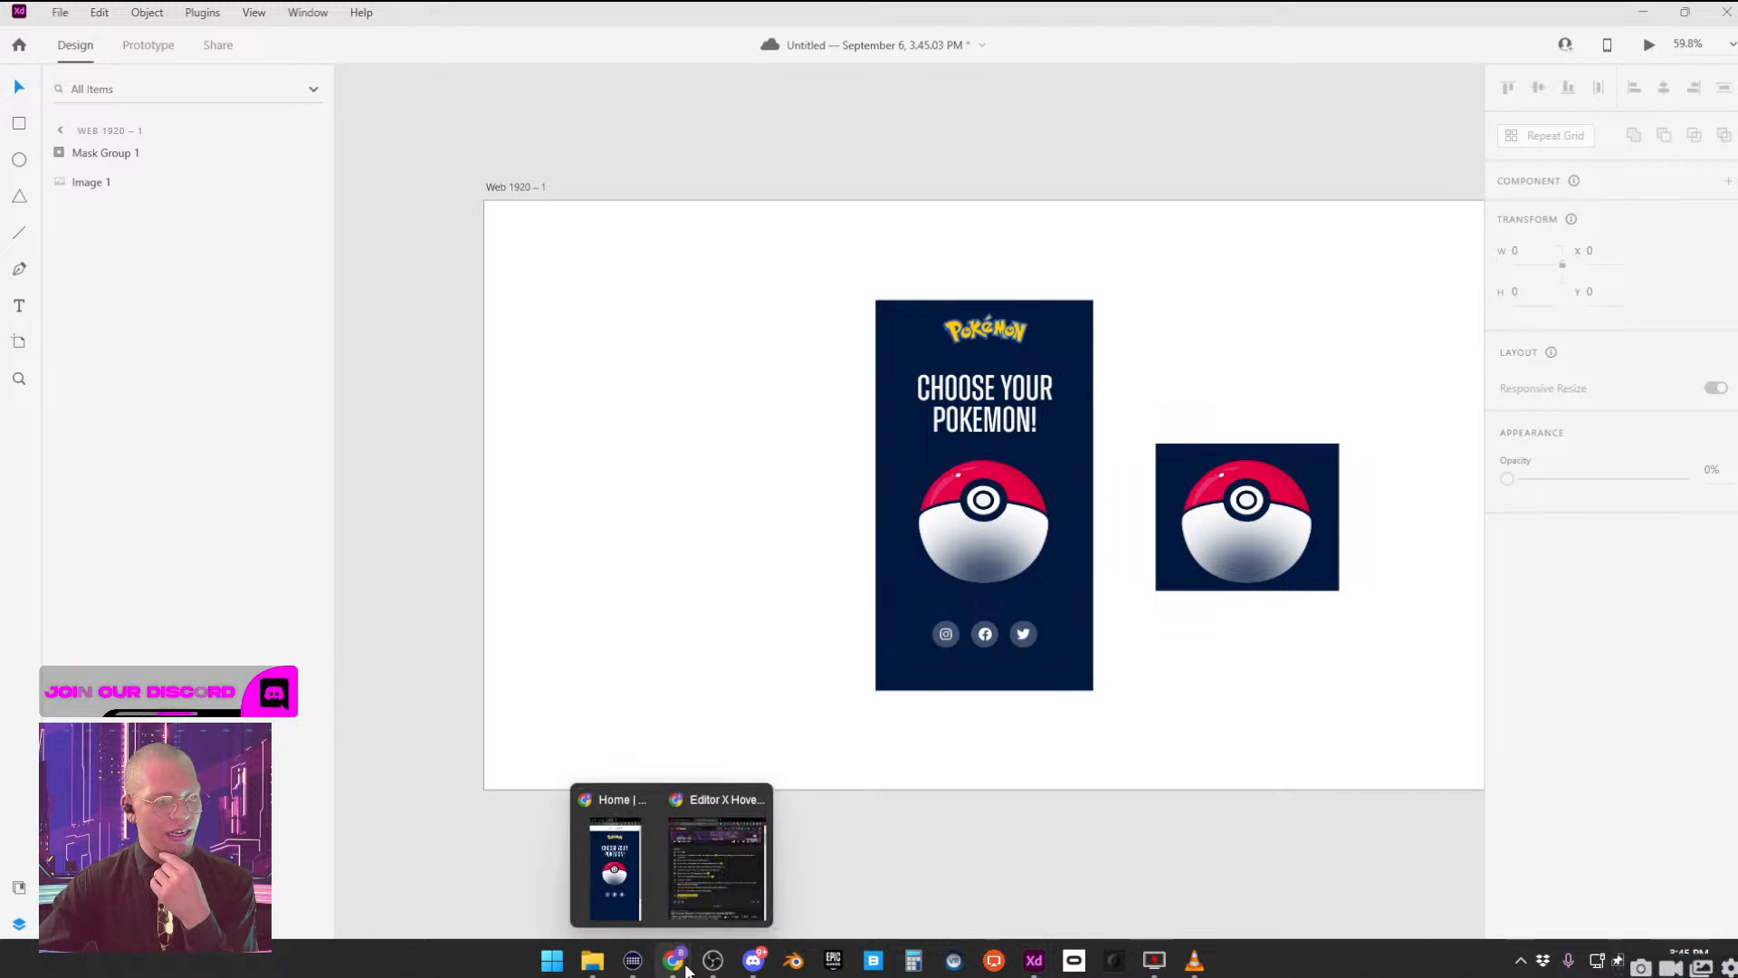
pyautogui.moveTo(714, 872)
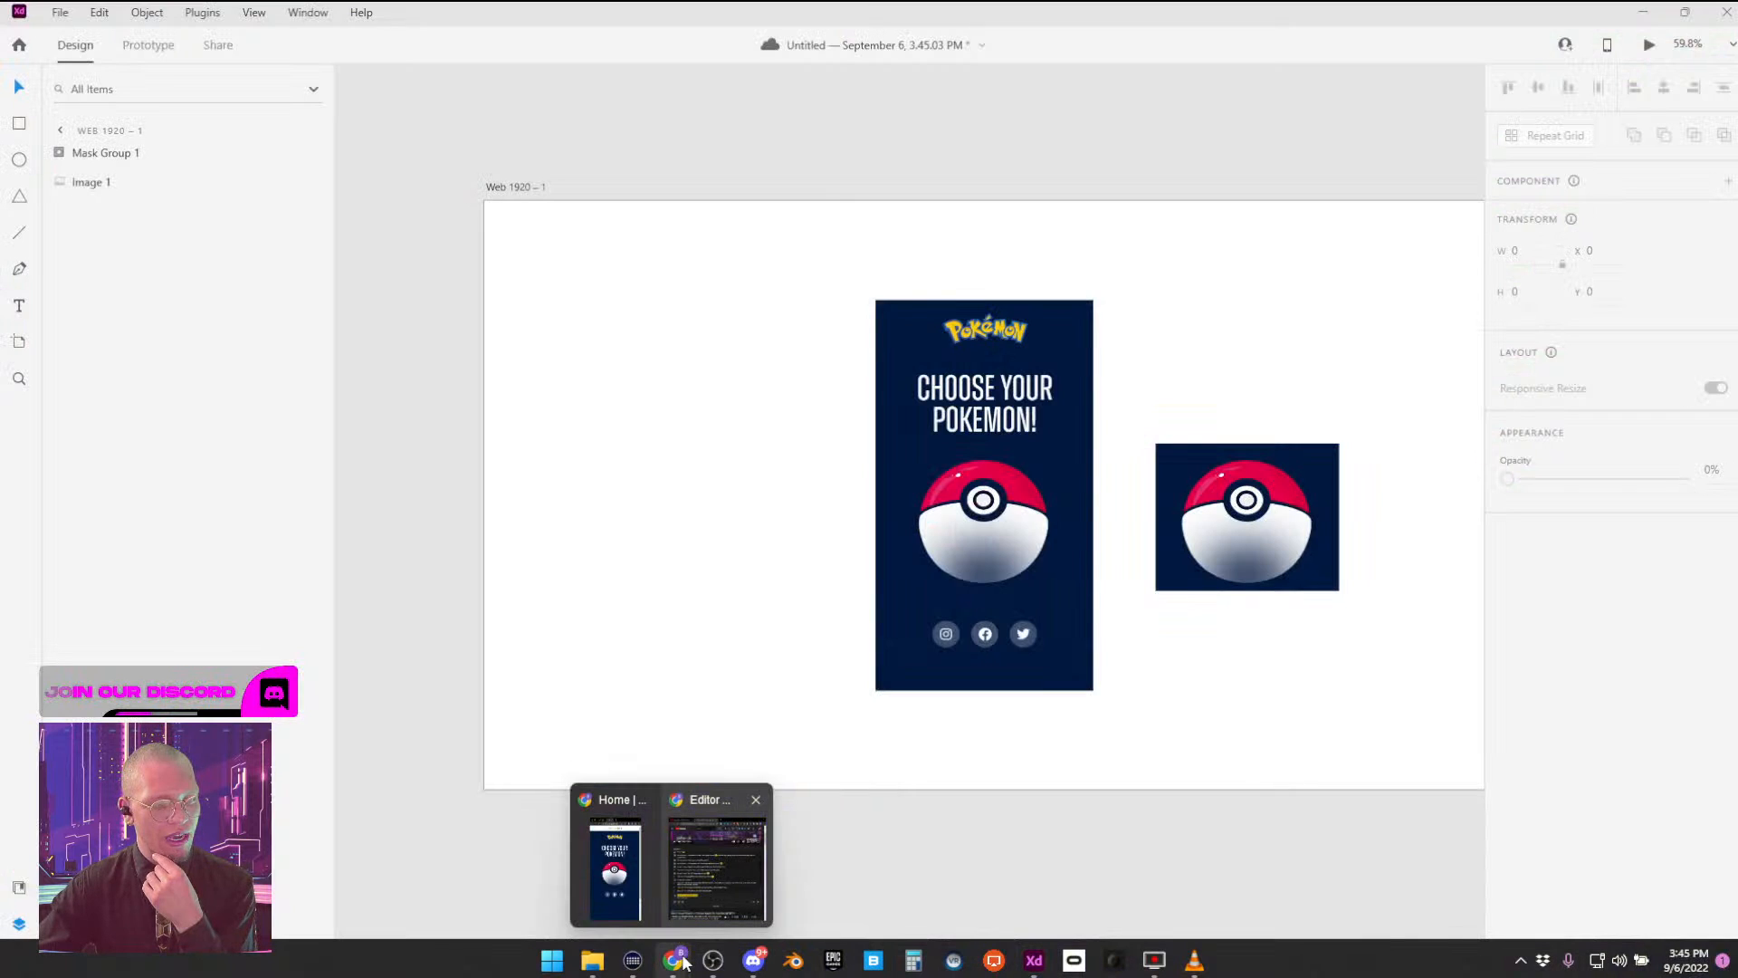
pyautogui.click(616, 855)
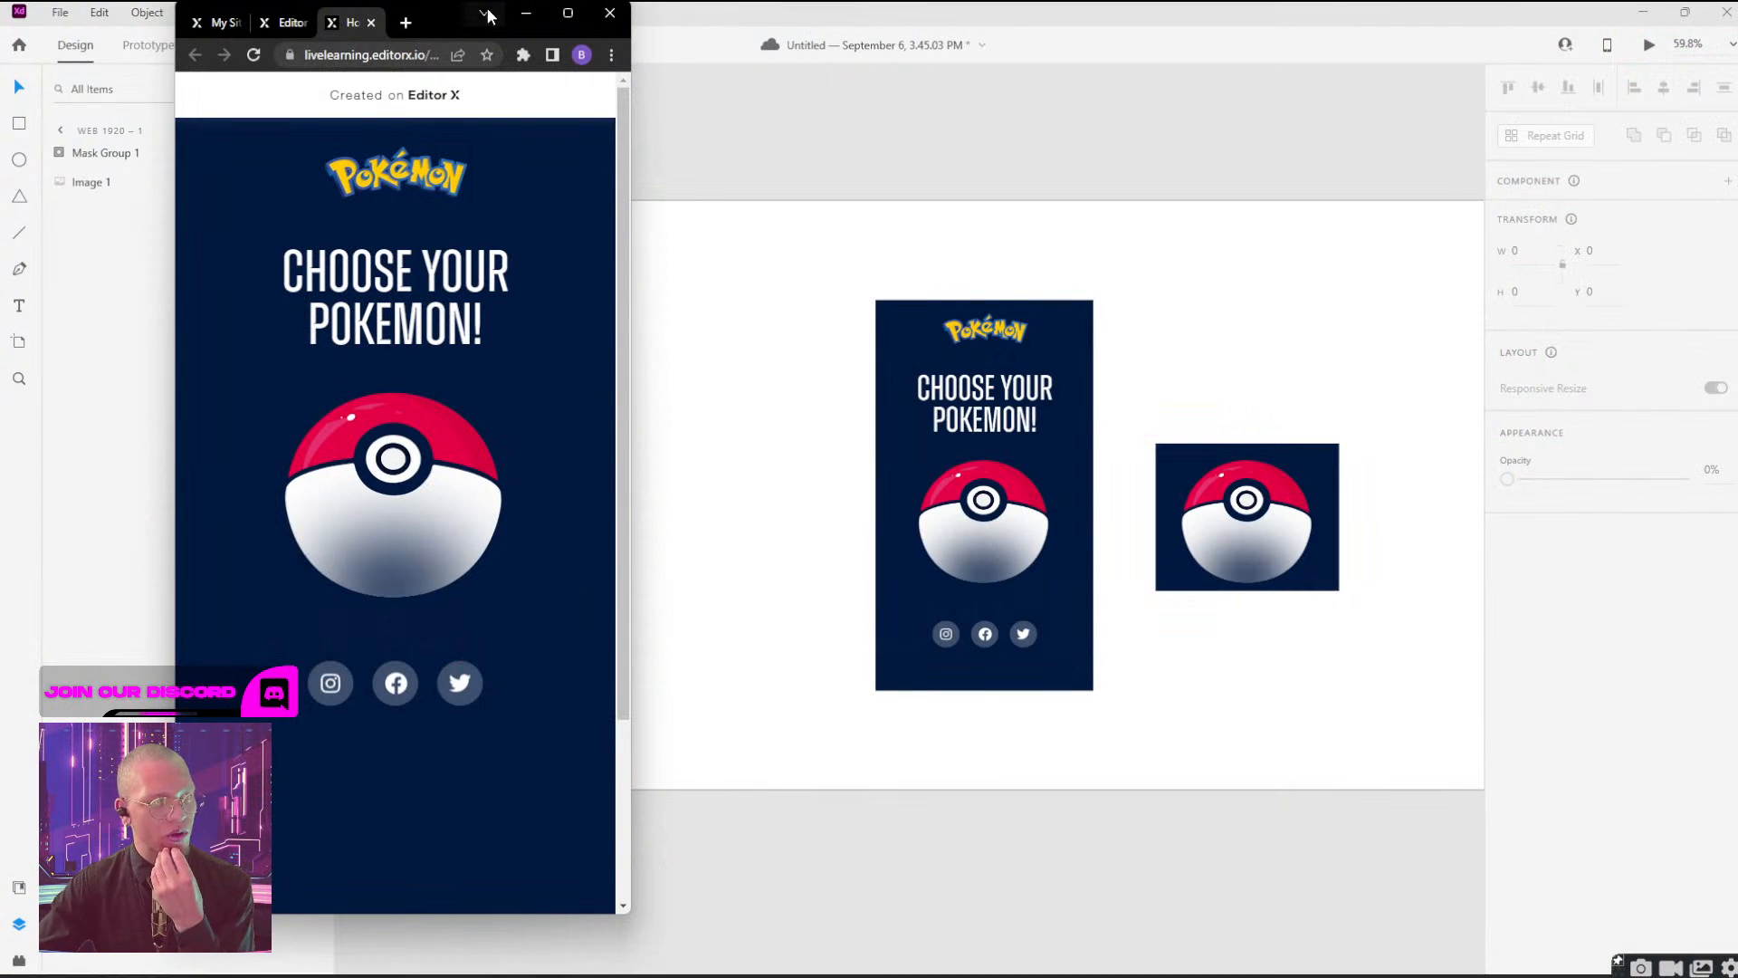
pyautogui.doubleClick(440, 31)
pyautogui.click(1670, 163)
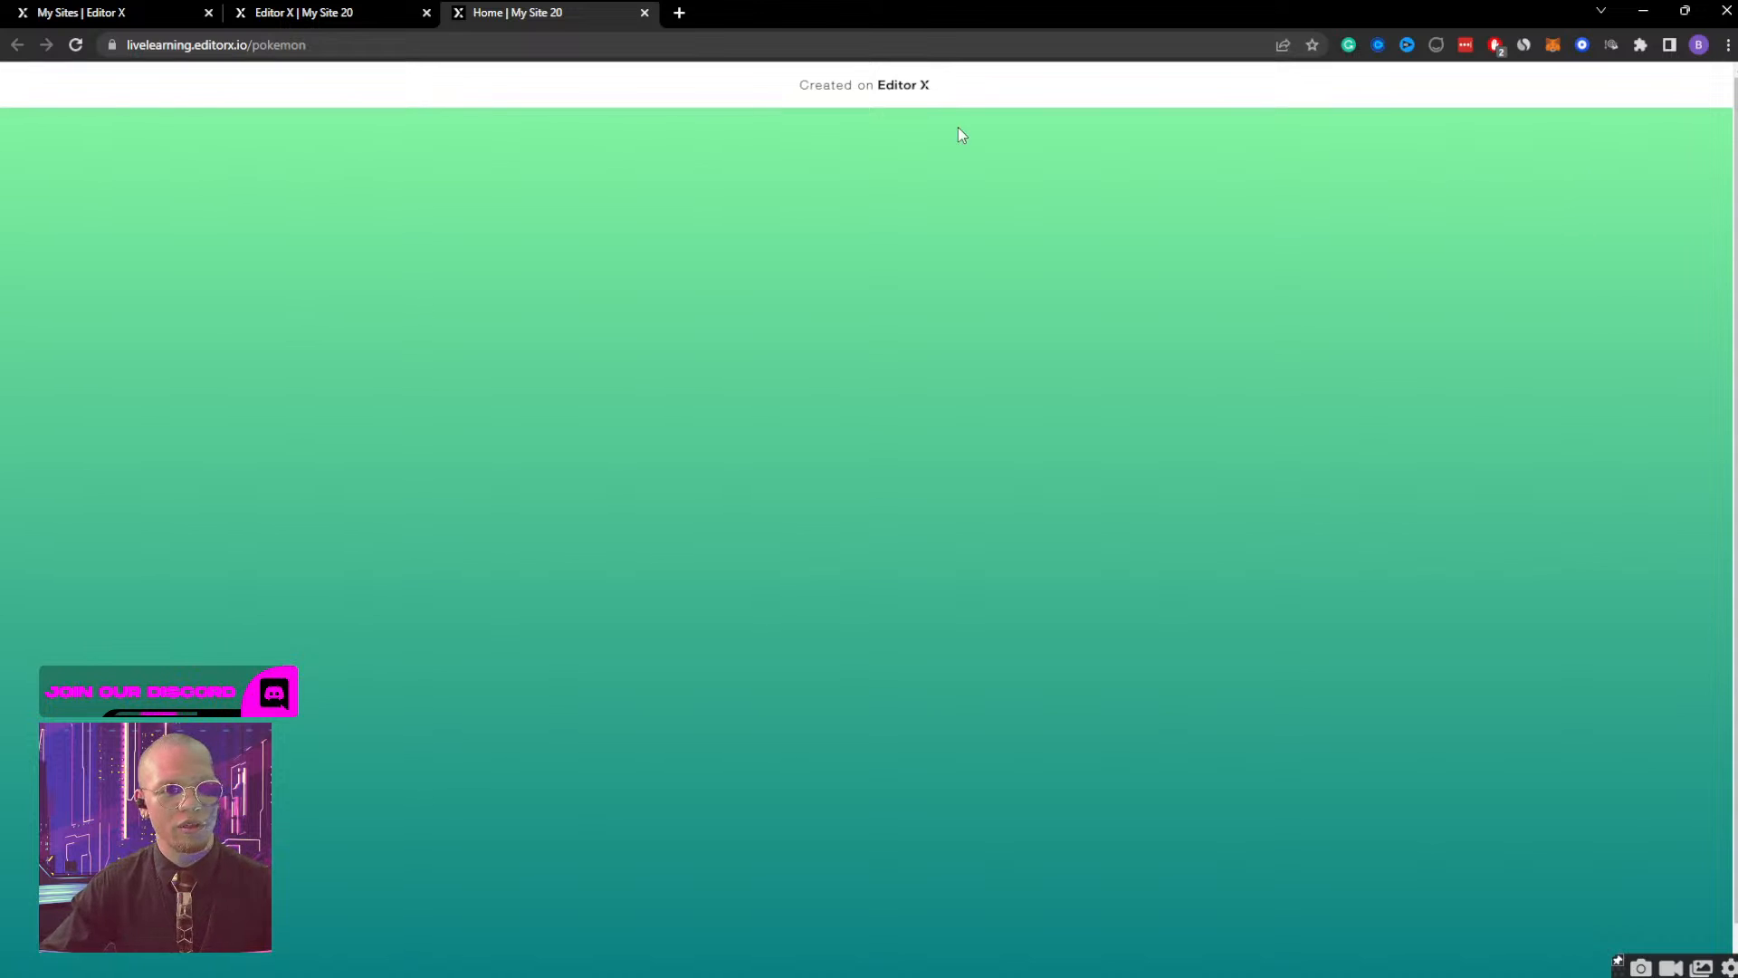
pyautogui.click(77, 45)
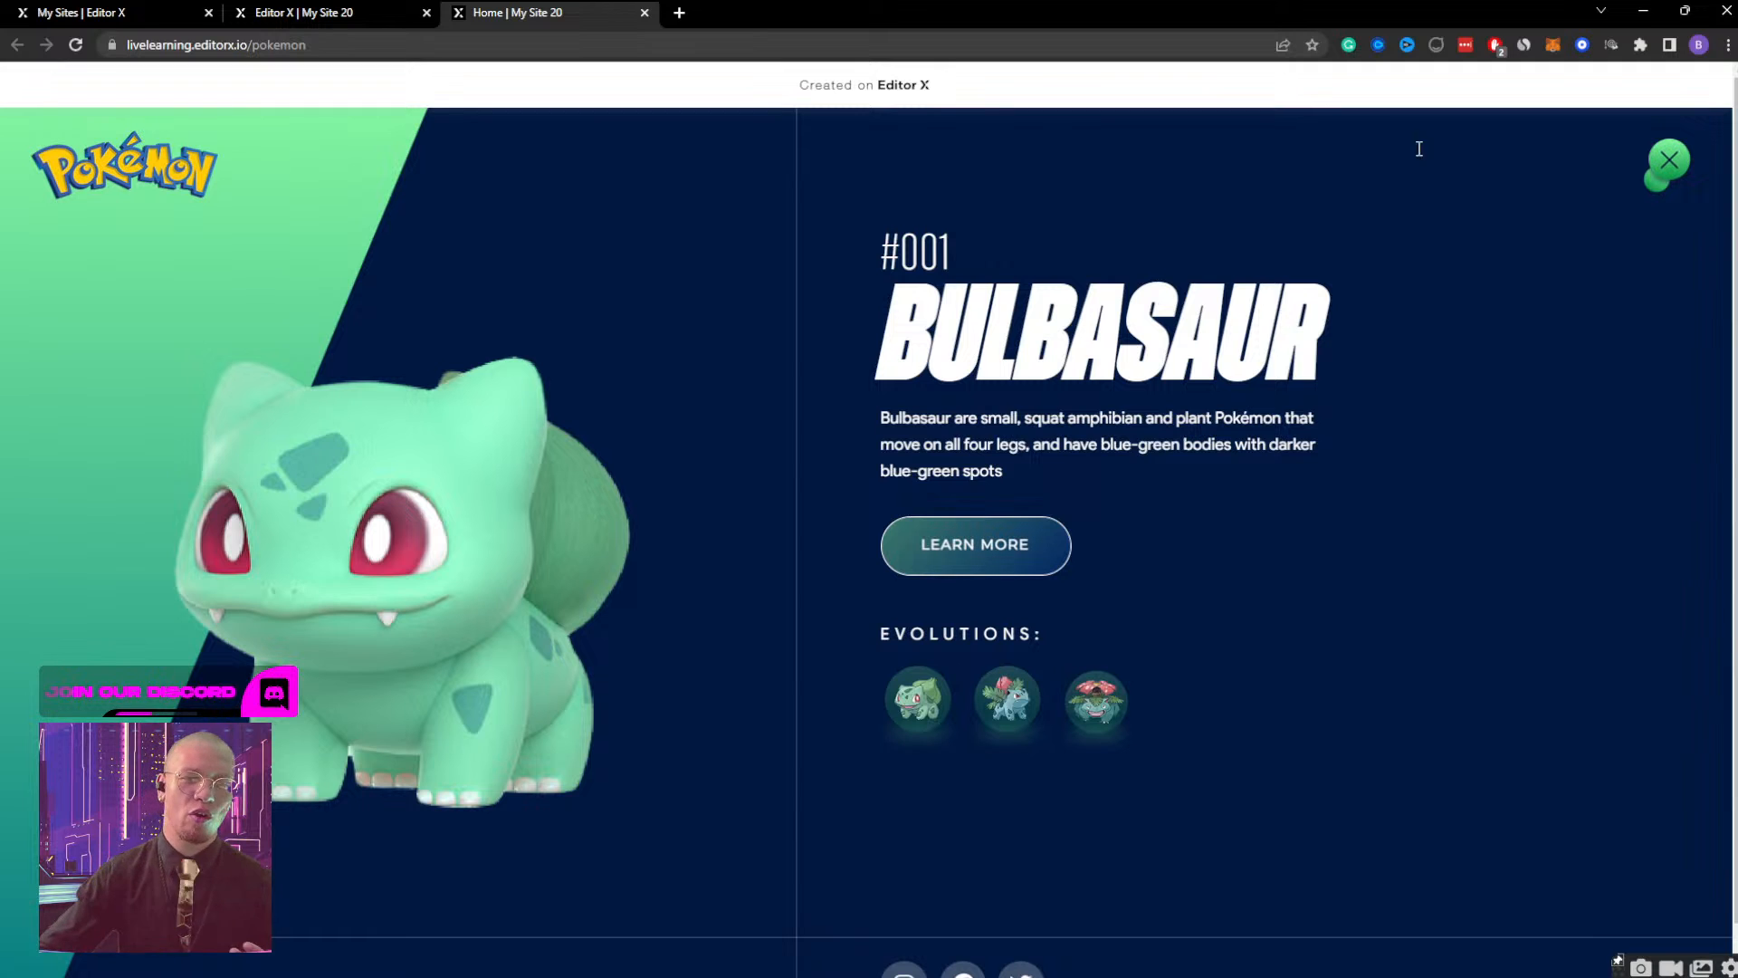
# Open and close the Bulbasaur screen repeatedly at desktop width, and compare the ball's alignment with the mobile-width window.
pyautogui.click(1667, 162)
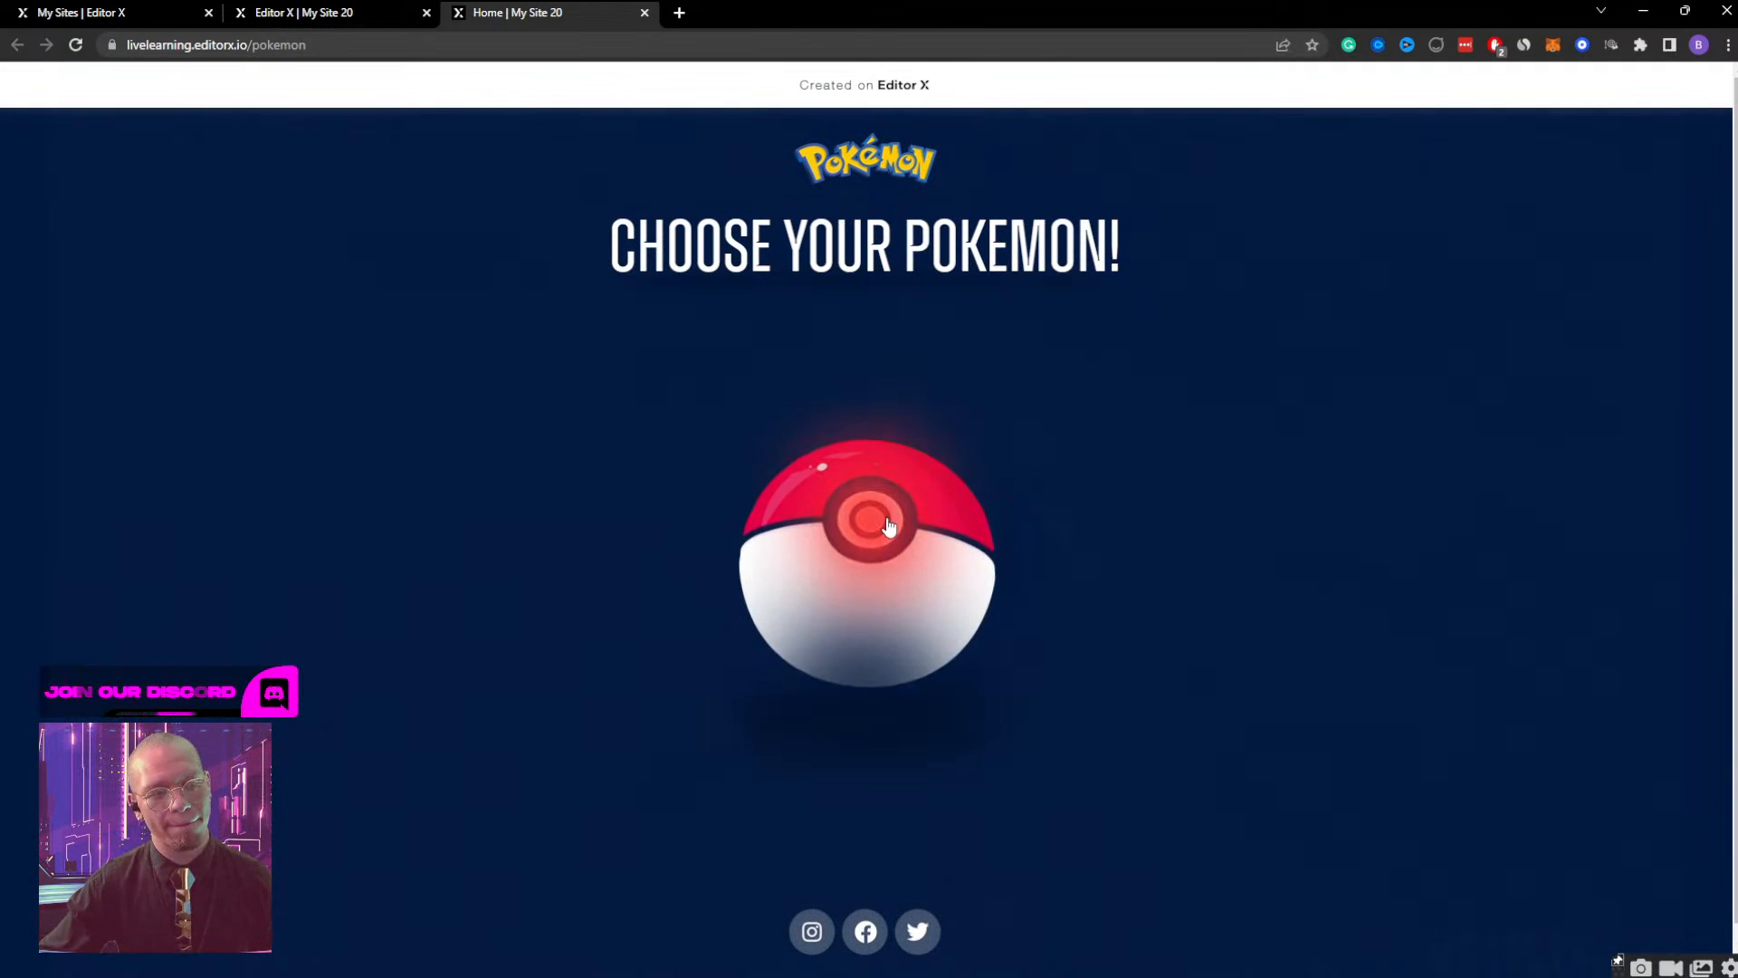
pyautogui.click(850, 572)
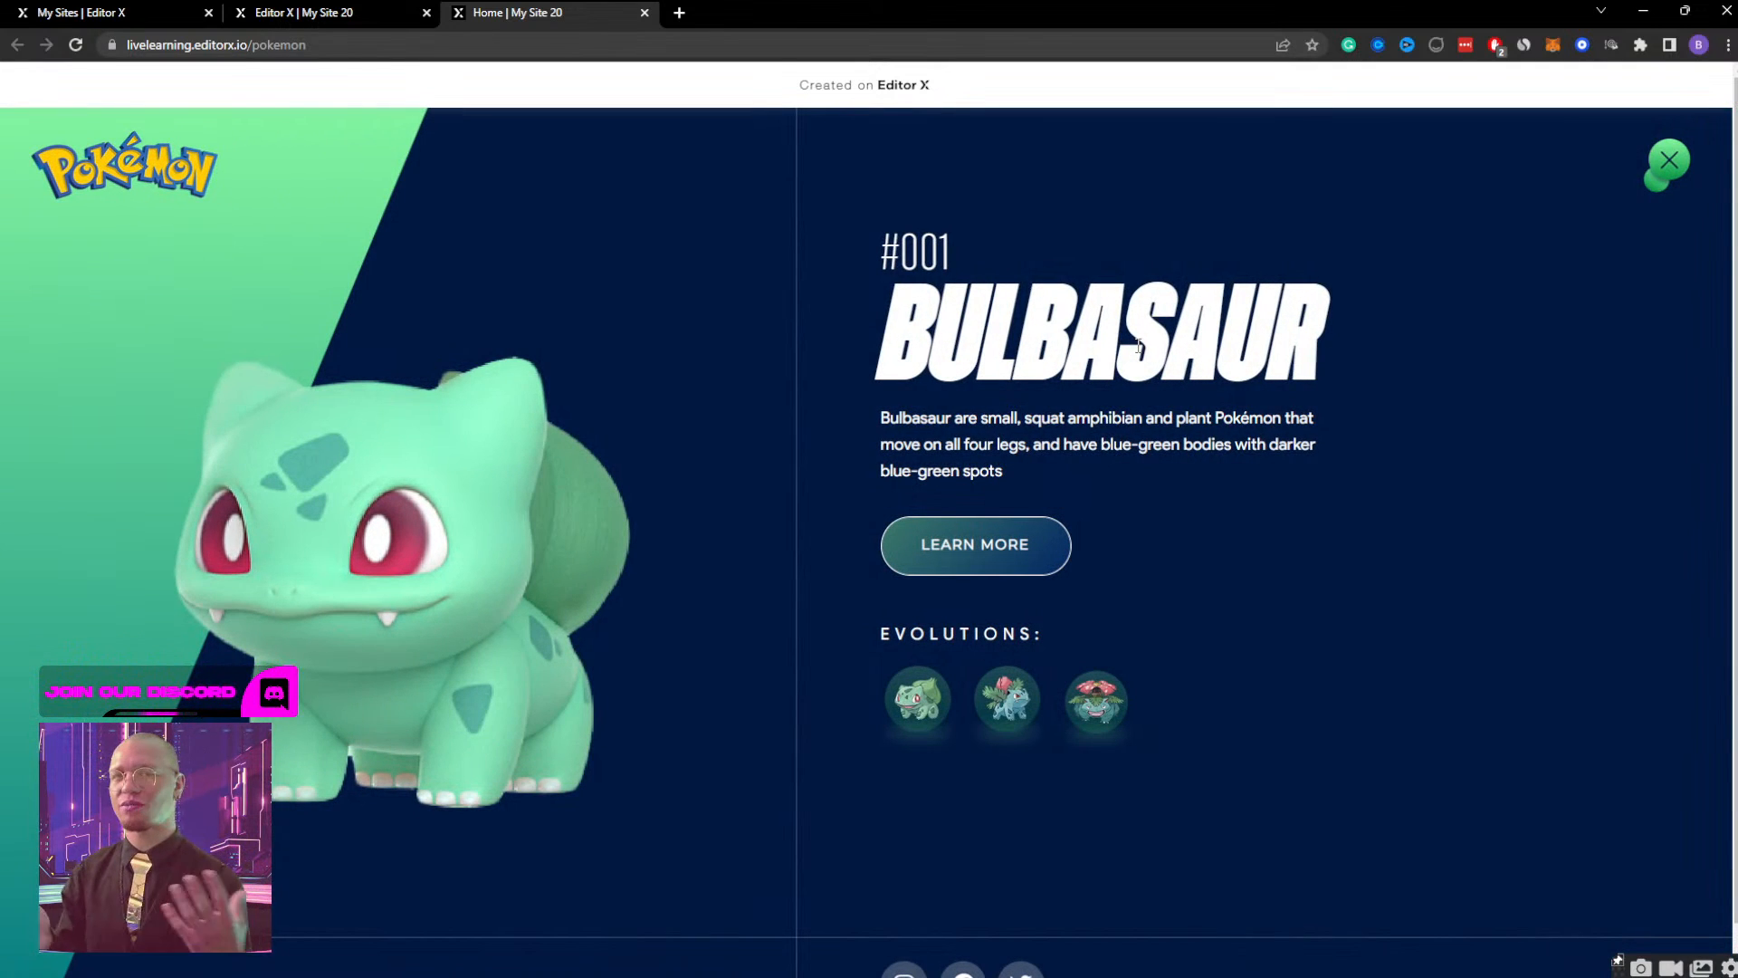
pyautogui.click(1671, 161)
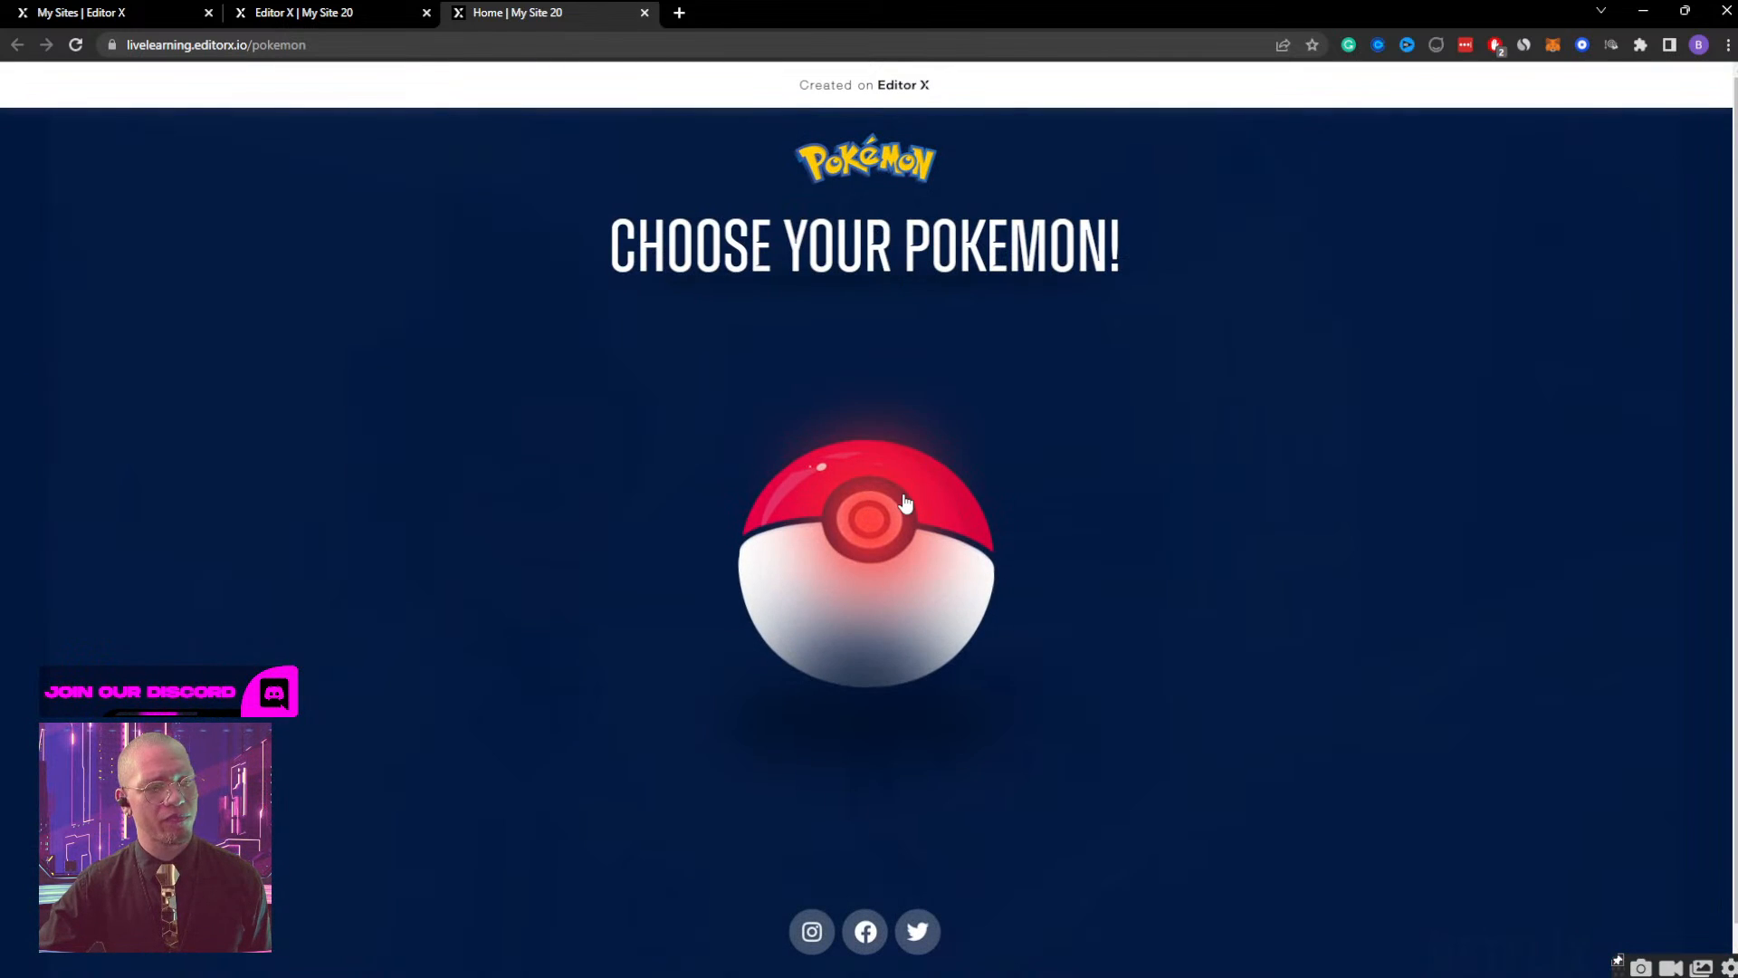
pyautogui.click(905, 504)
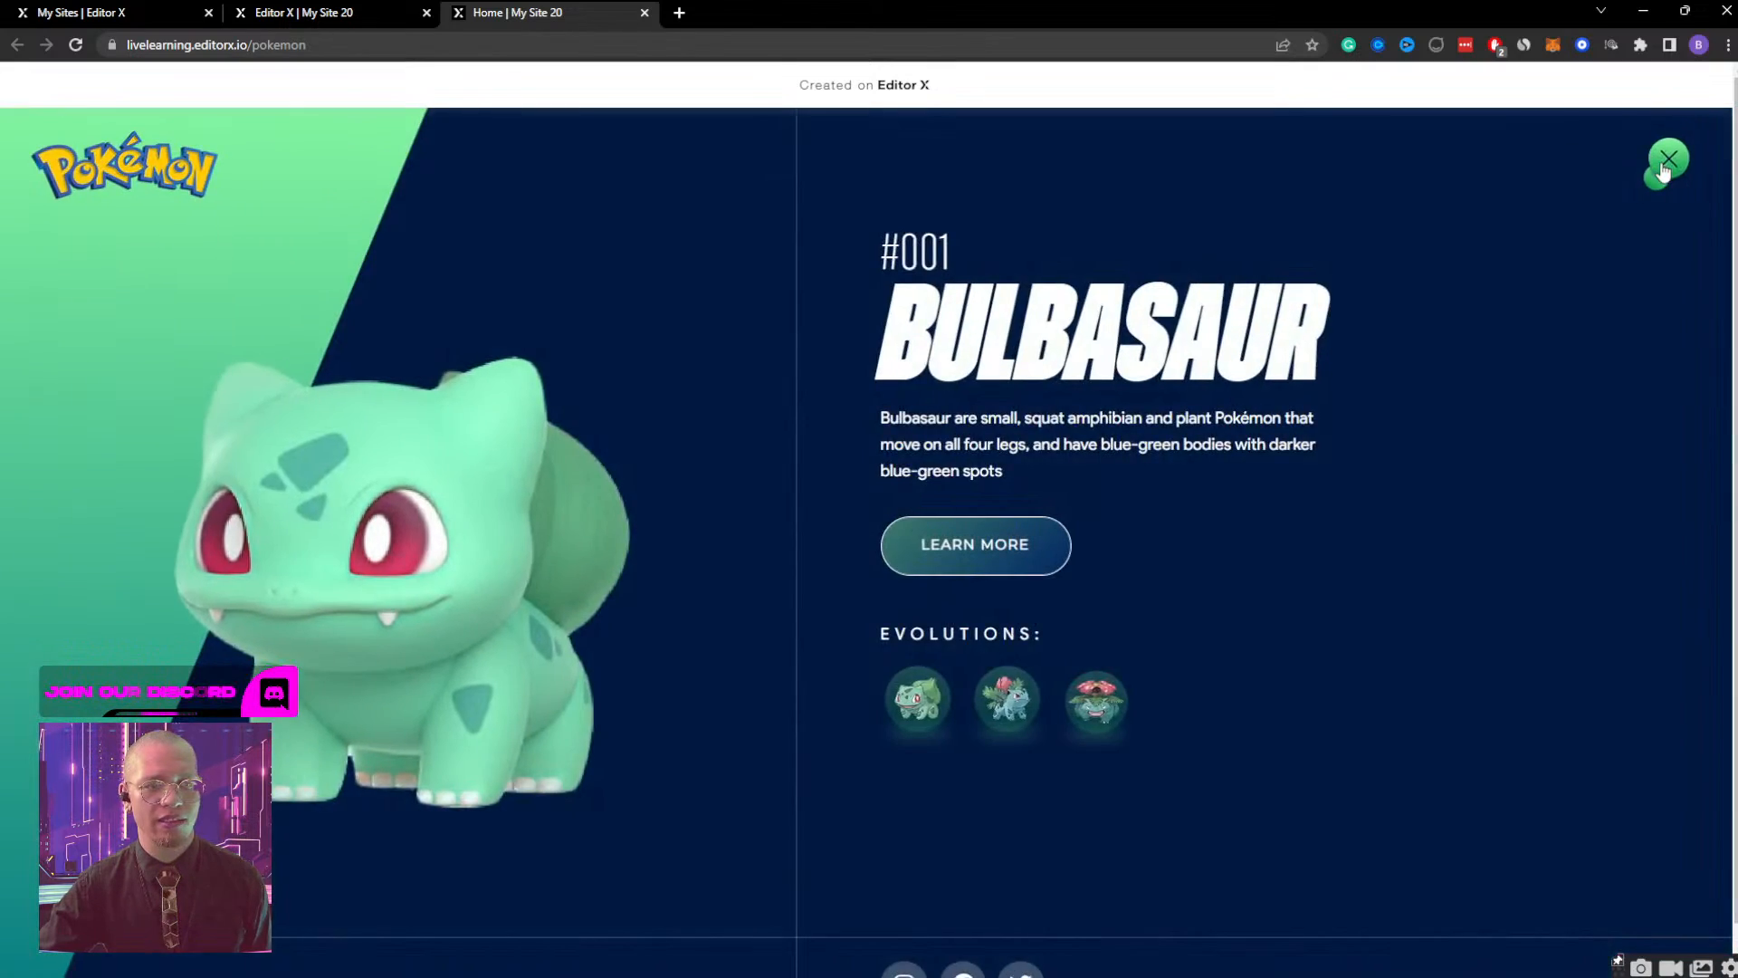
pyautogui.click(1665, 165)
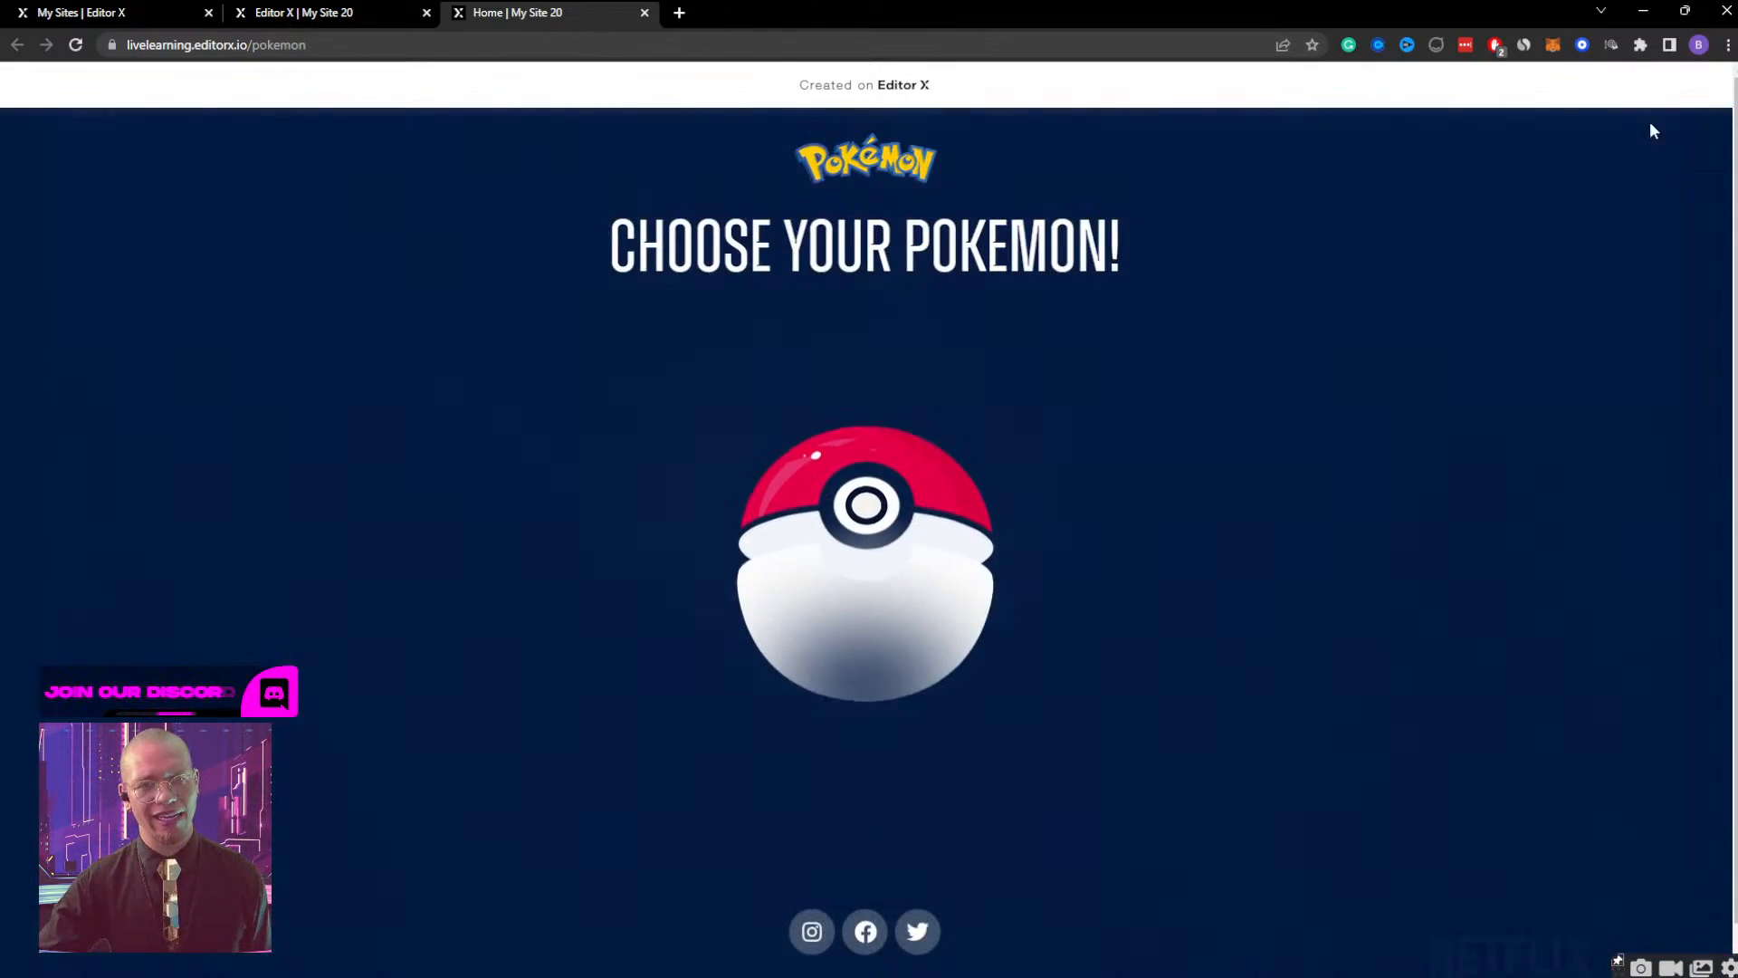
pyautogui.click(1685, 10)
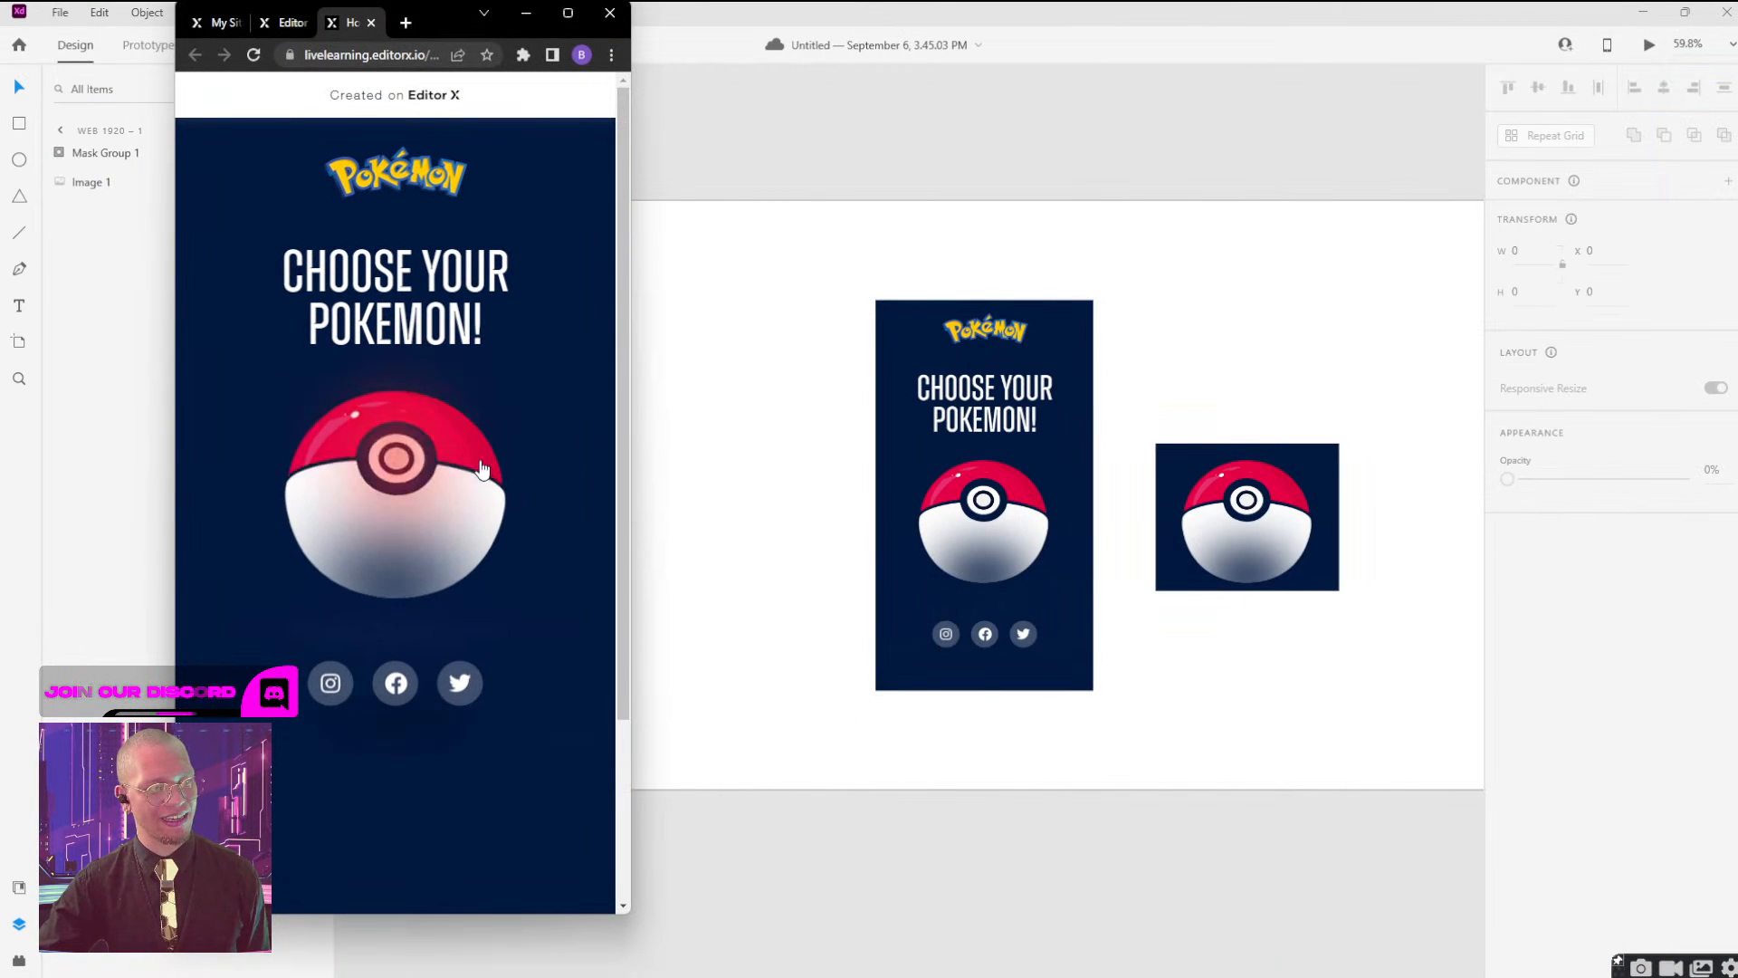
pyautogui.click(566, 14)
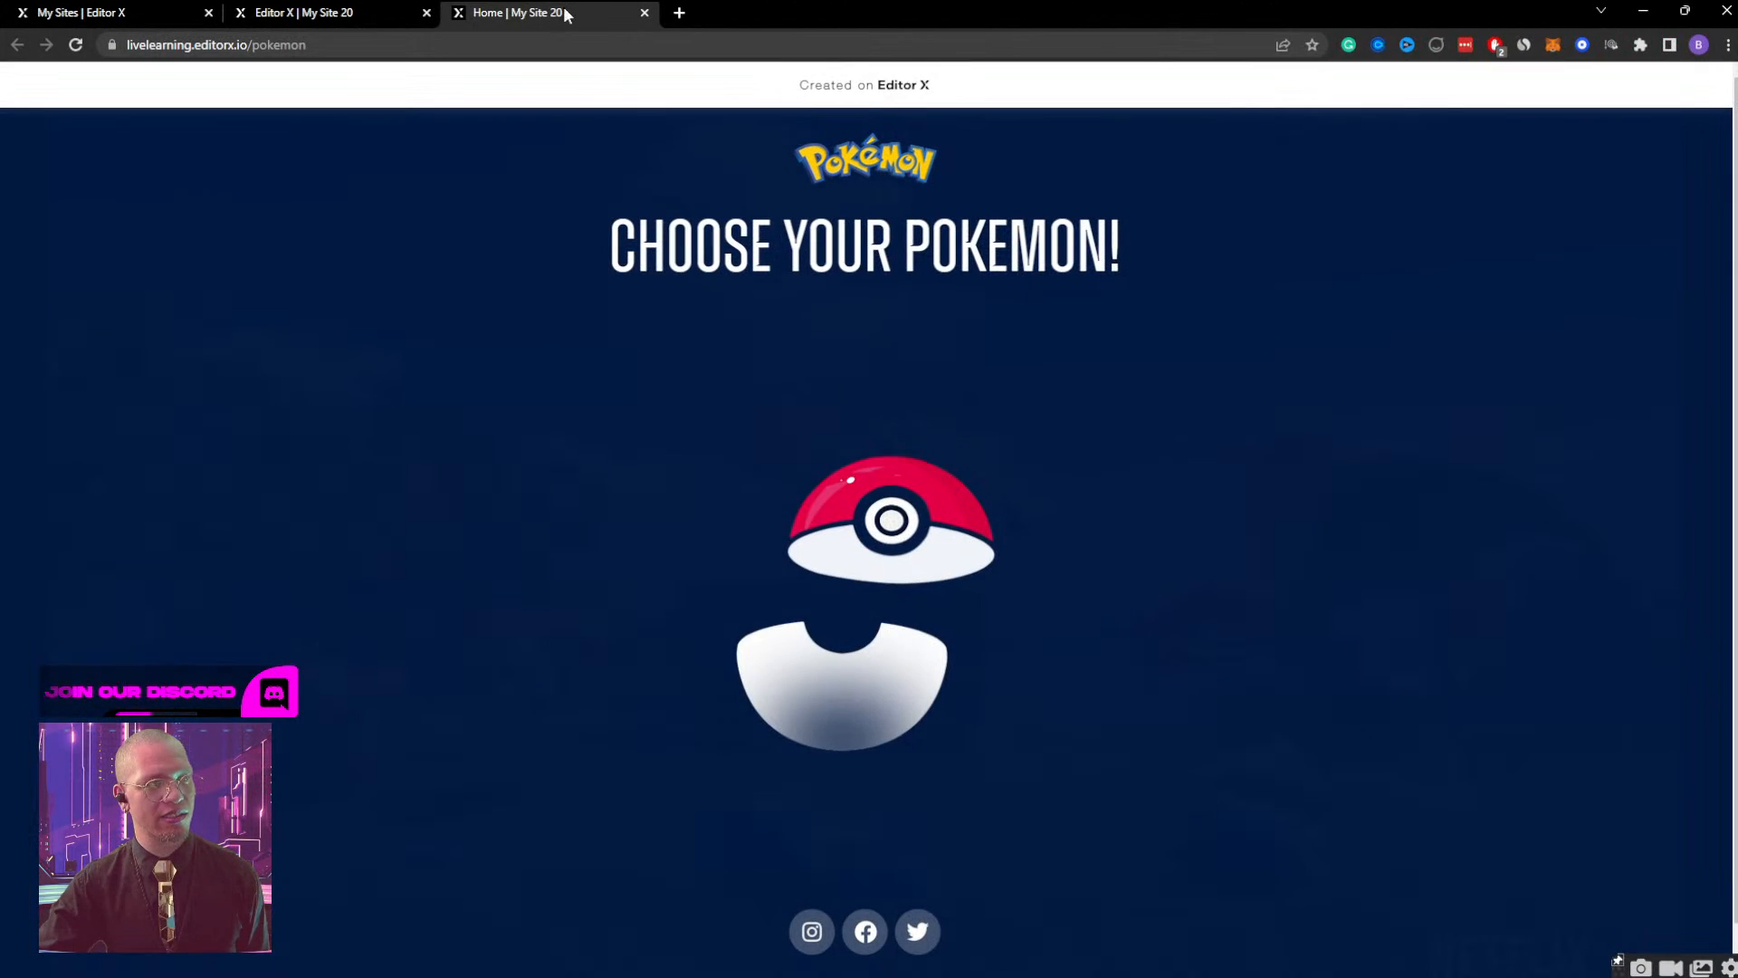
# Return to the editor and open the Ball Move & Shine effect of the mobile ball container for editing.
pyautogui.click(361, 18)
pyautogui.click(1160, 351)
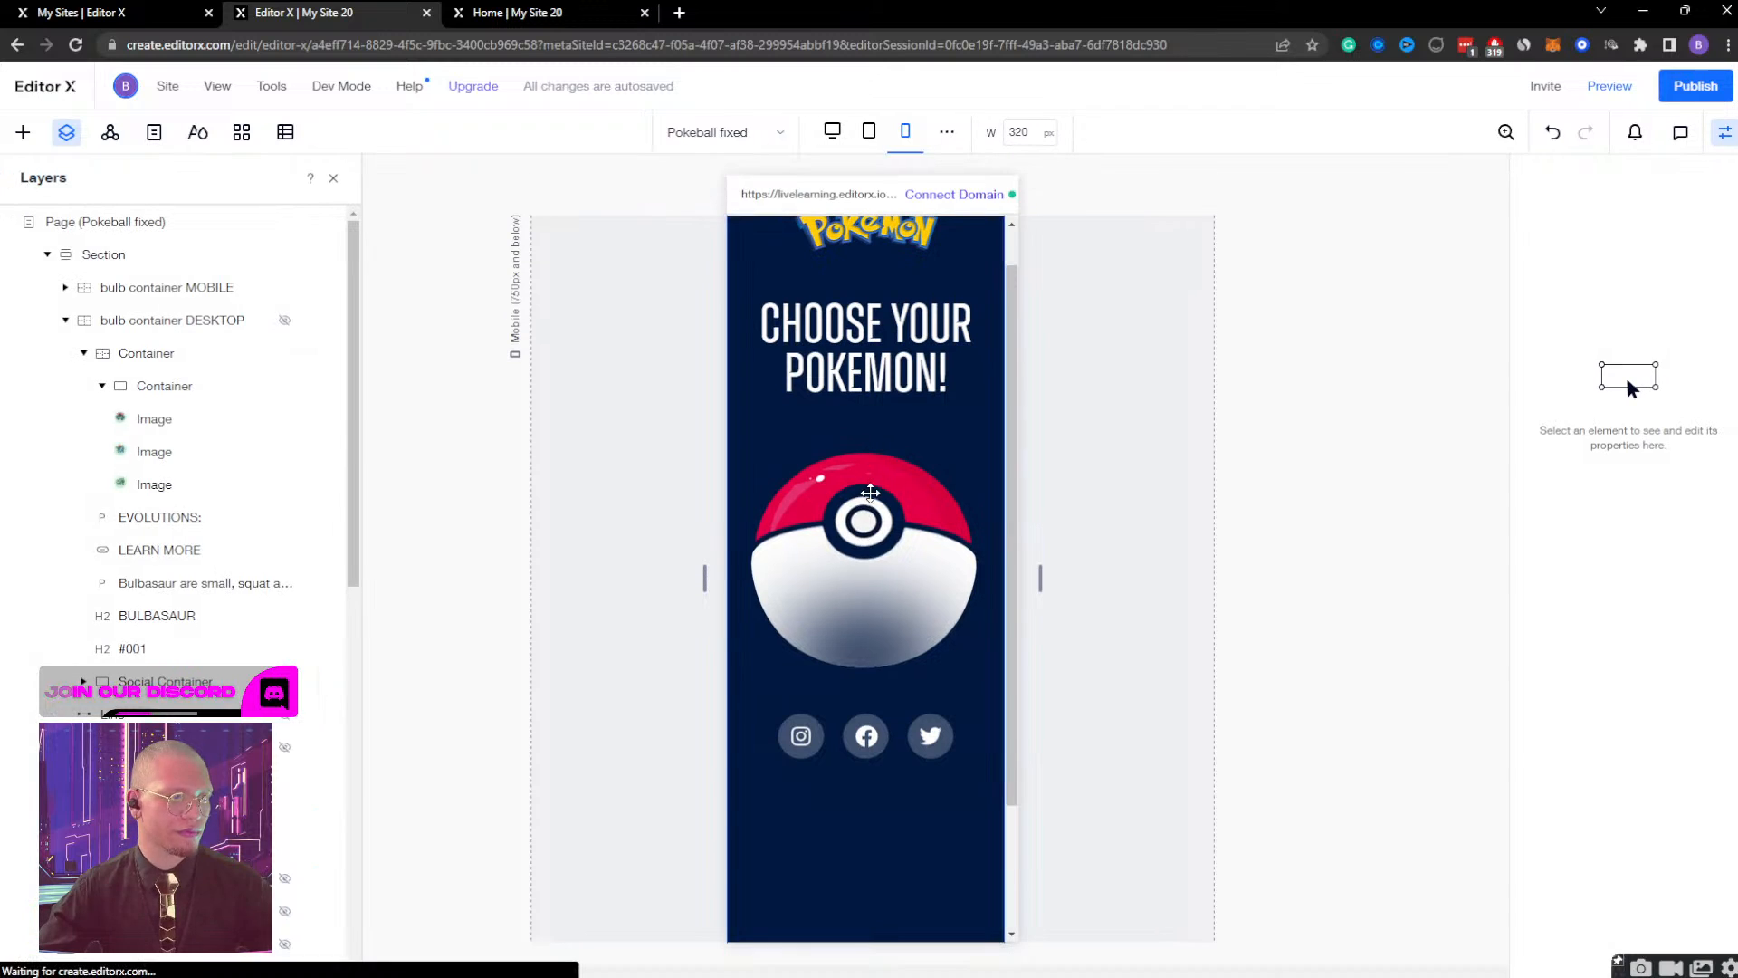
pyautogui.scroll(-5, 154, 588)
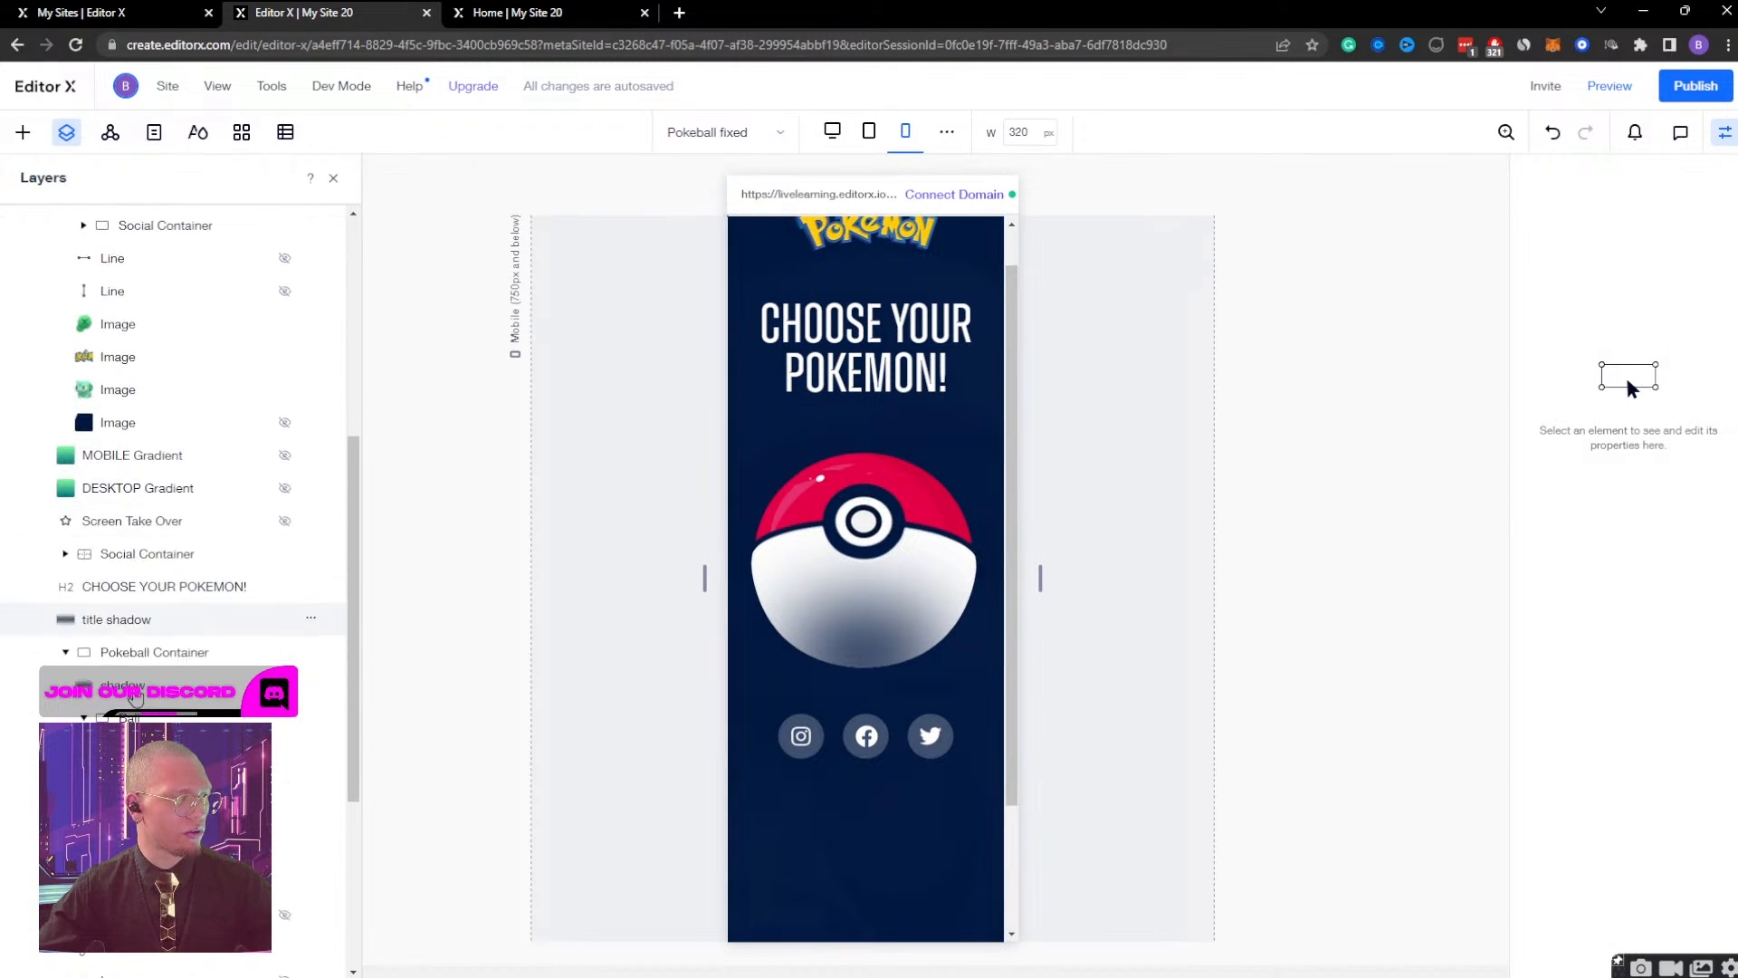
pyautogui.click(865, 588)
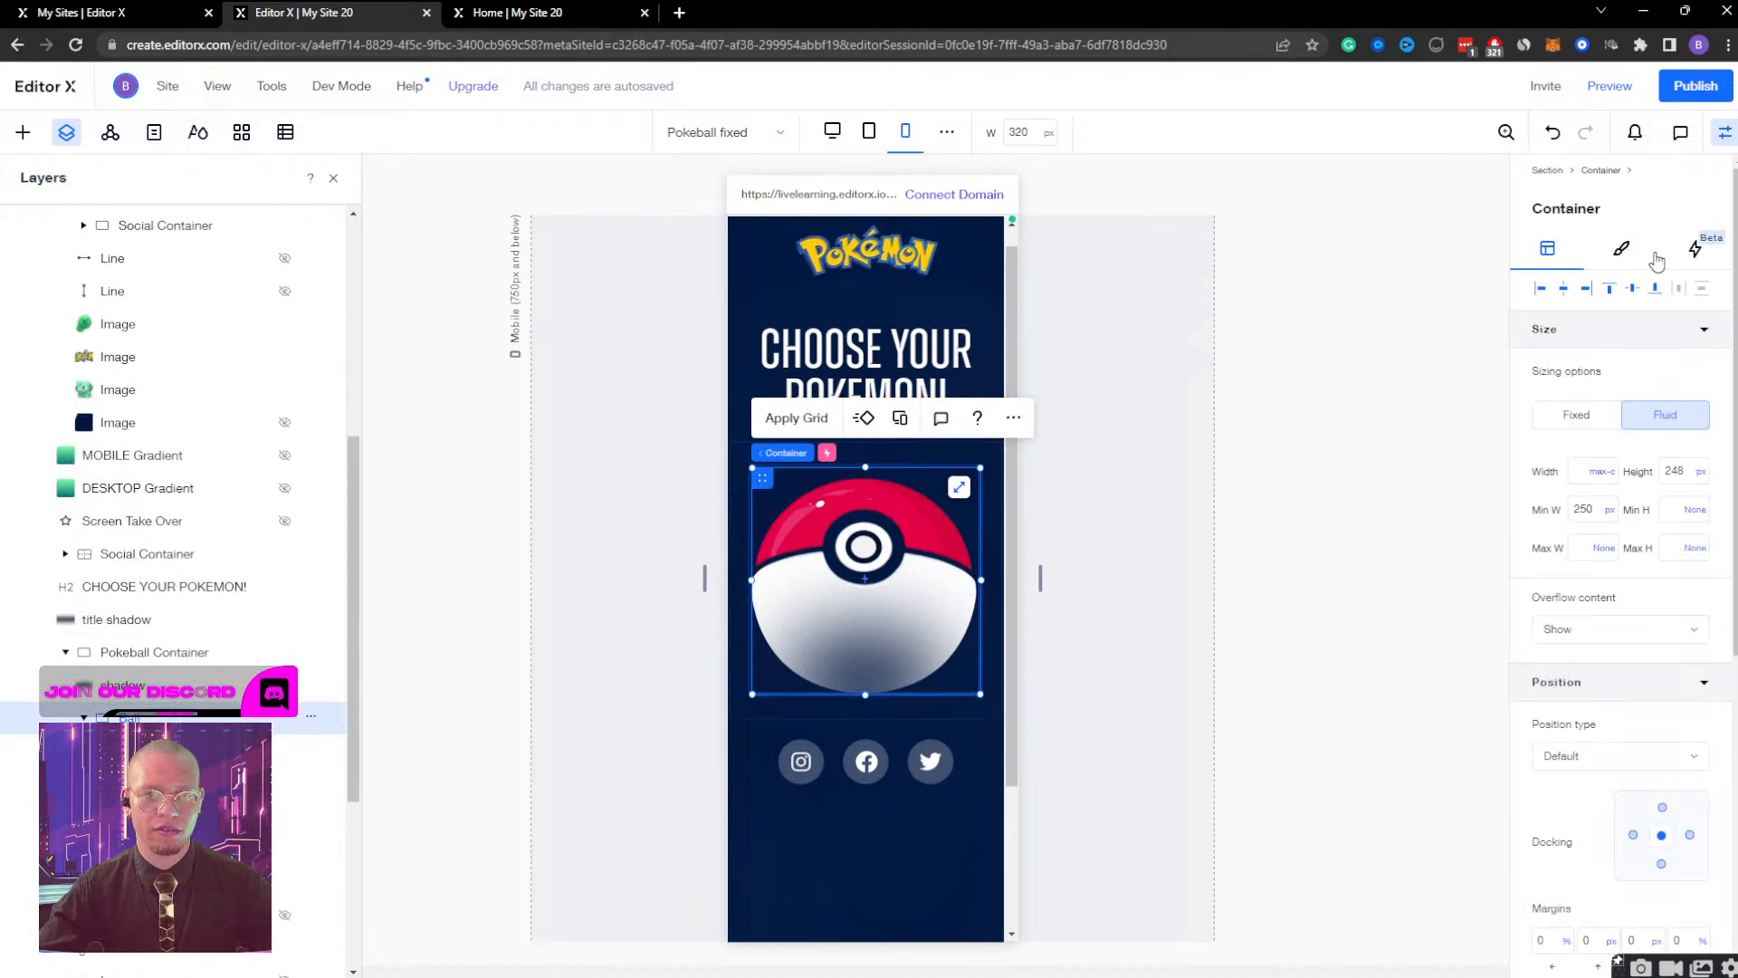
pyautogui.click(1695, 249)
pyautogui.click(1675, 290)
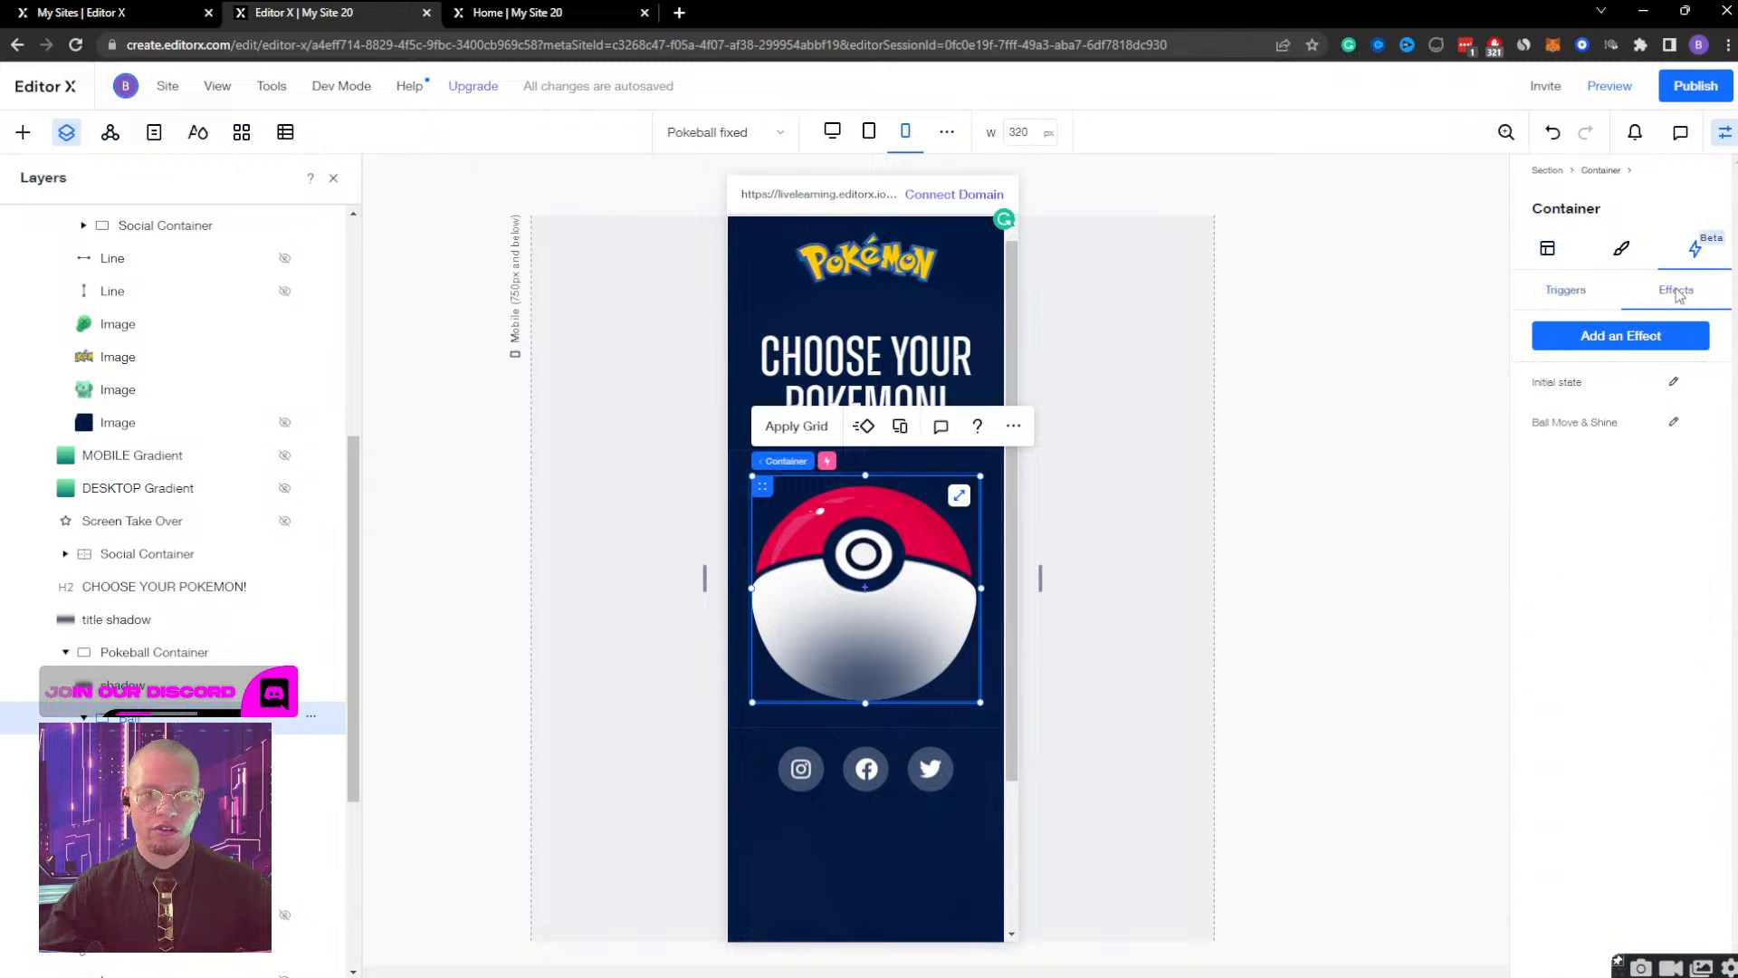
pyautogui.click(1675, 423)
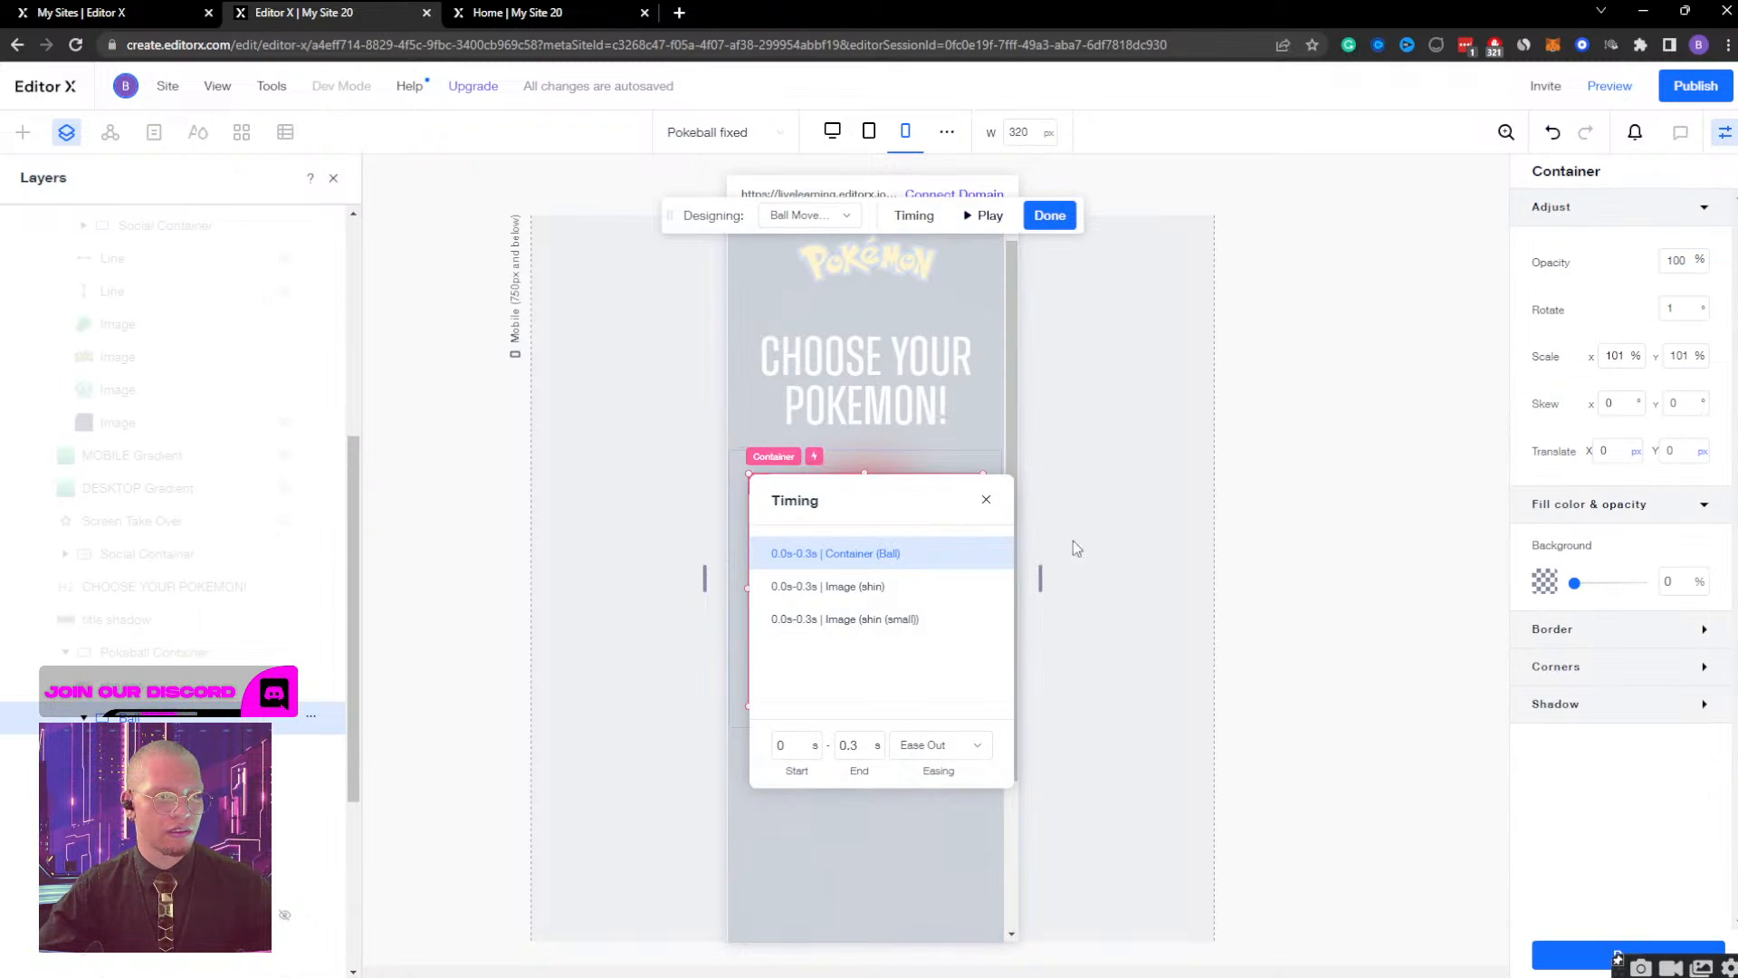
# Review the initial-state timing of the mobile ball container and its shine, top and bottom images, and finish the effect editing.
pyautogui.click(809, 215)
pyautogui.click(823, 281)
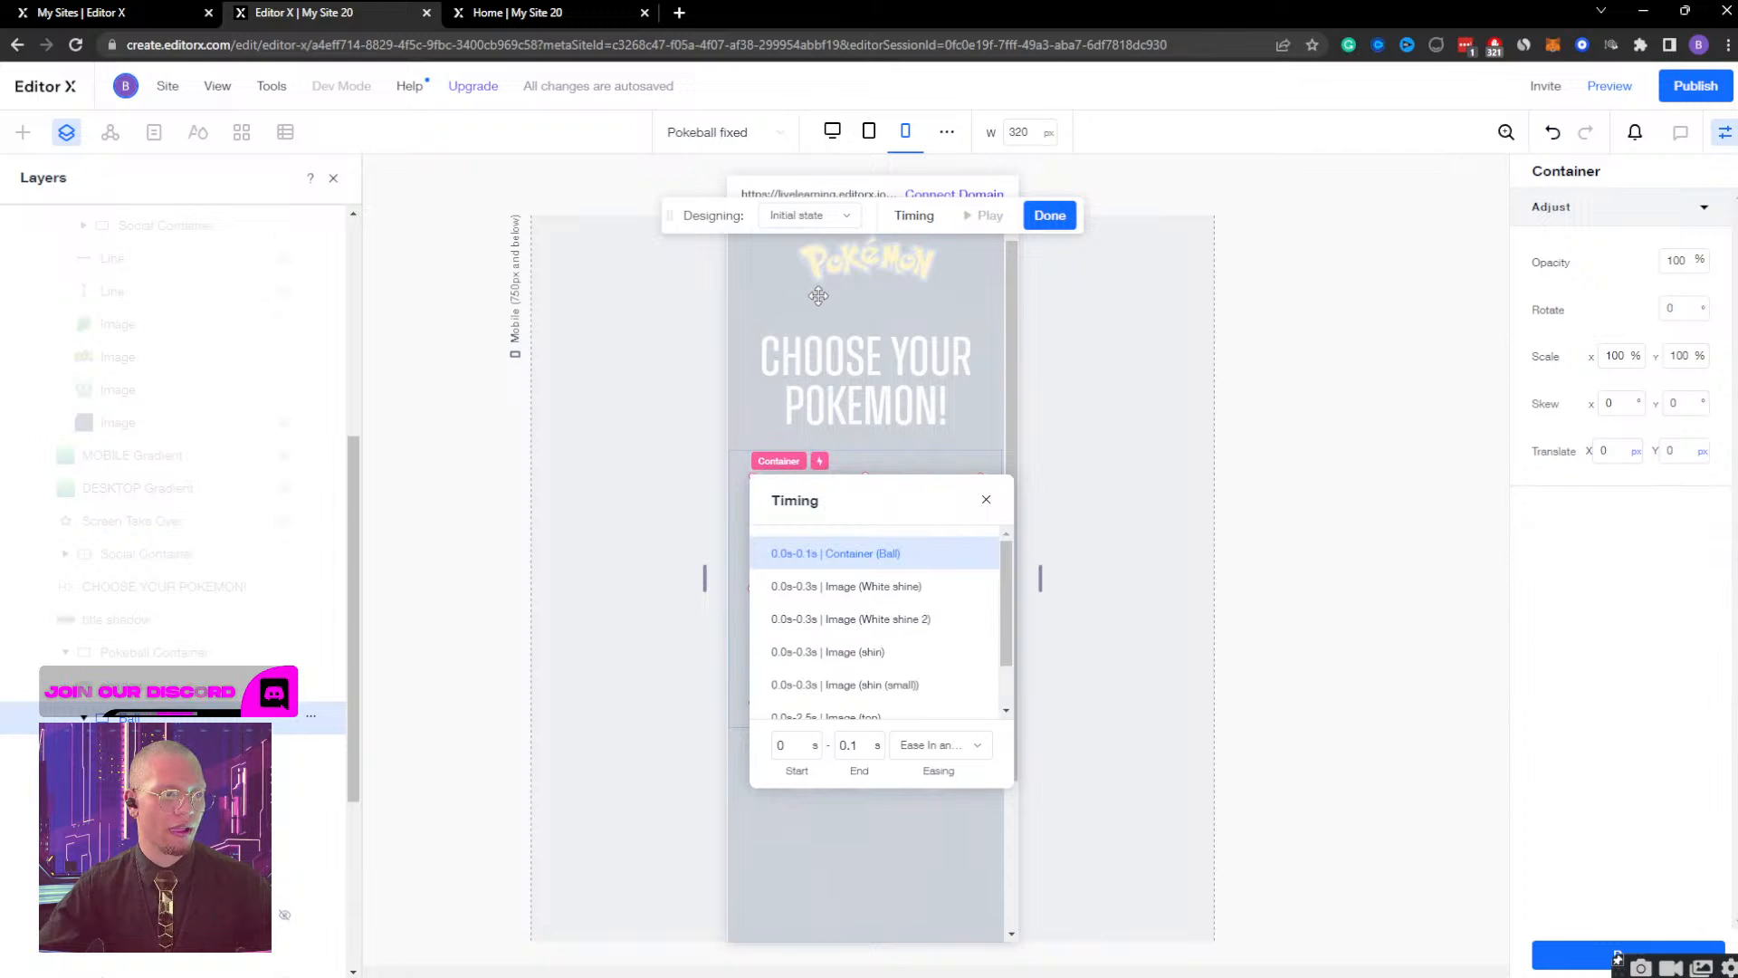
pyautogui.scroll(-3, 877, 579)
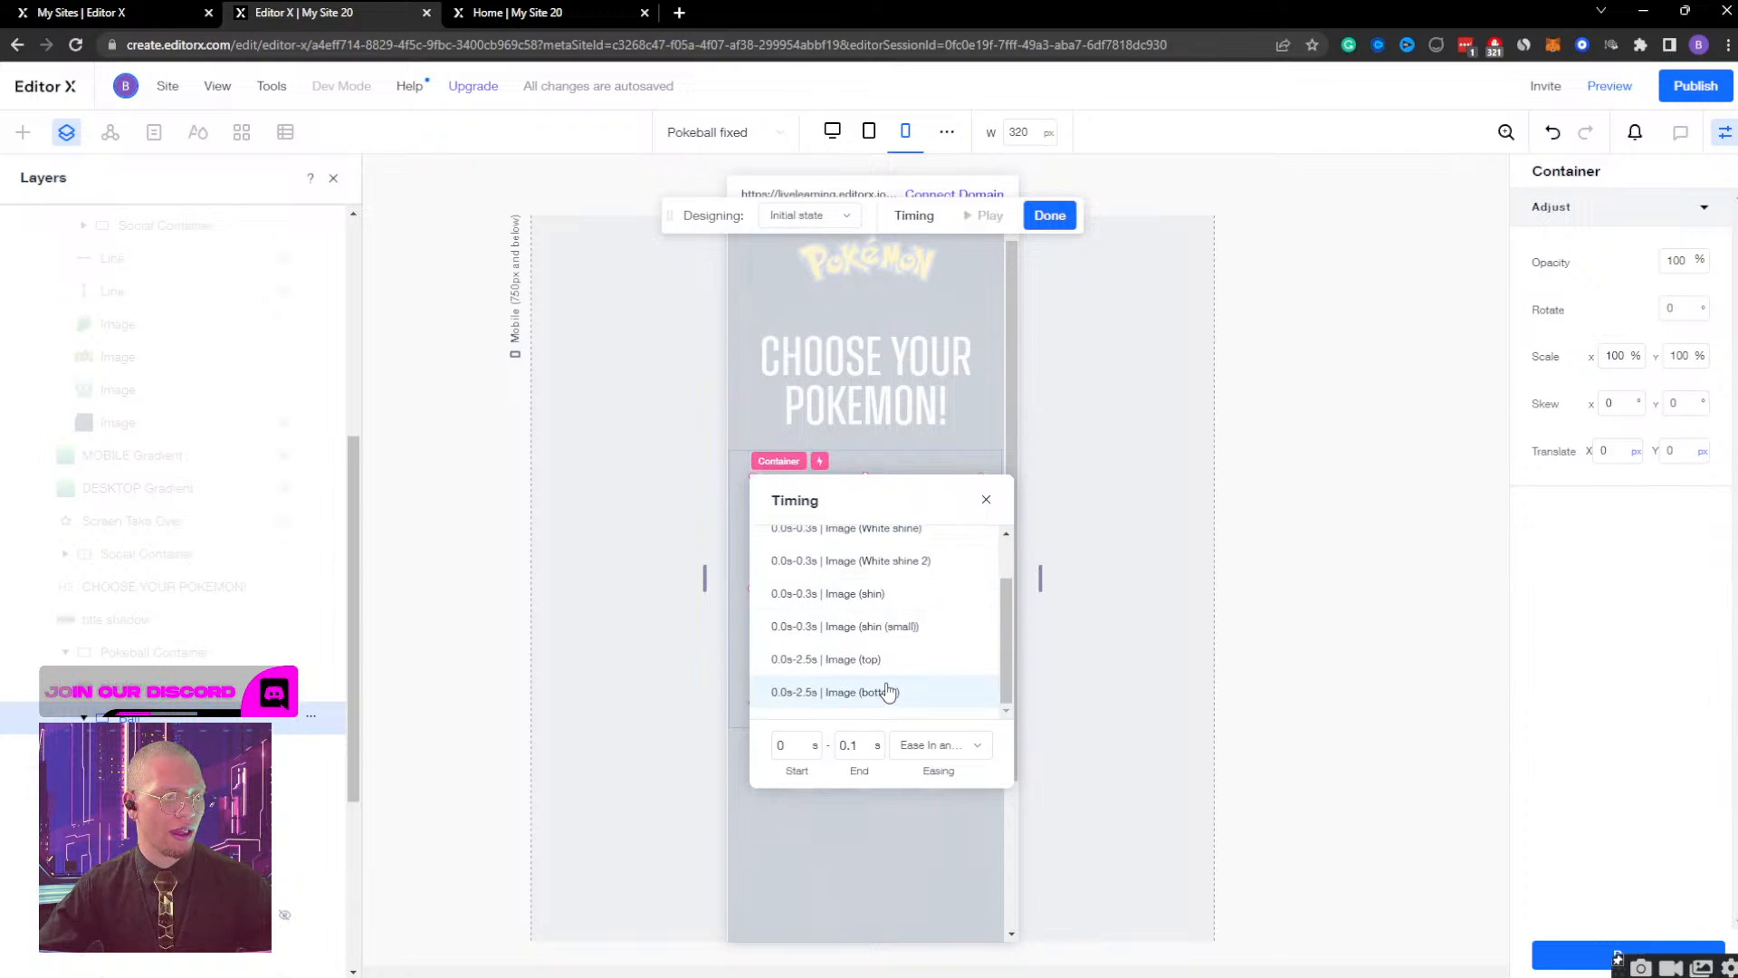
pyautogui.scroll(2, 905, 625)
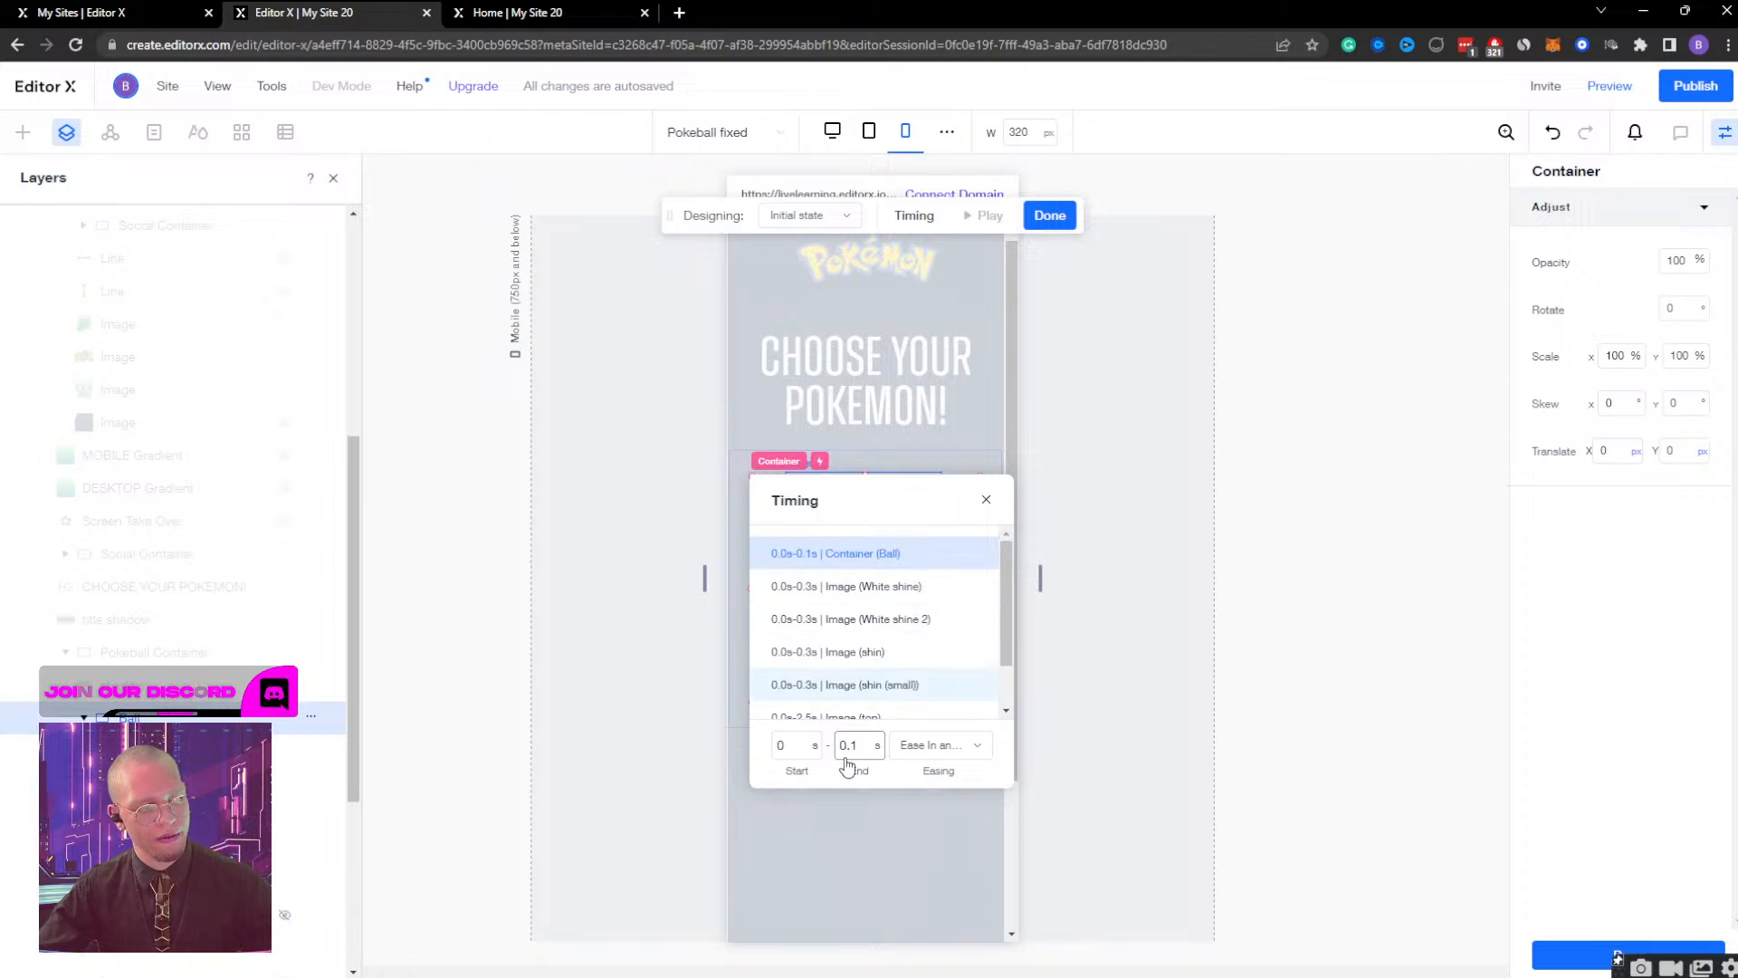
pyautogui.click(1050, 214)
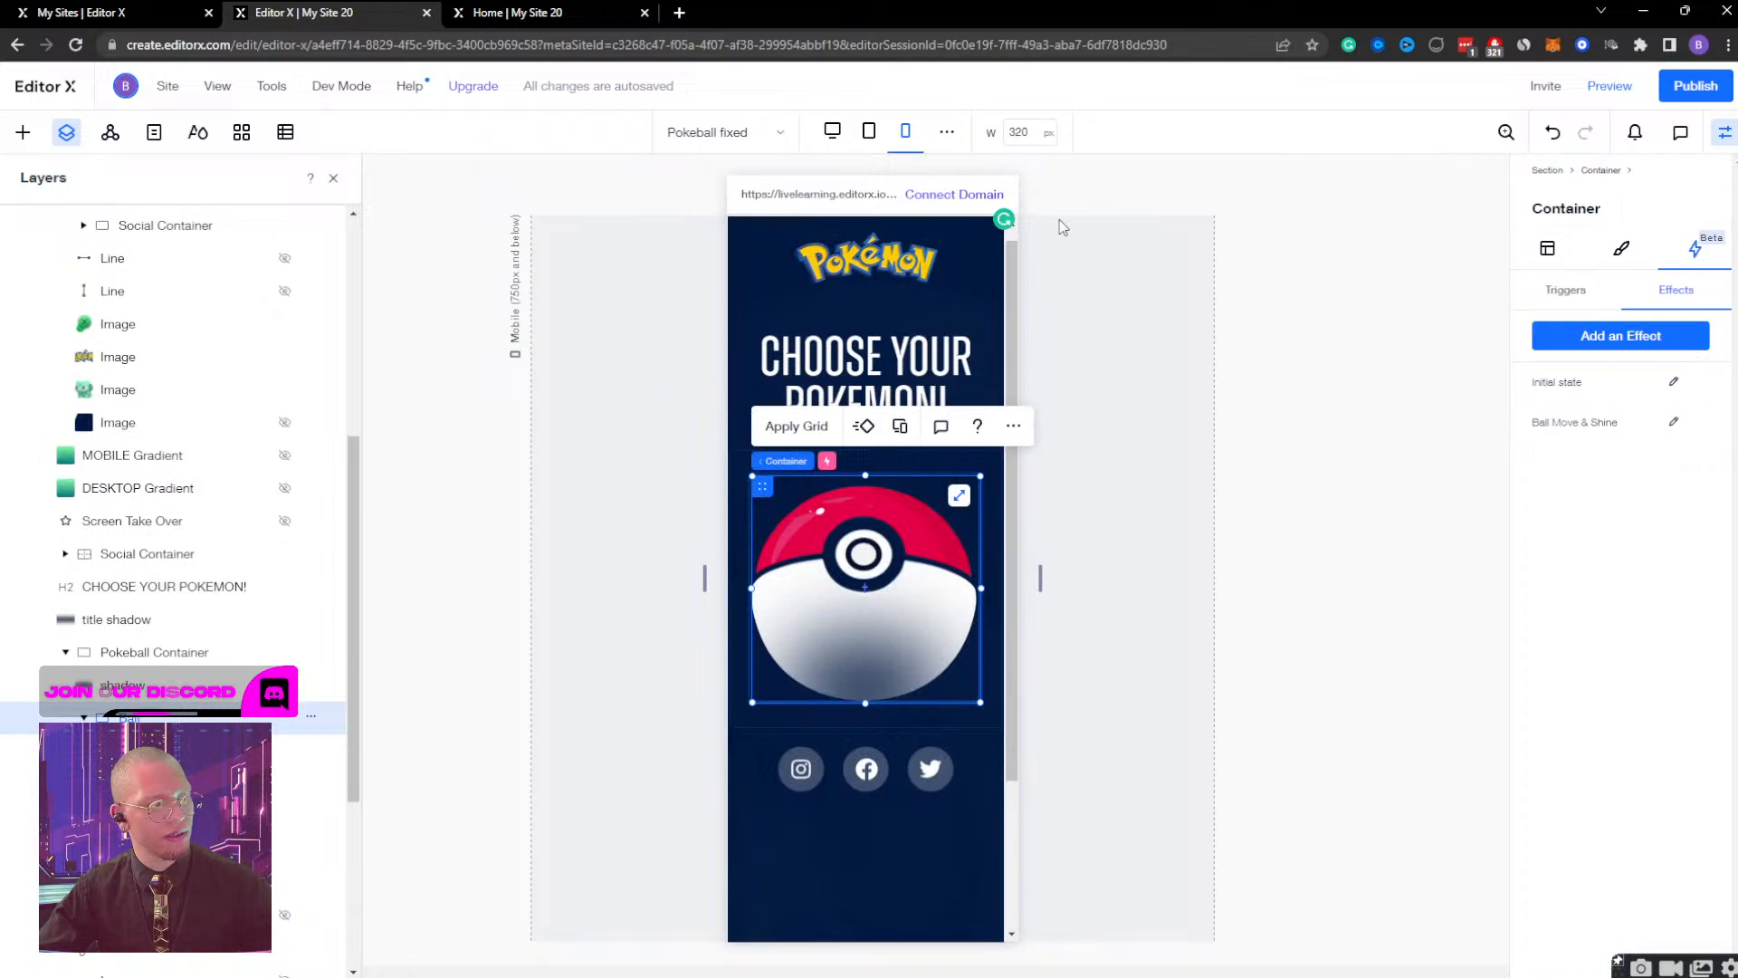
# Inspect the Rotate 1 and initial-state timings of the Pokeball Container's layers, and leave the effect editor.
pyautogui.click(176, 656)
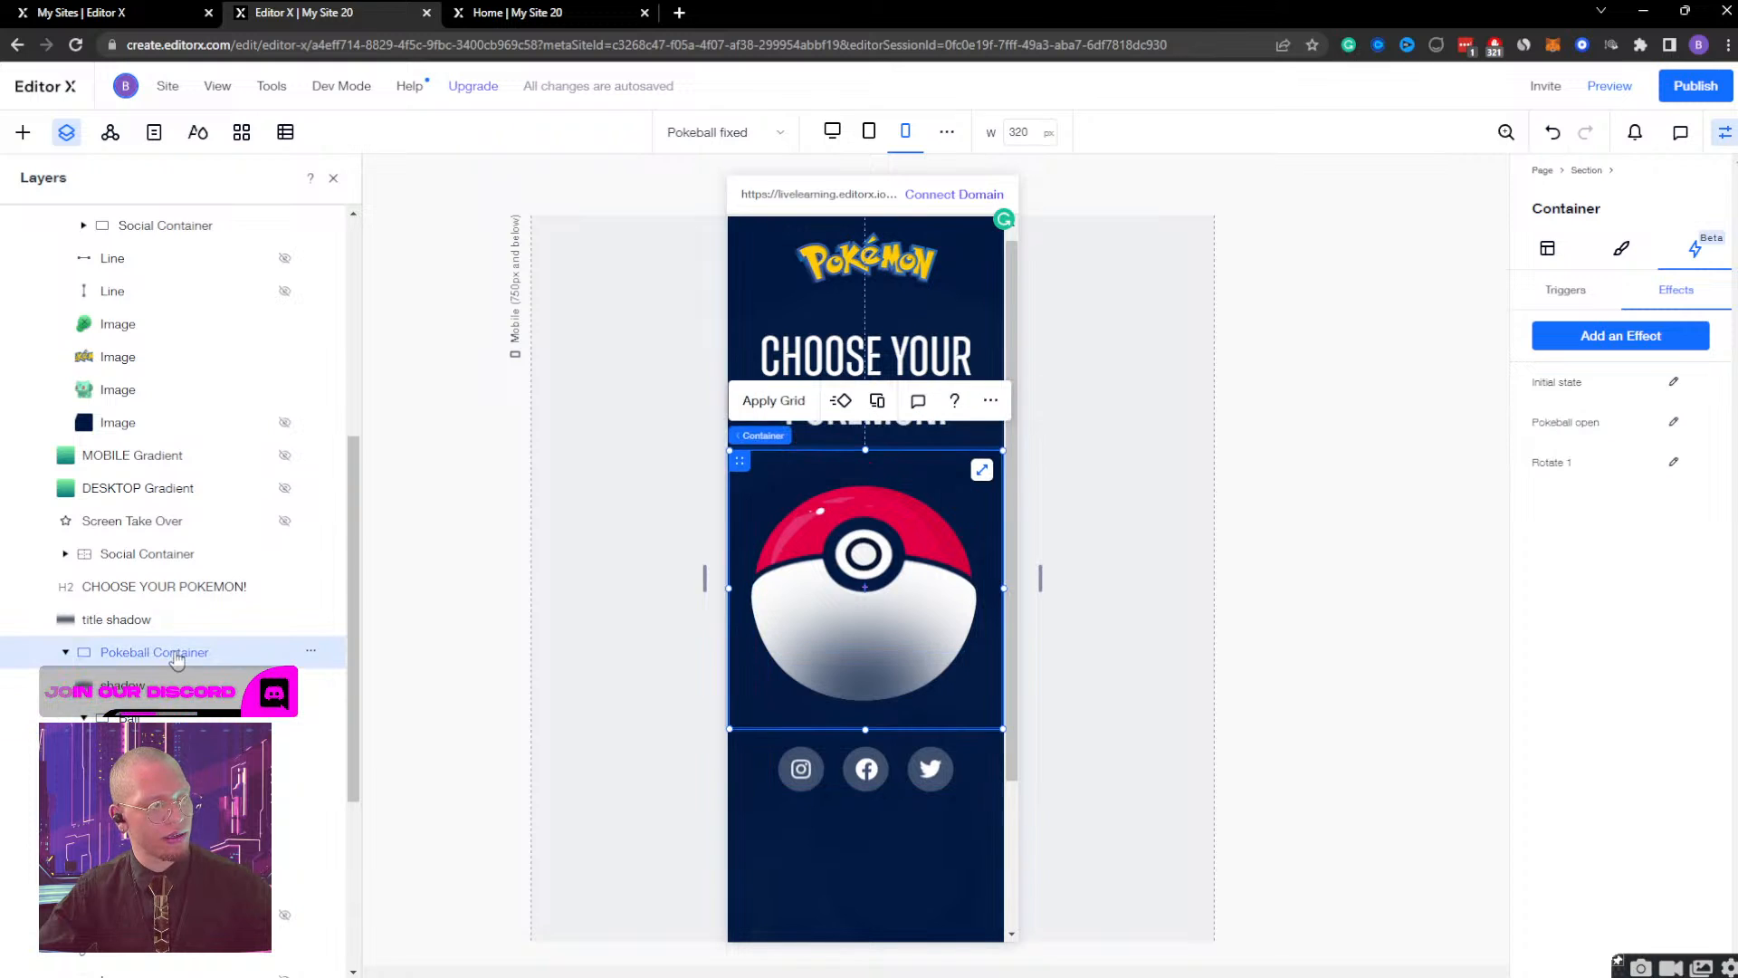
pyautogui.click(1673, 463)
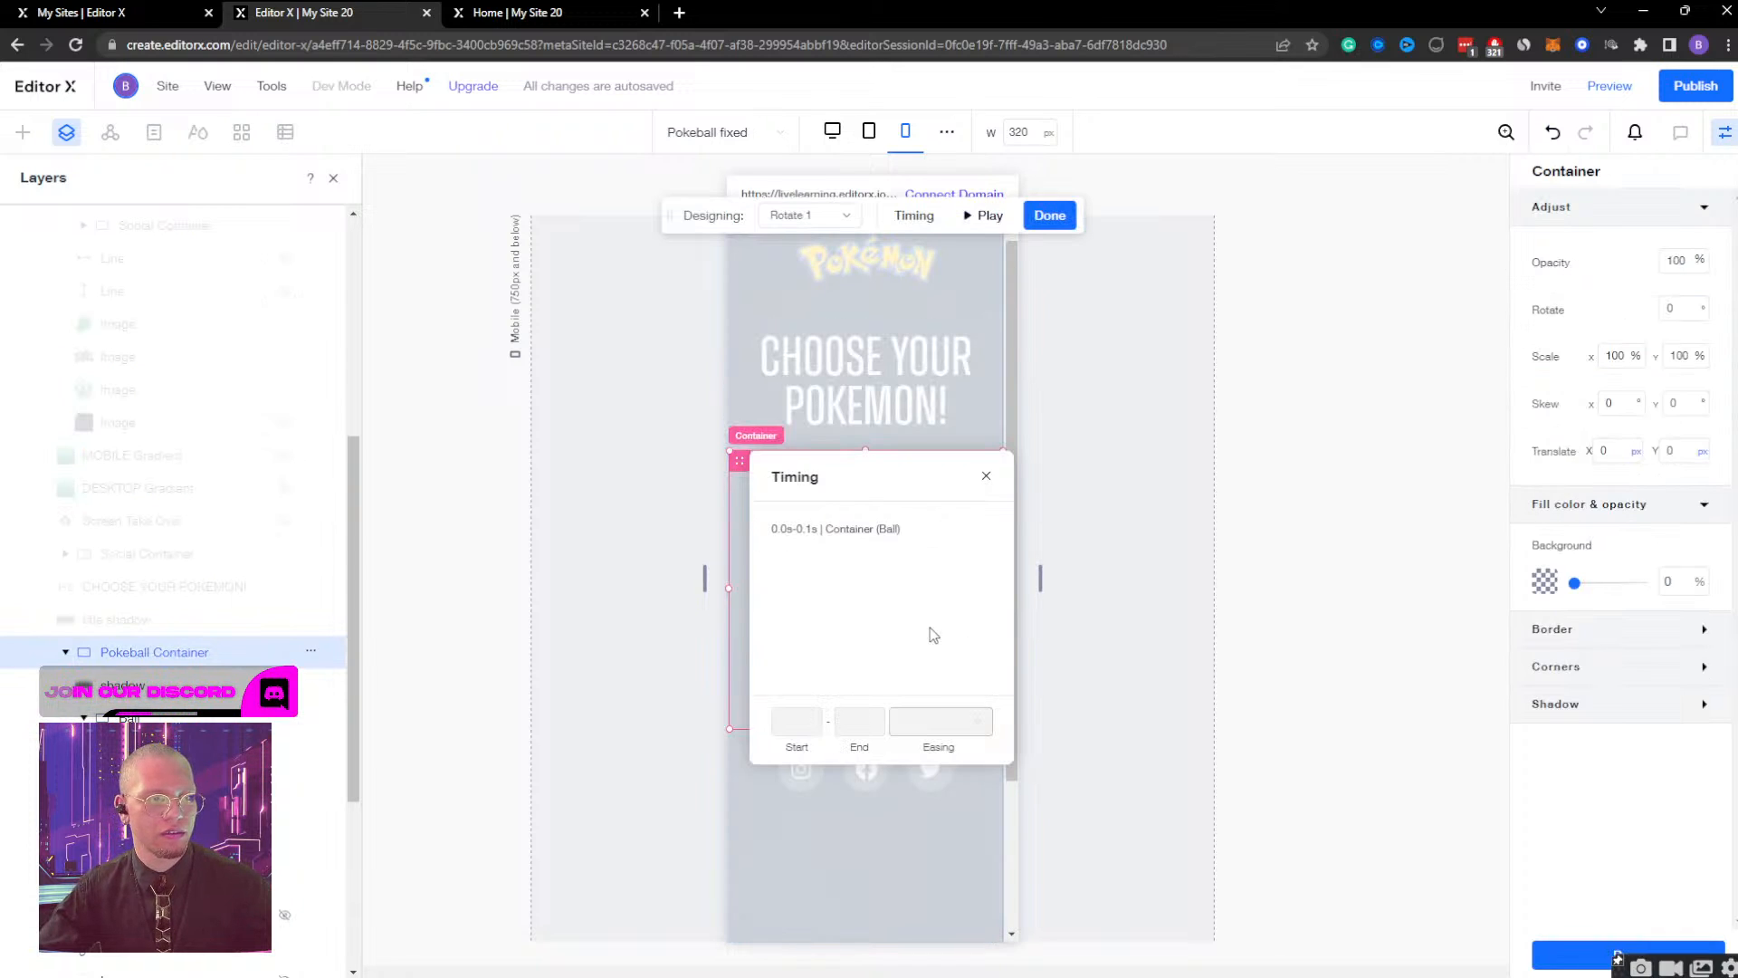
pyautogui.click(819, 218)
pyautogui.click(822, 276)
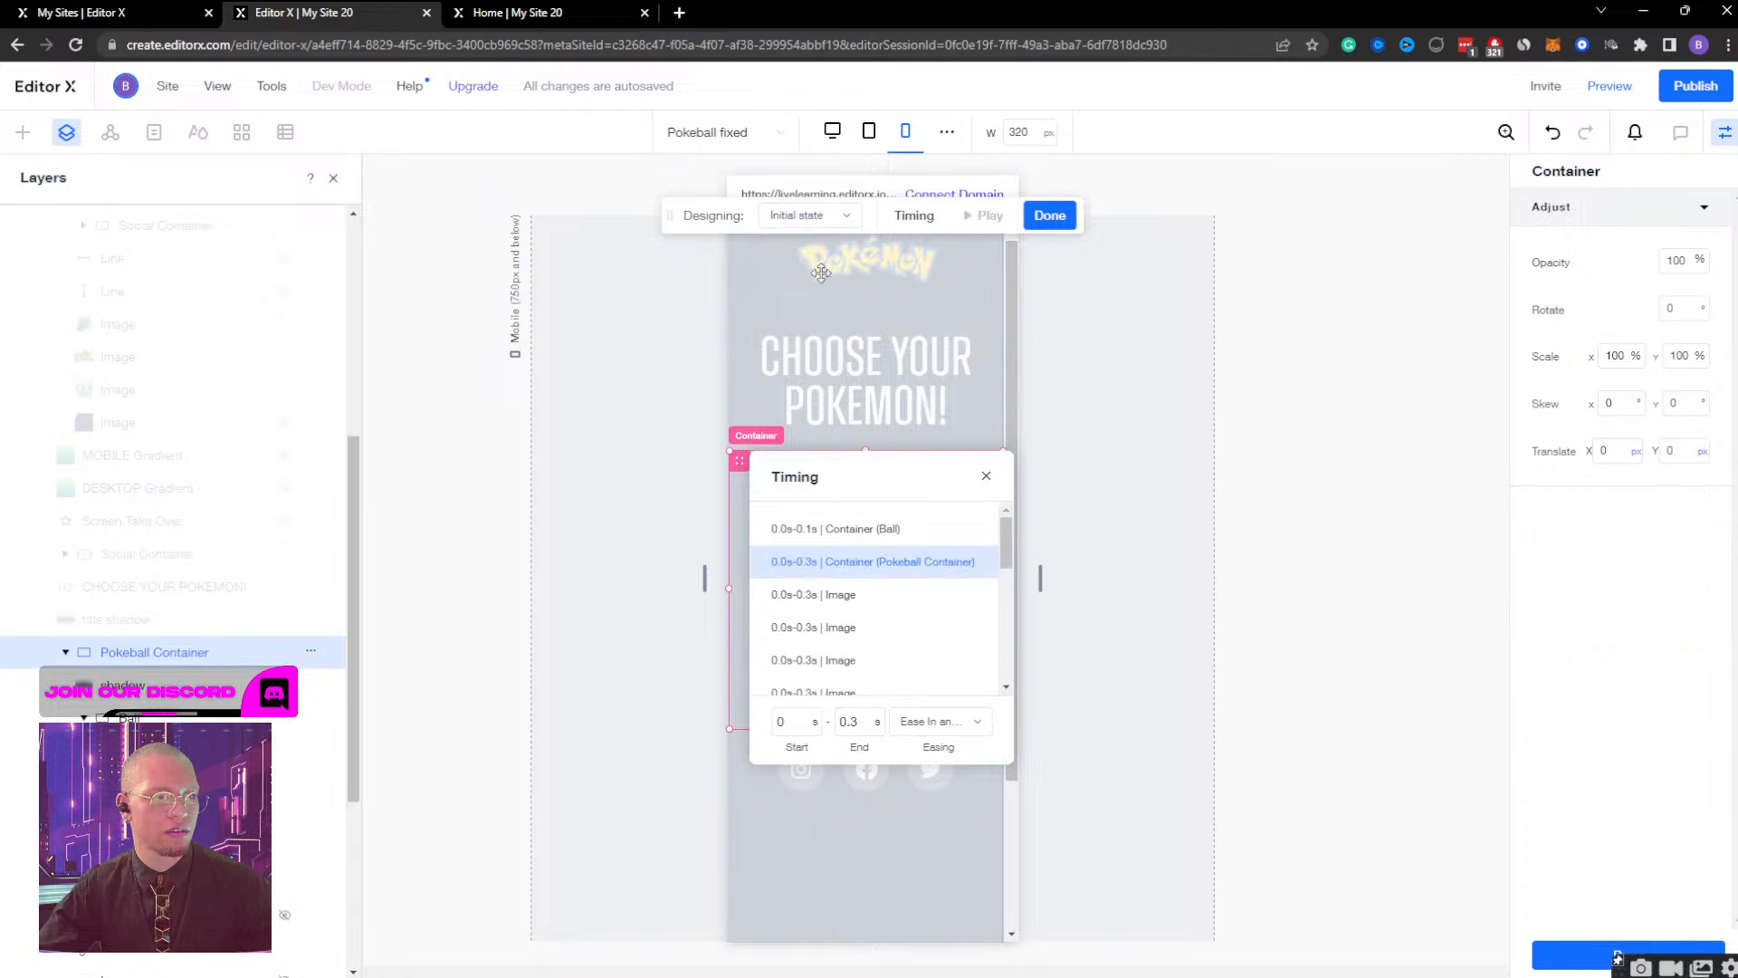
pyautogui.scroll(-5, 877, 567)
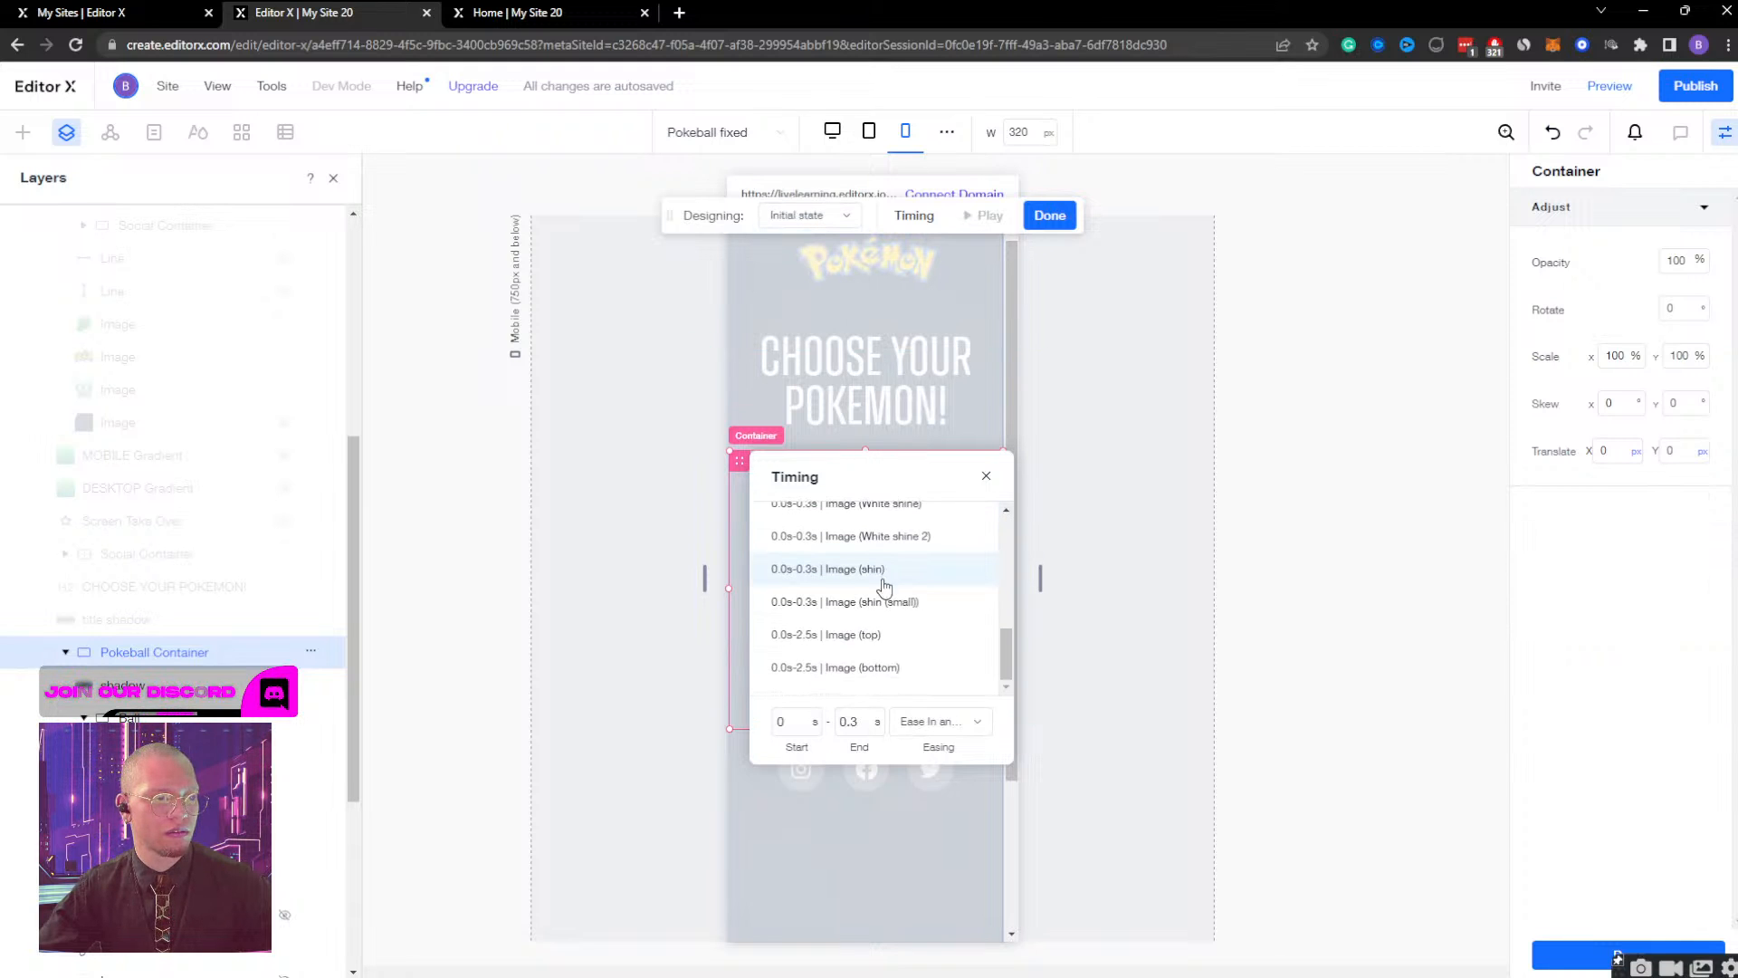
pyautogui.click(899, 634)
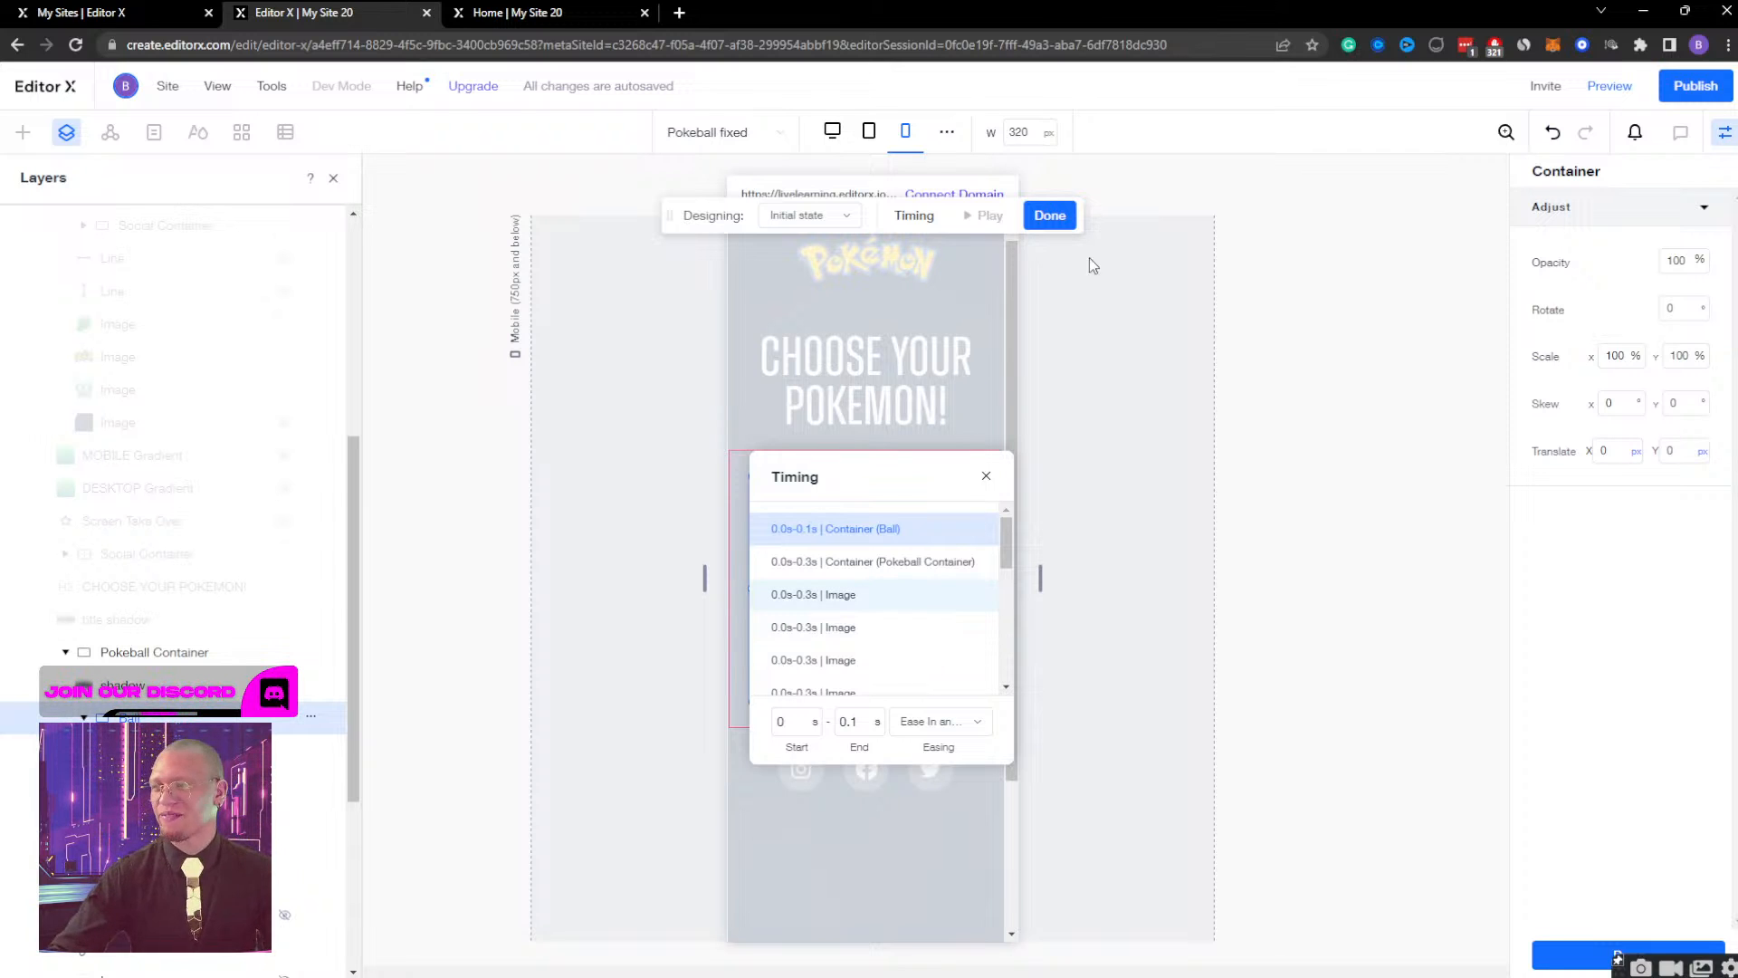
pyautogui.click(1048, 216)
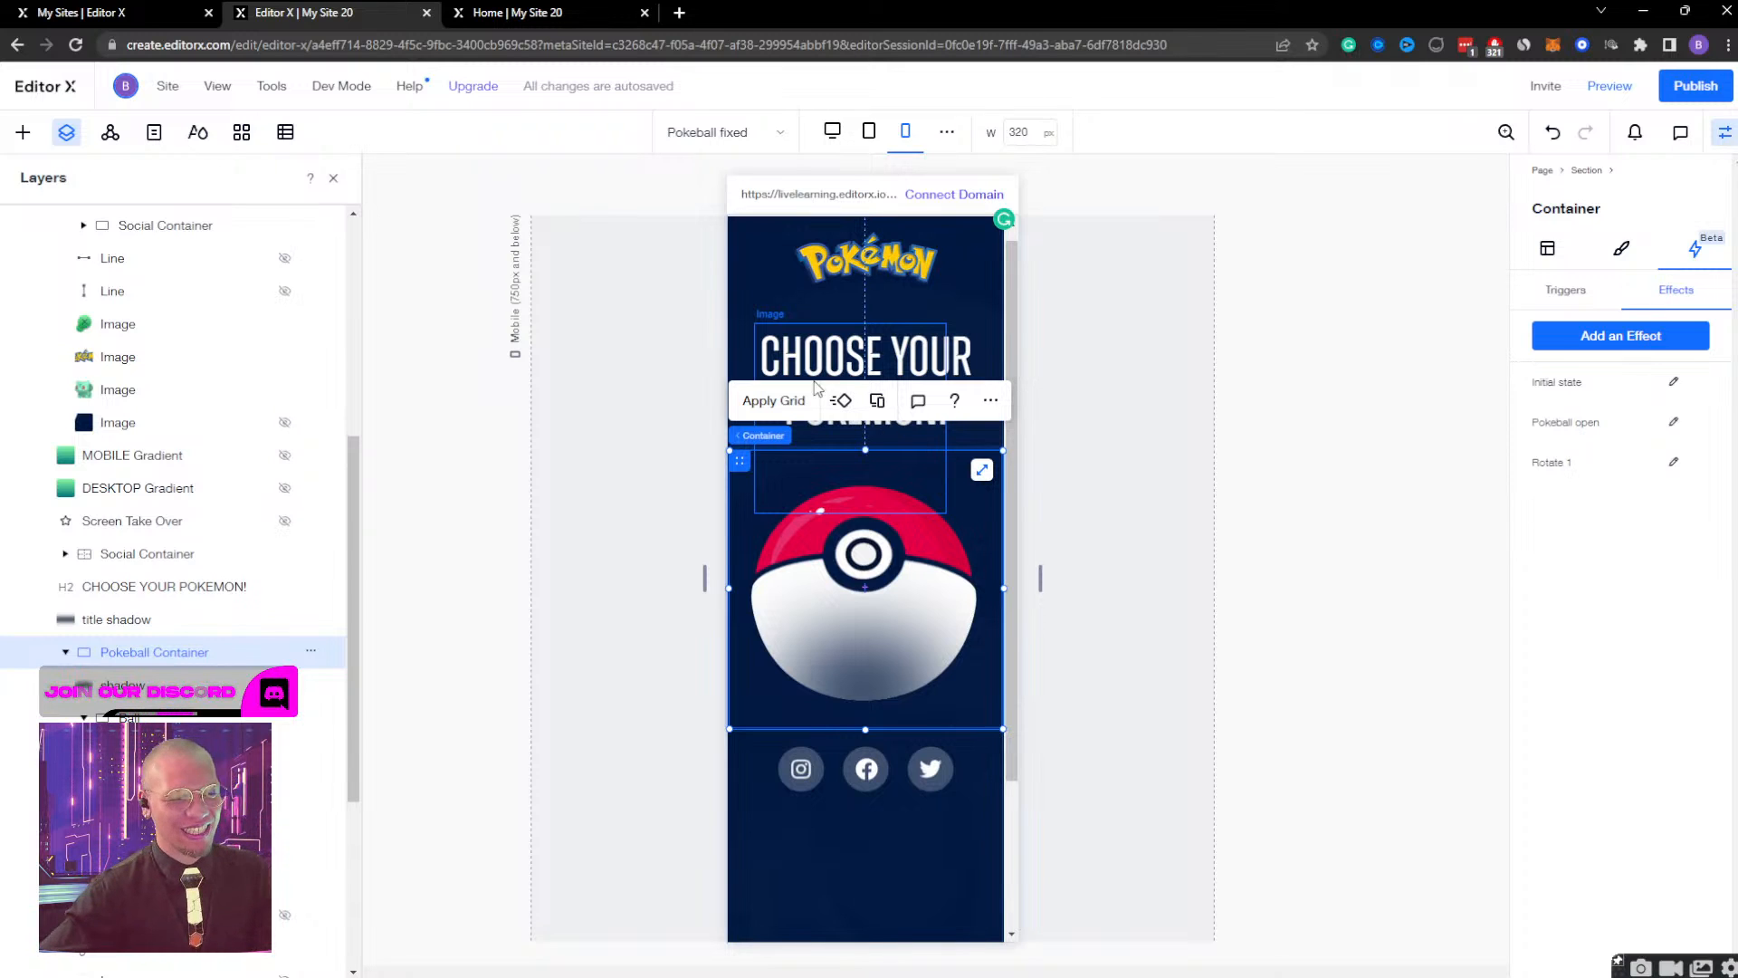
# Preview the page, widen the preview from mobile to desktop, publish the site, and view the live page.
pyautogui.scroll(-2, 819, 452)
pyautogui.scroll(2, 820, 452)
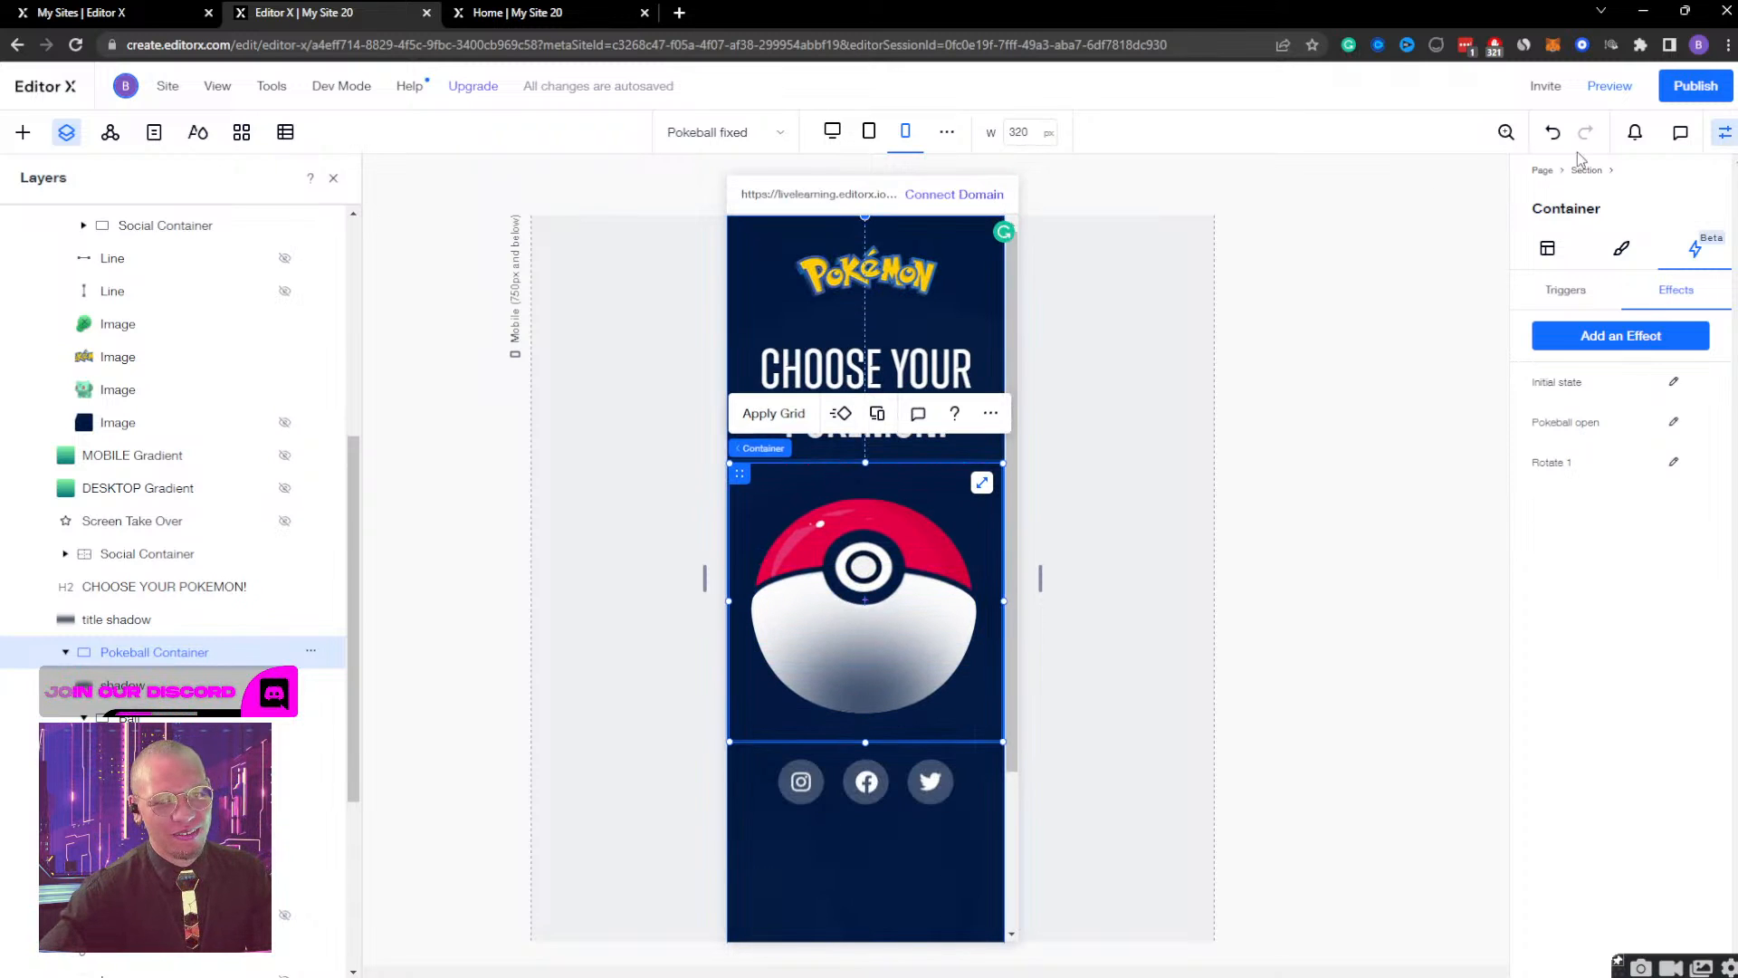
pyautogui.click(1620, 91)
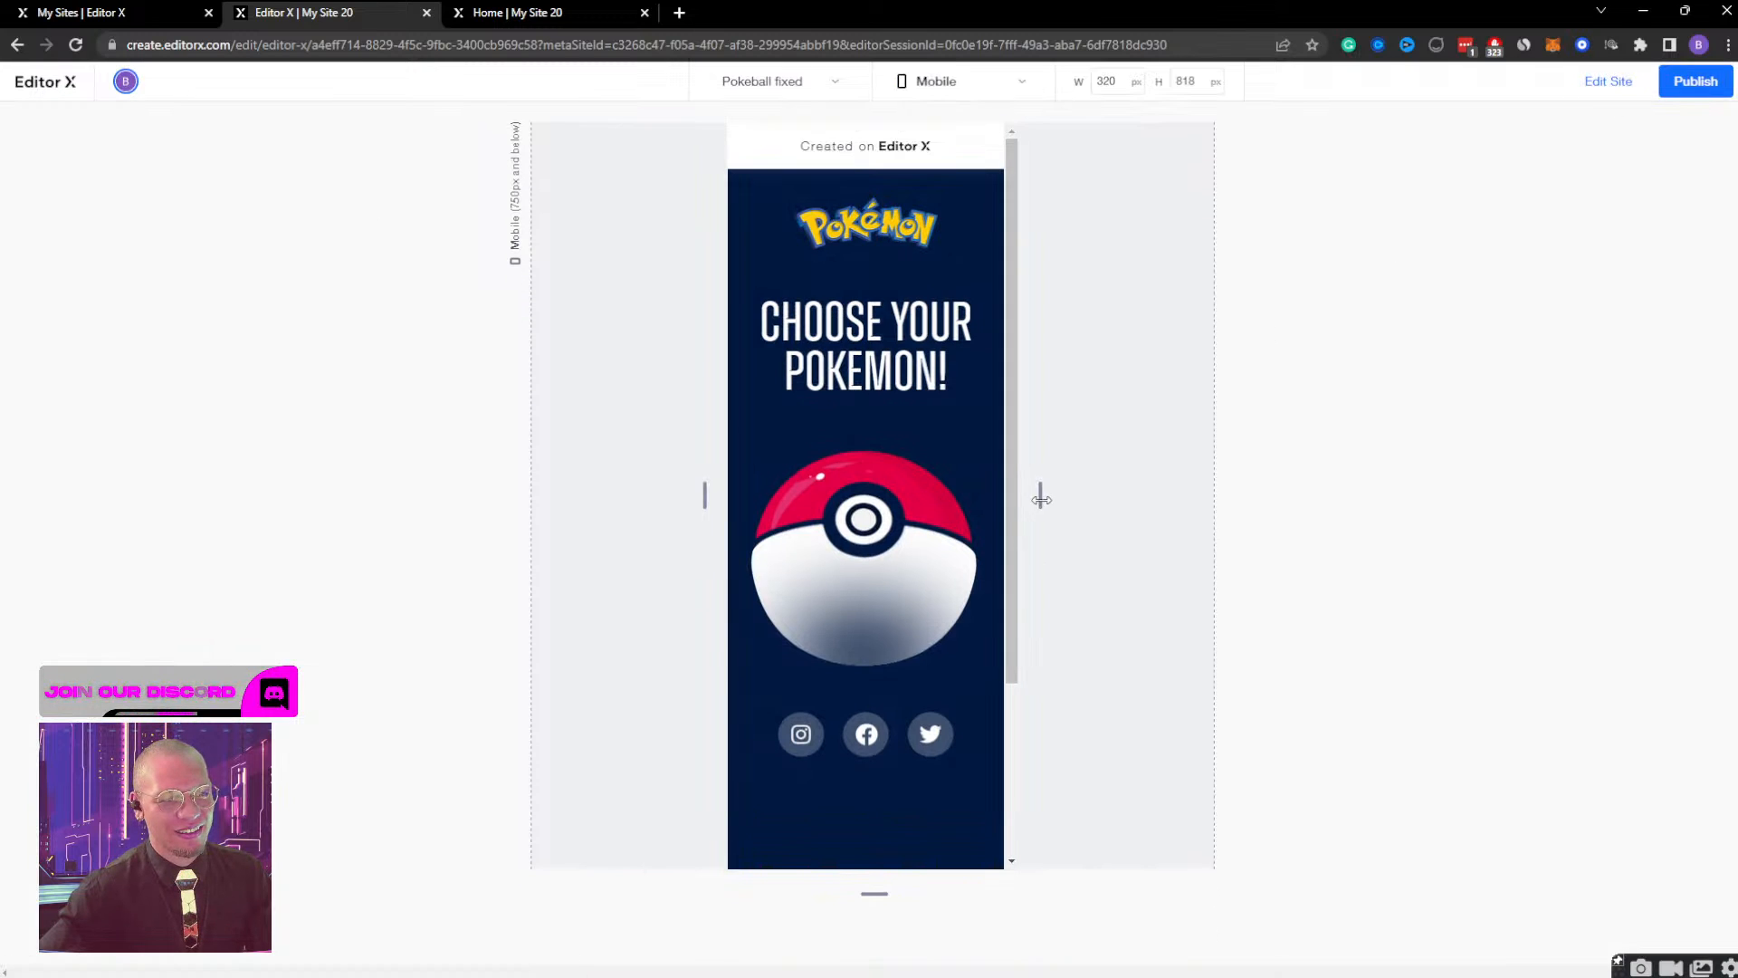
pyautogui.moveTo(1040, 497); pyautogui.dragTo(1599, 394)
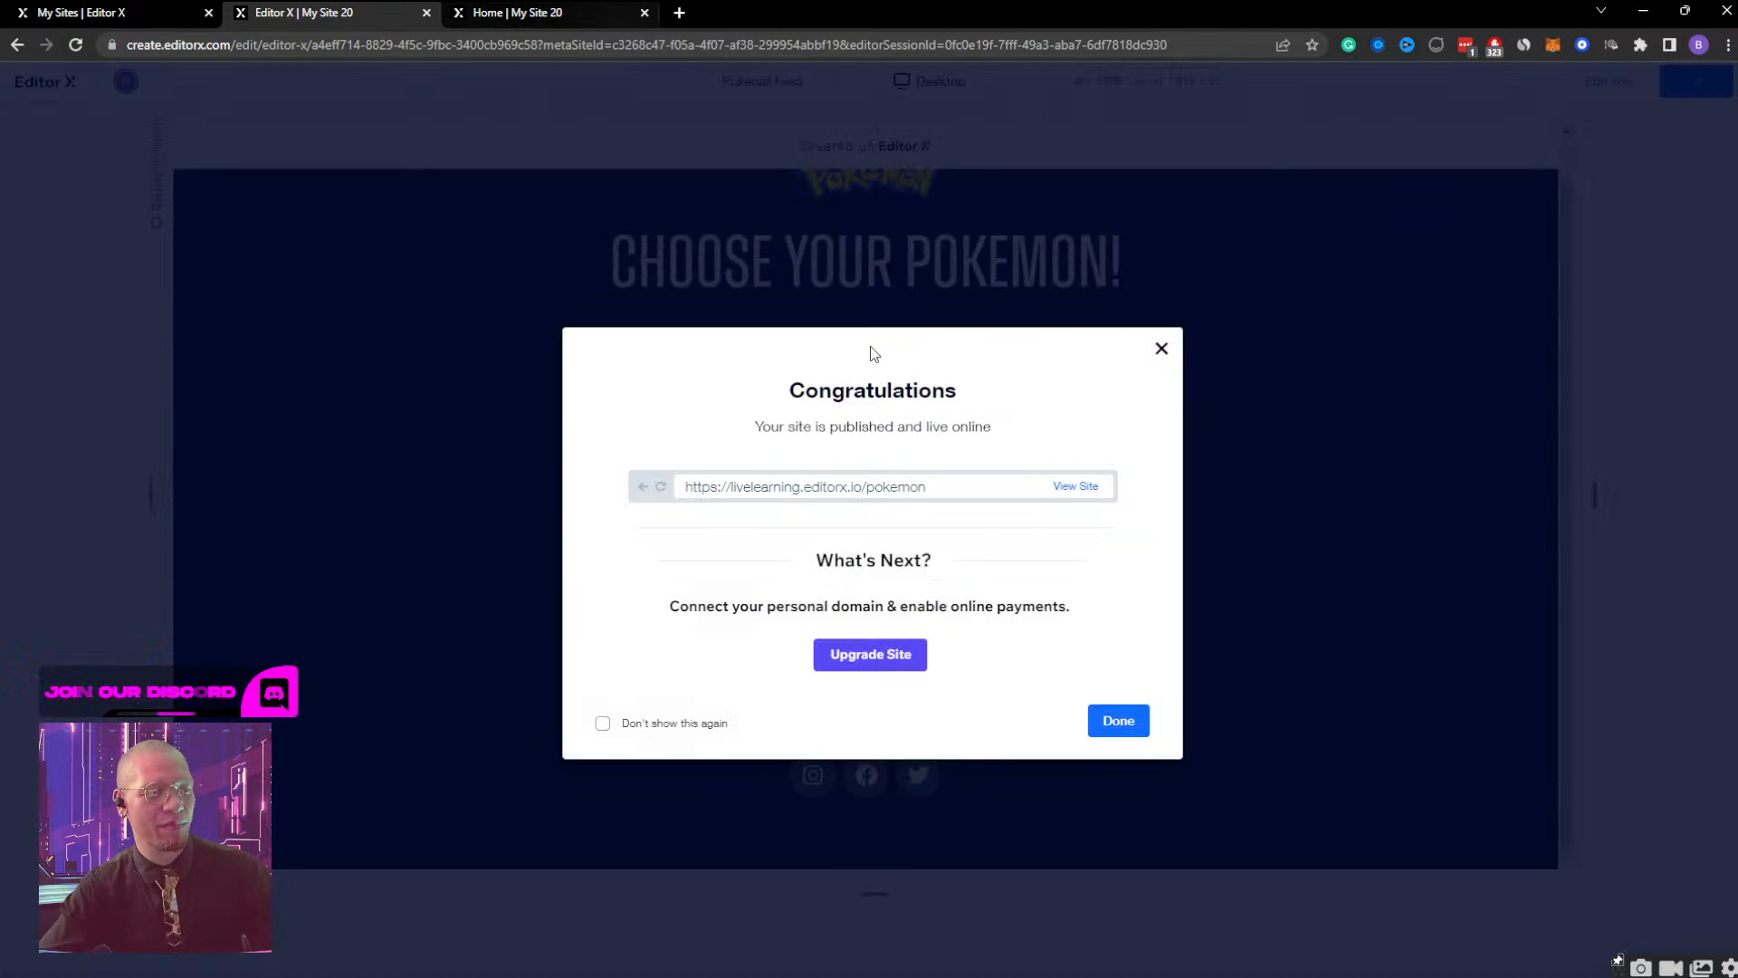
pyautogui.click(1075, 487)
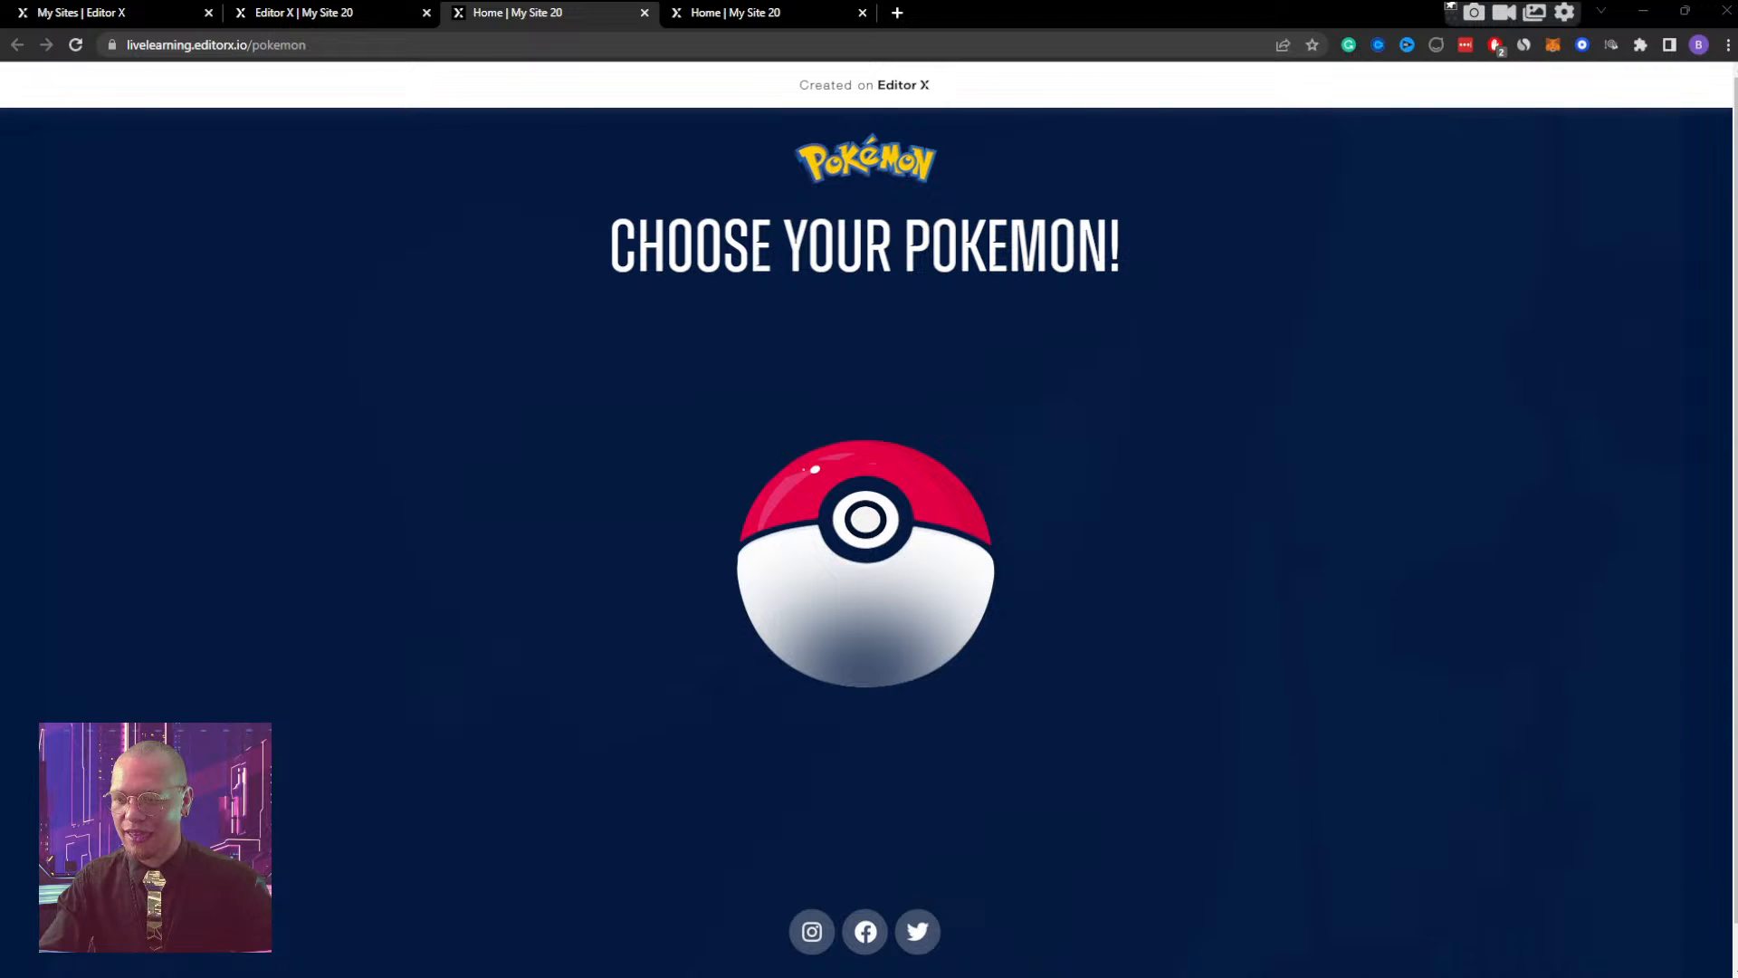
# Test opening and closing the Bulbasaur screen on the live page at full desktop width and in the mobile-width window.
pyautogui.click(916, 519)
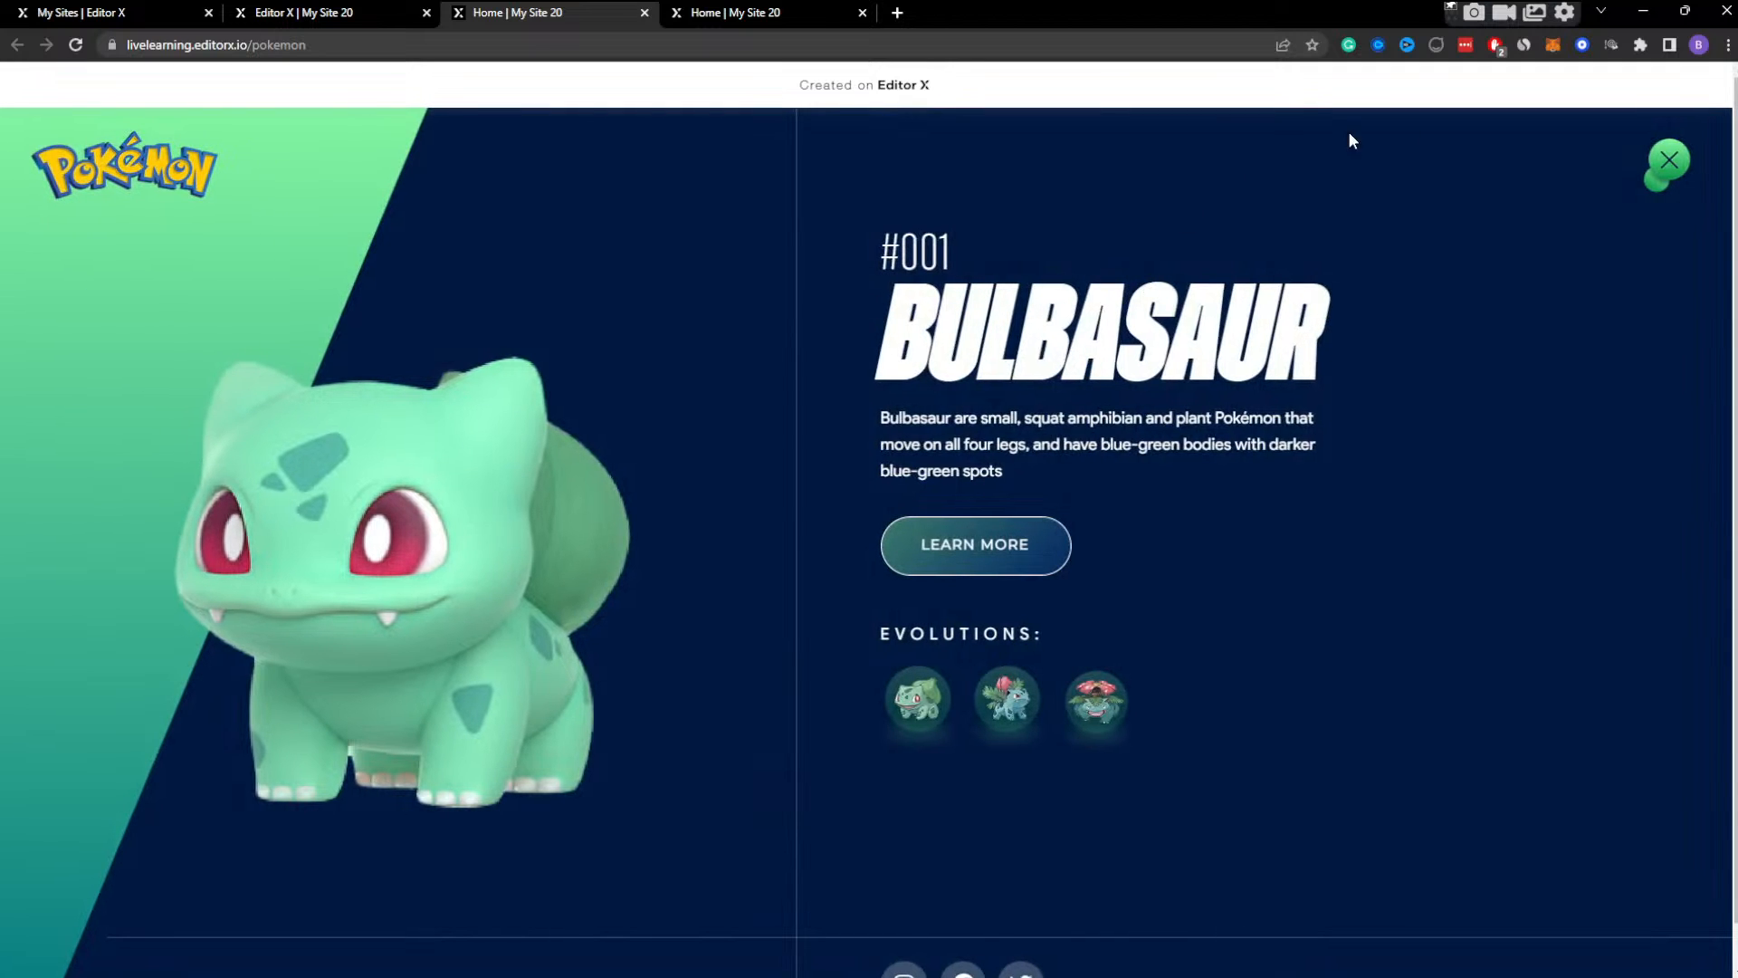
pyautogui.click(1673, 172)
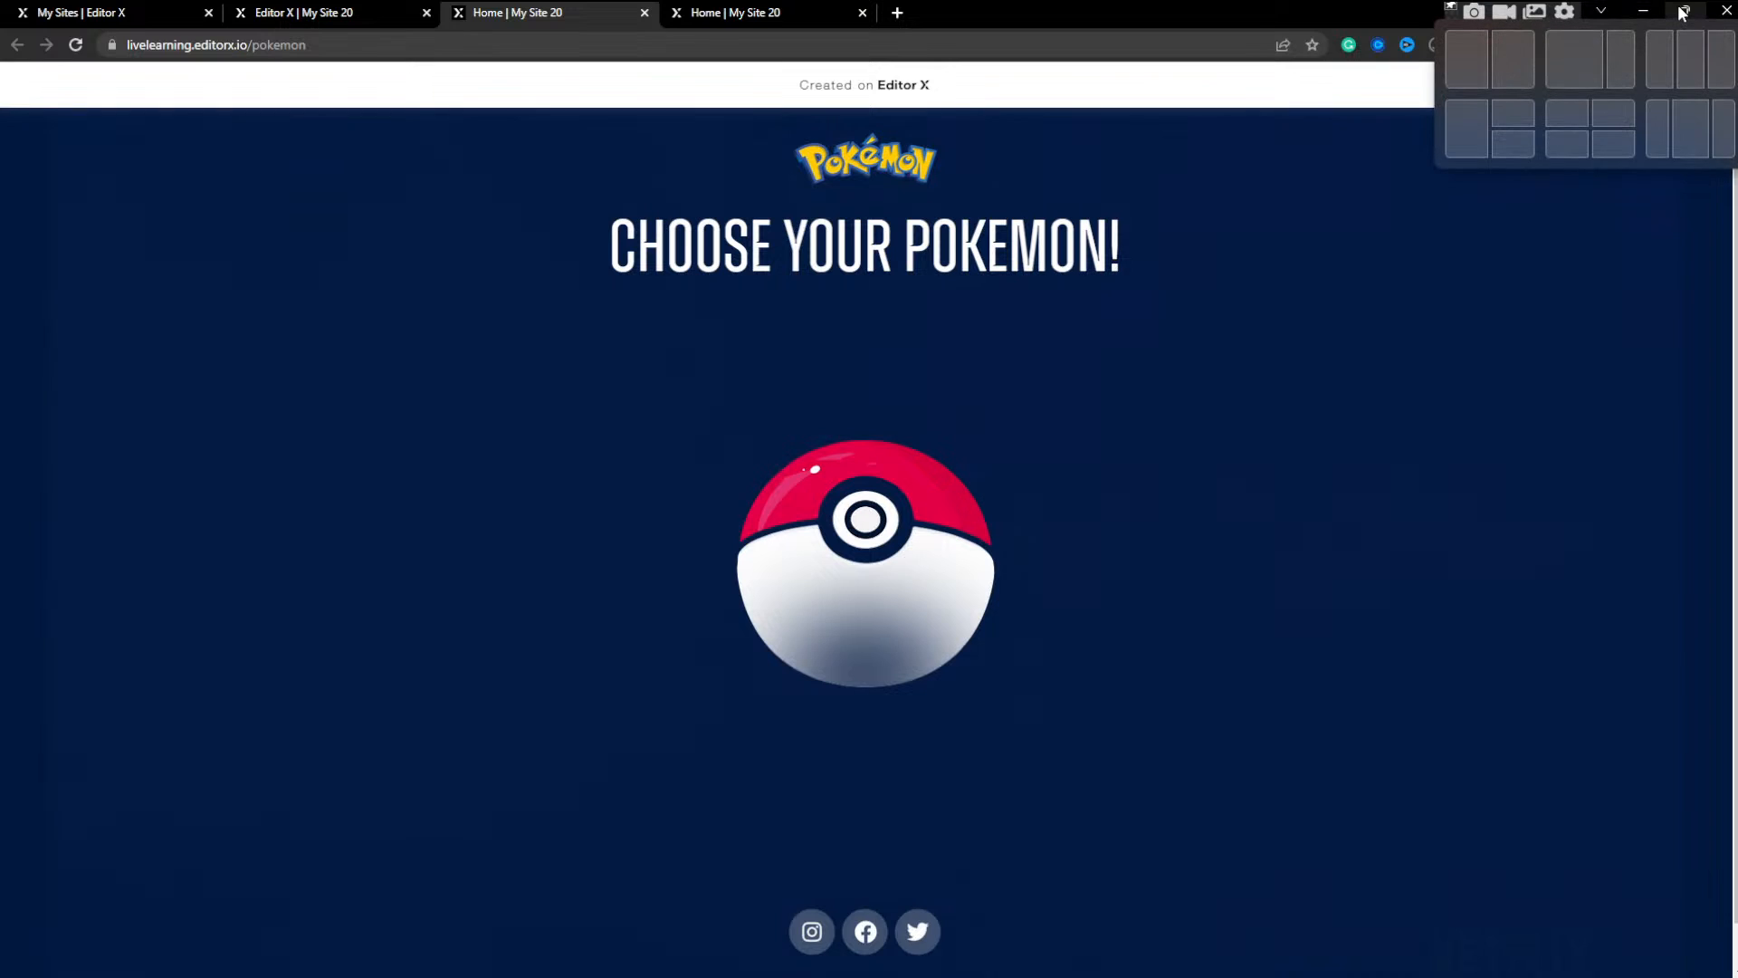
pyautogui.click(1681, 13)
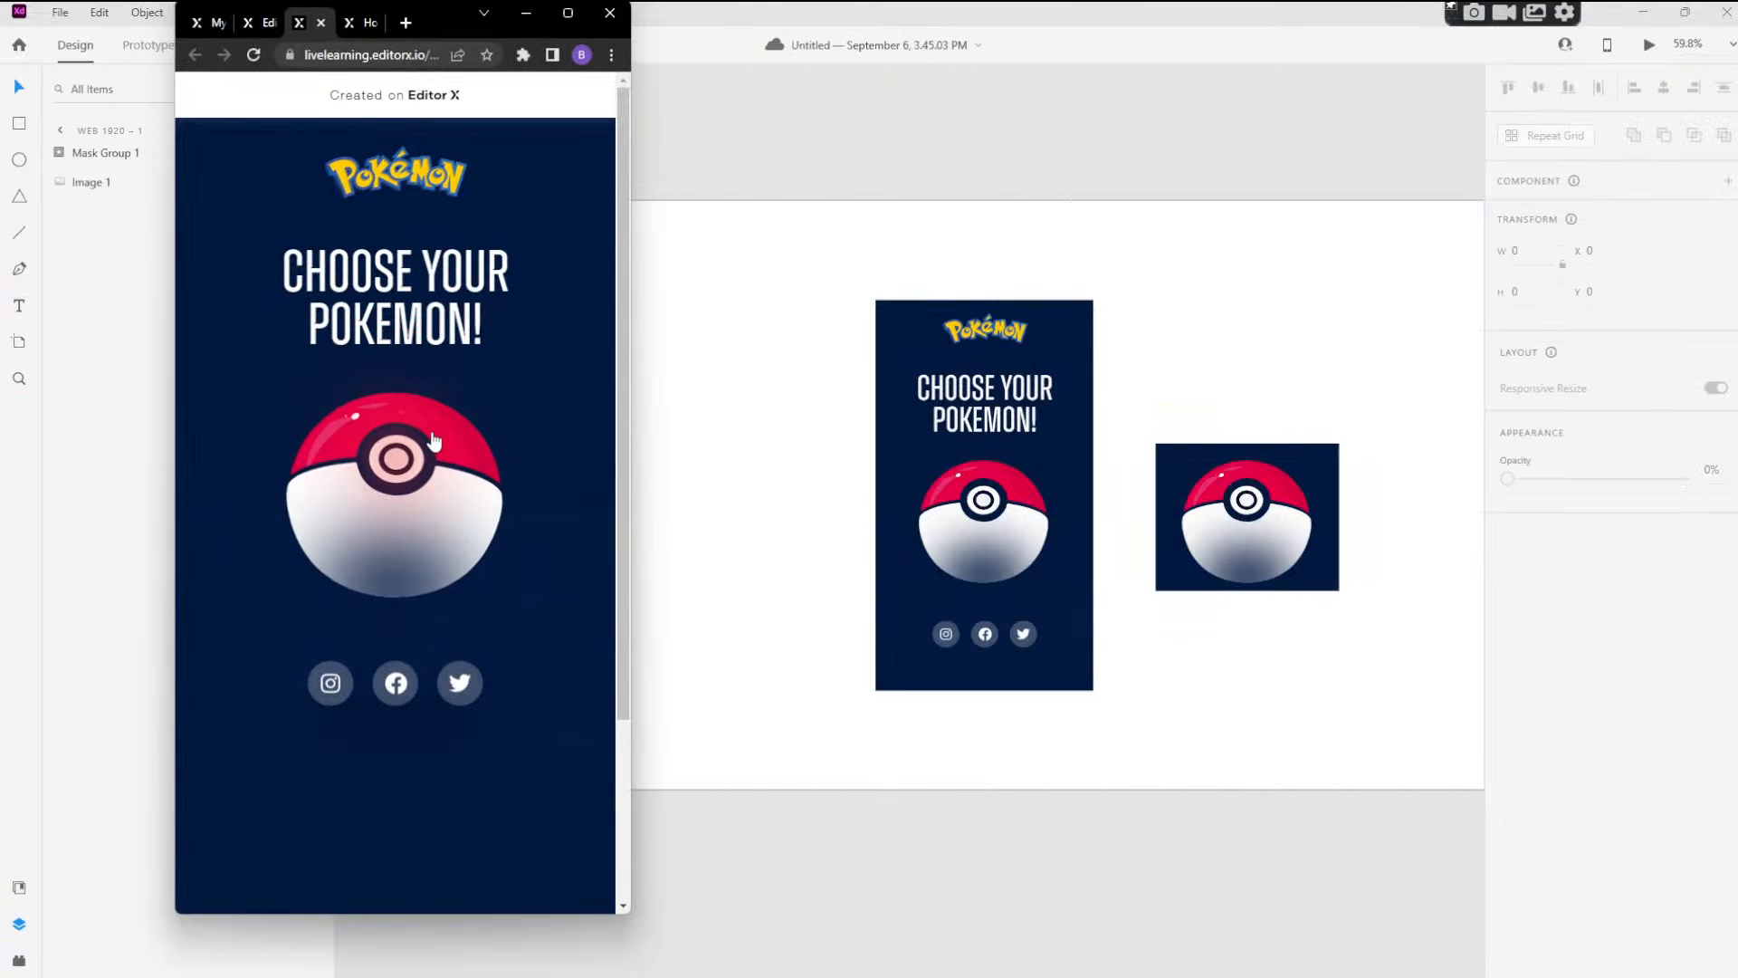
pyautogui.click(424, 452)
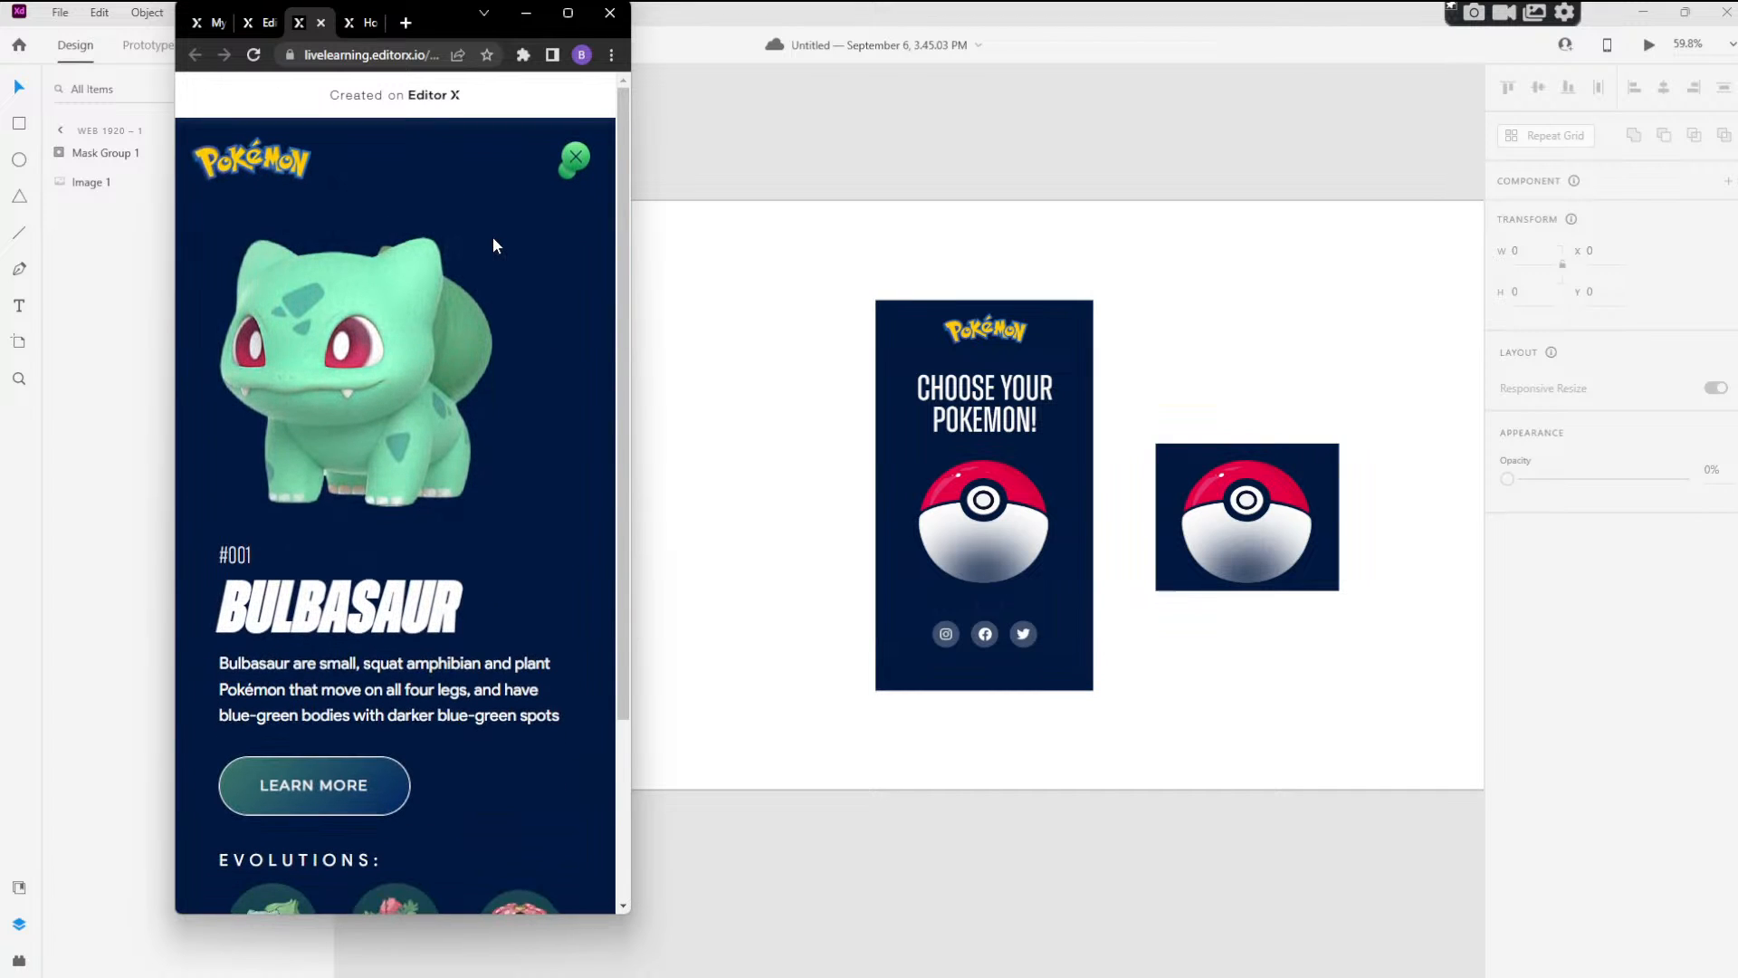
pyautogui.scroll(-3, 490, 244)
pyautogui.scroll(3, 468, 317)
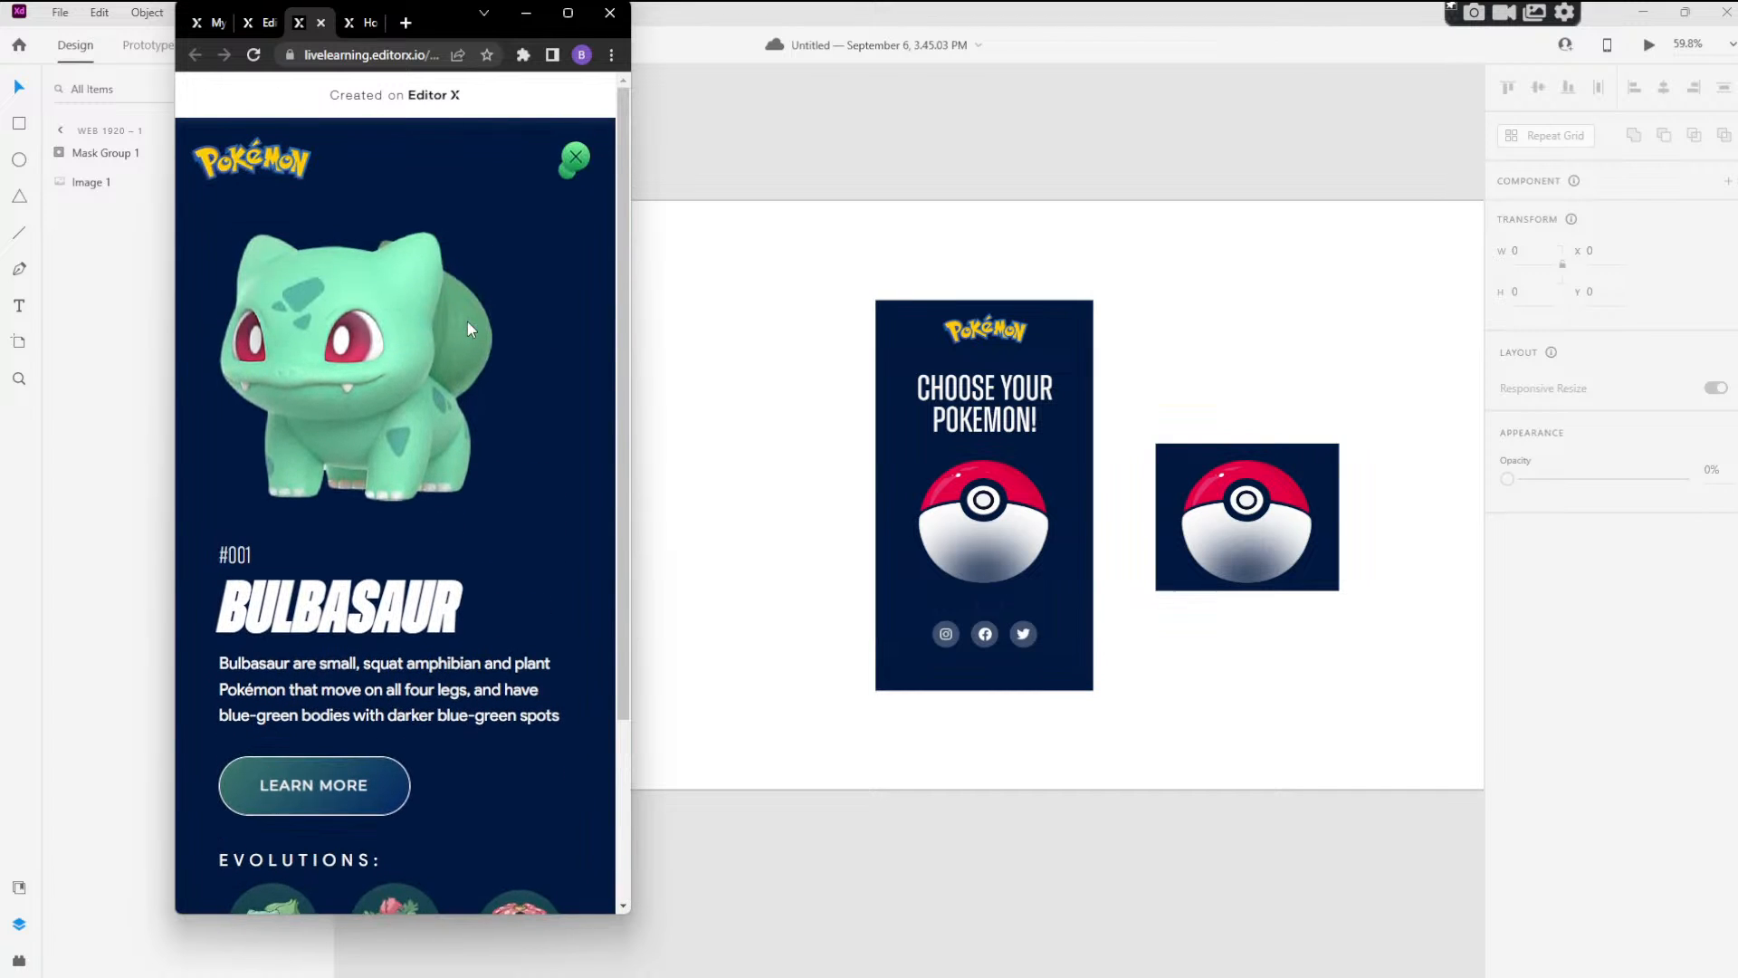
pyautogui.click(567, 158)
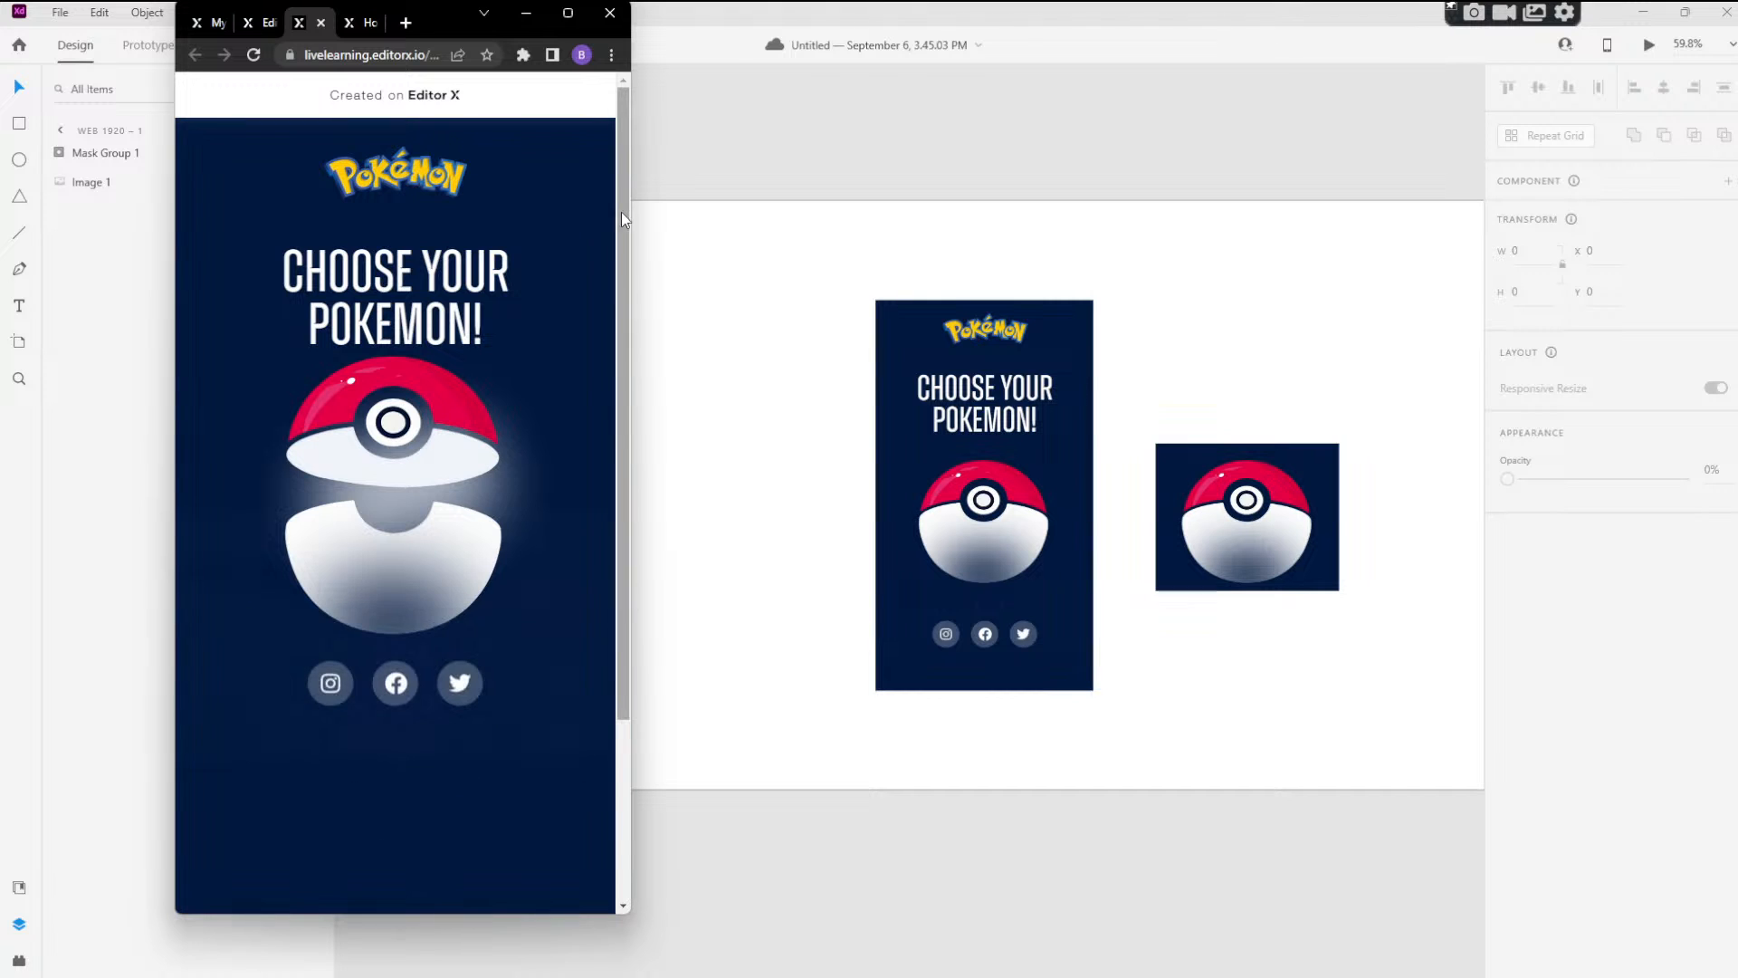
# Widen the browser window in two stages, reloading the live page and testing how the Bulbasaur screen opens and closes.
pyautogui.moveTo(630, 214); pyautogui.dragTo(1232, 216)
pyautogui.click(1175, 170)
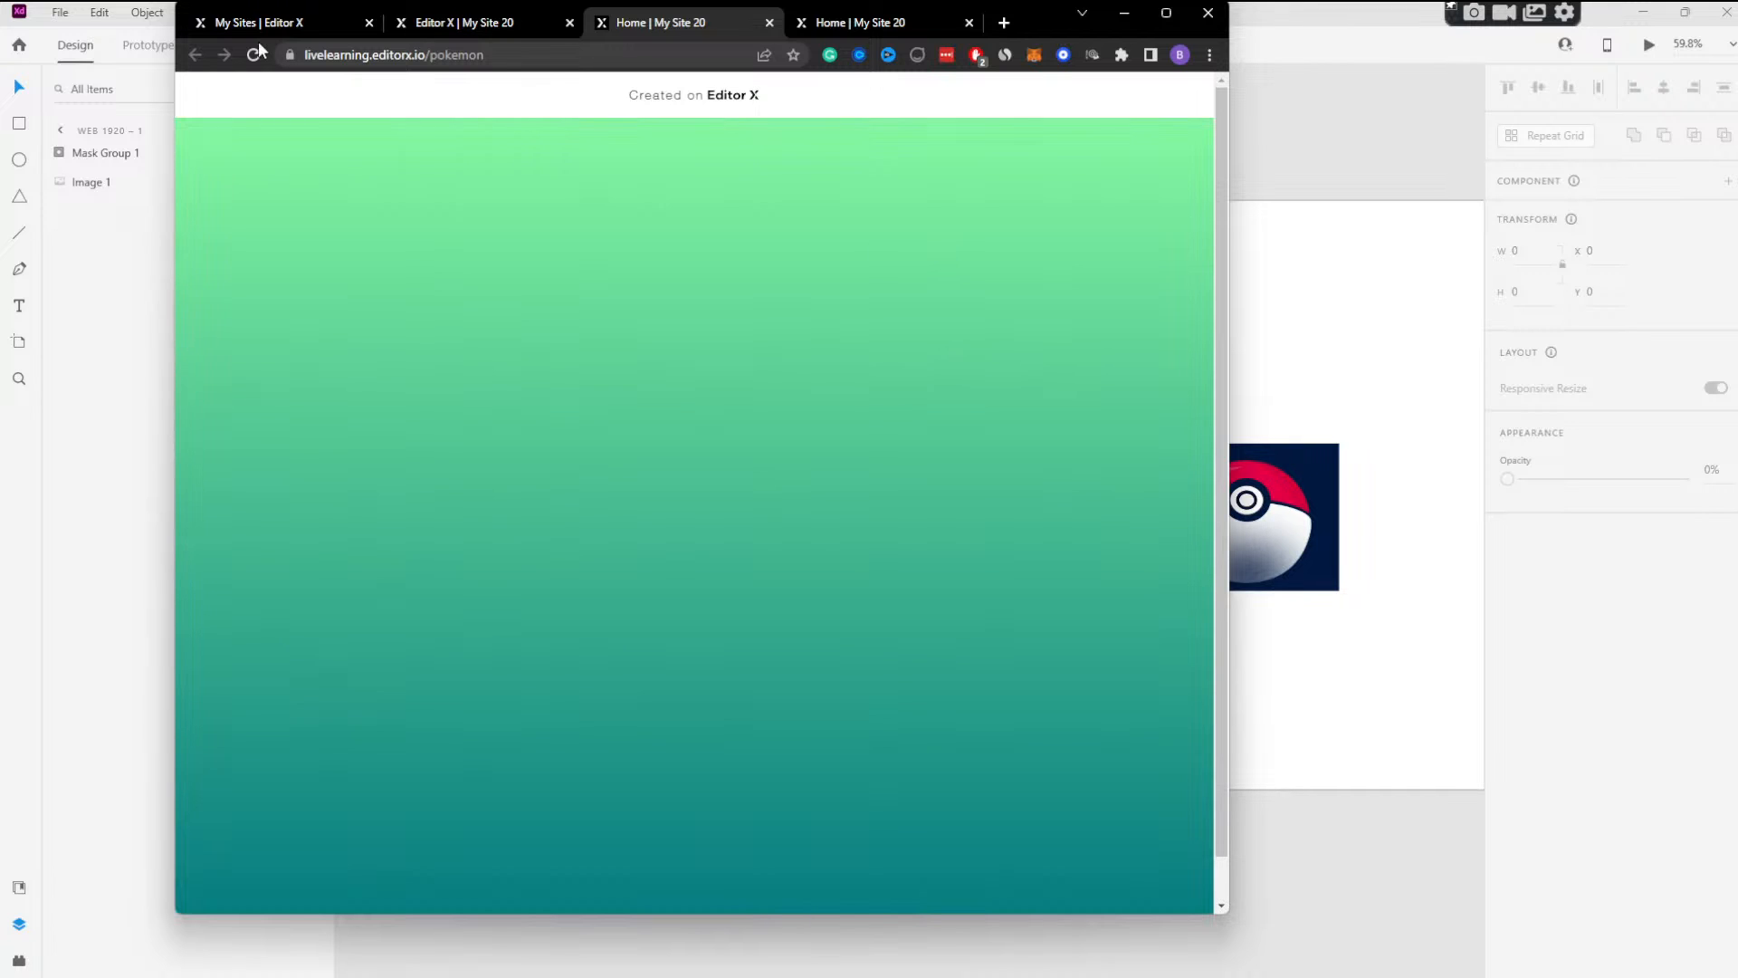
pyautogui.click(256, 52)
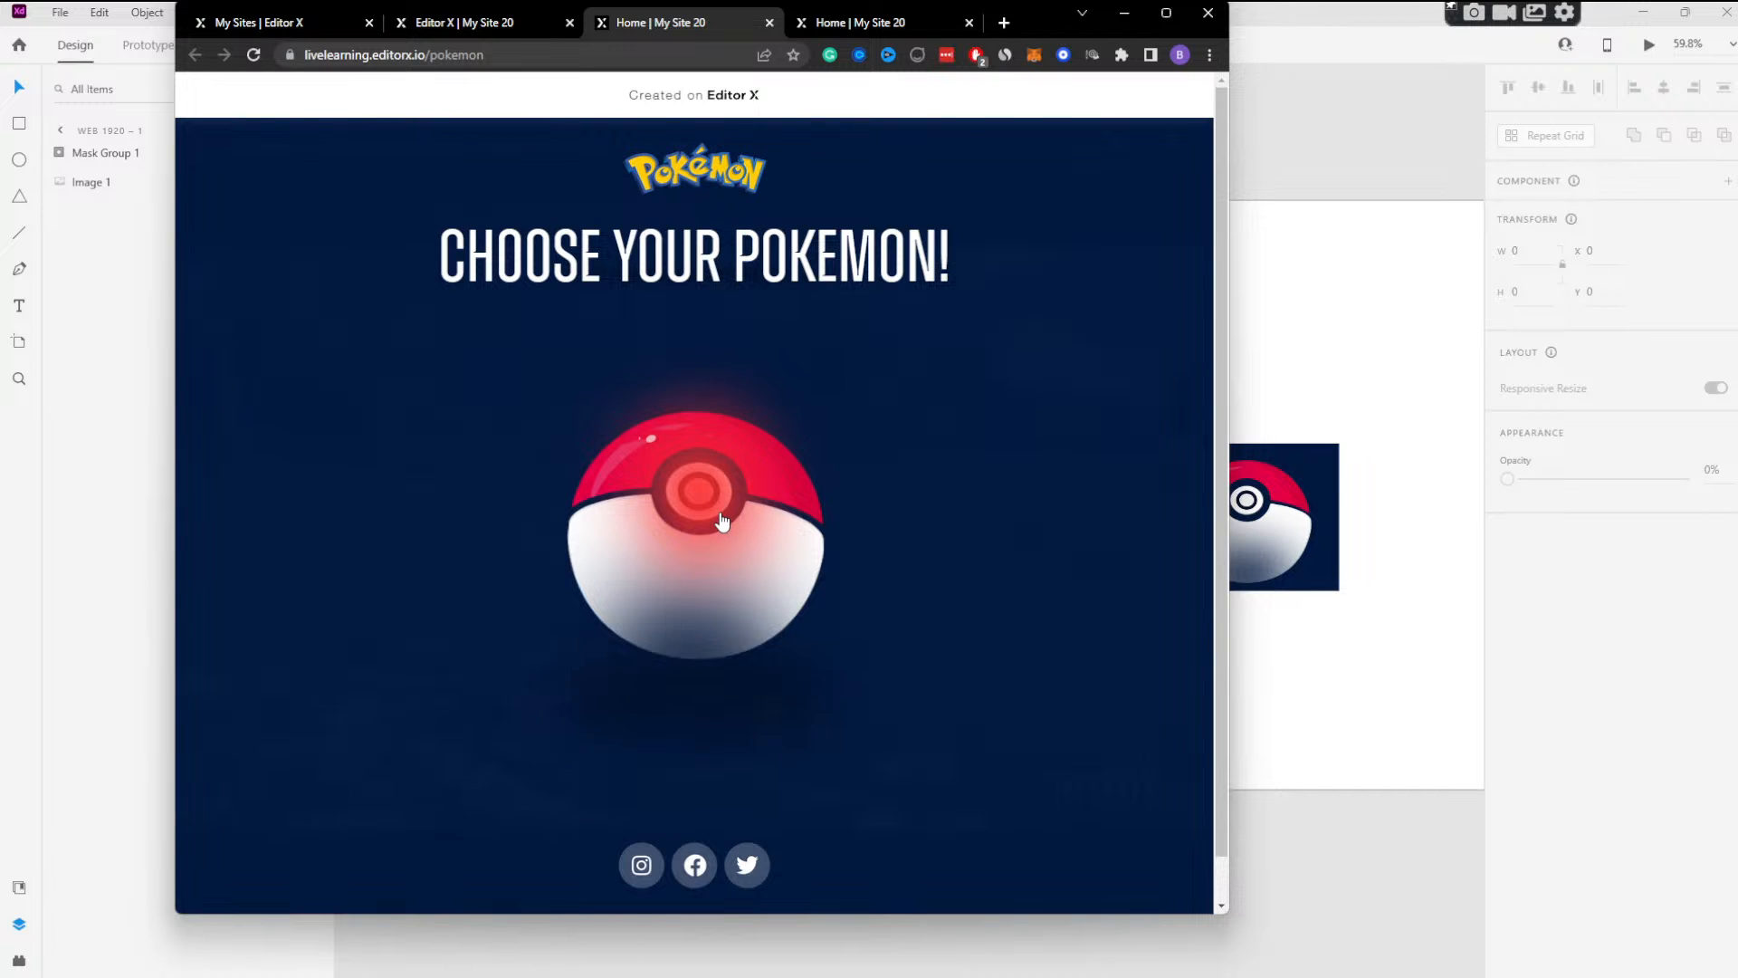
pyautogui.click(833, 417)
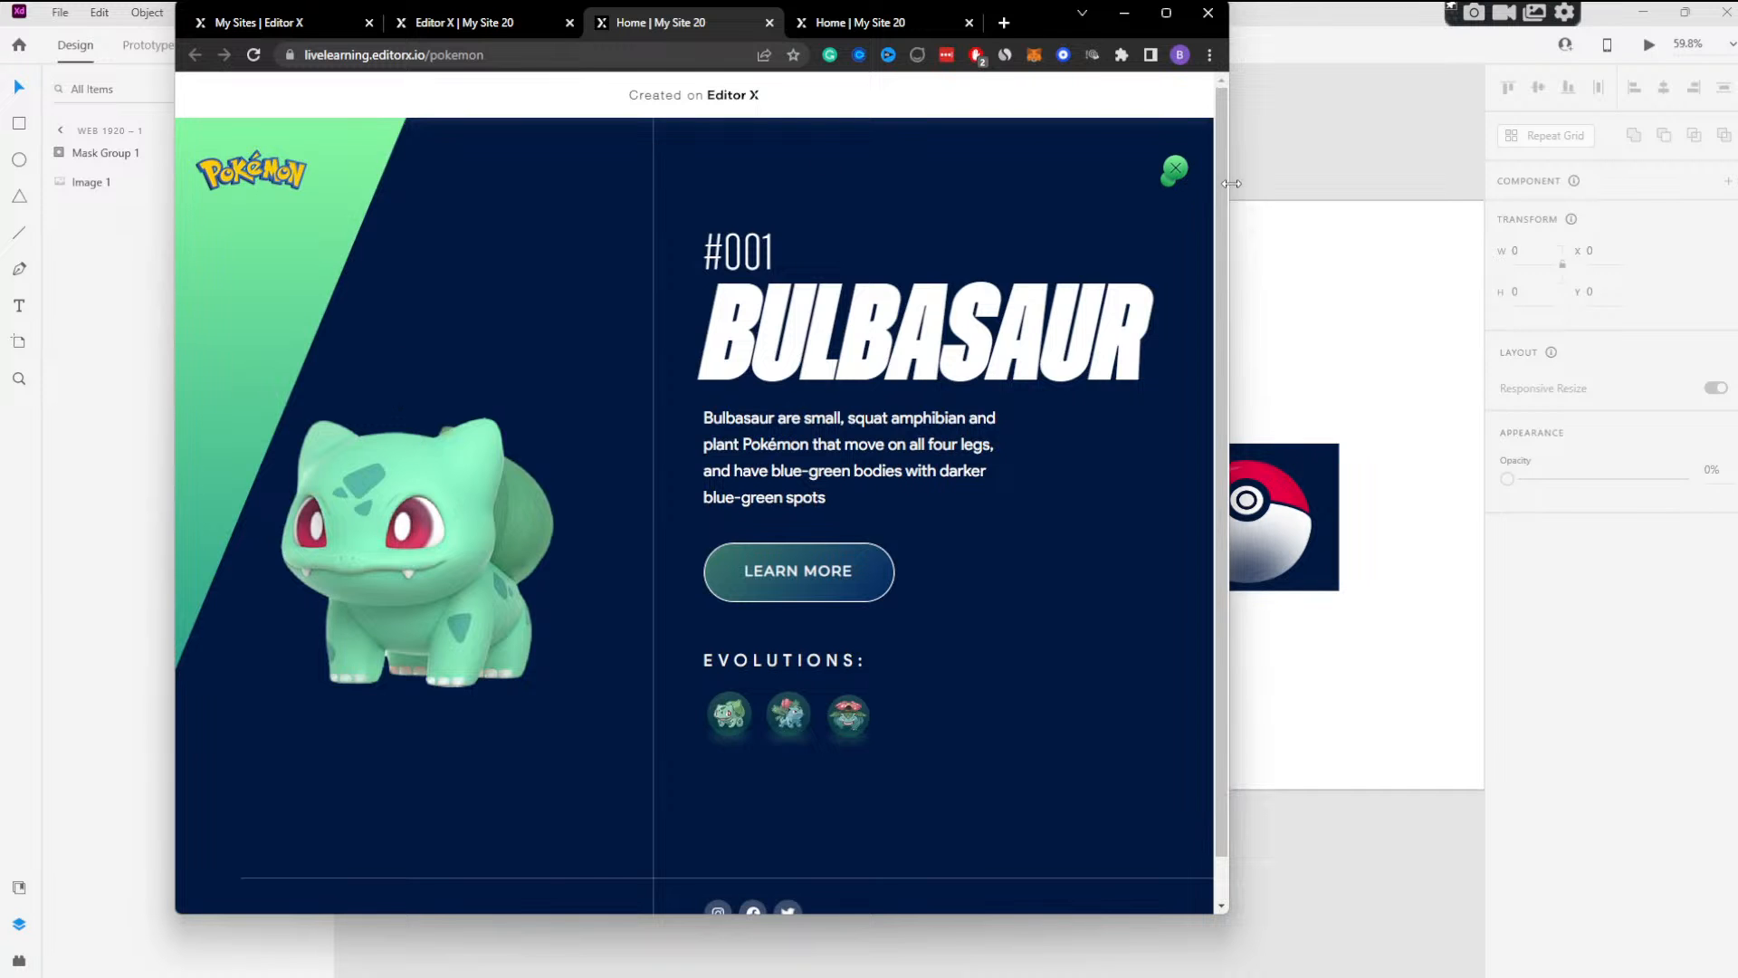
pyautogui.moveTo(1231, 184); pyautogui.dragTo(1584, 180)
pyautogui.click(1513, 170)
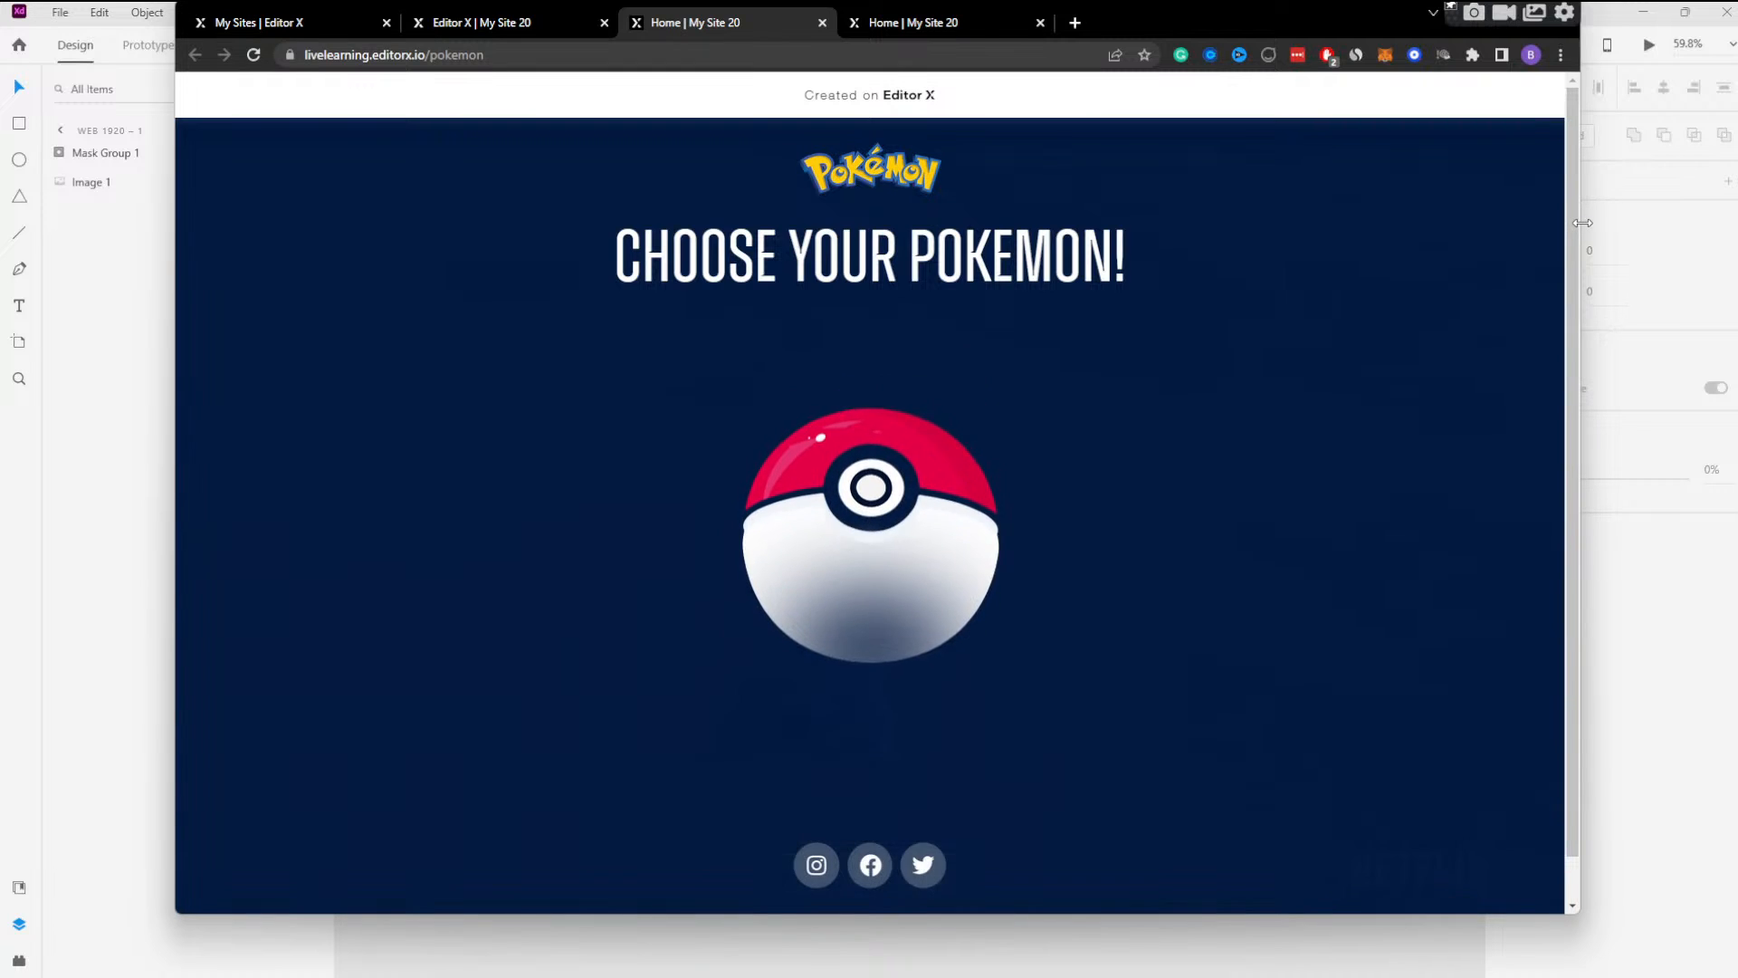
# Narrow the live page to tablet width, open the Bulbasaur screen, examine its layout down to the footer, and maximize the window.
pyautogui.moveTo(1580, 231); pyautogui.dragTo(870, 253)
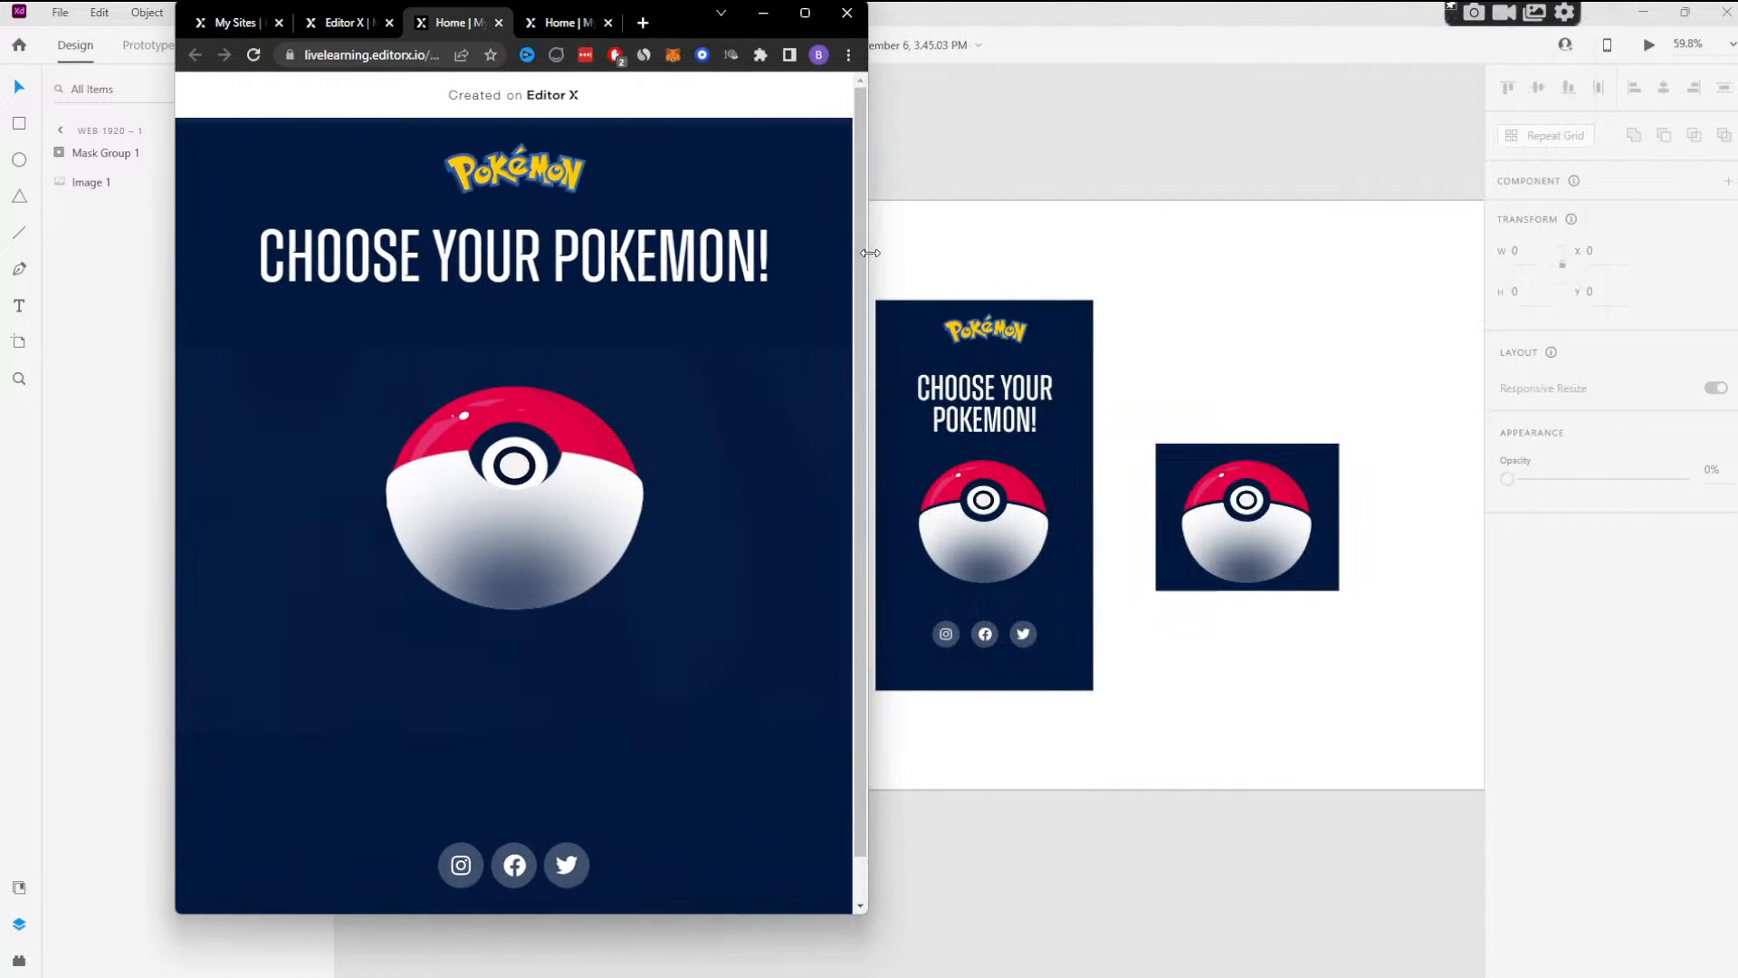
pyautogui.click(545, 483)
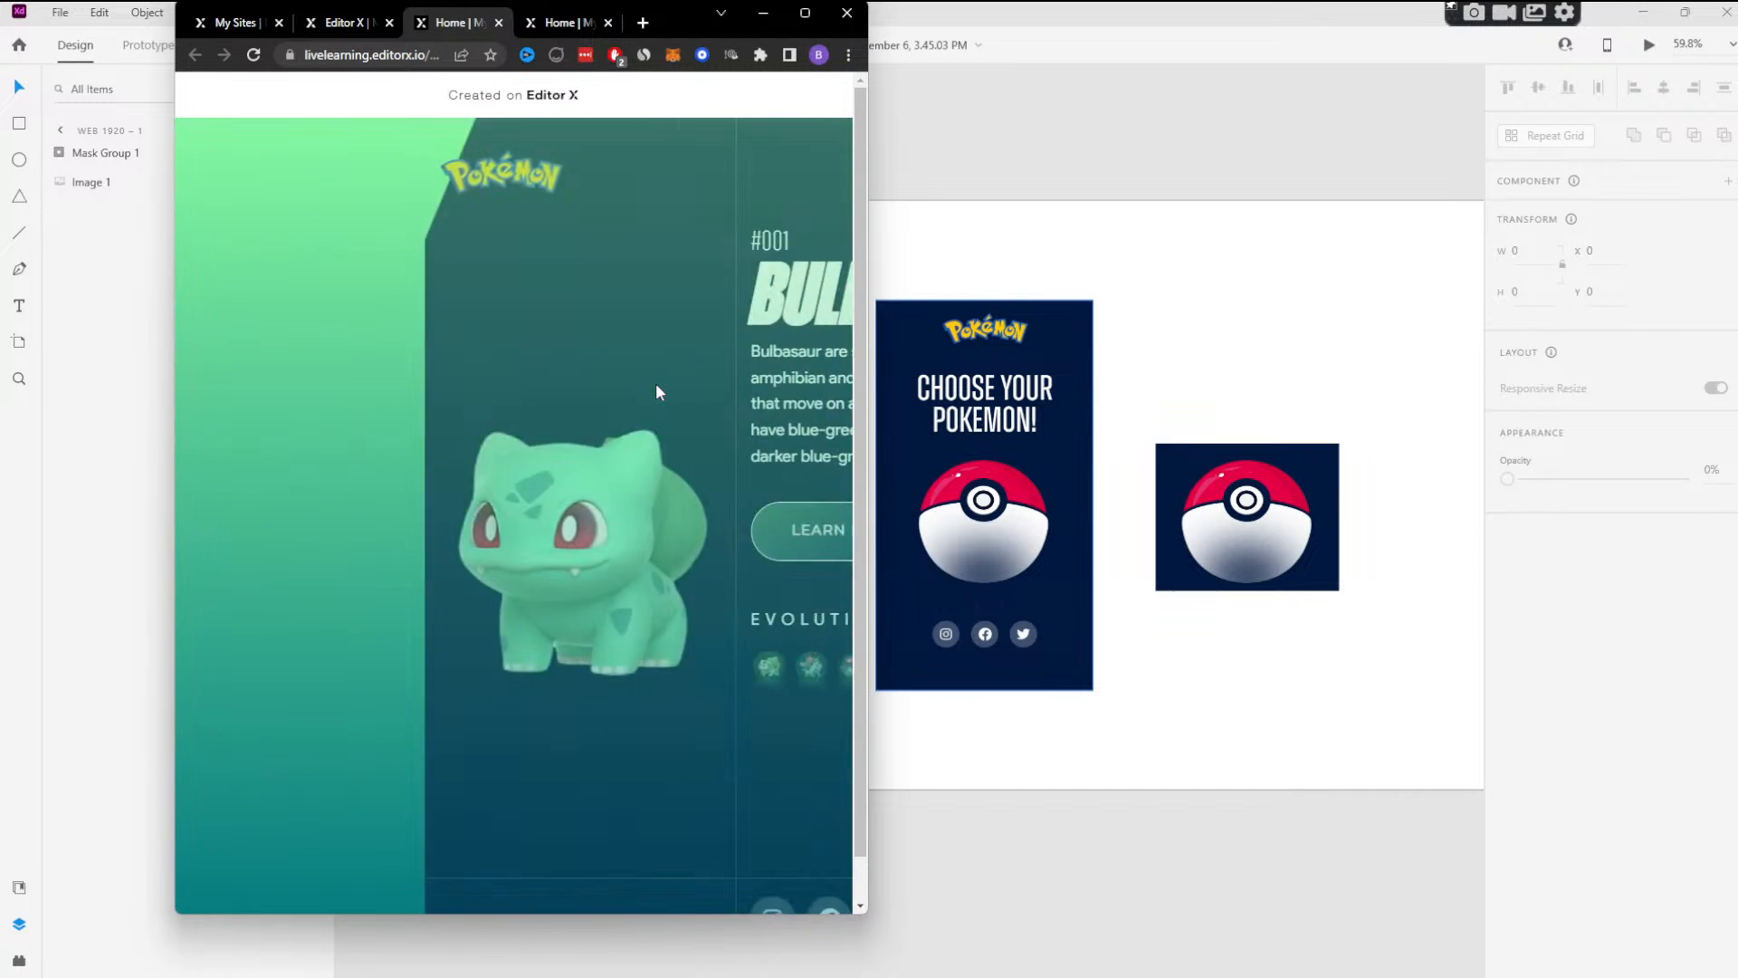
pyautogui.scroll(-1, 650, 408)
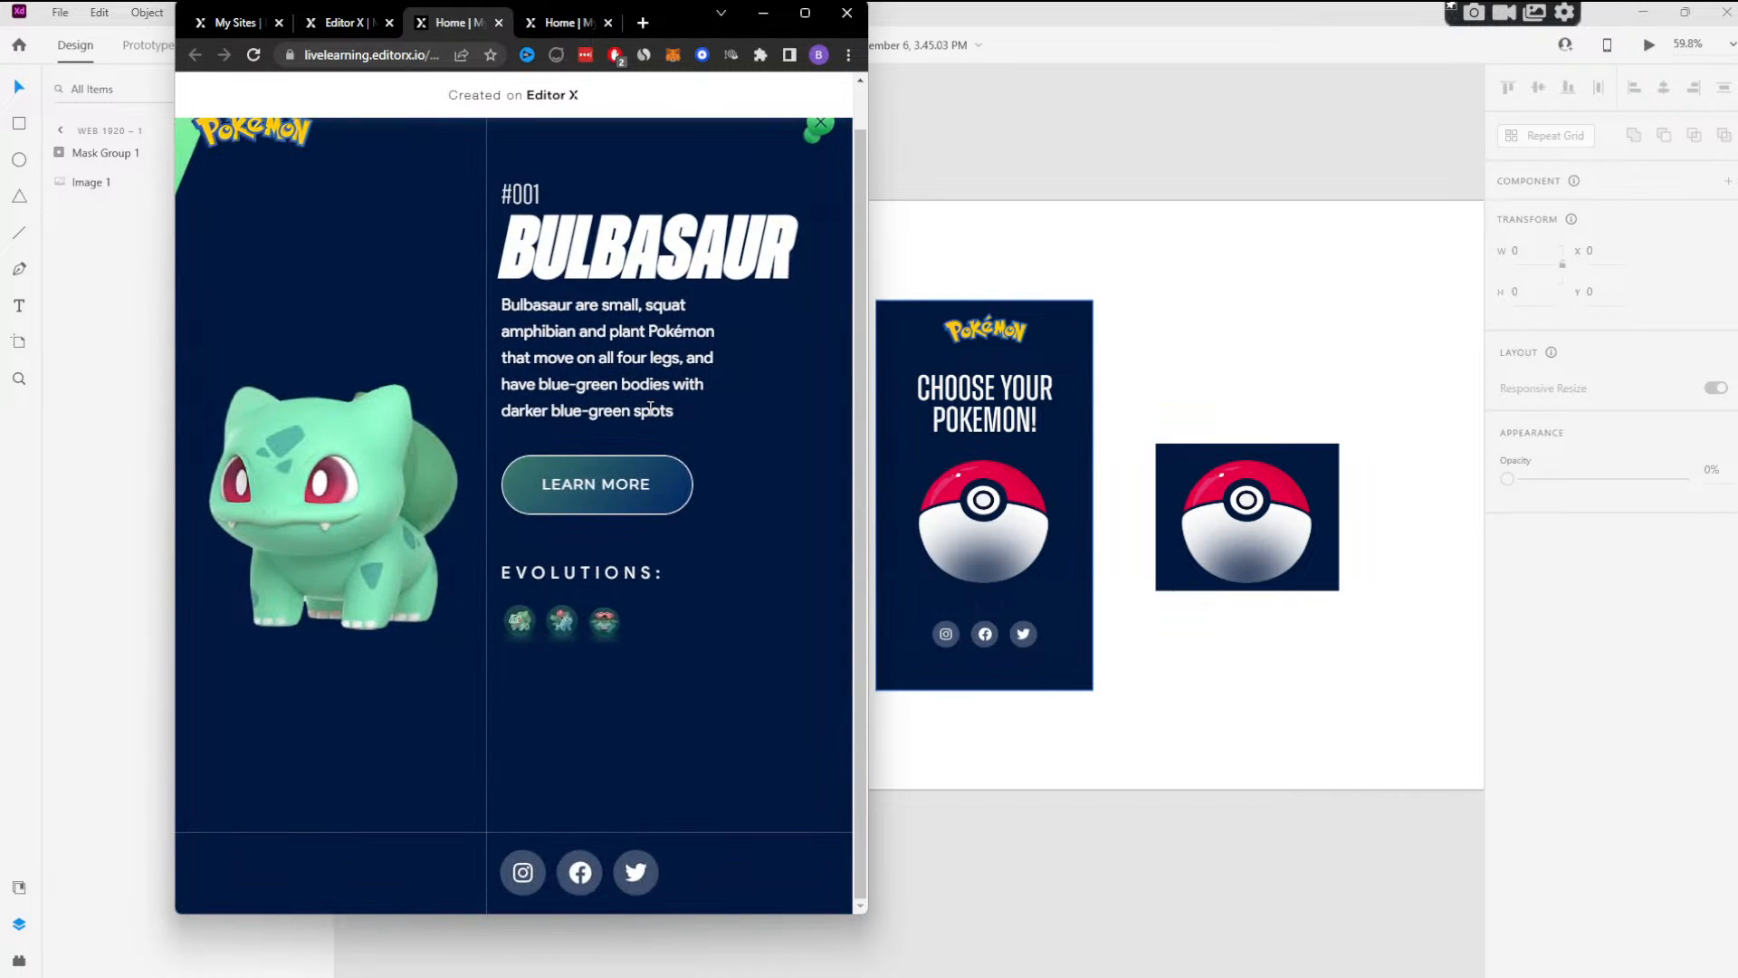
pyautogui.scroll(1, 796, 178)
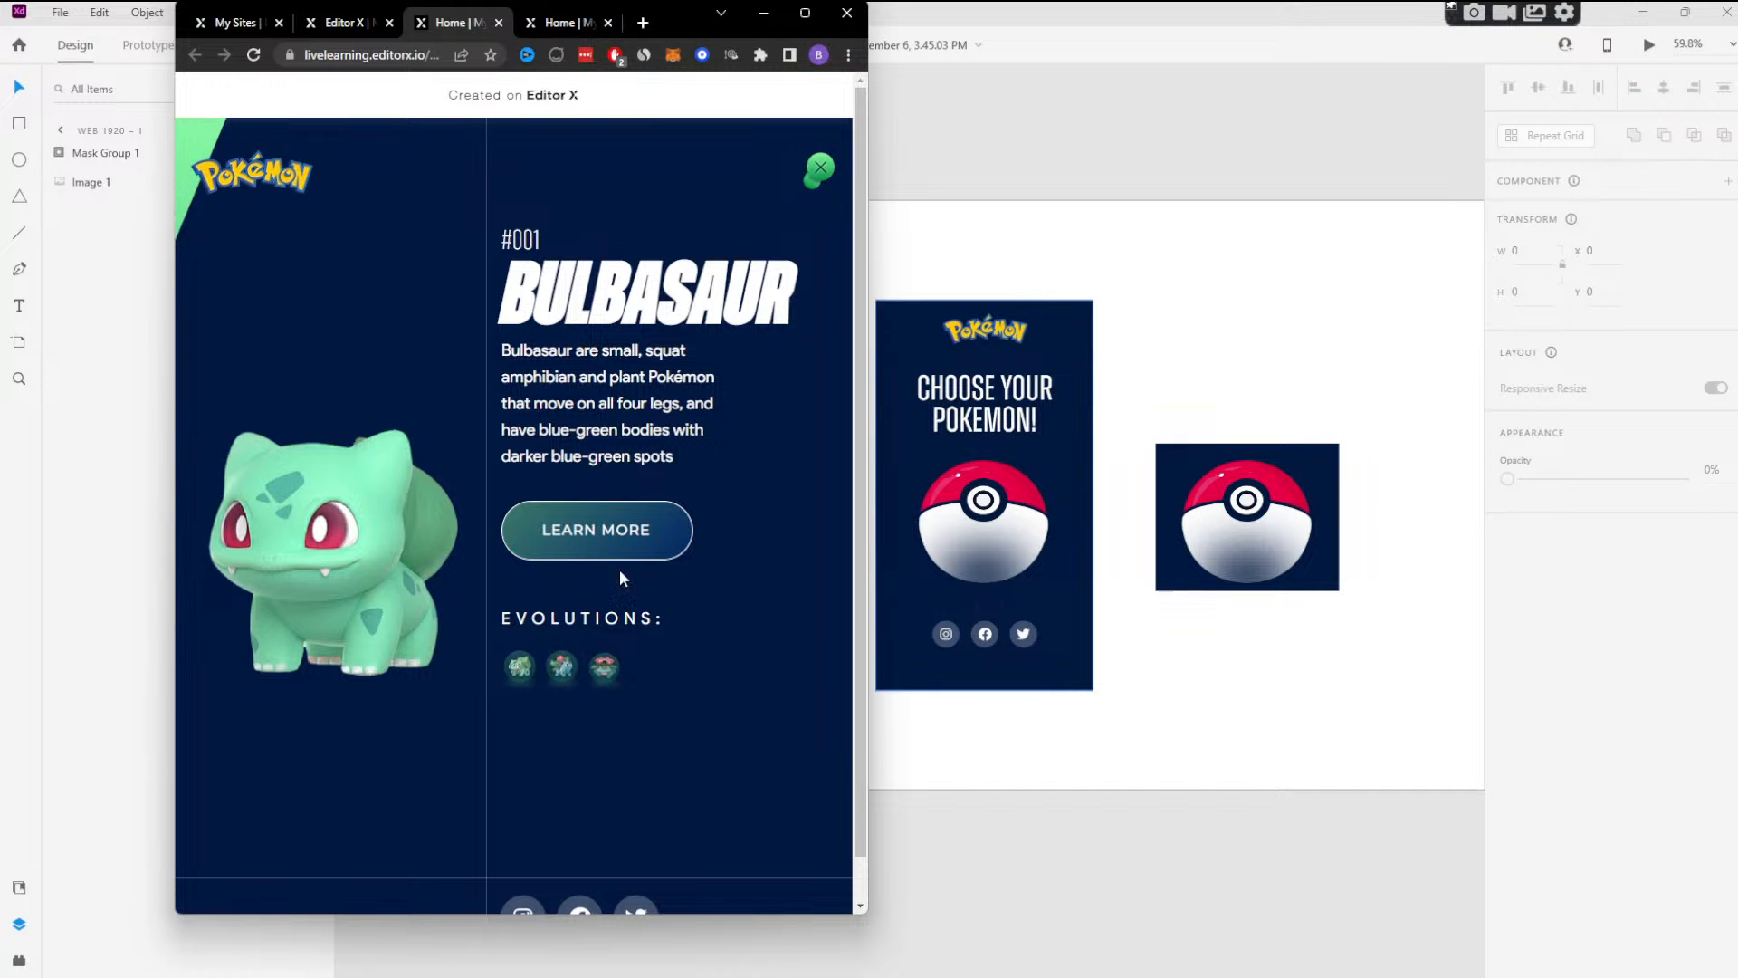
pyautogui.doubleClick(678, 20)
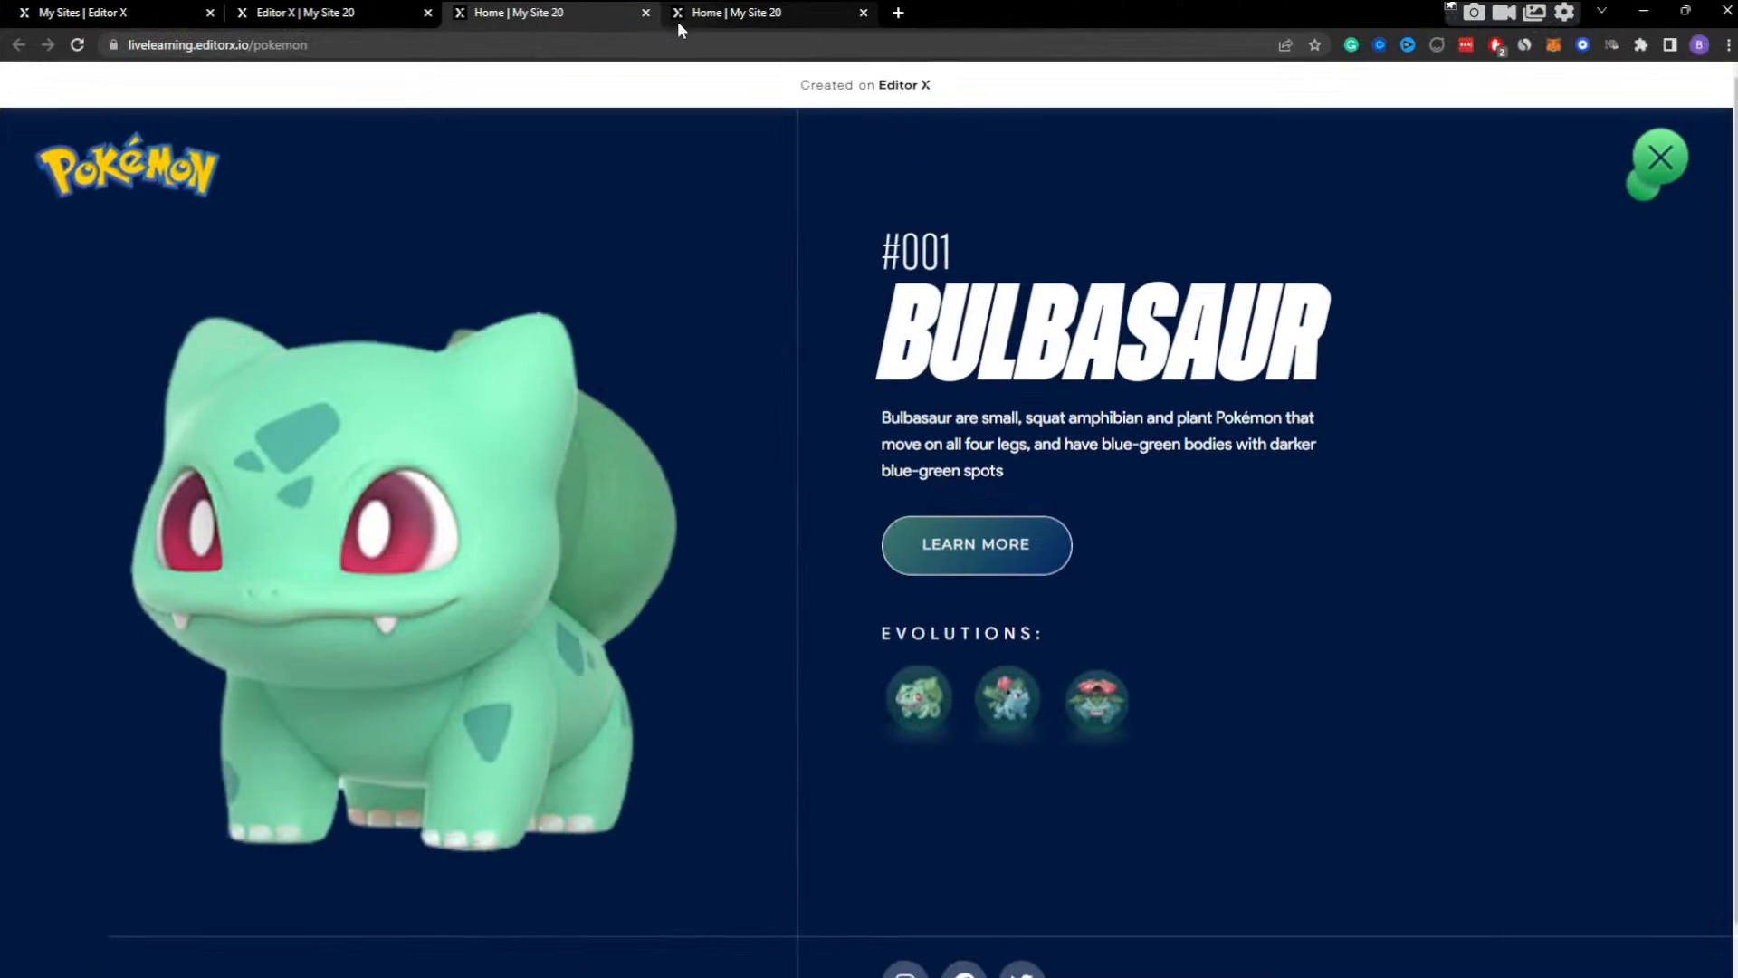
# Return to the Editor X tab, exit the preview to editing, and switch to the tablet breakpoint.
pyautogui.click(350, 17)
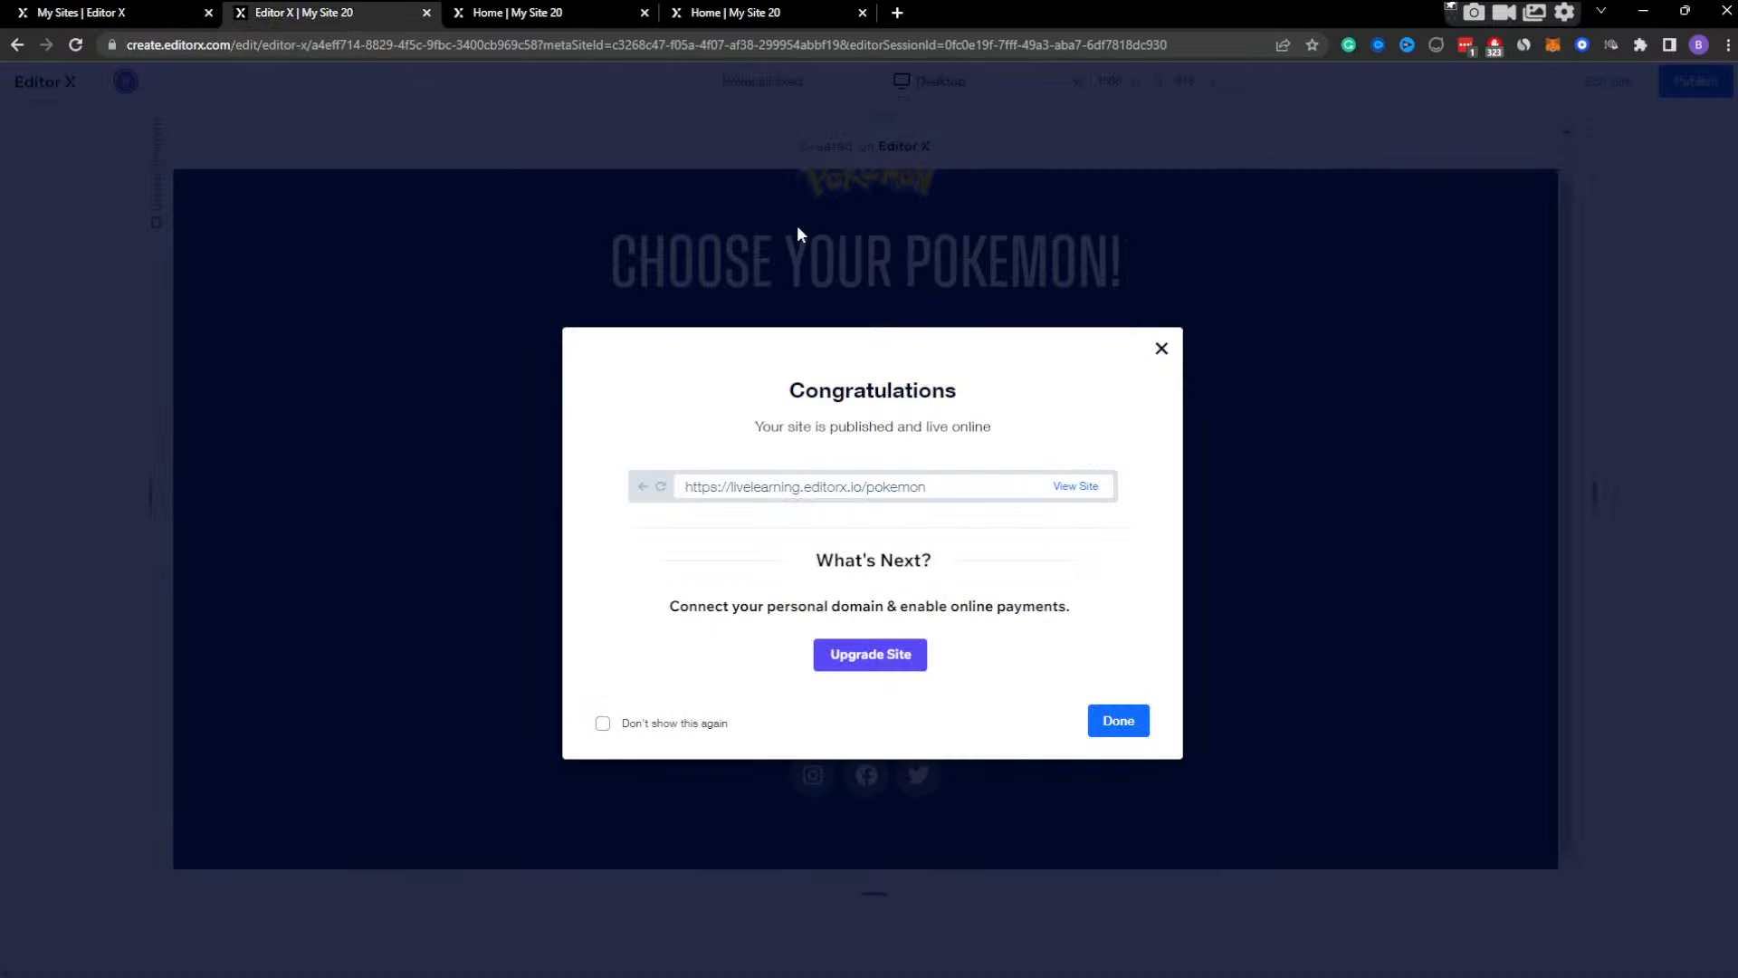
pyautogui.click(1584, 86)
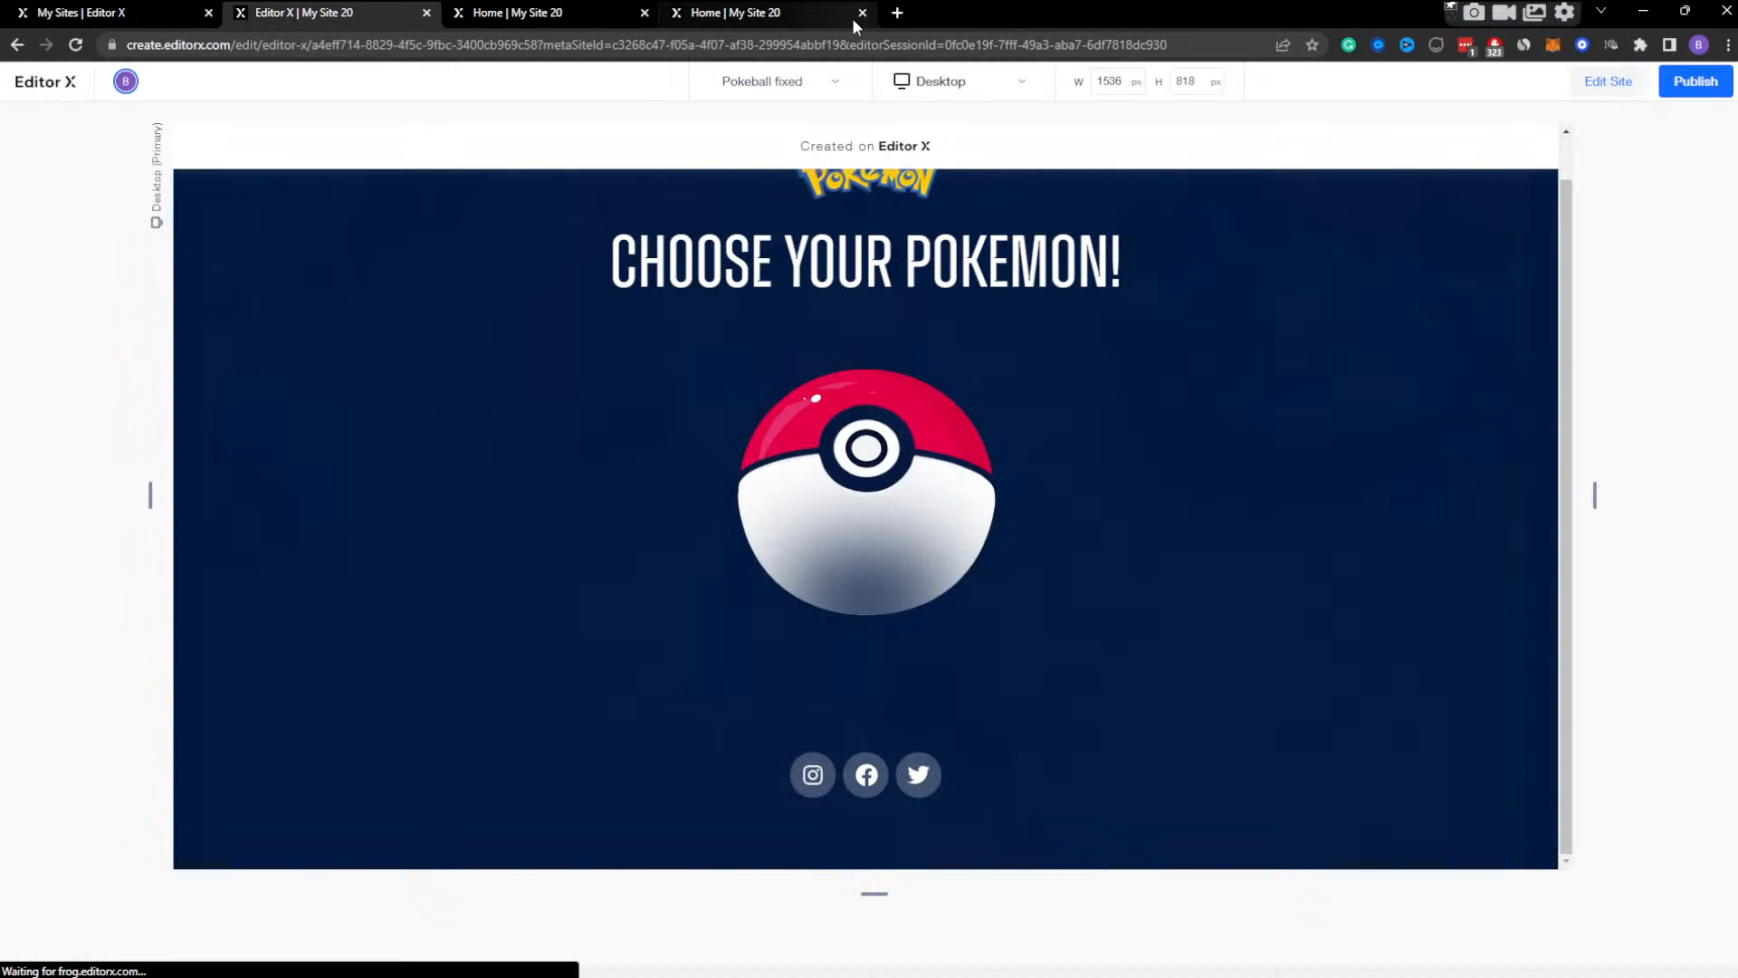
pyautogui.click(869, 132)
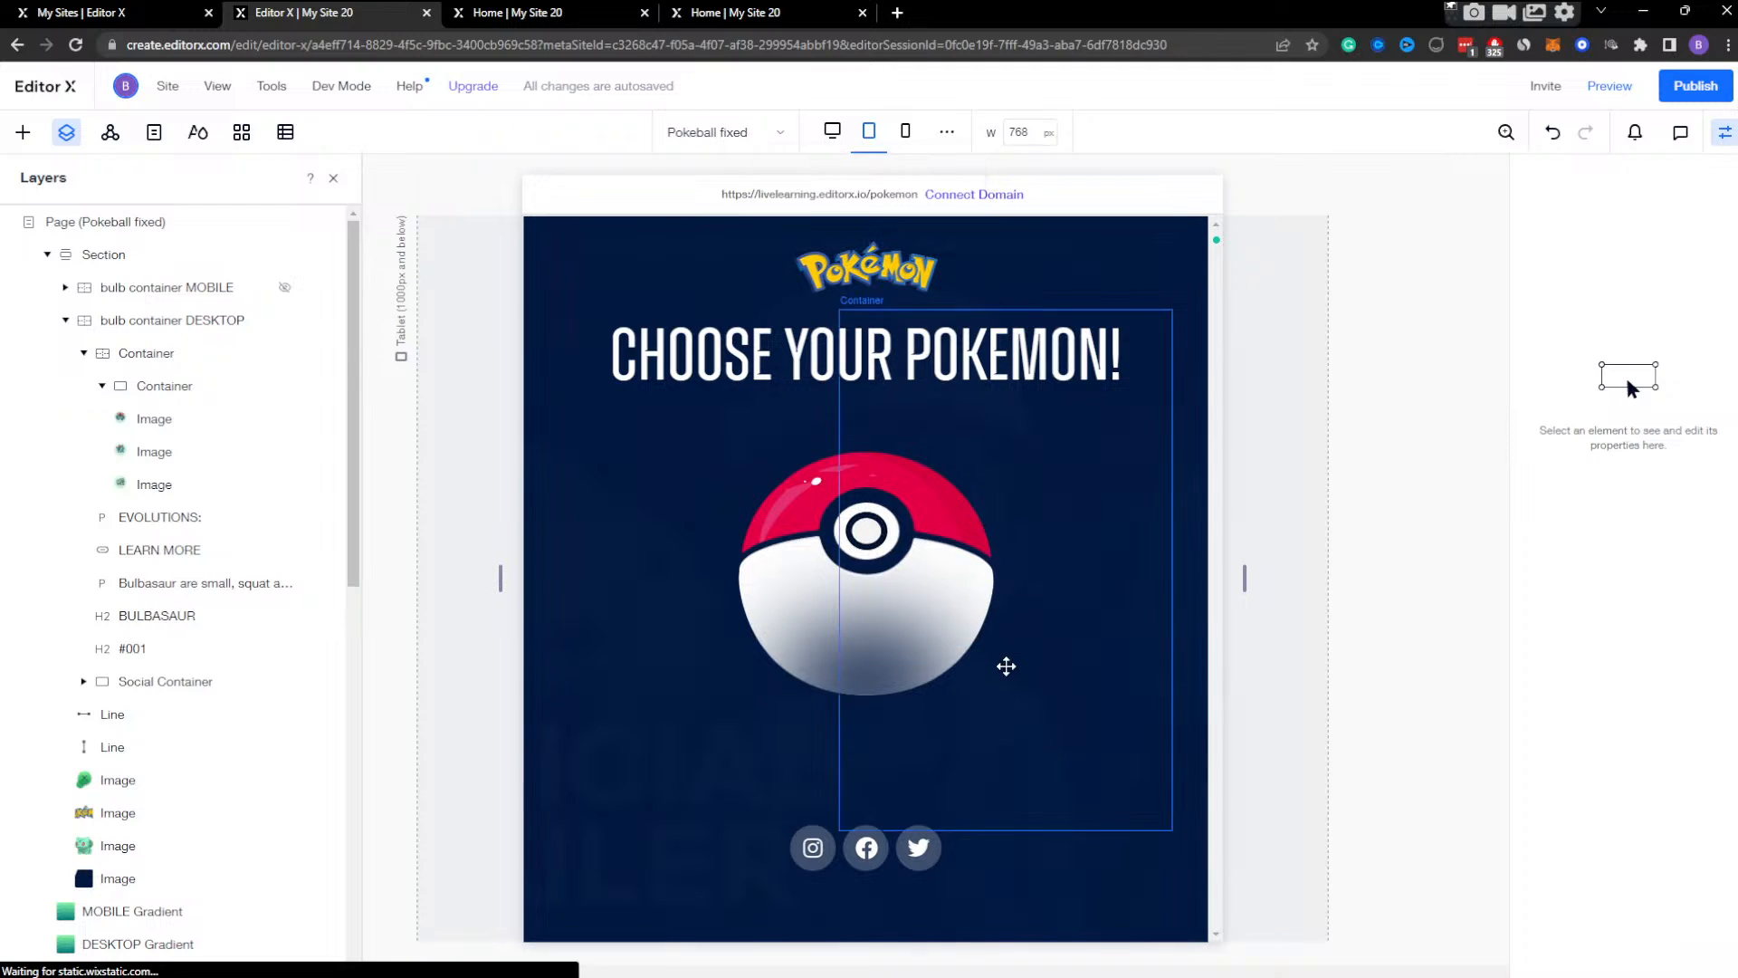
# Set the opacity of the bulb container DESKTOP to 100% at the tablet breakpoint.
pyautogui.click(197, 321)
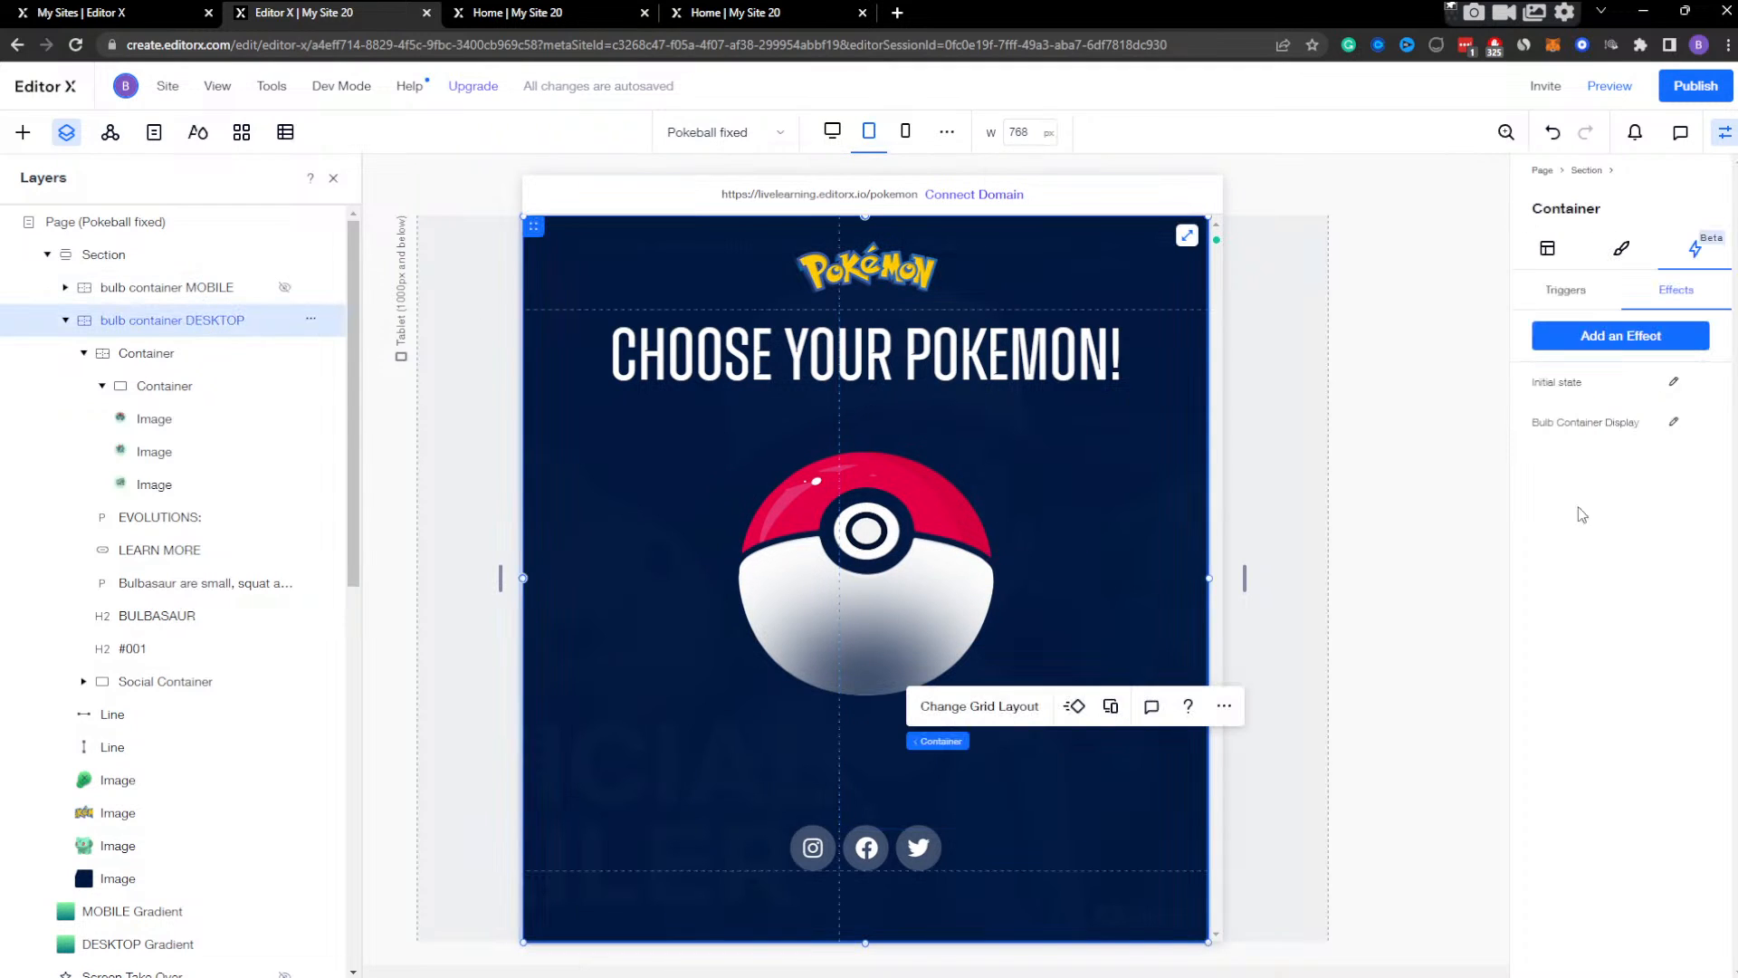
pyautogui.click(1548, 249)
pyautogui.scroll(-5, 1674, 638)
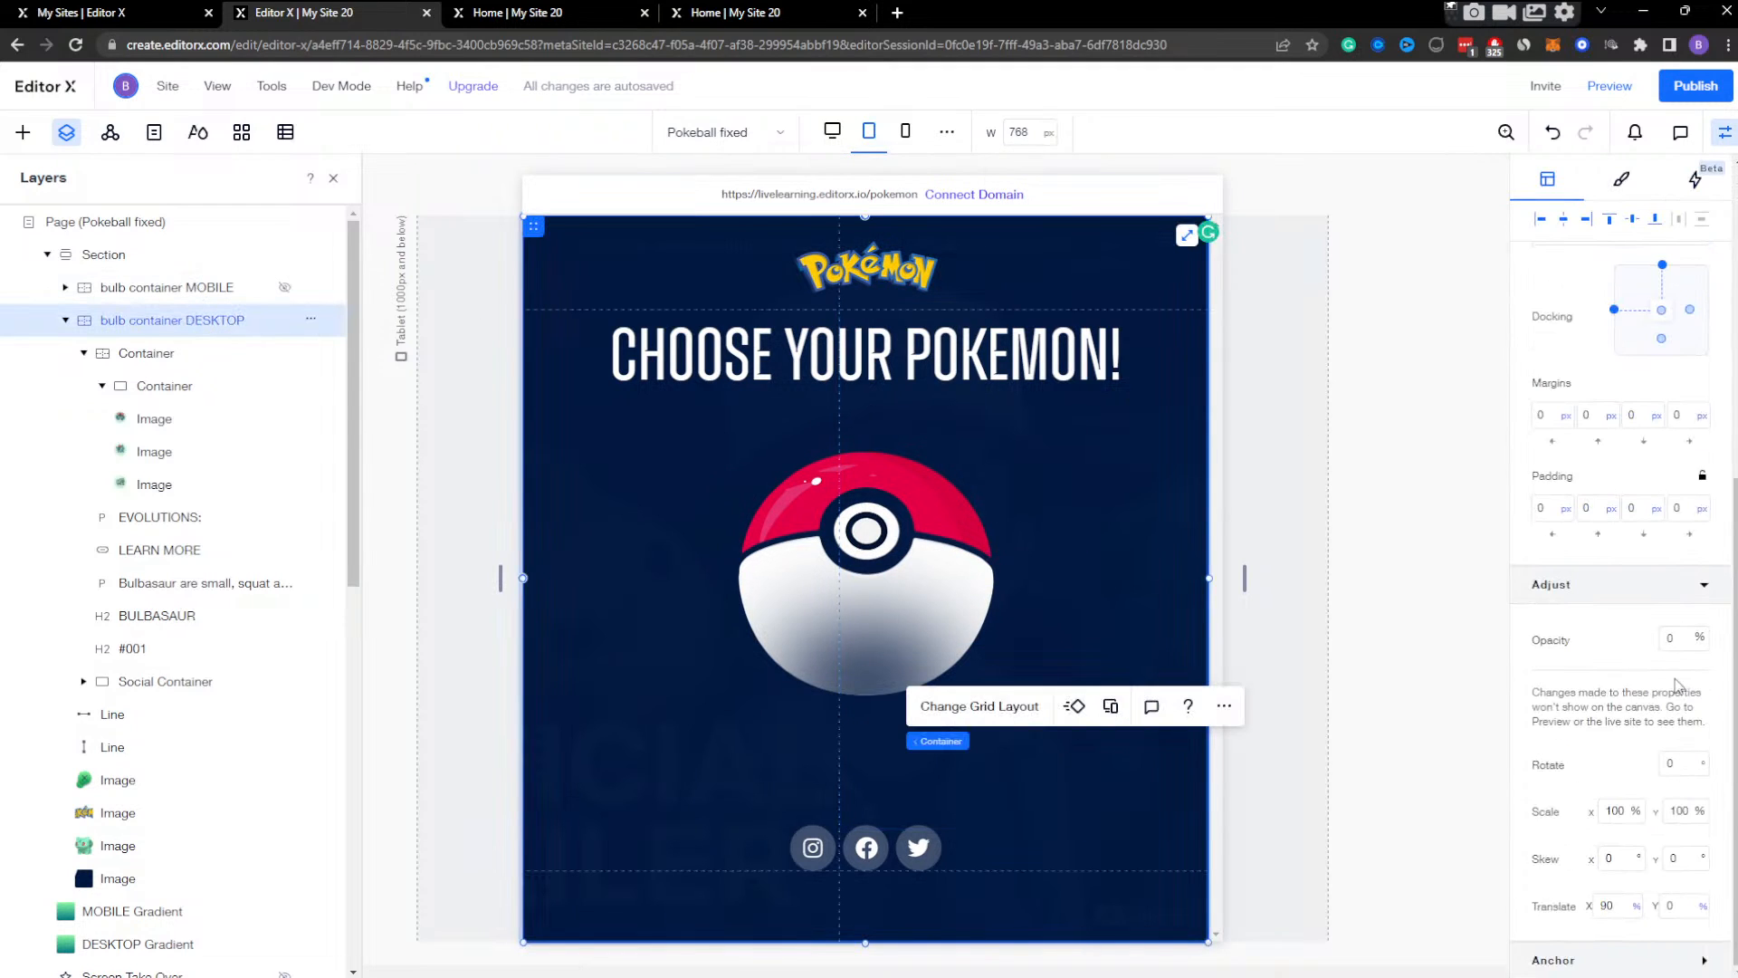
pyautogui.click(1677, 640)
pyautogui.write('100')
pyautogui.press('Return')
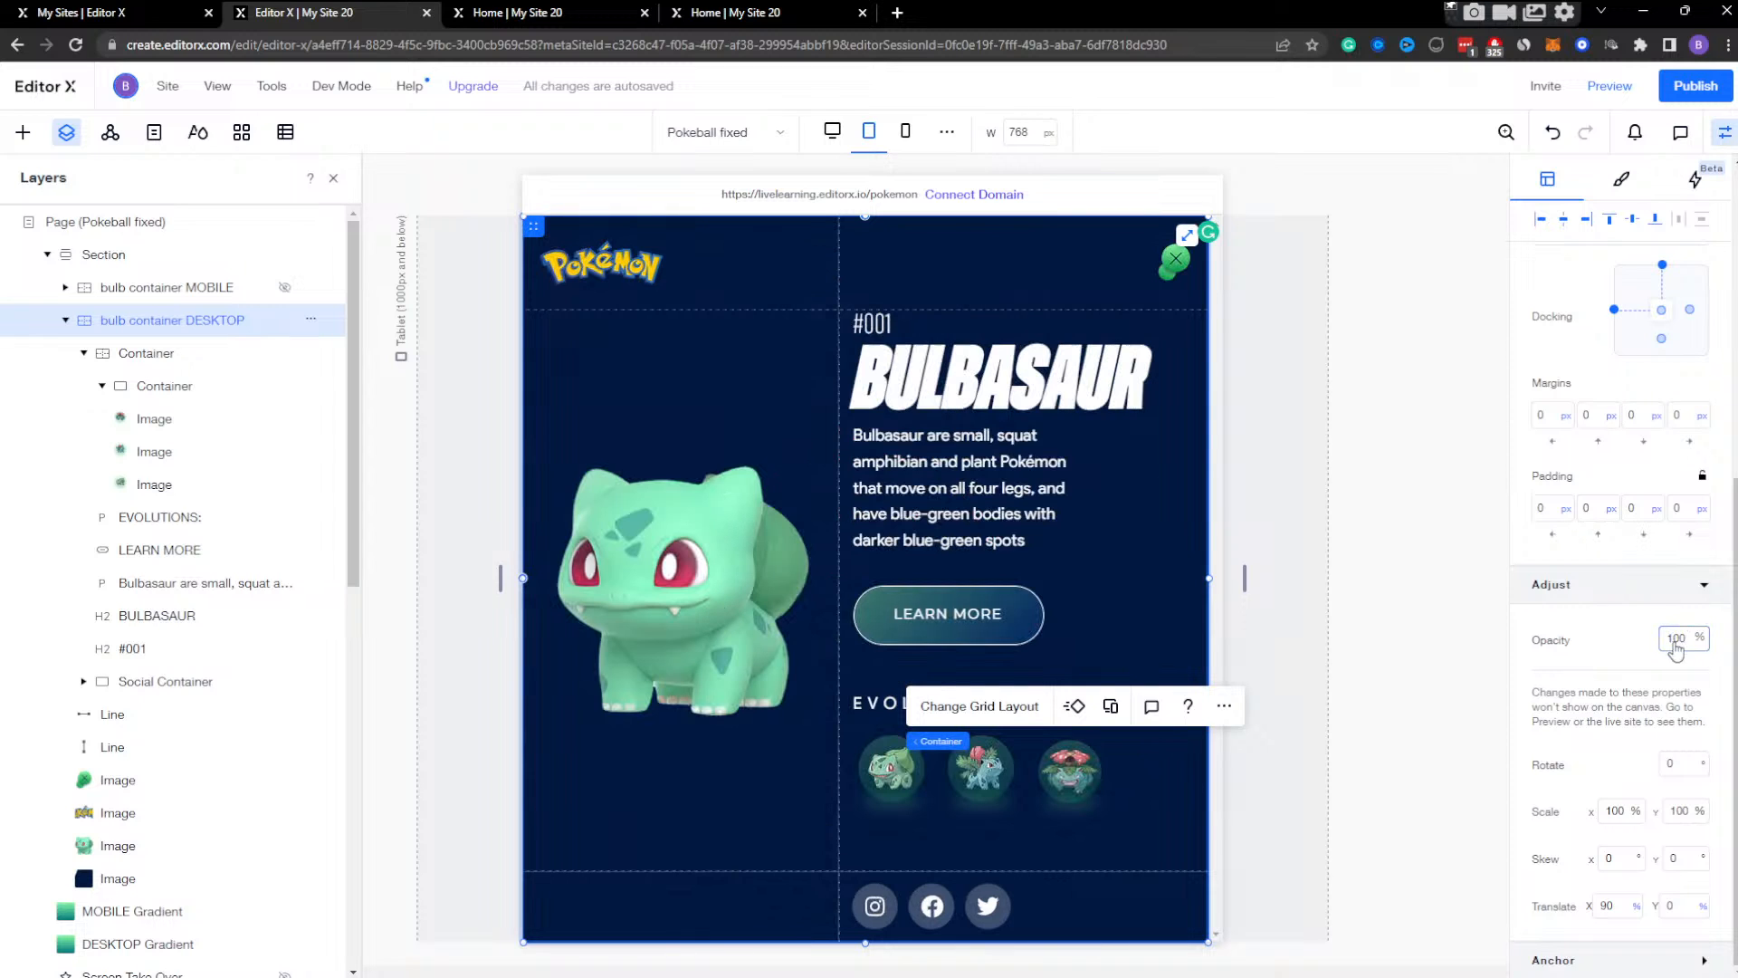
# Widen the tablet canvas to 954 px to check the Bulbasaur container's layout, and switch to the mobile breakpoint.
pyautogui.click(1175, 812)
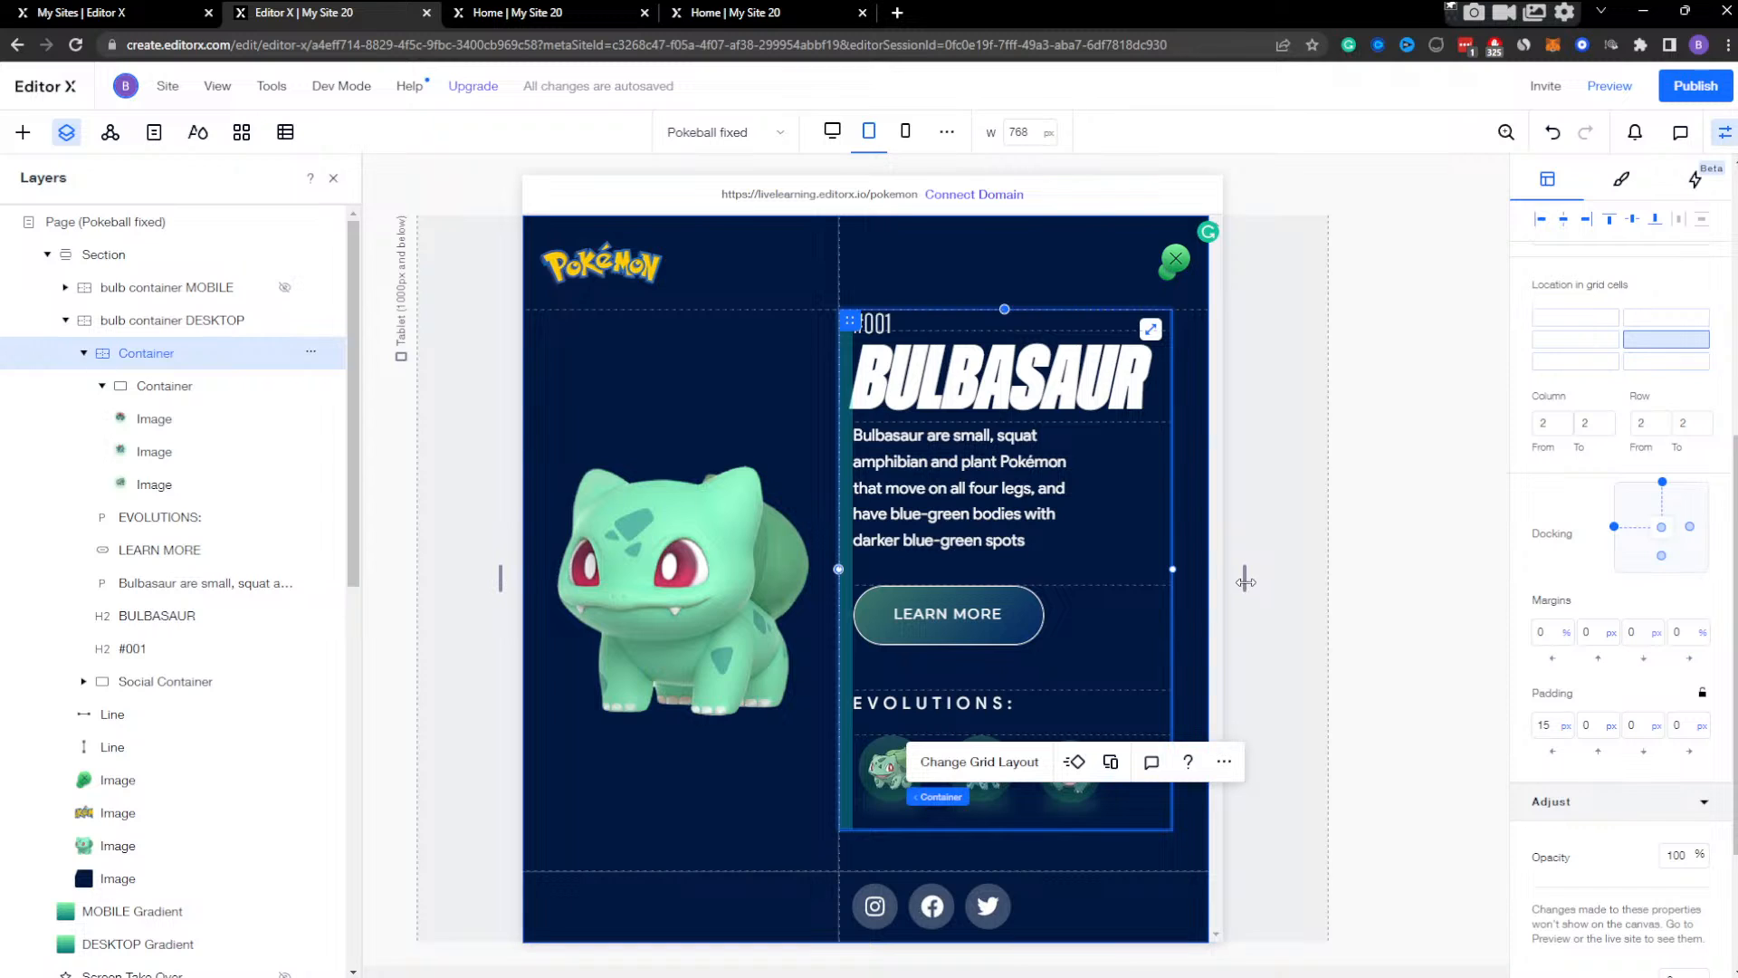
pyautogui.moveTo(1245, 581); pyautogui.dragTo(1332, 568)
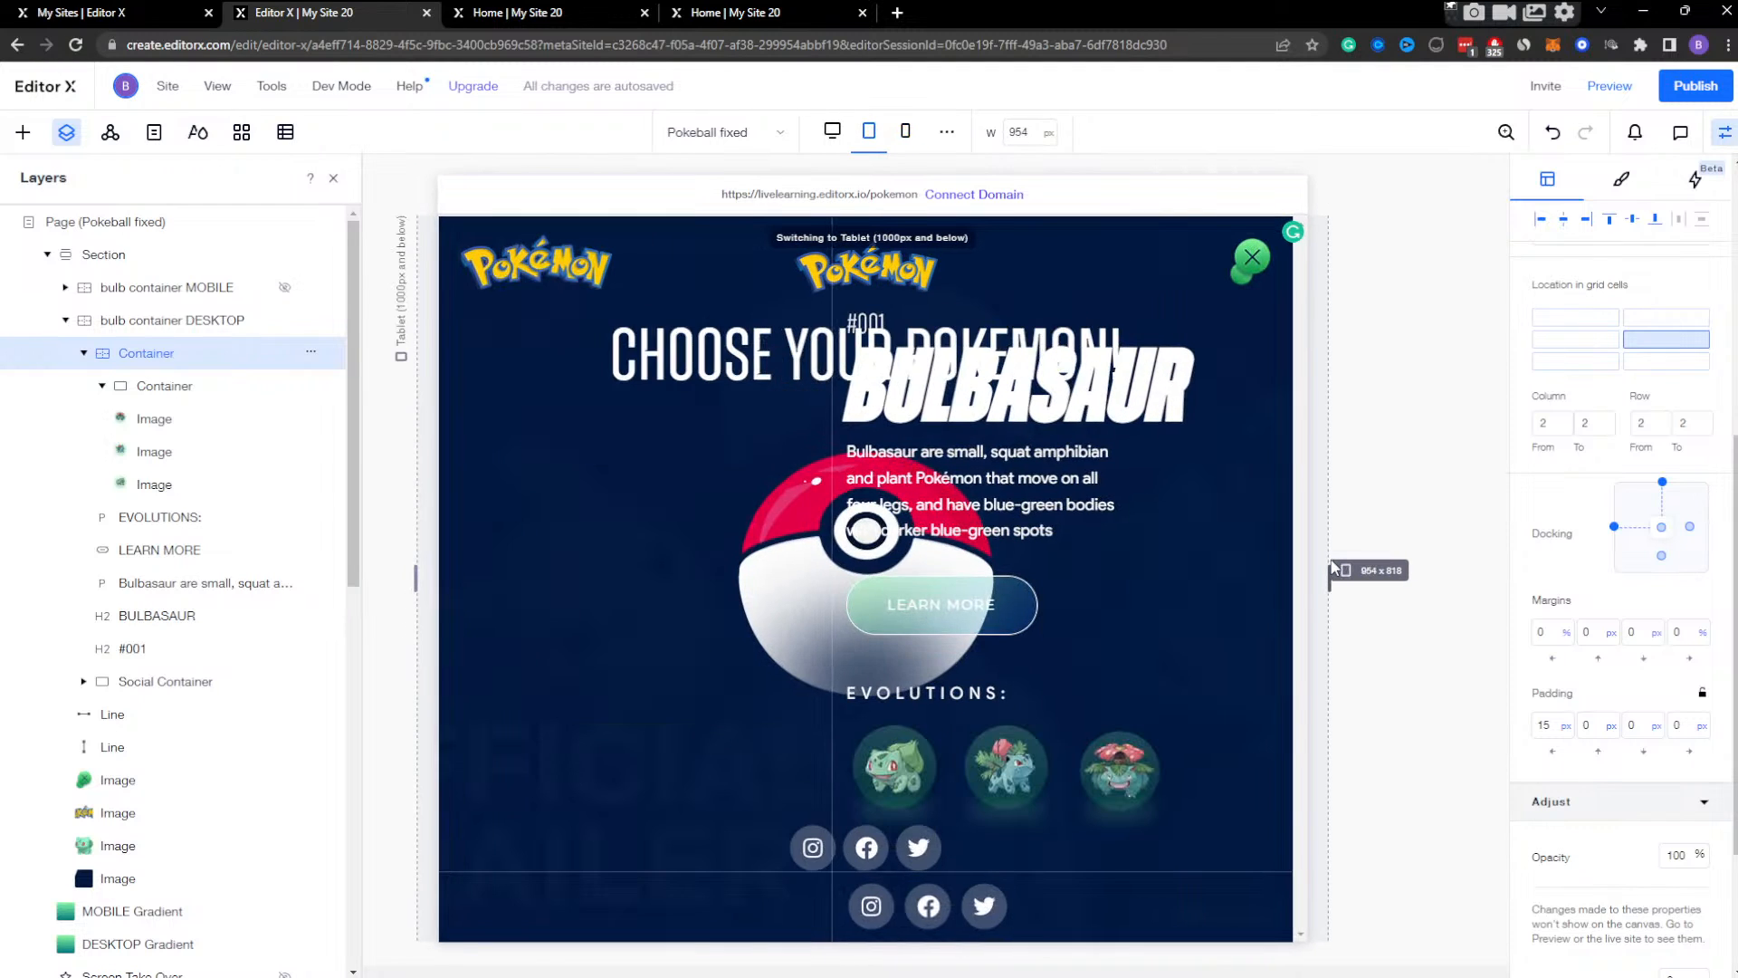
pyautogui.click(906, 136)
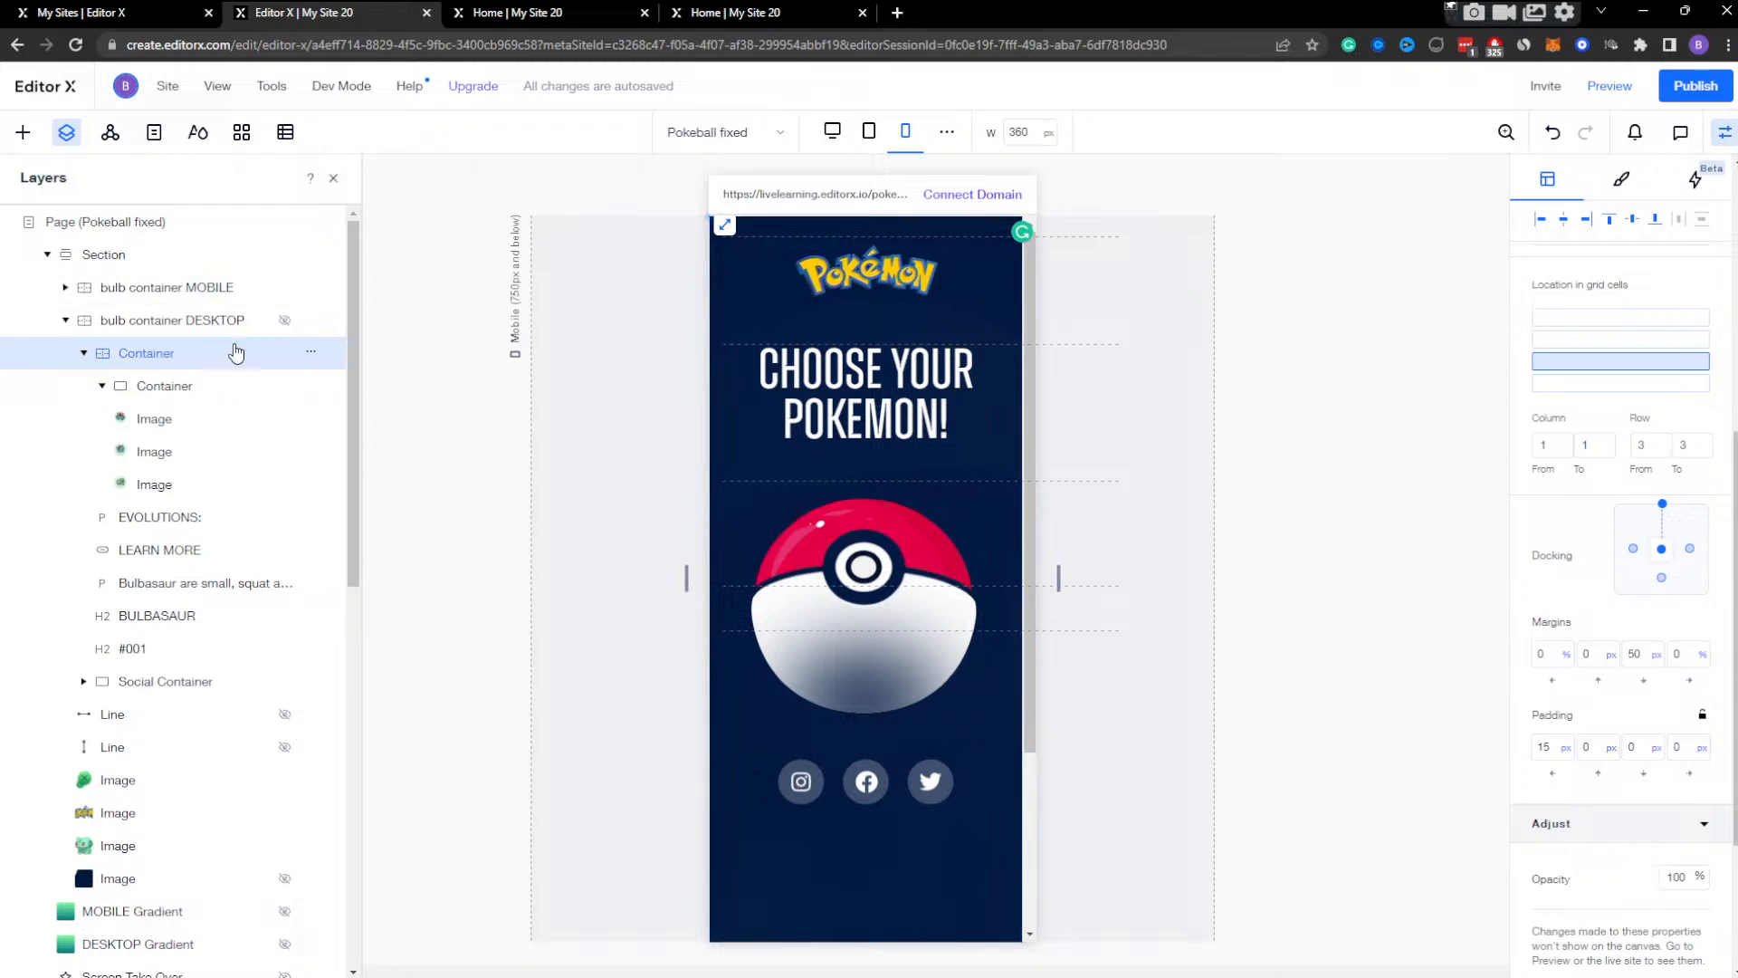
pyautogui.scroll(6, 1649, 522)
pyautogui.scroll(-8, 1649, 523)
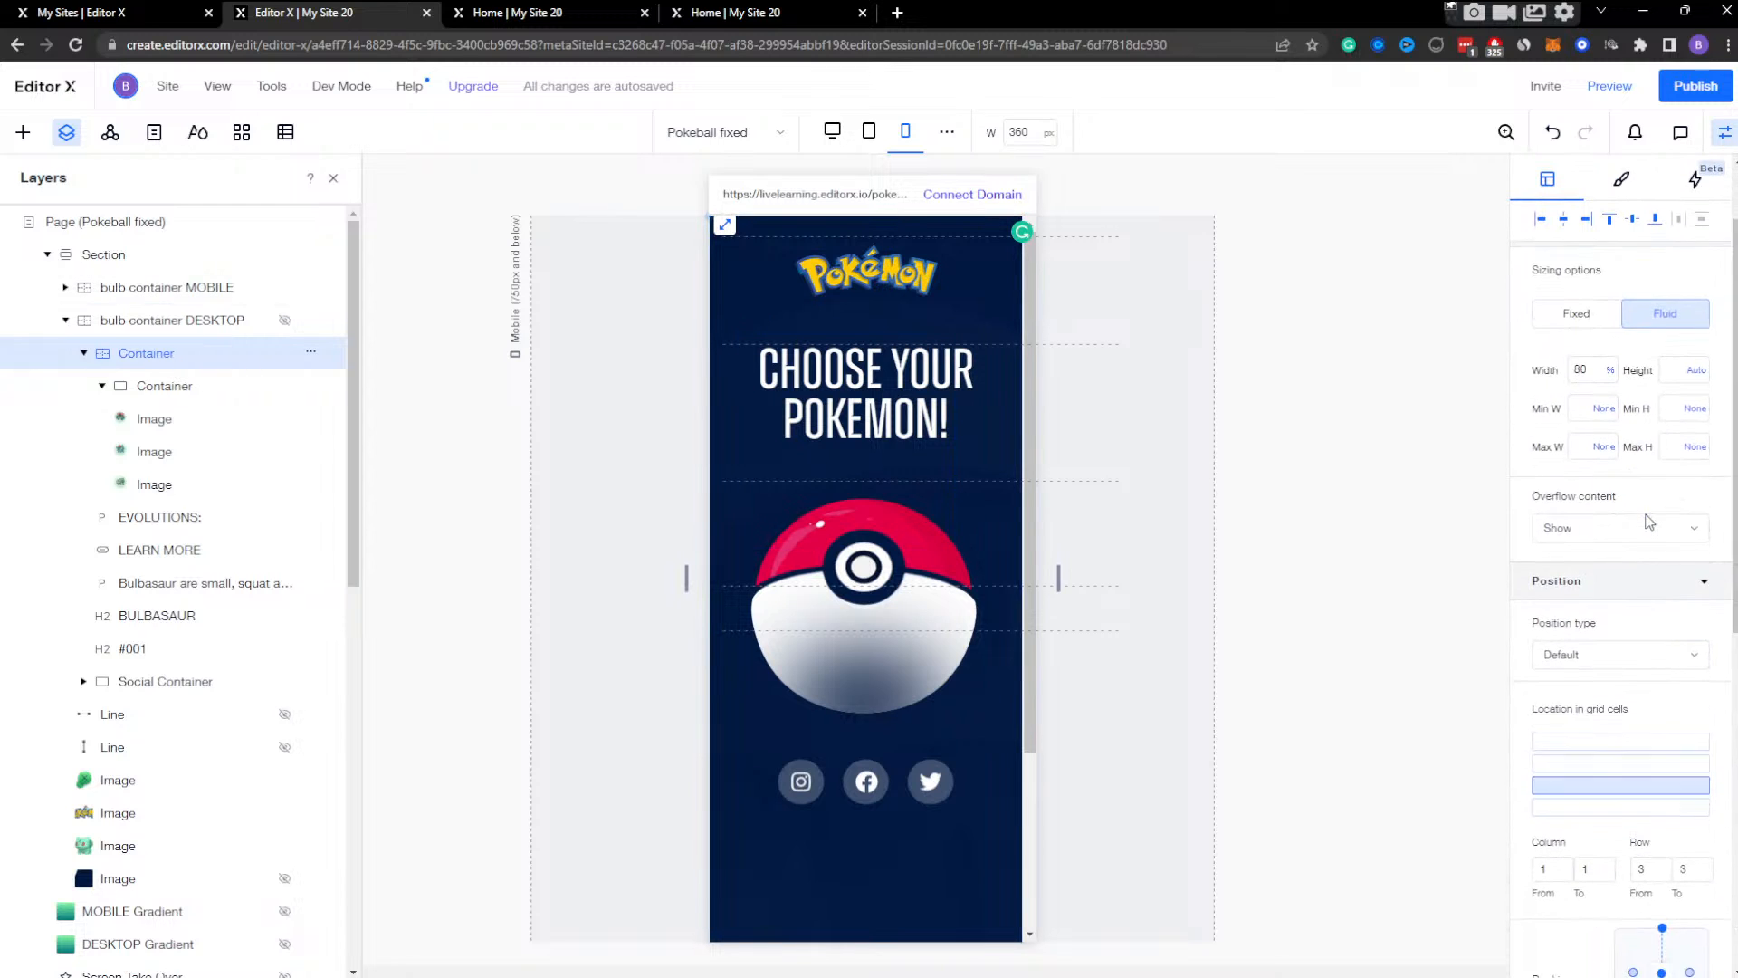
# Show bulb container MOBILE at 100% opacity to check its mobile layout, and return its opacity to 0%.
pyautogui.click(202, 287)
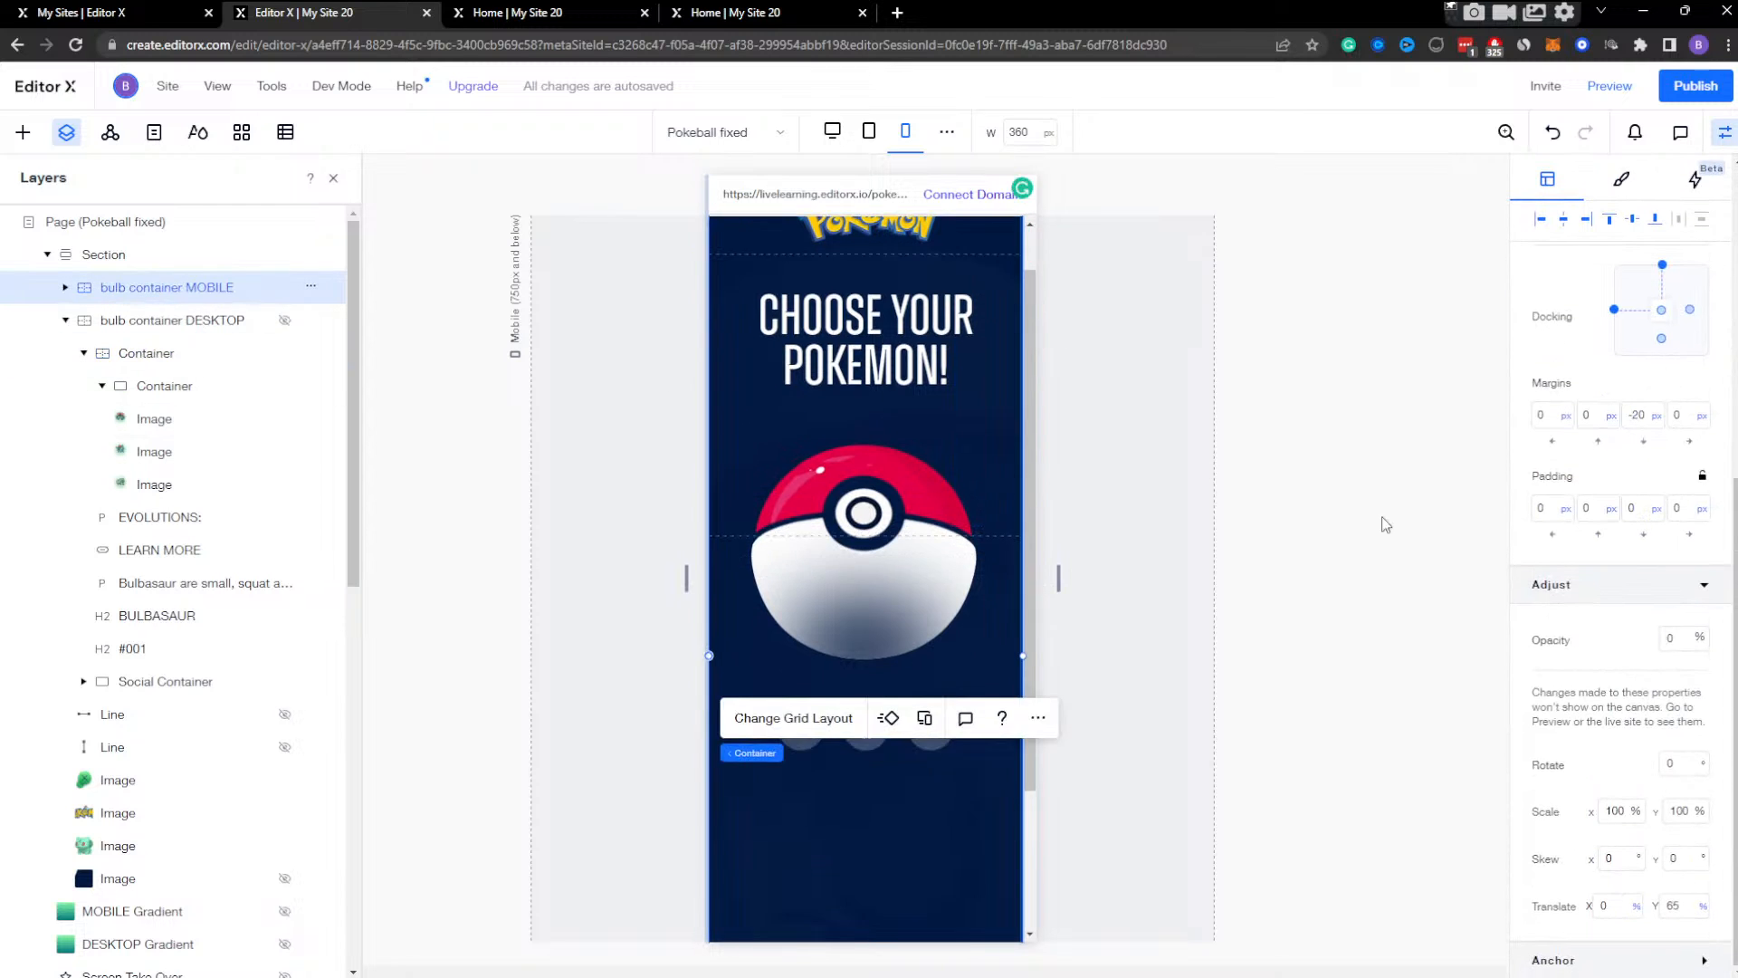
pyautogui.click(1680, 639)
pyautogui.write('1')
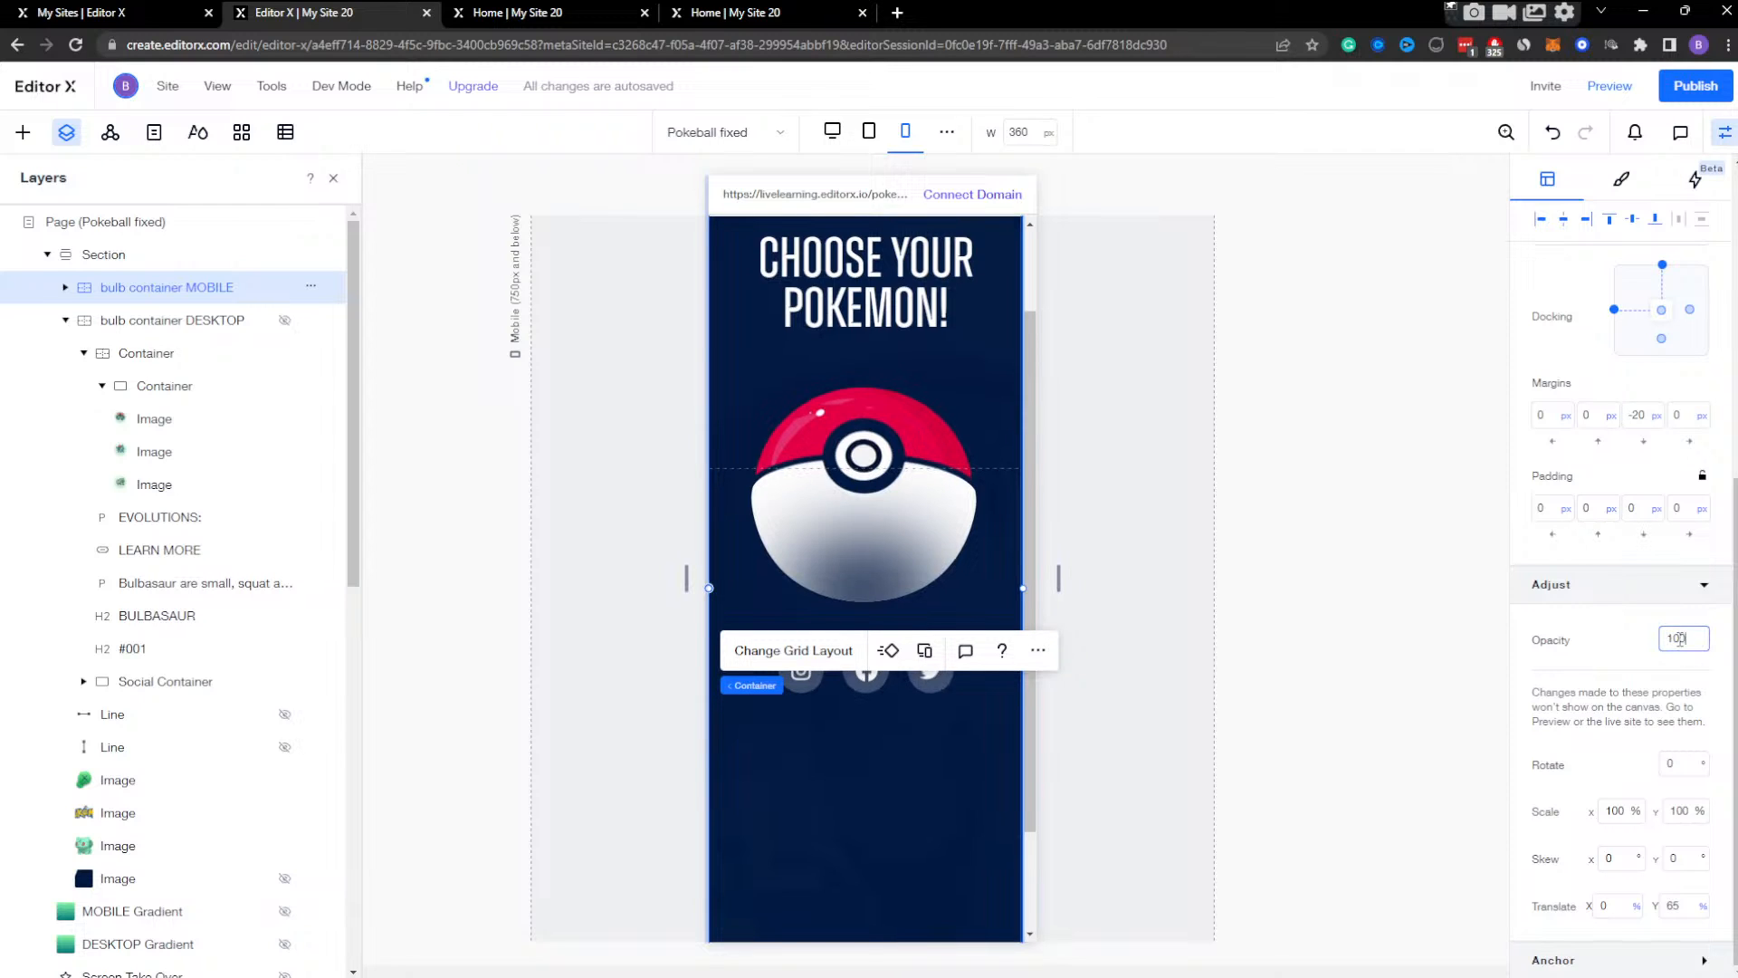
pyautogui.write('00')
pyautogui.click(1567, 658)
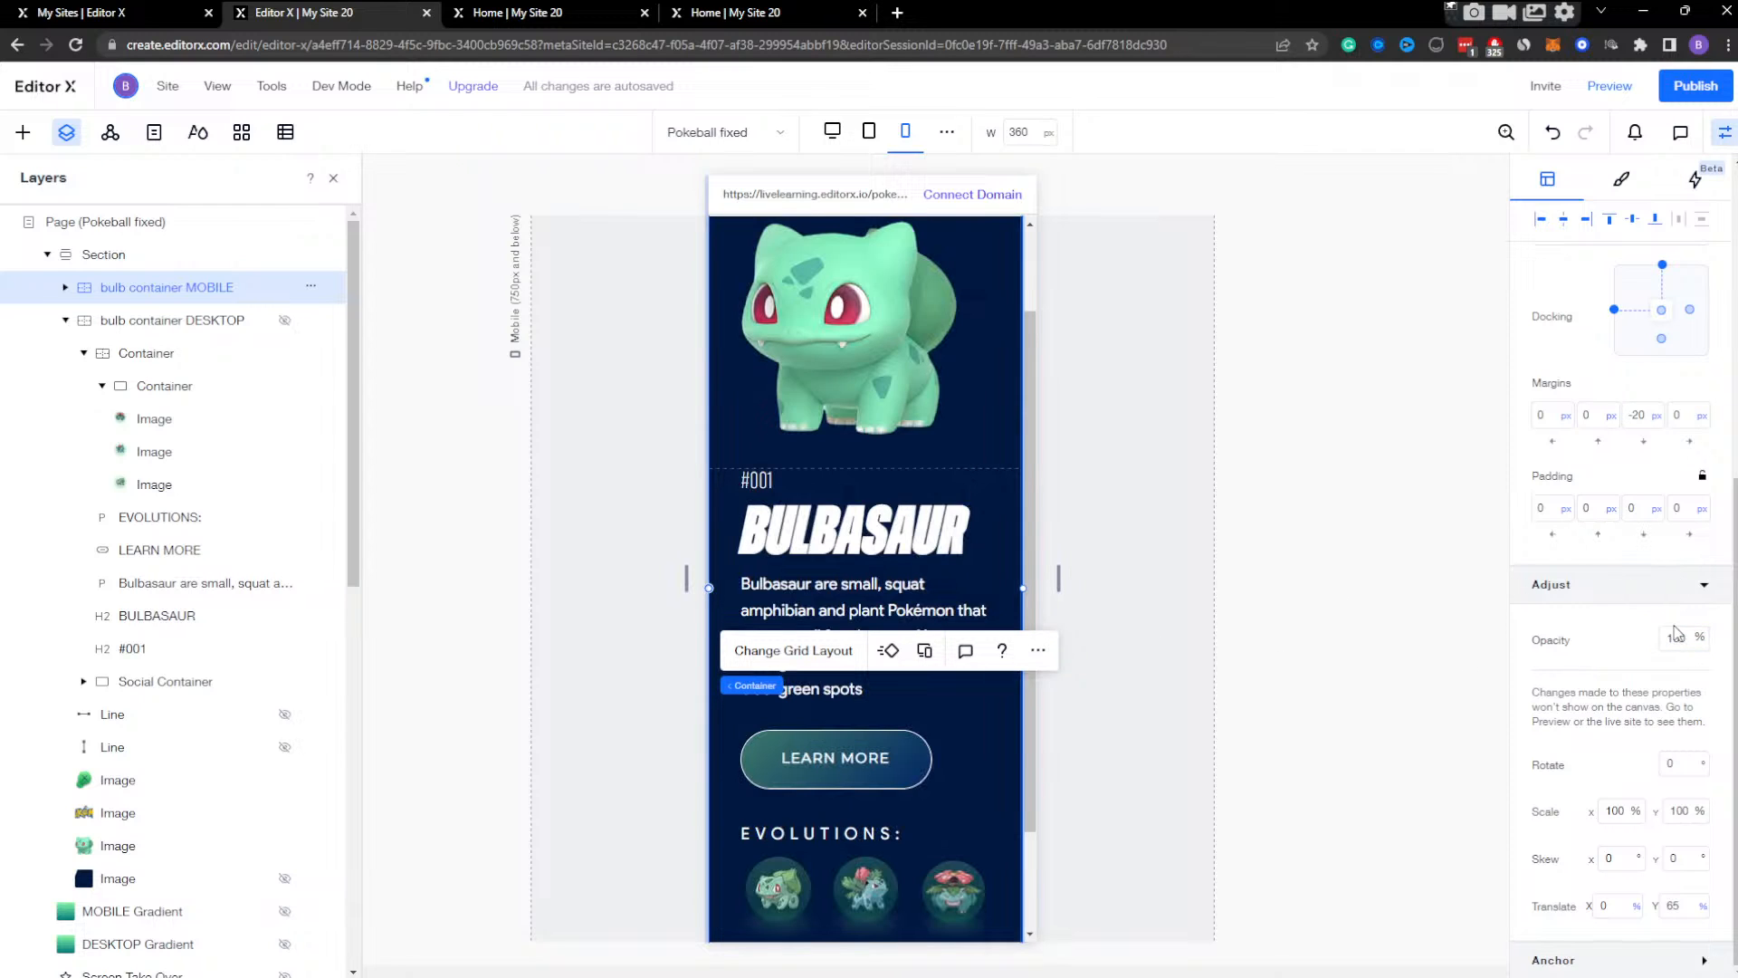
pyautogui.press('Return')
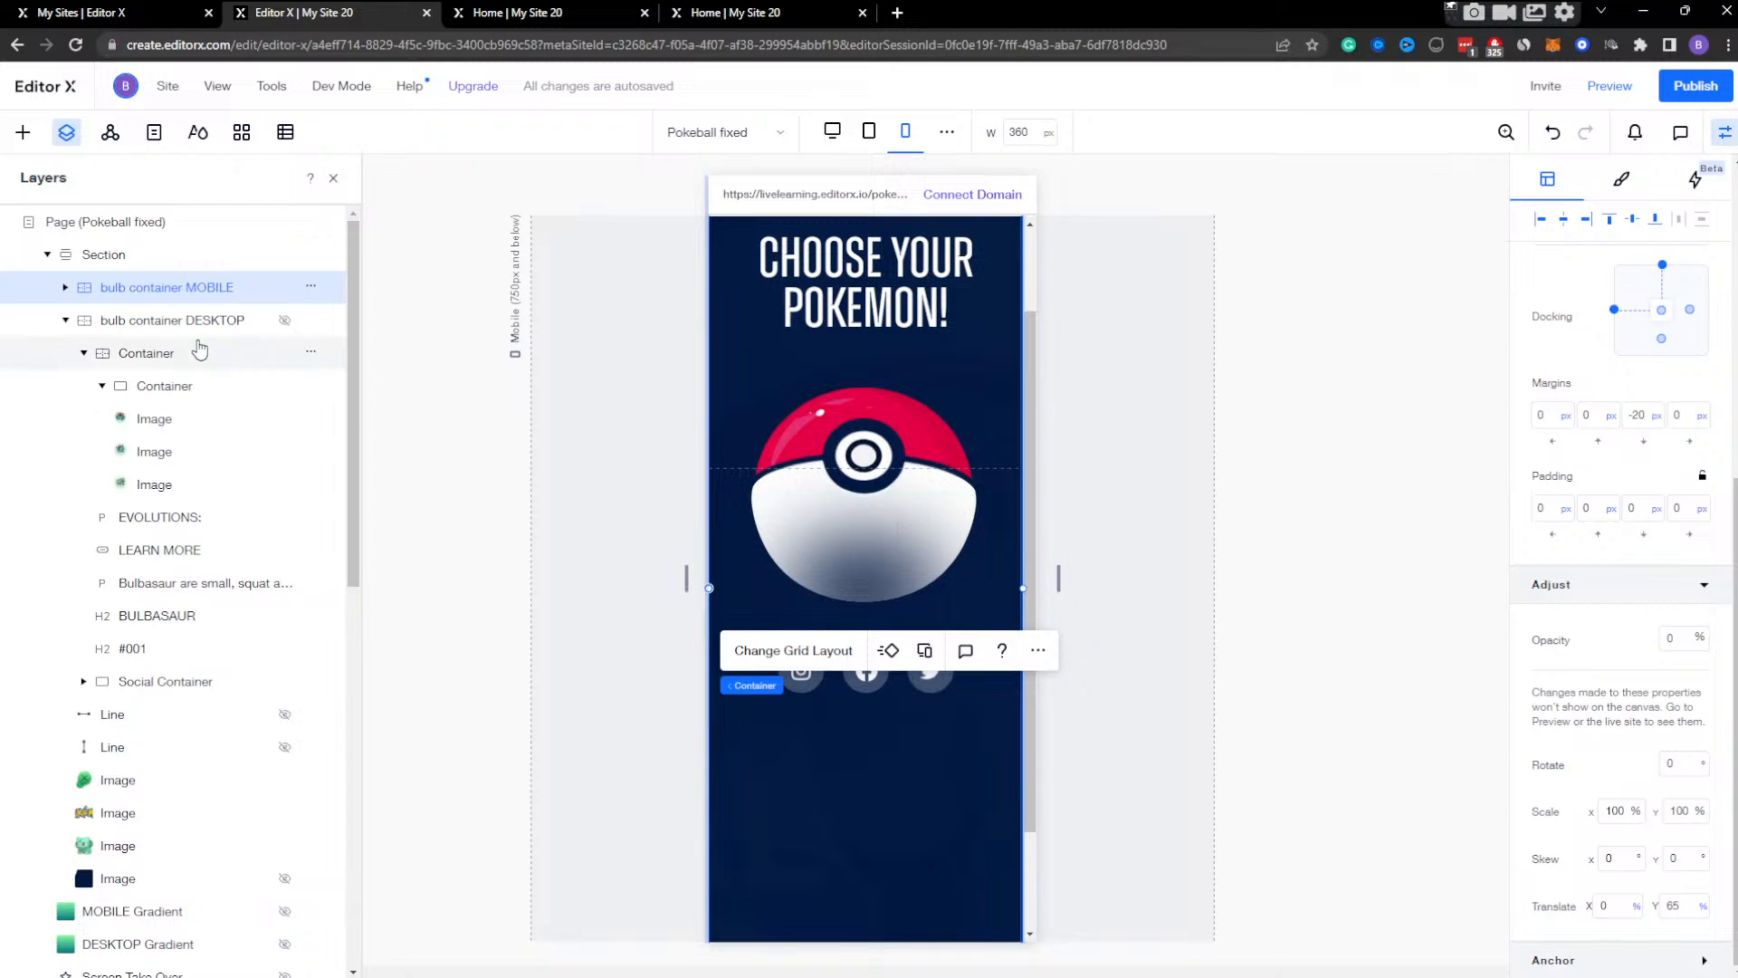
# Set the width of the container holding the evolution images to 90% at the tablet breakpoint, and publish the site.
pyautogui.click(866, 145)
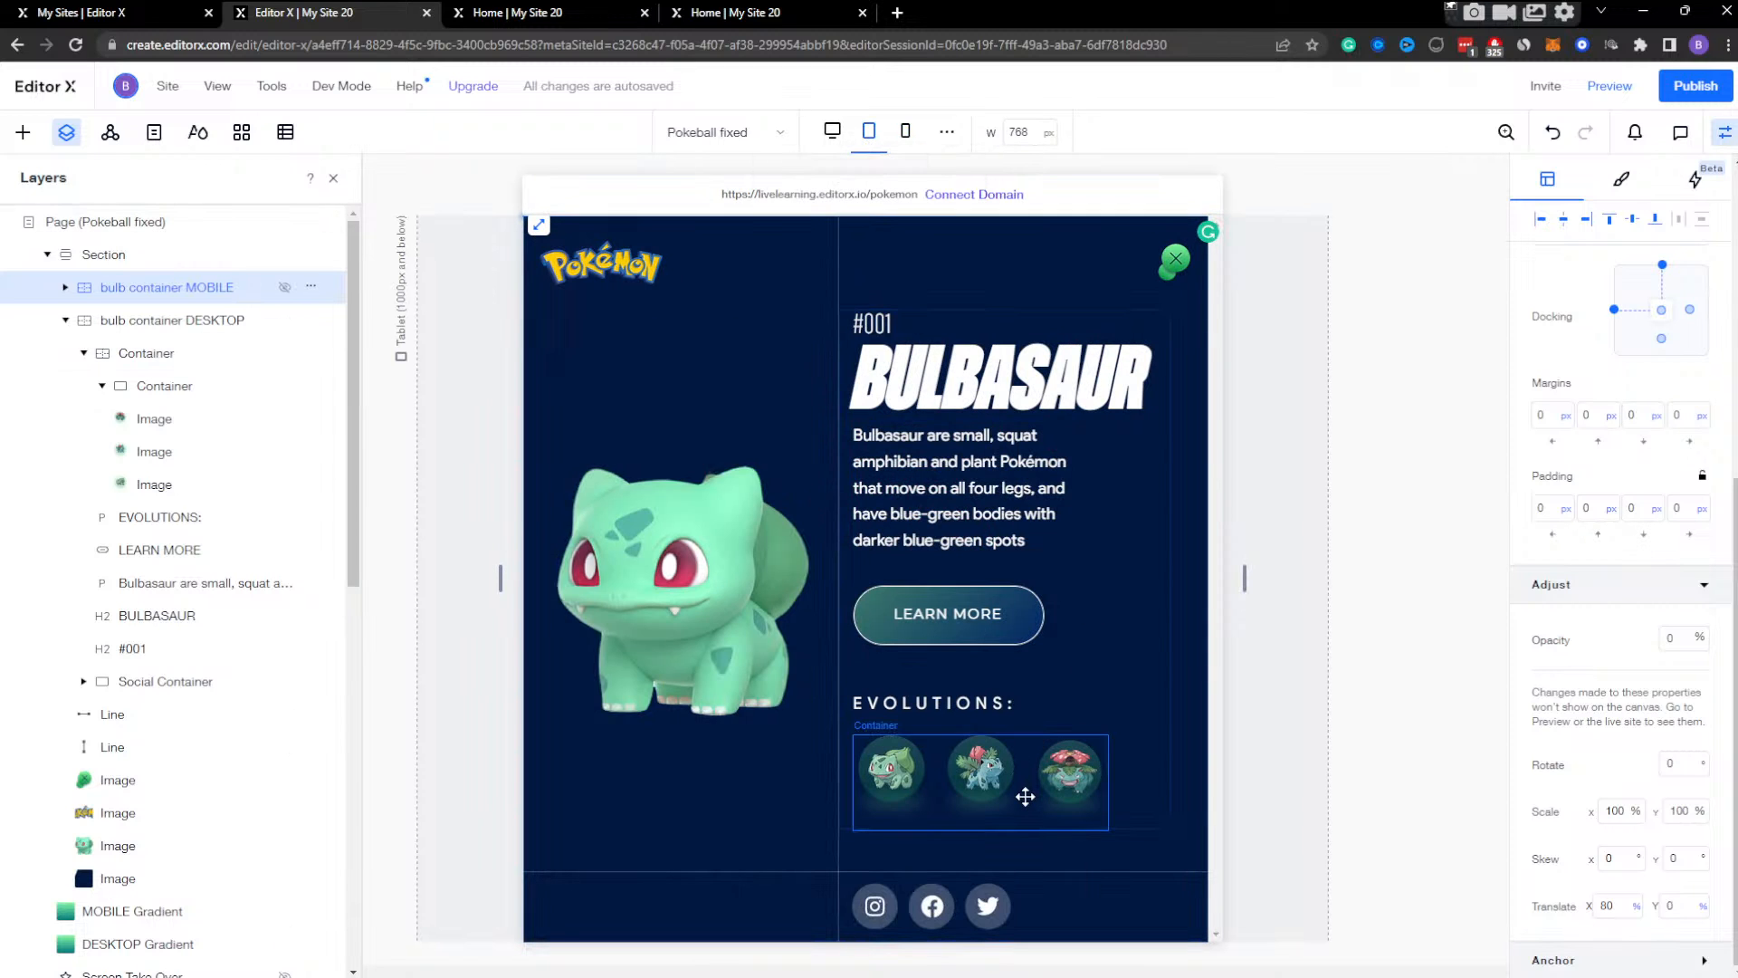
pyautogui.click(1058, 788)
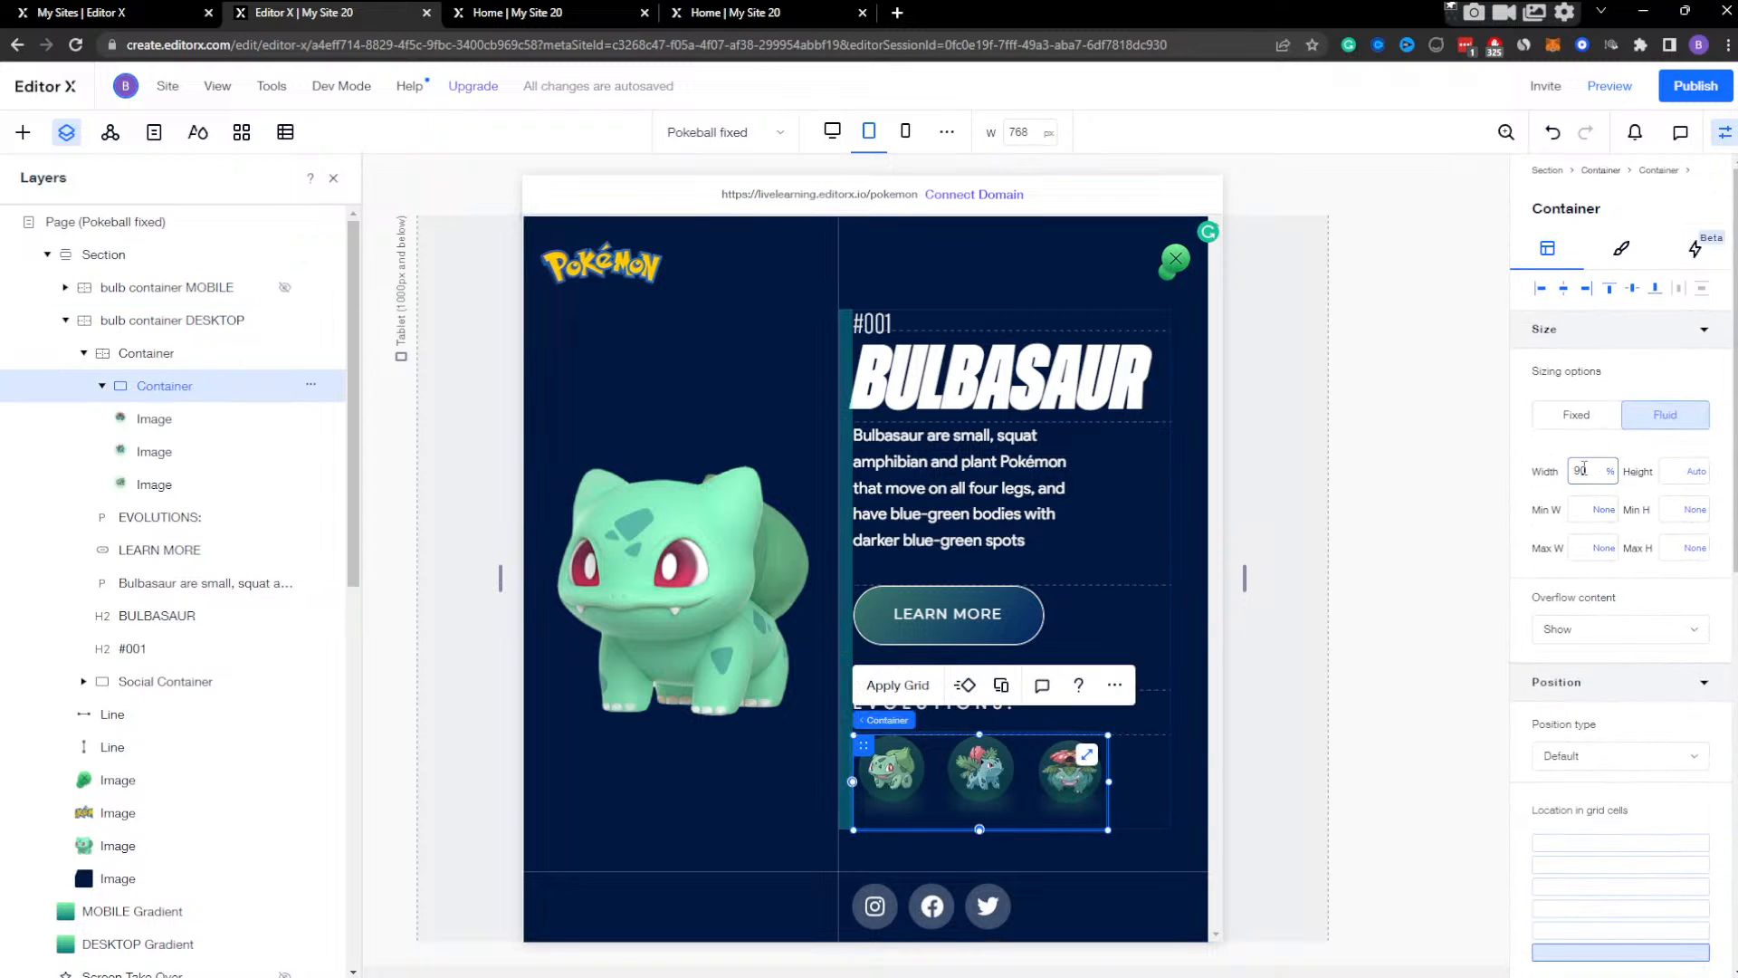
pyautogui.press('Return')
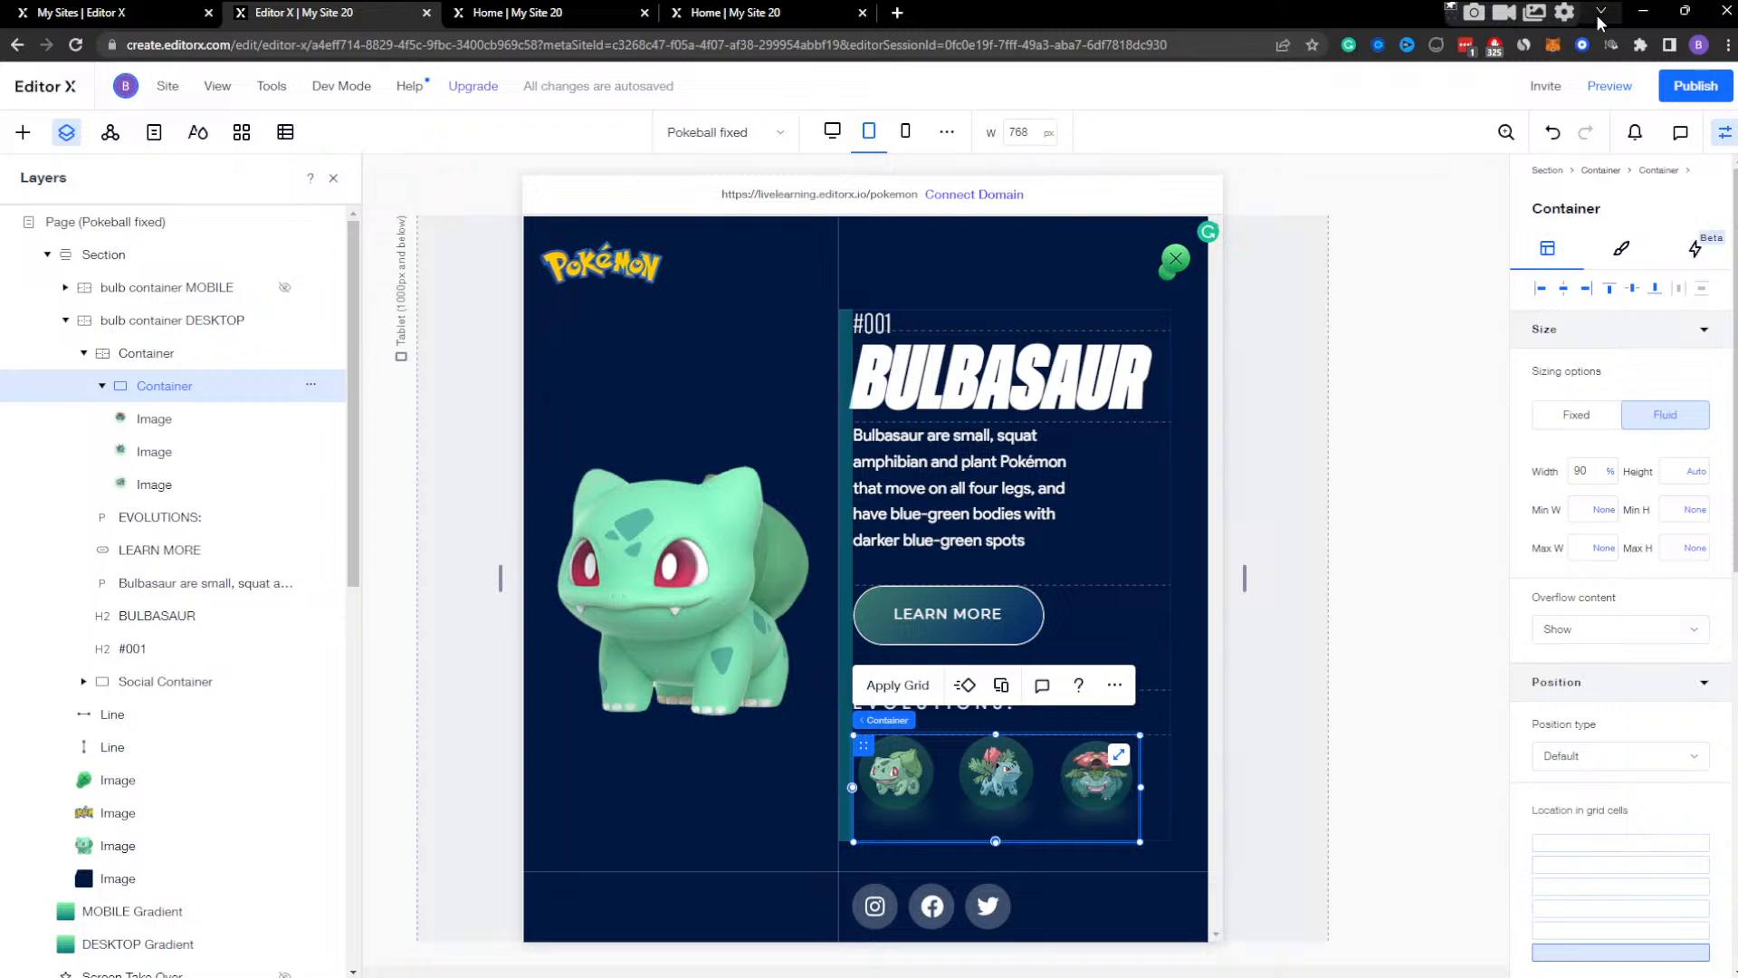
pyautogui.click(1695, 87)
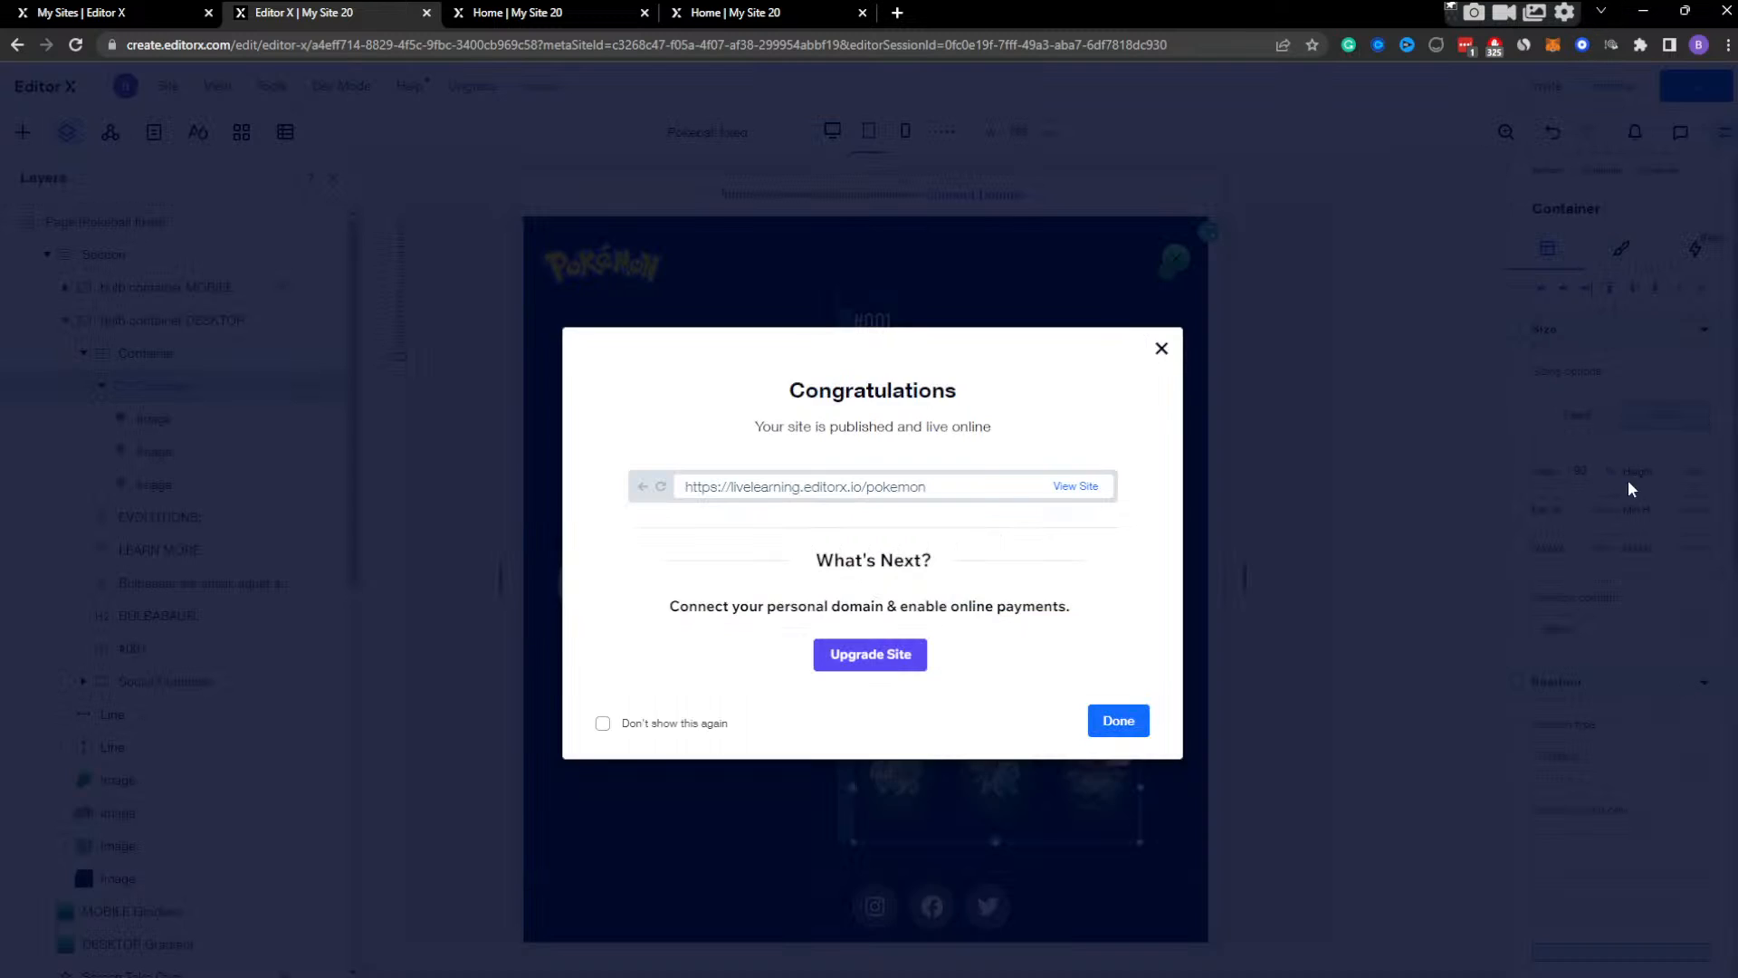
pyautogui.click(1163, 349)
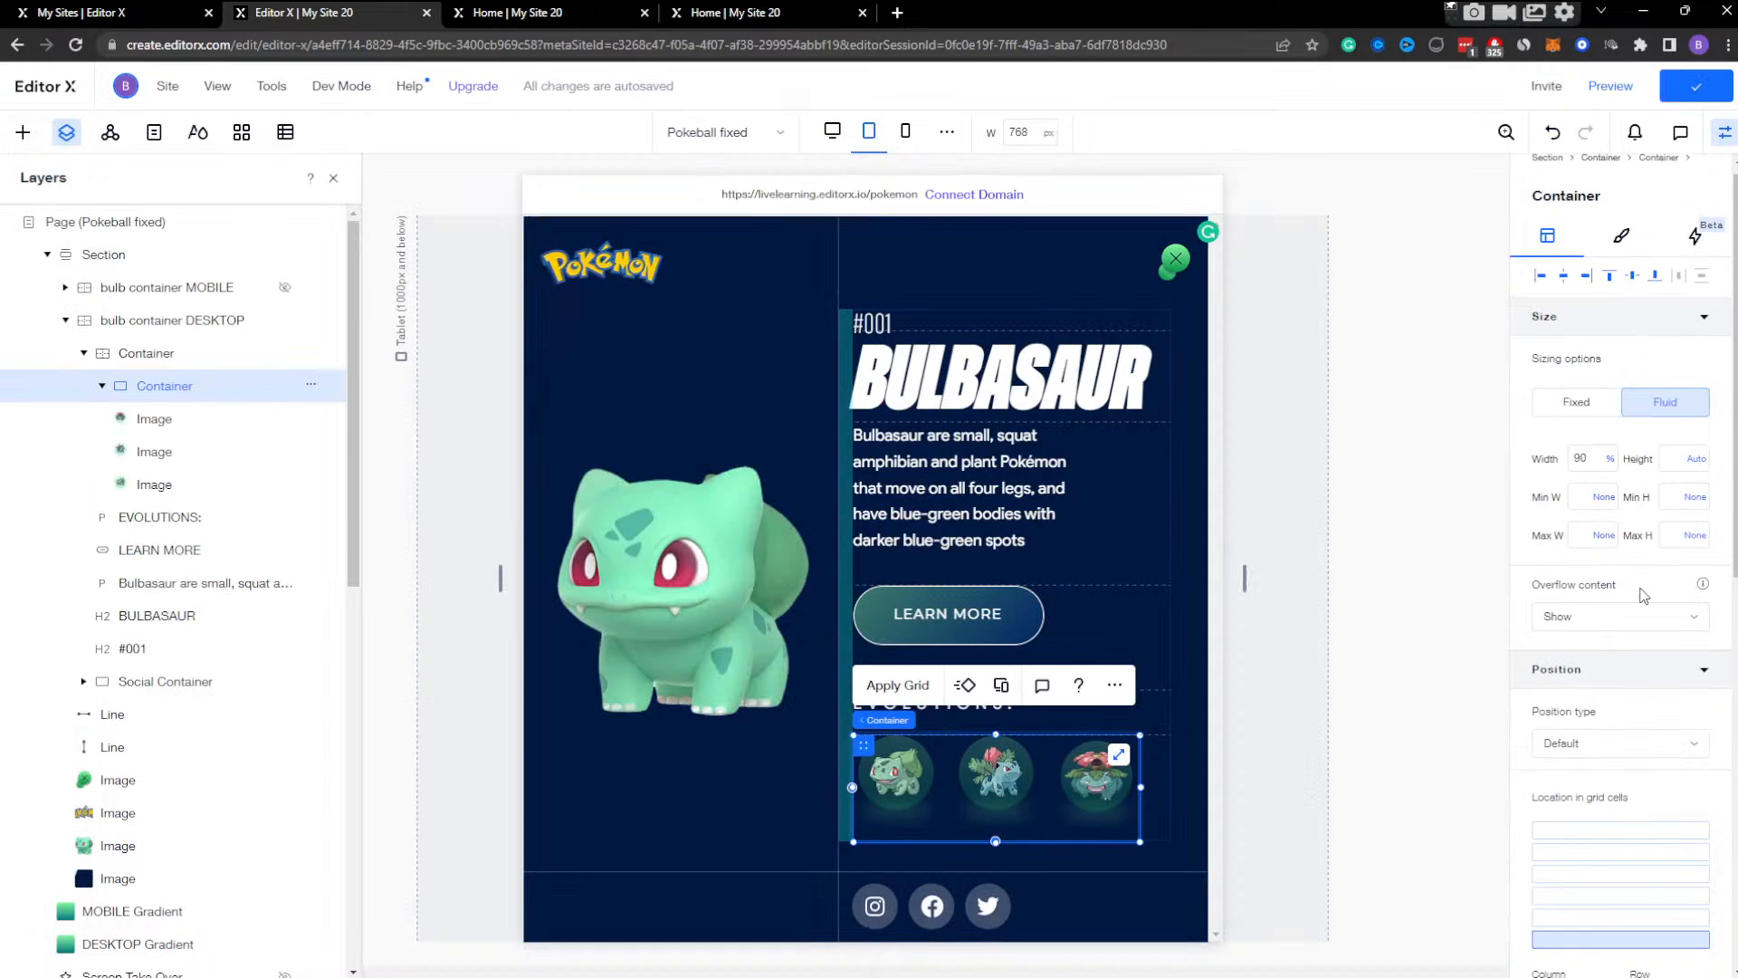
pyautogui.scroll(-7, 1644, 605)
pyautogui.scroll(2, 1680, 549)
pyautogui.scroll(-4, 1684, 634)
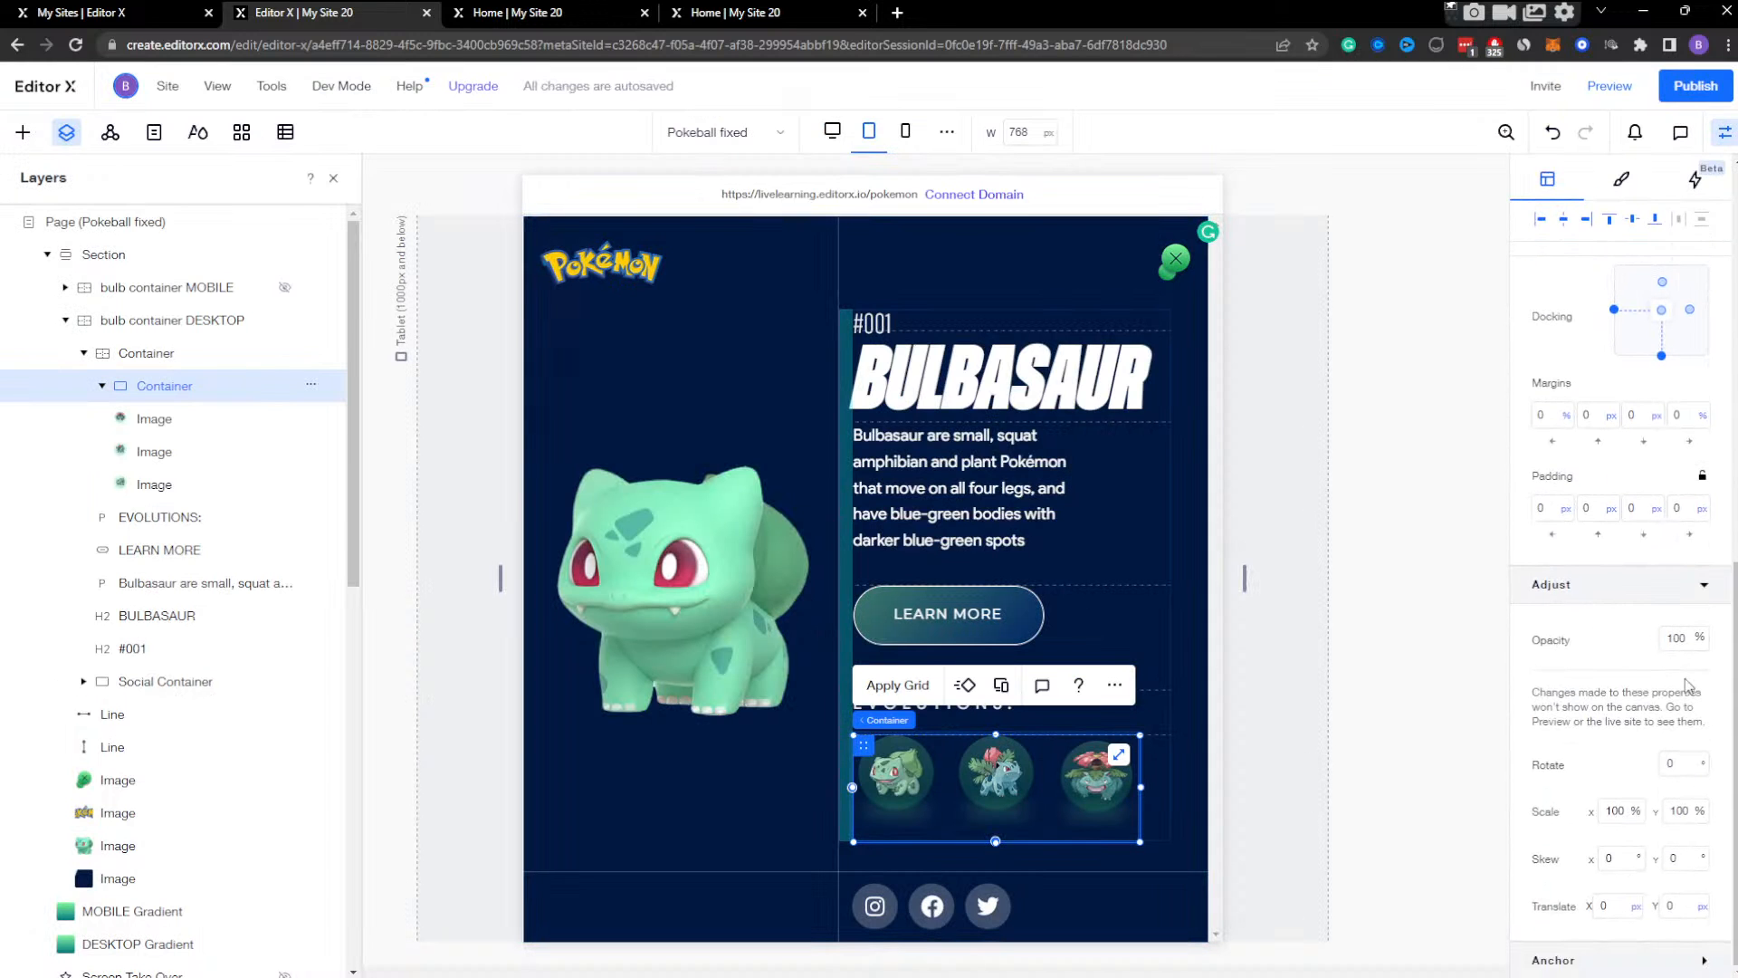
pyautogui.write('0')
pyautogui.press('Return')
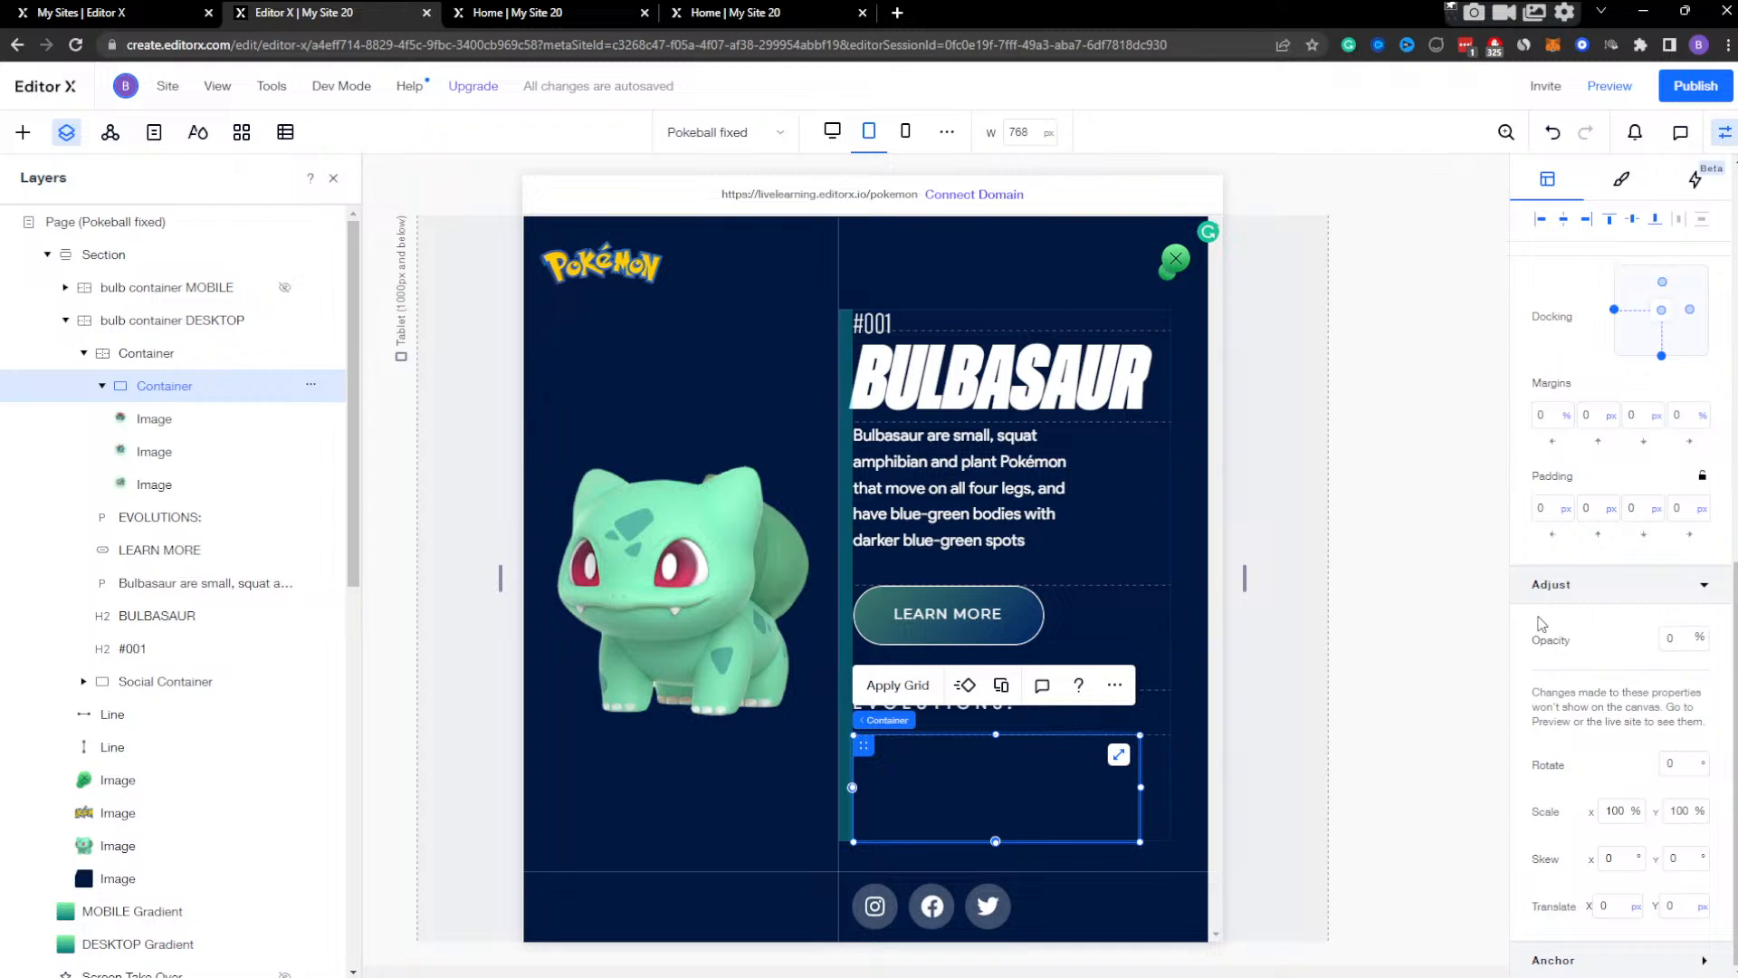
pyautogui.hotkey('ctrl', 'z')
# Set the opacity of bulb container DESKTOP to 0% at the tablet breakpoint, and check the page briefly in preview.
pyautogui.click(189, 321)
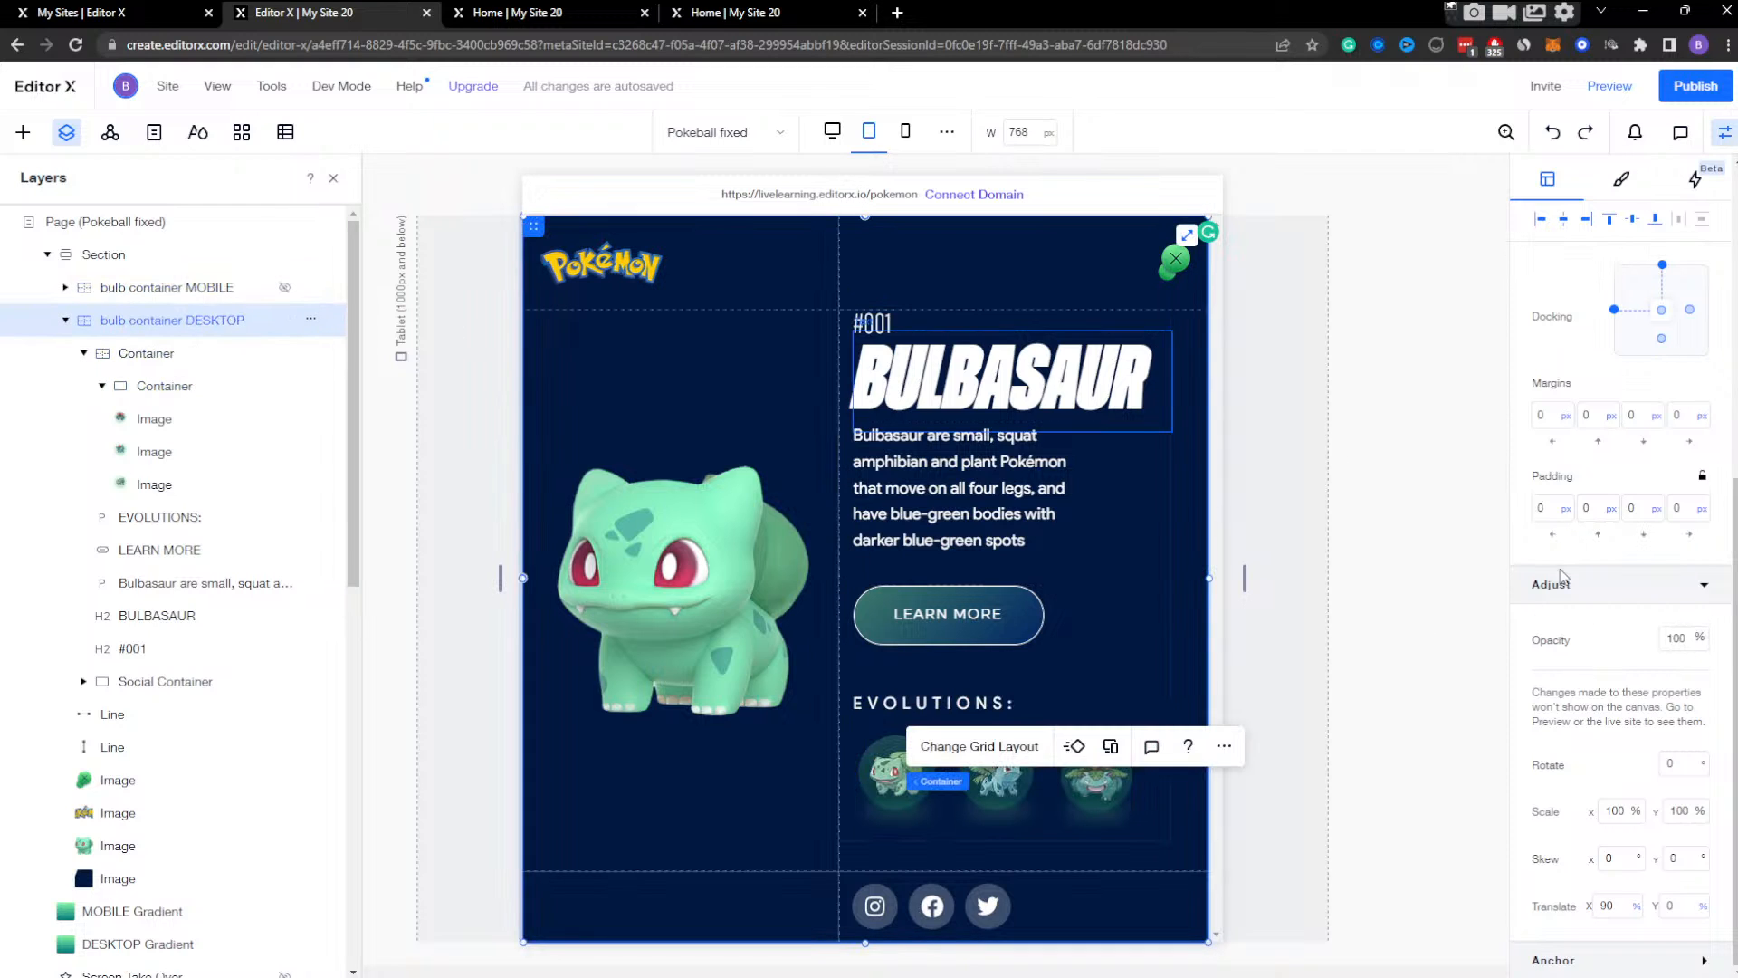
pyautogui.click(1670, 639)
pyautogui.write('0')
pyautogui.press('Return')
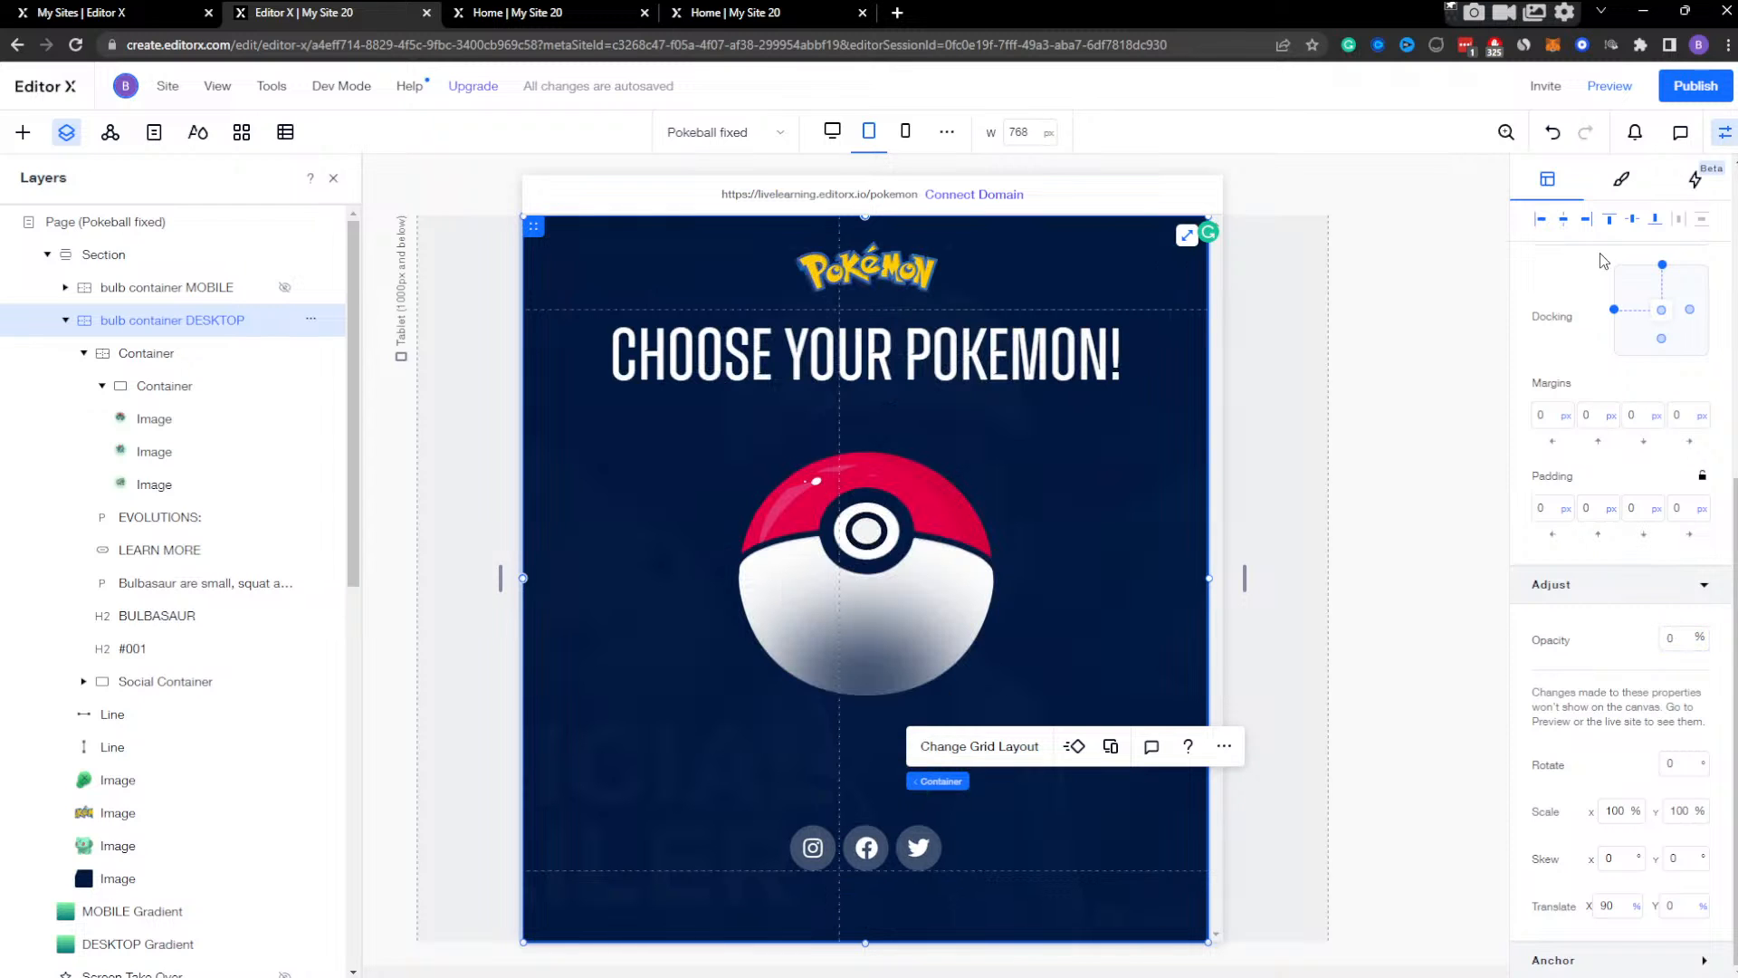
pyautogui.click(1605, 87)
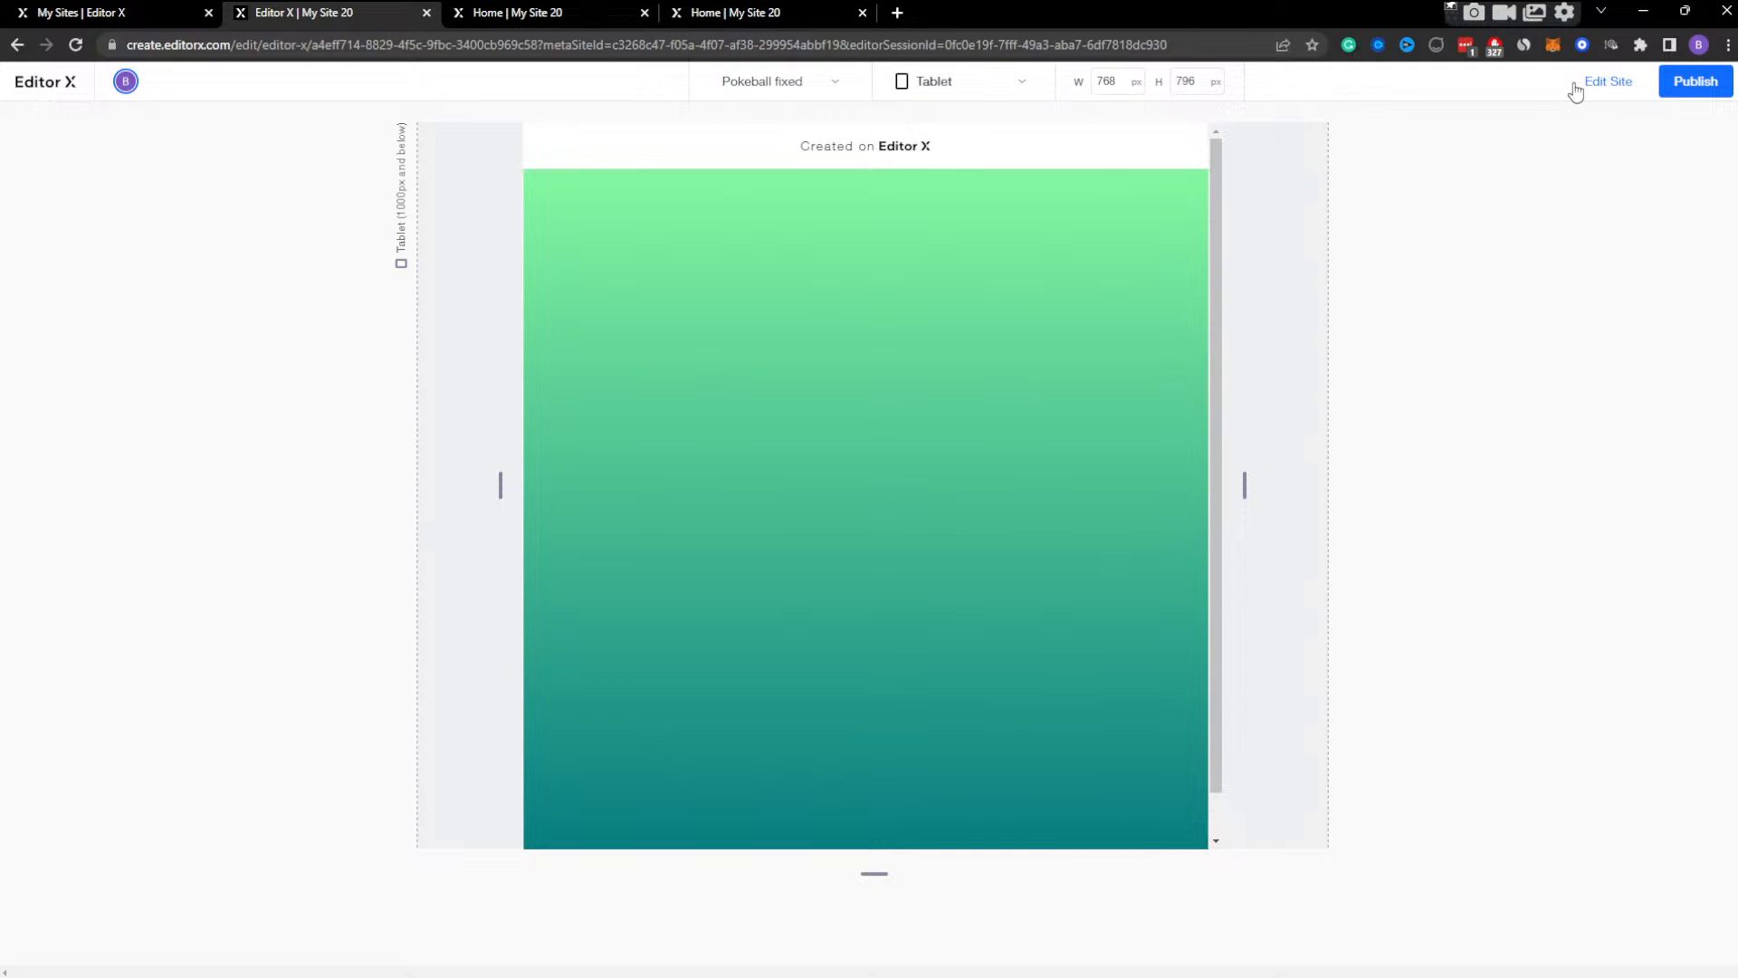
pyautogui.click(1609, 82)
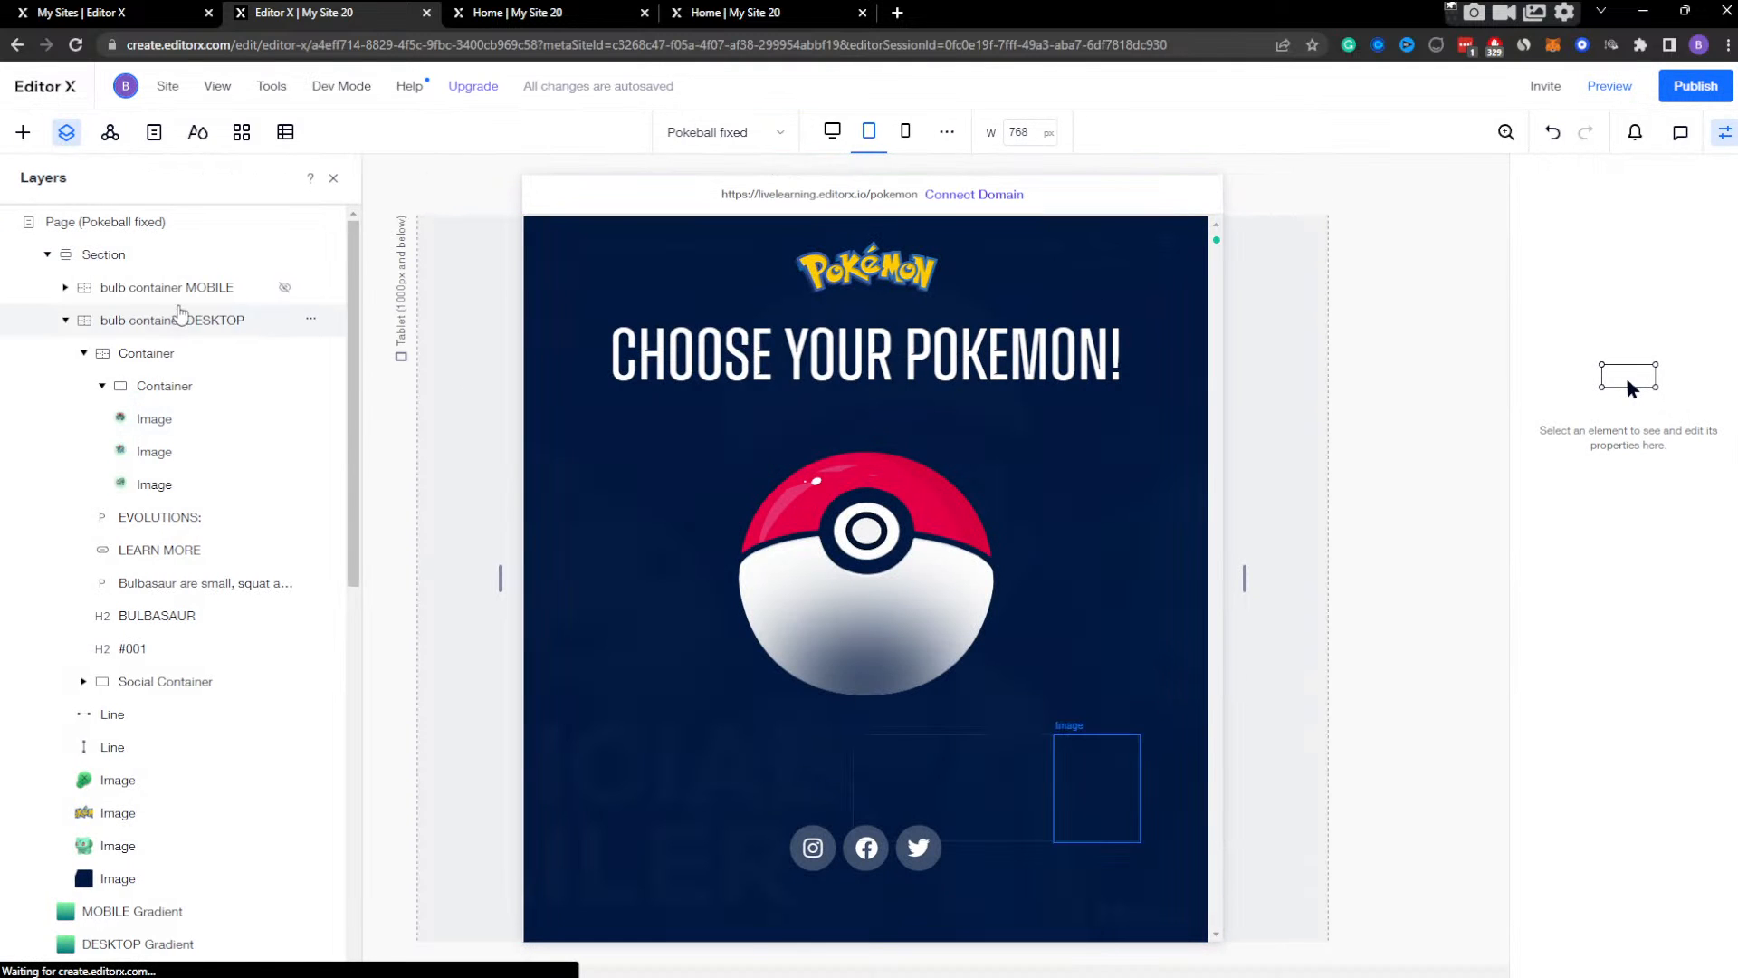
# Set the opacity of bulb container DESKTOP to 100% in its Bulb Container Display effect at the tablet breakpoint.
pyautogui.click(183, 324)
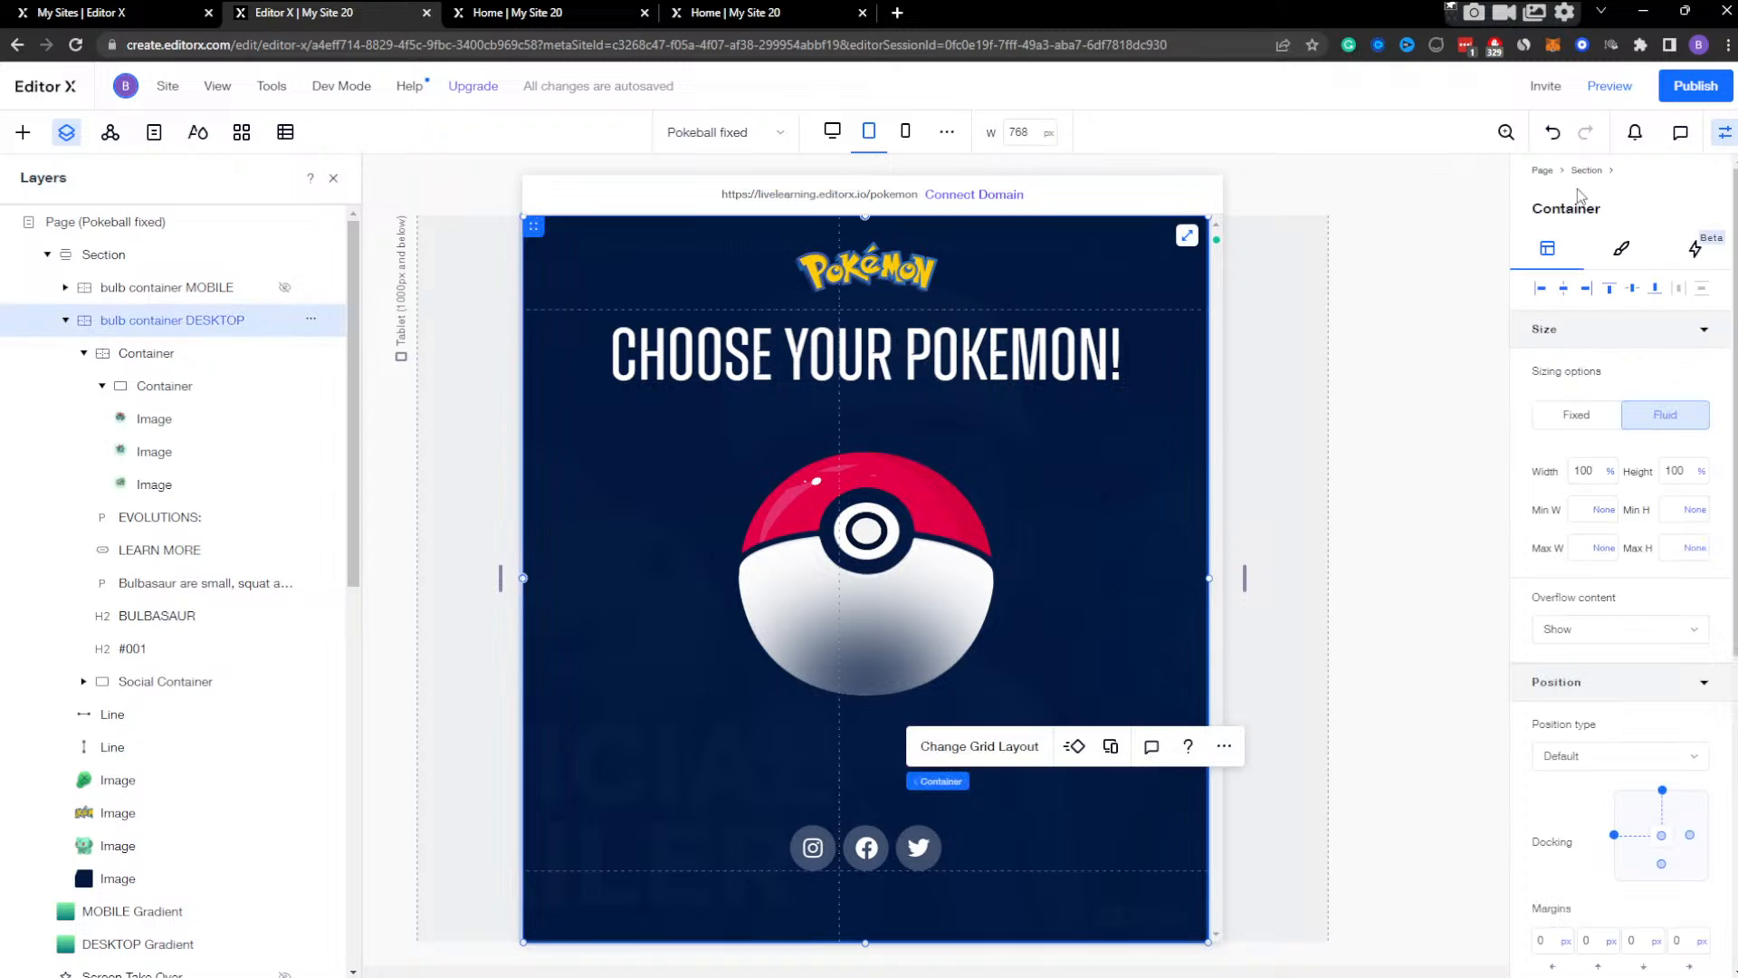
pyautogui.click(1715, 245)
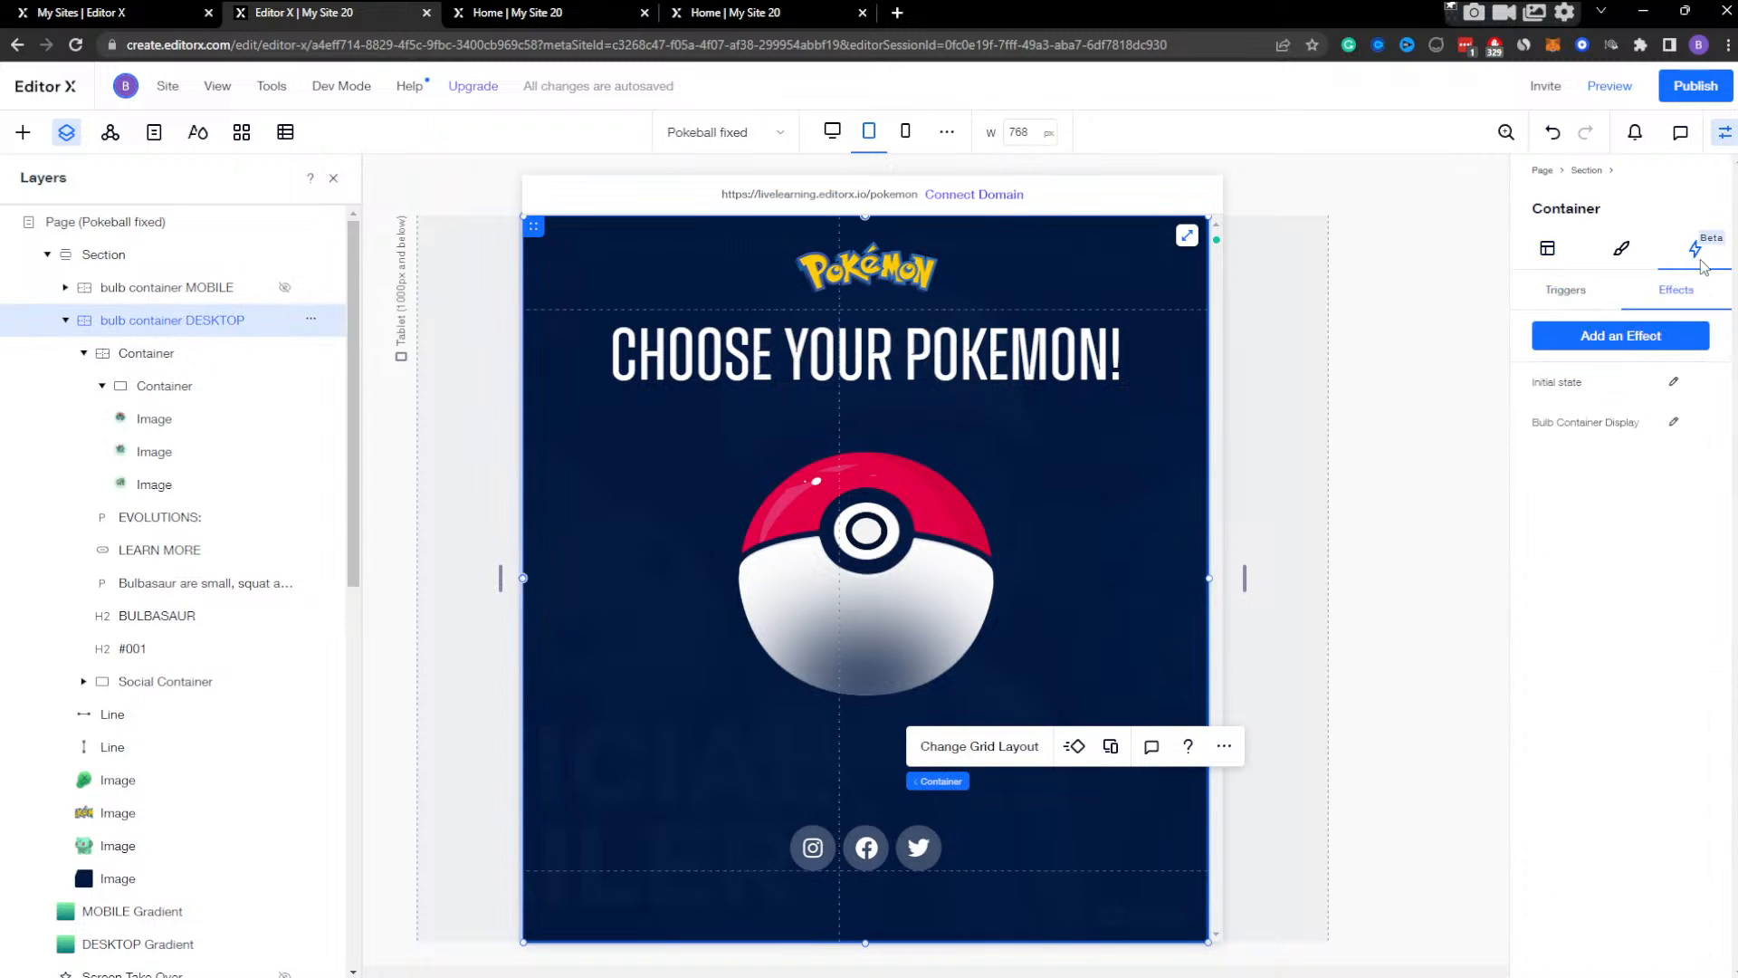
pyautogui.click(1674, 423)
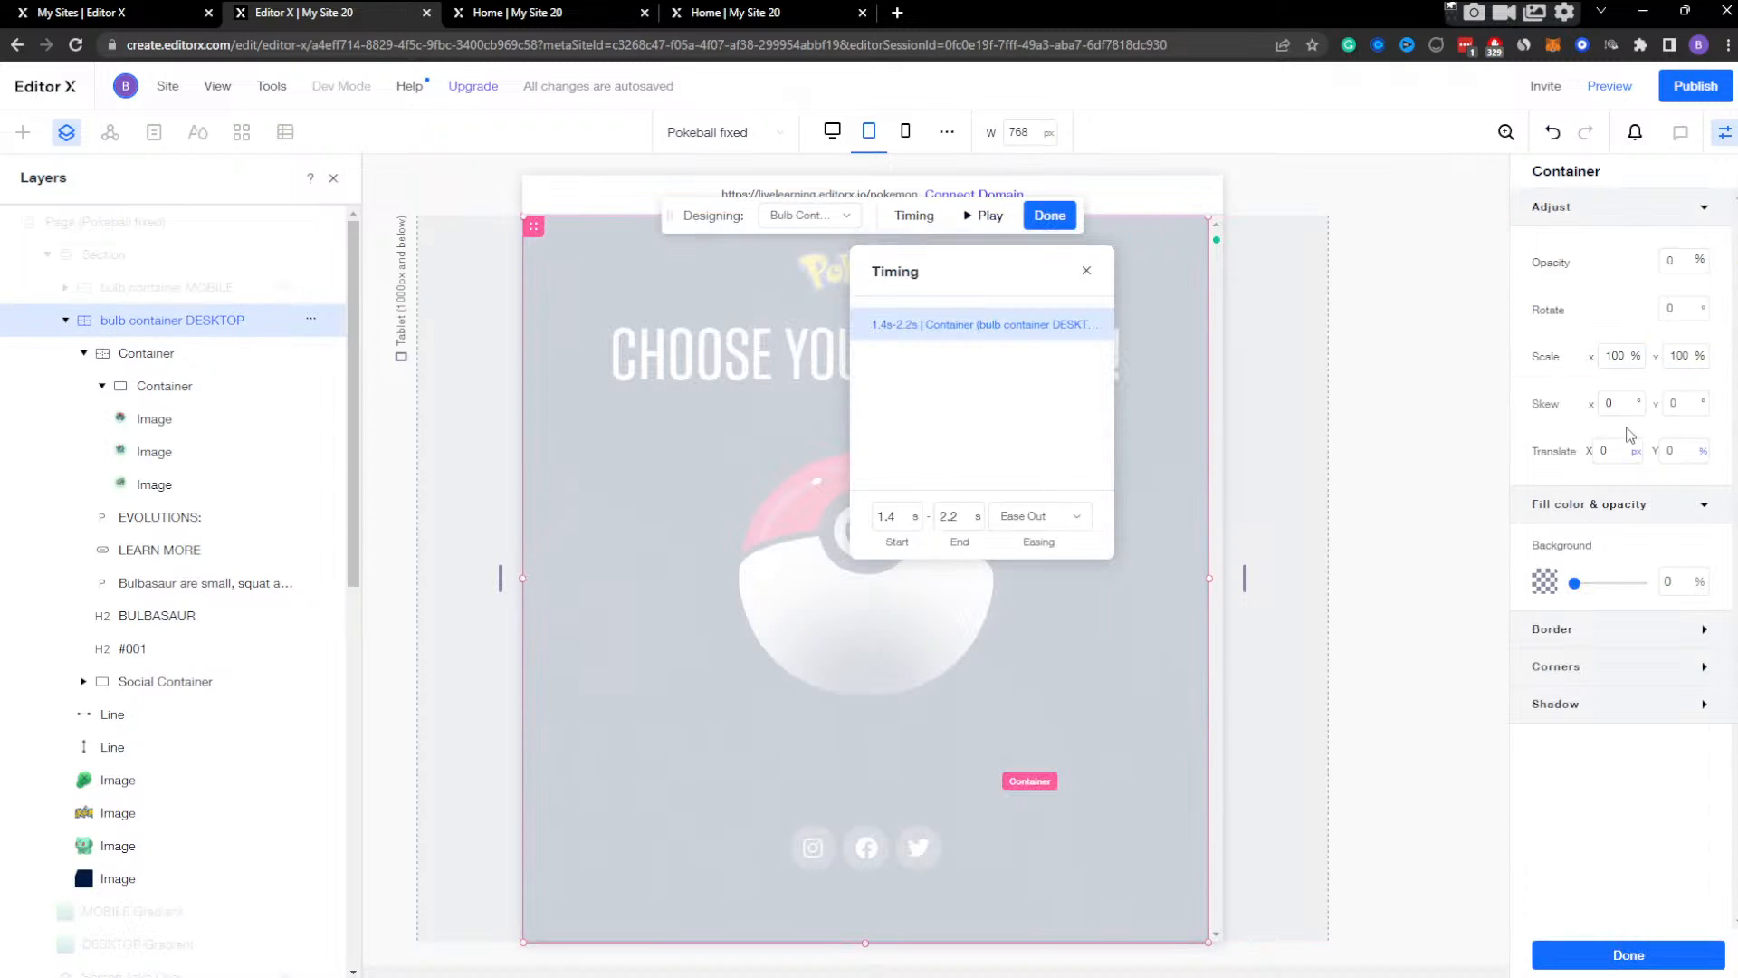
pyautogui.click(799, 215)
pyautogui.click(803, 275)
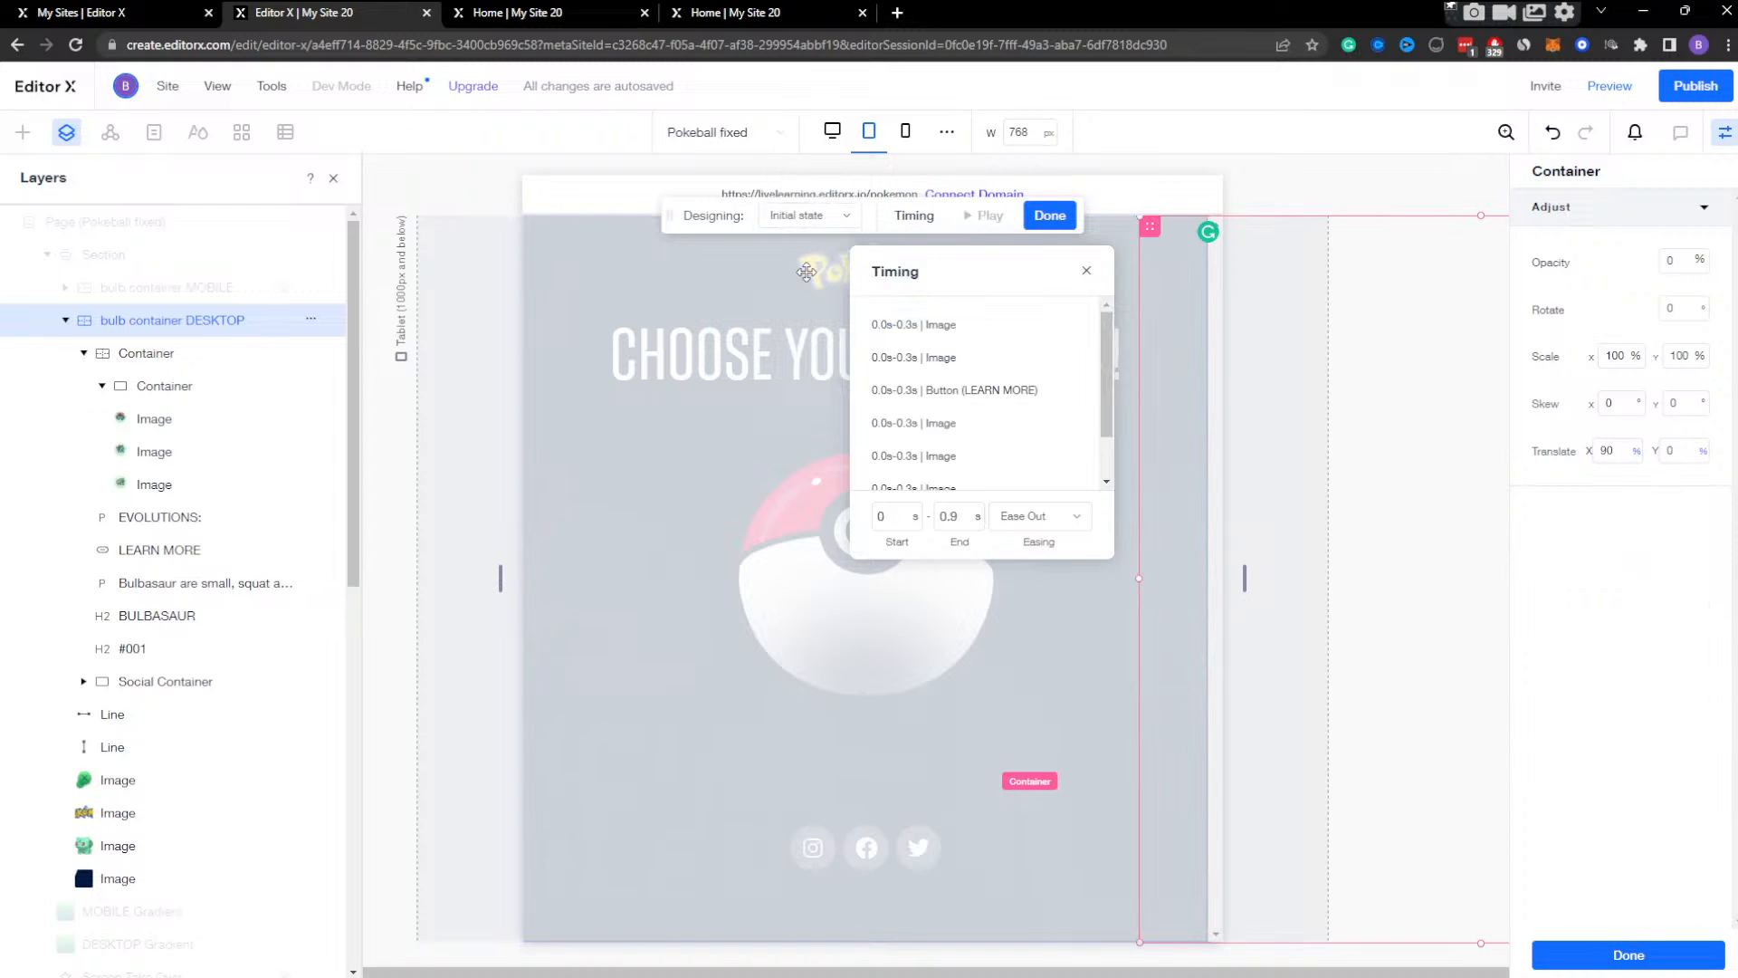
pyautogui.click(809, 220)
pyautogui.click(806, 244)
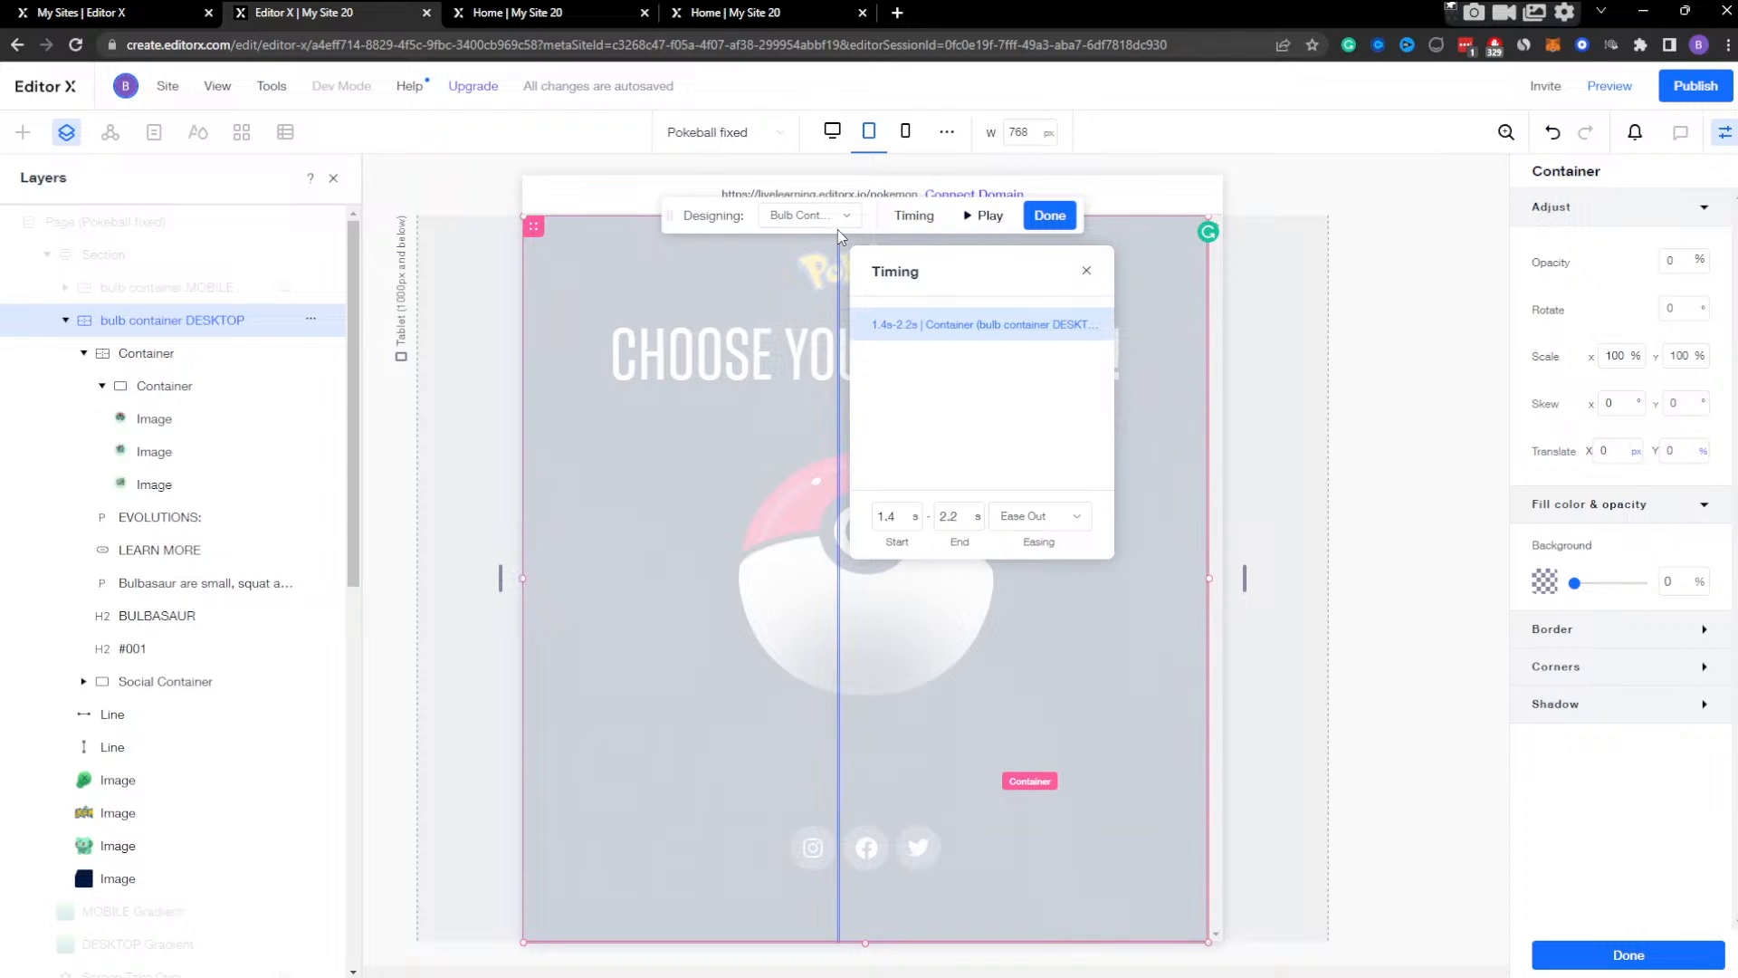
pyautogui.click(1683, 263)
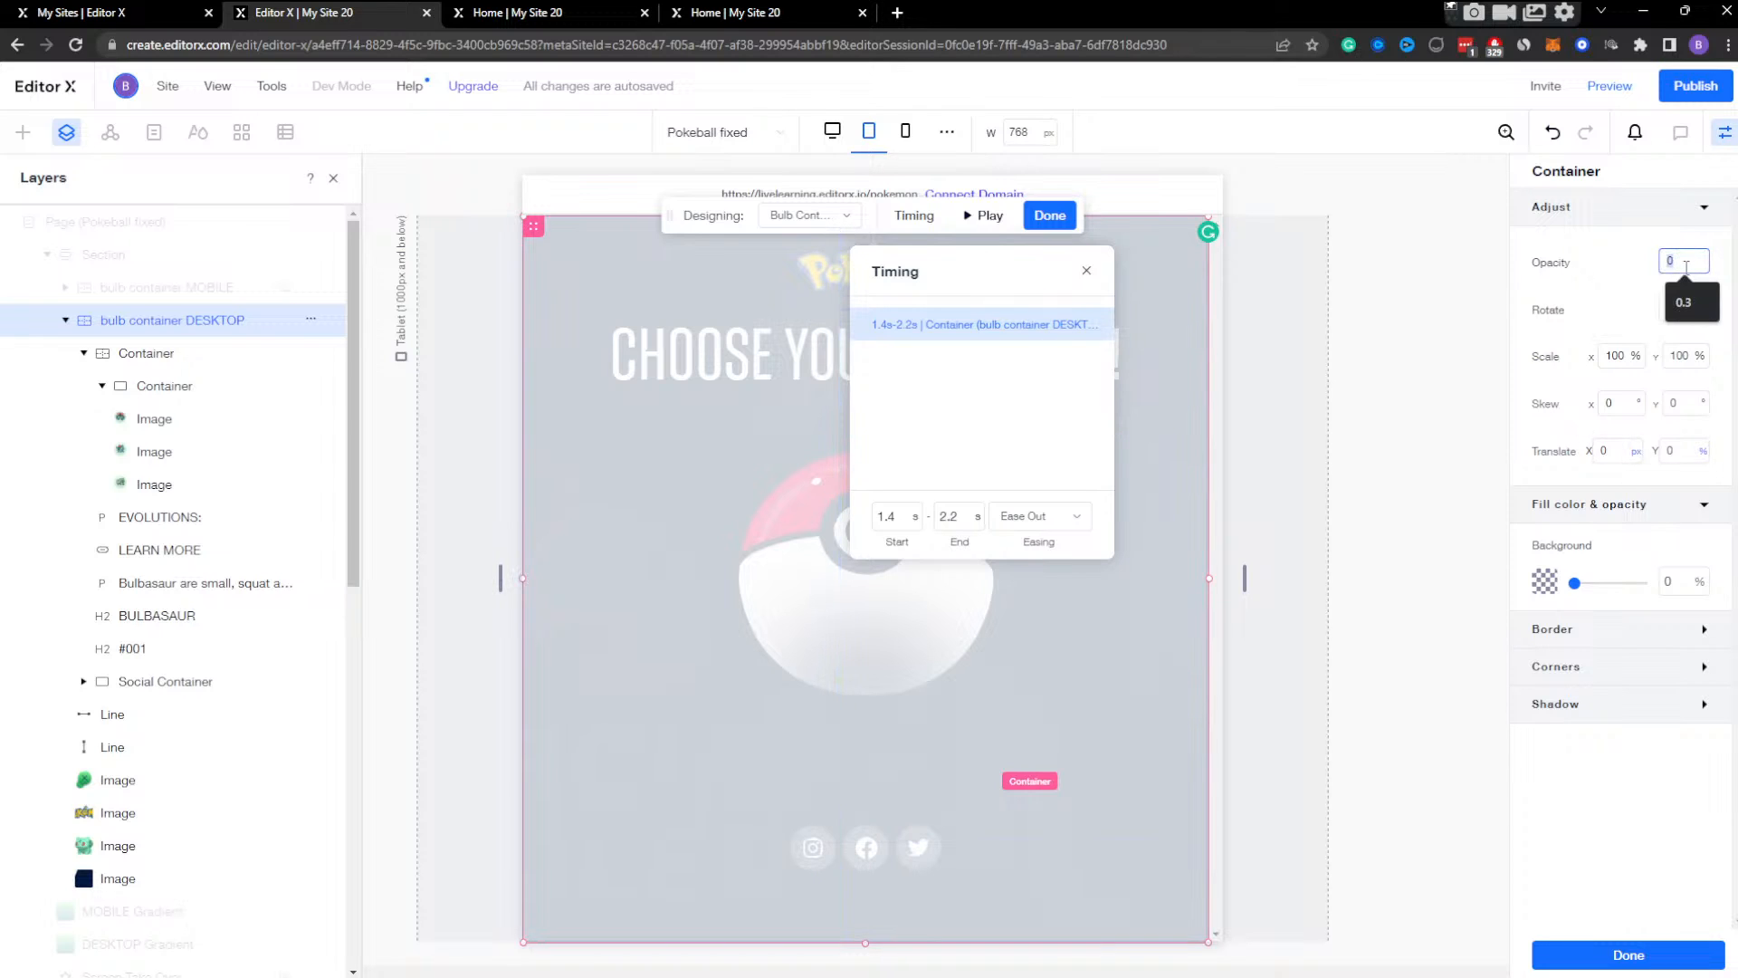
pyautogui.write('100')
pyautogui.press('Return')
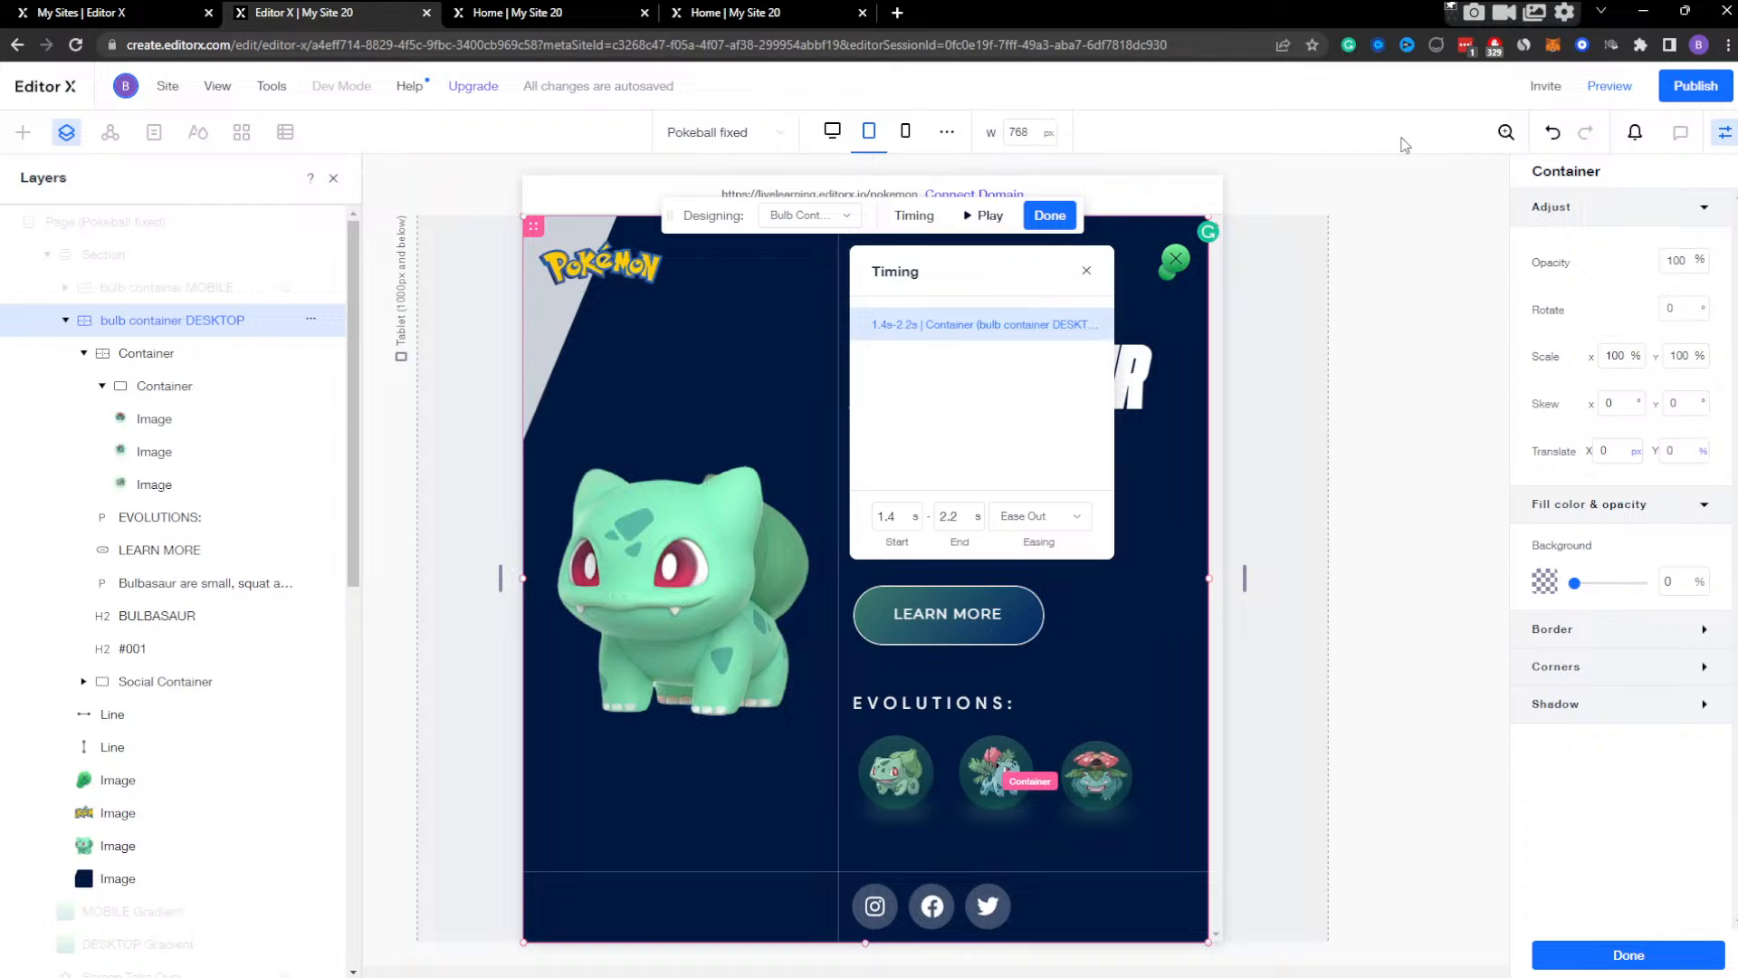
# Preview the page at tablet width and widened to 1450 px, test opening and closing the Bulbasaur screen, and return to editing.
pyautogui.click(1611, 86)
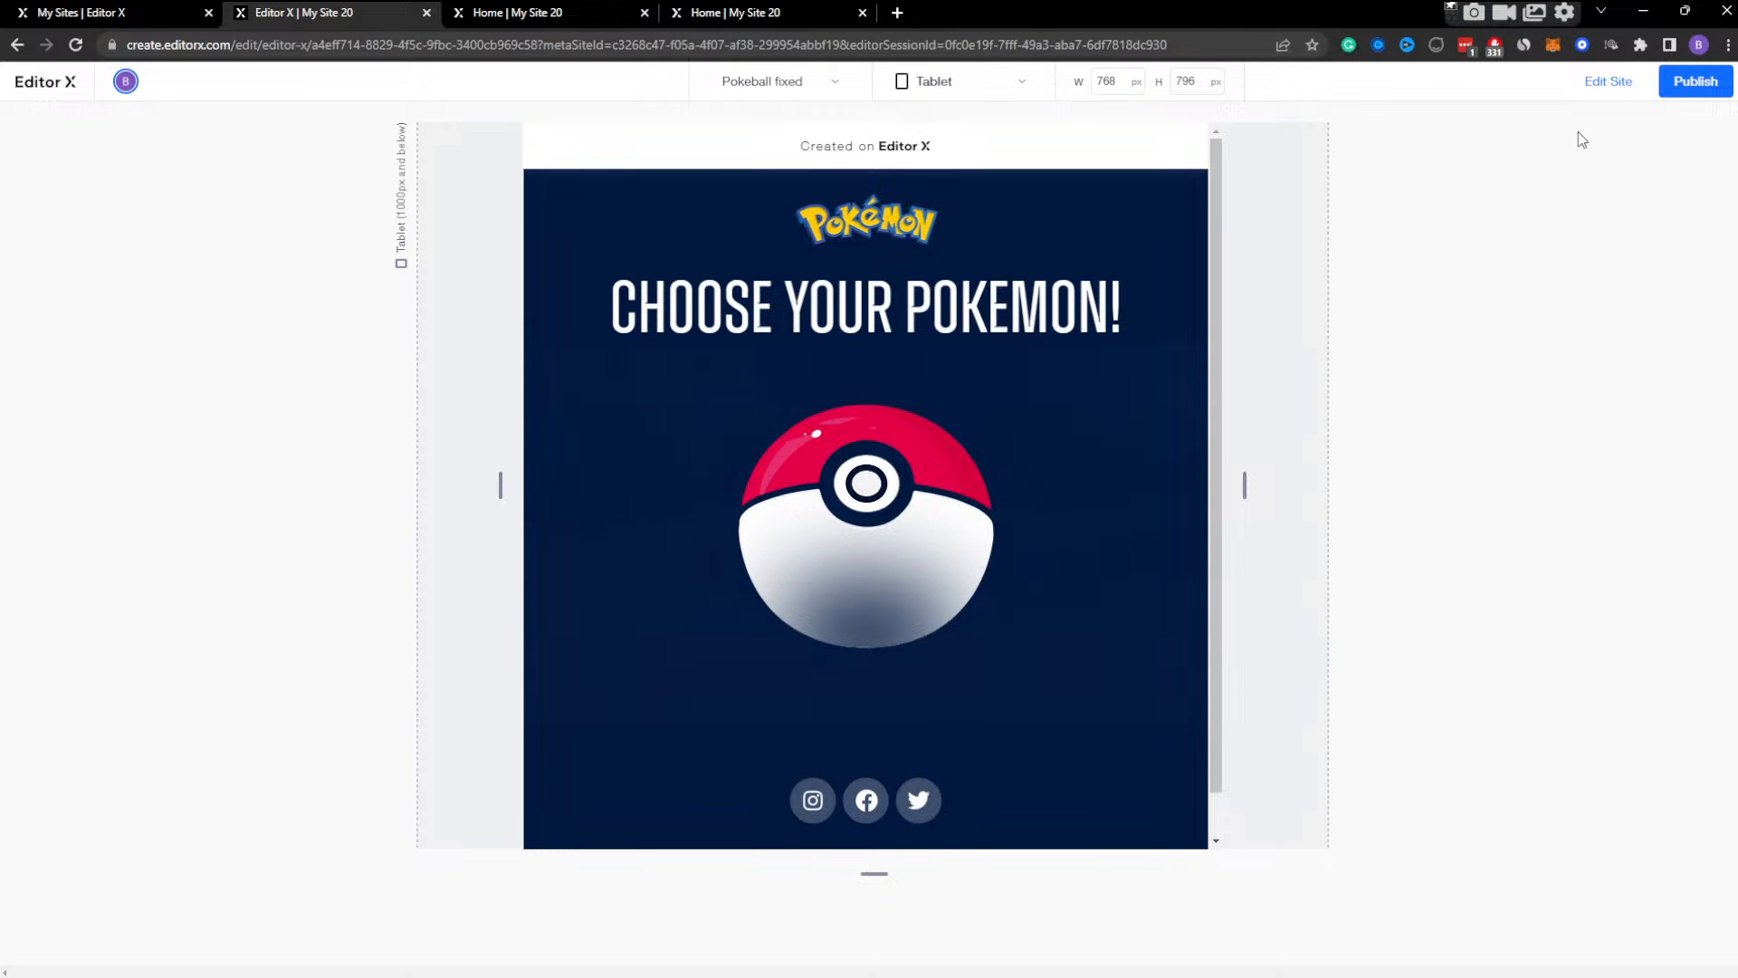
pyautogui.click(964, 464)
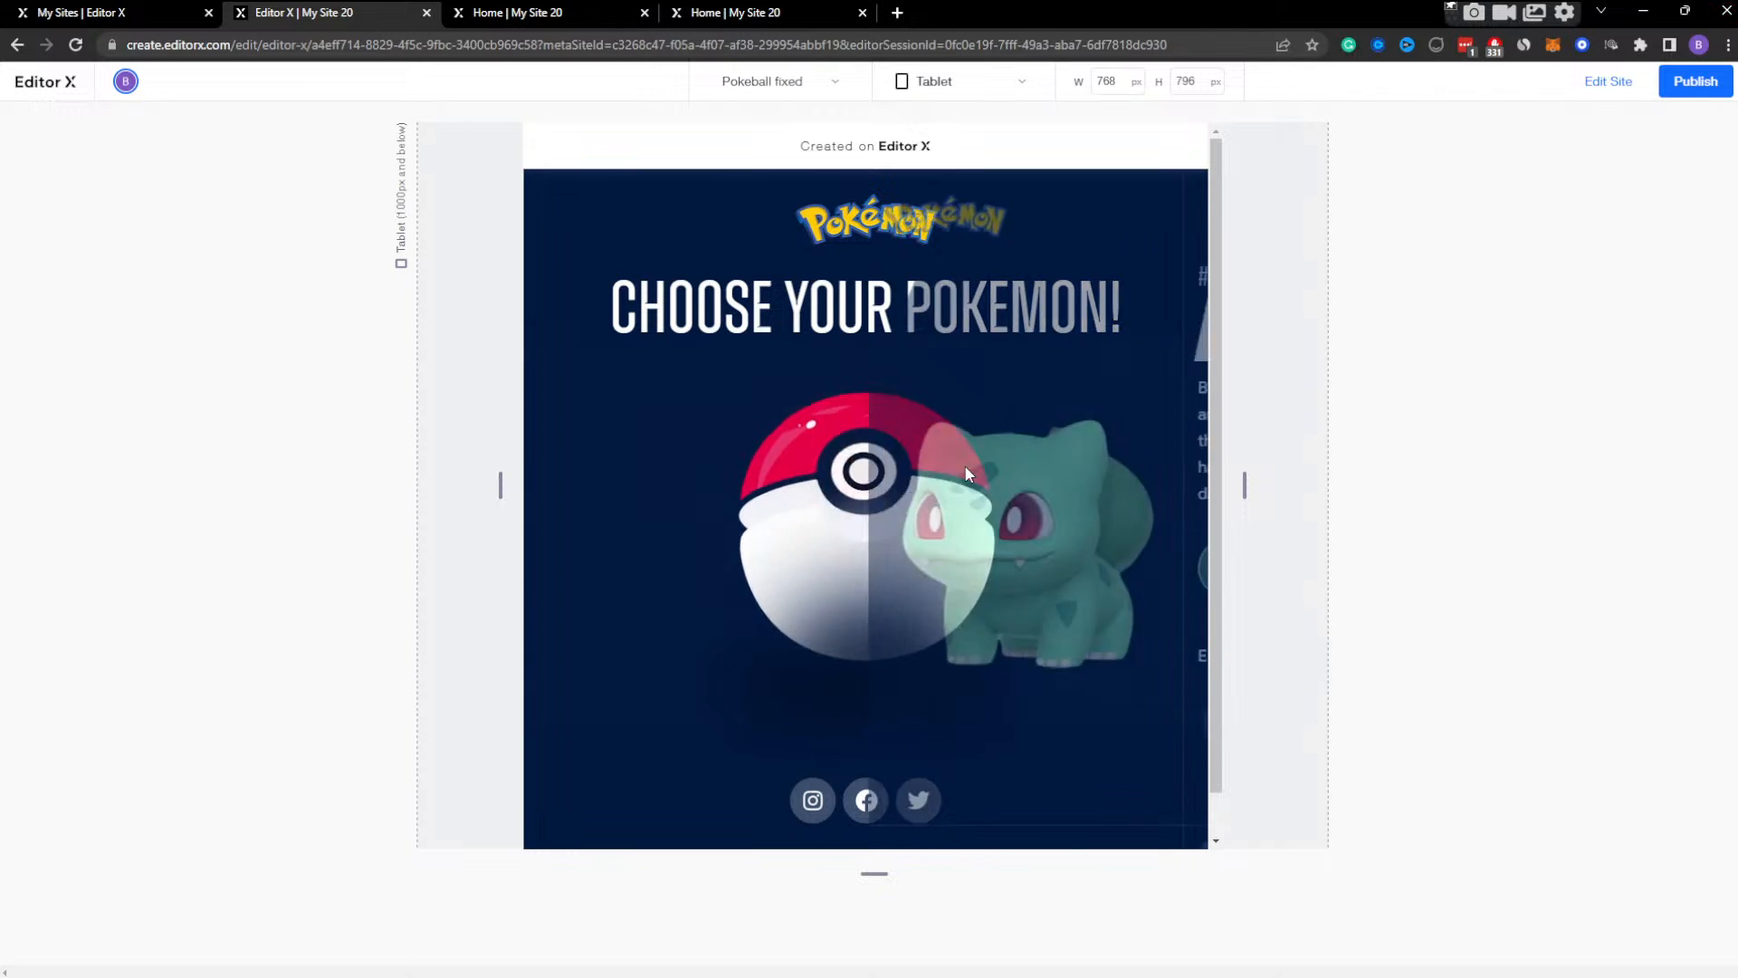
pyautogui.click(1182, 211)
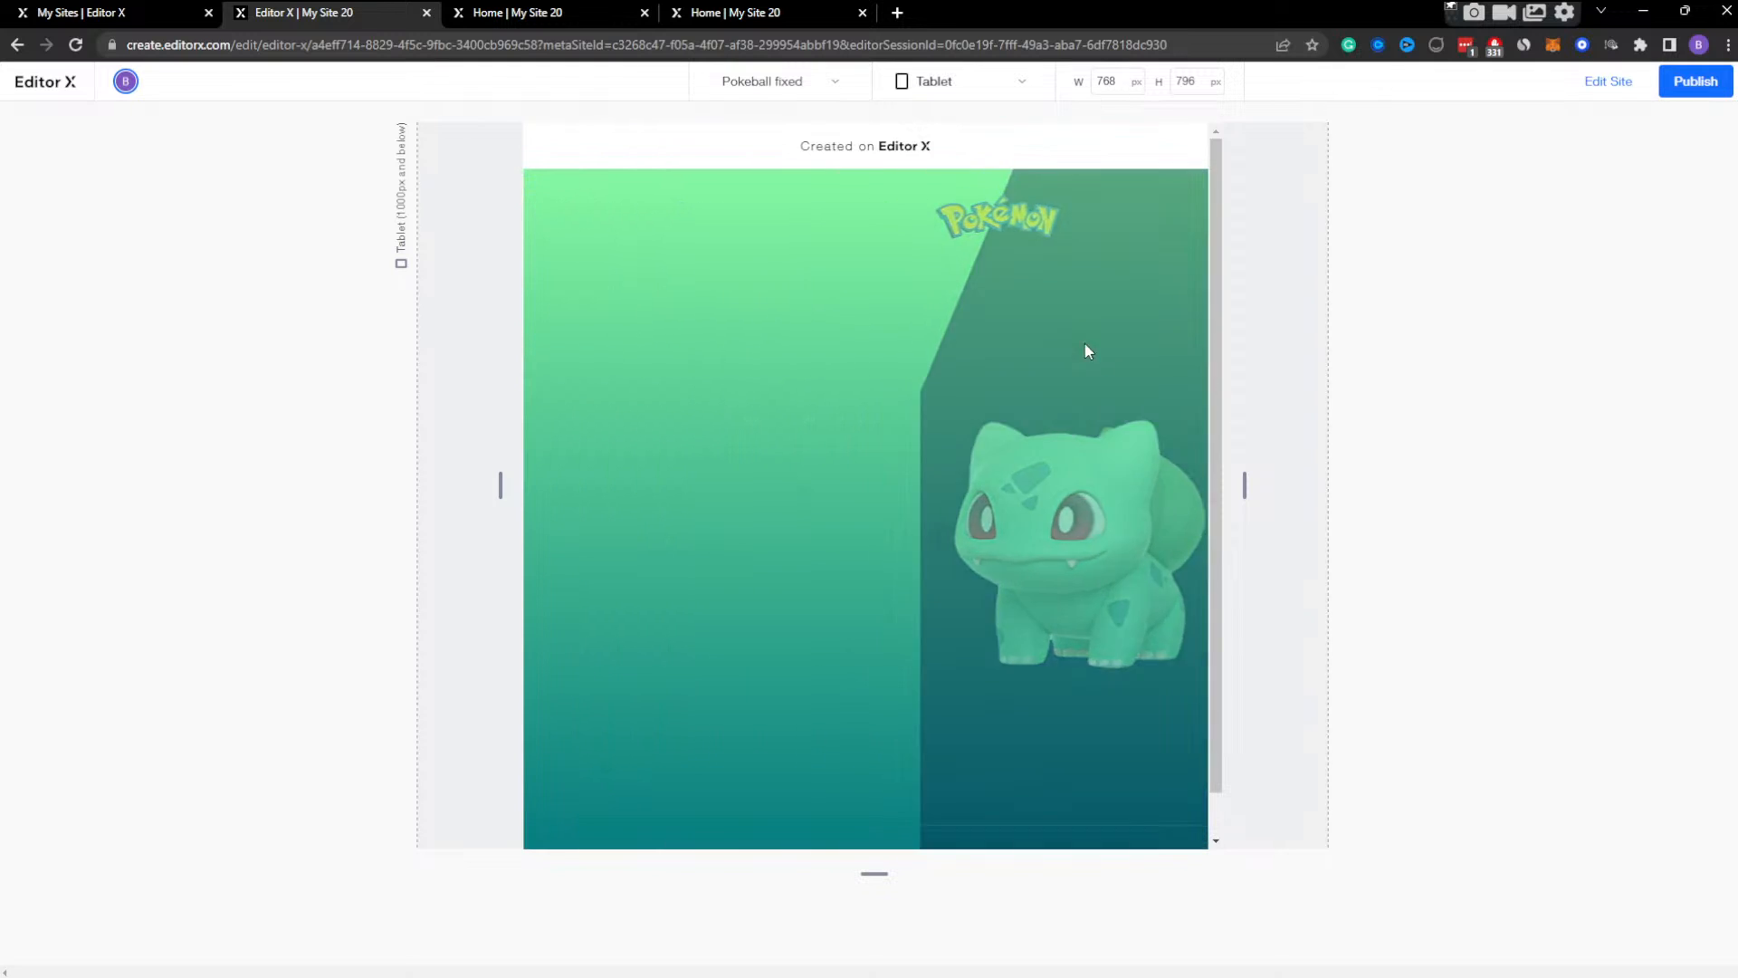
pyautogui.click(929, 444)
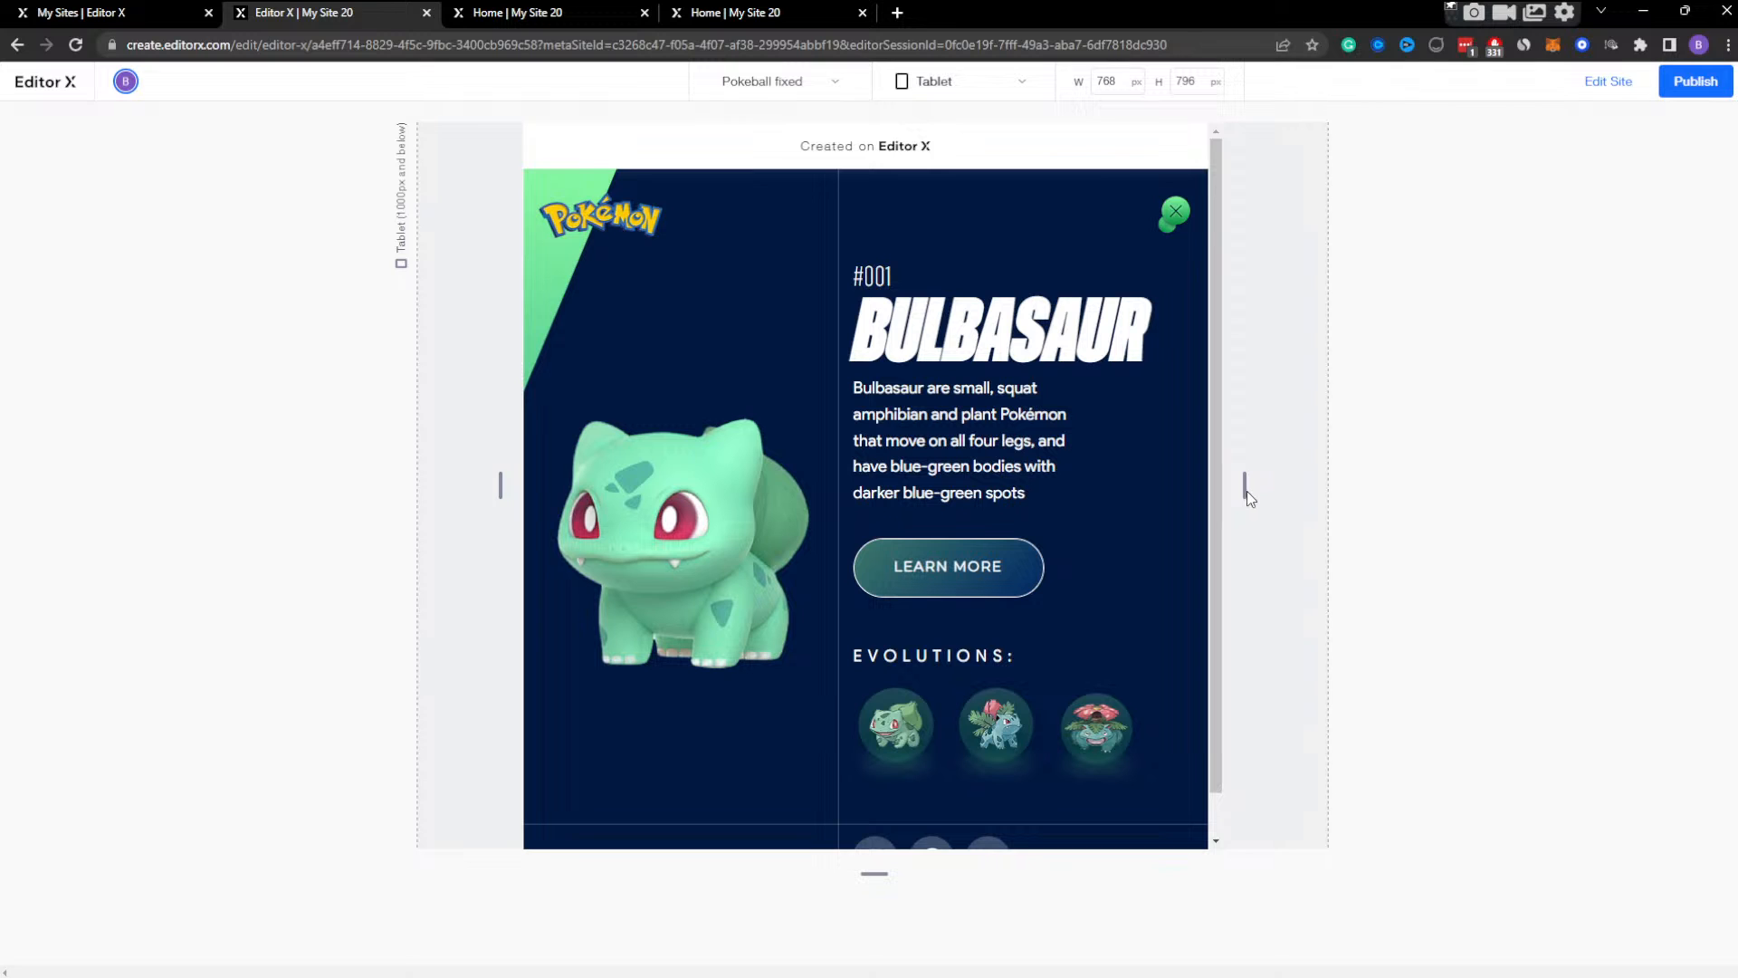
pyautogui.moveTo(1247, 491); pyautogui.dragTo(1556, 465)
pyautogui.click(1474, 206)
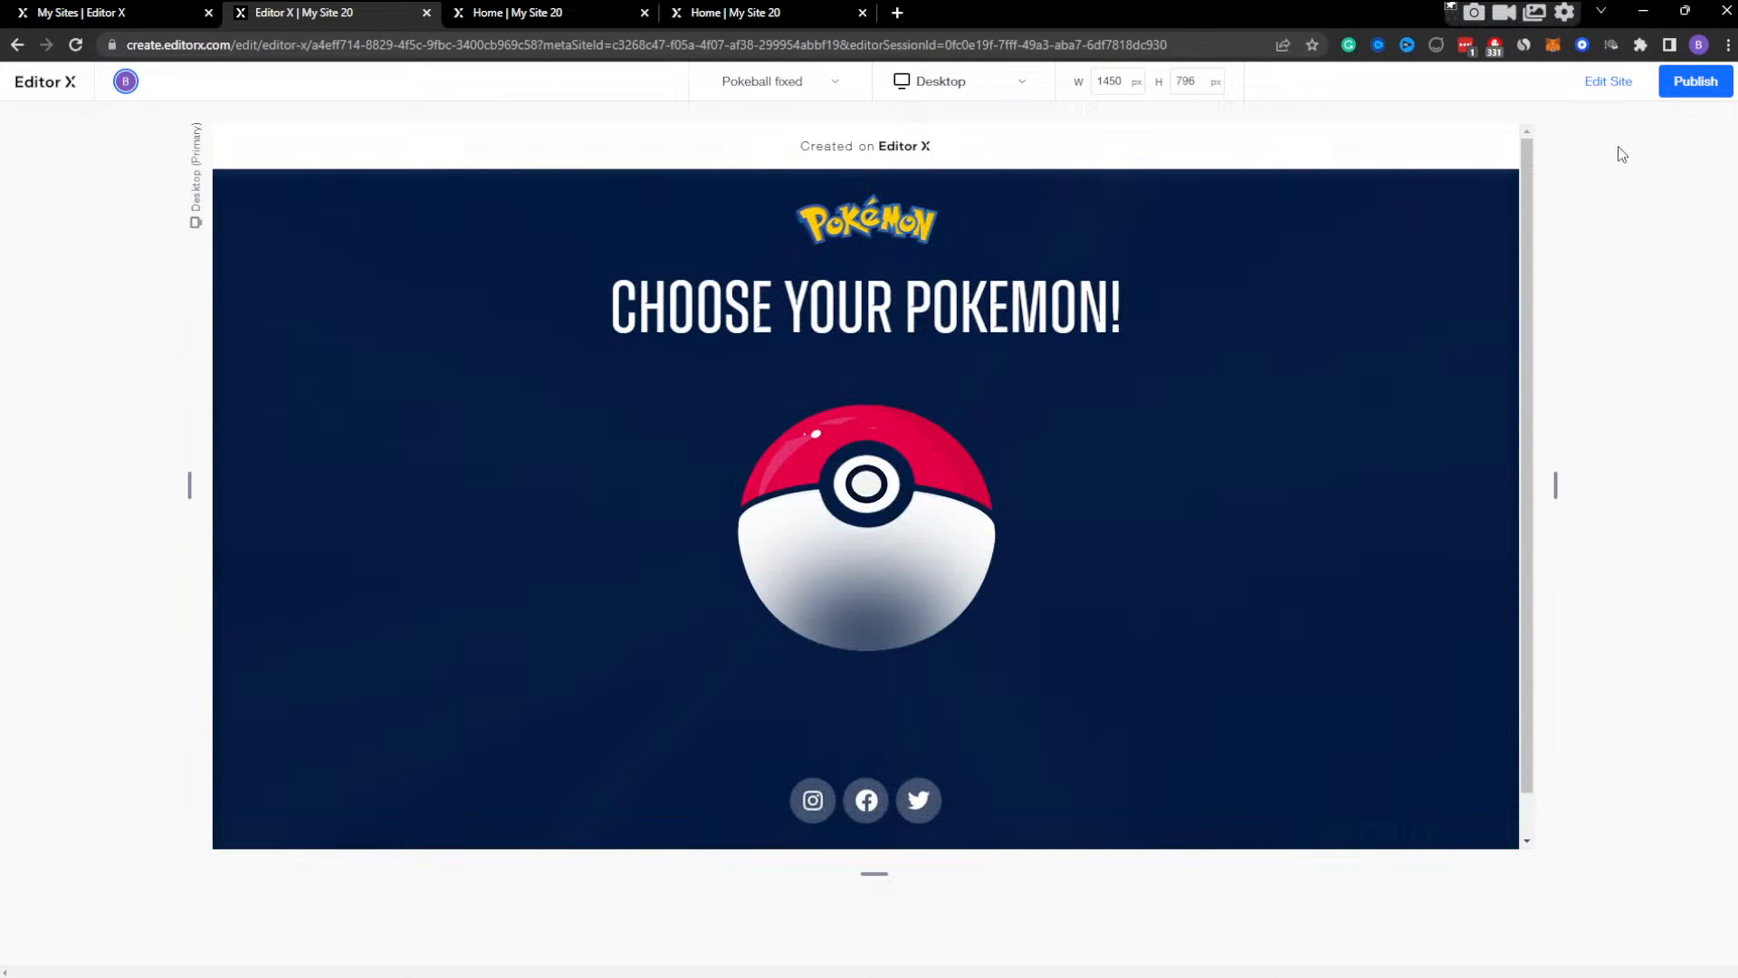
pyautogui.click(1616, 86)
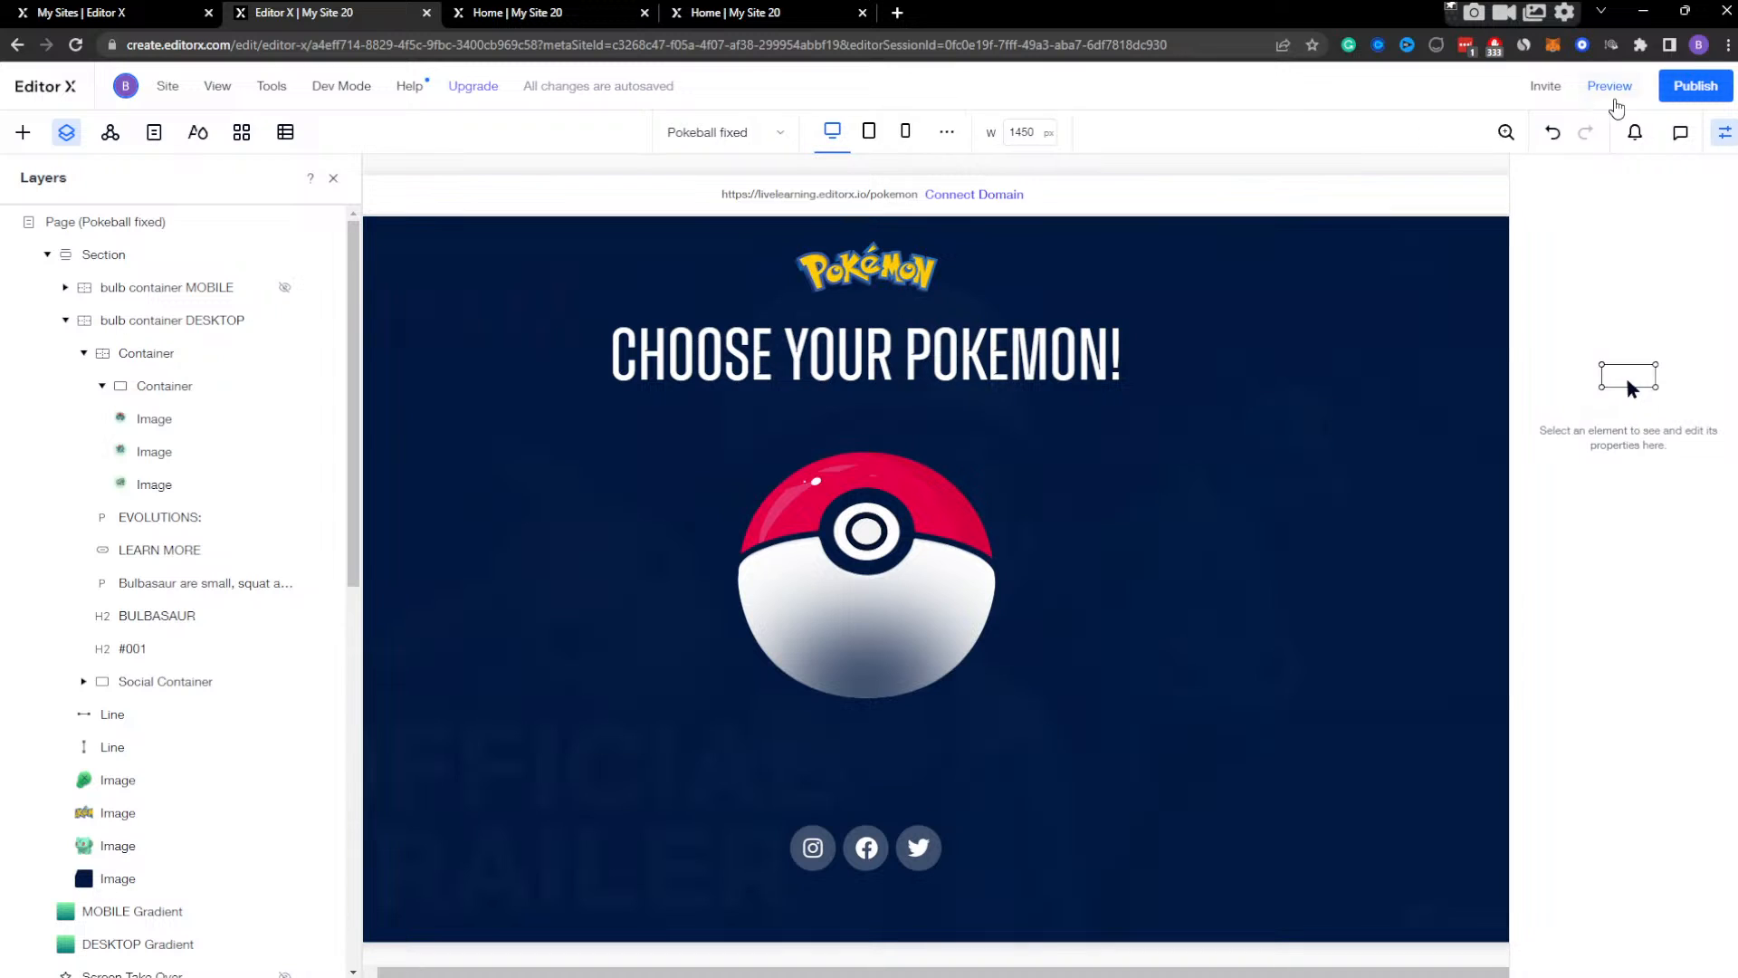
# Publish the site, open the live page in a new tab, and return to the editor, dismissing the publish dialog.
pyautogui.click(1692, 91)
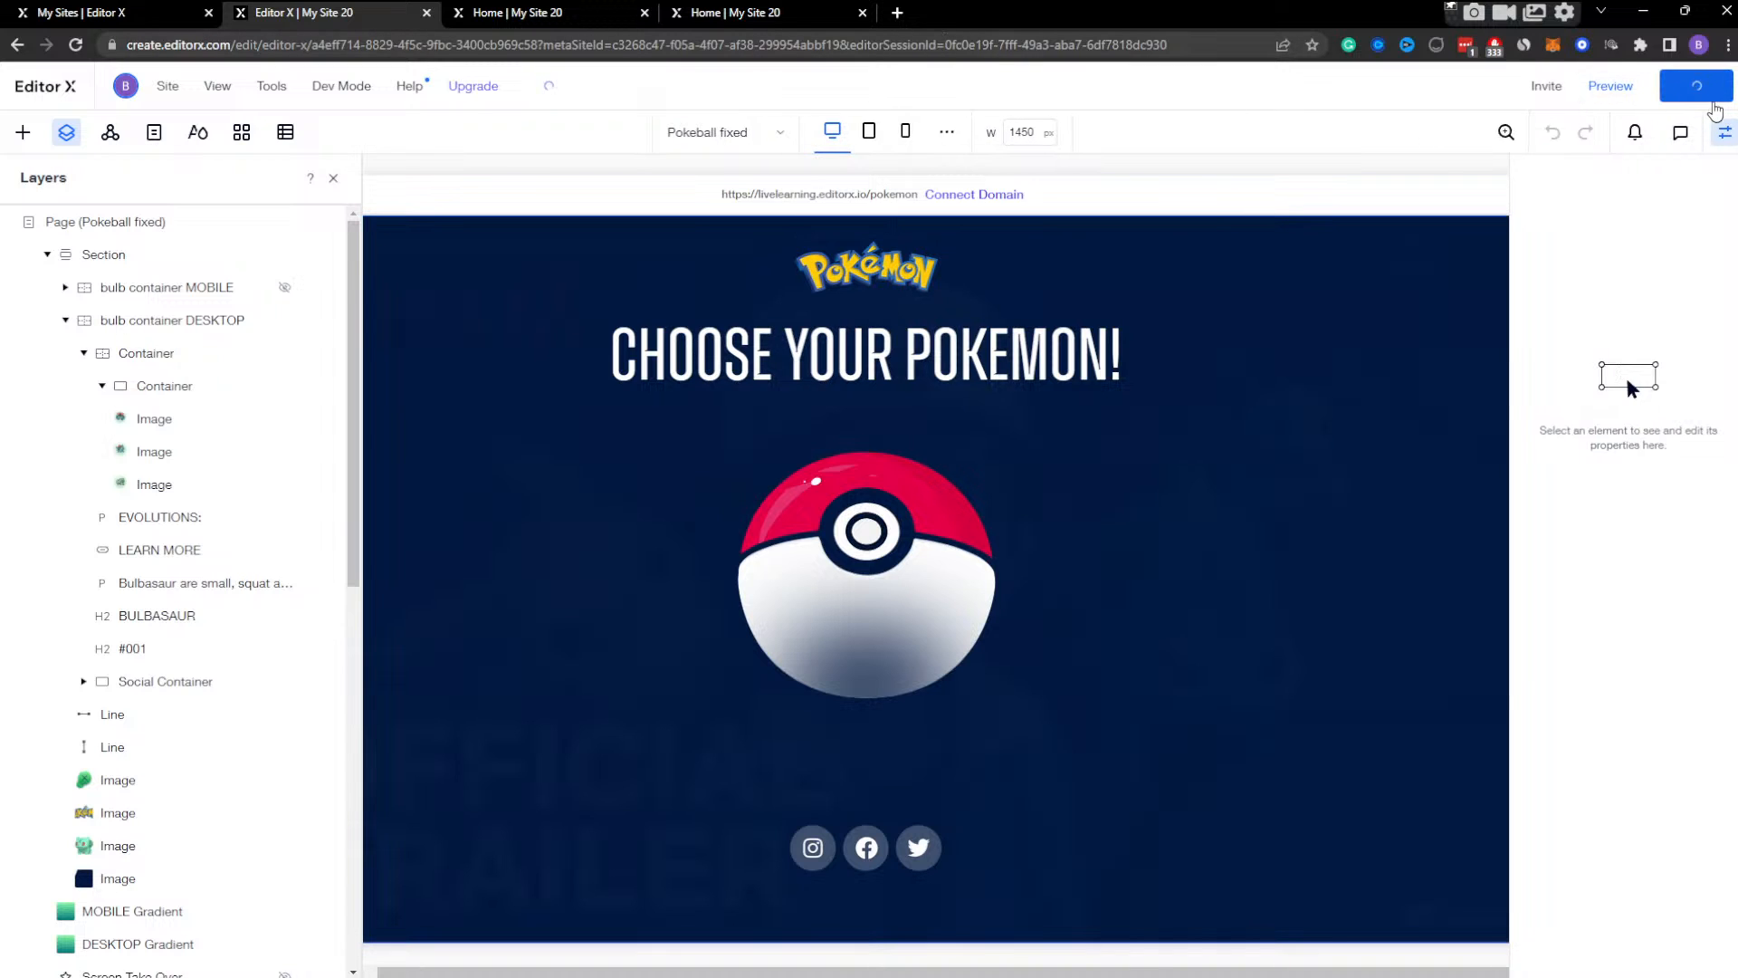
pyautogui.click(1721, 136)
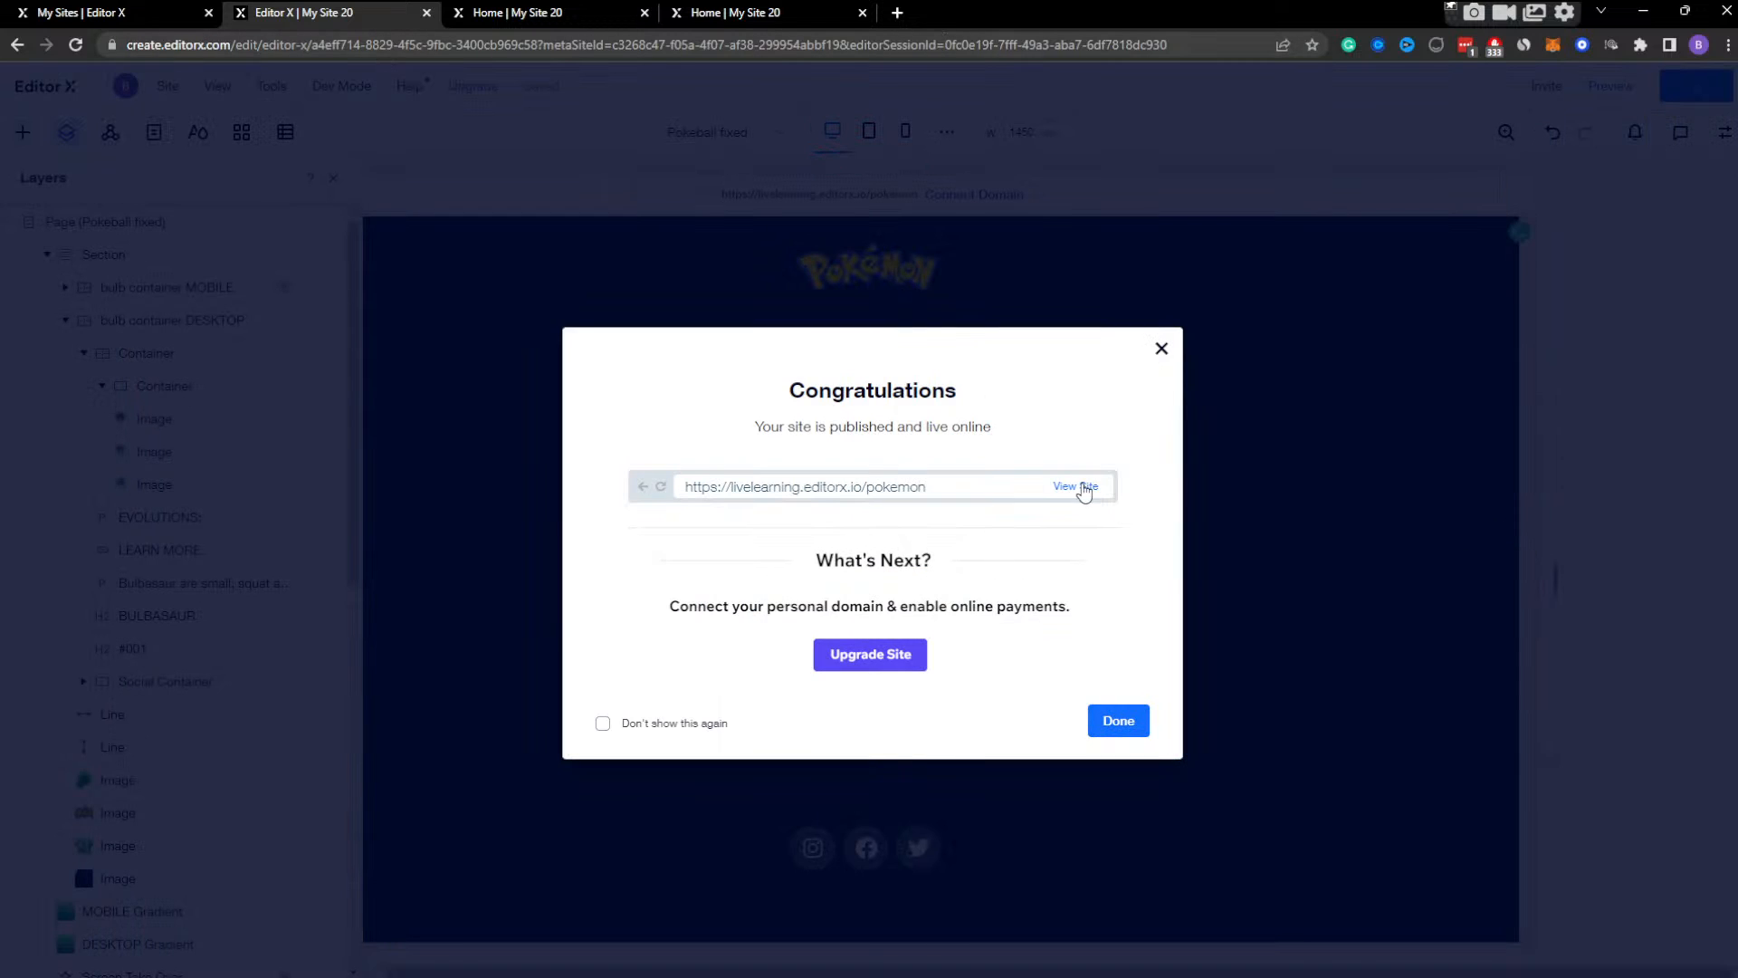
pyautogui.click(1083, 489)
pyautogui.click(387, 24)
pyautogui.click(1161, 351)
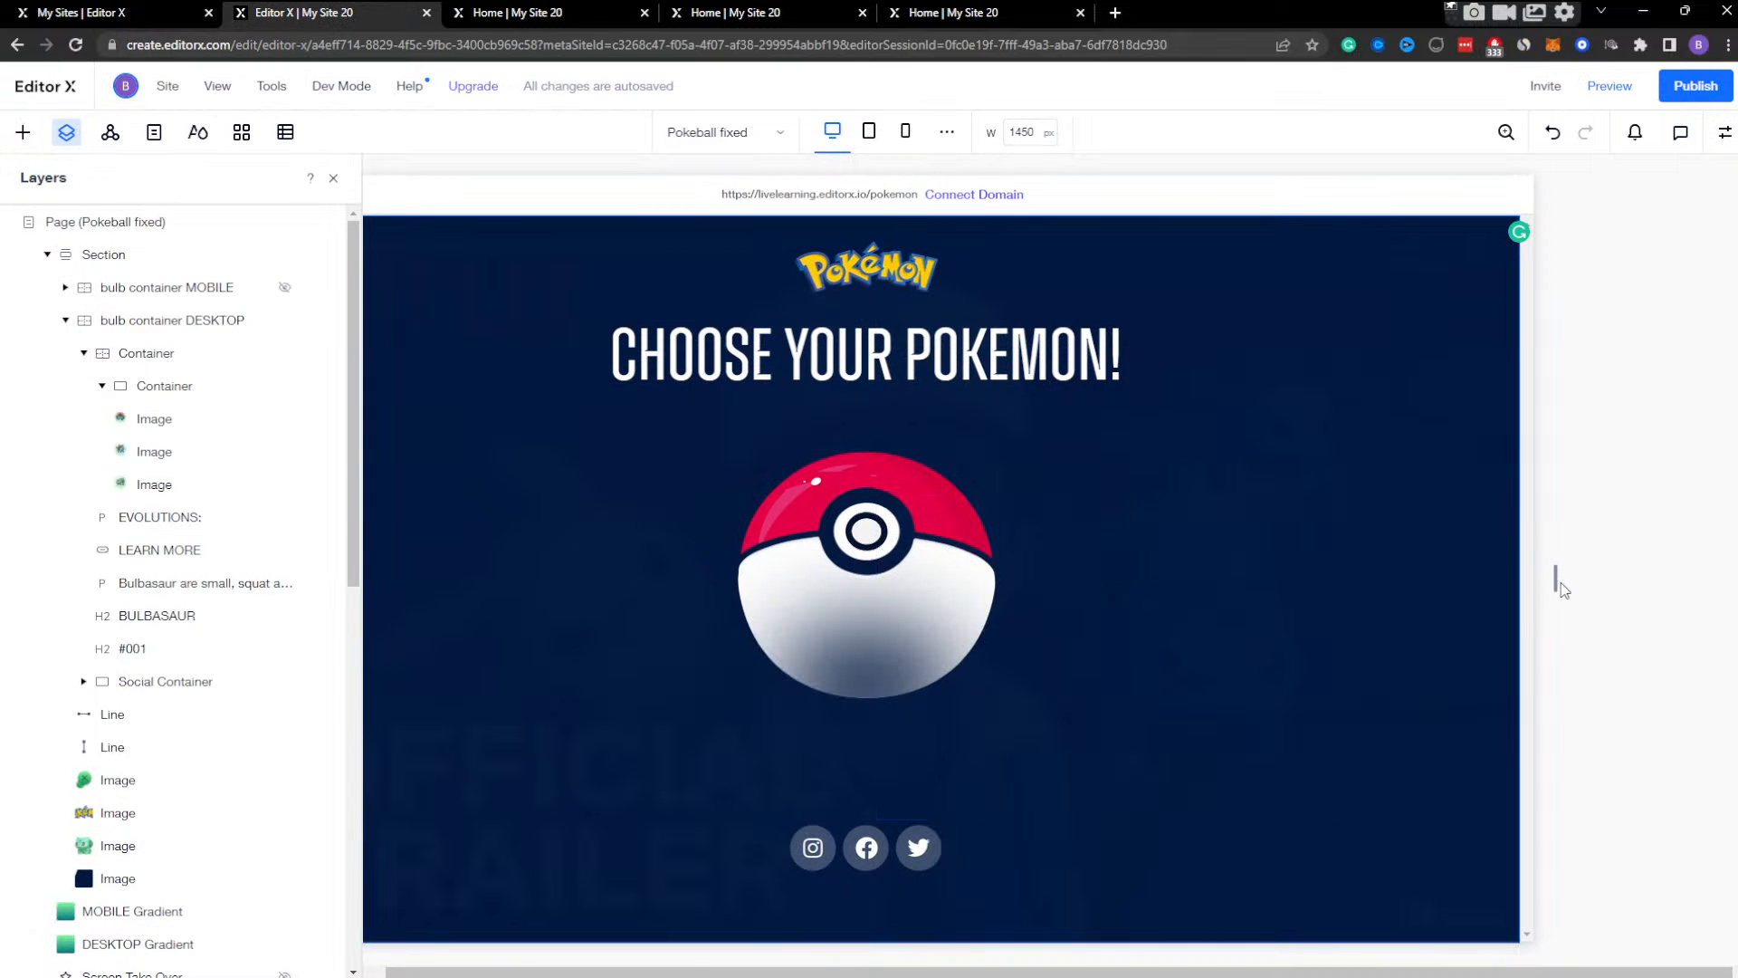
# Narrow the editor canvas to 1116 px, close the old live page tabs, republish the site and open the fresh live page.
pyautogui.moveTo(1554, 586); pyautogui.dragTo(1405, 534)
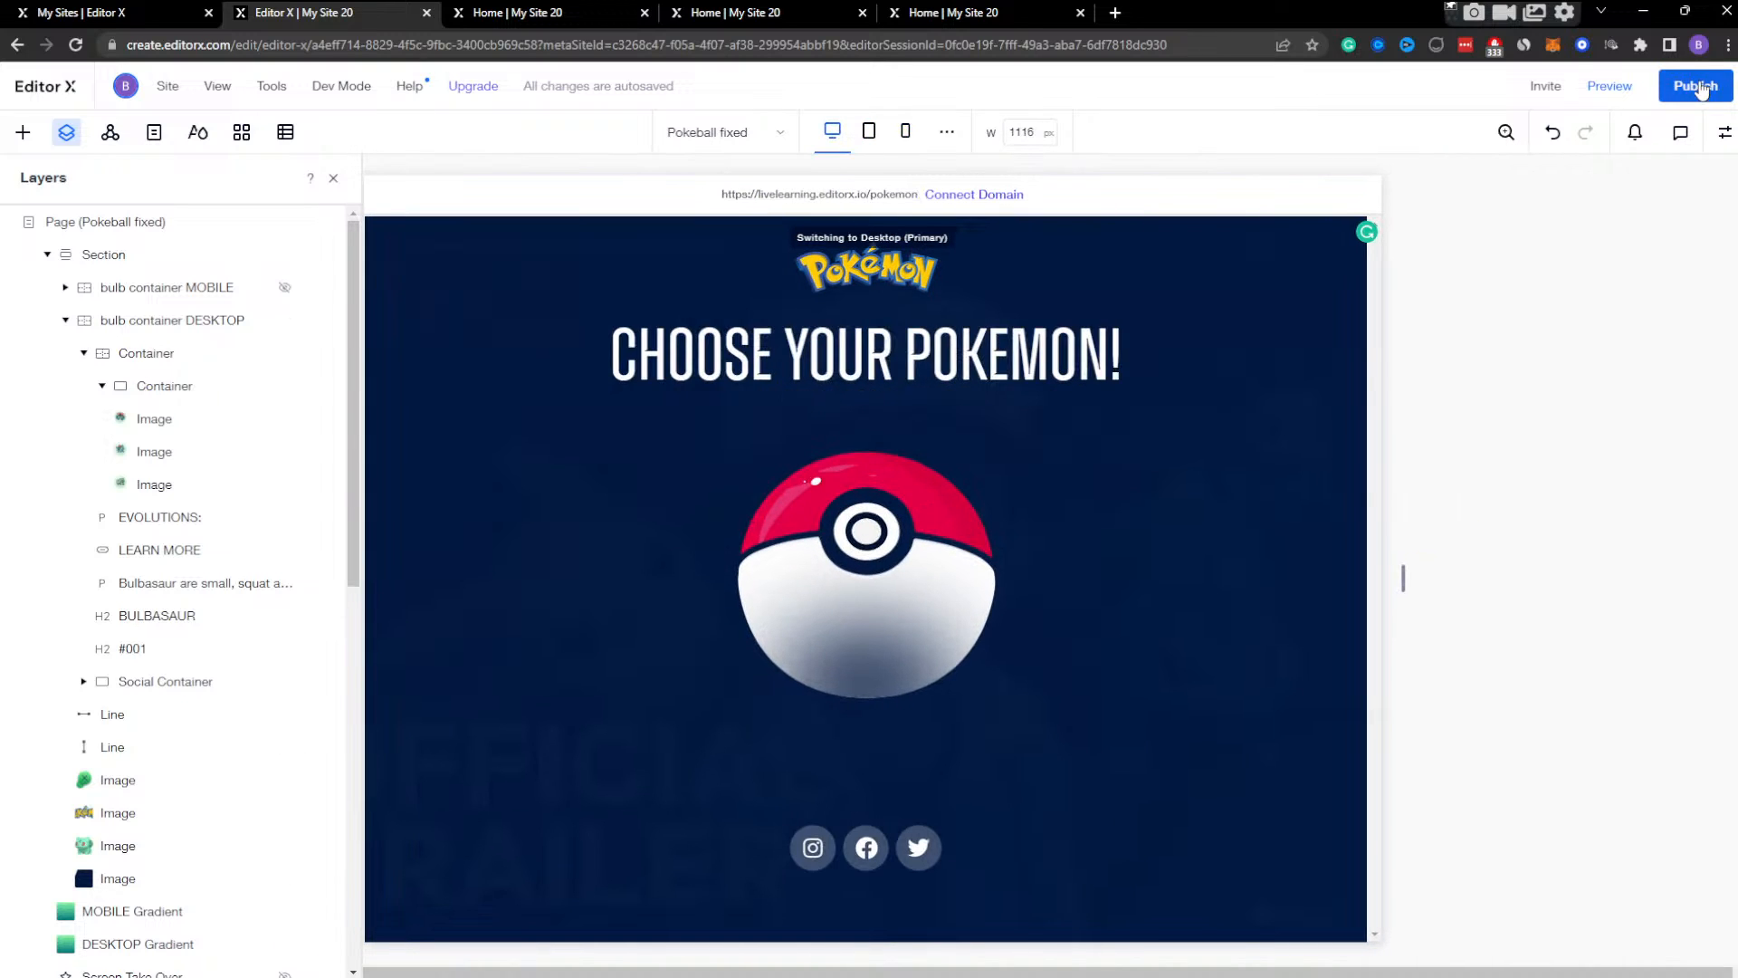
pyautogui.click(625, 13)
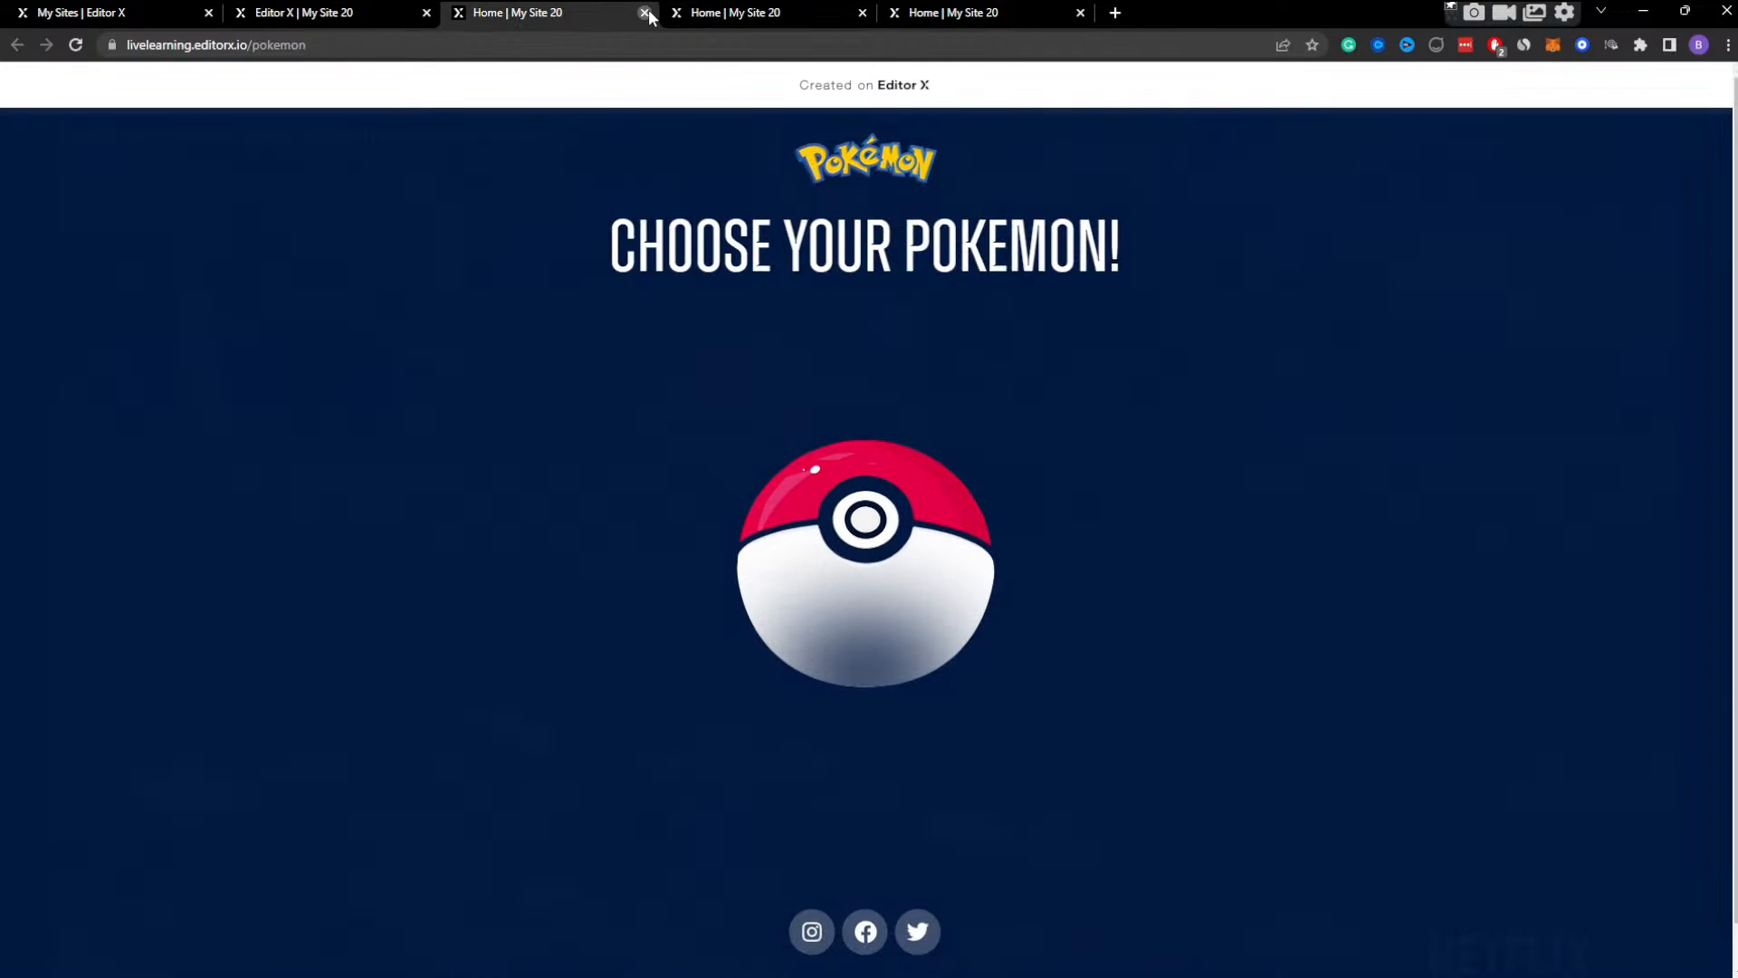
pyautogui.click(644, 13)
pyautogui.click(645, 13)
pyautogui.click(644, 13)
pyautogui.click(1723, 96)
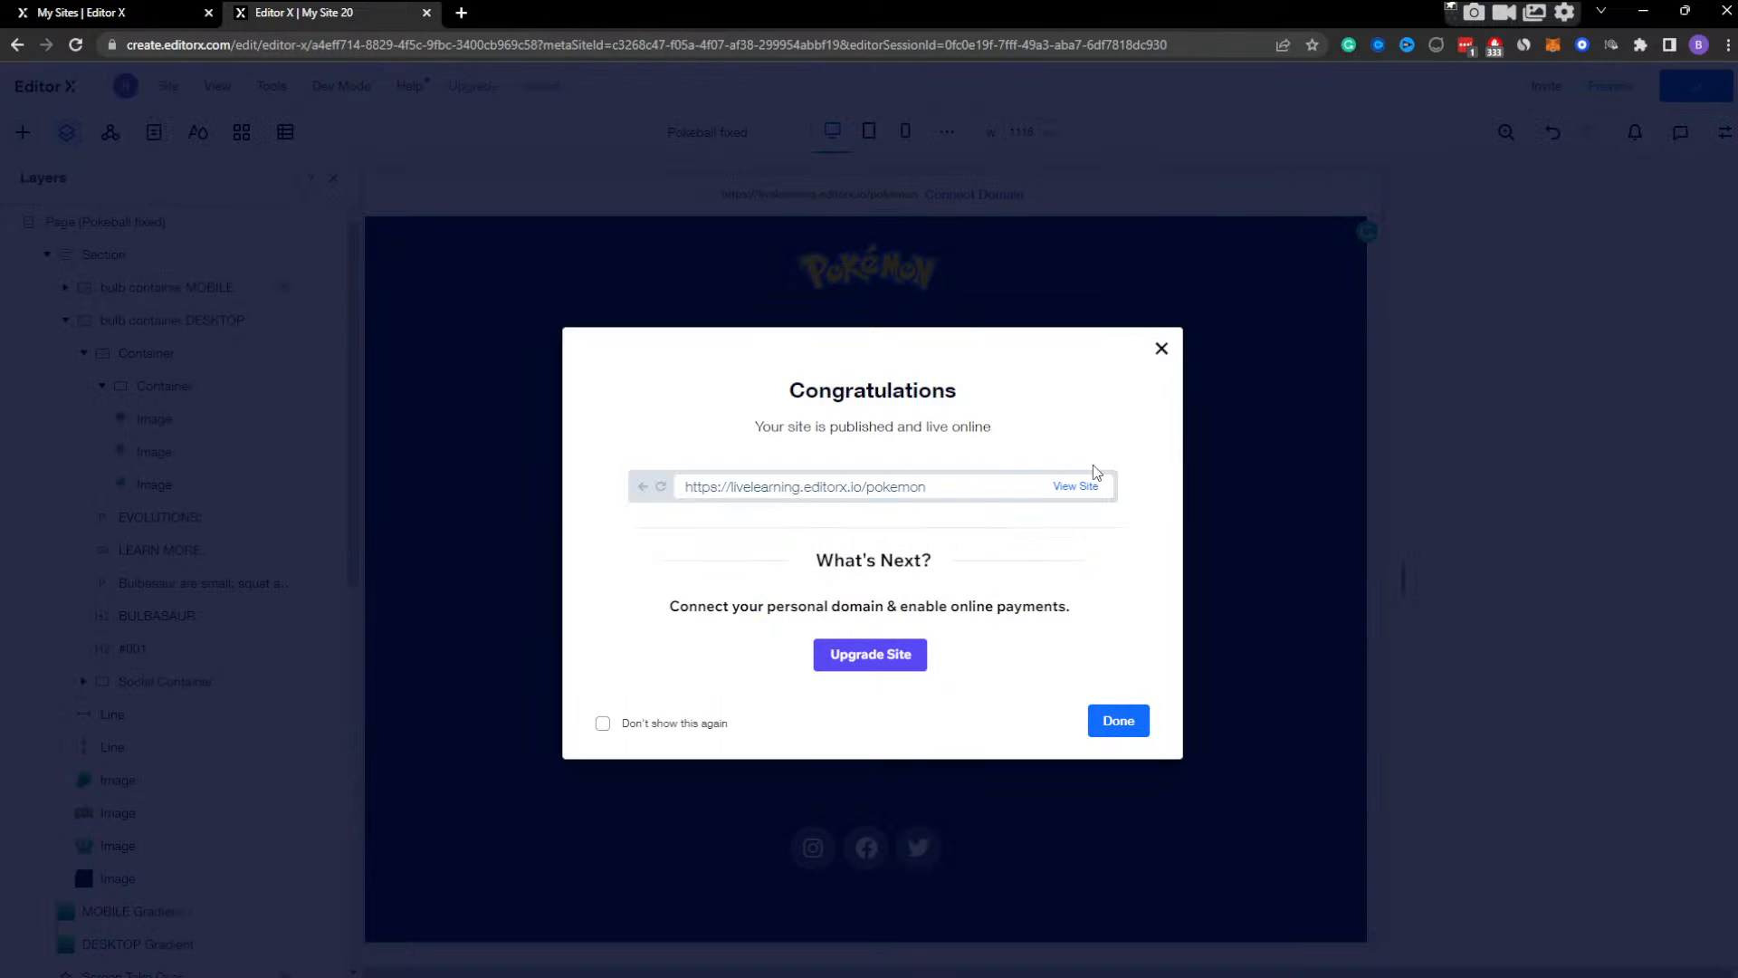
pyautogui.click(1082, 488)
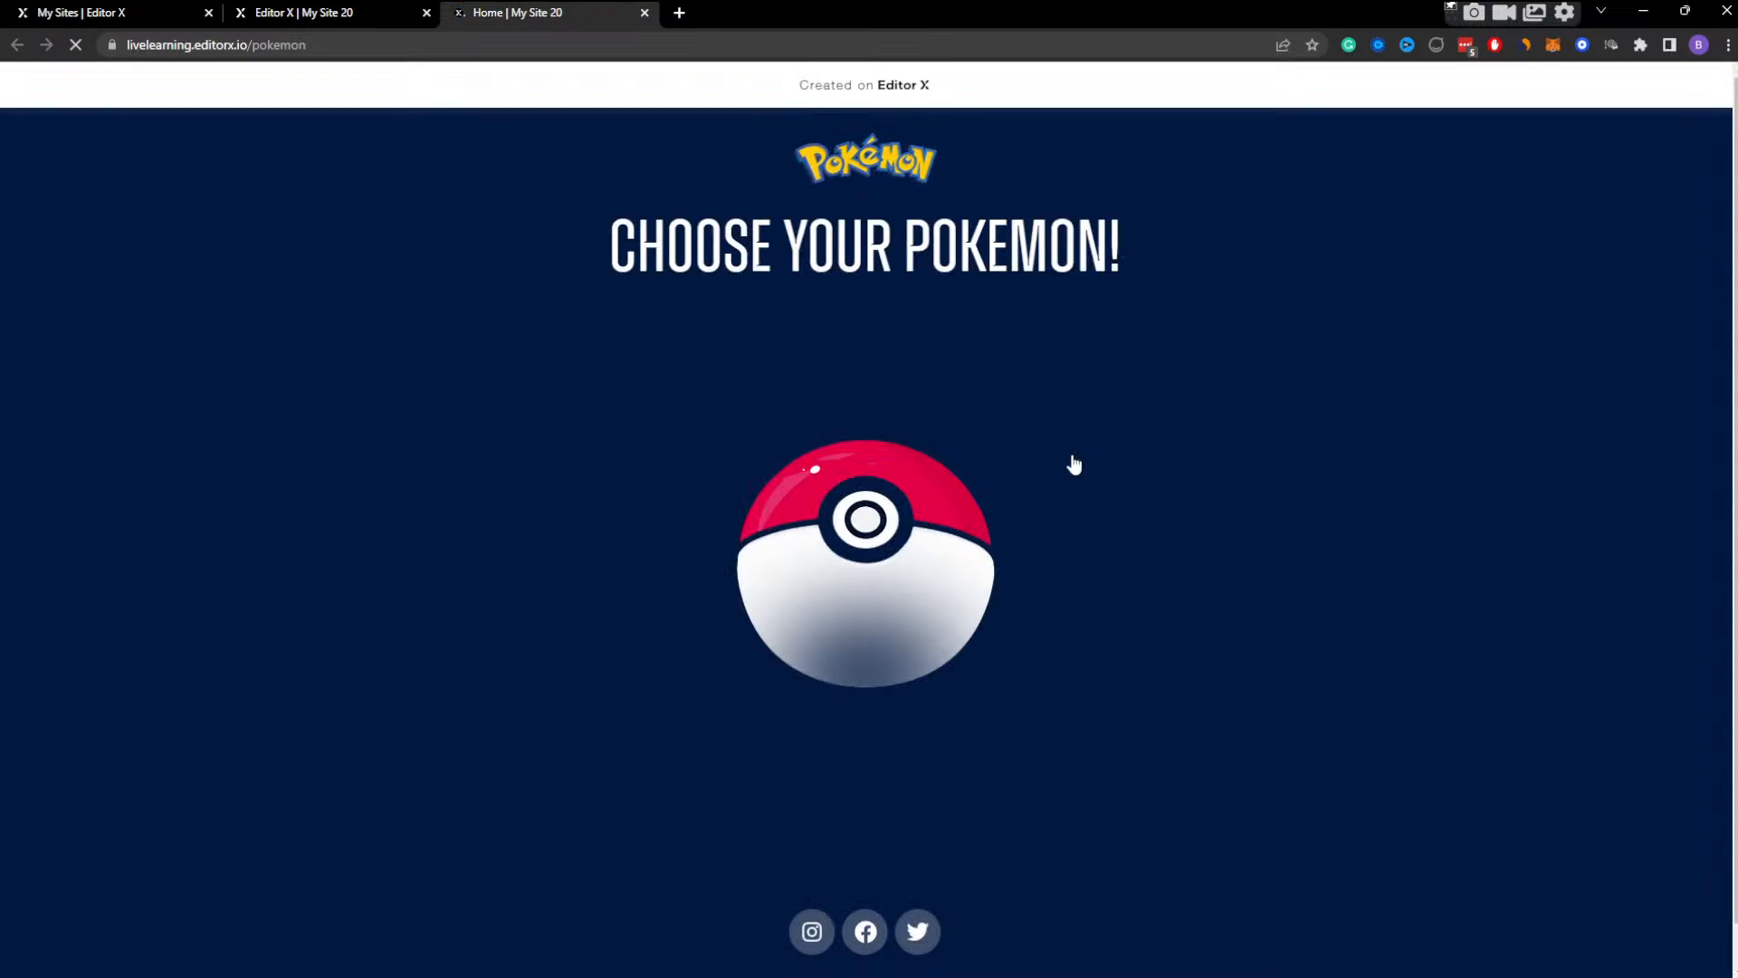
# Test opening and closing the Bulbasaur screen on the live page, with the browser window maximized, narrowed and widened again.
pyautogui.click(856, 586)
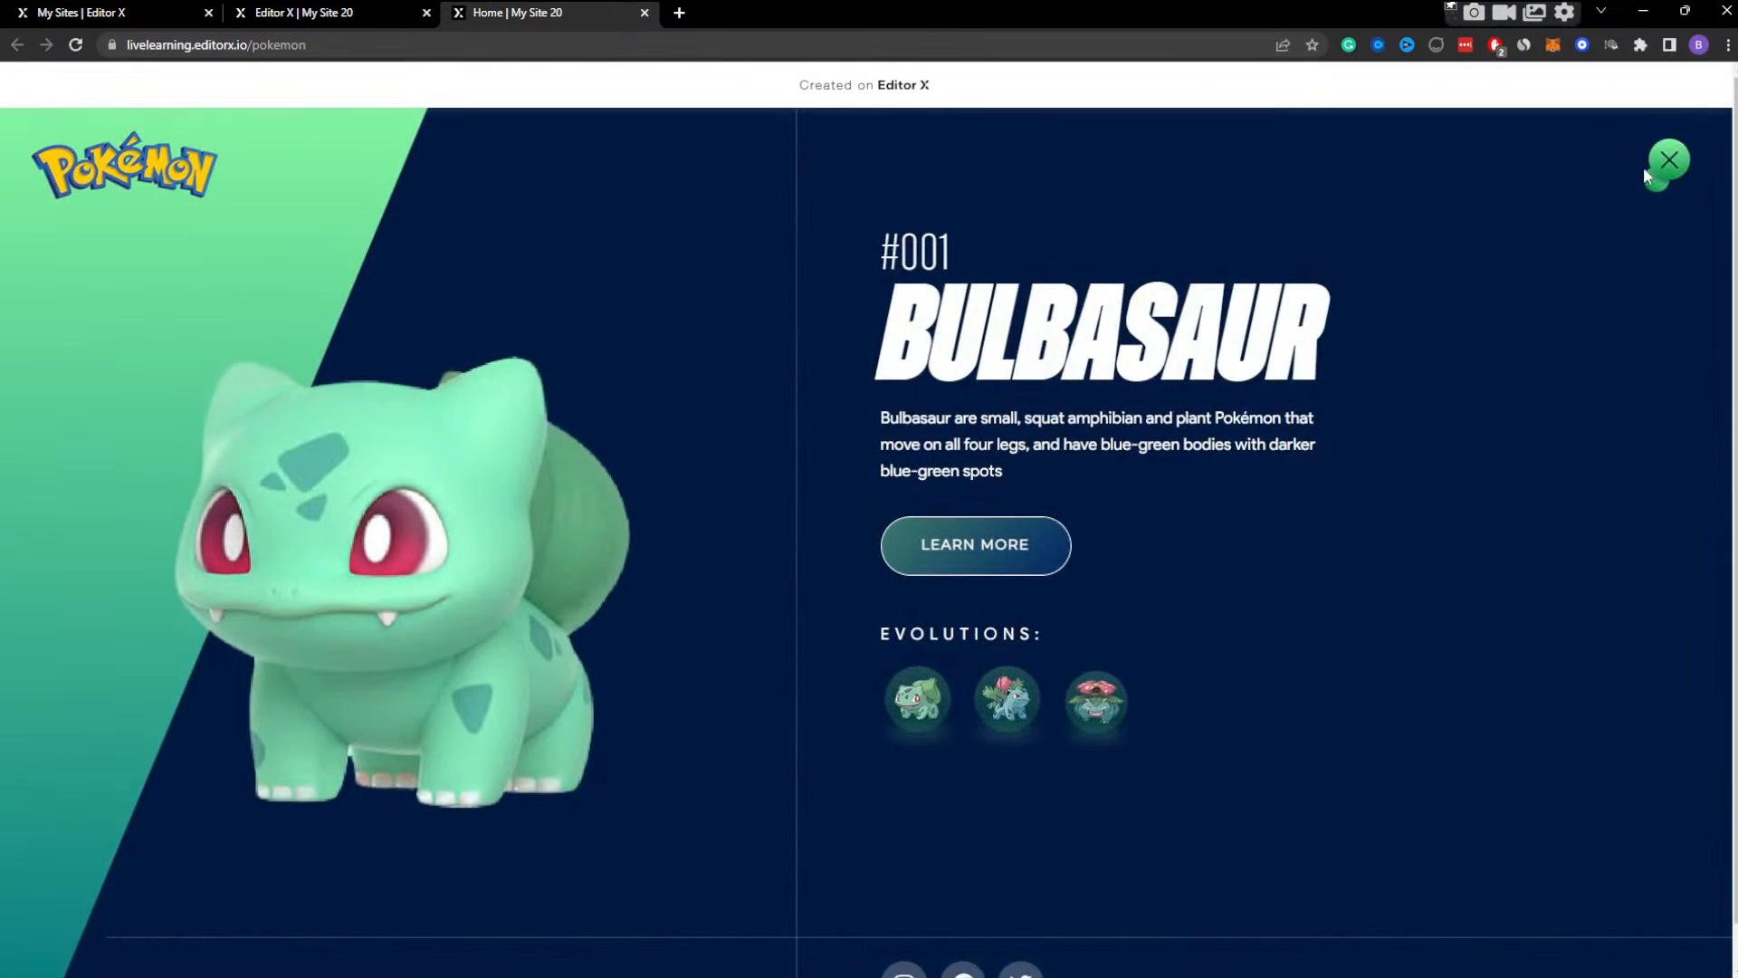
pyautogui.click(1659, 164)
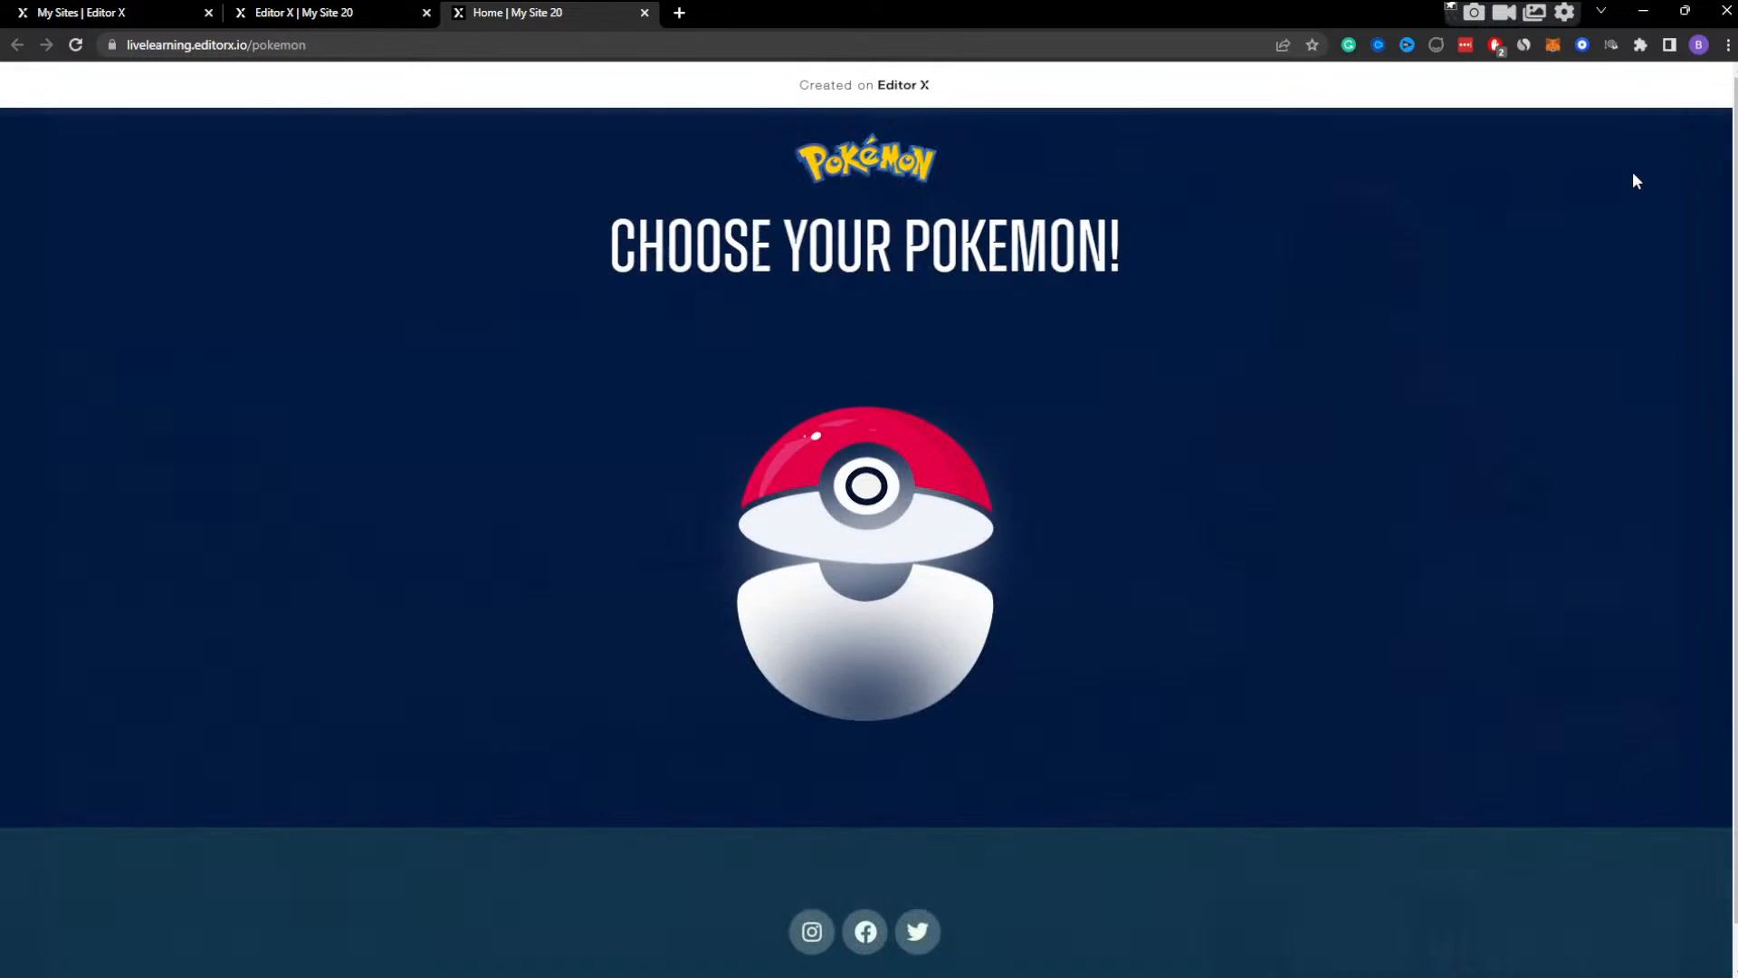
pyautogui.click(1685, 12)
pyautogui.moveTo(861, 271); pyautogui.dragTo(1294, 260)
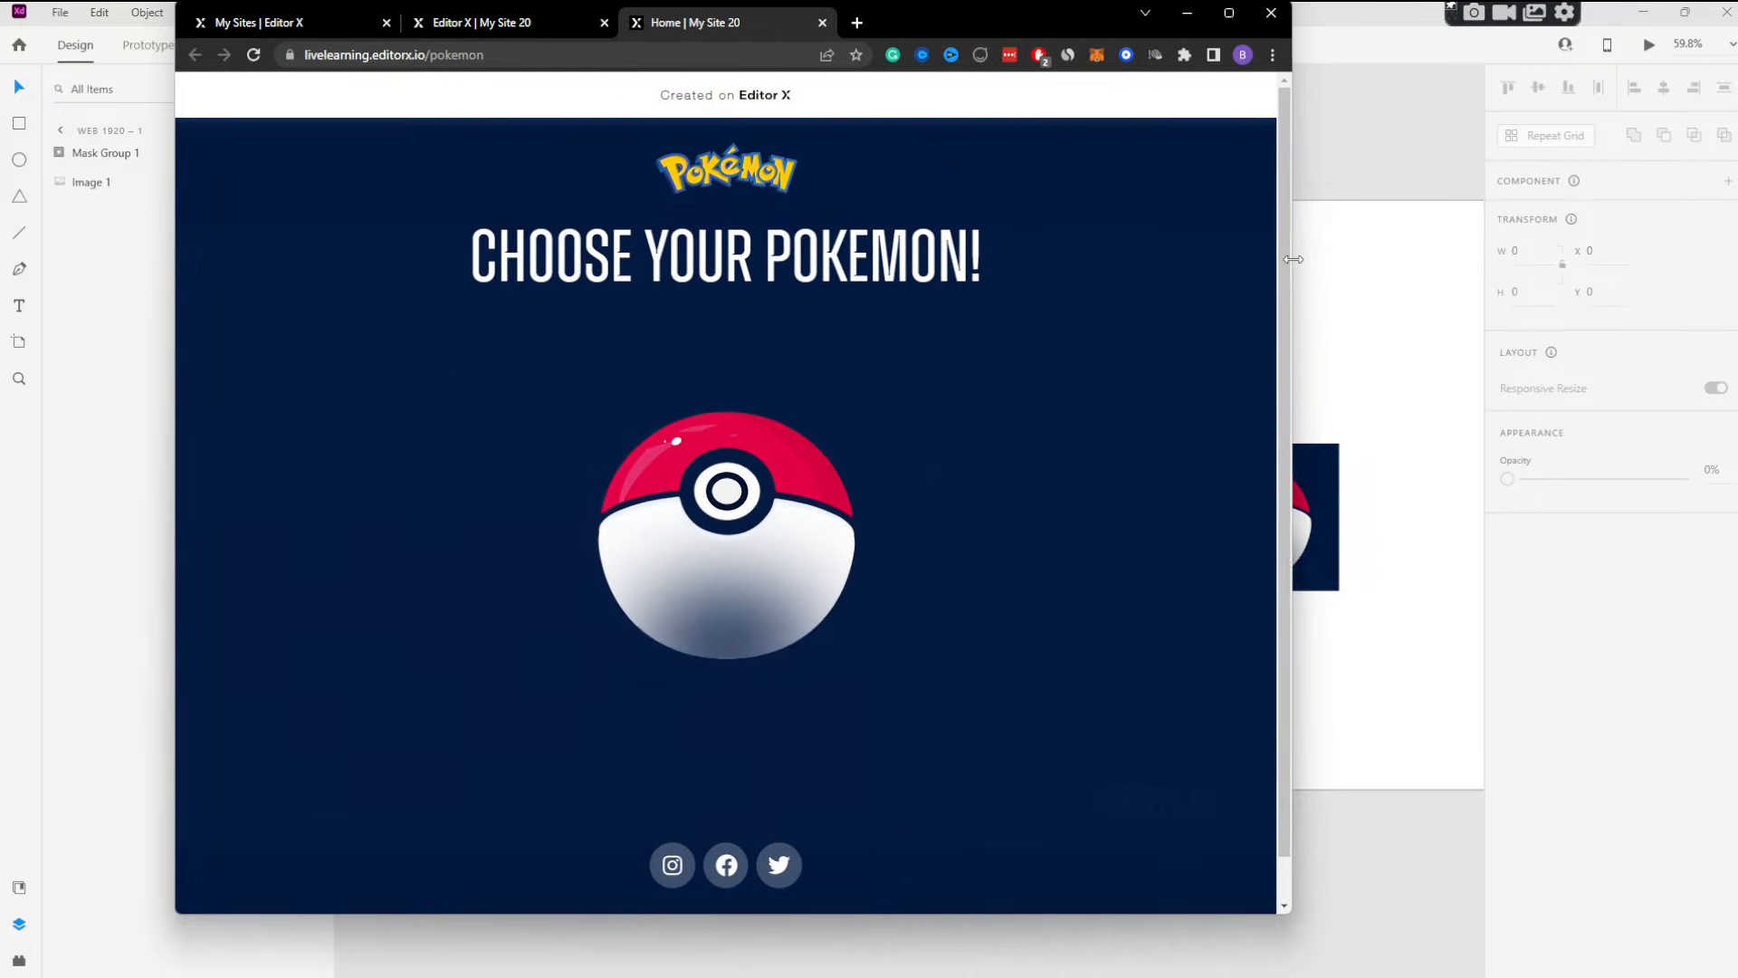
pyautogui.click(738, 540)
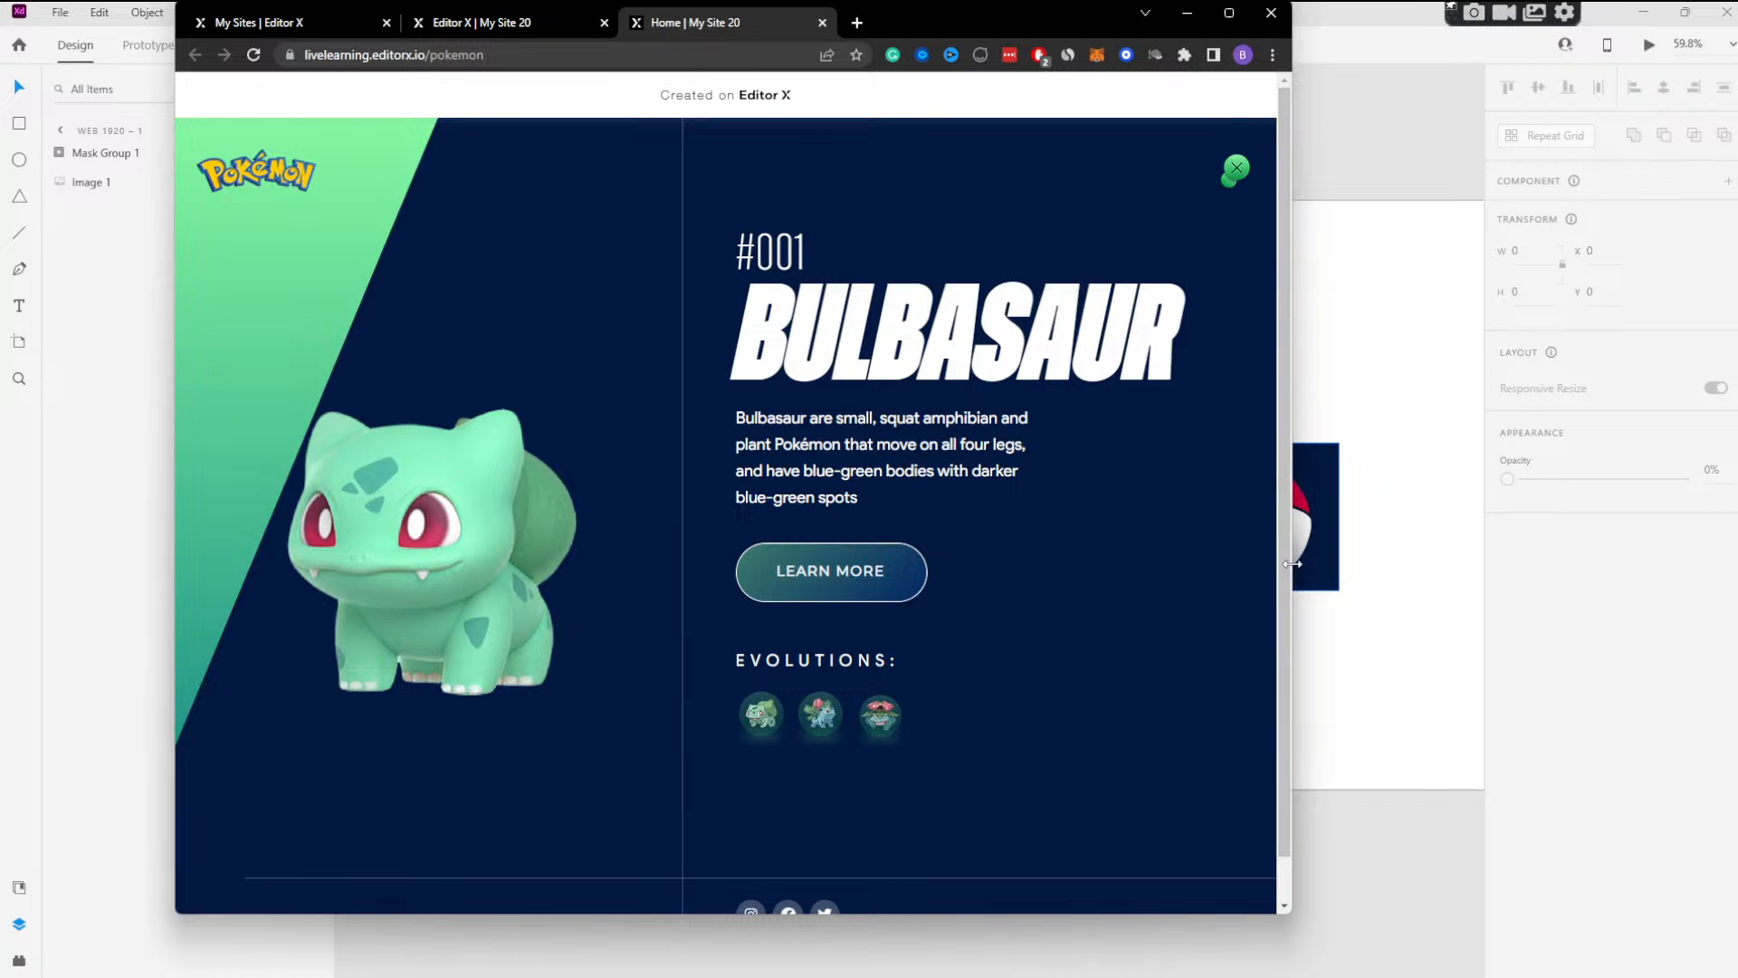
pyautogui.moveTo(1293, 557); pyautogui.dragTo(1643, 543)
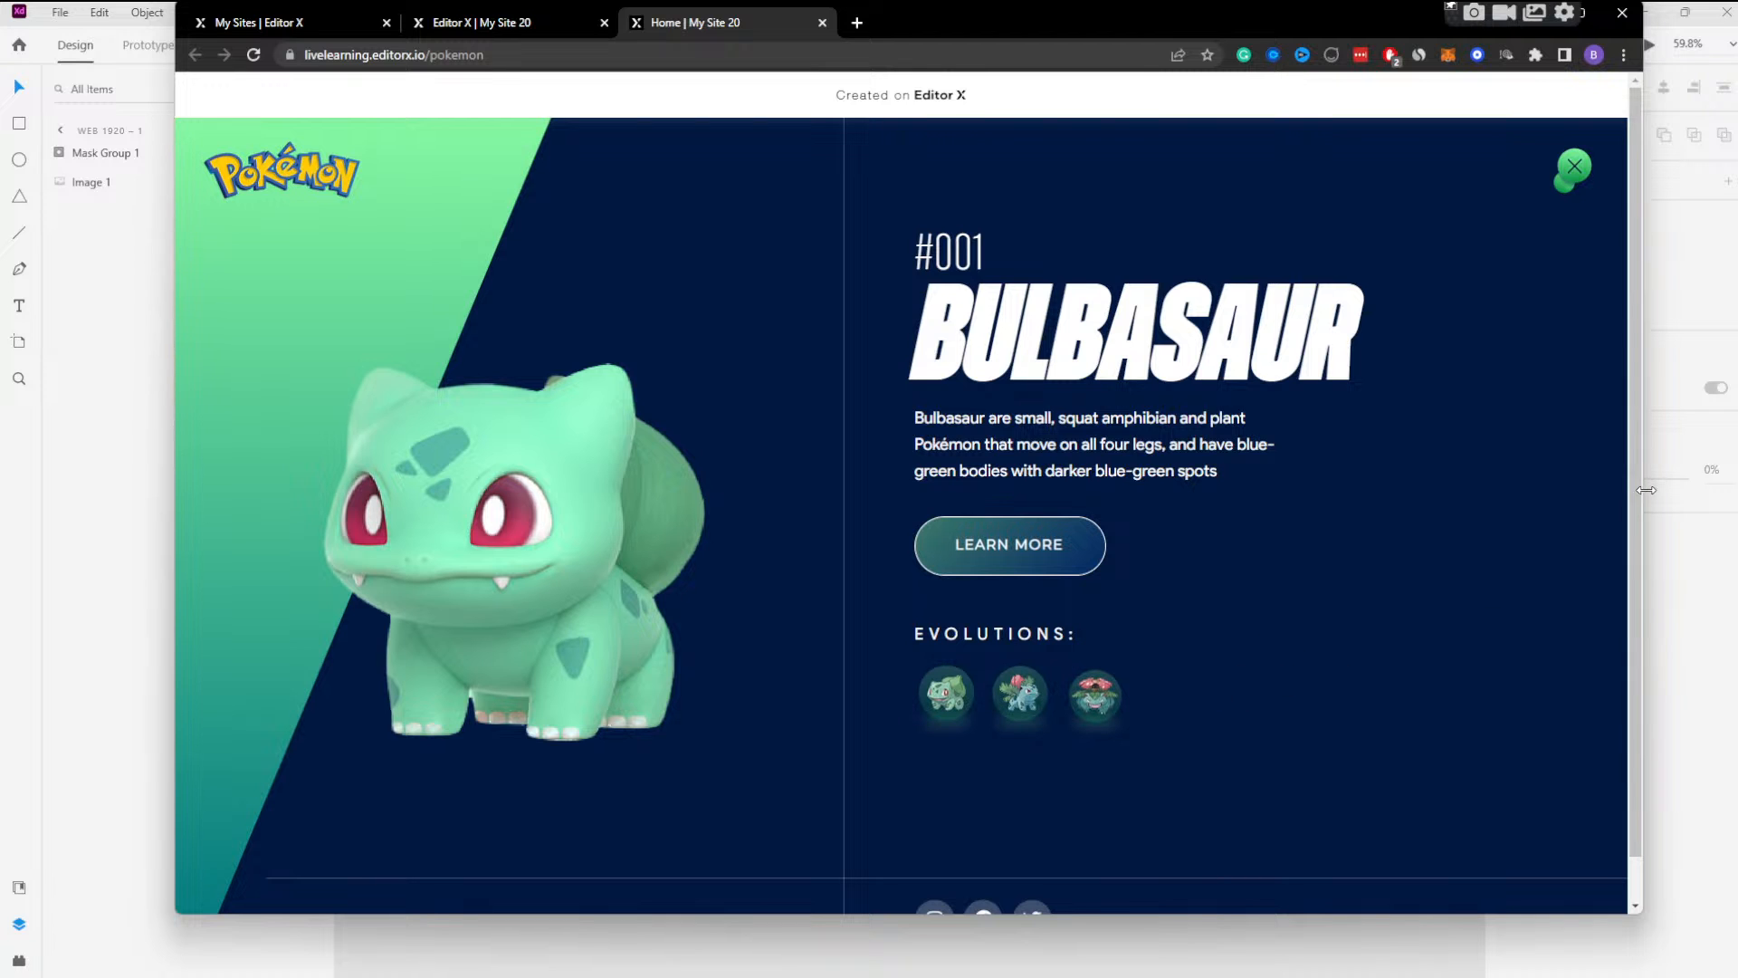
pyautogui.moveTo(1643, 507); pyautogui.dragTo(1391, 493)
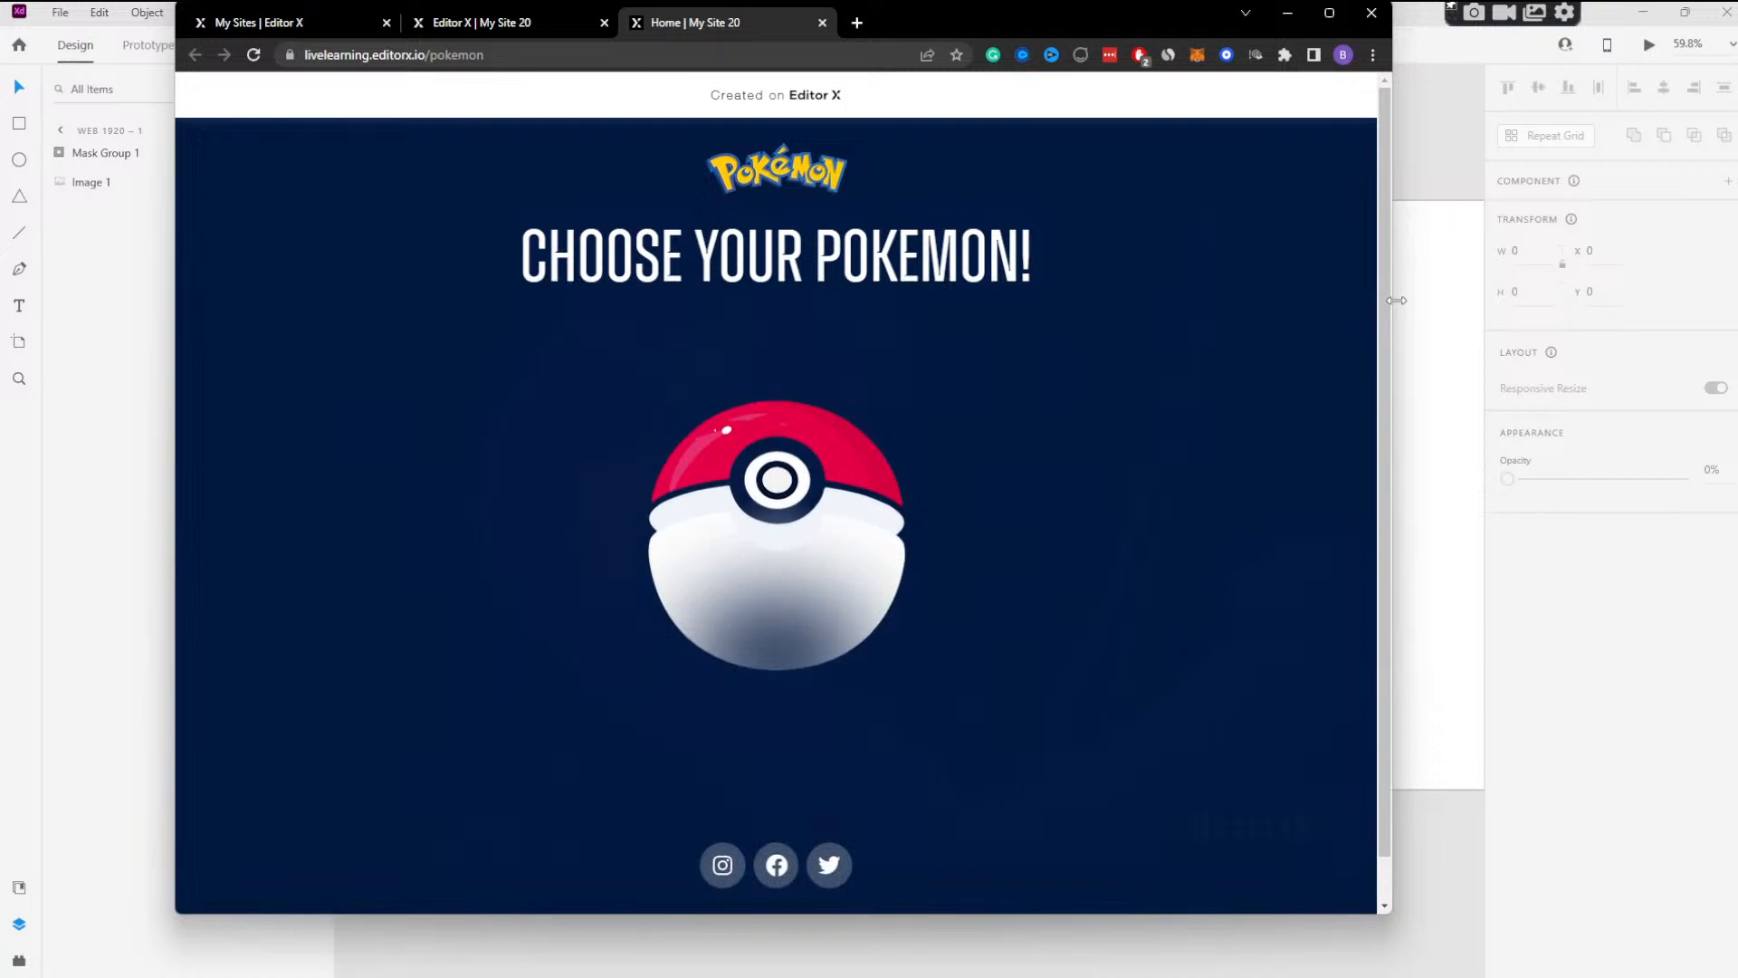
# Narrow the browser window to mobile width, test the Bulbasaur screen and its content there, and maximize the window again.
pyautogui.moveTo(1396, 299); pyautogui.dragTo(486, 427)
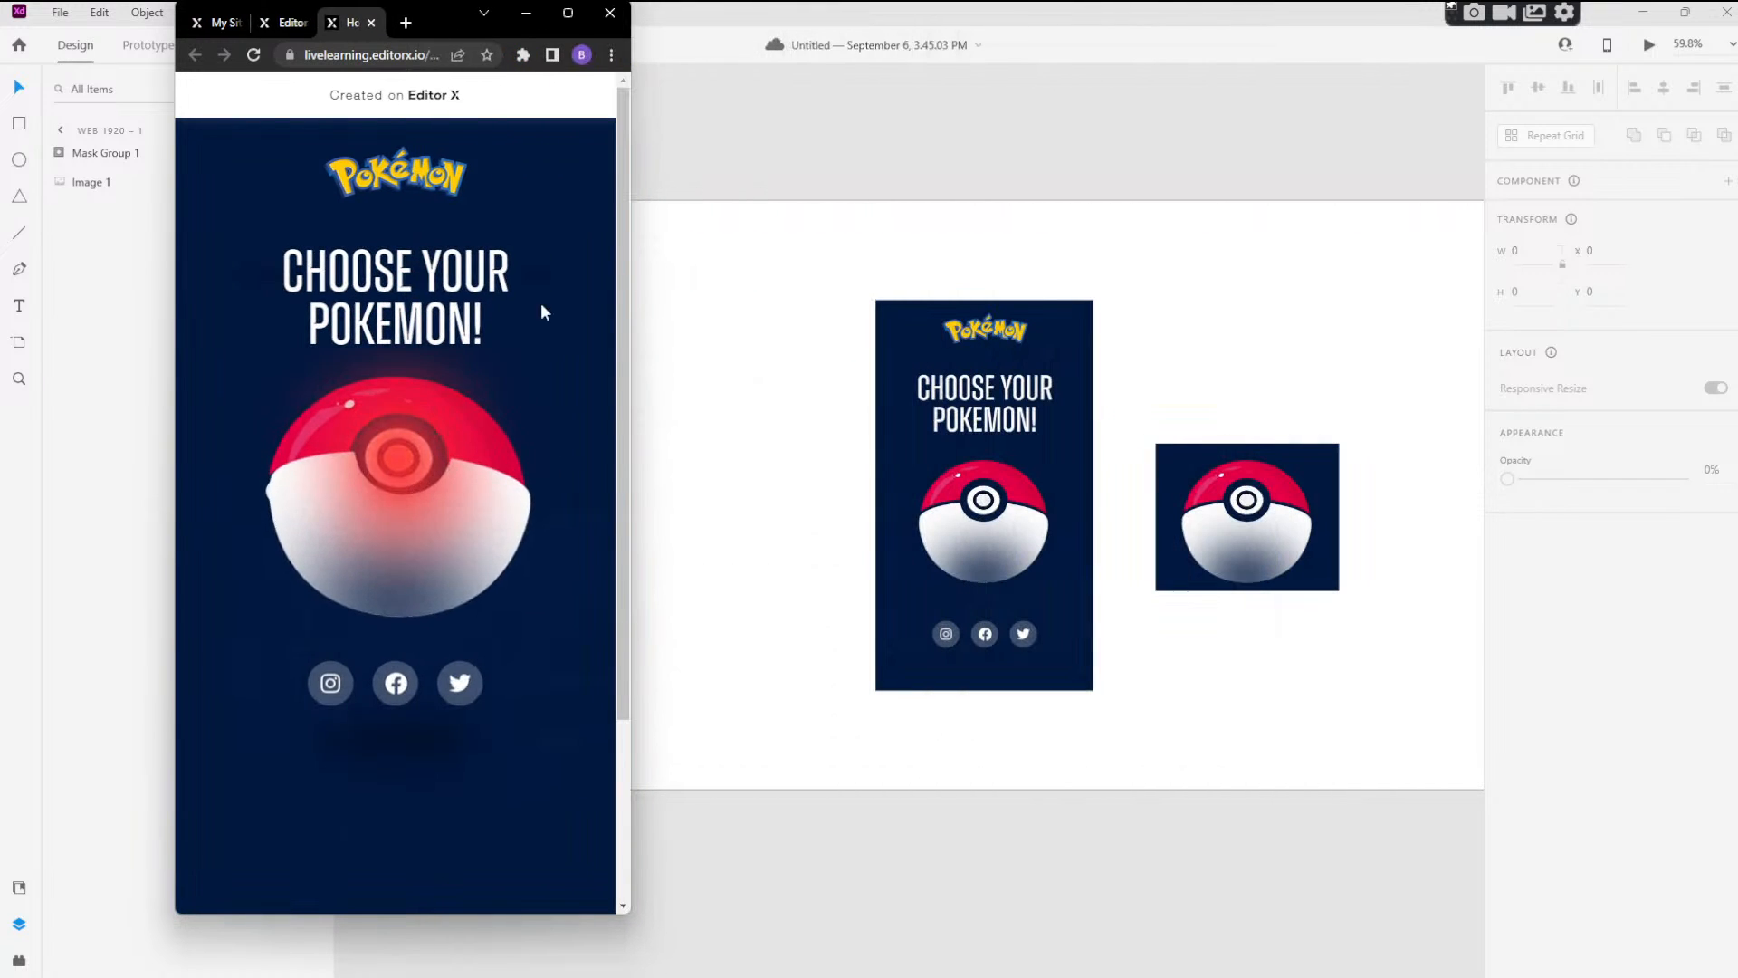
pyautogui.click(430, 444)
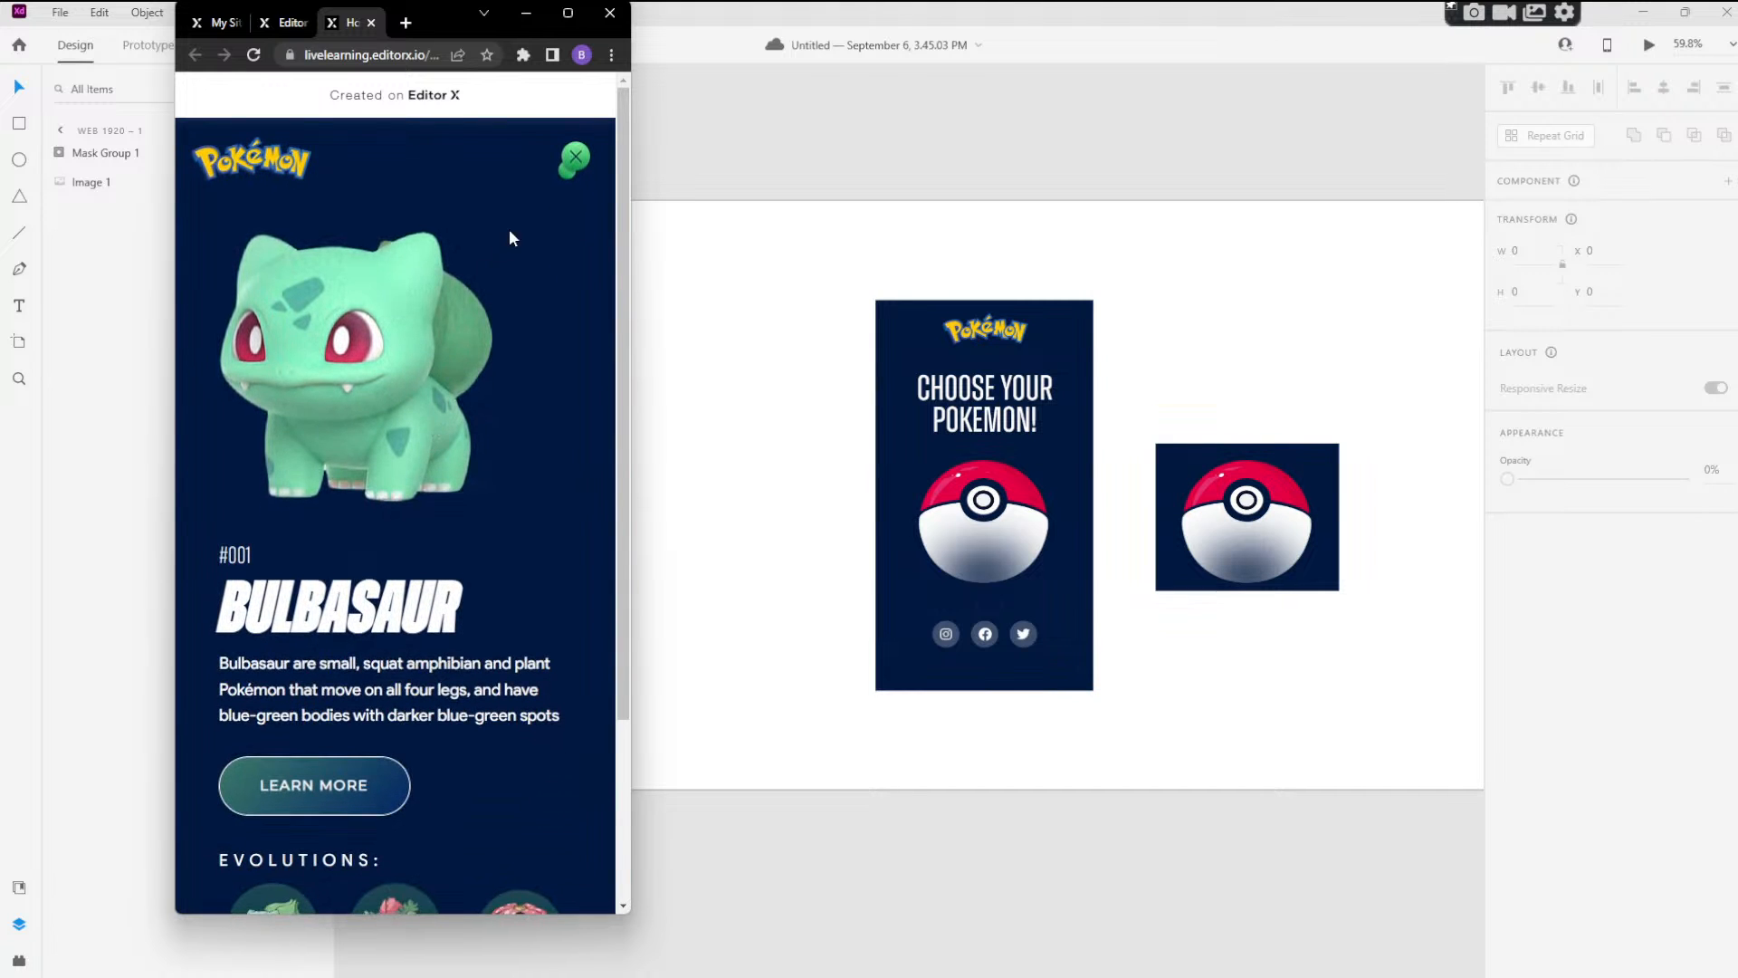
pyautogui.scroll(-5, 477, 471)
pyautogui.scroll(6, 543, 217)
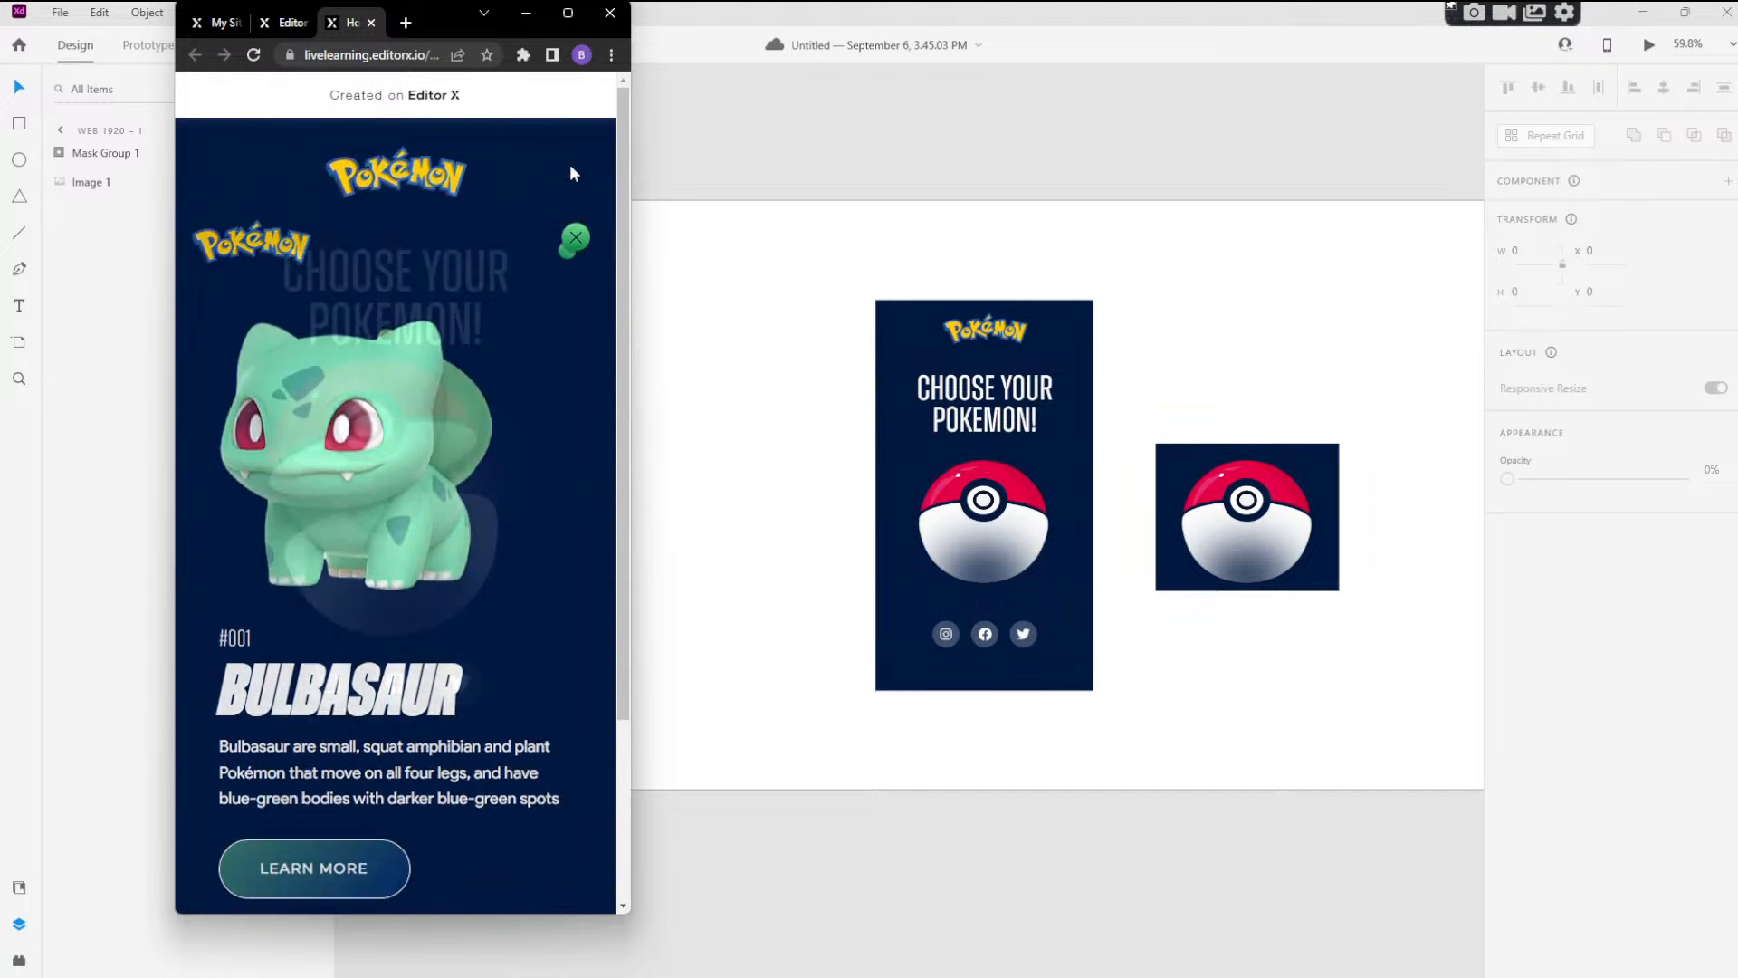
pyautogui.click(568, 12)
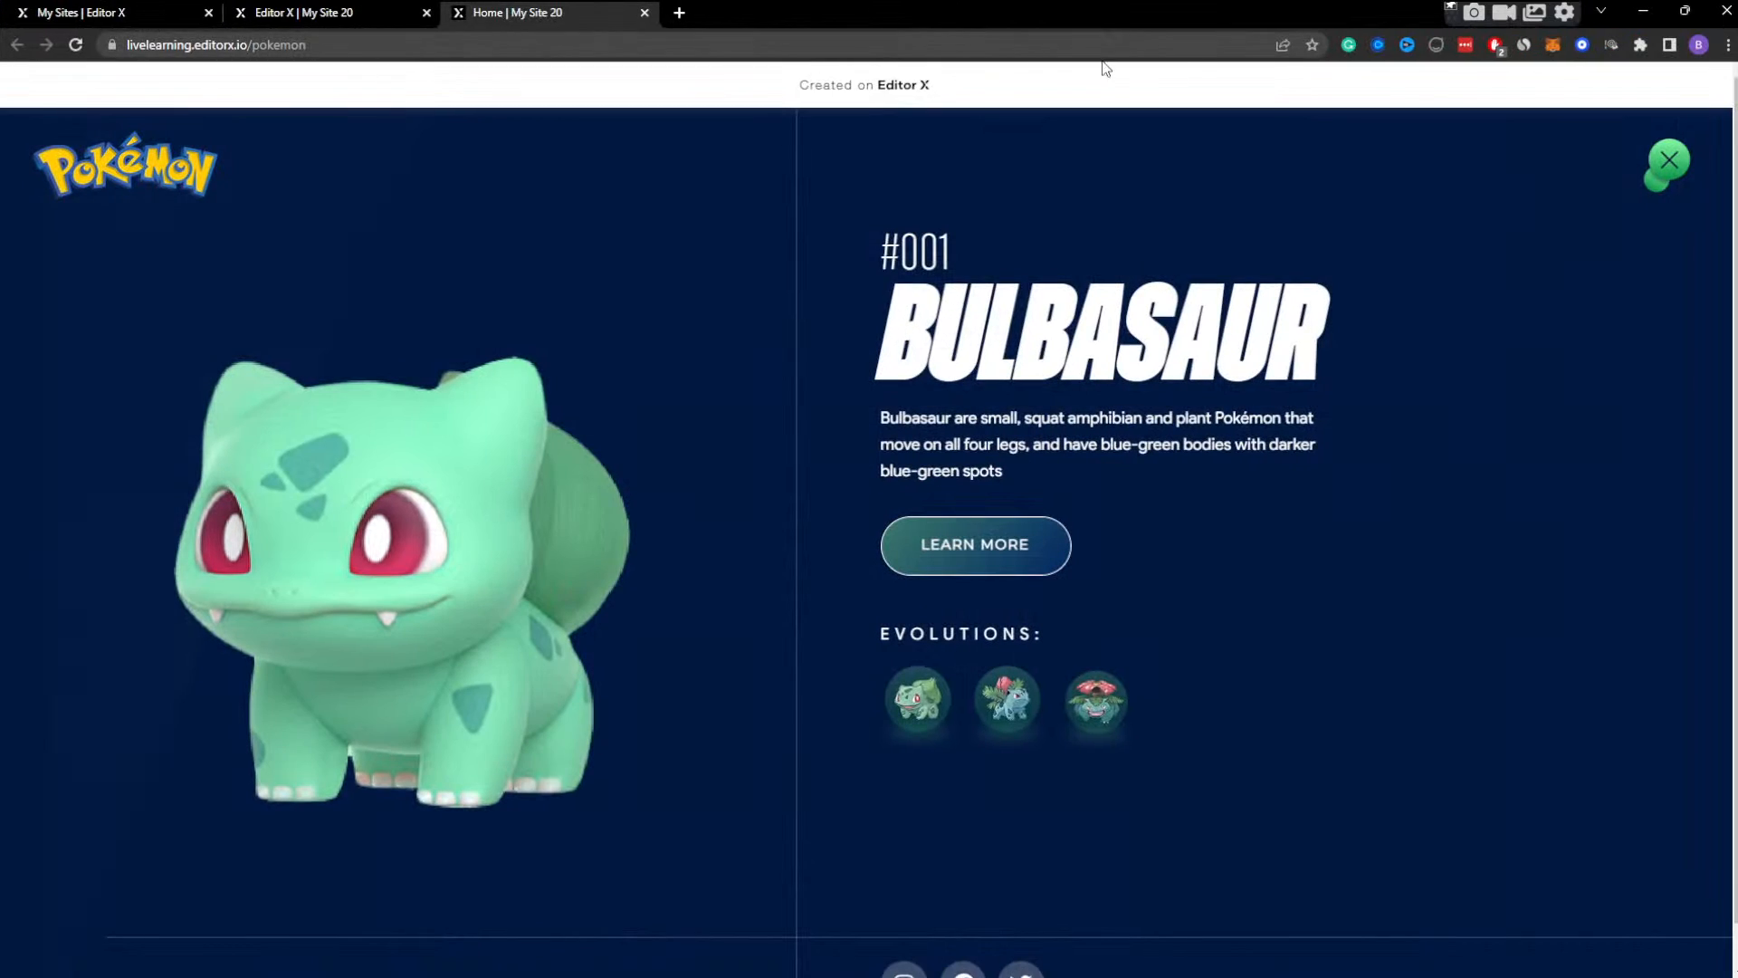
# Return to the editor, dismiss the publish dialog, and inspect the evolution images' container within bulb container DESKTOP's Bulb Container Display effect.
pyautogui.click(363, 11)
pyautogui.click(1158, 351)
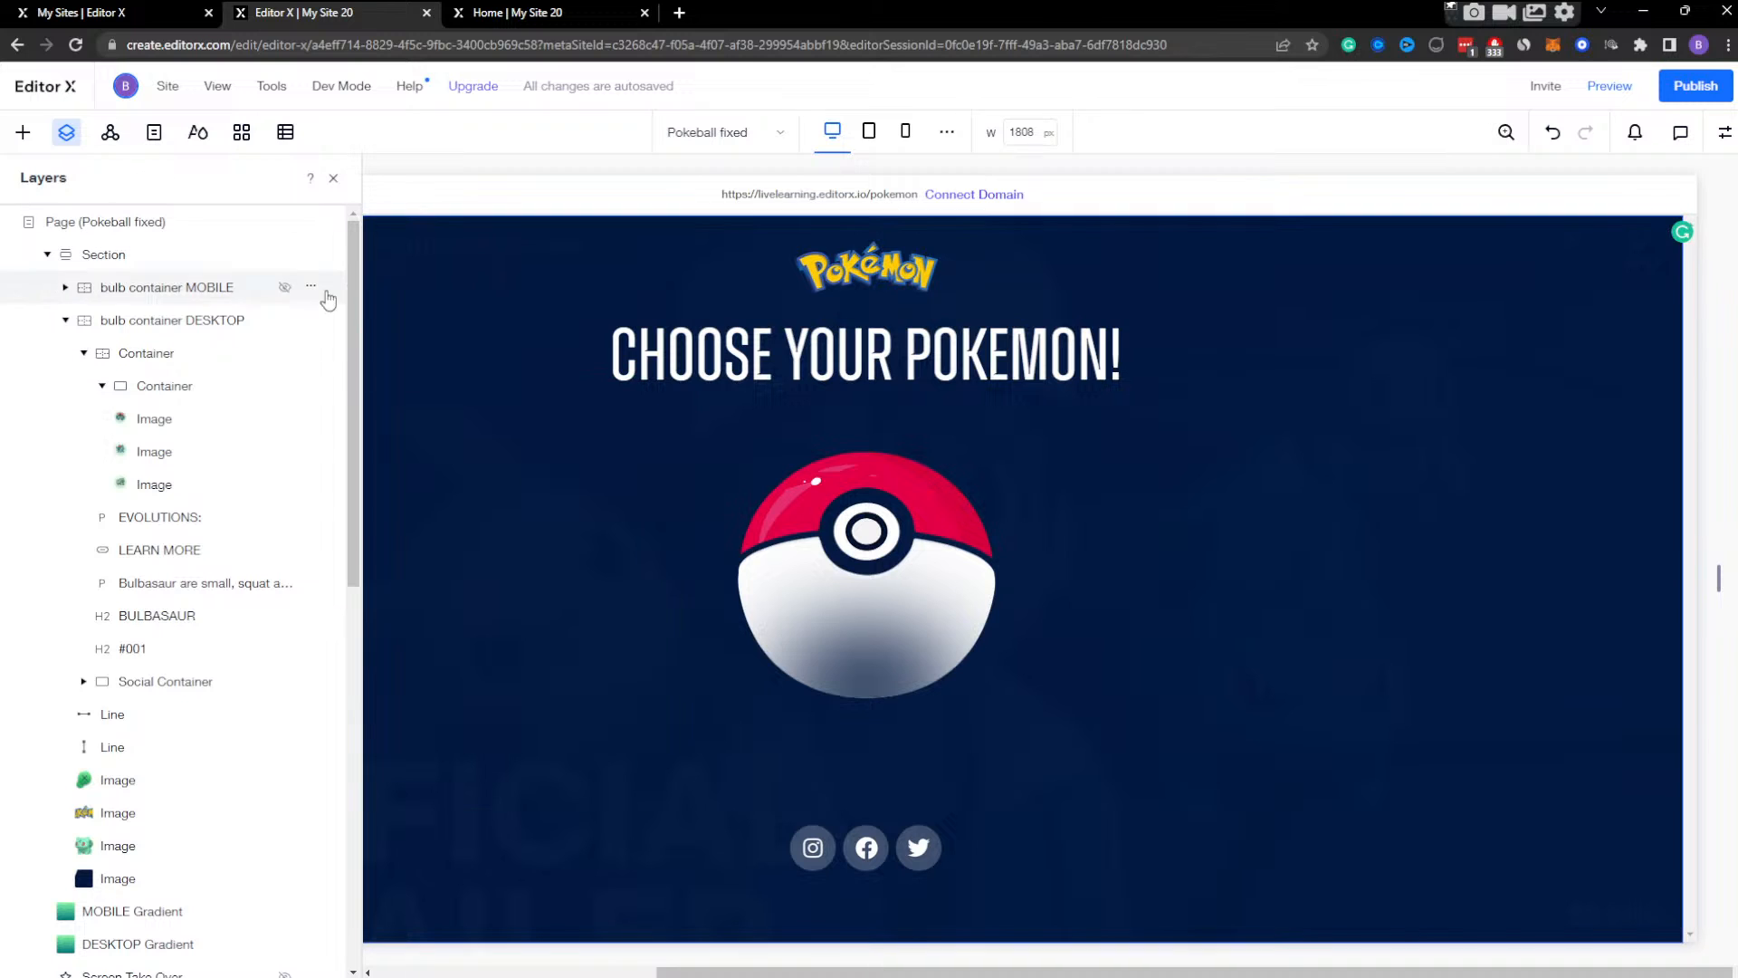
pyautogui.click(231, 321)
pyautogui.click(1725, 132)
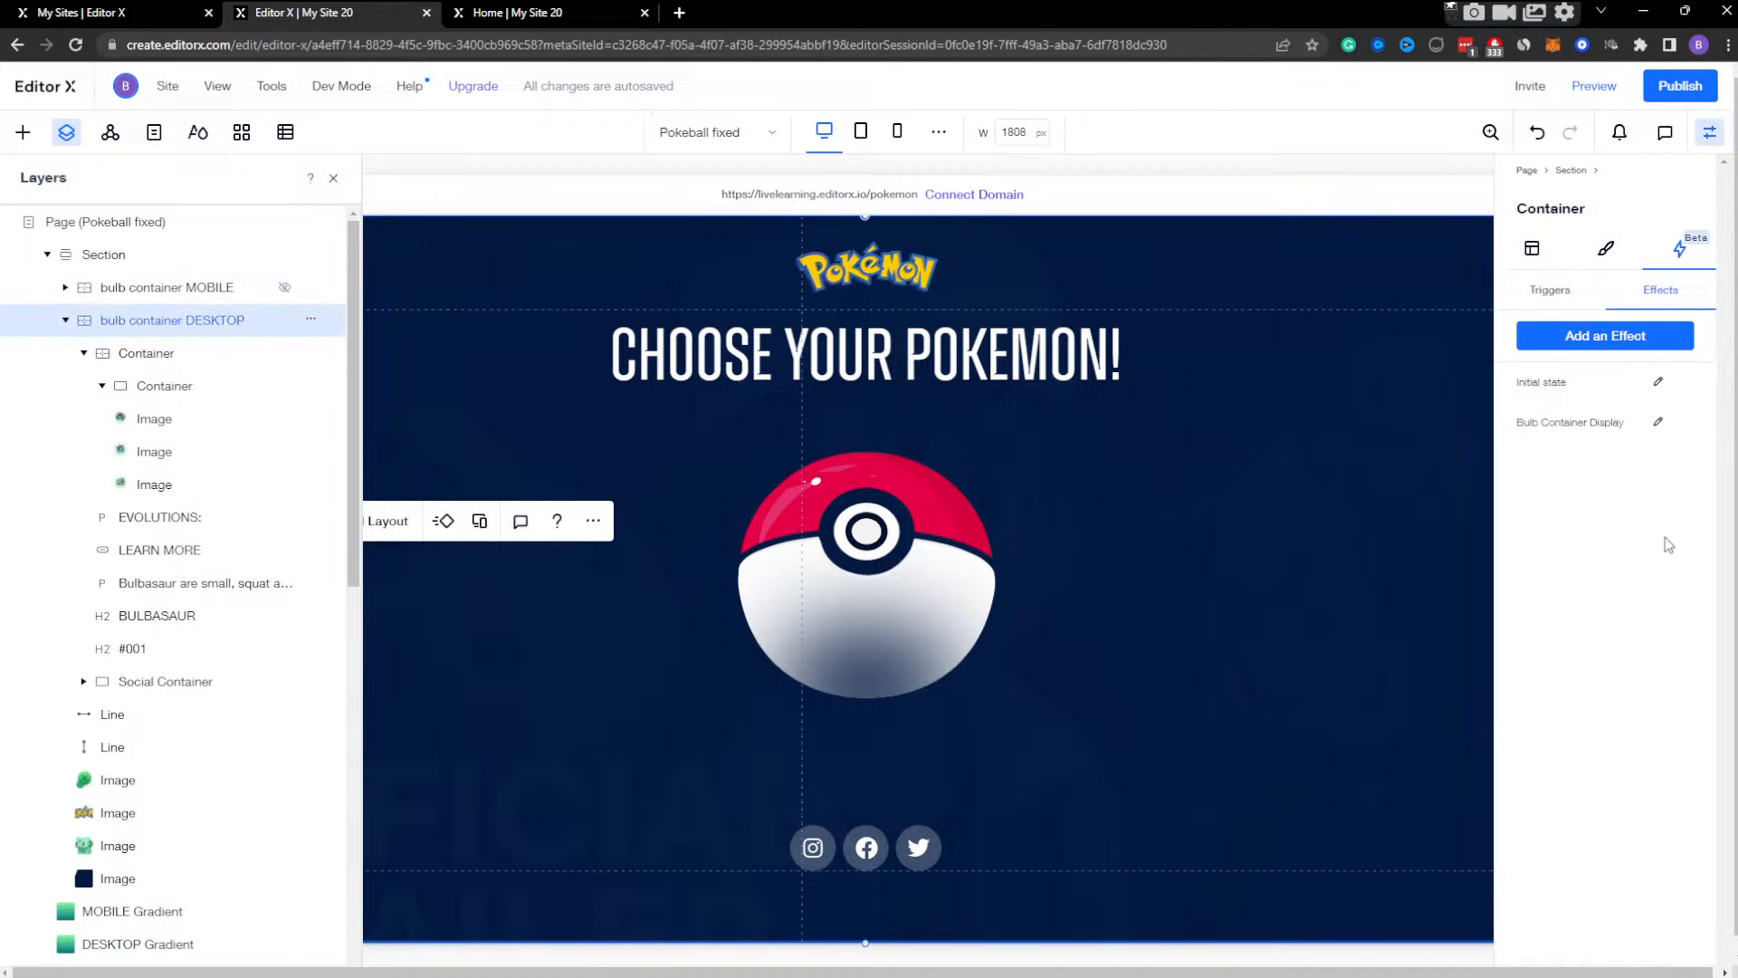
pyautogui.click(1672, 425)
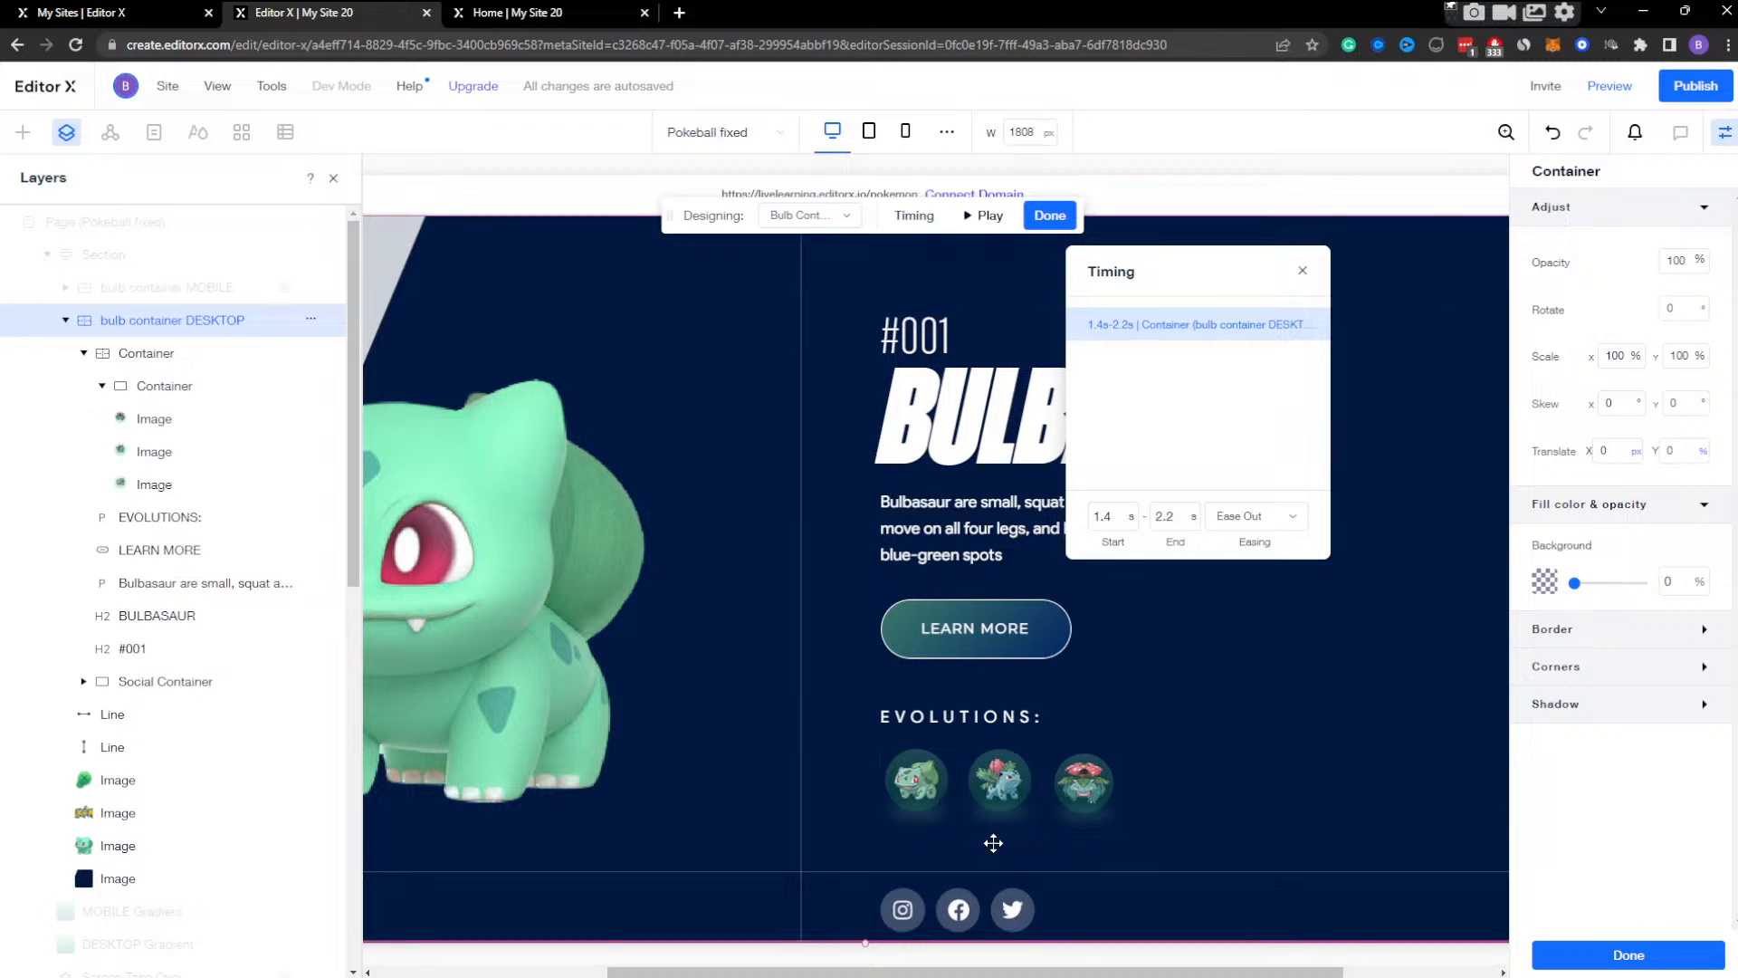
pyautogui.click(997, 806)
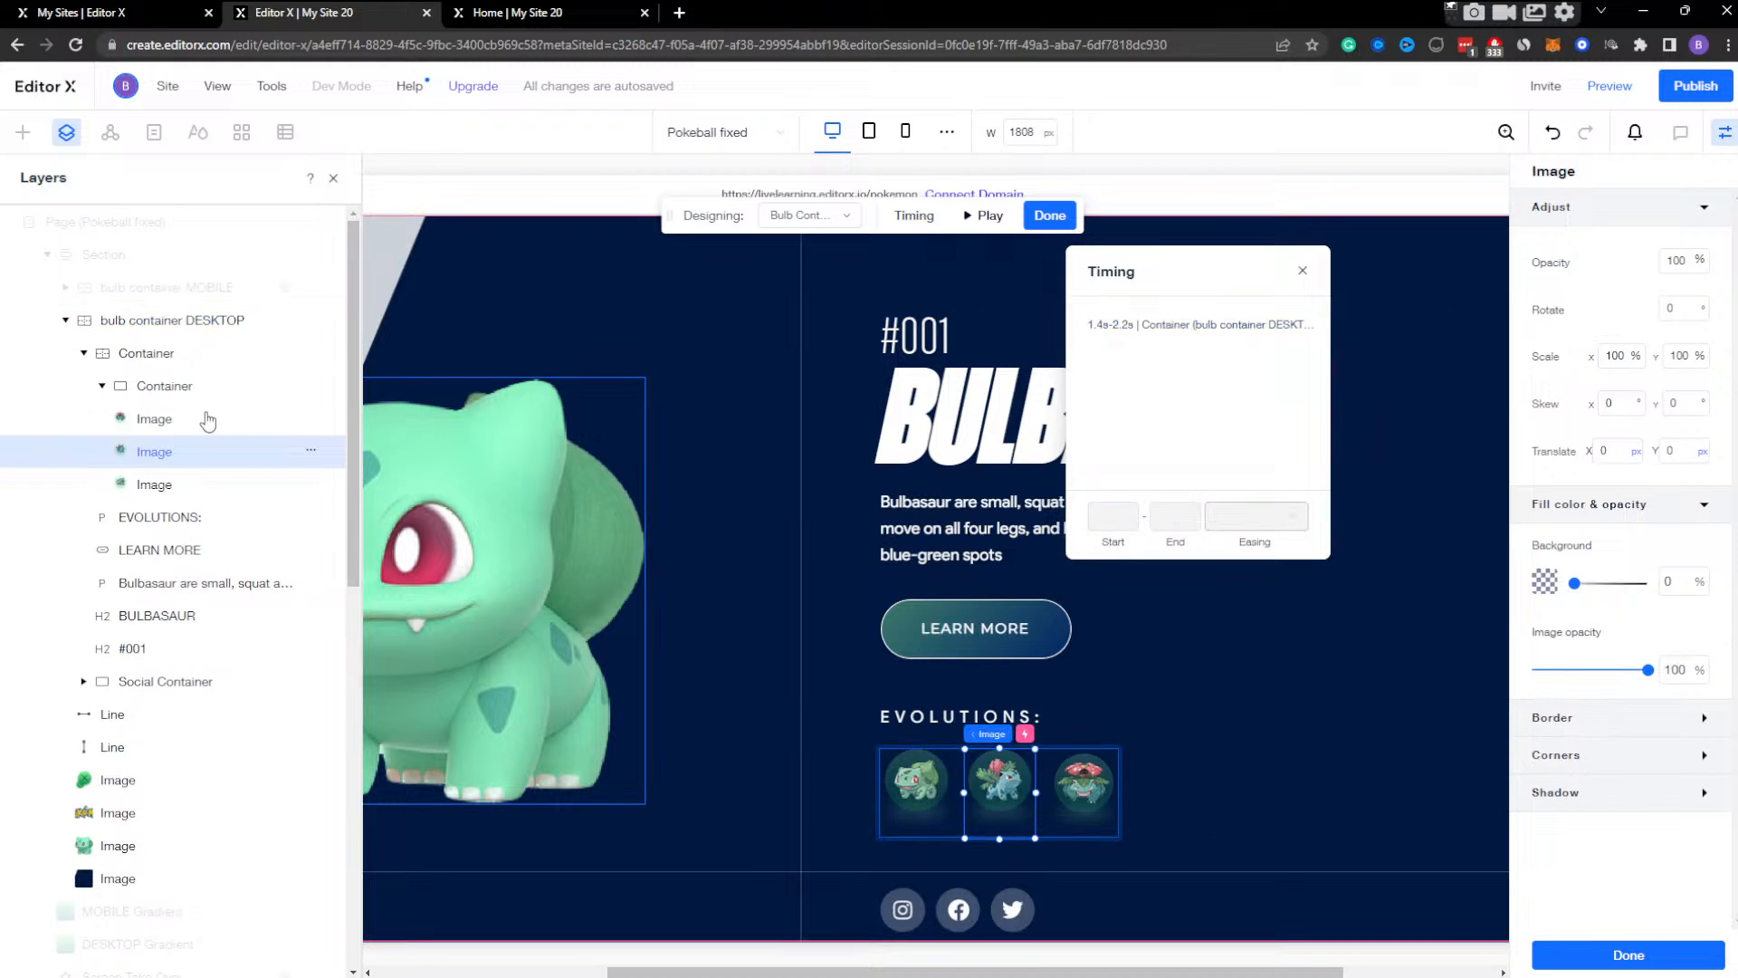
pyautogui.click(185, 386)
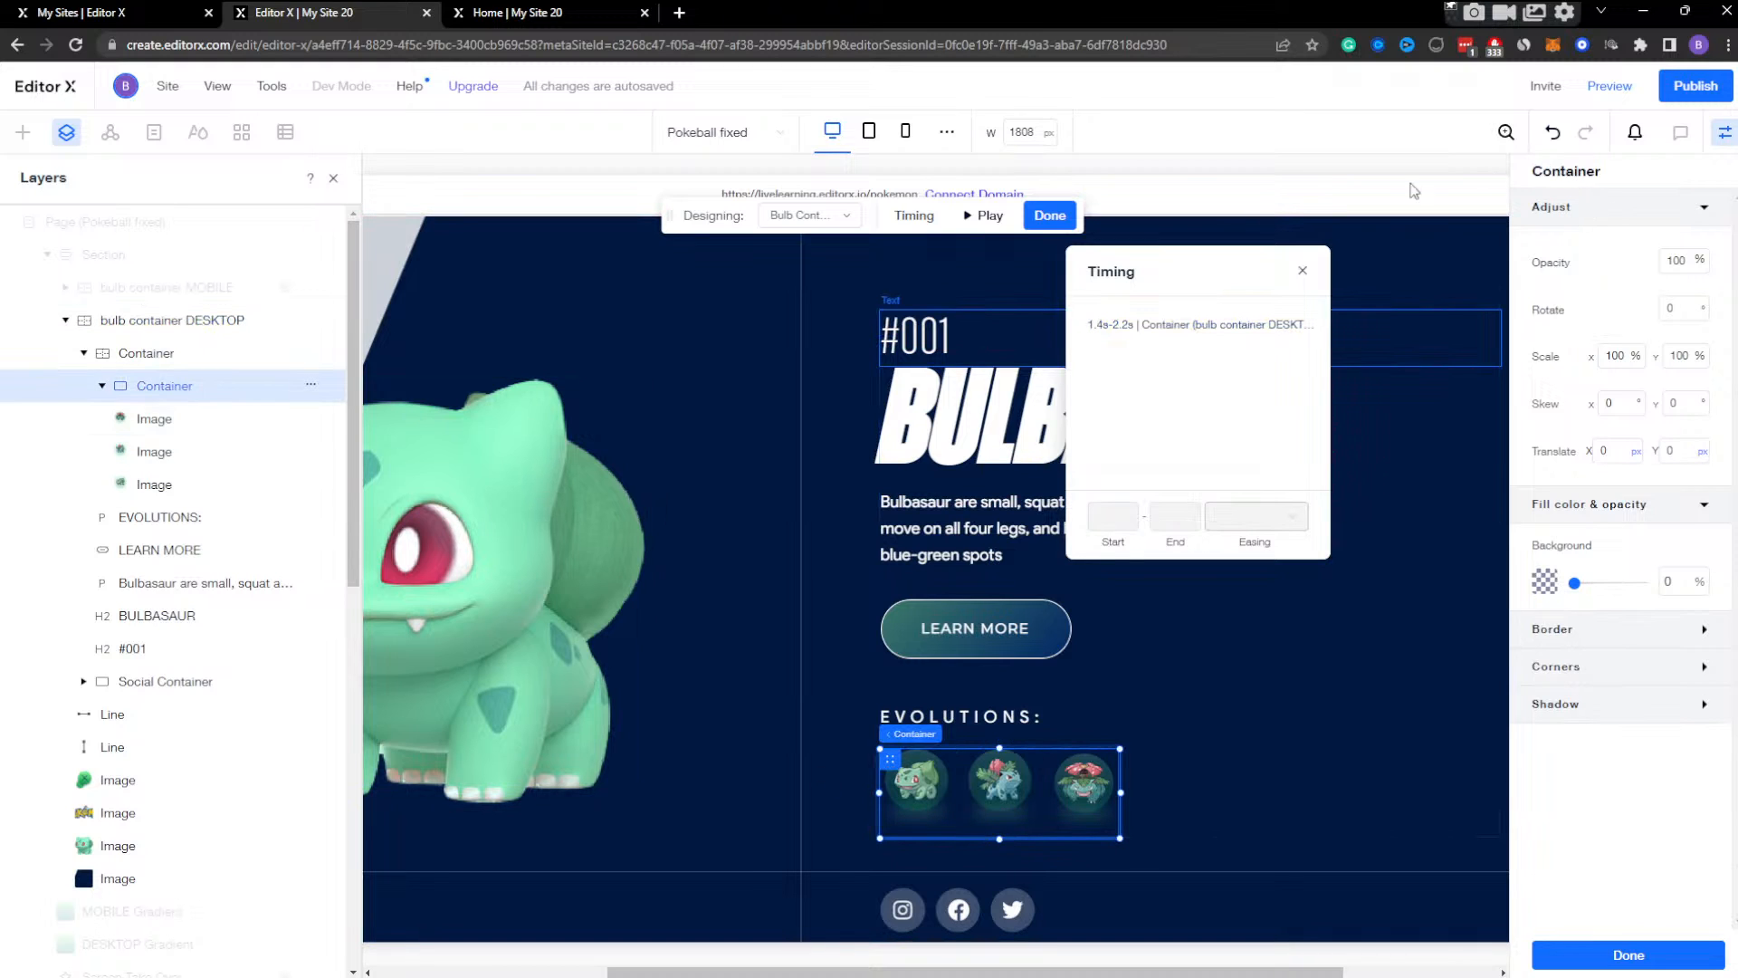
pyautogui.click(1049, 216)
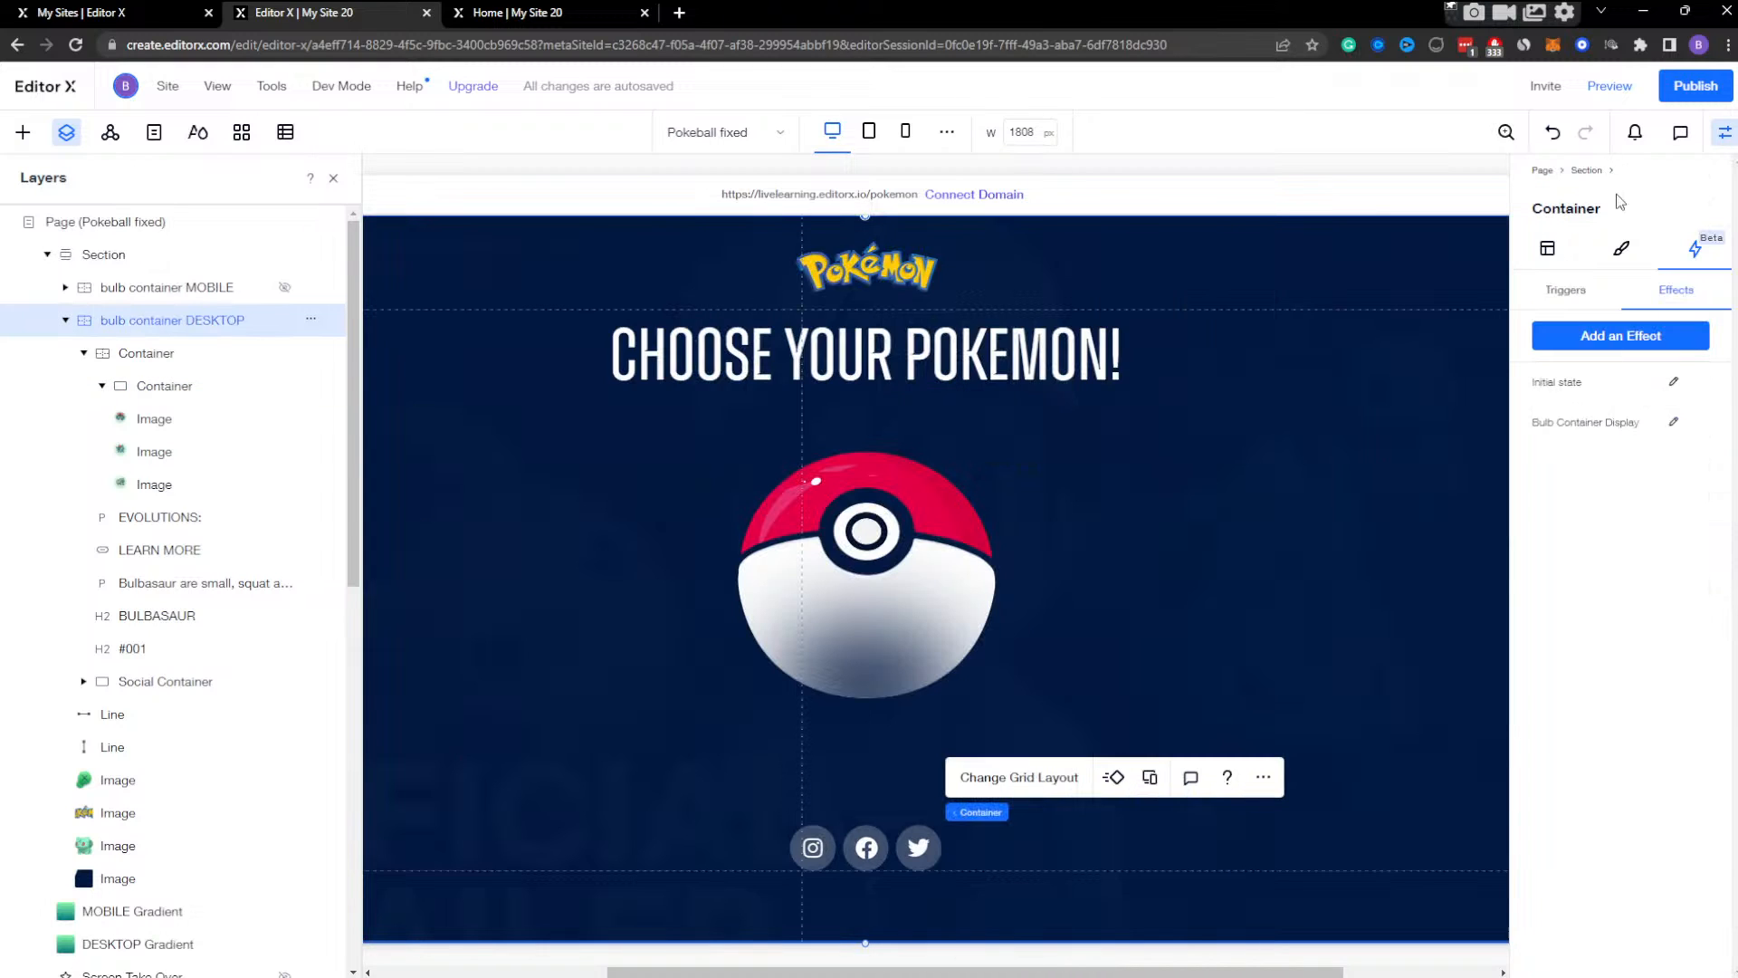
# Set the width of the container holding the evolution images in bulb container DESKTOP to 50%.
pyautogui.click(1548, 250)
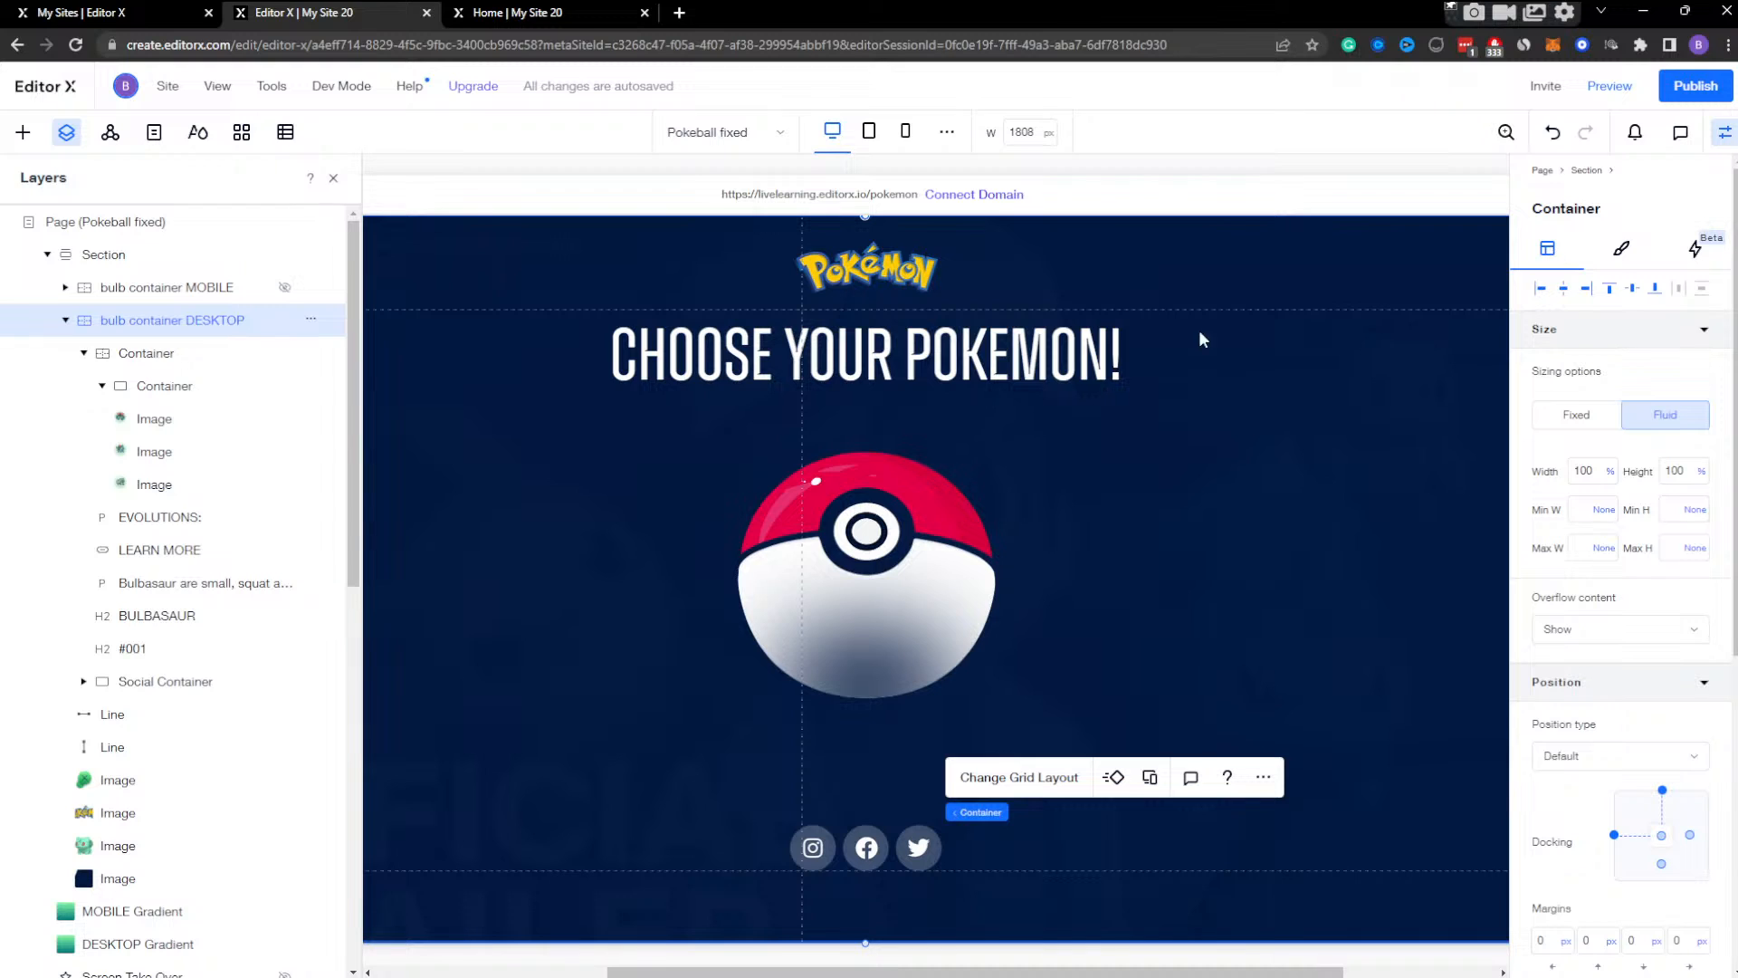
pyautogui.click(155, 353)
pyautogui.click(161, 326)
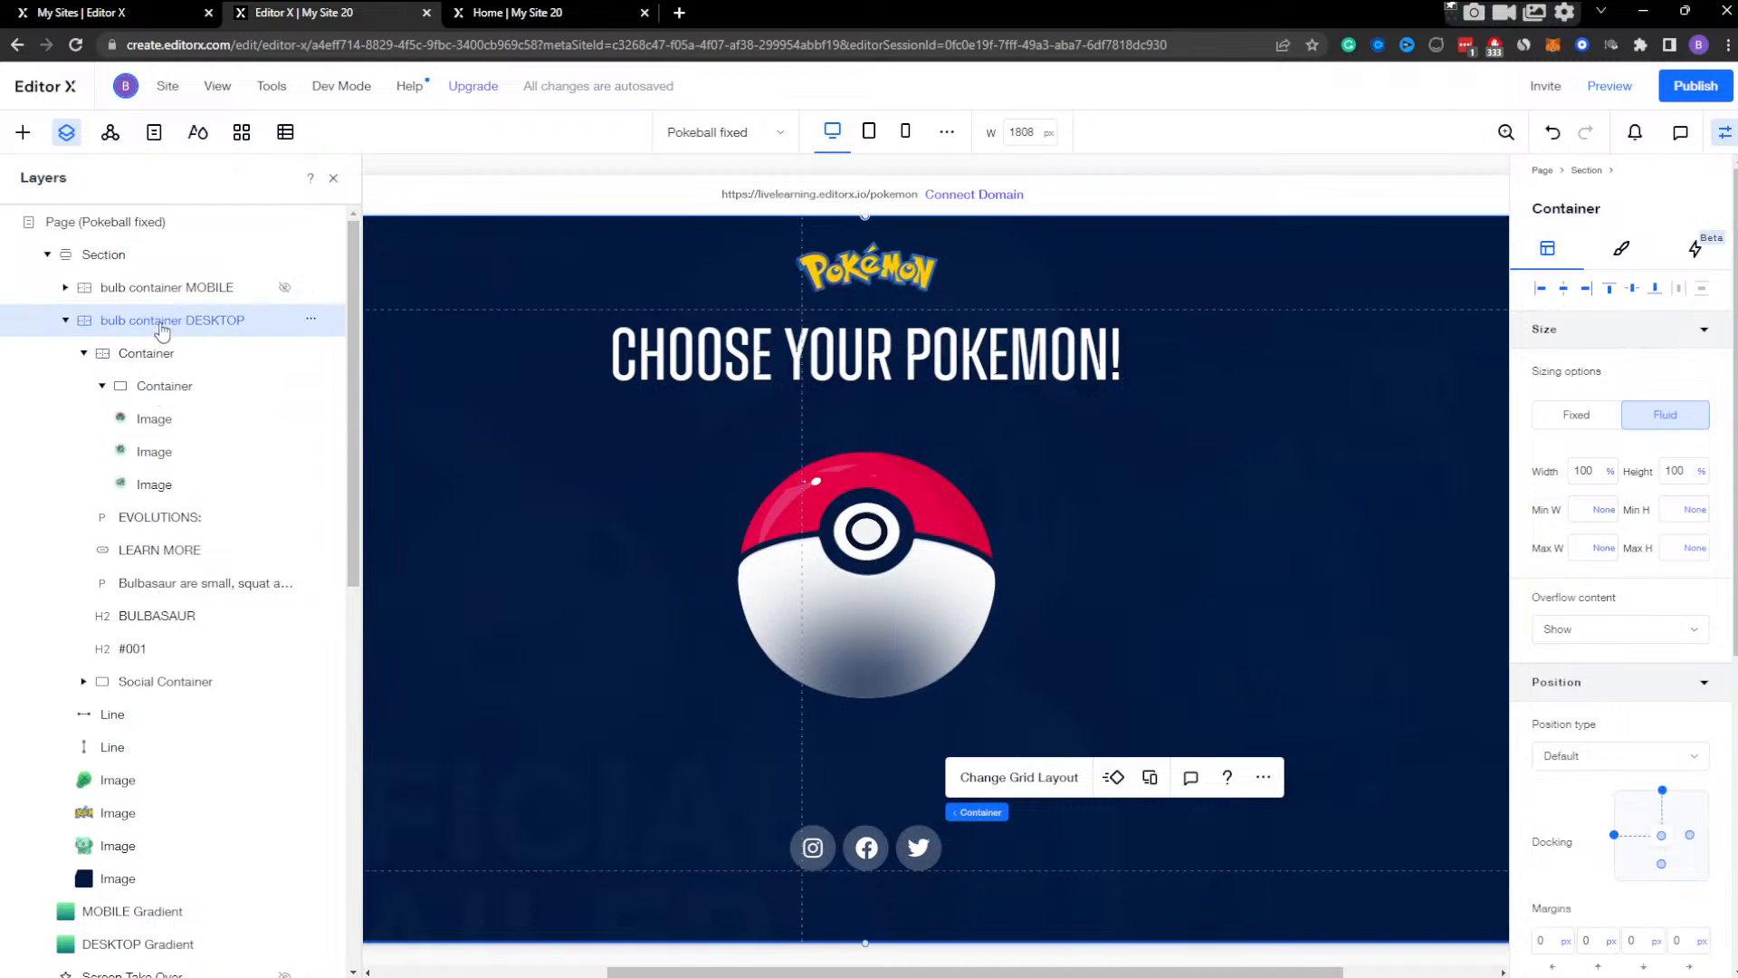
pyautogui.click(217, 386)
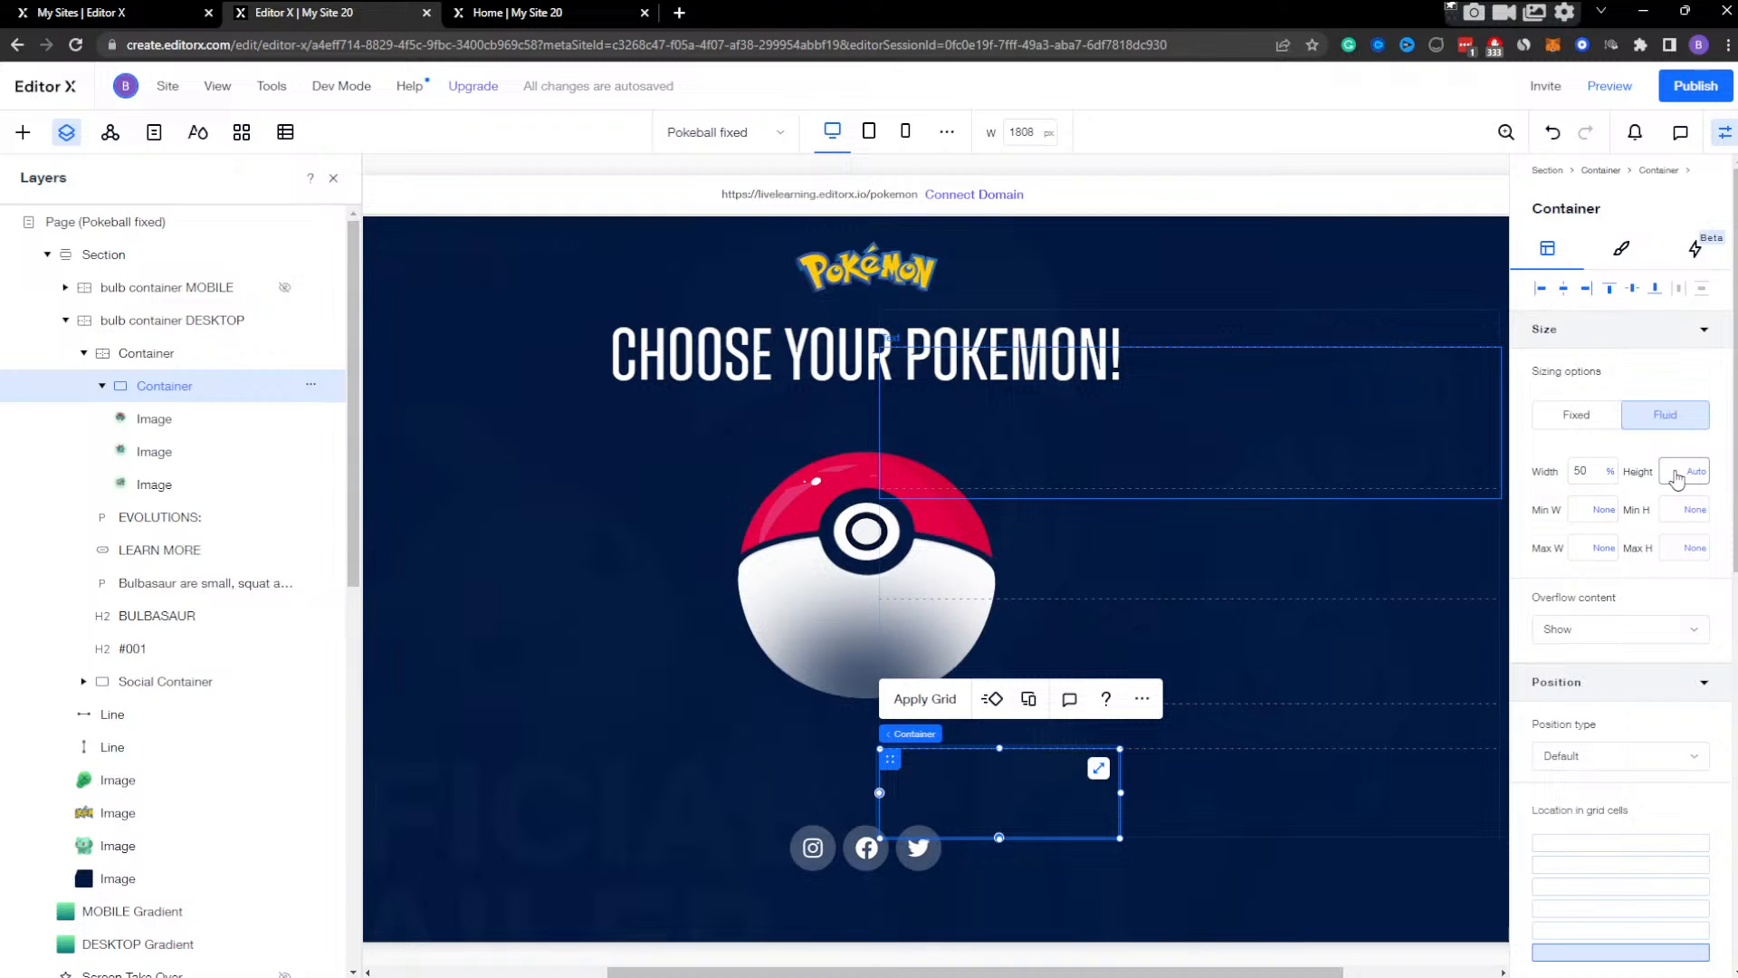
# Preview the Bulbasaur screen at 1808 px, check the evolution images while narrowing the page to 1474 px, and close the screen.
pyautogui.click(1610, 86)
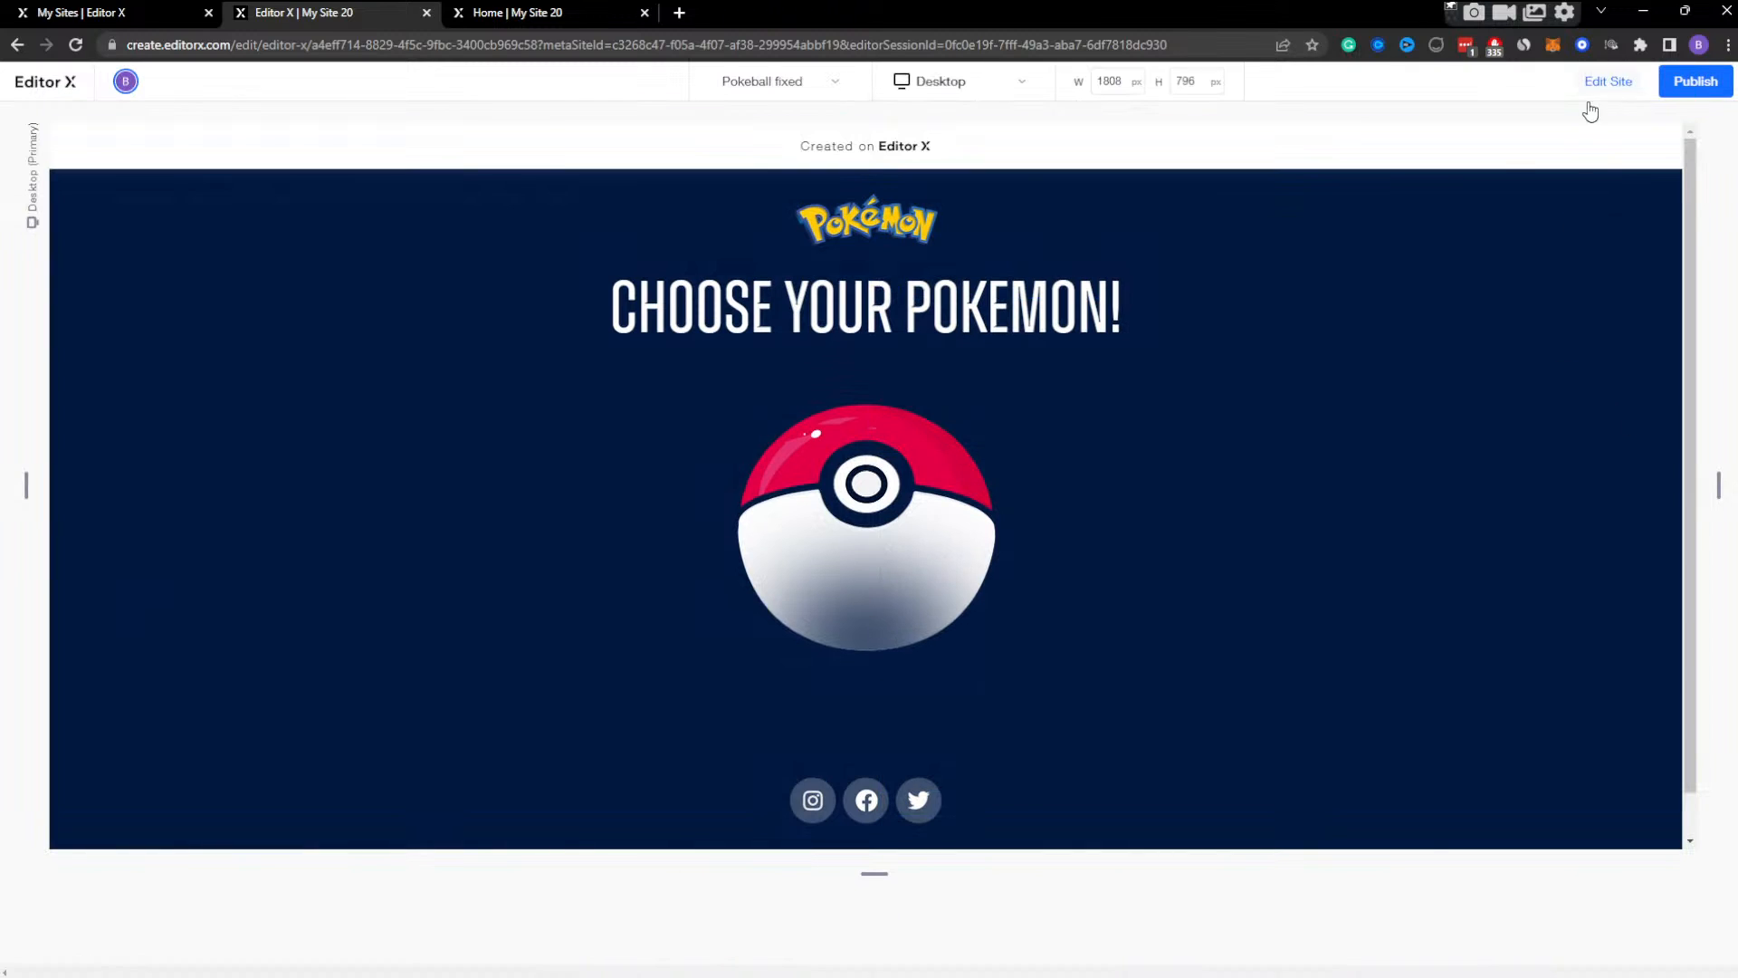
pyautogui.scroll(-5, 1245, 470)
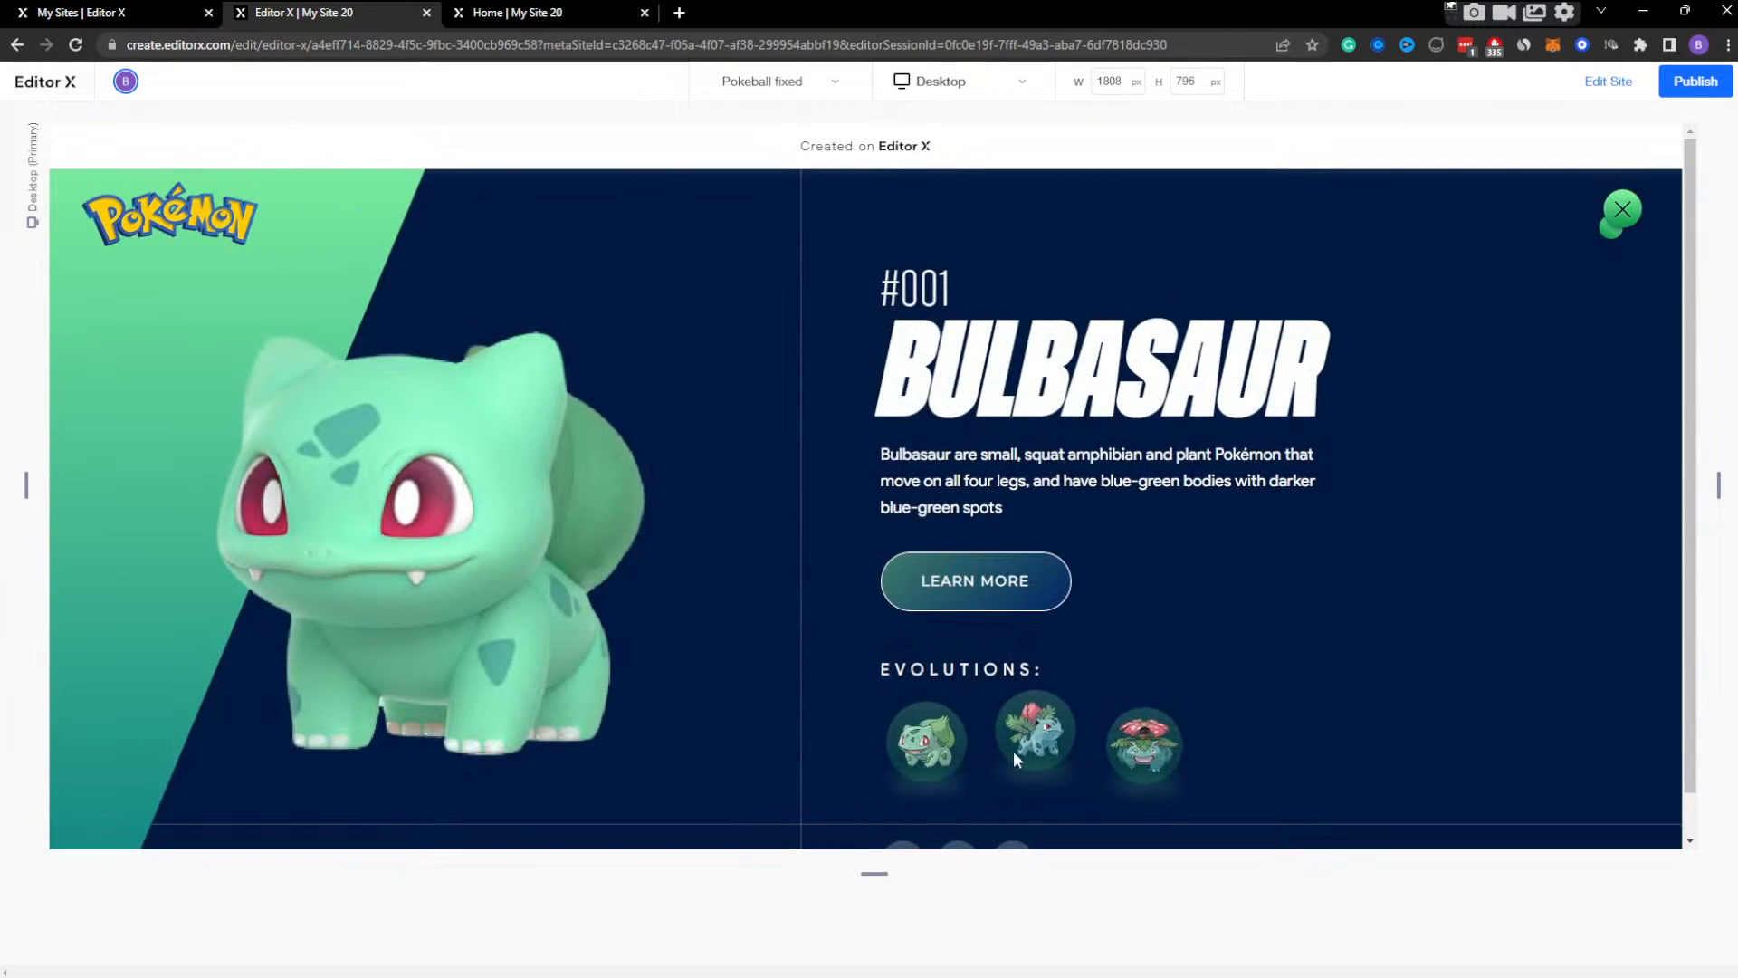
pyautogui.moveTo(1720, 489); pyautogui.dragTo(1567, 480)
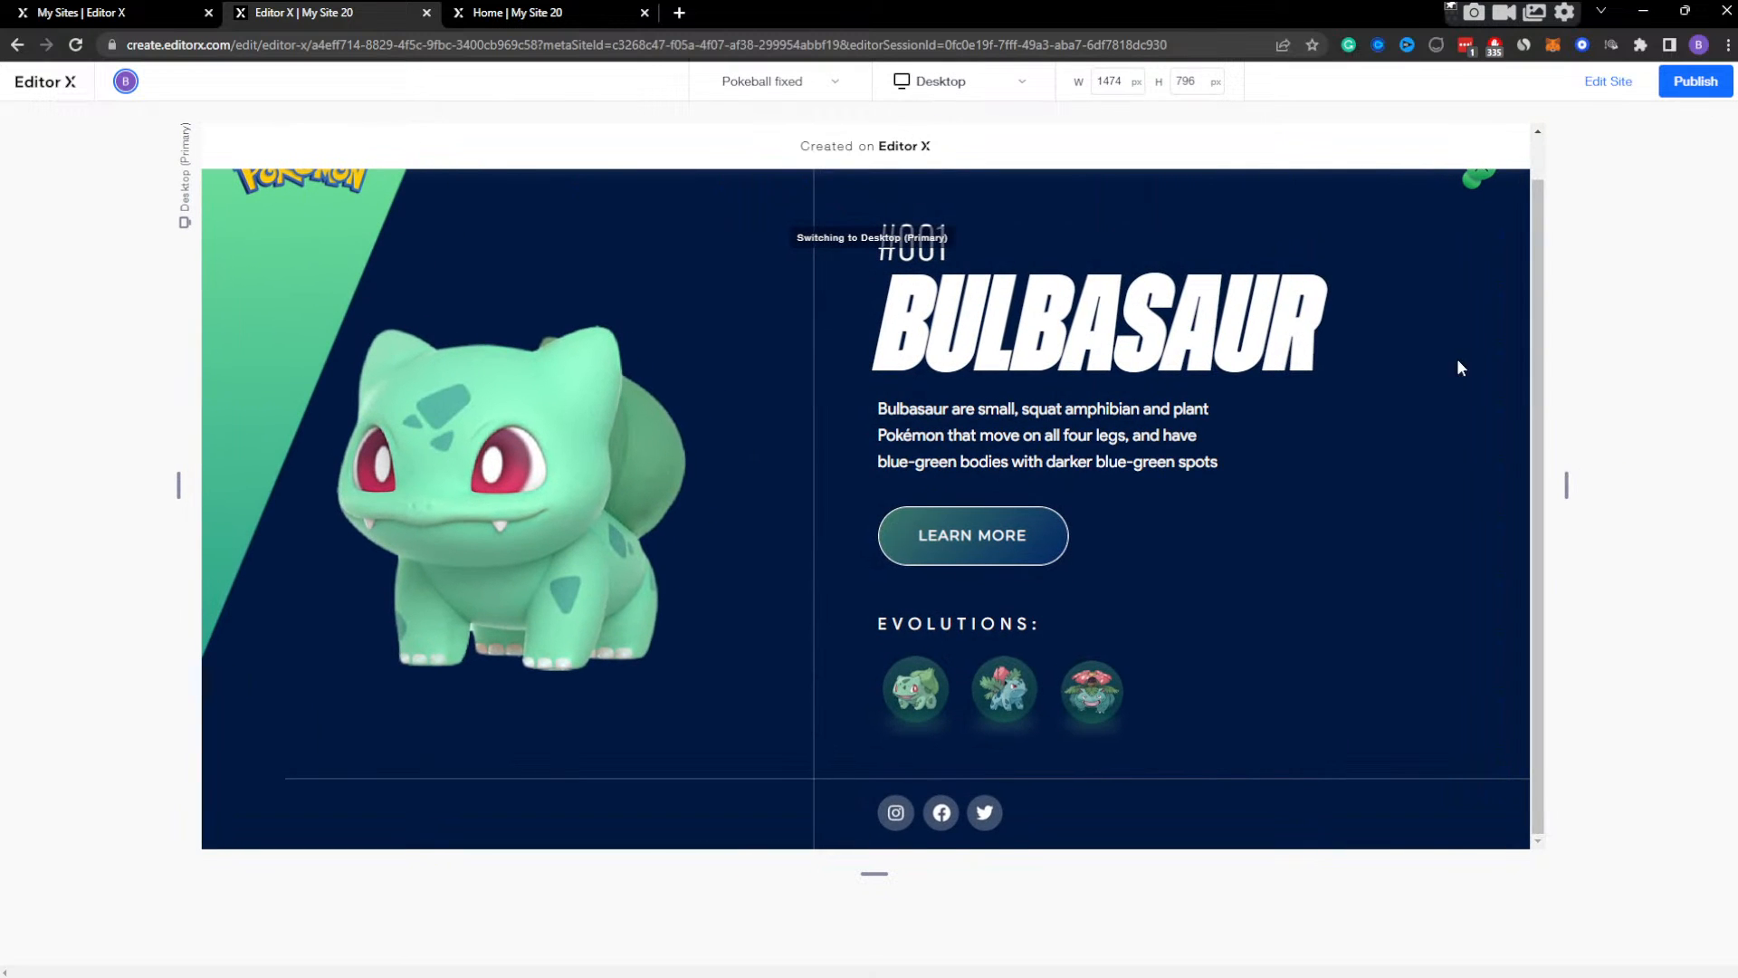
pyautogui.scroll(2, 1468, 308)
pyautogui.click(1492, 215)
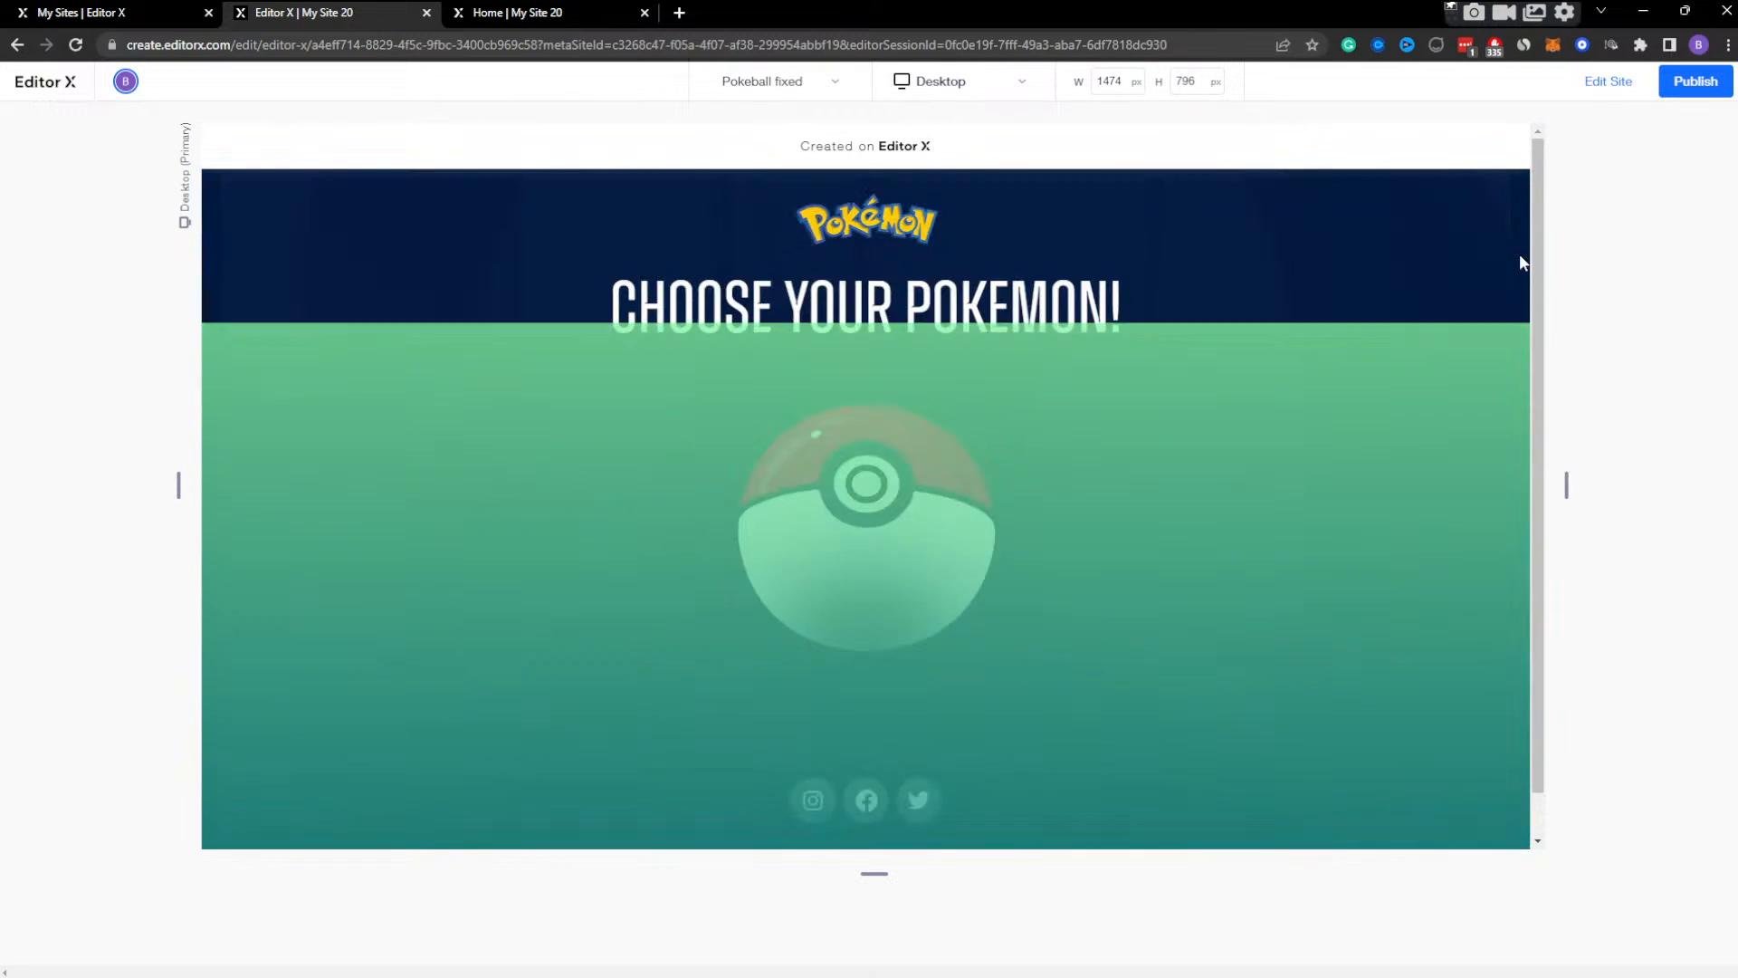